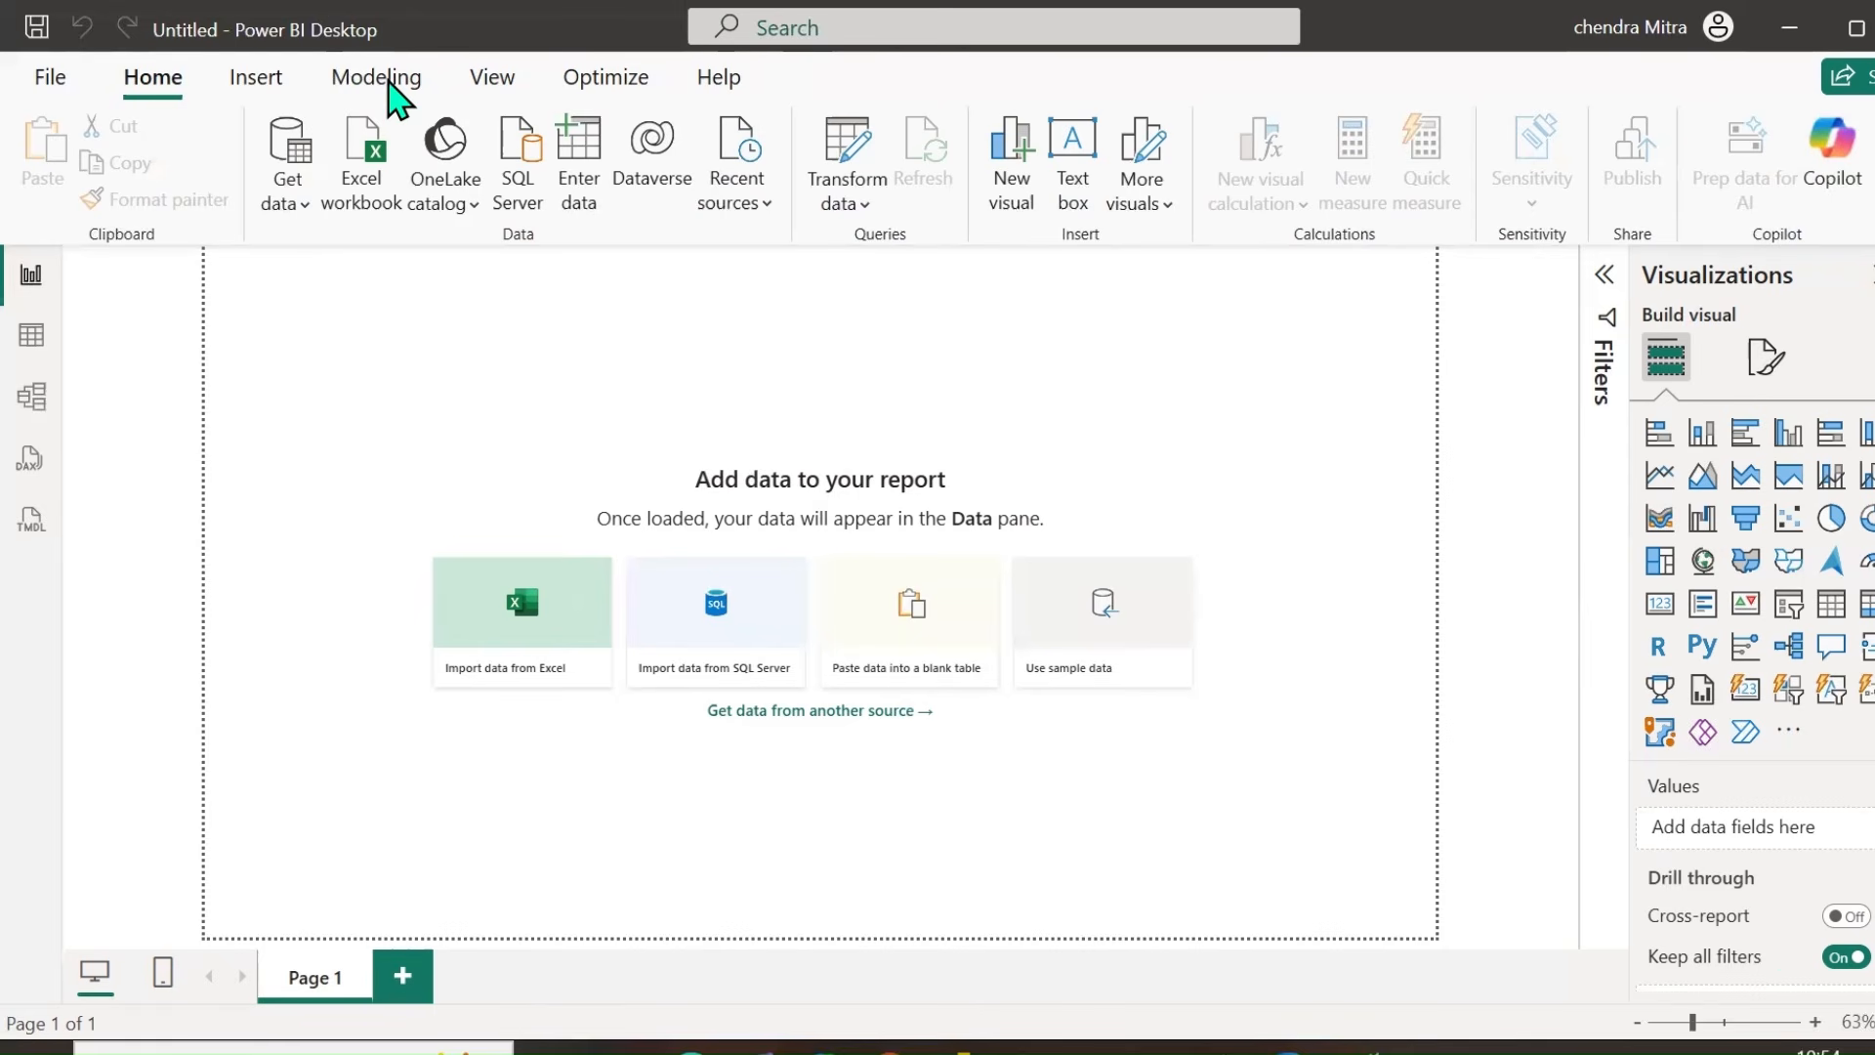
Expand the collapsed Data pane.
{"action": "left_click", "coordinate": [1872, 277]}
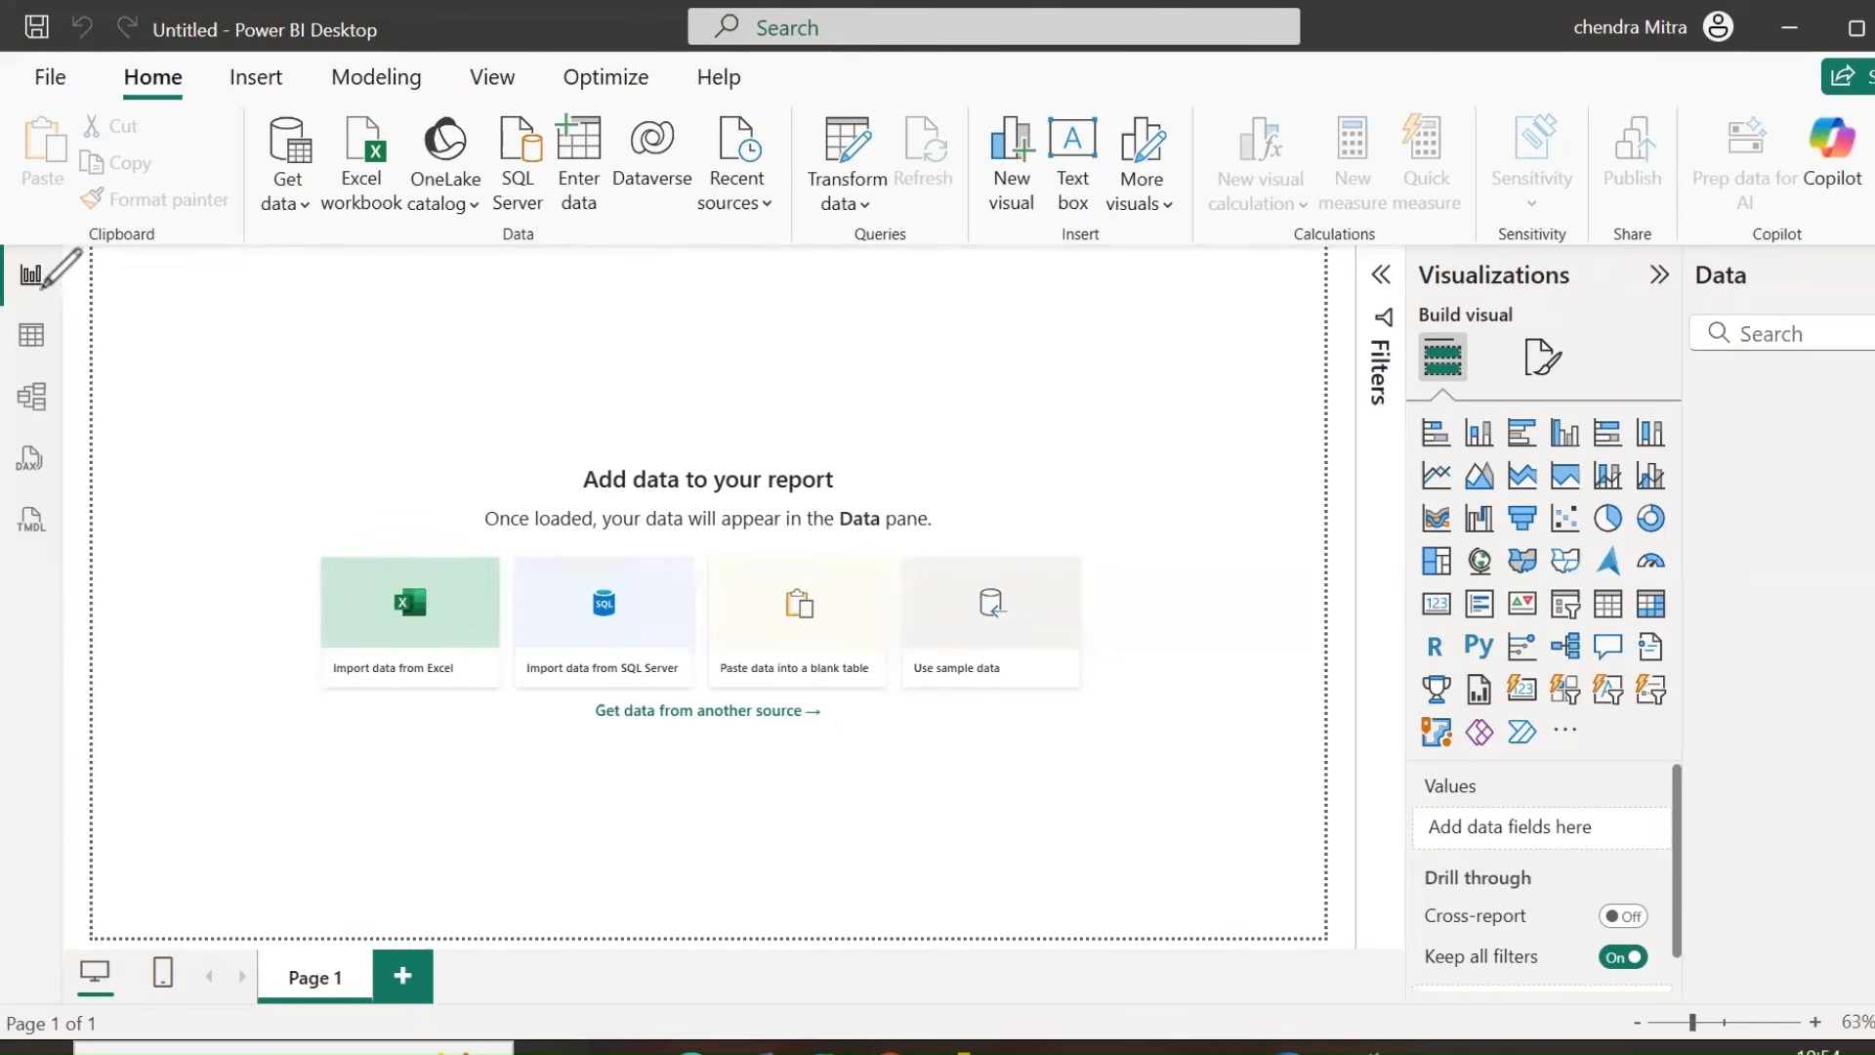
{"action": "mouse_move", "coordinate": [61, 252]}
{"action": "left_mouse_down"}
{"action": "mouse_move", "coordinate": [54, 305]}
{"action": "mouse_move", "coordinate": [24, 247]}
{"action": "mouse_move", "coordinate": [45, 246]}
{"action": "left_mouse_up"}
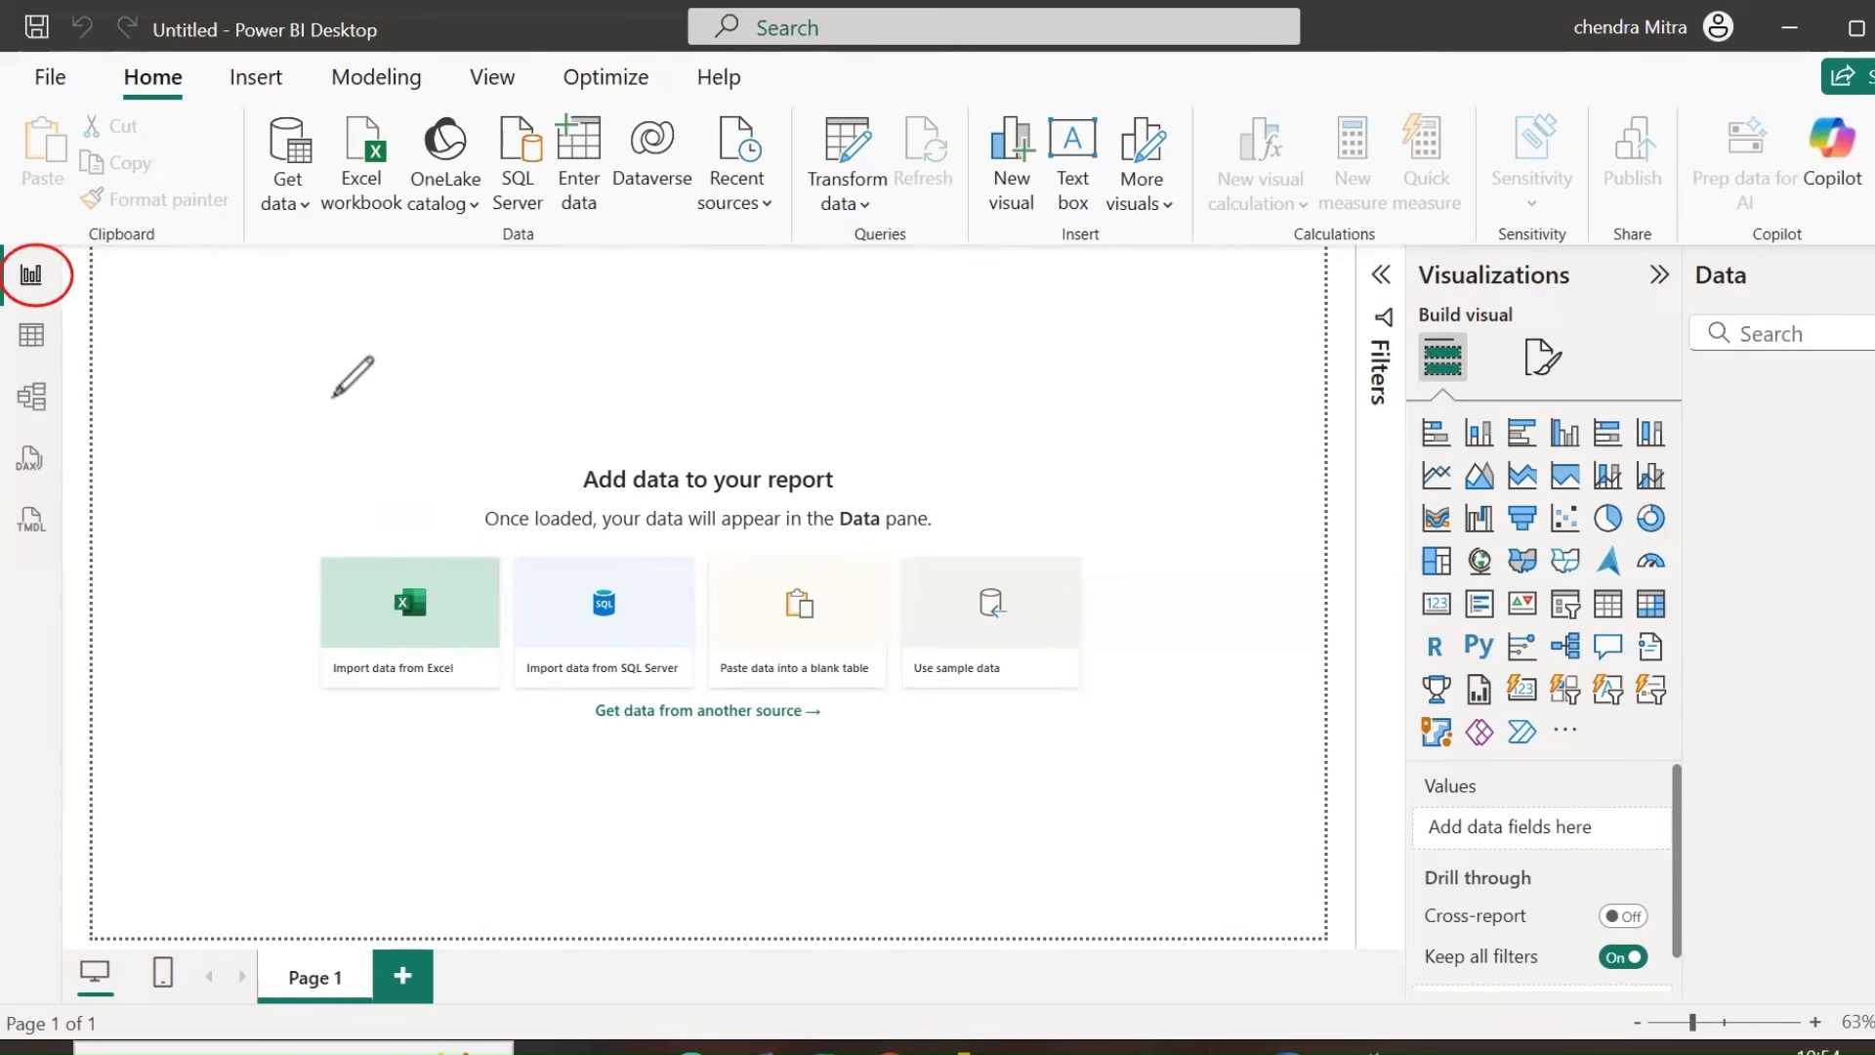
{"action": "mouse_move", "coordinate": [80, 265]}
{"action": "left_mouse_down"}
{"action": "mouse_move", "coordinate": [117, 302]}
{"action": "mouse_move", "coordinate": [240, 208]}
{"action": "left_mouse_up"}
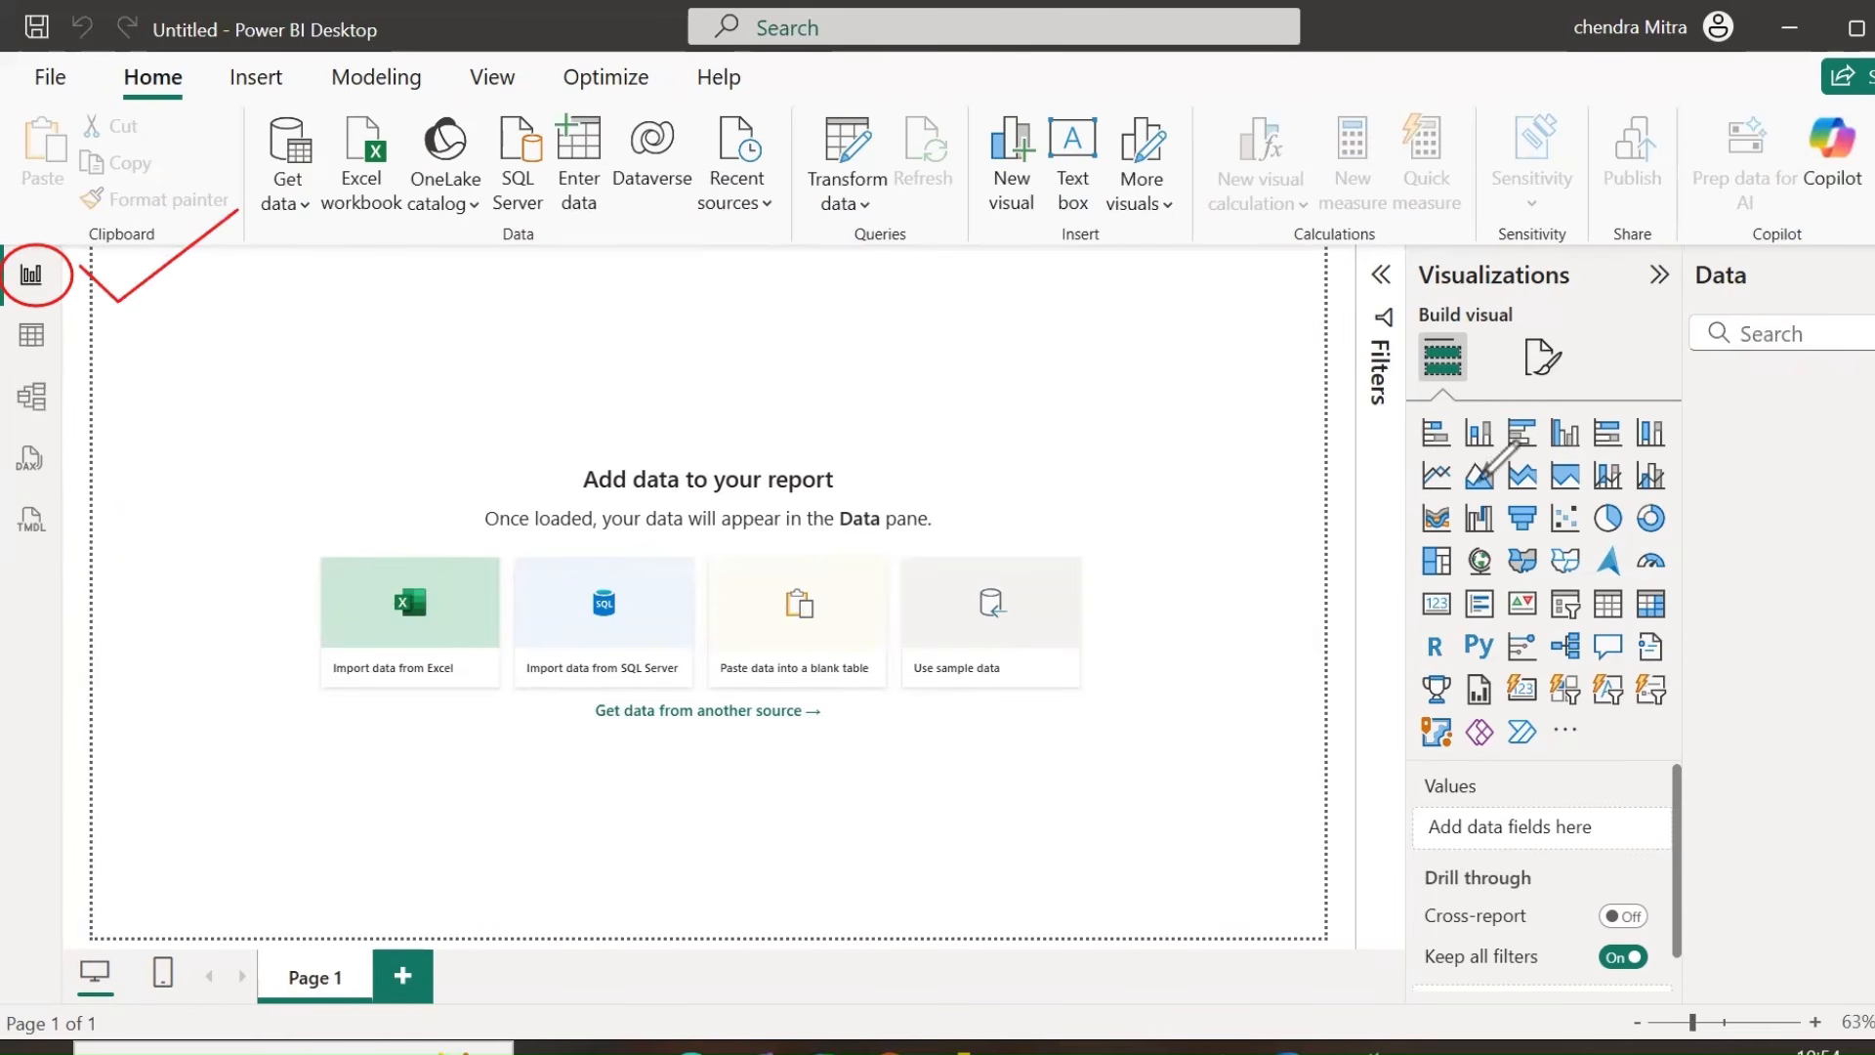
{"action": "mouse_move", "coordinate": [1422, 295]}
{"action": "left_mouse_down"}
{"action": "mouse_move", "coordinate": [1561, 295]}
{"action": "mouse_move", "coordinate": [1570, 228]}
{"action": "mouse_move", "coordinate": [1413, 263]}
{"action": "mouse_move", "coordinate": [1419, 301]}
{"action": "left_mouse_up"}
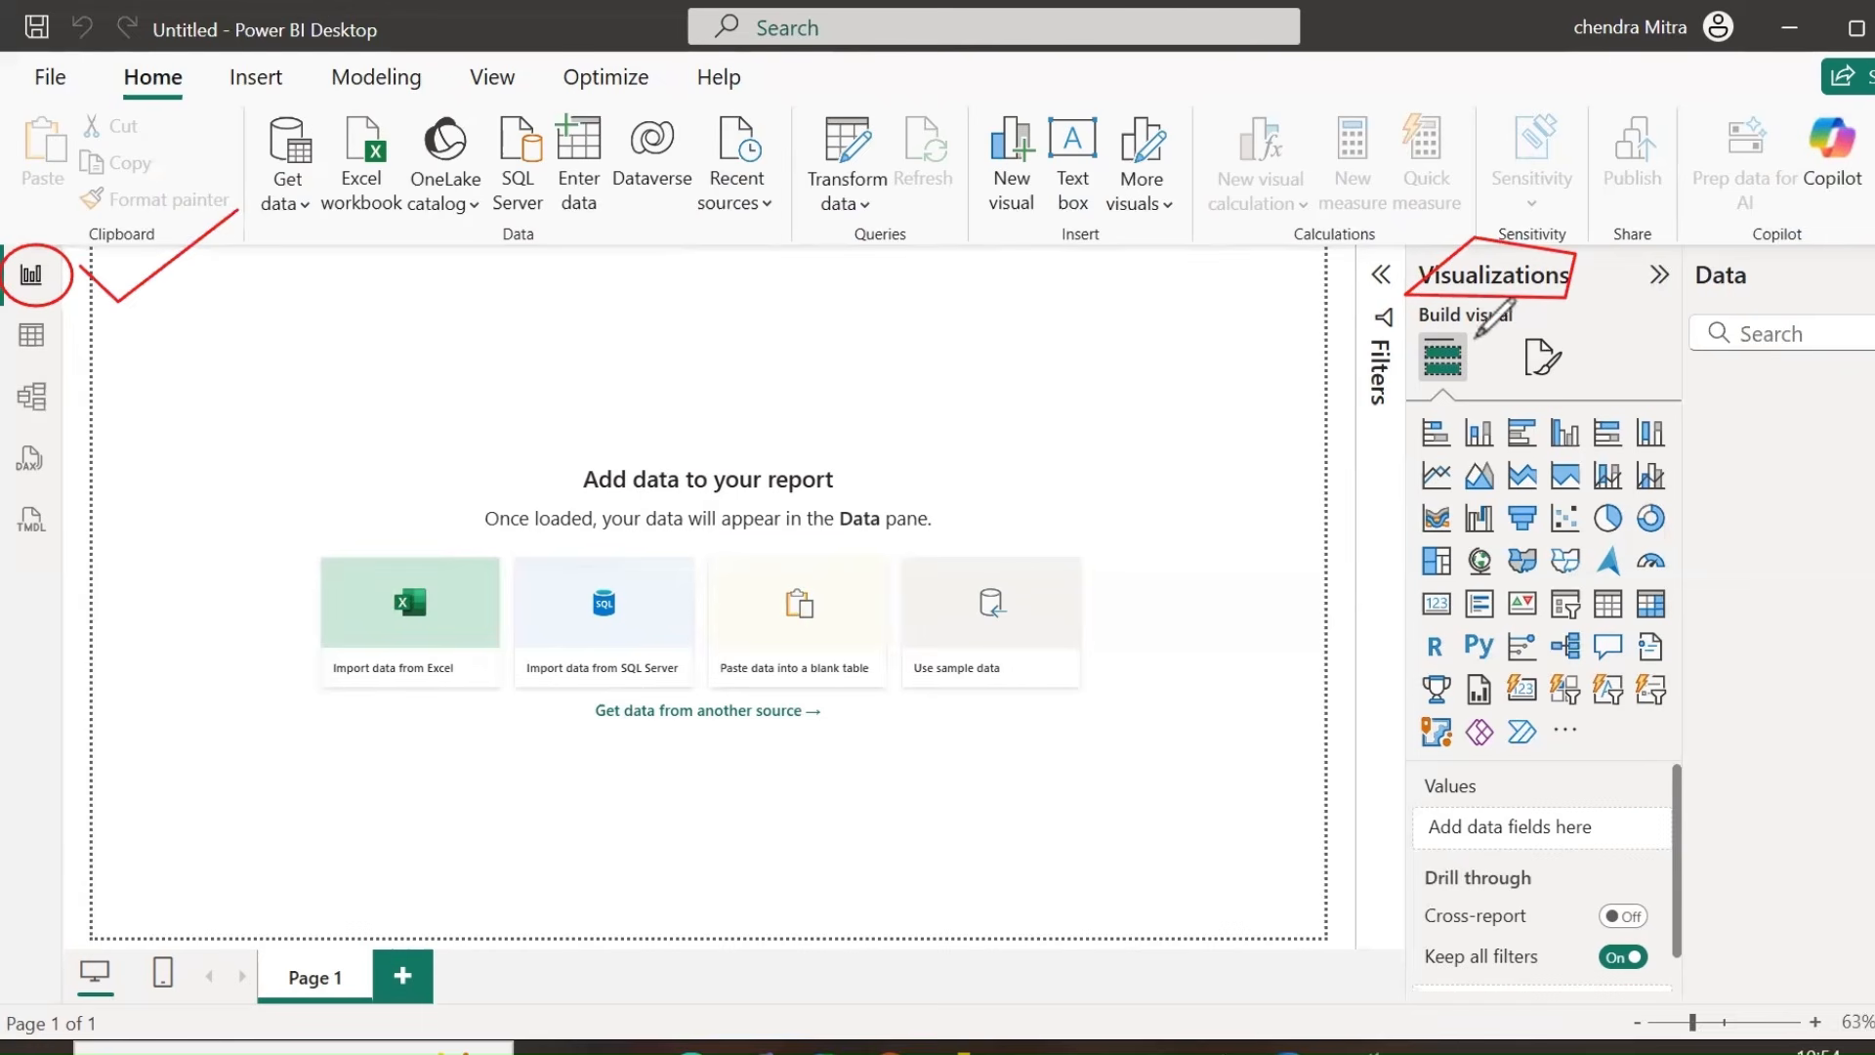
{"action": "mouse_move", "coordinate": [1463, 315]}
{"action": "left_mouse_down"}
{"action": "mouse_move", "coordinate": [1439, 323]}
{"action": "mouse_move", "coordinate": [1485, 385]}
{"action": "mouse_move", "coordinate": [1486, 311]}
{"action": "mouse_move", "coordinate": [1433, 324]}
{"action": "left_mouse_up"}
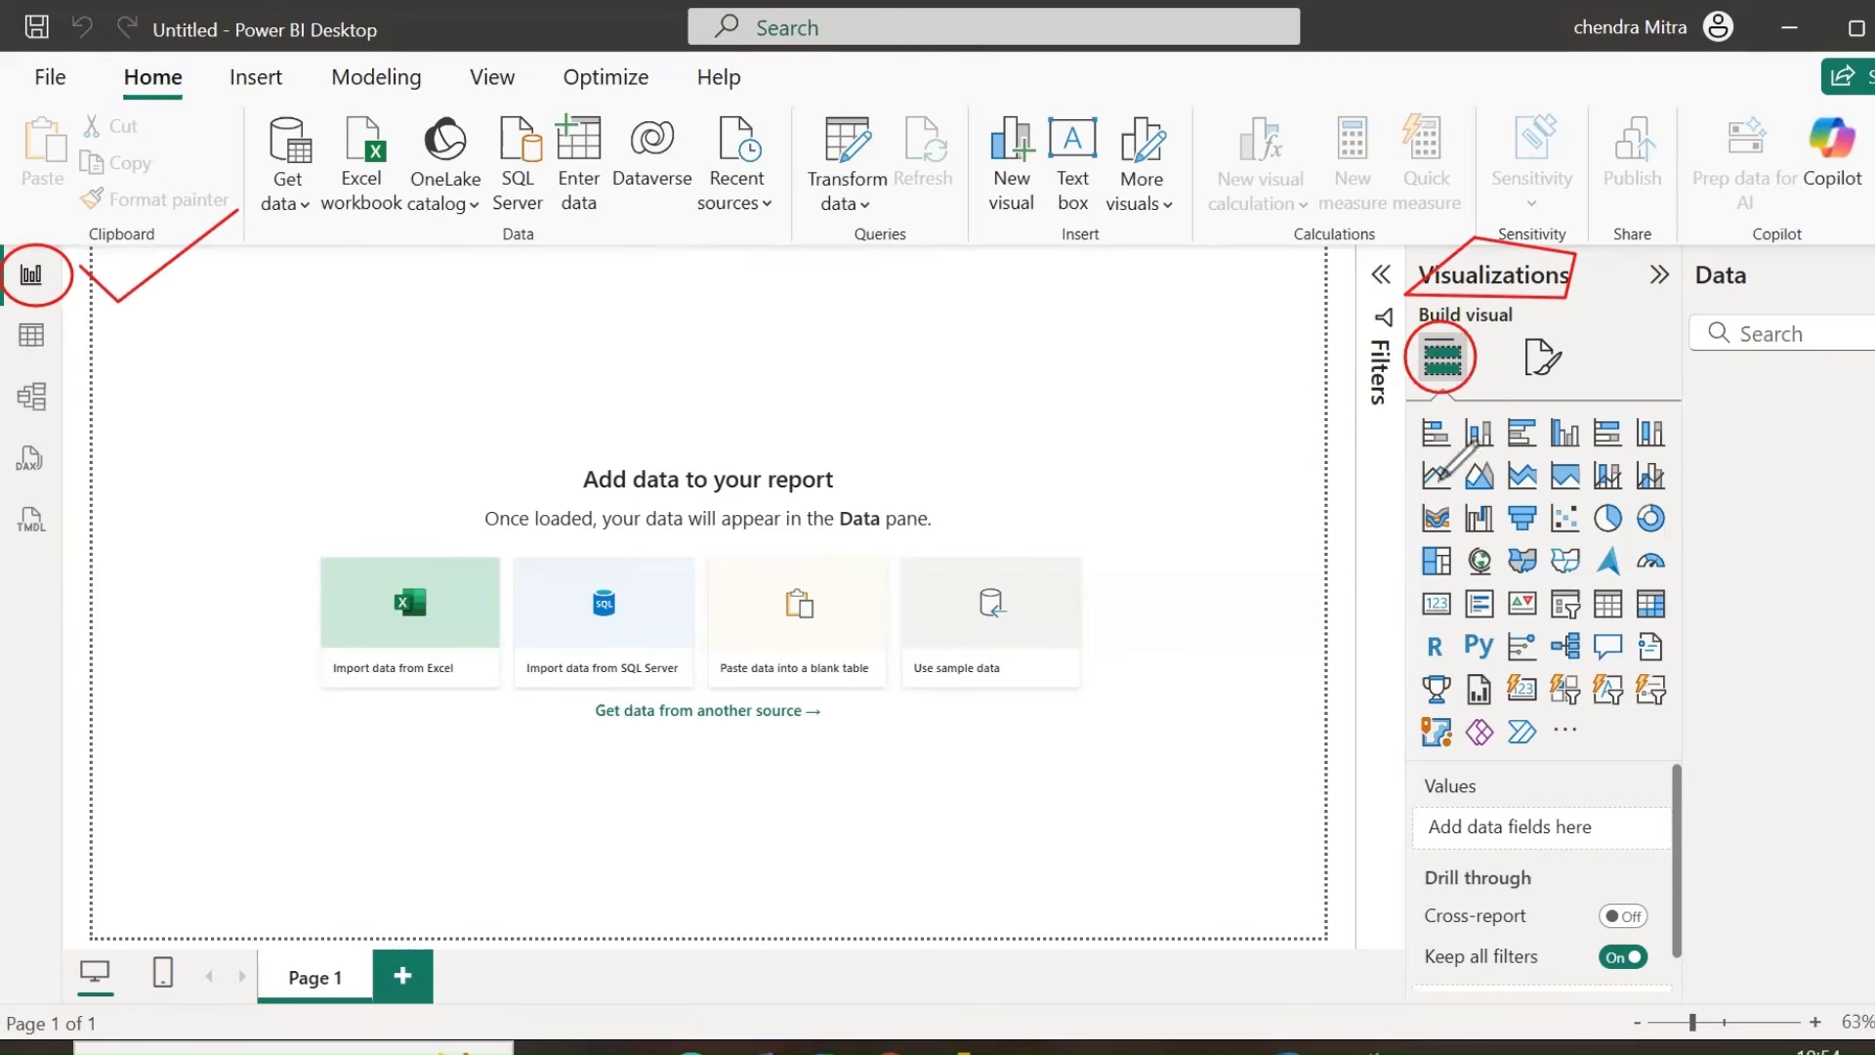
{"action": "mouse_move", "coordinate": [1408, 404]}
{"action": "left_mouse_down"}
{"action": "mouse_move", "coordinate": [1413, 766]}
{"action": "mouse_move", "coordinate": [1673, 757]}
{"action": "mouse_move", "coordinate": [1695, 684]}
{"action": "mouse_move", "coordinate": [1698, 397]}
{"action": "mouse_move", "coordinate": [1408, 409]}
{"action": "left_mouse_up"}
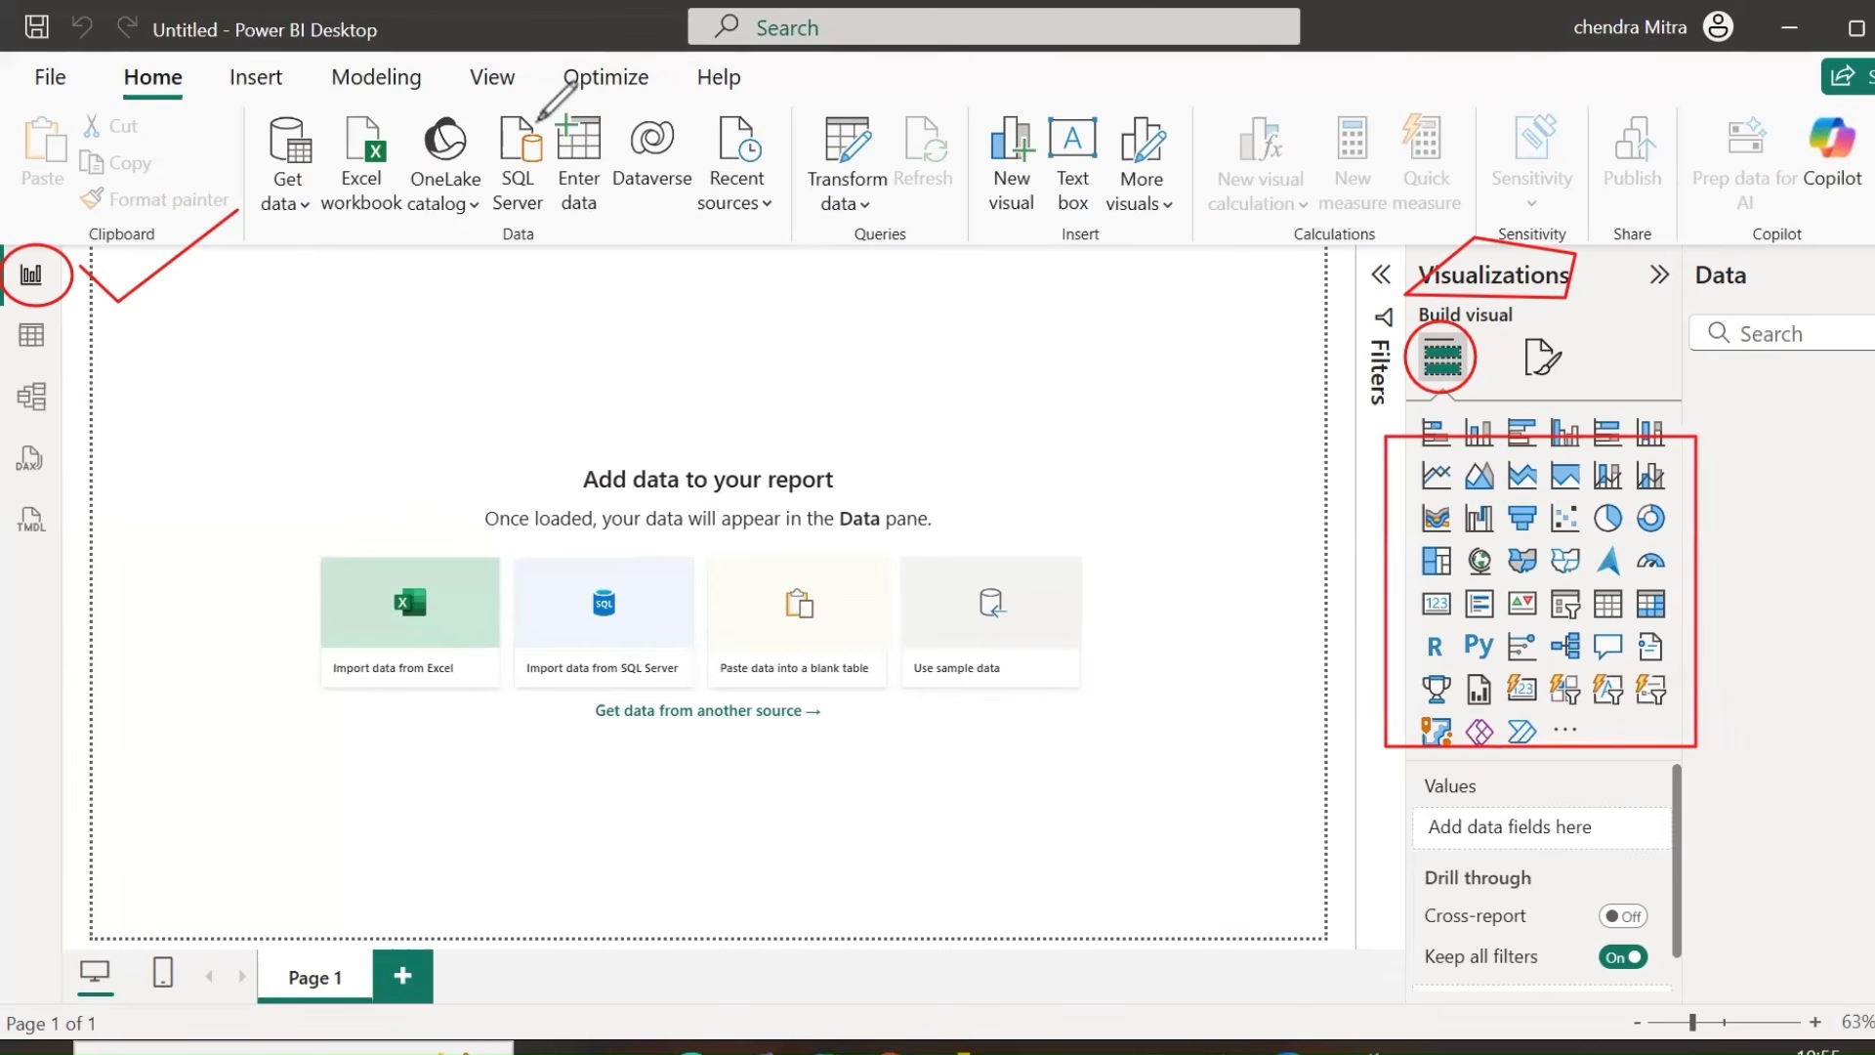
View the report page's formatting options and return to the visual-building options.
{"action": "left_click", "coordinate": [1543, 362]}
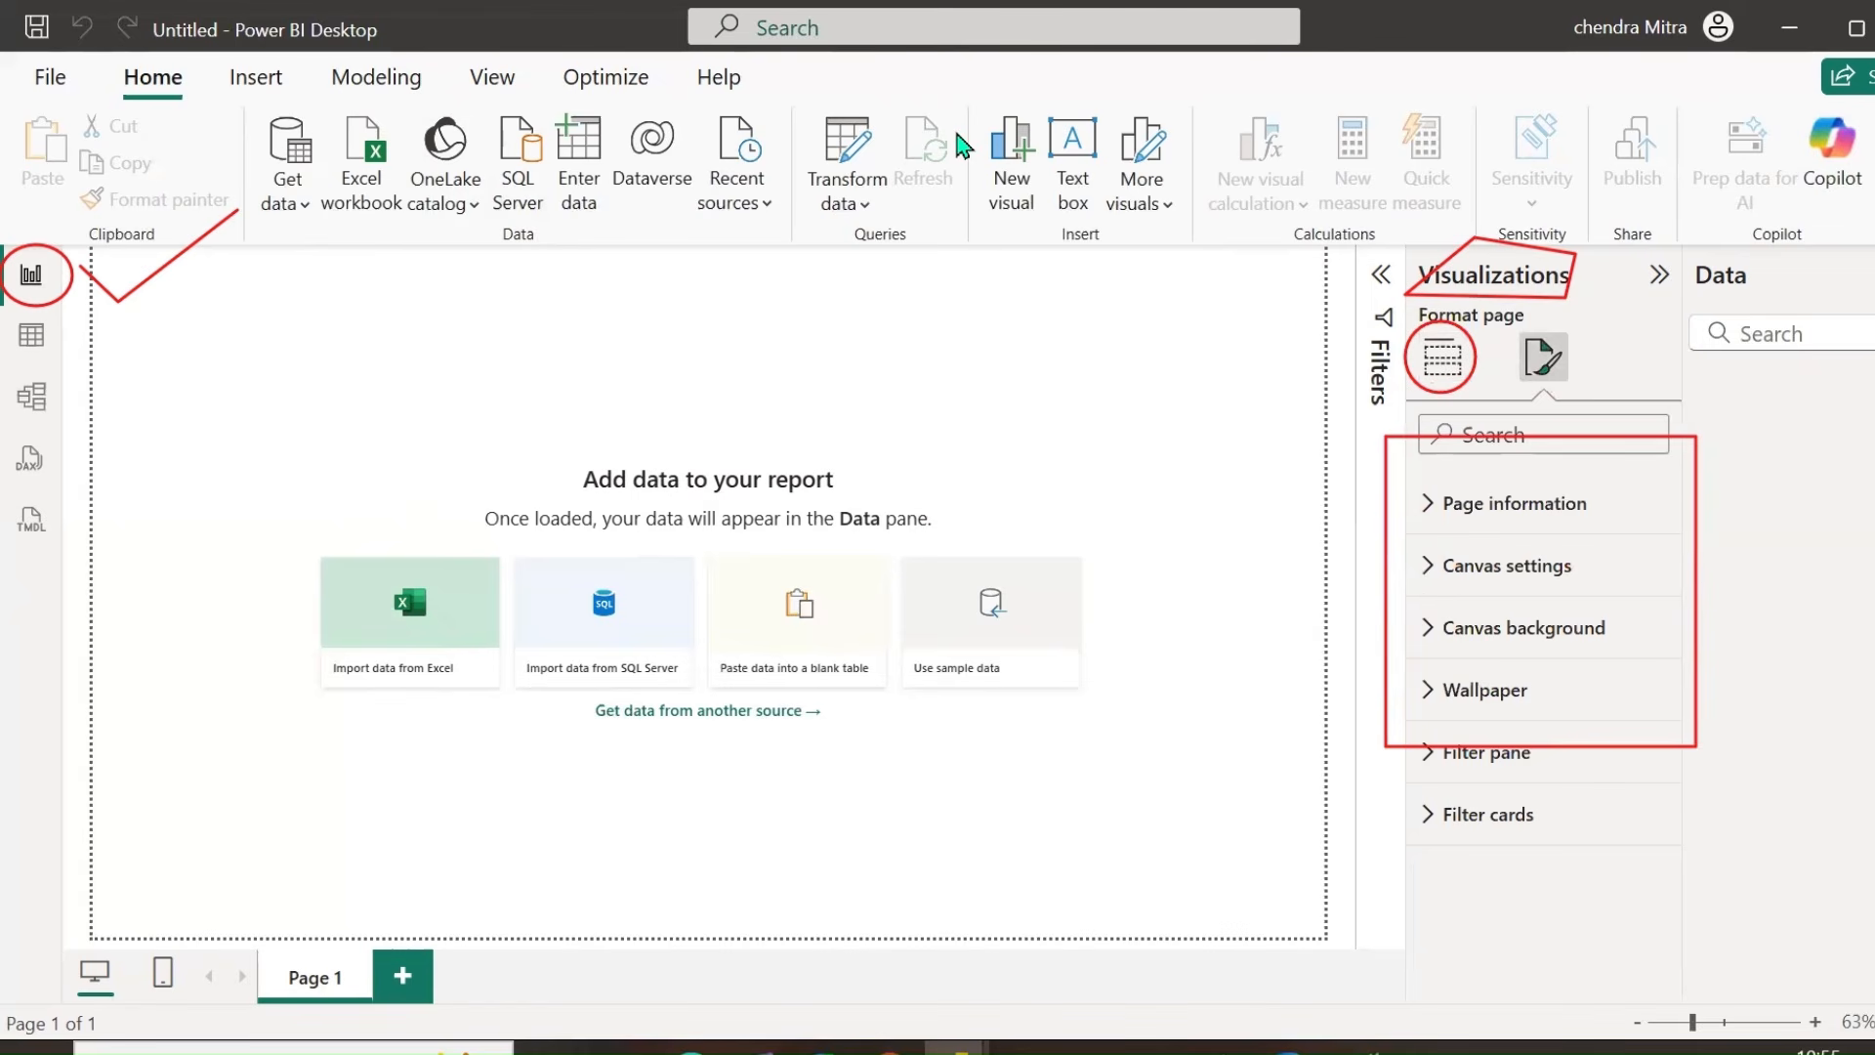
{"action": "left_click_drag", "start_coordinate": [1443, 392], "coordinate": [1417, 294]}
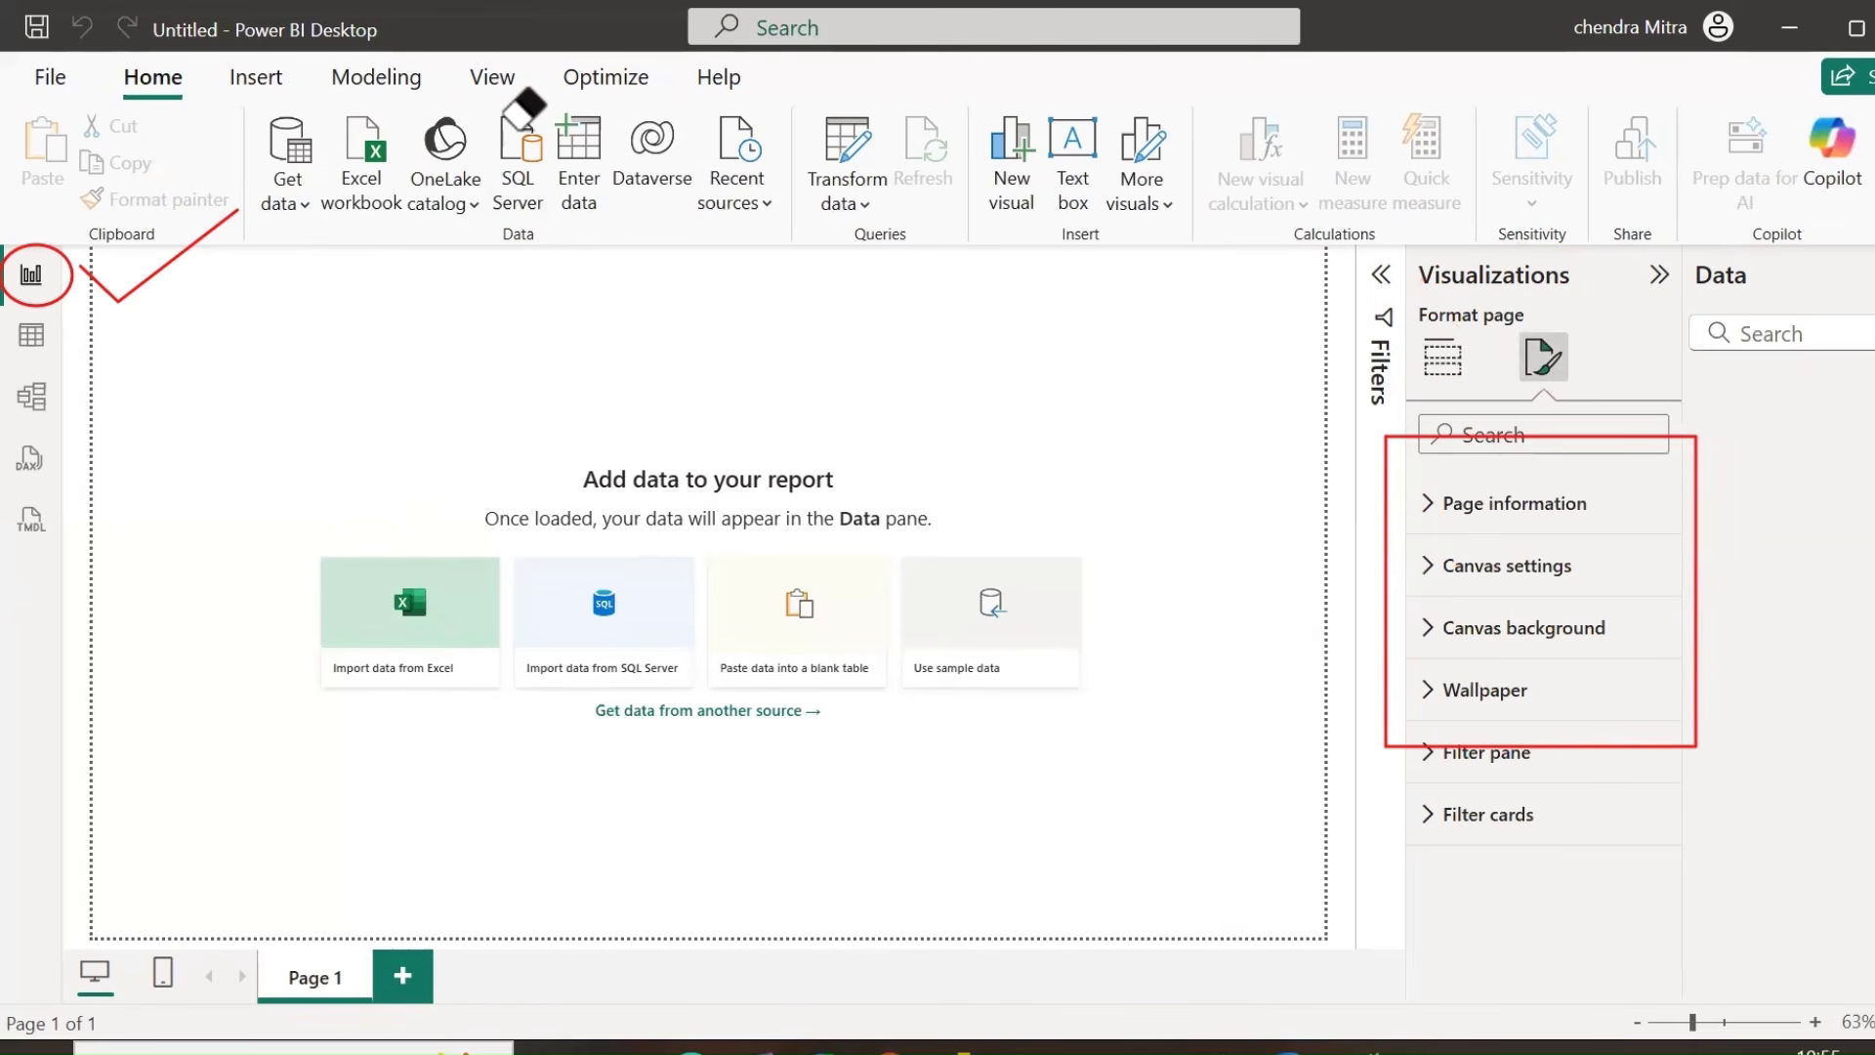
{"action": "mouse_move", "coordinate": [1516, 337]}
{"action": "left_mouse_down"}
{"action": "mouse_move", "coordinate": [1519, 383]}
{"action": "mouse_move", "coordinate": [1544, 391]}
{"action": "mouse_move", "coordinate": [1573, 347]}
{"action": "mouse_move", "coordinate": [1505, 355]}
{"action": "left_mouse_up"}
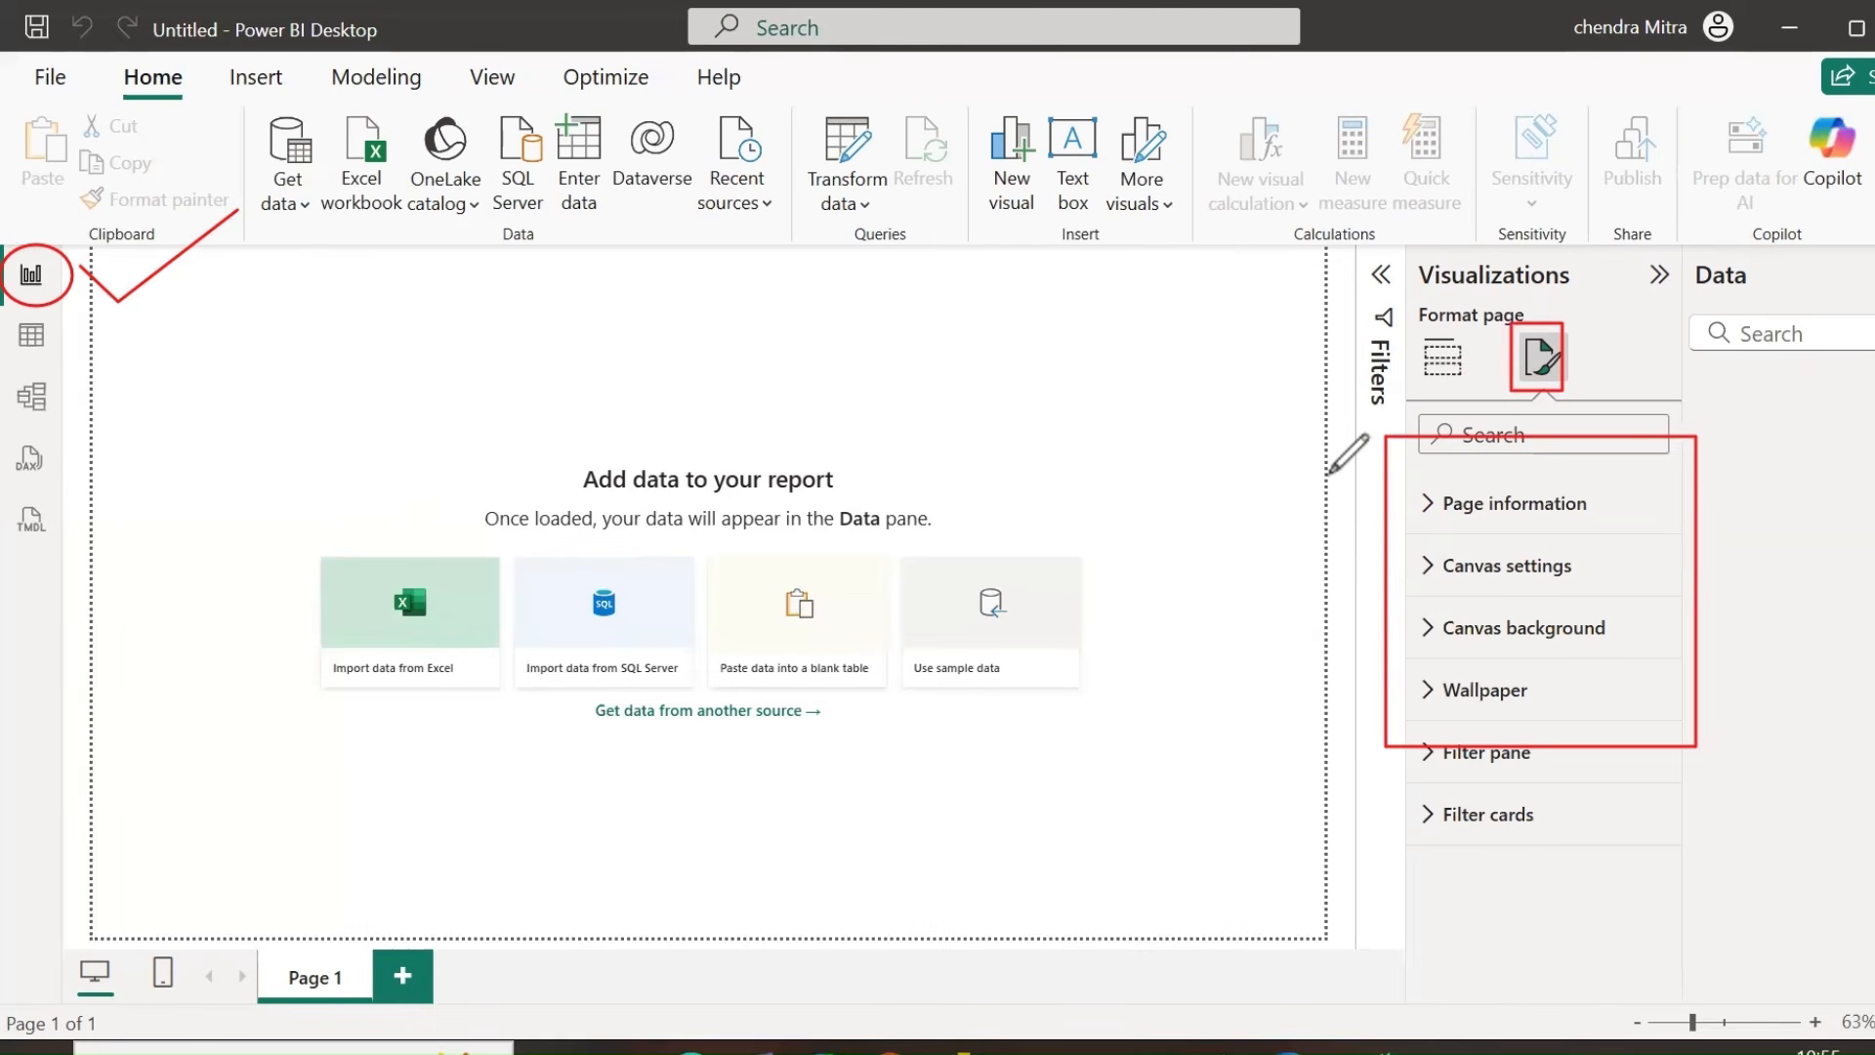
{"action": "mouse_move", "coordinate": [1569, 331]}
{"action": "left_mouse_down"}
{"action": "mouse_move", "coordinate": [1587, 342]}
{"action": "mouse_move", "coordinate": [1646, 282]}
{"action": "left_mouse_up"}
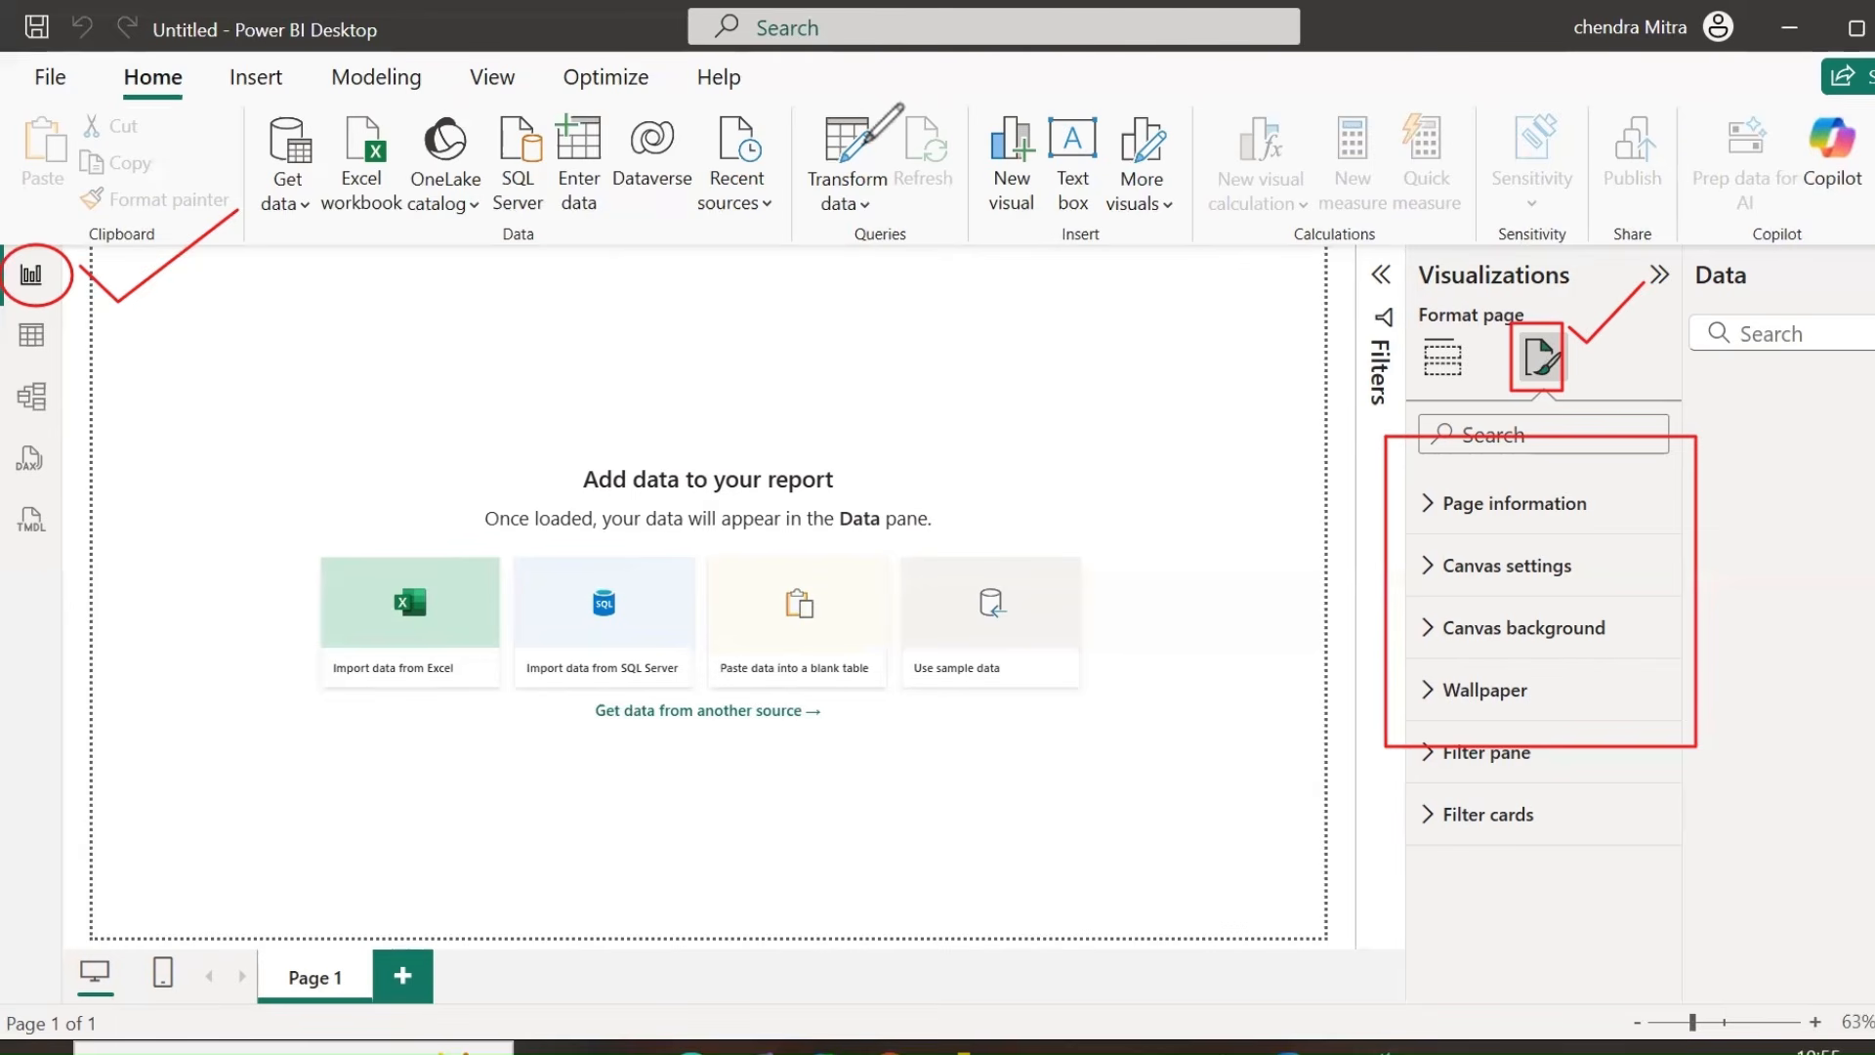
{"action": "left_click", "coordinate": [1655, 253]}
{"action": "left_click_drag", "start_coordinate": [1561, 337], "coordinate": [1422, 840]}
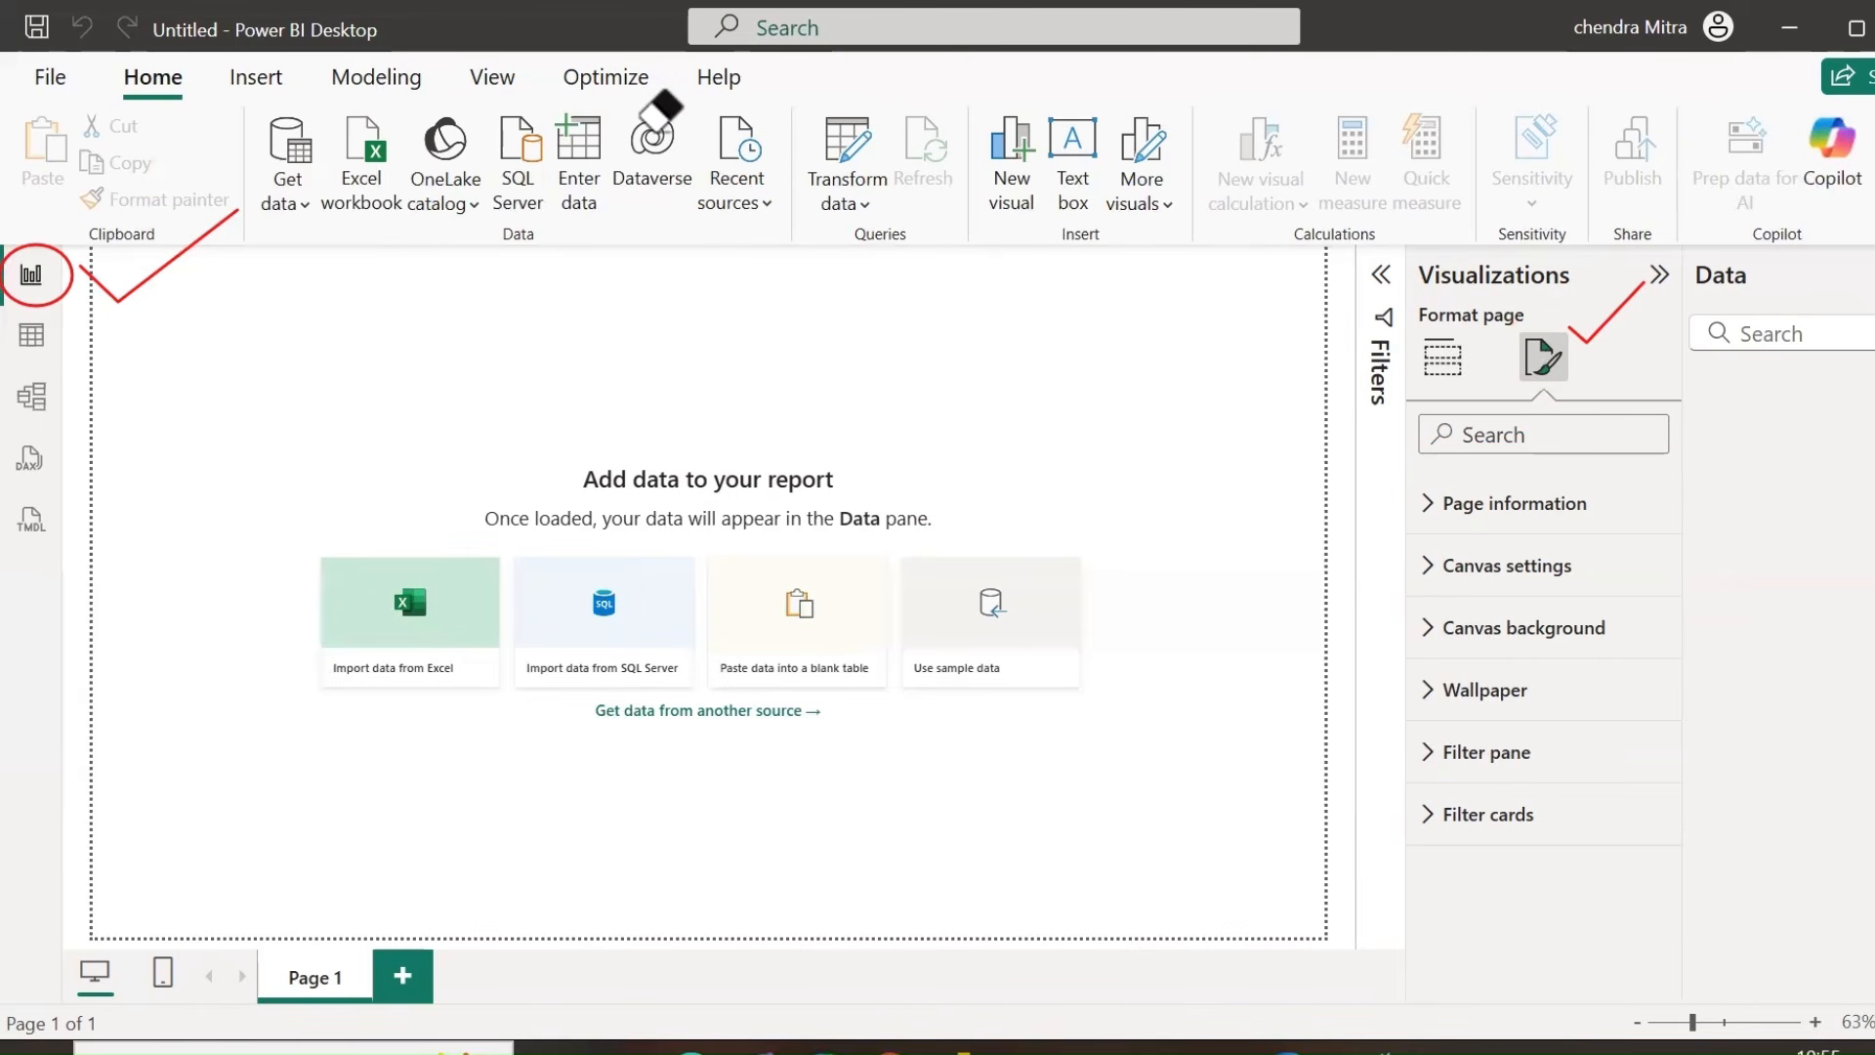
{"action": "left_click", "coordinate": [646, 127]}
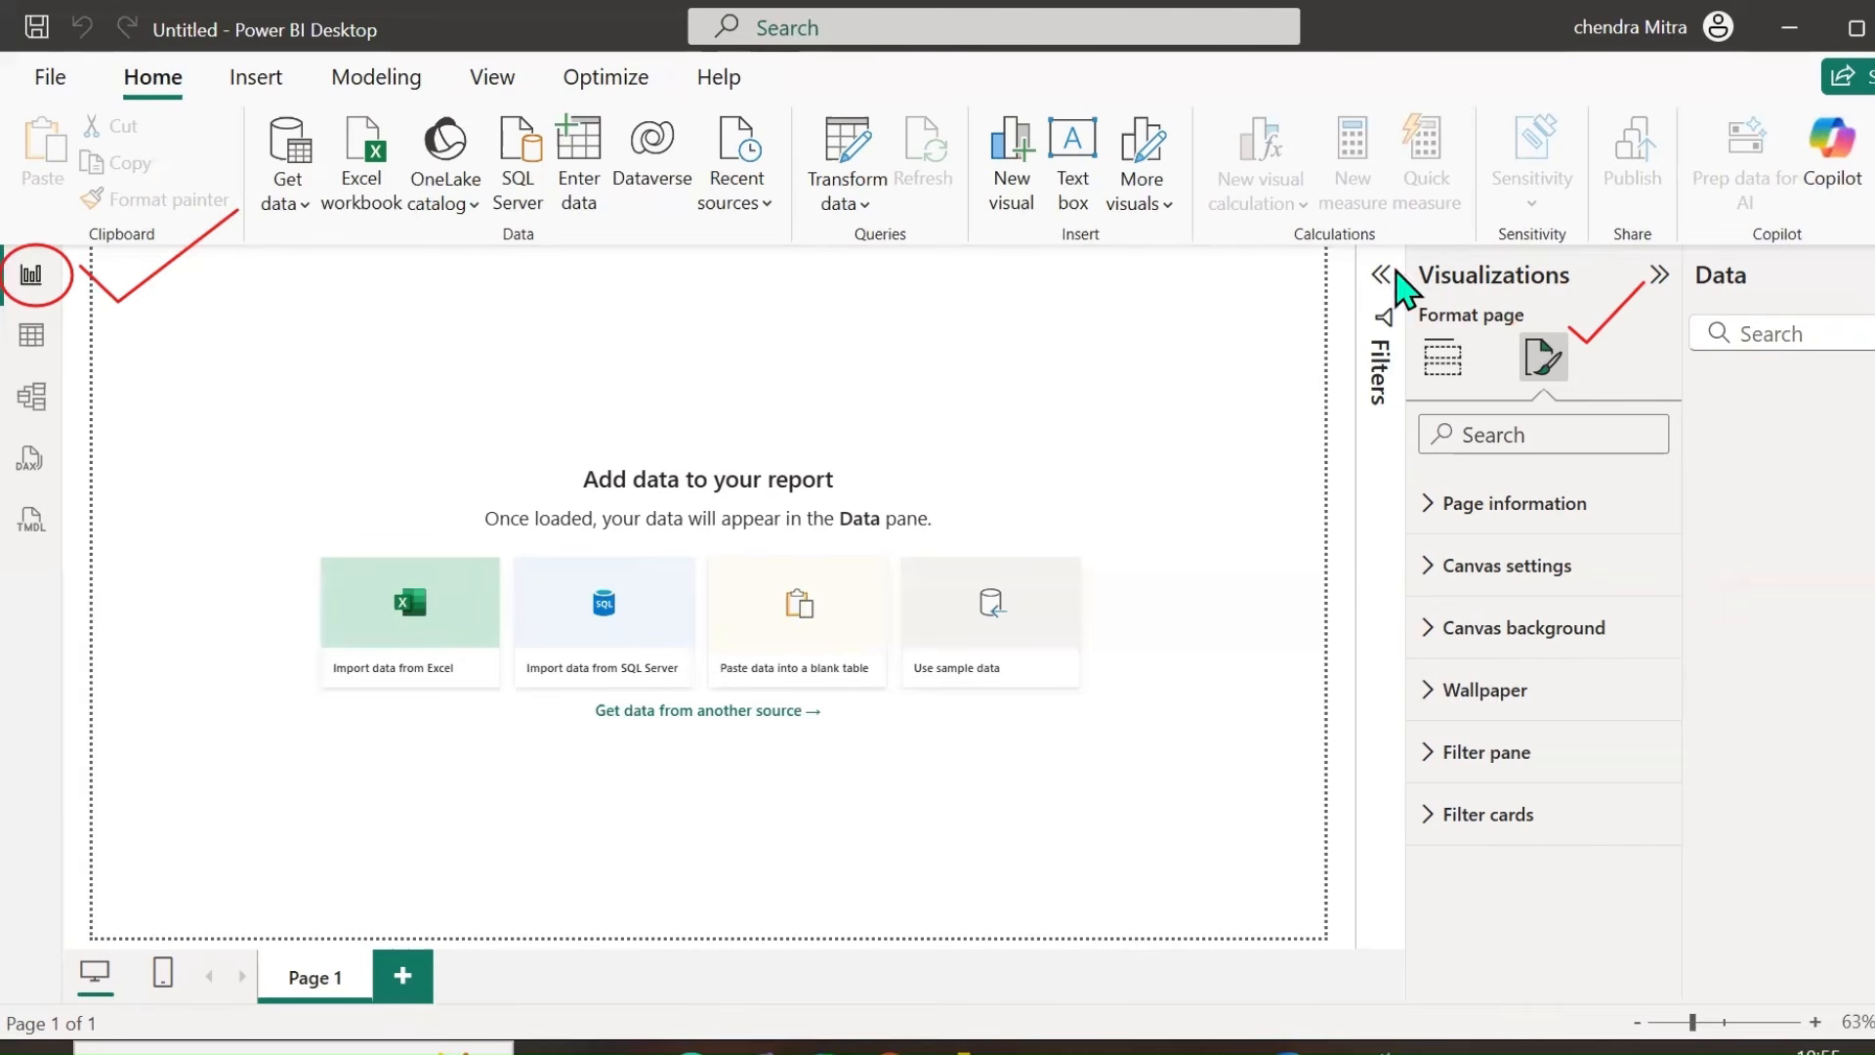
{"action": "left_click", "coordinate": [1445, 366]}
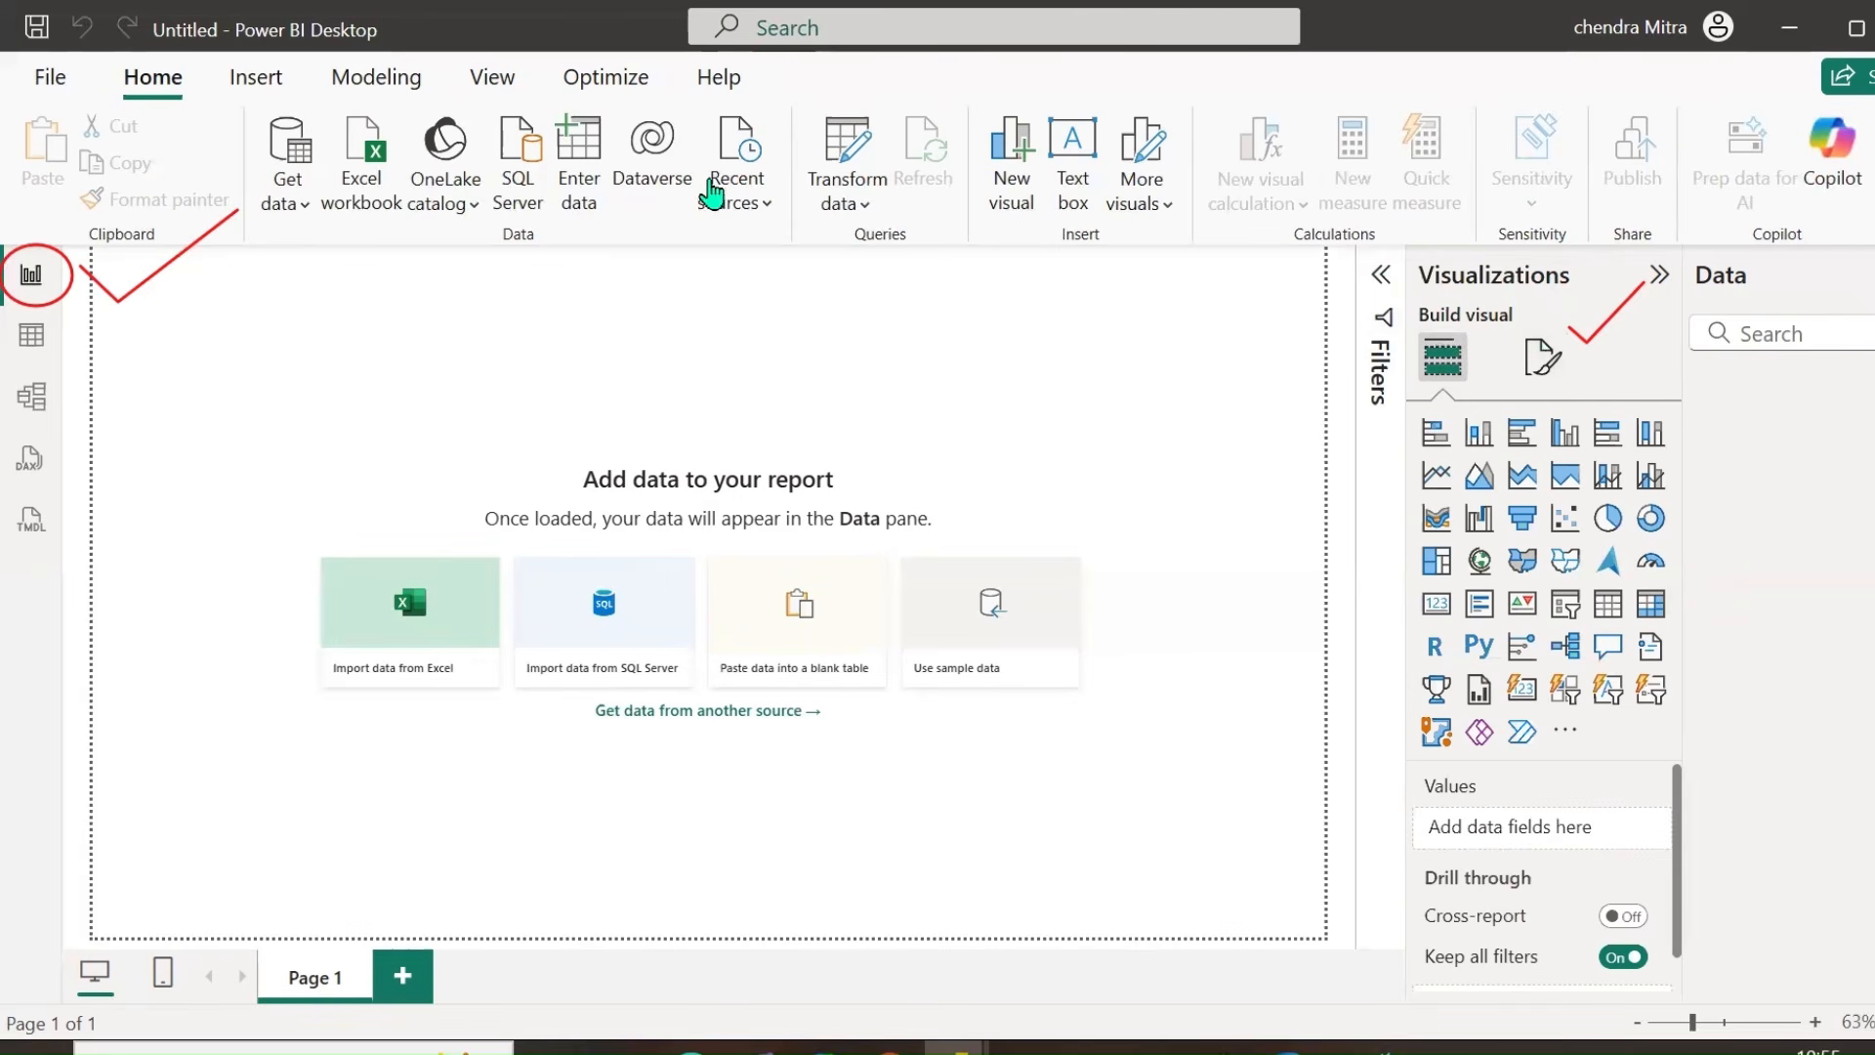
{"action": "key", "text": "ctrl+shift+5"}
{"action": "left_click_drag", "start_coordinate": [1604, 271], "coordinate": [1676, 348]}
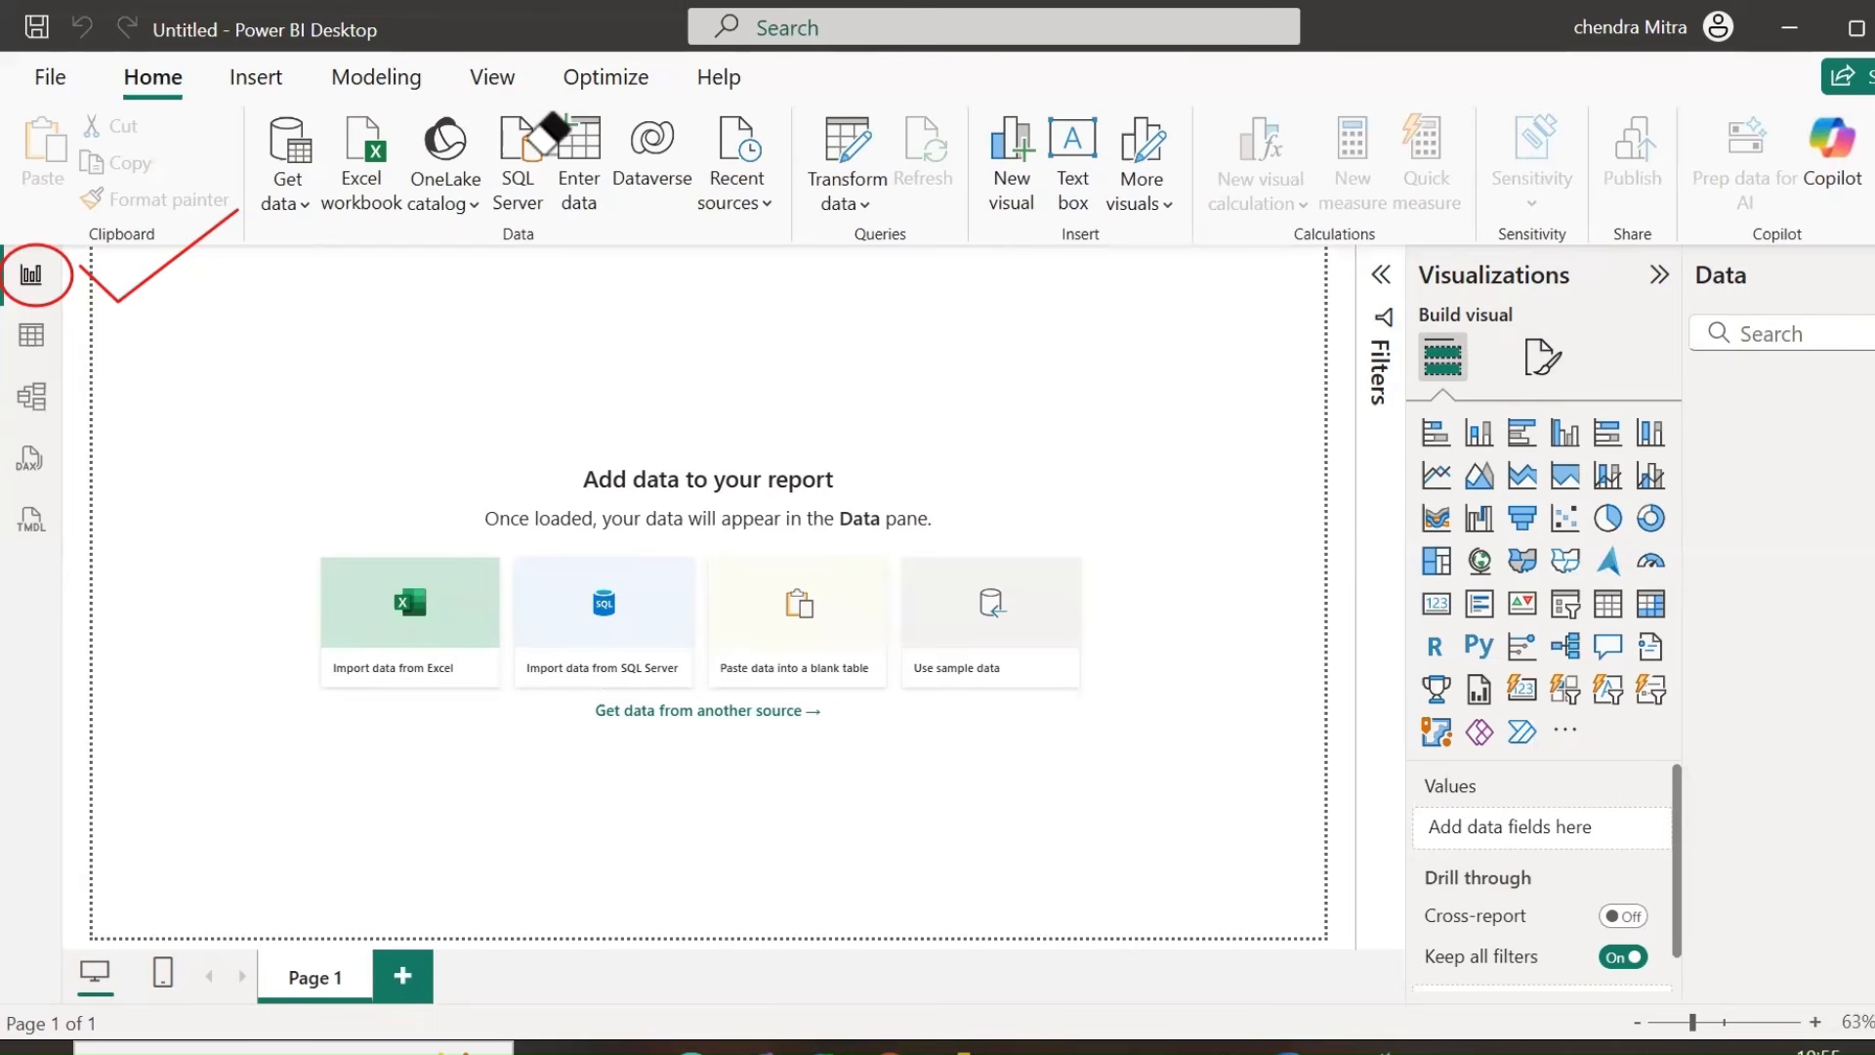
{"action": "key", "text": "ctrl+shift+1"}
{"action": "mouse_move", "coordinate": [115, 303]}
{"action": "left_mouse_down"}
{"action": "mouse_move", "coordinate": [147, 907]}
{"action": "mouse_move", "coordinate": [1312, 924]}
{"action": "mouse_move", "coordinate": [1331, 766]}
{"action": "mouse_move", "coordinate": [1325, 257]}
{"action": "mouse_move", "coordinate": [239, 209]}
{"action": "left_mouse_up"}
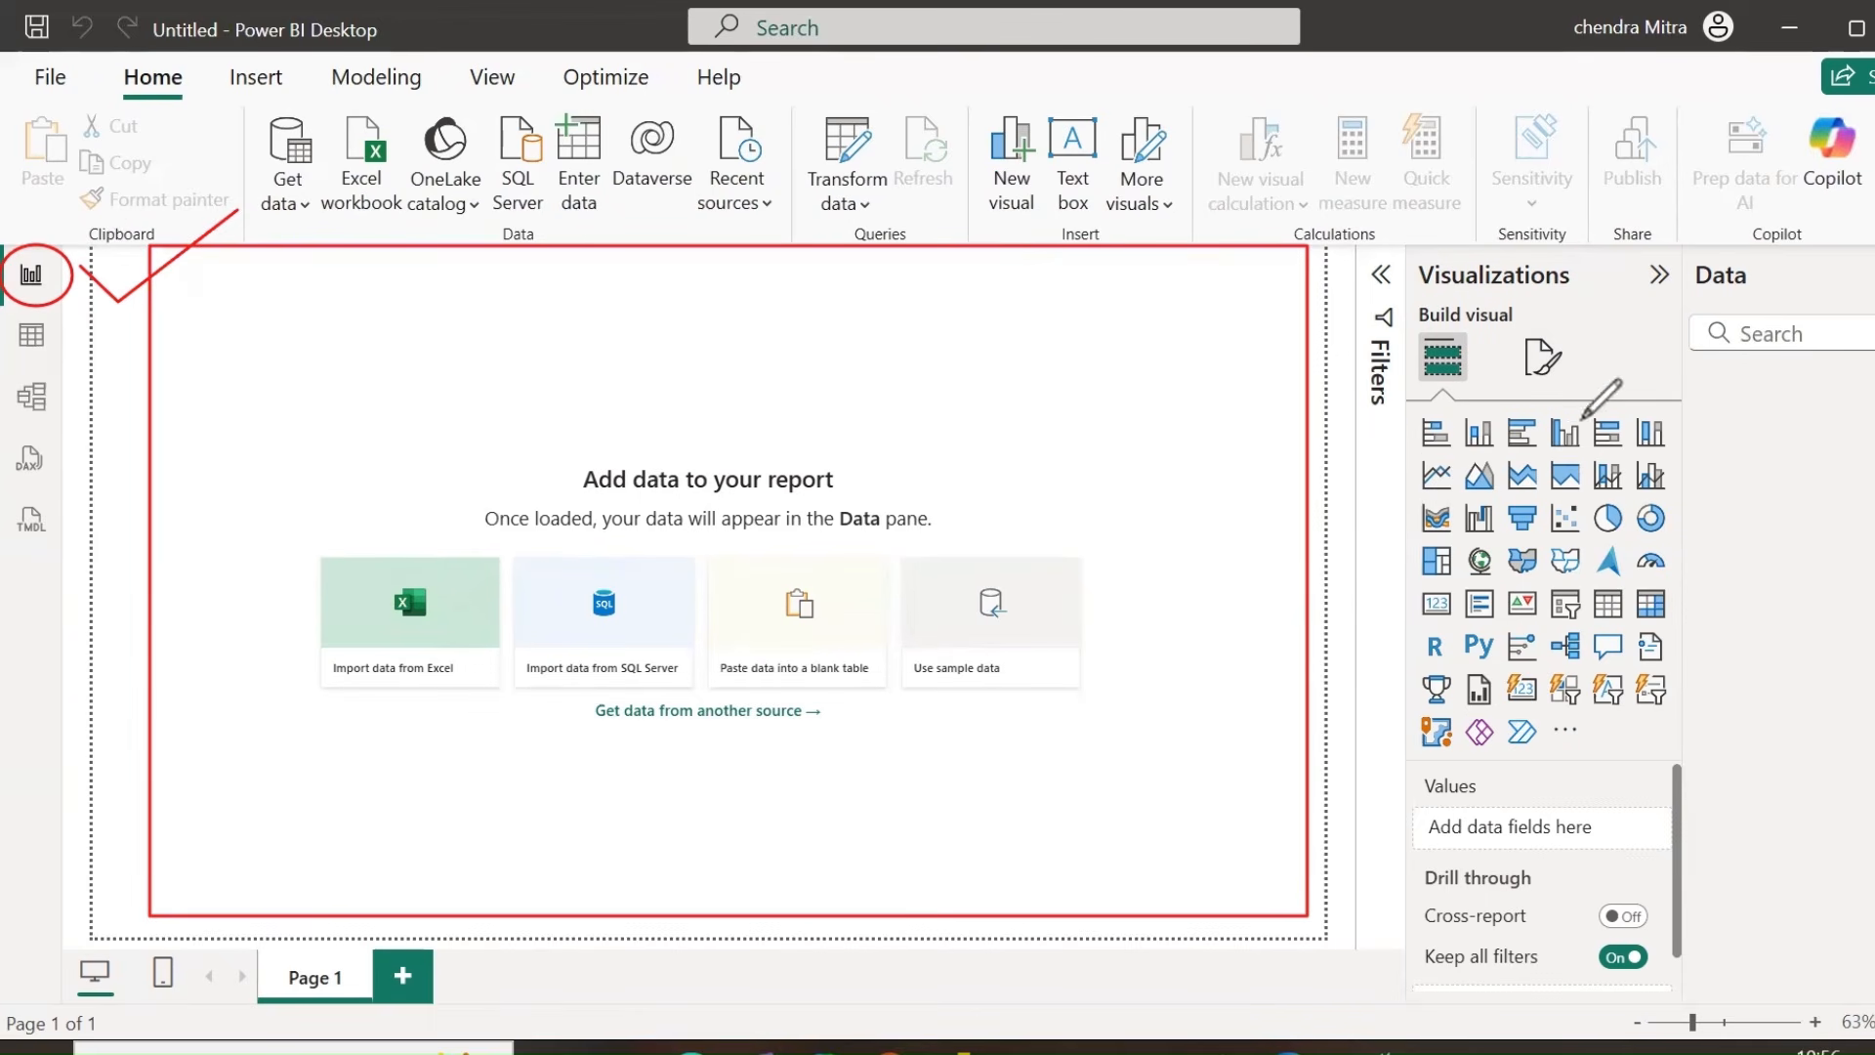
Look through the page format sections for canvas settings, canvas background and wallpaper, collapsing each one again.
{"action": "left_click", "coordinate": [1545, 361]}
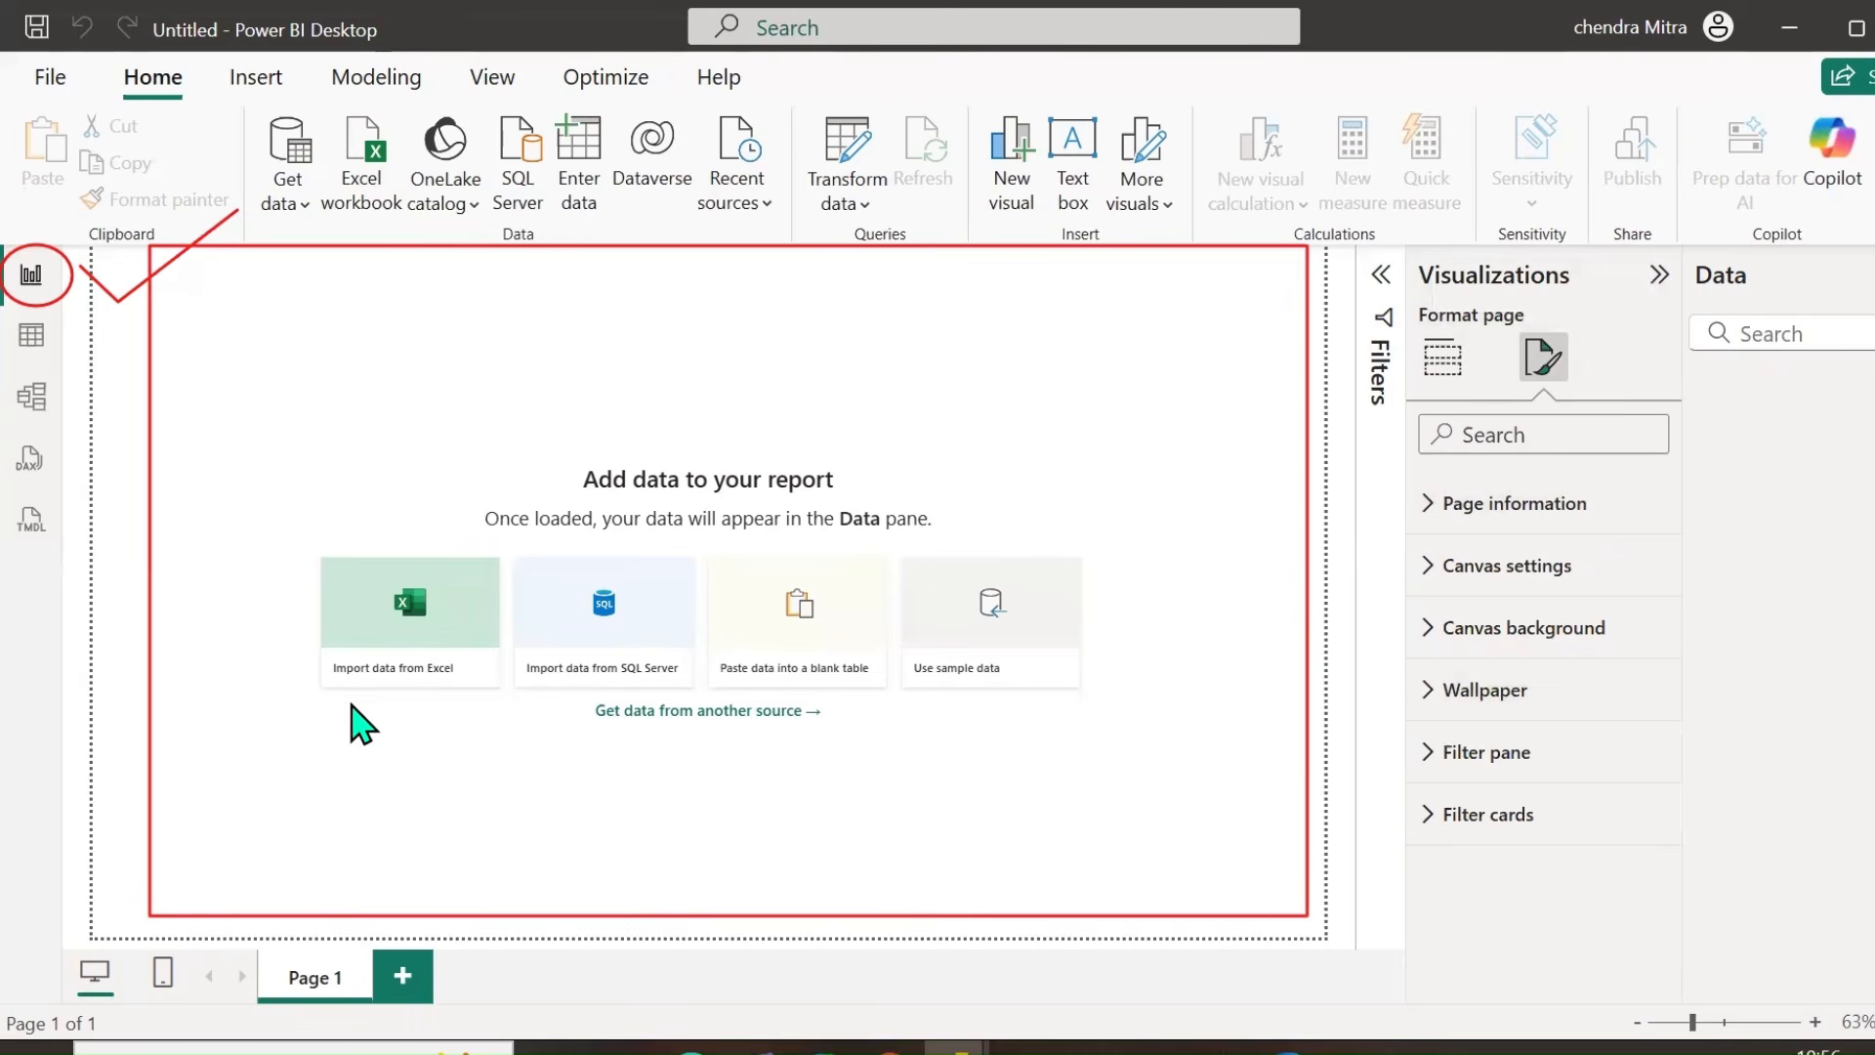
{"action": "left_click", "coordinate": [1431, 571]}
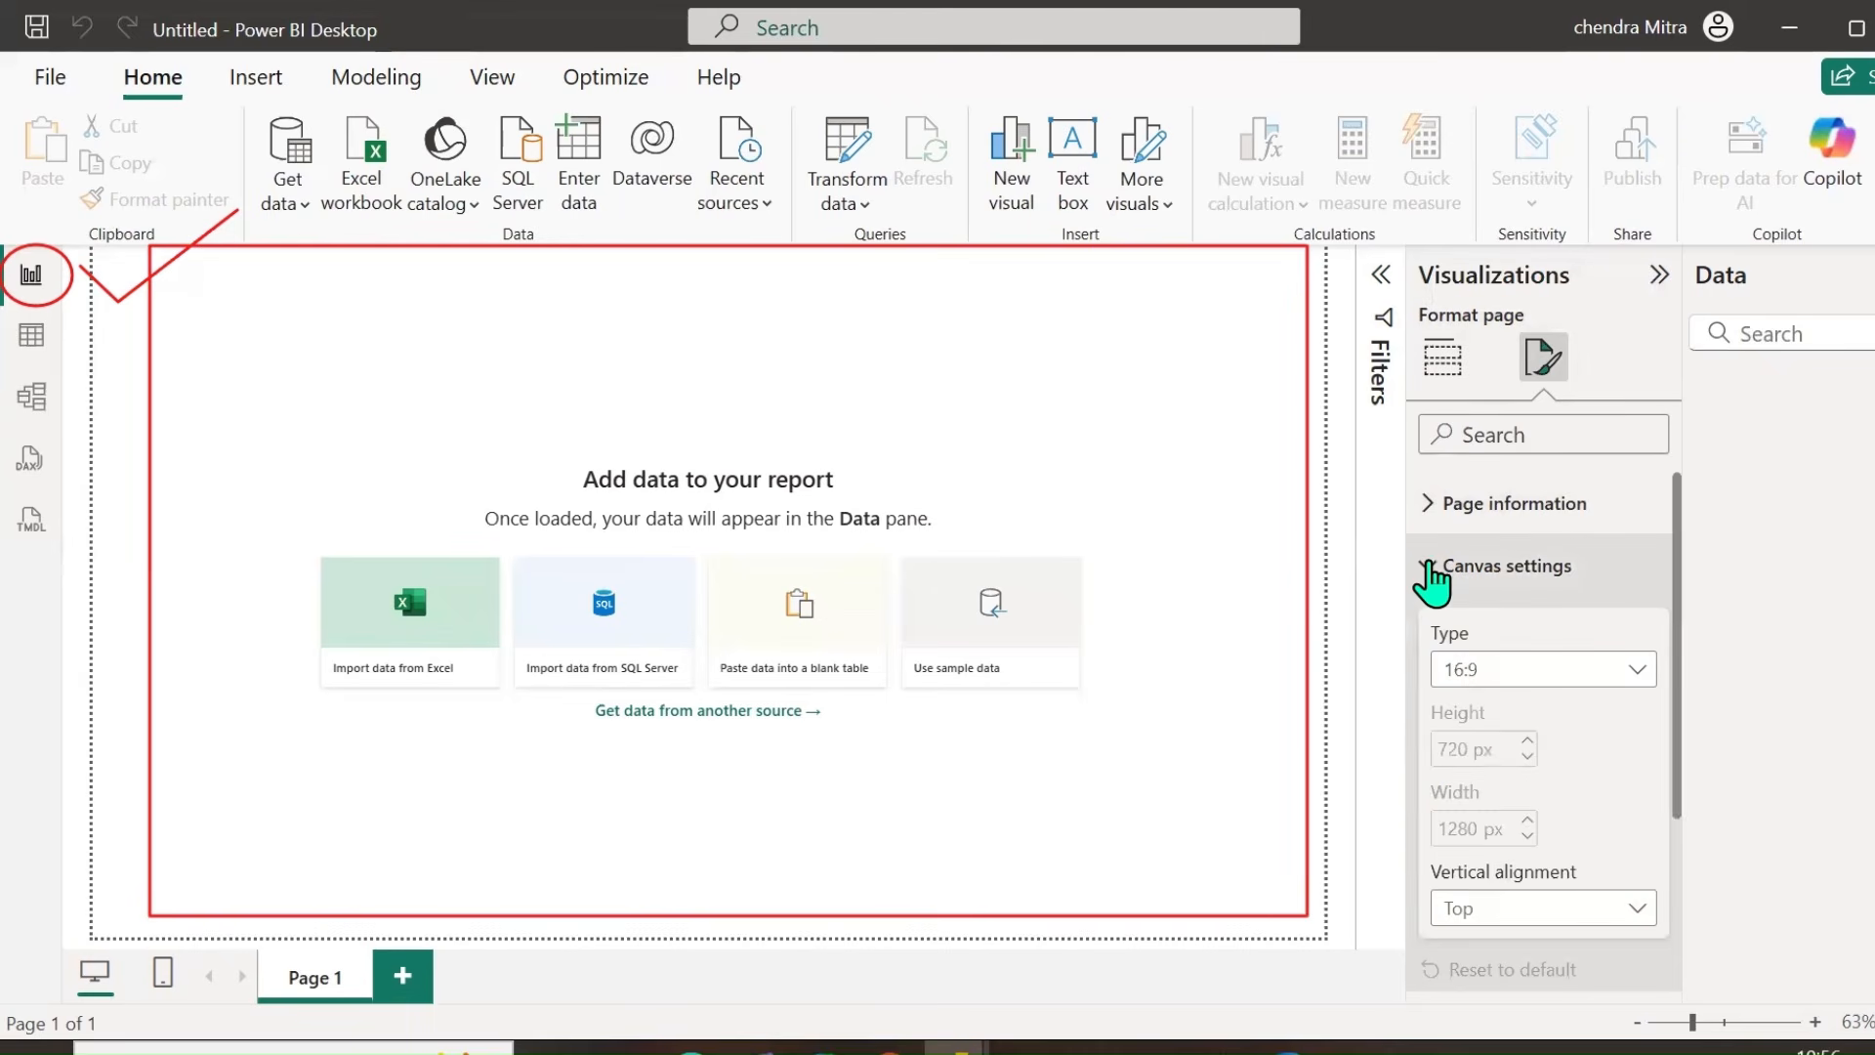
{"action": "left_click", "coordinate": [1434, 572]}
{"action": "left_click", "coordinate": [1429, 630]}
{"action": "left_click", "coordinate": [1428, 635]}
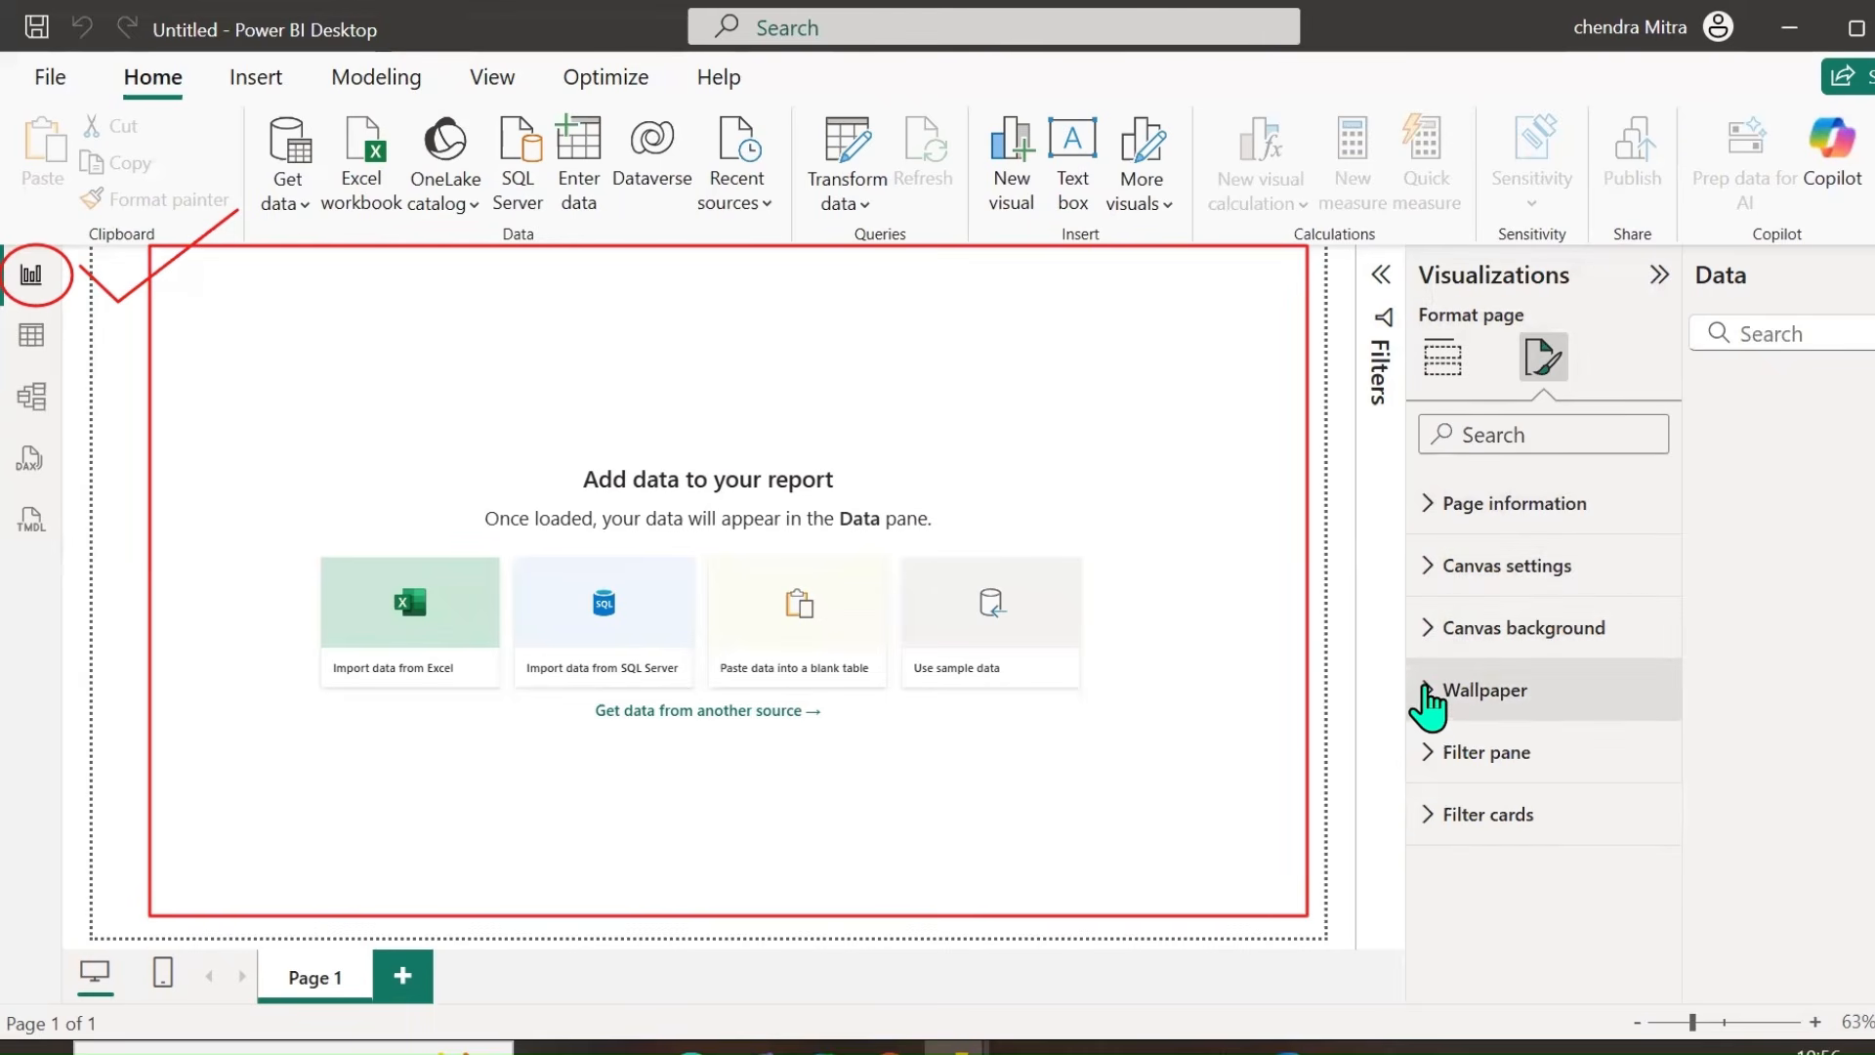
{"action": "left_click", "coordinate": [1427, 693]}
{"action": "left_click", "coordinate": [1427, 693]}
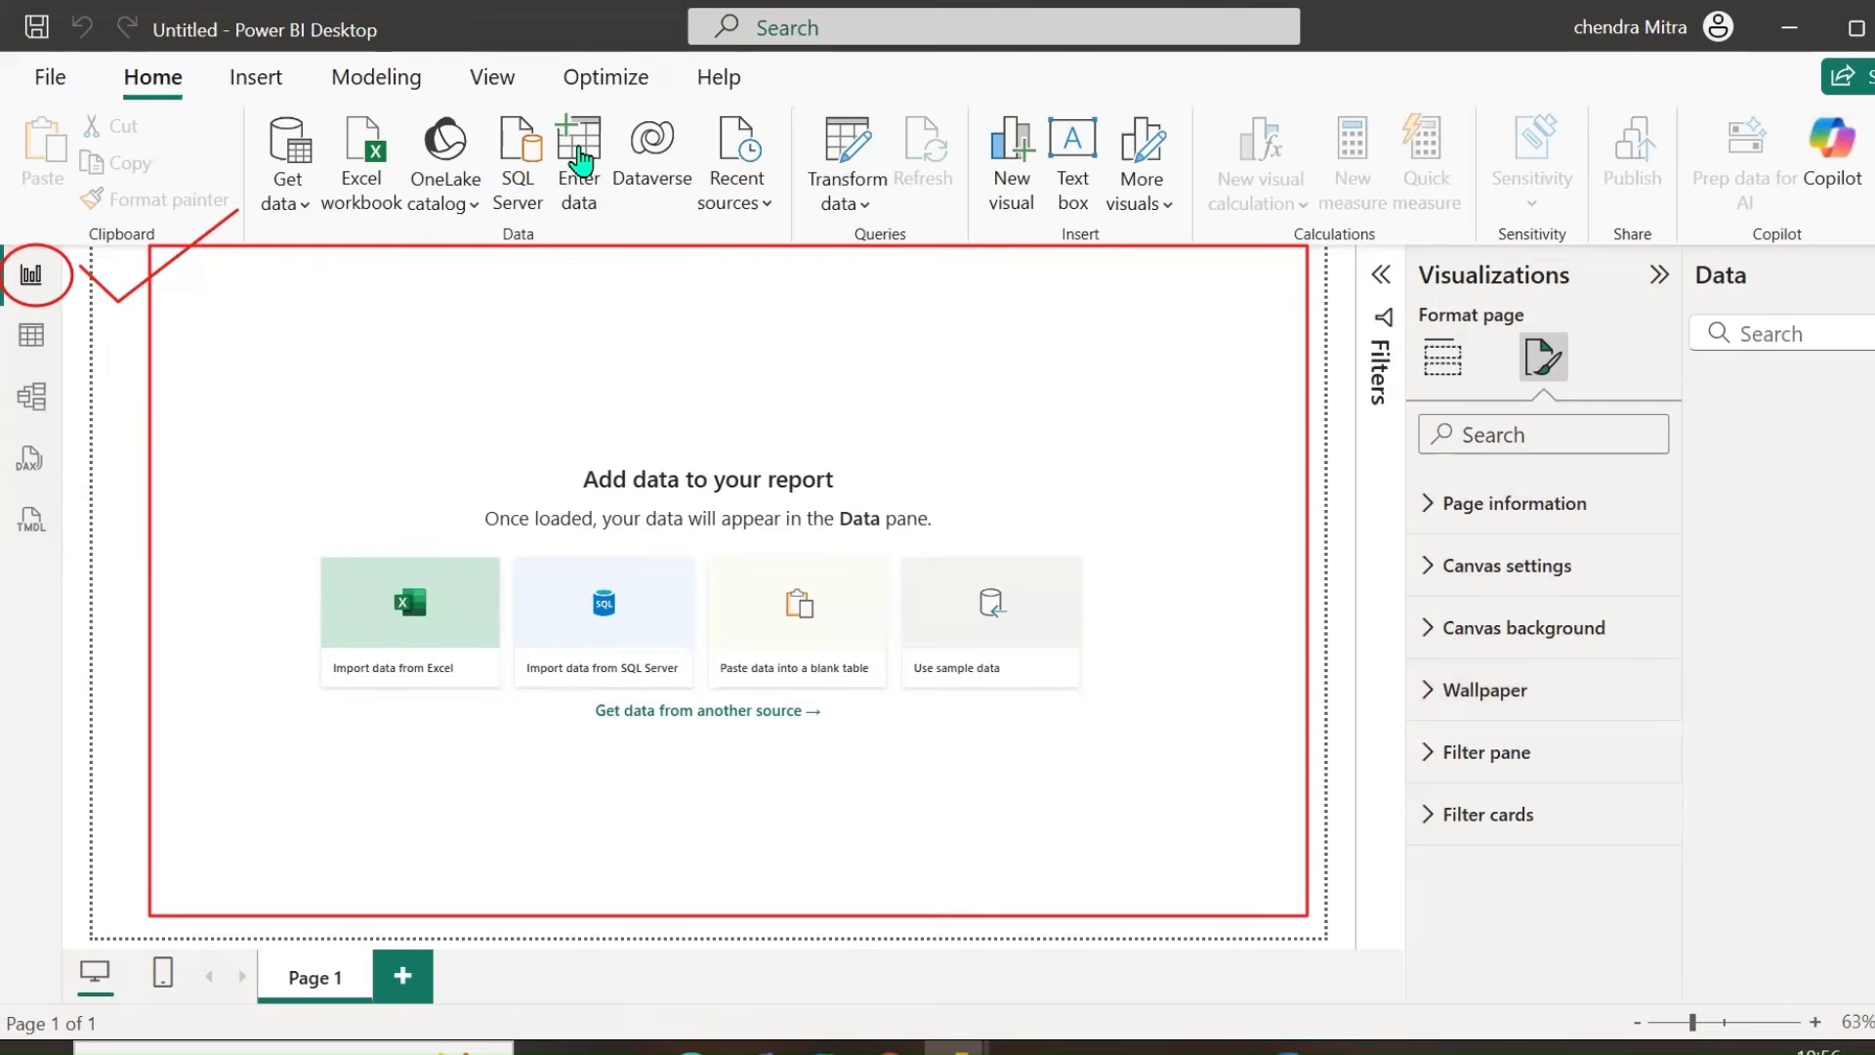
{"action": "key", "text": "ctrl+shift+5"}
{"action": "left_click_drag", "start_coordinate": [149, 283], "coordinate": [36, 273]}
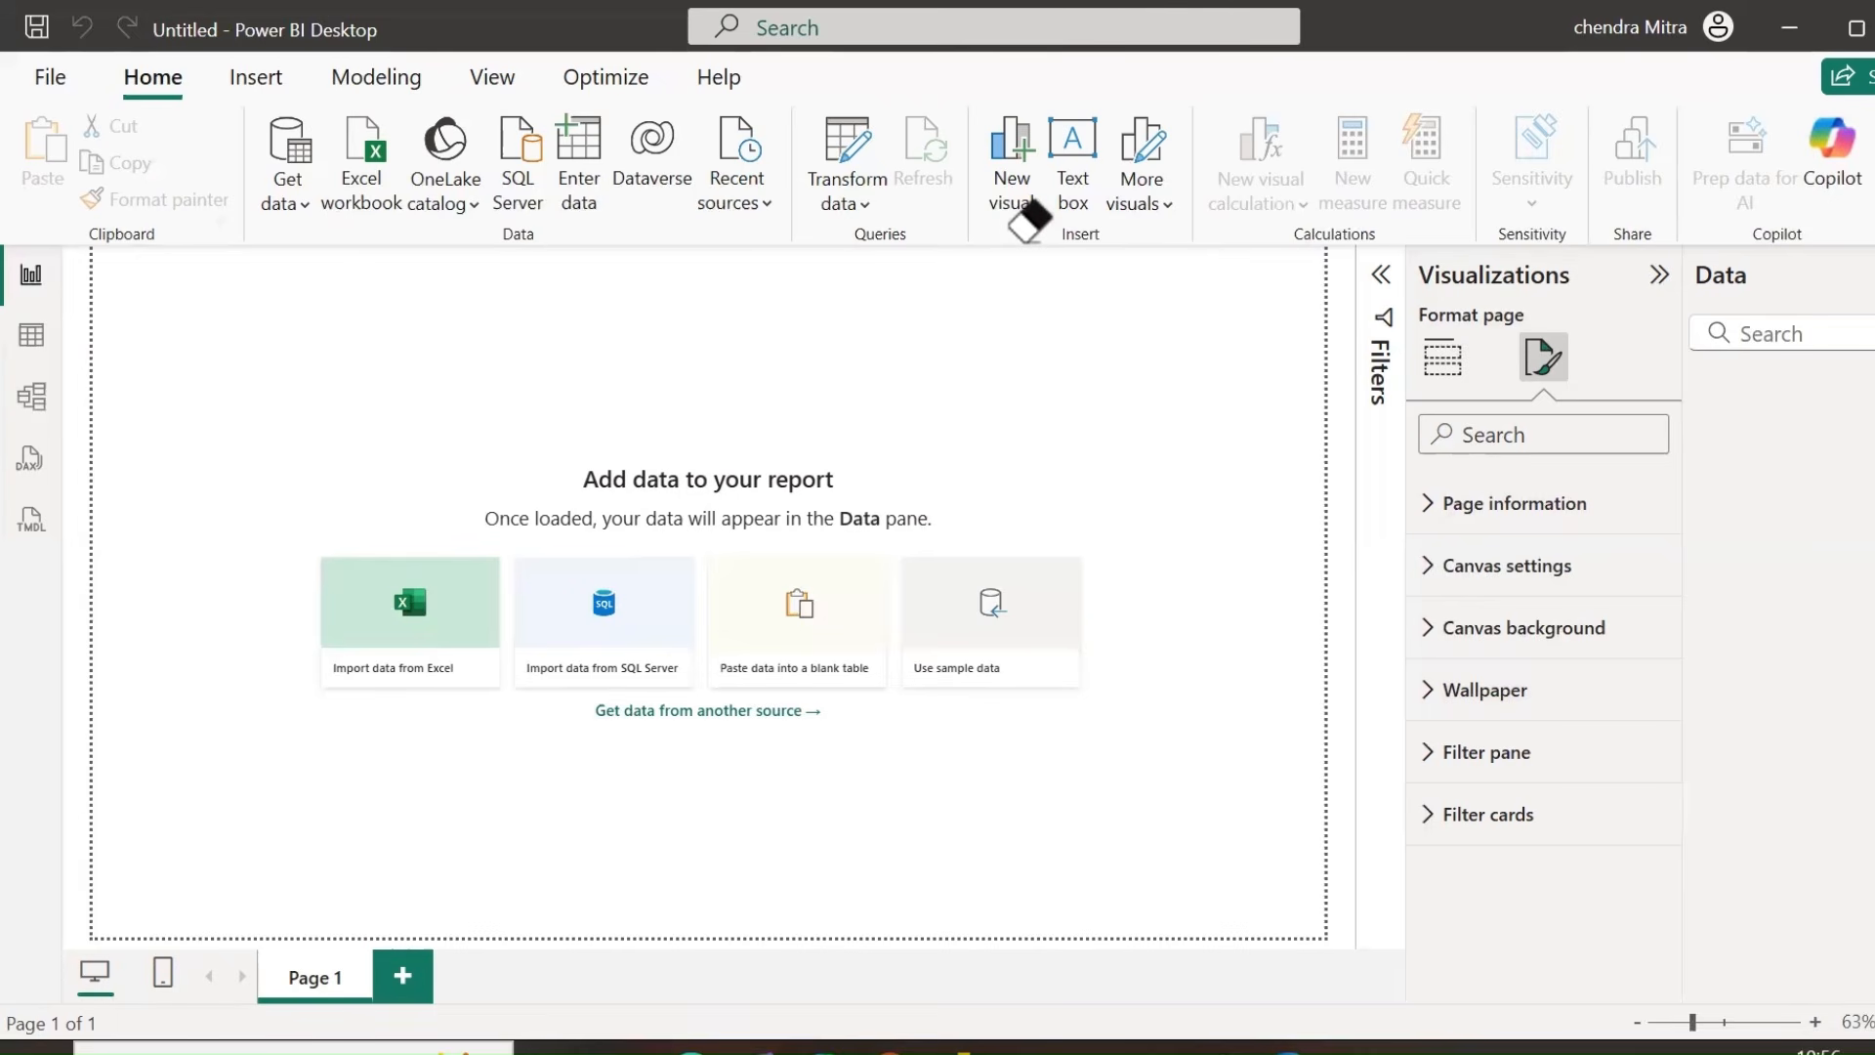
{"action": "key", "text": "ctrl+shift+3"}
{"action": "left_click_drag", "start_coordinate": [1434, 533], "coordinate": [1587, 527]}
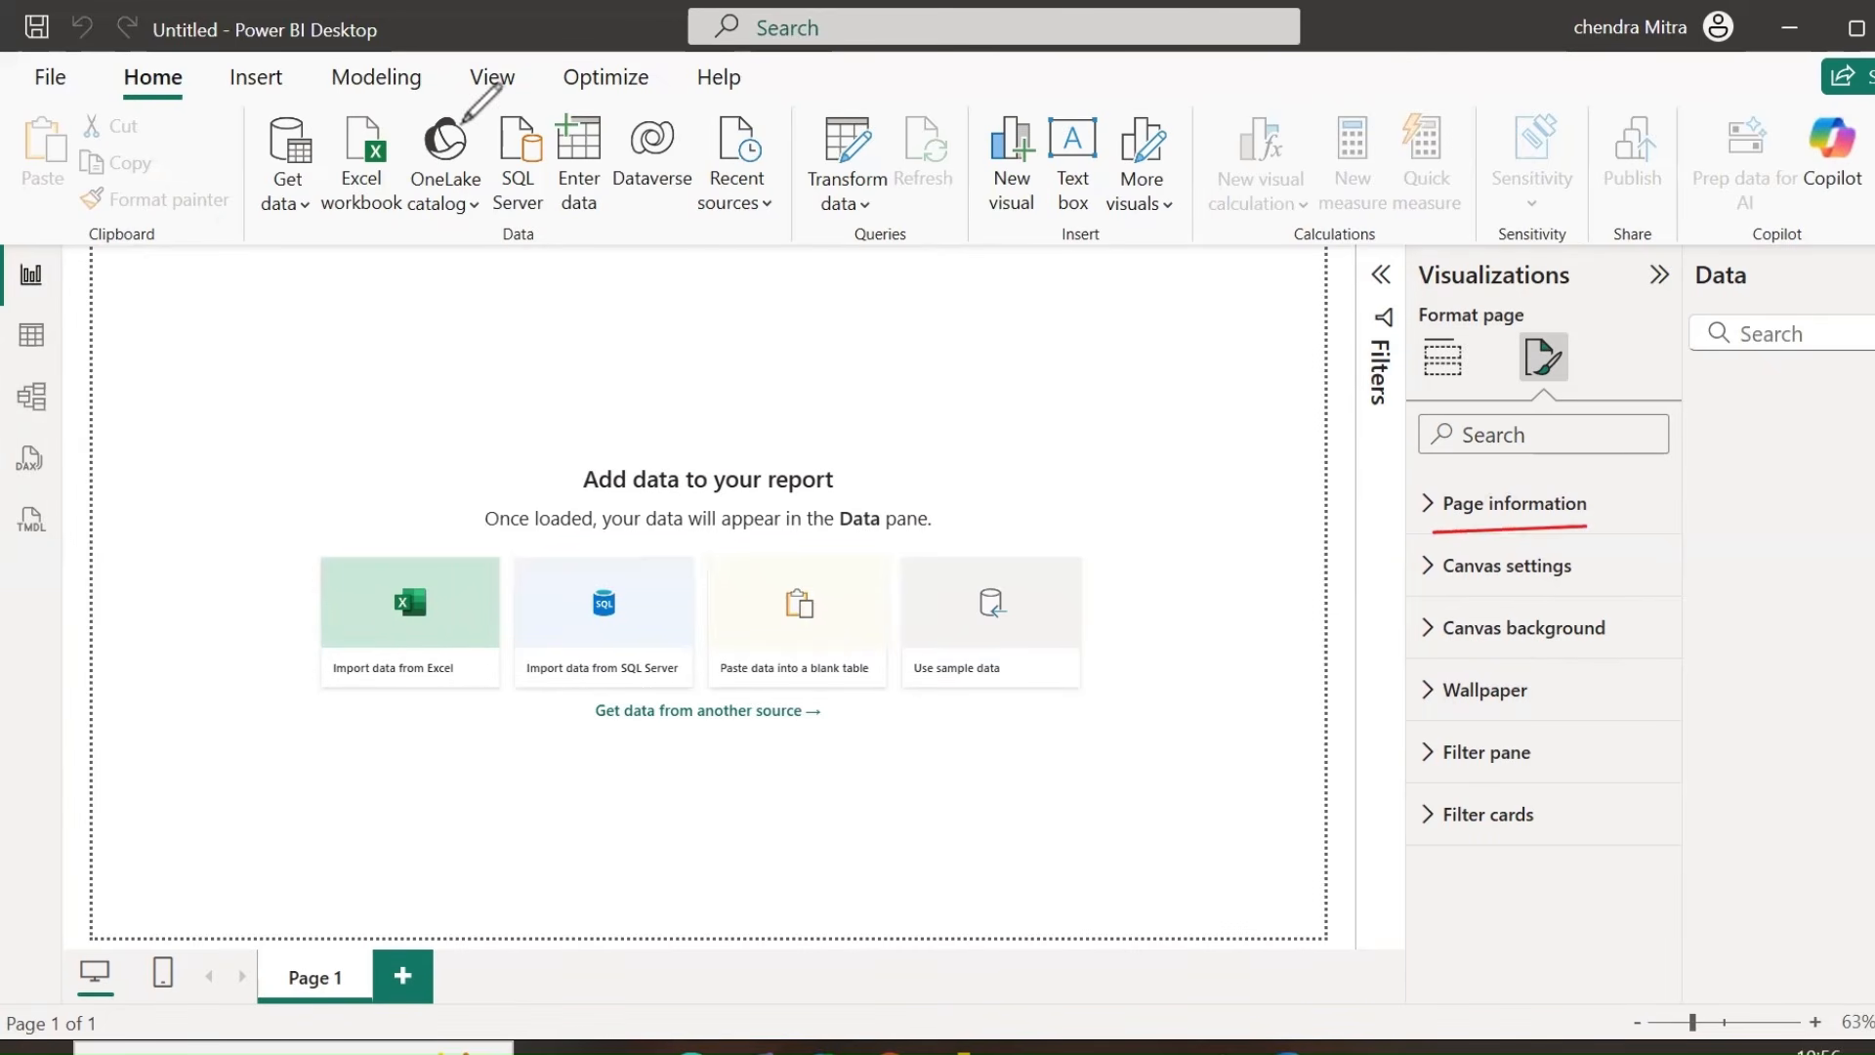
Rename the report page to CANVAS SETTING in its page information.
{"action": "left_click", "coordinate": [1427, 506]}
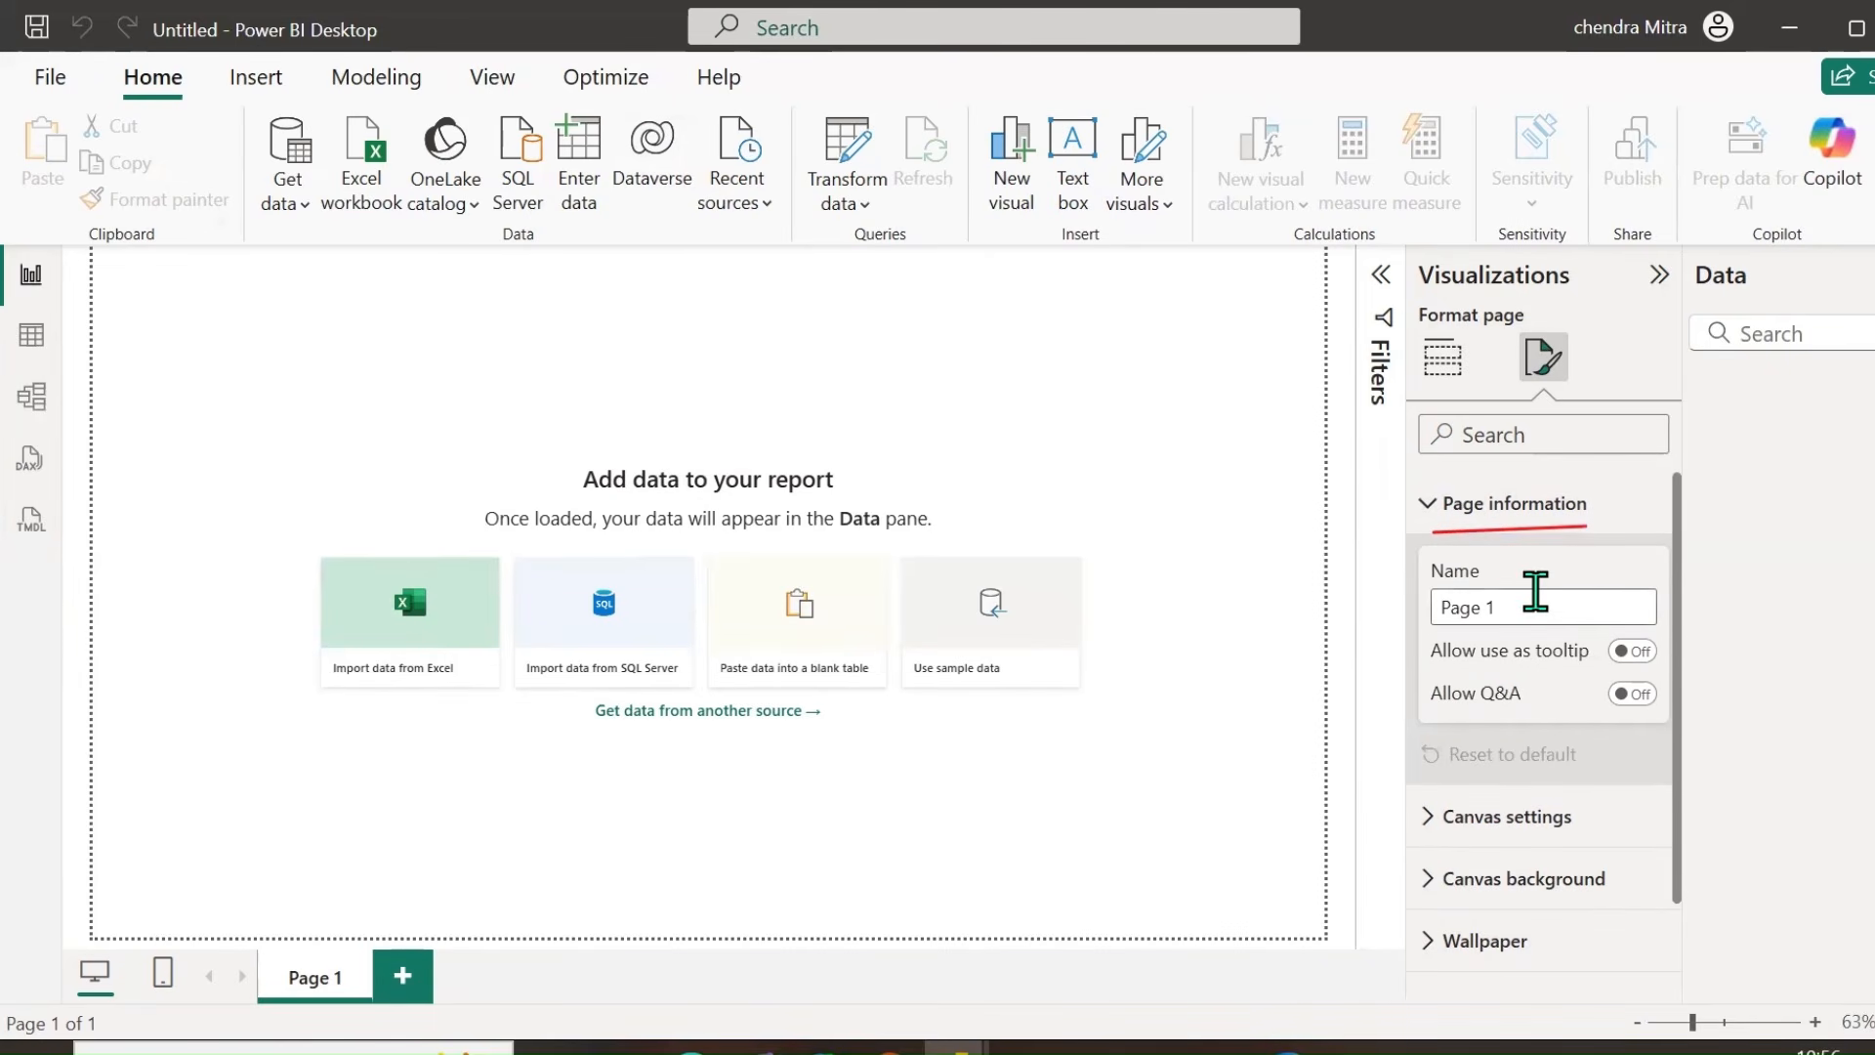
{"action": "left_click_drag", "start_coordinate": [1505, 606], "coordinate": [1426, 613]}
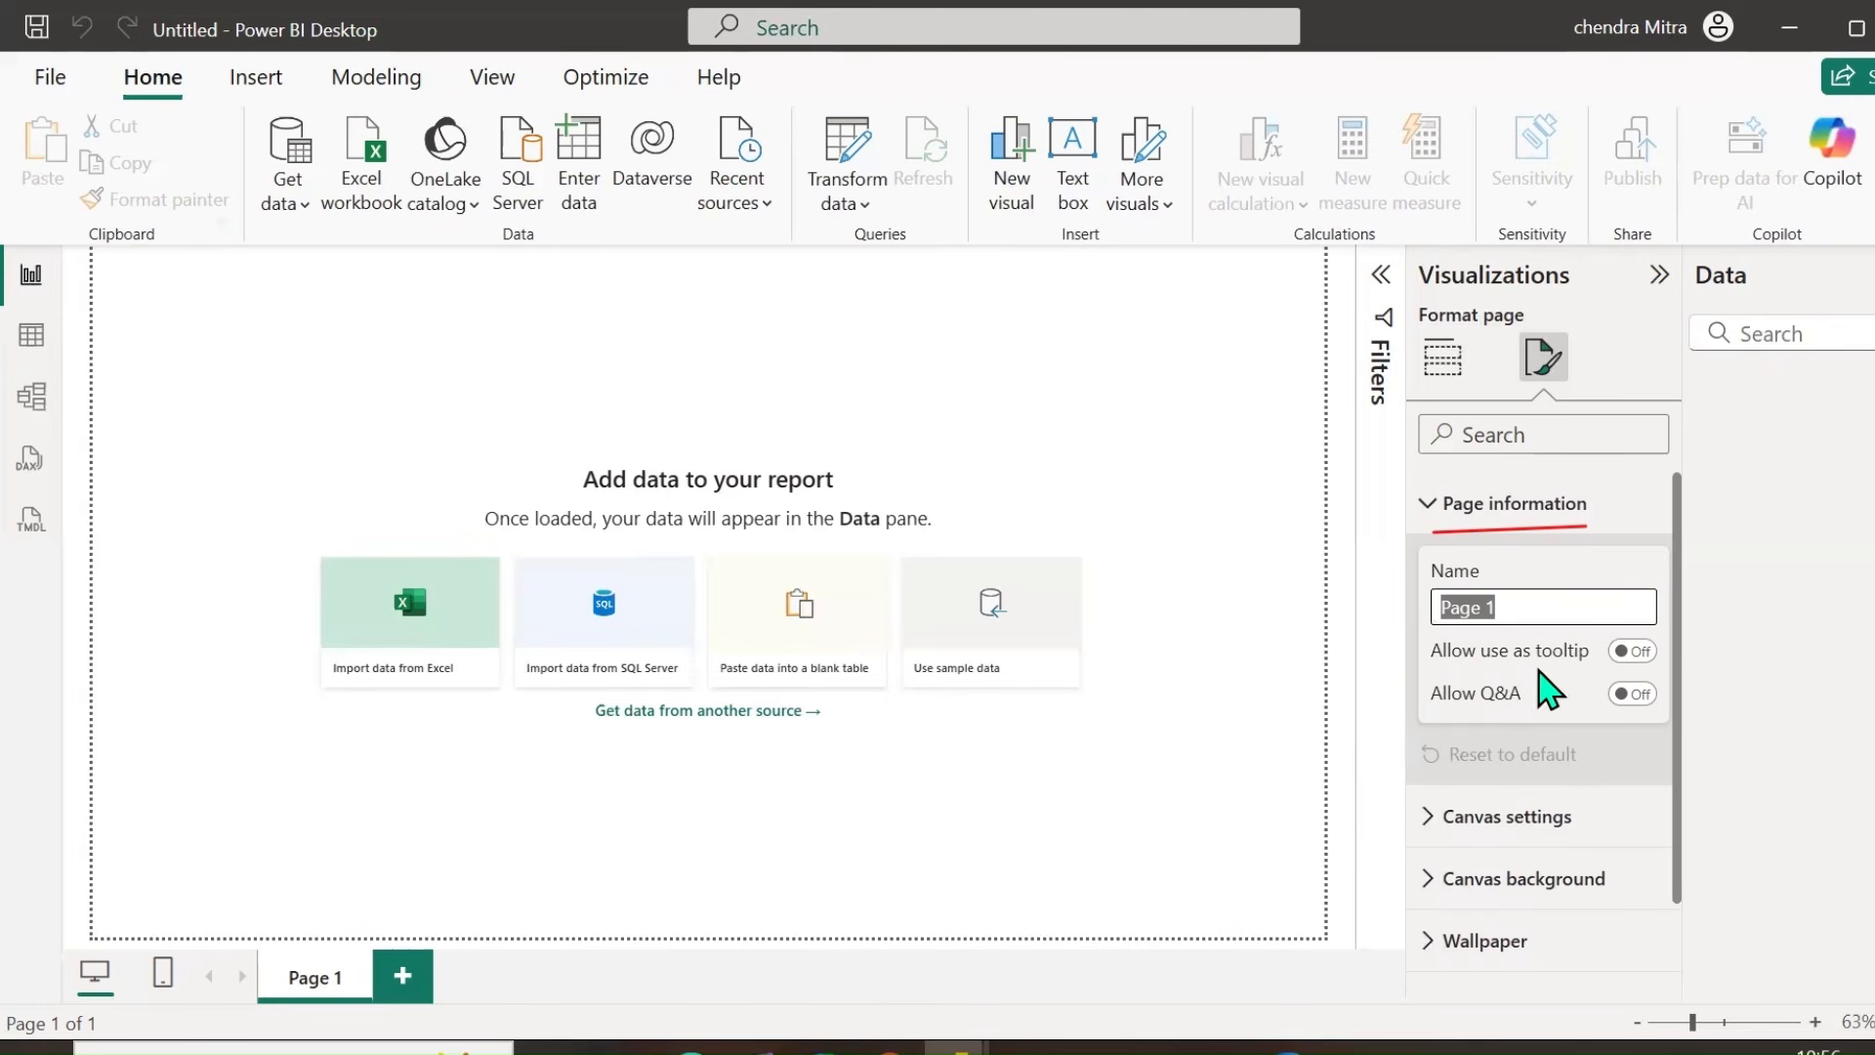
{"action": "left_click", "coordinate": [1431, 709]}
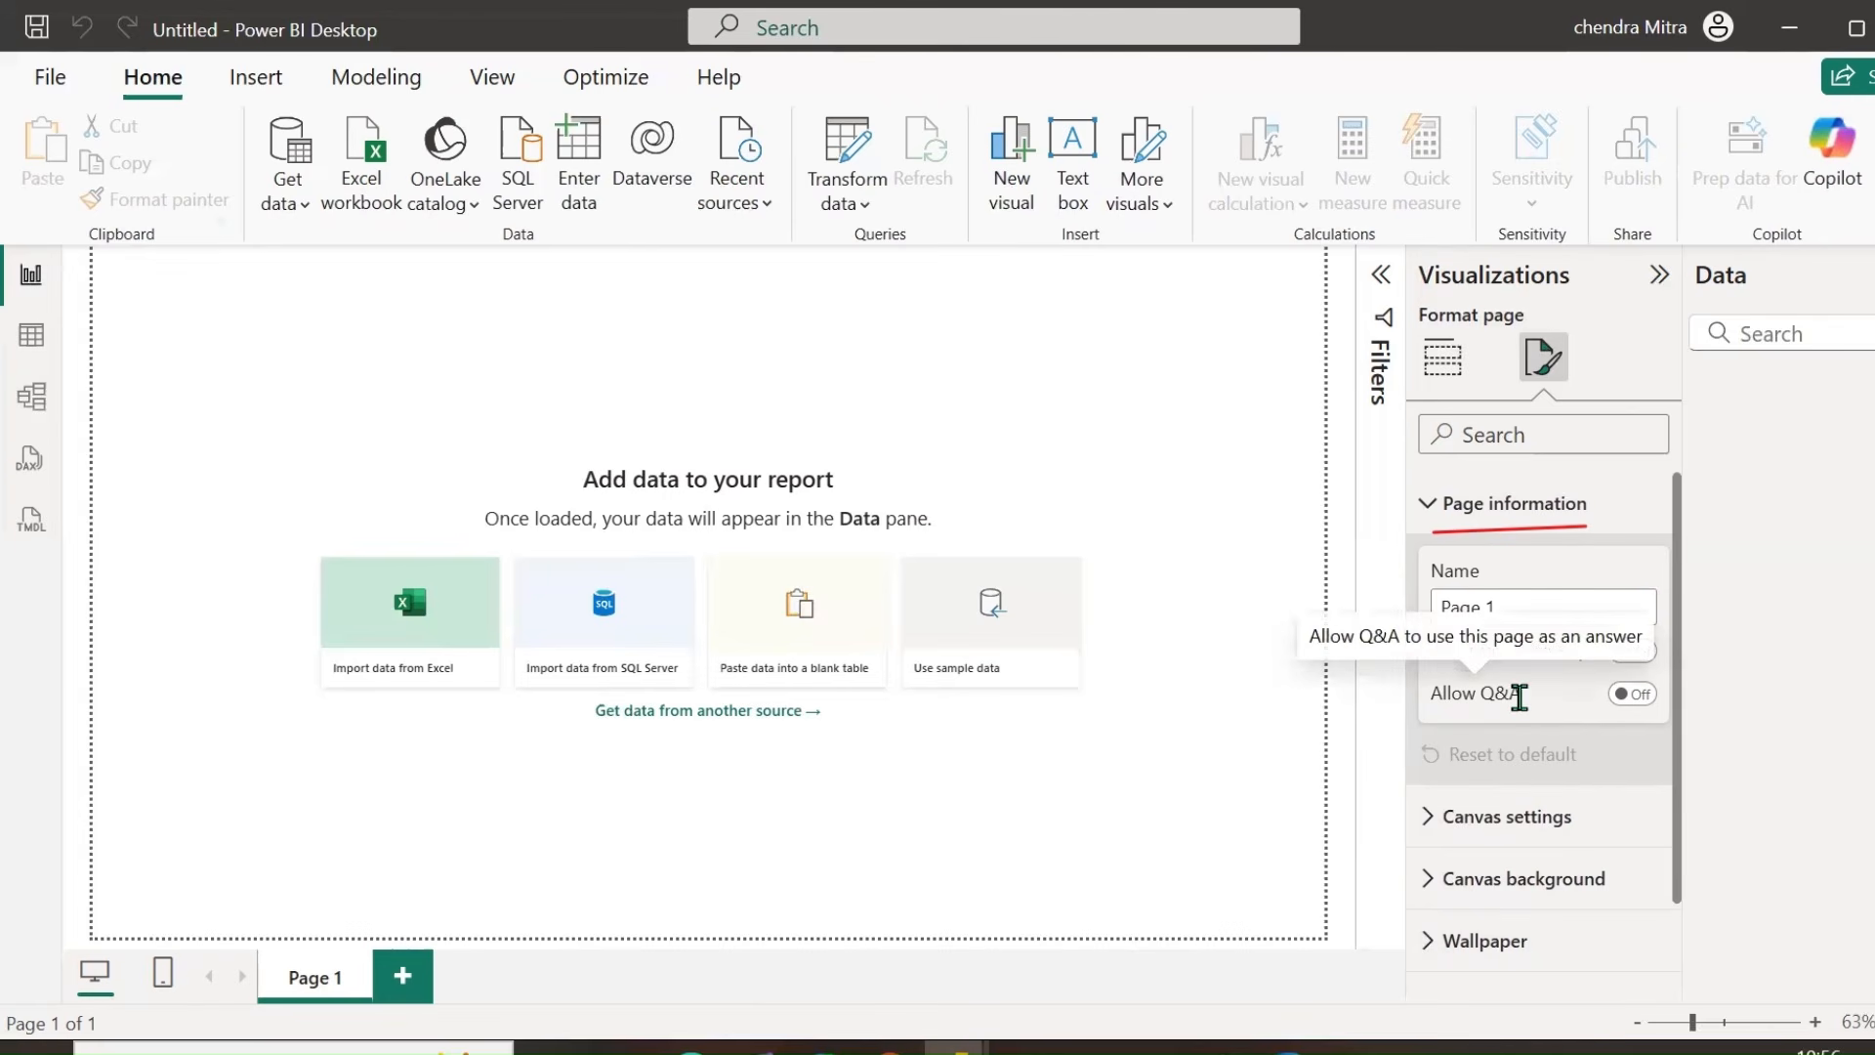
{"action": "left_click", "coordinate": [1527, 606]}
{"action": "triple_click", "coordinate": [1528, 606]}
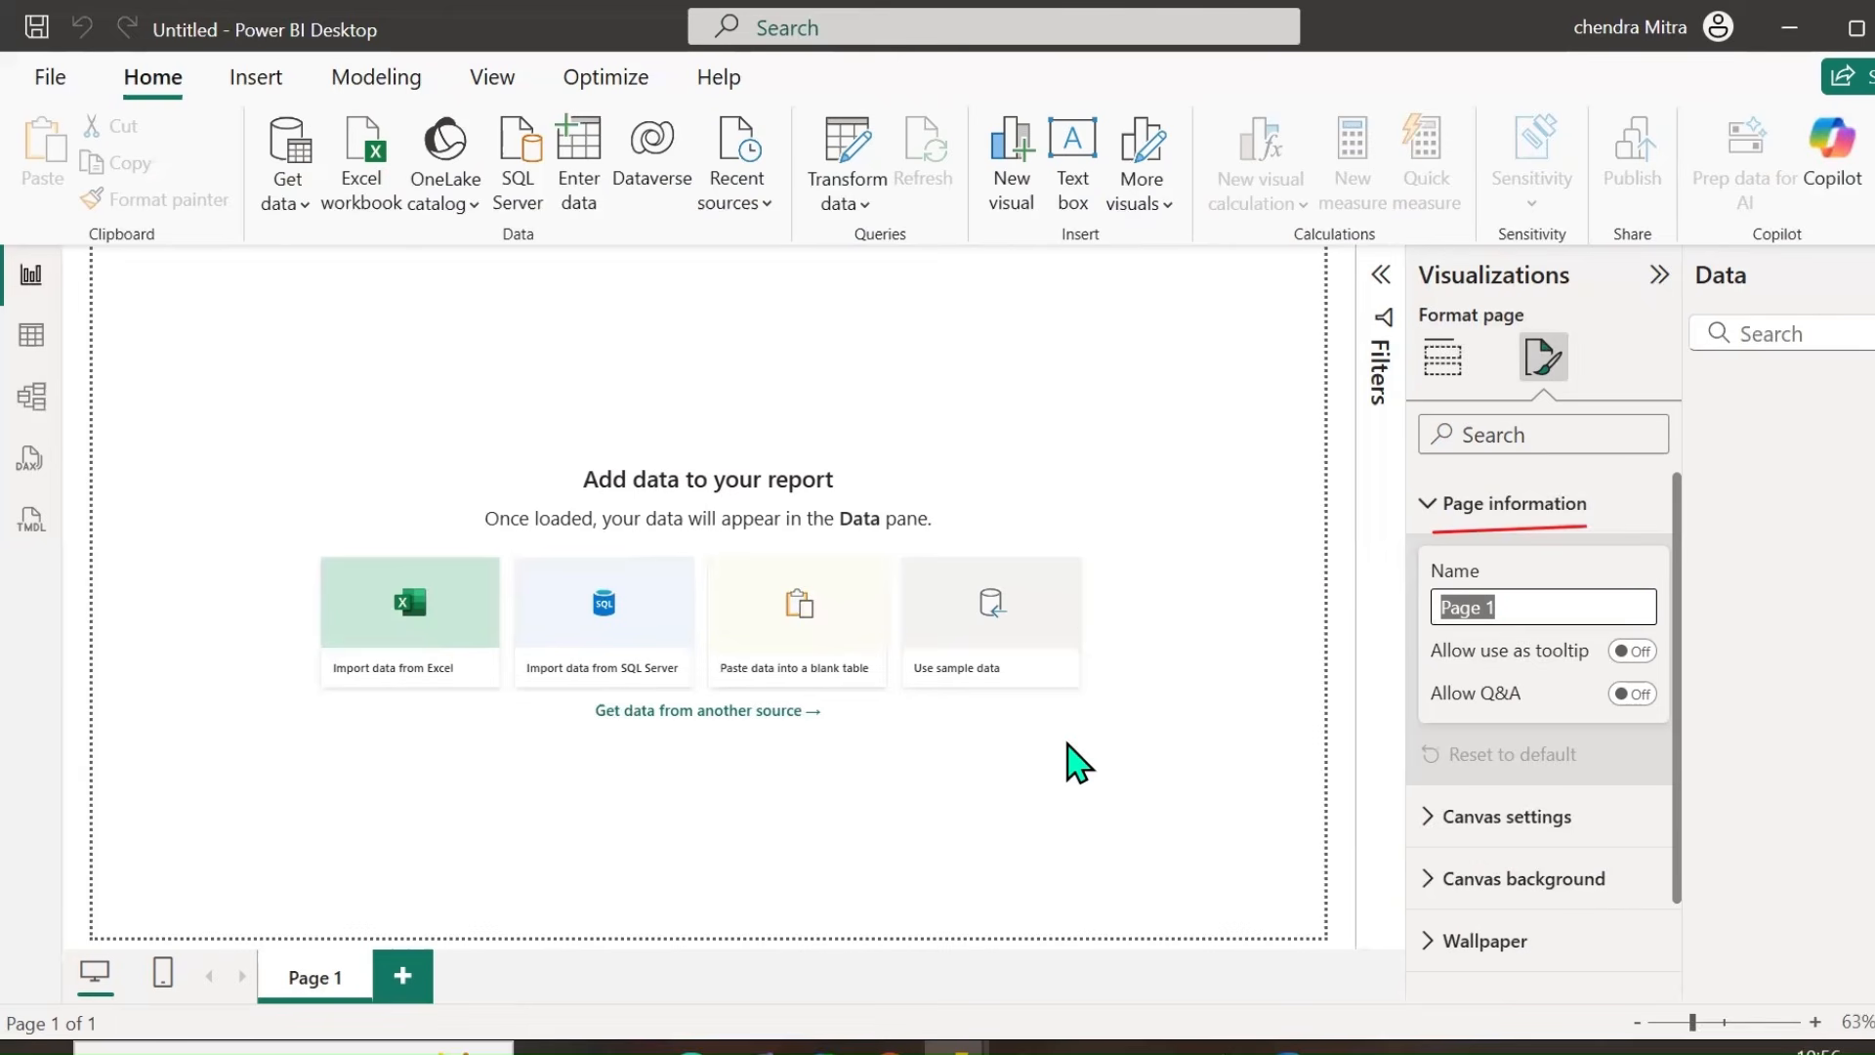
{"action": "type", "text": "CAN"}
{"action": "key", "text": "Return"}
{"action": "type", "text": "TTING"}
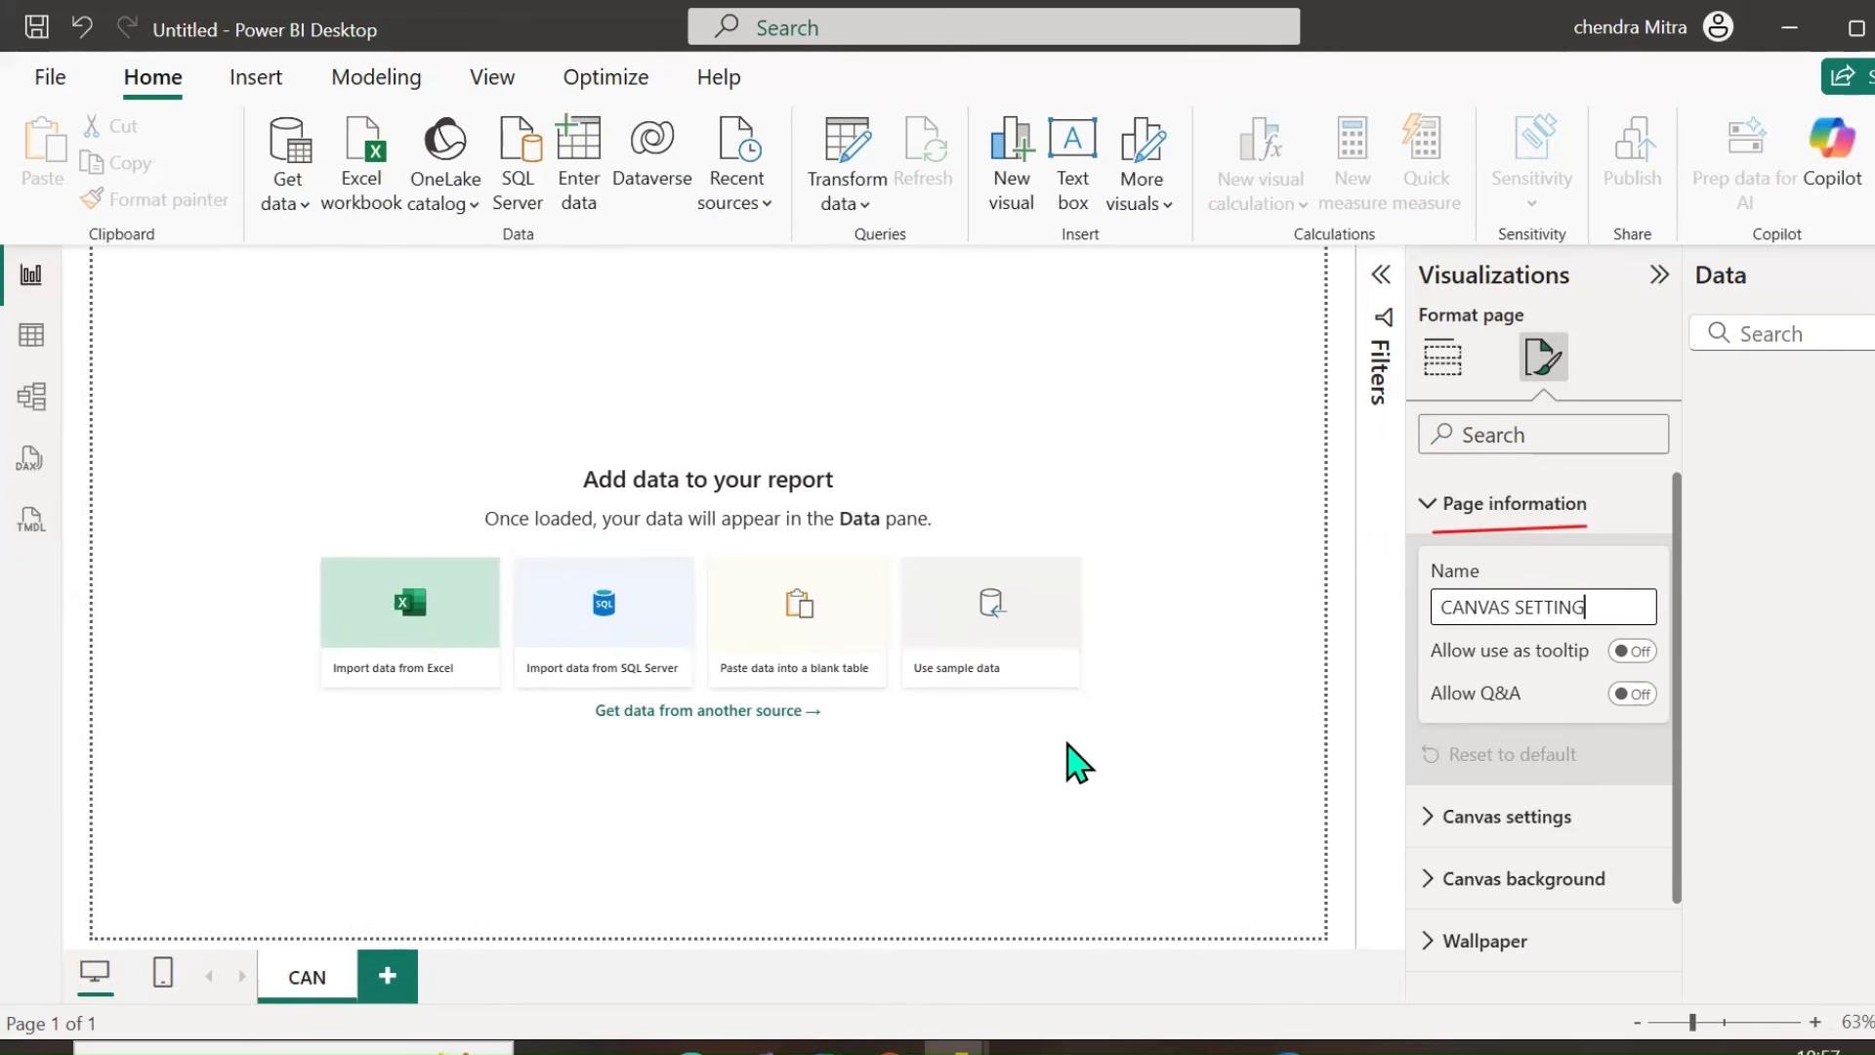
{"action": "key", "text": "Return"}
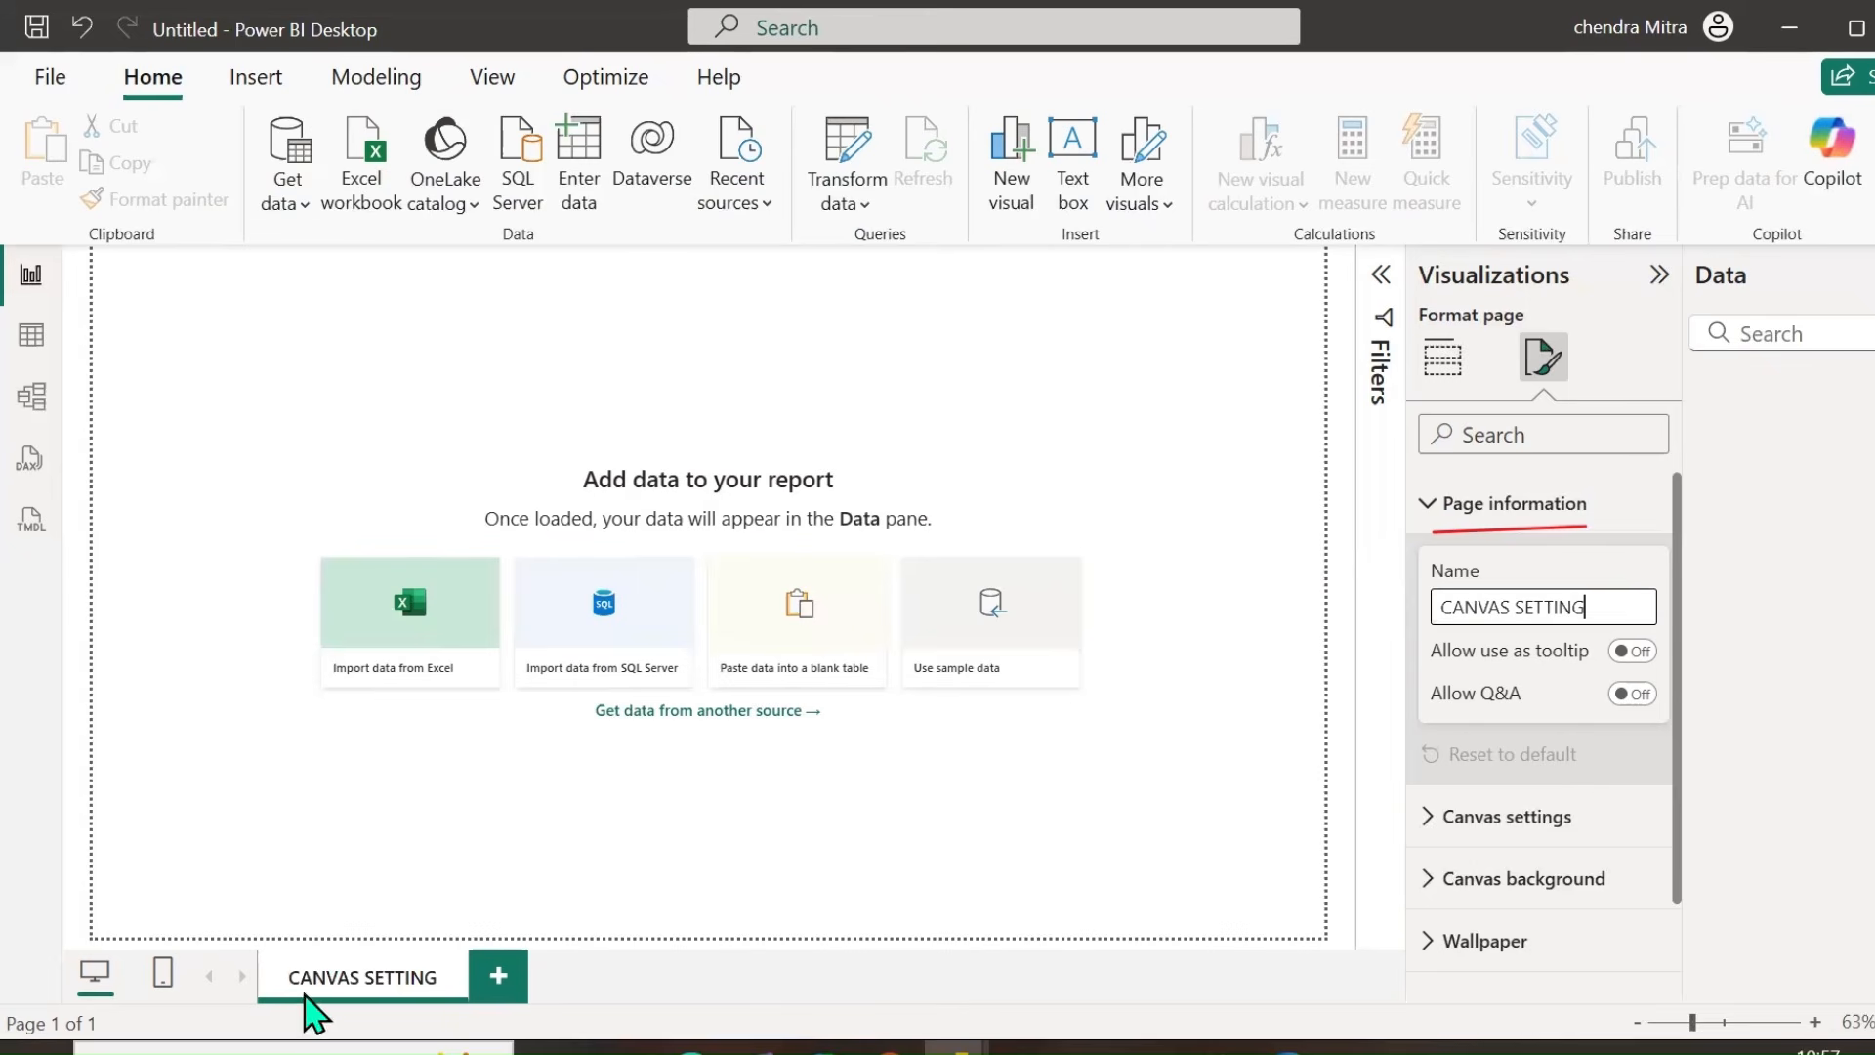
{"action": "mouse_move", "coordinate": [298, 1016]}
{"action": "left_mouse_down"}
{"action": "mouse_move", "coordinate": [385, 913]}
{"action": "mouse_move", "coordinate": [285, 982]}
{"action": "mouse_move", "coordinate": [293, 1000]}
{"action": "left_mouse_up"}
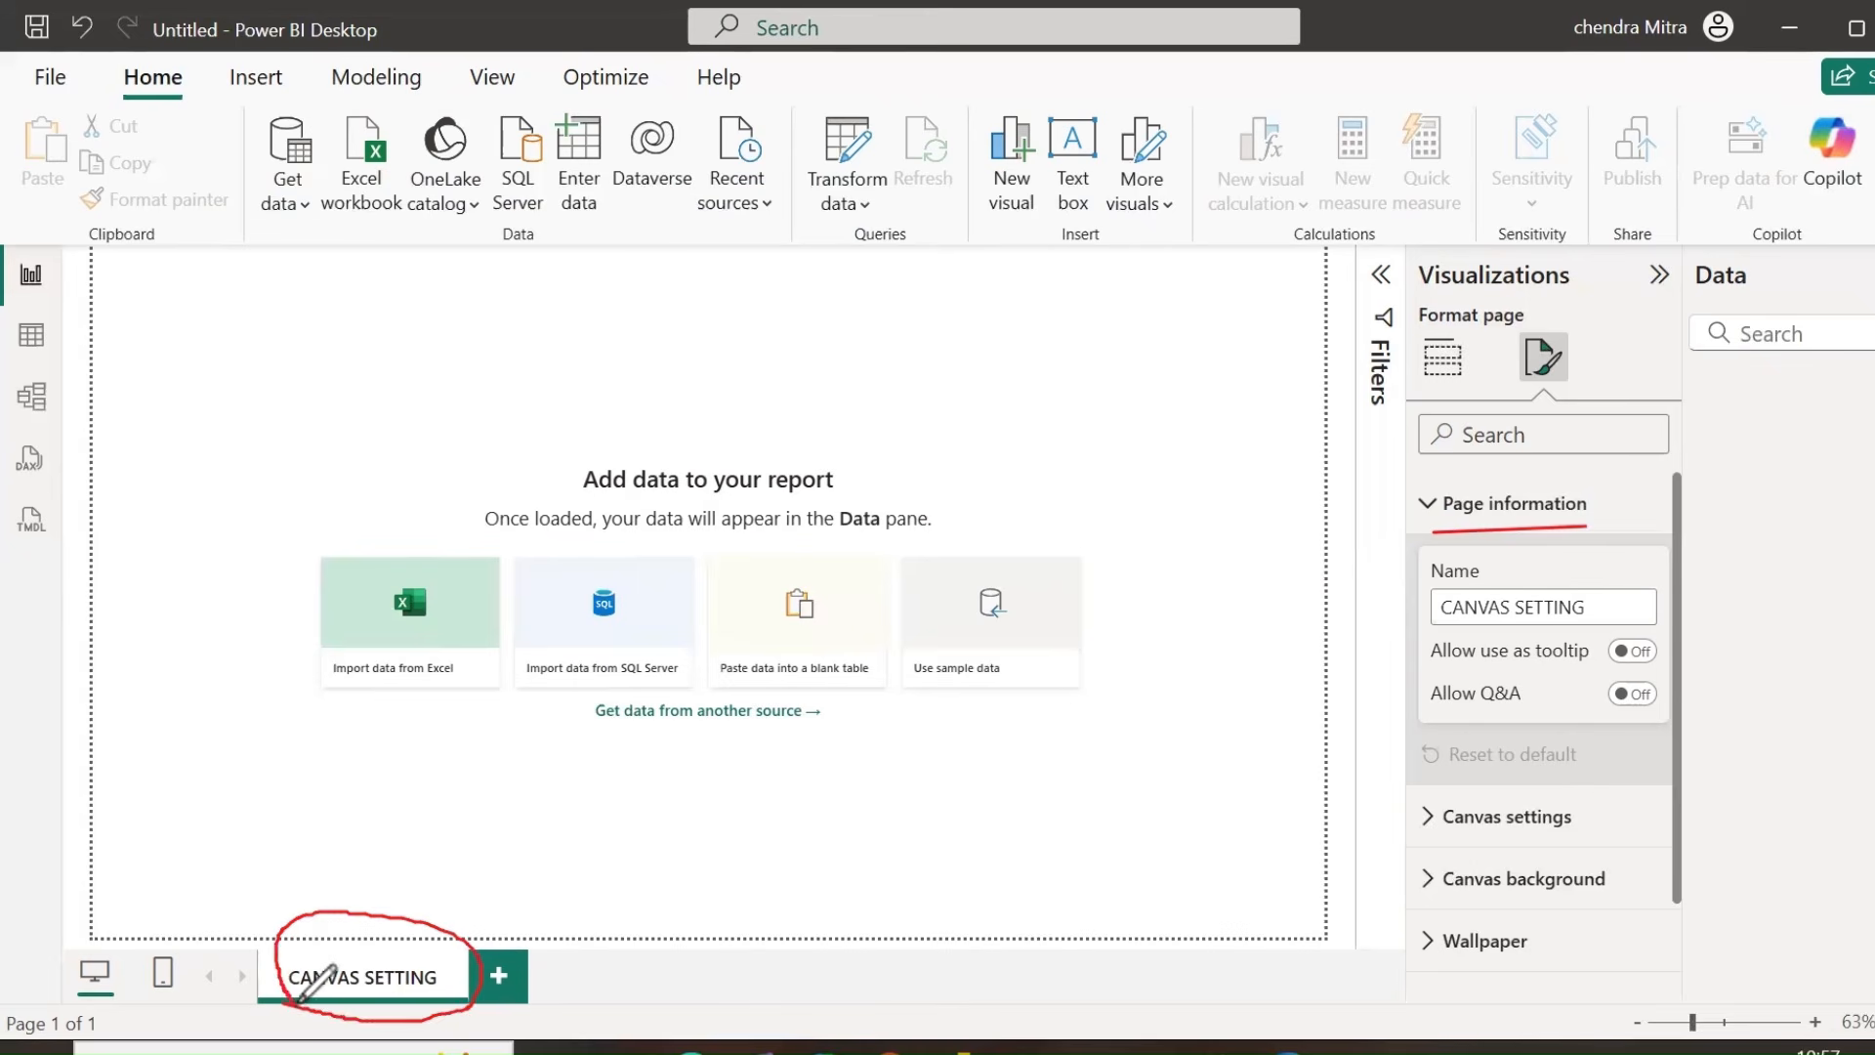
{"action": "left_click_drag", "start_coordinate": [479, 952], "coordinate": [579, 833]}
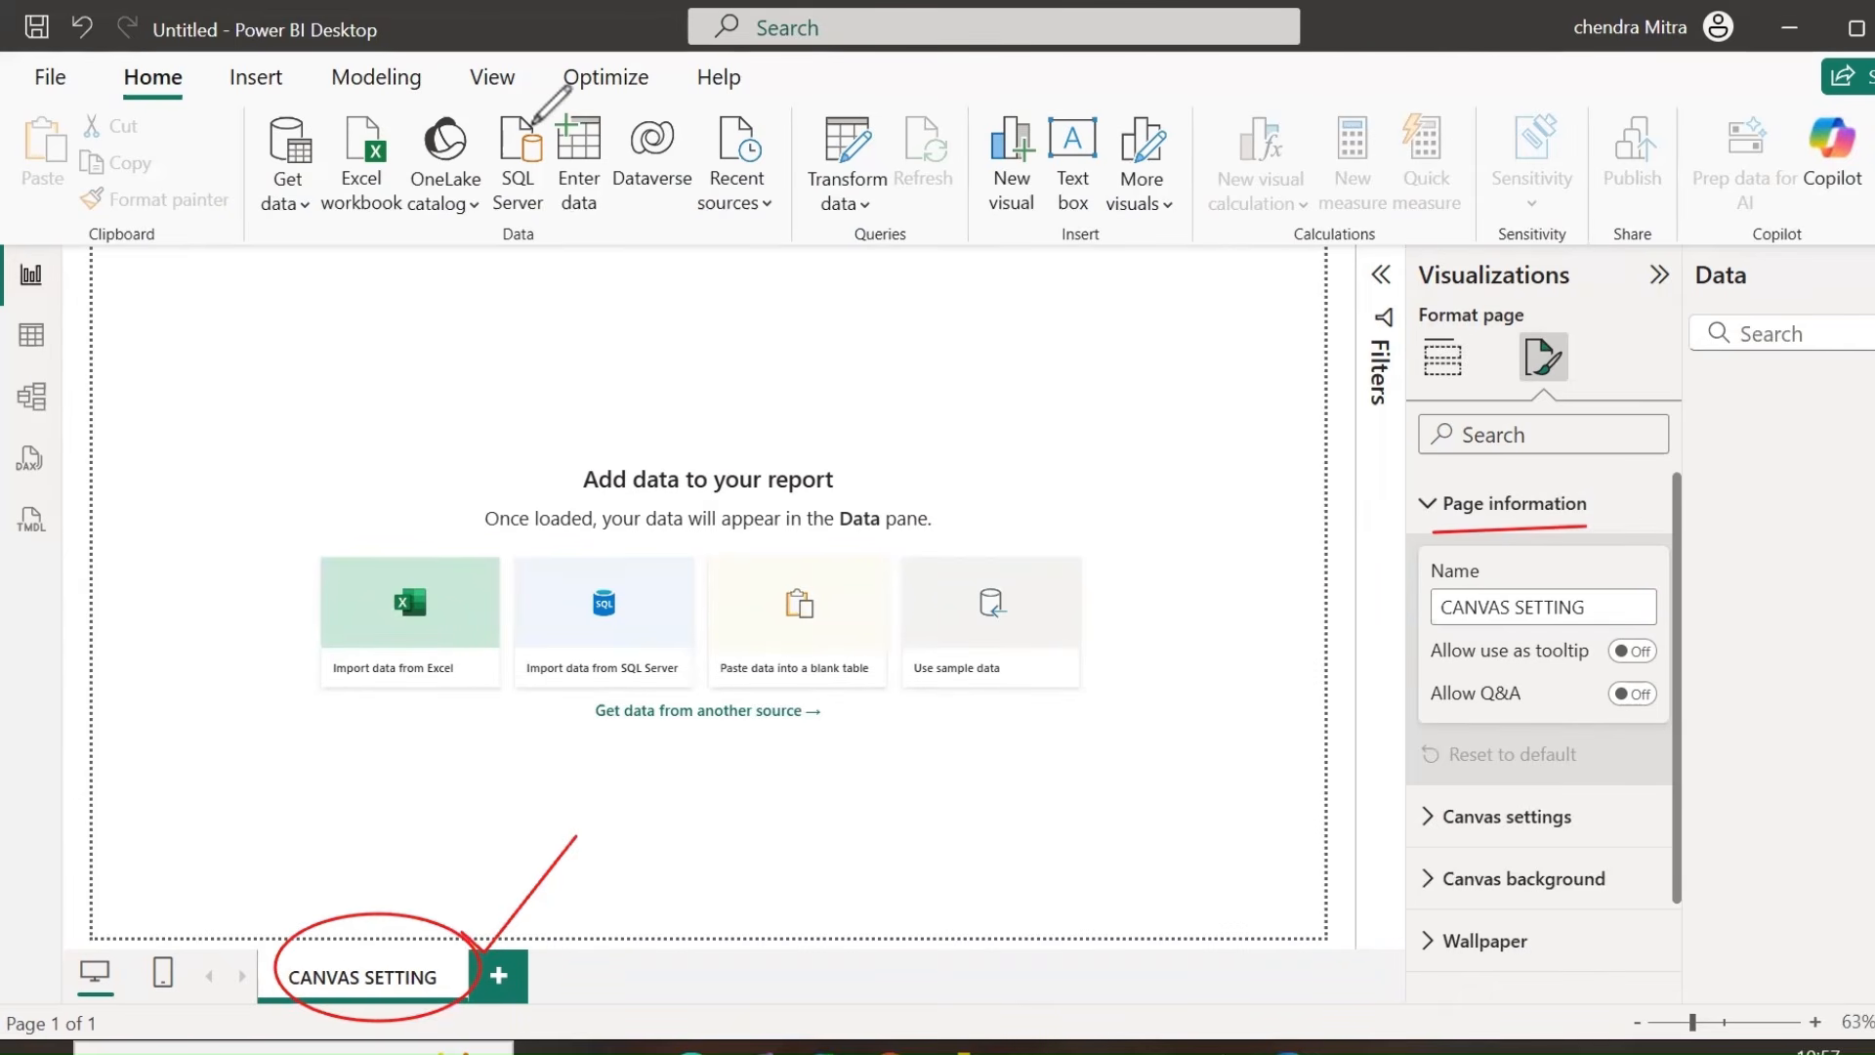
{"action": "left_click", "coordinate": [590, 853]}
{"action": "left_click_drag", "start_coordinate": [547, 873], "coordinate": [321, 1008]}
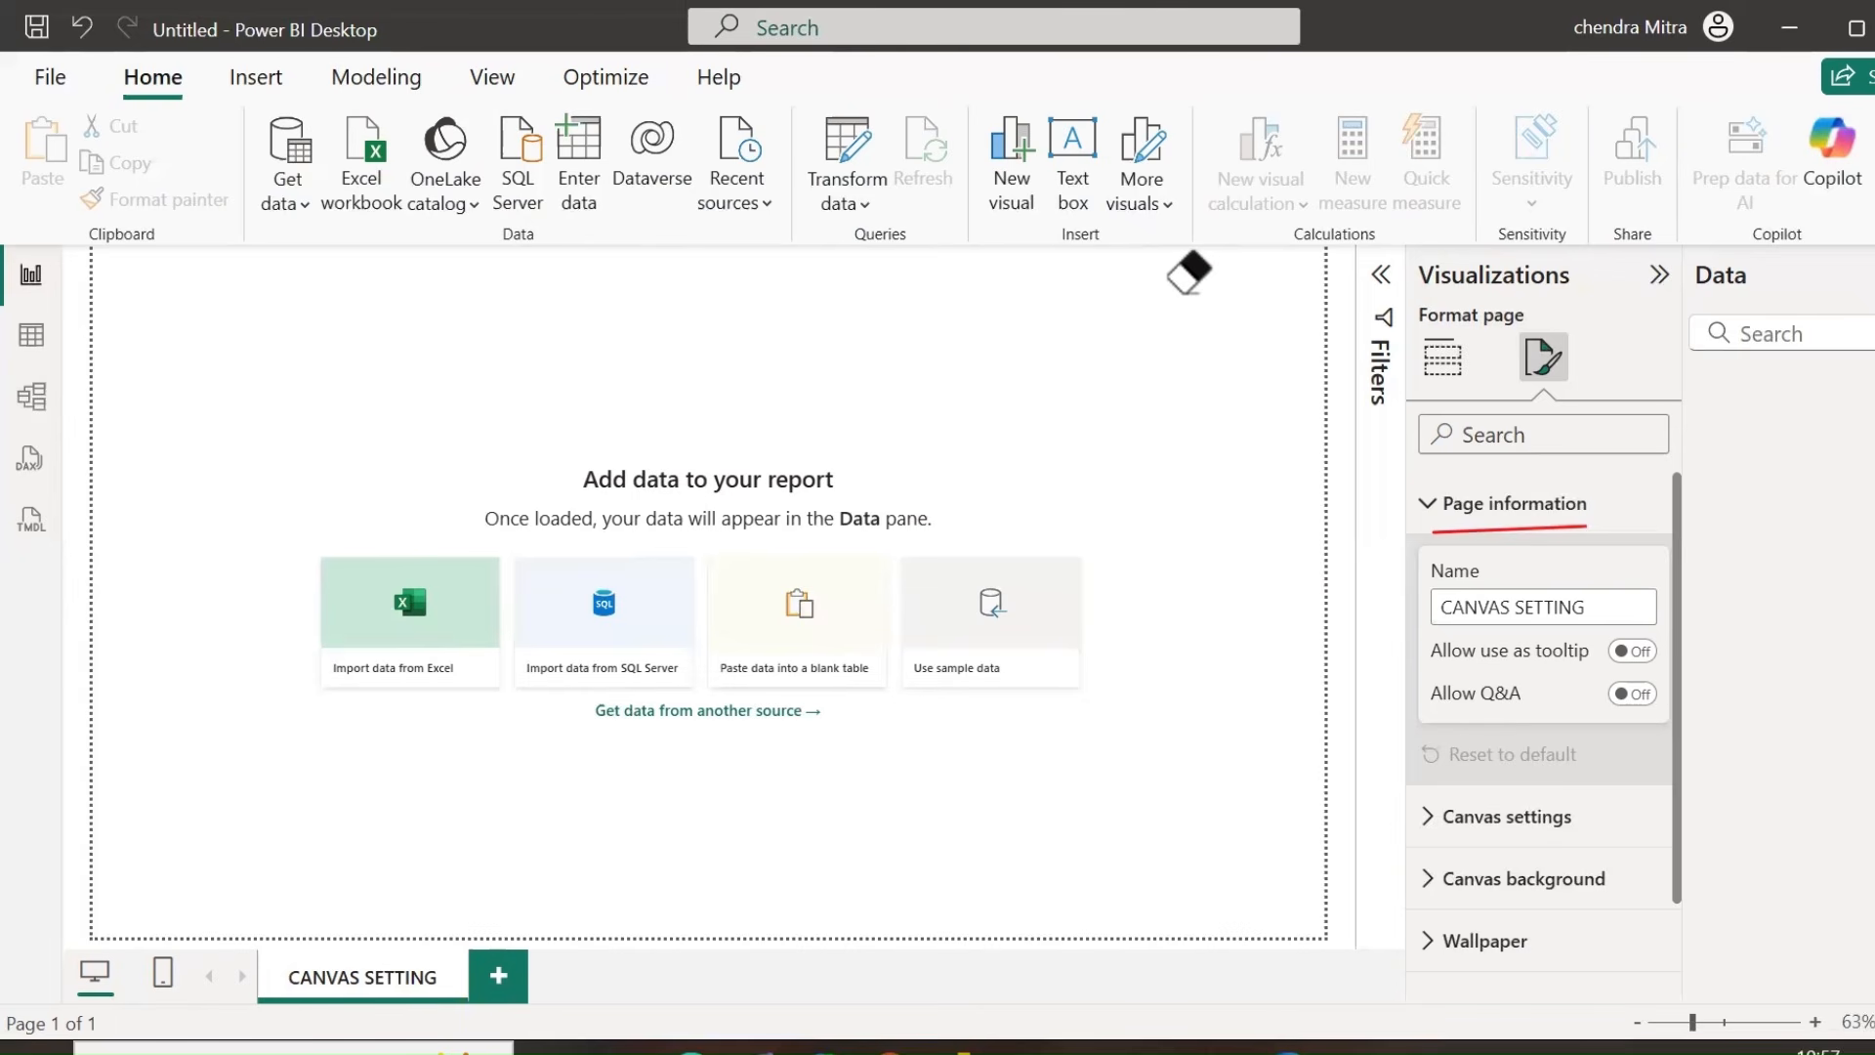
Return to the page formatting options and expand the canvas settings.
{"action": "left_click", "coordinate": [1442, 359]}
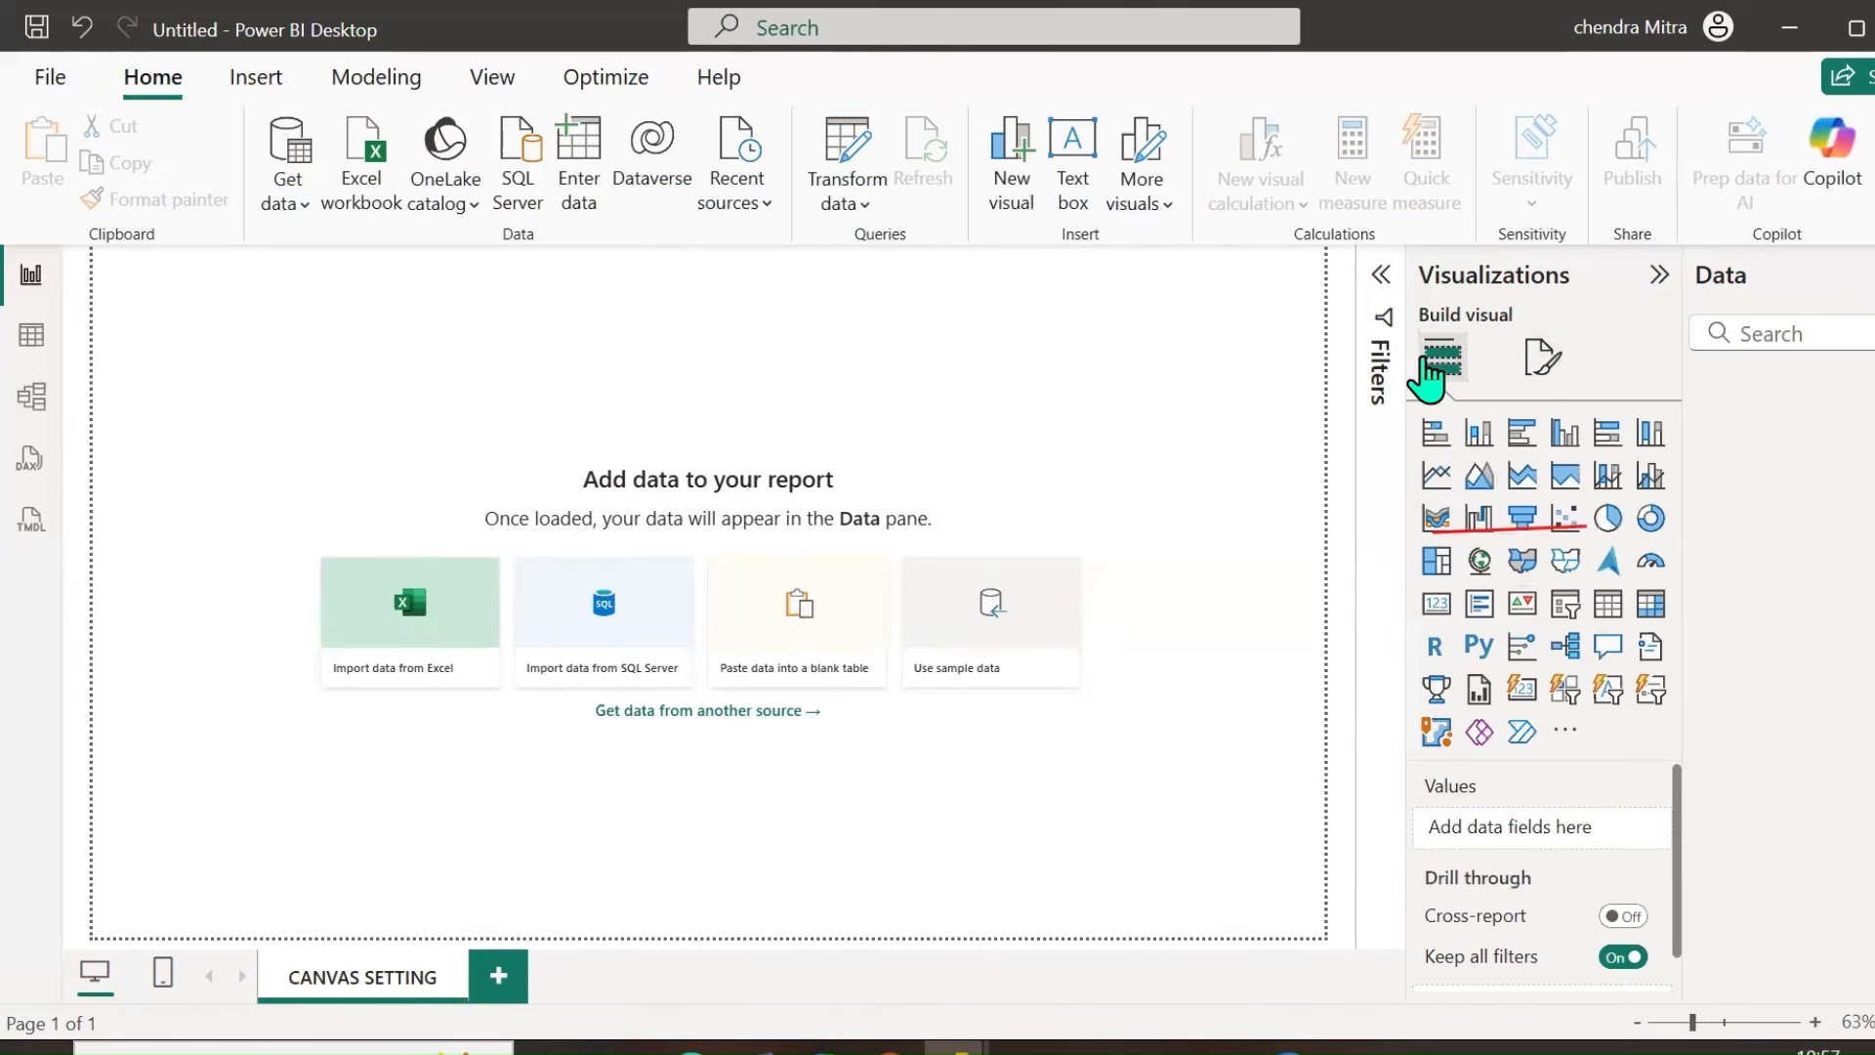
{"action": "left_click", "coordinate": [1539, 357]}
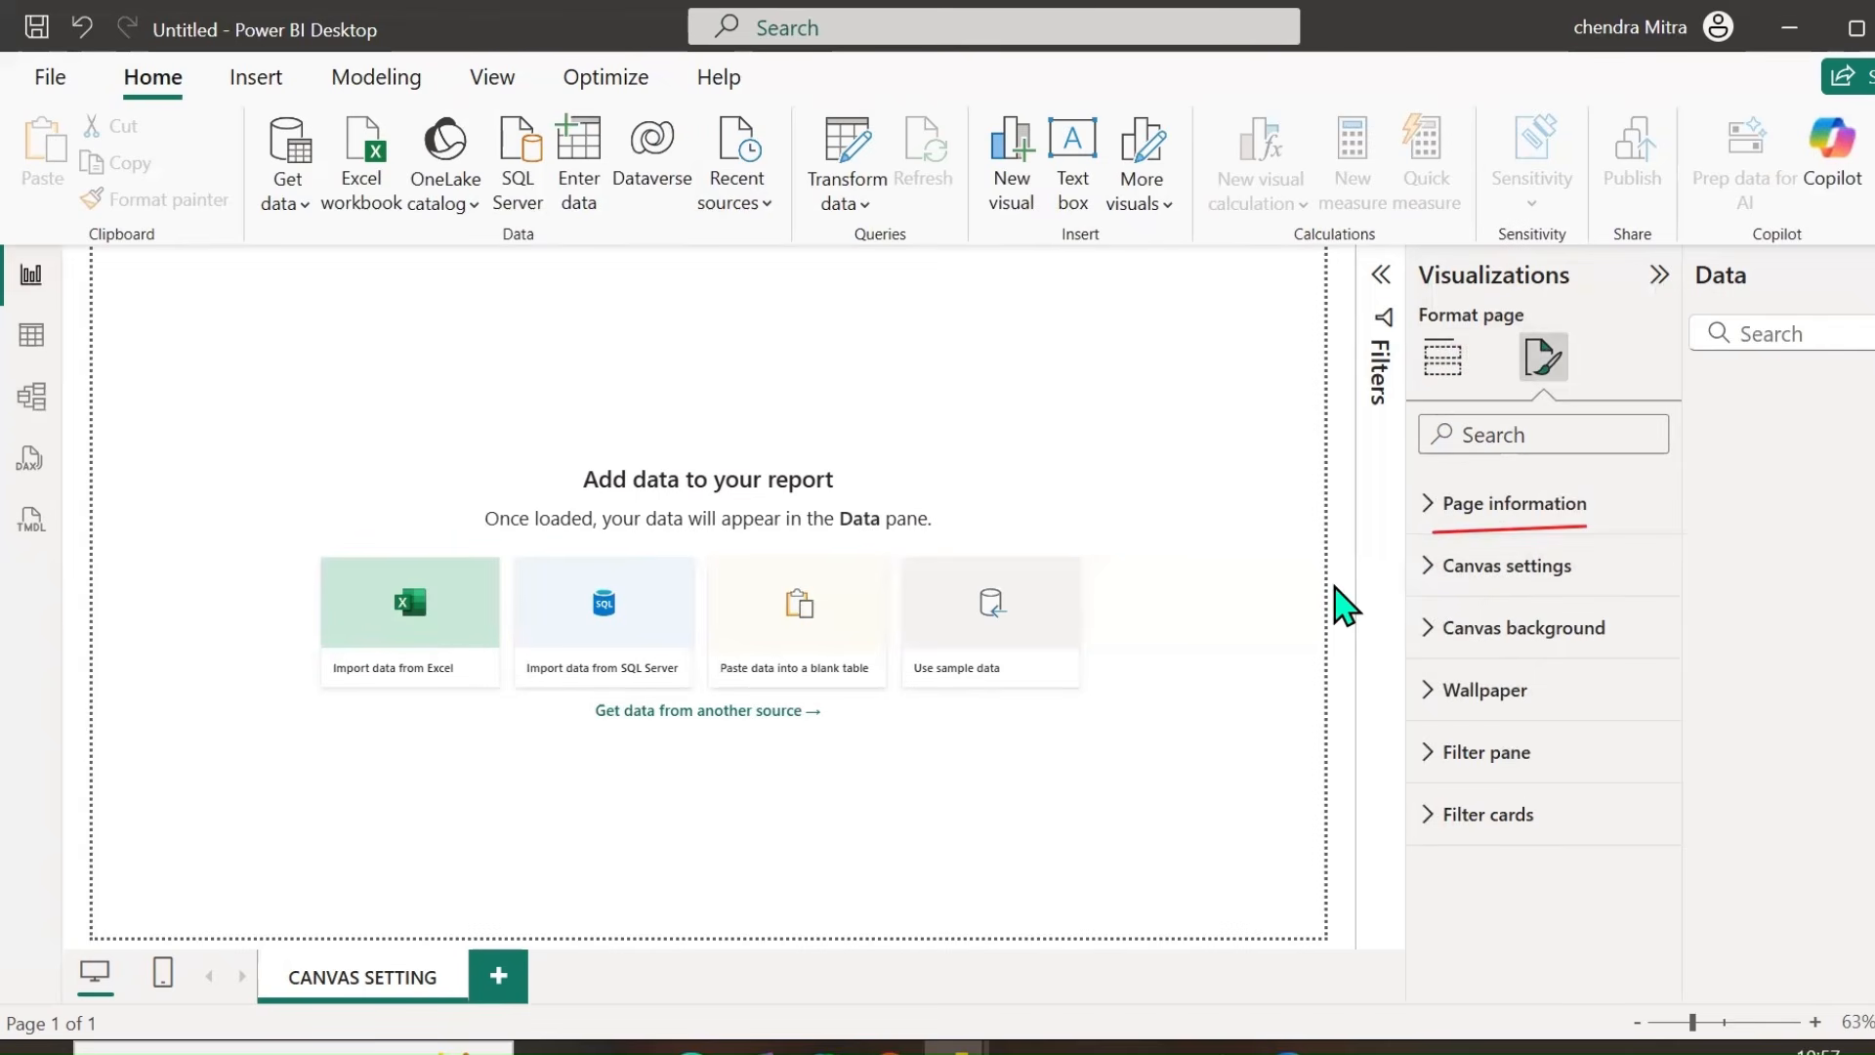
{"action": "left_click", "coordinate": [1436, 577]}
{"action": "left_click", "coordinate": [808, 127]}
{"action": "left_click_drag", "start_coordinate": [1516, 492], "coordinate": [1526, 562]}
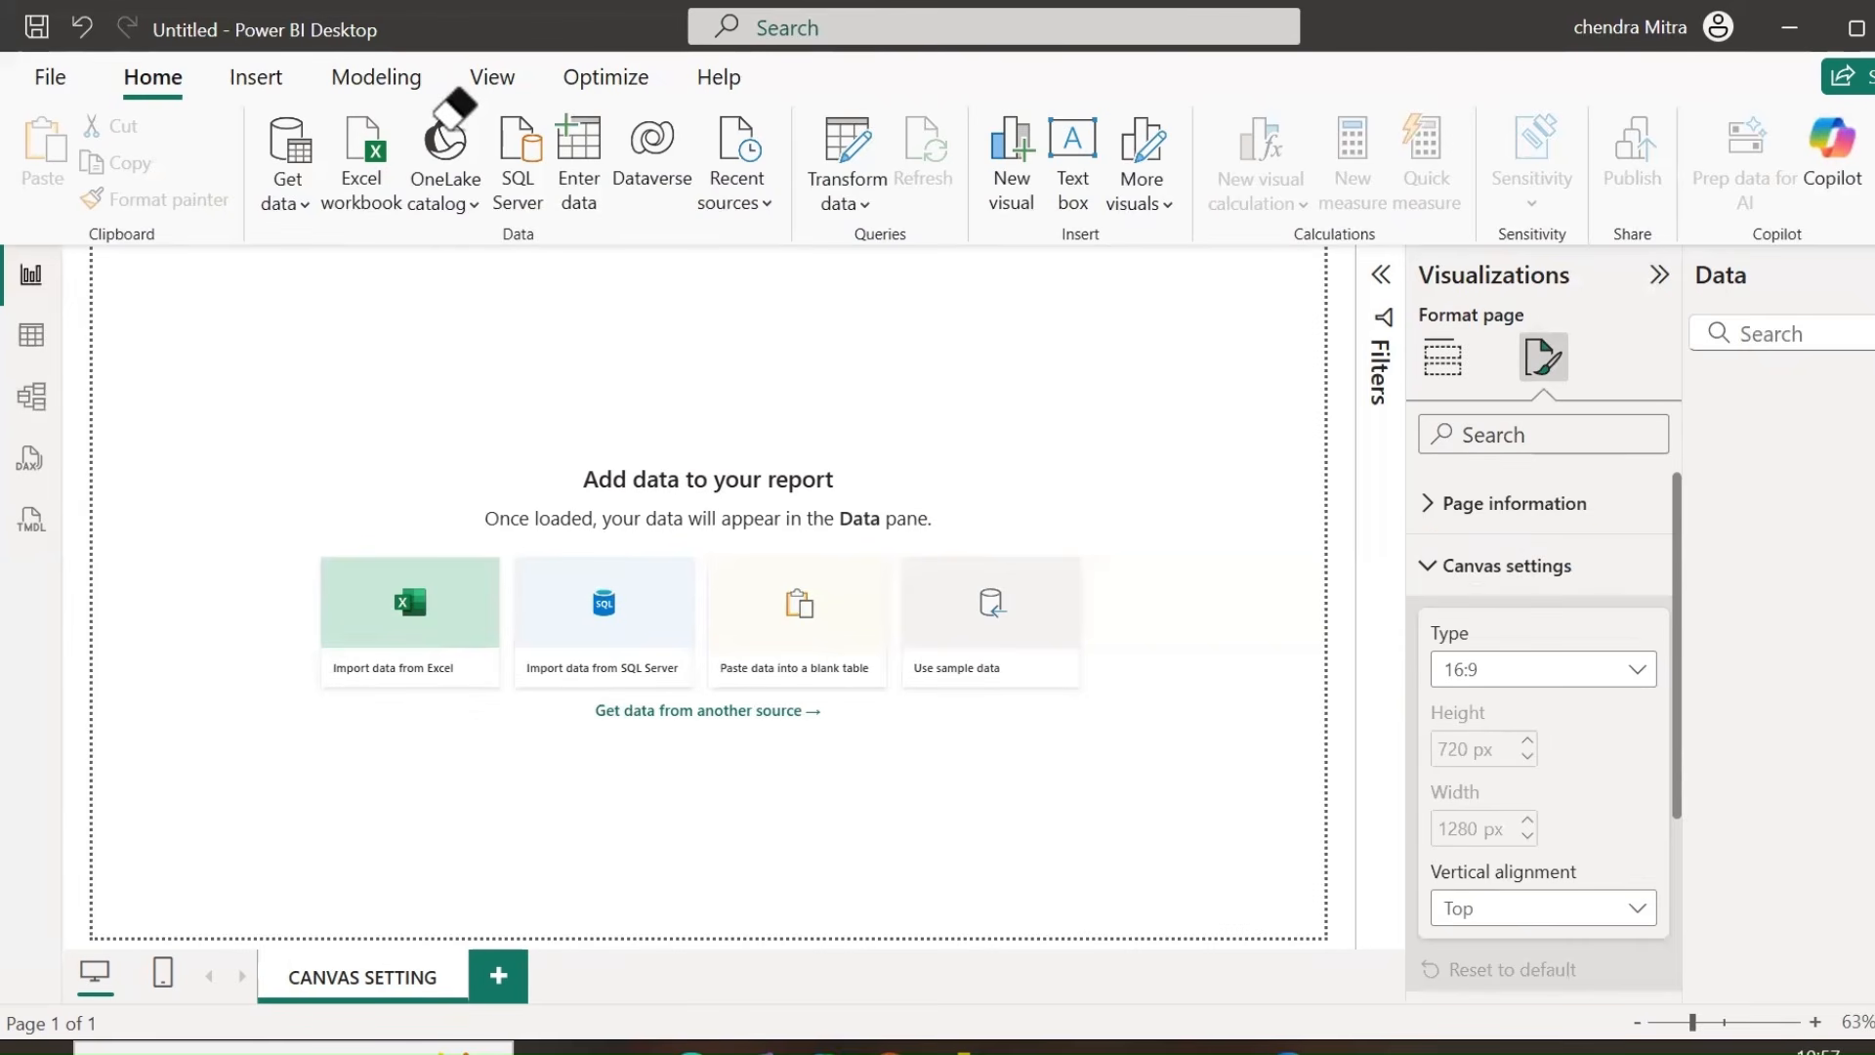
{"action": "mouse_move", "coordinate": [1456, 613]}
{"action": "left_mouse_down"}
{"action": "mouse_move", "coordinate": [1412, 635]}
{"action": "mouse_move", "coordinate": [1461, 709]}
{"action": "mouse_move", "coordinate": [1521, 667]}
{"action": "mouse_move", "coordinate": [1447, 616]}
{"action": "left_mouse_up"}
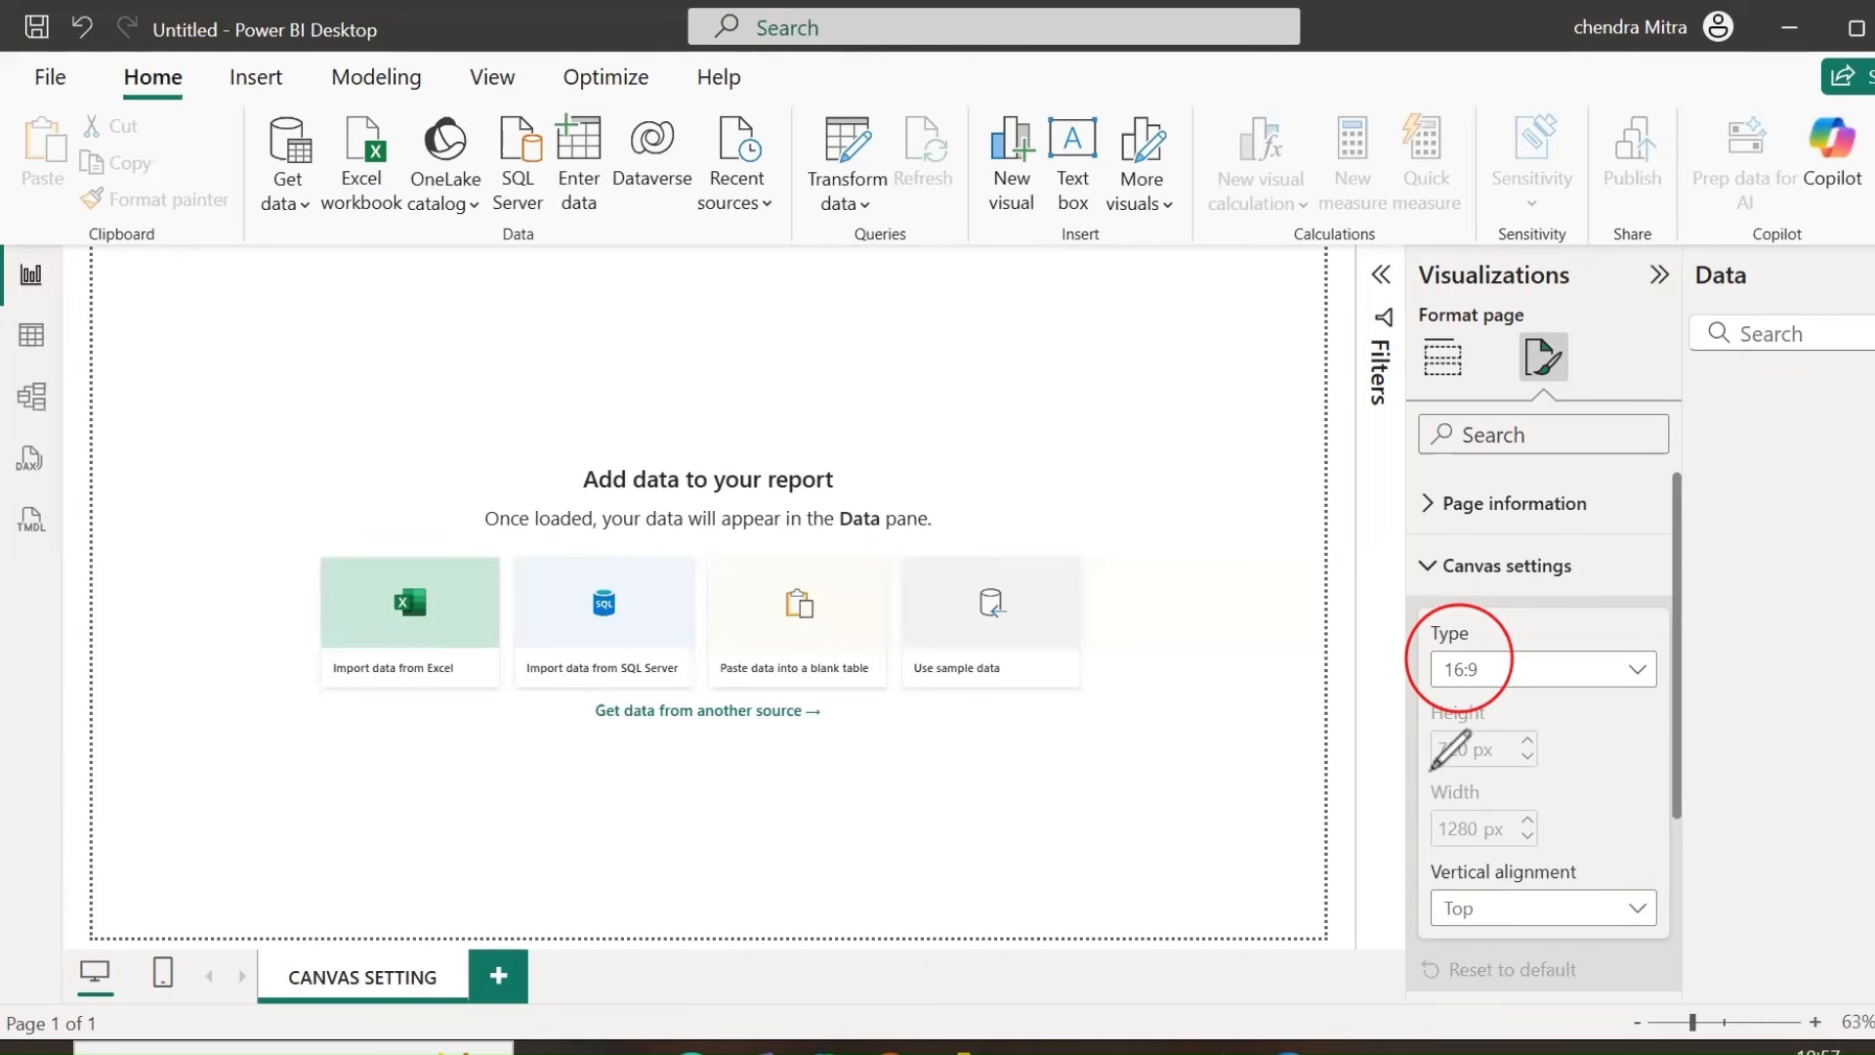
{"action": "mouse_move", "coordinate": [1431, 770]}
{"action": "left_mouse_down"}
{"action": "mouse_move", "coordinate": [1477, 787]}
{"action": "mouse_move", "coordinate": [1509, 725]}
{"action": "mouse_move", "coordinate": [1415, 728]}
{"action": "mouse_move", "coordinate": [1451, 779]}
{"action": "left_mouse_up"}
{"action": "mouse_move", "coordinate": [1473, 855]}
{"action": "left_mouse_down"}
{"action": "mouse_move", "coordinate": [1536, 829]}
{"action": "mouse_move", "coordinate": [1428, 799]}
{"action": "mouse_move", "coordinate": [1434, 842]}
{"action": "mouse_move", "coordinate": [1475, 856]}
{"action": "left_mouse_up"}
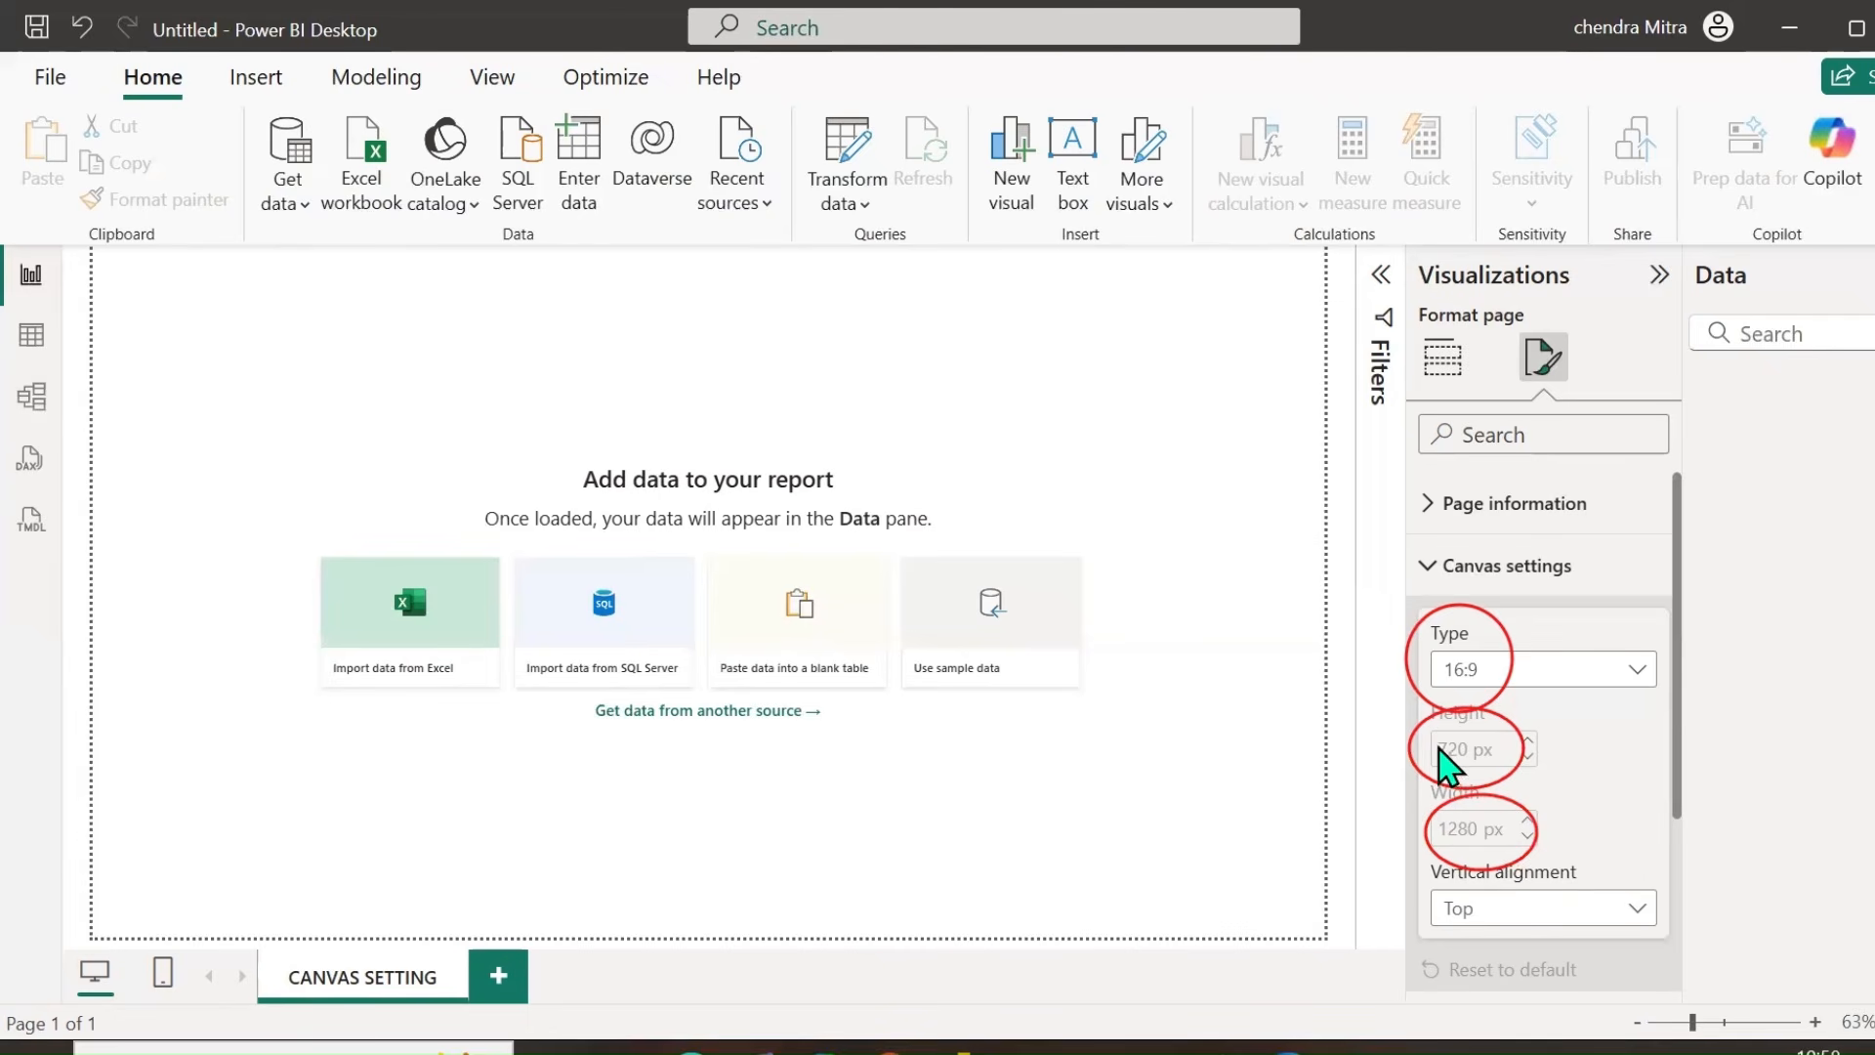
{"action": "left_click_drag", "start_coordinate": [1428, 758], "coordinate": [1514, 758]}
{"action": "left_click_drag", "start_coordinate": [1445, 851], "coordinate": [1522, 853]}
{"action": "left_click_drag", "start_coordinate": [137, 863], "coordinate": [117, 275]}
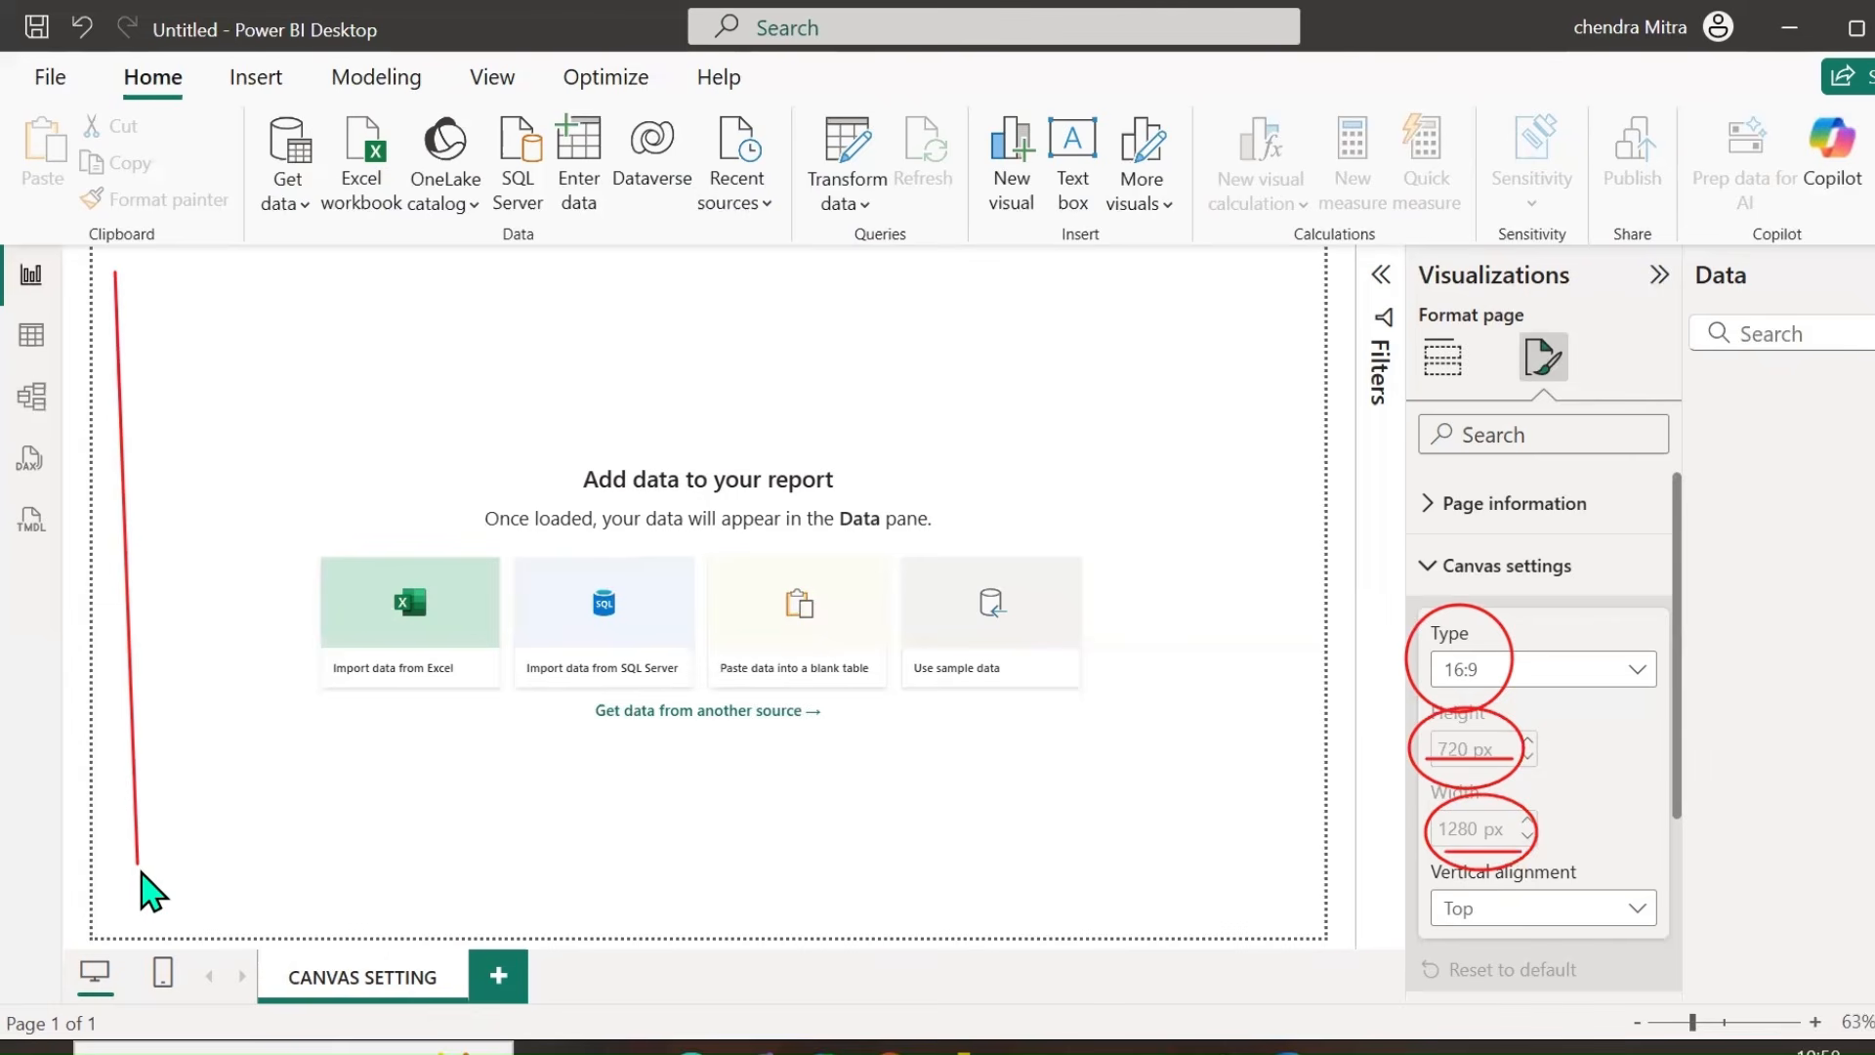
{"action": "left_click_drag", "start_coordinate": [139, 868], "coordinate": [1369, 880]}
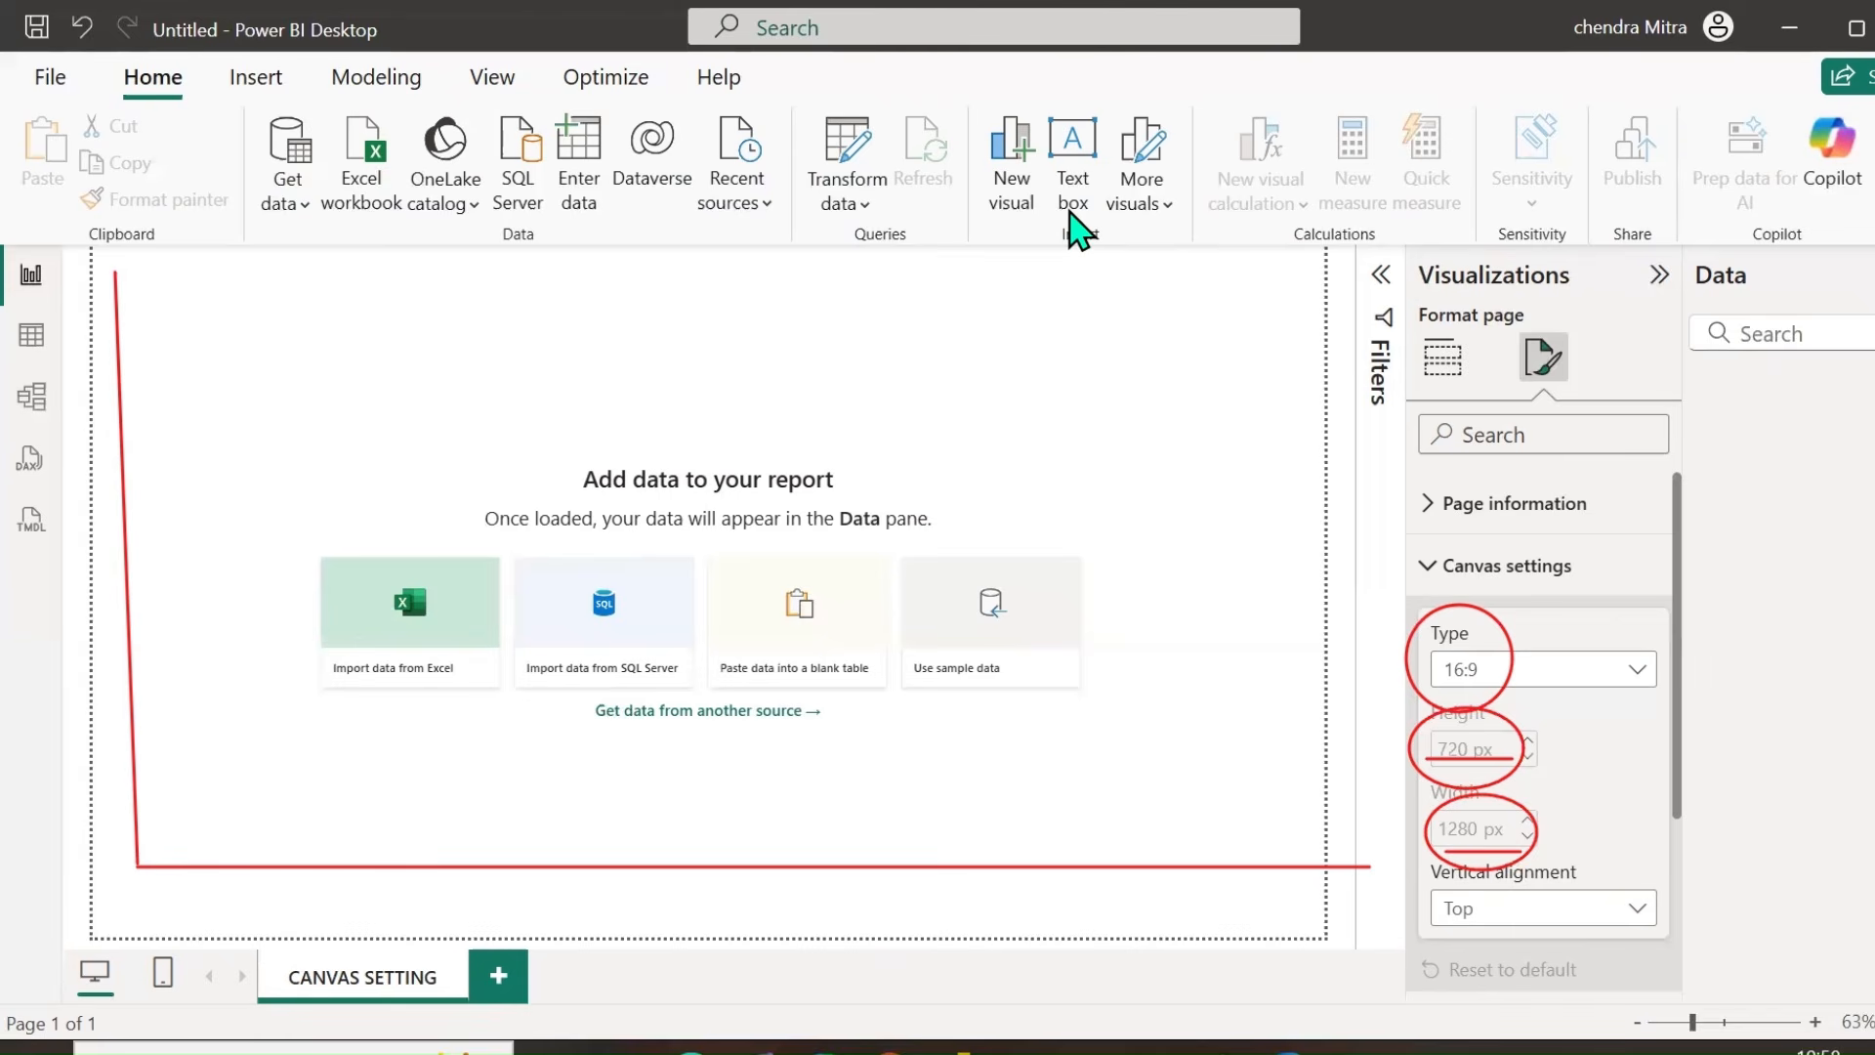
{"action": "left_click", "coordinate": [706, 127]}
{"action": "mouse_move", "coordinate": [172, 424]}
{"action": "left_mouse_down"}
{"action": "mouse_move", "coordinate": [315, 790]}
{"action": "mouse_move", "coordinate": [1170, 767]}
{"action": "mouse_move", "coordinate": [1507, 892]}
{"action": "left_mouse_up"}
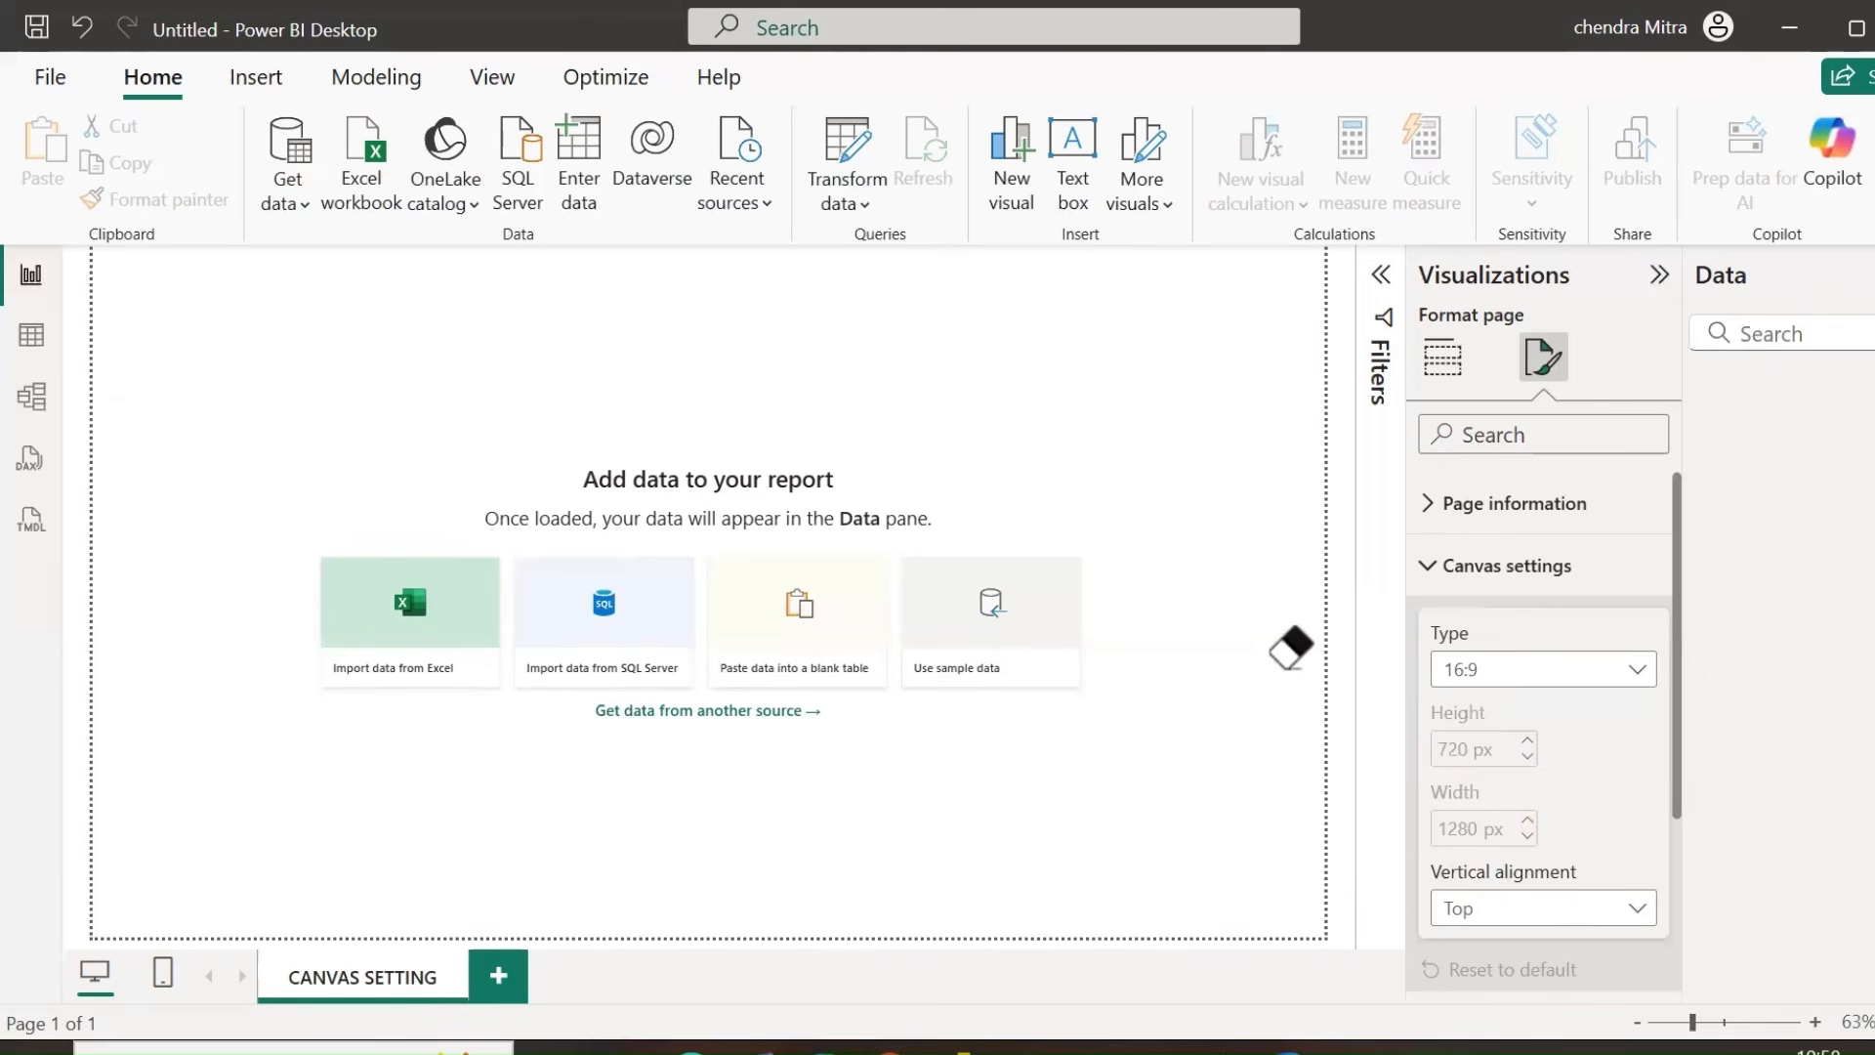
Set the page's canvas type to 4:3.
{"action": "left_click", "coordinate": [1638, 674]}
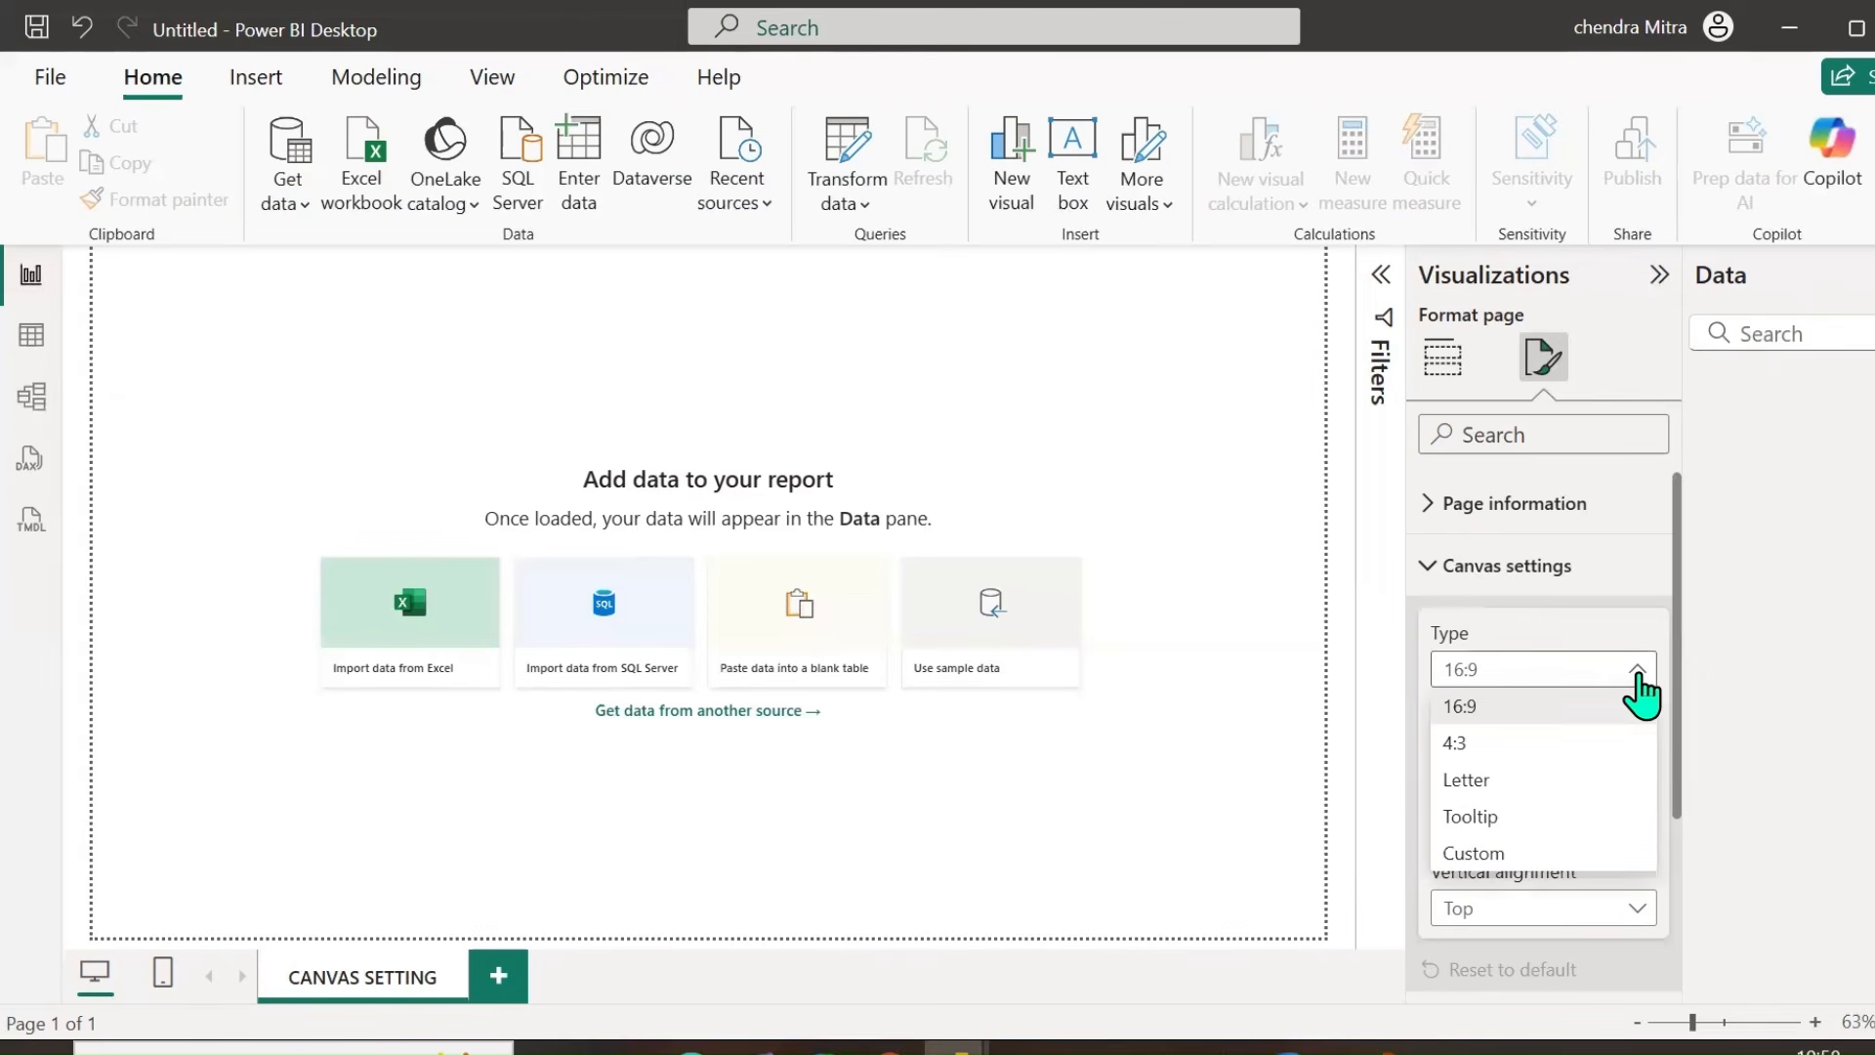
{"action": "left_click", "coordinate": [1463, 745]}
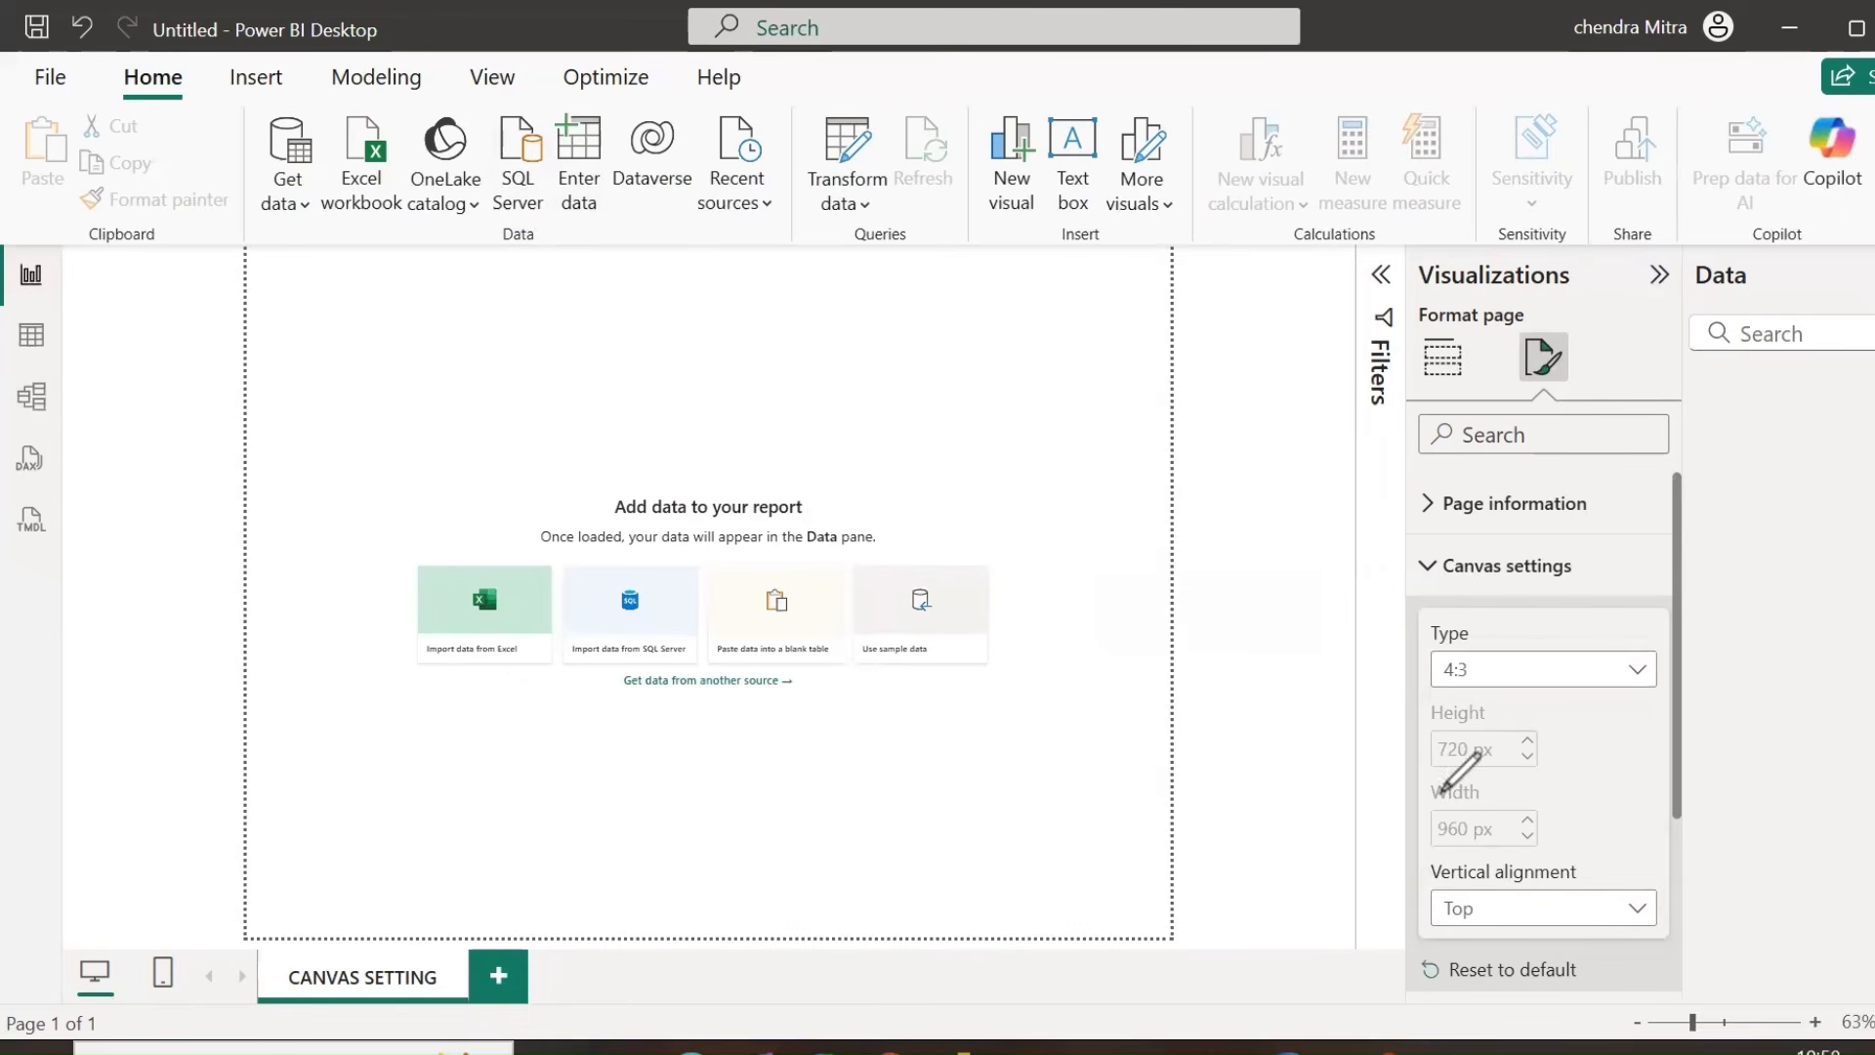
{"action": "mouse_move", "coordinate": [1549, 744]}
{"action": "left_mouse_down"}
{"action": "mouse_move", "coordinate": [1555, 760]}
{"action": "mouse_move", "coordinate": [1633, 709]}
{"action": "left_mouse_up"}
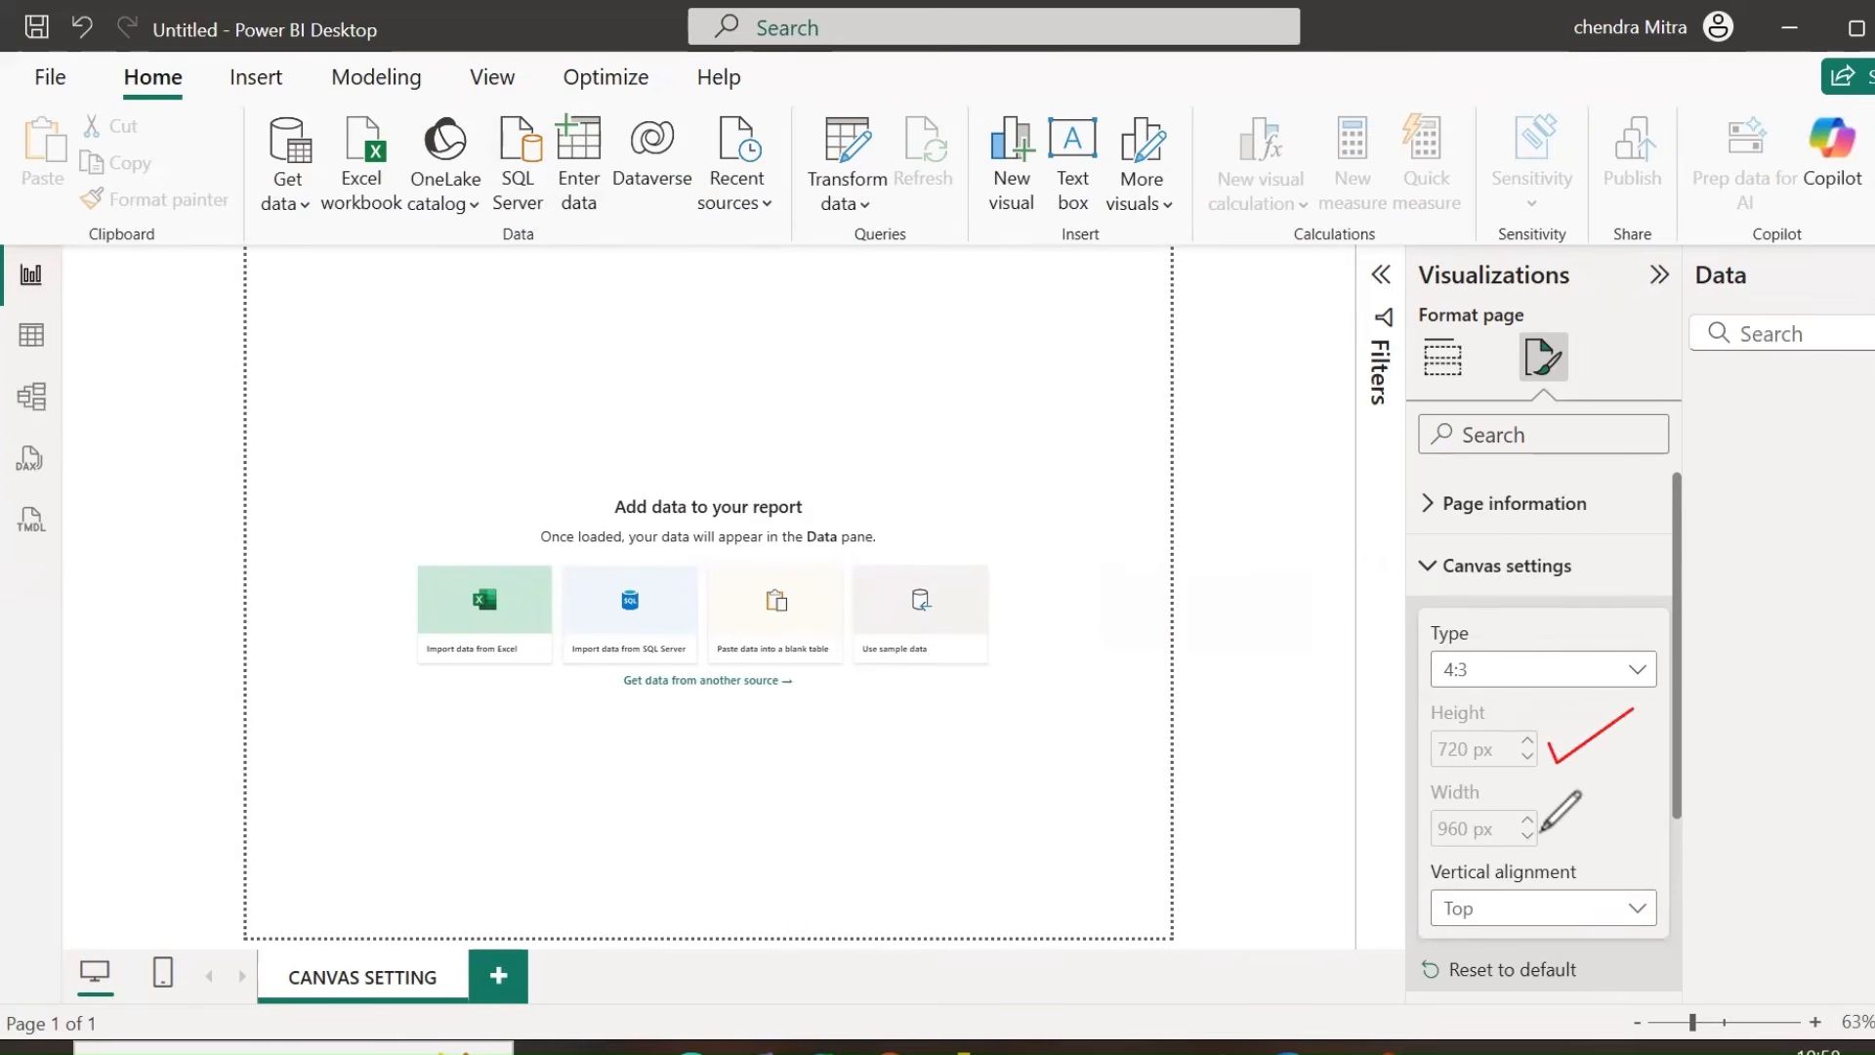
{"action": "mouse_move", "coordinate": [1541, 828]}
{"action": "left_mouse_down"}
{"action": "mouse_move", "coordinate": [1555, 841]}
{"action": "mouse_move", "coordinate": [1641, 758]}
{"action": "left_mouse_up"}
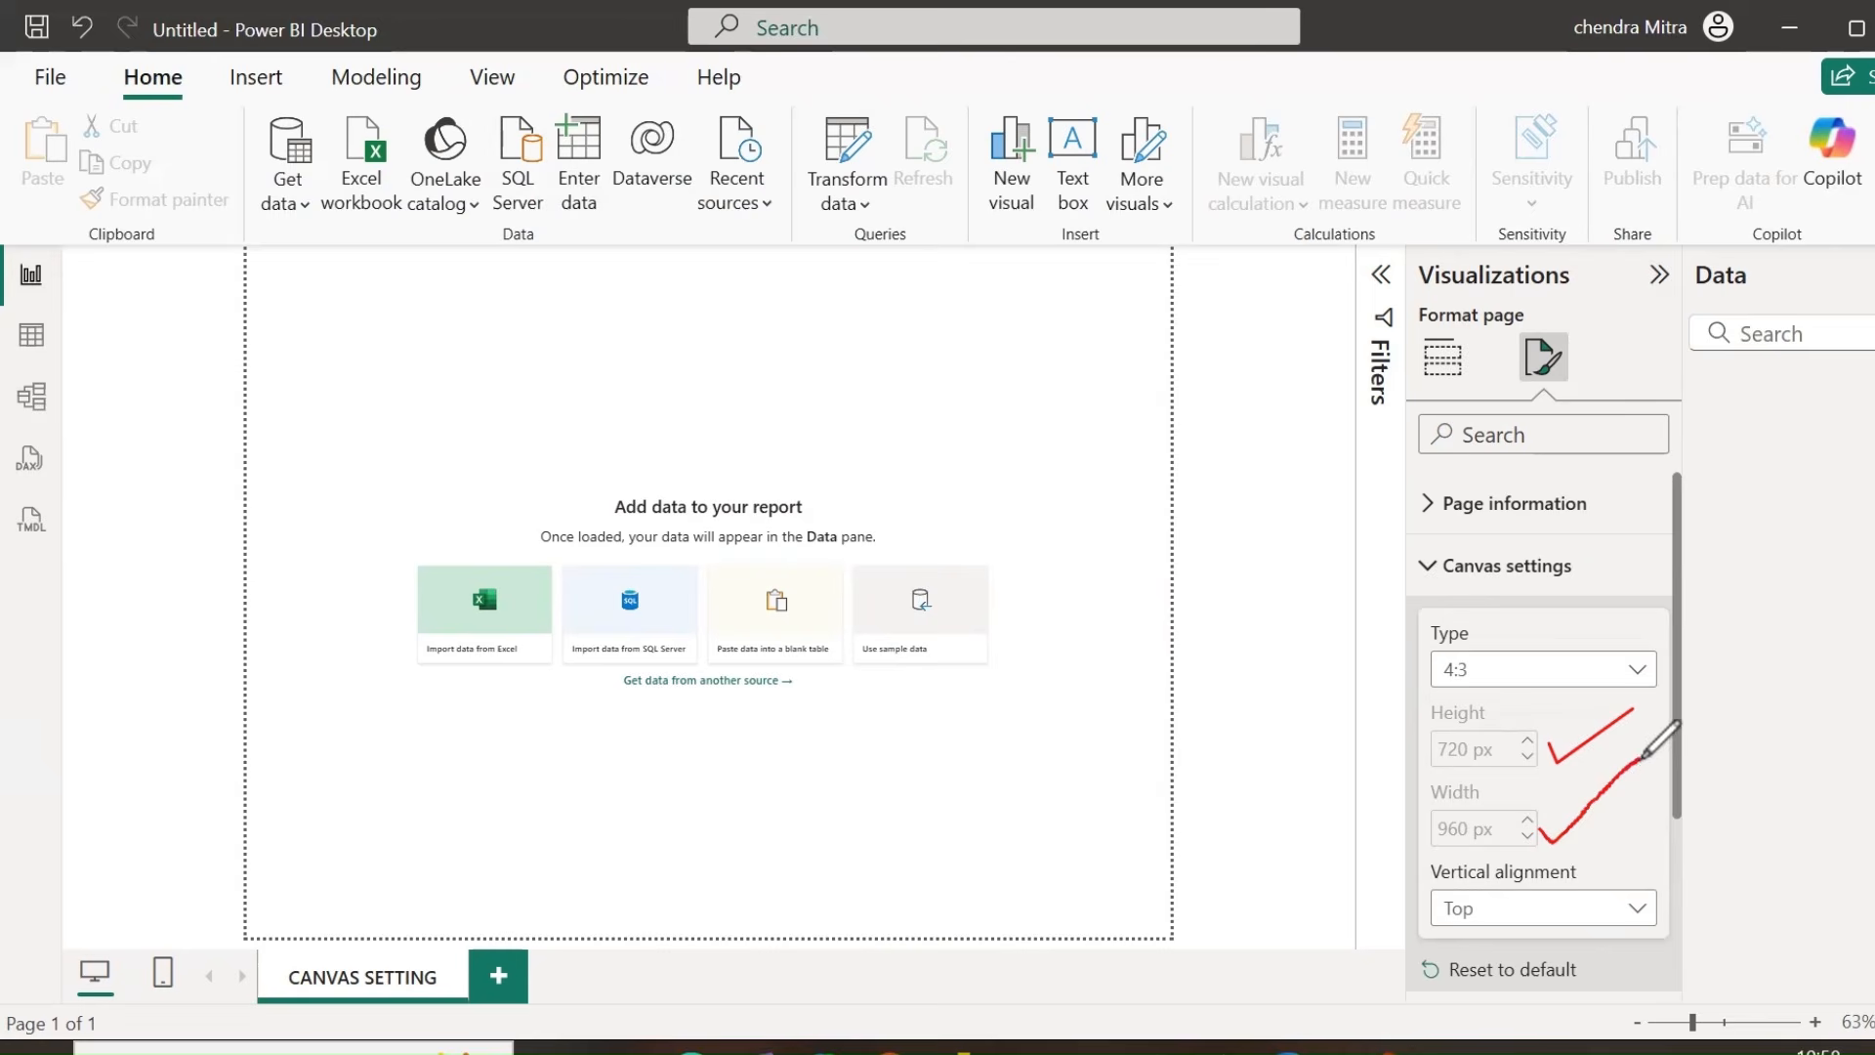
{"action": "left_click_drag", "start_coordinate": [260, 923], "coordinate": [1161, 924]}
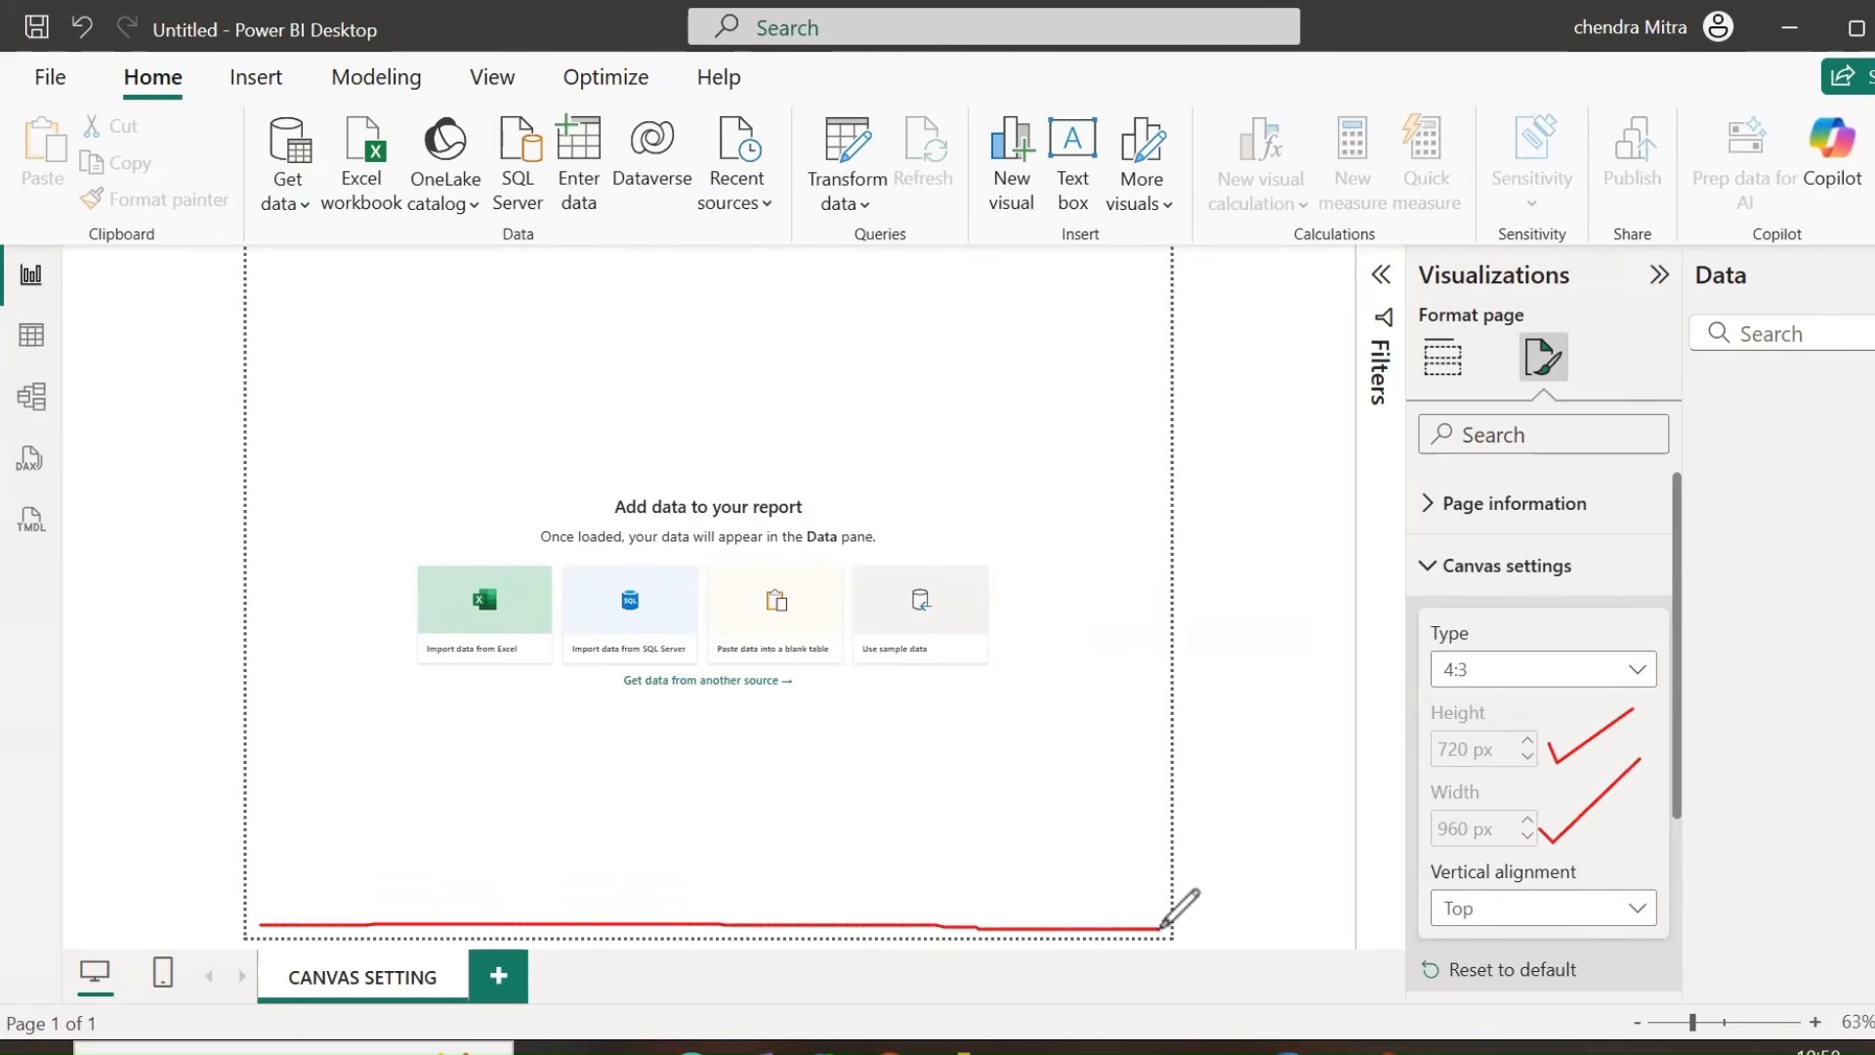
{"action": "left_click_drag", "start_coordinate": [266, 264], "coordinate": [300, 924]}
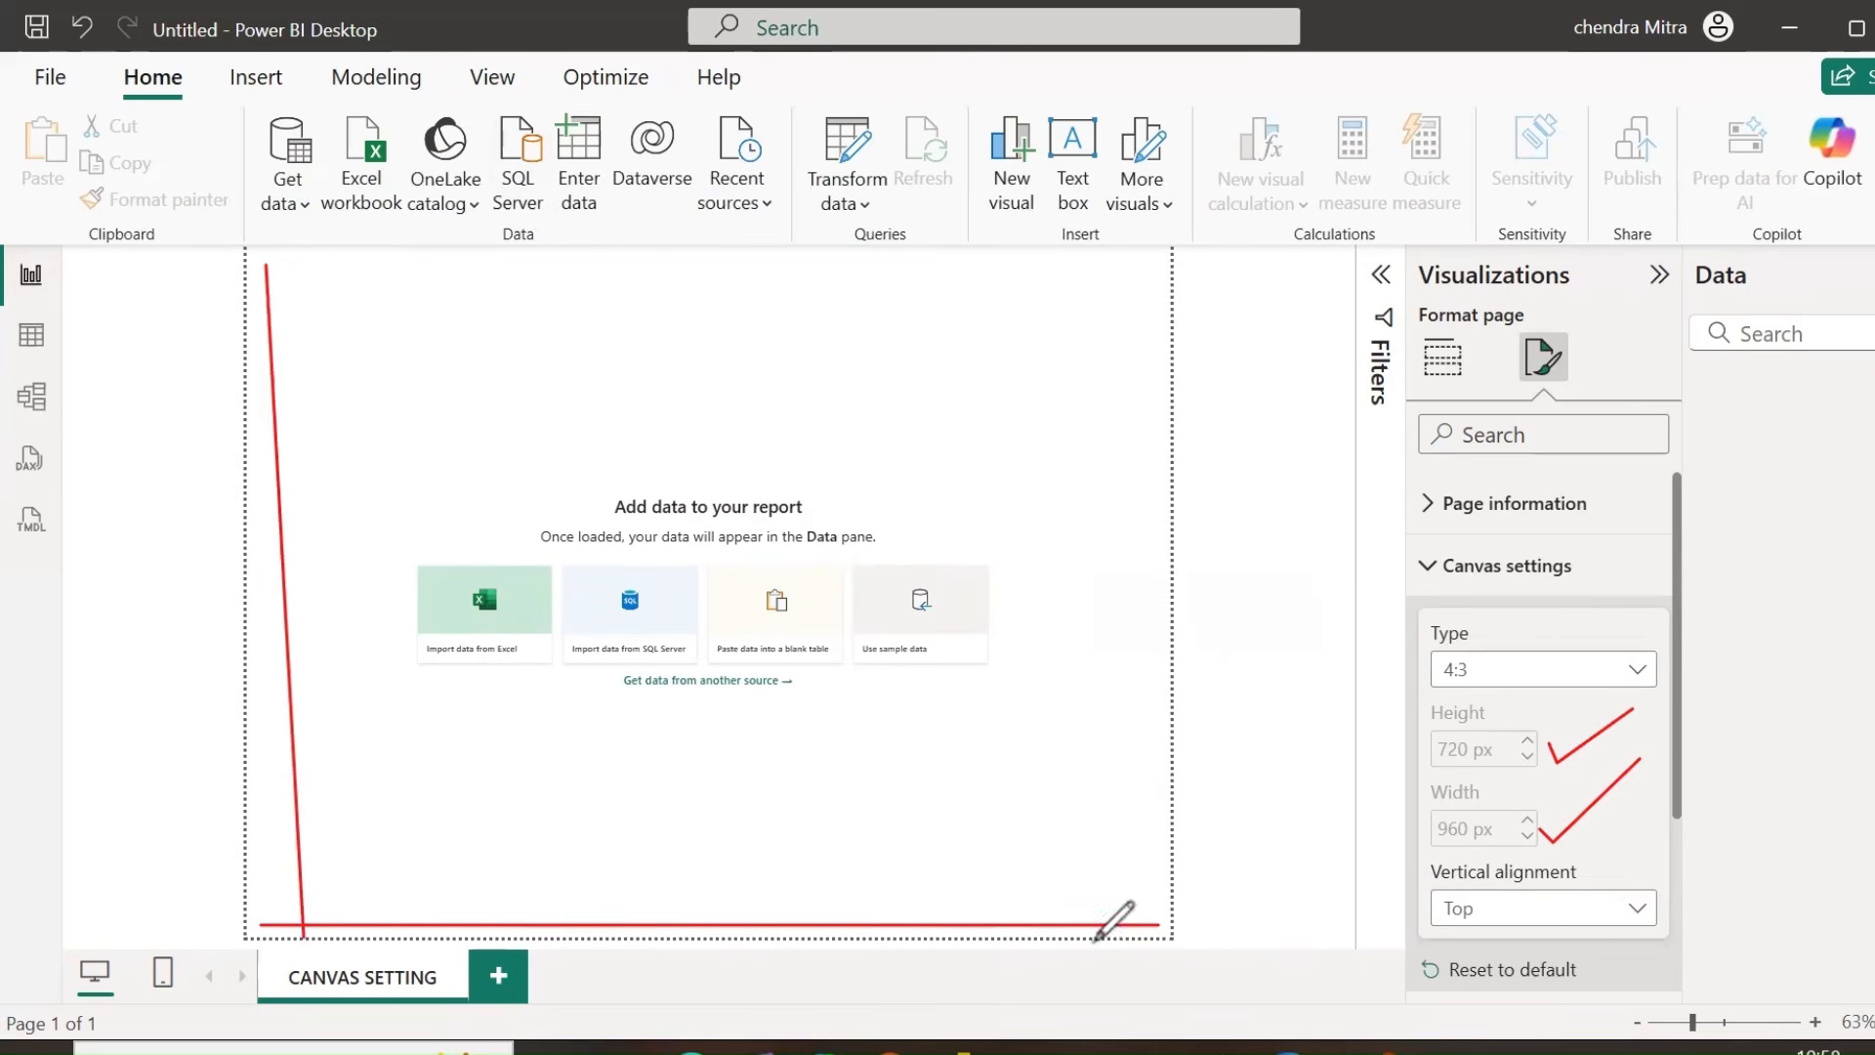
Try the Letter canvas type for the page, followed by the Tooltip type.
{"action": "left_click", "coordinate": [1494, 667]}
{"action": "left_click", "coordinate": [1462, 787]}
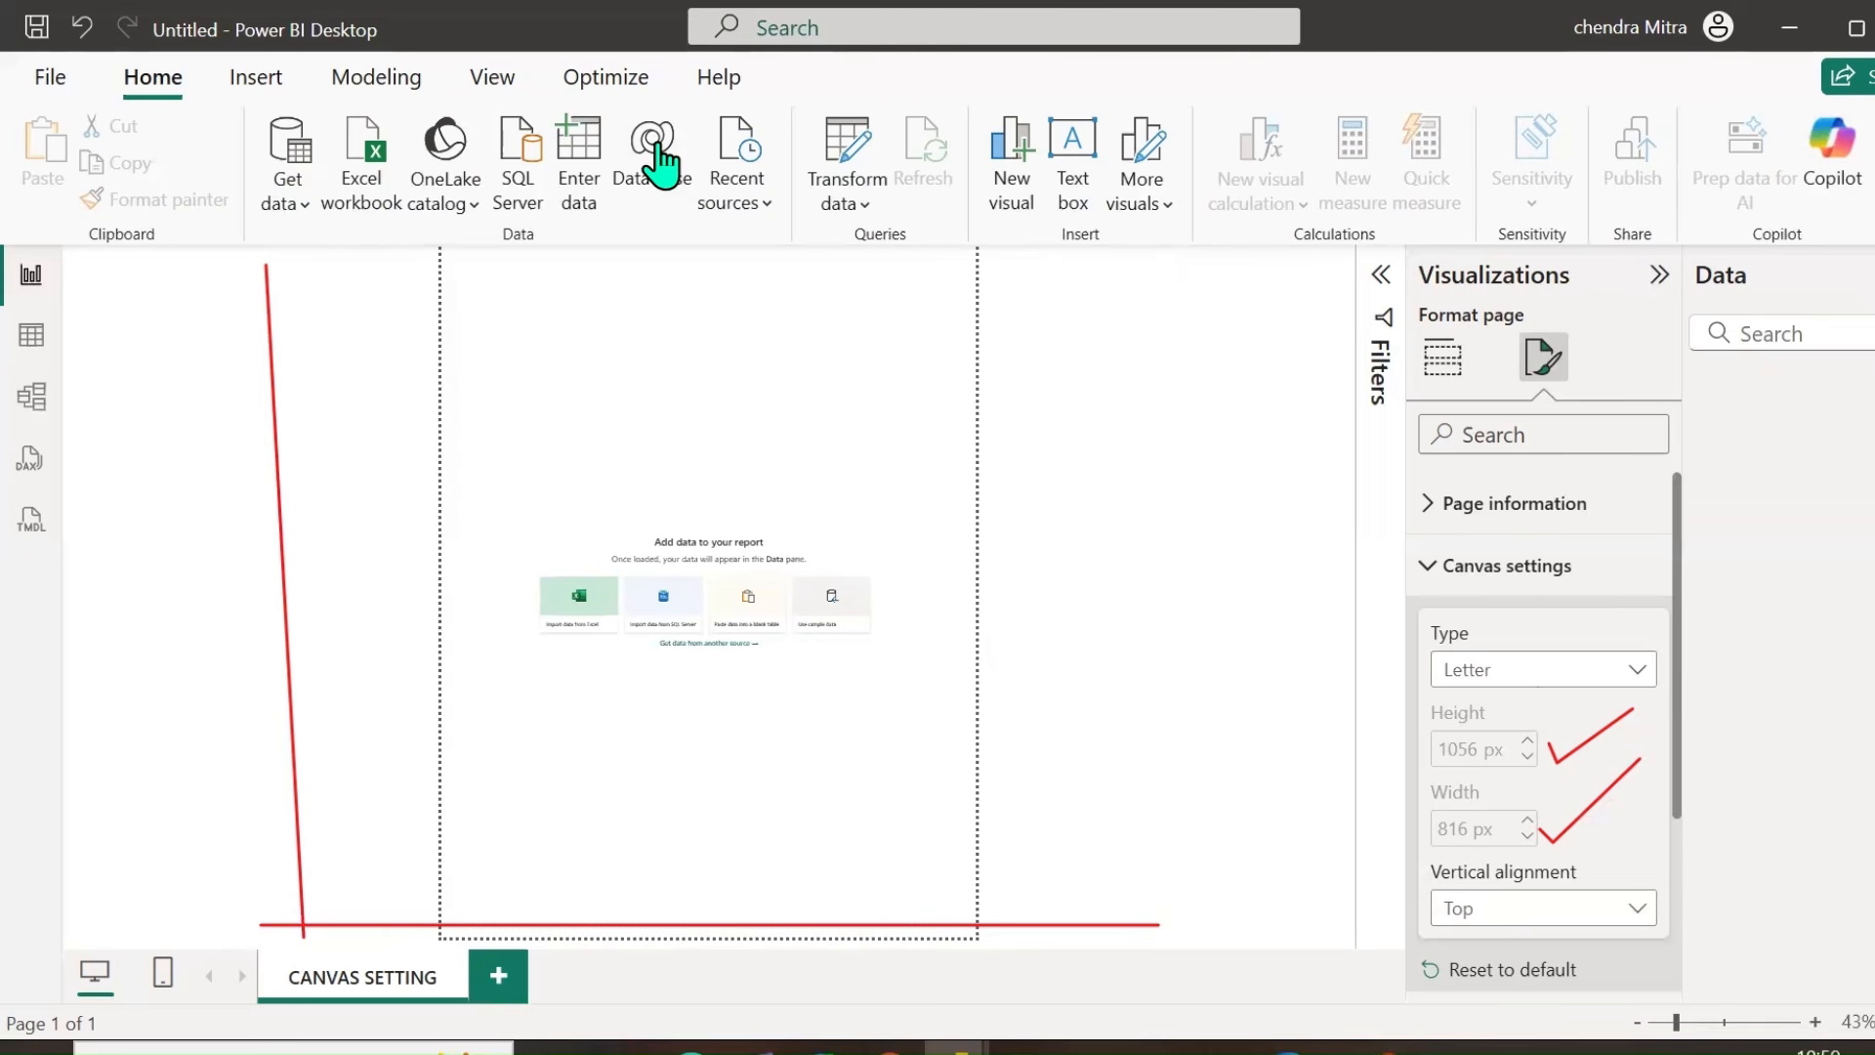
{"action": "left_click", "coordinate": [1547, 679]}
{"action": "left_click", "coordinate": [1498, 821]}
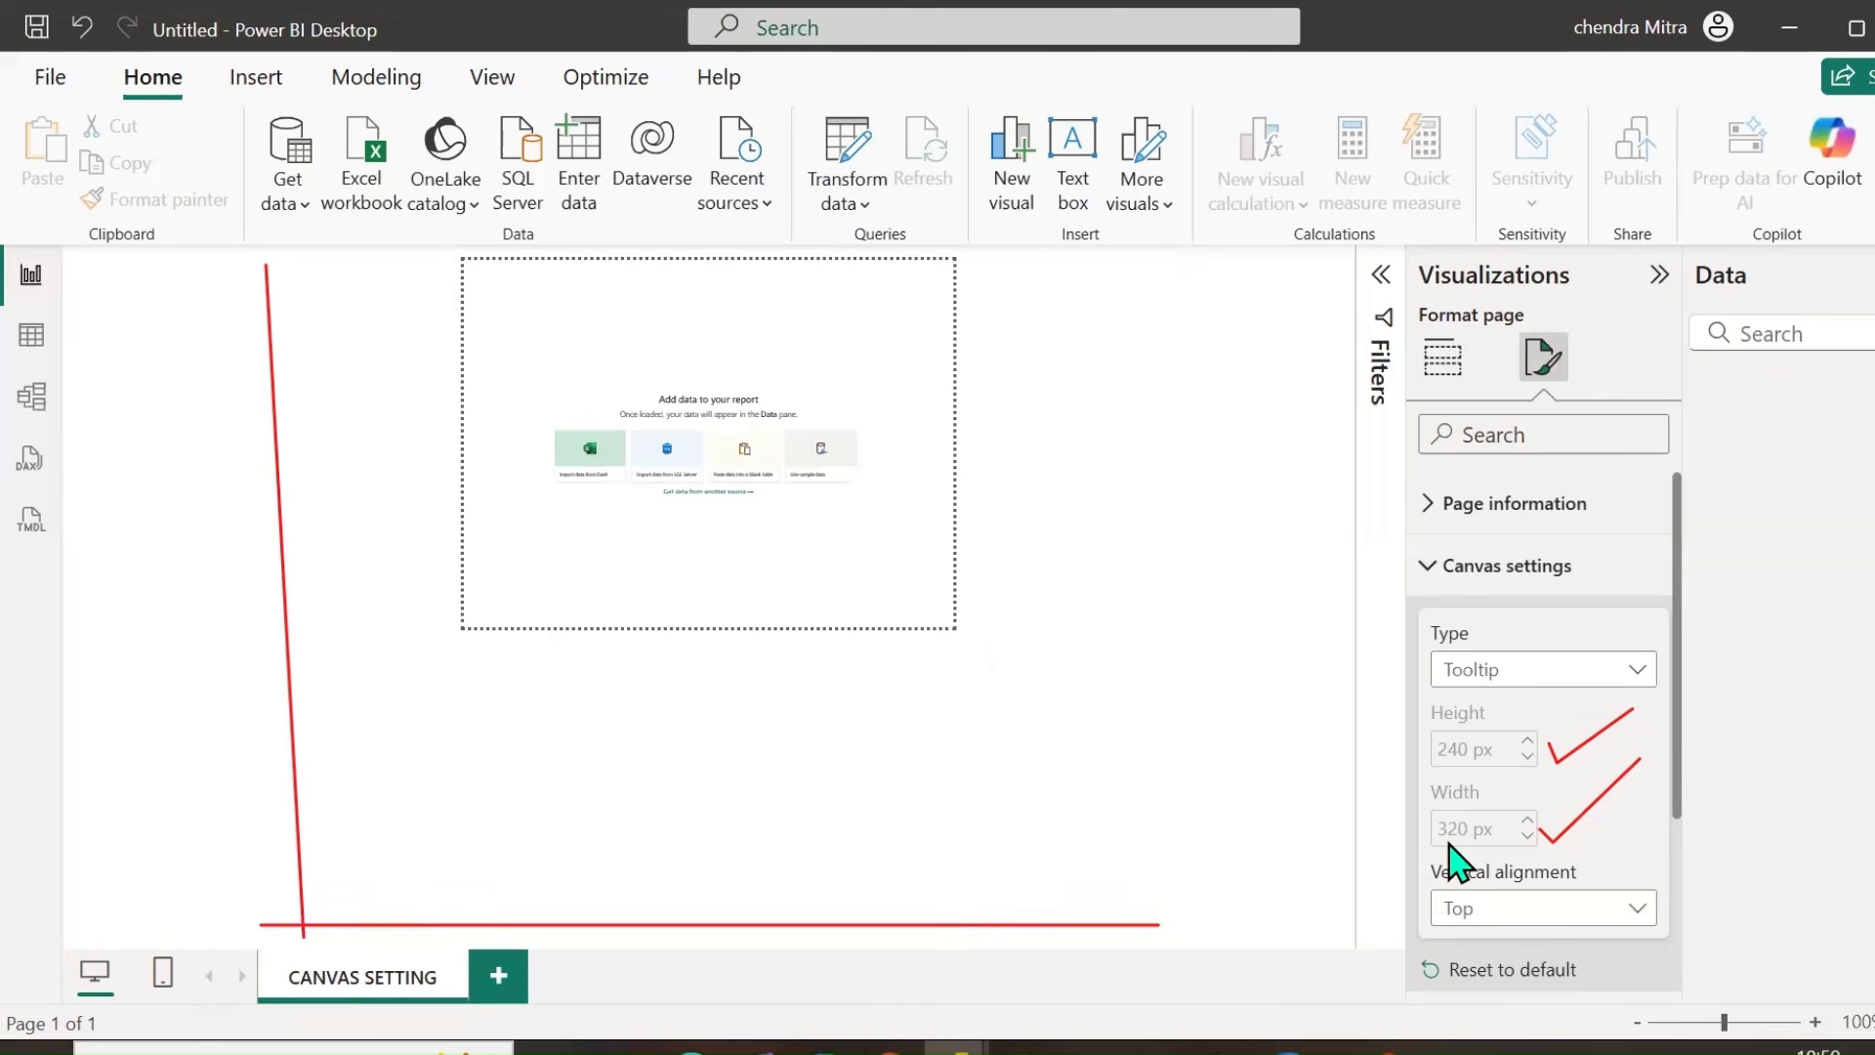
Try the Custom canvas type, then return the page to the 16:9 type.
{"action": "left_click", "coordinate": [1528, 672]}
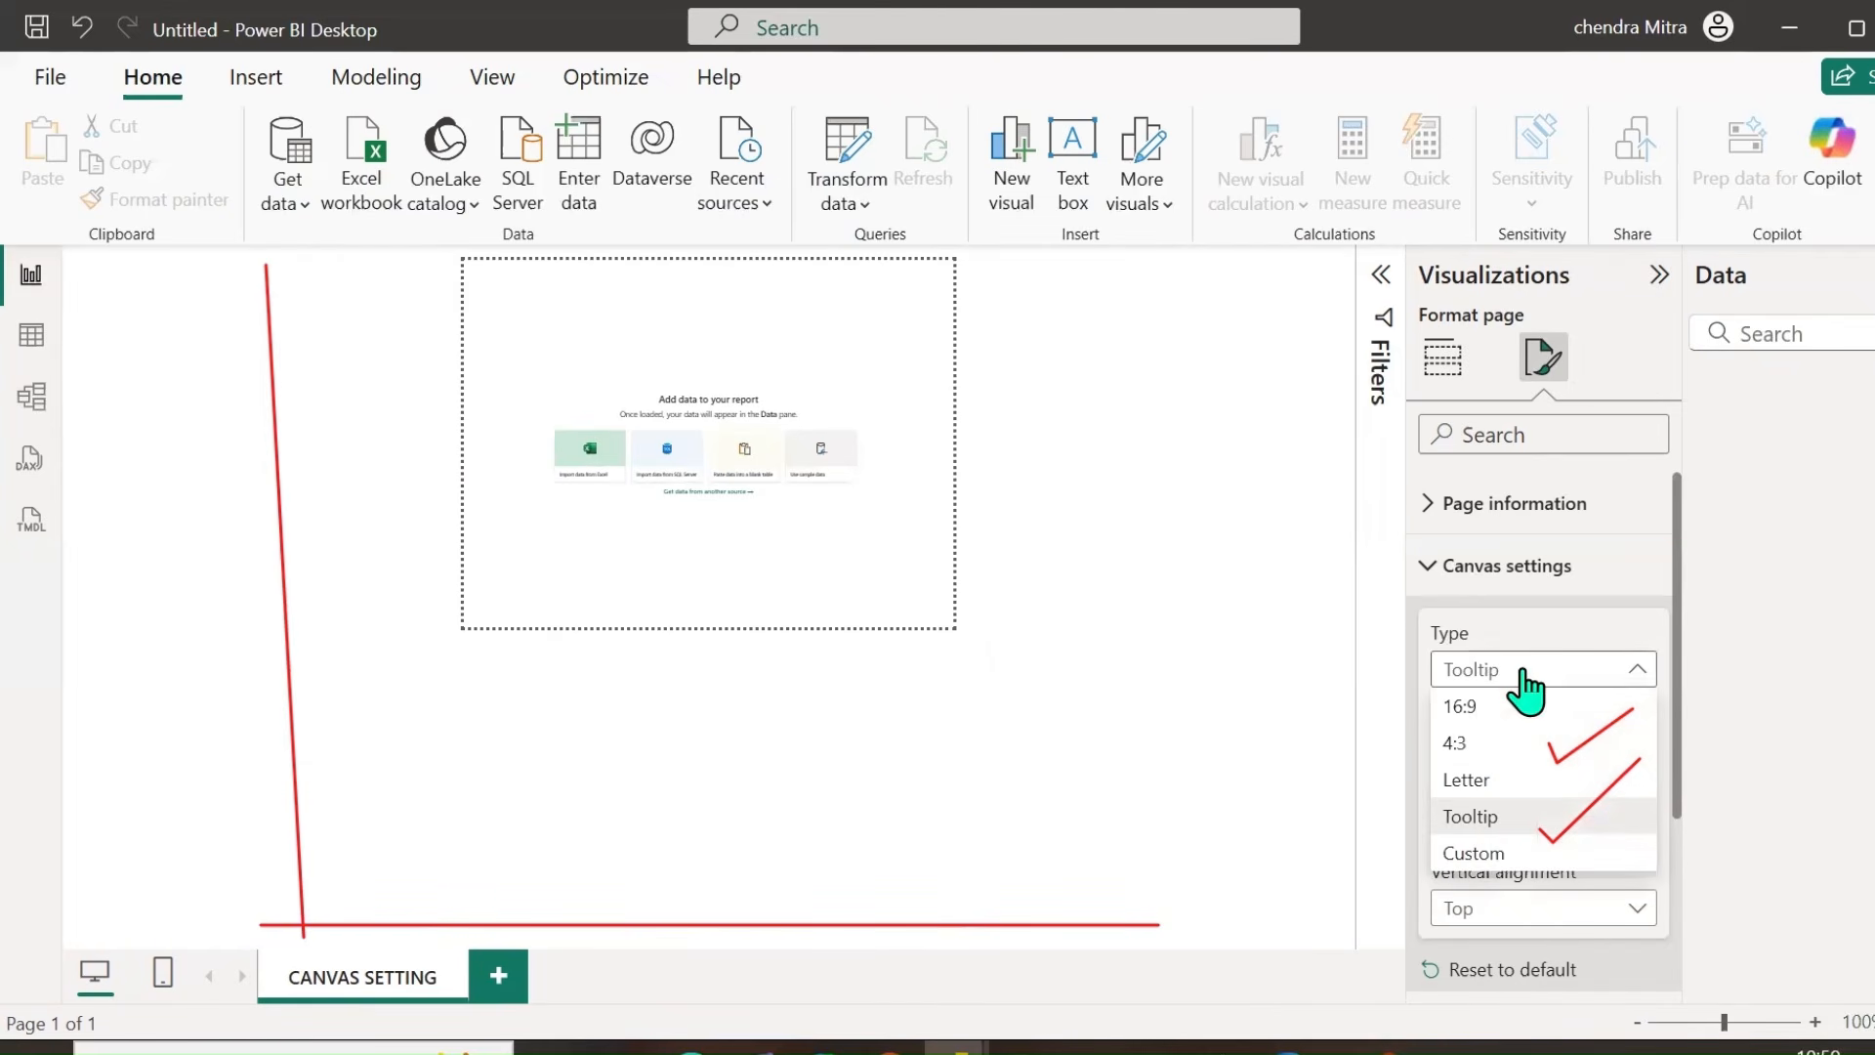
{"action": "left_click", "coordinate": [1480, 854]}
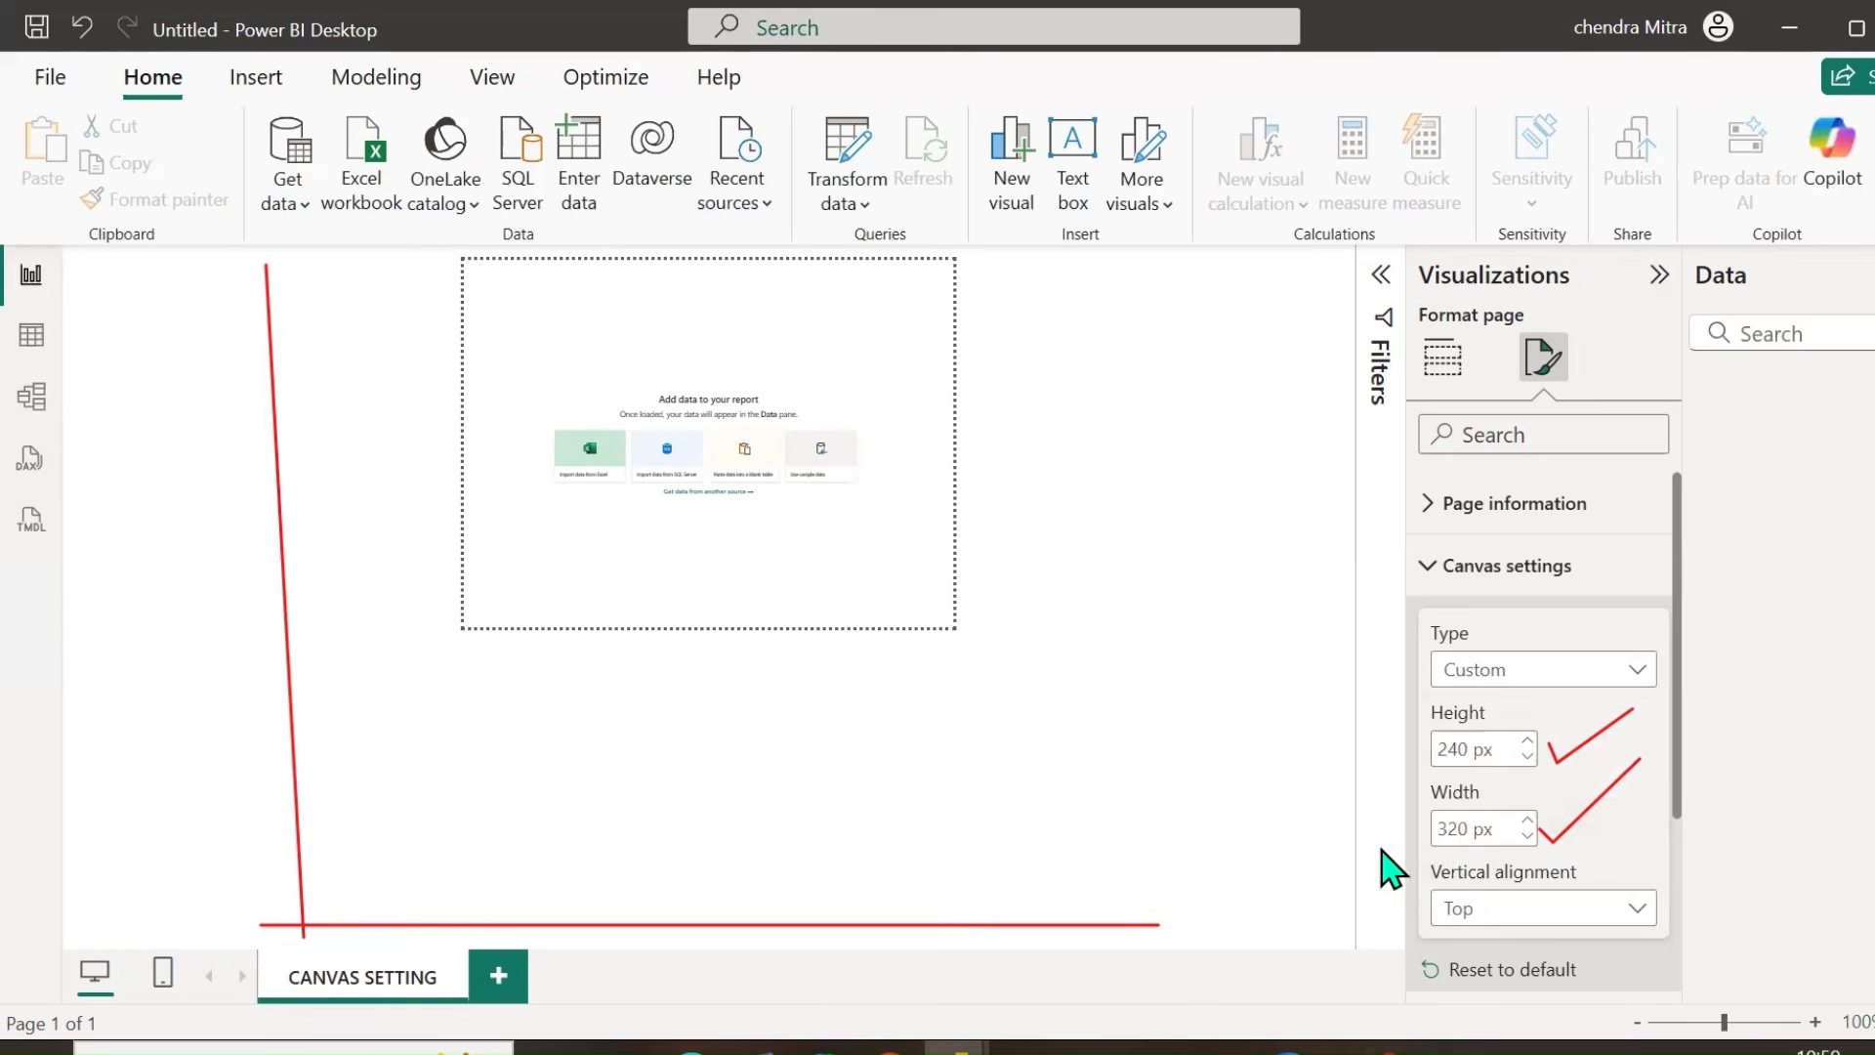
{"action": "left_click", "coordinate": [1455, 672]}
{"action": "left_click", "coordinate": [1502, 704]}
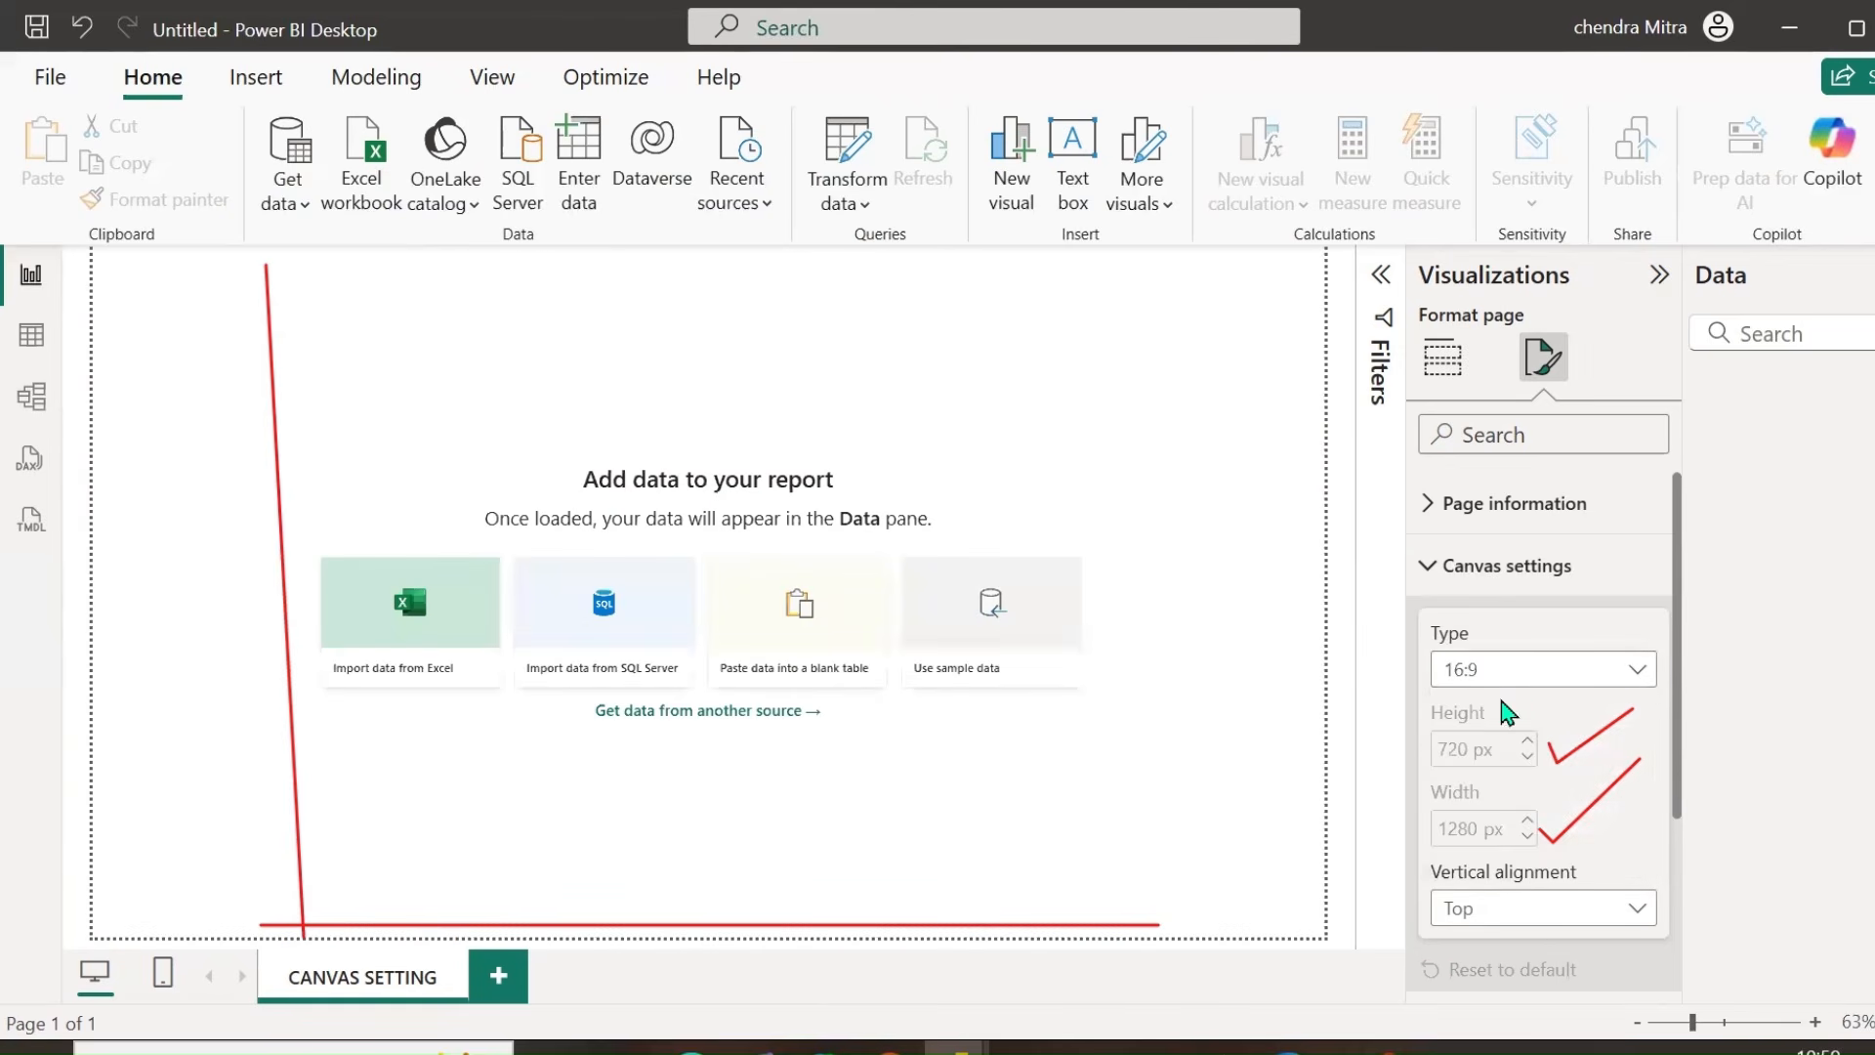
Set the canvas type to Custom and copy the width value into the height, making it 1280 px.
{"action": "left_click", "coordinate": [1514, 672]}
{"action": "left_click", "coordinate": [1475, 853]}
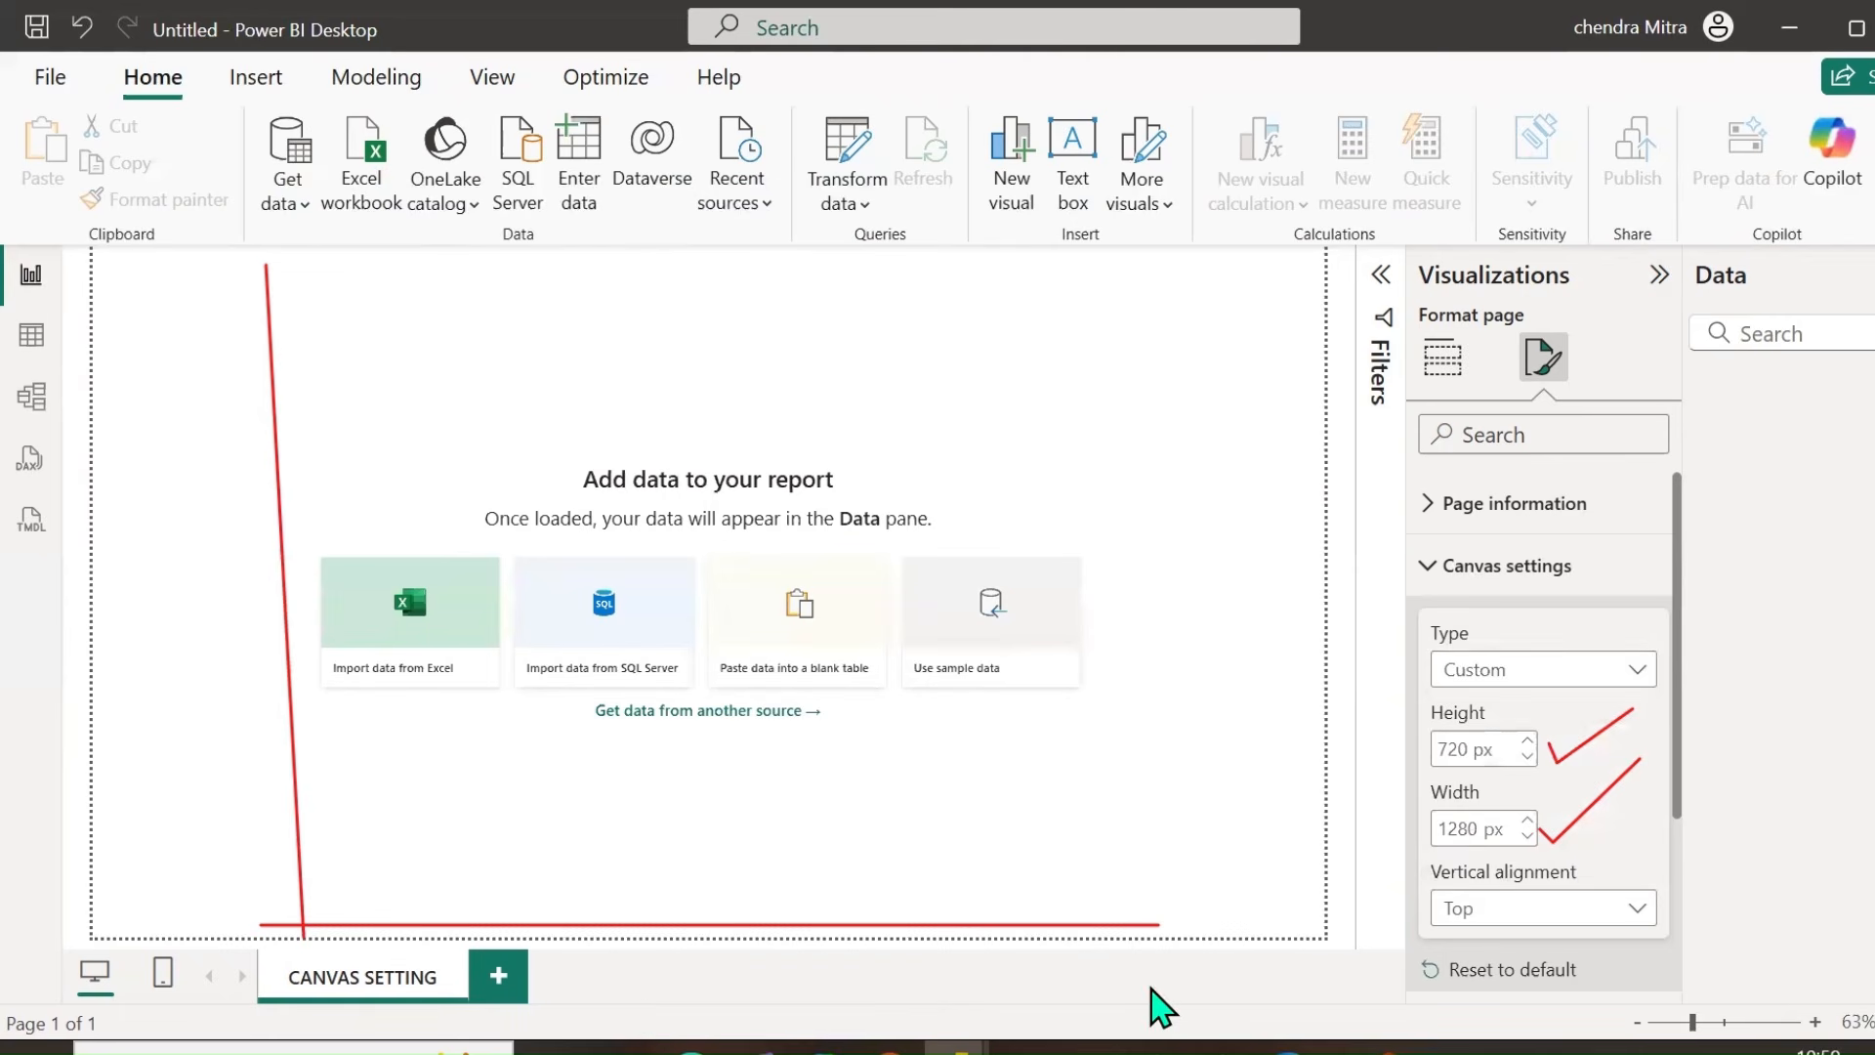
{"action": "double_click", "coordinate": [1452, 749]}
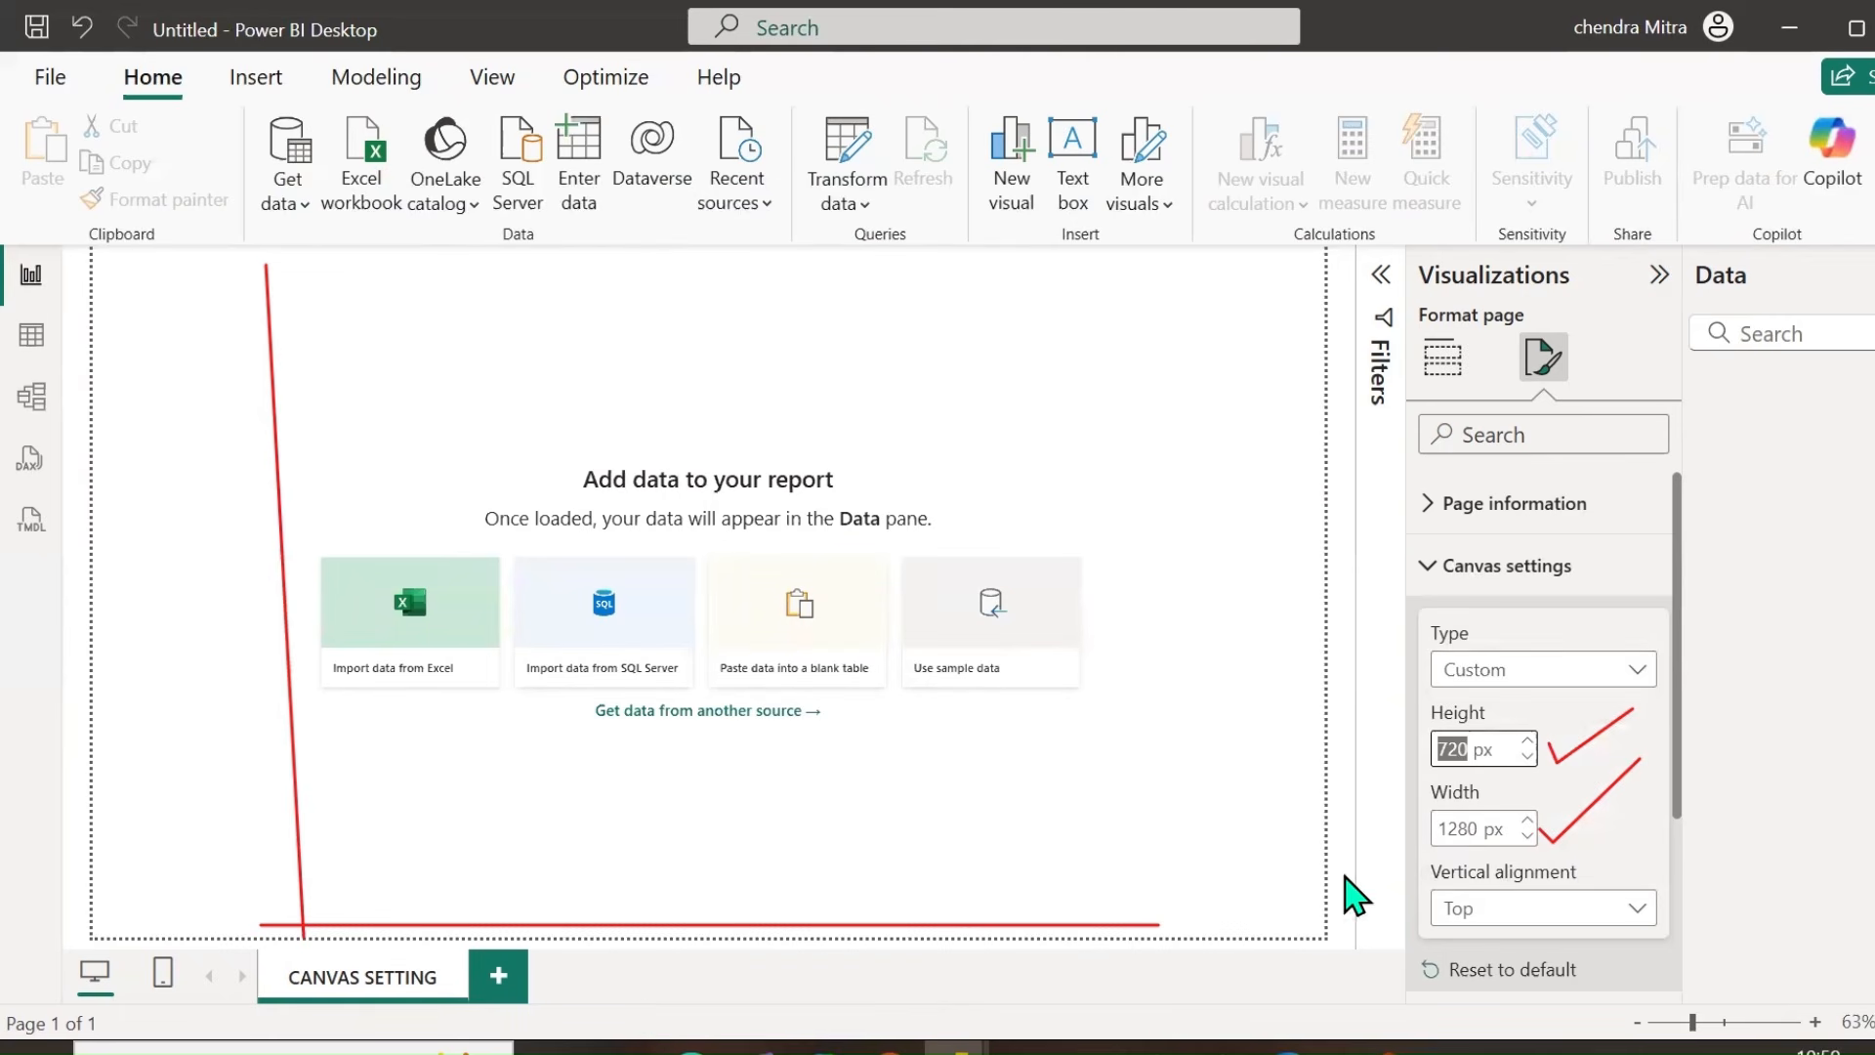
{"action": "left_click", "coordinate": [1481, 826]}
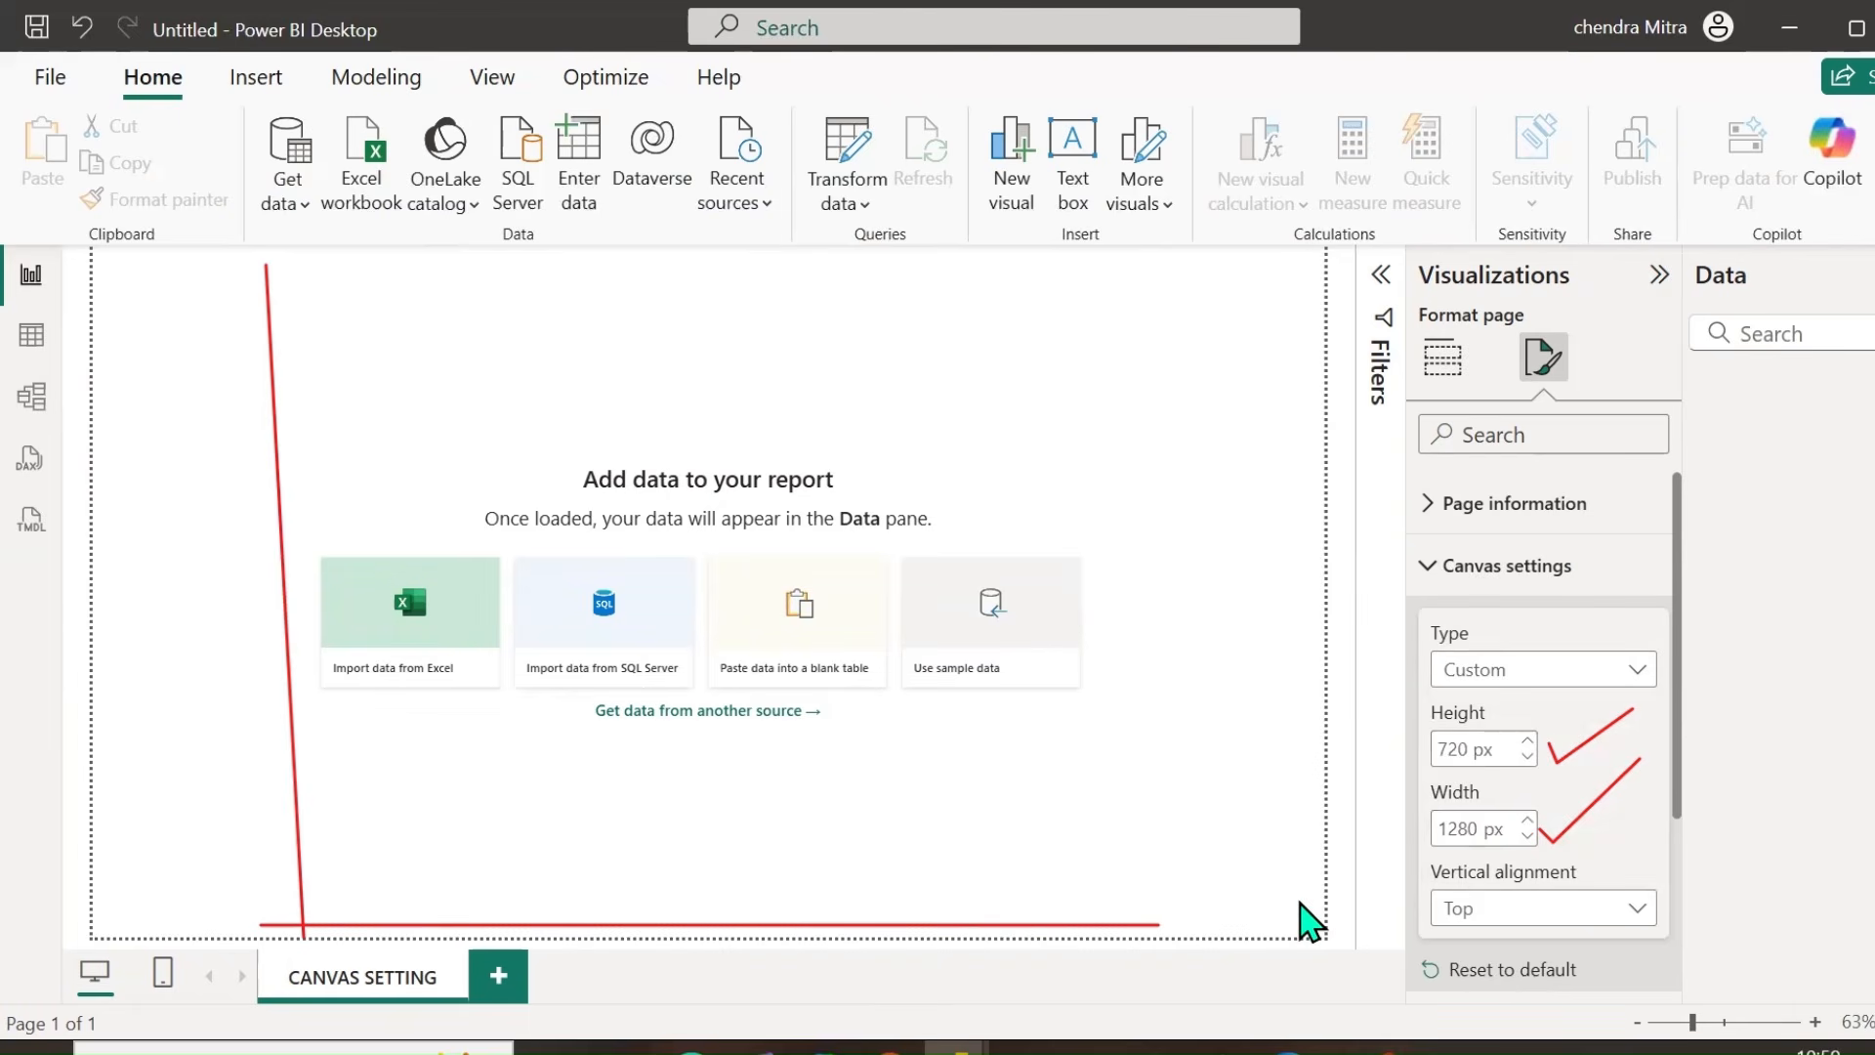
{"action": "double_click", "coordinate": [1453, 830]}
{"action": "key", "text": "ctrl+c"}
{"action": "double_click", "coordinate": [1460, 749]}
{"action": "key", "text": "ctrl+v"}
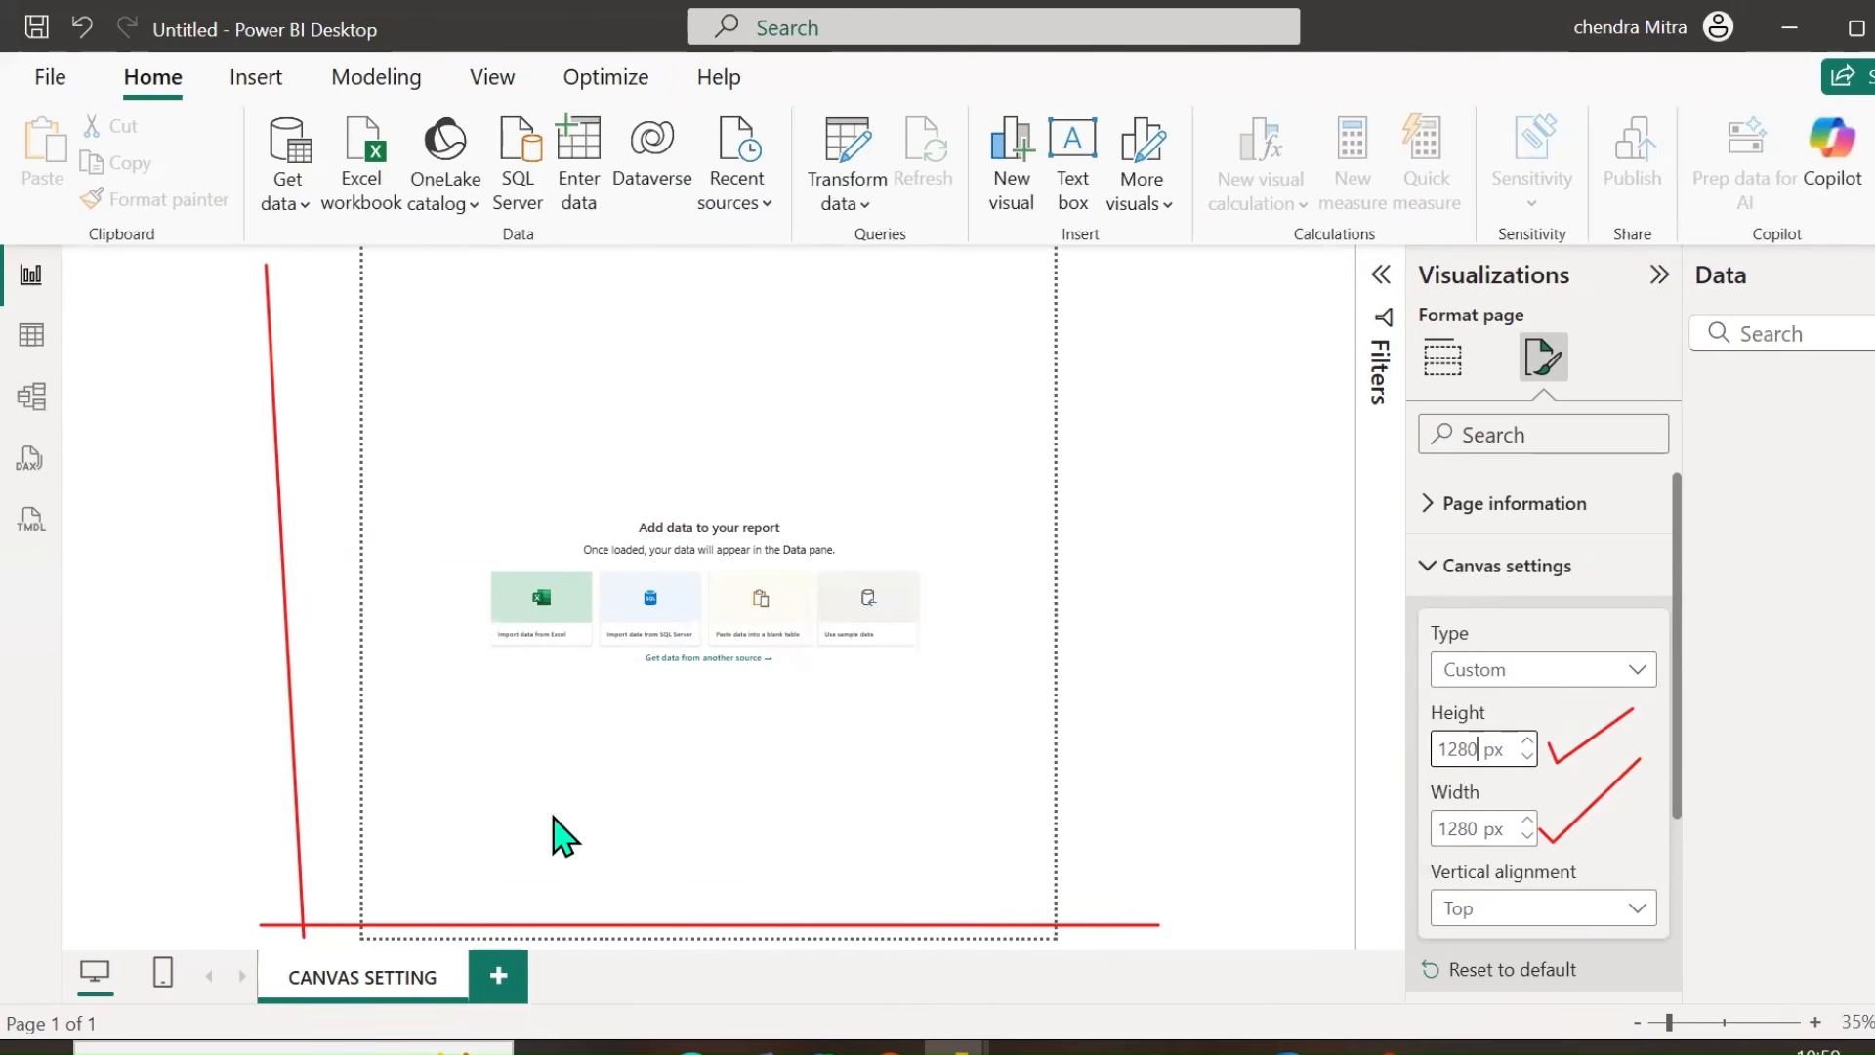
Set both the height and the width of the custom canvas to 1500 px.
{"action": "double_click", "coordinate": [1470, 749]}
{"action": "type", "text": "1"}
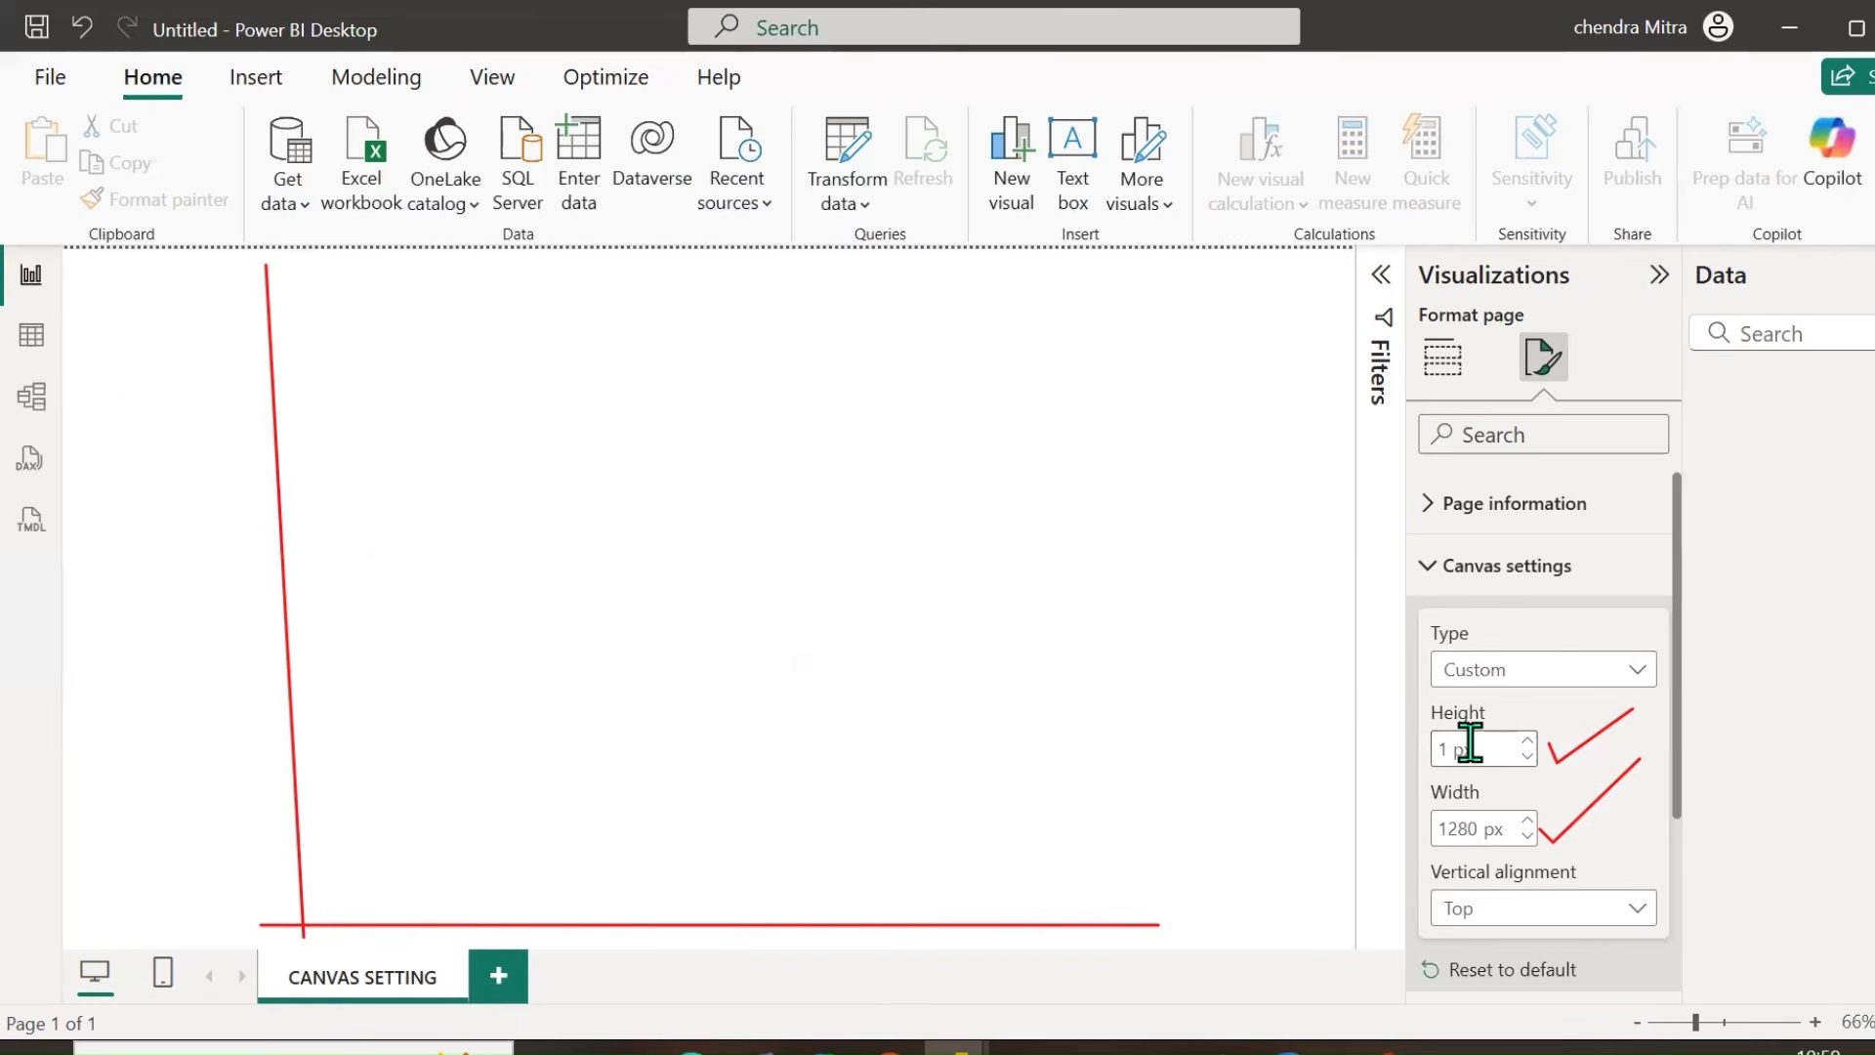
{"action": "double_click", "coordinate": [1468, 828]}
{"action": "type", "text": "1500"}
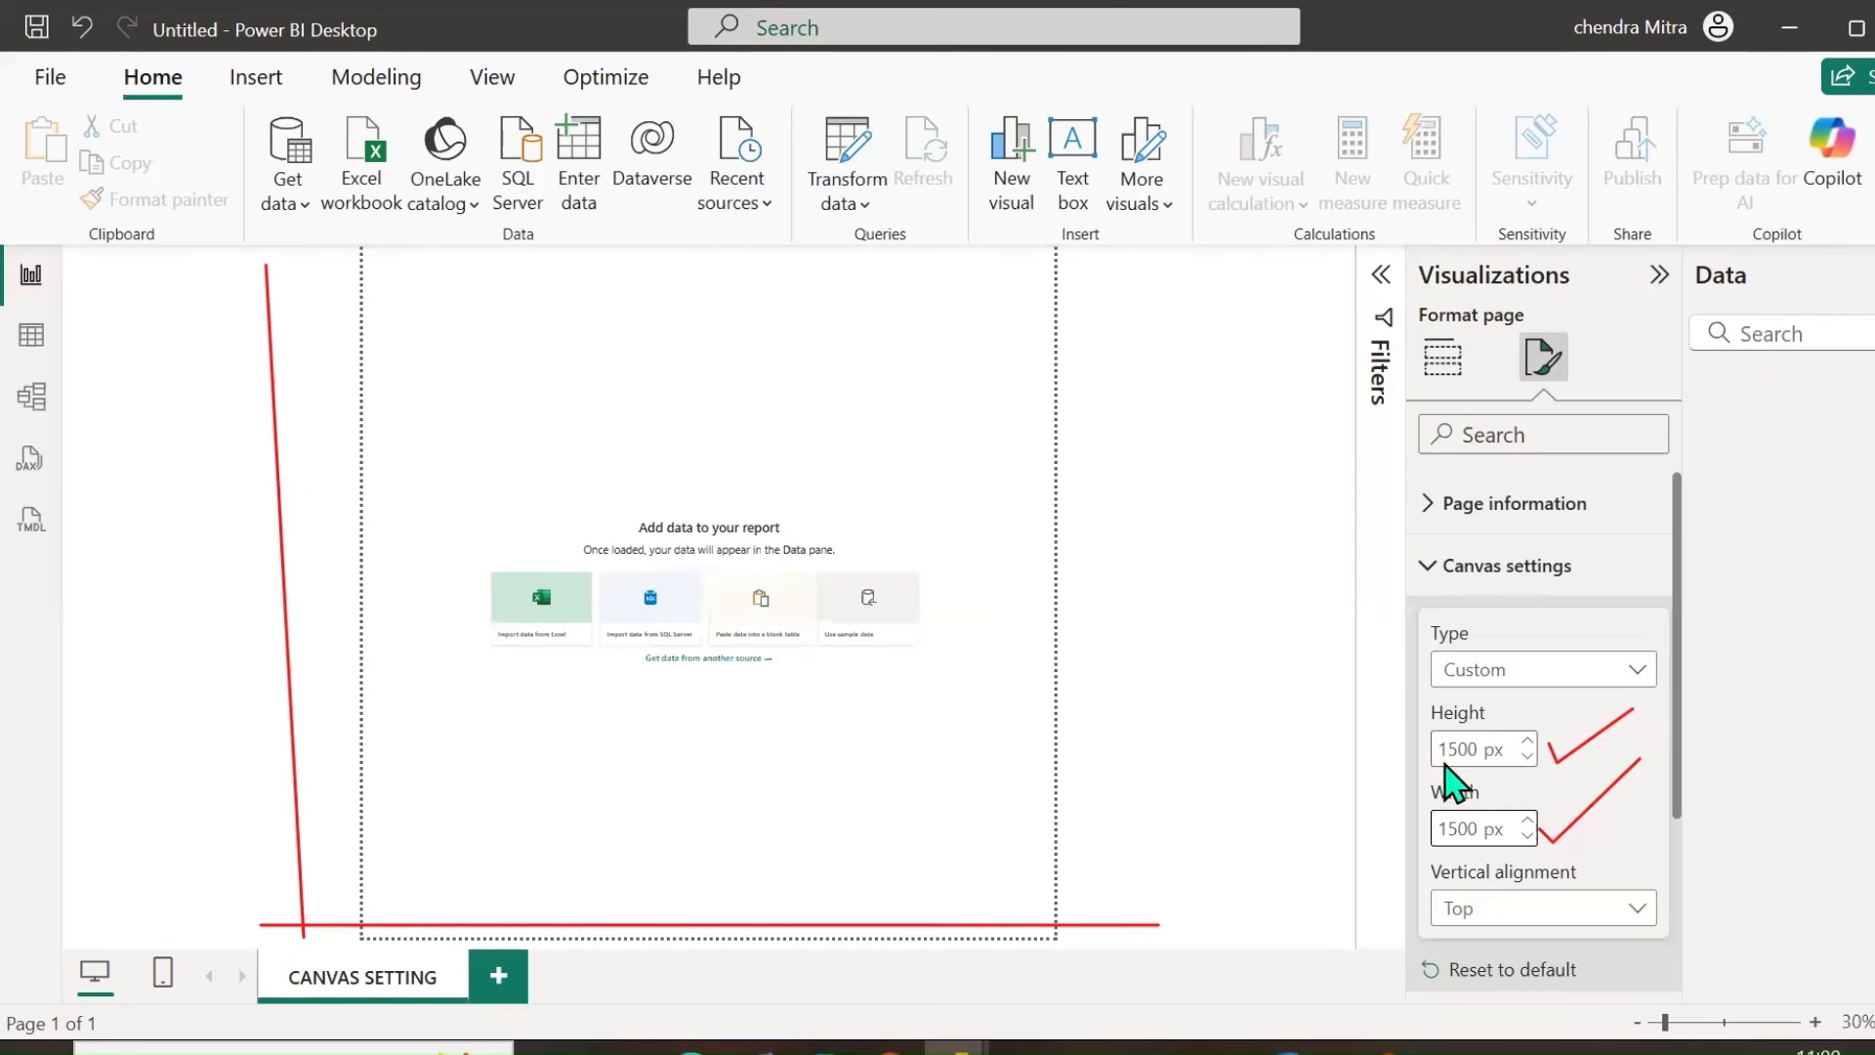
Try Middle as the canvas's vertical alignment, then set it back to Top.
{"action": "scroll", "coordinate": [1456, 781], "scroll_direction": "down", "scroll_amount": 2}
{"action": "left_click", "coordinate": [1476, 757]}
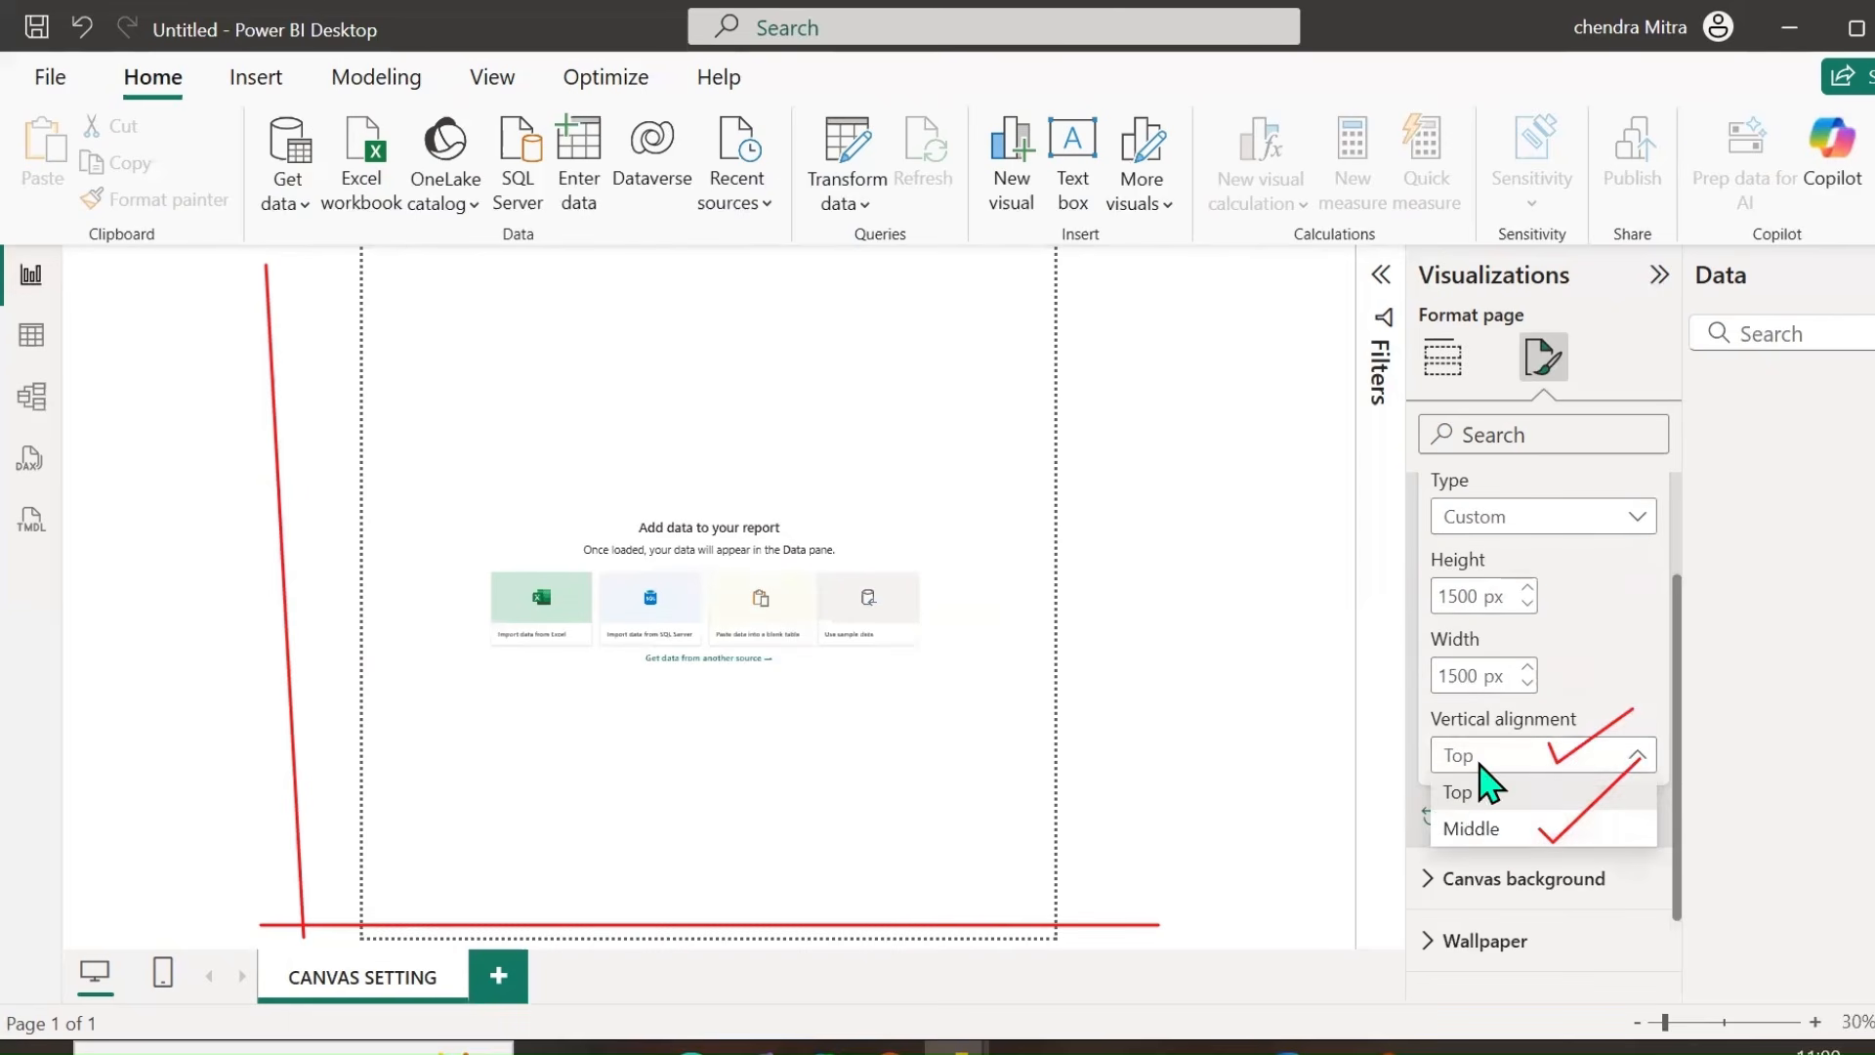
{"action": "left_click", "coordinate": [1472, 830]}
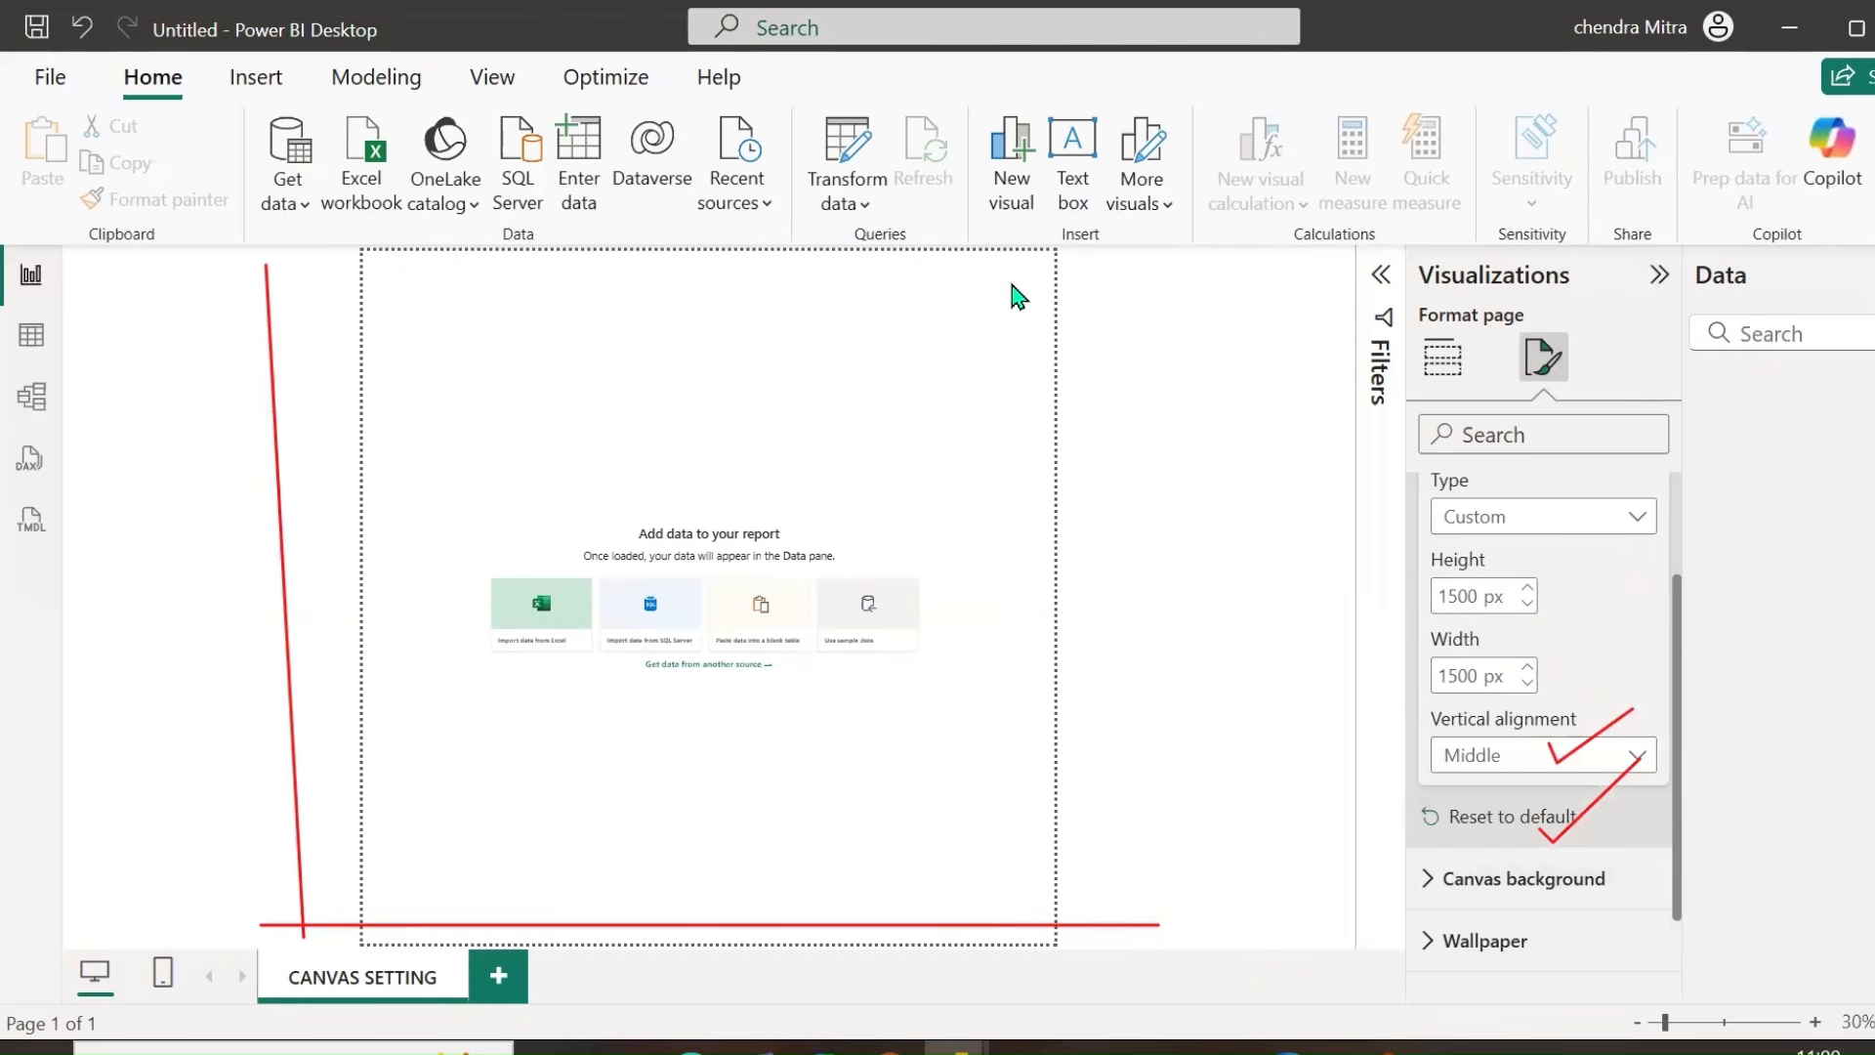
{"action": "left_click", "coordinate": [1441, 760]}
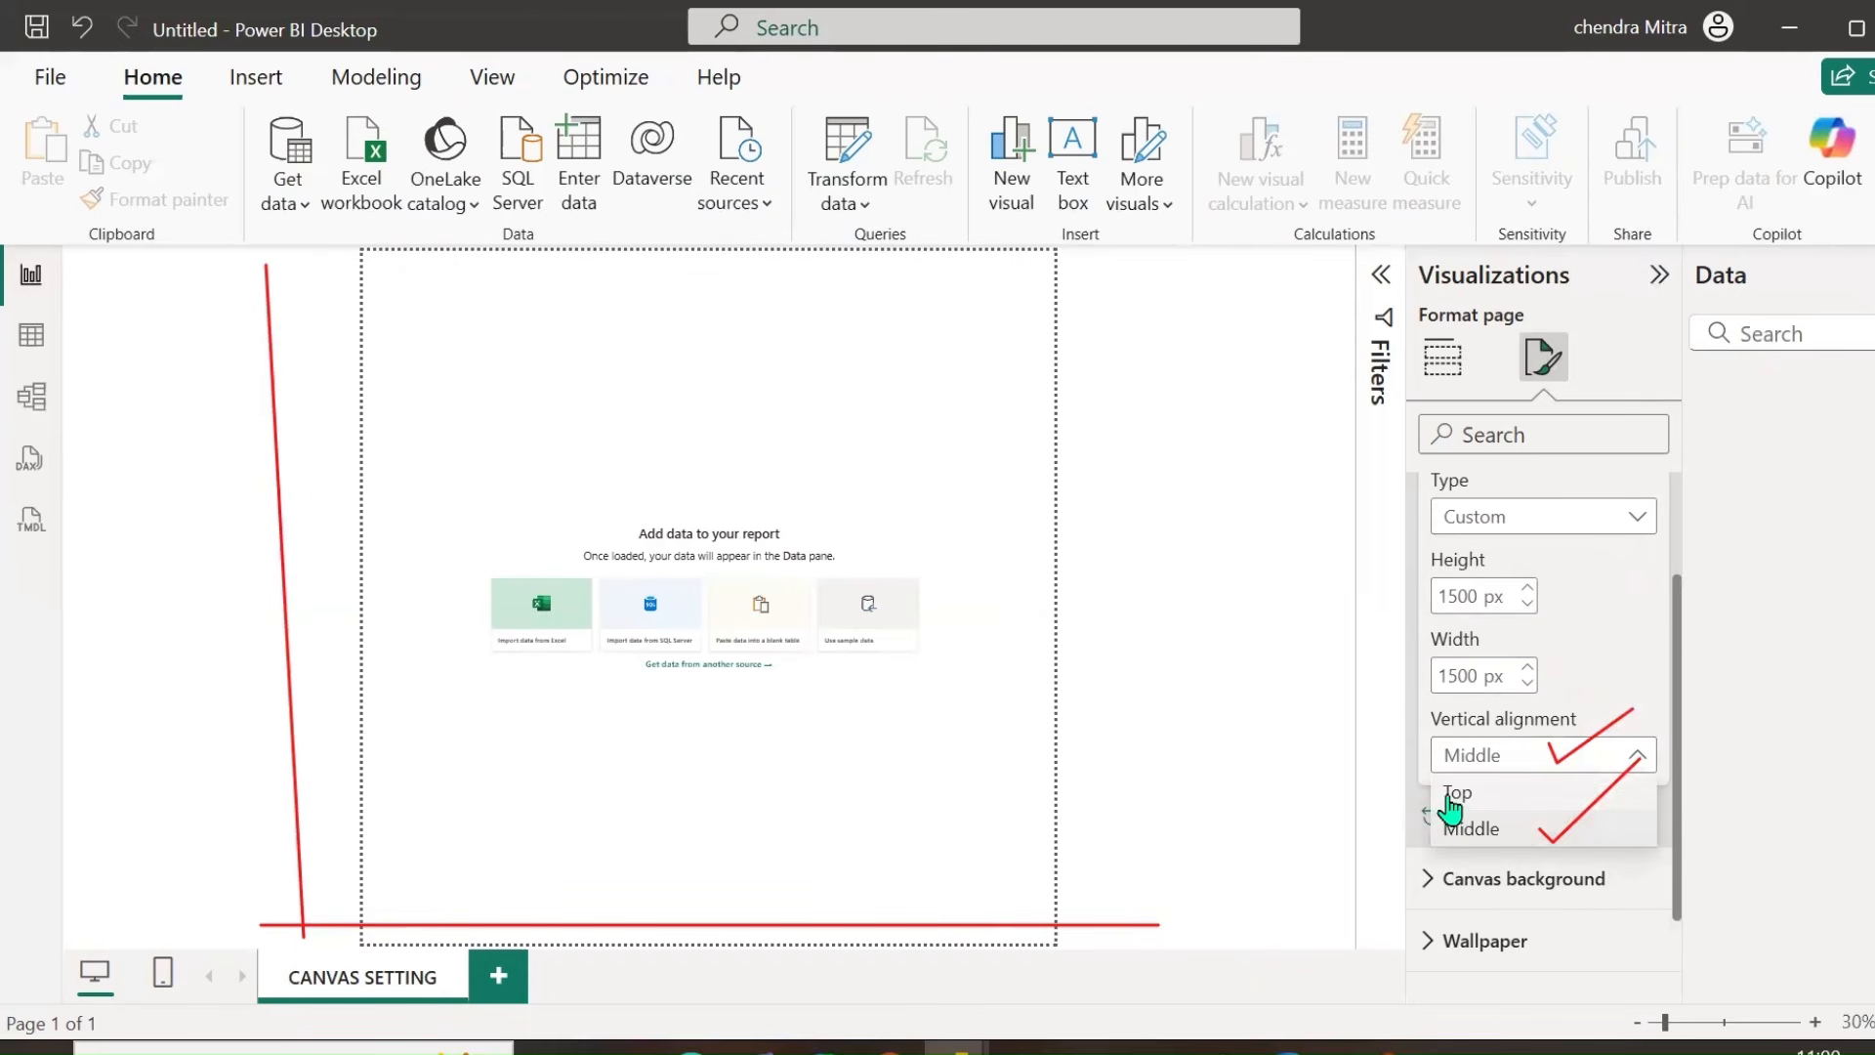
{"action": "left_click", "coordinate": [1446, 793]}
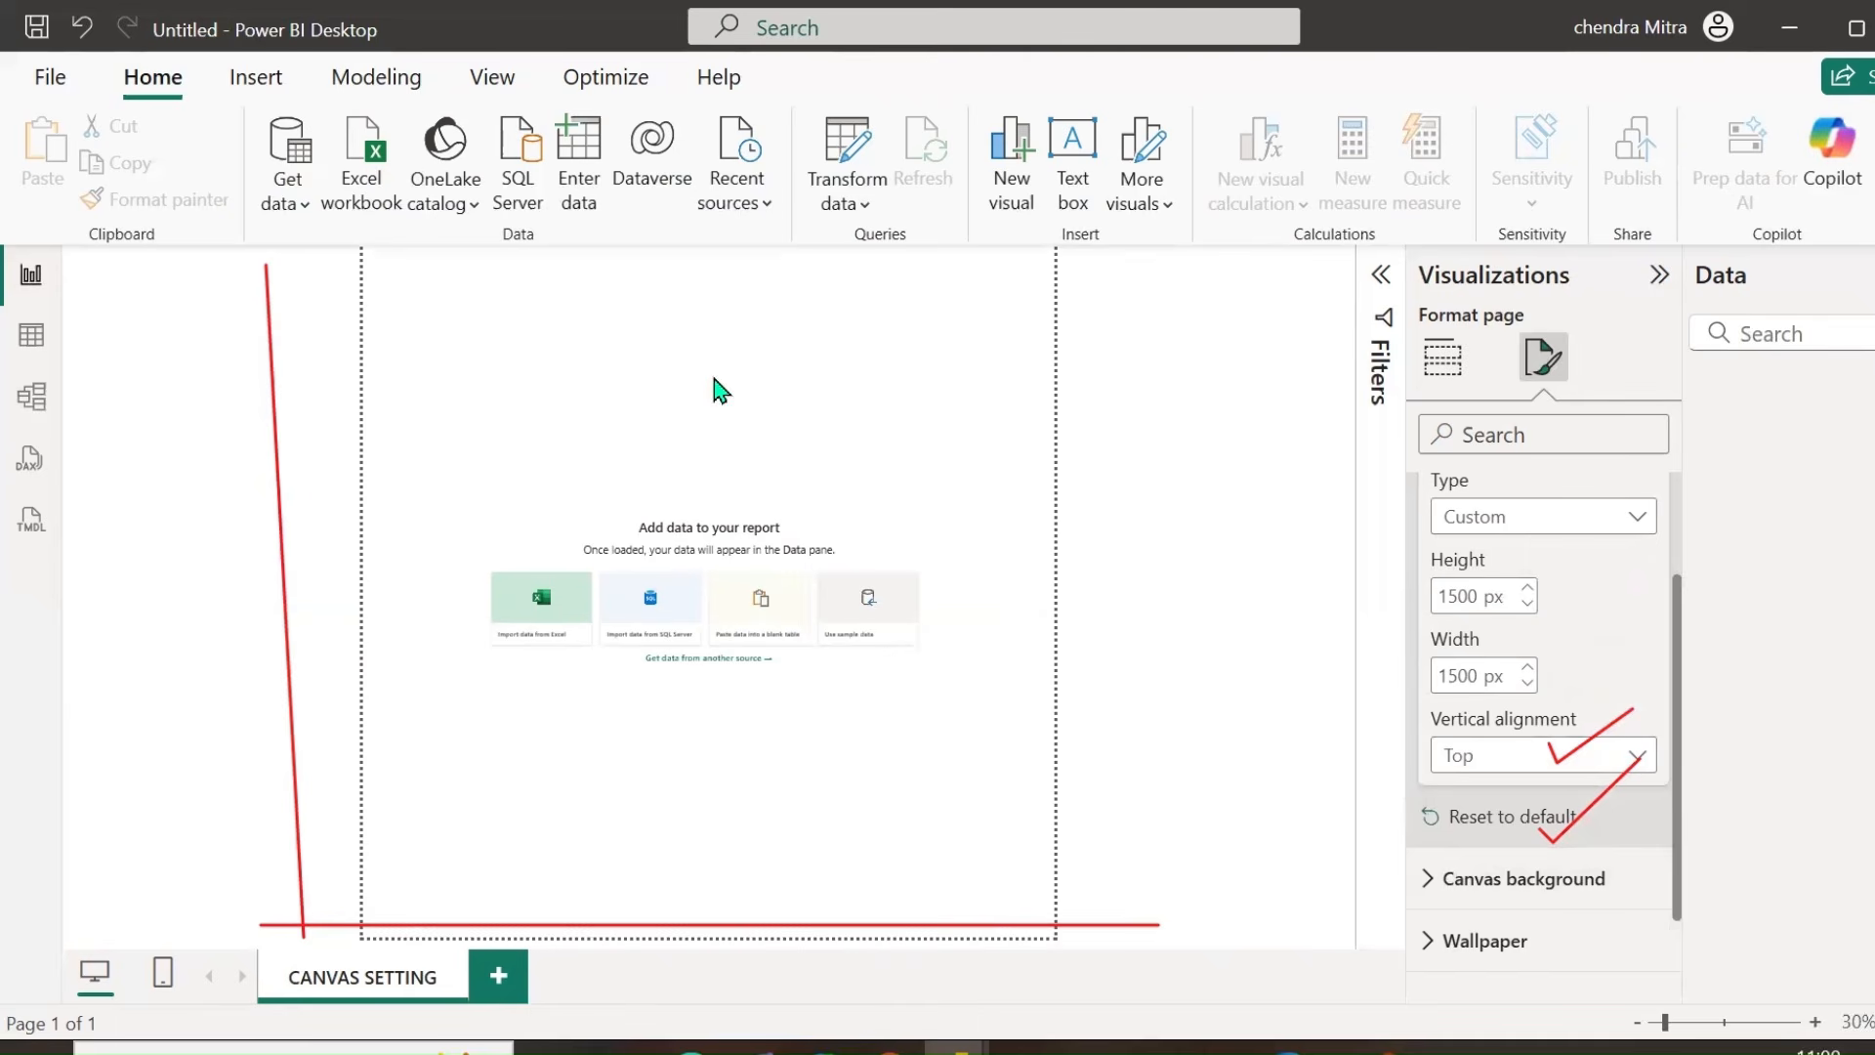
Change the canvas type from Custom back to 16:9.
{"action": "scroll", "coordinate": [1495, 547], "scroll_direction": "up", "scroll_amount": 3}
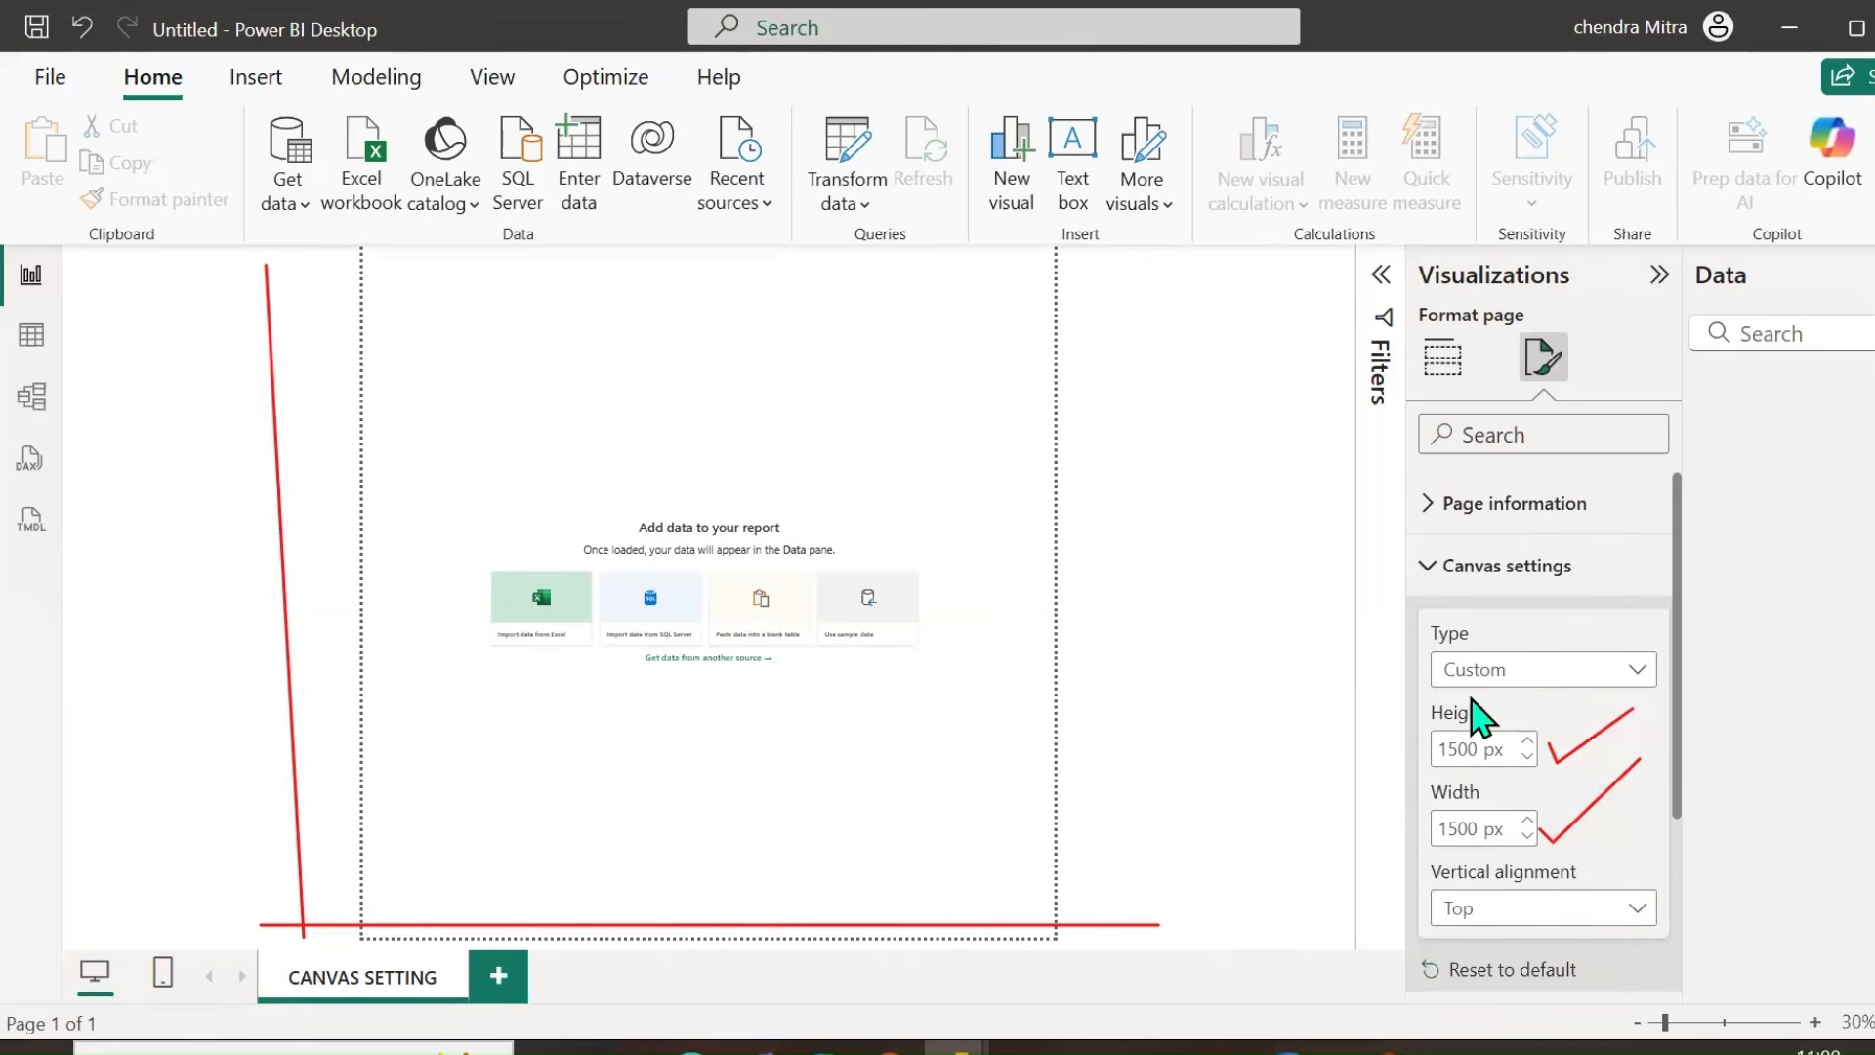
{"action": "left_click", "coordinate": [1517, 684]}
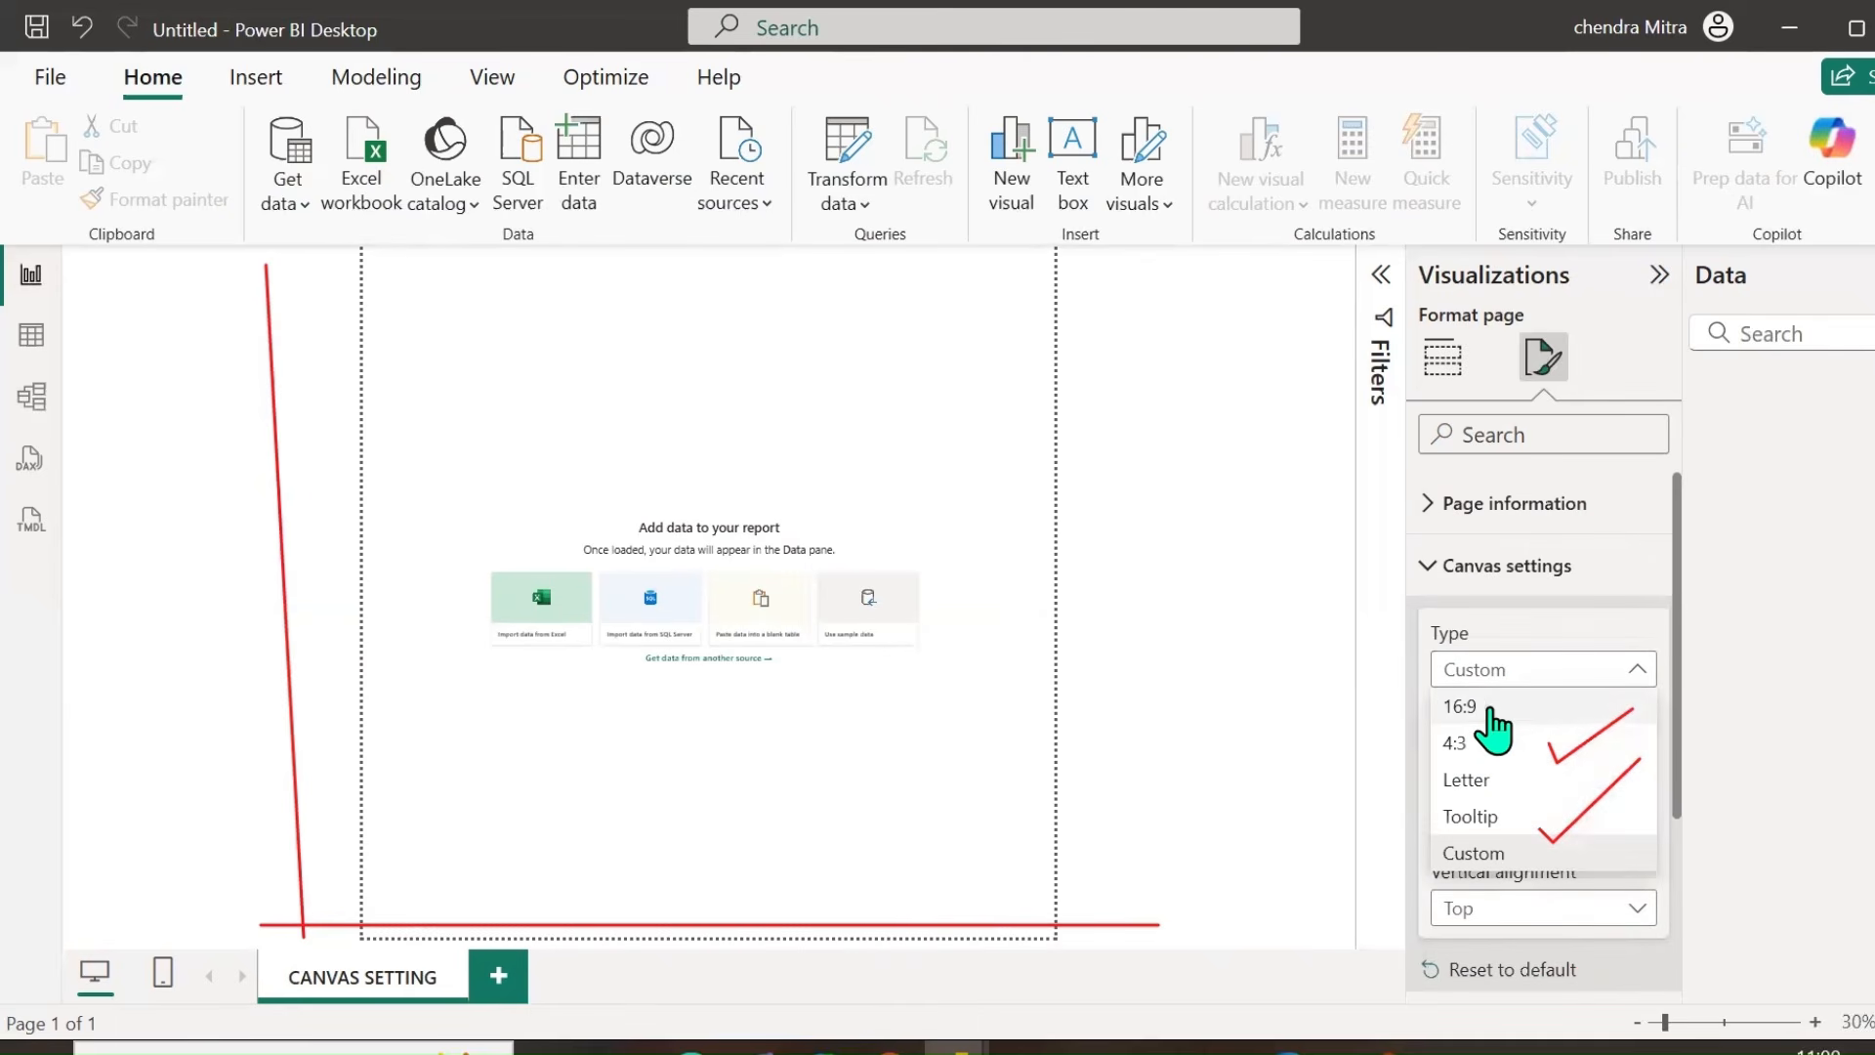
{"action": "left_click", "coordinate": [1481, 711]}
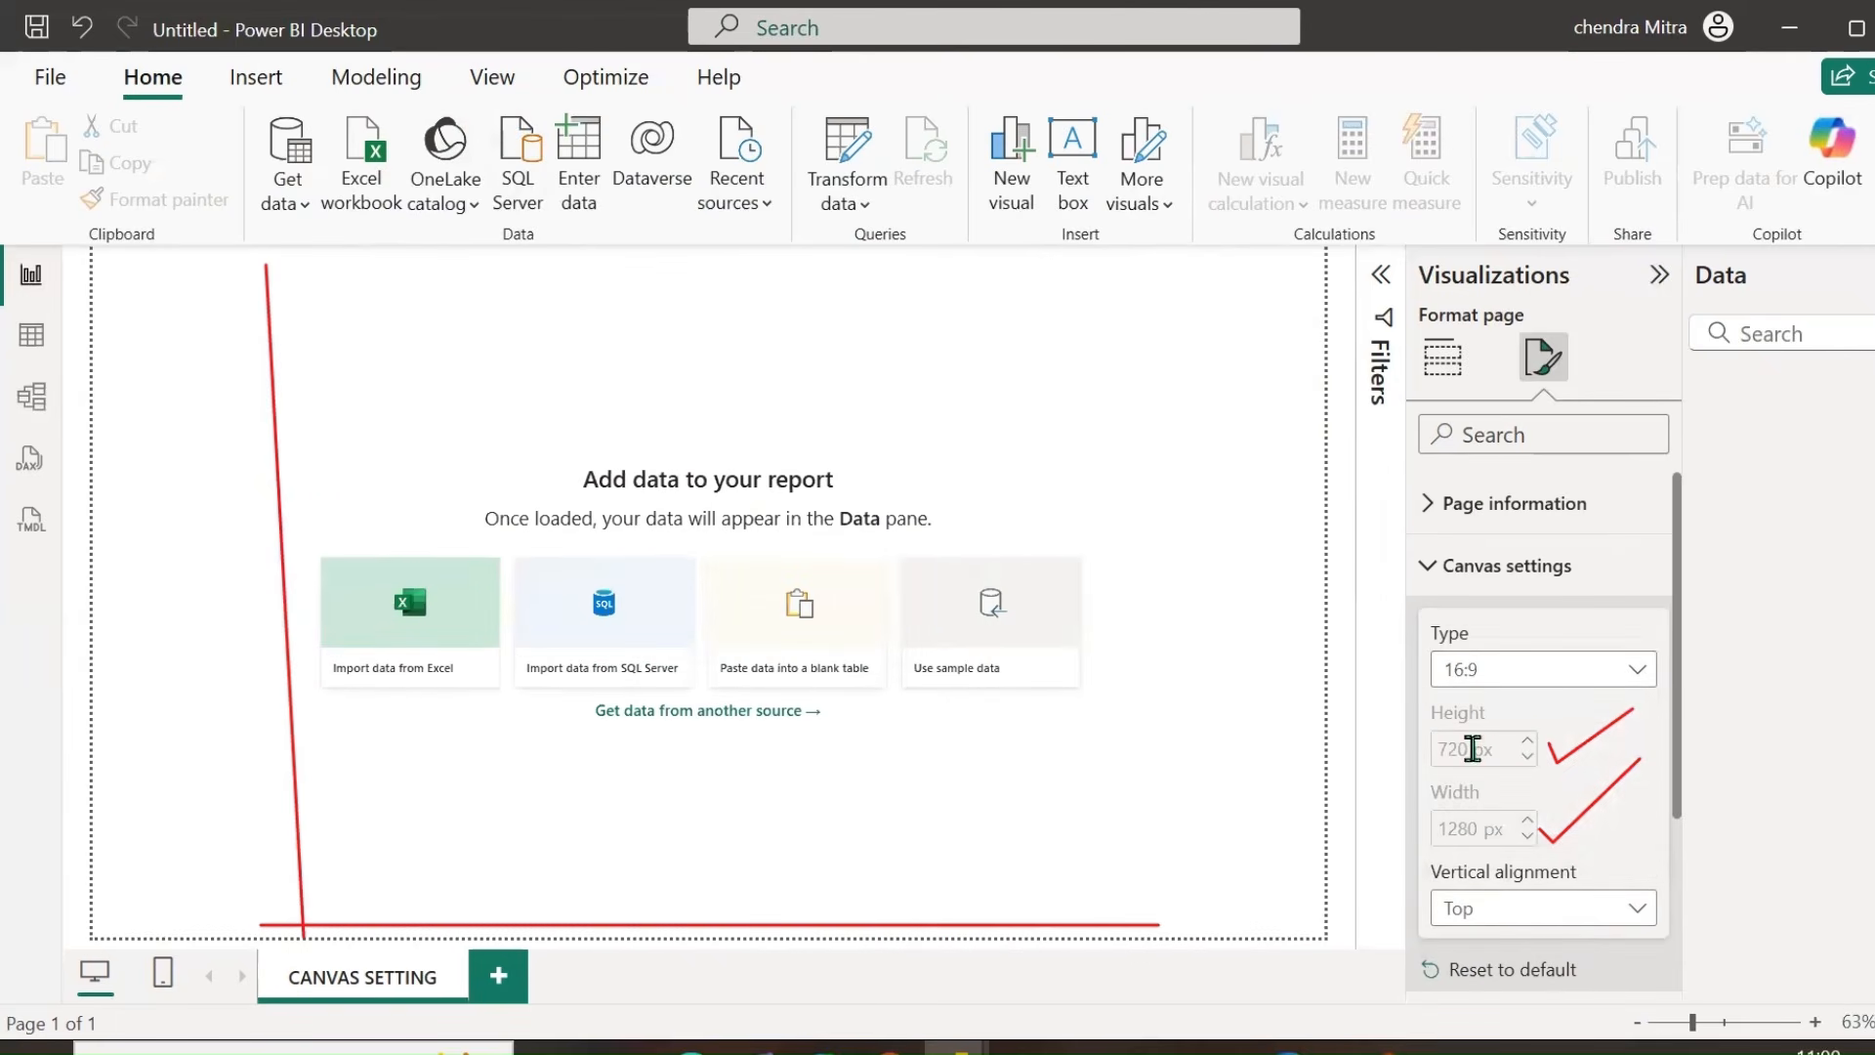
{"action": "scroll", "coordinate": [1477, 791], "scroll_direction": "down", "scroll_amount": 3}
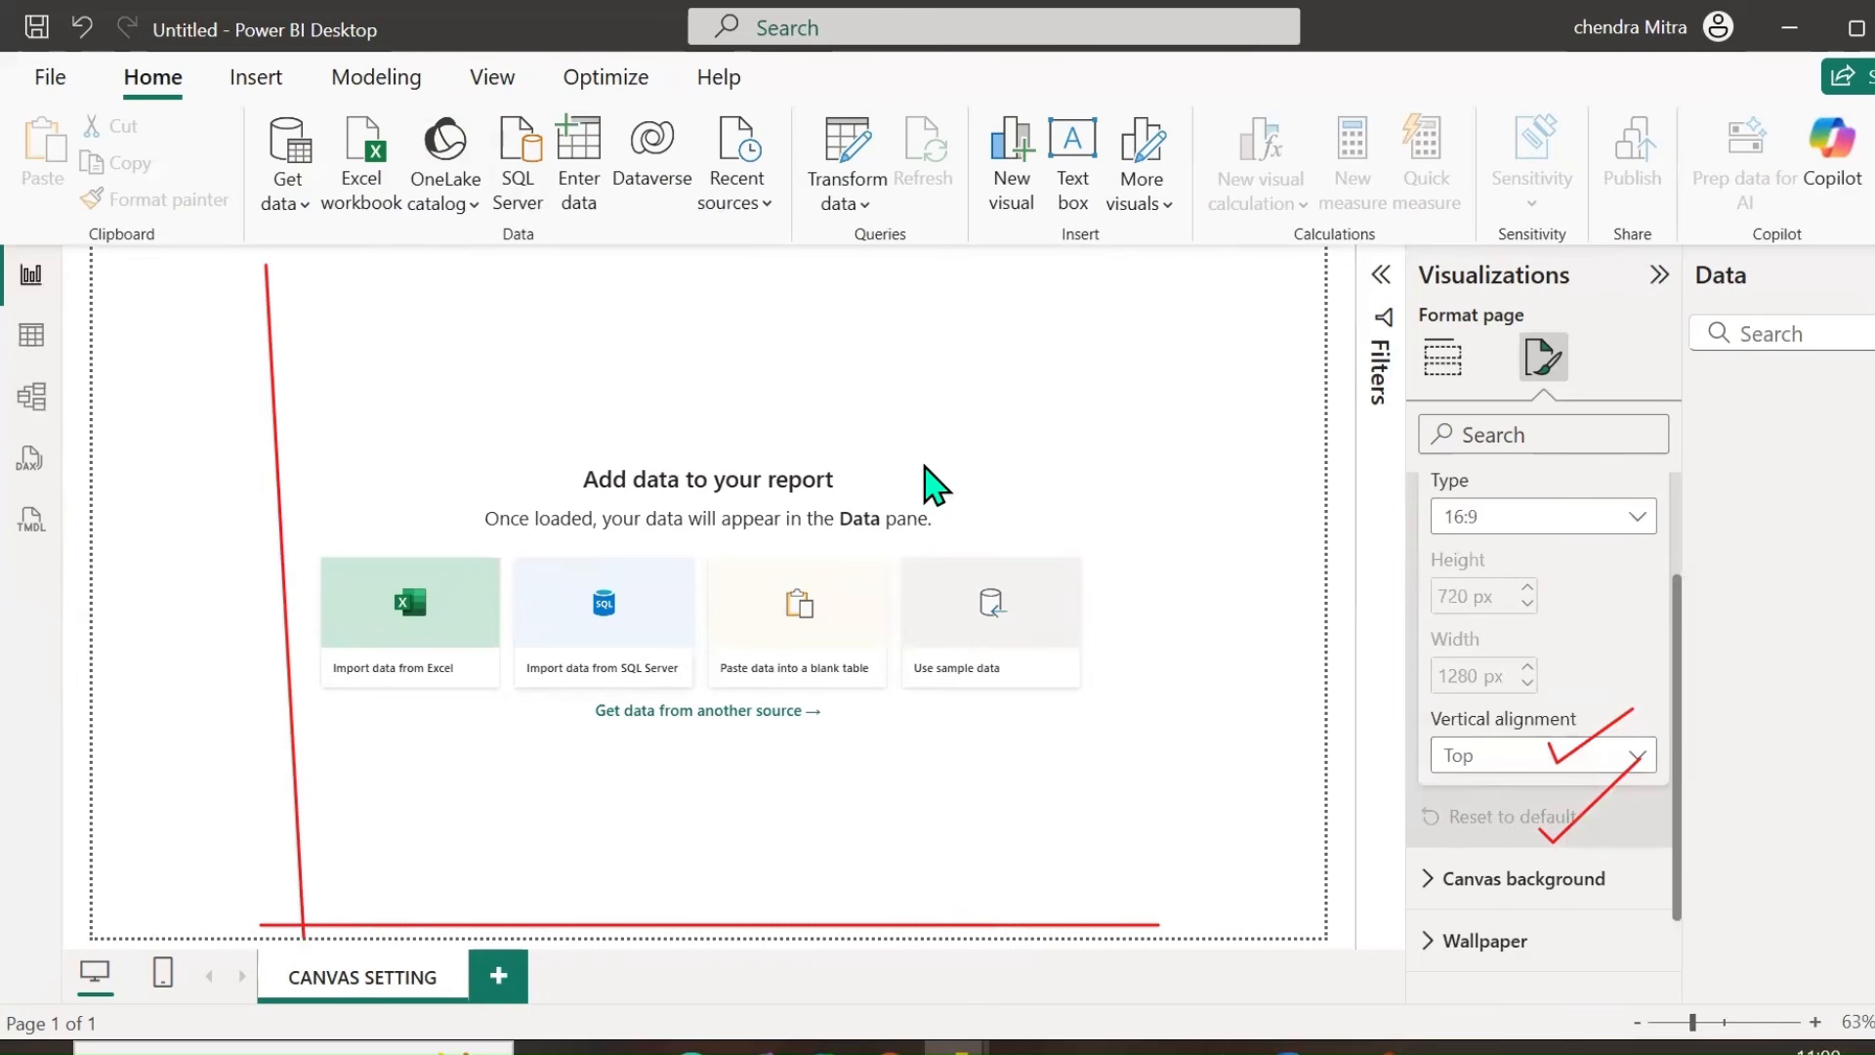
{"action": "left_click", "coordinate": [623, 129]}
{"action": "left_click_drag", "start_coordinate": [281, 651], "coordinate": [483, 1016]}
{"action": "left_click_drag", "start_coordinate": [1514, 604], "coordinate": [1602, 901]}
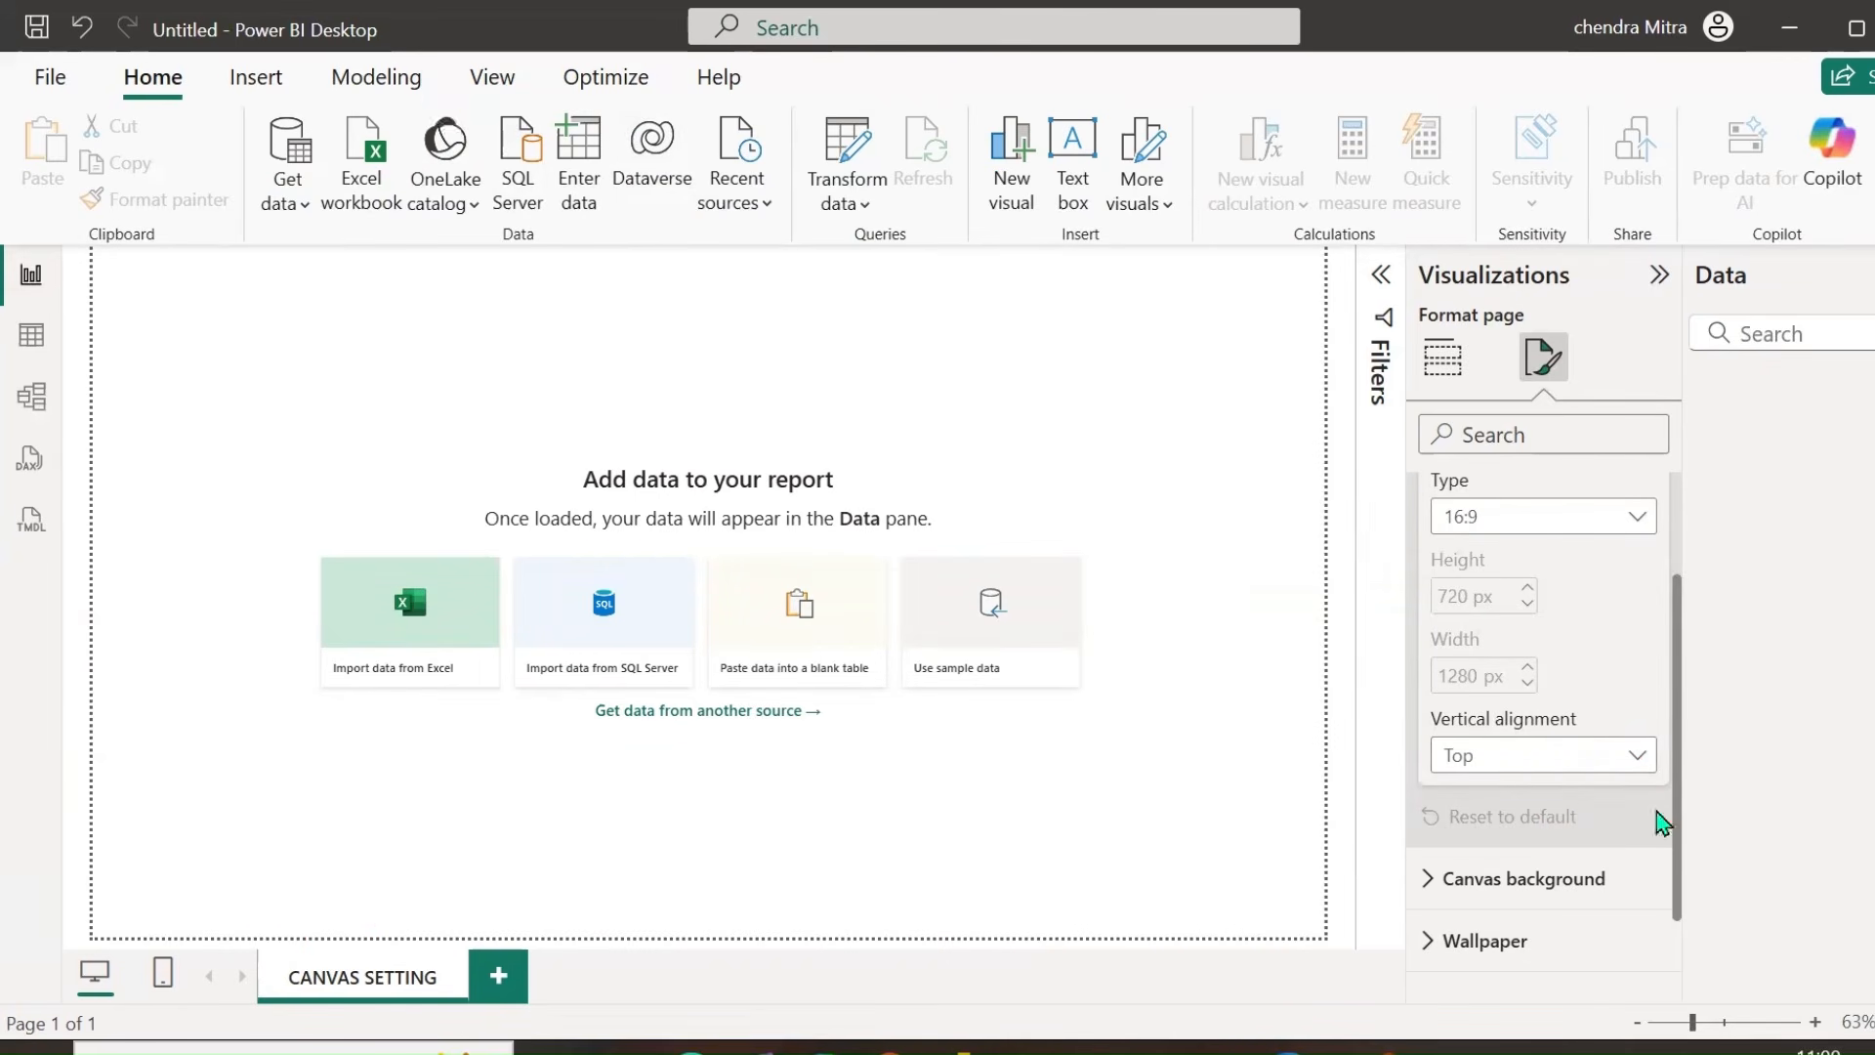
Collapse the canvas settings and expand the canvas background options.
{"action": "scroll", "coordinate": [1661, 811], "scroll_direction": "up", "scroll_amount": 2}
{"action": "scroll", "coordinate": [1495, 742], "scroll_direction": "down", "scroll_amount": 1}
{"action": "scroll", "coordinate": [1504, 762], "scroll_direction": "down", "scroll_amount": 2}
{"action": "scroll", "coordinate": [1455, 704], "scroll_direction": "up", "scroll_amount": 3}
{"action": "left_click", "coordinate": [1431, 584]}
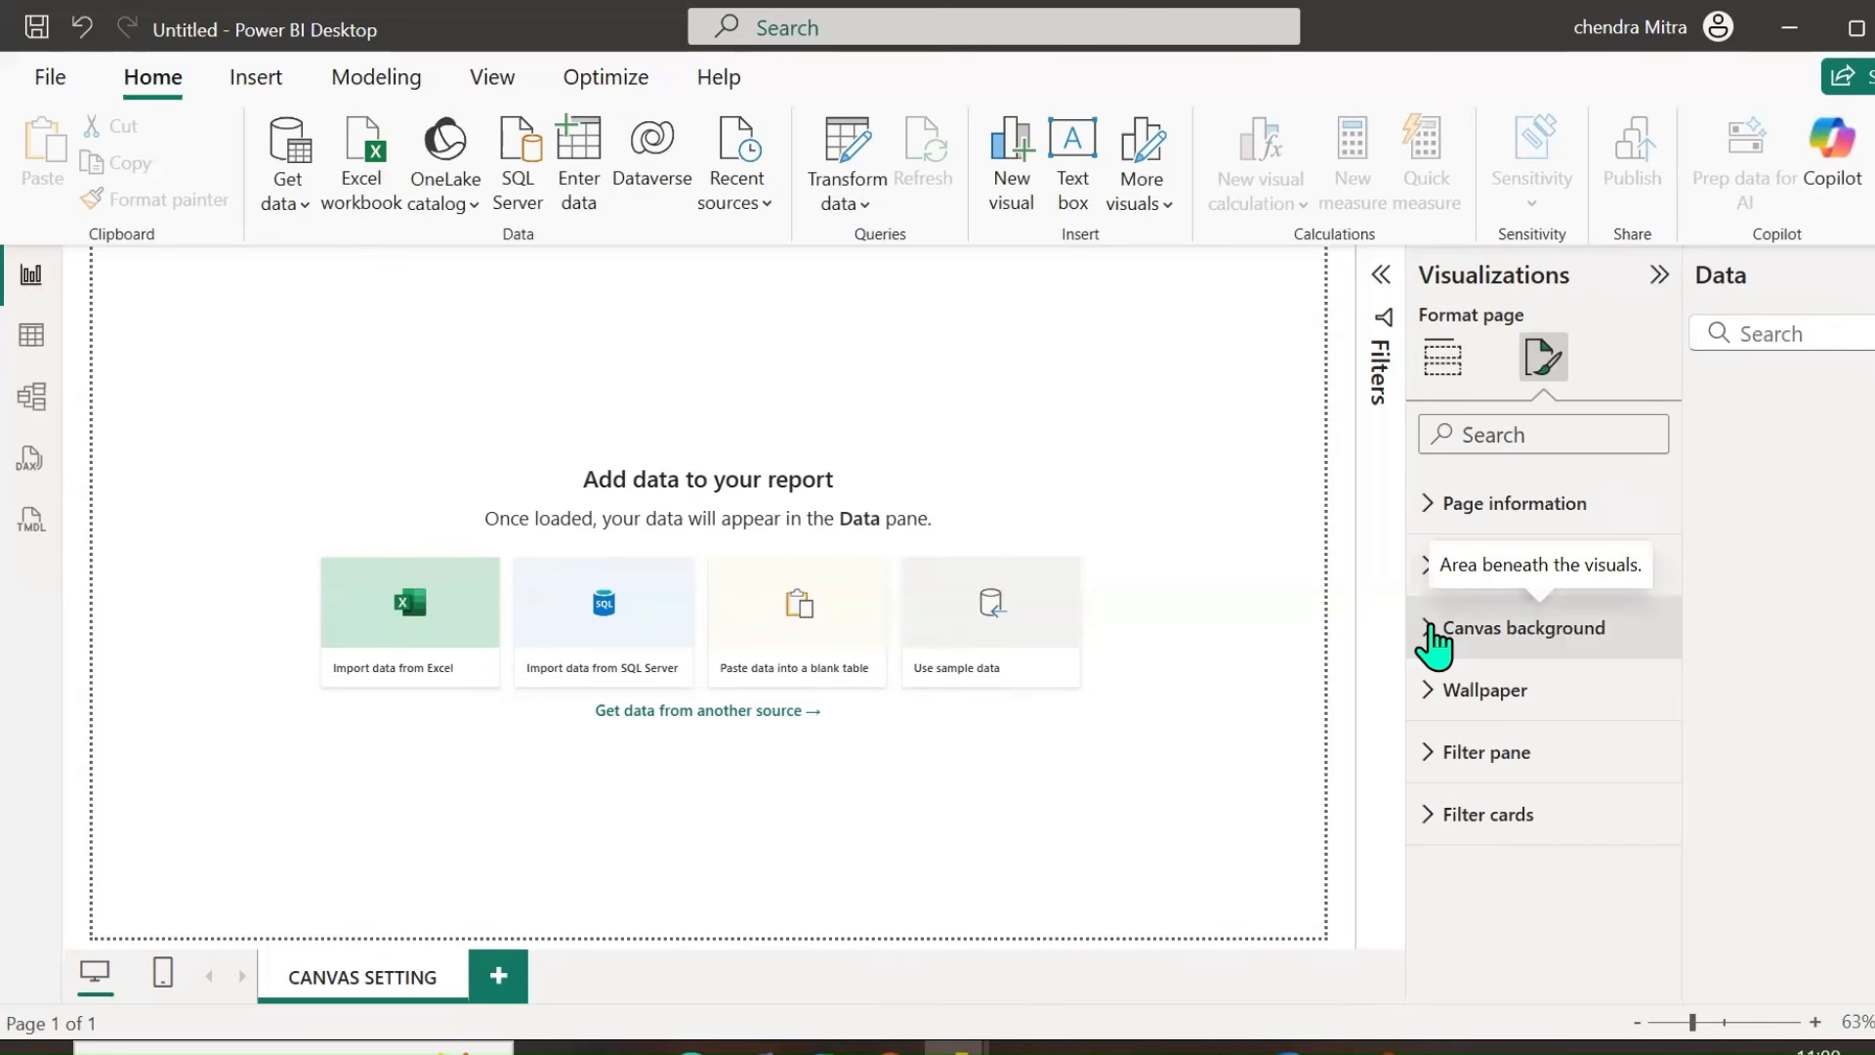
{"action": "left_click", "coordinate": [1433, 630]}
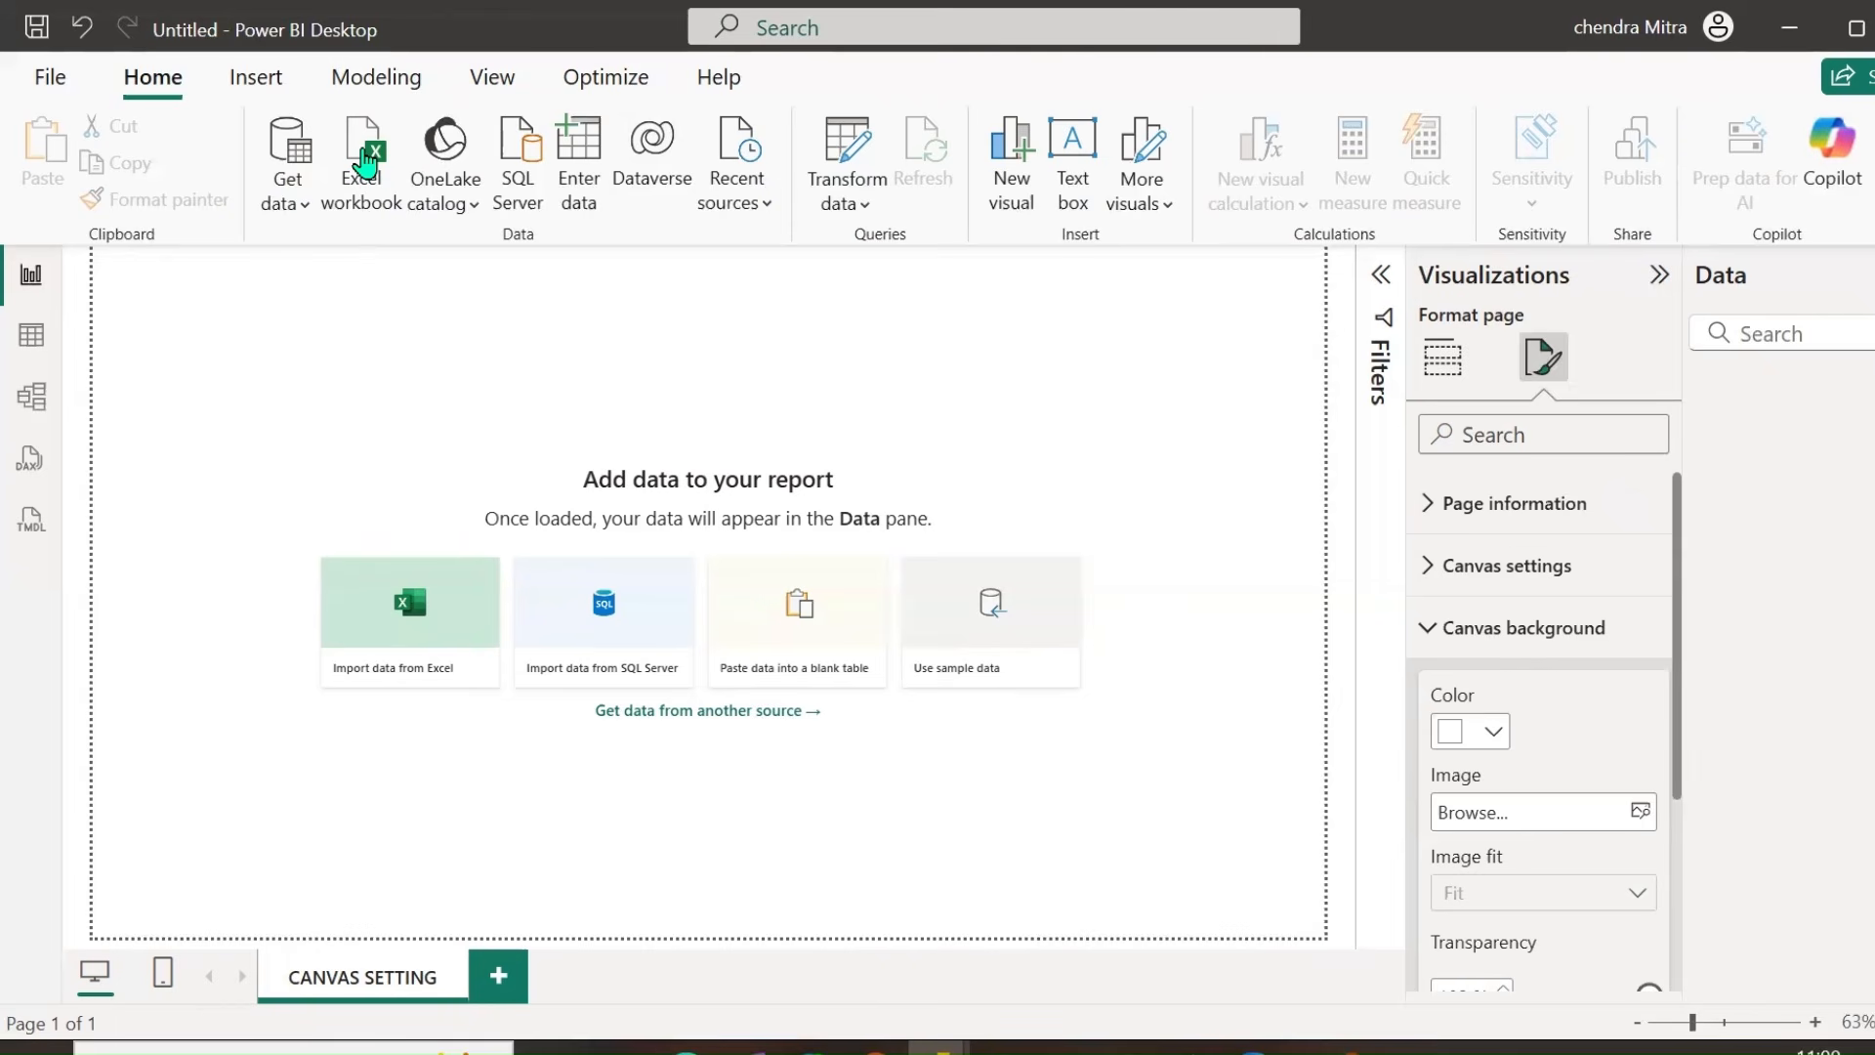
Set the canvas background color to the second light gray shade beneath white in the theme colors.
{"action": "left_click_drag", "start_coordinate": [91, 256], "coordinate": [91, 945]}
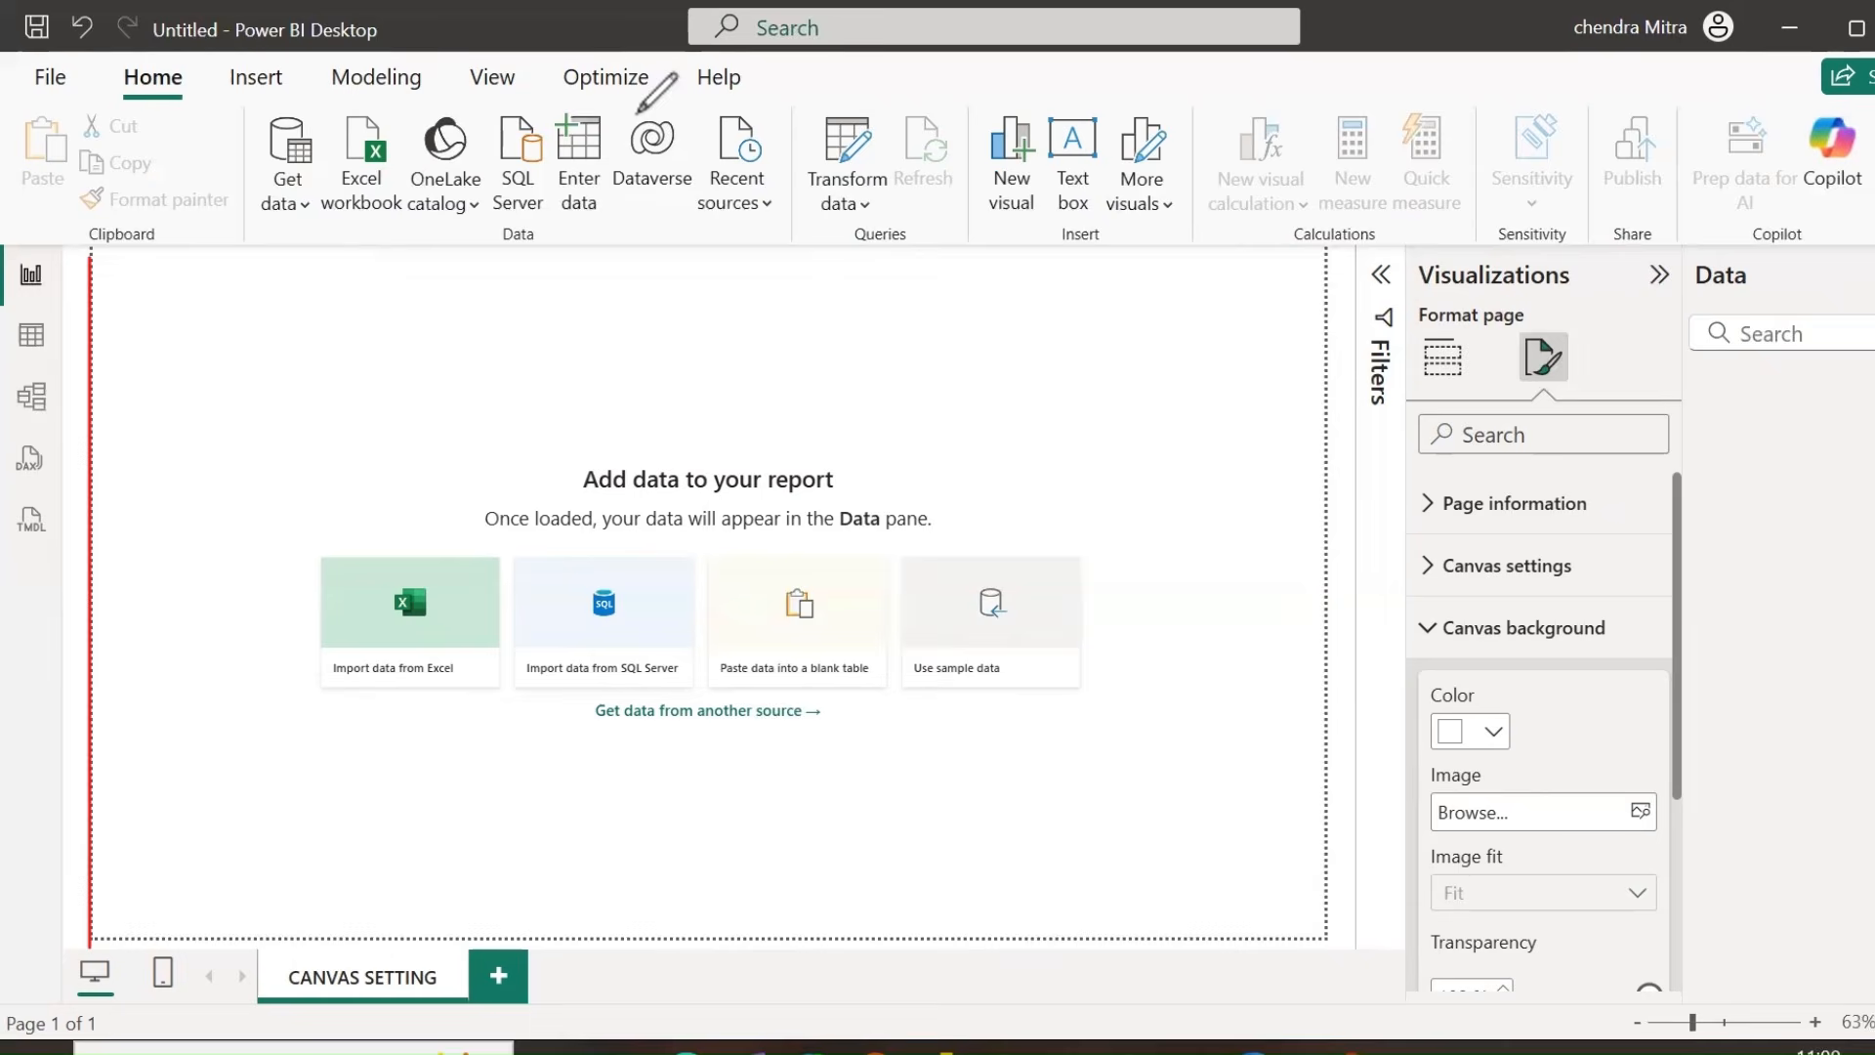
{"action": "left_click", "coordinate": [1495, 740]}
{"action": "left_click", "coordinate": [1563, 739]}
{"action": "left_click", "coordinate": [1494, 734]}
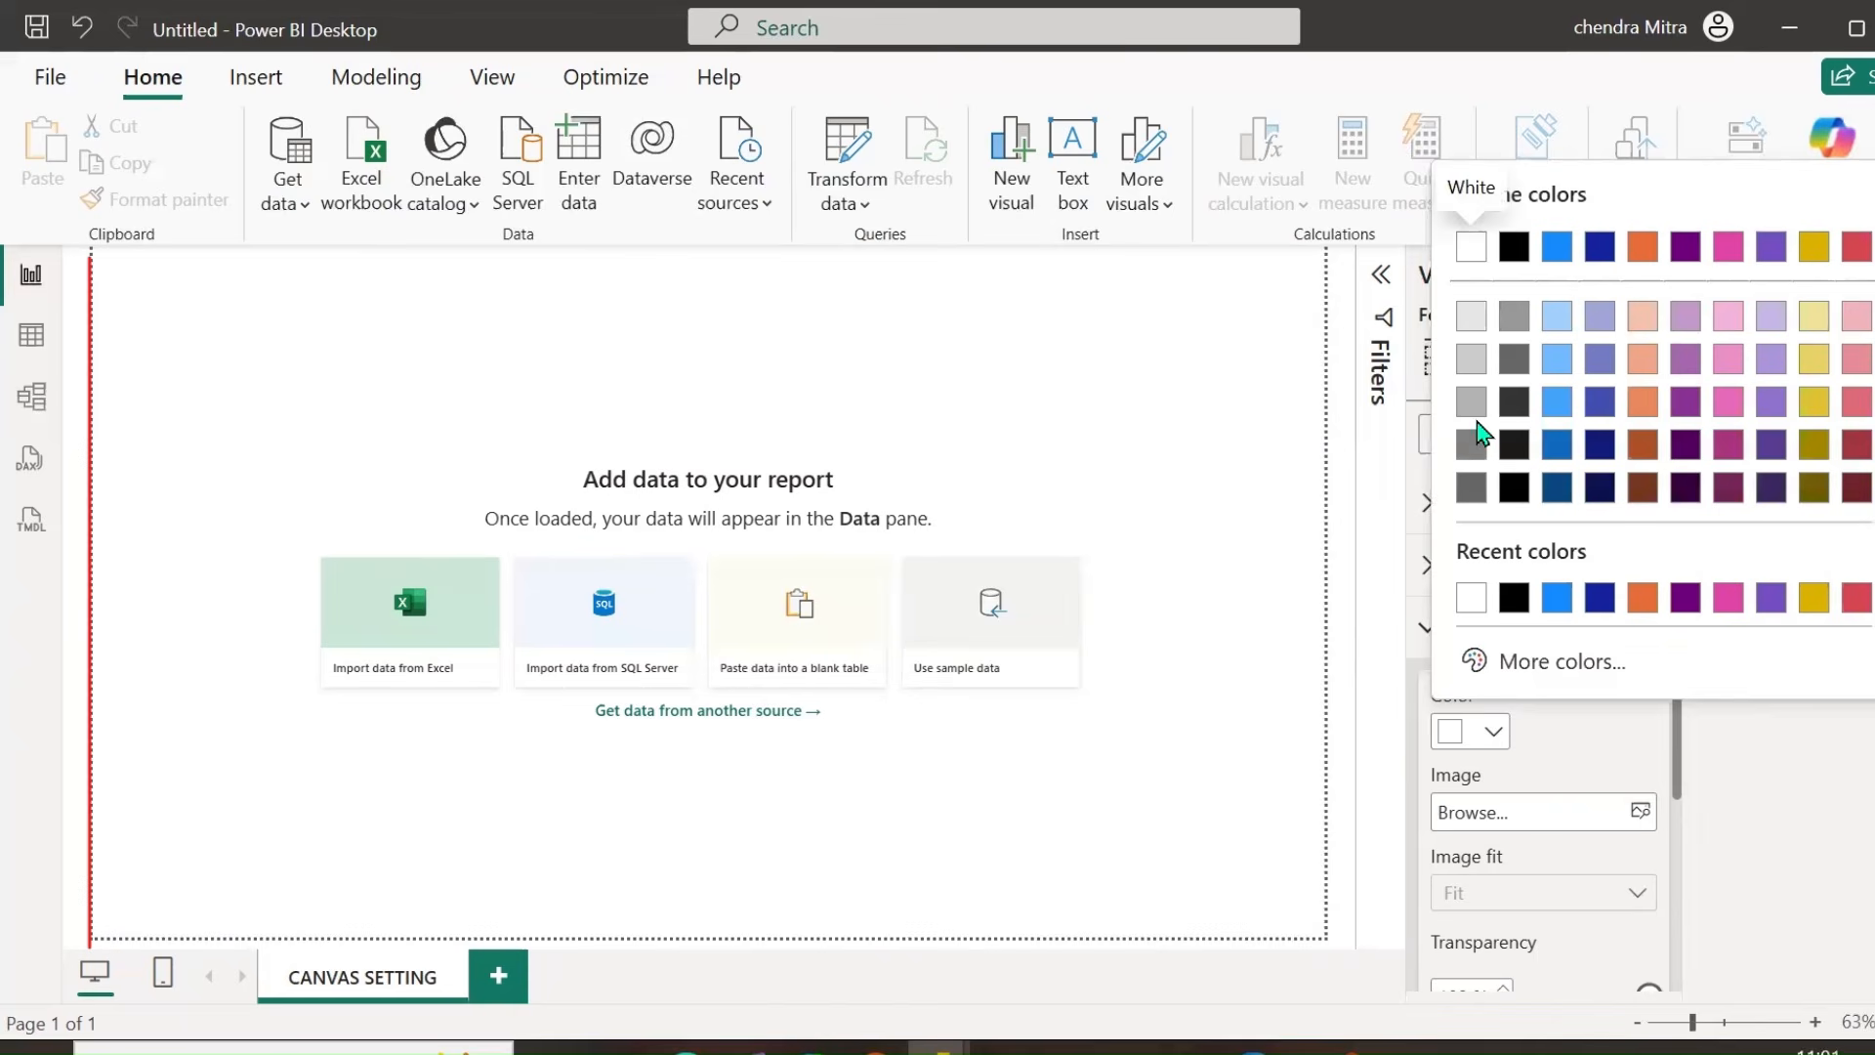
{"action": "left_click", "coordinate": [1470, 358]}
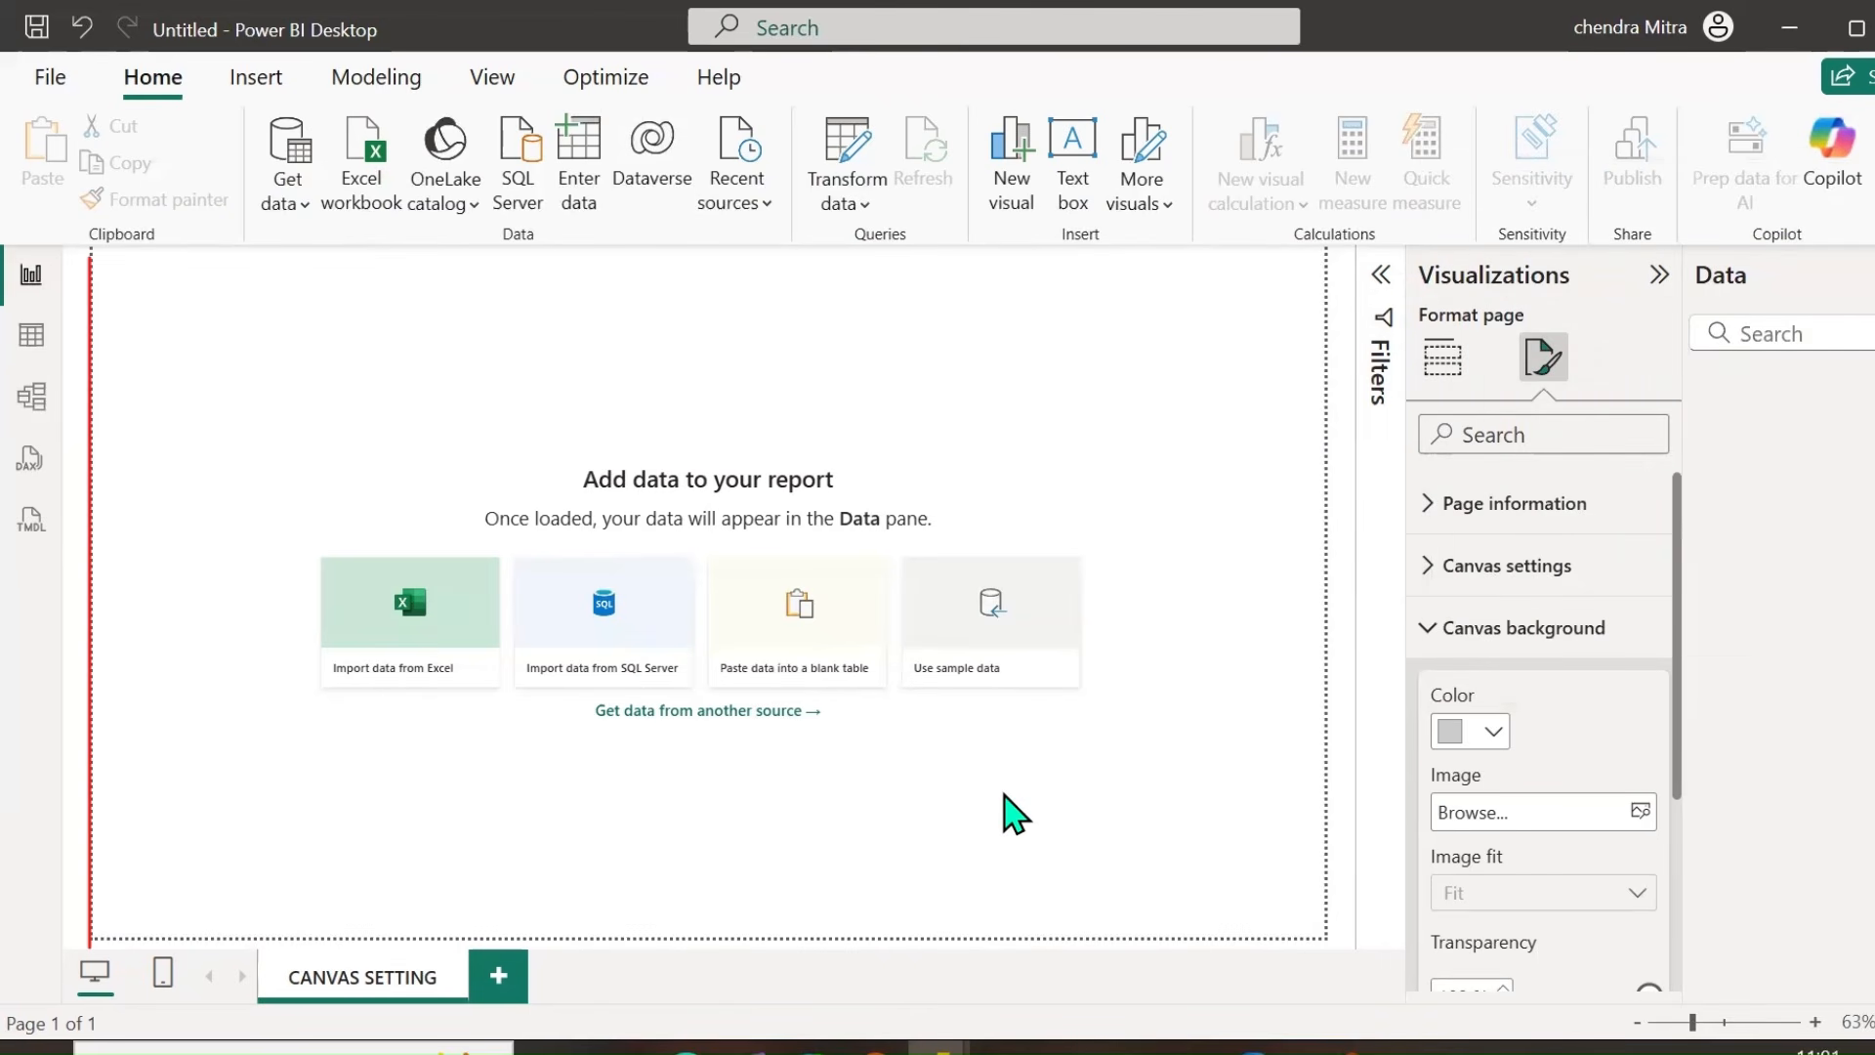
Try 50% transparency for the canvas background color, then reduce it to 0%.
{"action": "scroll", "coordinate": [1573, 722], "scroll_direction": "down", "scroll_amount": 3}
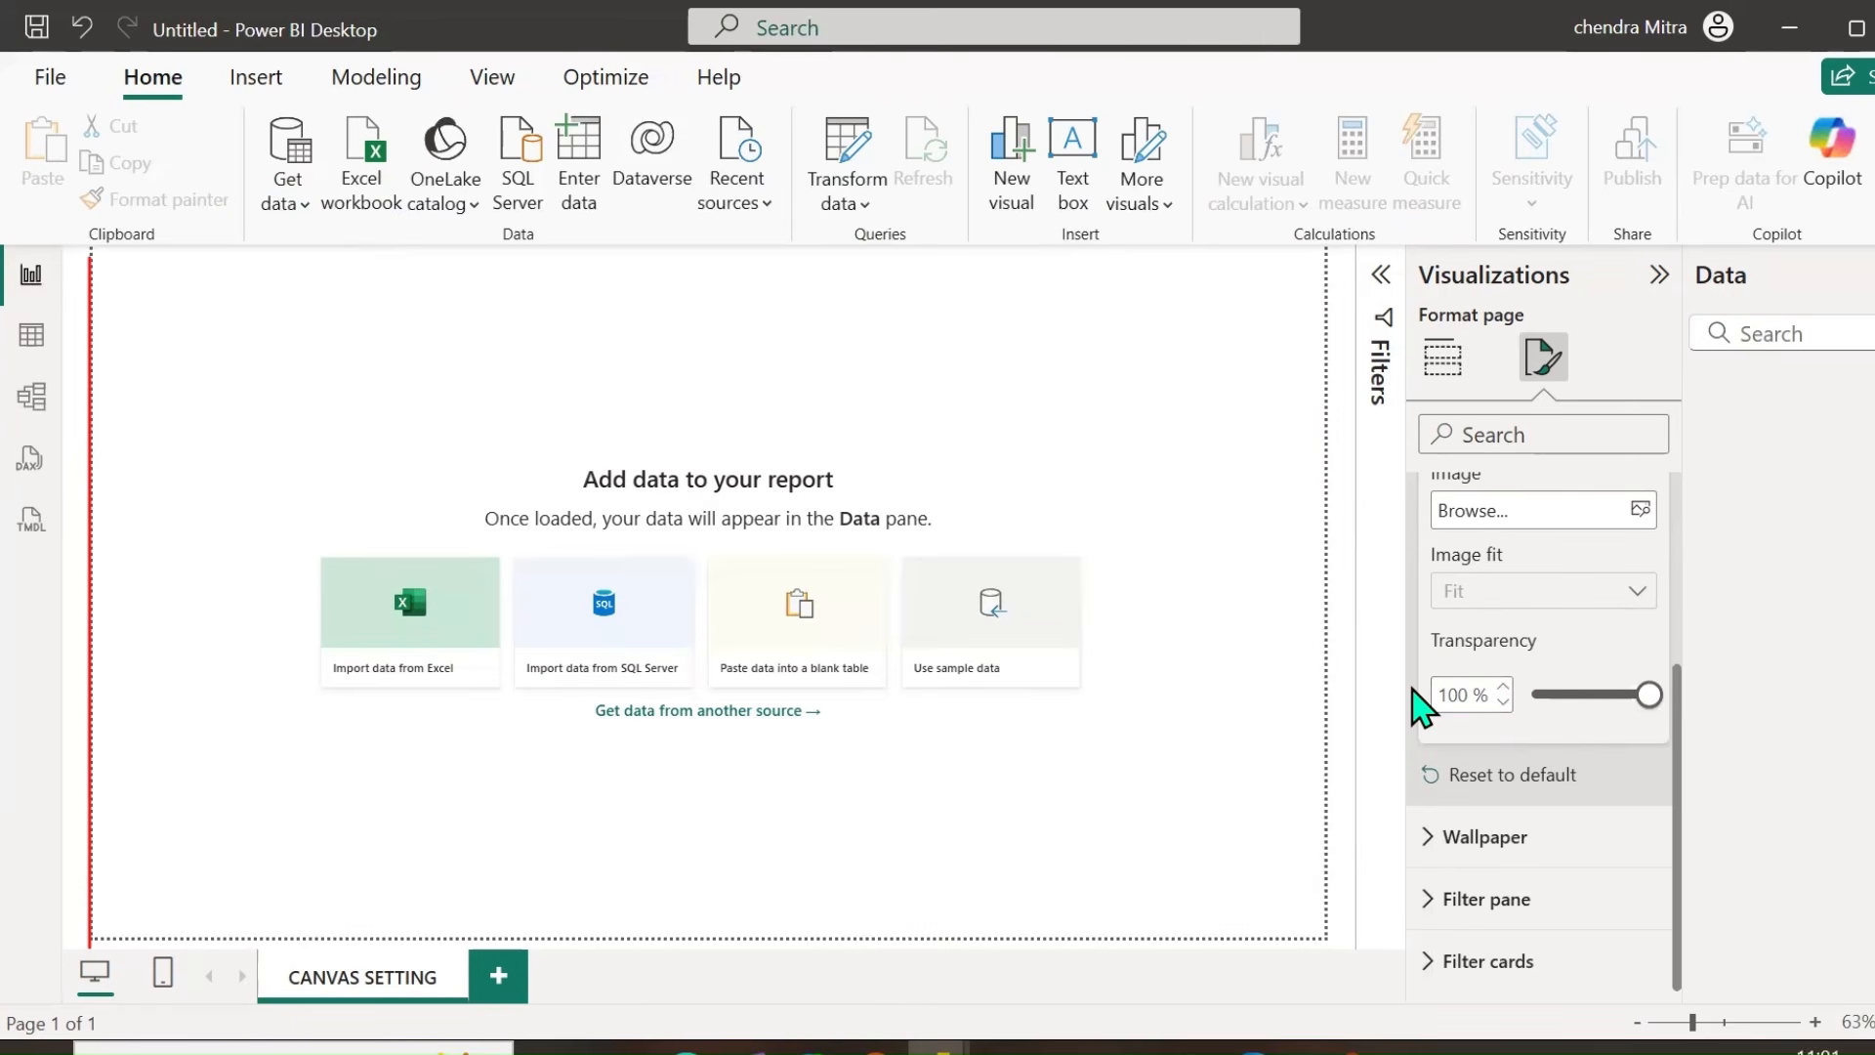
{"action": "left_click", "coordinate": [1593, 696]}
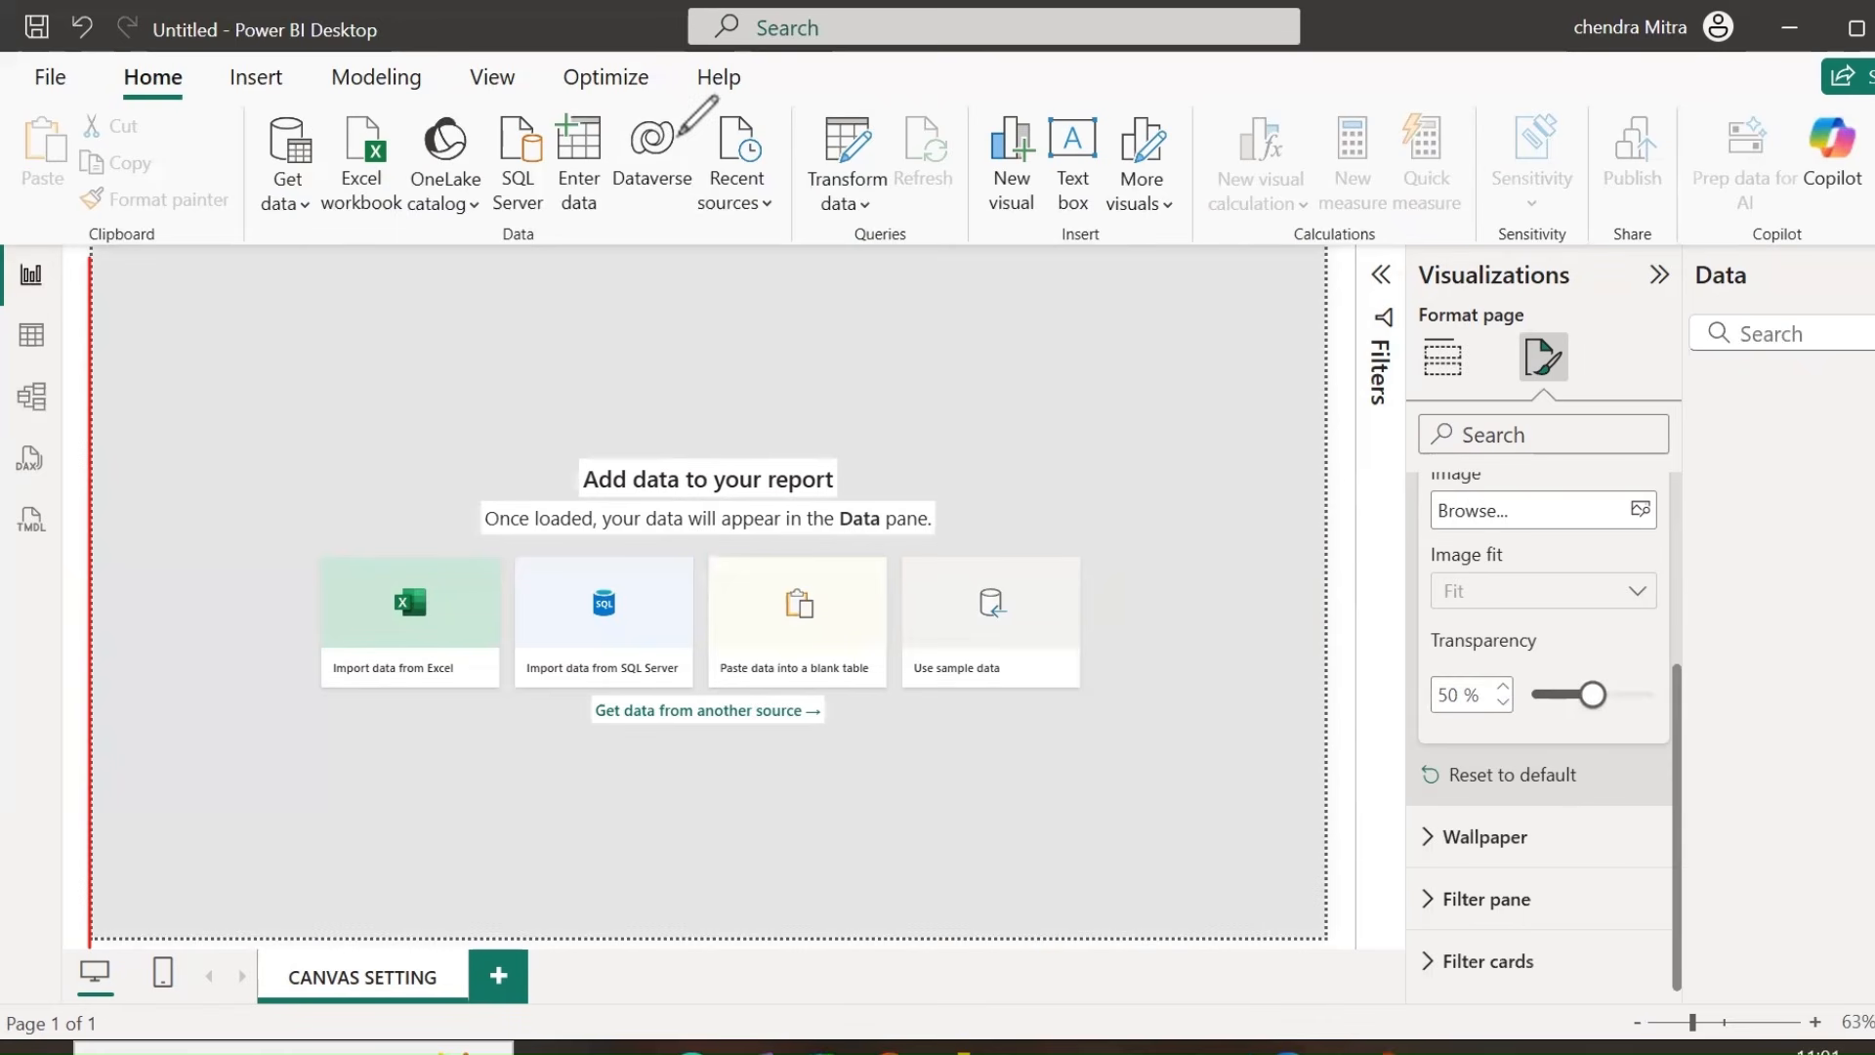
{"action": "left_click_drag", "start_coordinate": [1593, 695], "coordinate": [1457, 711]}
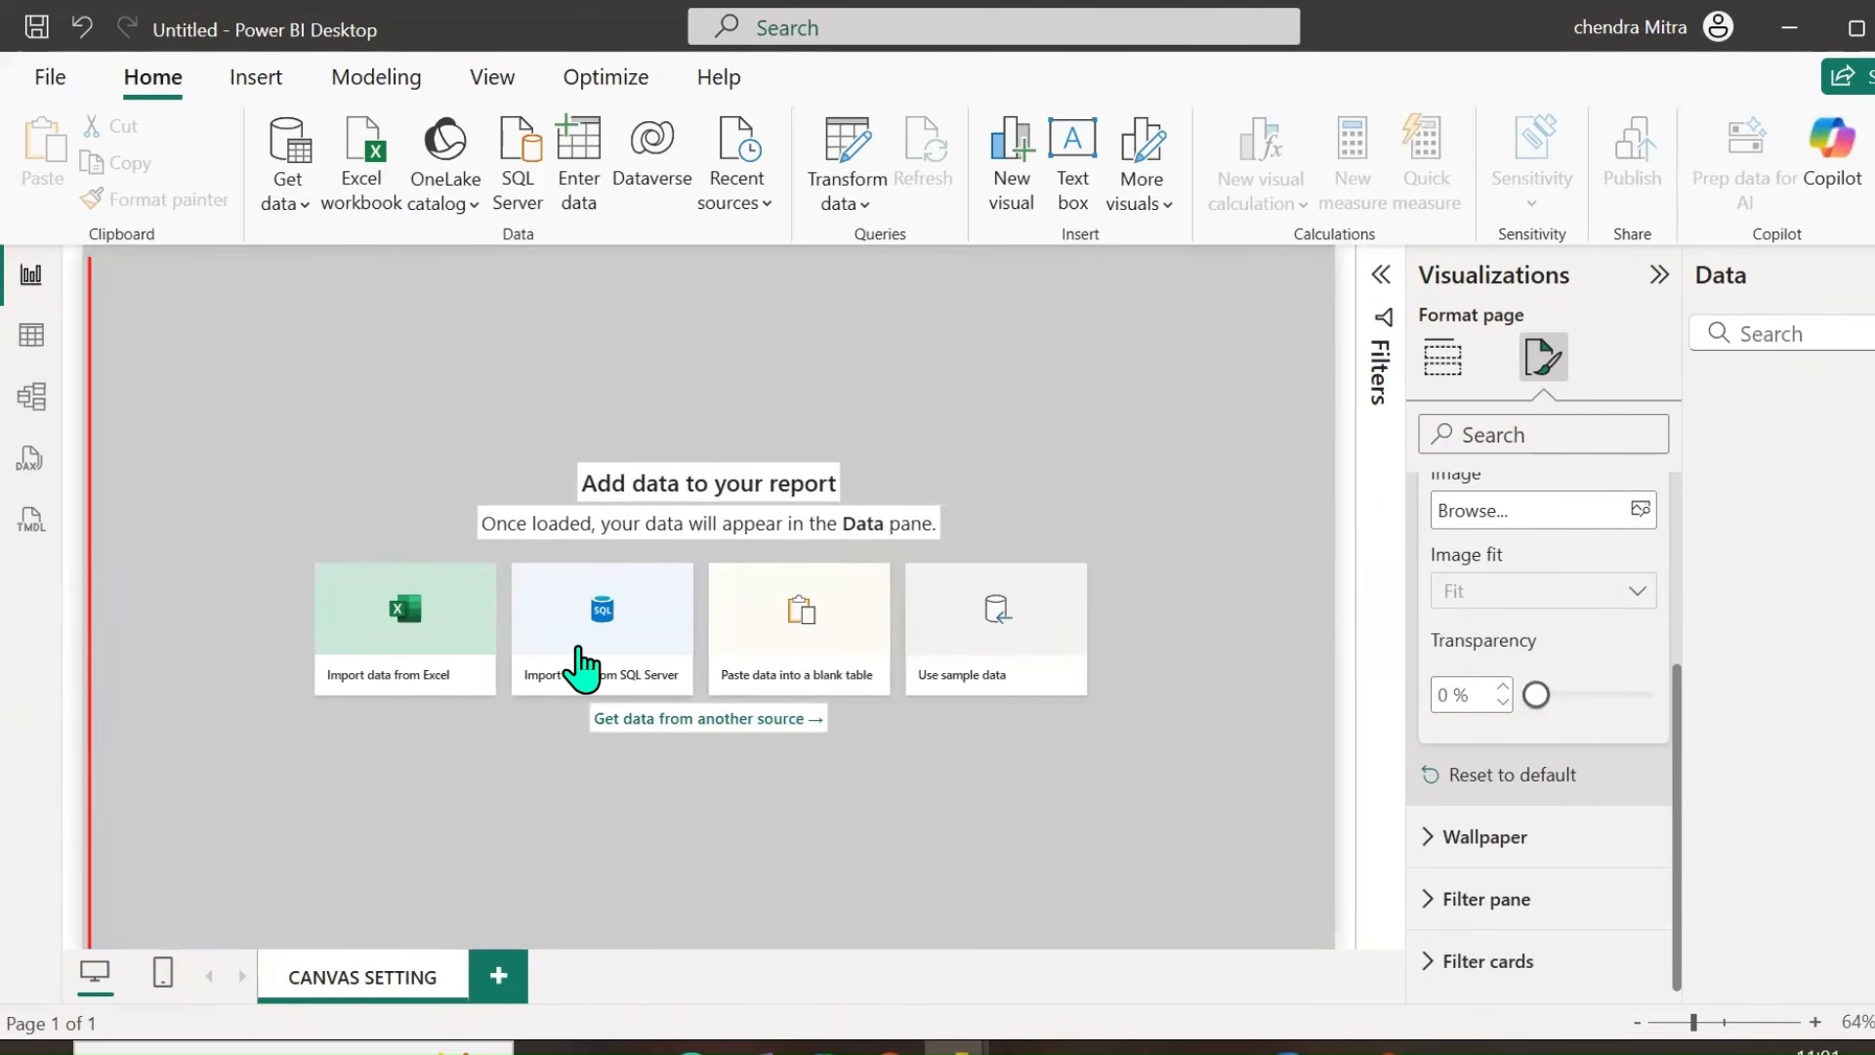
Search the Downloads folder for LOGO and load PowerBi Logoo as the canvas background image.
{"action": "scroll", "coordinate": [1582, 733], "scroll_direction": "up", "scroll_amount": 3}
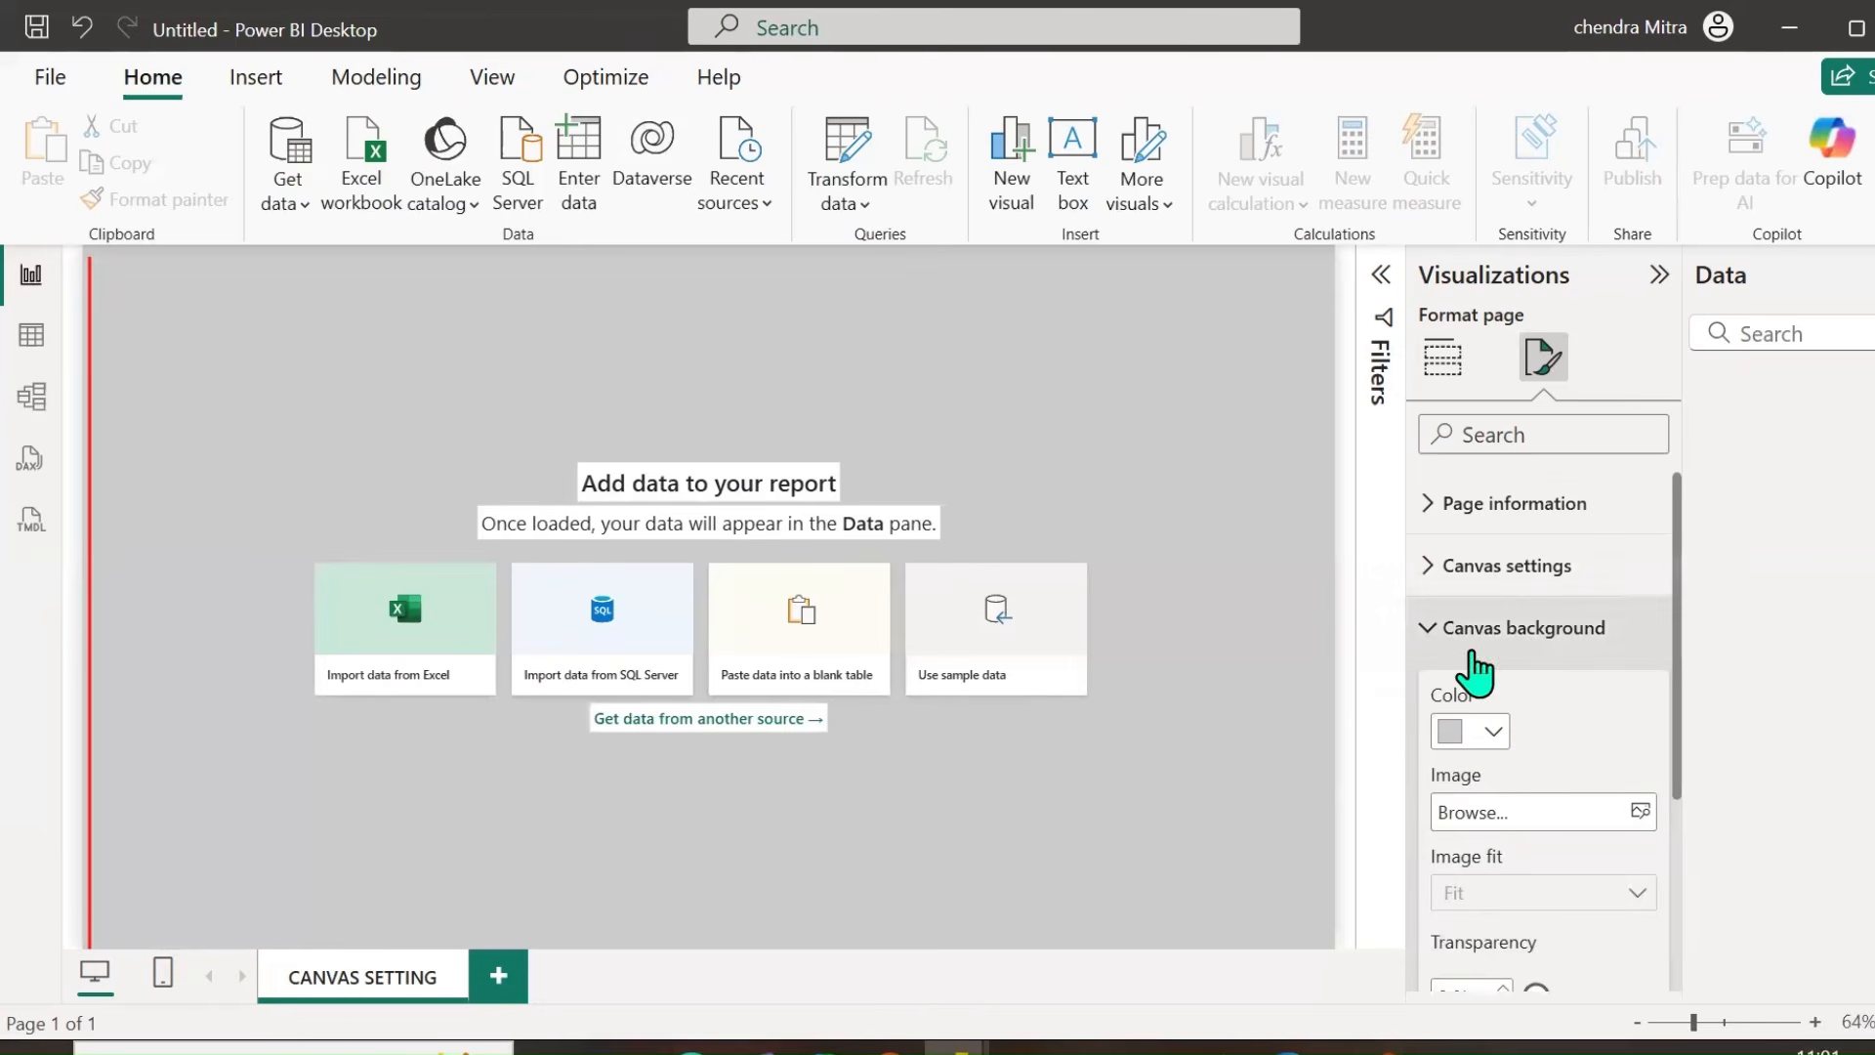
{"action": "scroll", "coordinate": [1589, 733], "scroll_direction": "down", "scroll_amount": 3}
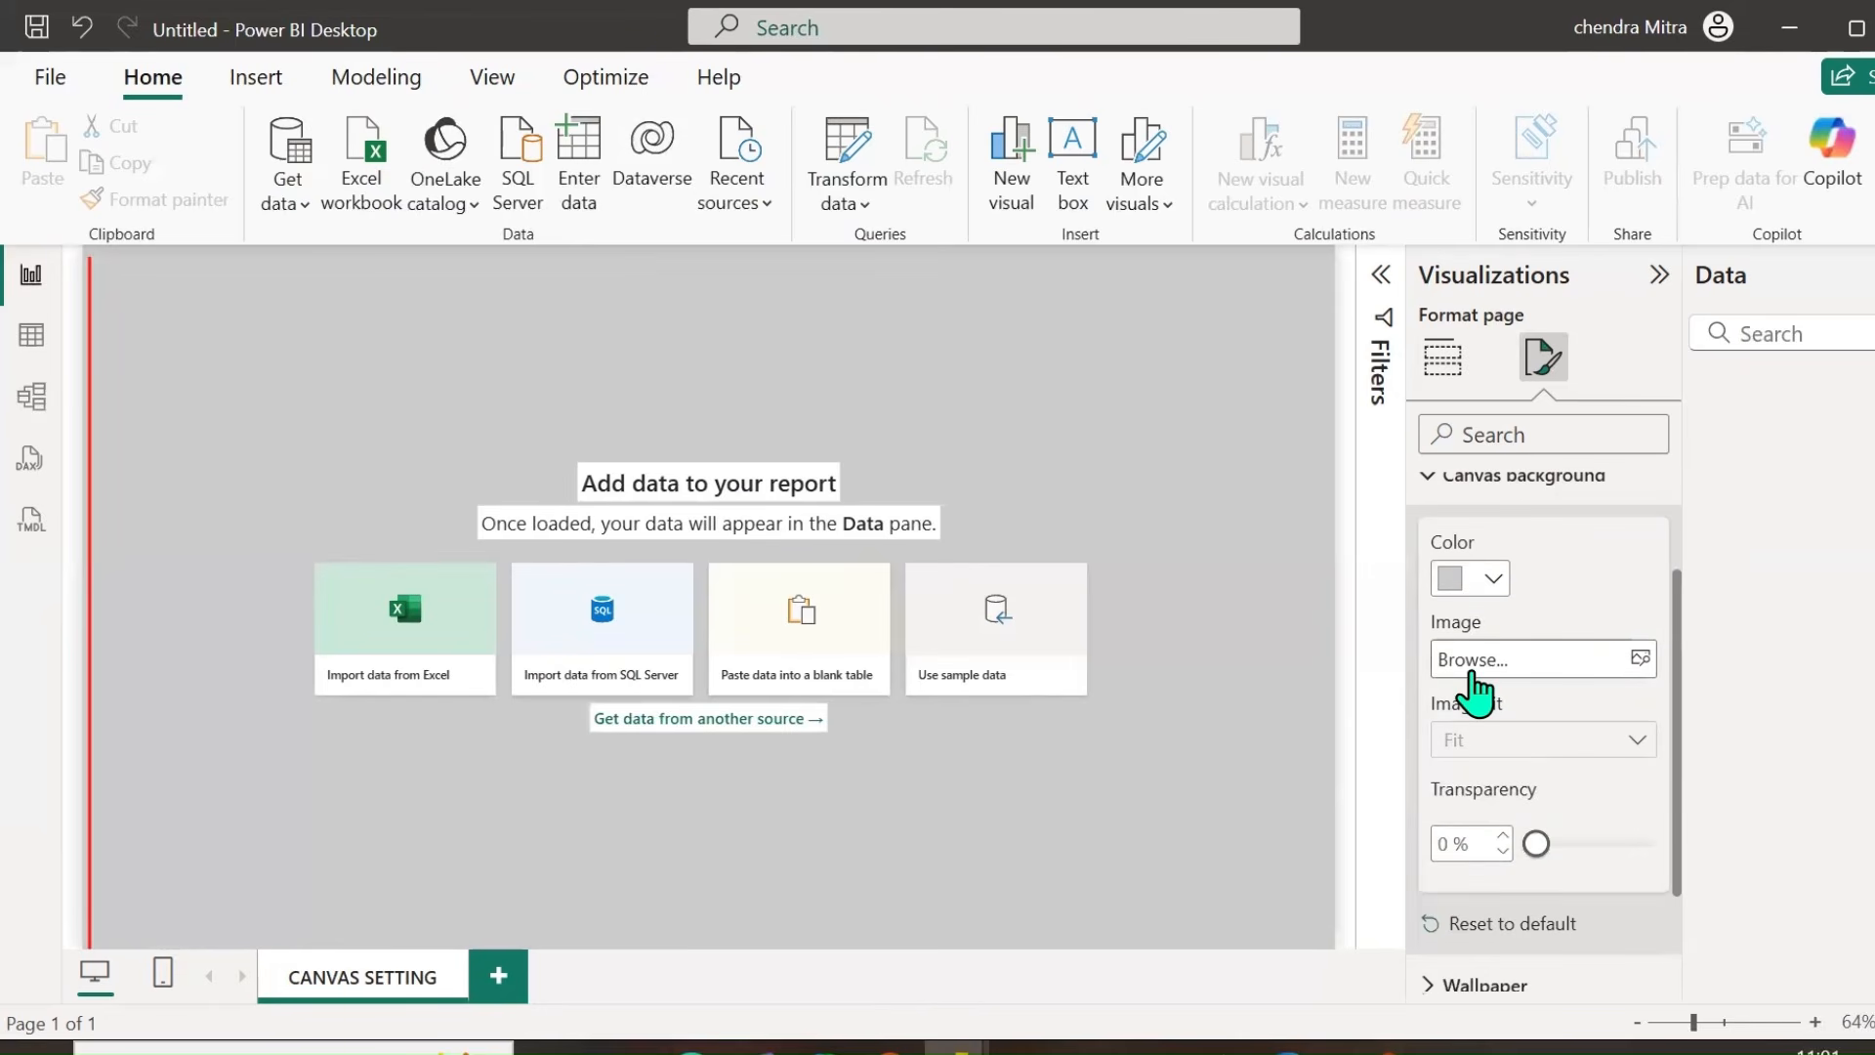
{"action": "left_click", "coordinate": [1643, 662]}
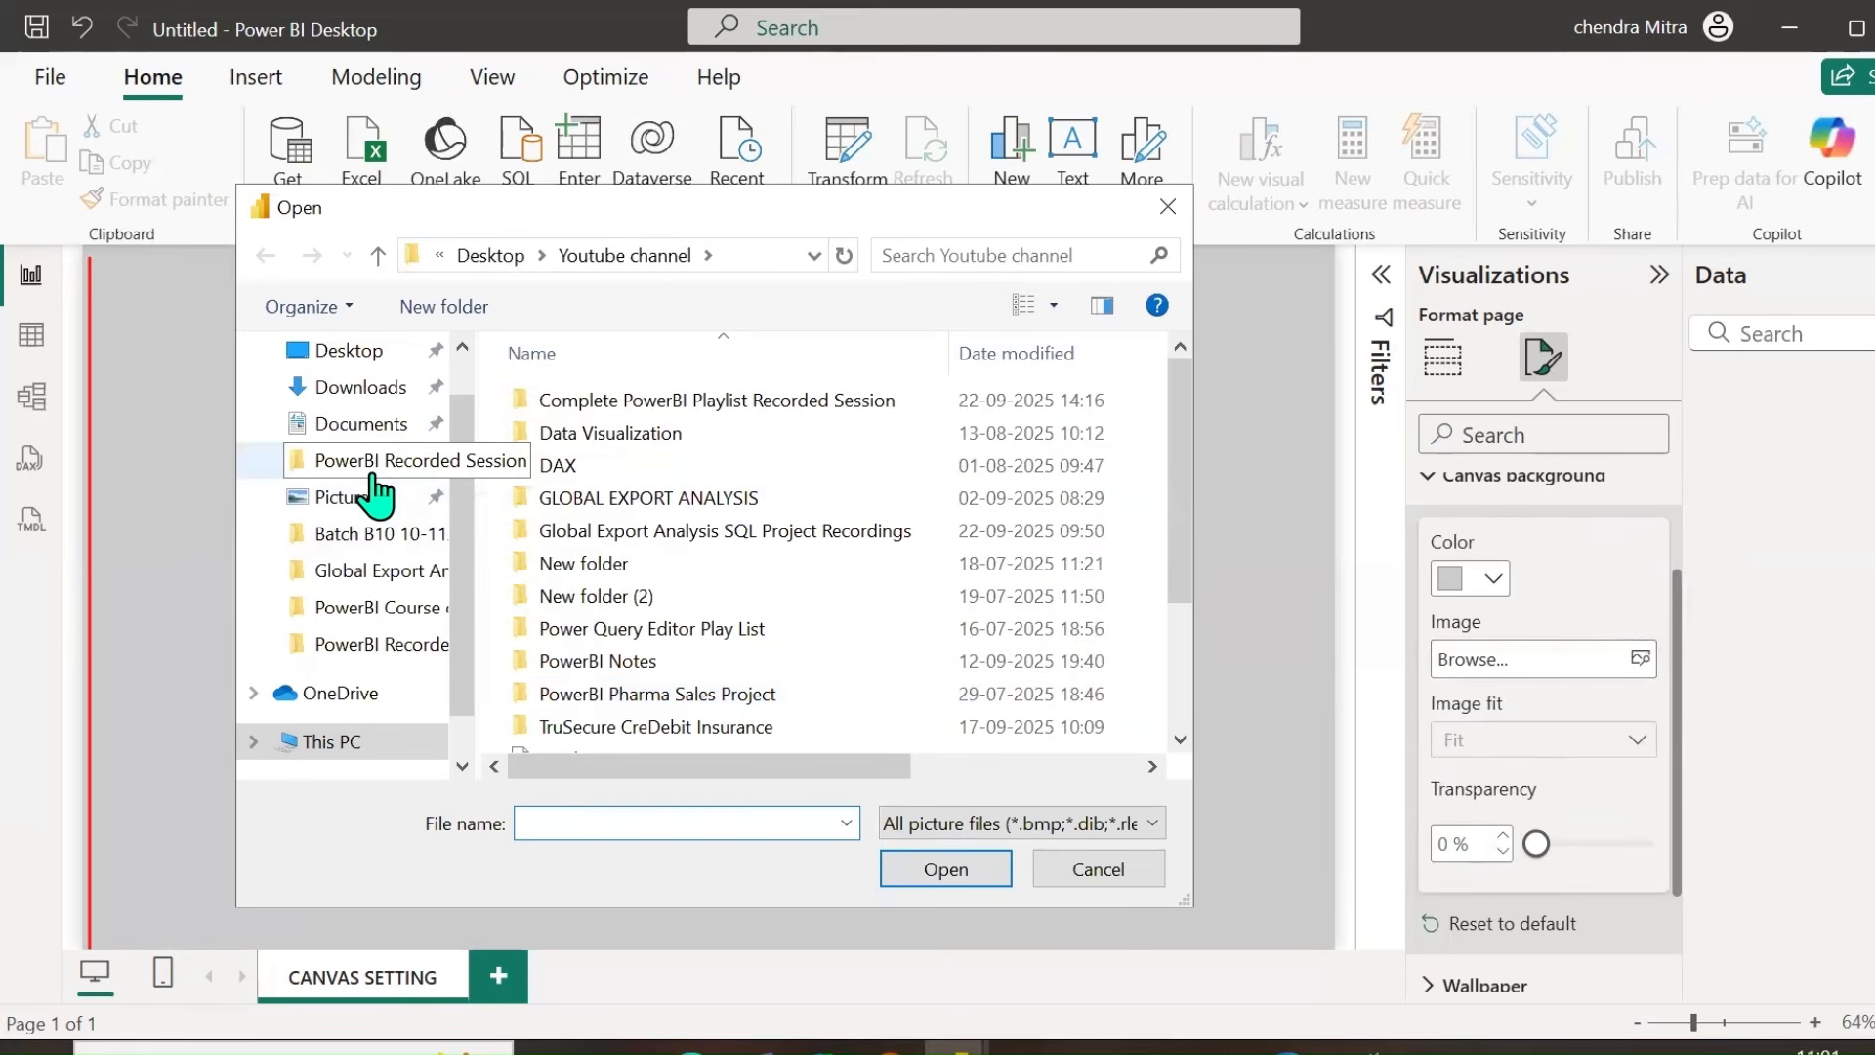
{"action": "left_click", "coordinate": [359, 389]}
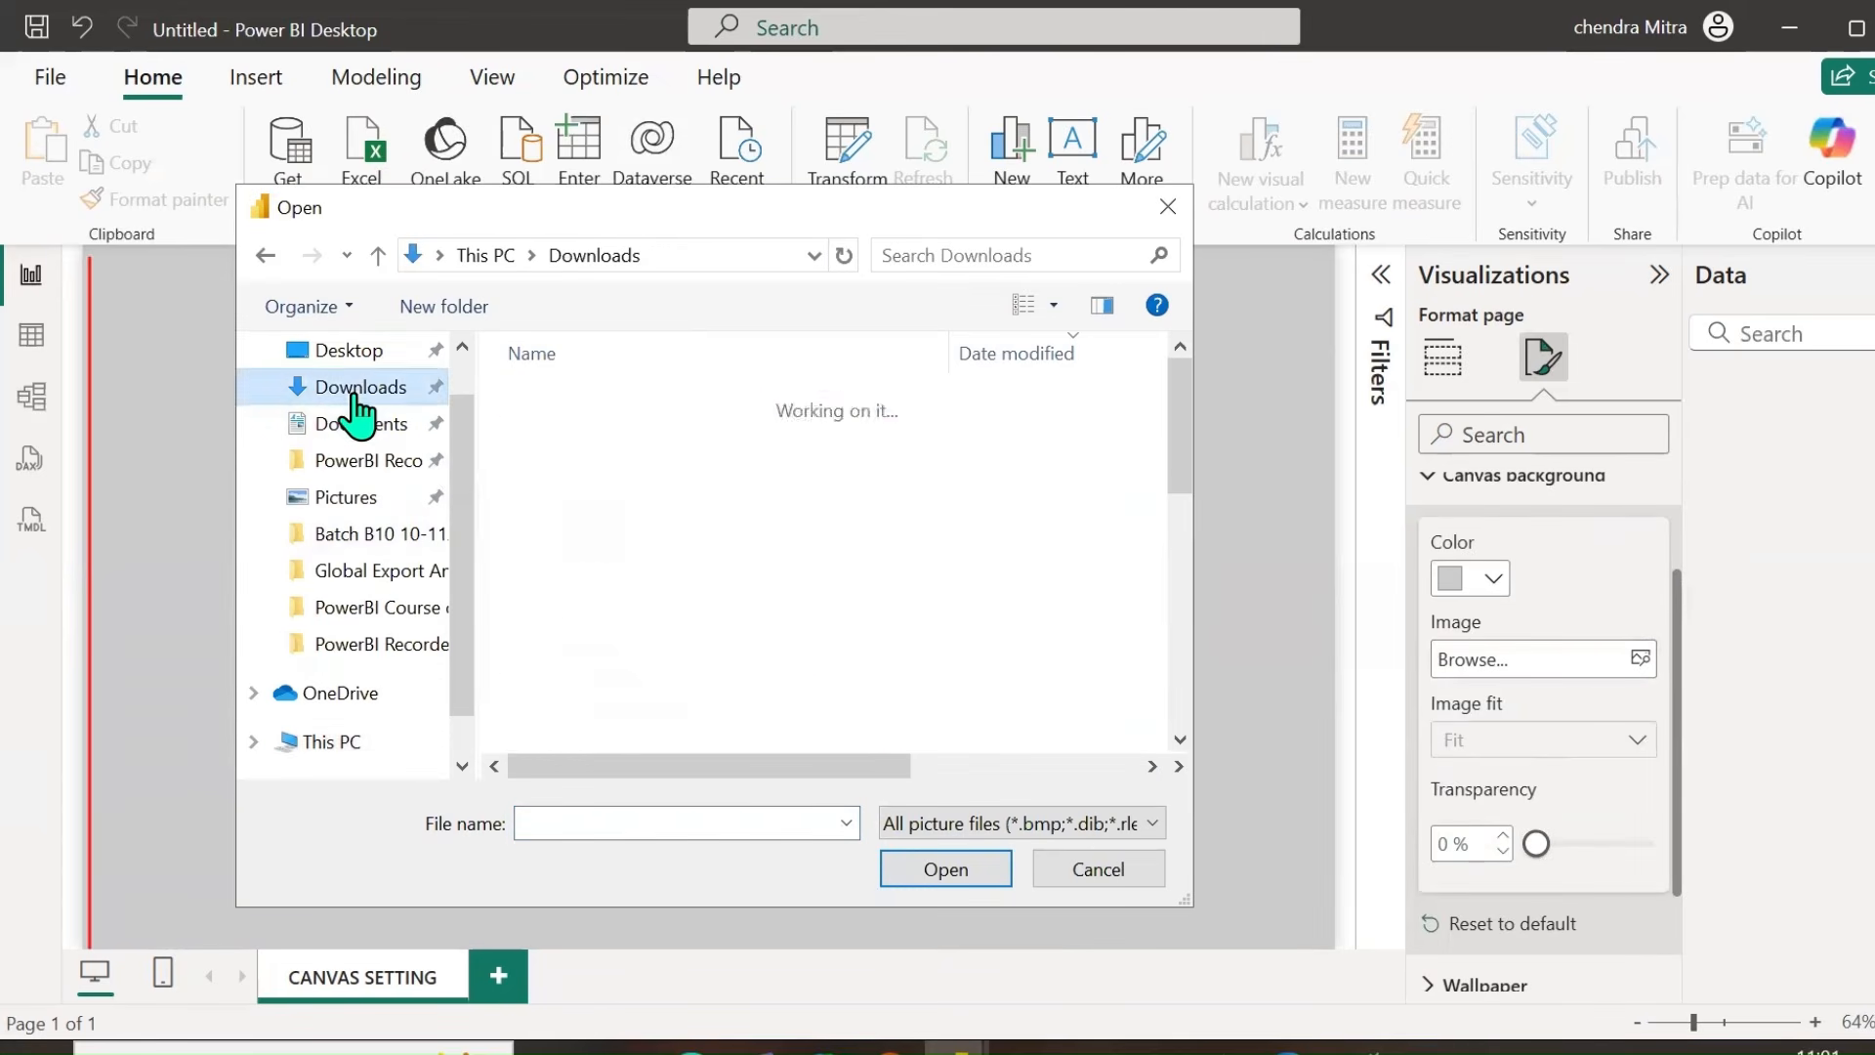
{"action": "left_click", "coordinate": [952, 258]}
{"action": "type", "text": "LOGO"}
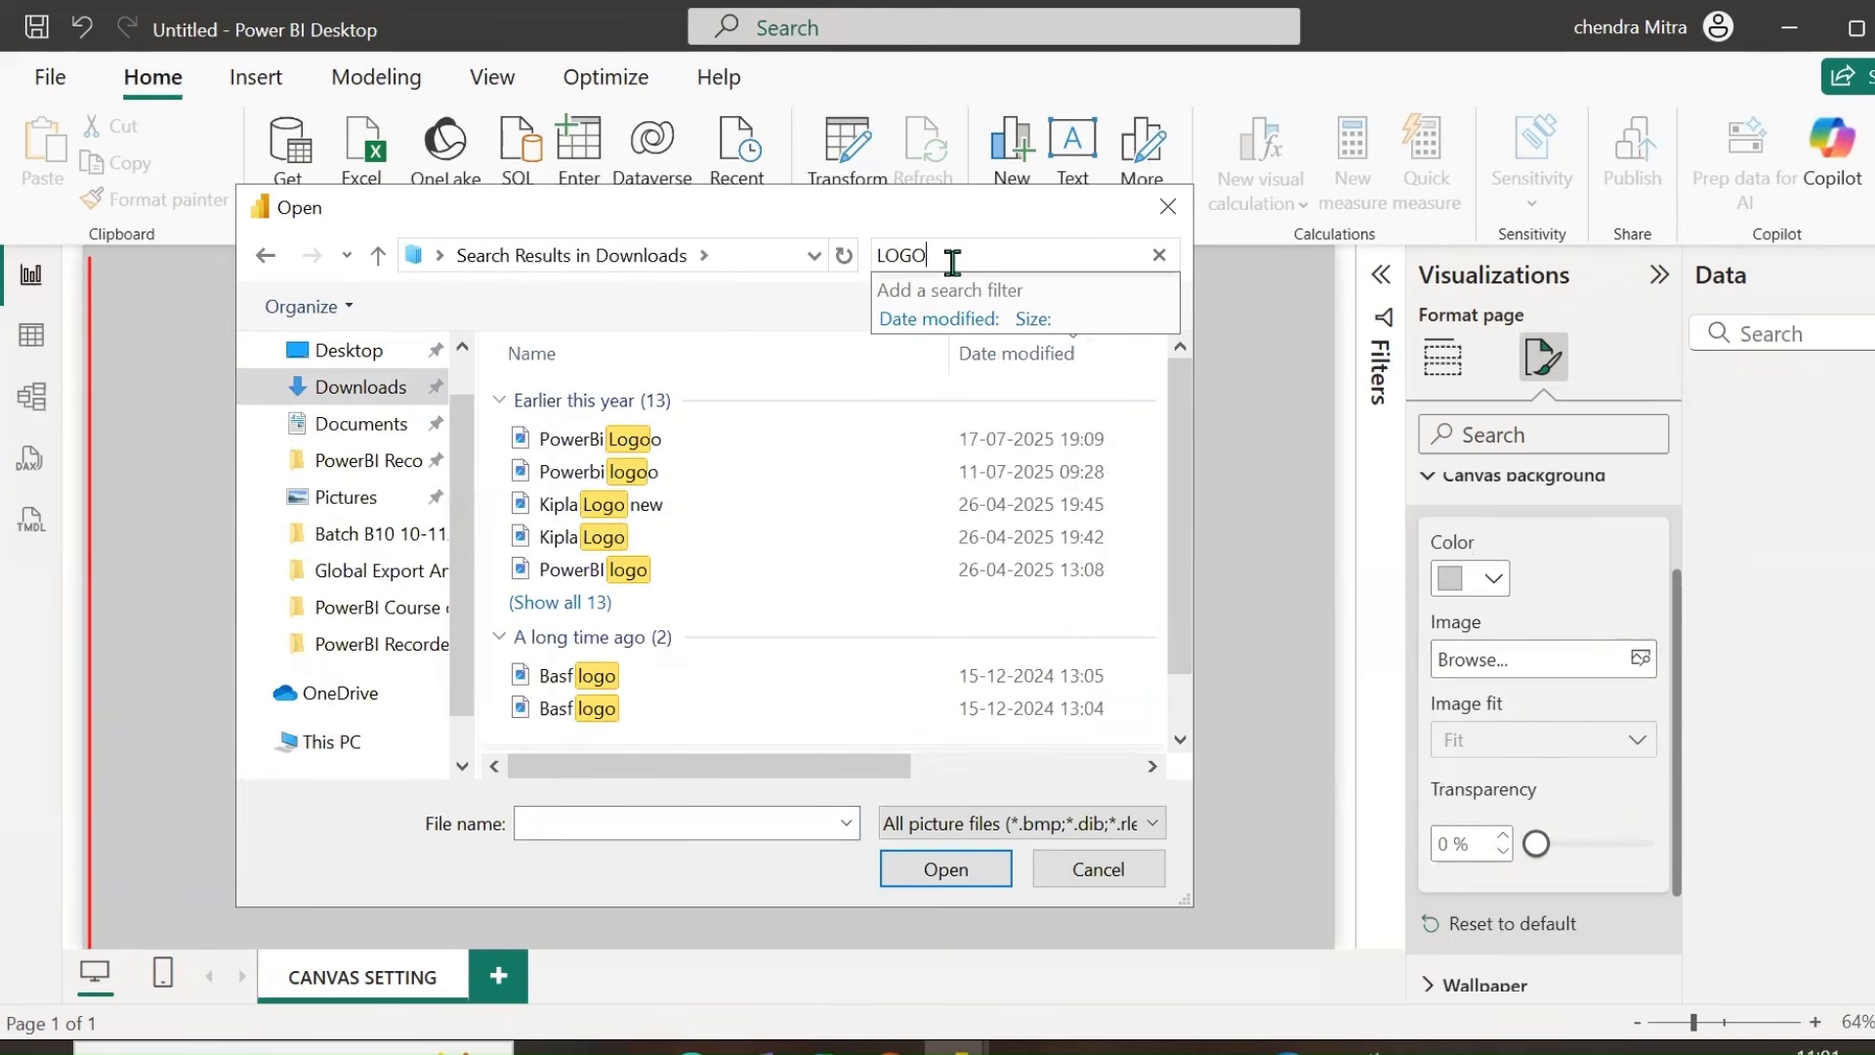
{"action": "left_click", "coordinate": [613, 441]}
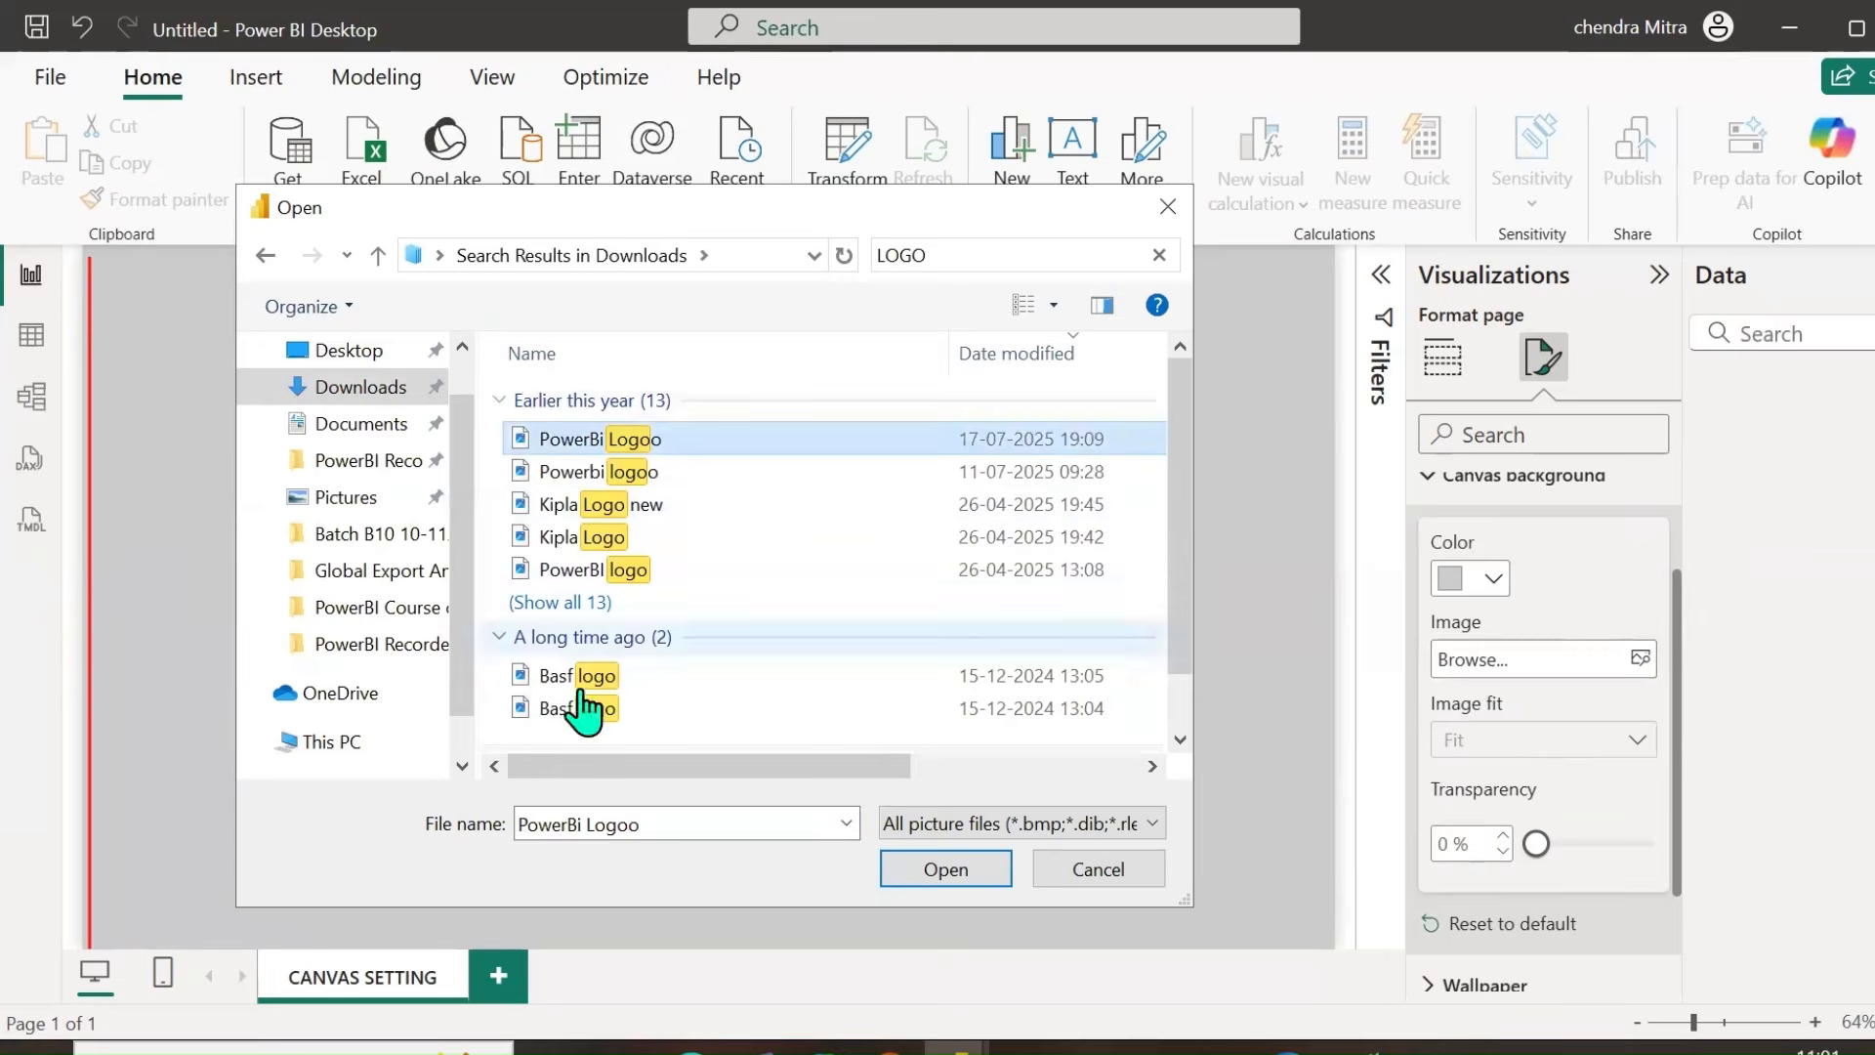
{"action": "left_click", "coordinate": [914, 871]}
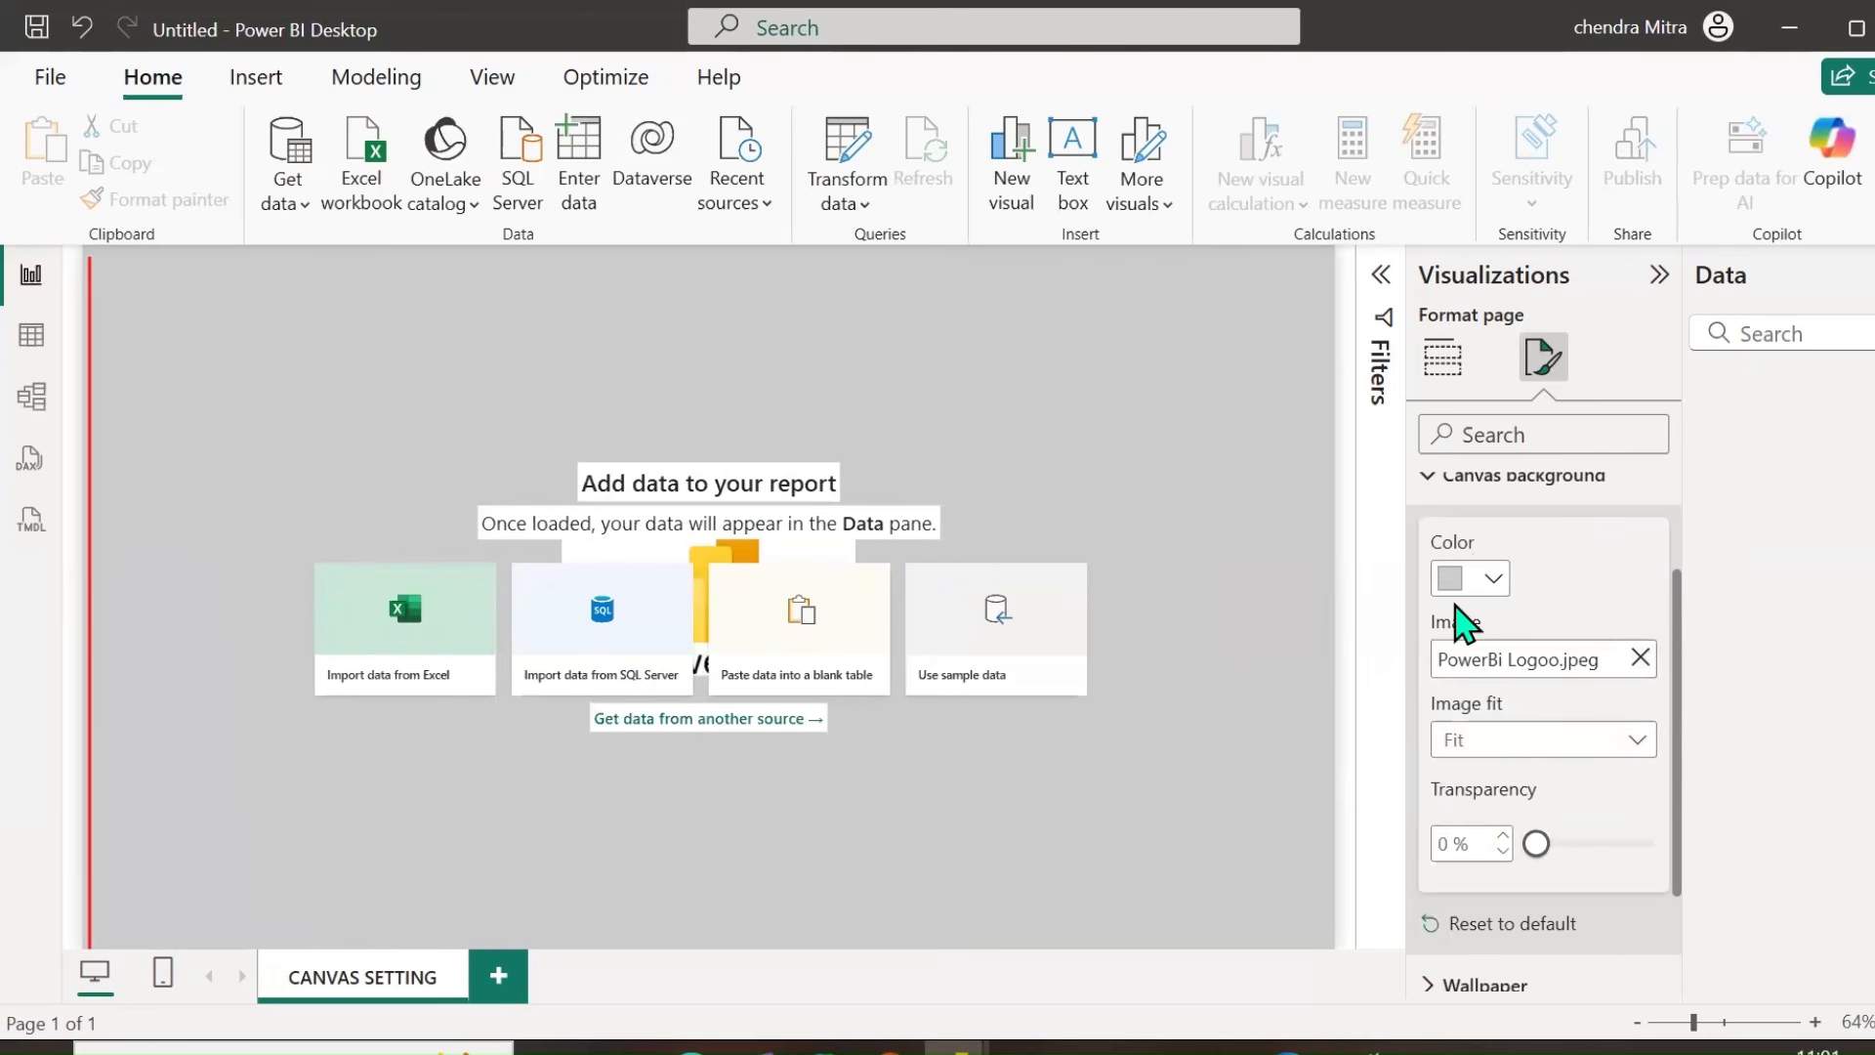
Try Stretch as the canvas background's image fit, then change it to Fill.
{"action": "scroll", "coordinate": [1537, 753], "scroll_direction": "down", "scroll_amount": 2}
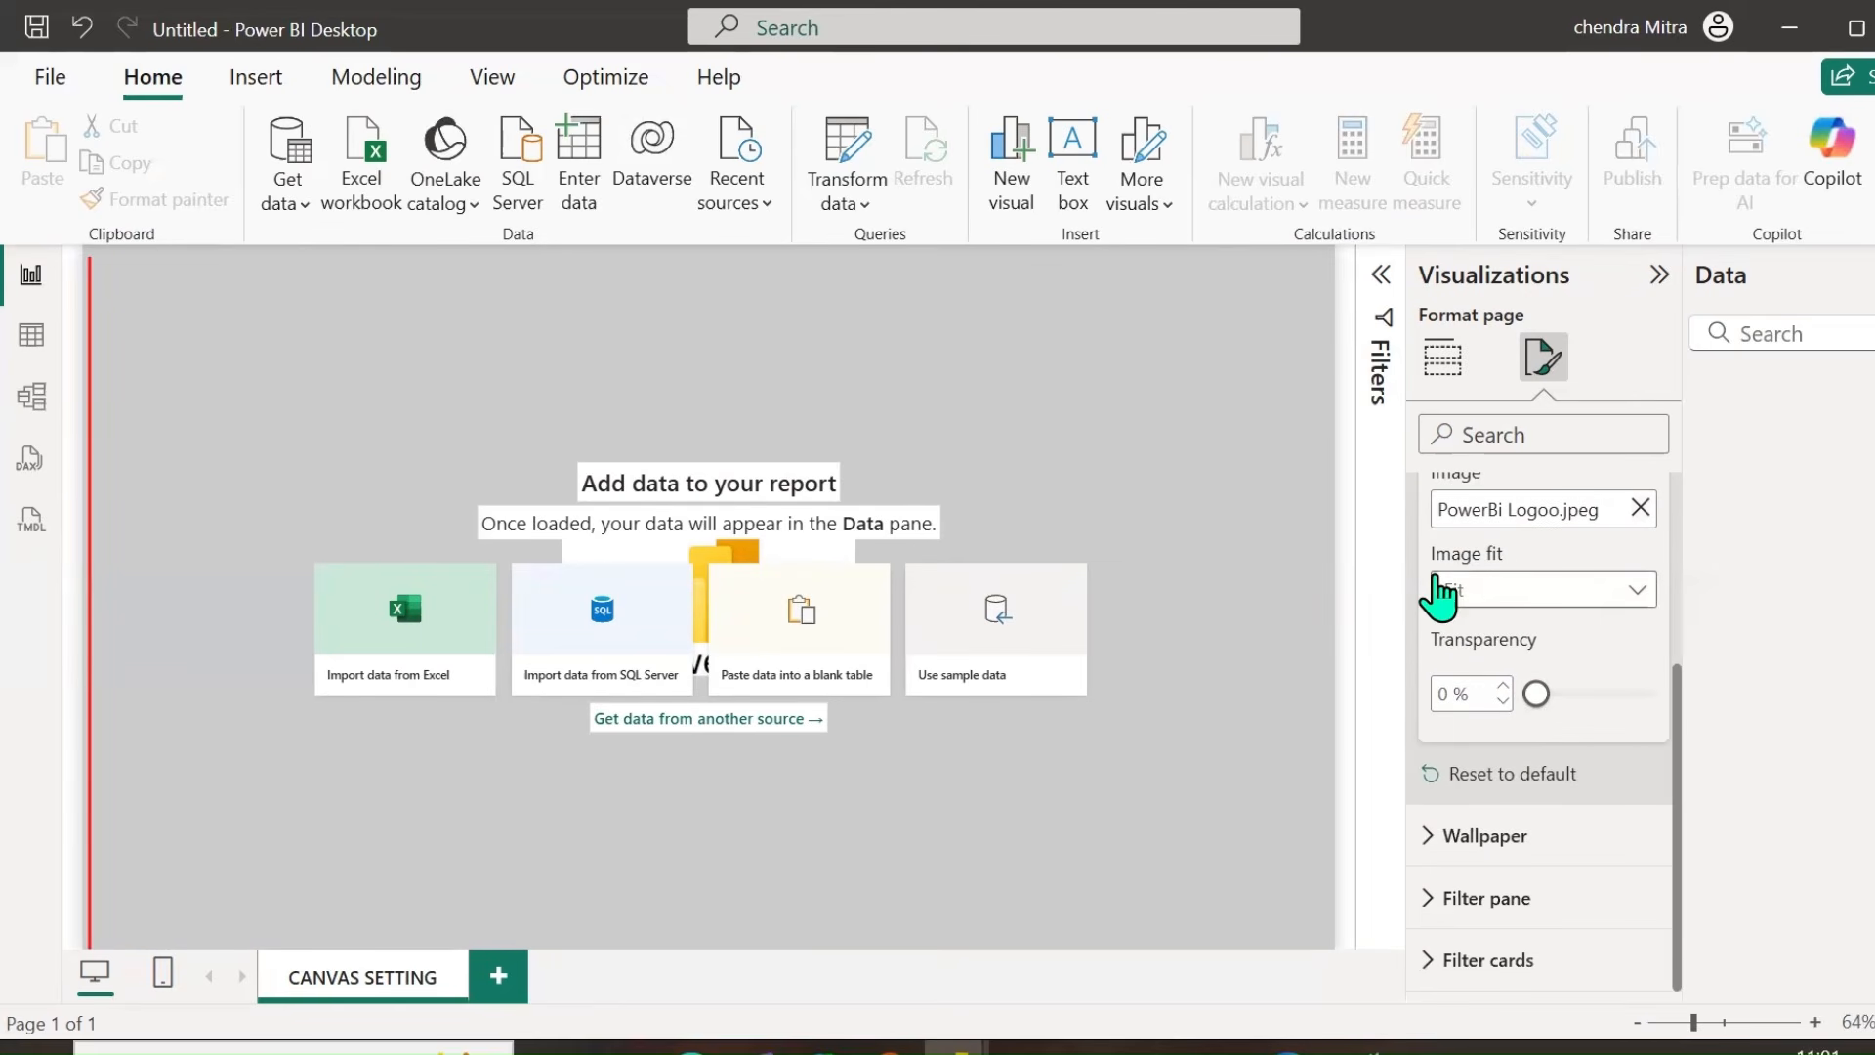
{"action": "left_click", "coordinate": [1478, 598]}
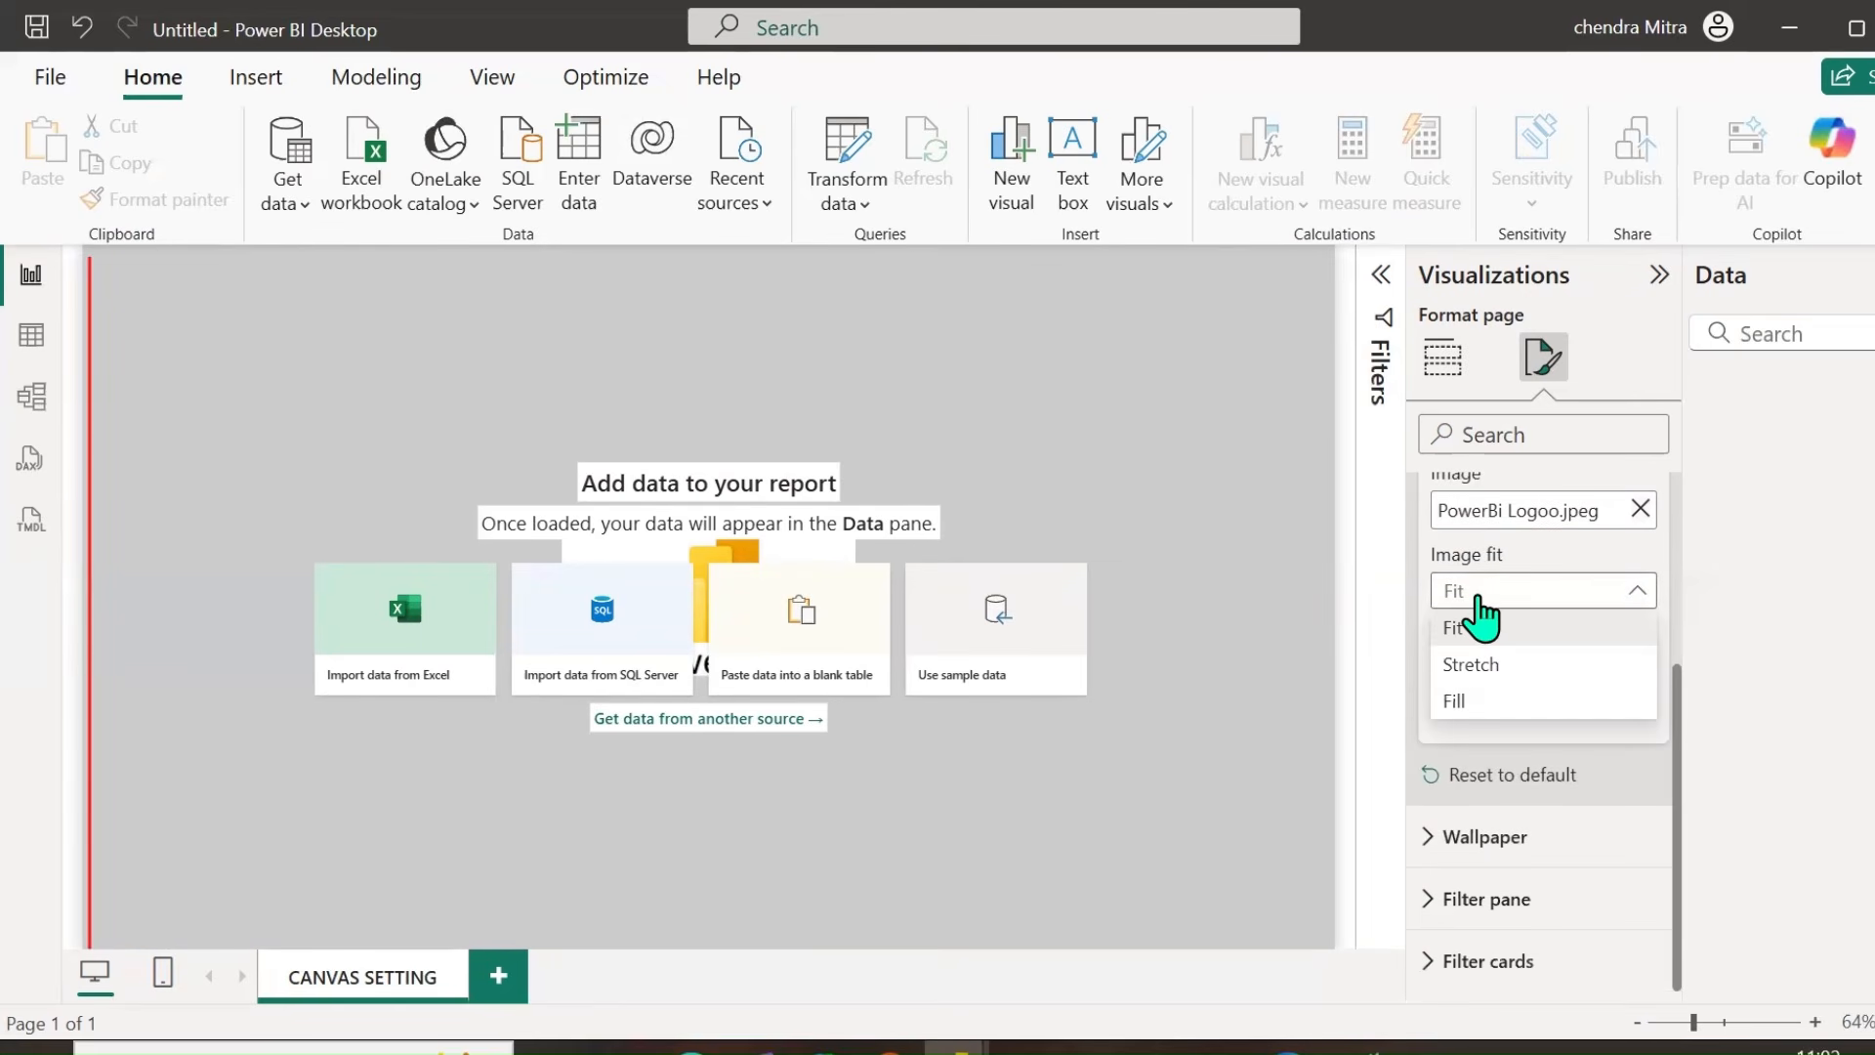
{"action": "left_click", "coordinate": [1473, 665]}
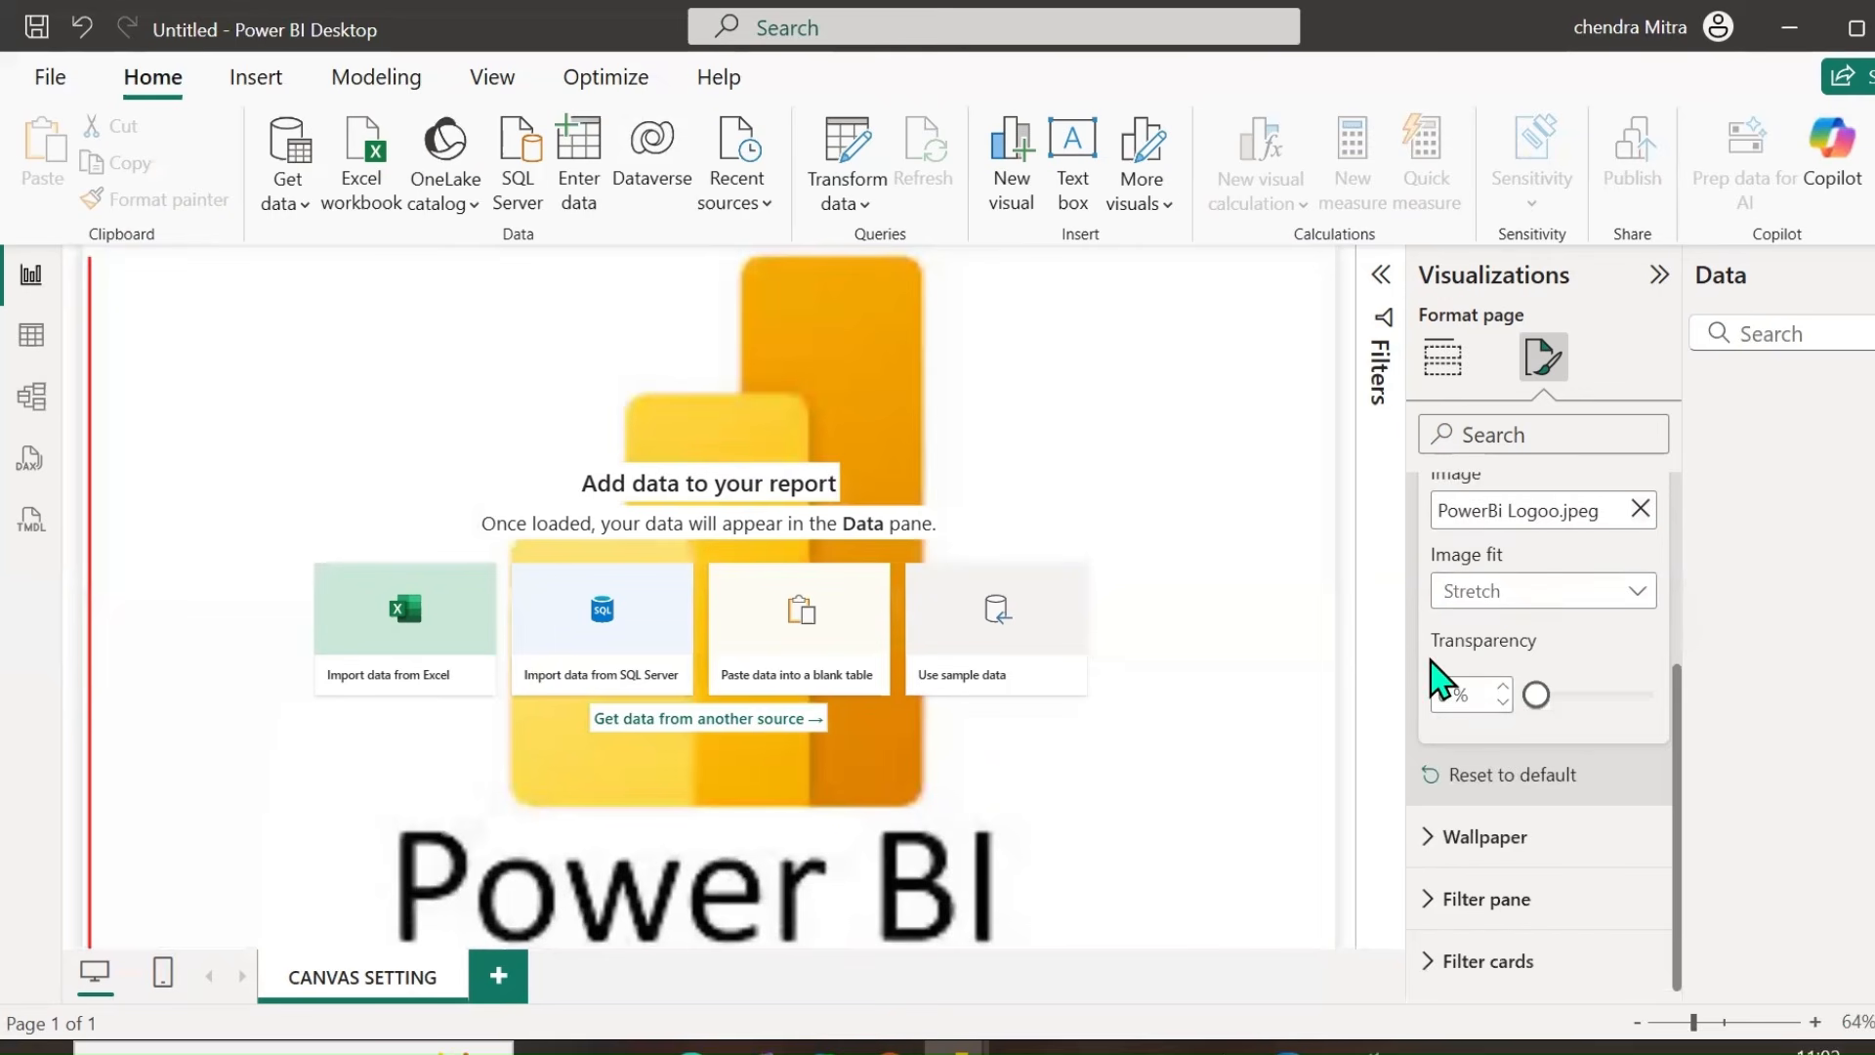
{"action": "left_click", "coordinate": [1496, 594]}
{"action": "left_click", "coordinate": [1456, 701]}
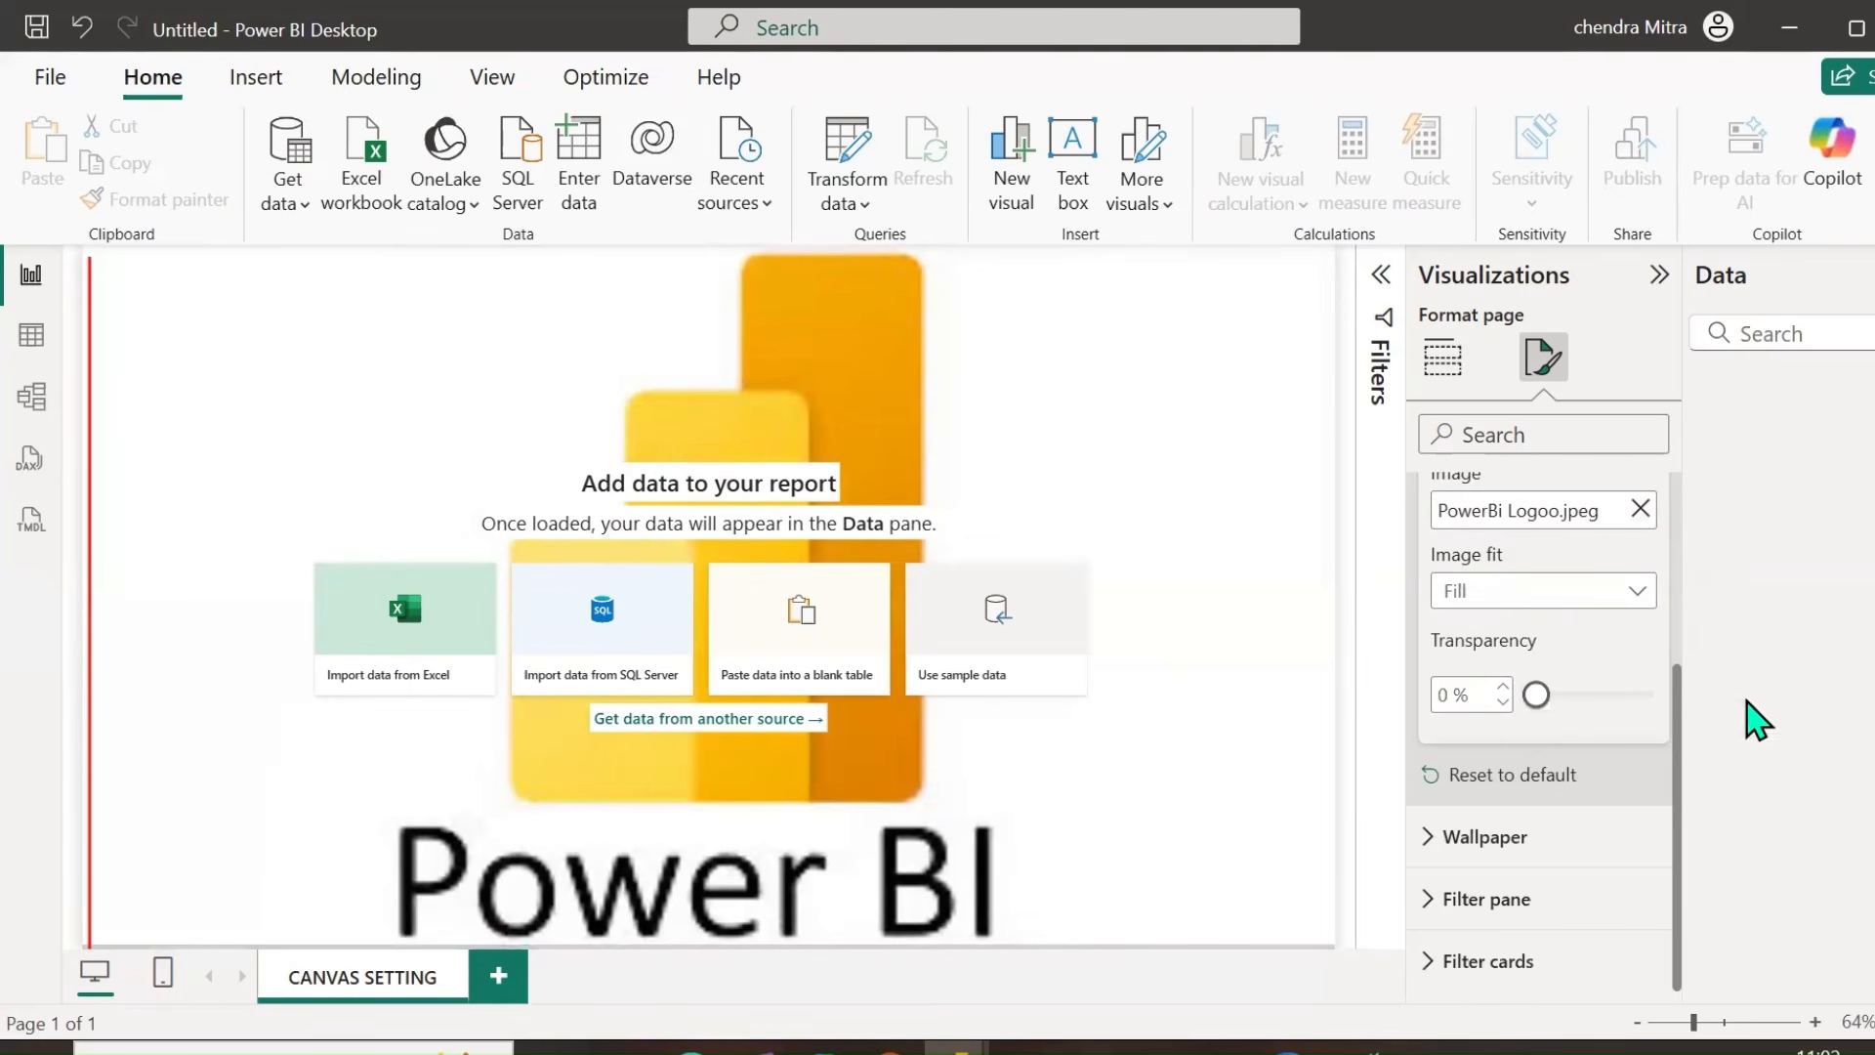
Reset the canvas background's color, image, image fit and transparency to their defaults.
{"action": "scroll", "coordinate": [1603, 682], "scroll_direction": "up", "scroll_amount": 5}
{"action": "scroll", "coordinate": [1476, 670], "scroll_direction": "down", "scroll_amount": 3}
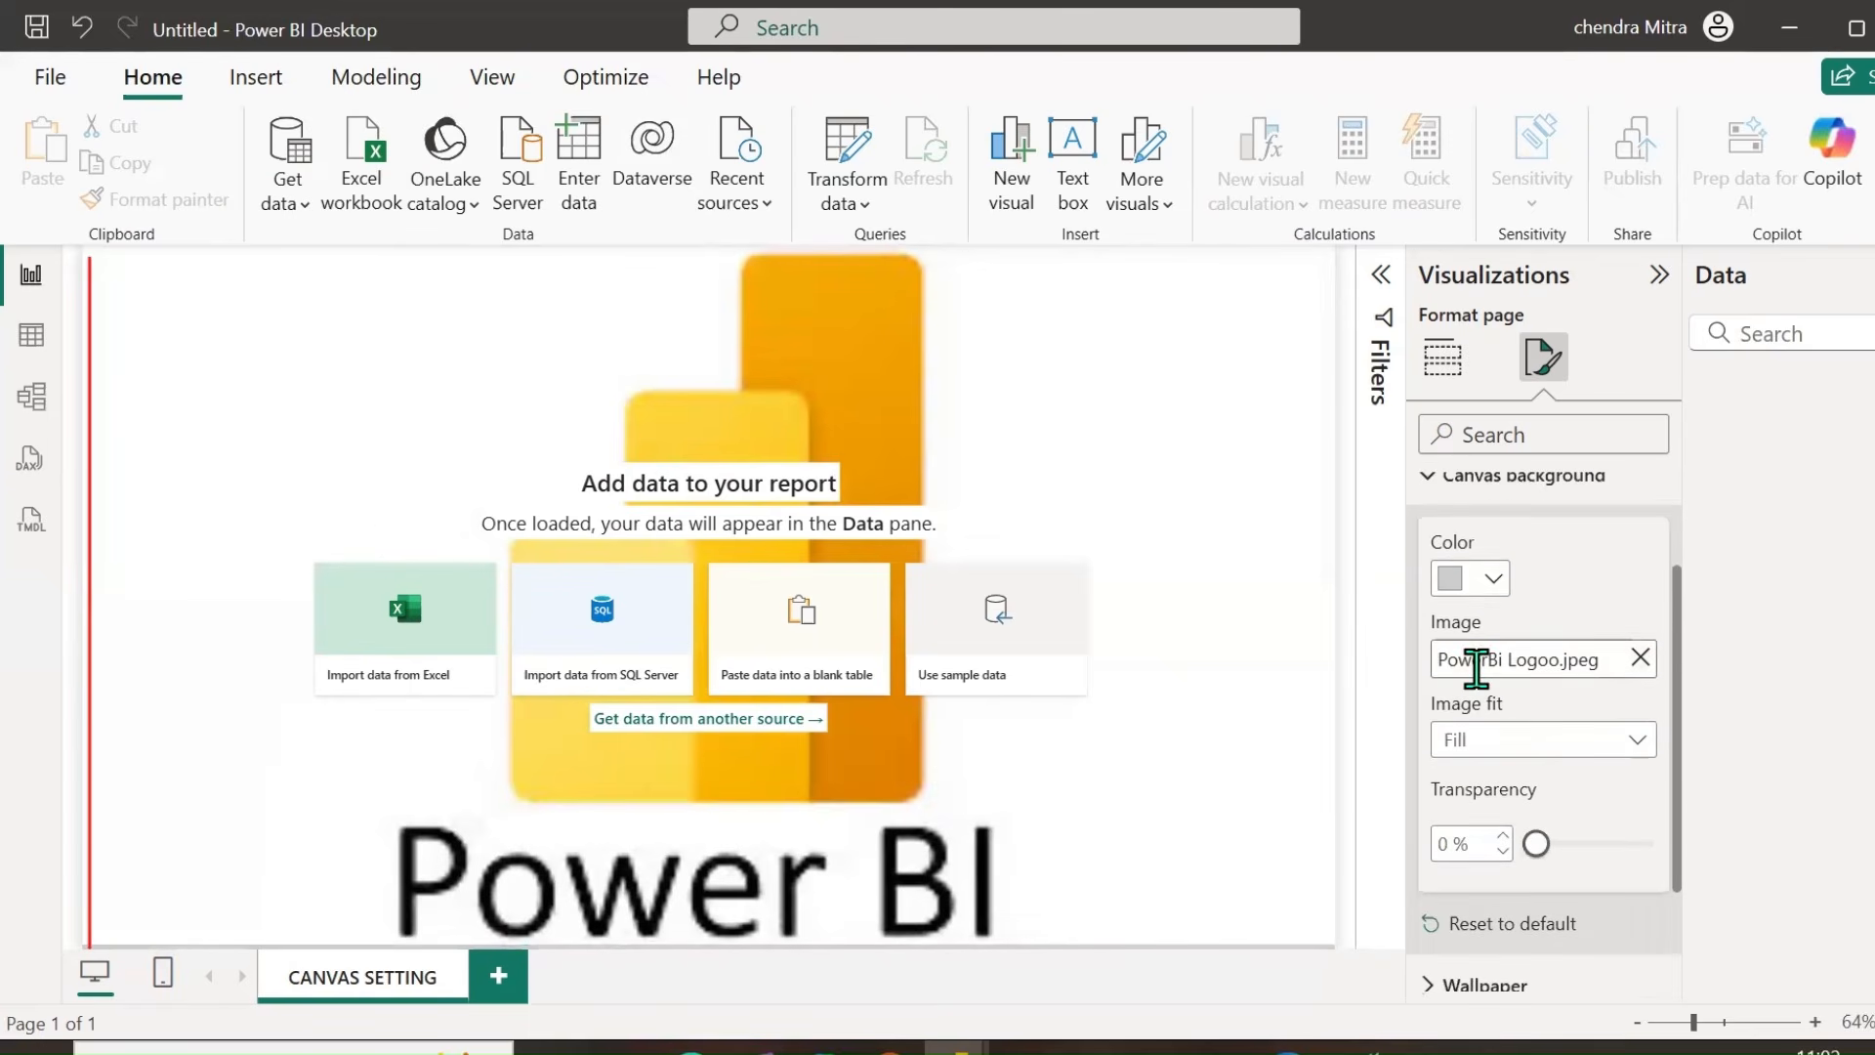
{"action": "scroll", "coordinate": [1481, 690], "scroll_direction": "down", "scroll_amount": 3}
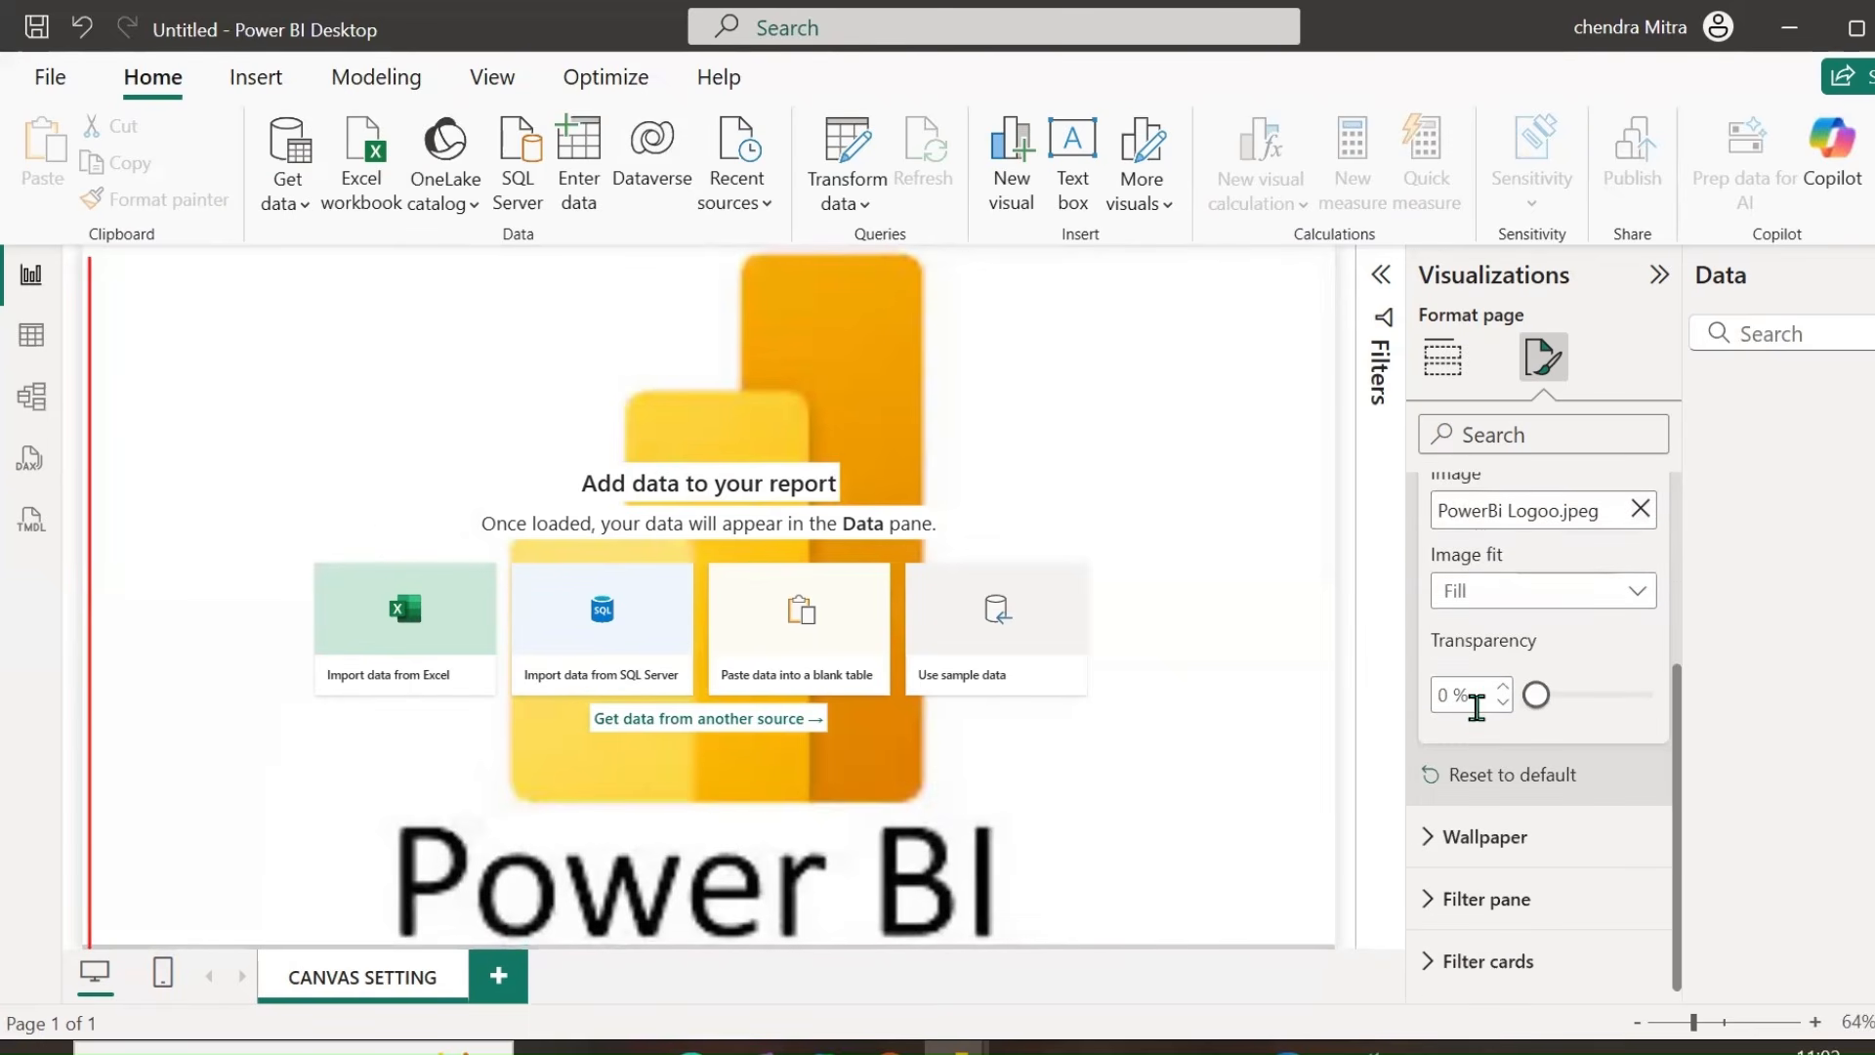
{"action": "left_click", "coordinate": [1486, 777]}
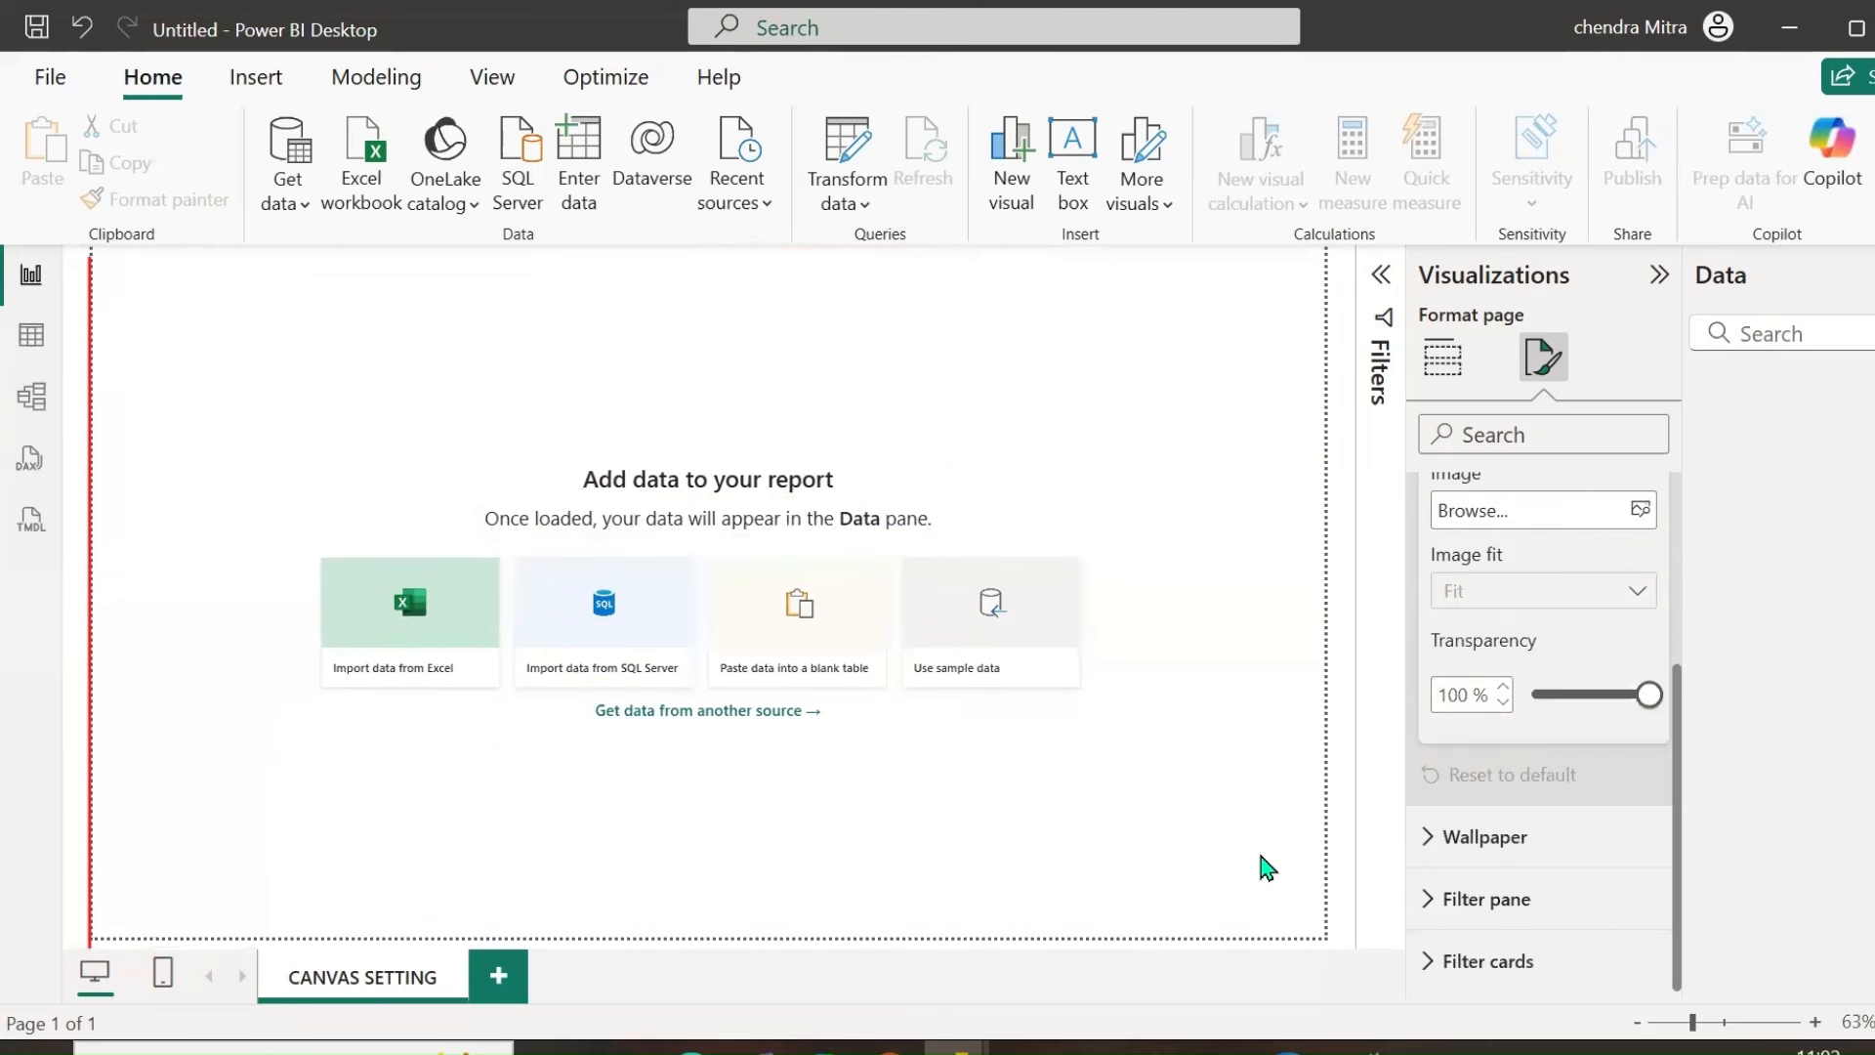
Collapse the canvas background options and expand the wallpaper options.
{"action": "scroll", "coordinate": [1515, 783], "scroll_direction": "up", "scroll_amount": 6}
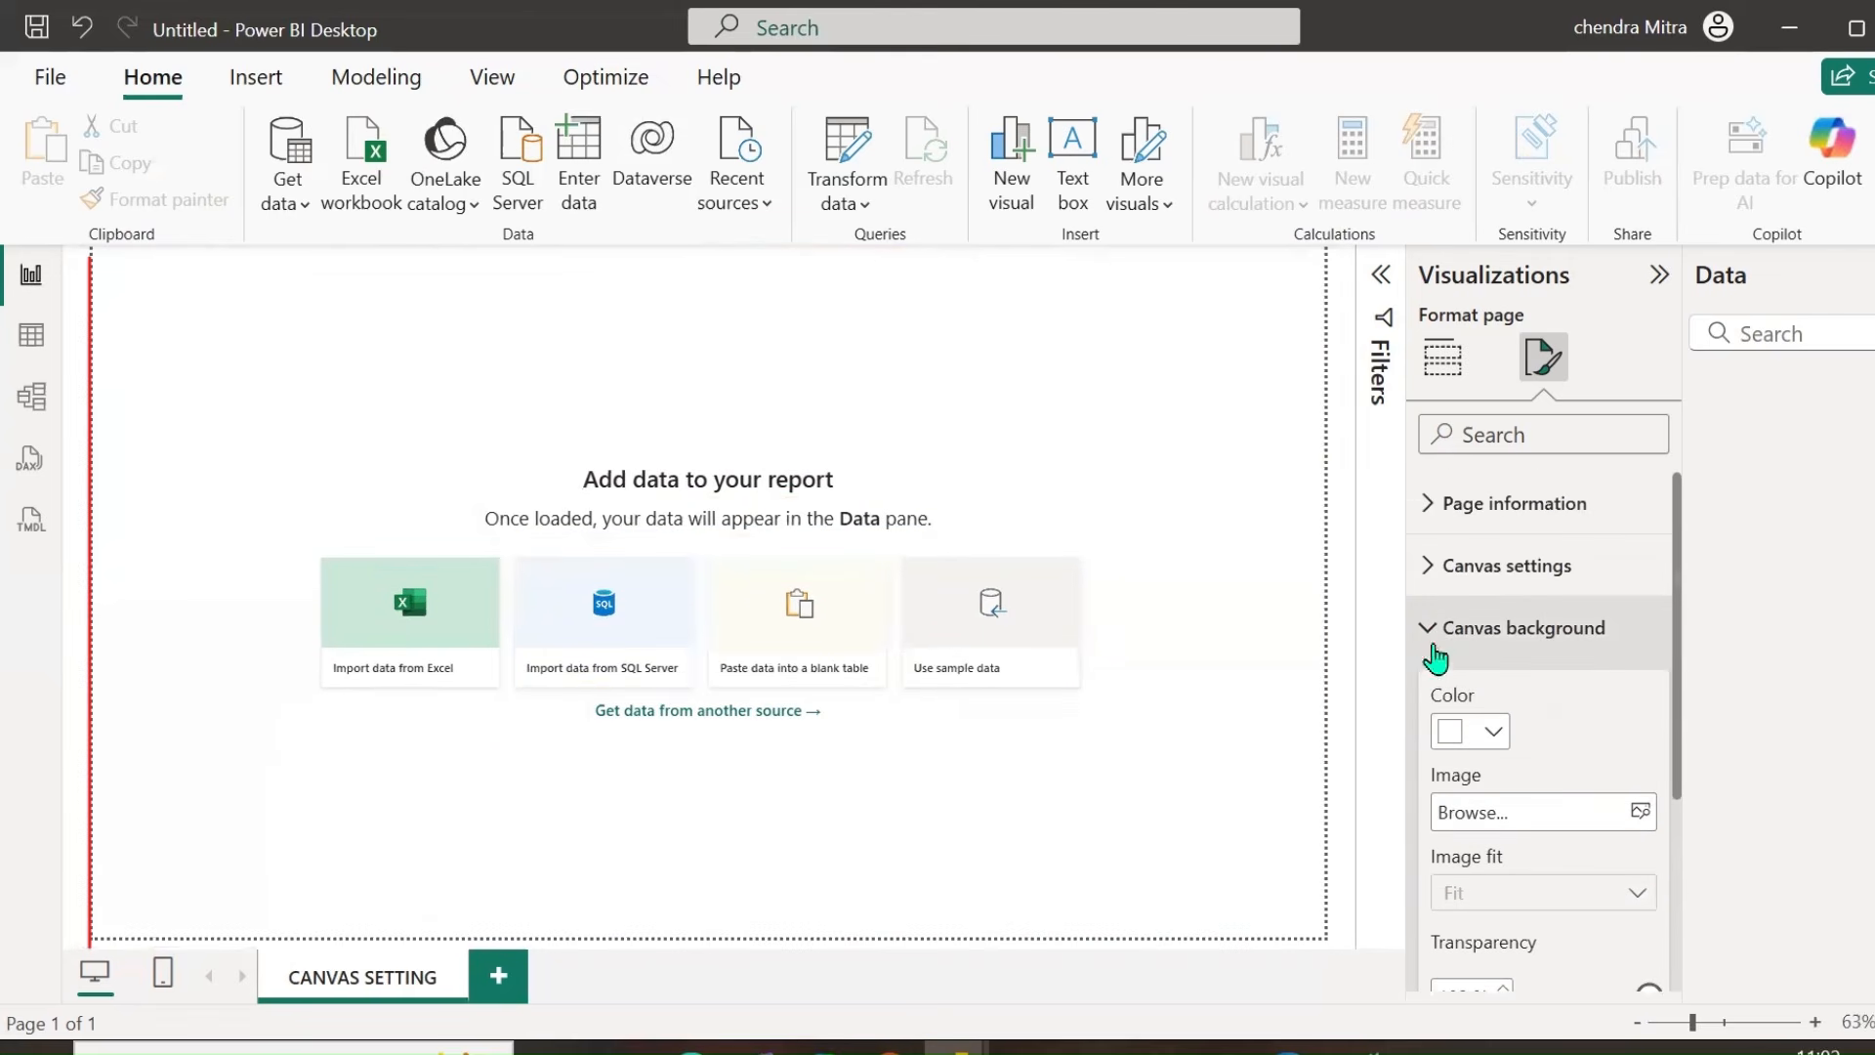
{"action": "left_click", "coordinate": [1426, 639]}
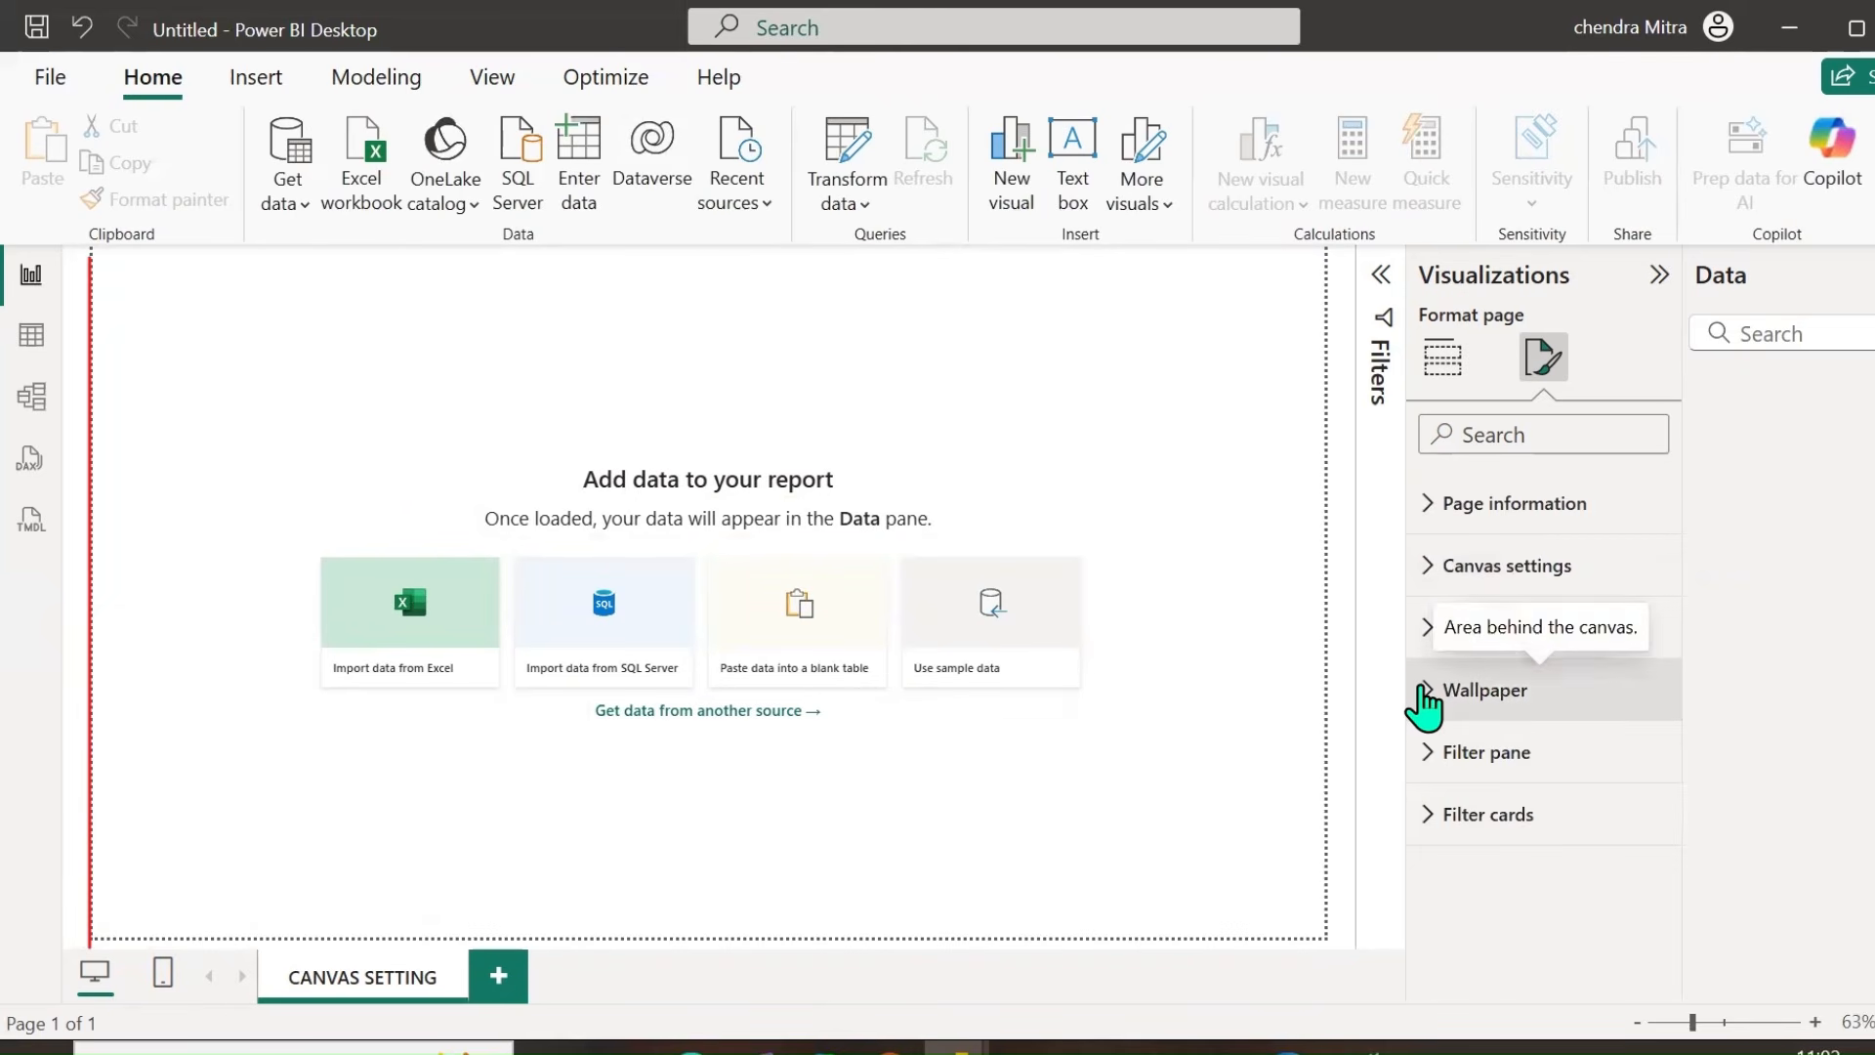
{"action": "left_click", "coordinate": [1425, 696]}
{"action": "scroll", "coordinate": [1625, 796], "scroll_direction": "down", "scroll_amount": 2}
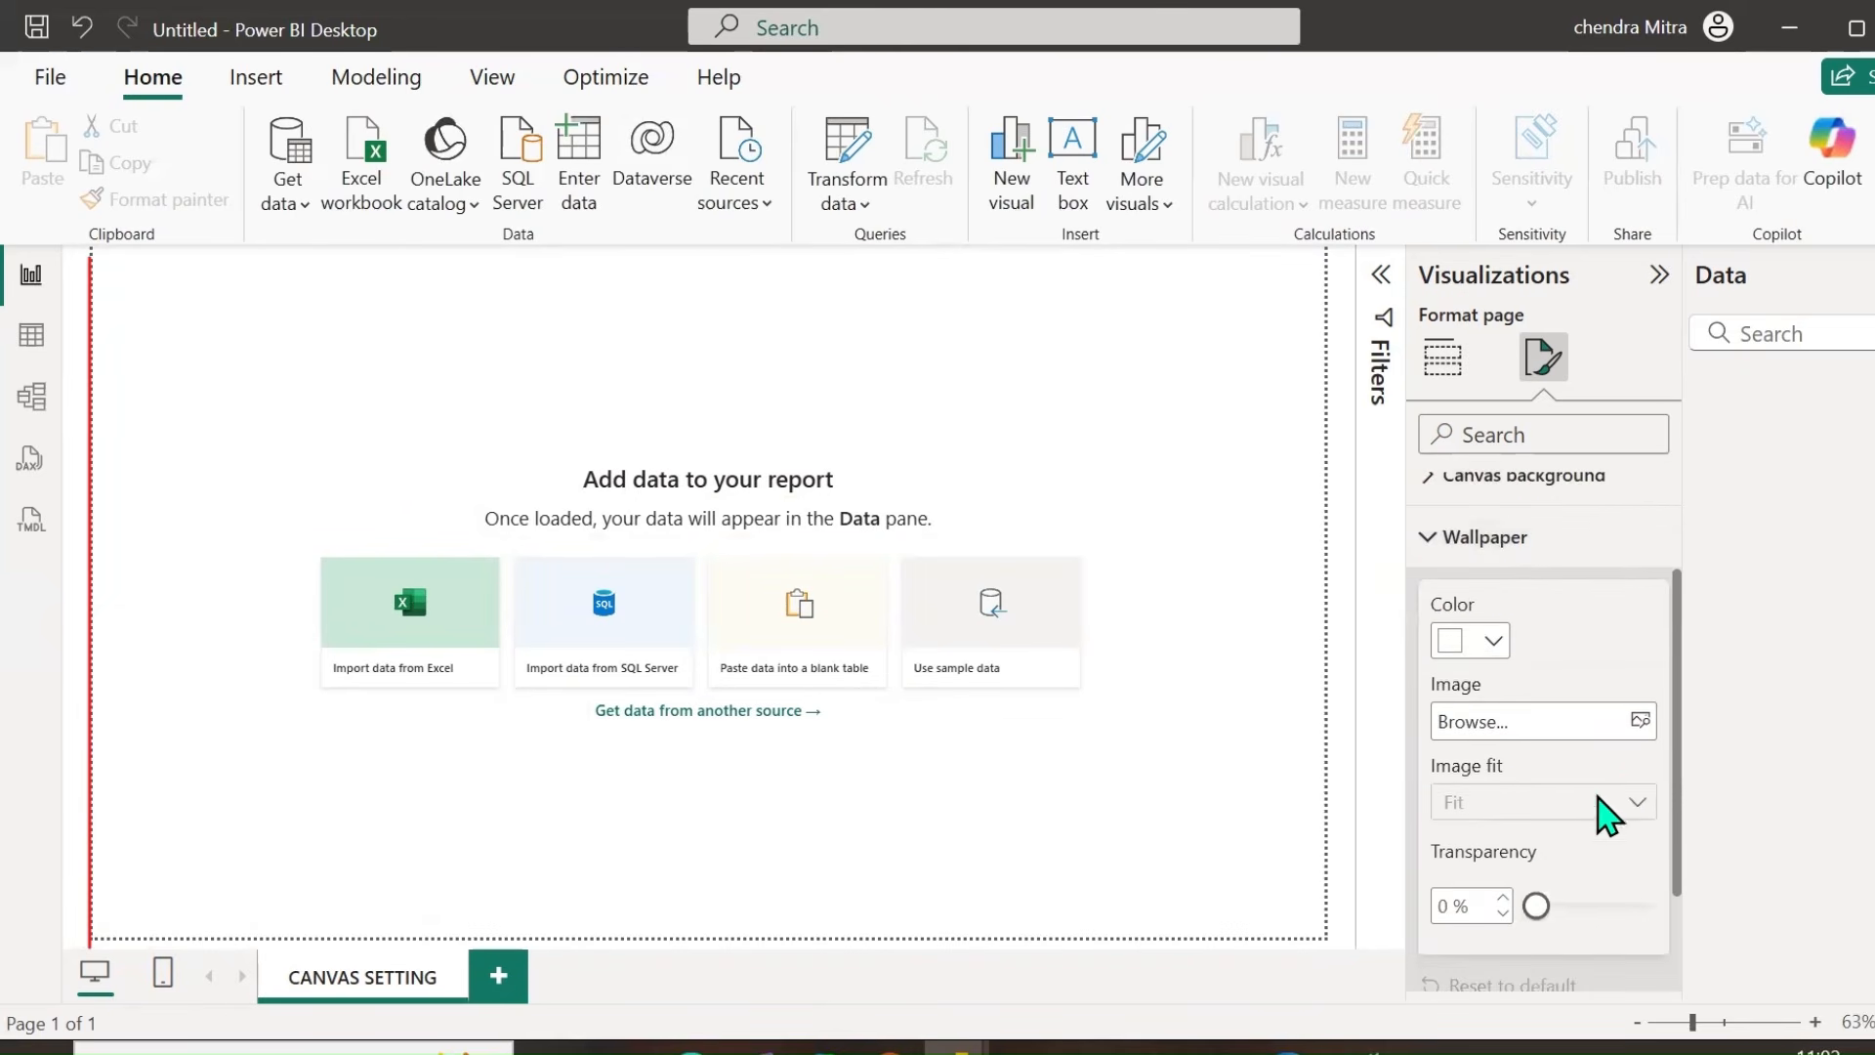
{"action": "left_click", "coordinate": [590, 130]}
{"action": "left_click_drag", "start_coordinate": [197, 375], "coordinate": [53, 432]}
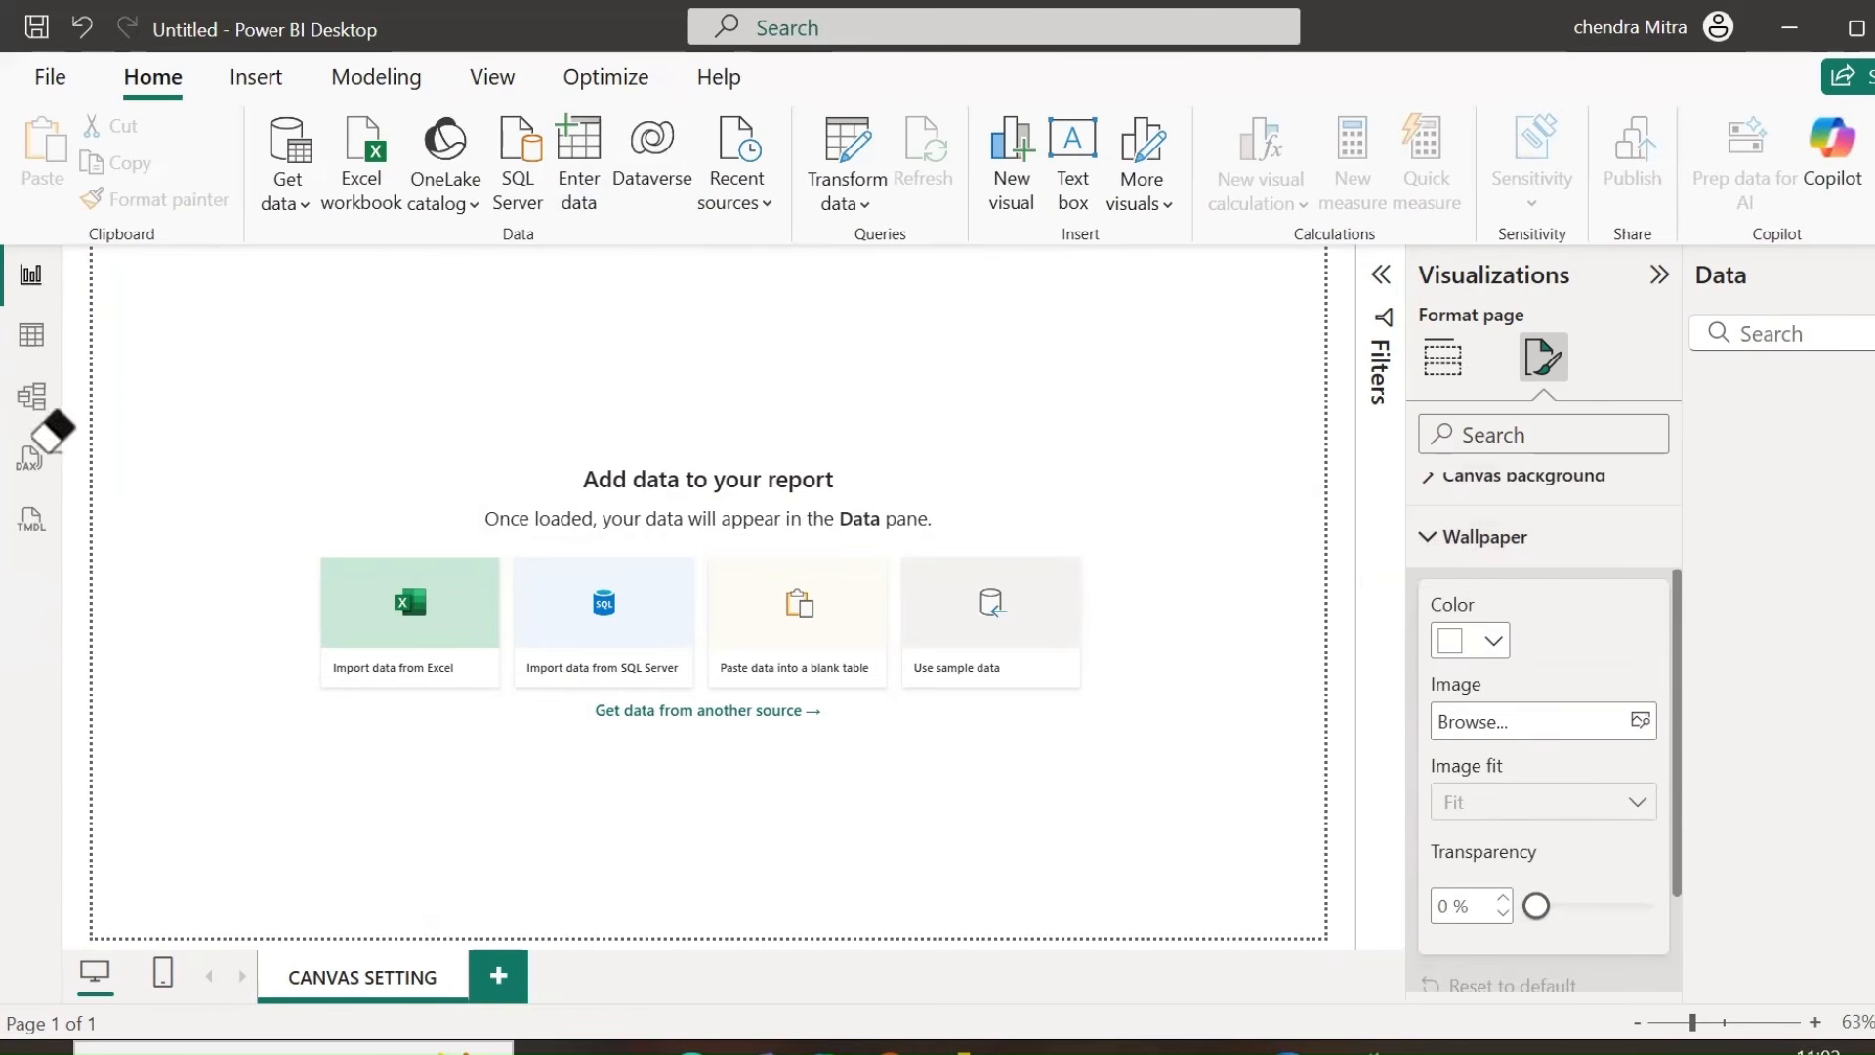
{"action": "left_click", "coordinate": [426, 115]}
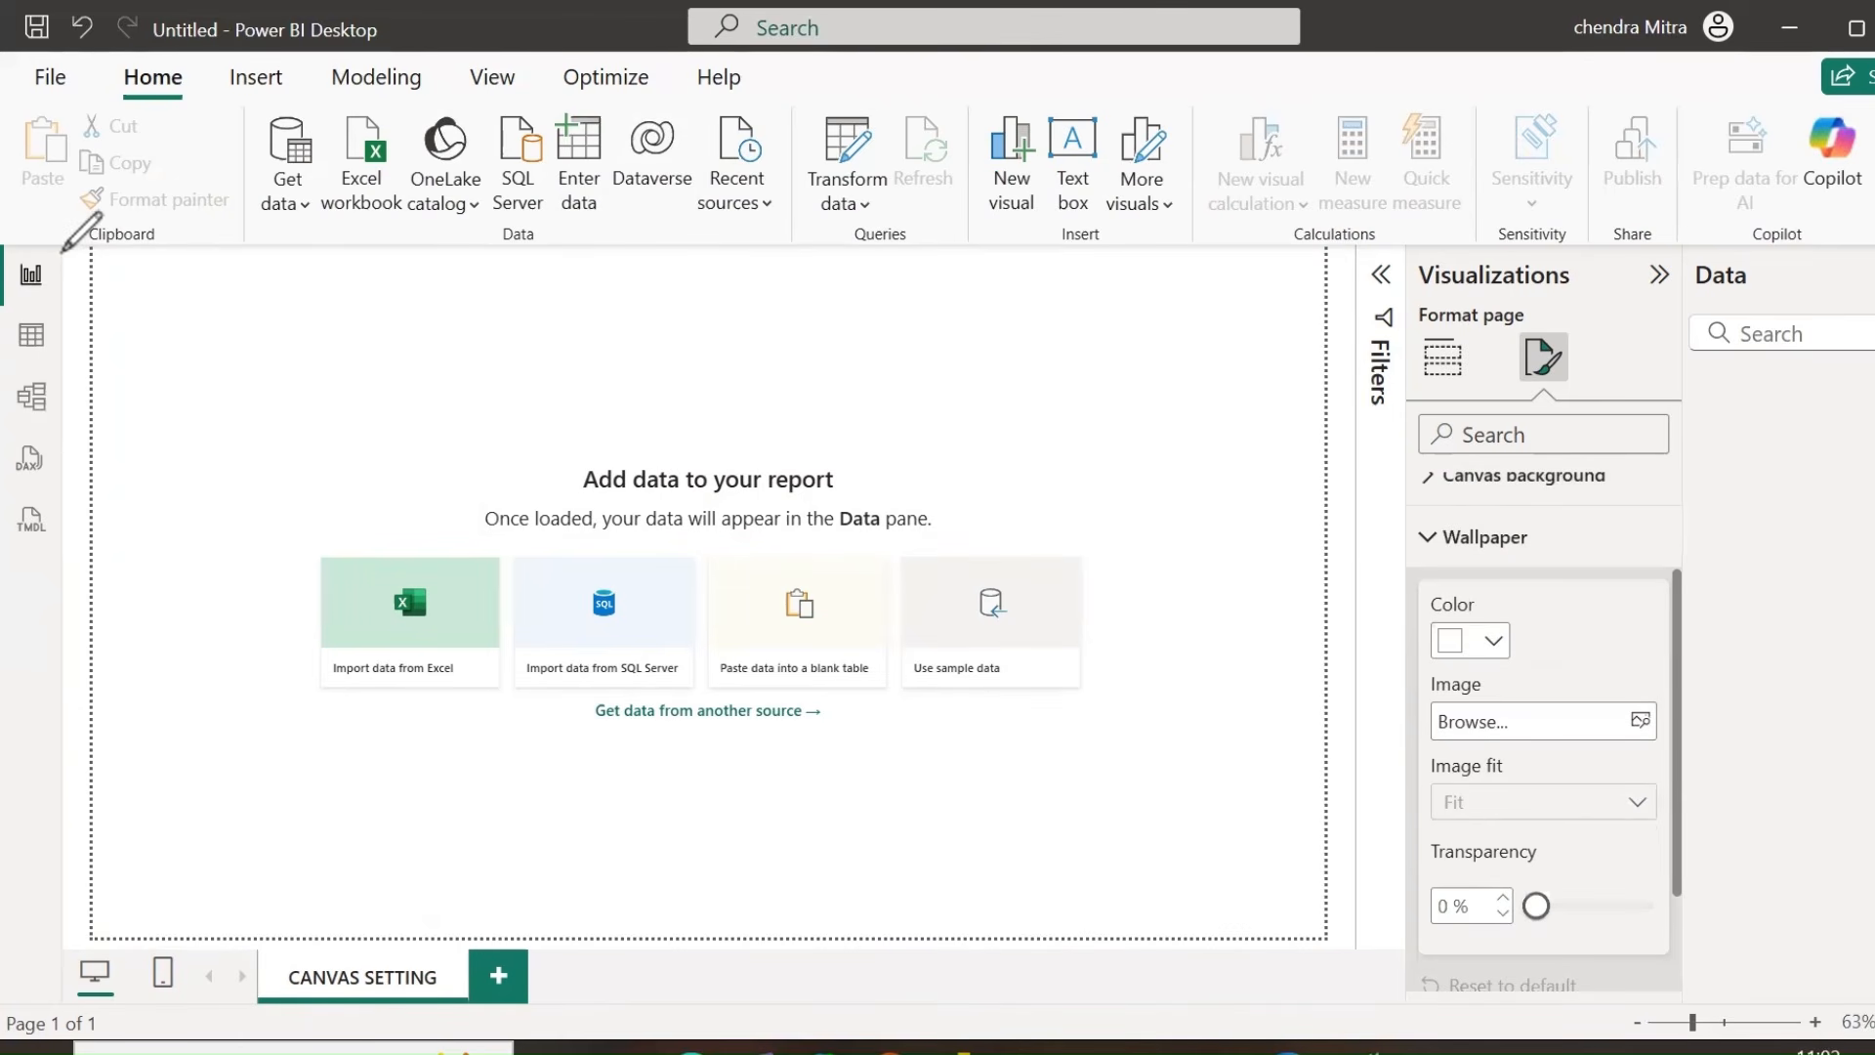
{"action": "mouse_move", "coordinate": [68, 251]}
{"action": "left_mouse_down"}
{"action": "mouse_move", "coordinate": [62, 949]}
{"action": "mouse_move", "coordinate": [215, 965]}
{"action": "mouse_move", "coordinate": [1218, 955]}
{"action": "mouse_move", "coordinate": [1361, 908]}
{"action": "mouse_move", "coordinate": [1405, 586]}
{"action": "mouse_move", "coordinate": [1346, 258]}
{"action": "left_mouse_up"}
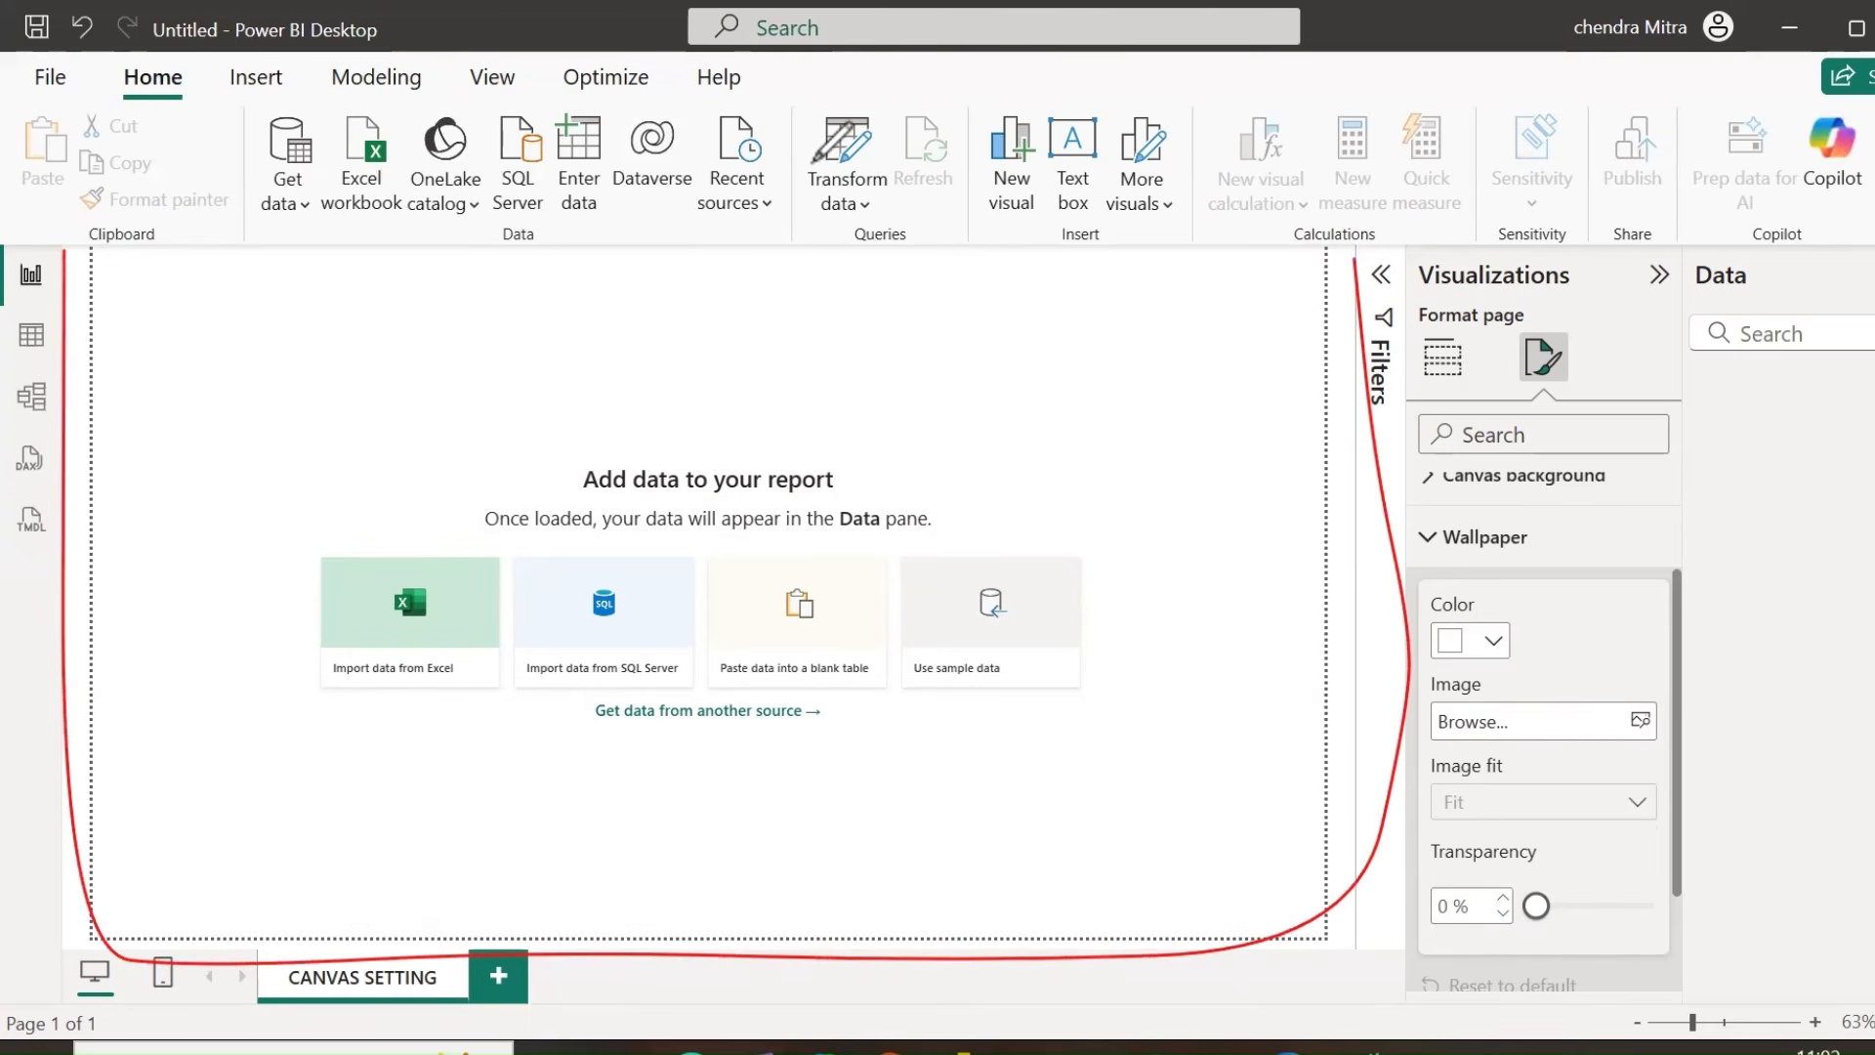
{"action": "left_click", "coordinate": [1383, 447]}
{"action": "left_click", "coordinate": [1397, 554]}
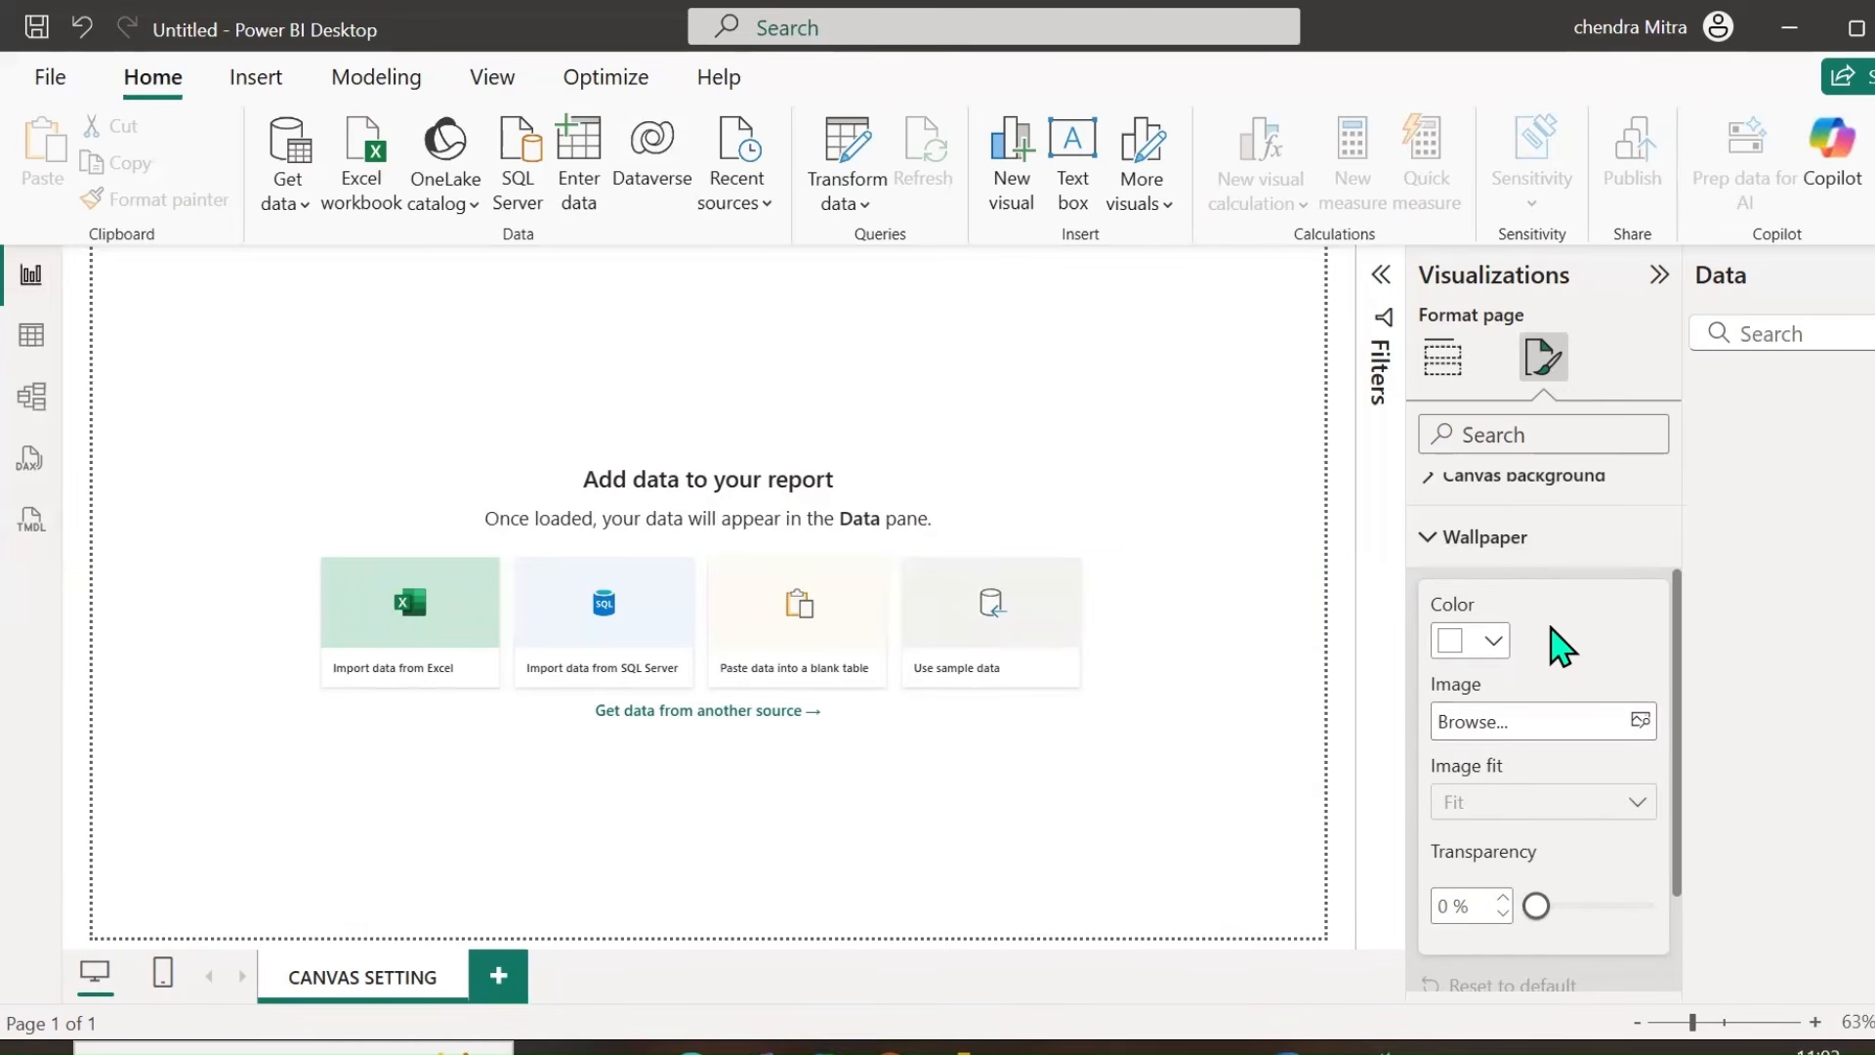
Set the wallpaper color to the second light gray shade beneath white in the theme colors.
{"action": "left_click", "coordinate": [1491, 642]}
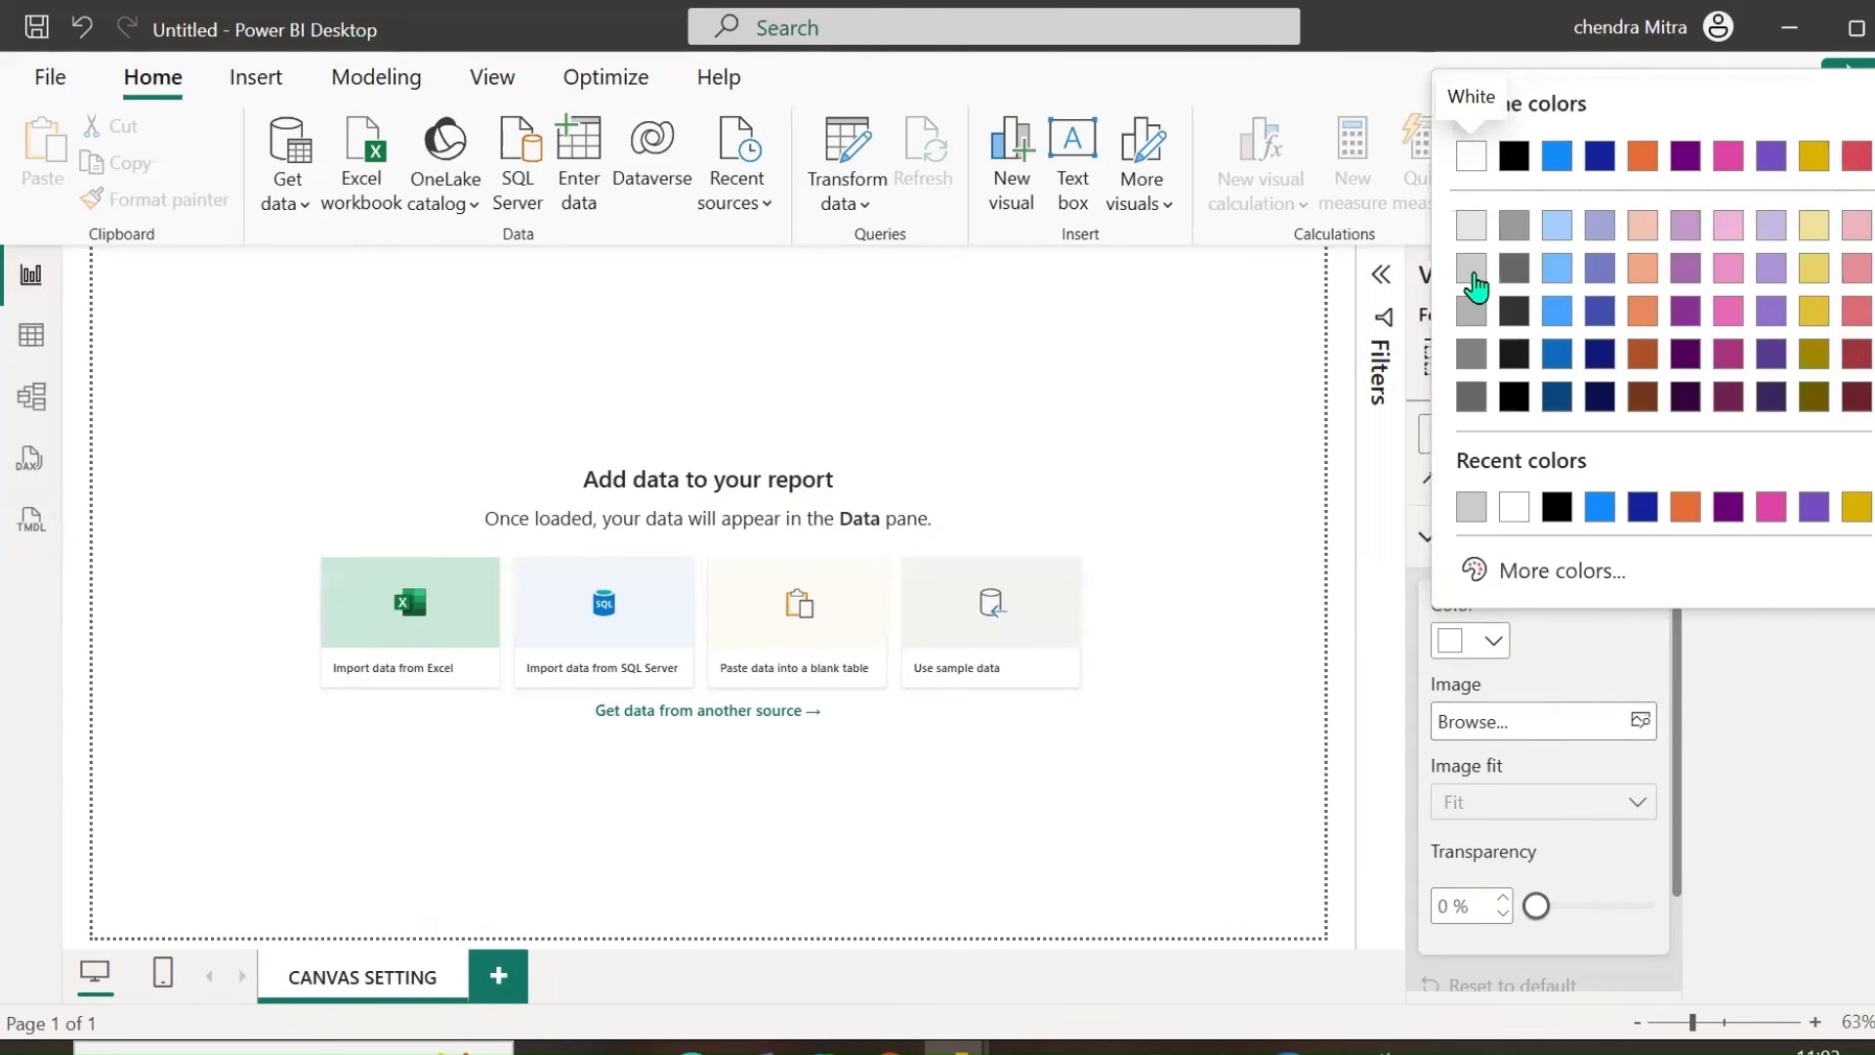
{"action": "left_click", "coordinate": [1472, 270]}
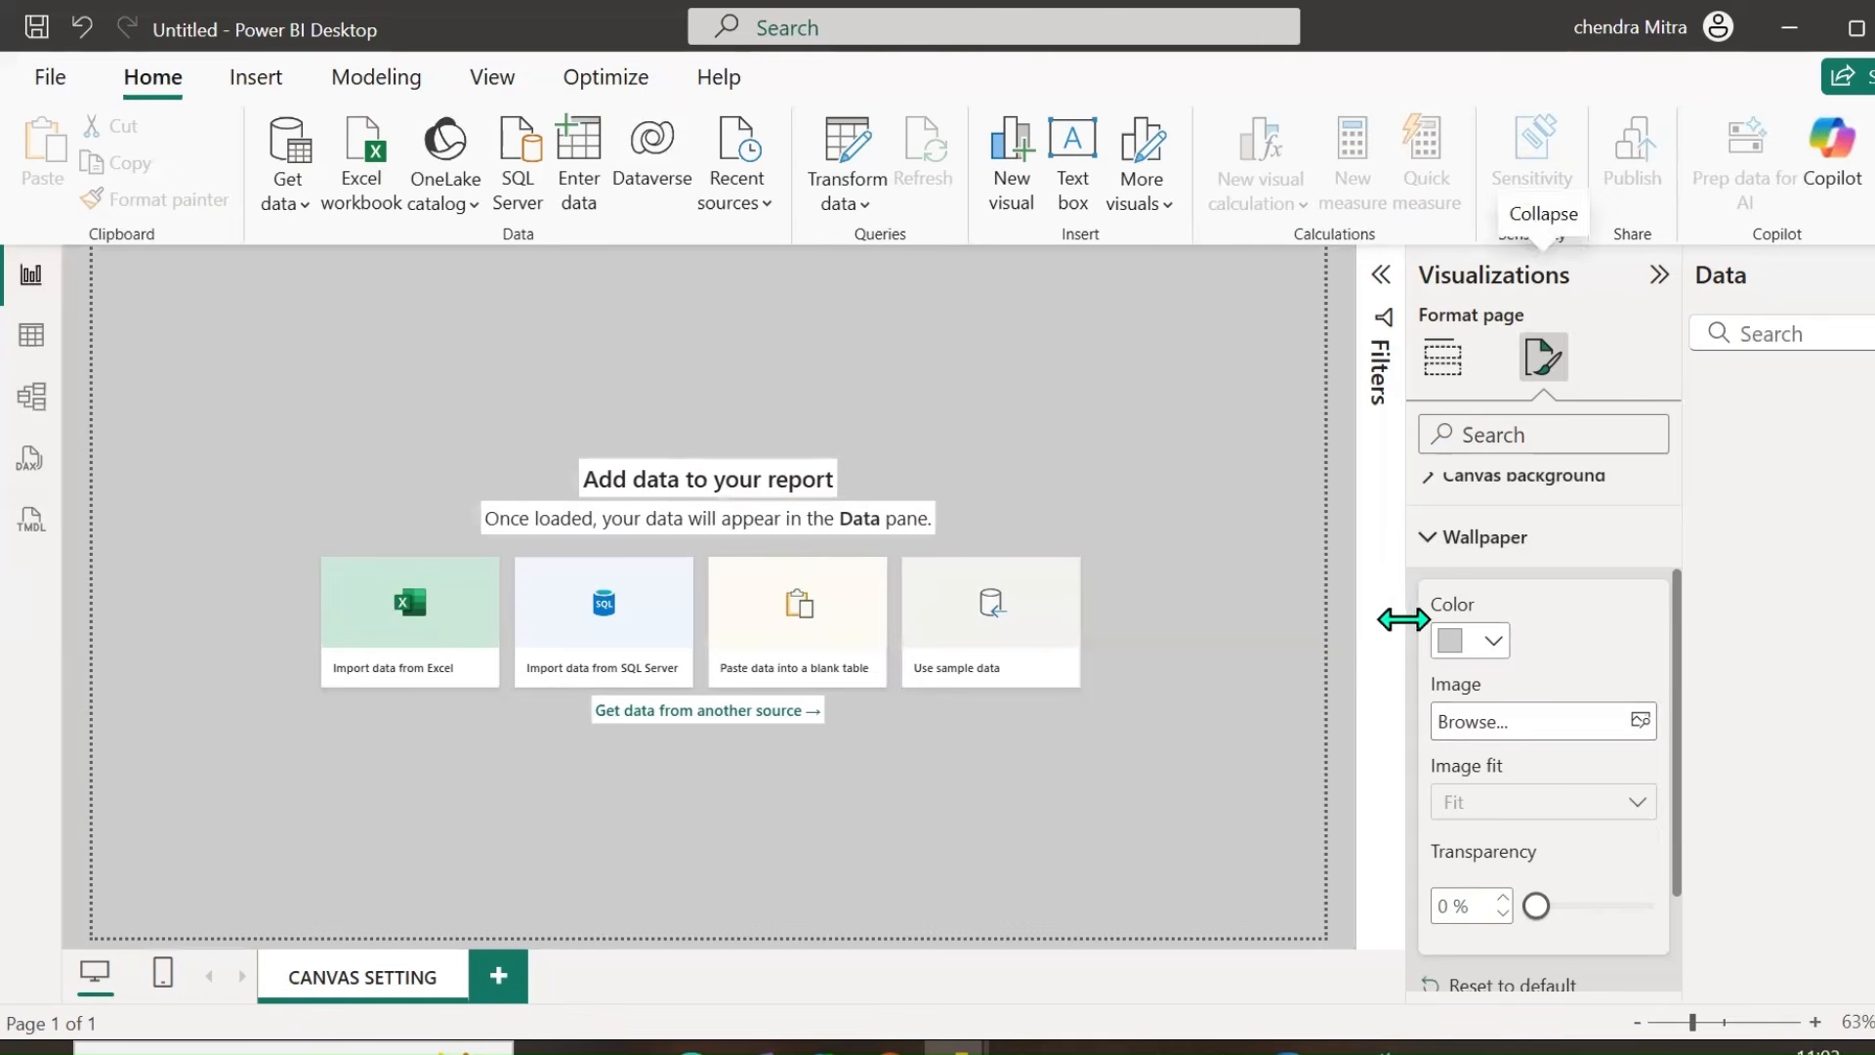
Load the PowerBi Logoo picture from the Downloads search results as the wallpaper image.
{"action": "scroll", "coordinate": [1568, 684], "scroll_direction": "down", "scroll_amount": 1}
{"action": "scroll", "coordinate": [1577, 682], "scroll_direction": "down", "scroll_amount": 2}
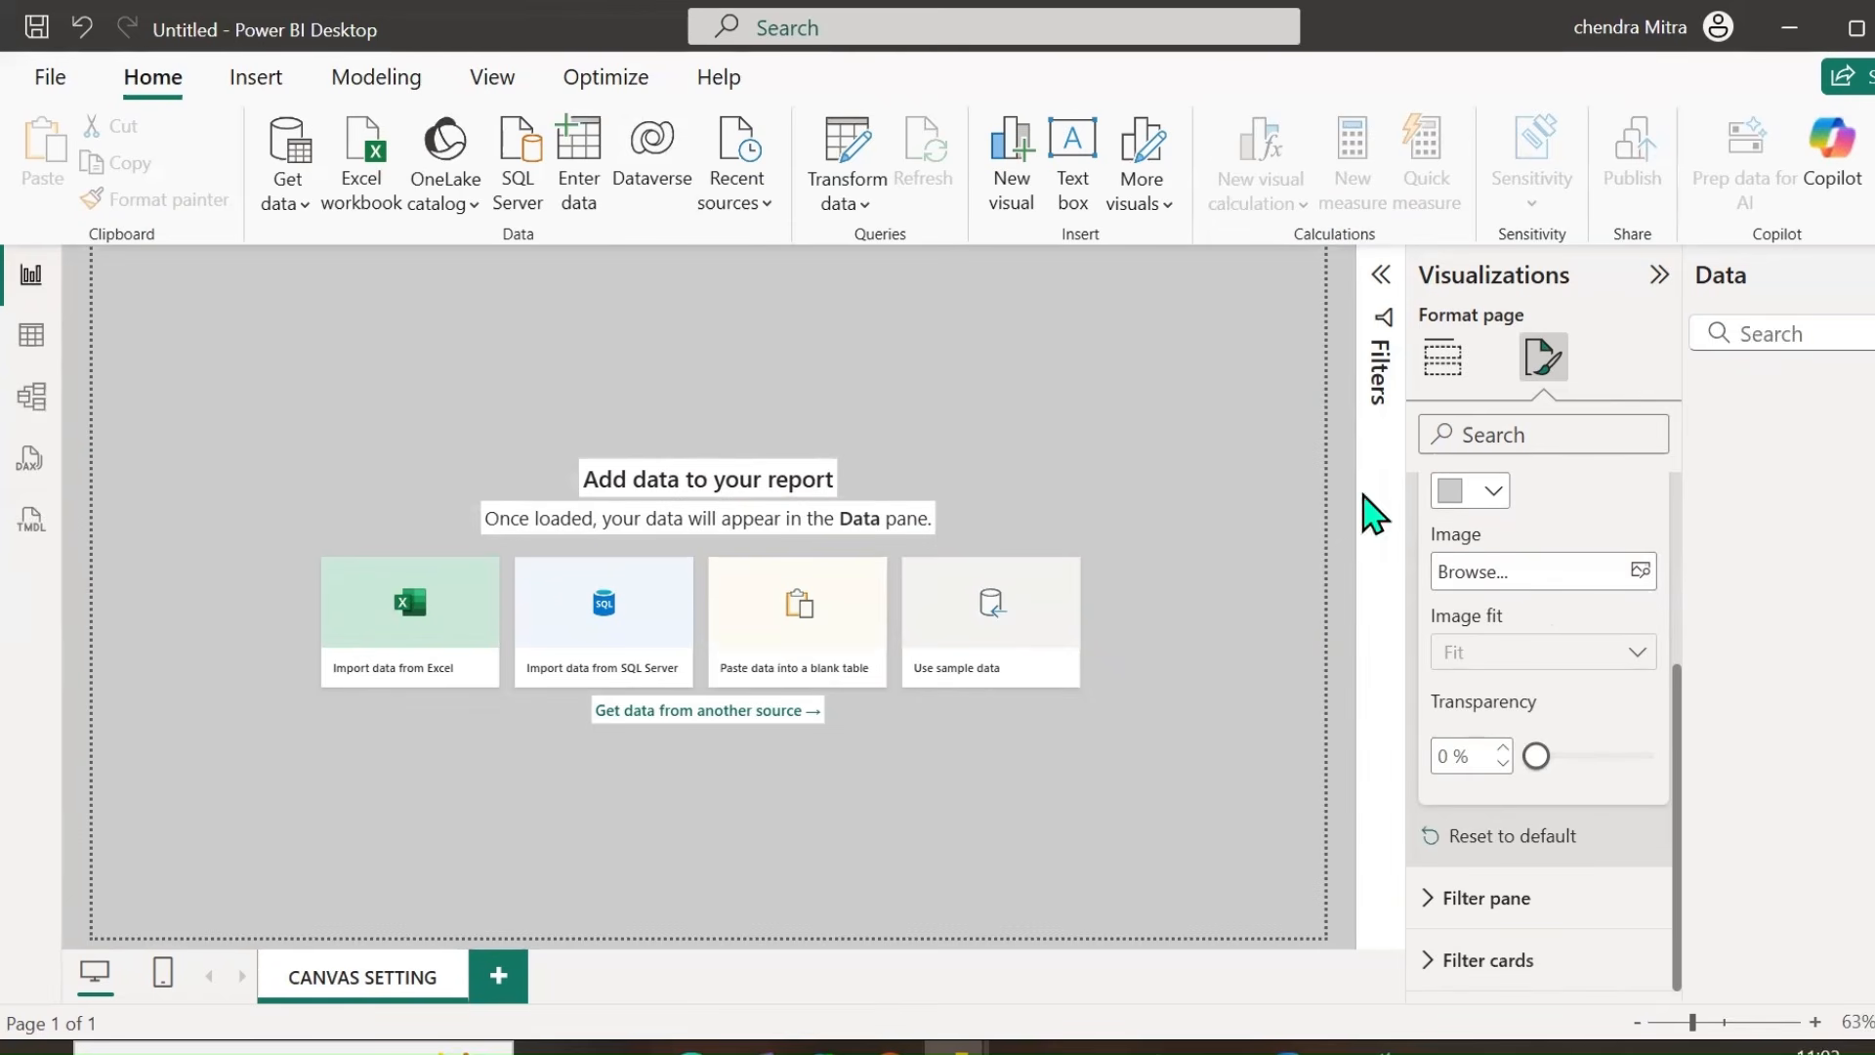
{"action": "scroll", "coordinate": [1557, 641], "scroll_direction": "up", "scroll_amount": 5}
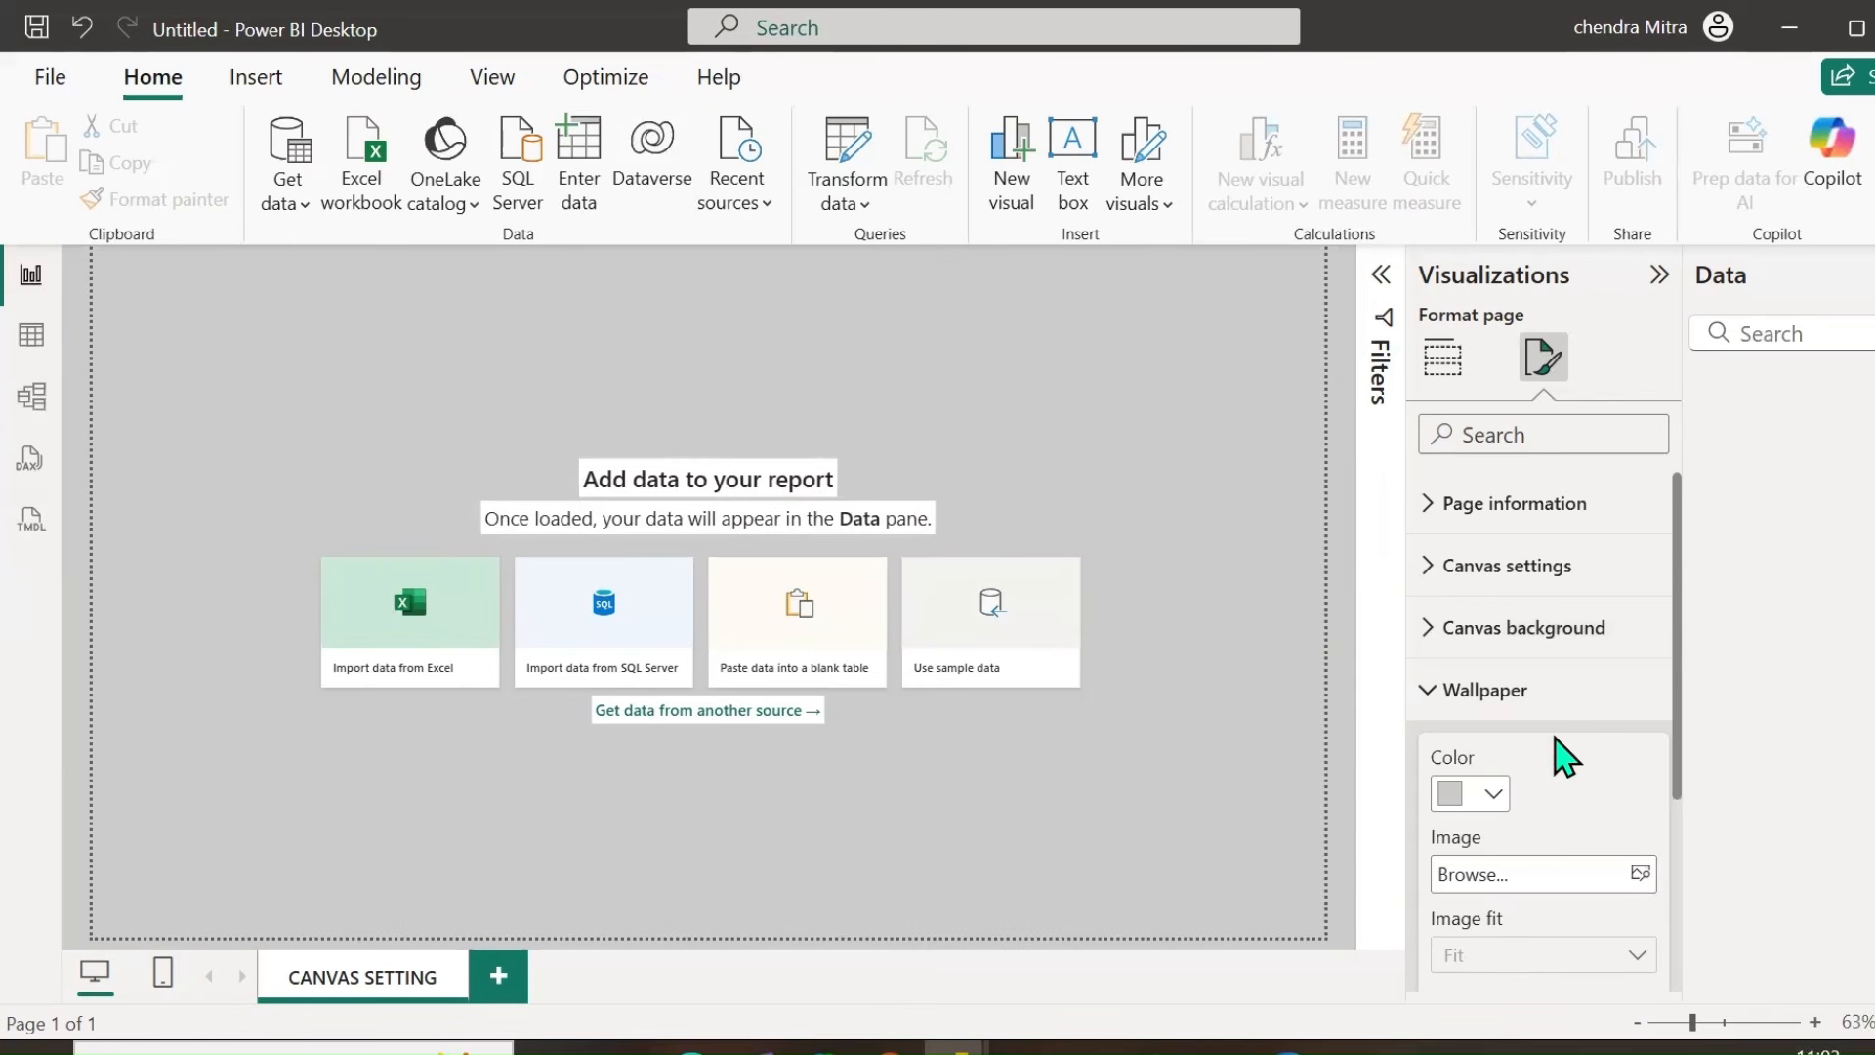
{"action": "scroll", "coordinate": [1560, 754], "scroll_direction": "down", "scroll_amount": 3}
{"action": "scroll", "coordinate": [1529, 690], "scroll_direction": "up", "scroll_amount": 2}
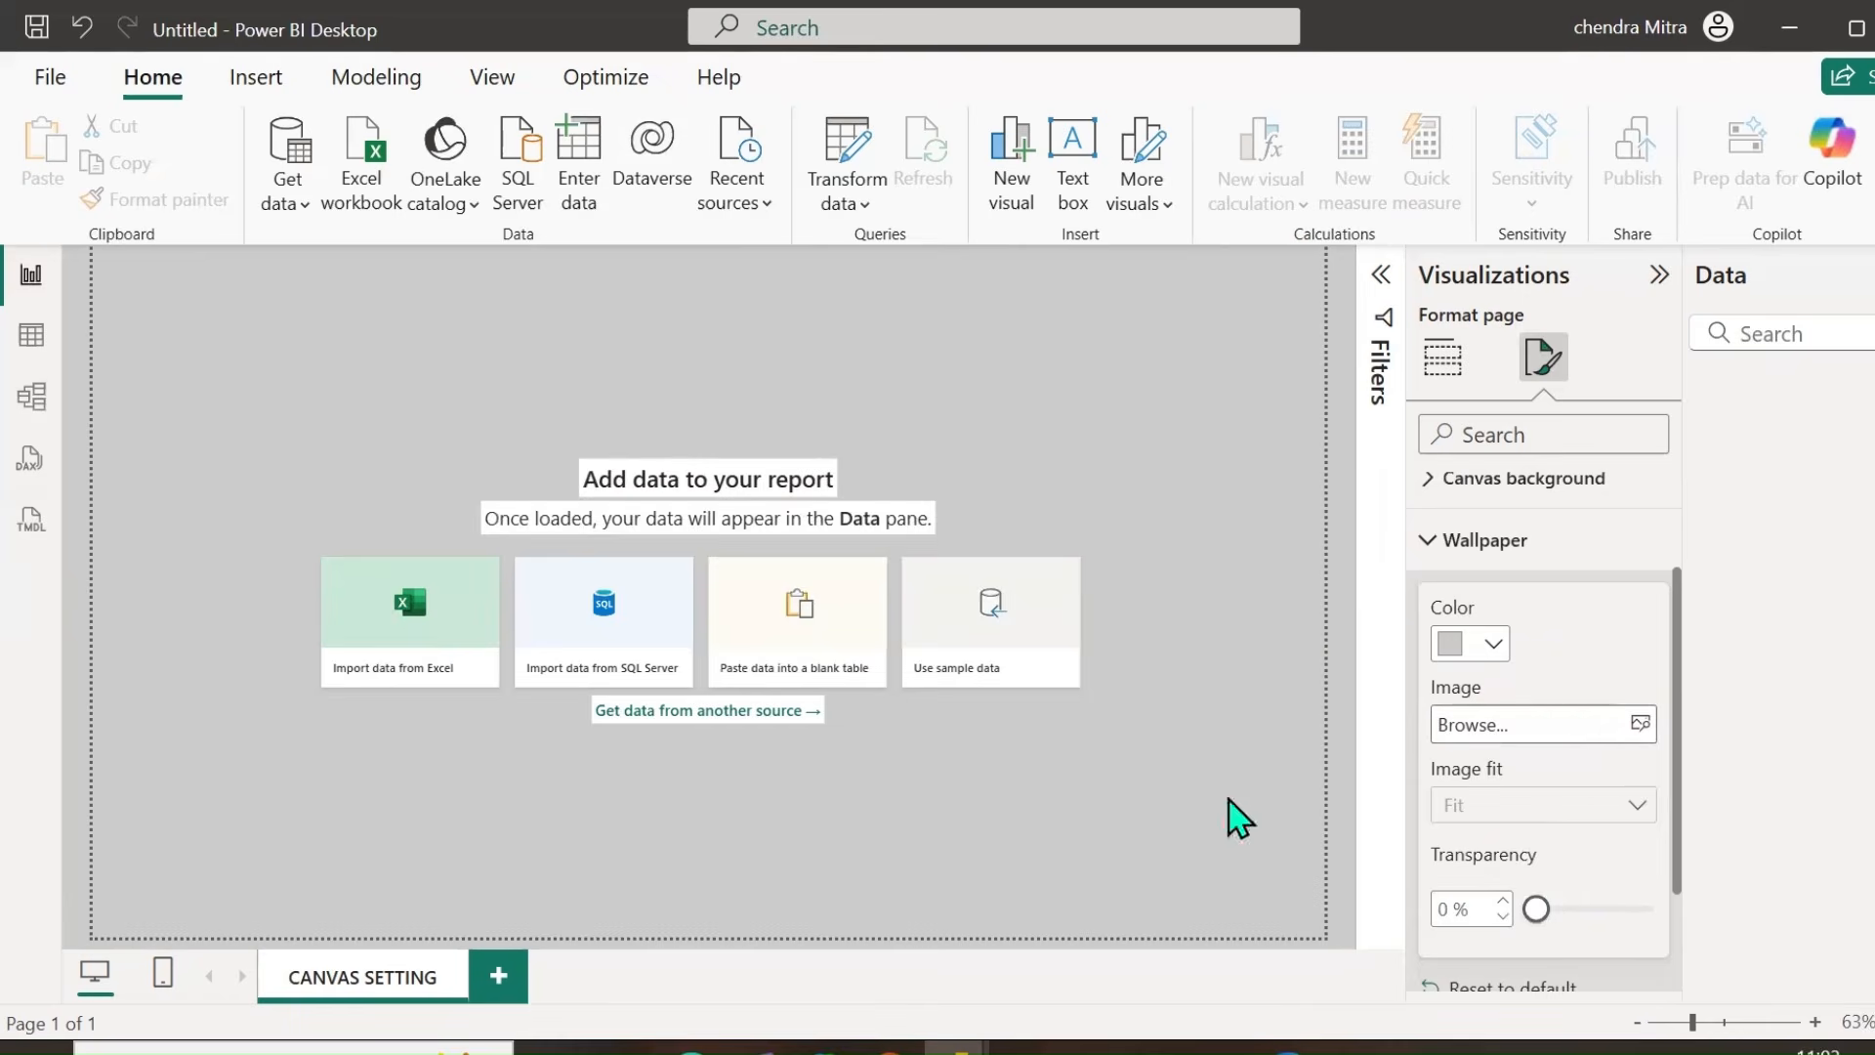
{"action": "left_click", "coordinate": [1524, 724]}
{"action": "left_click", "coordinate": [633, 444]}
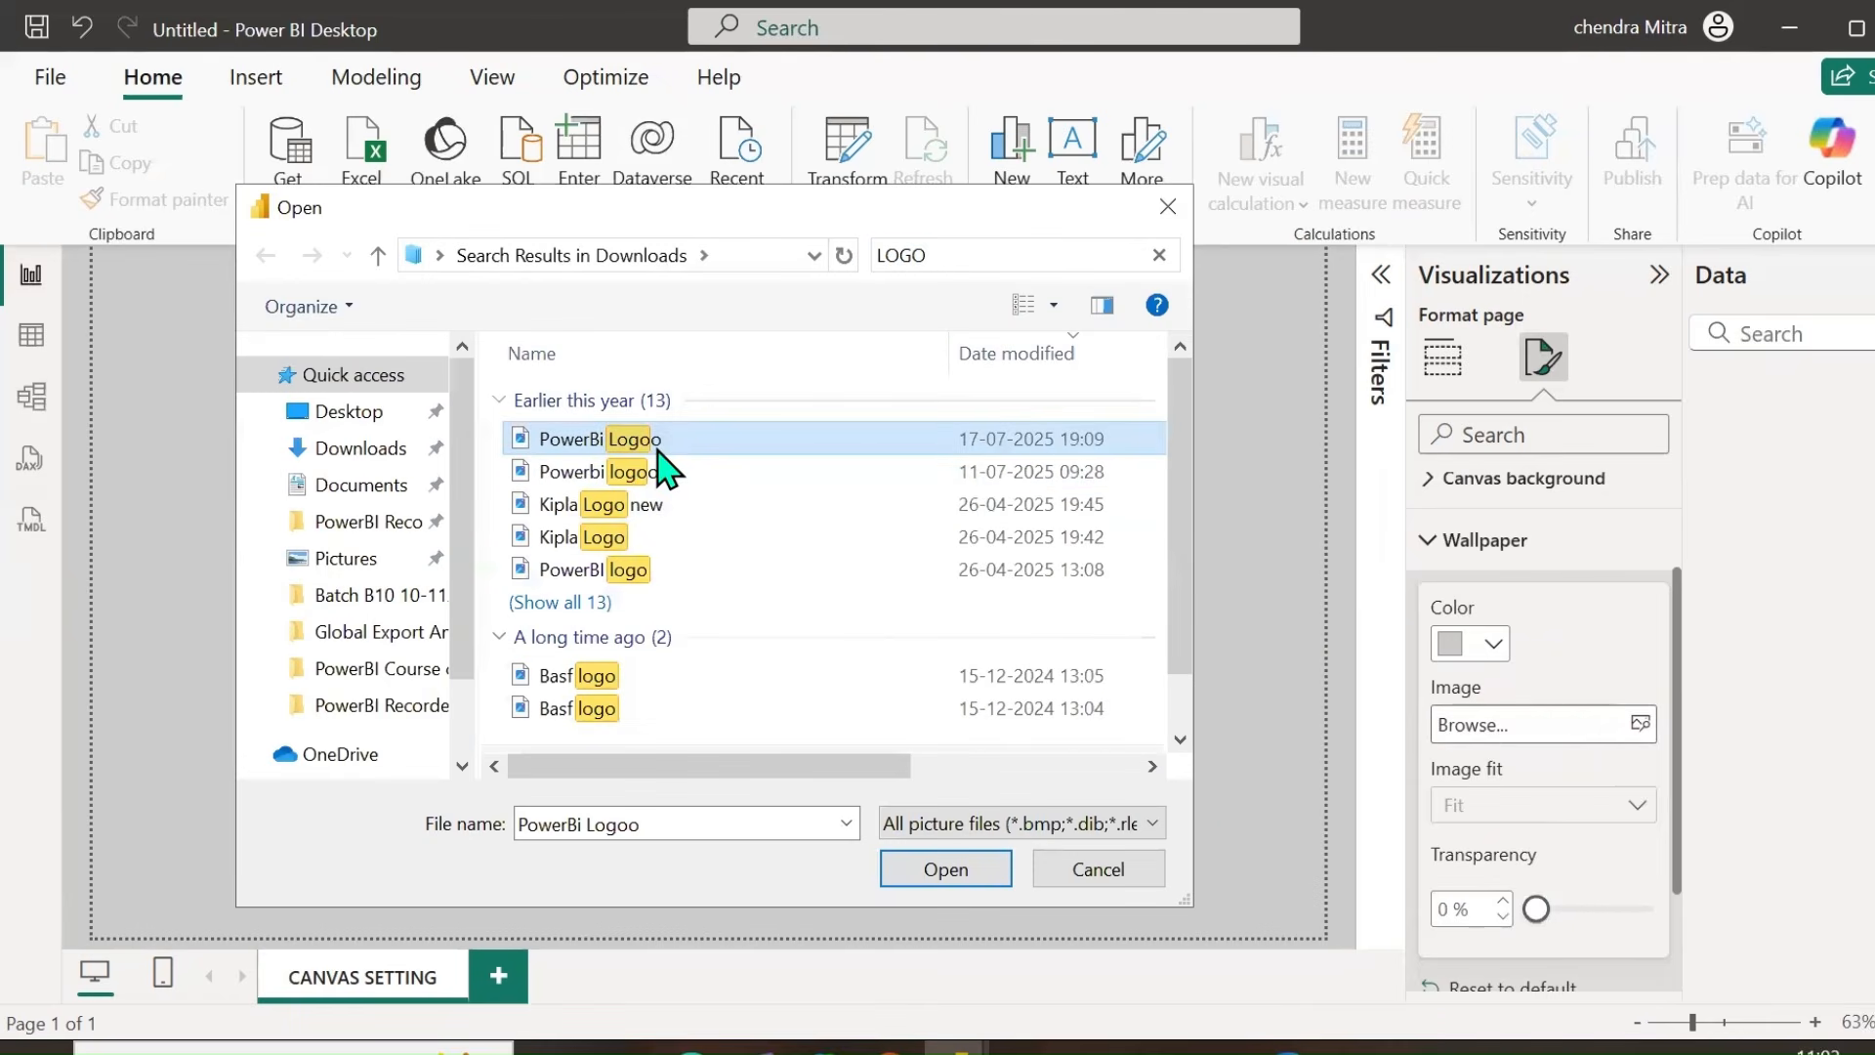
{"action": "left_click", "coordinate": [963, 877]}
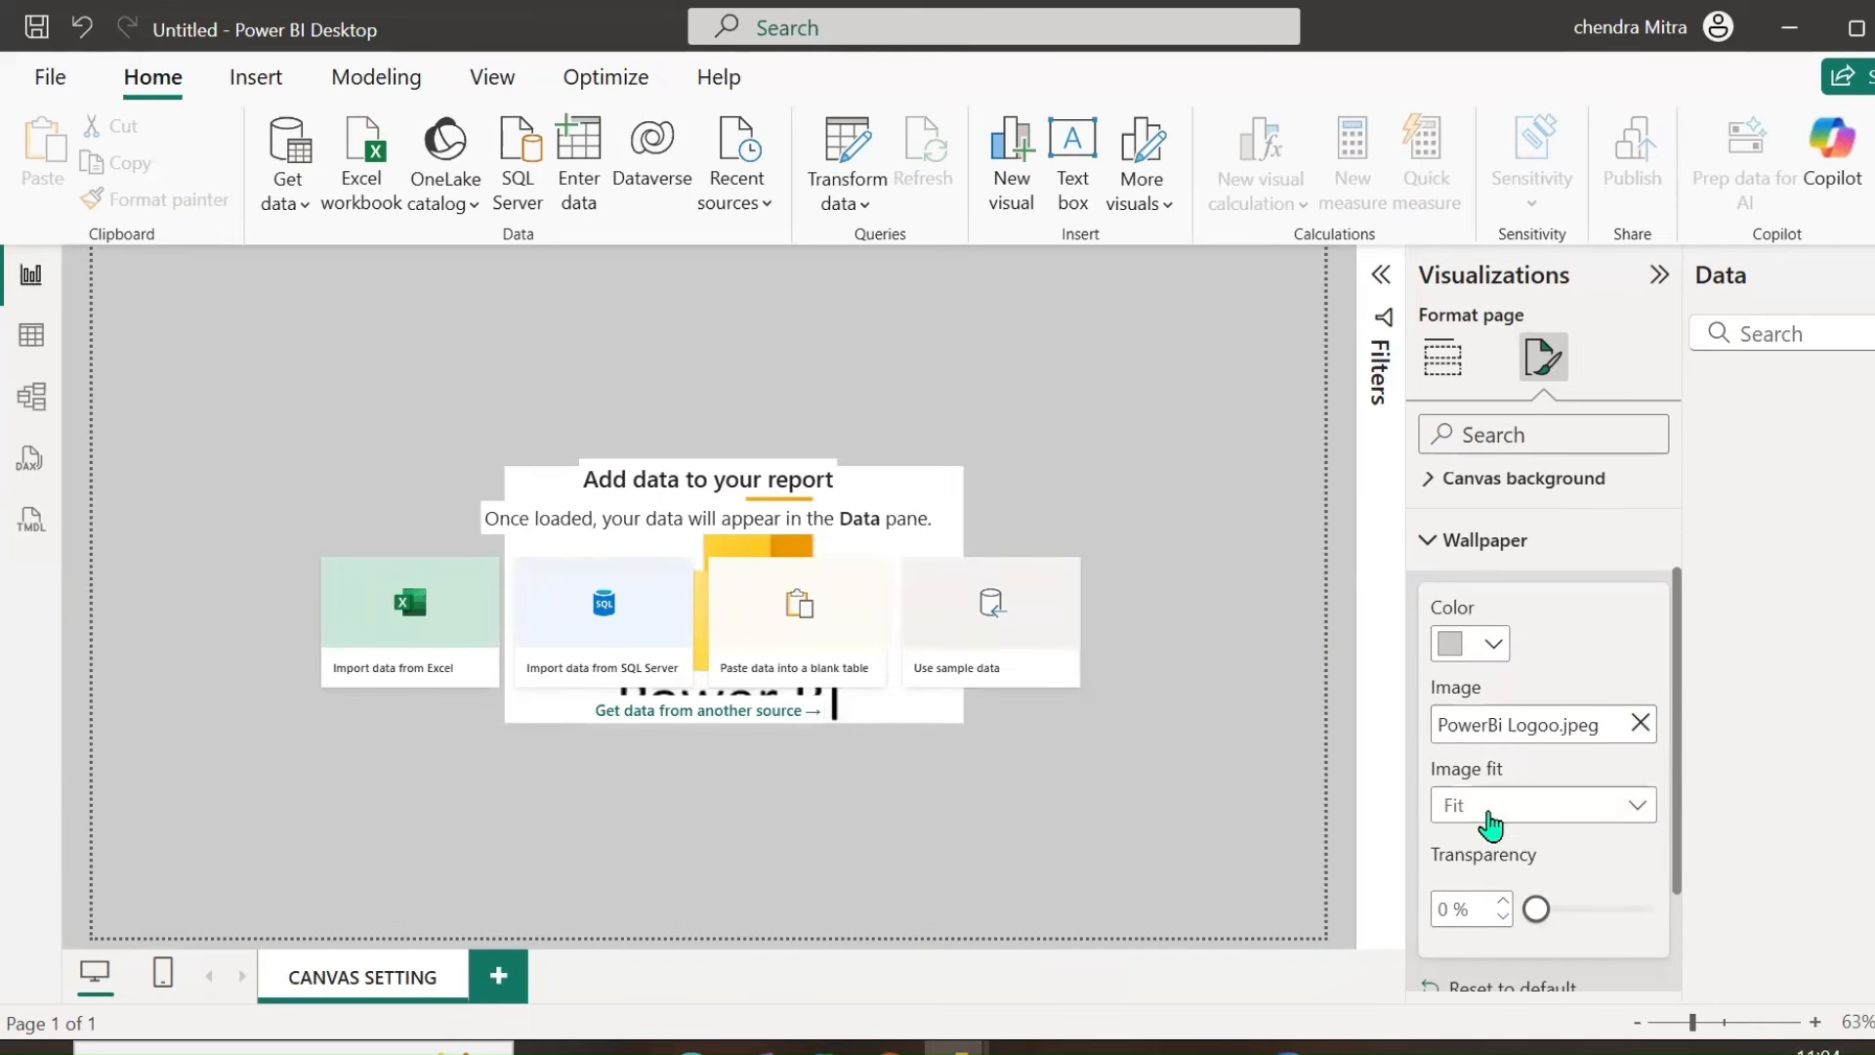
Try Stretch as the wallpaper's image fit, then change it to Fill.
{"action": "scroll", "coordinate": [1550, 786], "scroll_direction": "down", "scroll_amount": 3}
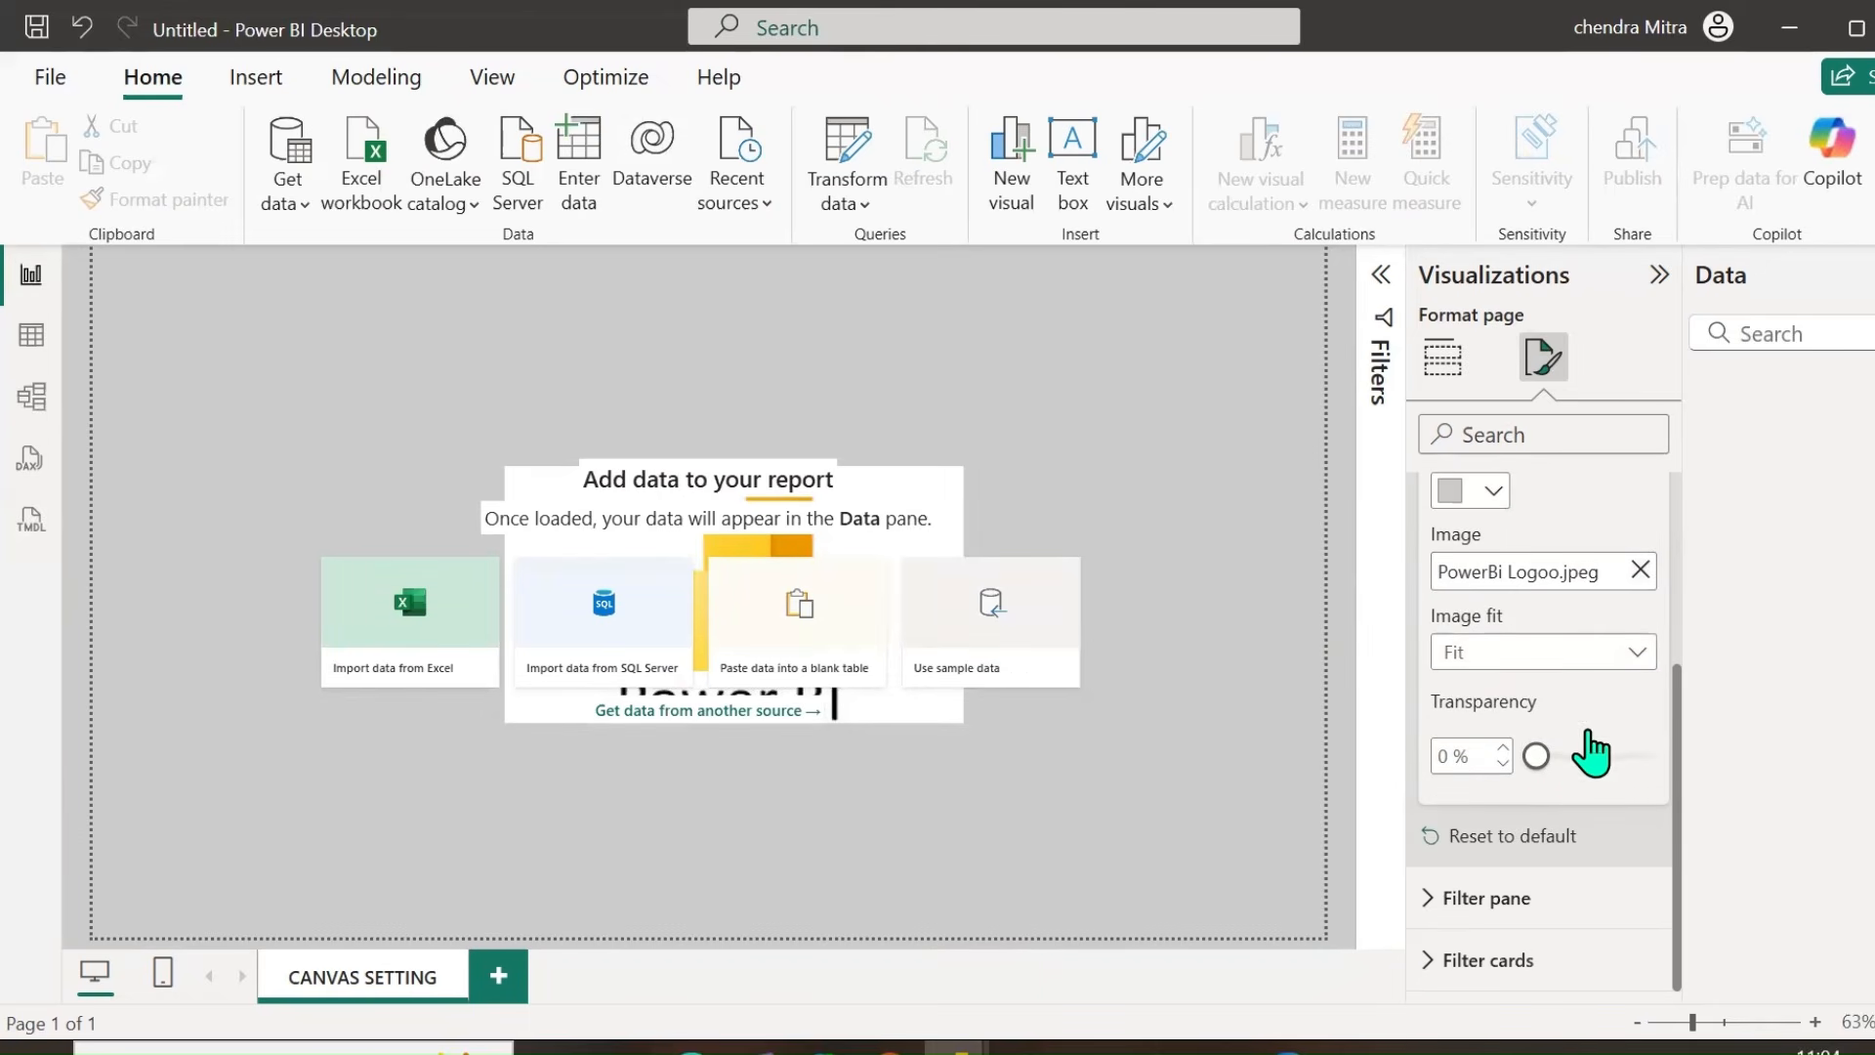
{"action": "left_click", "coordinate": [1629, 660]}
{"action": "left_click", "coordinate": [1509, 734]}
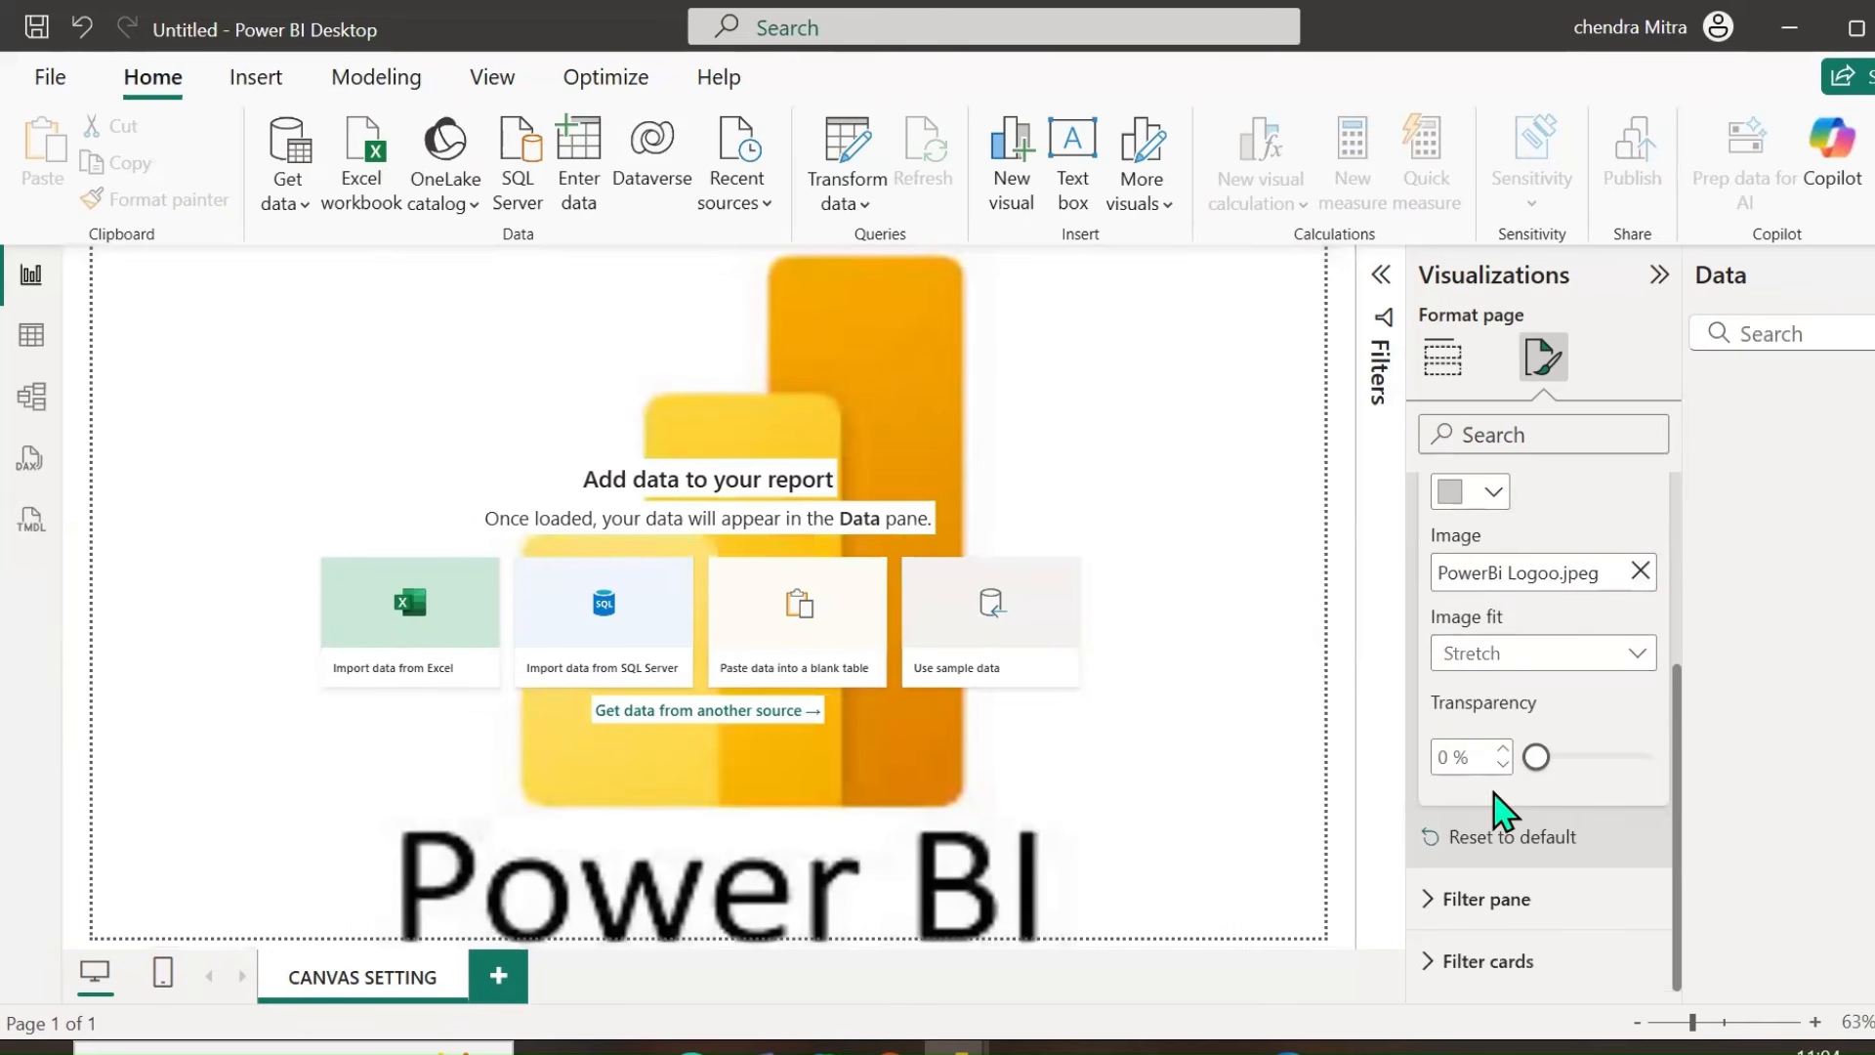
{"action": "left_click", "coordinate": [1646, 670]}
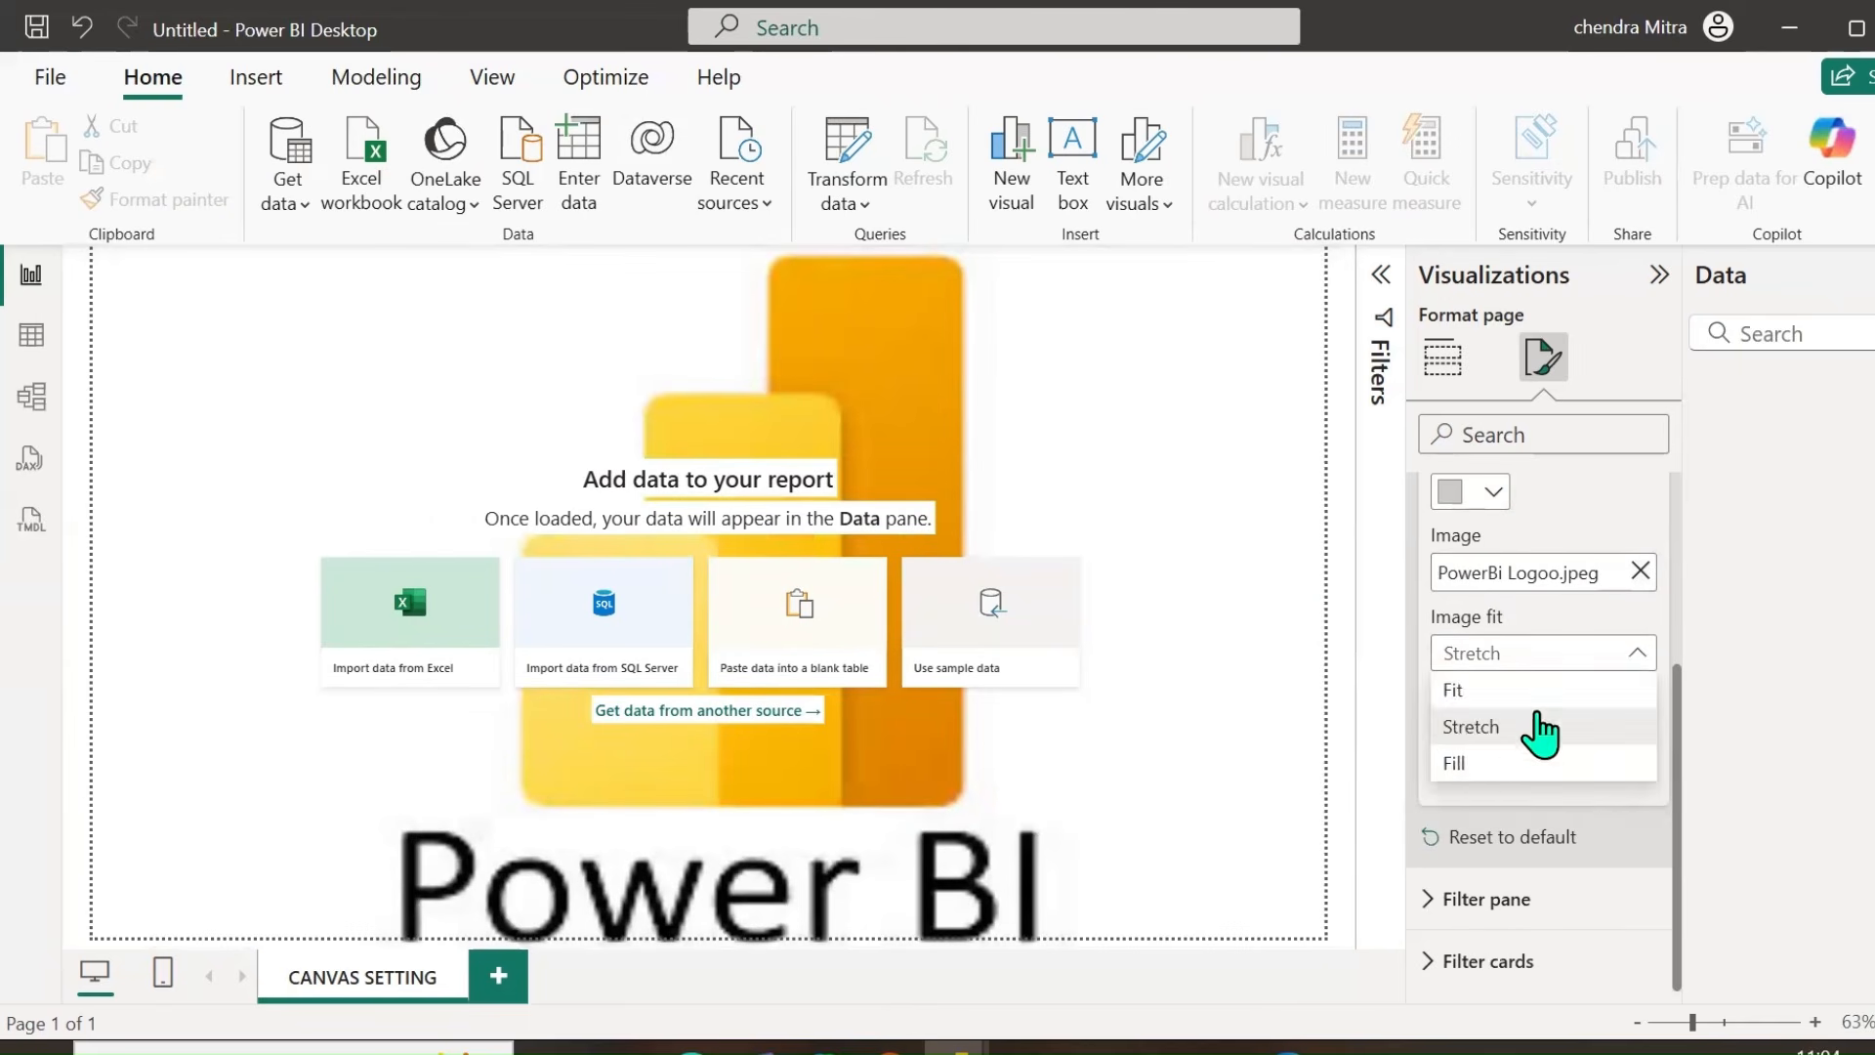
{"action": "left_click", "coordinate": [1455, 760]}
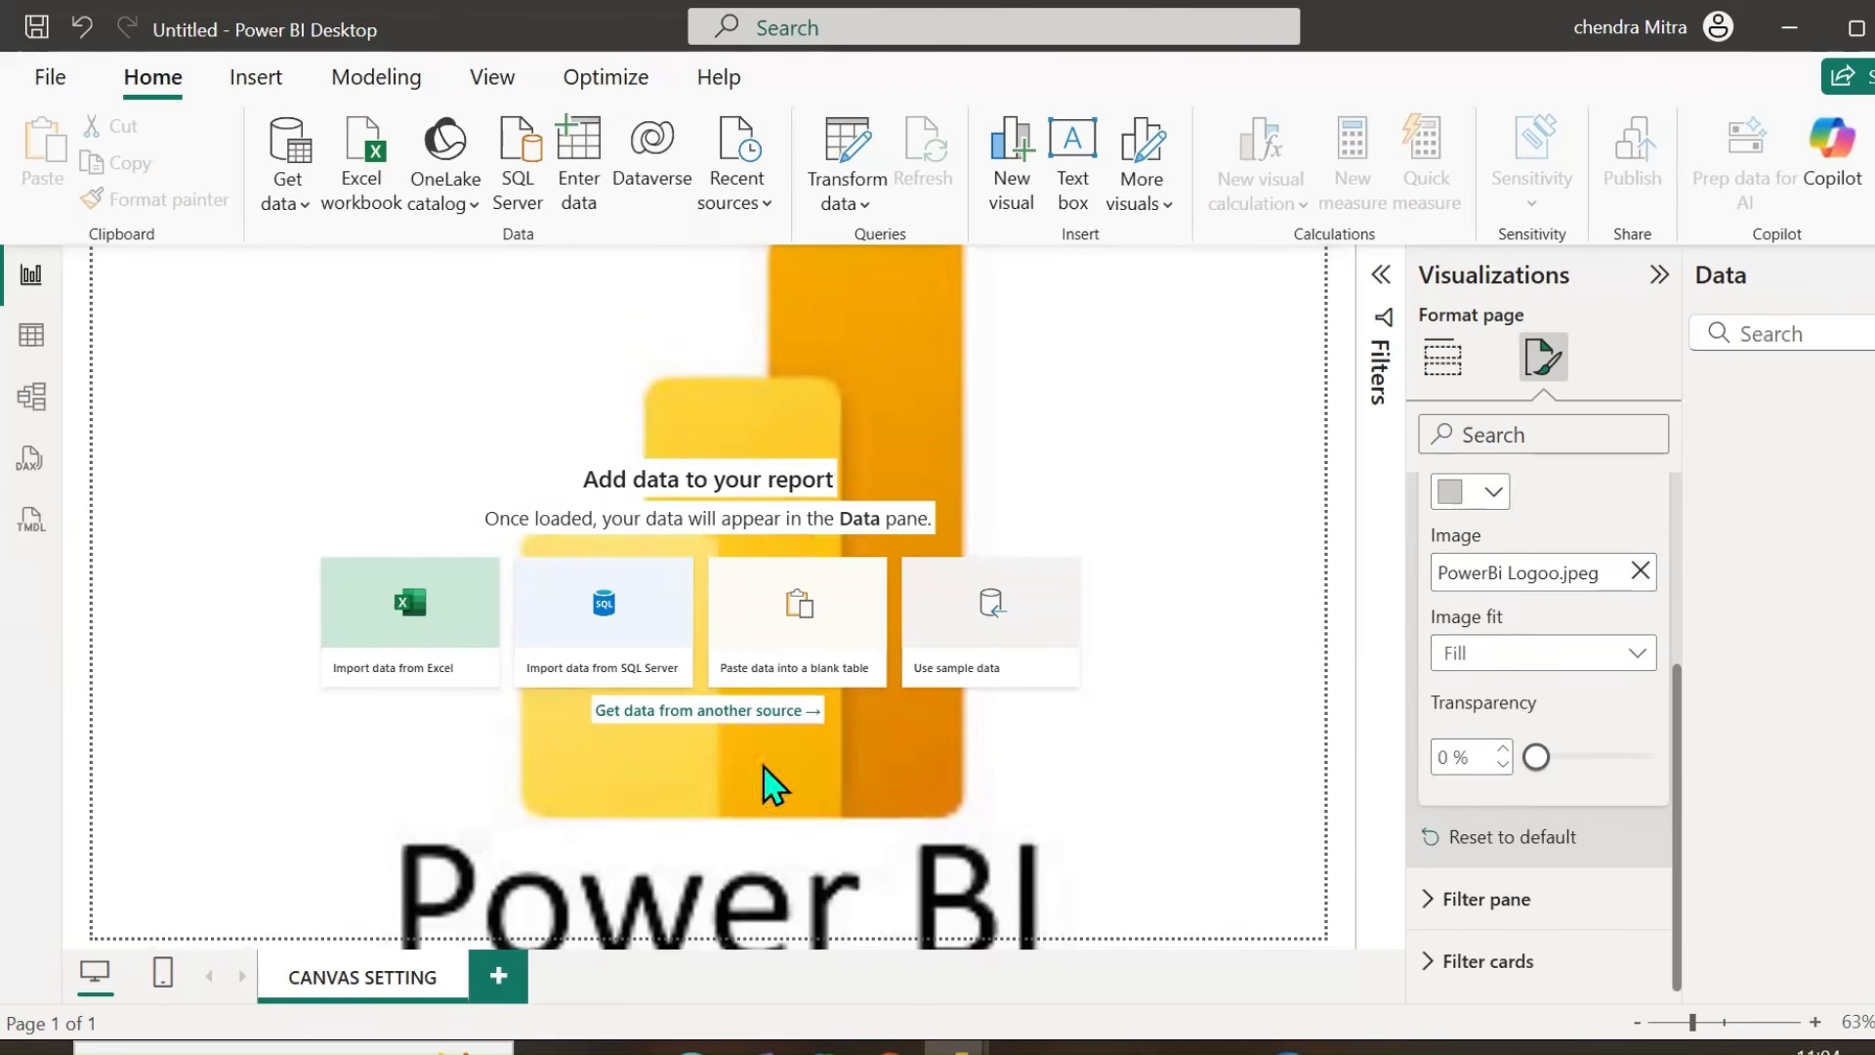
Reset the wallpaper to its default and collapse the wallpaper options.
{"action": "scroll", "coordinate": [1560, 714], "scroll_direction": "up", "scroll_amount": 2}
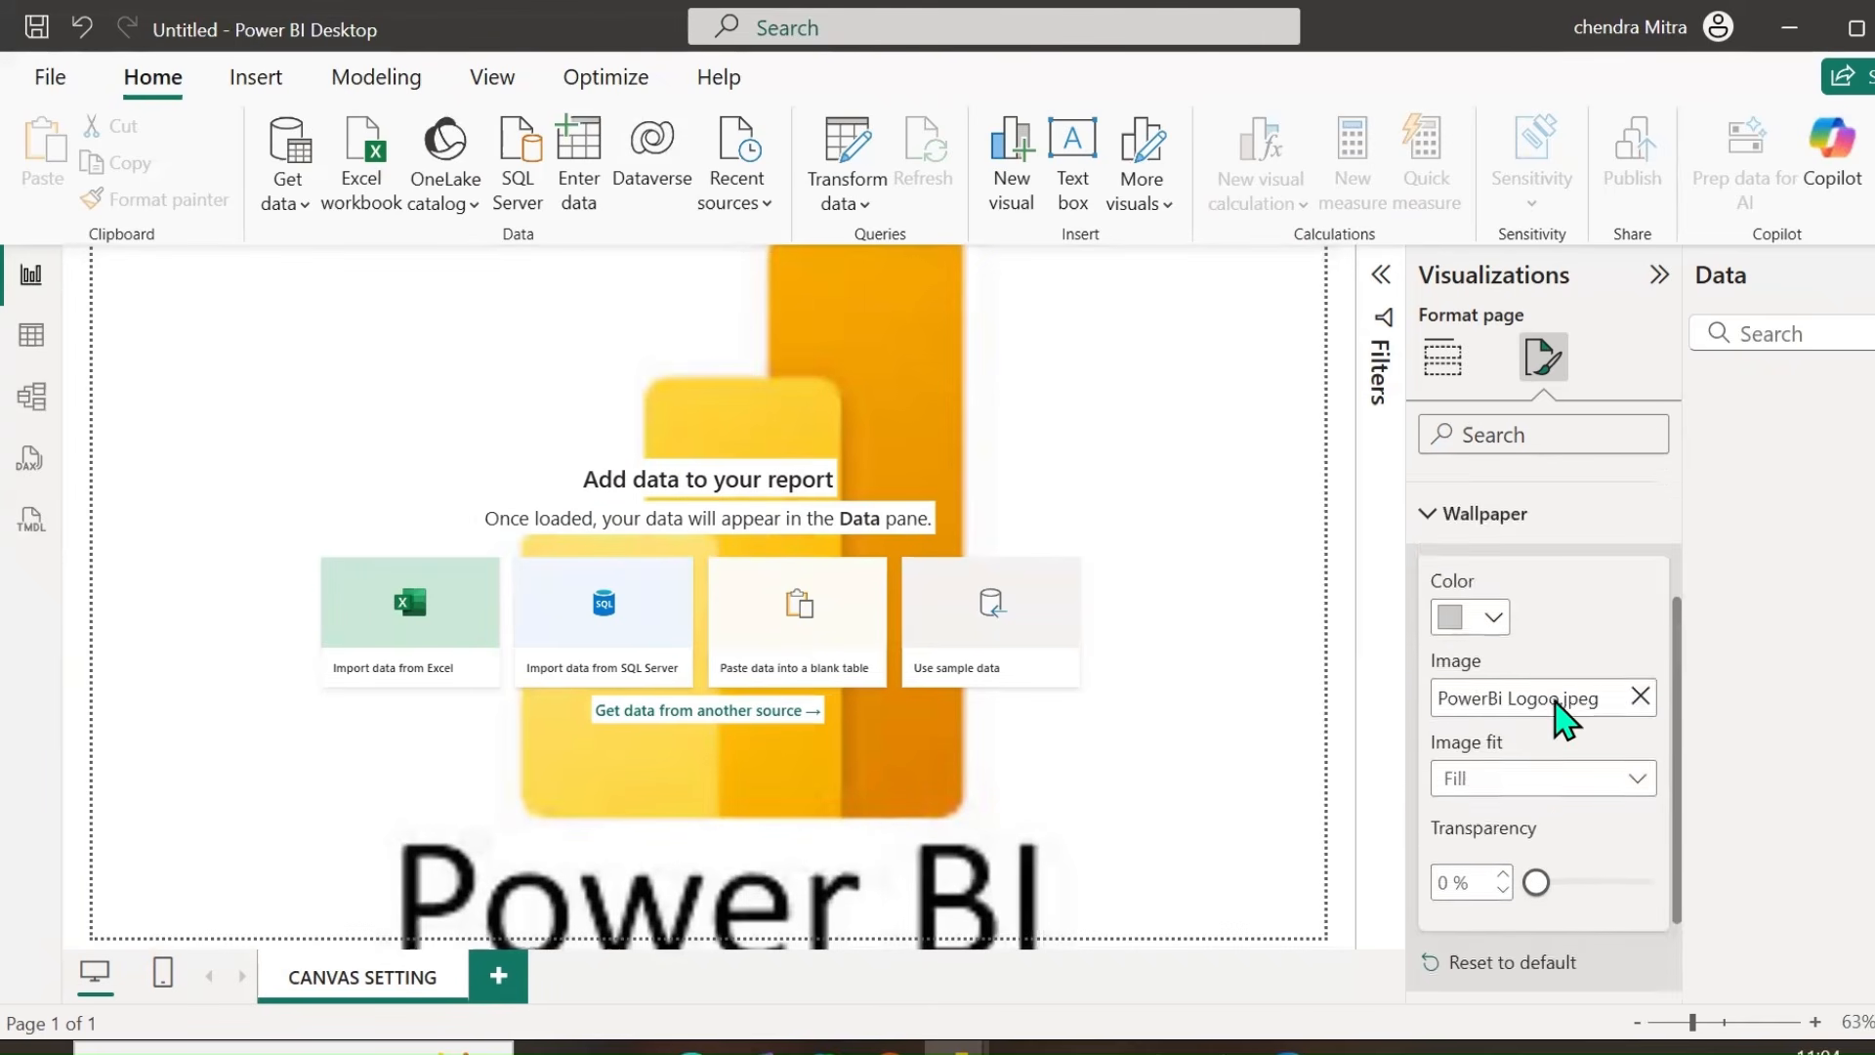
{"action": "scroll", "coordinate": [1551, 742], "scroll_direction": "down", "scroll_amount": 2}
{"action": "left_click", "coordinate": [1496, 850]}
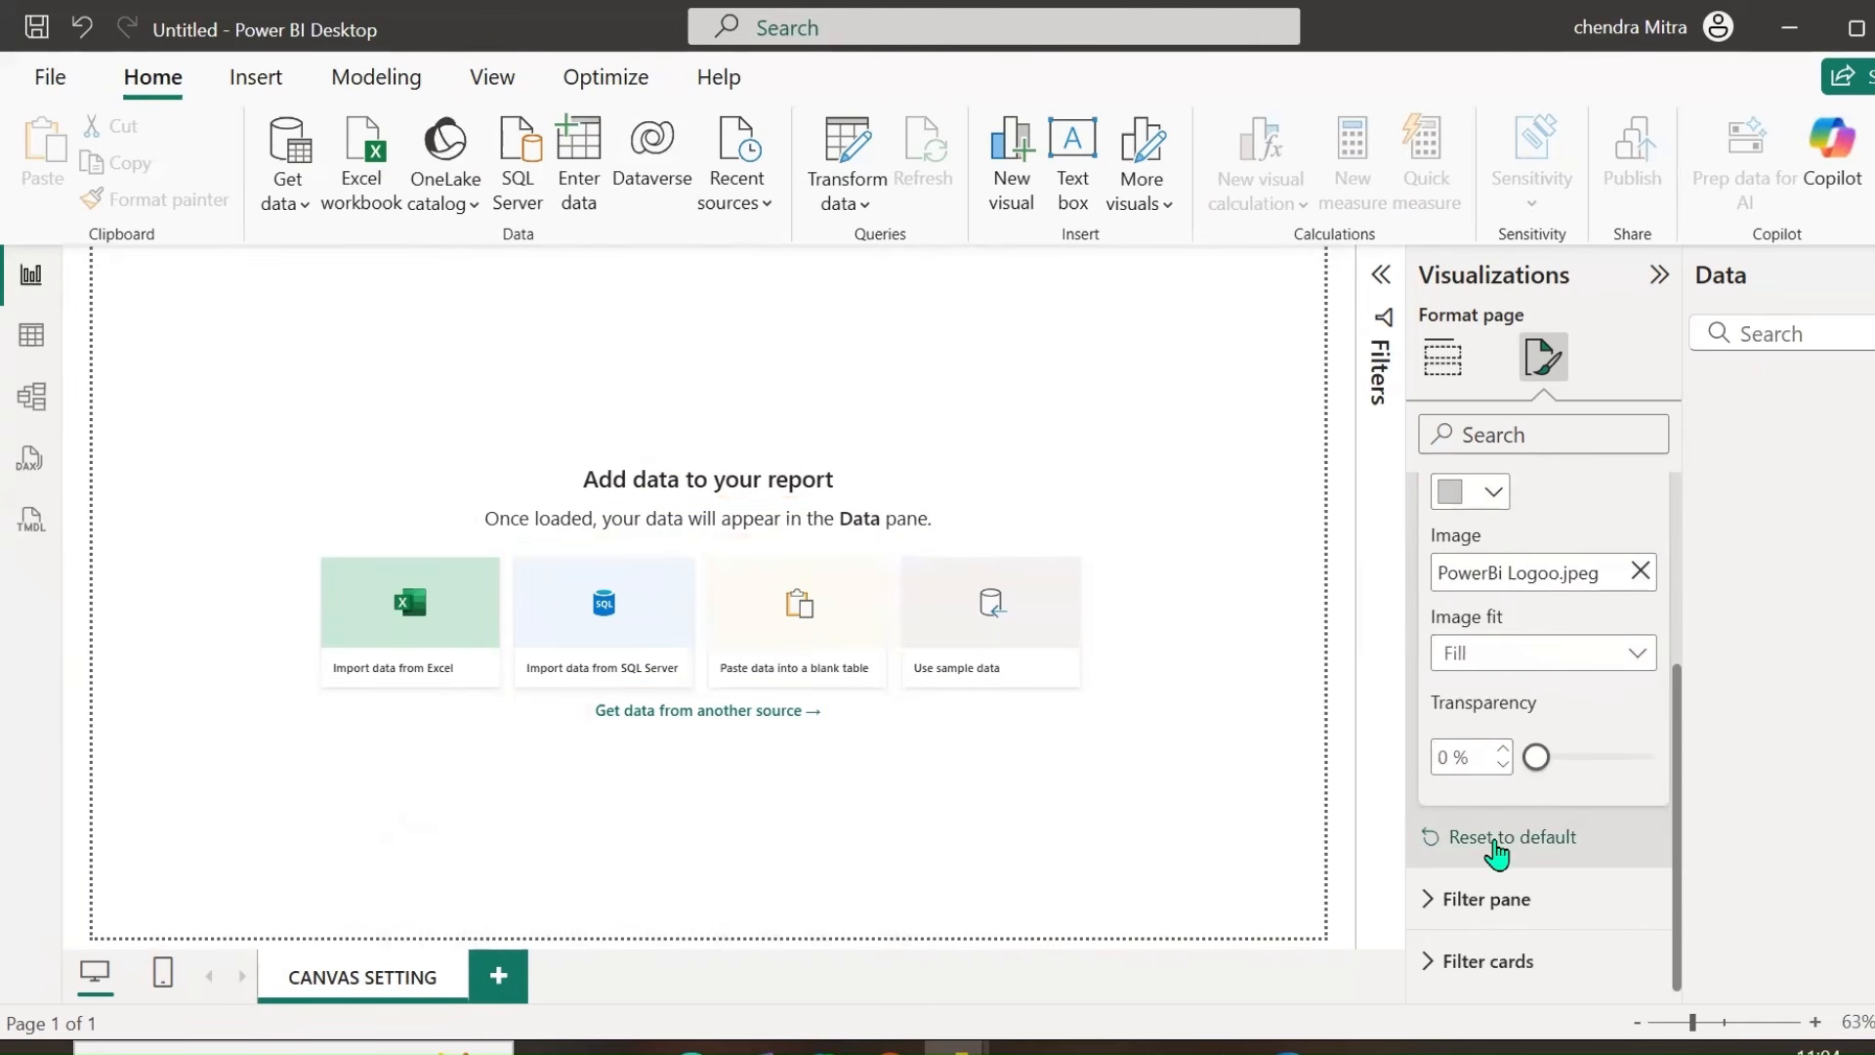
{"action": "scroll", "coordinate": [1573, 801], "scroll_direction": "up", "scroll_amount": 3}
{"action": "left_click", "coordinate": [1429, 552]}
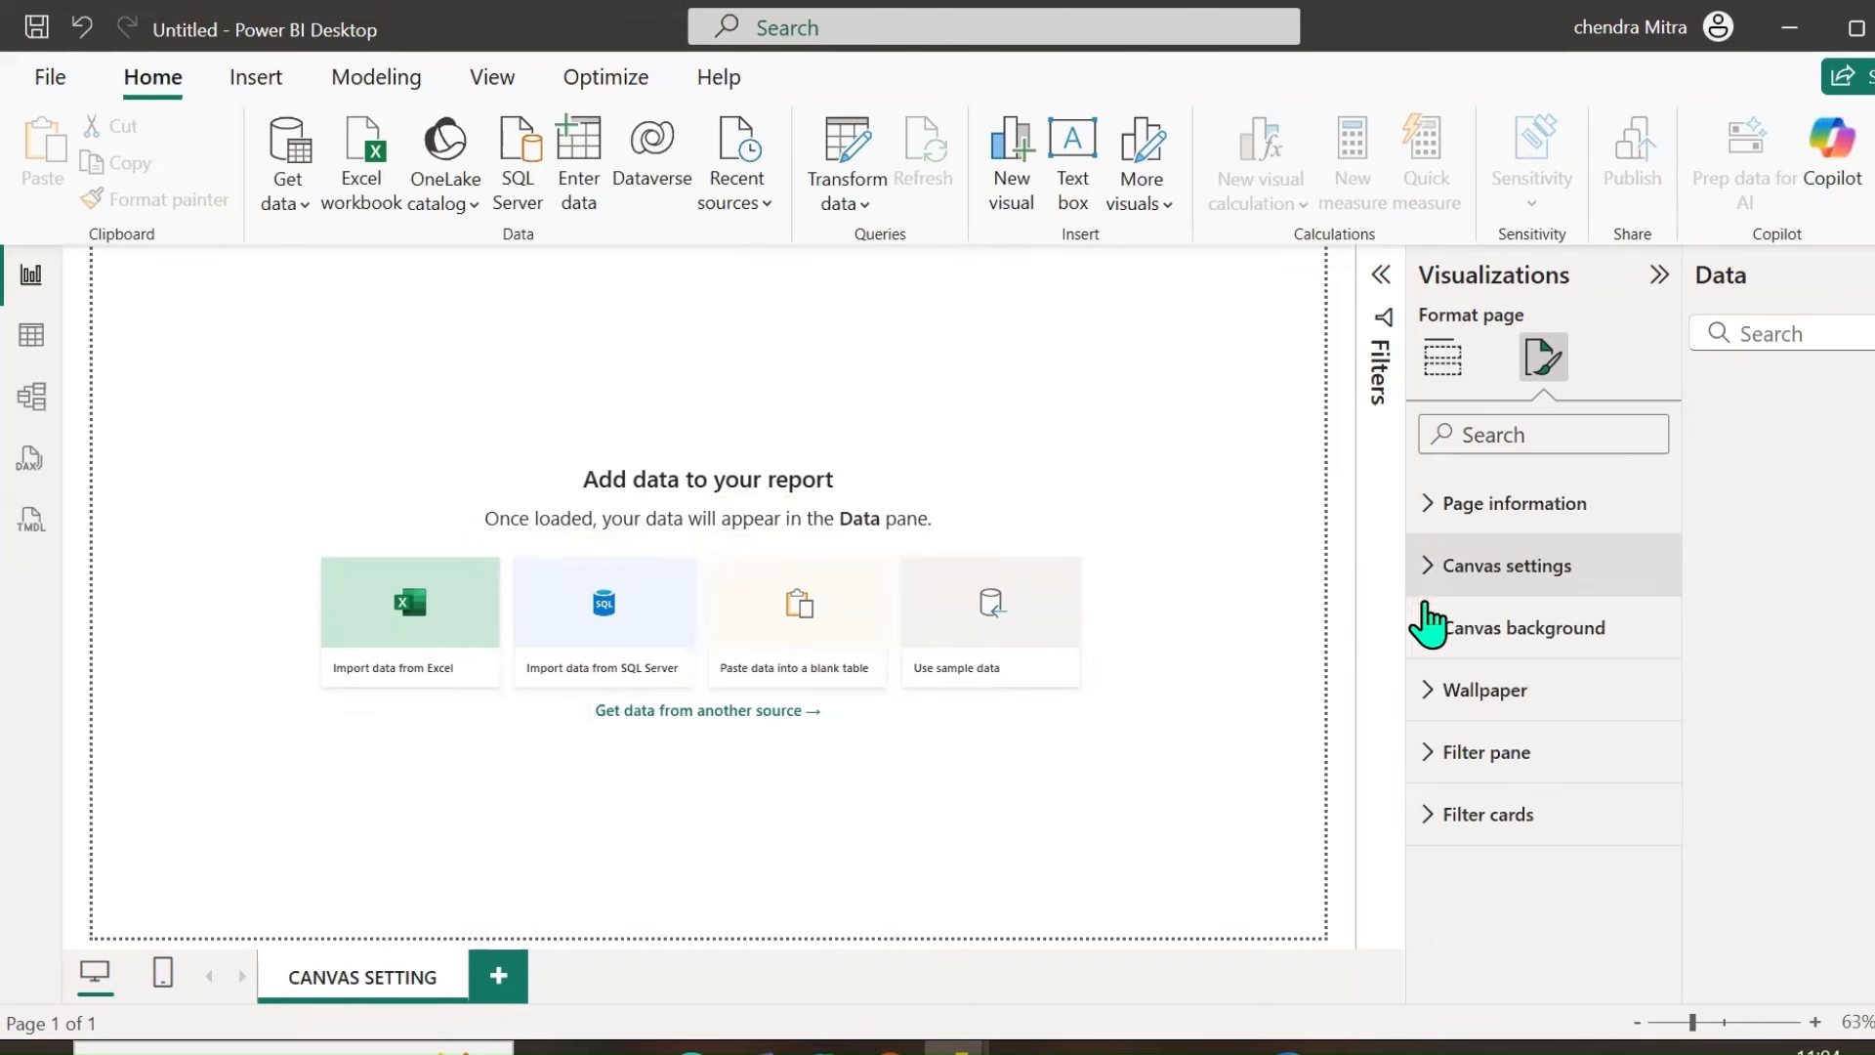
Expand the Filter pane formatting options and open the Filters pane beside the canvas.
{"action": "left_click", "coordinate": [1428, 760]}
{"action": "scroll", "coordinate": [1572, 753], "scroll_direction": "down", "scroll_amount": 2}
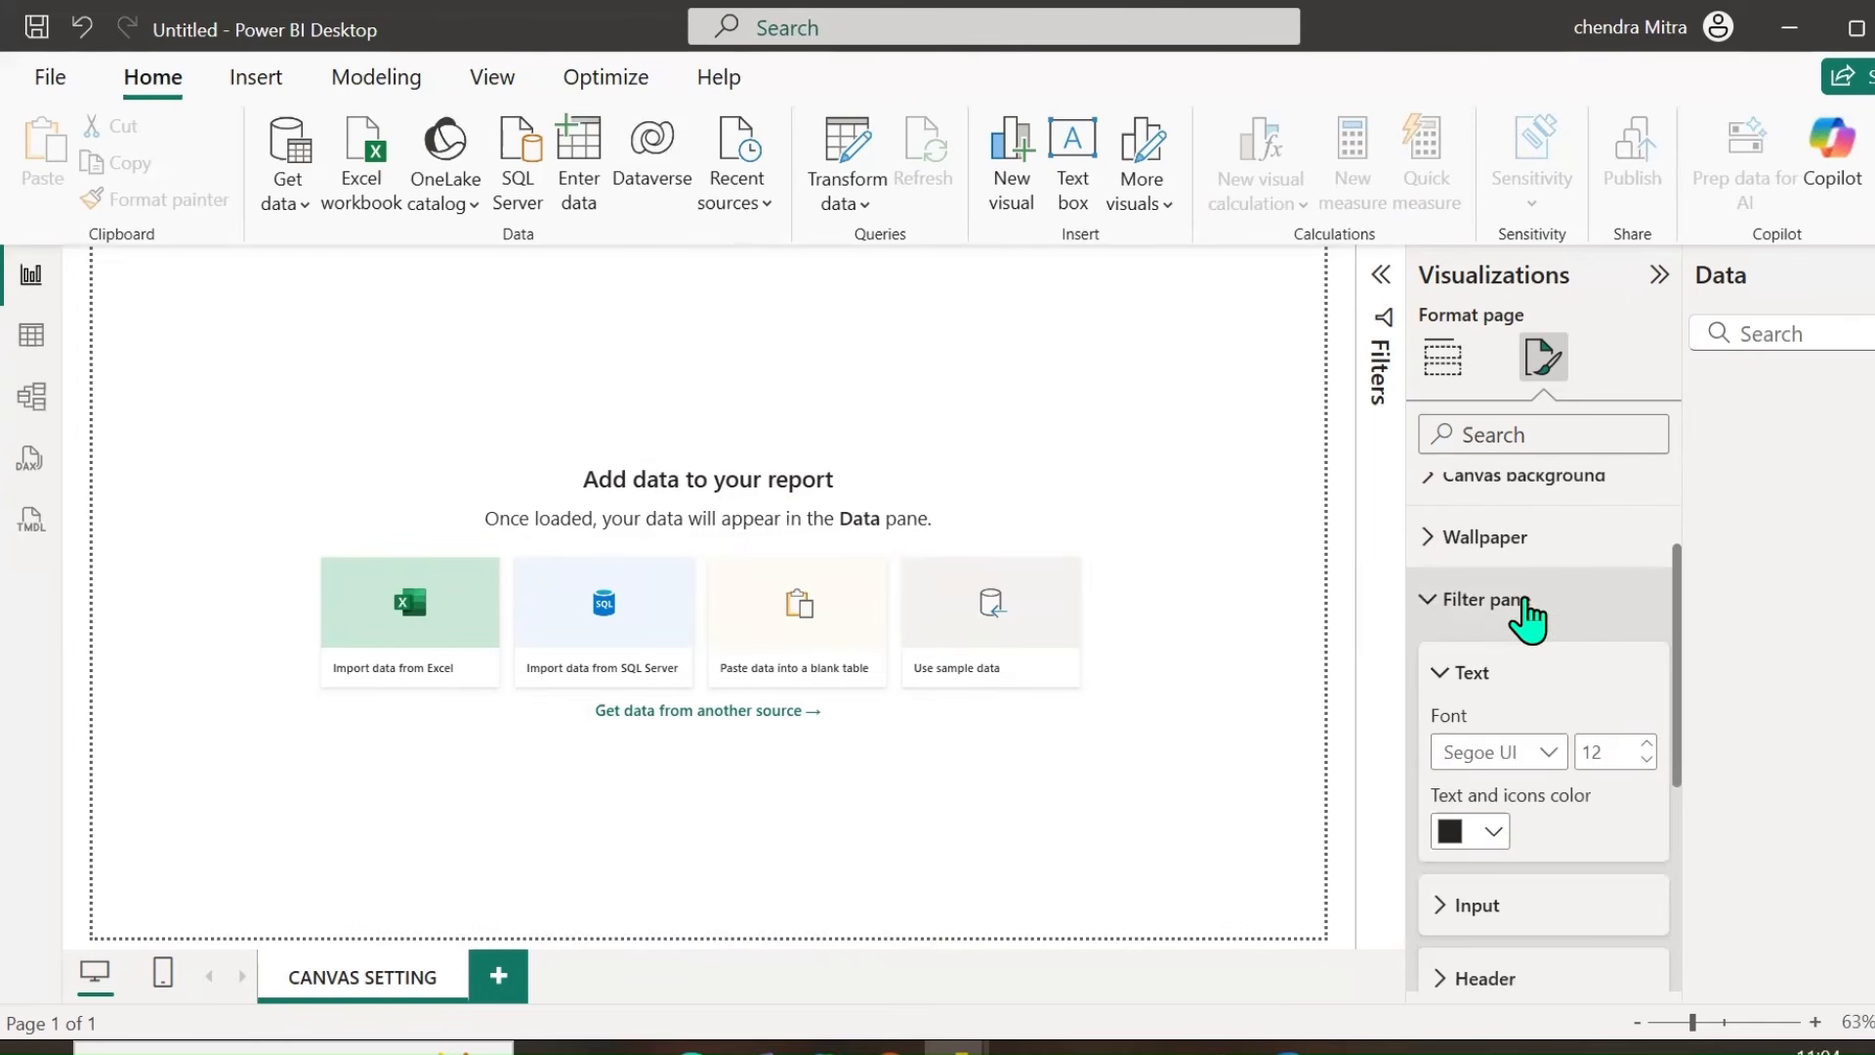
{"action": "left_click", "coordinate": [1381, 275]}
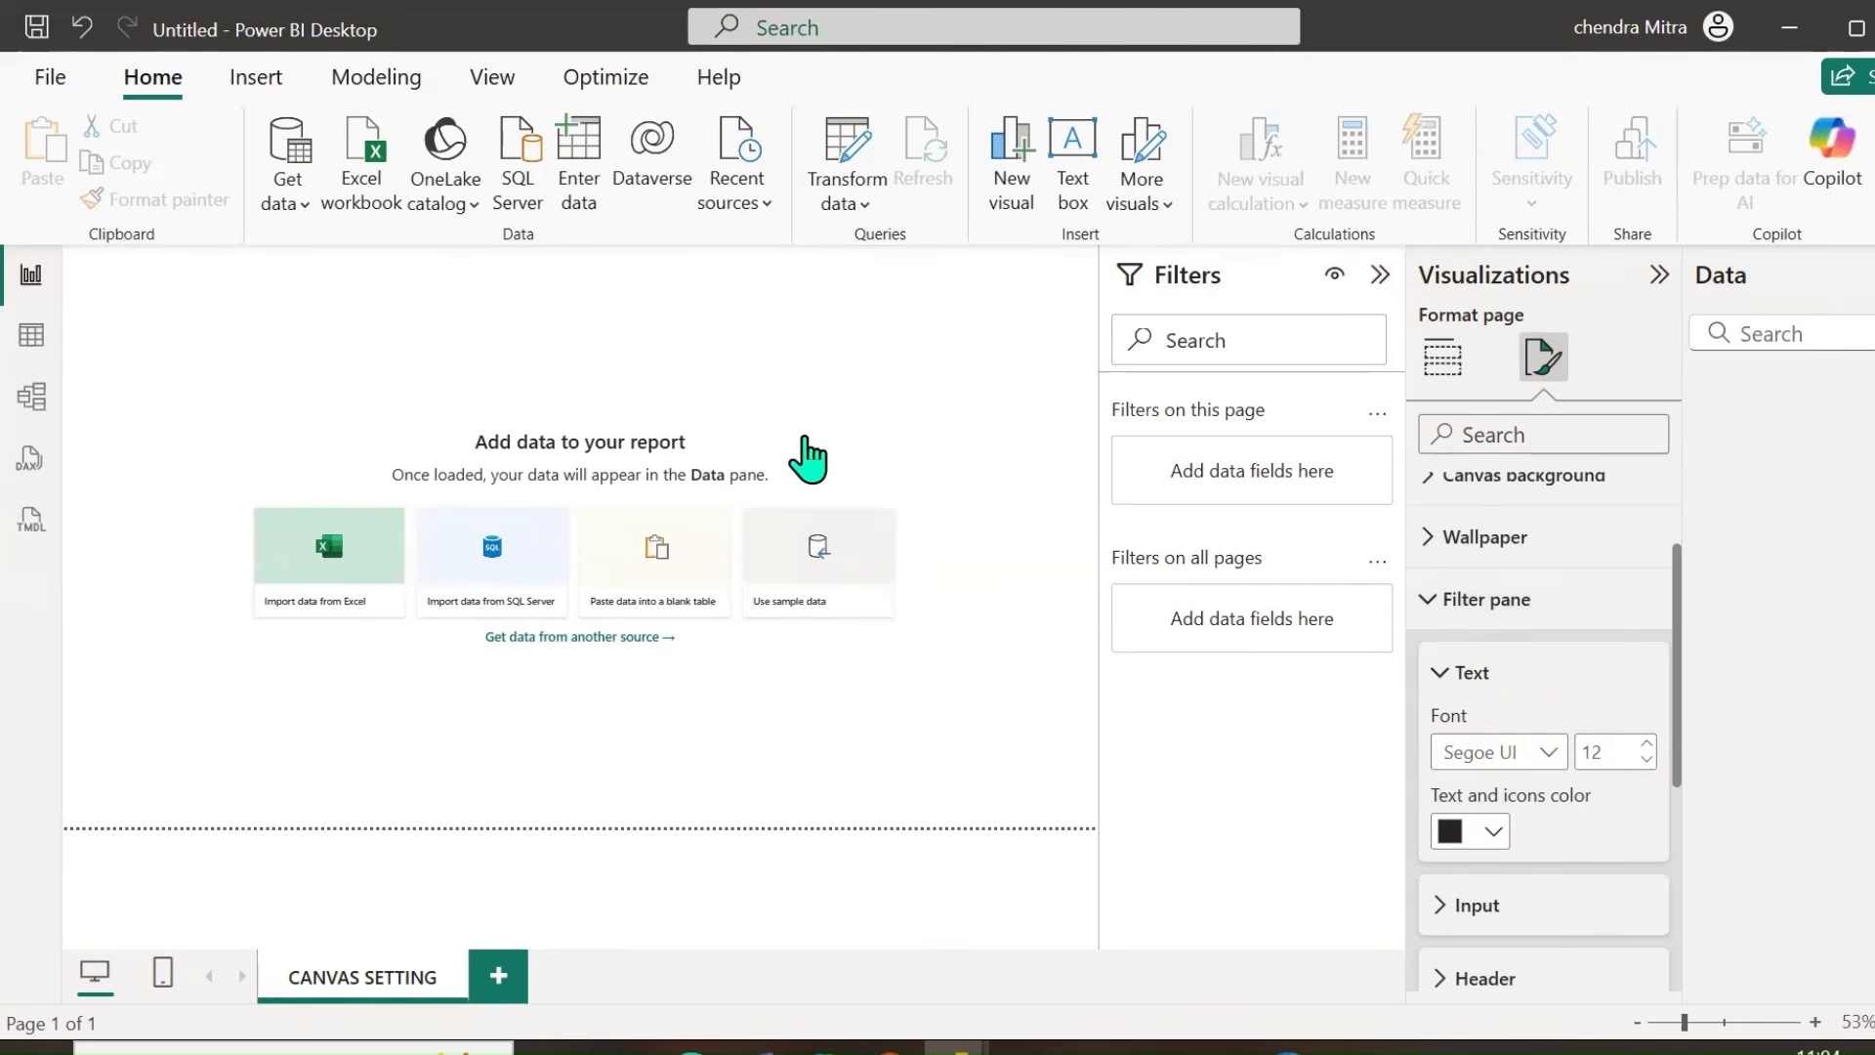
Set the filter pane's text font to Segoe UI Bold.
{"action": "scroll", "coordinate": [1543, 665], "scroll_direction": "down", "scroll_amount": 2}
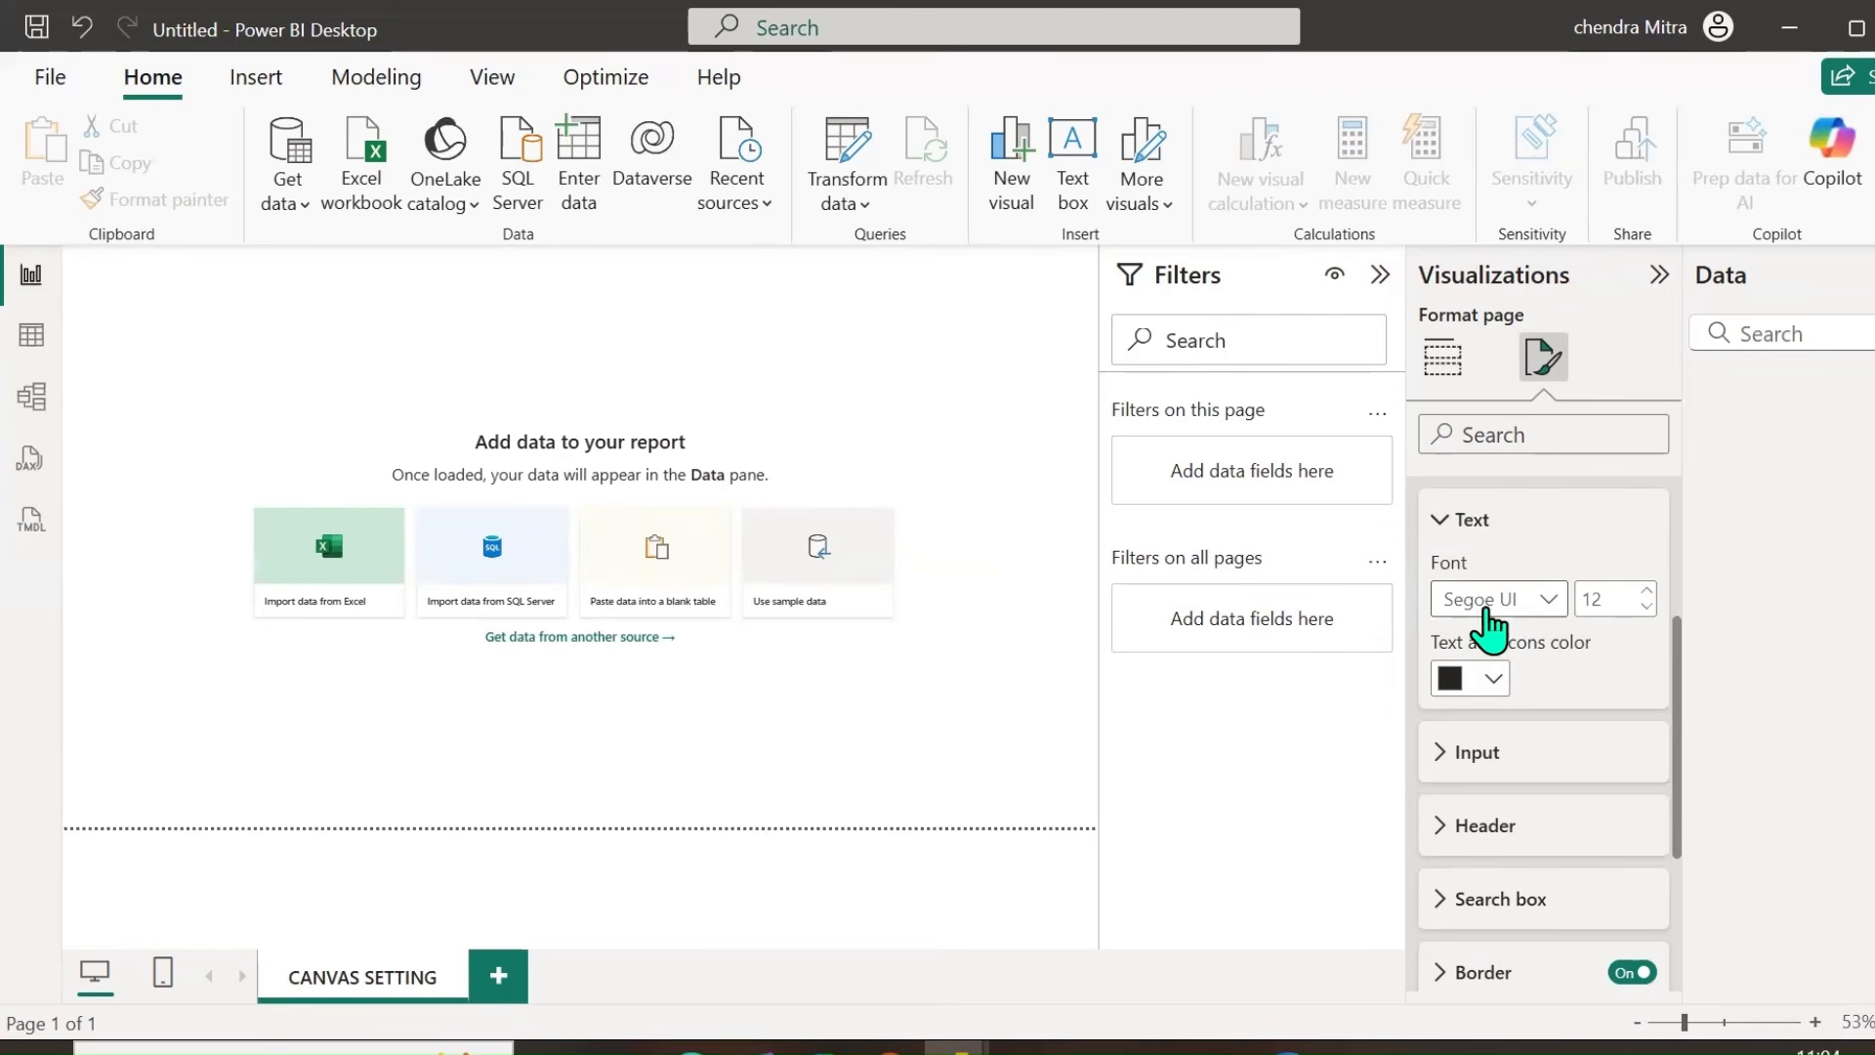
{"action": "left_click", "coordinate": [1548, 600]}
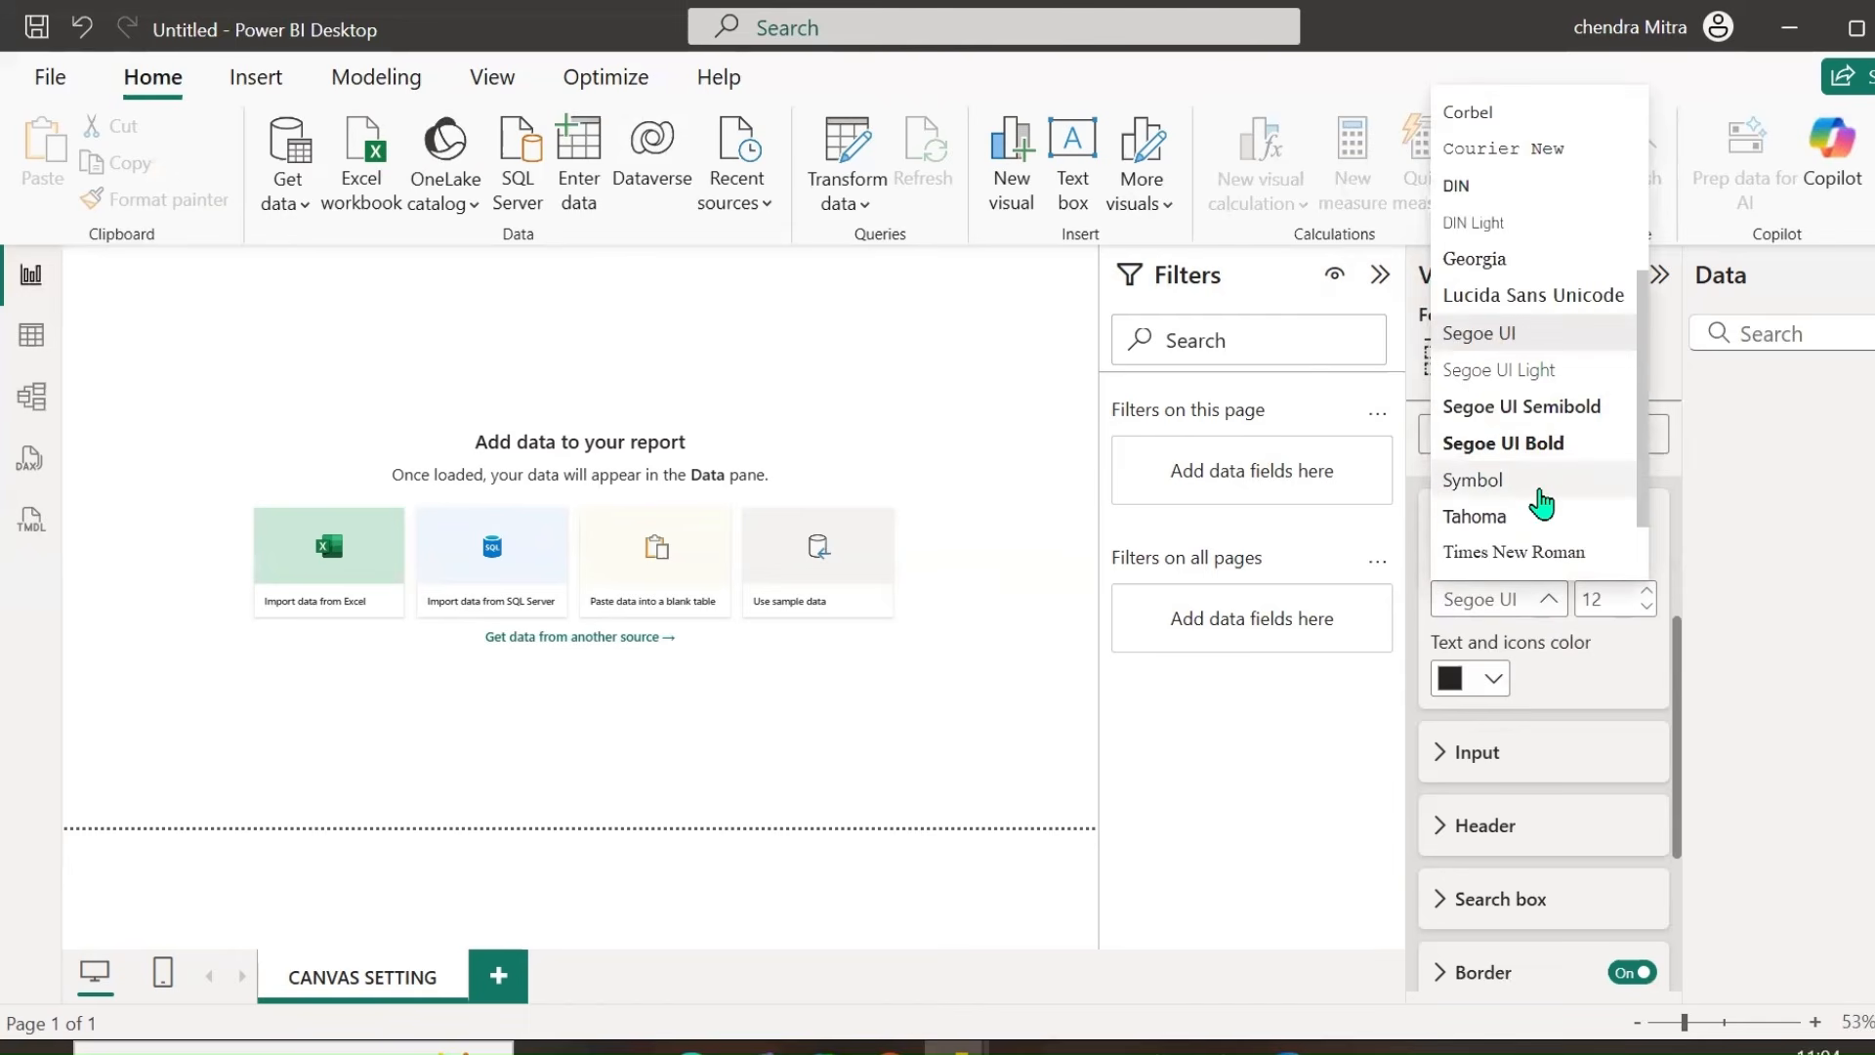
{"action": "left_click", "coordinate": [1529, 442]}
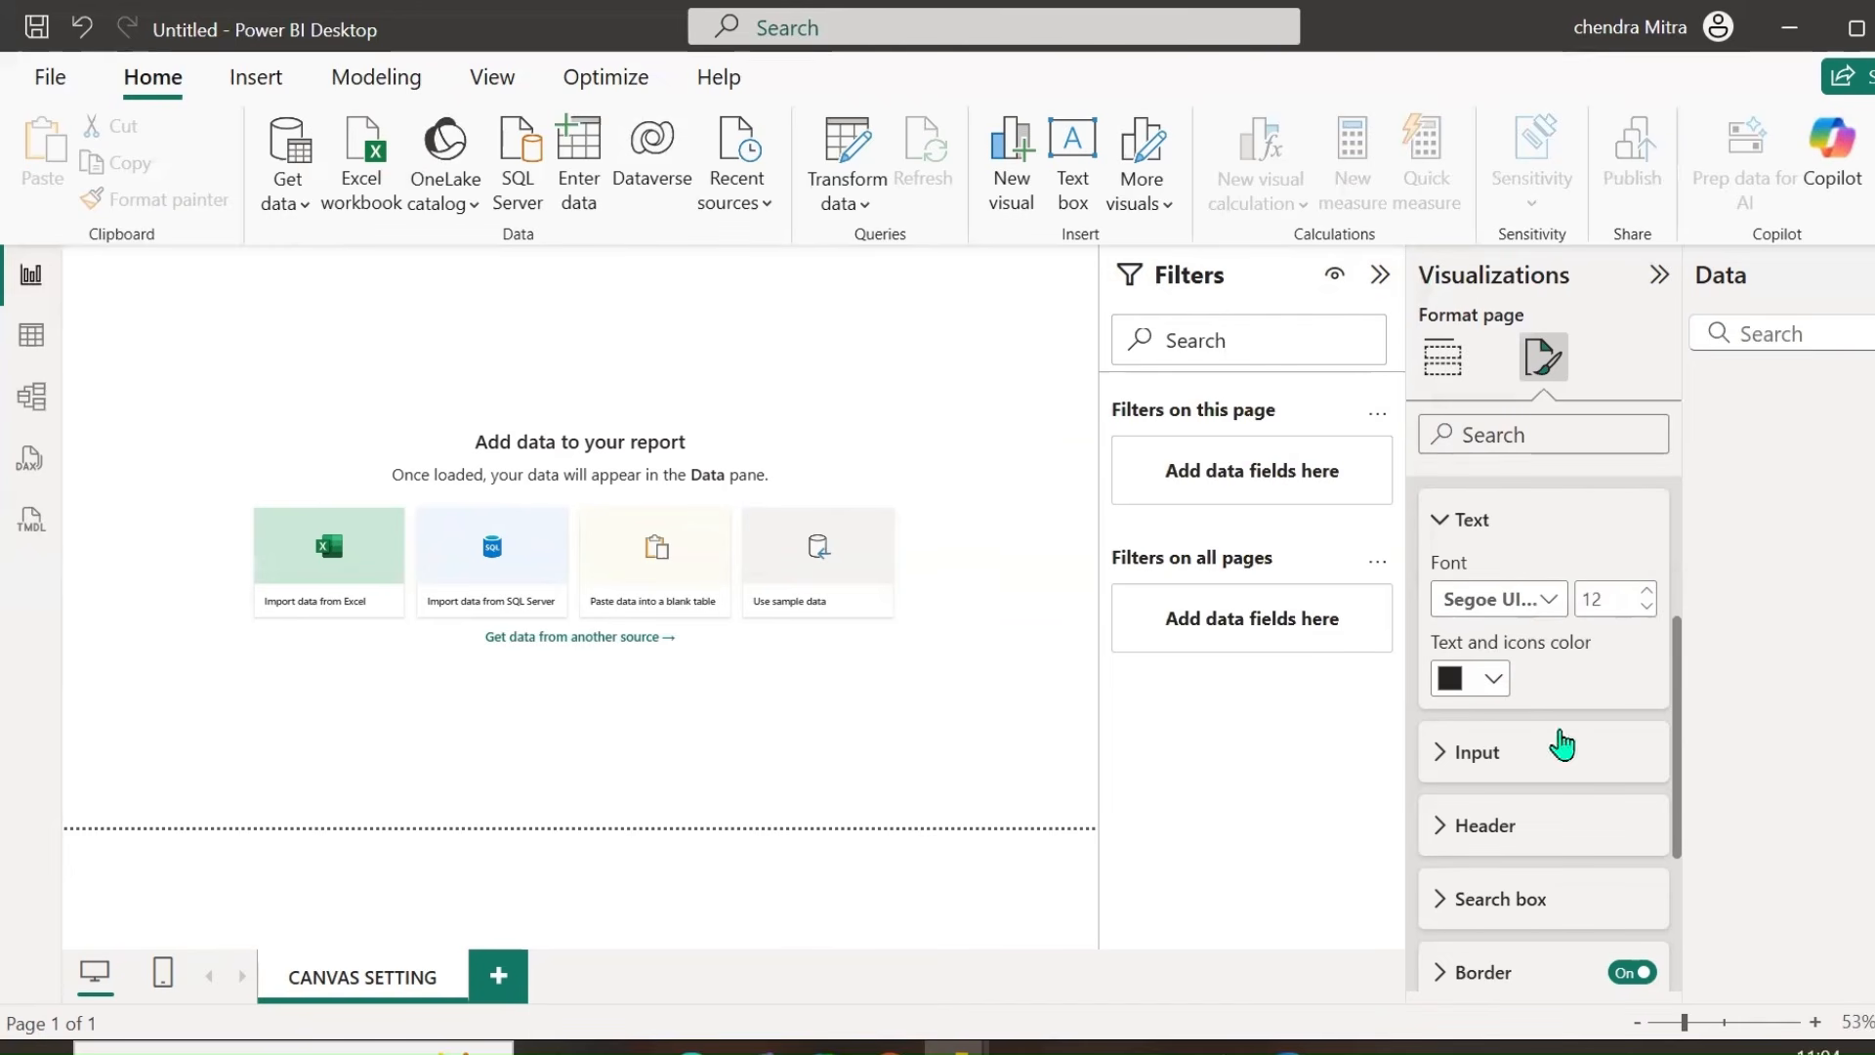
Try light orange #f5c4af as the filter pane's text and icons color, then change it to the lightest red shade.
{"action": "left_click", "coordinate": [1494, 686]}
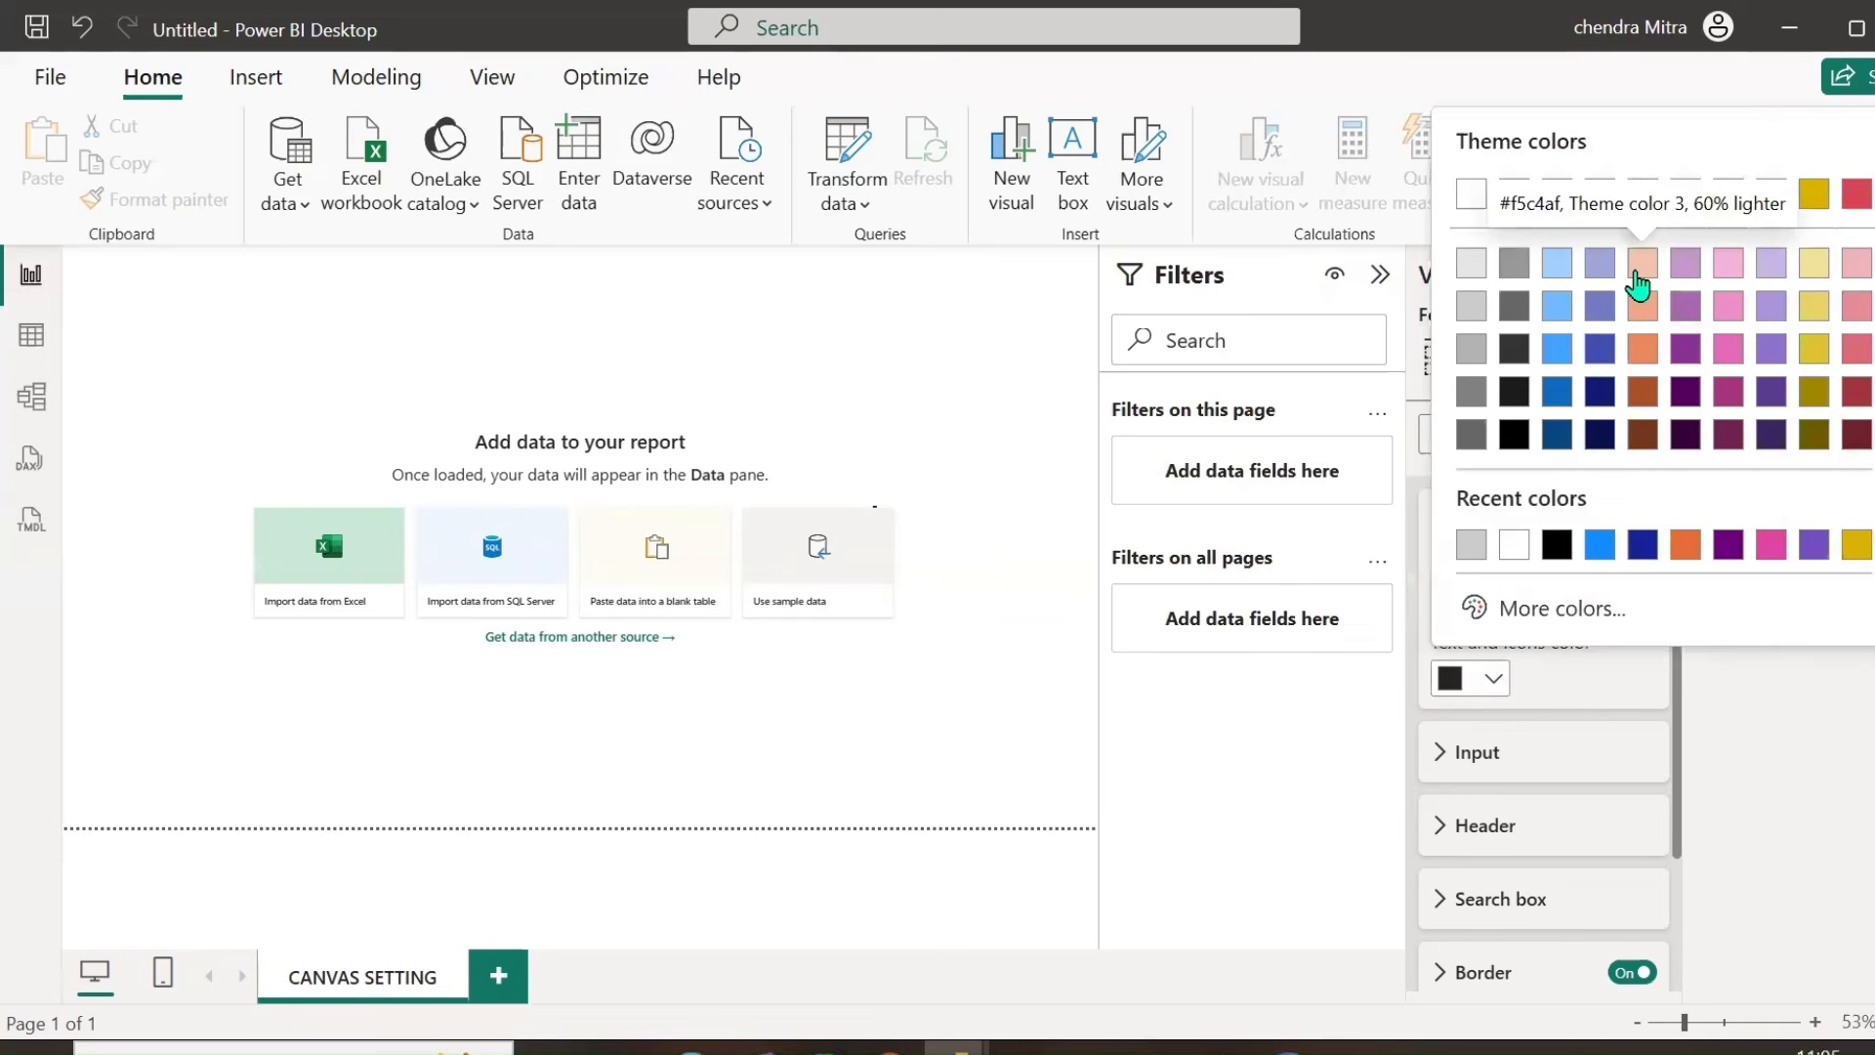
{"action": "left_click", "coordinate": [1639, 283]}
{"action": "left_click", "coordinate": [1497, 687]}
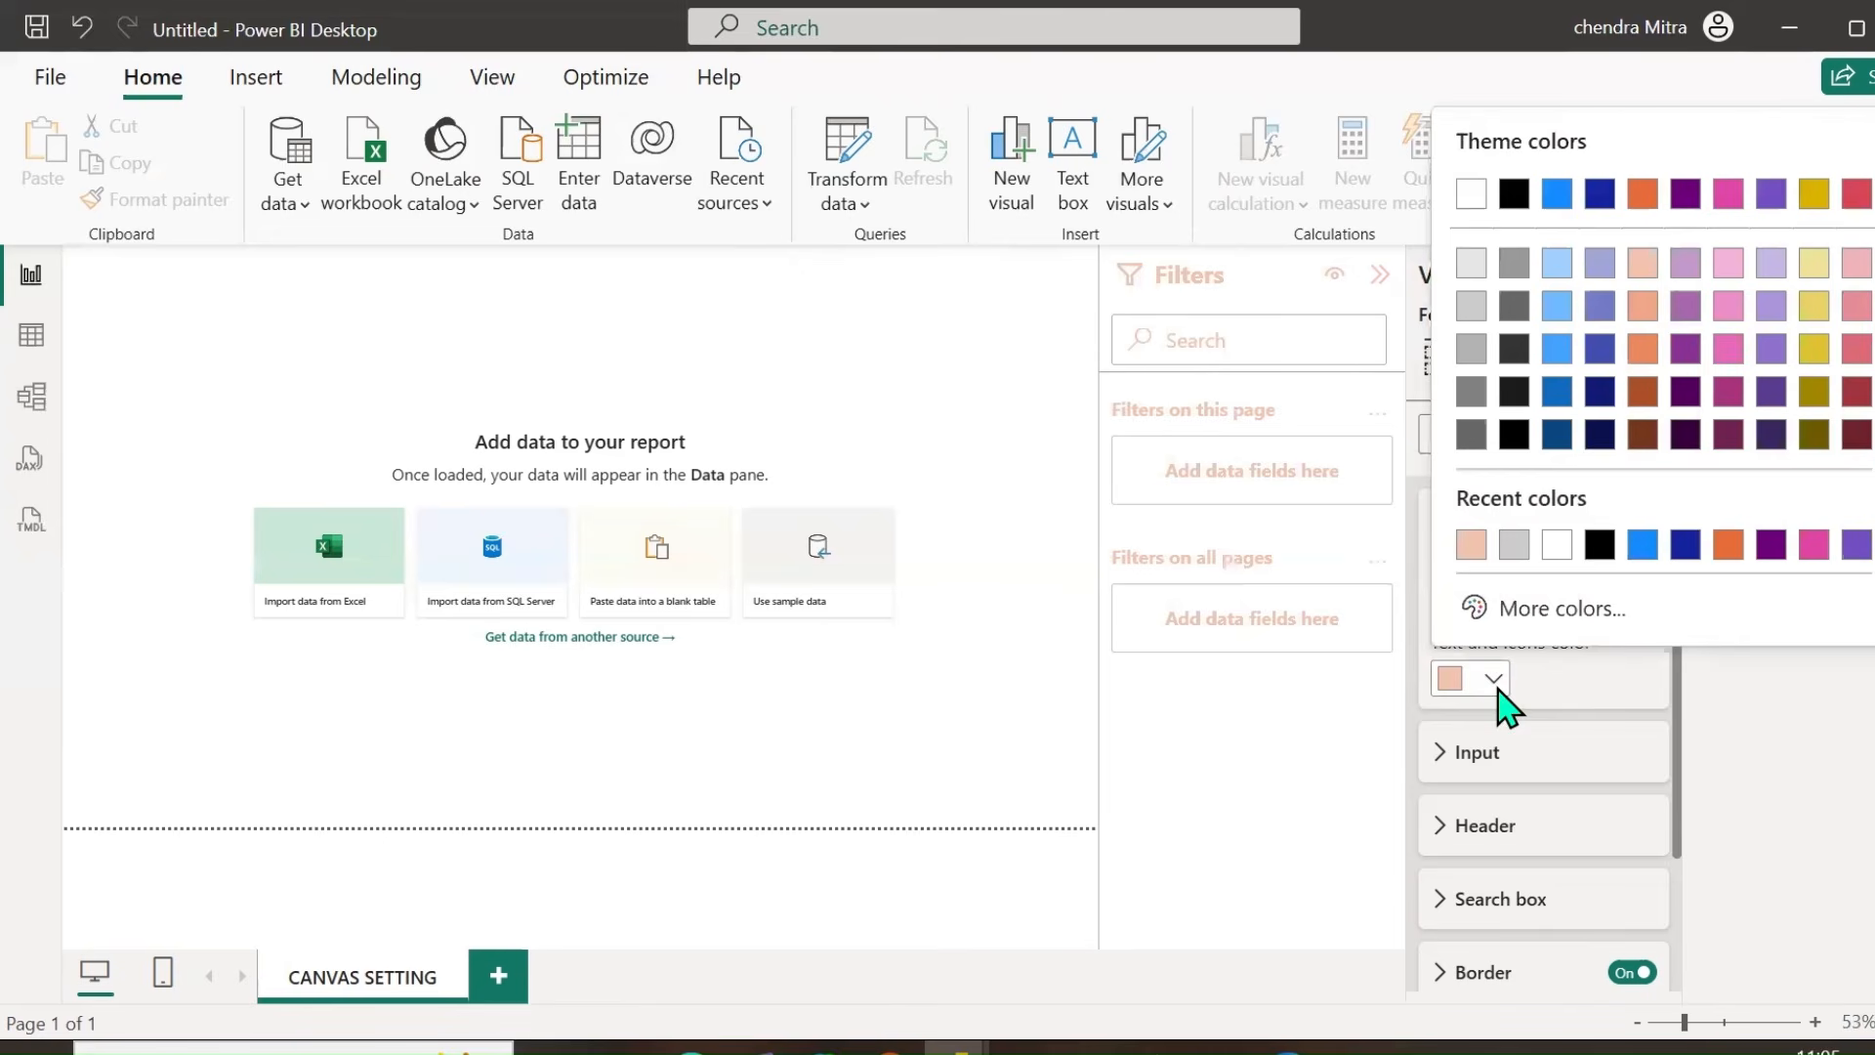
{"action": "left_click", "coordinate": [1851, 271]}
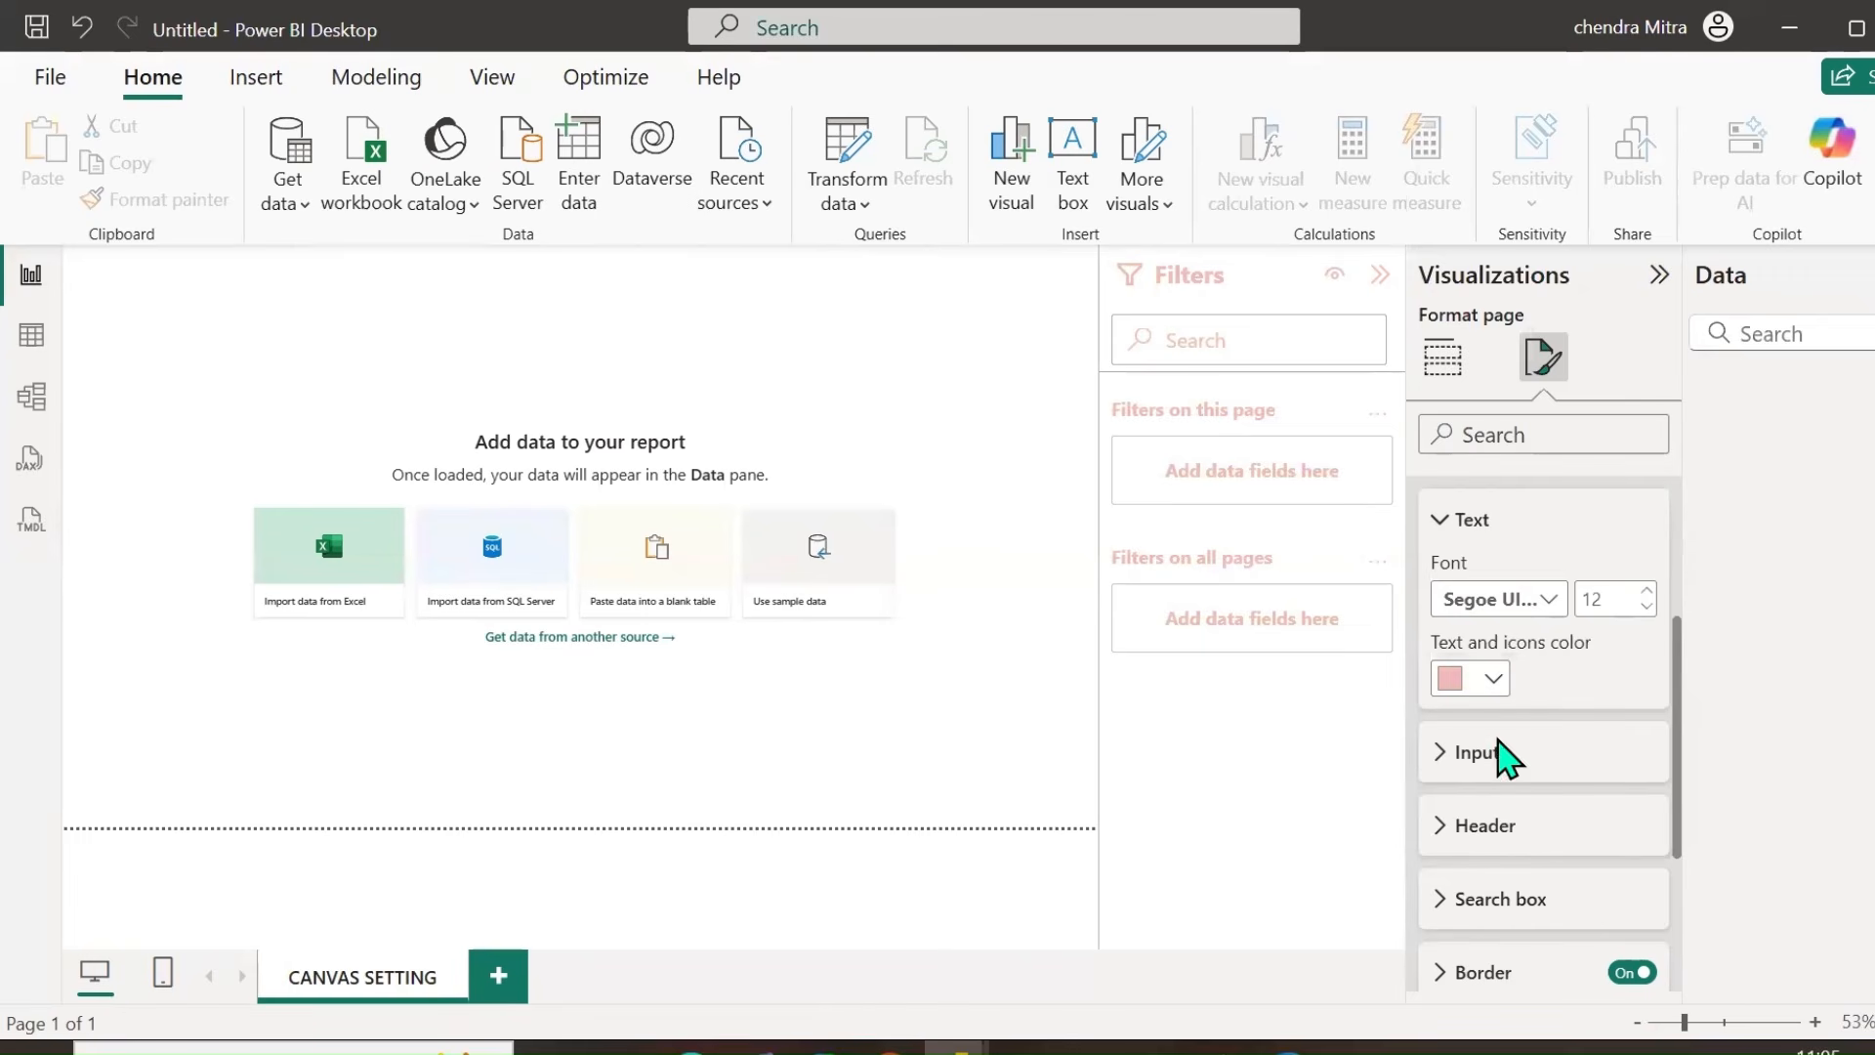
Set the filter pane's input box color to pink from the recent colors.
{"action": "scroll", "coordinate": [1505, 757], "scroll_direction": "down", "scroll_amount": 2}
{"action": "left_click", "coordinate": [1448, 602]}
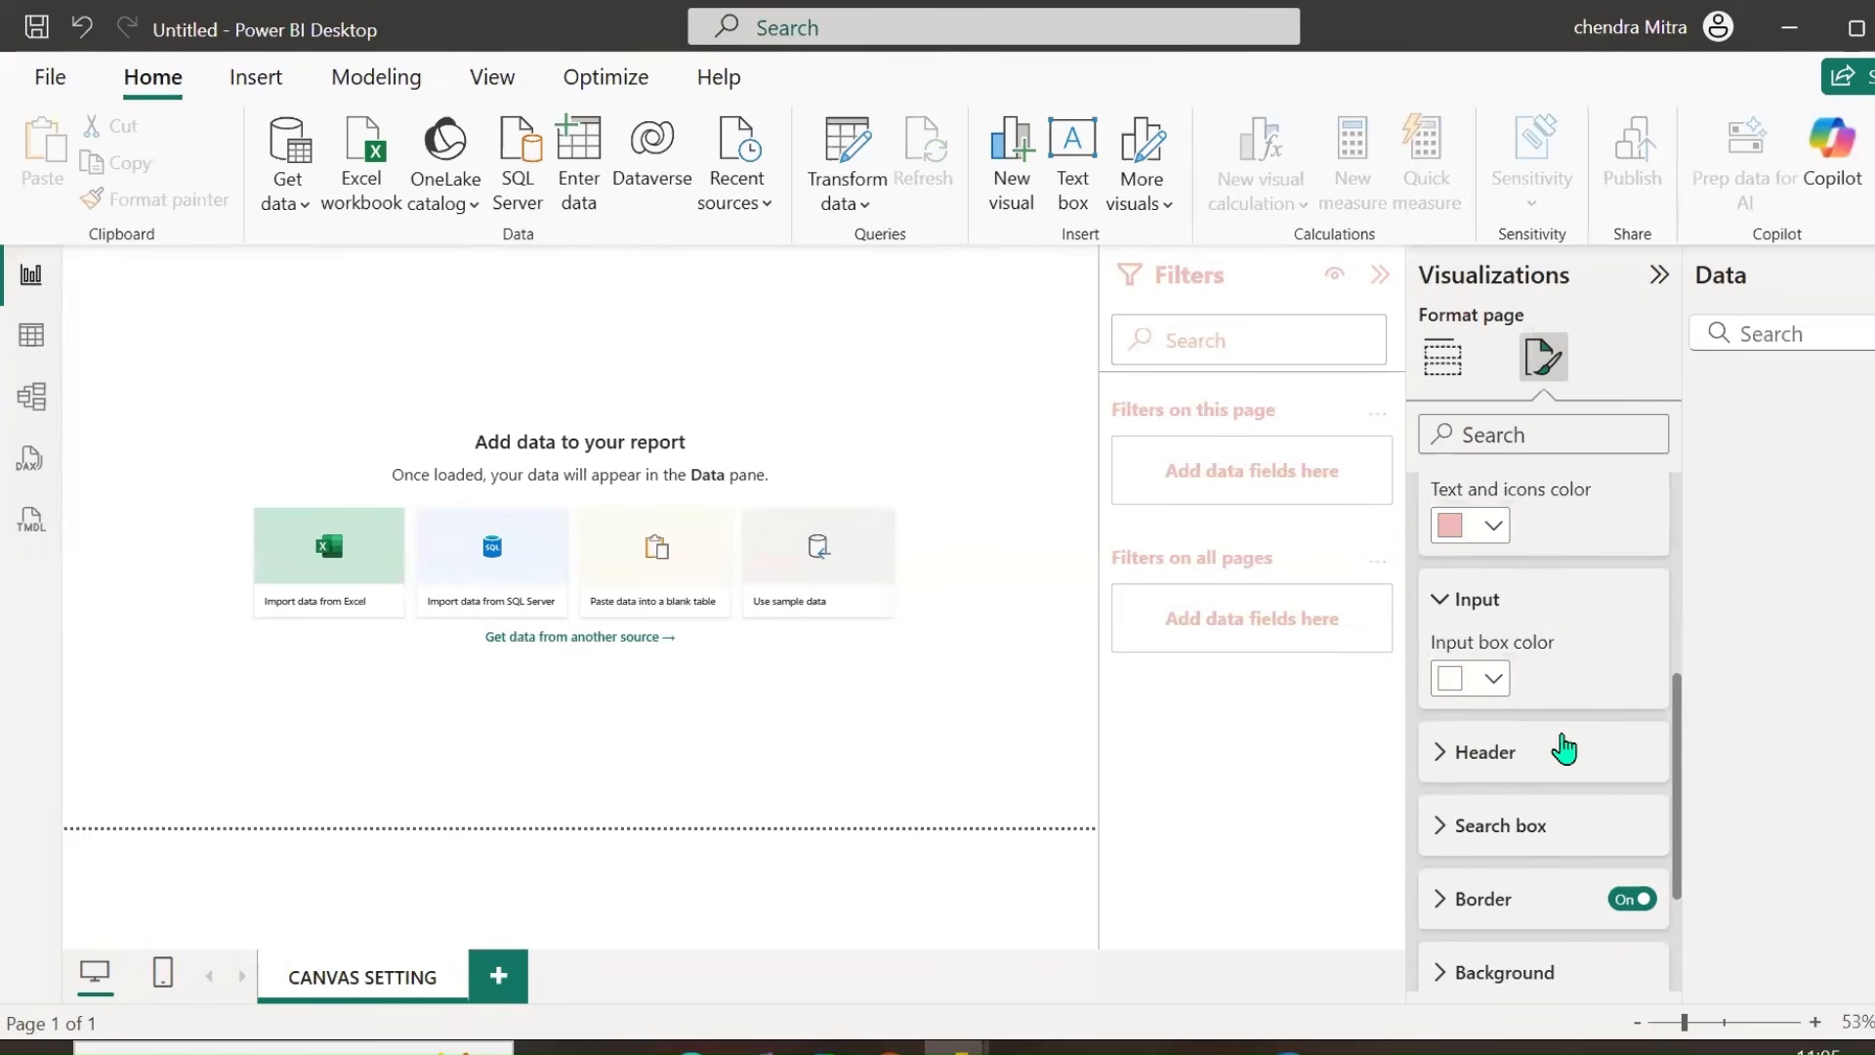
{"action": "left_click", "coordinate": [1494, 684]}
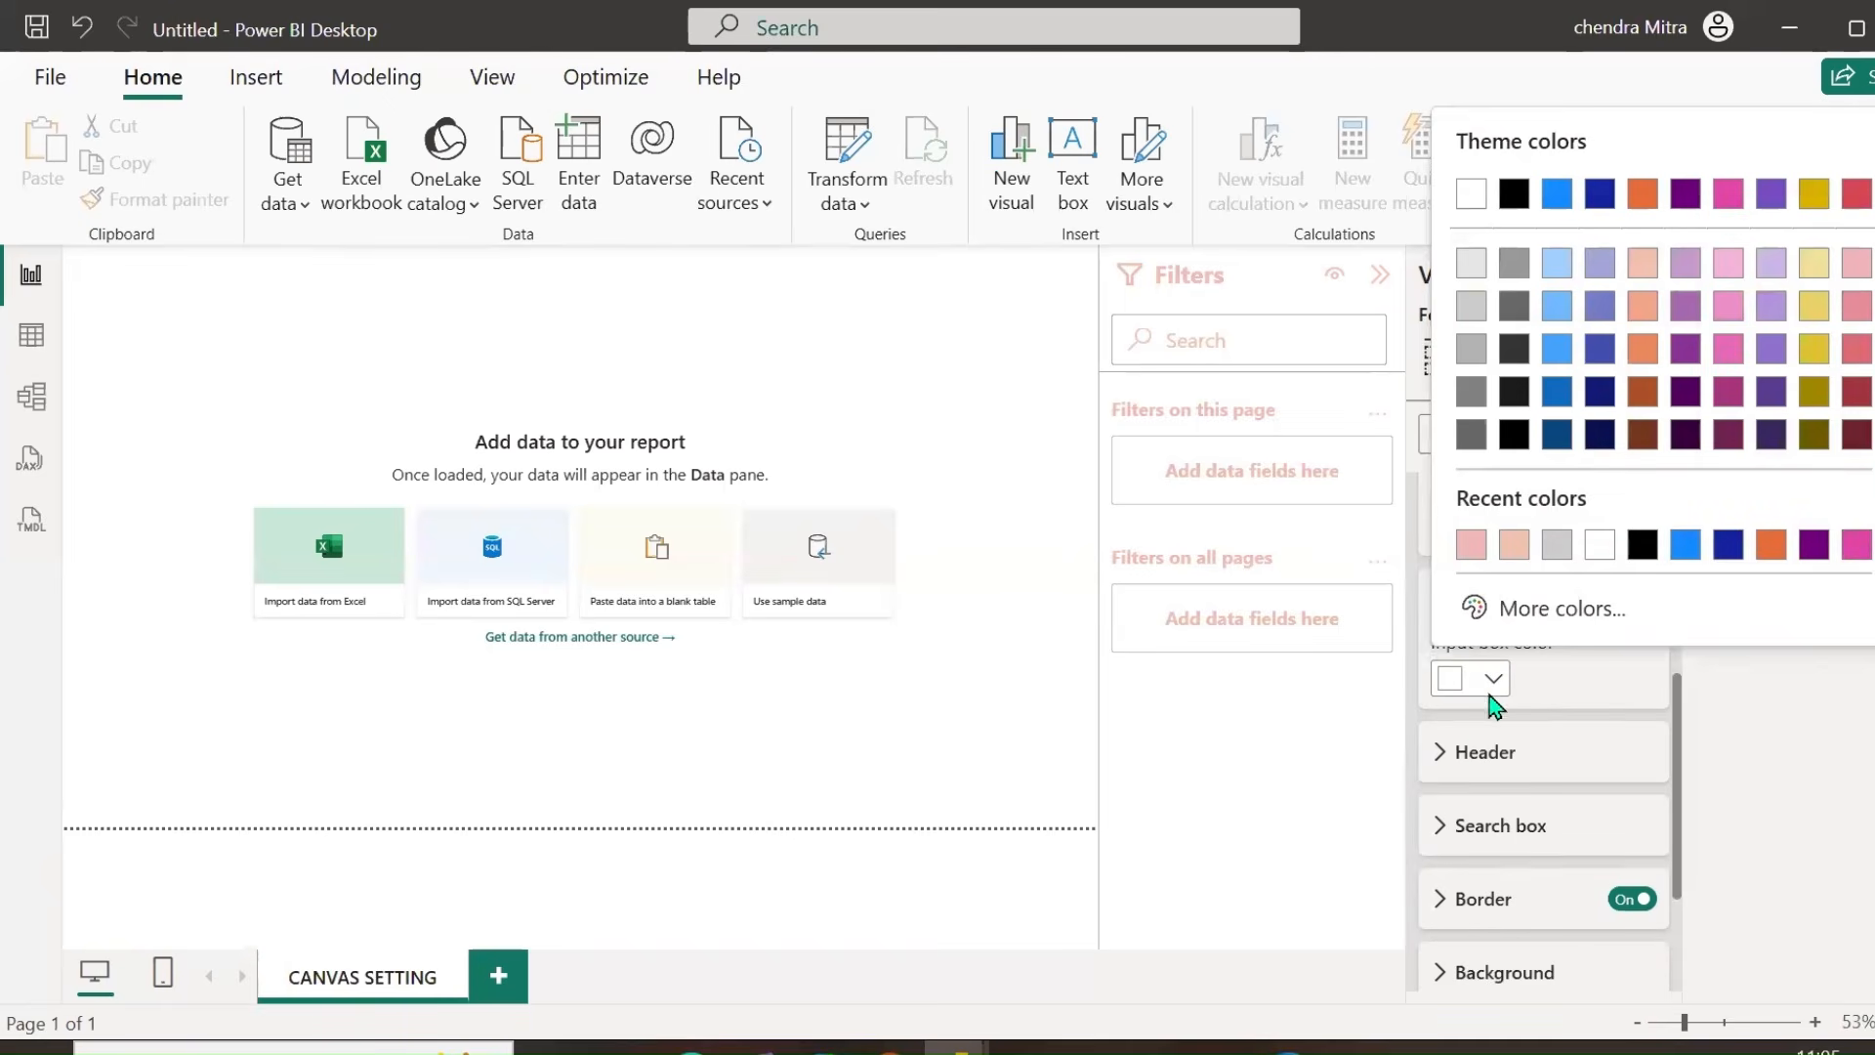
{"action": "left_click", "coordinate": [1855, 545]}
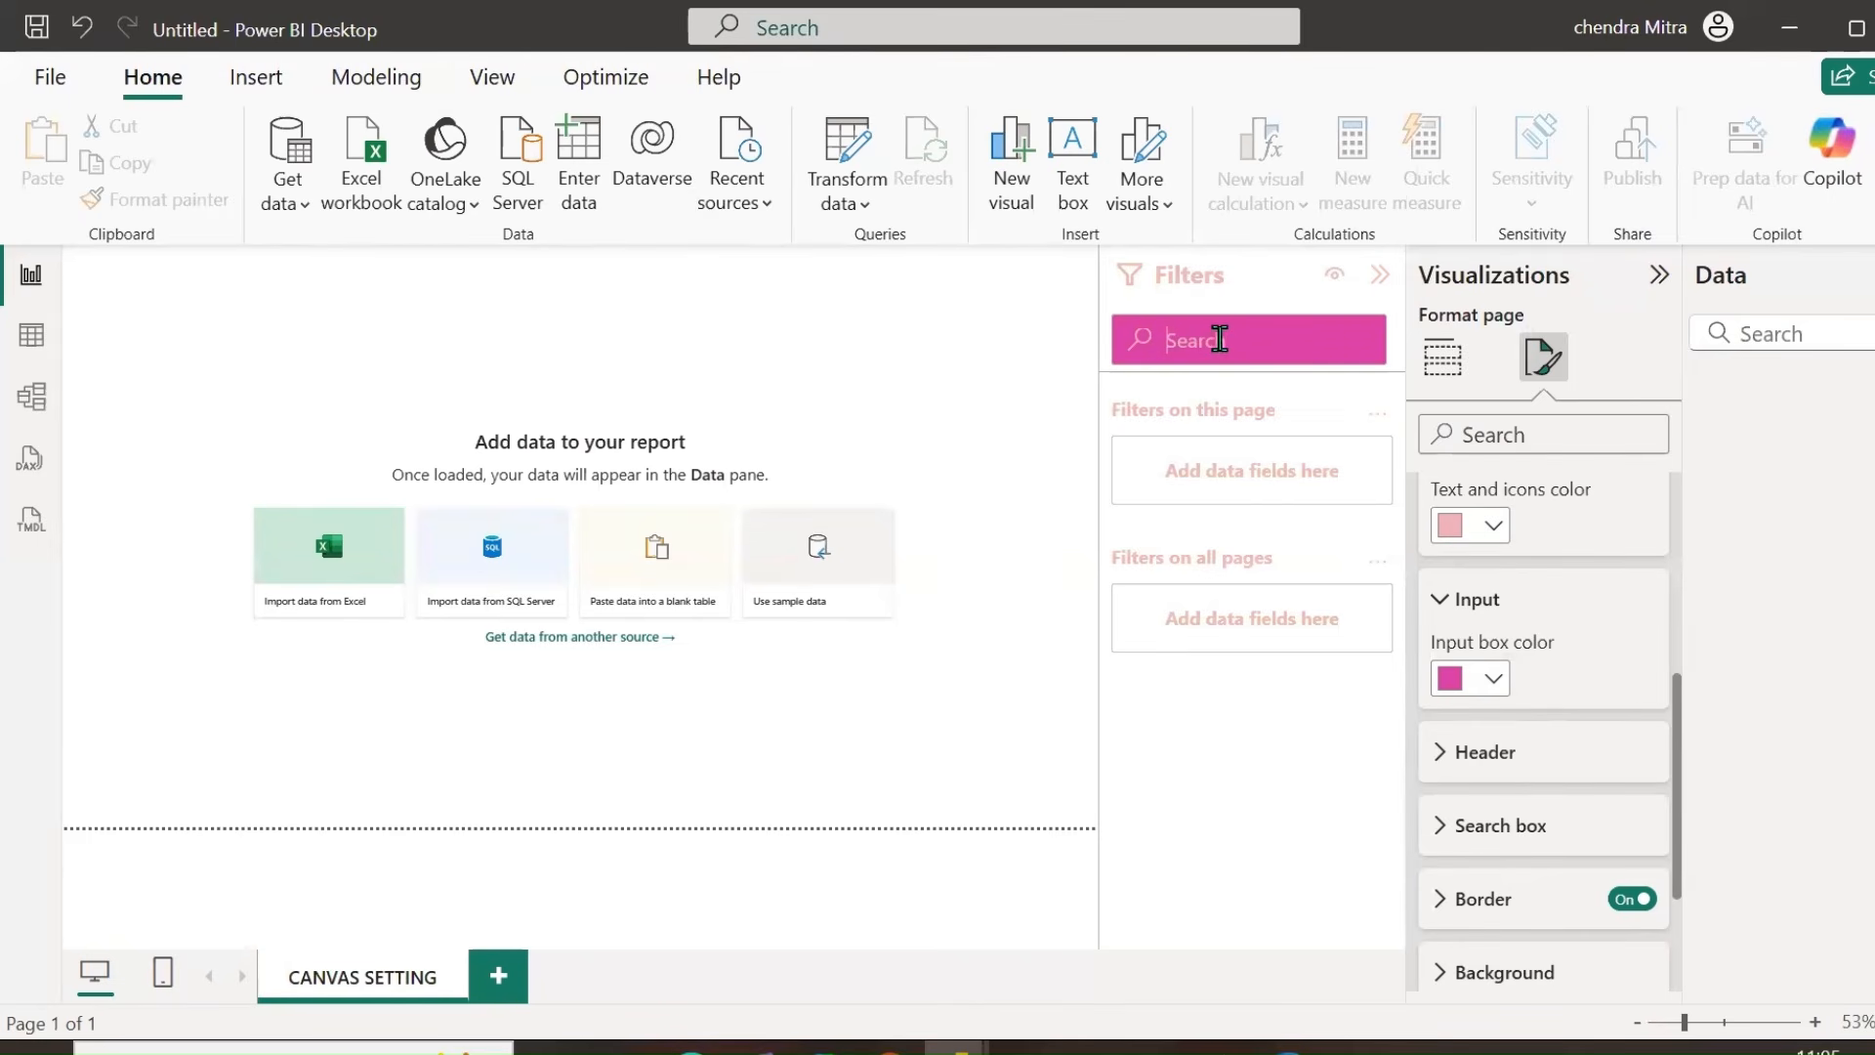
Set the filter pane's header text size to 10 pt and its search box text size to 16 pt.
{"action": "scroll", "coordinate": [1490, 586], "scroll_direction": "down", "scroll_amount": 3}
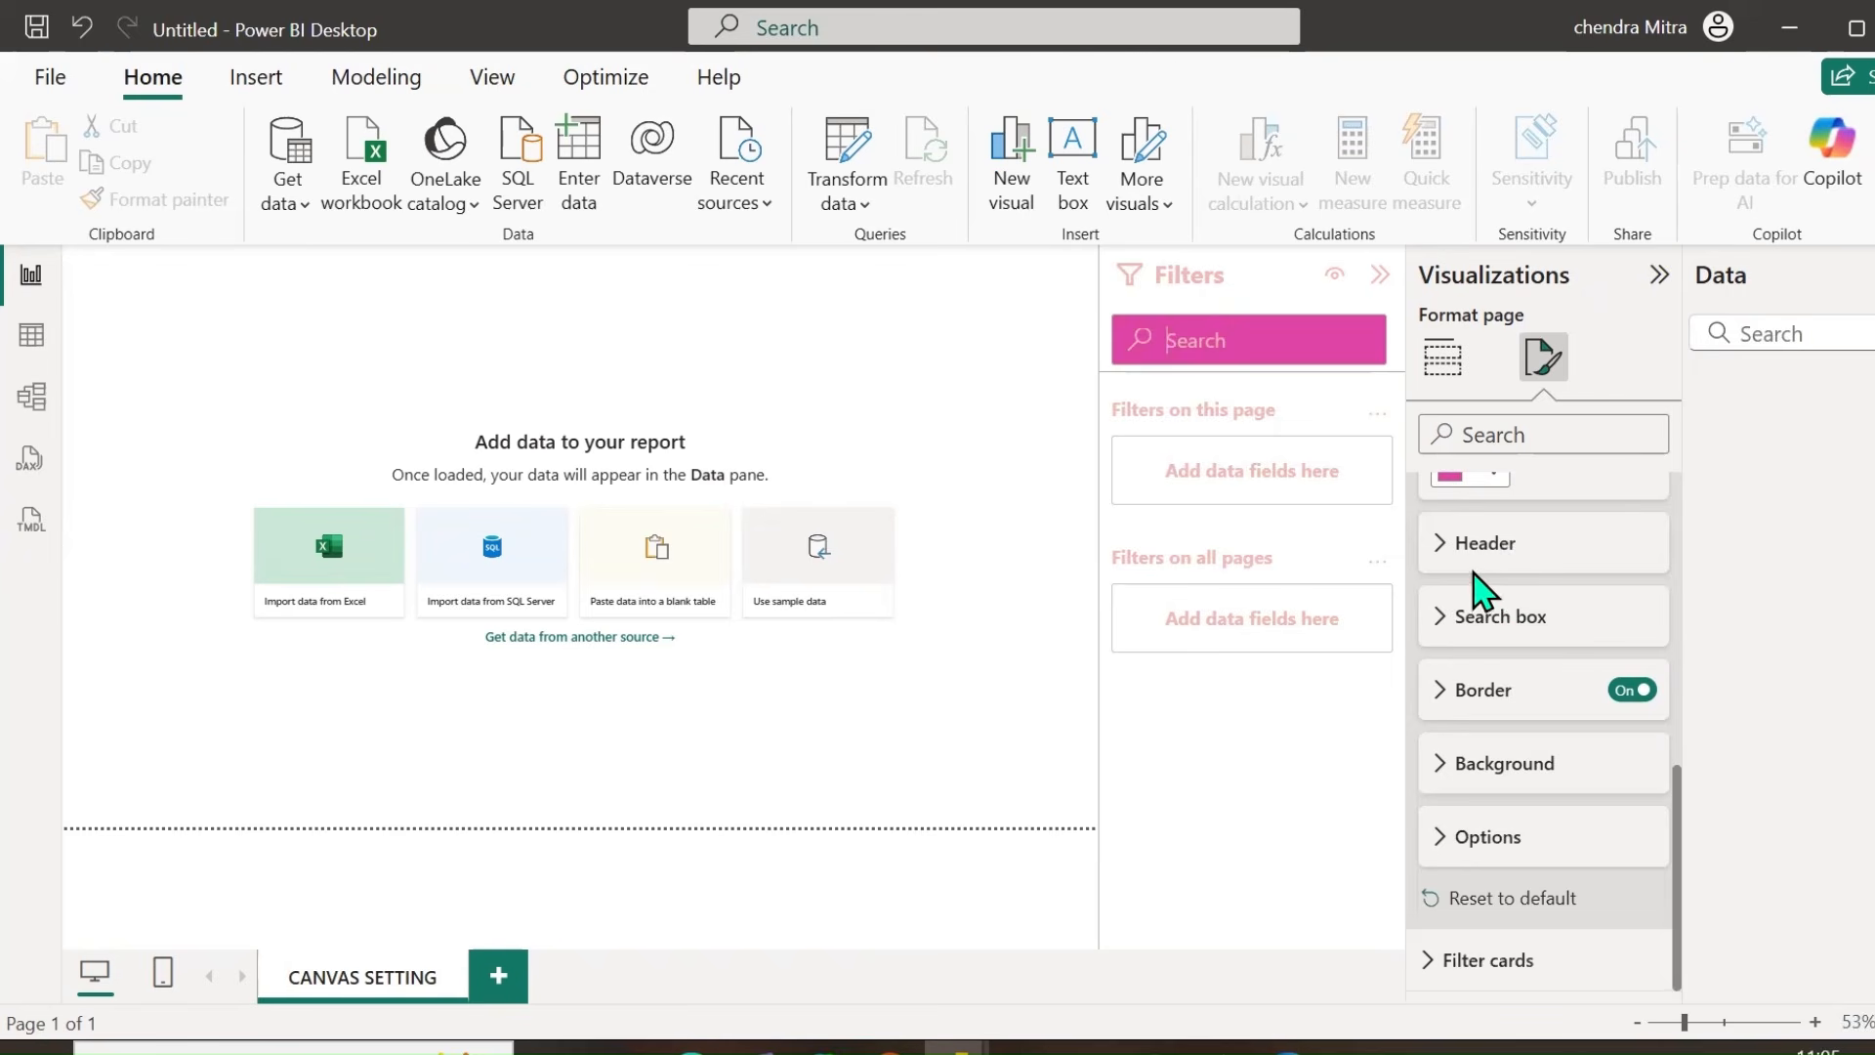
{"action": "left_click", "coordinate": [1445, 545]}
{"action": "scroll", "coordinate": [1582, 576], "scroll_direction": "down", "scroll_amount": 1}
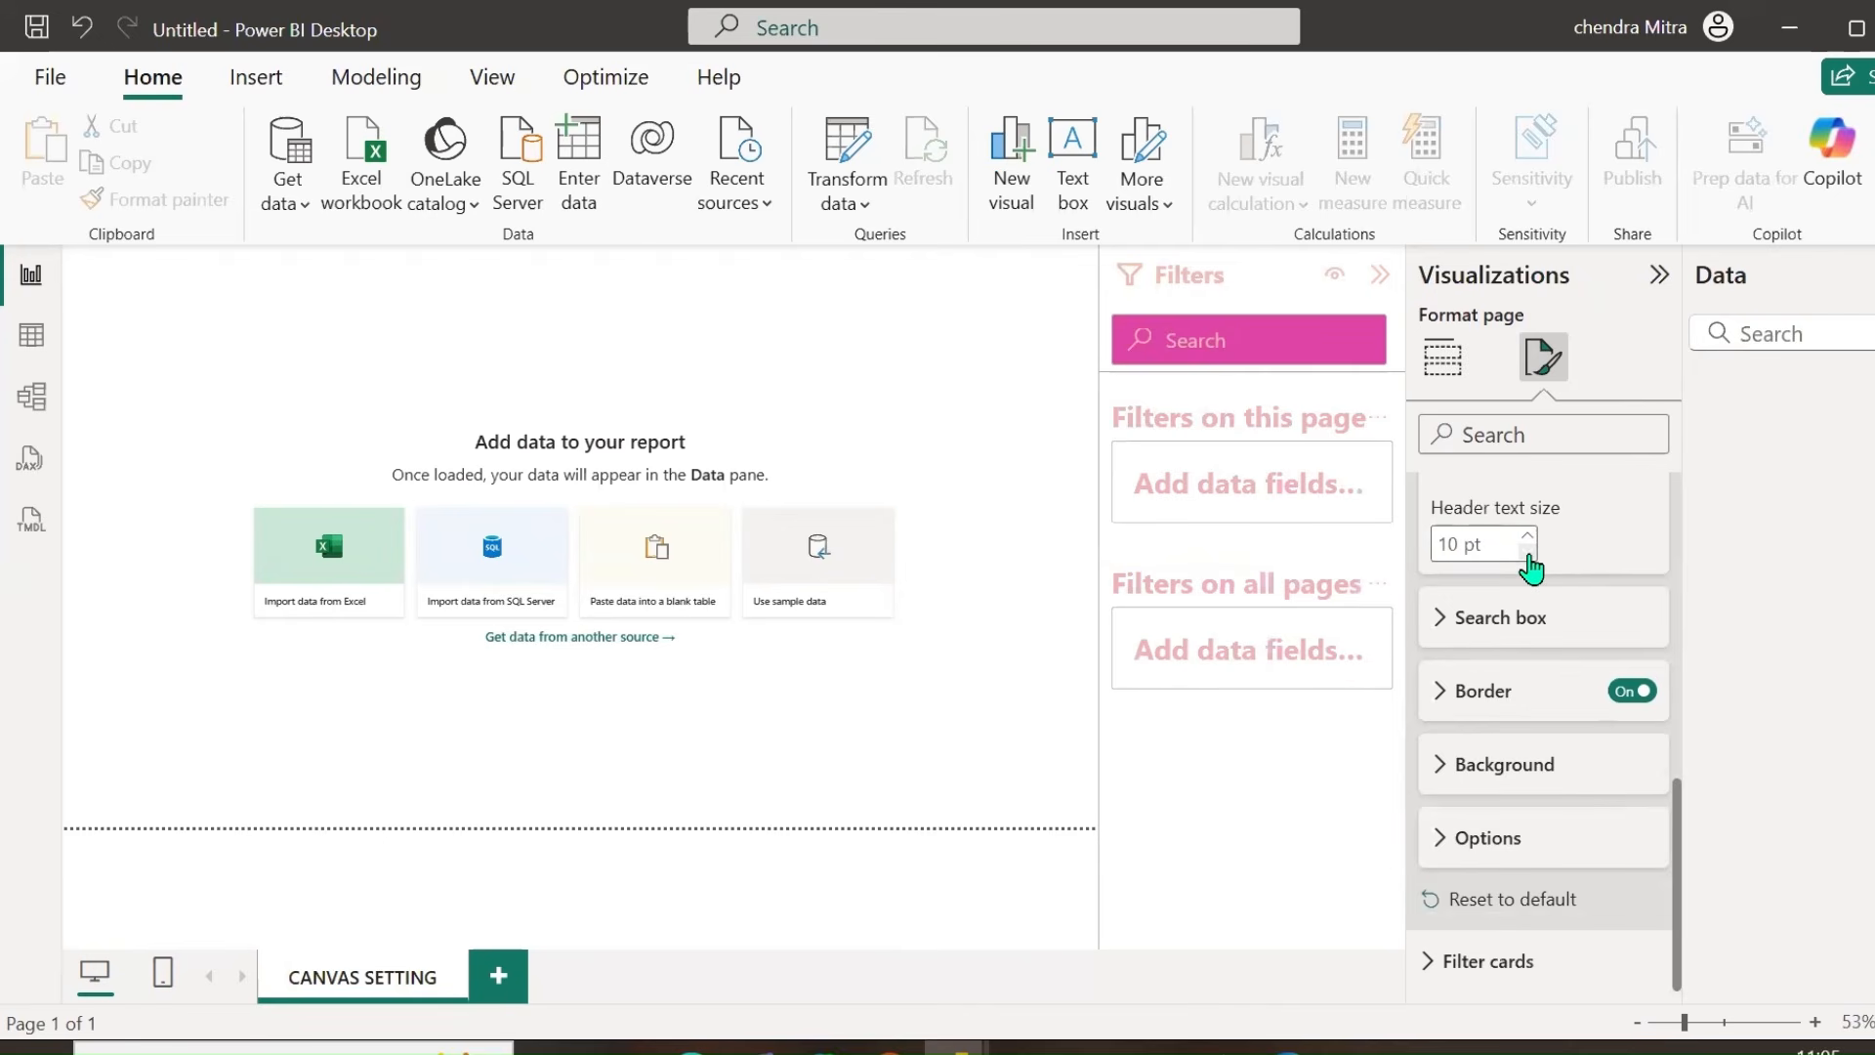
{"action": "left_click", "coordinate": [1459, 618]}
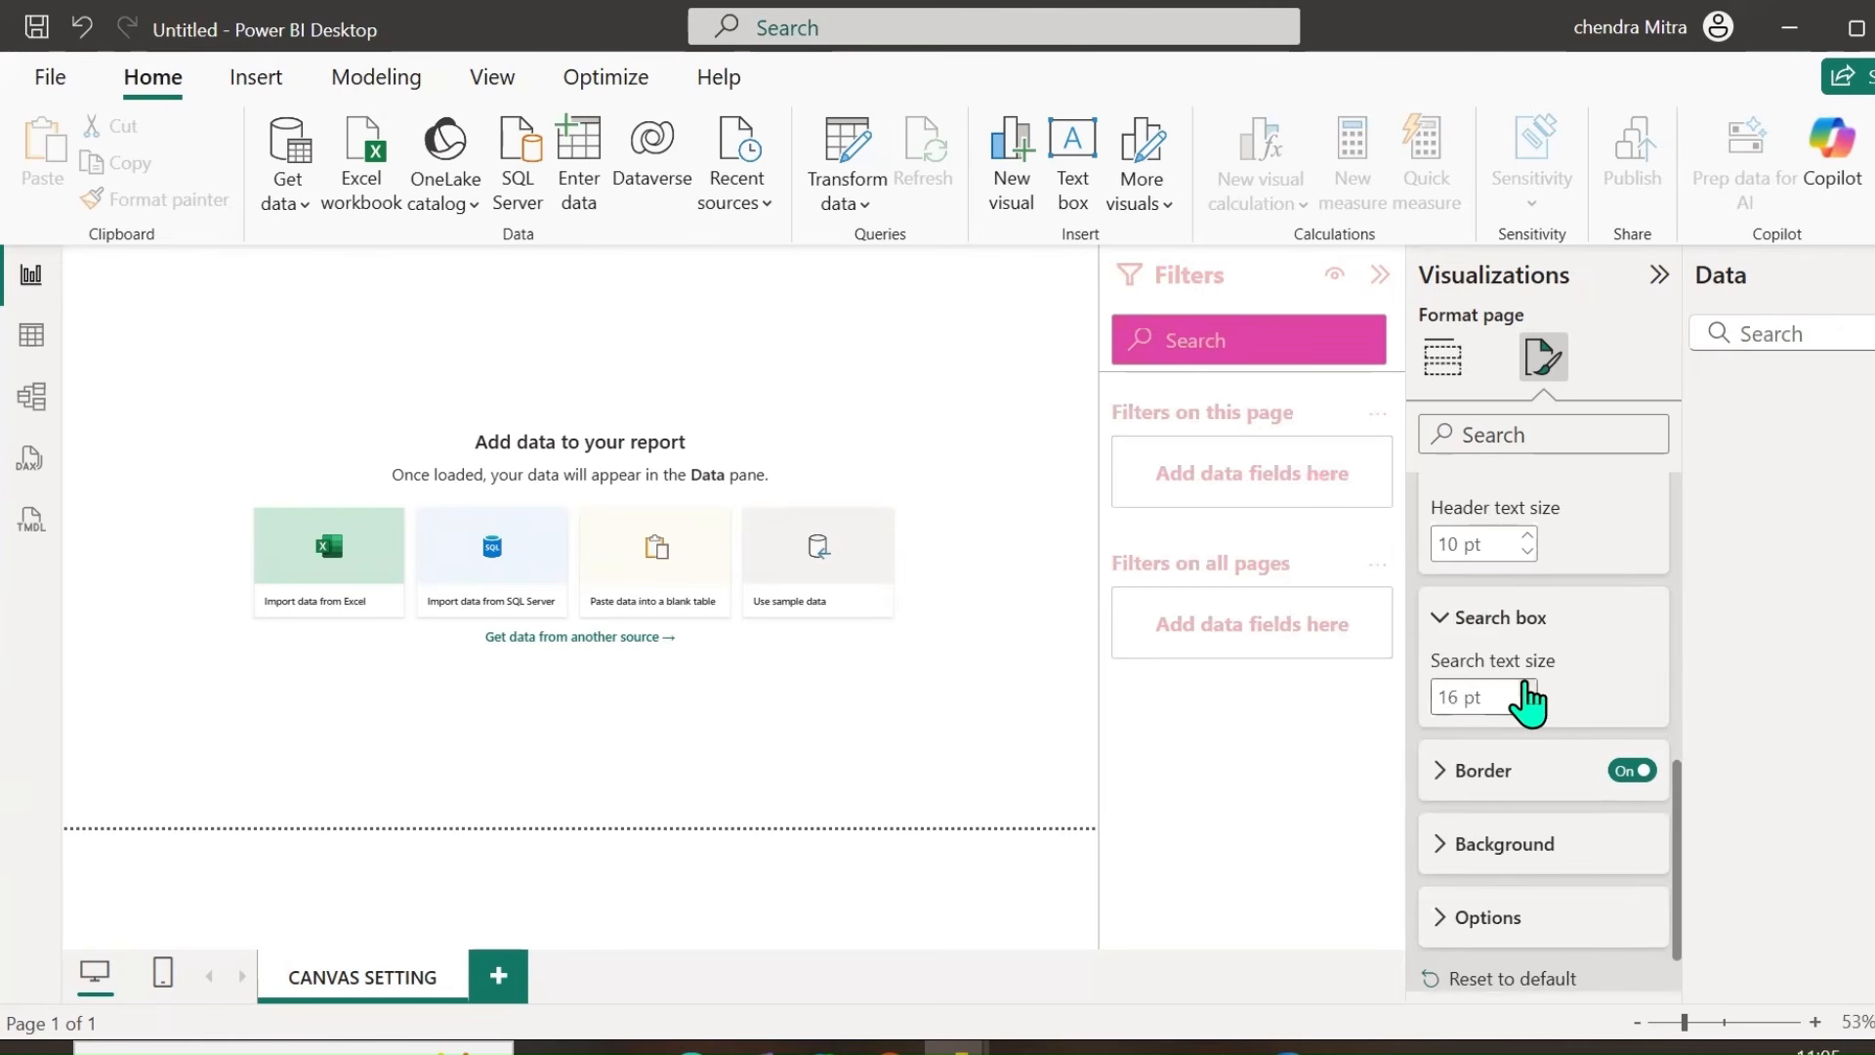
Set the filter pane's border color to light yellow.
{"action": "left_click", "coordinate": [1442, 790]}
{"action": "scroll", "coordinate": [1616, 657], "scroll_direction": "down", "scroll_amount": 2}
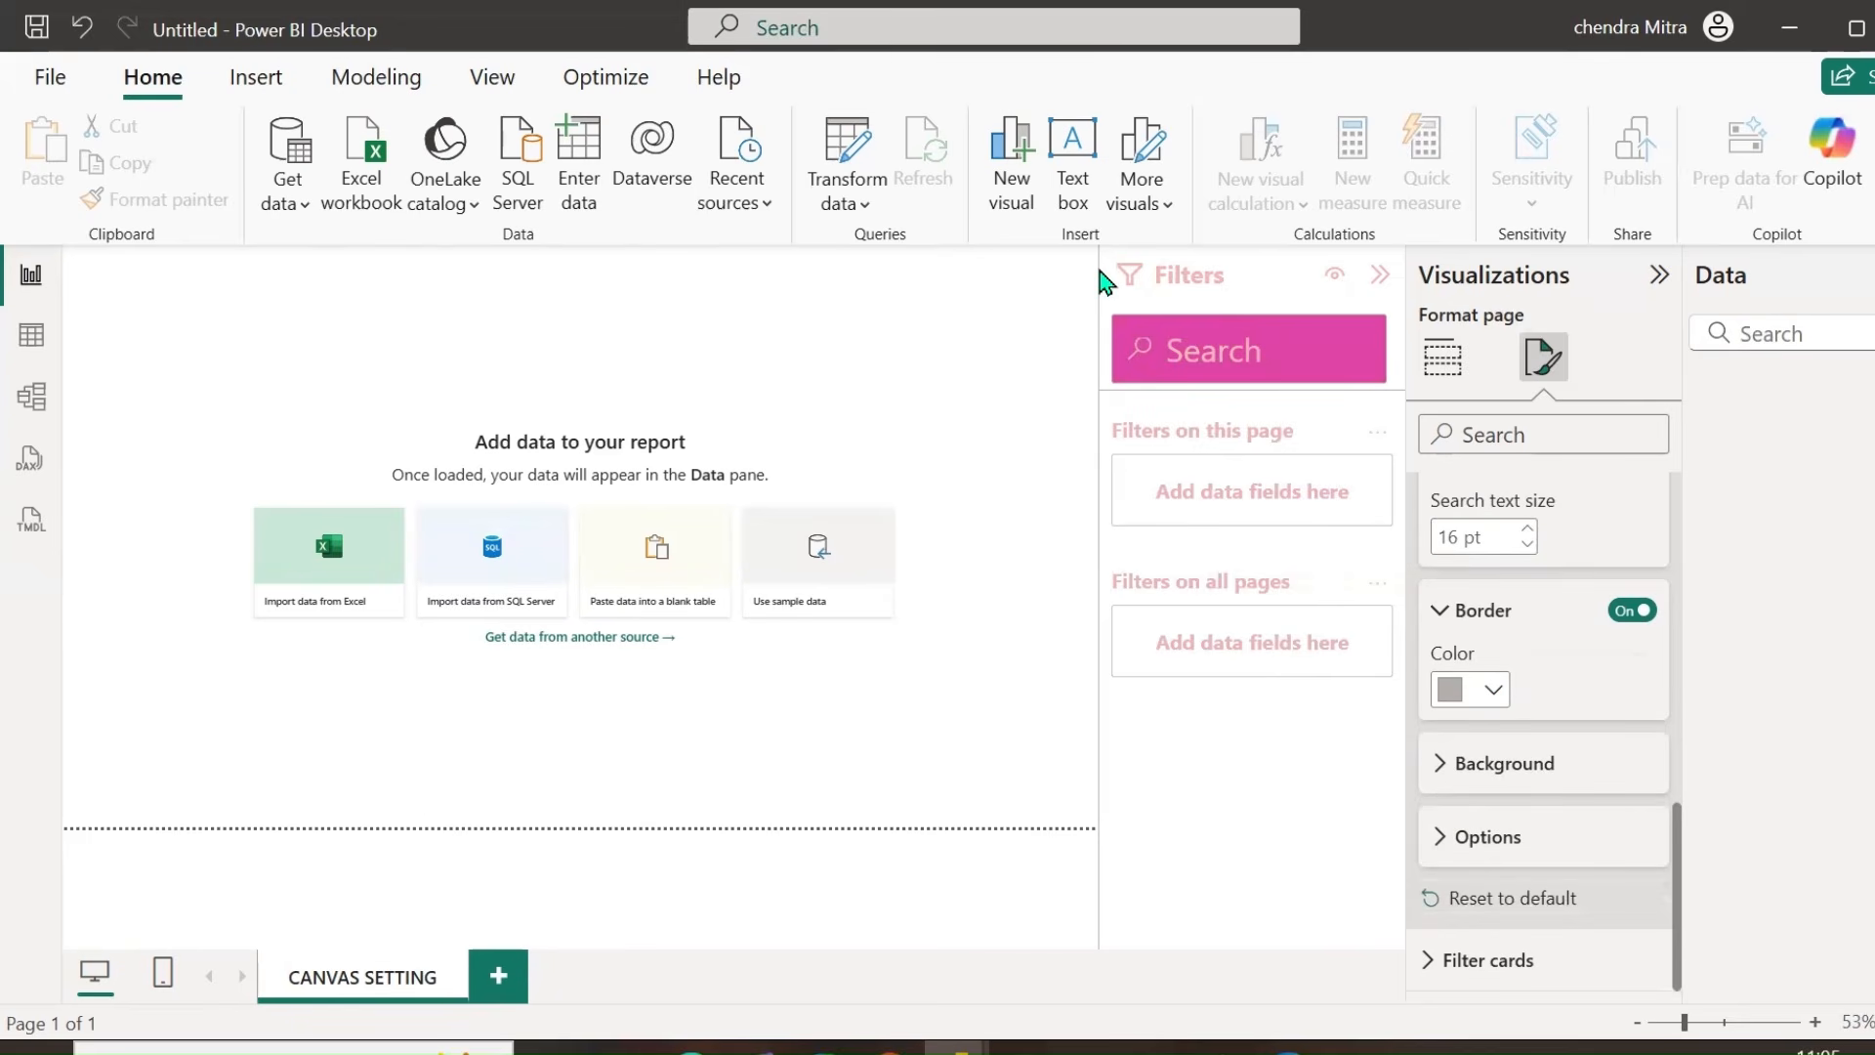
{"action": "left_click", "coordinate": [1492, 691]}
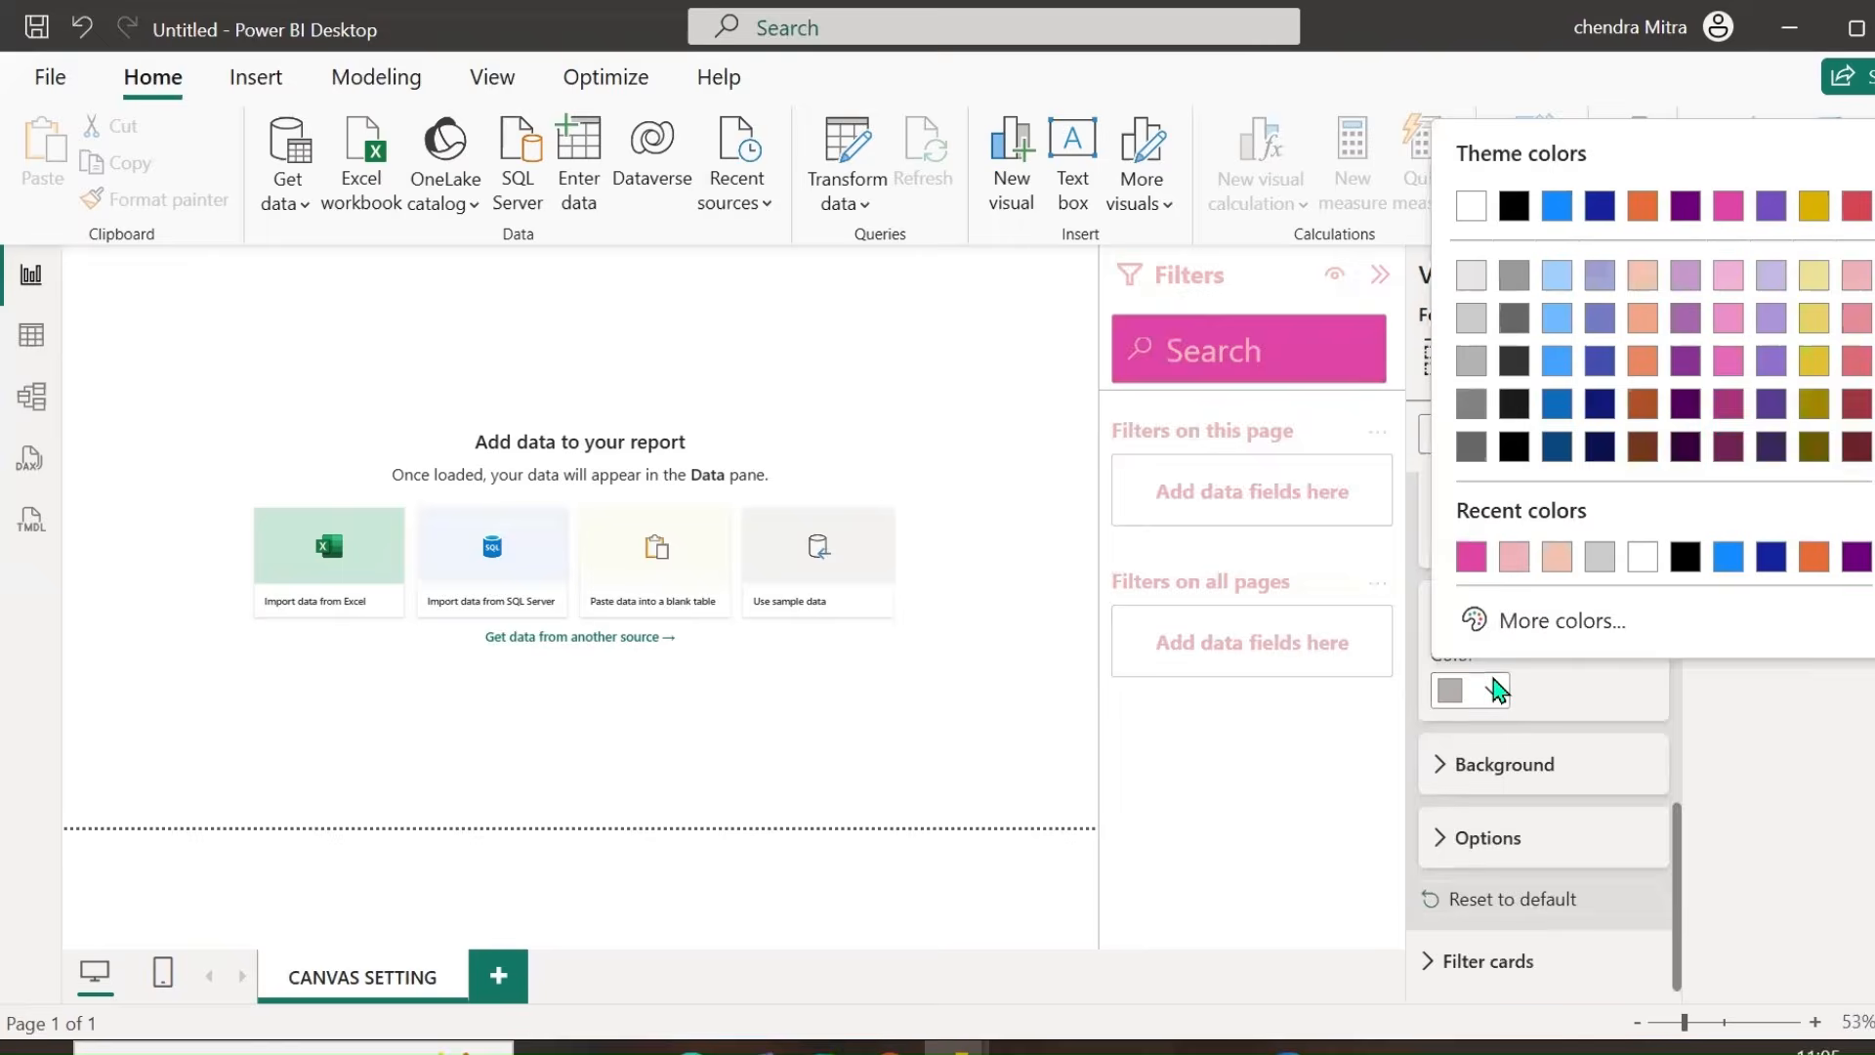
{"action": "left_click", "coordinate": [1813, 315]}
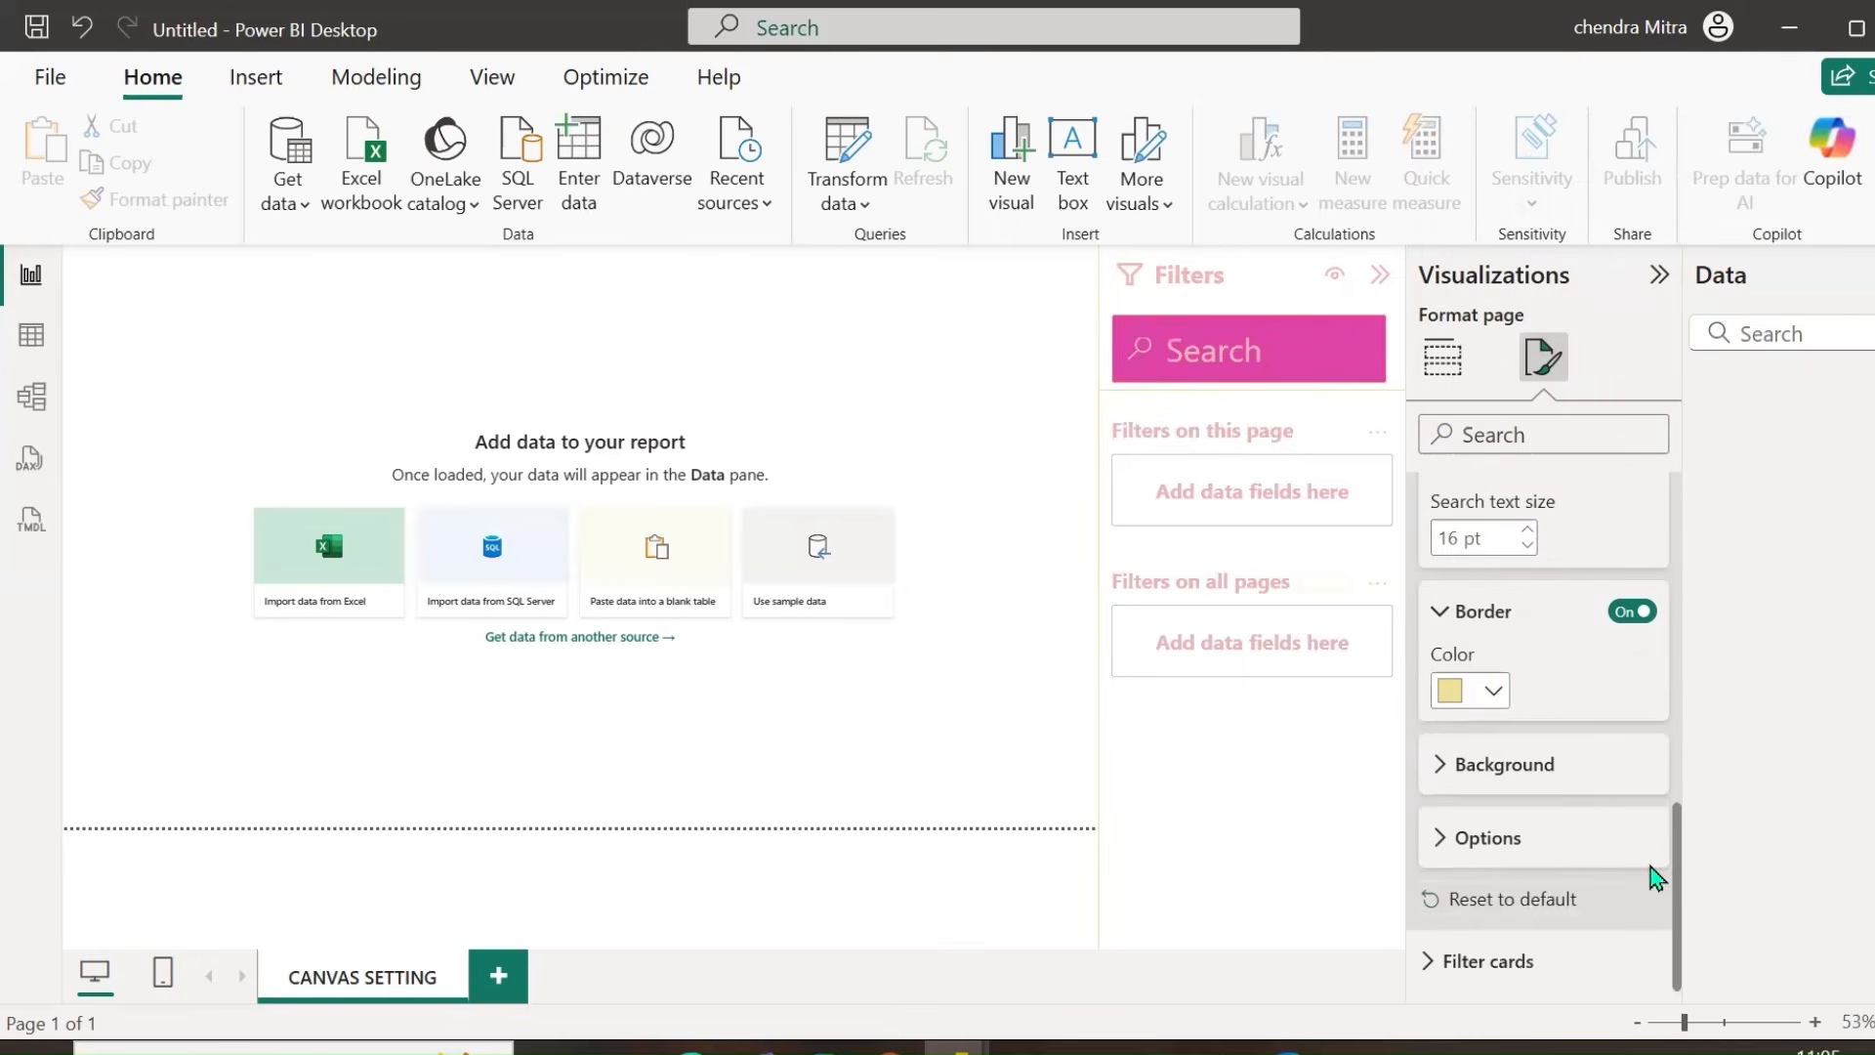
Give the filter pane a background in the third gray shade beneath white, with 55% transparency.
{"action": "left_click", "coordinate": [1442, 771]}
{"action": "scroll", "coordinate": [1563, 743], "scroll_direction": "down", "scroll_amount": 2}
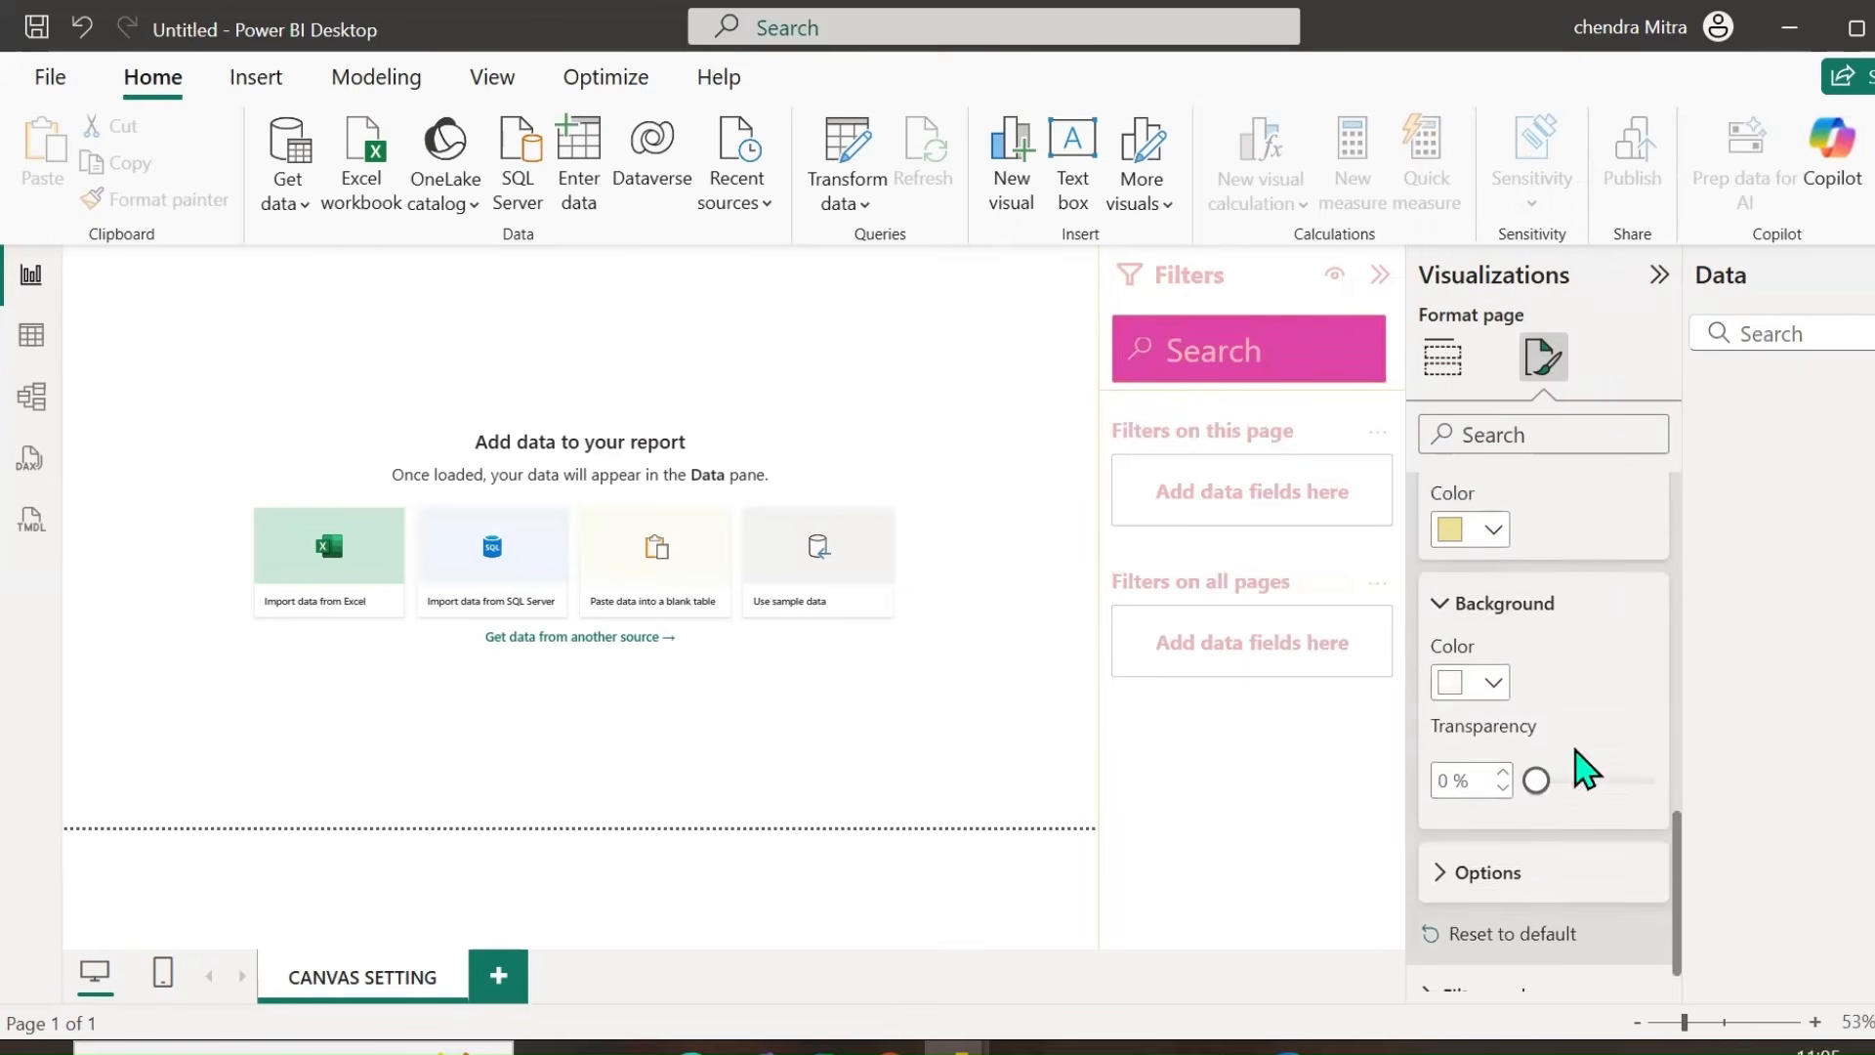
{"action": "left_click", "coordinate": [1495, 650]}
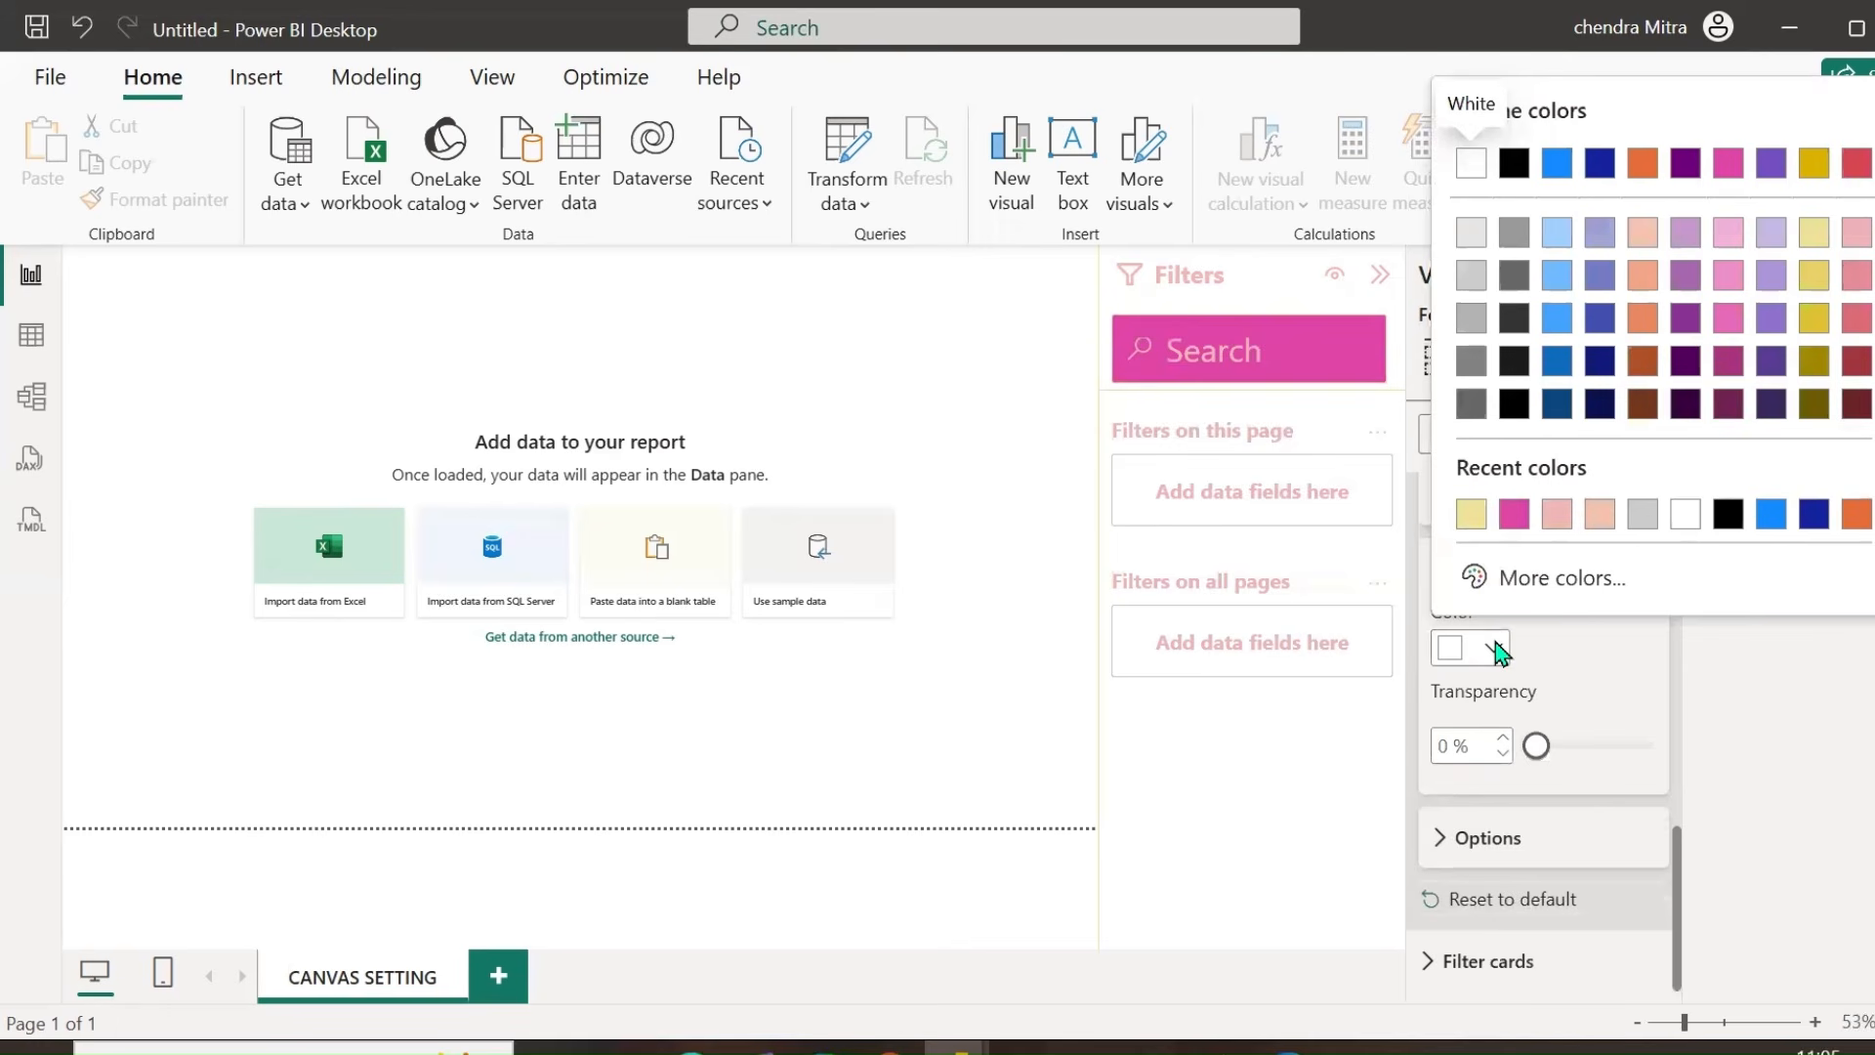
{"action": "left_click", "coordinate": [1472, 320]}
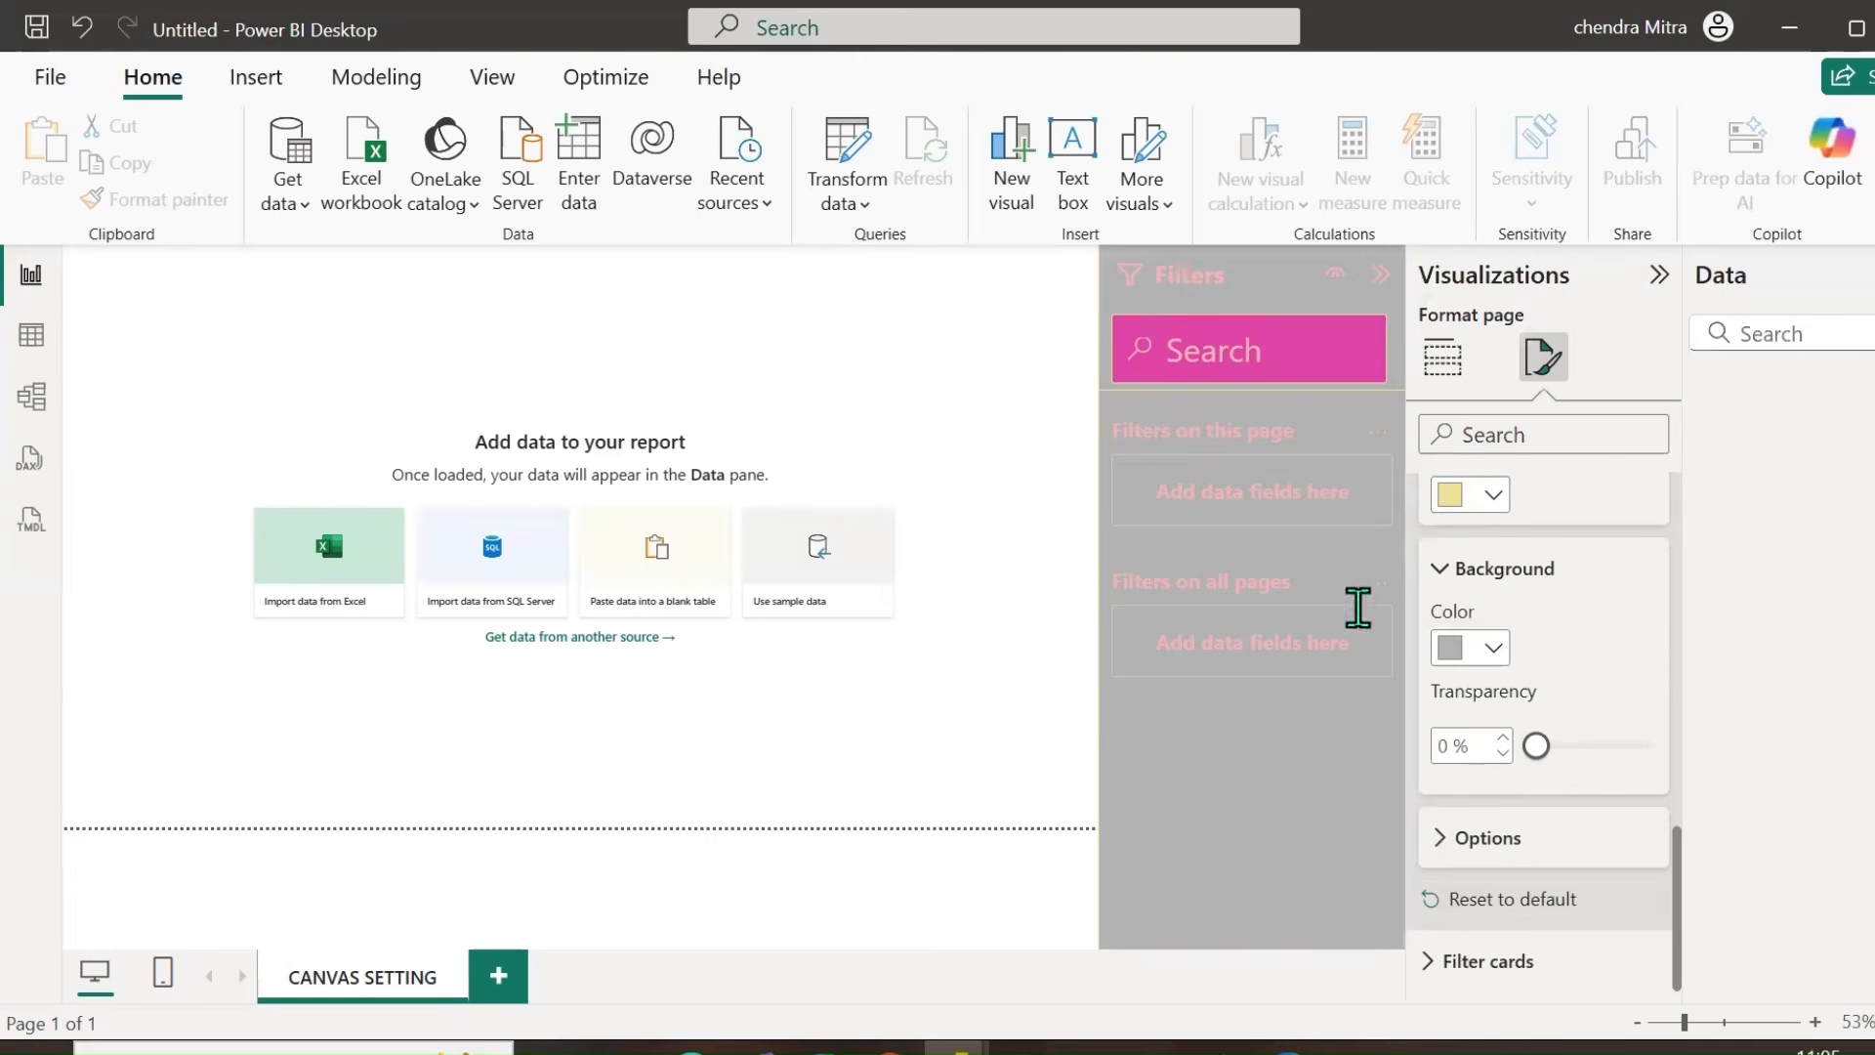
{"action": "left_click_drag", "start_coordinate": [1537, 745], "coordinate": [1604, 747]}
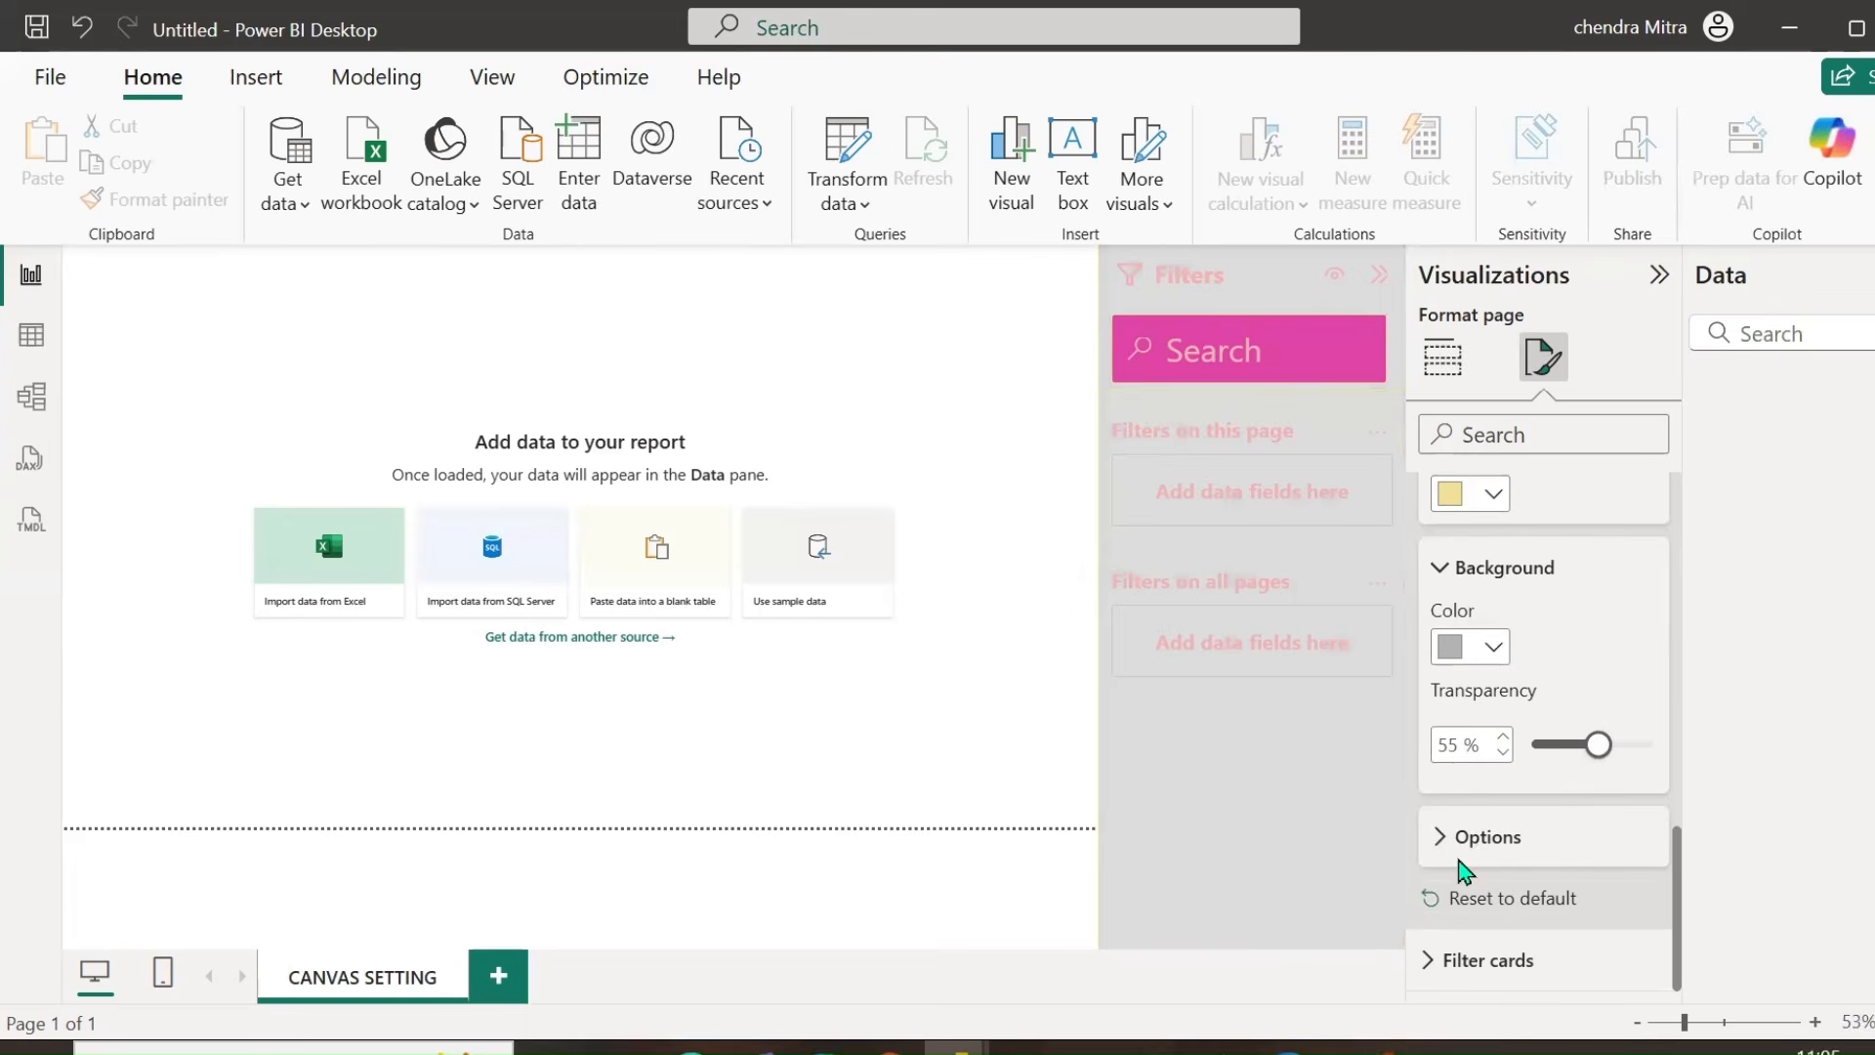
Expand the filter pane's Options, try widening the pane to about 254 px, then narrow it to 180 px.
{"action": "left_click", "coordinate": [1440, 840]}
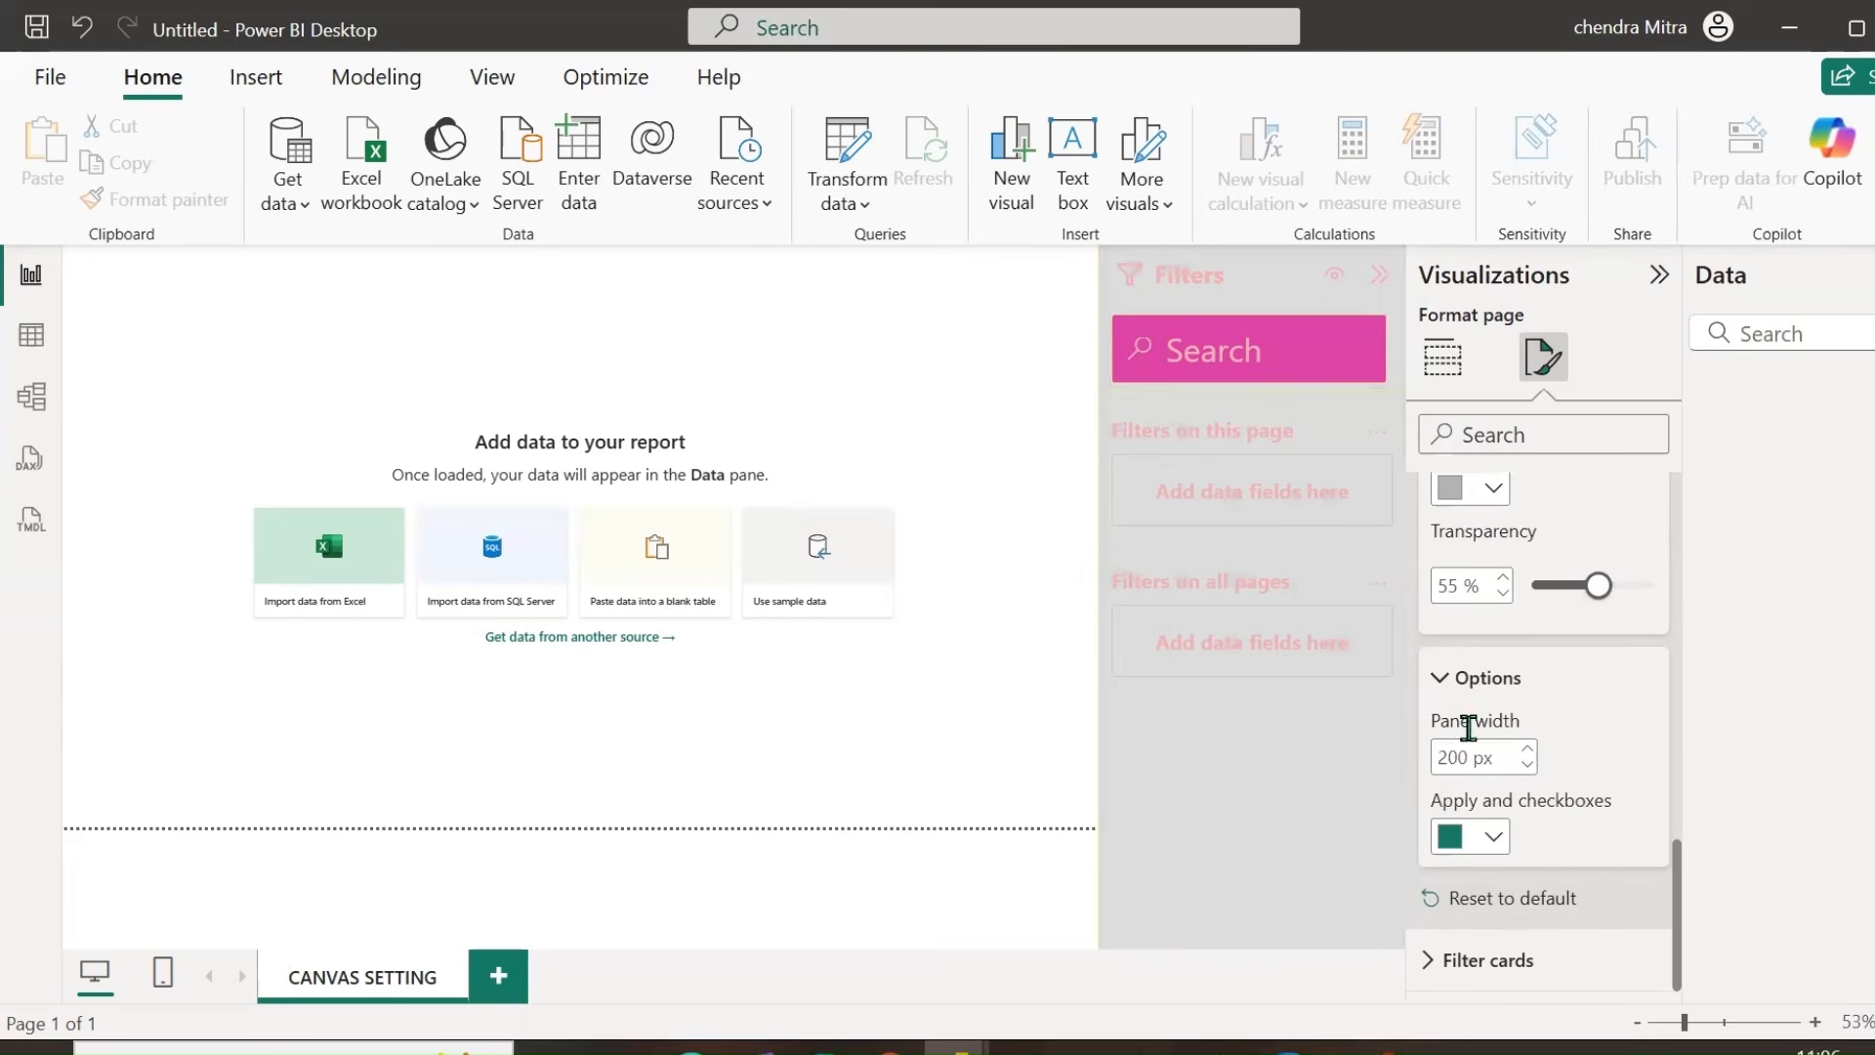
{"action": "double_click", "coordinate": [1446, 758]}
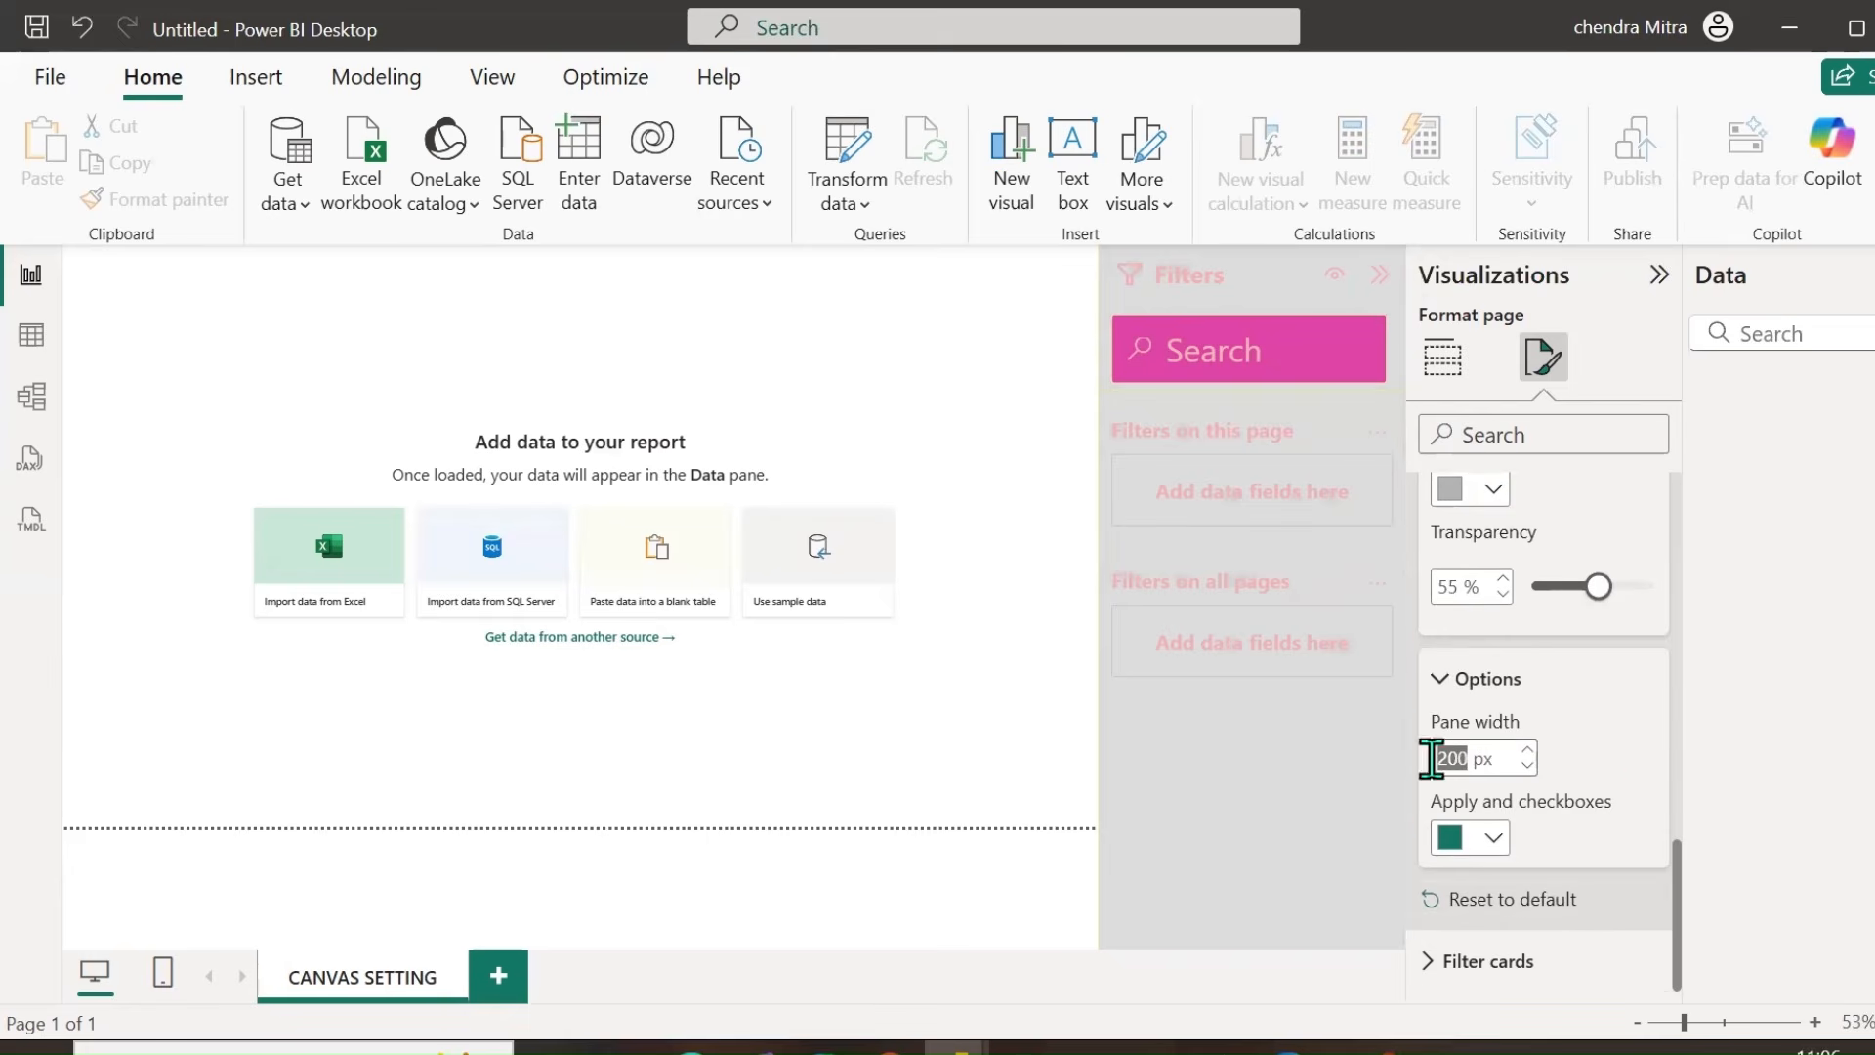
{"action": "left_click", "coordinate": [1634, 756]}
{"action": "left_click_drag", "start_coordinate": [1078, 693], "coordinate": [1017, 707]}
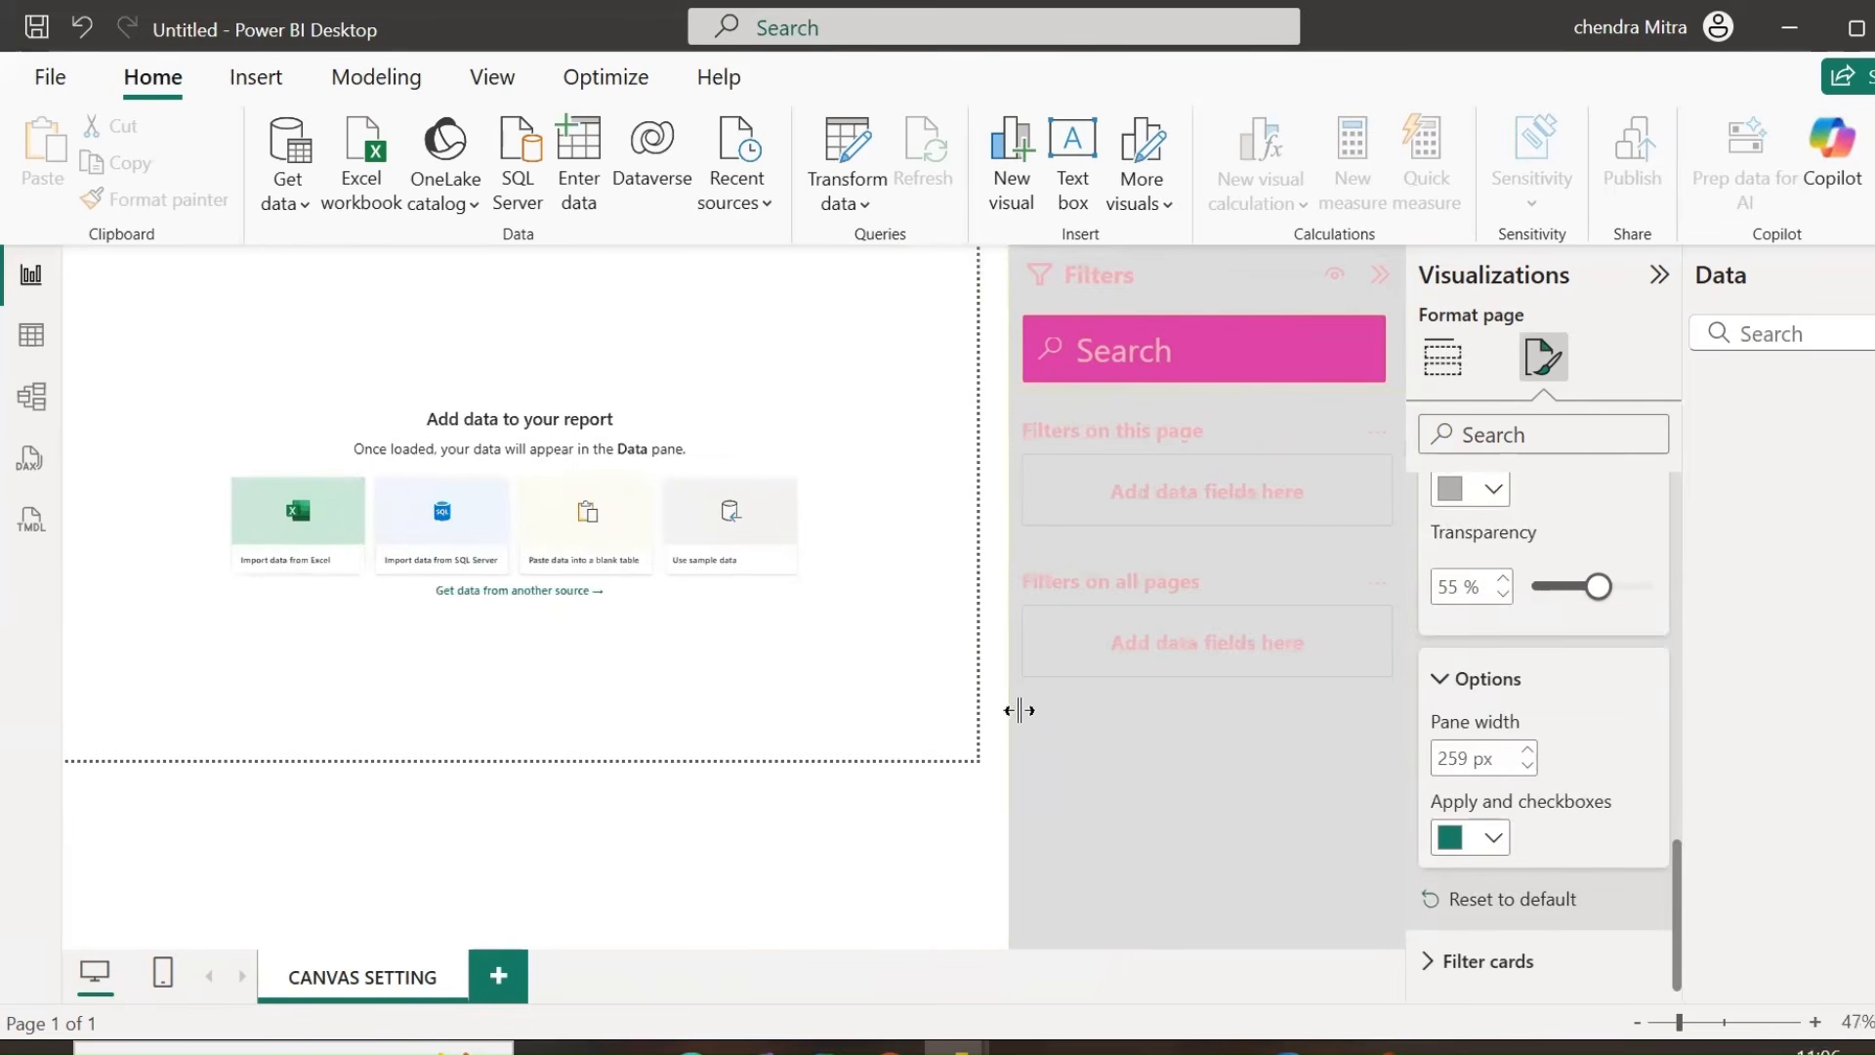
{"action": "mouse_move", "coordinate": [1441, 781]}
{"action": "left_mouse_down"}
{"action": "mouse_move", "coordinate": [1568, 742]}
{"action": "mouse_move", "coordinate": [1436, 718]}
{"action": "mouse_move", "coordinate": [1451, 772]}
{"action": "left_mouse_up"}
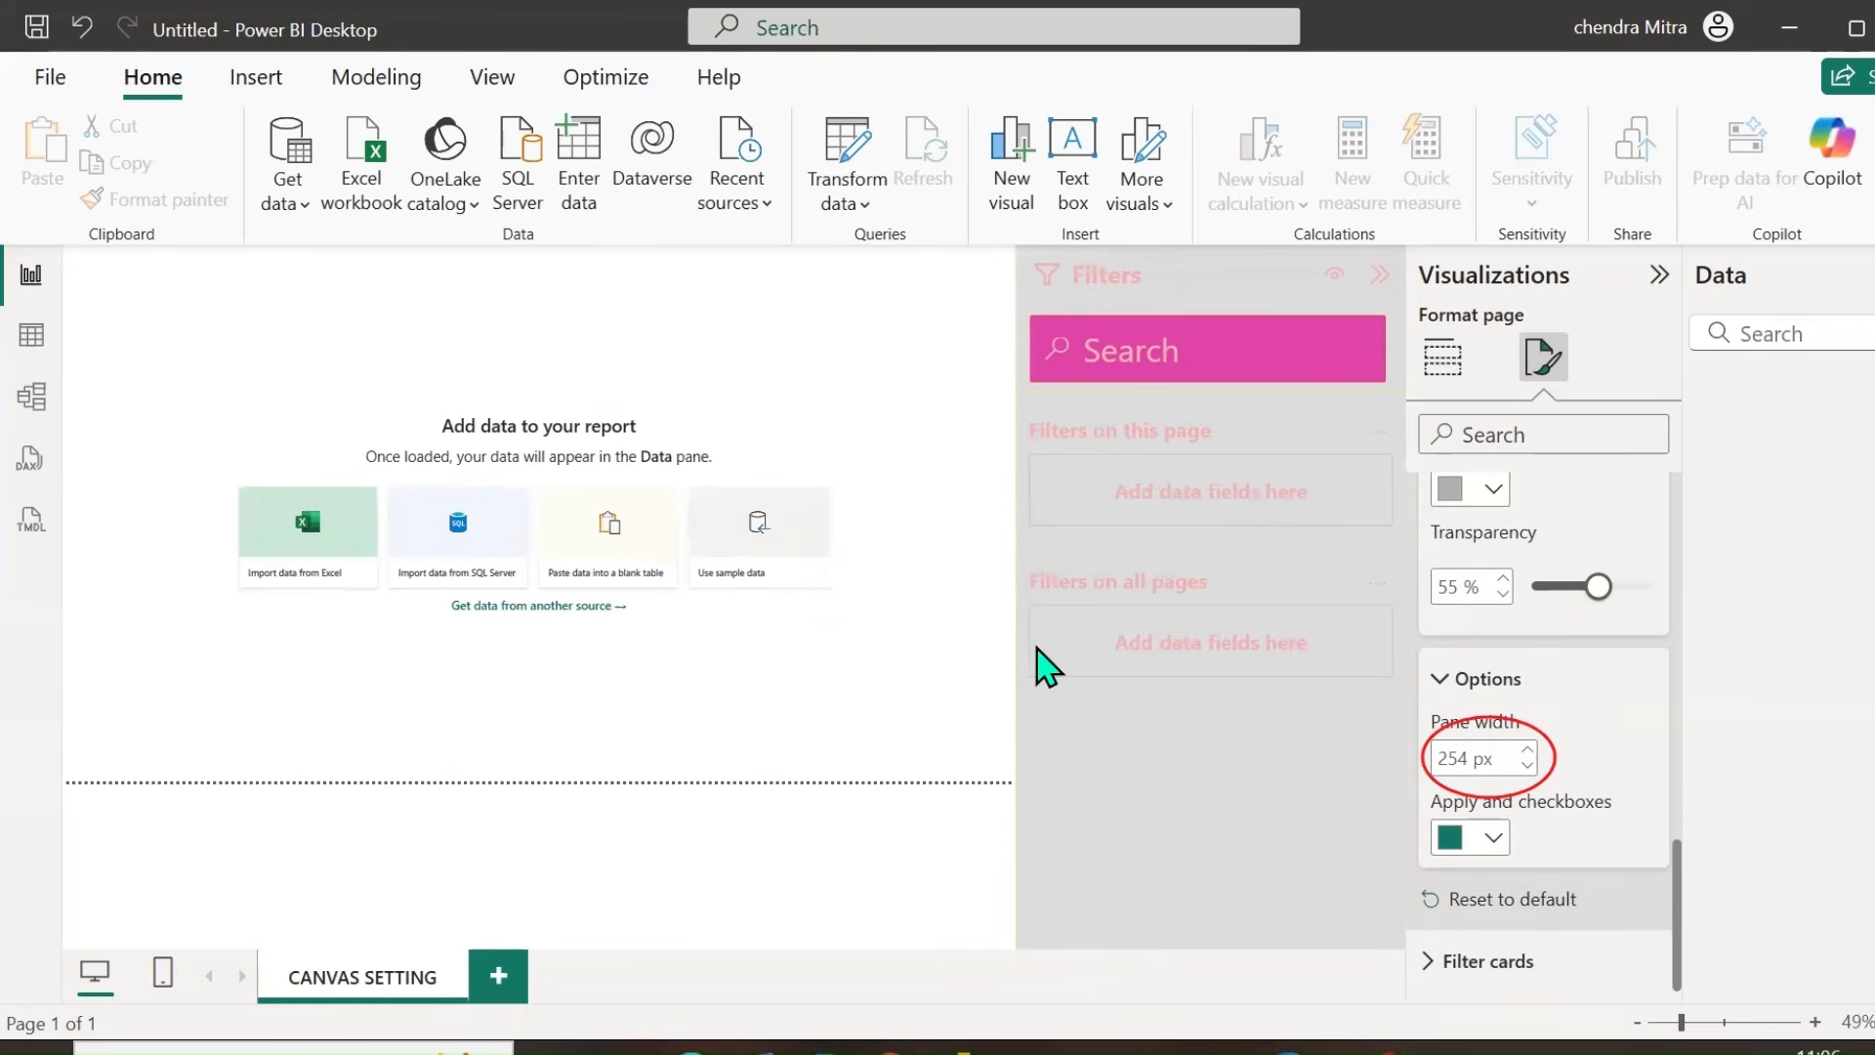
{"action": "left_click_drag", "start_coordinate": [1017, 641], "coordinate": [1168, 698]}
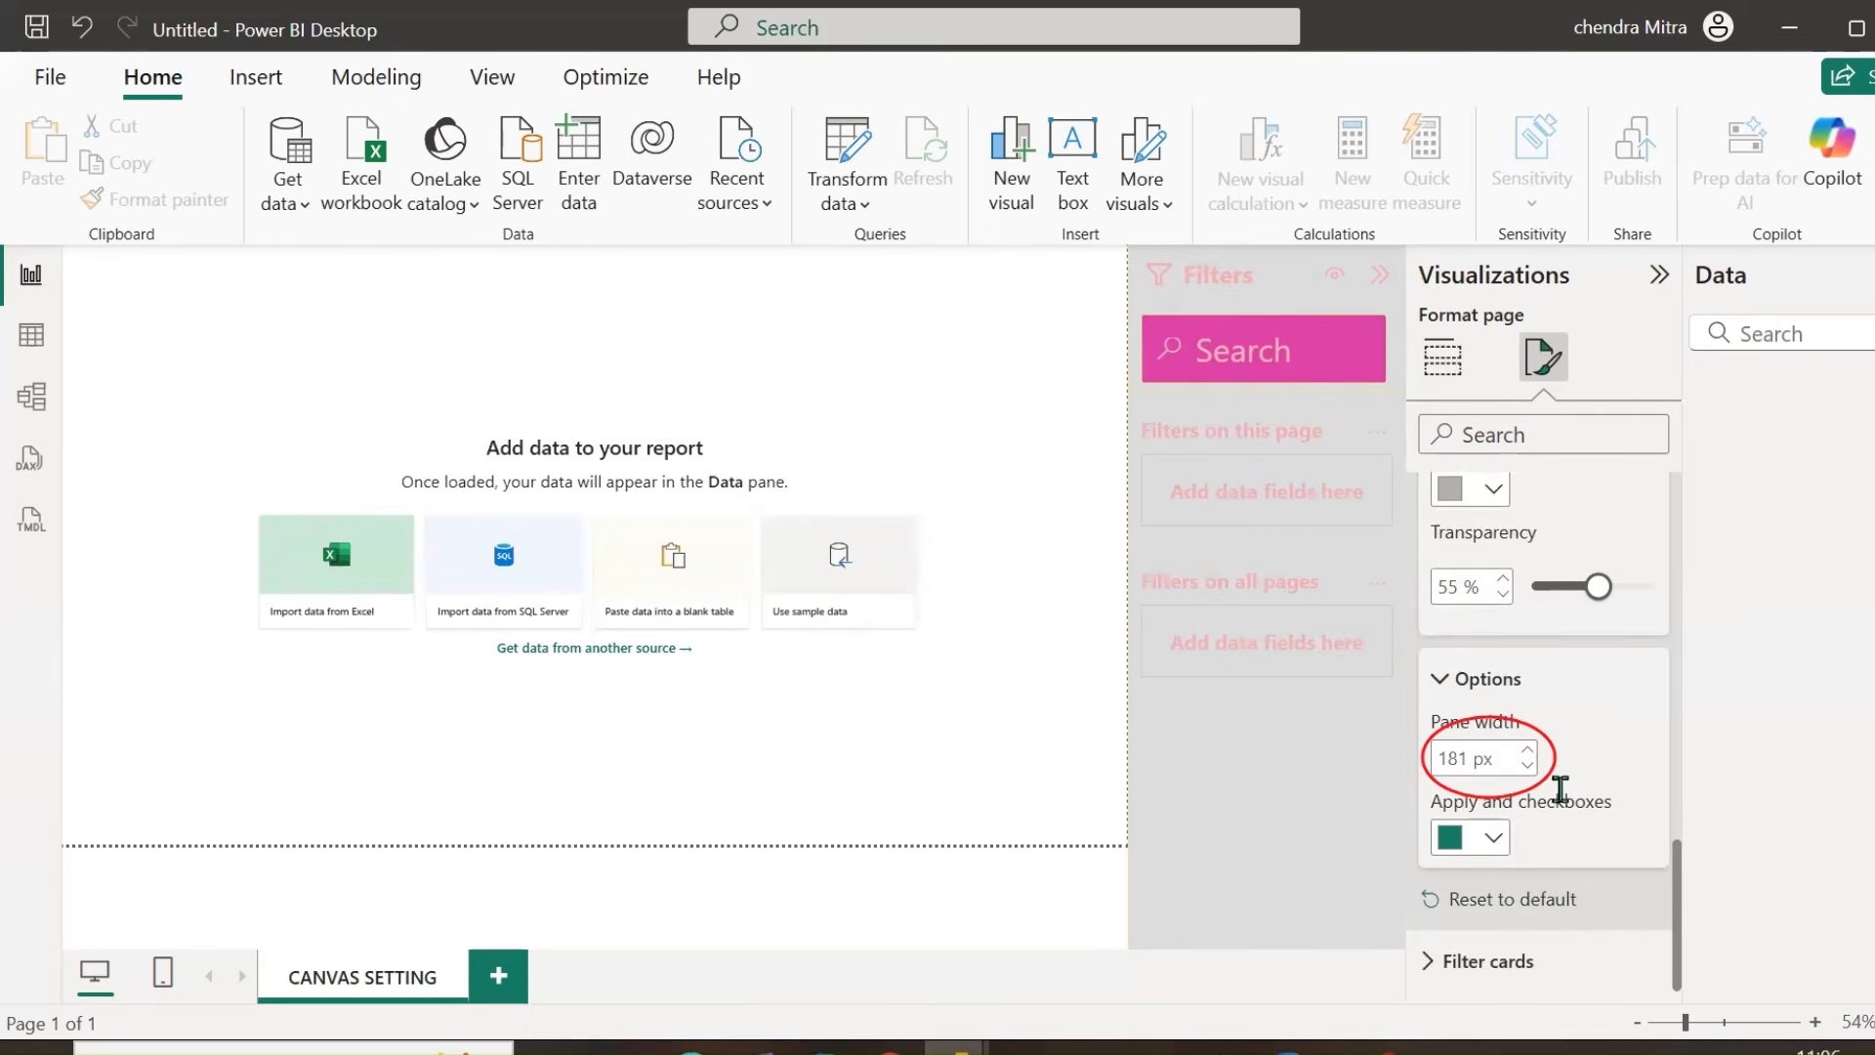
{"action": "left_click", "coordinate": [1527, 765]}
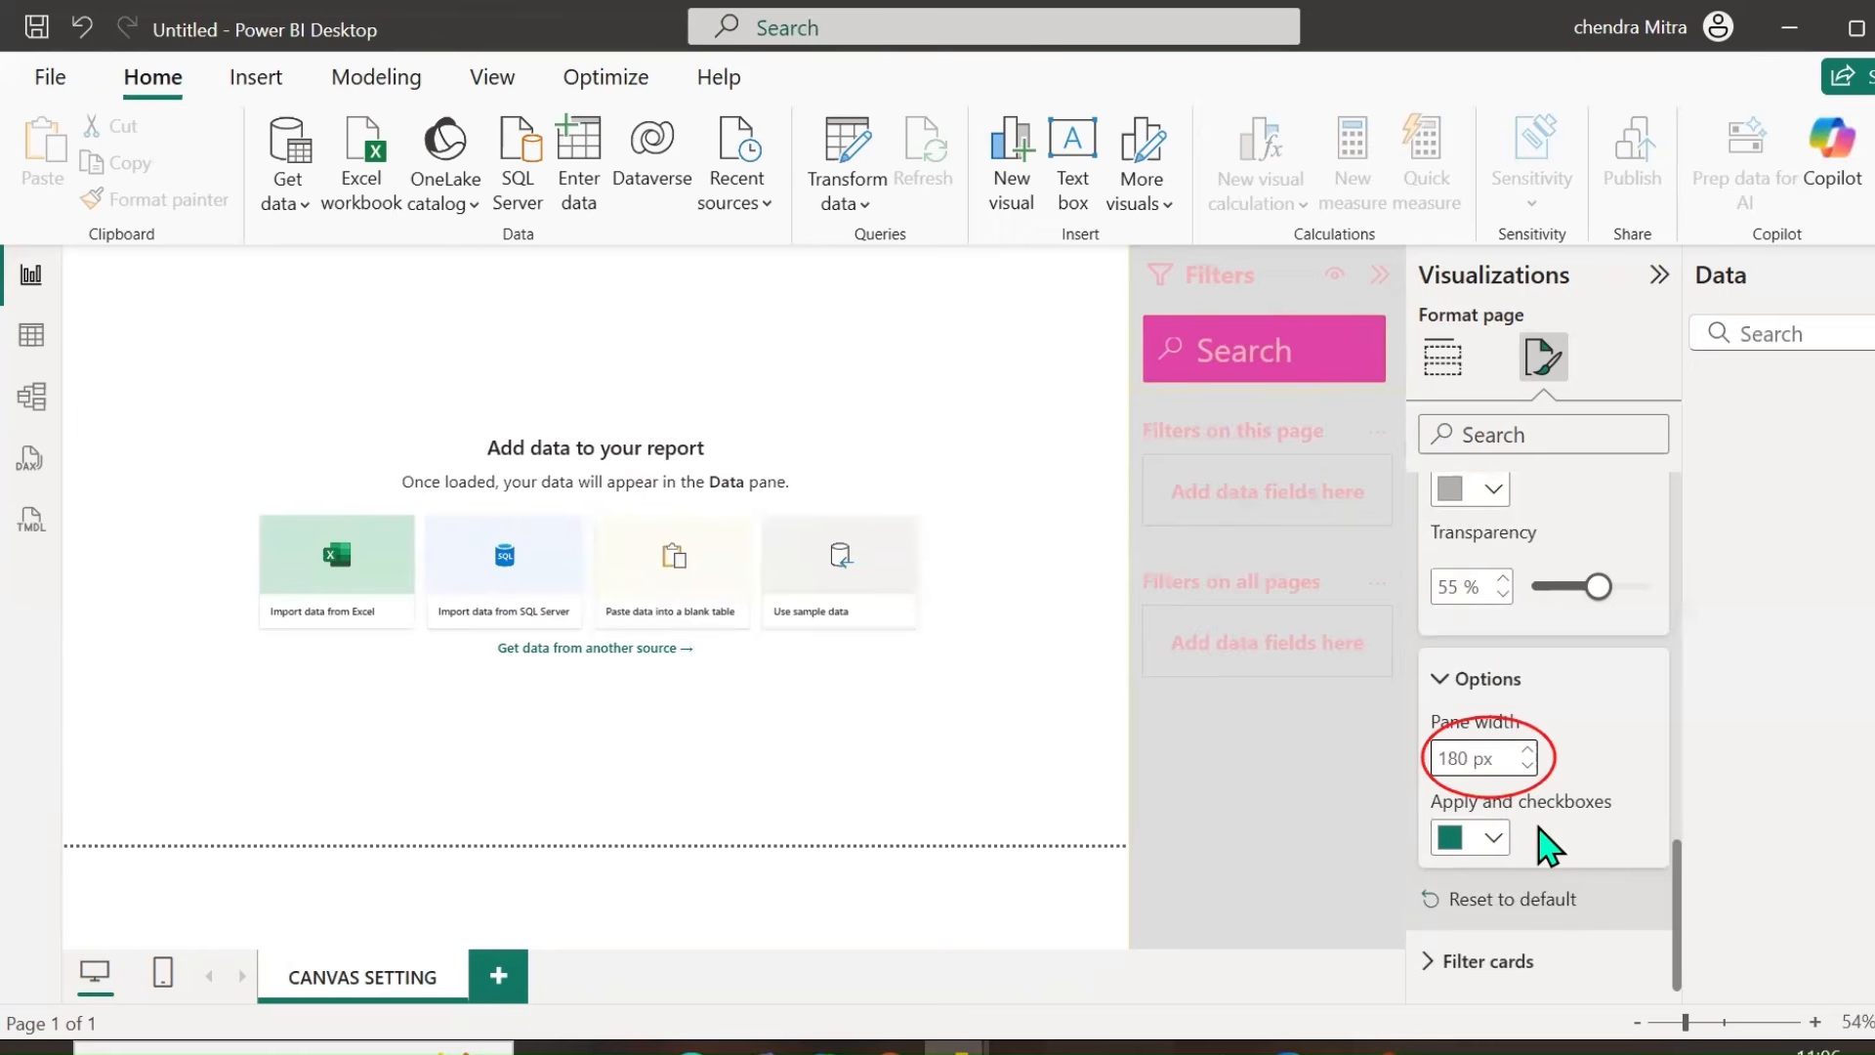
Set the filter pane's Apply and checkboxes color to light pink.
{"action": "left_click", "coordinate": [1495, 840]}
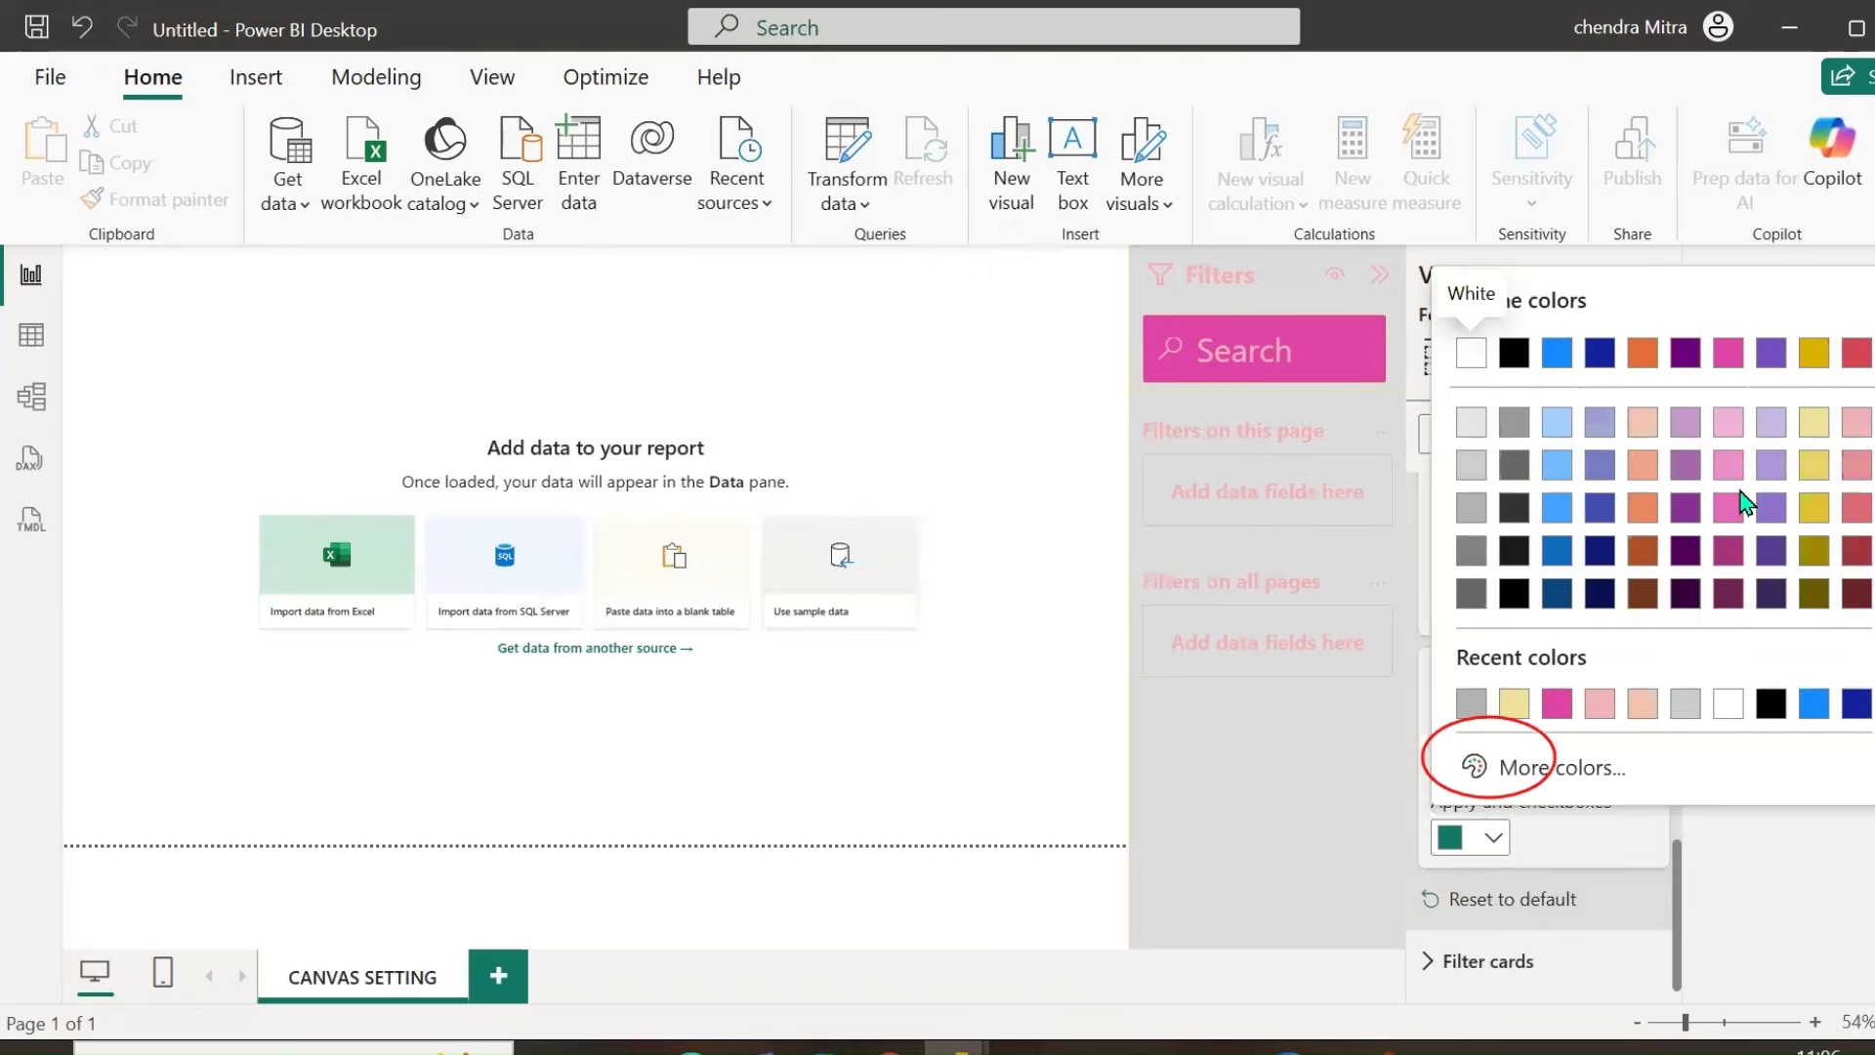
{"action": "left_click", "coordinate": [1729, 508]}
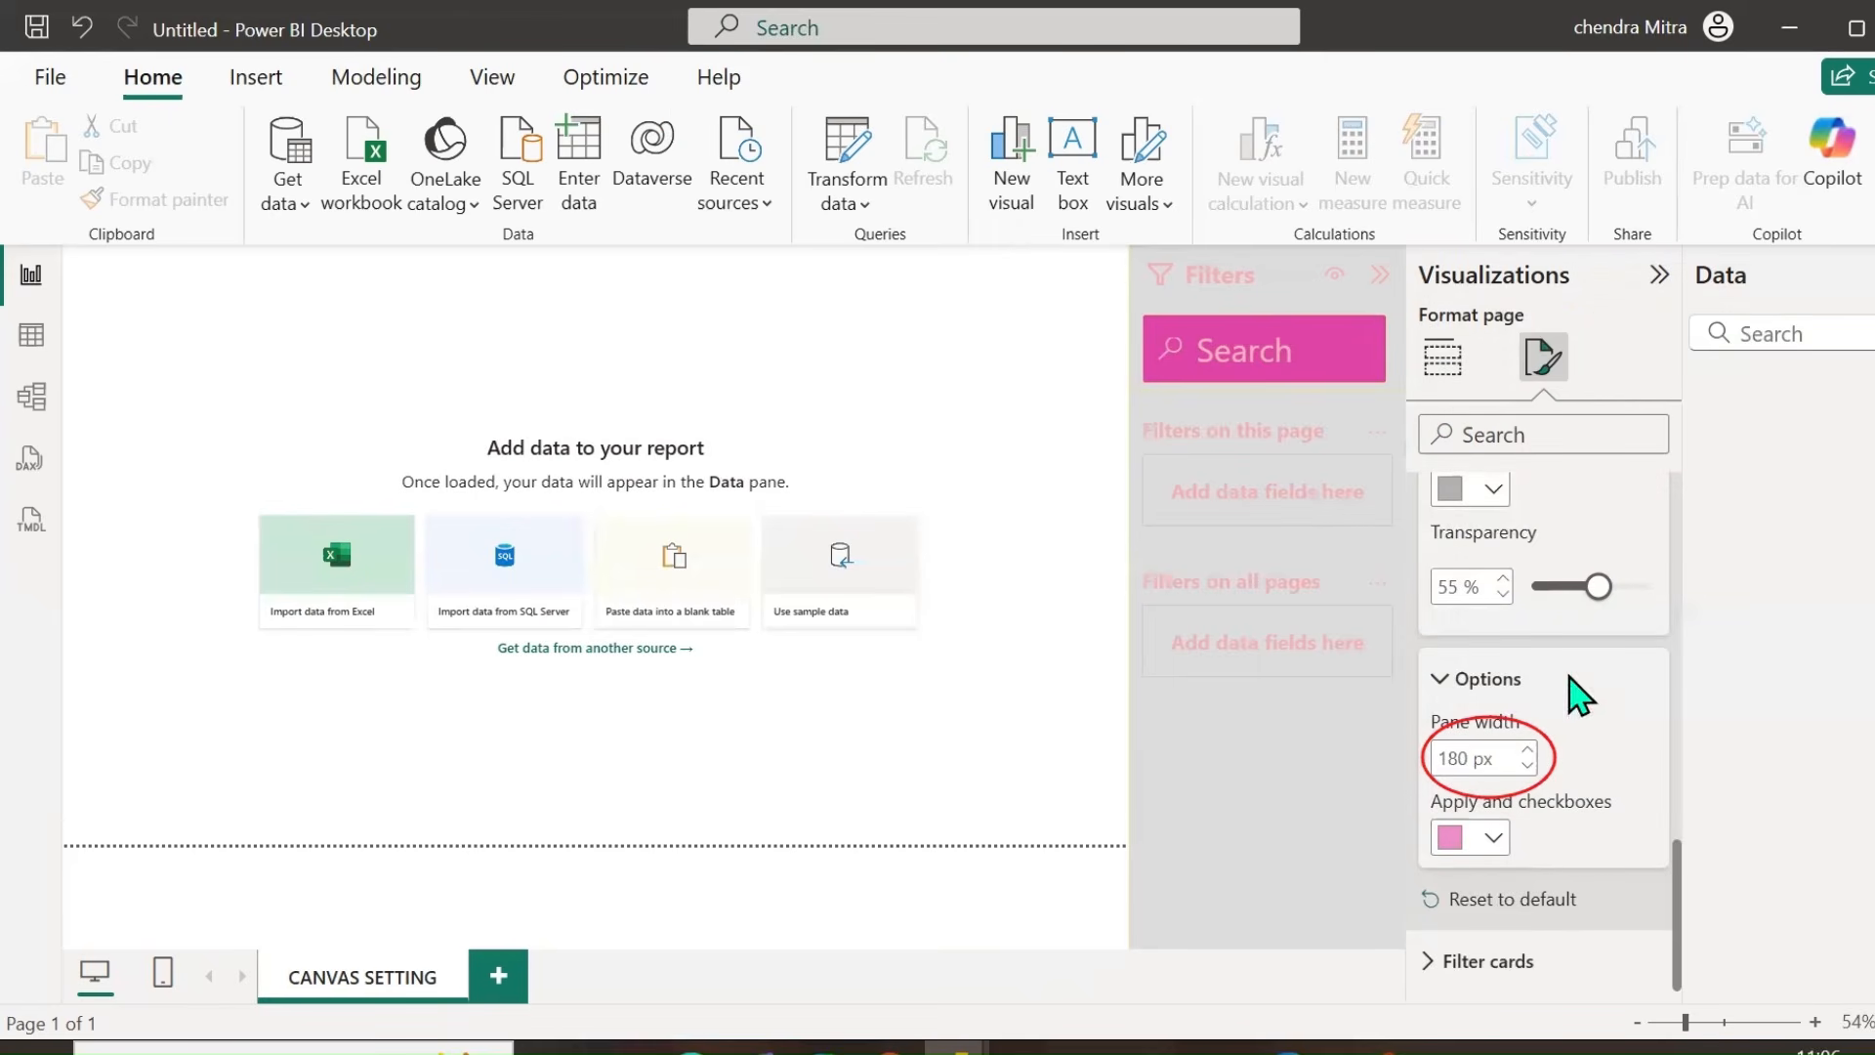
{"action": "scroll", "coordinate": [1603, 740], "scroll_direction": "up", "scroll_amount": 10}
{"action": "scroll", "coordinate": [1603, 747], "scroll_direction": "up", "scroll_amount": 10}
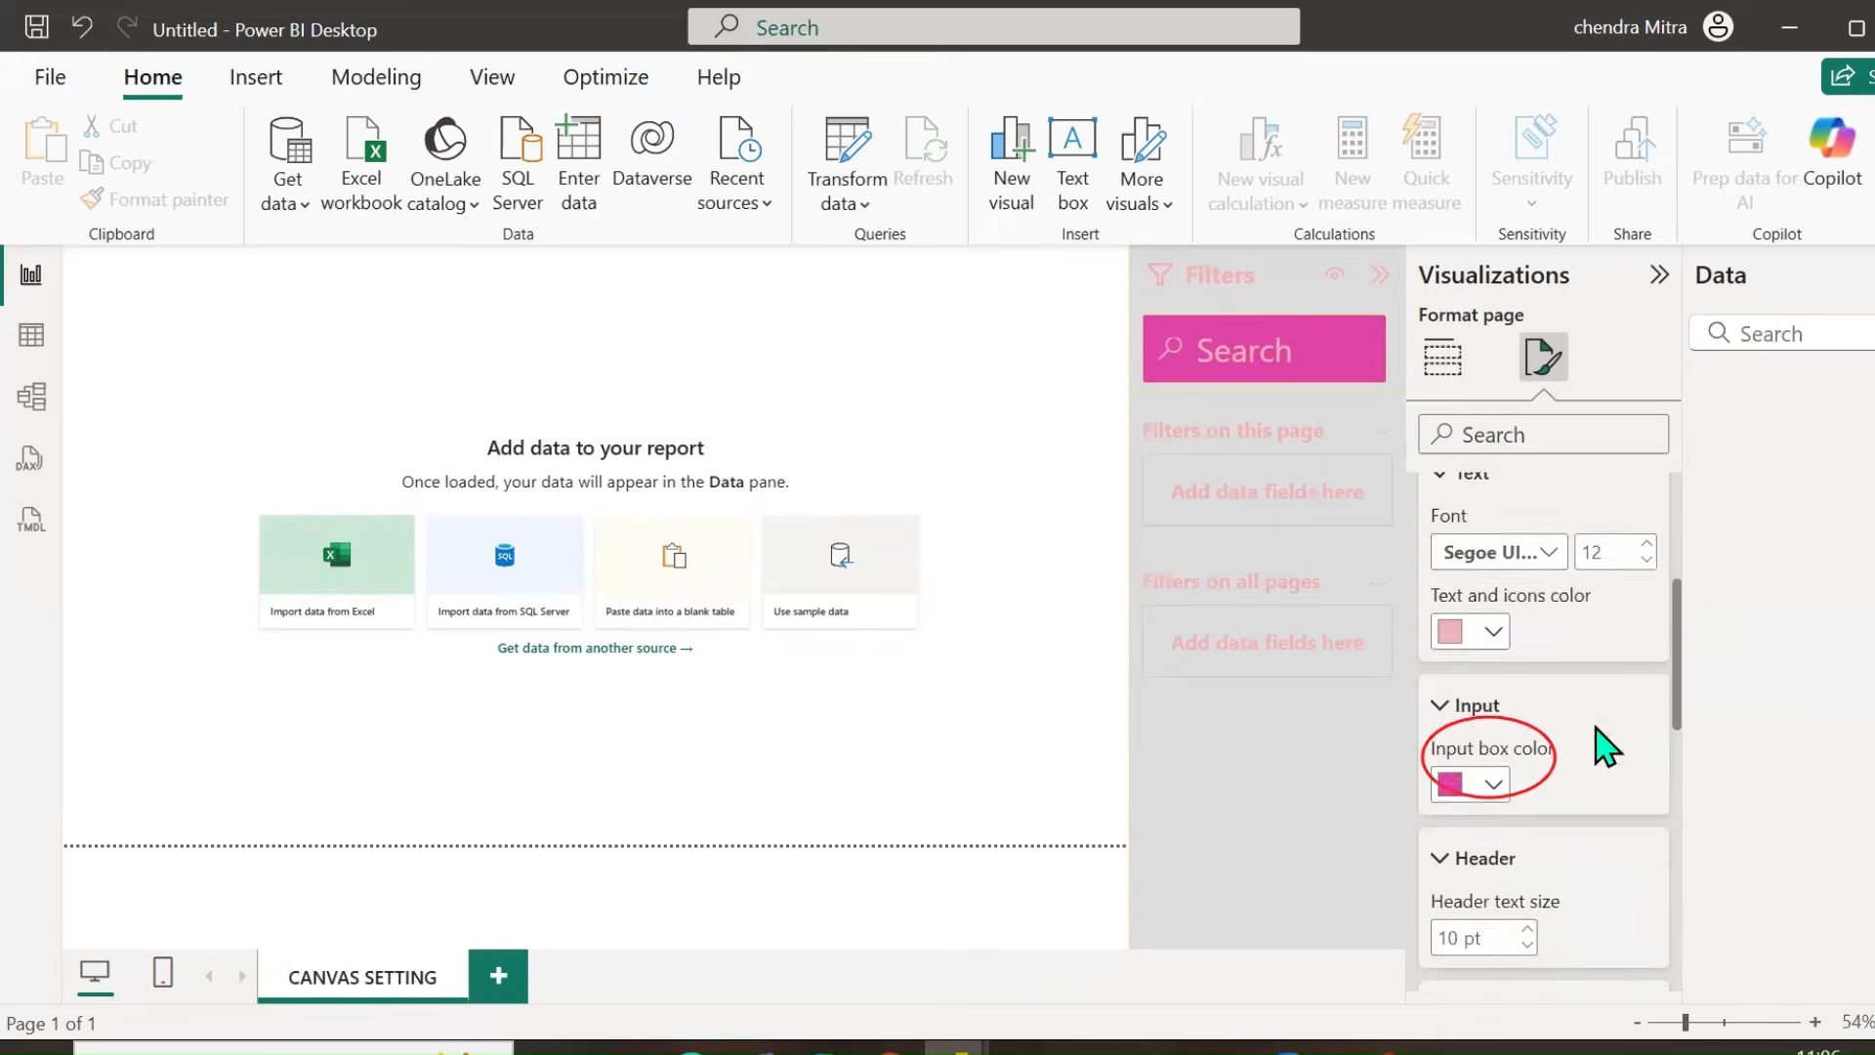
{"action": "scroll", "coordinate": [1598, 748], "scroll_direction": "up", "scroll_amount": 1}
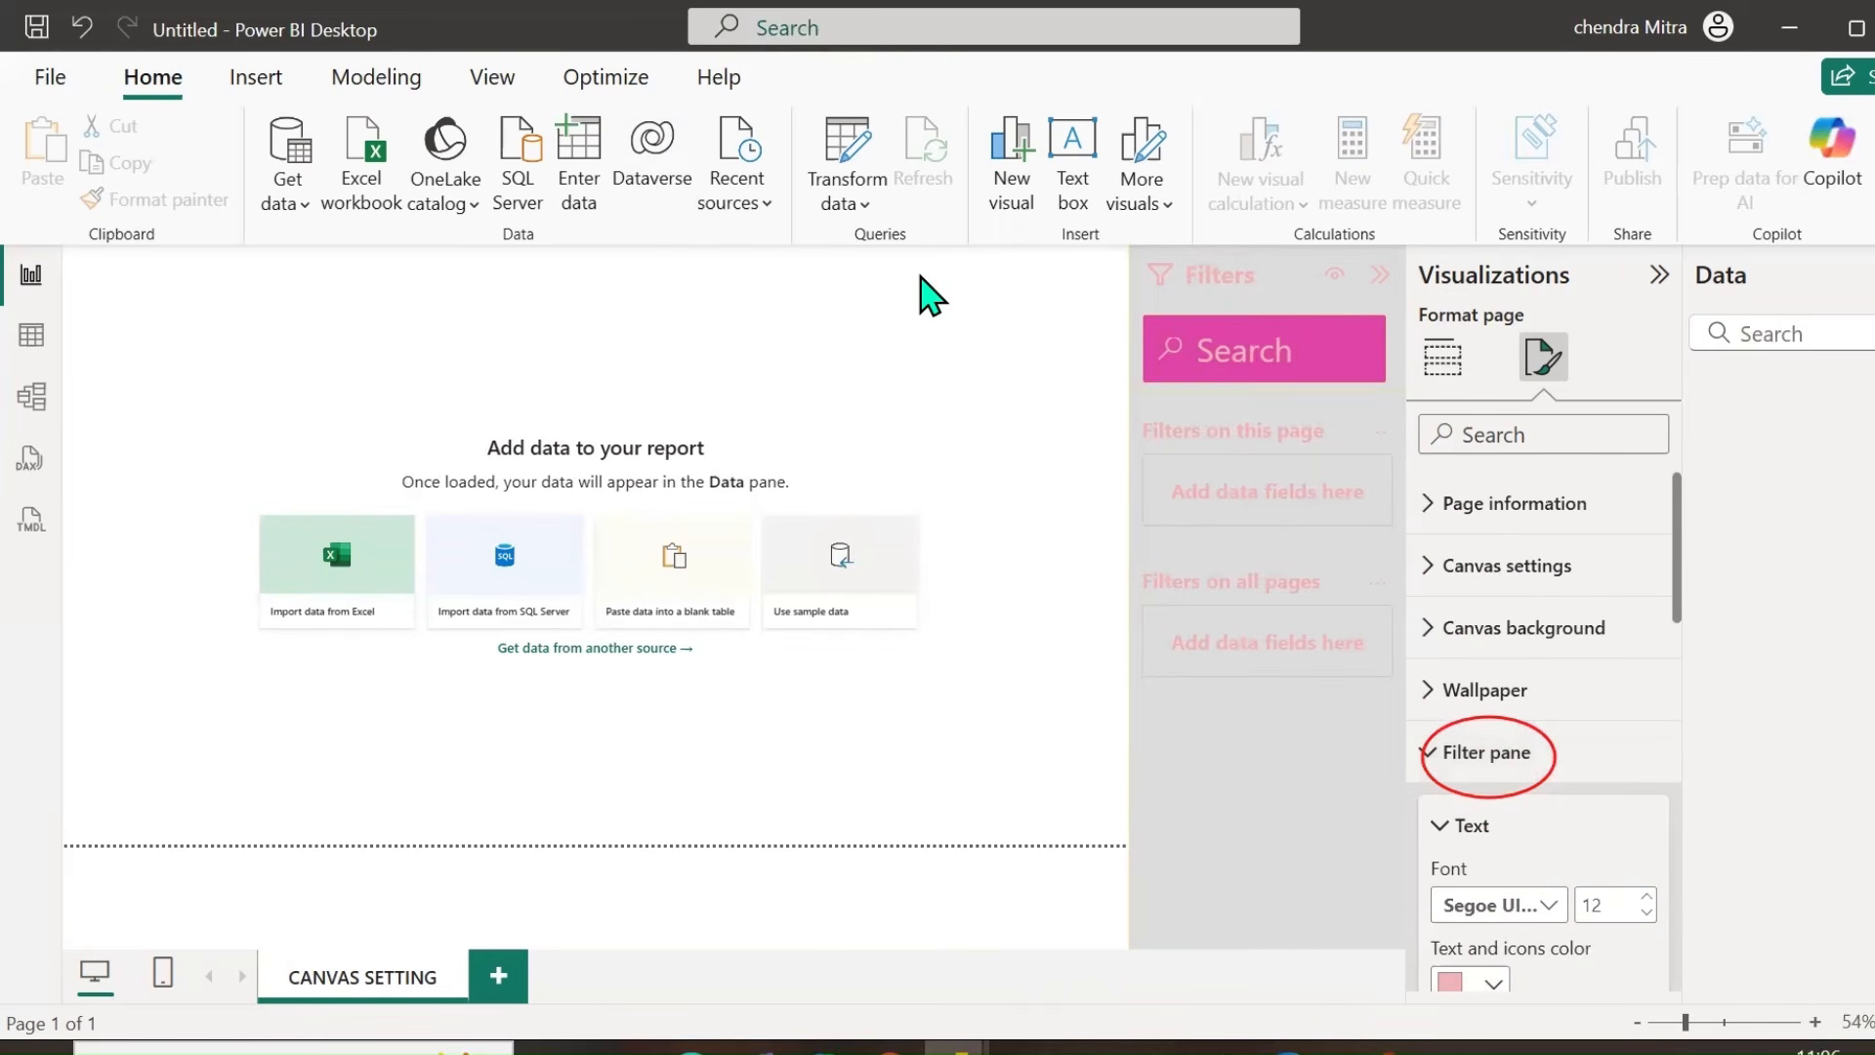
{"action": "left_click_drag", "start_coordinate": [1520, 702], "coordinate": [1477, 813]}
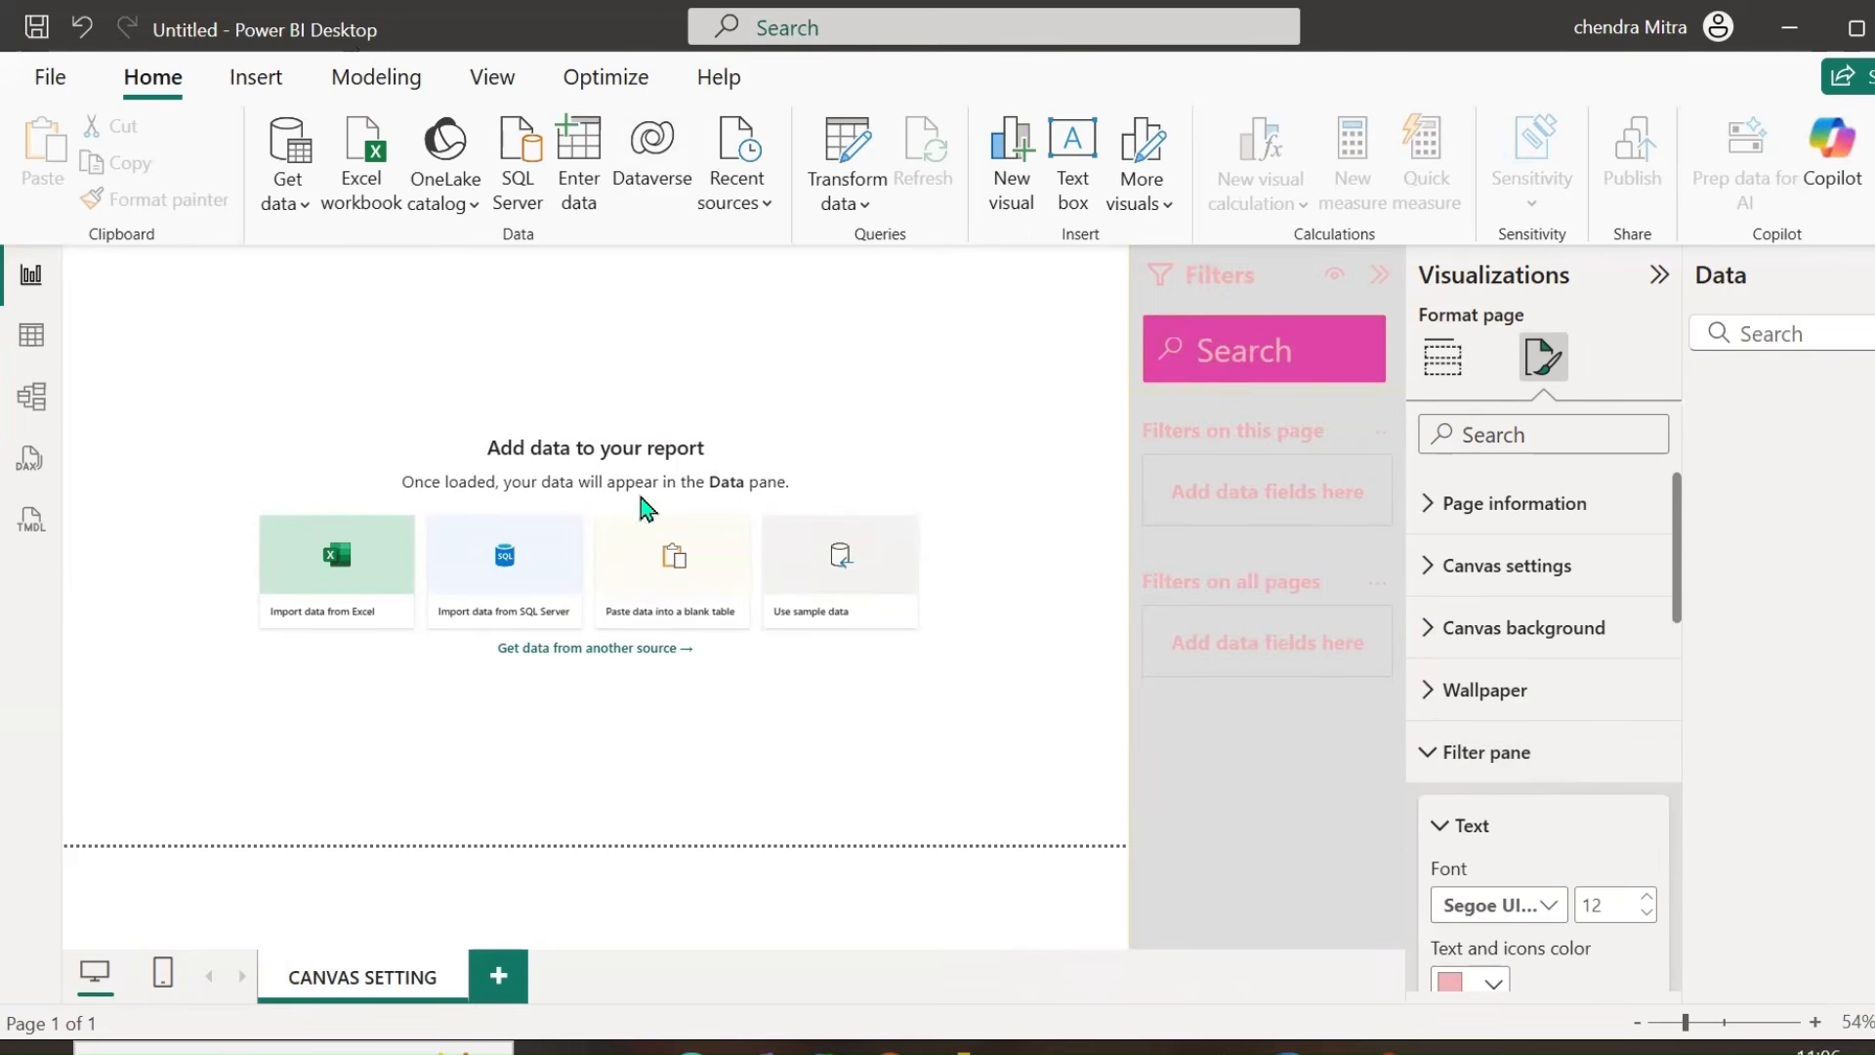
Collapse the Filter pane settings and expand the Filter cards settings.
{"action": "left_click", "coordinate": [1434, 768]}
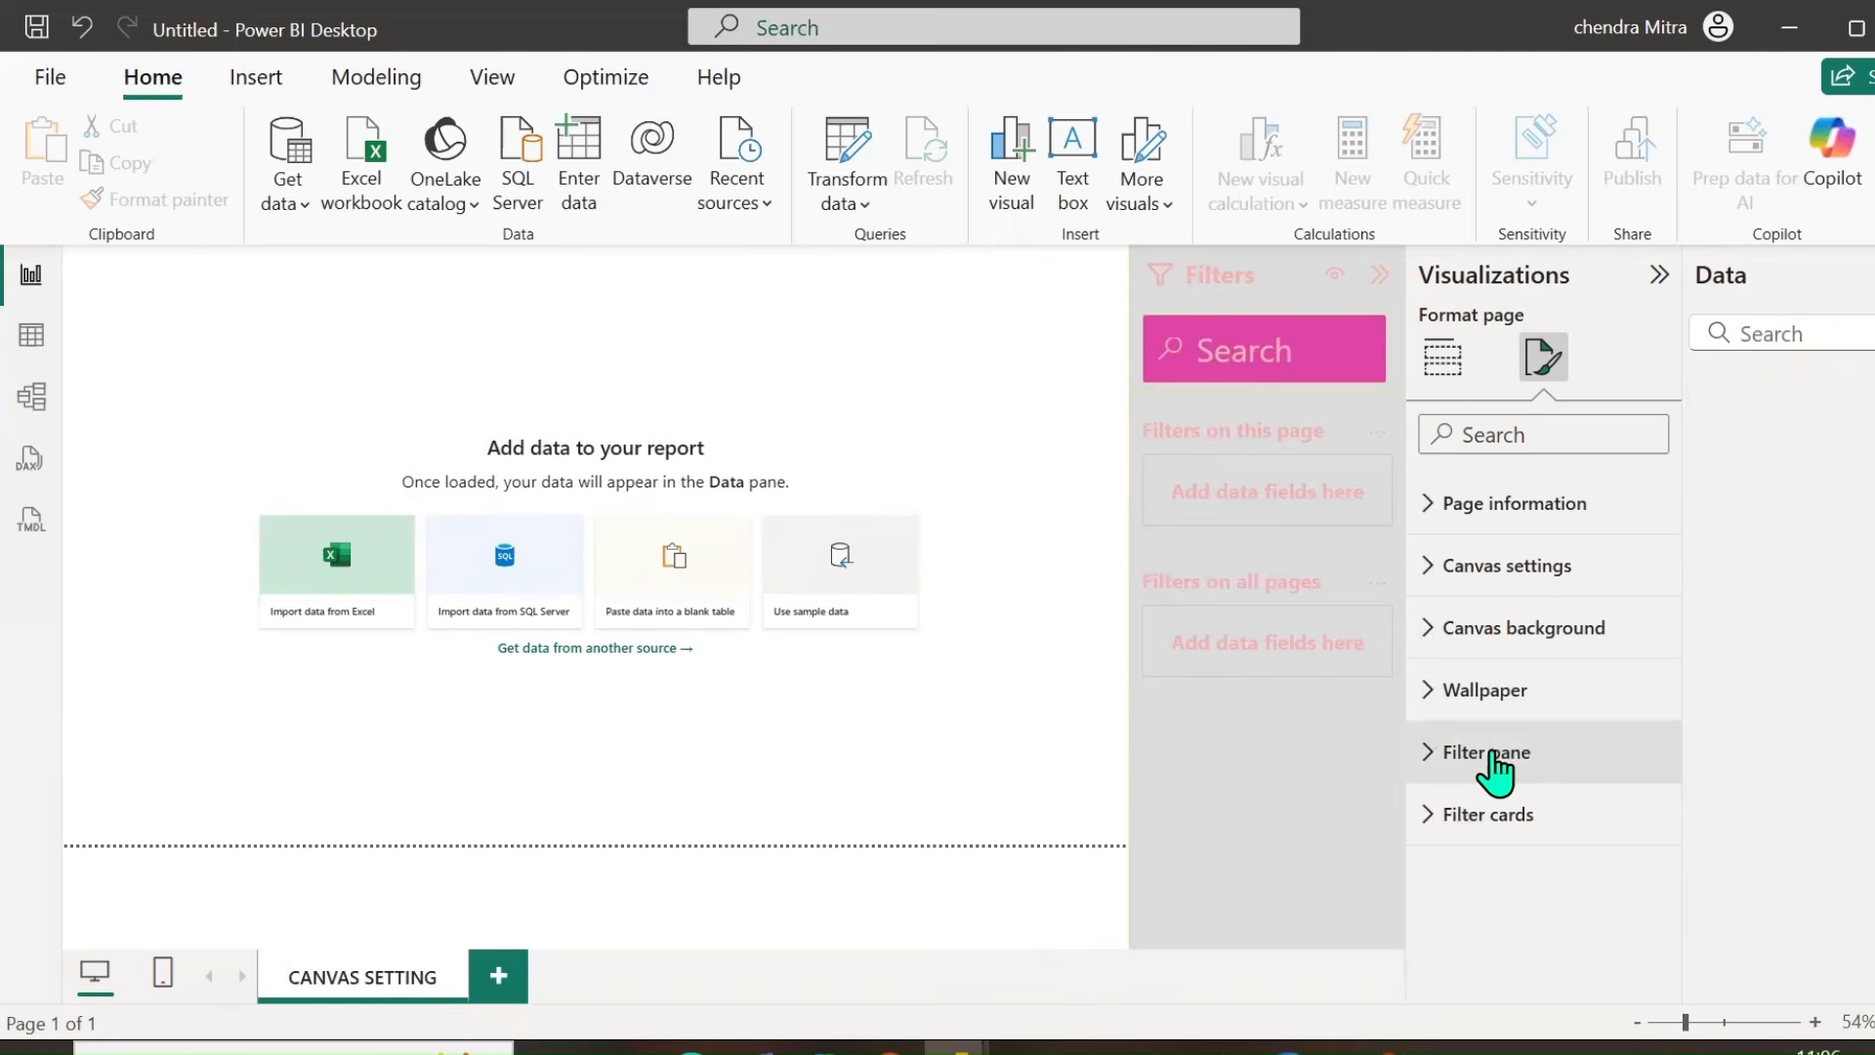
{"action": "left_click", "coordinate": [1436, 825]}
{"action": "scroll", "coordinate": [1568, 713], "scroll_direction": "down", "scroll_amount": 3}
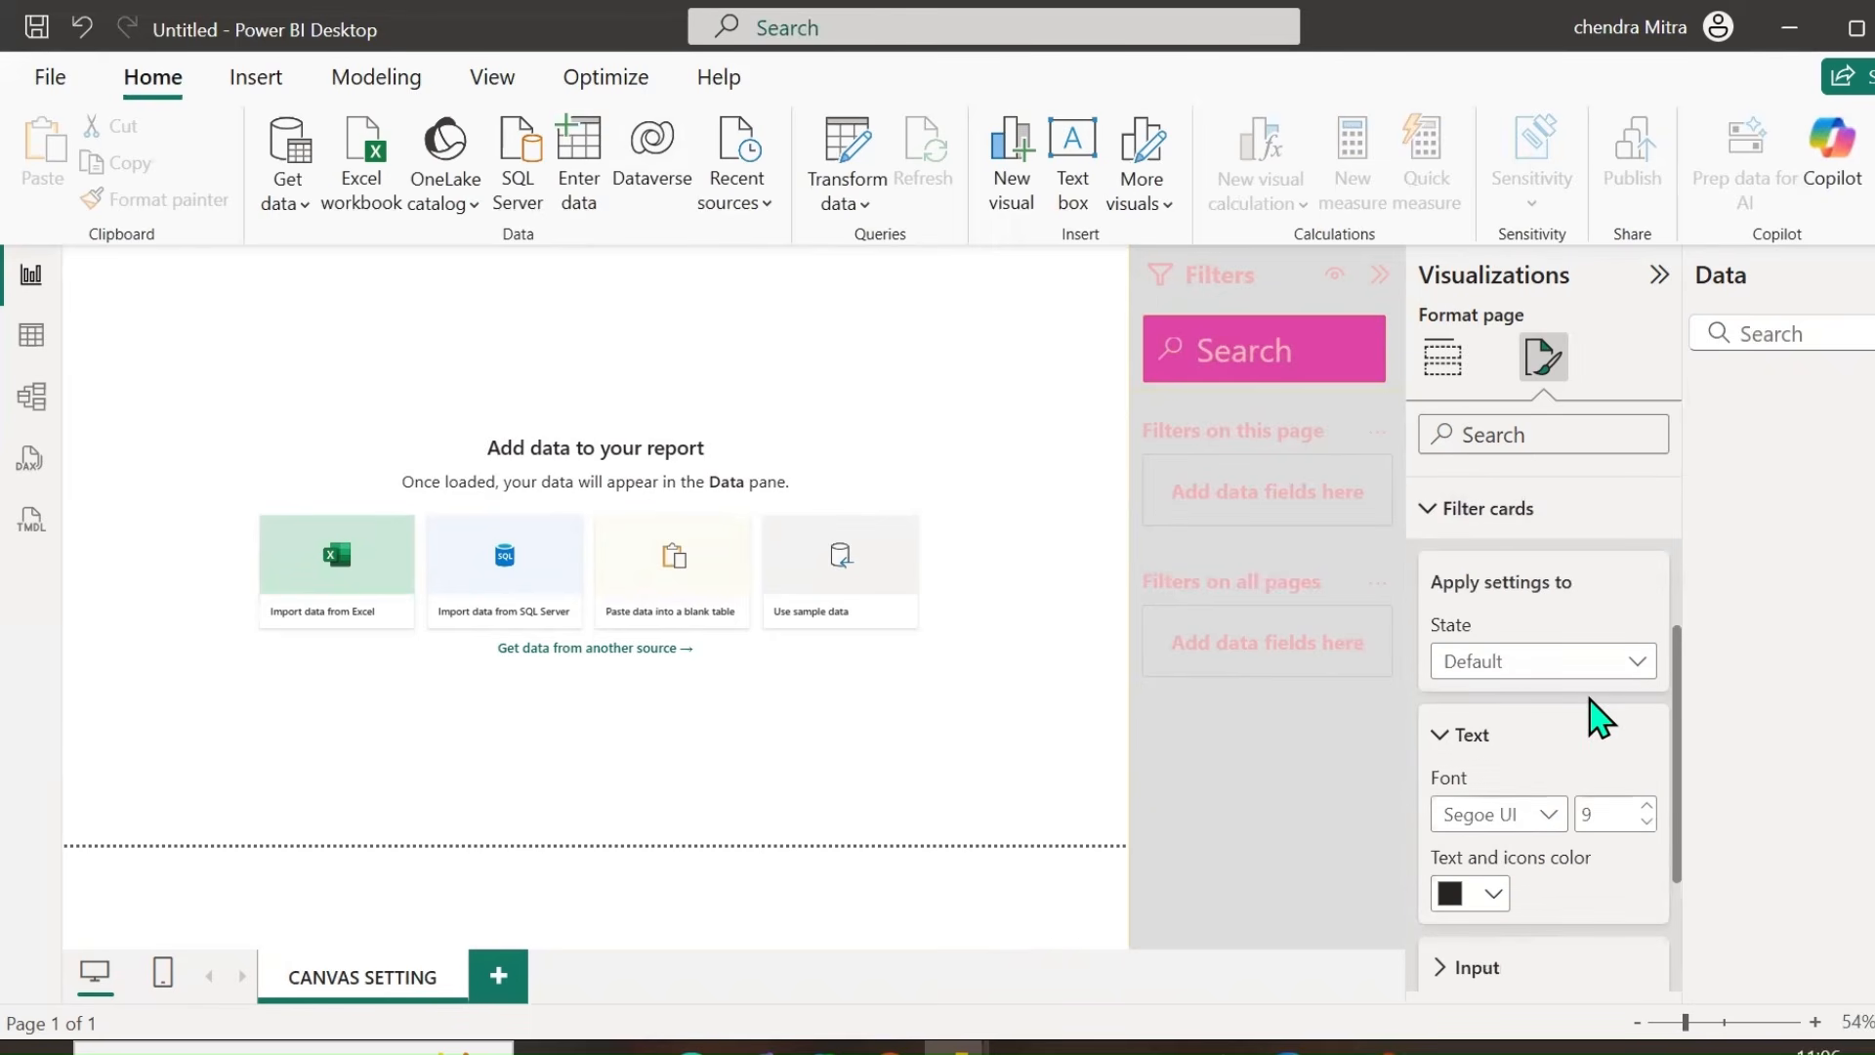
{"action": "scroll", "coordinate": [1515, 662], "scroll_direction": "up", "scroll_amount": 3}
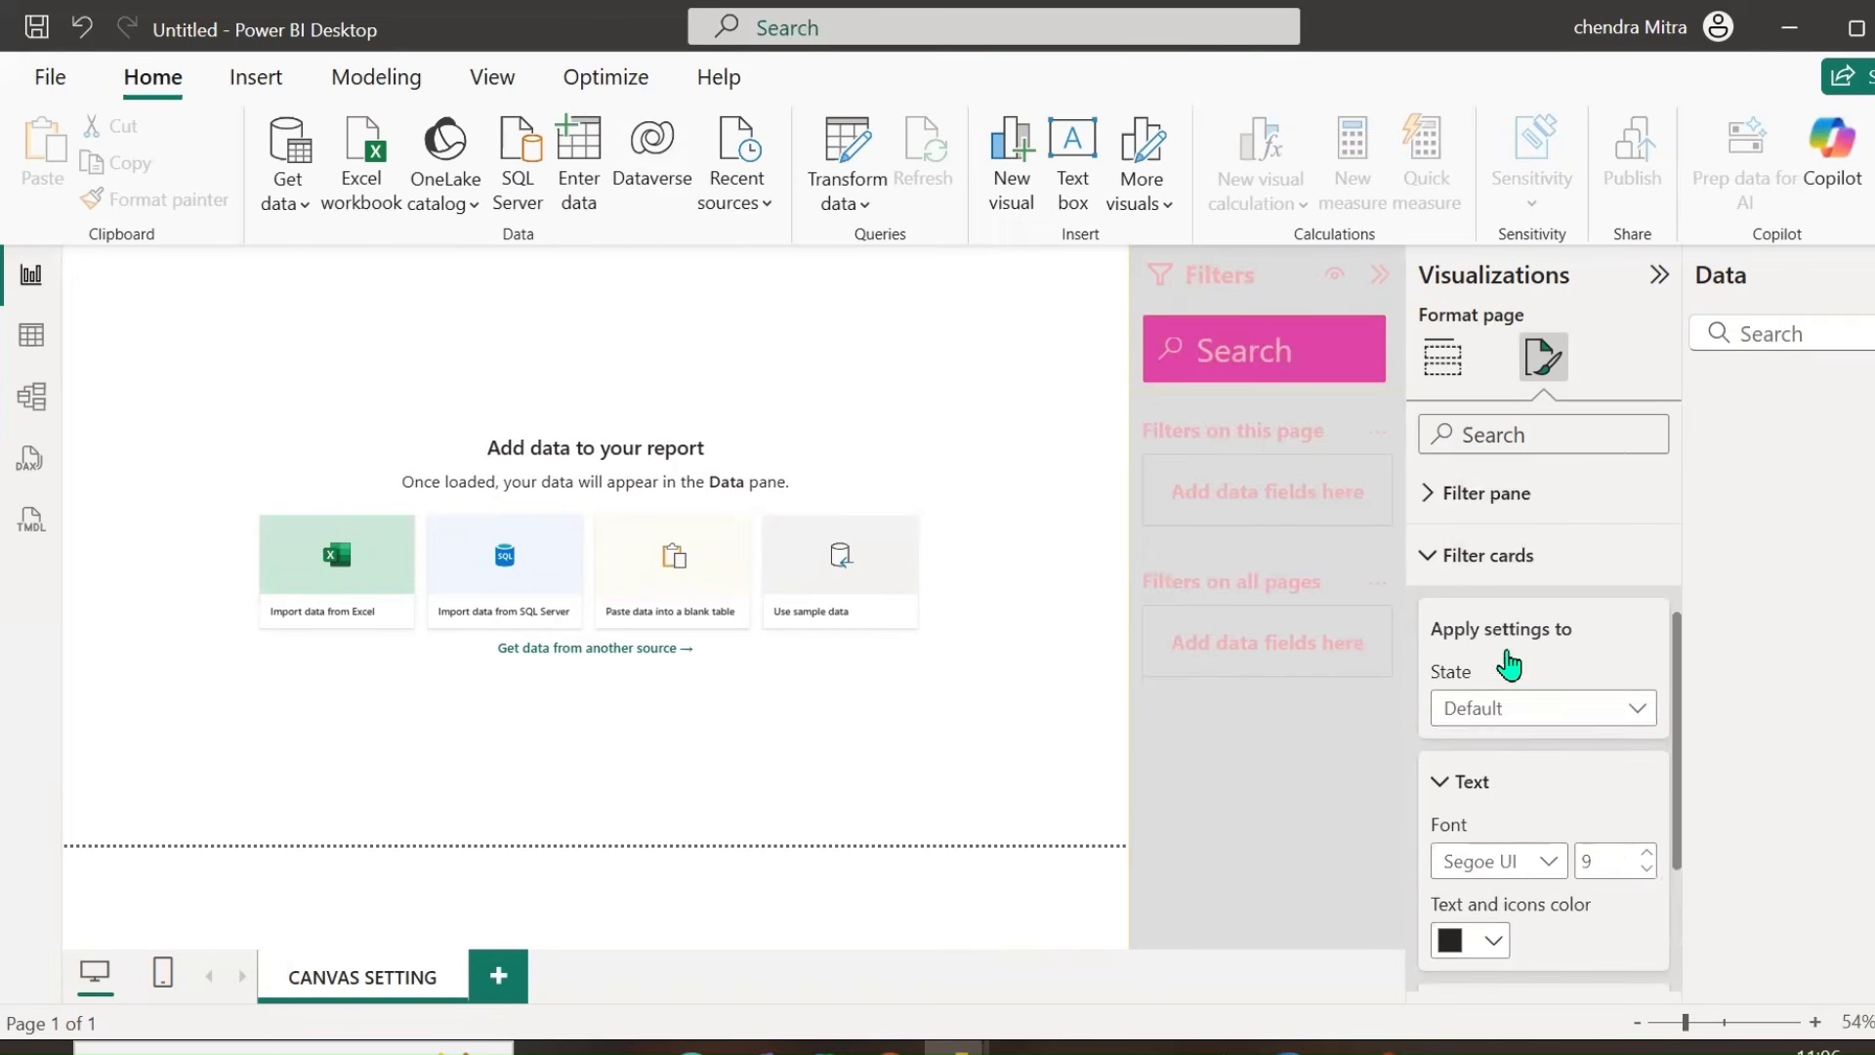
Reset the Filter pane formatting to default and collapse its settings again.
{"action": "left_click", "coordinate": [1423, 599]}
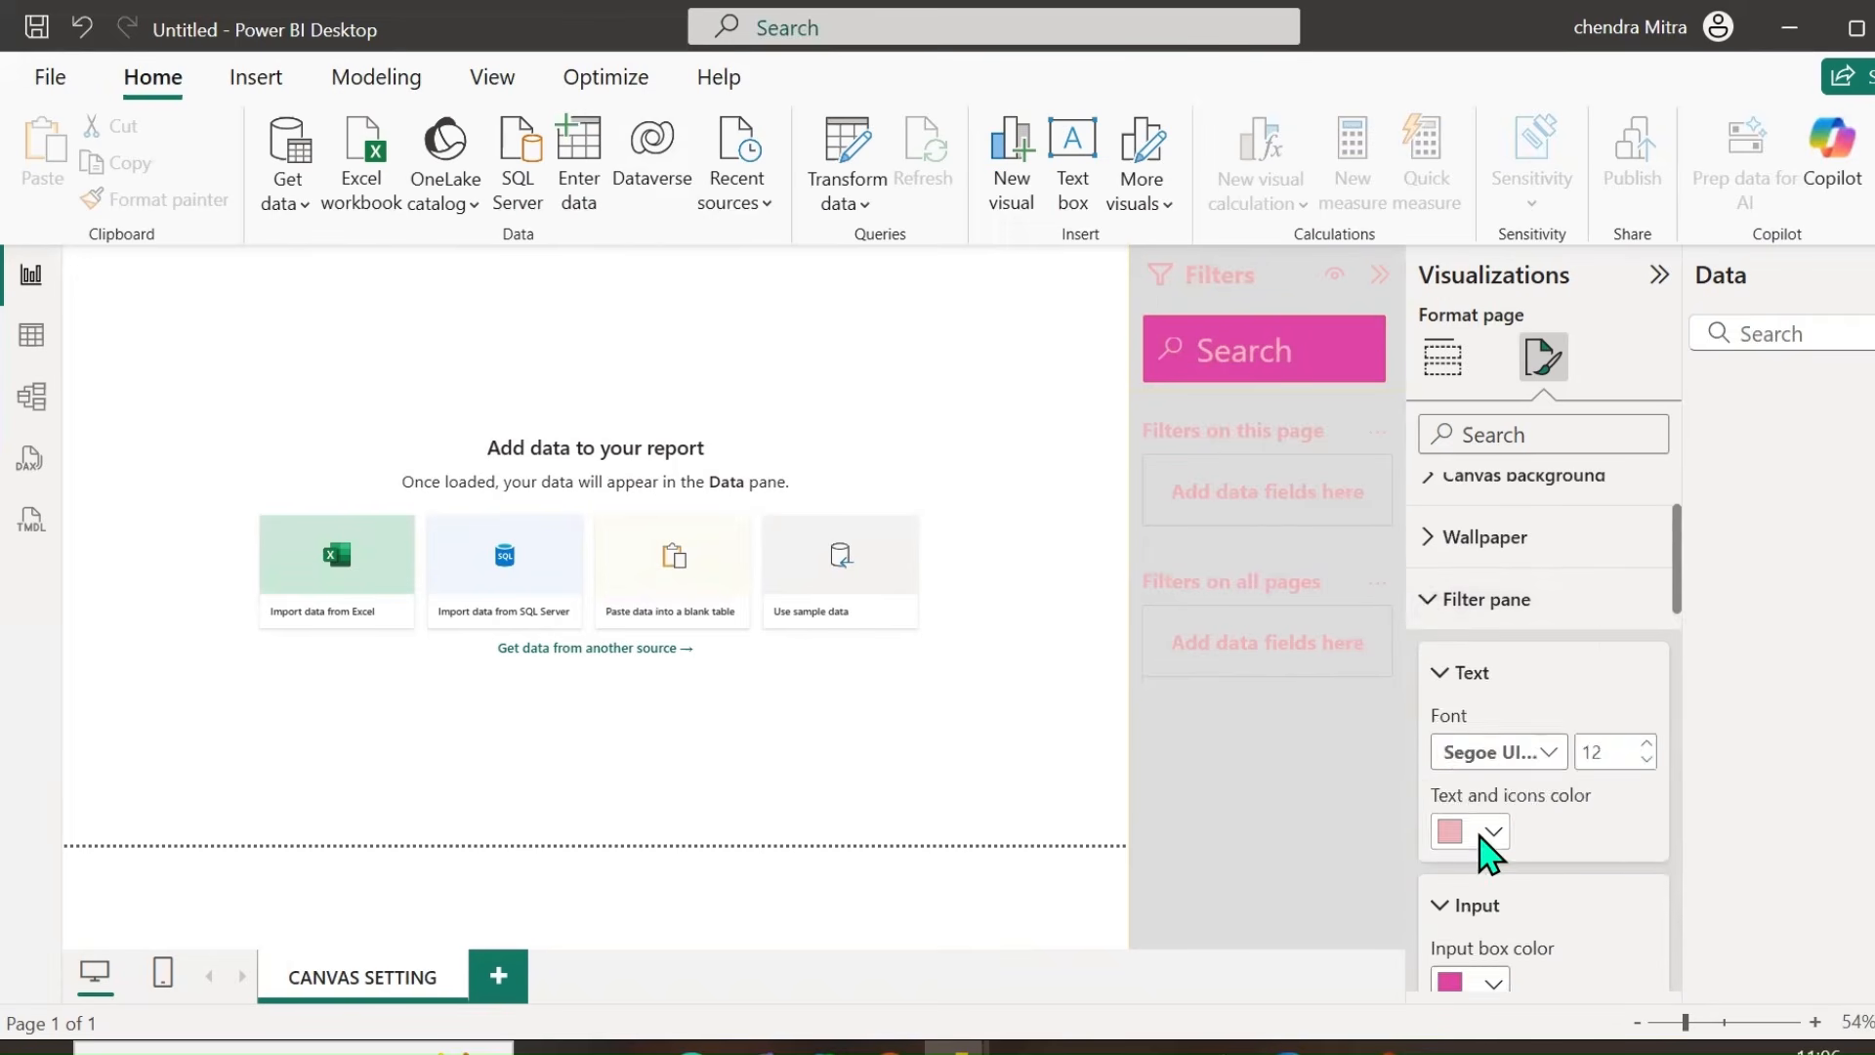
{"action": "scroll", "coordinate": [1530, 840], "scroll_direction": "down", "scroll_amount": 2}
{"action": "scroll", "coordinate": [1524, 840], "scroll_direction": "down", "scroll_amount": 10}
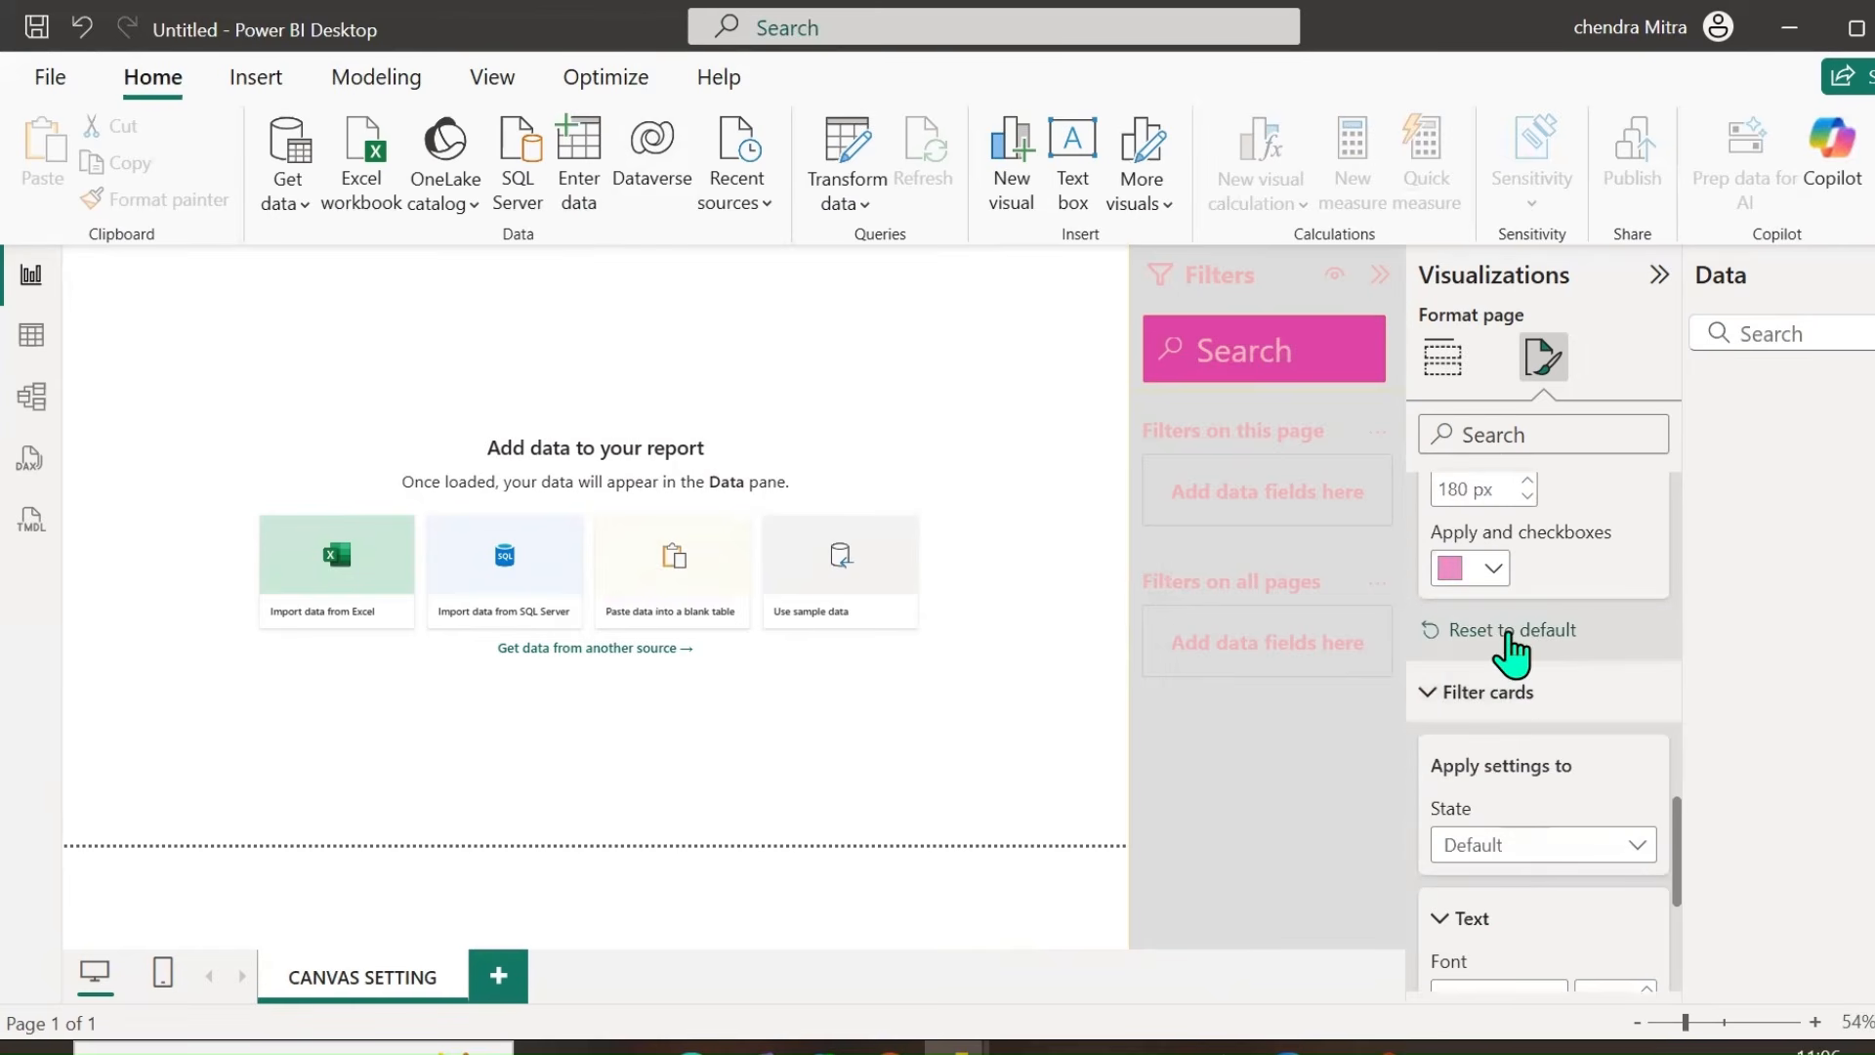
{"action": "left_click", "coordinate": [1513, 653]}
{"action": "scroll", "coordinate": [1519, 772], "scroll_direction": "up", "scroll_amount": 6}
{"action": "scroll", "coordinate": [1509, 776], "scroll_direction": "up", "scroll_amount": 5}
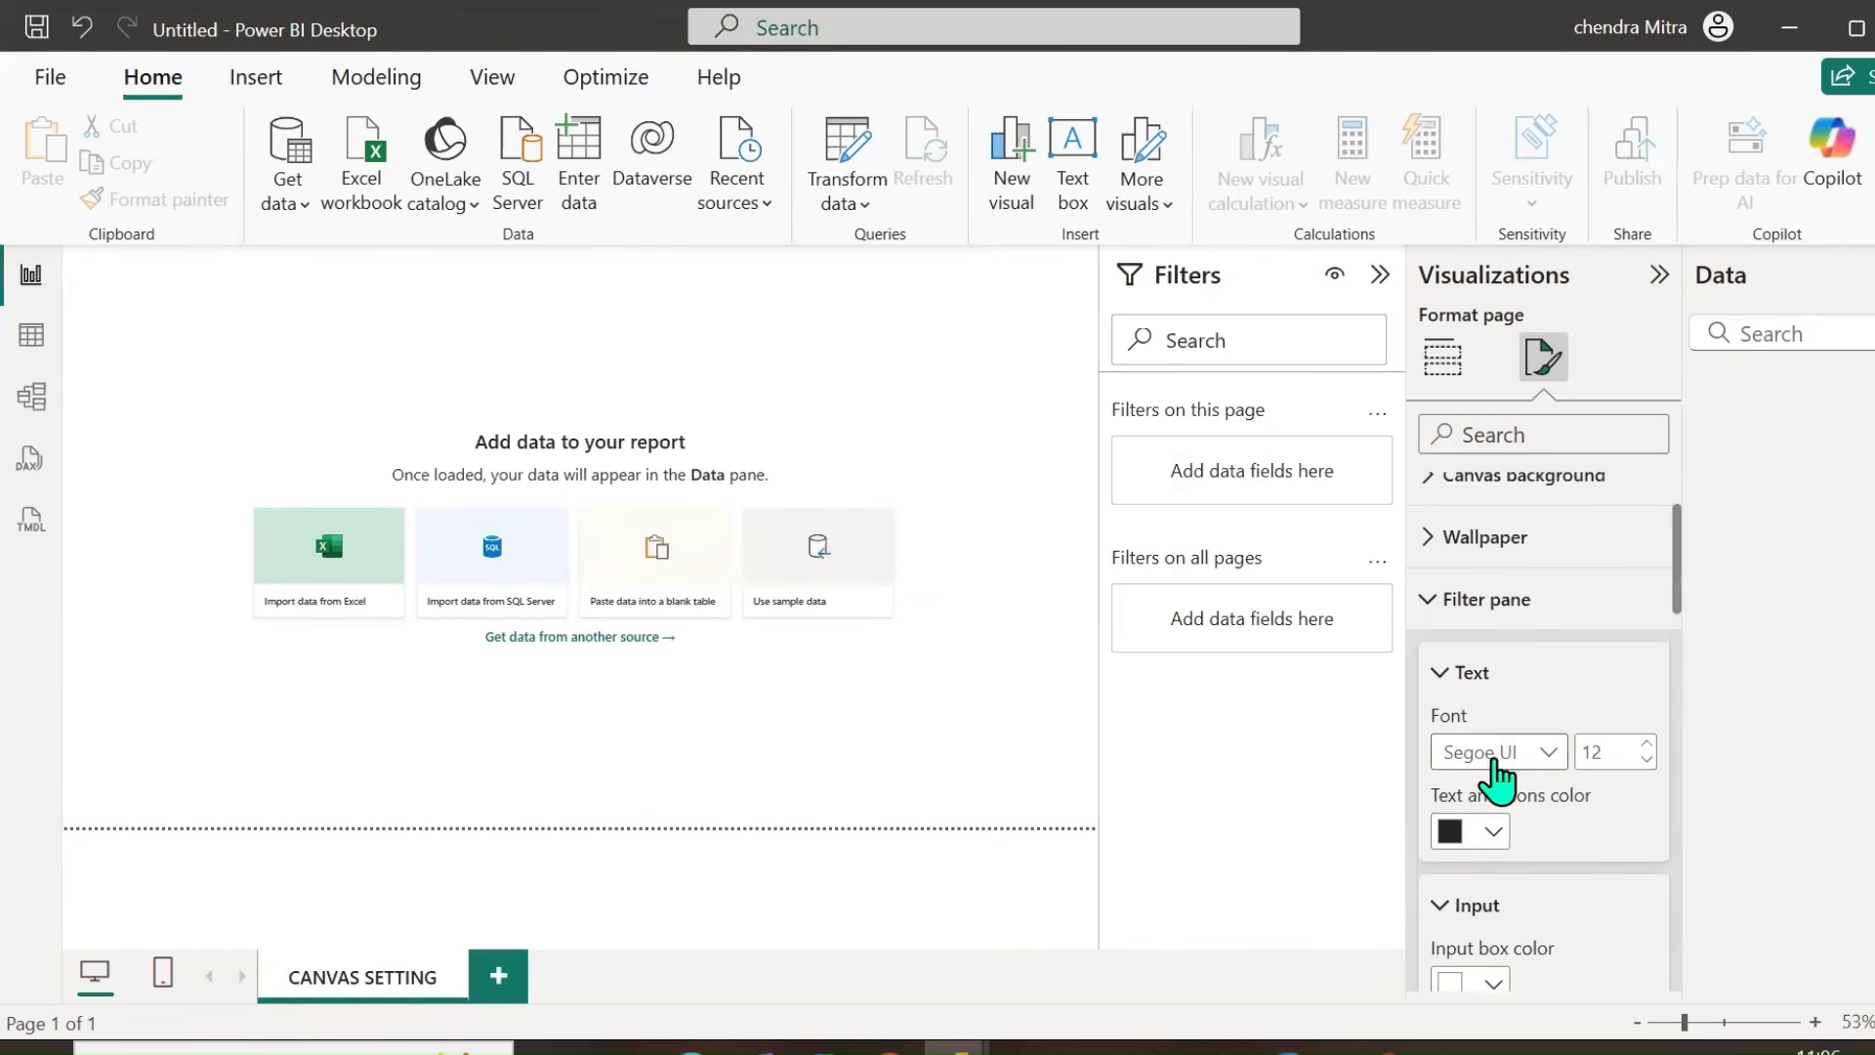
{"action": "left_click", "coordinate": [1426, 616]}
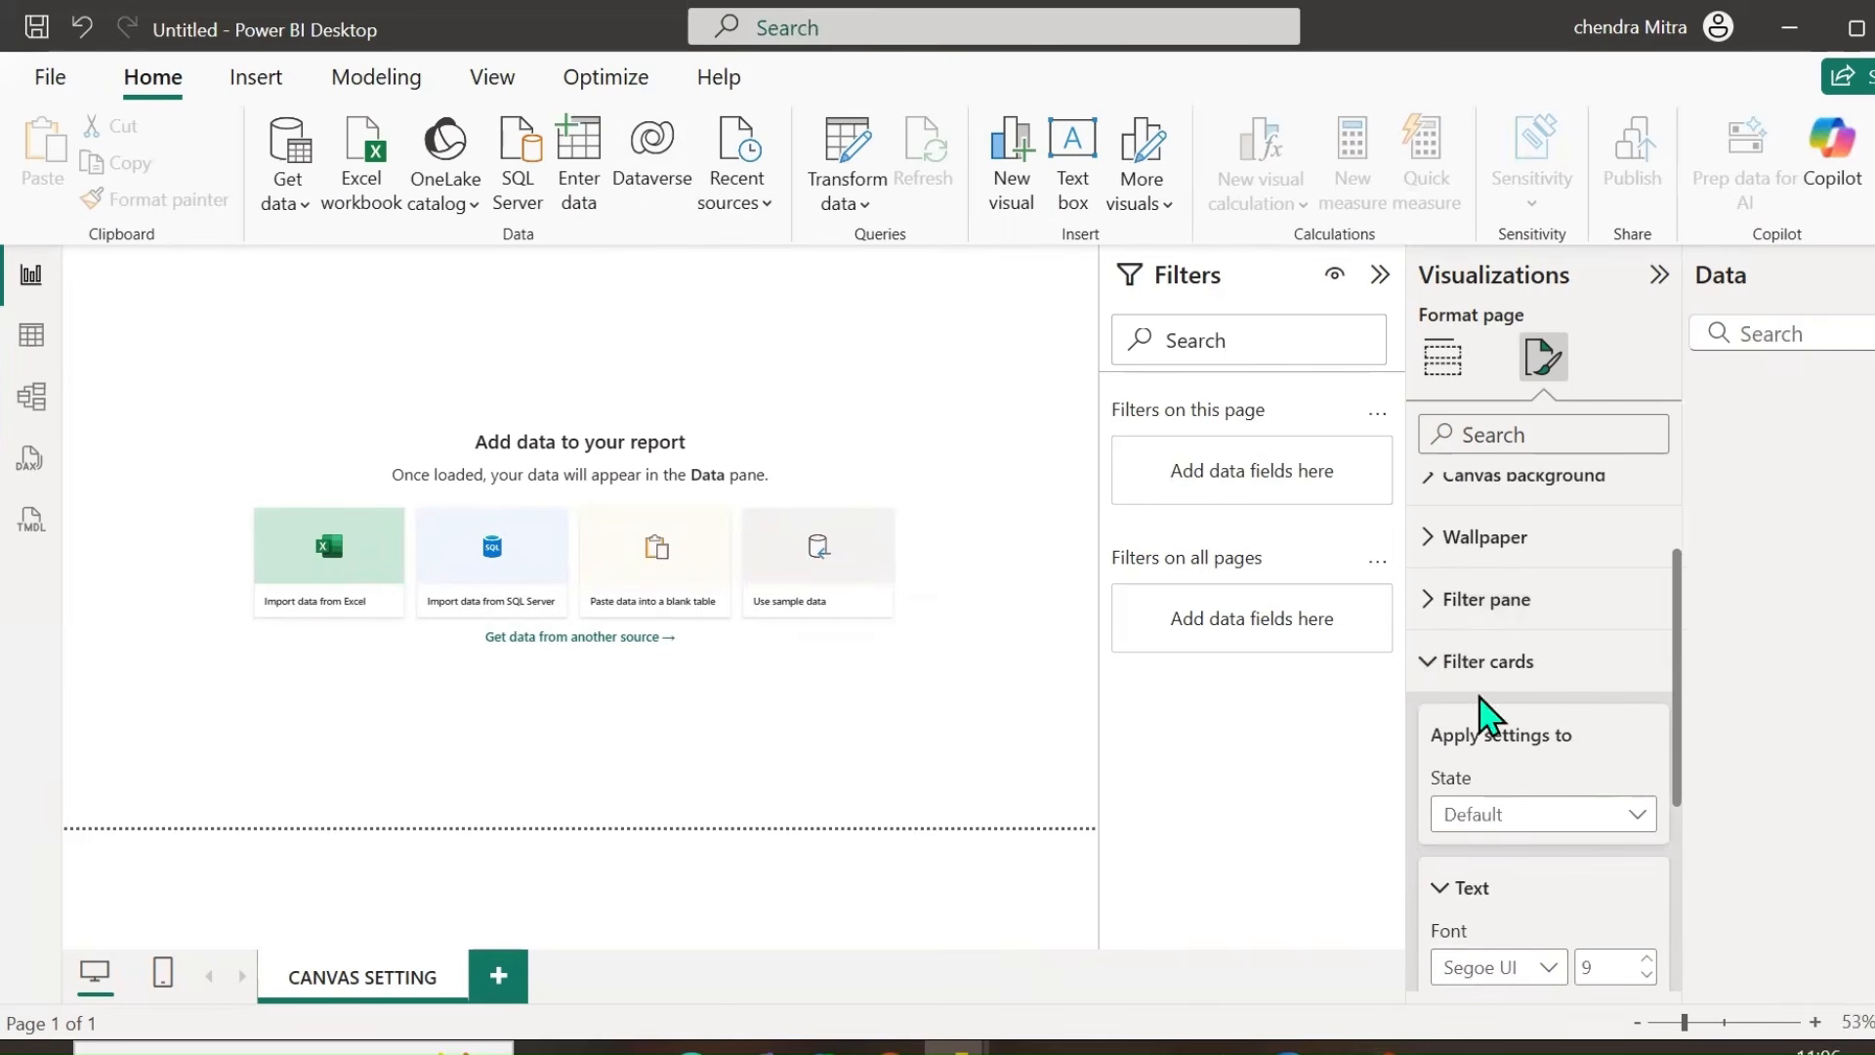
{"action": "scroll", "coordinate": [1456, 711], "scroll_direction": "down", "scroll_amount": 2}
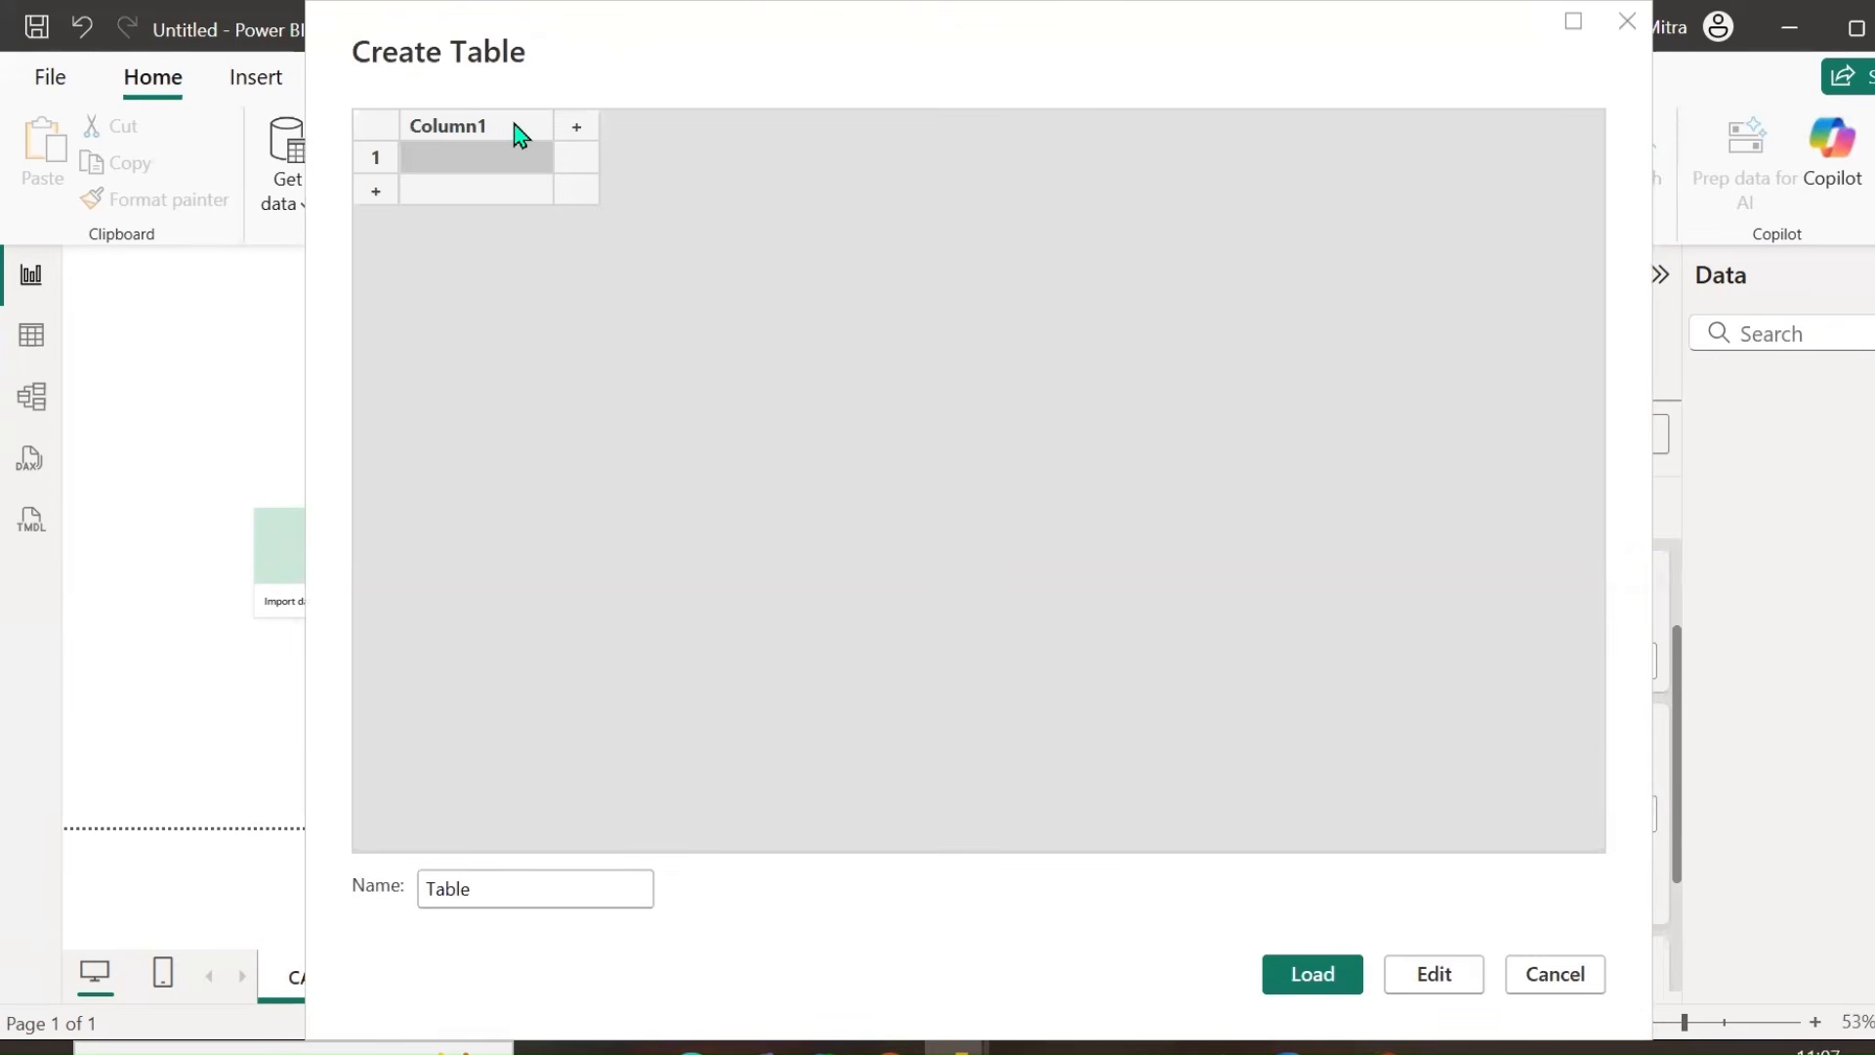
Create a table with a PRODUCT column containing AC and FRIDGE, and load it into the report.
{"action": "double_click", "coordinate": [520, 135]}
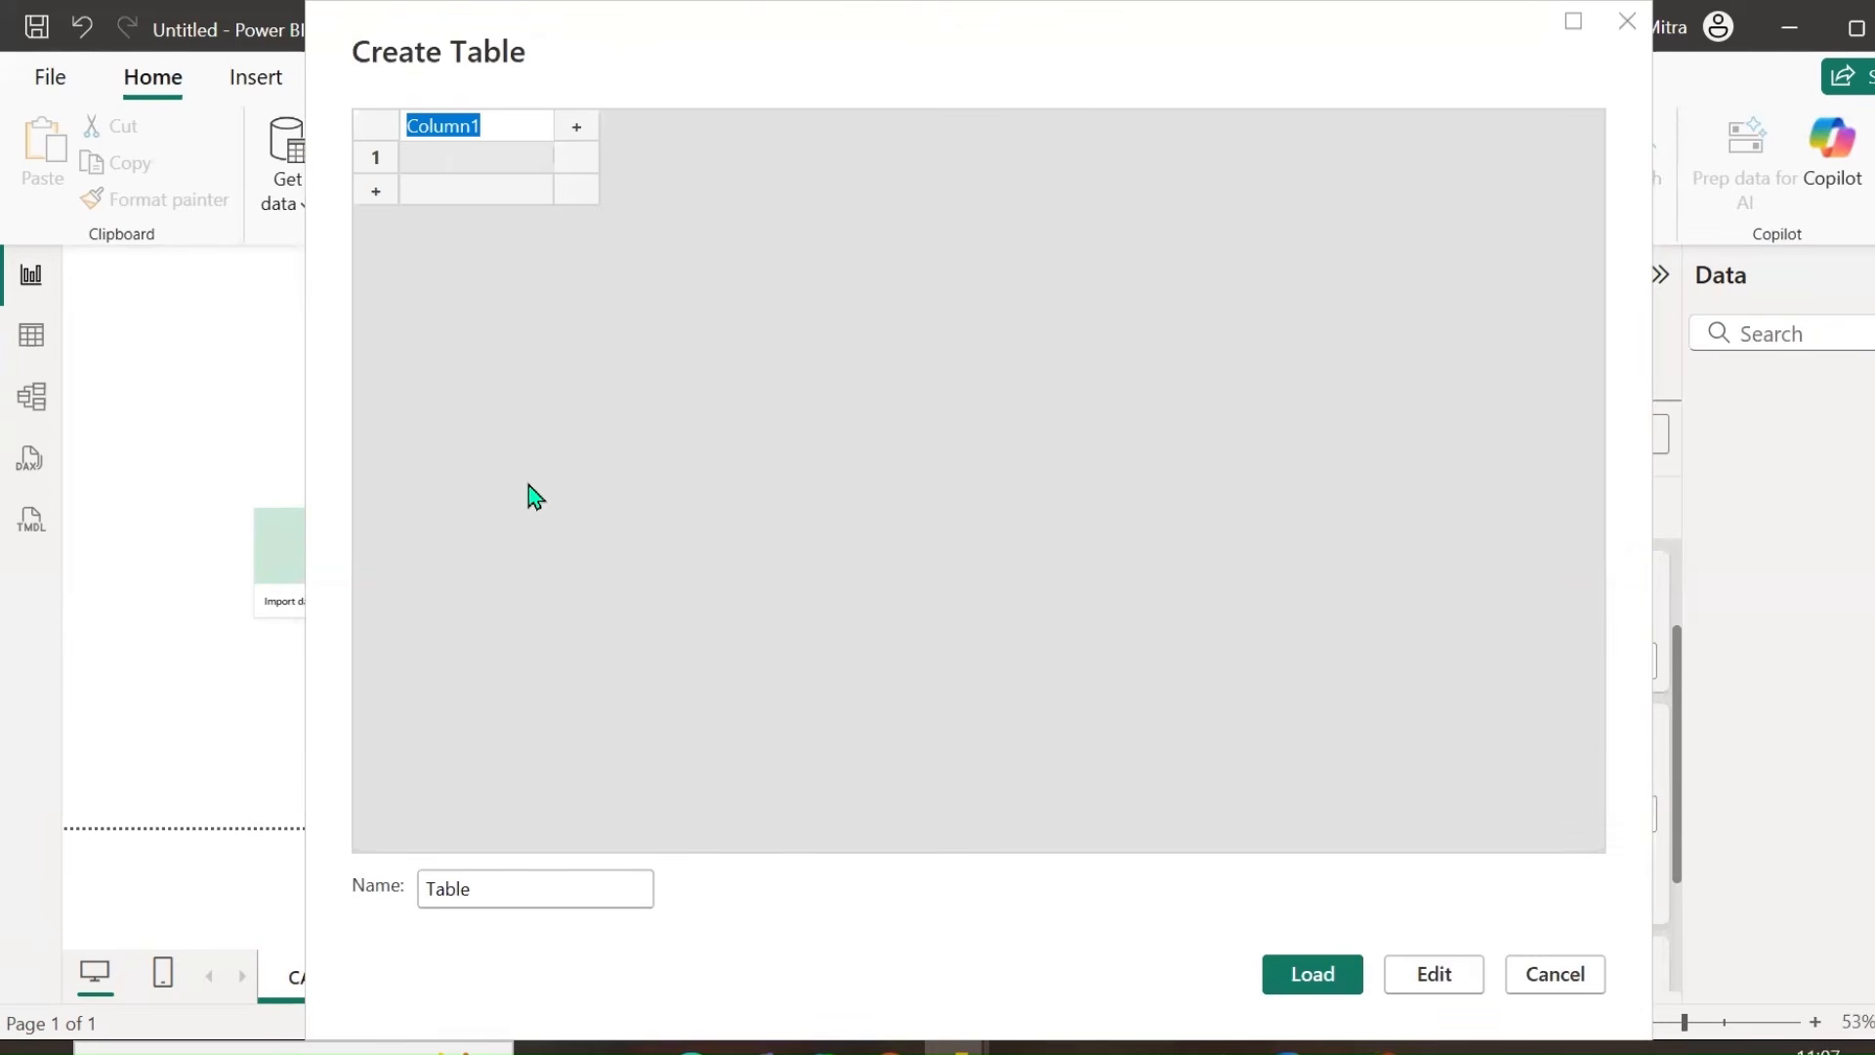
{"action": "type", "text": "PRO"}
{"action": "type", "text": "AC"}
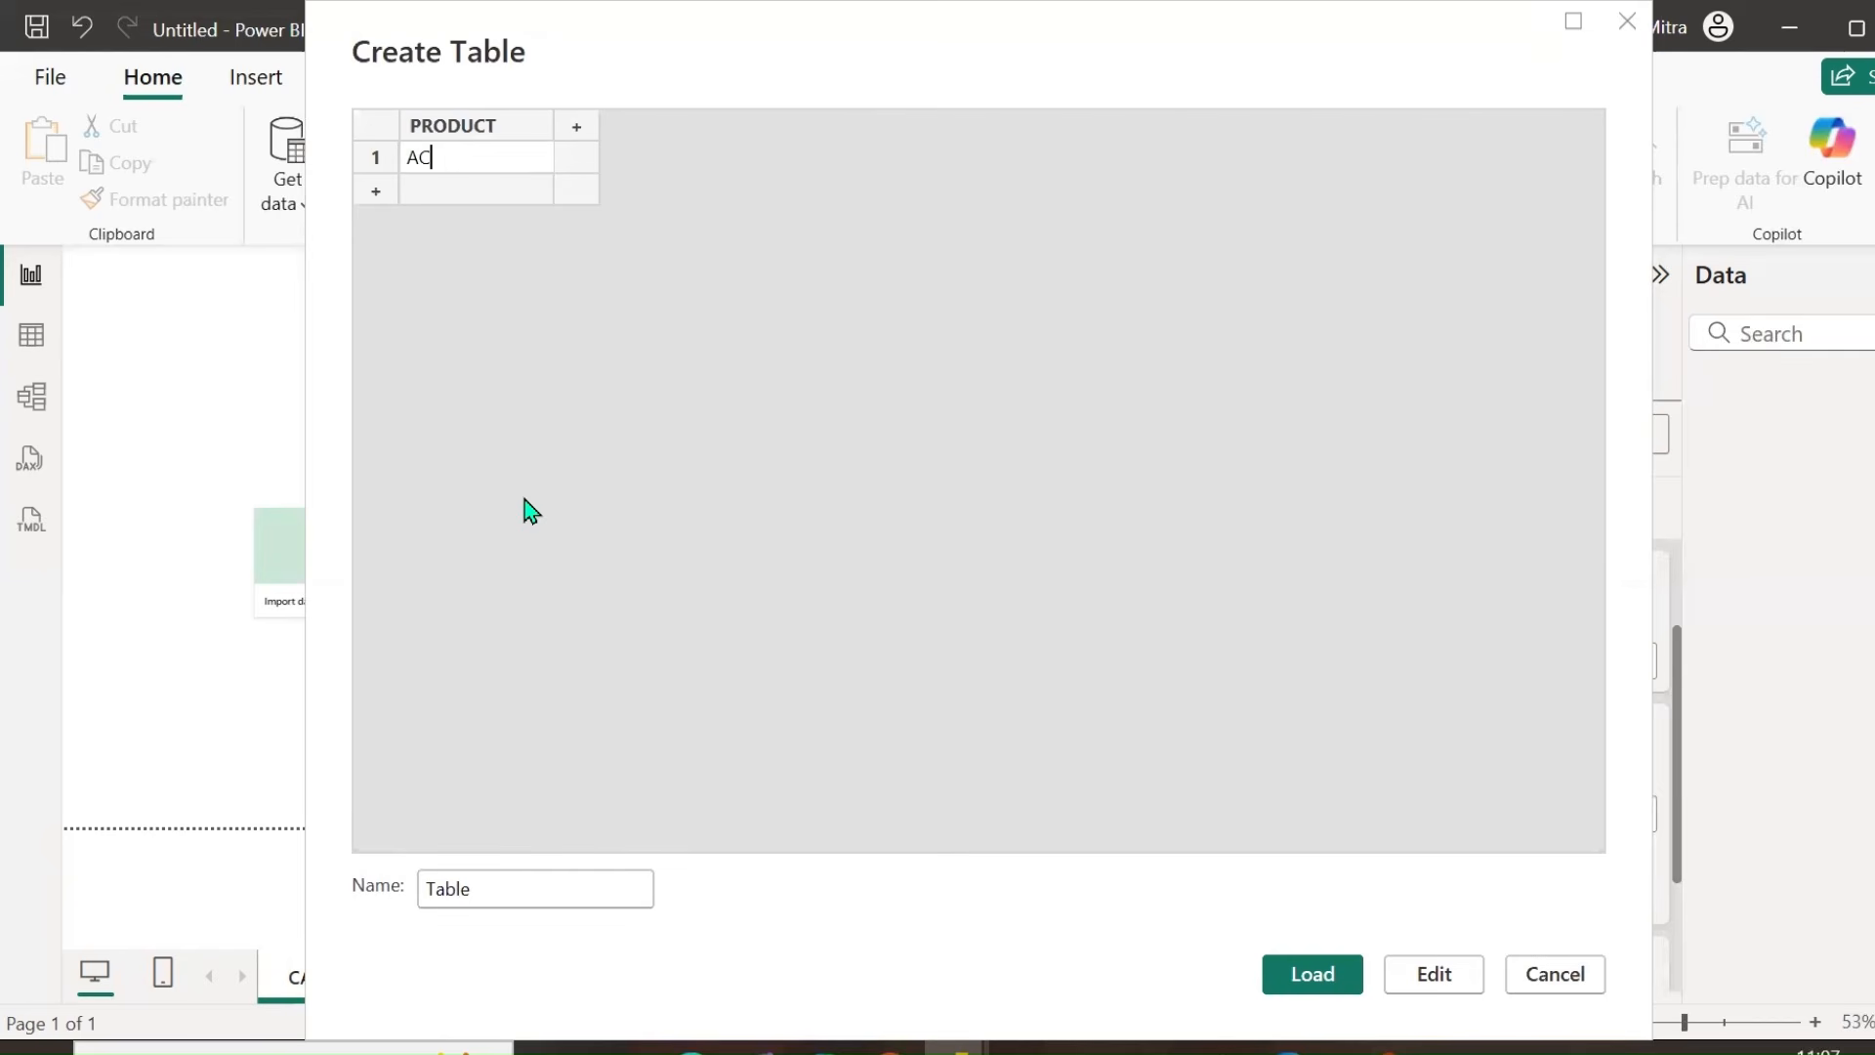
{"action": "key", "text": "Return"}
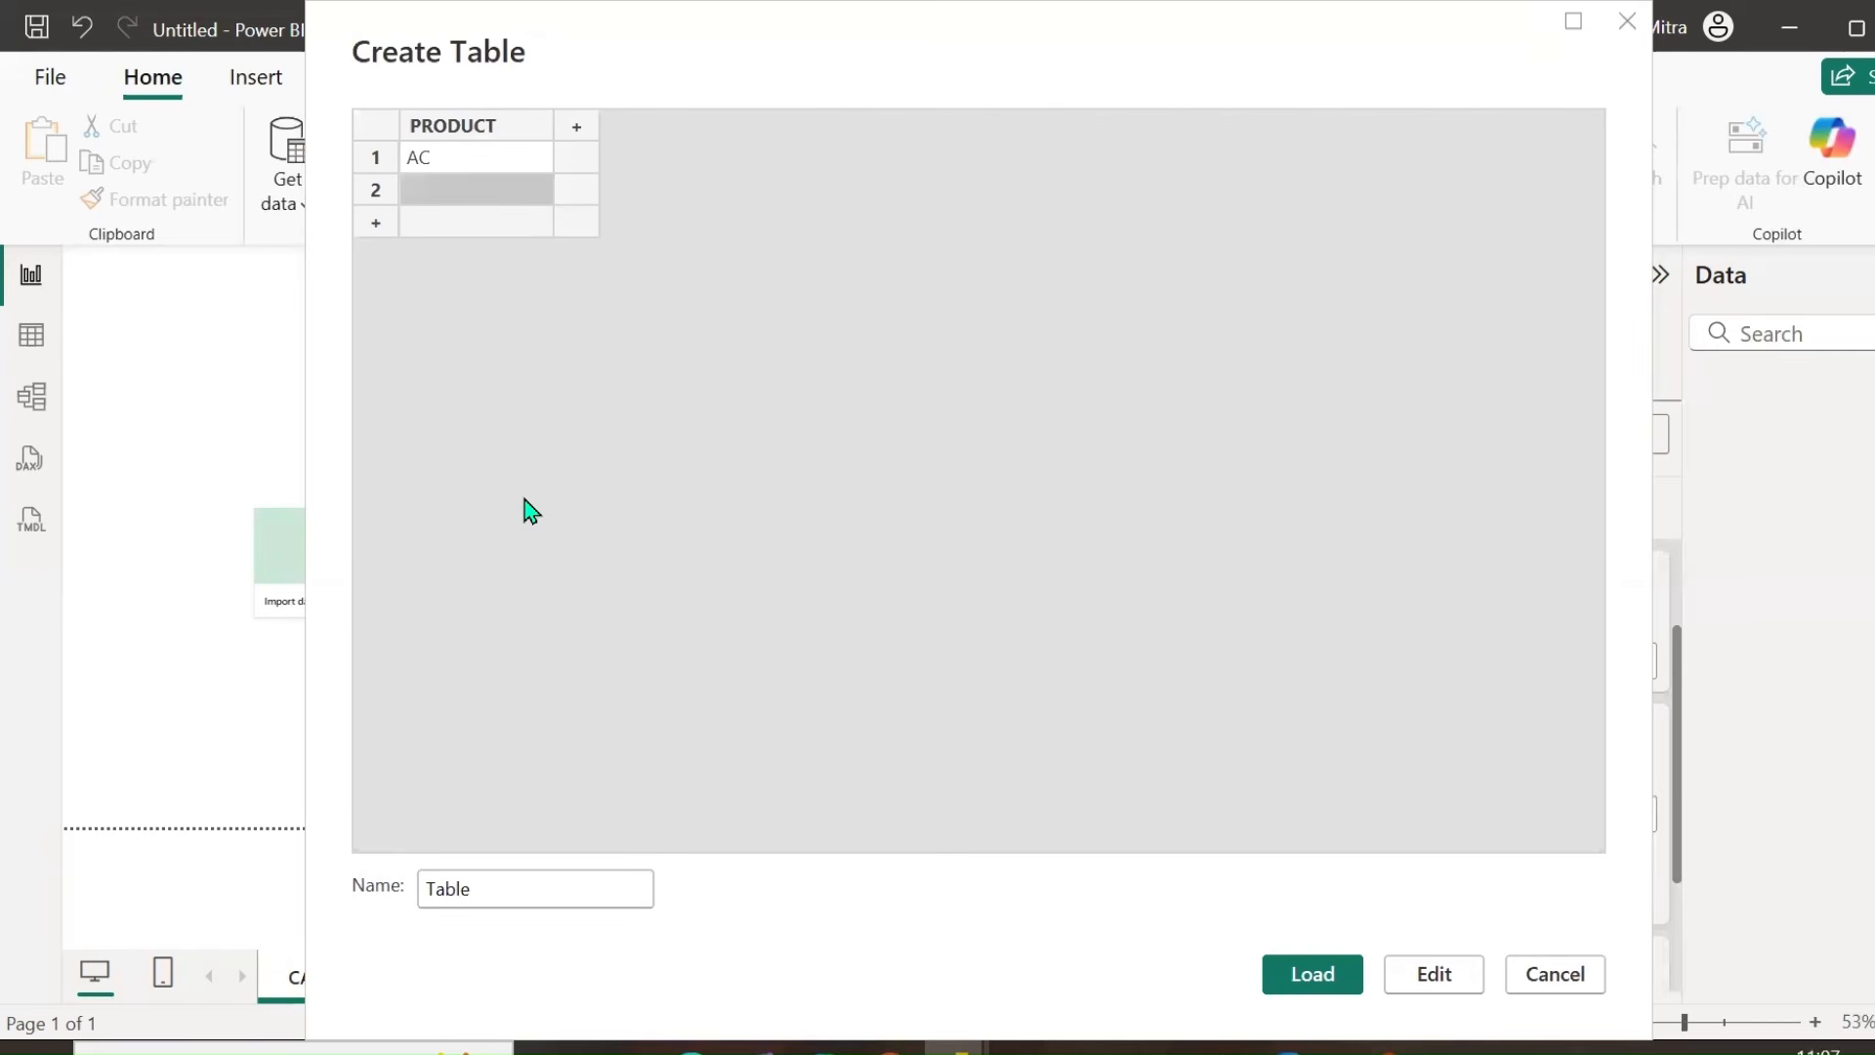
{"action": "type", "text": "FRIDGE"}
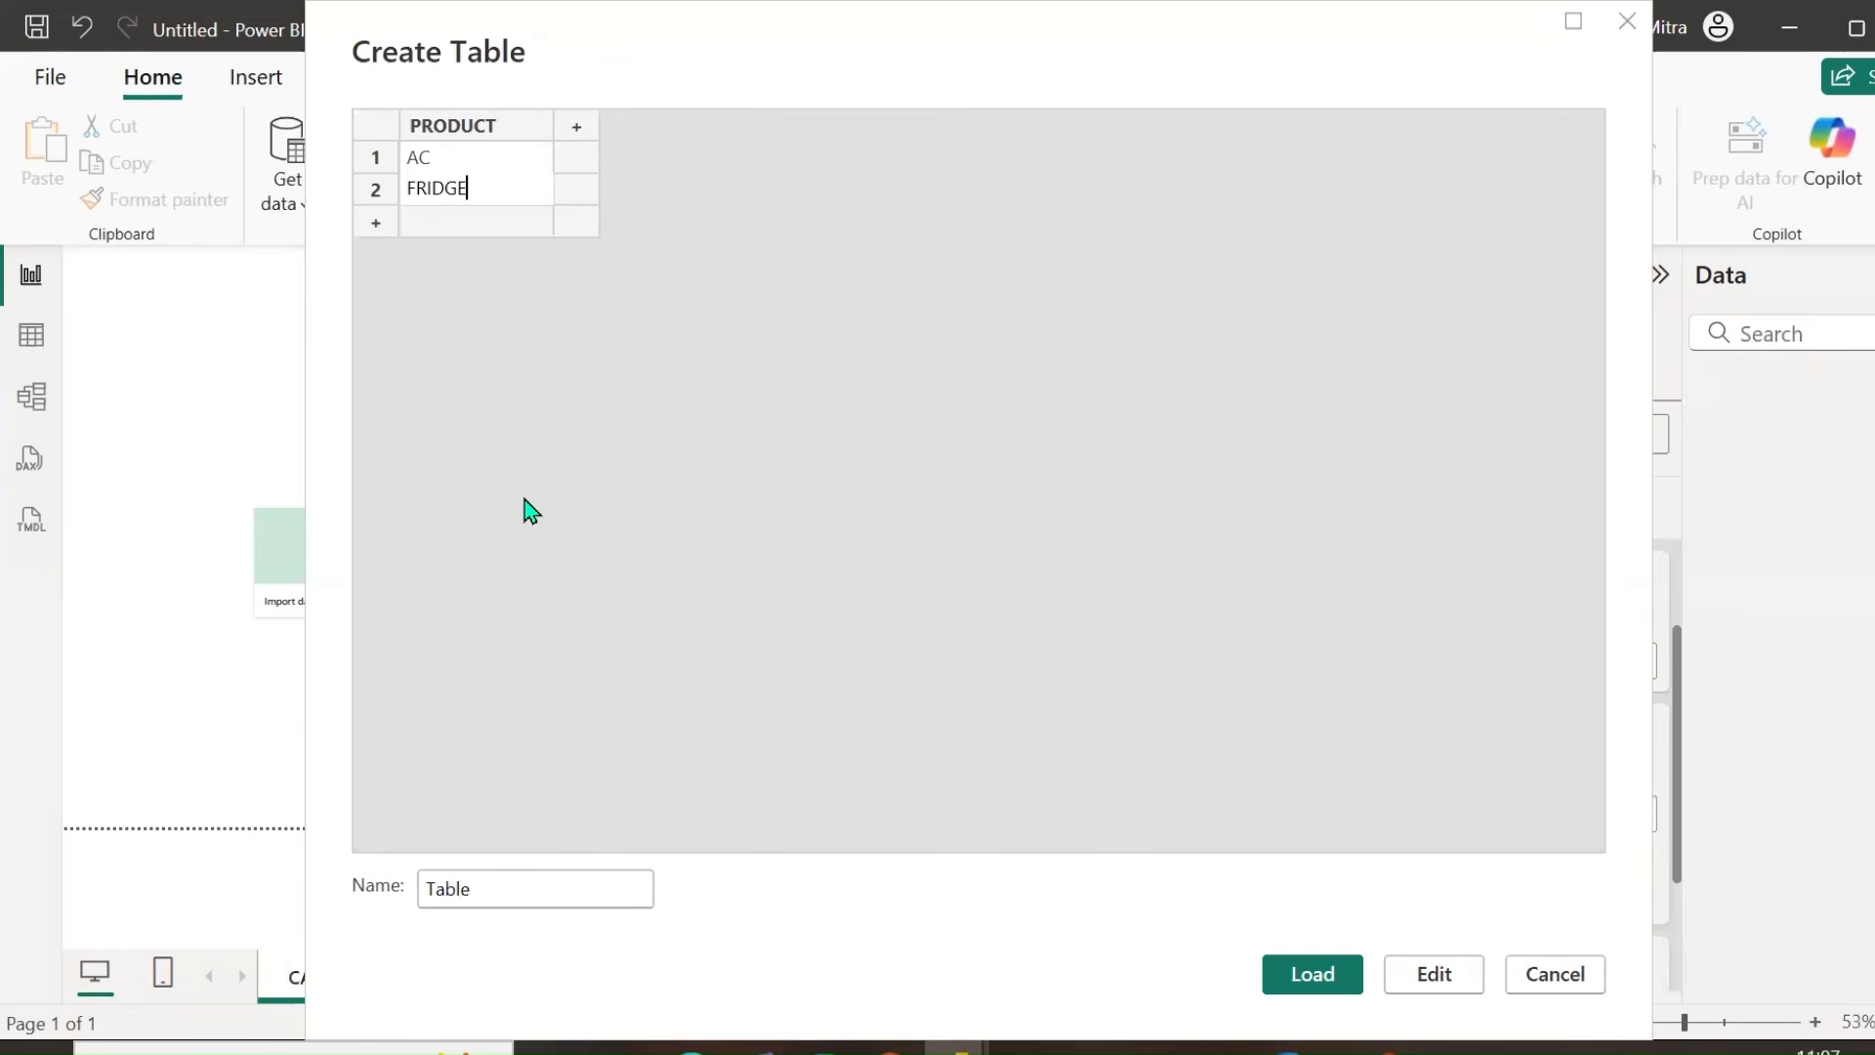
{"action": "left_click", "coordinate": [1309, 985]}
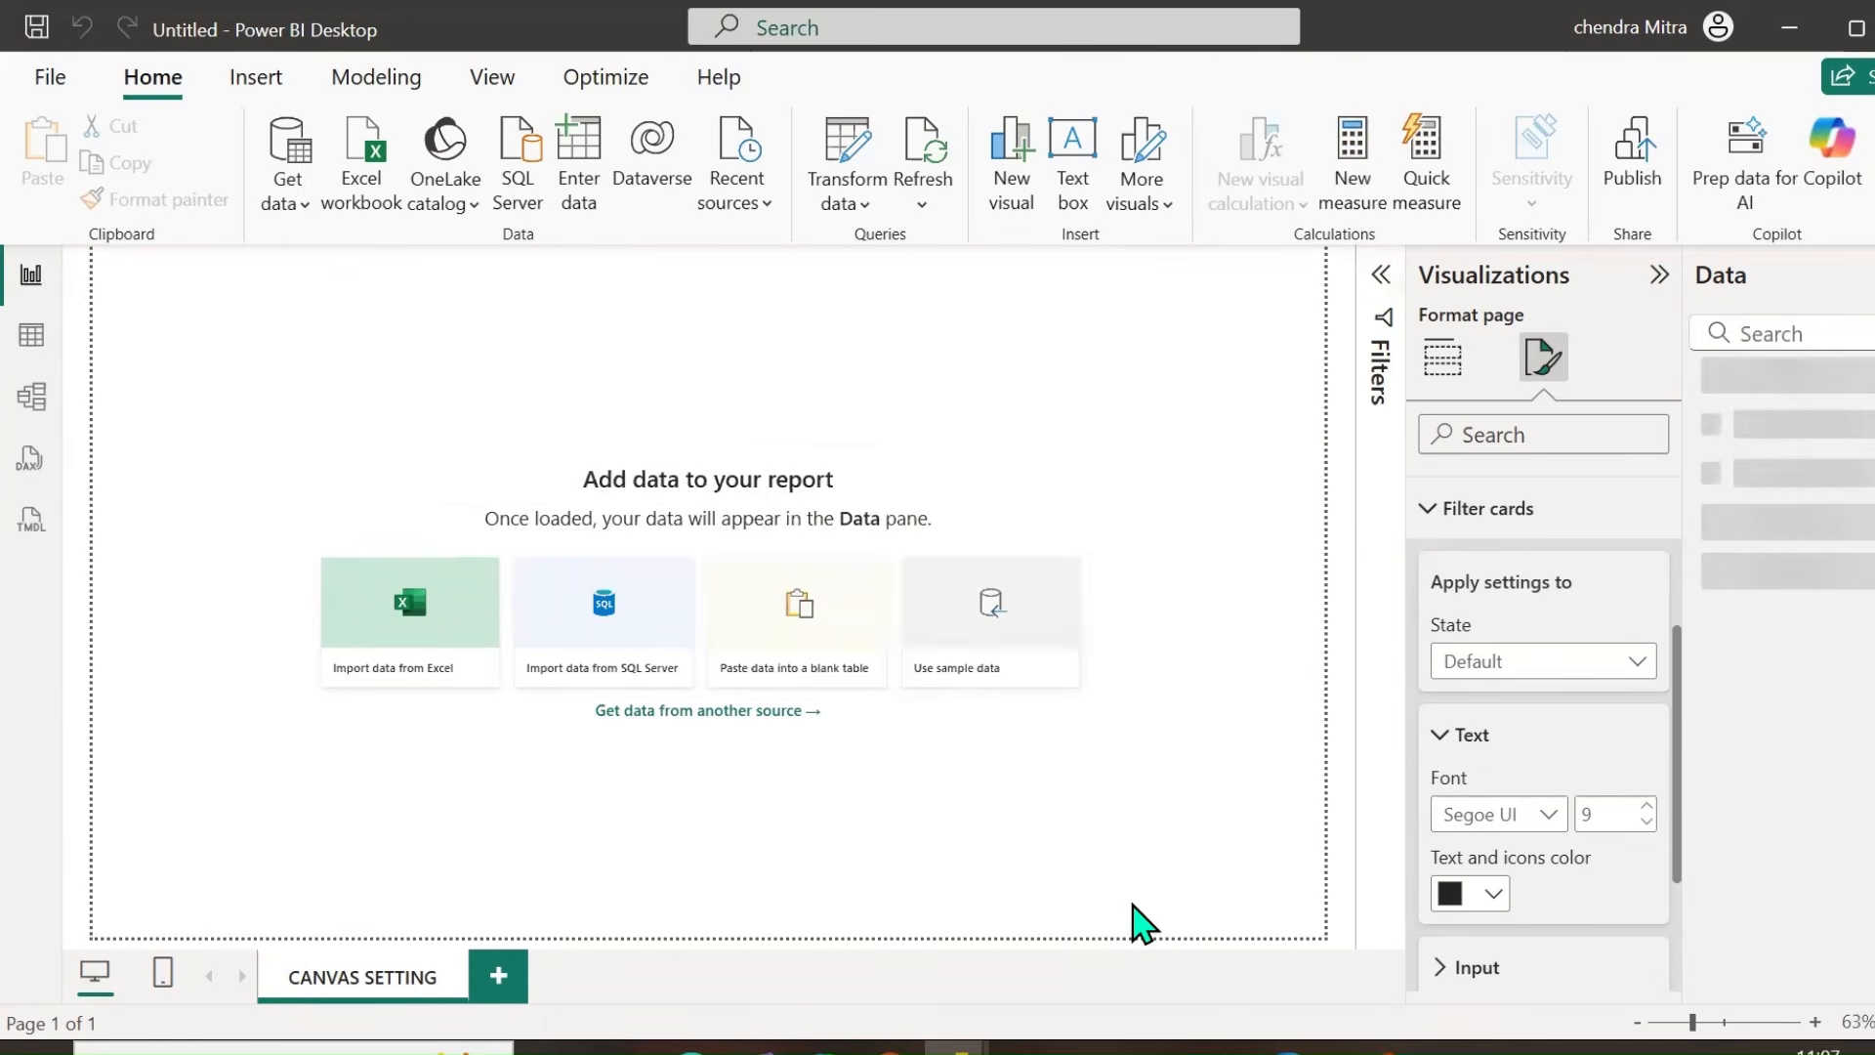
Expand the Filters pane and add the table's PRODUCT field to the filters on this page.
{"action": "left_click", "coordinate": [1378, 279]}
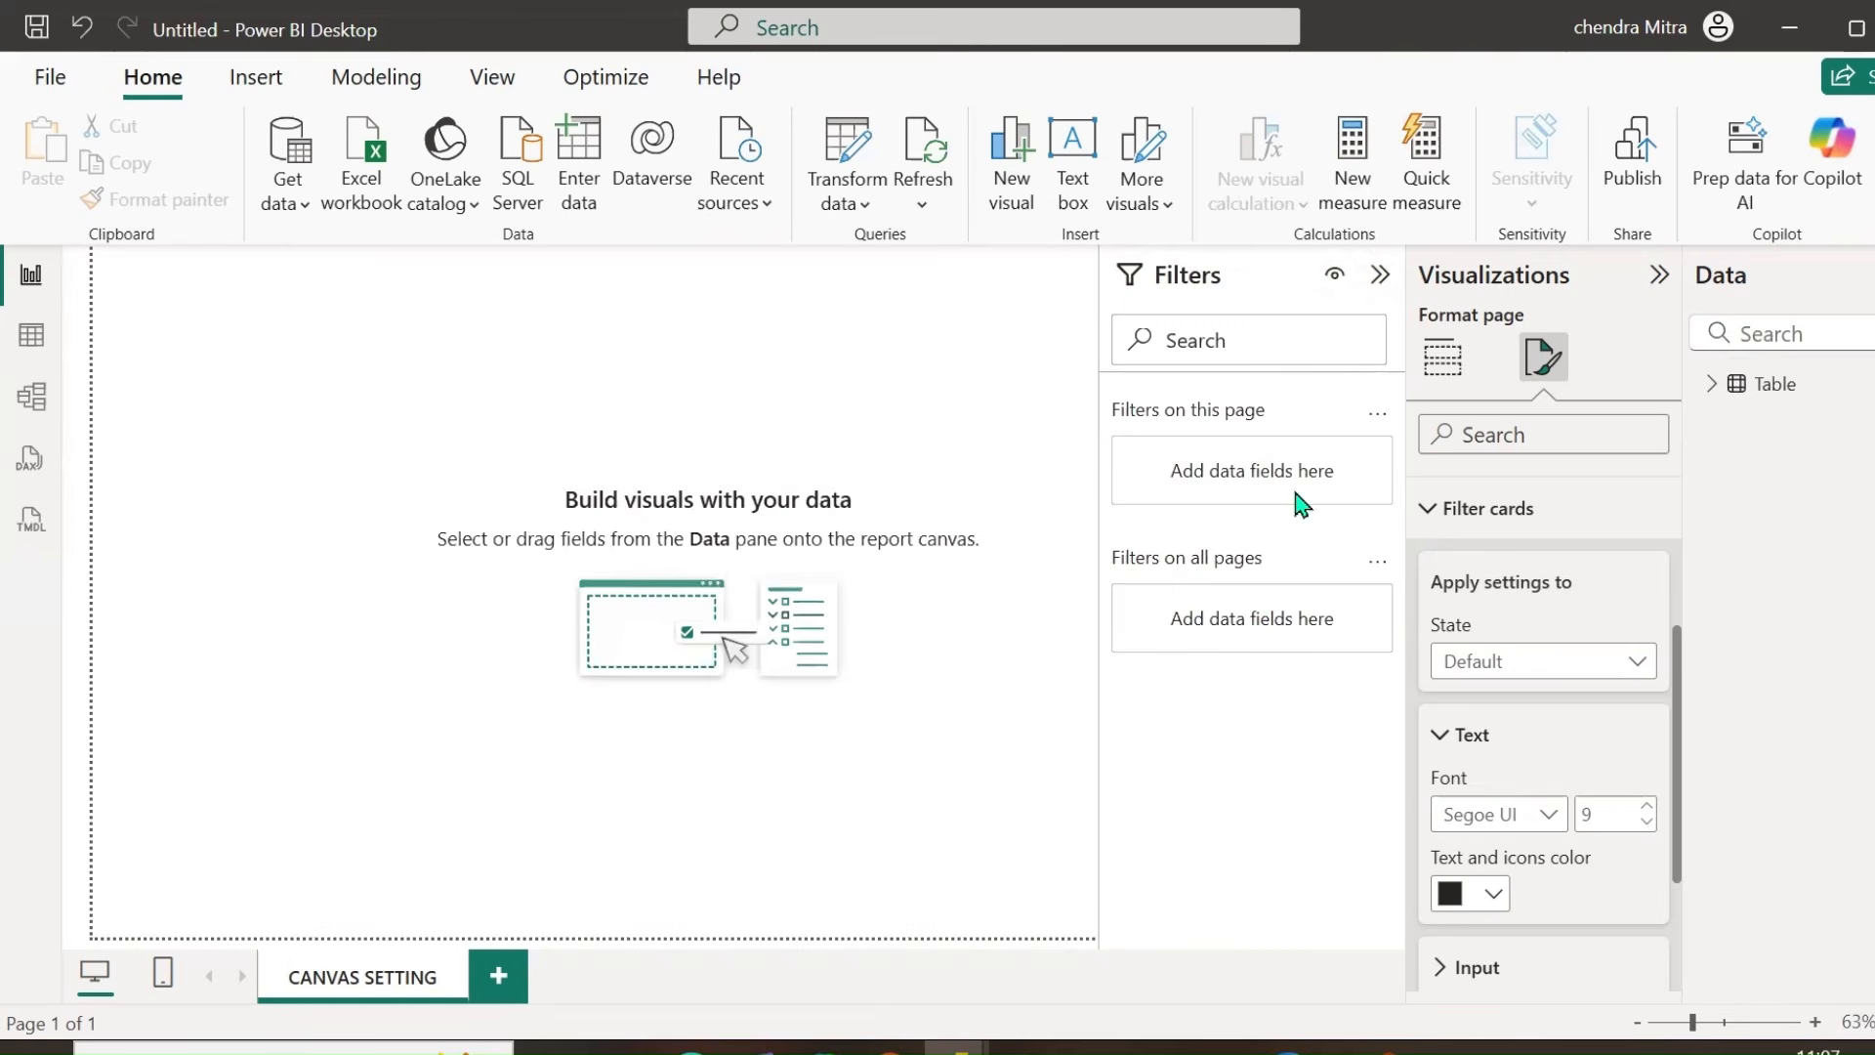
{"action": "left_click", "coordinate": [1719, 386]}
{"action": "left_click_drag", "start_coordinate": [1839, 436], "coordinate": [1241, 474]}
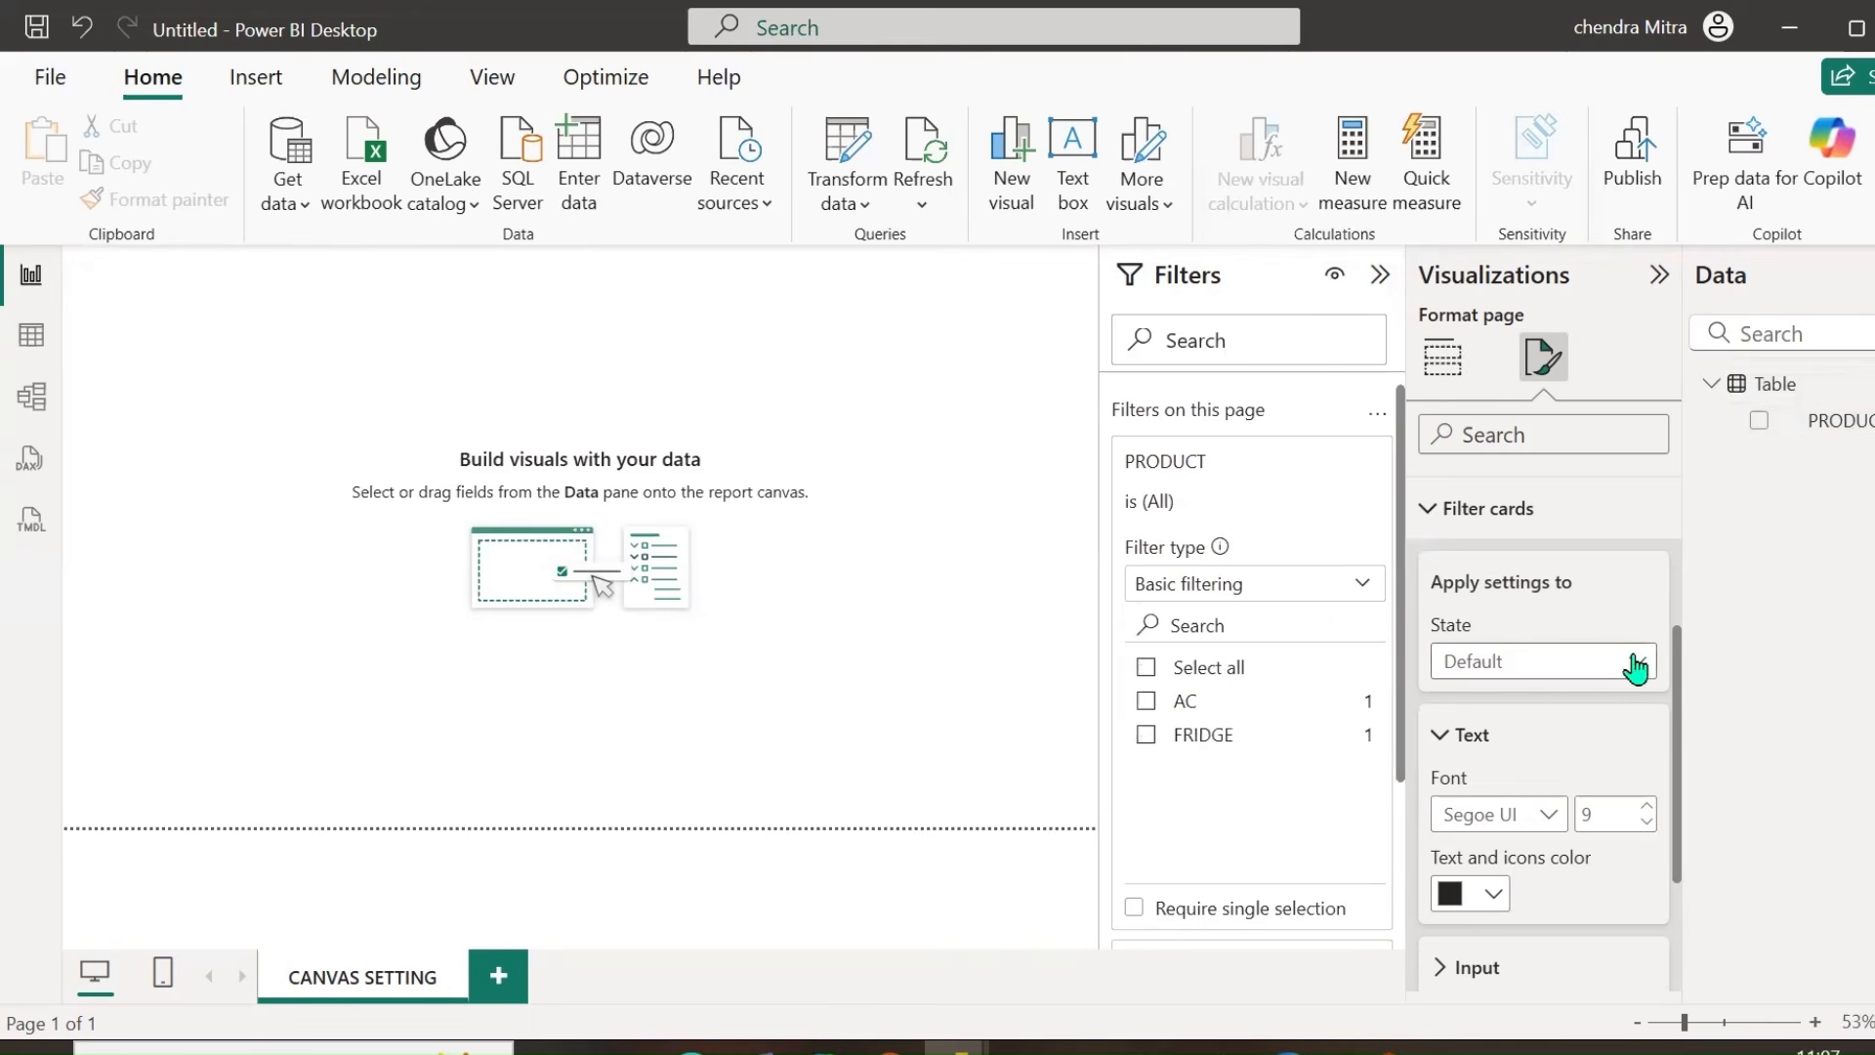
Set the filter cards' State to Applied, trying out AC in the PRODUCT filter and leaving it unselected.
{"action": "left_click", "coordinate": [1179, 708]}
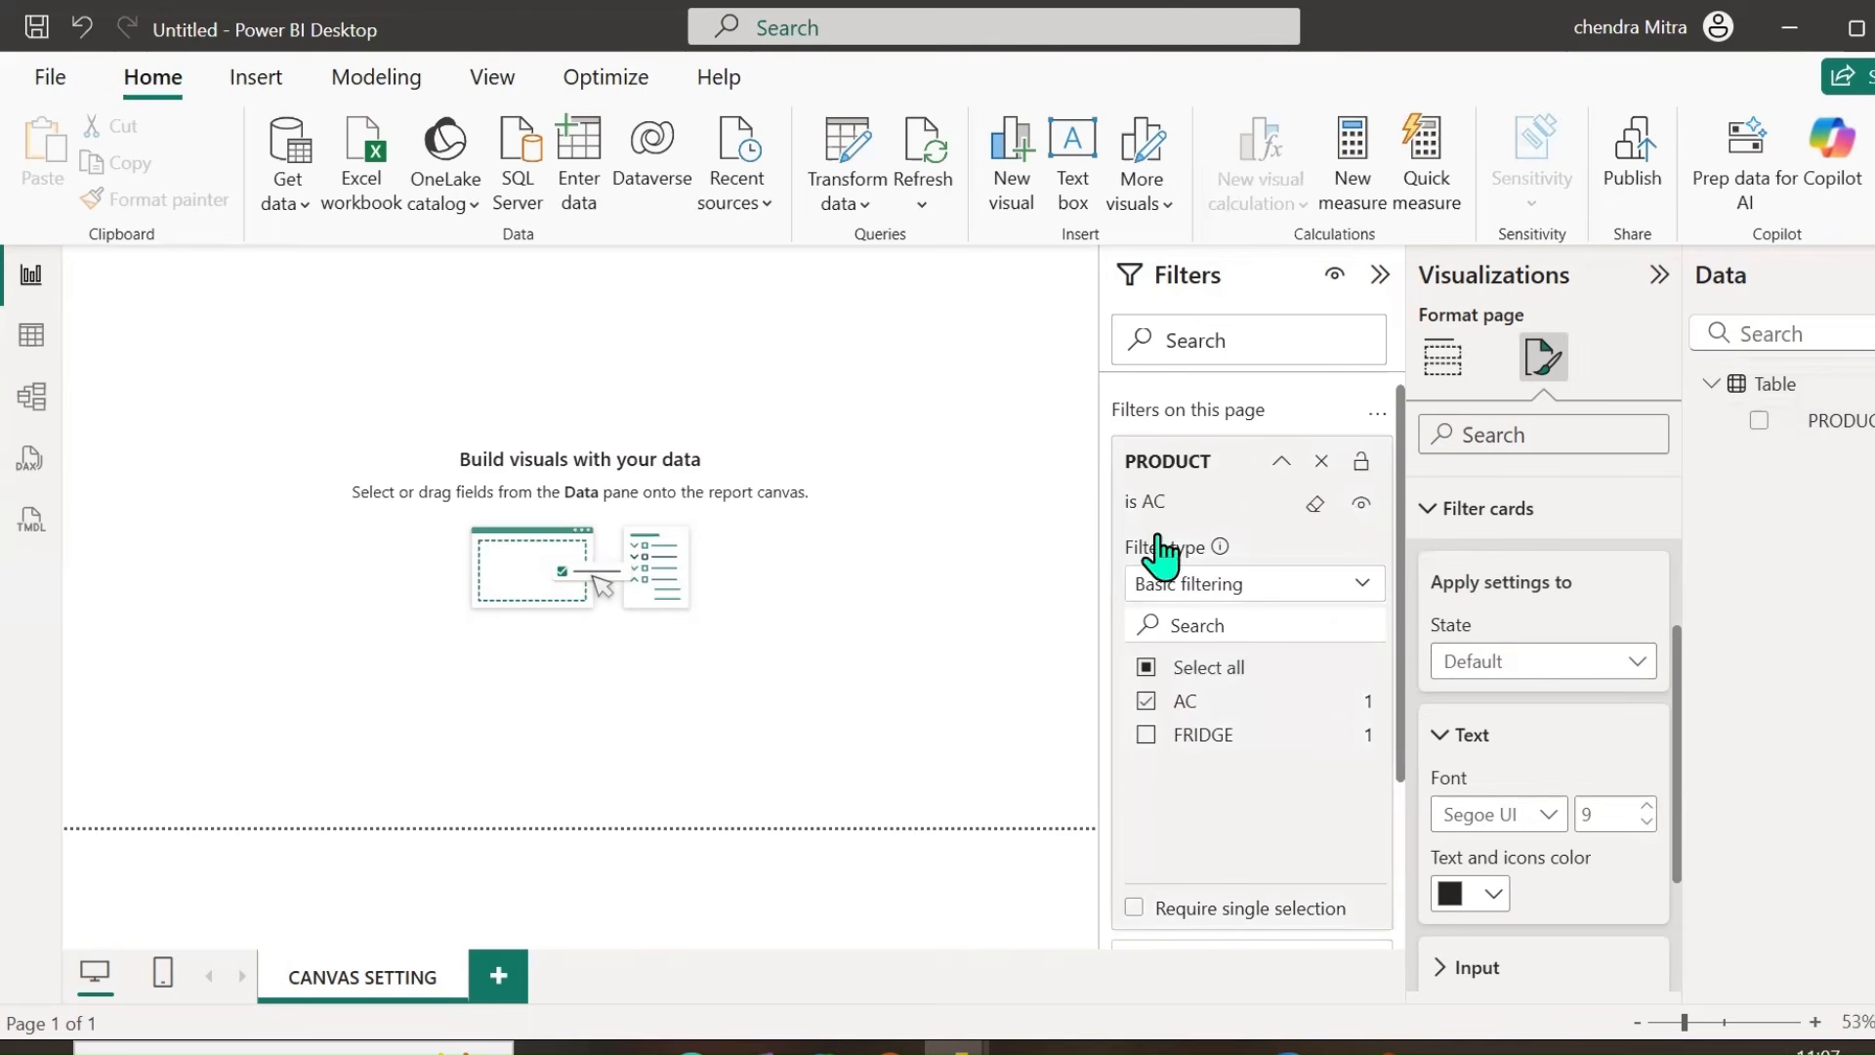
{"action": "left_click", "coordinate": [1190, 702]}
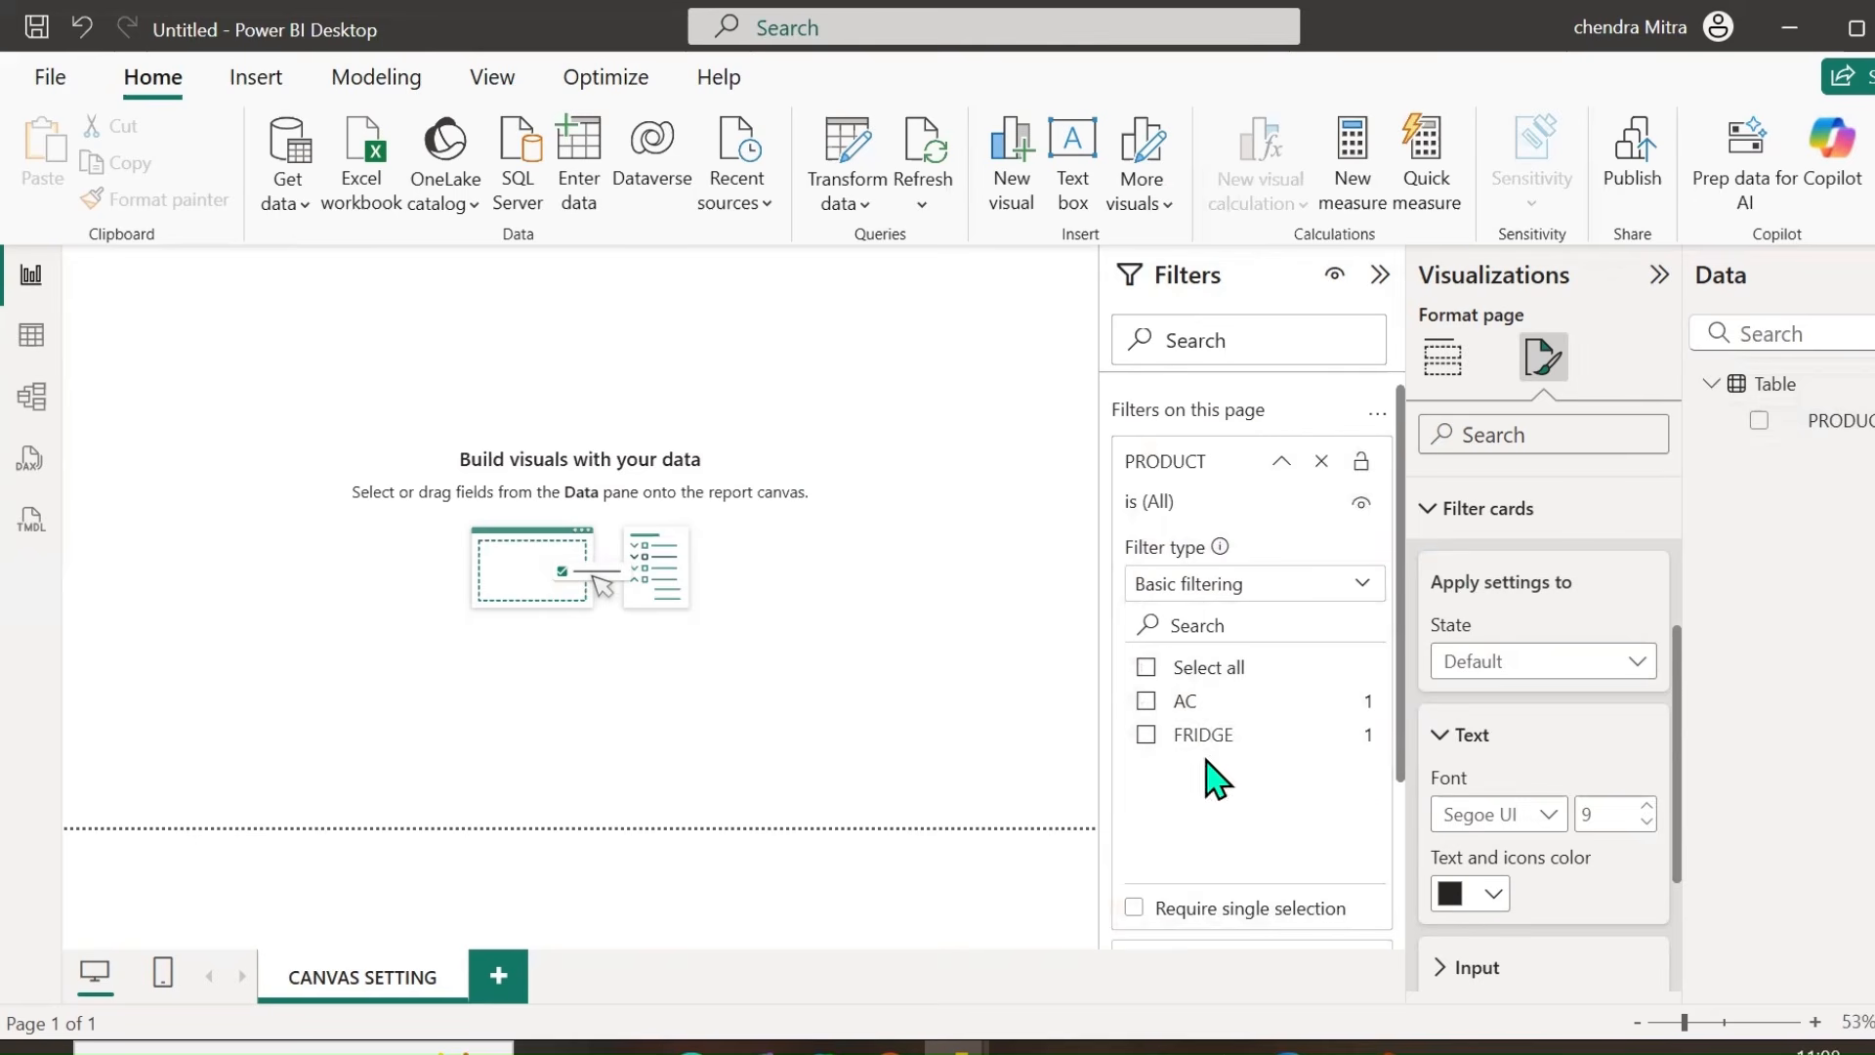
{"action": "left_click", "coordinate": [1612, 661]}
{"action": "left_click", "coordinate": [1475, 735]}
{"action": "left_click", "coordinate": [1187, 706]}
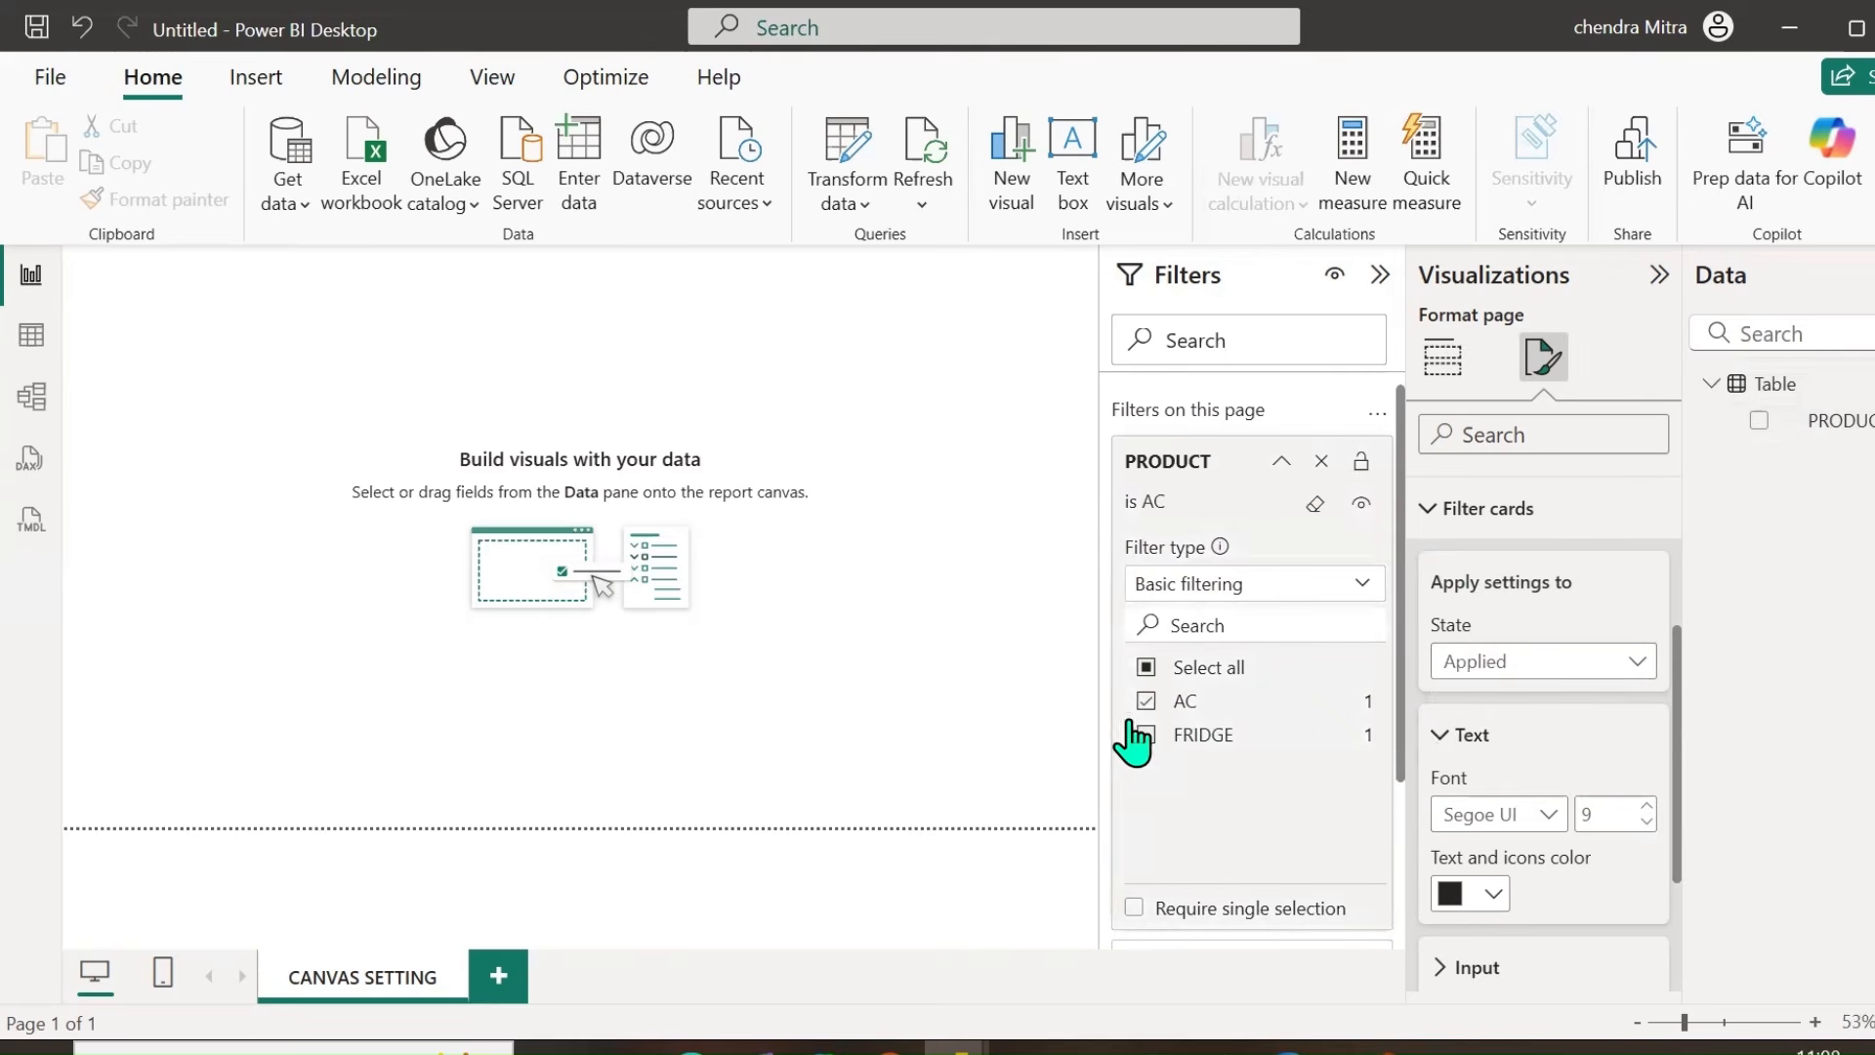
{"action": "left_click", "coordinate": [1228, 705]}
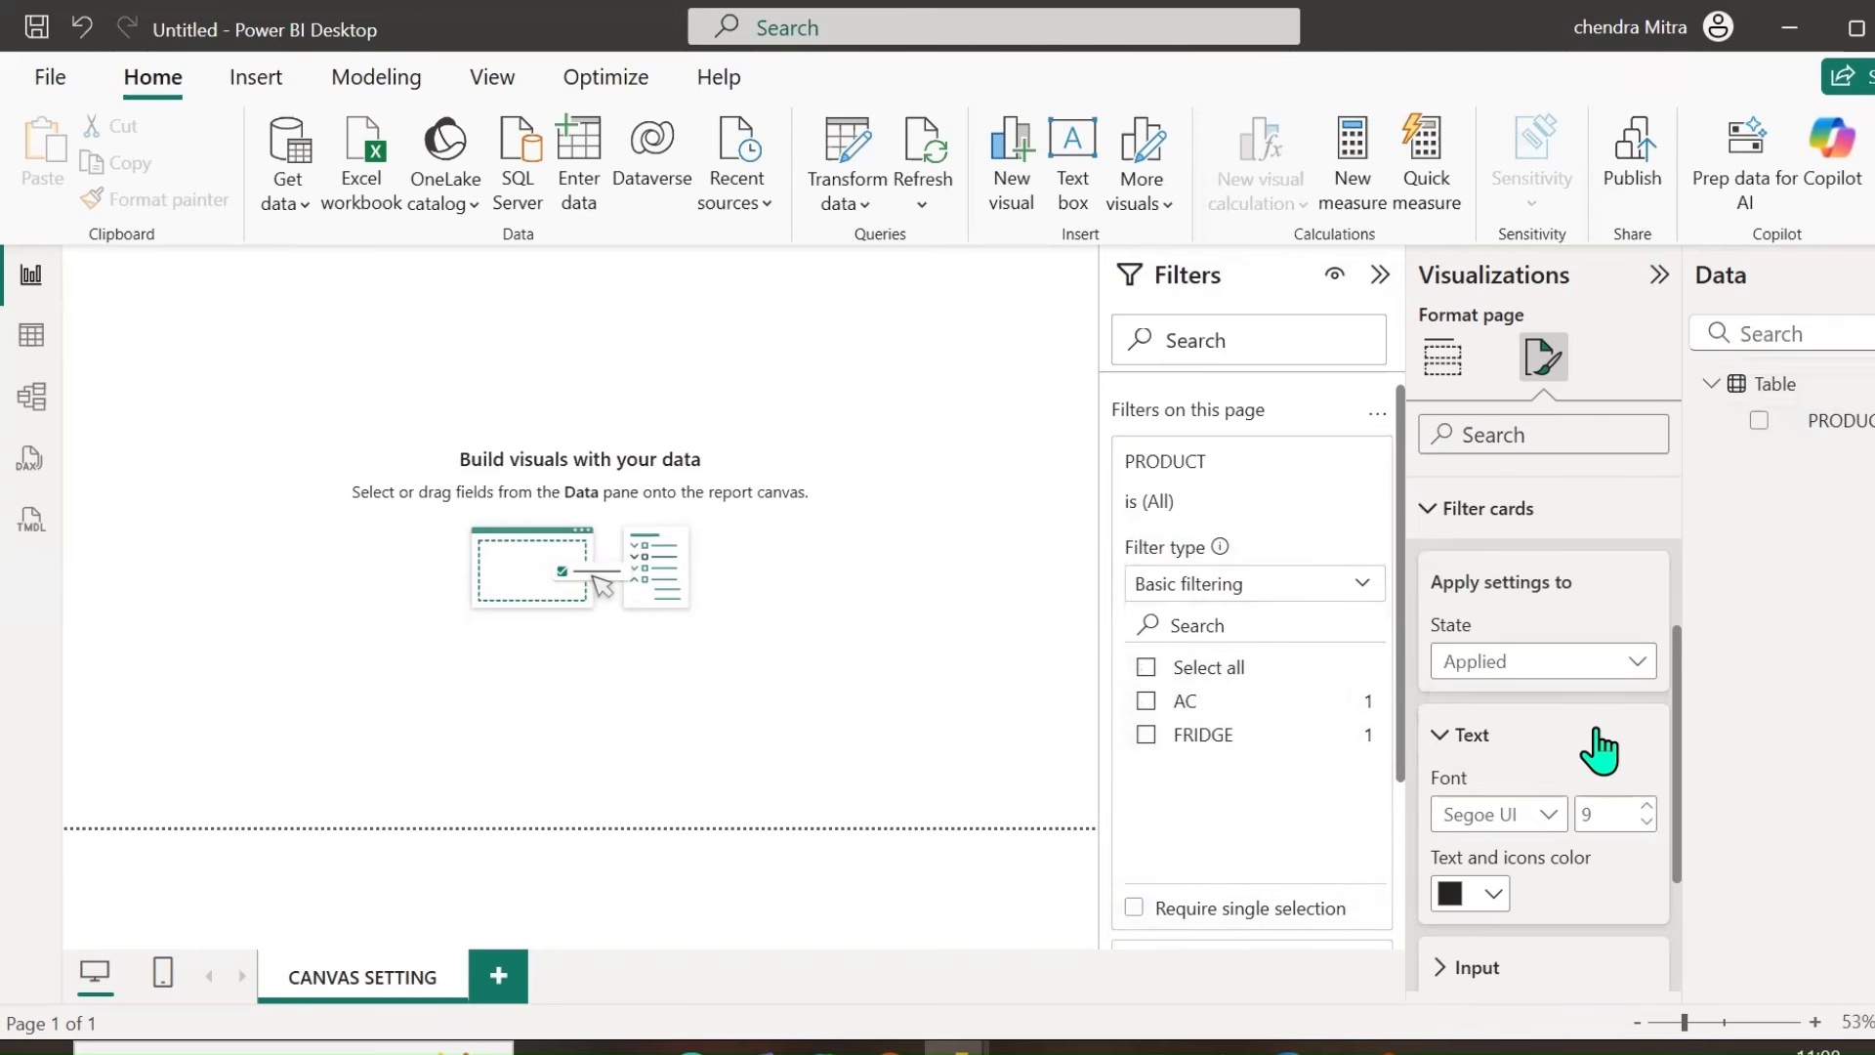
Set the applied filter cards' text and icons color to light pink and select AC in the PRODUCT filter.
{"action": "scroll", "coordinate": [1597, 745], "scroll_direction": "down", "scroll_amount": 3}
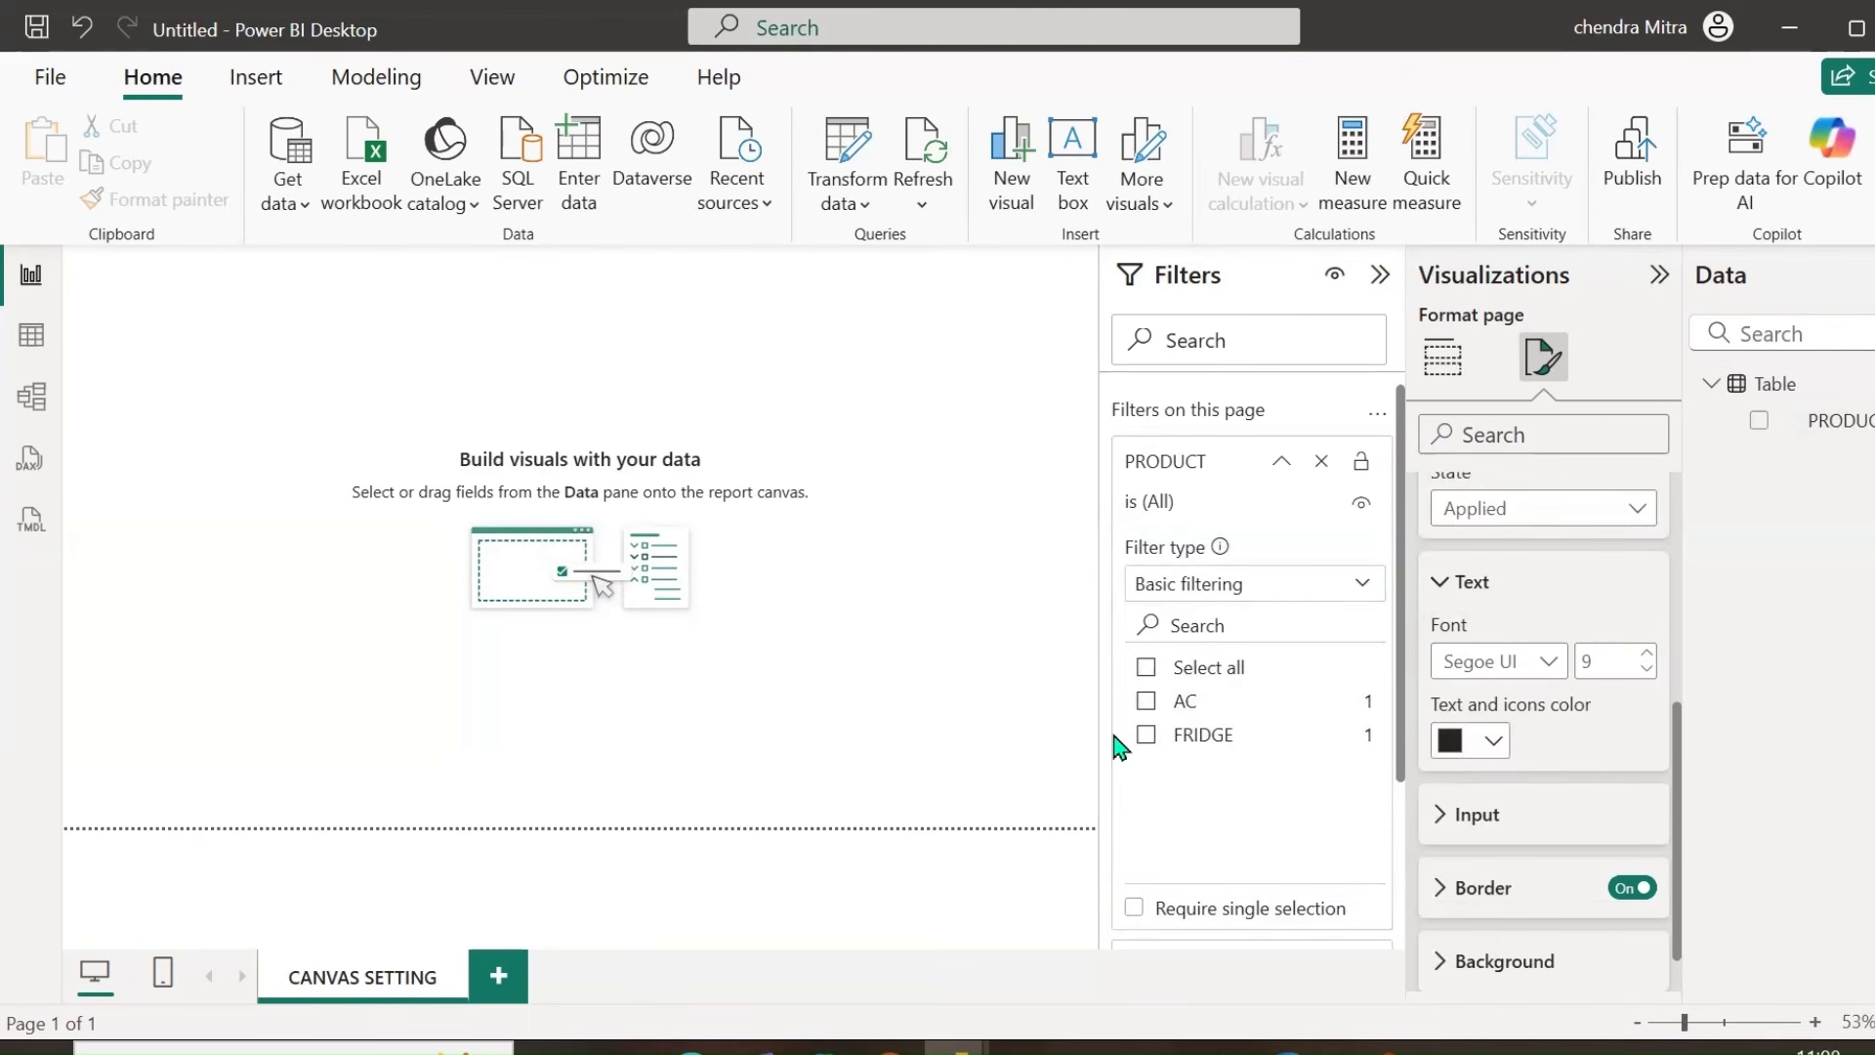
{"action": "left_click", "coordinate": [1495, 750]}
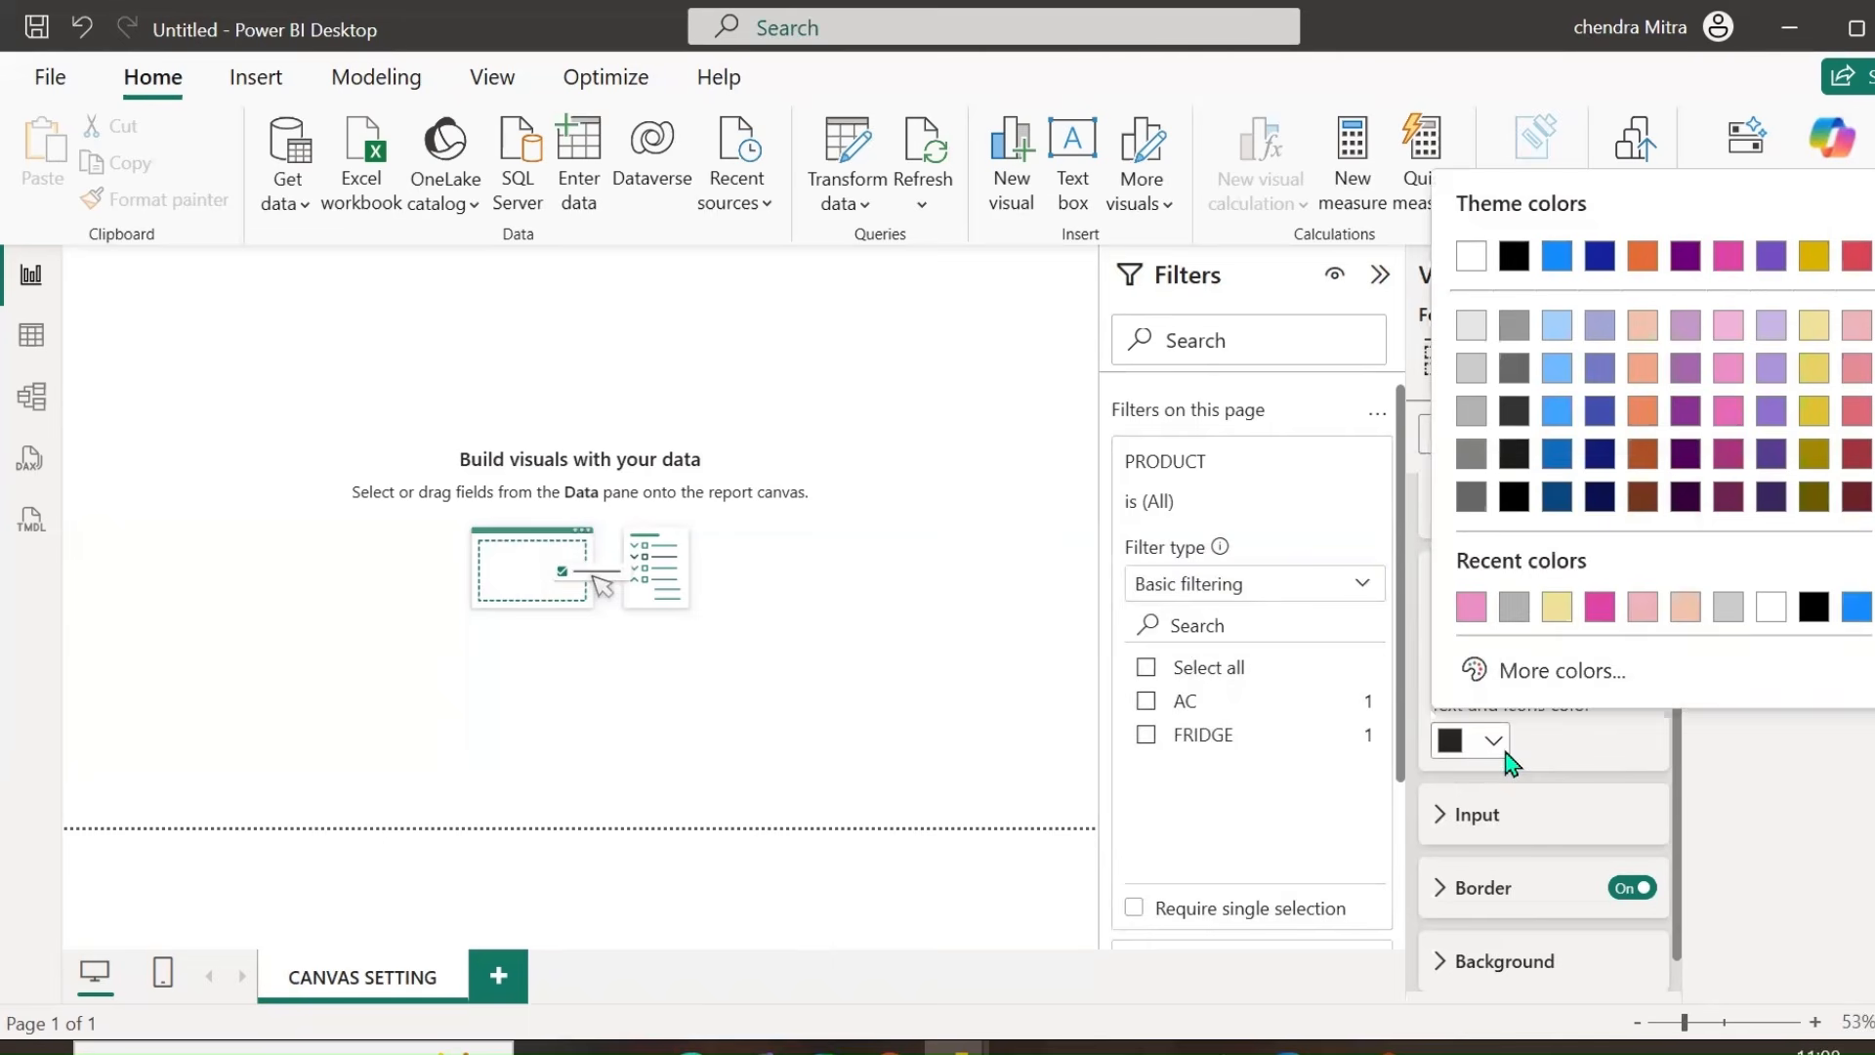
{"action": "left_click", "coordinate": [1472, 610]}
{"action": "scroll", "coordinate": [1612, 816], "scroll_direction": "up", "scroll_amount": 3}
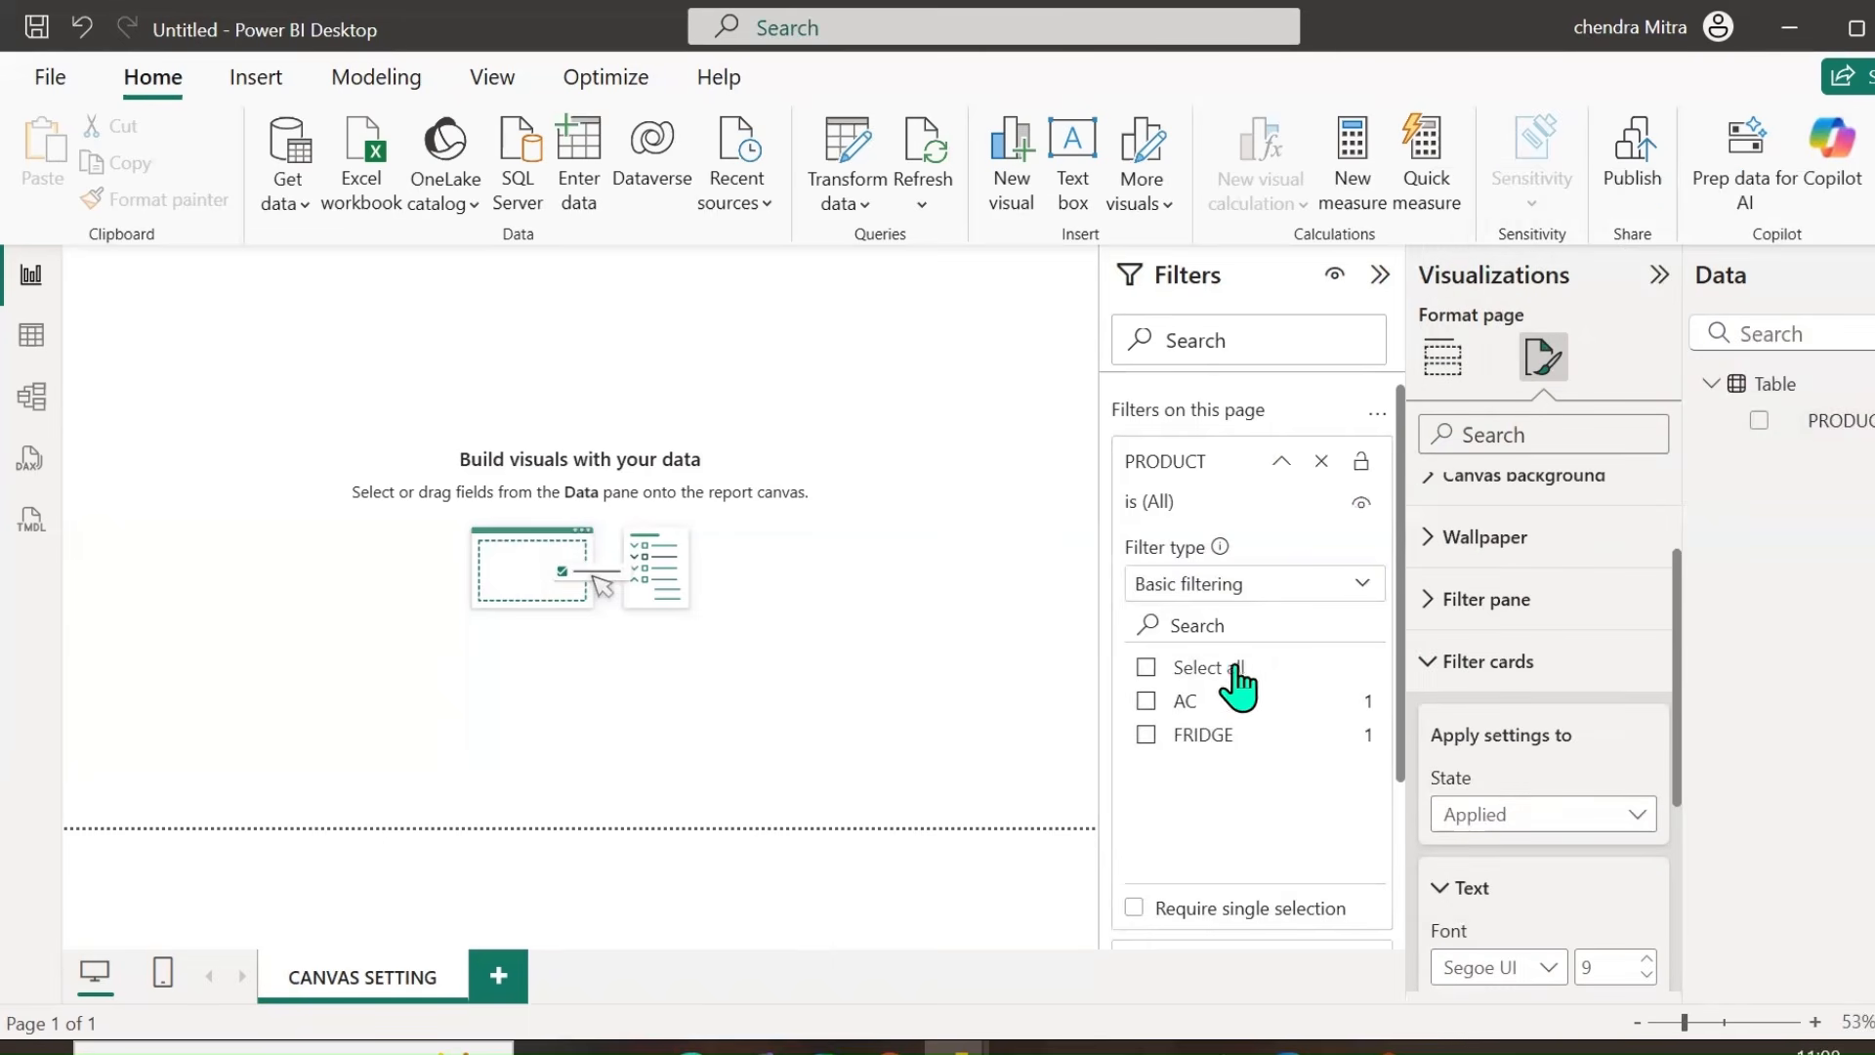
{"action": "left_click", "coordinate": [1197, 703]}
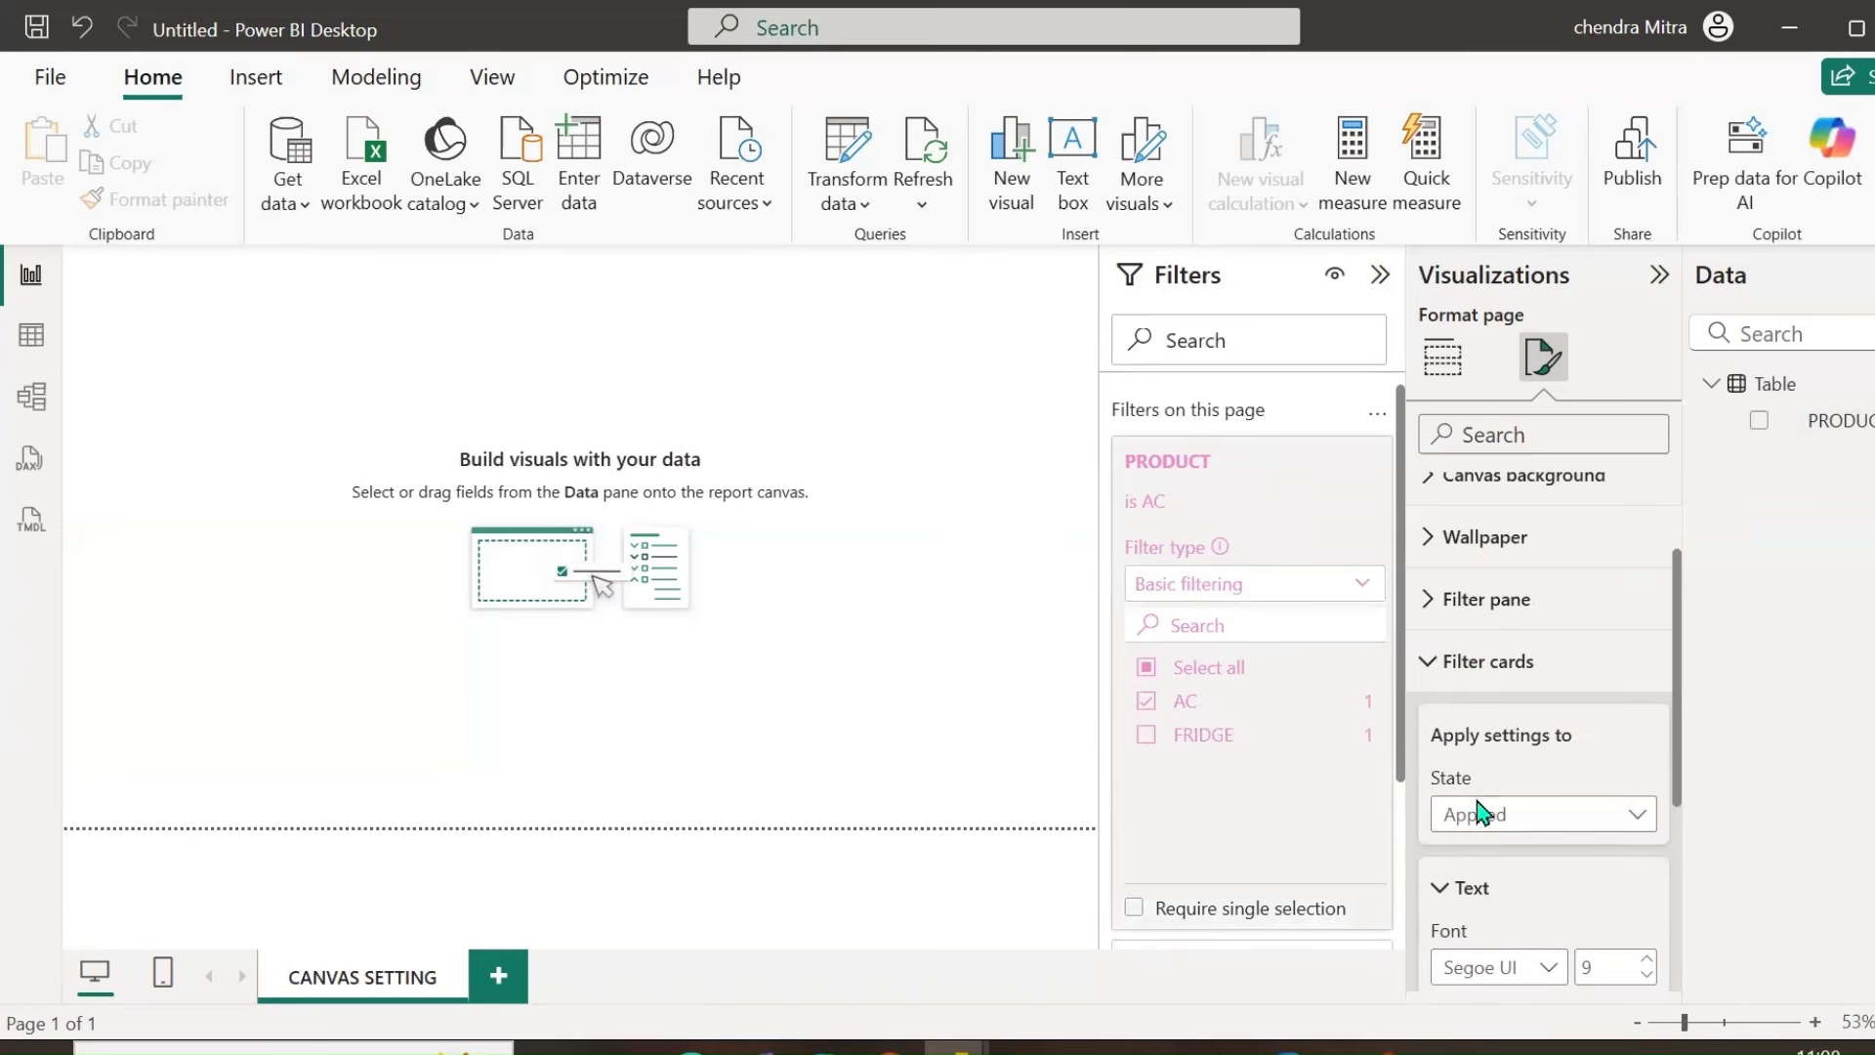
Switch the filter cards' State to Default and back to Applied.
{"action": "left_click", "coordinate": [1504, 816]}
{"action": "left_click", "coordinate": [1495, 852]}
{"action": "scroll", "coordinate": [1551, 712], "scroll_direction": "down", "scroll_amount": 2}
{"action": "left_click", "coordinate": [1542, 665]}
{"action": "left_click", "coordinate": [1478, 739]}
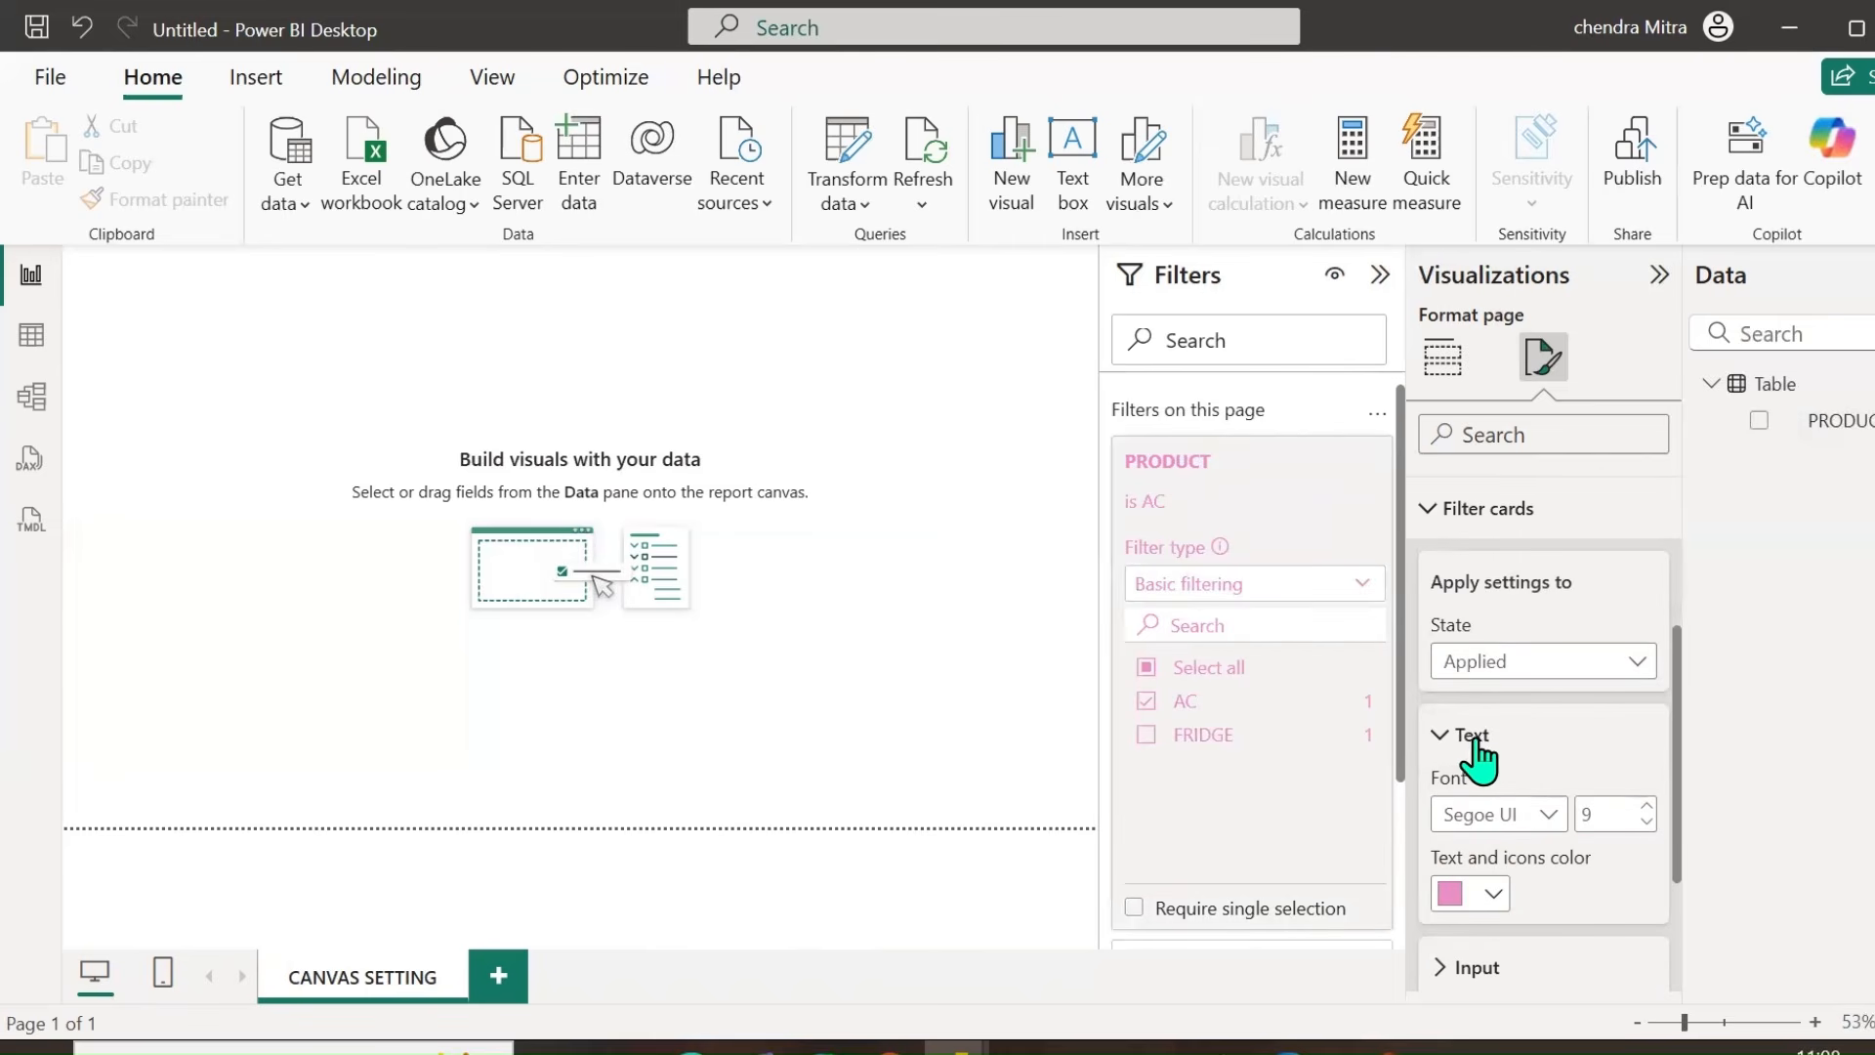
{"action": "scroll", "coordinate": [1555, 746], "scroll_direction": "down", "scroll_amount": 2}
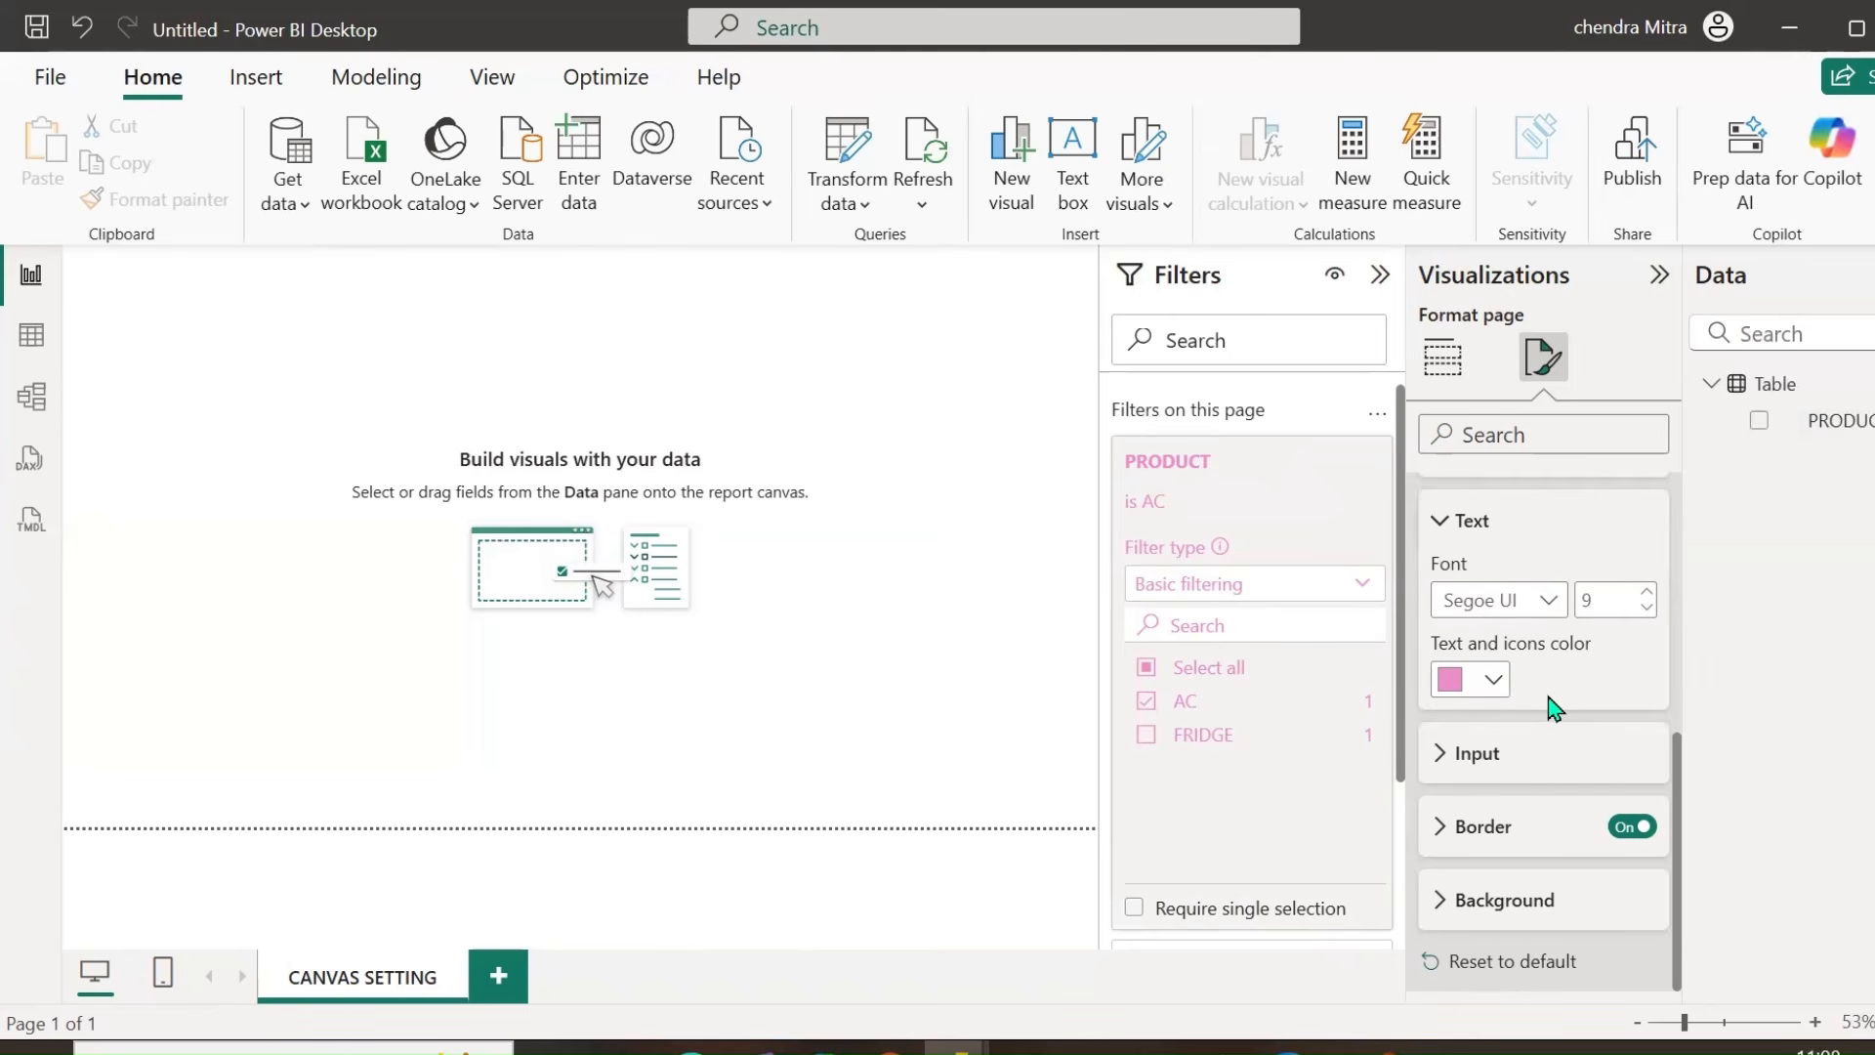
Clear the PRODUCT filter and collapse its card.
{"action": "mouse_move", "coordinate": [1229, 522]}
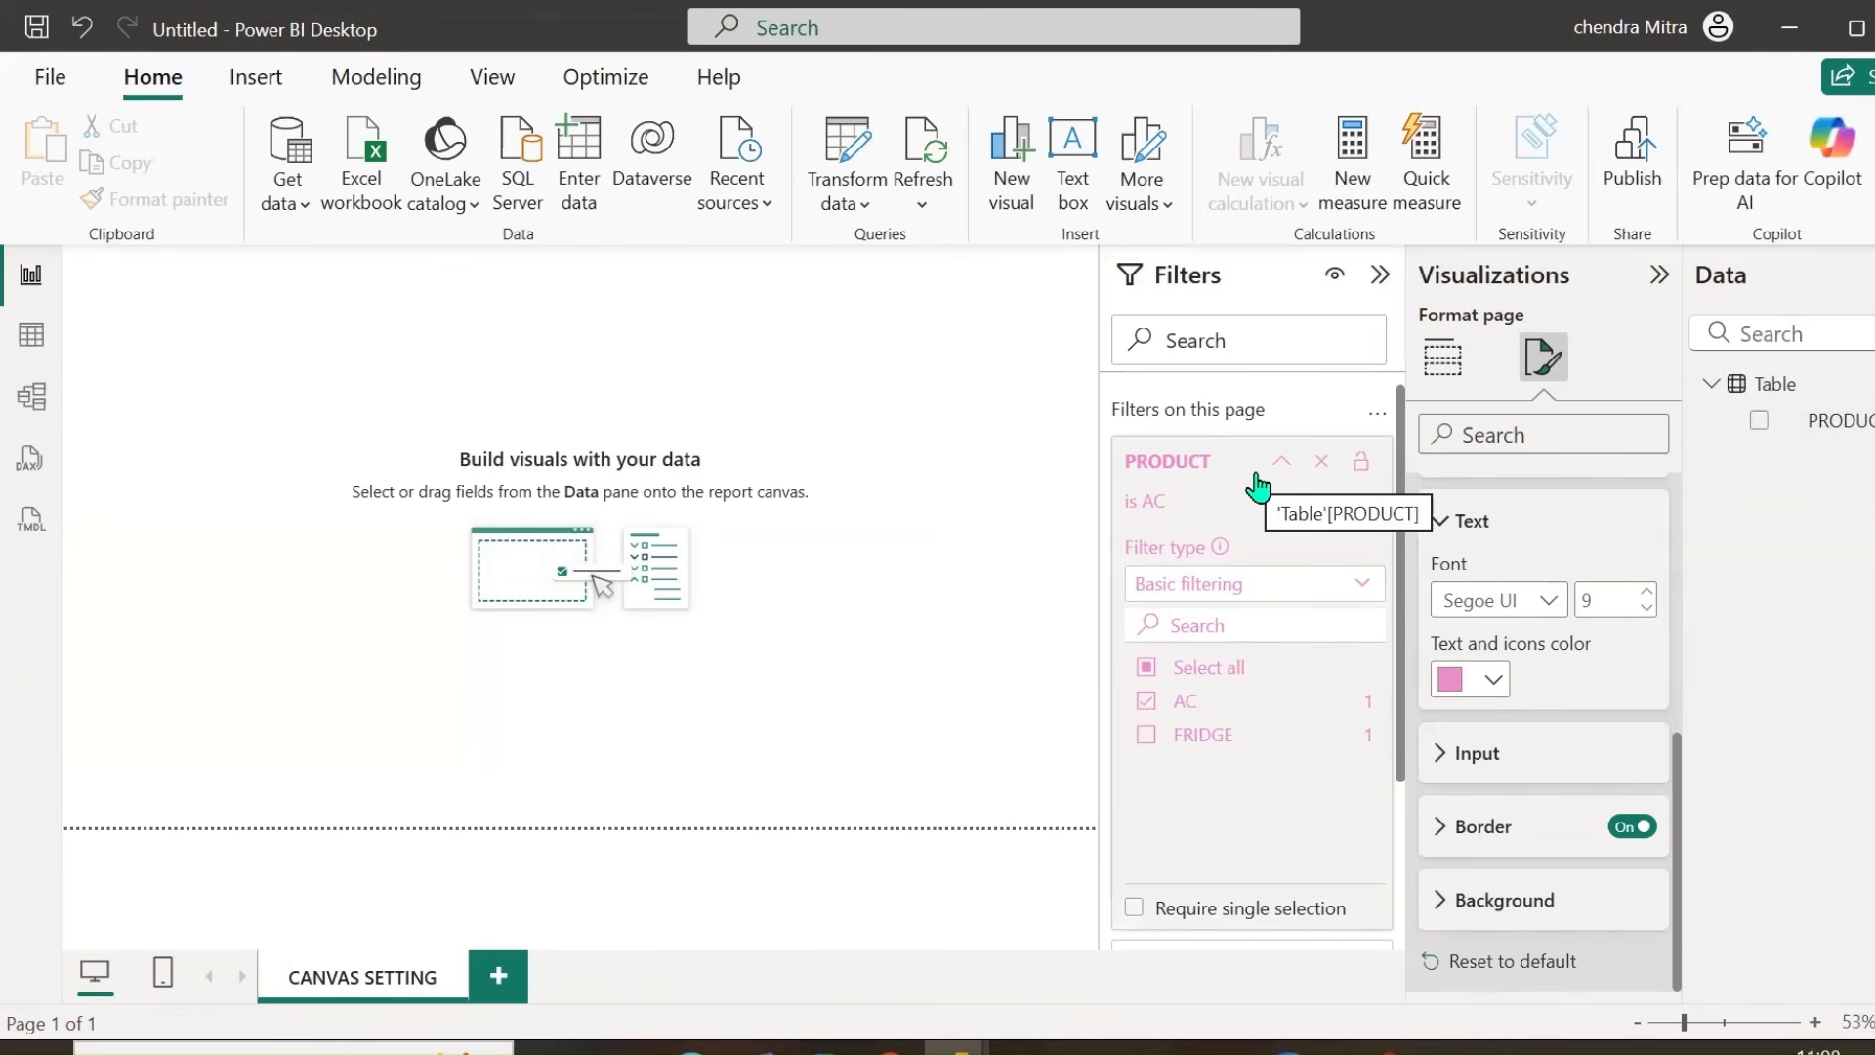
{"action": "left_click", "coordinate": [1361, 463]}
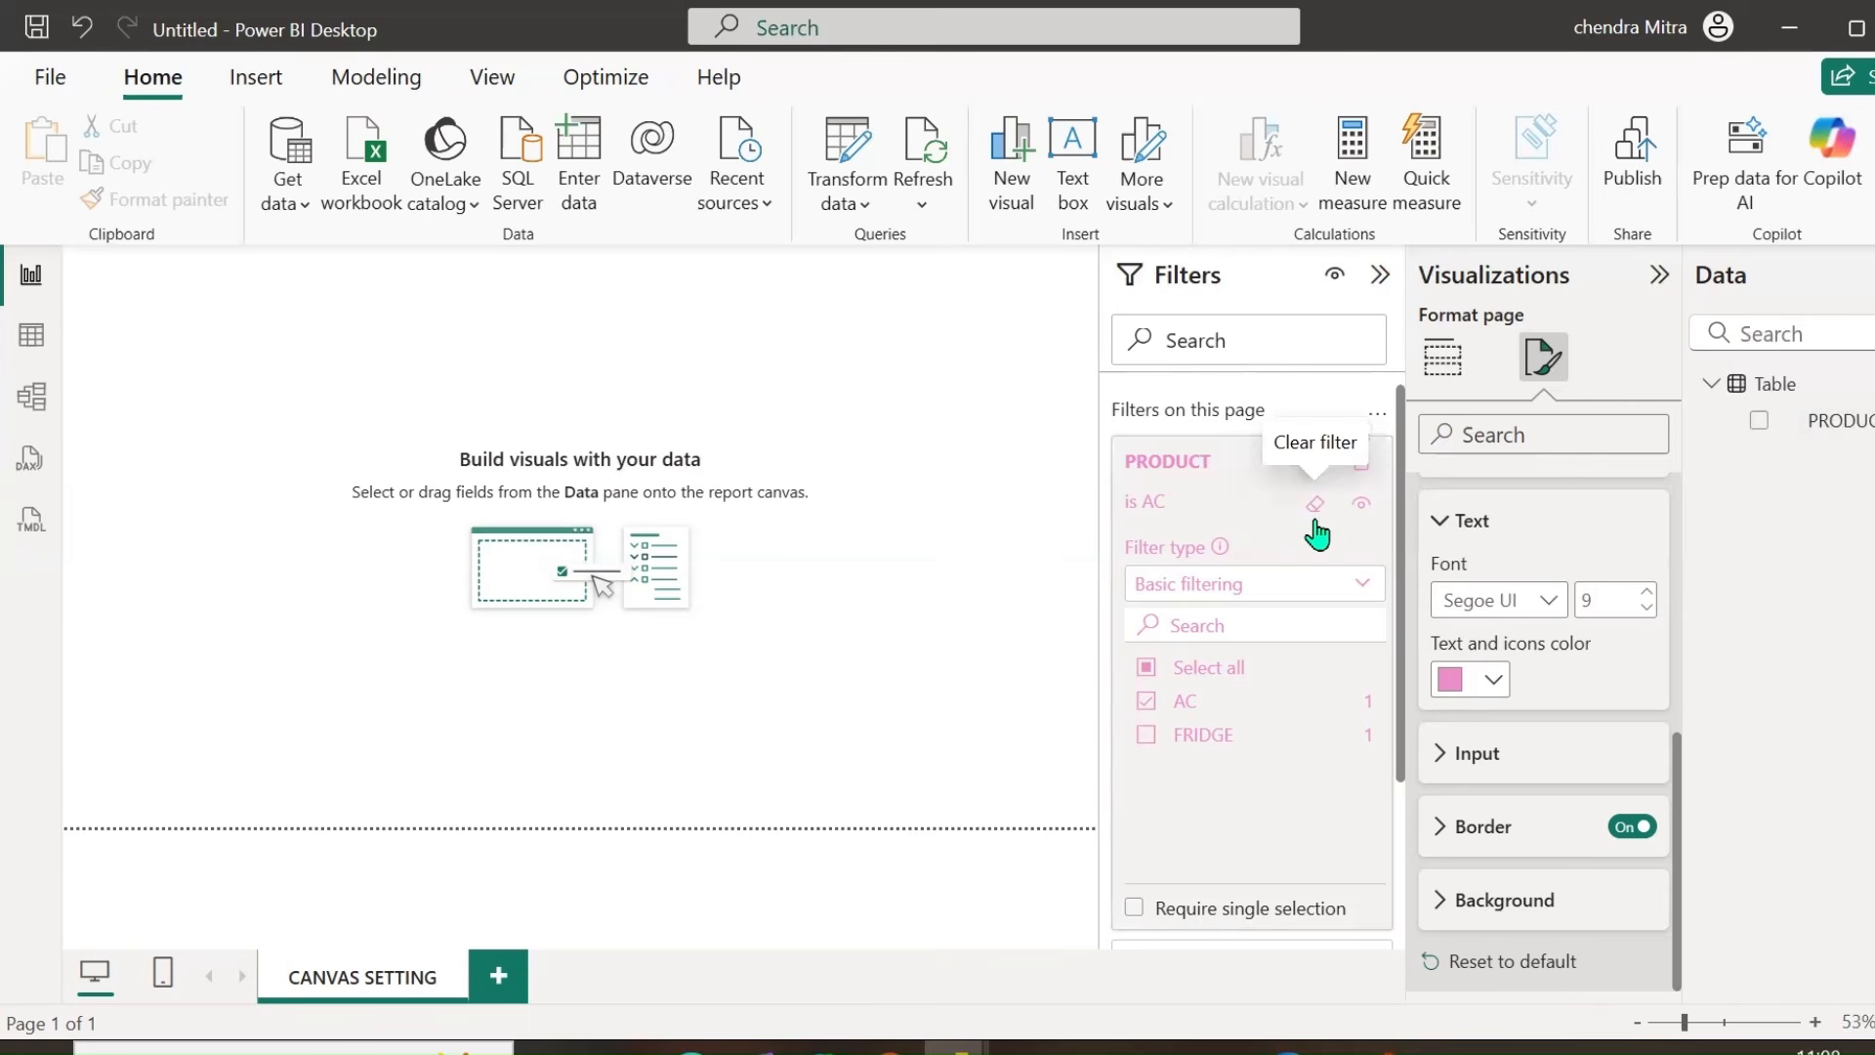
{"action": "left_click", "coordinate": [1317, 506]}
{"action": "left_click", "coordinate": [1281, 463]}
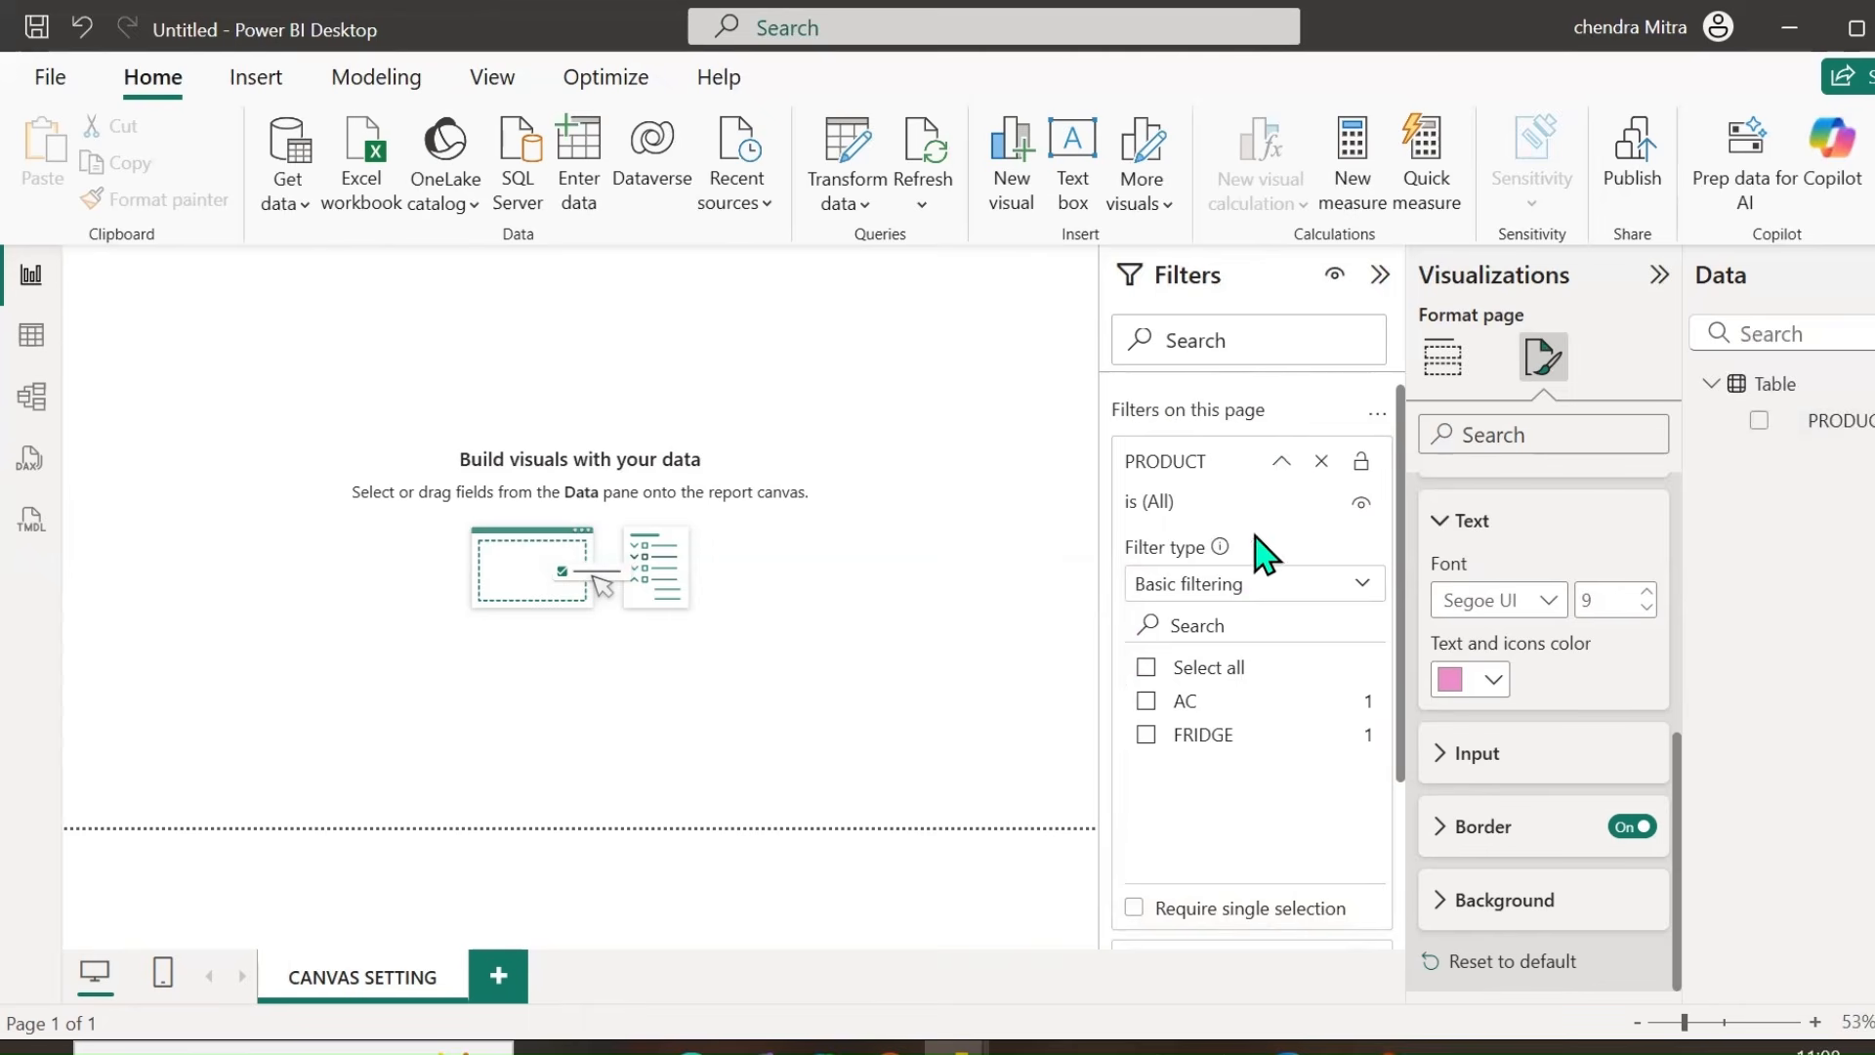
Set the applied filter cards' font to Segoe UI Bold and check it by selecting and deselecting AC.
{"action": "left_click", "coordinate": [1486, 681]}
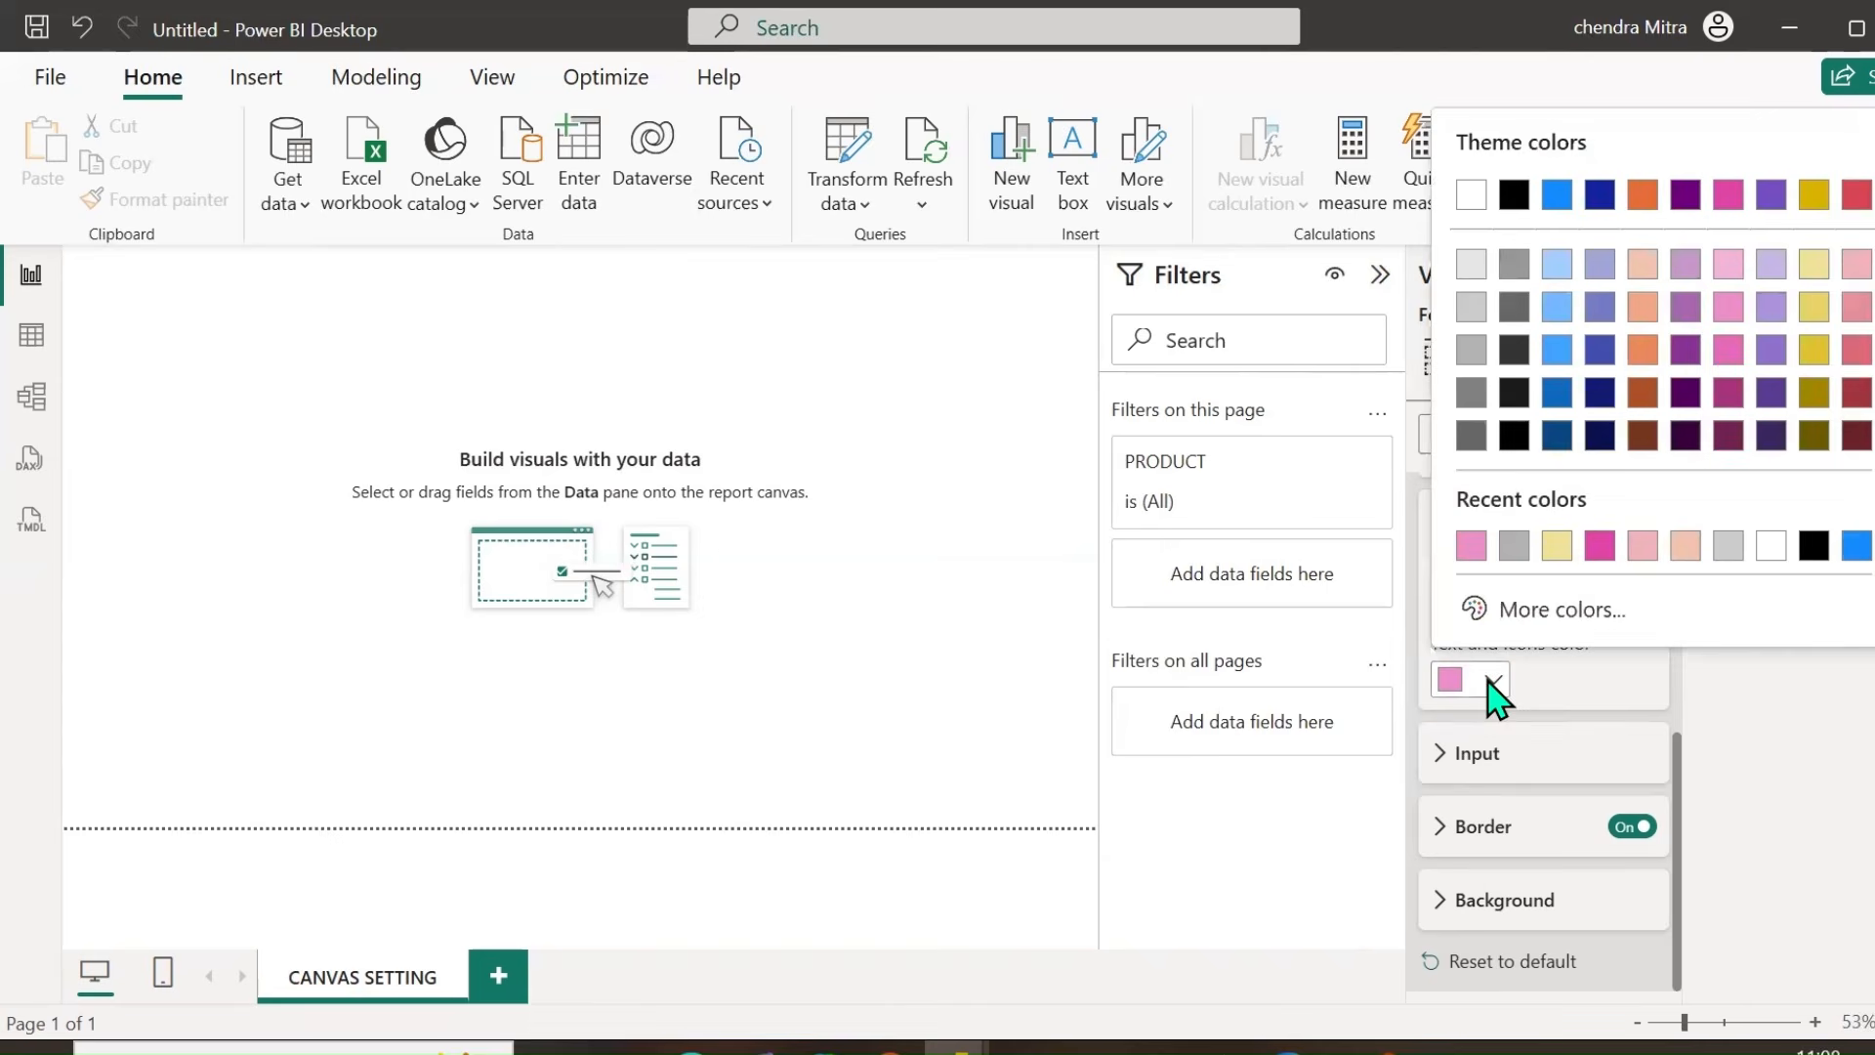
{"action": "left_click", "coordinate": [1553, 681]}
{"action": "left_click", "coordinate": [1548, 599]}
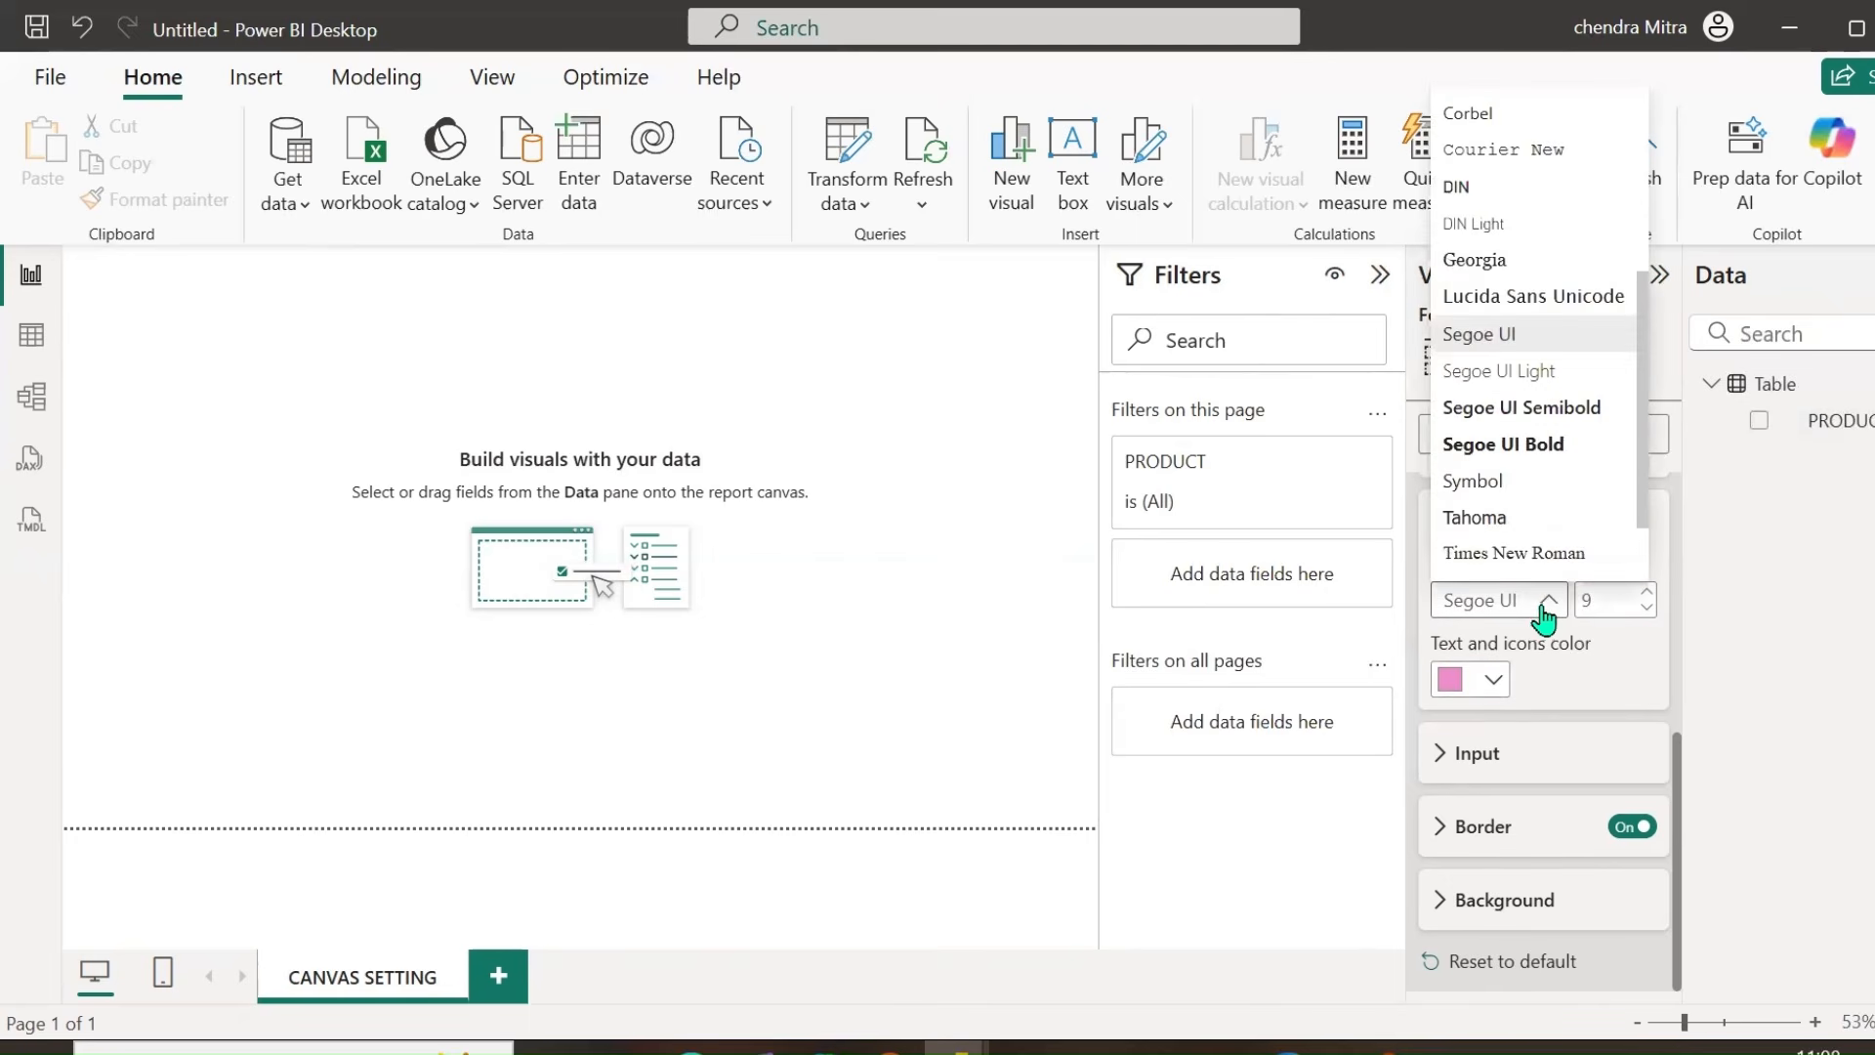
{"action": "left_click", "coordinate": [1460, 454]}
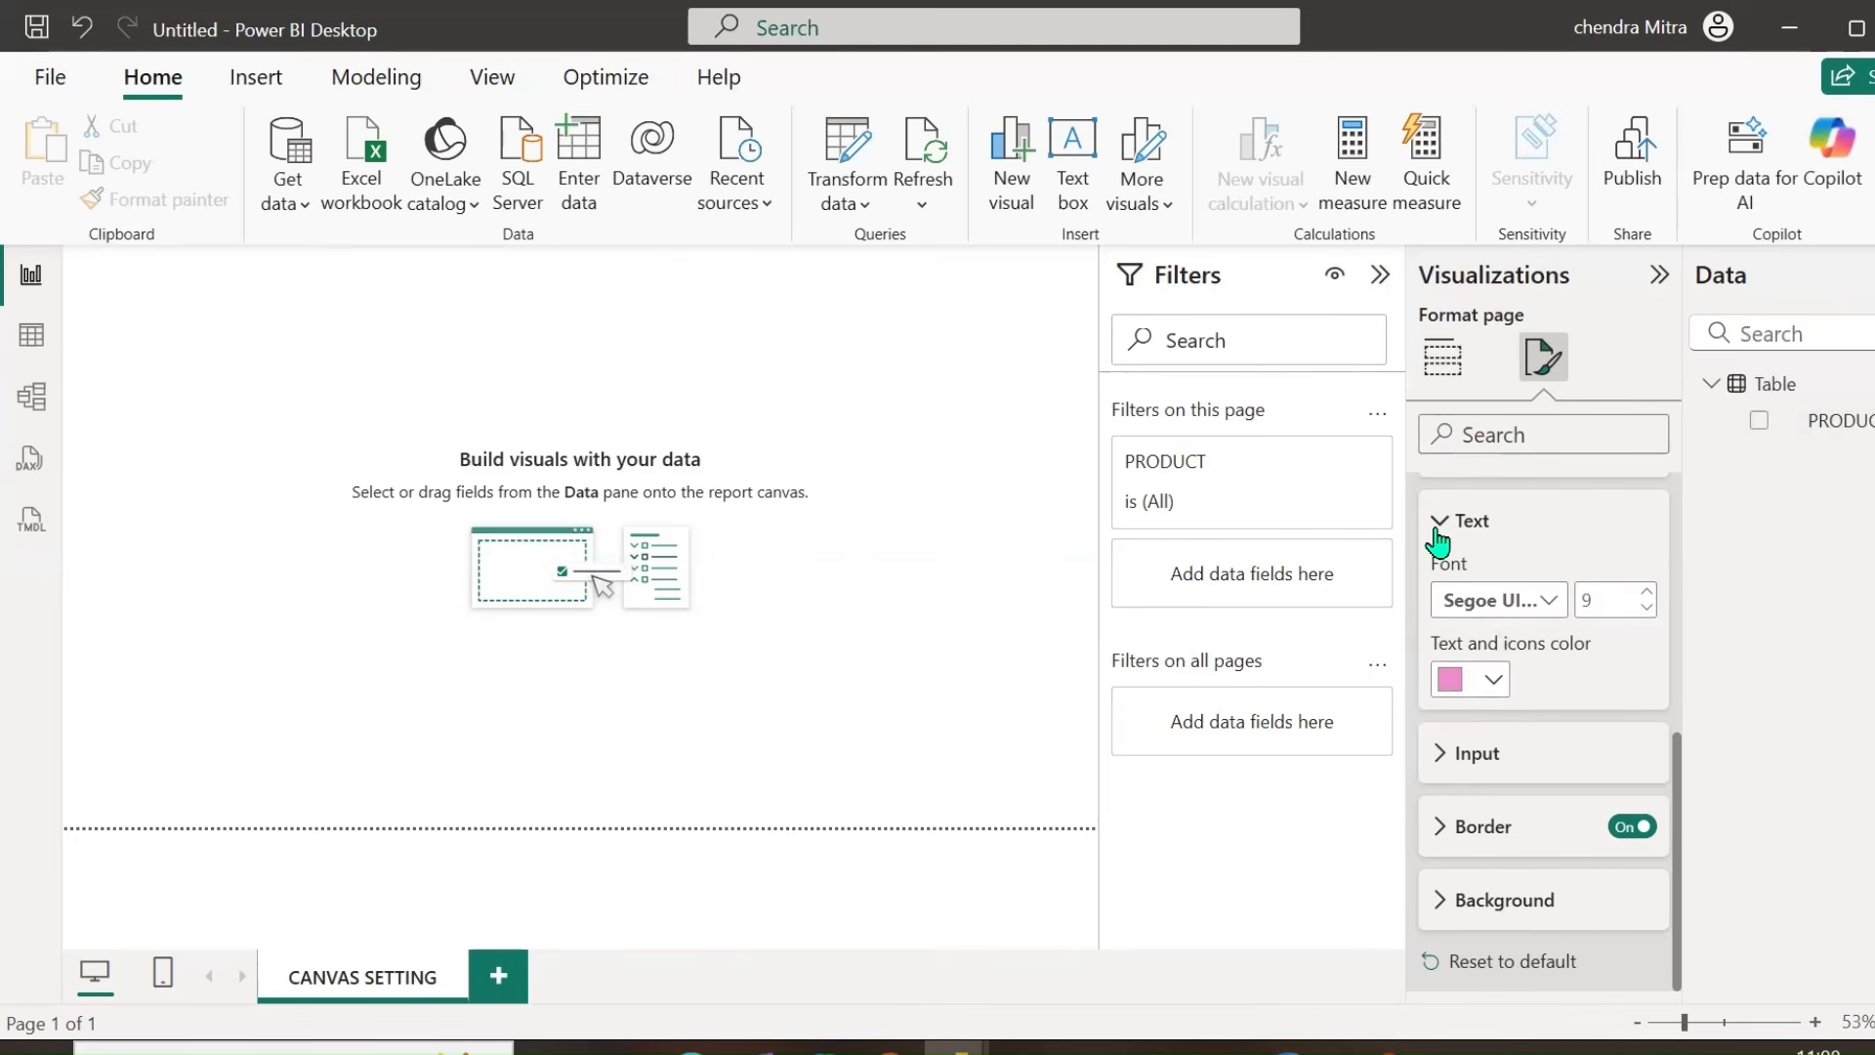
{"action": "left_click", "coordinate": [1260, 471]}
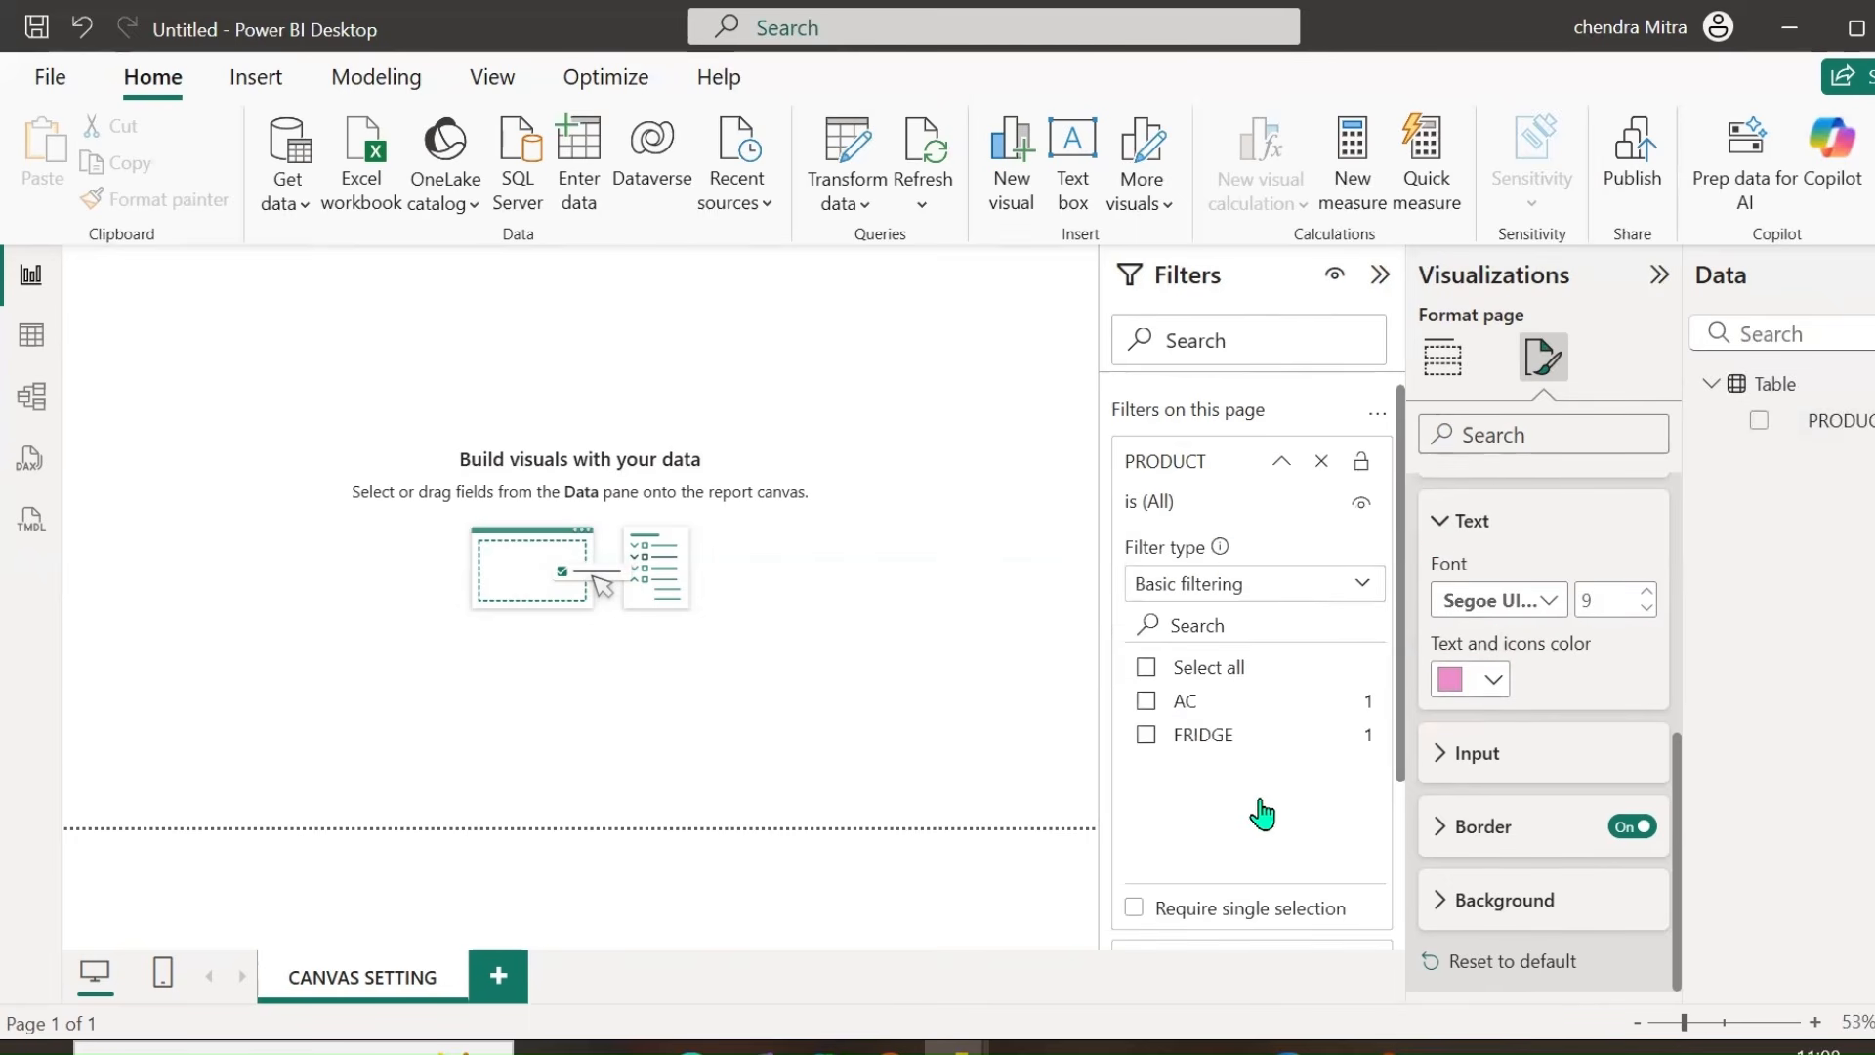
{"action": "left_click", "coordinate": [1188, 721]}
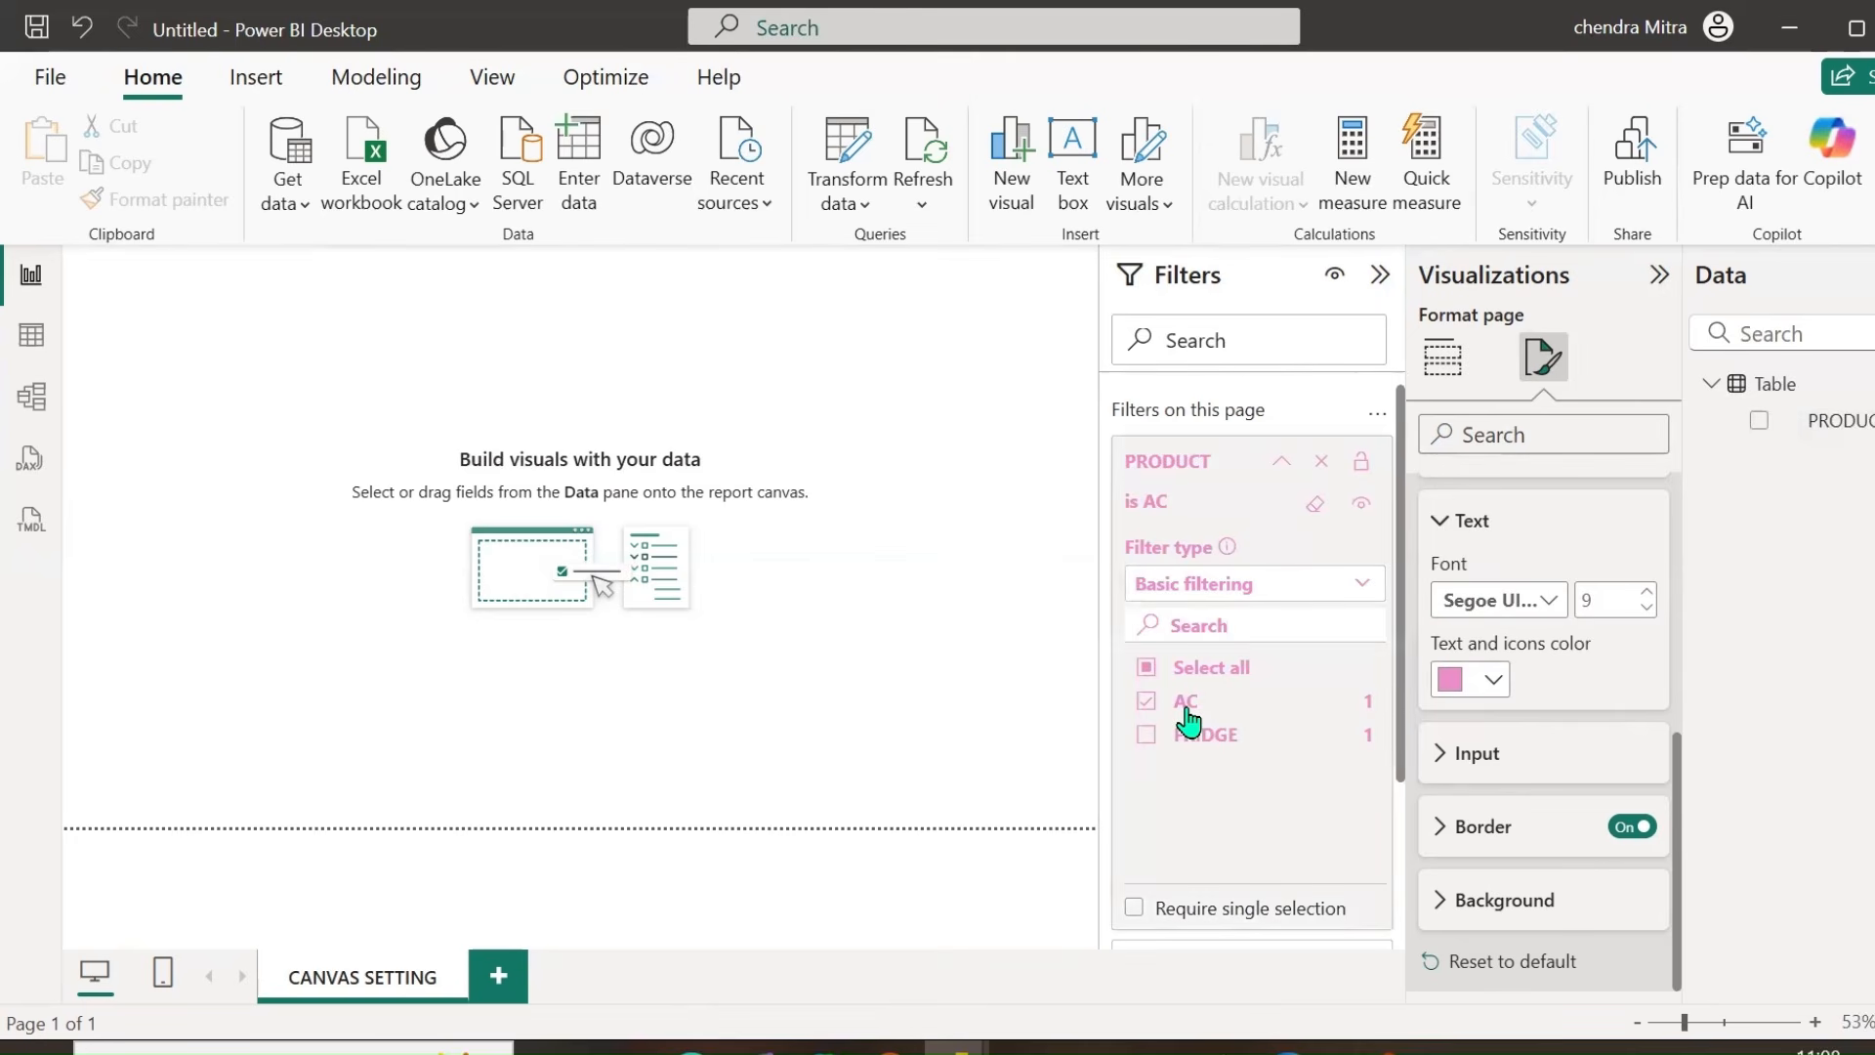
{"action": "left_click", "coordinate": [1188, 722]}
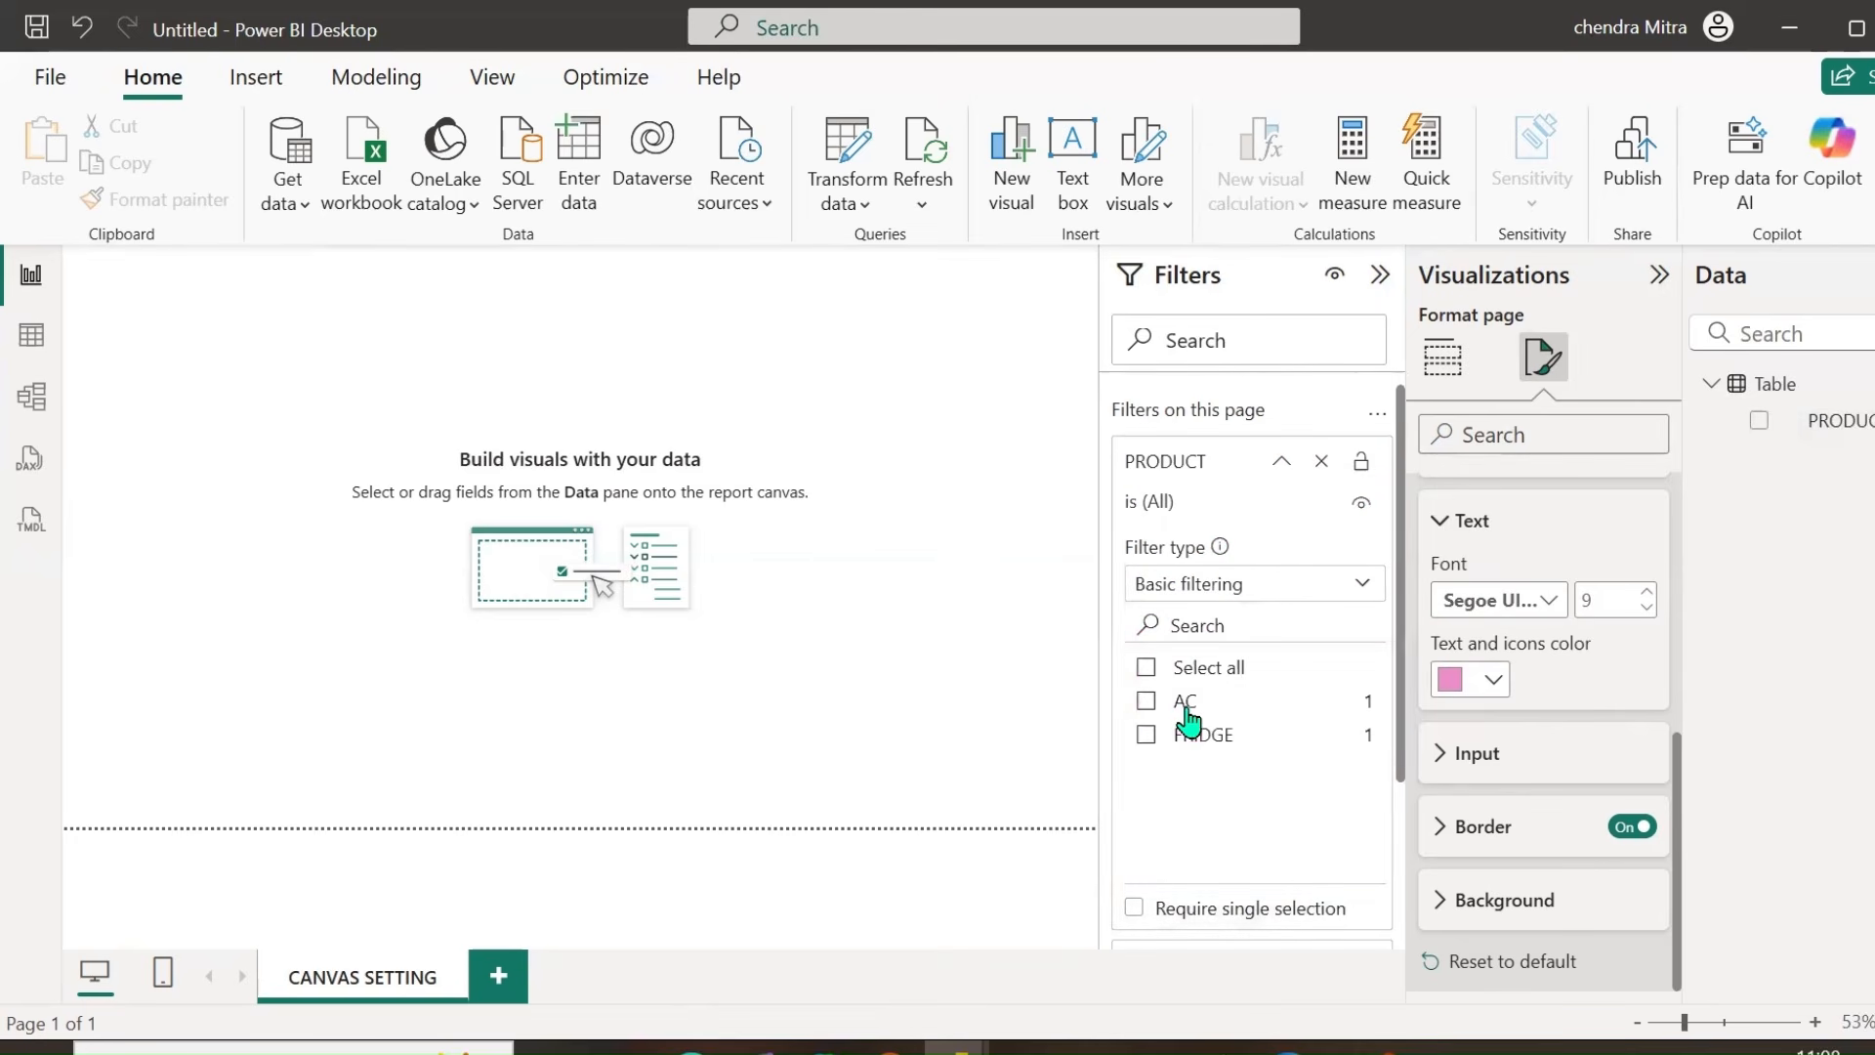
Set the applied filter cards' input box color to yellow and select AC in the PRODUCT filter.
{"action": "left_click", "coordinate": [1443, 760]}
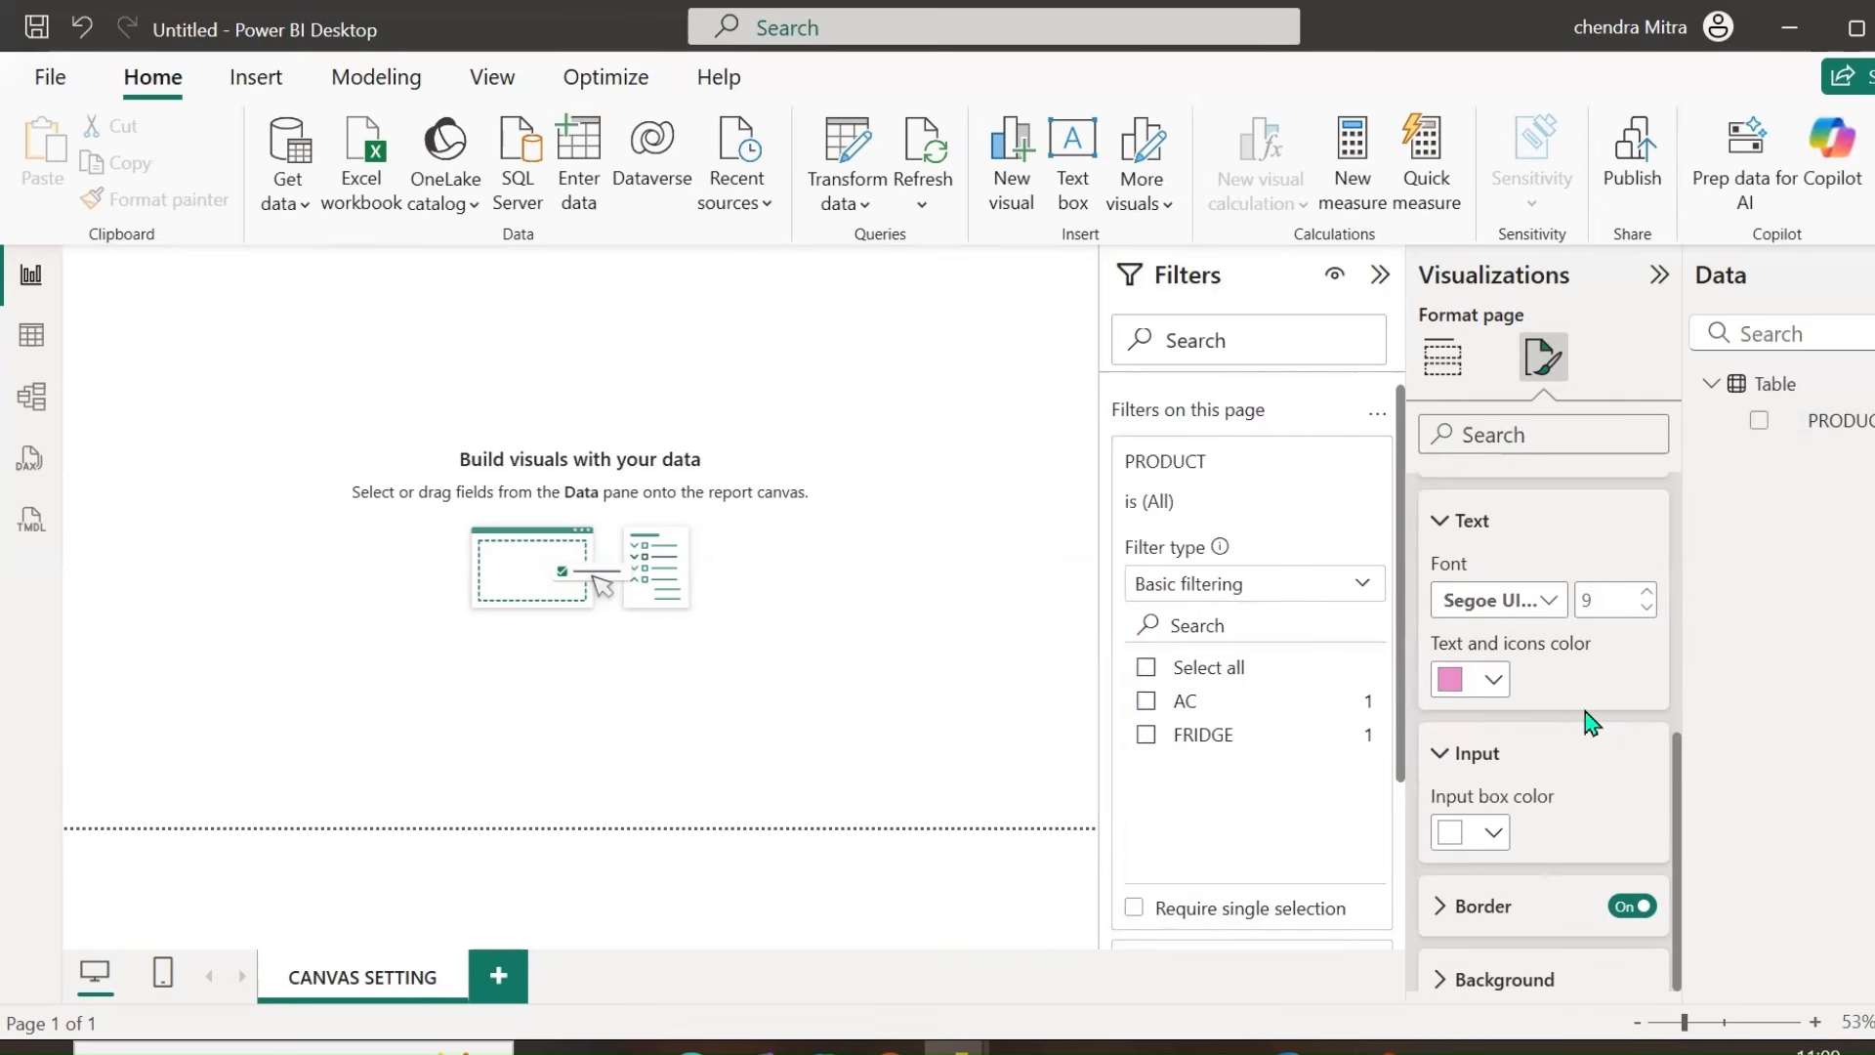
{"action": "scroll", "coordinate": [1597, 723], "scroll_direction": "down", "scroll_amount": 1}
{"action": "left_click", "coordinate": [1504, 760]}
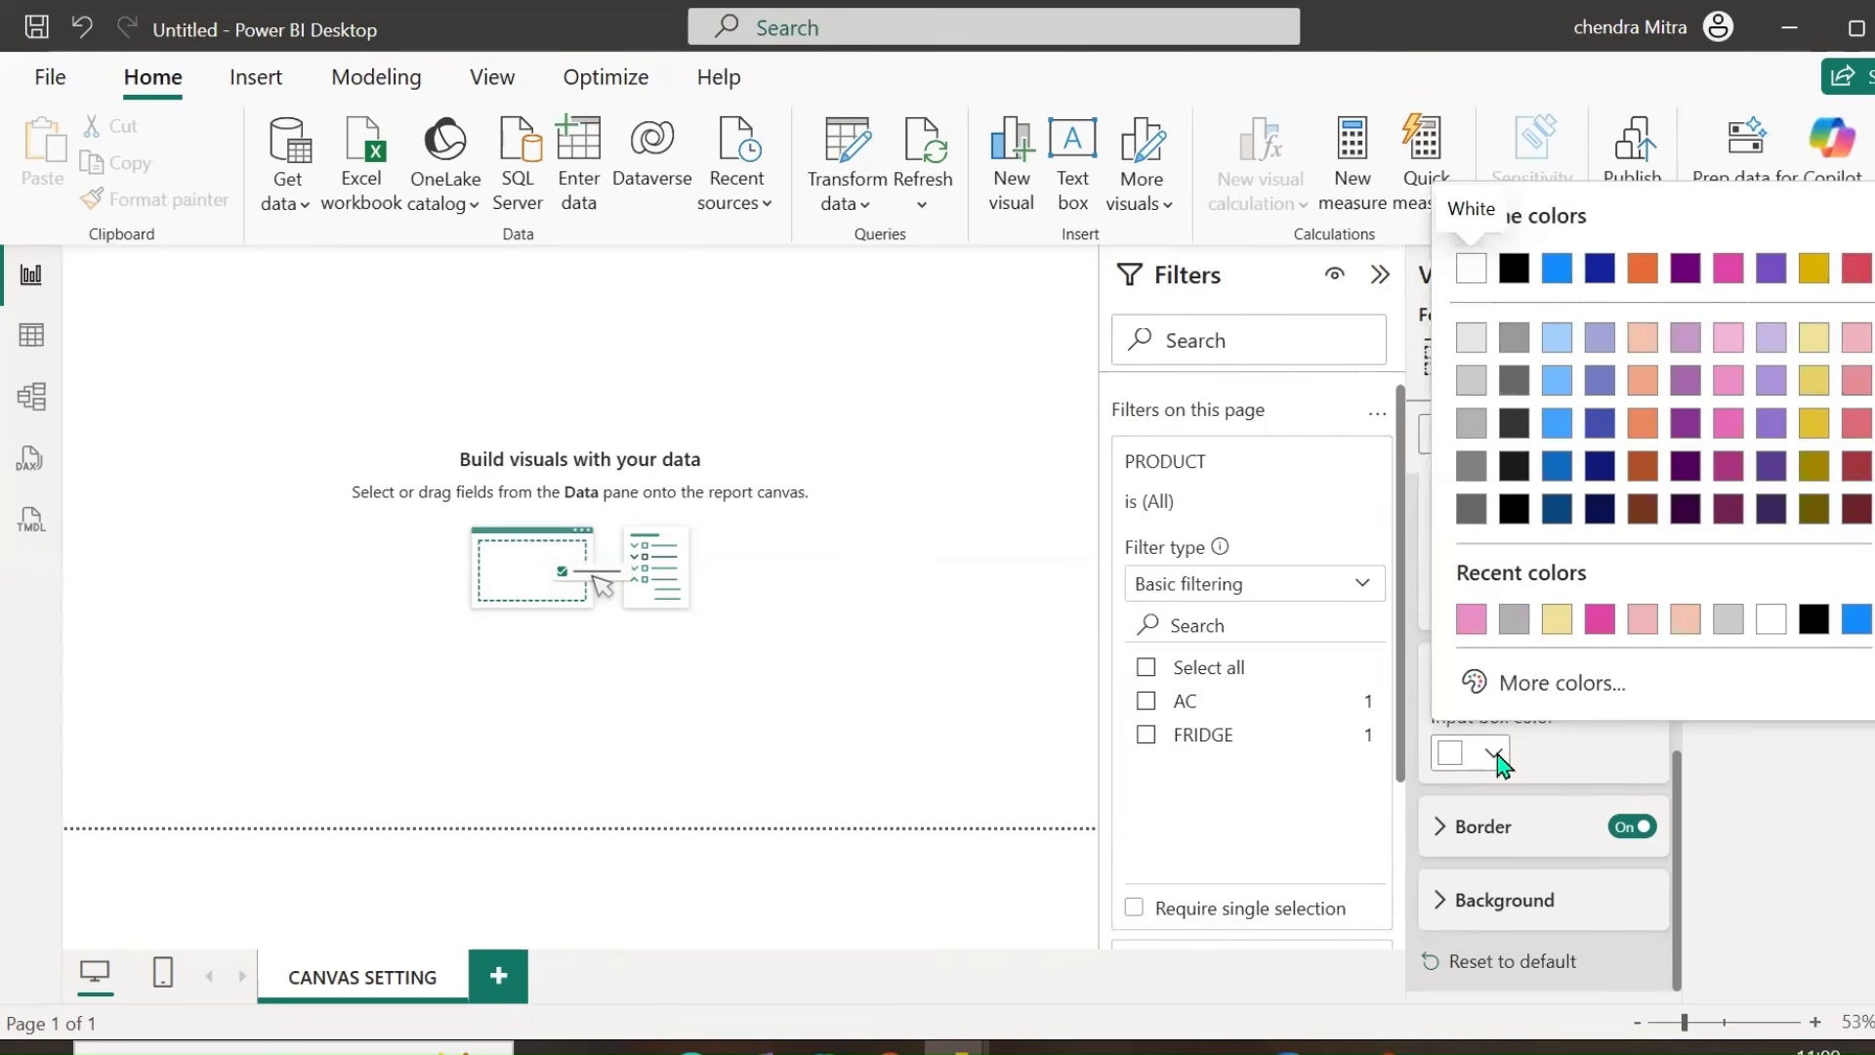
{"action": "left_click", "coordinate": [1814, 380]}
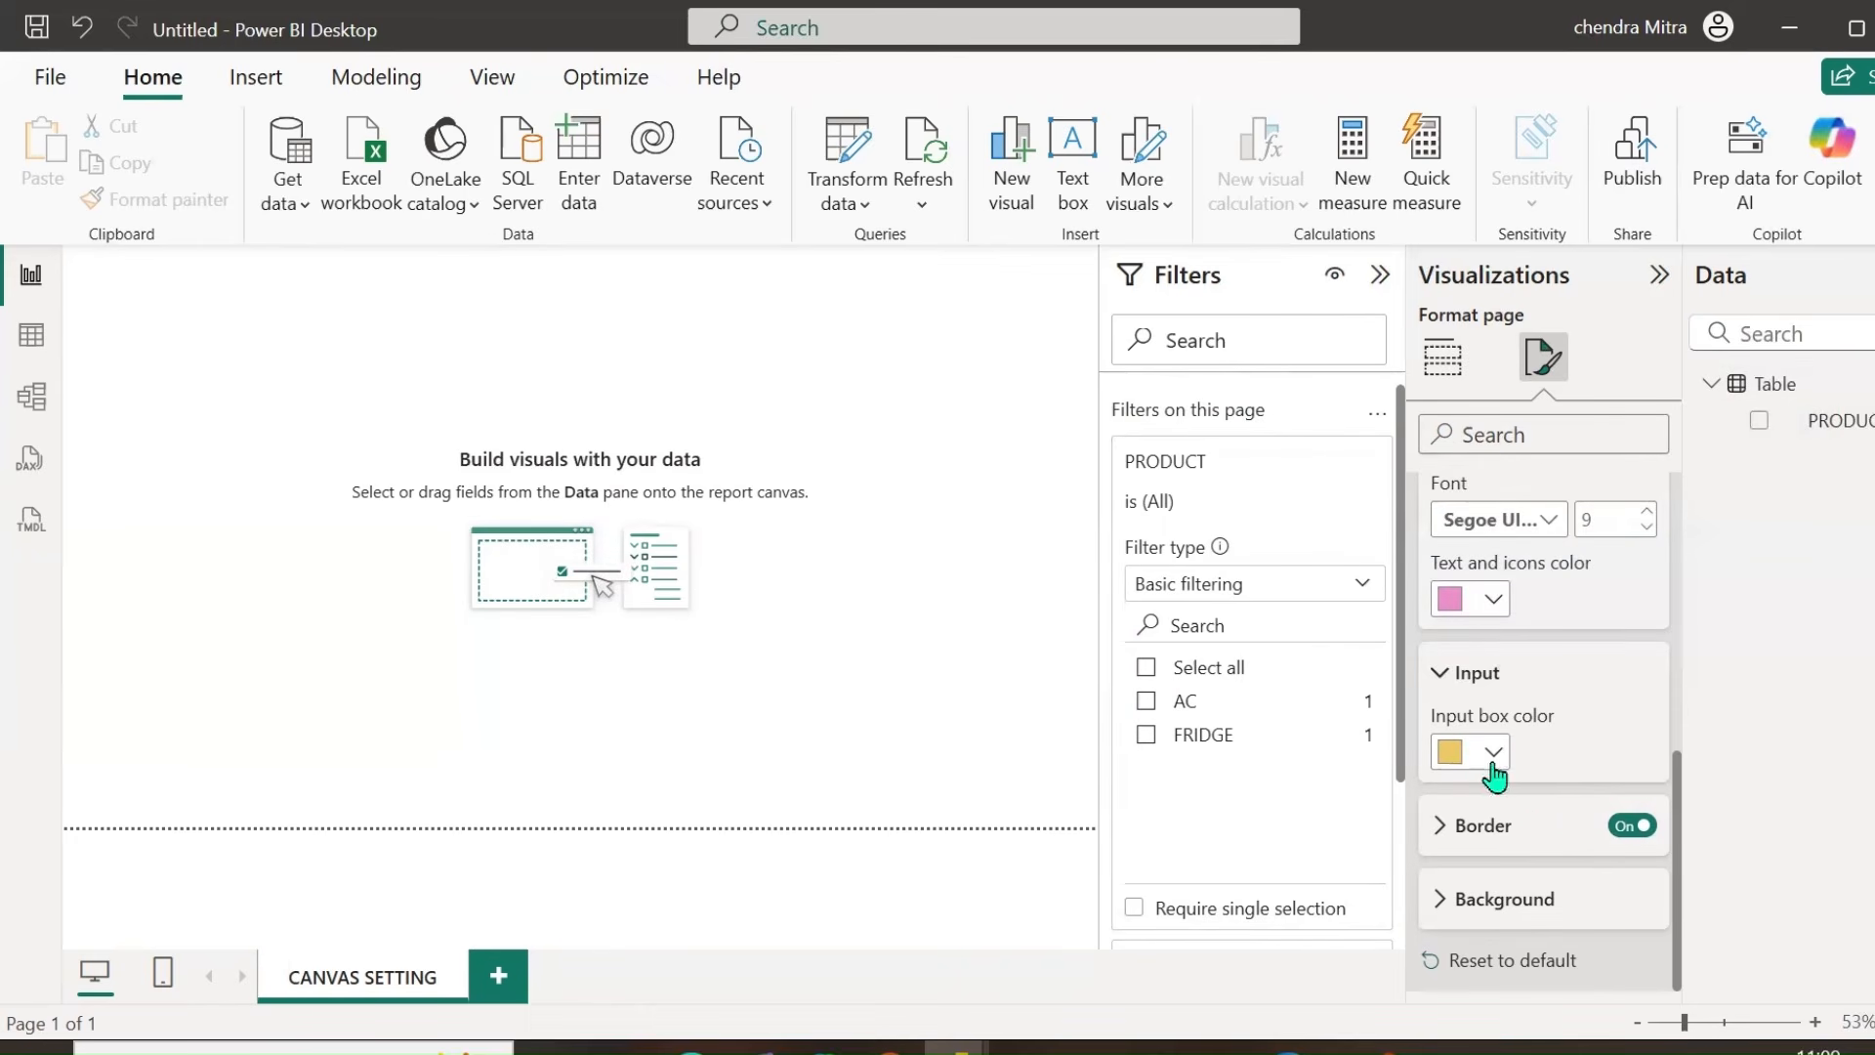
{"action": "left_click", "coordinate": [1187, 700]}
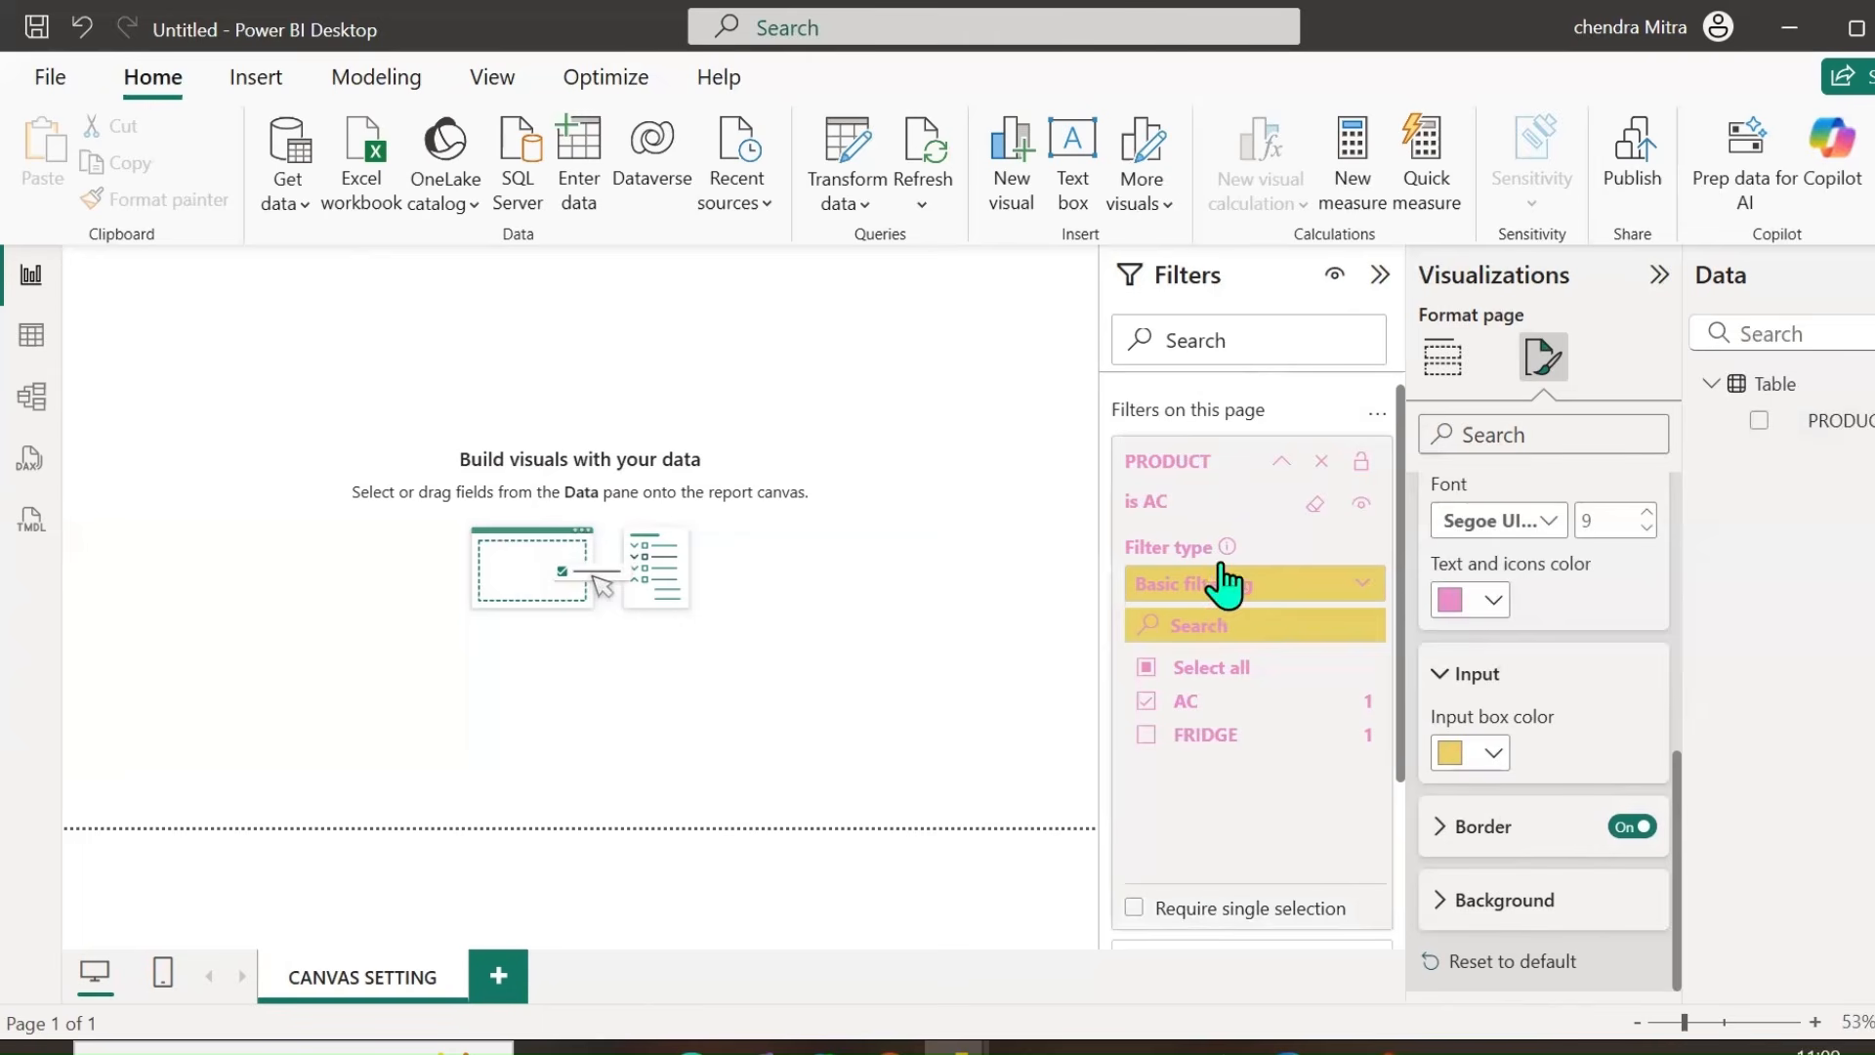
Switch the filter cards' State to Default, set their input box color to white and deselect AC in the PRODUCT filter.
{"action": "scroll", "coordinate": [1535, 743], "scroll_direction": "up", "scroll_amount": 5}
{"action": "scroll", "coordinate": [1536, 776], "scroll_direction": "down", "scroll_amount": 2}
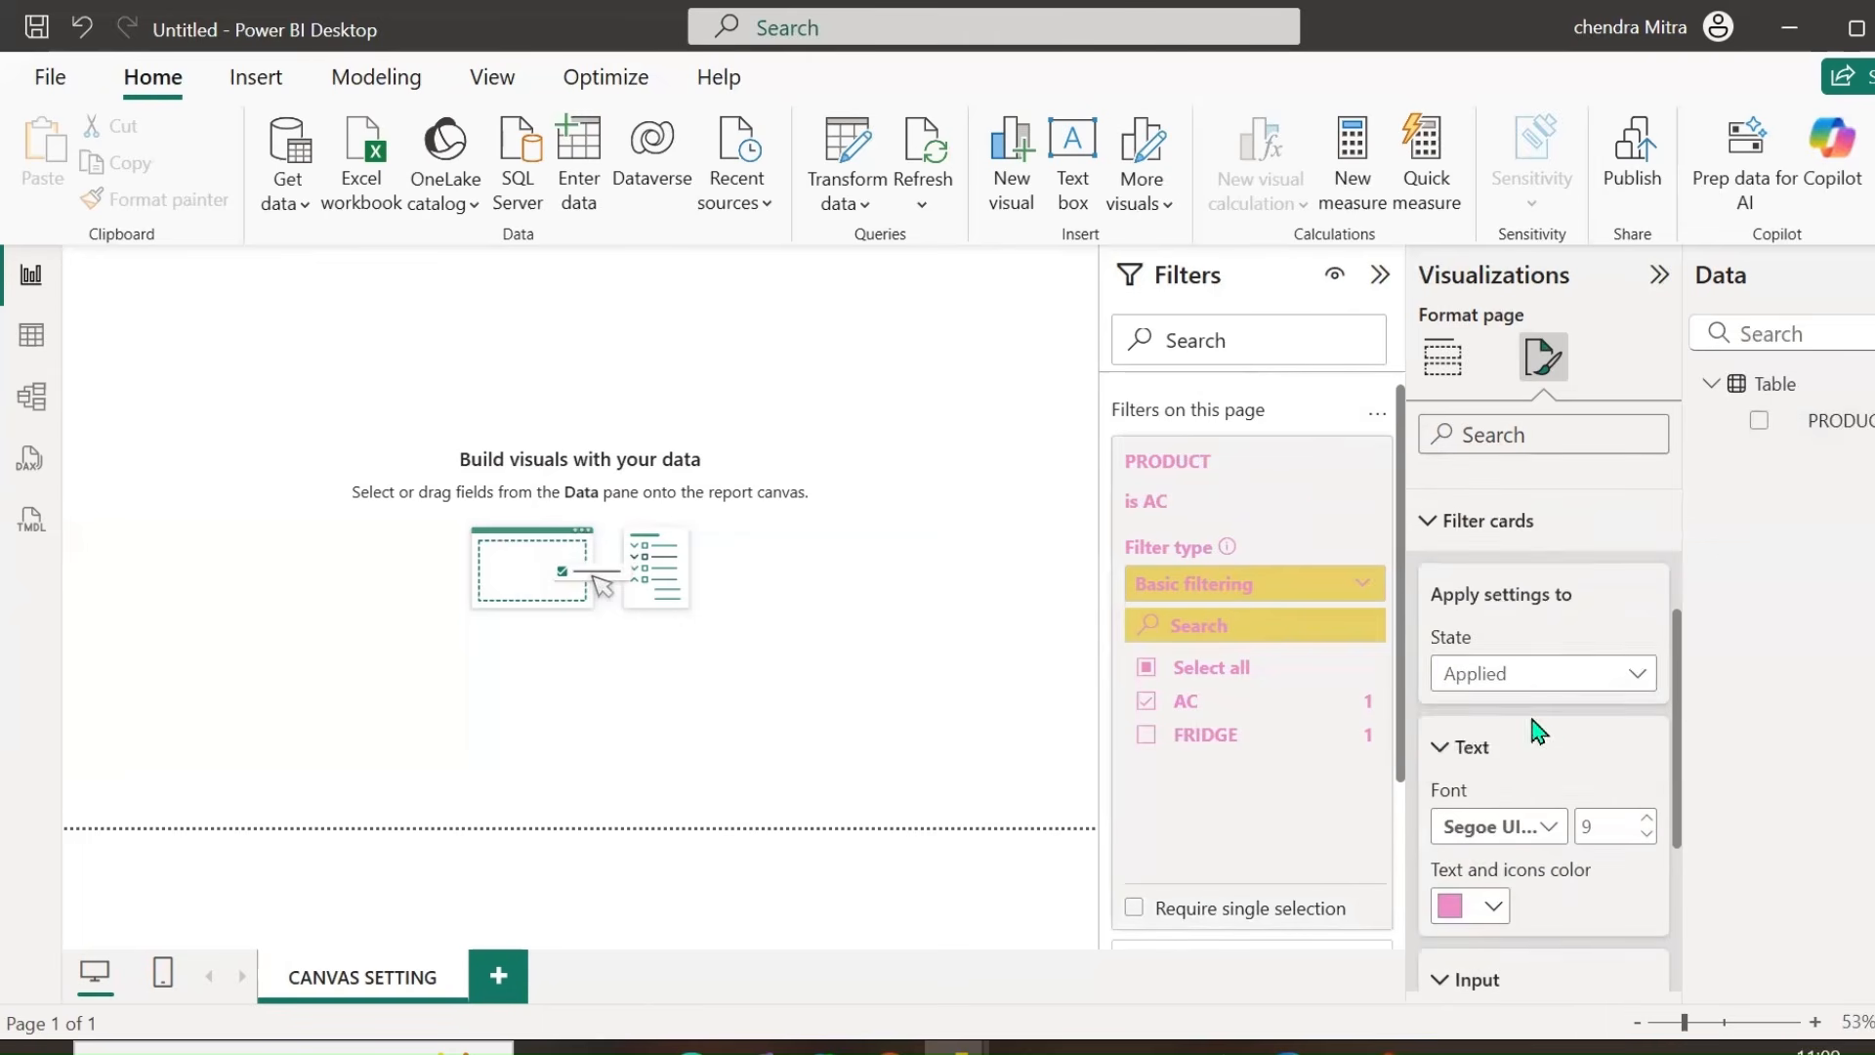
{"action": "left_click", "coordinate": [1558, 676]}
{"action": "left_click", "coordinate": [1519, 711]}
{"action": "scroll", "coordinate": [1553, 742], "scroll_direction": "down", "scroll_amount": 3}
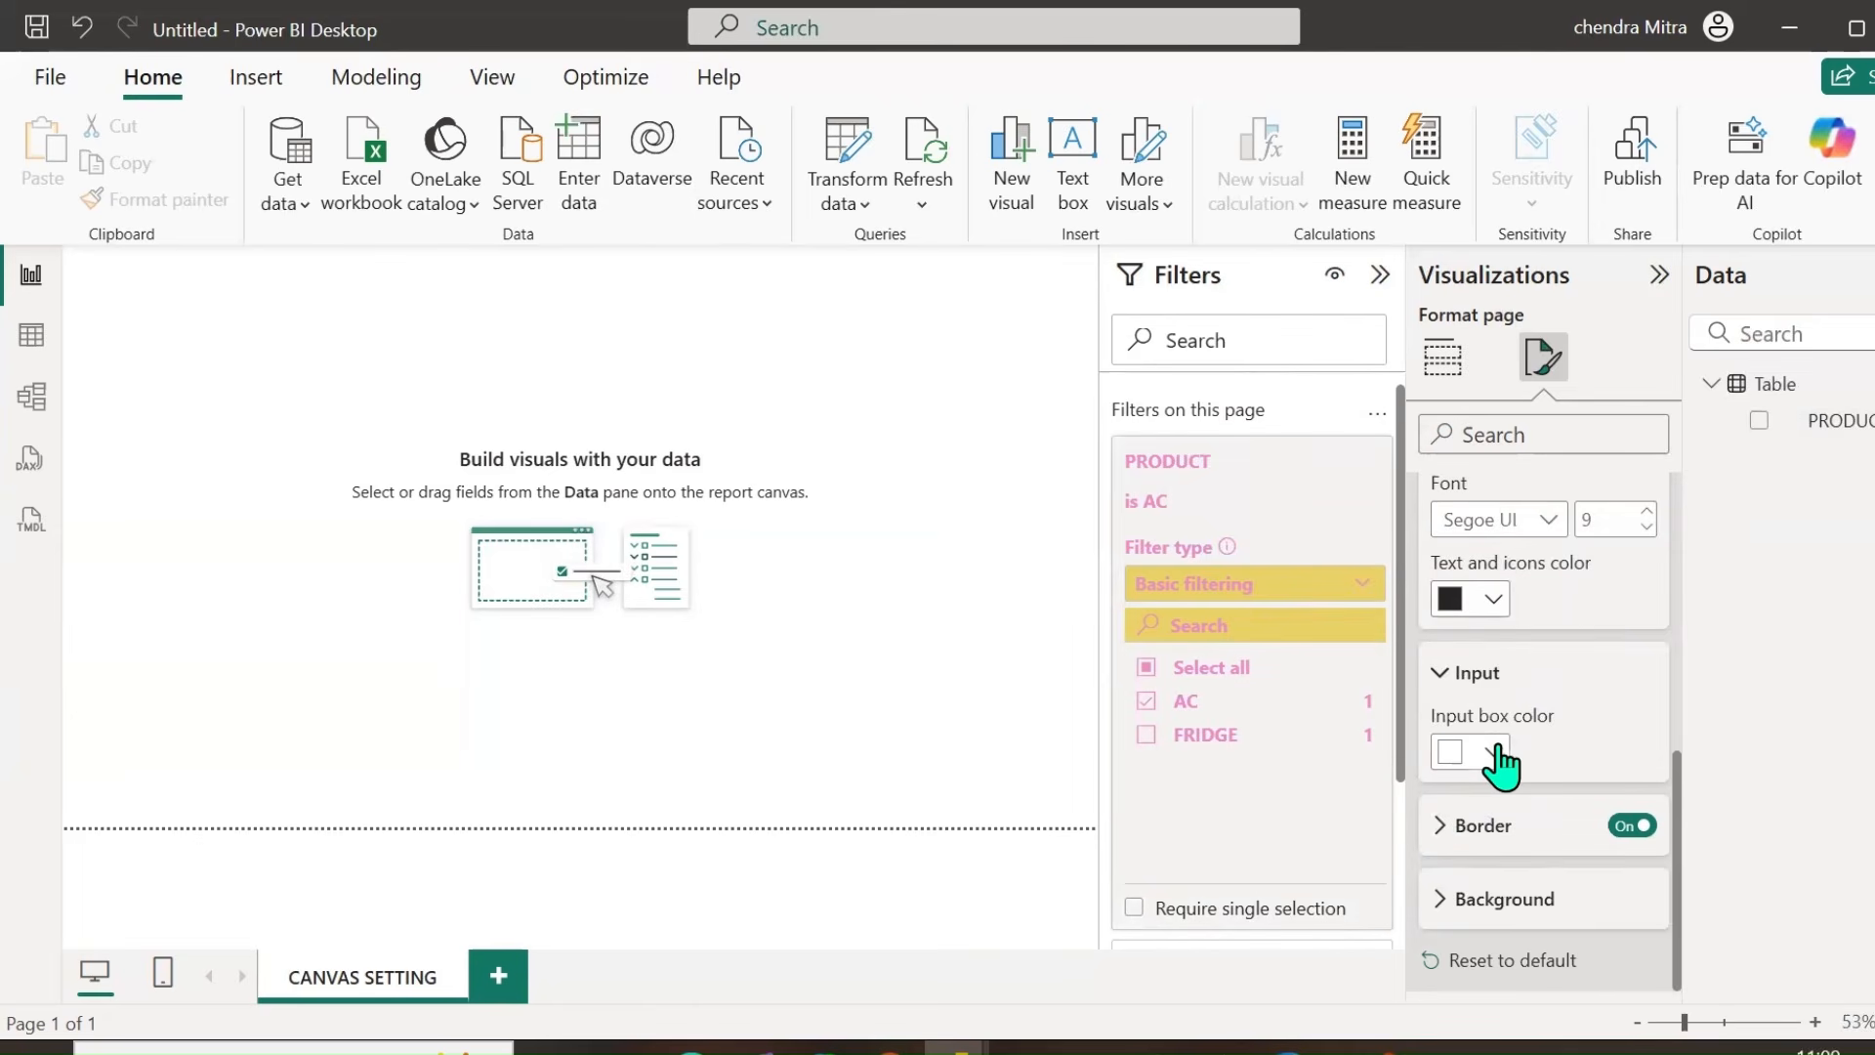
{"action": "left_click", "coordinate": [1499, 757]}
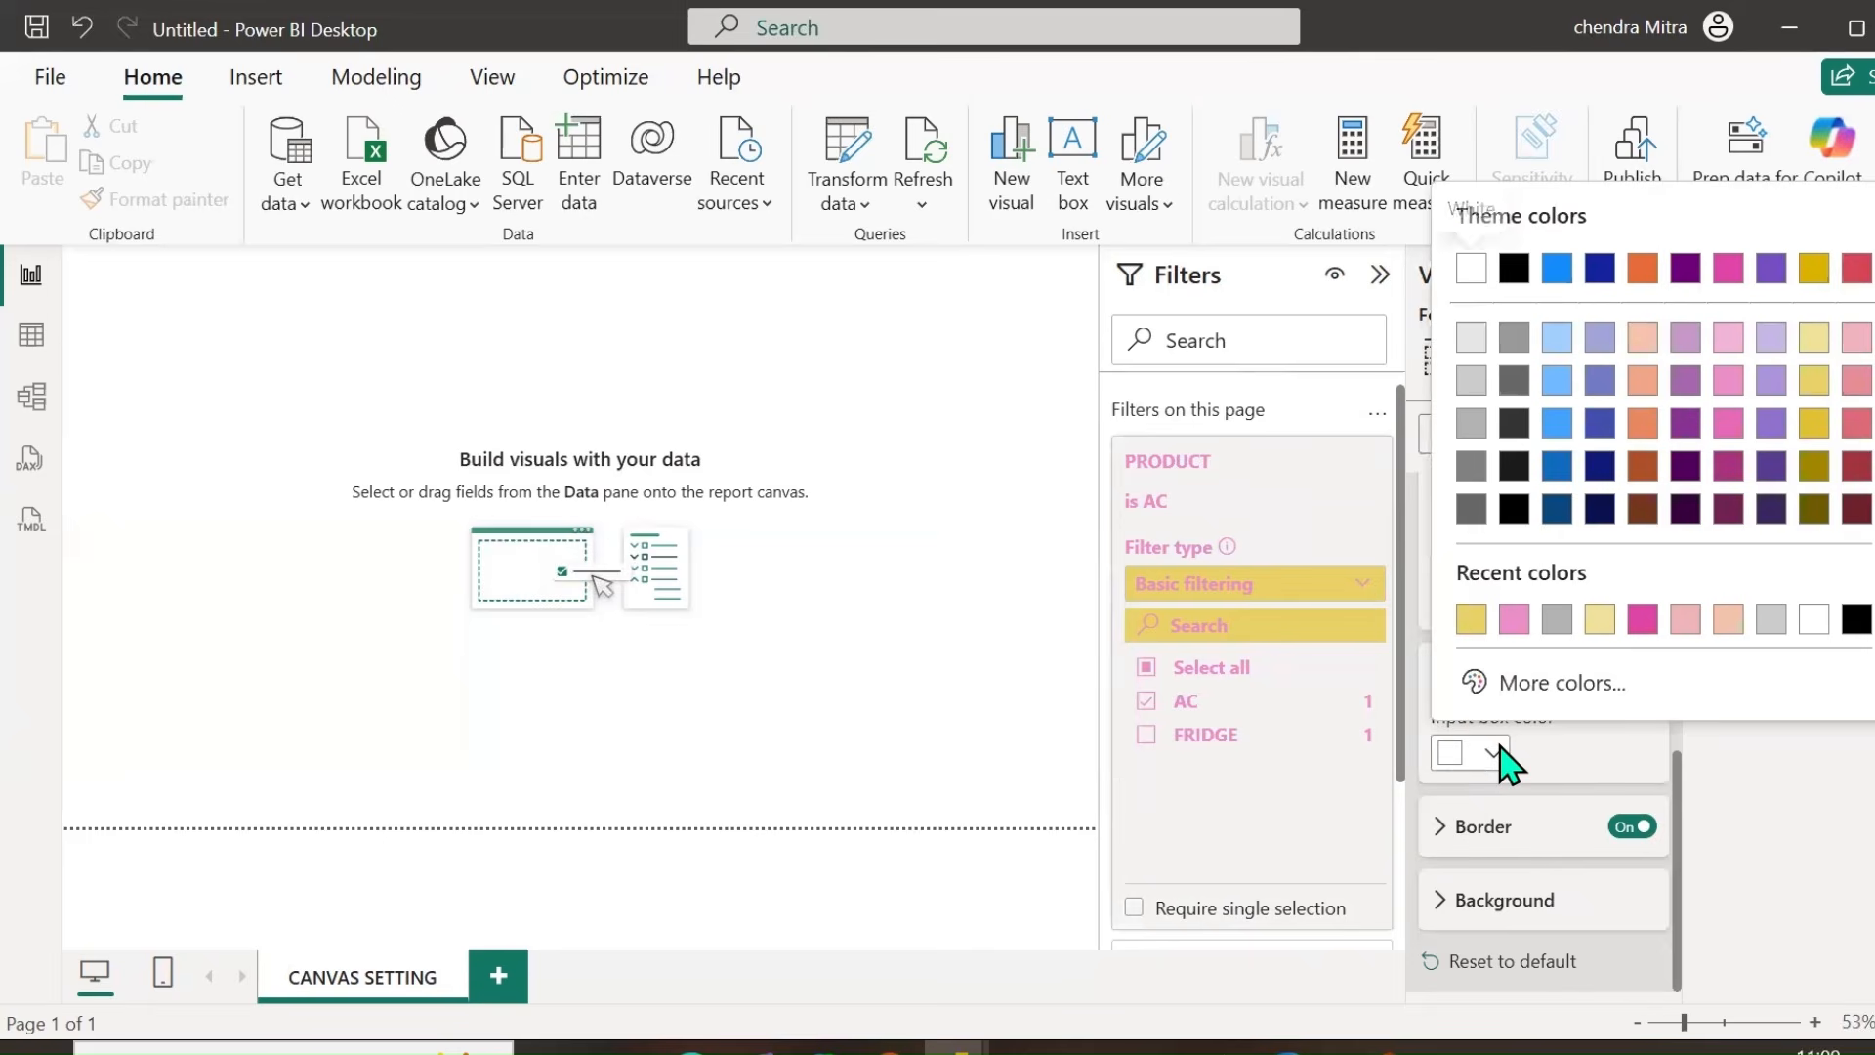
{"action": "left_click", "coordinate": [1179, 713]}
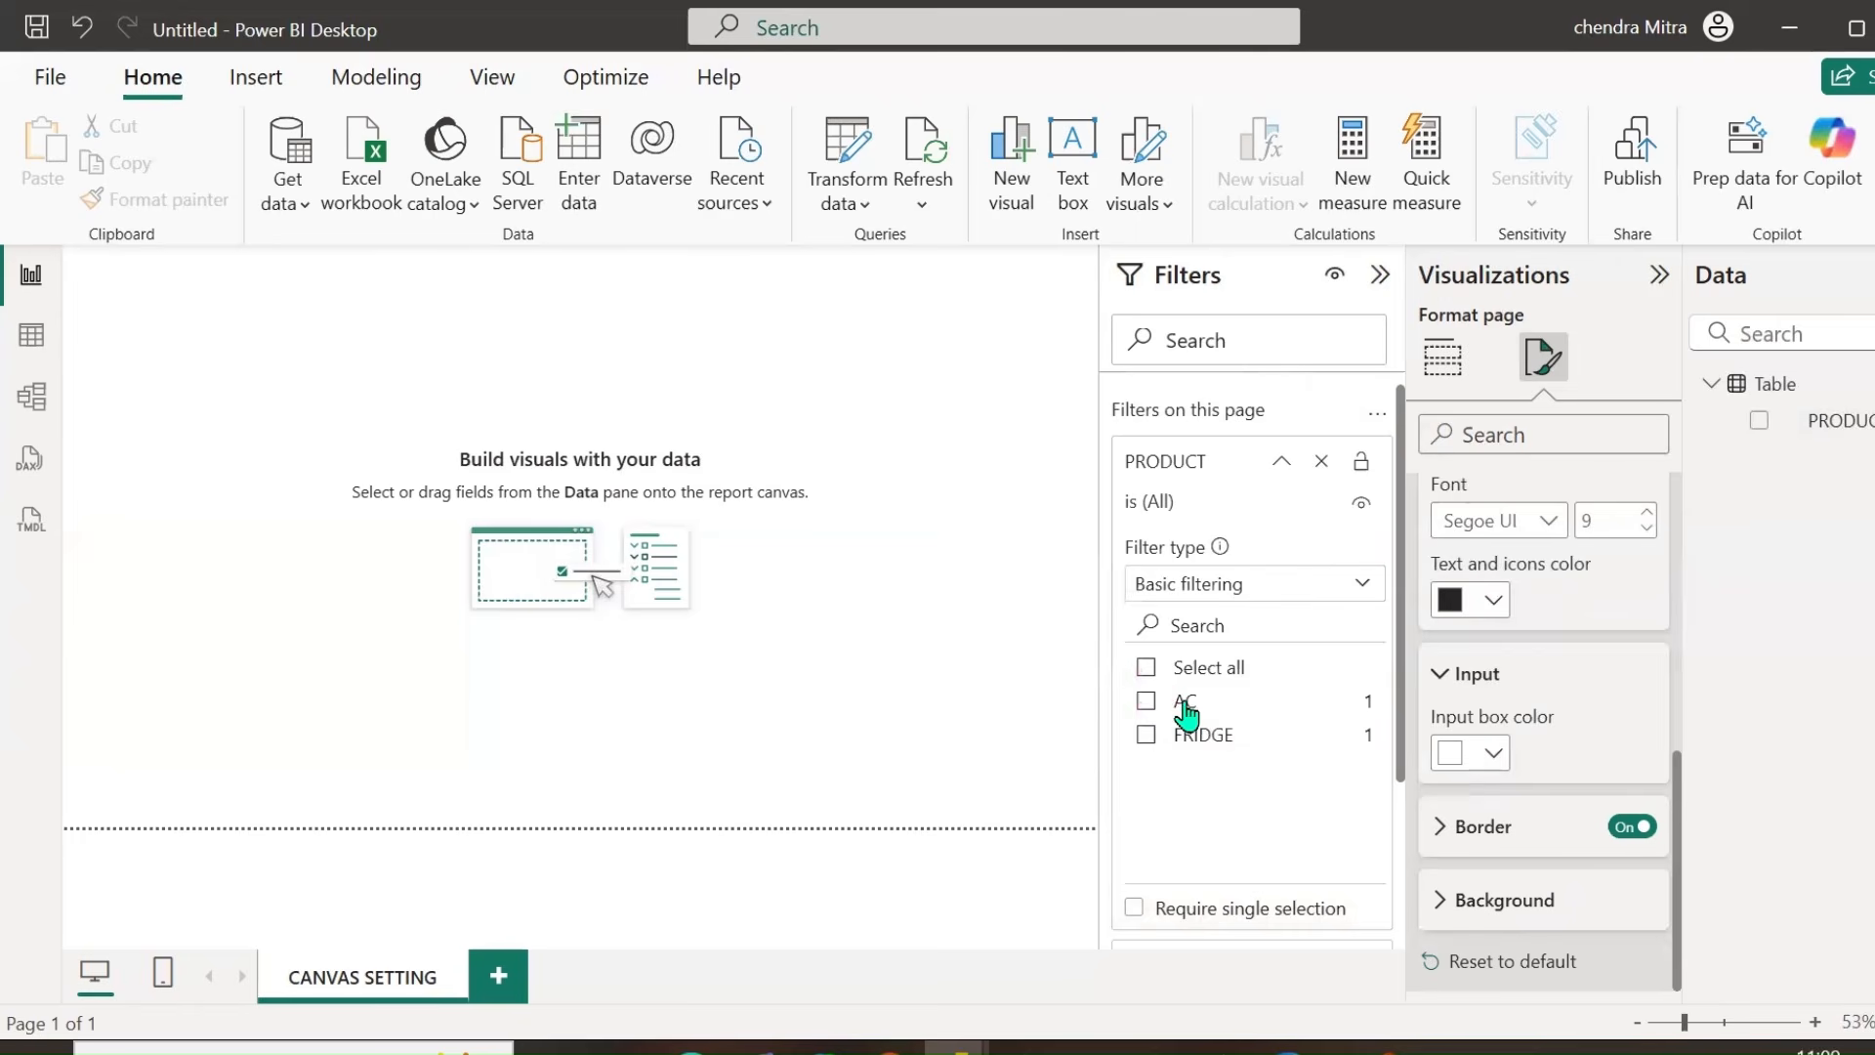
{"action": "left_click", "coordinate": [1187, 715]}
Set the default filter cards' border color to dark pink.
{"action": "scroll", "coordinate": [1544, 818], "scroll_direction": "up", "scroll_amount": 1}
{"action": "scroll", "coordinate": [1542, 820], "scroll_direction": "up", "scroll_amount": 3}
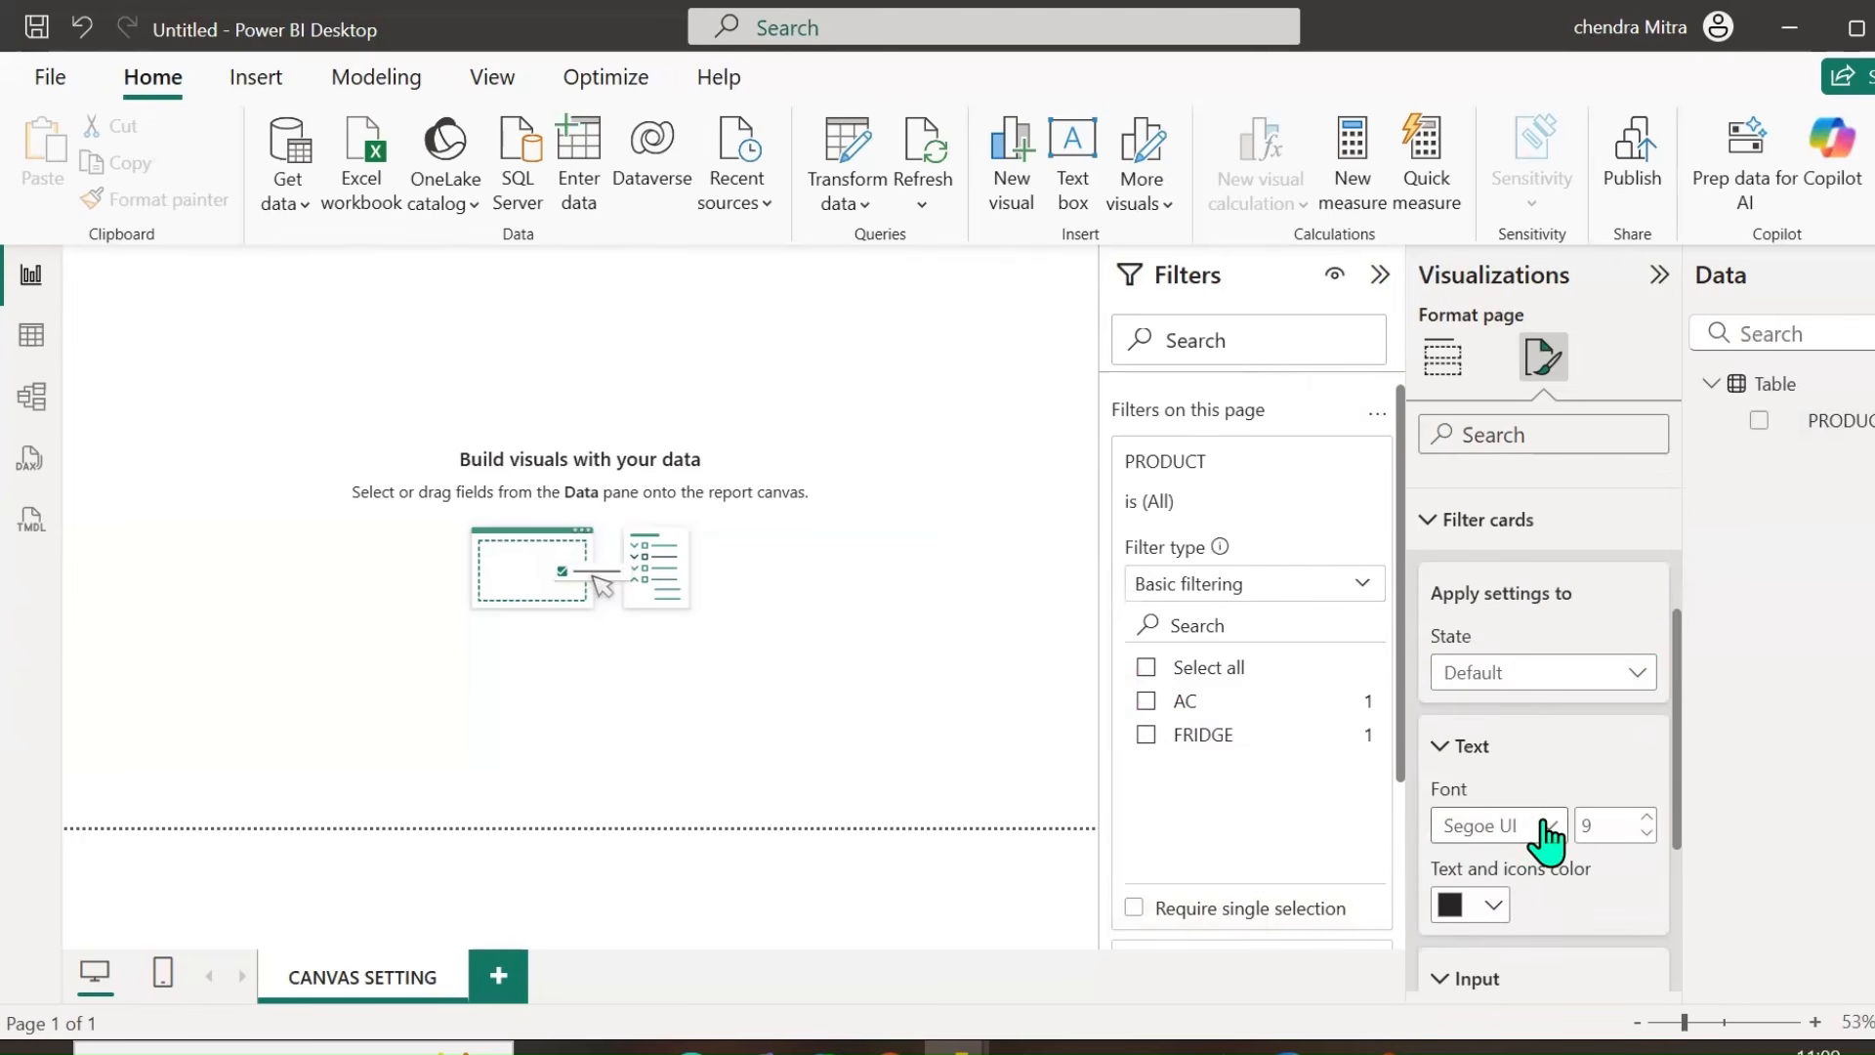
{"action": "scroll", "coordinate": [1549, 840], "scroll_direction": "down", "scroll_amount": 3}
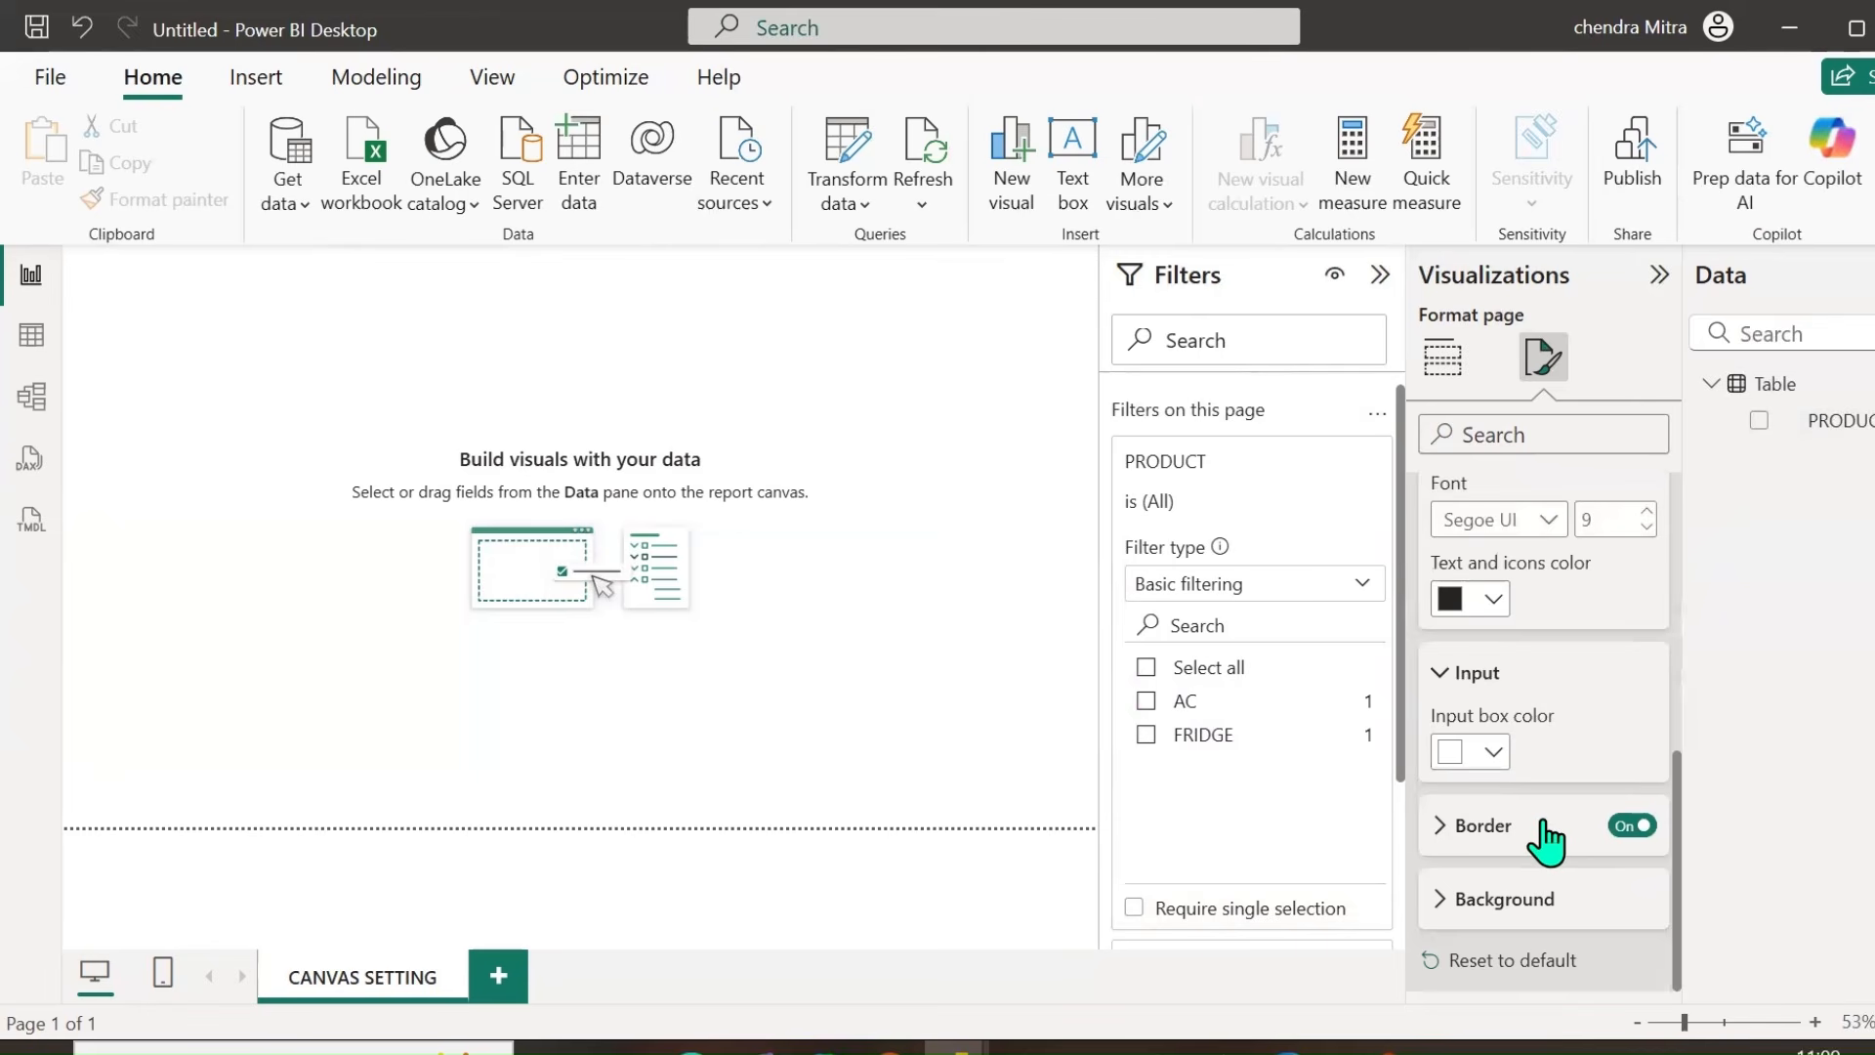
{"action": "left_click", "coordinate": [1444, 826]}
{"action": "scroll", "coordinate": [1586, 779], "scroll_direction": "down", "scroll_amount": 1}
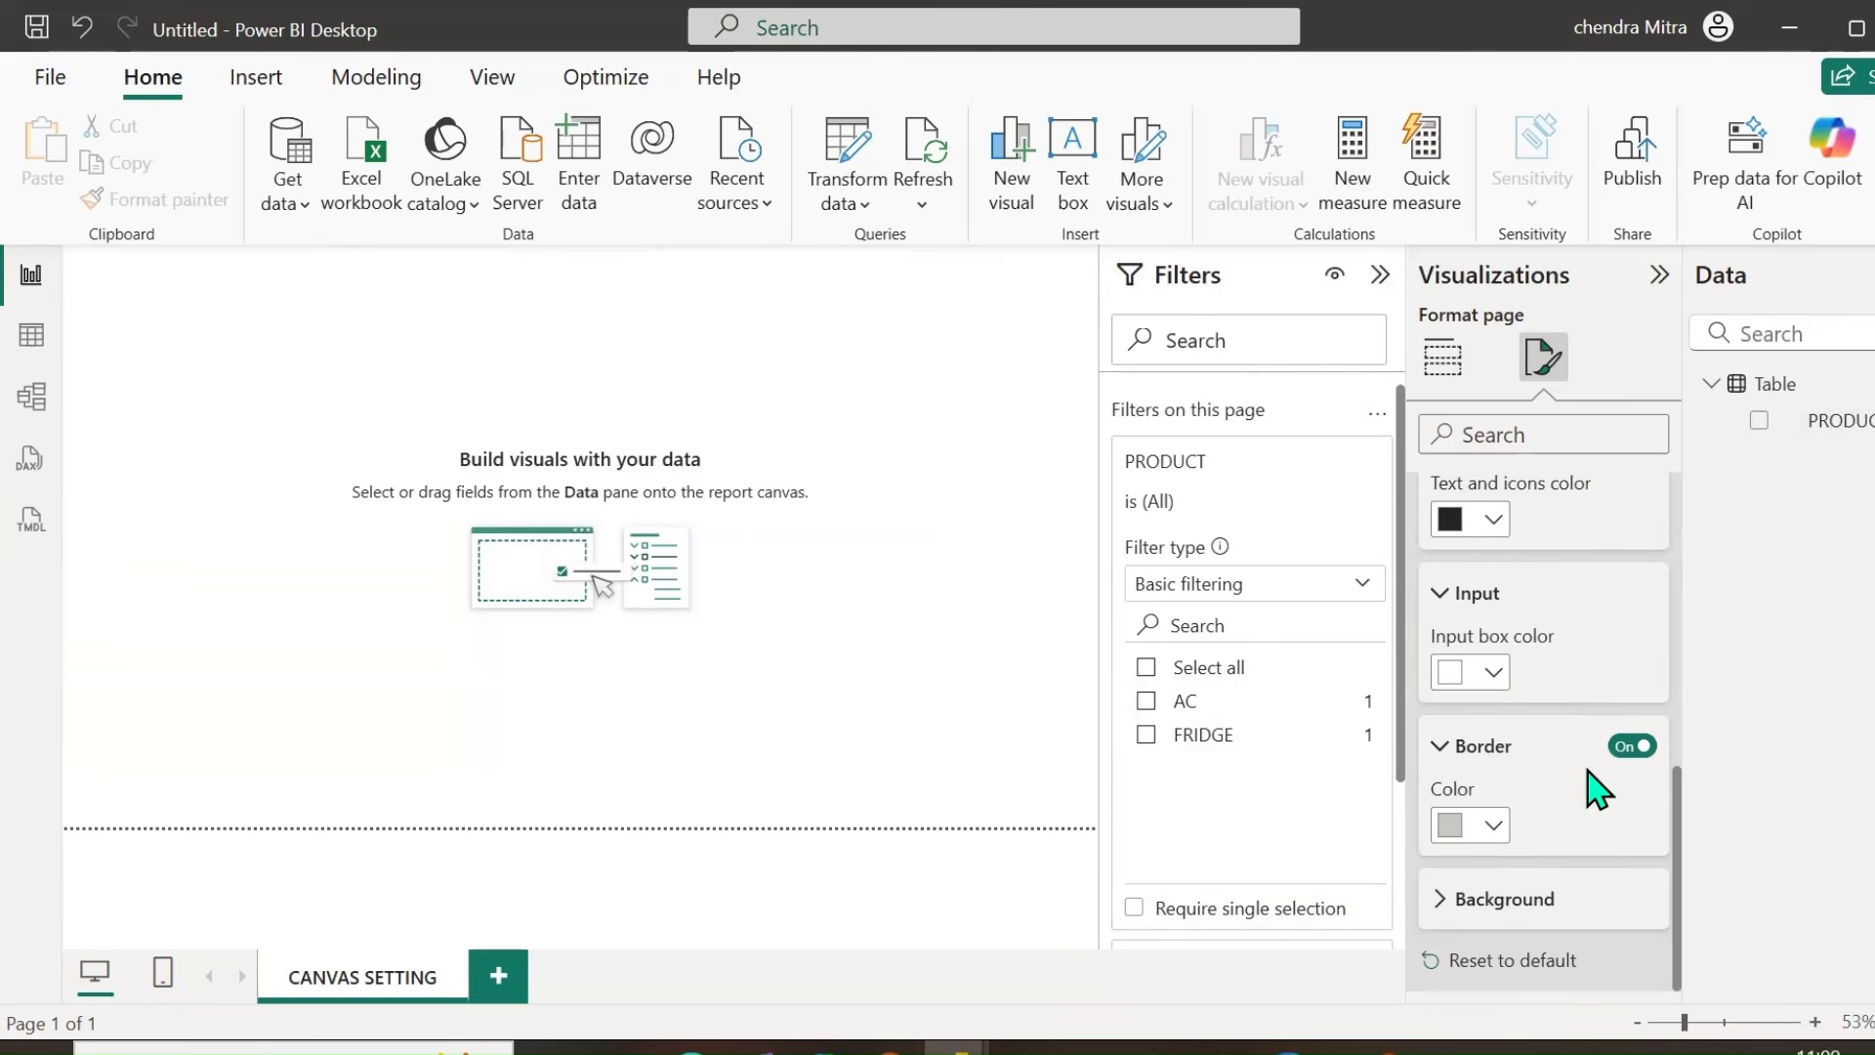
{"action": "left_click", "coordinate": [1493, 826]}
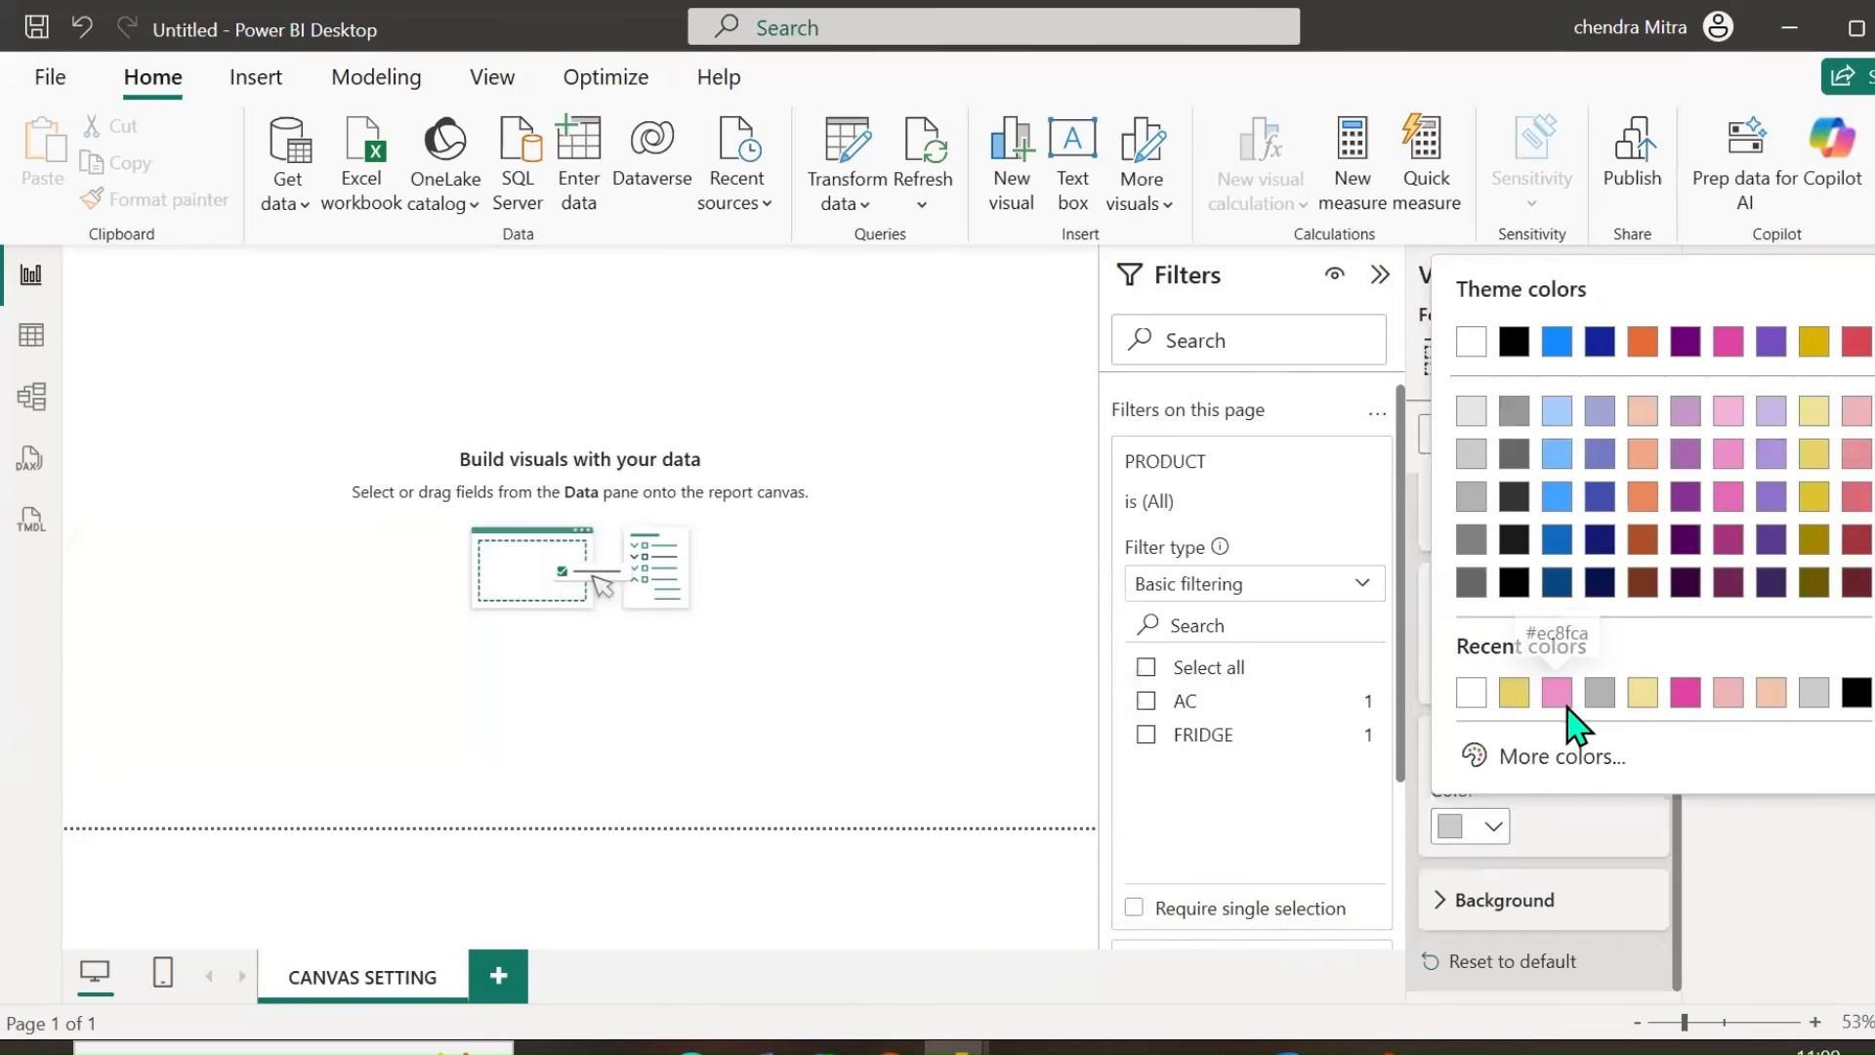
{"action": "left_click", "coordinate": [1682, 698]}
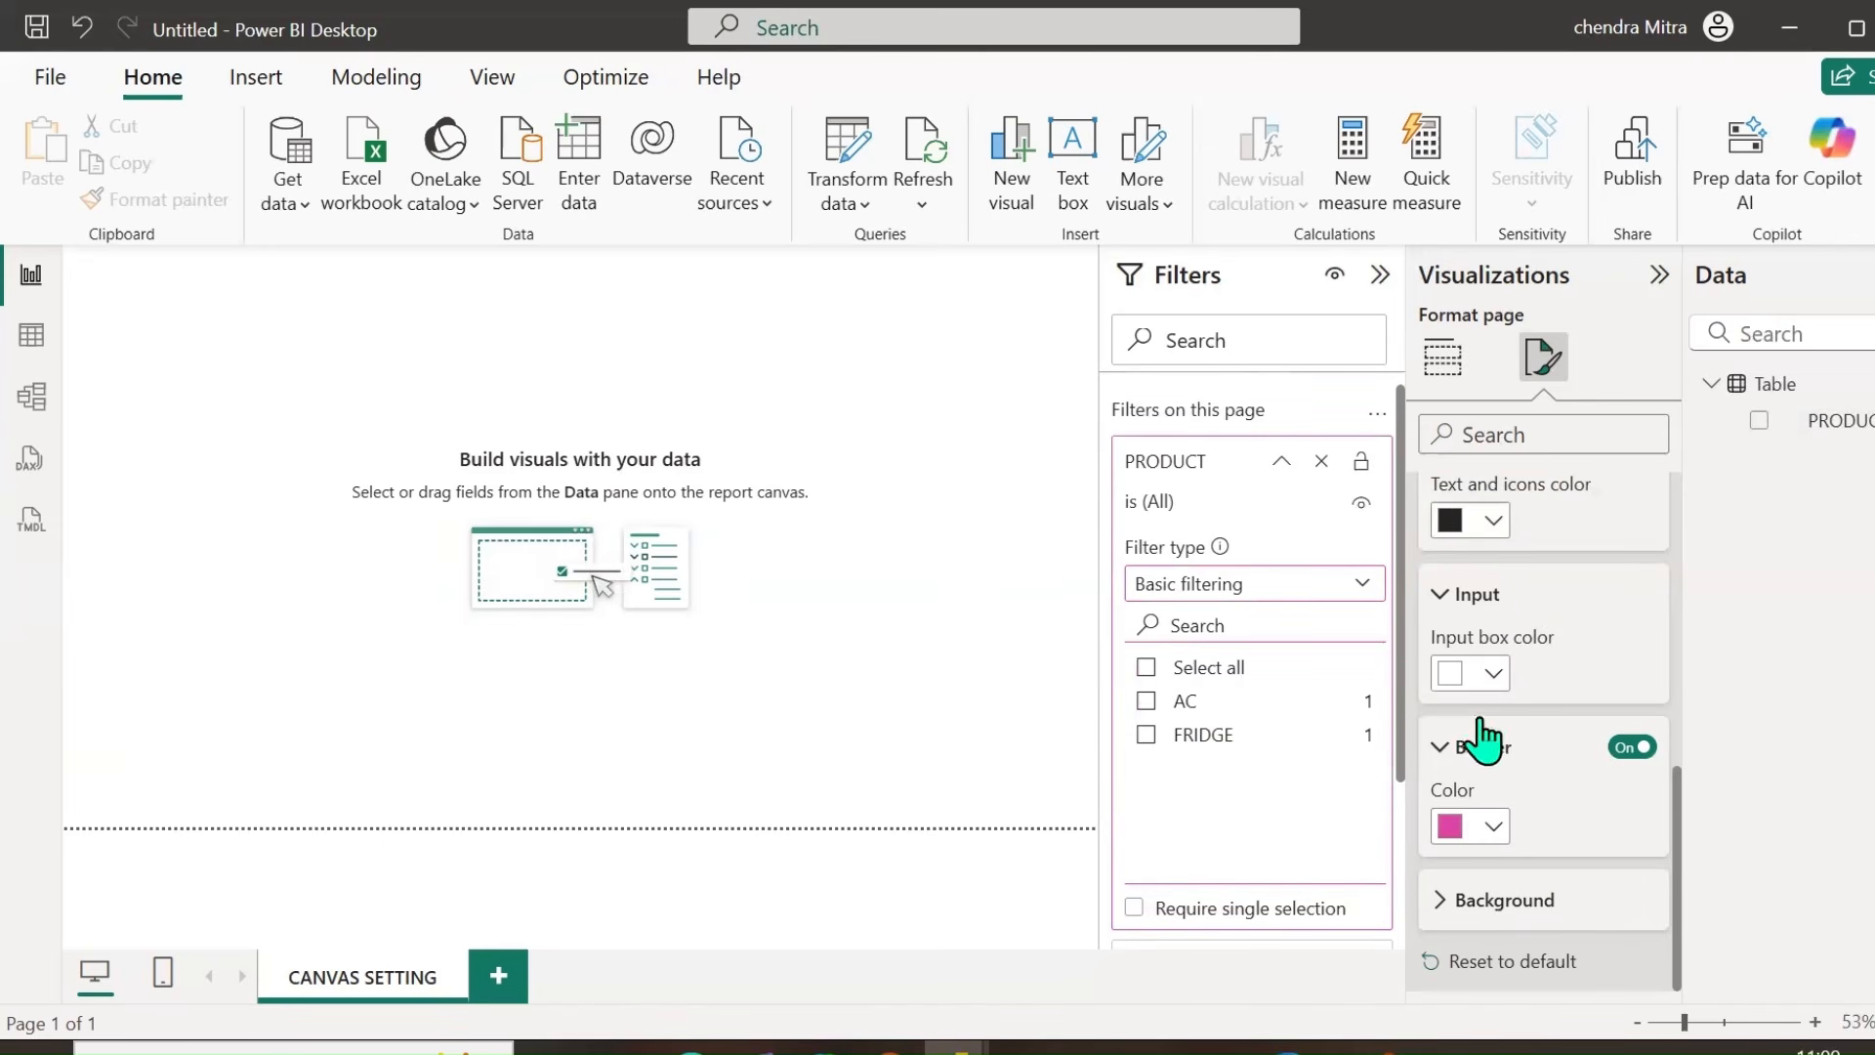
Set the default filter cards' background color to light purple with 40% transparency.
{"action": "left_click", "coordinate": [1428, 907]}
{"action": "scroll", "coordinate": [1563, 845], "scroll_direction": "down", "scroll_amount": 2}
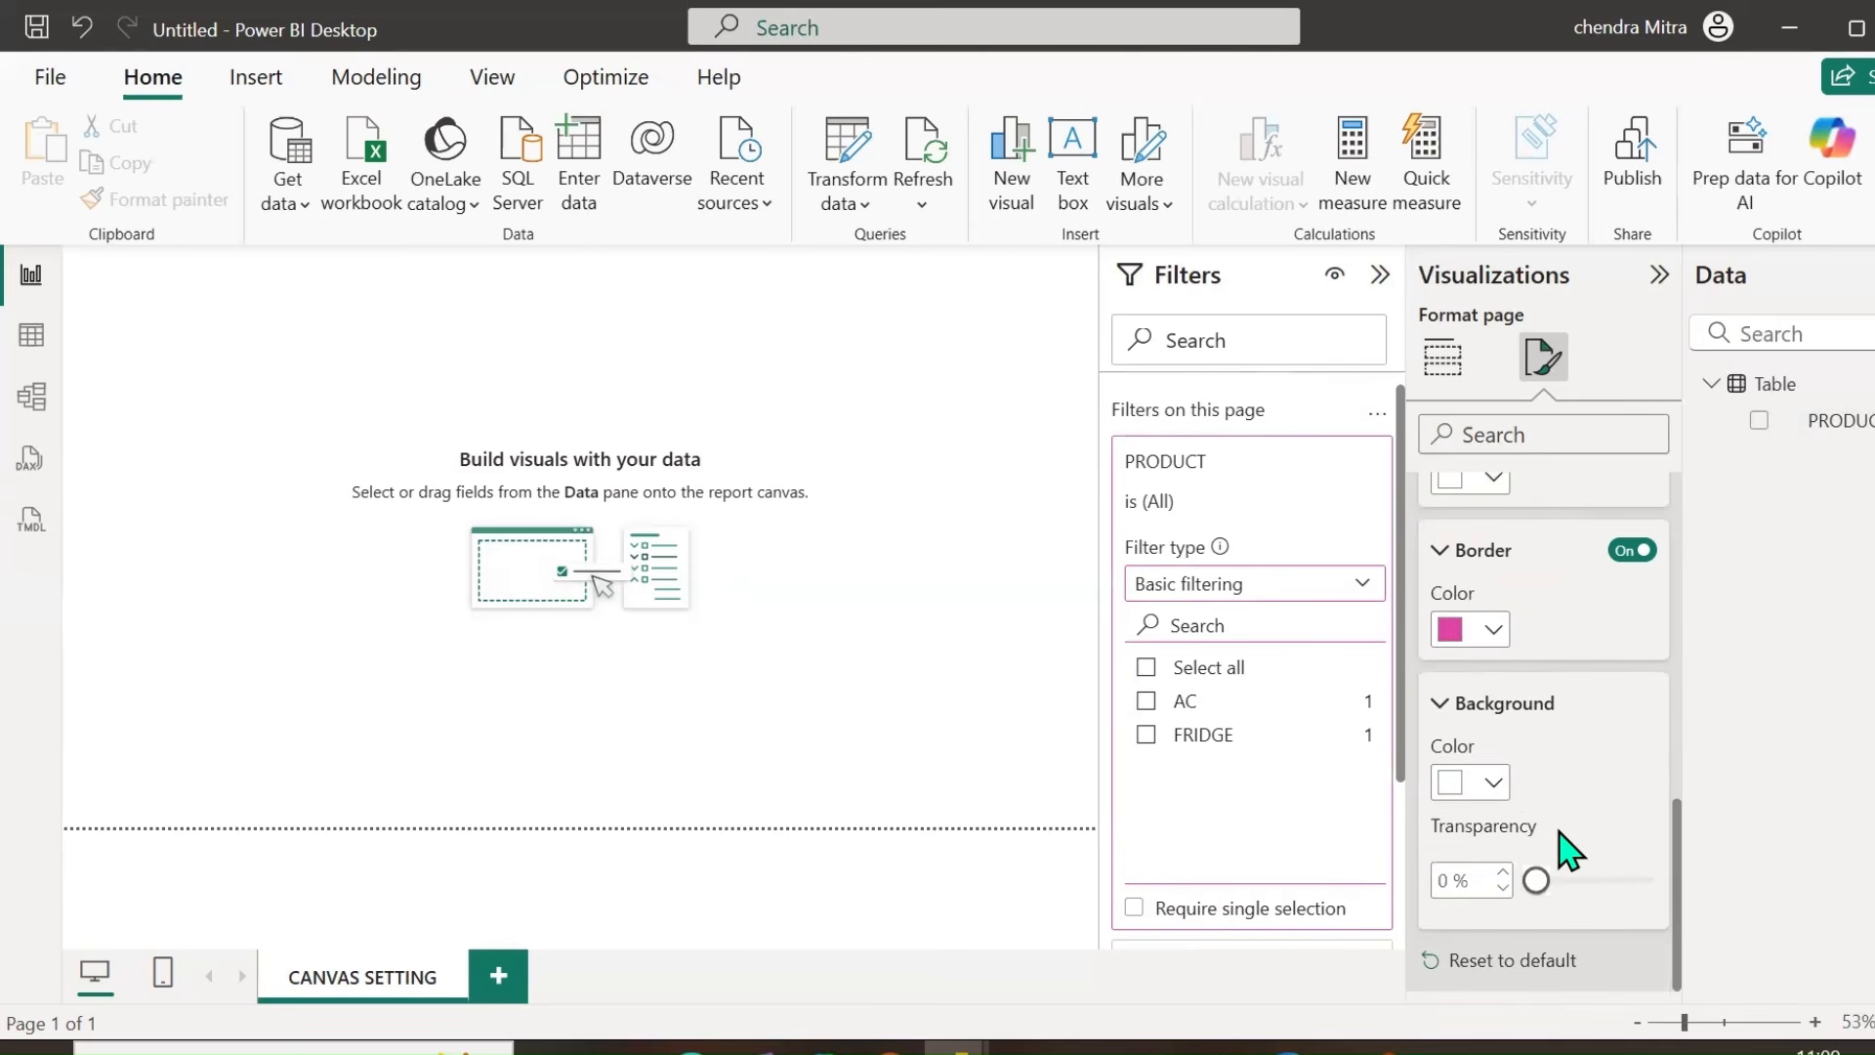
{"action": "left_click", "coordinate": [1495, 787]}
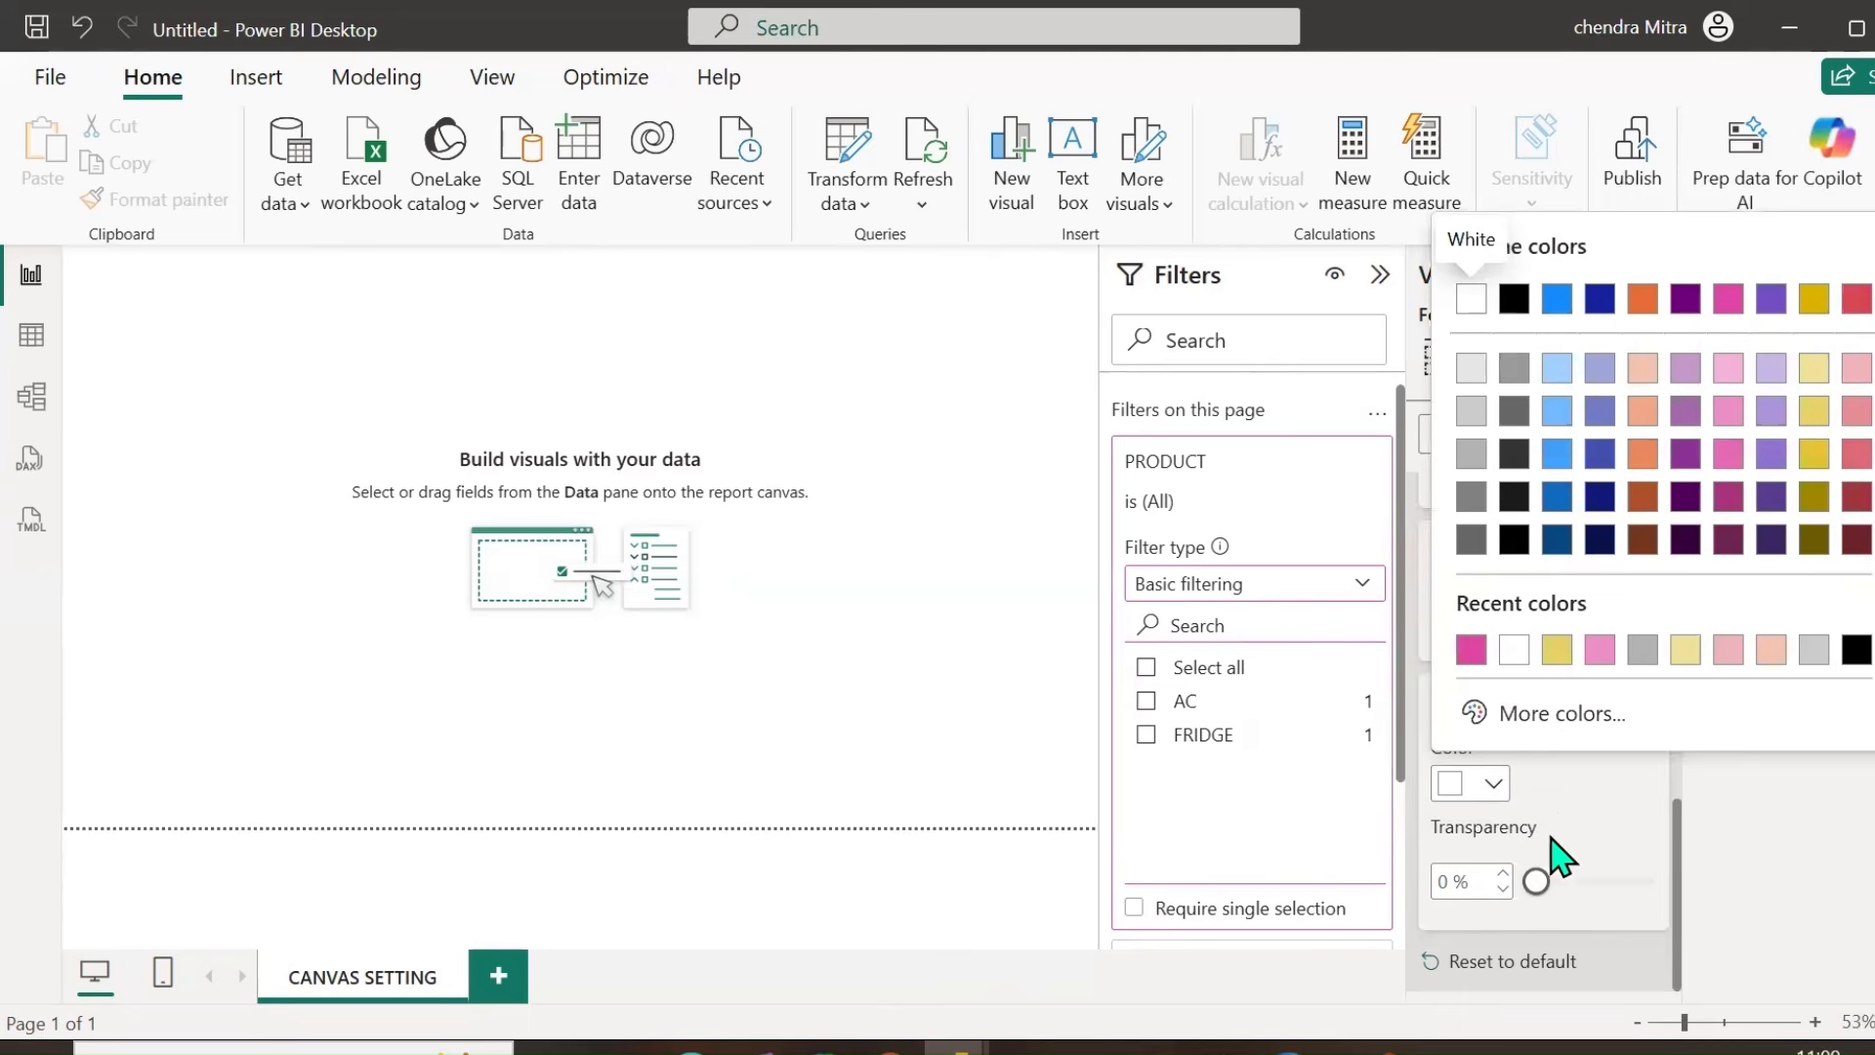
{"action": "left_click", "coordinate": [1685, 411]}
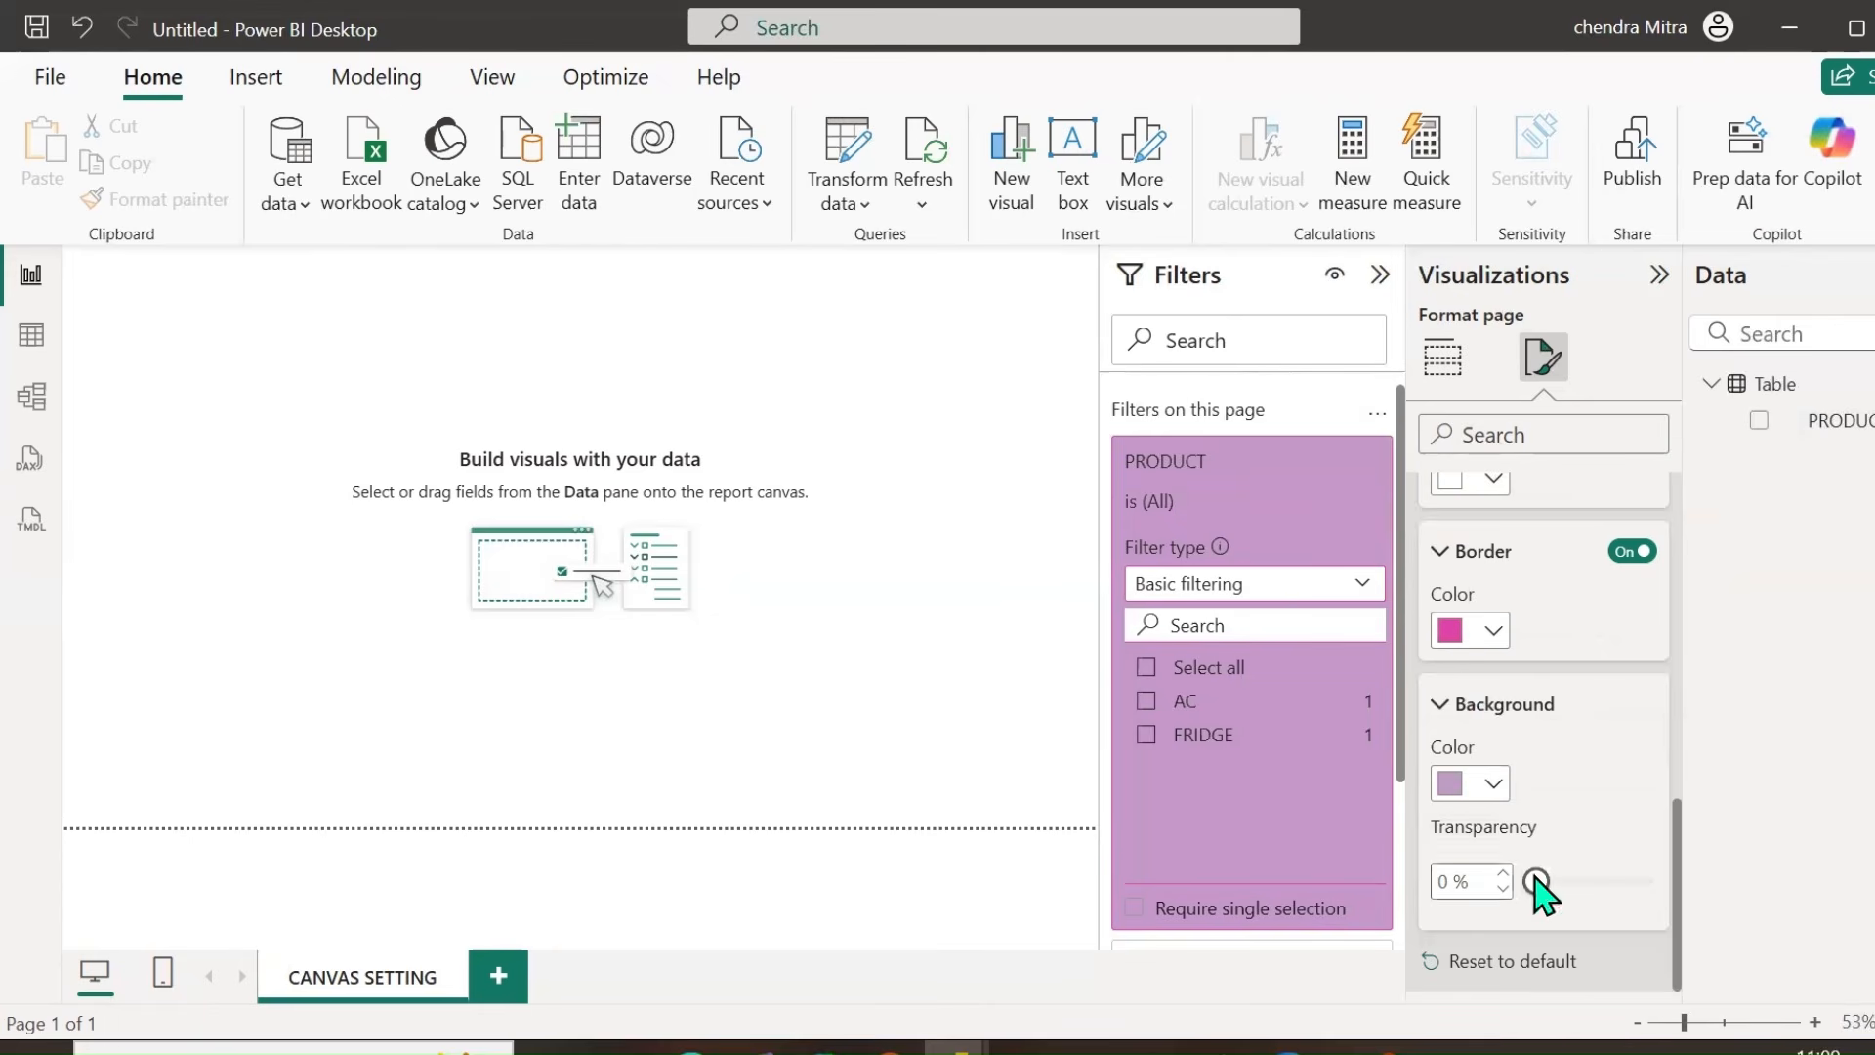
{"action": "left_click_drag", "start_coordinate": [1539, 882], "coordinate": [1473, 881]}
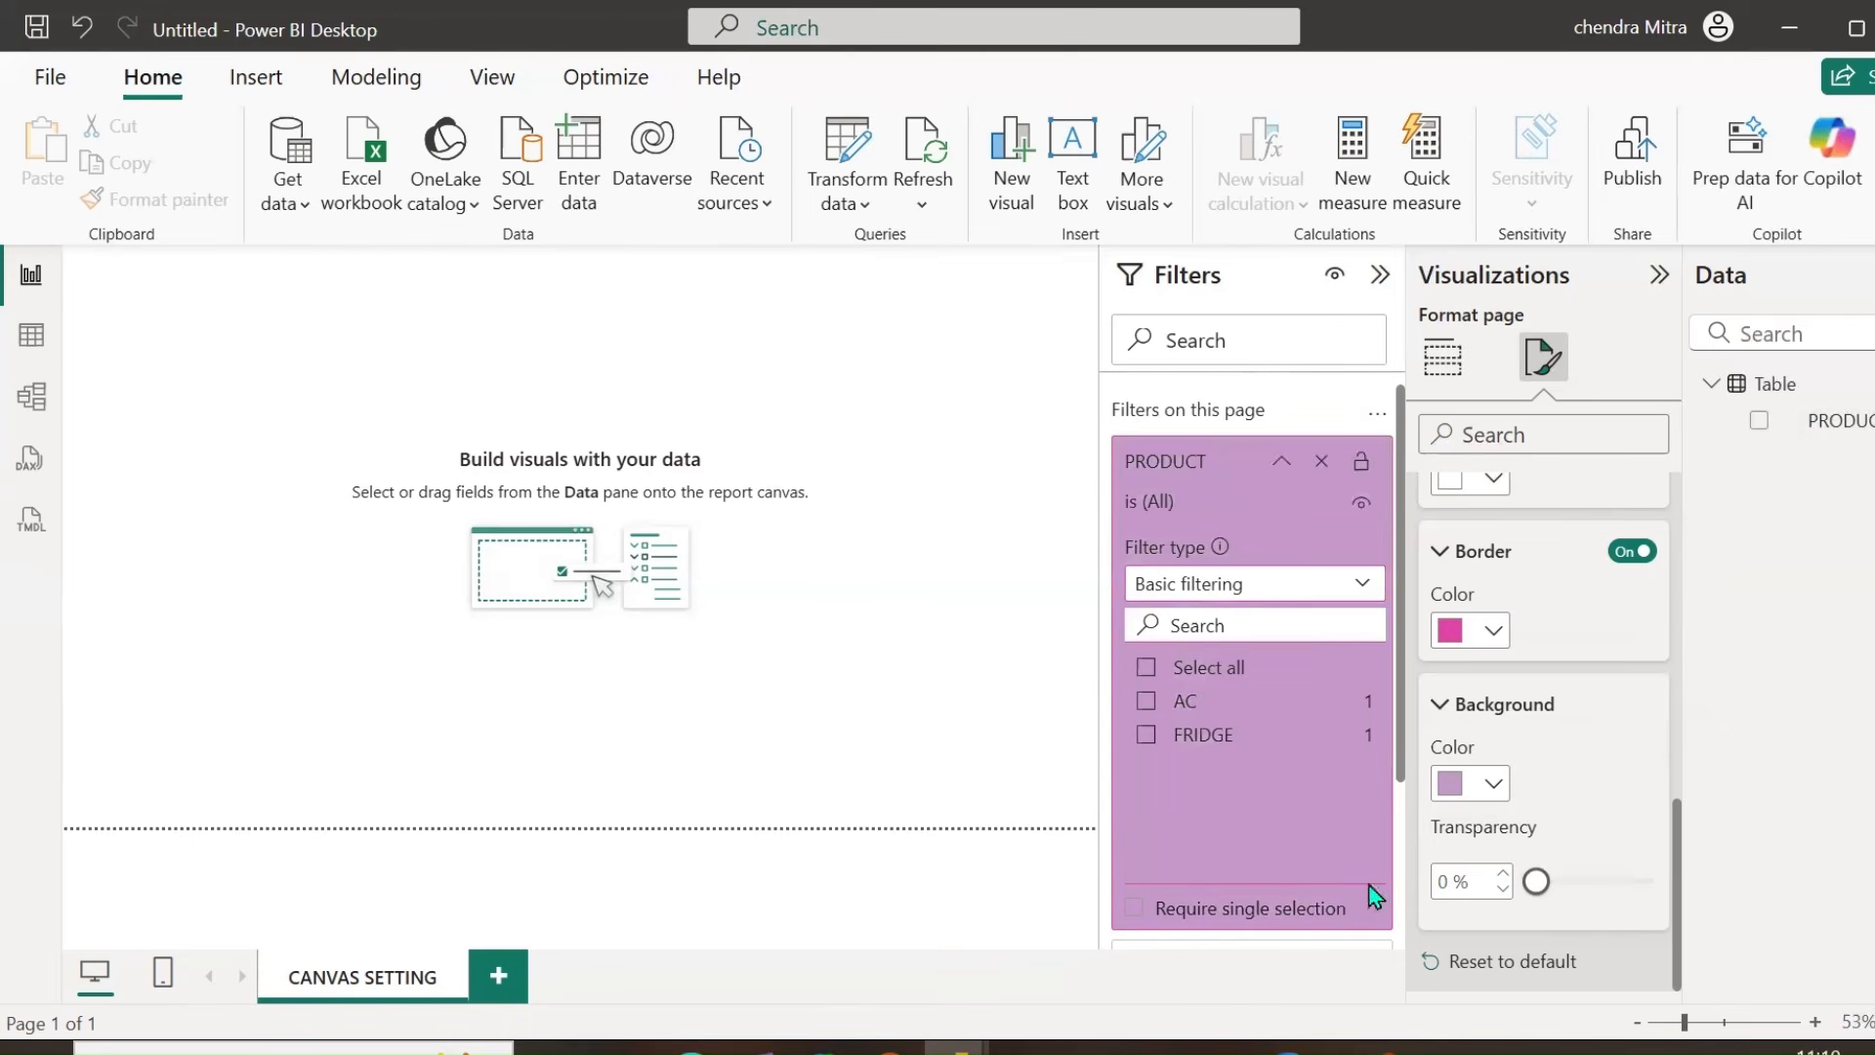
{"action": "left_click_drag", "start_coordinate": [1536, 882], "coordinate": [1579, 882]}
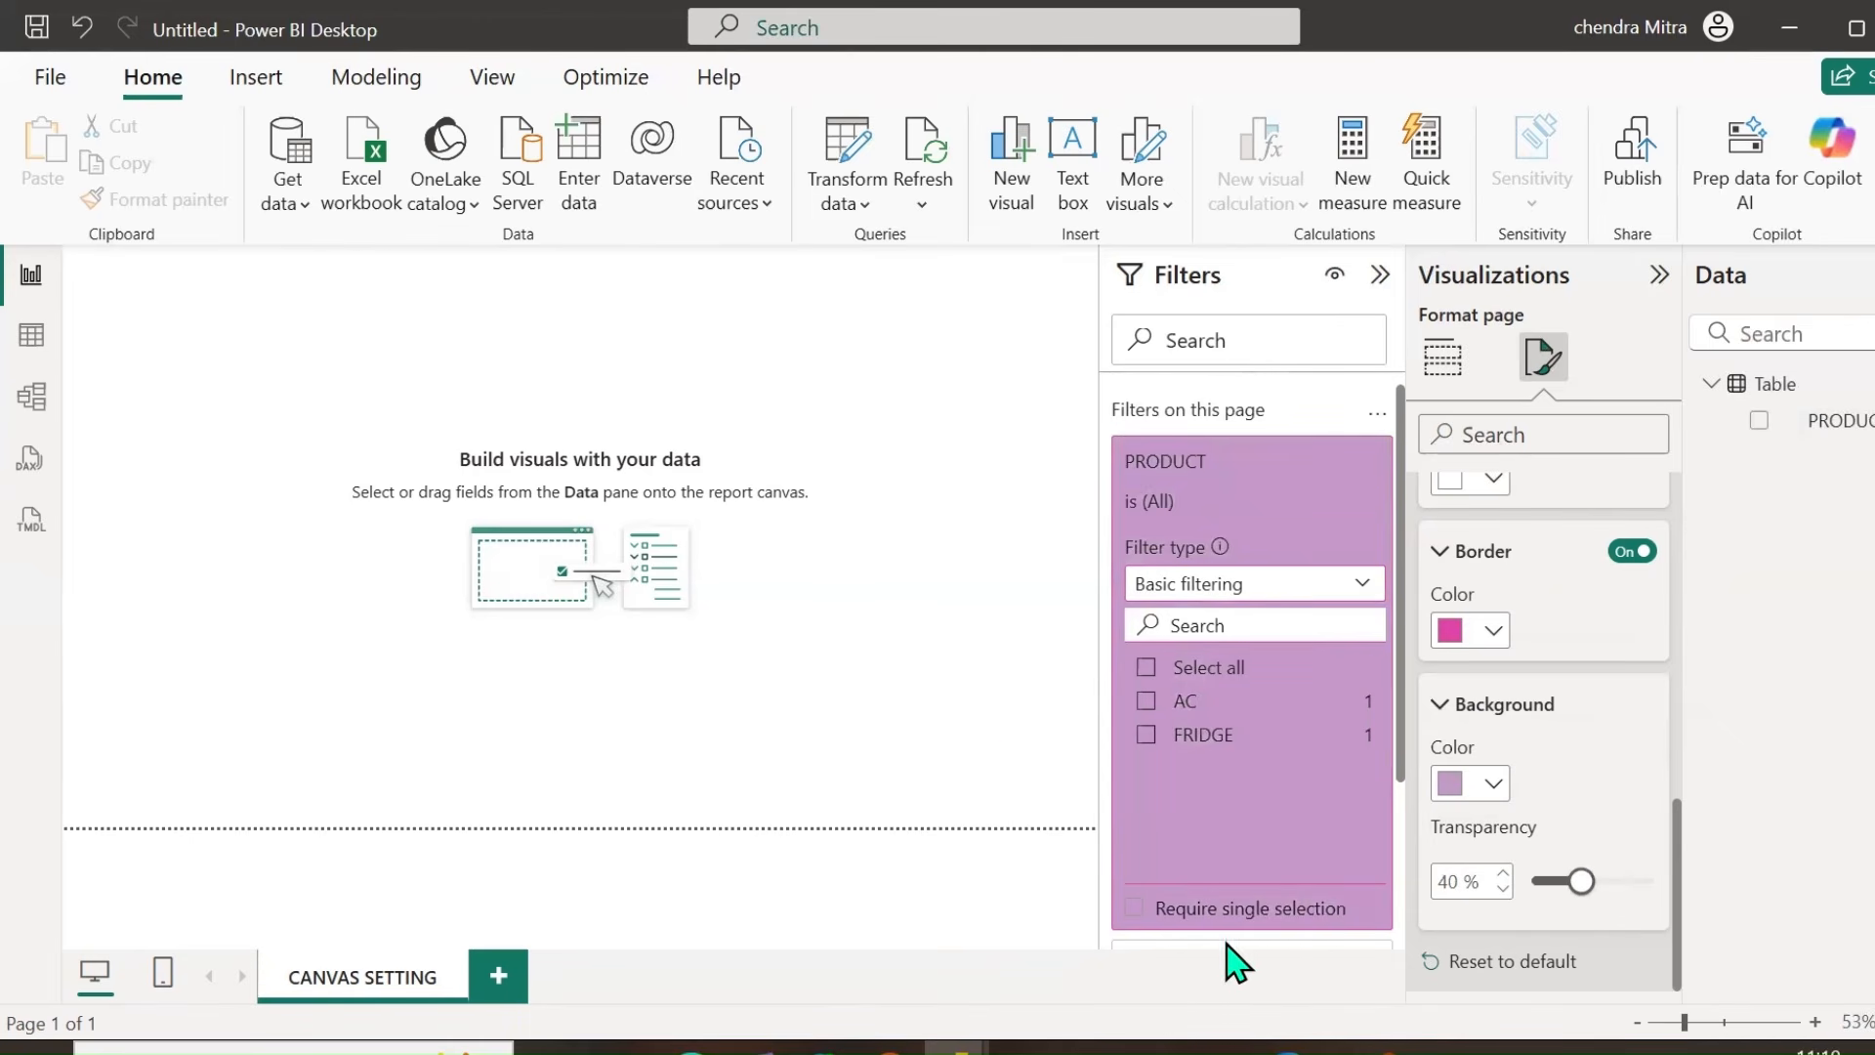
Toggle AC and FRIDGE in the PRODUCT filter to compare the applied and default card formatting.
{"action": "left_click", "coordinate": [1197, 707]}
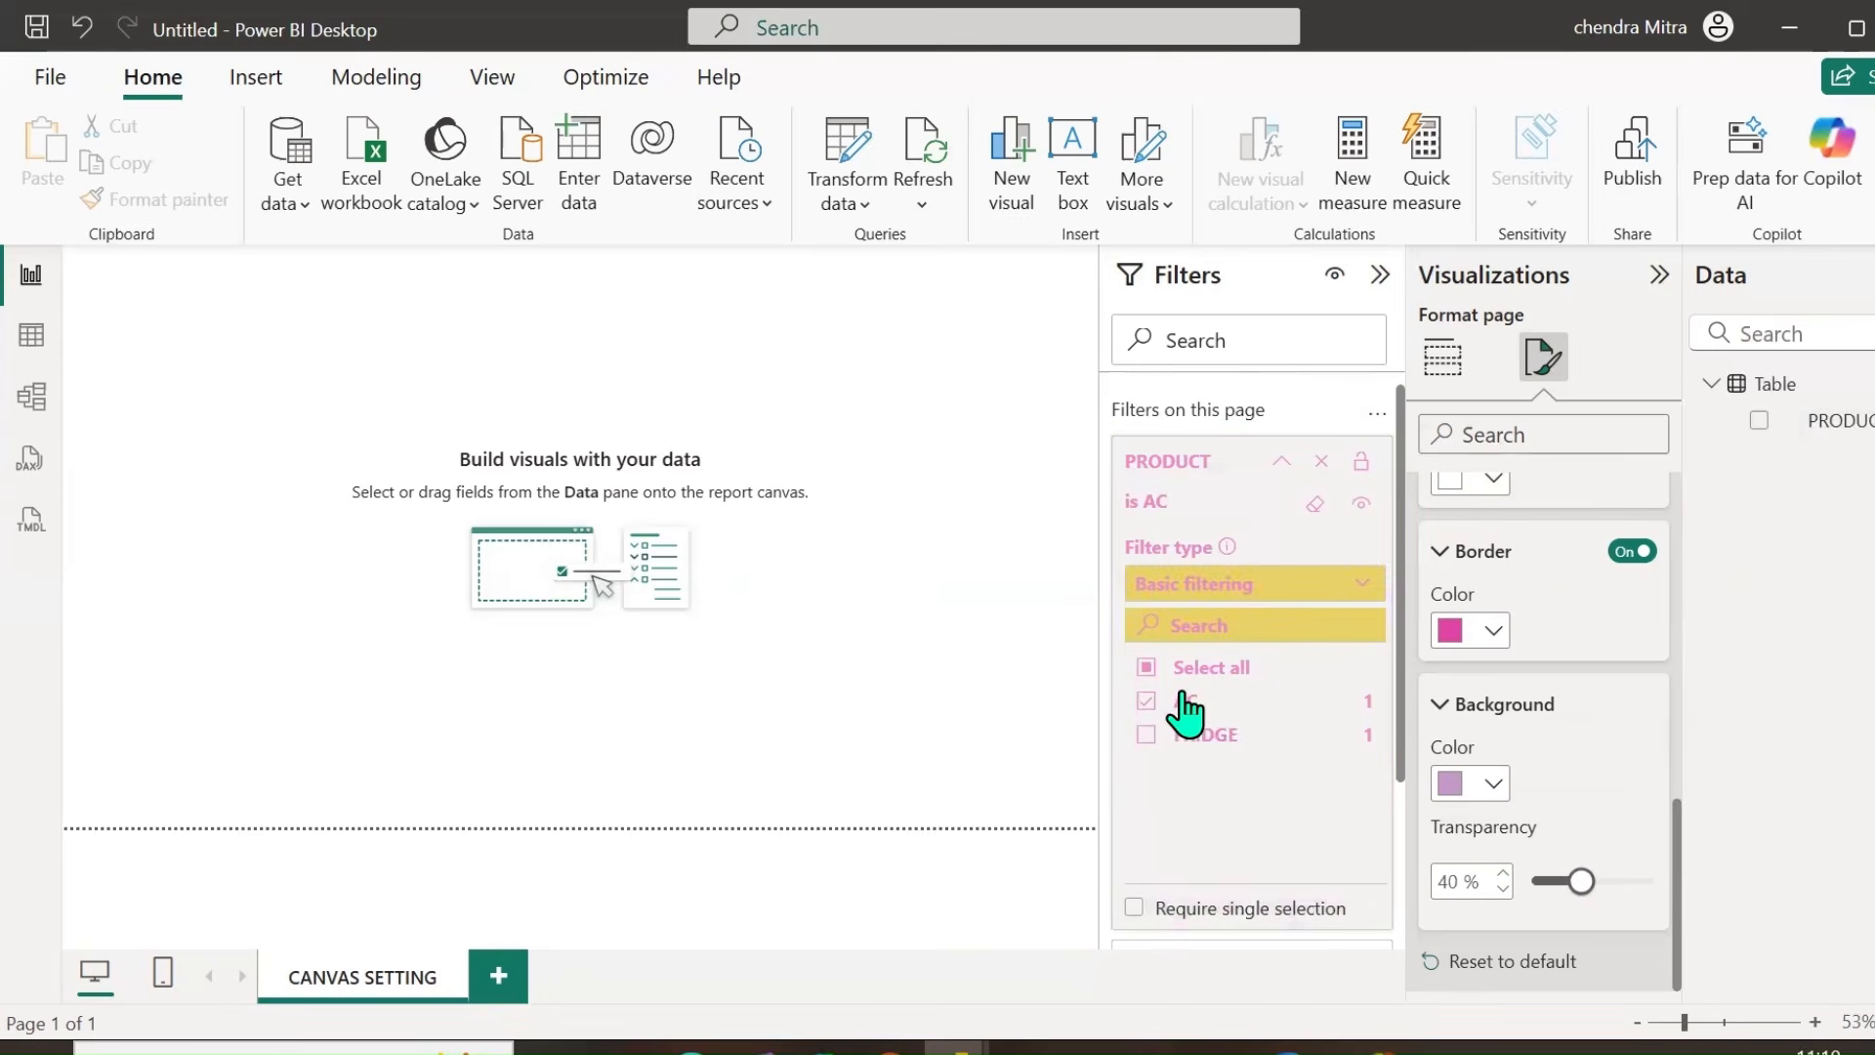
{"action": "left_click", "coordinate": [1195, 738]}
{"action": "left_click", "coordinate": [1203, 735]}
{"action": "left_click", "coordinate": [1201, 703]}
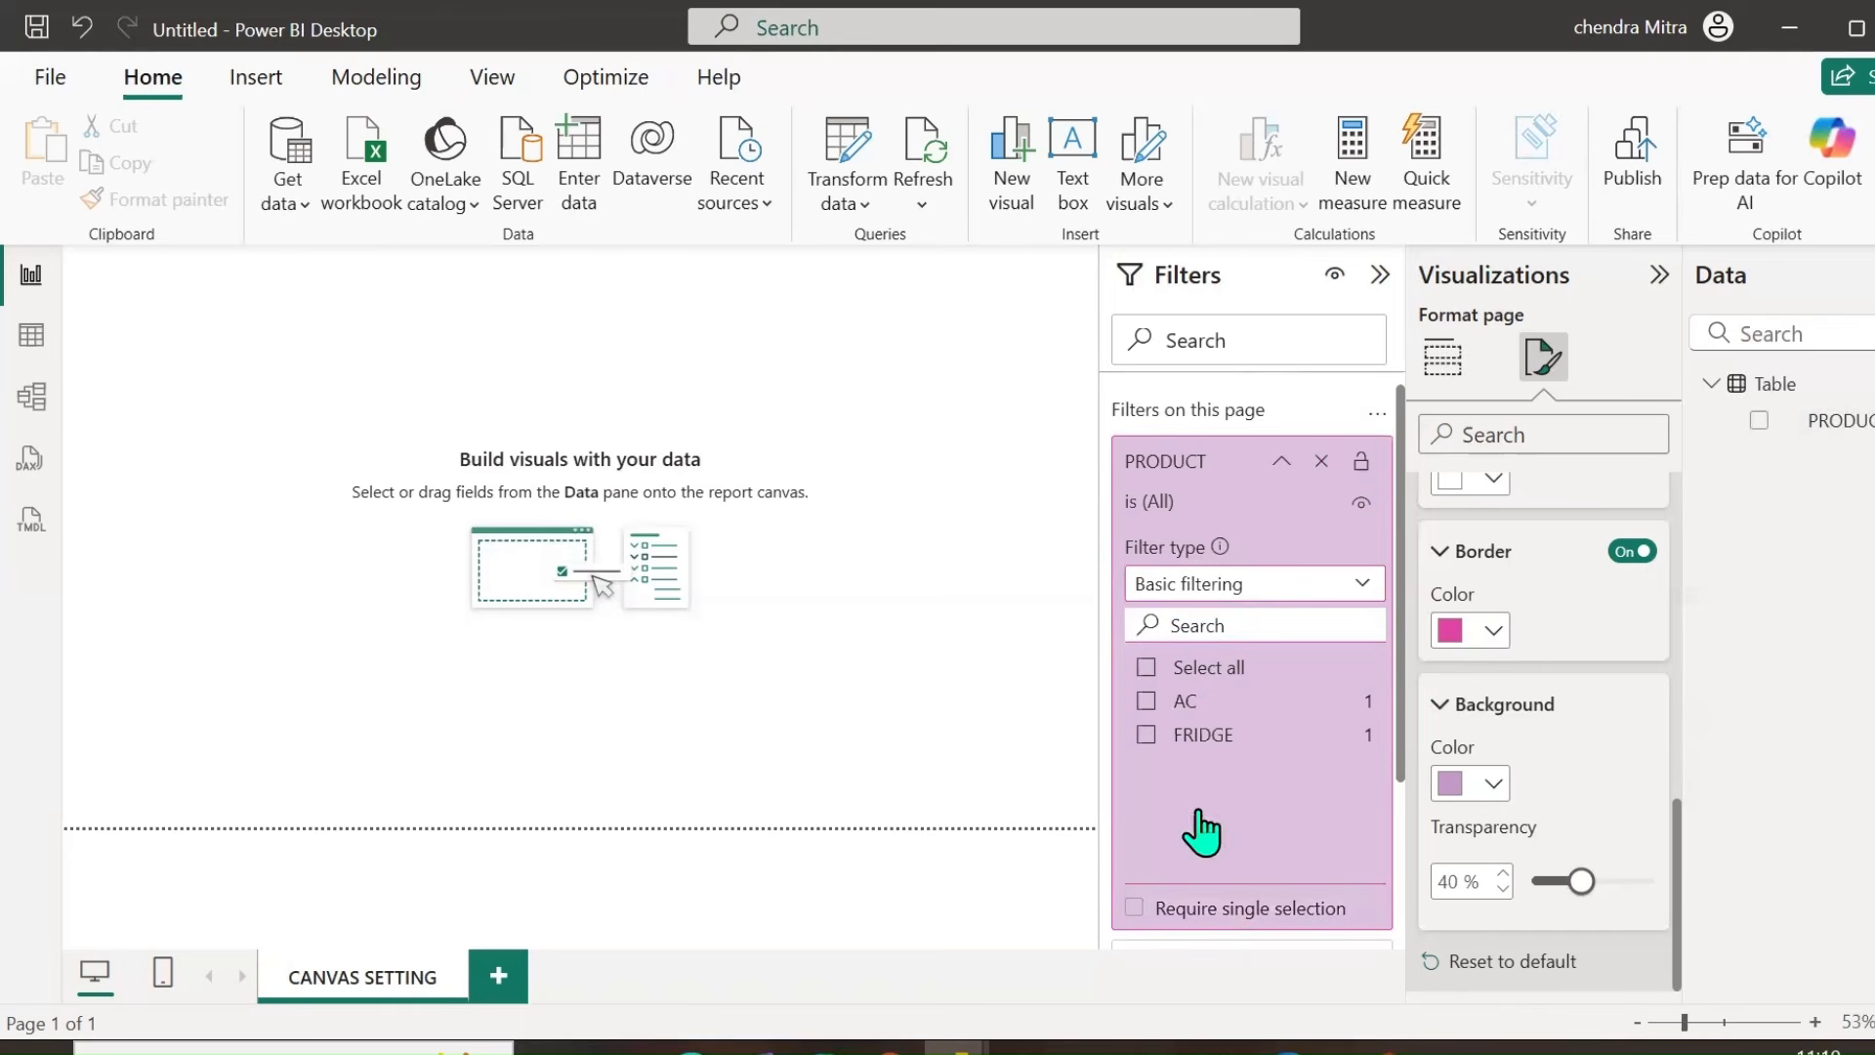
Try single selection in the PRODUCT filter by alternating AC and FRIDGE, remove the requirement and clear the AC selection.
{"action": "left_click", "coordinate": [1210, 908]}
{"action": "left_click", "coordinate": [1184, 589]}
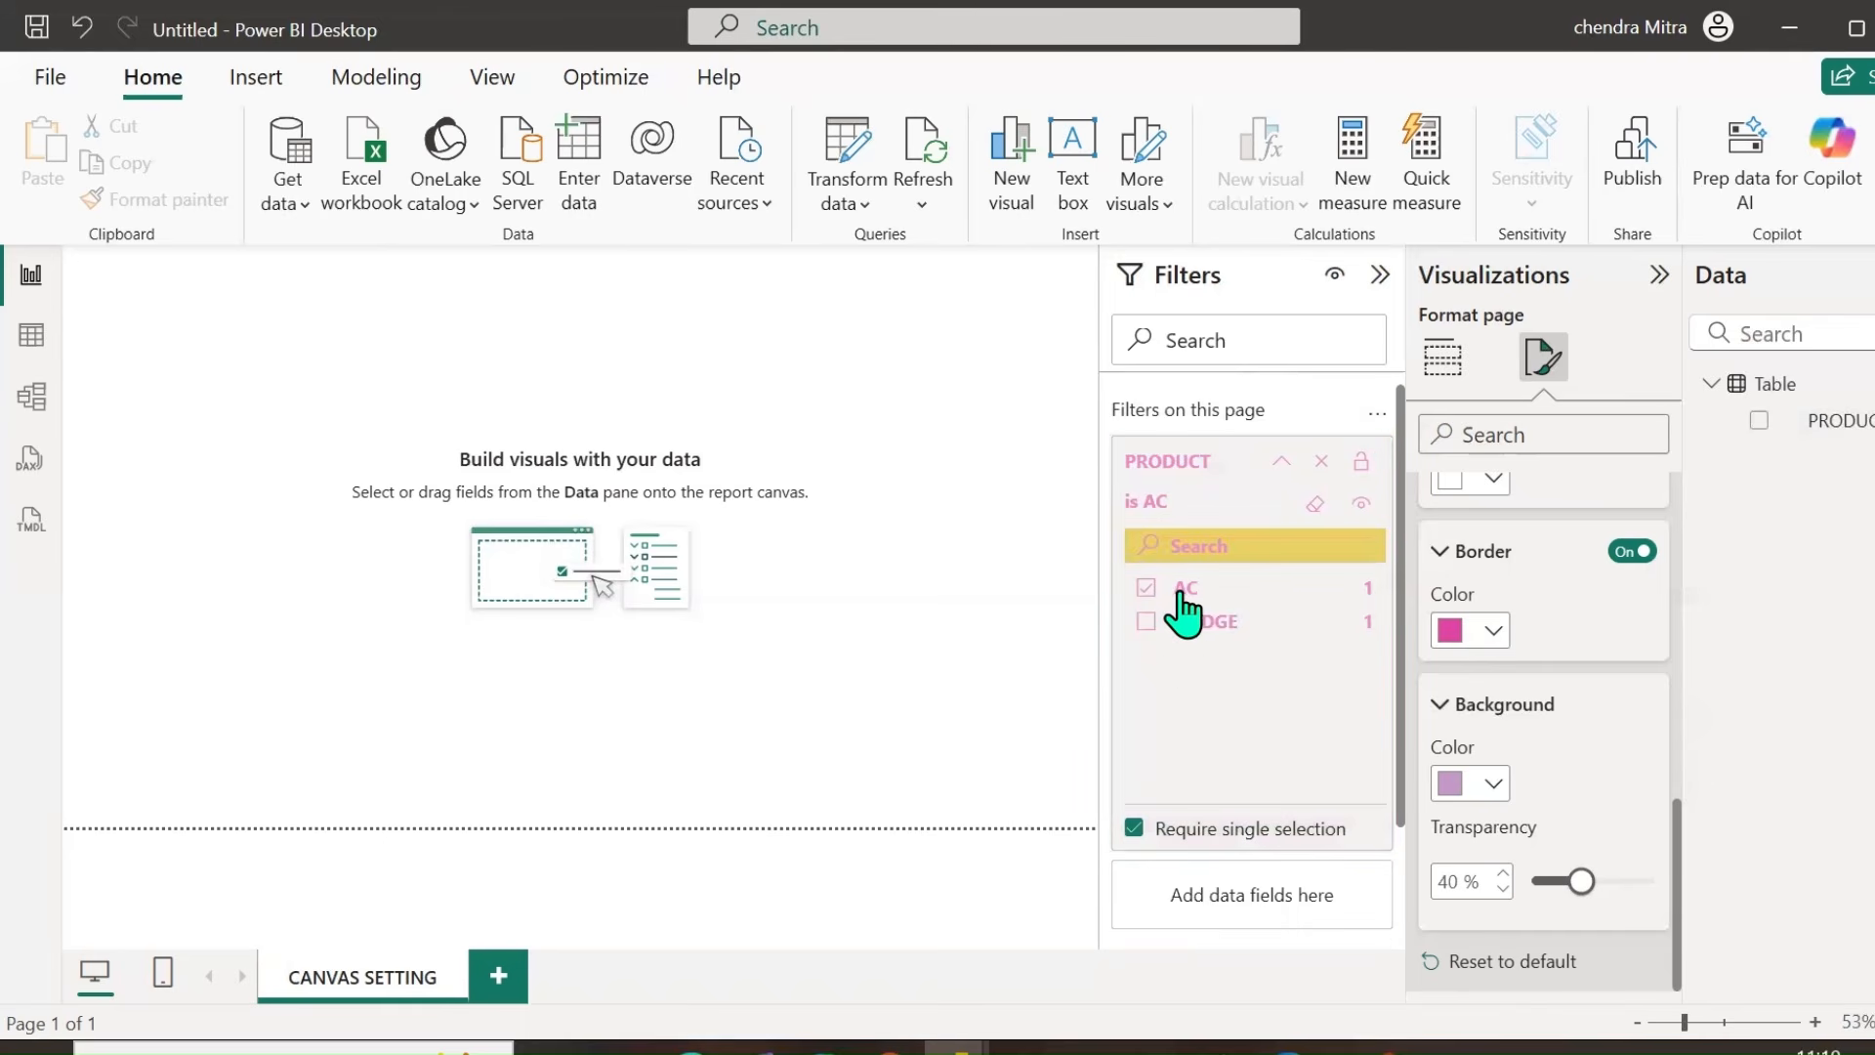
{"action": "left_click", "coordinate": [1201, 621]}
{"action": "left_click", "coordinate": [1185, 591]}
{"action": "left_click", "coordinate": [1201, 622]}
{"action": "left_click", "coordinate": [1223, 850]}
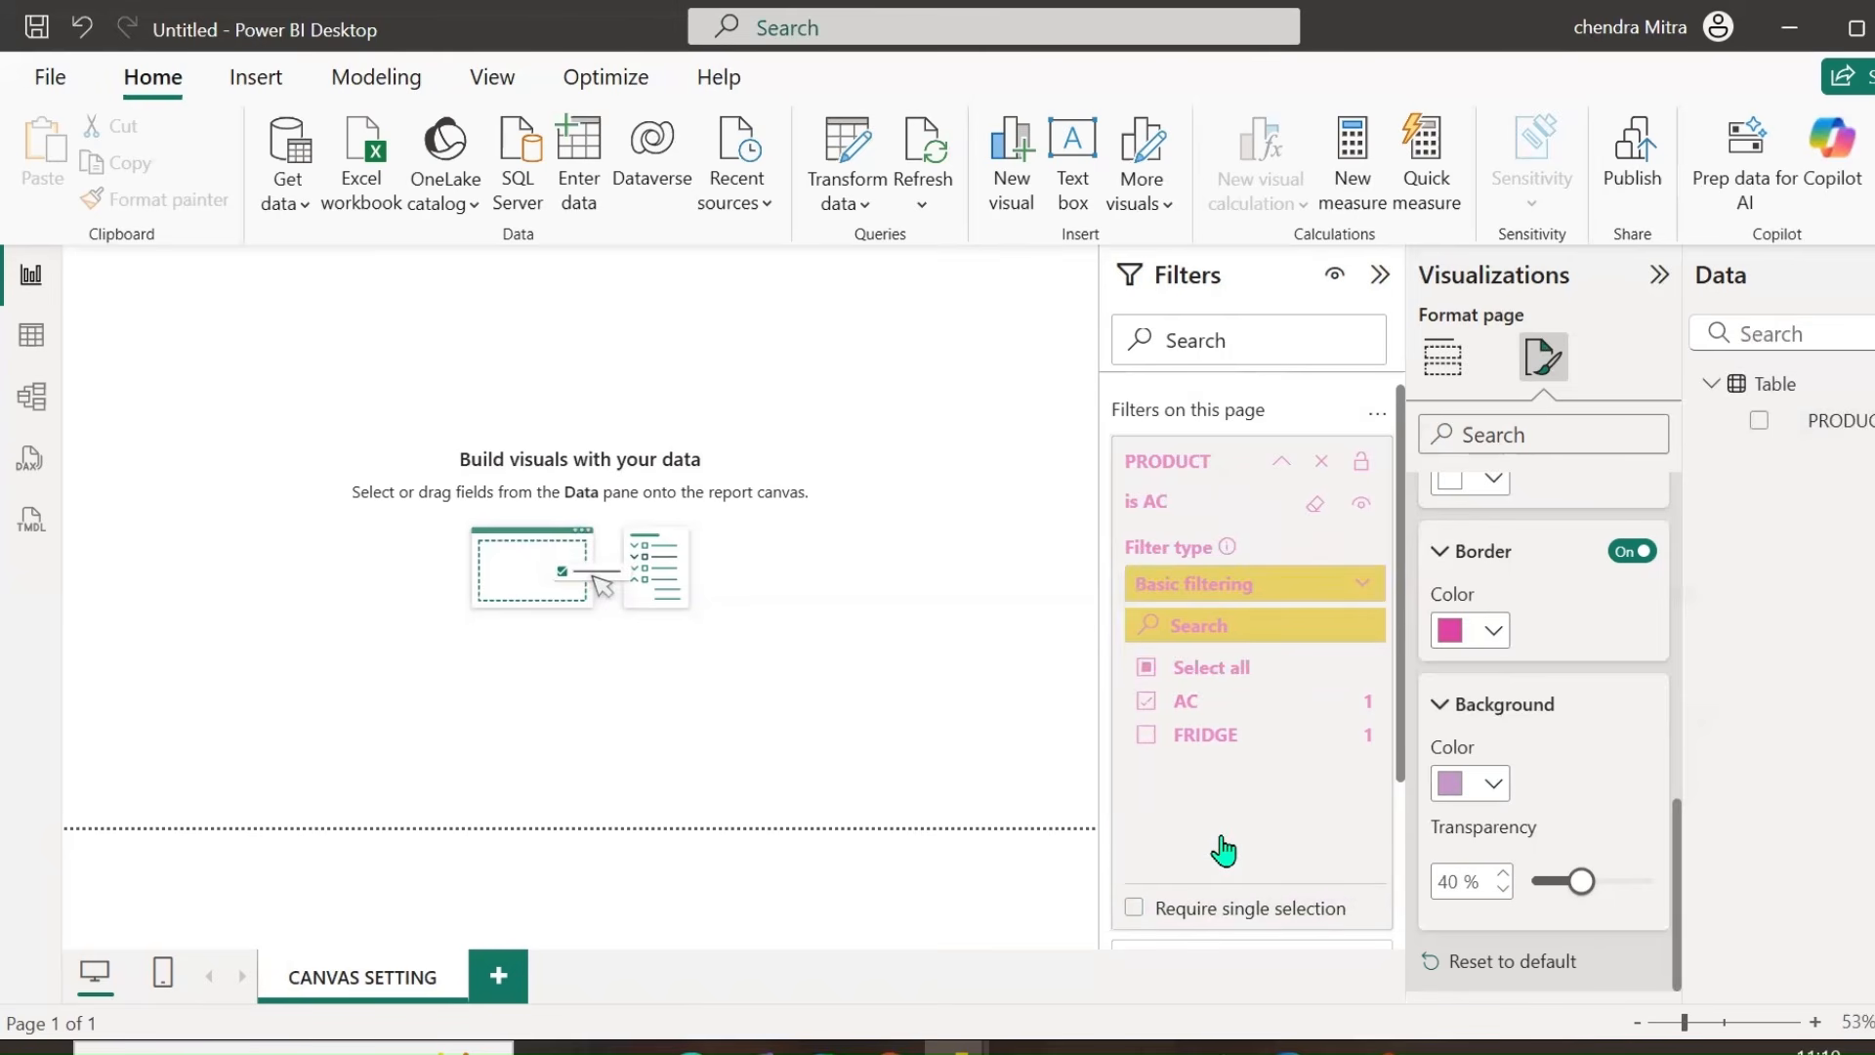
{"action": "left_click", "coordinate": [1182, 713]}
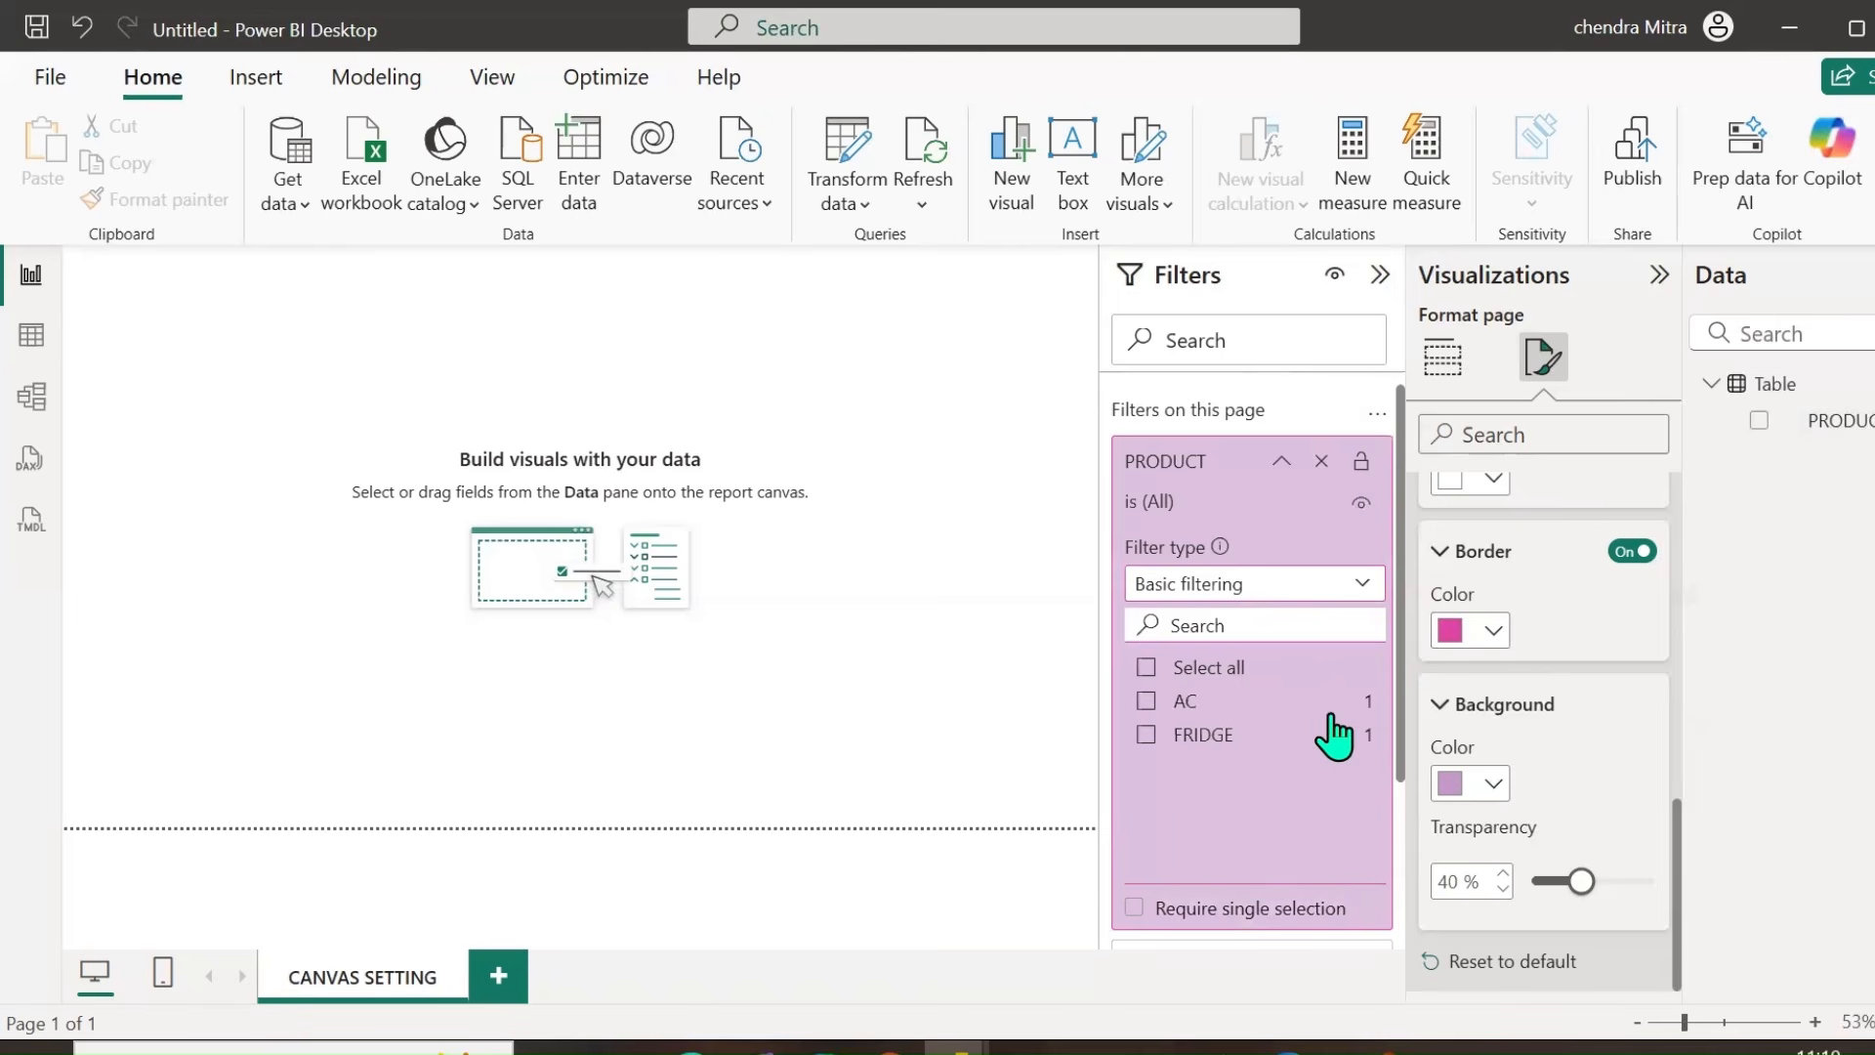
{"action": "scroll", "coordinate": [1563, 759], "scroll_direction": "down", "scroll_amount": 5}
{"action": "scroll", "coordinate": [1563, 759], "scroll_direction": "up", "scroll_amount": 1}
{"action": "left_click", "coordinate": [1432, 559]}
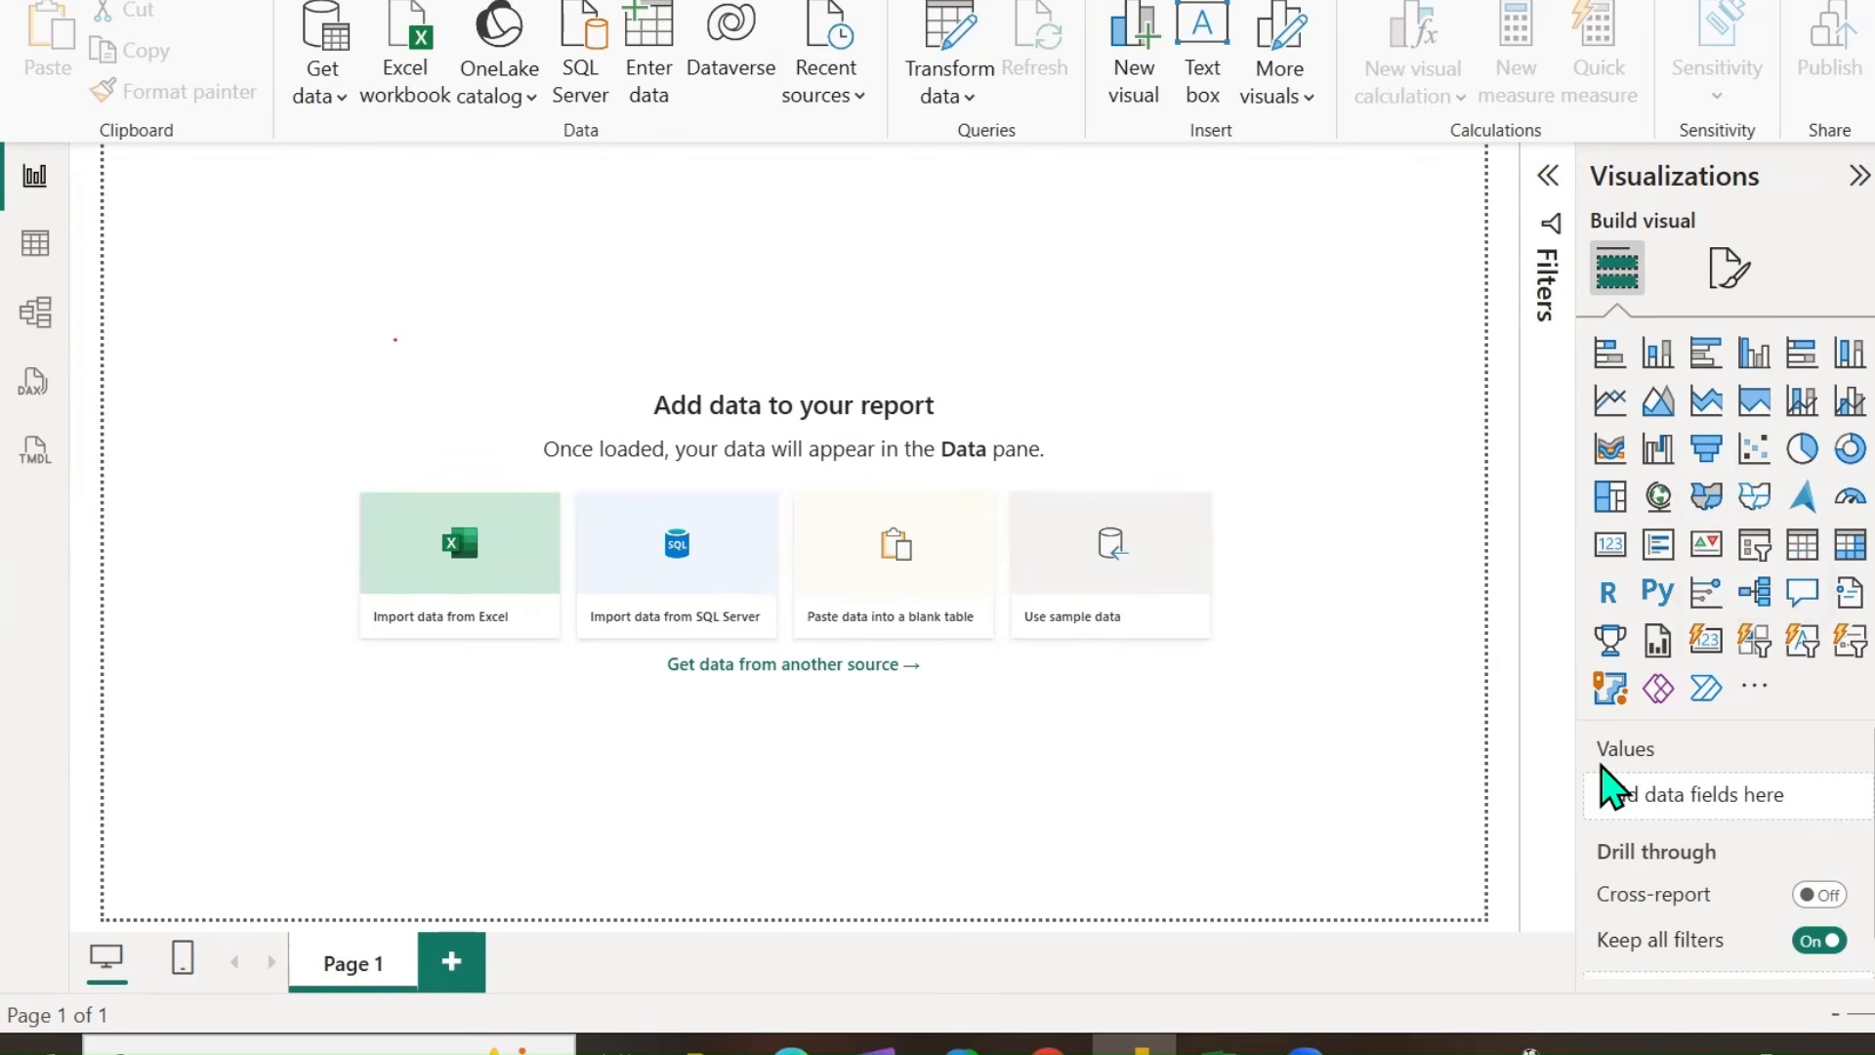
Import the Excel workbook SALES (1) from the Downloads folder into the new report.
{"action": "left_click", "coordinate": [405, 80]}
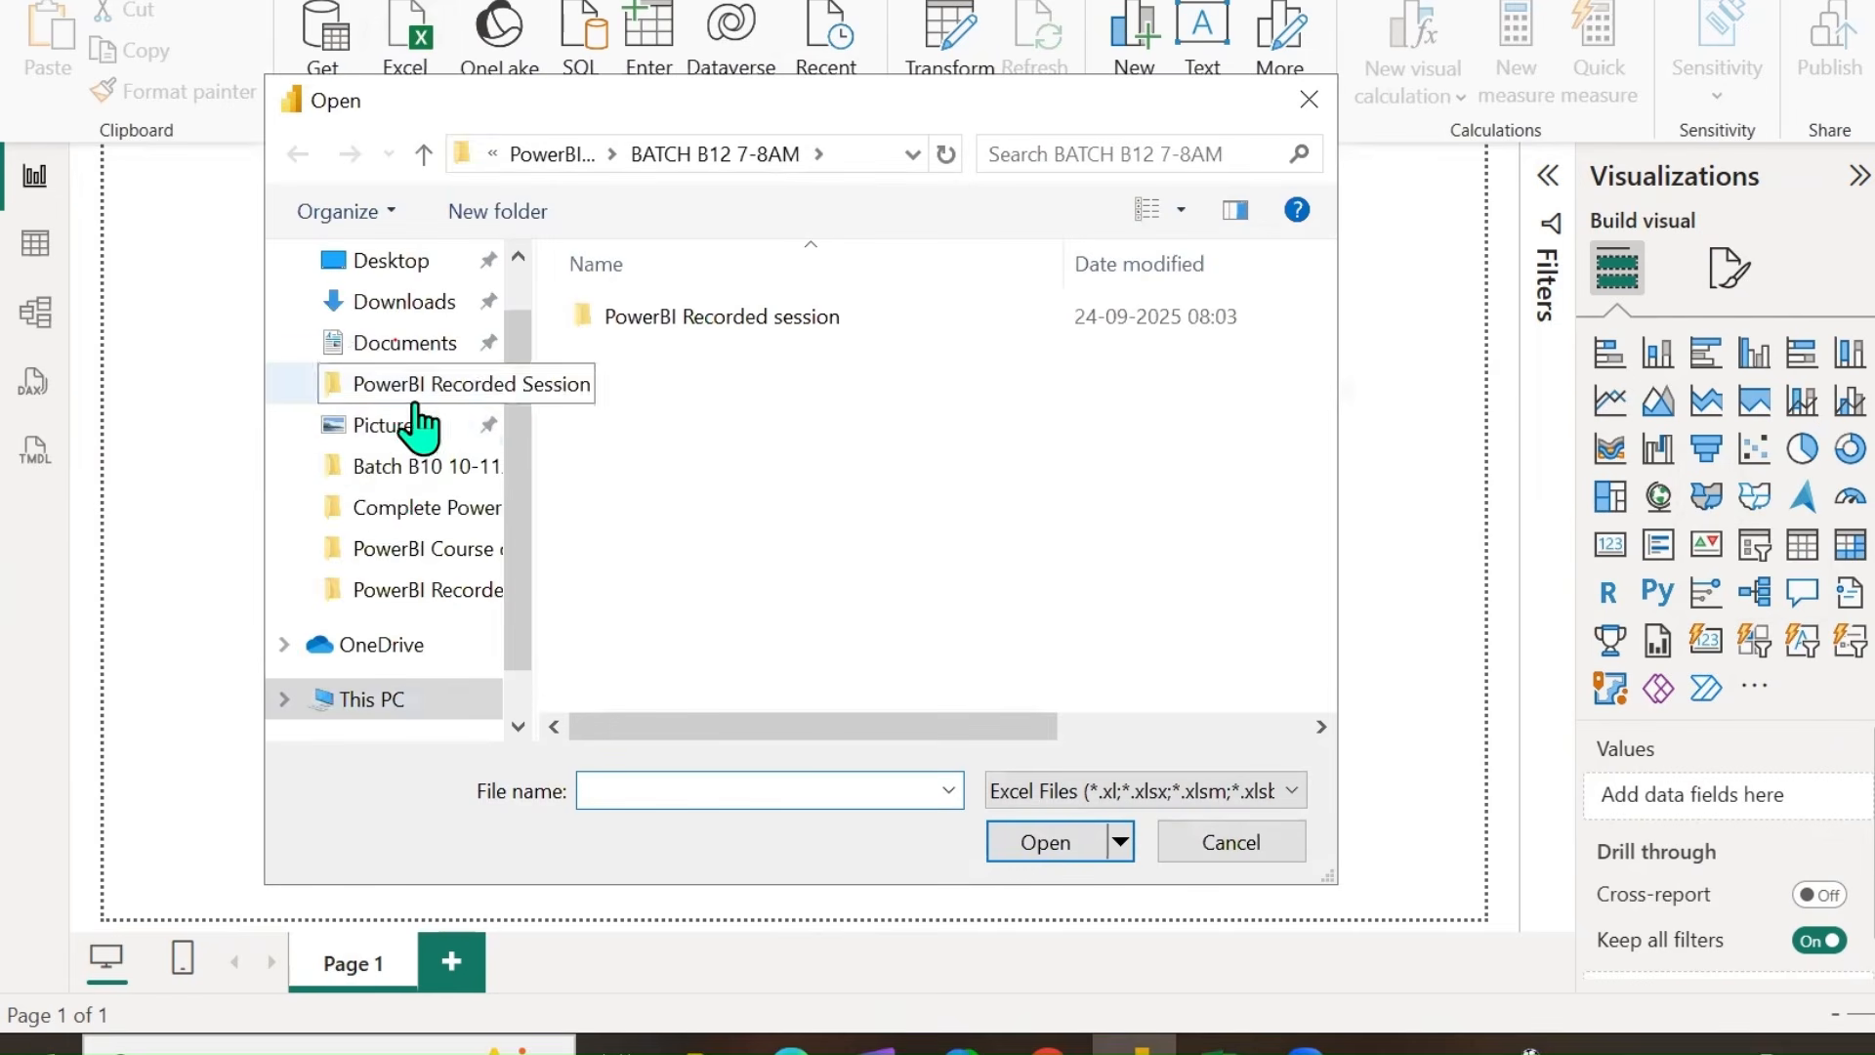
{"action": "scroll", "coordinate": [374, 375], "scroll_direction": "up", "scroll_amount": 1}
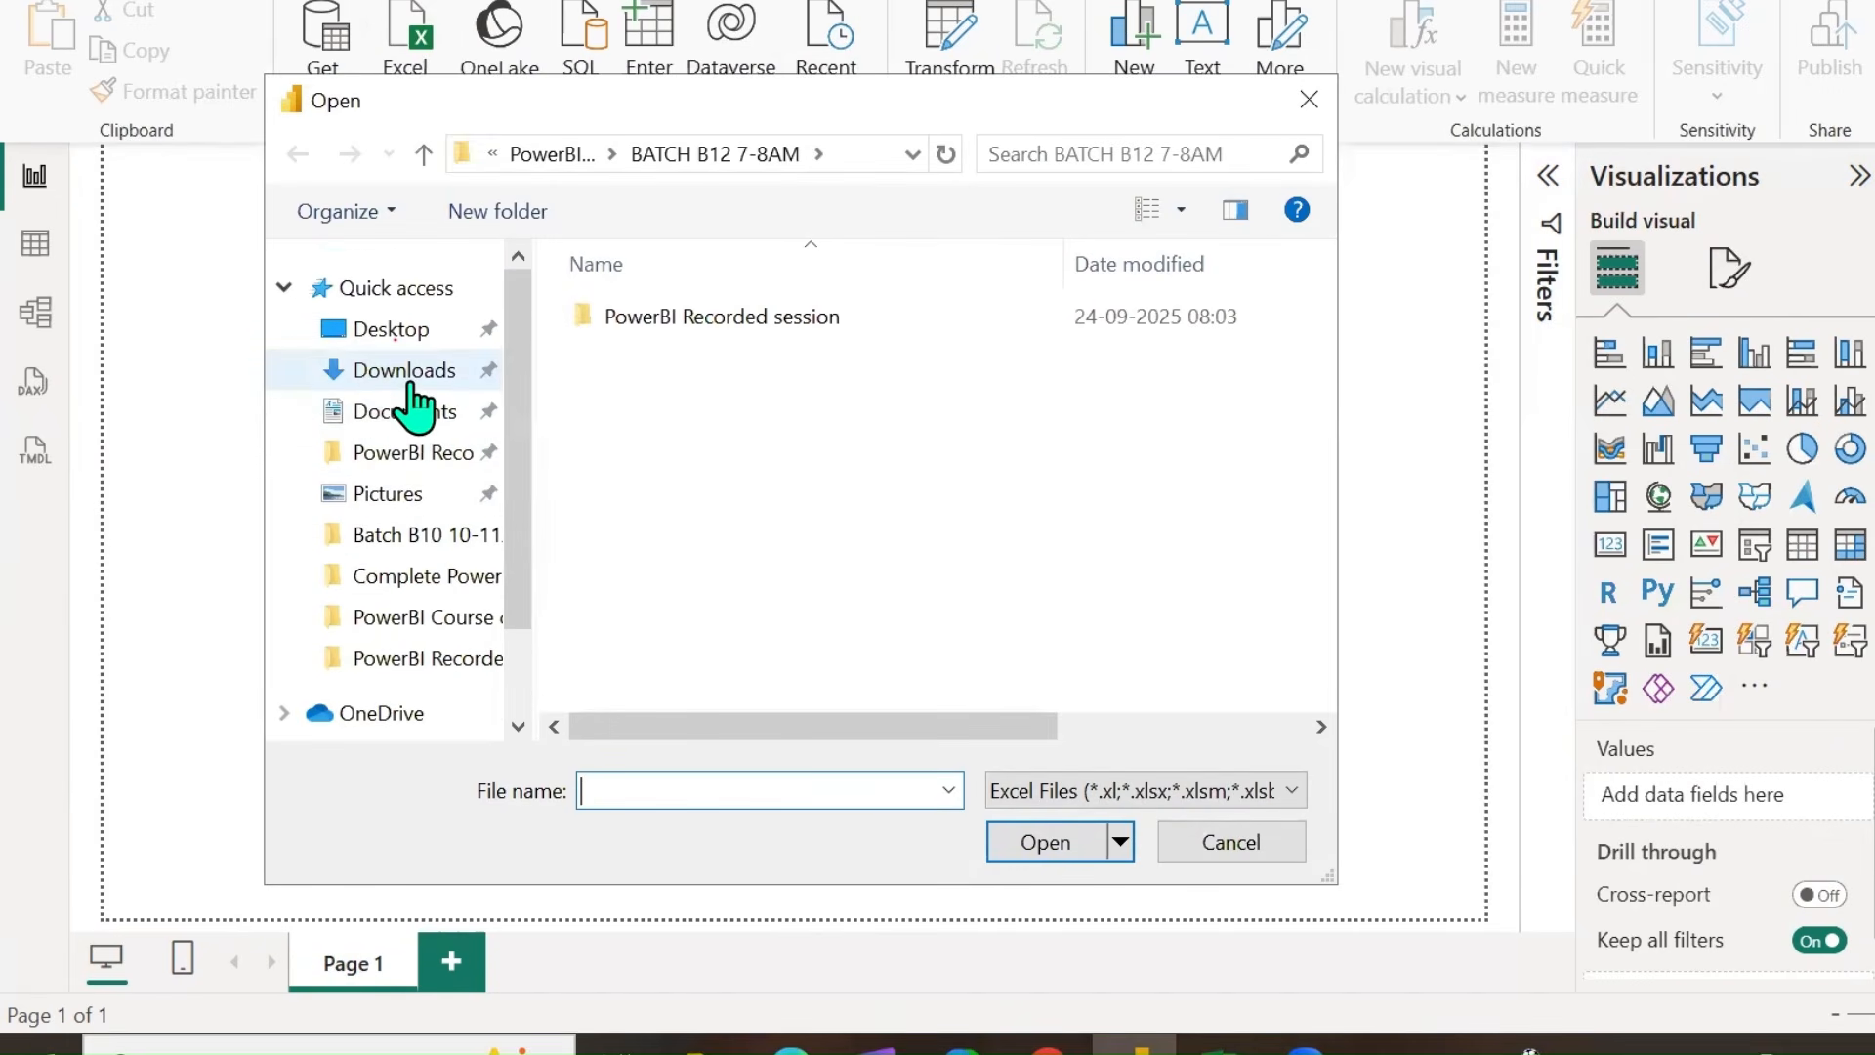
{"action": "left_click", "coordinate": [410, 381]}
{"action": "left_click", "coordinate": [631, 360]}
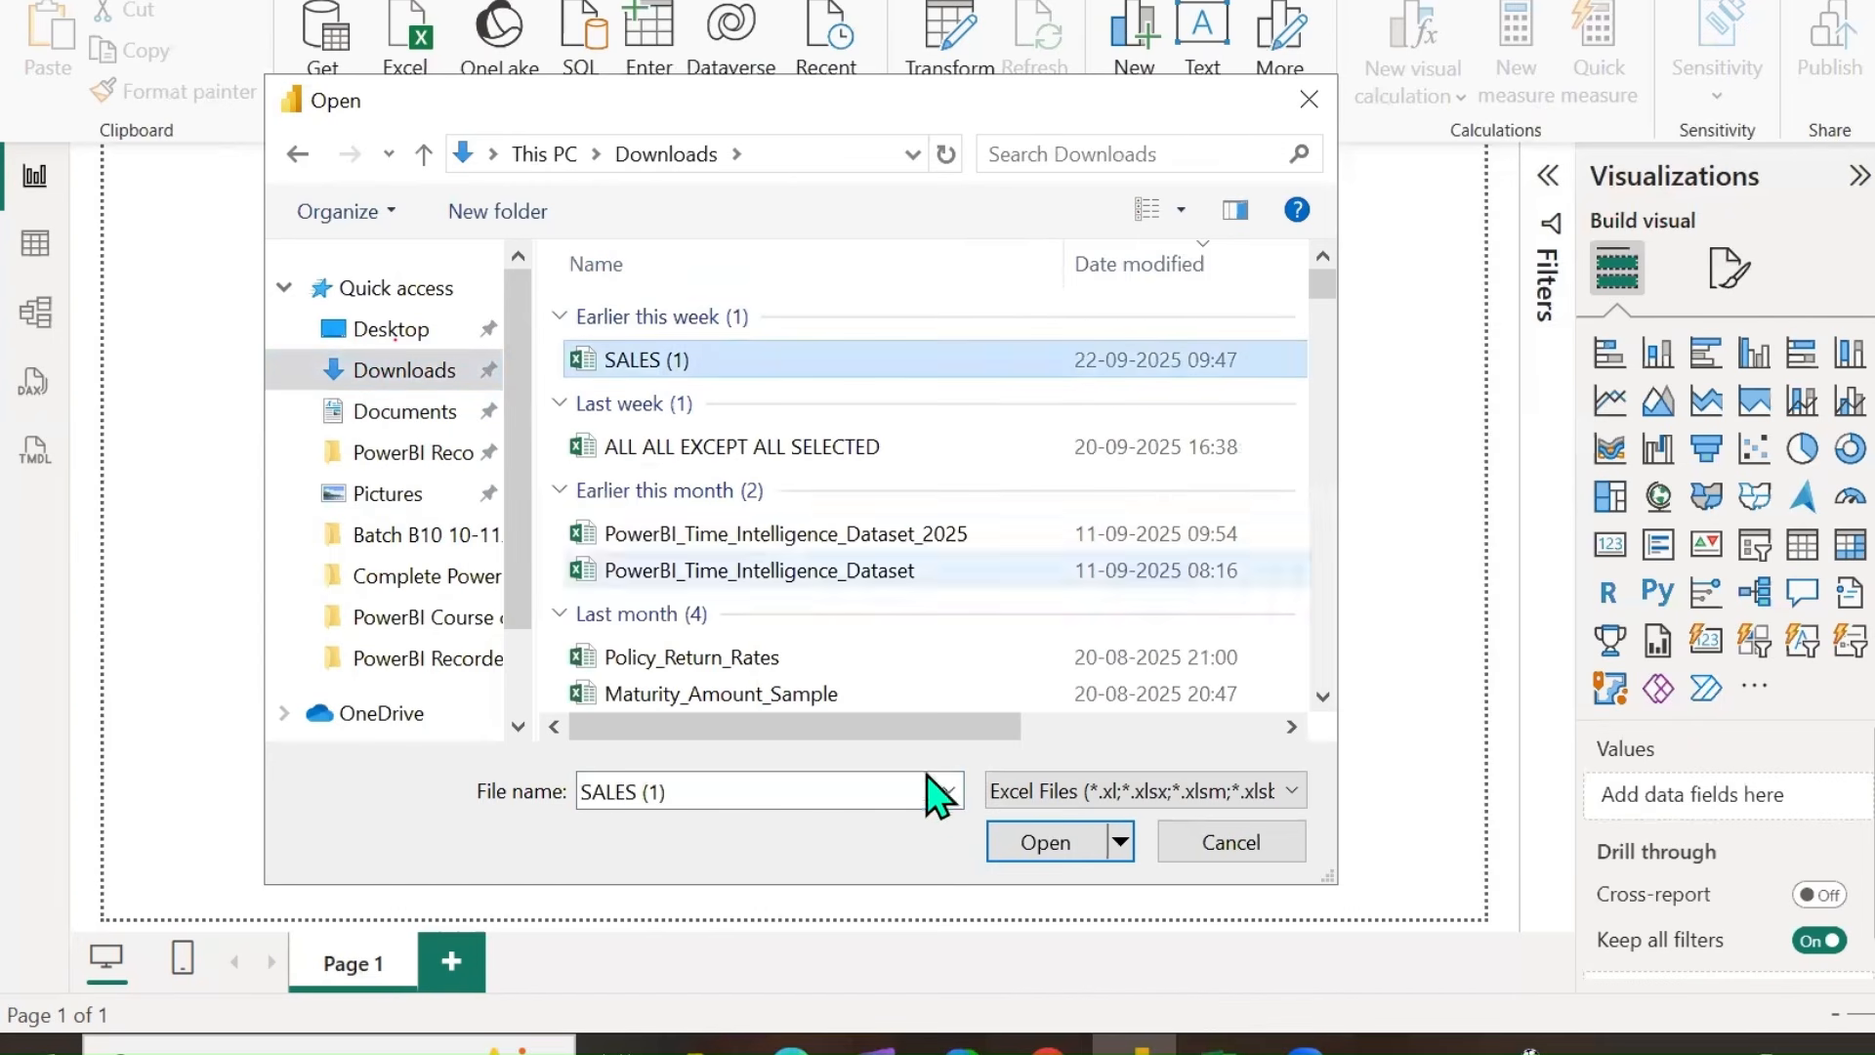
{"action": "left_click", "coordinate": [1042, 840]}
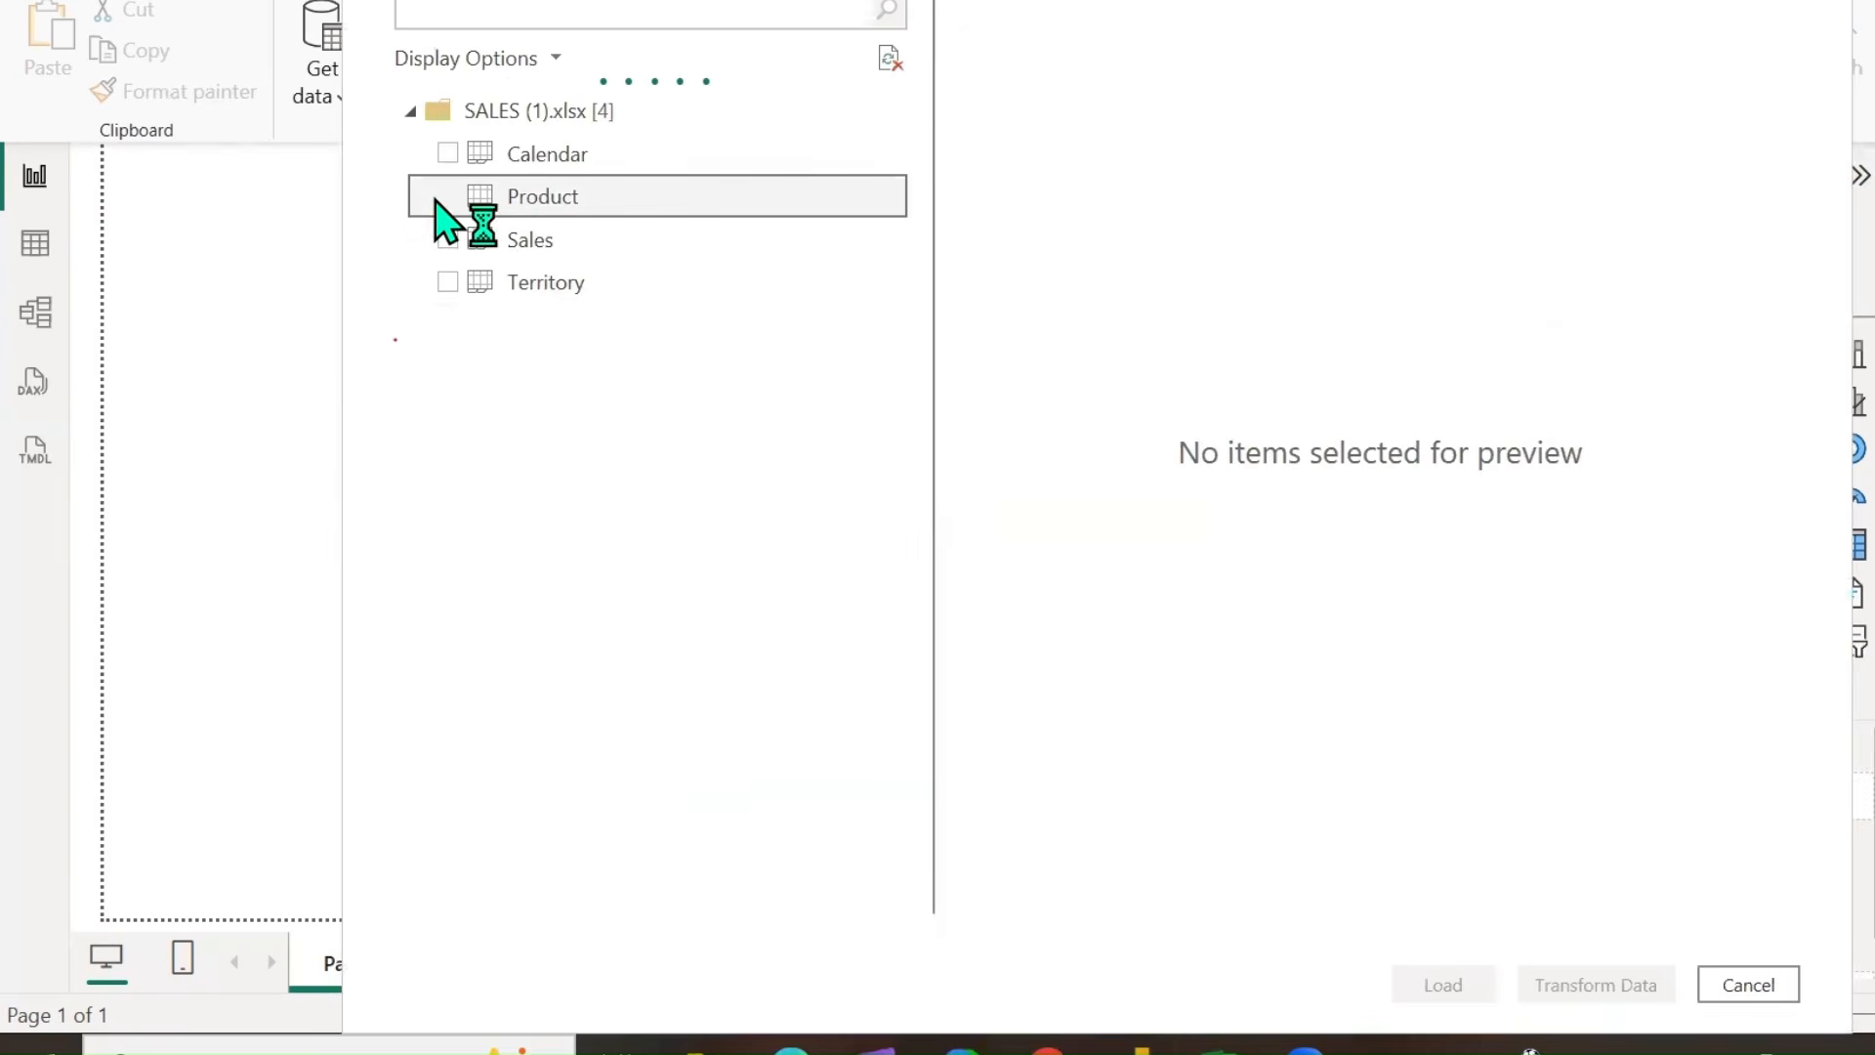
Load the Product, Sales and Territory tables from the SALES (1) workbook.
{"action": "left_click", "coordinate": [448, 196]}
{"action": "left_click", "coordinate": [447, 239]}
{"action": "left_click", "coordinate": [448, 282]}
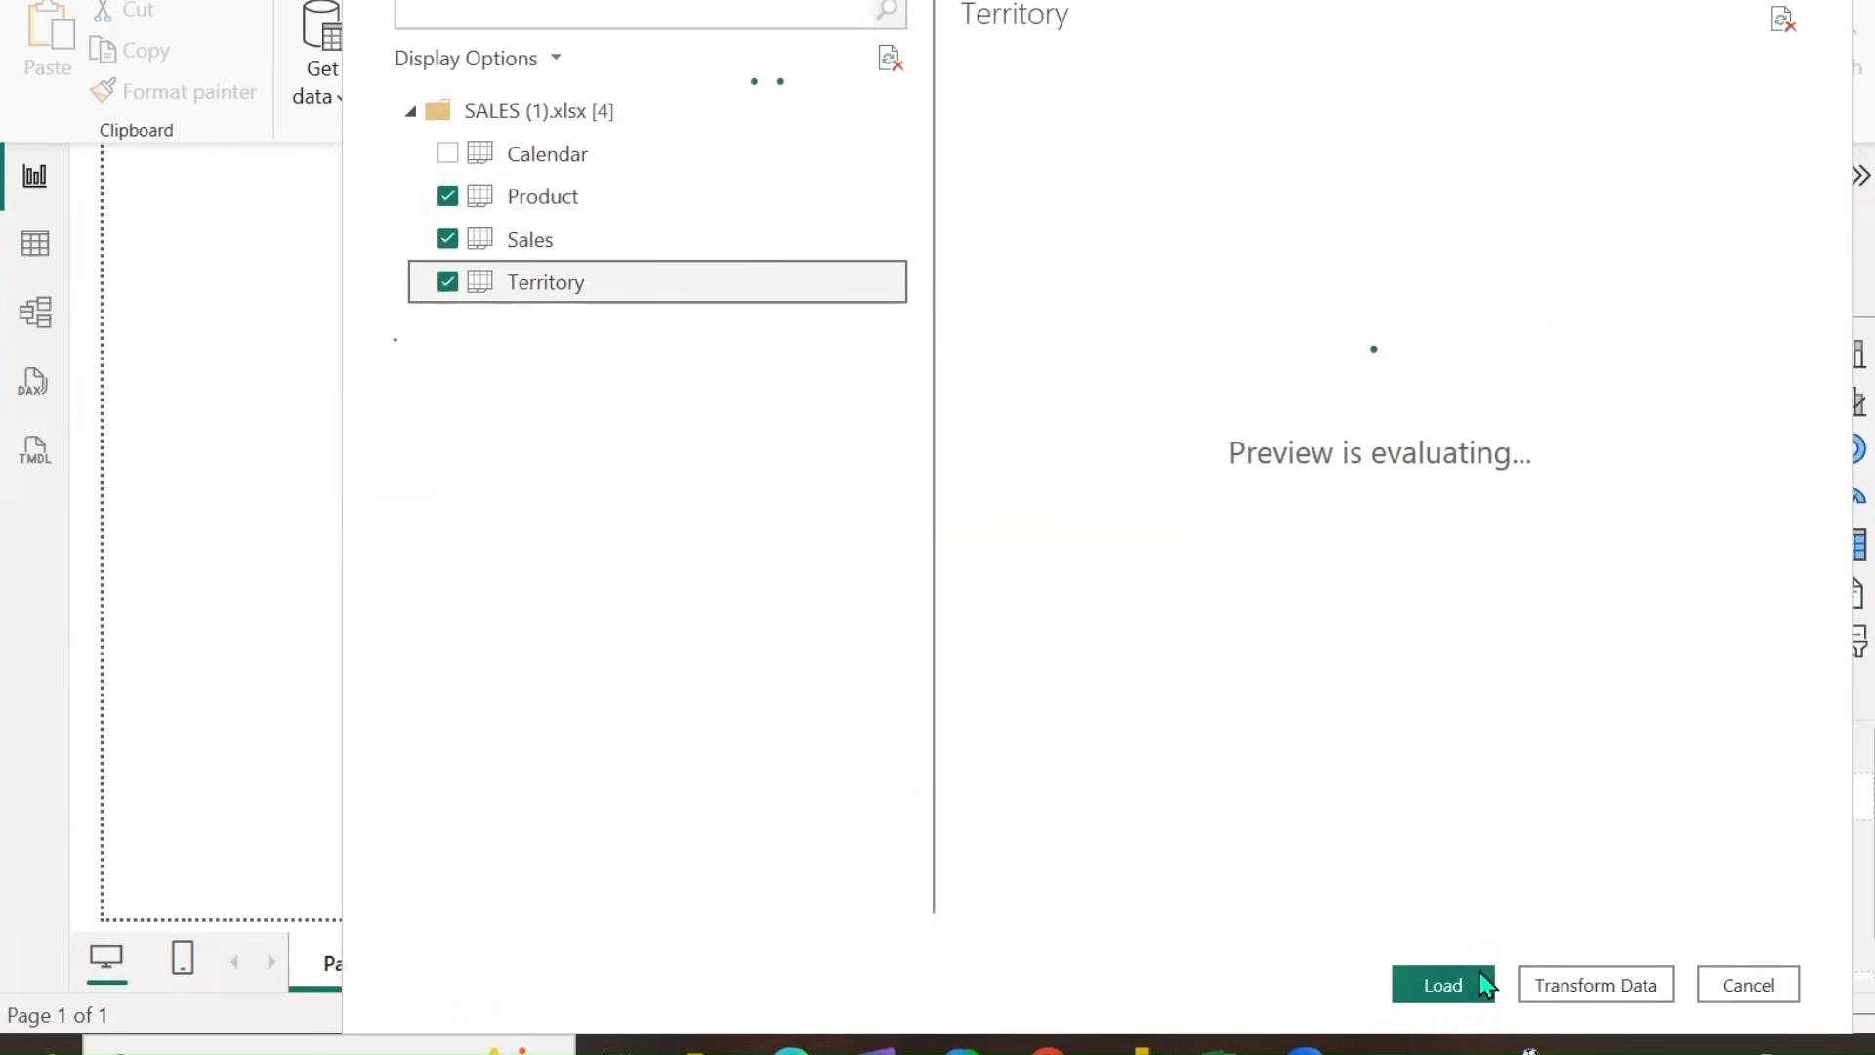
{"action": "left_click", "coordinate": [1445, 987]}
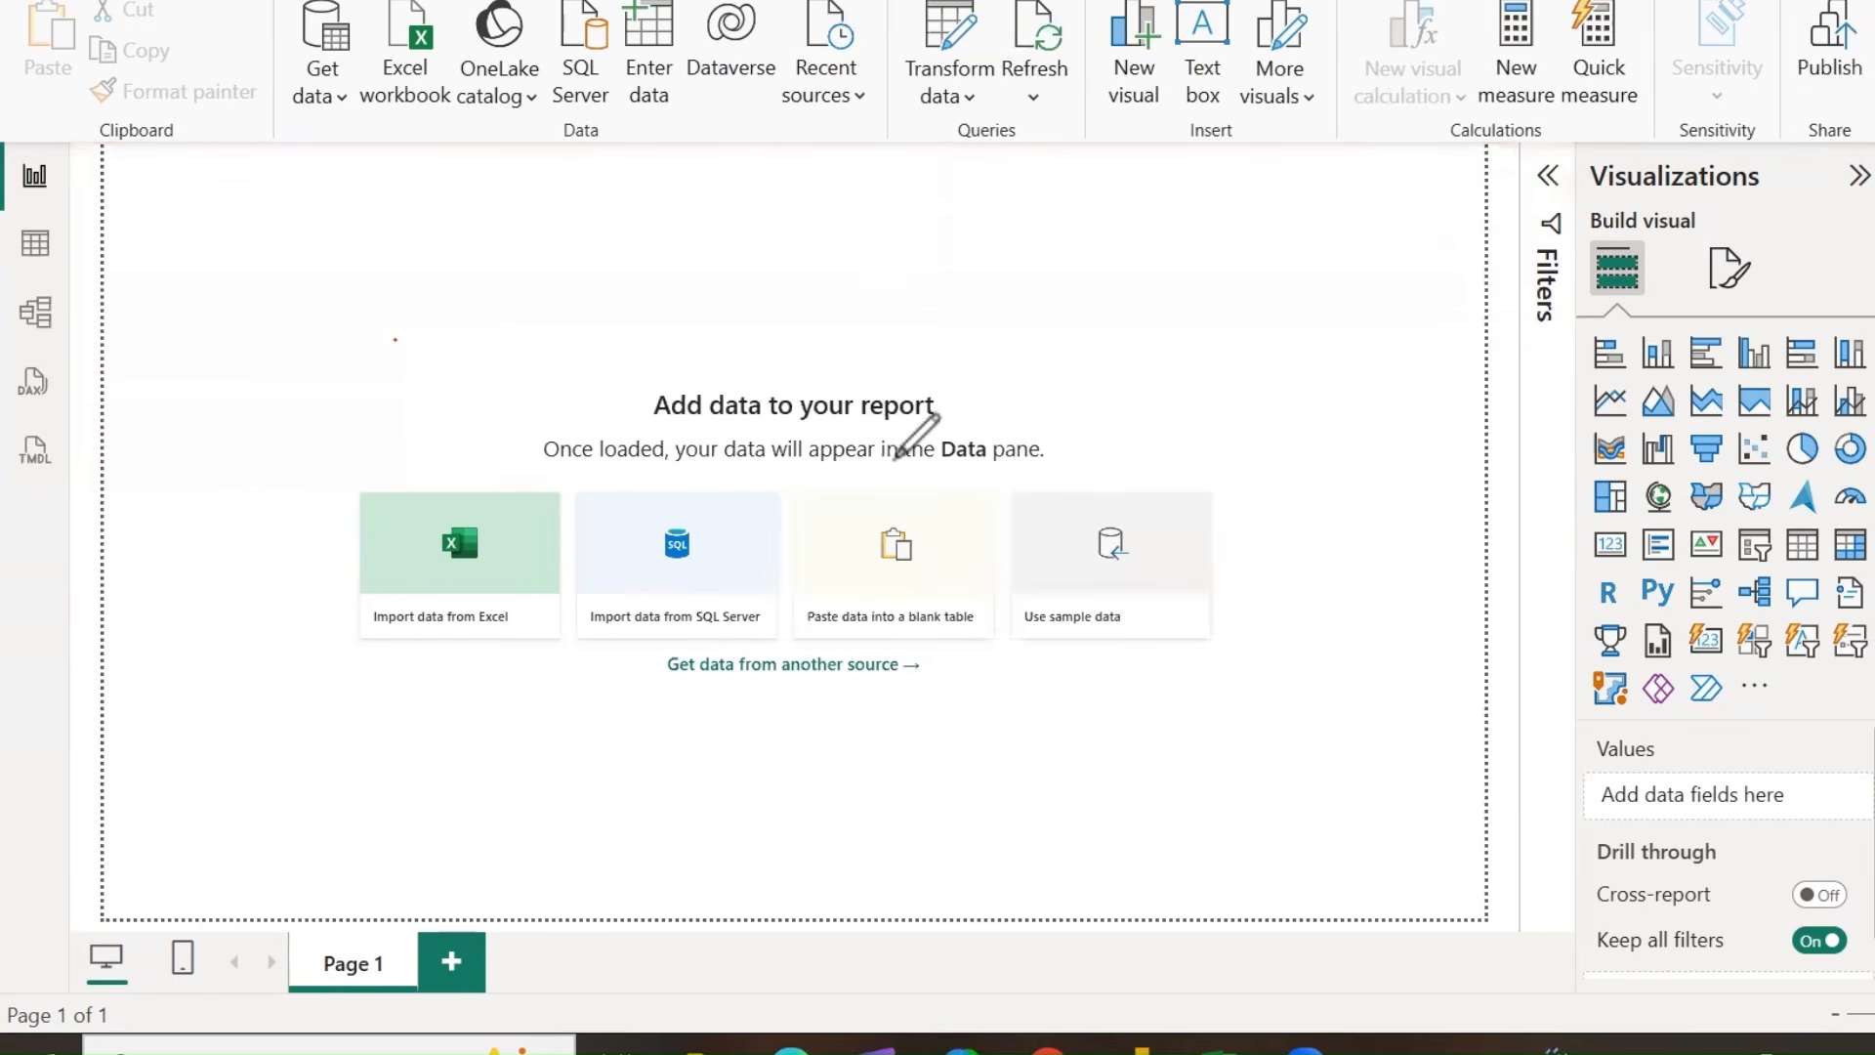
Examine the relationships between the loaded tables in the data model and return to the report view.
{"action": "left_click", "coordinate": [36, 322]}
{"action": "left_click_drag", "start_coordinate": [649, 926], "coordinate": [29, 88]}
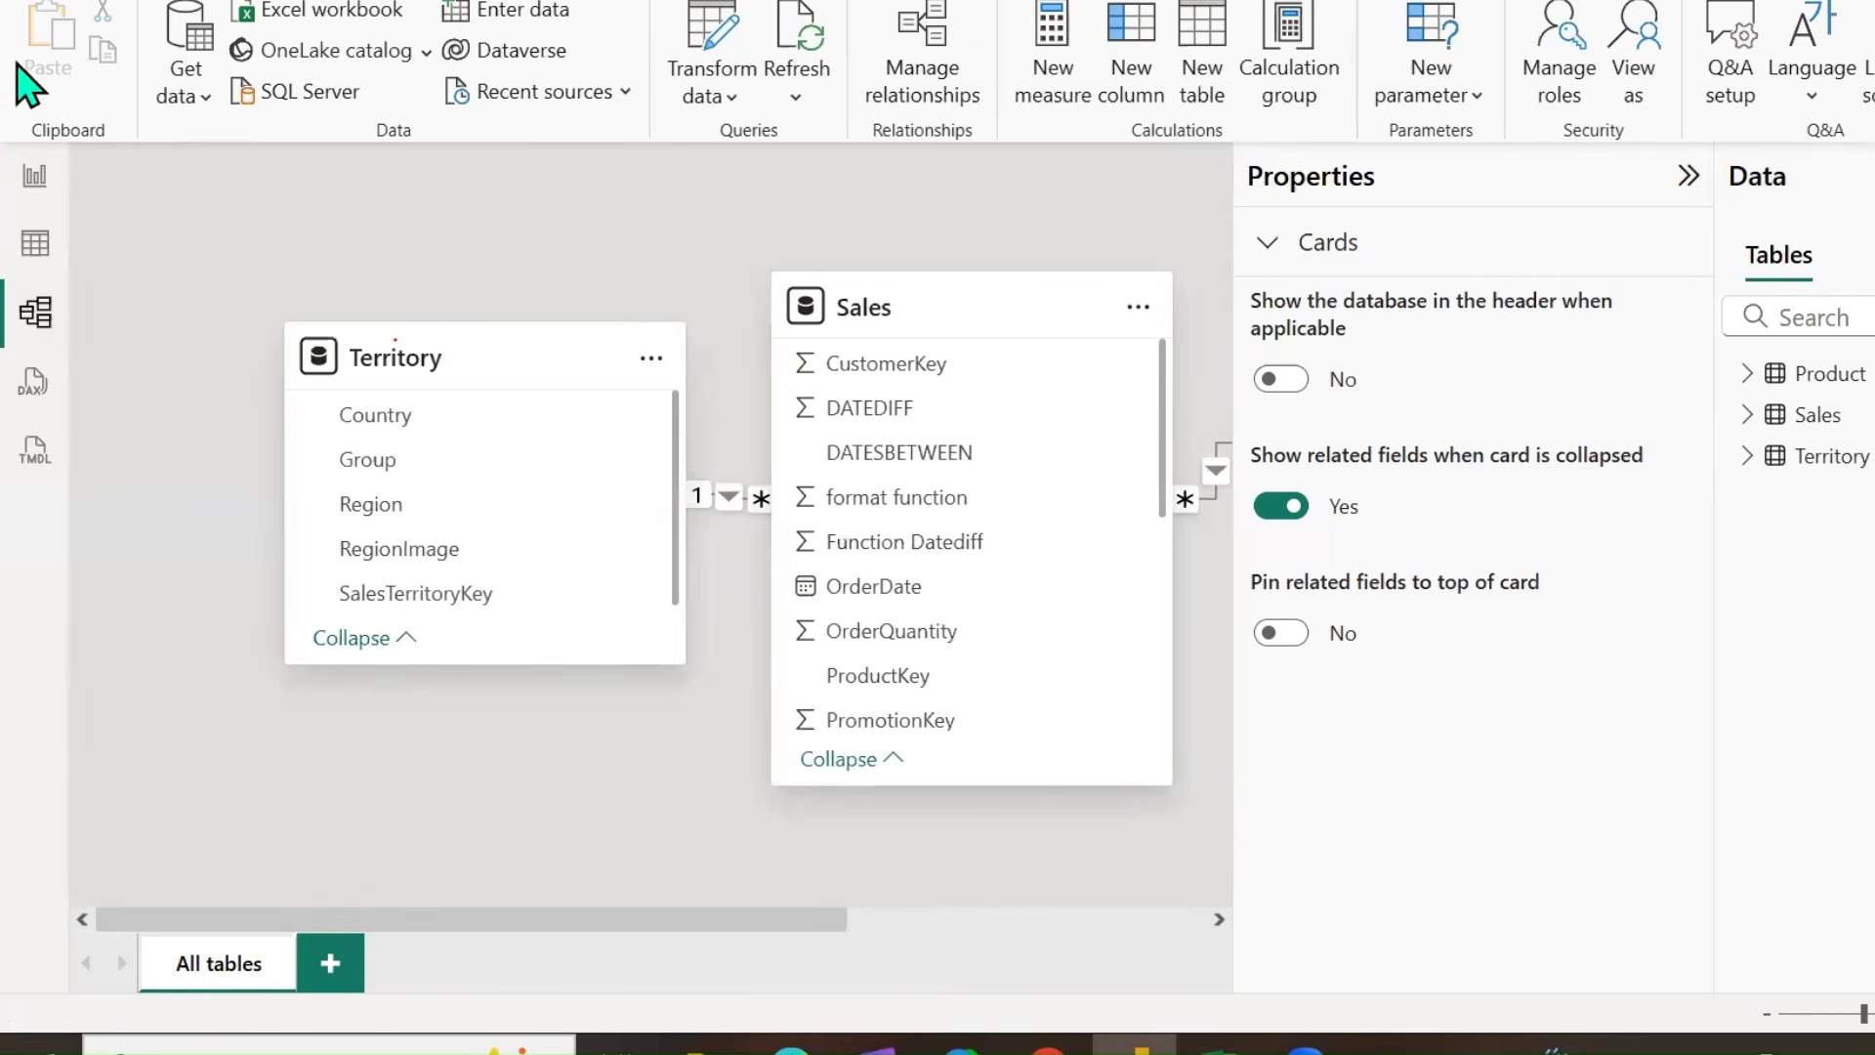
{"action": "left_click", "coordinate": [32, 180]}
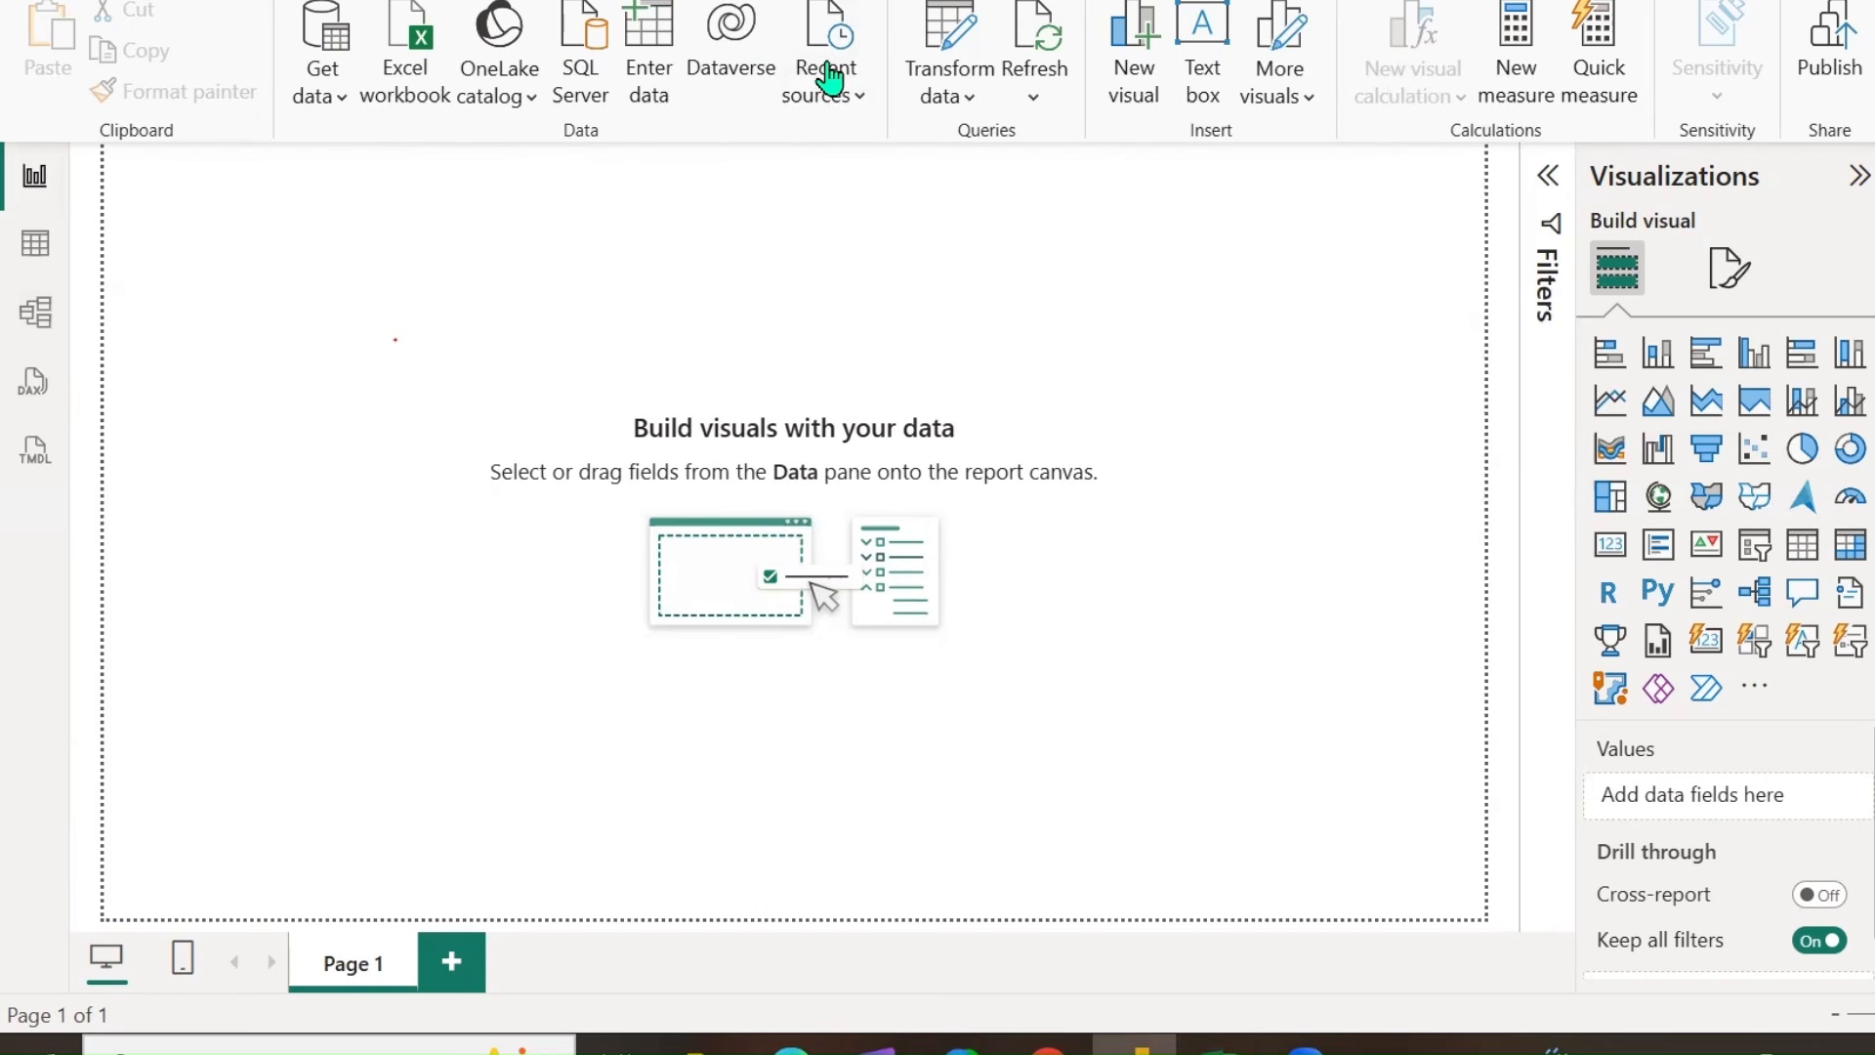
{"action": "mouse_move", "coordinate": [94, 132]}
{"action": "left_mouse_down"}
{"action": "mouse_move", "coordinate": [21, 146]}
{"action": "mouse_move", "coordinate": [54, 216]}
{"action": "mouse_move", "coordinate": [96, 141]}
{"action": "left_mouse_up"}
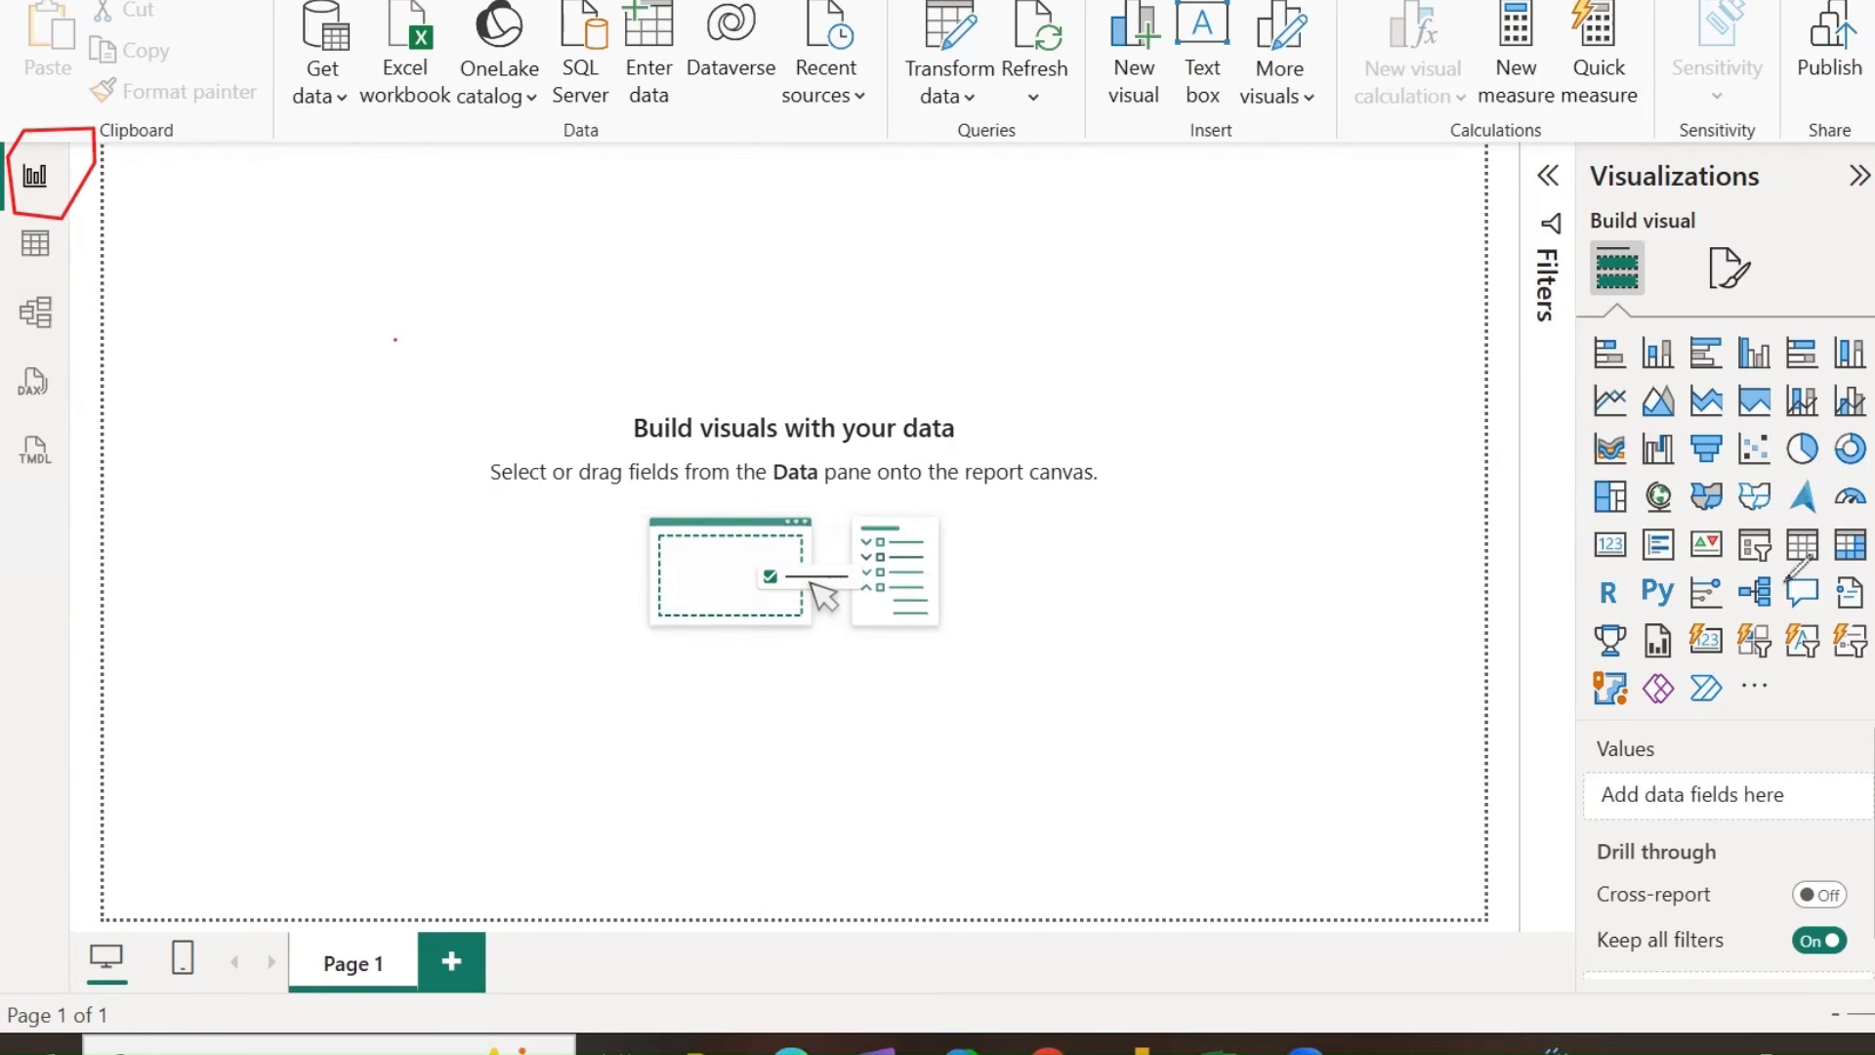
Add a table visual to Page 1, collapse the Filters pane and enlarge the visual to cover most of the canvas.
{"action": "mouse_move", "coordinate": [1825, 566]}
{"action": "left_mouse_down"}
{"action": "mouse_move", "coordinate": [1831, 520]}
{"action": "mouse_move", "coordinate": [1785, 547]}
{"action": "mouse_move", "coordinate": [1781, 579]}
{"action": "left_mouse_up"}
{"action": "left_click", "coordinate": [1806, 577]}
{"action": "left_click_drag", "start_coordinate": [272, 332], "coordinate": [325, 413]}
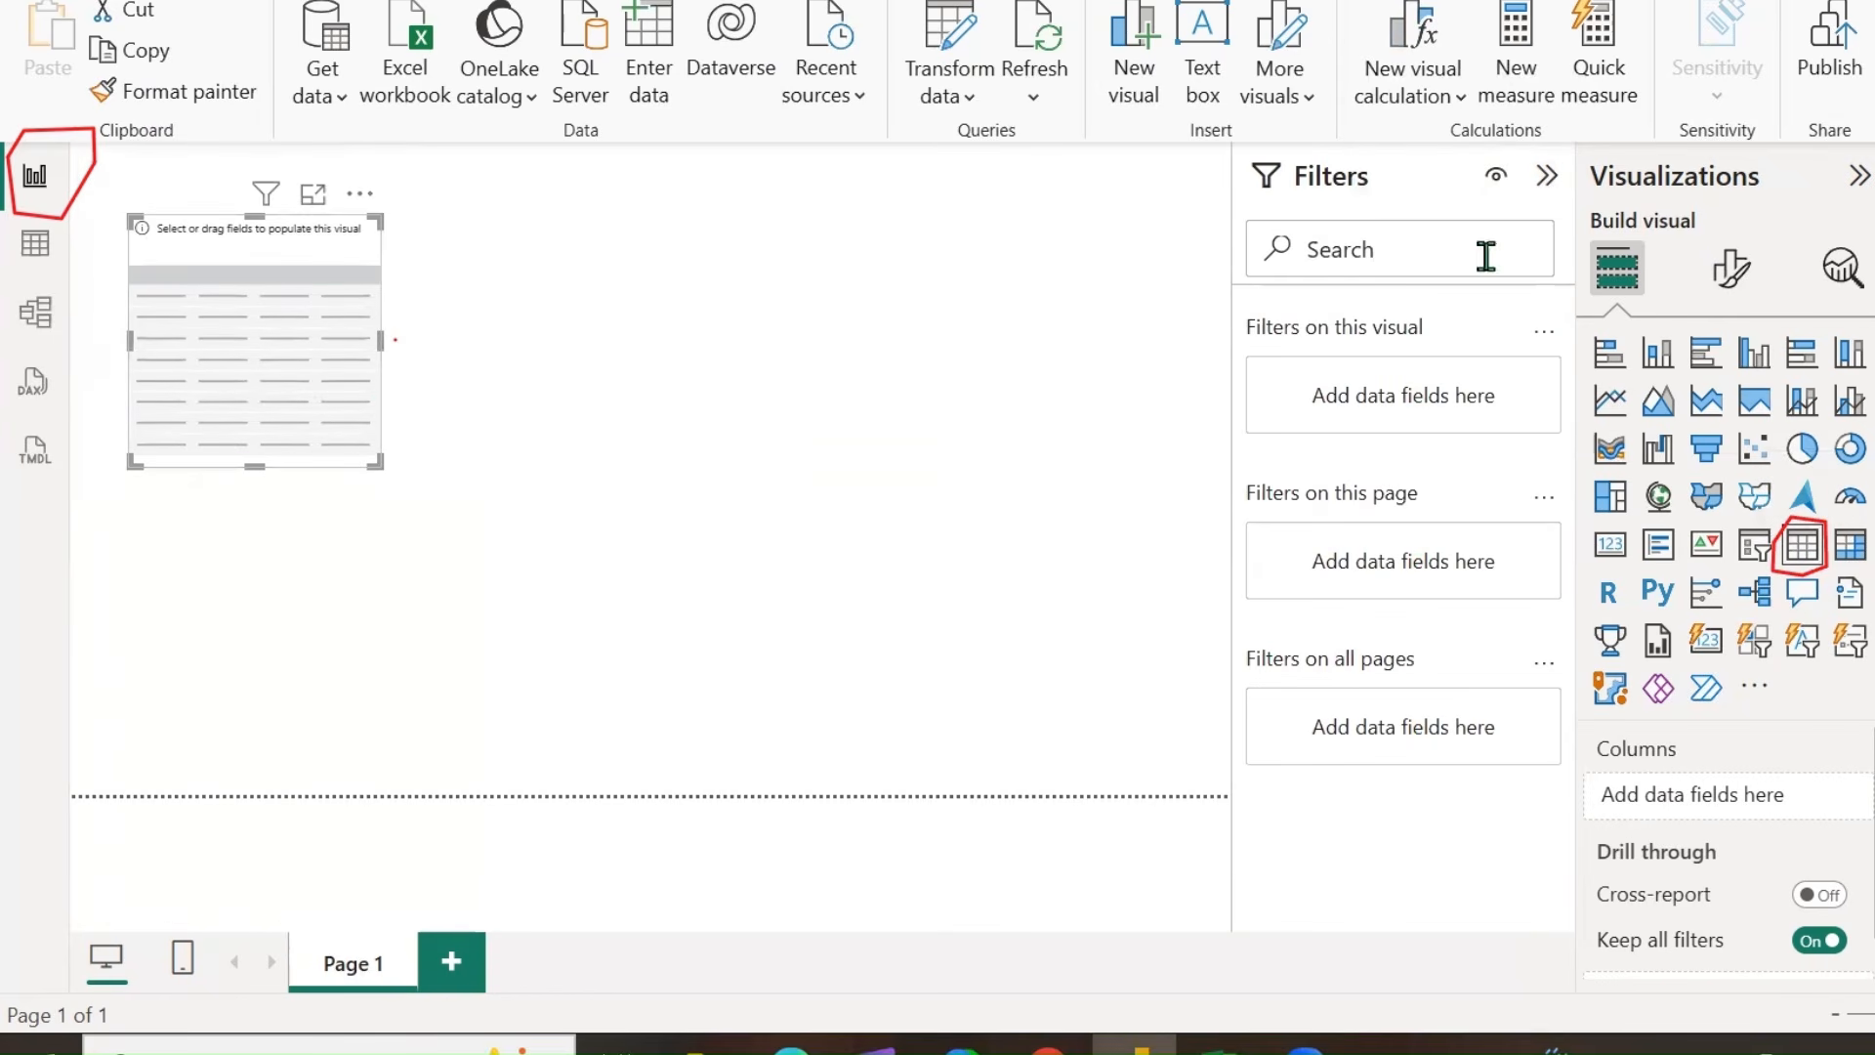
{"action": "left_click", "coordinate": [1548, 176]}
{"action": "left_click_drag", "start_coordinate": [462, 526], "coordinate": [1314, 868]}
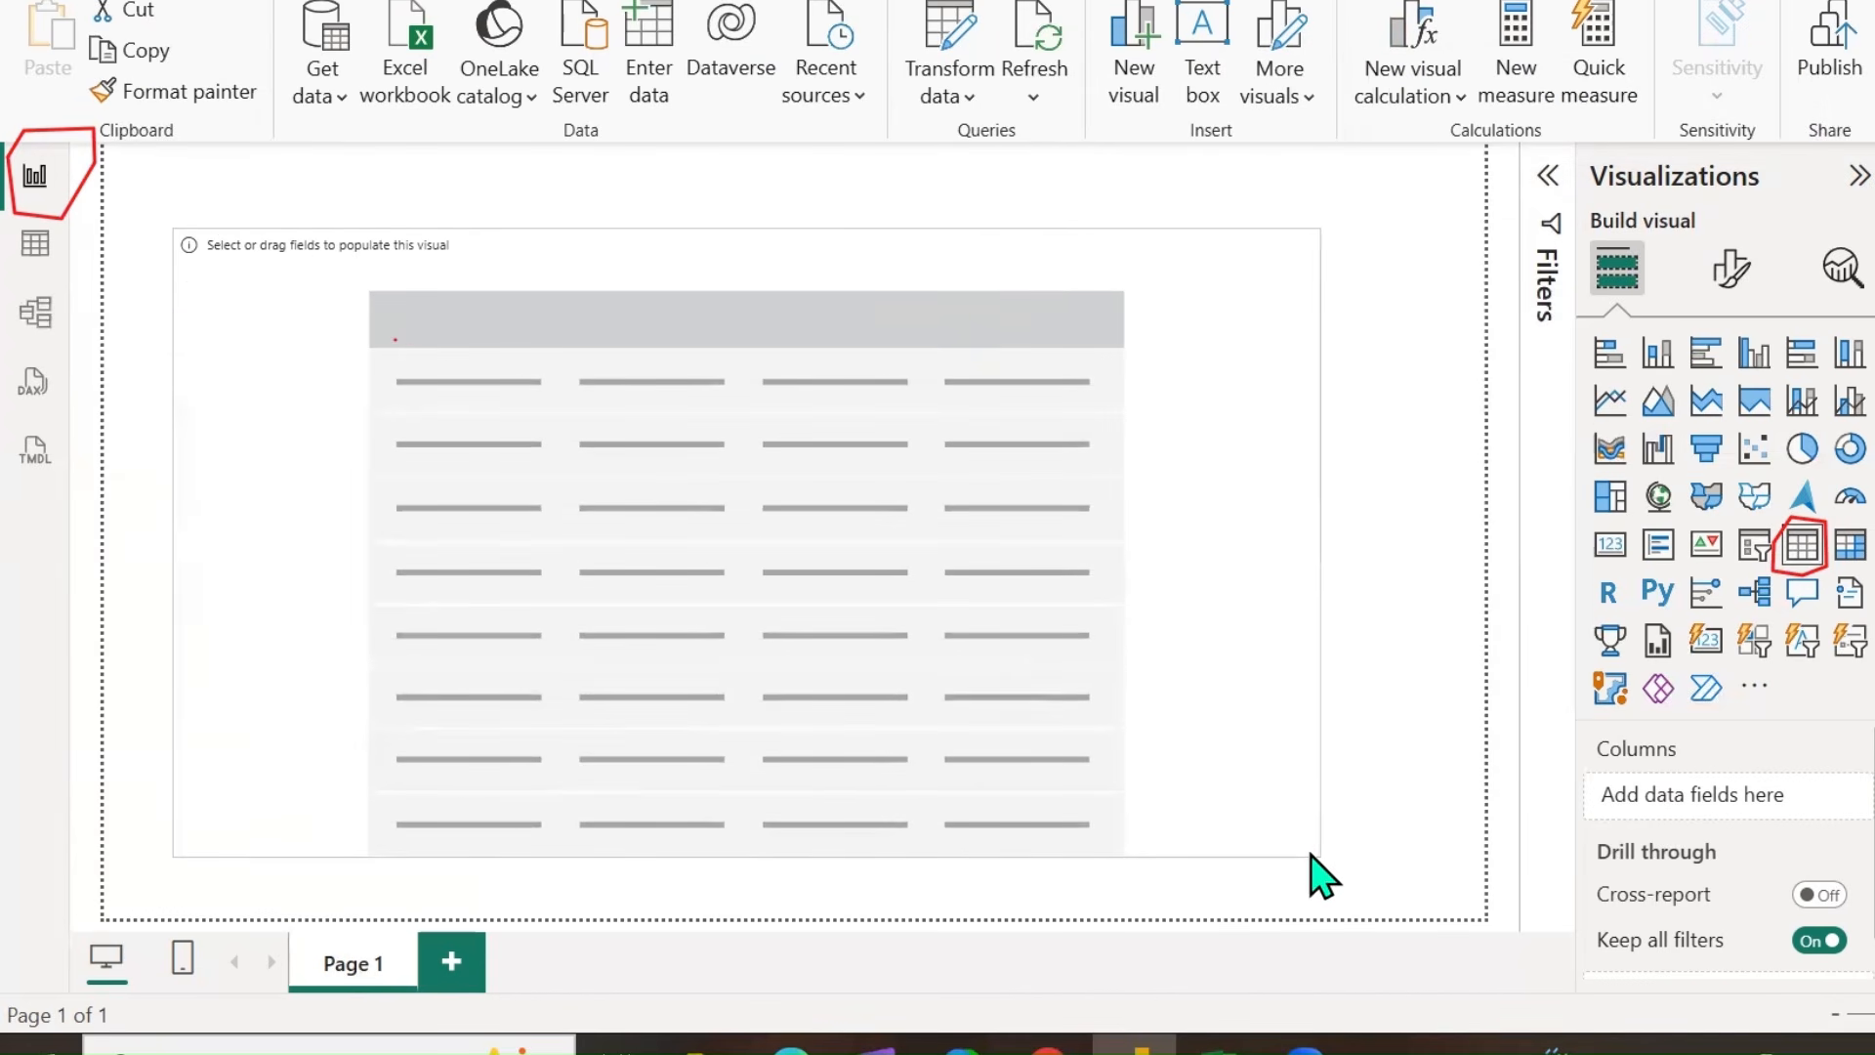
Rename the report page Page 1 as TABLE VISUAL.
{"action": "double_click", "coordinate": [353, 967]}
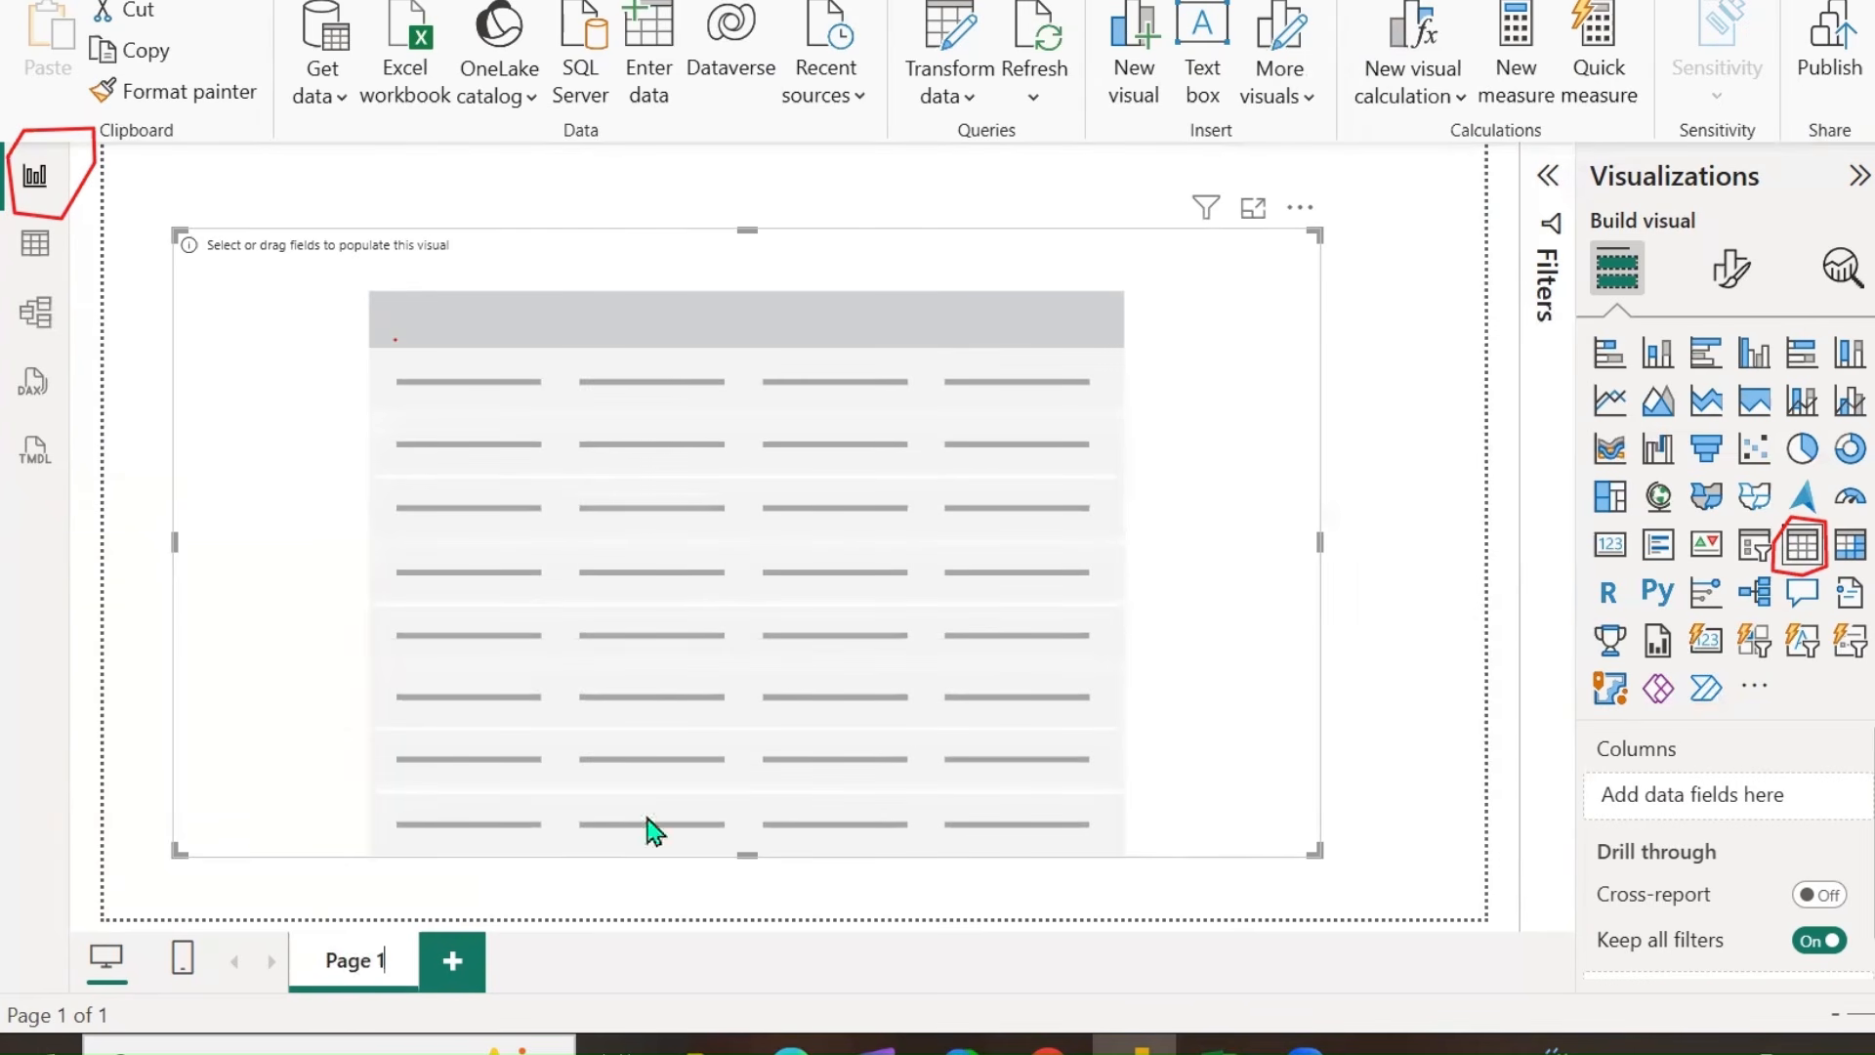
{"action": "double_click", "coordinate": [357, 962]}
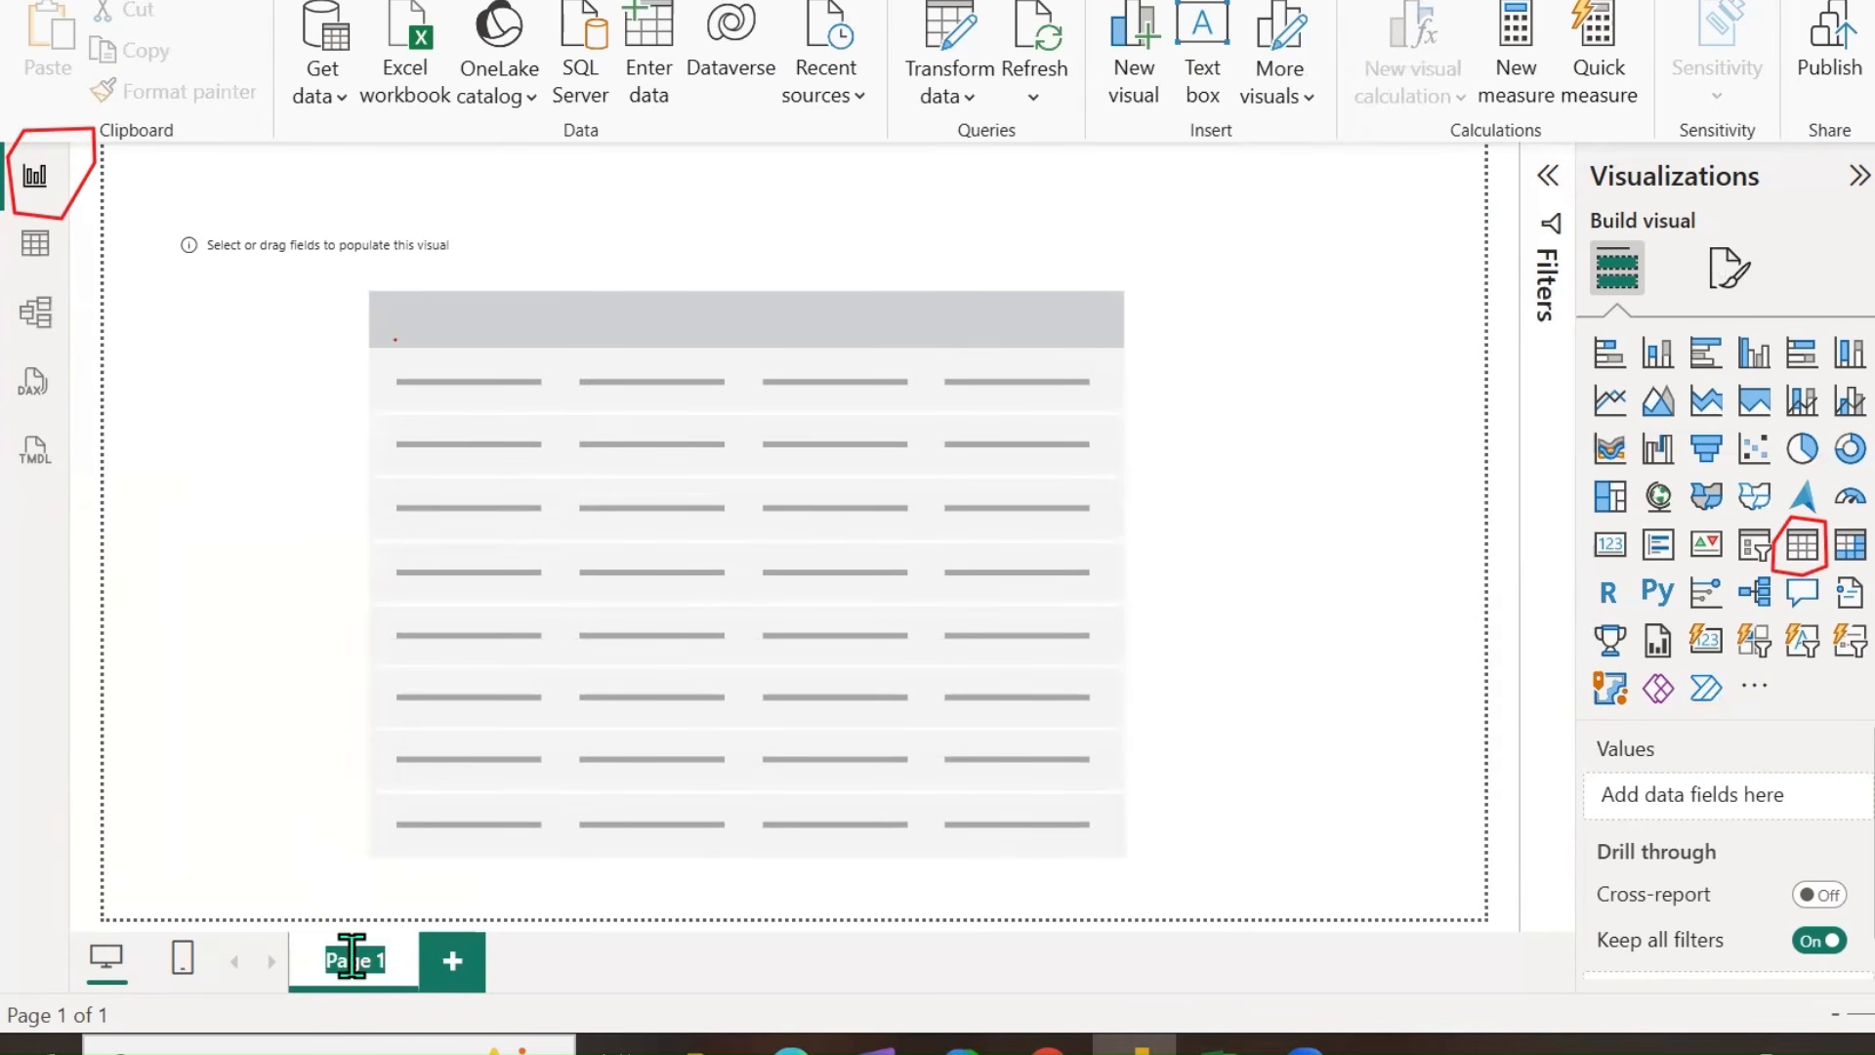
{"action": "key", "text": "Caps_Lock"}
{"action": "type", "text": "TABLE VIS"}
{"action": "key", "text": "Return"}
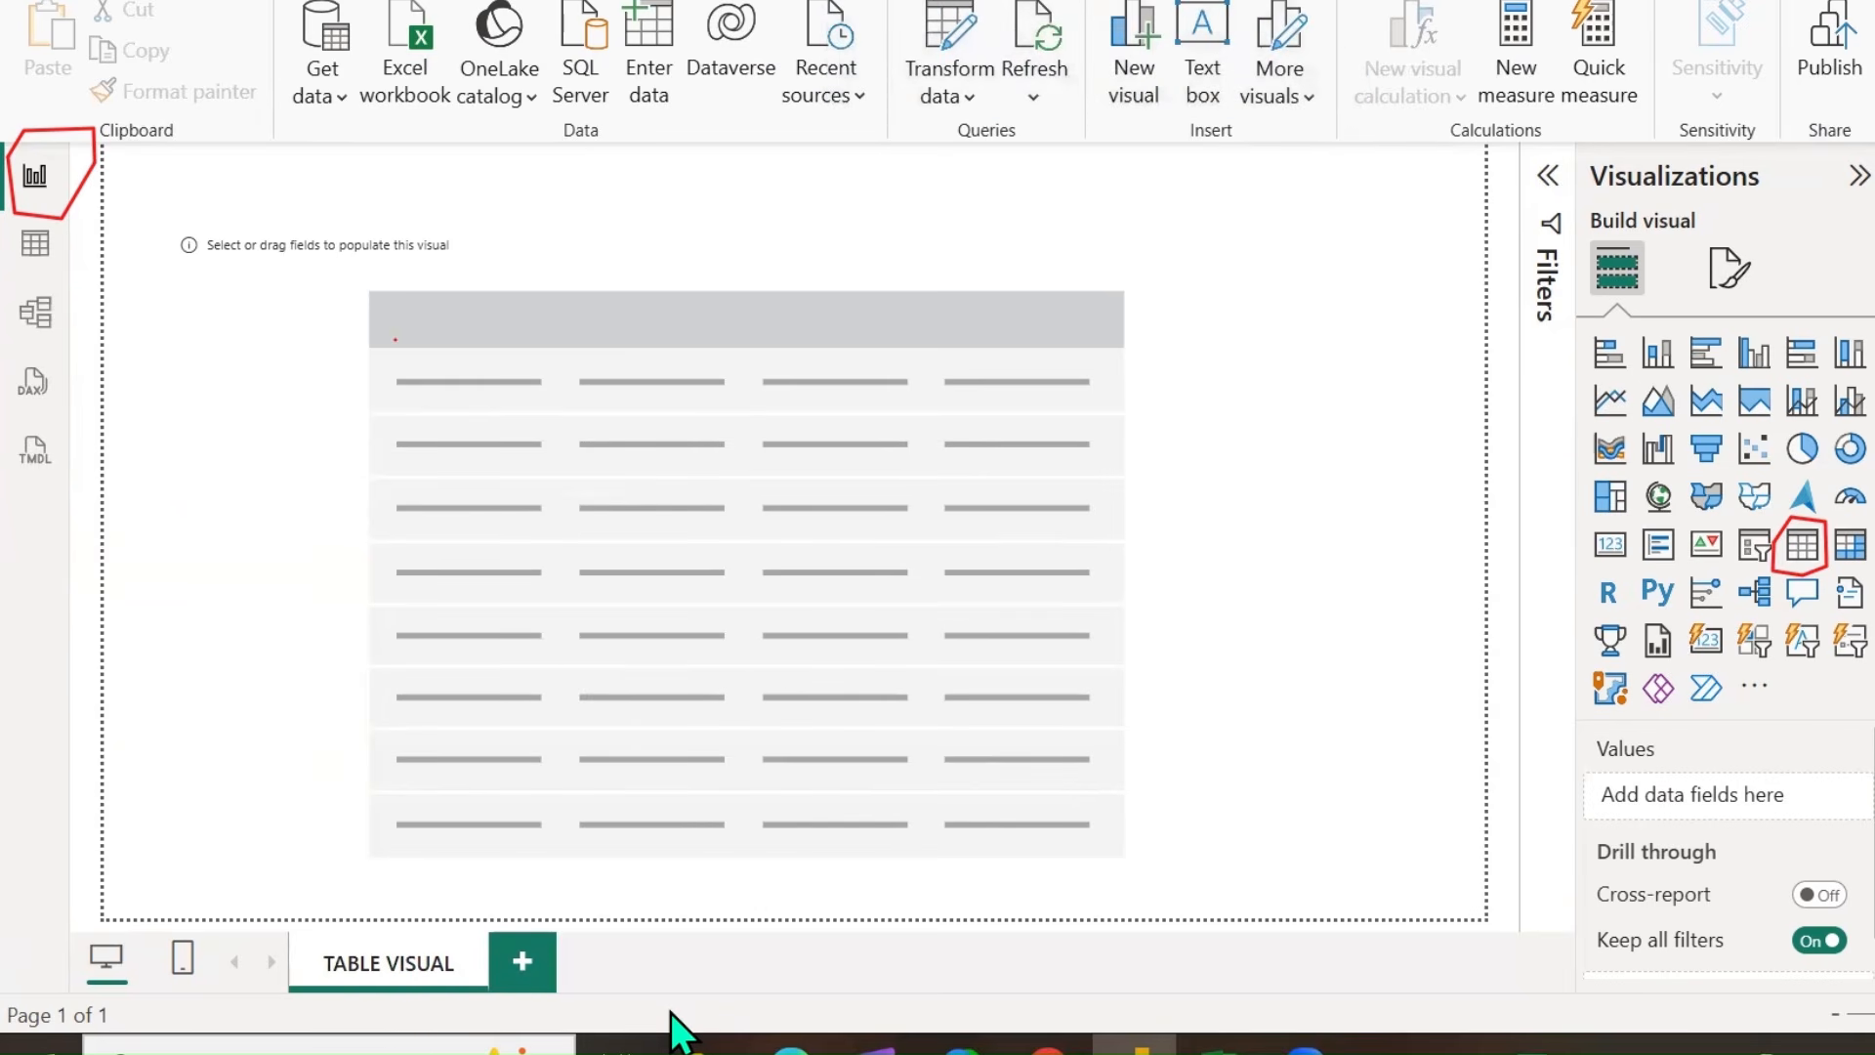
Move the empty table visual to the lower left edge of the canvas and widen it to span the page.
{"action": "left_click", "coordinate": [1020, 25]}
{"action": "left_click_drag", "start_coordinate": [109, 109], "coordinate": [60, 246]}
{"action": "left_click", "coordinate": [1823, 527]}
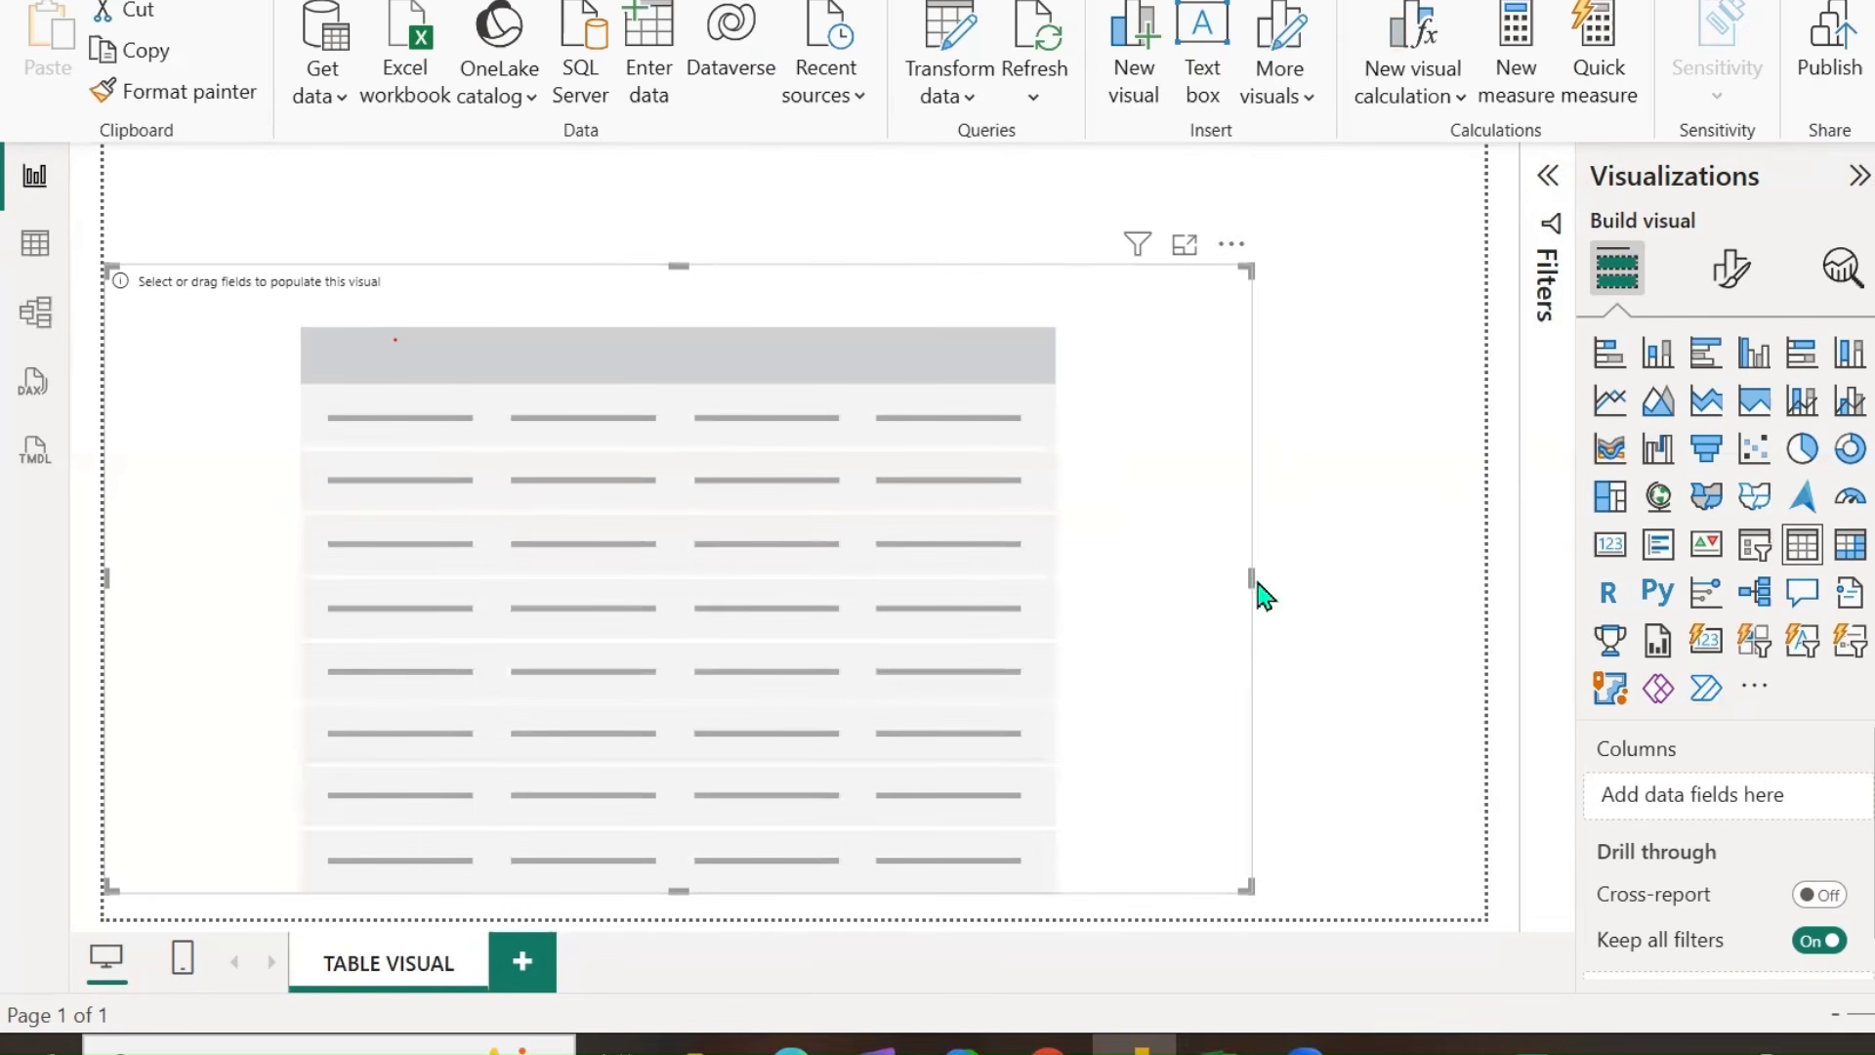
{"action": "left_click_drag", "start_coordinate": [1252, 582], "coordinate": [1486, 591]}
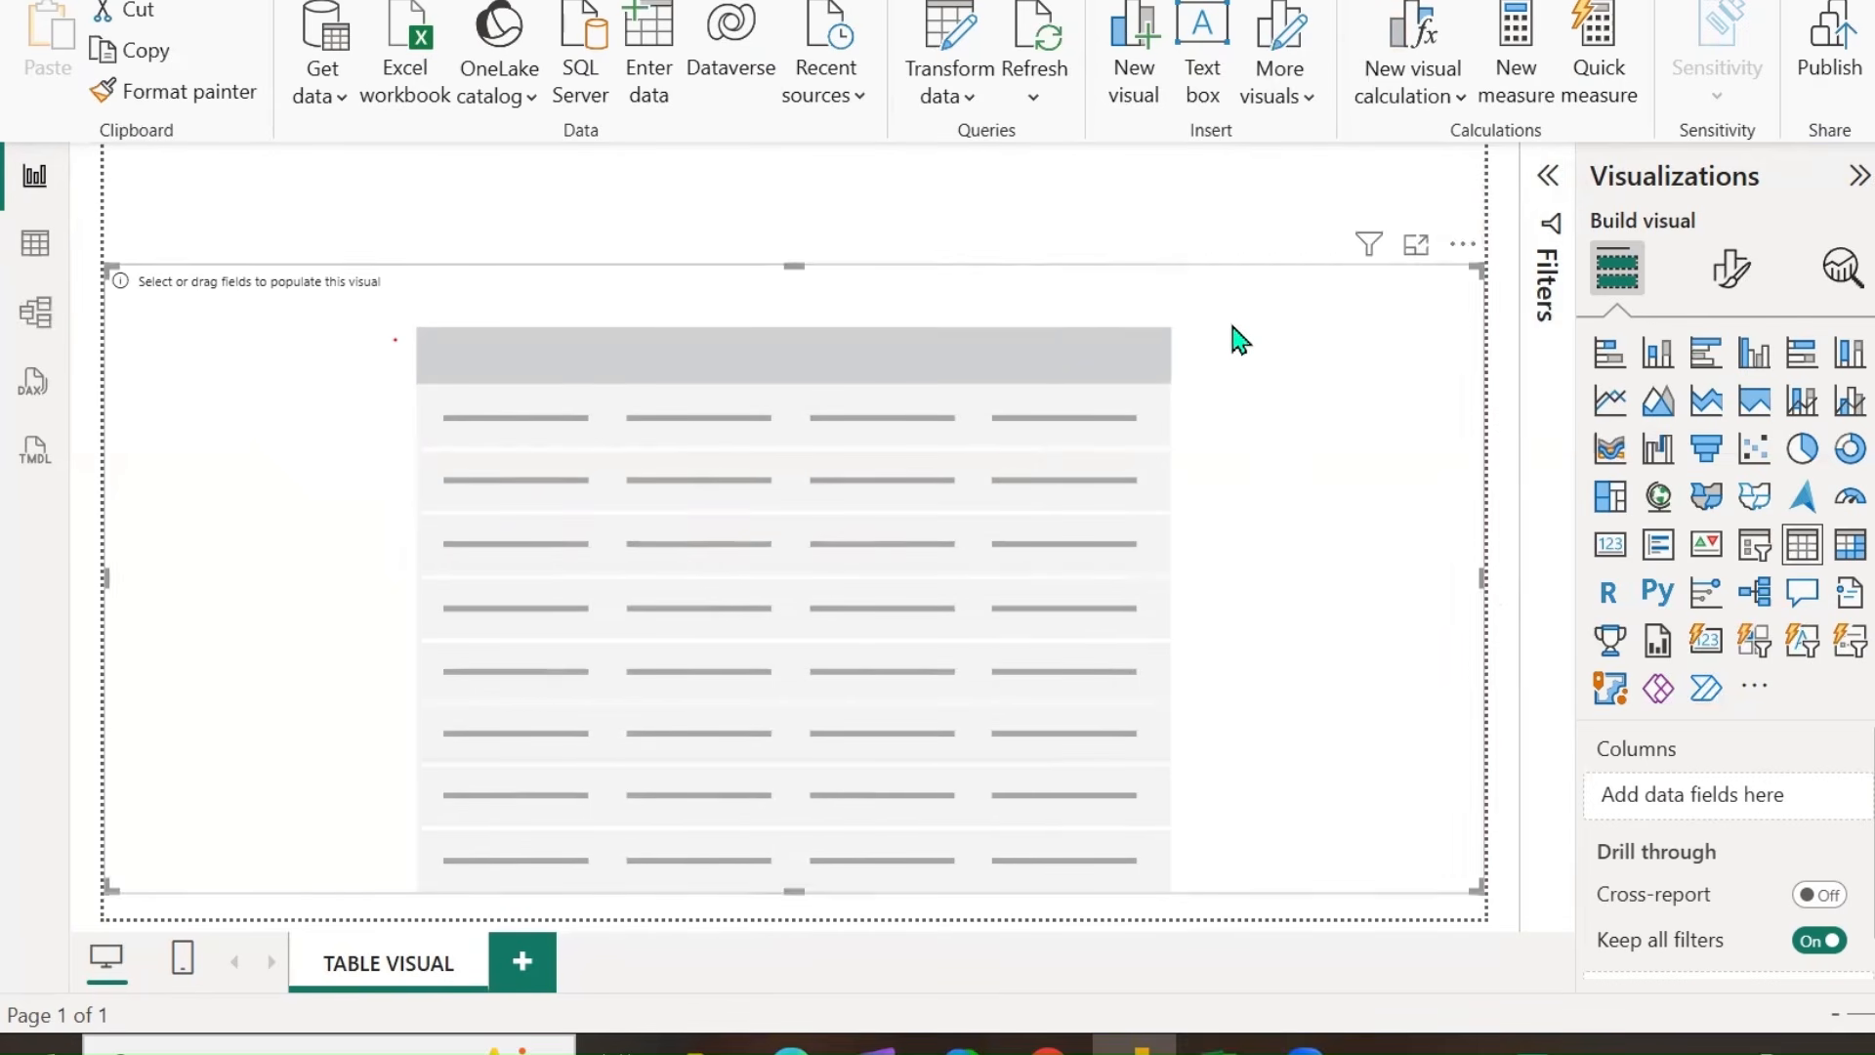
Insert a text box at the top of the page above the table visual and enter the heading TABLE VISUAL.
{"action": "left_click", "coordinate": [1182, 166]}
{"action": "left_click", "coordinate": [1203, 74]}
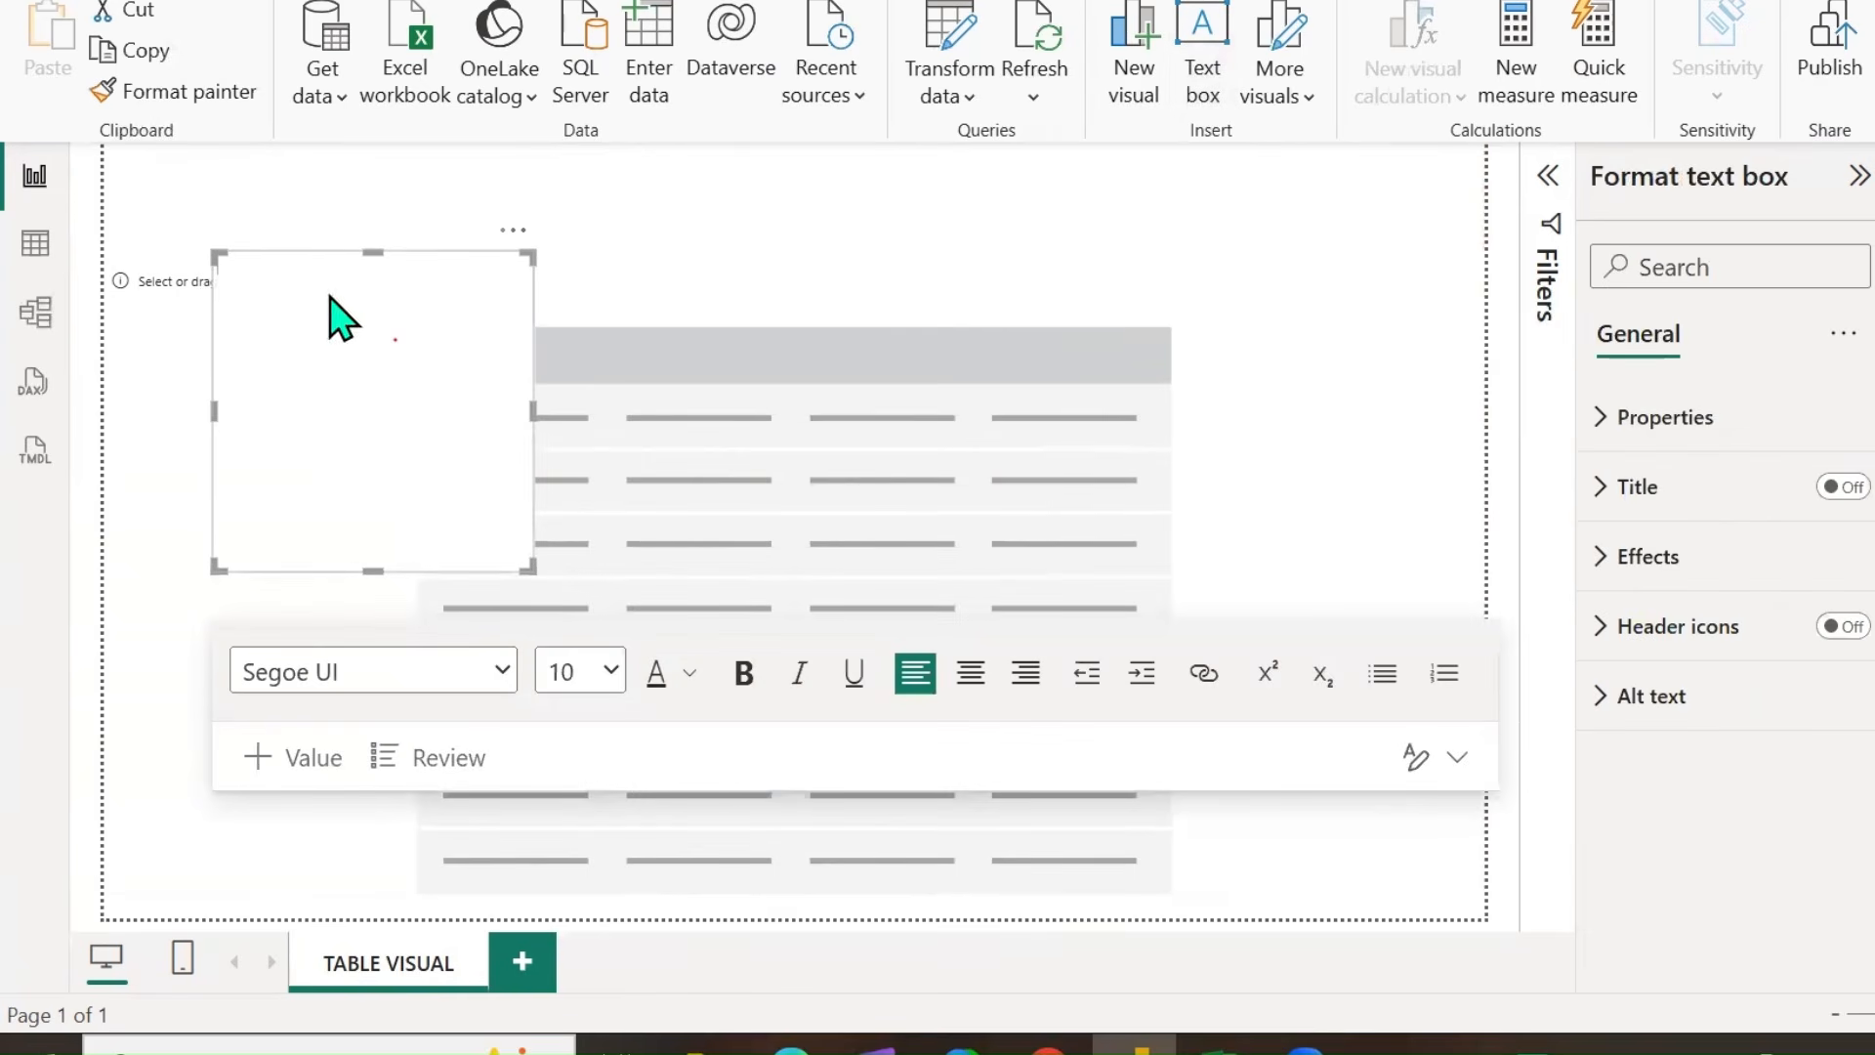
{"action": "left_click_drag", "start_coordinate": [523, 251], "coordinate": [460, 155]}
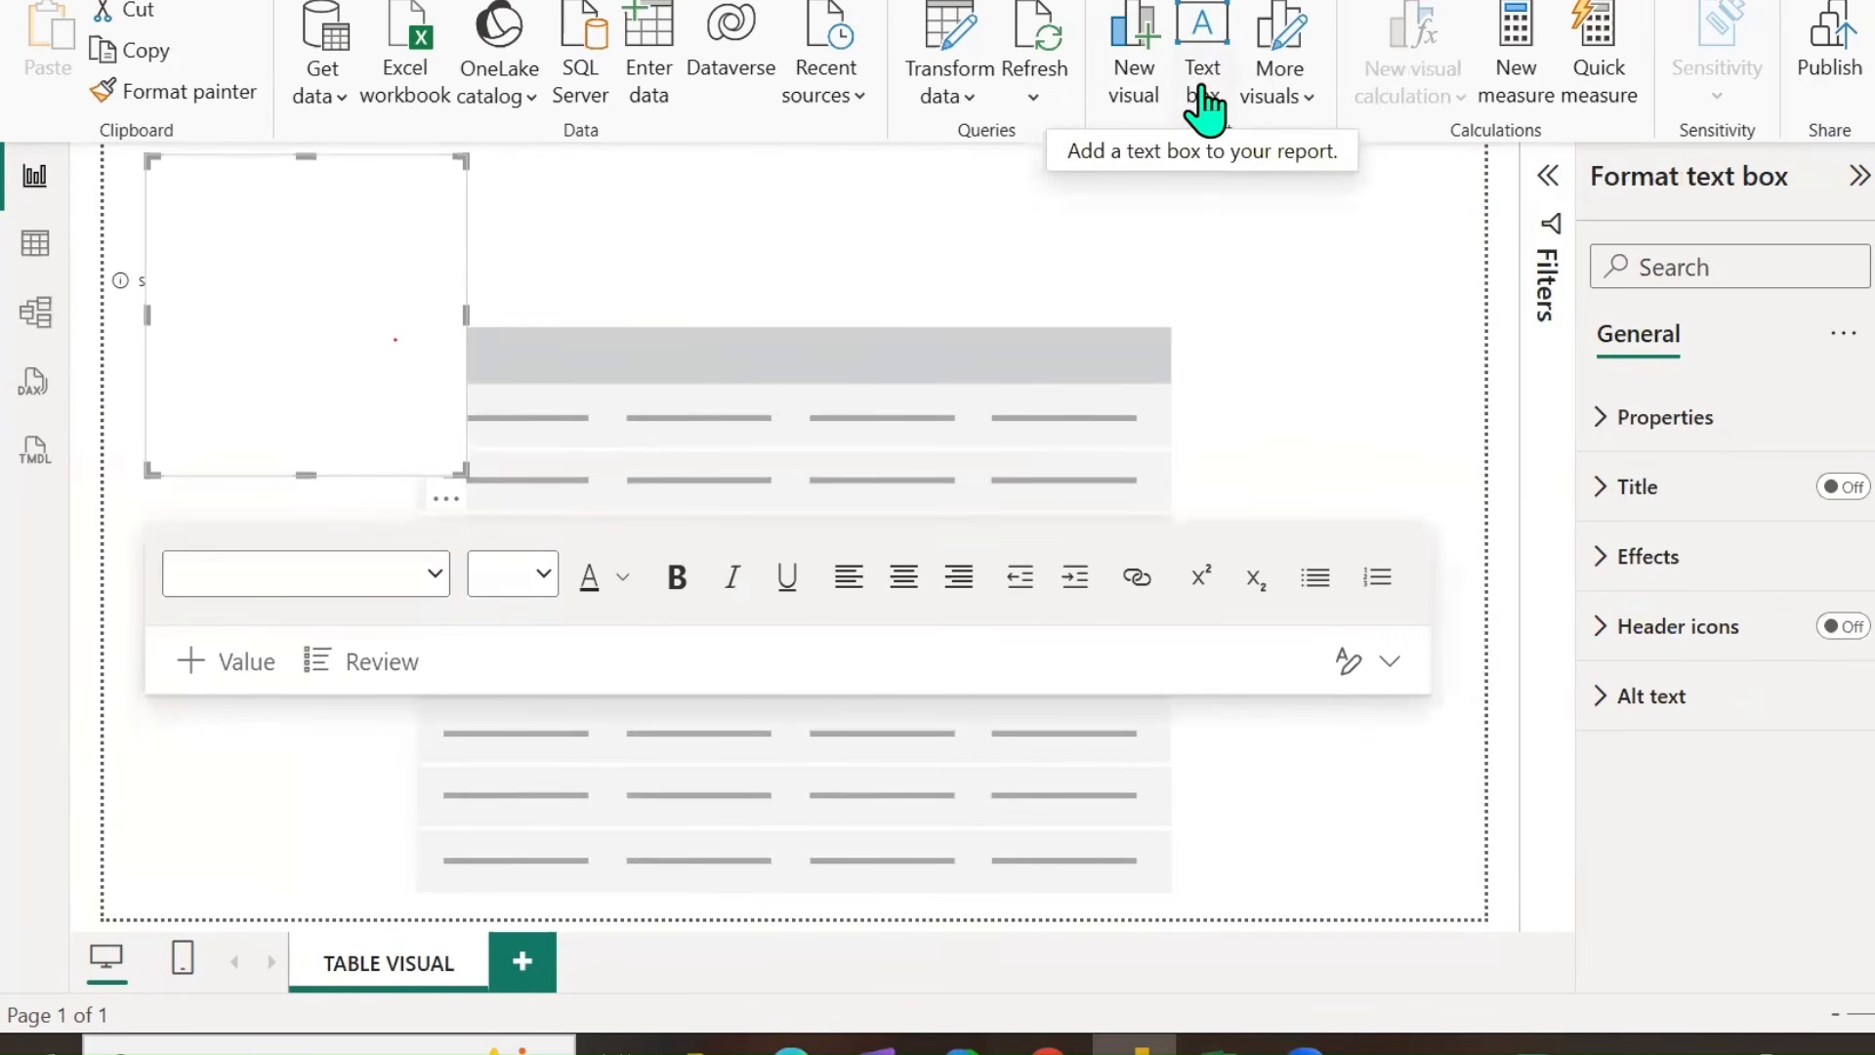
{"action": "left_click", "coordinate": [162, 178]}
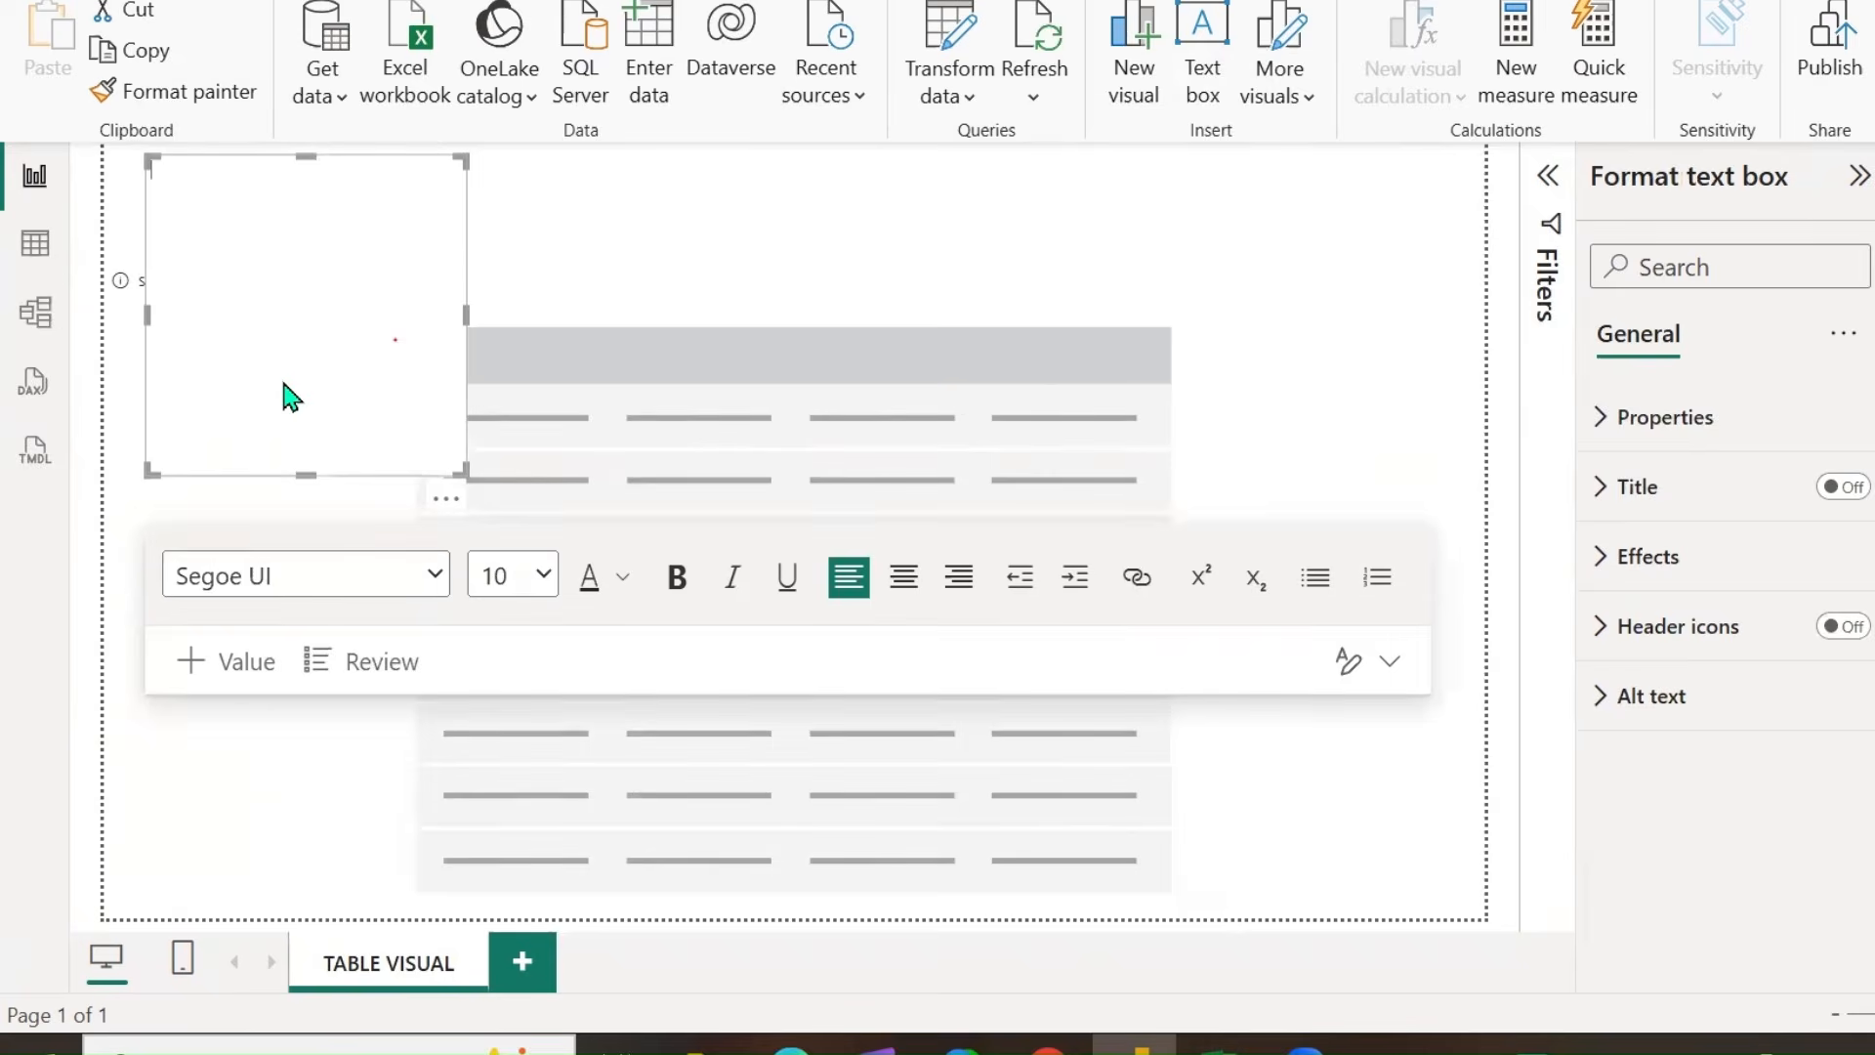
{"action": "key", "text": "Caps_Lock"}
{"action": "key", "text": "Caps_Lock"}
{"action": "type", "text": "TABLE VISUAL"}
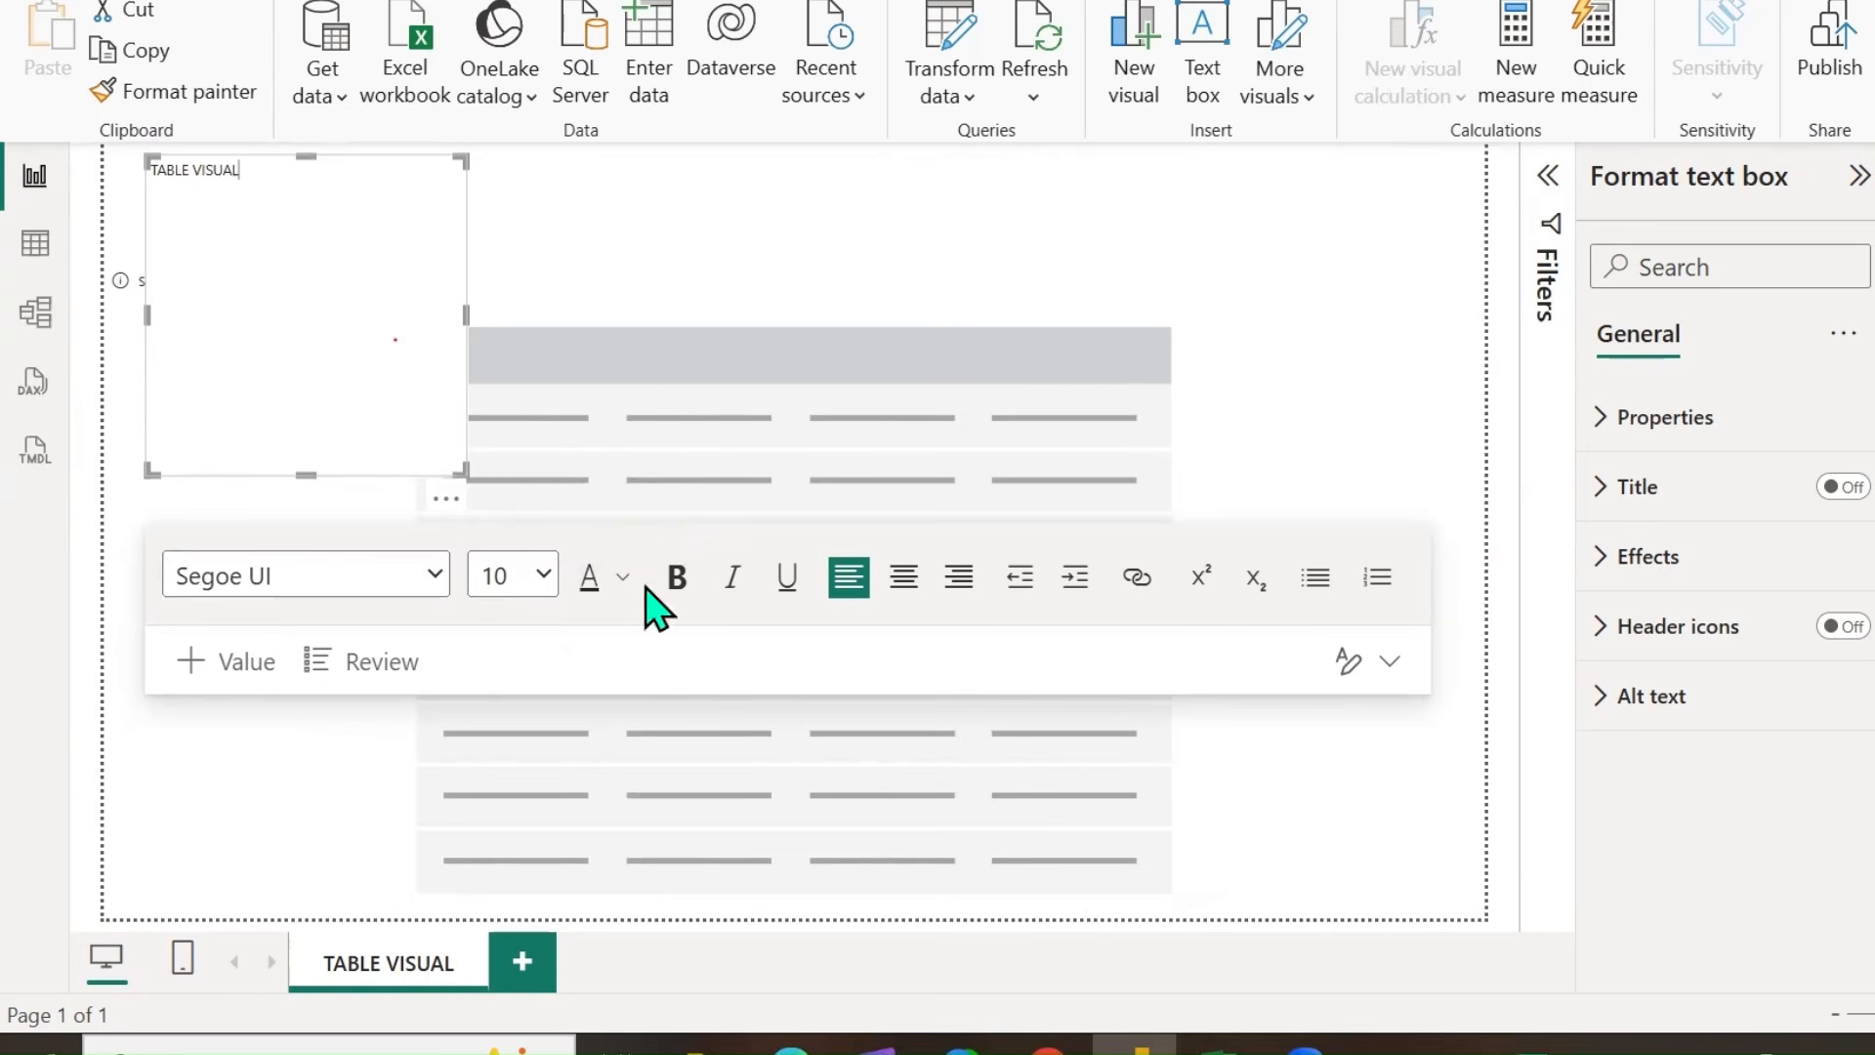
Set the heading text to font size 24 and resize its text box into a wide, shallow banner above the table.
{"action": "left_click", "coordinate": [786, 598]}
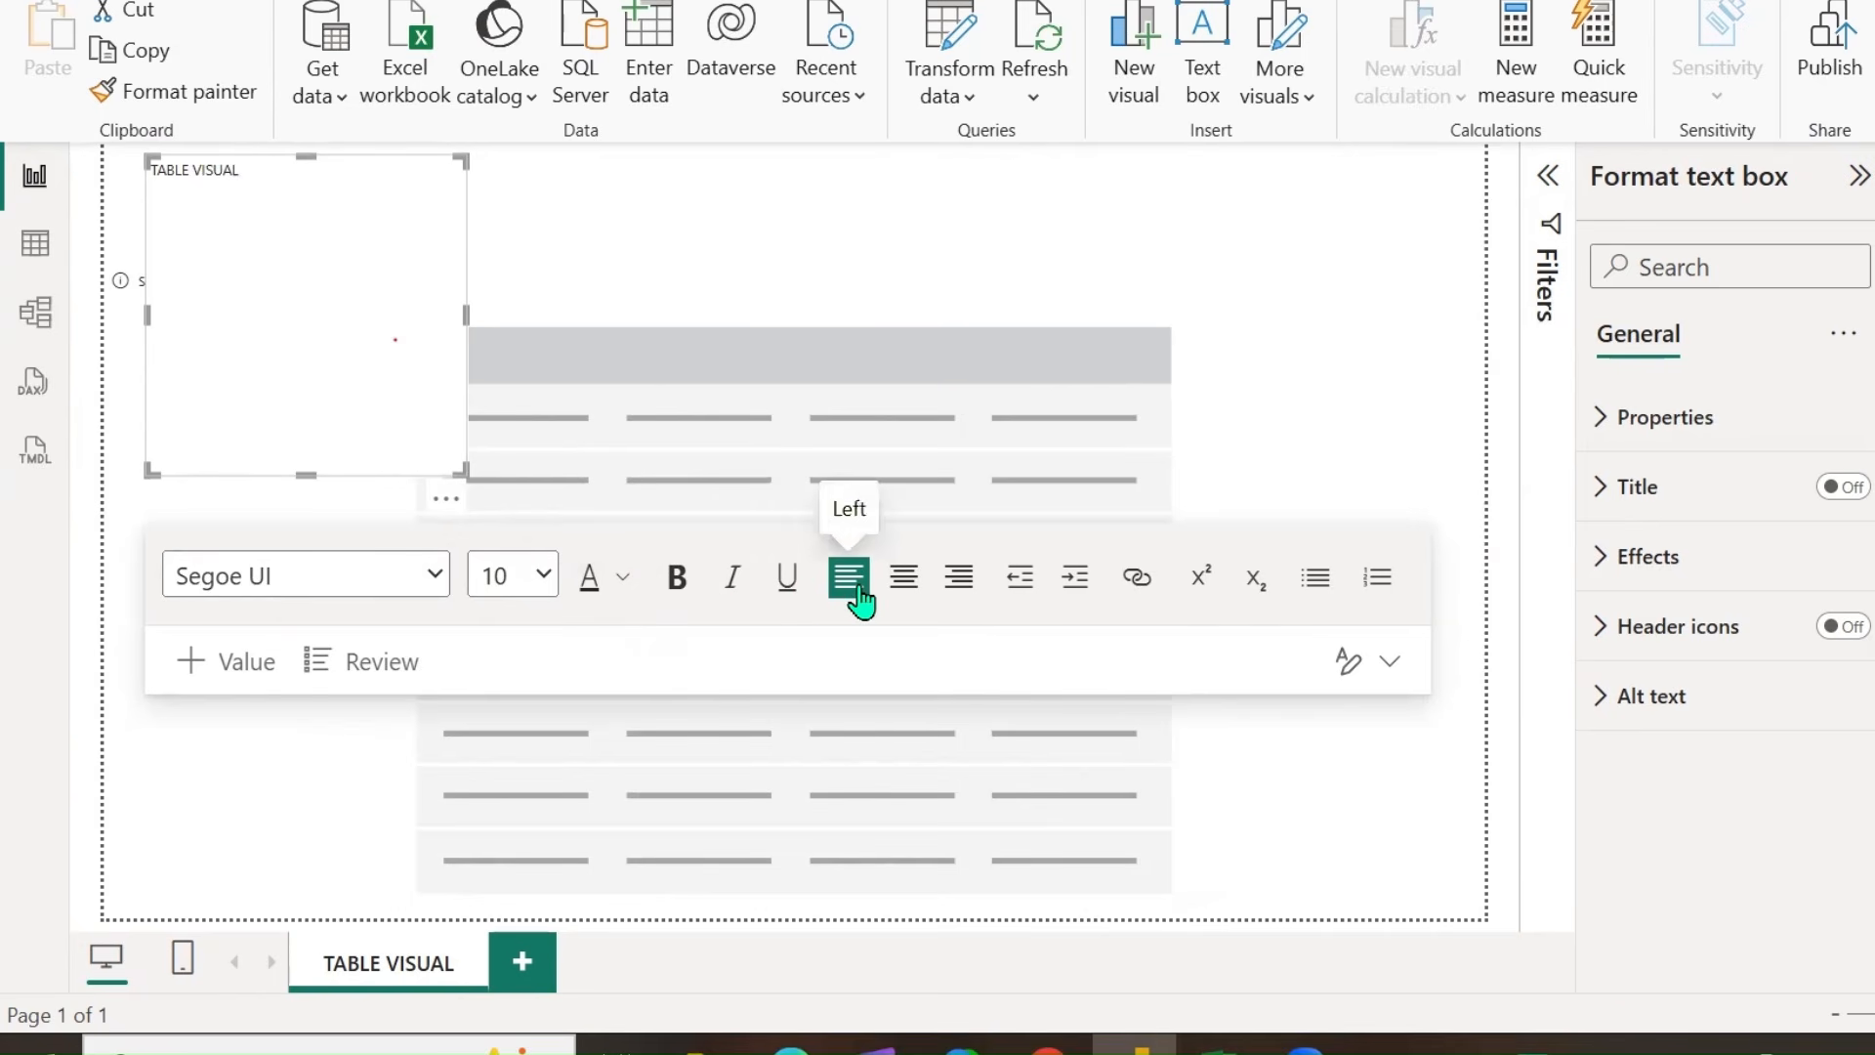
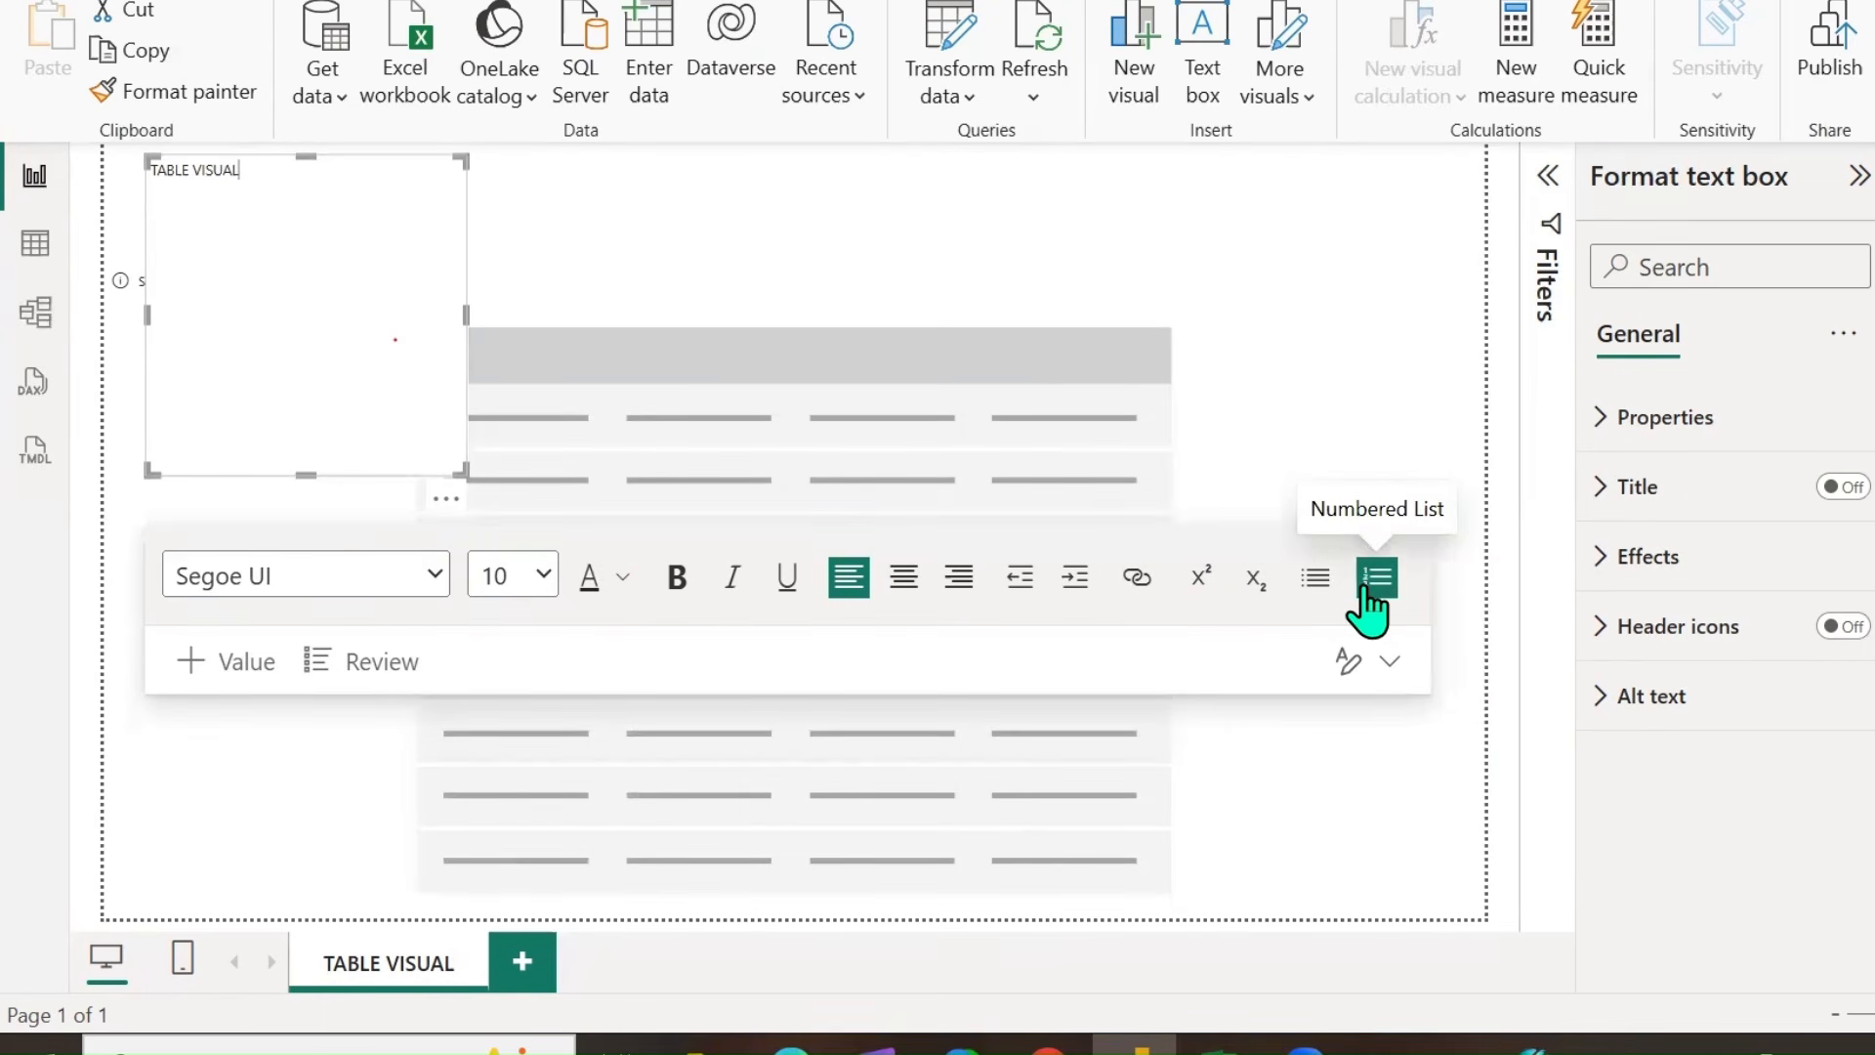
{"action": "left_click", "coordinate": [60, 371]}
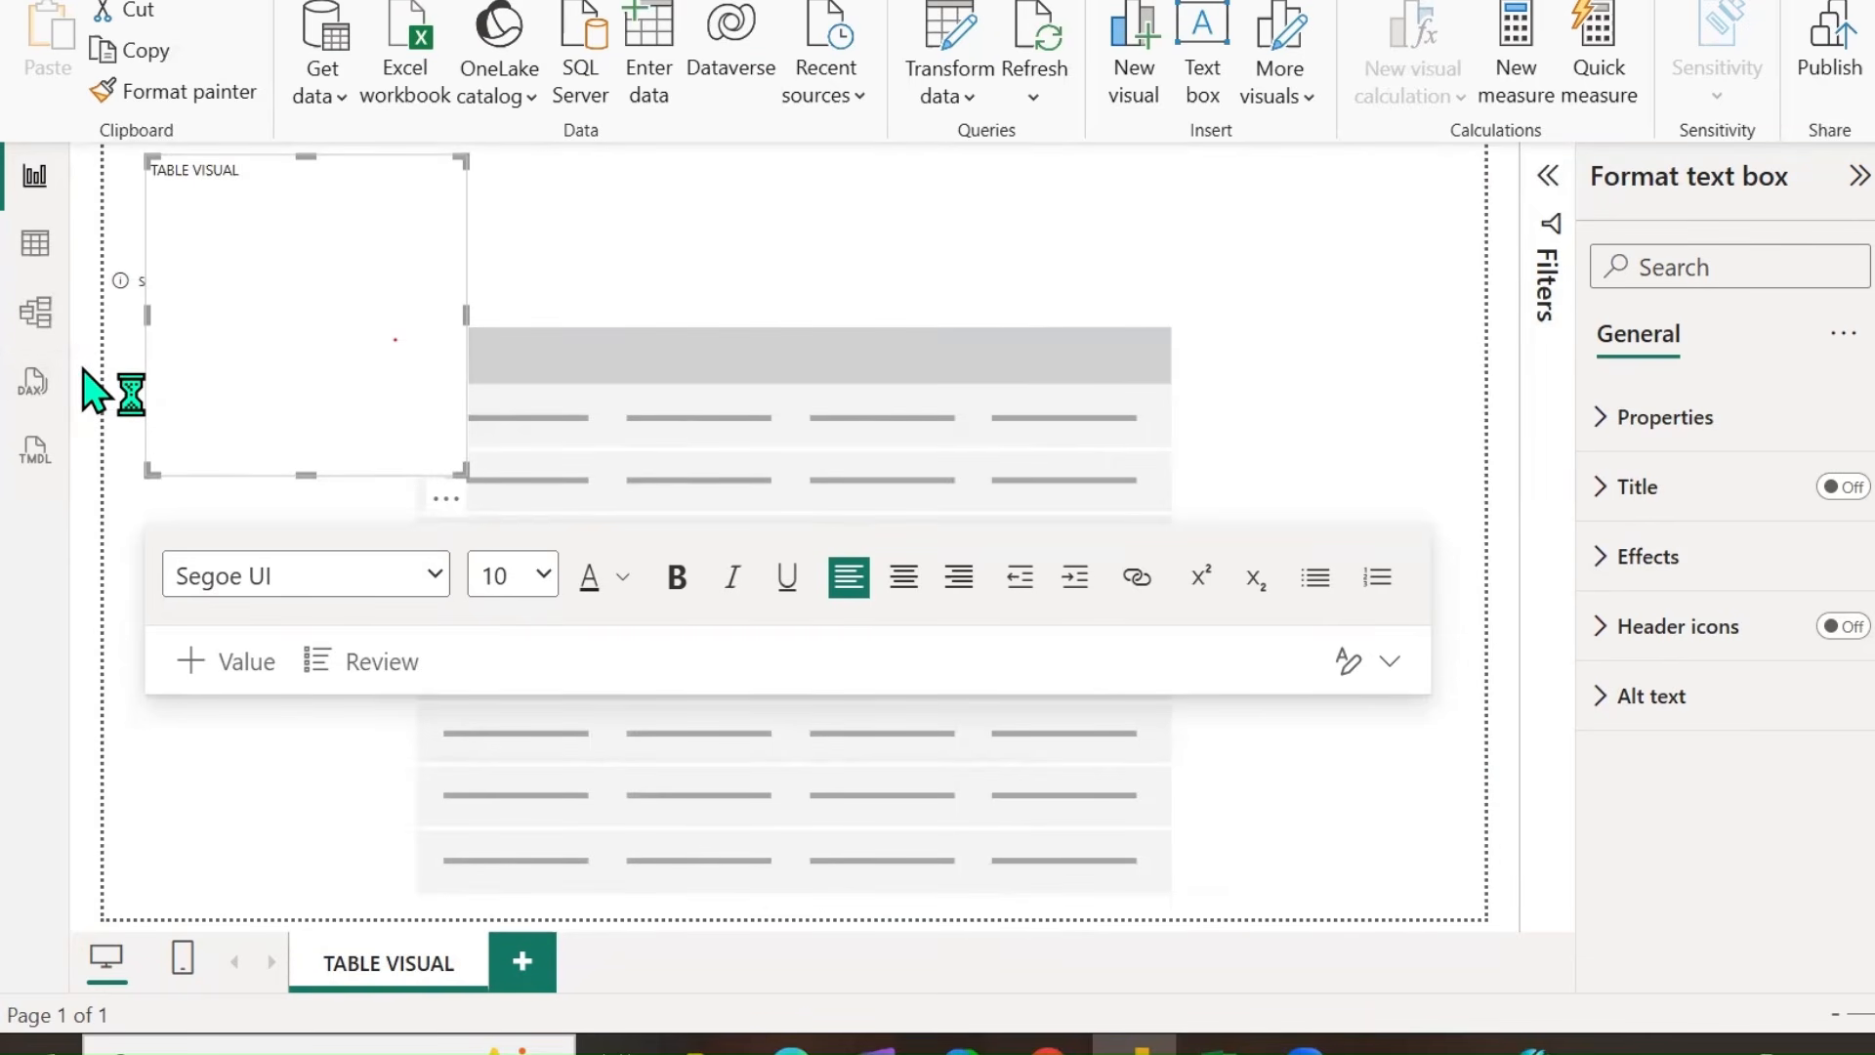
{"action": "key", "text": "ctrl+a"}
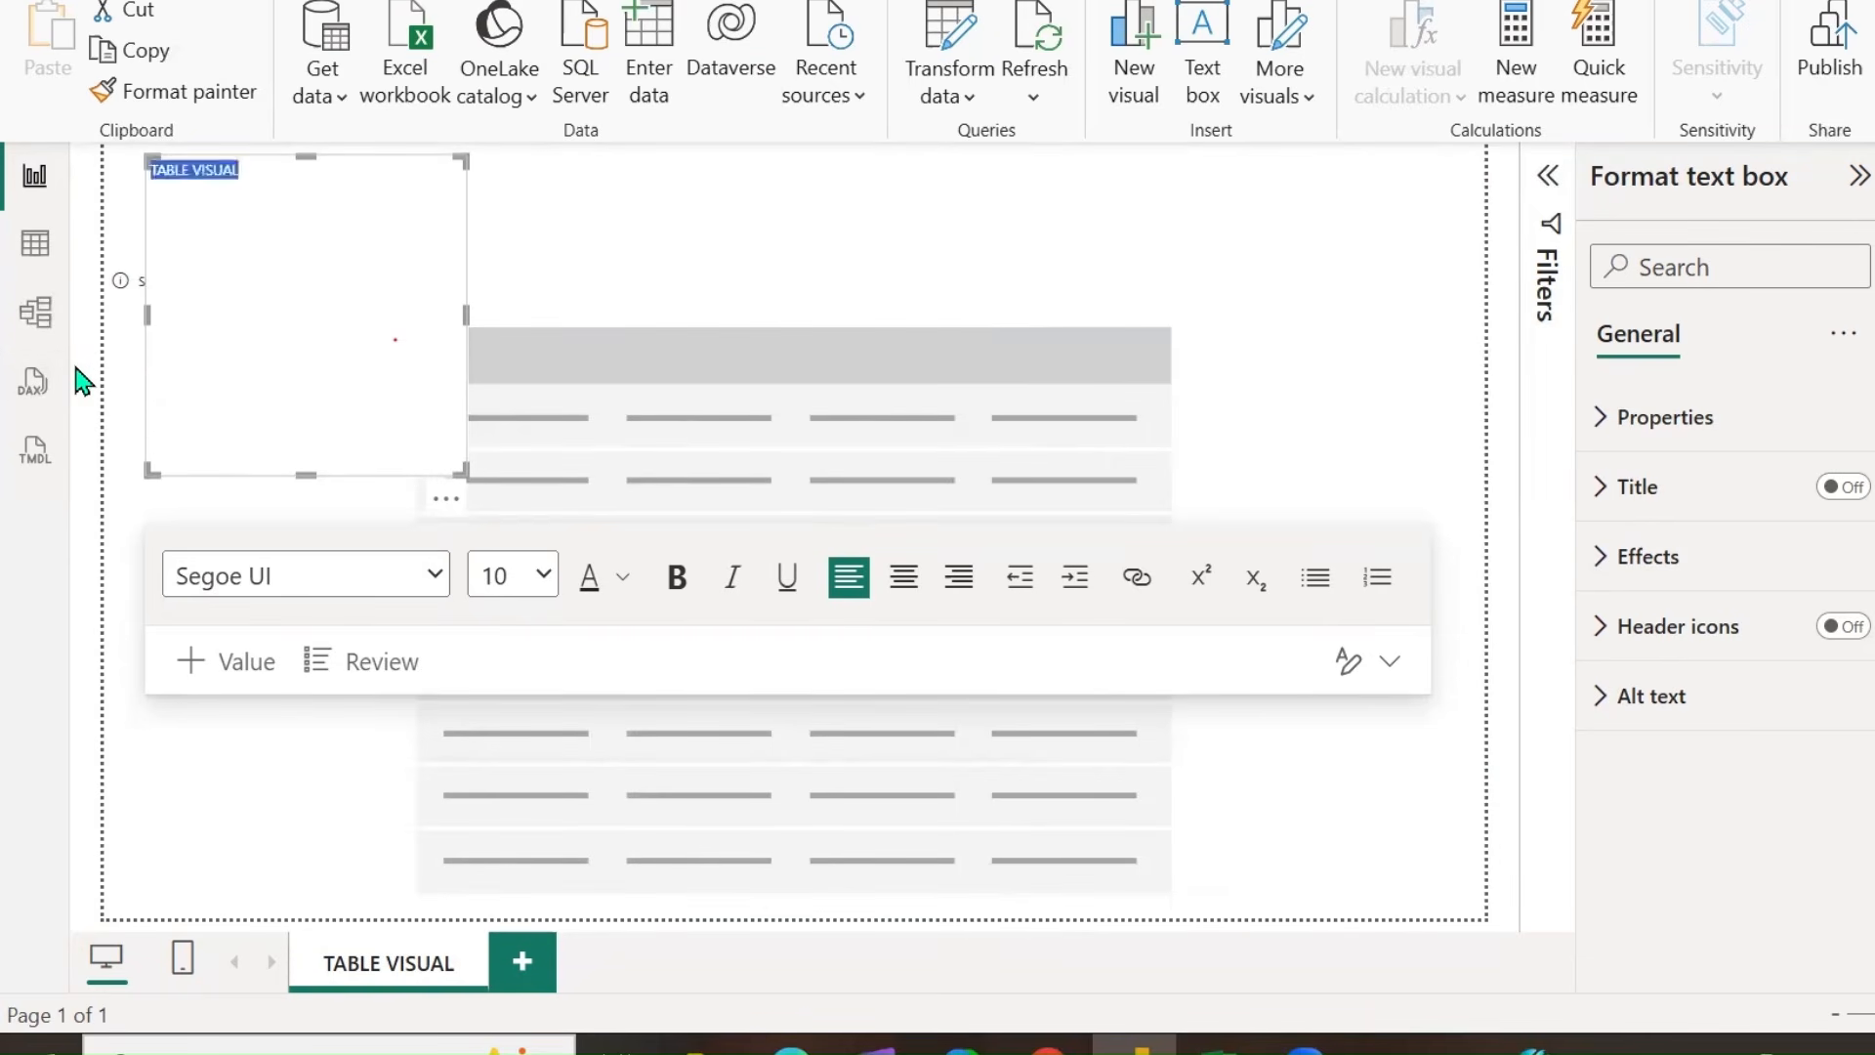
{"action": "left_click", "coordinate": [543, 576]}
{"action": "left_click", "coordinate": [500, 347]}
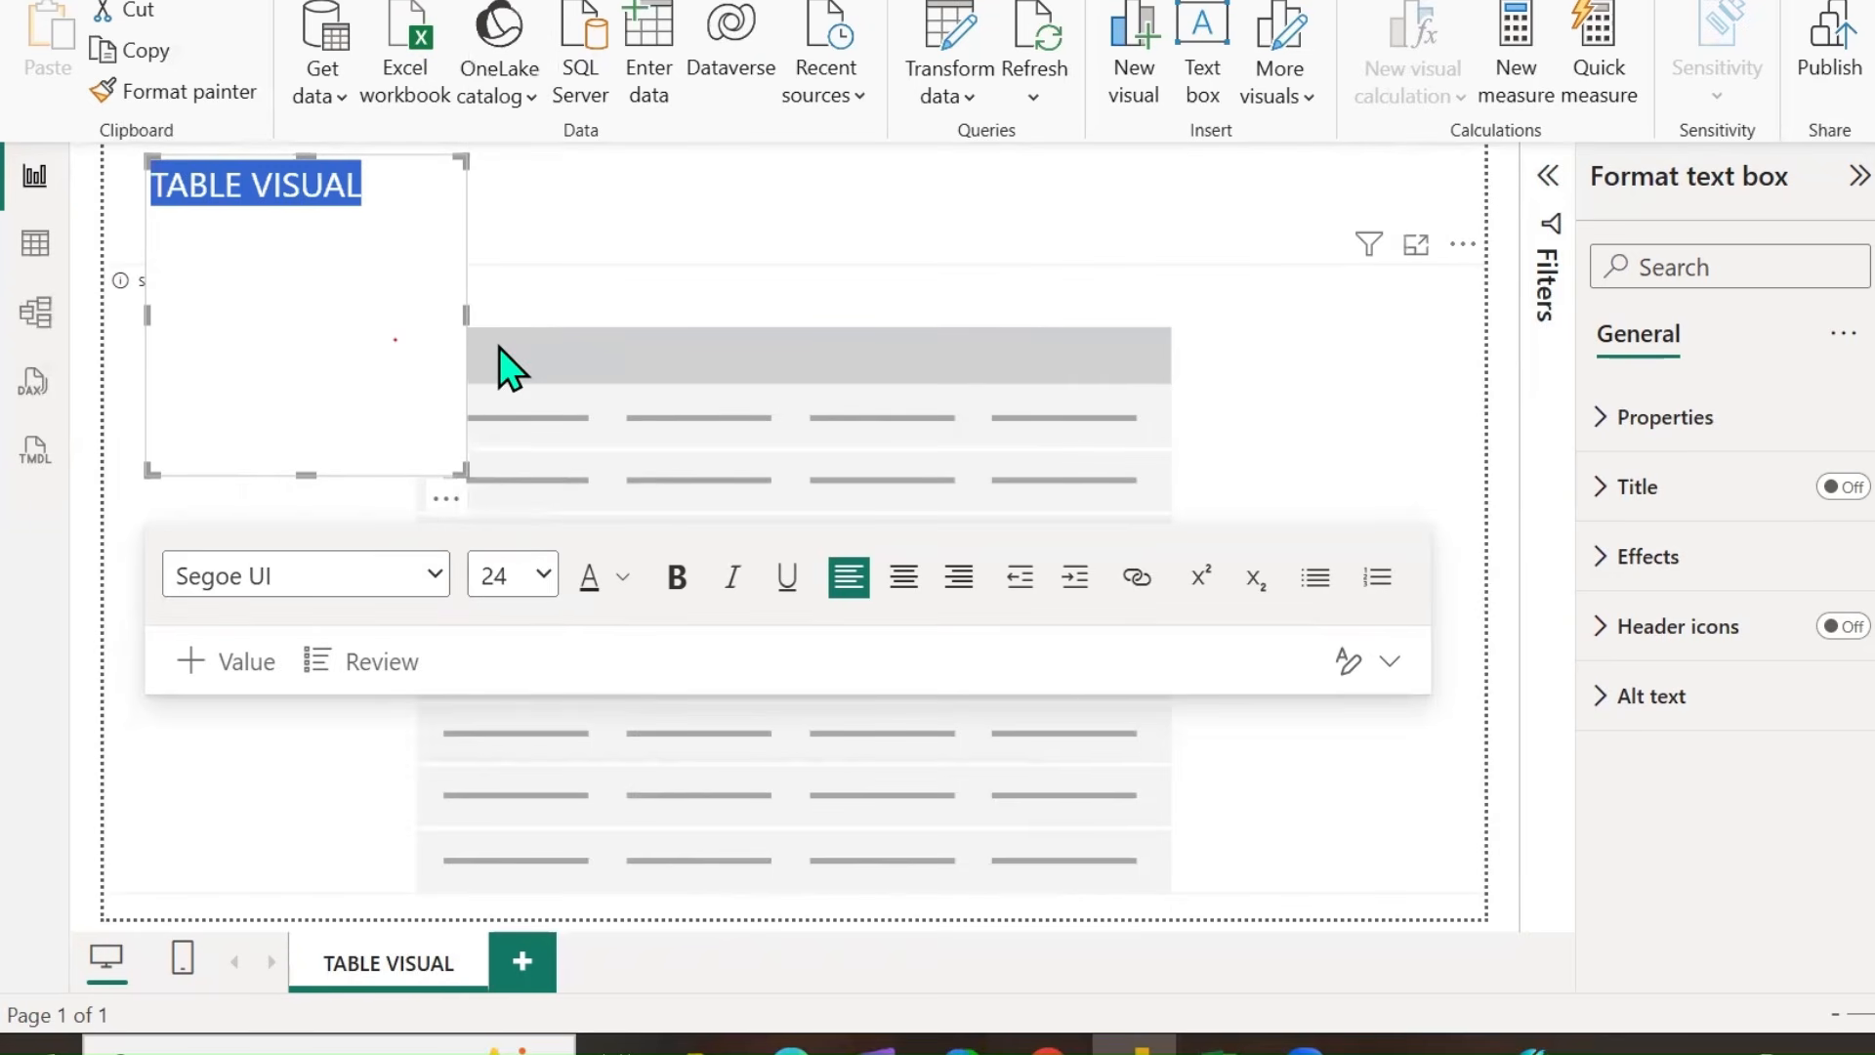
{"action": "left_click_drag", "start_coordinate": [468, 309], "coordinate": [1462, 338]}
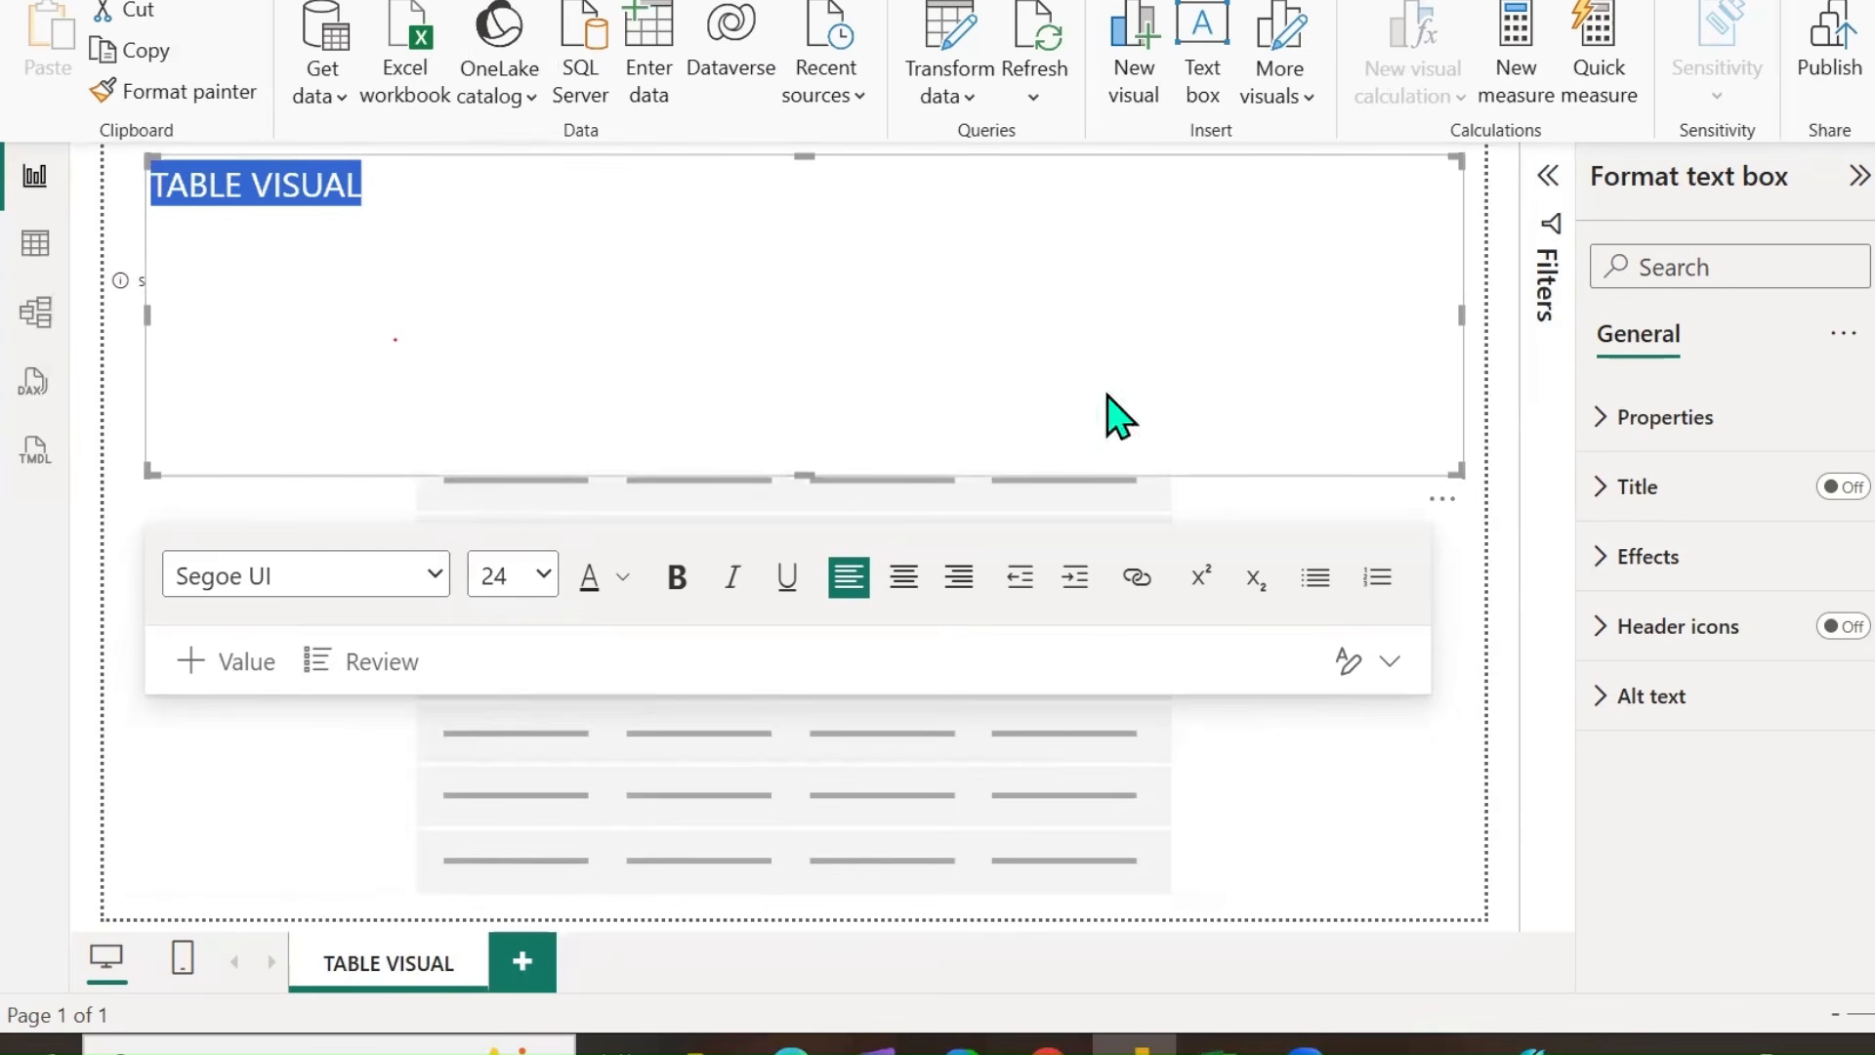
{"action": "left_click_drag", "start_coordinate": [807, 476], "coordinate": [816, 243]}
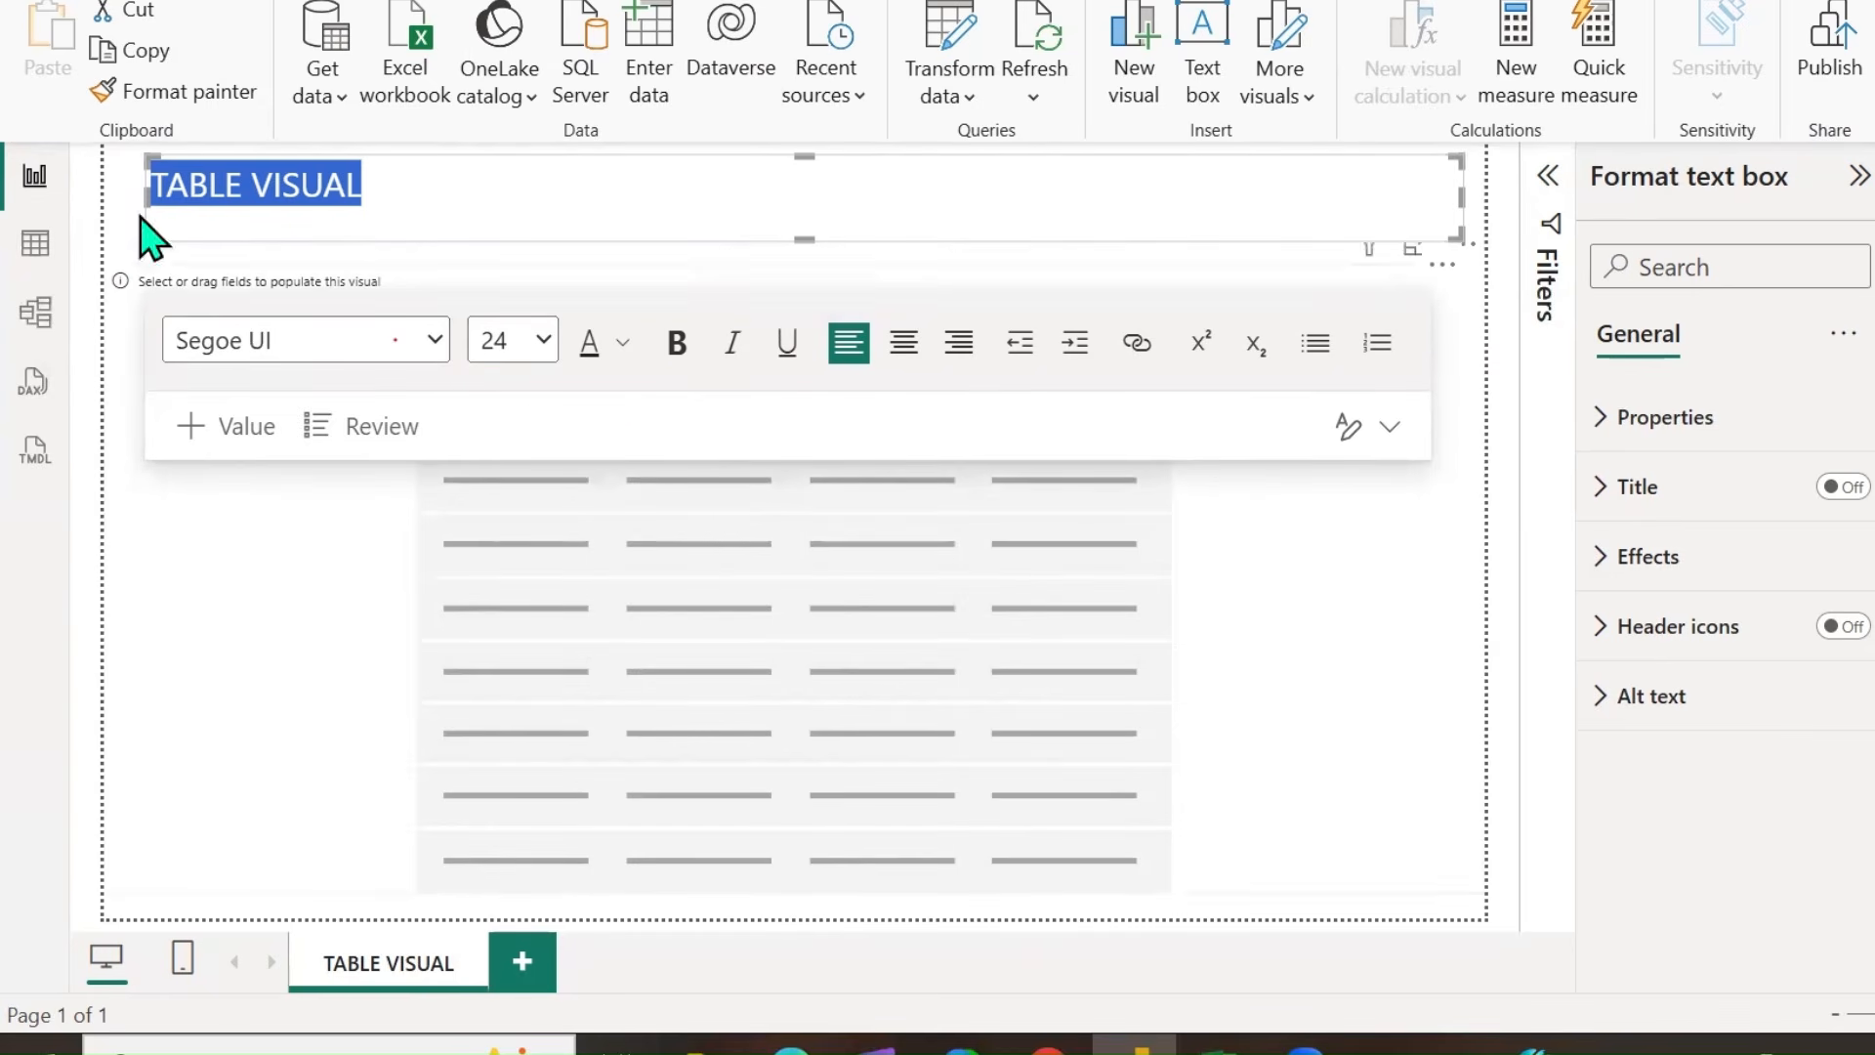
Format the heading as bold, centred Times New Roman and stretch its text box across the full page width.
{"action": "left_click", "coordinate": [436, 340]}
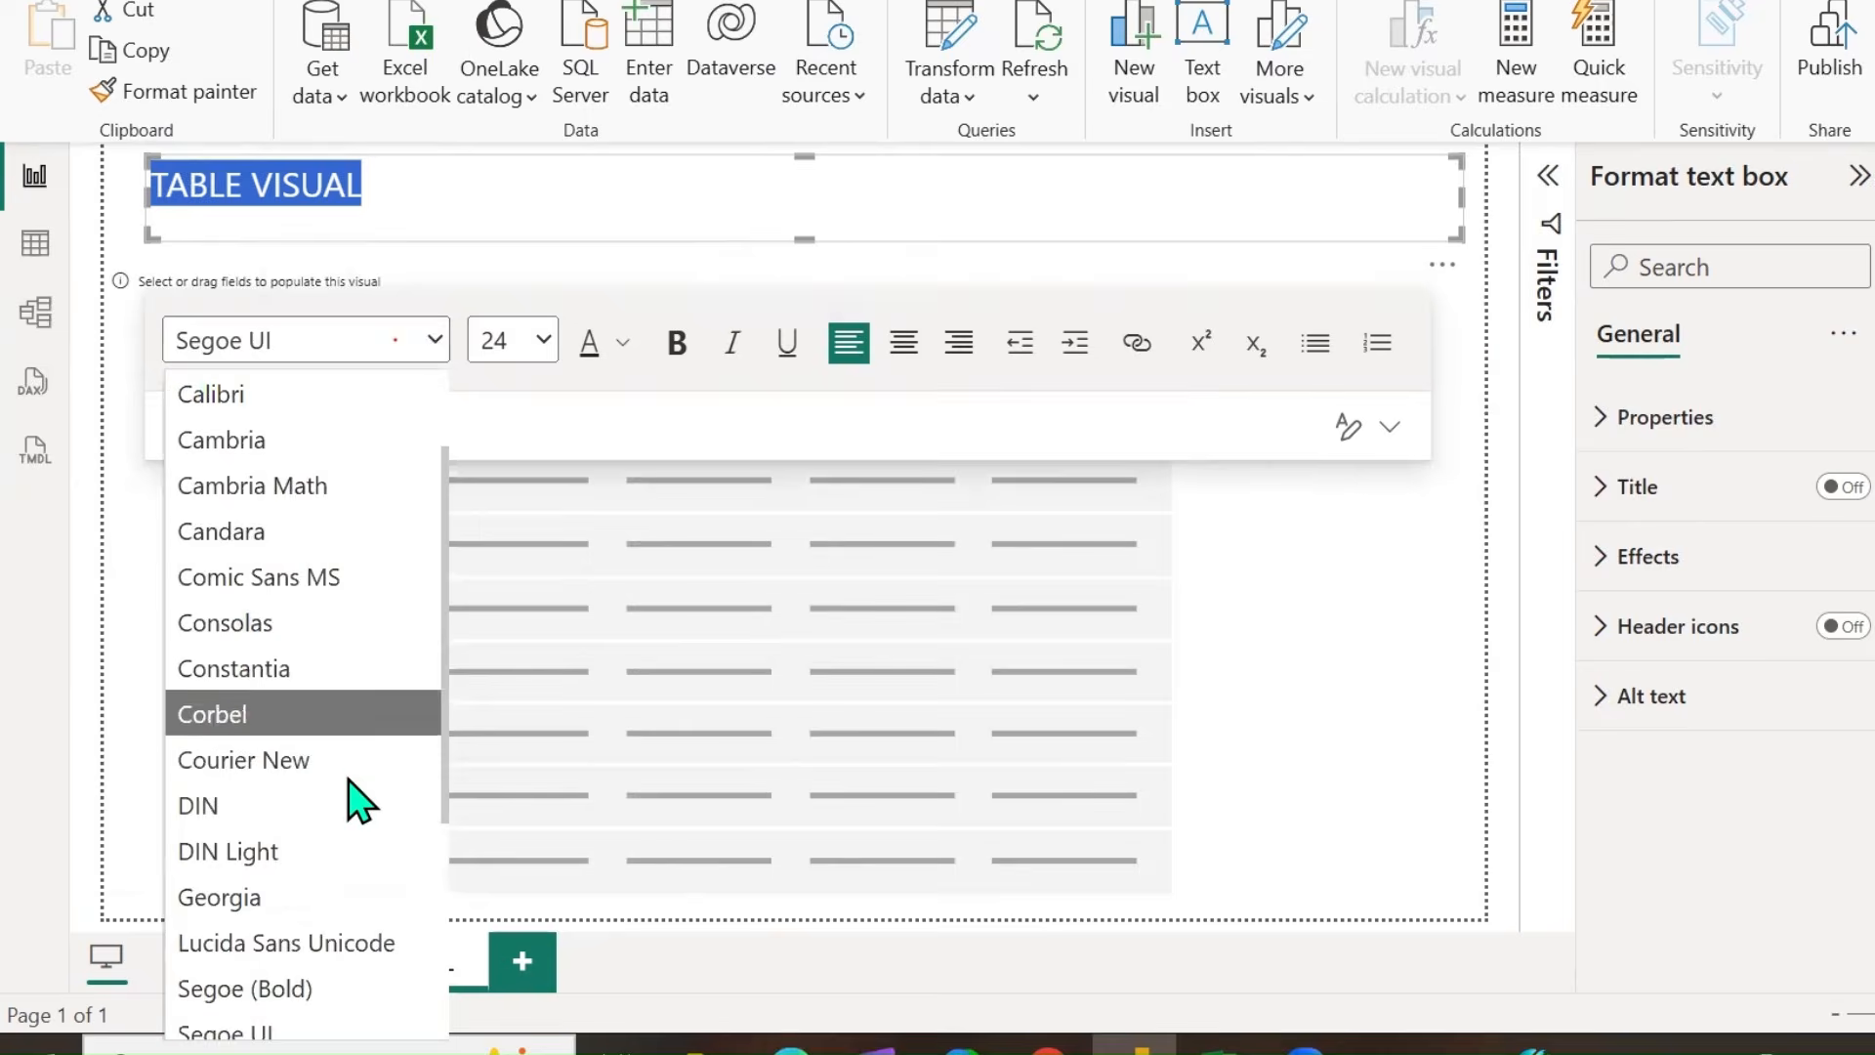
{"action": "scroll", "coordinate": [351, 762], "scroll_direction": "up", "scroll_amount": 1}
{"action": "scroll", "coordinate": [308, 559], "scroll_direction": "down", "scroll_amount": 4}
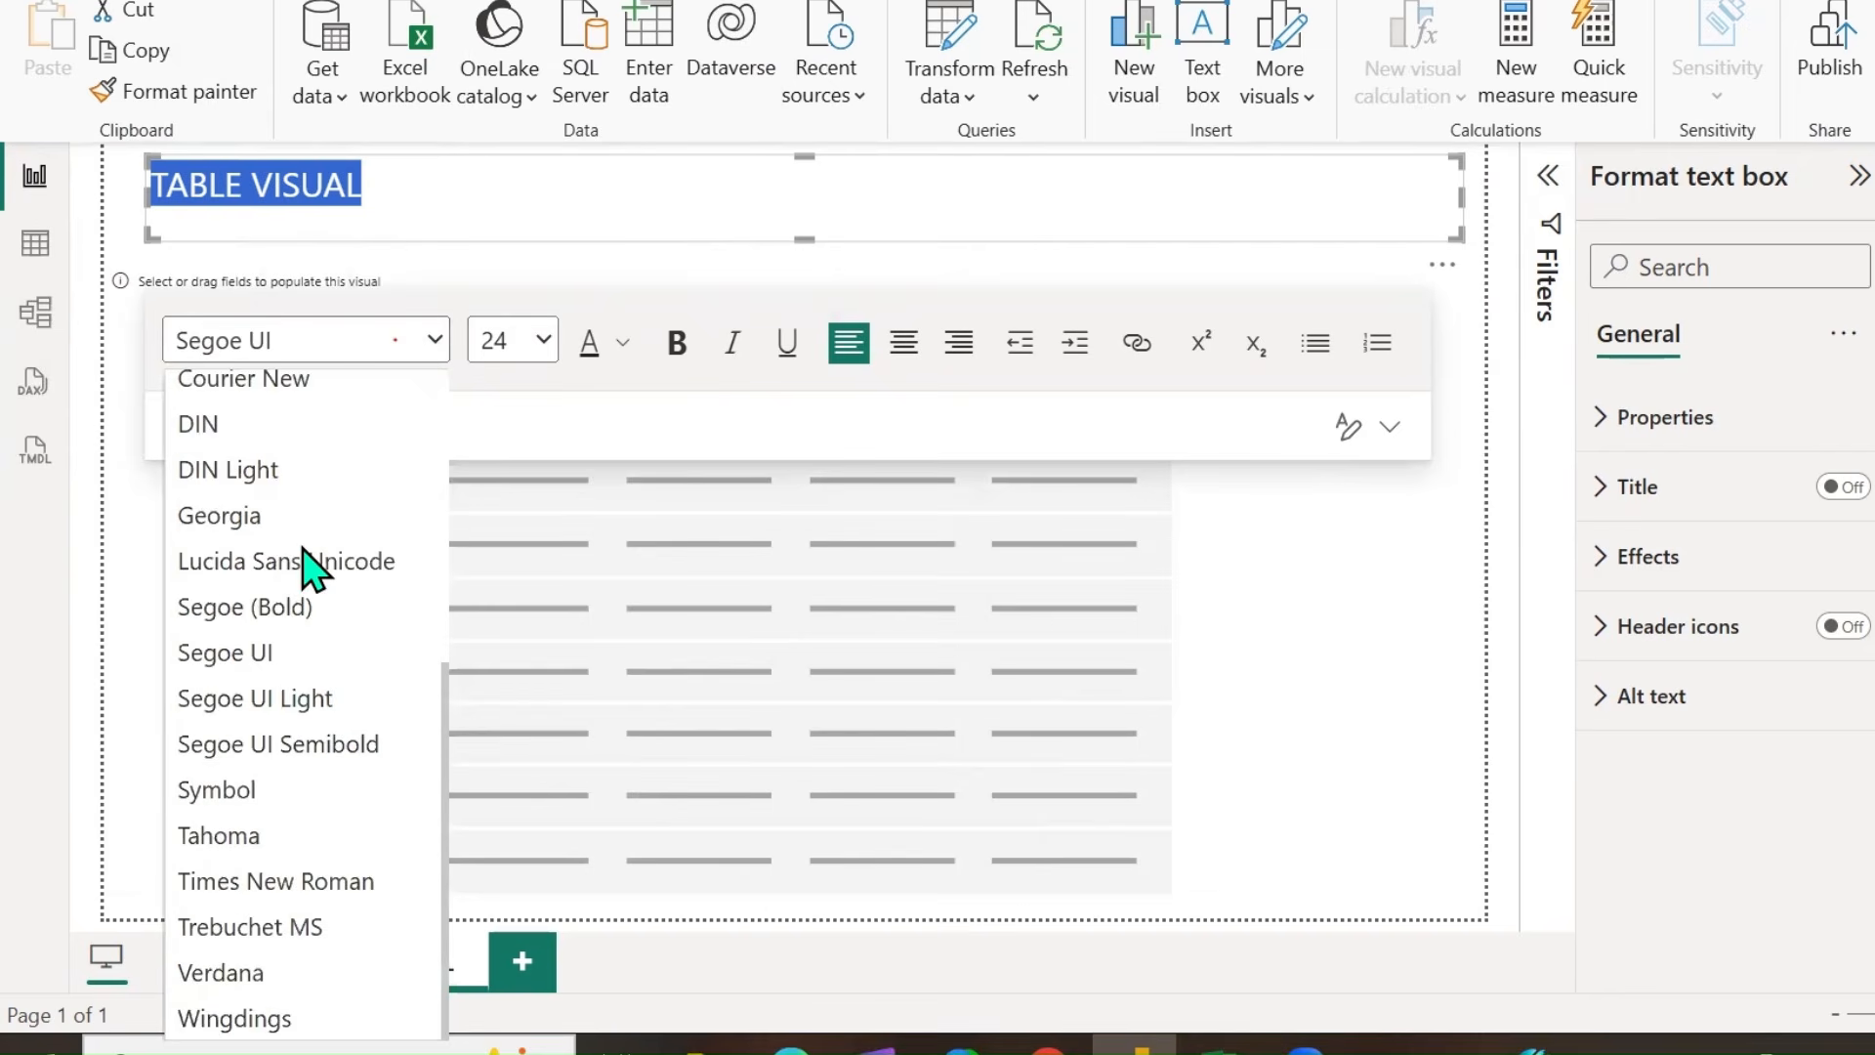
{"action": "left_click", "coordinate": [273, 879]}
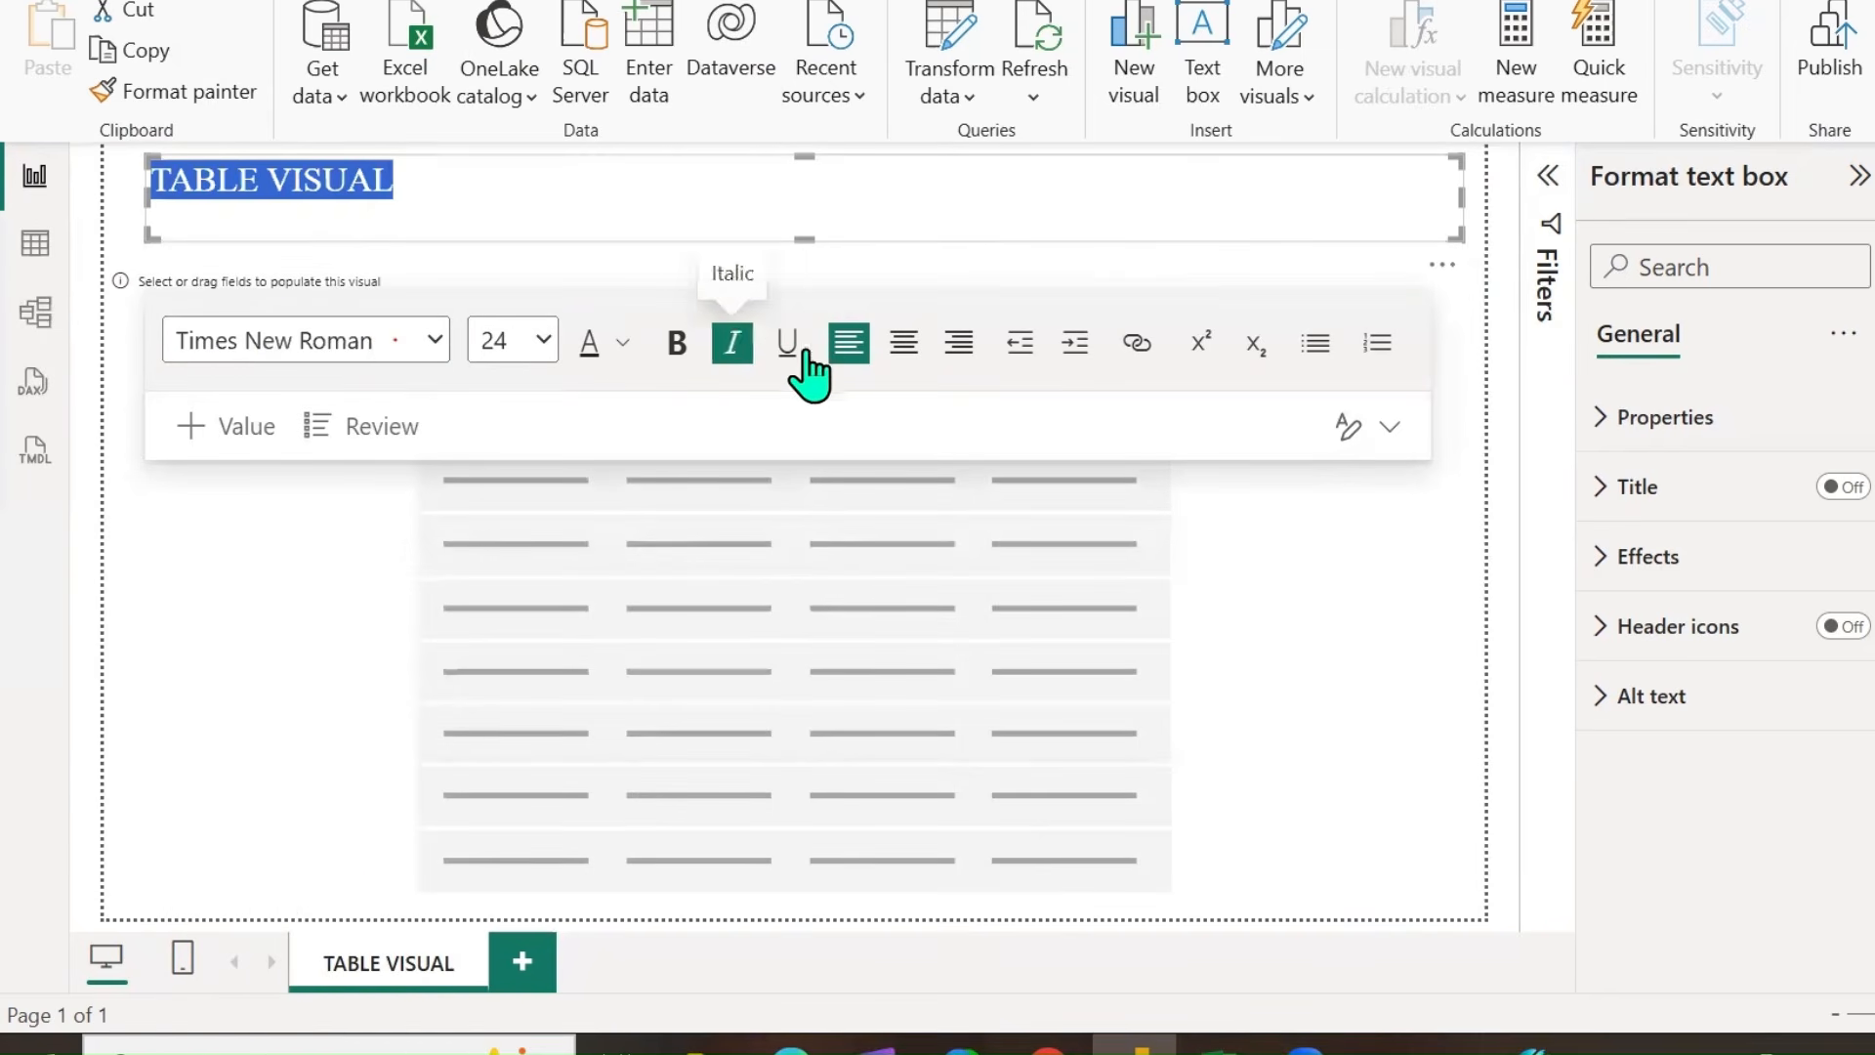
{"action": "left_click", "coordinate": [900, 347]}
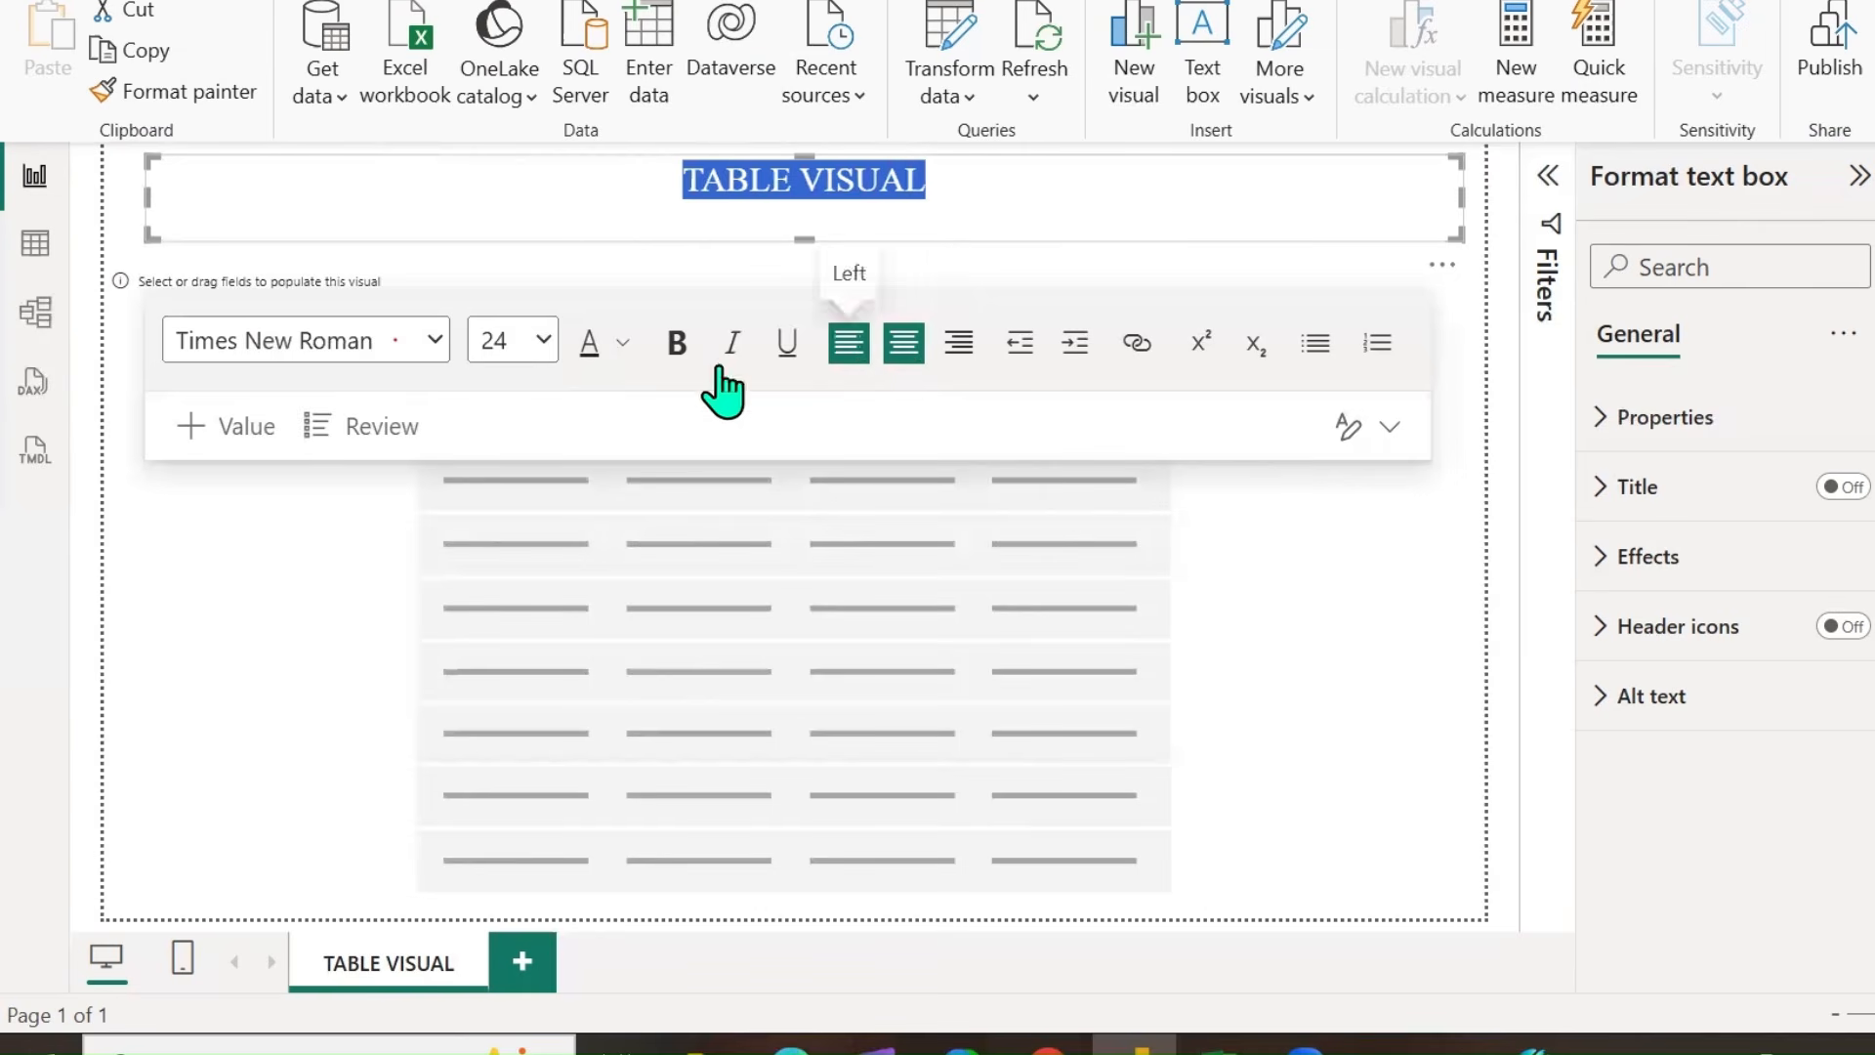
{"action": "left_click", "coordinate": [677, 347]}
{"action": "left_click", "coordinate": [622, 357]}
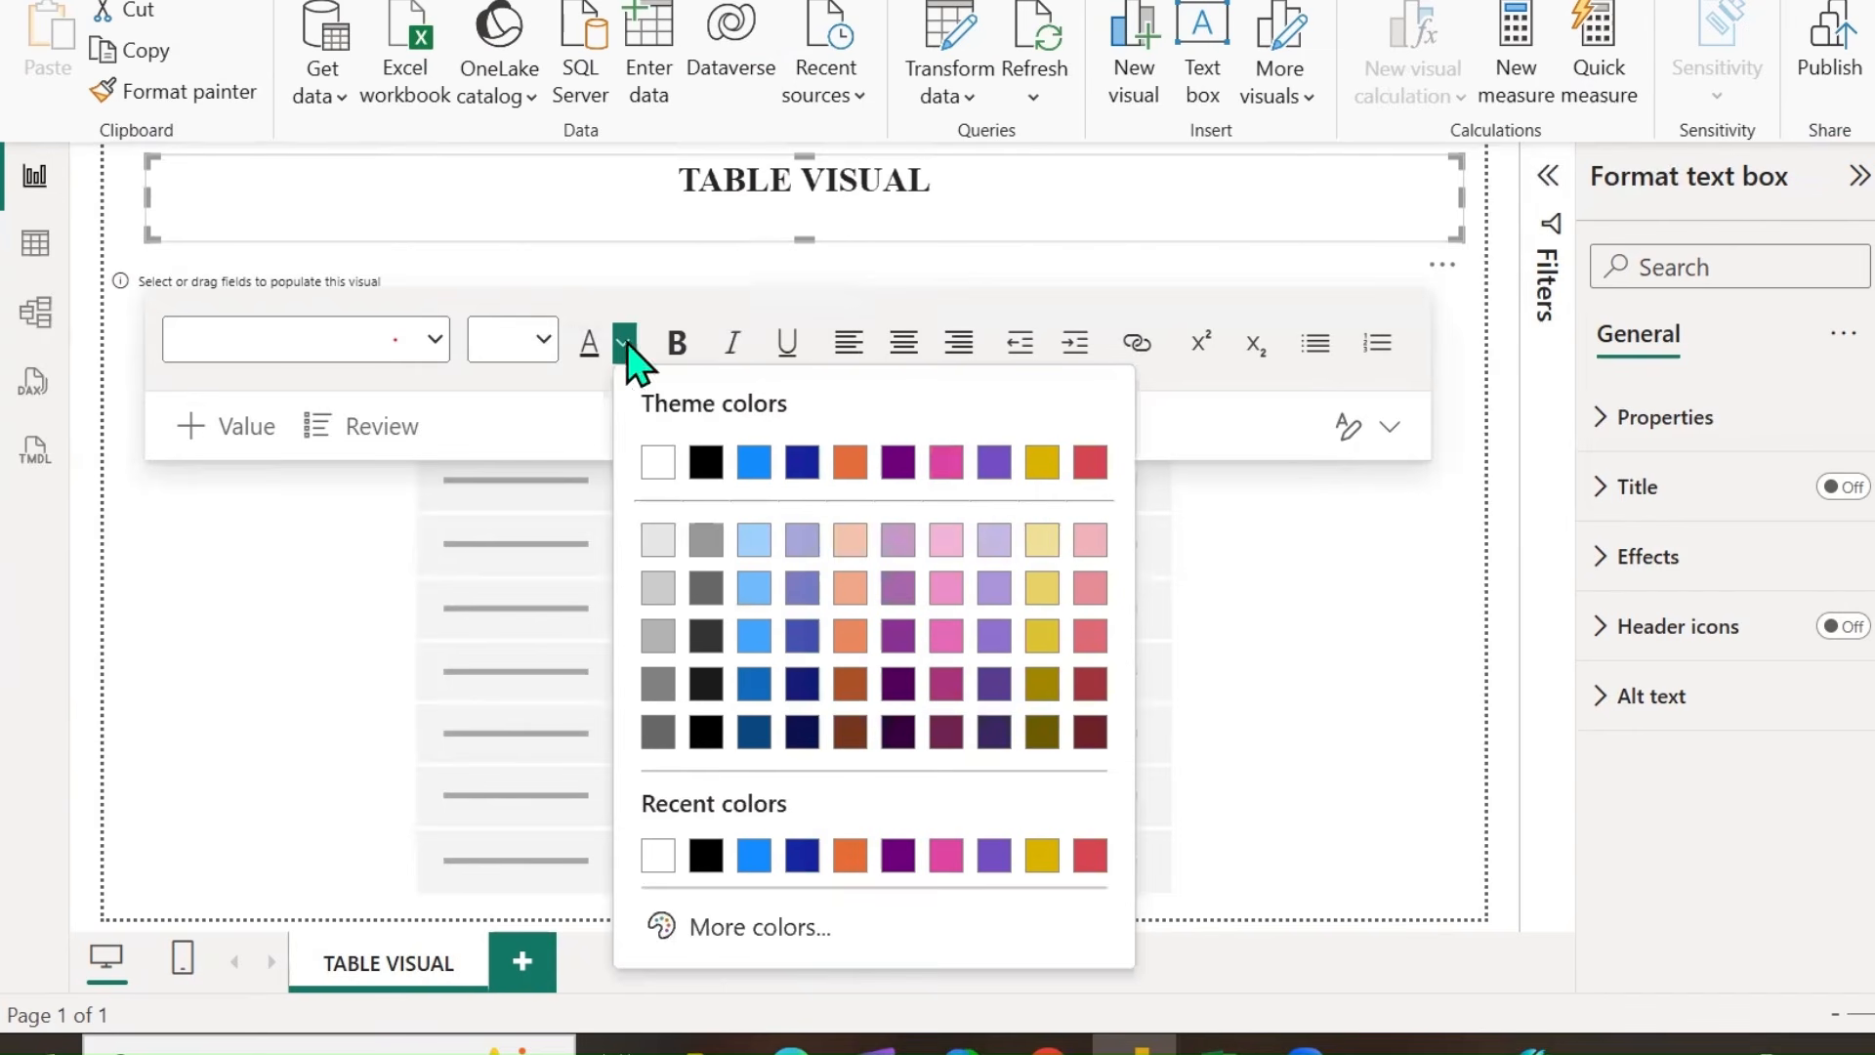
{"action": "left_click", "coordinate": [941, 184]}
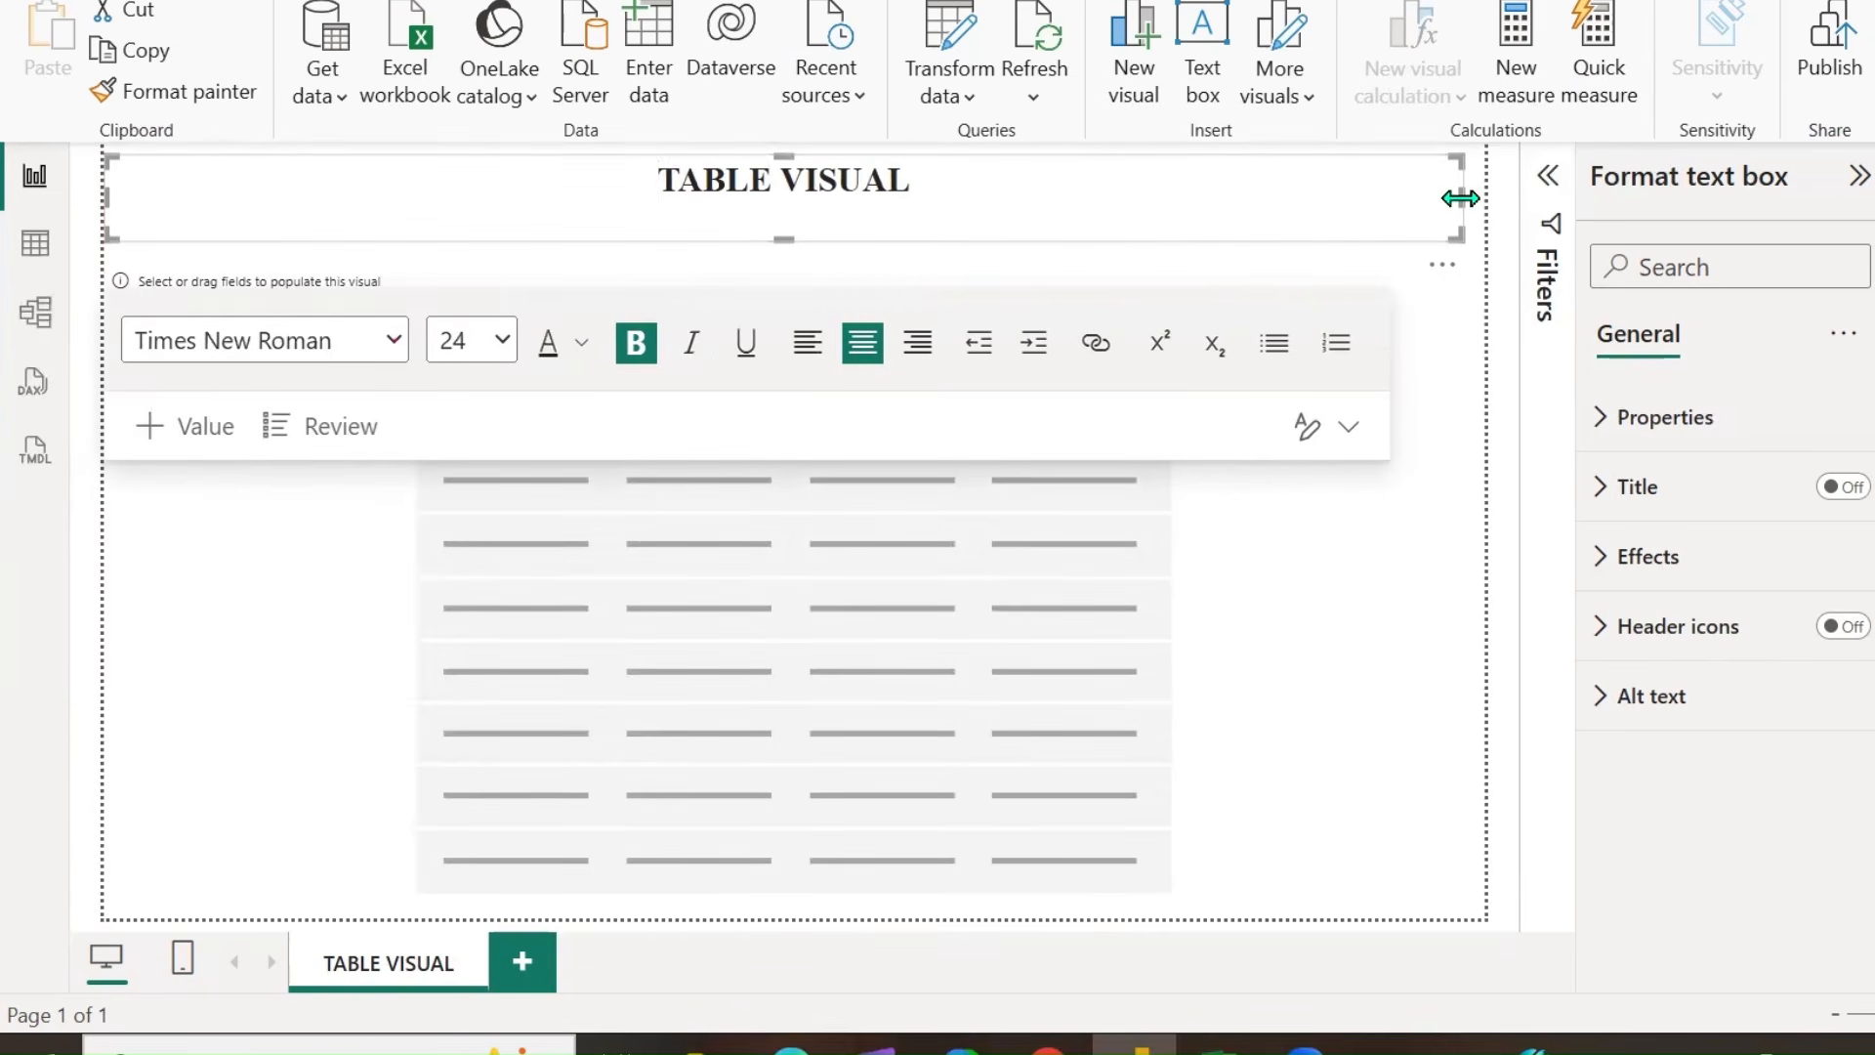
{"action": "left_click_drag", "start_coordinate": [1460, 192], "coordinate": [1480, 192]}
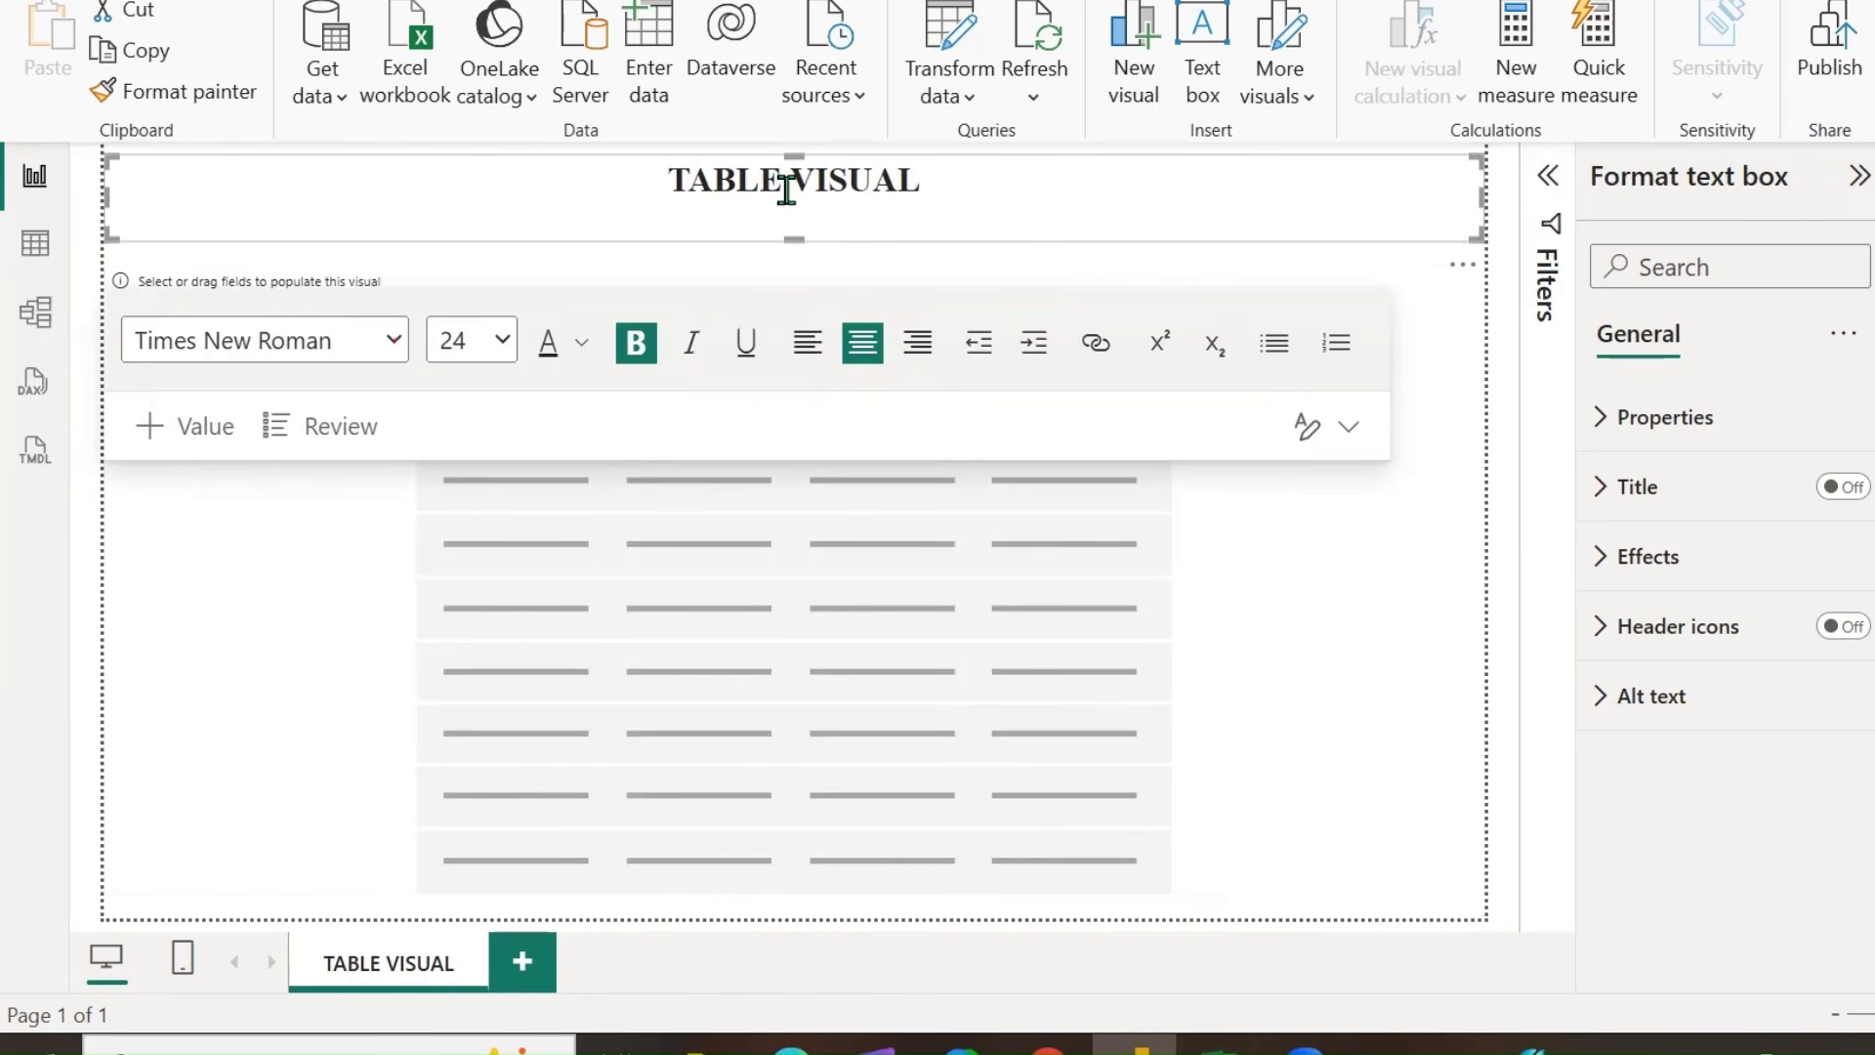
Set the heading text box's background colour to light grey.
{"action": "left_click", "coordinate": [1477, 539]}
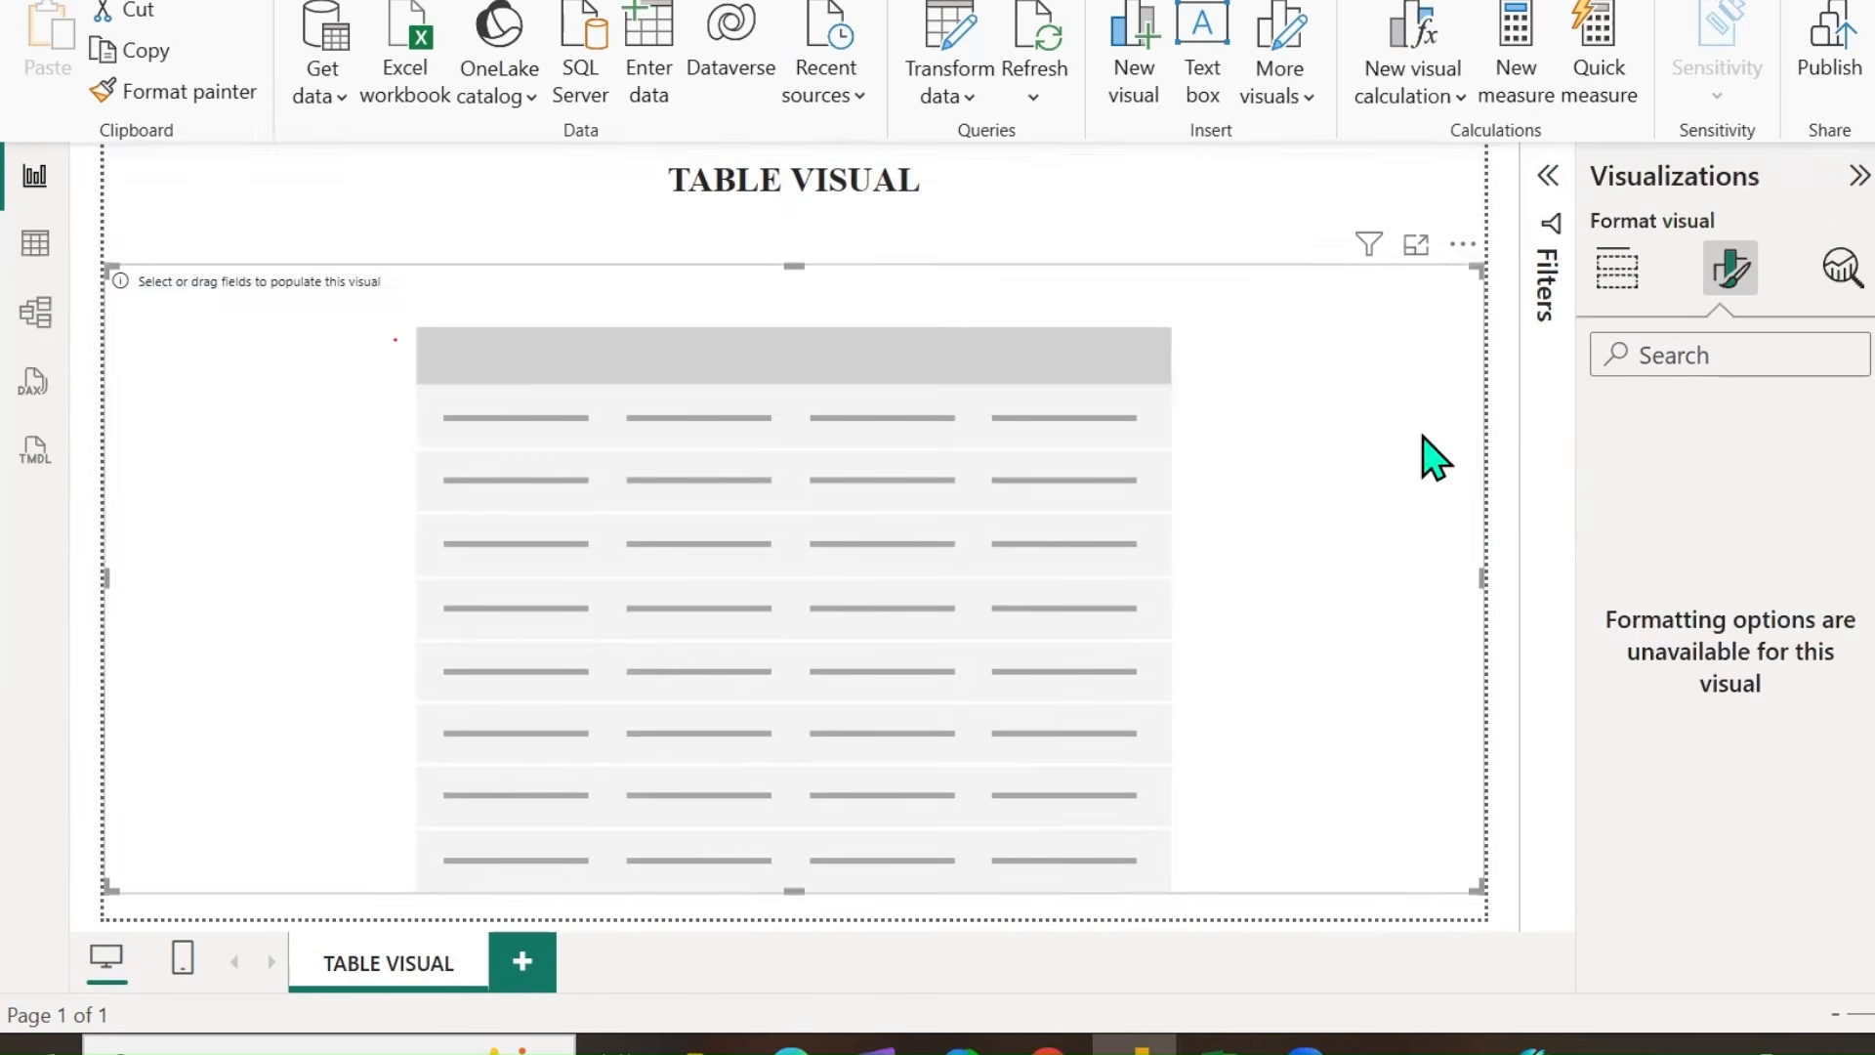
{"action": "left_click", "coordinate": [1406, 196]}
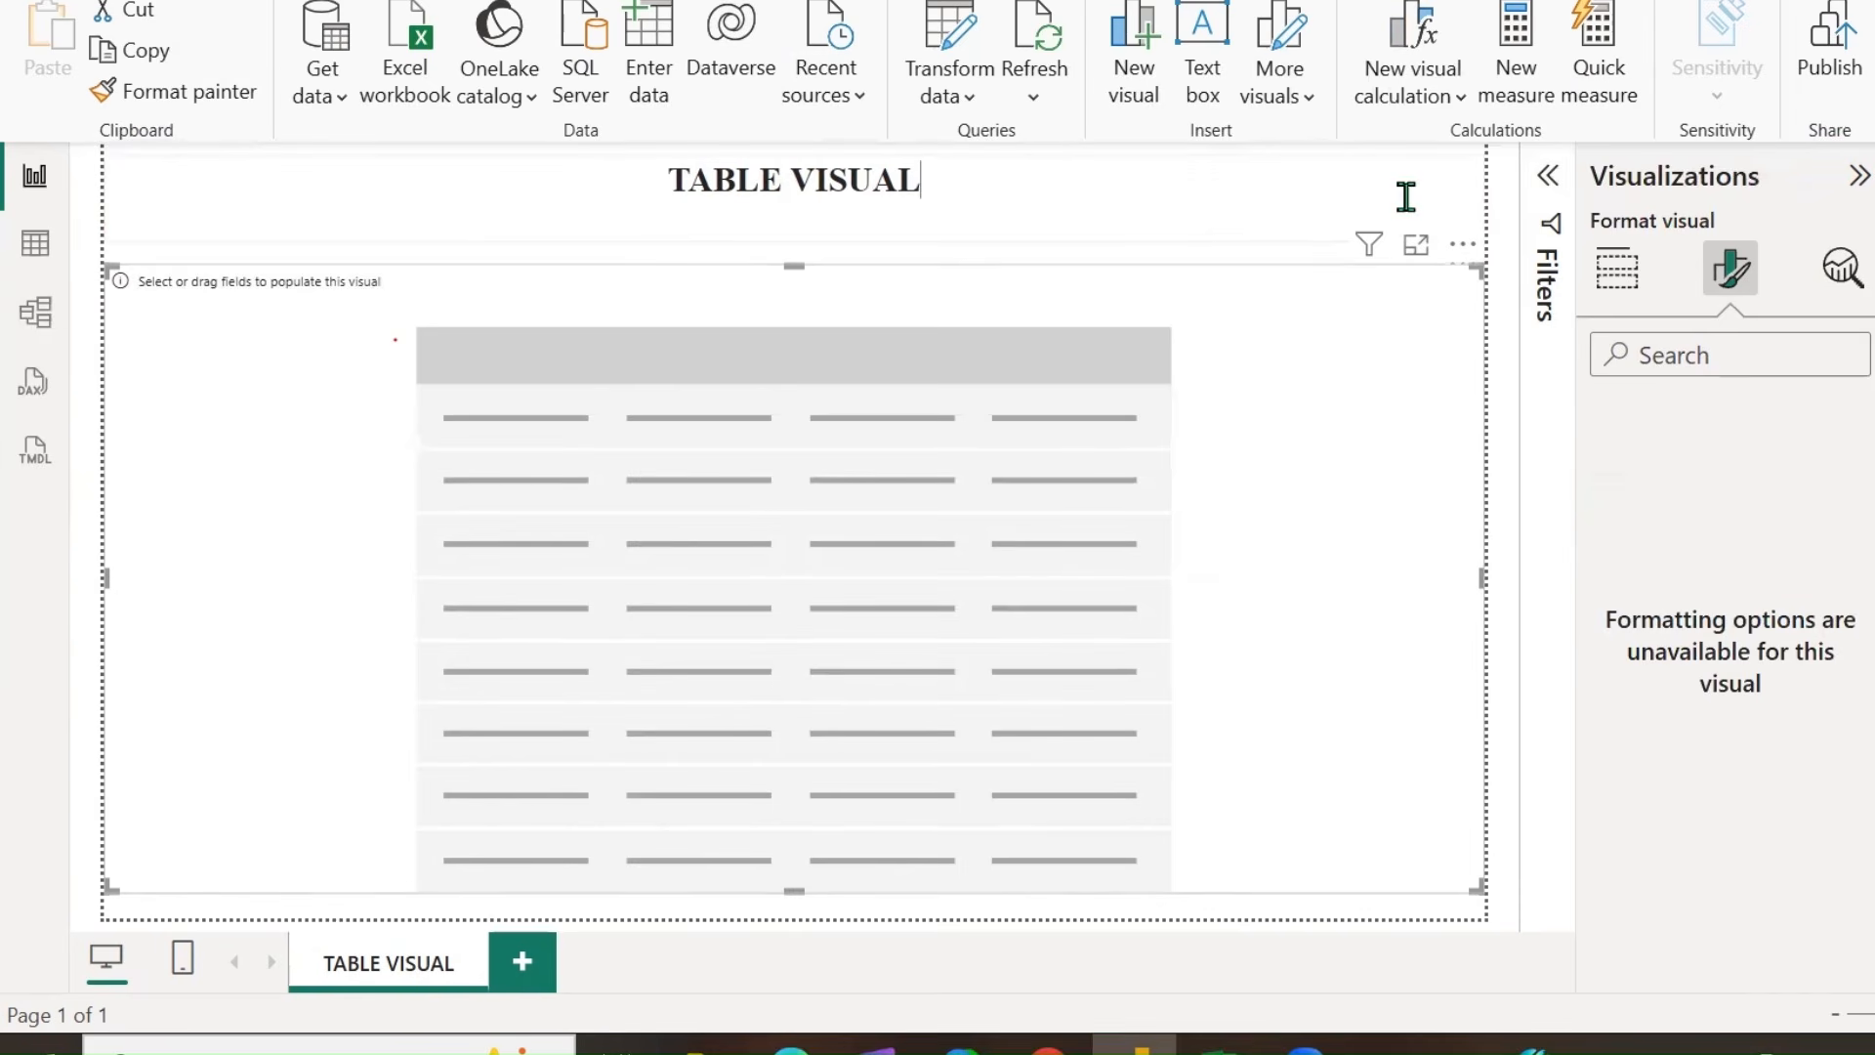
{"action": "left_click", "coordinate": [1603, 557]}
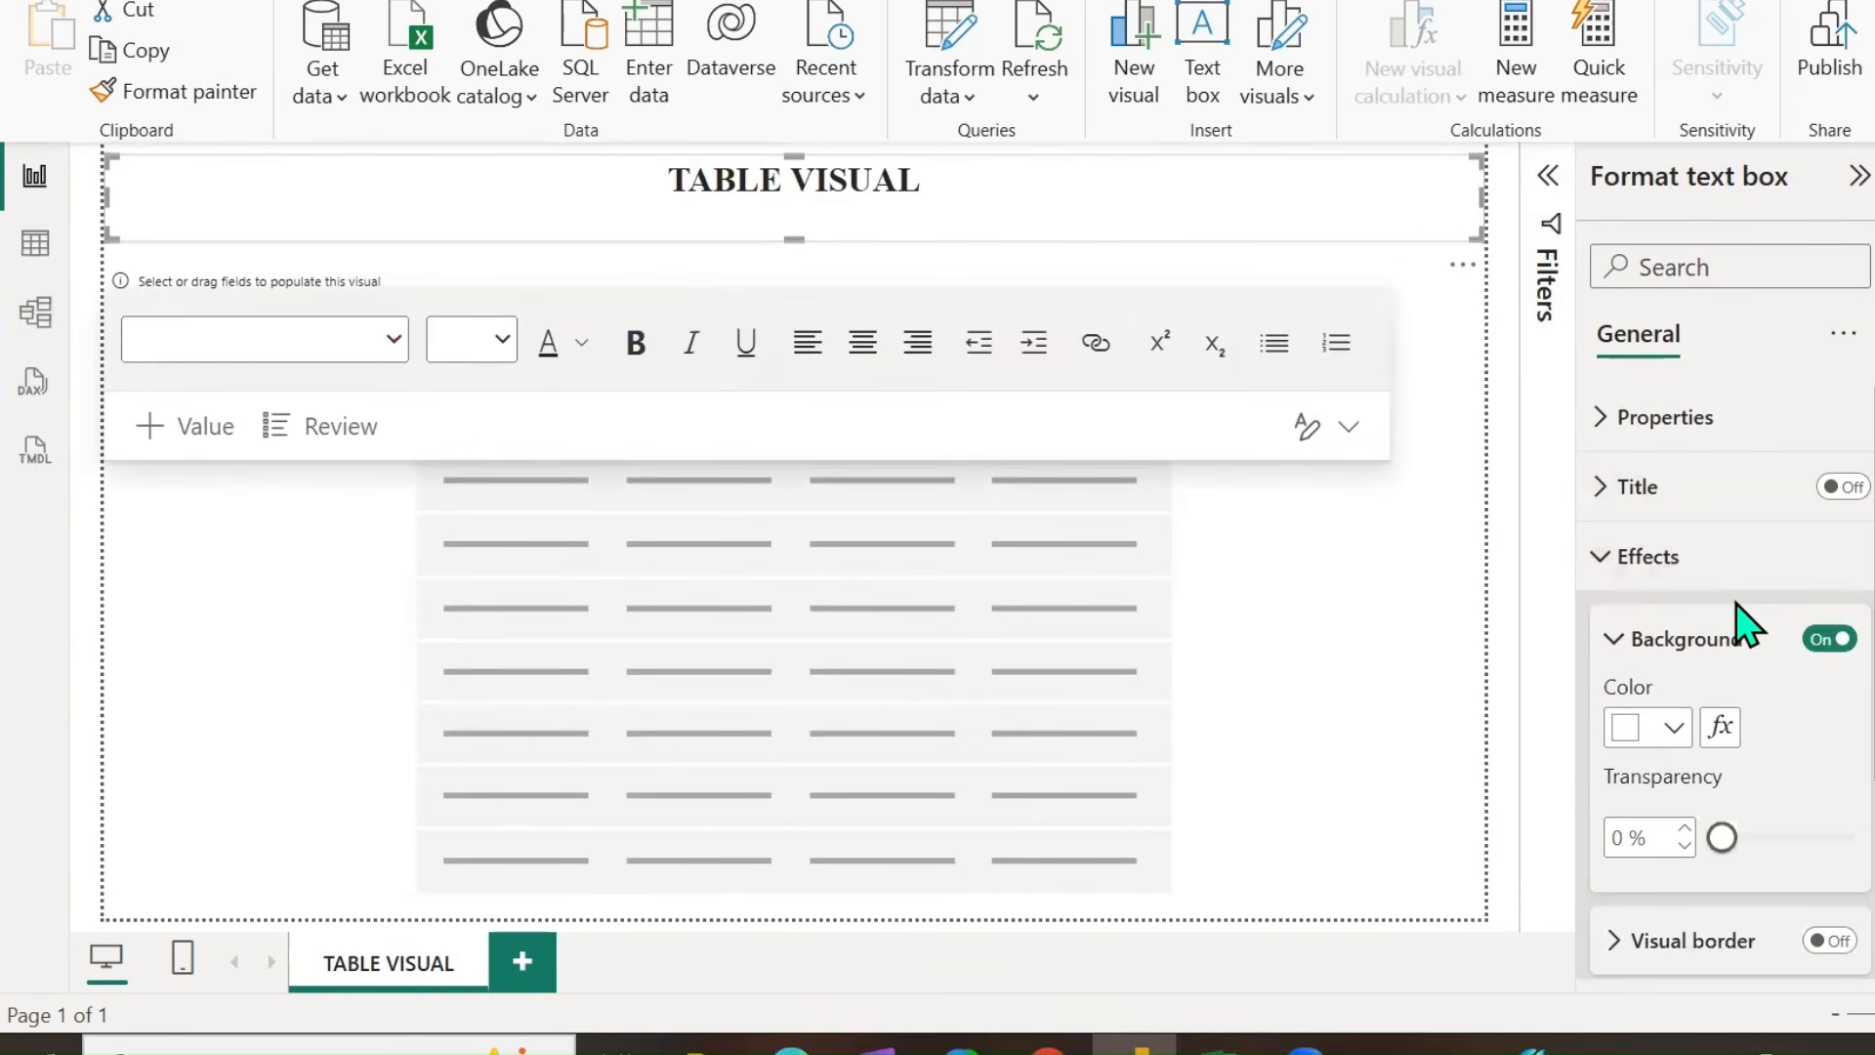
{"action": "scroll", "coordinate": [1744, 625], "scroll_direction": "down", "scroll_amount": 2}
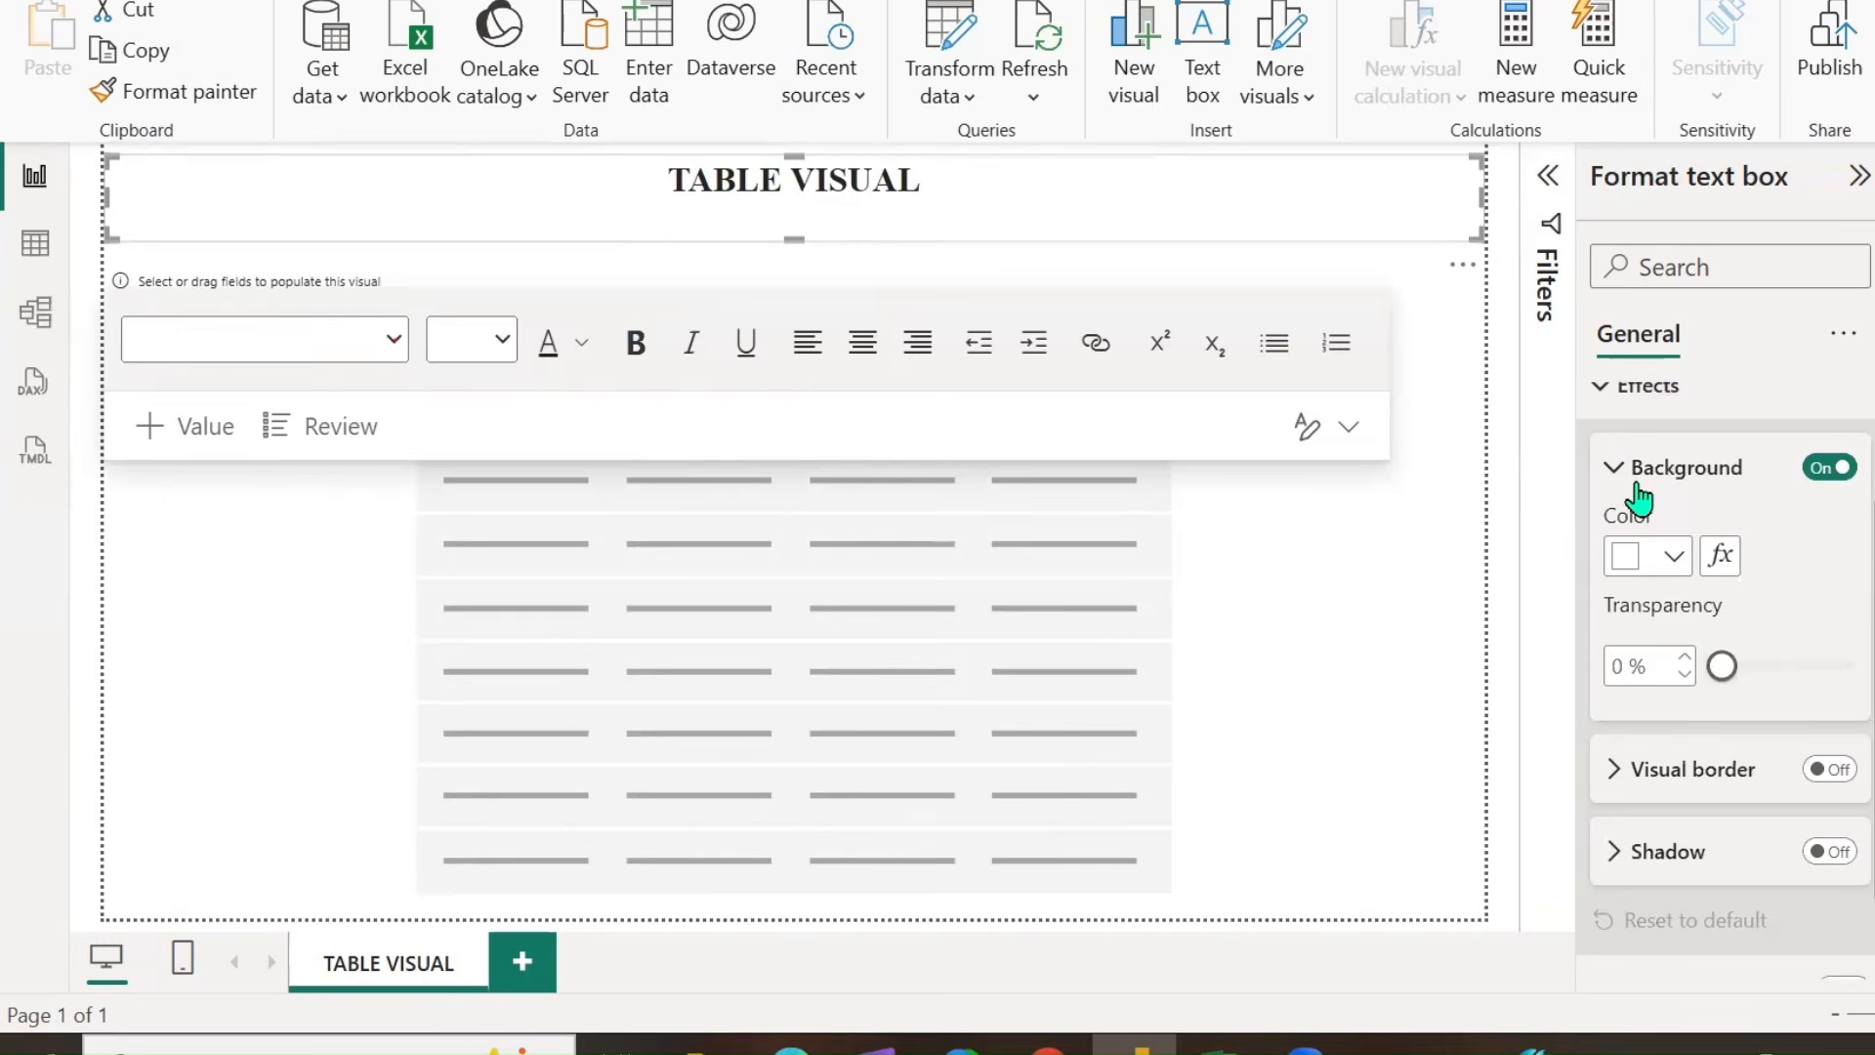
{"action": "left_click", "coordinate": [1666, 565]}
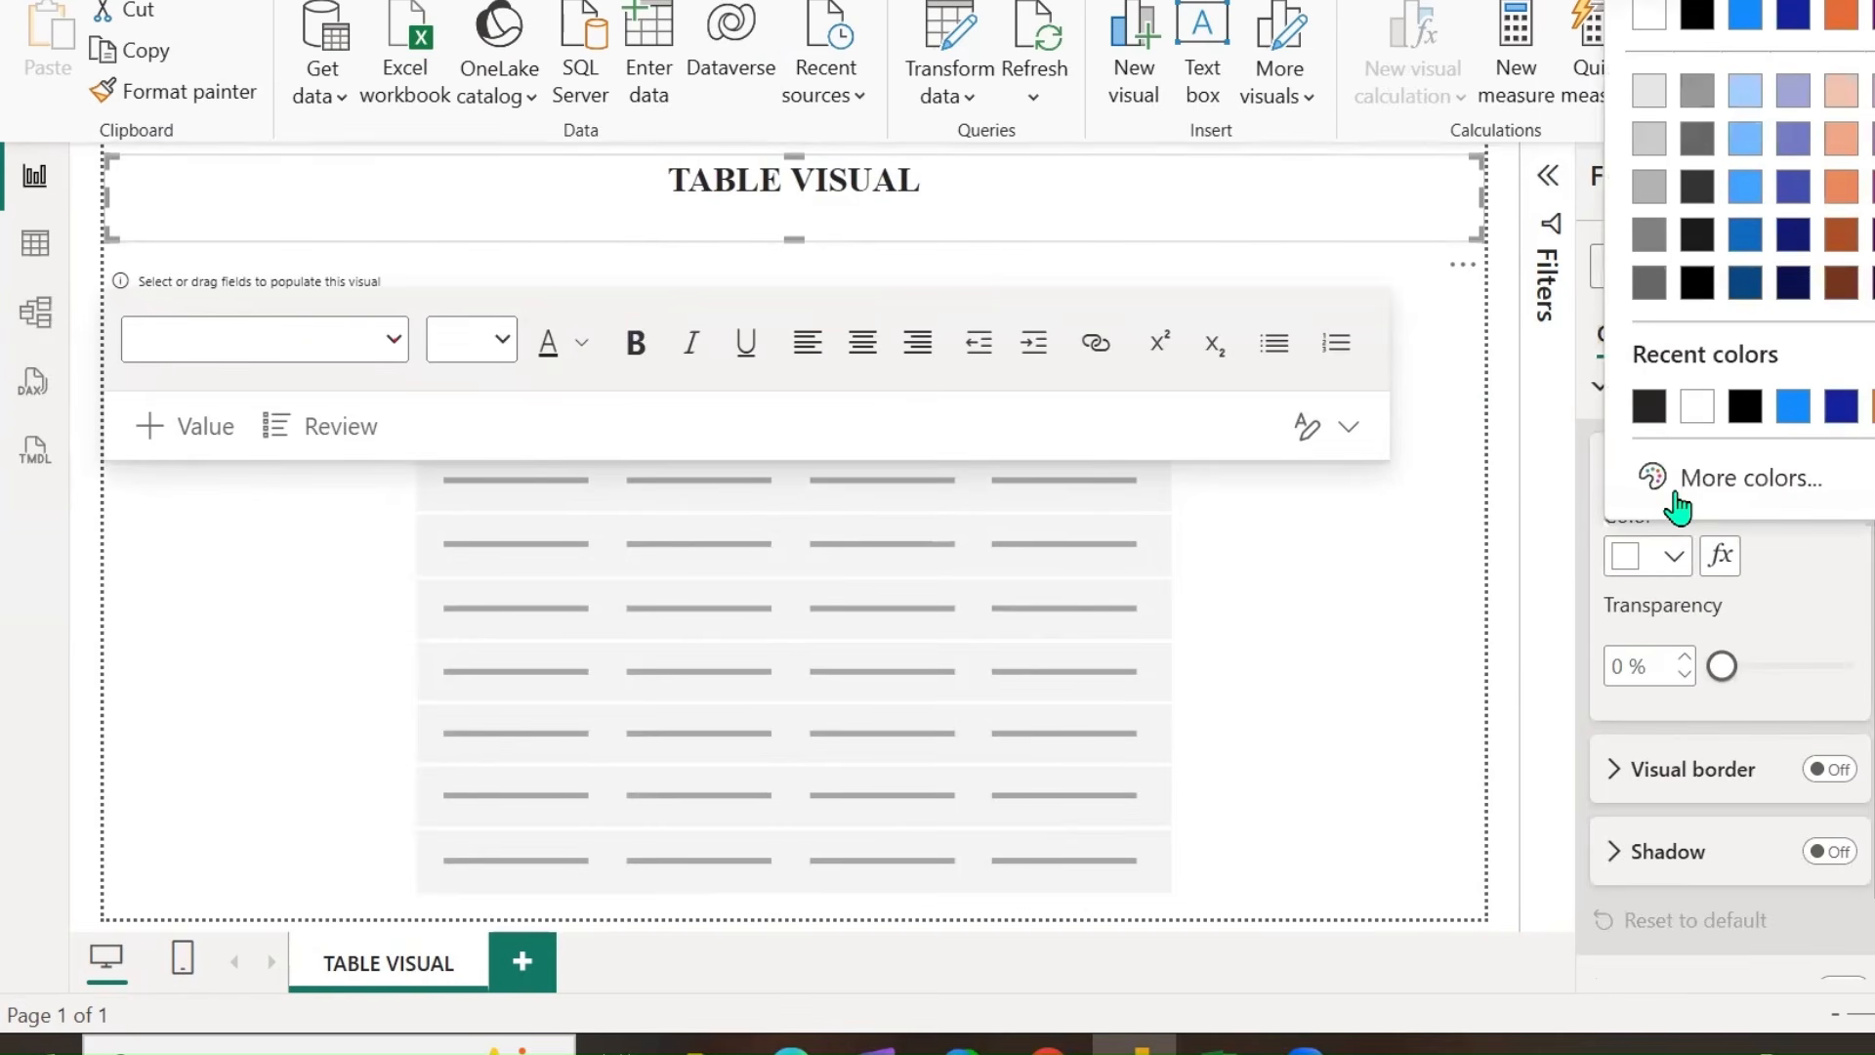
{"action": "left_click", "coordinate": [1641, 141]}
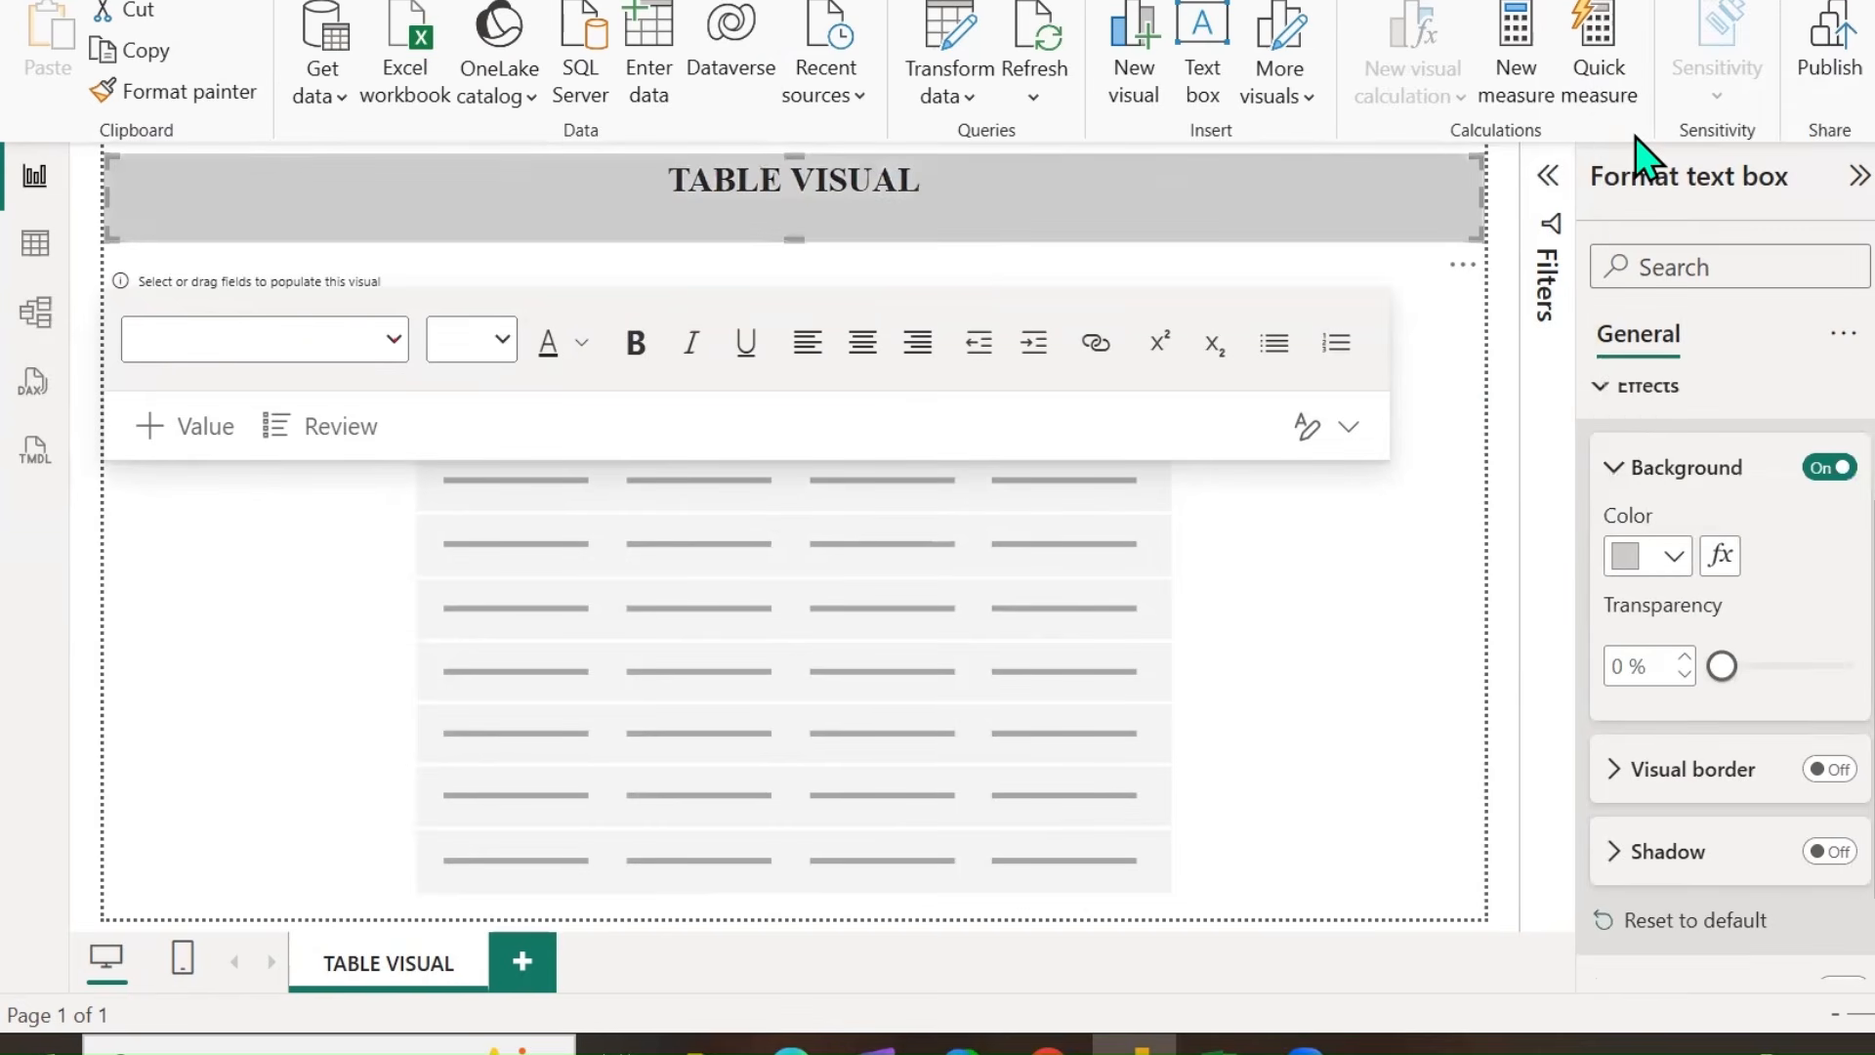
{"action": "scroll", "coordinate": [1720, 620], "scroll_direction": "up", "scroll_amount": 2}
Change the font colour of the TABLE VISUAL heading text to light yellow.
{"action": "left_click", "coordinate": [927, 180]}
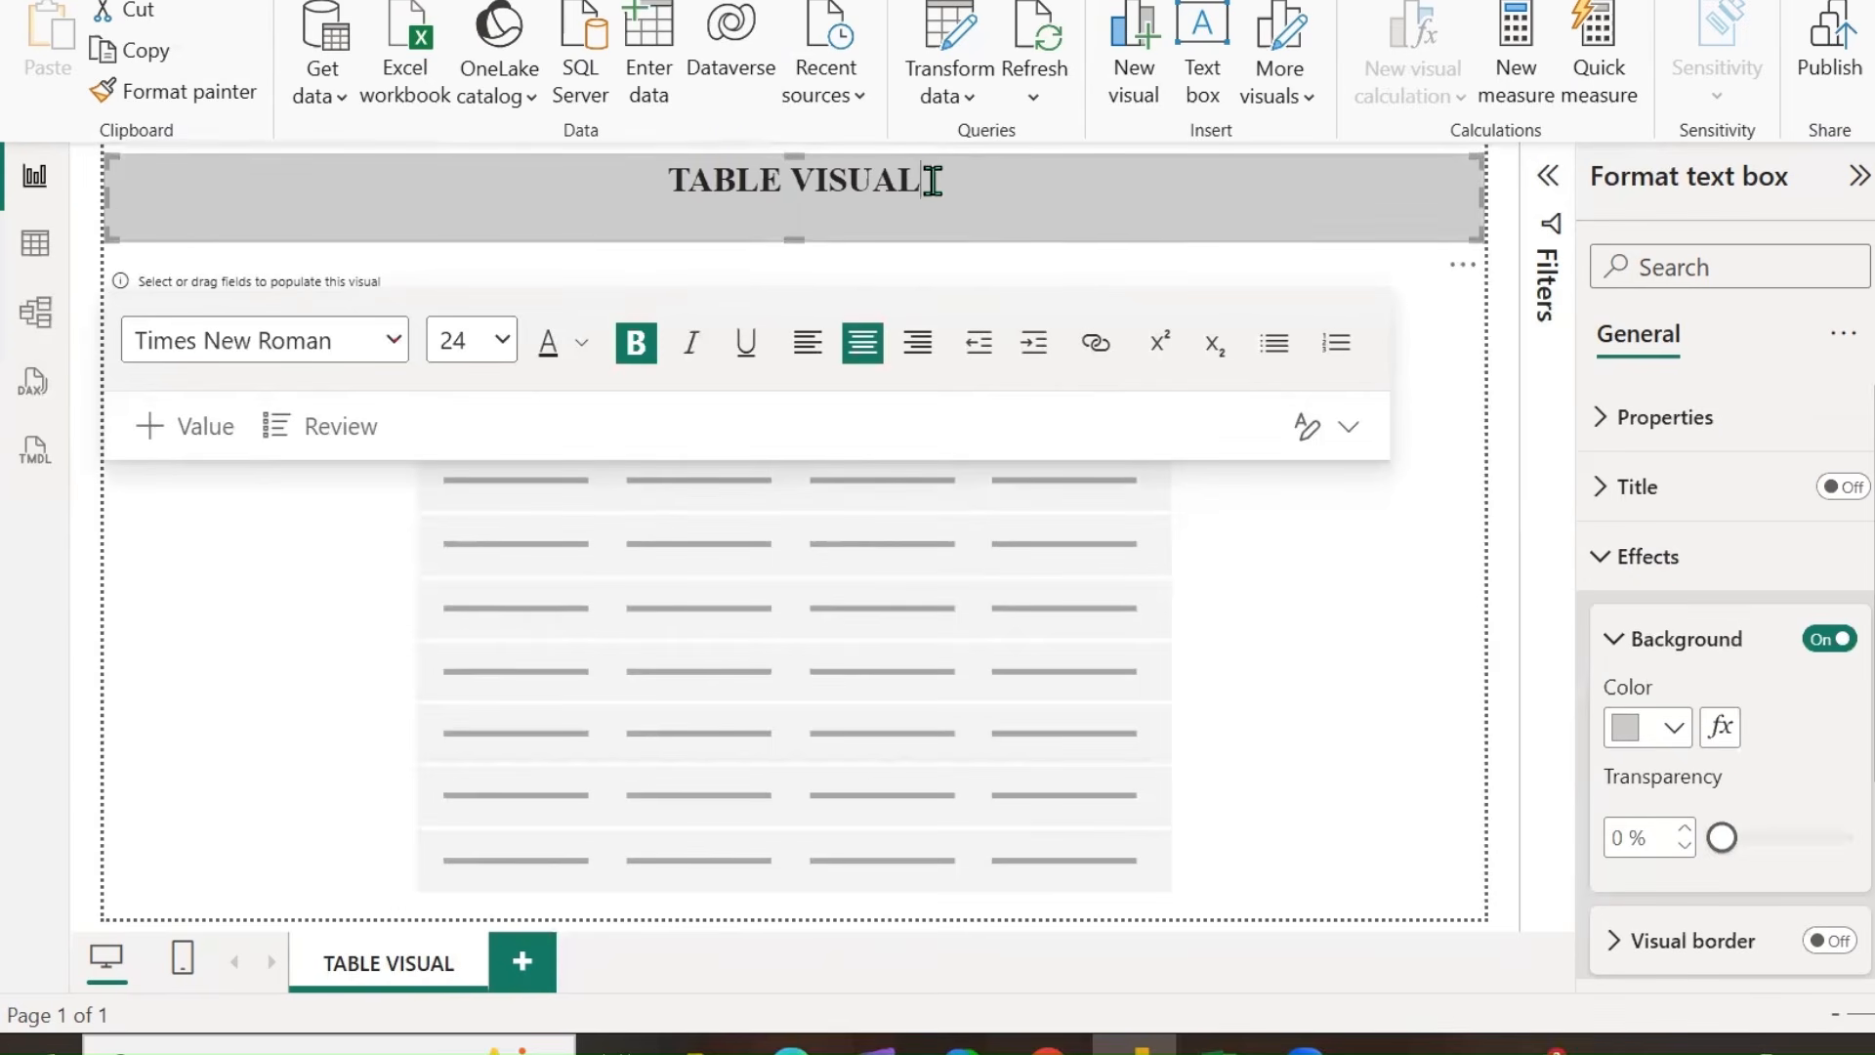
{"action": "left_click_drag", "start_coordinate": [798, 171], "coordinate": [667, 175]}
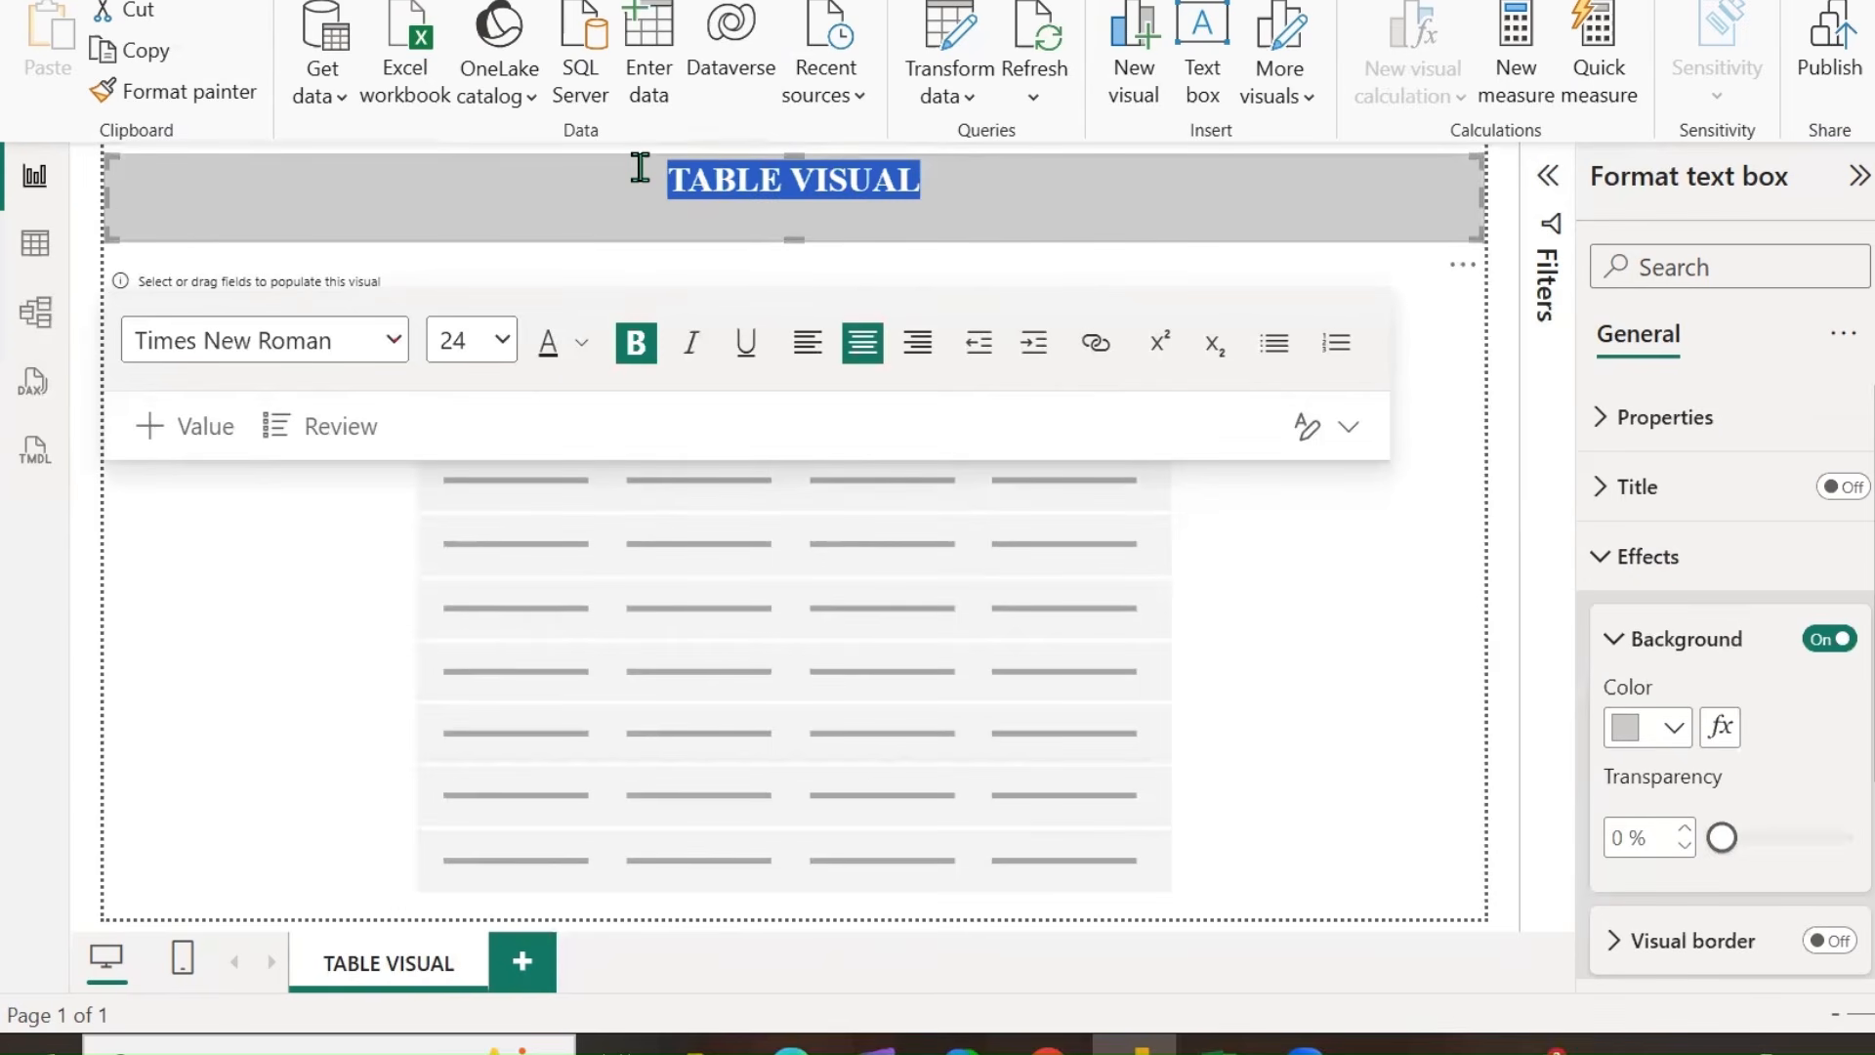
{"action": "left_click", "coordinate": [586, 360]}
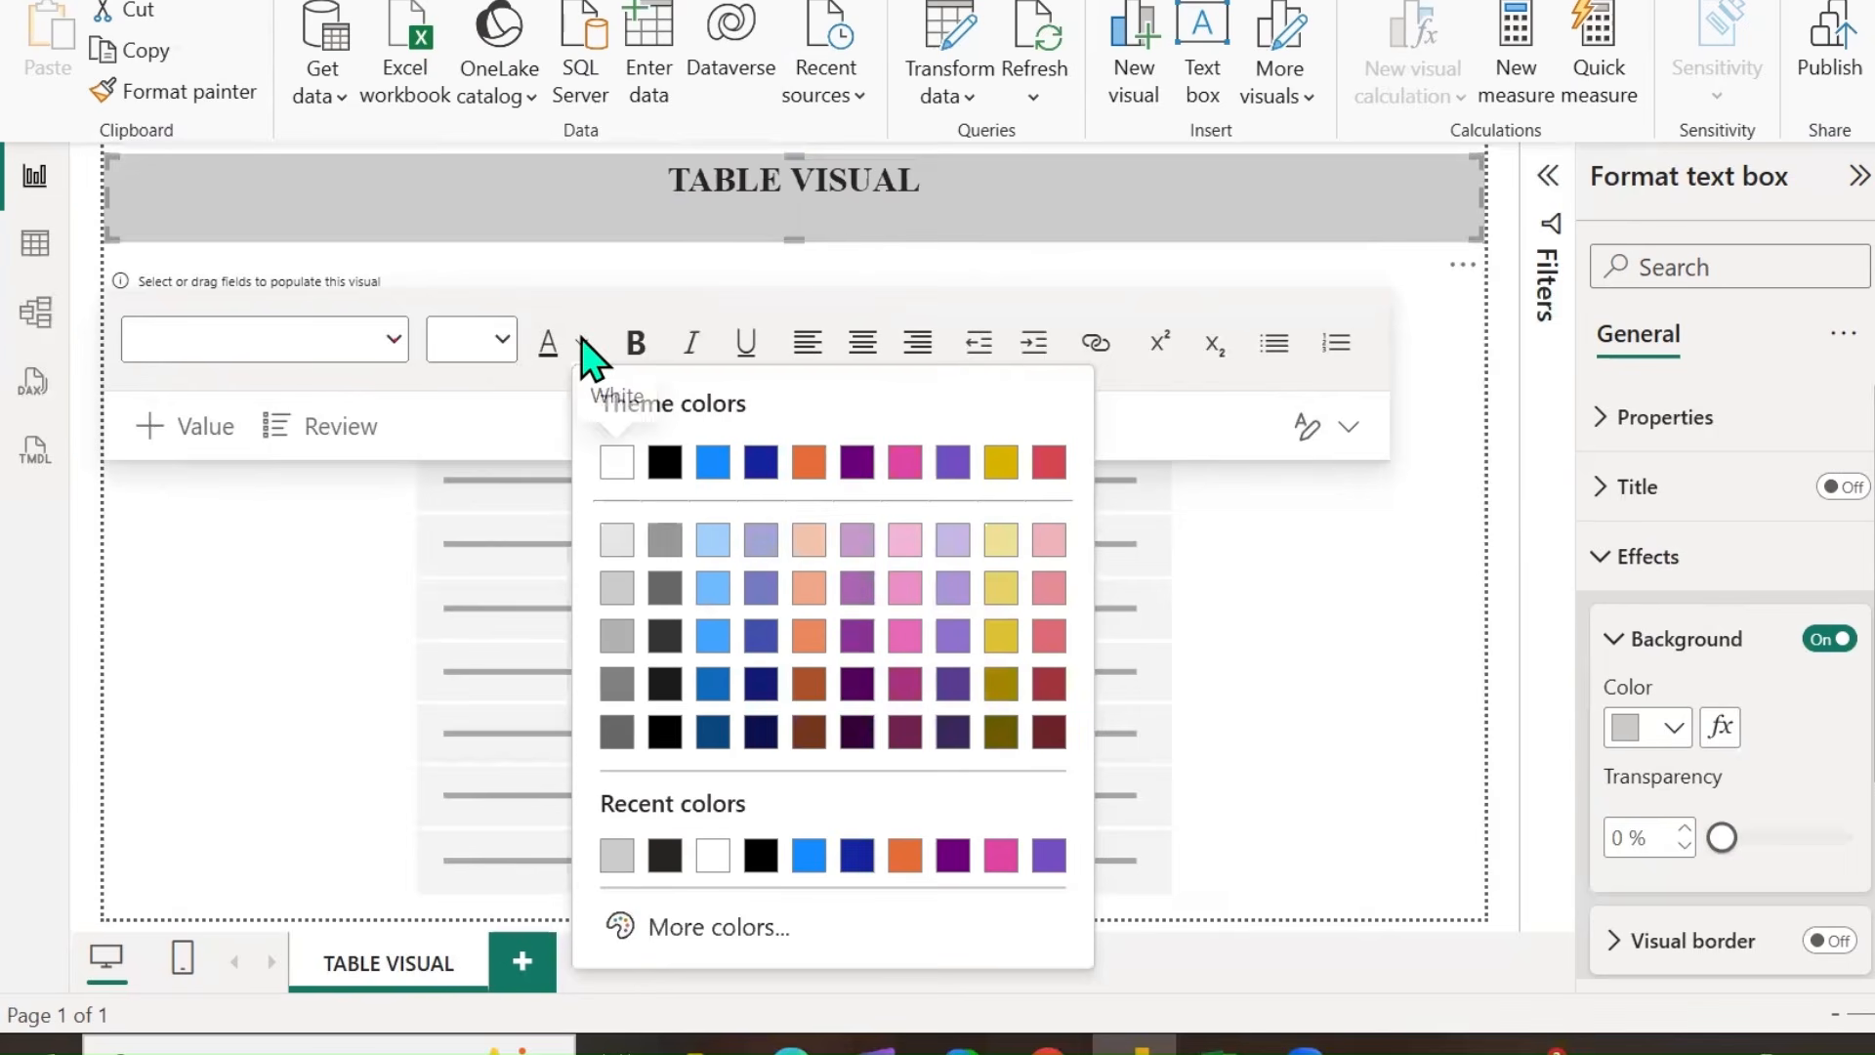
{"action": "left_click", "coordinate": [999, 542]}
{"action": "left_click", "coordinate": [1403, 285]}
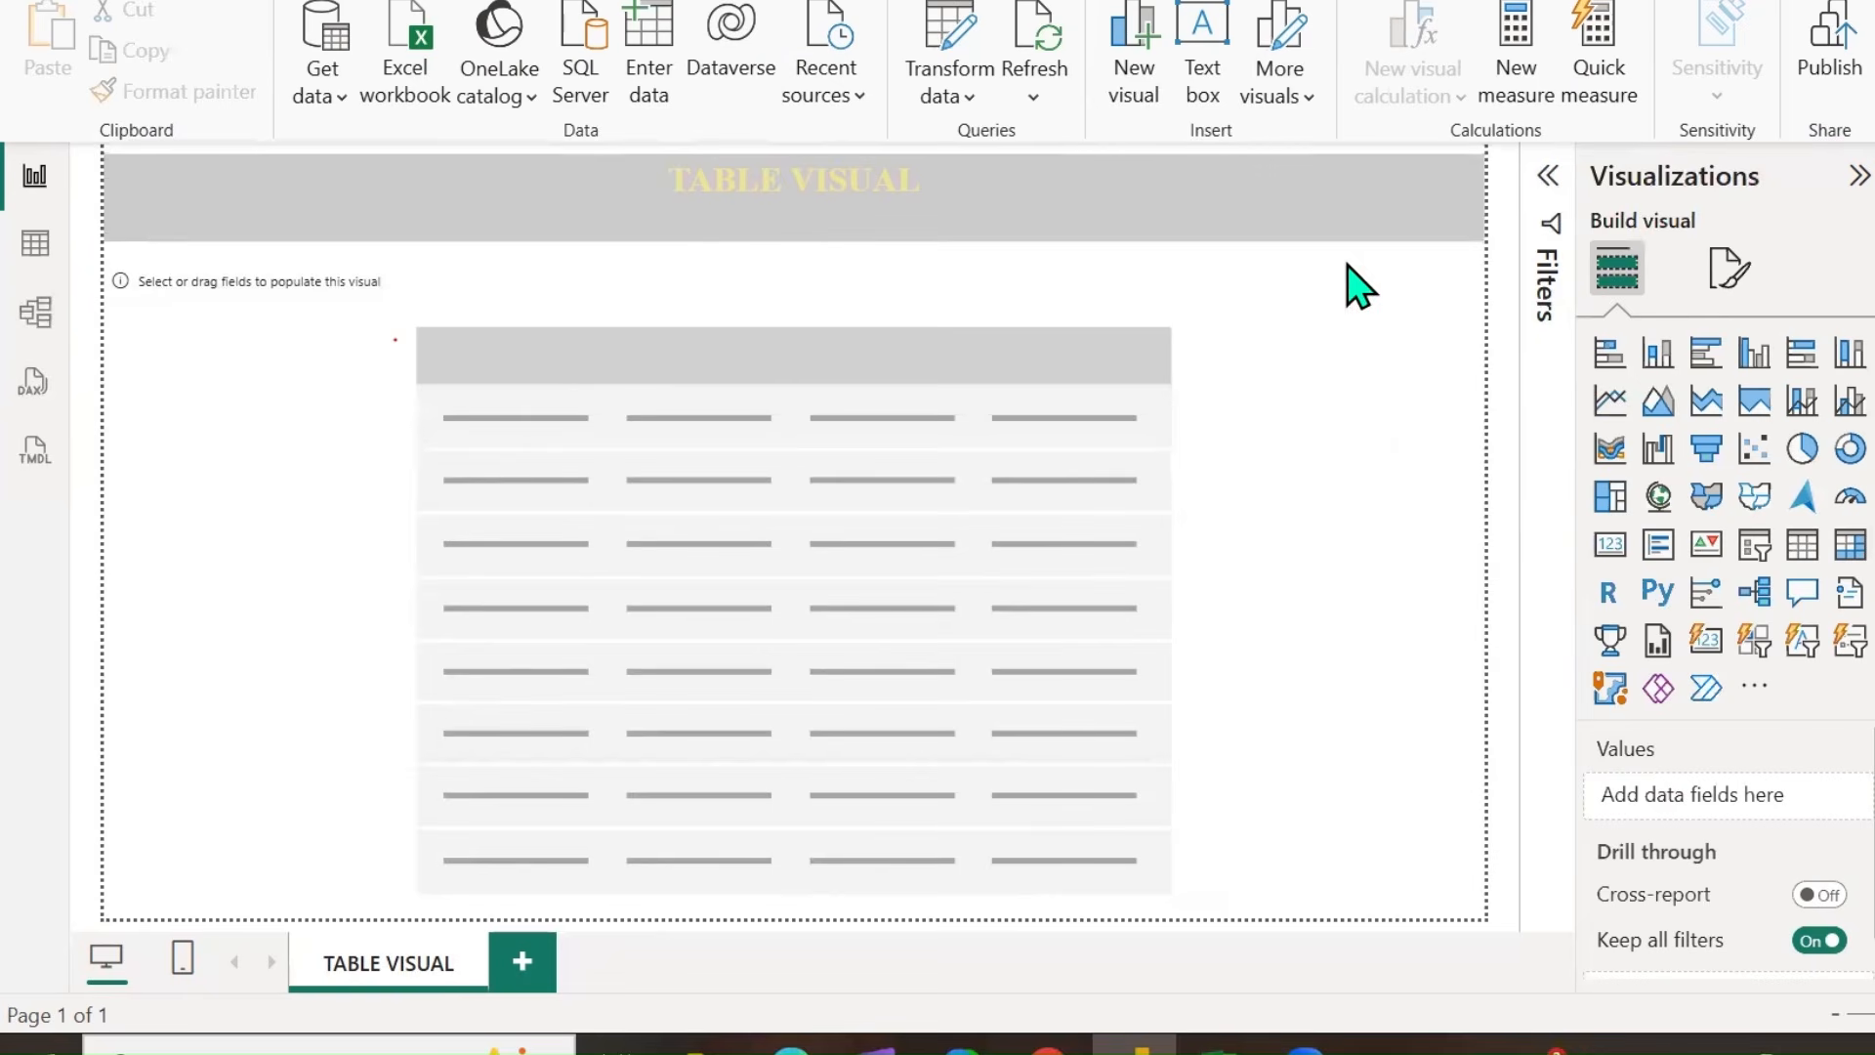
Change the font colour of the TABLE VISUAL heading text to red.
{"action": "left_click", "coordinate": [909, 187]}
{"action": "left_click_drag", "start_coordinate": [925, 189], "coordinate": [657, 264]}
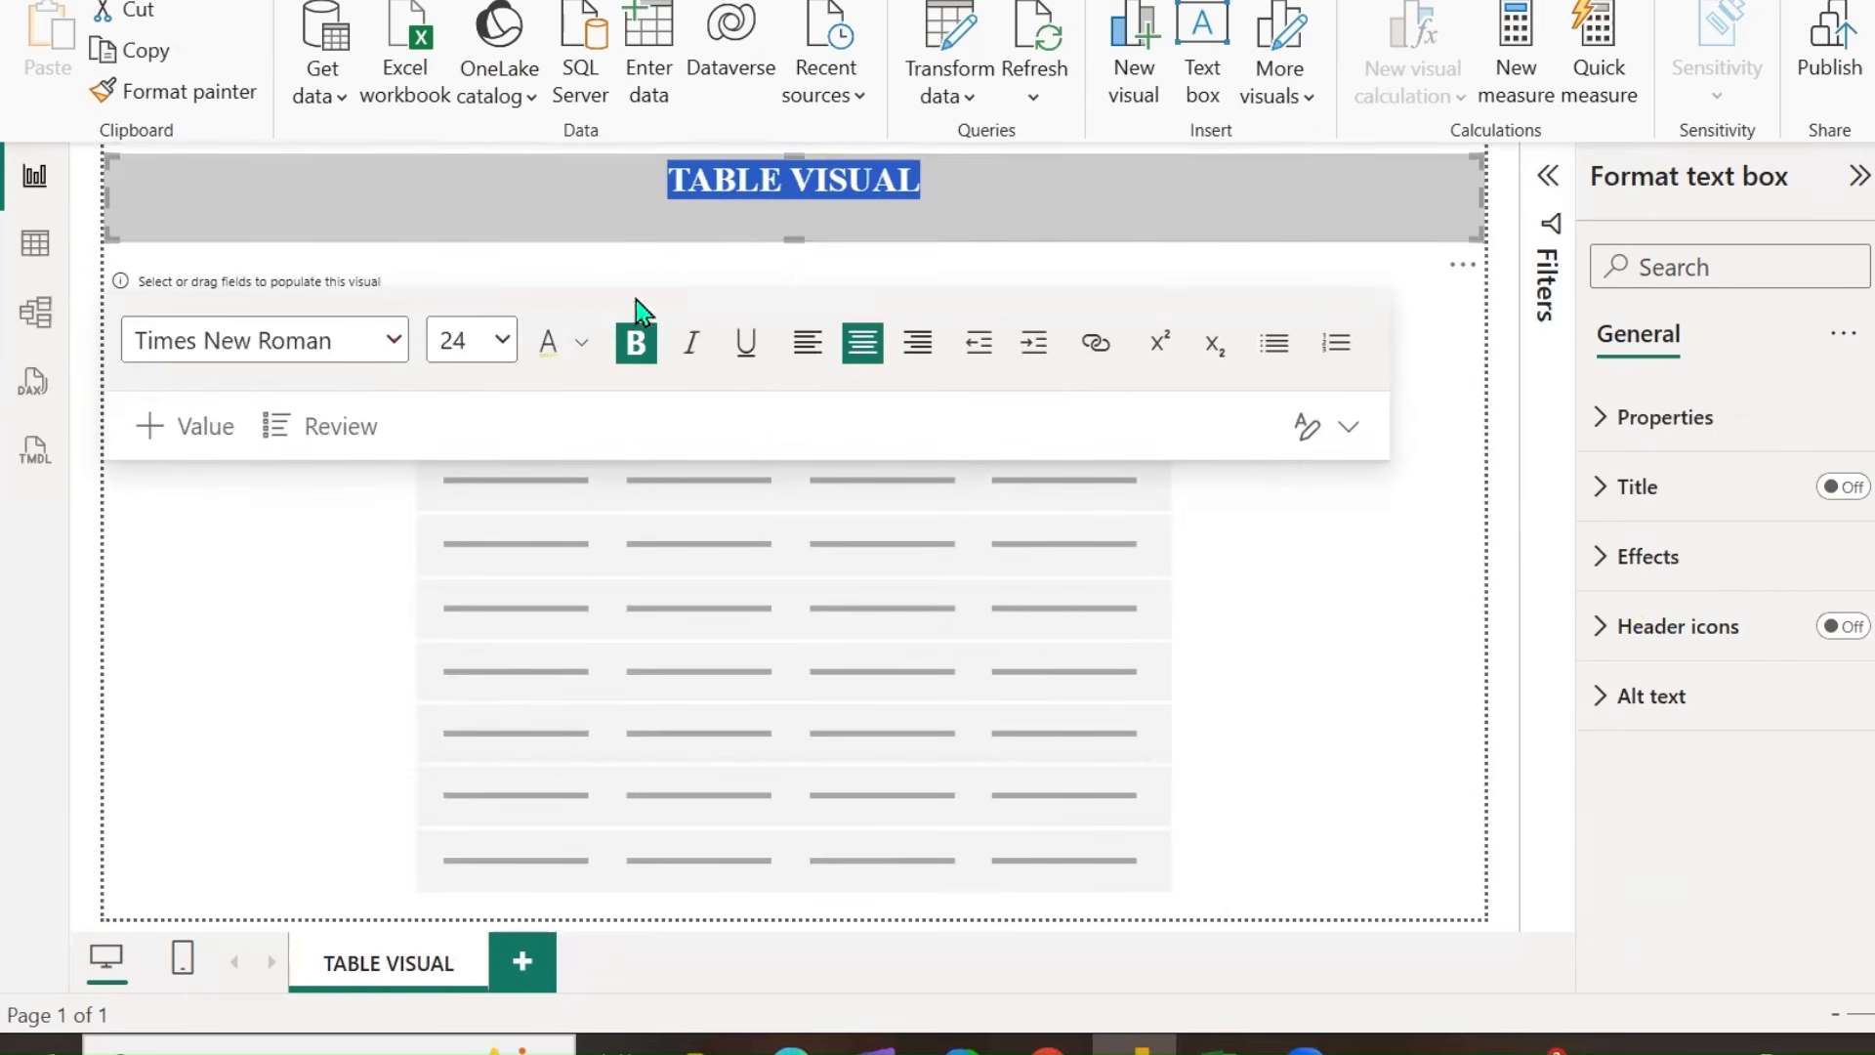
{"action": "left_click", "coordinate": [504, 342]}
{"action": "left_click", "coordinate": [582, 344]}
{"action": "left_click", "coordinate": [581, 343]}
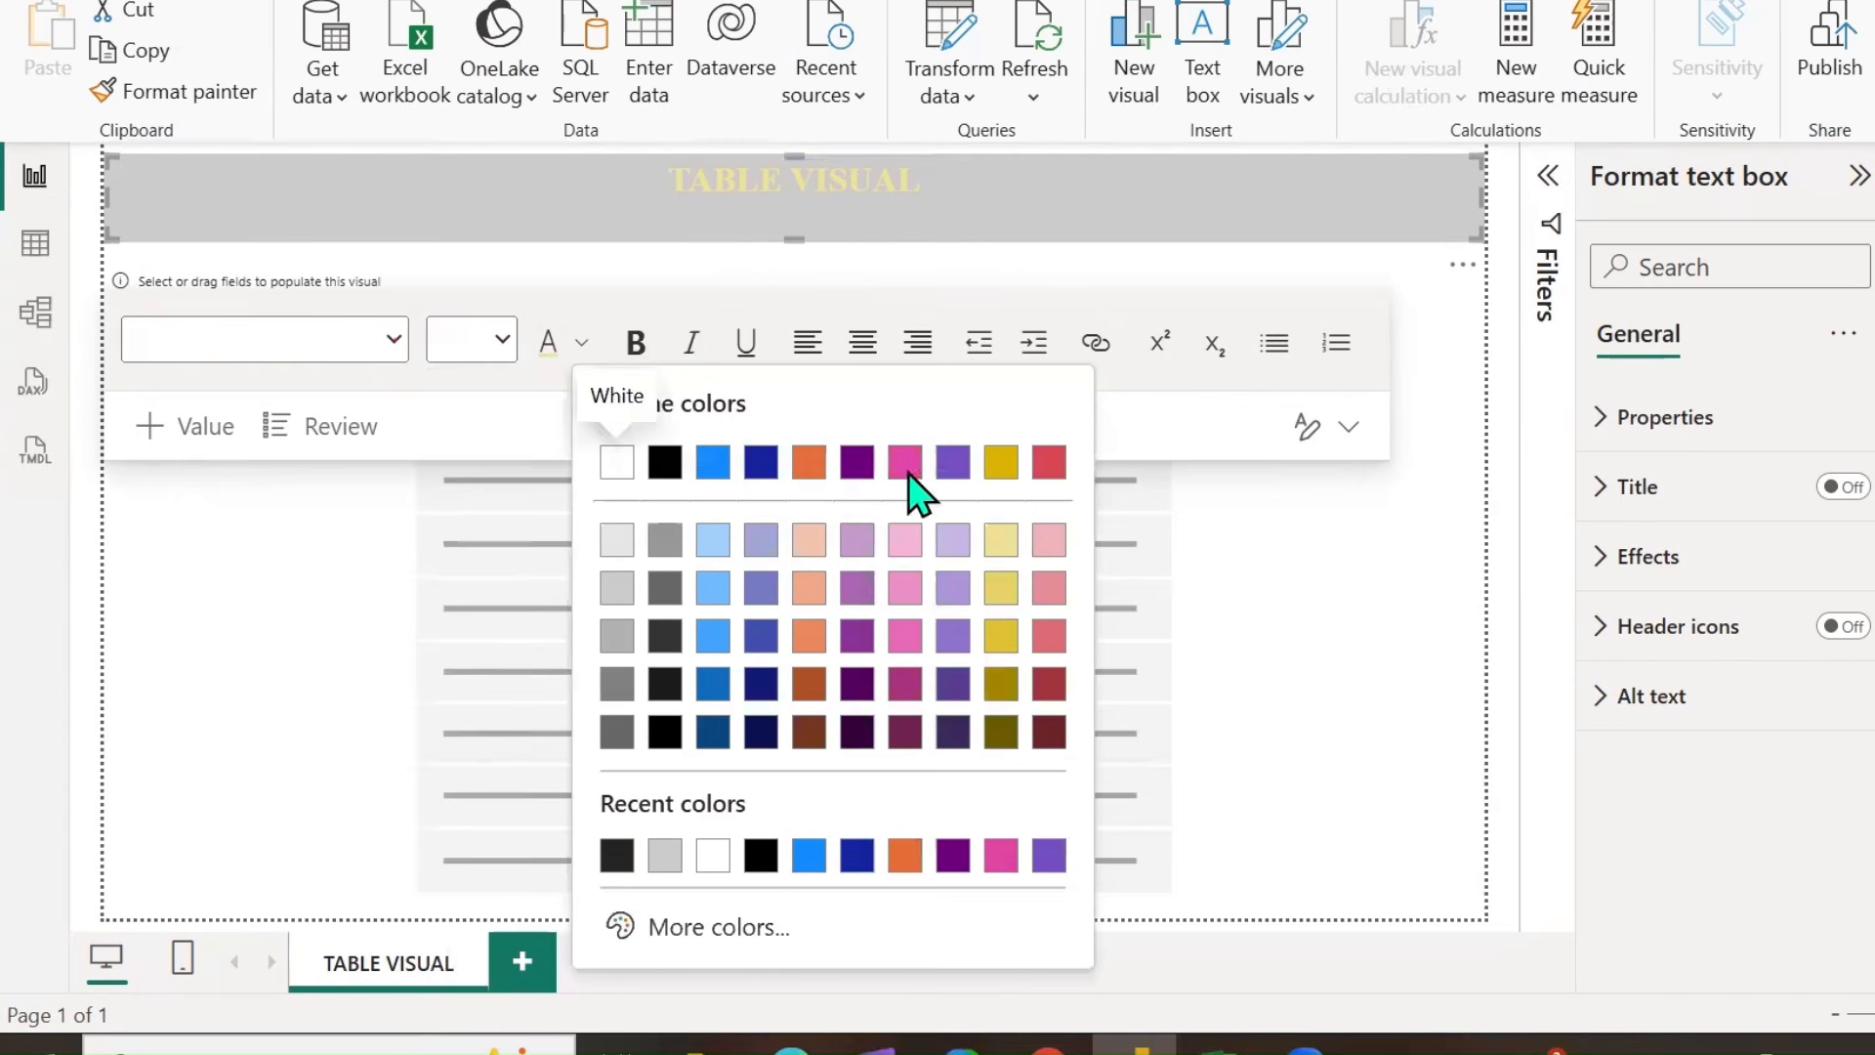
{"action": "left_click", "coordinate": [1050, 461]}
{"action": "left_click", "coordinate": [1423, 280]}
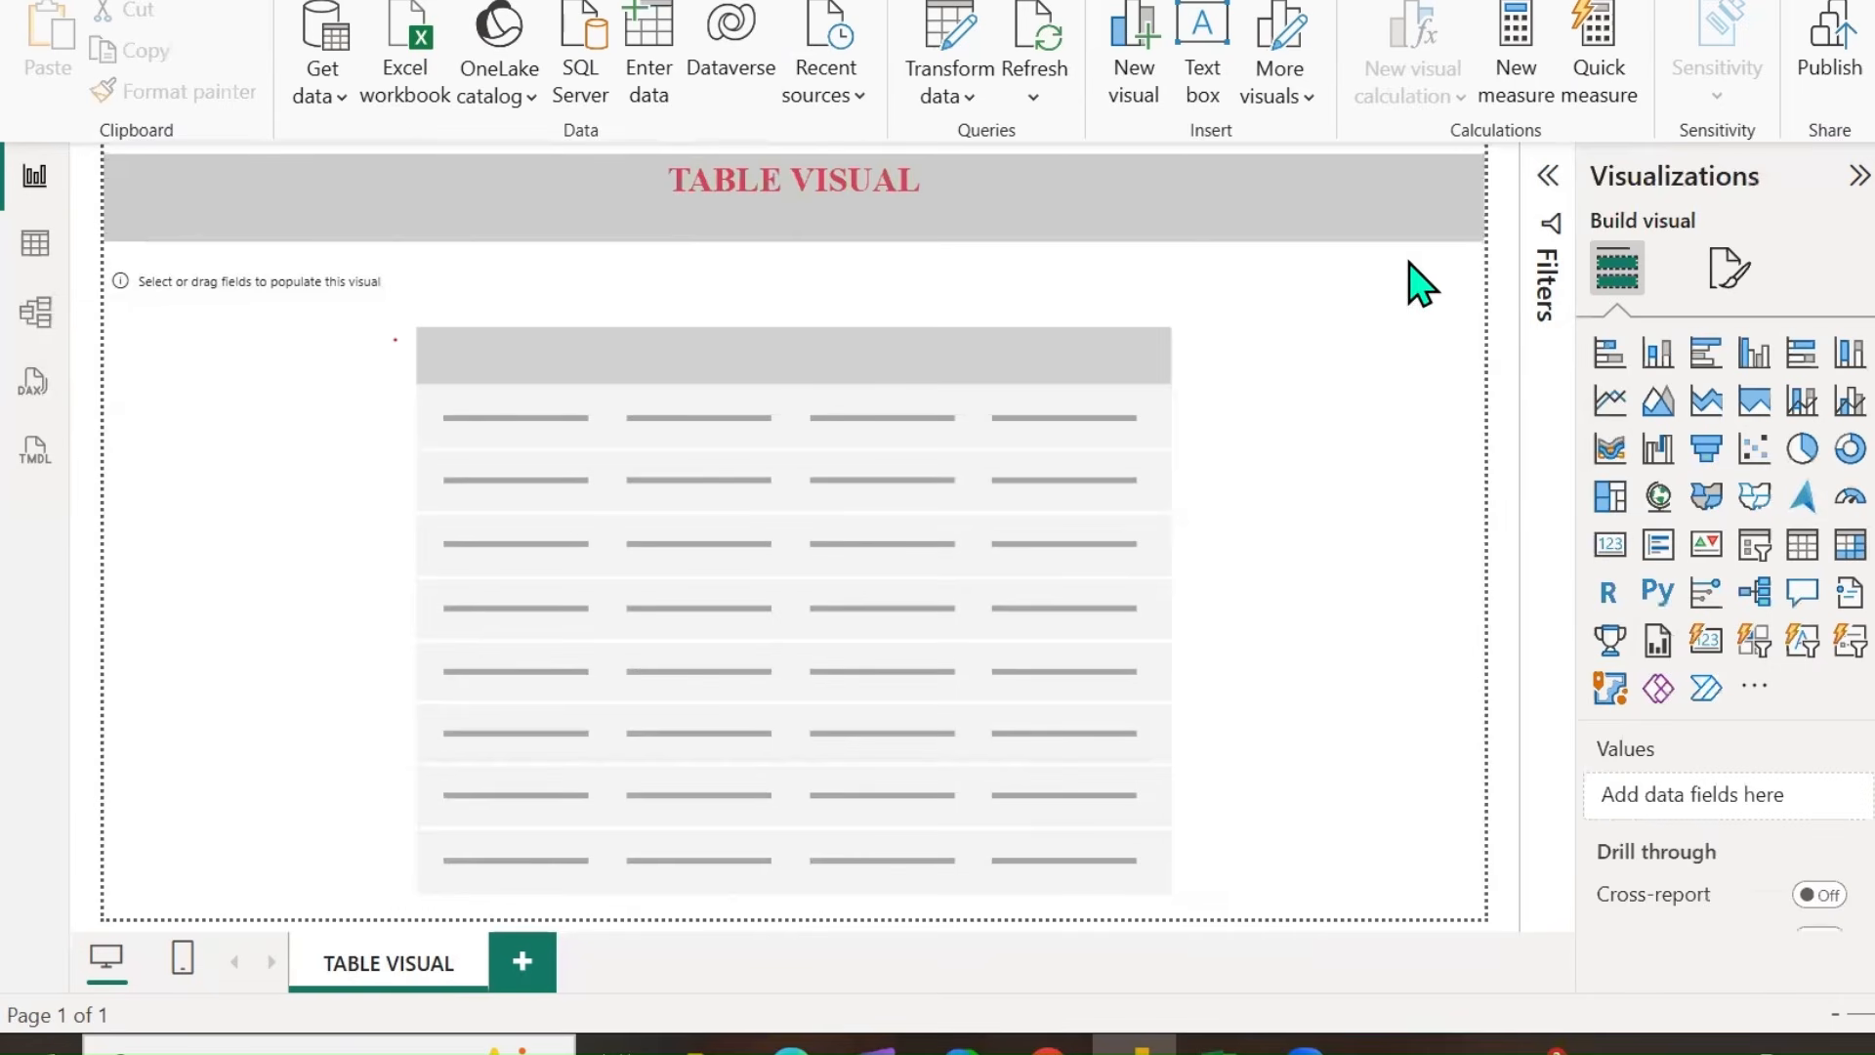
Recolour the heading text white.
{"action": "left_click", "coordinate": [972, 181]}
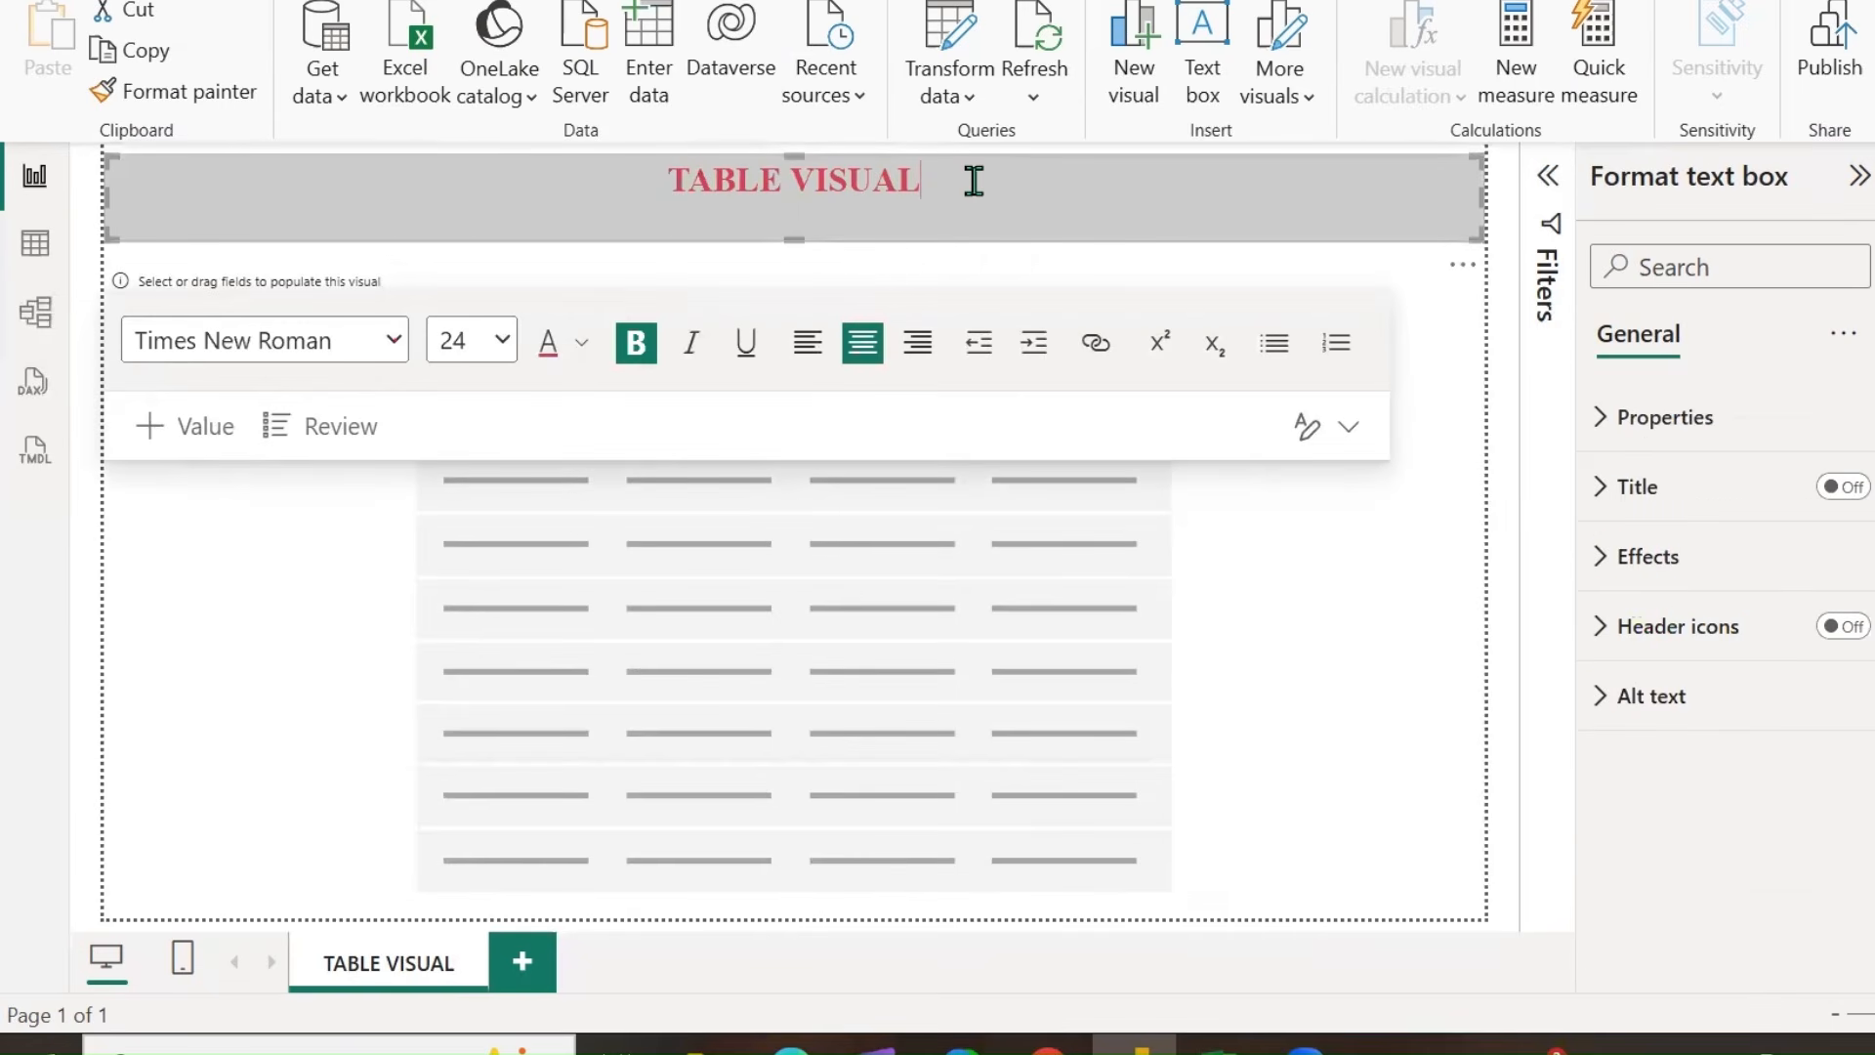
{"action": "left_click_drag", "start_coordinate": [973, 181], "coordinate": [537, 180]}
{"action": "left_click", "coordinate": [581, 343]}
{"action": "left_click", "coordinate": [616, 461]}
{"action": "left_click", "coordinate": [1406, 284]}
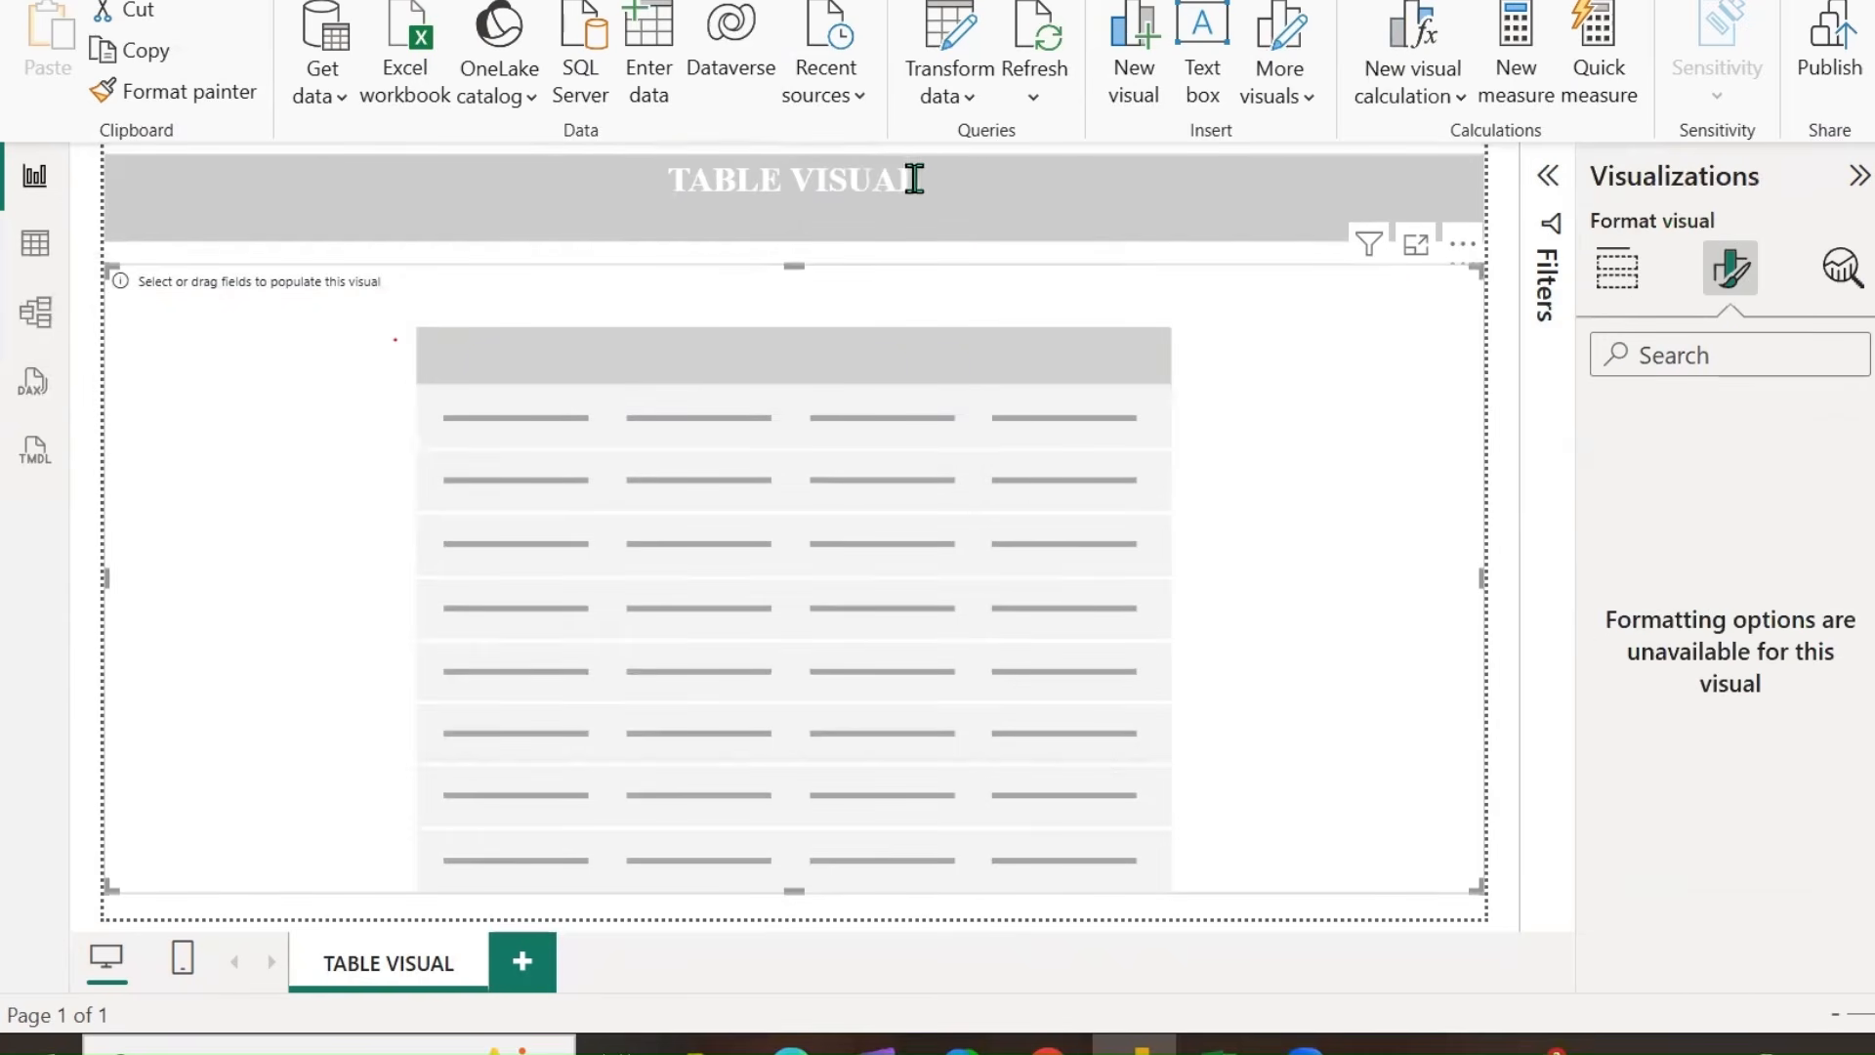
Change the white TABLE VISUAL heading text back to red.
{"action": "left_click_drag", "start_coordinate": [914, 178], "coordinate": [548, 167]}
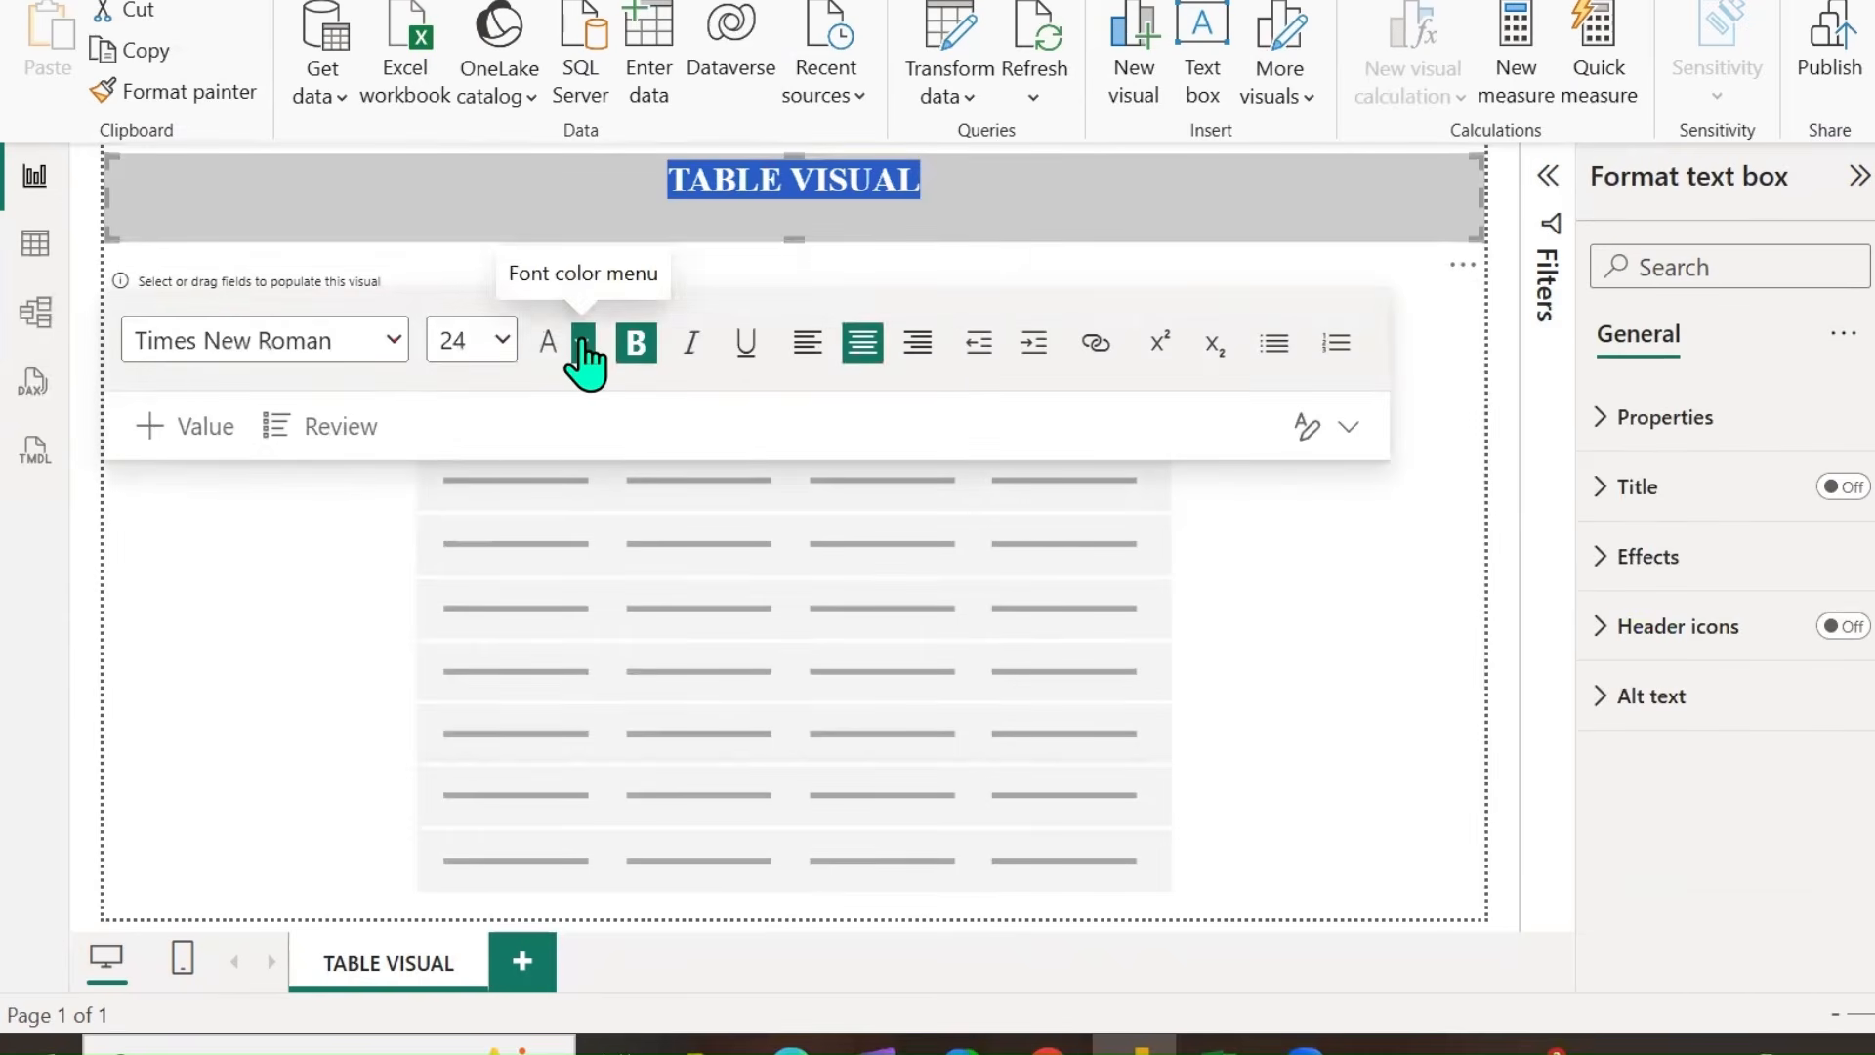
{"action": "left_click", "coordinate": [583, 346]}
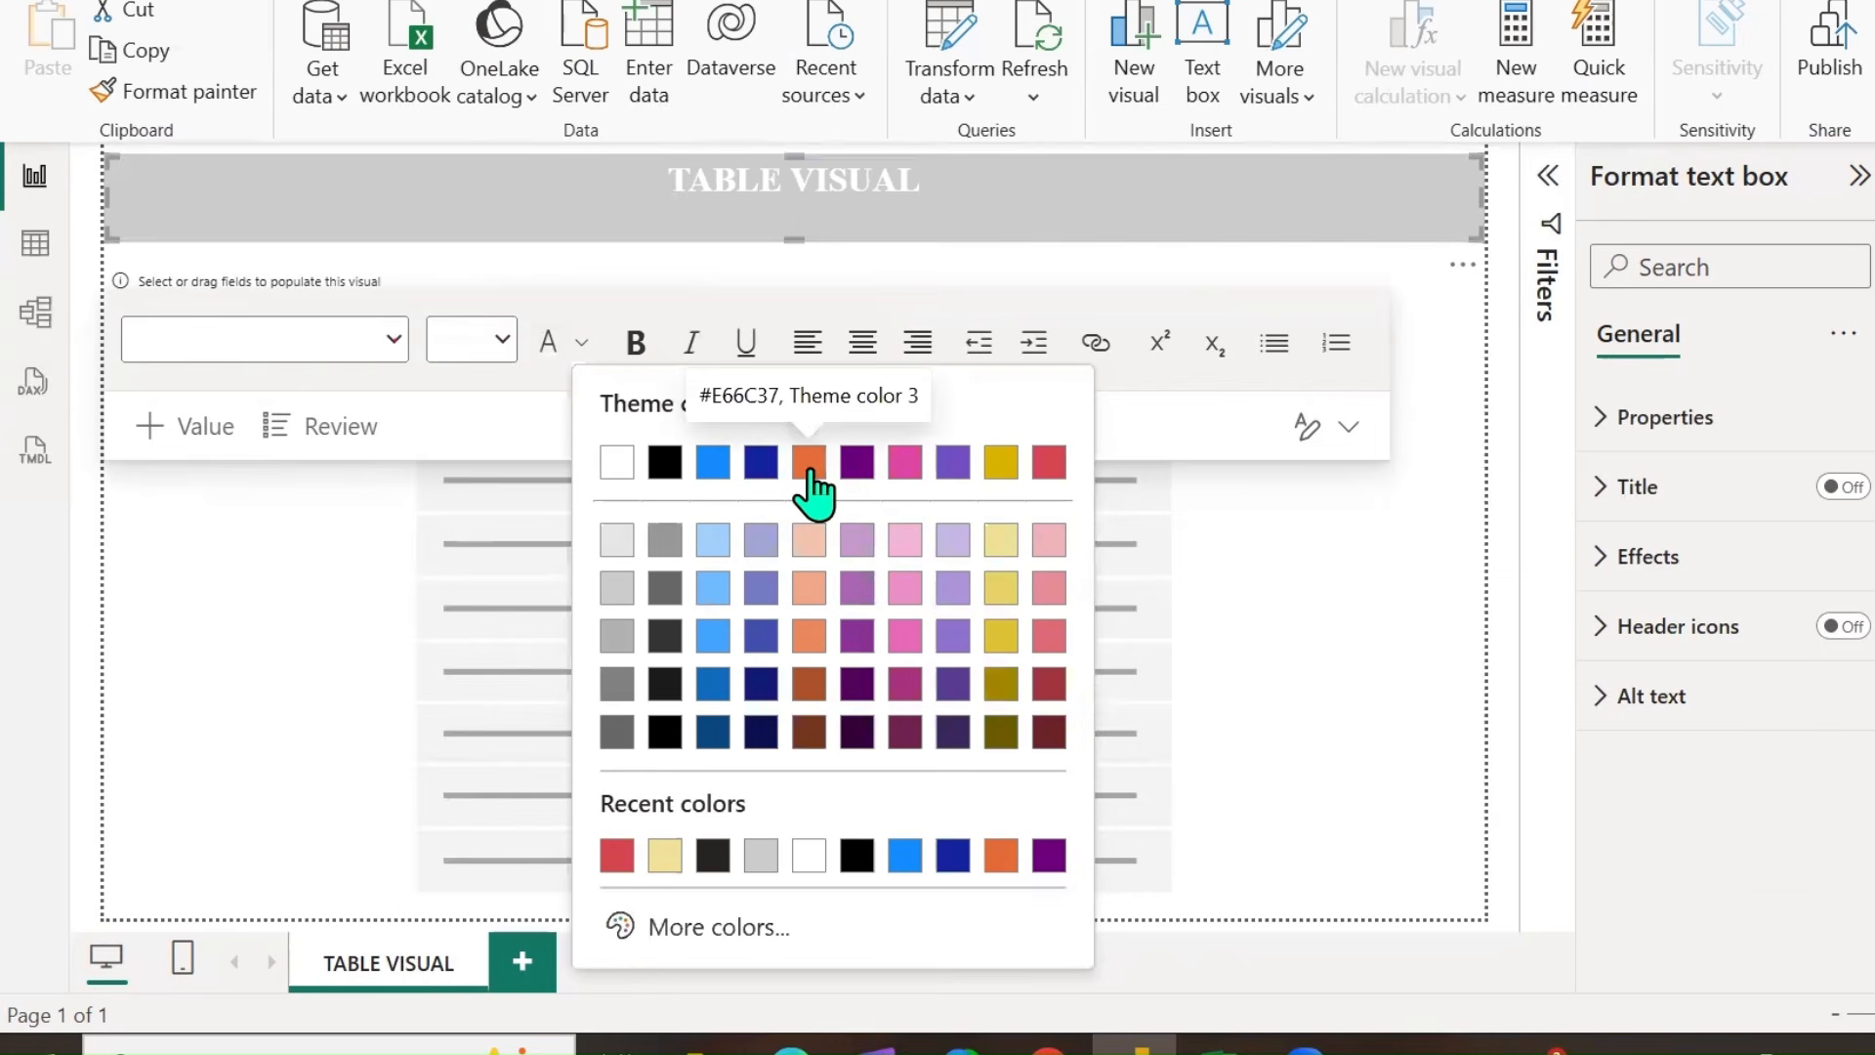
{"action": "left_click", "coordinate": [808, 477]}
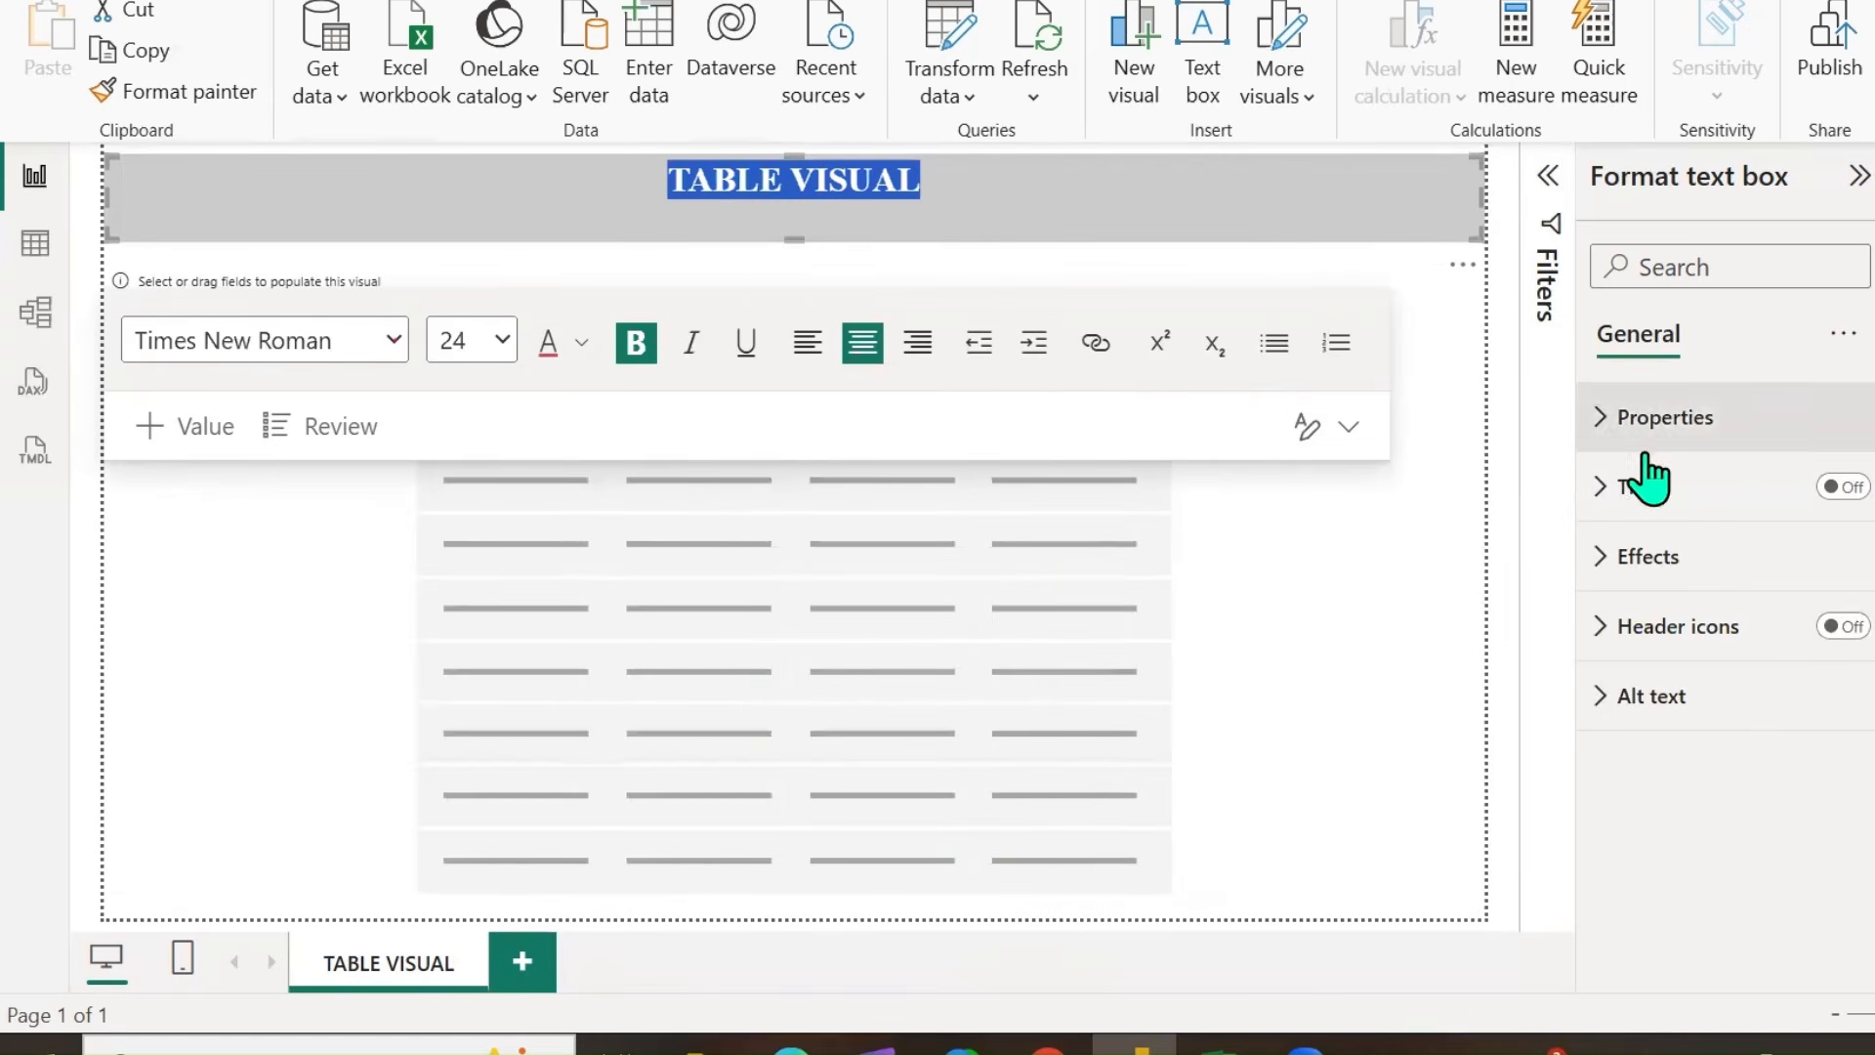
Give the heading text box a visual border with rounded corners of 10 px.
{"action": "left_click", "coordinate": [1621, 557]}
{"action": "scroll", "coordinate": [1675, 611], "scroll_direction": "down", "scroll_amount": 3}
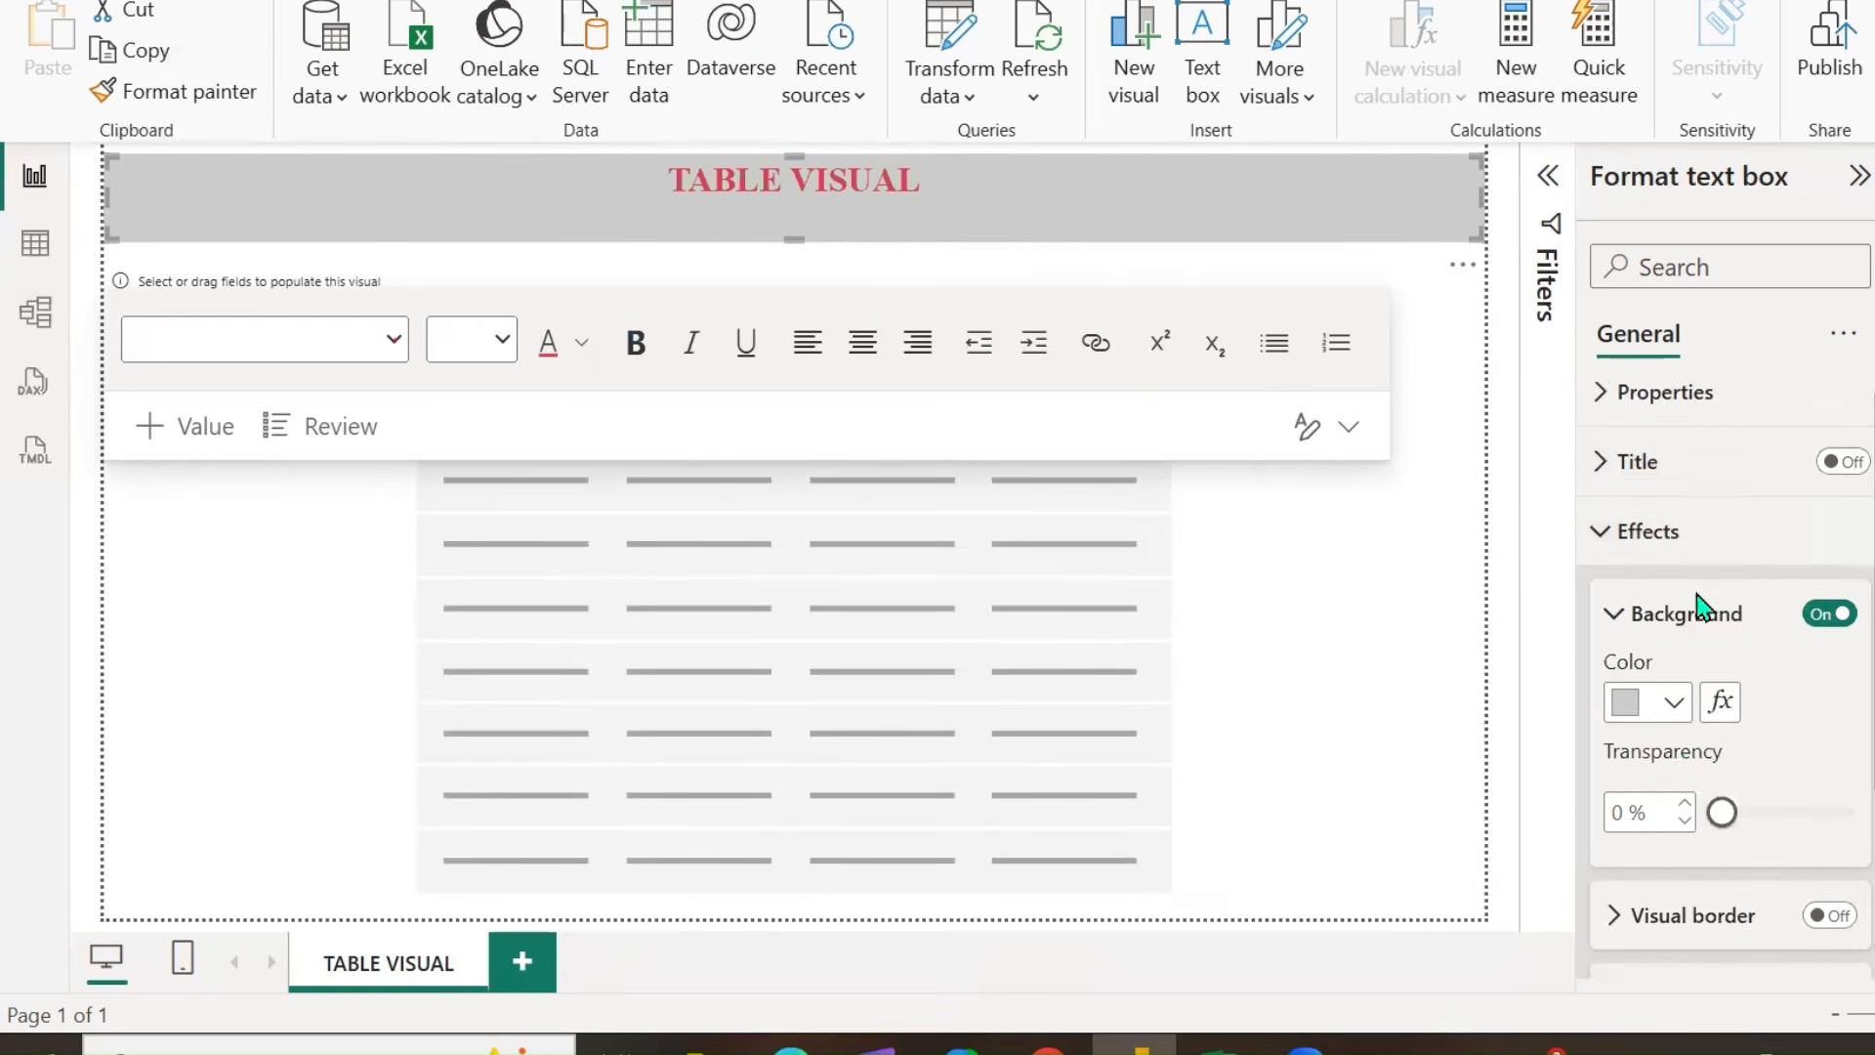
{"action": "left_click", "coordinate": [1830, 655]}
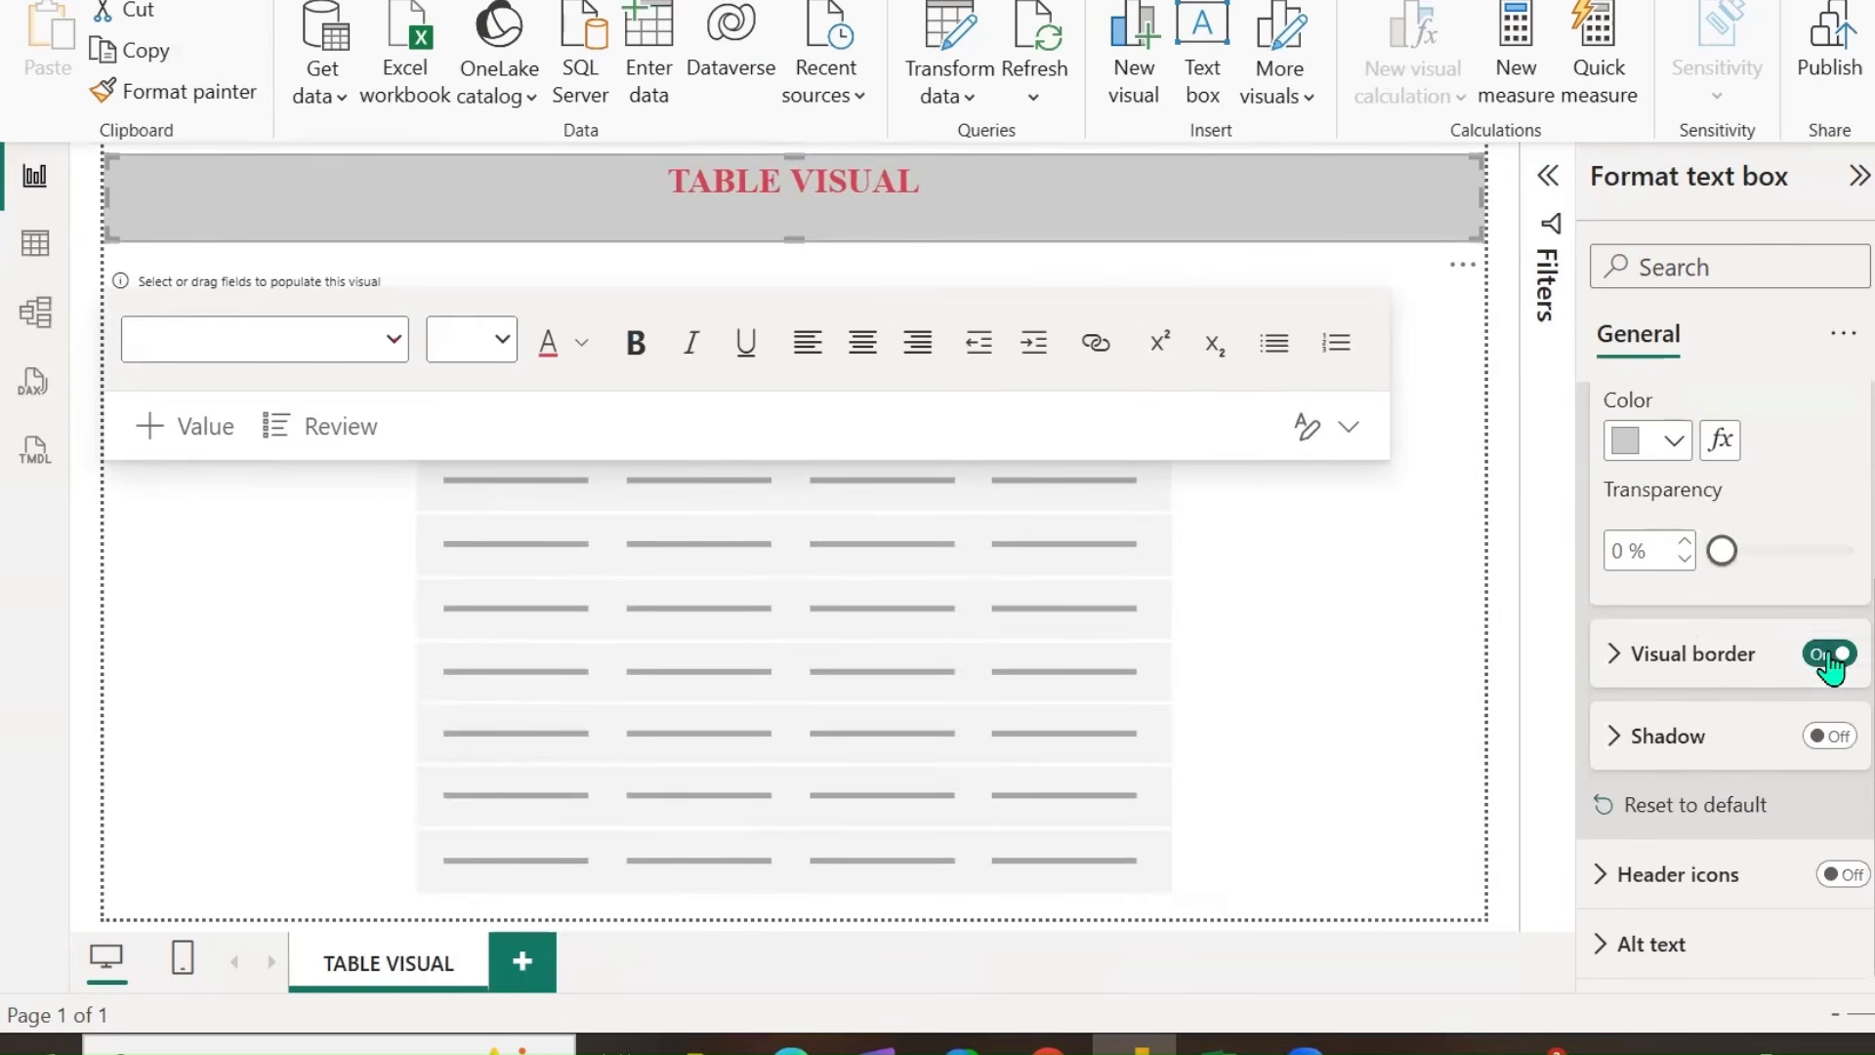
{"action": "left_click", "coordinate": [1618, 658]}
{"action": "scroll", "coordinate": [1759, 695], "scroll_direction": "down", "scroll_amount": 3}
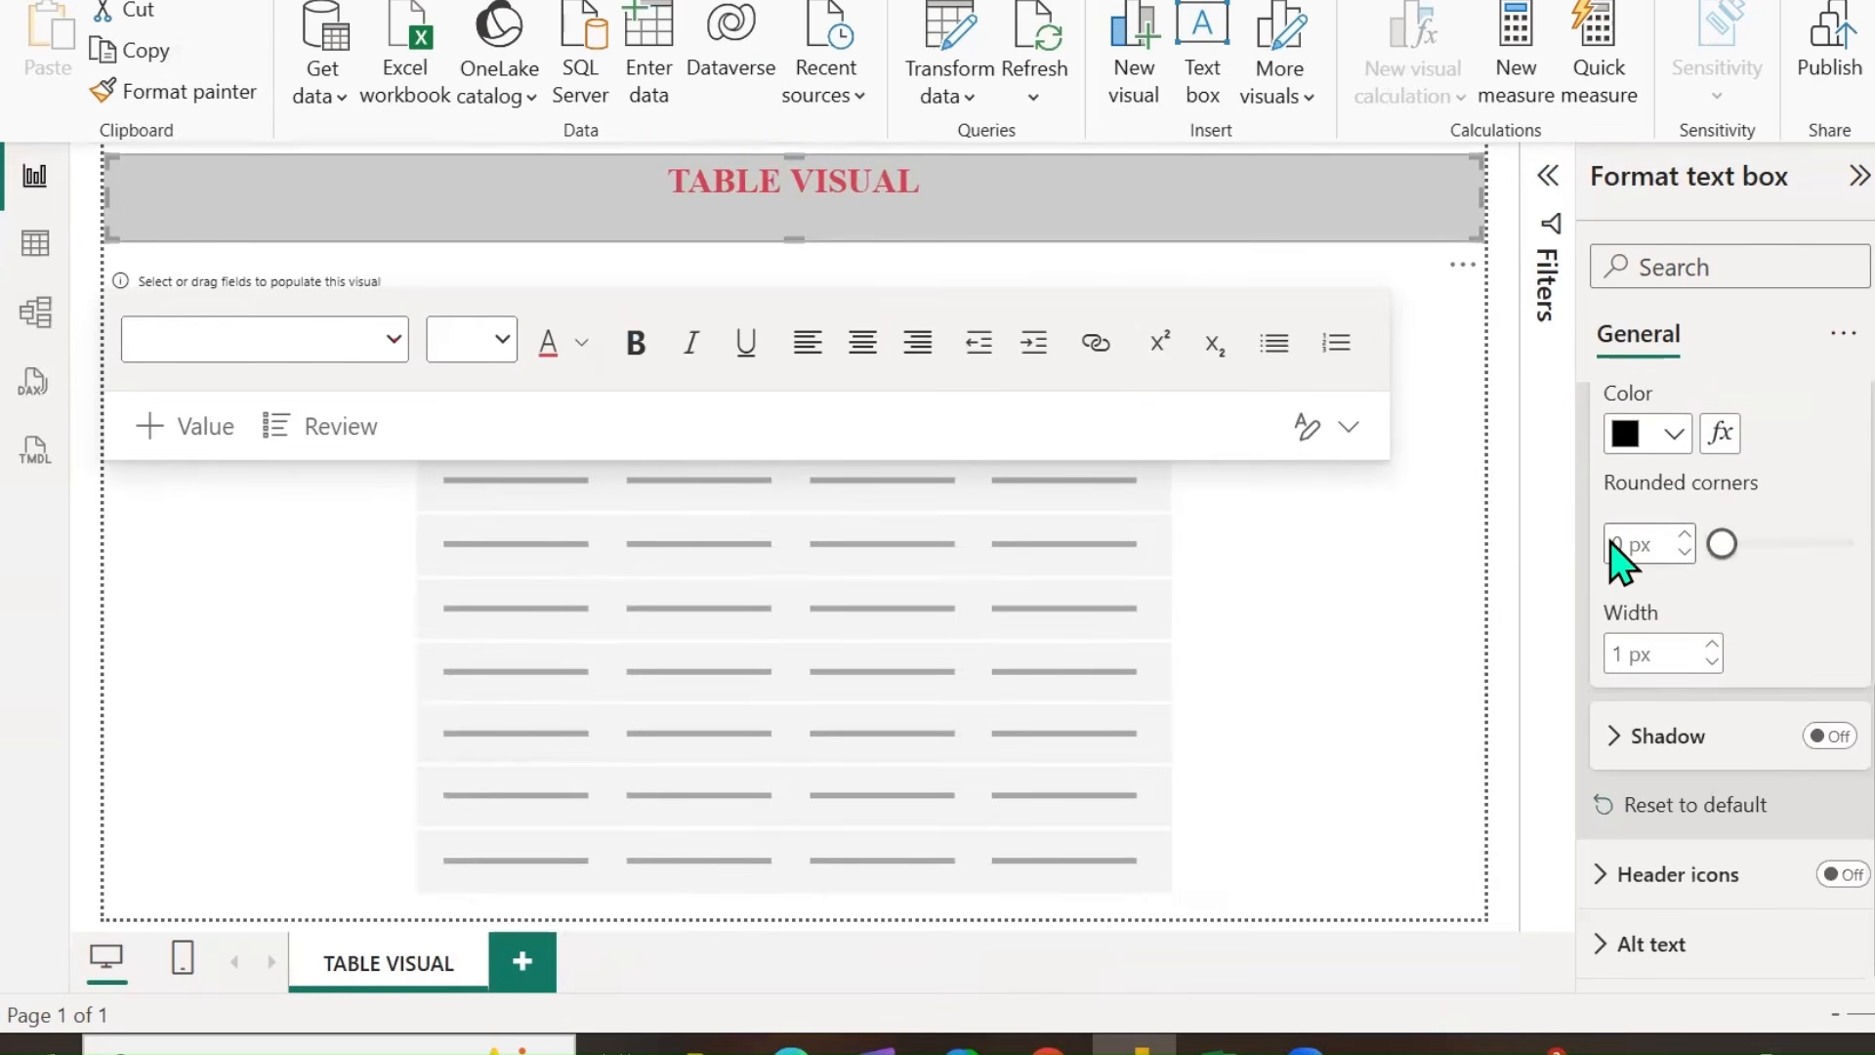
{"action": "type", "text": "10"}
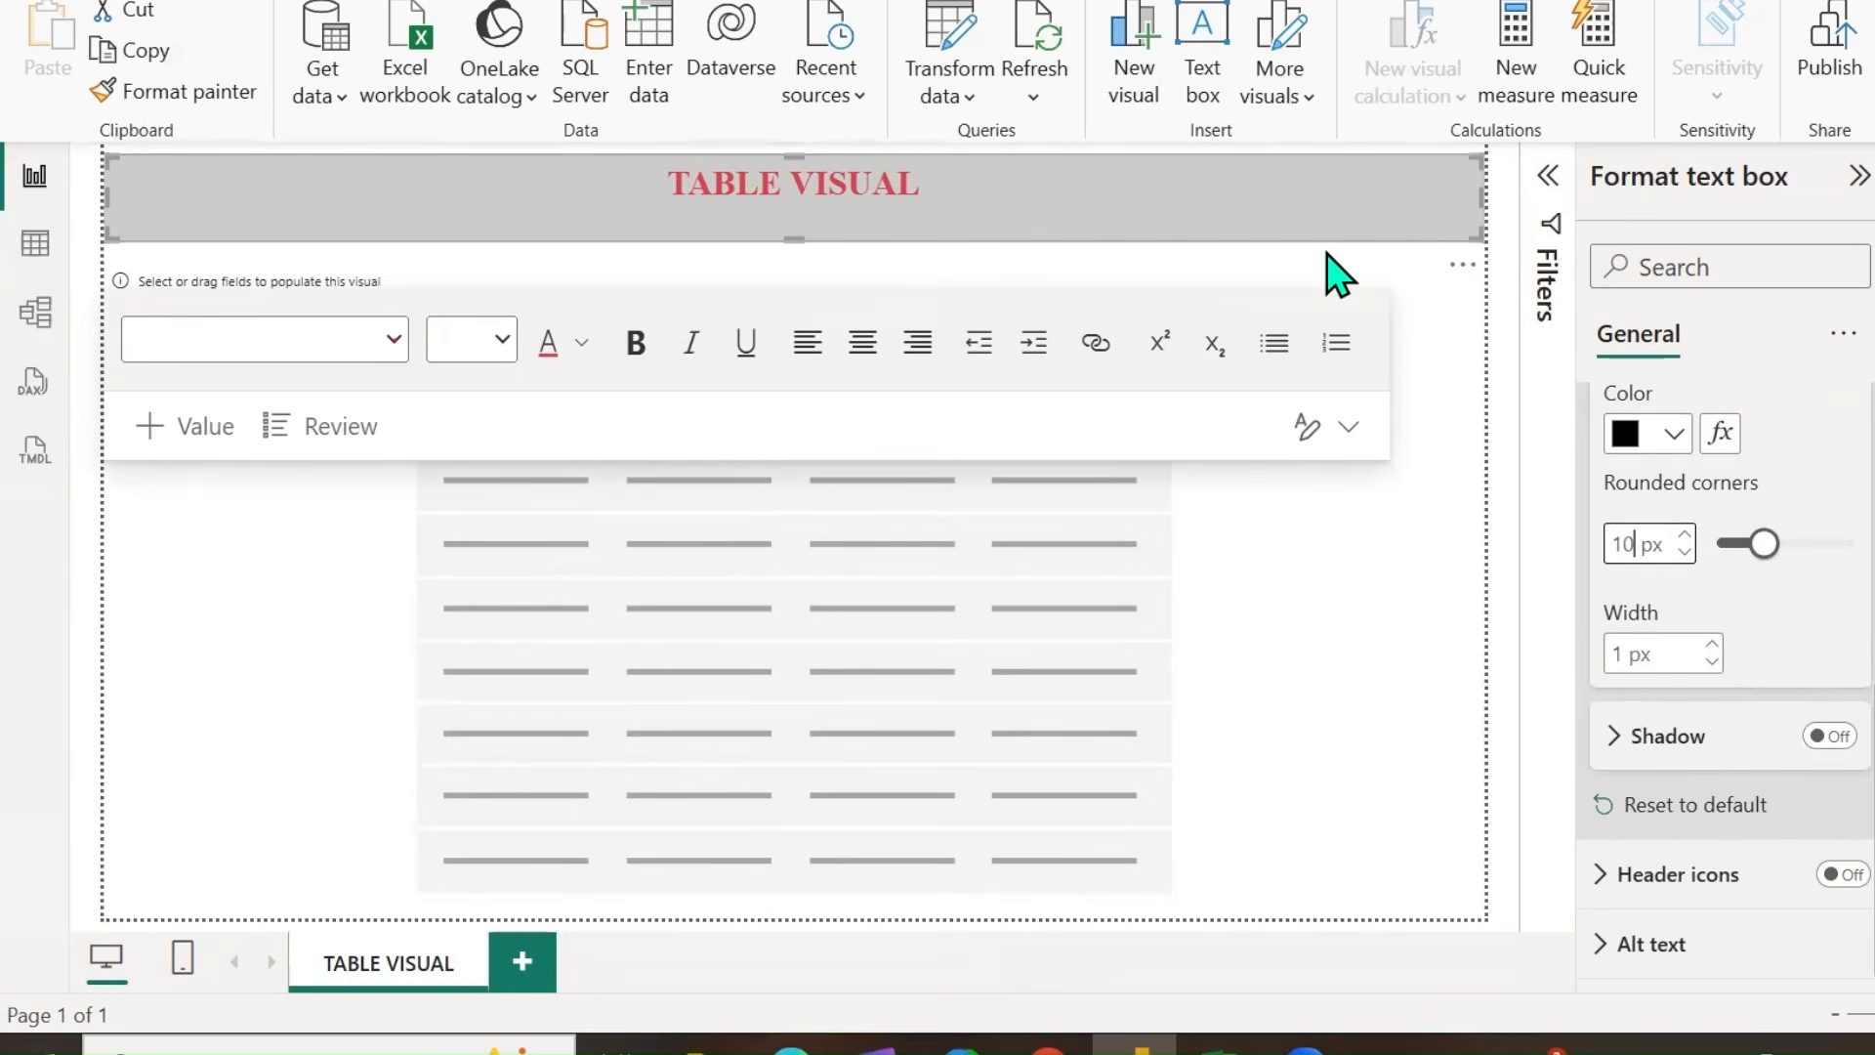
{"action": "left_click", "coordinate": [1309, 272]}
Pull the left edge of the heading text box slightly inward and select the empty table visual below it.
{"action": "left_click", "coordinate": [115, 224]}
{"action": "mouse_move", "coordinate": [110, 230]}
{"action": "left_mouse_down"}
{"action": "mouse_move", "coordinate": [150, 229]}
{"action": "mouse_move", "coordinate": [130, 228]}
{"action": "mouse_move", "coordinate": [131, 201]}
{"action": "left_mouse_up"}
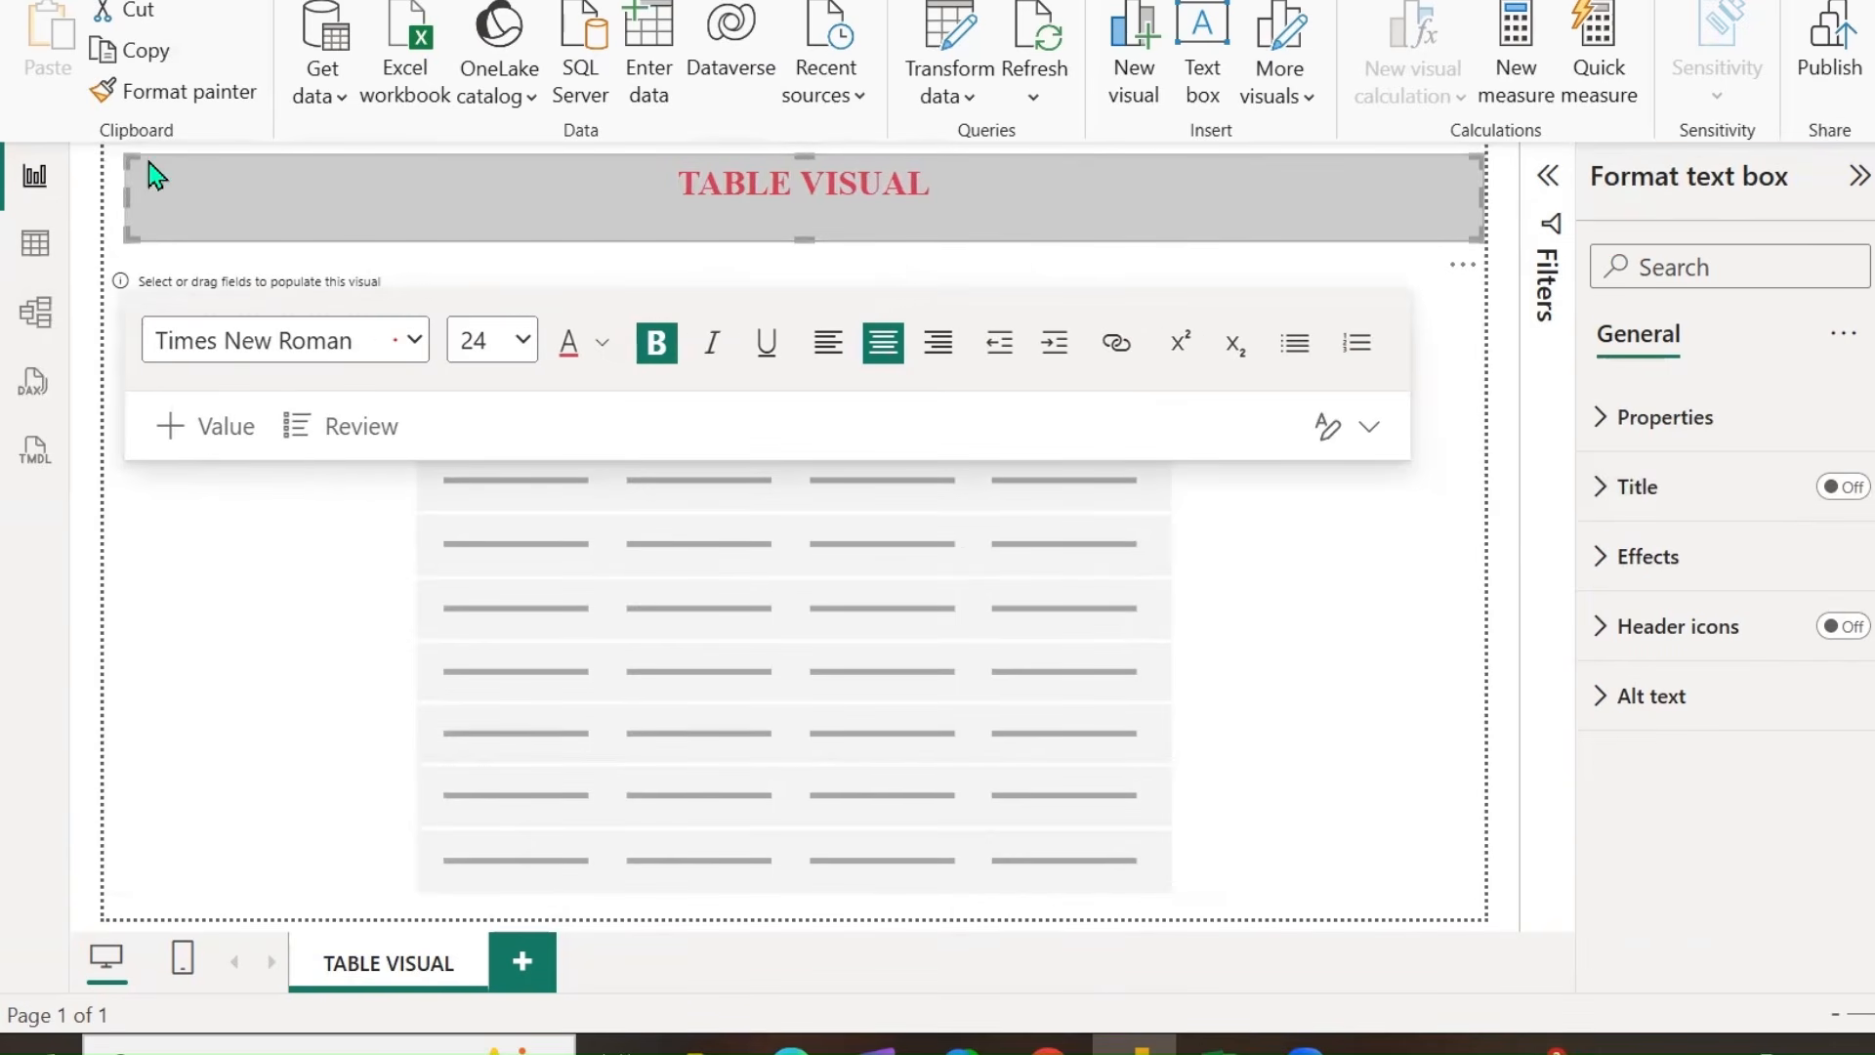
{"action": "left_click_drag", "start_coordinate": [1453, 236], "coordinate": [1473, 236]}
{"action": "left_click", "coordinate": [1424, 220]}
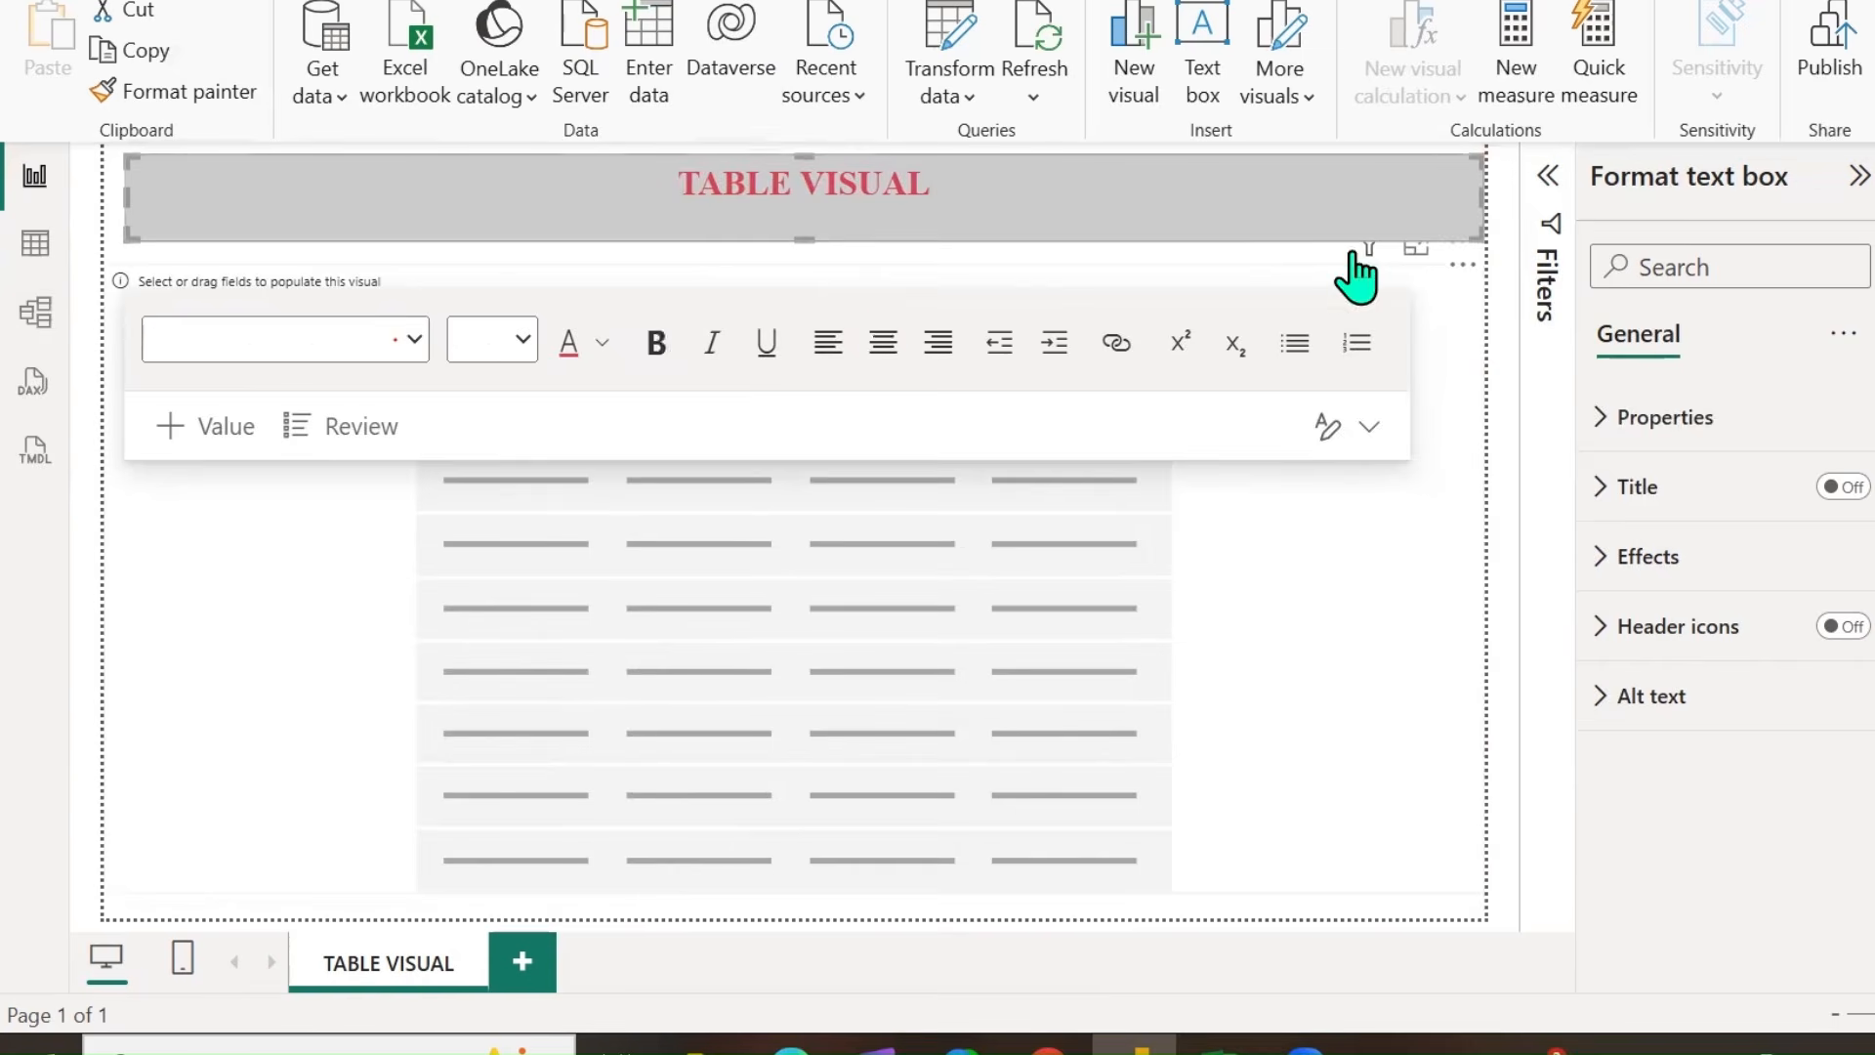
{"action": "left_click", "coordinate": [1346, 256]}
{"action": "left_click", "coordinate": [1335, 244]}
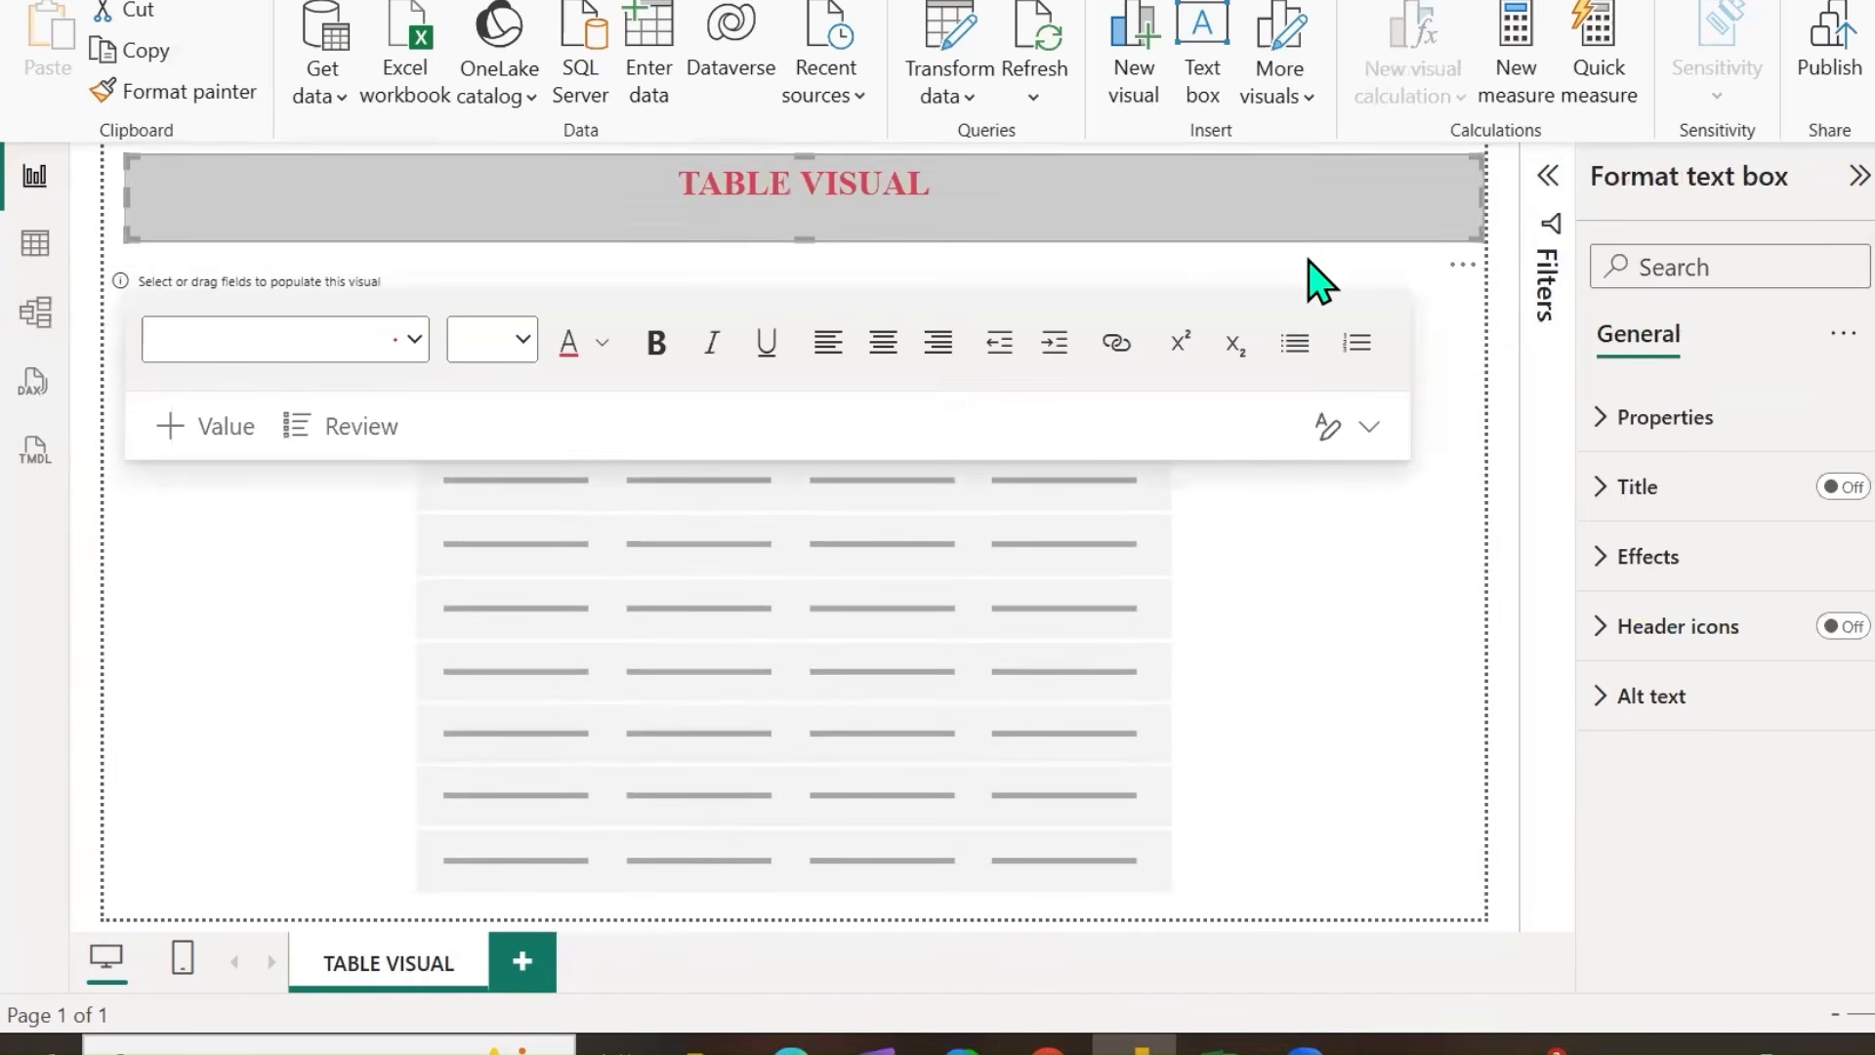
{"action": "left_click", "coordinate": [1319, 276]}
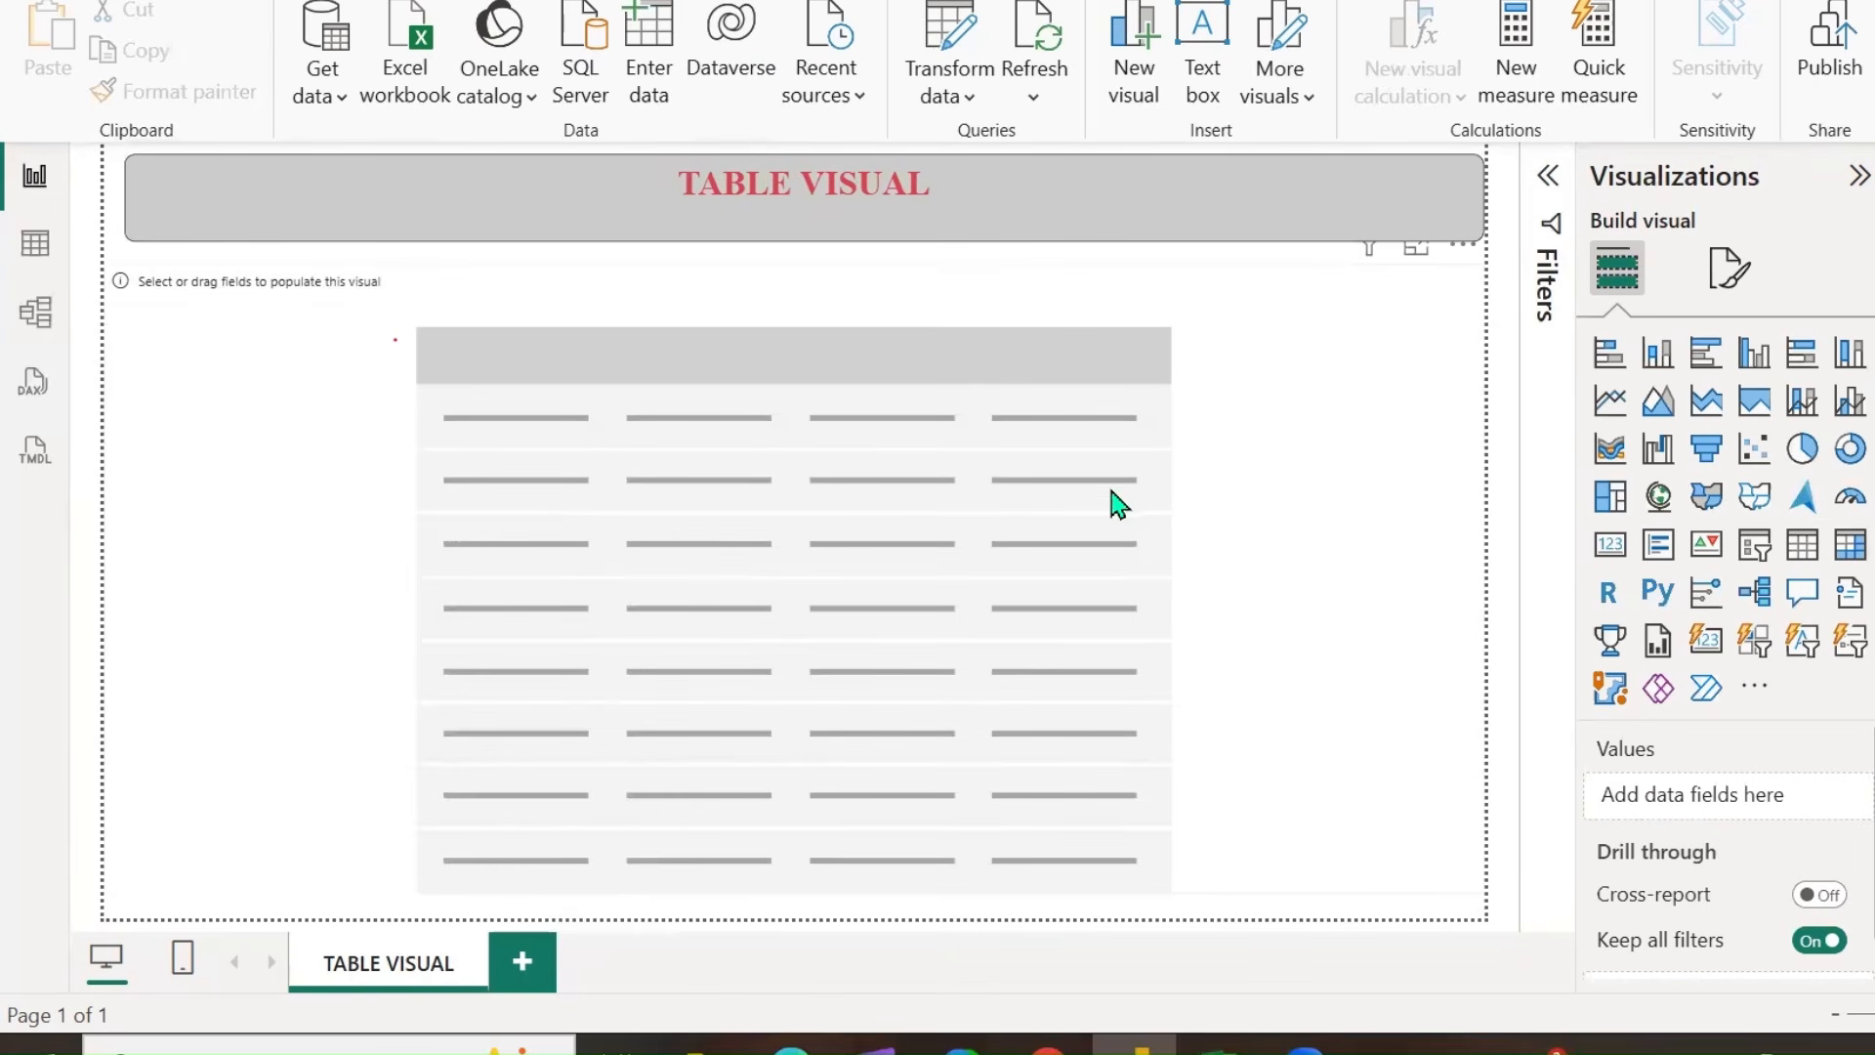
{"action": "left_click", "coordinate": [1236, 400]}
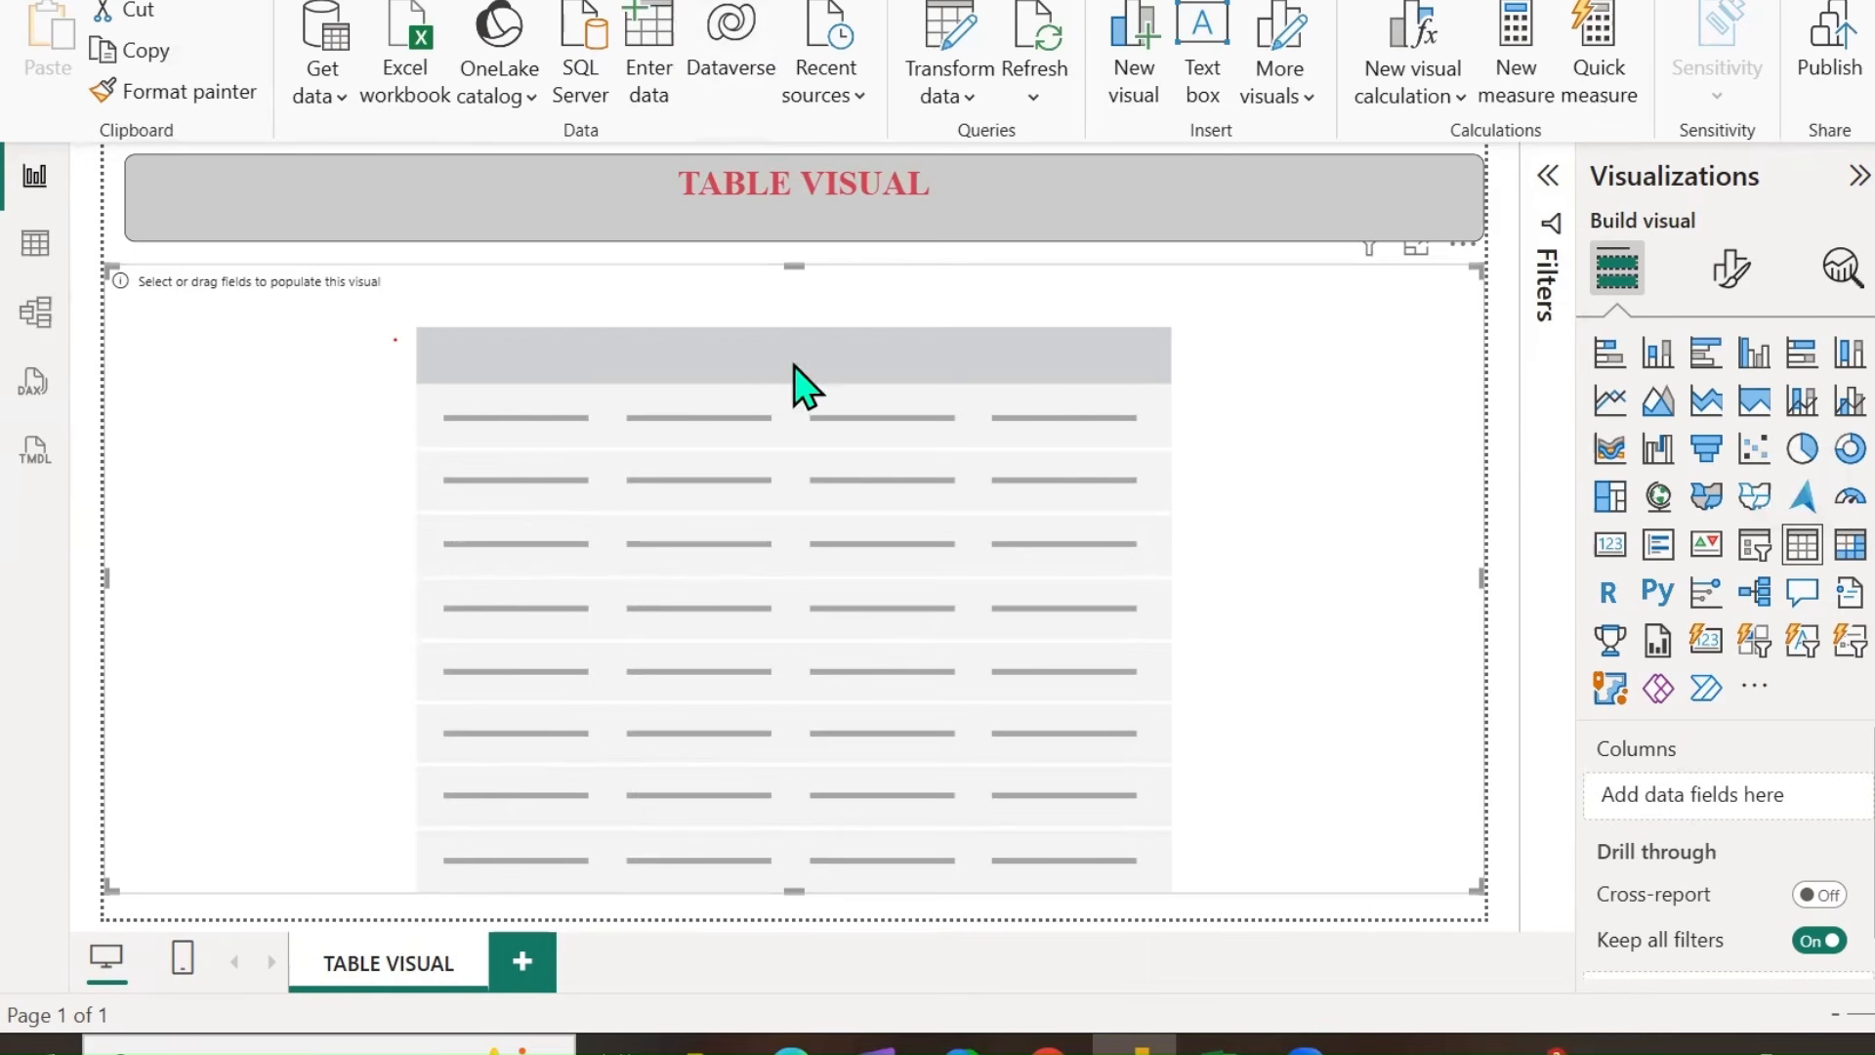
{"action": "mouse_move", "coordinate": [1588, 718]}
{"action": "left_mouse_down"}
{"action": "mouse_move", "coordinate": [1684, 804]}
{"action": "mouse_move", "coordinate": [1701, 716]}
{"action": "mouse_move", "coordinate": [1575, 740]}
{"action": "mouse_move", "coordinate": [1587, 766]}
{"action": "left_mouse_up"}
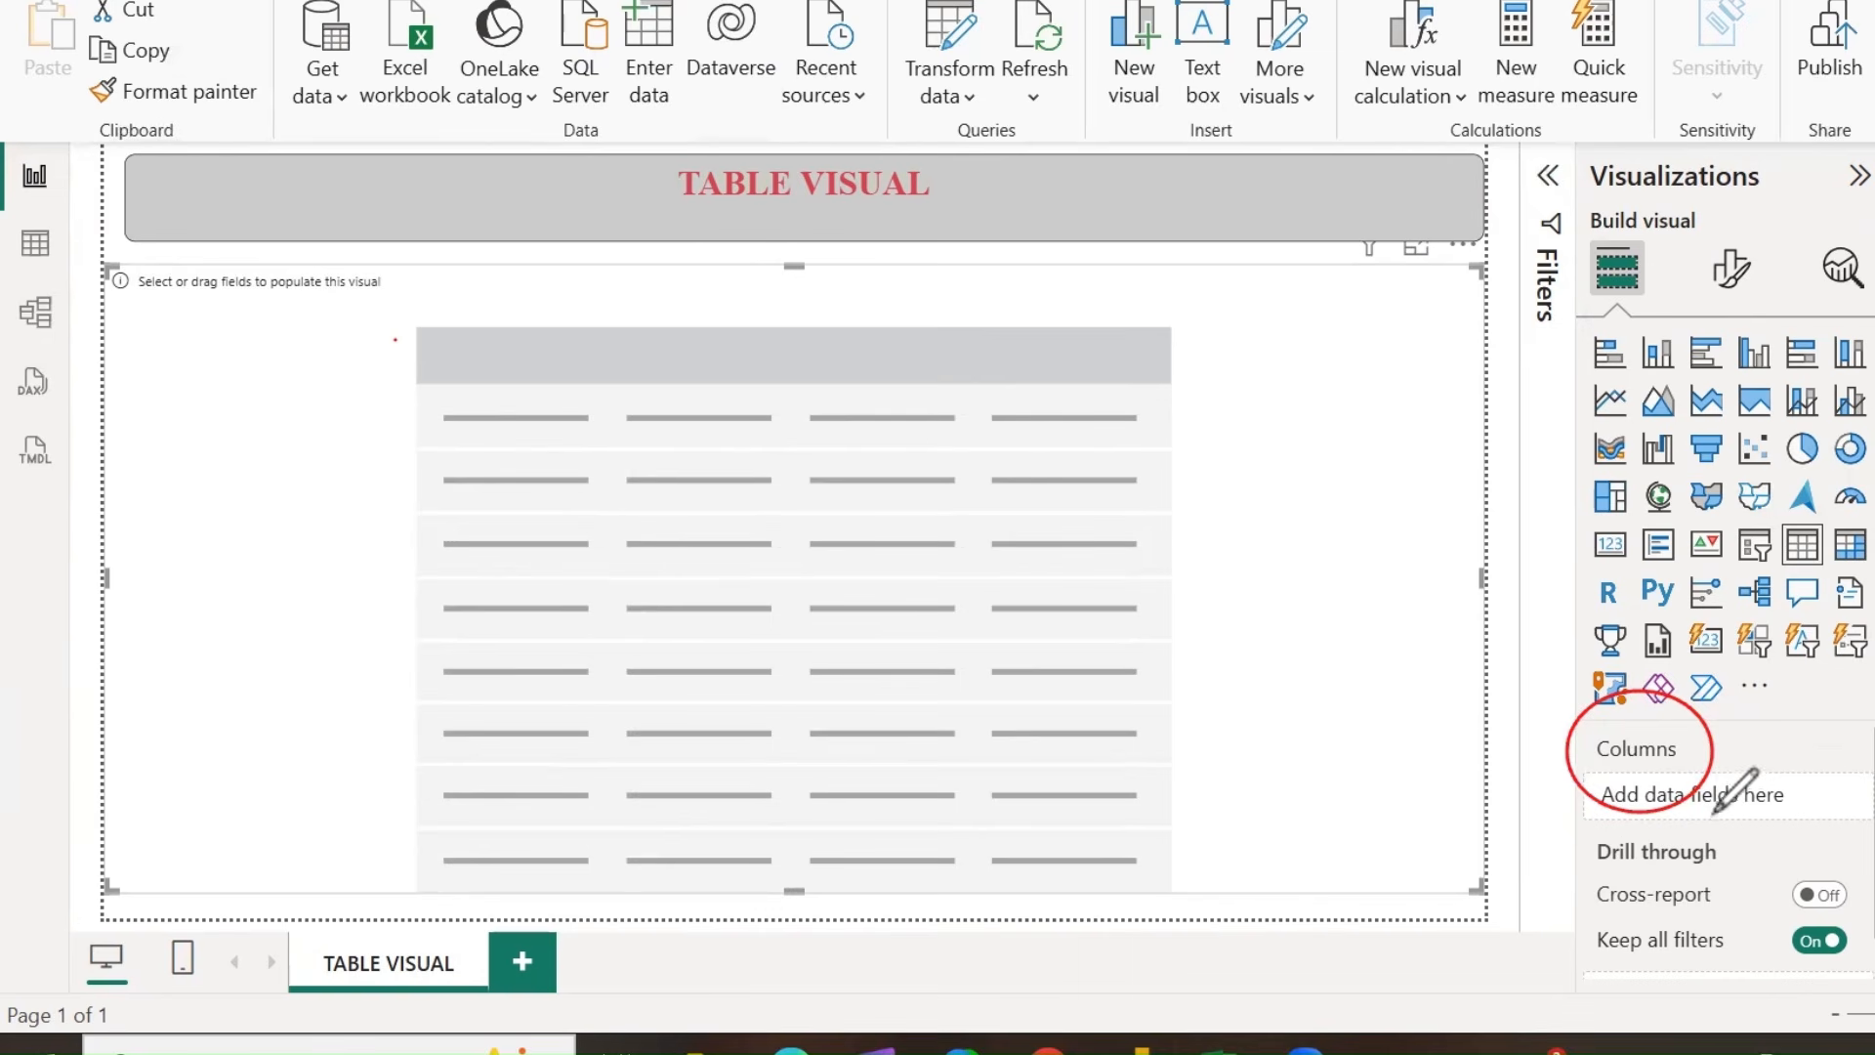
{"action": "mouse_move", "coordinate": [1618, 820]}
{"action": "left_mouse_down"}
{"action": "mouse_move", "coordinate": [1705, 825]}
{"action": "mouse_move", "coordinate": [1813, 782]}
{"action": "mouse_move", "coordinate": [1608, 733]}
{"action": "mouse_move", "coordinate": [1649, 828]}
{"action": "left_mouse_up"}
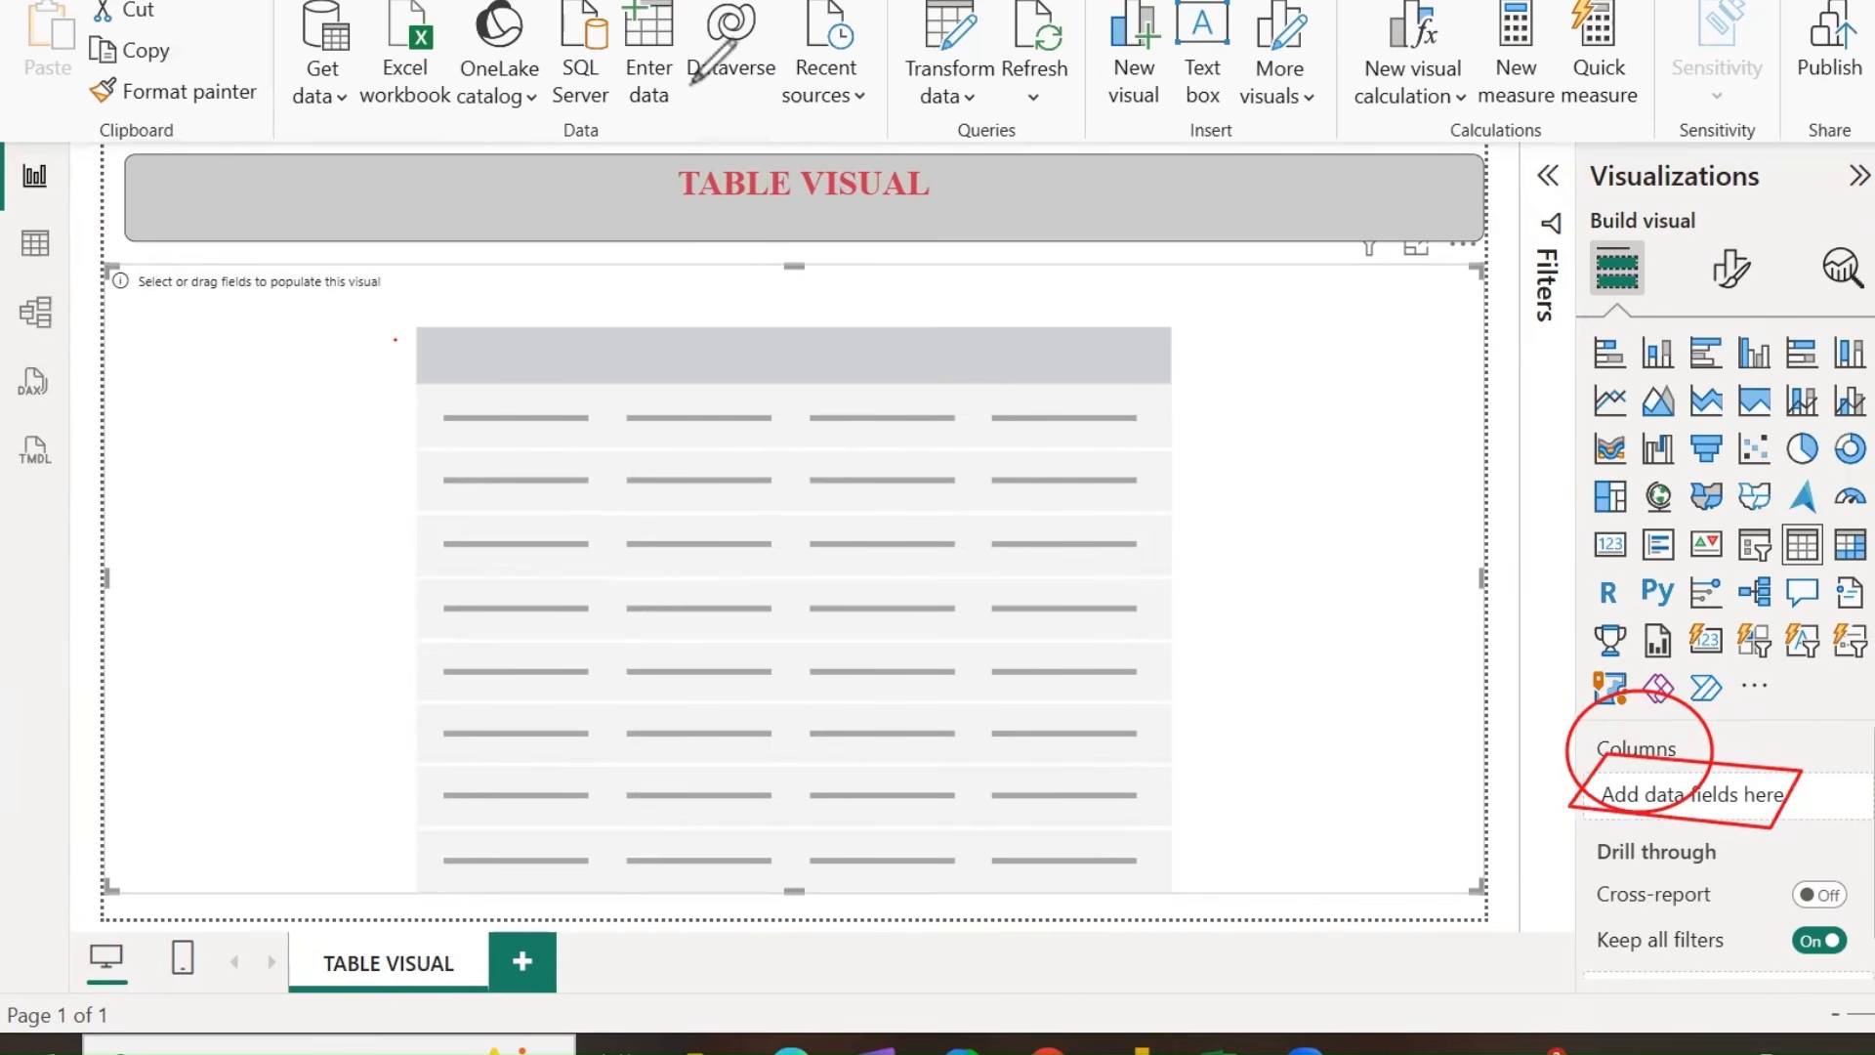
{"action": "left_click_drag", "start_coordinate": [1748, 773], "coordinate": [1703, 765]}
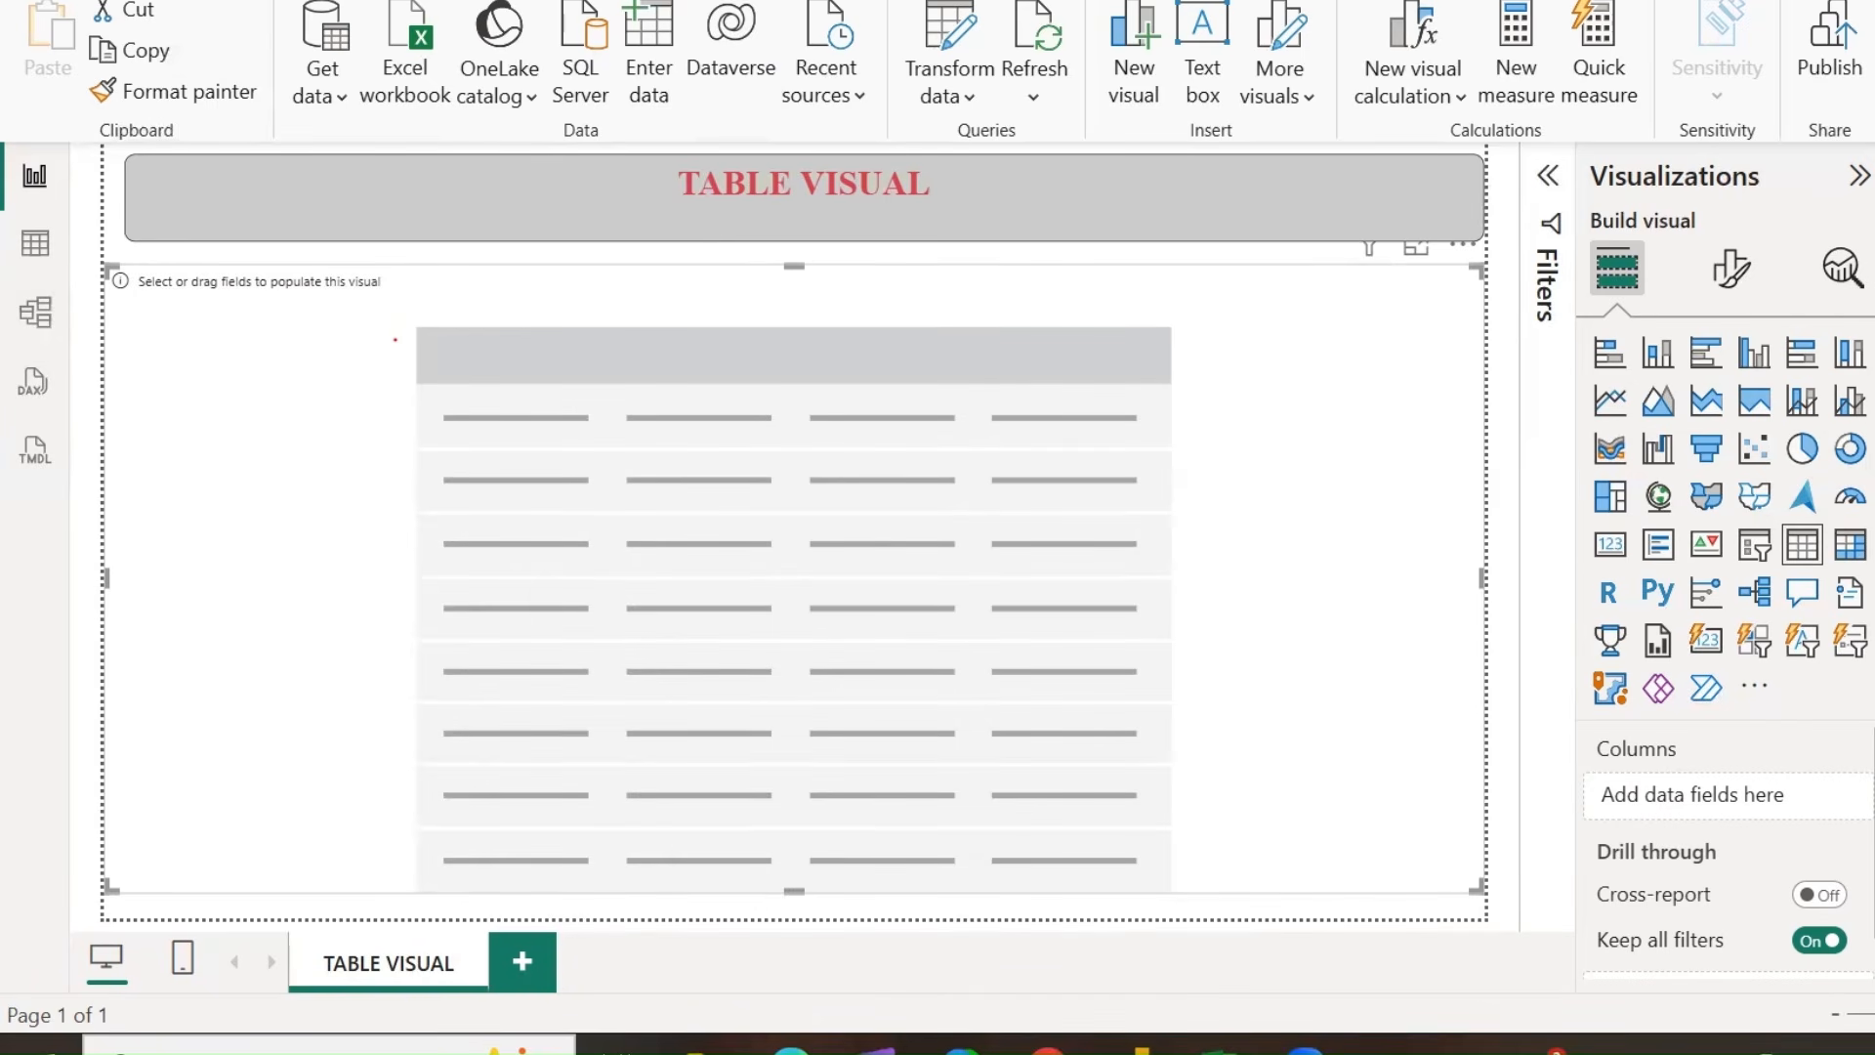
{"action": "mouse_move", "coordinate": [1586, 775]}
{"action": "left_mouse_down"}
{"action": "mouse_move", "coordinate": [1630, 842]}
{"action": "mouse_move", "coordinate": [1874, 842]}
{"action": "left_mouse_up"}
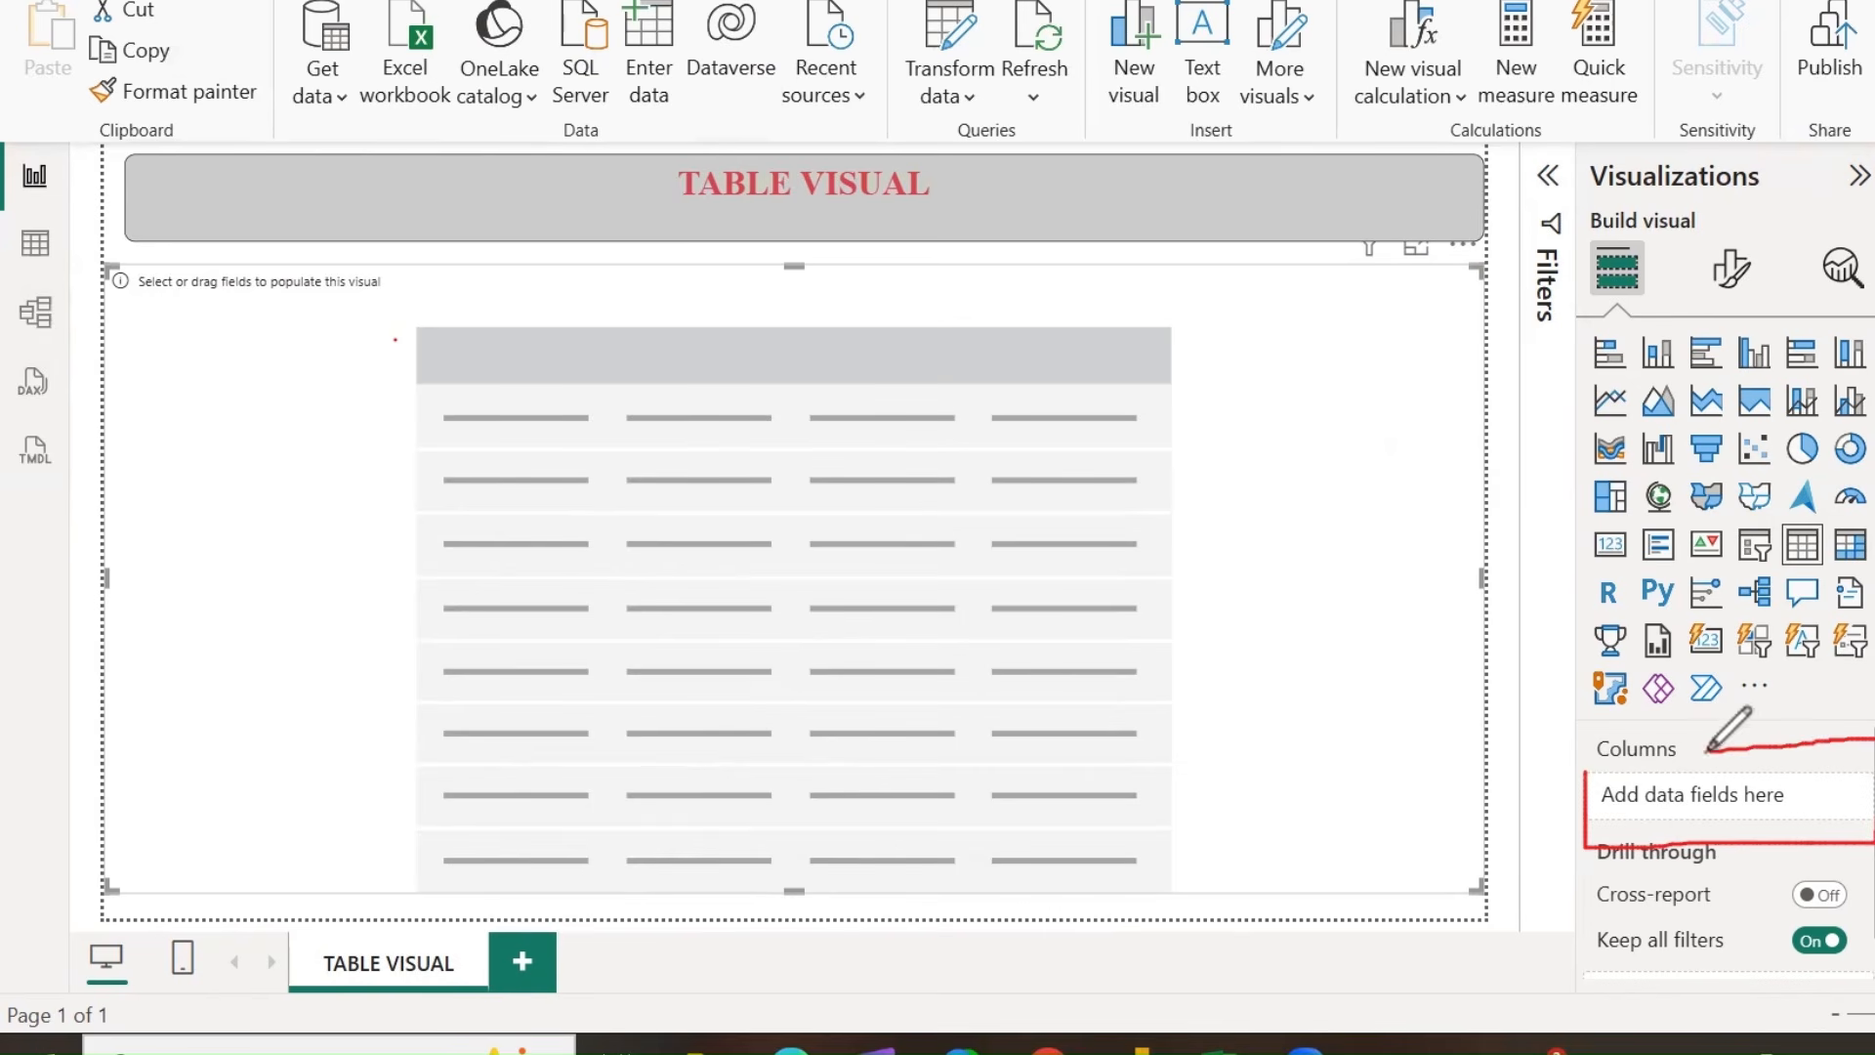
Add the Region, Category, SubCategory and ProductName fields as table columns in that order, with Region first.
{"action": "left_click_drag", "start_coordinate": [1586, 740], "coordinate": [1873, 840]}
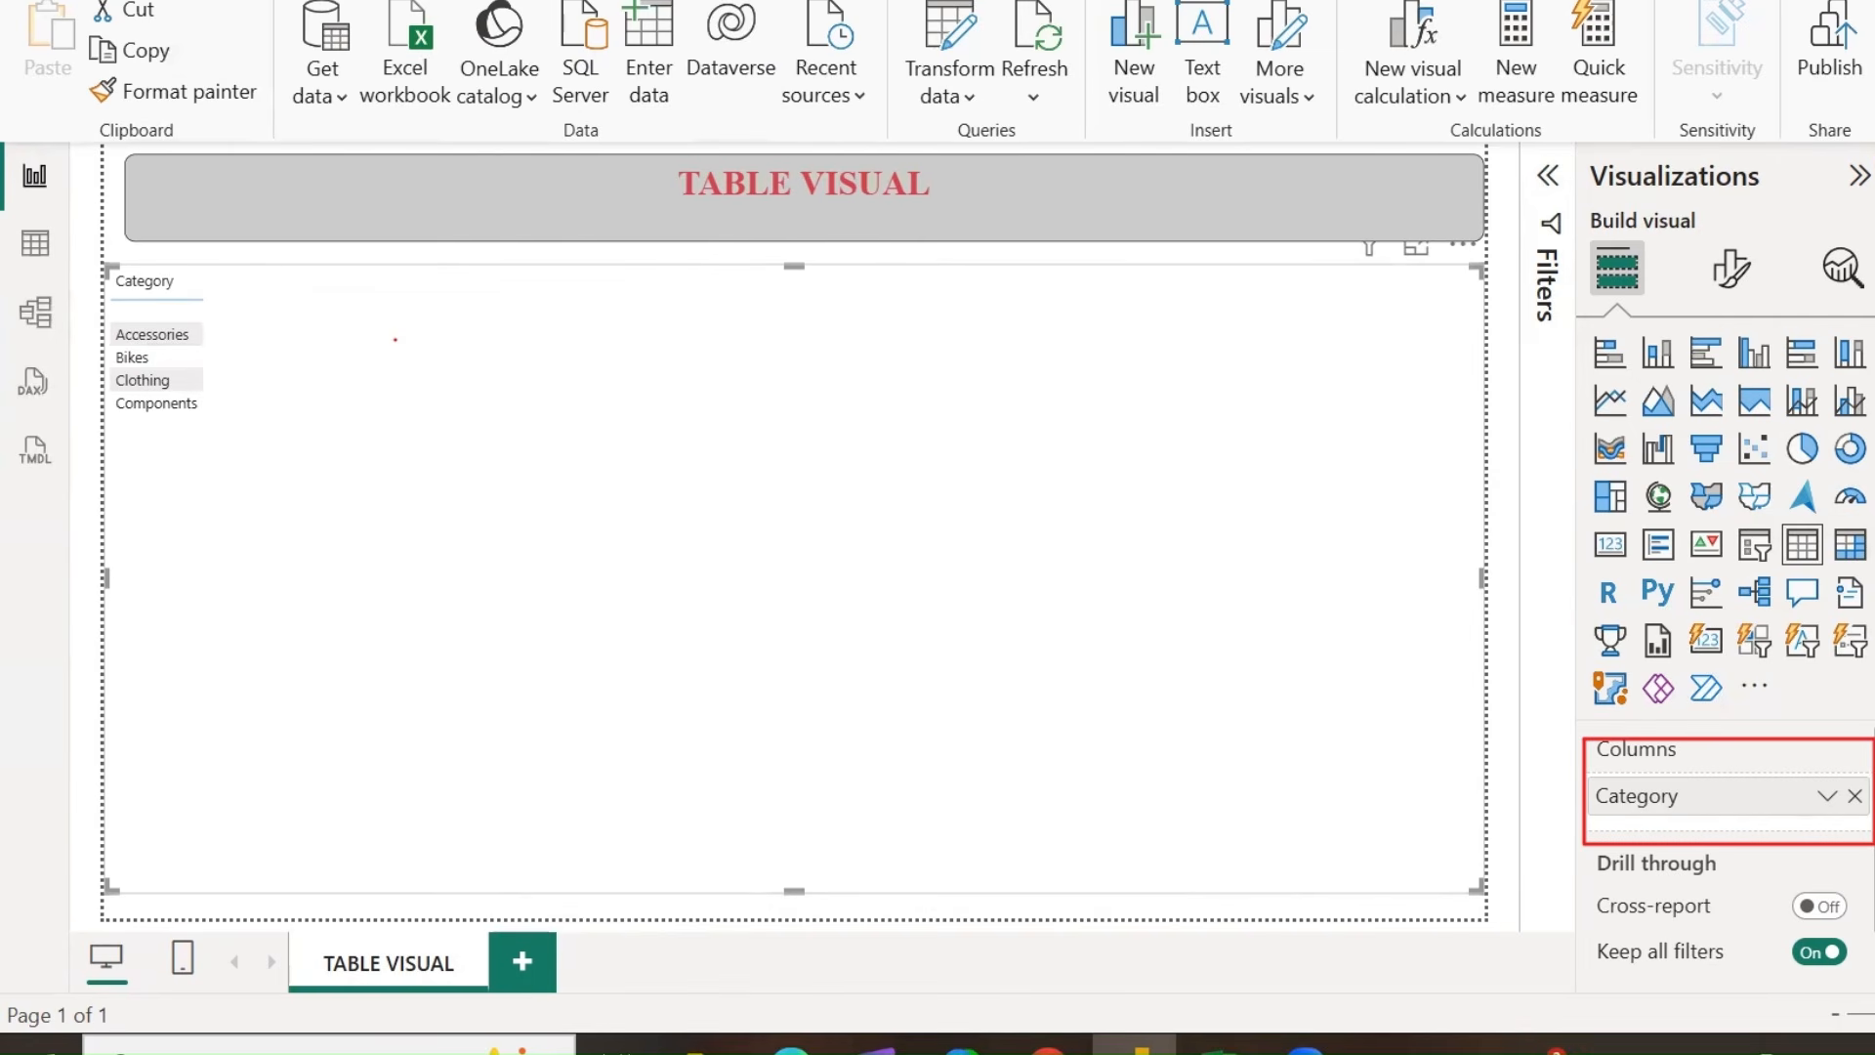
{"action": "left_click_drag", "start_coordinate": [1870, 816], "coordinate": [1807, 838]}
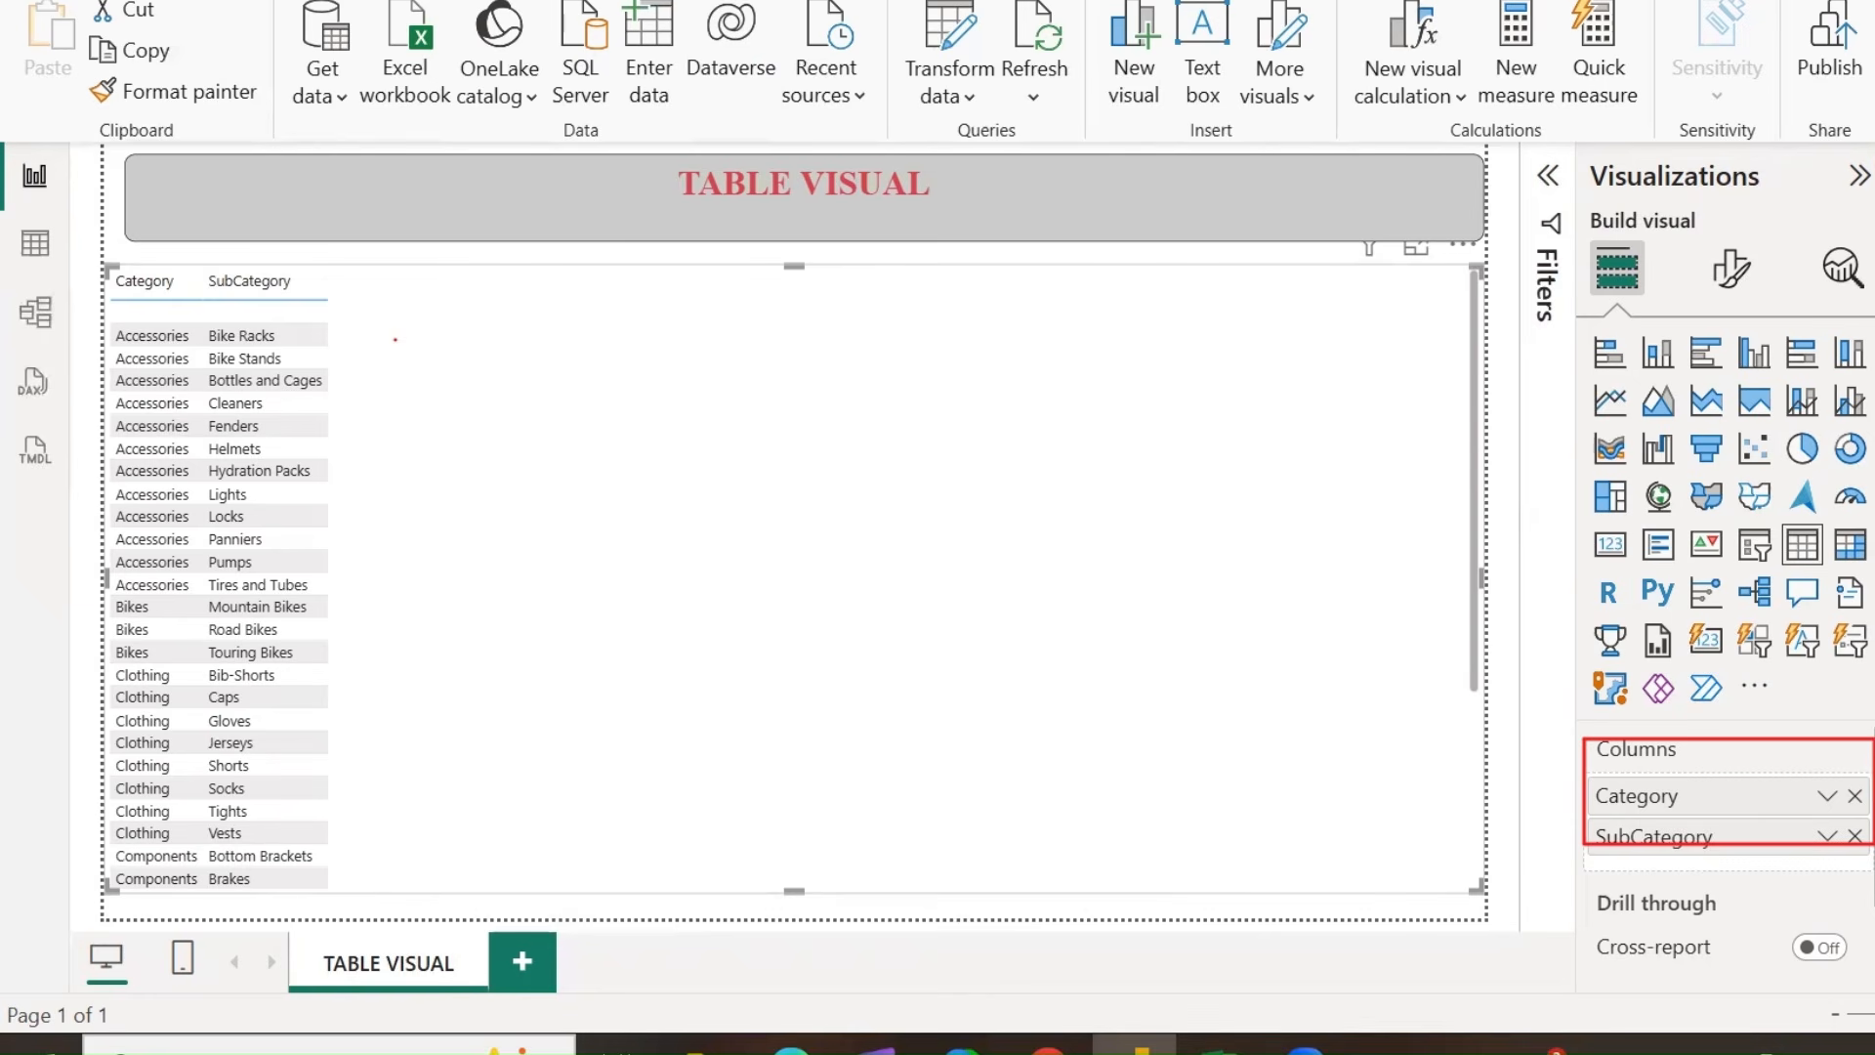
{"action": "left_click_drag", "start_coordinate": [1871, 872], "coordinate": [1729, 926]}
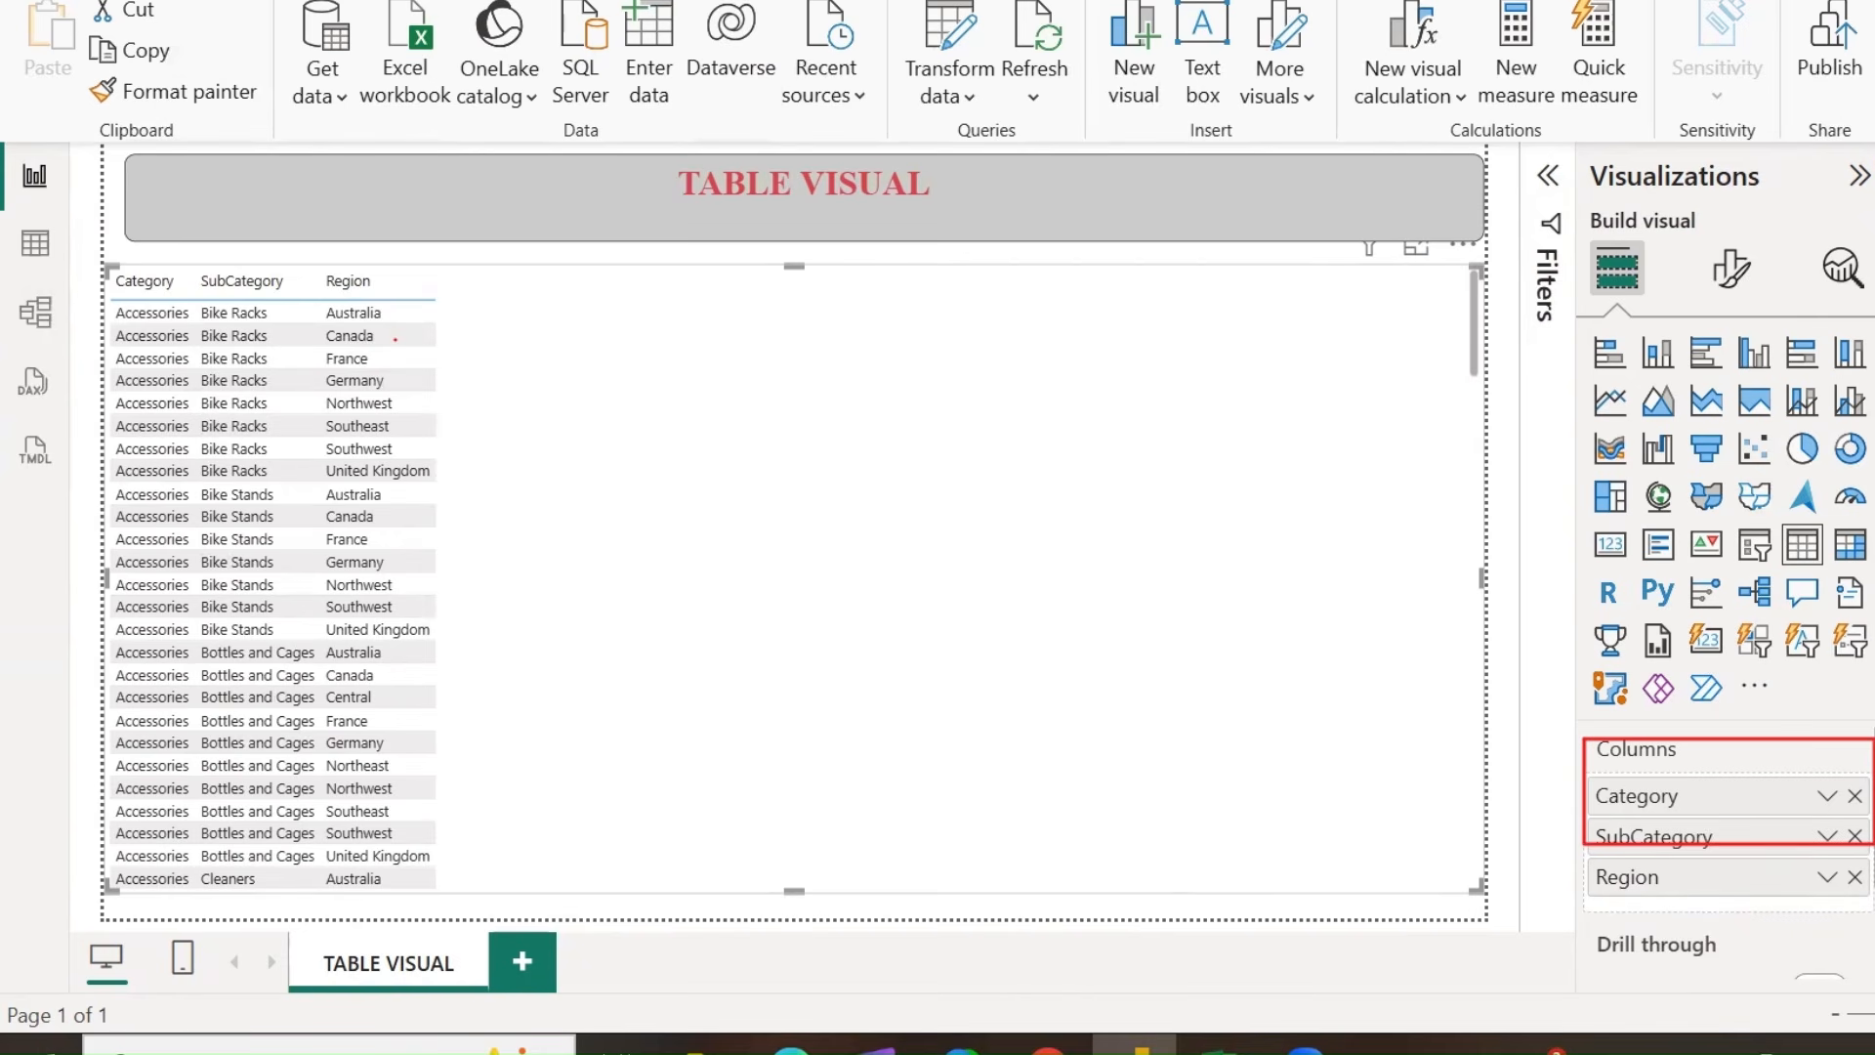
{"action": "left_click_drag", "start_coordinate": [1871, 840], "coordinate": [1763, 864]}
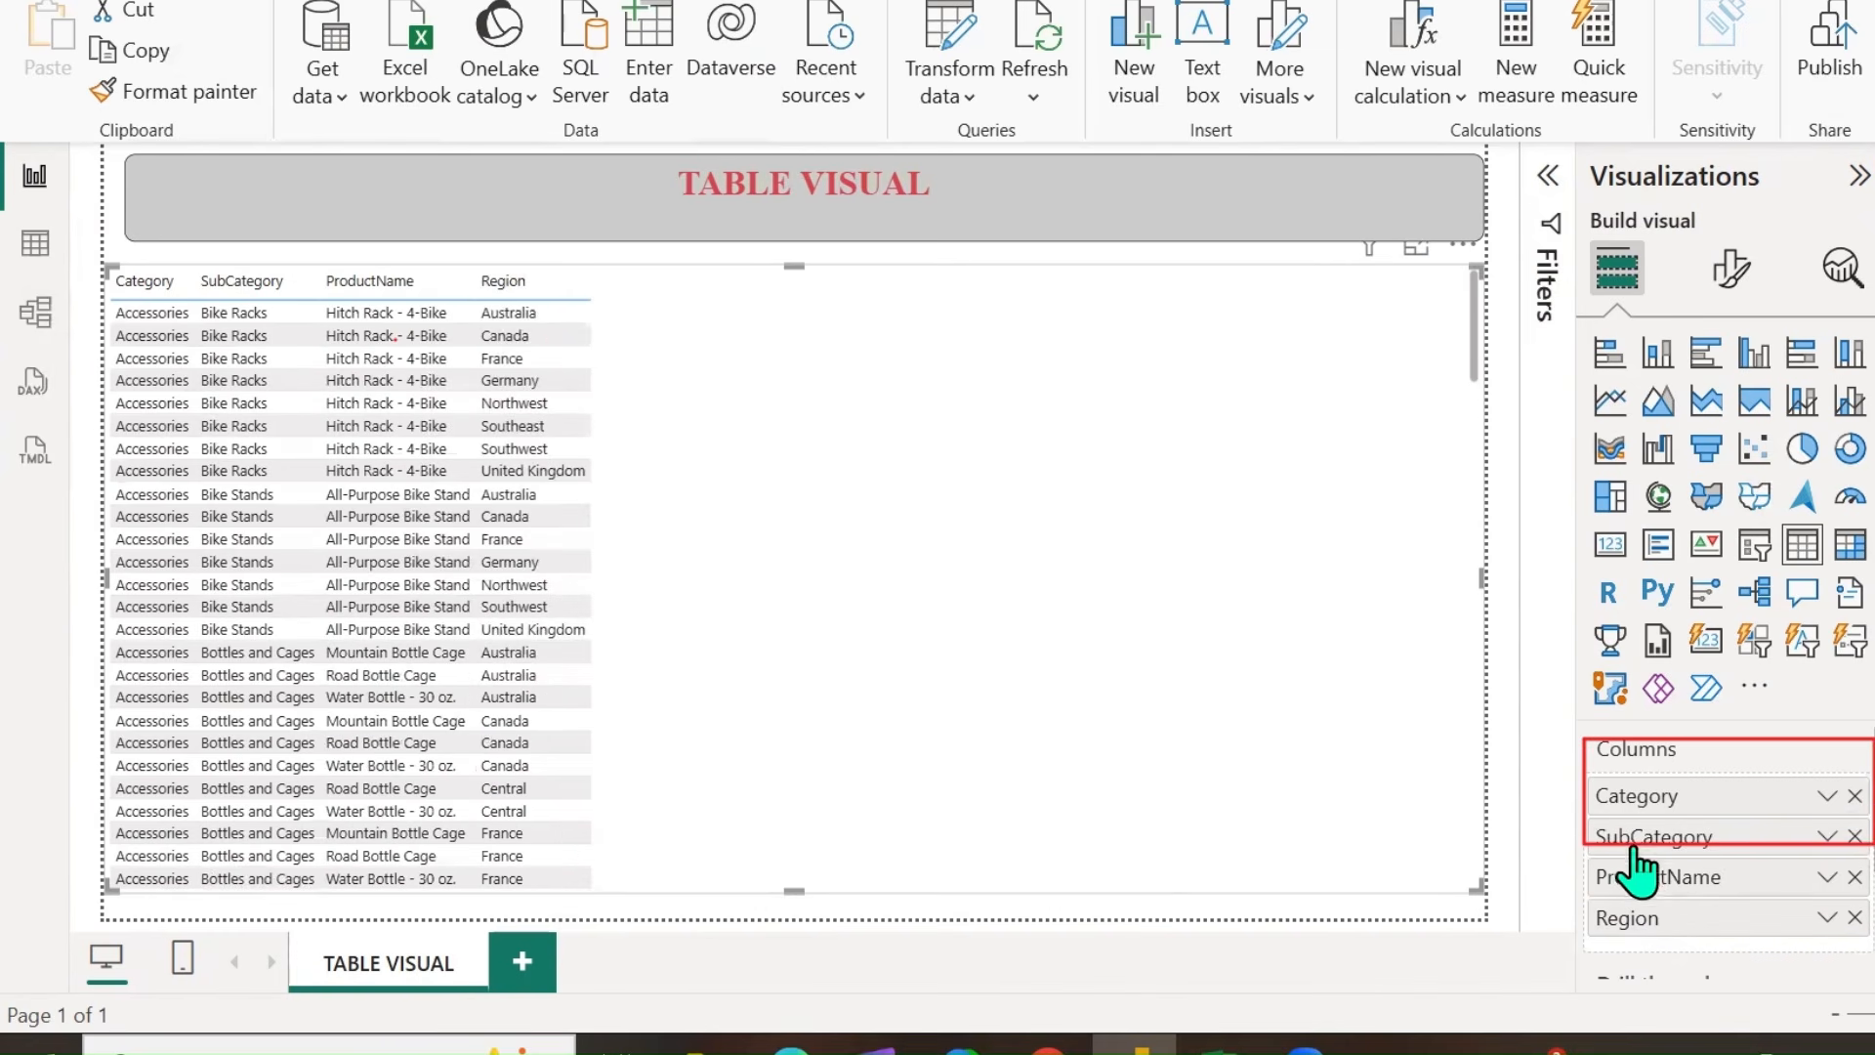
{"action": "left_click_drag", "start_coordinate": [1630, 936], "coordinate": [1626, 811]}
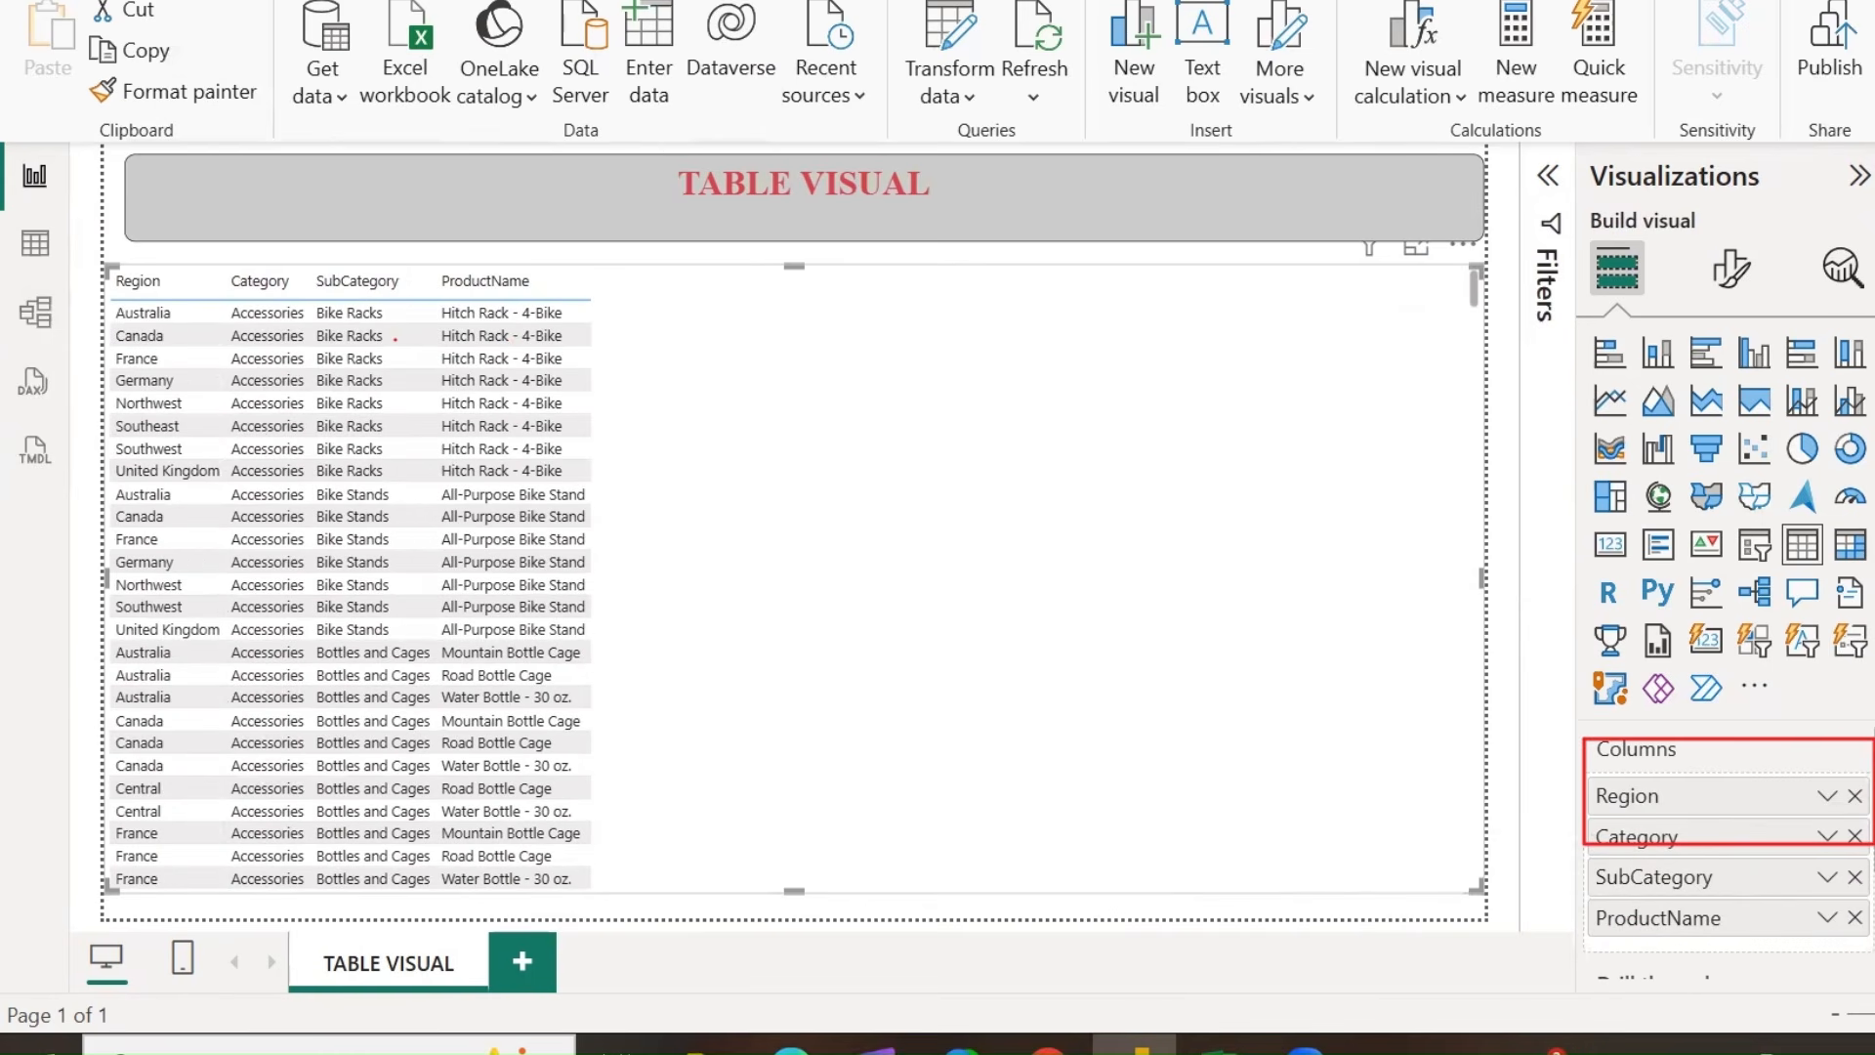
Try the Color field as a column between SubCategory and ProductName, and remove it from the table again.
{"action": "left_click_drag", "start_coordinate": [1870, 762], "coordinate": [1748, 897]}
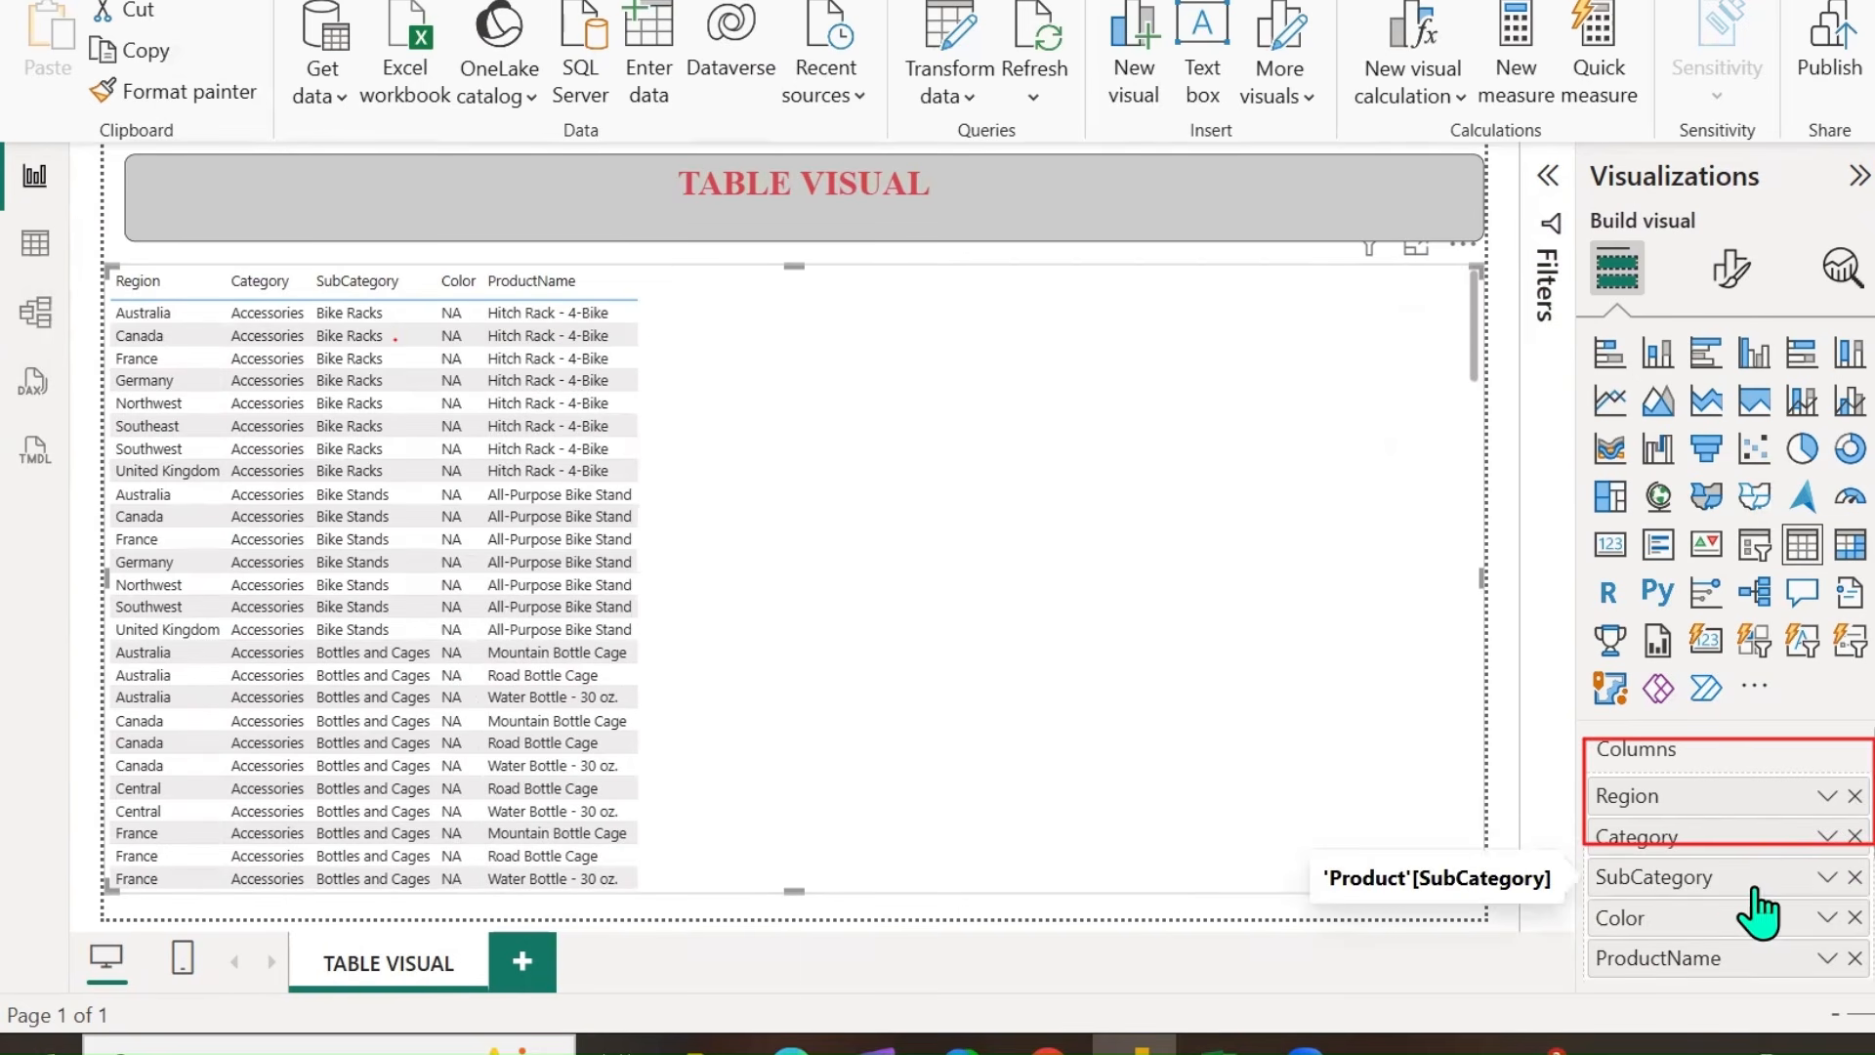
{"action": "left_click", "coordinate": [1855, 917]}
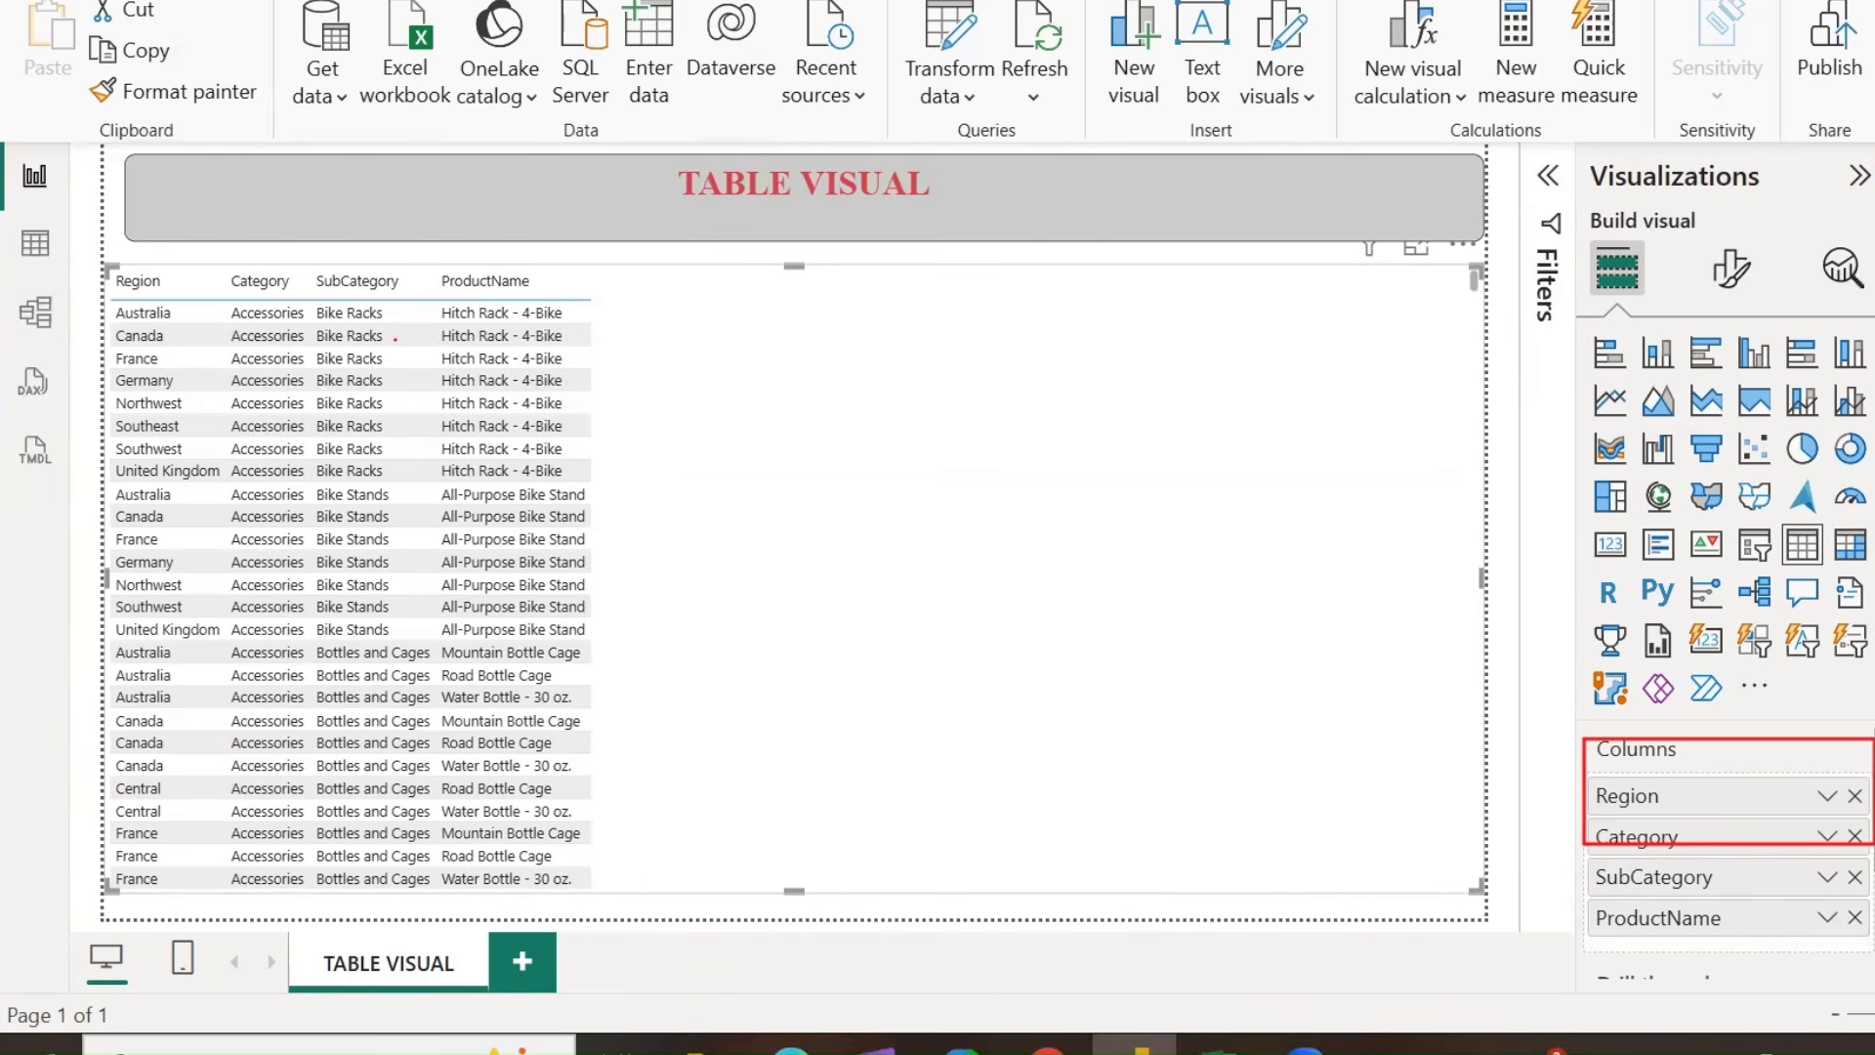
Add the StartDate field after Region and switch it from a date hierarchy to a single StartDate column.
{"action": "left_click_drag", "start_coordinate": [1868, 874], "coordinate": [1709, 811]}
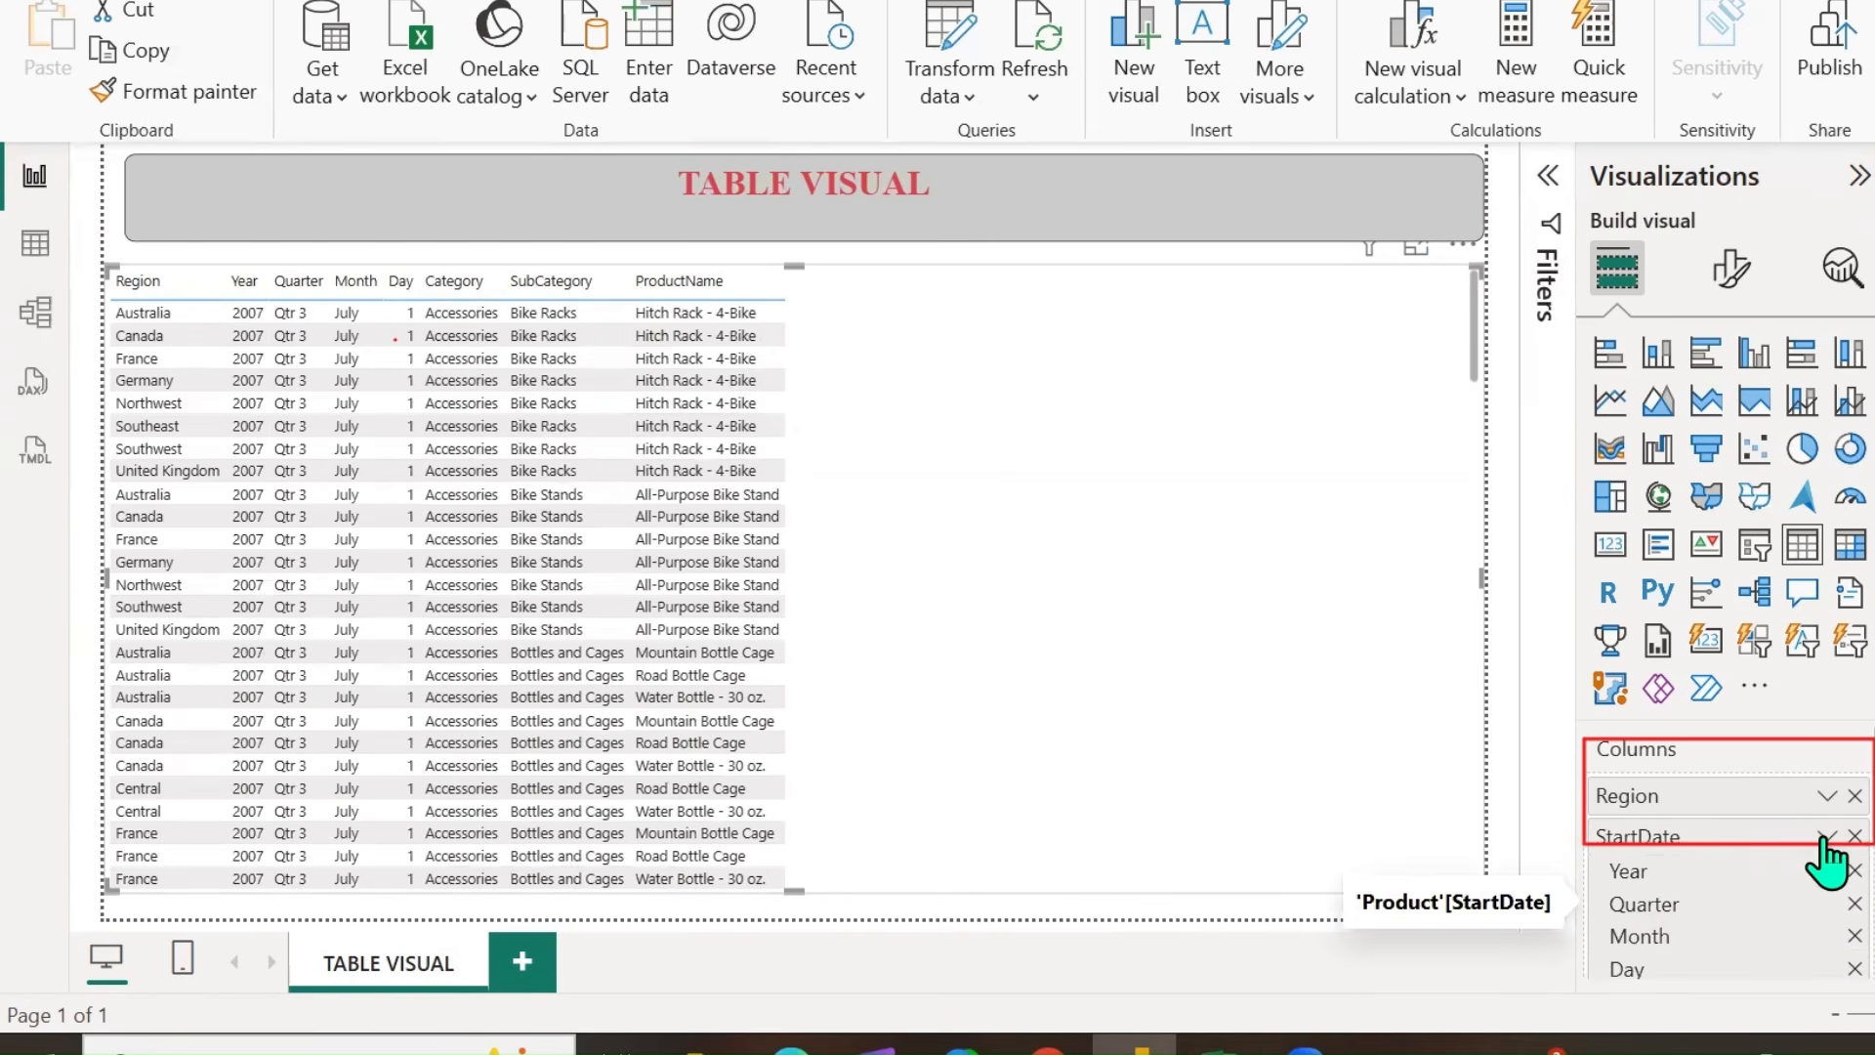
{"action": "left_click", "coordinate": [1825, 835]}
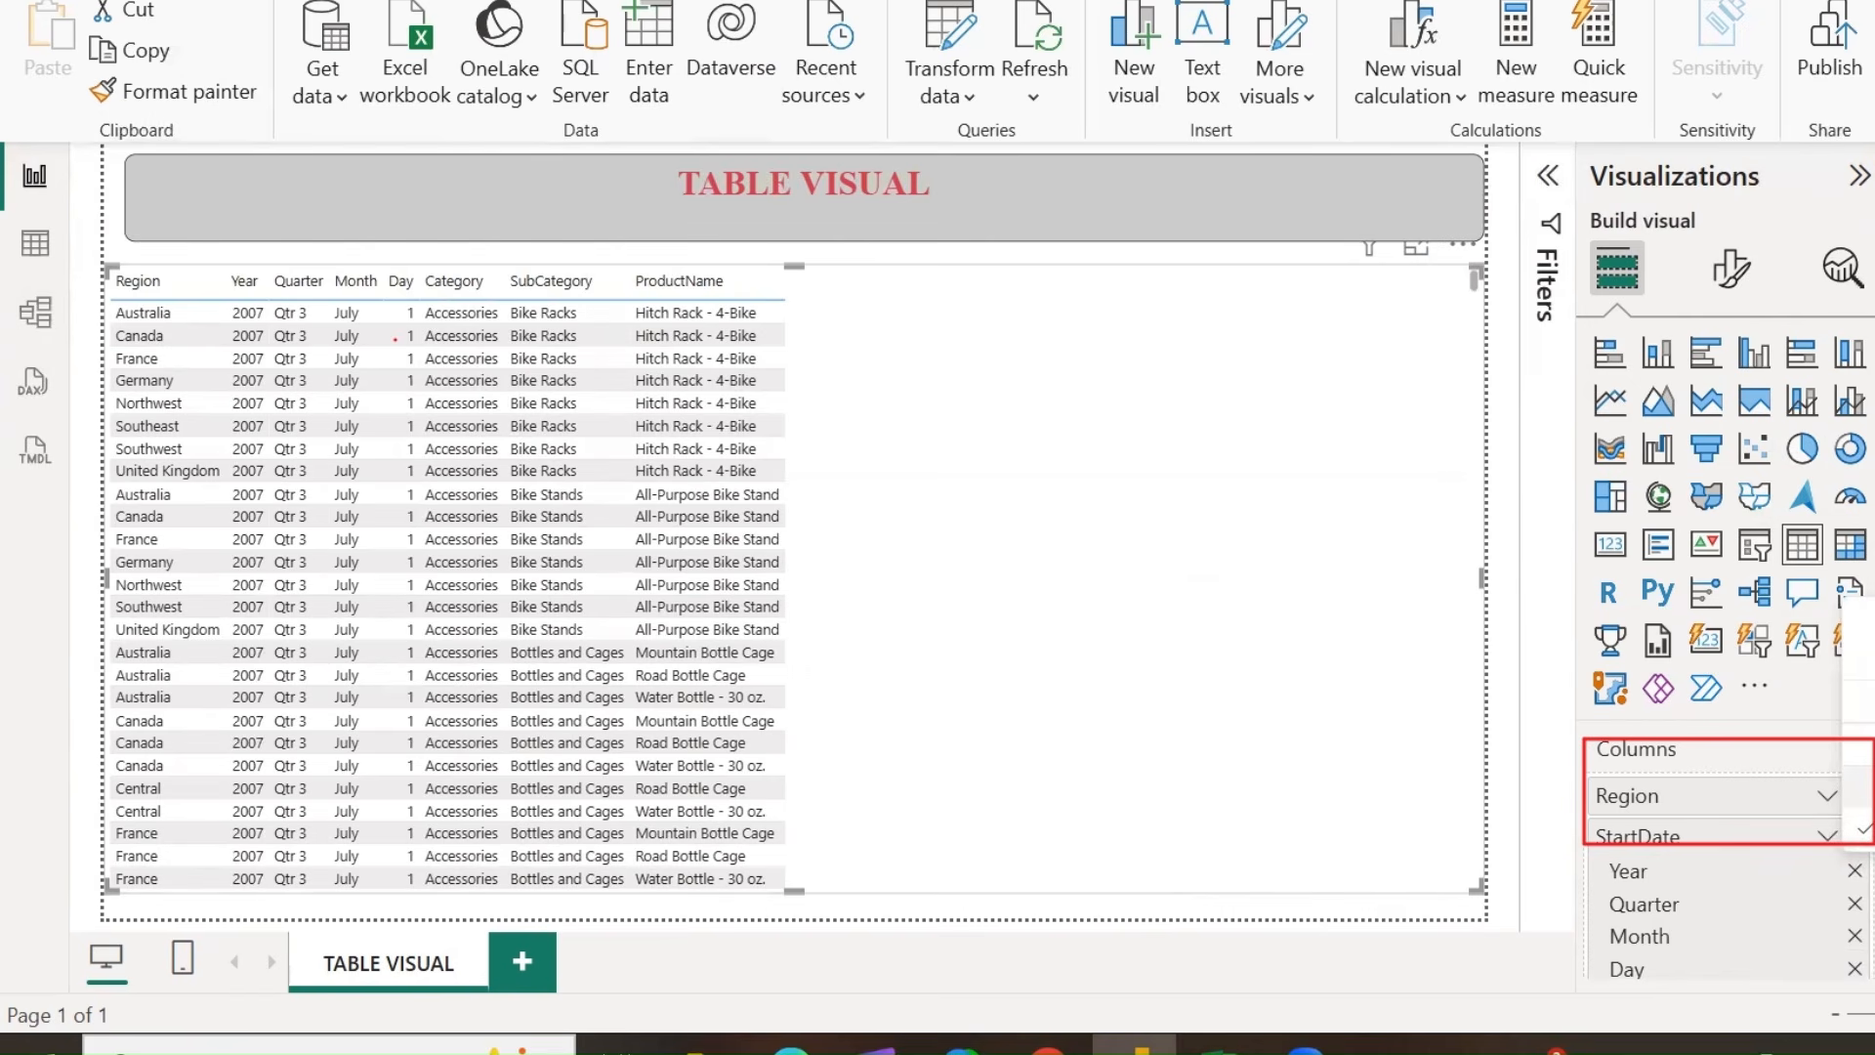
{"action": "left_click", "coordinate": [1860, 788]}
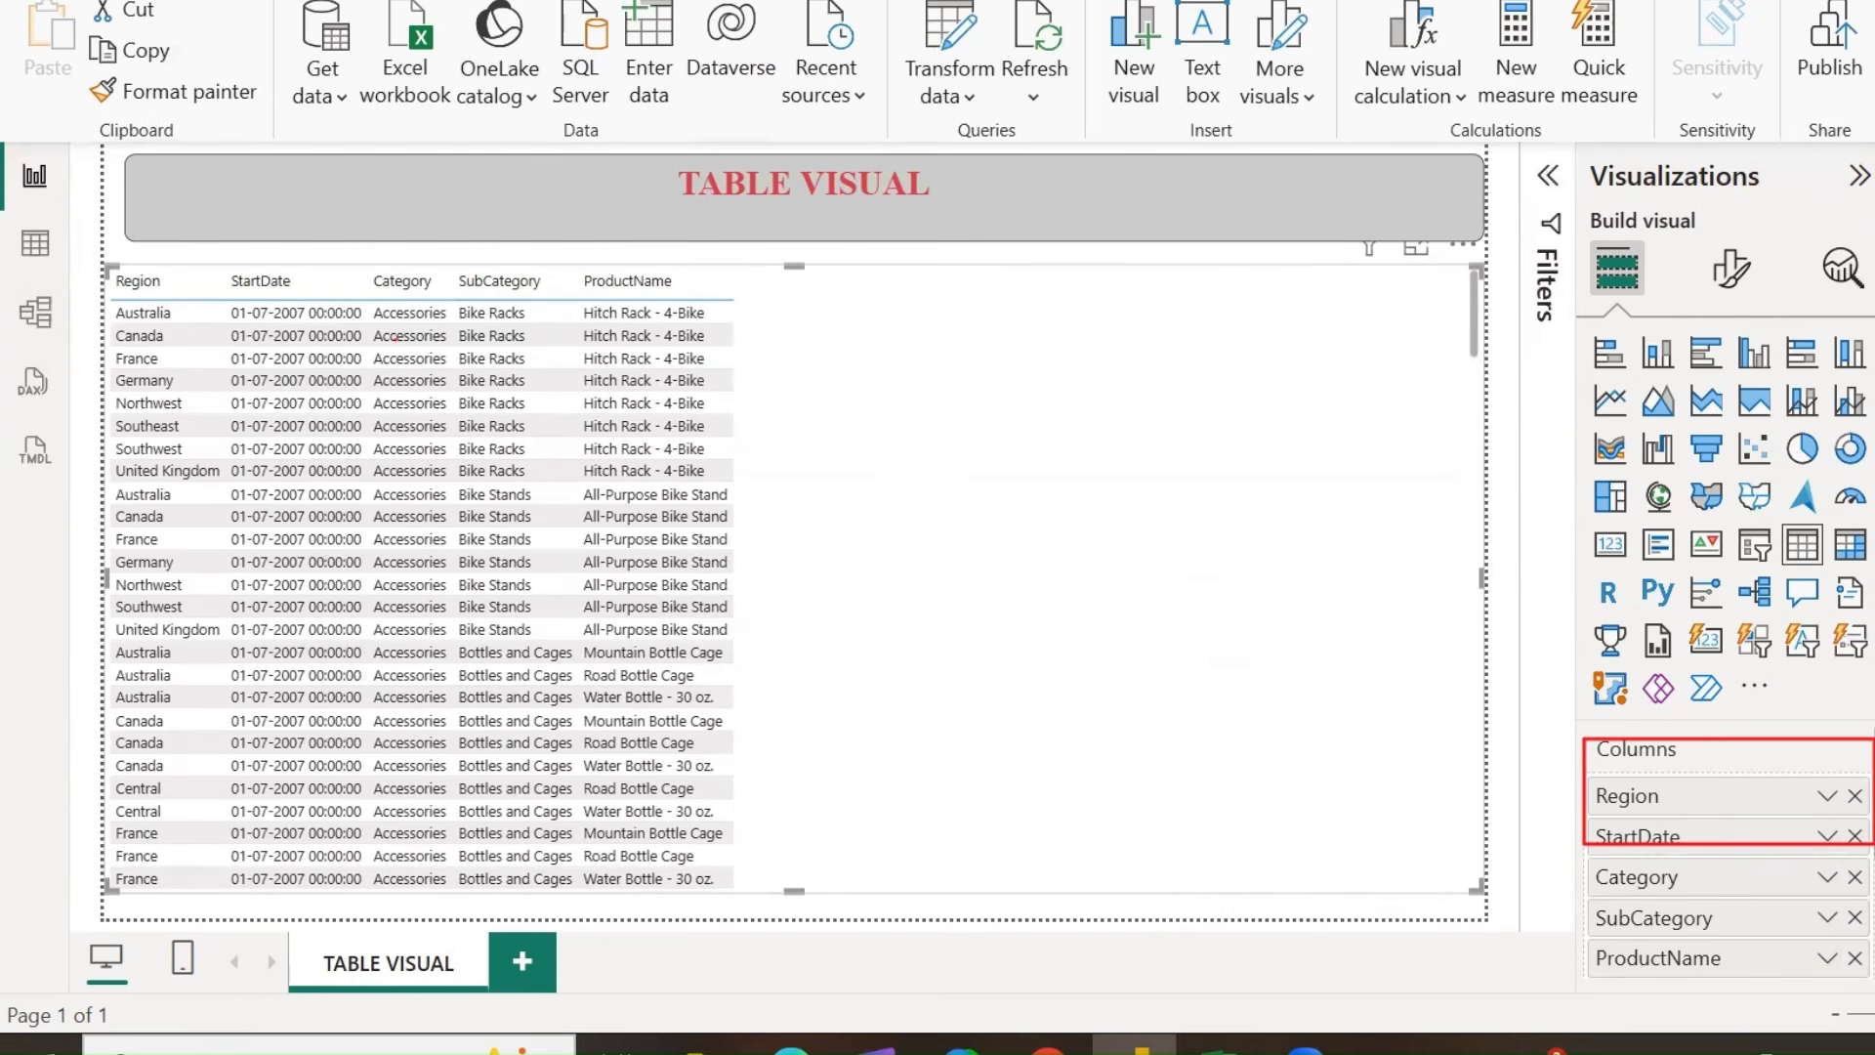
Set the StartDate column's data type to Date and its display format to *14-03-2001 (Short Date).
{"action": "left_click", "coordinate": [1872, 586]}
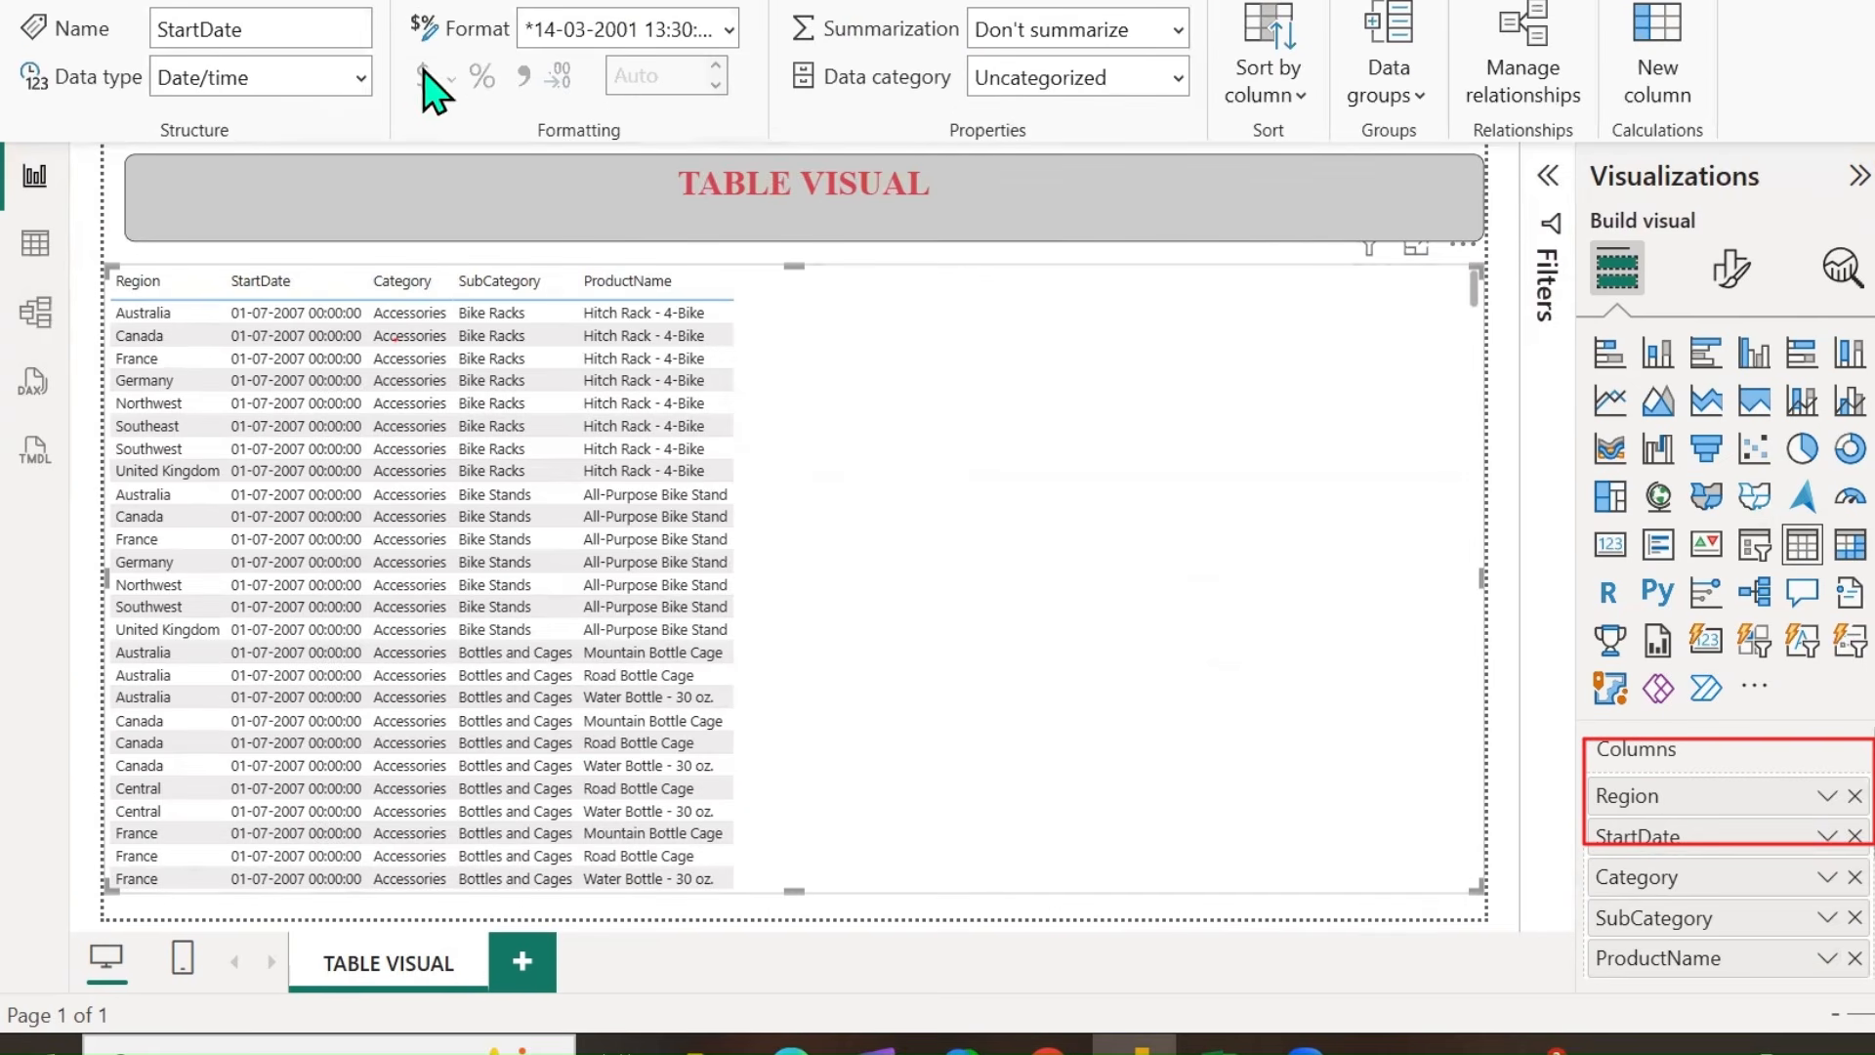
{"action": "left_click", "coordinate": [363, 98]}
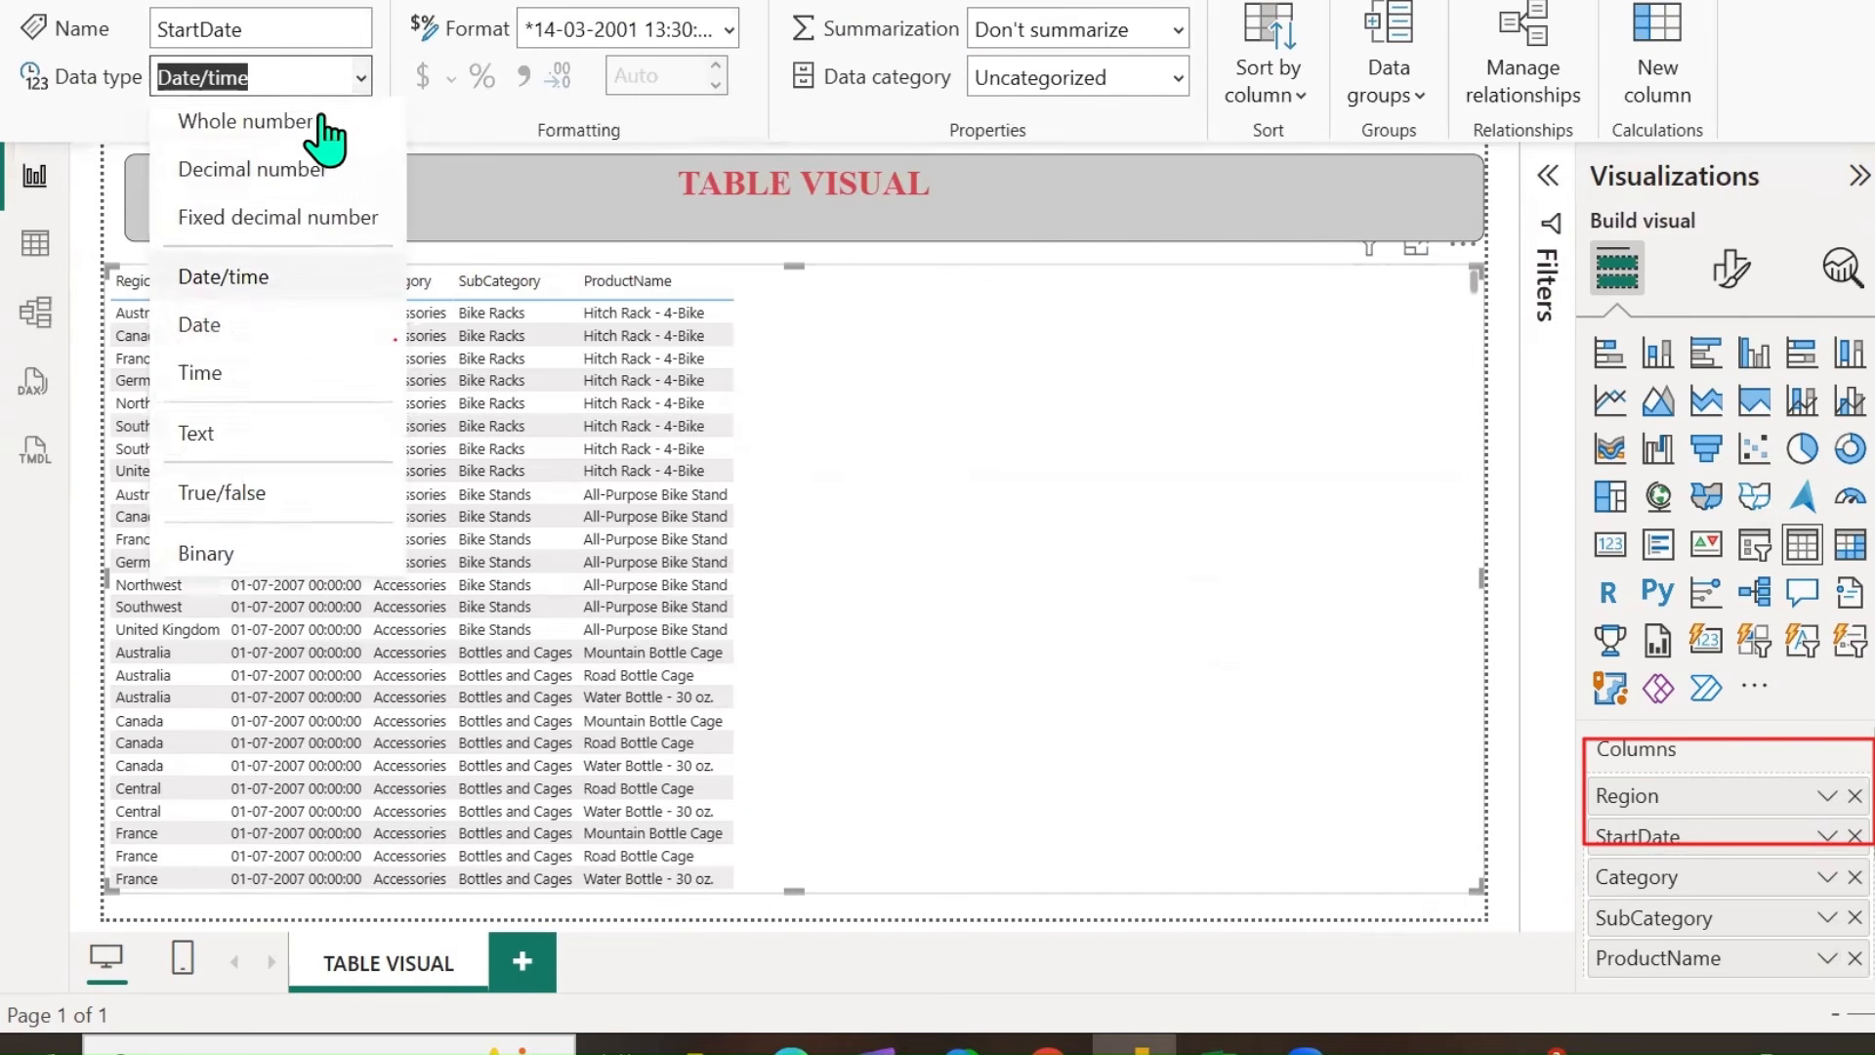
{"action": "left_click", "coordinate": [242, 337]}
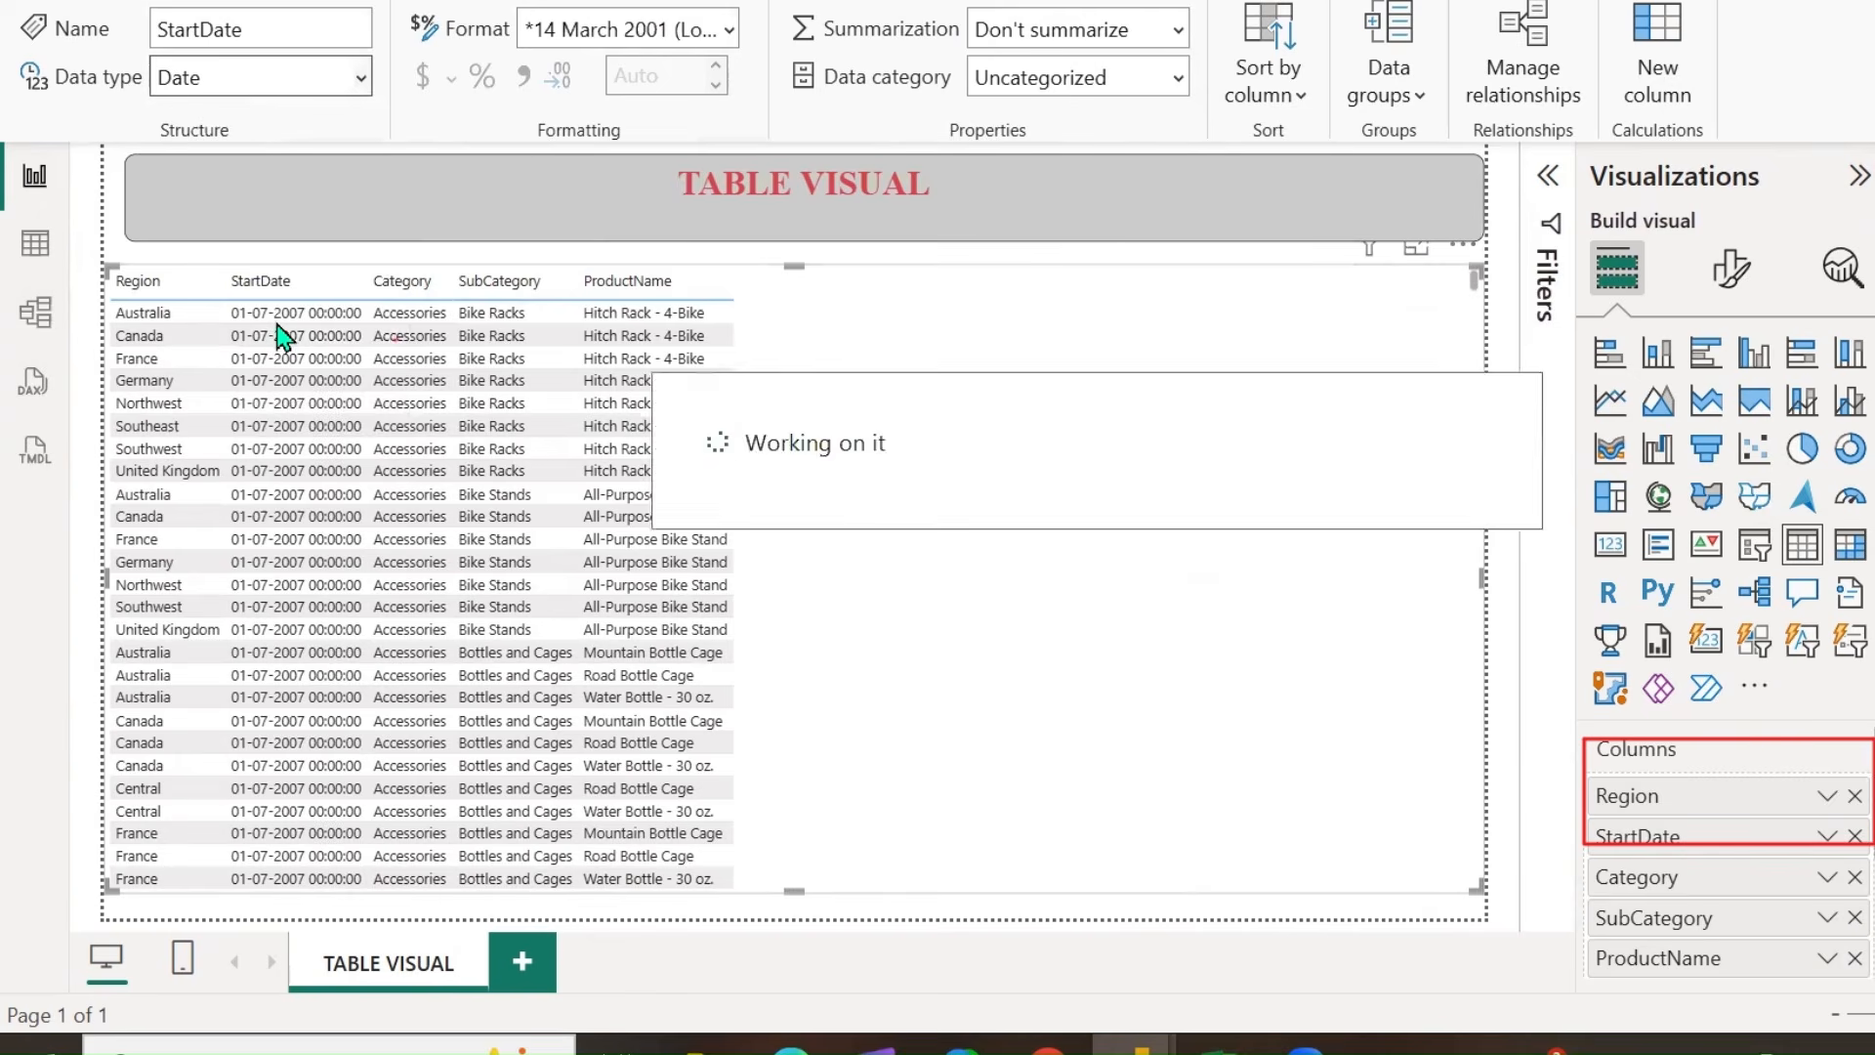
{"action": "left_click", "coordinate": [727, 31]}
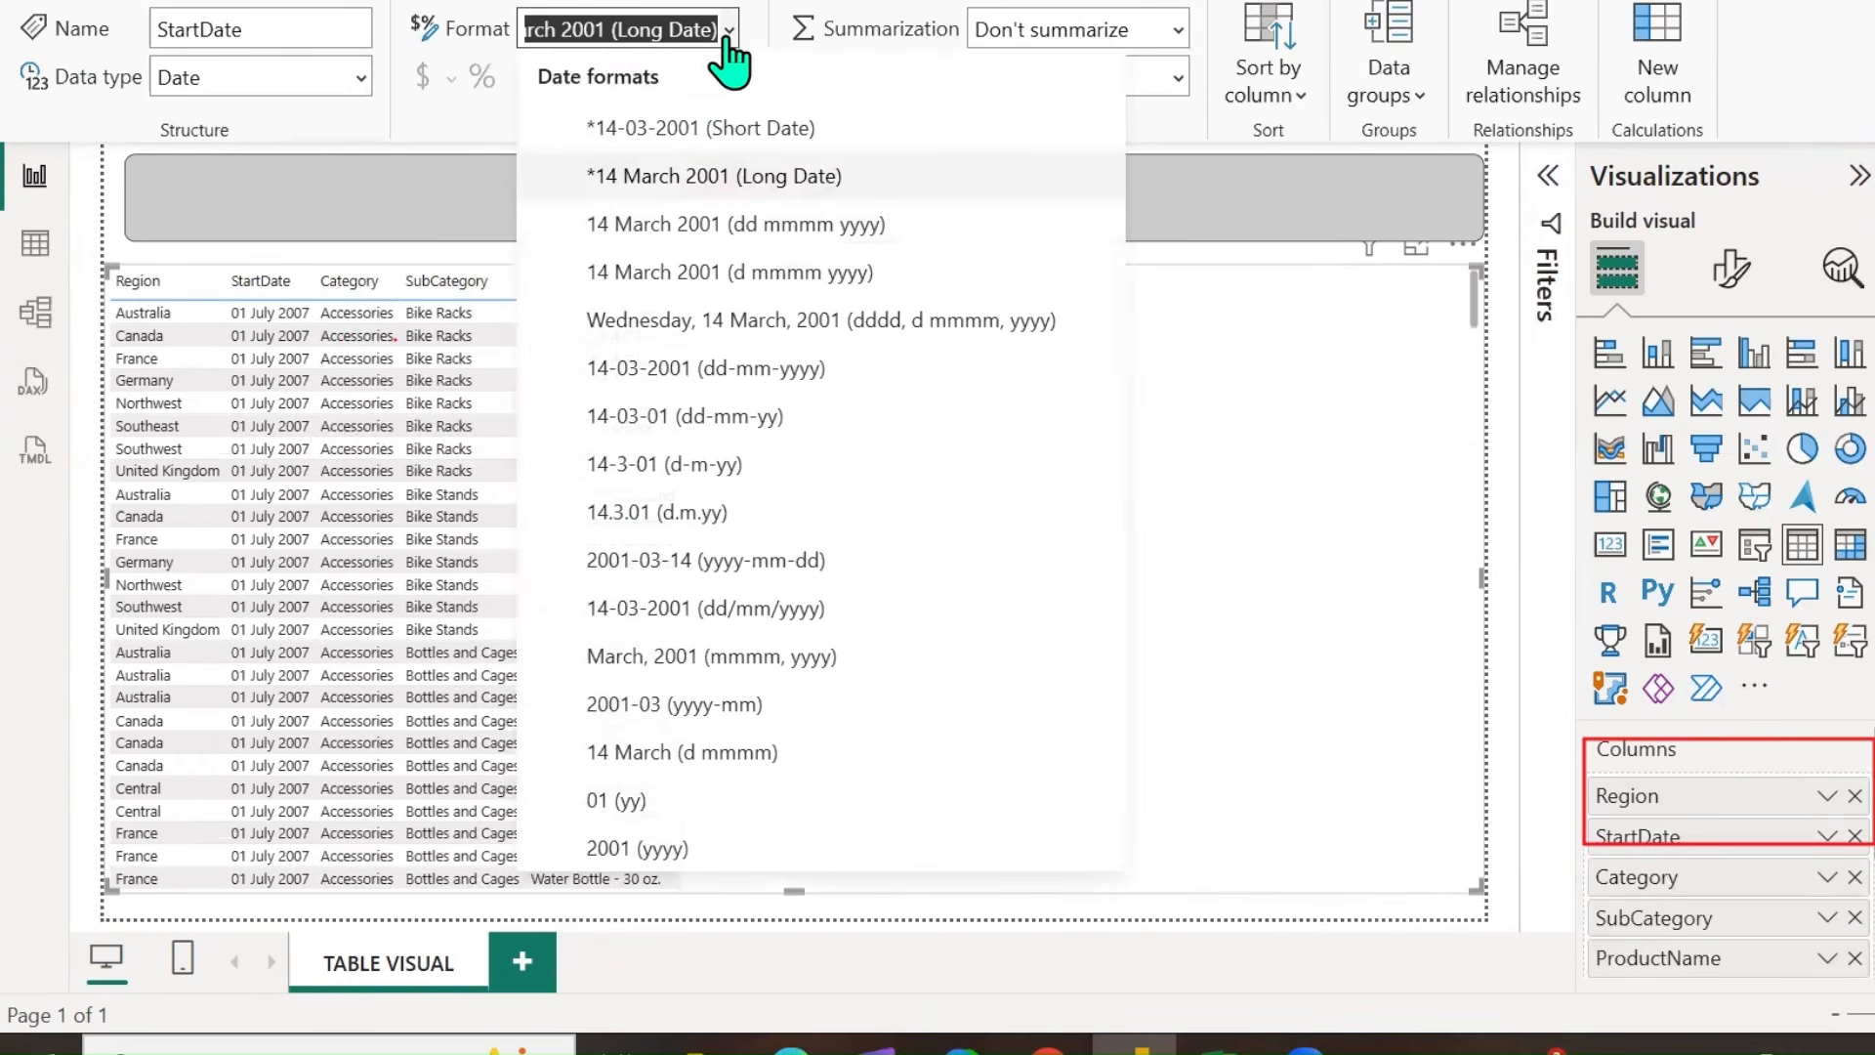
{"action": "left_click", "coordinate": [688, 133]}
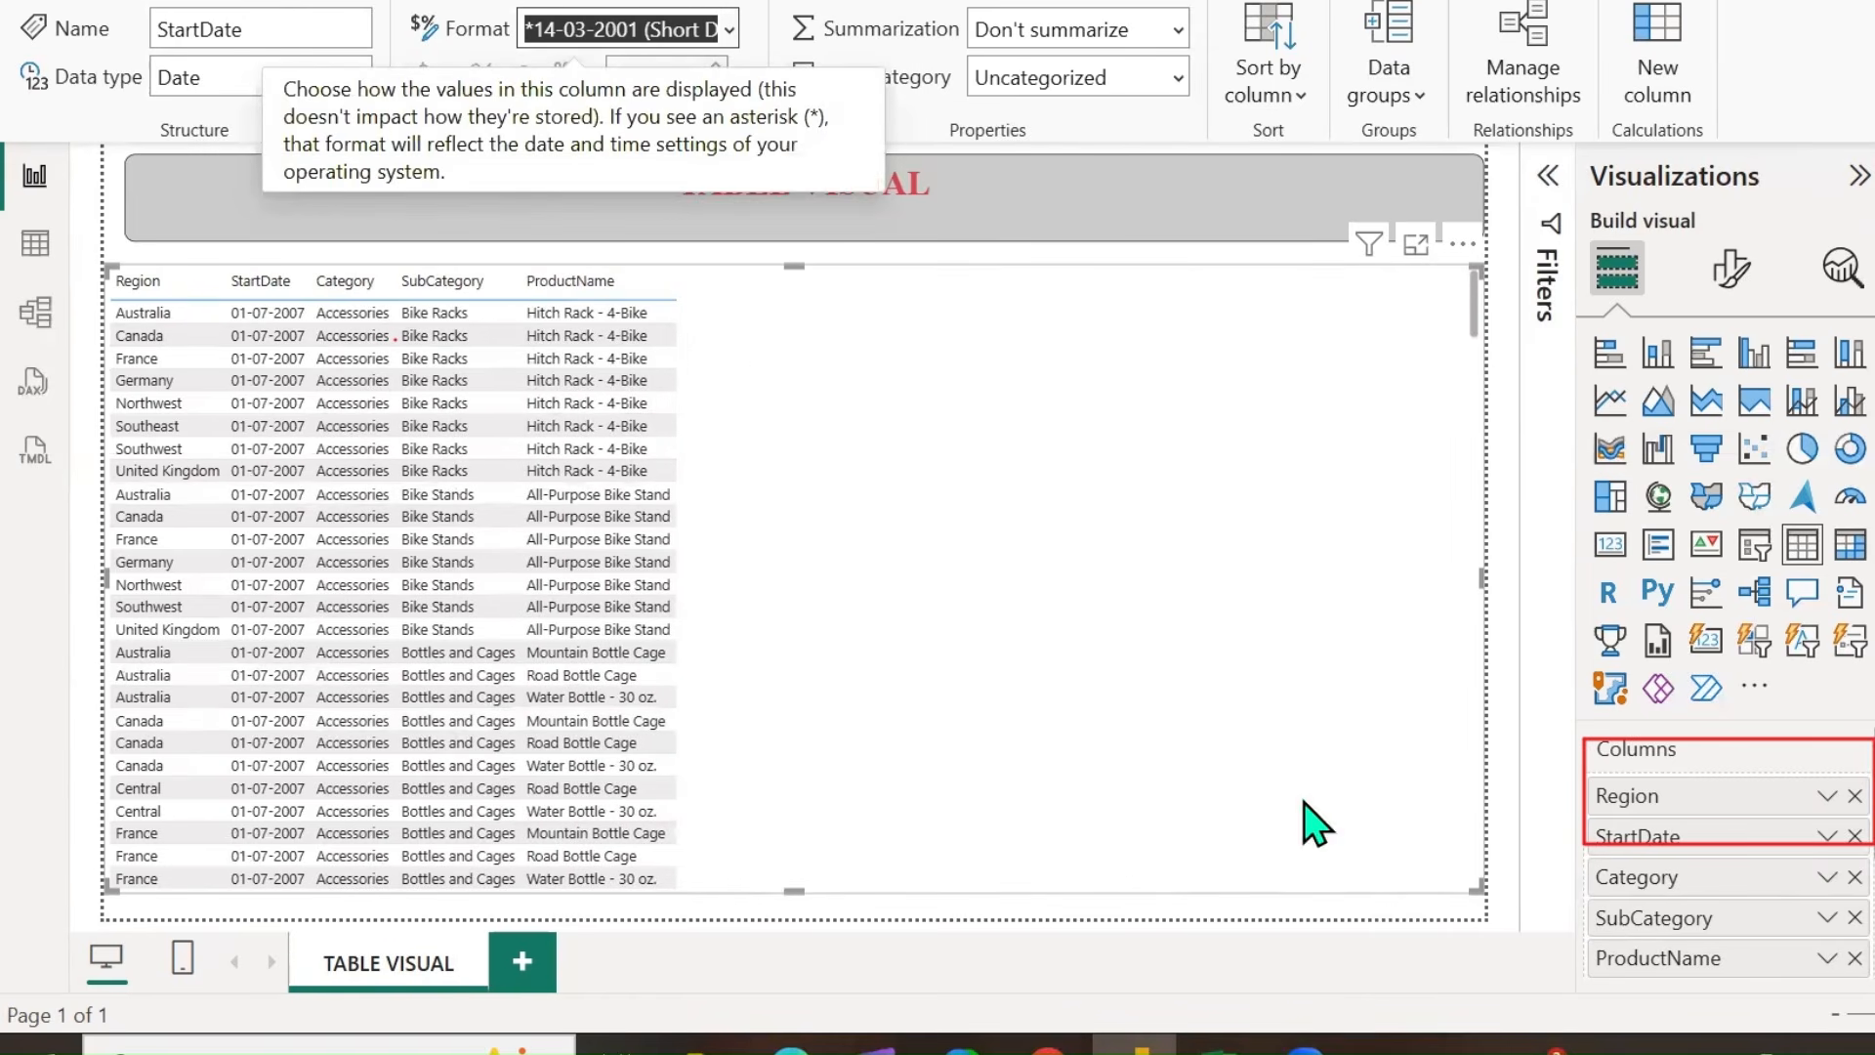
Change the Total Sales Amount field's data type to Whole number, accept the conversion, and add the field to the table after ProductName.
{"action": "scroll", "coordinate": [1695, 938], "scroll_direction": "down", "scroll_amount": 2}
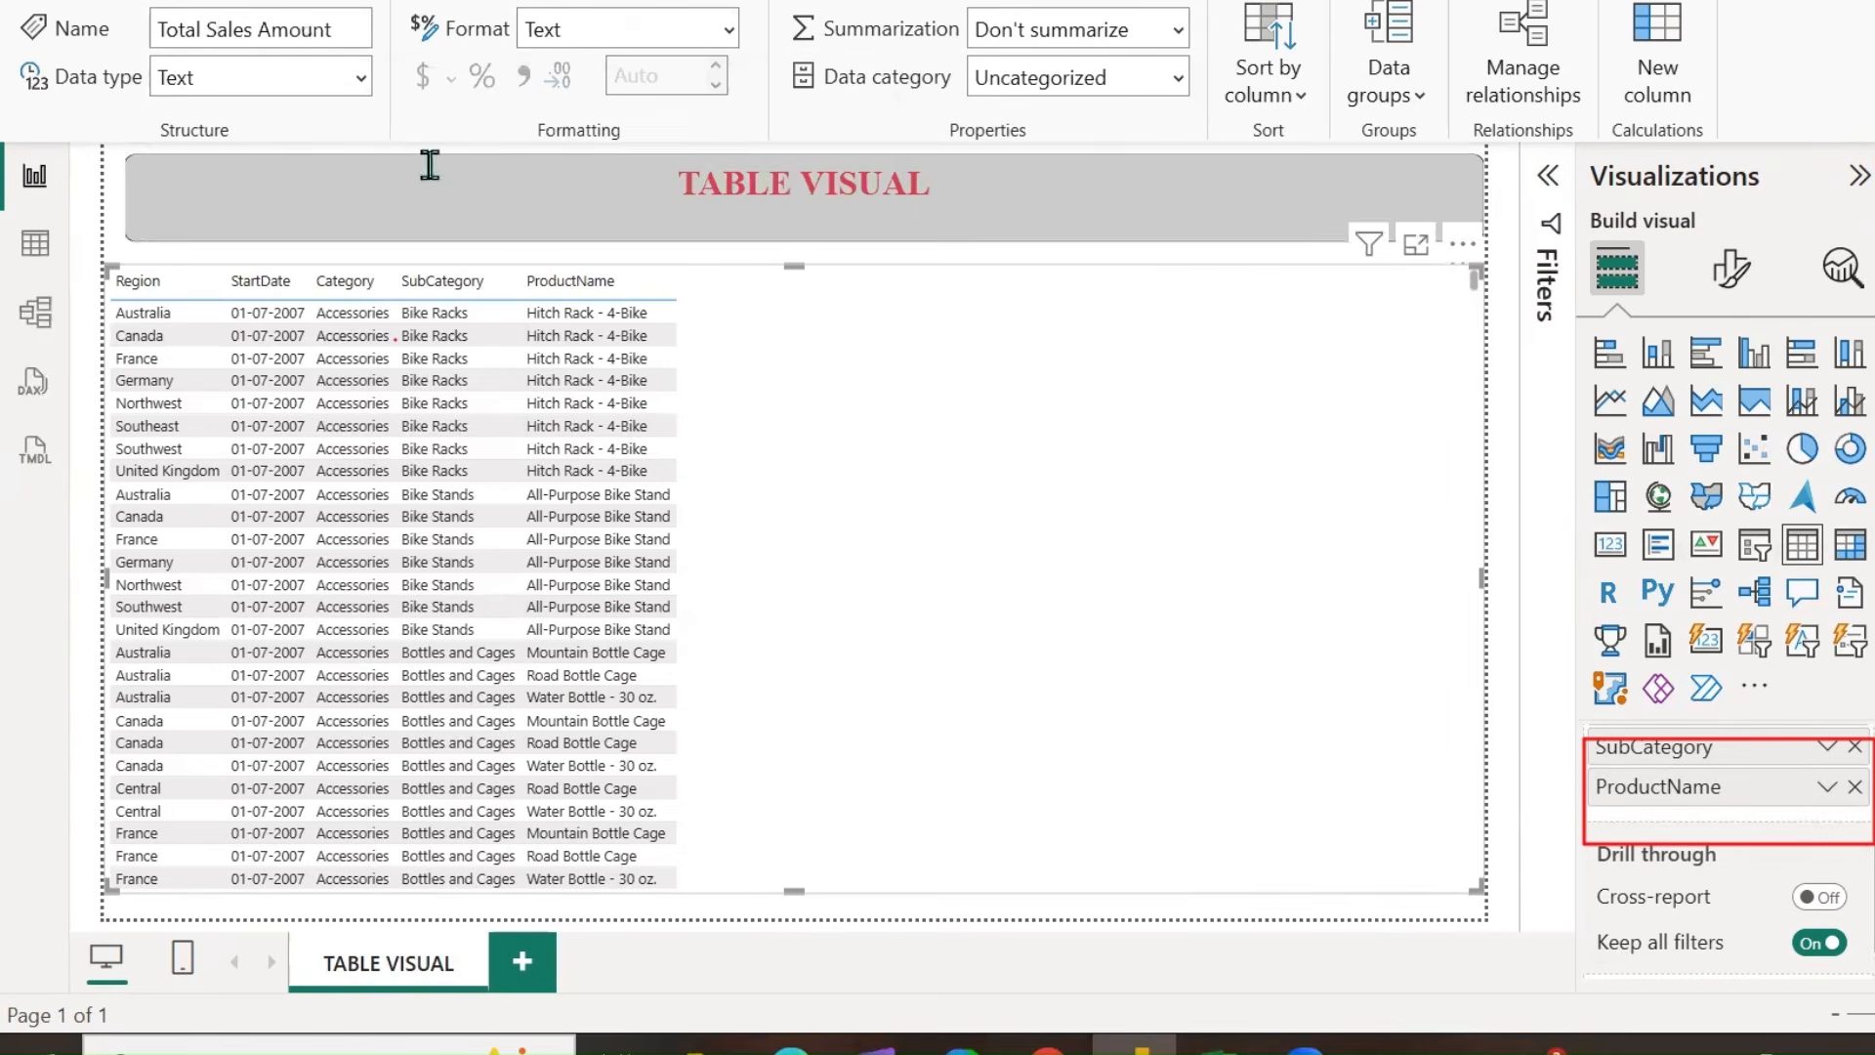
{"action": "left_click", "coordinate": [364, 79]}
{"action": "left_click", "coordinate": [294, 168]}
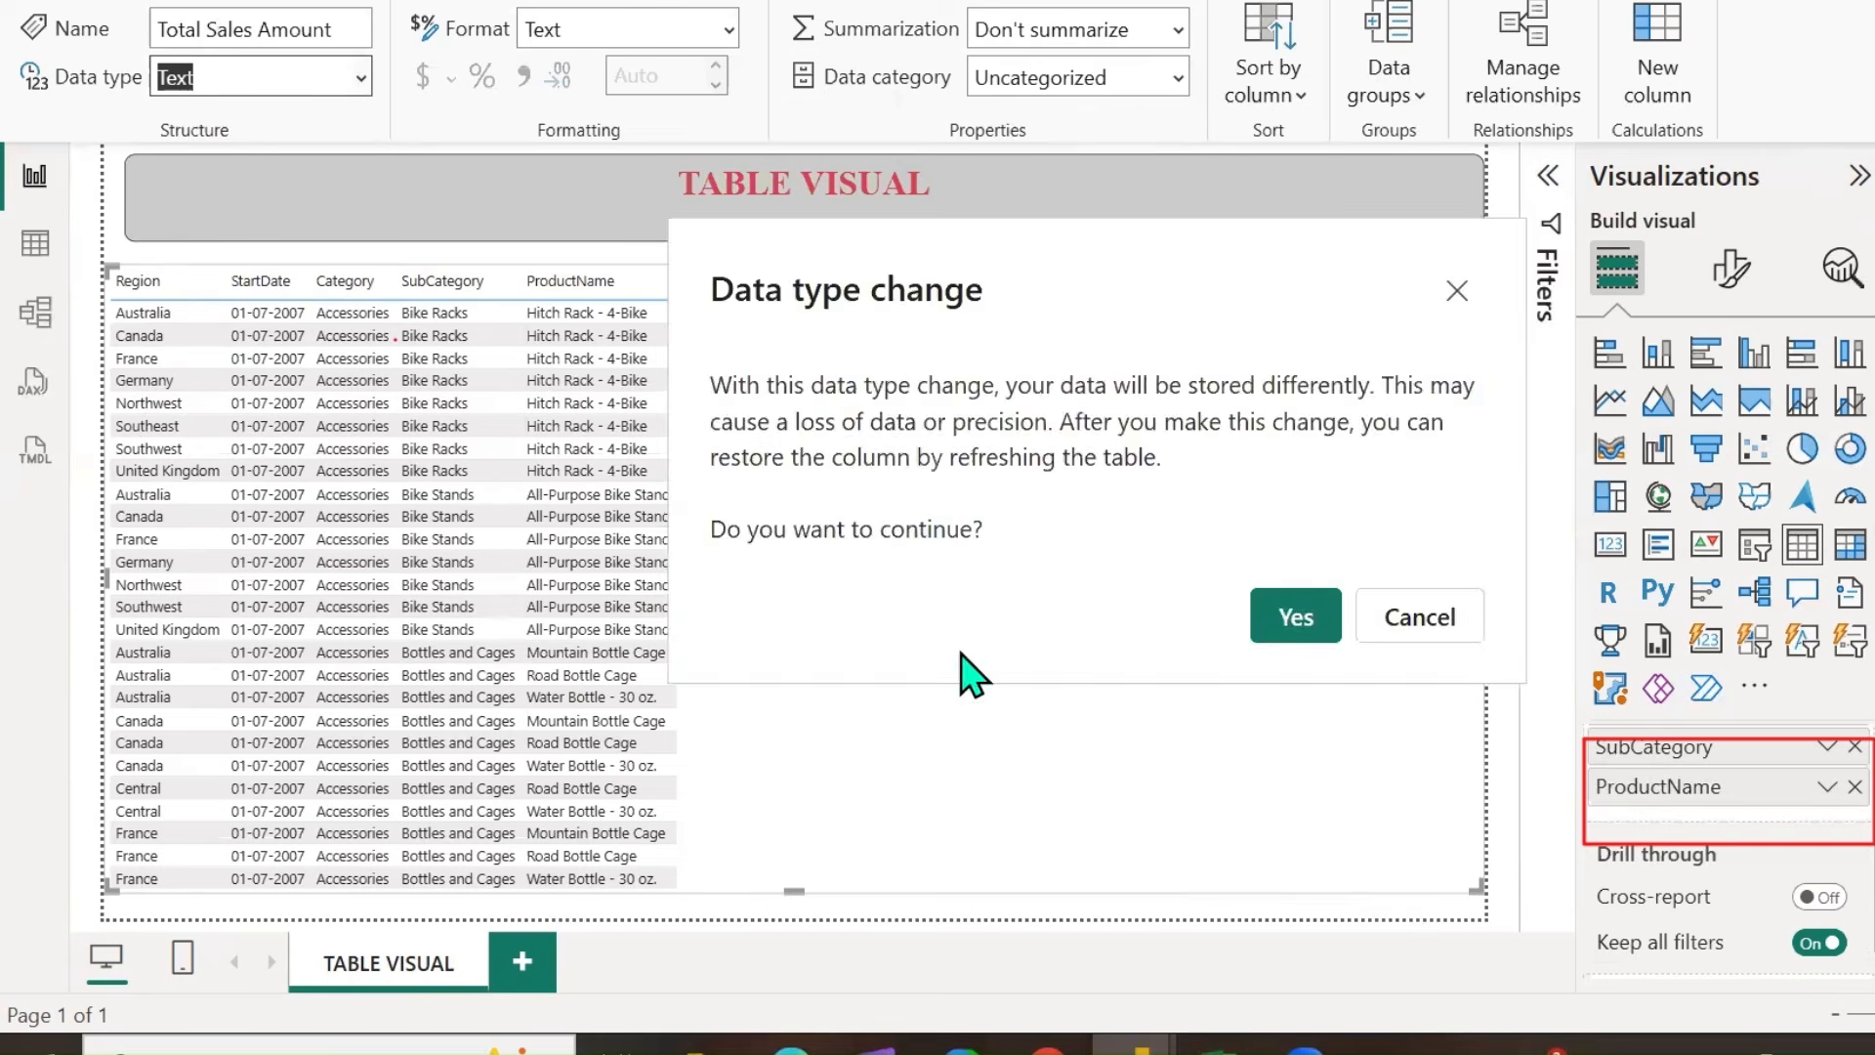
{"action": "left_click", "coordinate": [1270, 616]}
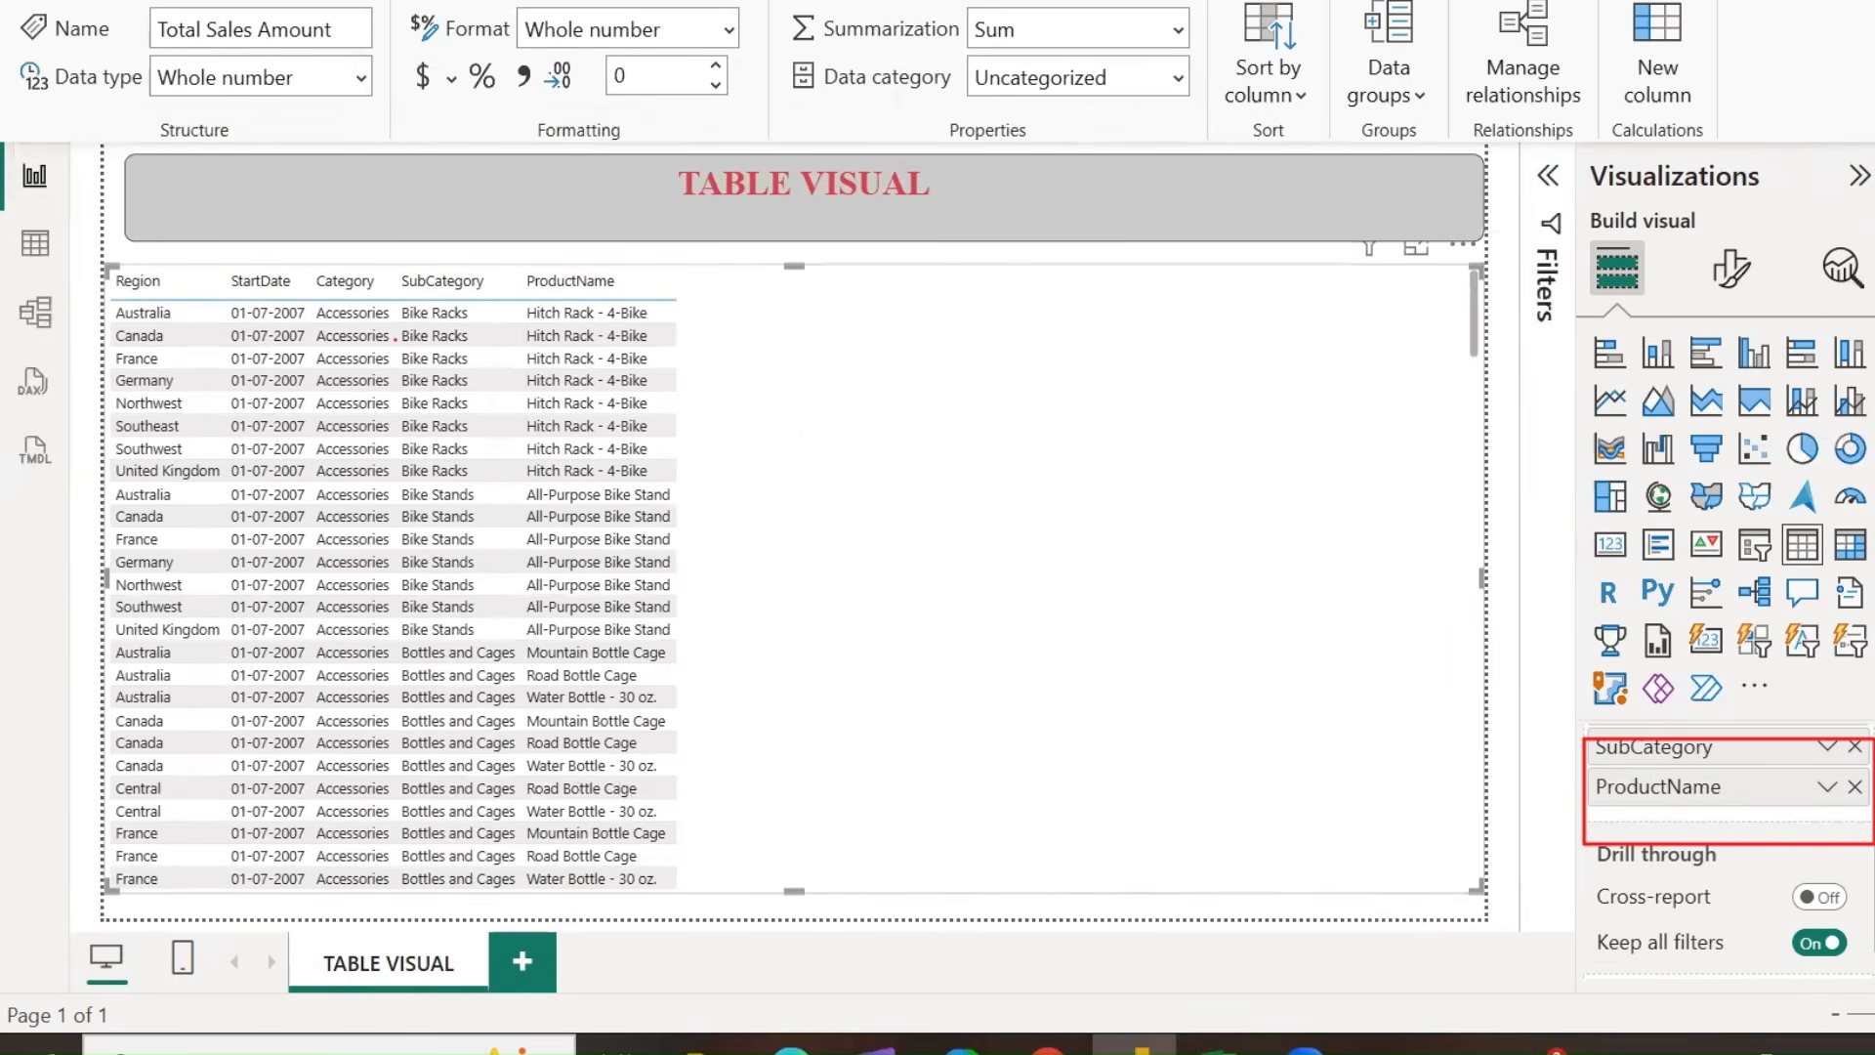
{"action": "left_click", "coordinate": [1874, 781]}
{"action": "left_click_drag", "start_coordinate": [1874, 781], "coordinate": [1734, 803]}
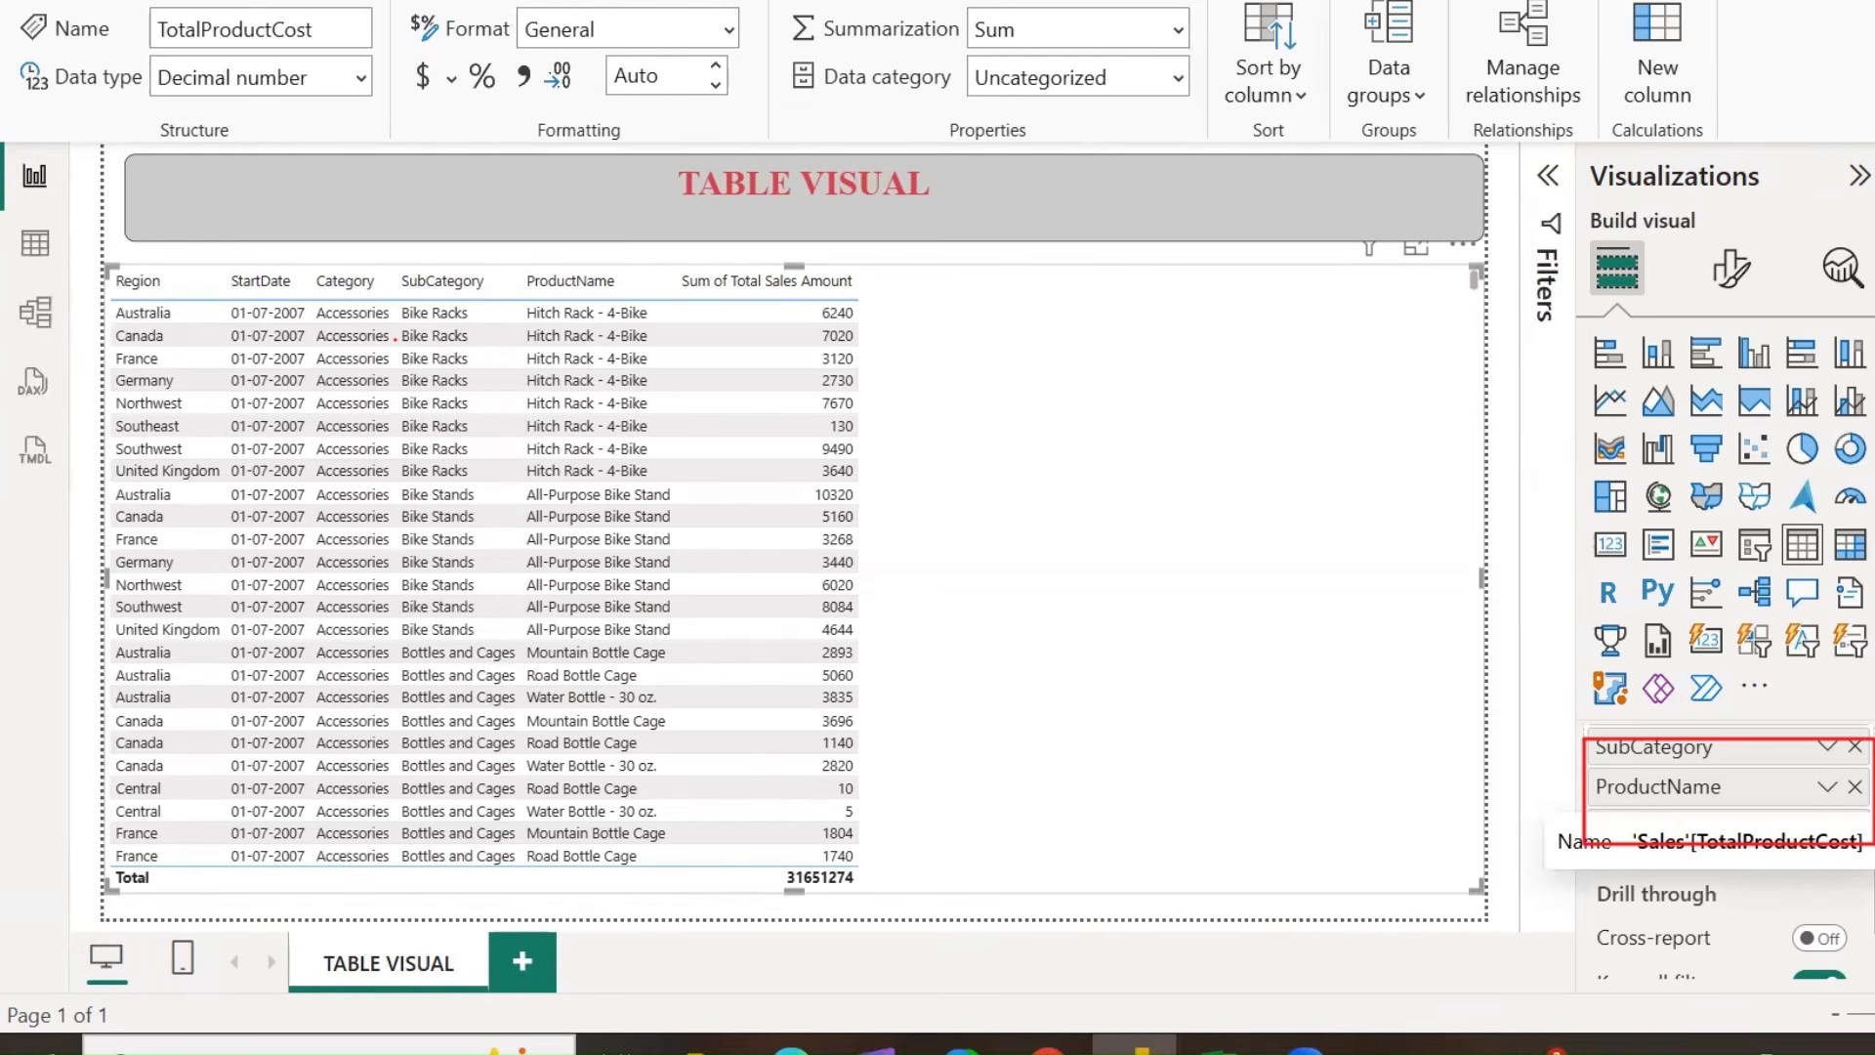
Create a new measure in the Sales table: TOTAL SALES = SUM(Sales[Total Sales Amount]).
{"action": "right_click", "coordinate": [1870, 803]}
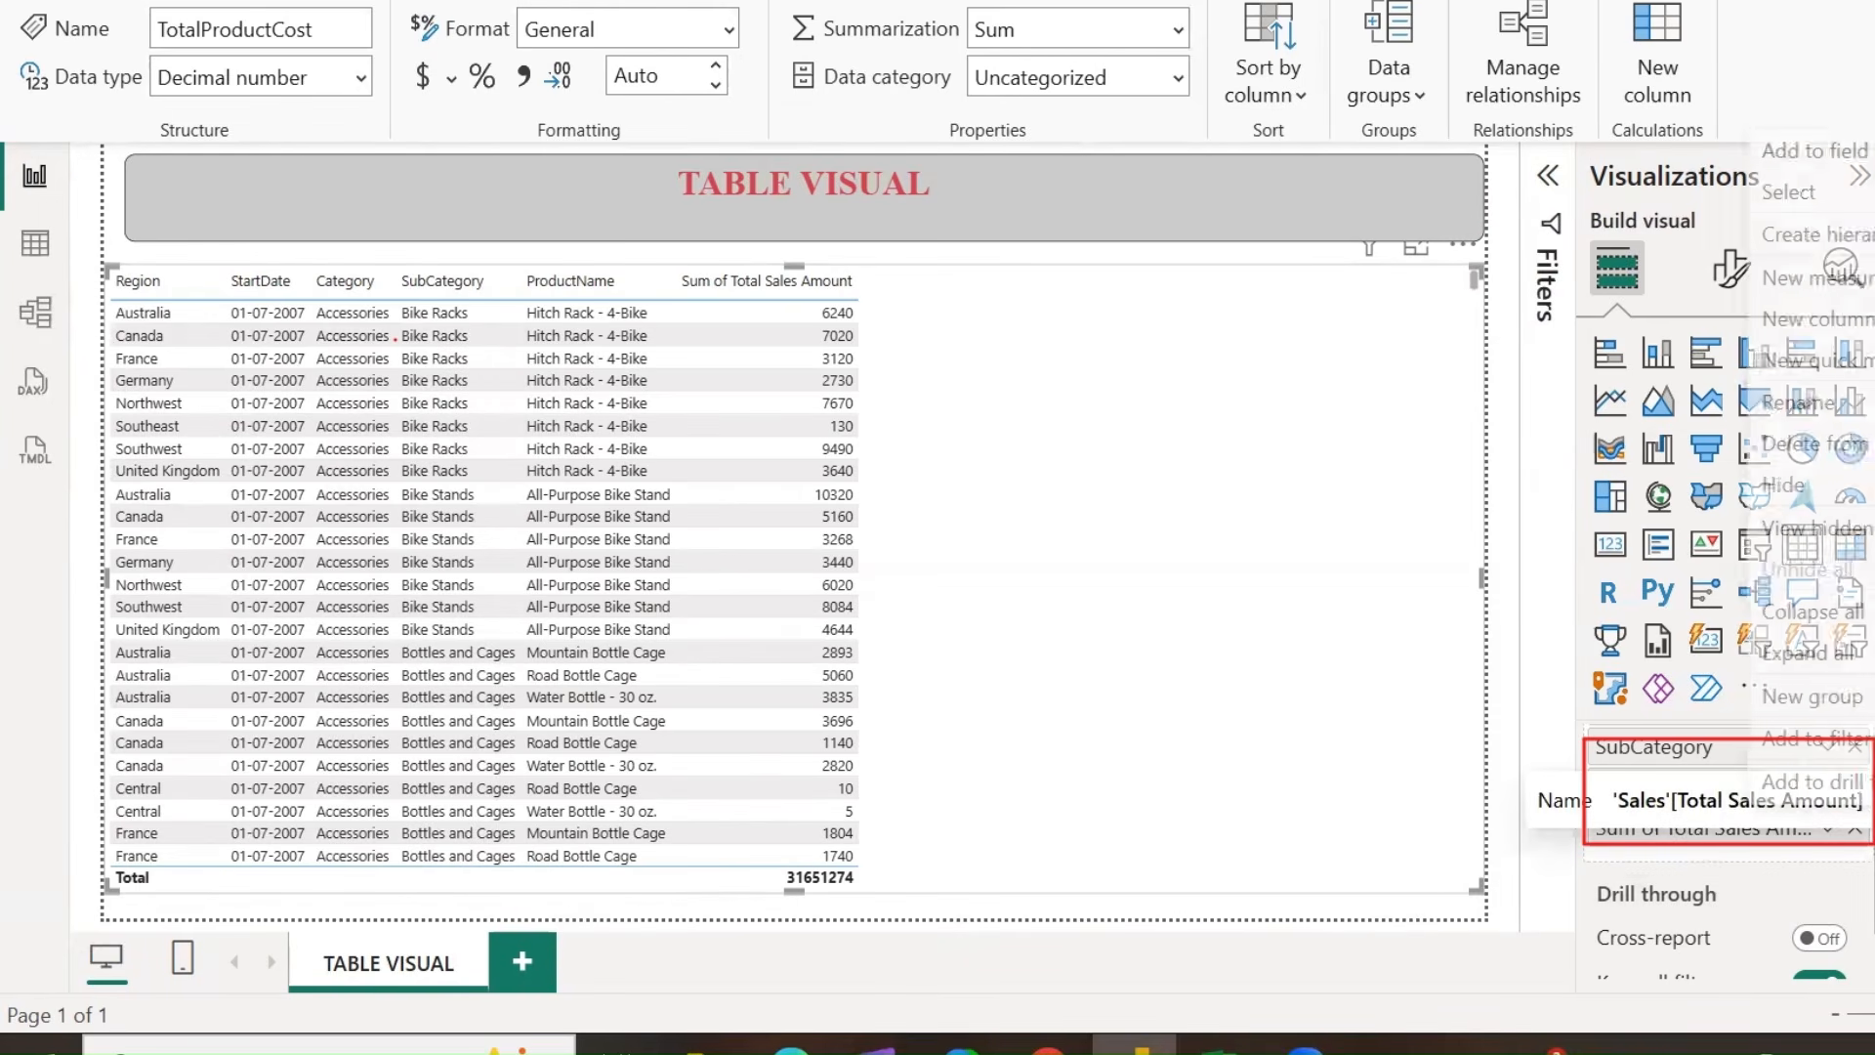
{"action": "left_click", "coordinate": [1807, 281]}
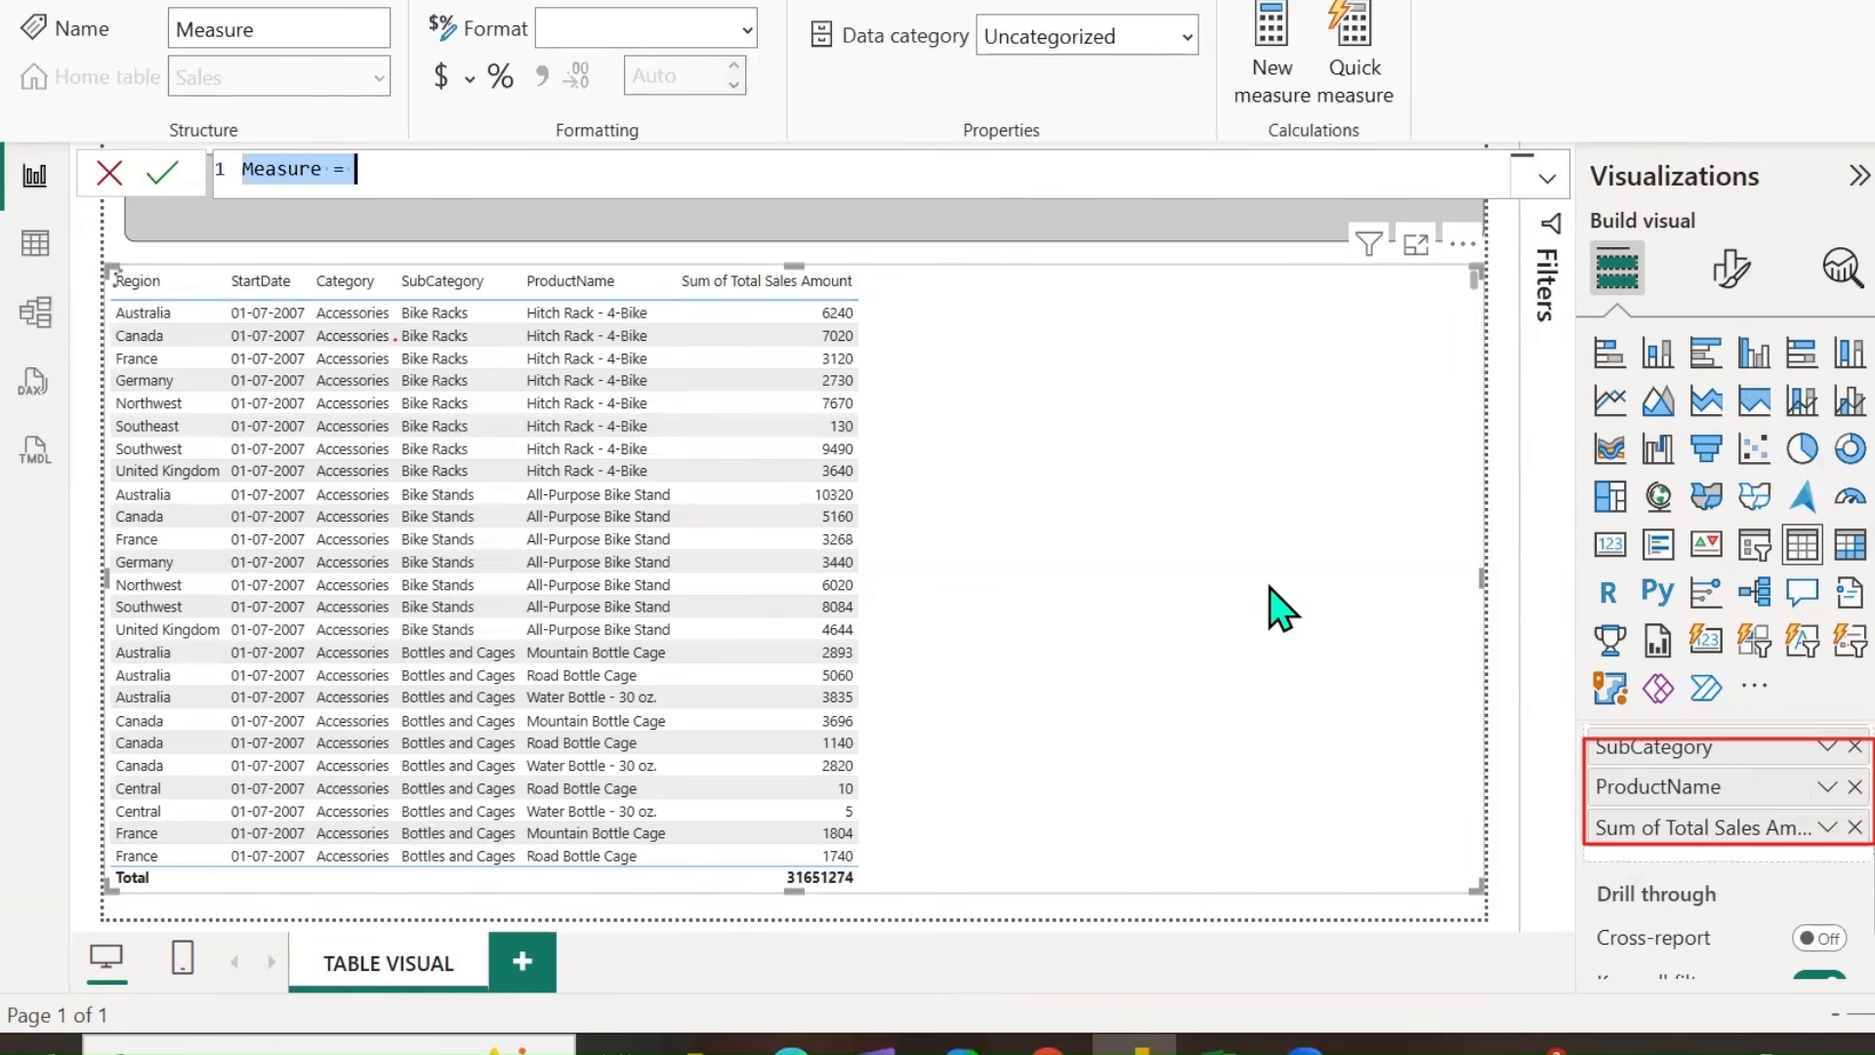
{"action": "key", "text": "Caps_Lock"}
{"action": "key", "text": "Caps_Lock"}
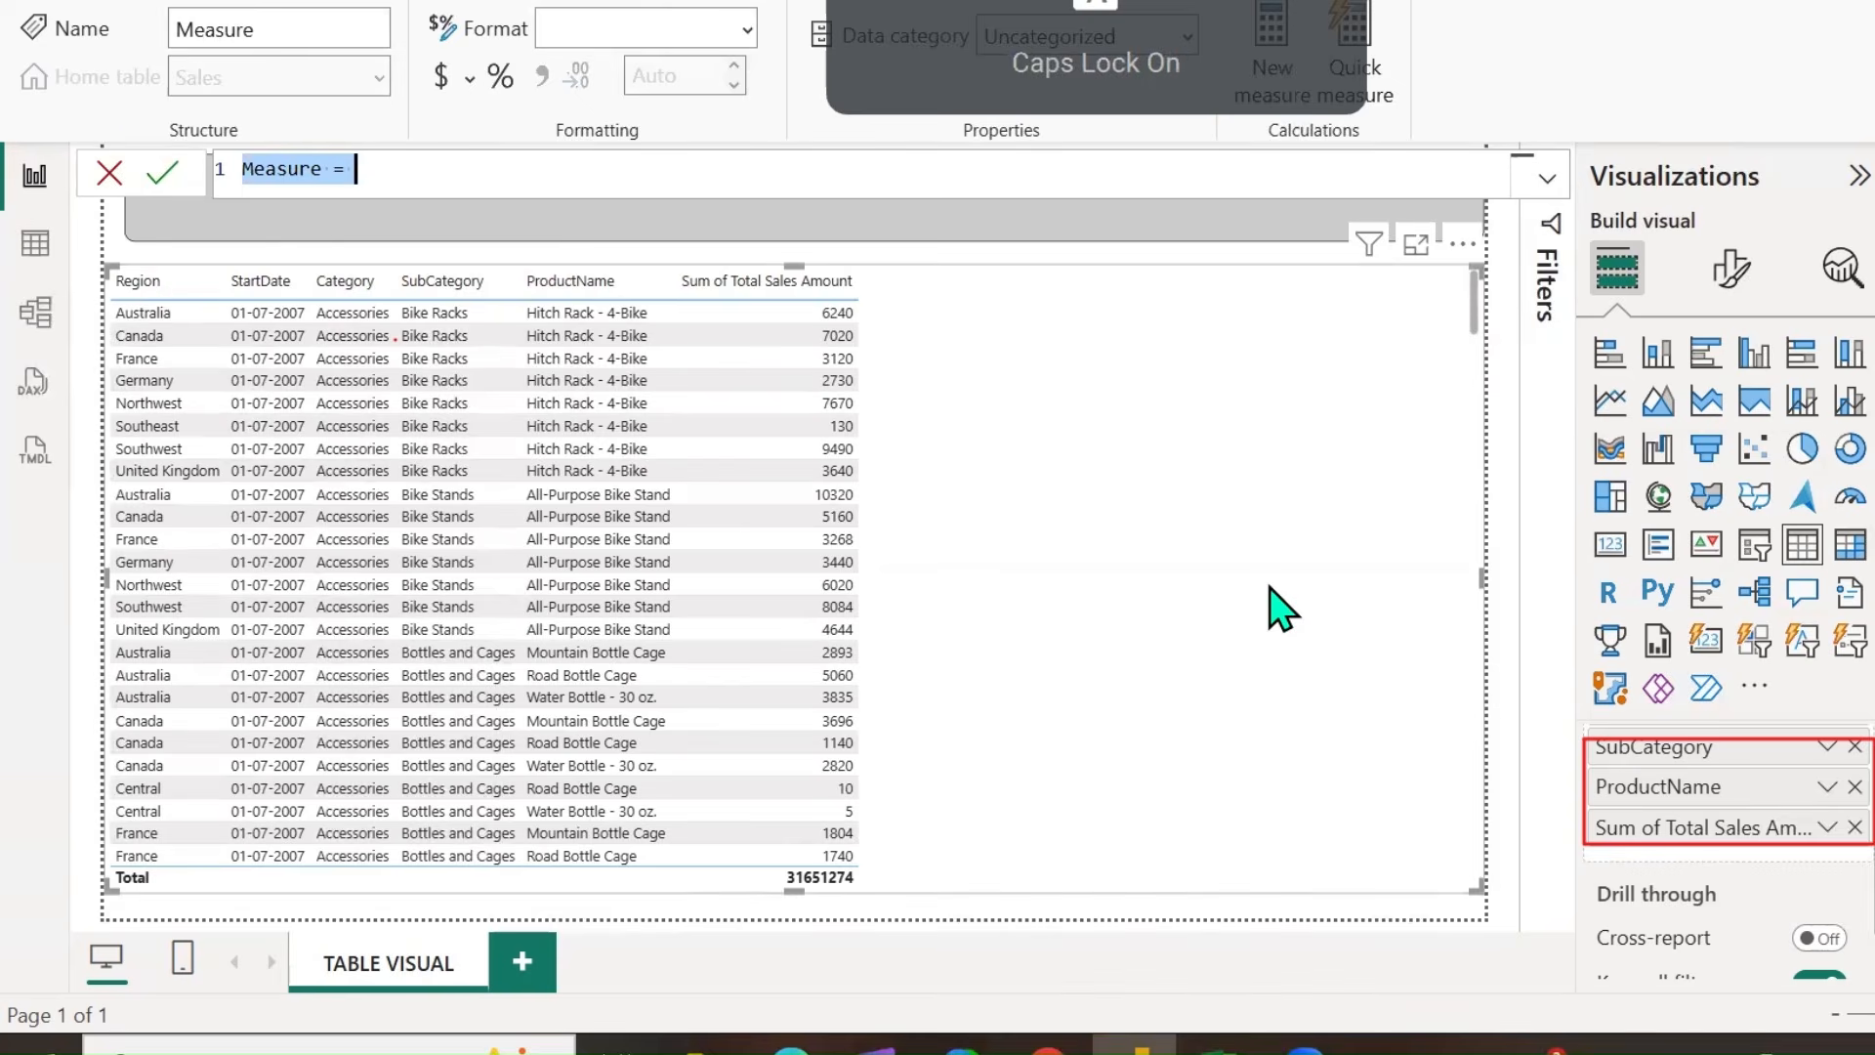
{"action": "type", "text": "TOTA"}
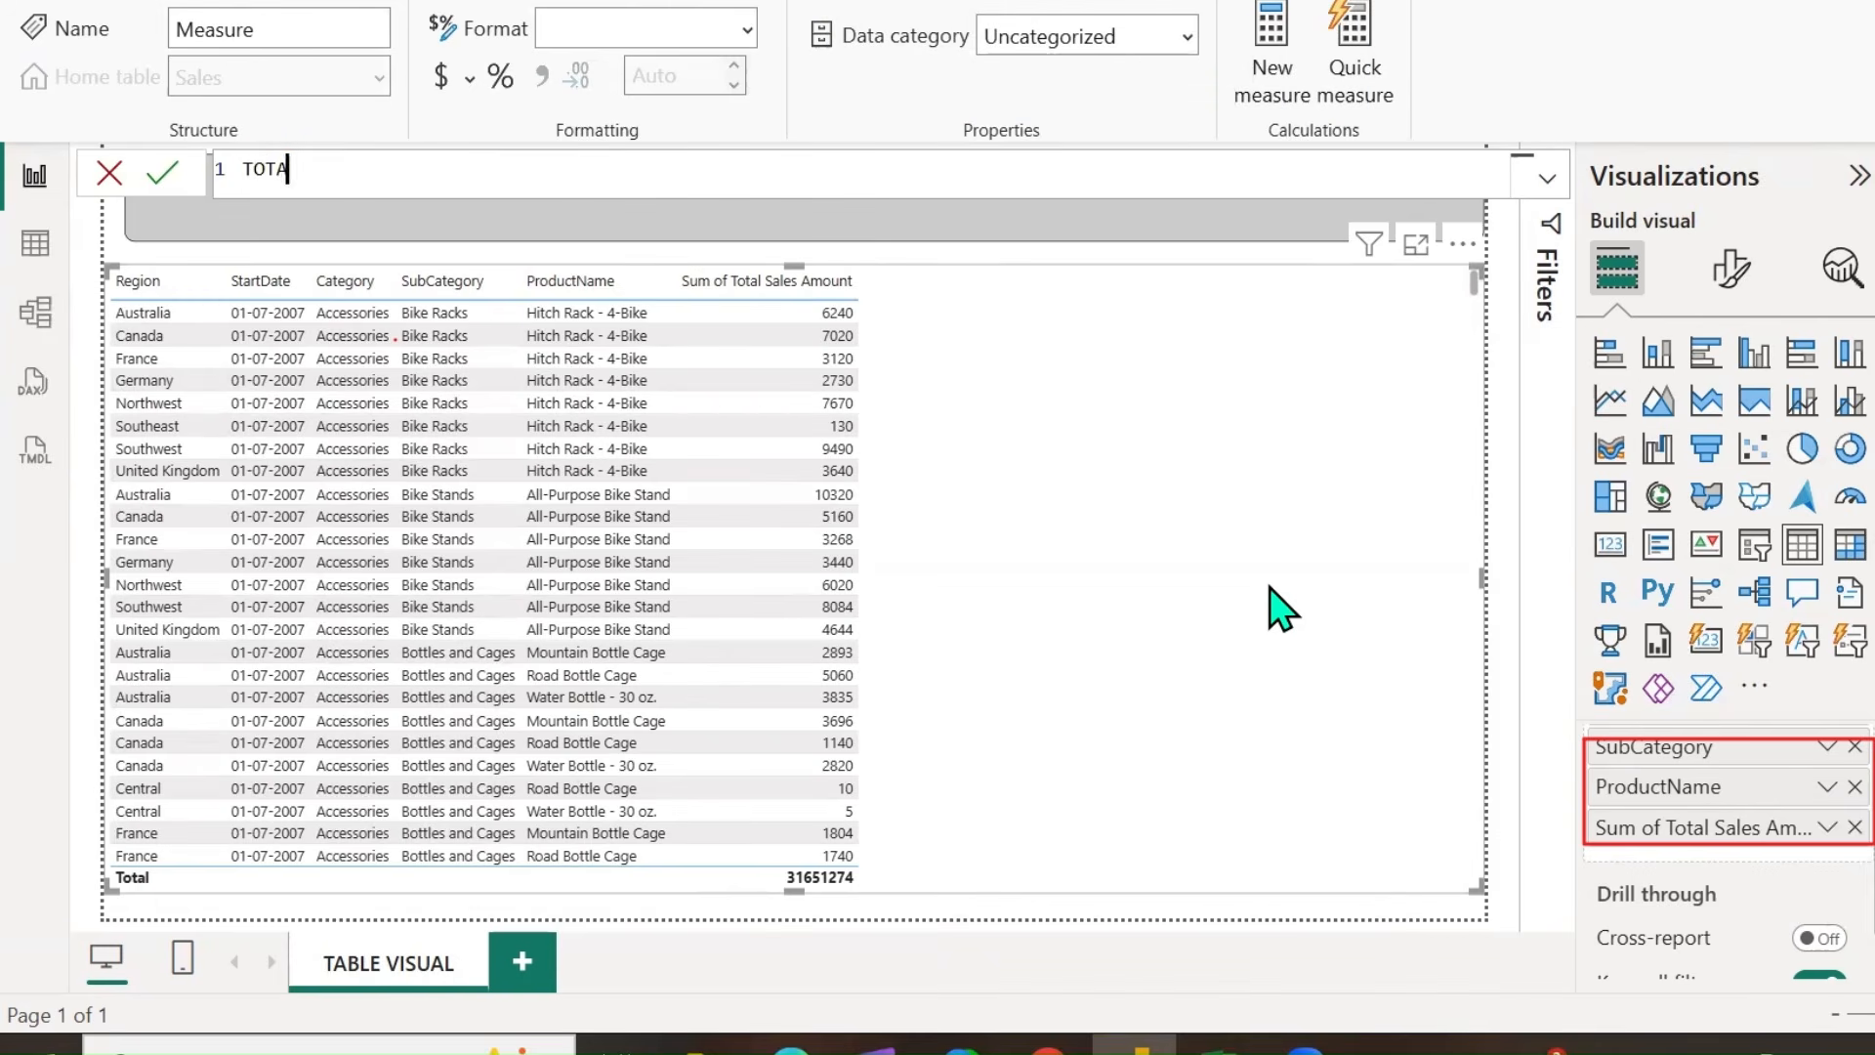
{"action": "type", "text": "L SALES = SUM(TOT"}
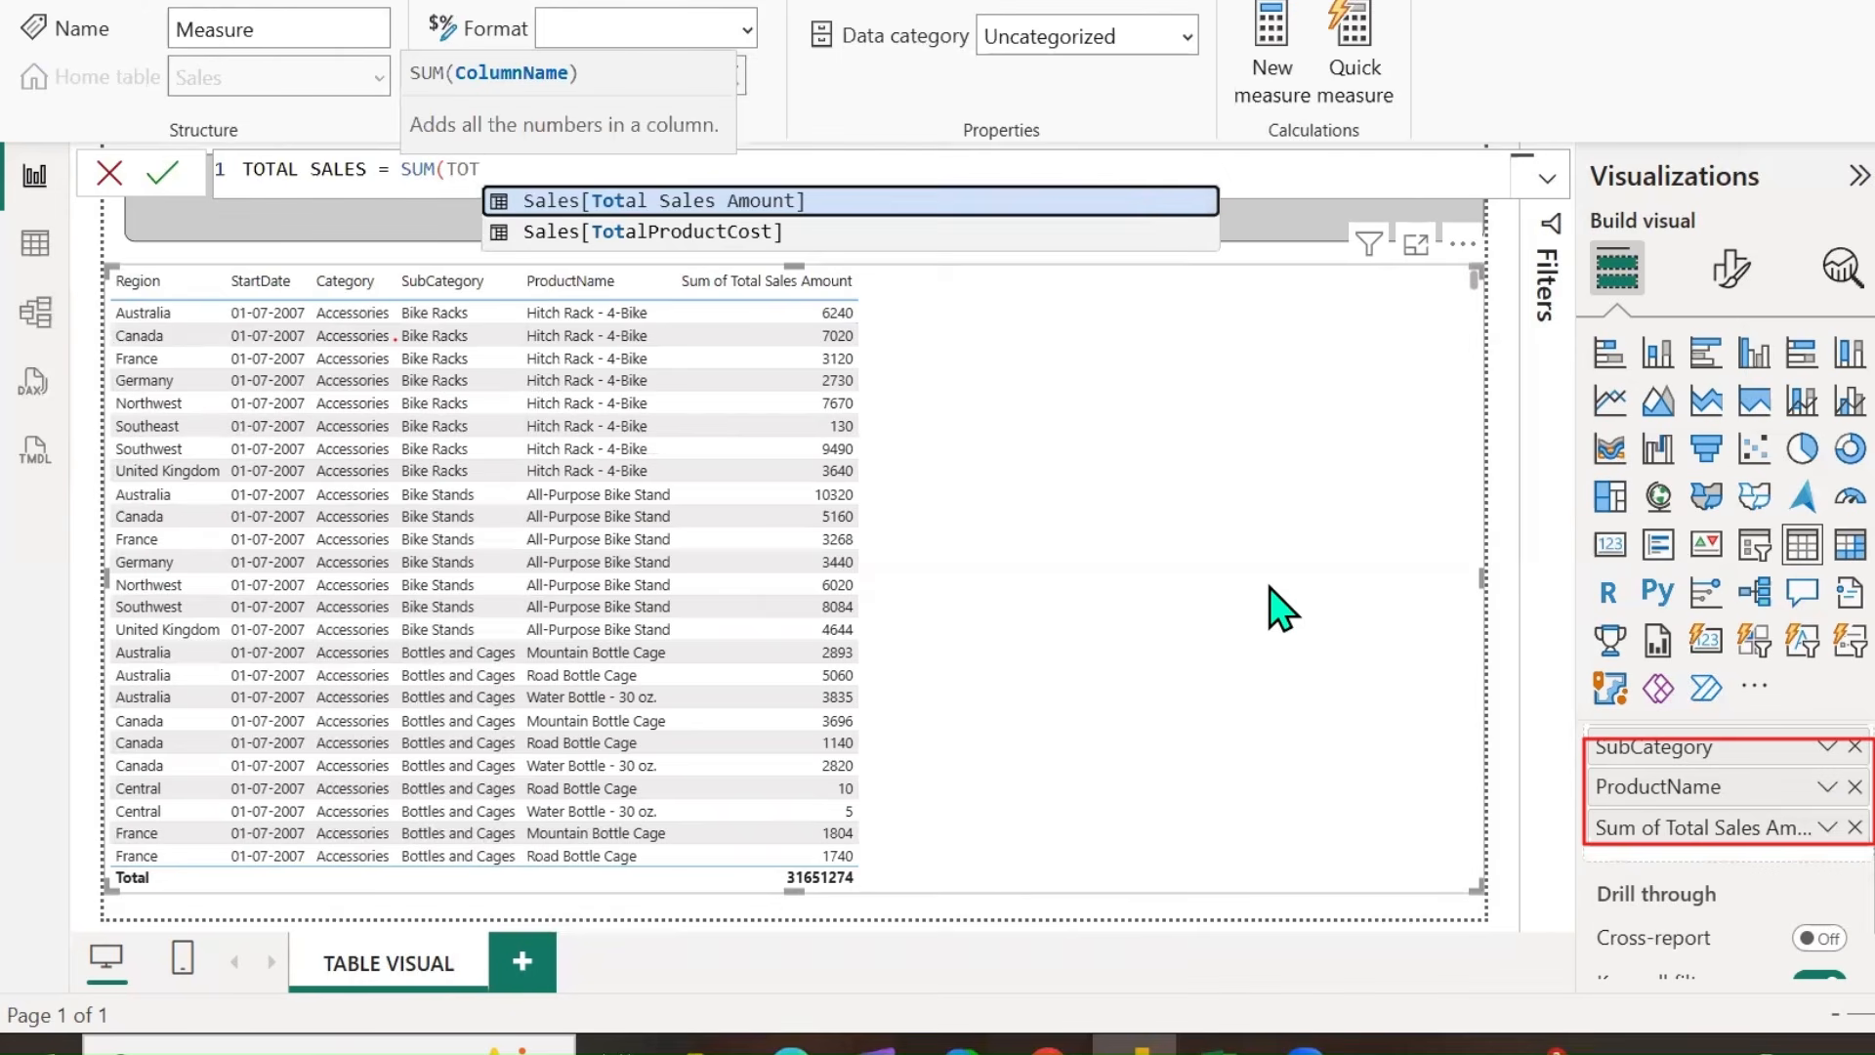
{"action": "key", "text": "Tab"}
{"action": "type", "text": ")"}
{"action": "key", "text": "Return"}
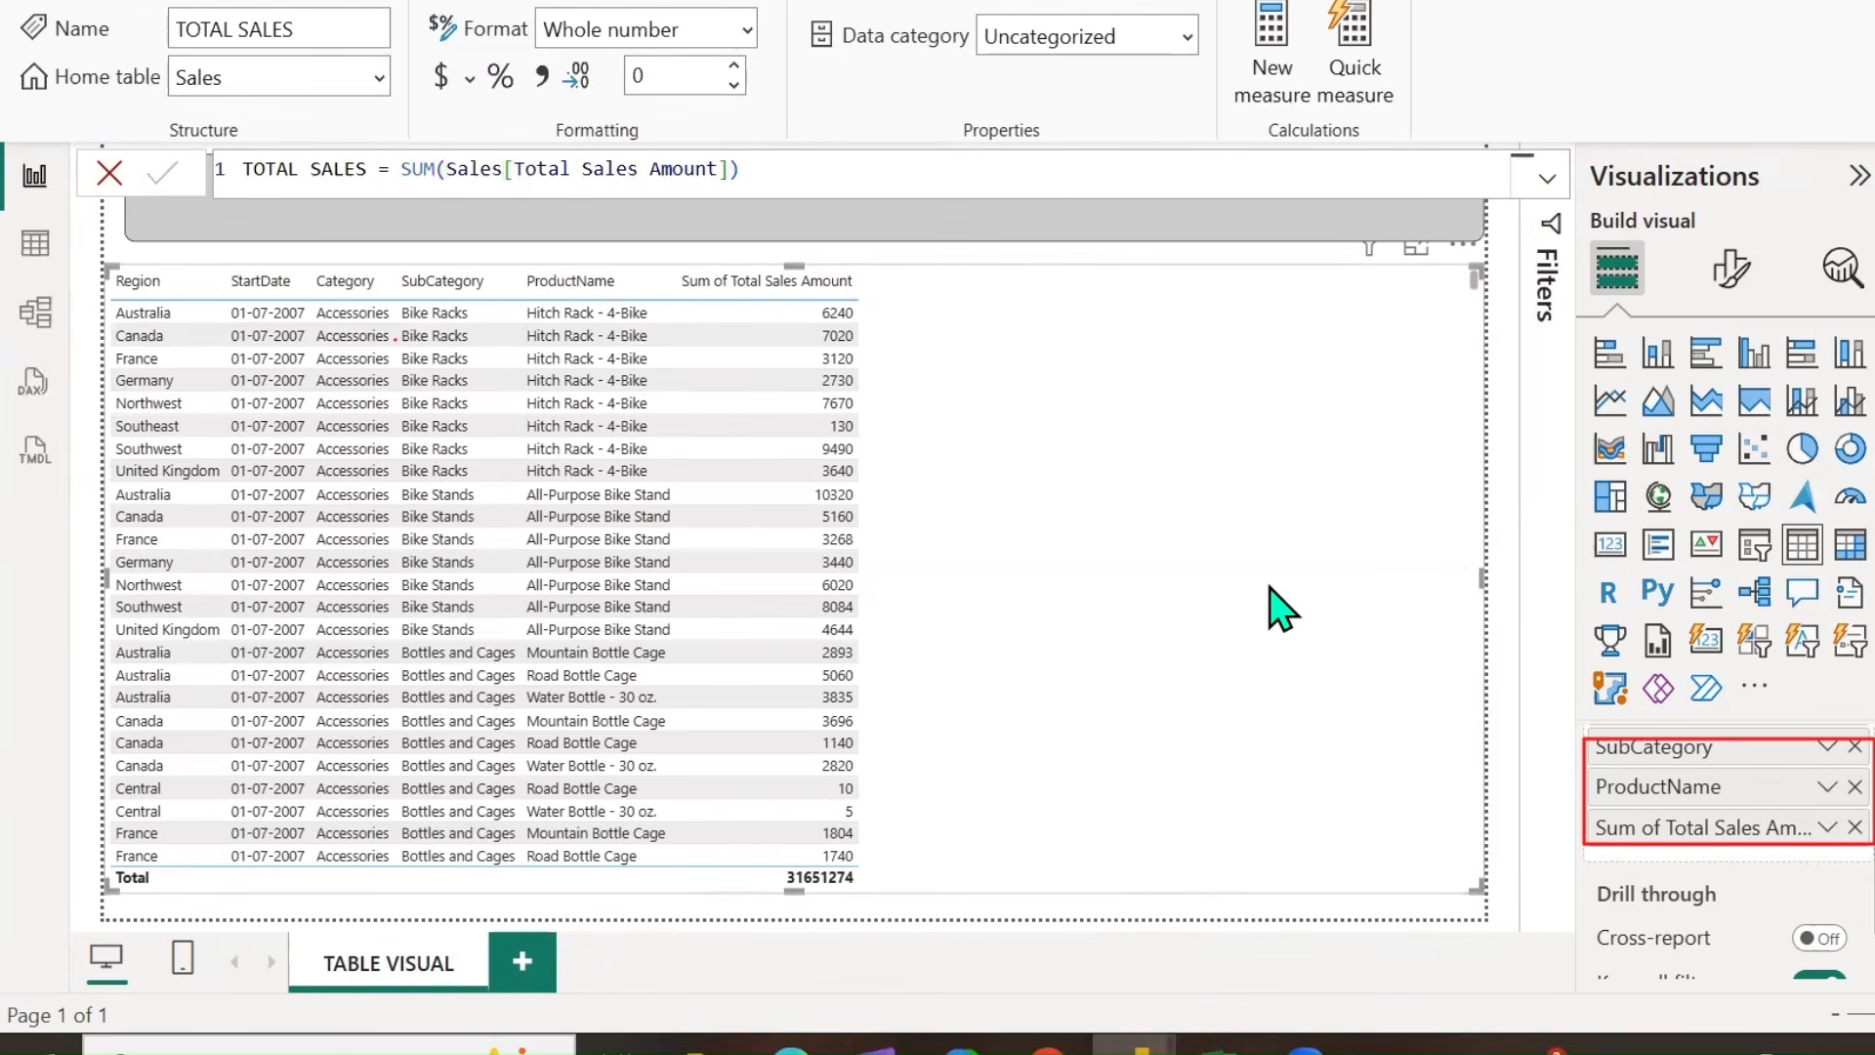
Replace the Sum of Total Sales Amount column with the TOTAL SALES measure, formatted as dollar currency.
{"action": "left_click", "coordinate": [1833, 832]}
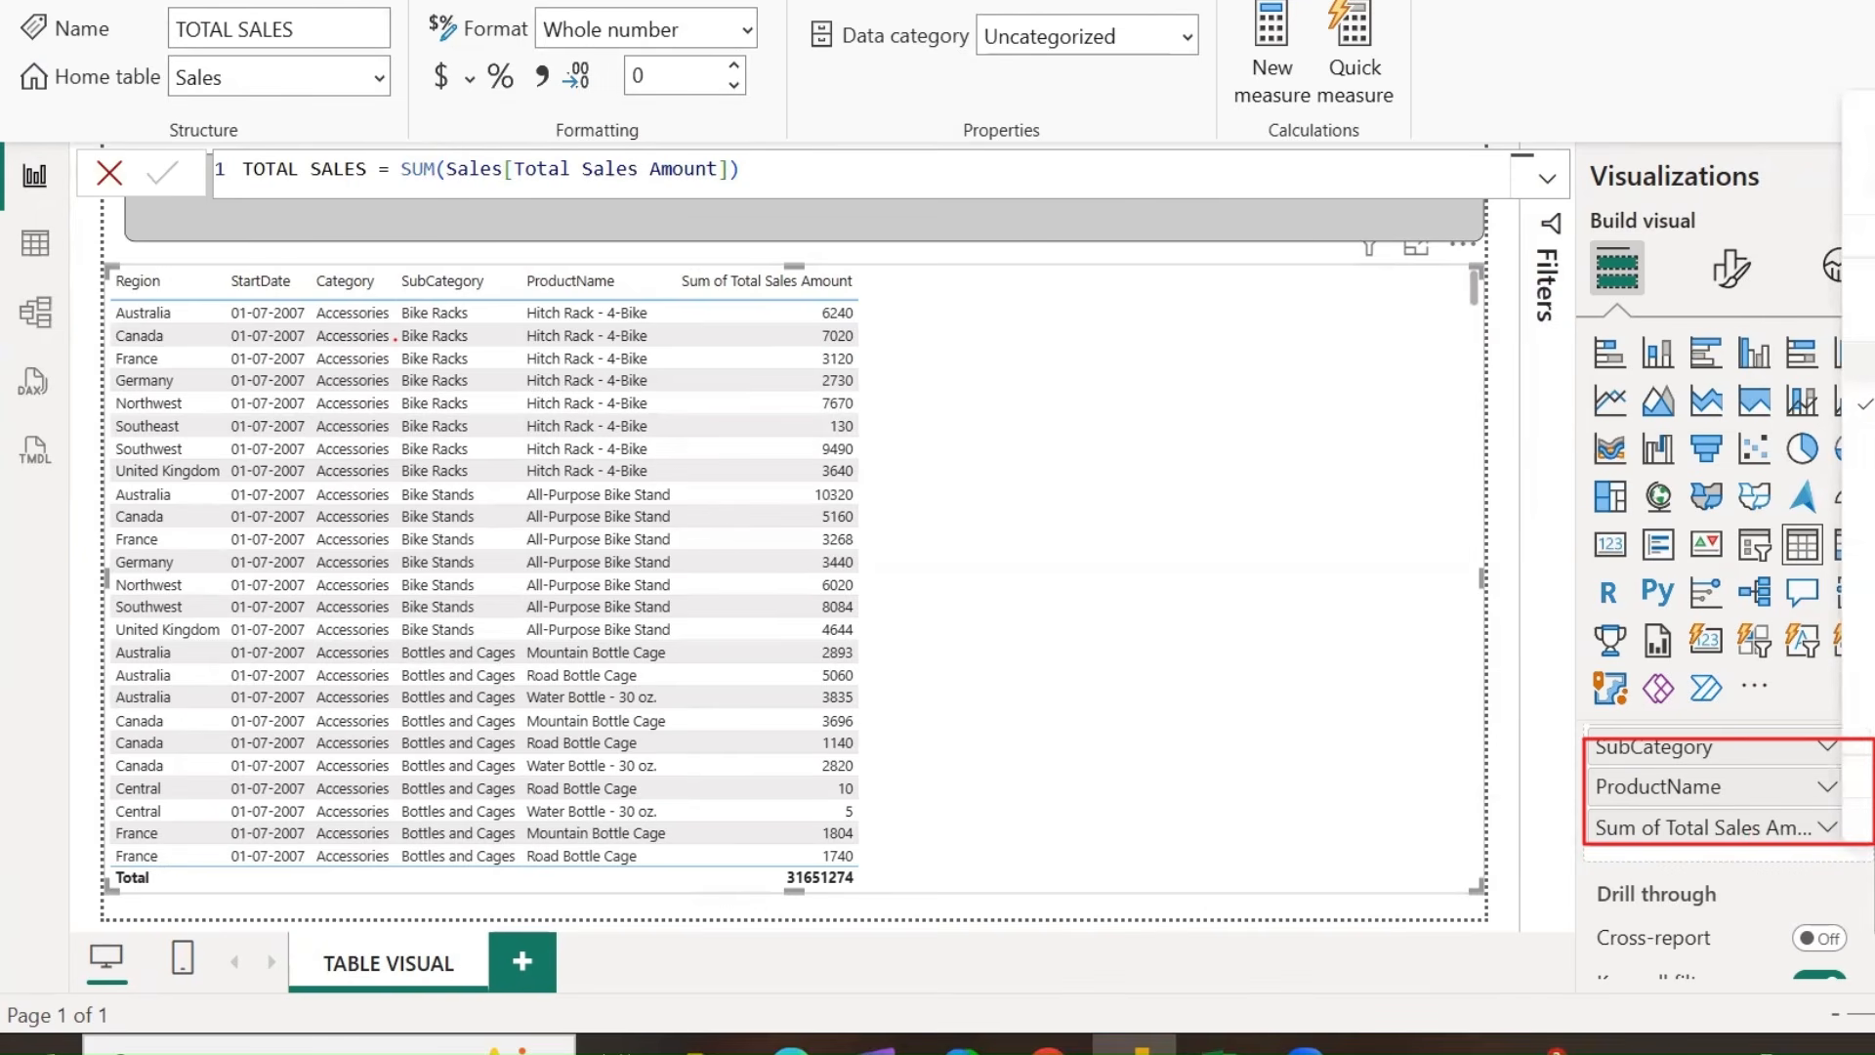
{"action": "left_click", "coordinate": [1805, 832]}
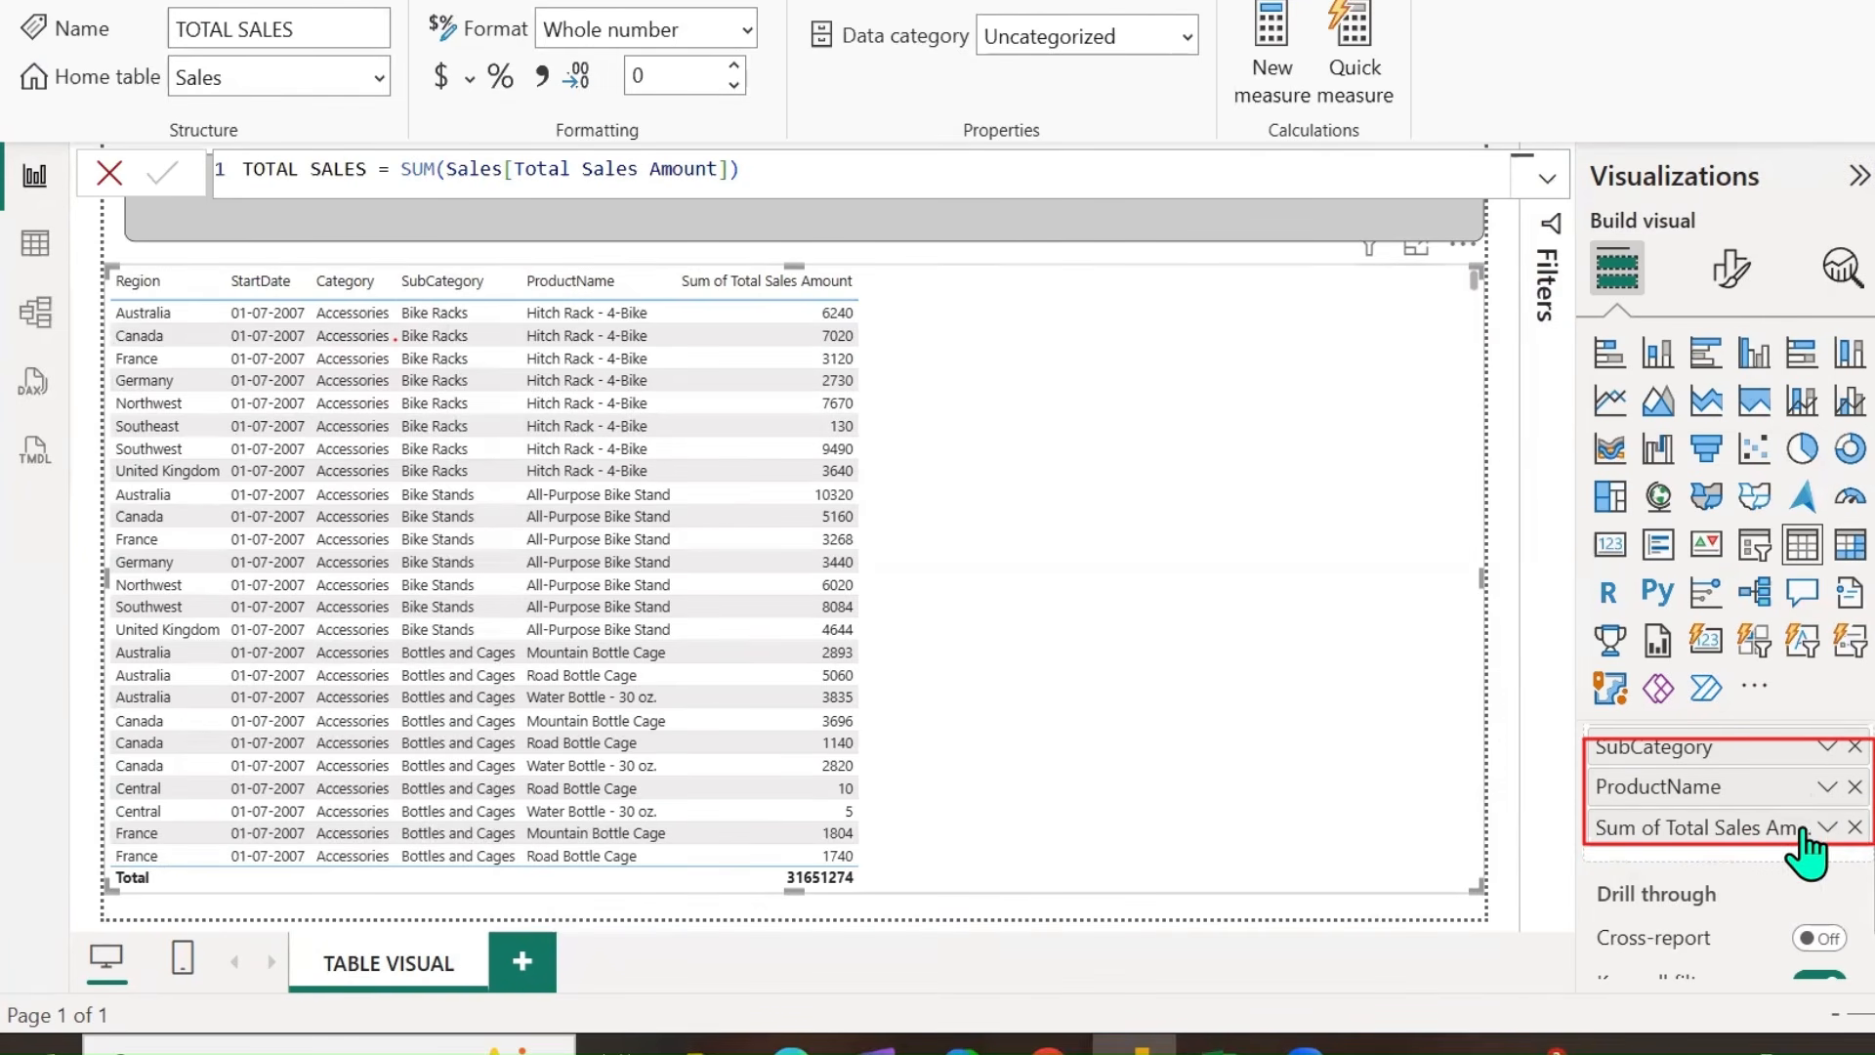
{"action": "left_click", "coordinate": [1855, 828]}
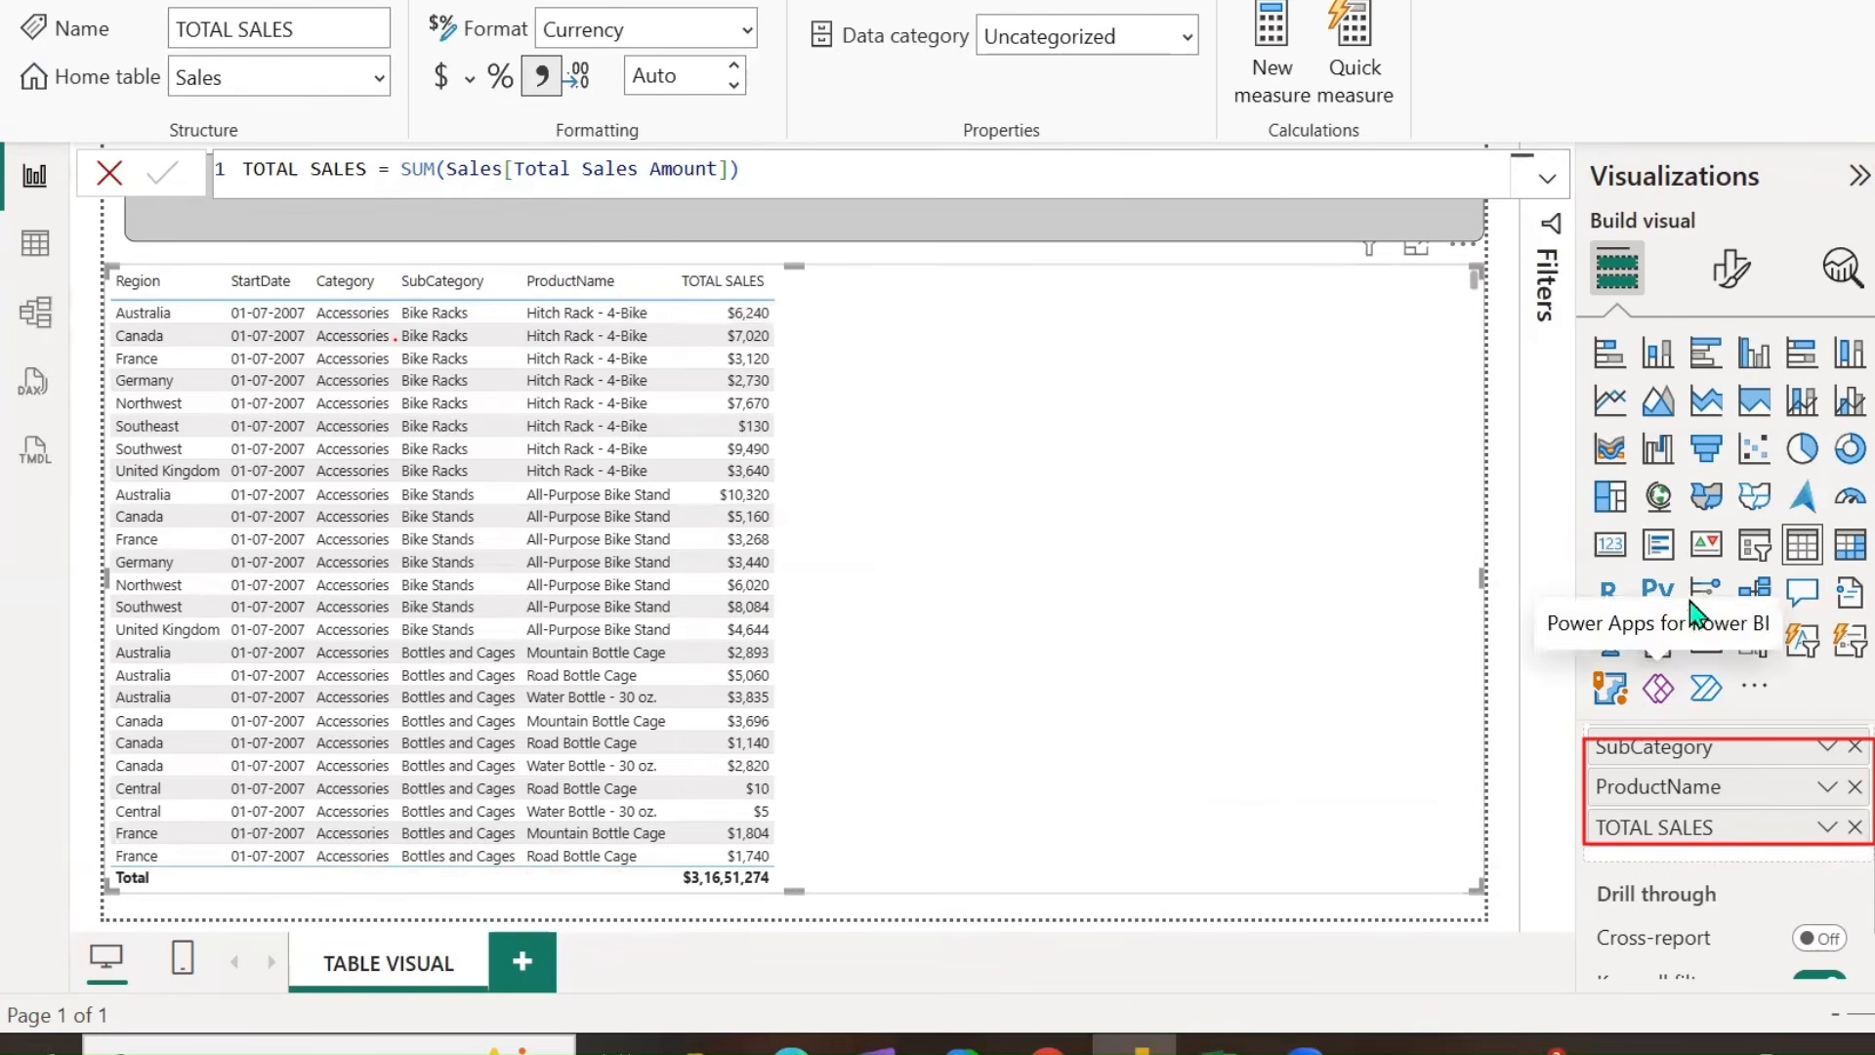
Add OrderDate between StartDate and Category as a single date column instead of a hierarchy, in *14-03-2001 (Short Date) format.
{"action": "scroll", "coordinate": [1773, 832], "scroll_direction": "up", "scroll_amount": 3}
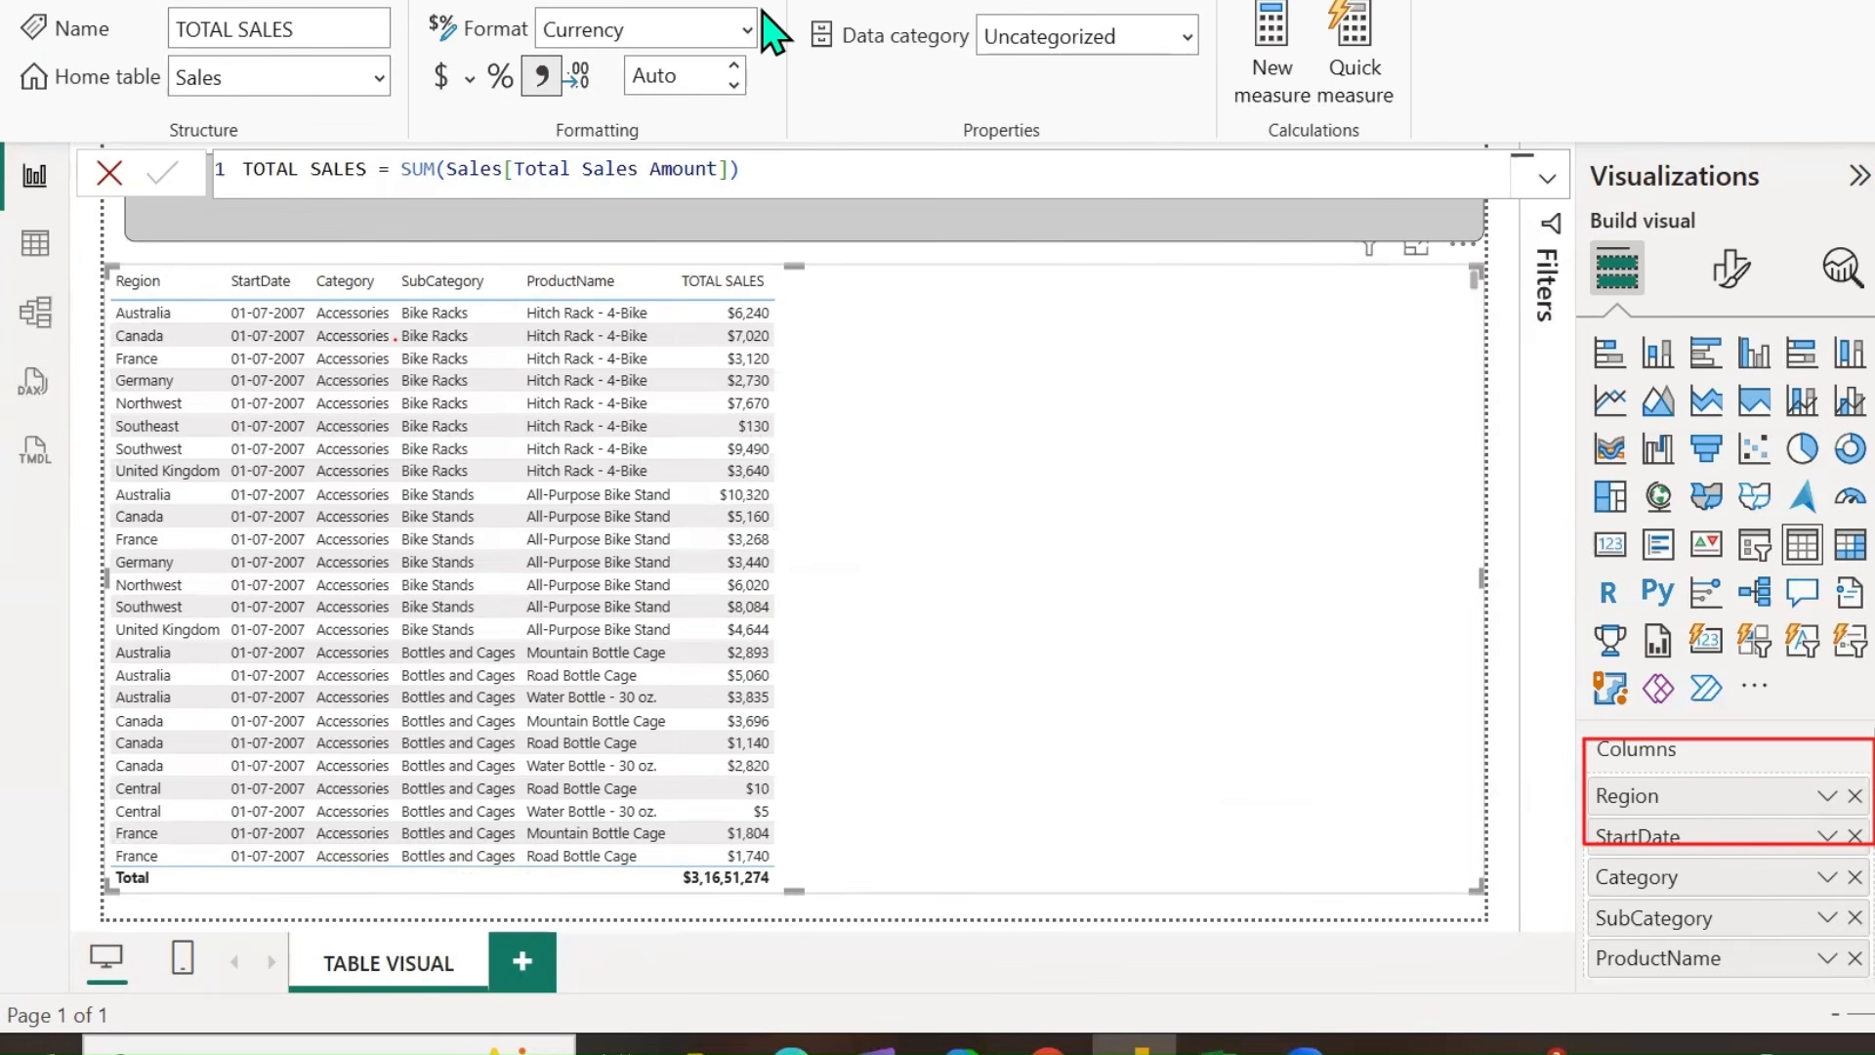
{"action": "left_click", "coordinate": [1719, 838]}
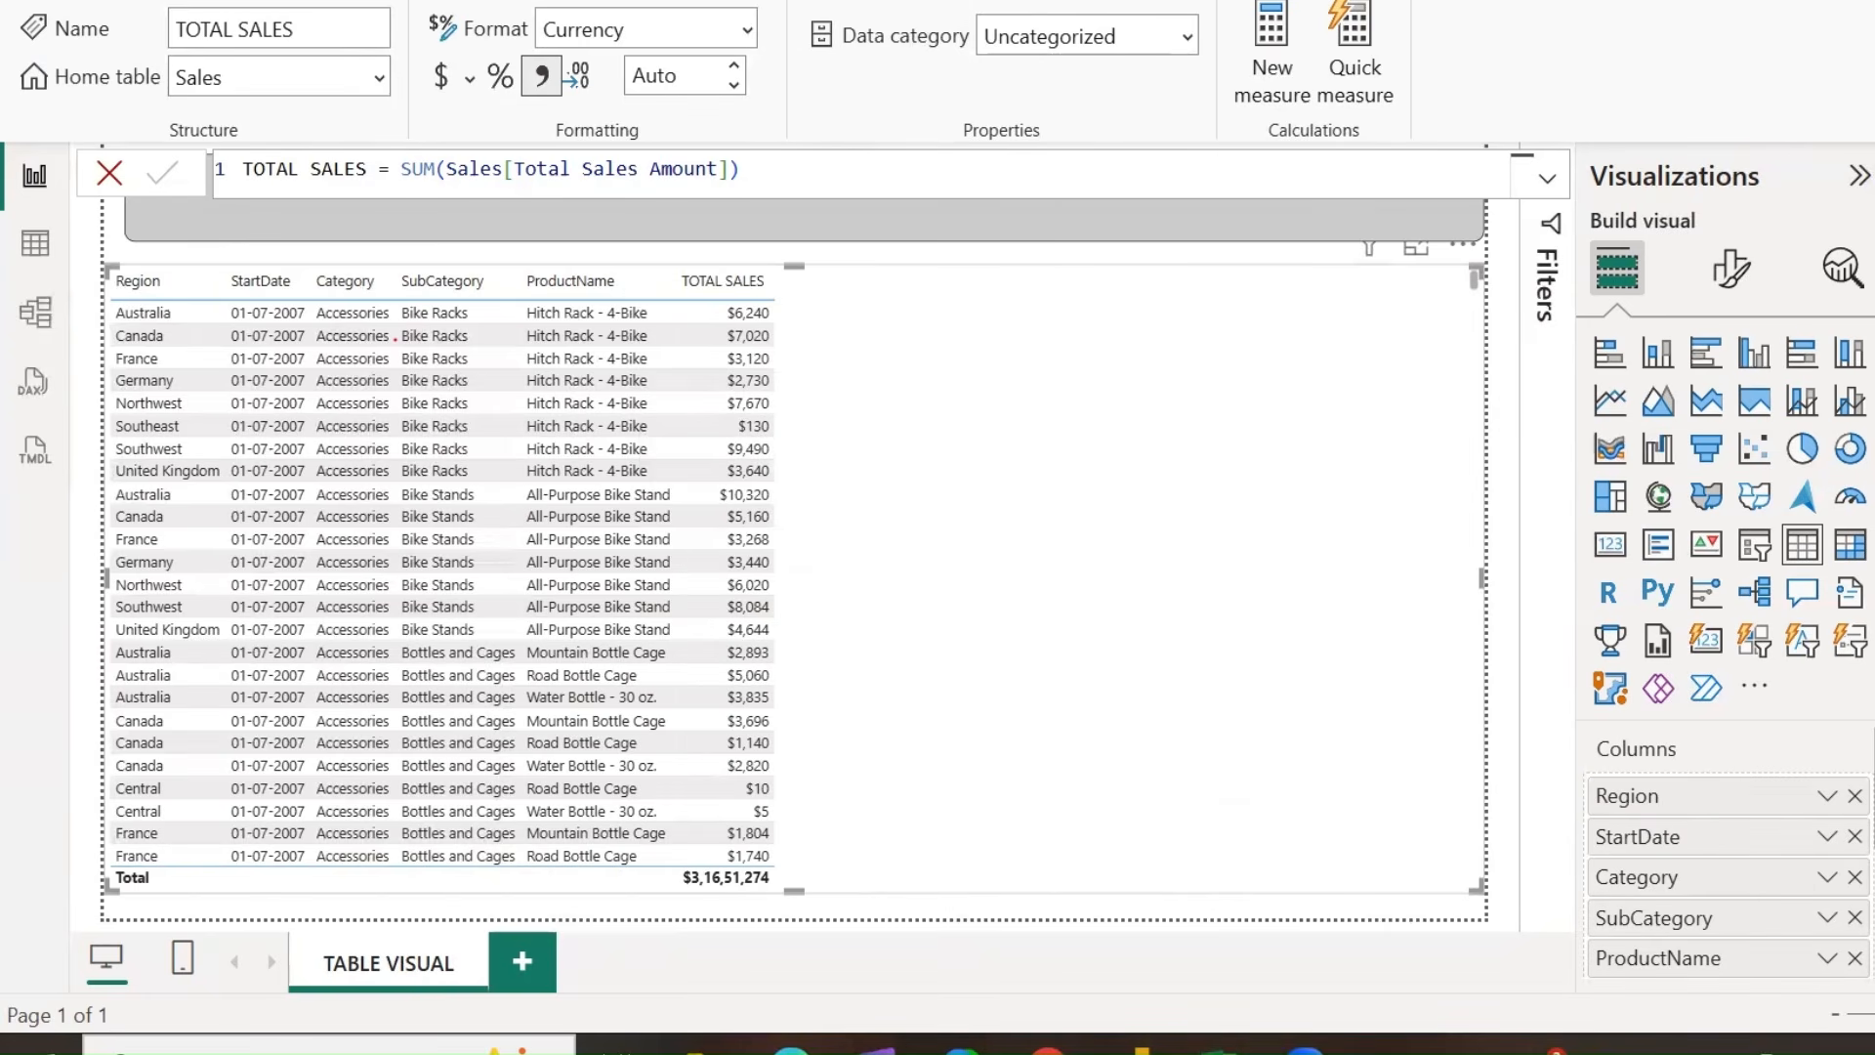
{"action": "left_click_drag", "start_coordinate": [1871, 873], "coordinate": [1743, 873]}
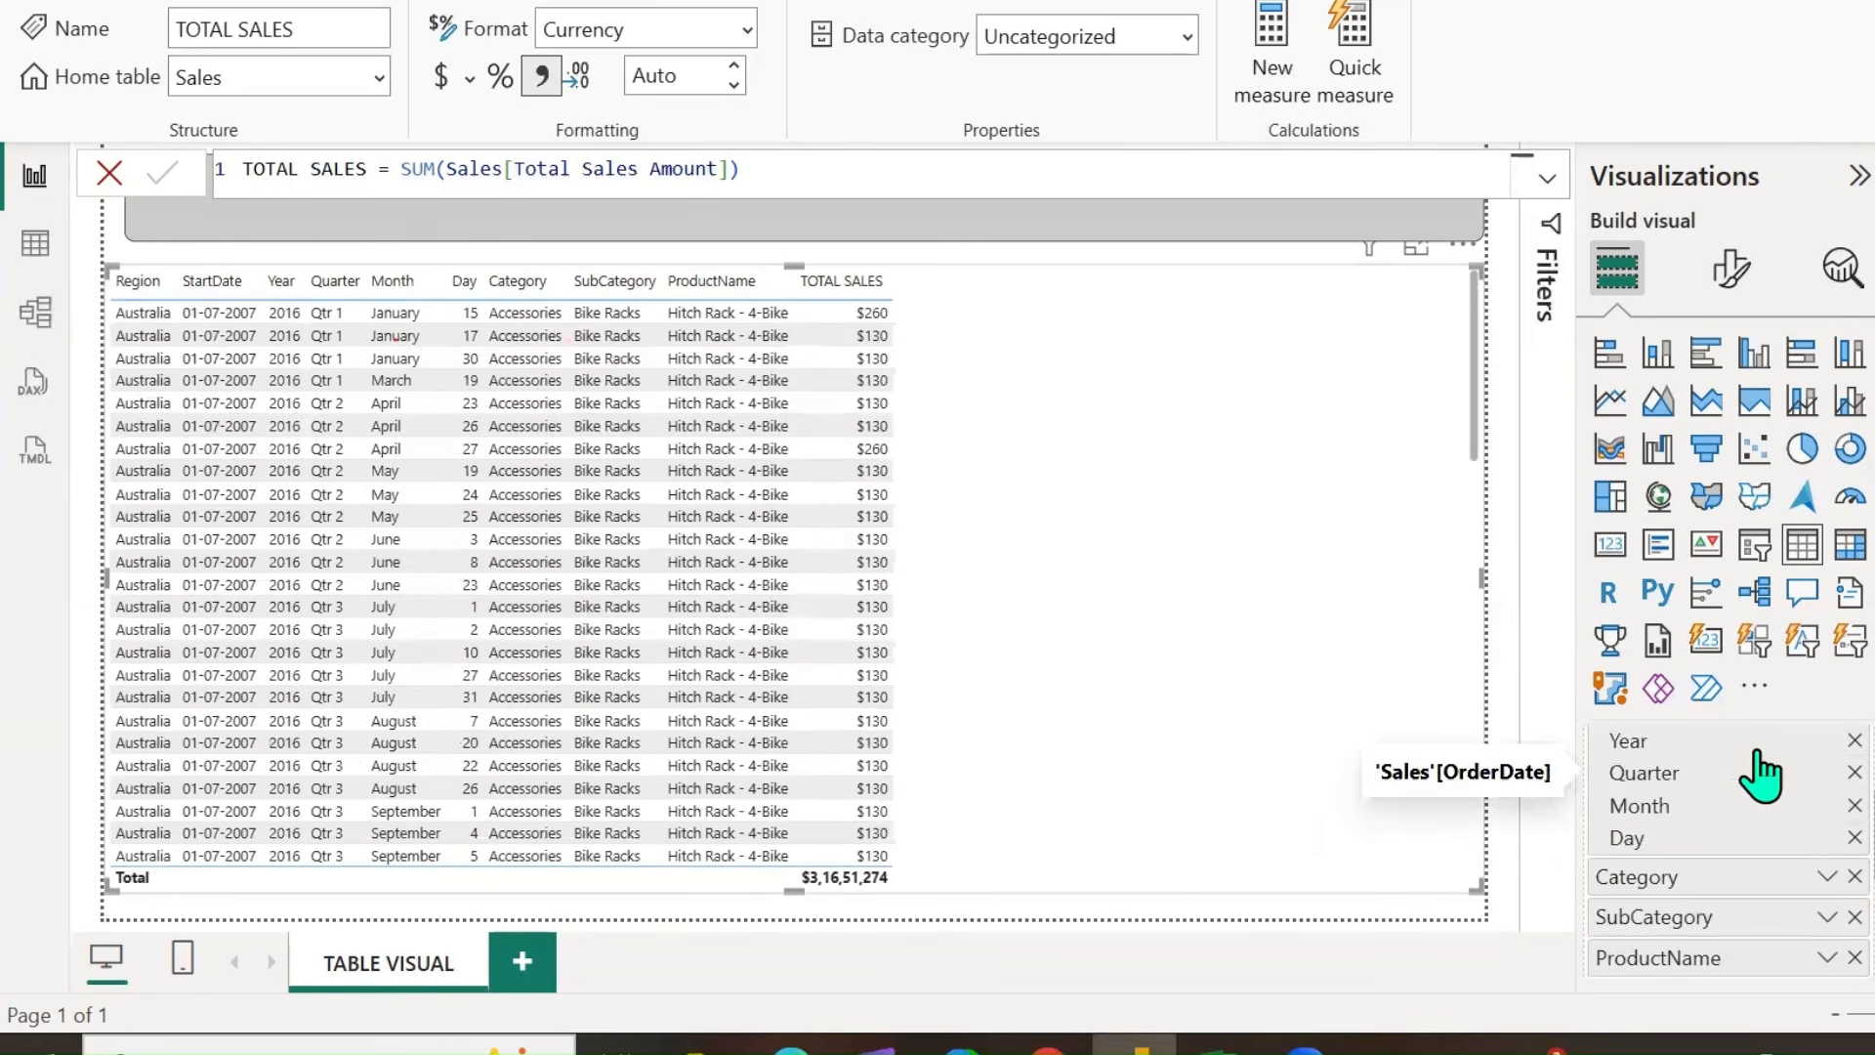
{"action": "left_click", "coordinate": [1824, 881]}
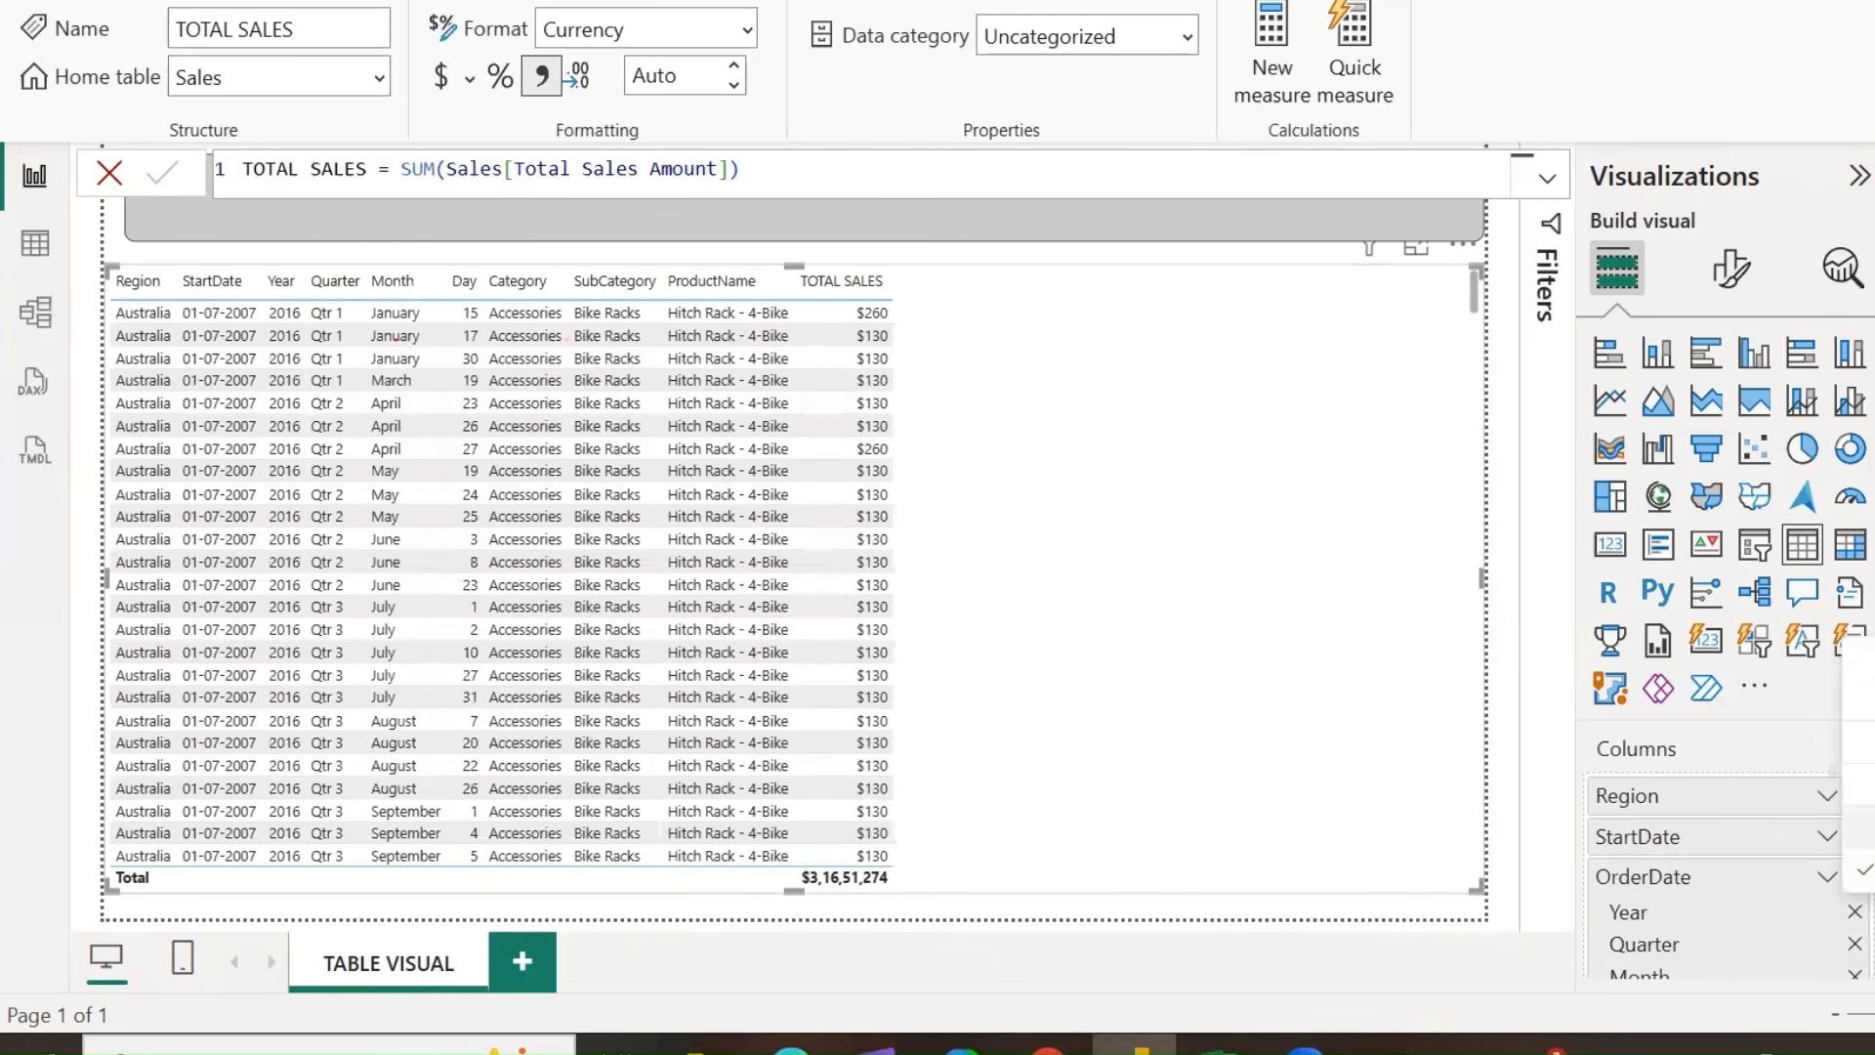
{"action": "left_click", "coordinate": [1867, 828]}
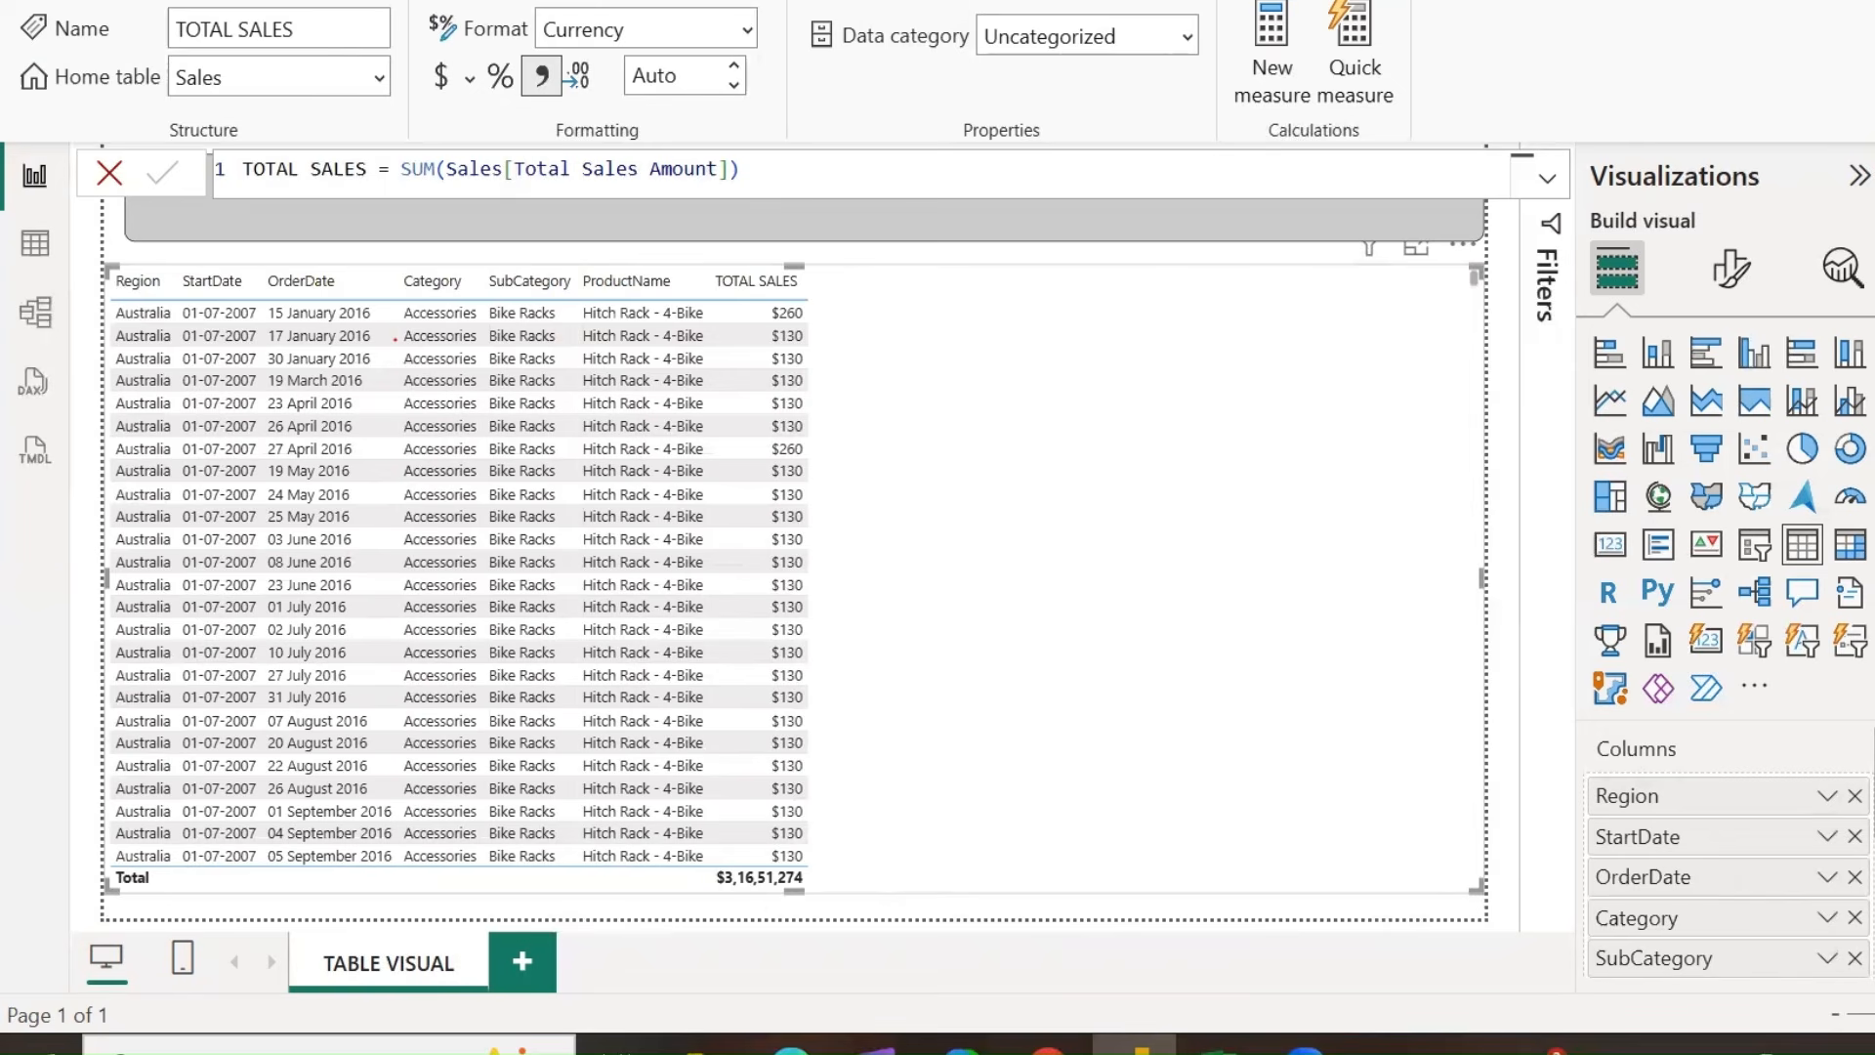
{"action": "left_click", "coordinate": [728, 30]}
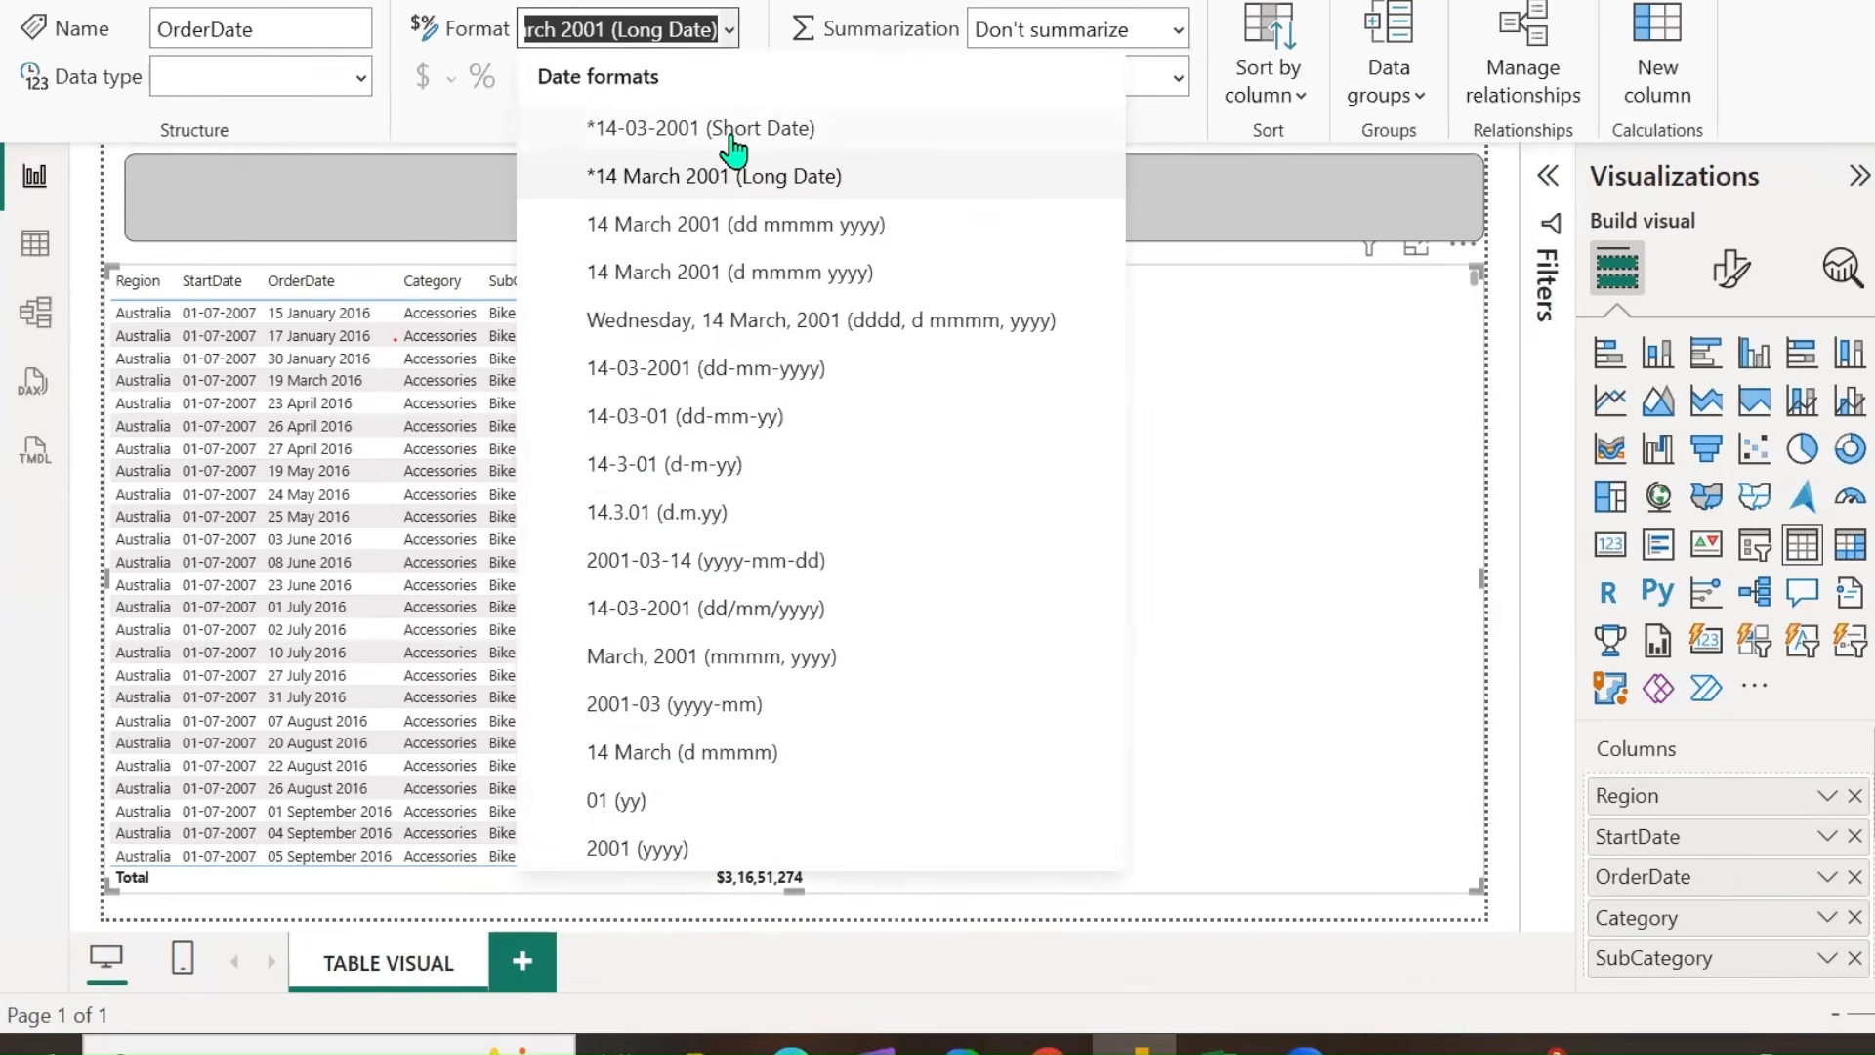
{"action": "left_click", "coordinate": [731, 135]}
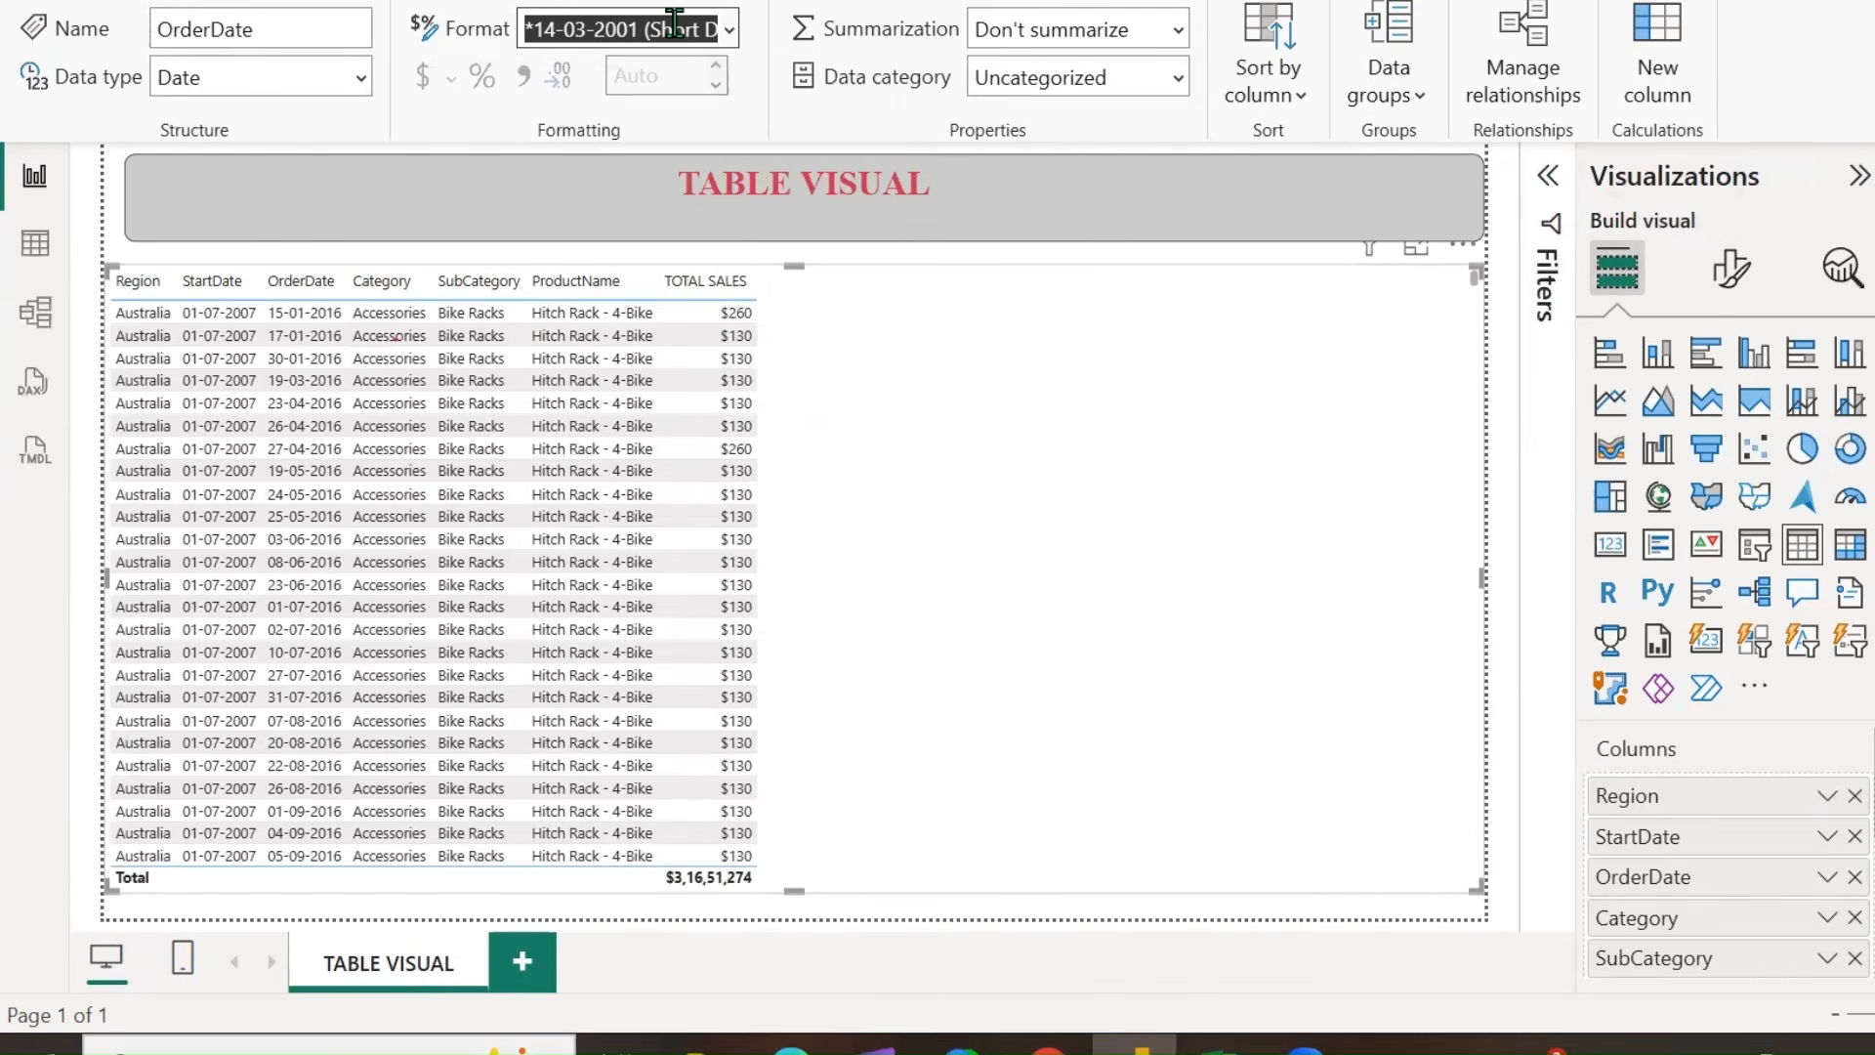
{"action": "mouse_move", "coordinate": [1582, 291]}
{"action": "left_mouse_down"}
{"action": "mouse_move", "coordinate": [1686, 258]}
{"action": "mouse_move", "coordinate": [1566, 230]}
{"action": "mouse_move", "coordinate": [1594, 334]}
{"action": "left_mouse_up"}
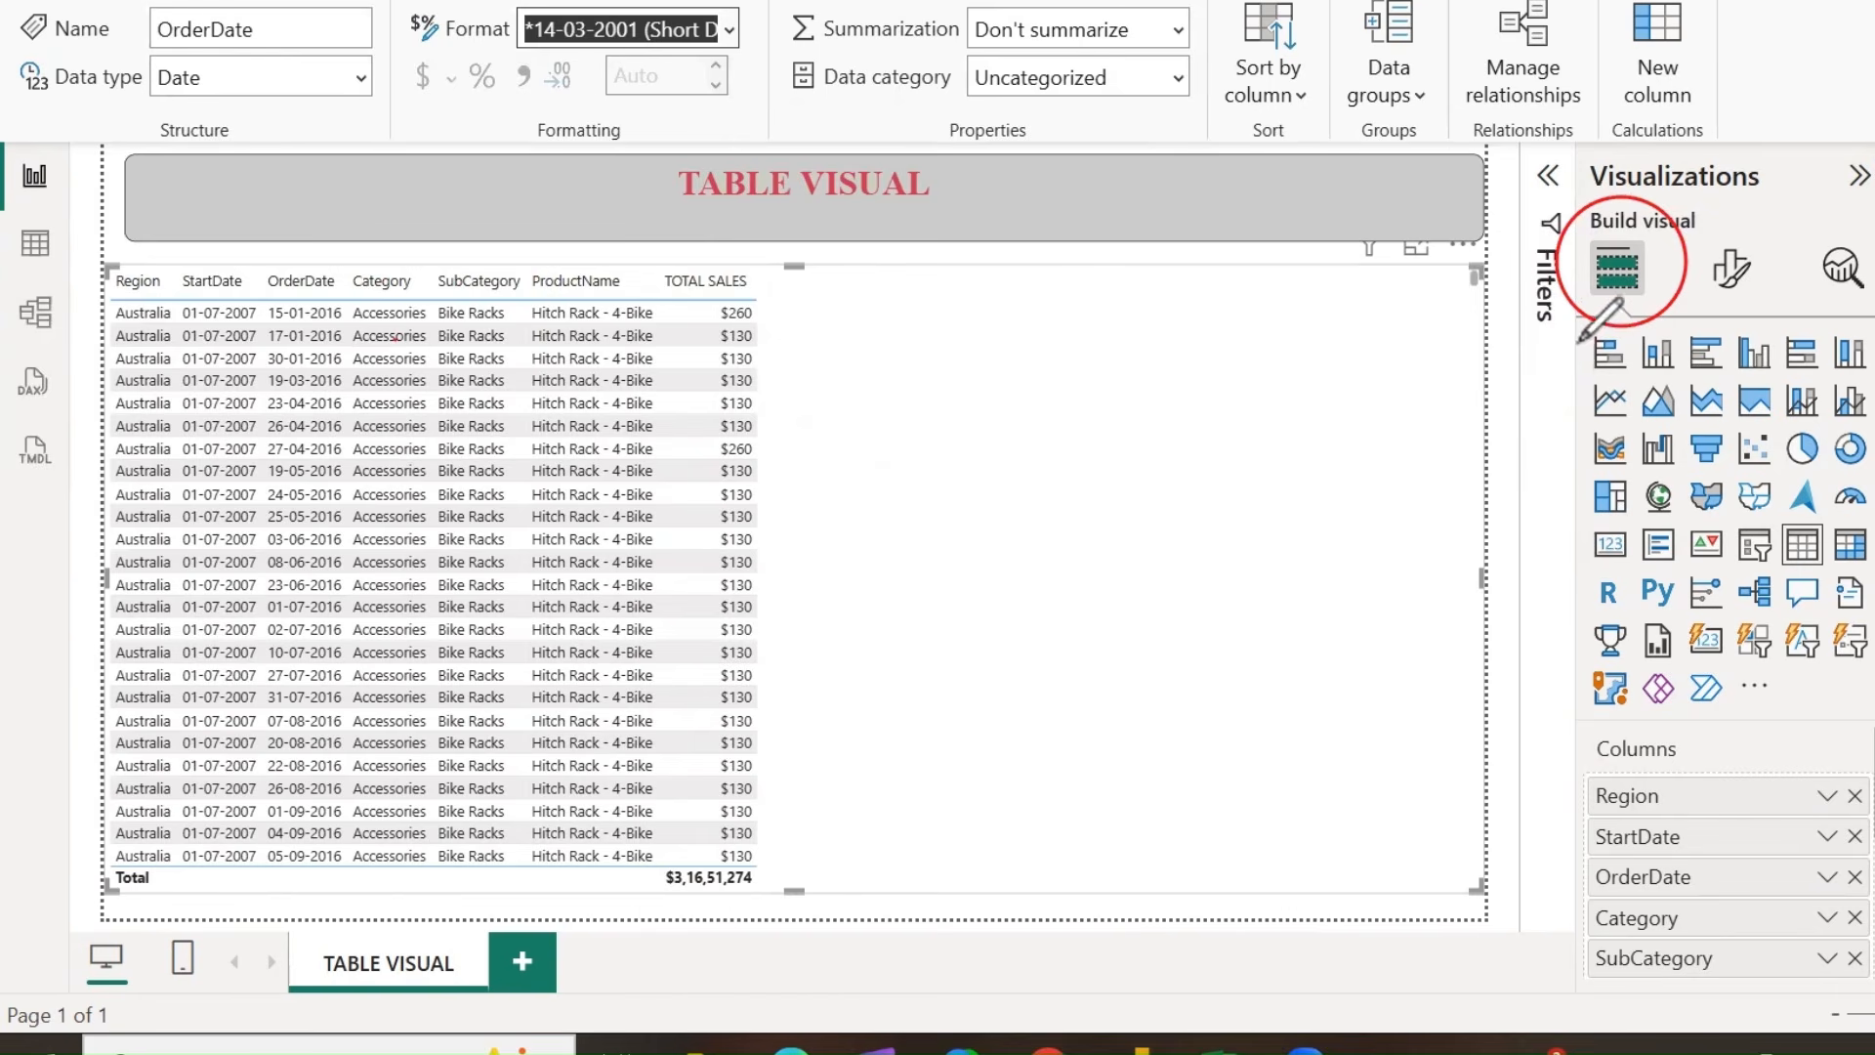
{"action": "mouse_move", "coordinate": [1574, 318]}
{"action": "left_mouse_down"}
{"action": "mouse_move", "coordinate": [1563, 509]}
{"action": "mouse_move", "coordinate": [1602, 722]}
{"action": "mouse_move", "coordinate": [1871, 716]}
{"action": "left_mouse_up"}
{"action": "mouse_move", "coordinate": [1773, 303]}
{"action": "left_mouse_down"}
{"action": "mouse_move", "coordinate": [1612, 293]}
{"action": "mouse_move", "coordinate": [1577, 311]}
{"action": "left_mouse_up"}
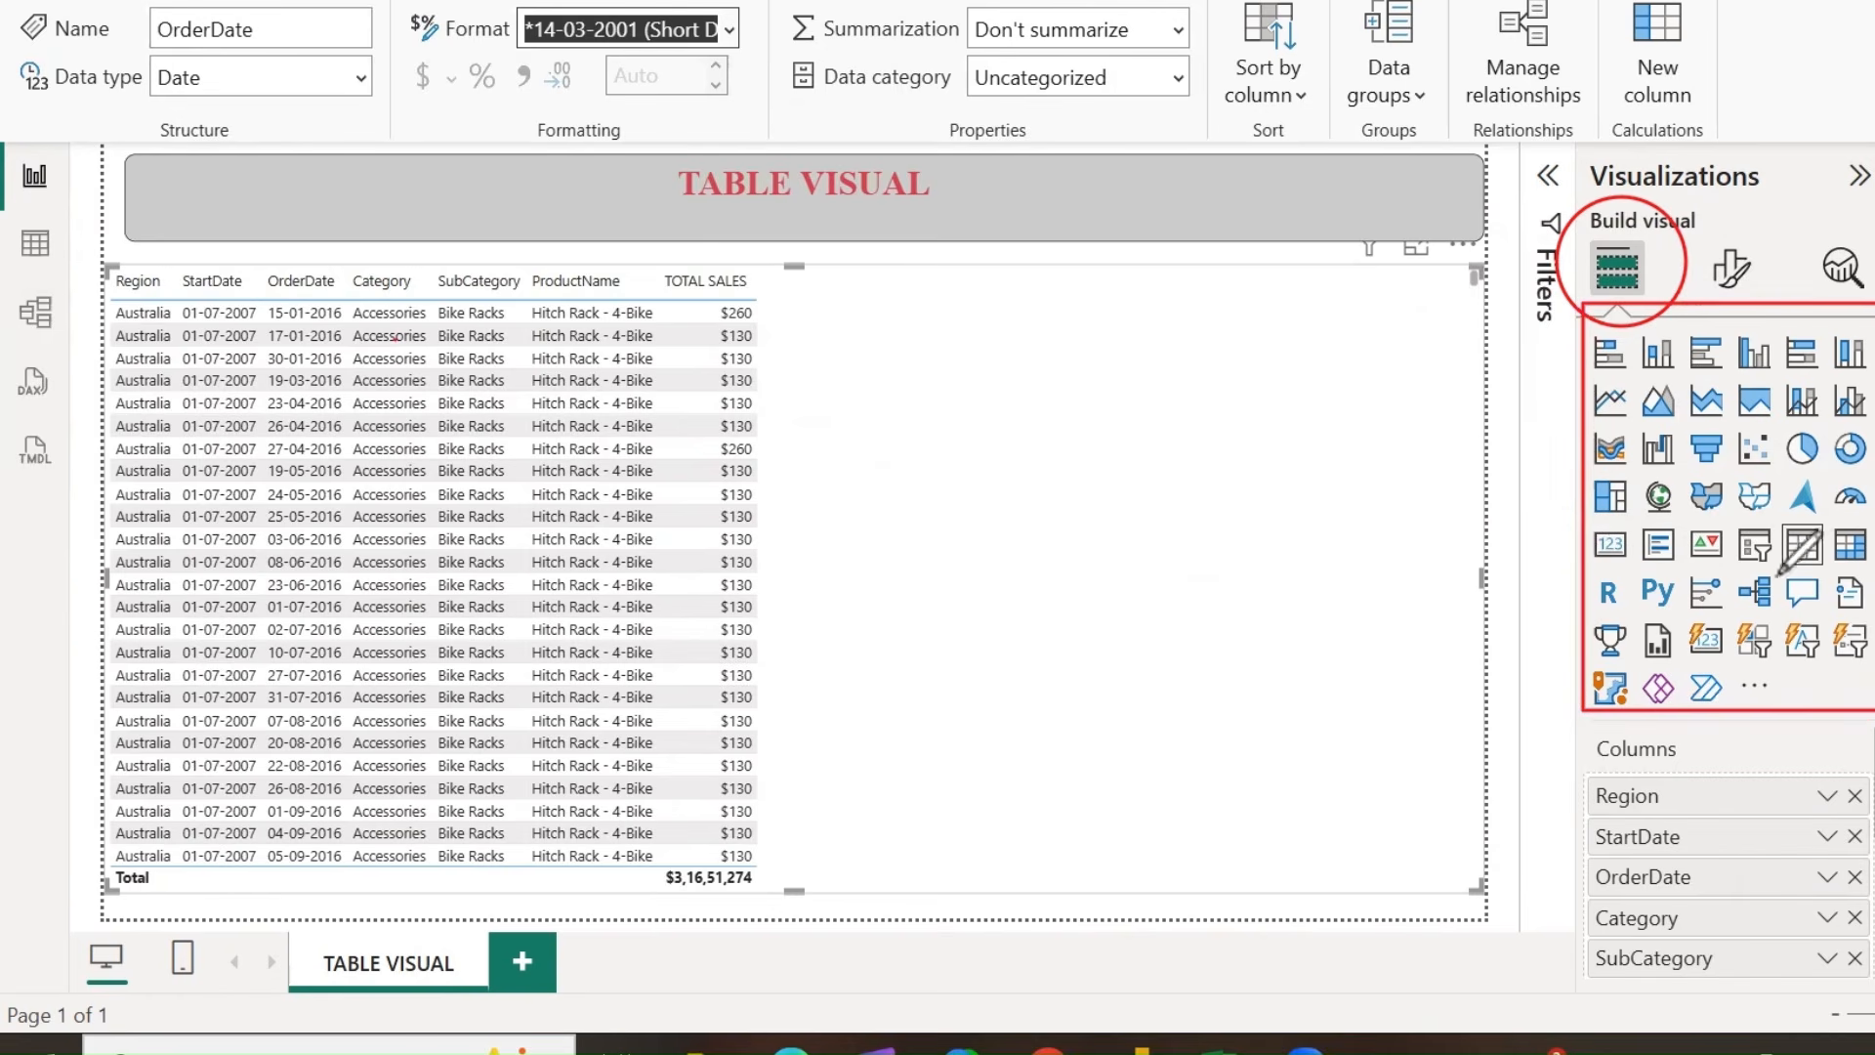
{"action": "mouse_move", "coordinate": [1779, 524]}
{"action": "left_mouse_down"}
{"action": "mouse_move", "coordinate": [1784, 553]}
{"action": "mouse_move", "coordinate": [1835, 540]}
{"action": "mouse_move", "coordinate": [1797, 518]}
{"action": "left_mouse_up"}
{"action": "mouse_move", "coordinate": [1592, 752]}
{"action": "left_mouse_down"}
{"action": "mouse_move", "coordinate": [1685, 765]}
{"action": "mouse_move", "coordinate": [1631, 721]}
{"action": "mouse_move", "coordinate": [1595, 750]}
{"action": "left_mouse_up"}
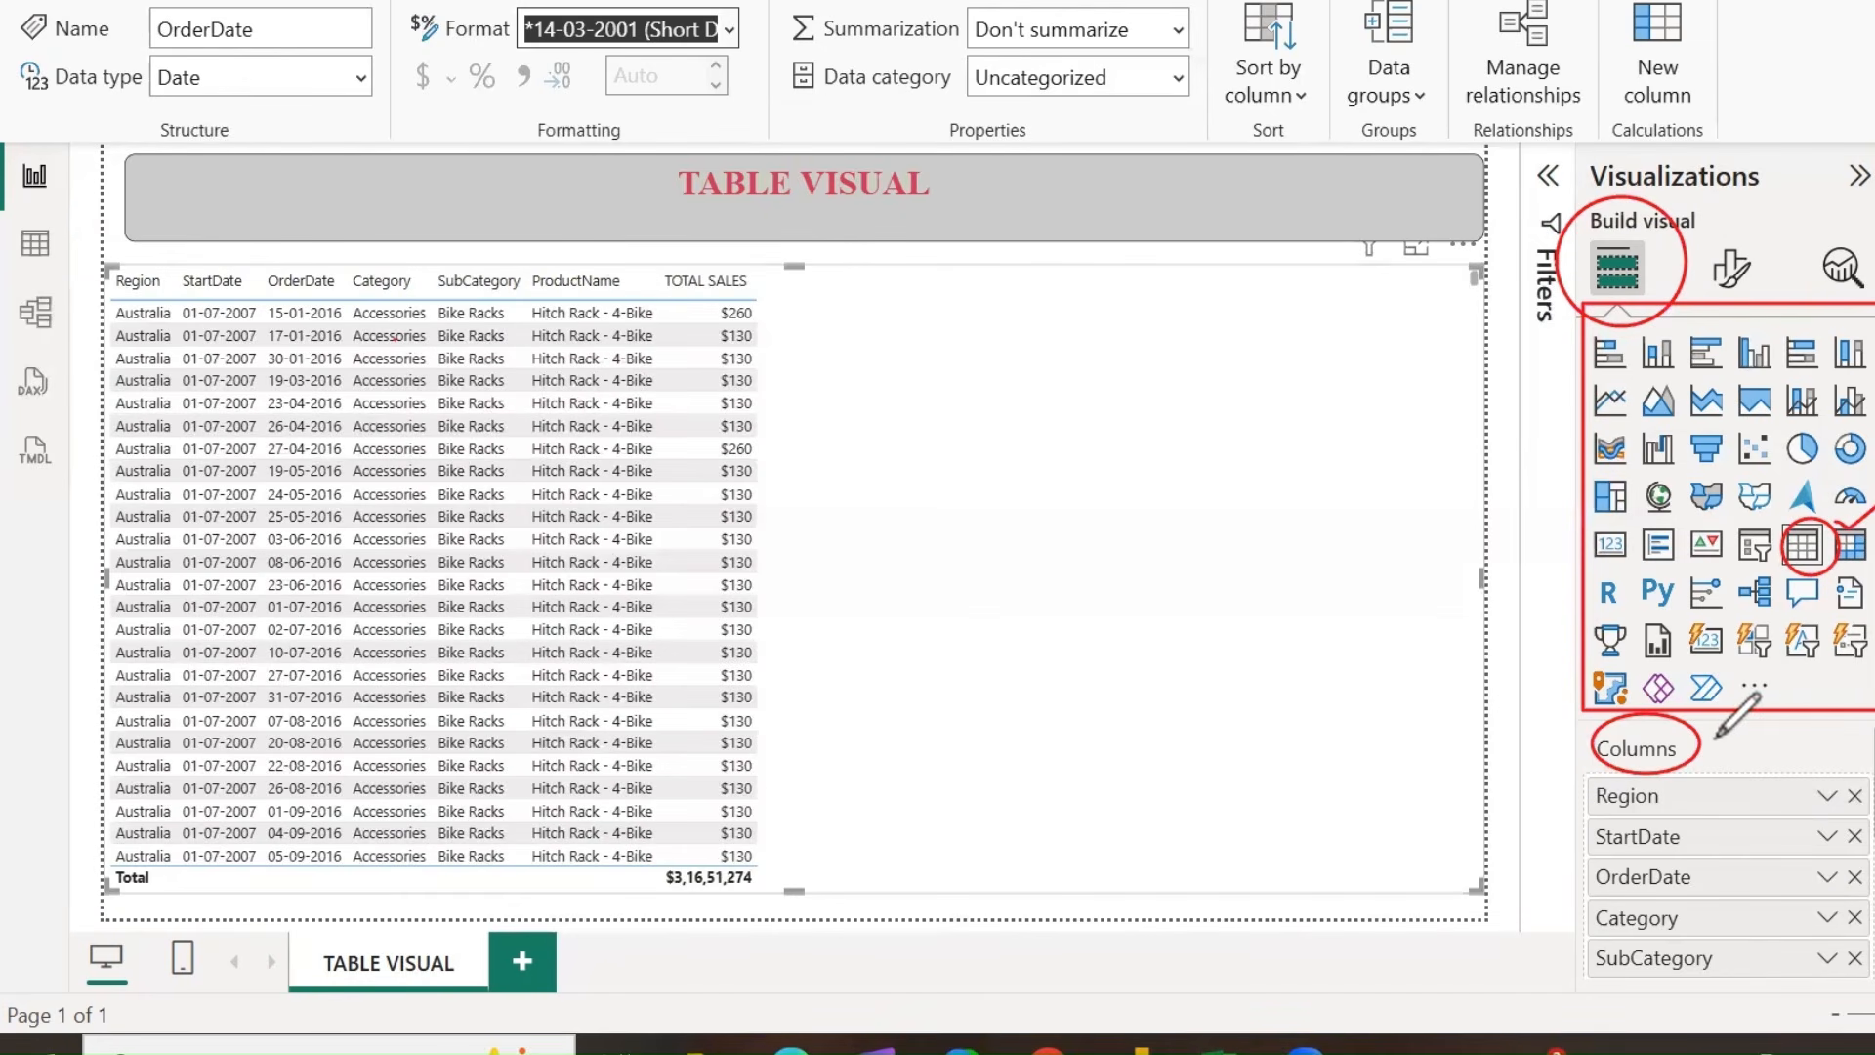
{"action": "mouse_move", "coordinate": [1717, 745]}
{"action": "left_mouse_down"}
{"action": "mouse_move", "coordinate": [1732, 756]}
{"action": "mouse_move", "coordinate": [1782, 715]}
{"action": "left_mouse_up"}
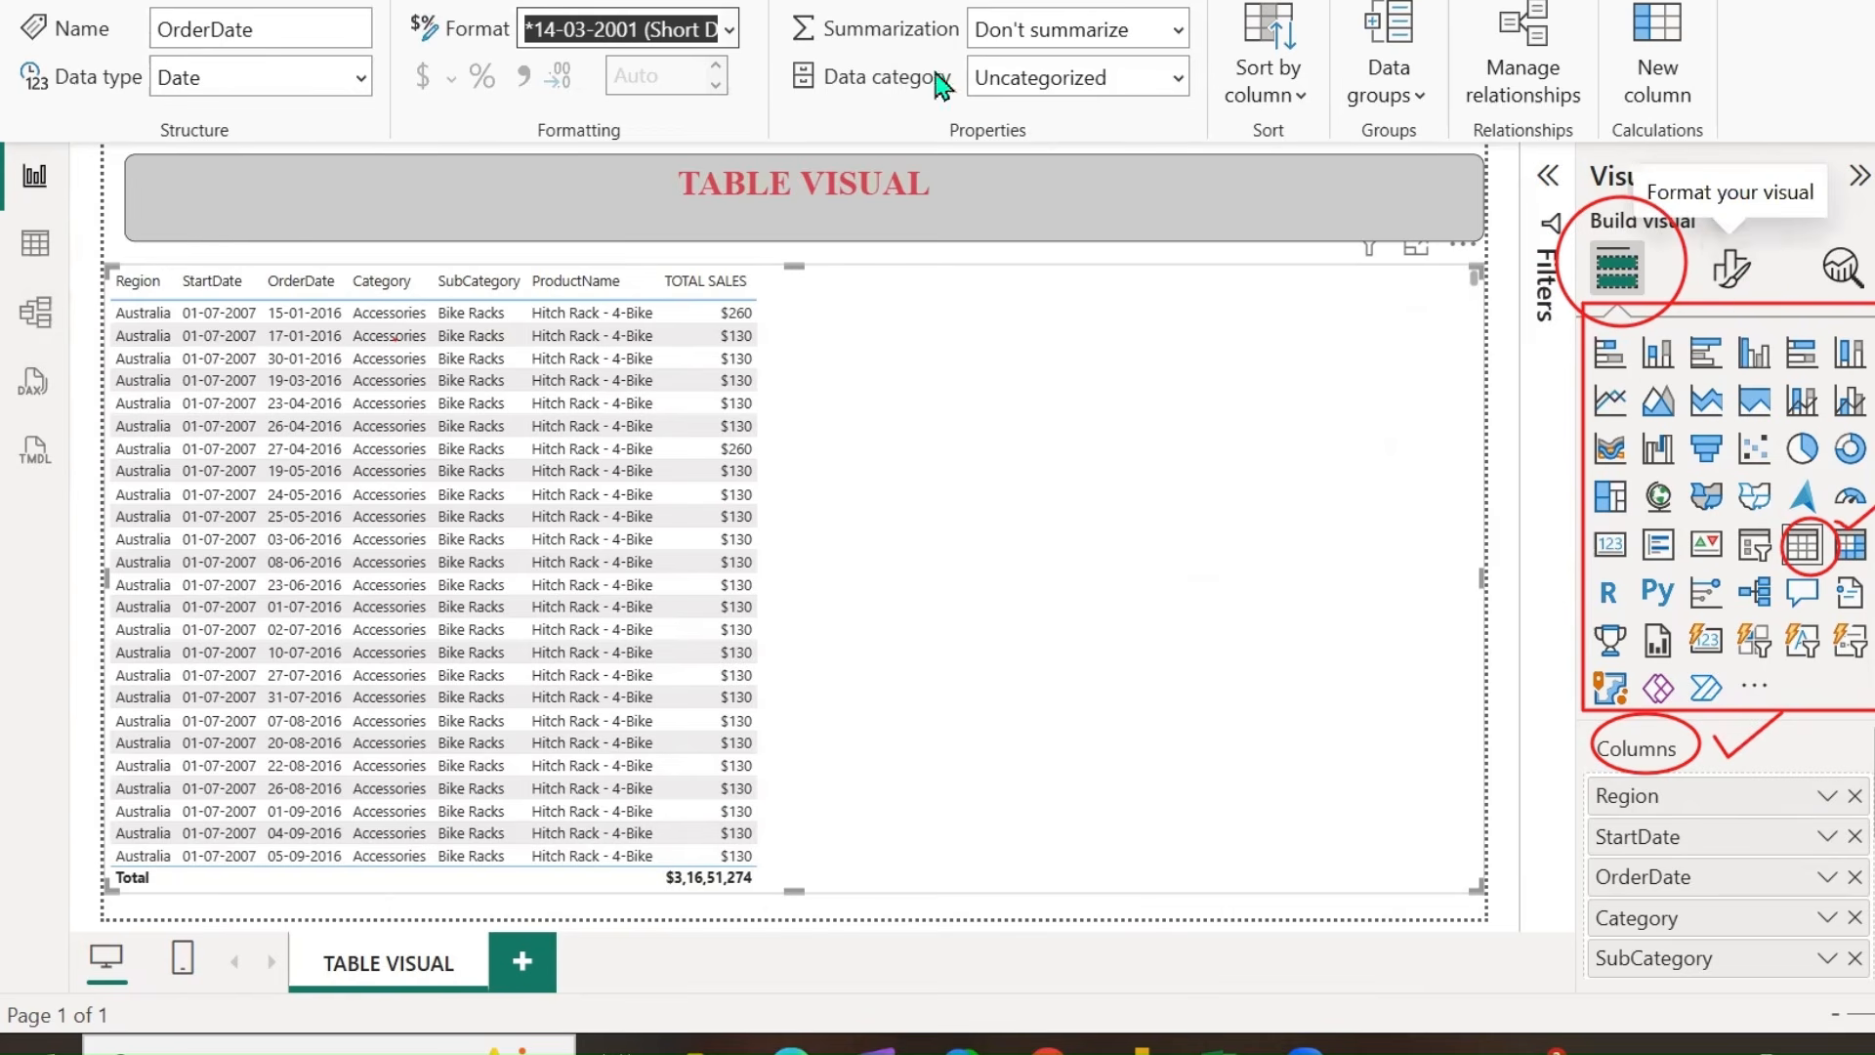
{"action": "mouse_move", "coordinate": [1705, 247]}
{"action": "left_mouse_down"}
{"action": "mouse_move", "coordinate": [1778, 273]}
{"action": "mouse_move", "coordinate": [1737, 207]}
{"action": "mouse_move", "coordinate": [1693, 281]}
{"action": "left_mouse_up"}
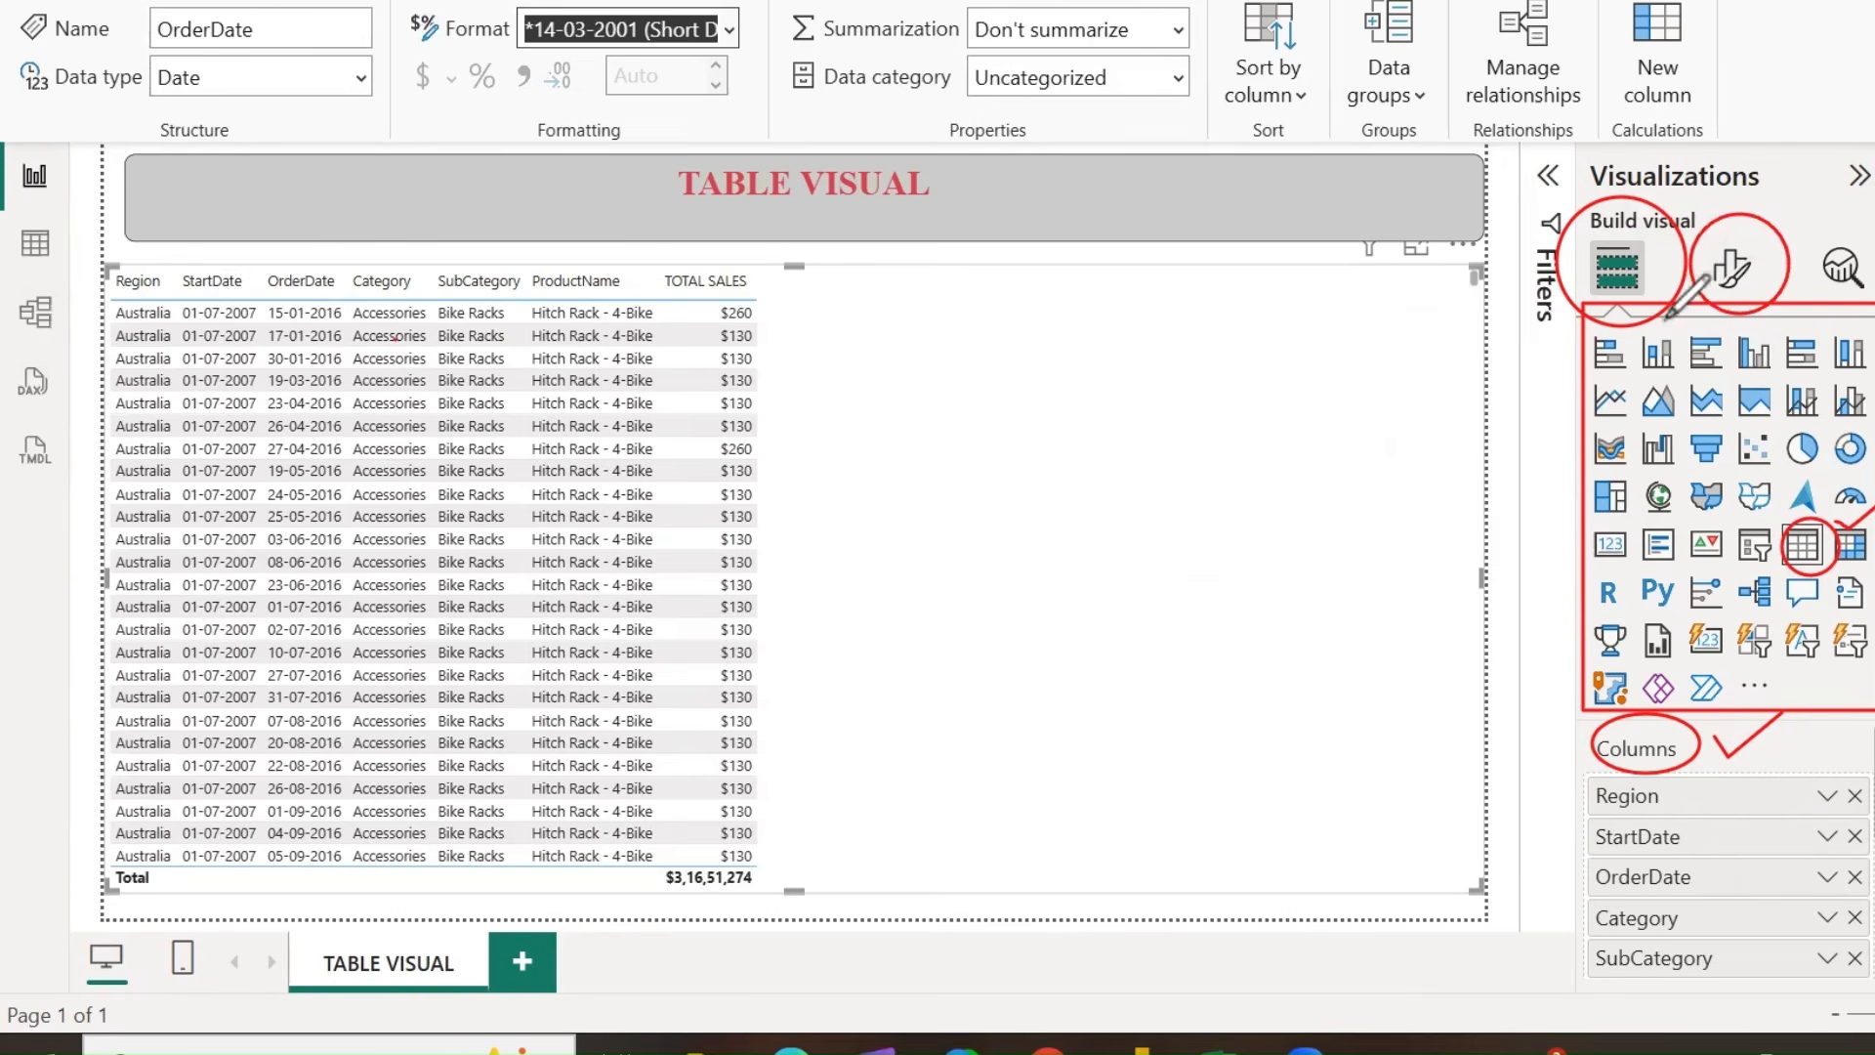
{"action": "mouse_move", "coordinate": [1763, 203]}
{"action": "left_mouse_down"}
{"action": "mouse_move", "coordinate": [1779, 221]}
{"action": "mouse_move", "coordinate": [1836, 106]}
{"action": "left_mouse_up"}
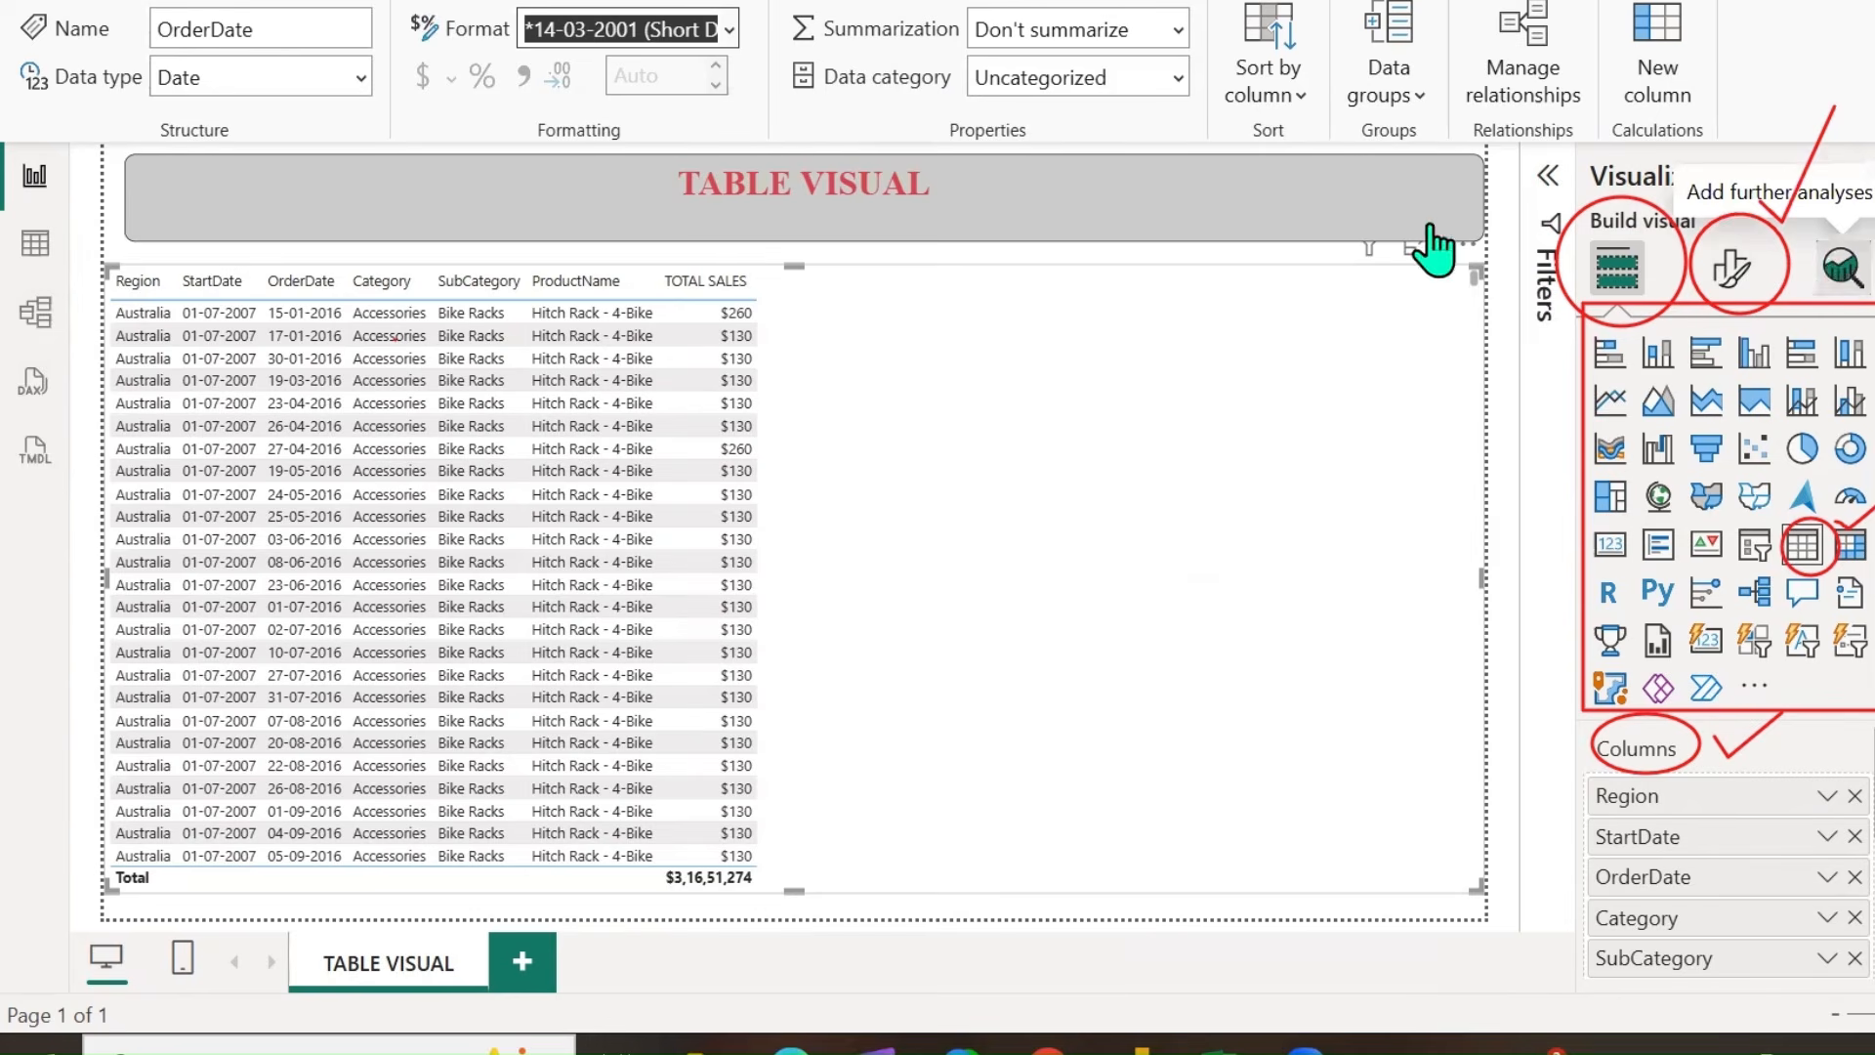
Open the visual formatting options for the selected table.
{"action": "left_click", "coordinate": [1728, 278]}
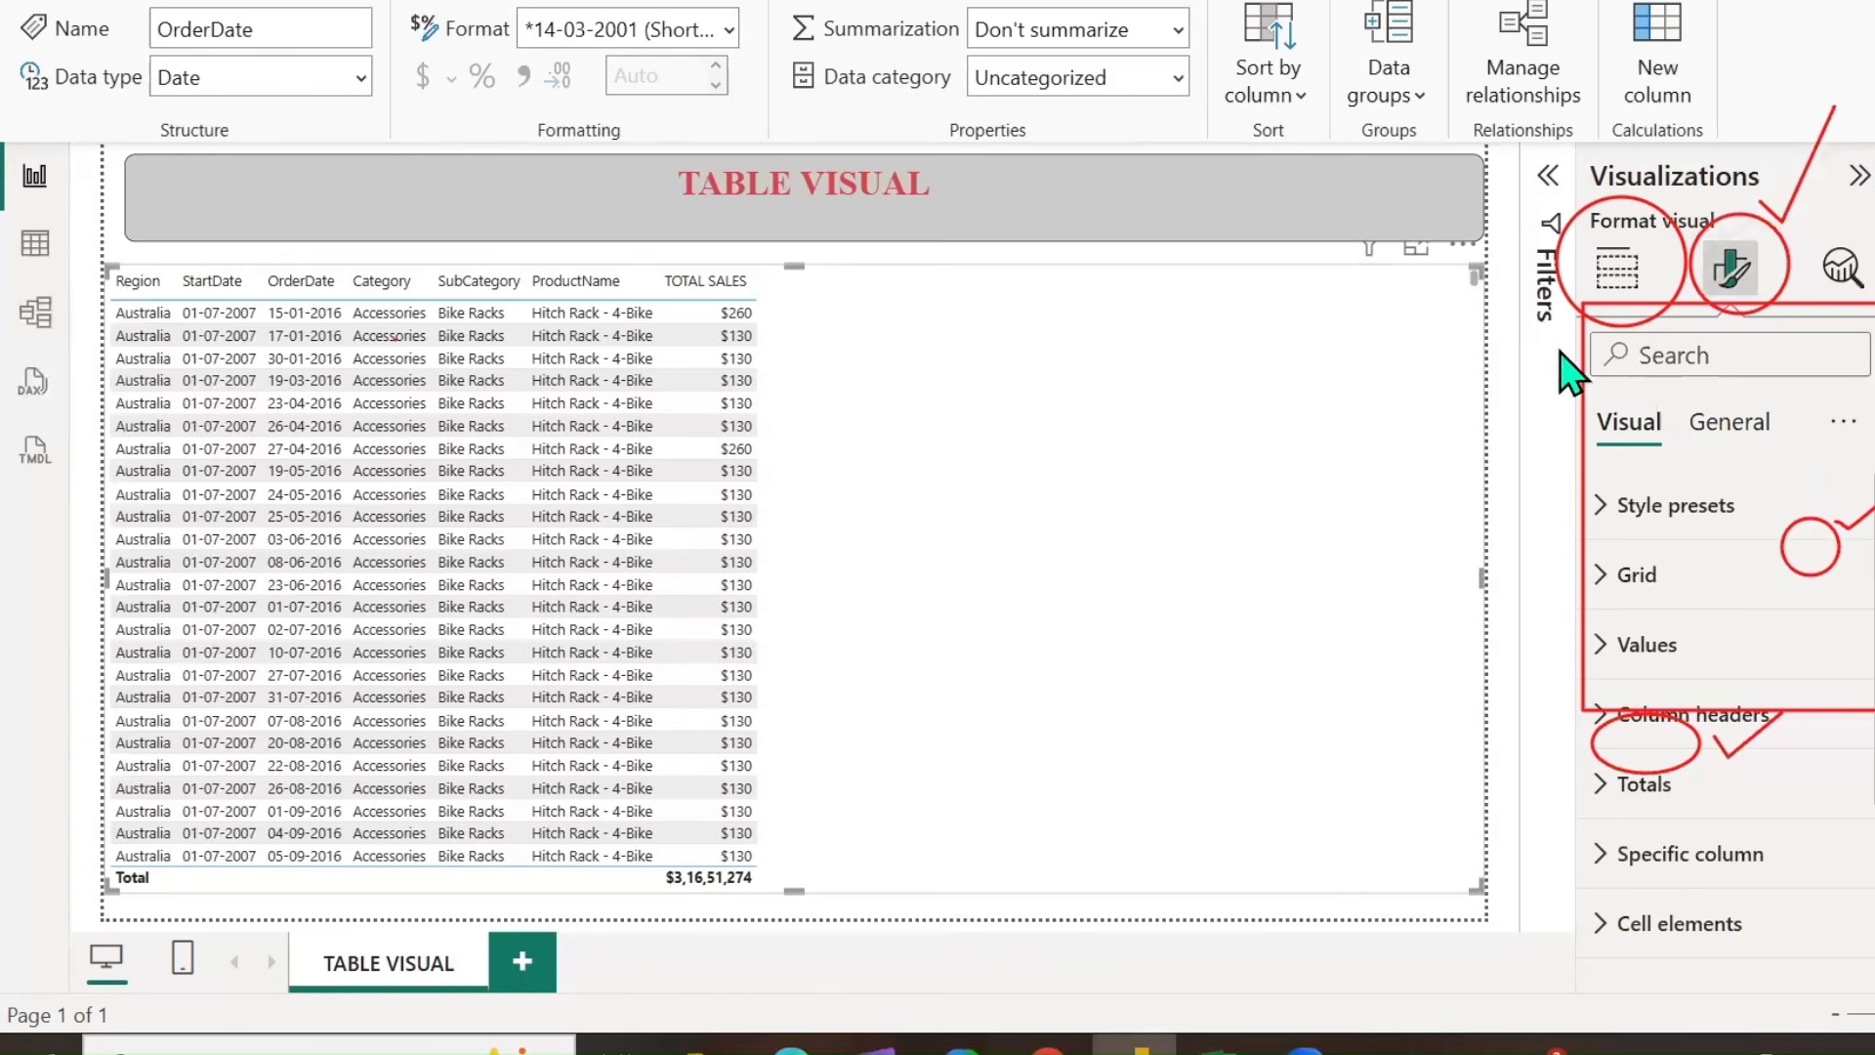
{"action": "mouse_move", "coordinate": [1873, 455]}
{"action": "left_mouse_down"}
{"action": "mouse_move", "coordinate": [1809, 555]}
{"action": "mouse_move", "coordinate": [1794, 664]}
{"action": "left_mouse_up"}
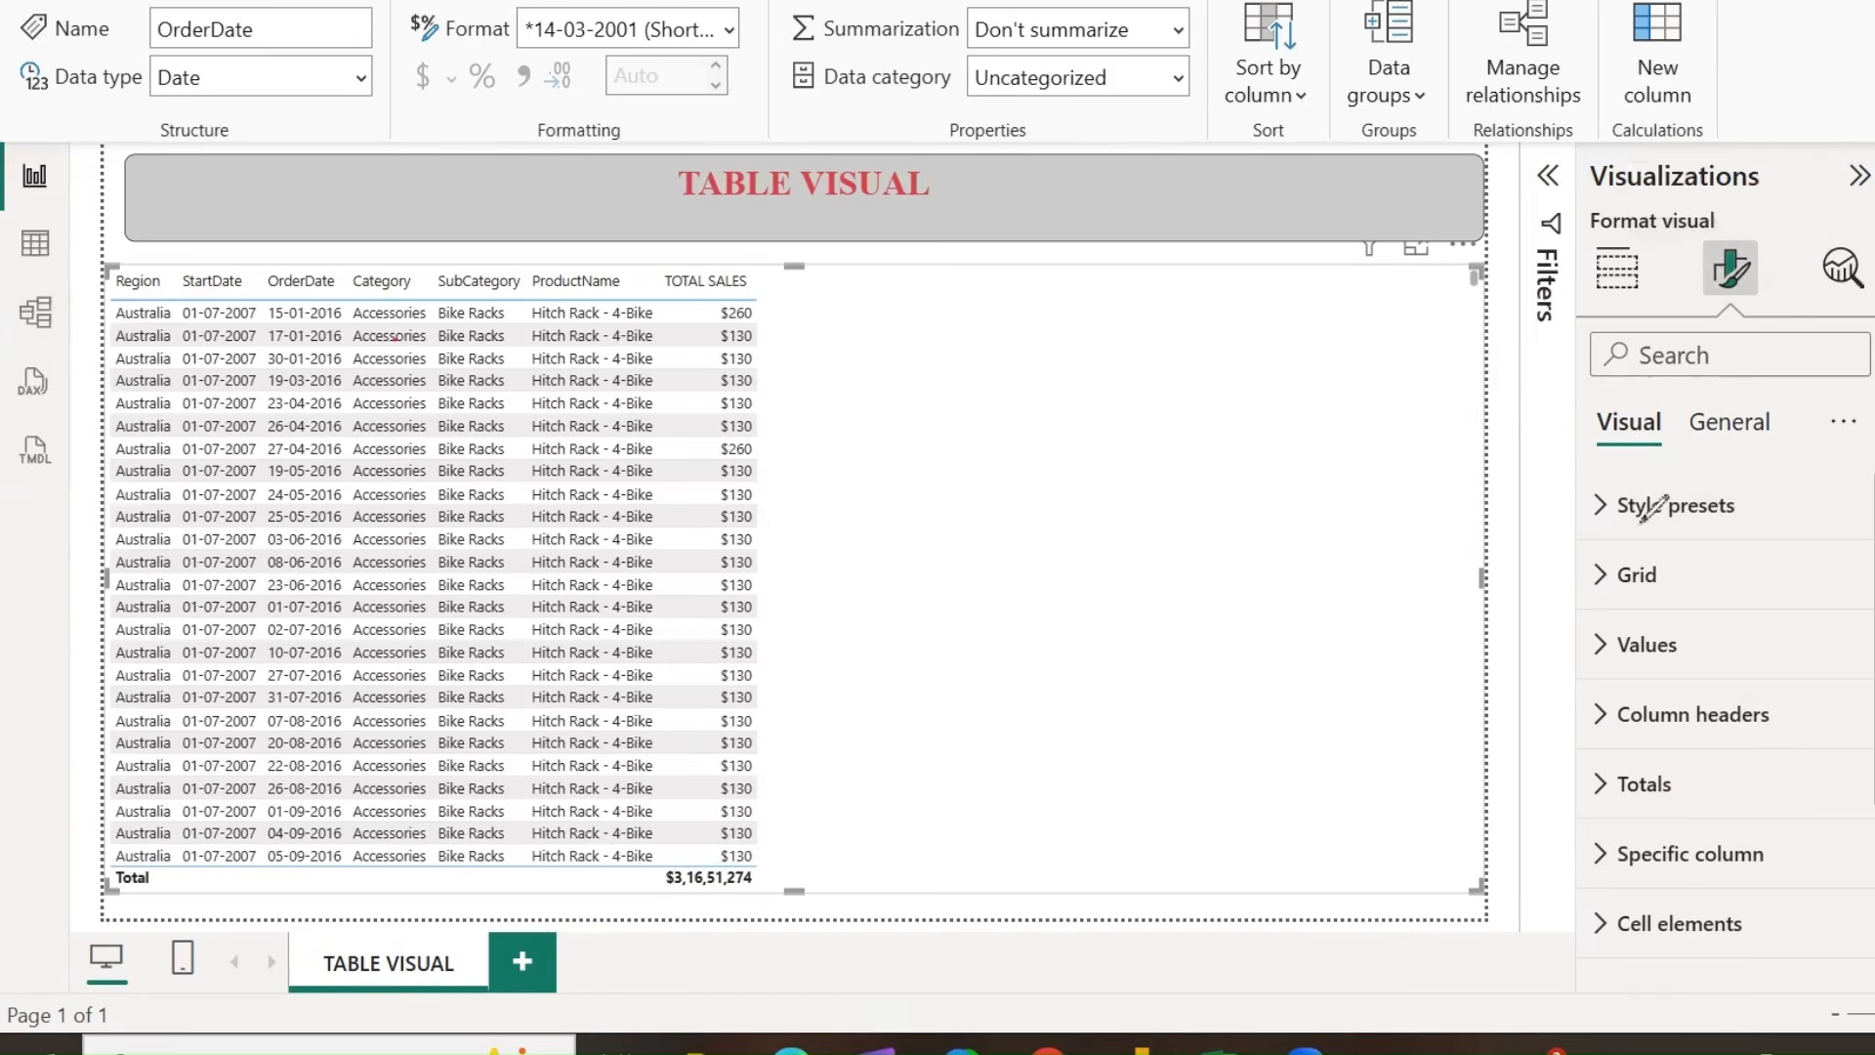
{"action": "mouse_move", "coordinate": [1584, 452]}
{"action": "left_mouse_down"}
{"action": "mouse_move", "coordinate": [1656, 457]}
{"action": "mouse_move", "coordinate": [1690, 386]}
{"action": "mouse_move", "coordinate": [1565, 415]}
{"action": "mouse_move", "coordinate": [1600, 471]}
{"action": "mouse_move", "coordinate": [1752, 445]}
{"action": "mouse_move", "coordinate": [1707, 372]}
{"action": "mouse_move", "coordinate": [1687, 442]}
{"action": "mouse_move", "coordinate": [1769, 444]}
{"action": "left_mouse_up"}
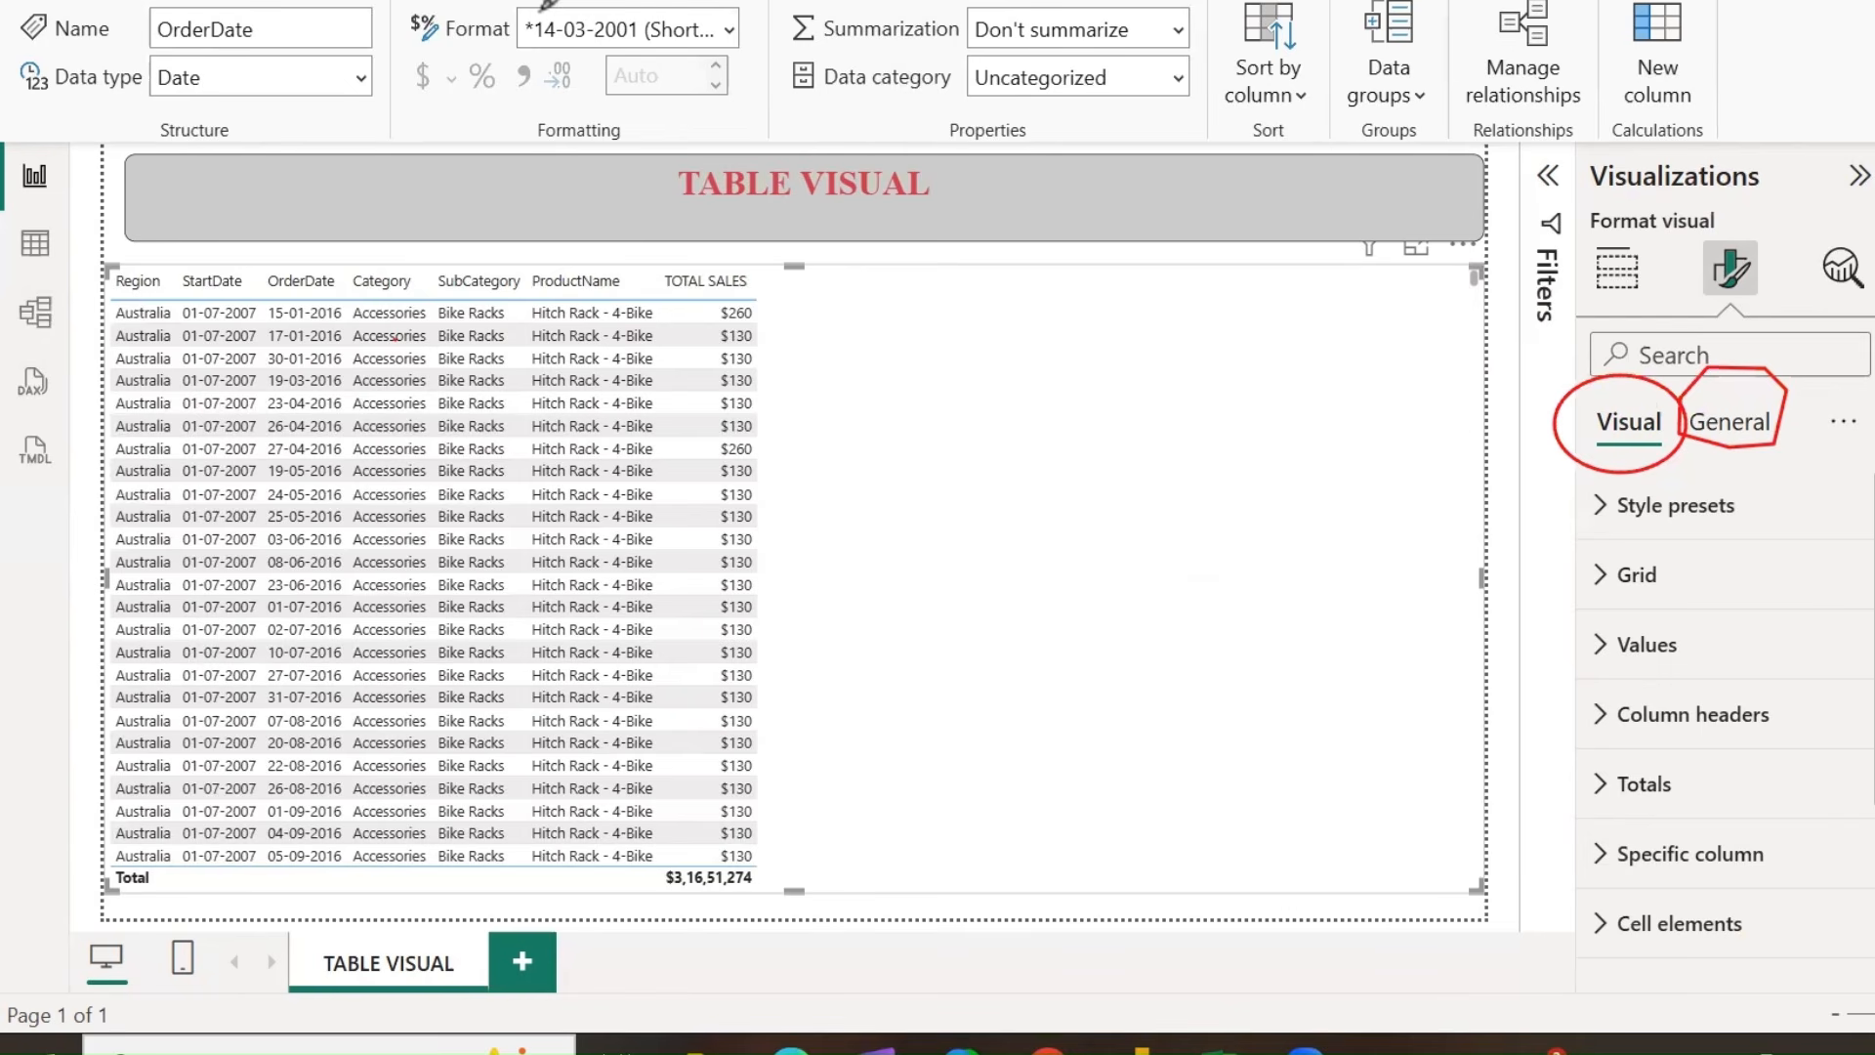
Apply the None style preset to the table and enlarge the page view to inspect it.
{"action": "left_click", "coordinate": [1604, 507]}
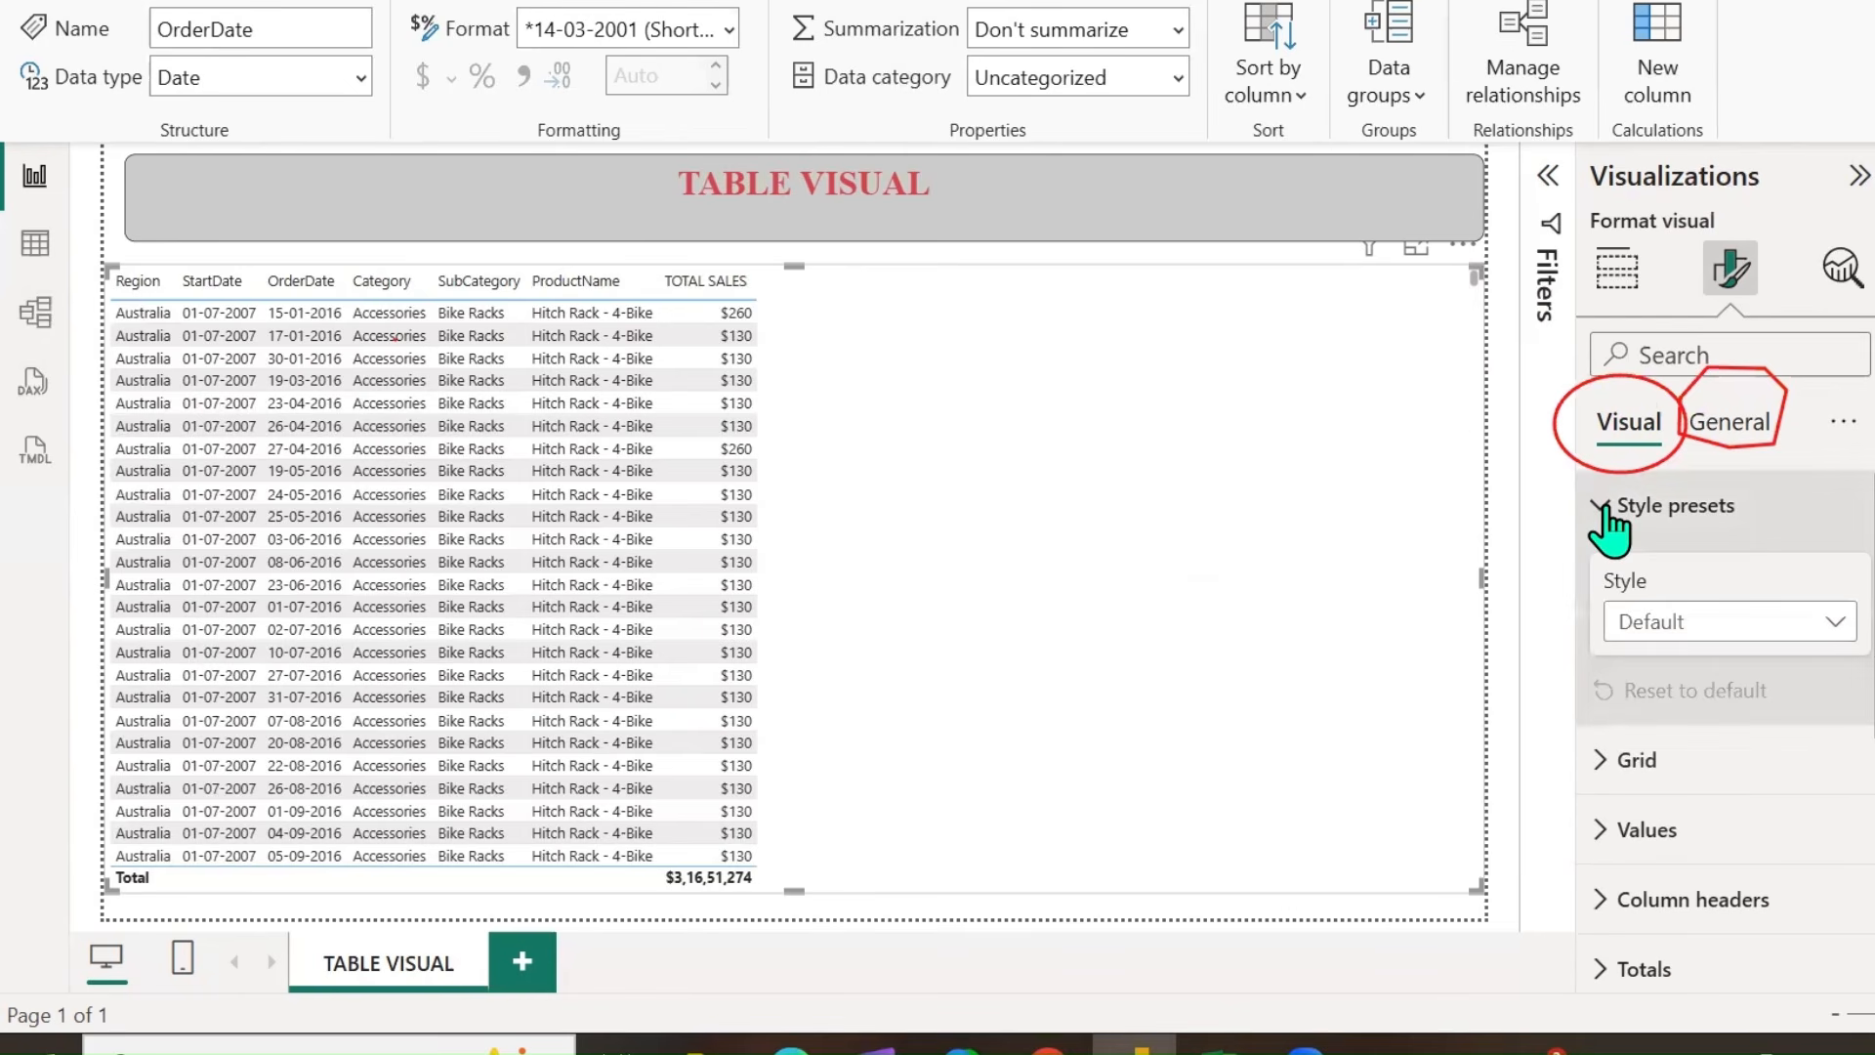
{"action": "left_click", "coordinate": [1833, 625]}
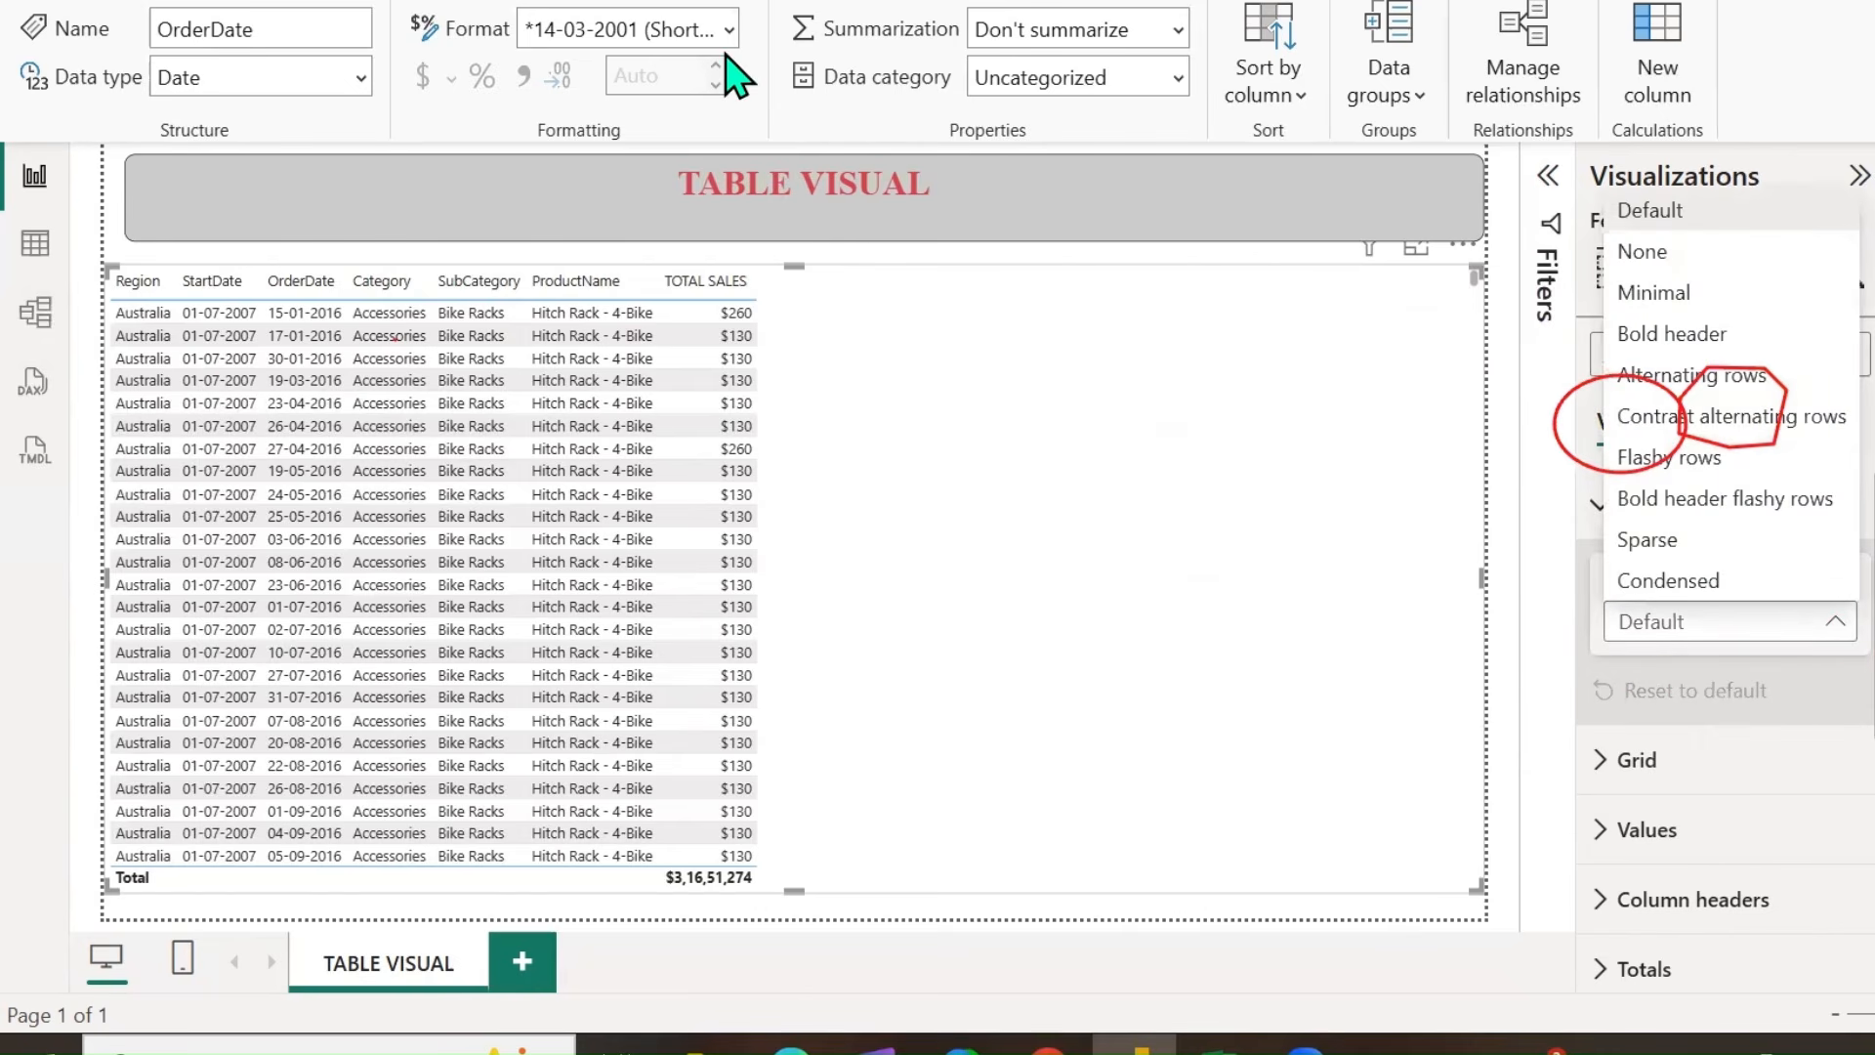
{"action": "left_click", "coordinate": [1573, 461]}
{"action": "left_click", "coordinate": [1786, 392]}
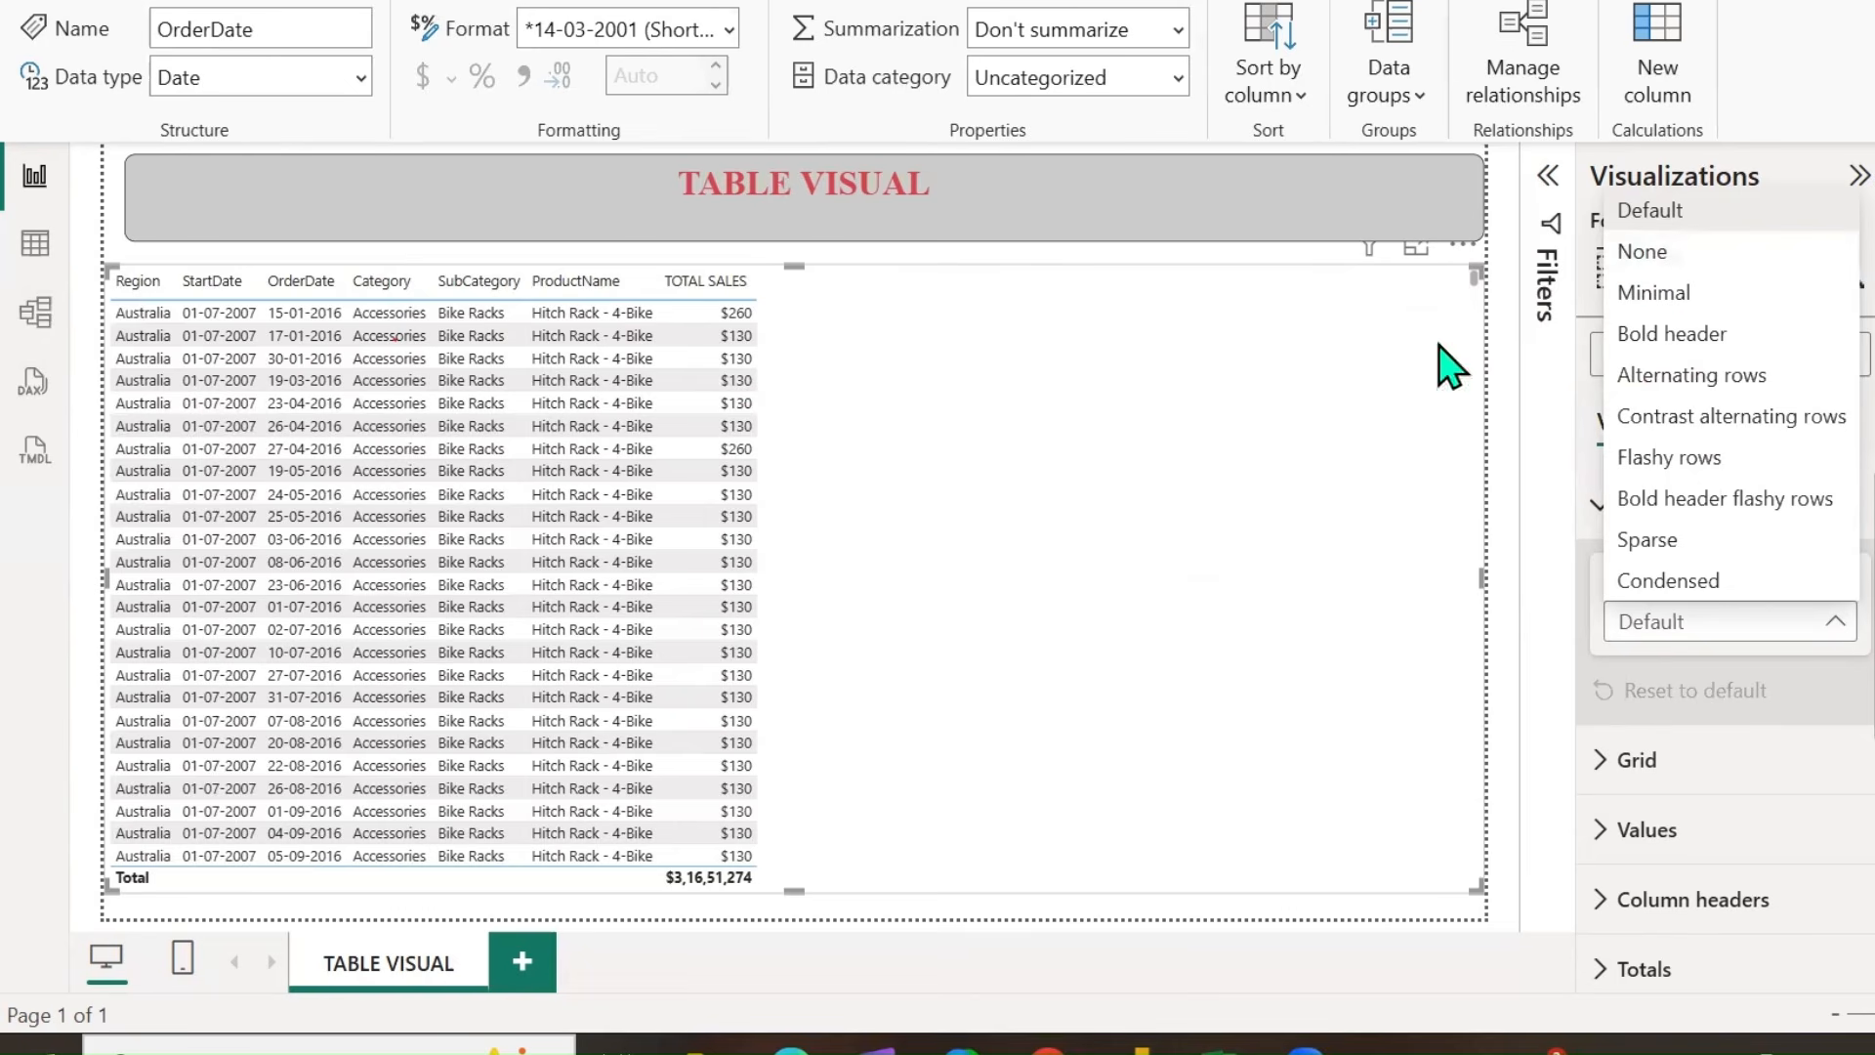
{"action": "left_click", "coordinate": [1641, 251]}
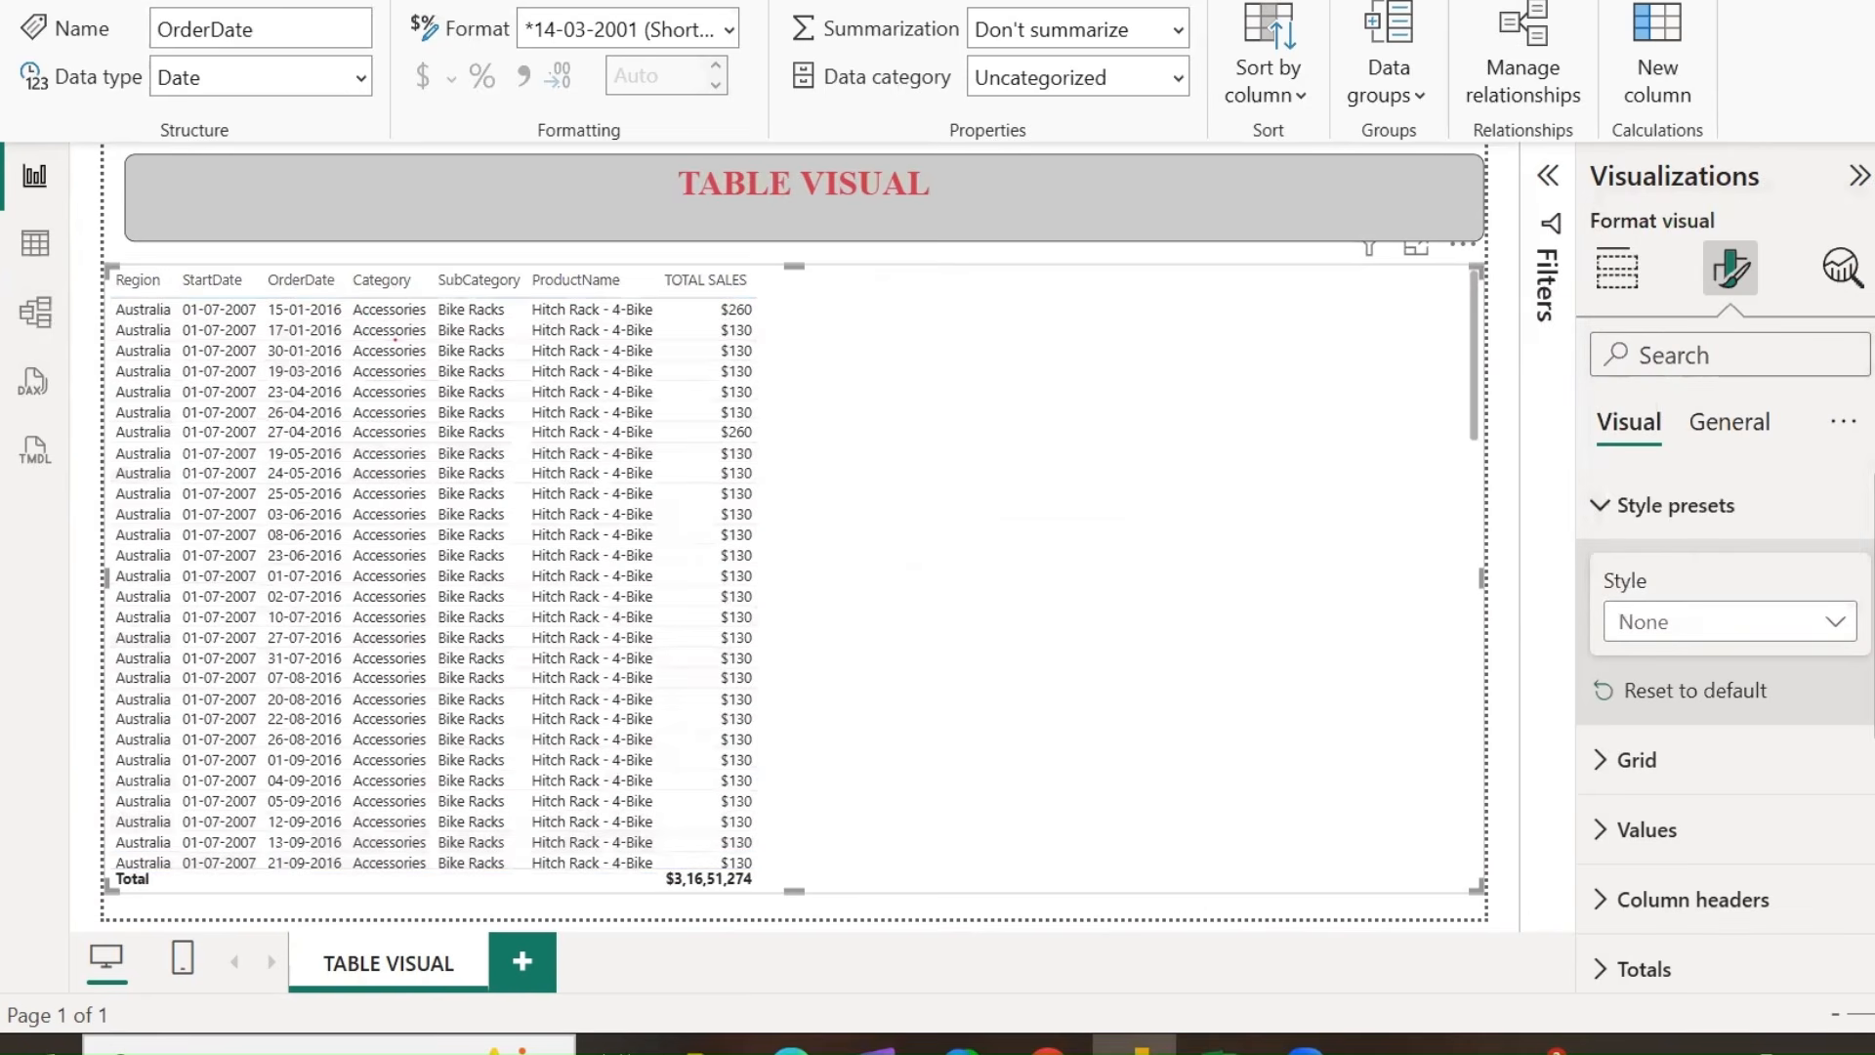
{"action": "left_click", "coordinate": [1873, 1015]}
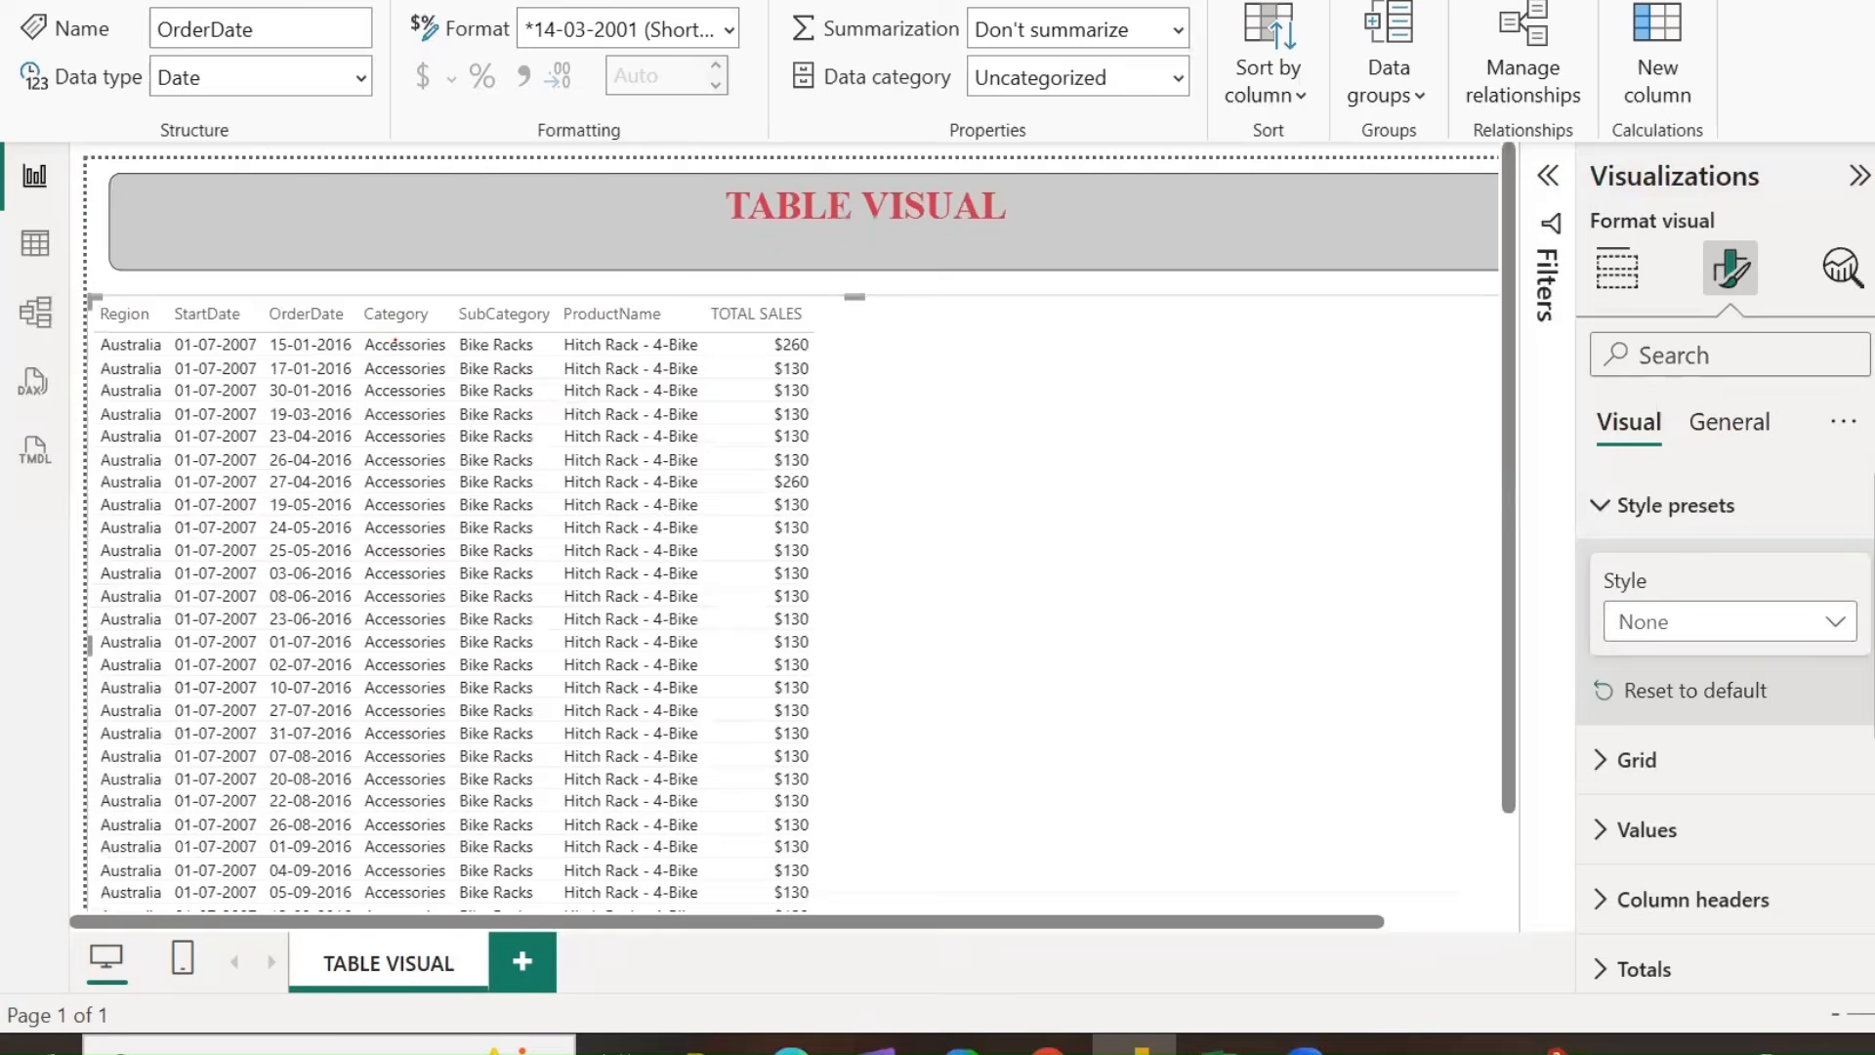
{"action": "left_click", "coordinate": [1873, 1015]}
{"action": "left_click", "coordinate": [1874, 1015]}
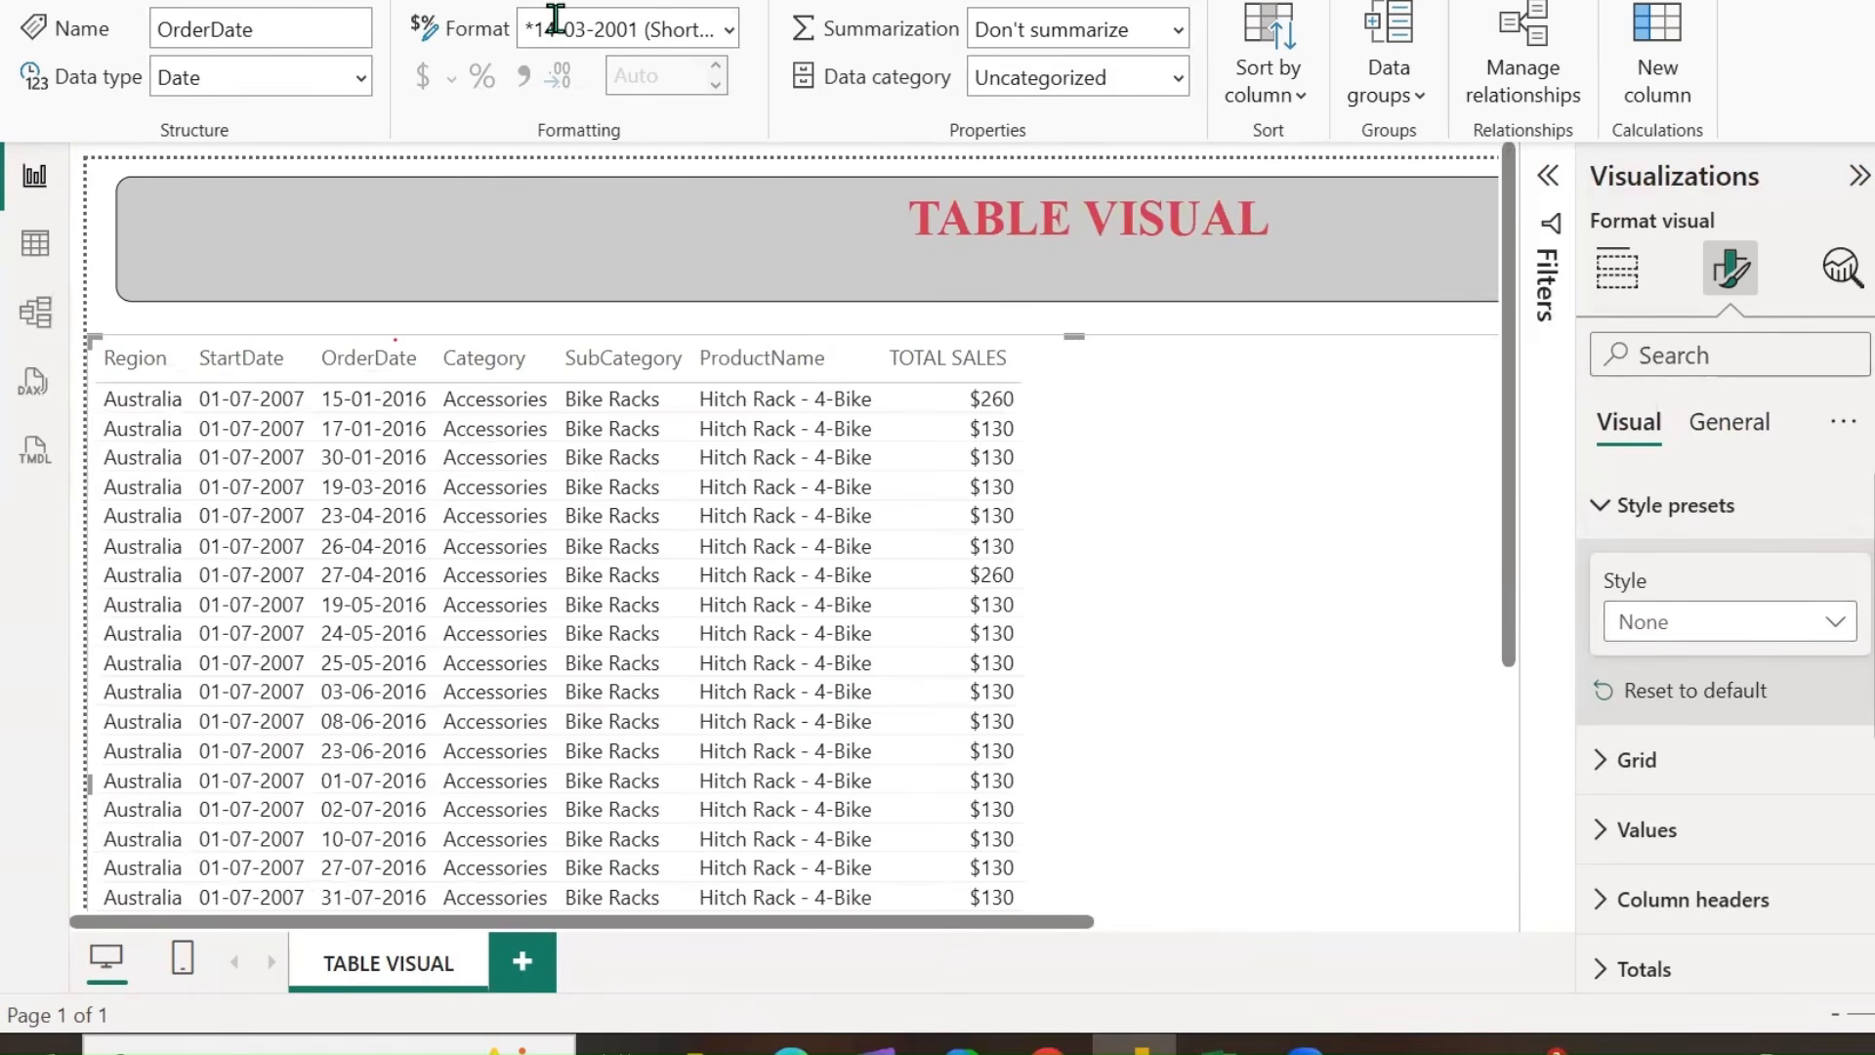
Try the Minimal style preset on the table, followed by the Bold header preset.
{"action": "left_click", "coordinate": [1807, 630]}
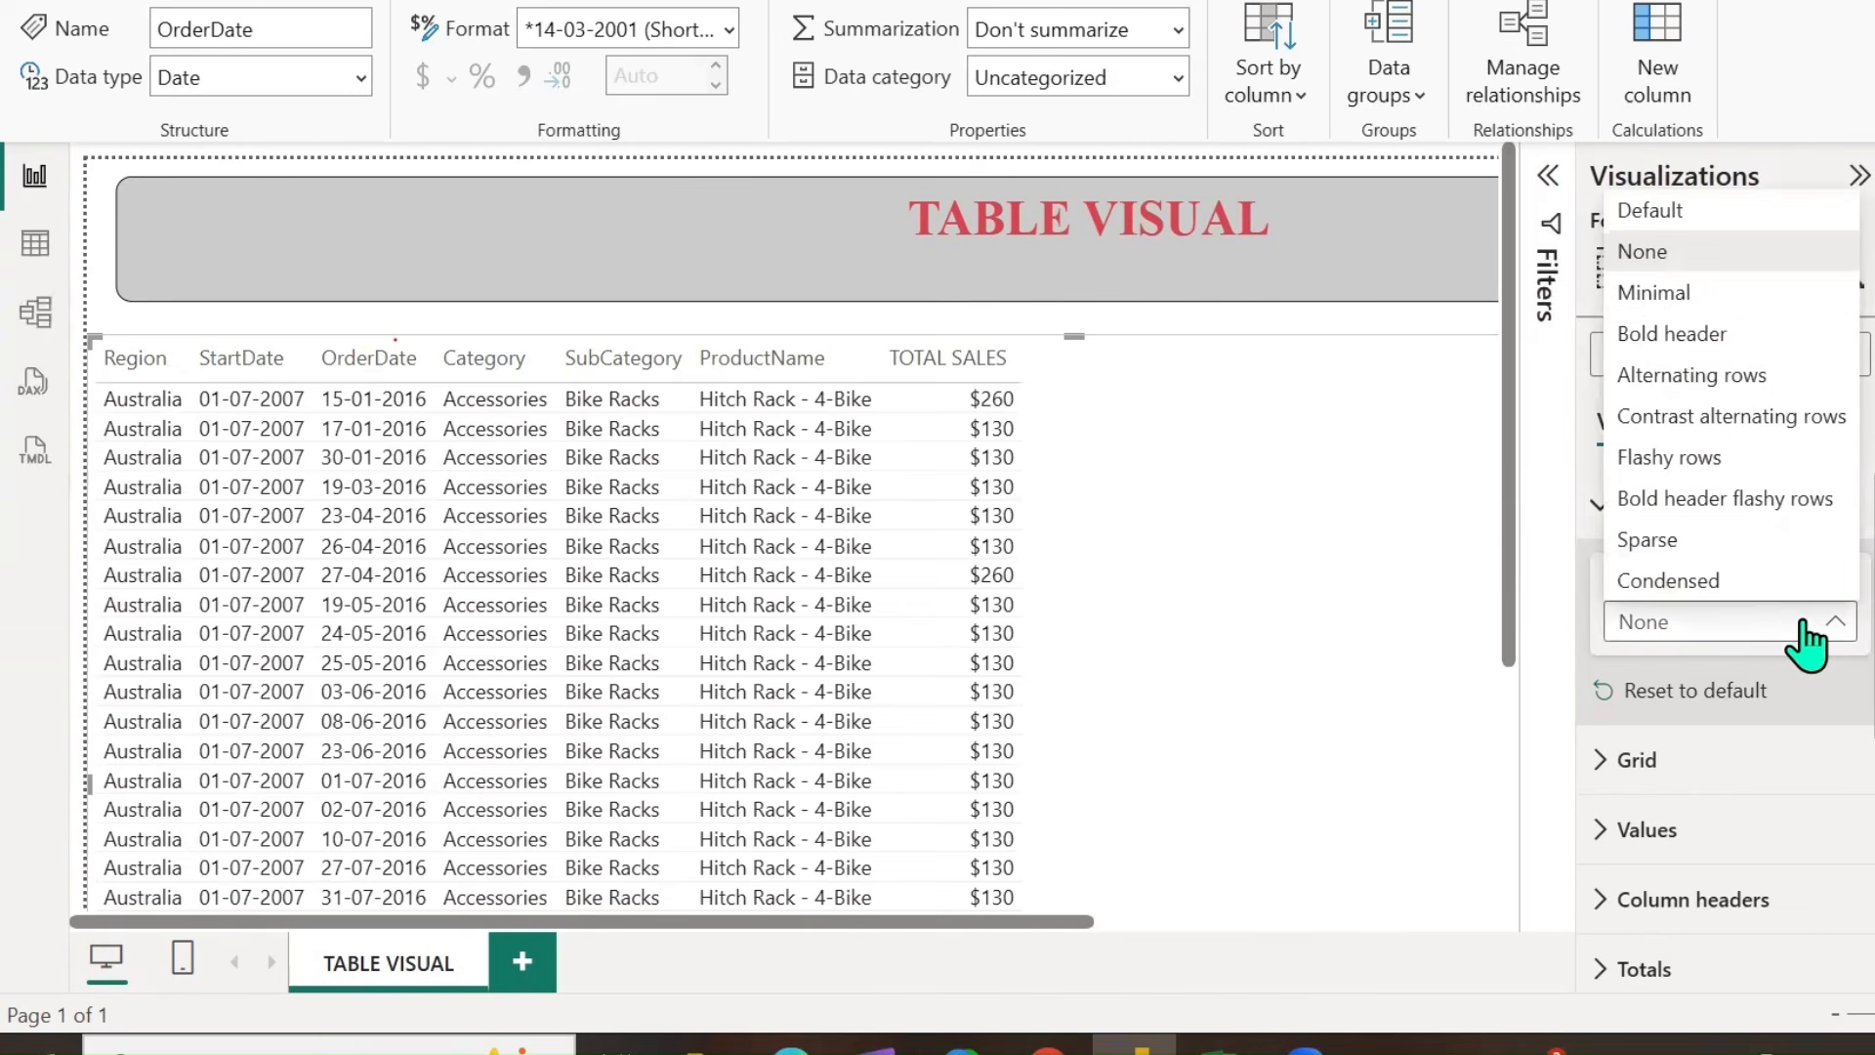
{"action": "left_click", "coordinate": [1680, 305]}
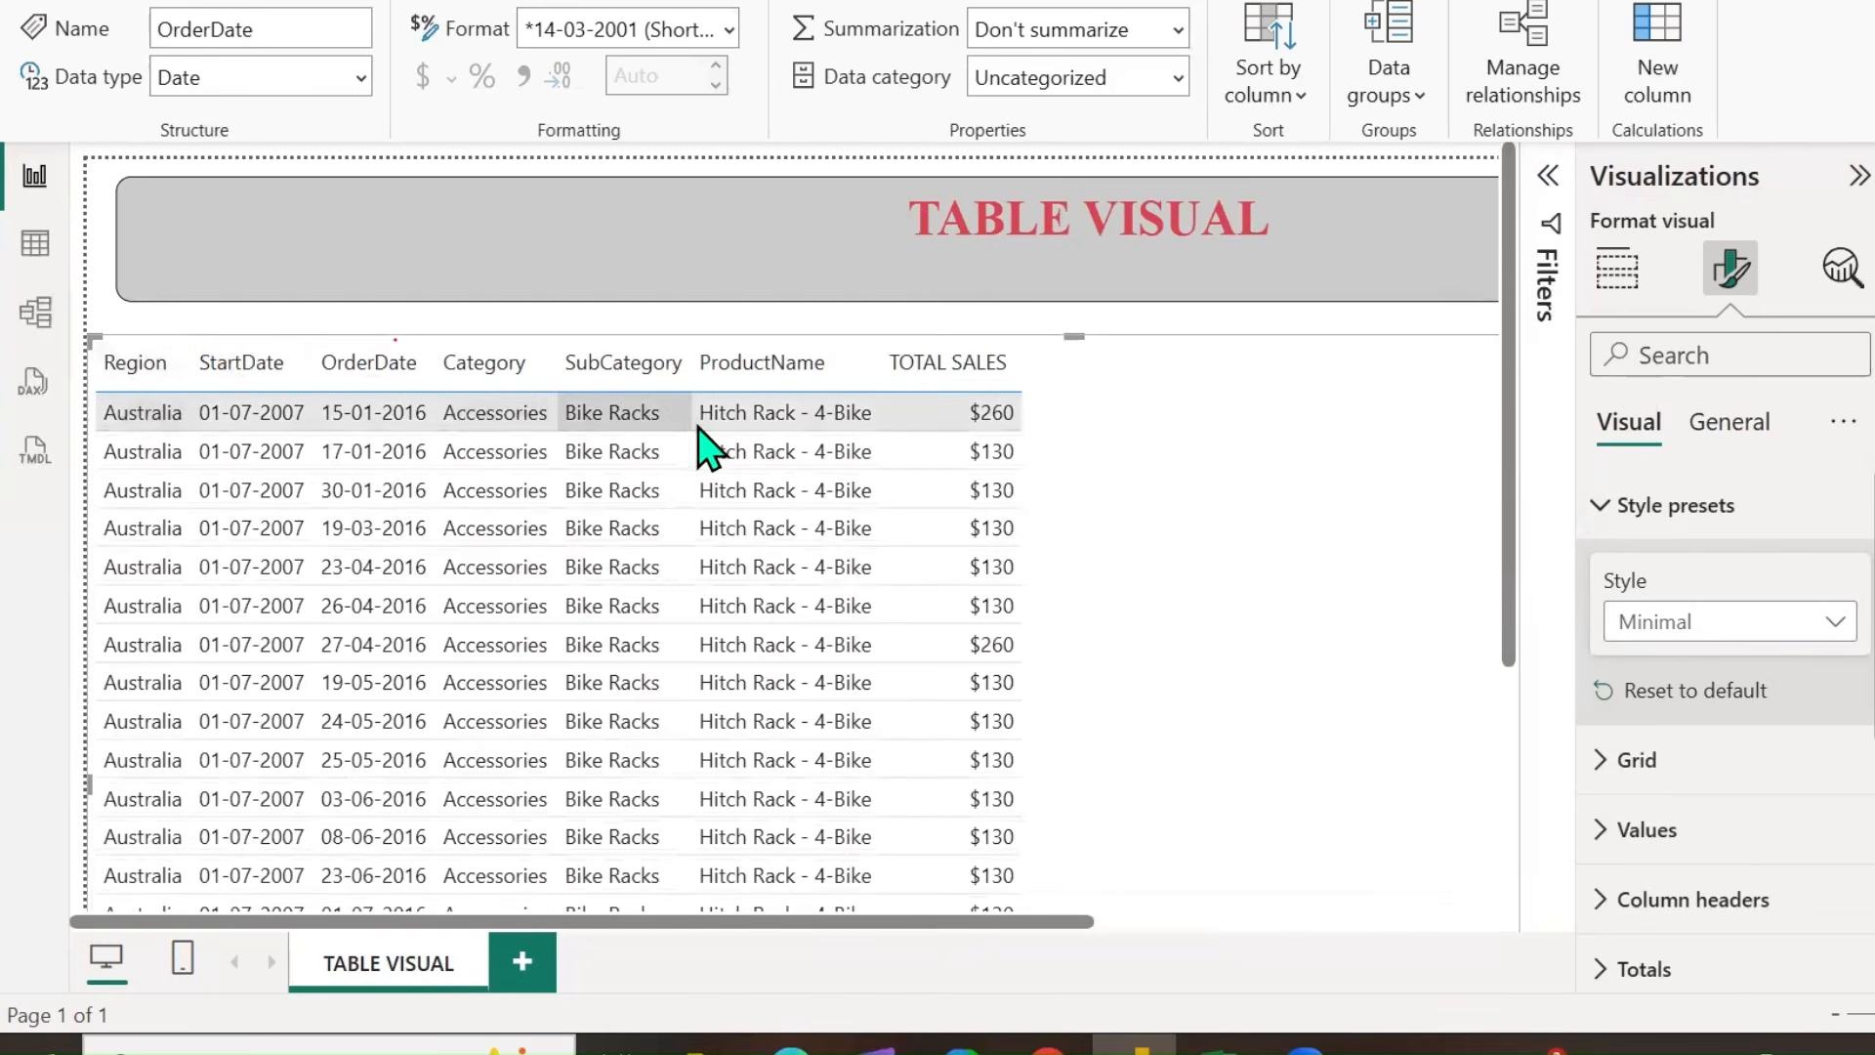
{"action": "left_click", "coordinate": [1776, 626]}
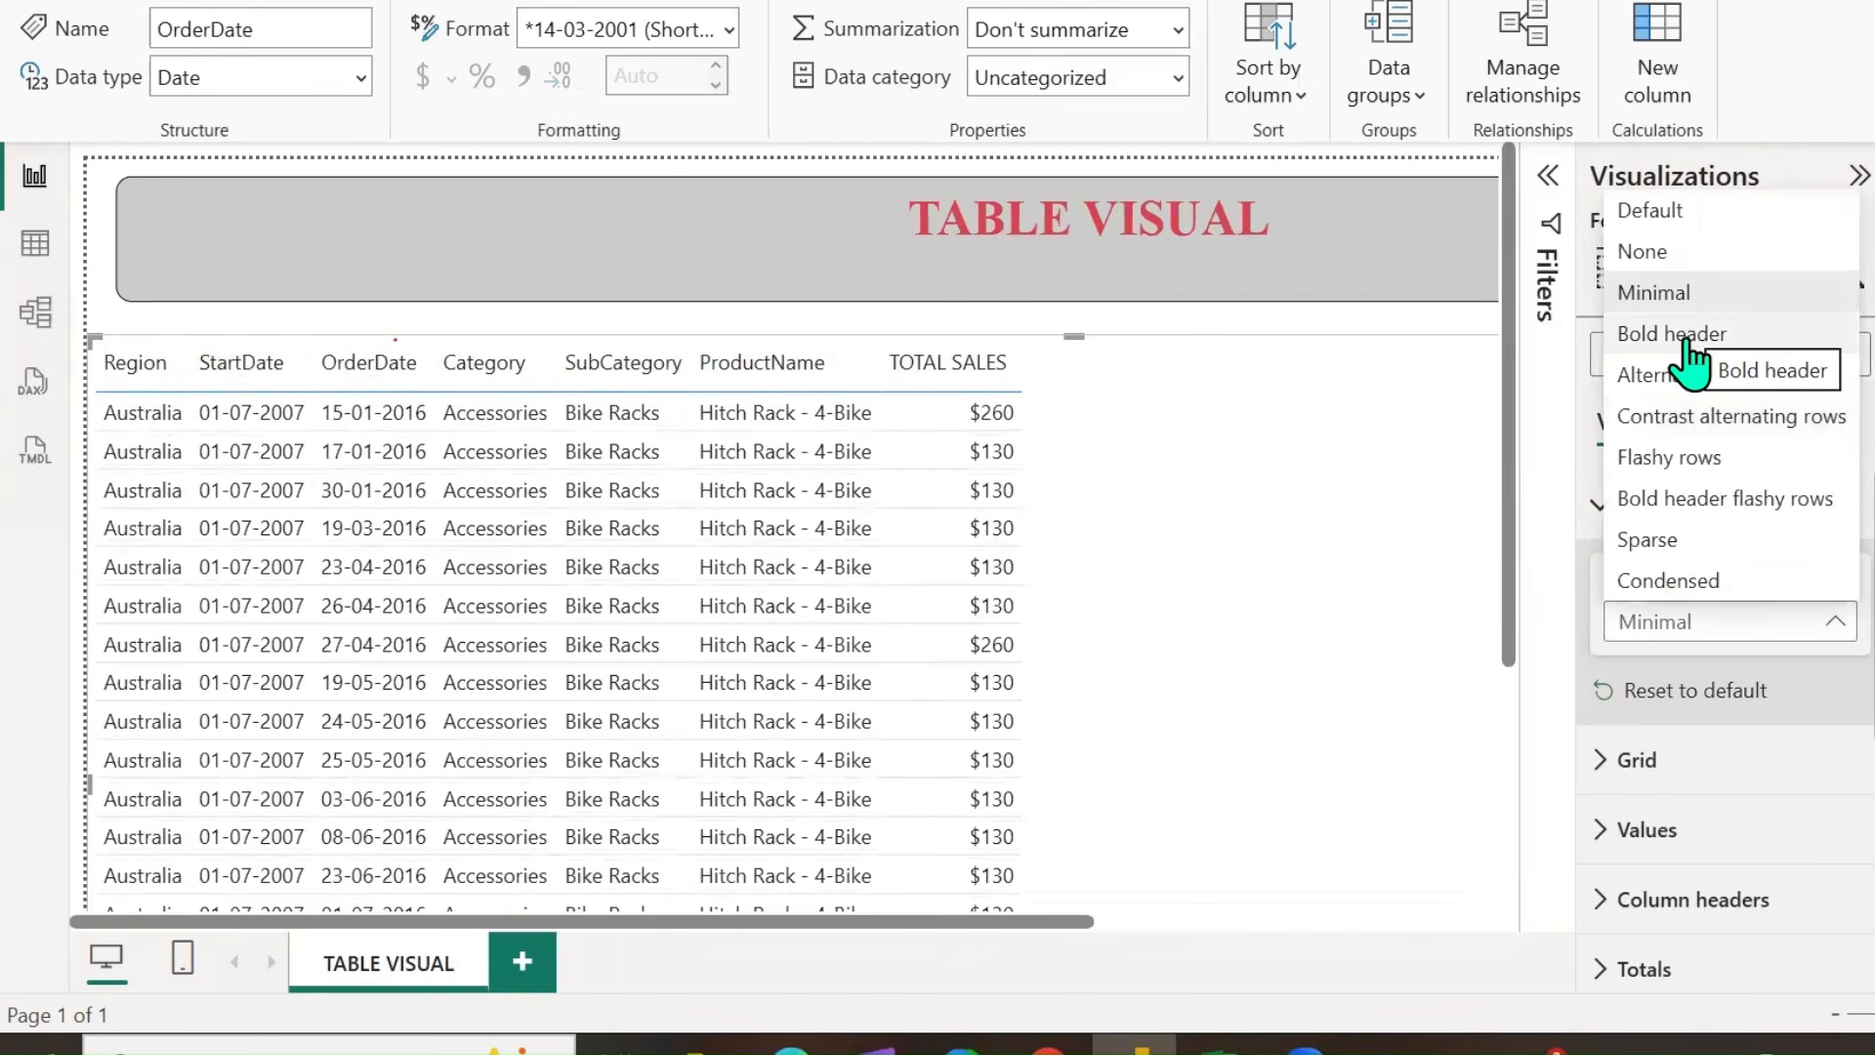
{"action": "left_click", "coordinate": [1690, 337]}
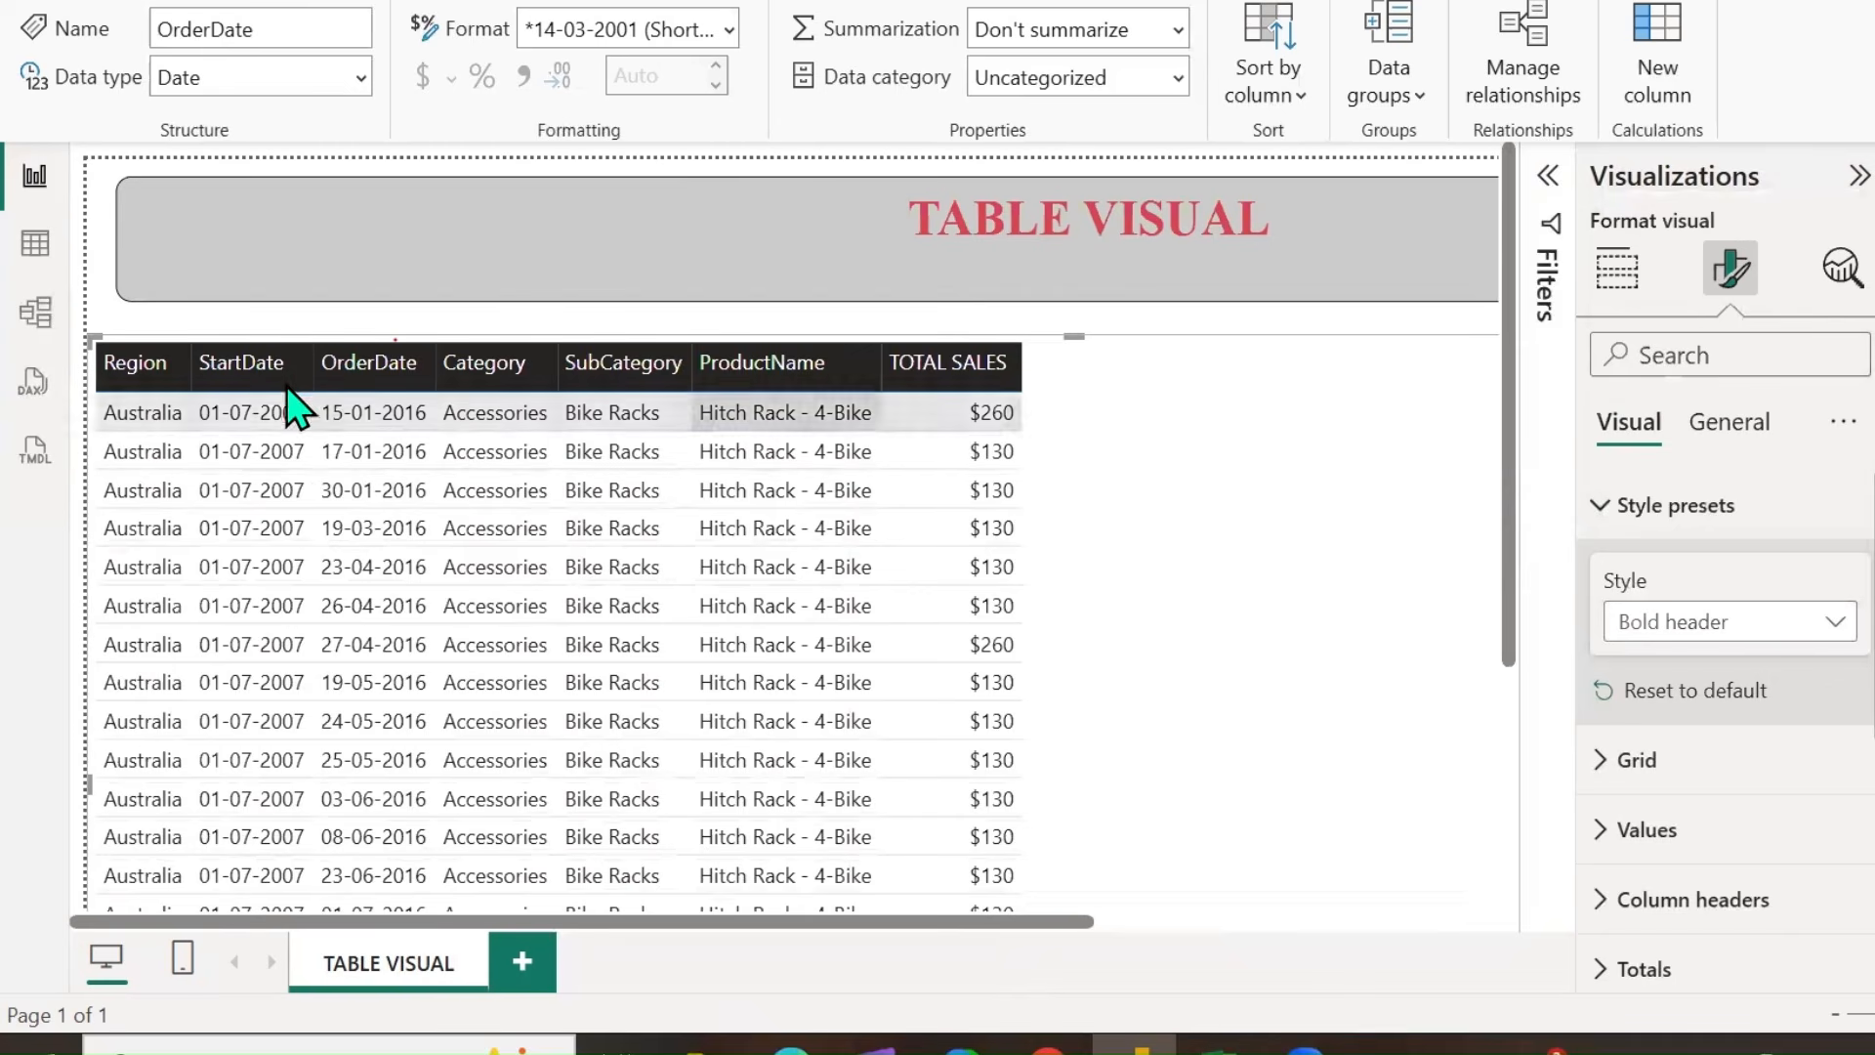
Try the Alternating rows style preset on the table, followed by Contrast alternating rows.
{"action": "left_click", "coordinate": [1829, 625]}
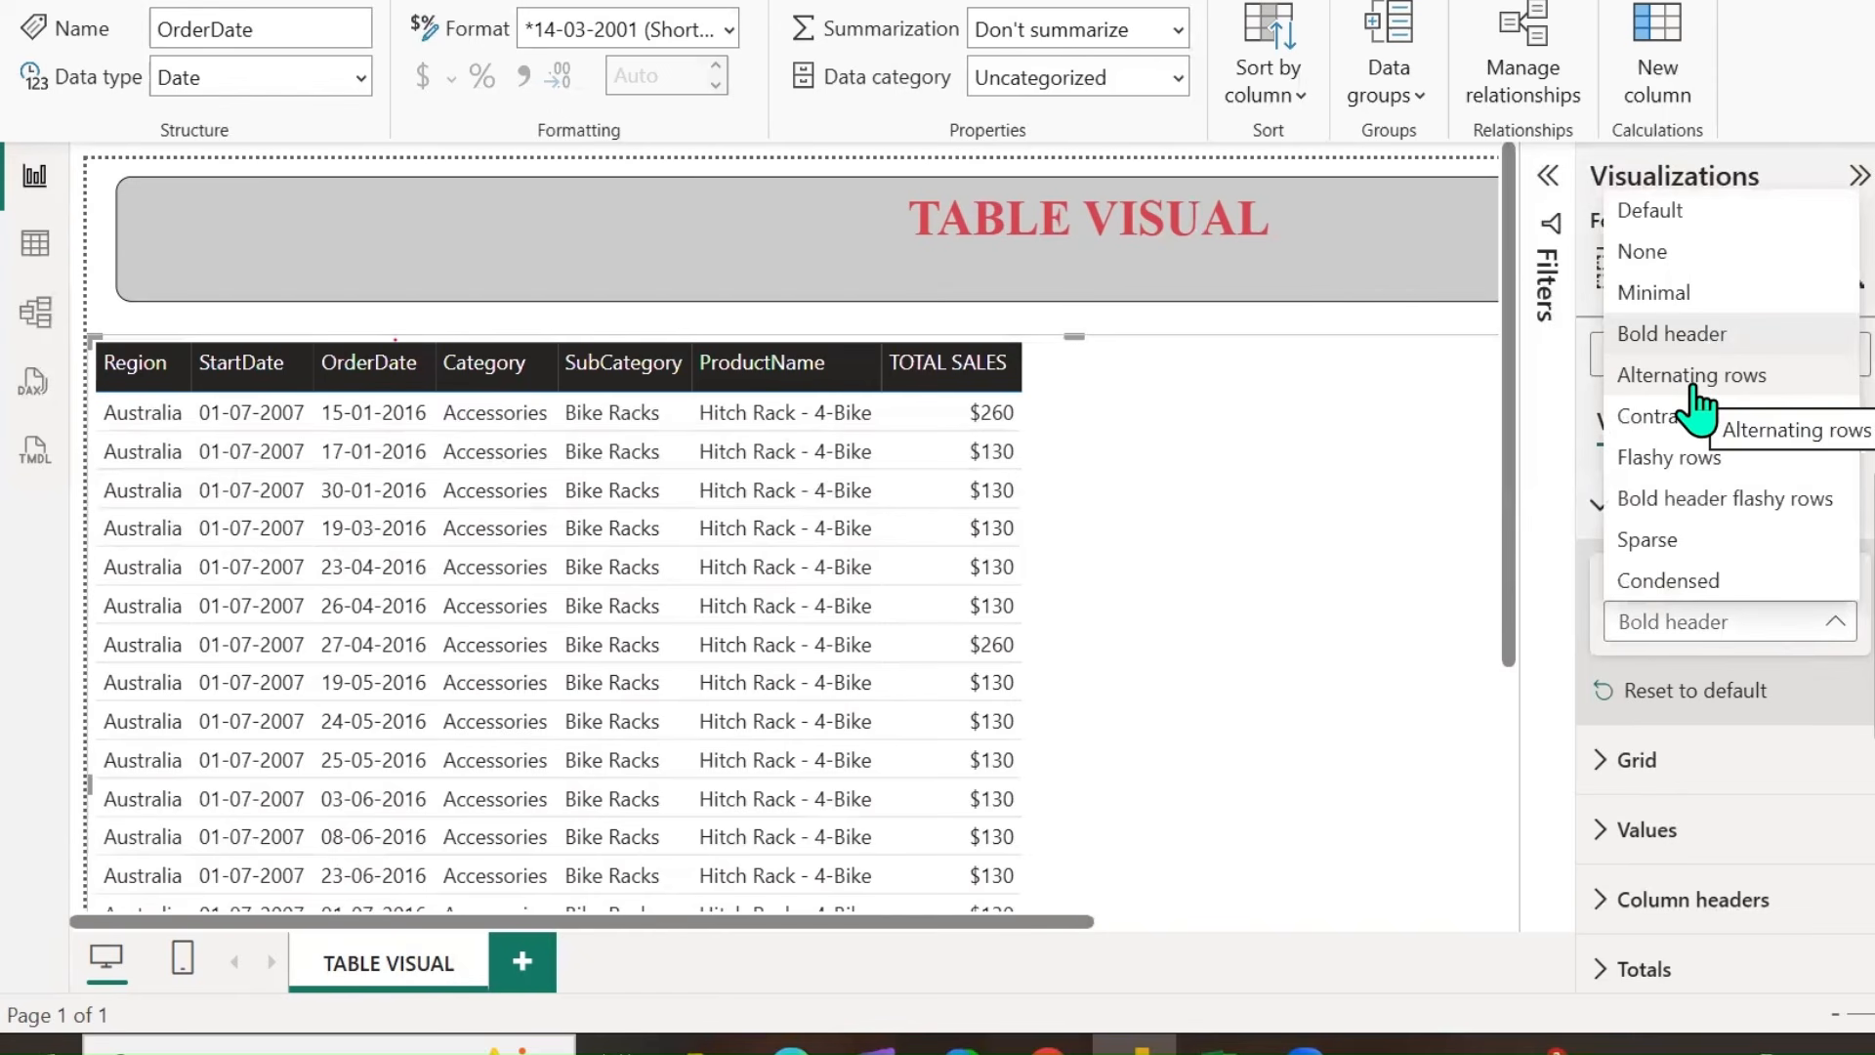
{"action": "left_click", "coordinate": [1696, 379]}
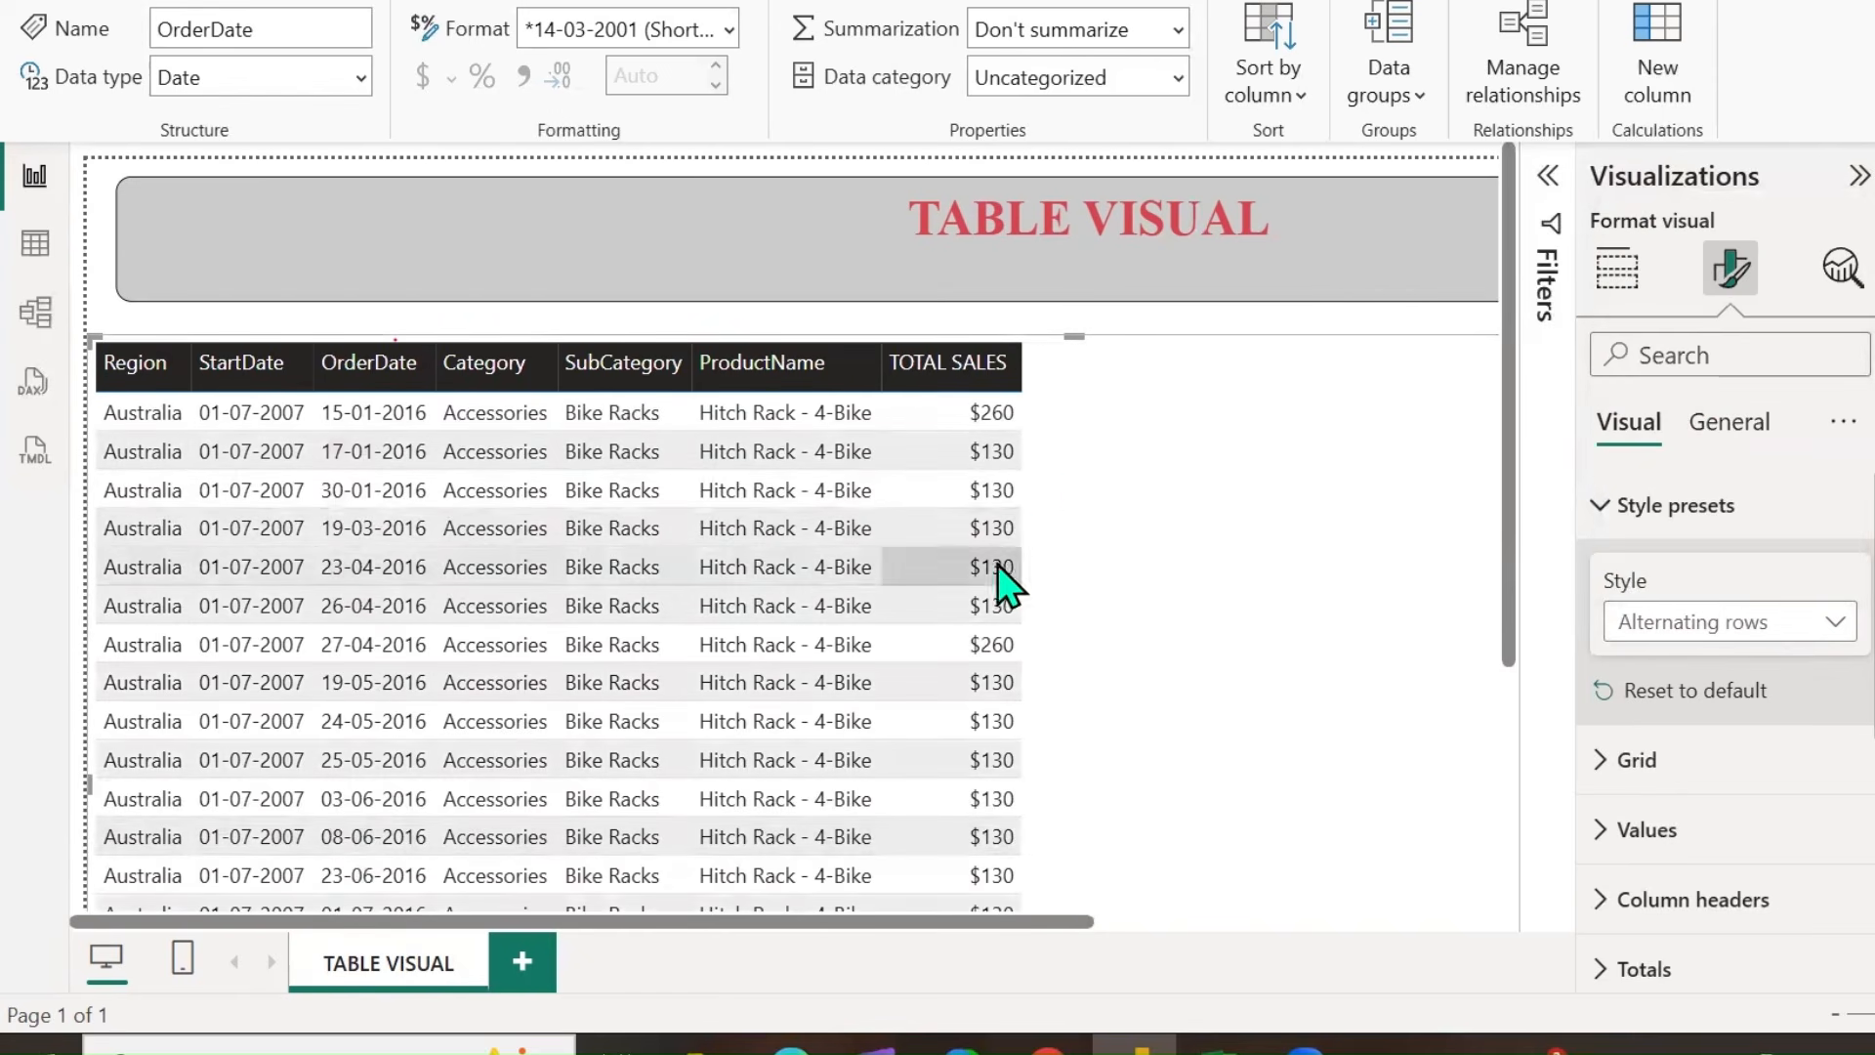
{"action": "left_click", "coordinate": [1837, 625]}
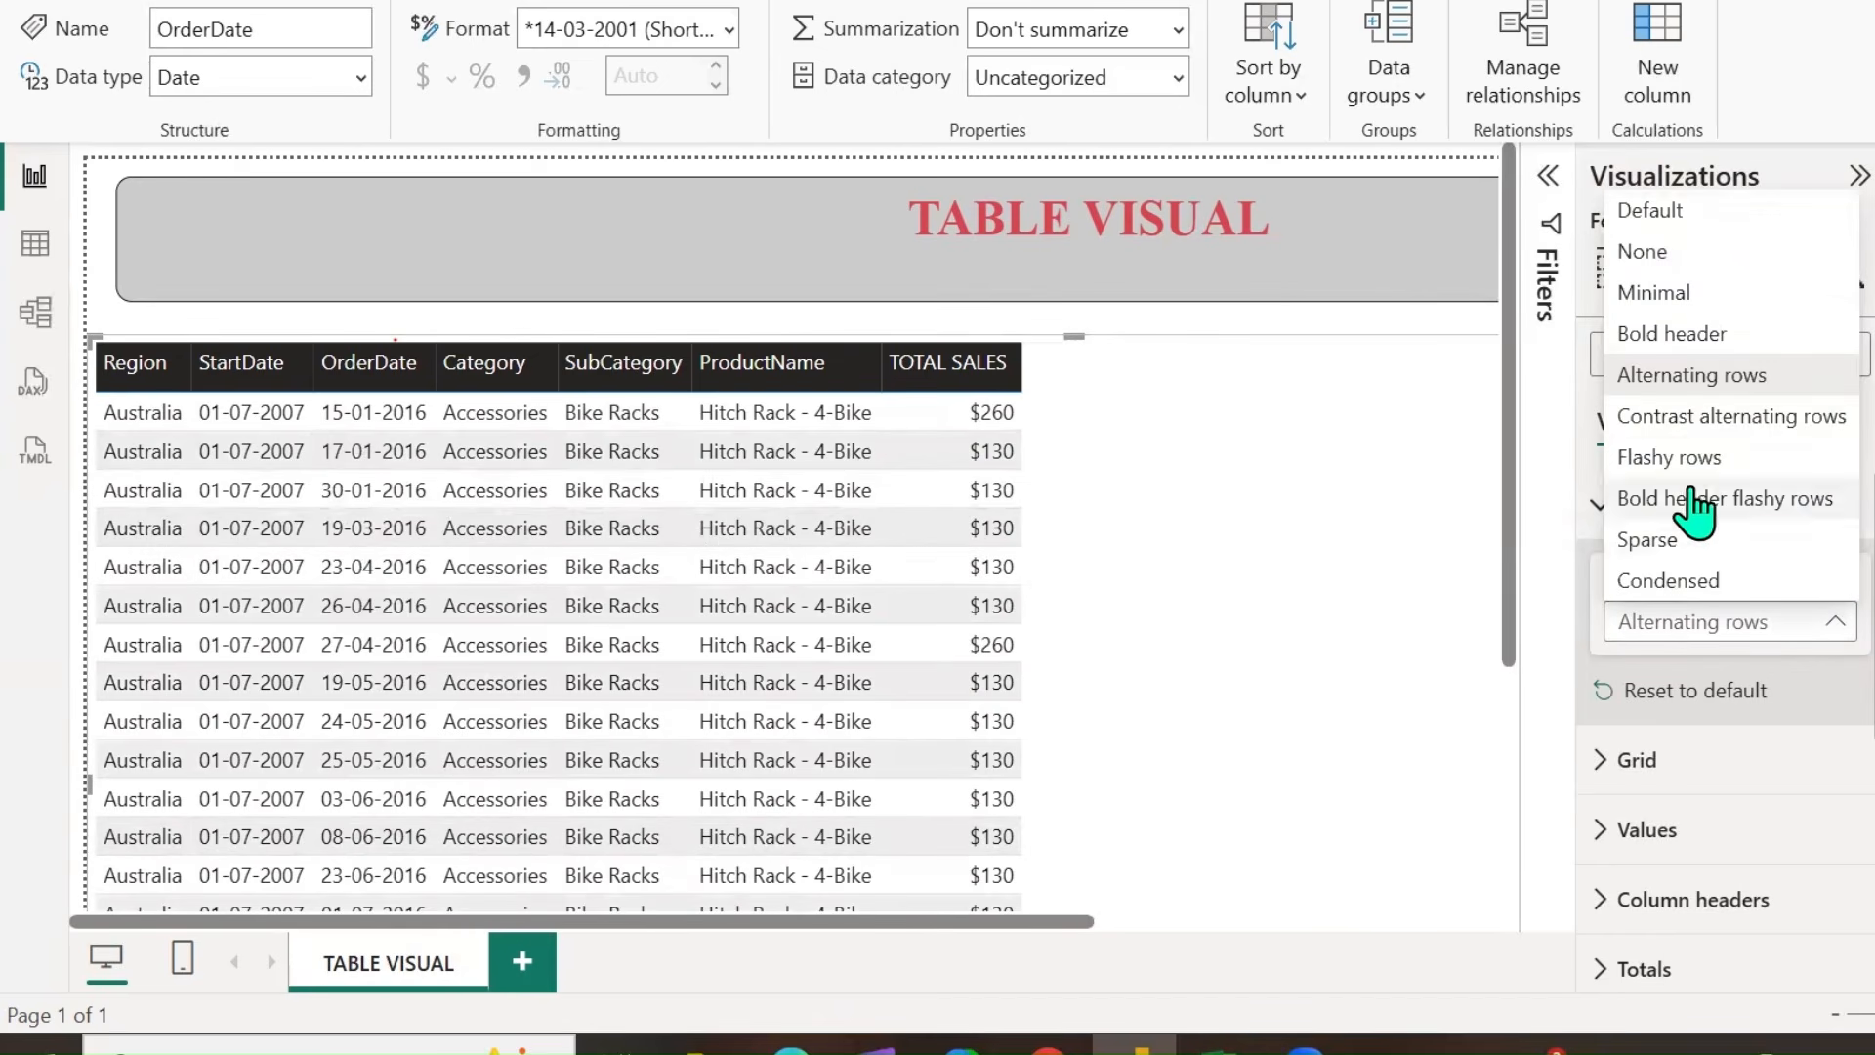
{"action": "left_click", "coordinate": [1689, 426]}
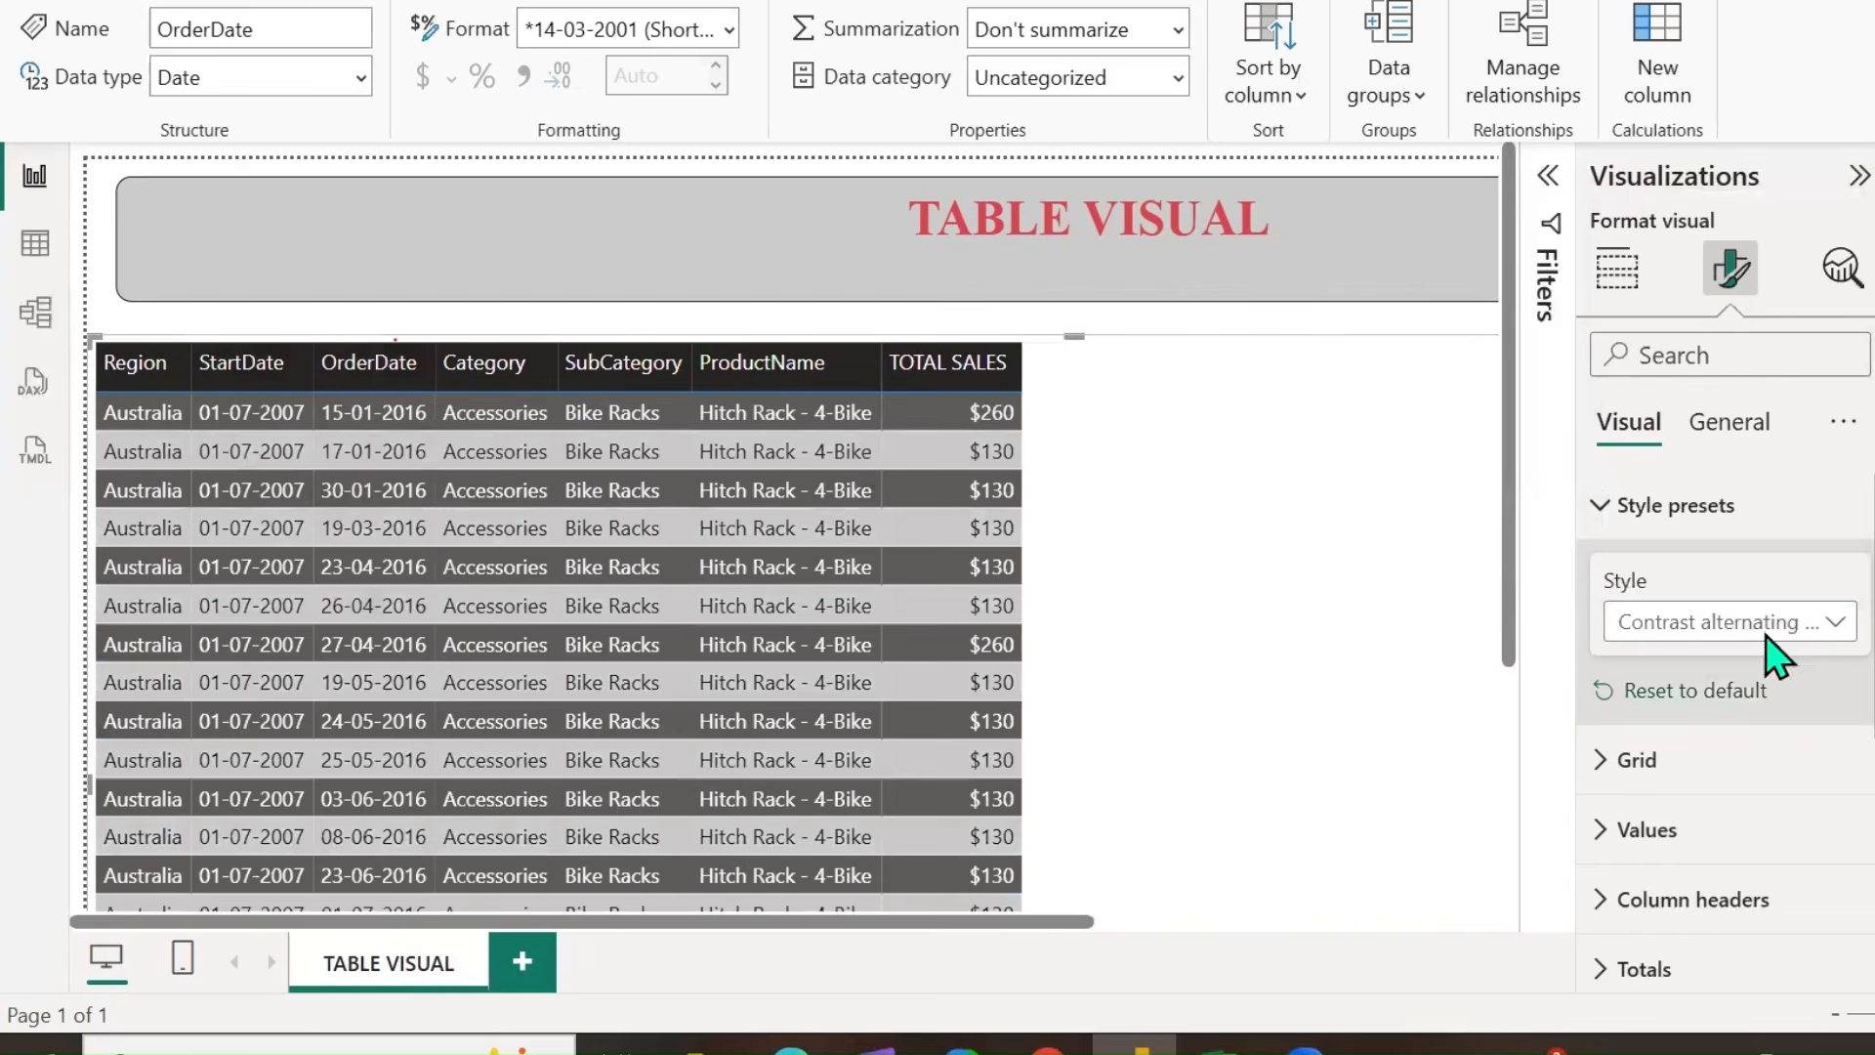
Try the Flashy rows style preset on the table, followed by Bold header flashy rows.
{"action": "left_click", "coordinate": [1829, 622]}
{"action": "left_click", "coordinate": [1661, 457]}
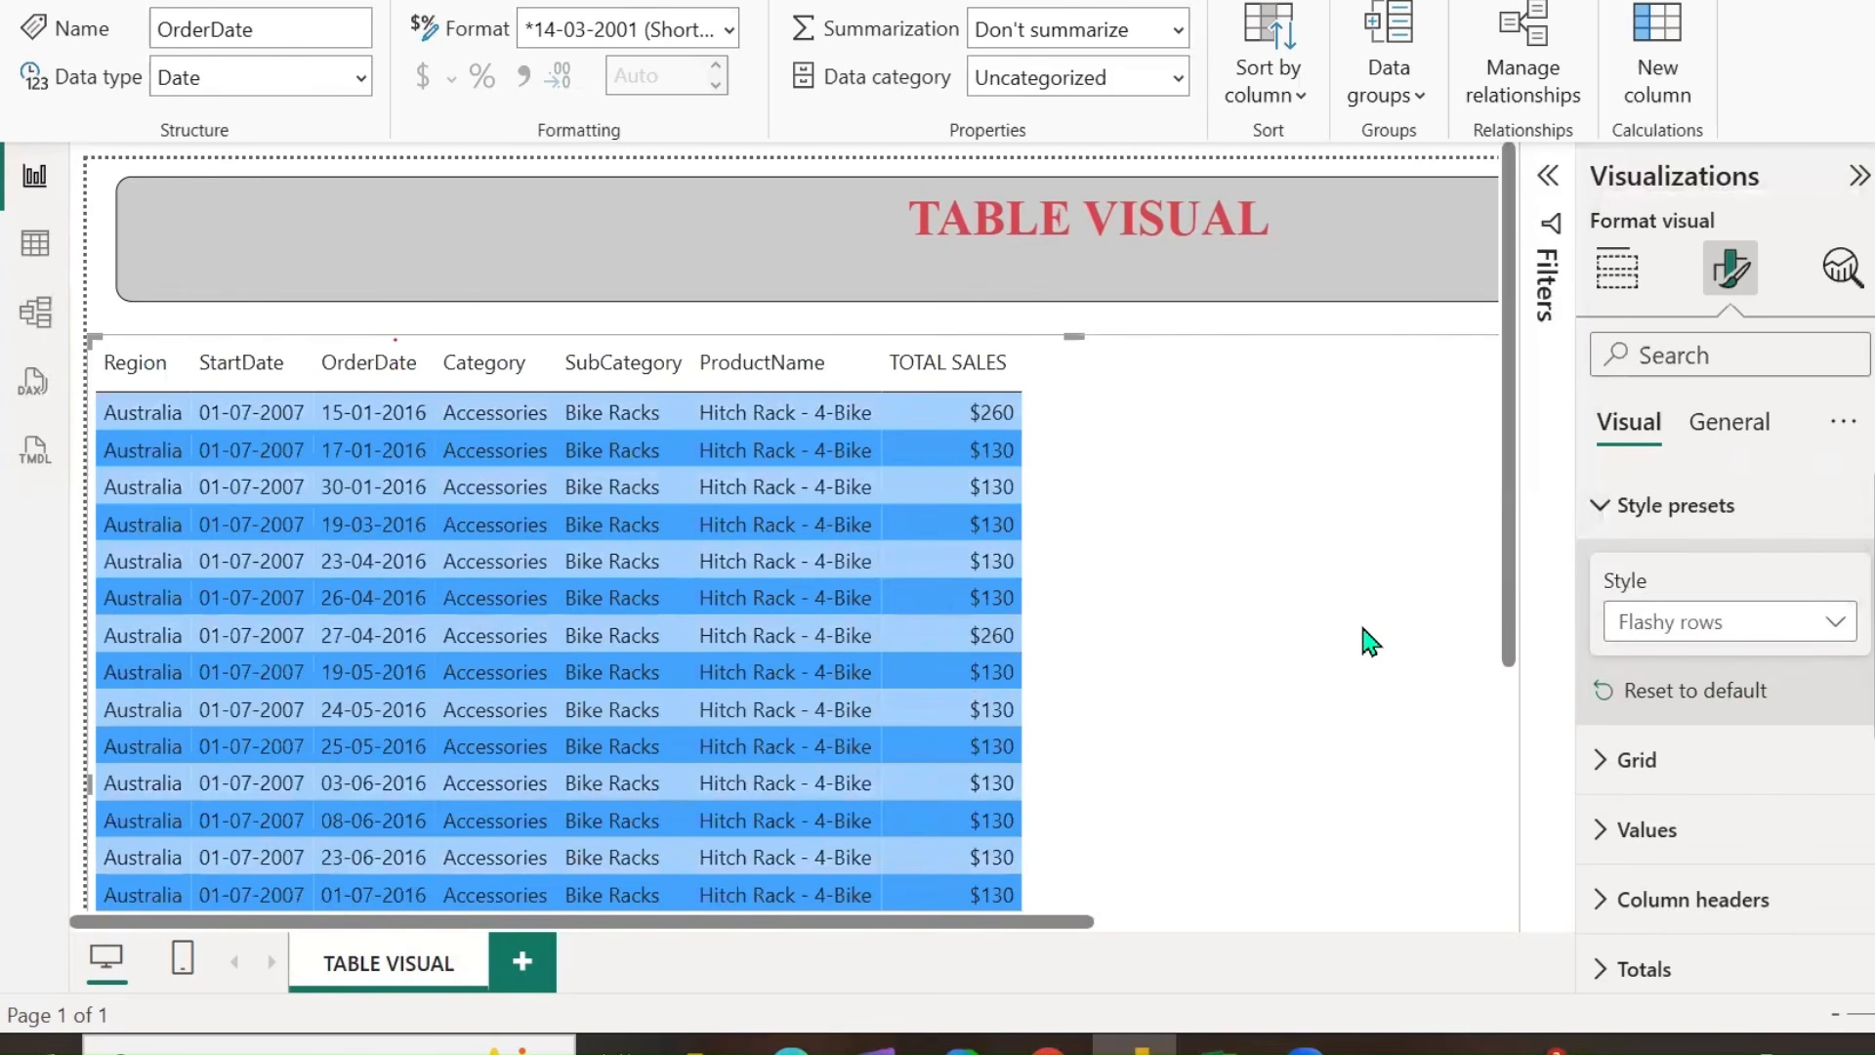
{"action": "left_click", "coordinate": [1827, 622]}
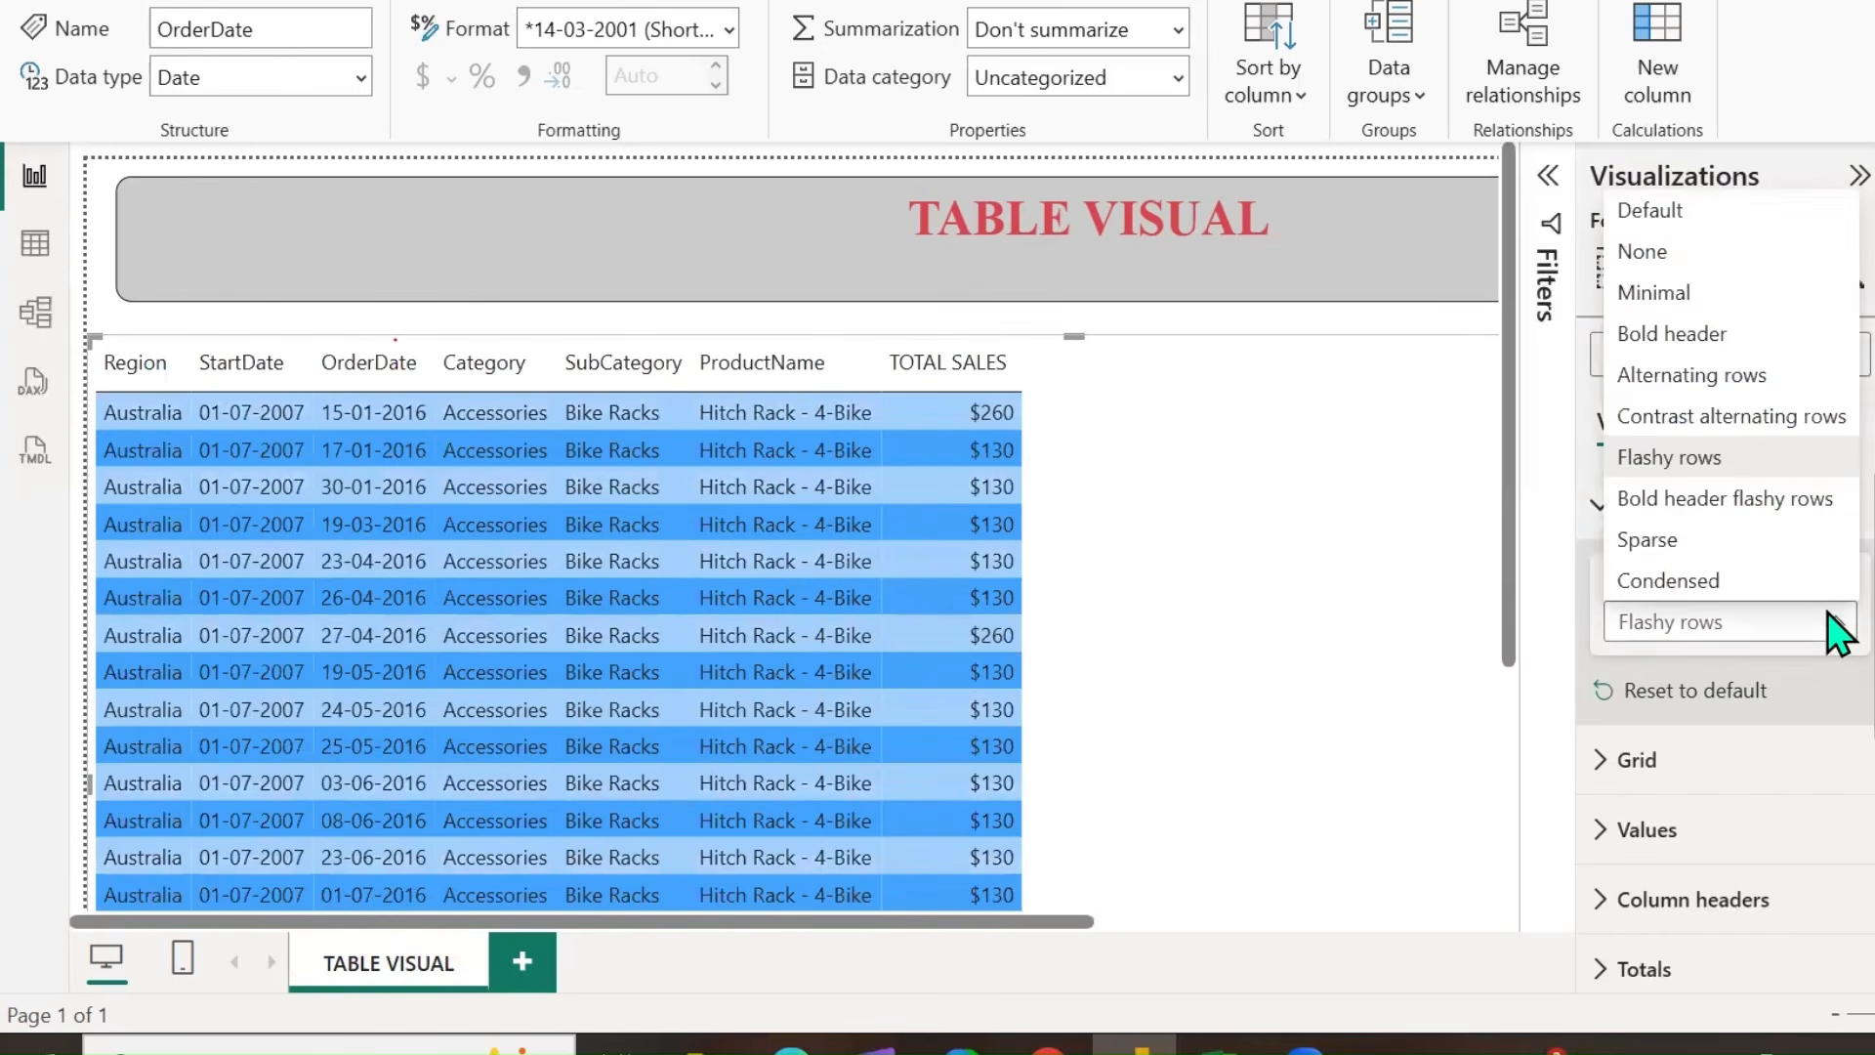
{"action": "left_click", "coordinate": [1729, 500]}
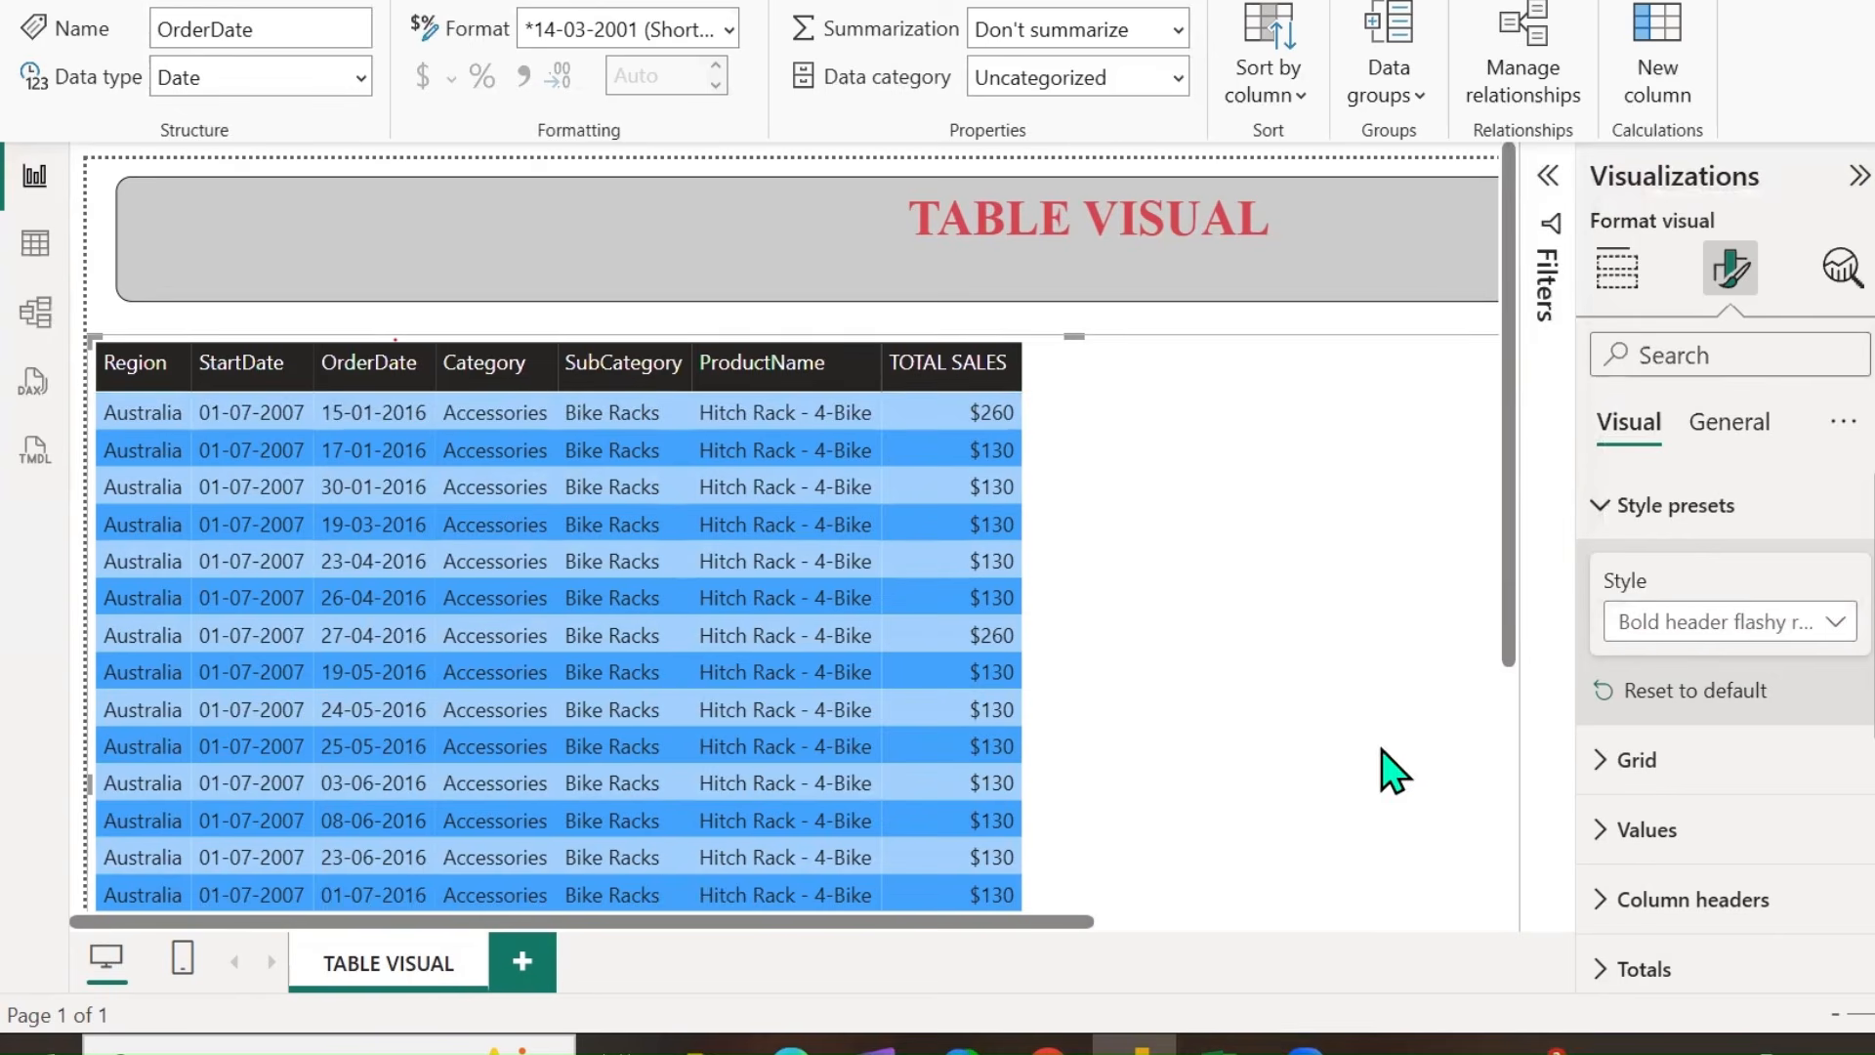
Try the Sparse and Condensed style presets on the table, and reset the style to default.
{"action": "left_click", "coordinate": [1803, 639]}
{"action": "left_click", "coordinate": [1693, 545]}
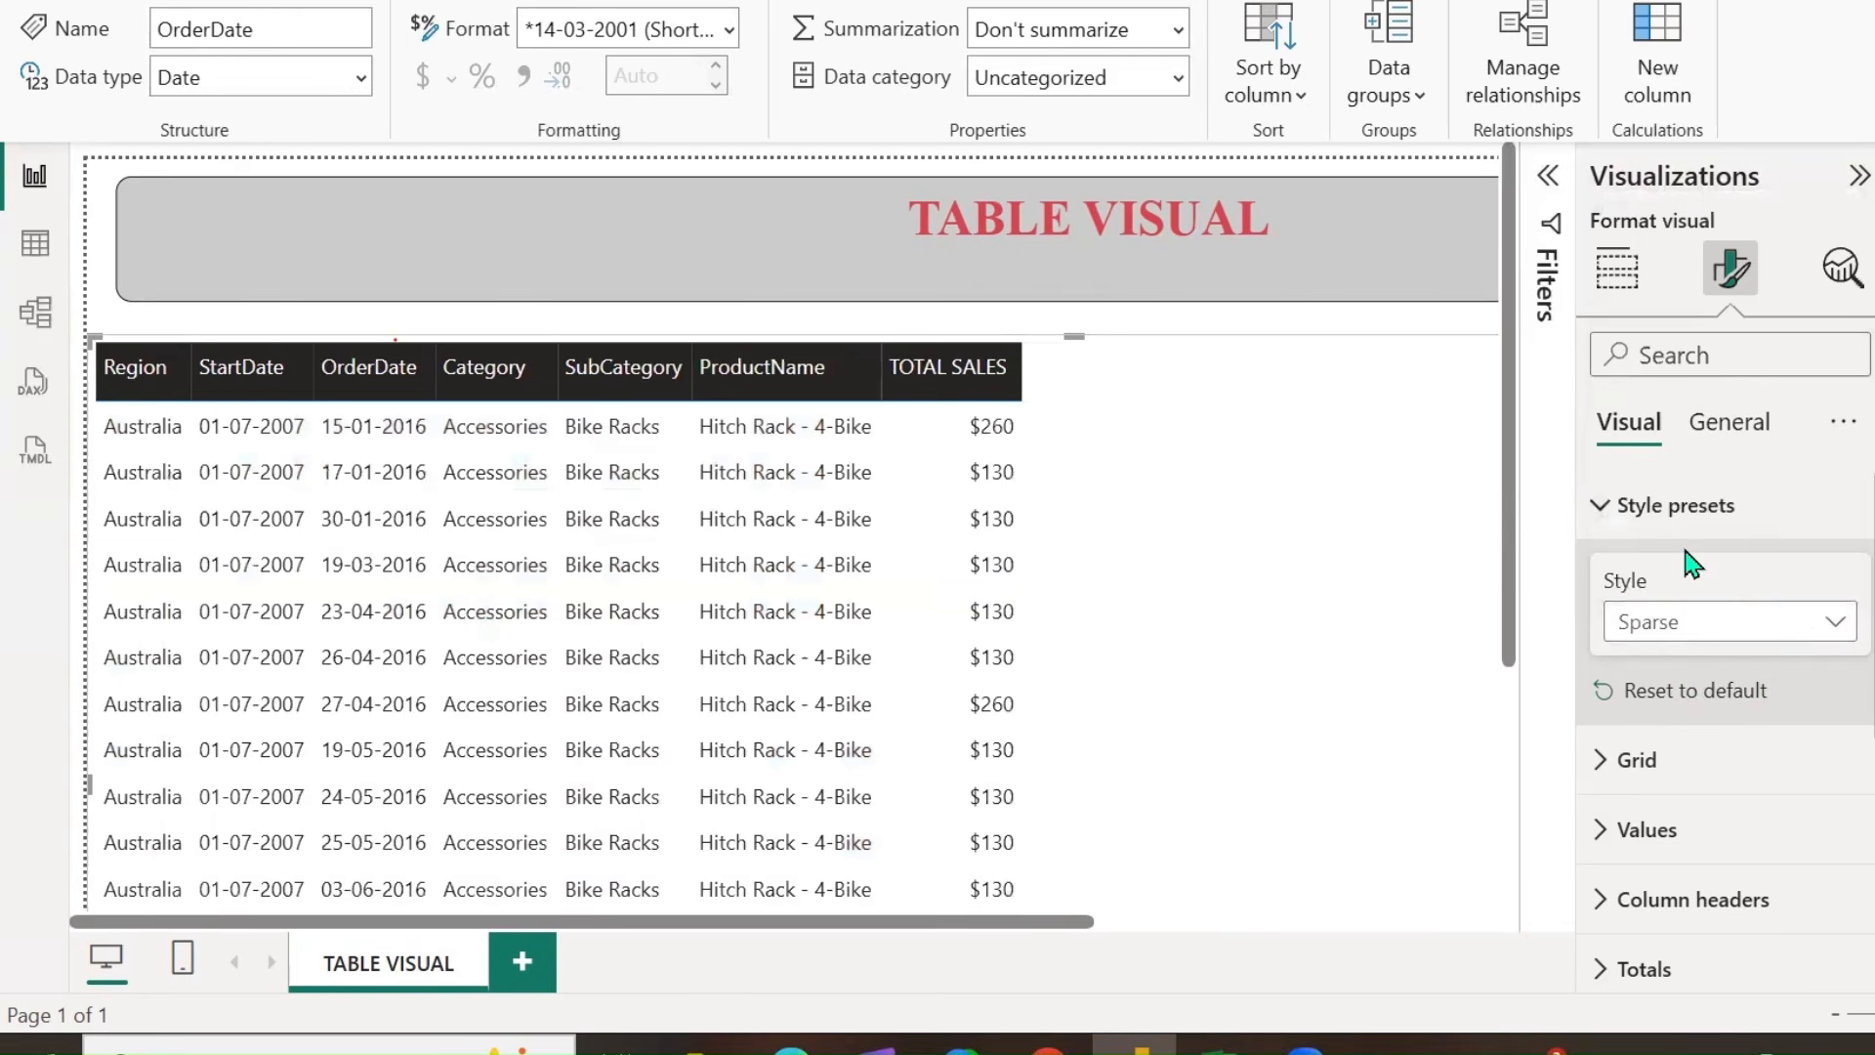
{"action": "left_click", "coordinate": [1791, 635]}
{"action": "left_click", "coordinate": [1707, 586]}
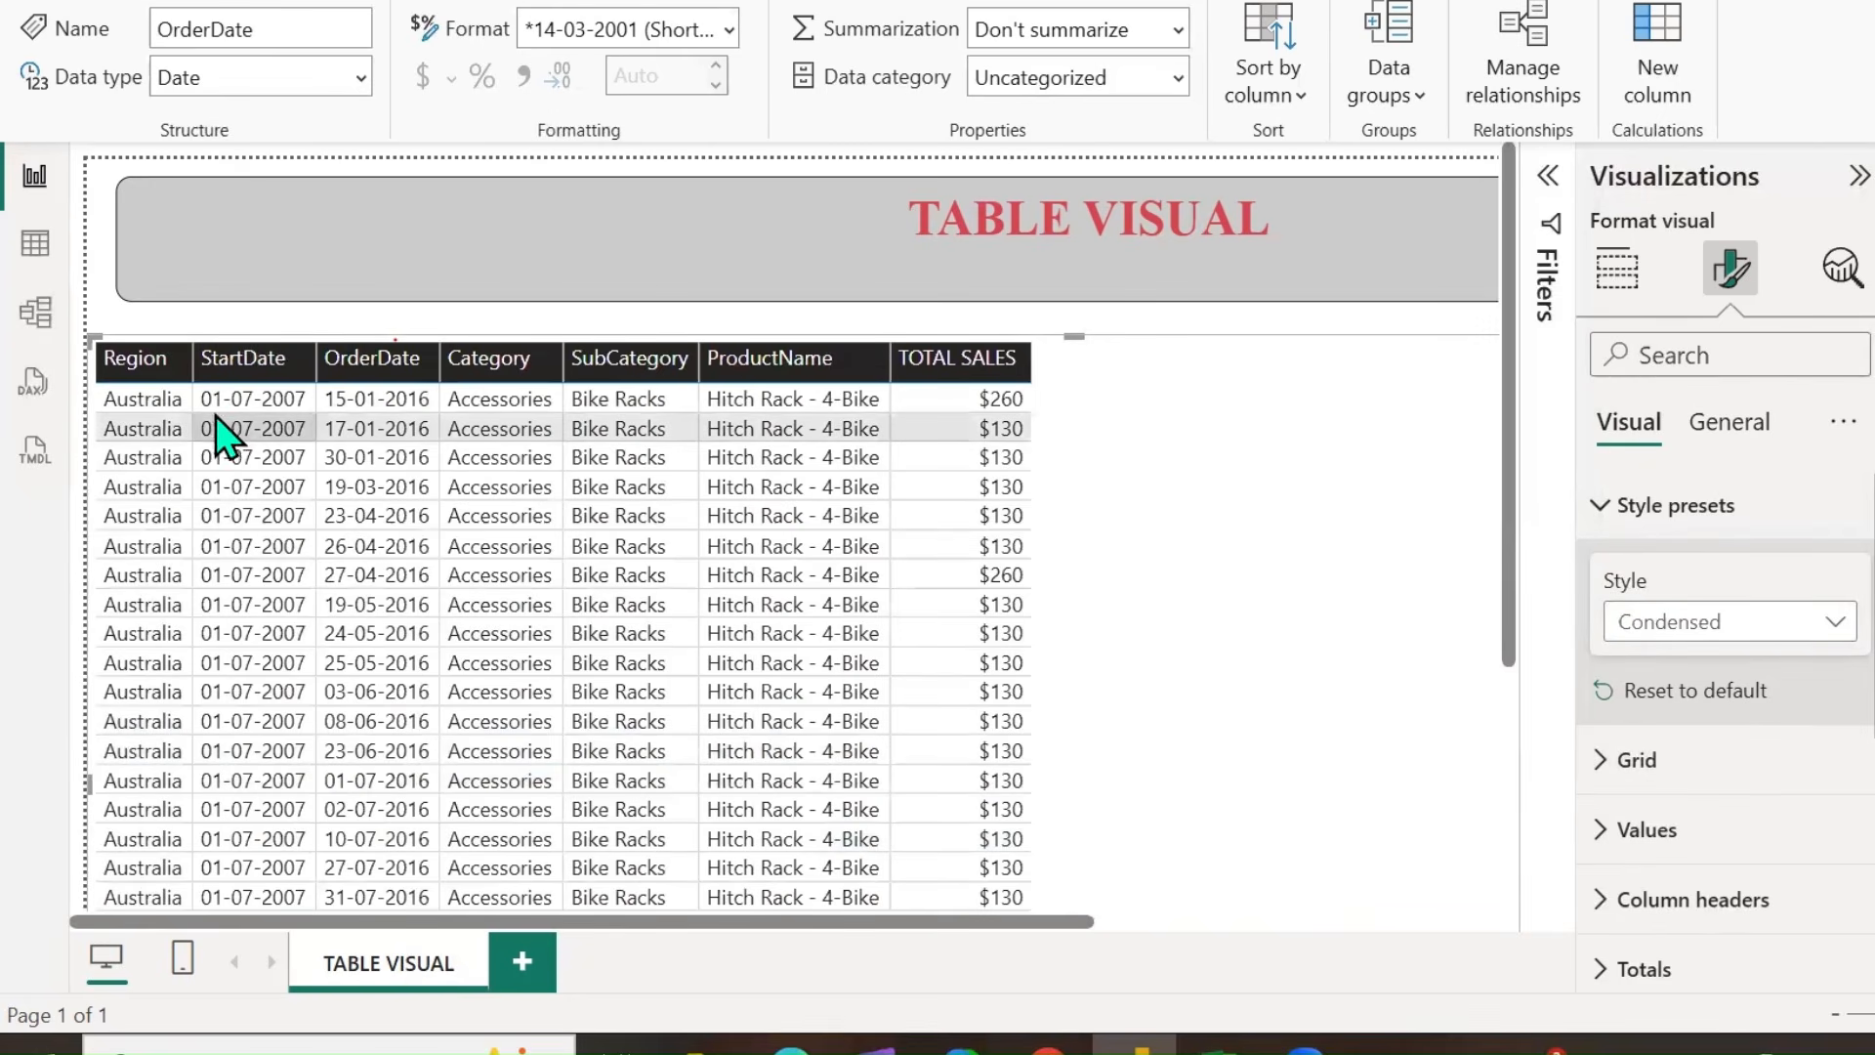
{"action": "left_click", "coordinate": [1694, 693]}
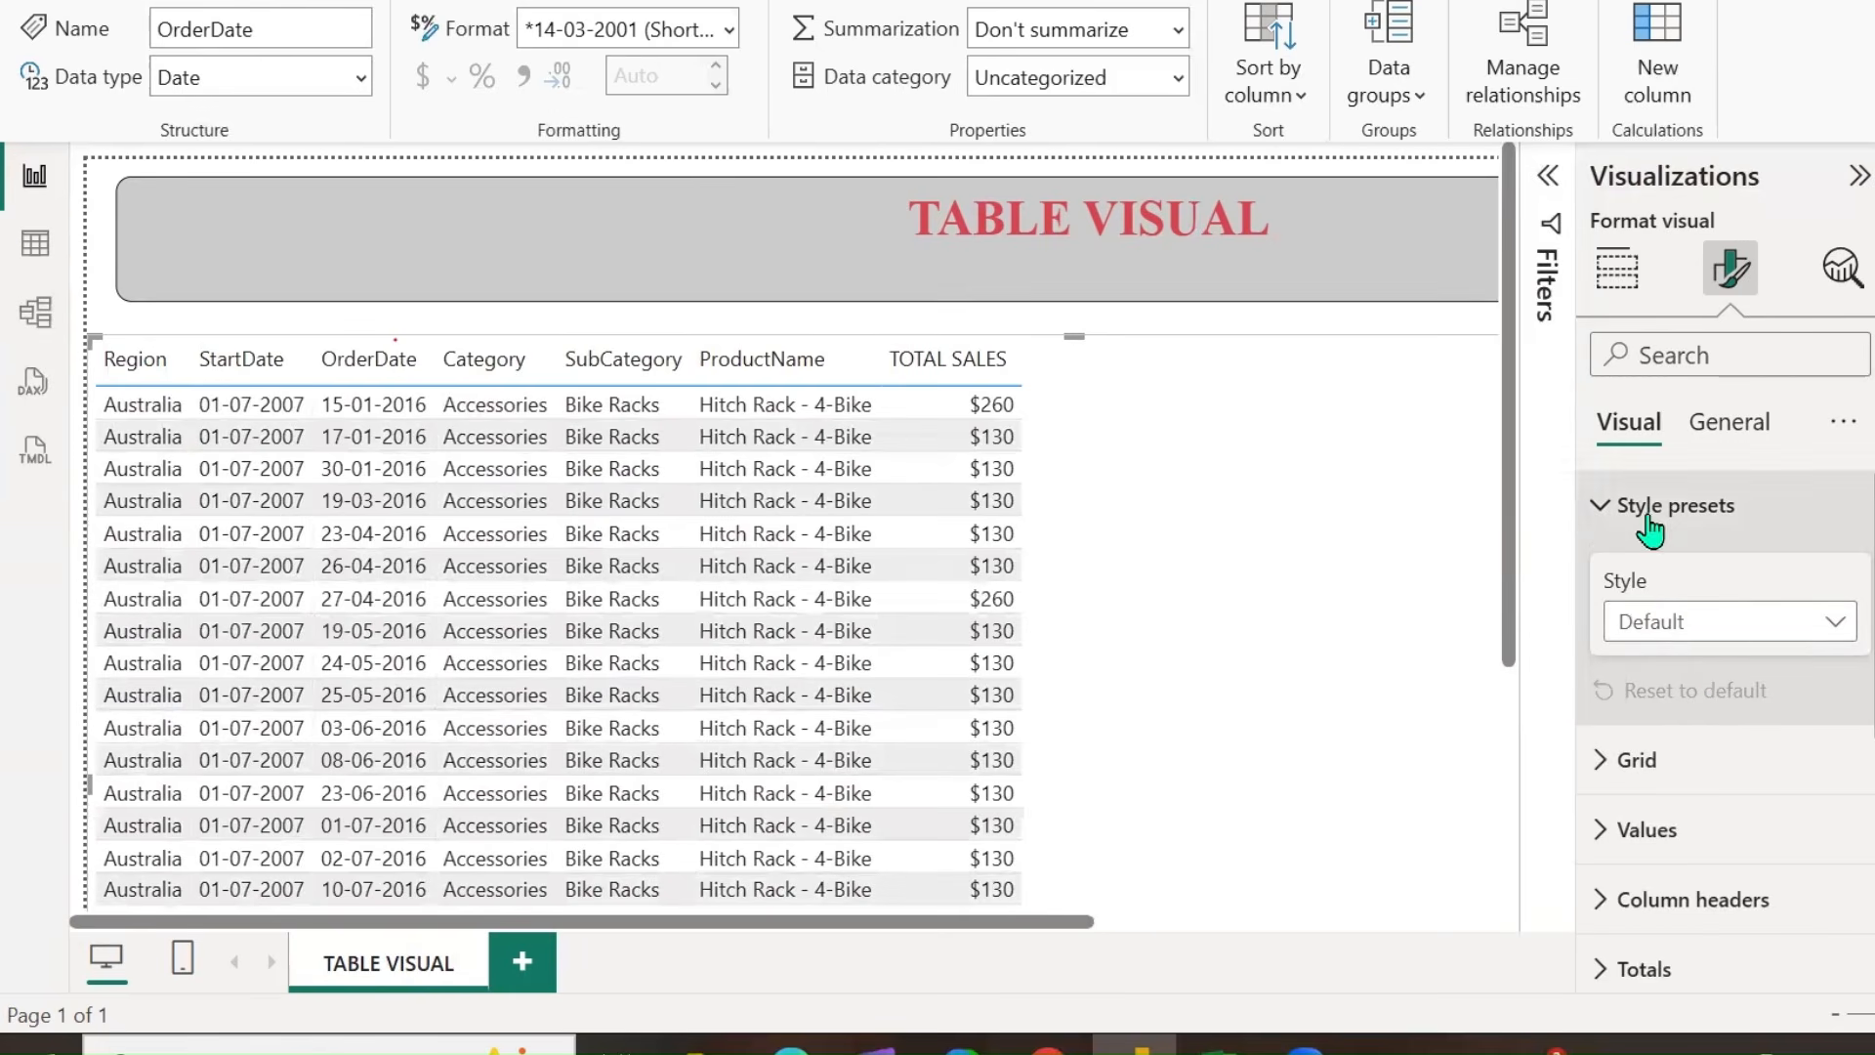
Collapse the table's style preset settings and expand its Grid settings to show the gridline options.
{"action": "left_click", "coordinate": [1600, 508]}
{"action": "left_click", "coordinate": [1601, 516]}
{"action": "left_click", "coordinate": [1601, 516]}
{"action": "left_click", "coordinate": [1607, 581]}
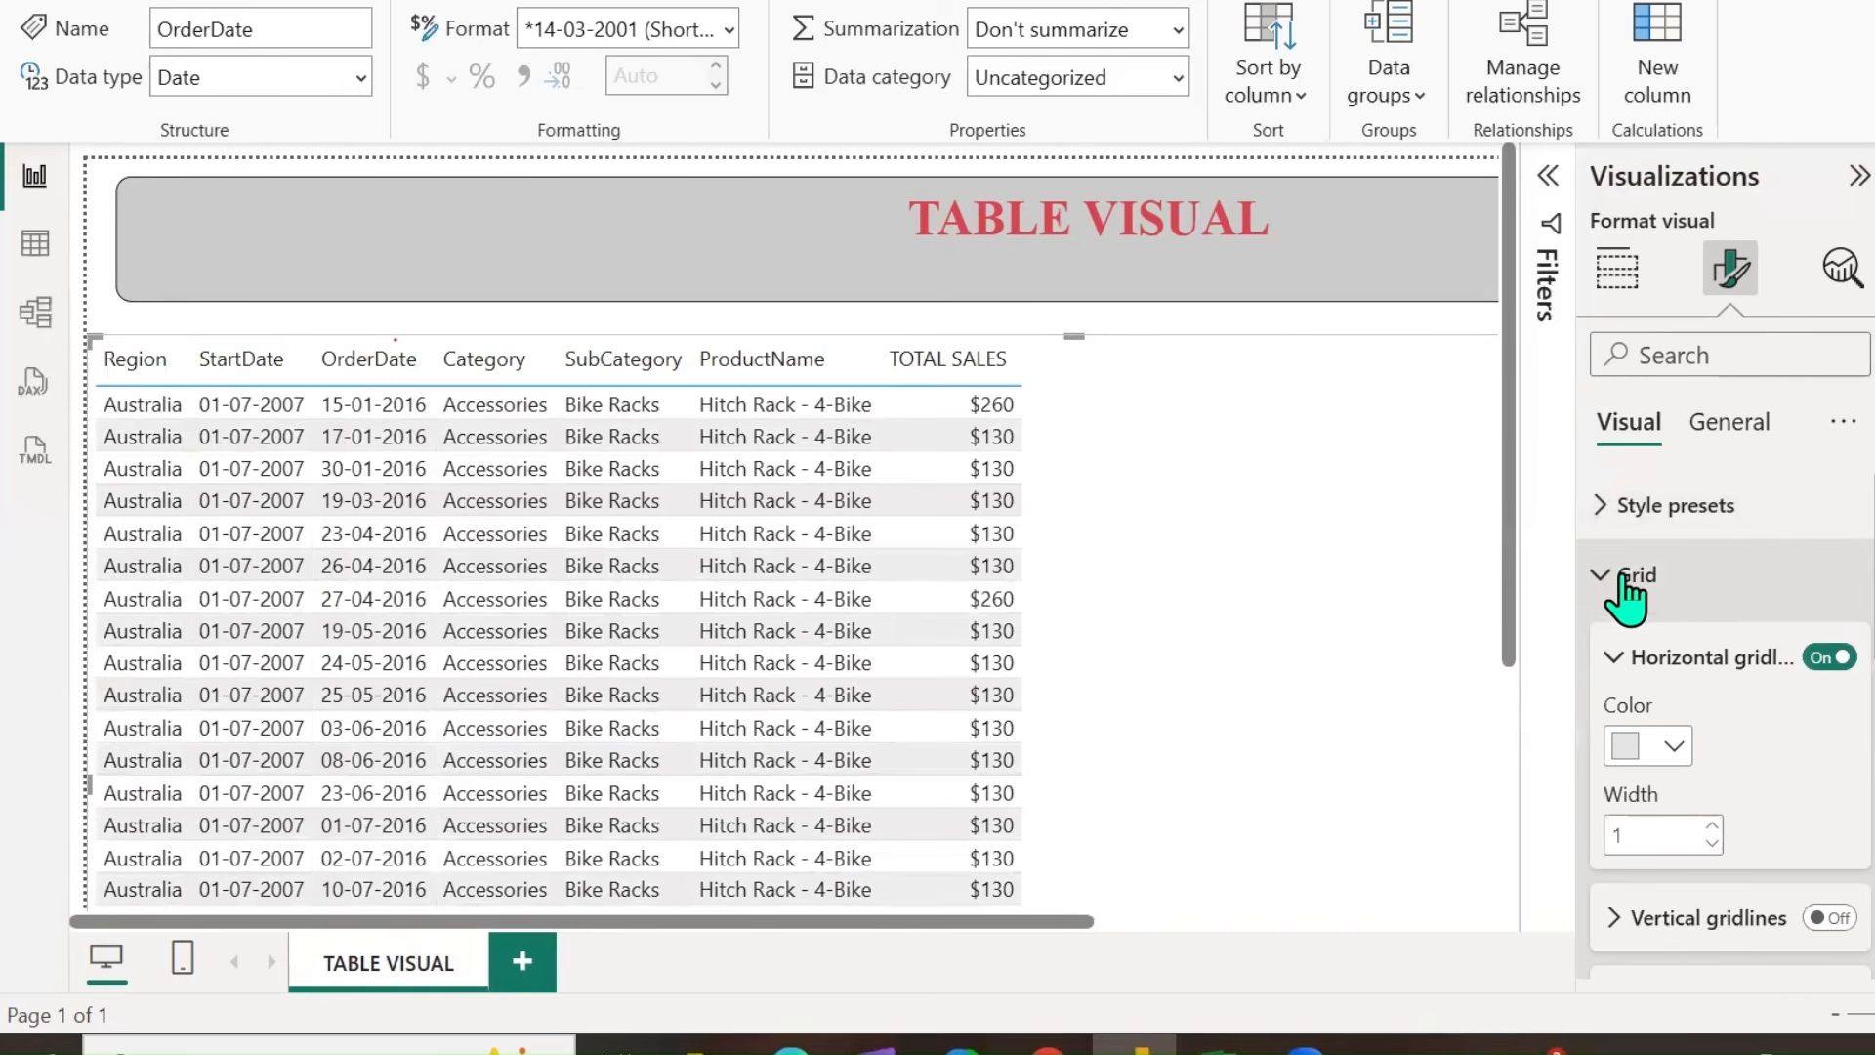
{"action": "scroll", "coordinate": [1607, 586], "scroll_direction": "down", "scroll_amount": 2}
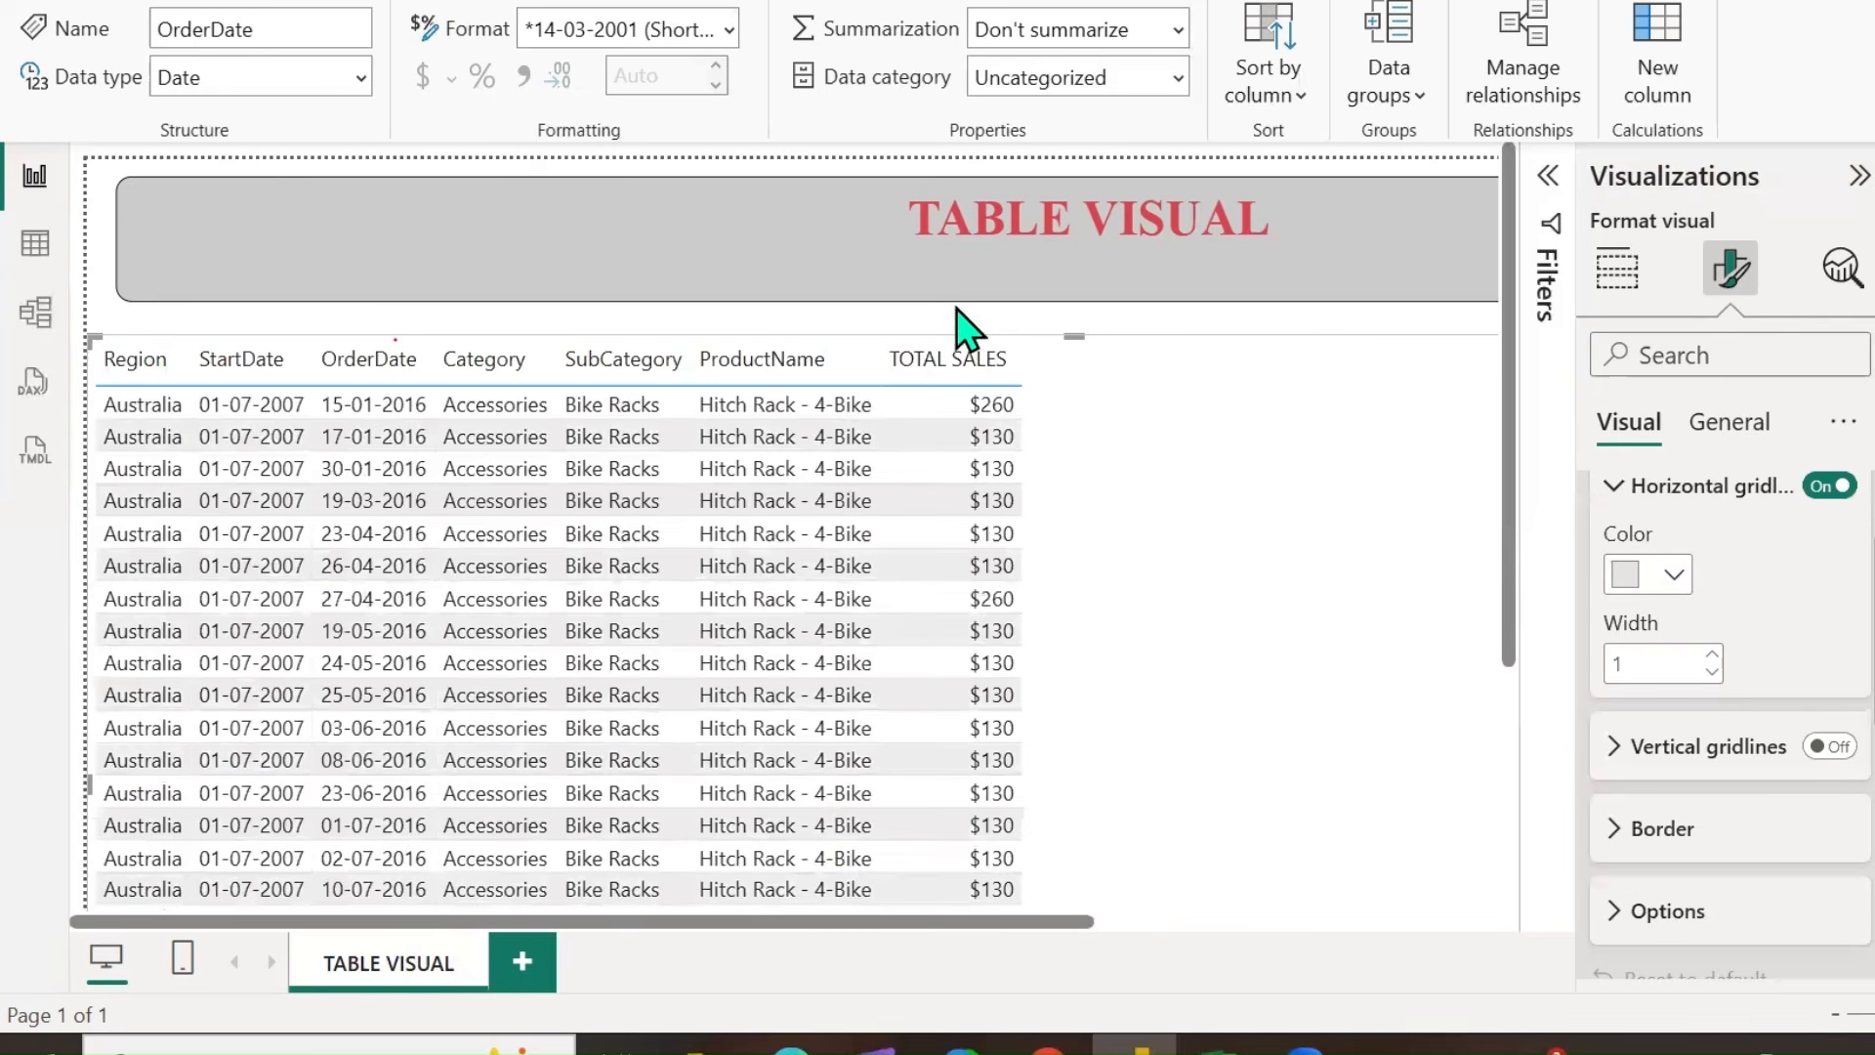
{"action": "left_click_drag", "start_coordinate": [1024, 384], "coordinate": [1213, 384]}
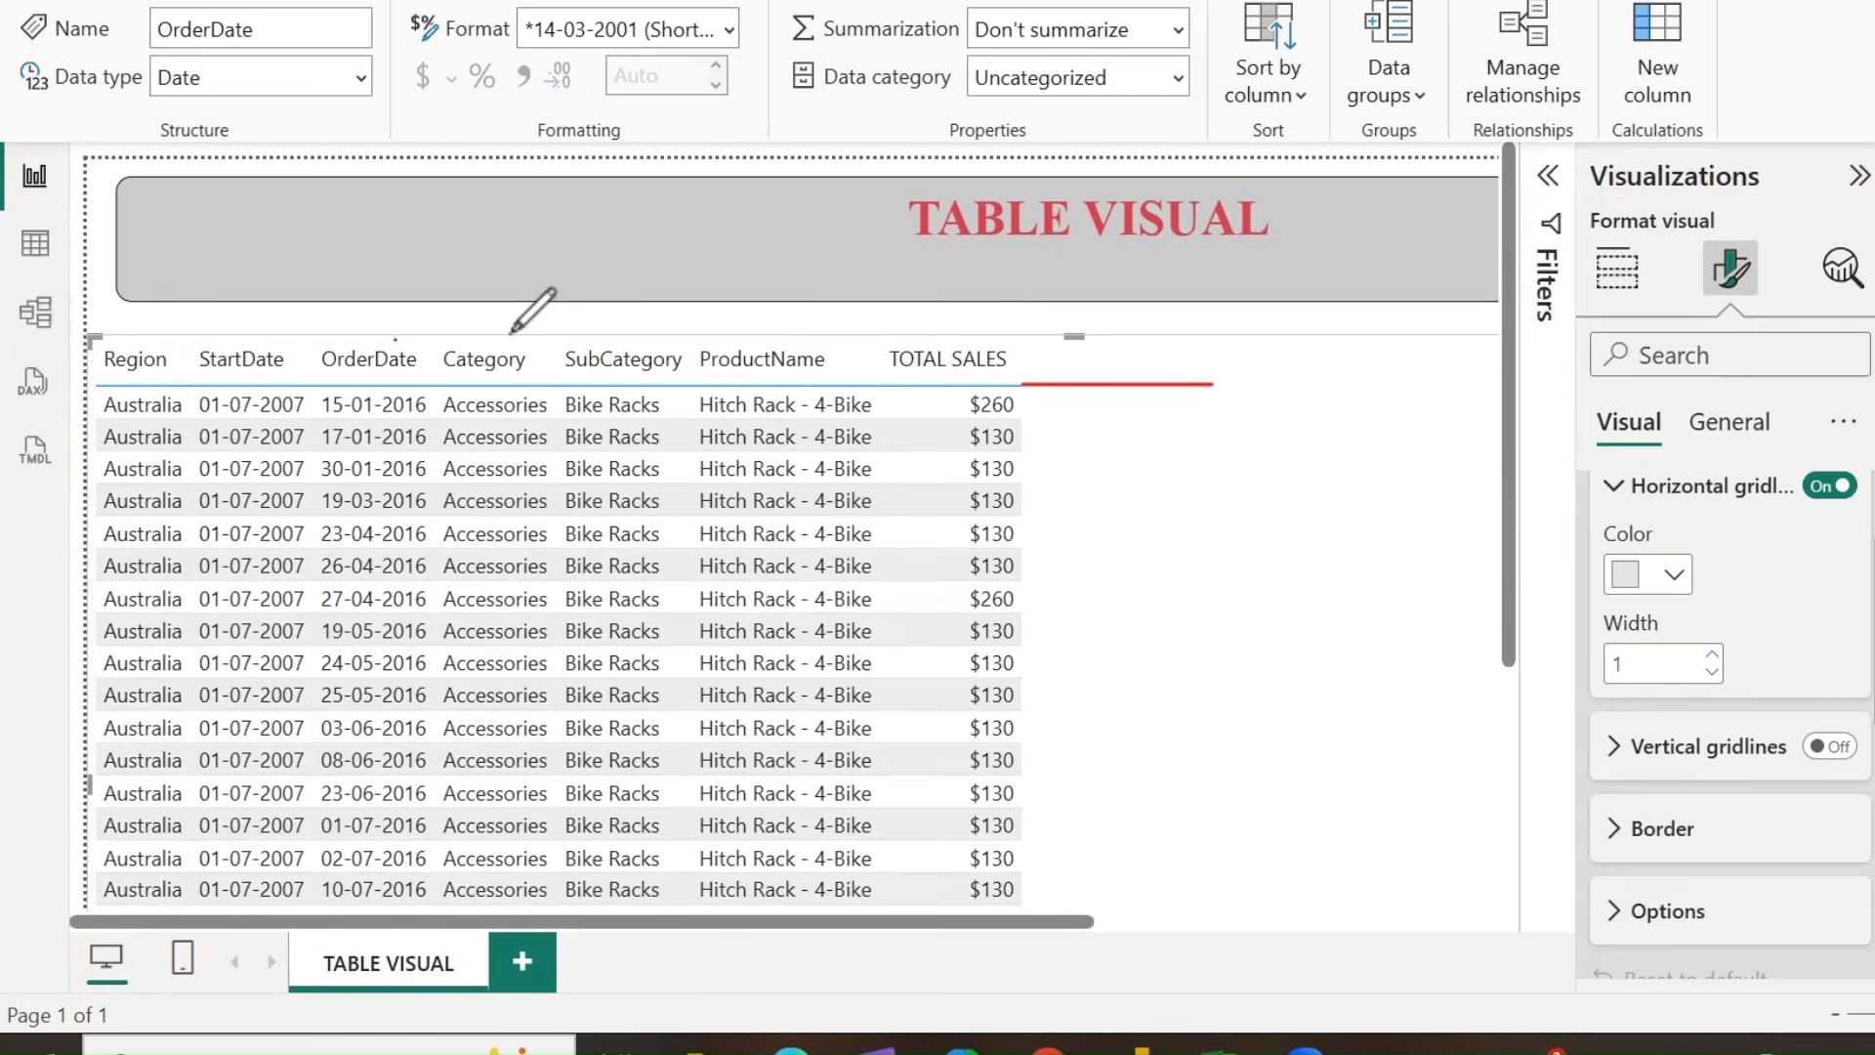
{"action": "mouse_move", "coordinate": [189, 339]}
{"action": "left_mouse_down"}
{"action": "mouse_move", "coordinate": [169, 426]}
{"action": "mouse_move", "coordinate": [166, 923]}
{"action": "left_mouse_up"}
{"action": "left_click_drag", "start_coordinate": [314, 347], "coordinate": [315, 904]}
{"action": "left_click_drag", "start_coordinate": [448, 335], "coordinate": [429, 903]}
{"action": "left_click_drag", "start_coordinate": [80, 455], "coordinate": [1104, 454]}
{"action": "left_click_drag", "start_coordinate": [84, 487], "coordinate": [1047, 485]}
{"action": "left_click_drag", "start_coordinate": [84, 520], "coordinate": [1110, 520]}
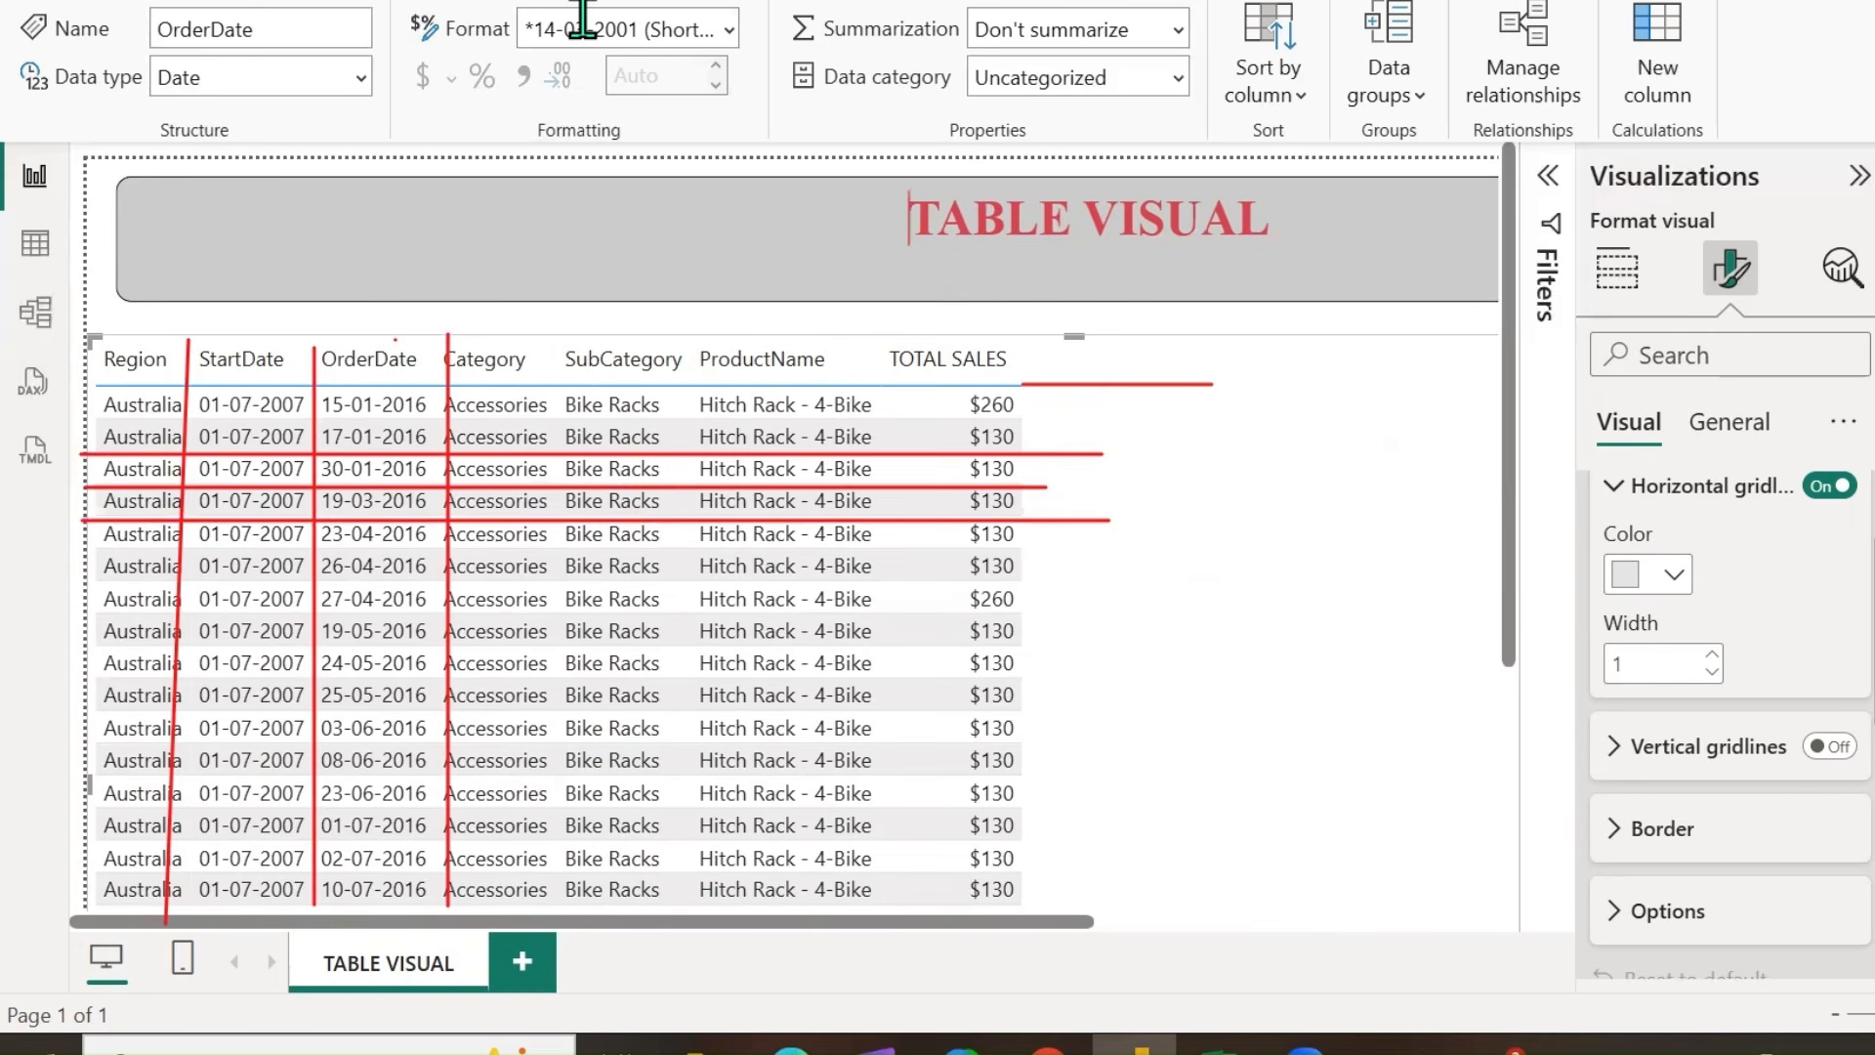
{"action": "left_click", "coordinate": [95, 645]}
{"action": "mouse_move", "coordinate": [136, 557]}
{"action": "left_mouse_down"}
{"action": "mouse_move", "coordinate": [962, 335]}
{"action": "mouse_move", "coordinate": [1157, 324]}
{"action": "left_mouse_up"}
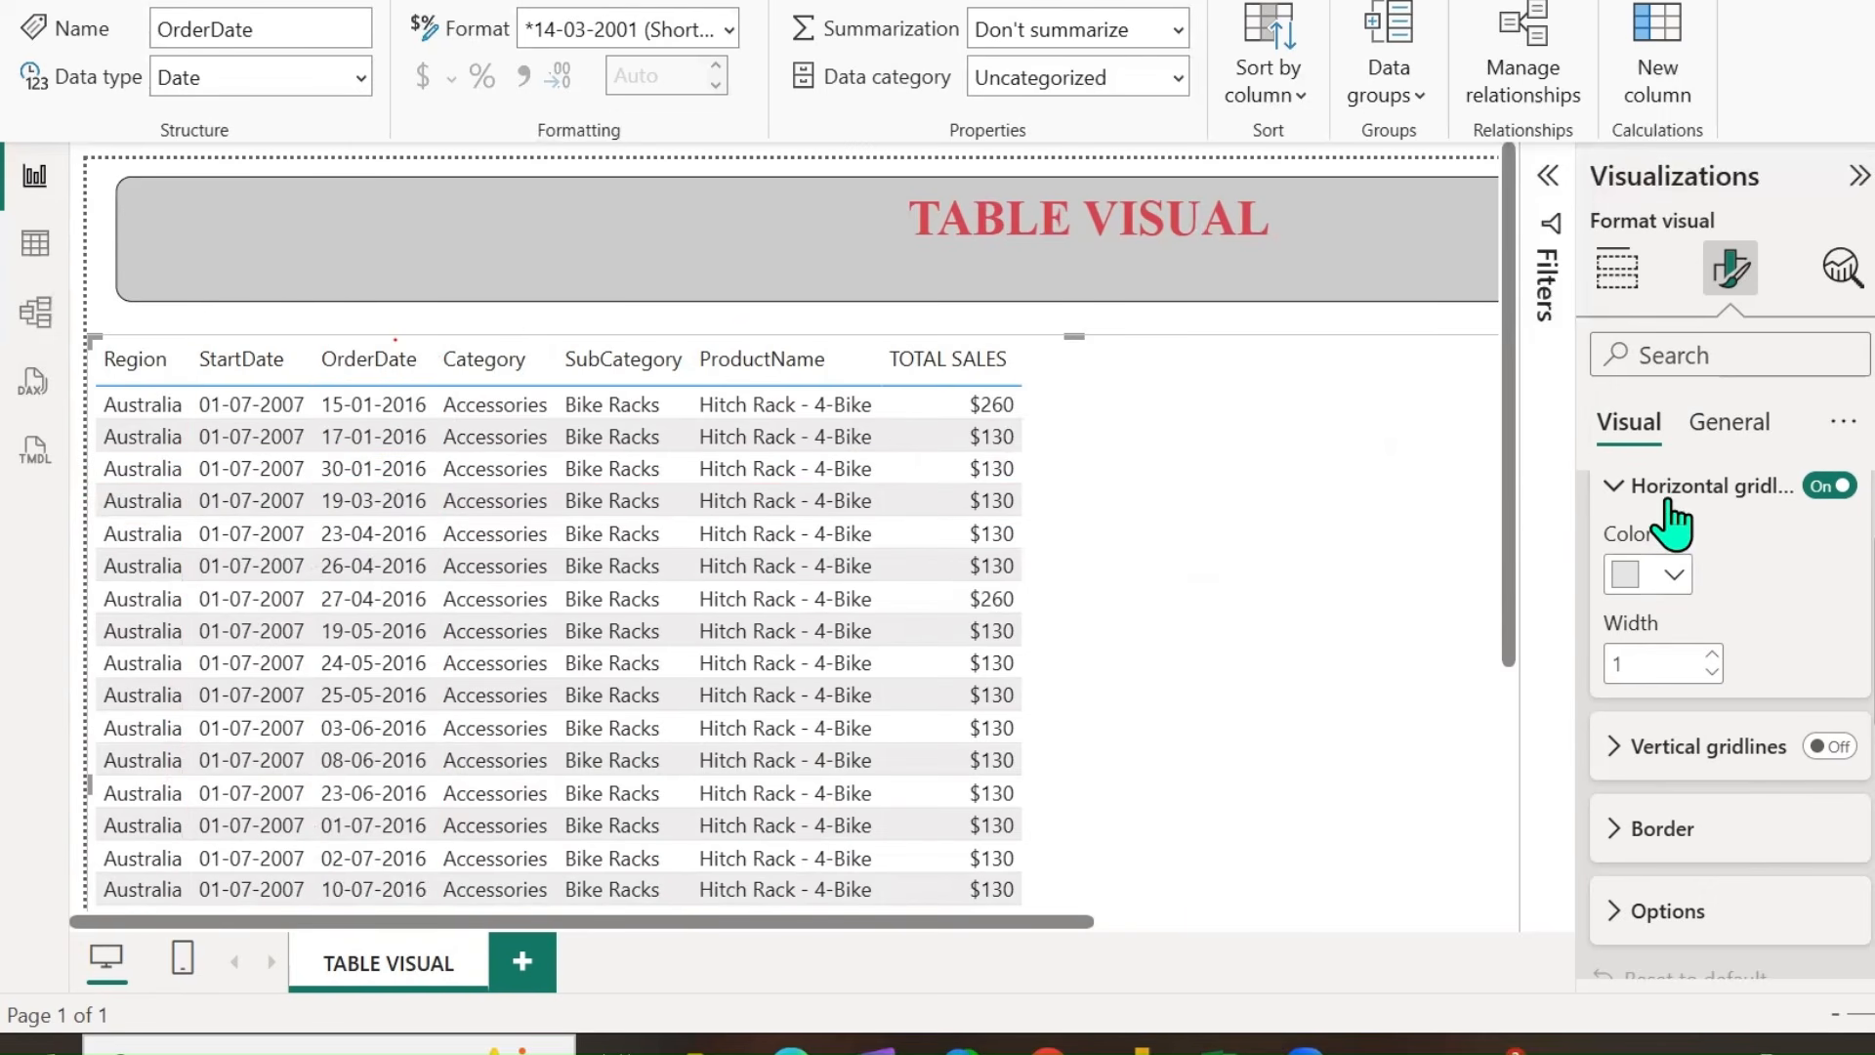
Switch the table's horizontal gridlines off and back on, and set them to medium grey with a width of 5.
{"action": "left_click", "coordinate": [1819, 486]}
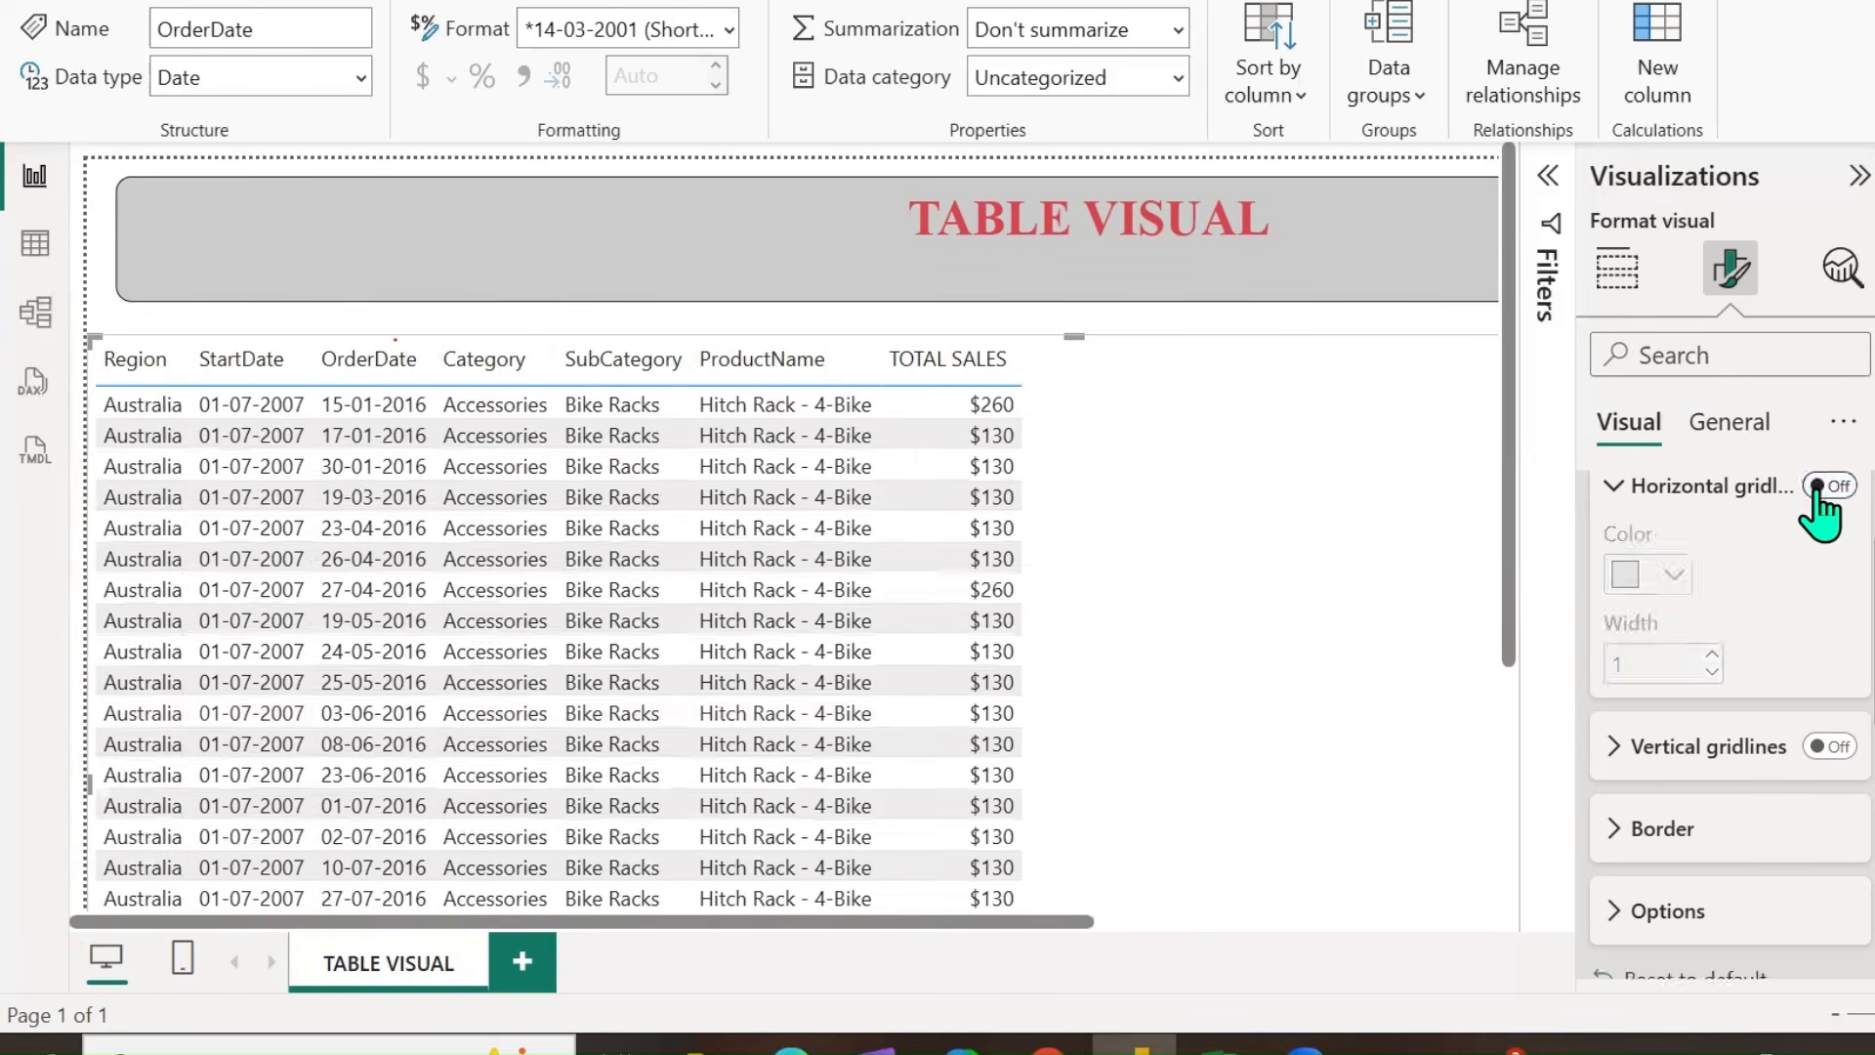
{"action": "left_click", "coordinate": [1833, 488]}
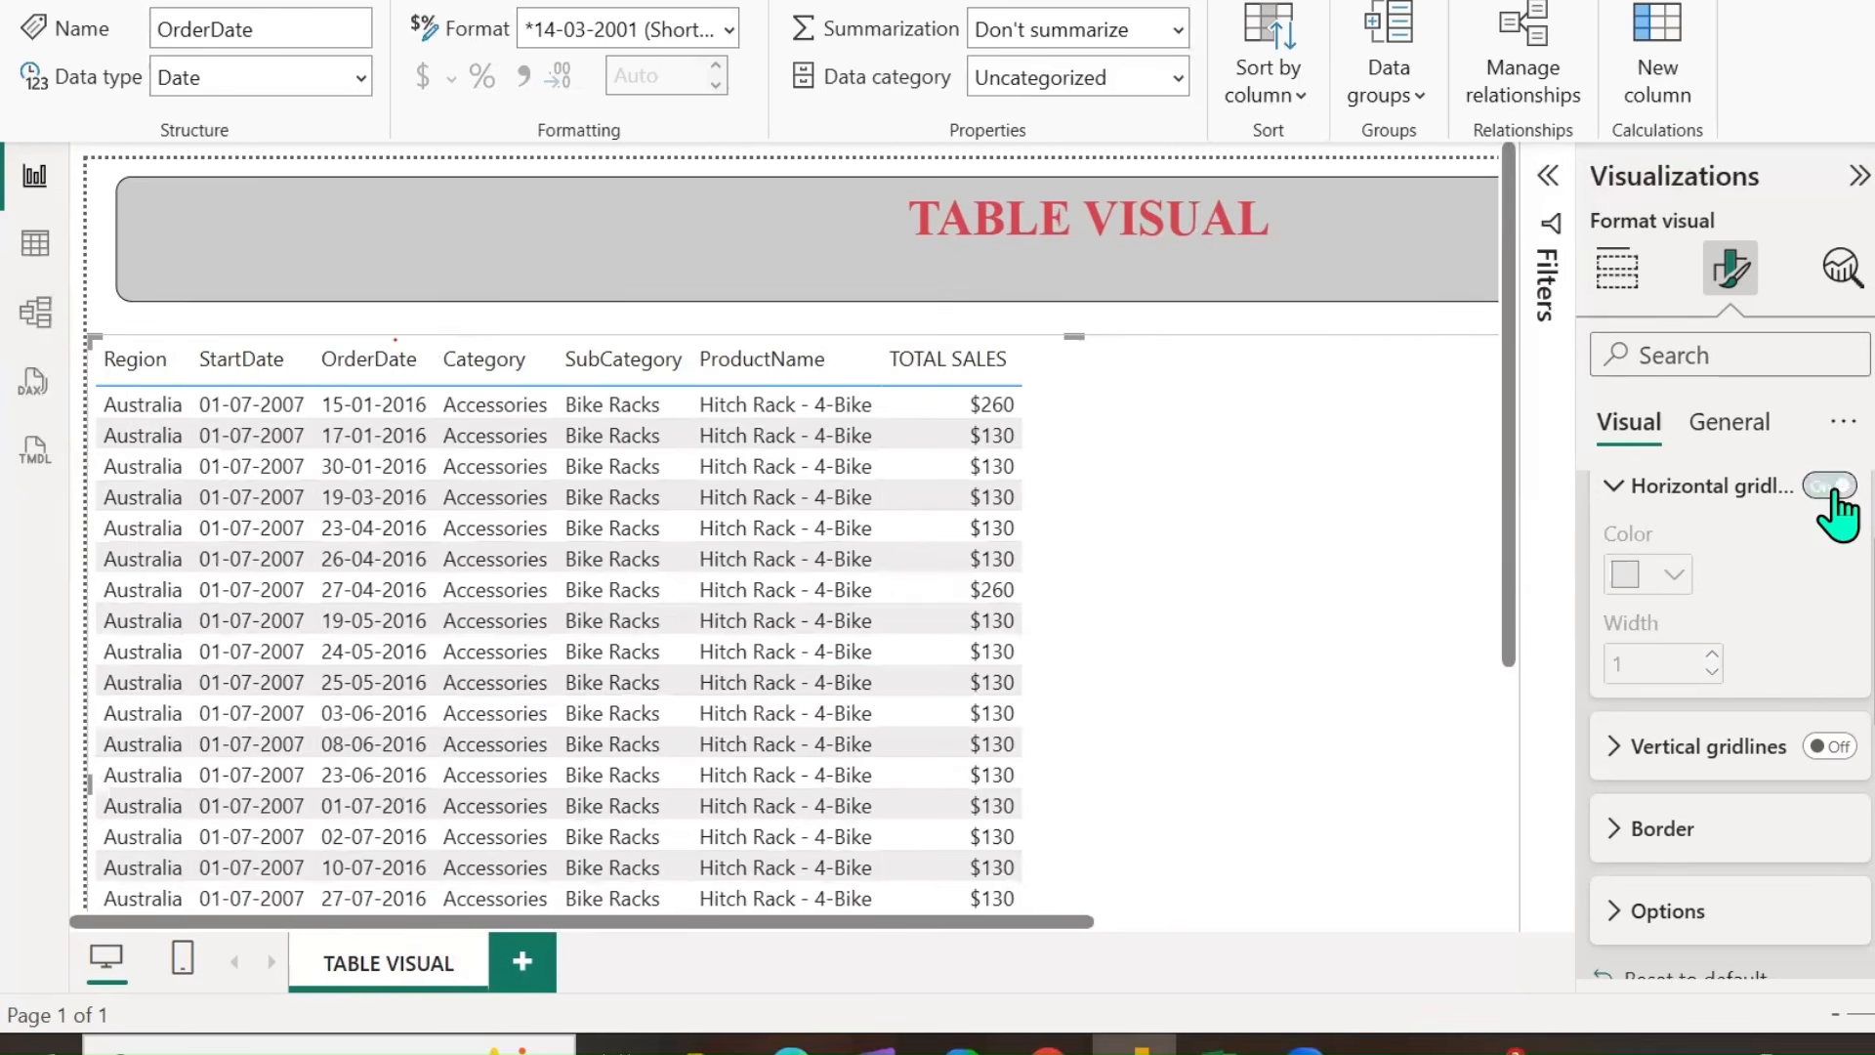
{"action": "left_click", "coordinate": [1674, 576]}
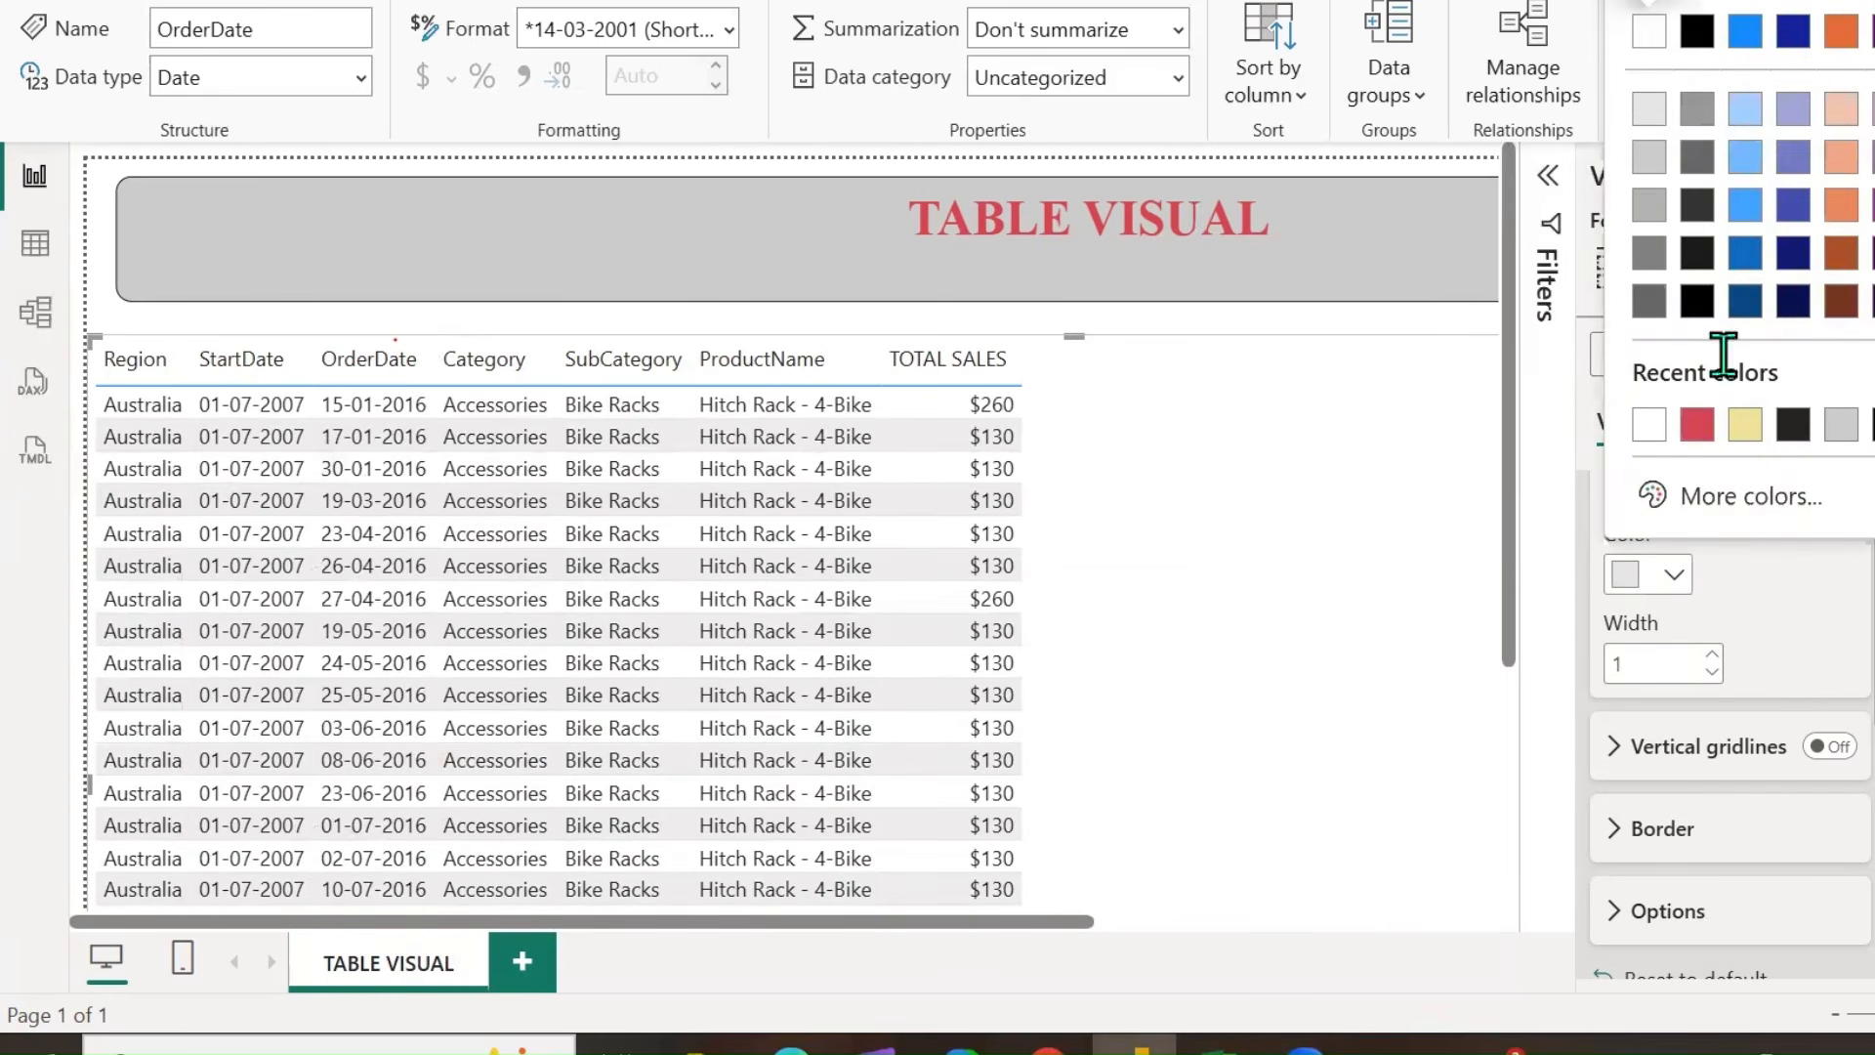
{"action": "left_click", "coordinate": [1698, 110]}
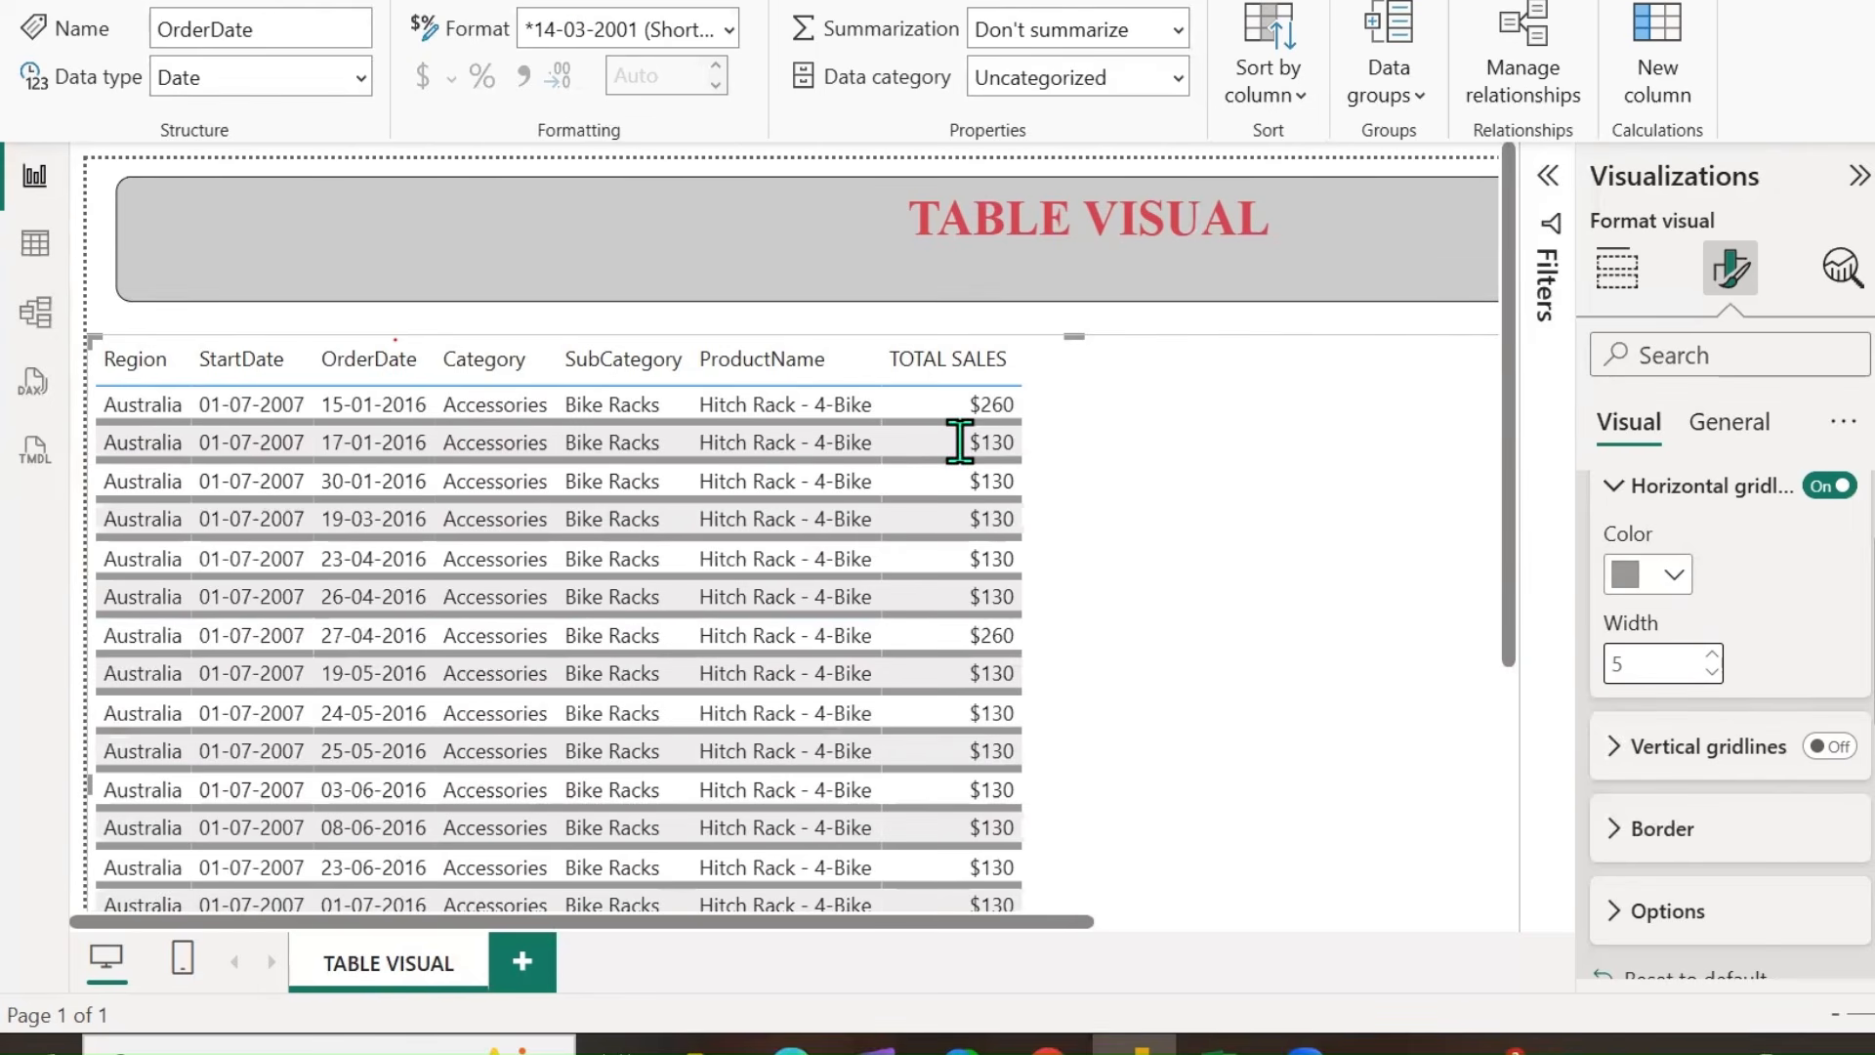
{"action": "key", "text": "ctrl+shift+3"}
{"action": "left_click_drag", "start_coordinate": [1029, 418], "coordinate": [1372, 420]}
{"action": "mouse_move", "coordinate": [911, 427]}
{"action": "left_mouse_down"}
{"action": "mouse_move", "coordinate": [940, 390]}
{"action": "mouse_move", "coordinate": [873, 417]}
{"action": "mouse_move", "coordinate": [929, 432]}
{"action": "mouse_move", "coordinate": [913, 428]}
{"action": "left_mouse_up"}
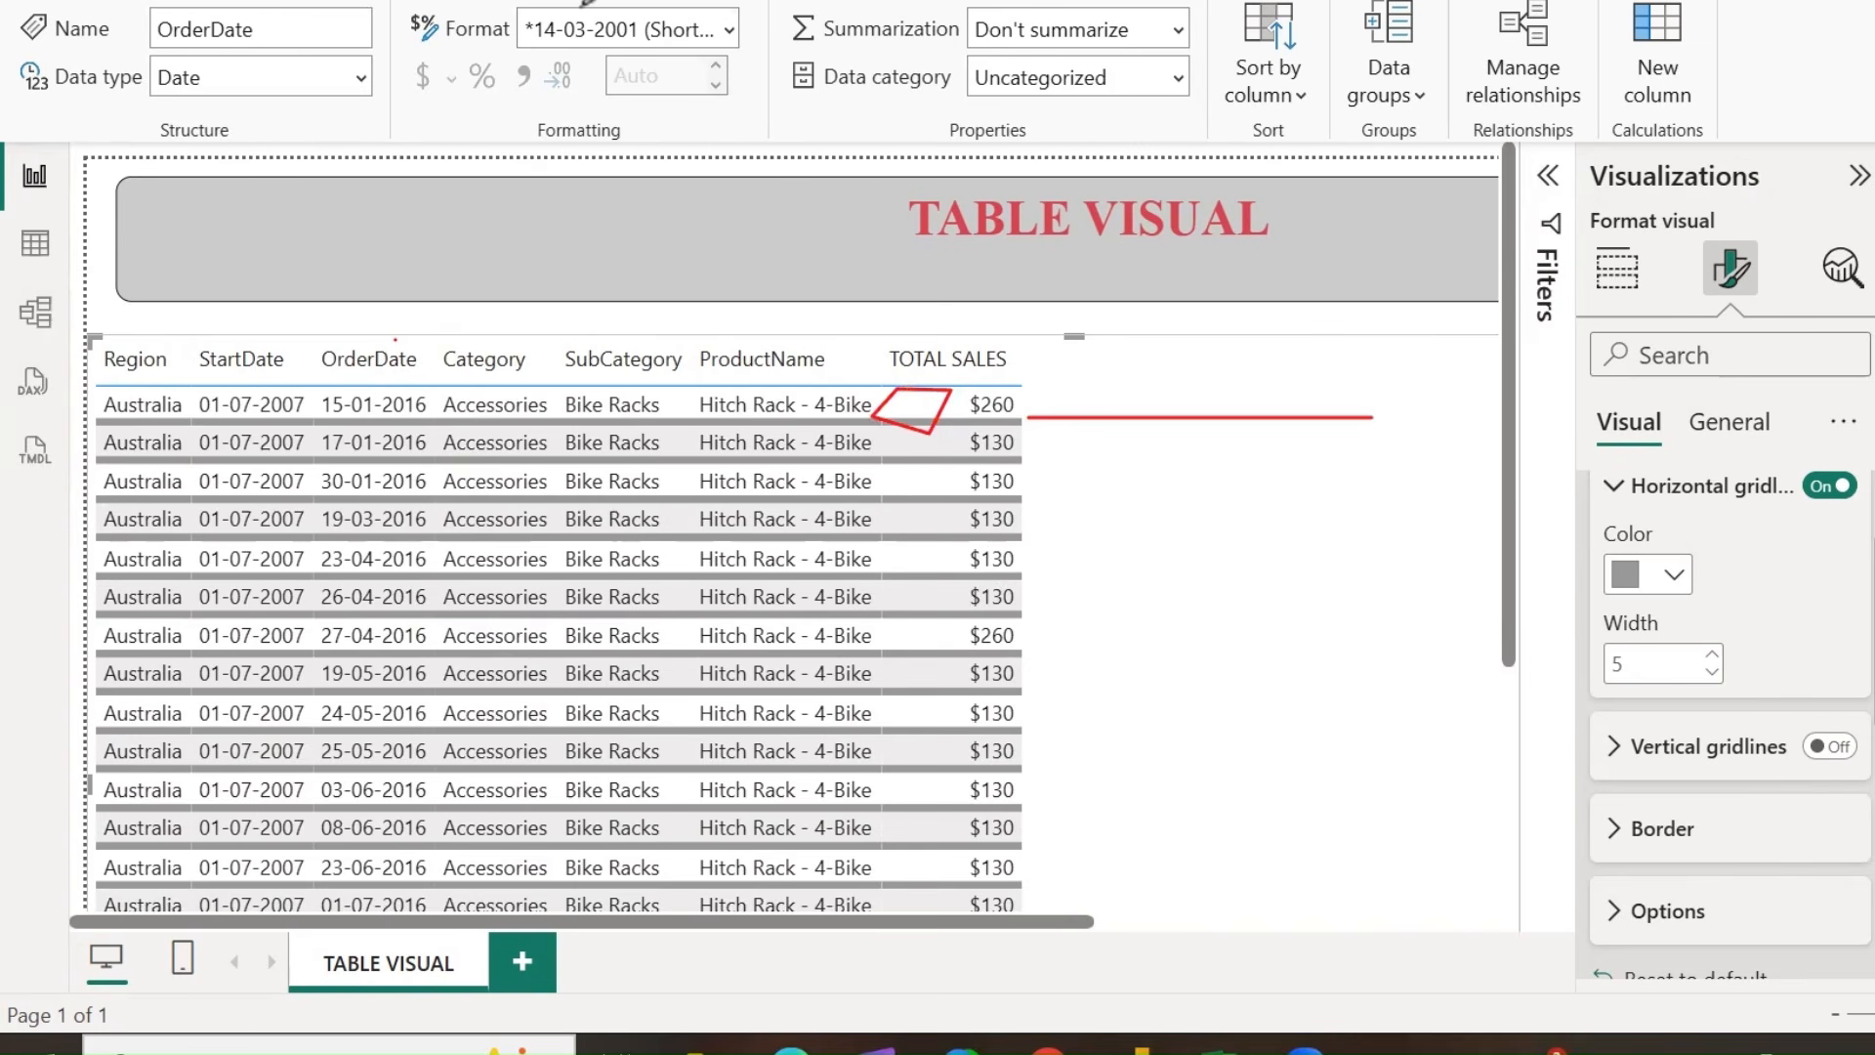
{"action": "left_click", "coordinate": [1818, 486]}
{"action": "left_click", "coordinate": [1819, 485]}
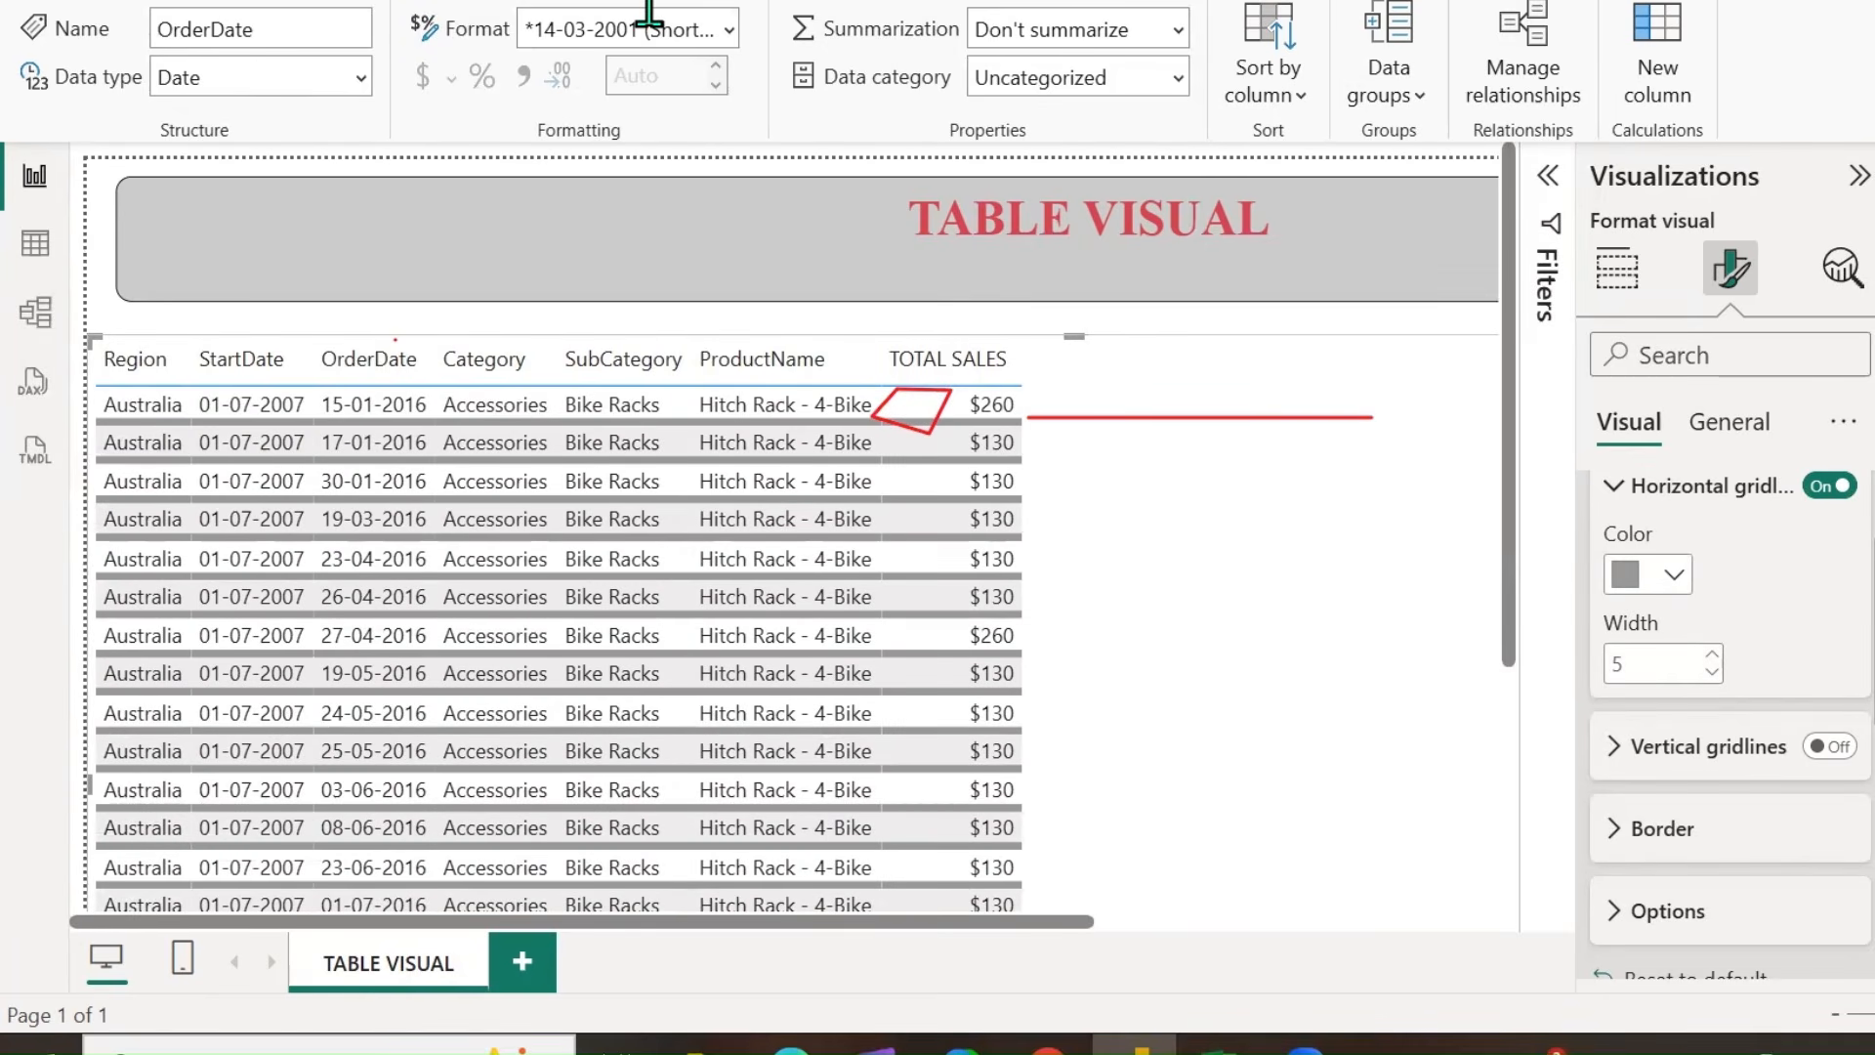
{"action": "left_click_drag", "start_coordinate": [888, 331], "coordinate": [882, 918]}
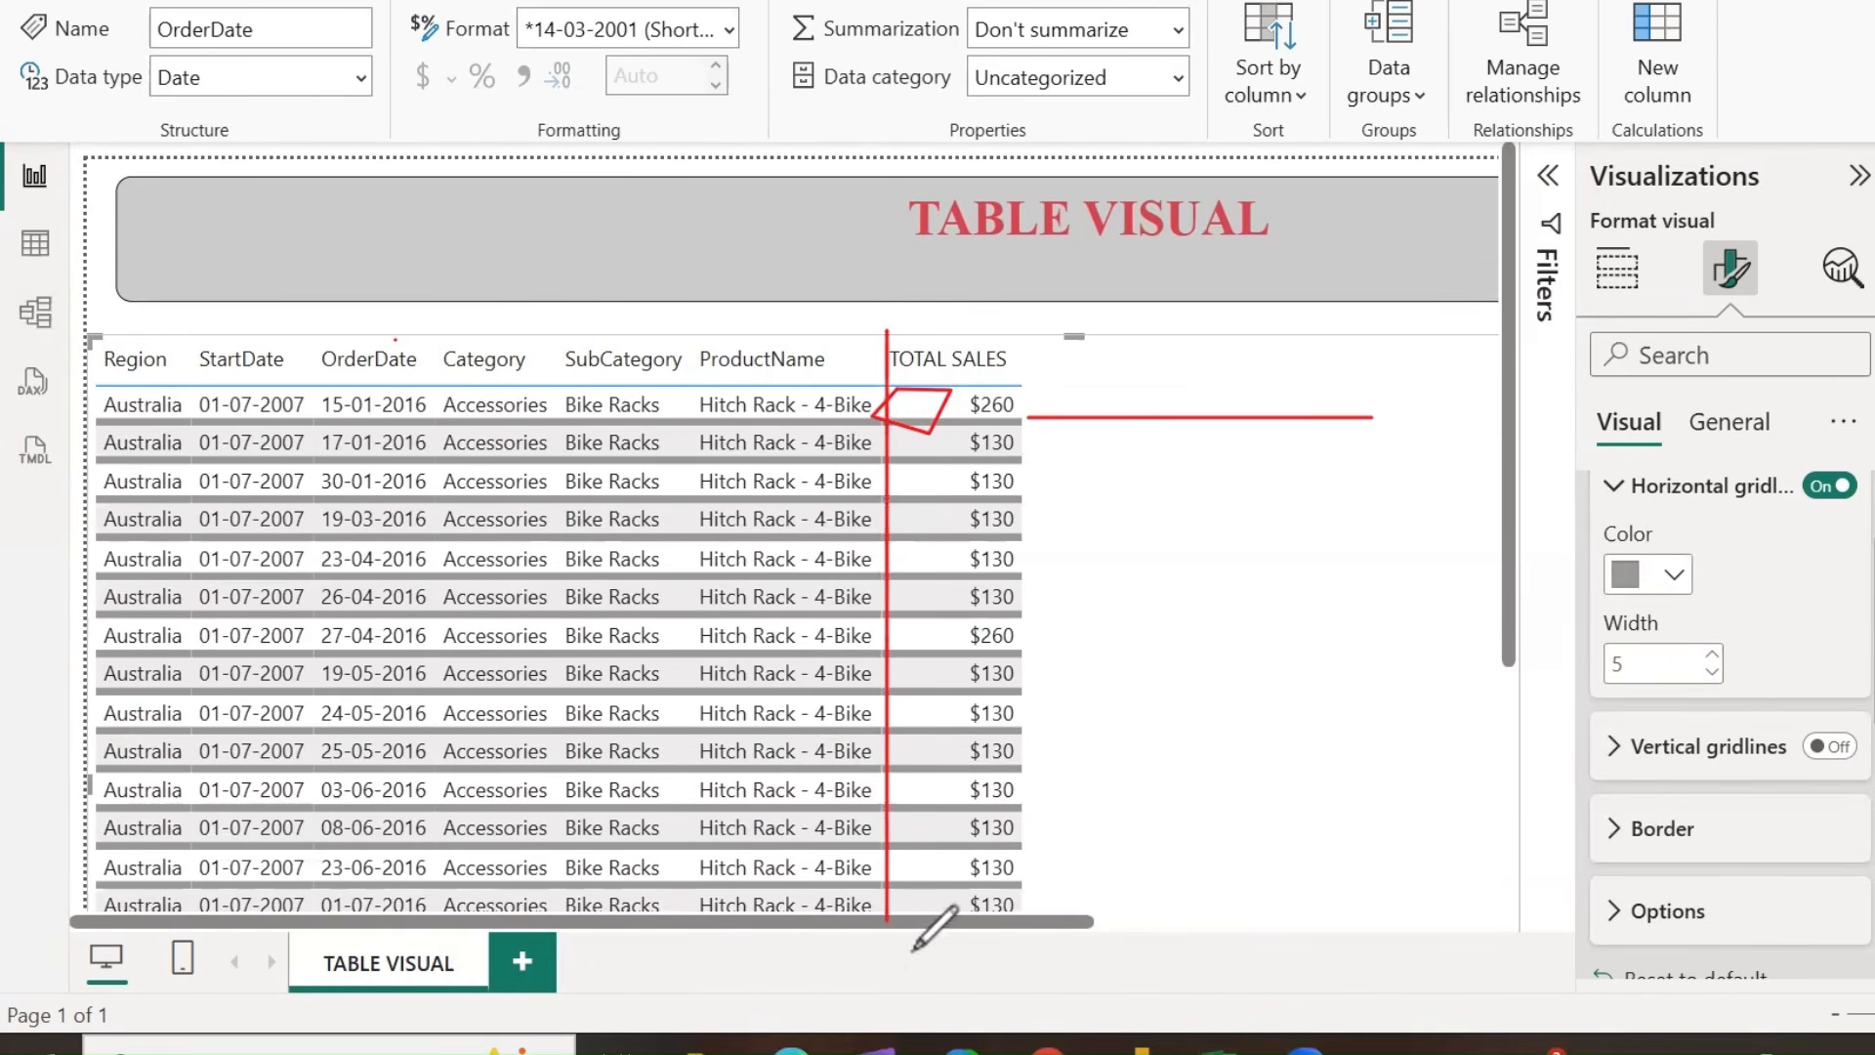
{"action": "mouse_move", "coordinate": [1164, 368]}
{"action": "left_mouse_down"}
{"action": "mouse_move", "coordinate": [1180, 406]}
{"action": "mouse_move", "coordinate": [1205, 377]}
{"action": "mouse_move", "coordinate": [1219, 387]}
{"action": "left_mouse_up"}
{"action": "left_click_drag", "start_coordinate": [887, 313], "coordinate": [949, 266]}
{"action": "left_click_drag", "start_coordinate": [1165, 371], "coordinate": [1188, 421]}
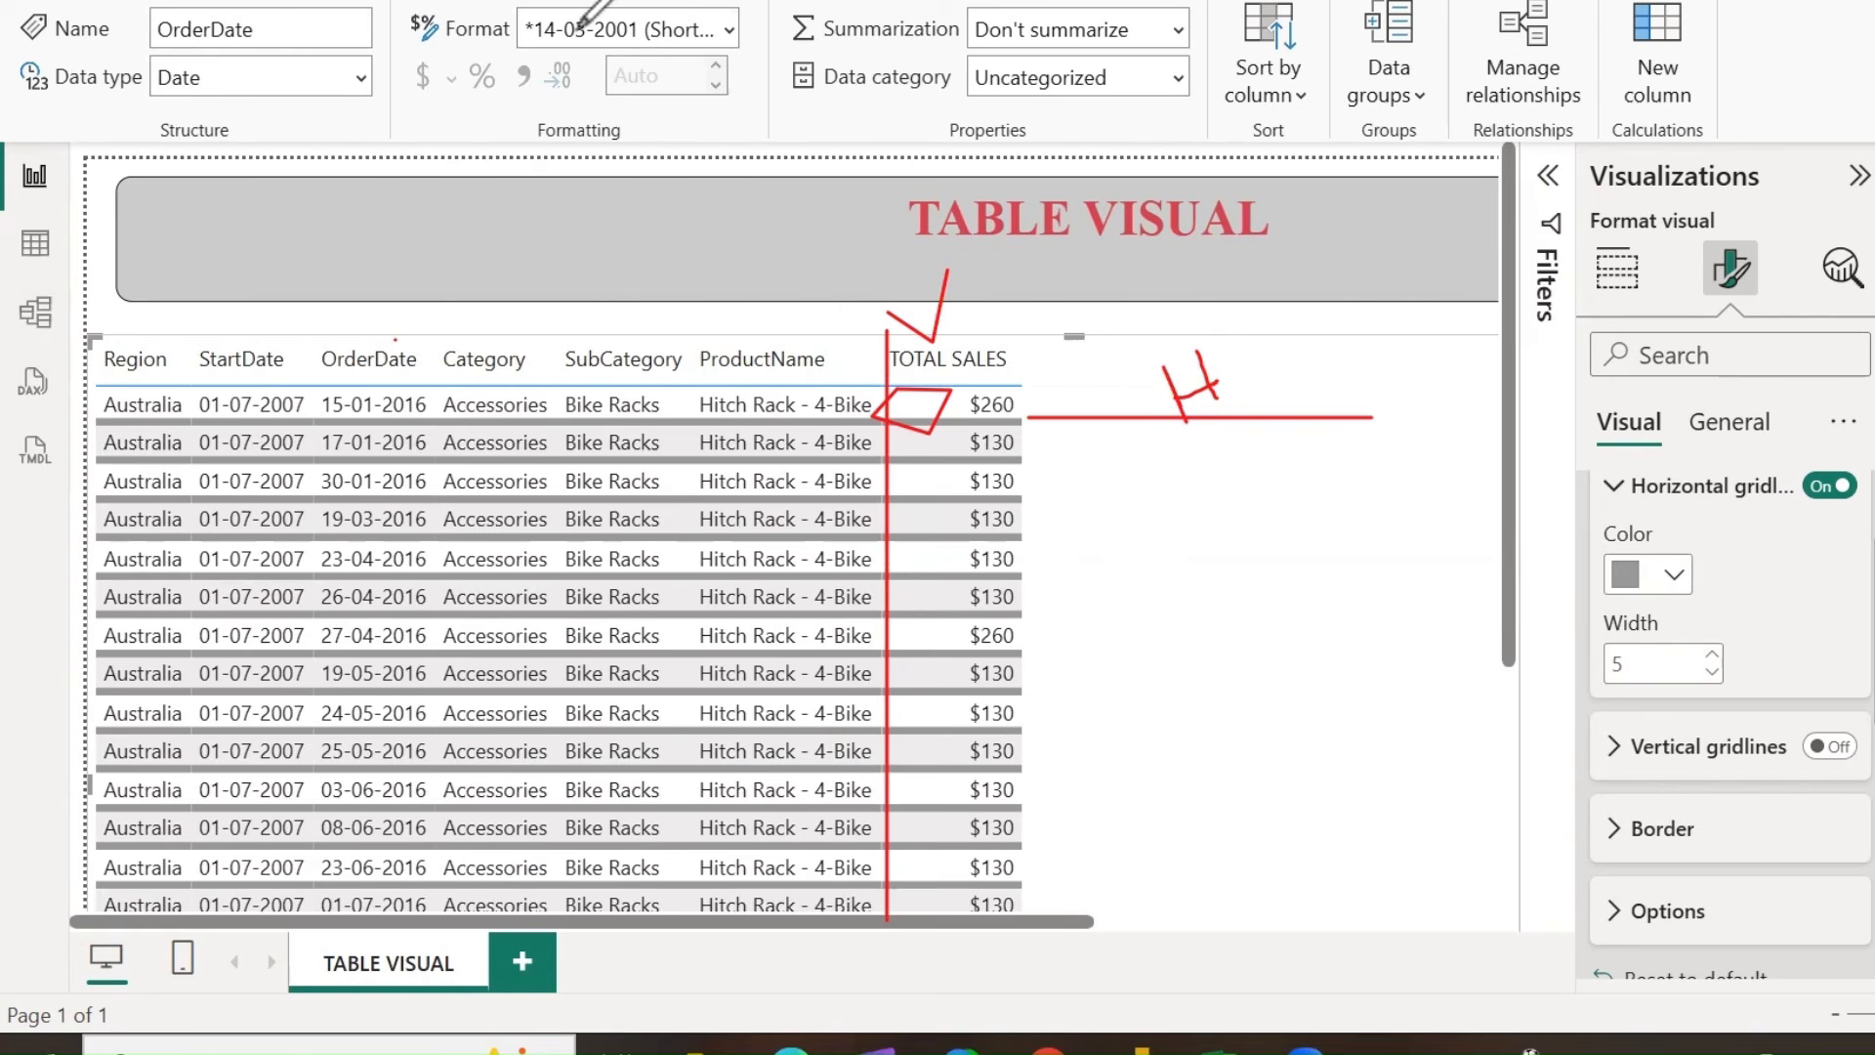
Switch on the table's vertical gridlines and set them to yellow with a width of 6.
{"action": "left_click", "coordinate": [1793, 746]}
{"action": "scroll", "coordinate": [1808, 703], "scroll_direction": "down", "scroll_amount": 2}
{"action": "left_click", "coordinate": [1829, 576]}
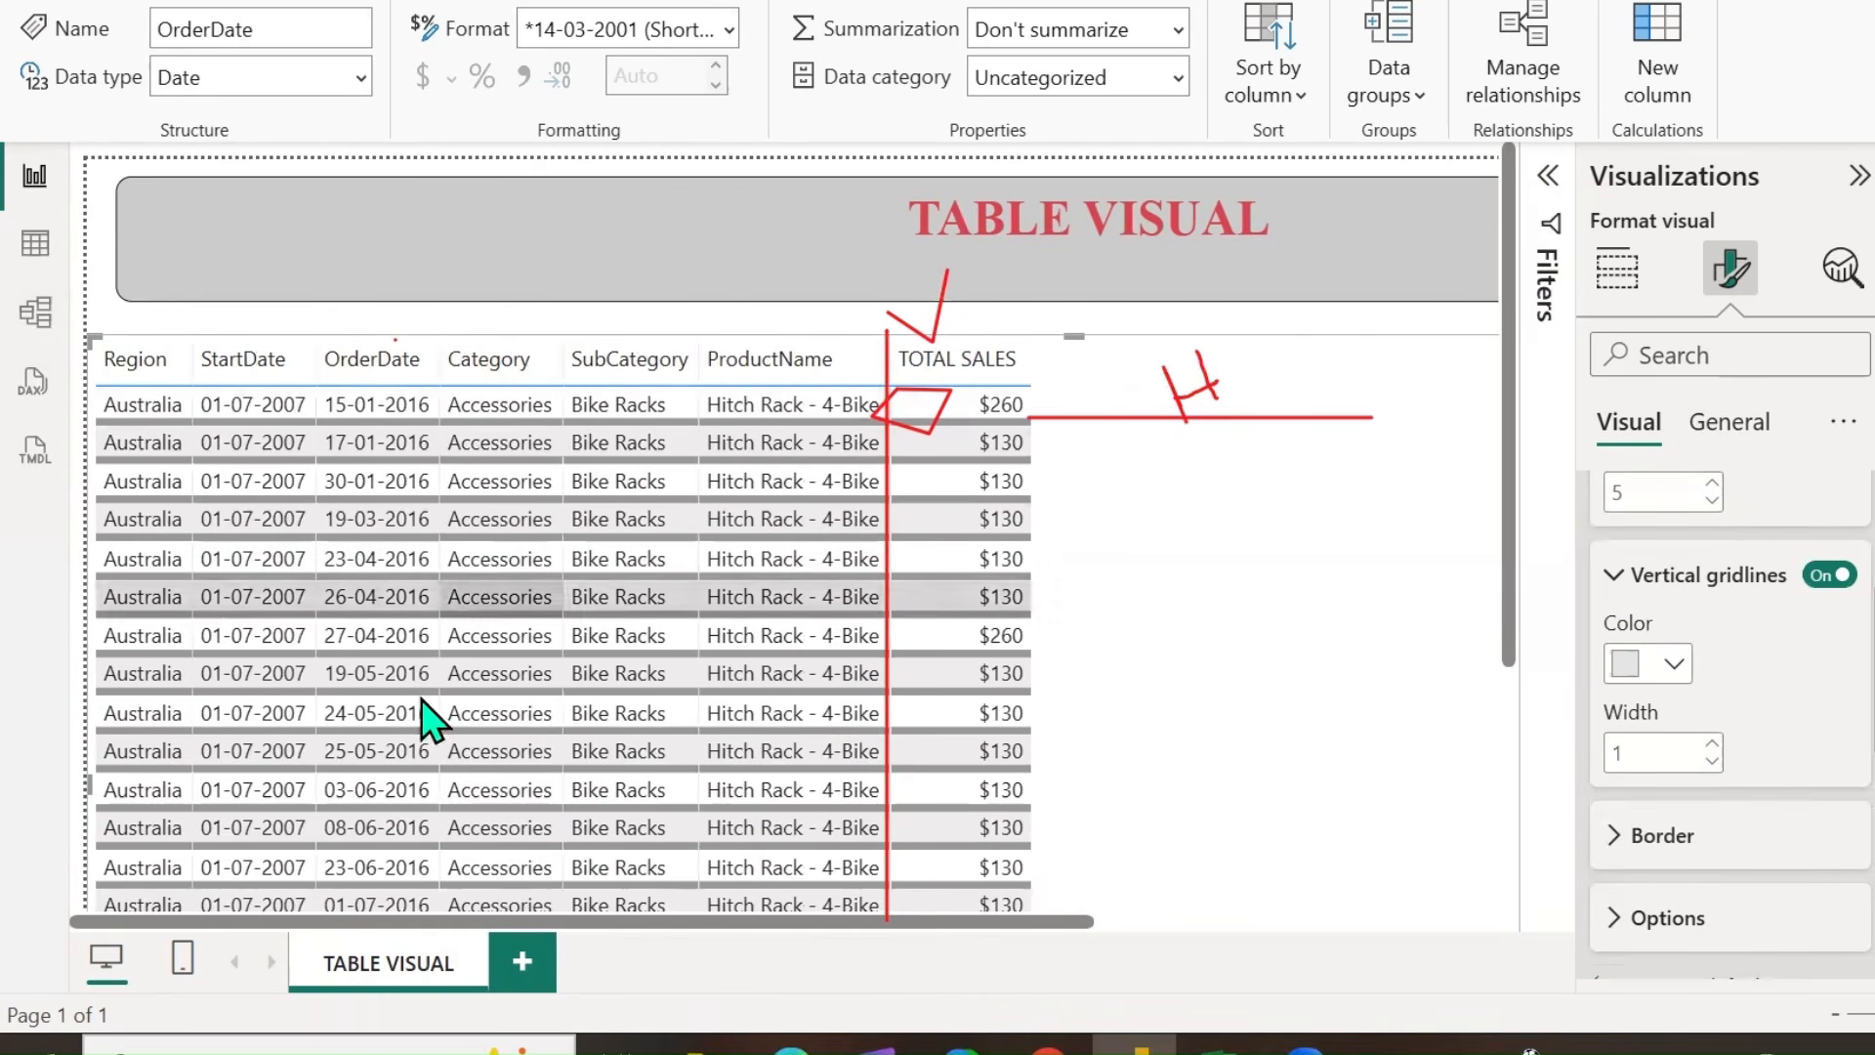
{"action": "left_click", "coordinate": [1673, 662]}
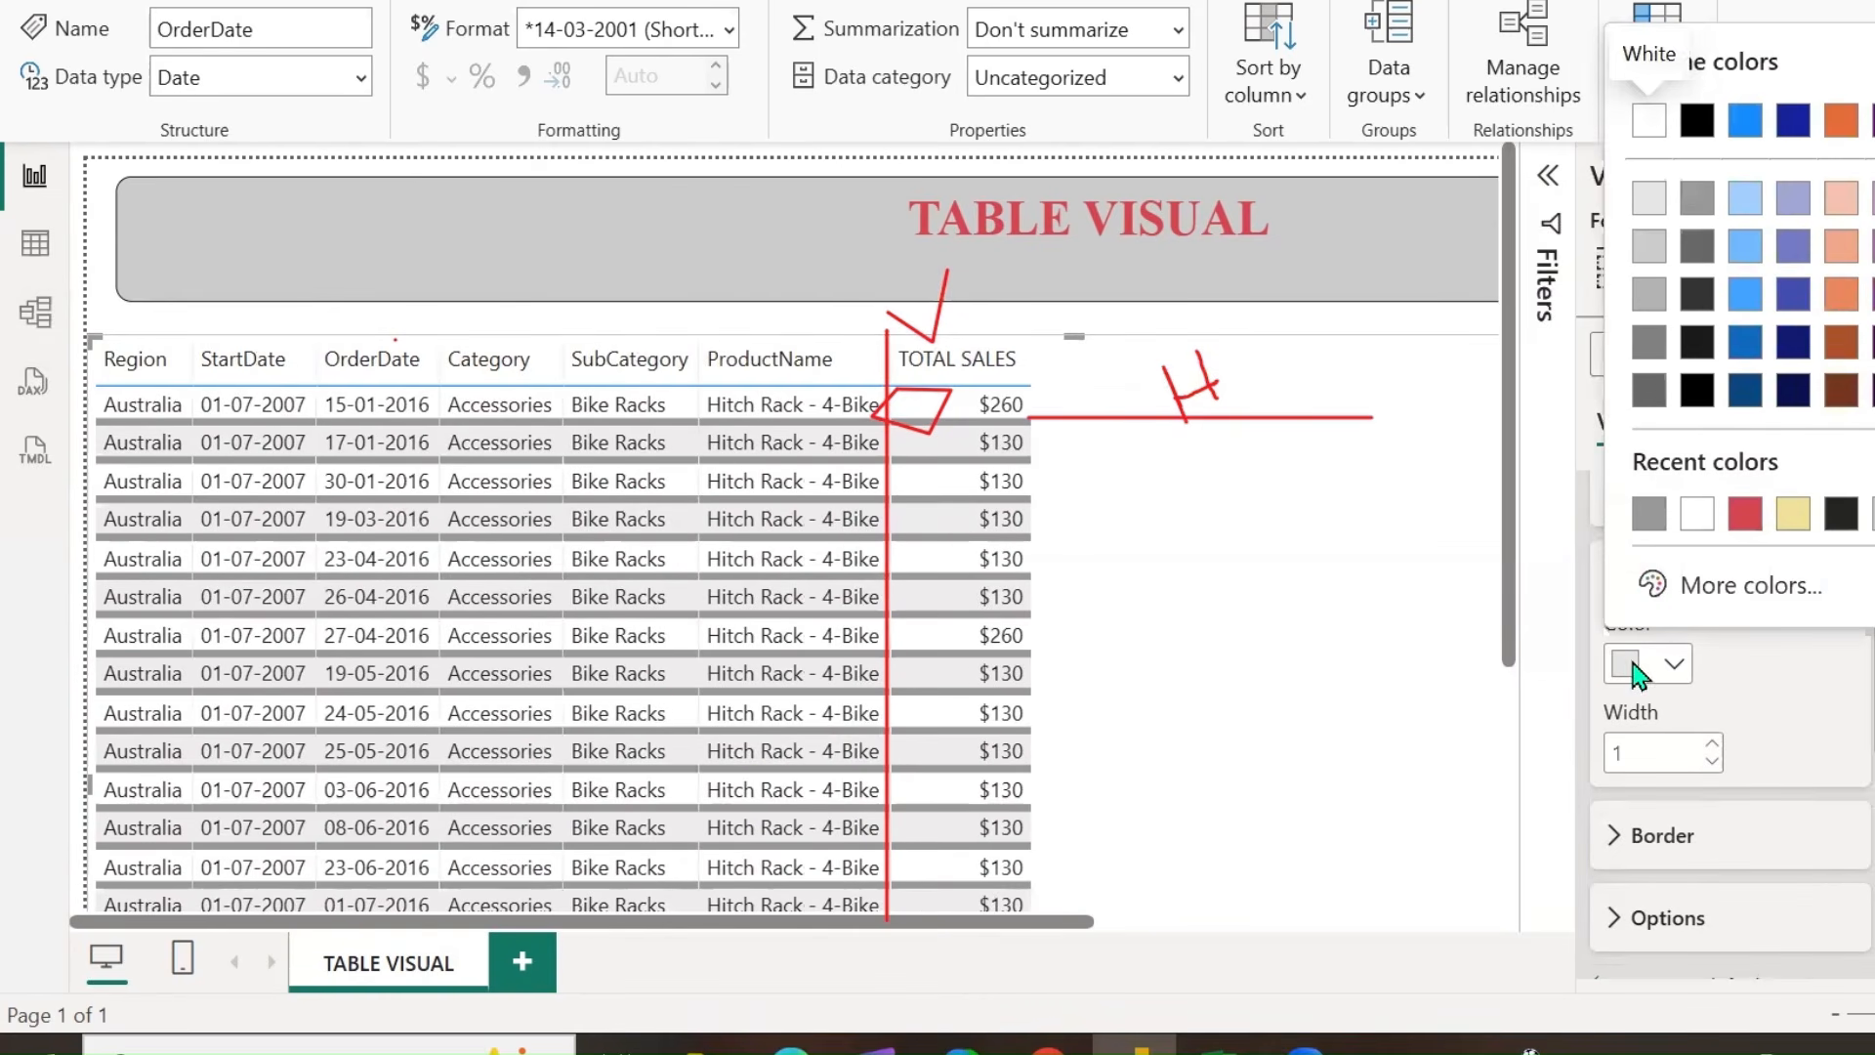
{"action": "left_click", "coordinate": [1874, 247]}
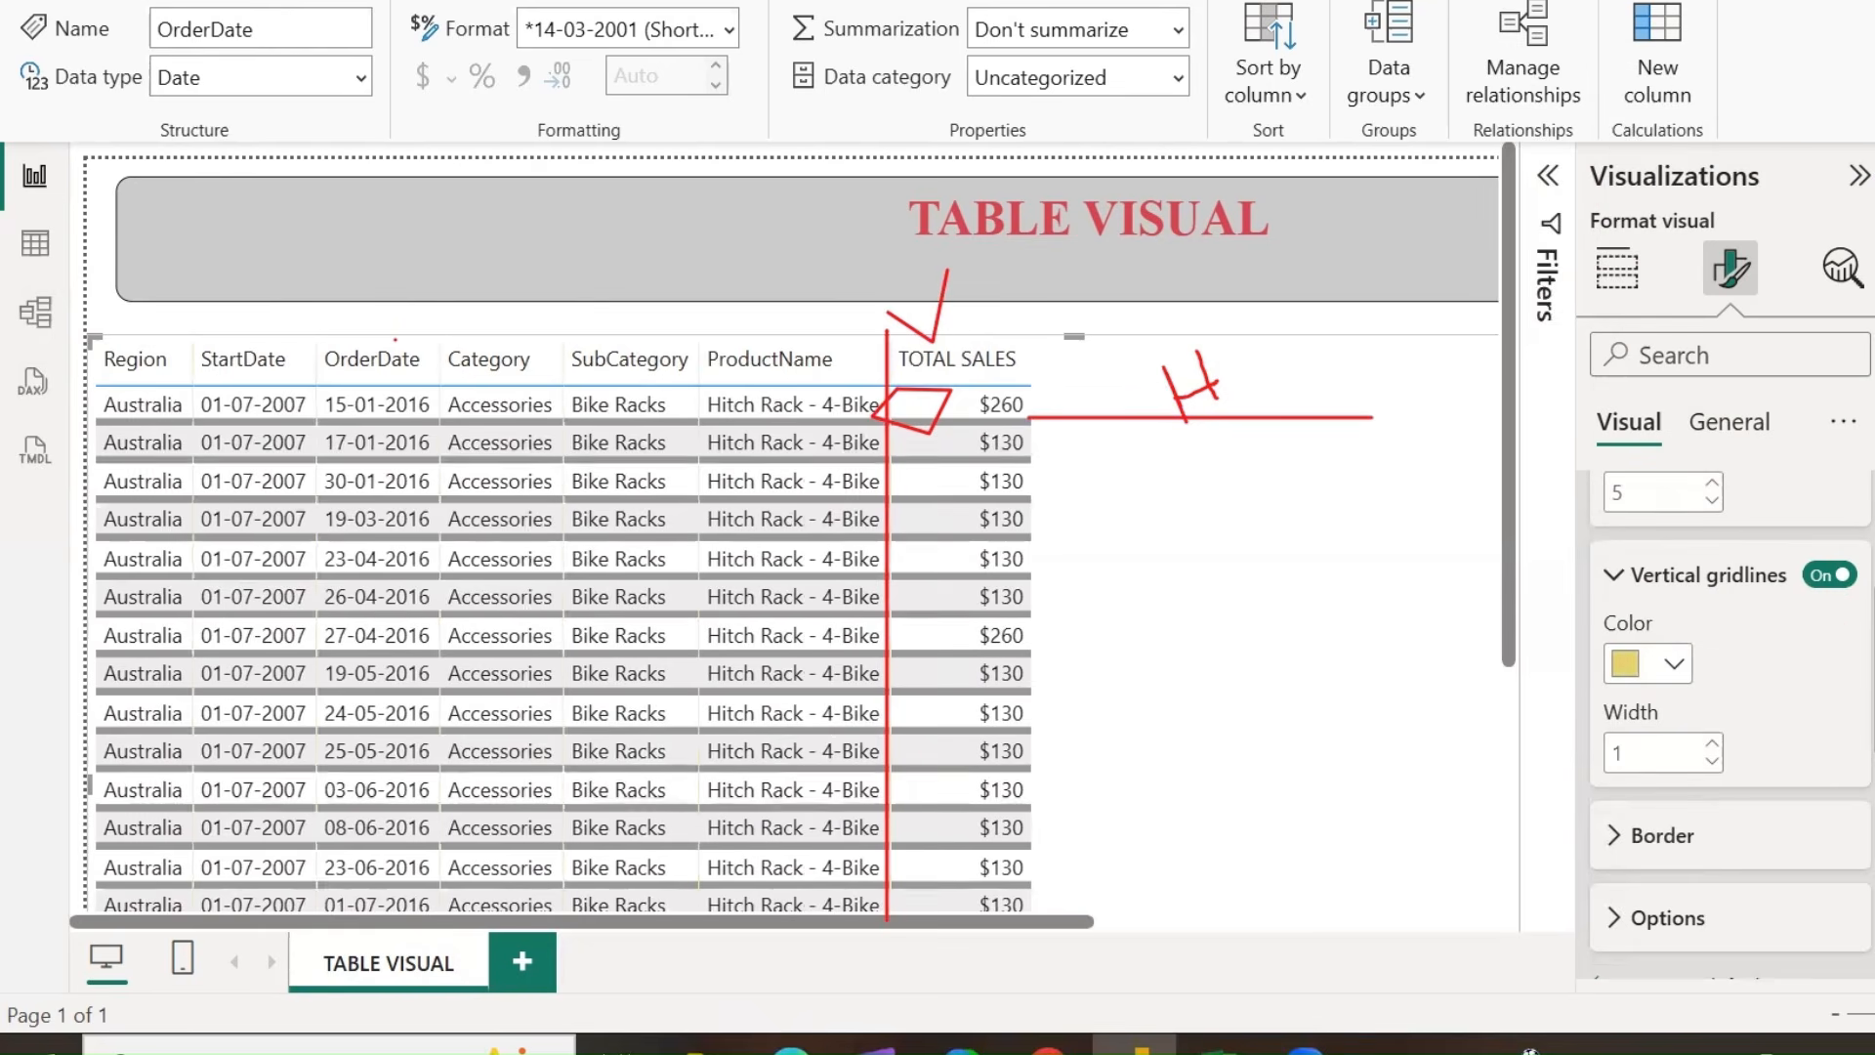
{"action": "left_click", "coordinate": [1717, 742]}
{"action": "left_click", "coordinate": [1716, 742]}
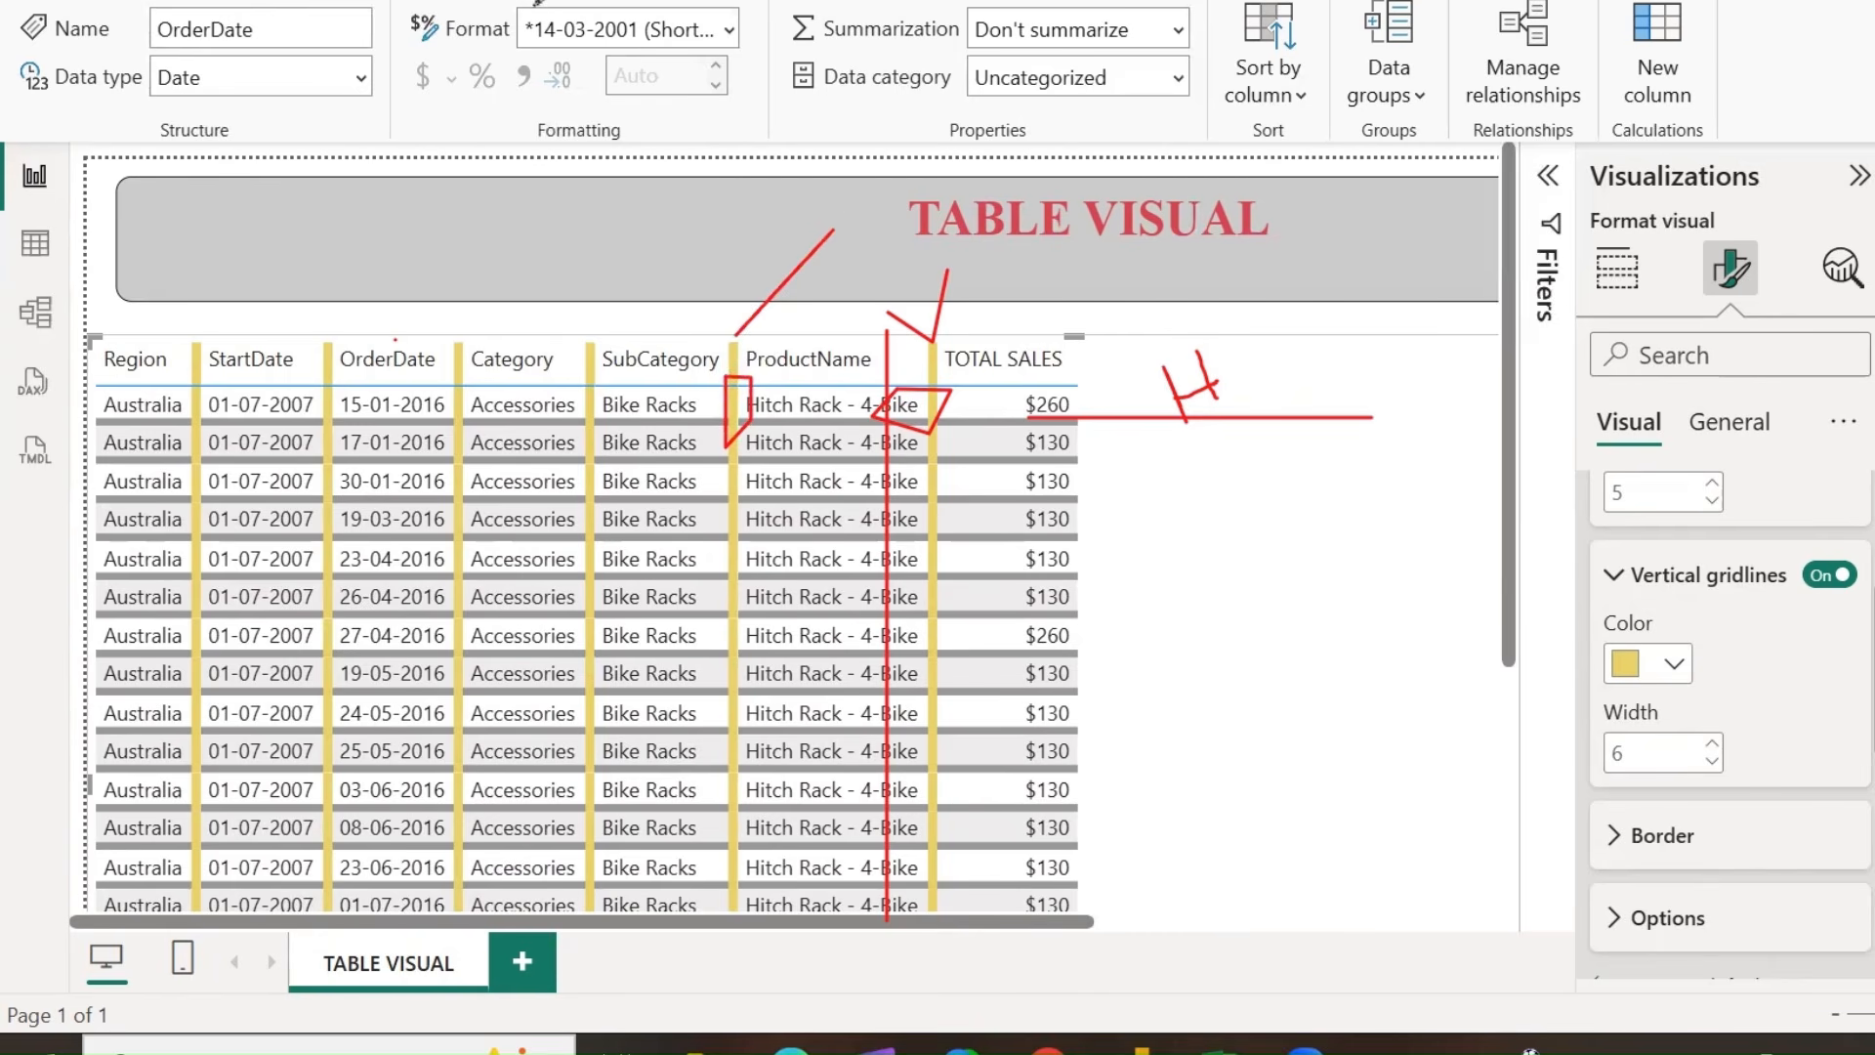
Expand the table grid's Border settings to show the section, border position, color and width options.
{"action": "scroll", "coordinate": [1847, 733], "scroll_direction": "down", "scroll_amount": 3}
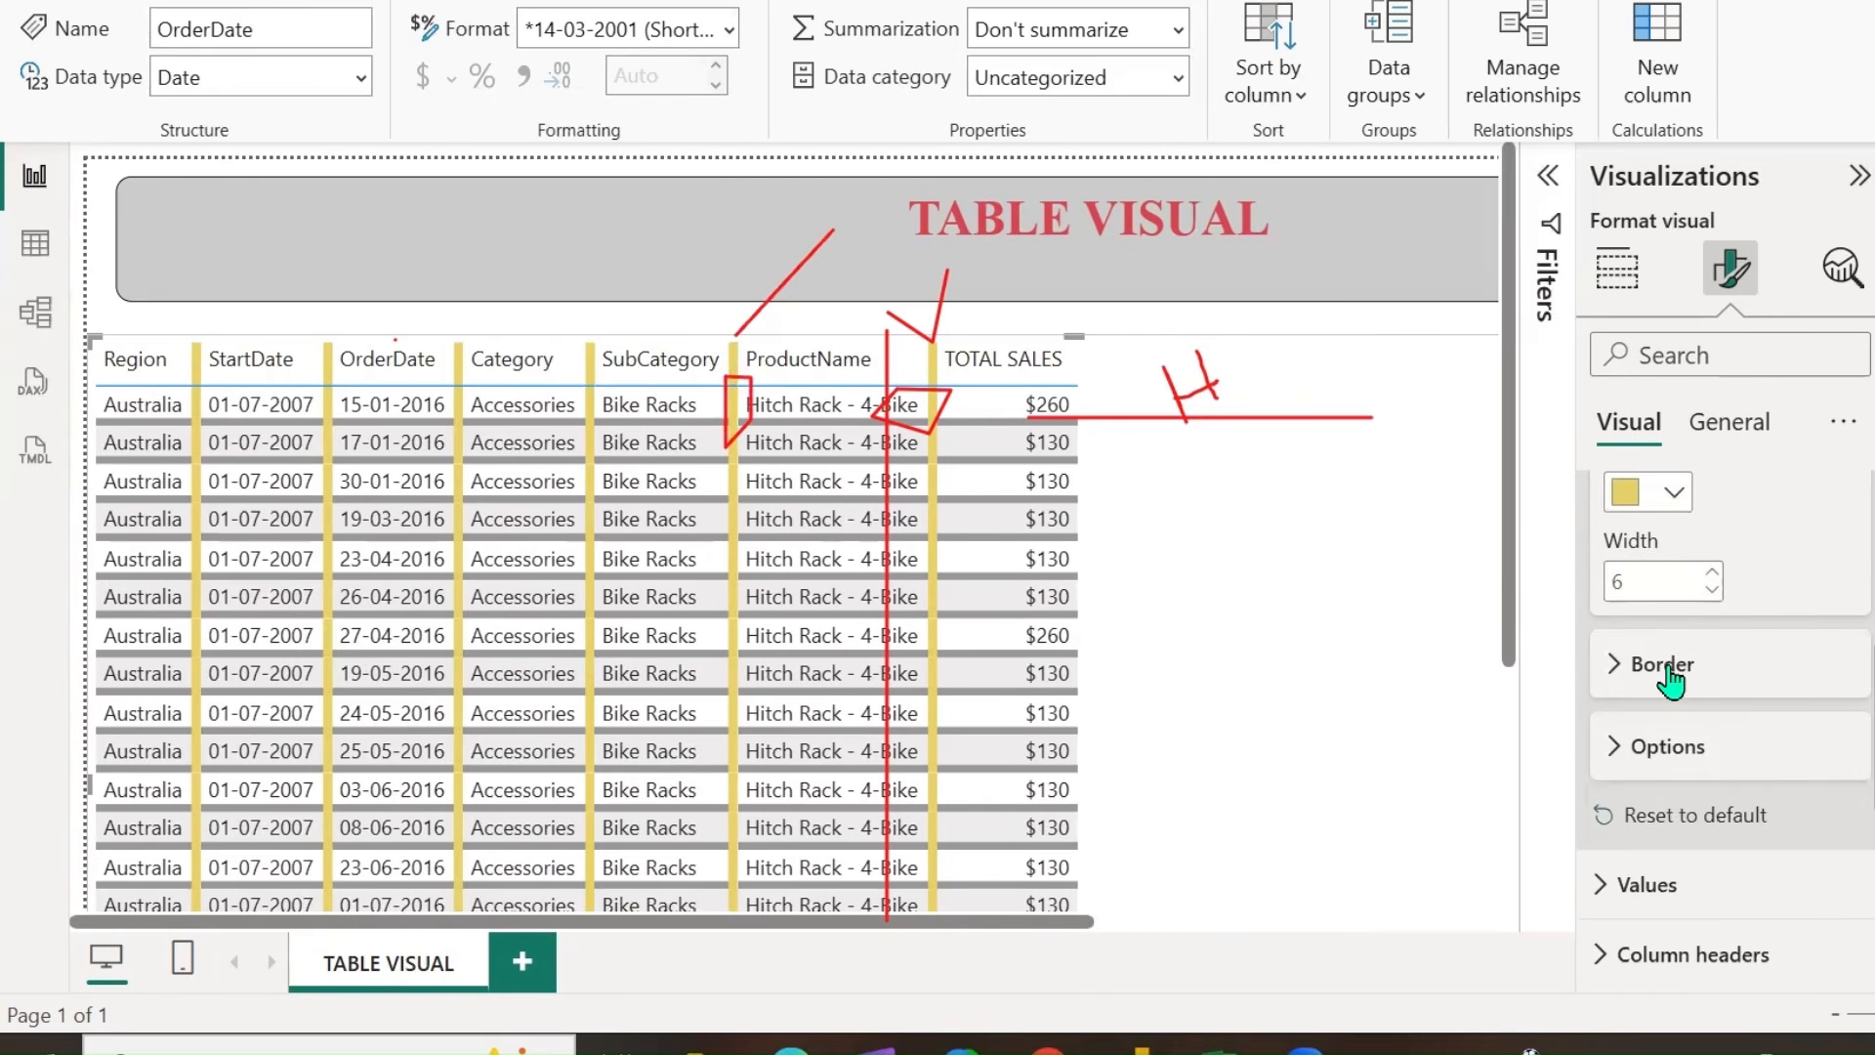
{"action": "left_click", "coordinate": [1606, 672]}
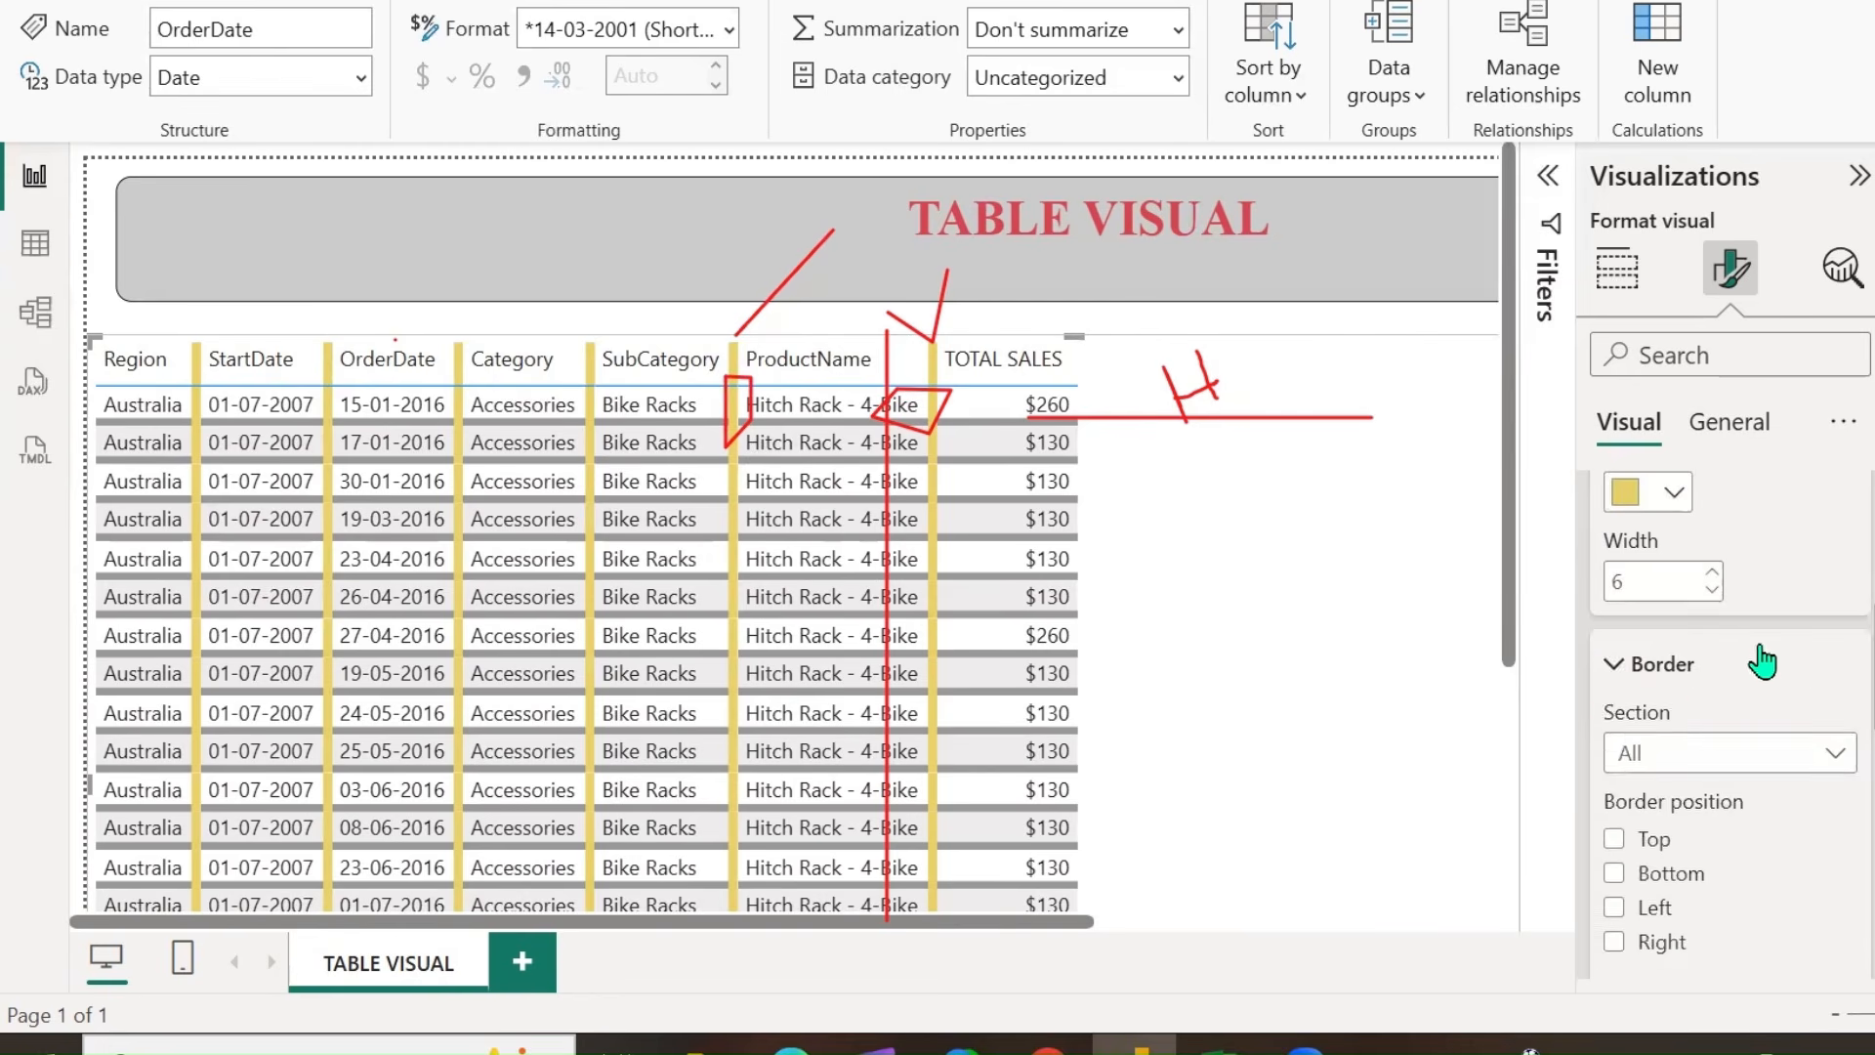
{"action": "scroll", "coordinate": [1793, 667], "scroll_direction": "down", "scroll_amount": 3}
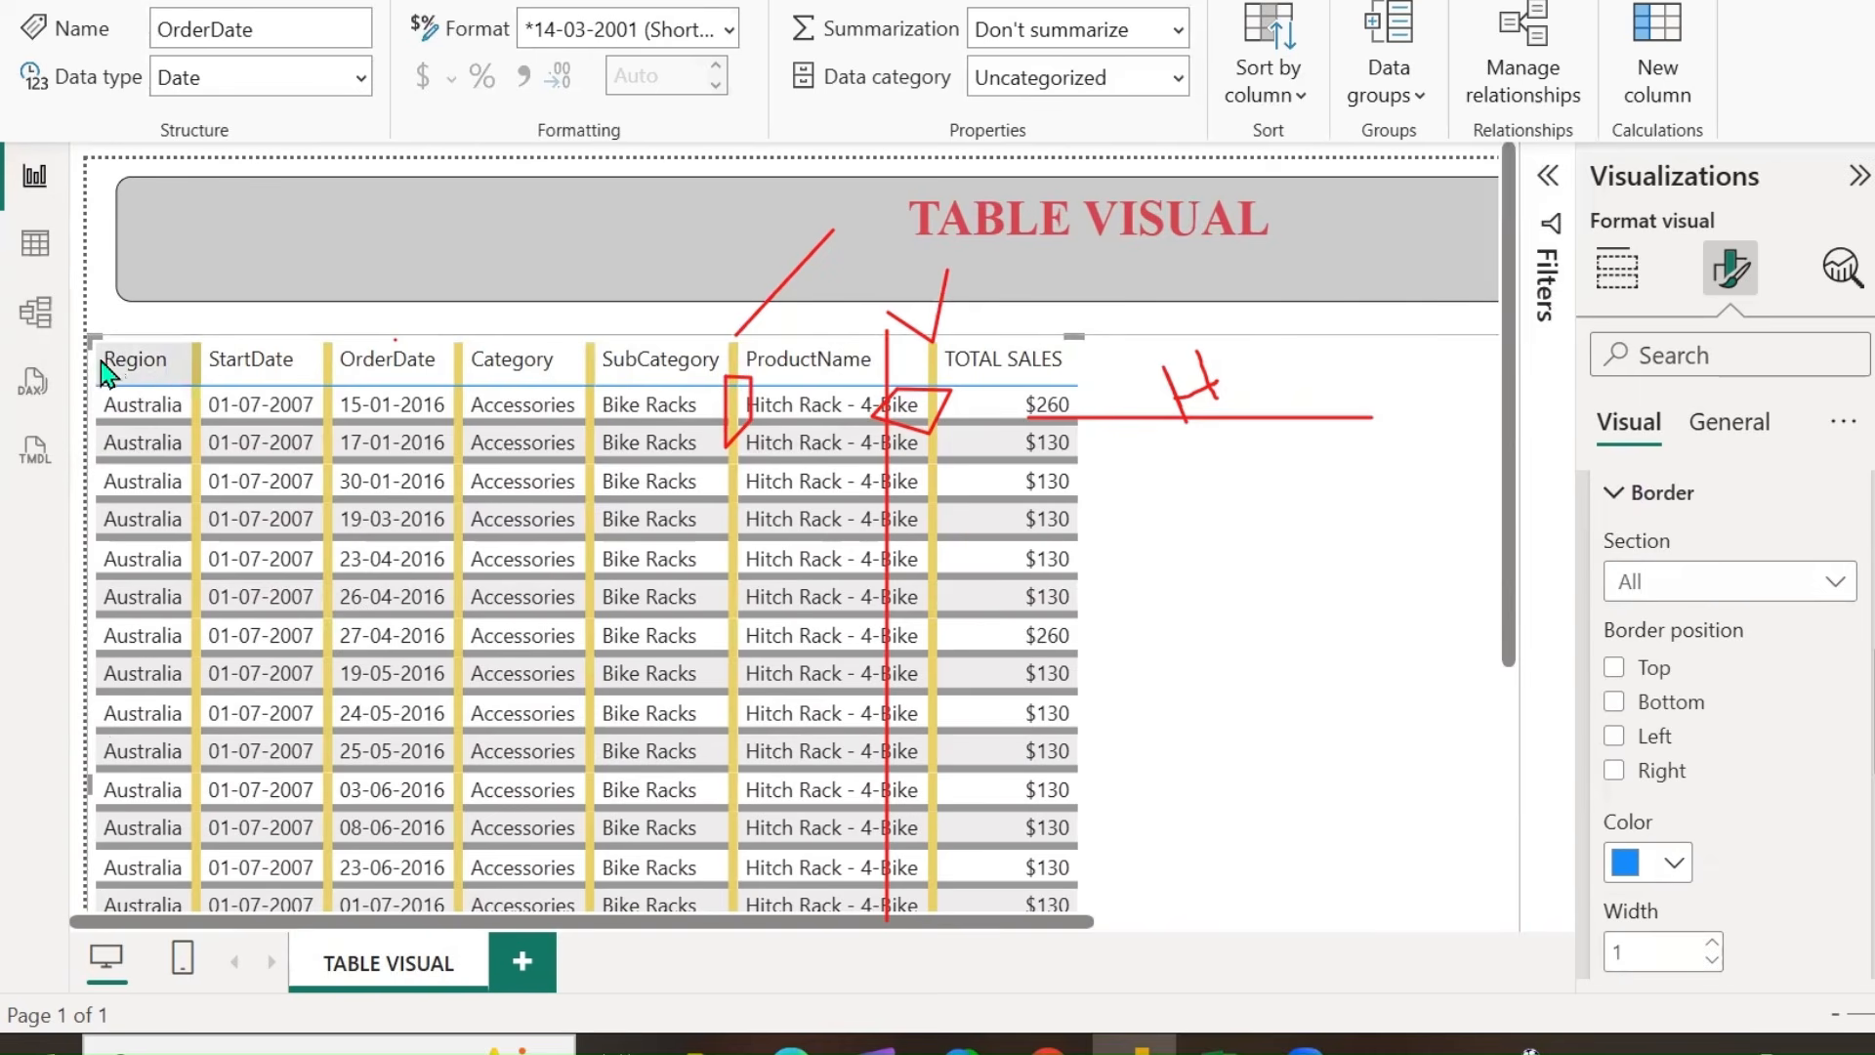
{"action": "left_click", "coordinate": [384, 371]}
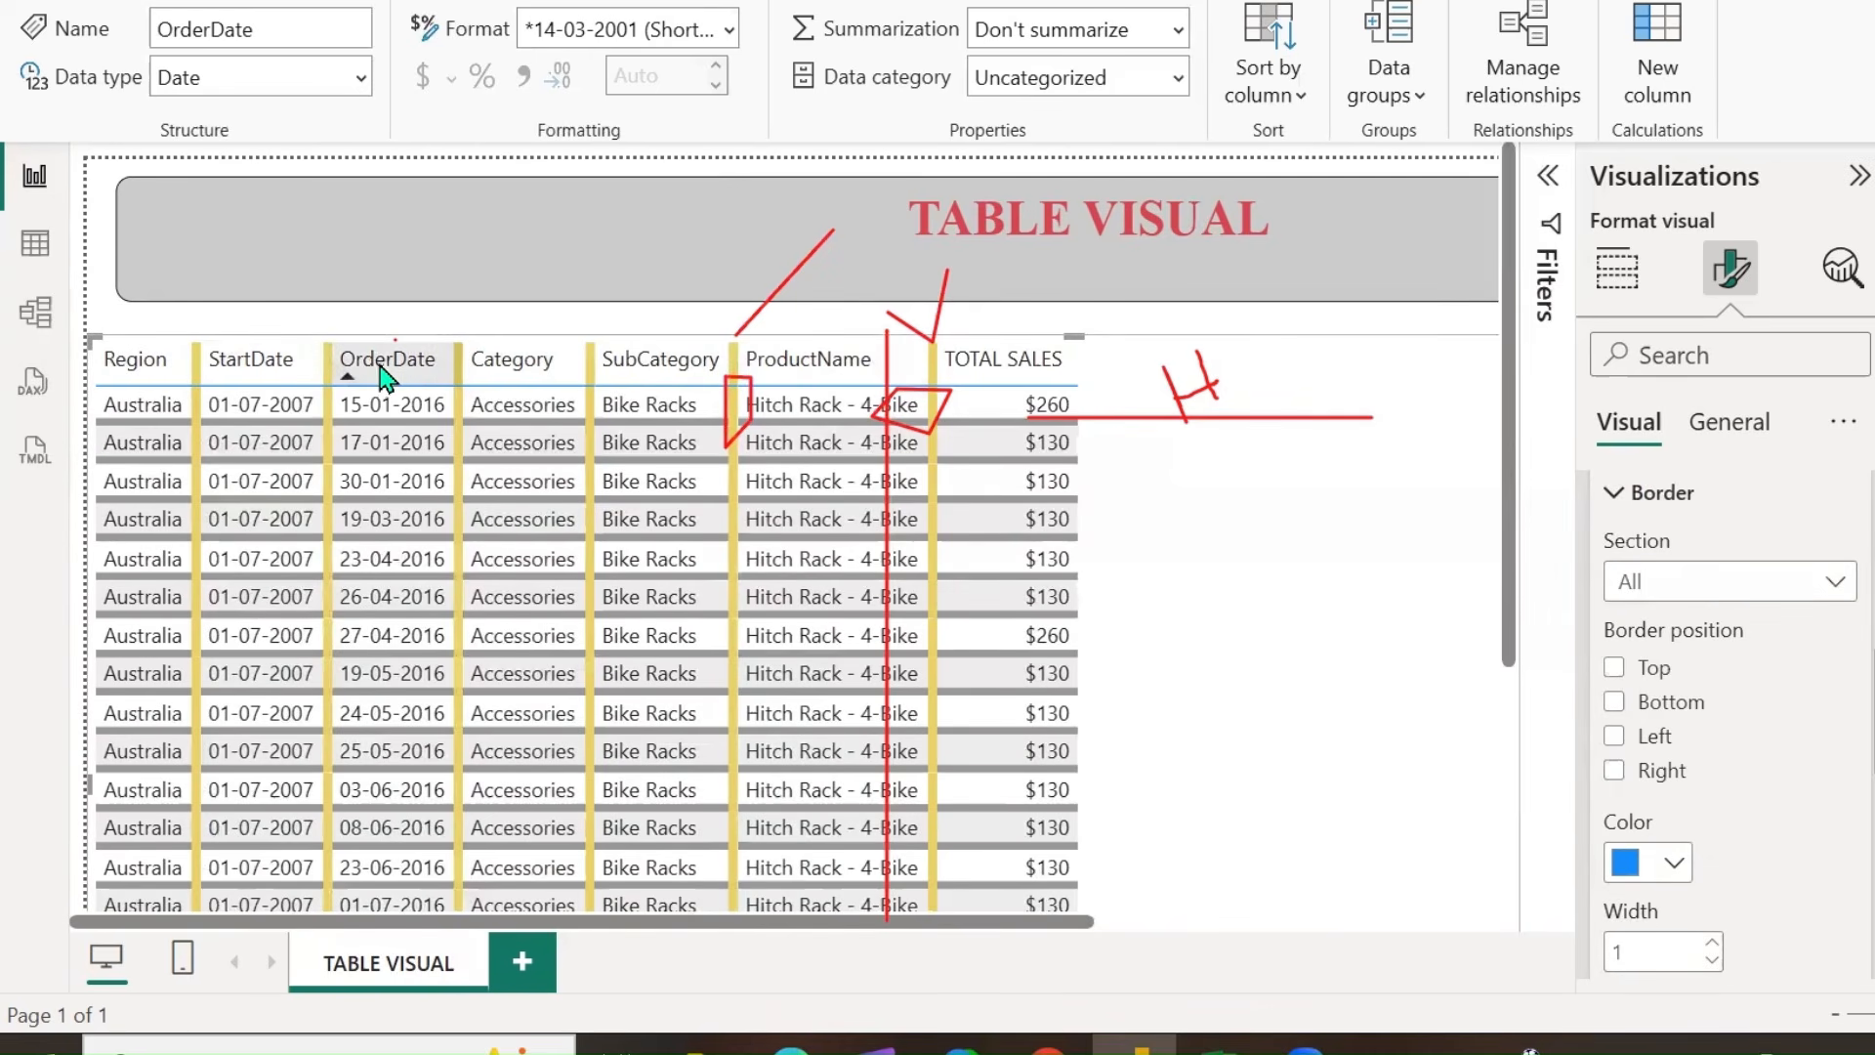
{"action": "left_click", "coordinate": [153, 371]}
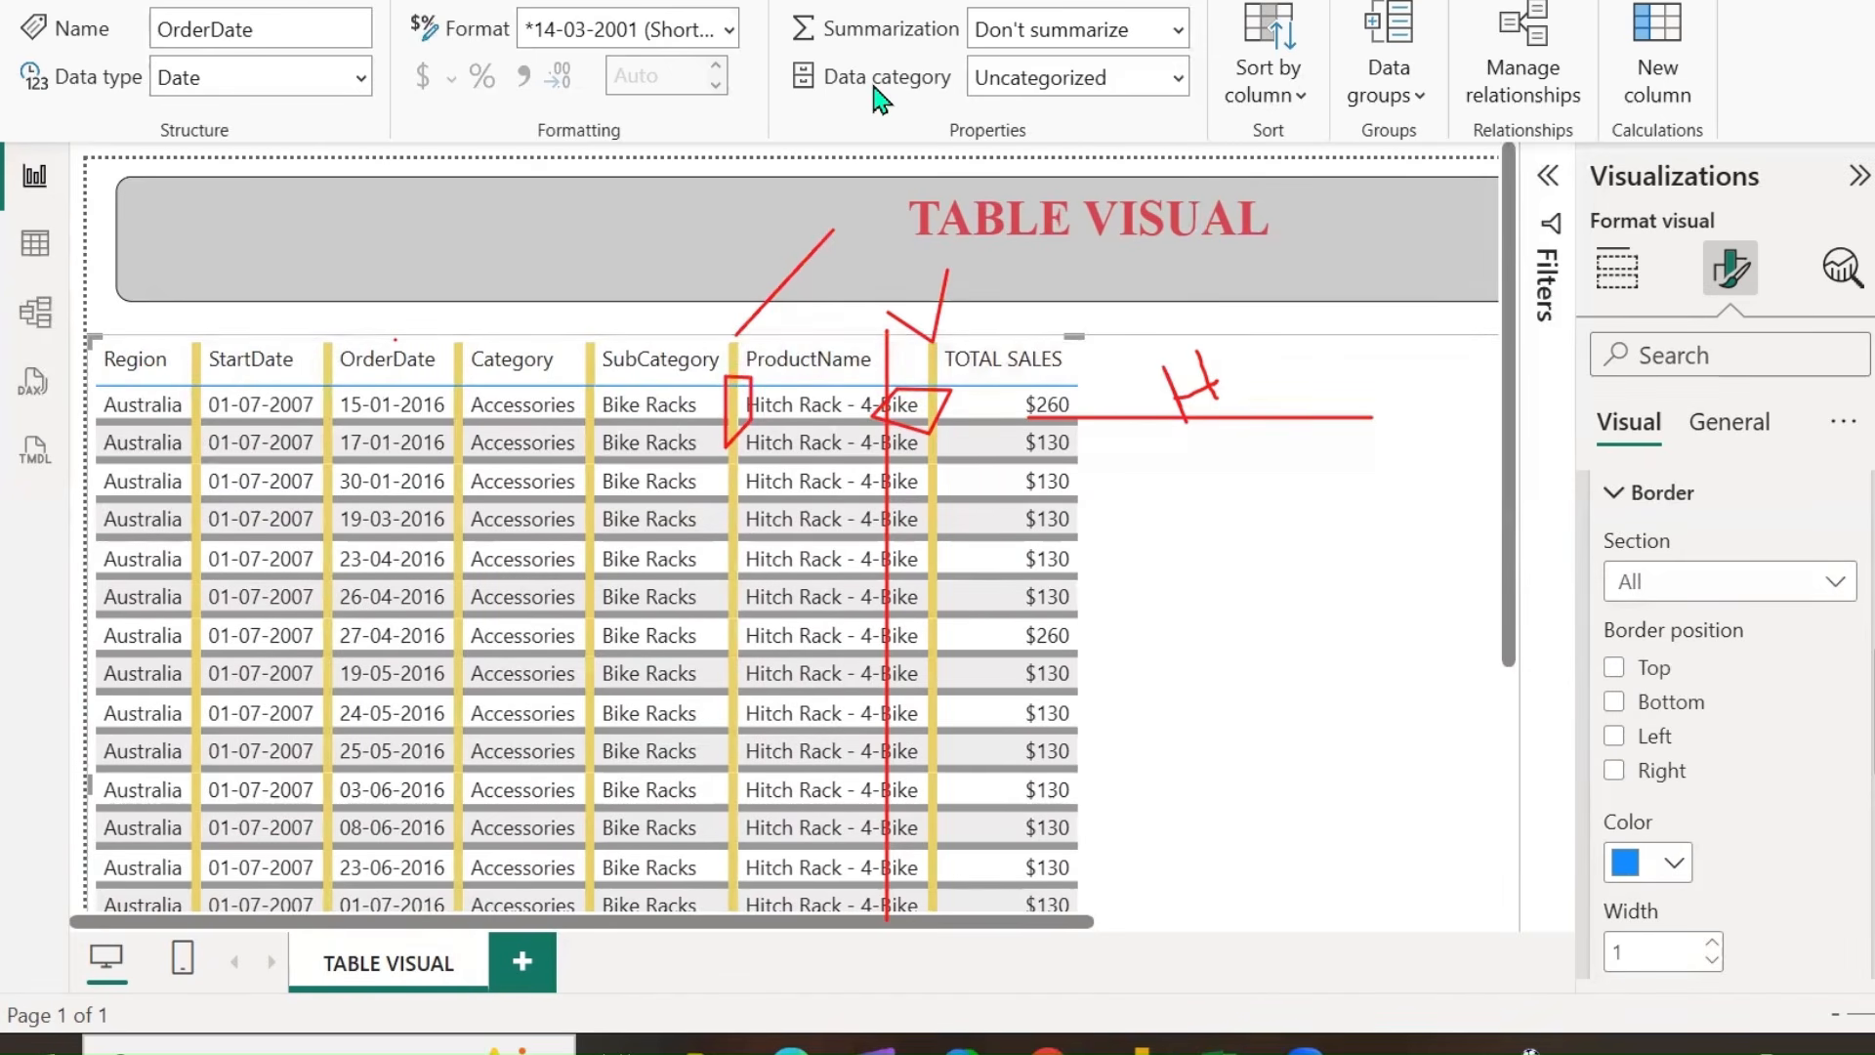
{"action": "left_click", "coordinate": [178, 346]}
{"action": "mouse_move", "coordinate": [97, 342]}
{"action": "left_mouse_down"}
{"action": "mouse_move", "coordinate": [1075, 341]}
{"action": "mouse_move", "coordinate": [1097, 672]}
{"action": "mouse_move", "coordinate": [1082, 904]}
{"action": "left_mouse_up"}
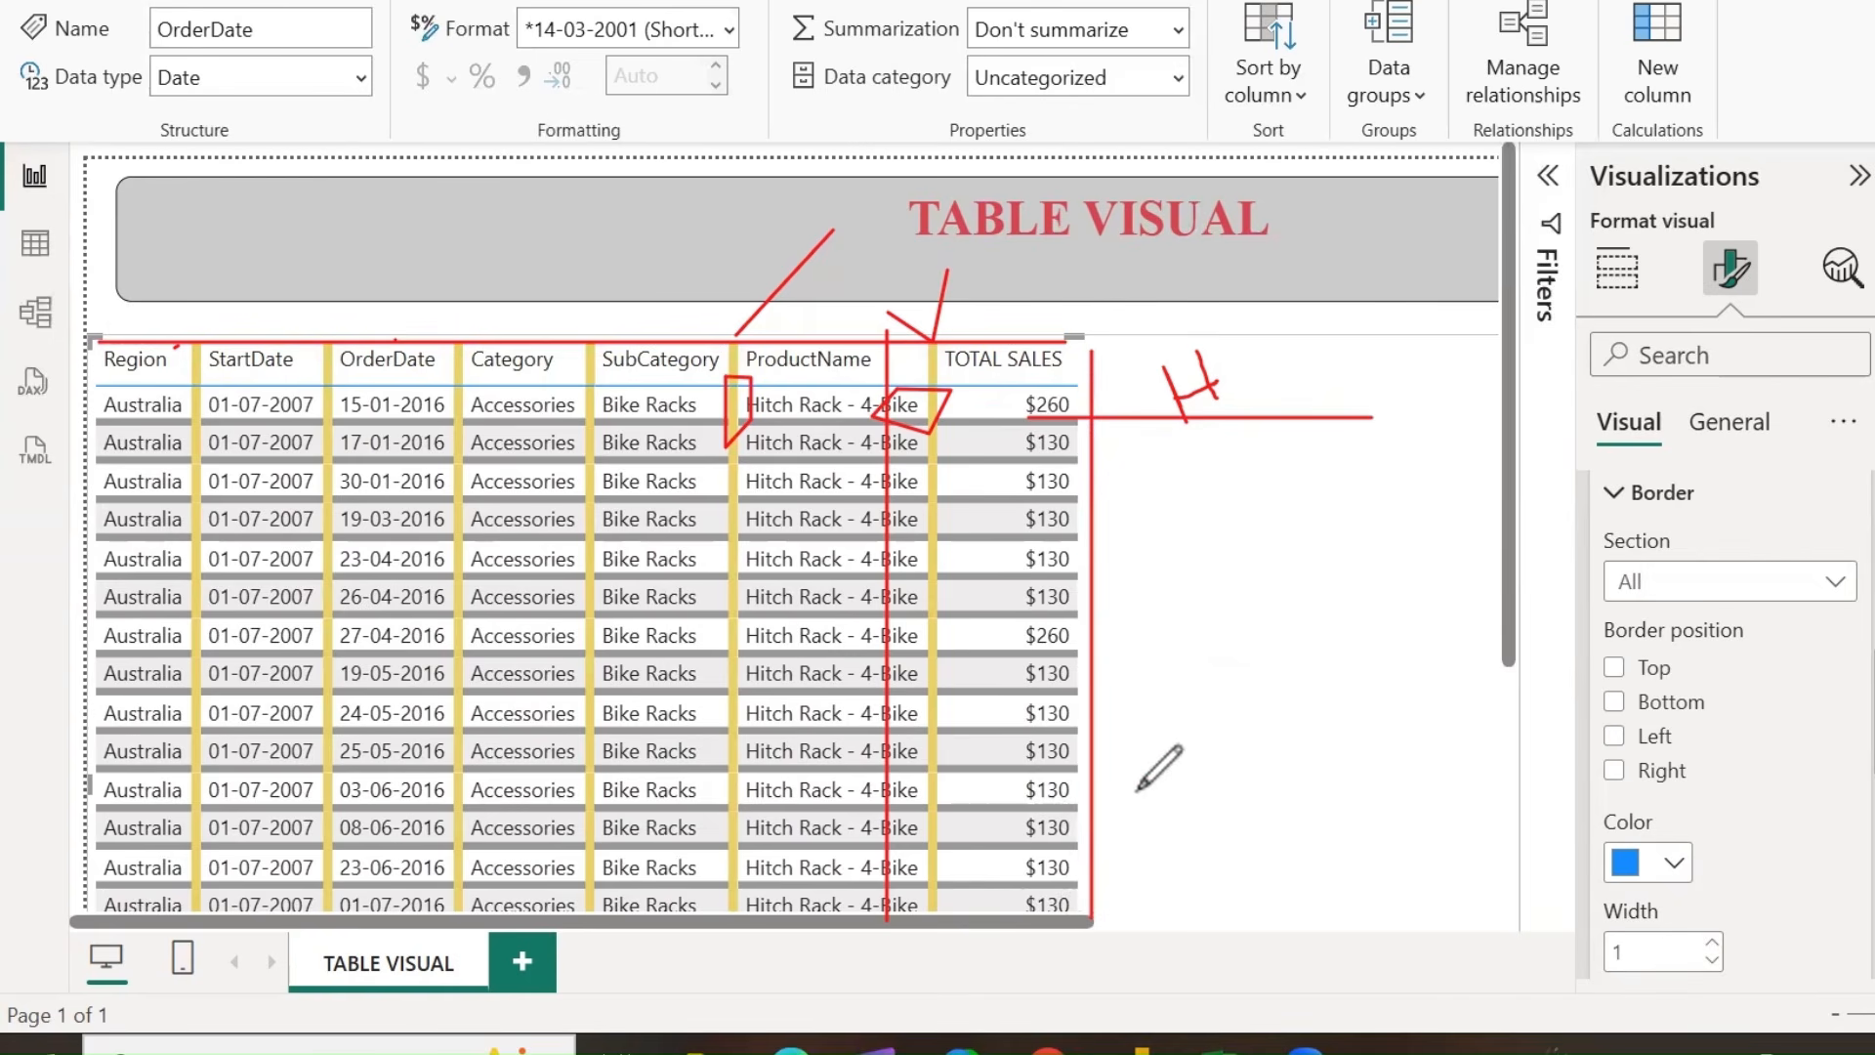
{"action": "left_click_drag", "start_coordinate": [93, 342], "coordinate": [84, 916]}
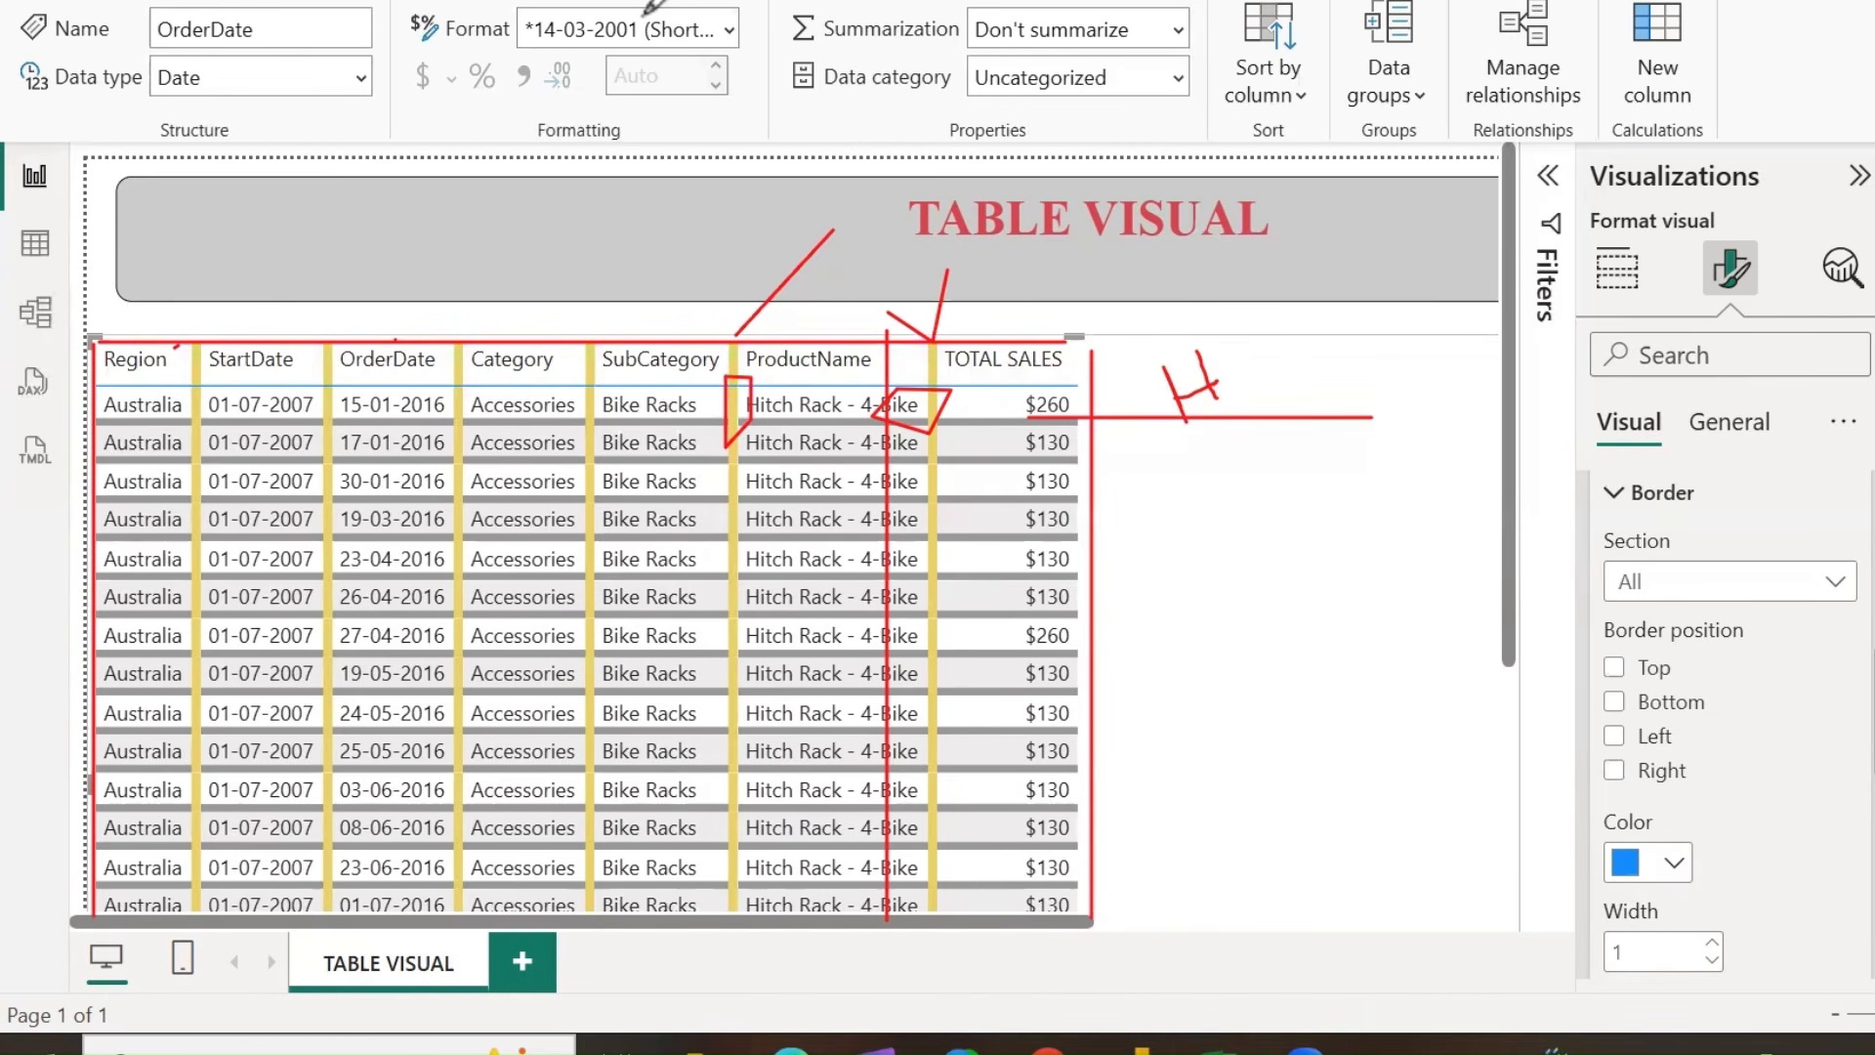
{"action": "scroll", "coordinate": [1199, 576], "scroll_direction": "down", "scroll_amount": 10}
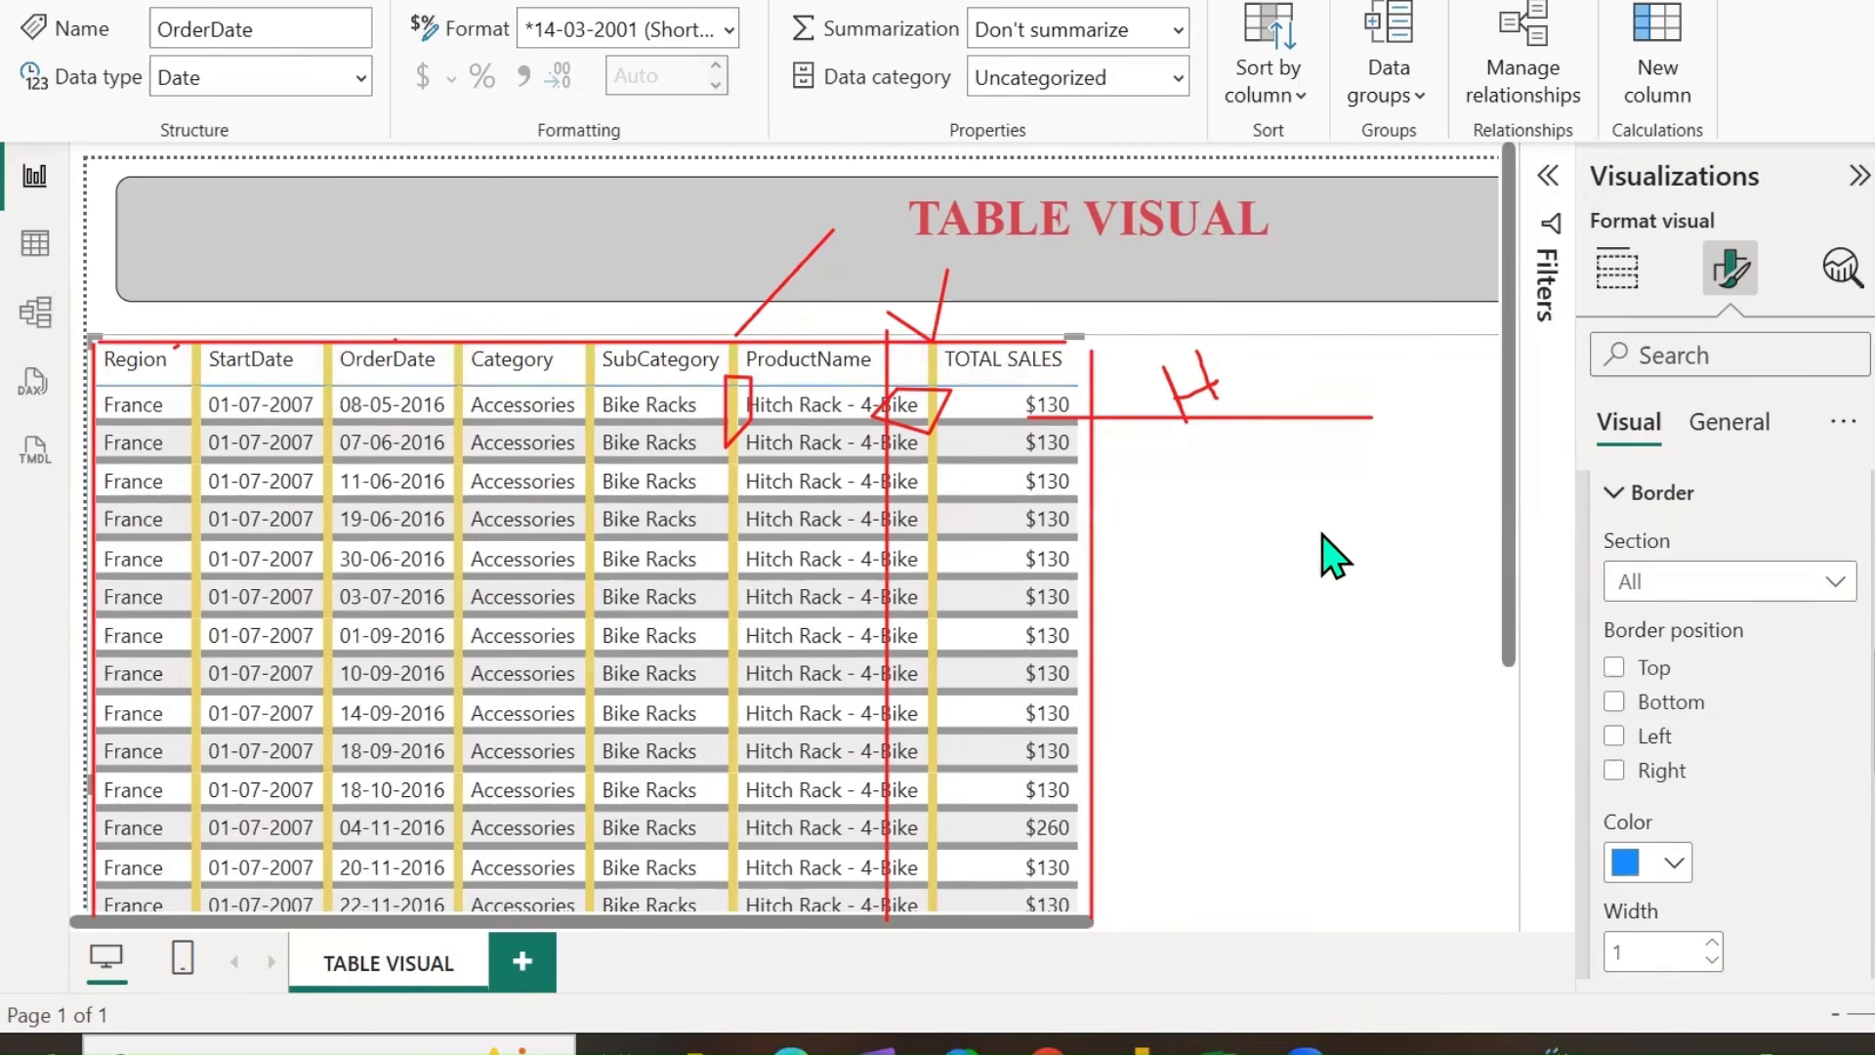
{"action": "left_click_drag", "start_coordinate": [1511, 430], "coordinate": [1528, 713]}
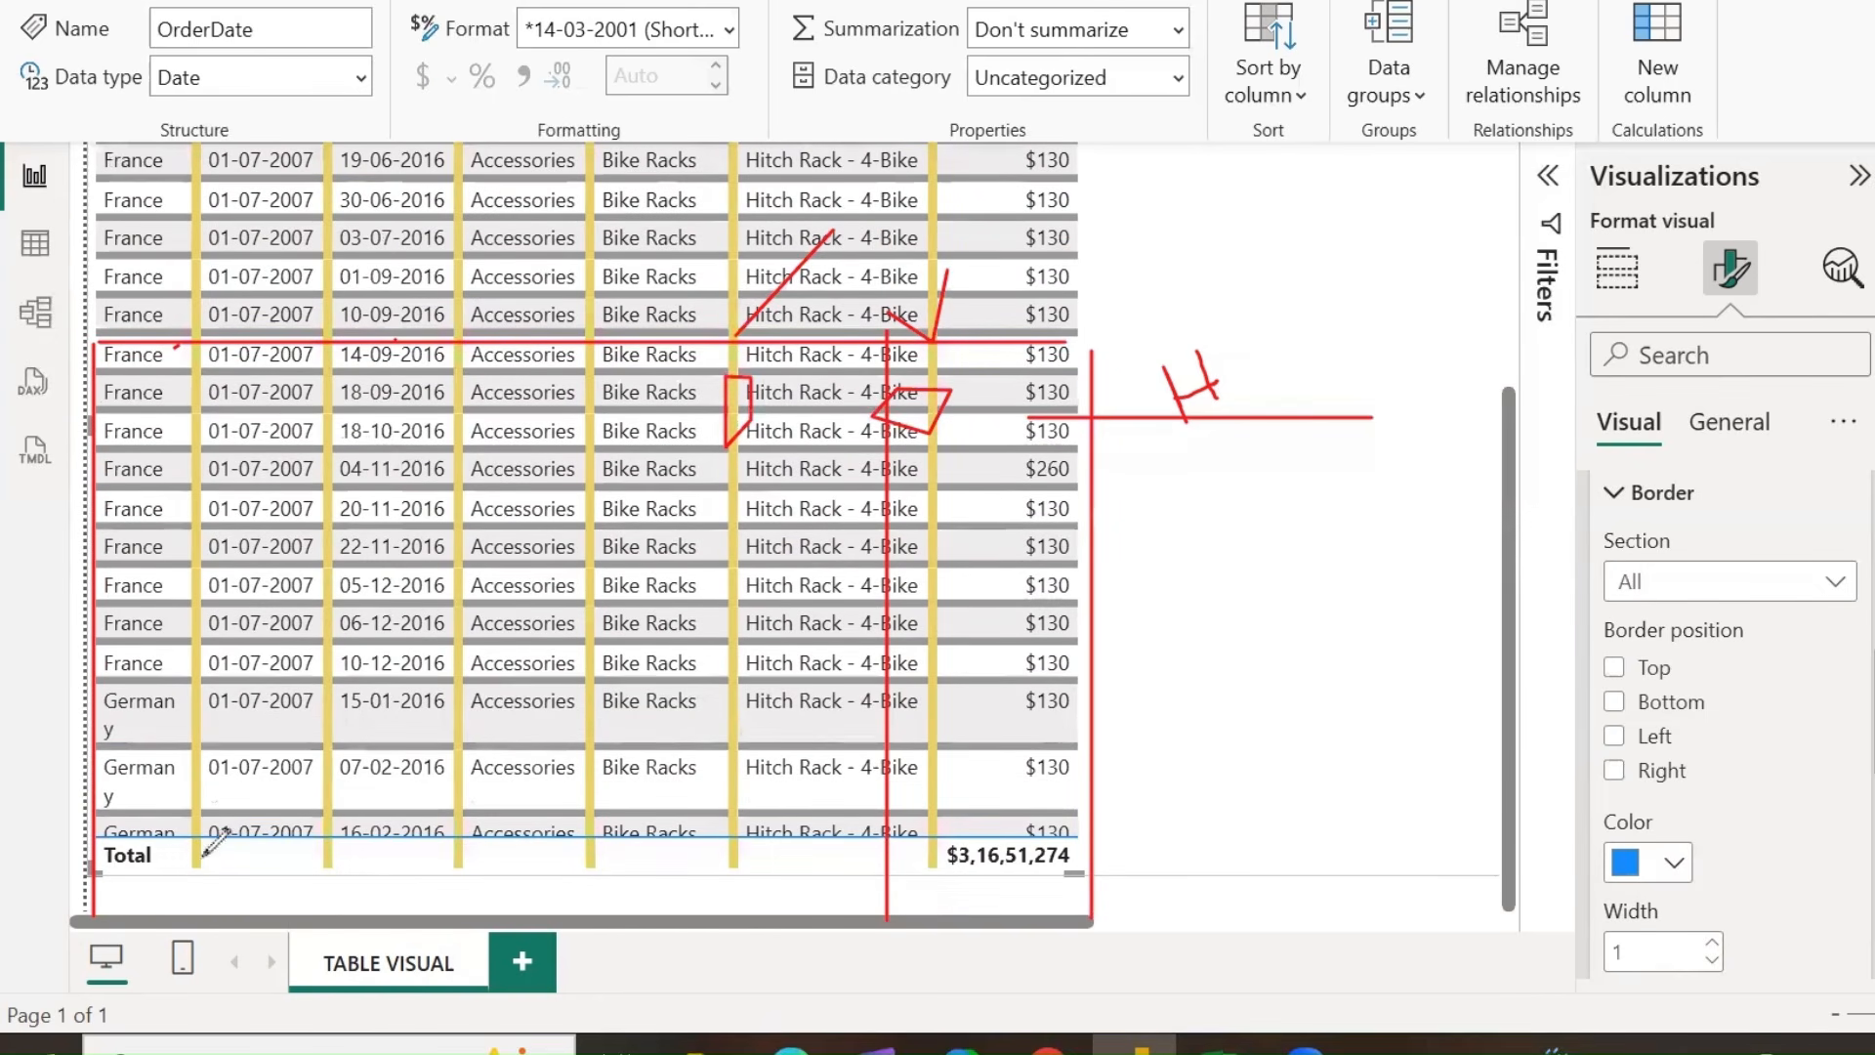
{"action": "left_click_drag", "start_coordinate": [107, 885], "coordinate": [1079, 885]}
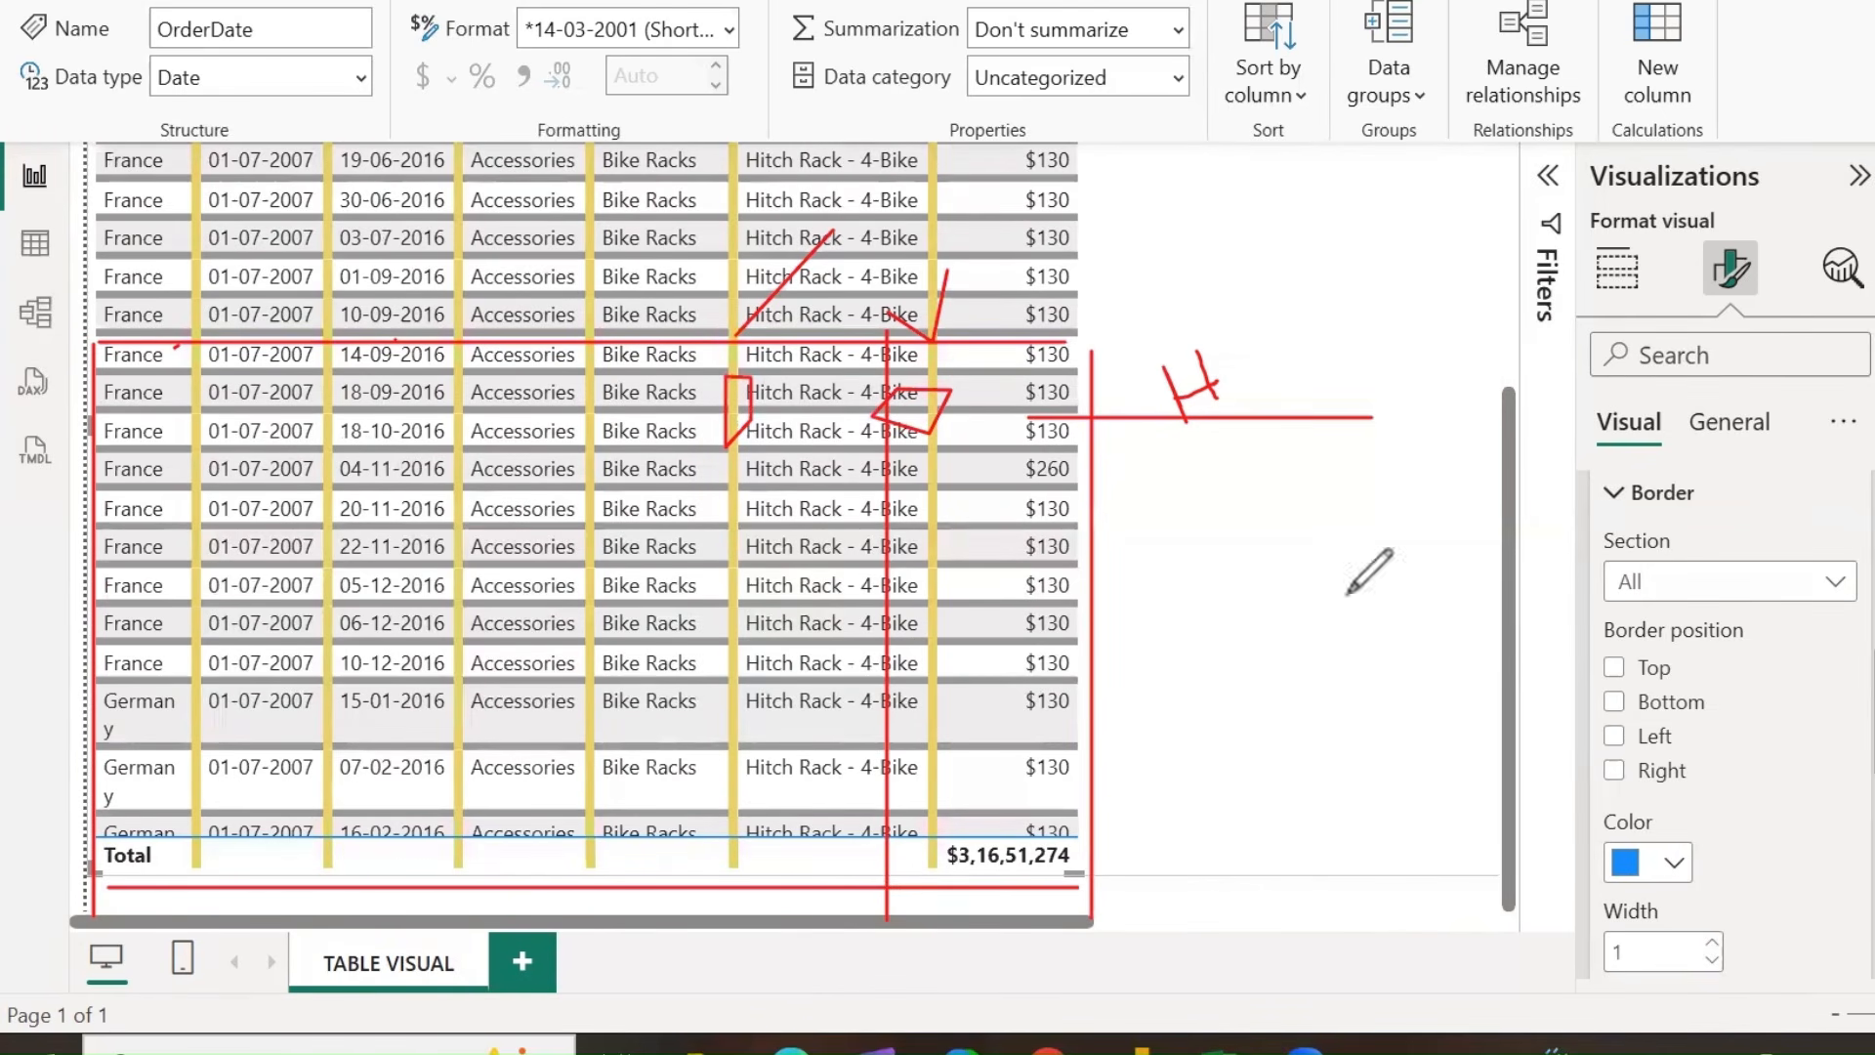
{"action": "left_click_drag", "start_coordinate": [1677, 665], "coordinate": [1760, 621]}
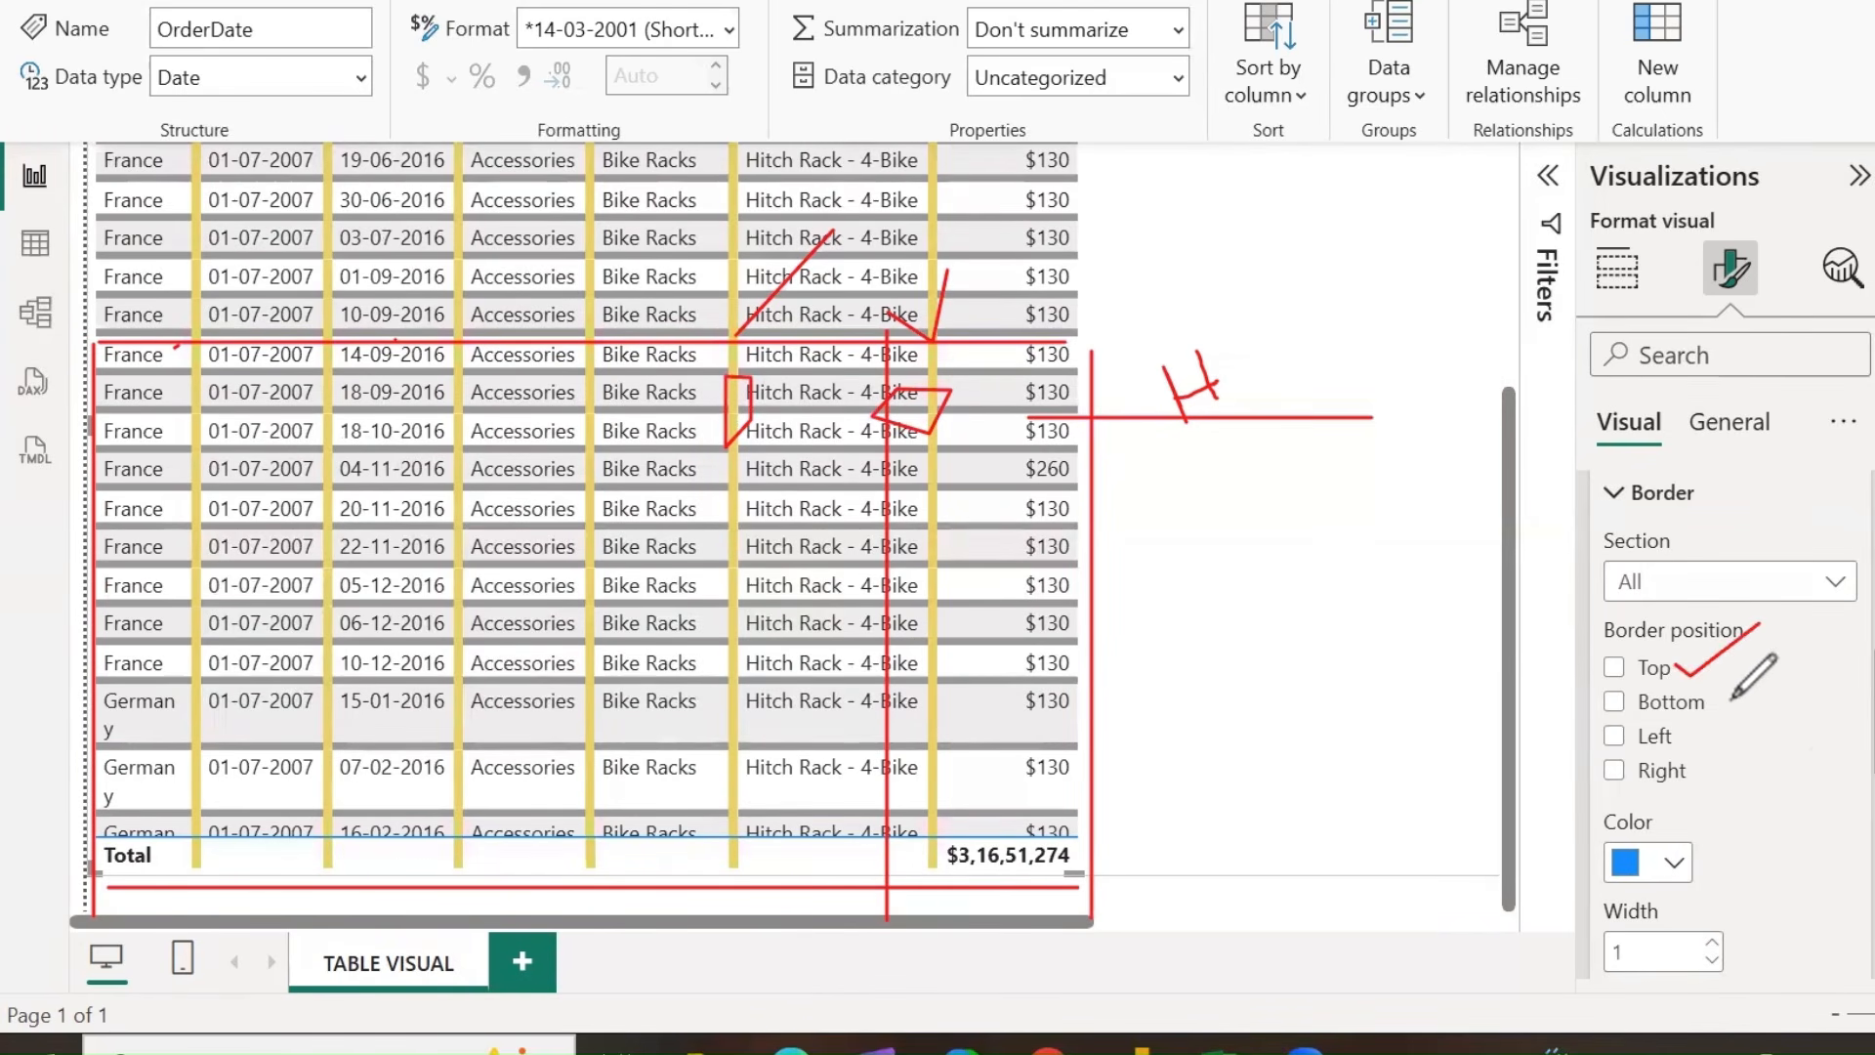
{"action": "mouse_move", "coordinate": [1731, 702]}
{"action": "left_mouse_down"}
{"action": "mouse_move", "coordinate": [1790, 666]}
{"action": "mouse_move", "coordinate": [1765, 721]}
{"action": "left_mouse_up"}
{"action": "left_click_drag", "start_coordinate": [1686, 772], "coordinate": [1817, 754]}
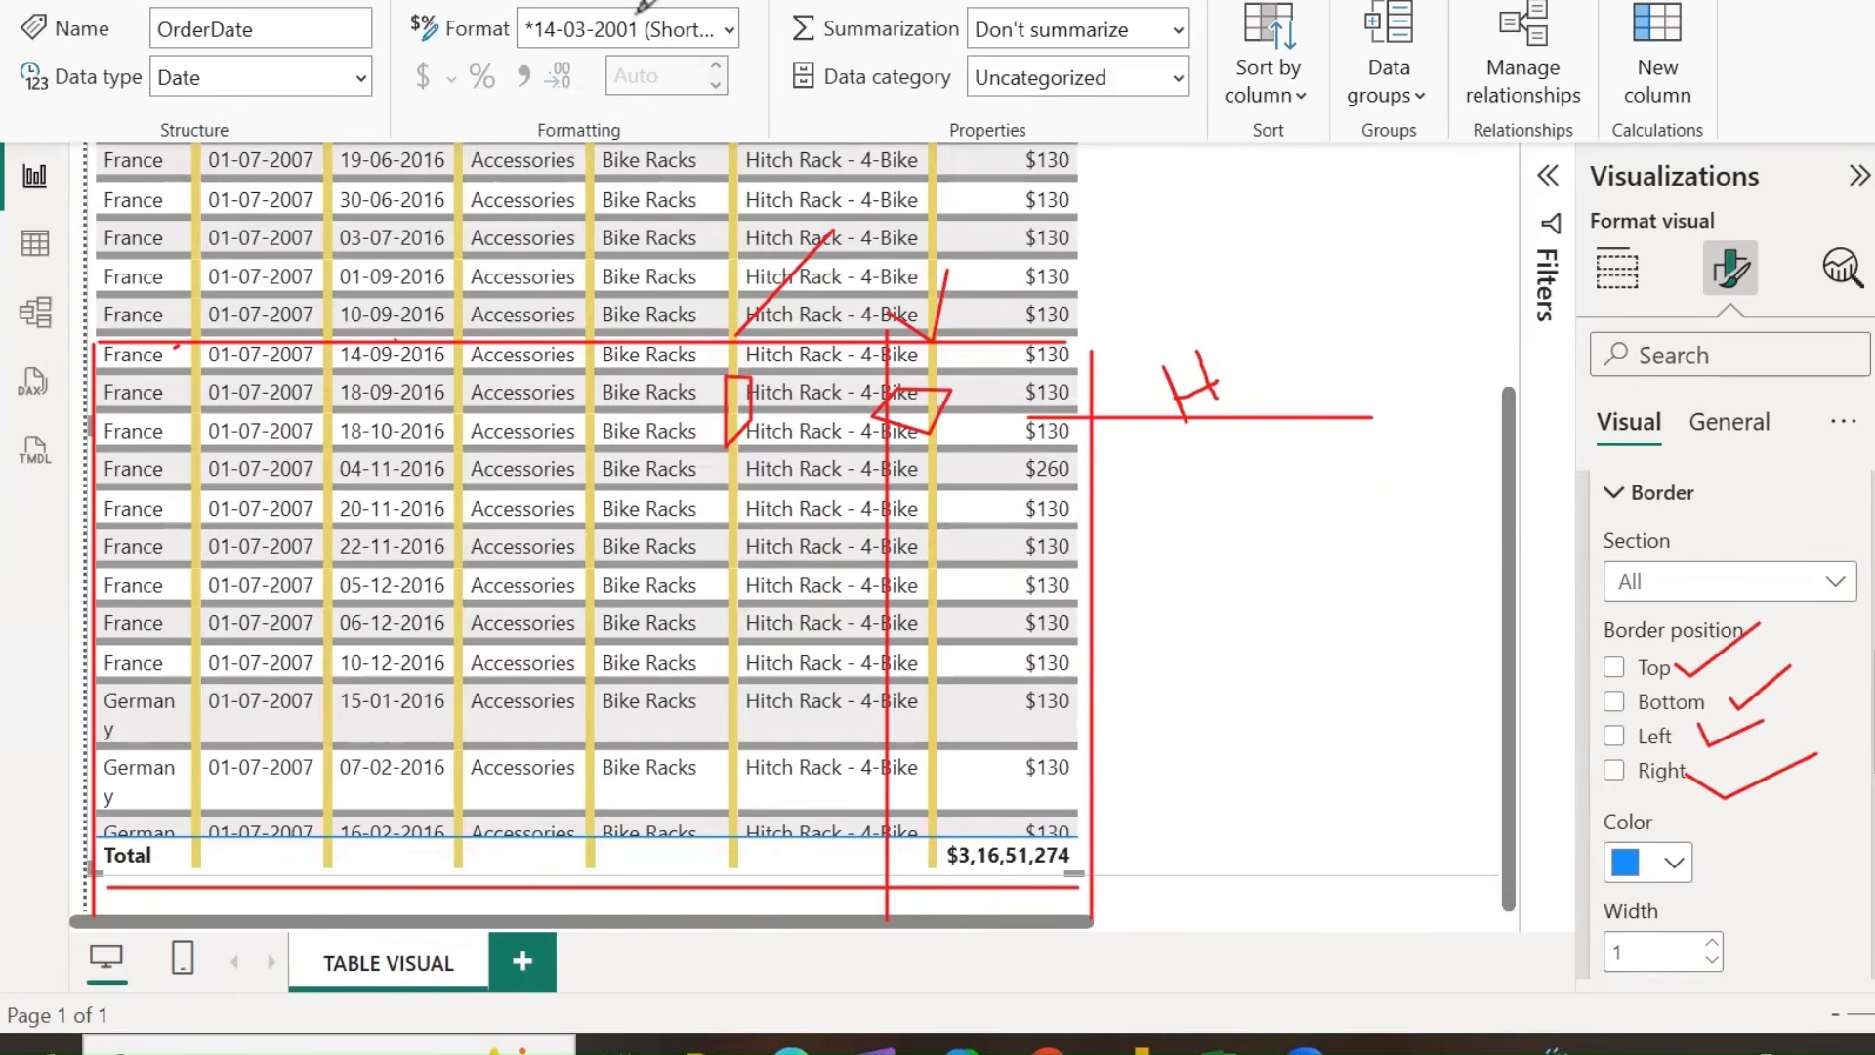
{"action": "mouse_move", "coordinate": [712, 330]}
{"action": "left_mouse_down"}
{"action": "mouse_move", "coordinate": [753, 485]}
{"action": "mouse_move", "coordinate": [963, 293]}
{"action": "mouse_move", "coordinate": [1130, 336]}
{"action": "mouse_move", "coordinate": [806, 613]}
{"action": "left_mouse_up"}
{"action": "left_click_drag", "start_coordinate": [114, 576], "coordinate": [62, 572]}
{"action": "left_click_drag", "start_coordinate": [1209, 428], "coordinate": [1219, 342]}
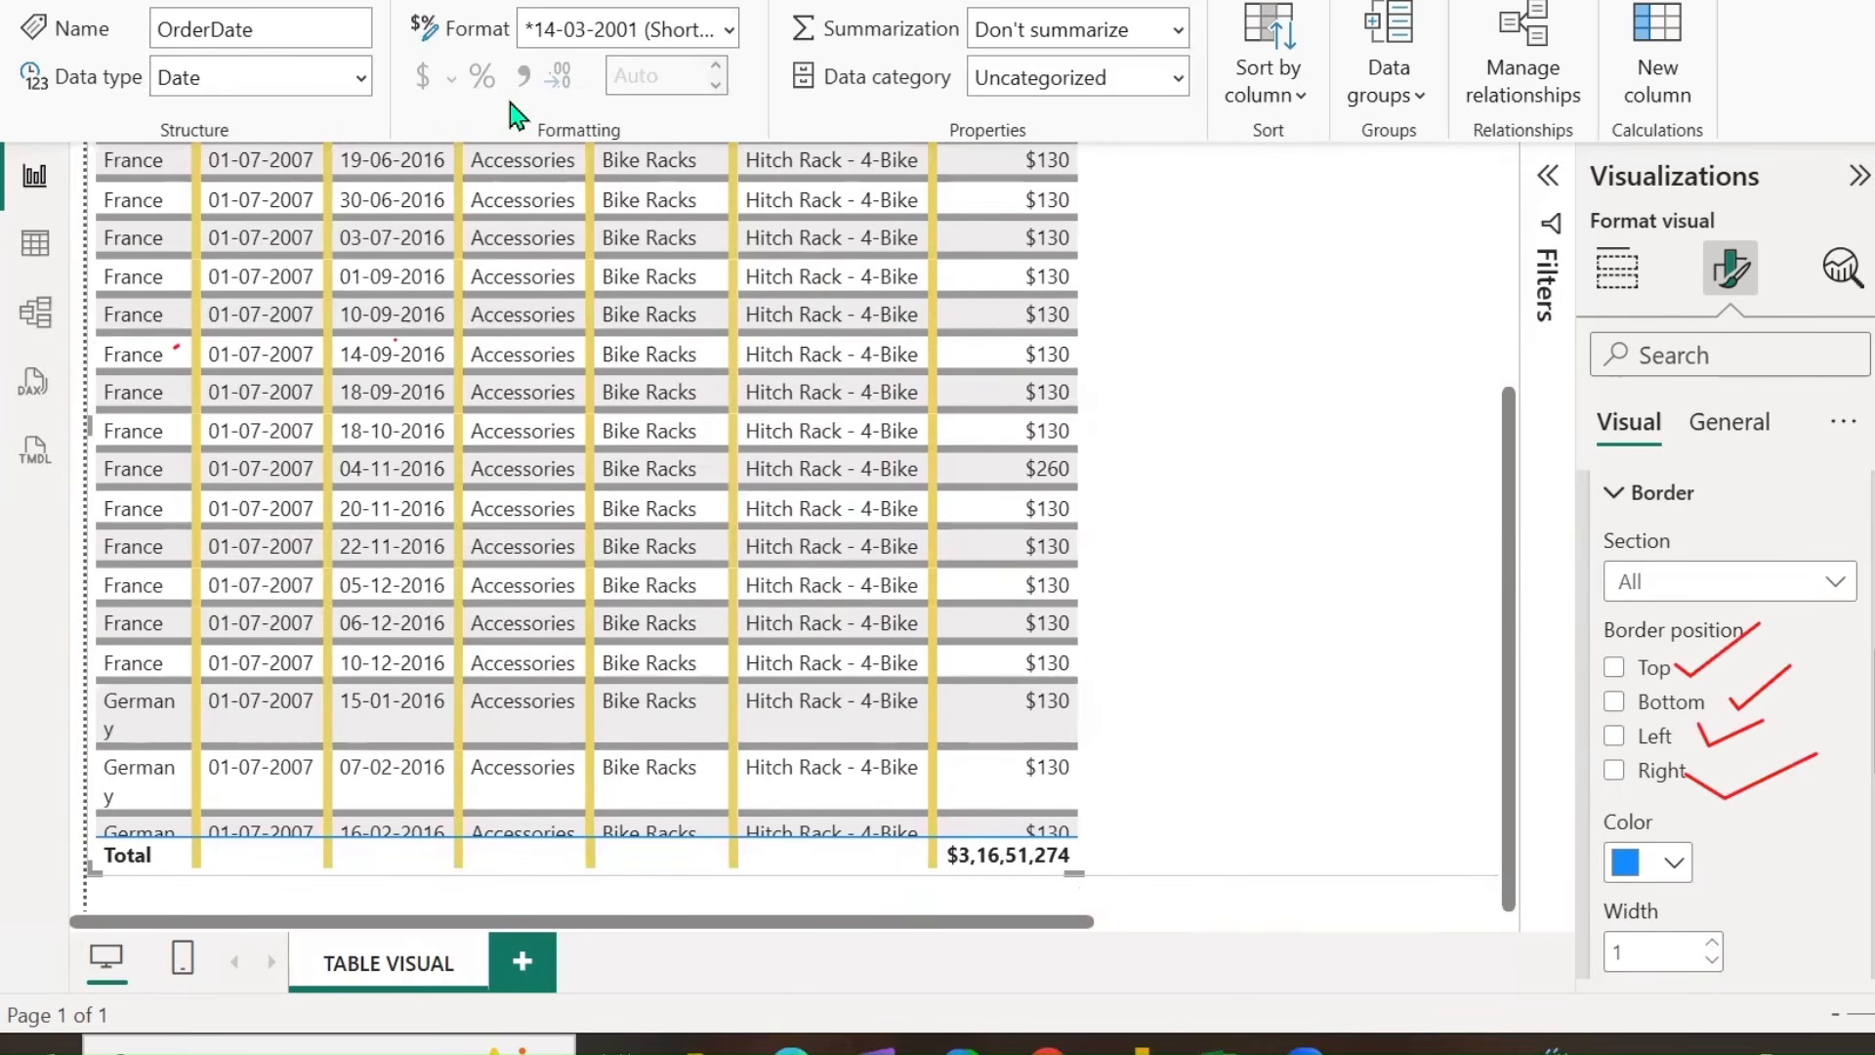
{"action": "scroll", "coordinate": [1348, 536], "scroll_direction": "up", "scroll_amount": 10}
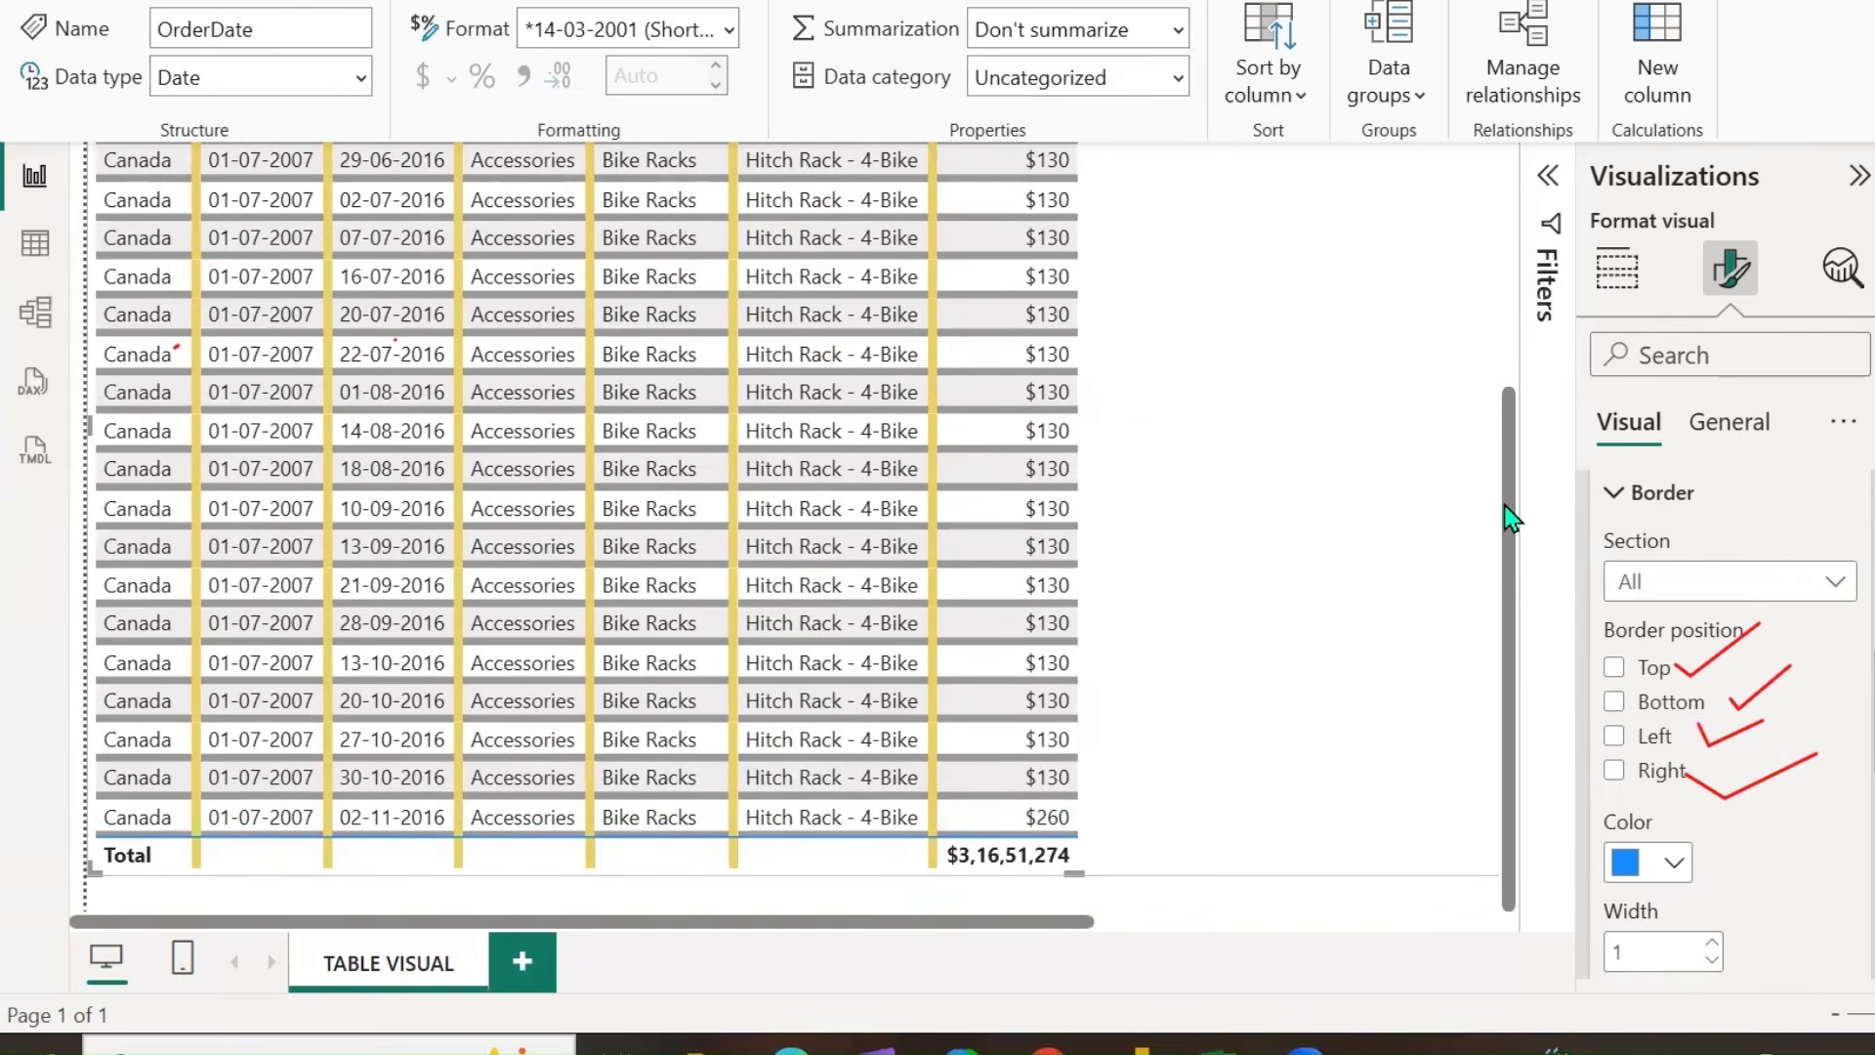
{"action": "scroll", "coordinate": [1512, 518], "scroll_direction": "up", "scroll_amount": 4}
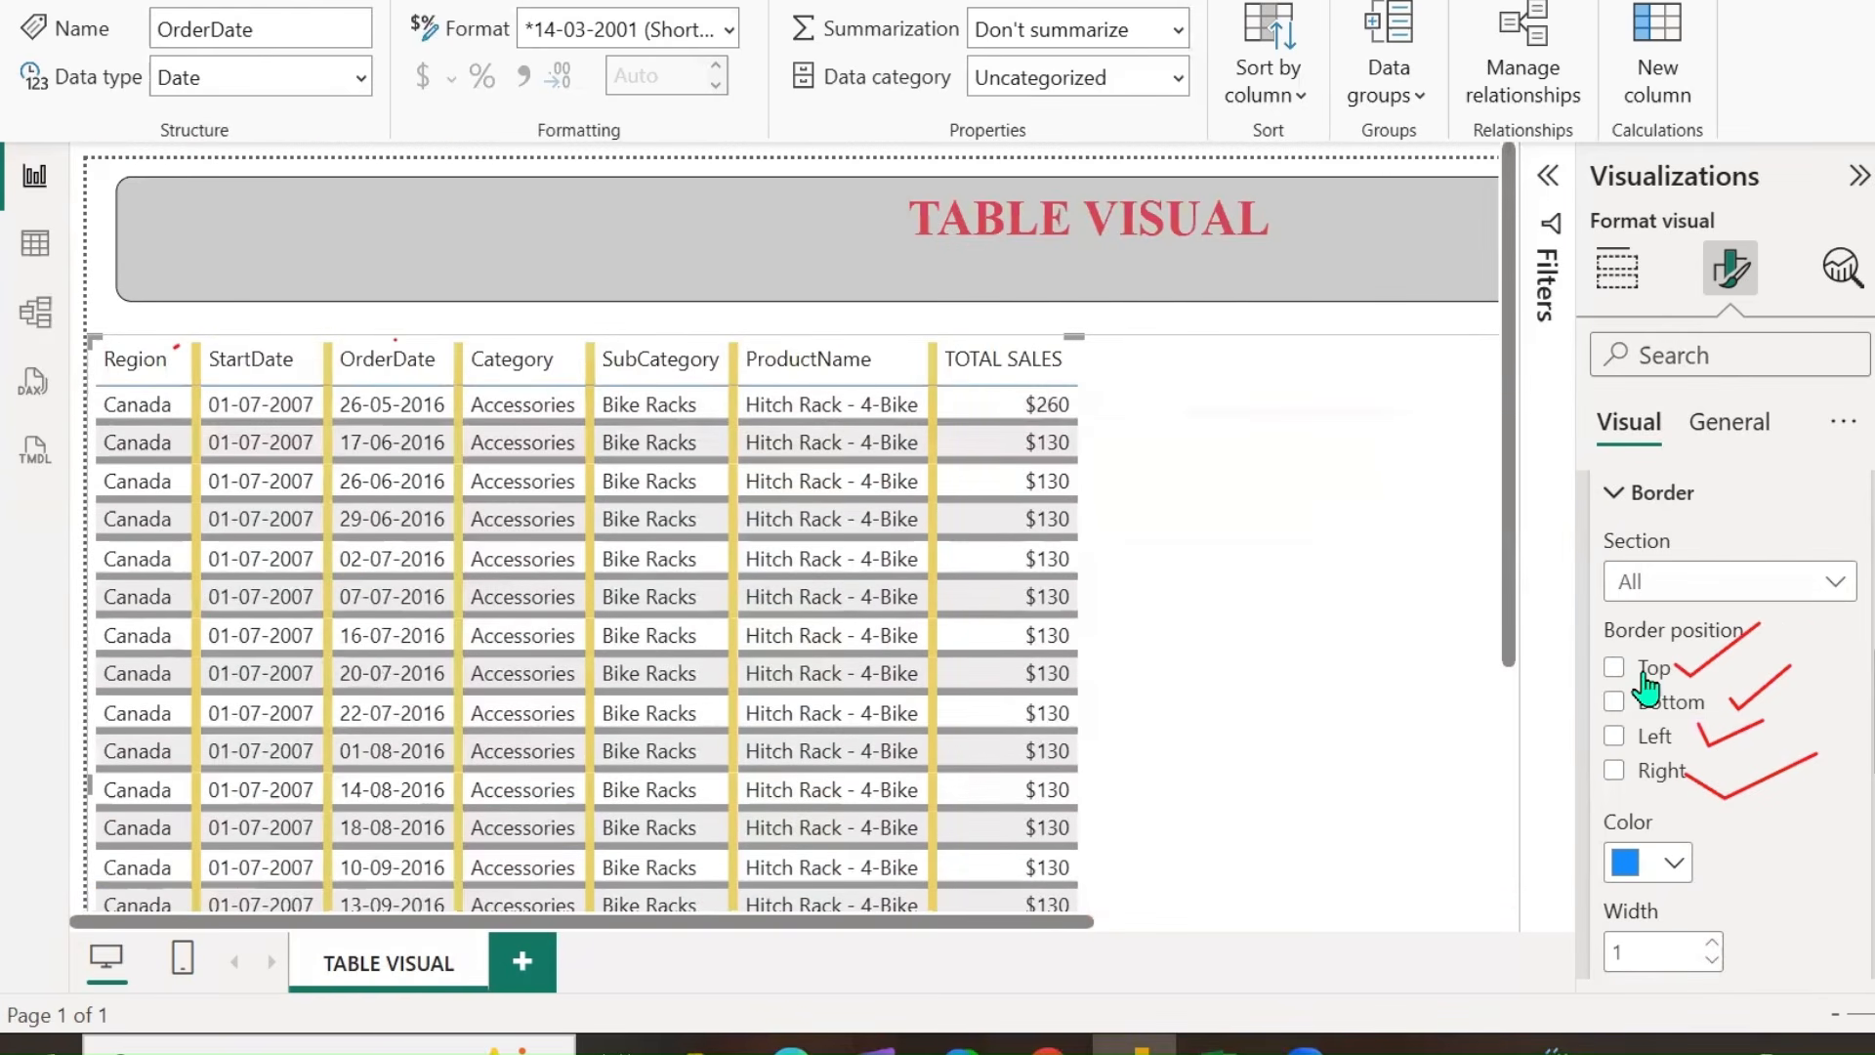
{"action": "left_click", "coordinate": [730, 21]}
{"action": "left_click_drag", "start_coordinate": [1773, 768], "coordinate": [1721, 674]}
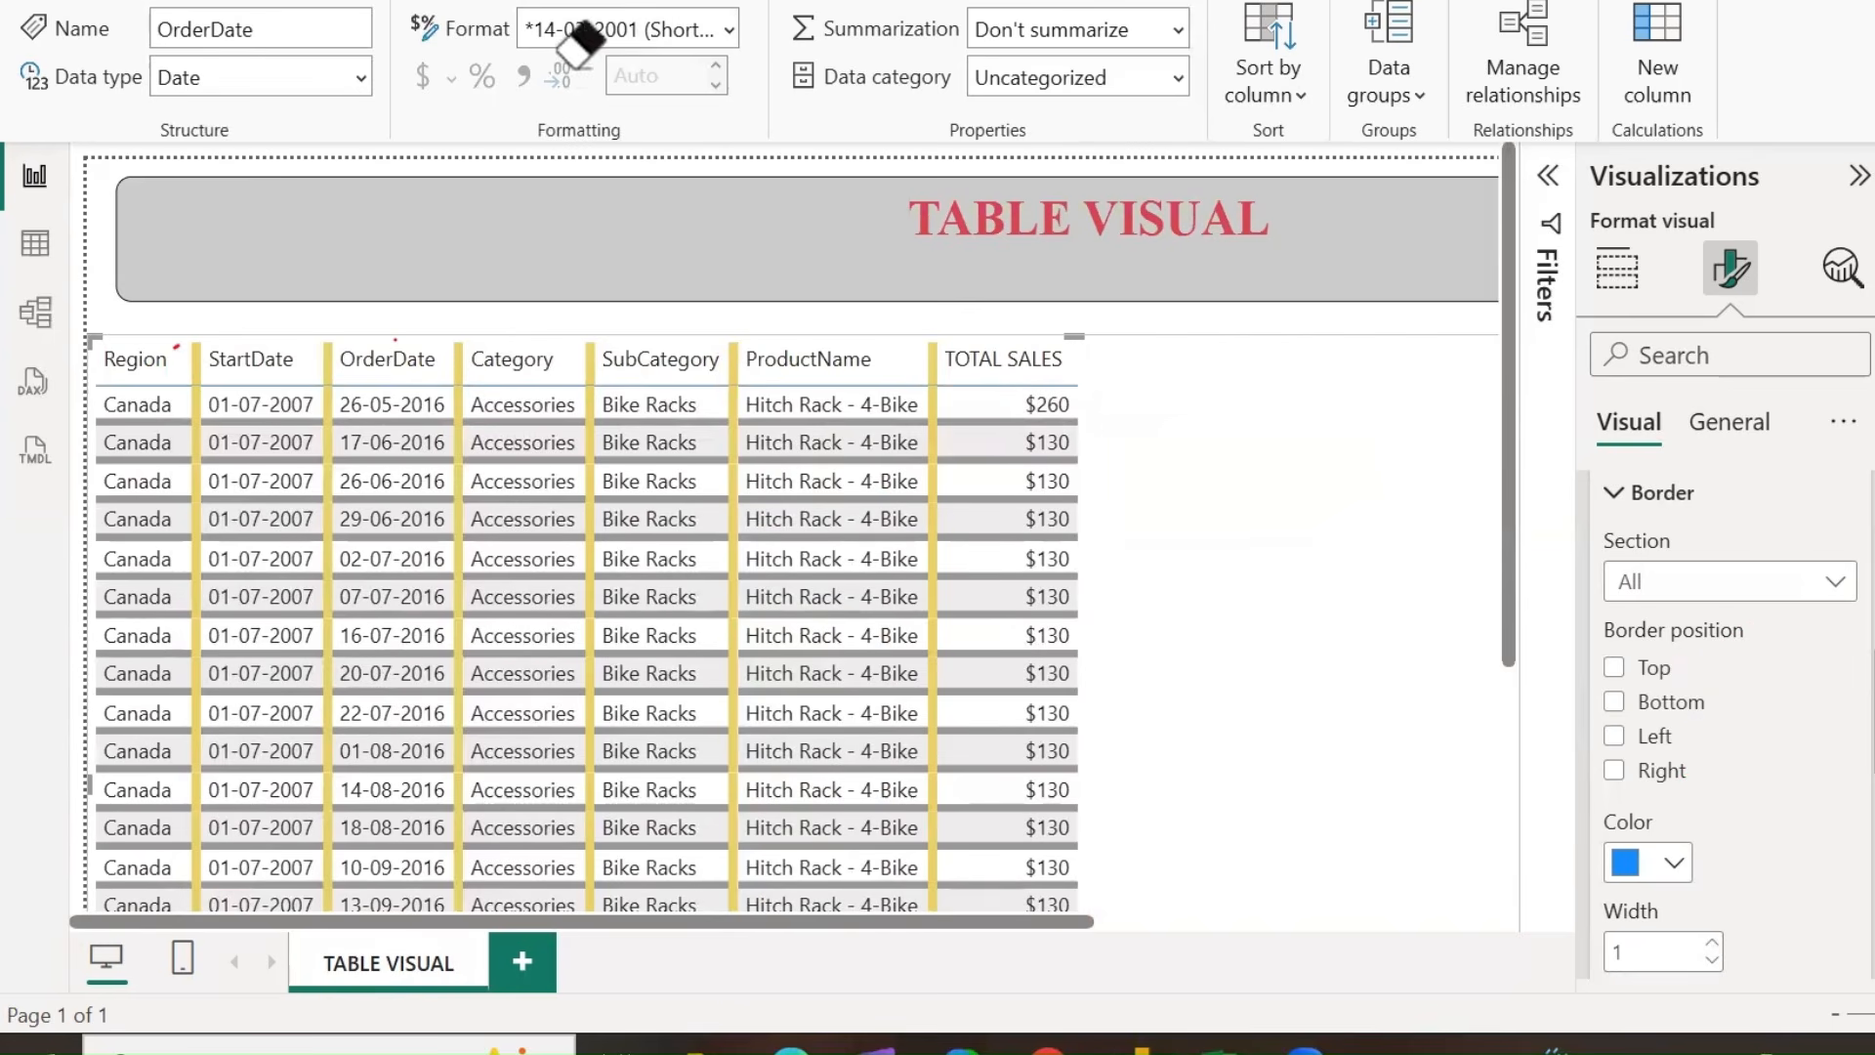
Reset the table's grid formatting to default.
{"action": "scroll", "coordinate": [1793, 830], "scroll_direction": "up", "scroll_amount": 4}
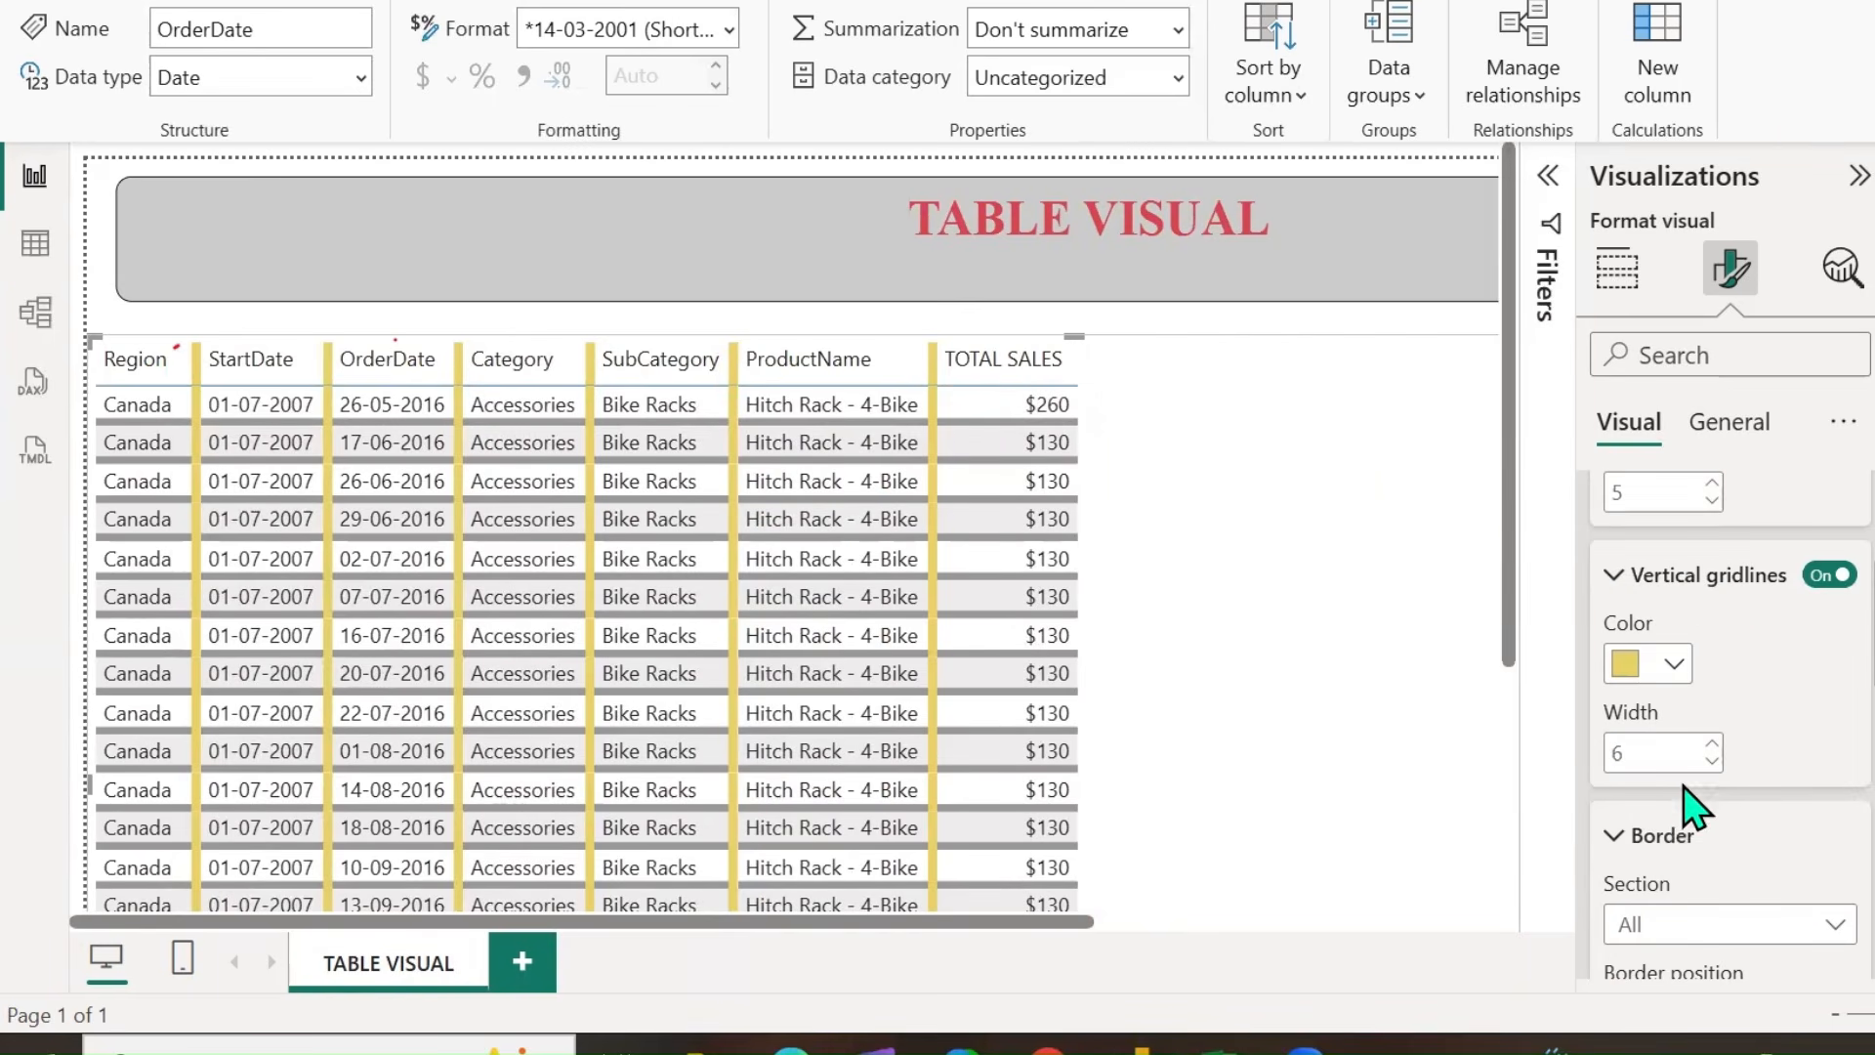
{"action": "scroll", "coordinate": [1694, 805], "scroll_direction": "up", "scroll_amount": 5}
{"action": "scroll", "coordinate": [1628, 807], "scroll_direction": "down", "scroll_amount": 6}
{"action": "scroll", "coordinate": [1748, 820], "scroll_direction": "down", "scroll_amount": 5}
{"action": "left_click", "coordinate": [1709, 771]}
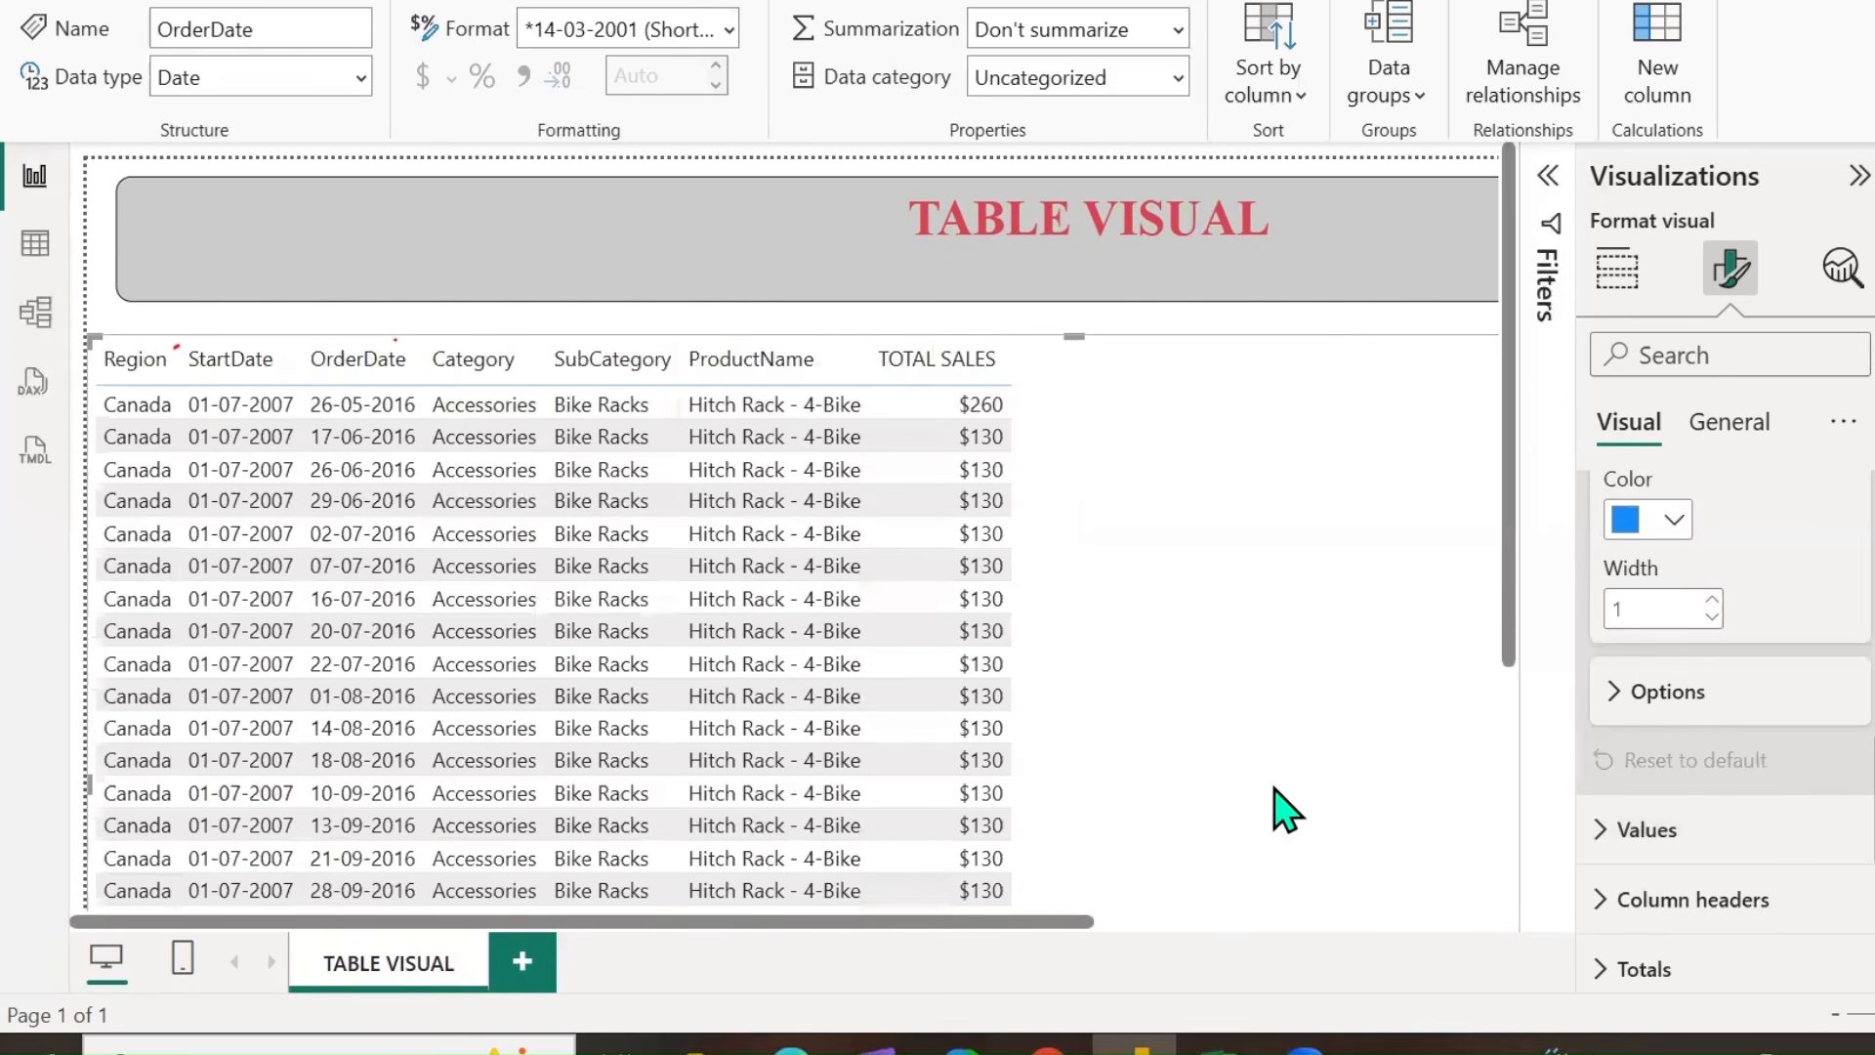
{"action": "left_click", "coordinate": [1621, 716]}
{"action": "left_click", "coordinate": [1703, 703]}
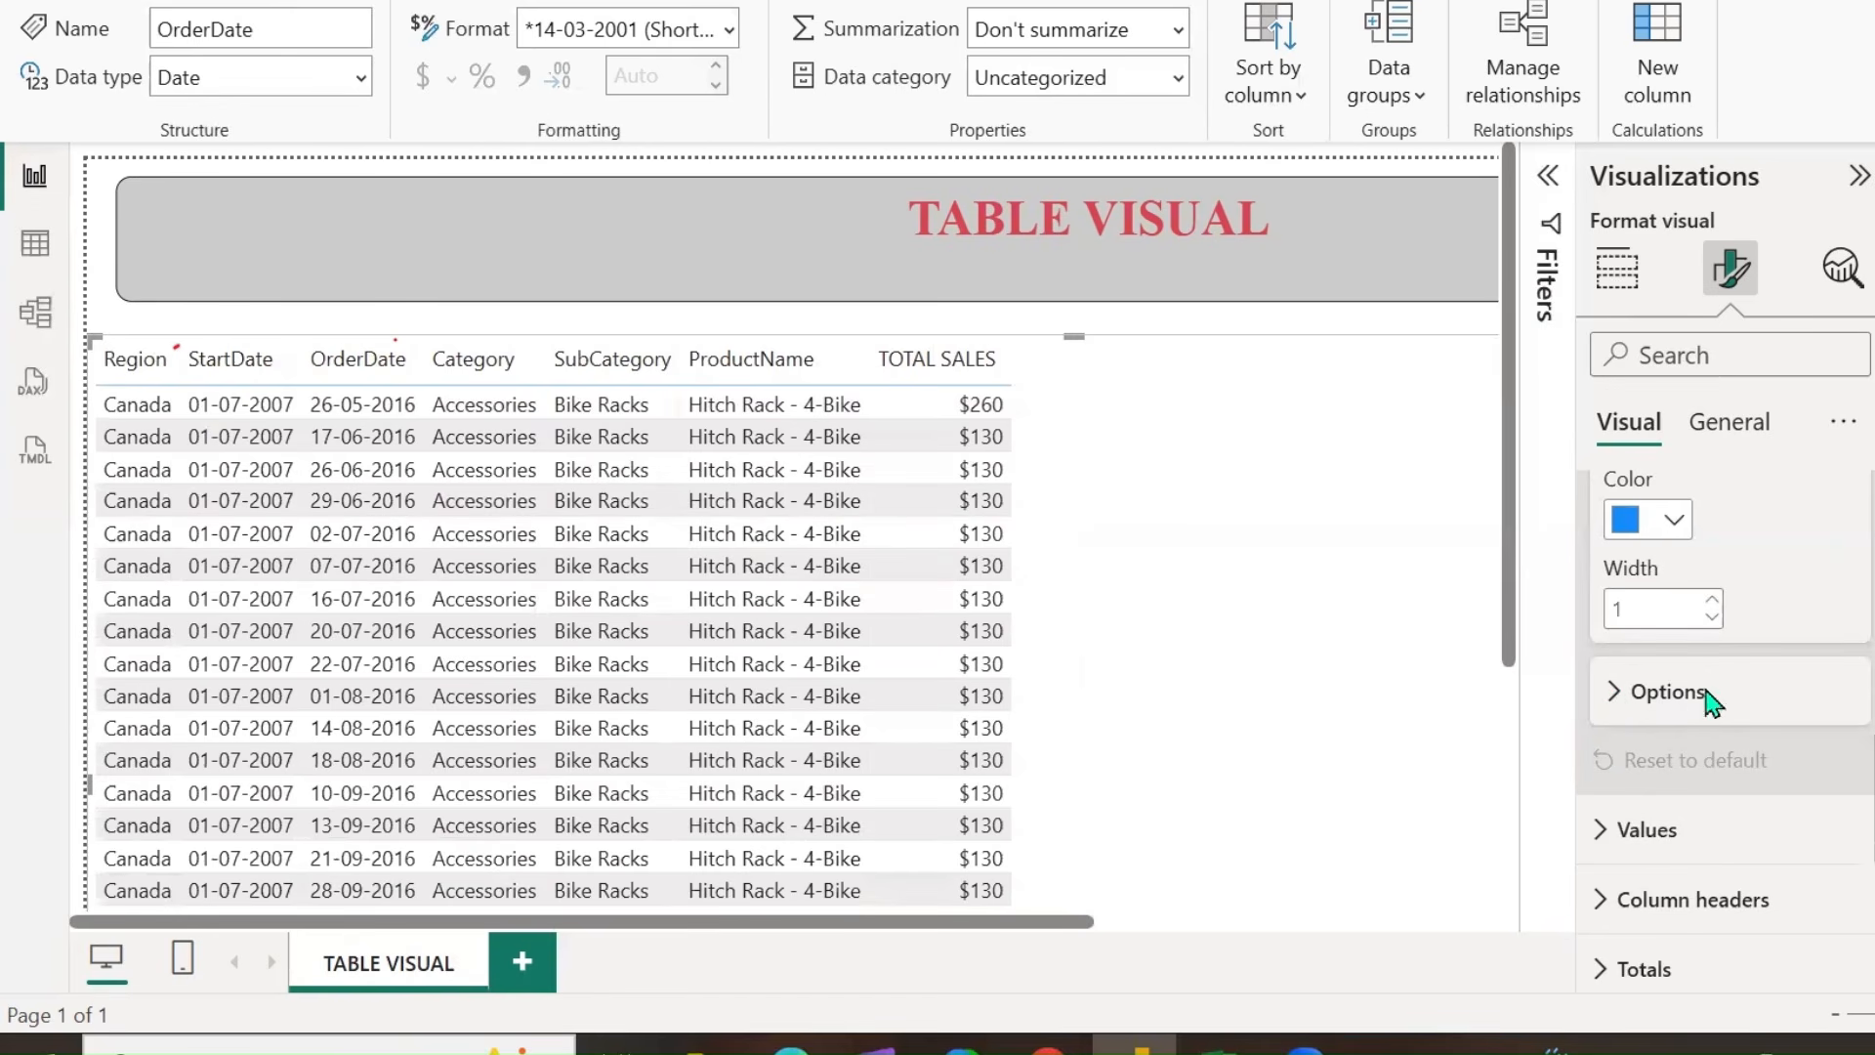
Set the border width of the table's column header section to 5.
{"action": "scroll", "coordinate": [1709, 708], "scroll_direction": "up", "scroll_amount": 5}
{"action": "scroll", "coordinate": [1708, 704], "scroll_direction": "down", "scroll_amount": 2}
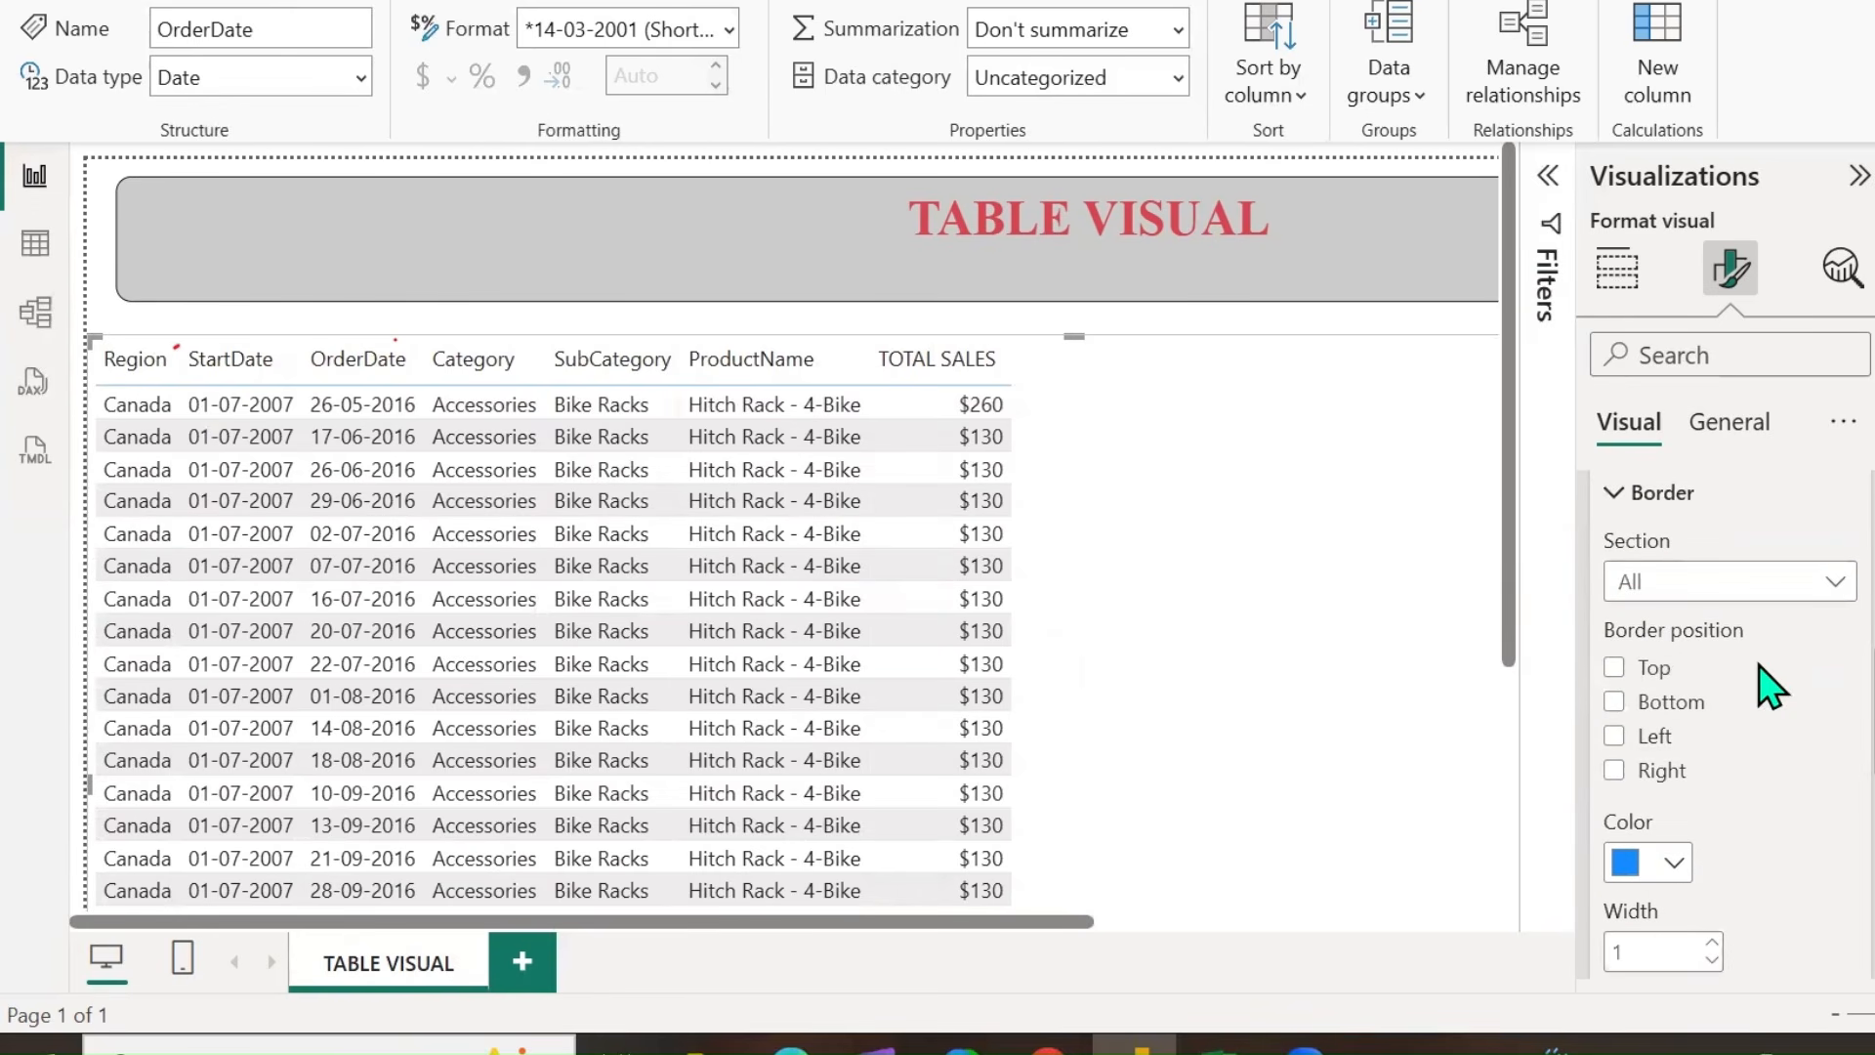
{"action": "left_click", "coordinate": [1837, 586]}
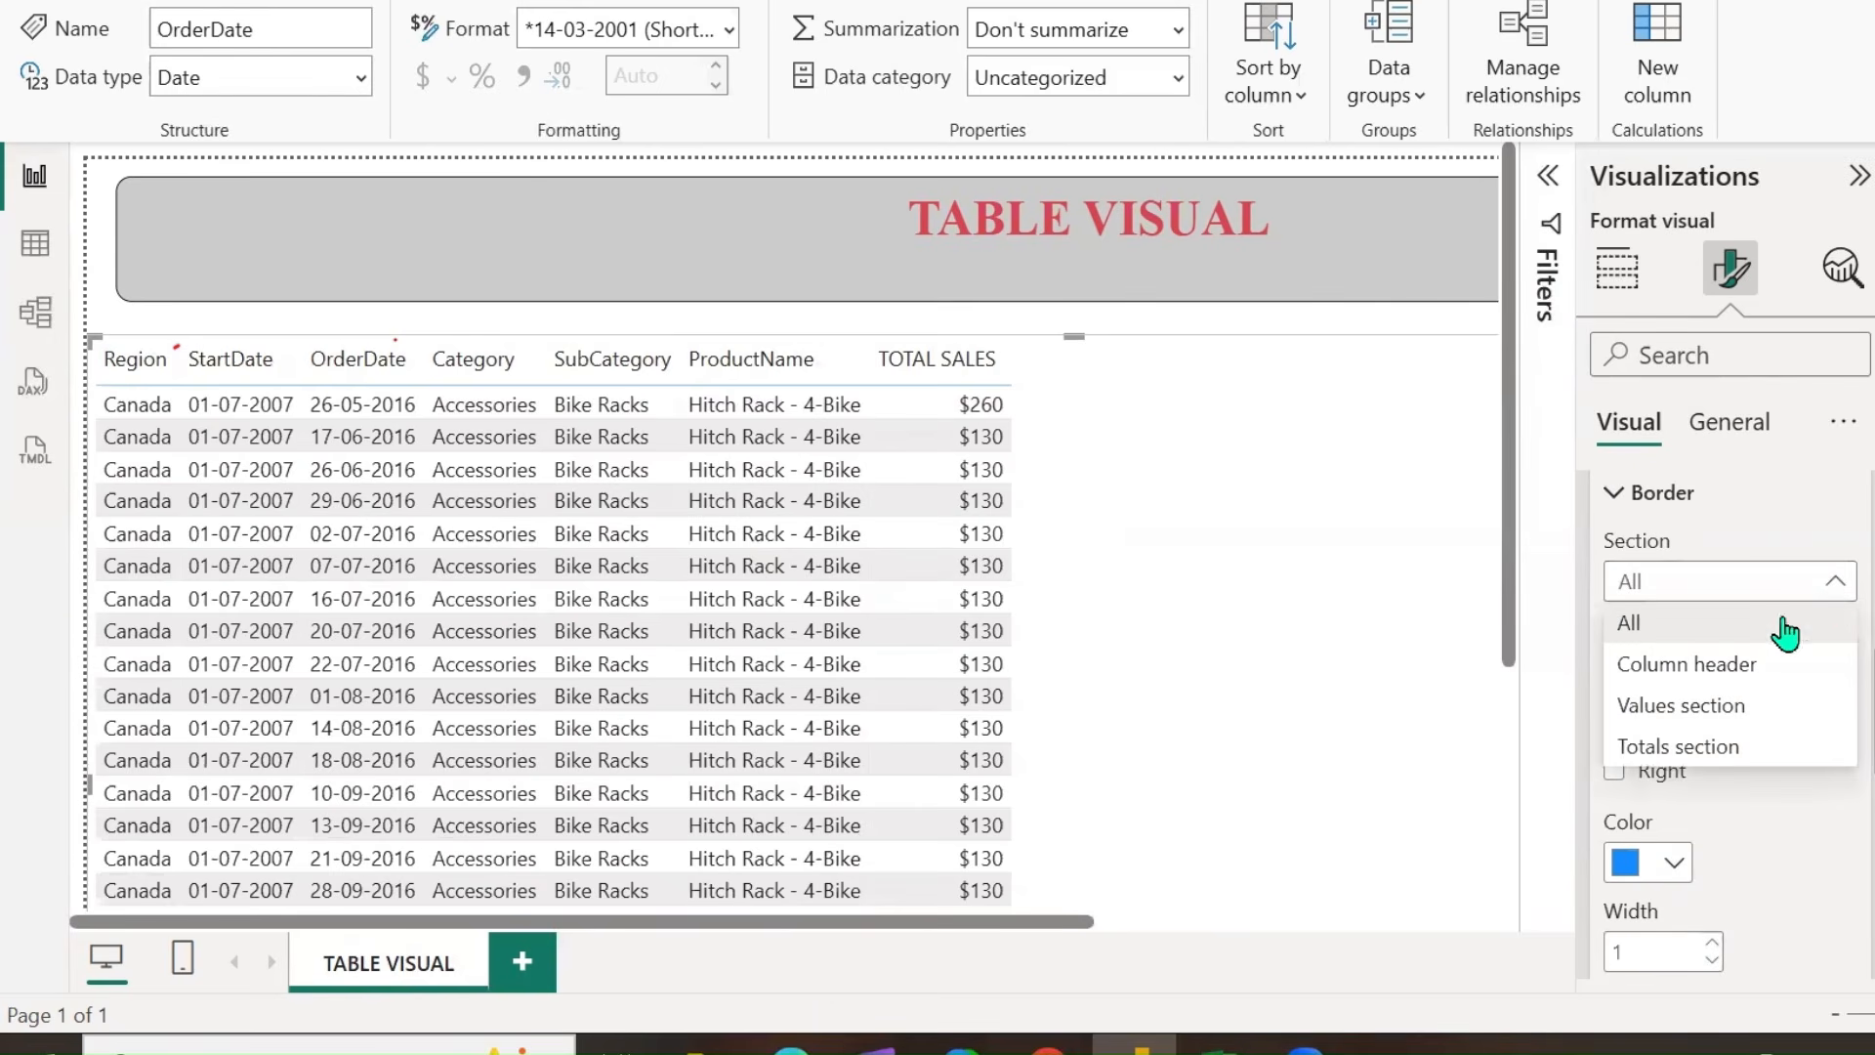
{"action": "left_click", "coordinate": [1715, 684]}
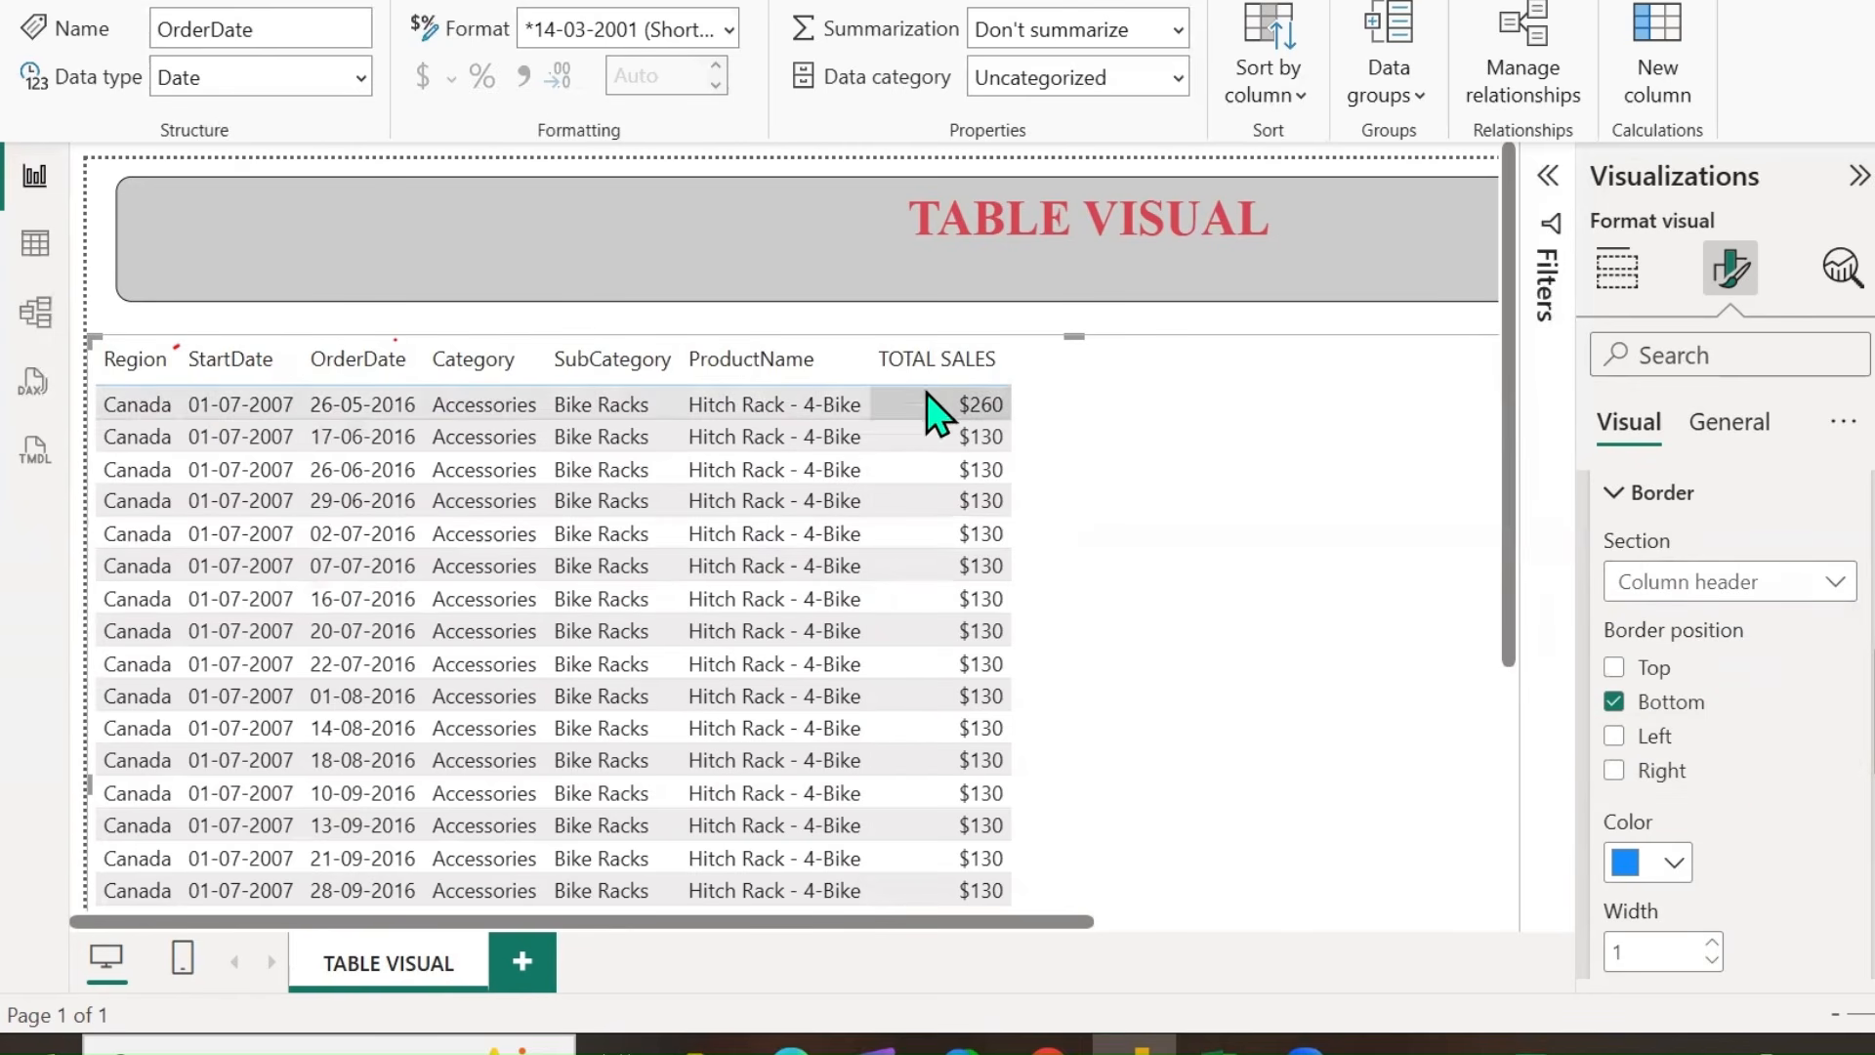
{"action": "left_click", "coordinate": [1673, 949]}
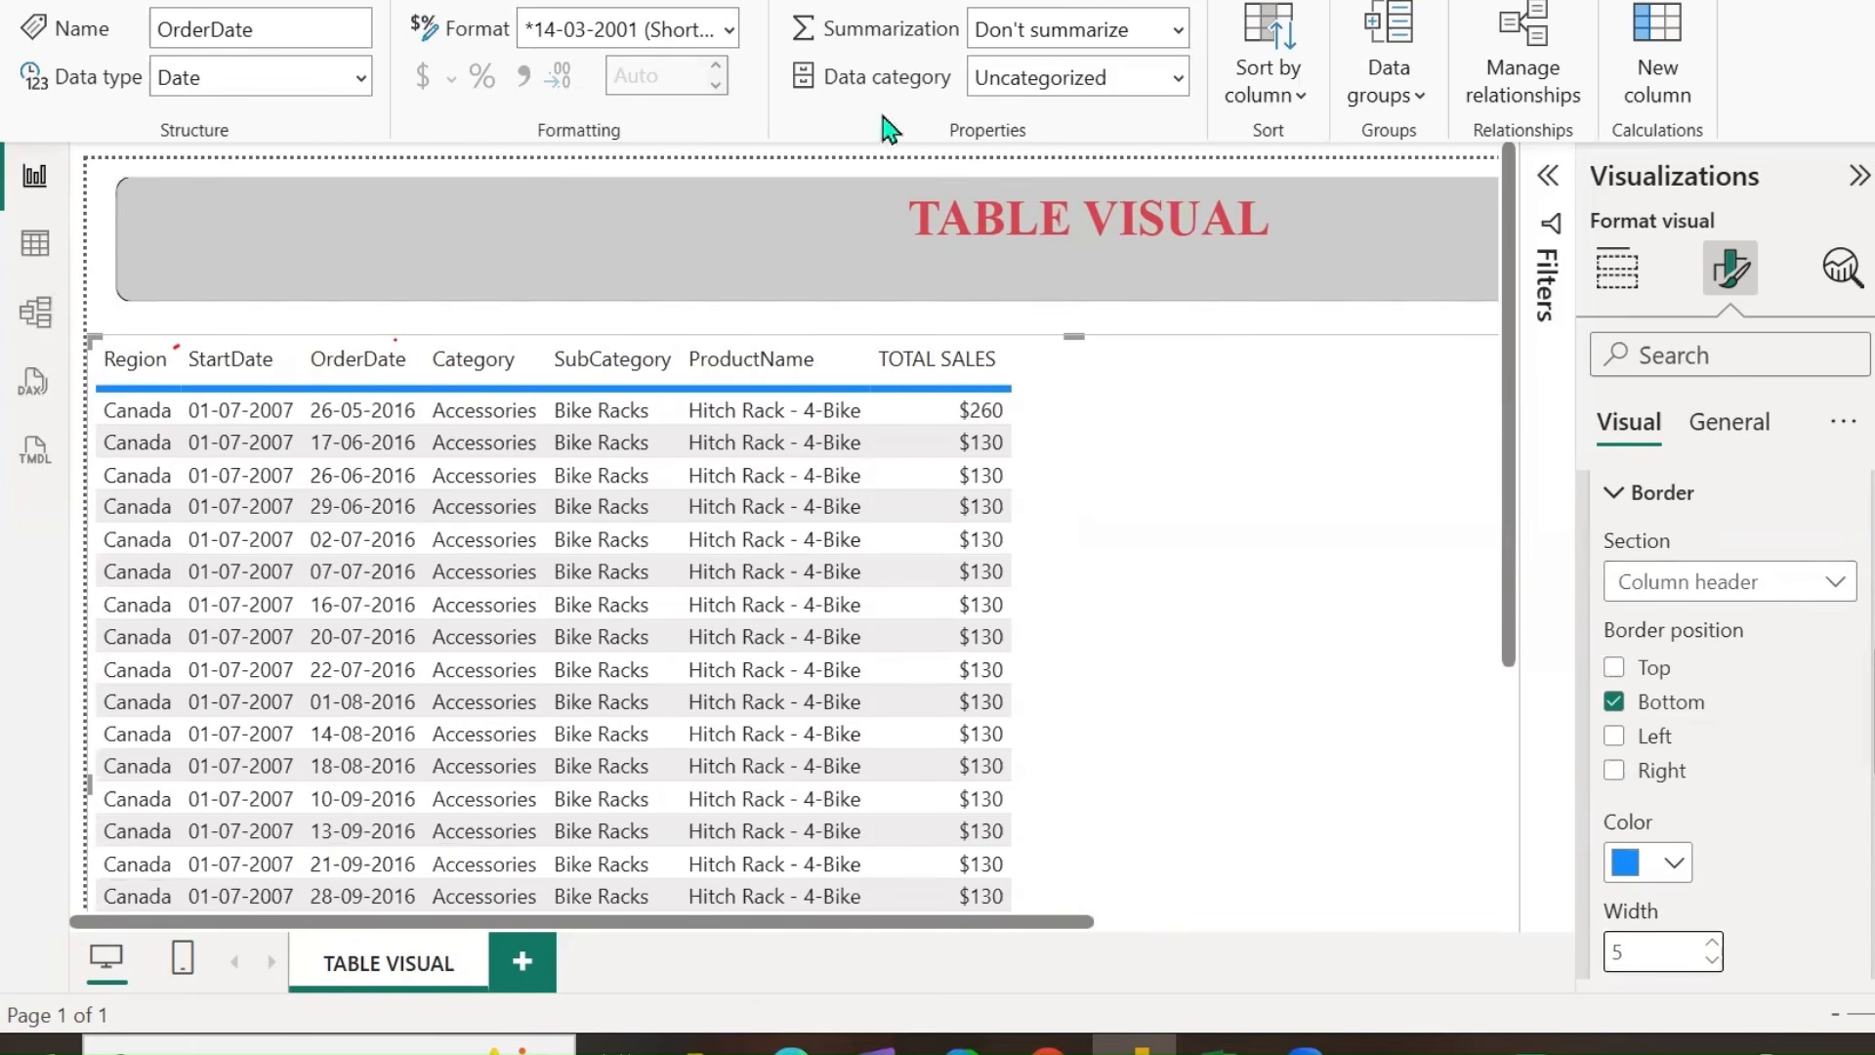
{"action": "left_click_drag", "start_coordinate": [1028, 387], "coordinate": [1172, 324]}
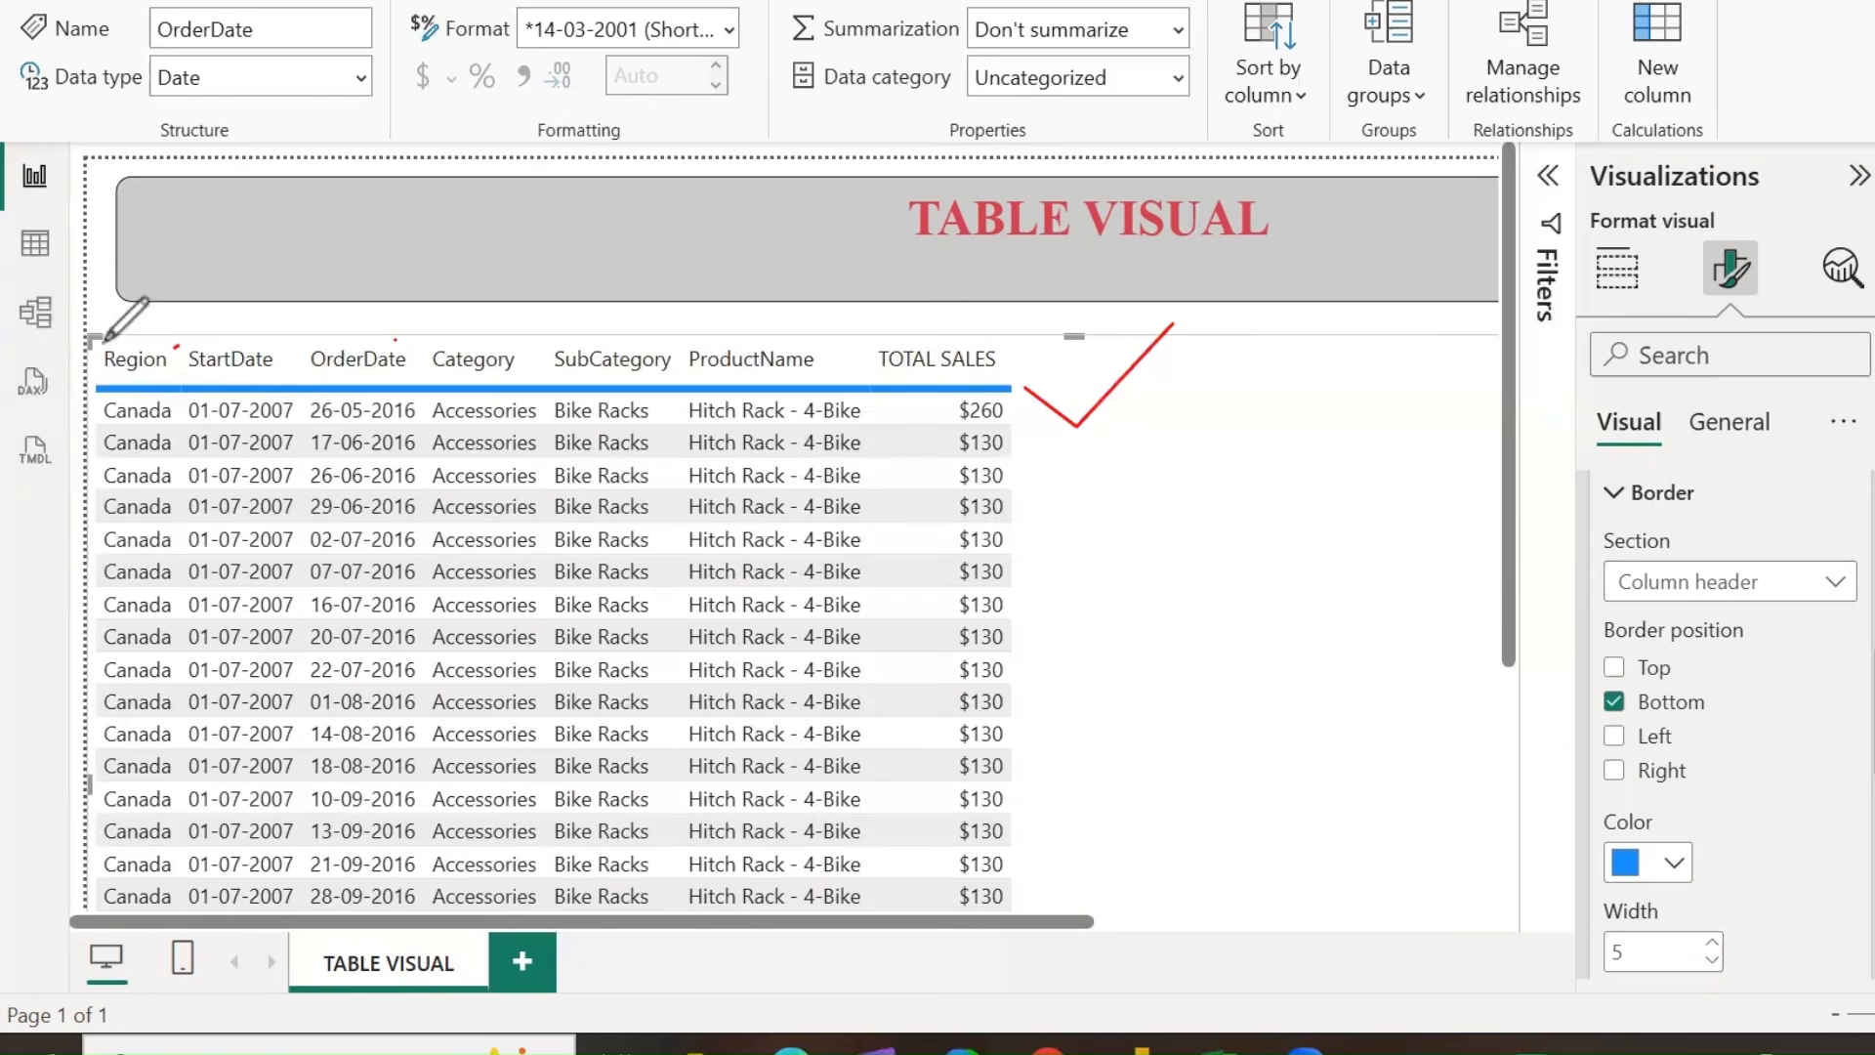
{"action": "left_click_drag", "start_coordinate": [875, 346], "coordinate": [1019, 346]}
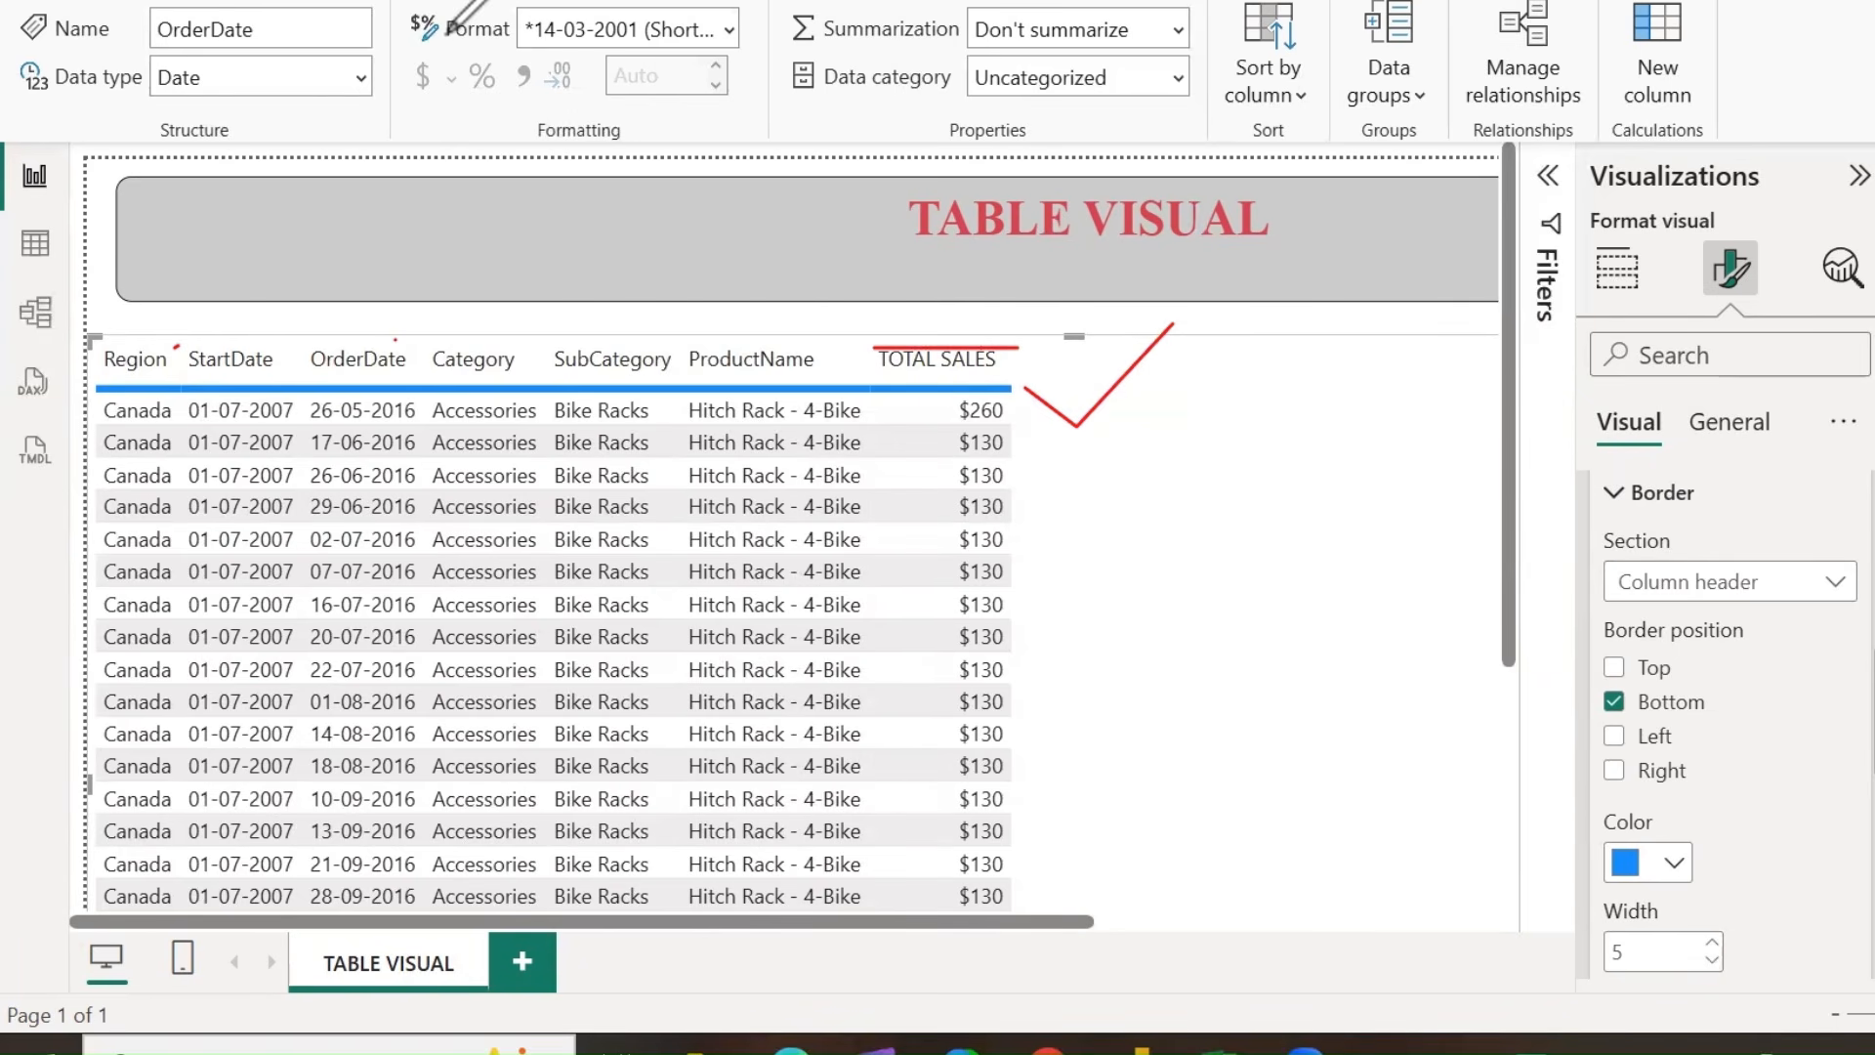
Add top, left and right borders to the table's column header section.
{"action": "left_click", "coordinate": [1620, 668]}
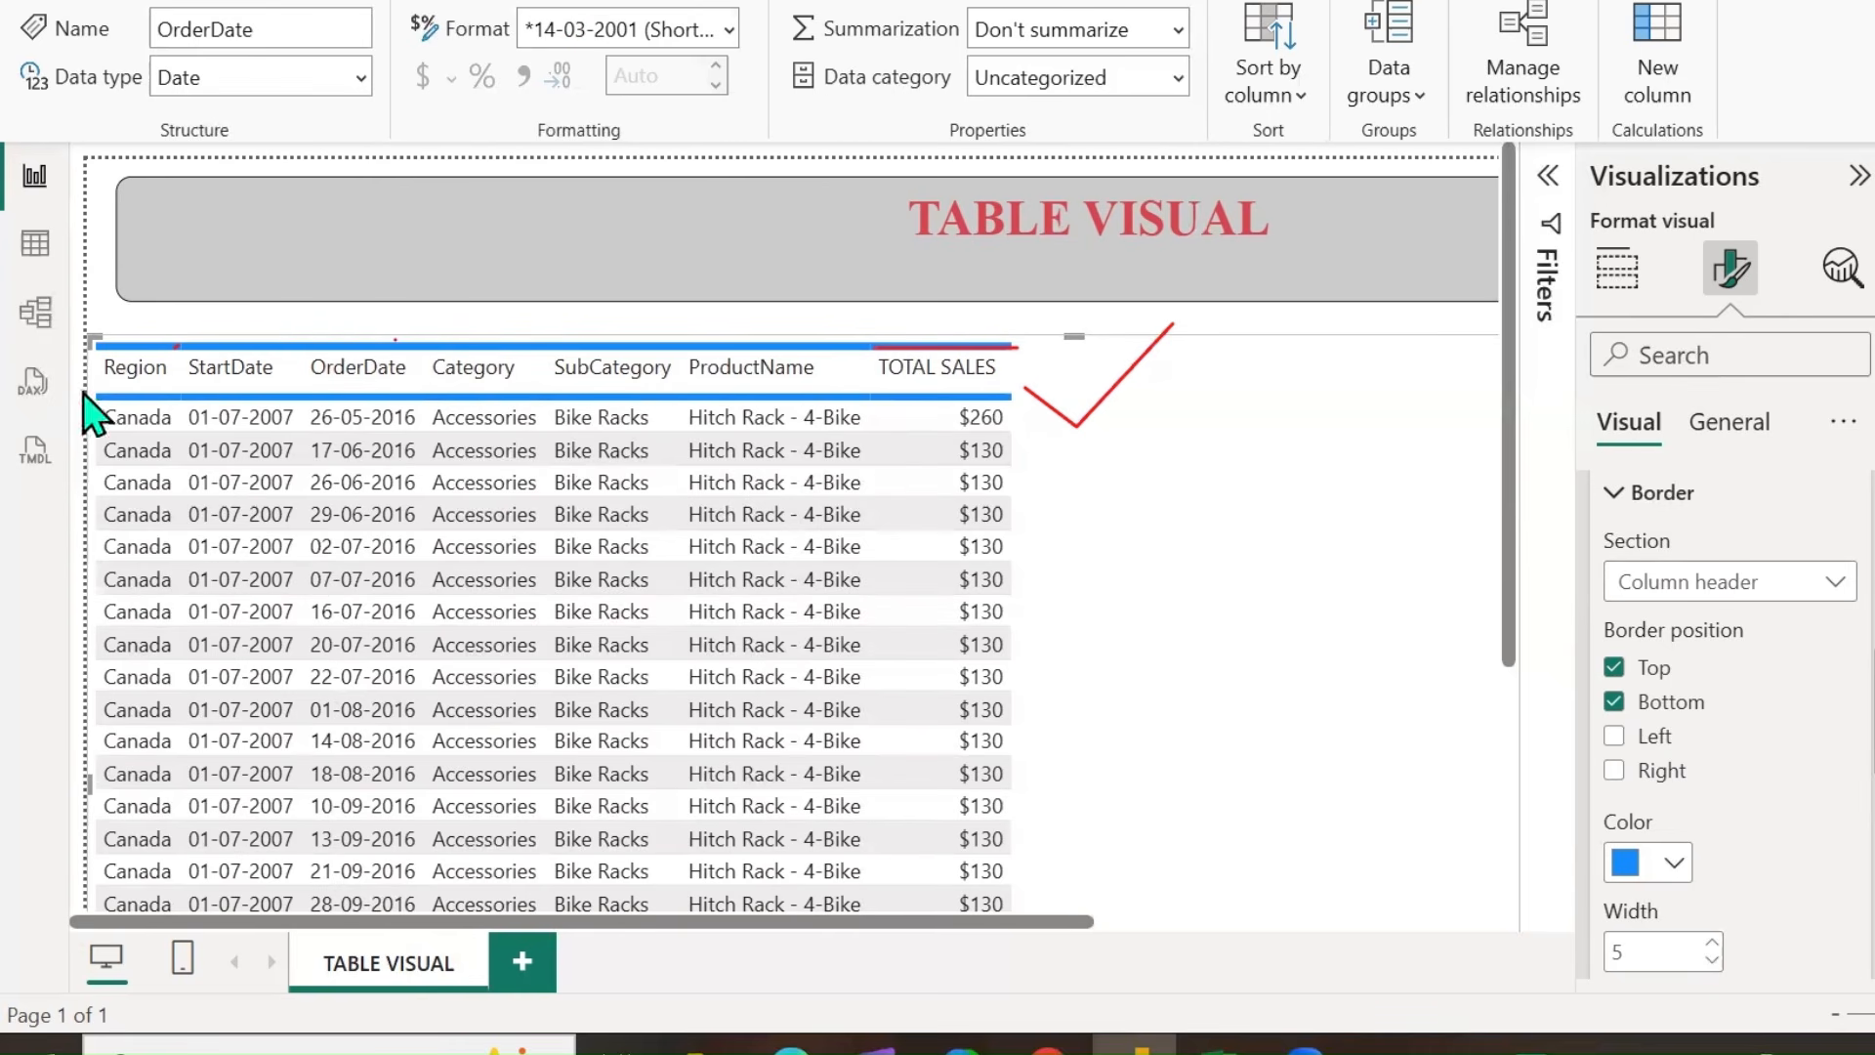
{"action": "mouse_move", "coordinate": [61, 393]}
{"action": "left_mouse_down"}
{"action": "mouse_move", "coordinate": [84, 320]}
{"action": "mouse_move", "coordinate": [71, 405]}
{"action": "left_mouse_up"}
{"action": "mouse_move", "coordinate": [948, 400]}
{"action": "left_mouse_down"}
{"action": "mouse_move", "coordinate": [1030, 405]}
{"action": "mouse_move", "coordinate": [977, 327]}
{"action": "mouse_move", "coordinate": [992, 403]}
{"action": "left_mouse_up"}
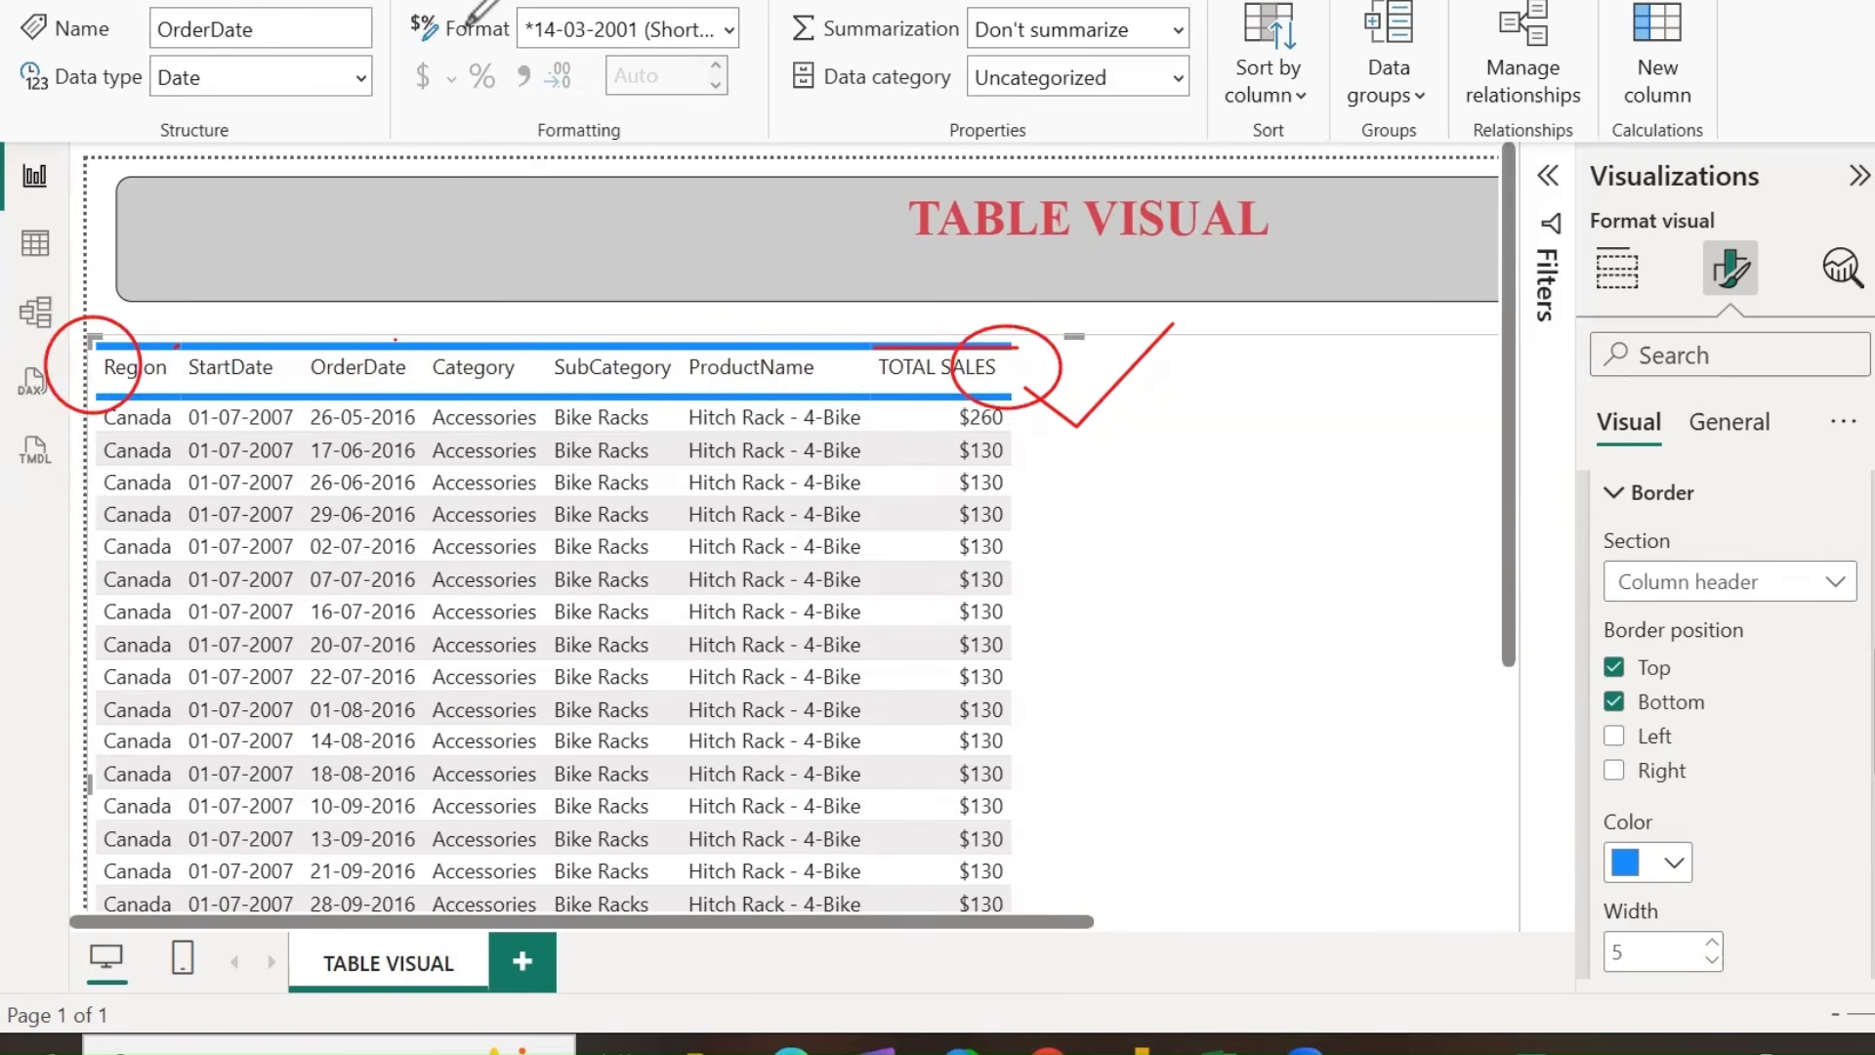
{"action": "left_click", "coordinate": [1658, 739]}
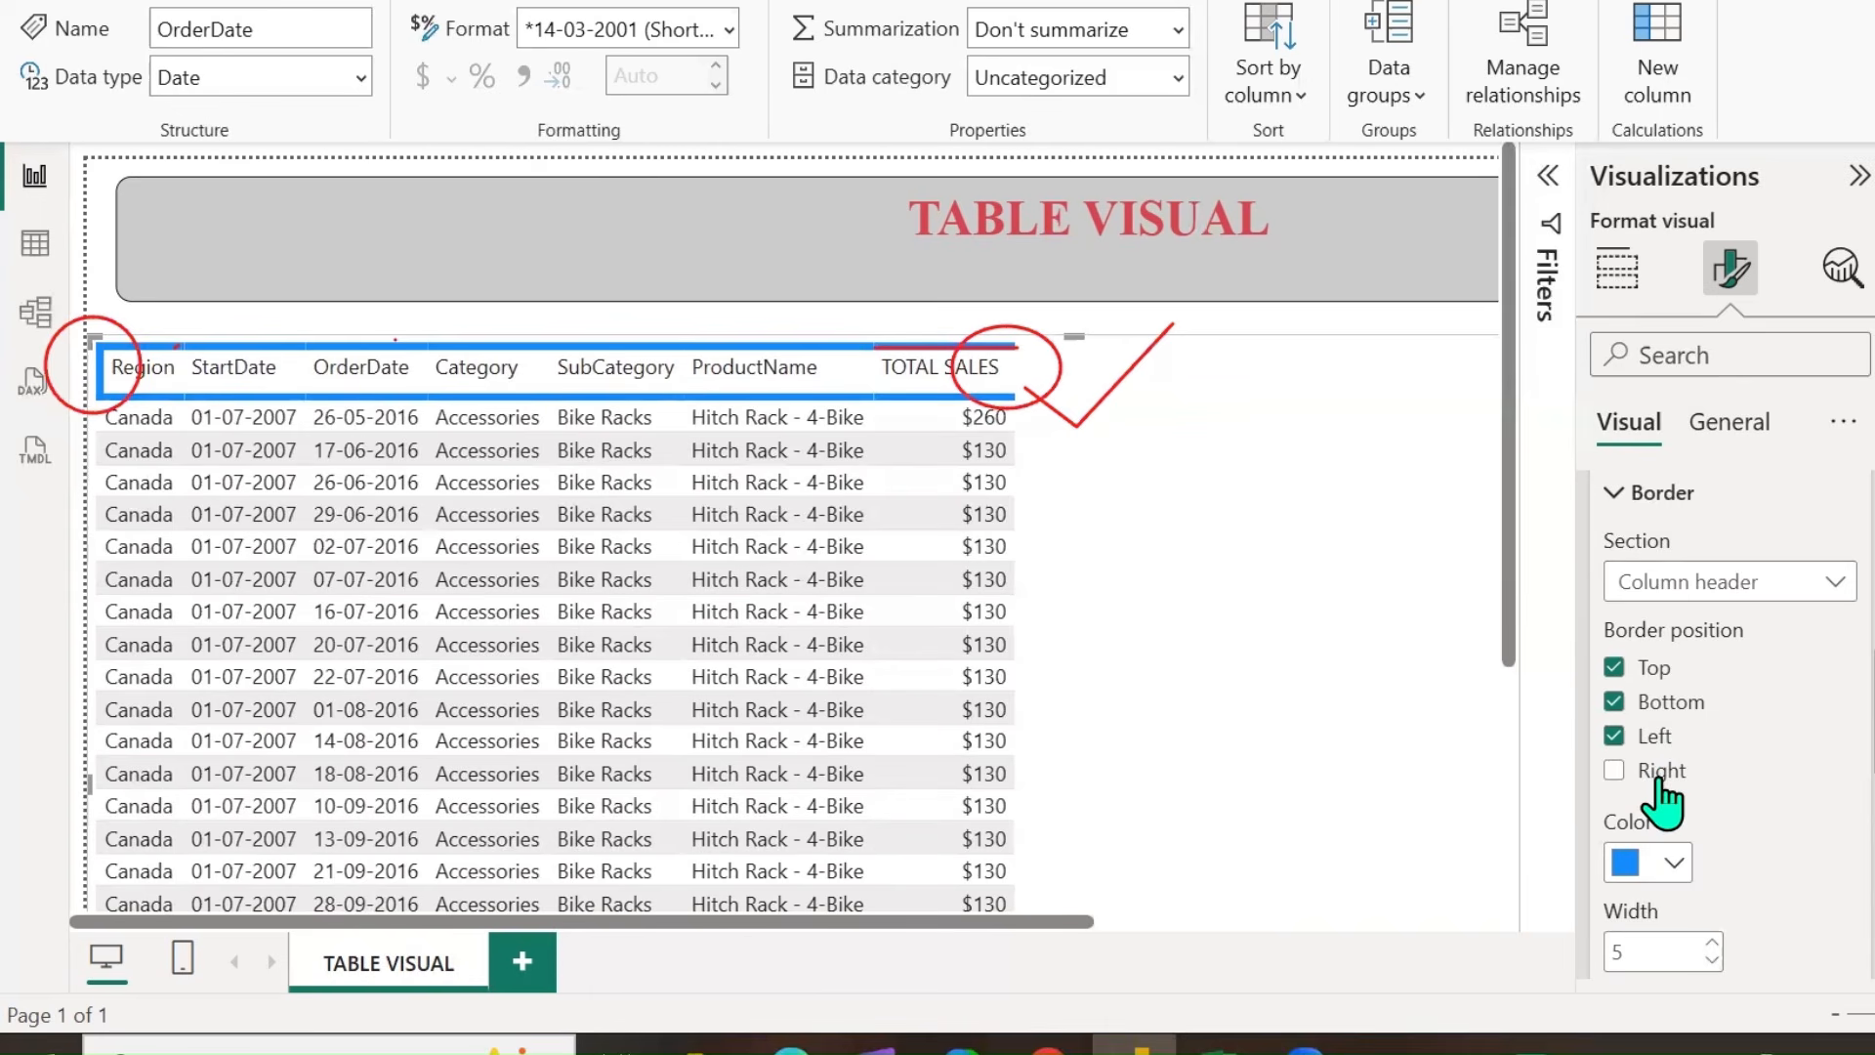
{"action": "left_click", "coordinate": [1657, 776]}
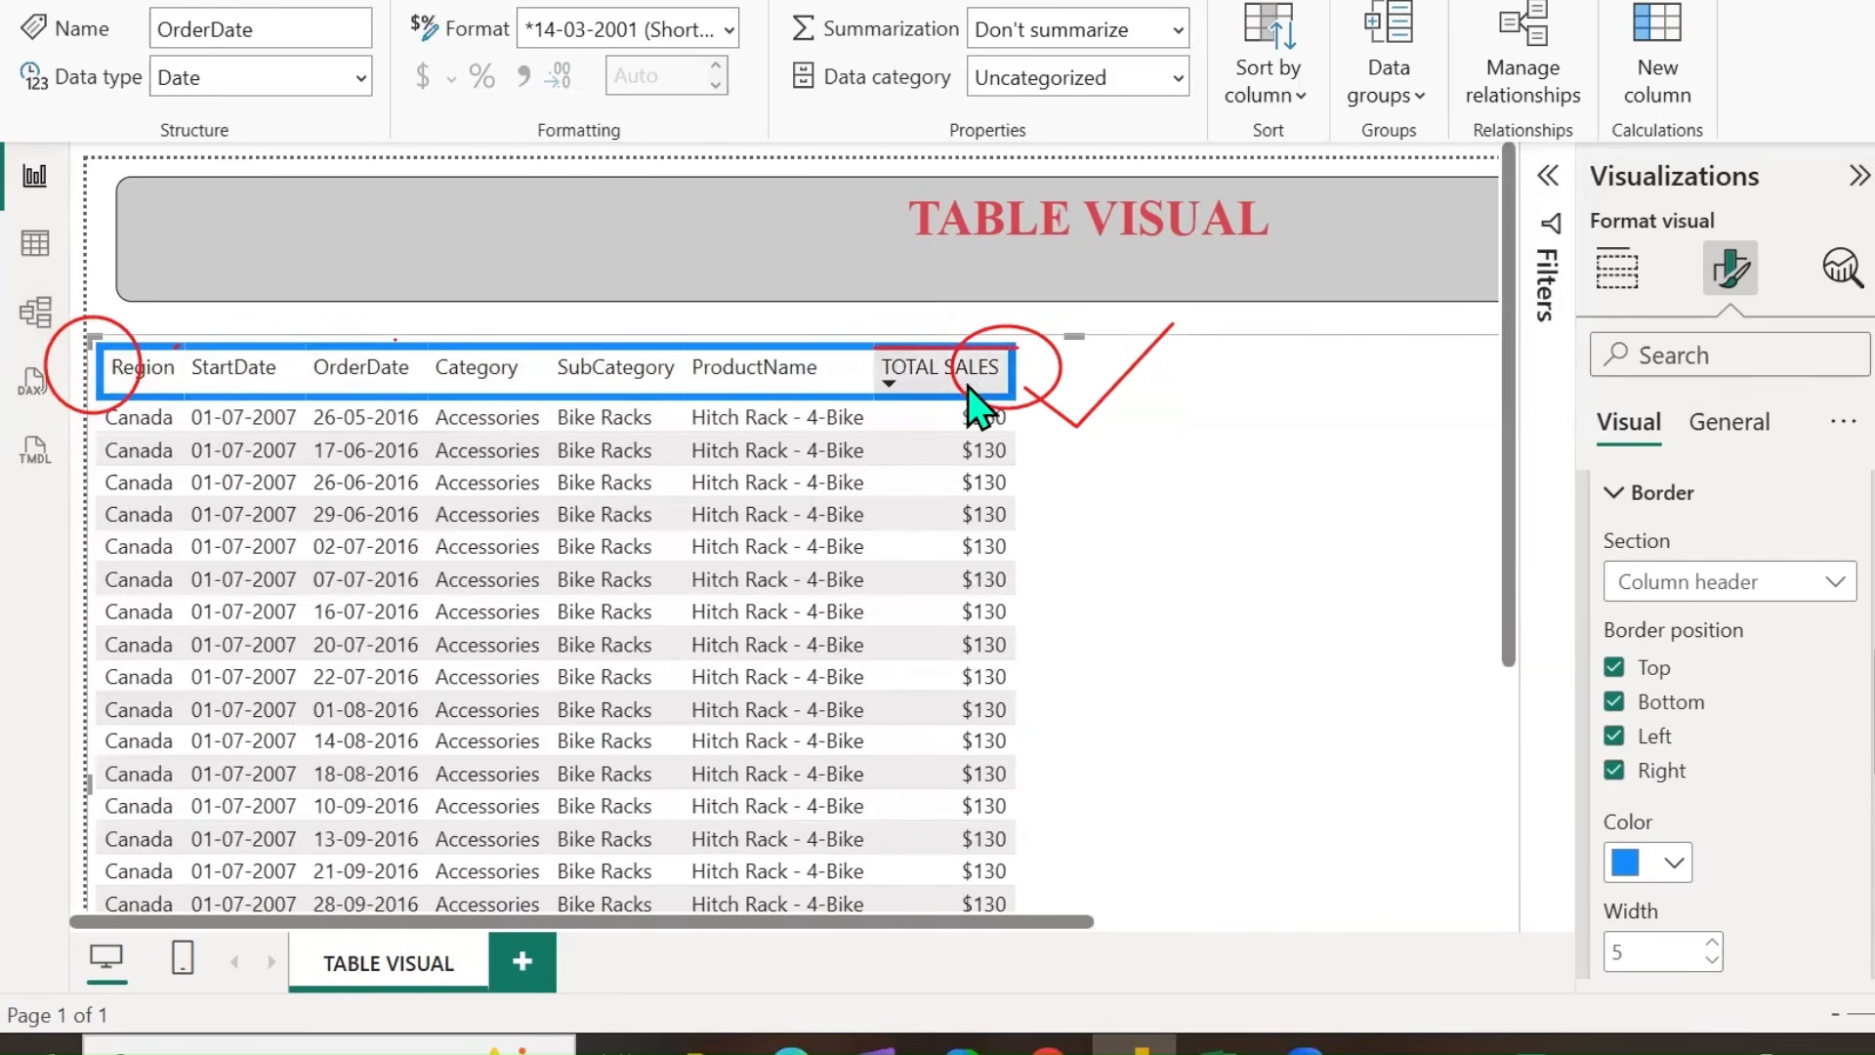
Add top, bottom, left and right borders with width 5 to the table's values section.
{"action": "left_click", "coordinate": [1807, 584]}
{"action": "left_click", "coordinate": [1705, 707]}
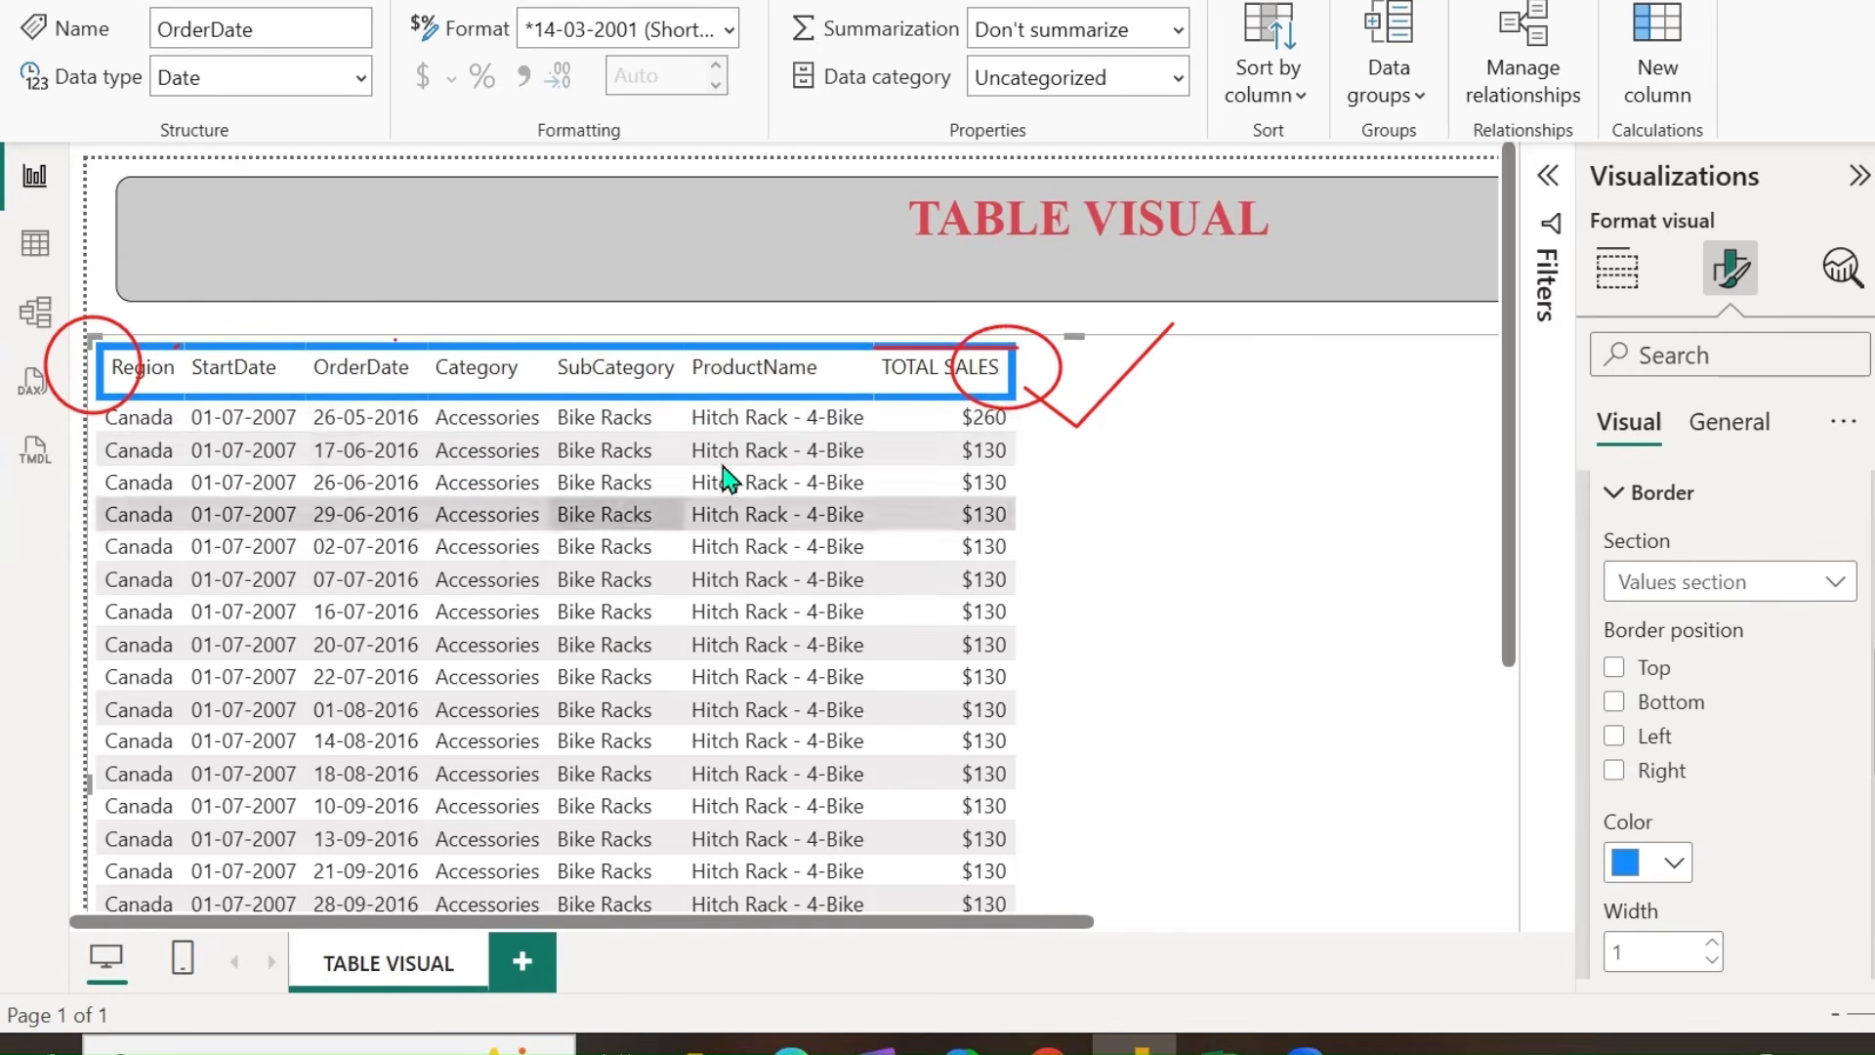
{"action": "left_click", "coordinate": [1655, 670]}
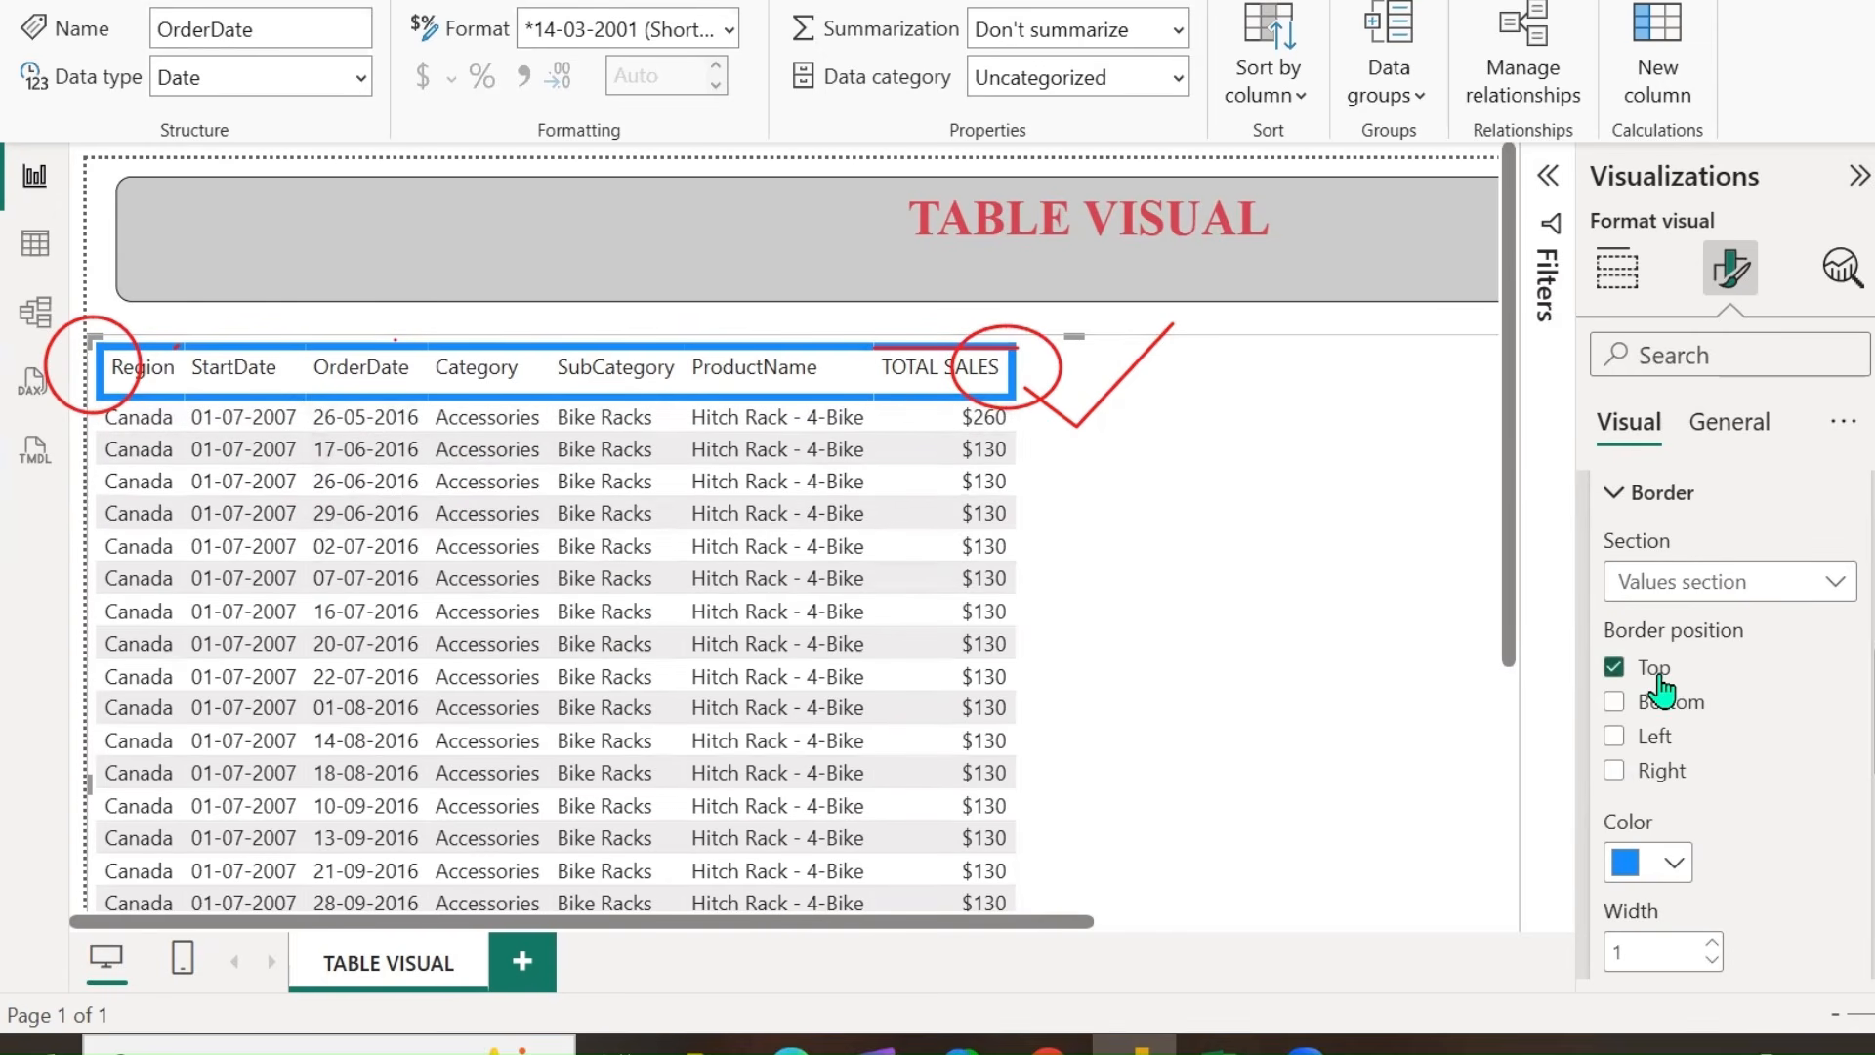
{"action": "left_click", "coordinate": [1658, 741]}
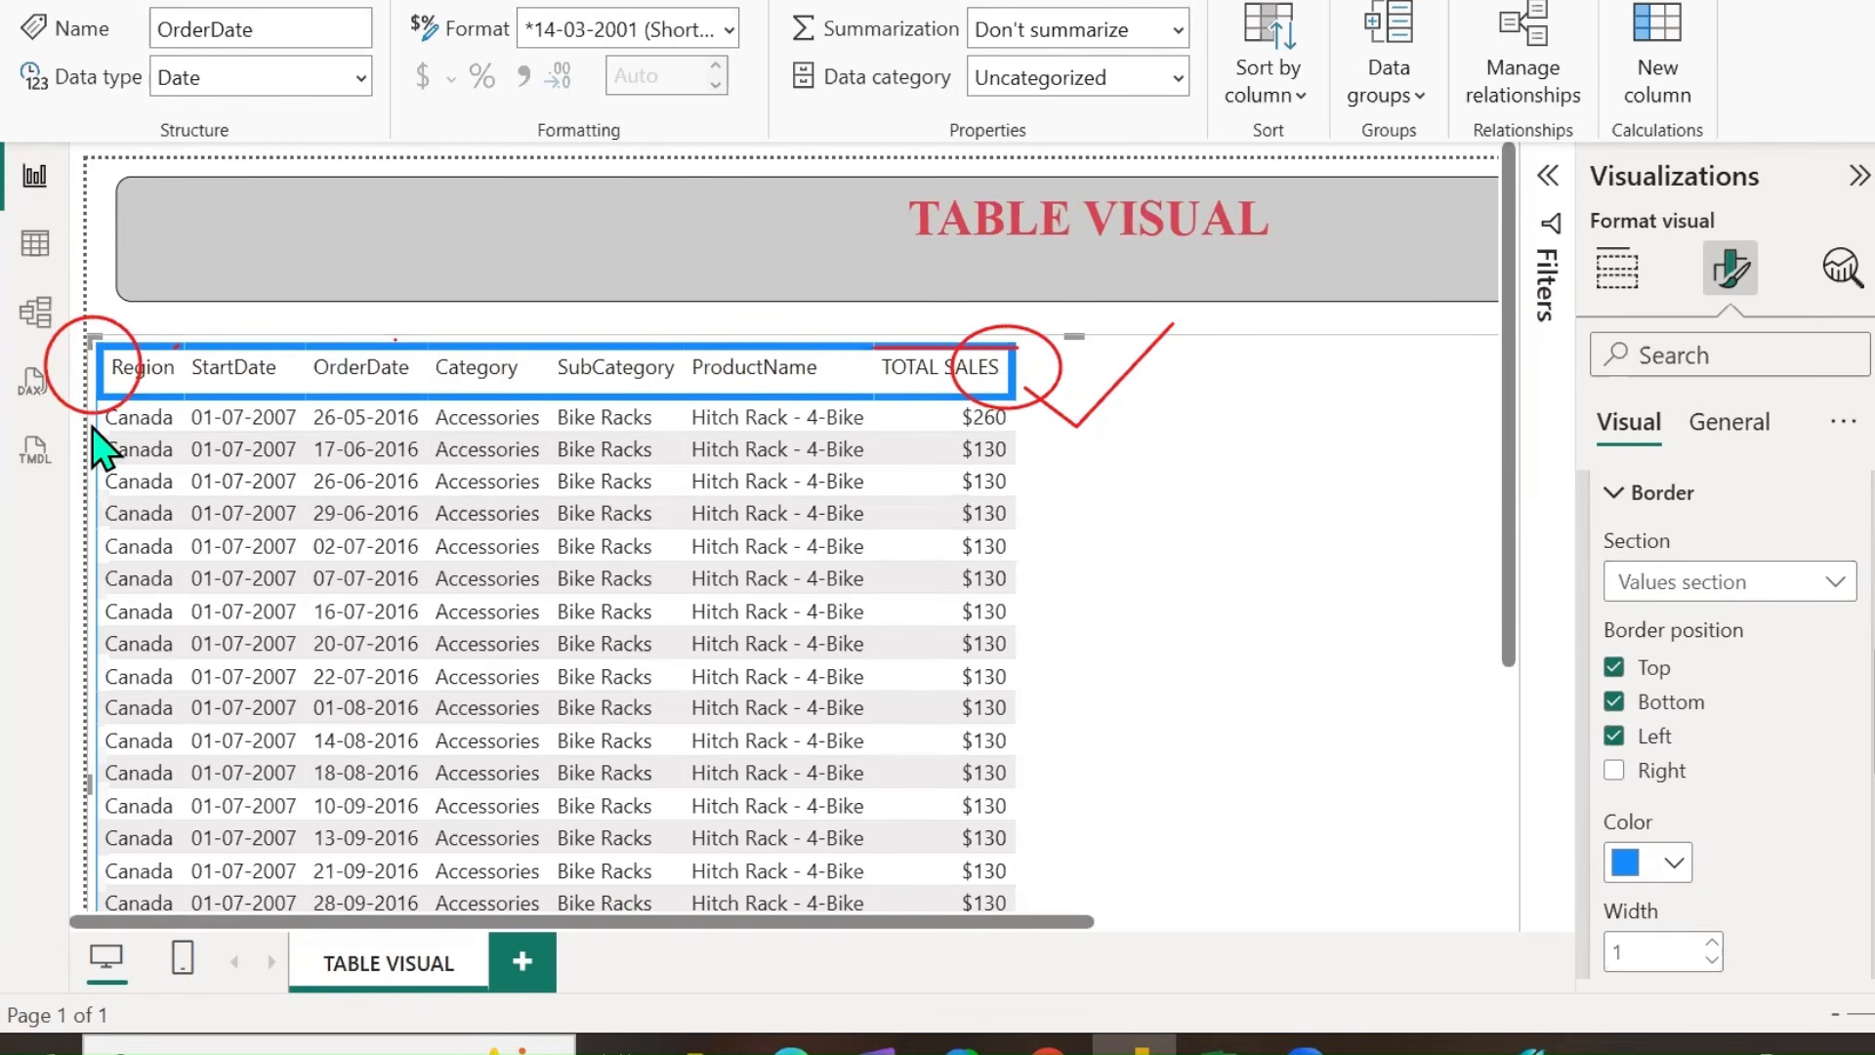
{"action": "left_click_drag", "start_coordinate": [98, 430], "coordinate": [72, 910]}
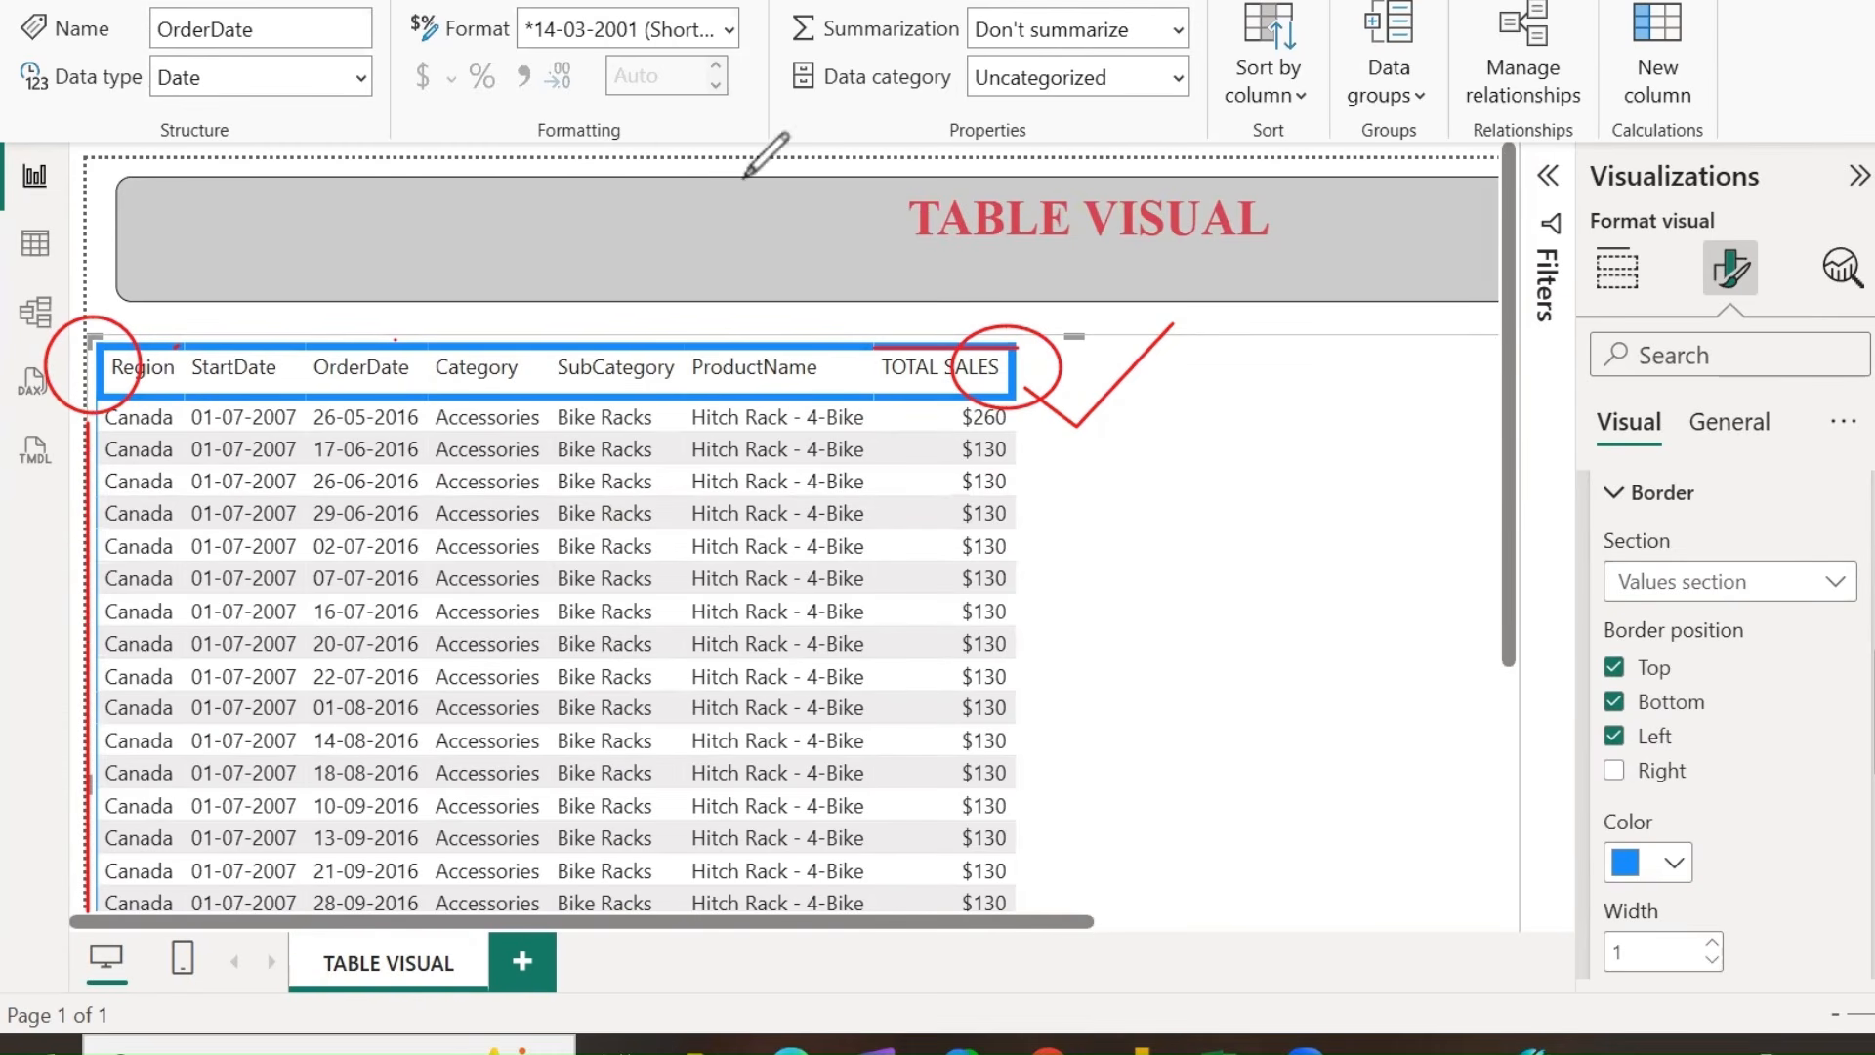
{"action": "left_click", "coordinate": [1648, 947]}
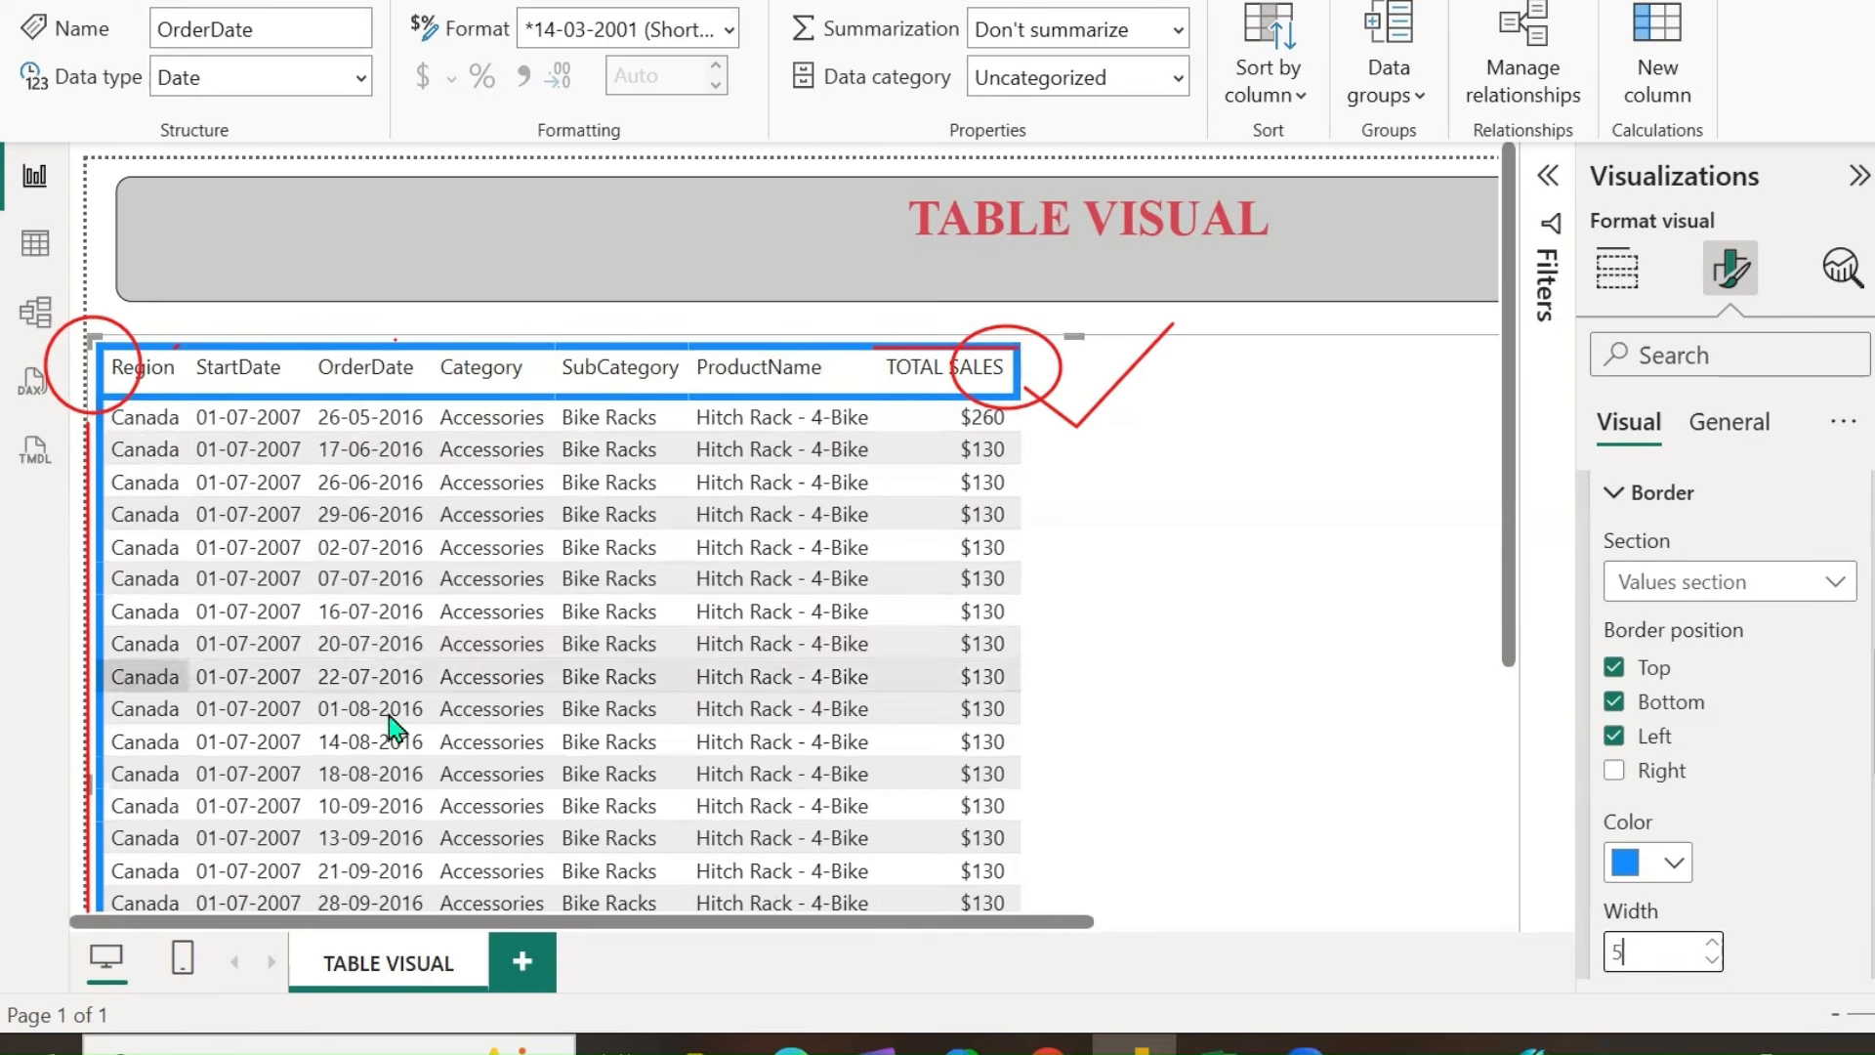
{"action": "left_click", "coordinate": [1661, 774]}
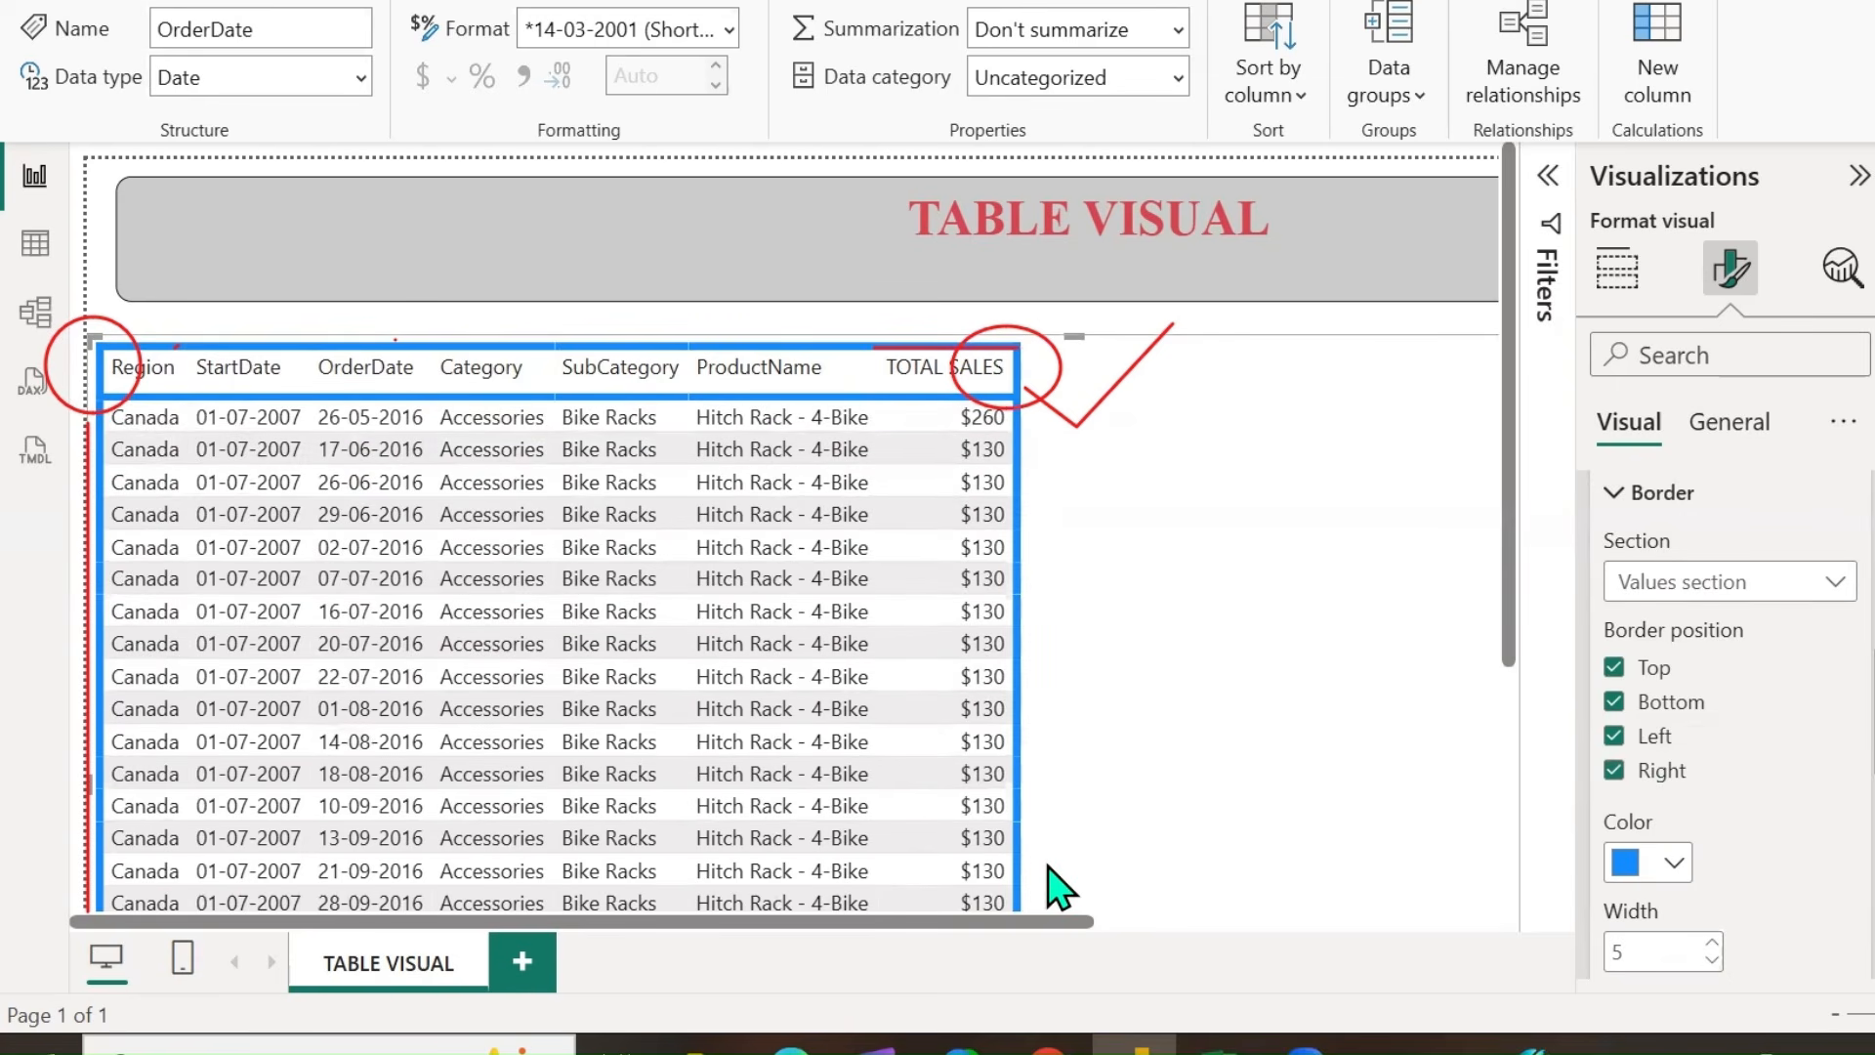
Set the border width of the table's totals section to 5.
{"action": "left_click", "coordinate": [1822, 584]}
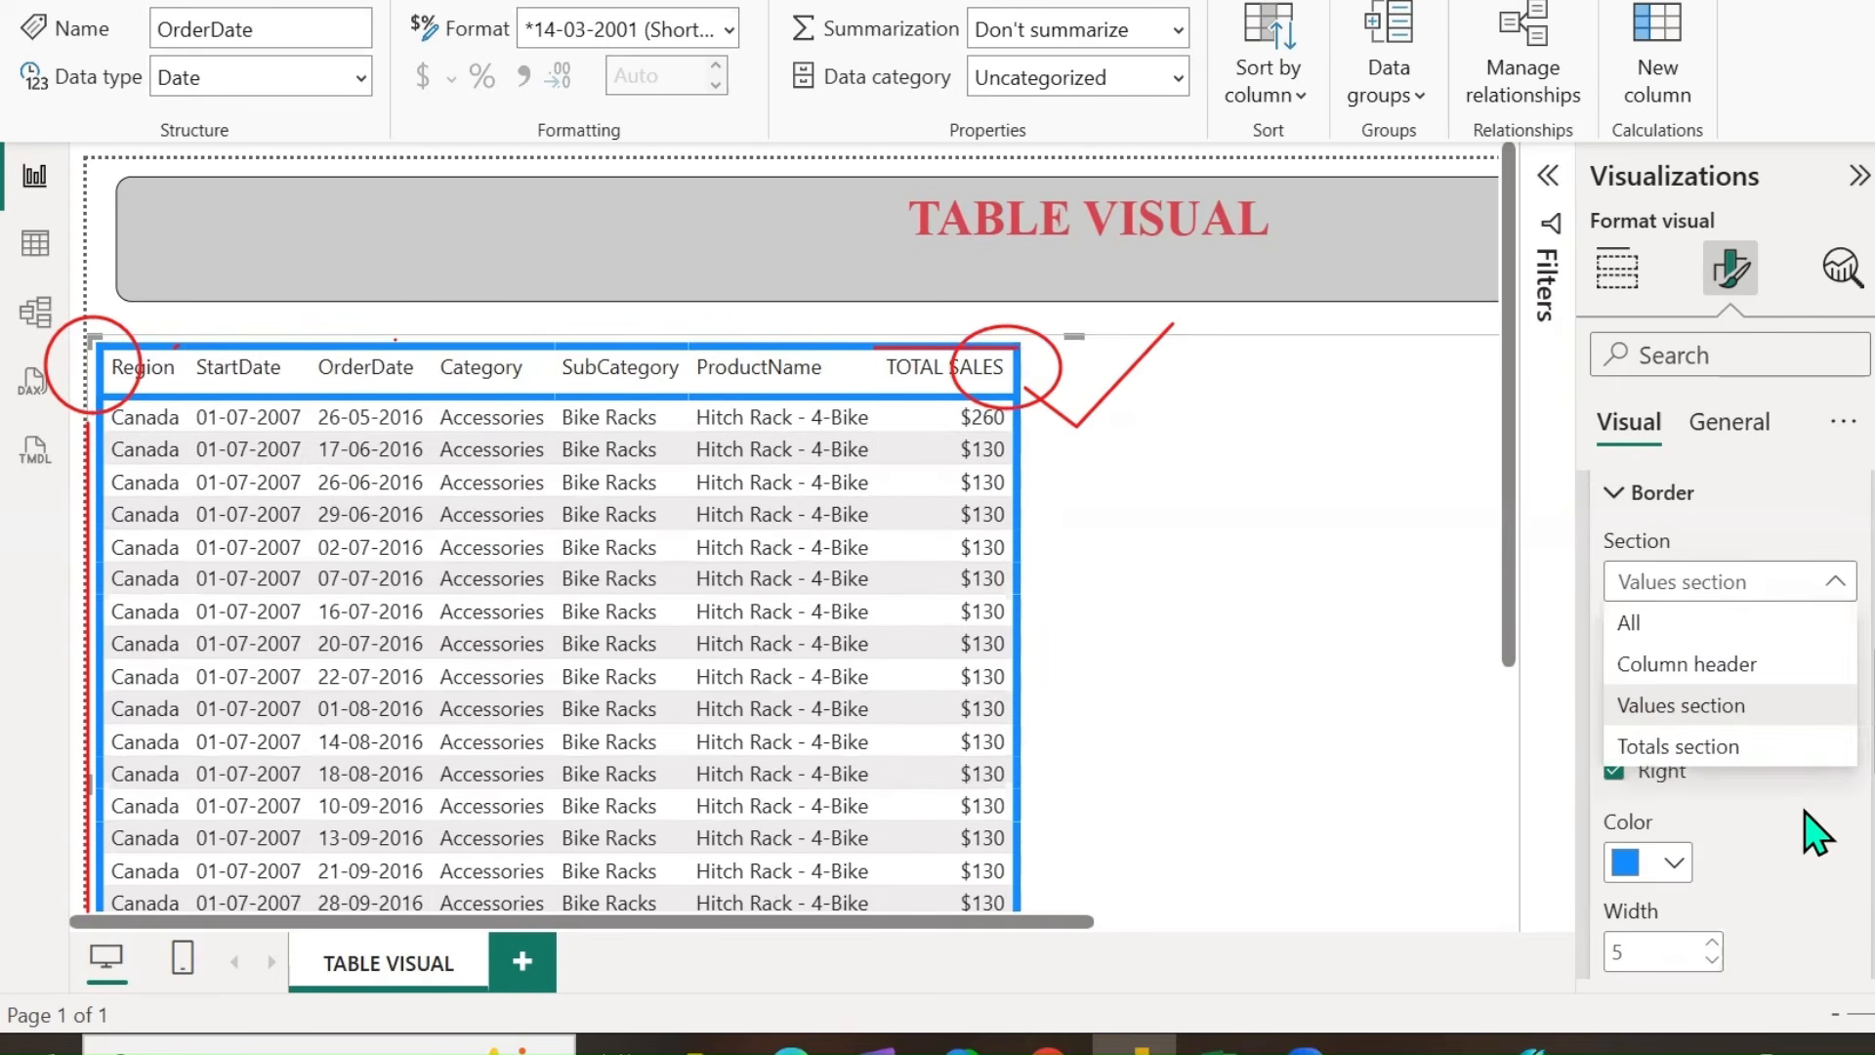
{"action": "left_click", "coordinate": [1731, 750]}
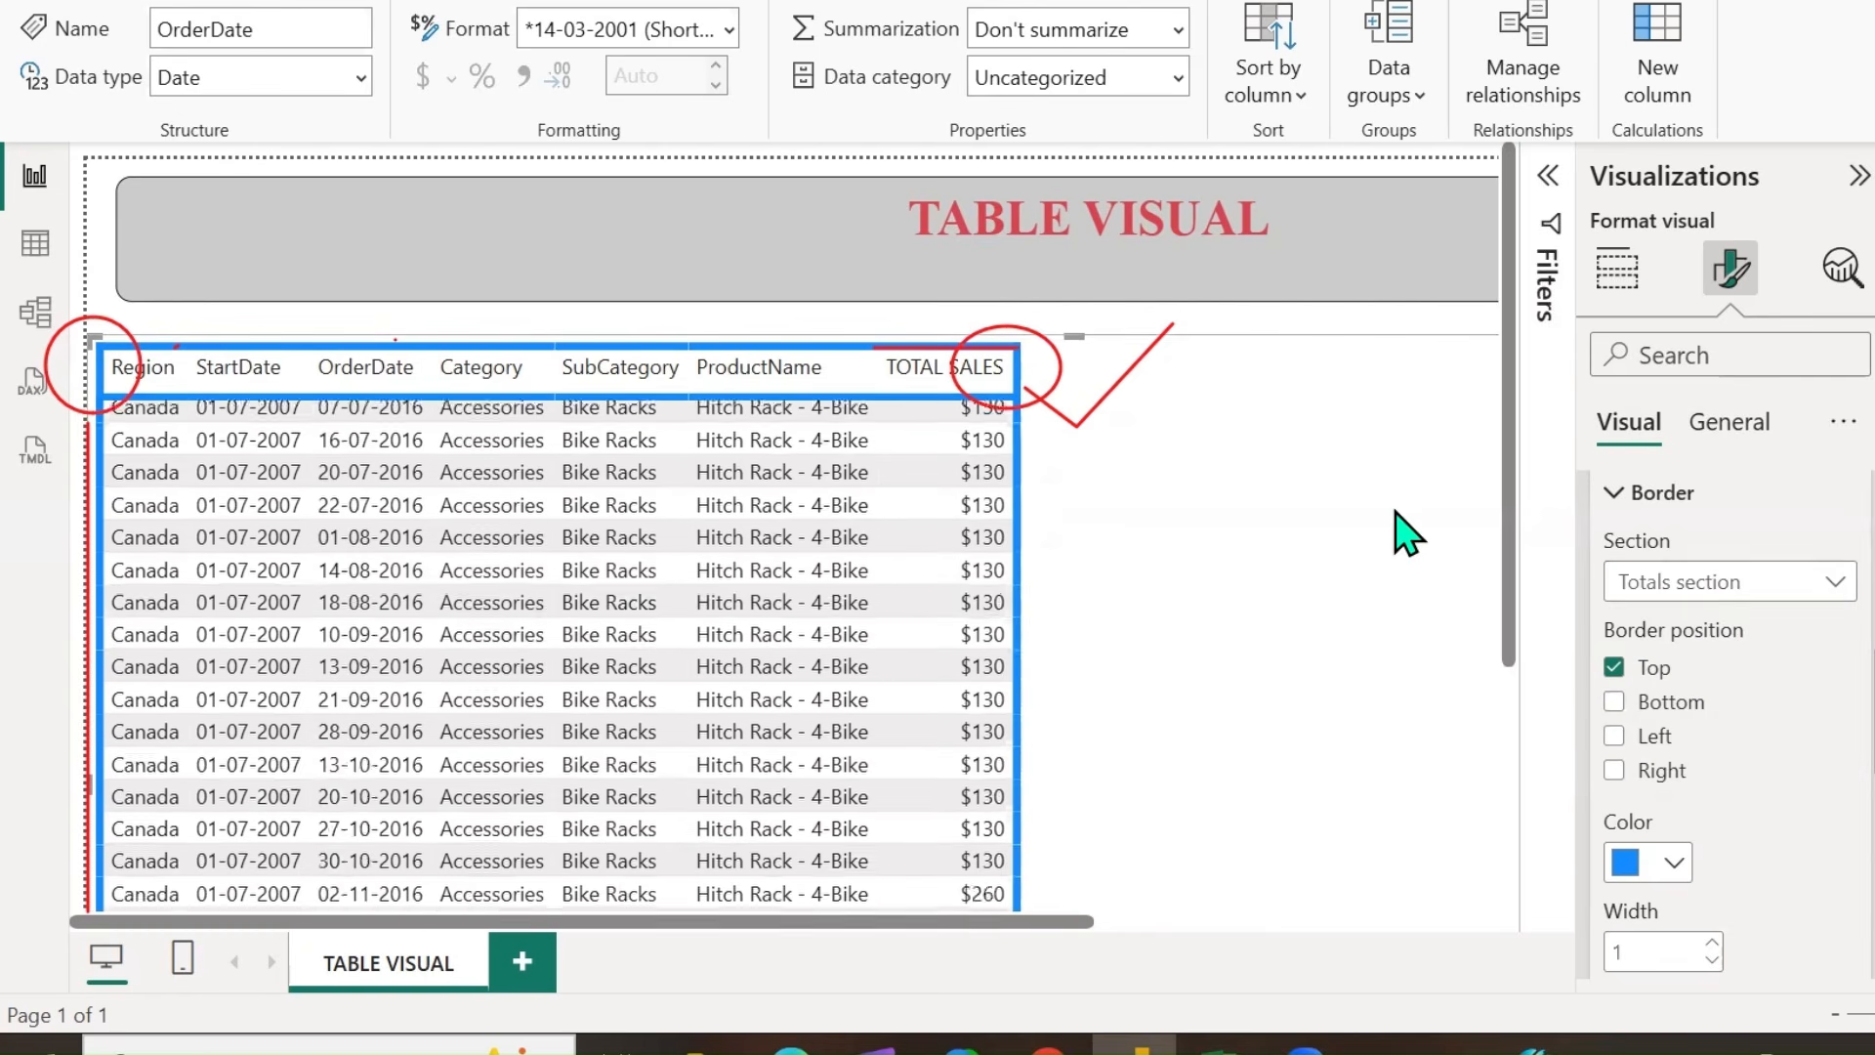
{"action": "left_click_drag", "start_coordinate": [1513, 449], "coordinate": [1511, 690]}
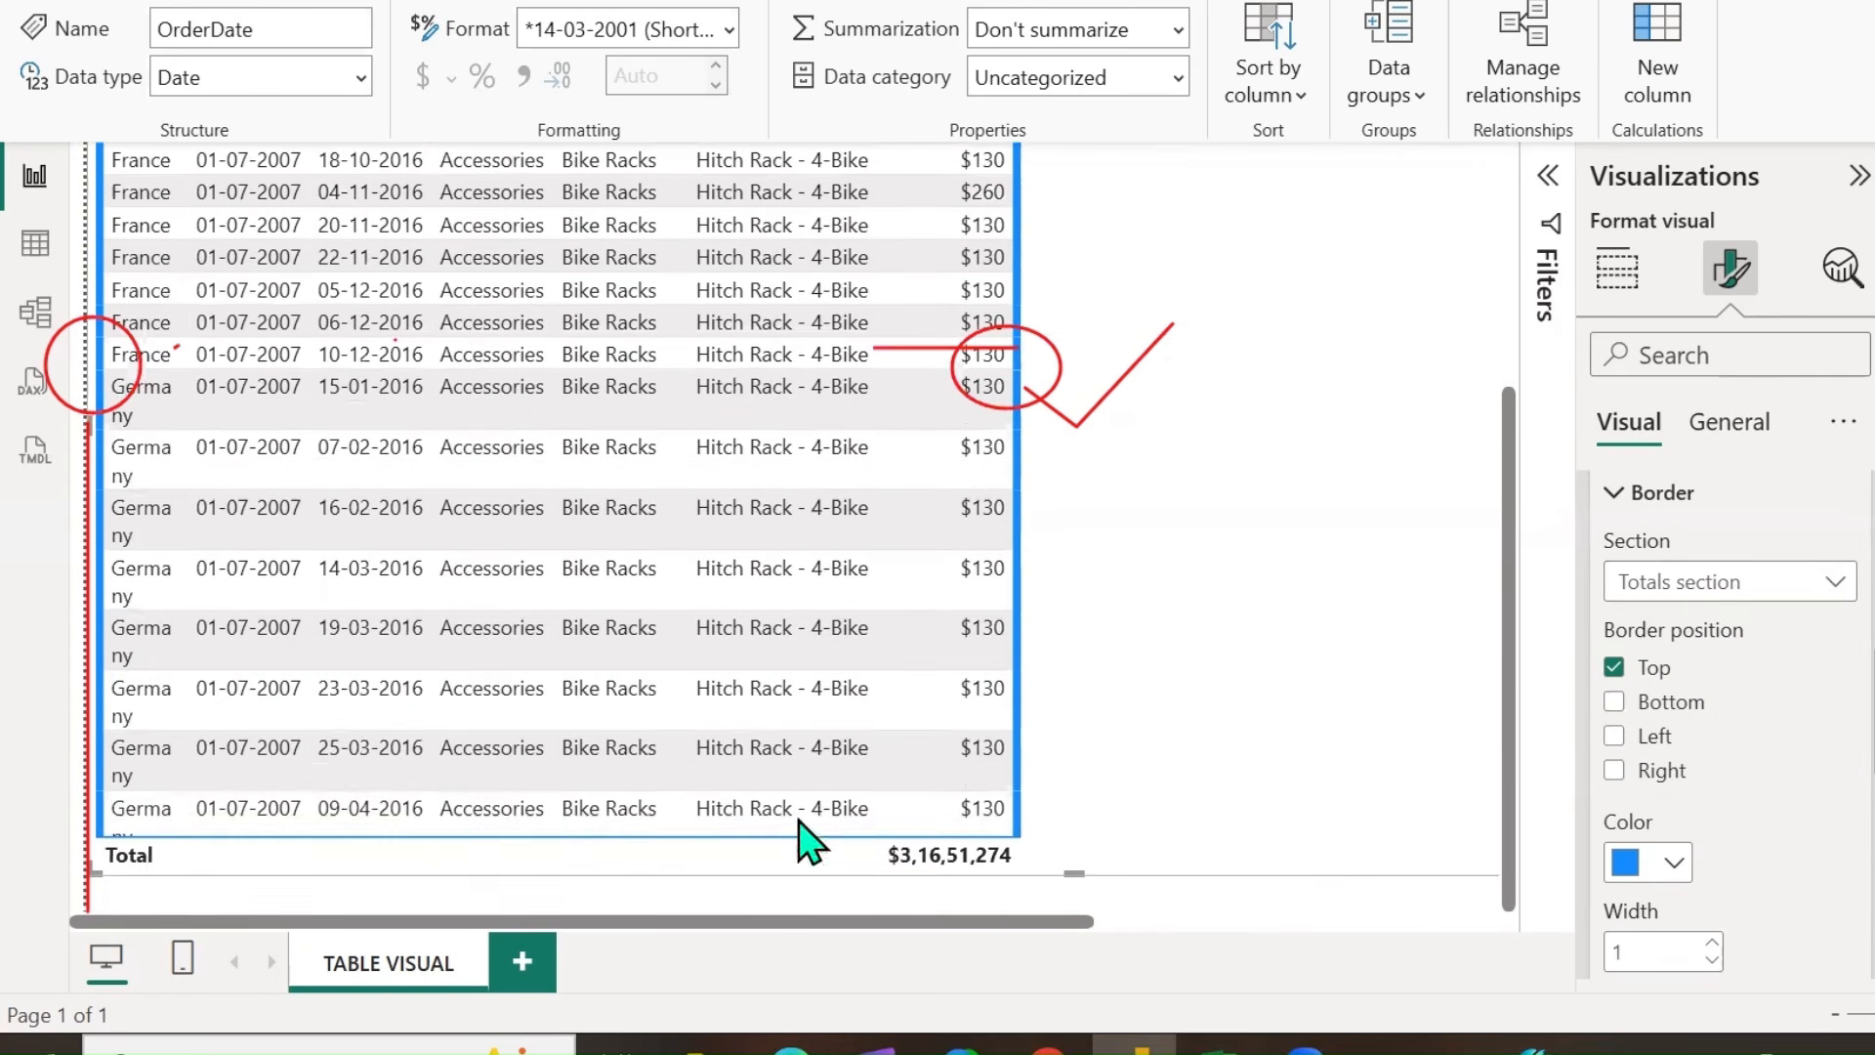
{"action": "left_click_drag", "start_coordinate": [80, 867], "coordinate": [125, 900]}
{"action": "mouse_move", "coordinate": [874, 867]}
{"action": "left_mouse_down"}
{"action": "mouse_move", "coordinate": [971, 758]}
{"action": "mouse_move", "coordinate": [938, 901]}
{"action": "left_mouse_up"}
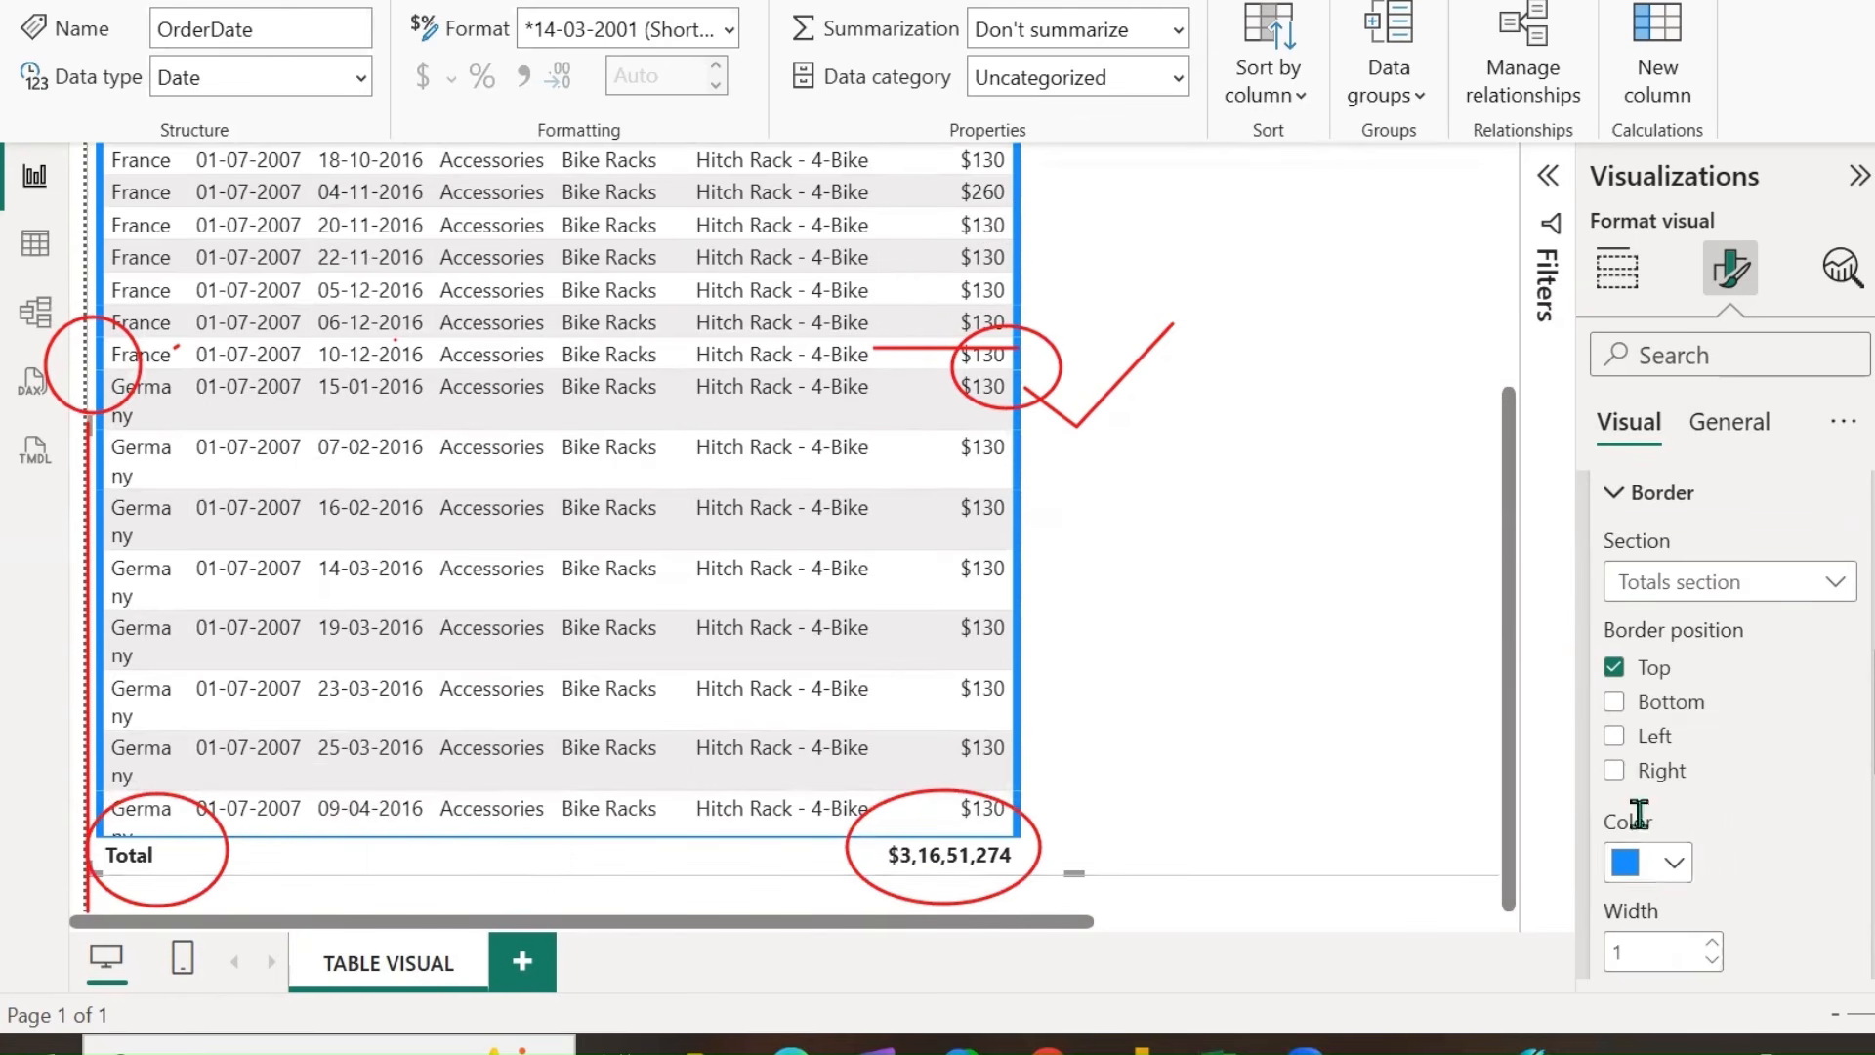
{"action": "double_click", "coordinate": [1649, 944]}
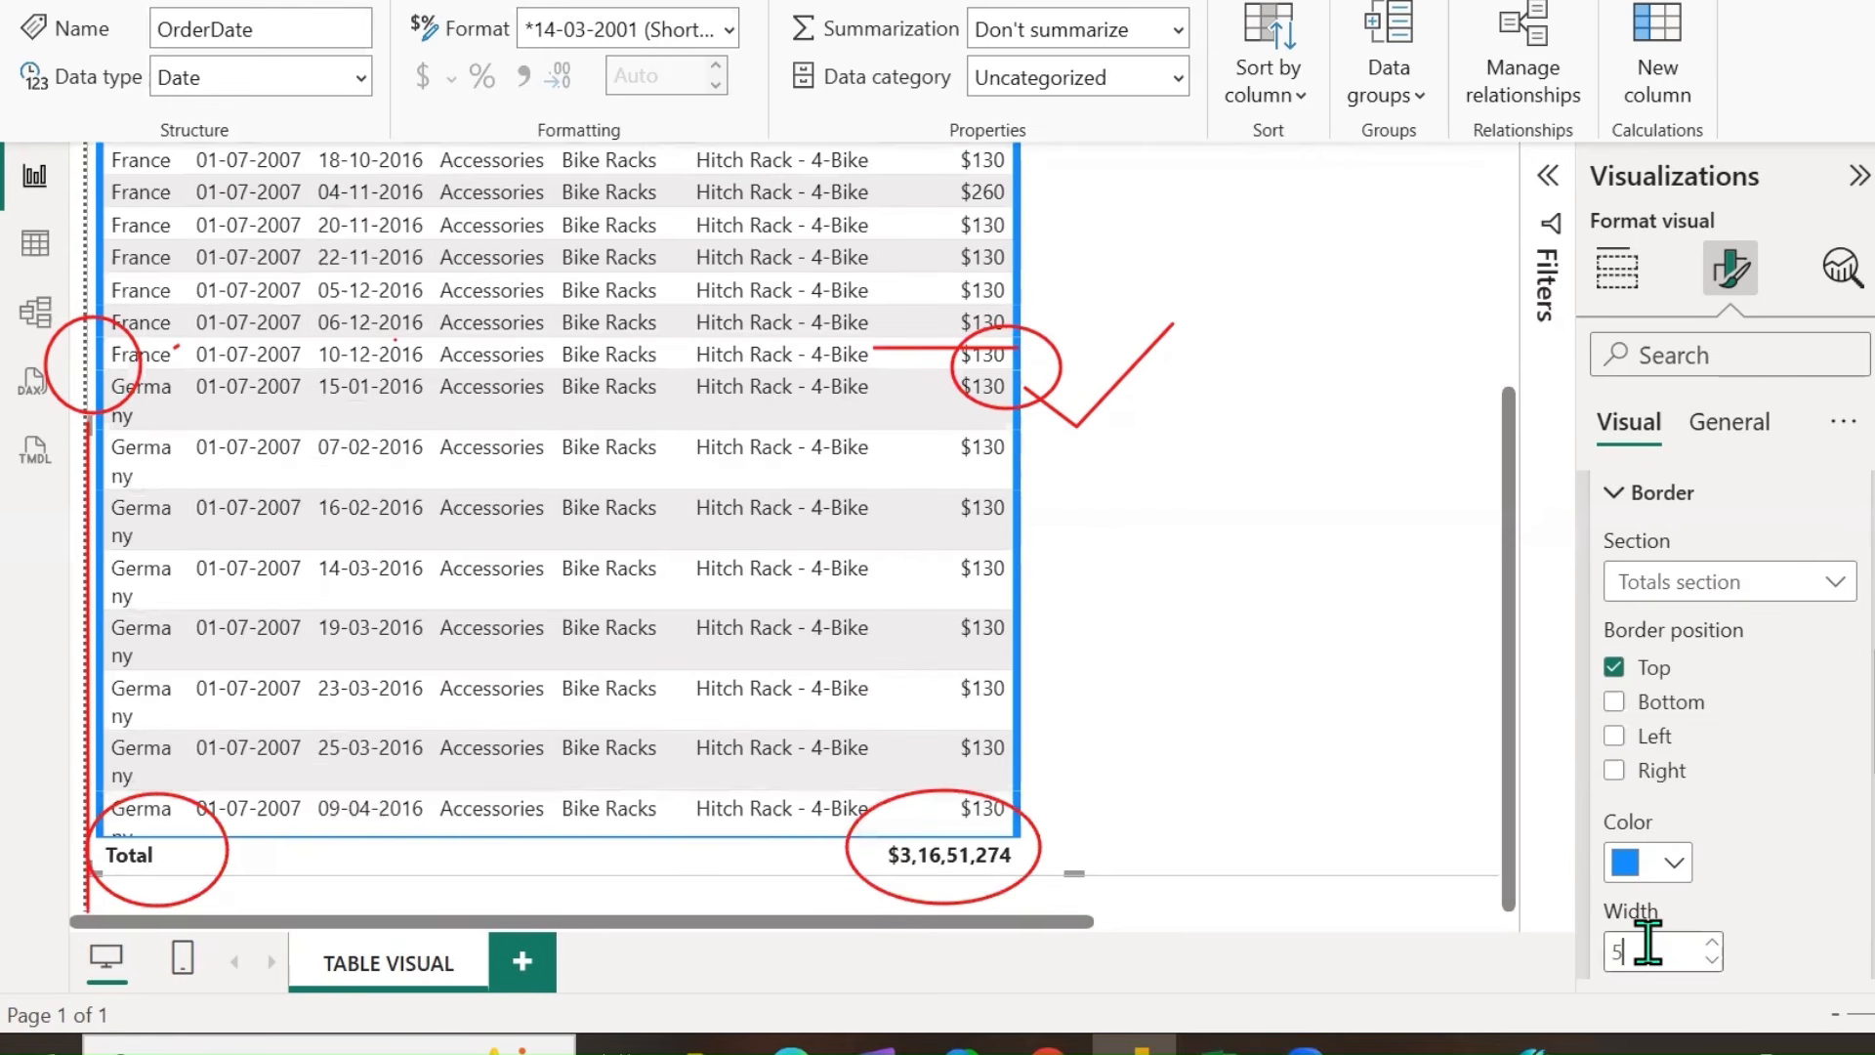
{"action": "type", "text": "5"}
{"action": "key", "text": "Return"}
Add bottom, left and right borders to the table's totals section.
{"action": "left_click", "coordinate": [1673, 863]}
{"action": "left_click", "coordinate": [1732, 872]}
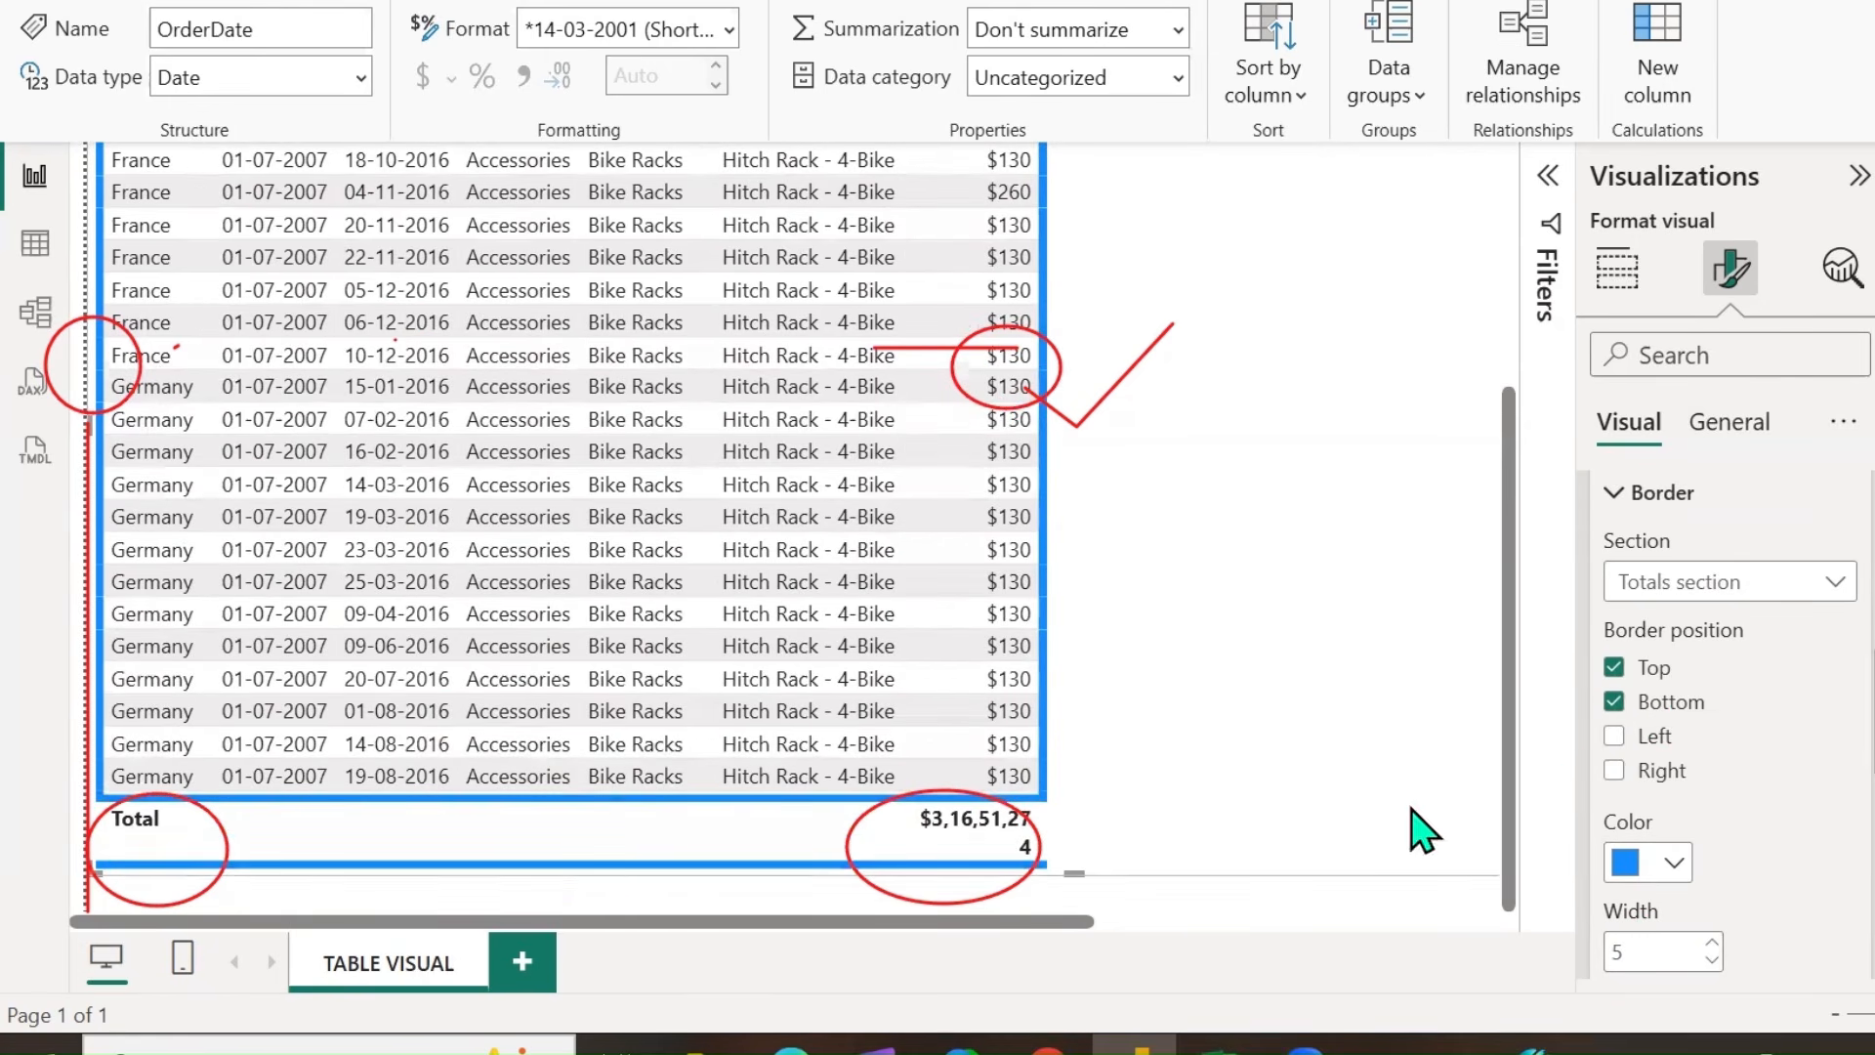
{"action": "left_click", "coordinate": [1656, 739]}
{"action": "left_click", "coordinate": [1656, 771]}
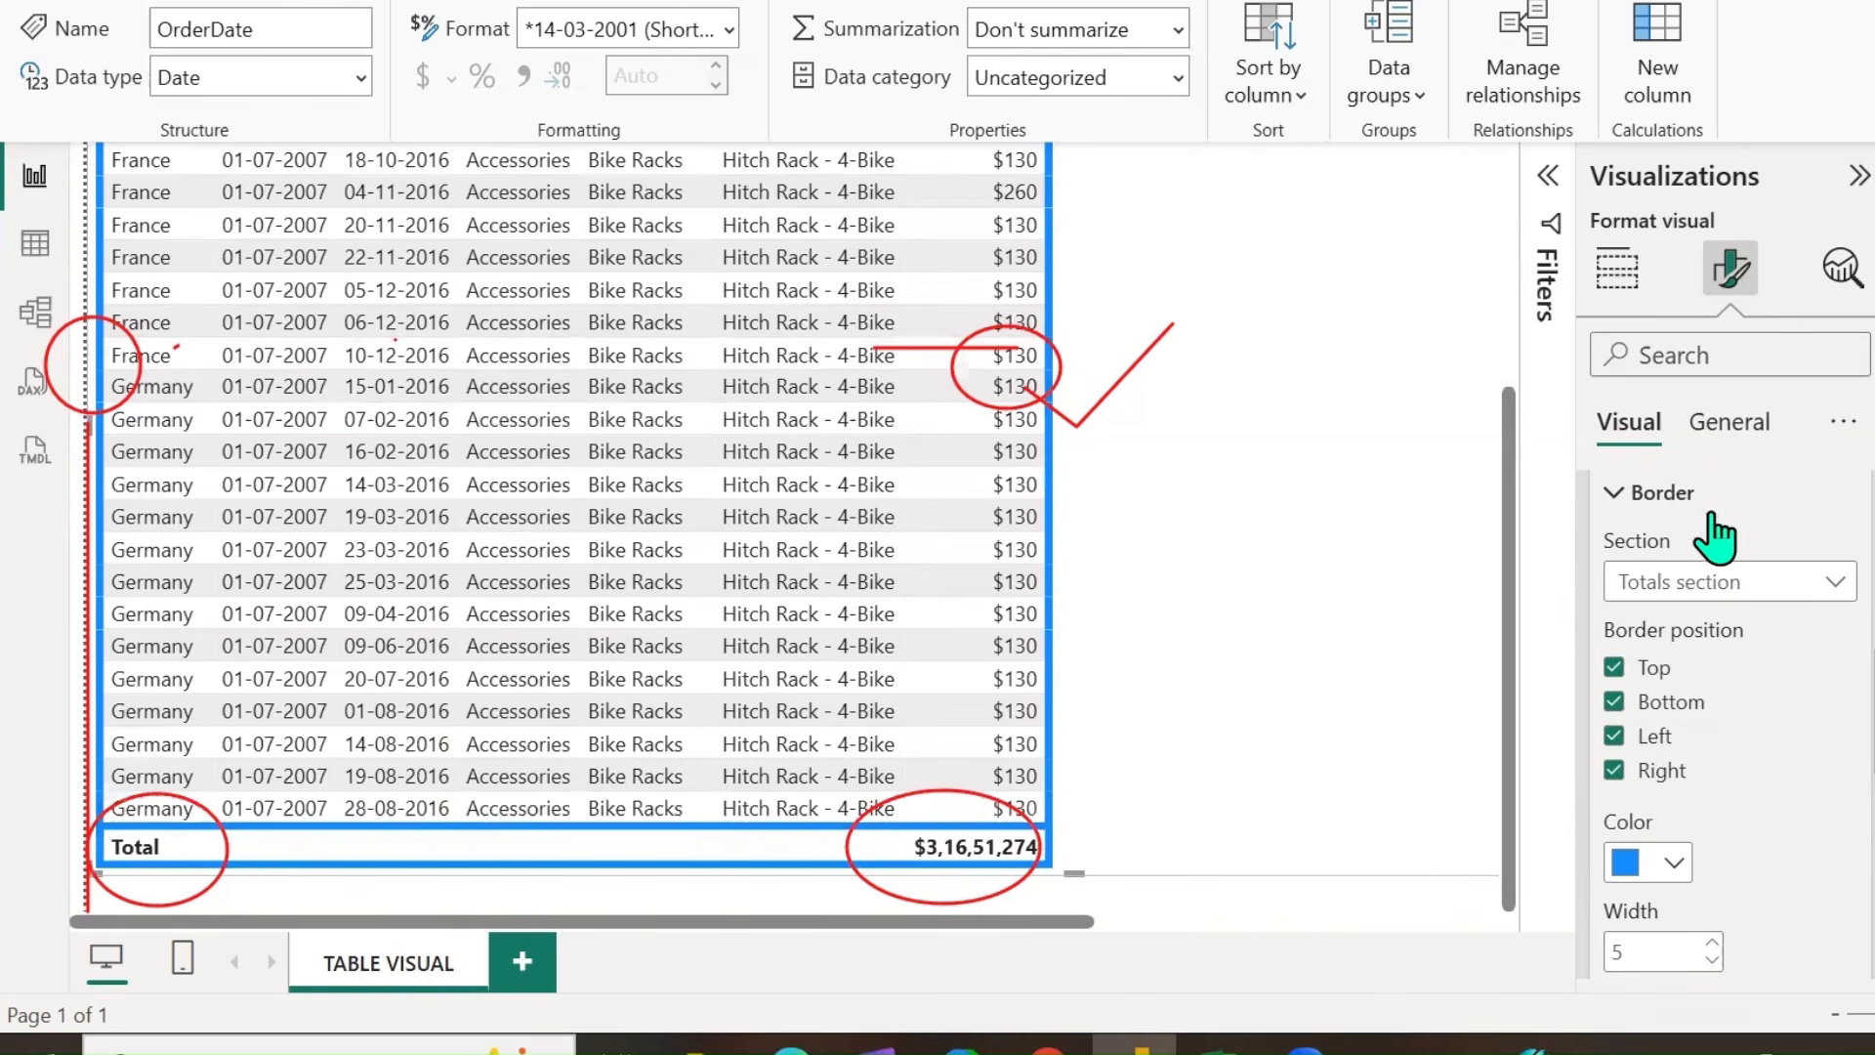
Switch the border settings to the All section and enable its top, bottom, left and right positions.
{"action": "left_click", "coordinate": [1832, 584]}
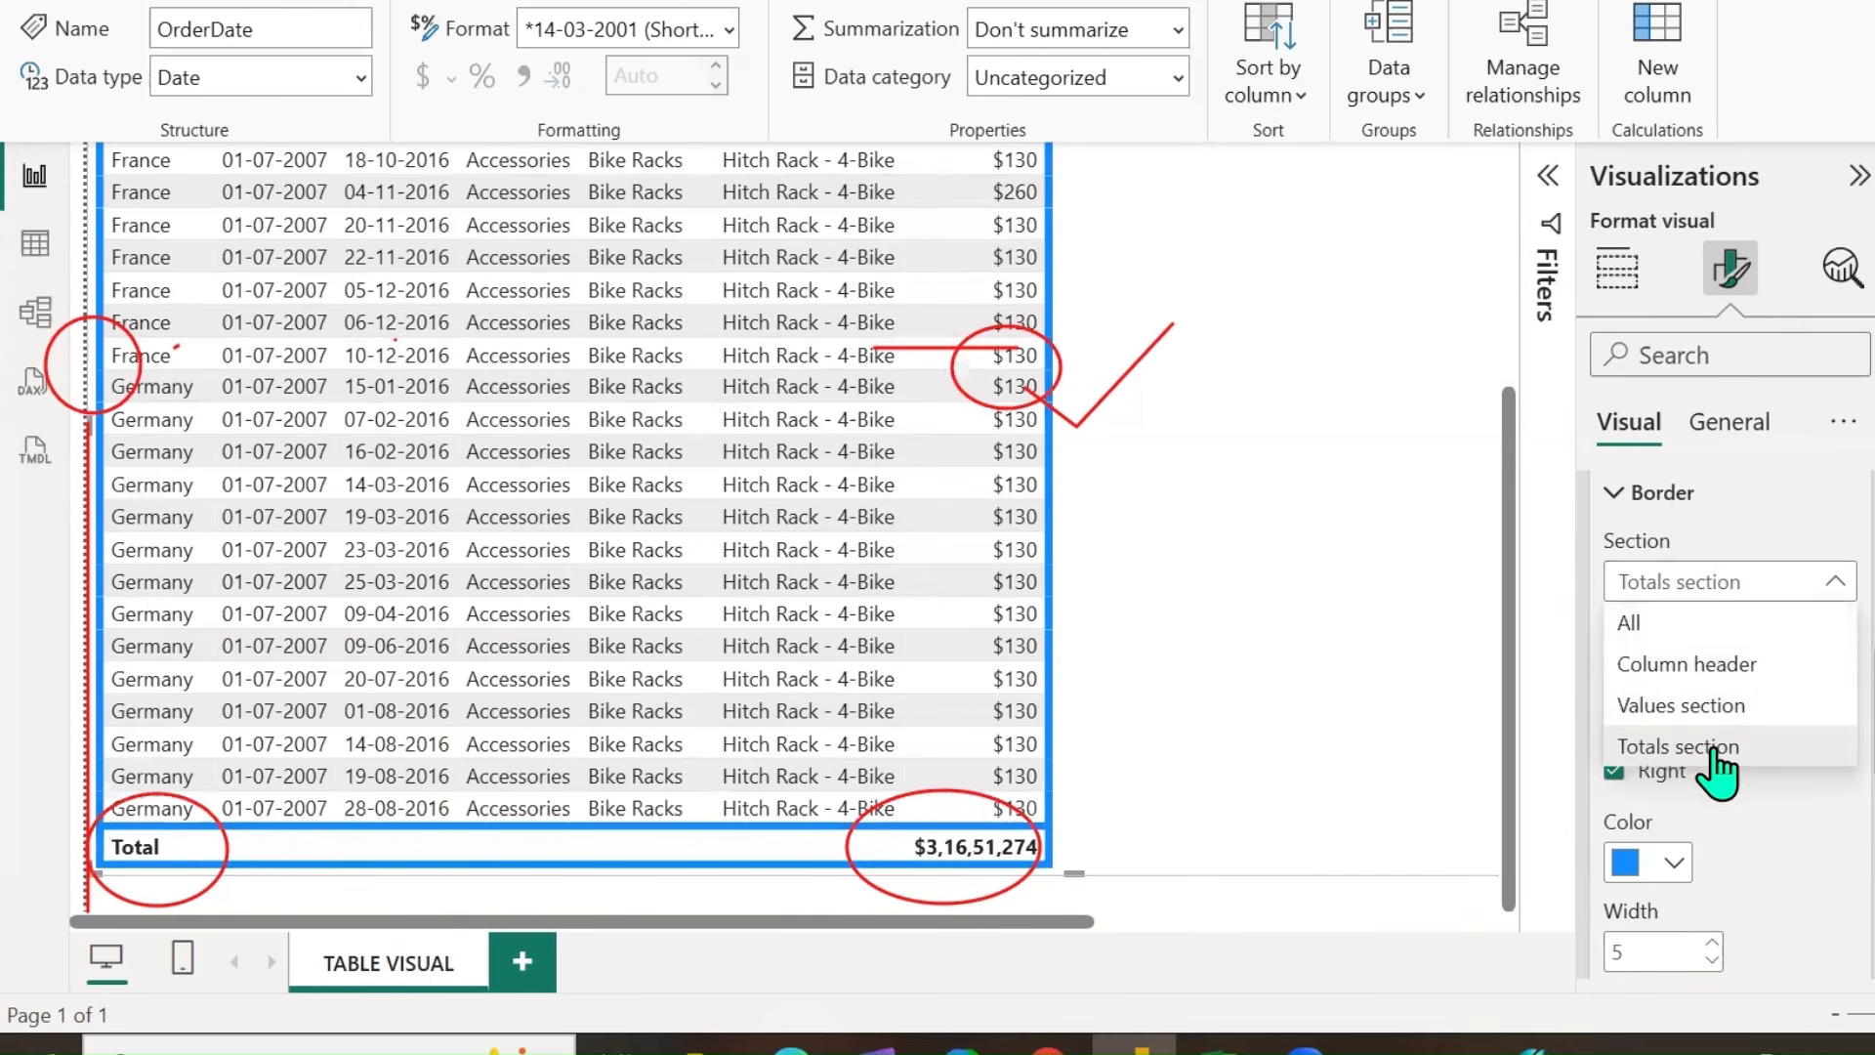
{"action": "left_click", "coordinate": [1641, 633]}
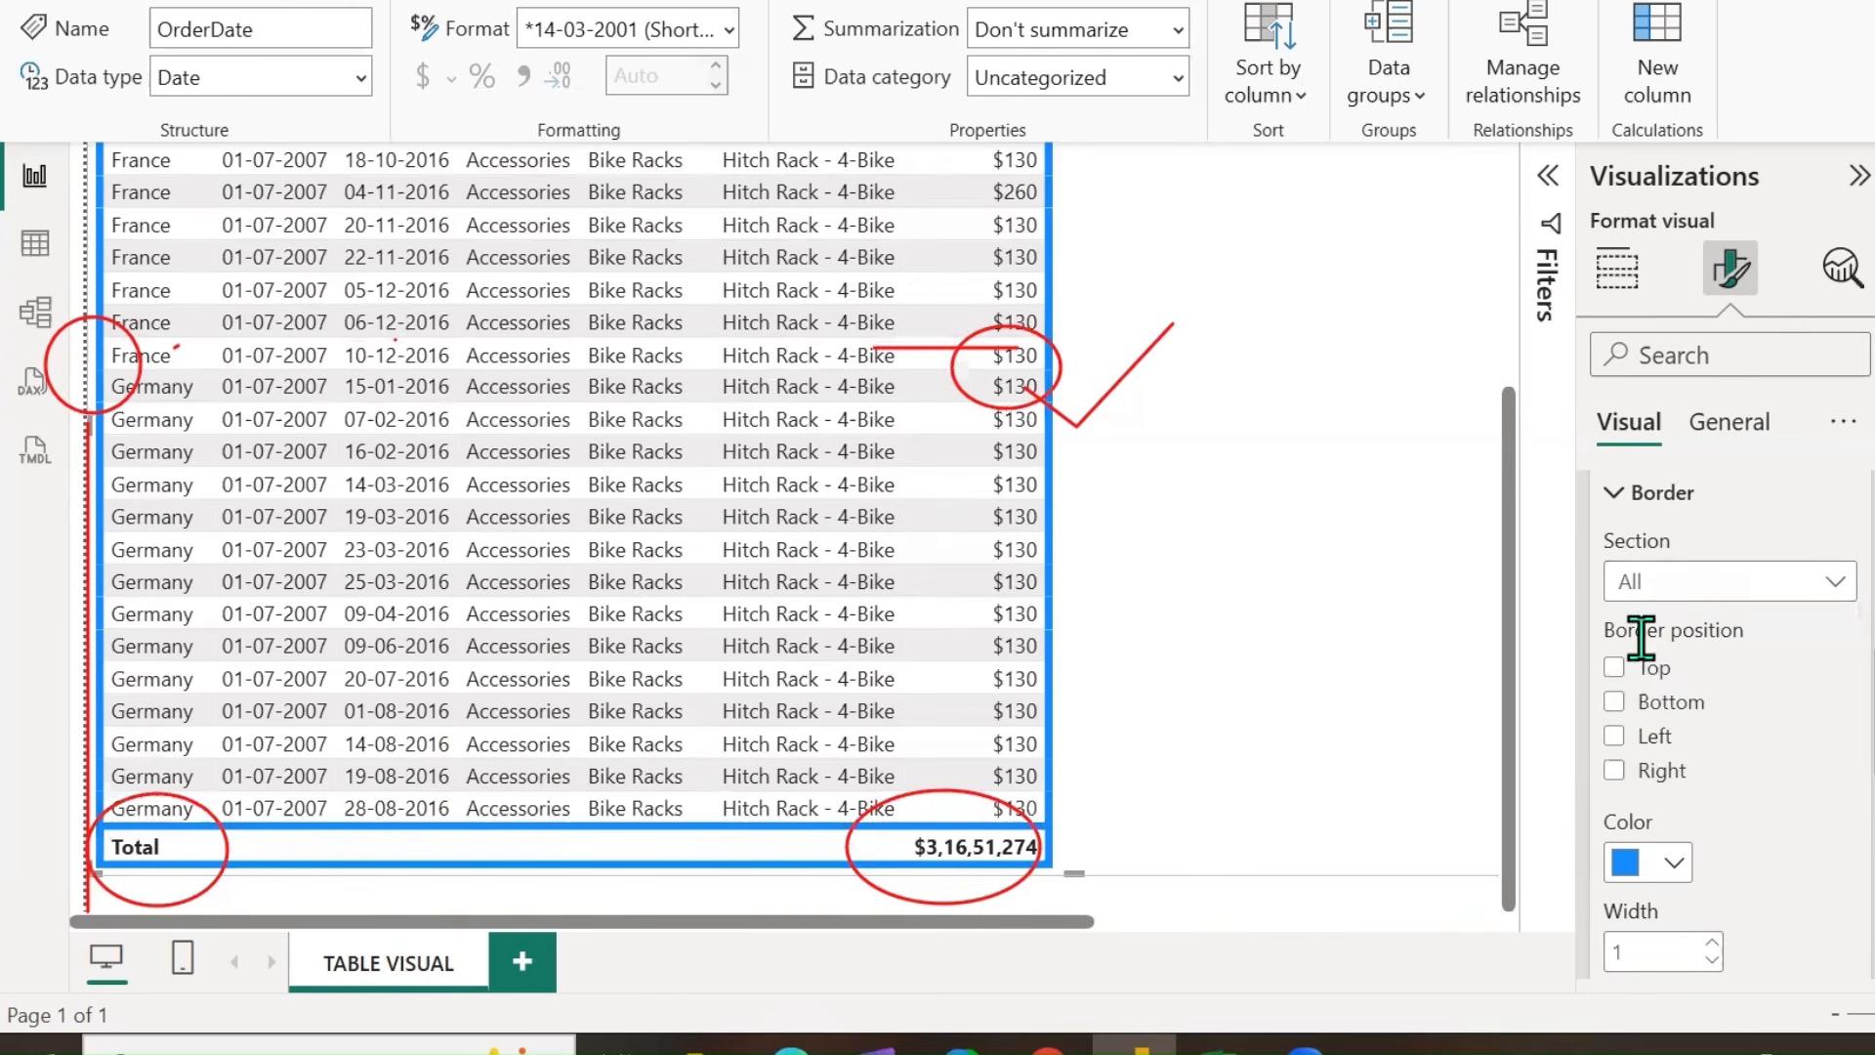
{"action": "left_click", "coordinate": [1651, 672]}
{"action": "left_click", "coordinate": [1658, 741]}
{"action": "left_click", "coordinate": [1662, 772]}
{"action": "left_click", "coordinate": [1660, 703]}
{"action": "left_click", "coordinate": [1832, 584]}
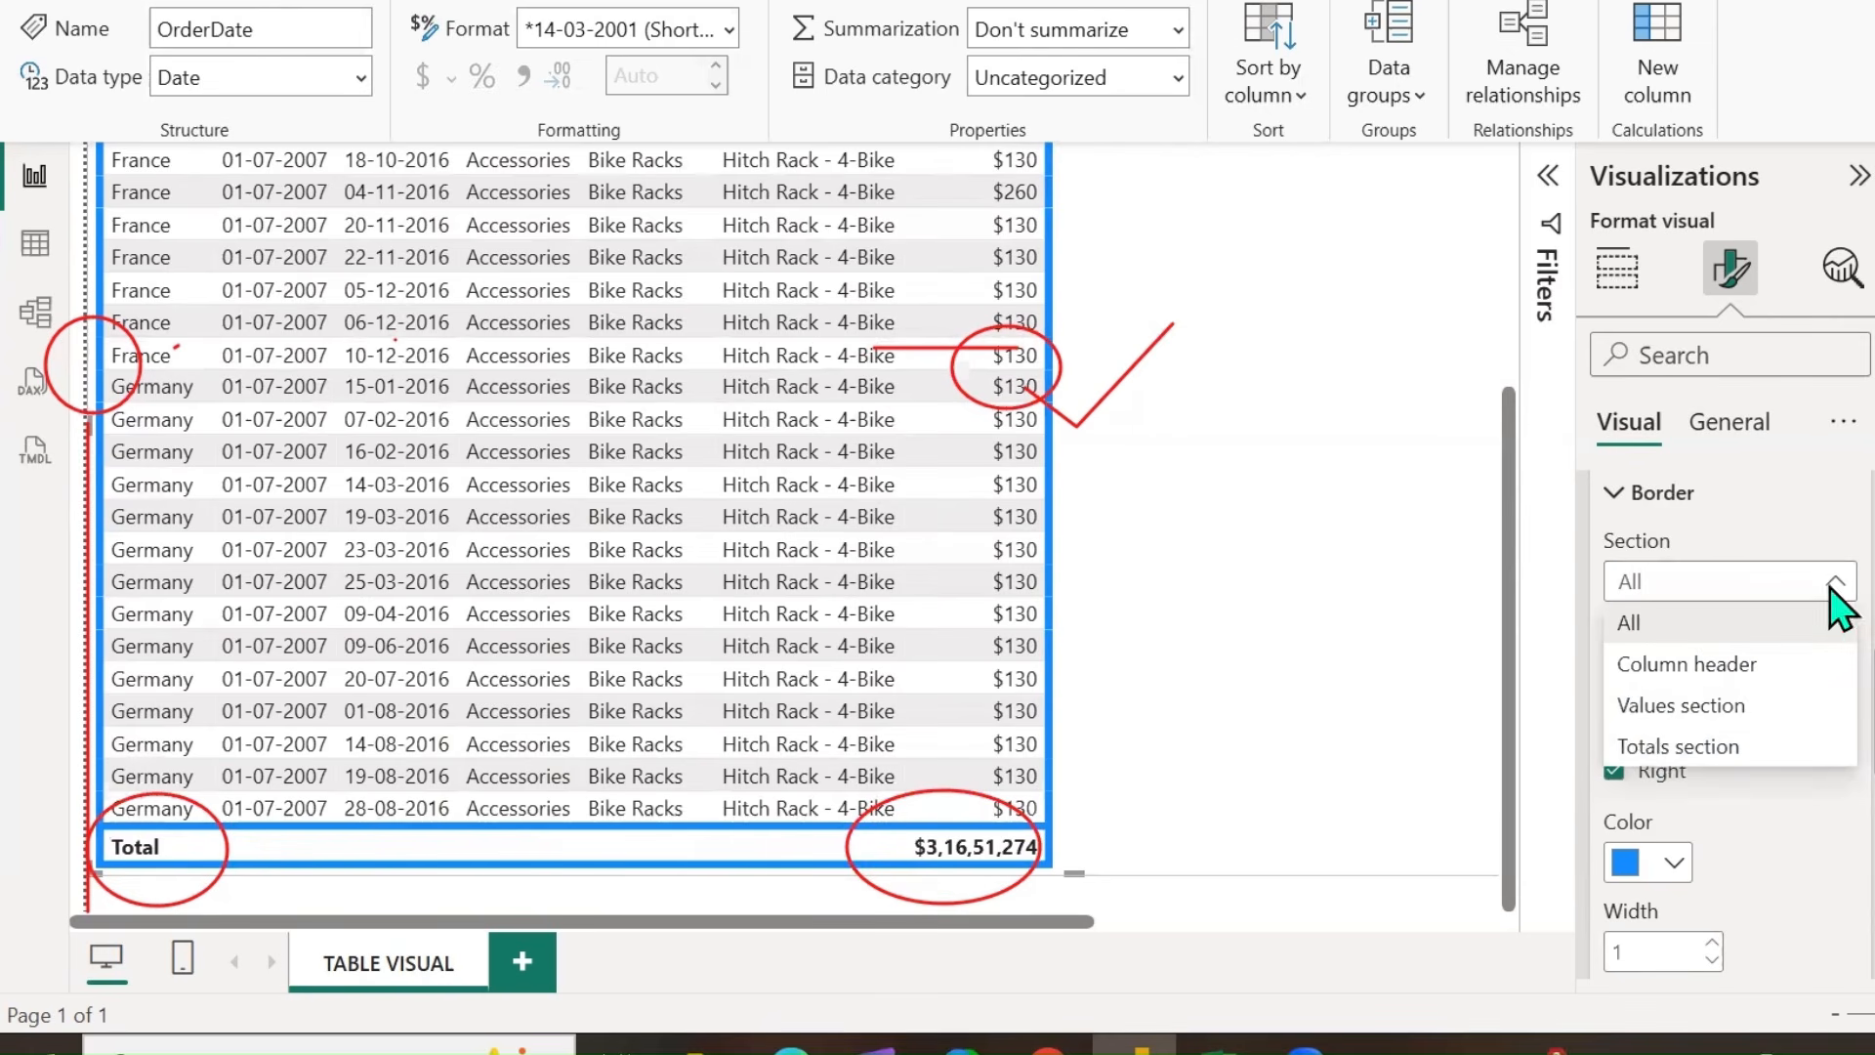
{"action": "left_click", "coordinate": [1748, 832]}
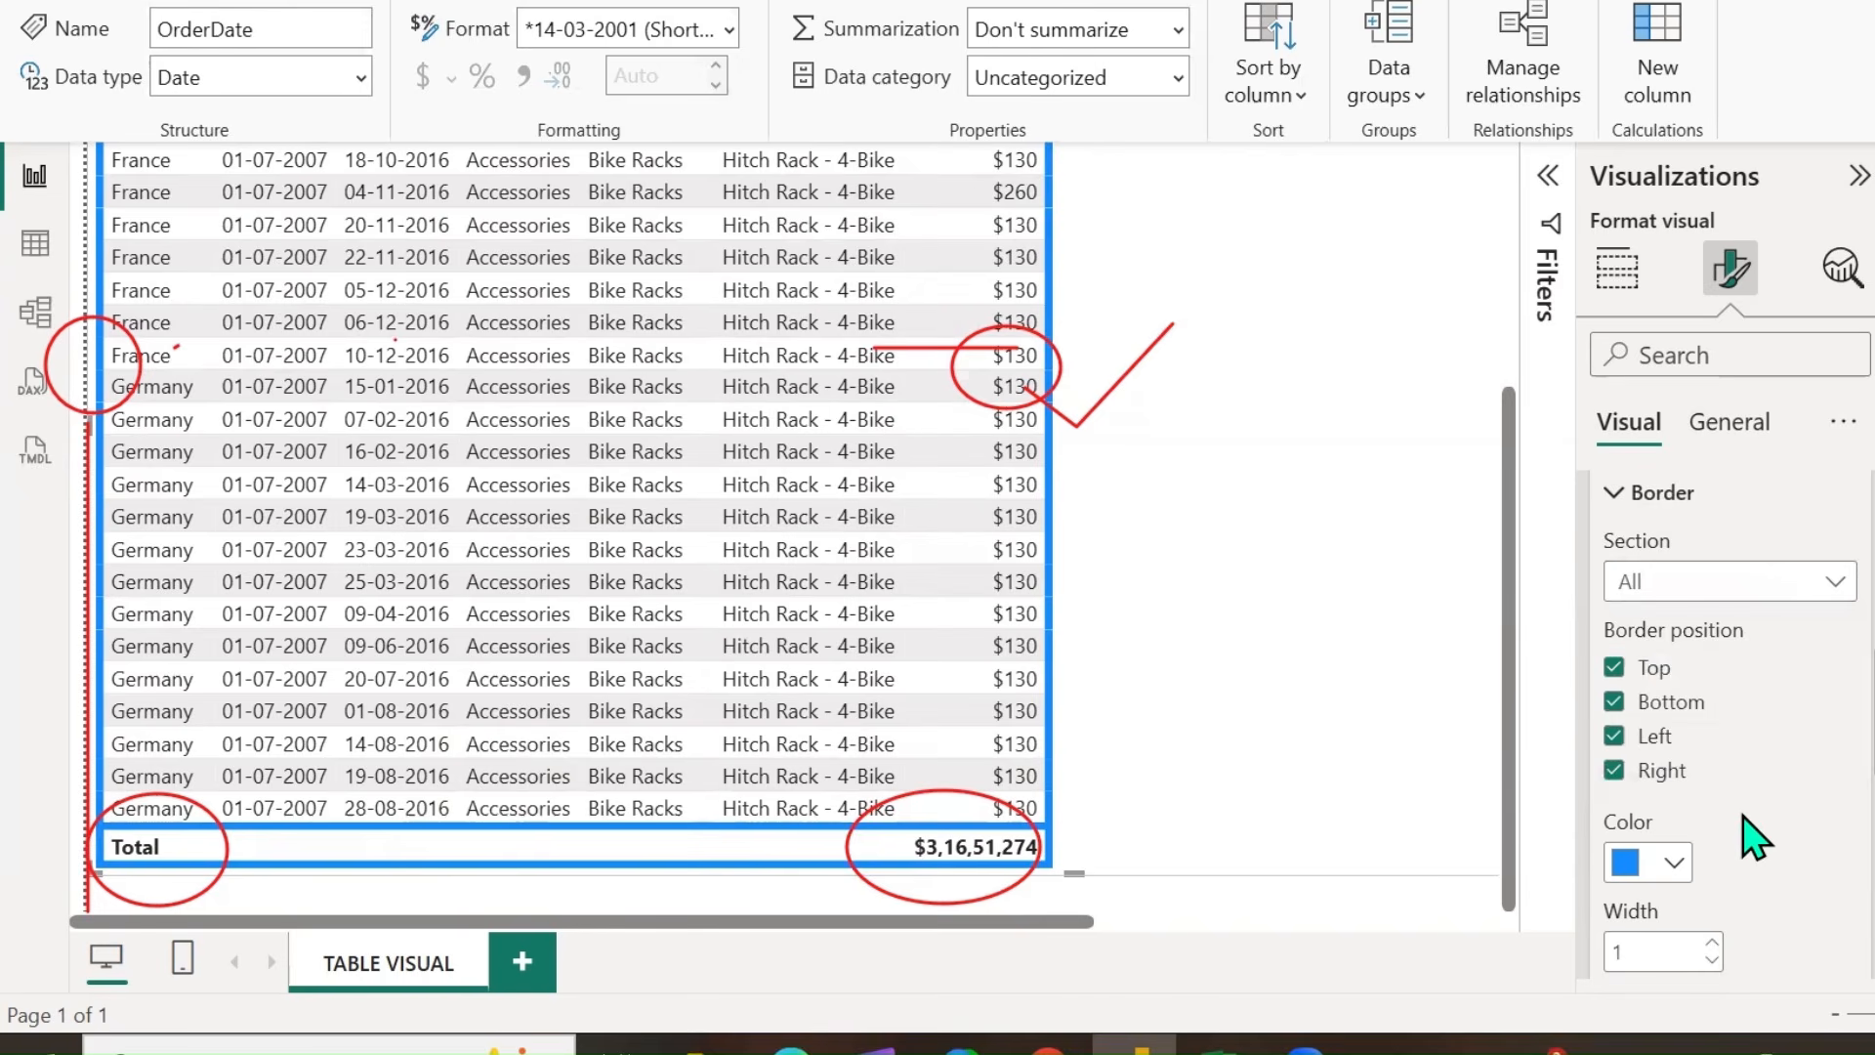
{"action": "scroll", "coordinate": [1738, 732], "scroll_direction": "down", "scroll_amount": 4}
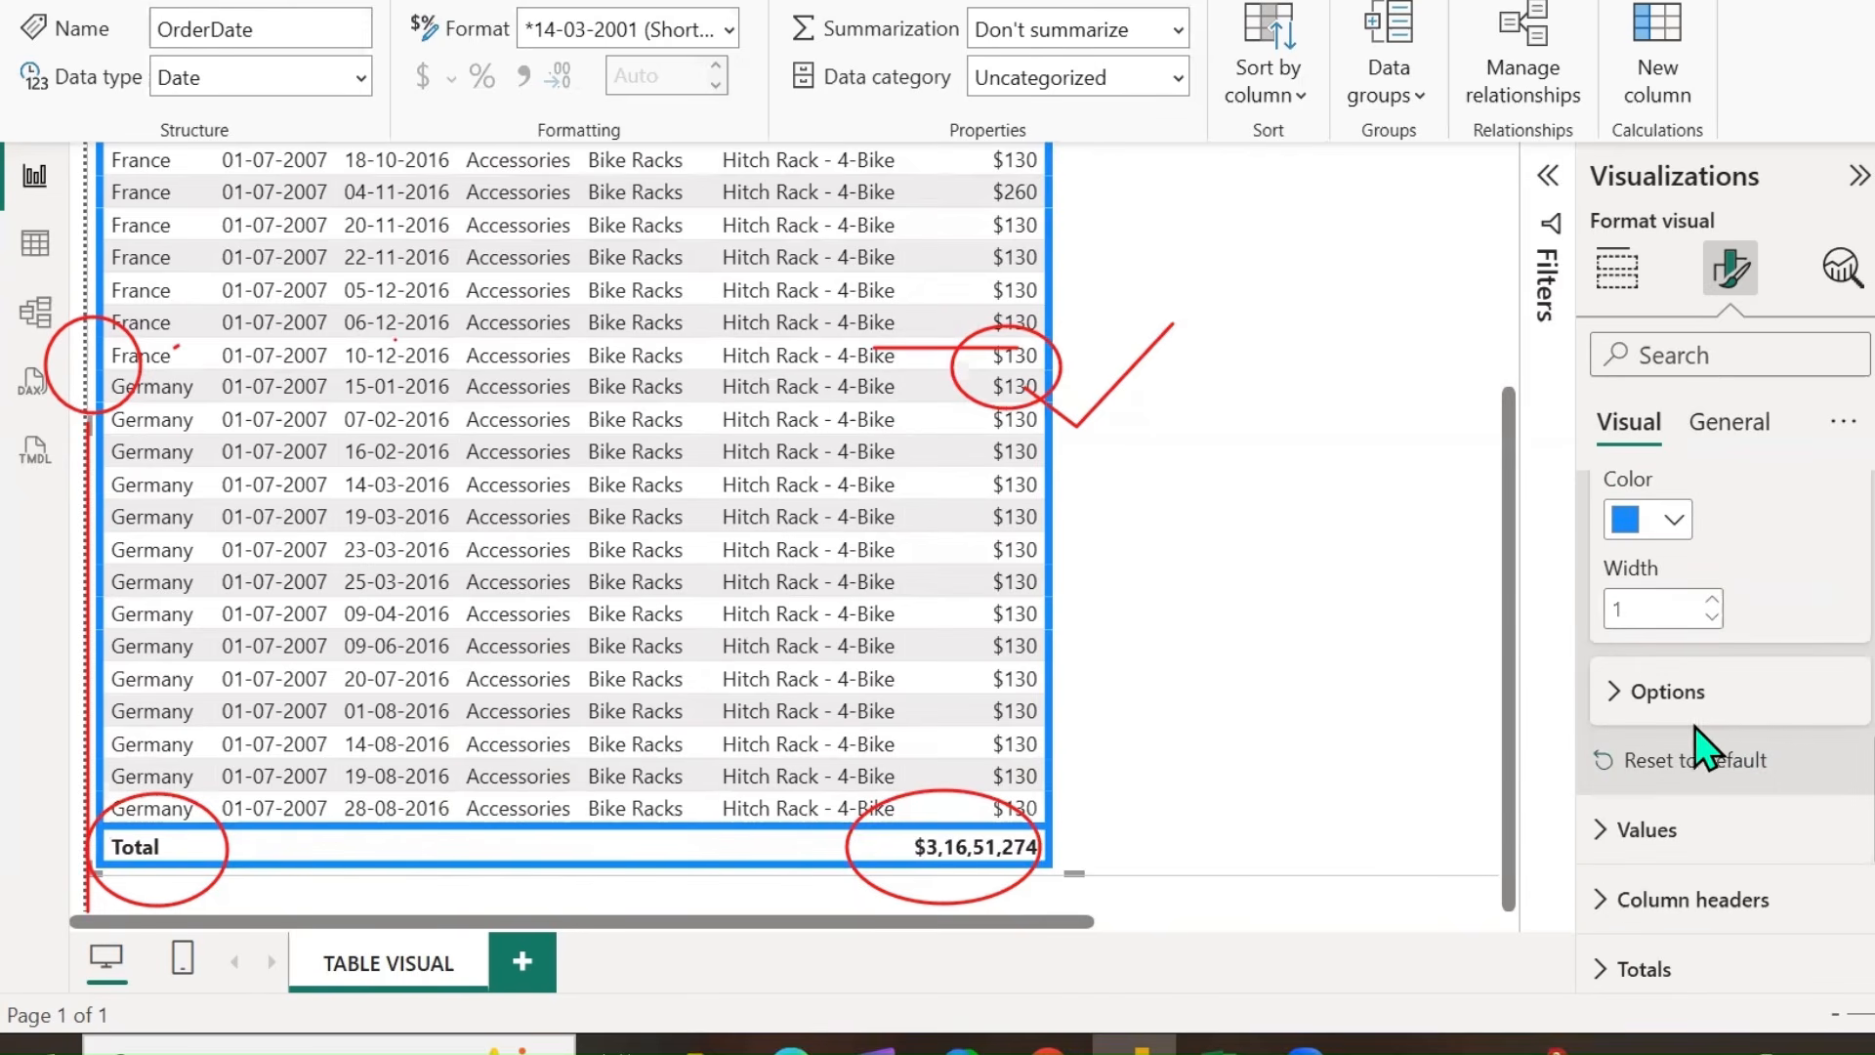
Reset the table's grid formatting to default and expand the grid's Options settings.
{"action": "left_click", "coordinate": [1645, 774]}
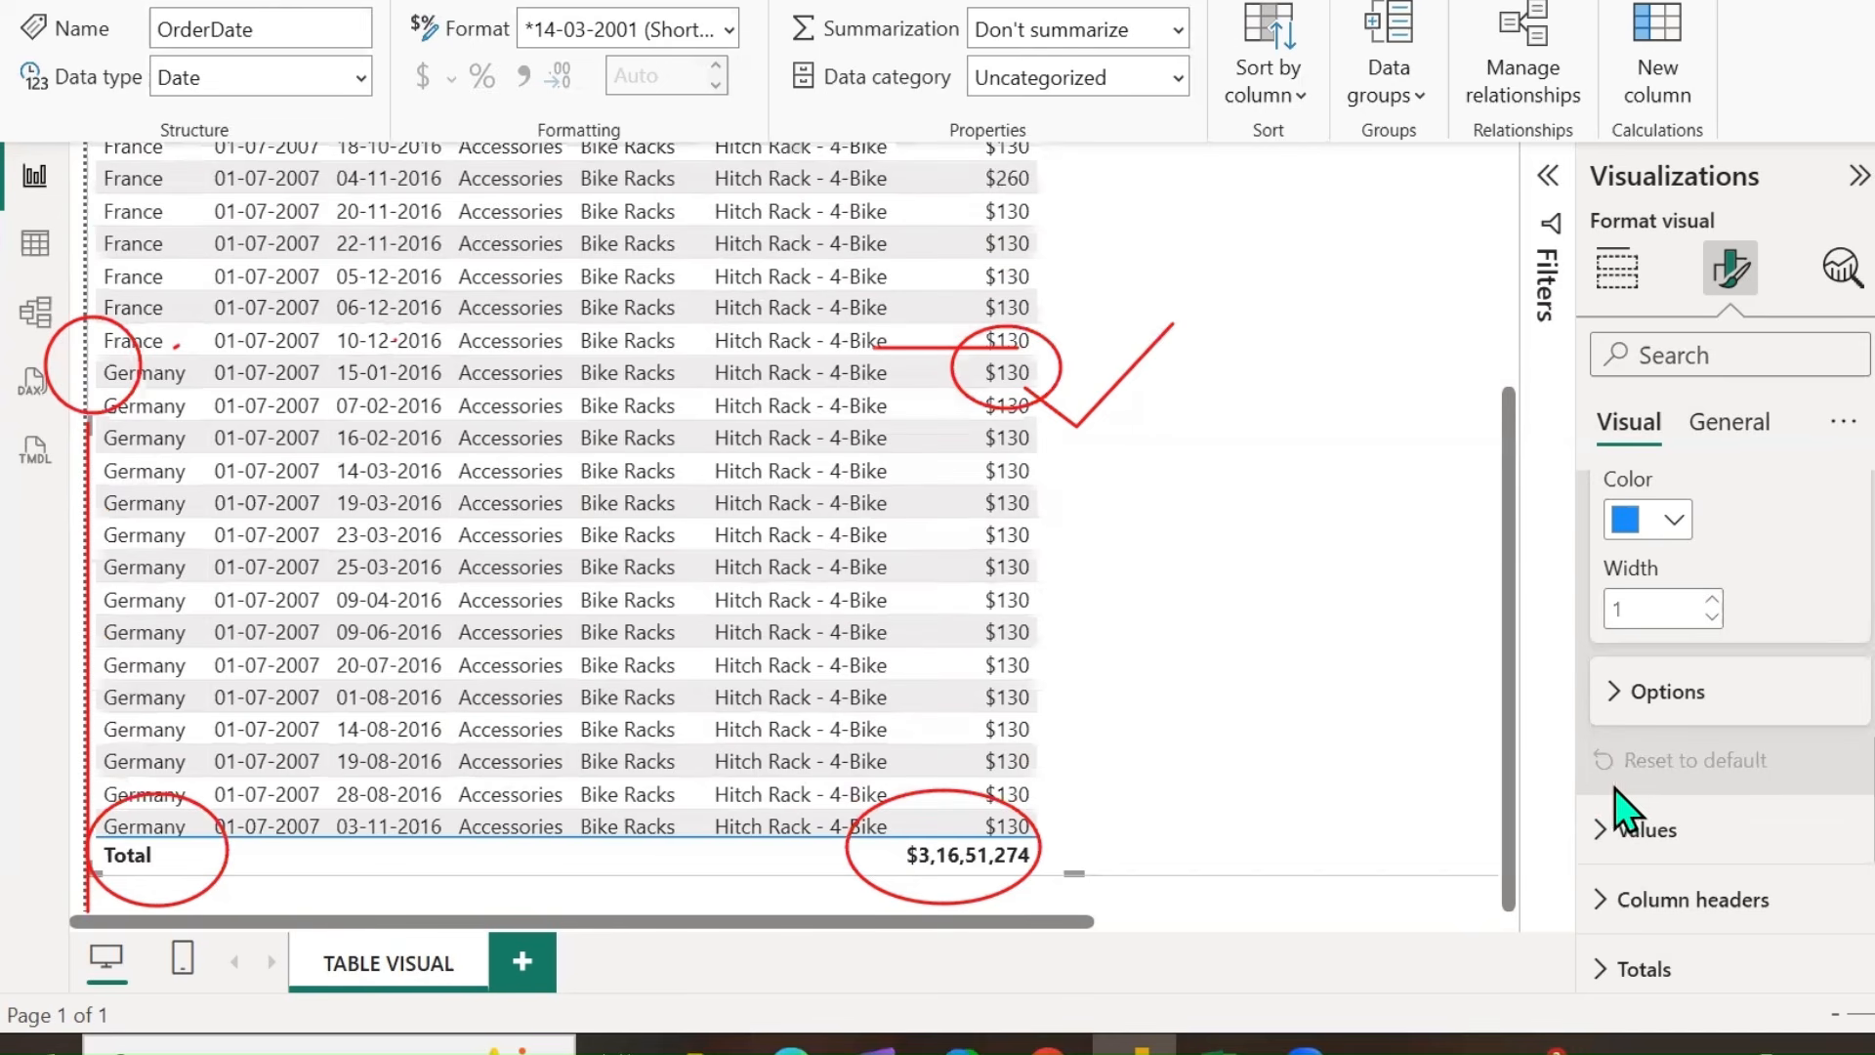
{"action": "left_click", "coordinate": [1617, 691]}
{"action": "scroll", "coordinate": [1787, 799], "scroll_direction": "down", "scroll_amount": 2}
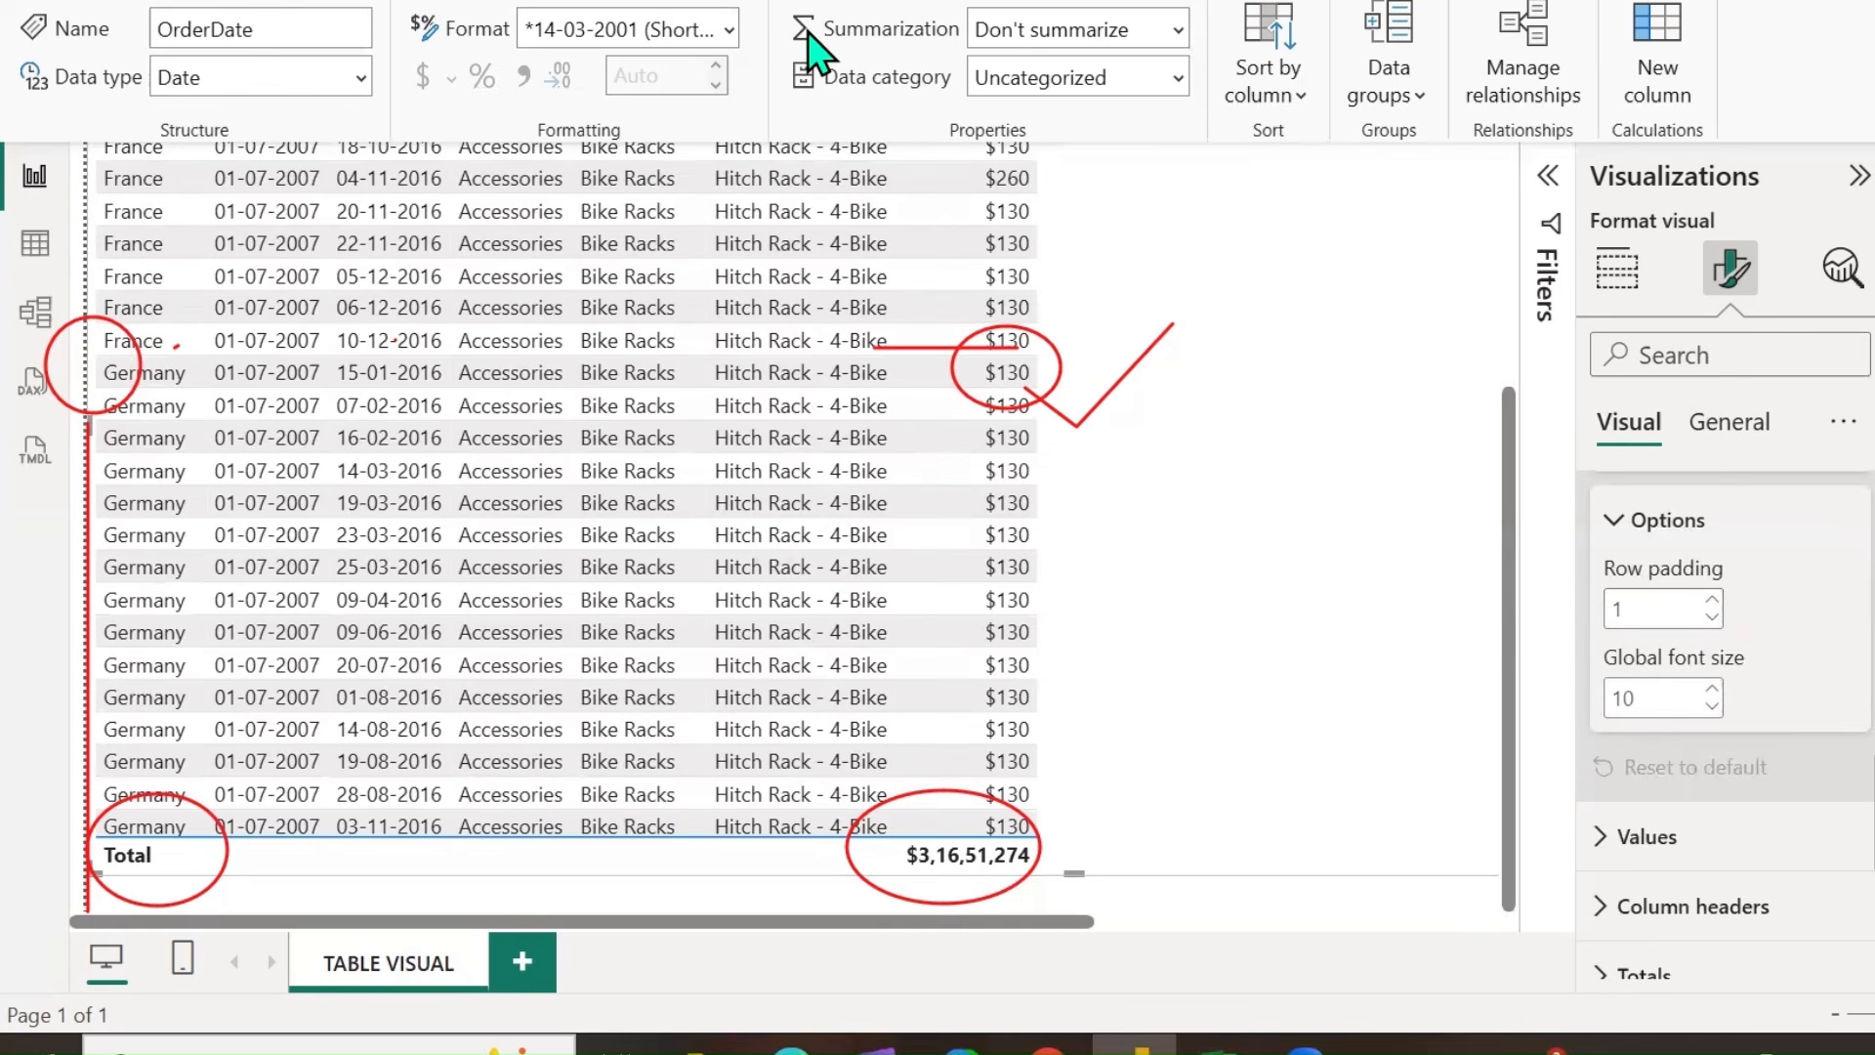
{"action": "key", "text": "ctrl+shift+5"}
{"action": "mouse_move", "coordinate": [157, 240]}
{"action": "left_mouse_down"}
{"action": "mouse_move", "coordinate": [165, 605]}
{"action": "mouse_move", "coordinate": [1027, 158]}
{"action": "mouse_move", "coordinate": [911, 630]}
{"action": "mouse_move", "coordinate": [943, 922]}
{"action": "left_mouse_up"}
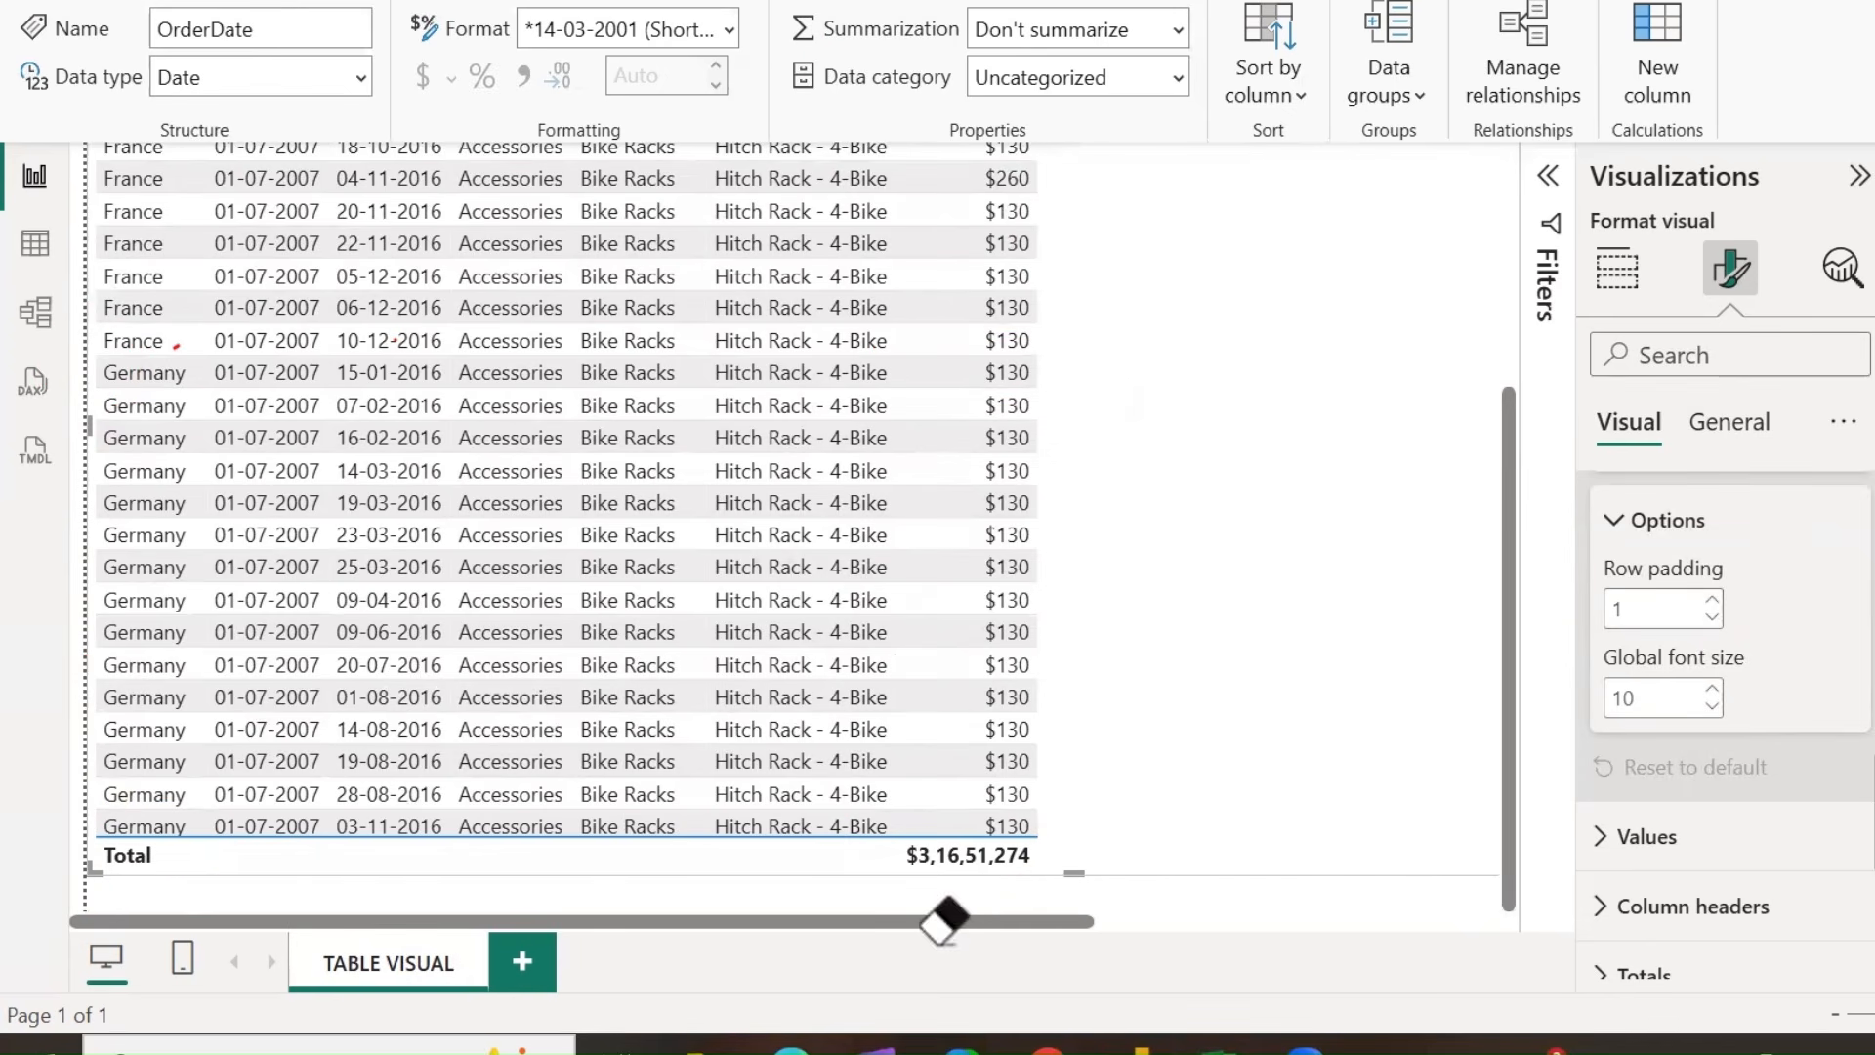
{"action": "left_click", "coordinate": [570, 18]}
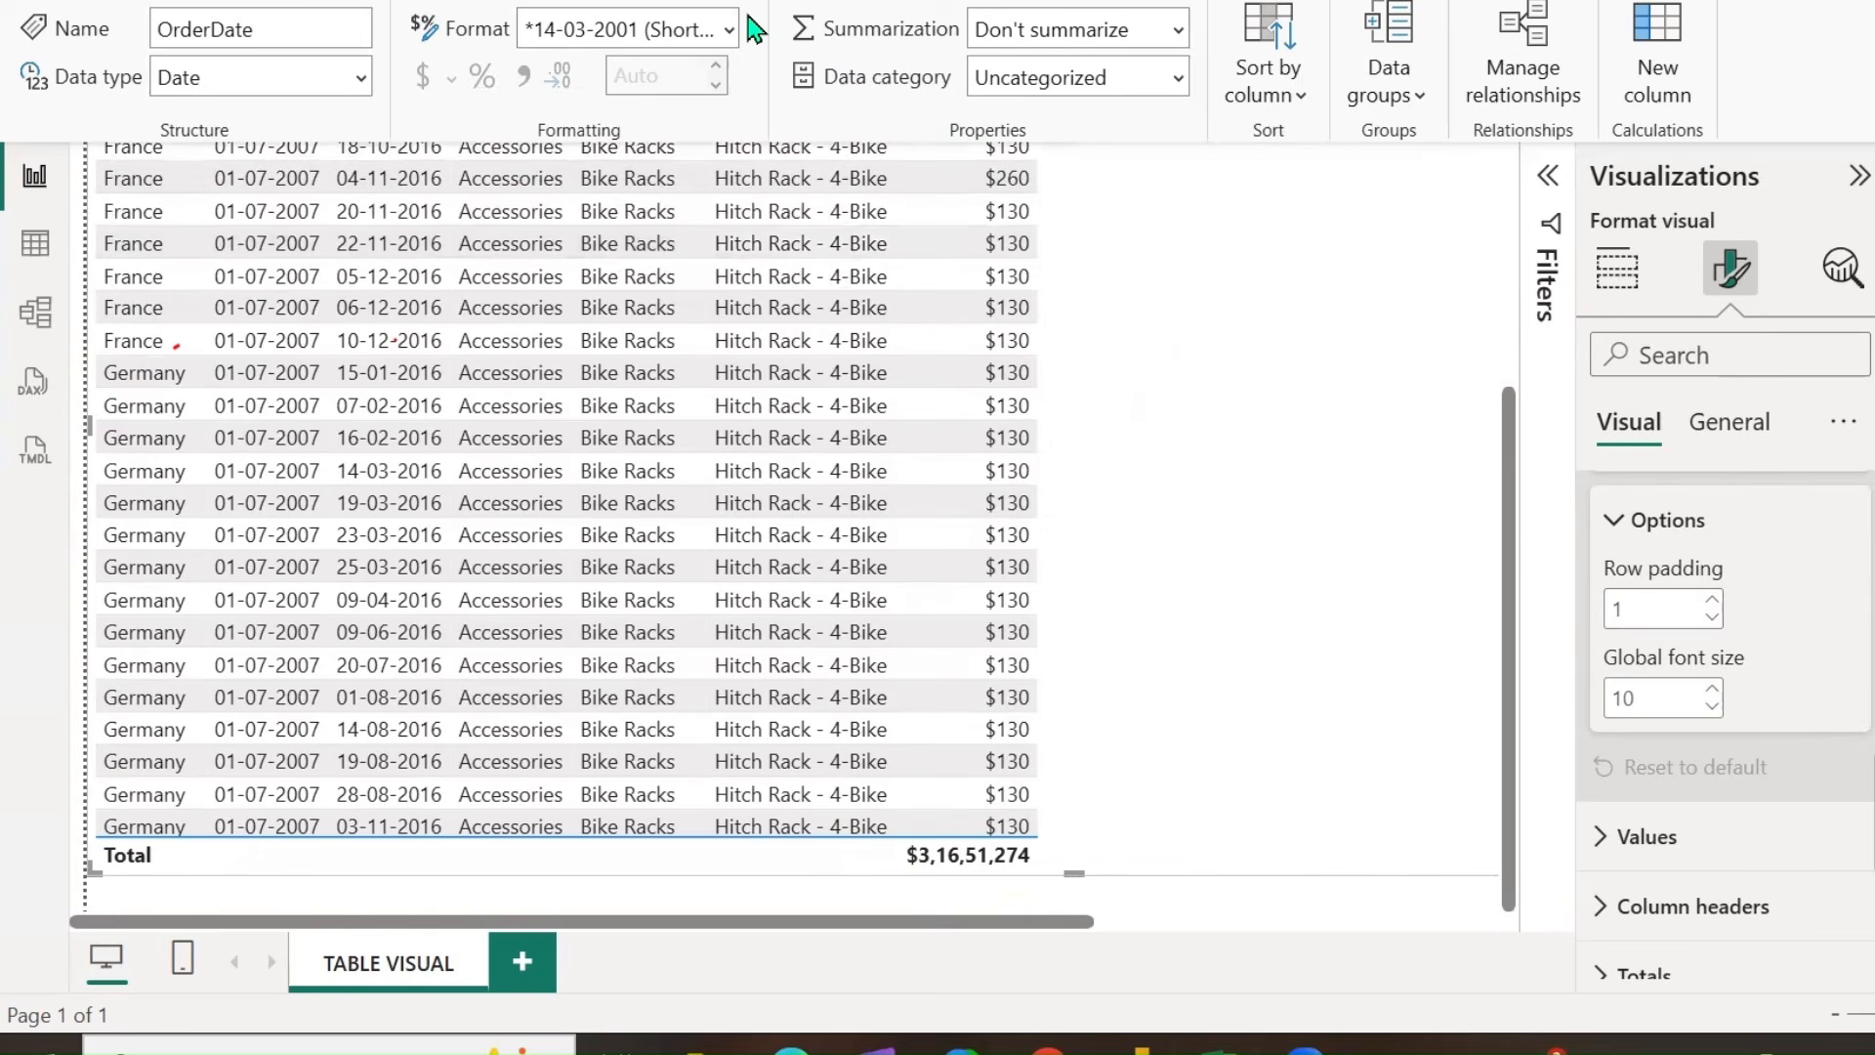
{"action": "mouse_move", "coordinate": [1151, 154]}
{"action": "left_mouse_down"}
{"action": "mouse_move", "coordinate": [1063, 176]}
{"action": "mouse_move", "coordinate": [1169, 198]}
{"action": "mouse_move", "coordinate": [1044, 246]}
{"action": "mouse_move", "coordinate": [1240, 265]}
{"action": "left_mouse_up"}
{"action": "left_click_drag", "start_coordinate": [1044, 305], "coordinate": [1173, 306]}
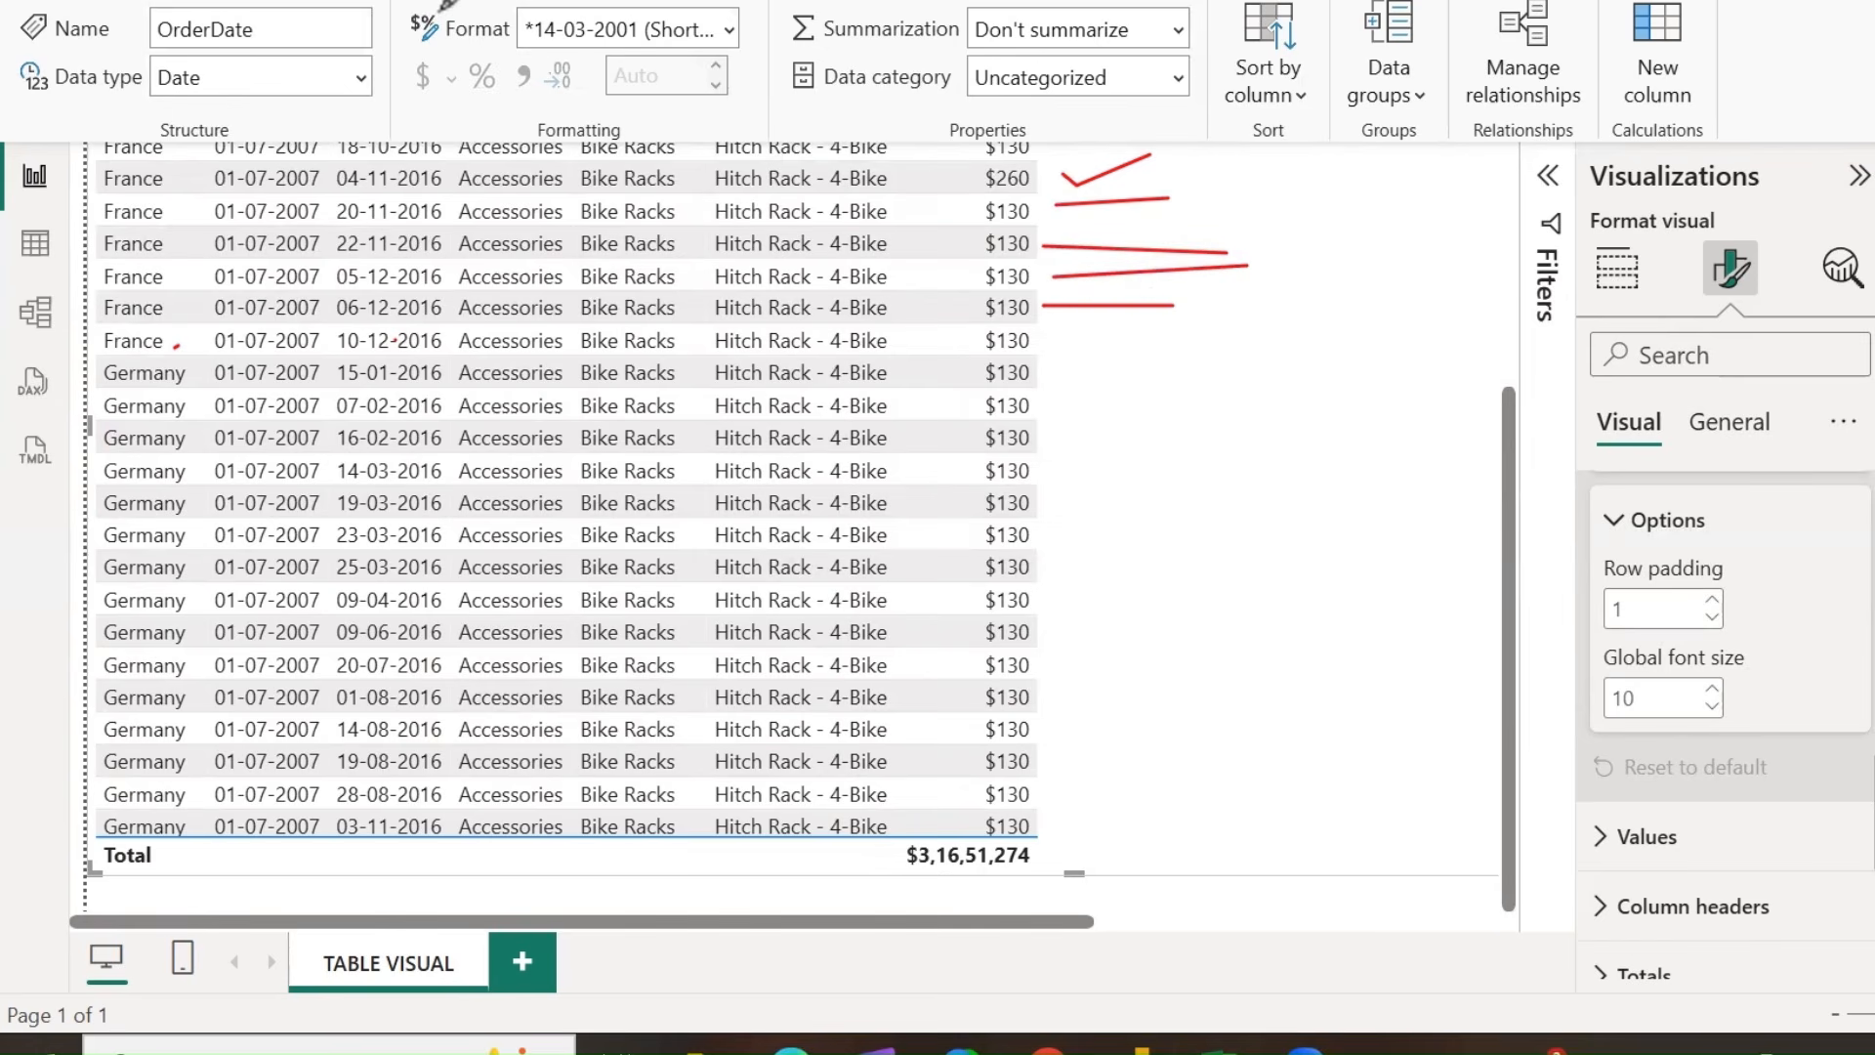
Try a row padding of 6 on the table, and reset the grid formatting to default.
{"action": "left_click", "coordinate": [1712, 599]}
{"action": "left_click", "coordinate": [1713, 602]}
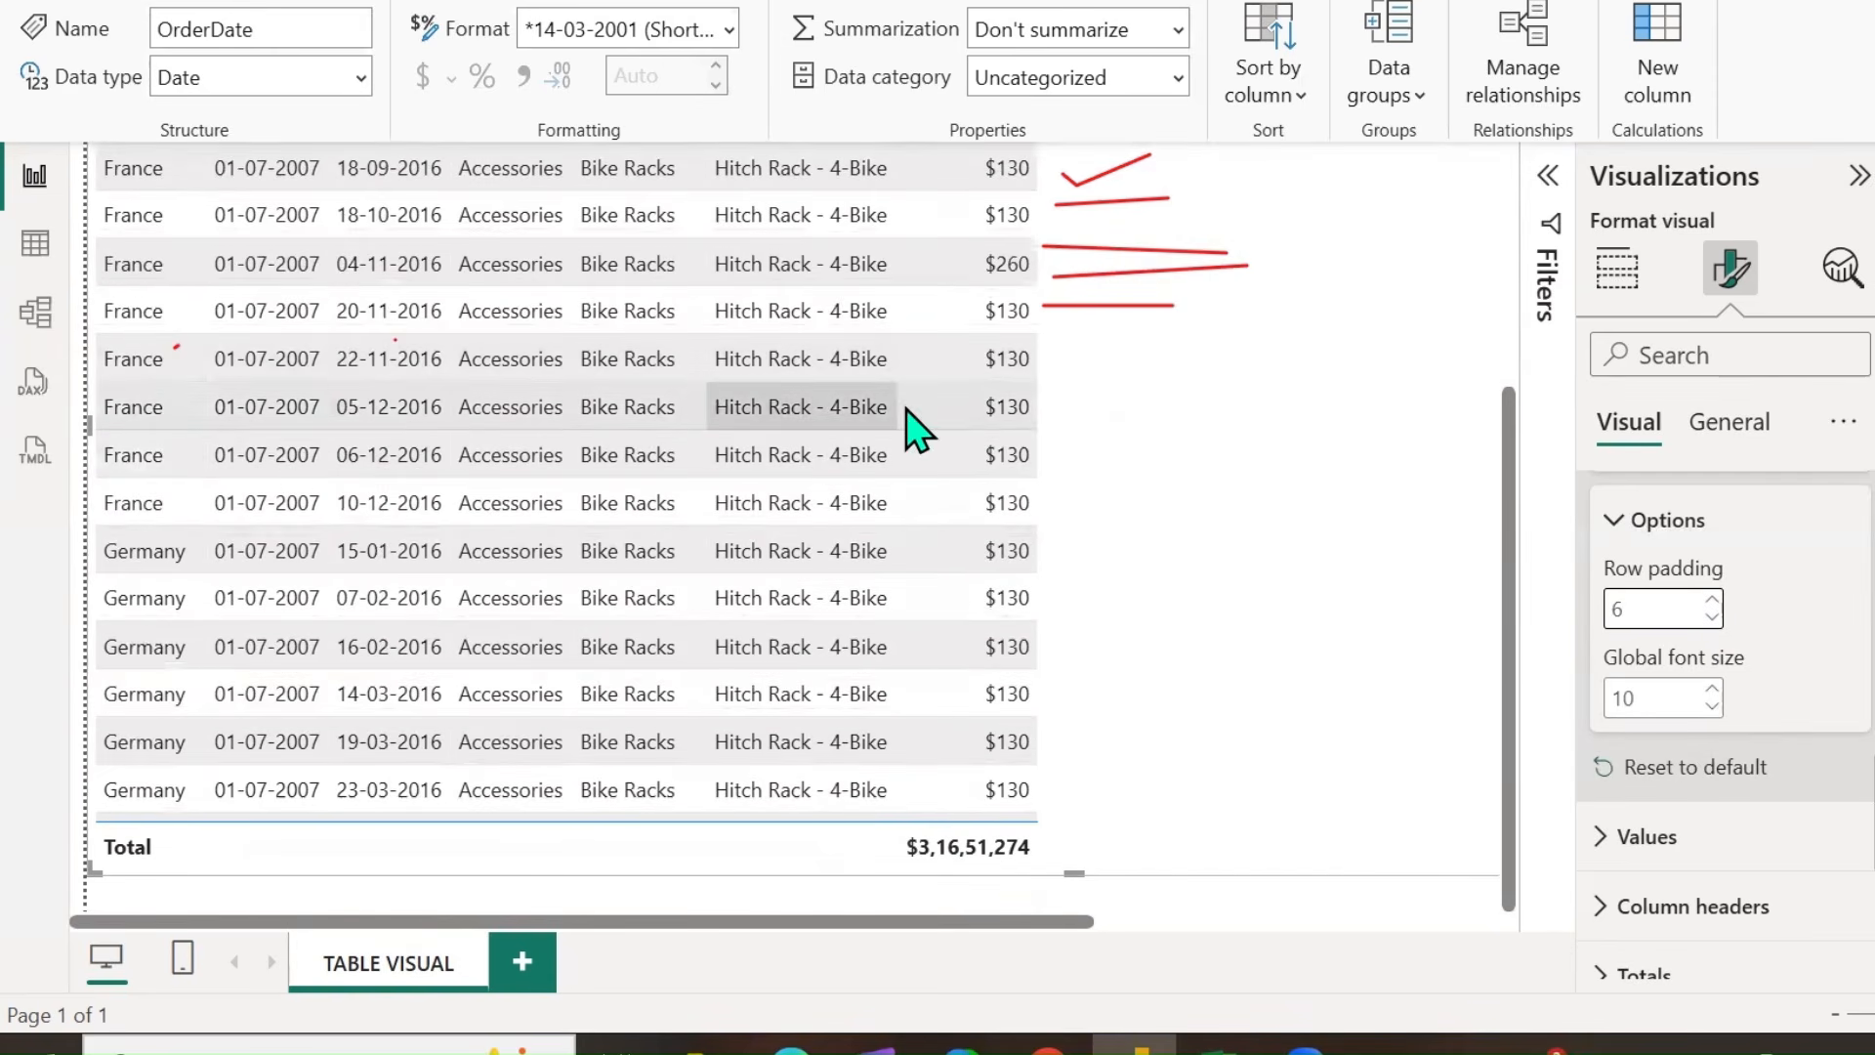
{"action": "left_click", "coordinate": [1682, 771]}
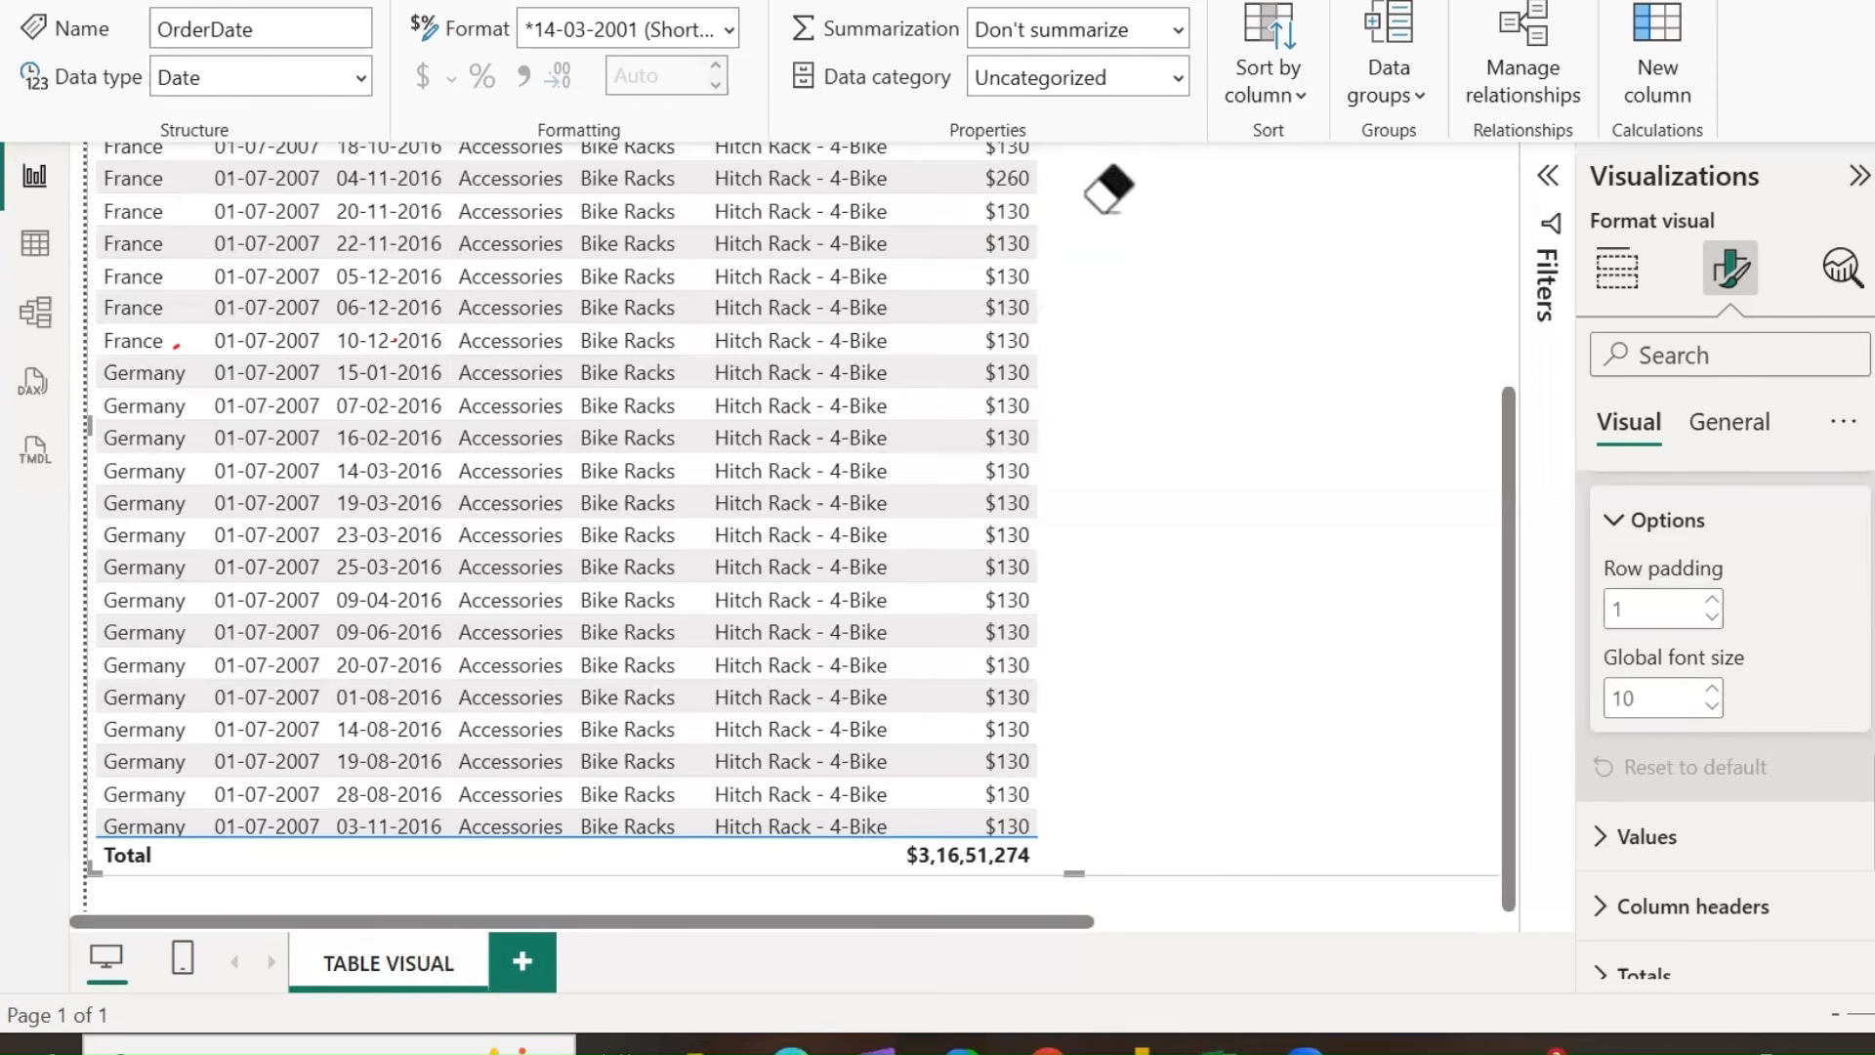
Collapse the table's border, vertical gridlines and overall grid settings, and open the Values formatting.
{"action": "scroll", "coordinate": [1714, 753], "scroll_direction": "up", "scroll_amount": 5}
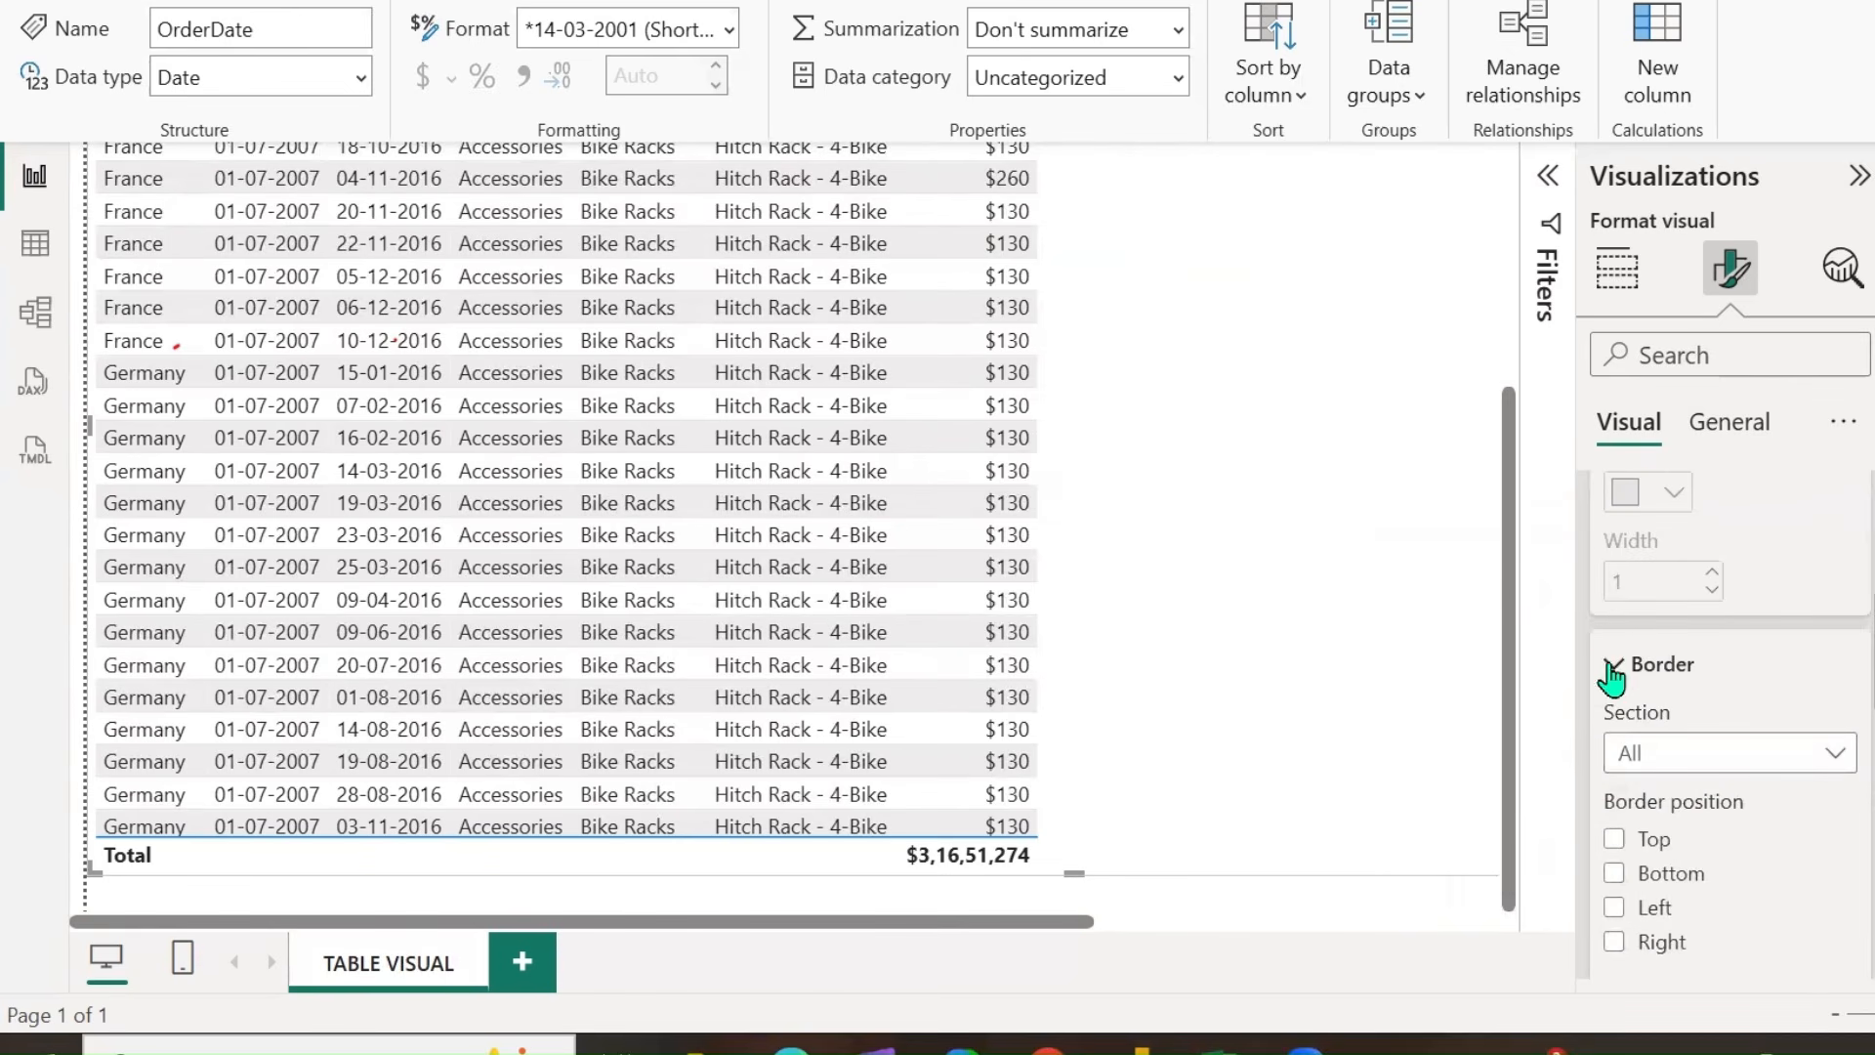
{"action": "left_click", "coordinate": [1611, 672]}
{"action": "scroll", "coordinate": [1619, 625], "scroll_direction": "up", "scroll_amount": 2}
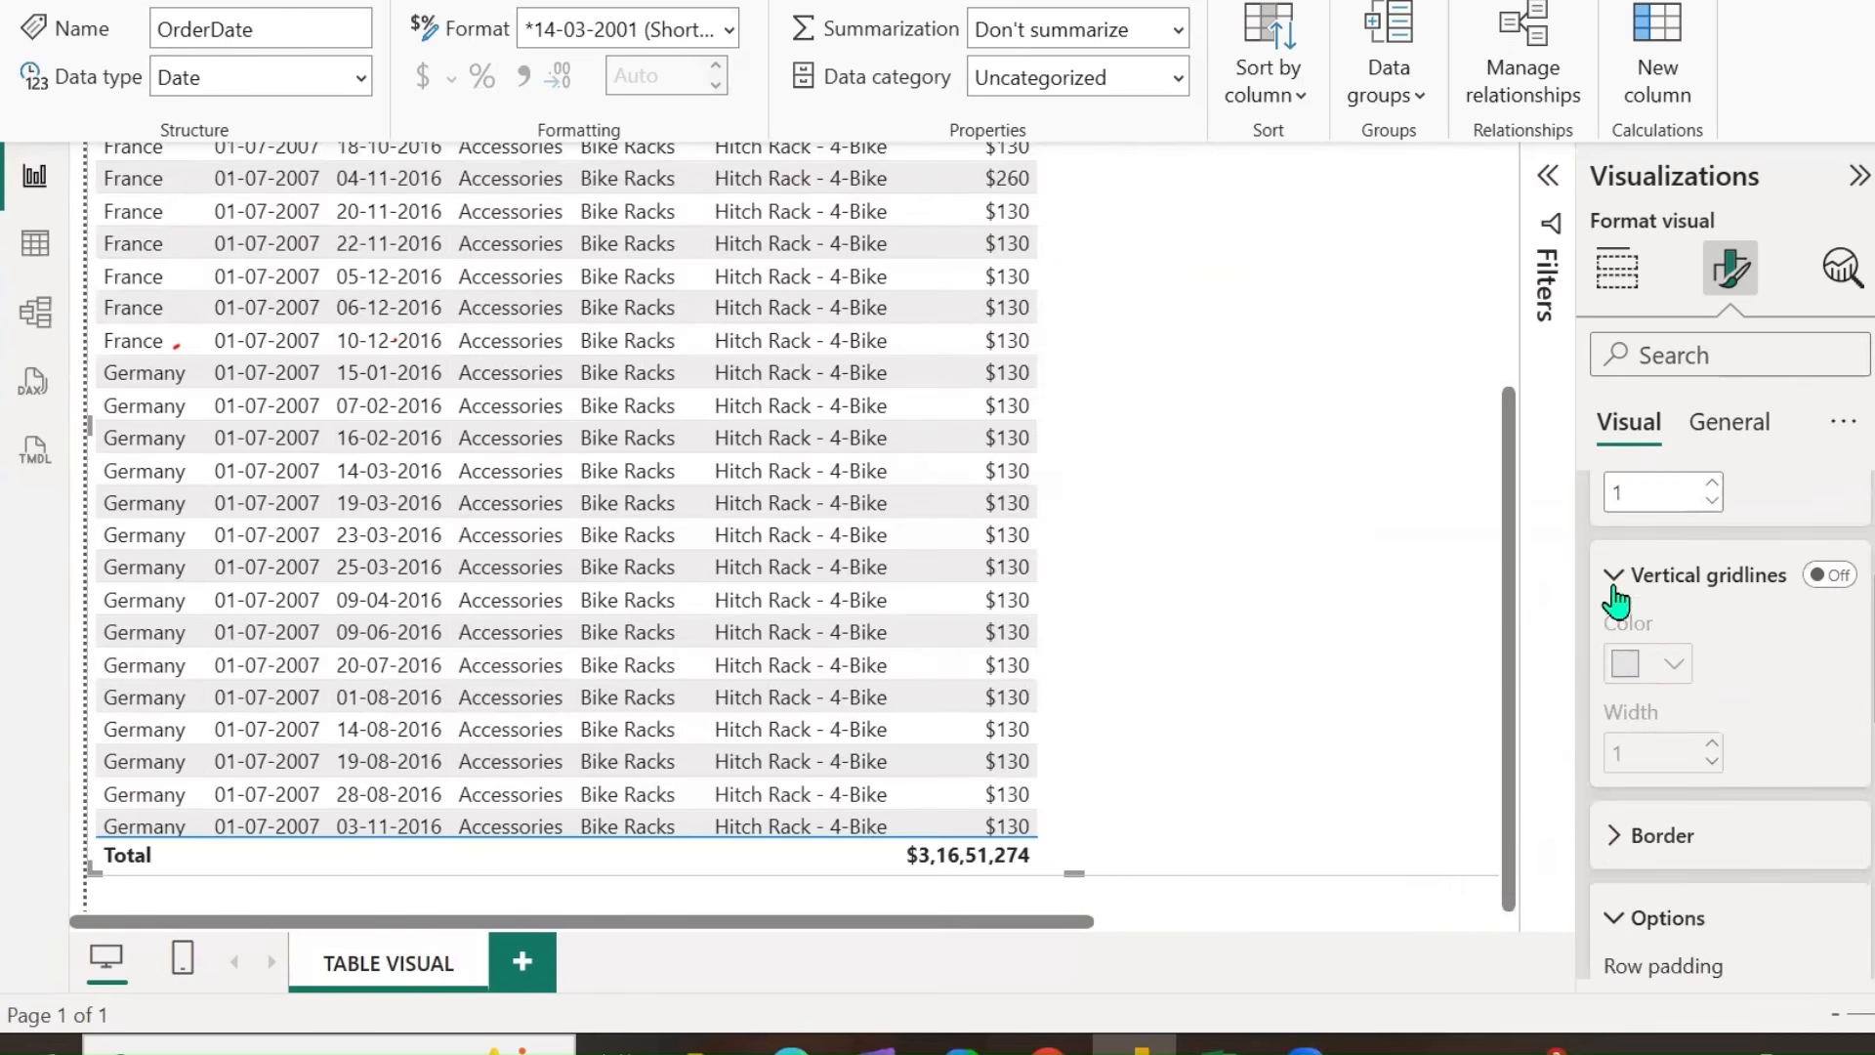
{"action": "left_click", "coordinate": [1614, 578]}
{"action": "scroll", "coordinate": [1699, 674], "scroll_direction": "up", "scroll_amount": 5}
{"action": "left_click", "coordinate": [1610, 582]}
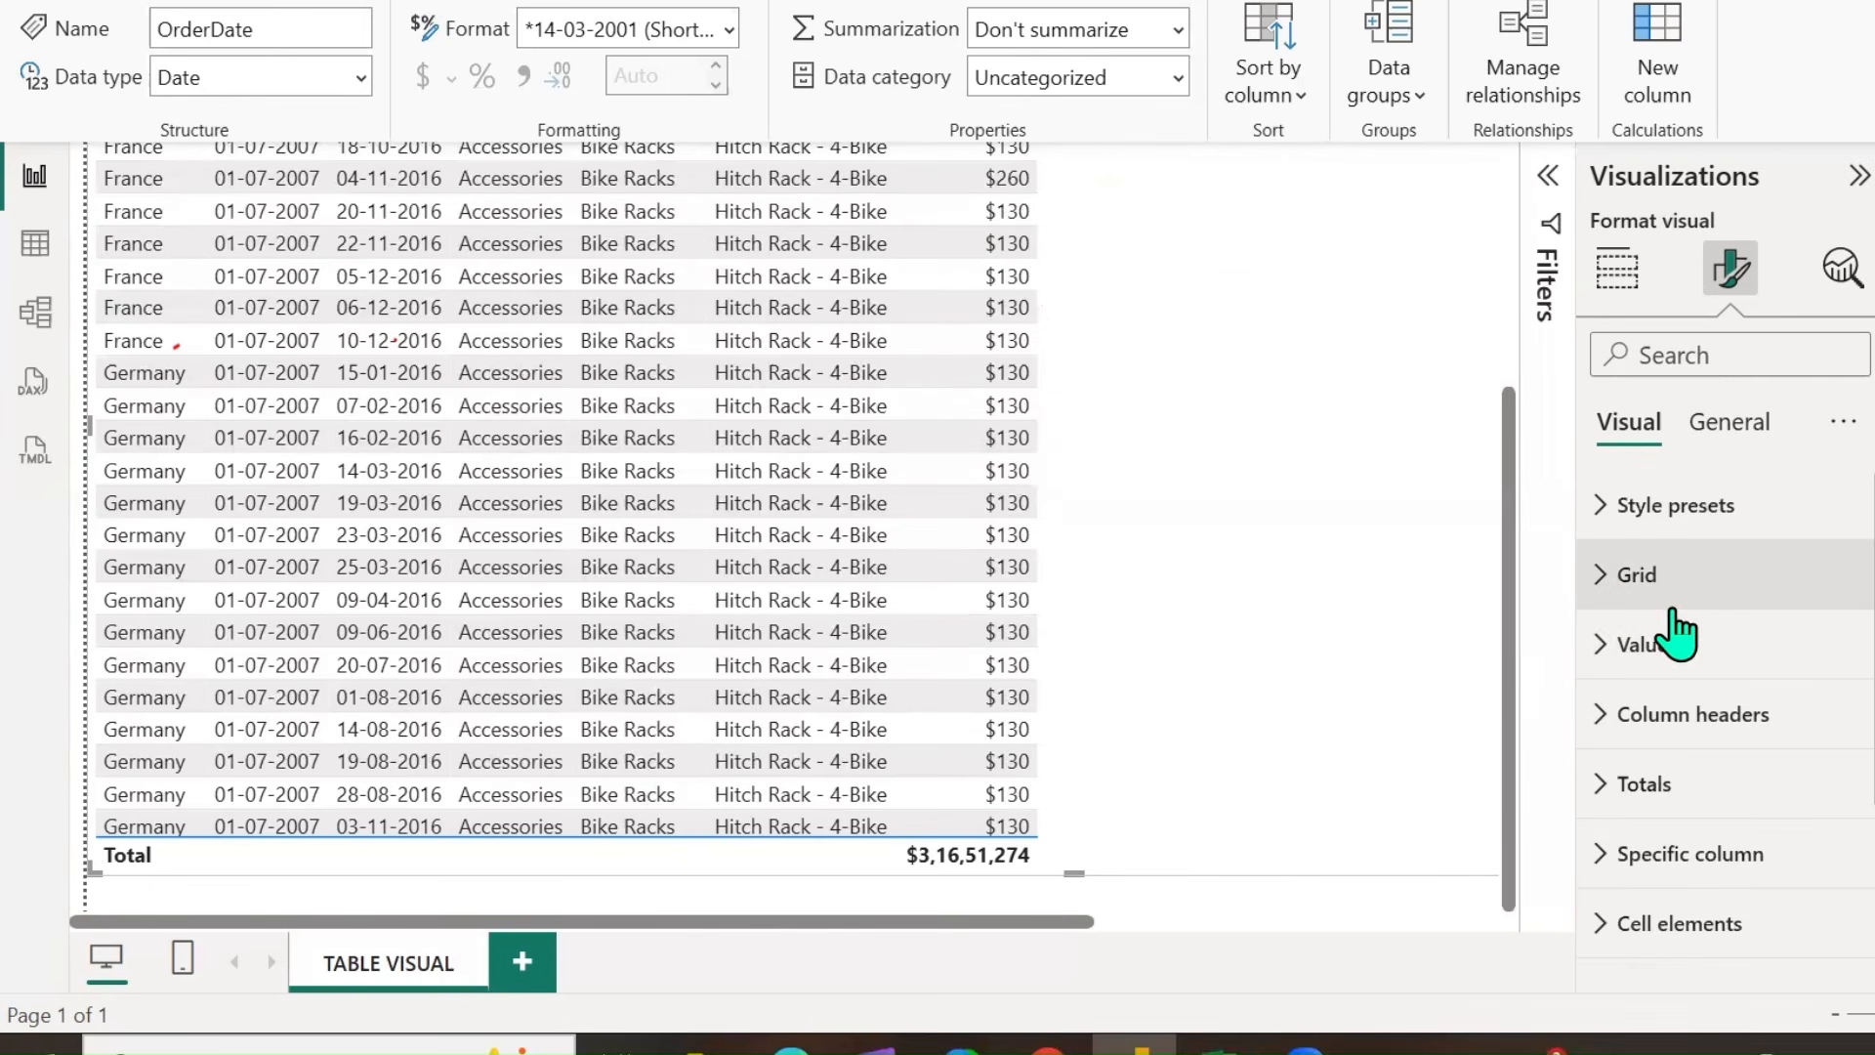
{"action": "left_click", "coordinate": [1603, 649]}
{"action": "scroll", "coordinate": [1775, 636], "scroll_direction": "down", "scroll_amount": 3}
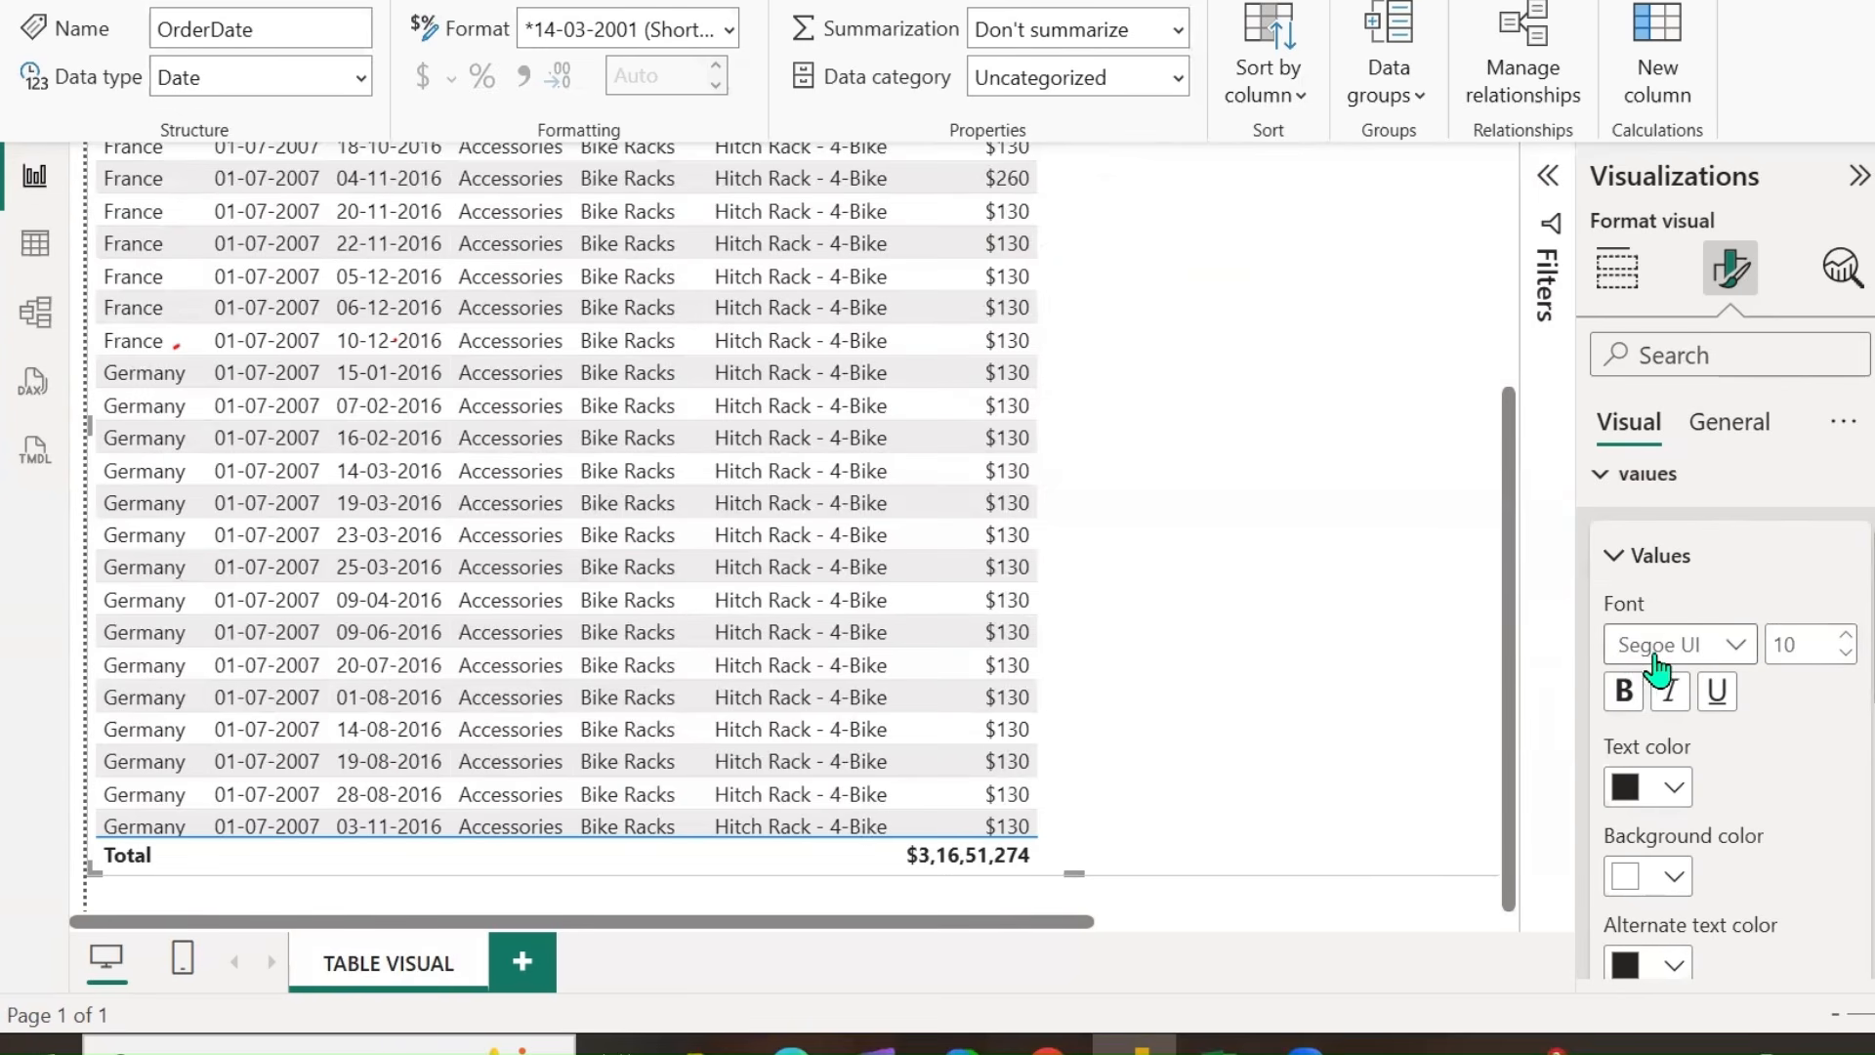
Set the font of the table's values to Segoe UI Bold.
{"action": "left_click", "coordinate": [1736, 647]}
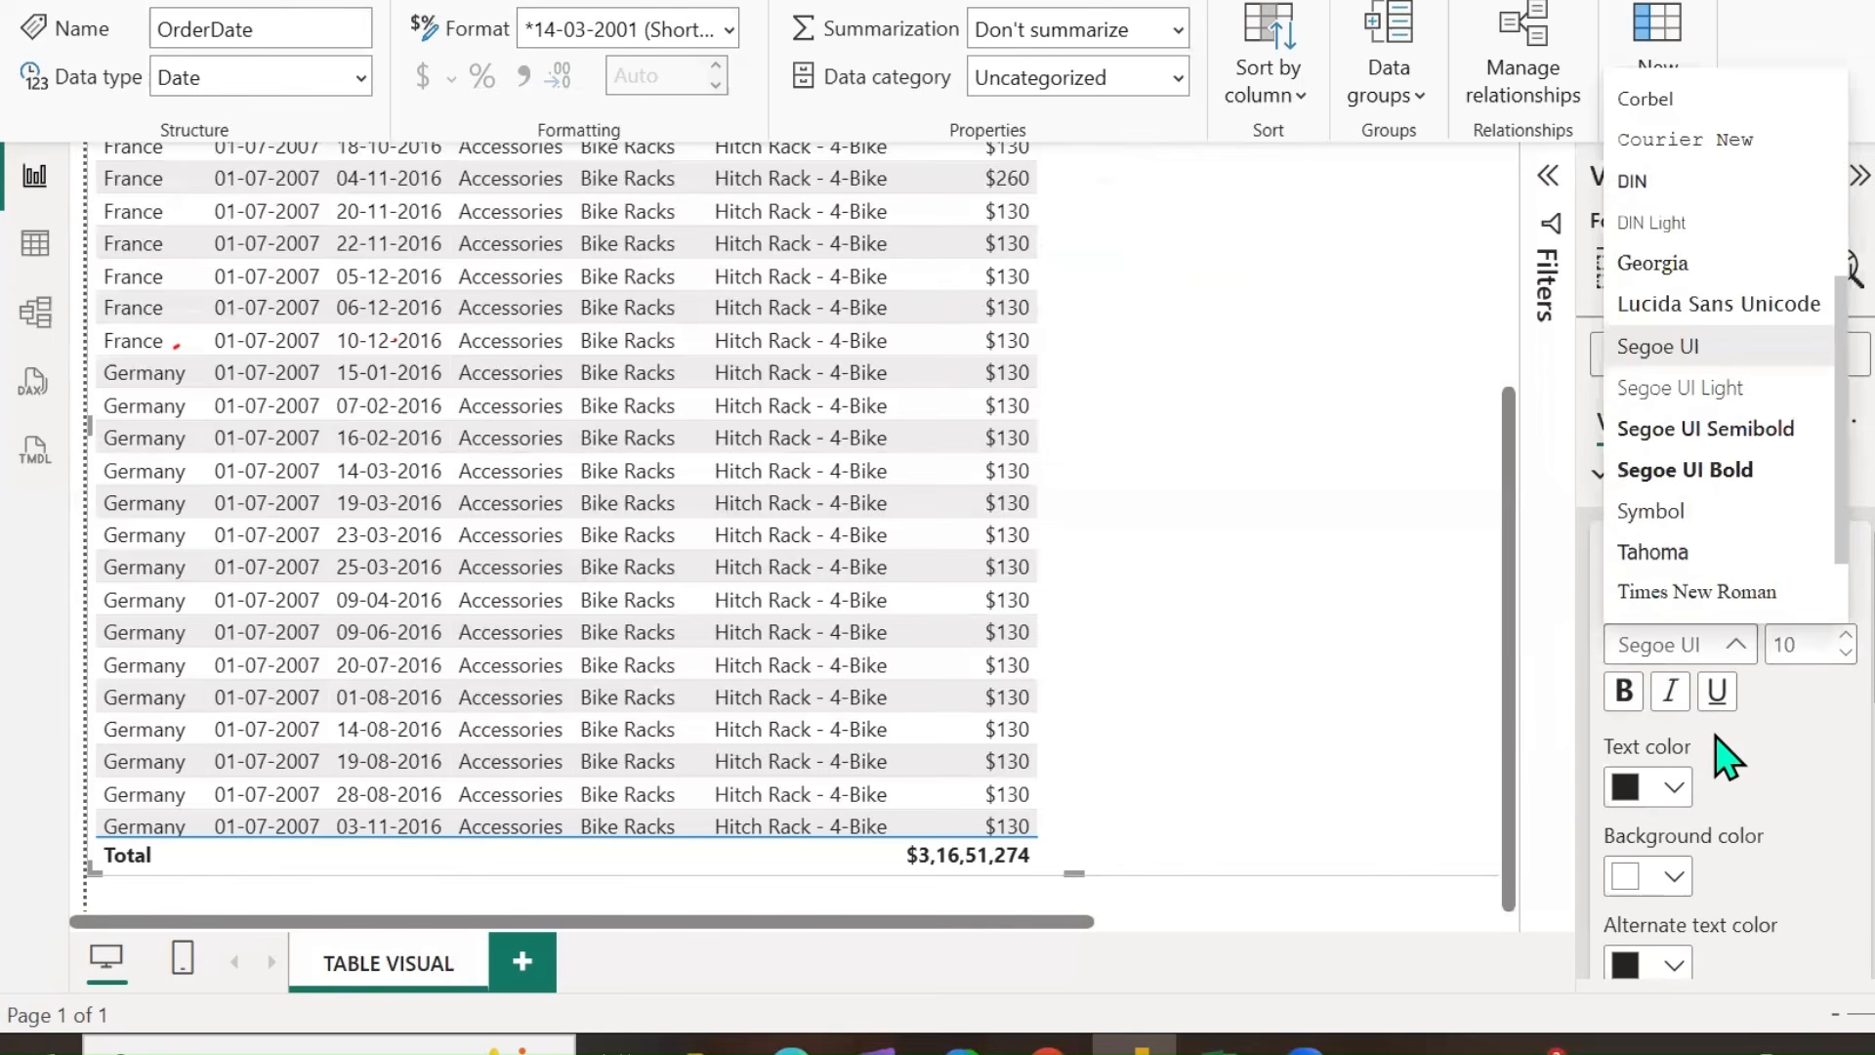
{"action": "left_click", "coordinate": [1714, 472]}
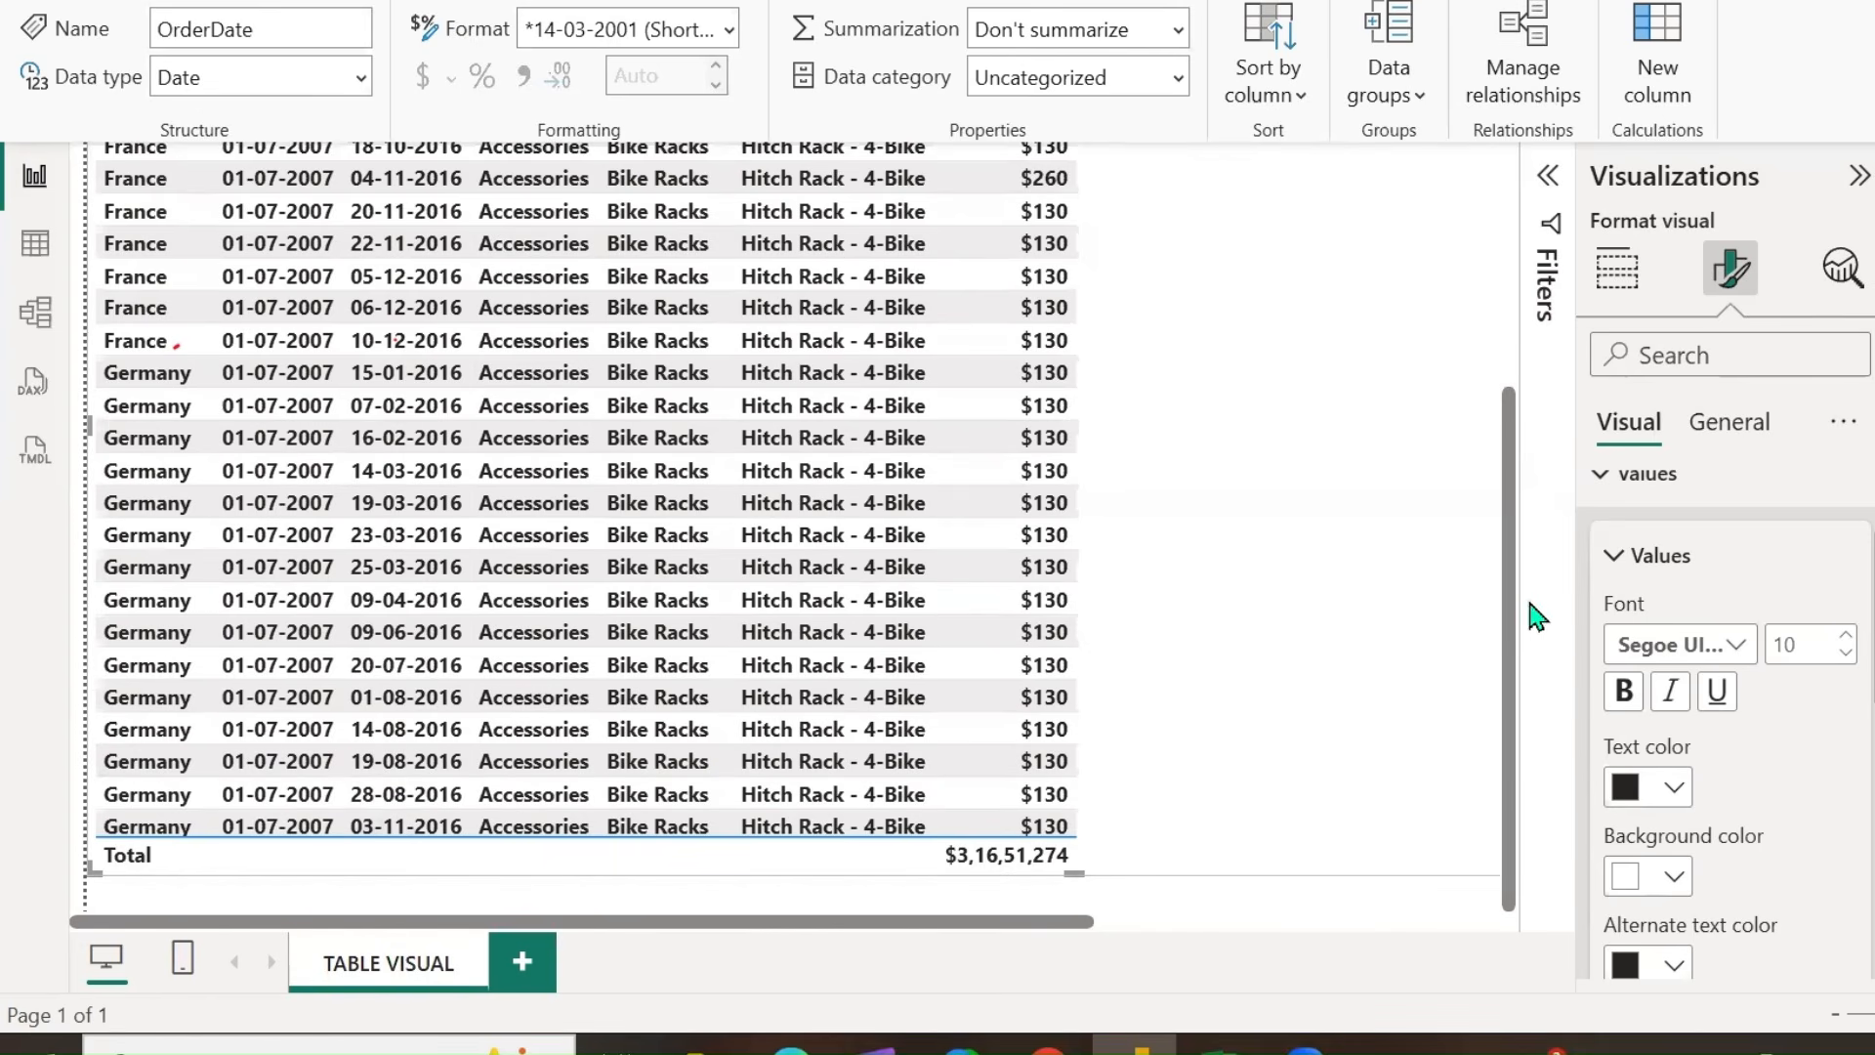
{"action": "scroll", "coordinate": [1533, 502], "scroll_direction": "up", "scroll_amount": 5}
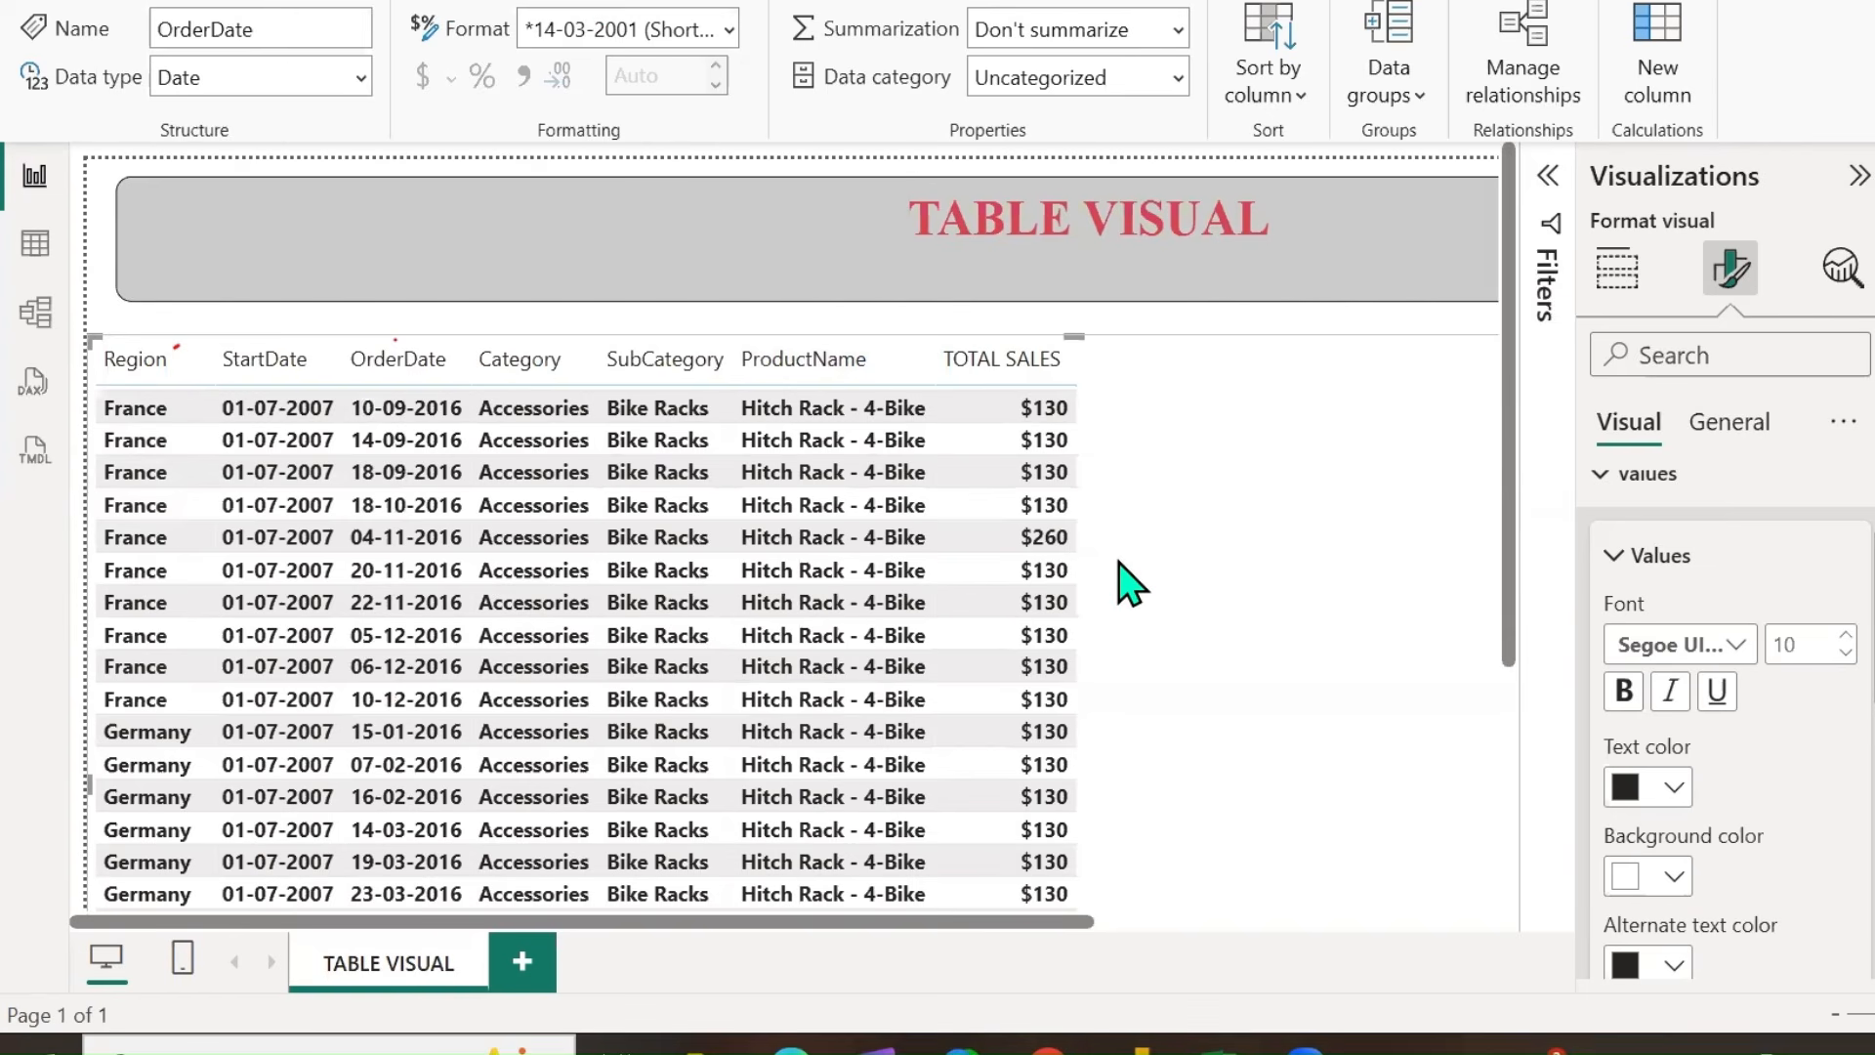
{"action": "left_click_drag", "start_coordinate": [1109, 538], "coordinate": [1344, 418]}
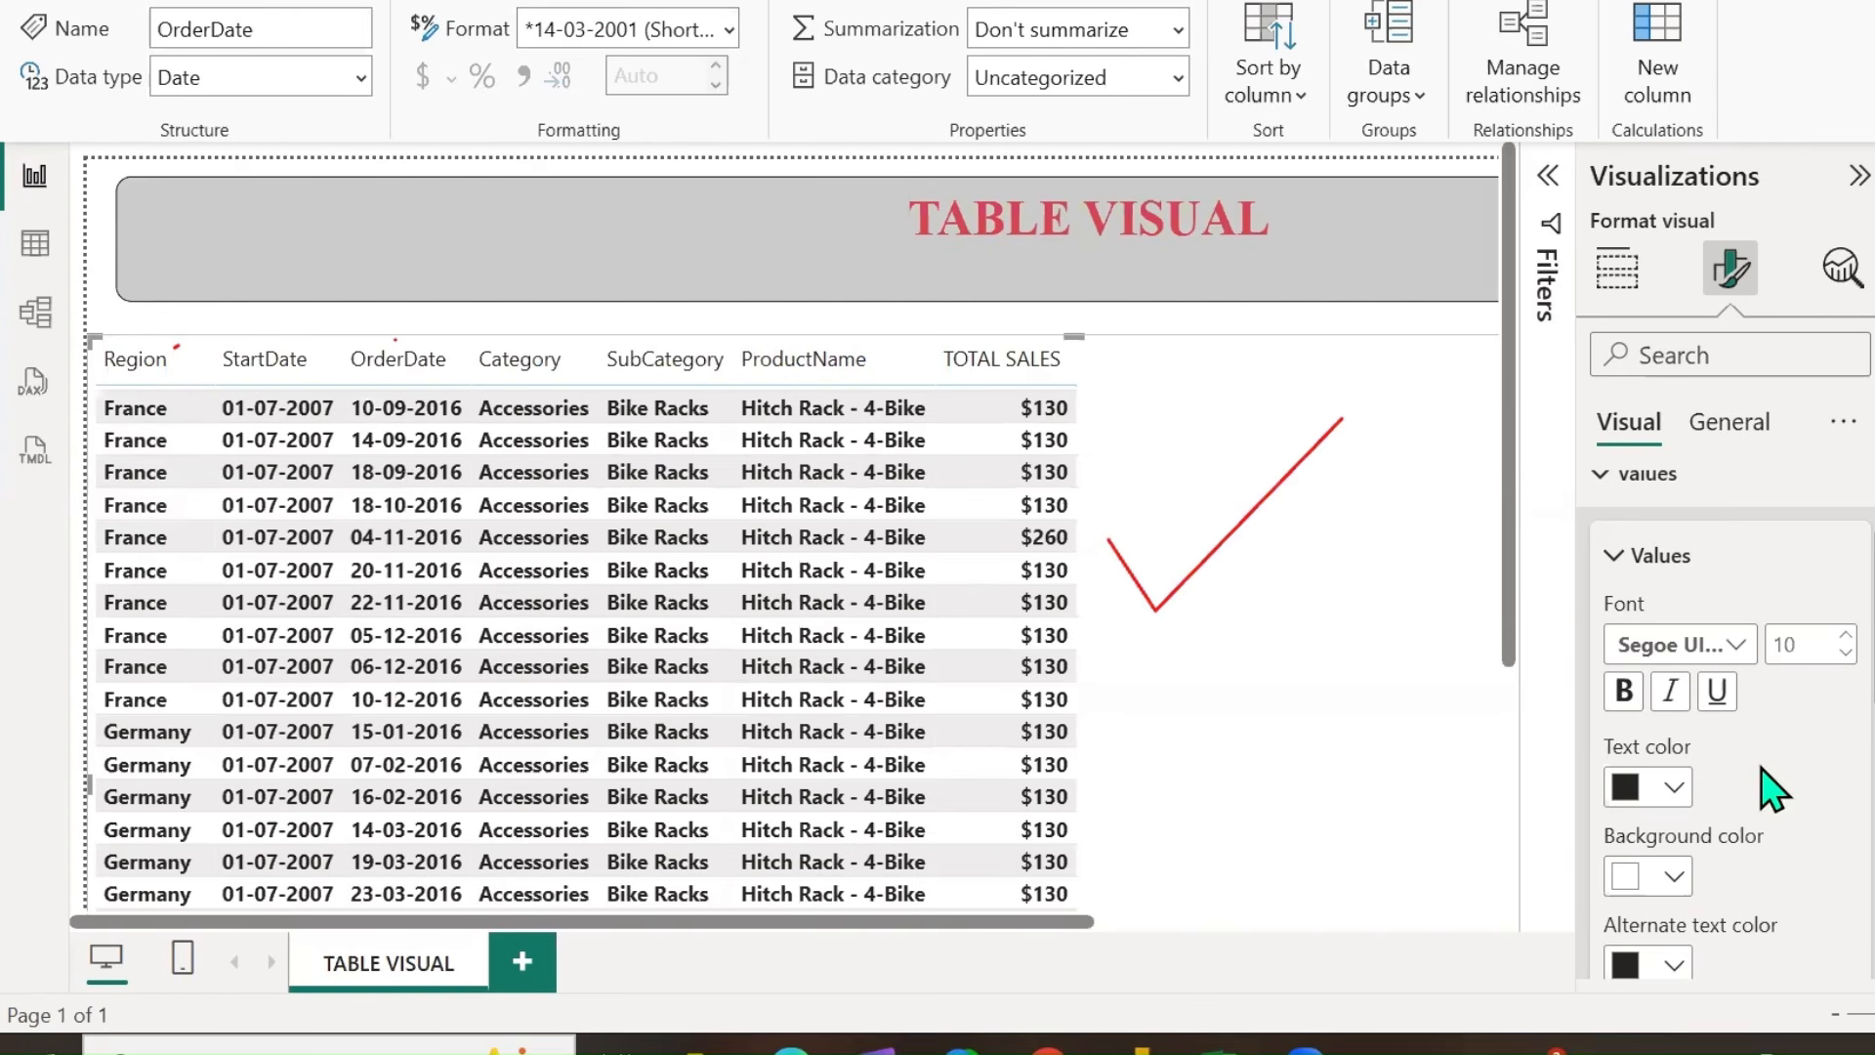
Change the values font to Verdana and make it bold, italic and underlined.
{"action": "left_click", "coordinate": [1727, 646]}
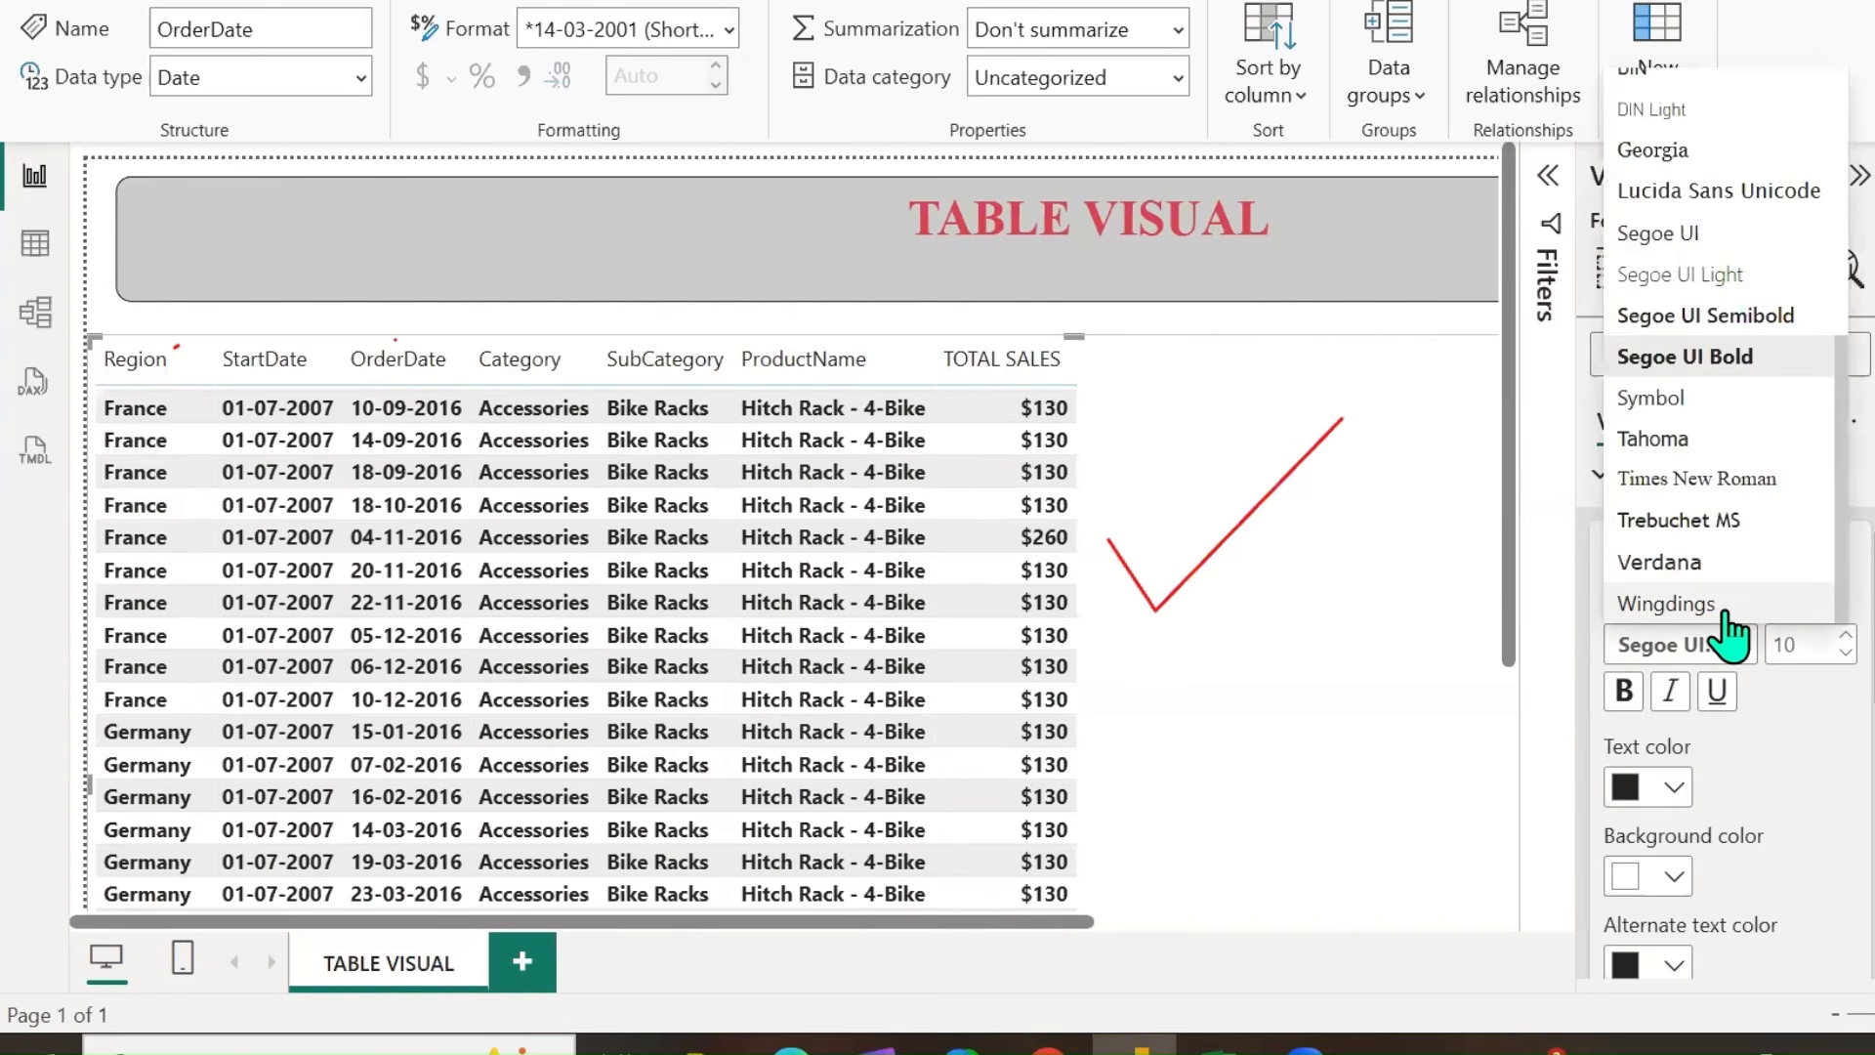
{"action": "left_click", "coordinate": [1675, 564]}
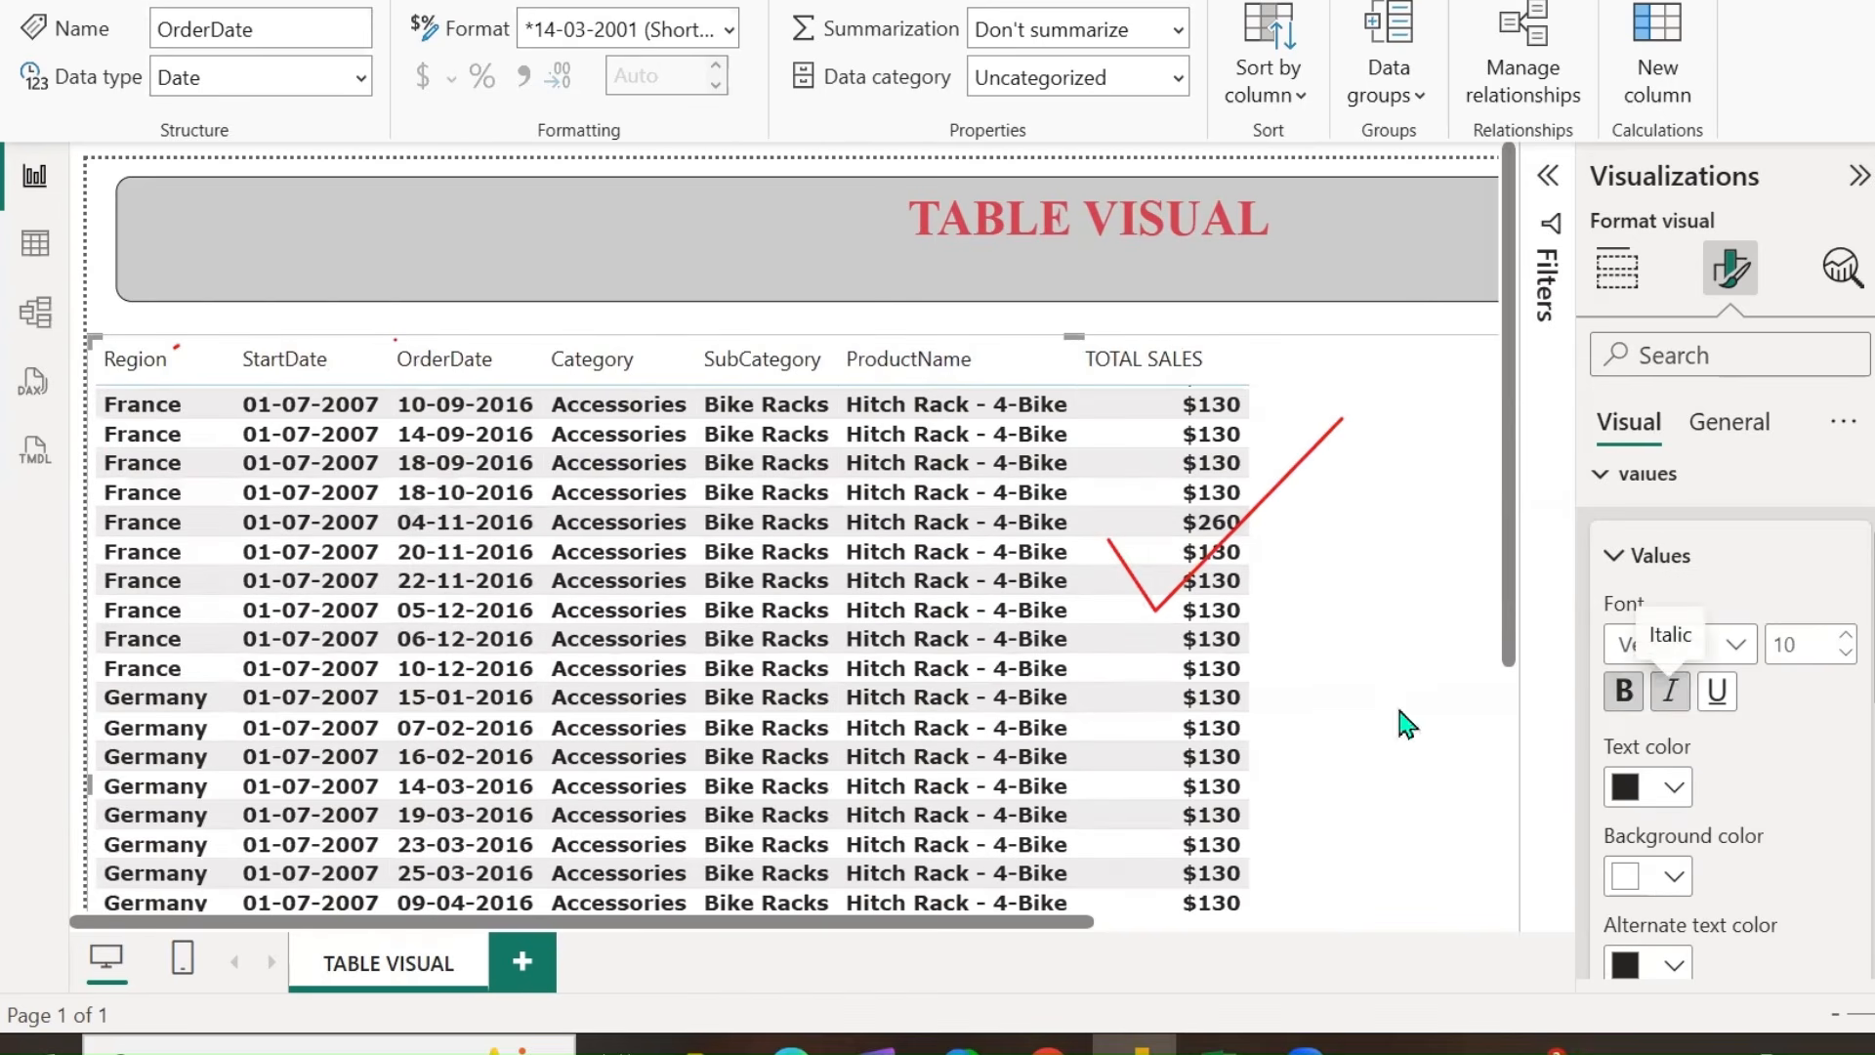
{"action": "left_click", "coordinate": [1730, 697]}
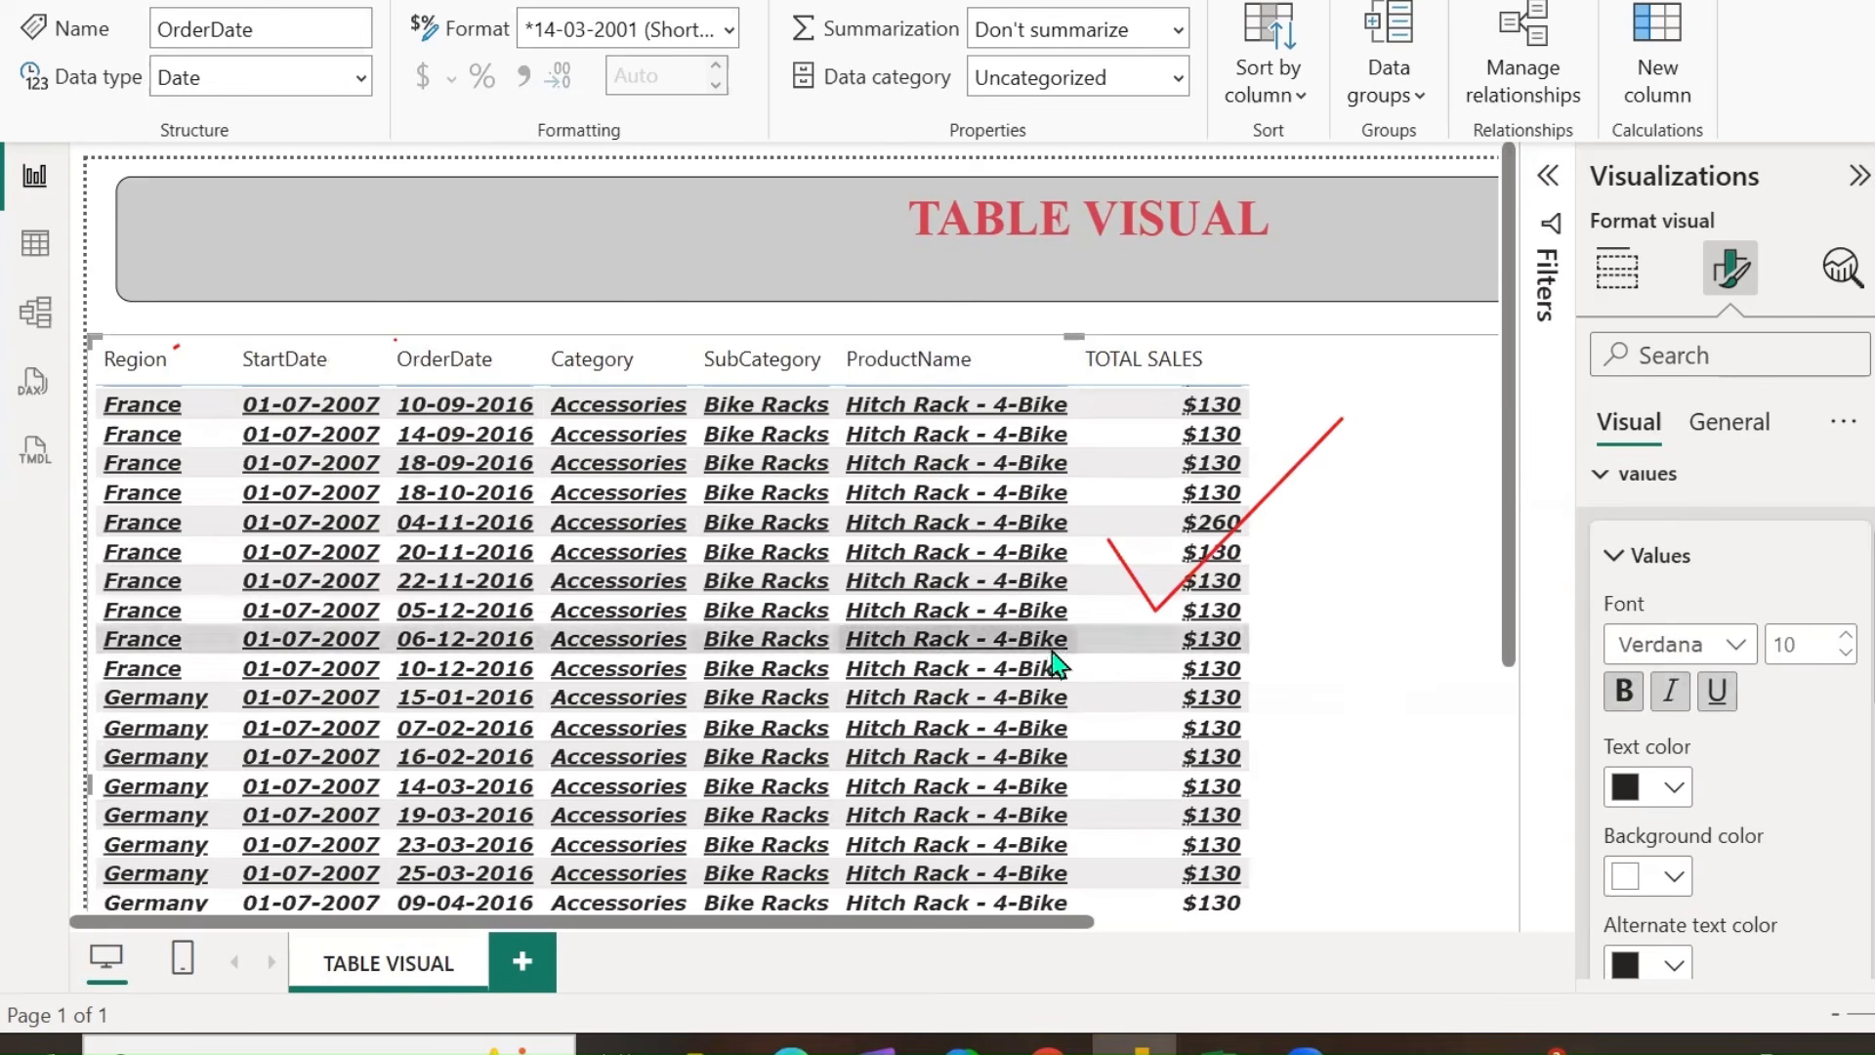
Set the values' text color to the recently used yellow and their background color to light gray.
{"action": "left_click", "coordinate": [1674, 789]}
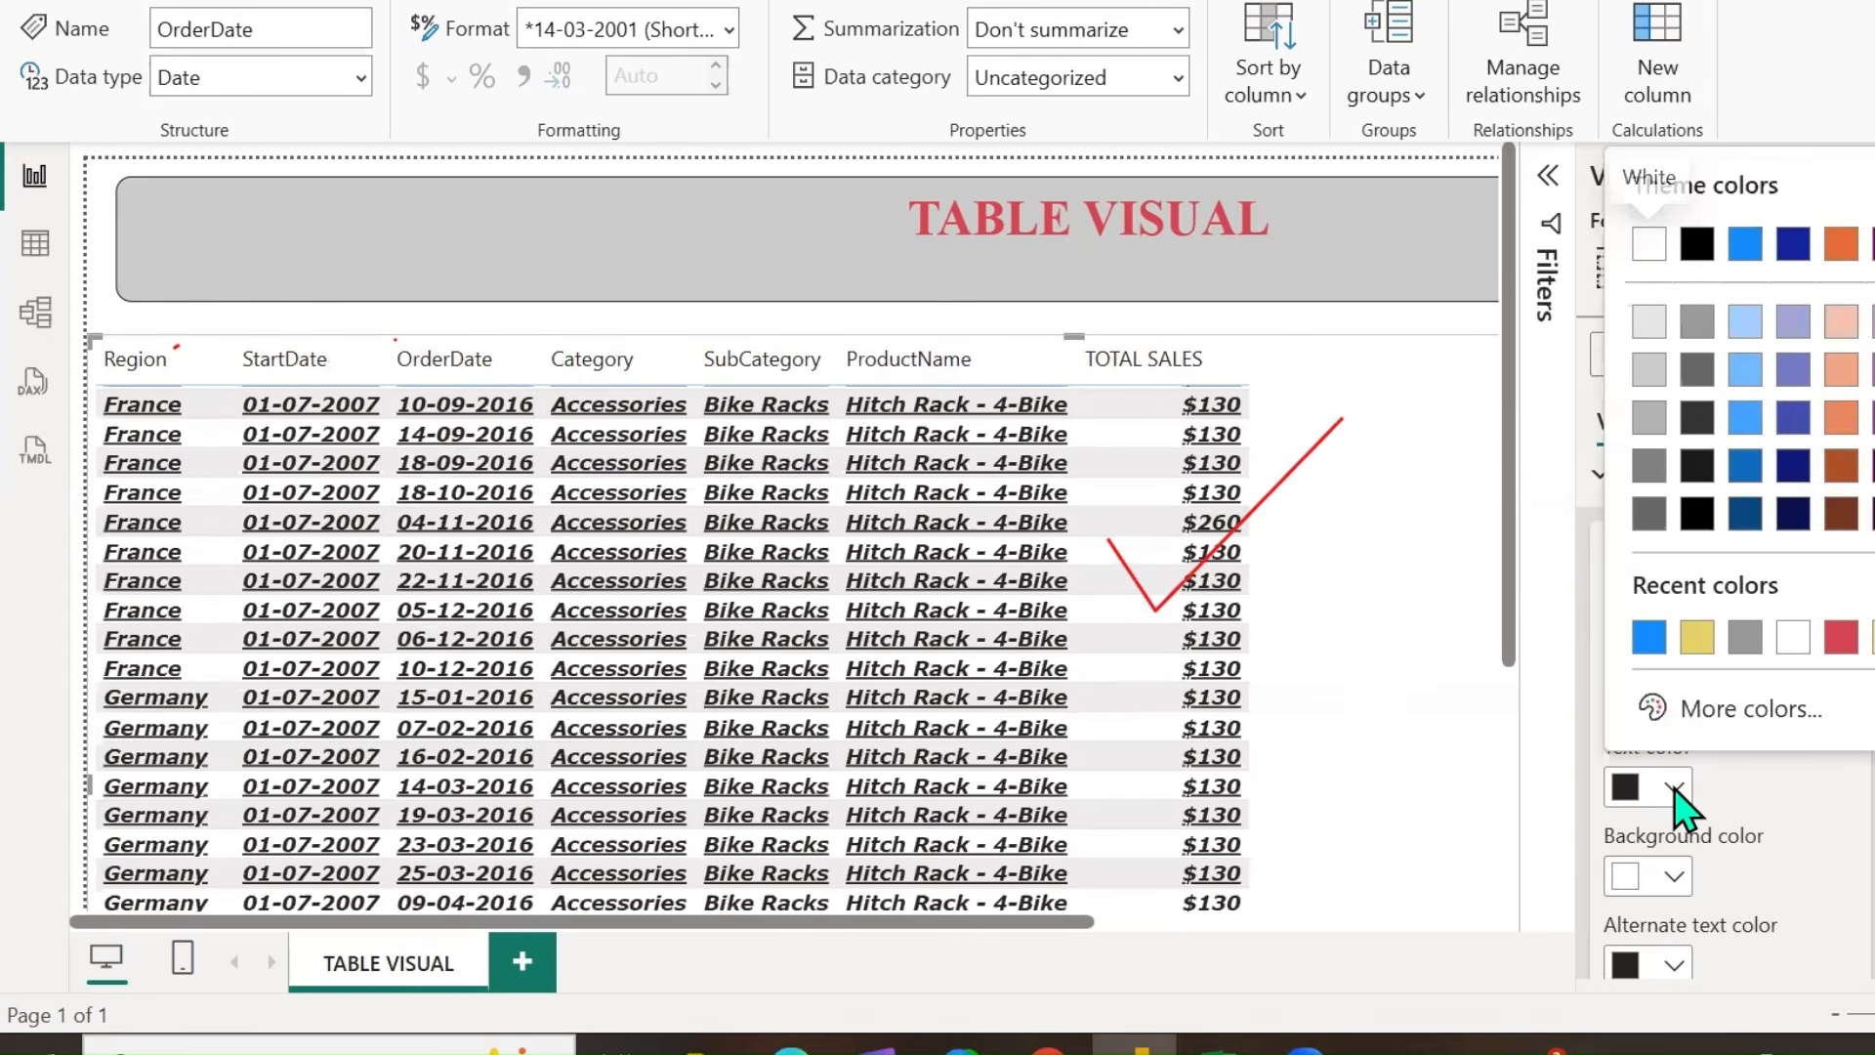
{"action": "left_click", "coordinate": [1697, 637]}
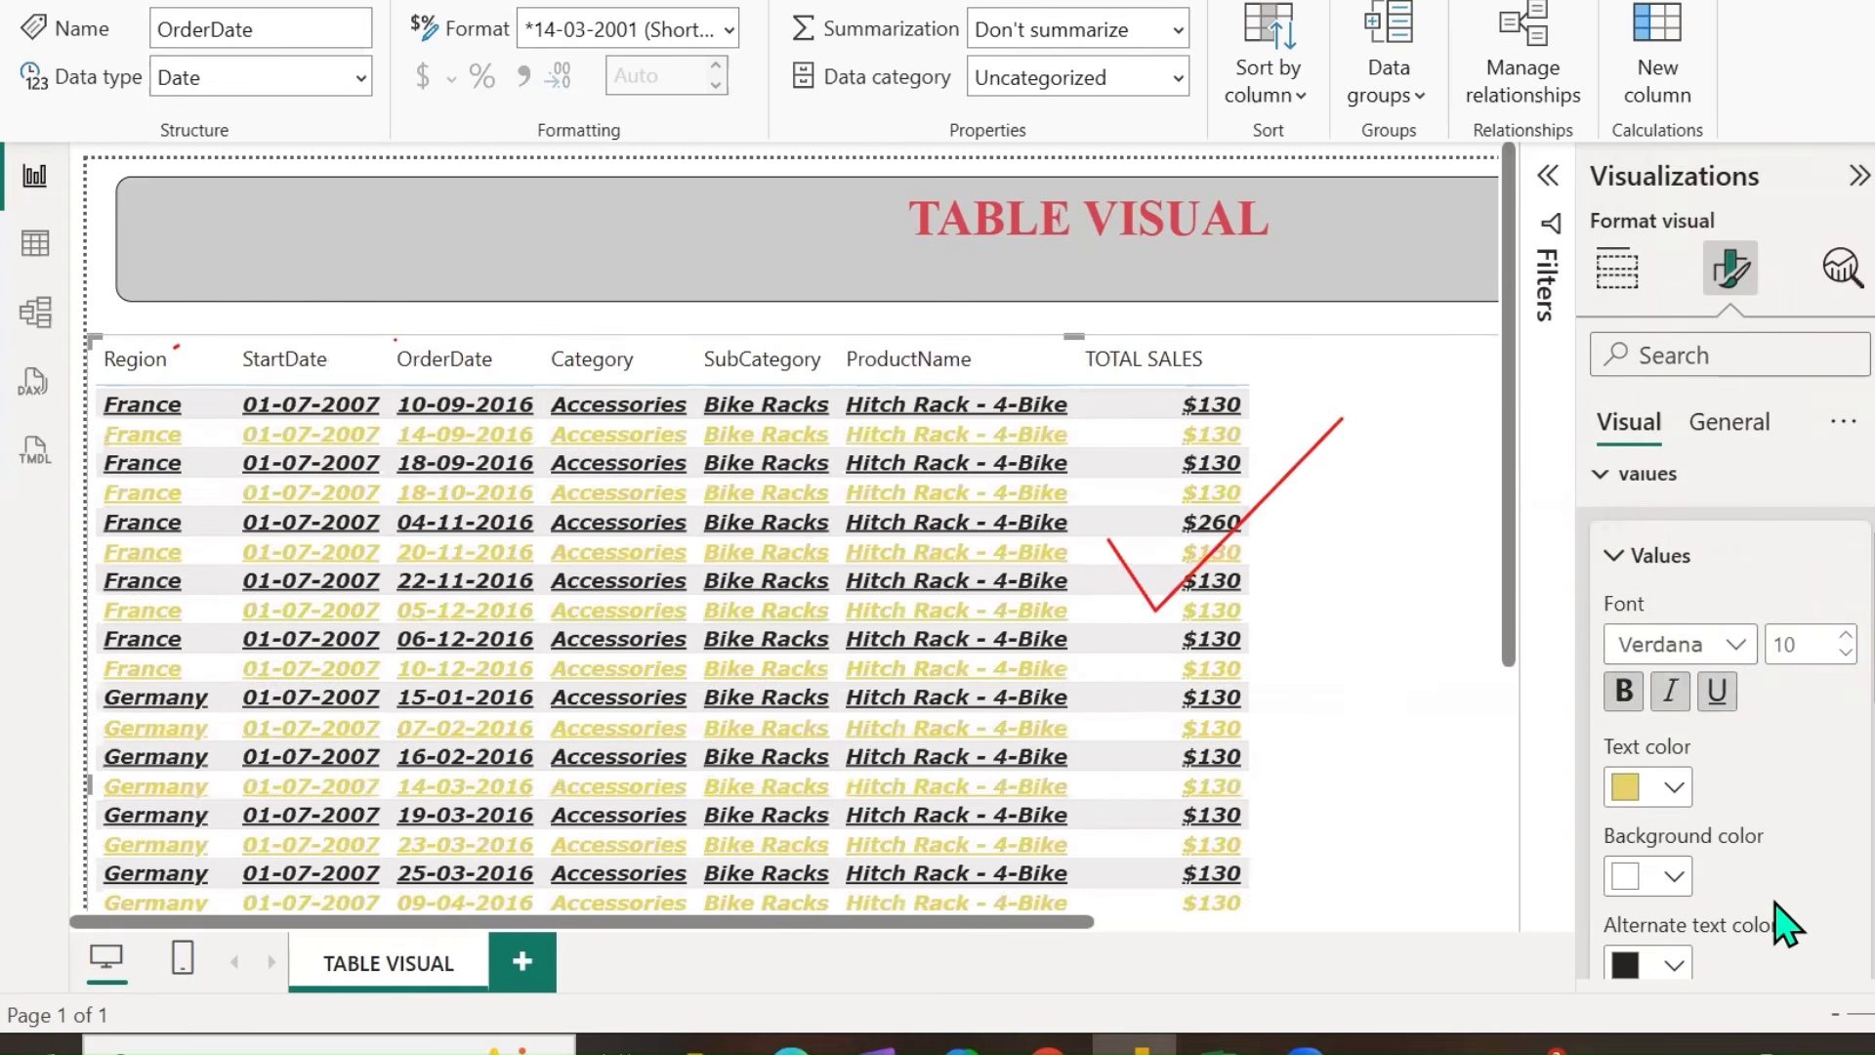
{"action": "scroll", "coordinate": [1762, 782], "scroll_direction": "down", "scroll_amount": 3}
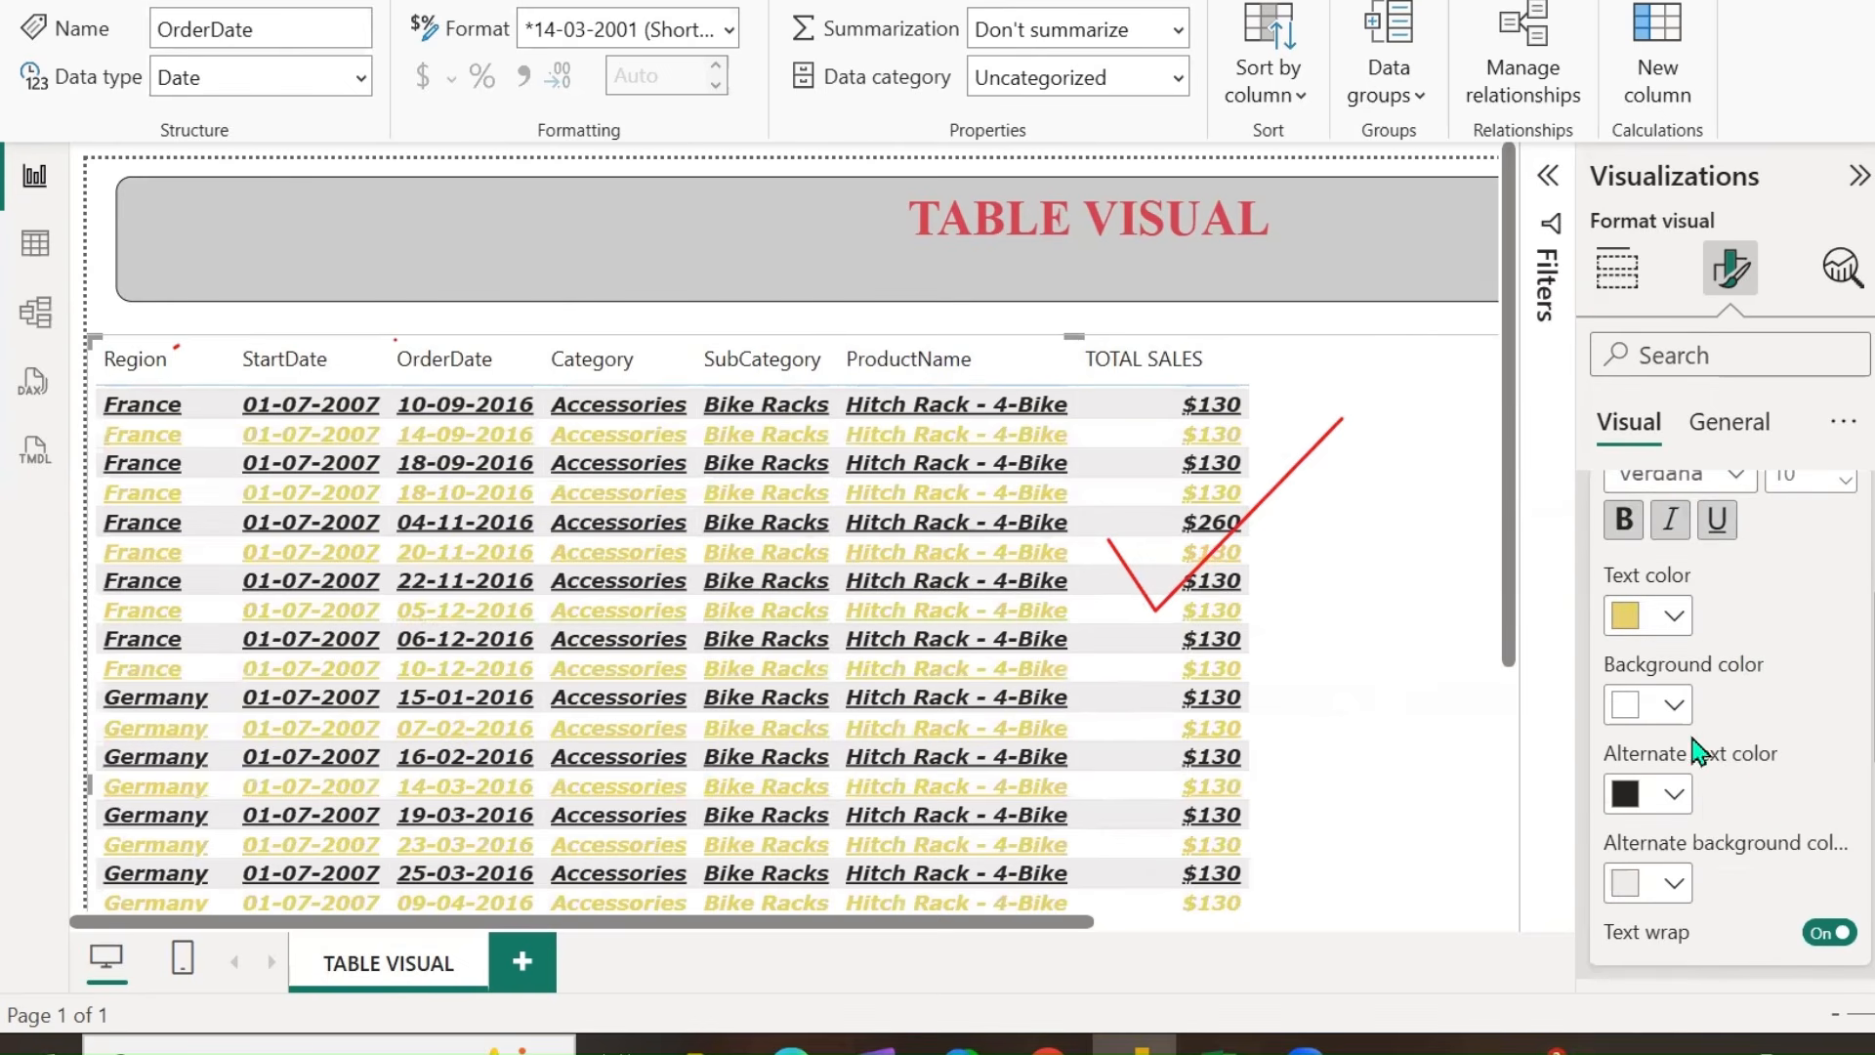
{"action": "left_click", "coordinate": [1673, 711]}
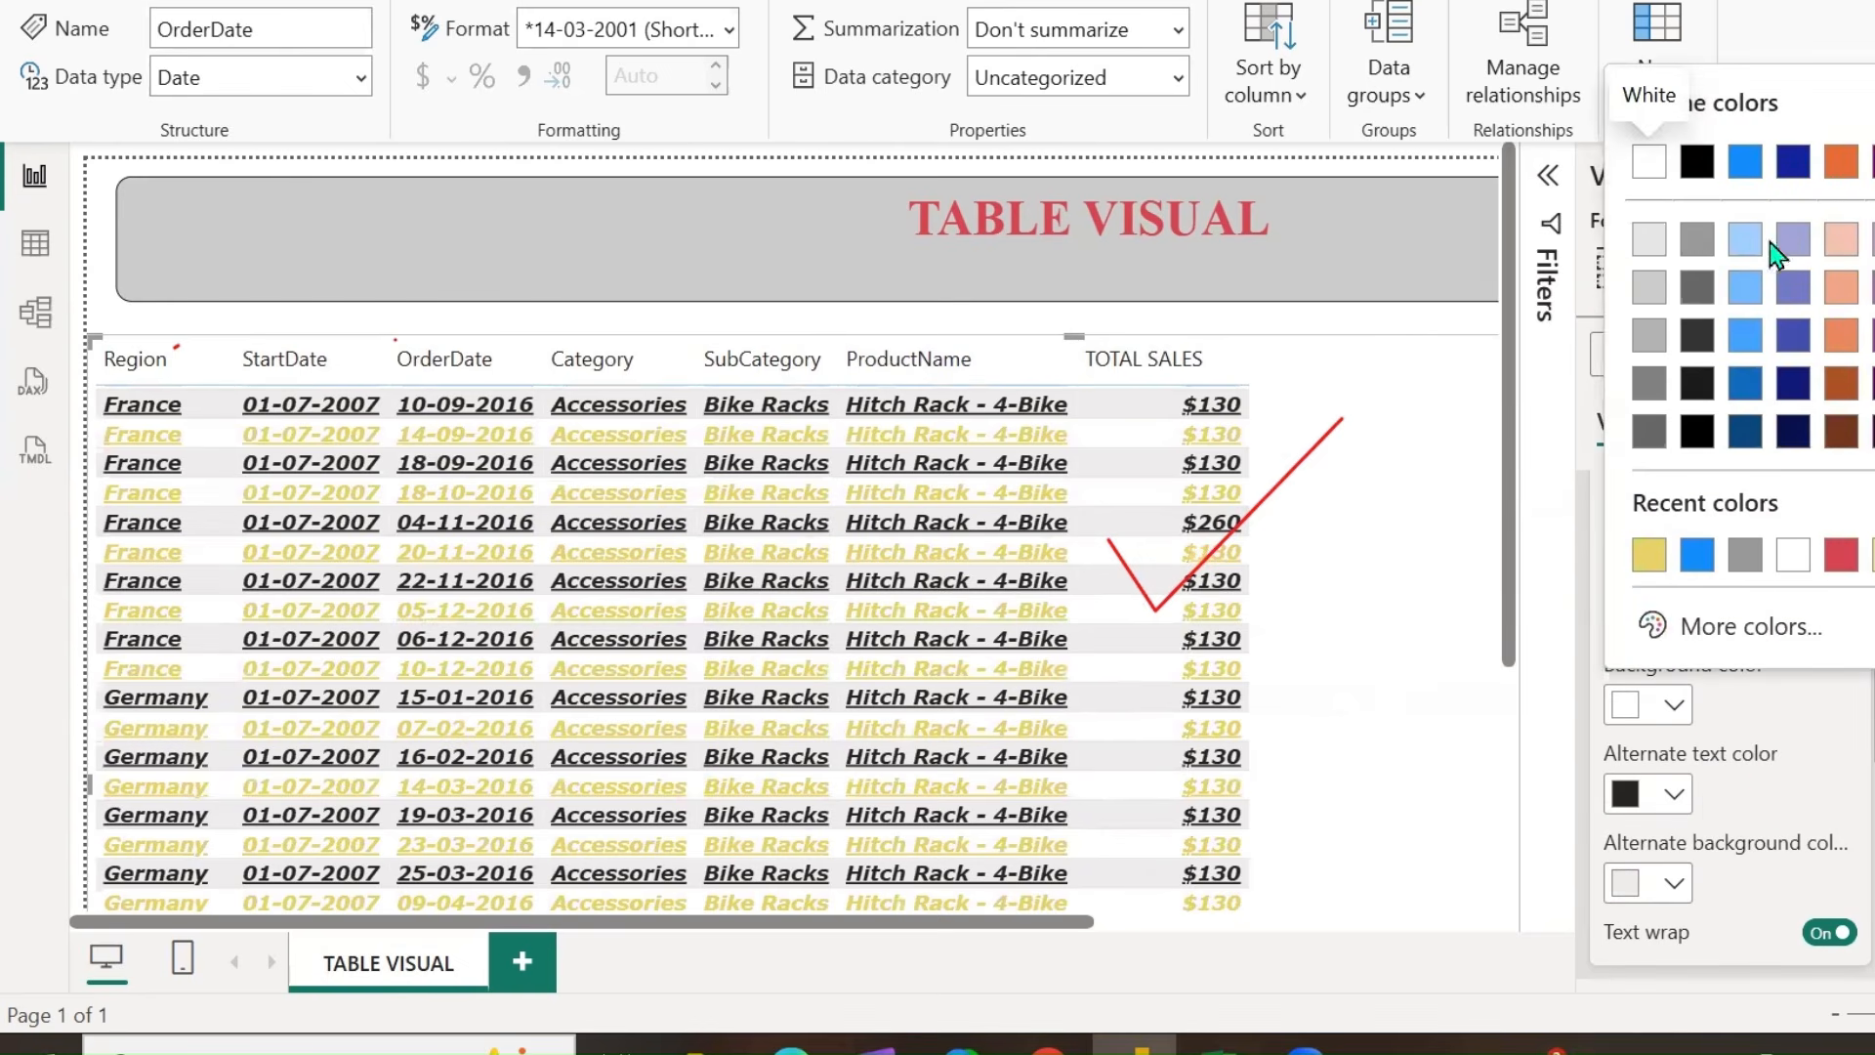
{"action": "left_click", "coordinate": [1650, 243]}
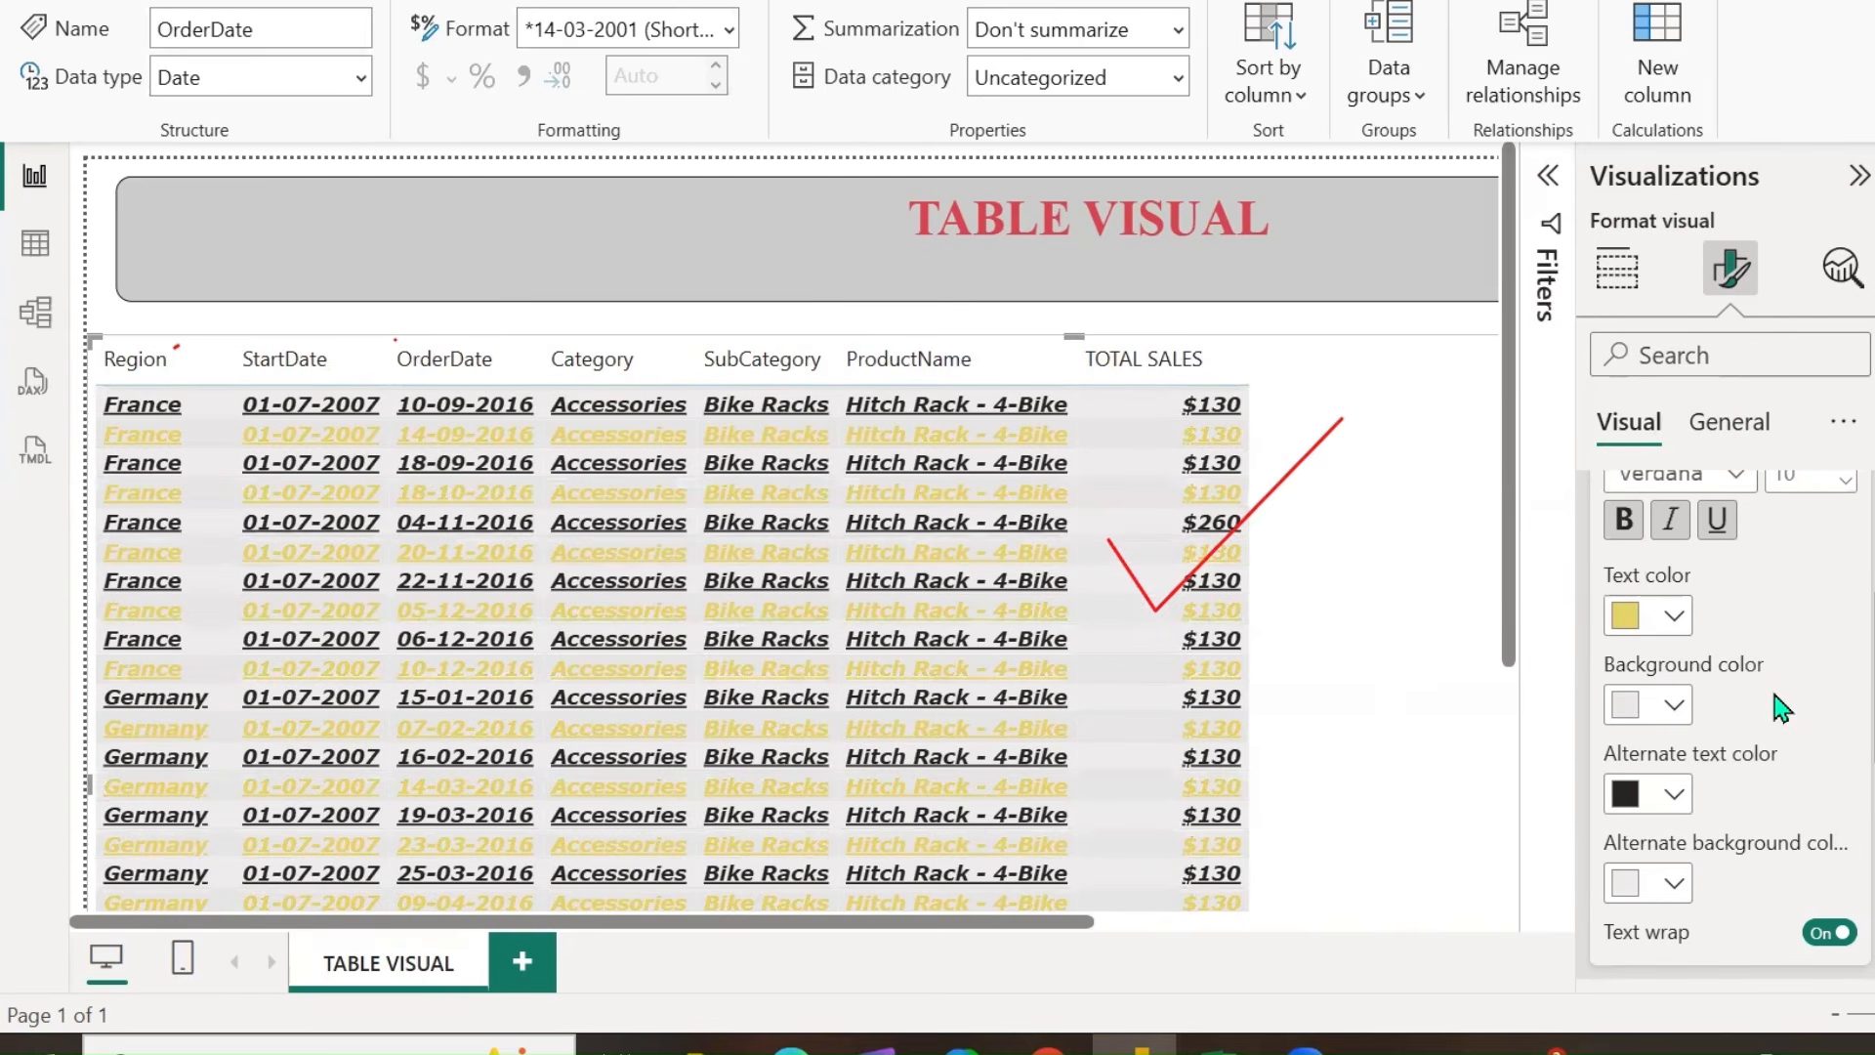
Set the values' alternate text color to light orange and their alternate background color to a darker gray.
{"action": "left_click", "coordinate": [1679, 795]}
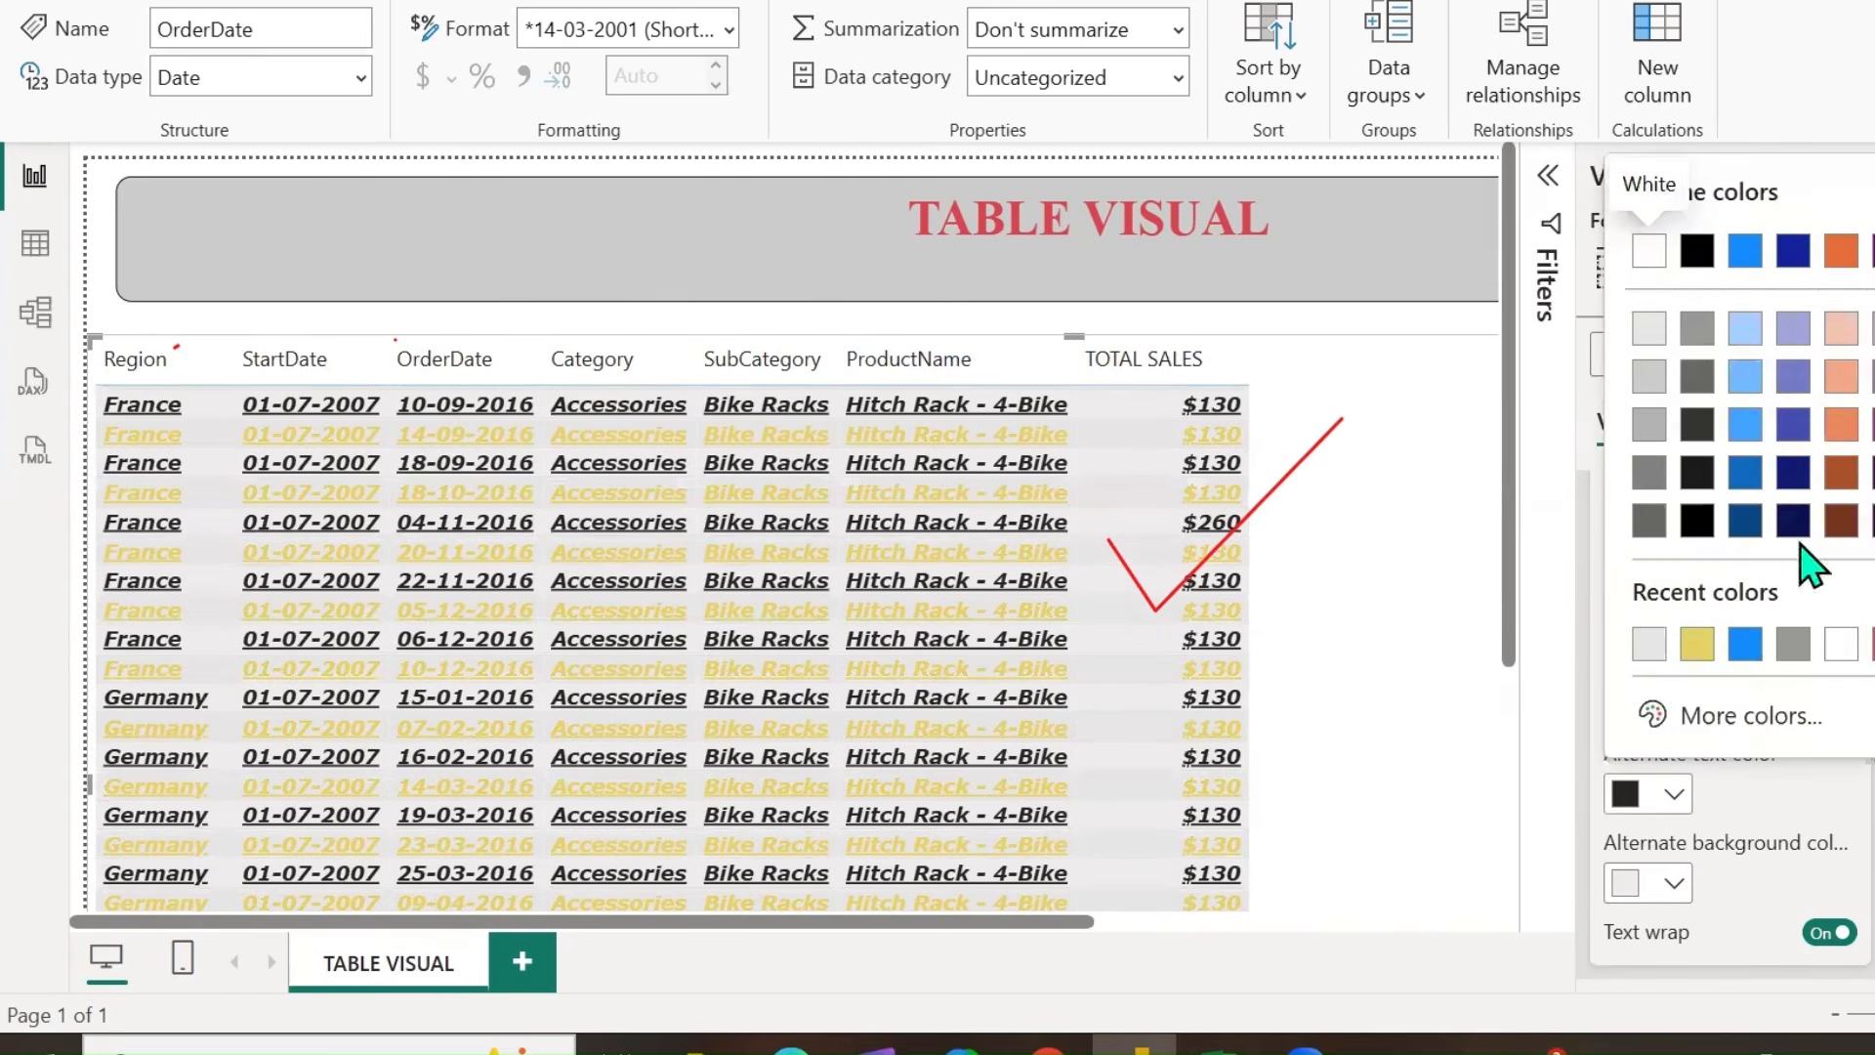
{"action": "left_click", "coordinate": [1836, 377]}
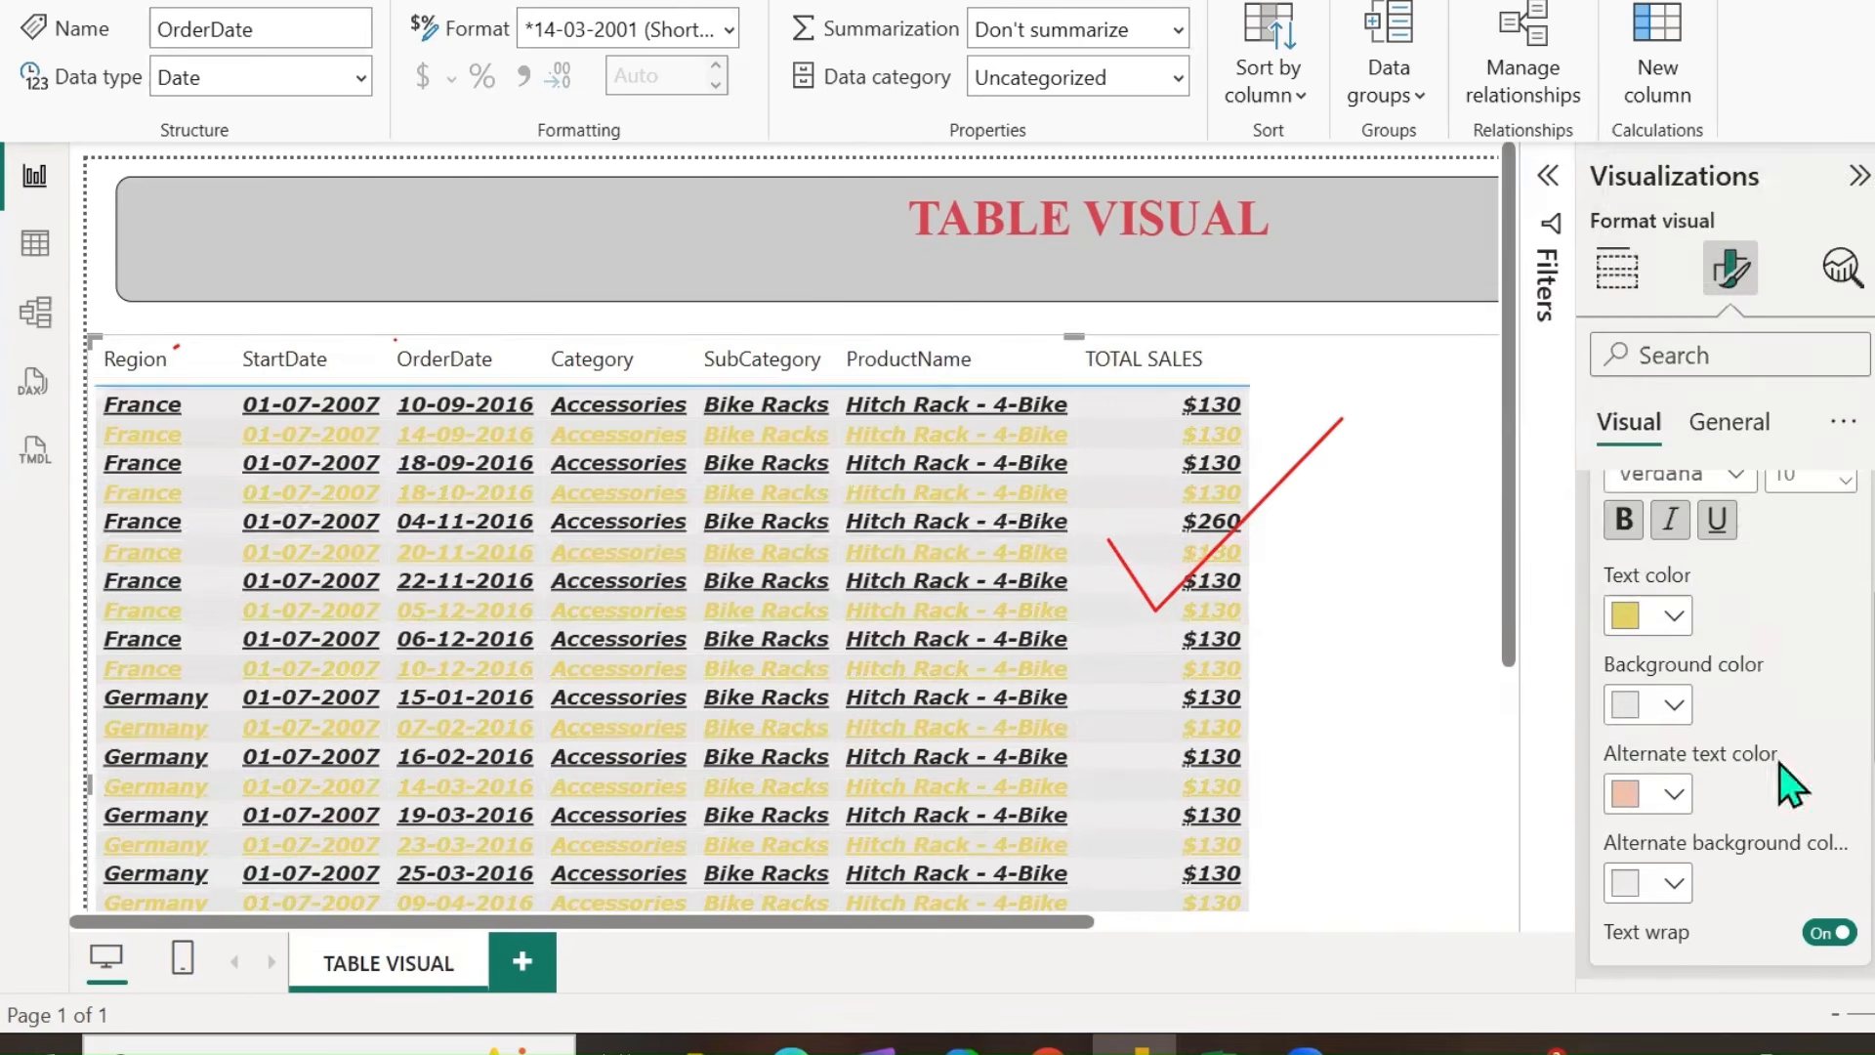
{"action": "left_click", "coordinate": [1678, 884]}
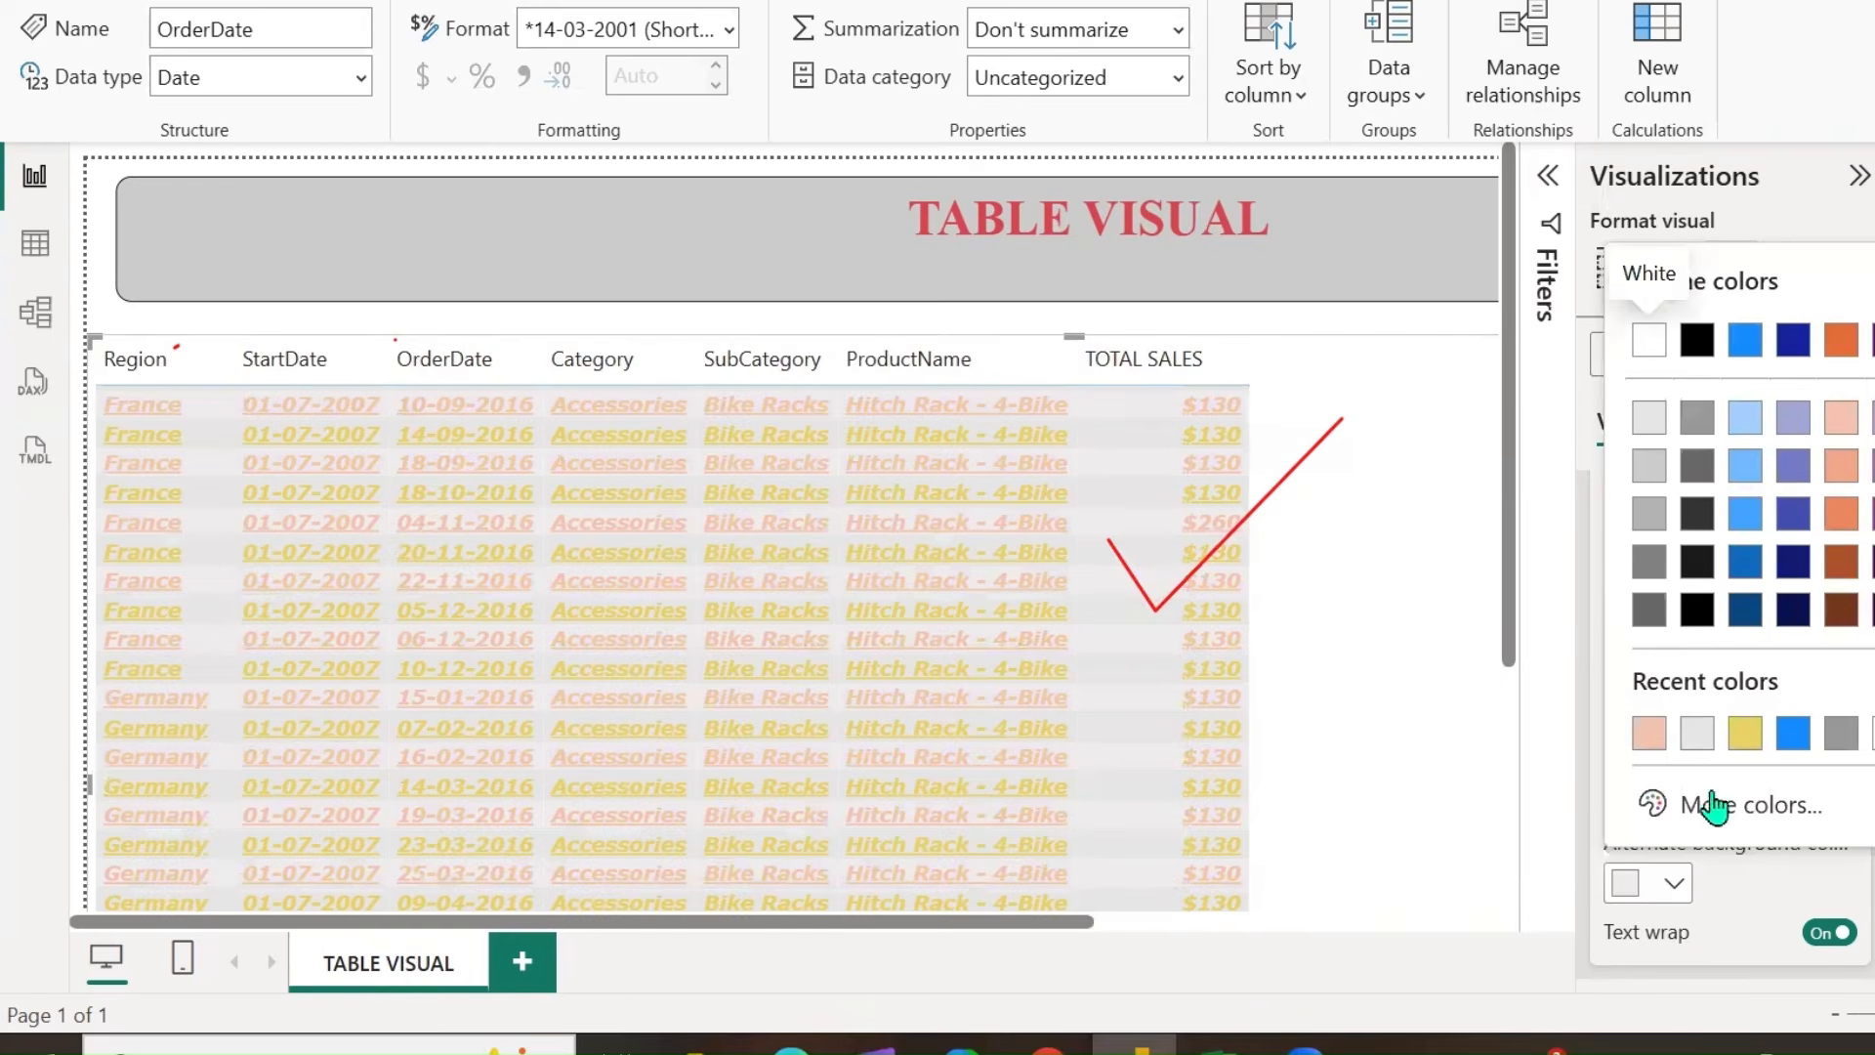
{"action": "left_click", "coordinate": [1657, 439]}
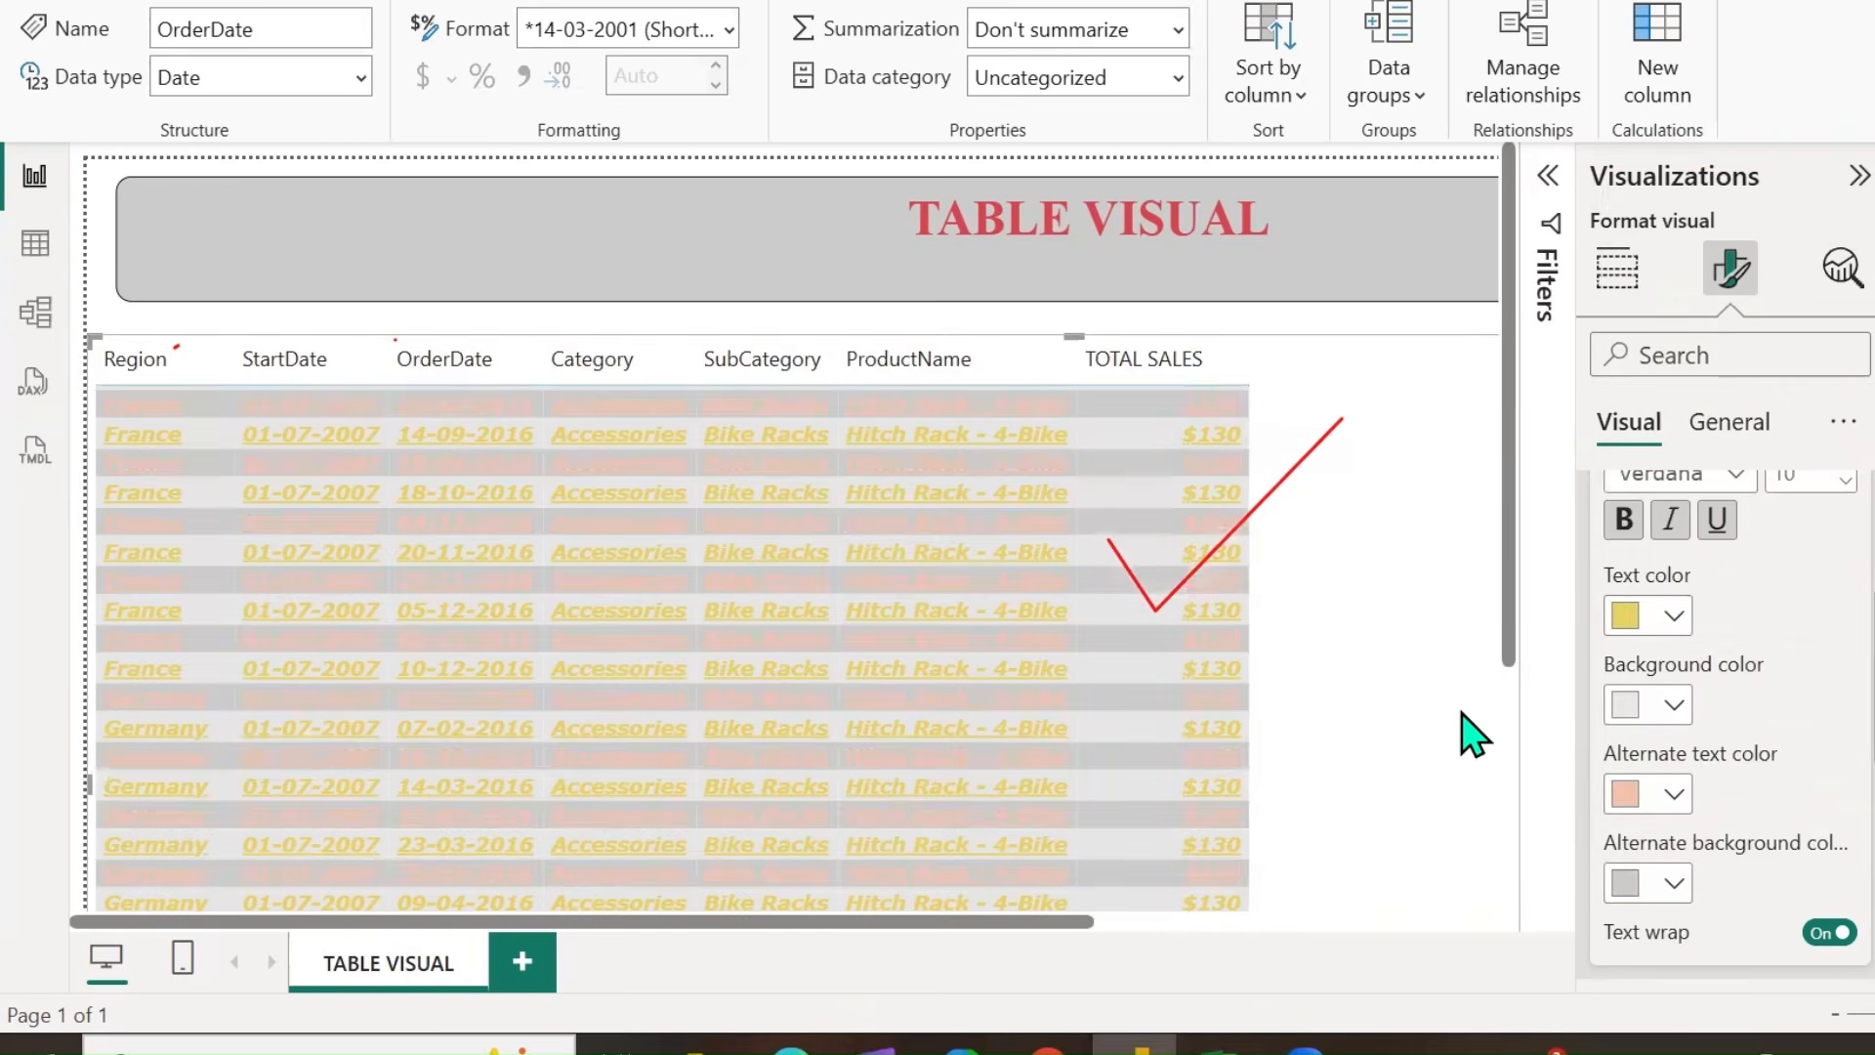
Reset the table's Values formatting to default.
{"action": "scroll", "coordinate": [1748, 802], "scroll_direction": "up", "scroll_amount": 3}
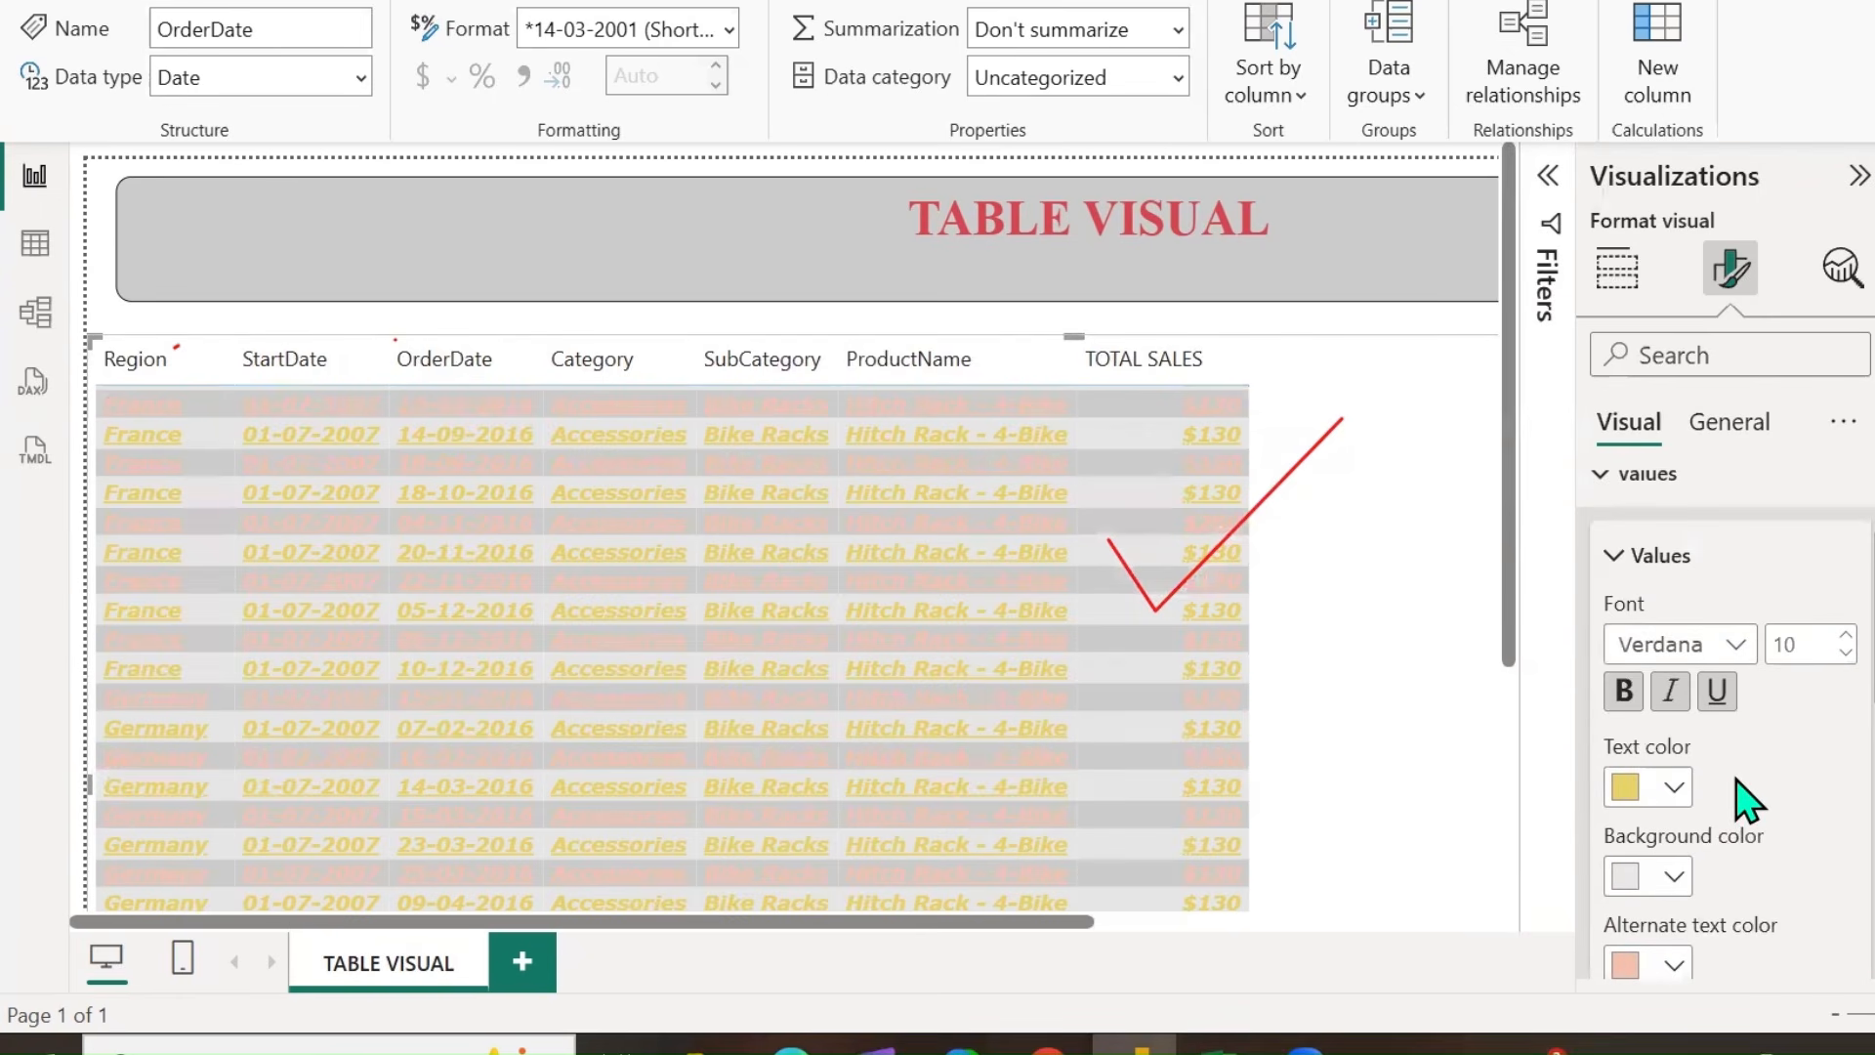
{"action": "scroll", "coordinate": [1747, 796], "scroll_direction": "down", "scroll_amount": 5}
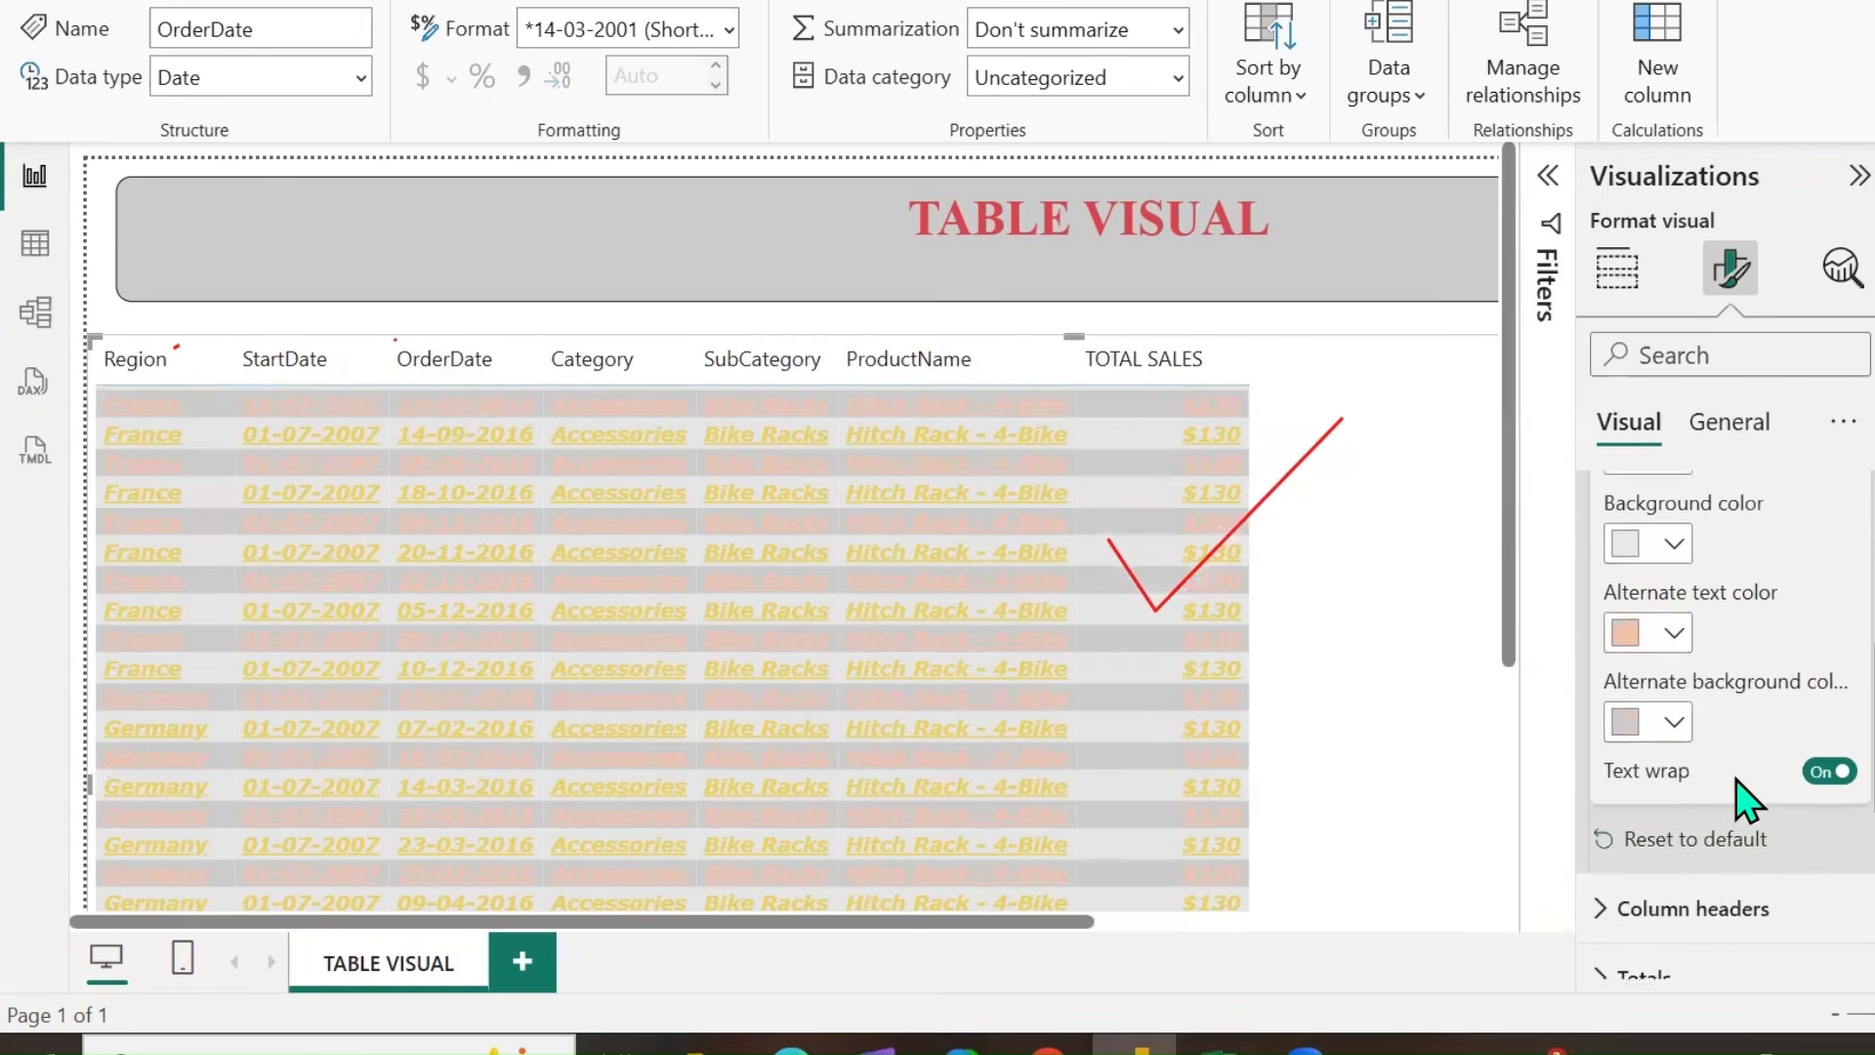
{"action": "left_click", "coordinate": [1651, 832]}
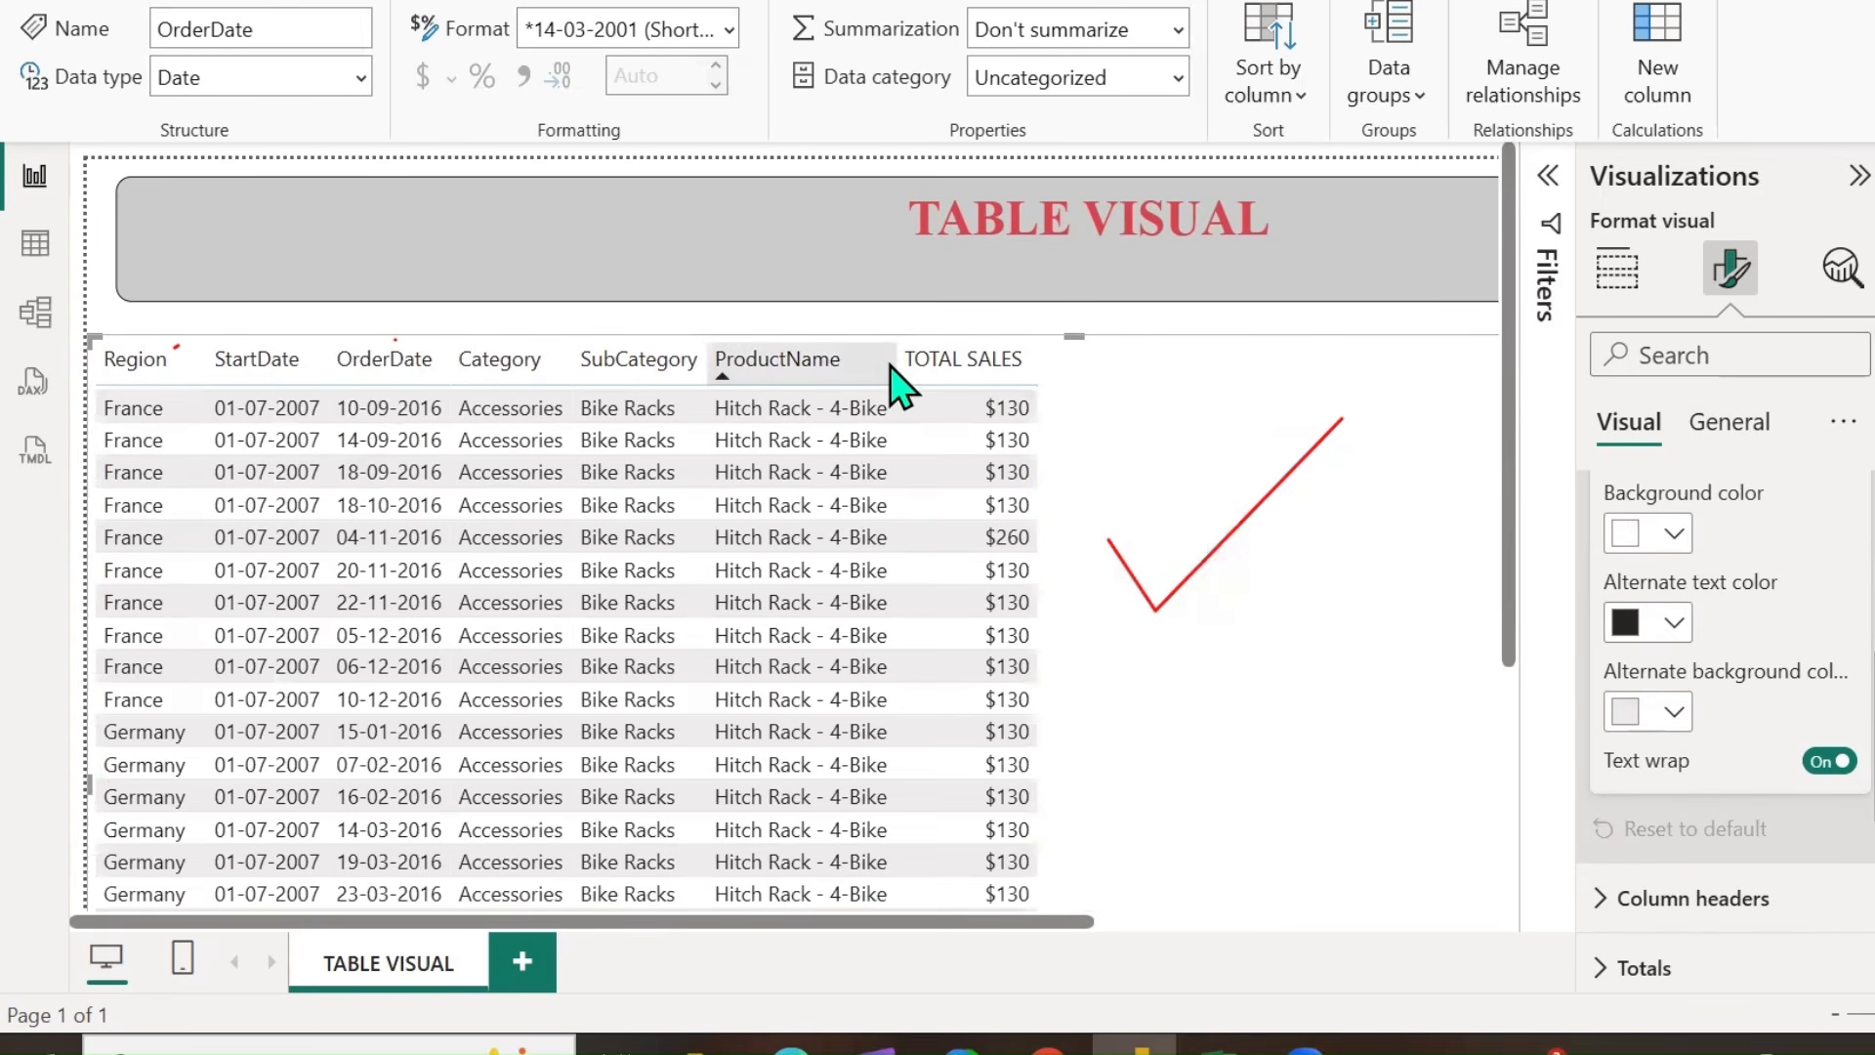
Narrow the table's ProductName column so that its values wrap onto two lines, and check the wrapping across the rows.
{"action": "mouse_move", "coordinate": [896, 362]}
{"action": "left_mouse_down"}
{"action": "mouse_move", "coordinate": [867, 363]}
{"action": "mouse_move", "coordinate": [922, 369]}
{"action": "left_mouse_up"}
{"action": "left_click", "coordinate": [795, 377]}
{"action": "scroll", "coordinate": [850, 517], "scroll_direction": "down", "scroll_amount": 6}
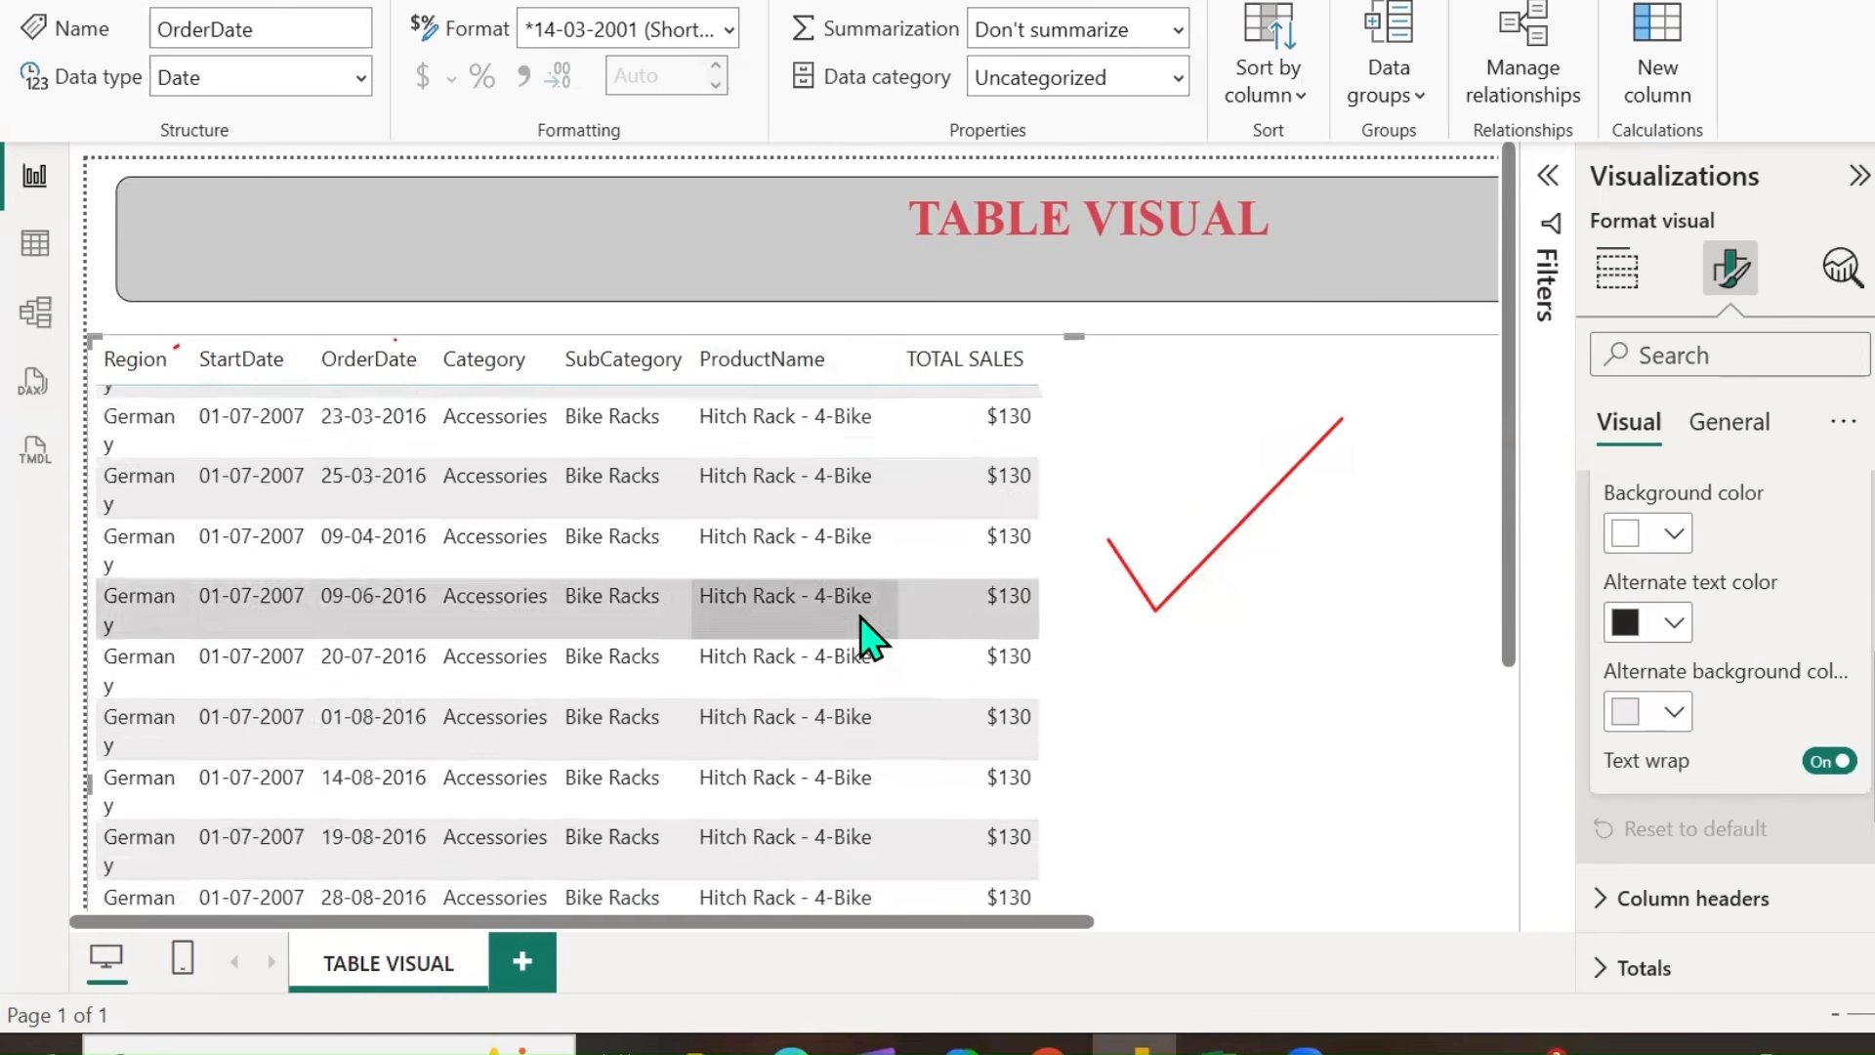
{"action": "scroll", "coordinate": [860, 523], "scroll_direction": "up", "scroll_amount": 8}
{"action": "scroll", "coordinate": [866, 635], "scroll_direction": "up", "scroll_amount": 10}
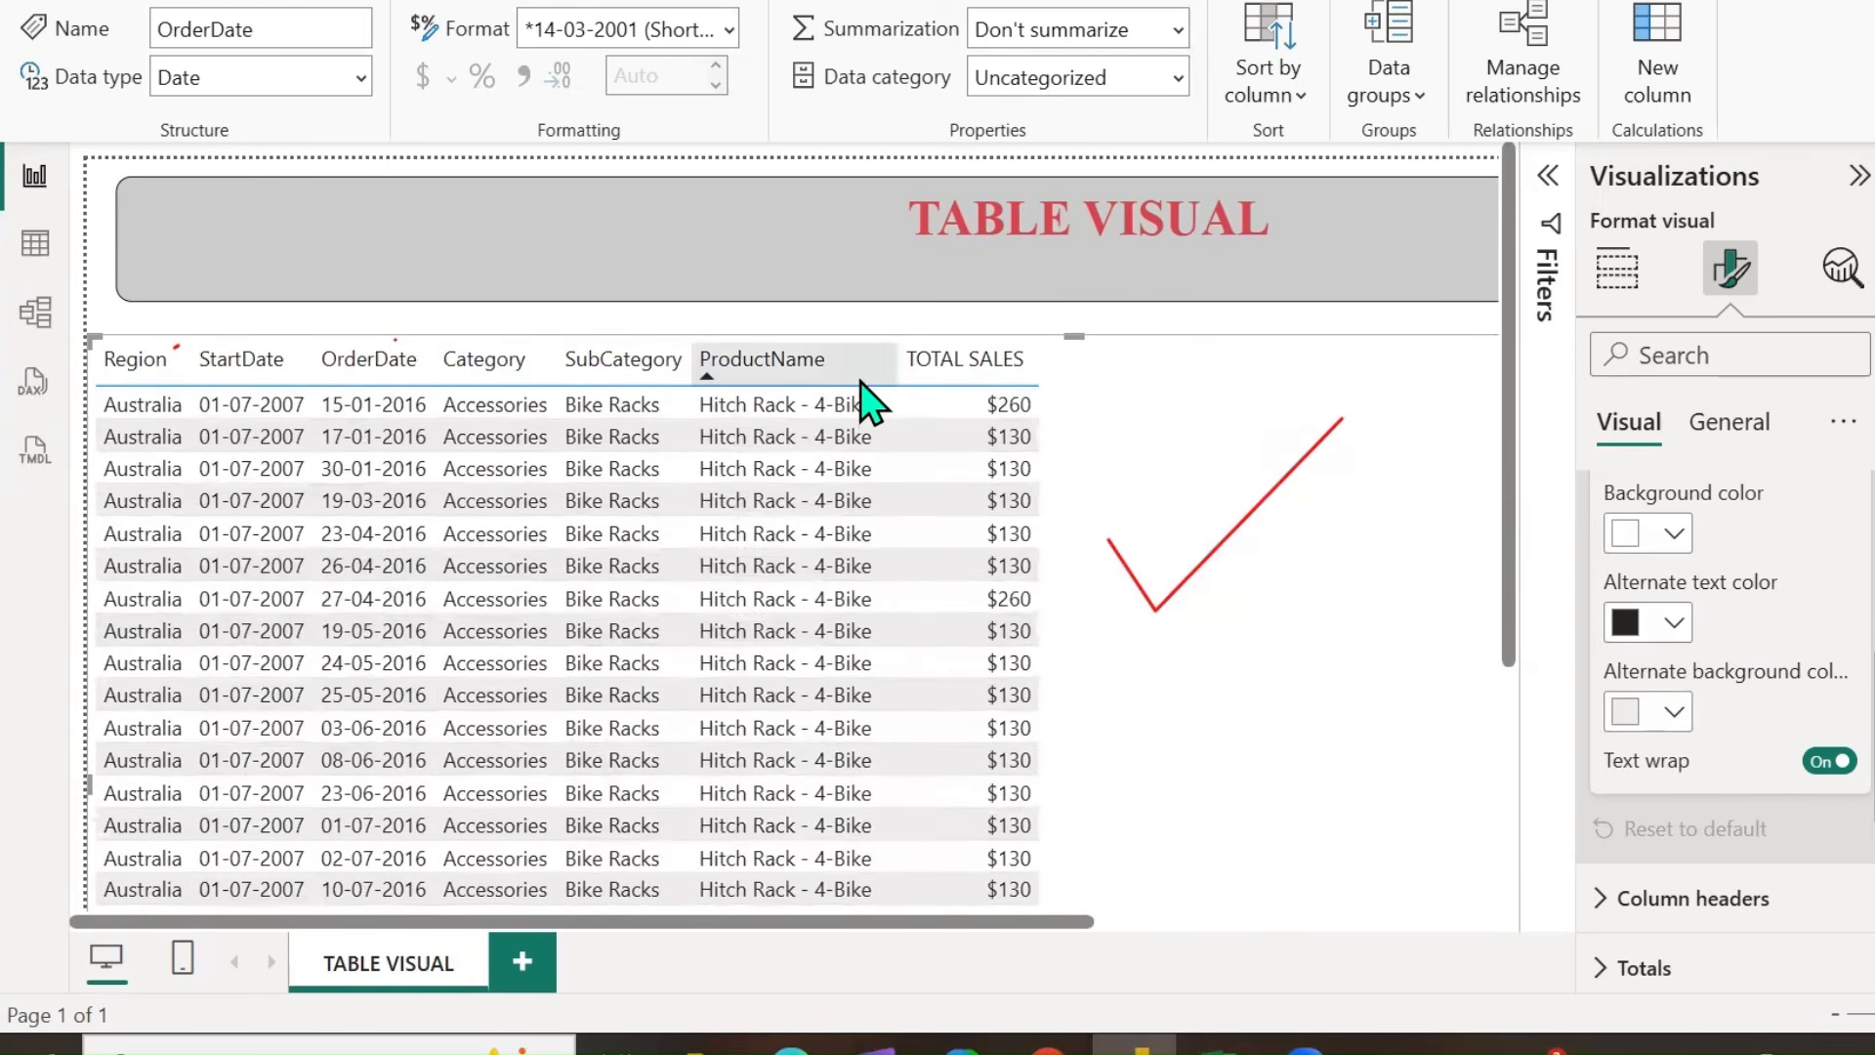
{"action": "left_click_drag", "start_coordinate": [899, 362], "coordinate": [874, 362]}
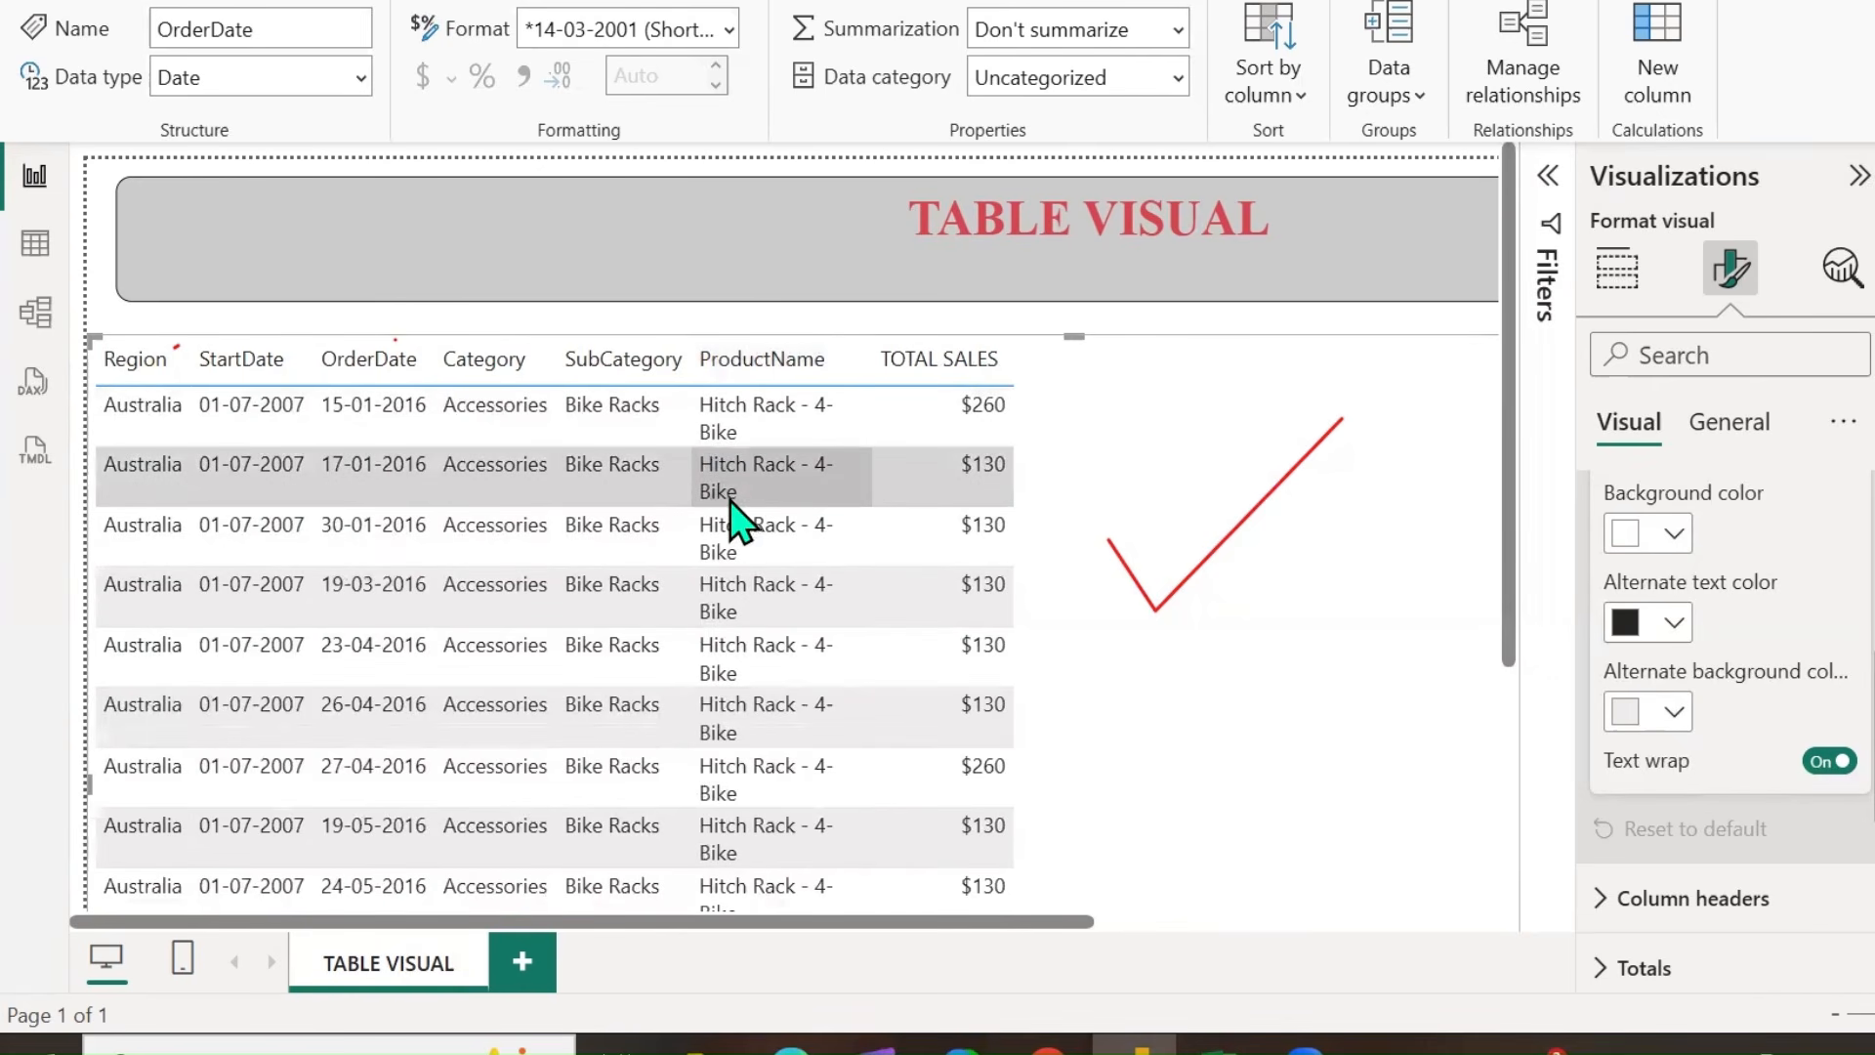
{"action": "scroll", "coordinate": [754, 586], "scroll_direction": "down", "scroll_amount": 10}
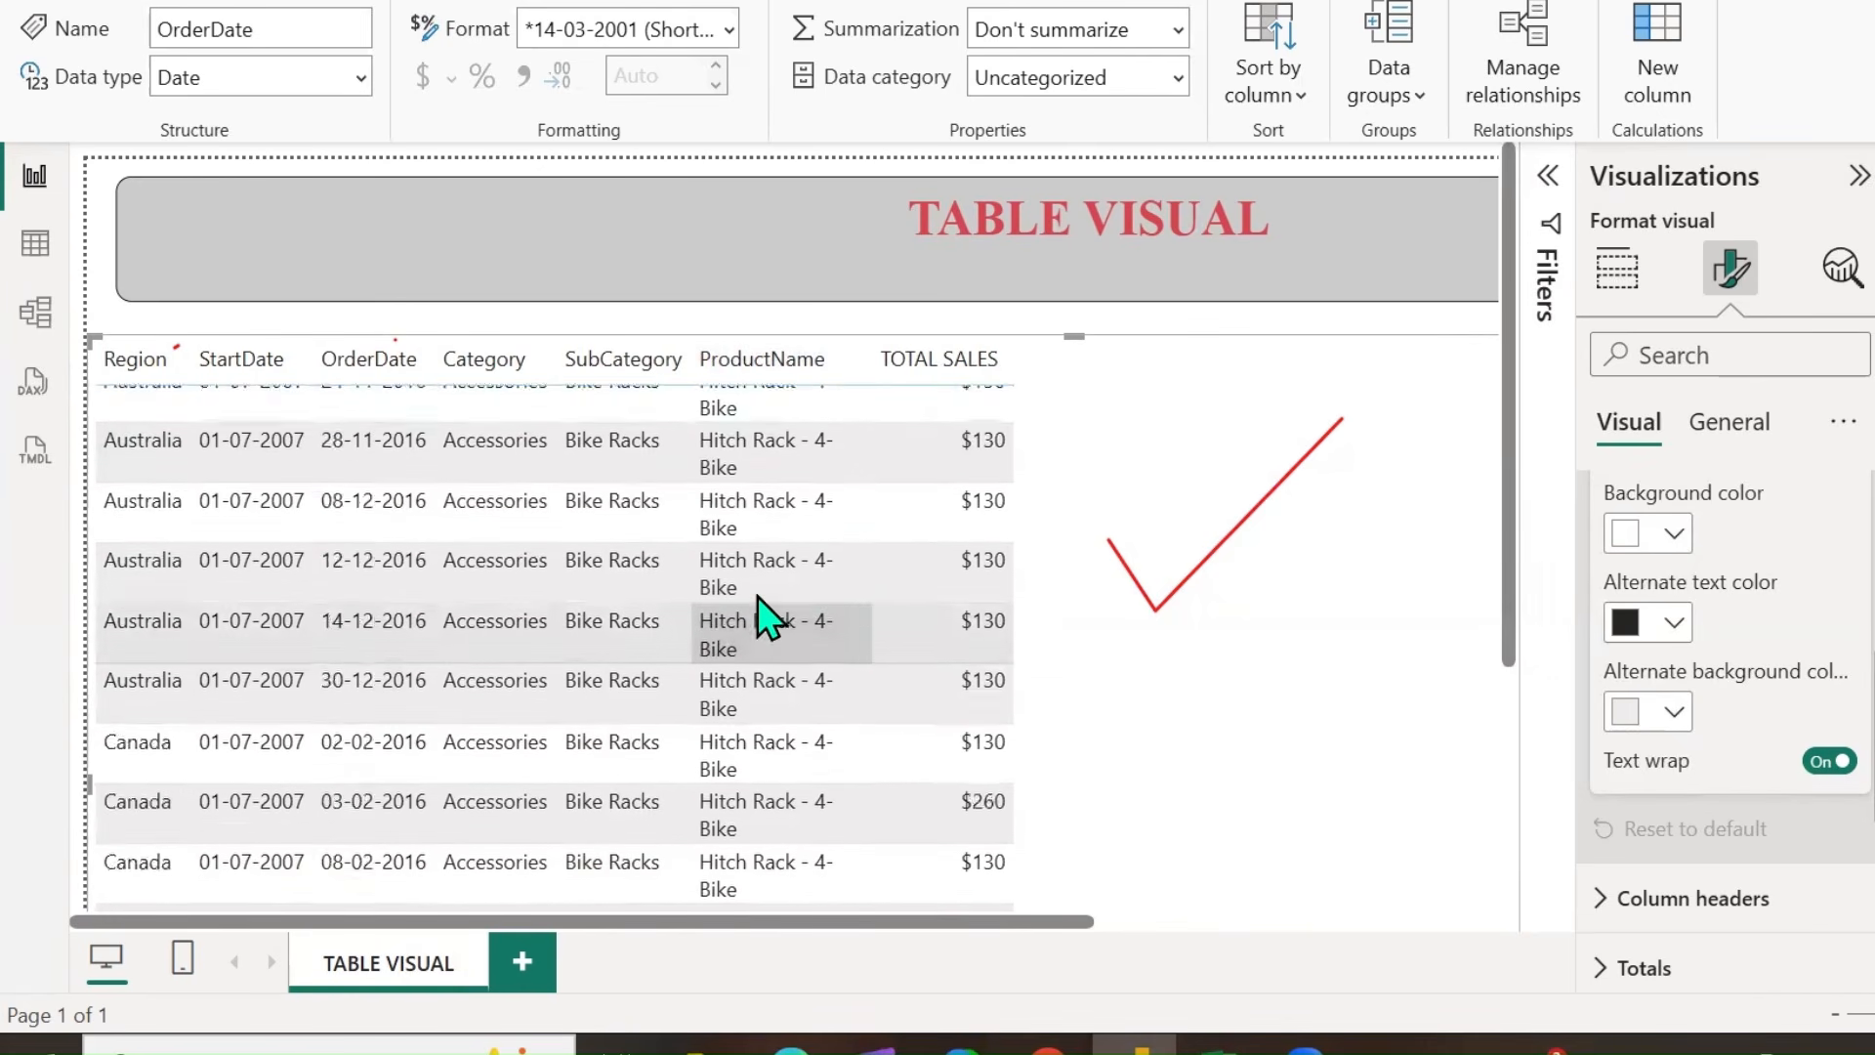
{"action": "scroll", "coordinate": [758, 606], "scroll_direction": "up", "scroll_amount": 10}
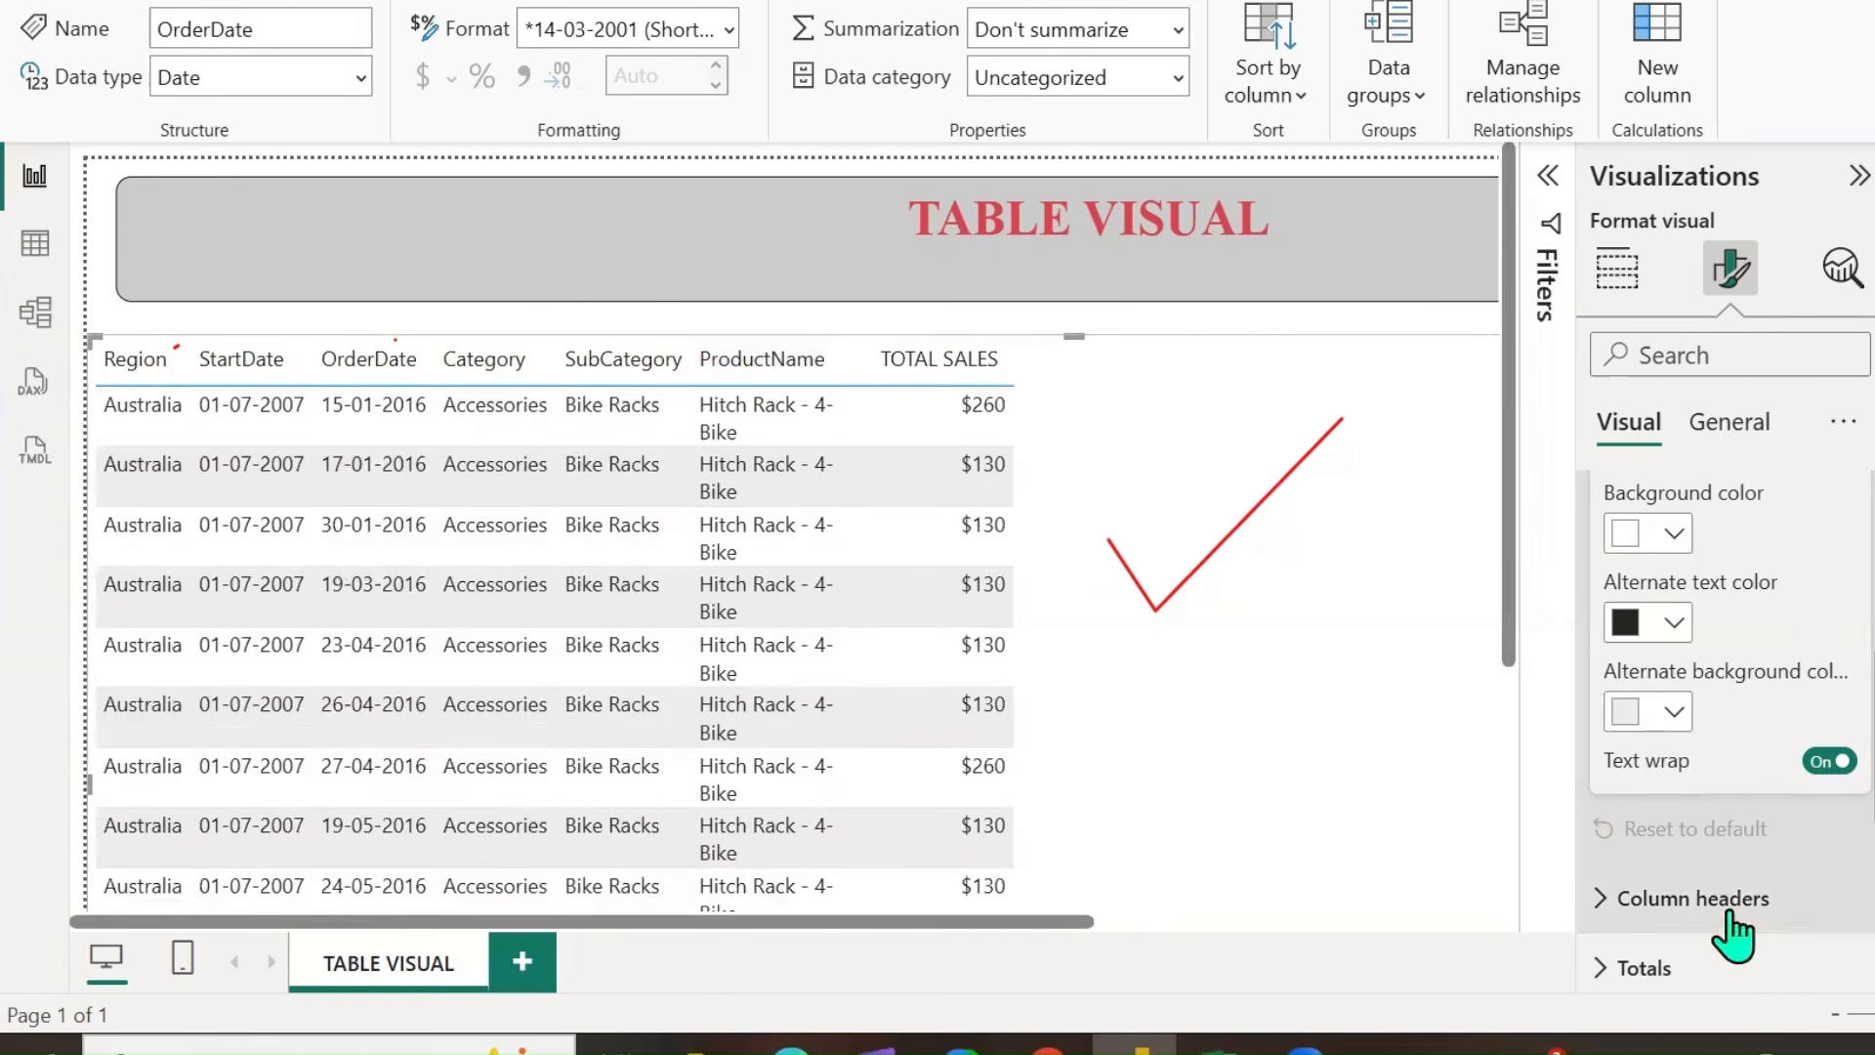
Switch the Values text wrap off and on to compare the ProductName rows, and restore the default Values settings.
{"action": "left_click", "coordinate": [1829, 762]}
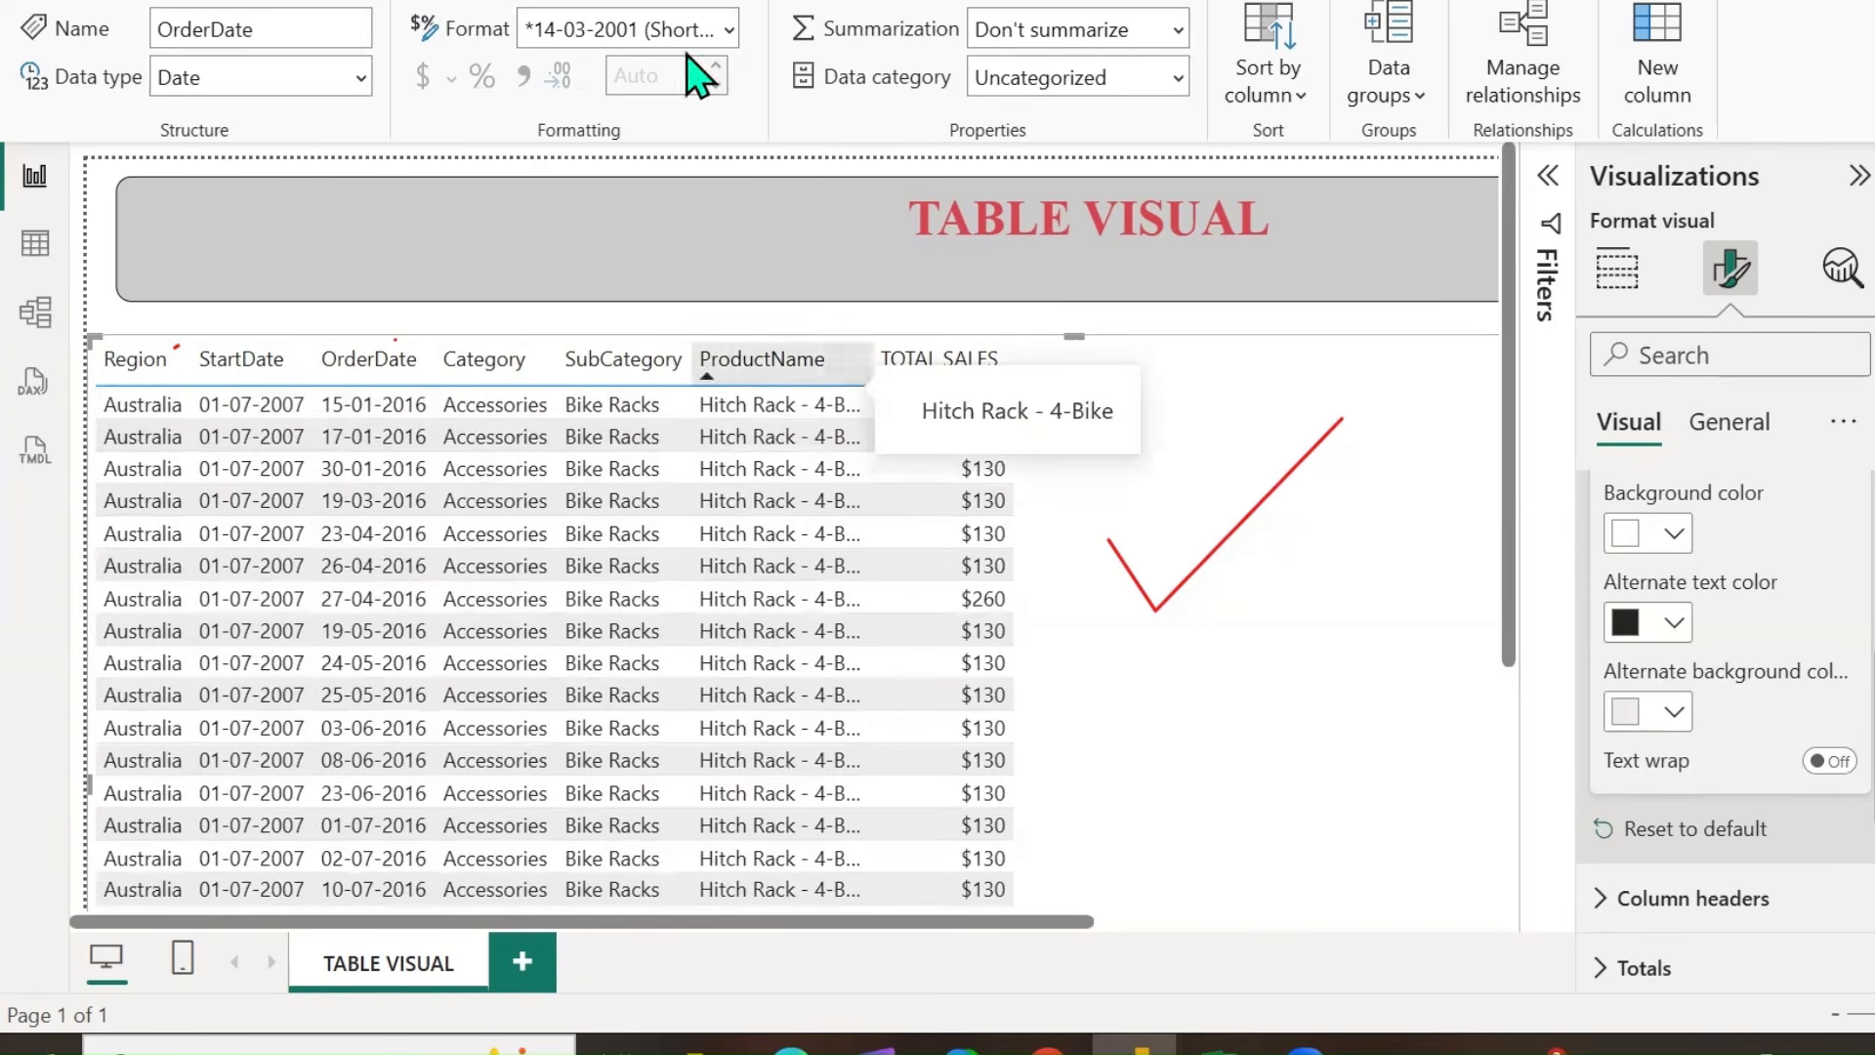
{"action": "left_click_drag", "start_coordinate": [865, 411], "coordinate": [1133, 318]}
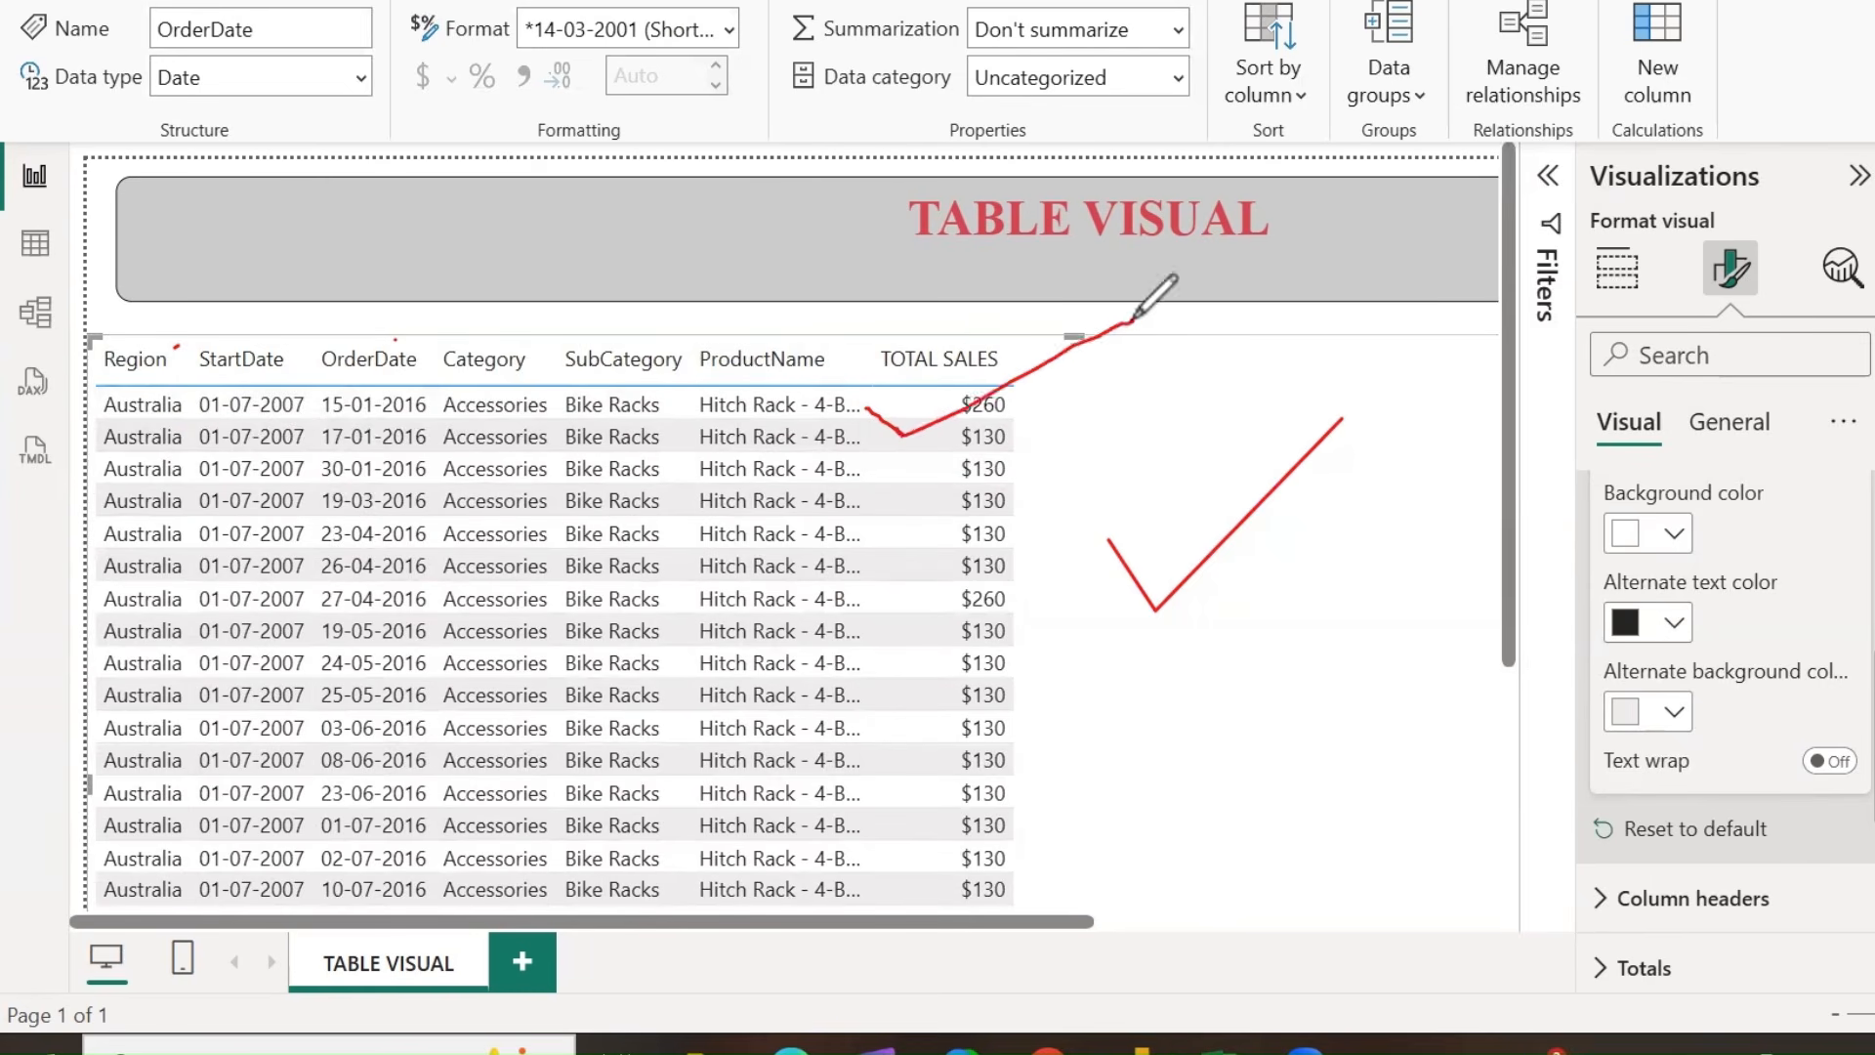
{"action": "left_click", "coordinate": [477, 51]}
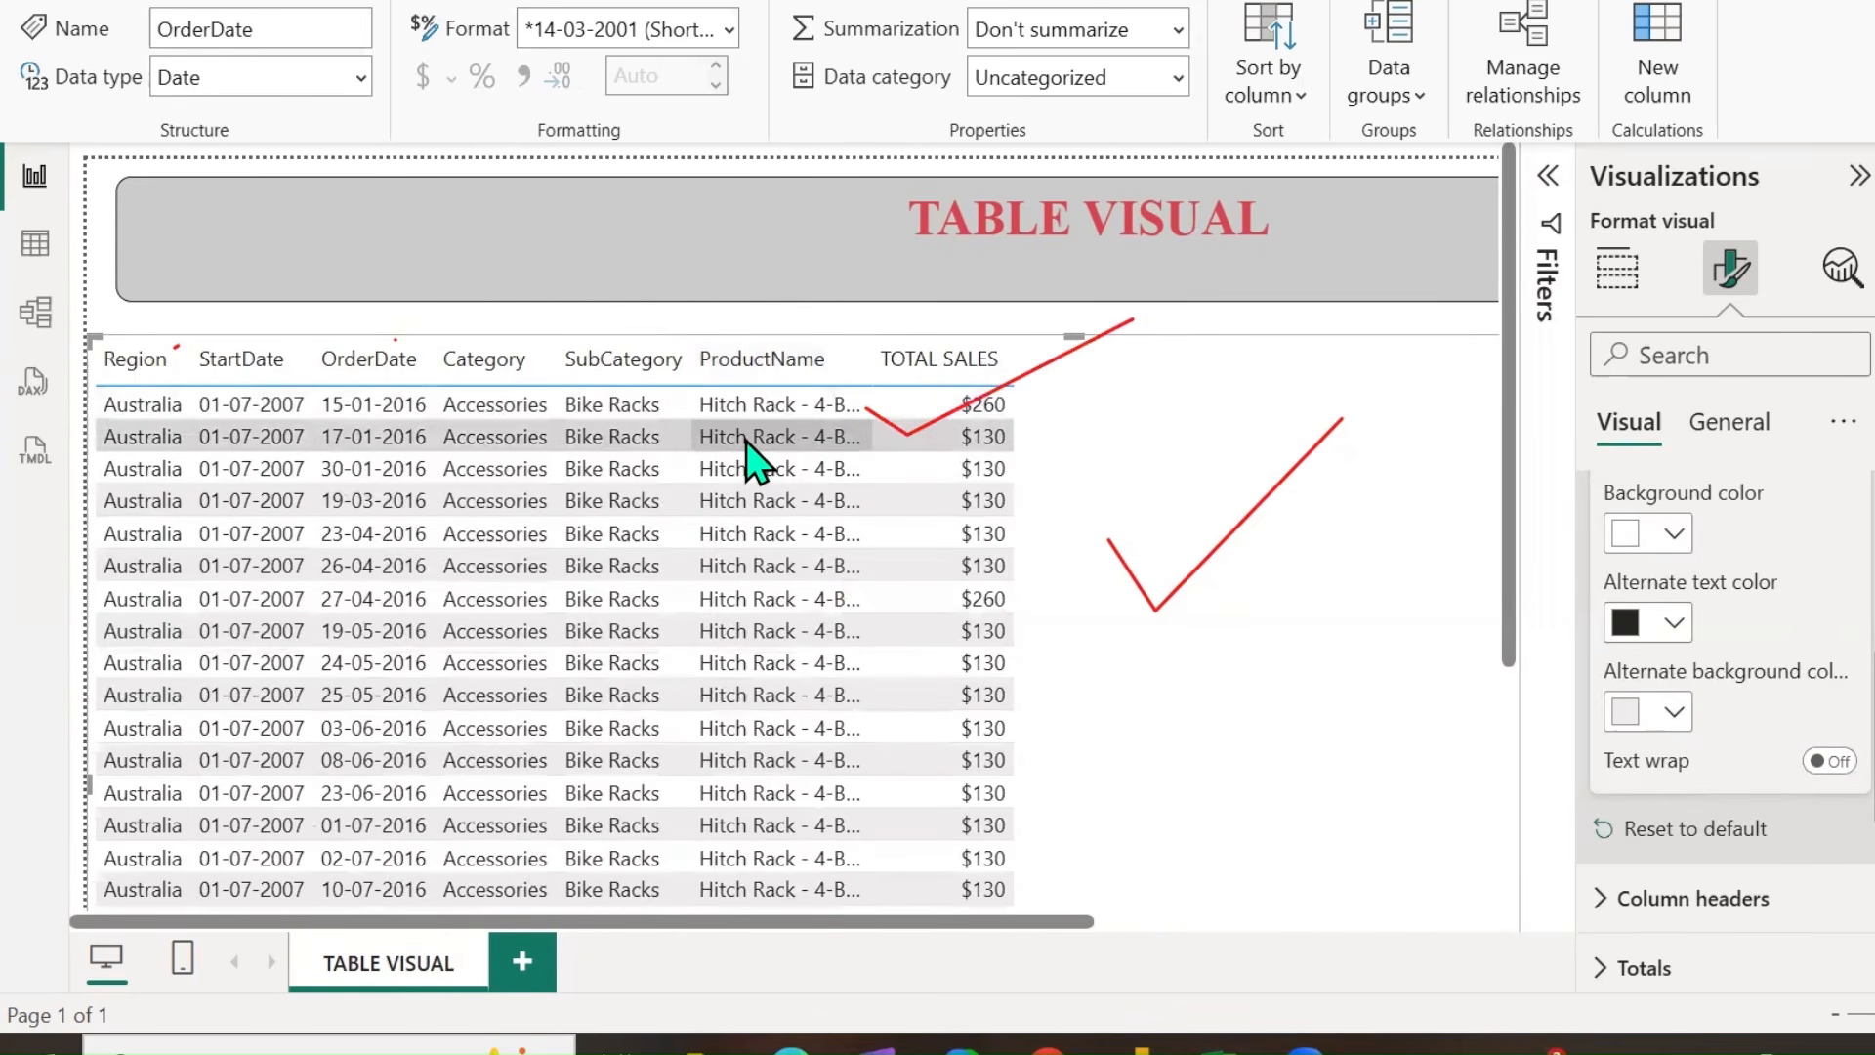
{"action": "left_click", "coordinate": [1829, 761]}
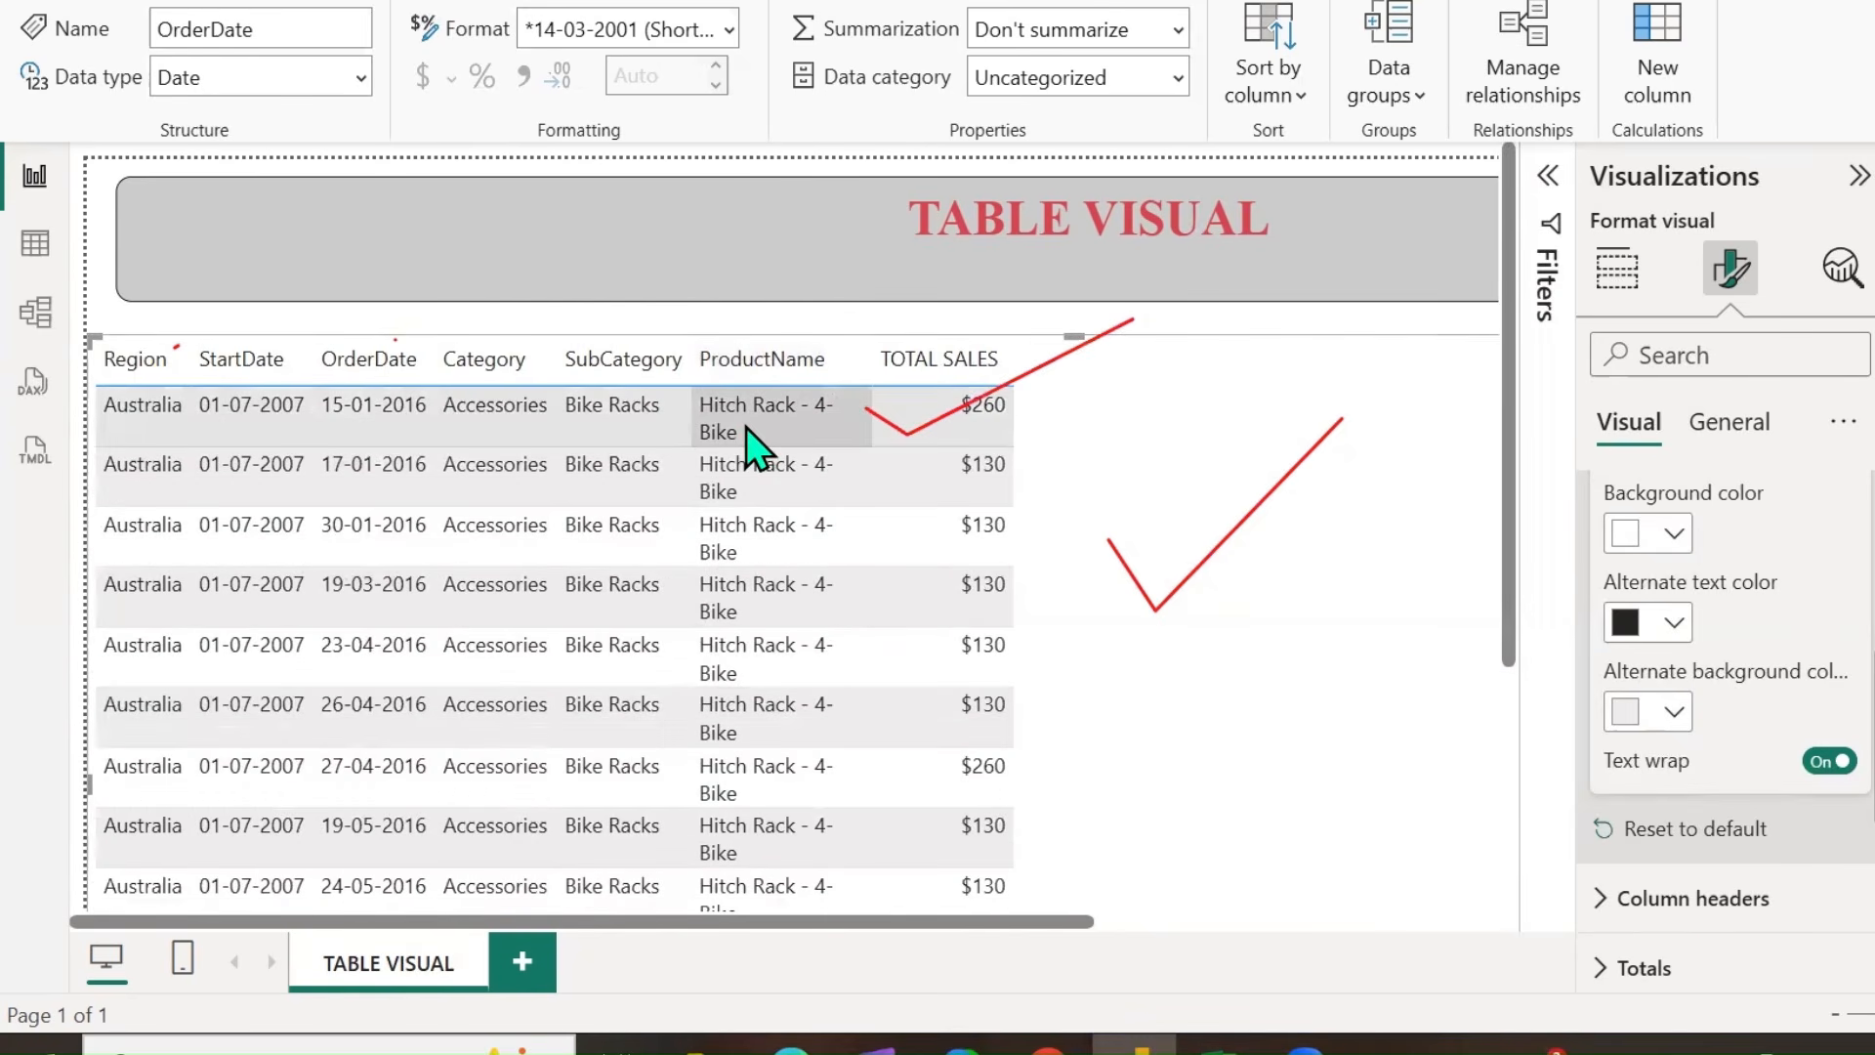
{"action": "left_click", "coordinate": [1812, 766]}
{"action": "left_click", "coordinate": [1698, 829]}
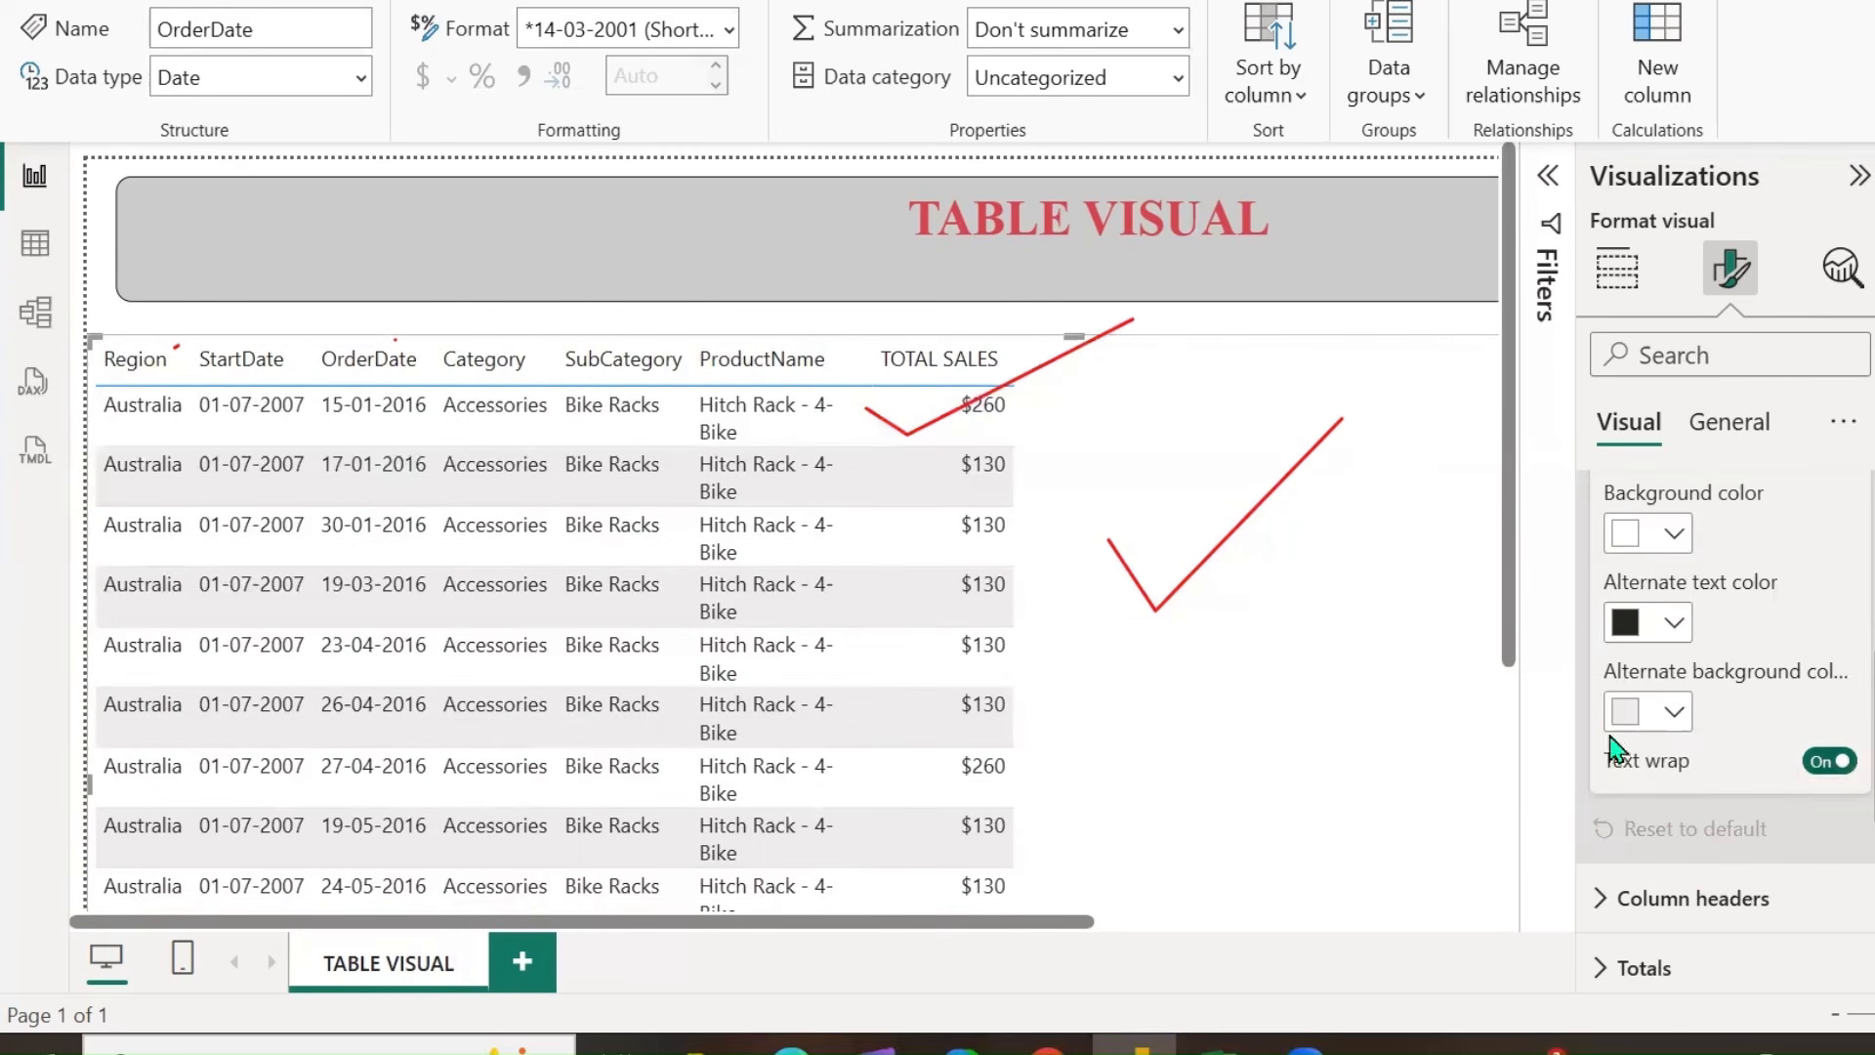
Widen the table's ProductName column so its values fit on one line, and collapse the Values settings.
{"action": "left_click_drag", "start_coordinate": [867, 369], "coordinate": [895, 368]}
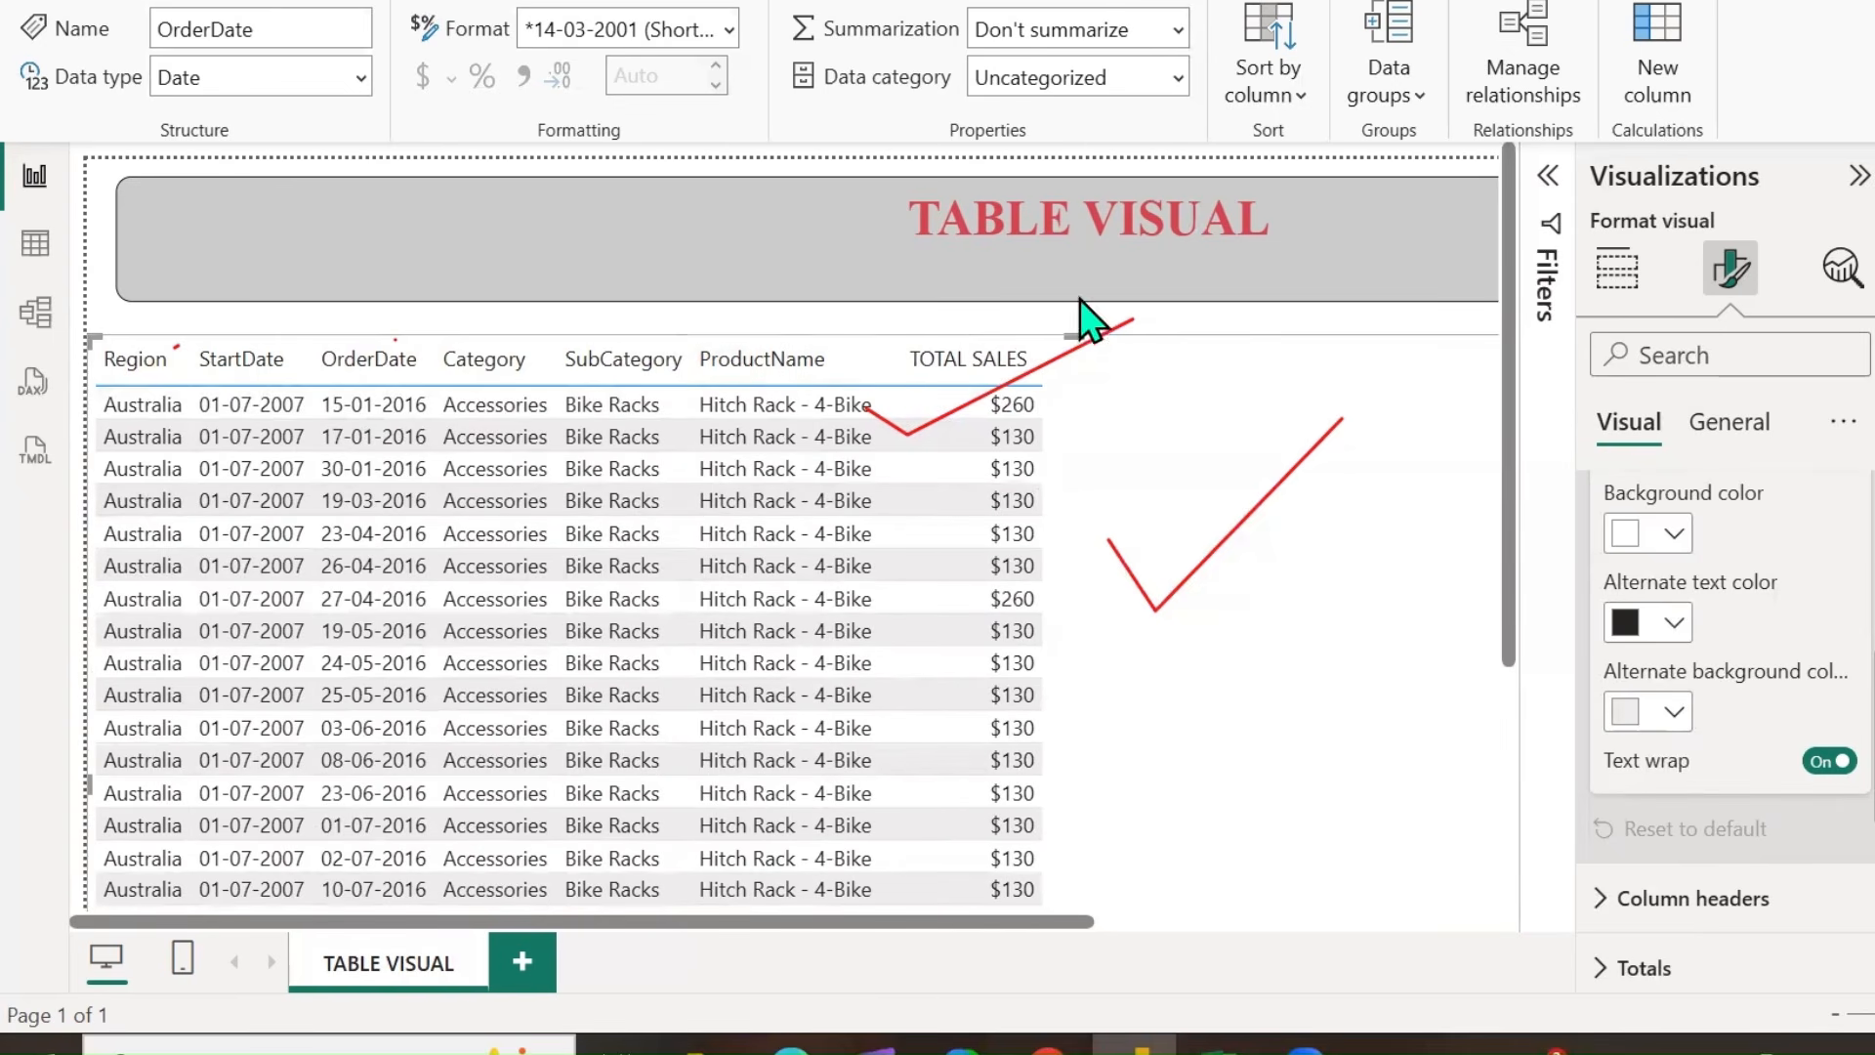
{"action": "scroll", "coordinate": [1734, 830], "scroll_direction": "up", "scroll_amount": 5}
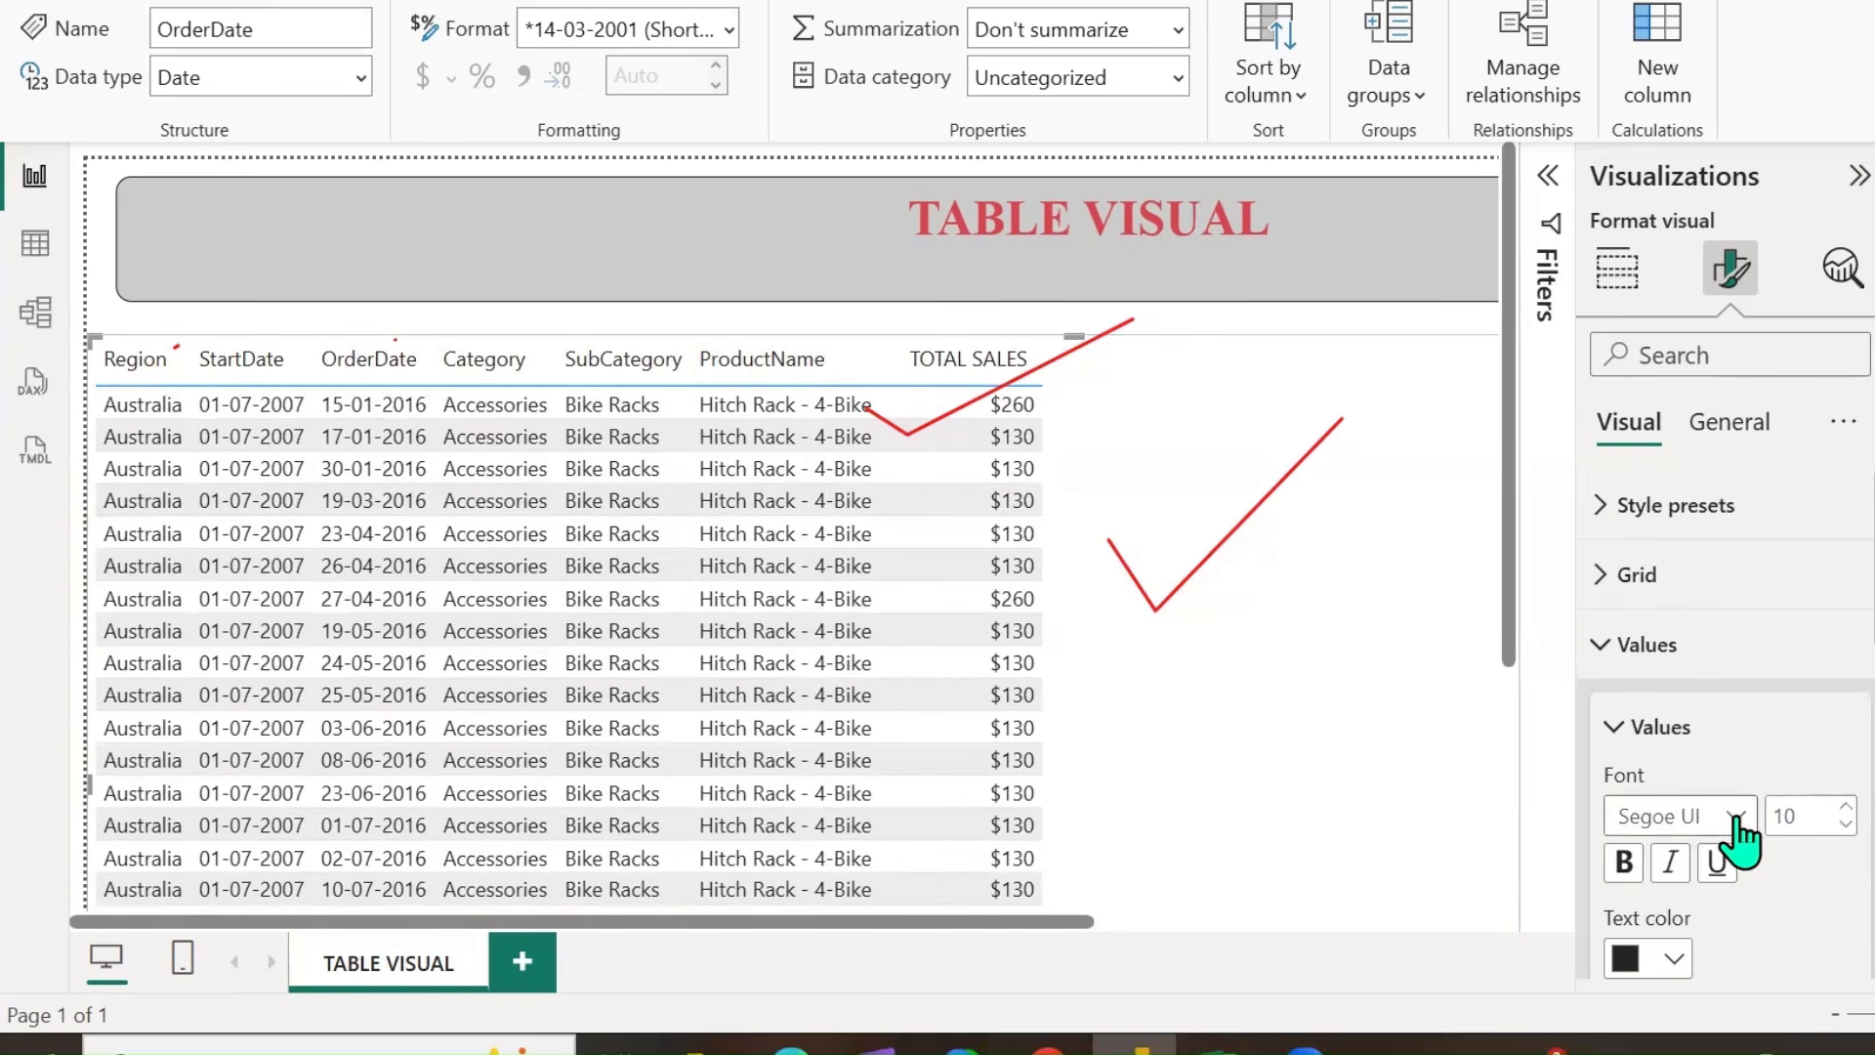
{"action": "left_click", "coordinate": [1602, 646]}
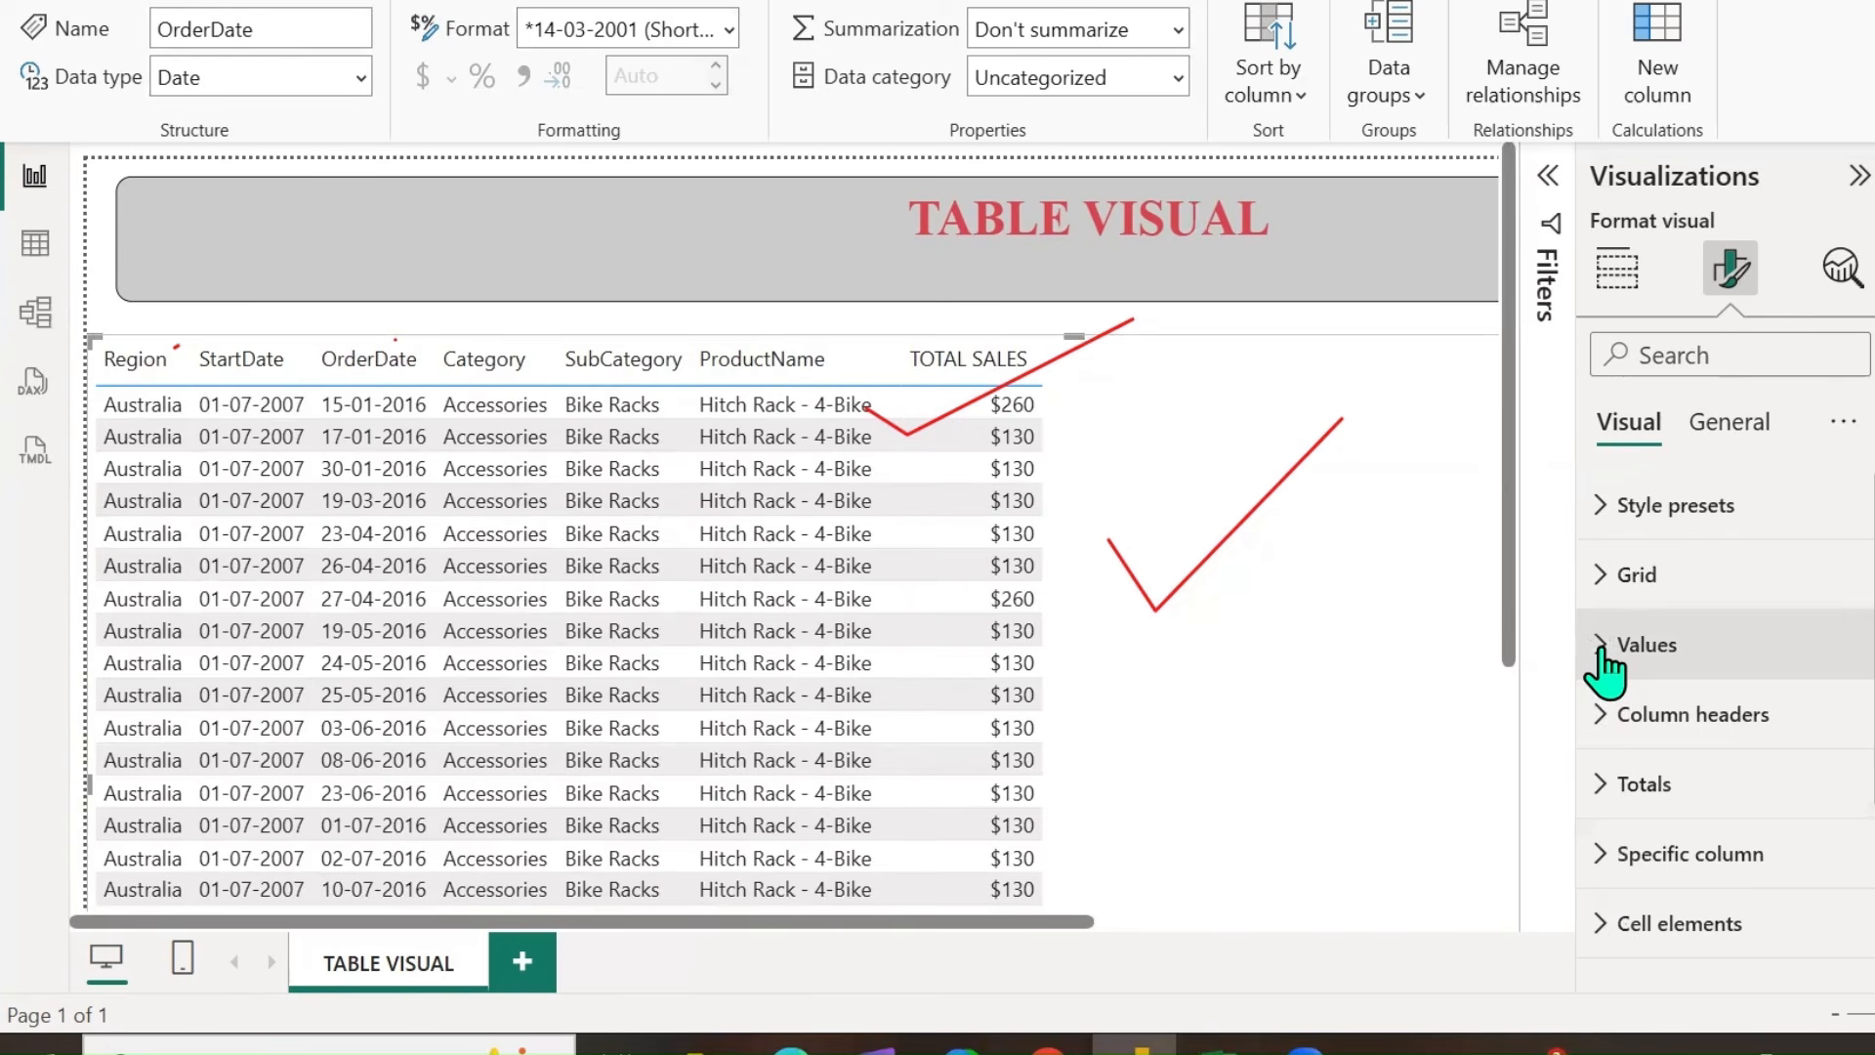
Set the column headers' font to Times New Roman at size 14.
{"action": "left_click", "coordinate": [1605, 724]}
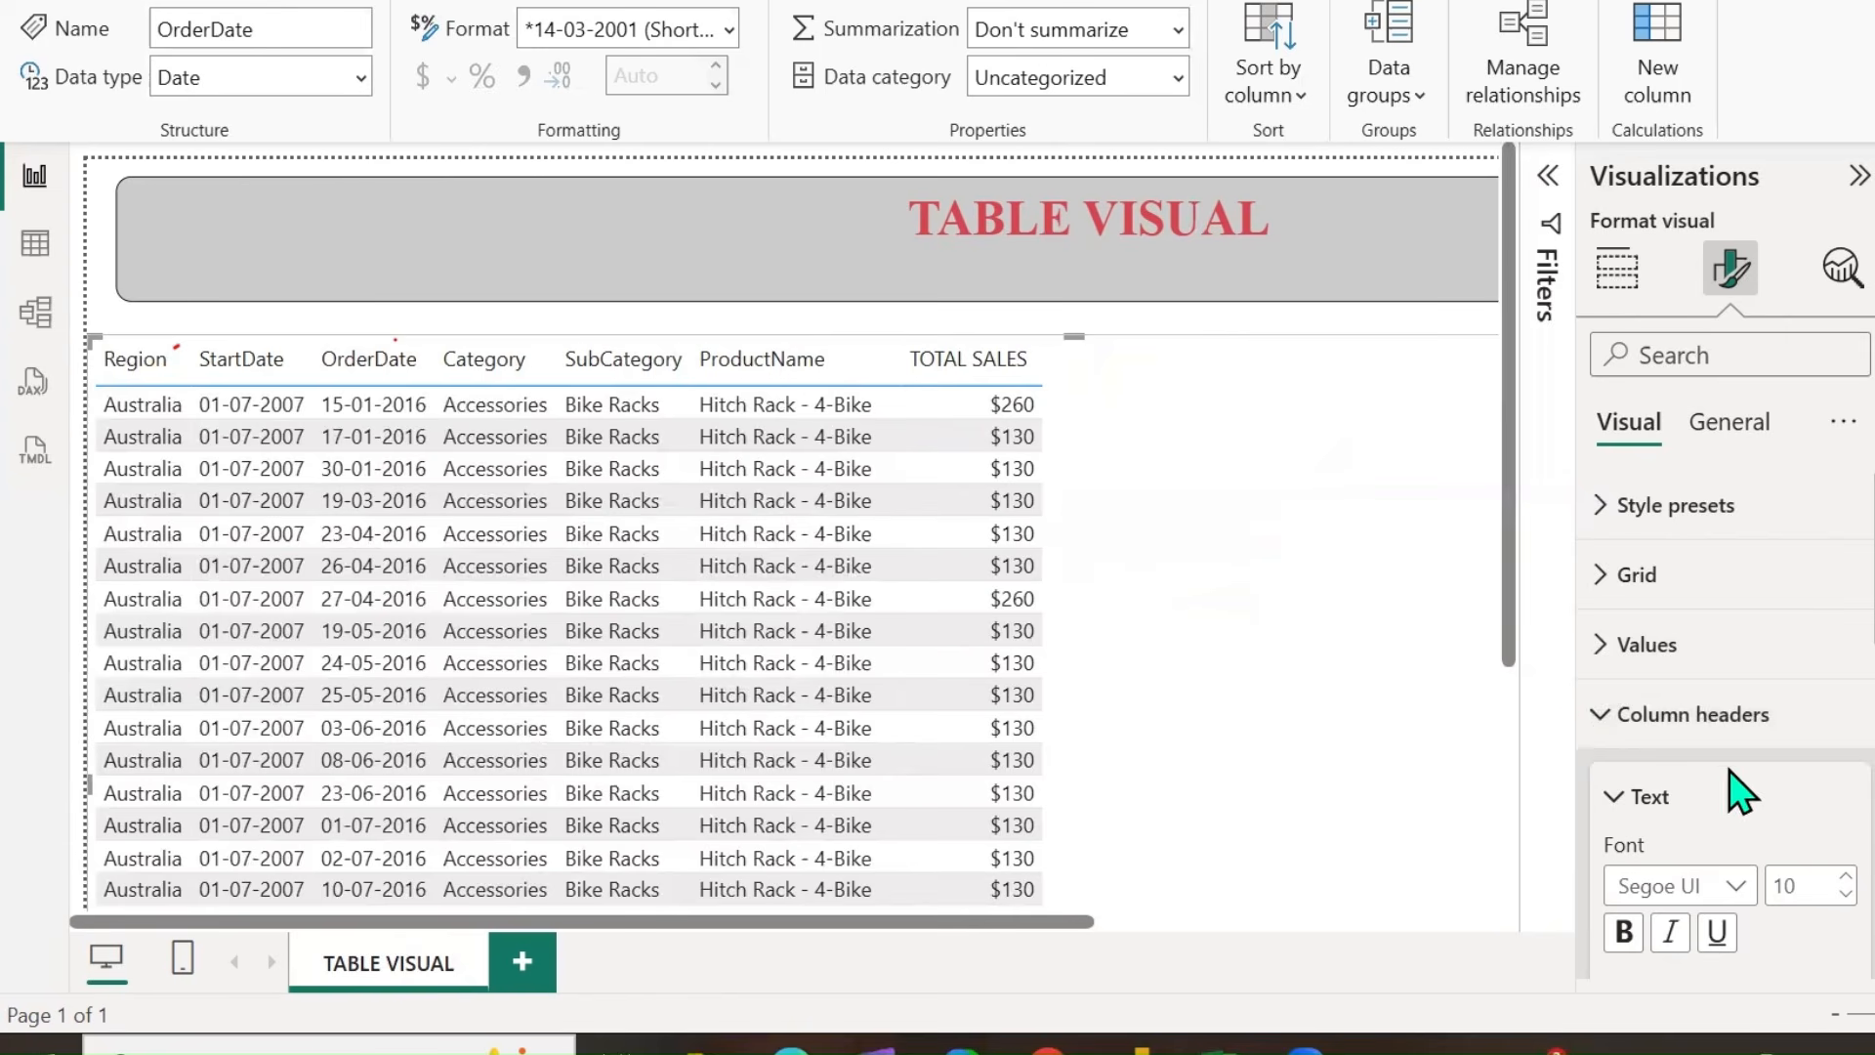
{"action": "scroll", "coordinate": [1743, 786], "scroll_direction": "down", "scroll_amount": 2}
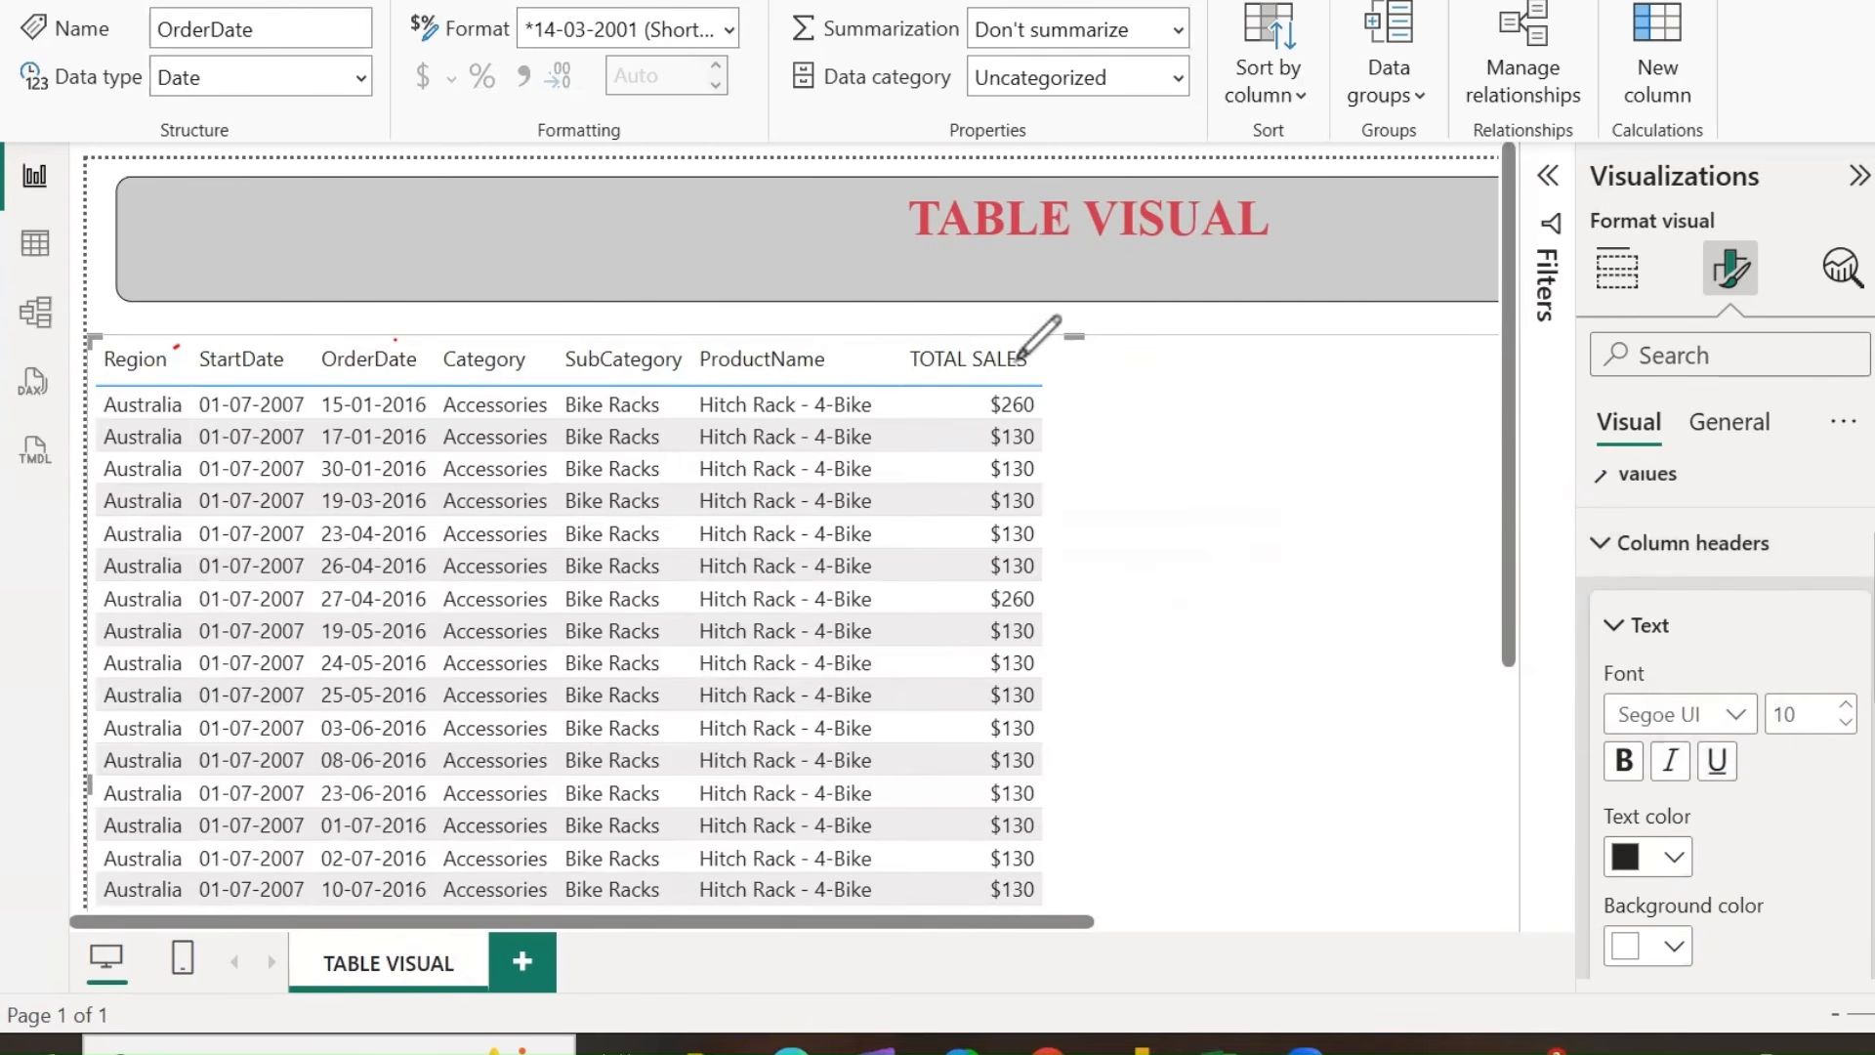
{"action": "left_click_drag", "start_coordinate": [1046, 354], "coordinate": [1199, 277]}
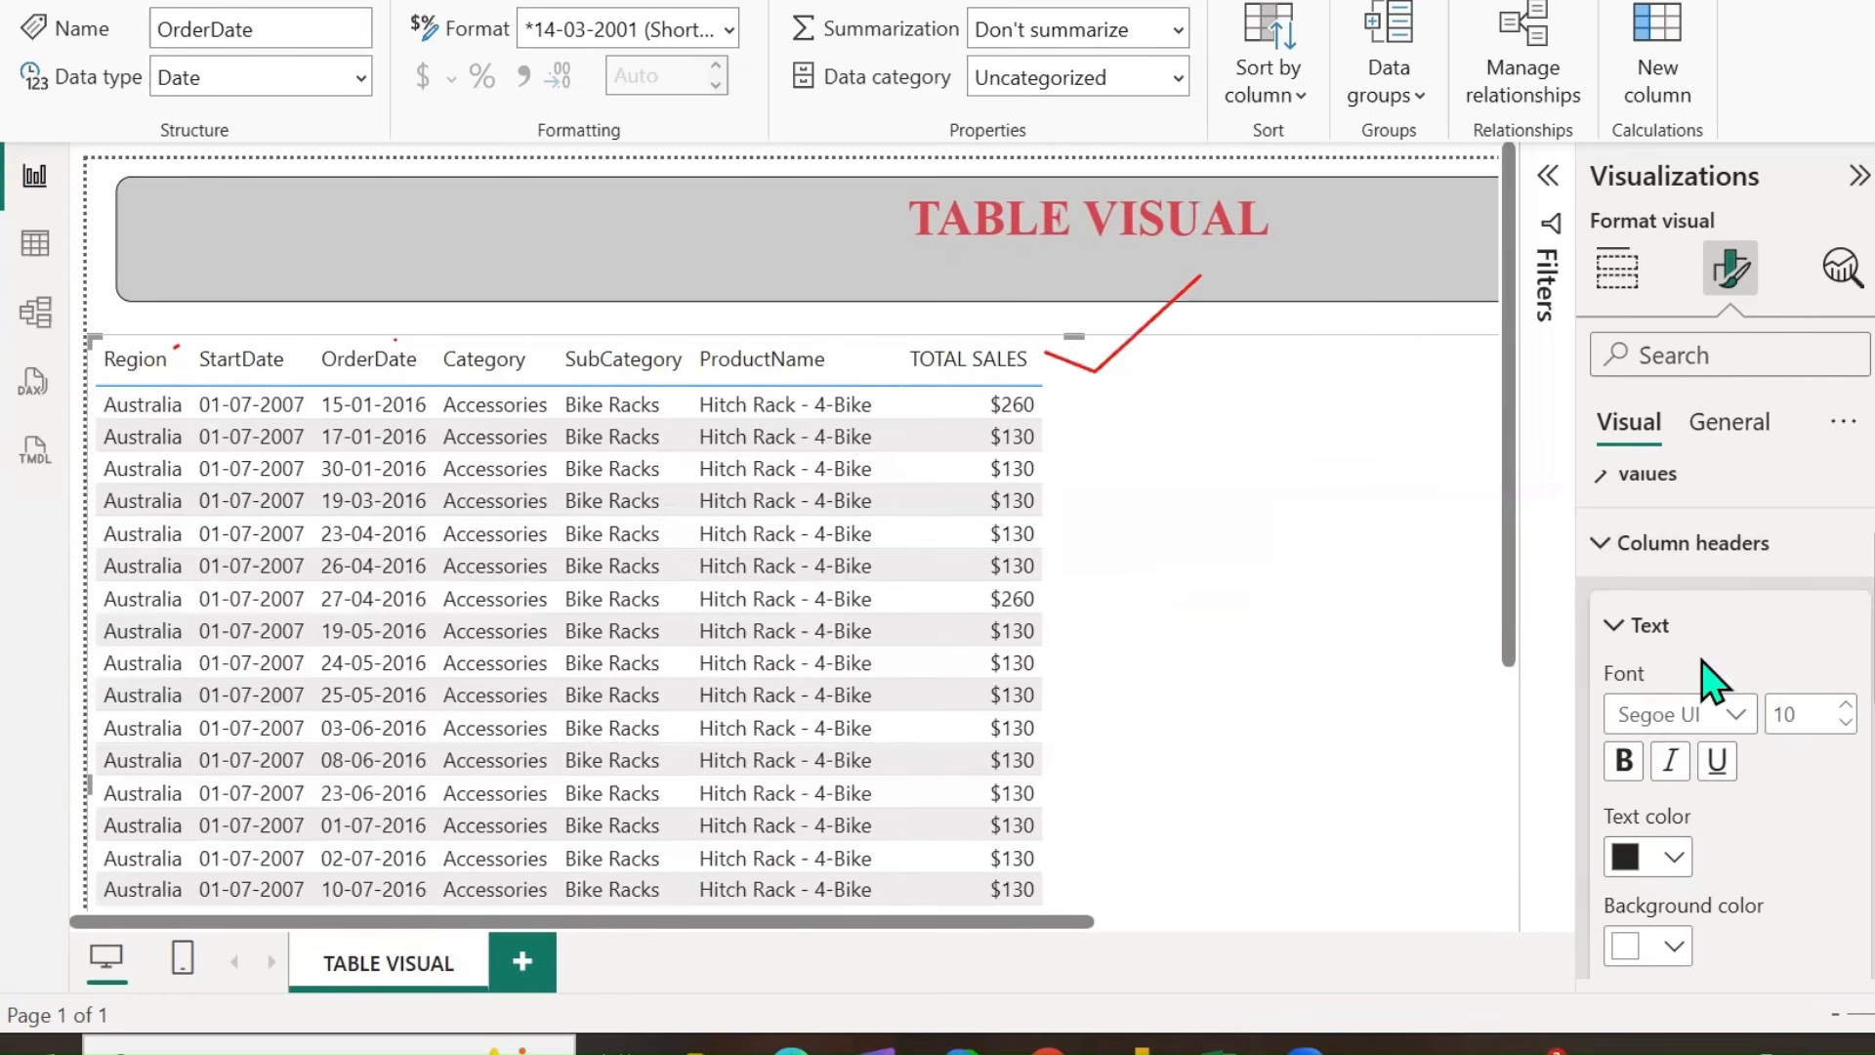
{"action": "scroll", "coordinate": [1612, 645], "scroll_direction": "down", "scroll_amount": 2}
{"action": "left_click", "coordinate": [1641, 543]}
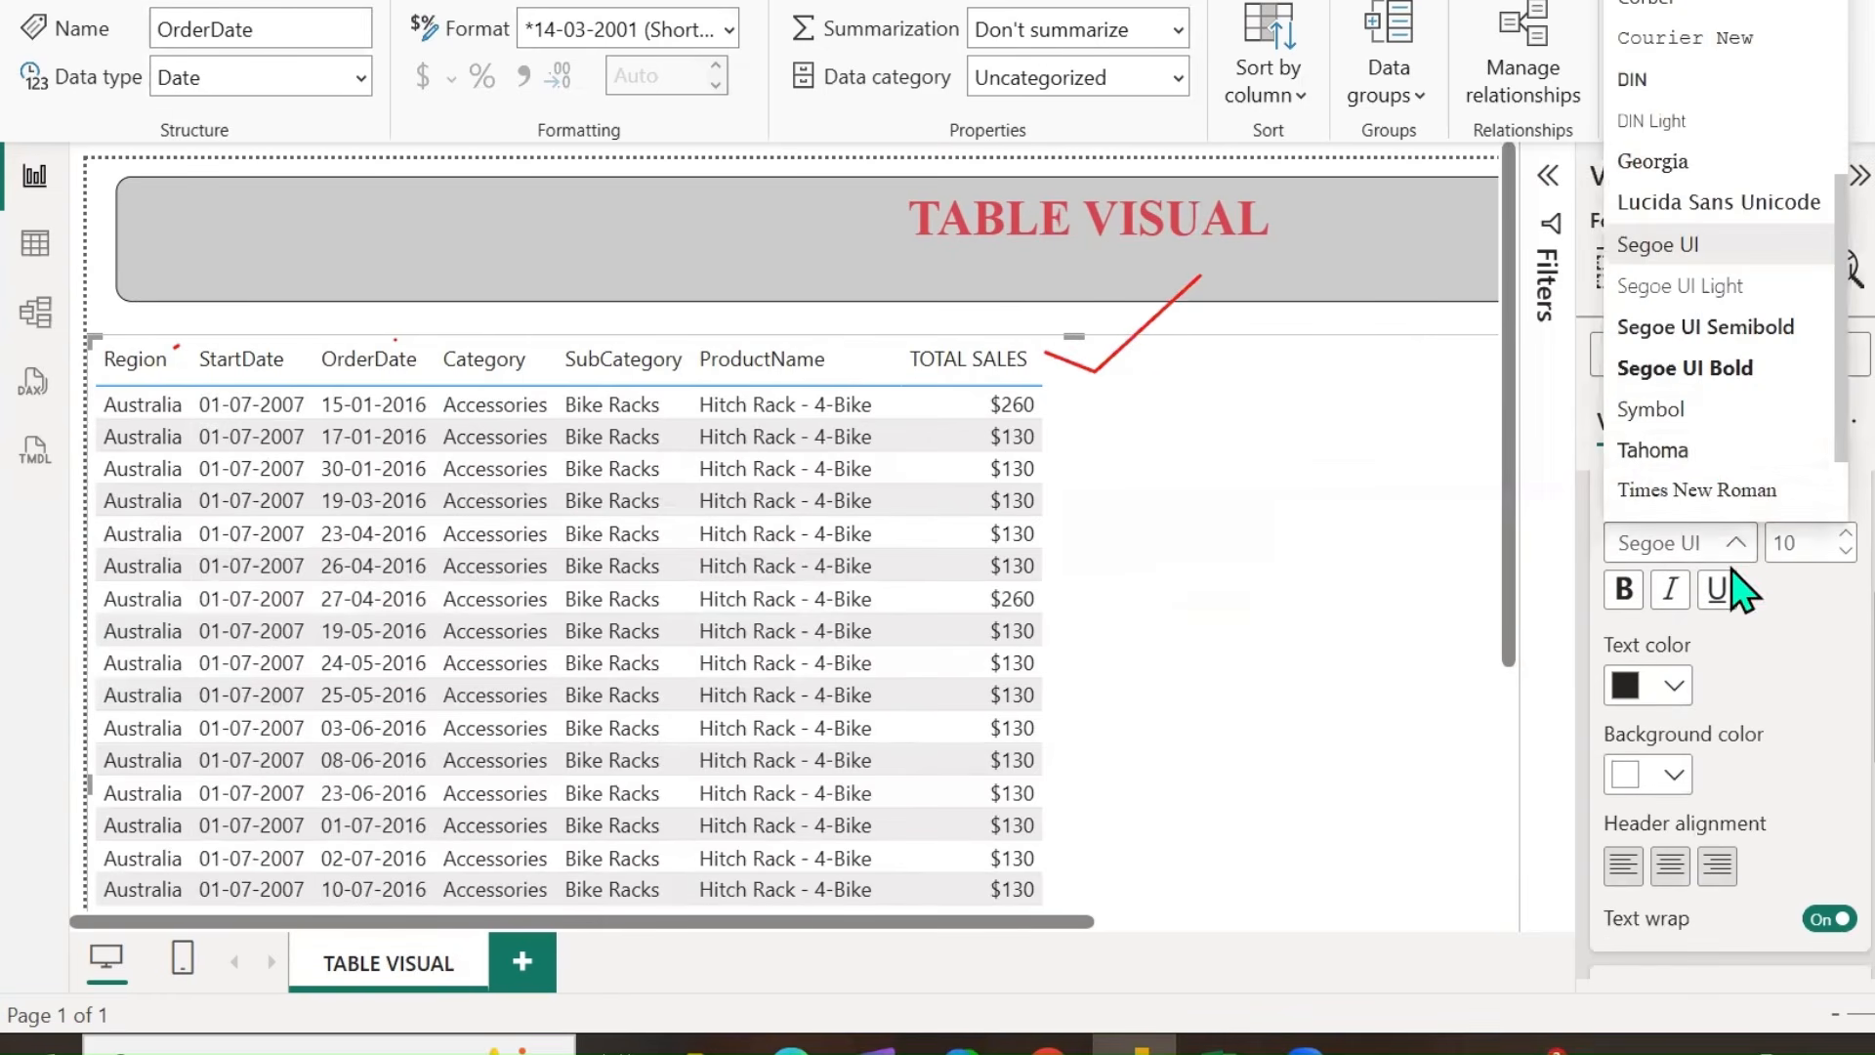
{"action": "left_click", "coordinate": [1688, 491]}
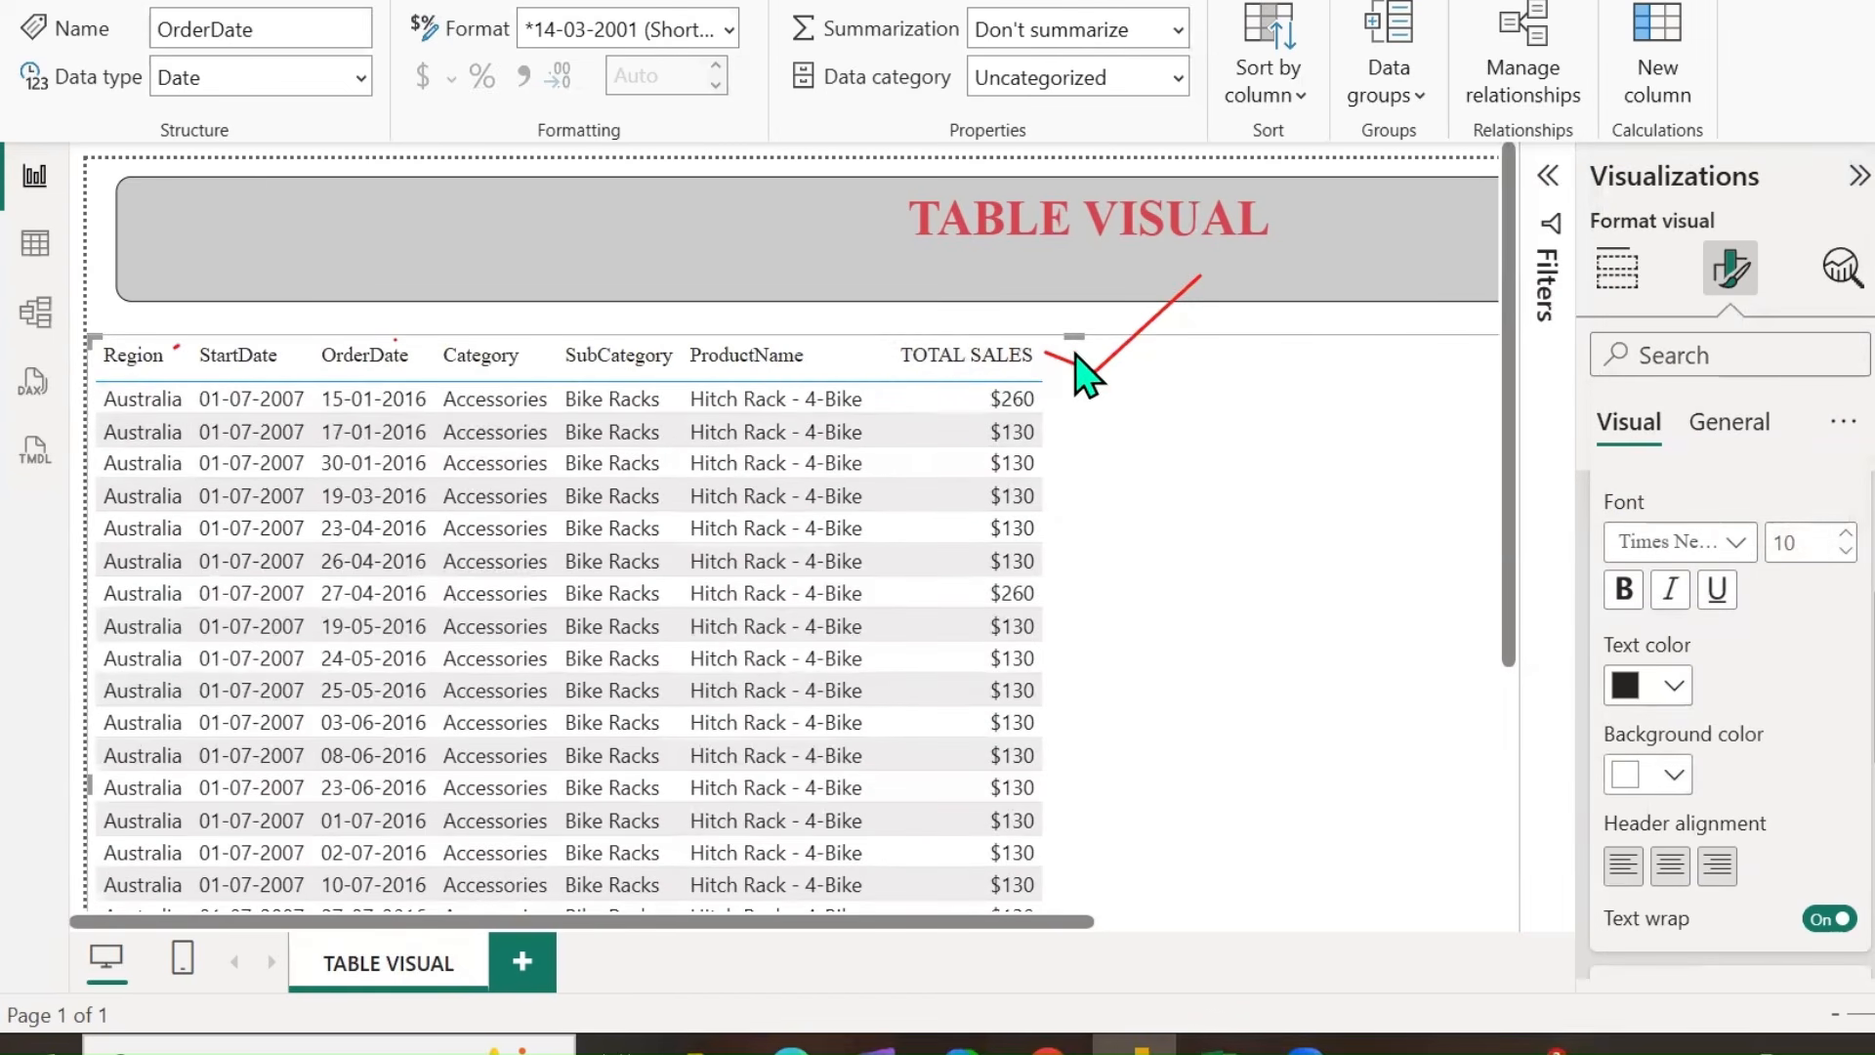
{"action": "left_click", "coordinate": [1805, 542]}
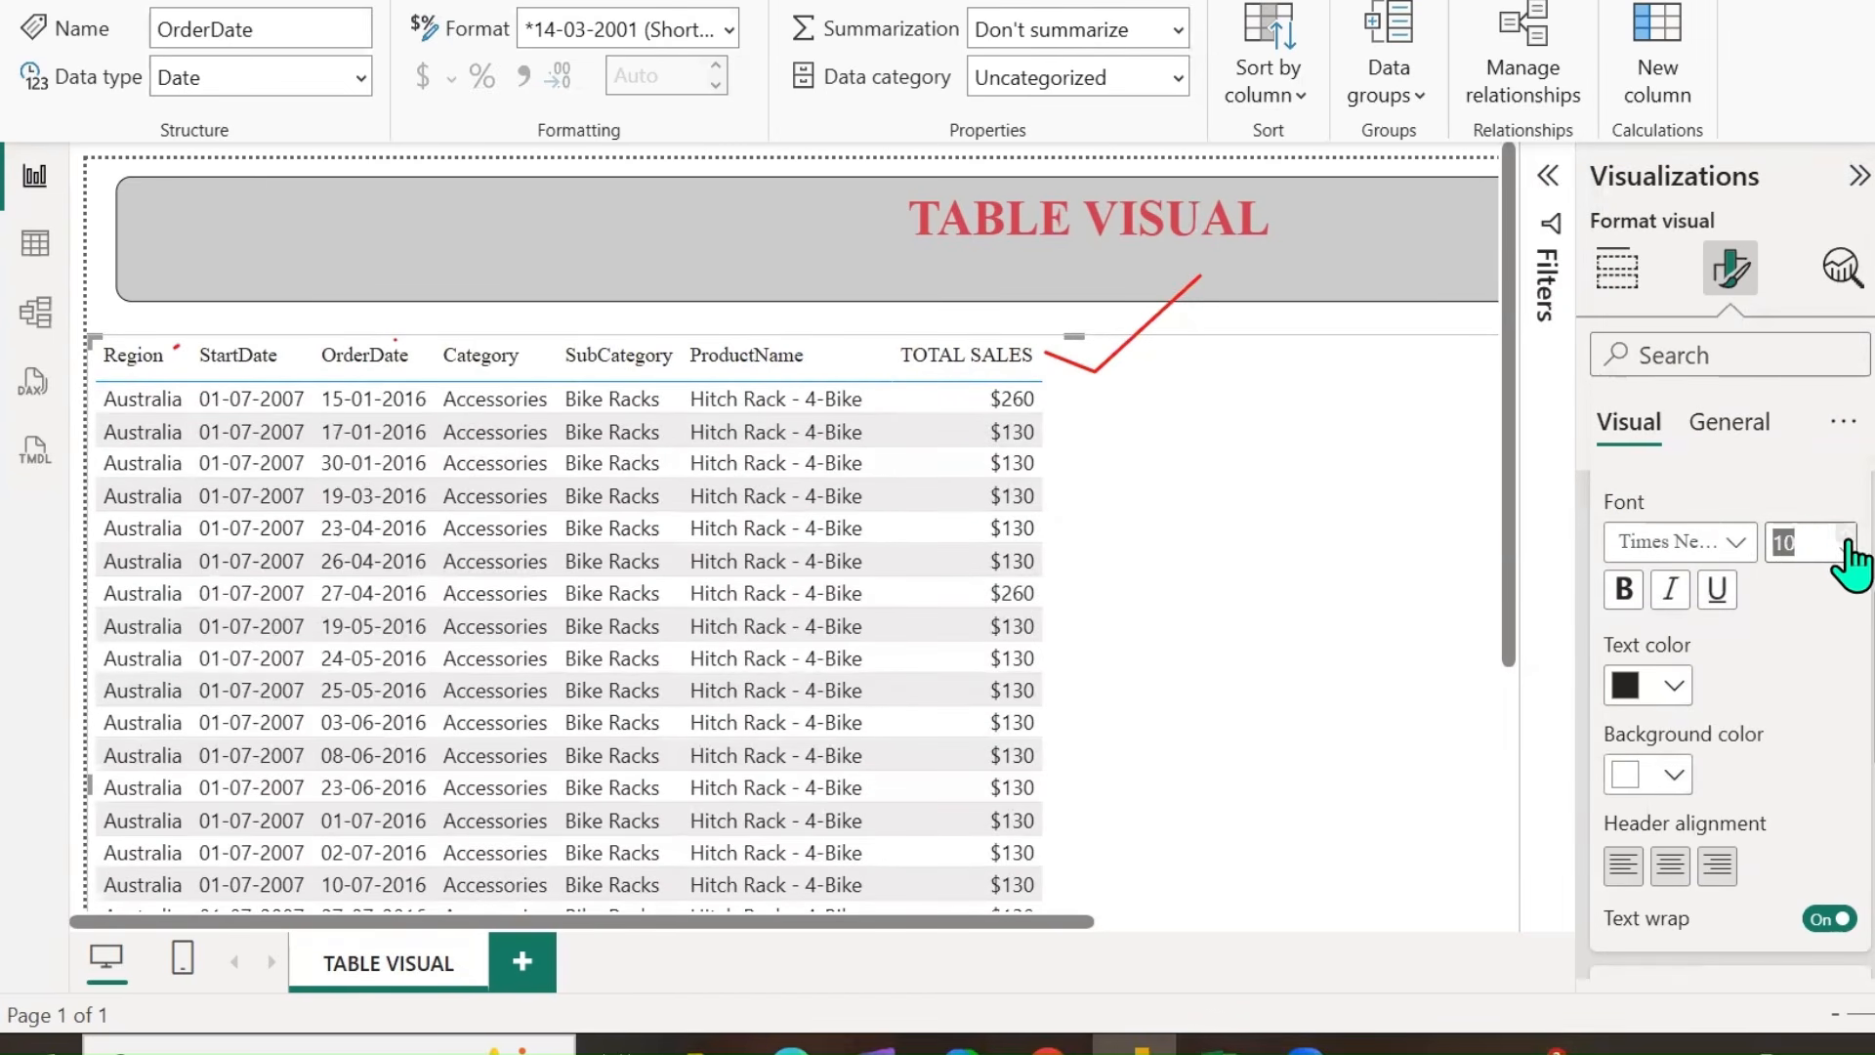
{"action": "type", "text": "14"}
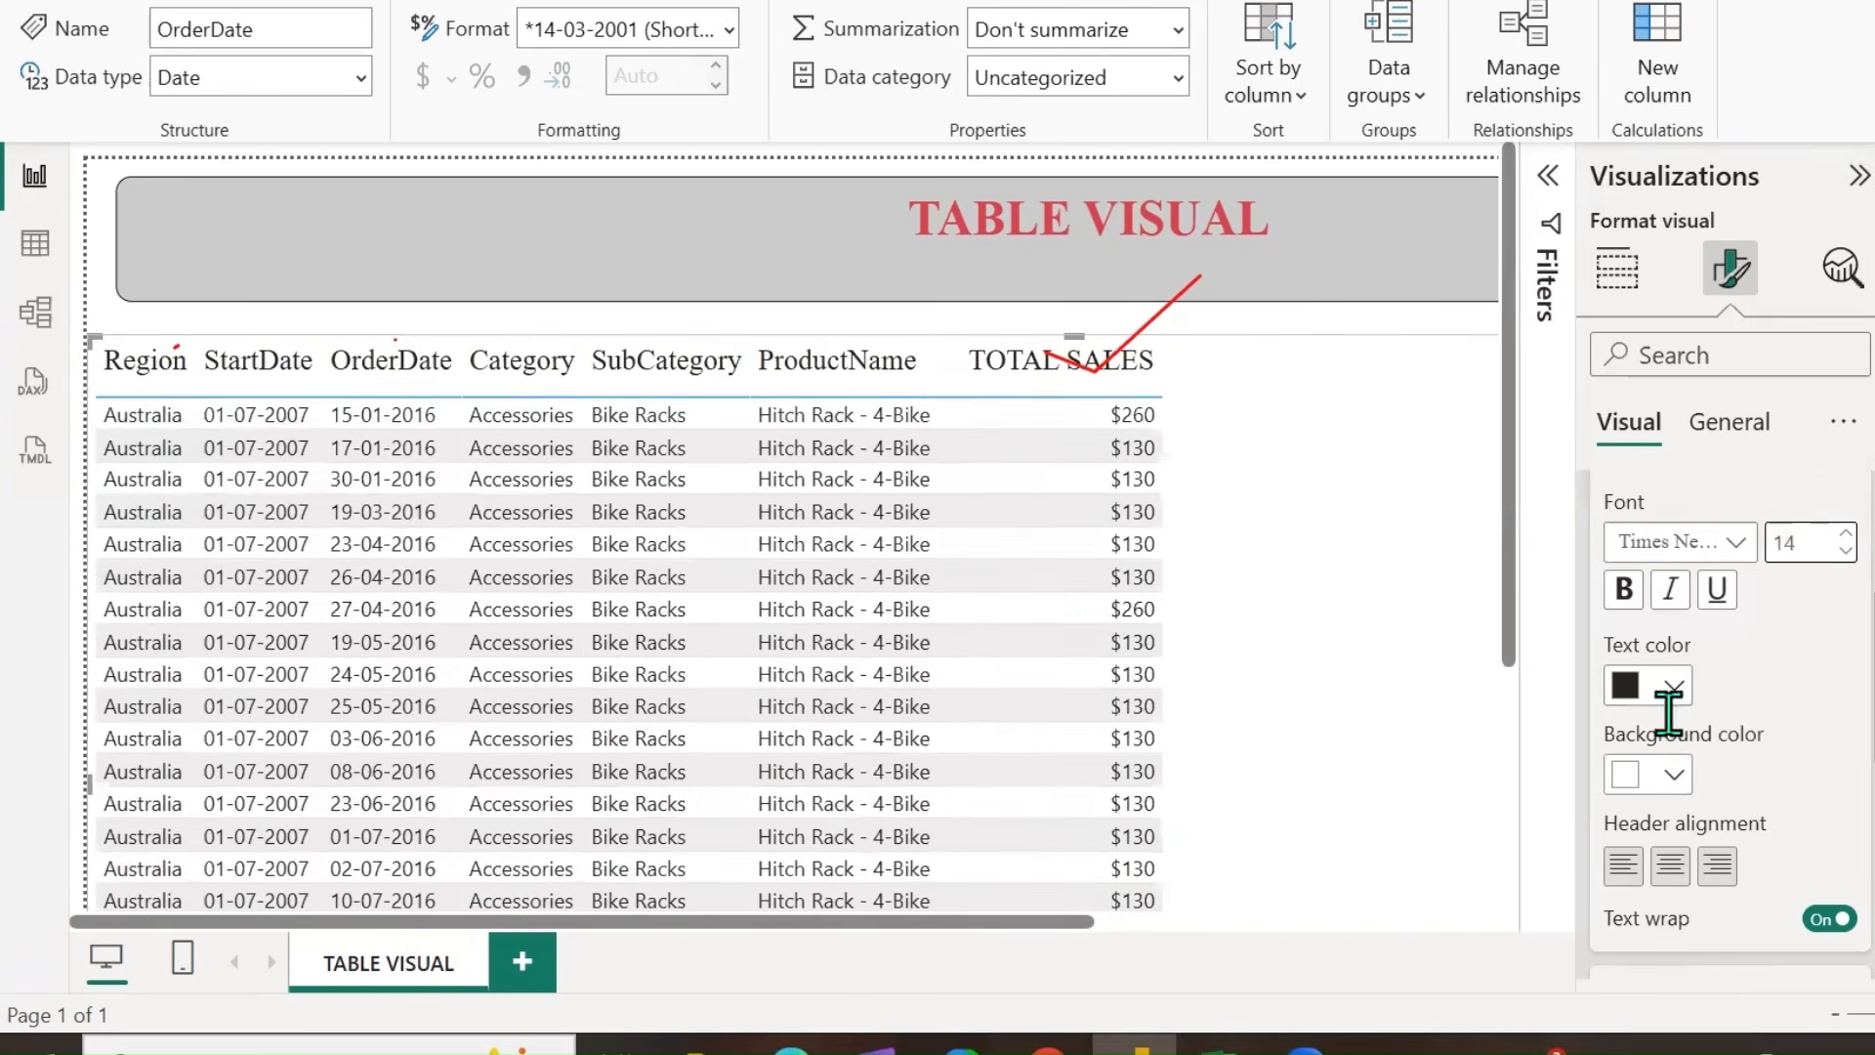
Set the column headers' text color to light pink and their background color to light gray.
{"action": "left_click", "coordinate": [1674, 685]}
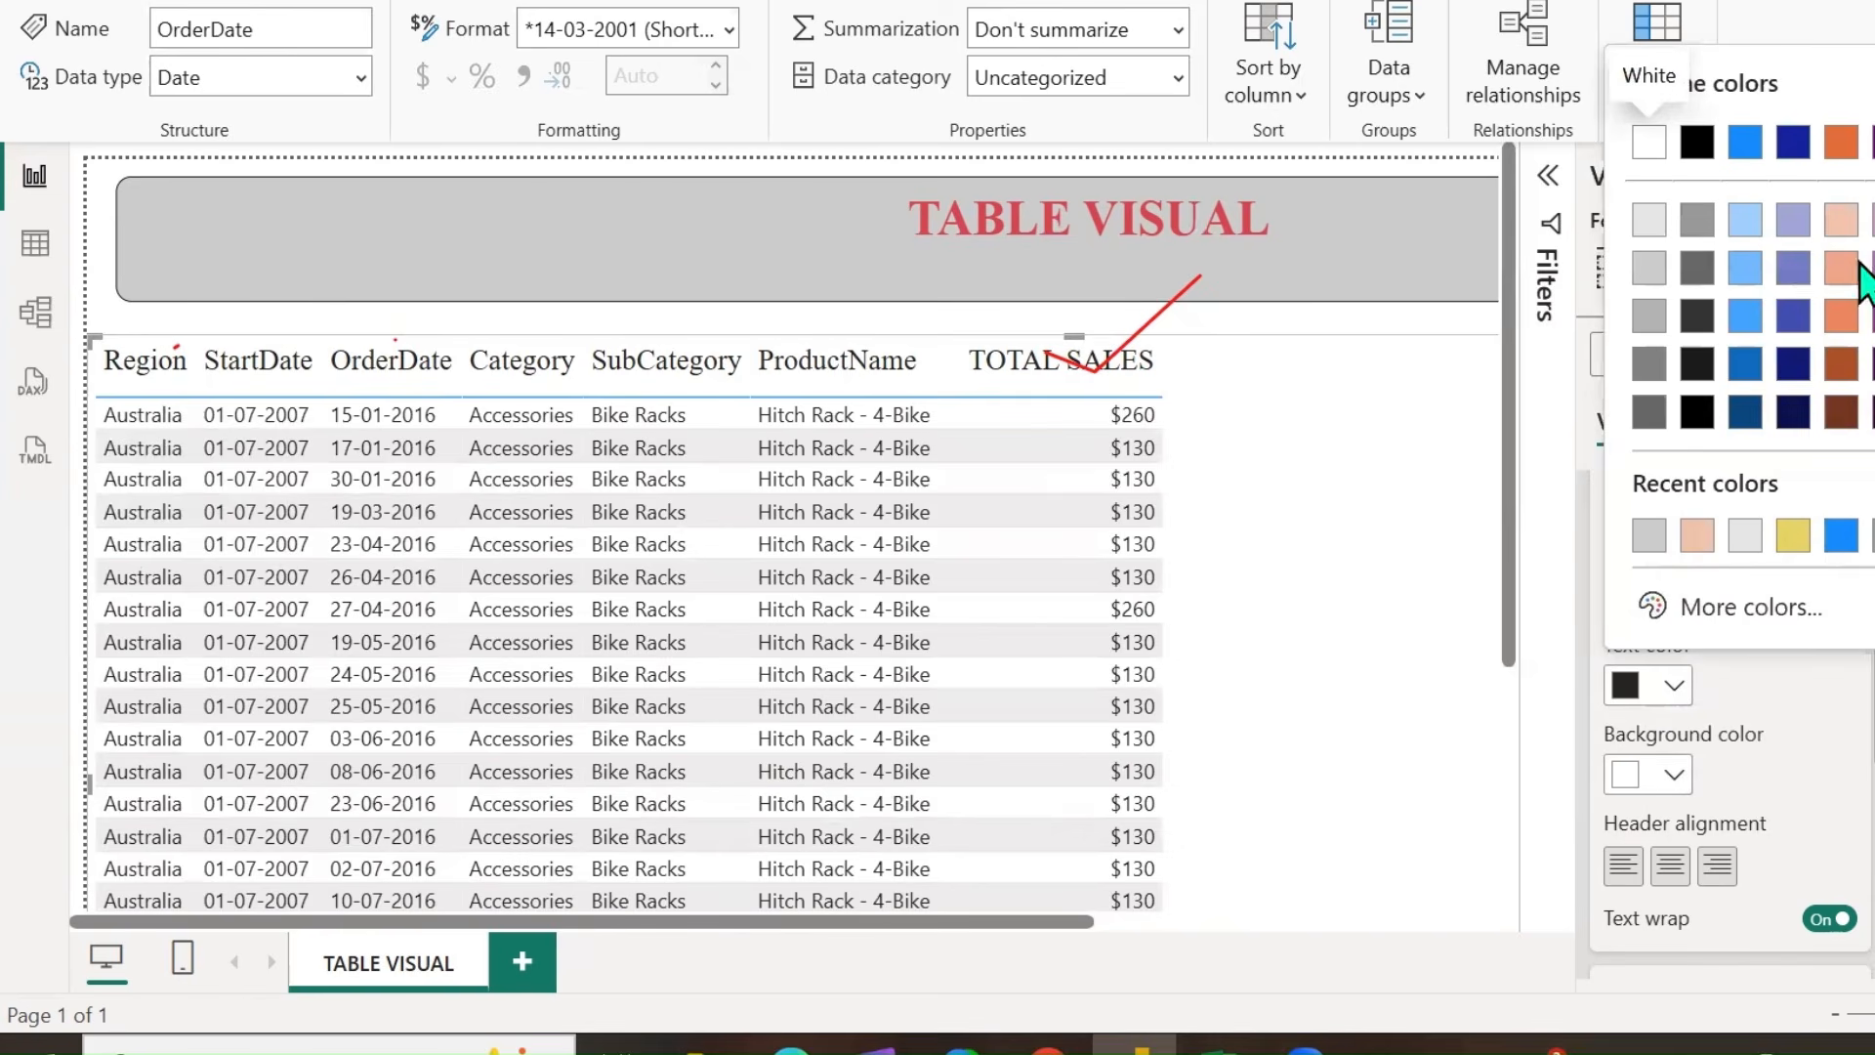
{"action": "left_click", "coordinate": [1874, 220]}
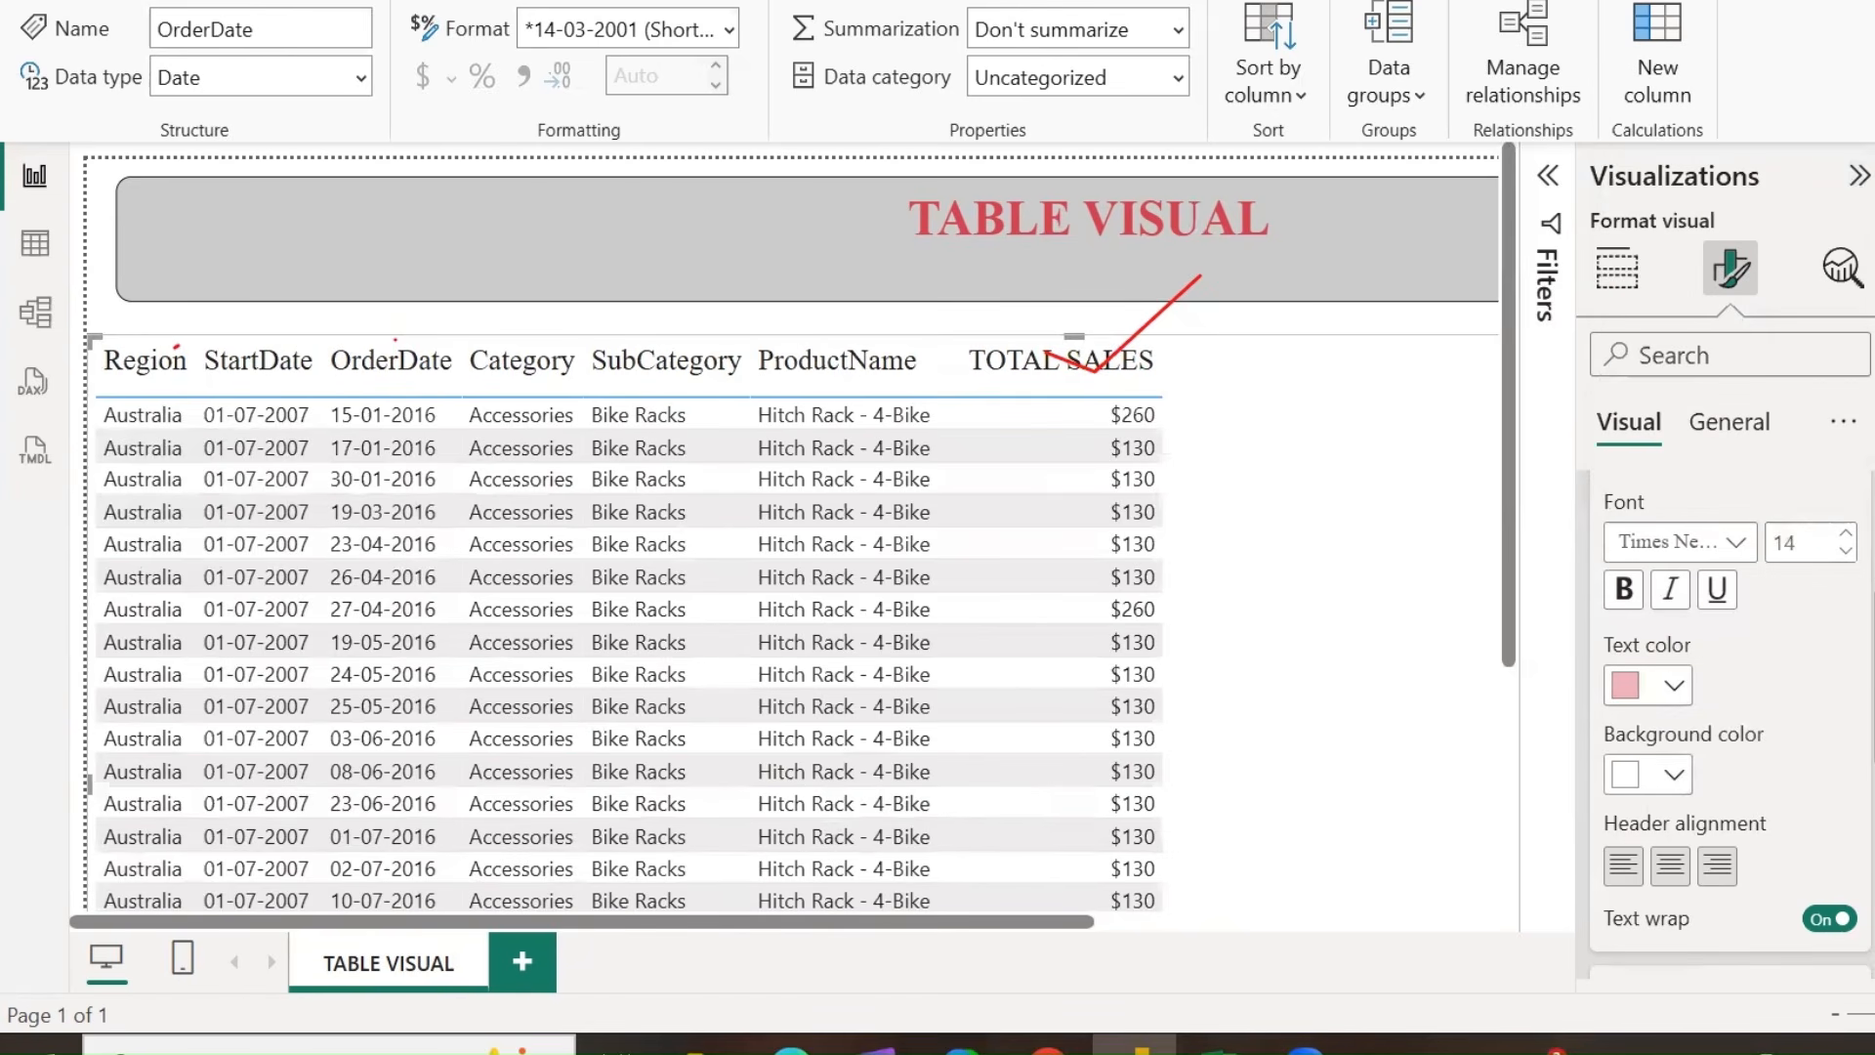
{"action": "left_click", "coordinate": [1678, 776]}
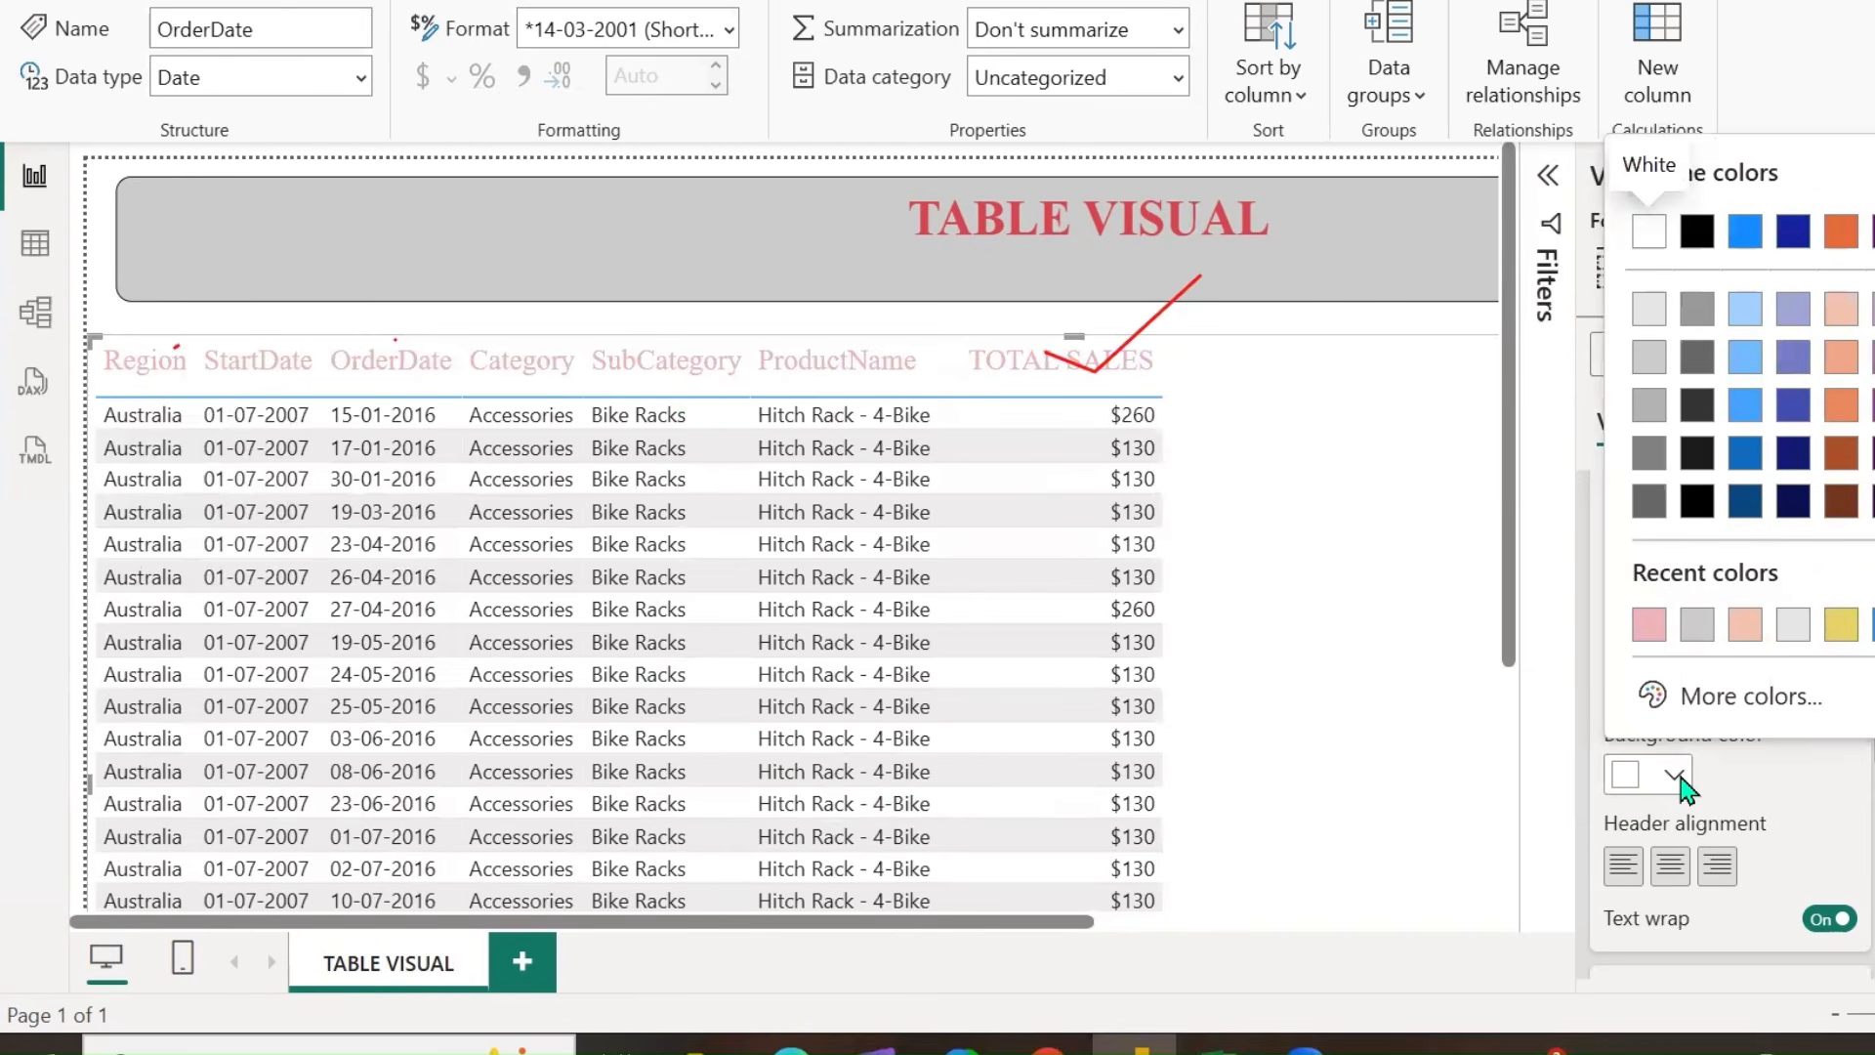
{"action": "left_click", "coordinate": [1649, 311]}
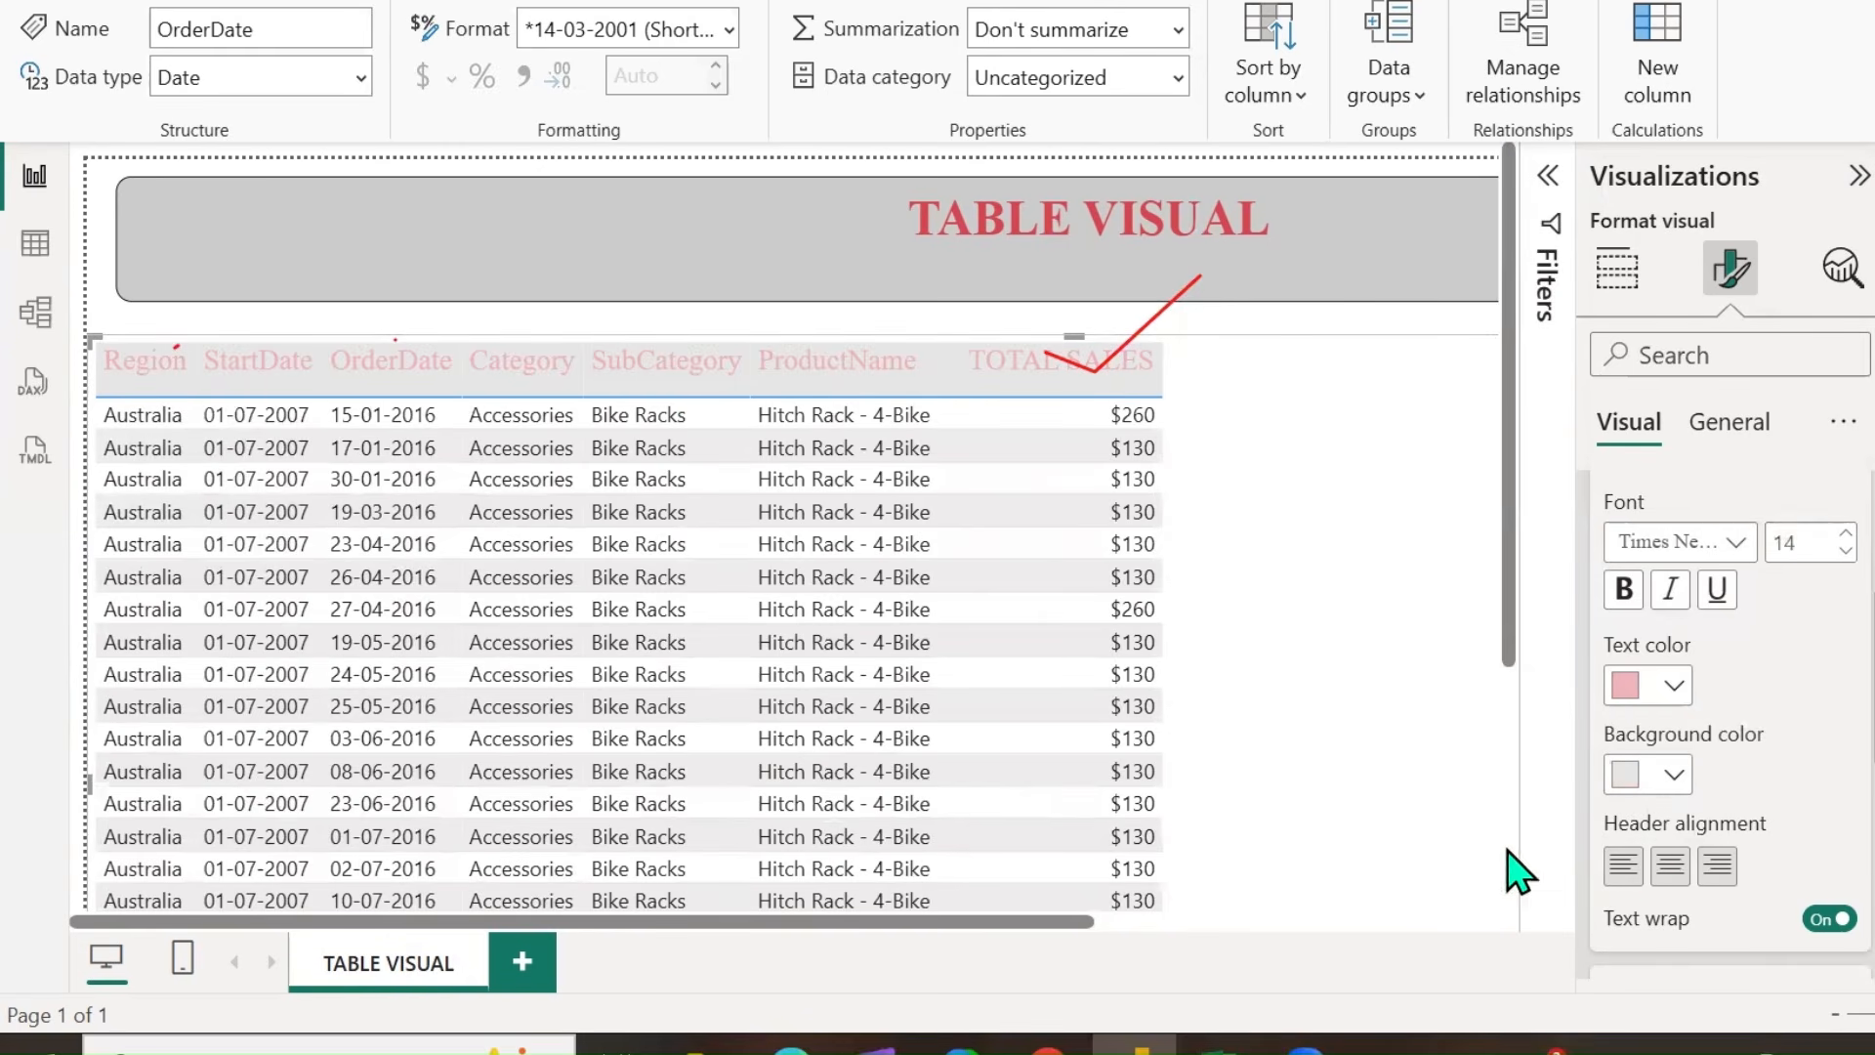
Try center and right header alignment, and settle on left alignment for the column headers.
{"action": "left_click", "coordinate": [1669, 874]}
{"action": "left_click", "coordinate": [1709, 867]}
{"action": "left_click", "coordinate": [1625, 872]}
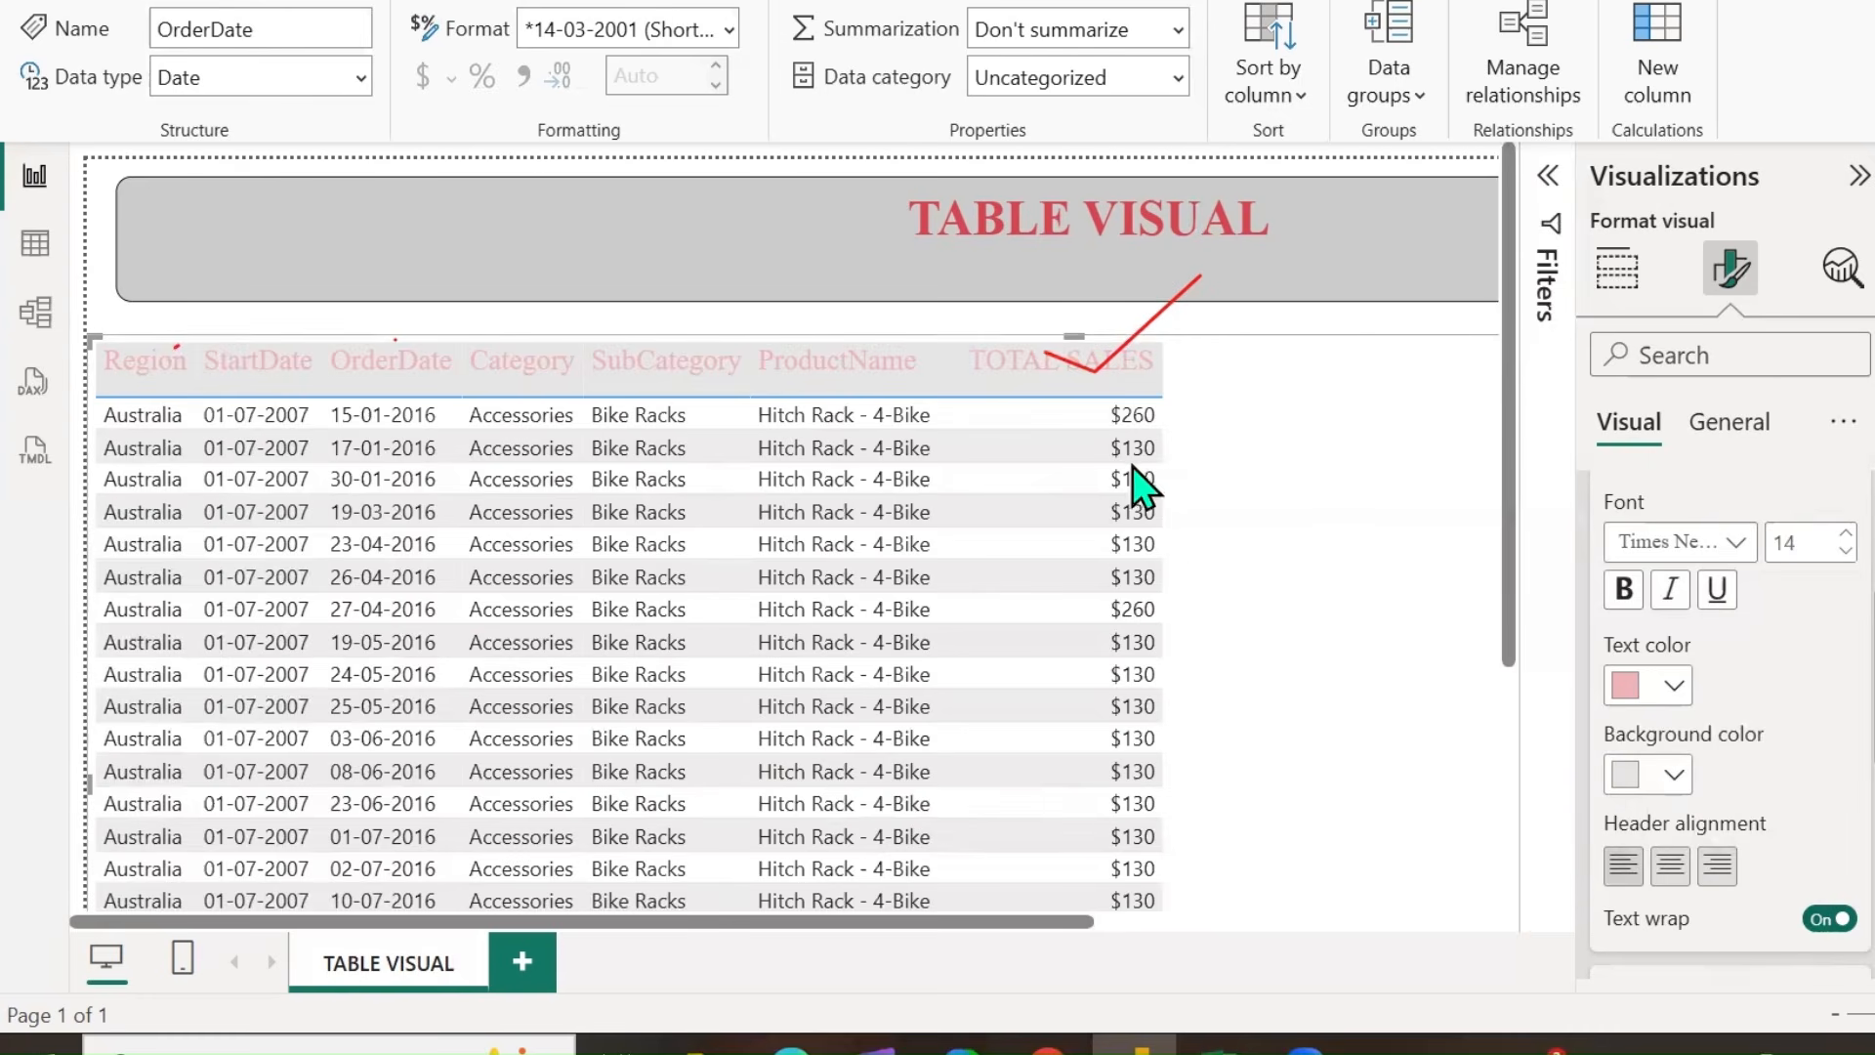
Narrow the ProductName column and switch the column headers' text wrap off and back on to compare the header.
{"action": "left_click_drag", "start_coordinate": [938, 365], "coordinate": [862, 364]}
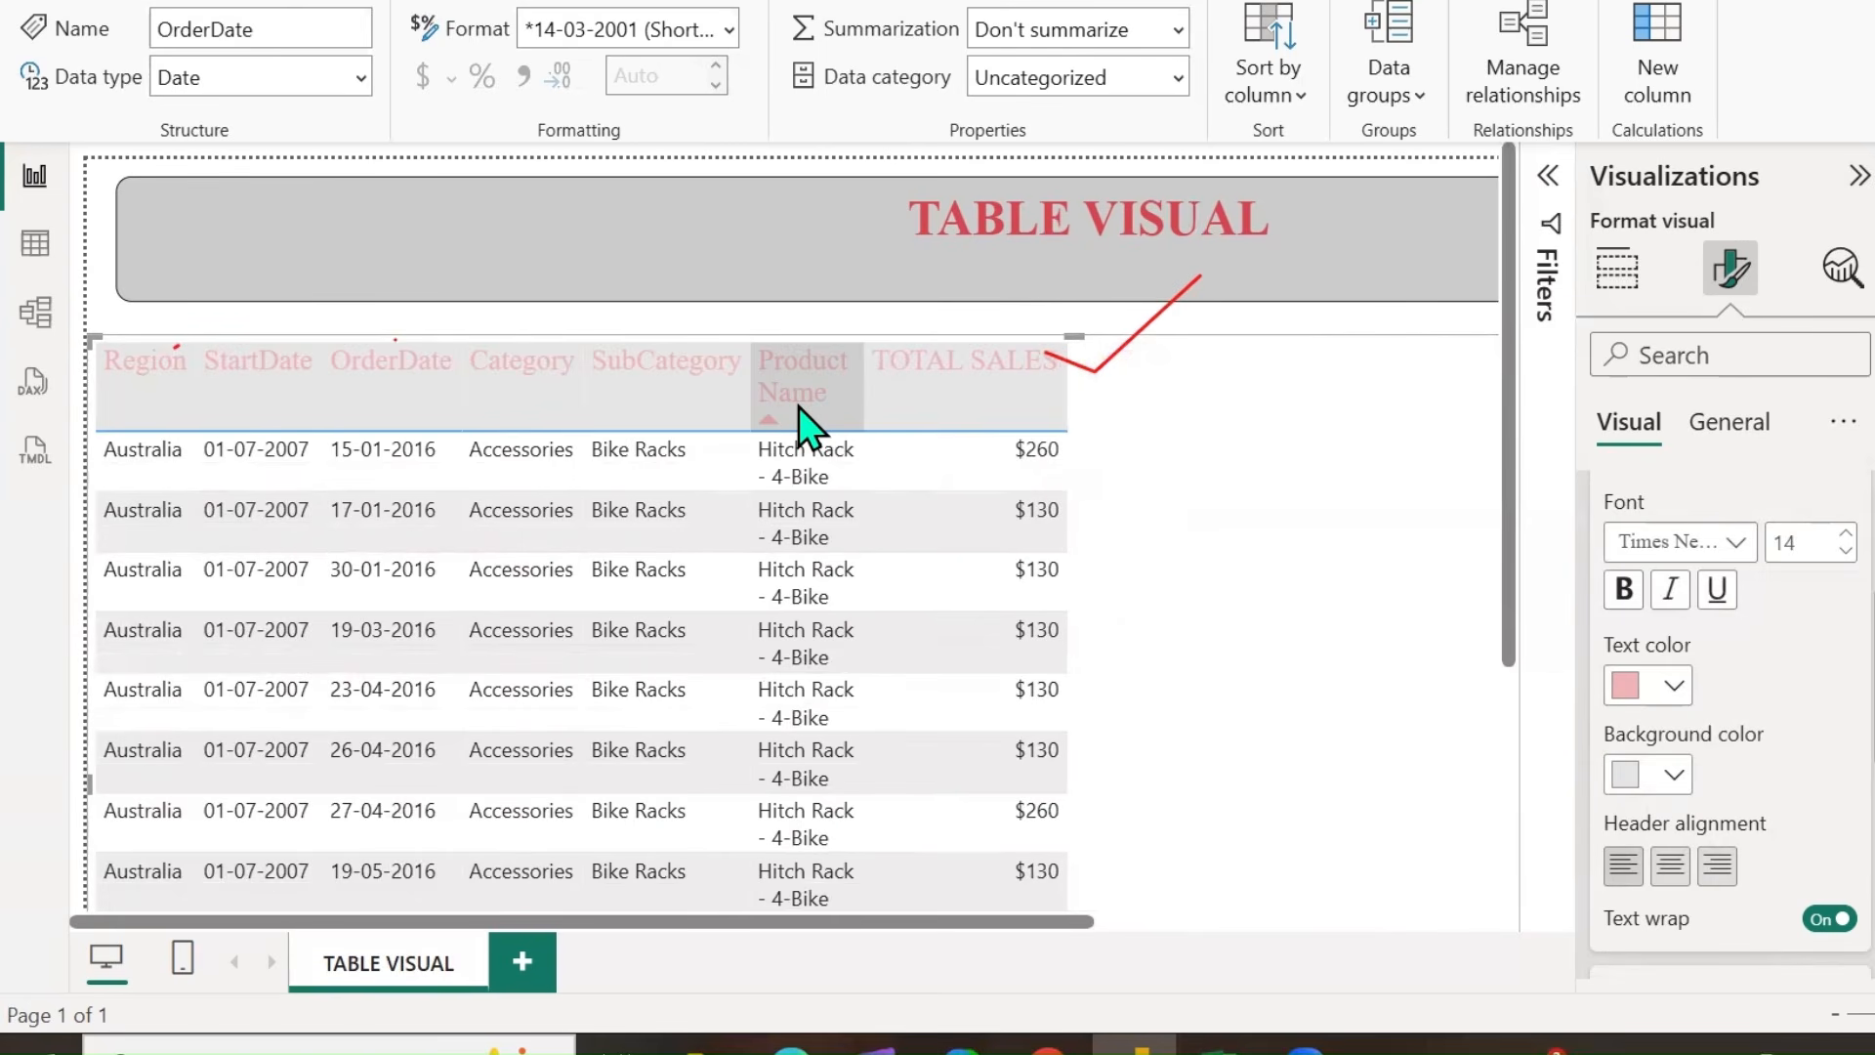
{"action": "left_click", "coordinate": [1827, 920]}
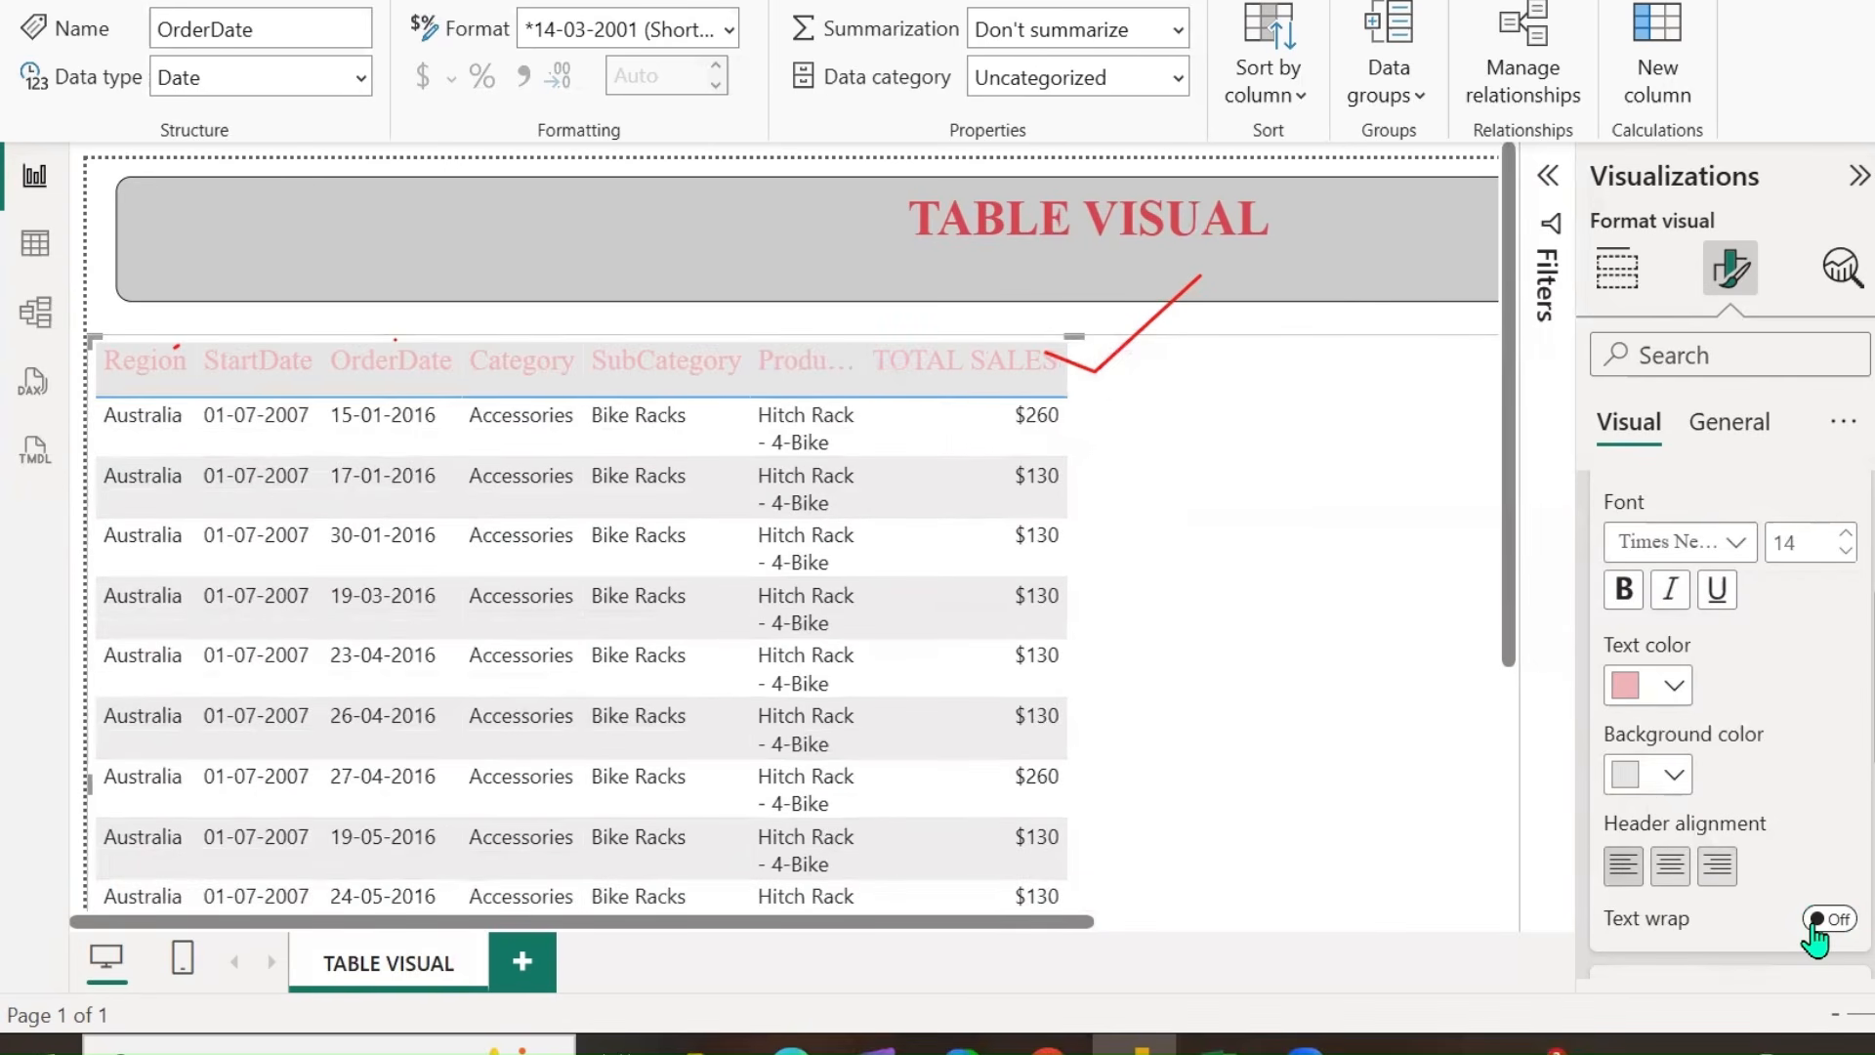
{"action": "left_click", "coordinate": [1828, 921]}
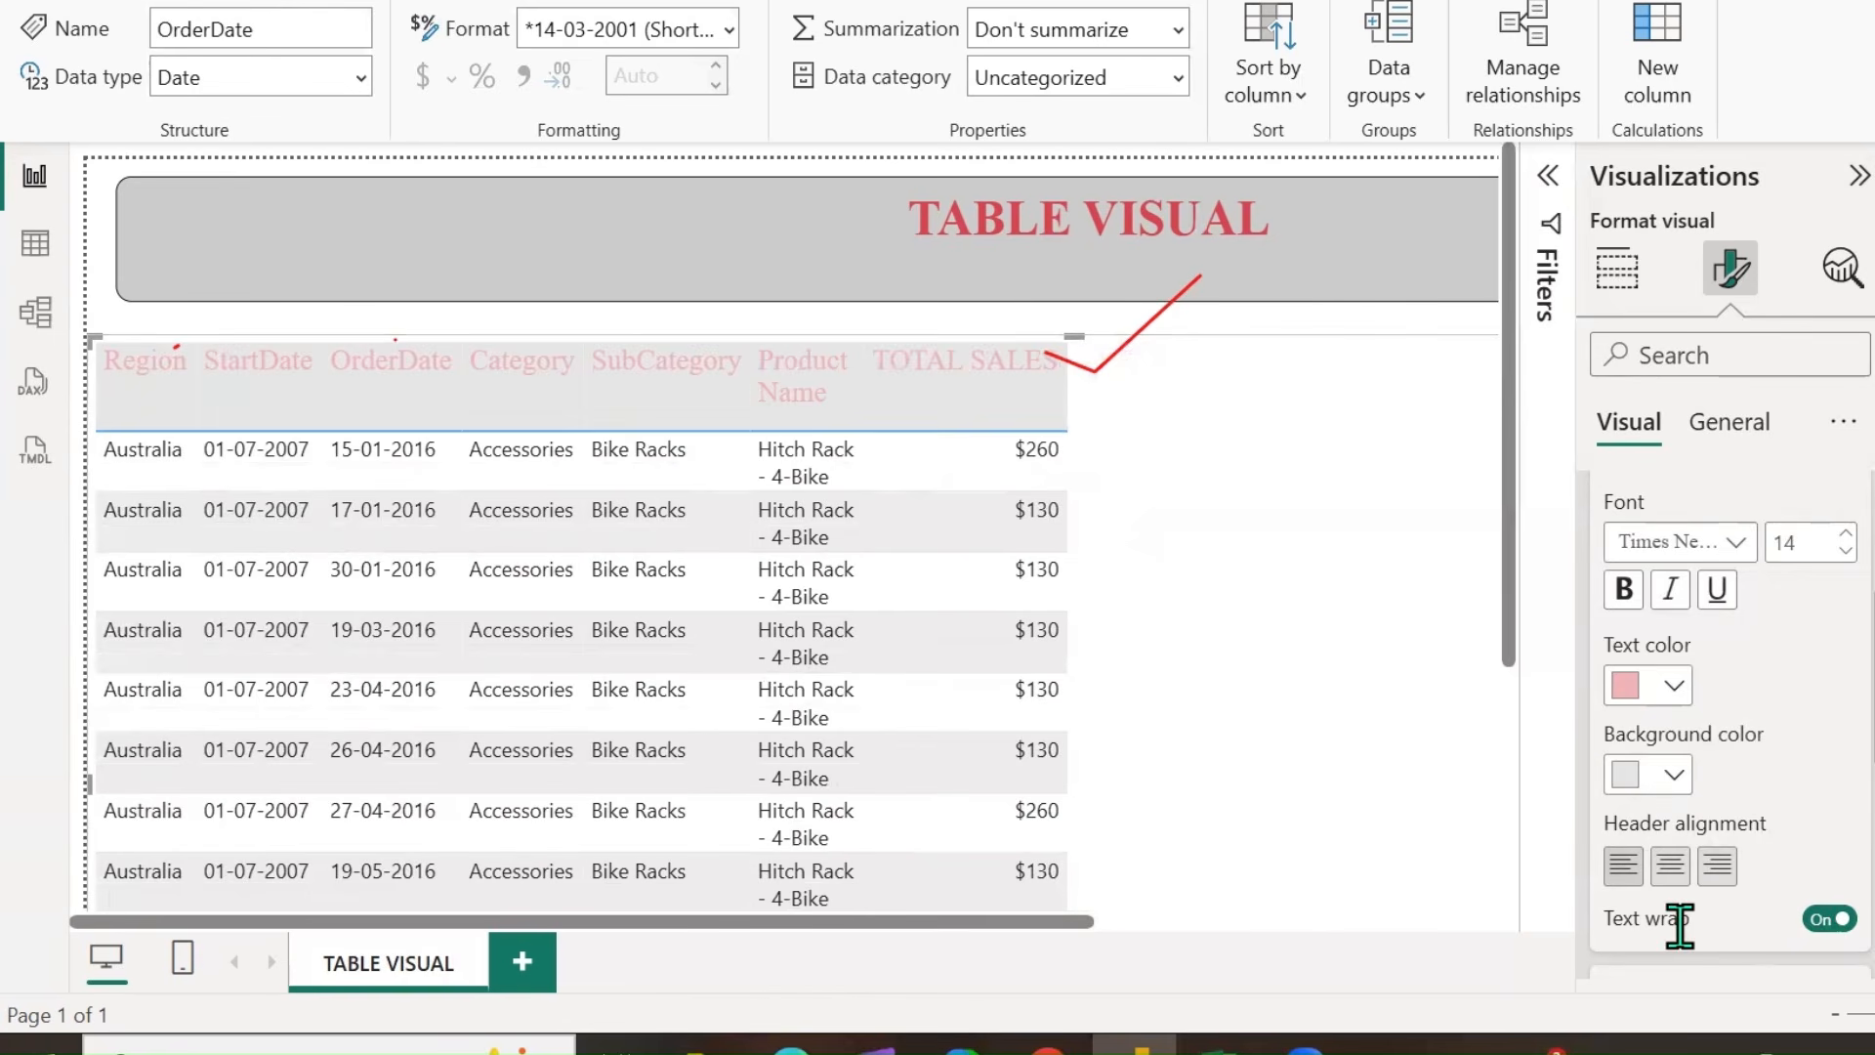
Show the column headers' auto-size width option, and rename the ProductName field in the table as Product Name NEW.
{"action": "scroll", "coordinate": [1674, 925], "scroll_direction": "down", "scroll_amount": 2}
{"action": "left_click", "coordinate": [1616, 830]}
{"action": "scroll", "coordinate": [1680, 861], "scroll_direction": "down", "scroll_amount": 2}
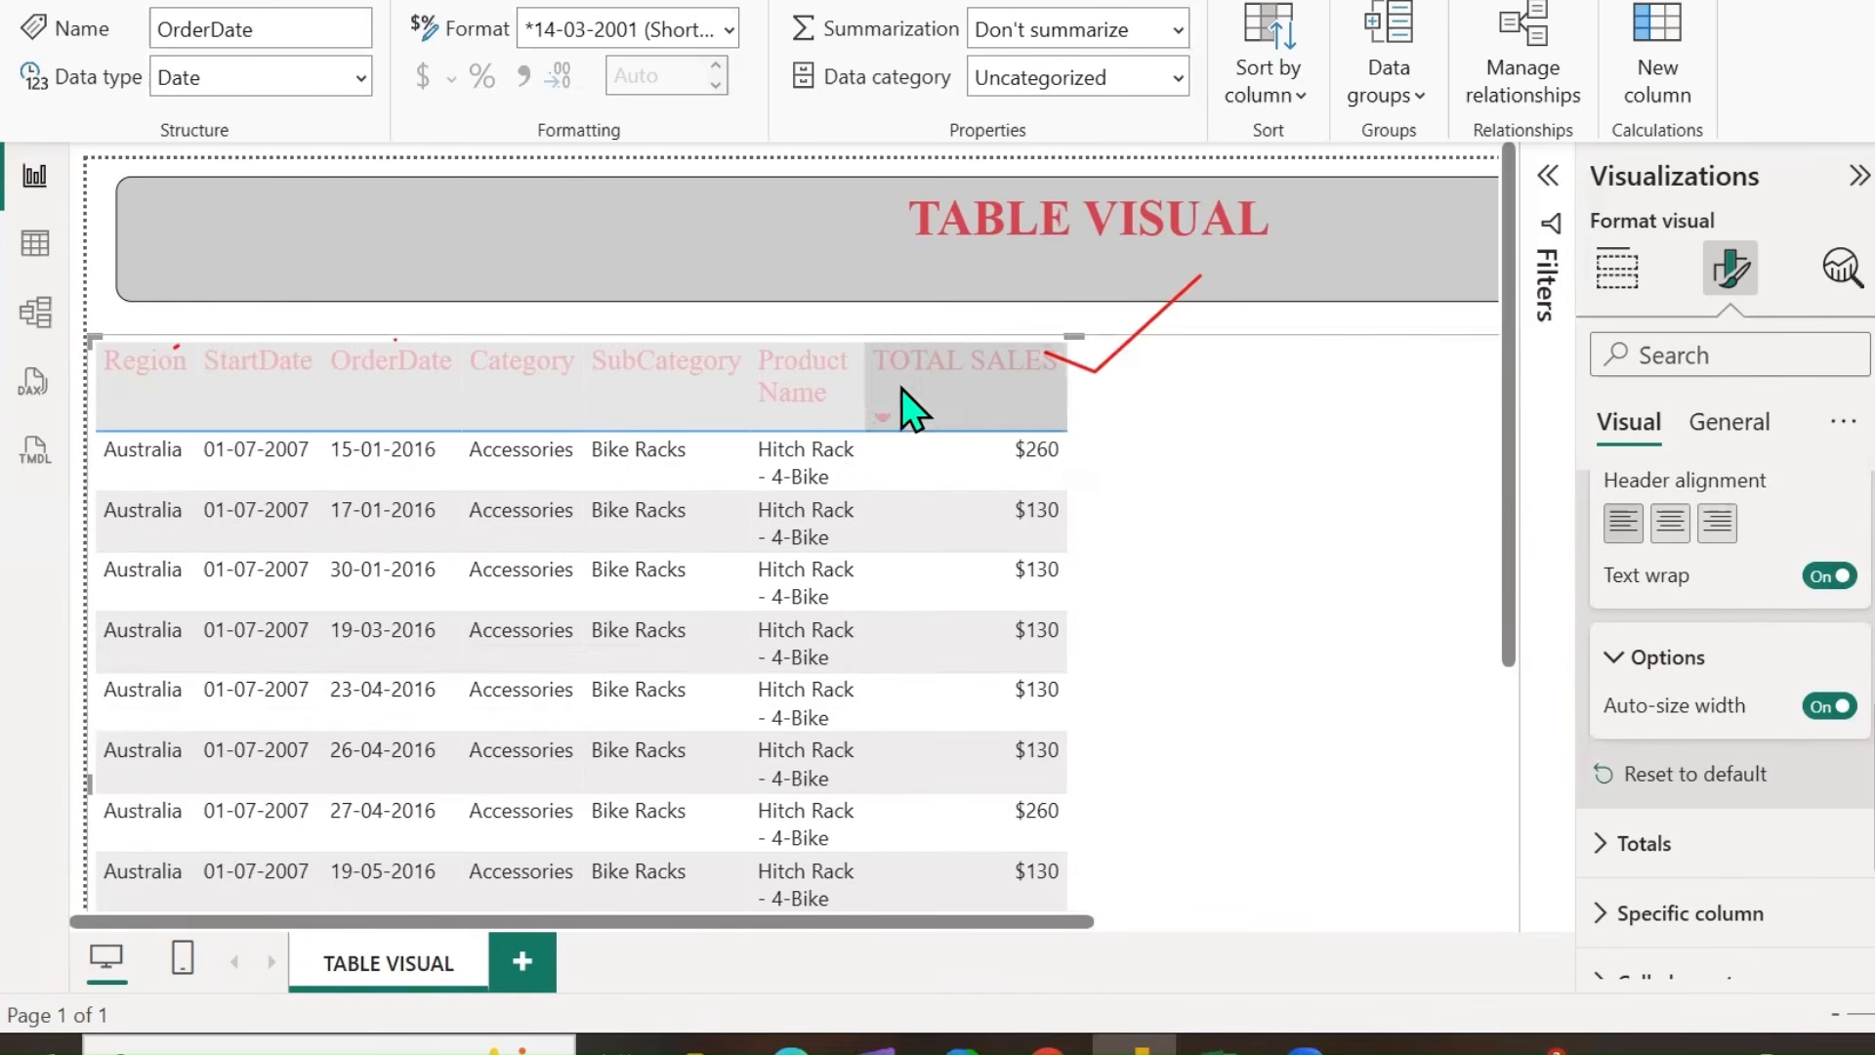
{"action": "left_click", "coordinate": [1616, 267]}
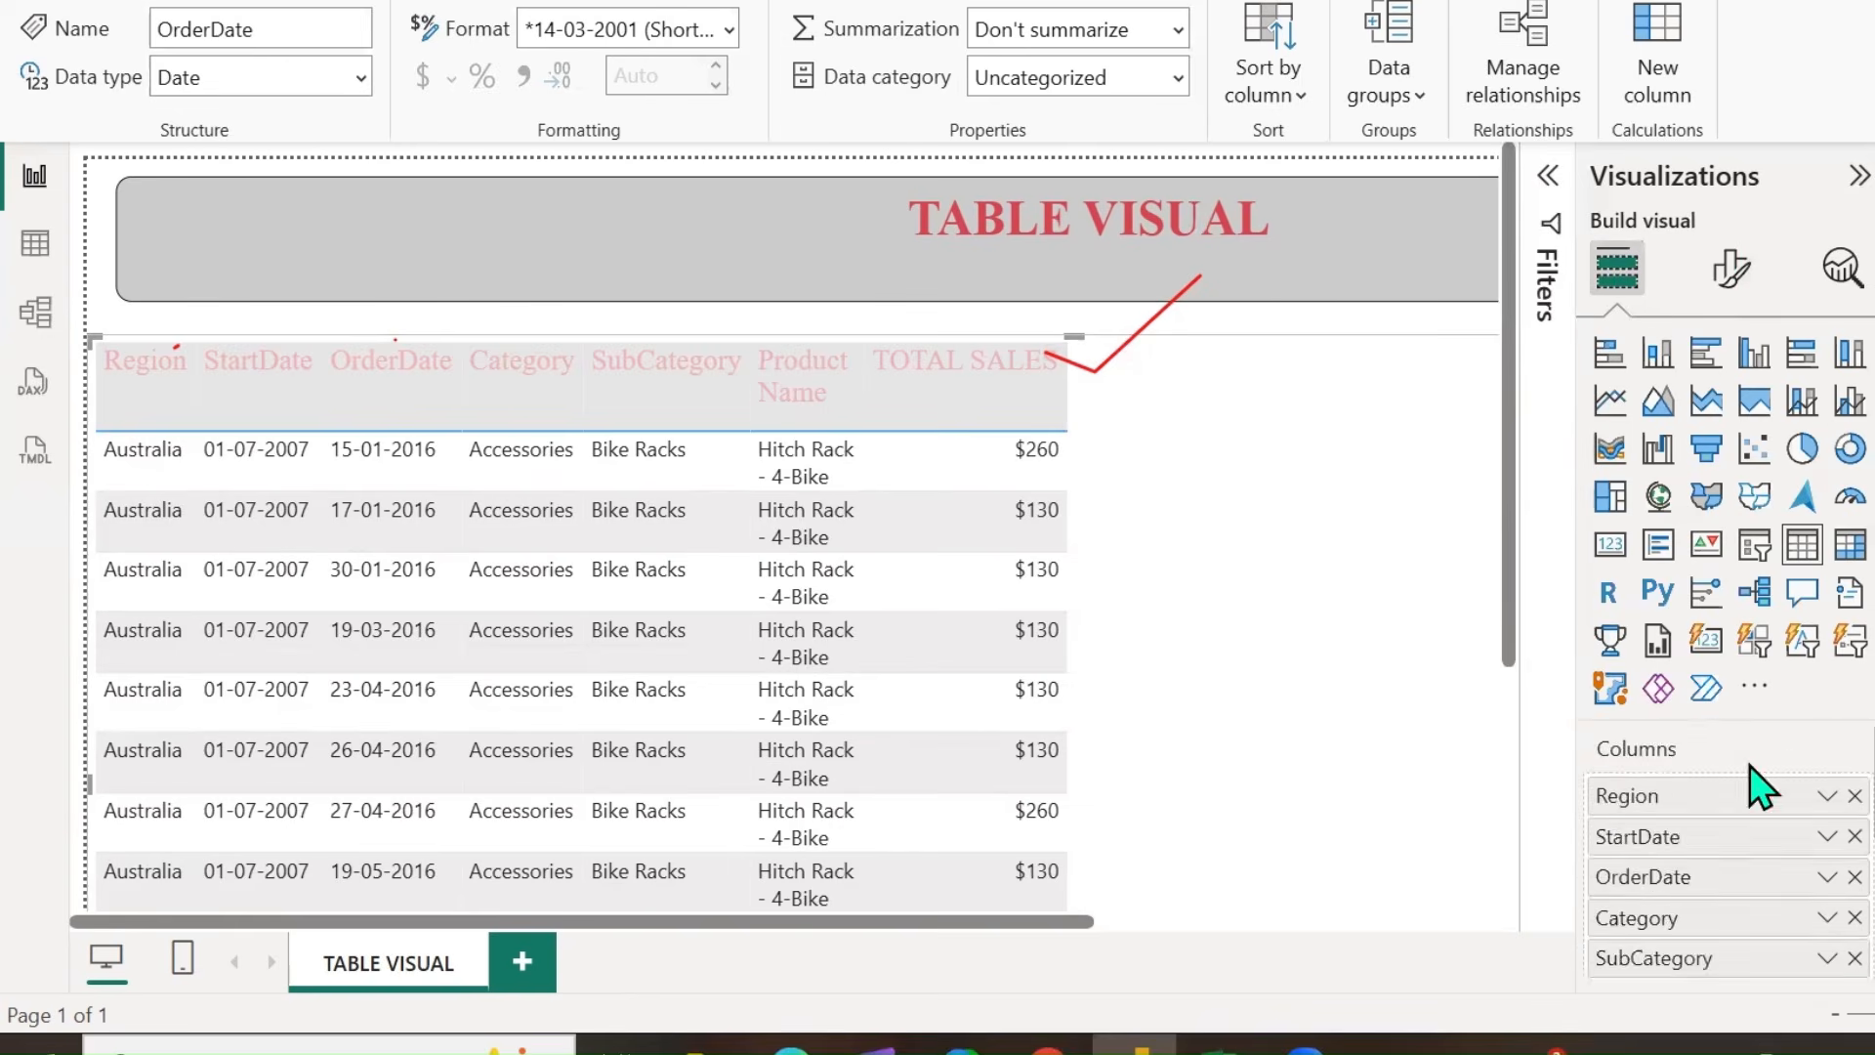
{"action": "scroll", "coordinate": [1738, 796], "scroll_direction": "down", "scroll_amount": 2}
{"action": "double_click", "coordinate": [1709, 829]}
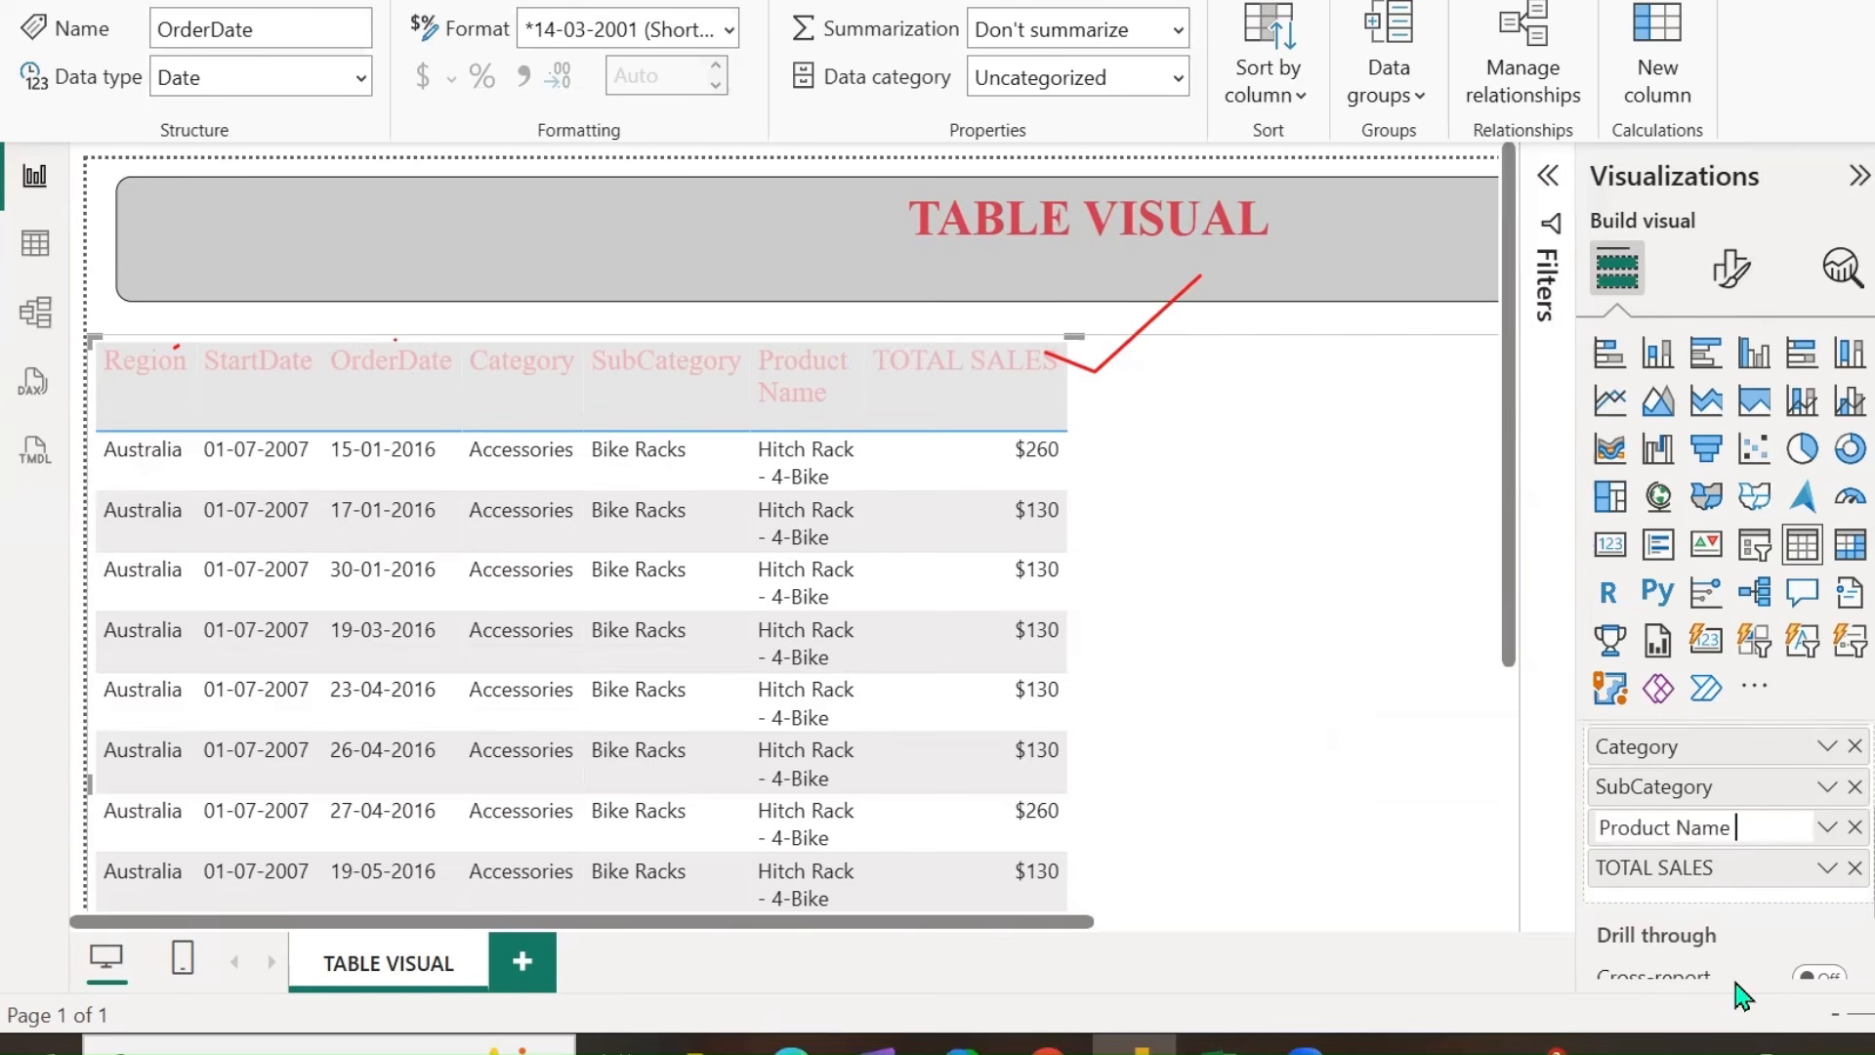
{"action": "key", "text": "Return"}
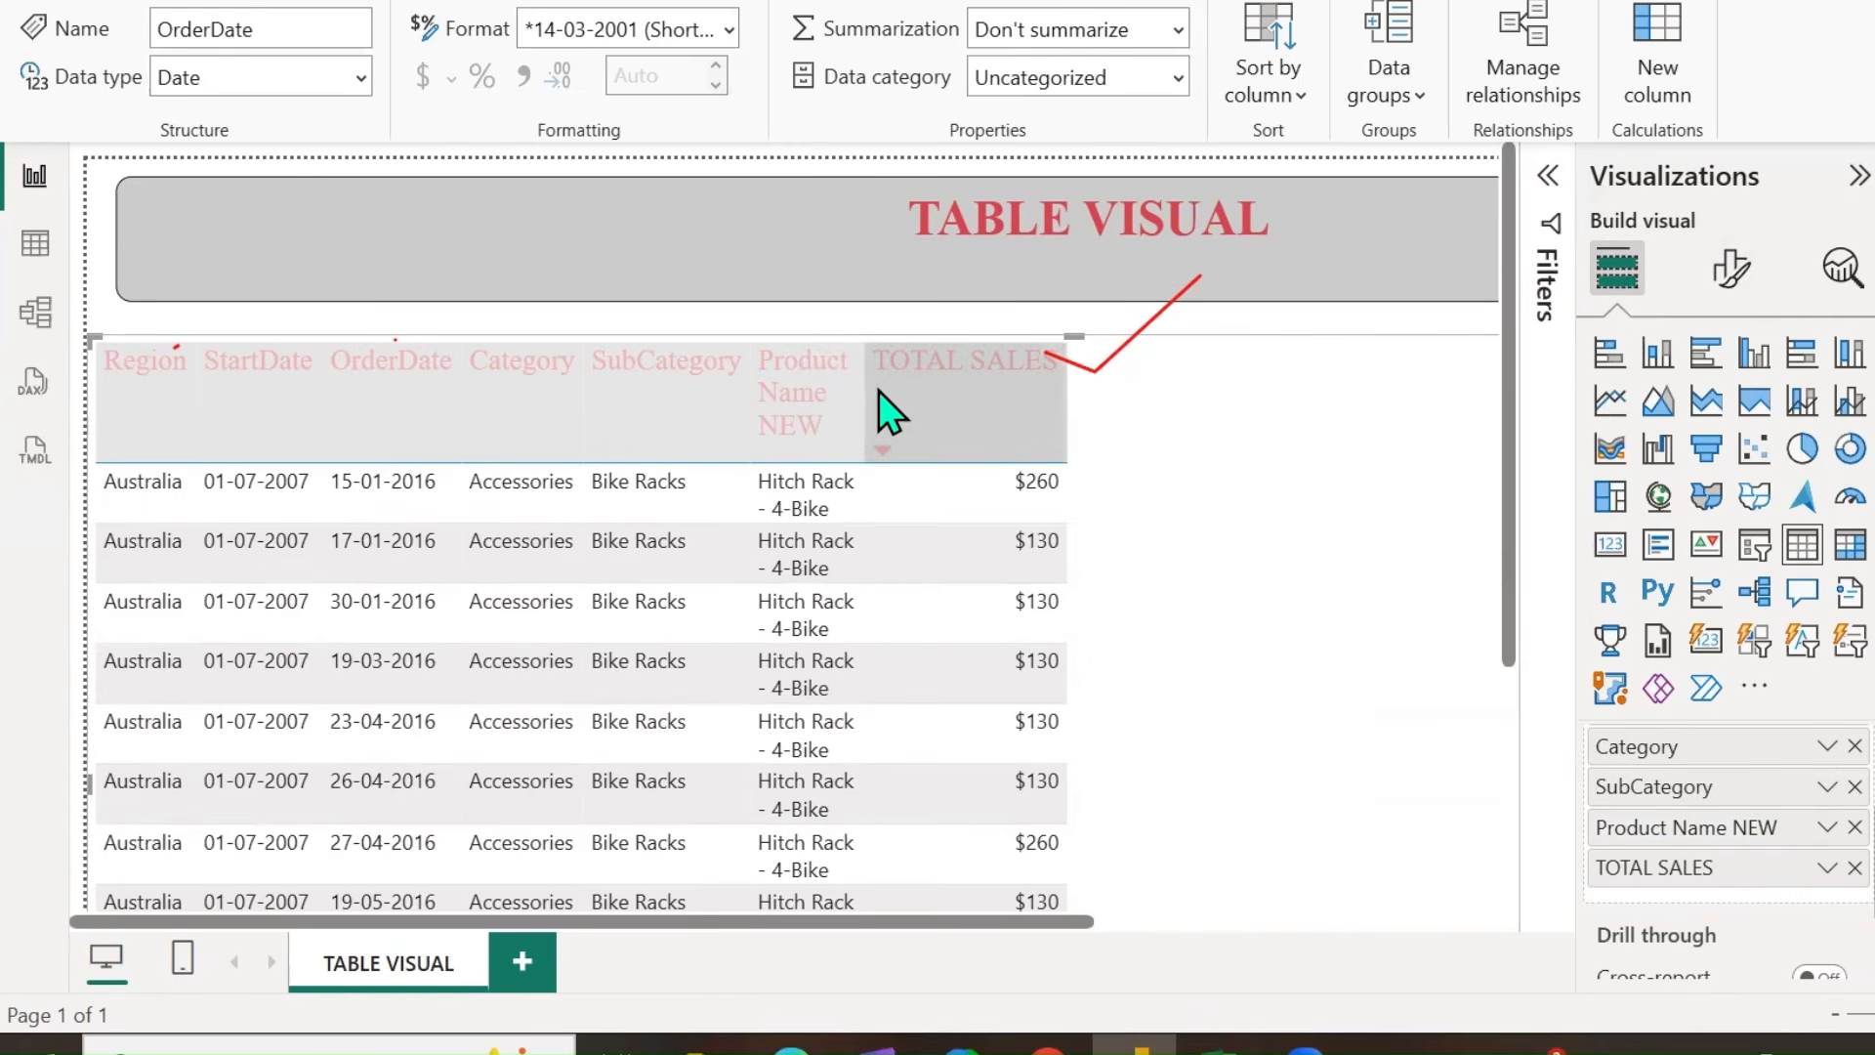
Widen the Product Name NEW column to fit its header on one line and rename the field as Product Name NEW NN.
{"action": "left_click_drag", "start_coordinate": [882, 398], "coordinate": [1016, 423]}
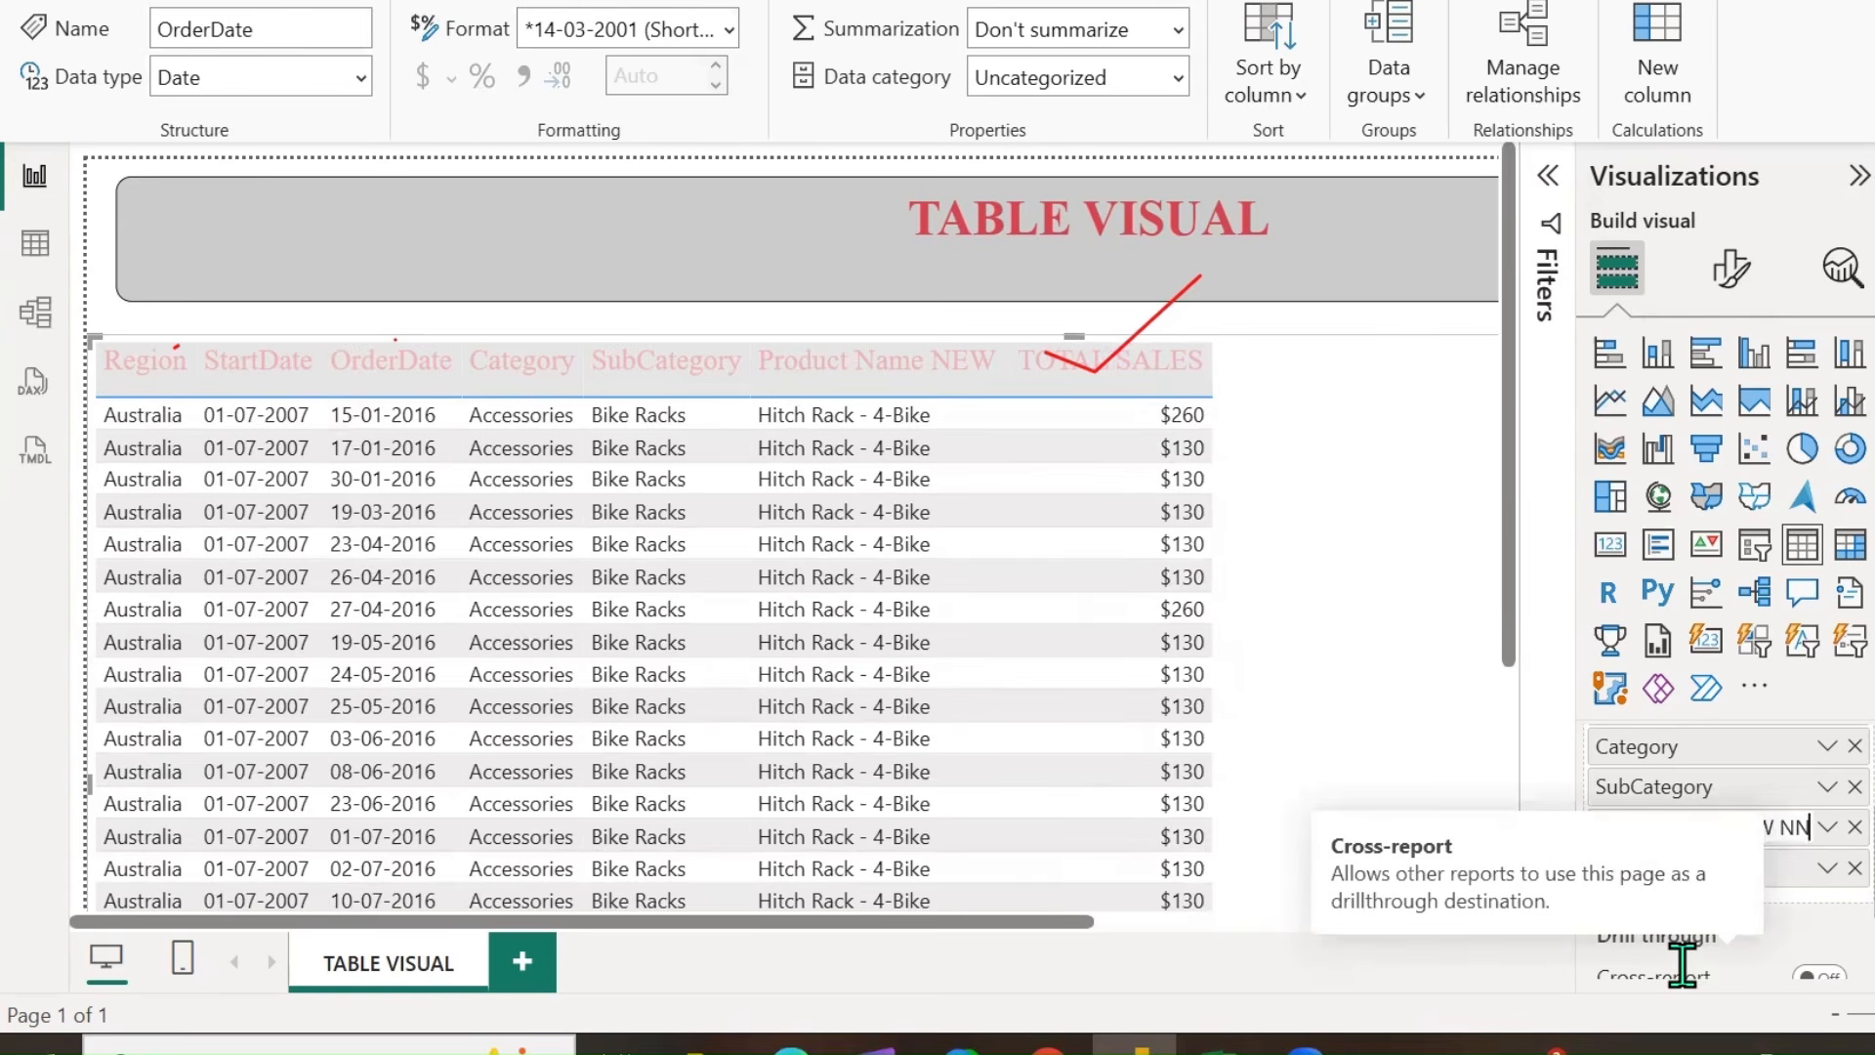
{"action": "key", "text": "Return"}
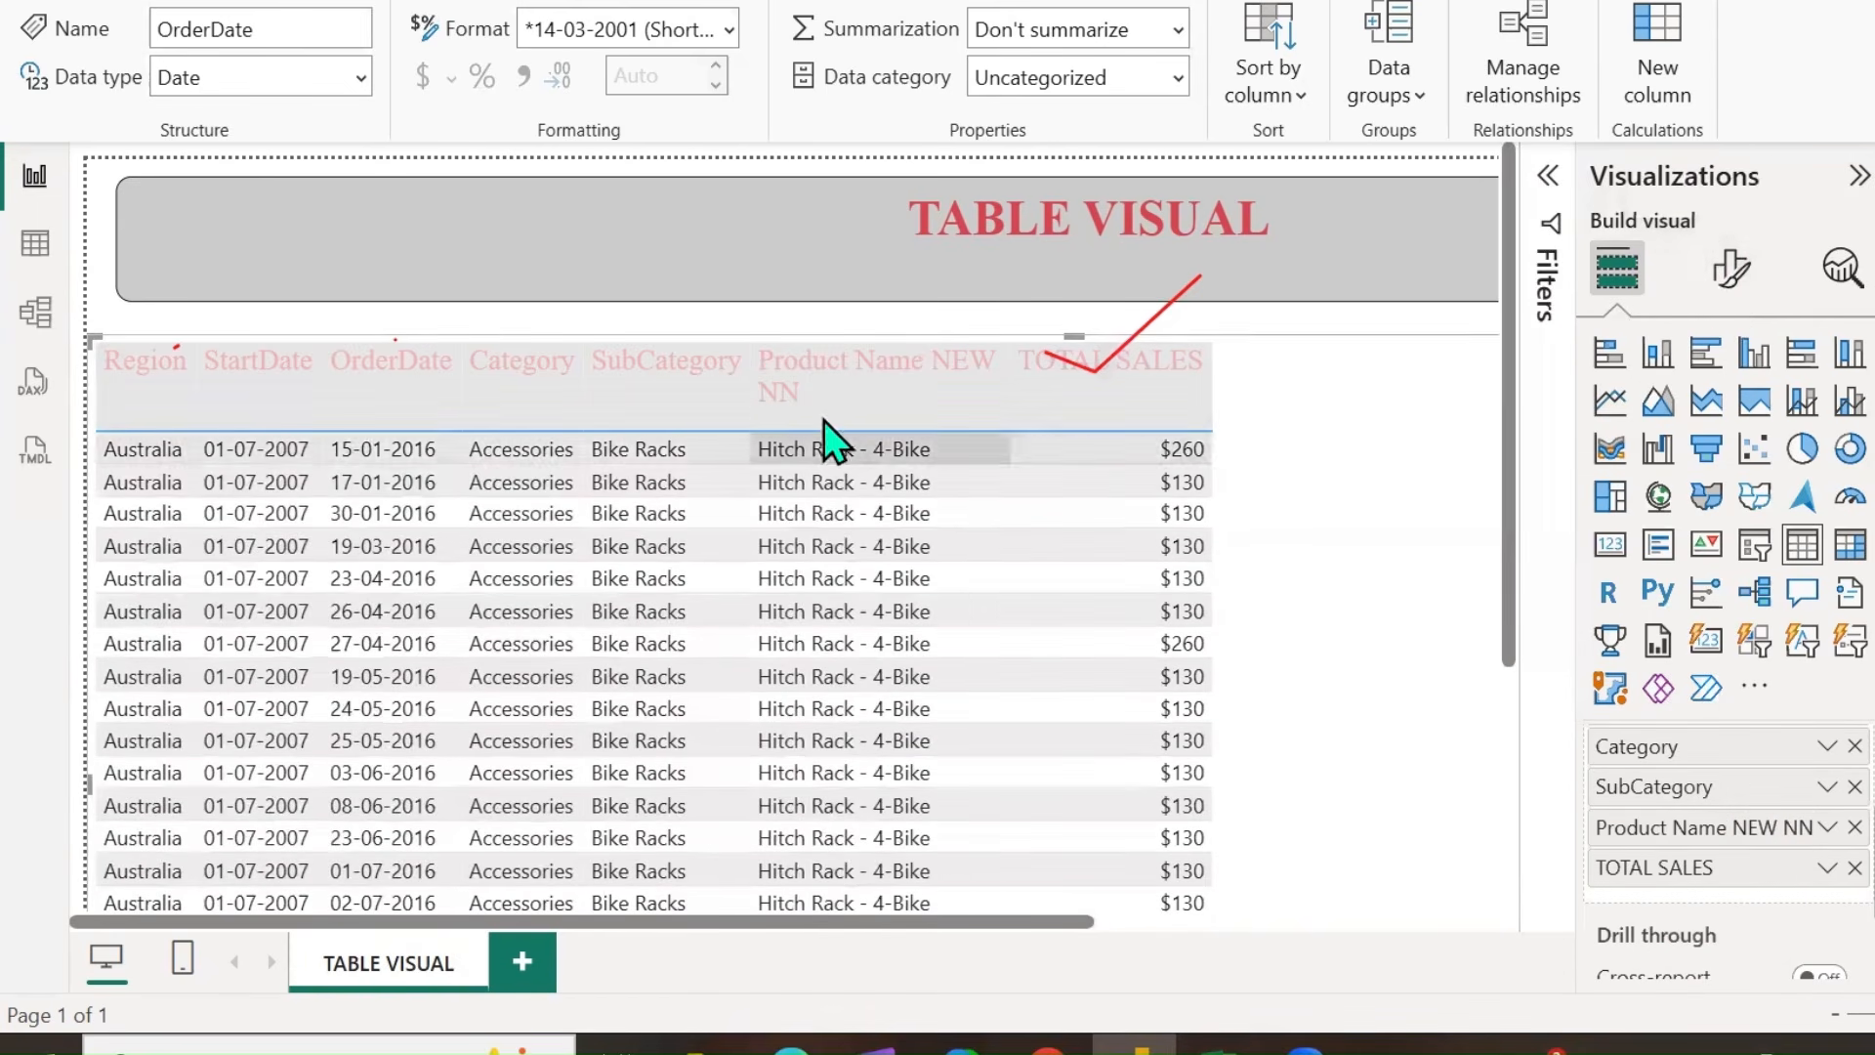
Turn off Auto-size width in the column headers' options.
{"action": "left_click", "coordinate": [1729, 274]}
{"action": "scroll", "coordinate": [1612, 732], "scroll_direction": "down", "scroll_amount": 3}
{"action": "scroll", "coordinate": [1603, 720], "scroll_direction": "up", "scroll_amount": 3}
{"action": "left_click", "coordinate": [1686, 723]}
{"action": "scroll", "coordinate": [1699, 750], "scroll_direction": "down", "scroll_amount": 3}
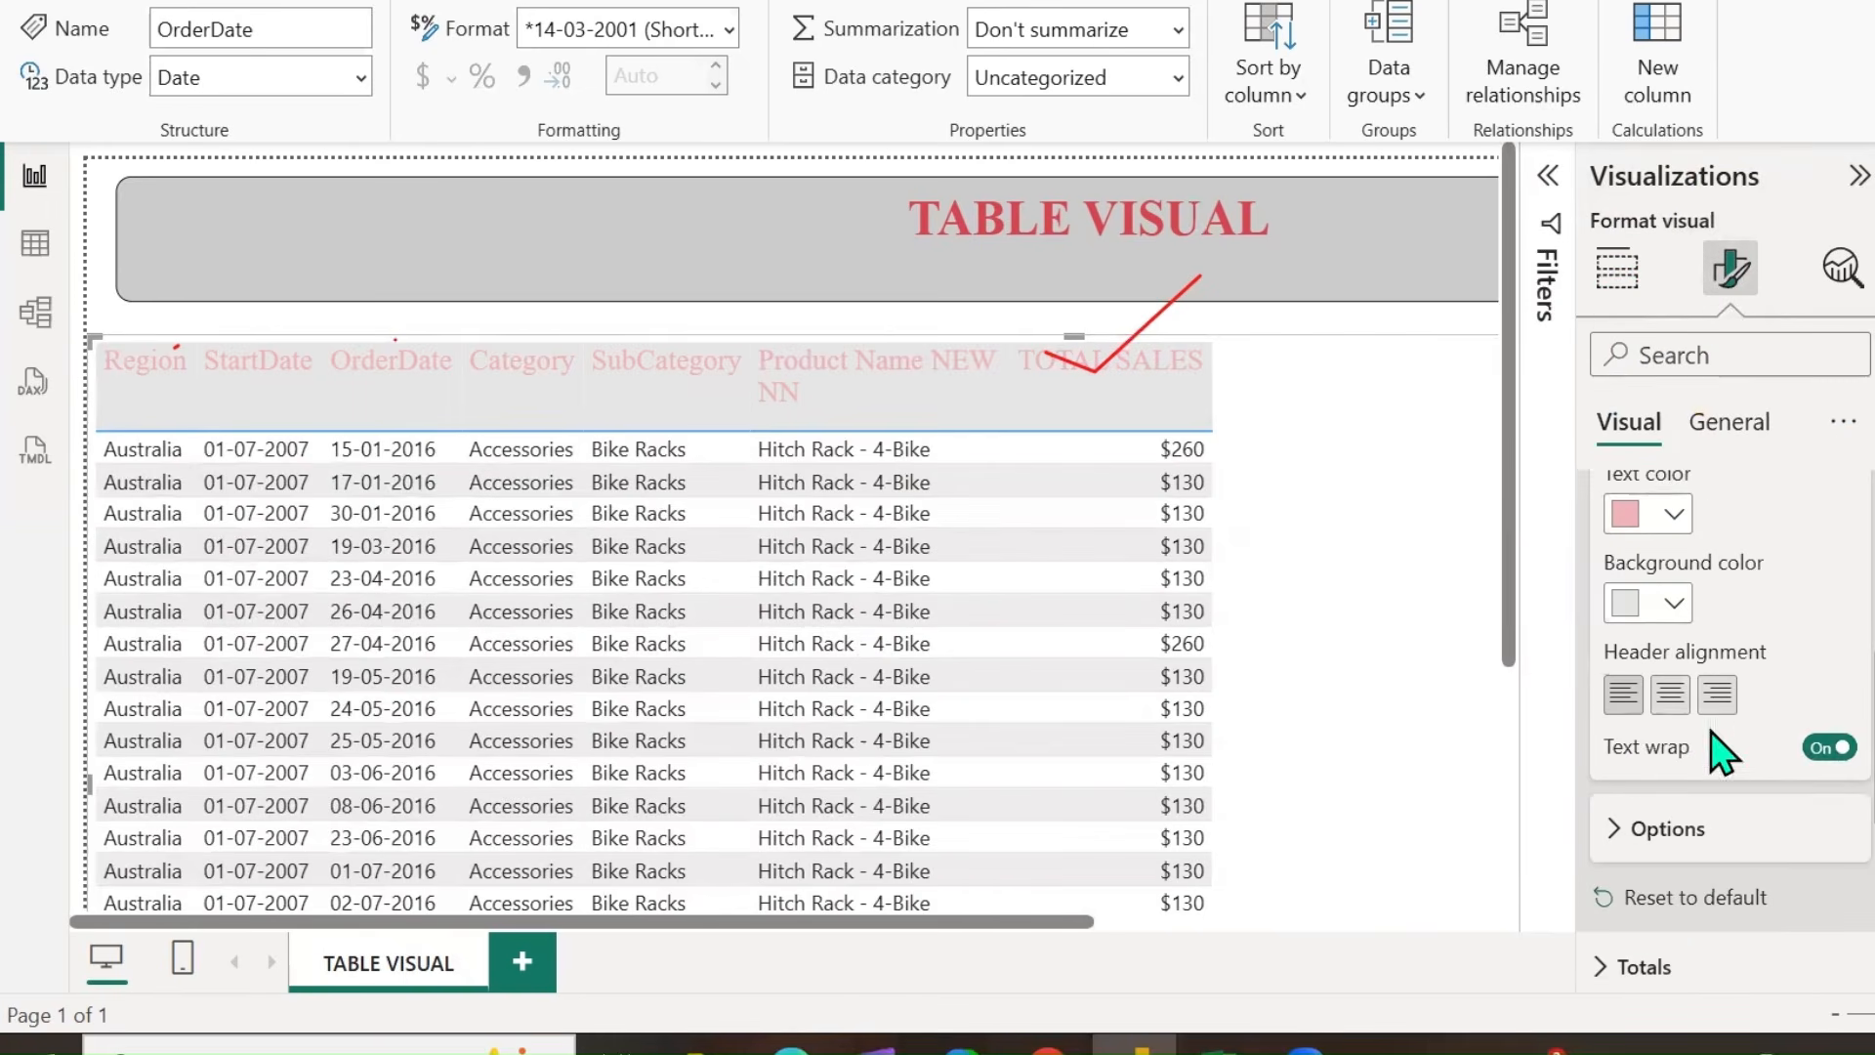
{"action": "scroll", "coordinate": [1680, 704], "scroll_direction": "down", "scroll_amount": 3}
{"action": "scroll", "coordinate": [1622, 611], "scroll_direction": "up", "scroll_amount": 2}
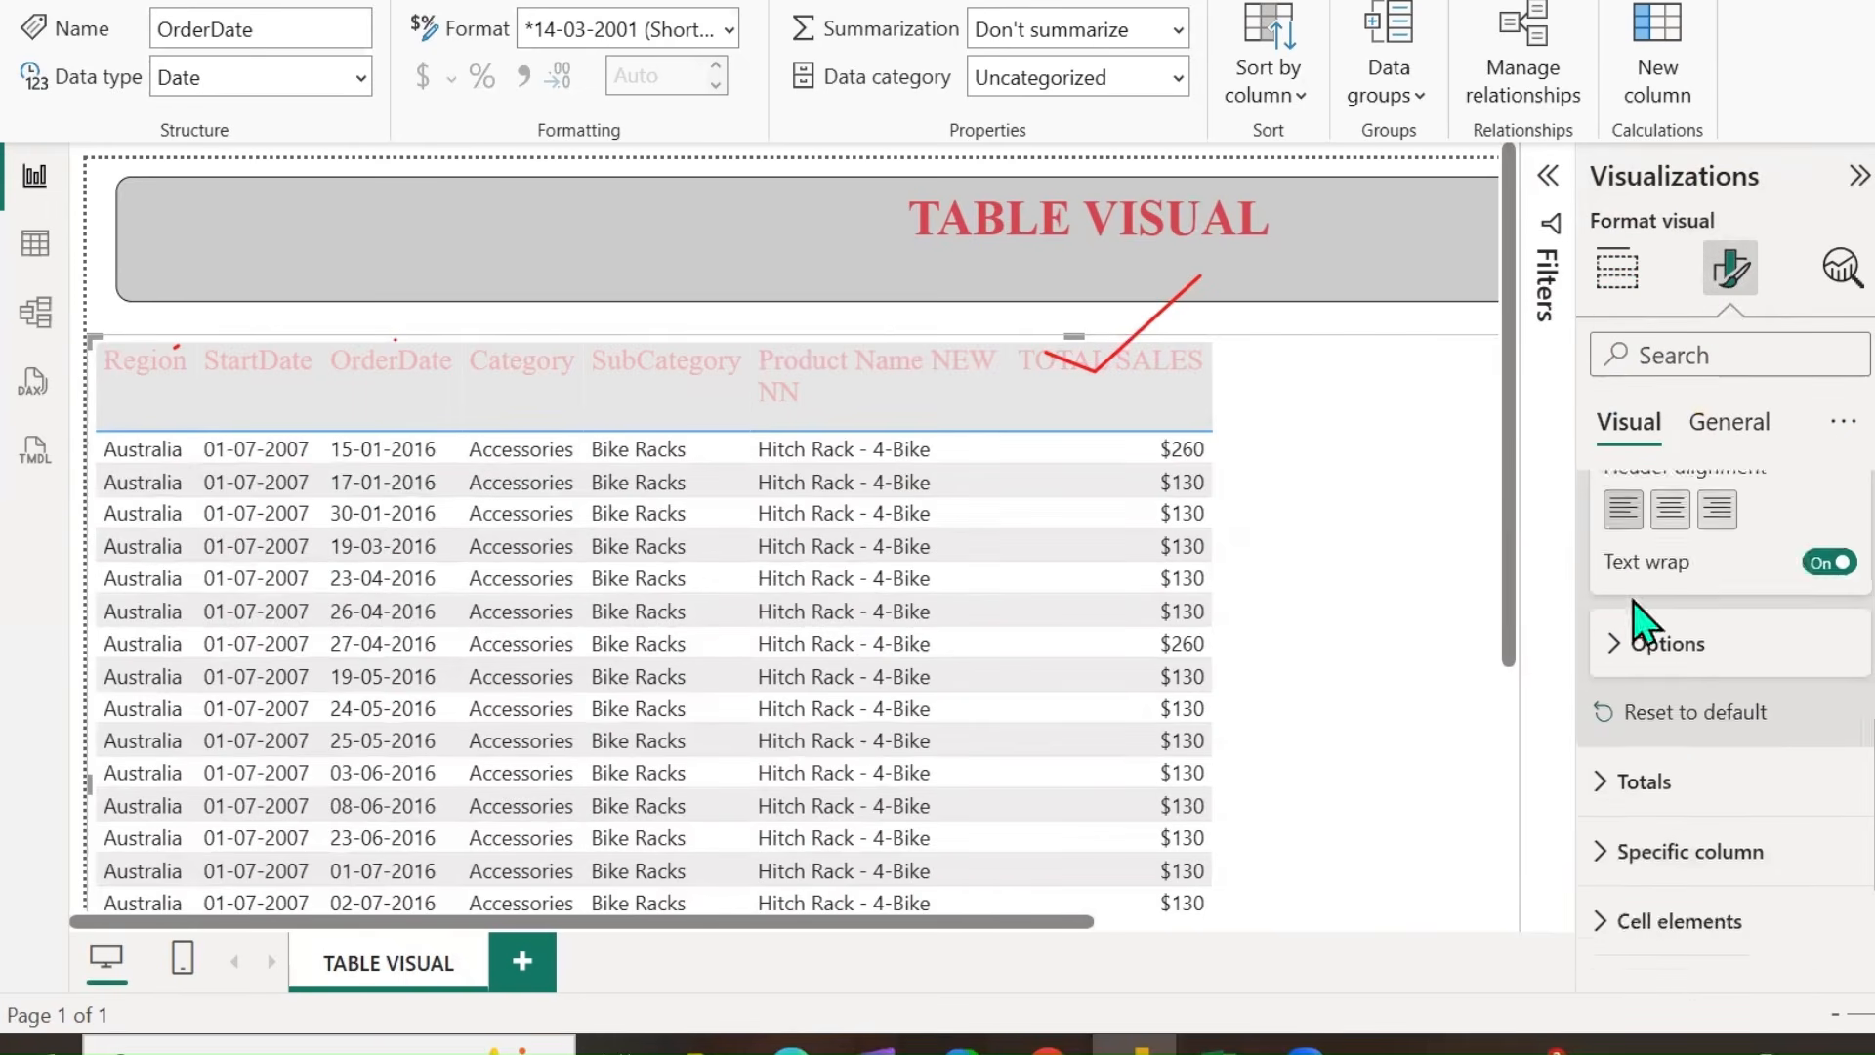
{"action": "left_click", "coordinate": [1622, 657]}
{"action": "scroll", "coordinate": [1661, 674], "scroll_direction": "down", "scroll_amount": 2}
{"action": "left_click", "coordinate": [1830, 535]}
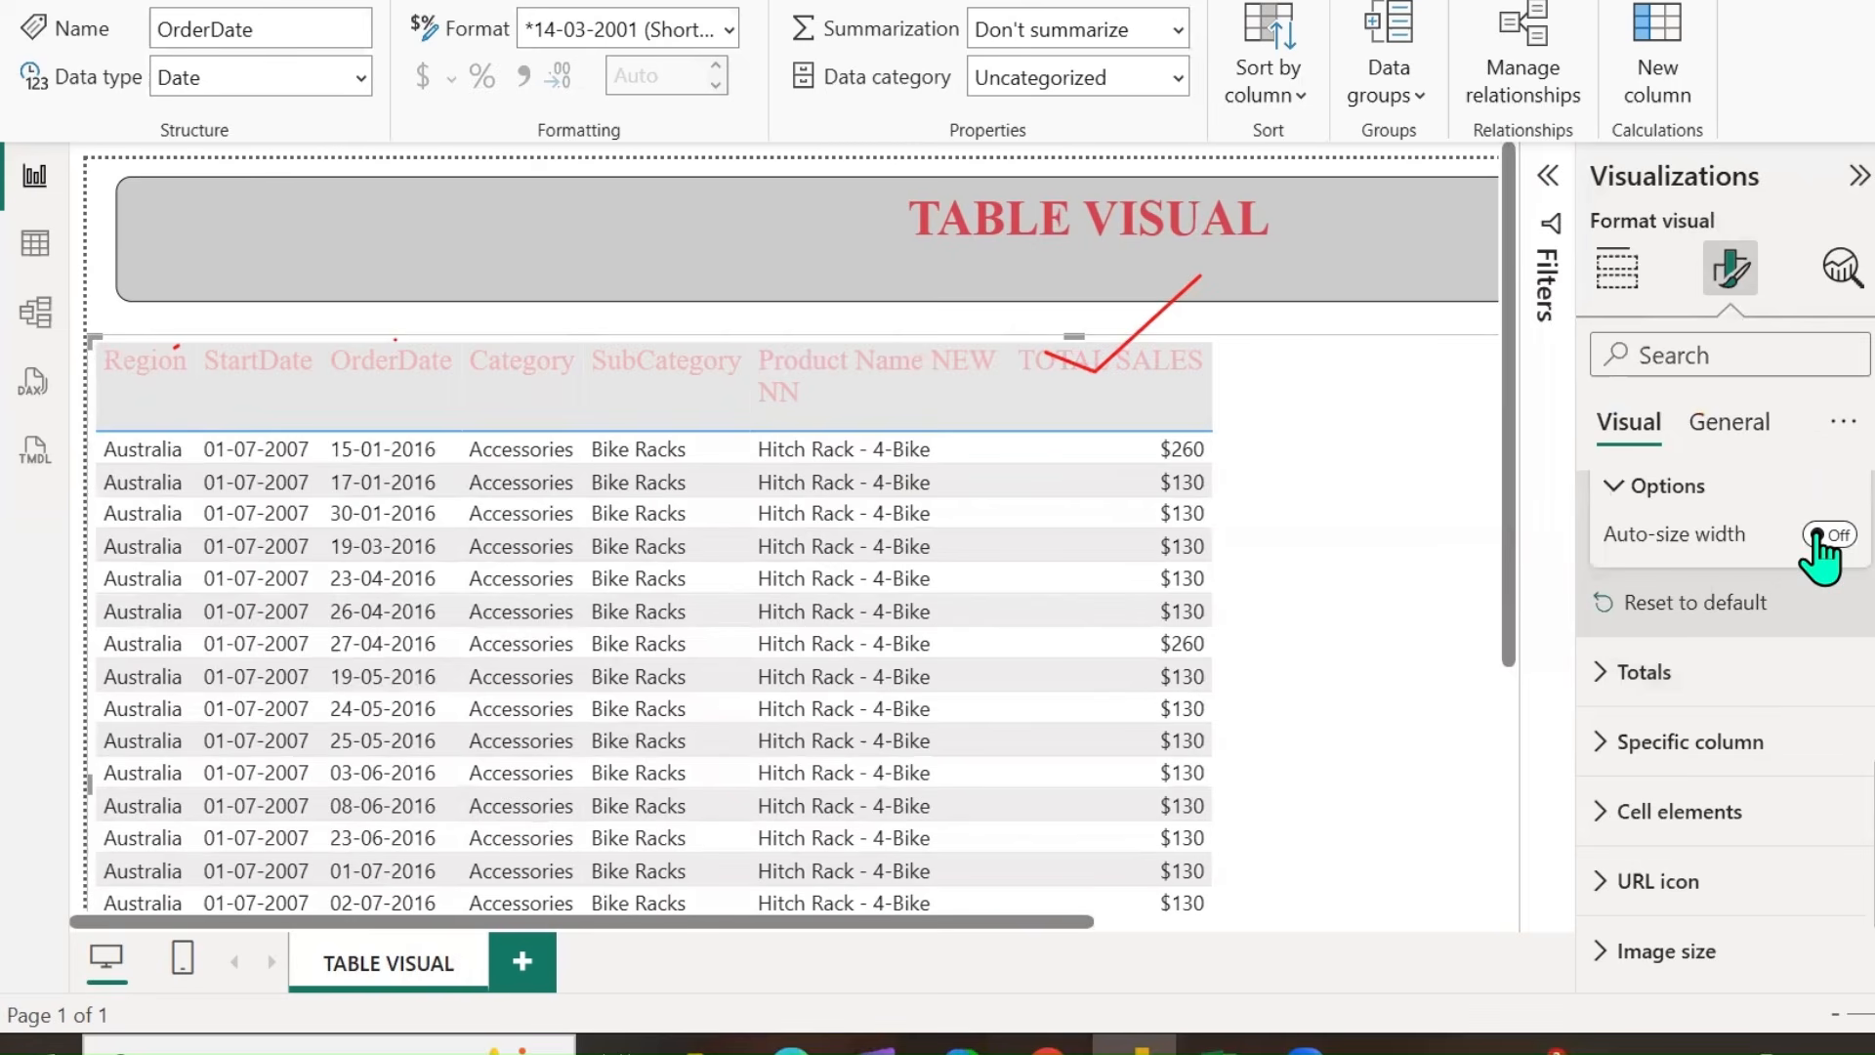
Sort the table by TOTAL SALES in descending order and widen the Product Name NEW NN column to fit its header on one line.
{"action": "left_click", "coordinate": [1019, 395]}
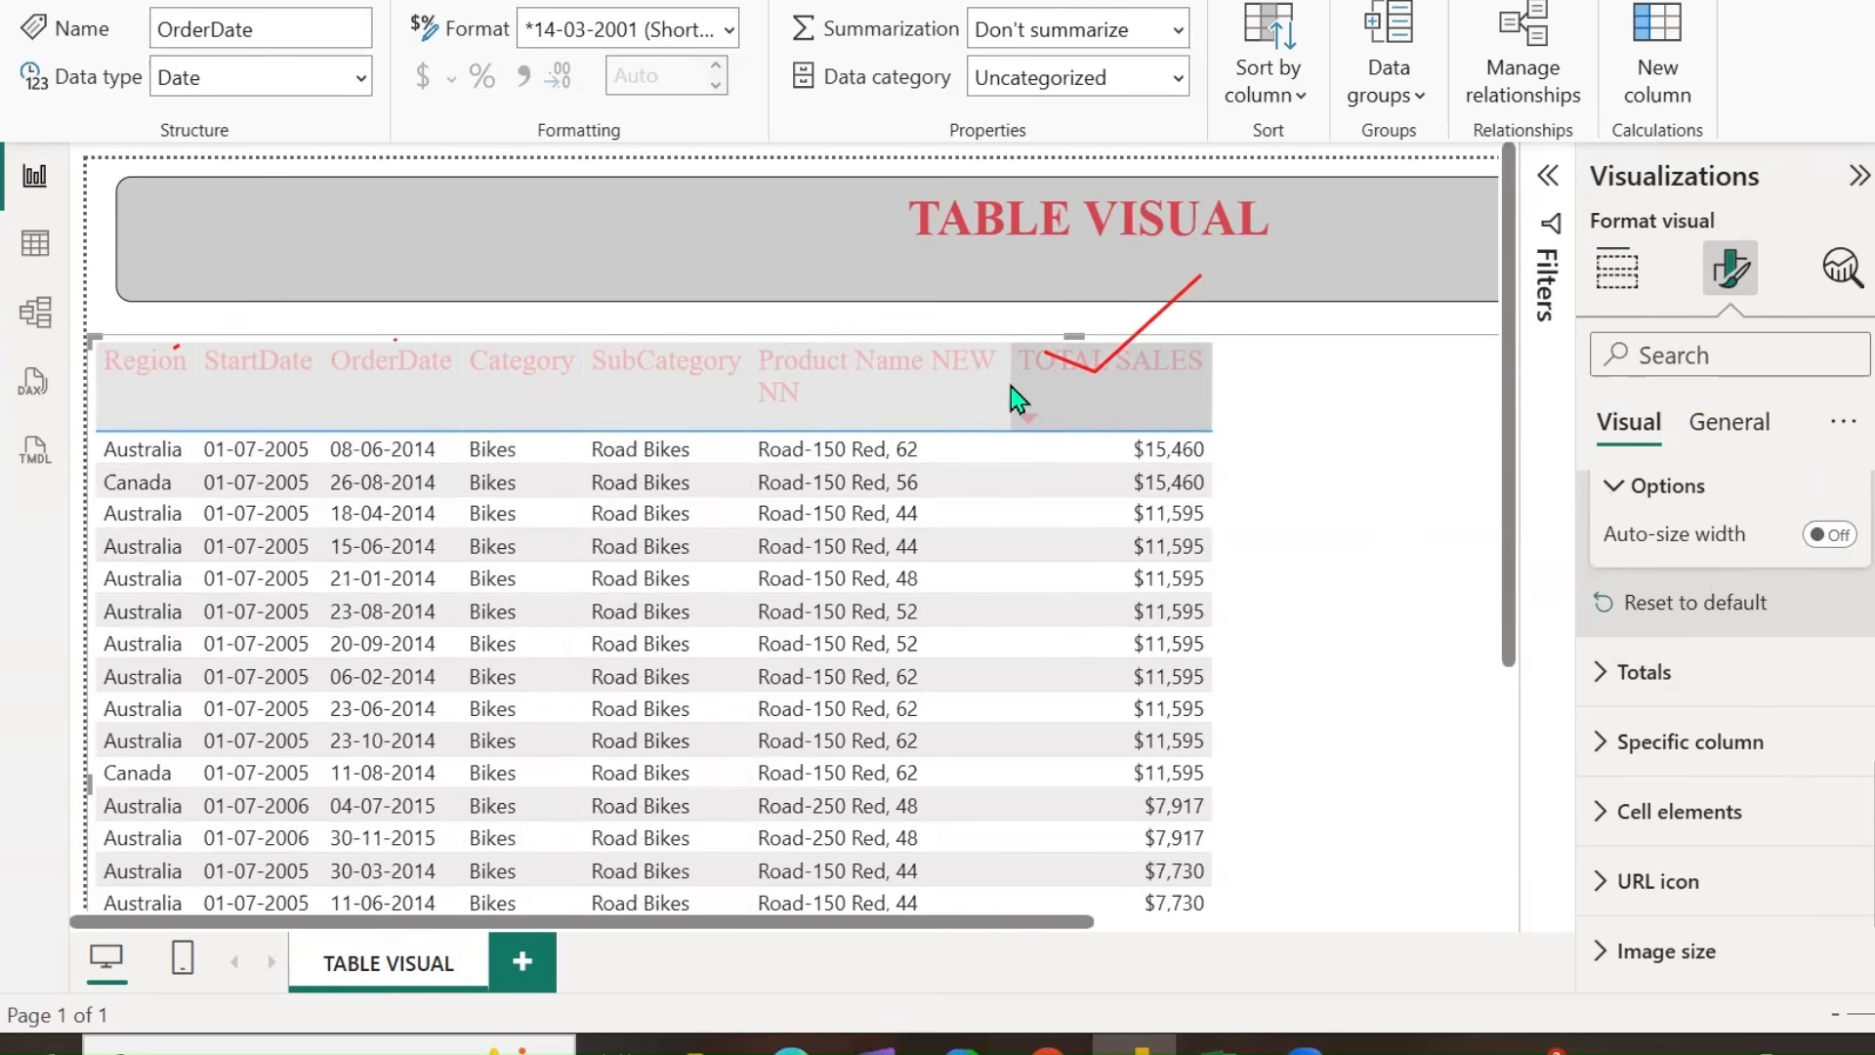
{"action": "left_click_drag", "start_coordinate": [1009, 384], "coordinate": [1079, 383]}
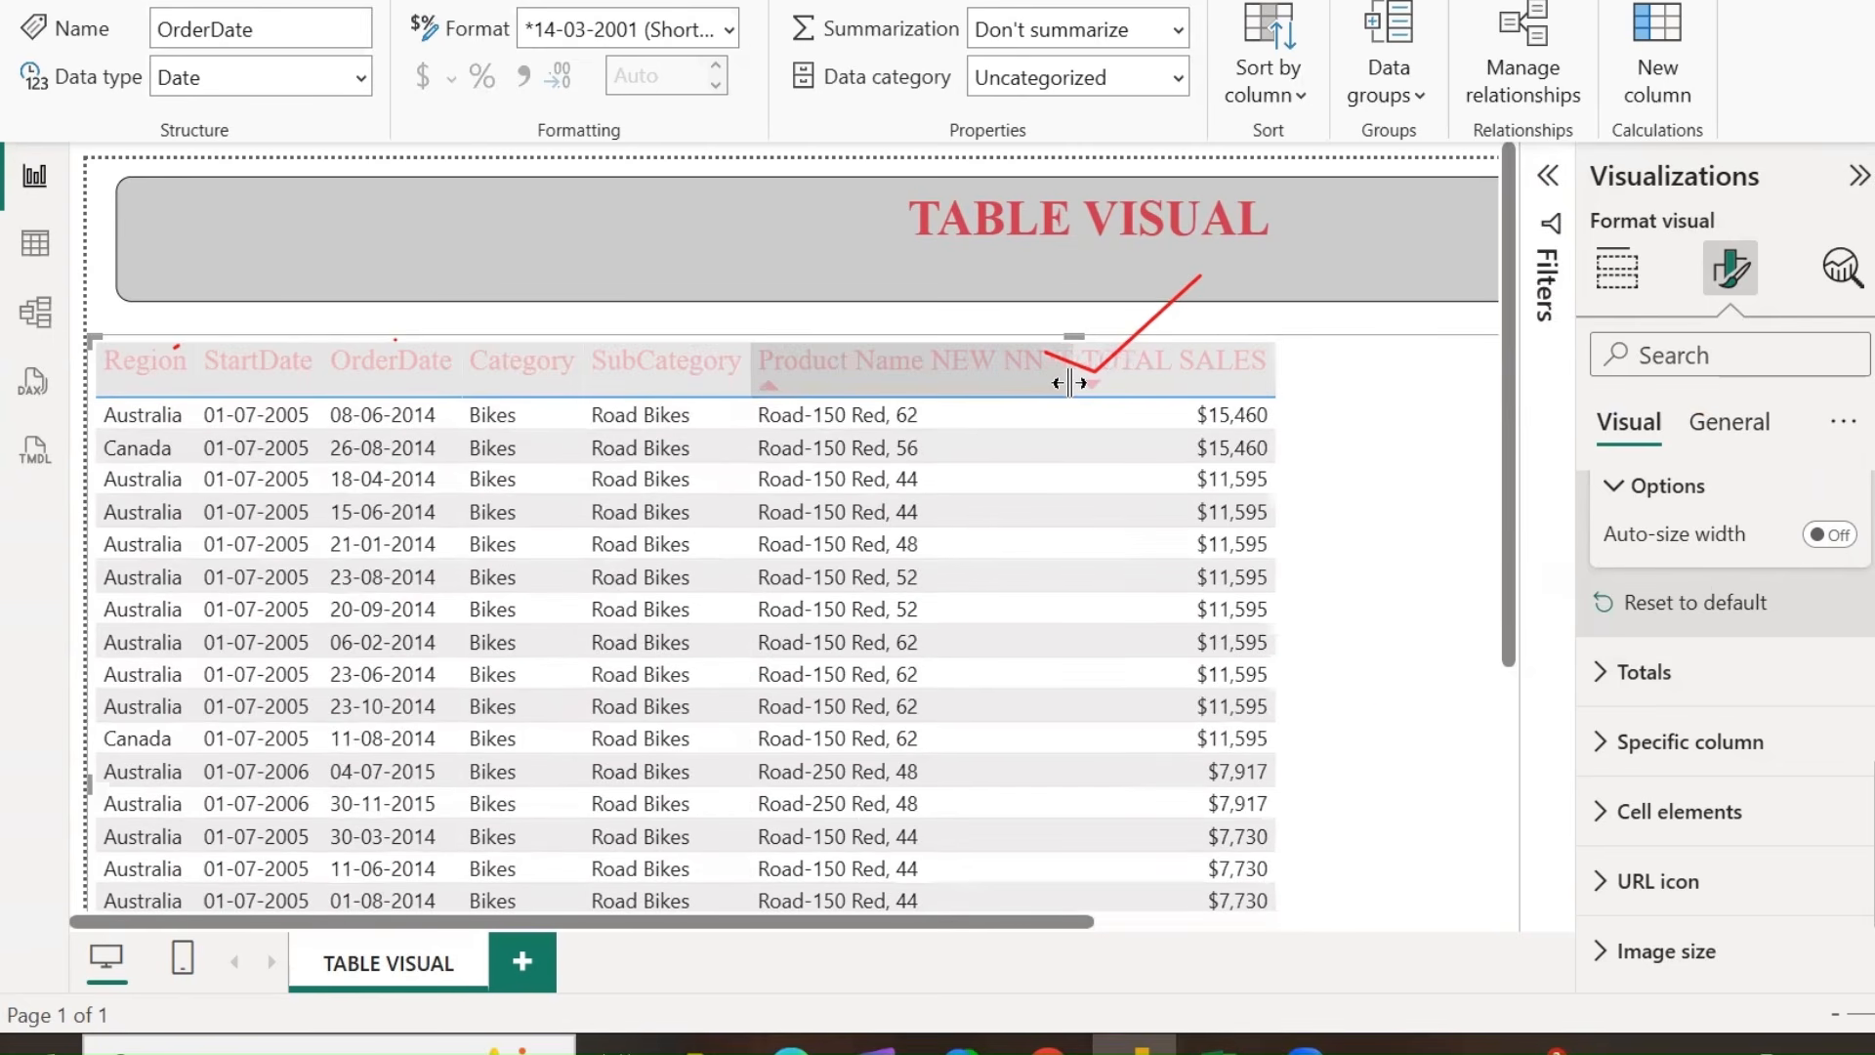
Rename the Product Name NEW NN field in the table as Product Name NEW to test the column width with auto-size off.
{"action": "left_click", "coordinate": [1627, 278]}
{"action": "scroll", "coordinate": [1754, 840], "scroll_direction": "down", "scroll_amount": 2}
{"action": "double_click", "coordinate": [1758, 828]}
{"action": "key", "text": "BackSpace"}
{"action": "key", "text": "BackSpace"}
{"action": "key", "text": "Return"}
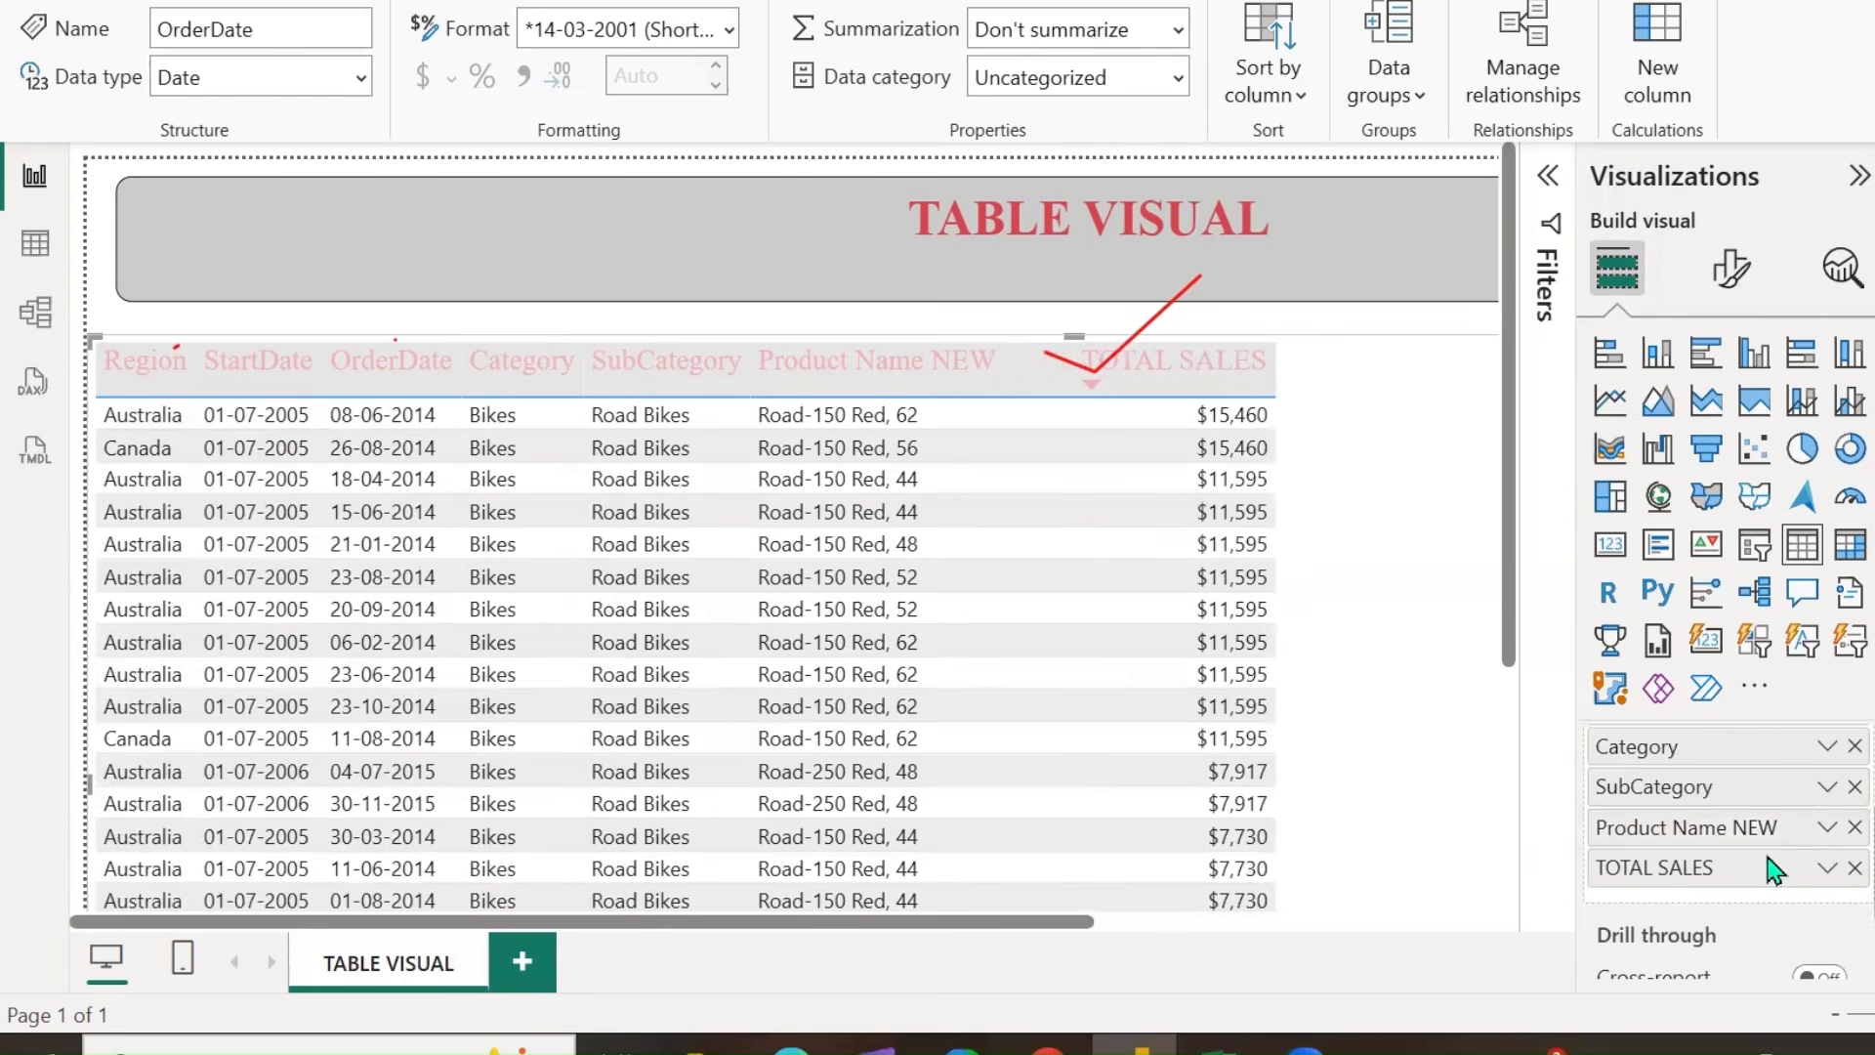
Save the report and turn on Auto-size width in the column headers' options.
{"action": "key", "text": "ctrl+s"}
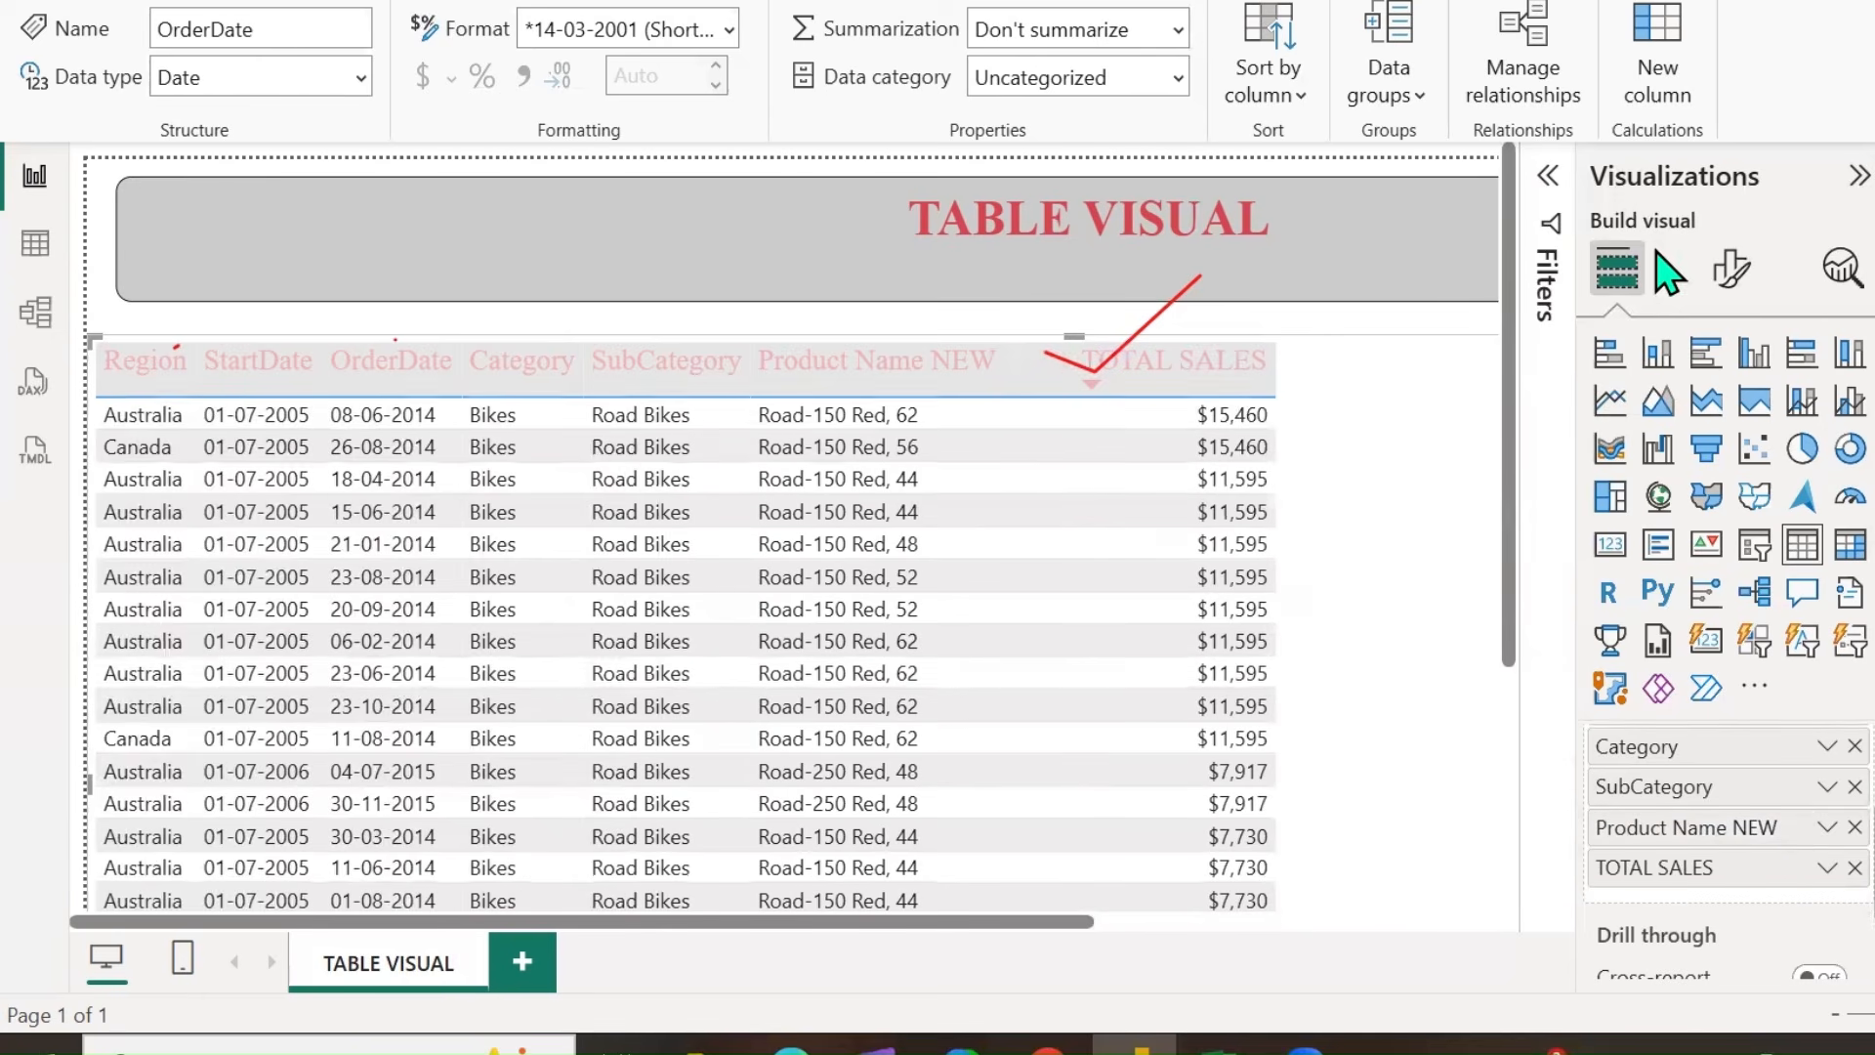
{"action": "left_click", "coordinate": [1731, 270]}
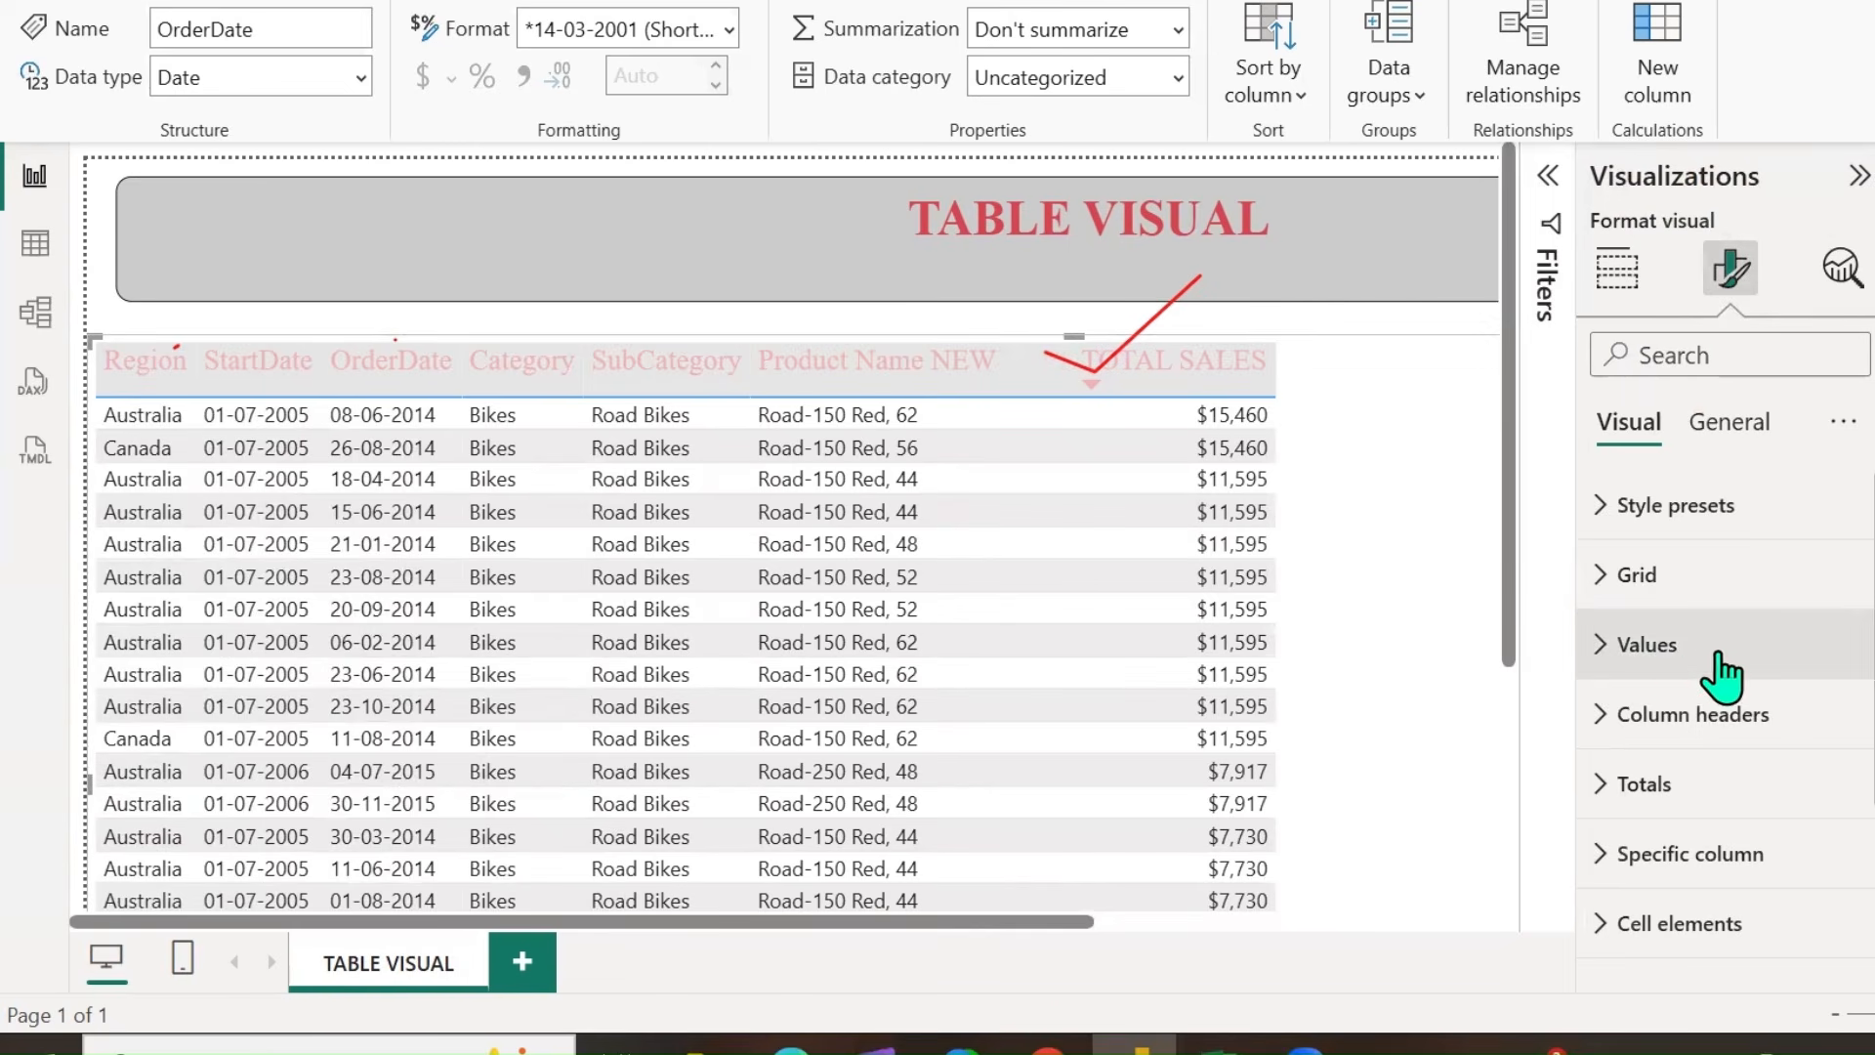
{"action": "left_click", "coordinate": [1621, 716]}
{"action": "scroll", "coordinate": [1744, 674], "scroll_direction": "down", "scroll_amount": 4}
{"action": "left_click", "coordinate": [1661, 824]}
{"action": "scroll", "coordinate": [1748, 782], "scroll_direction": "down", "scroll_amount": 2}
{"action": "left_click", "coordinate": [1831, 705]}
{"action": "left_click", "coordinate": [1846, 707]}
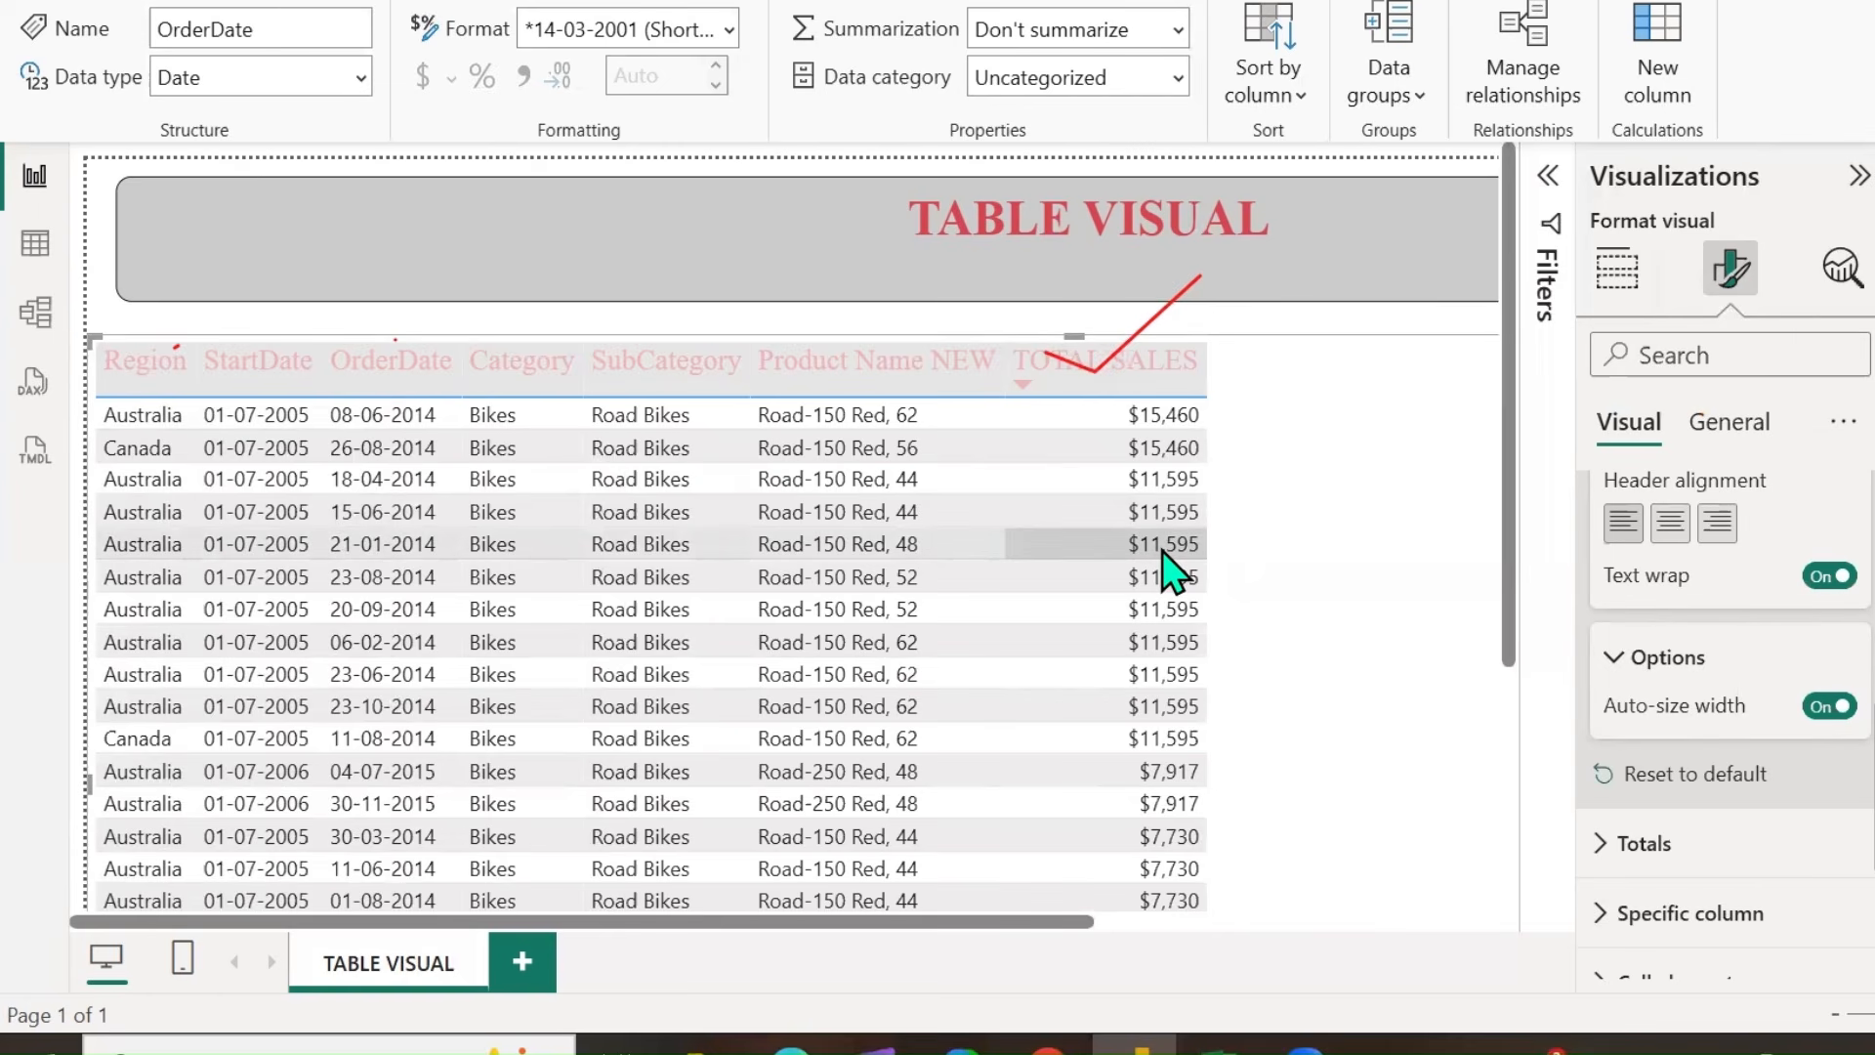
Reset the table's column header formatting to default and collapse the Column headers settings.
{"action": "left_click", "coordinate": [1674, 776]}
{"action": "scroll", "coordinate": [1685, 772], "scroll_direction": "down", "scroll_amount": 2}
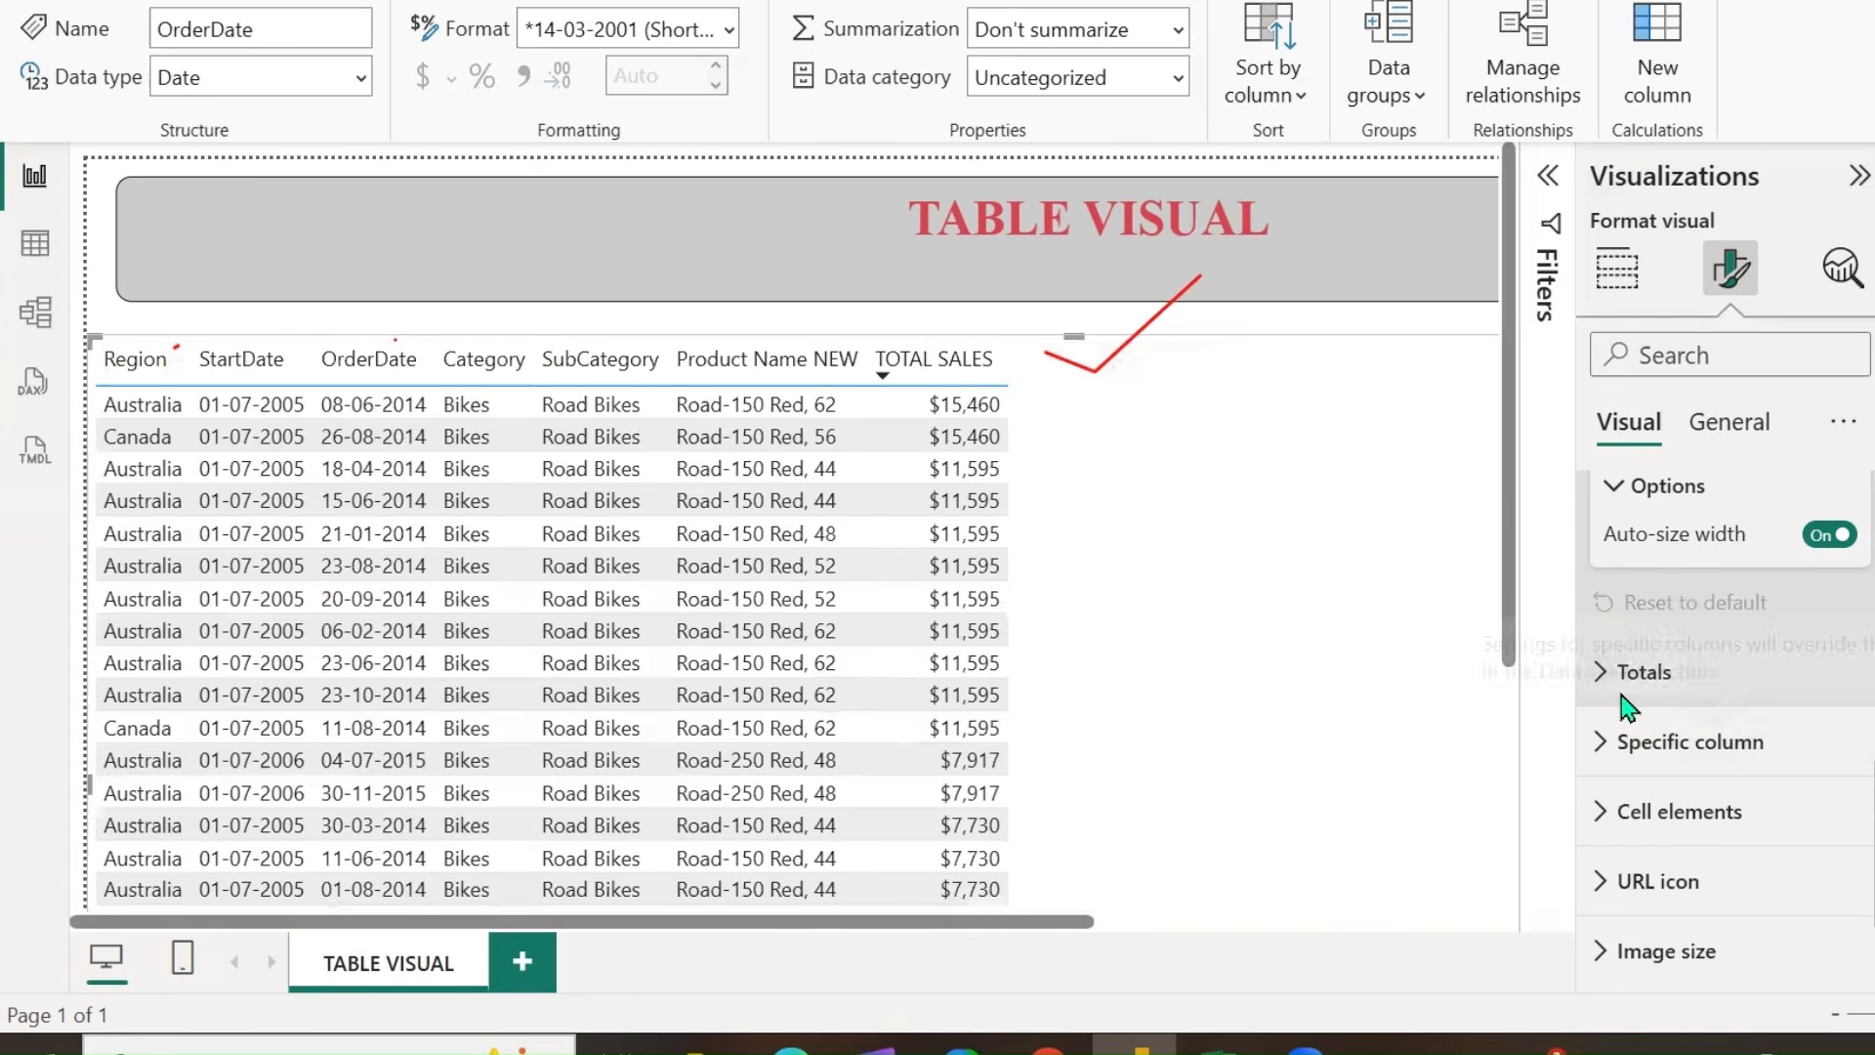
{"action": "scroll", "coordinate": [1661, 635], "scroll_direction": "up", "scroll_amount": 3}
{"action": "scroll", "coordinate": [1680, 625], "scroll_direction": "up", "scroll_amount": 4}
{"action": "left_click", "coordinate": [1598, 545]}
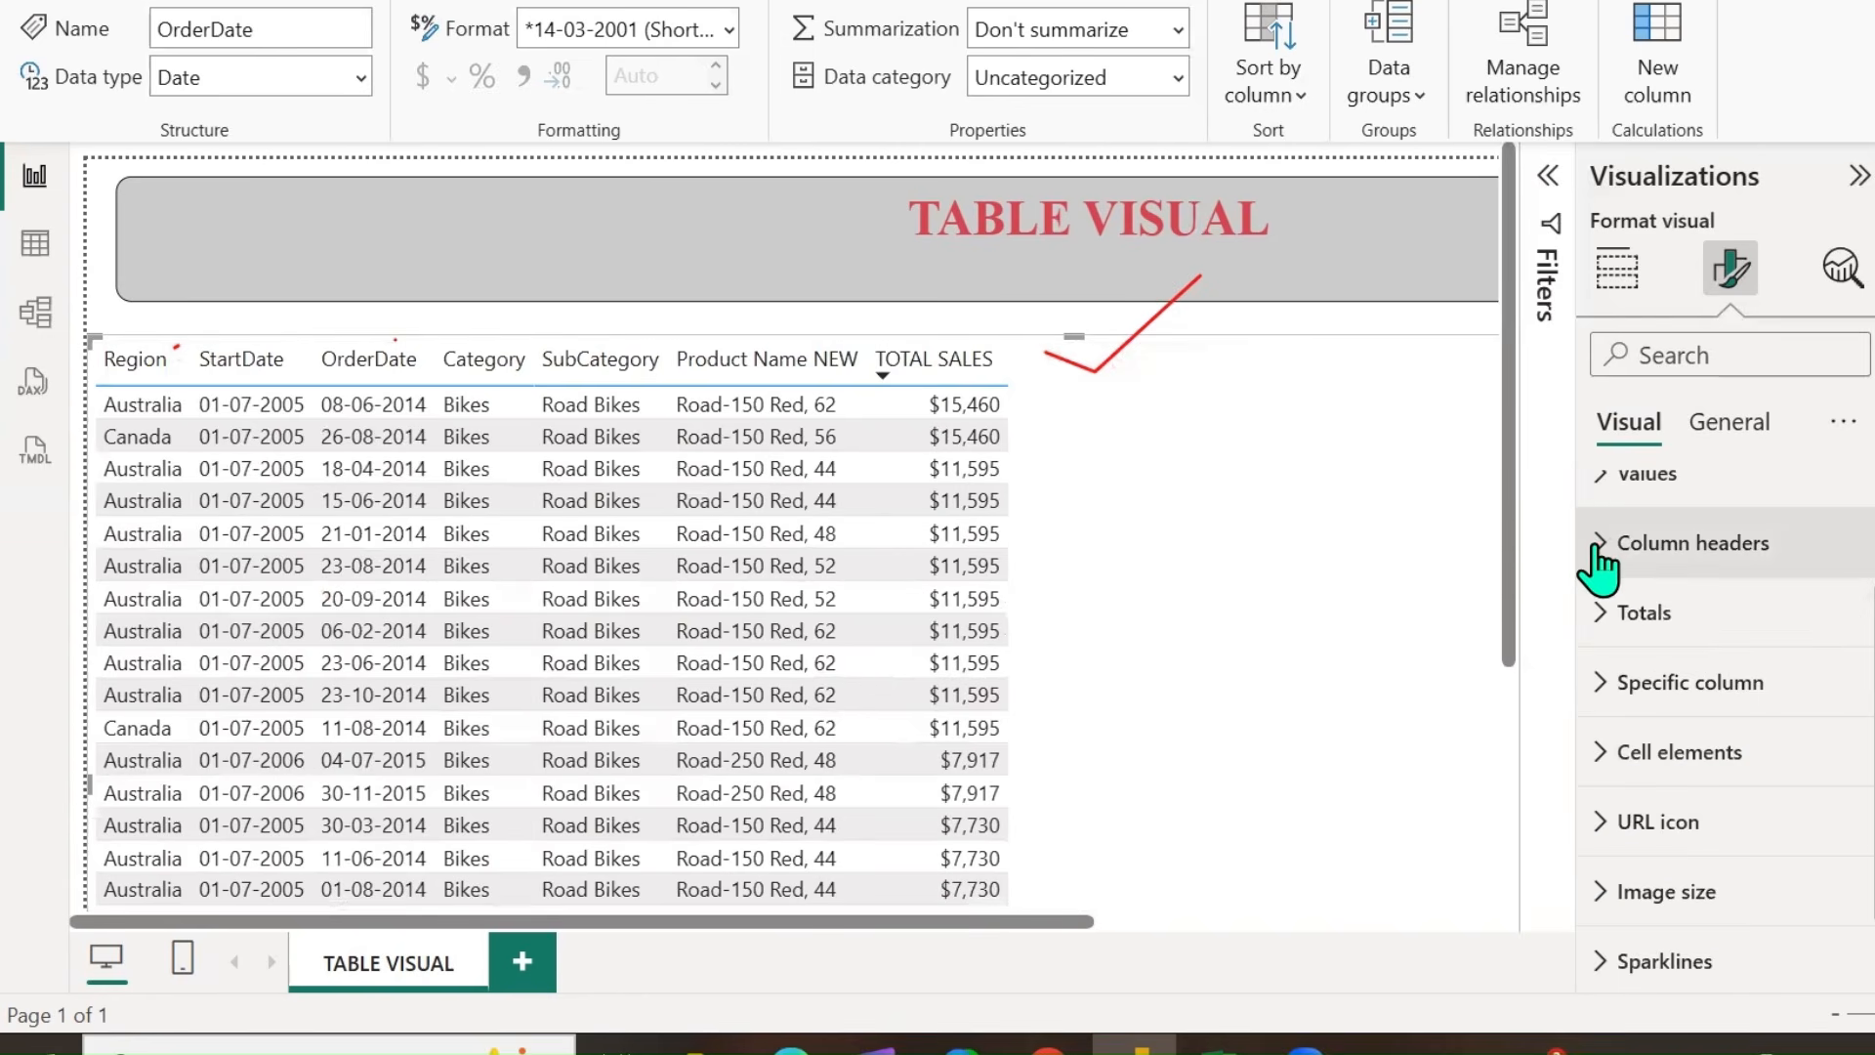
Turn the table's totals values off and back on, and scroll through the rows to check the total row.
{"action": "left_click", "coordinate": [1602, 616]}
{"action": "scroll", "coordinate": [1699, 718], "scroll_direction": "down", "scroll_amount": 2}
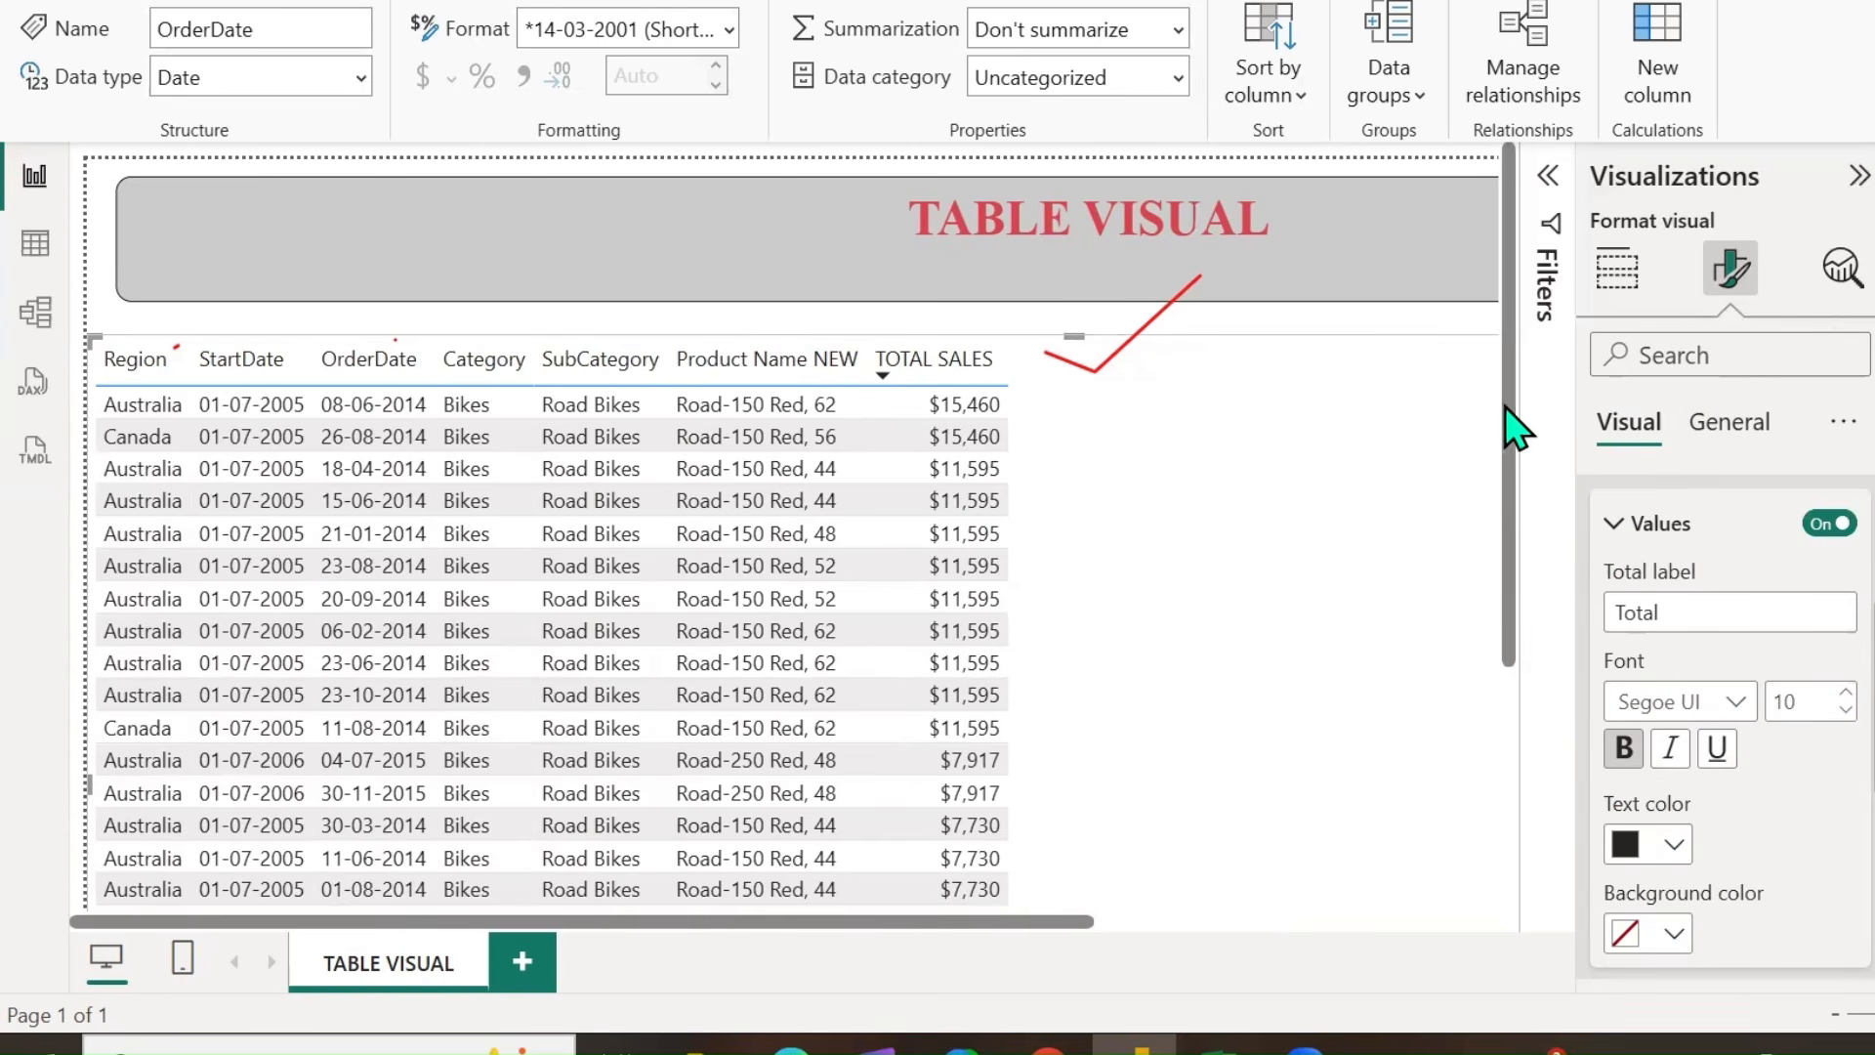
{"action": "left_click_drag", "start_coordinate": [1508, 372], "coordinate": [1498, 682]}
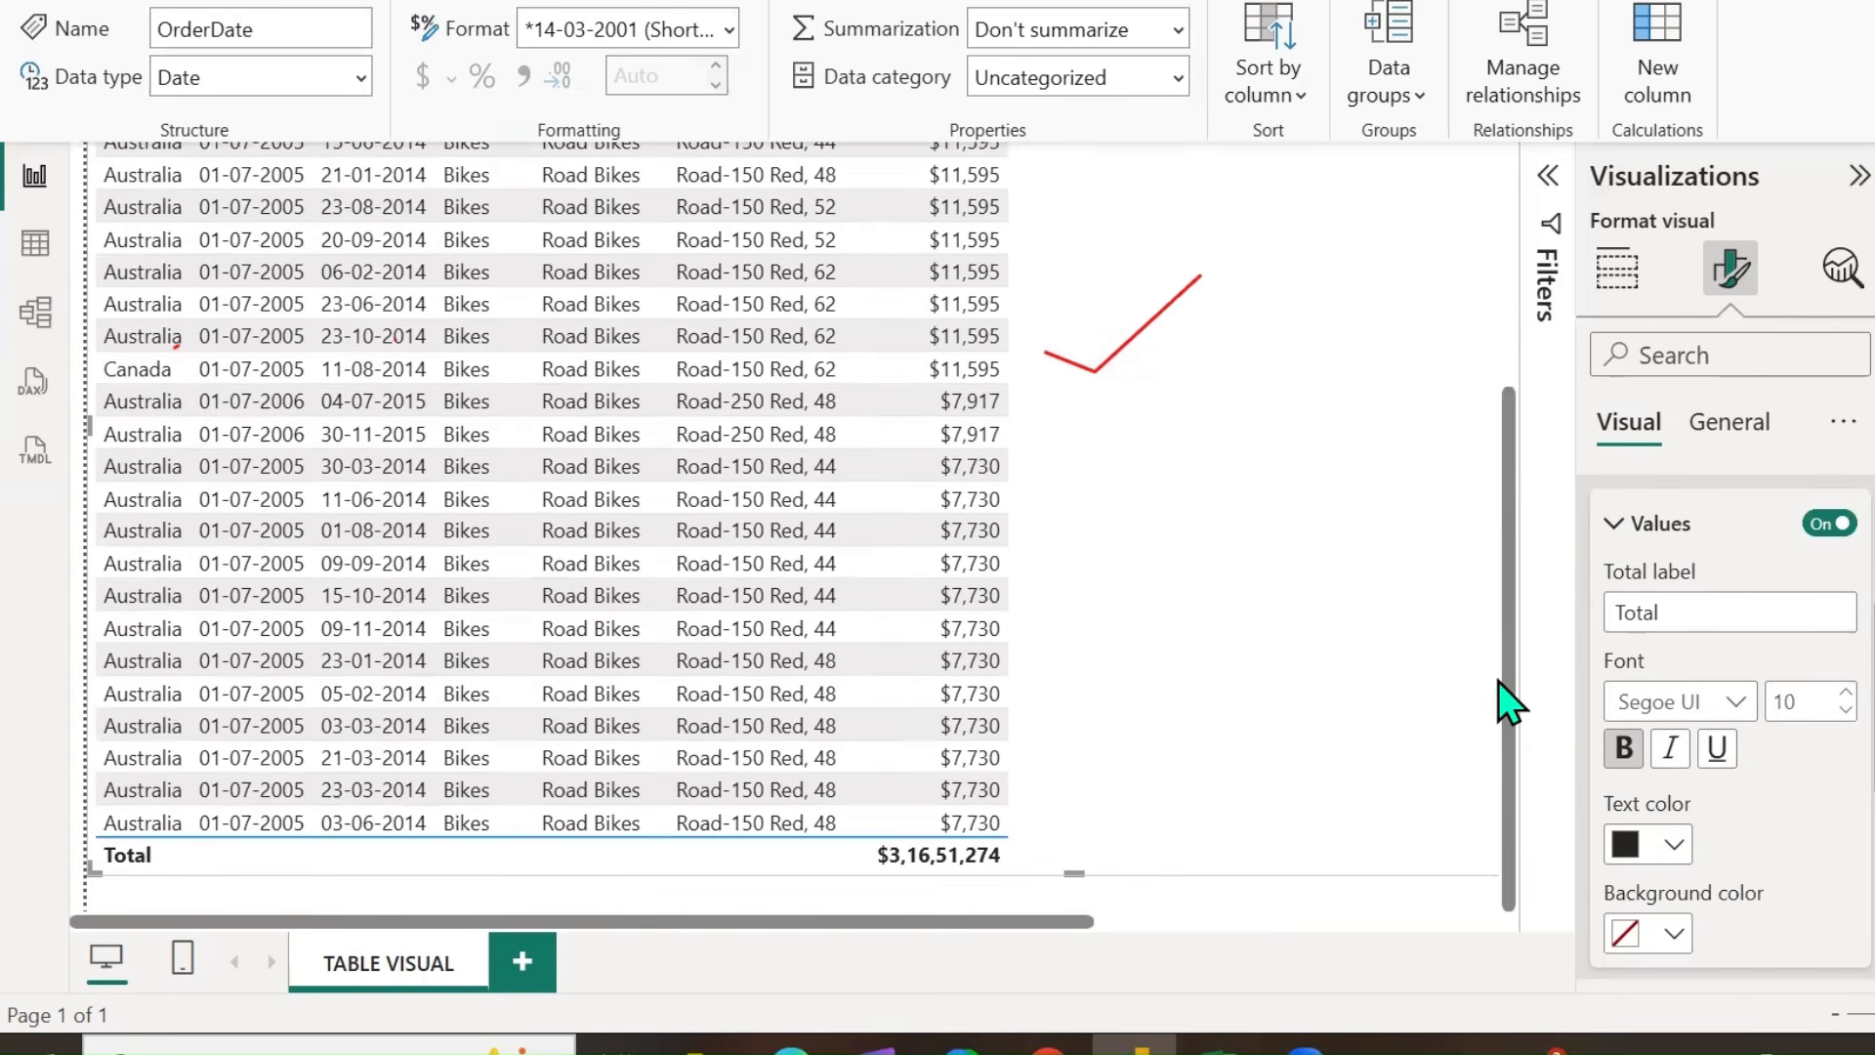
{"action": "left_click", "coordinate": [1821, 533]}
{"action": "scroll", "coordinate": [1270, 727], "scroll_direction": "down", "scroll_amount": 2}
{"action": "scroll", "coordinate": [1075, 782], "scroll_direction": "down", "scroll_amount": 10}
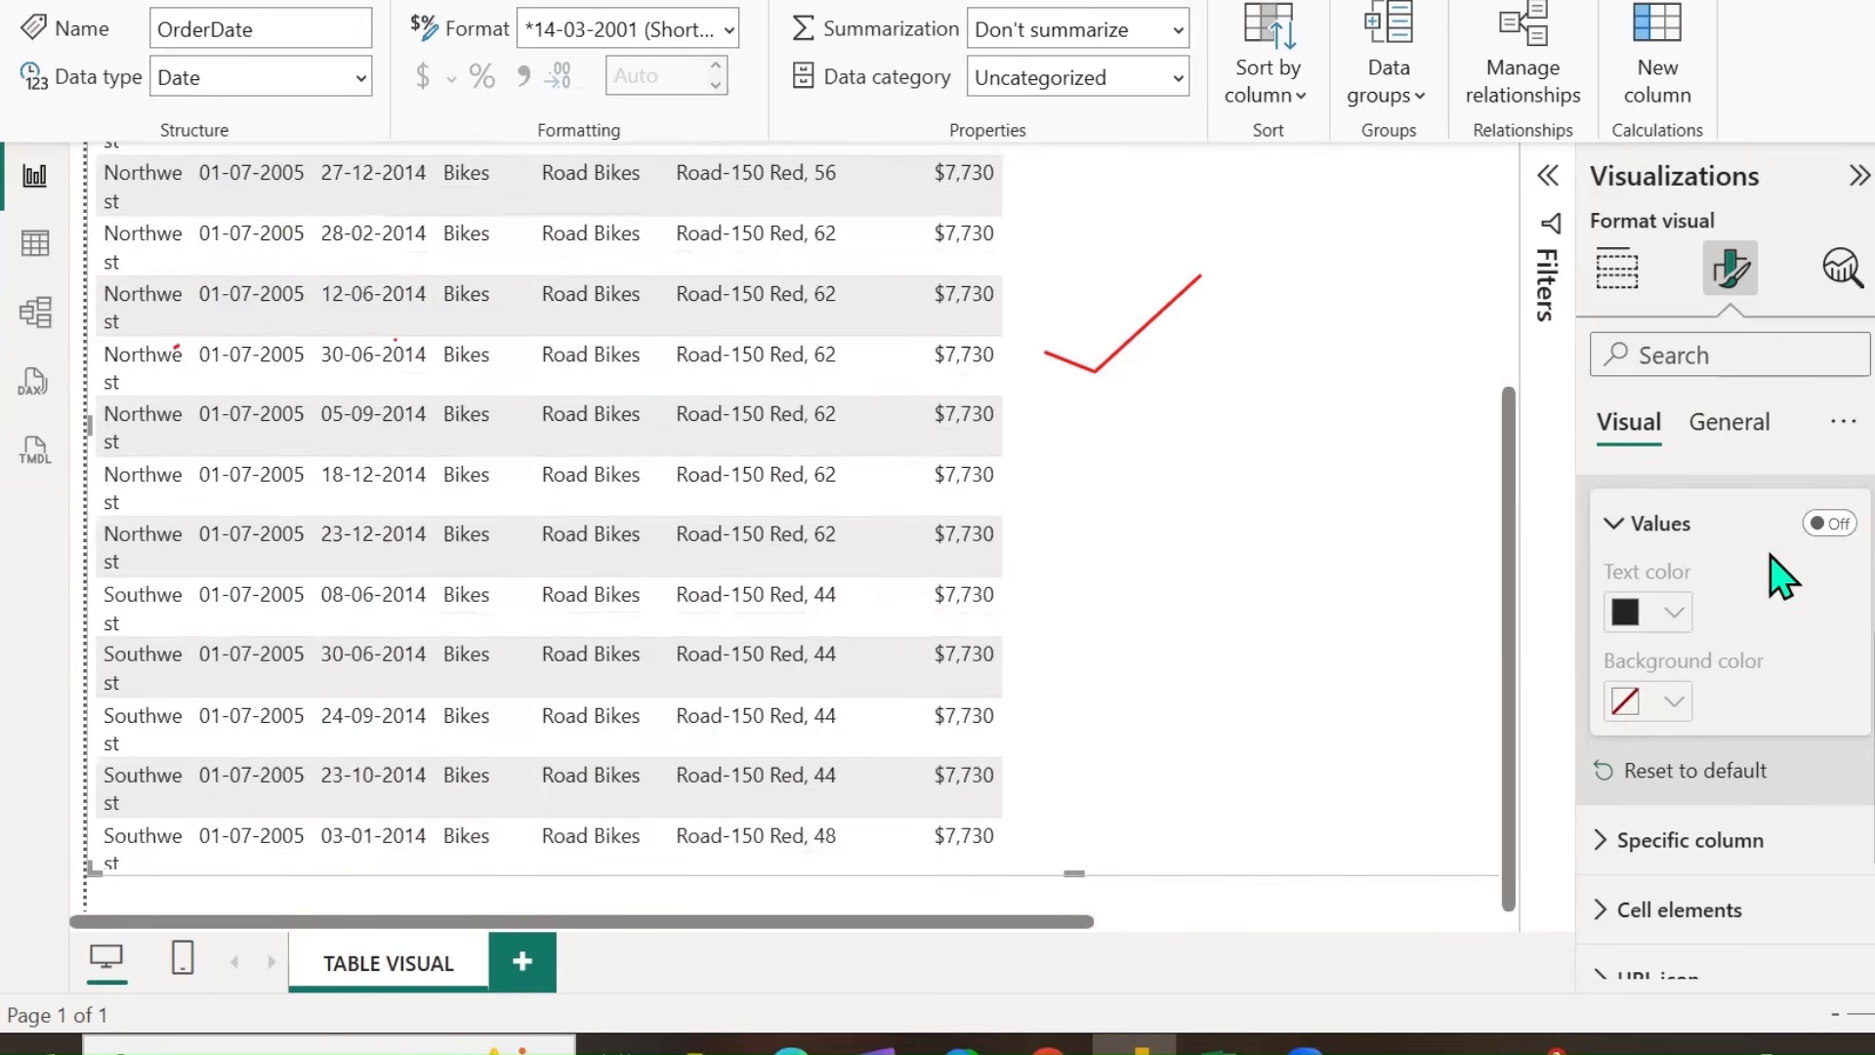
{"action": "left_click", "coordinate": [1829, 524]}
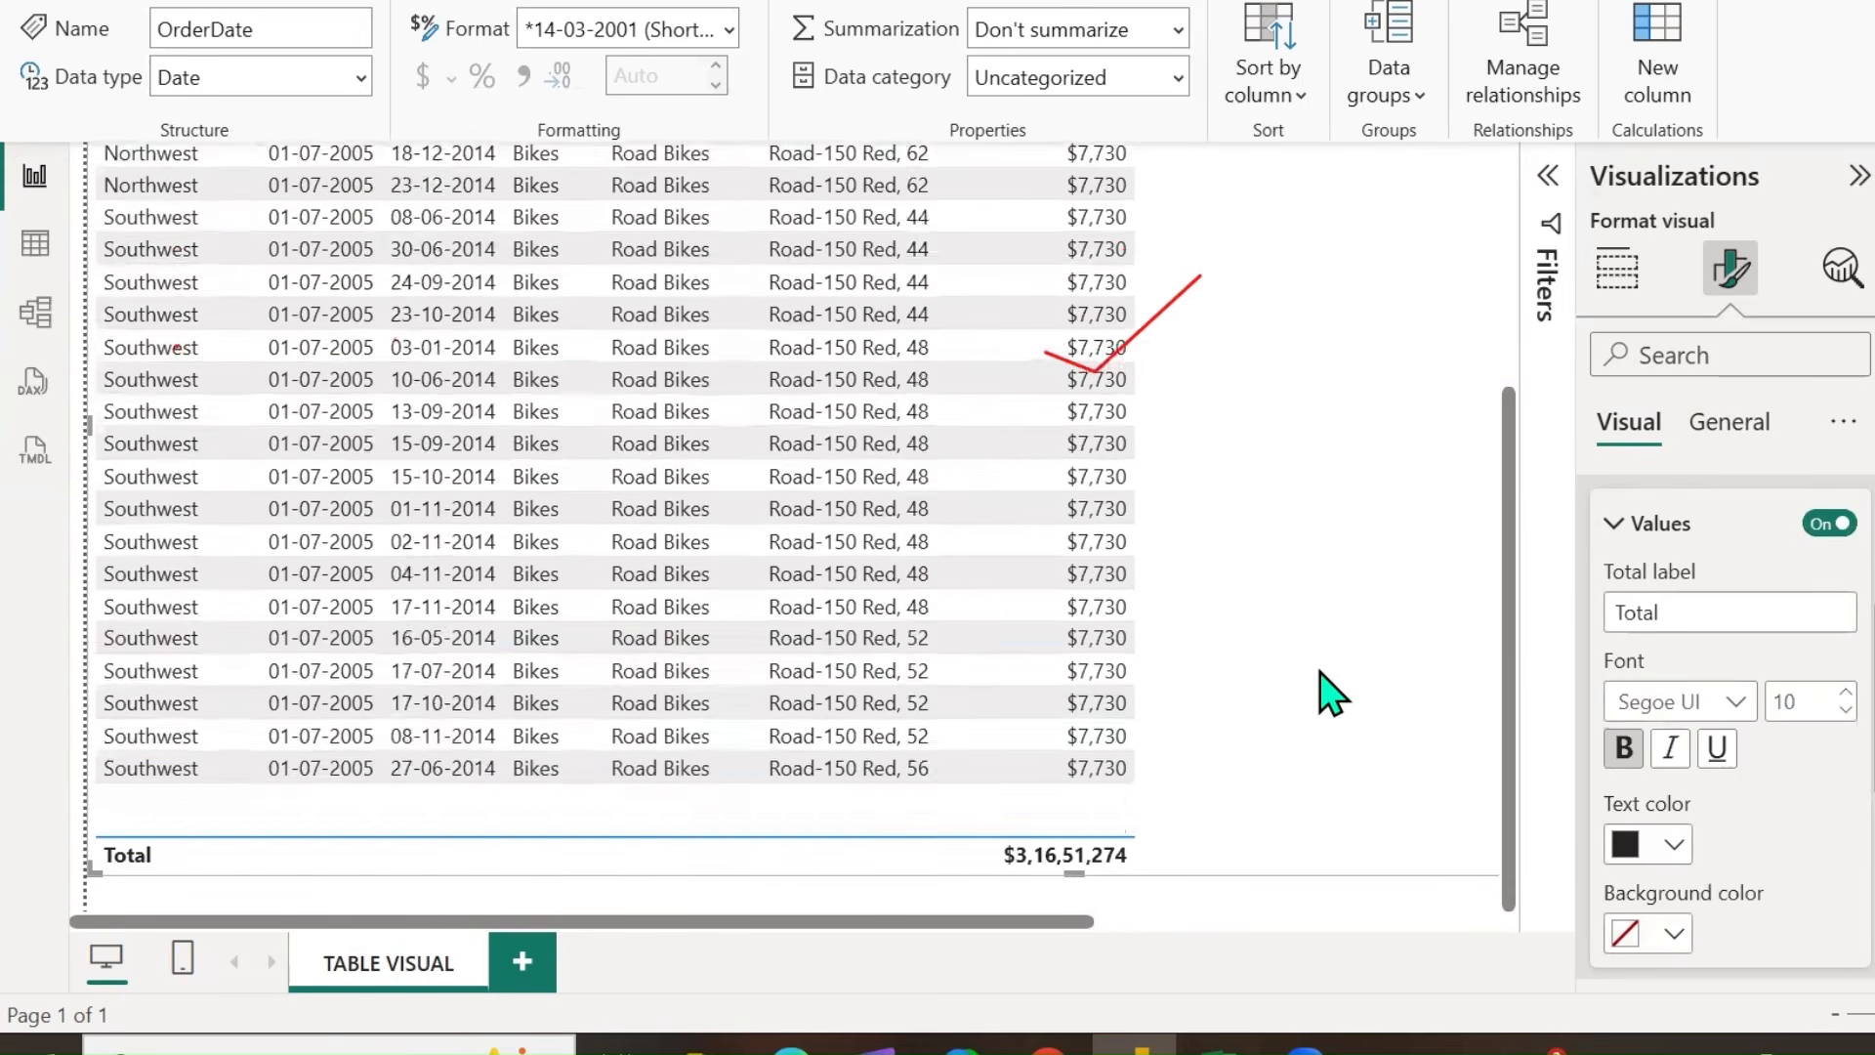
{"action": "scroll", "coordinate": [1319, 688], "scroll_direction": "down", "scroll_amount": 5}
{"action": "scroll", "coordinate": [1264, 691], "scroll_direction": "down", "scroll_amount": 10}
{"action": "scroll", "coordinate": [1270, 694], "scroll_direction": "down", "scroll_amount": 10}
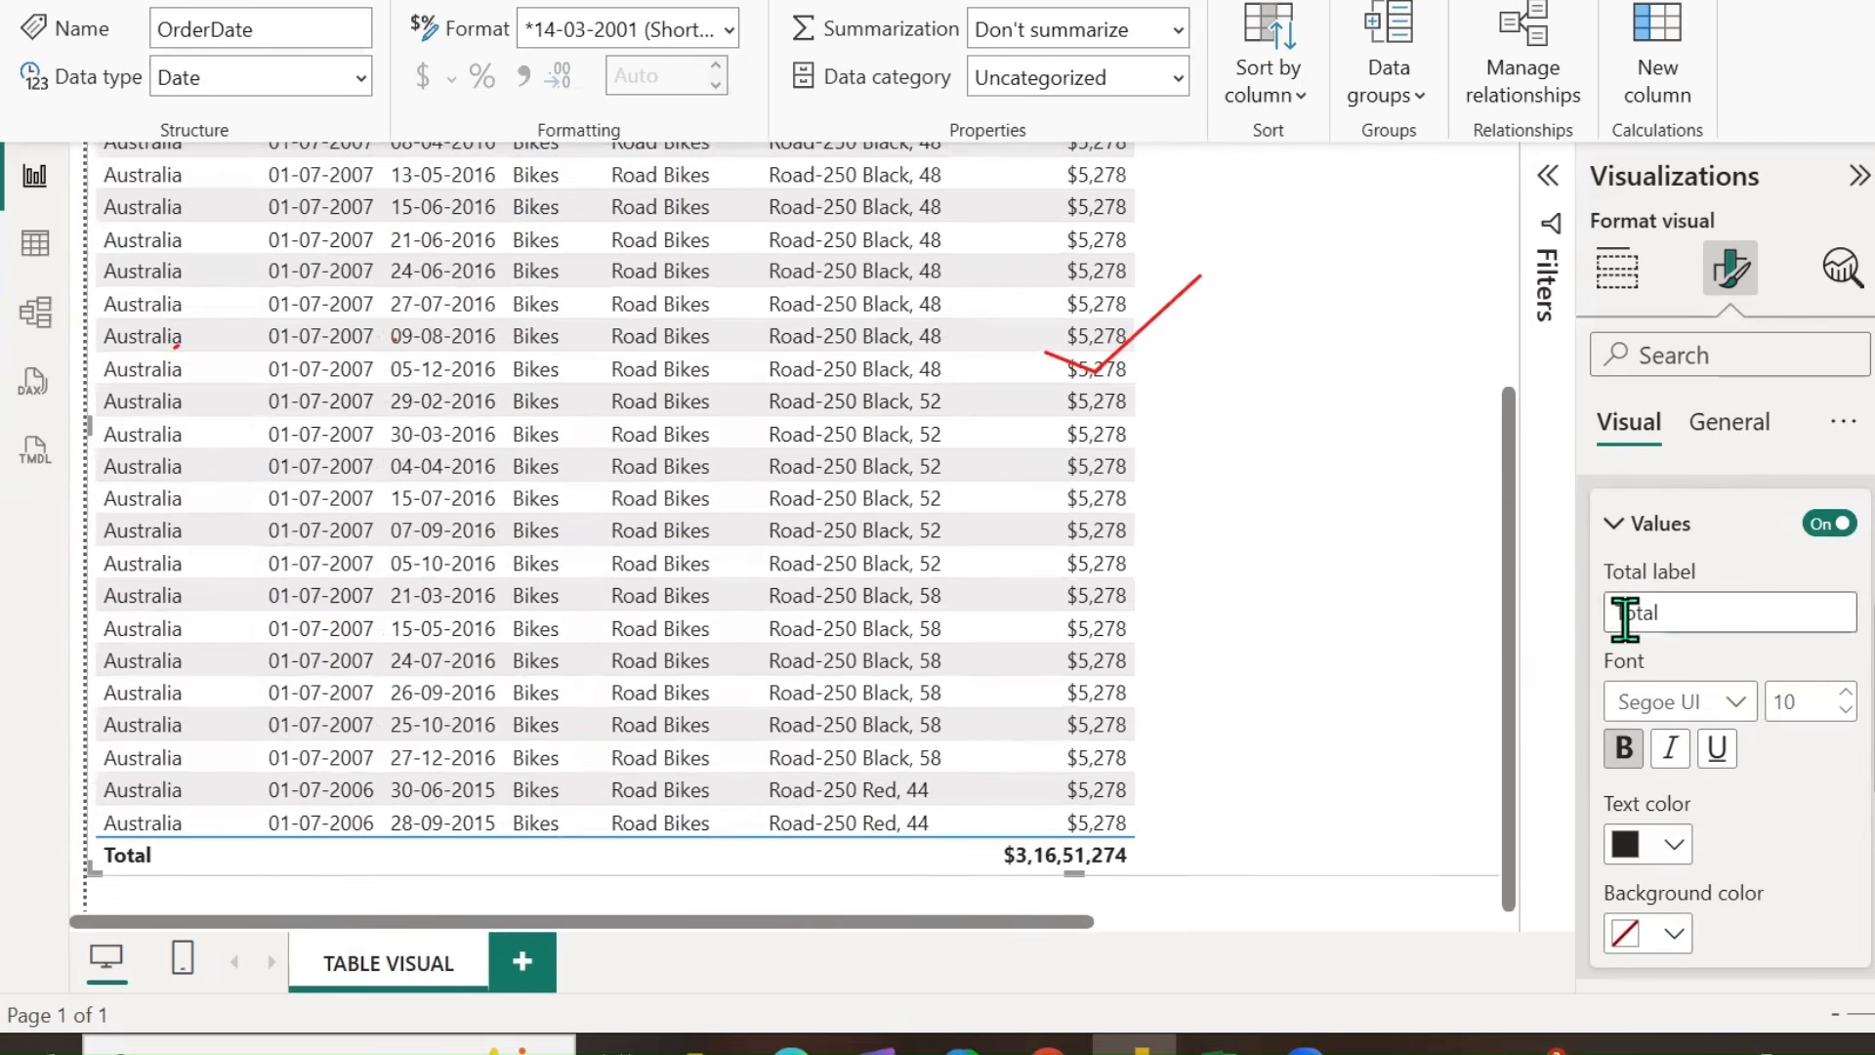
Set the total label to TOTAL SALES and the total row's font to Times New Roman, size 15.
{"action": "left_click", "coordinate": [1688, 615]}
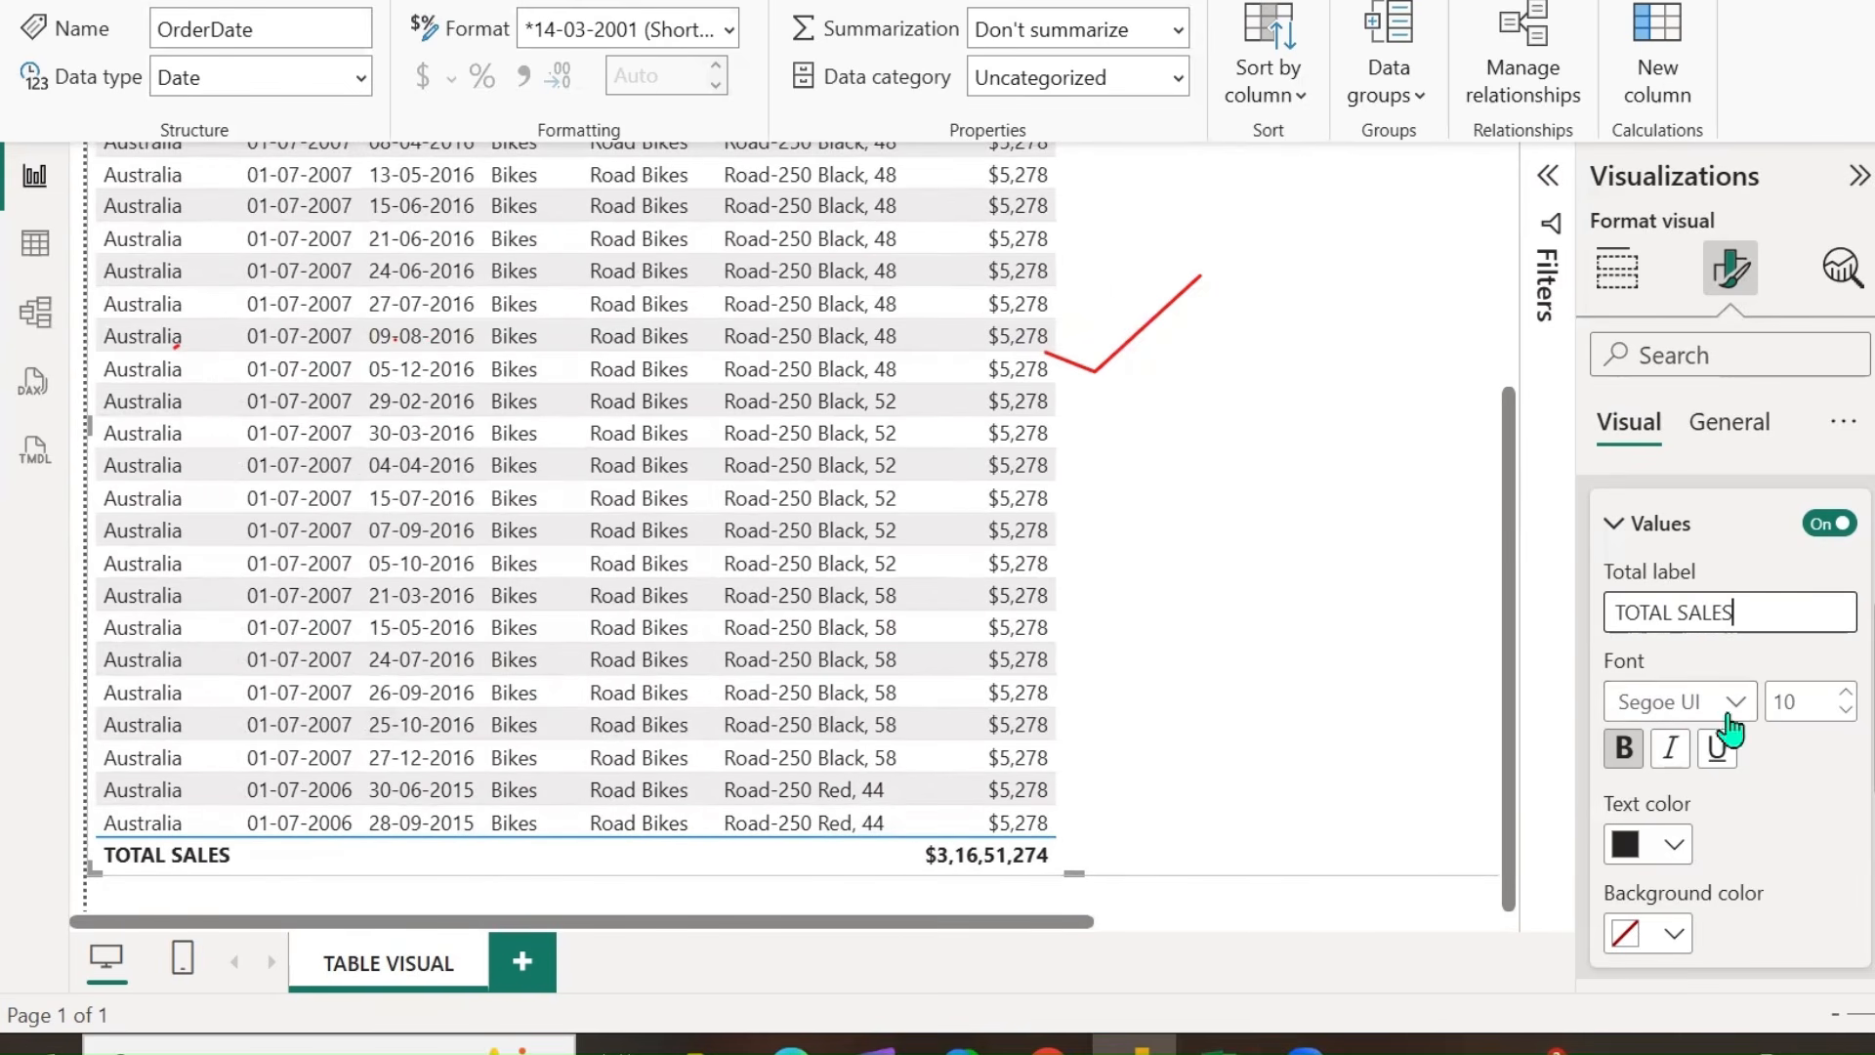
{"action": "left_click", "coordinate": [1724, 701]}
{"action": "left_click", "coordinate": [1717, 653]}
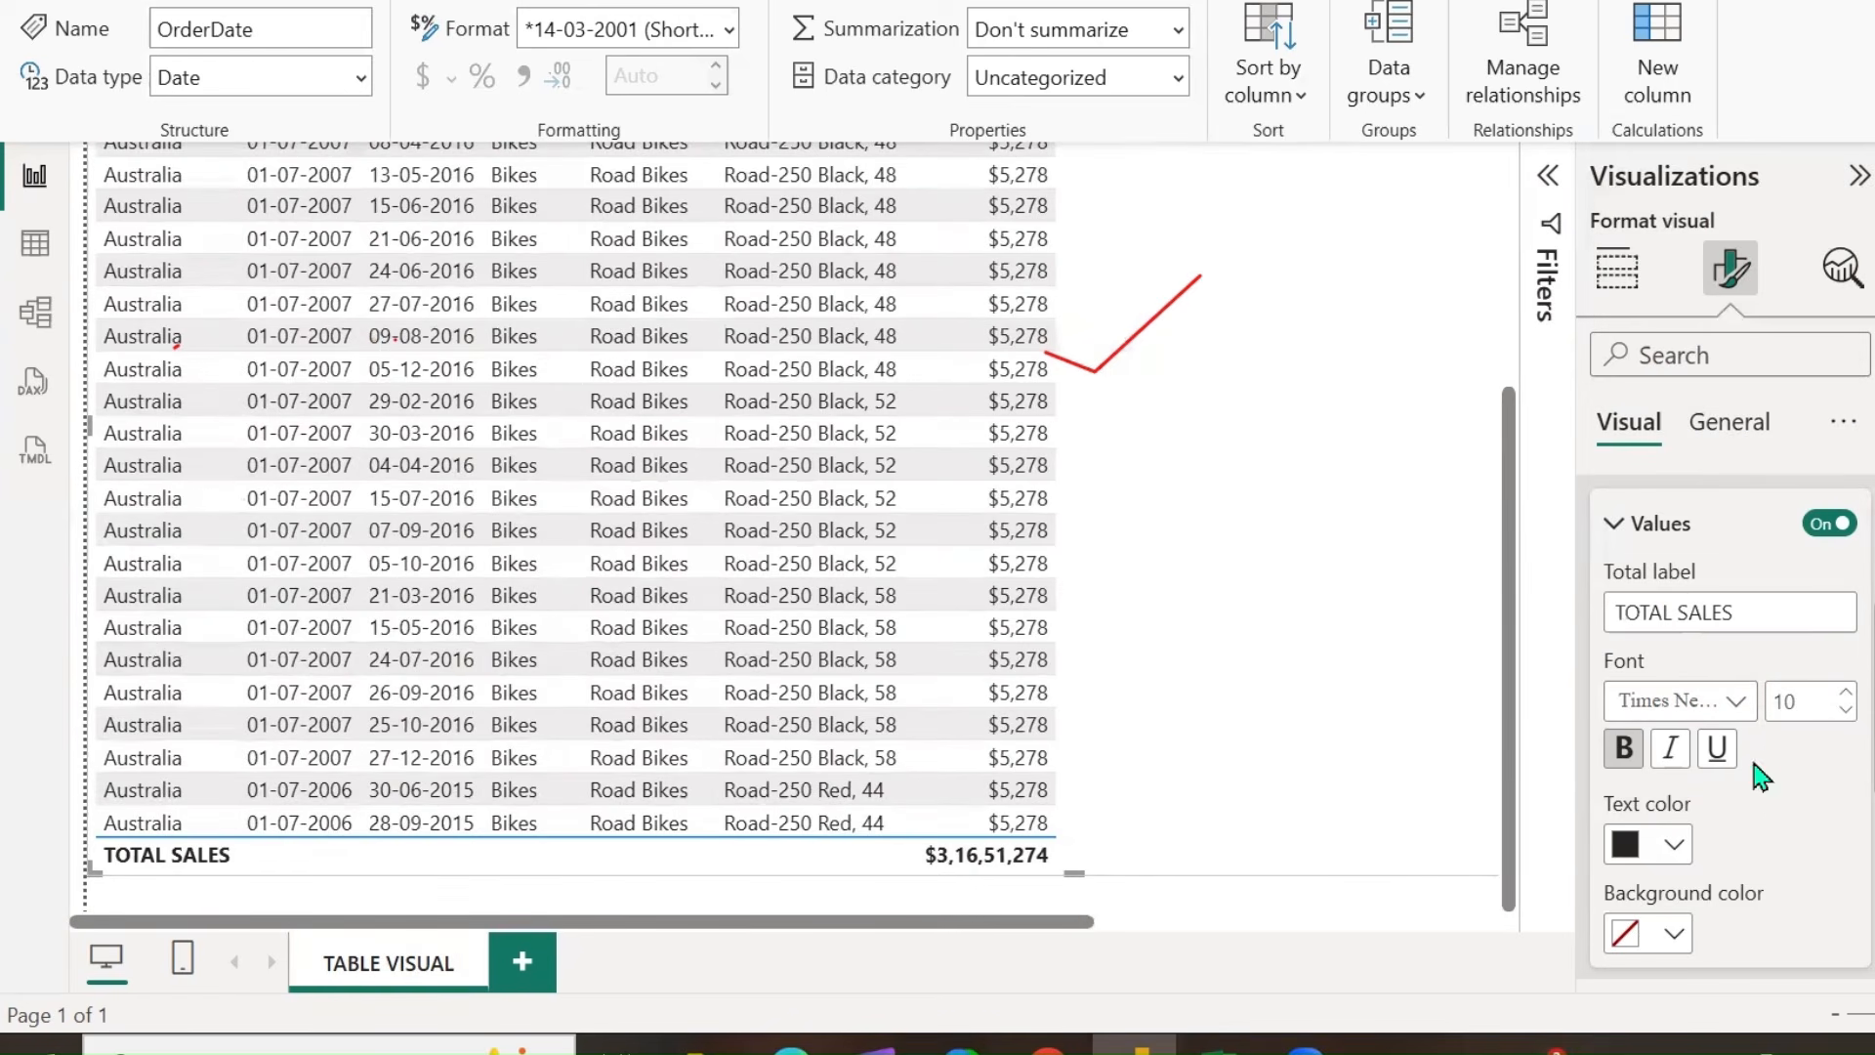
{"action": "left_click", "coordinate": [1844, 692]}
{"action": "left_click", "coordinate": [1843, 692]}
{"action": "scroll", "coordinate": [1800, 771], "scroll_direction": "down", "scroll_amount": 2}
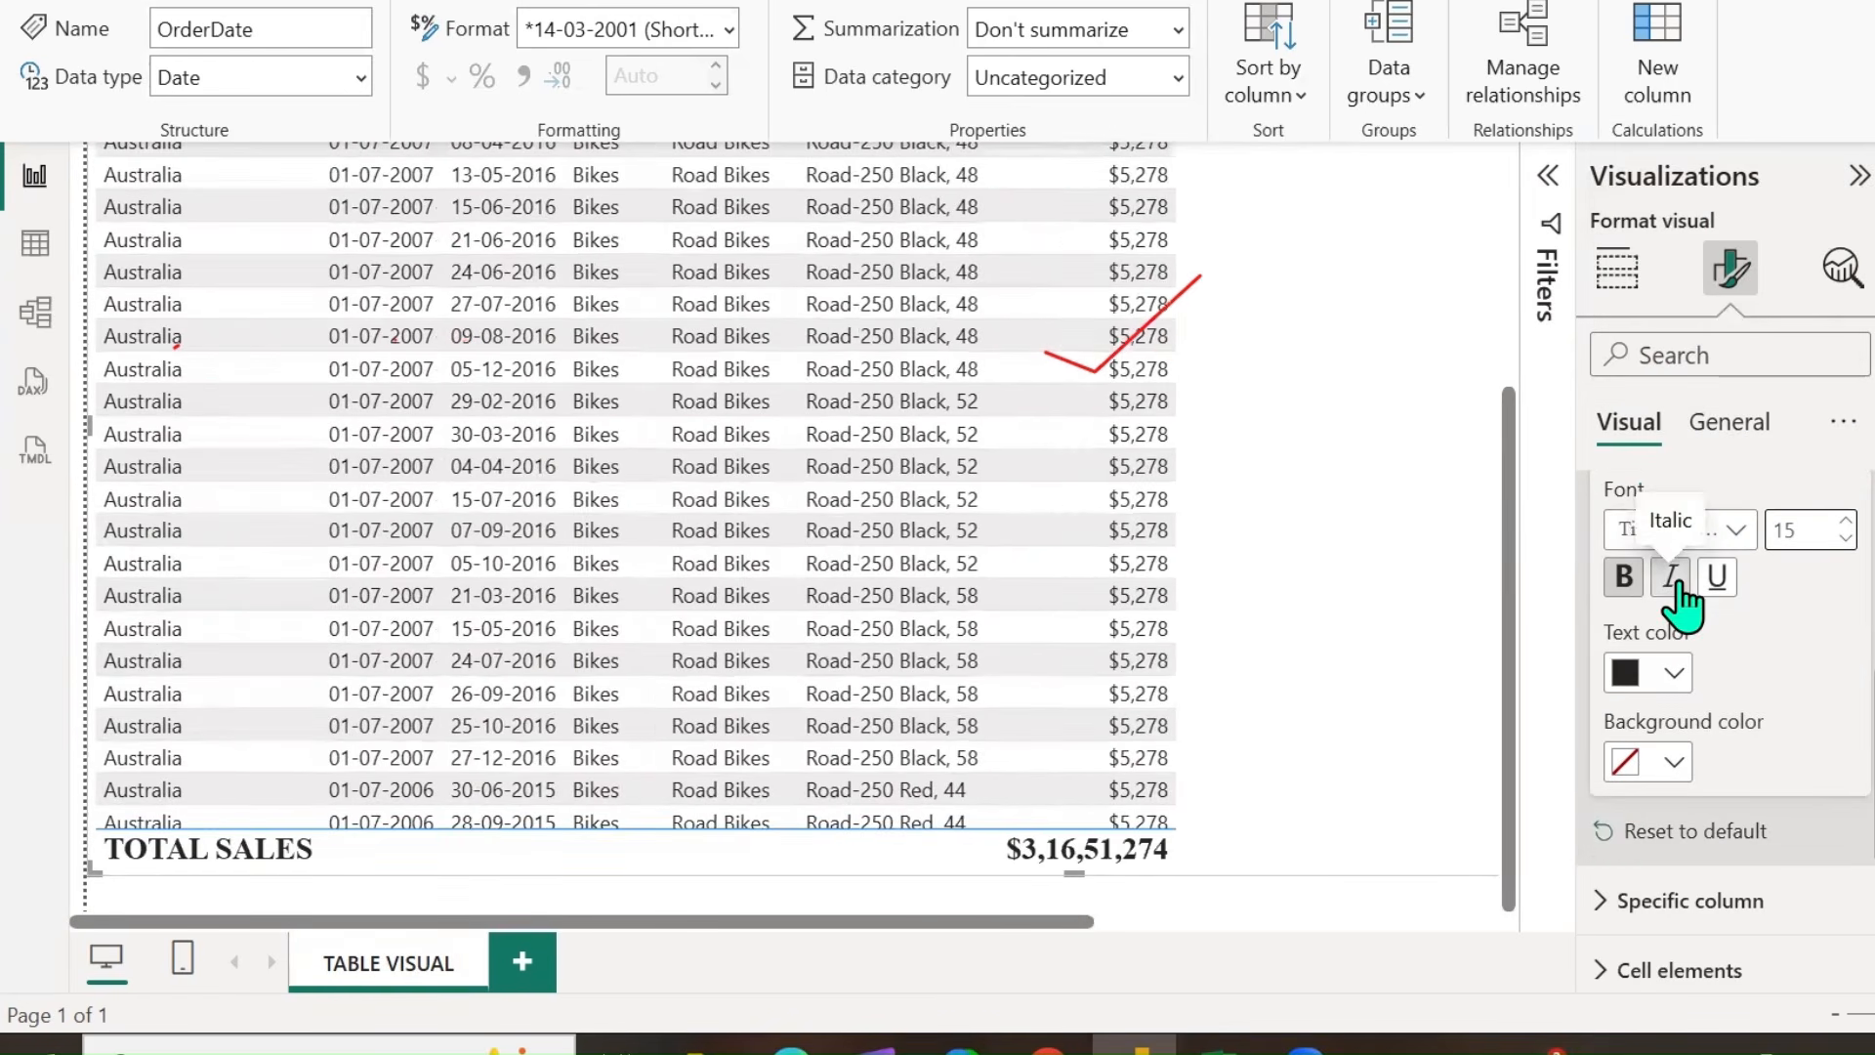
Make the total row italic and underlined, with dark blue text on a pink background.
{"action": "left_click", "coordinate": [1670, 577]}
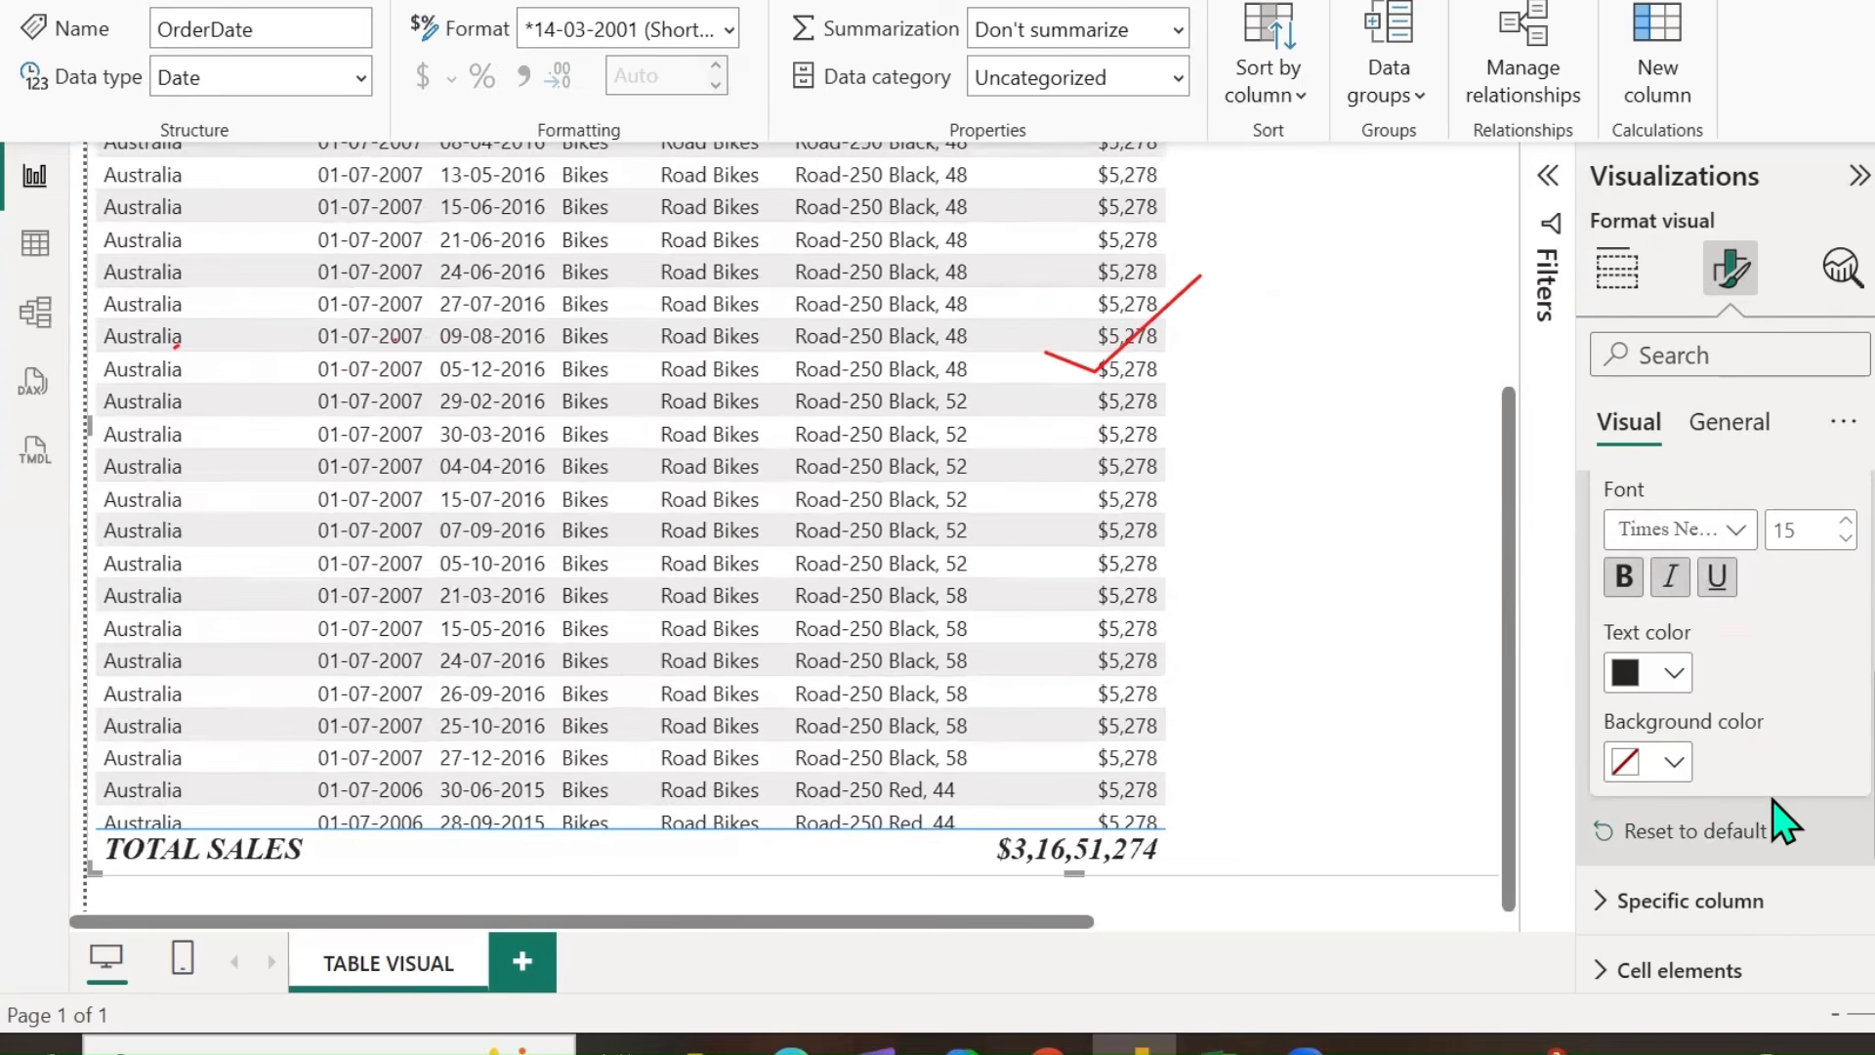
{"action": "left_click", "coordinate": [1674, 674]}
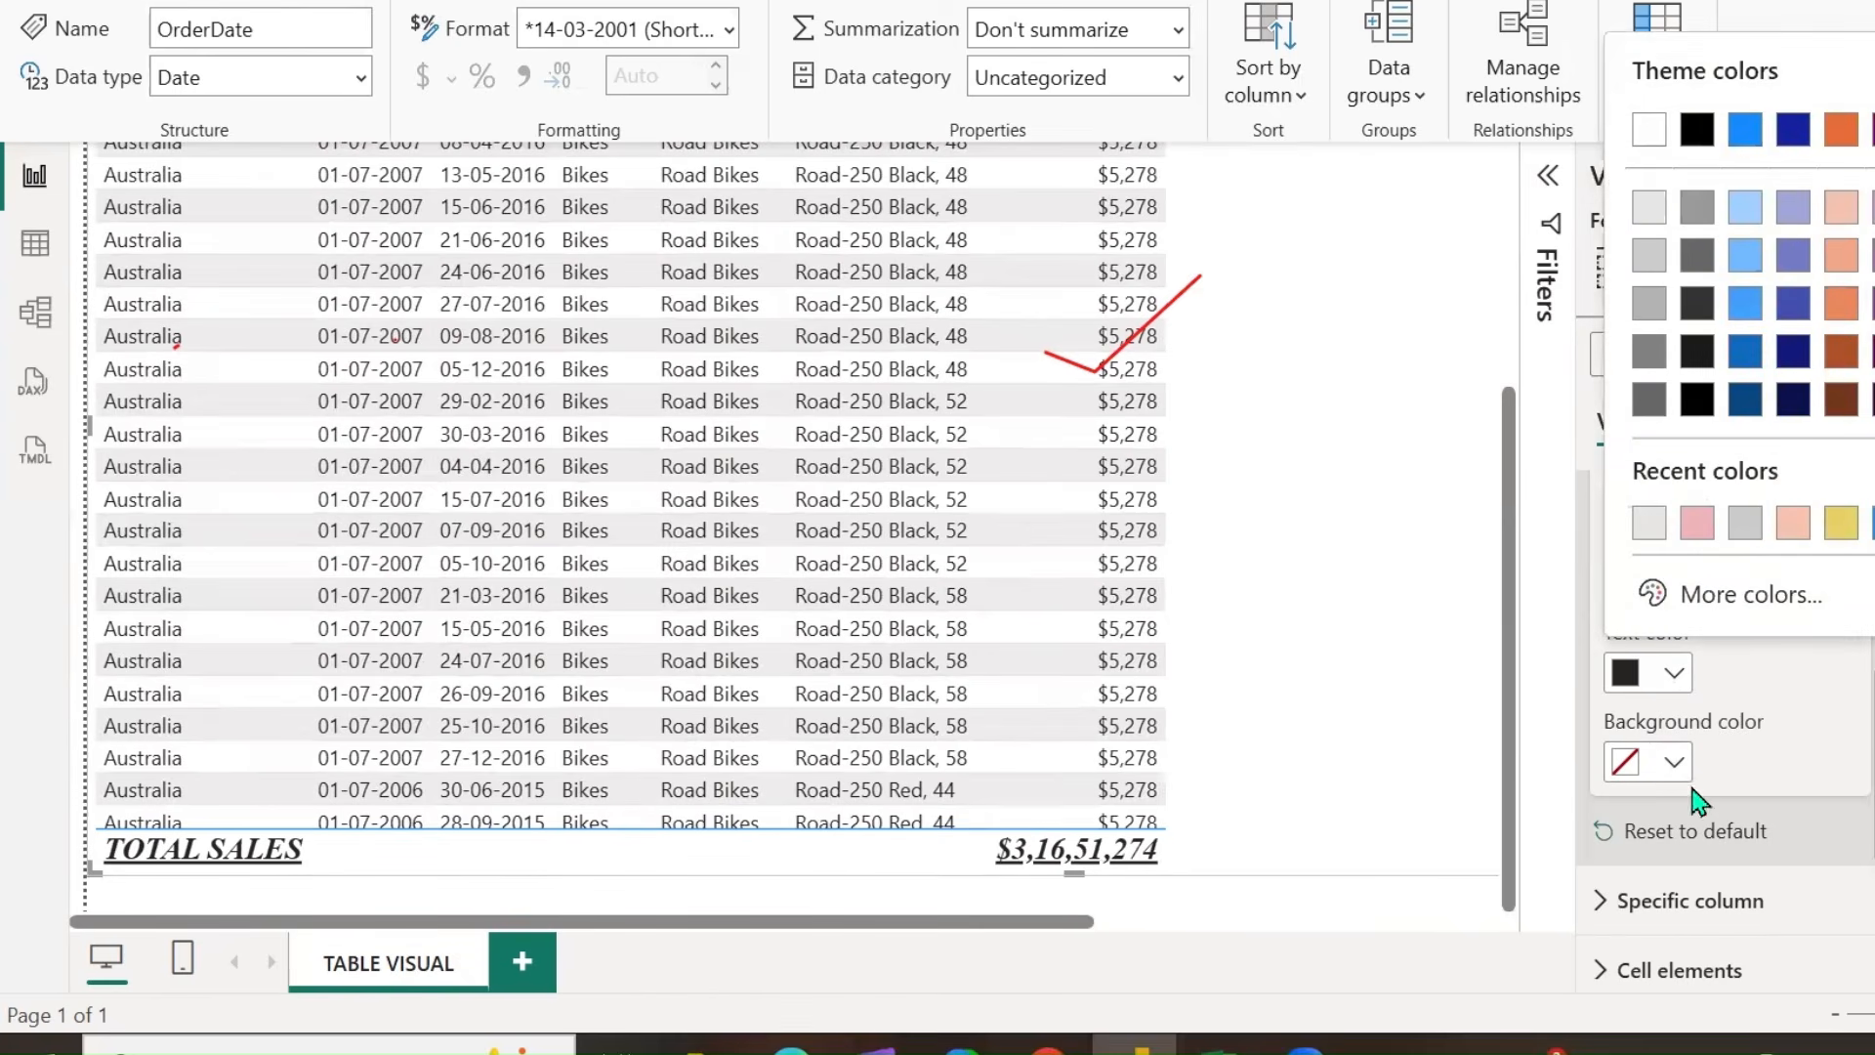
{"action": "left_click", "coordinate": [1746, 399]}
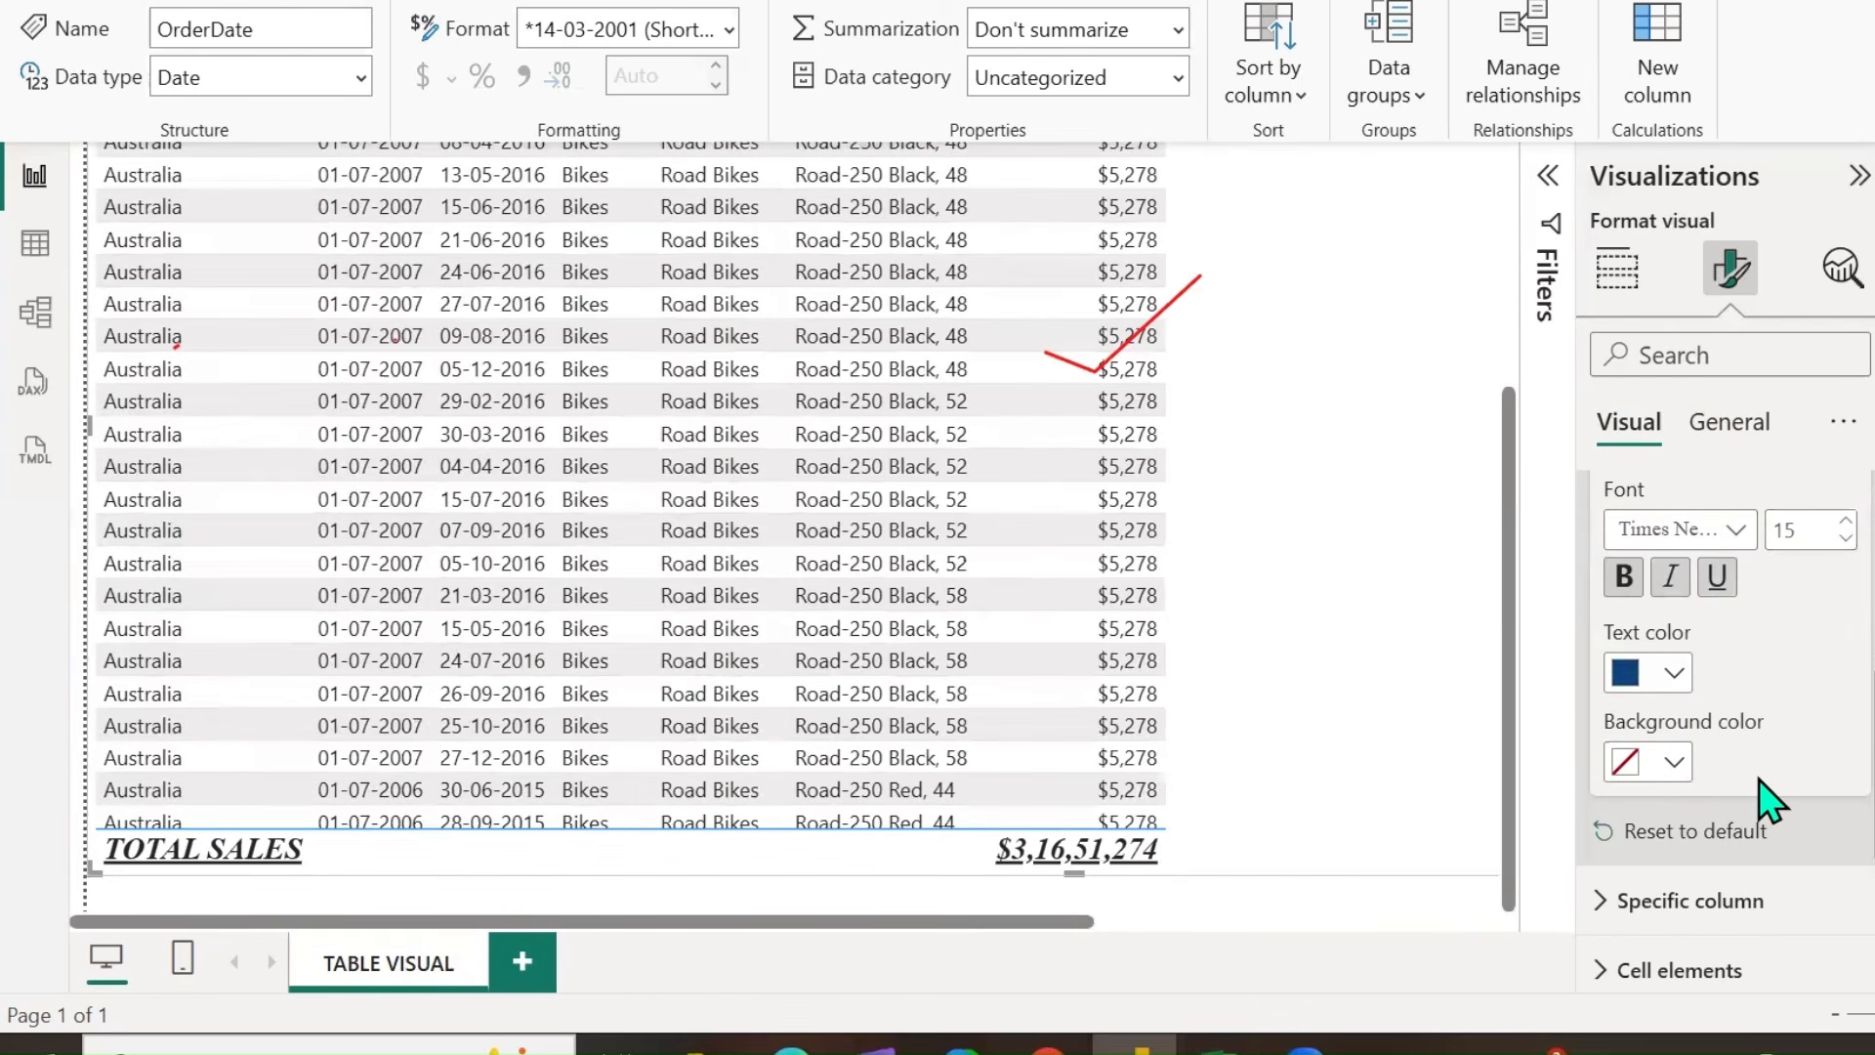
{"action": "left_click", "coordinate": [1684, 771]}
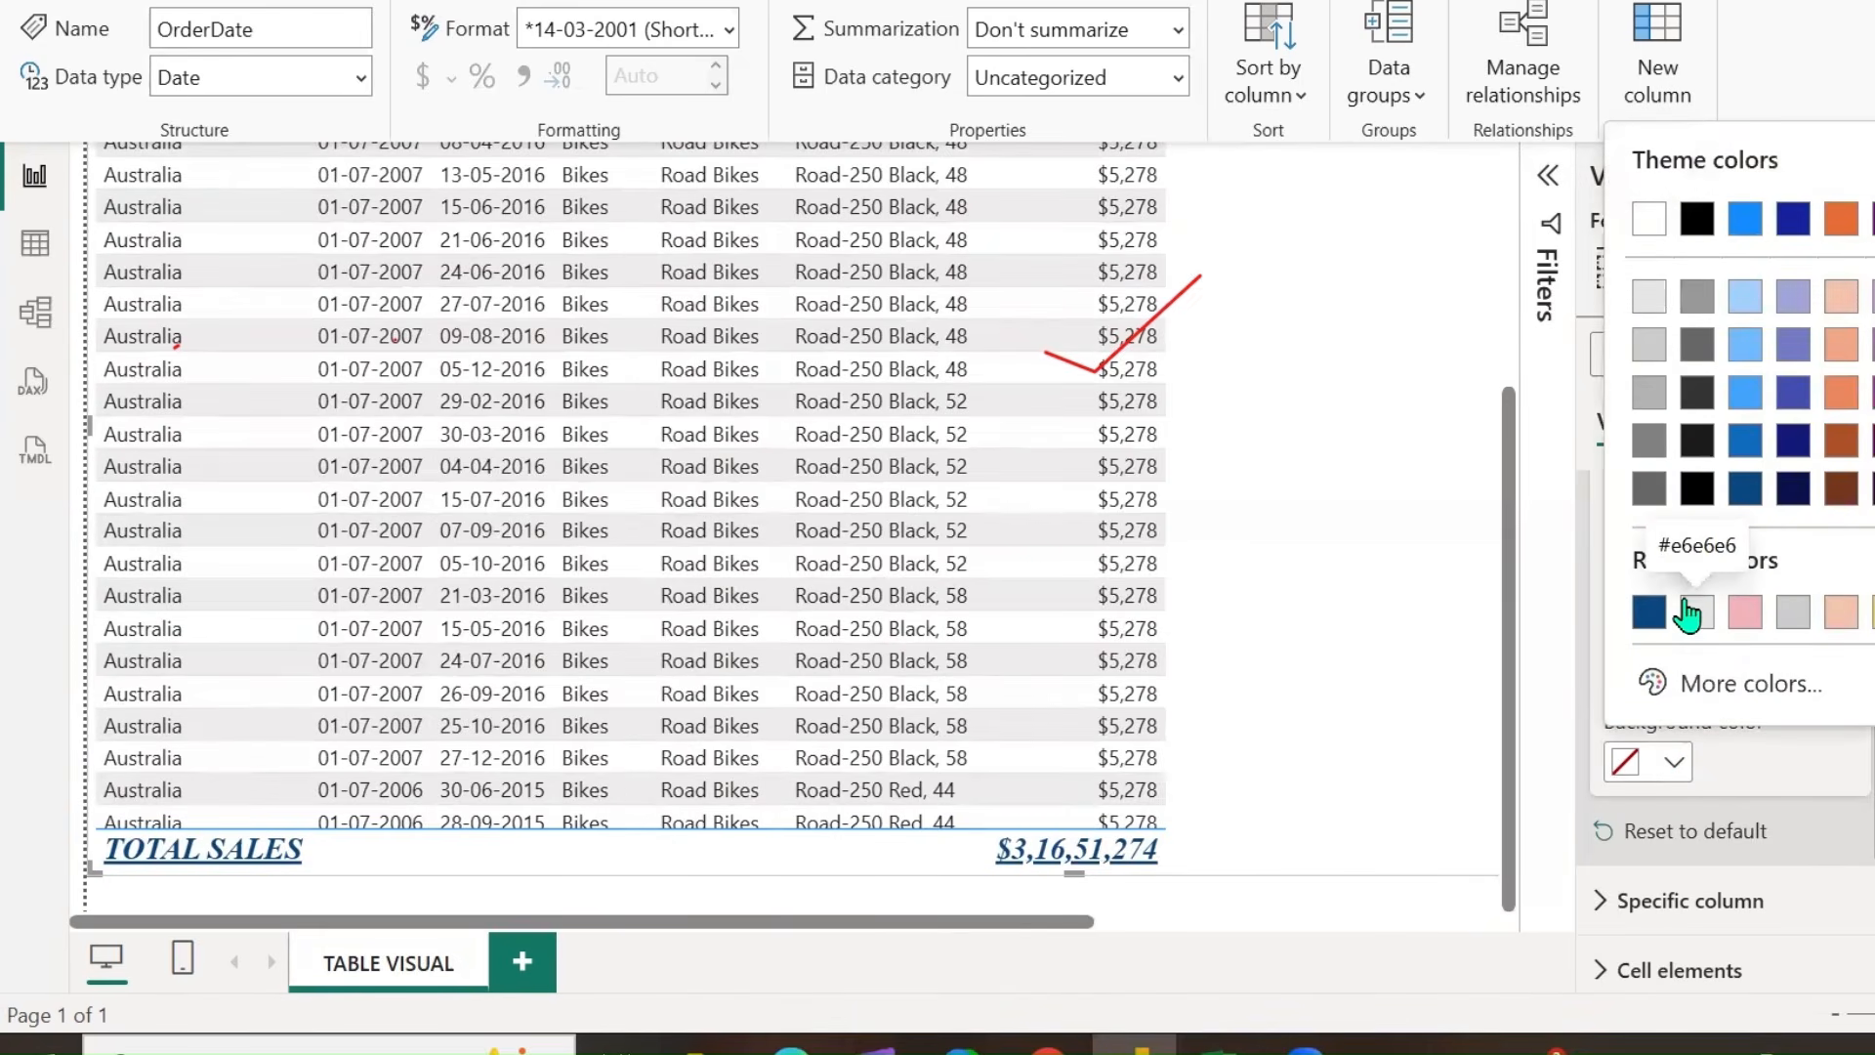
{"action": "left_click", "coordinate": [1746, 615]}
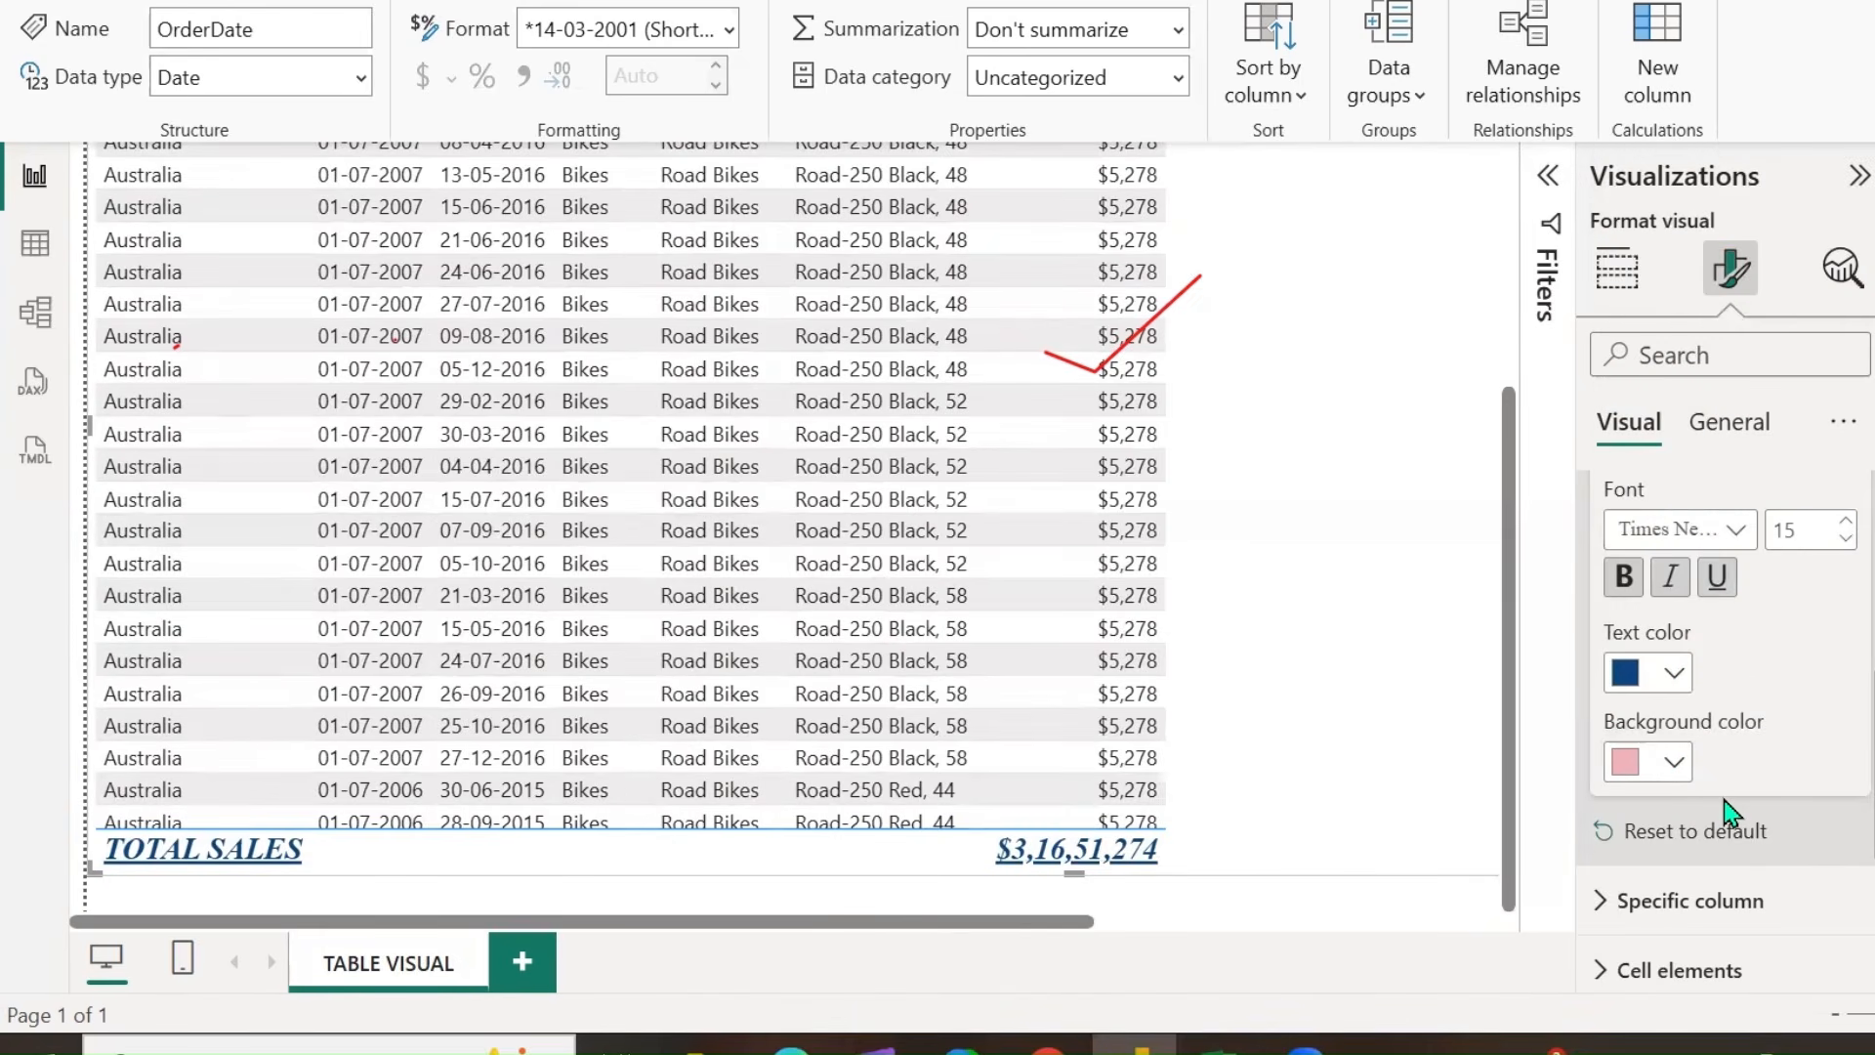
Reset the table's totals formatting to default and collapse the Totals settings.
{"action": "scroll", "coordinate": [1721, 800], "scroll_direction": "down", "scroll_amount": 3}
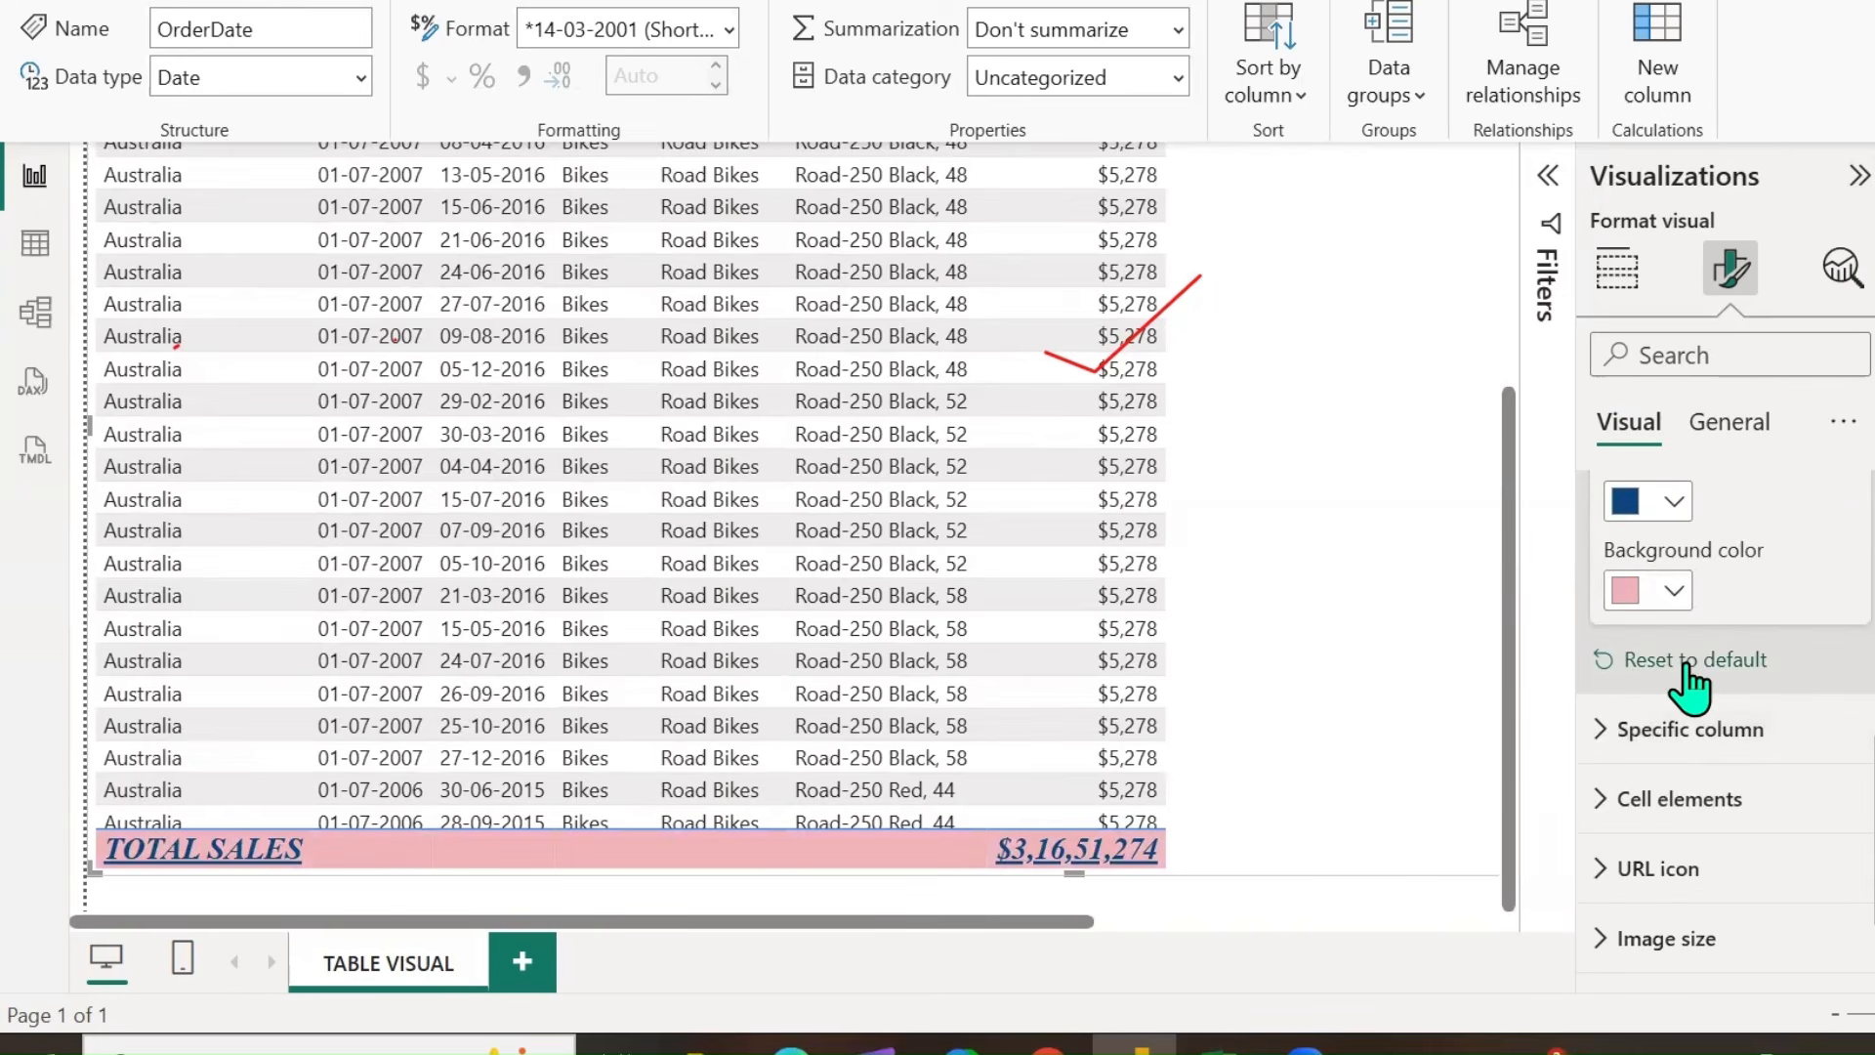
{"action": "left_click", "coordinate": [1687, 672]}
{"action": "scroll", "coordinate": [1719, 674], "scroll_direction": "up", "scroll_amount": 9}
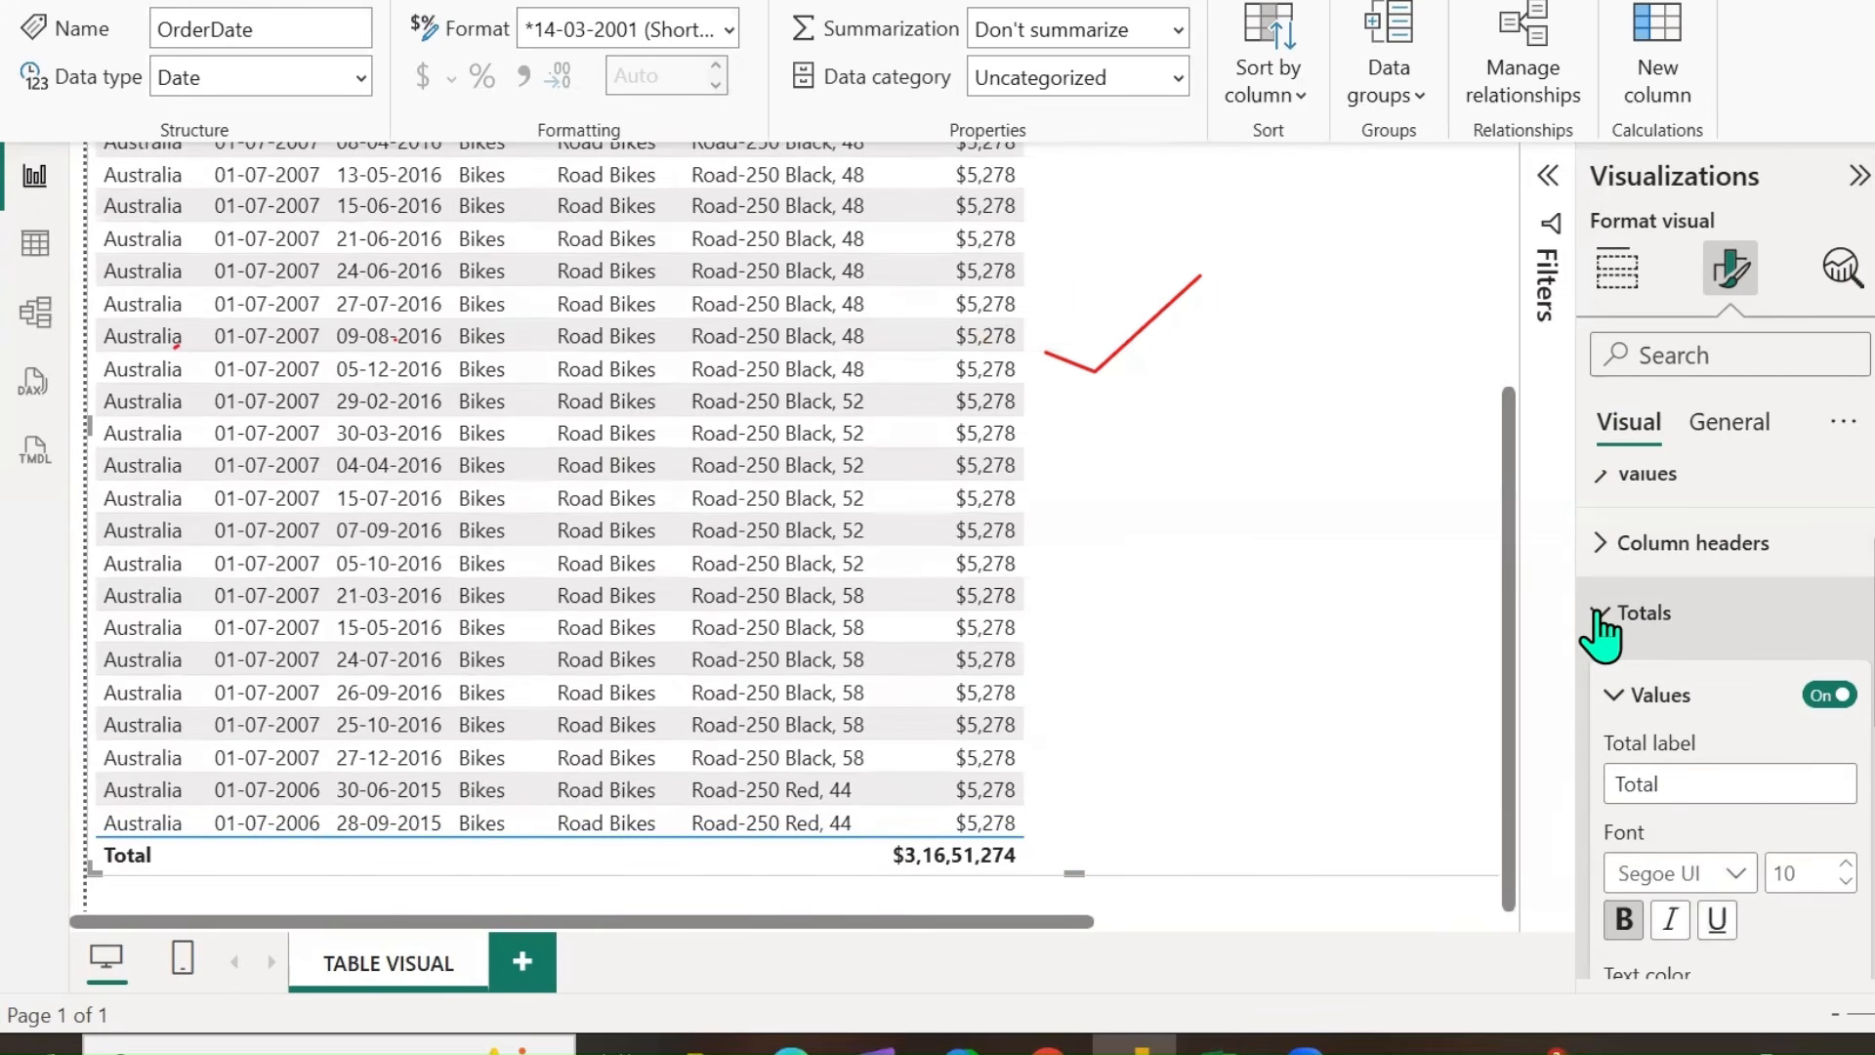
{"action": "left_click", "coordinate": [1599, 614]}
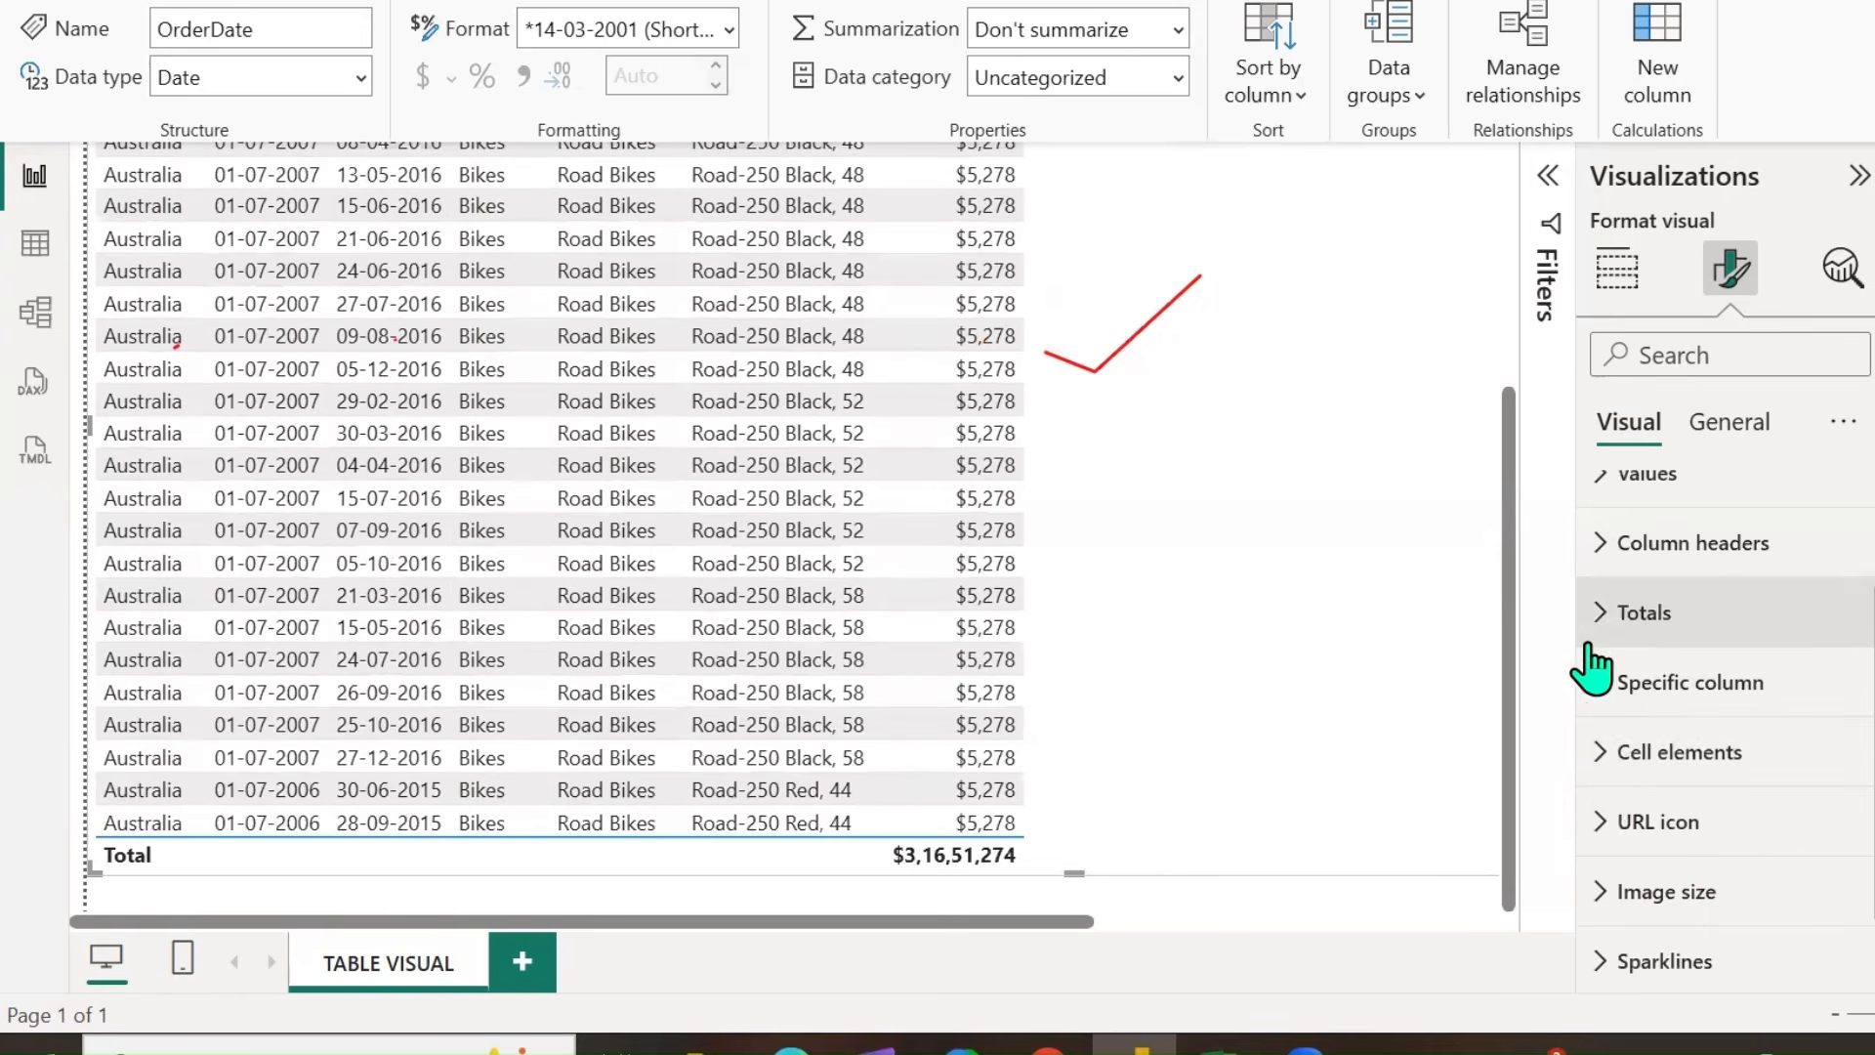
Examine the Specific column settings: the available series, the apply-to options, and the value colors and alignment.
{"action": "left_click", "coordinate": [1605, 695]}
{"action": "scroll", "coordinate": [1611, 700], "scroll_direction": "down", "scroll_amount": 6}
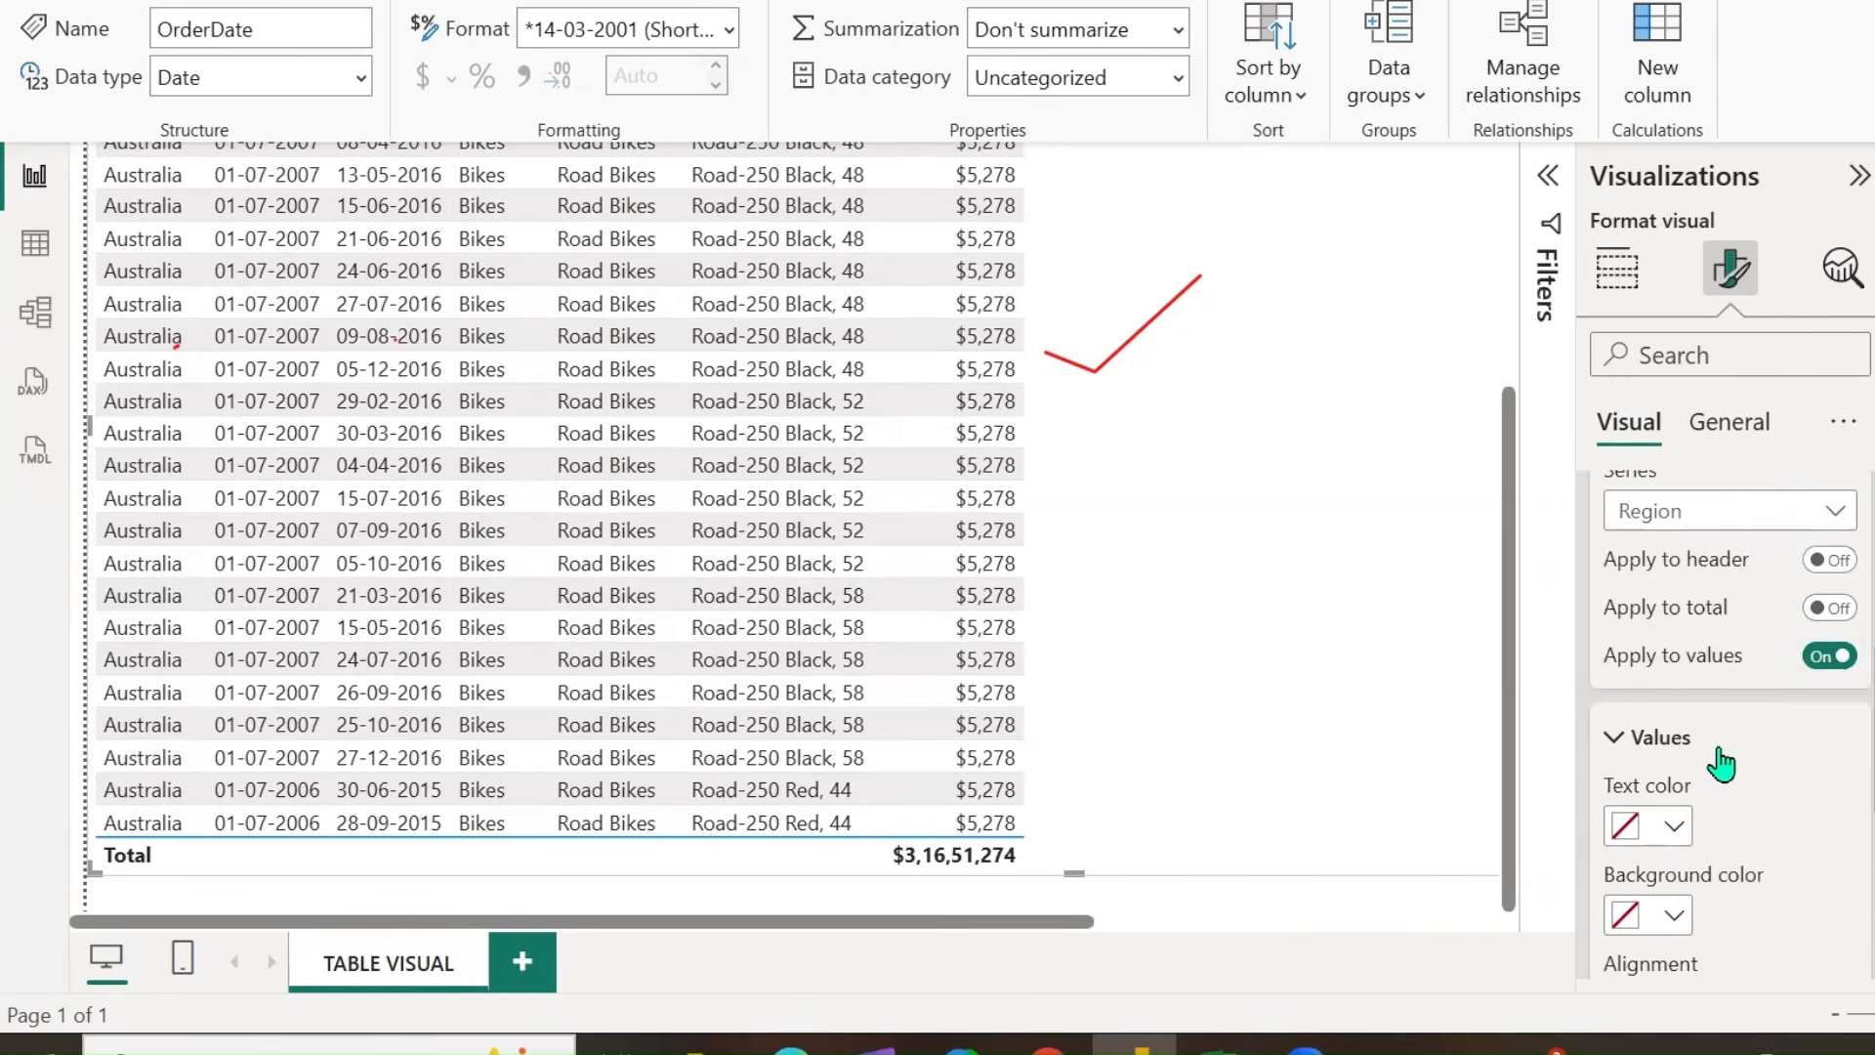
{"action": "scroll", "coordinate": [1724, 767], "scroll_direction": "up", "scroll_amount": 2}
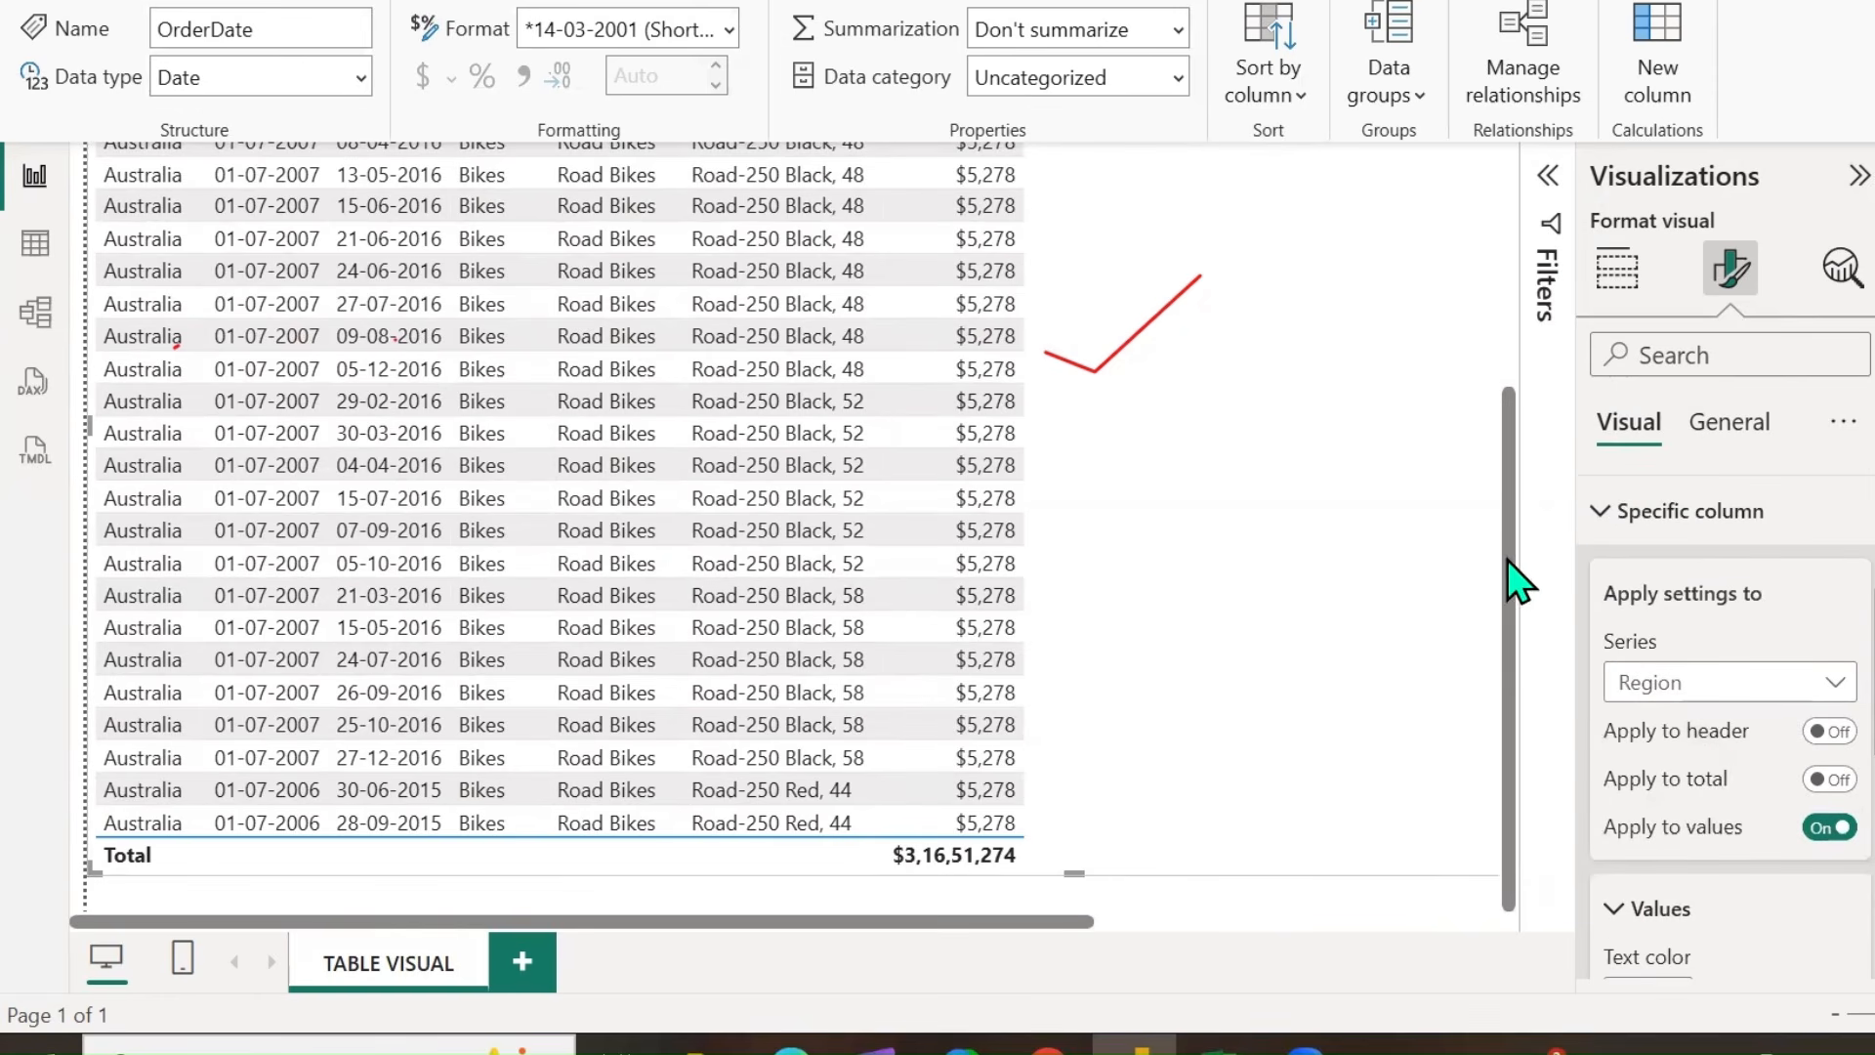
{"action": "left_click_drag", "start_coordinate": [1514, 586], "coordinate": [1528, 347]}
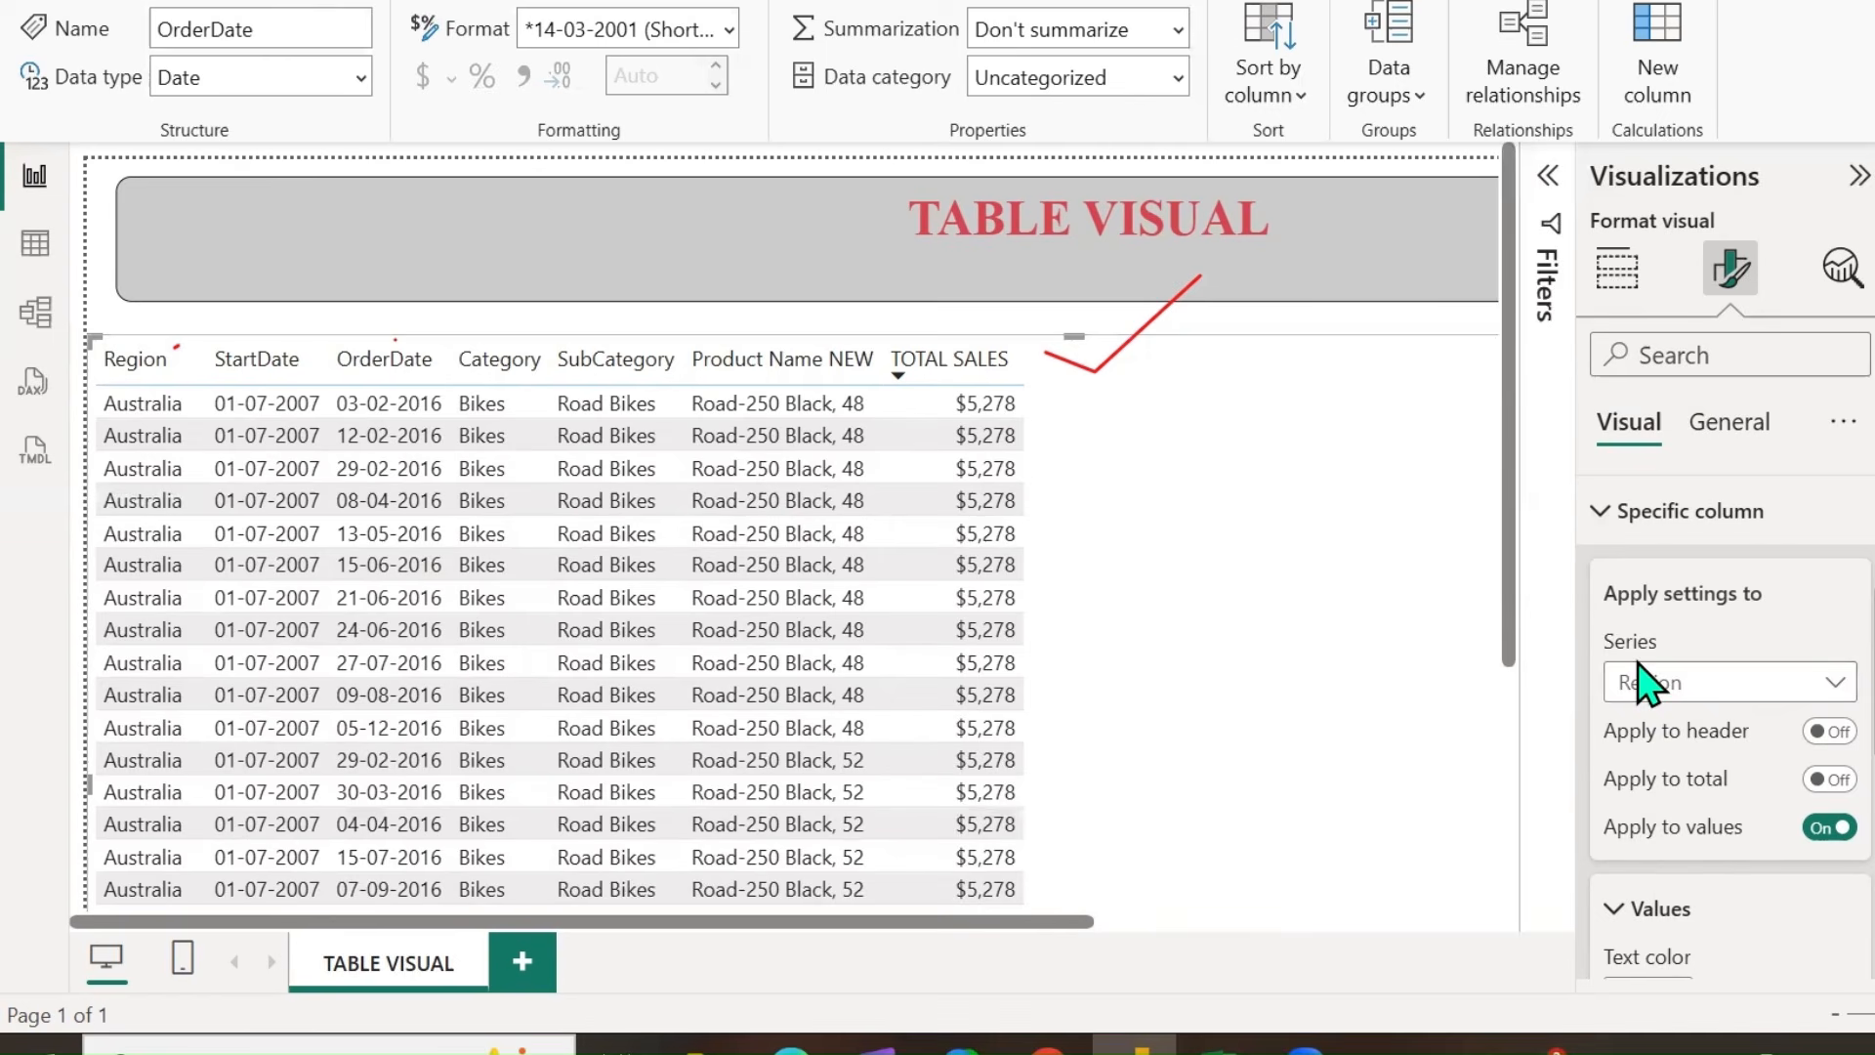
{"action": "left_click", "coordinate": [1829, 691]}
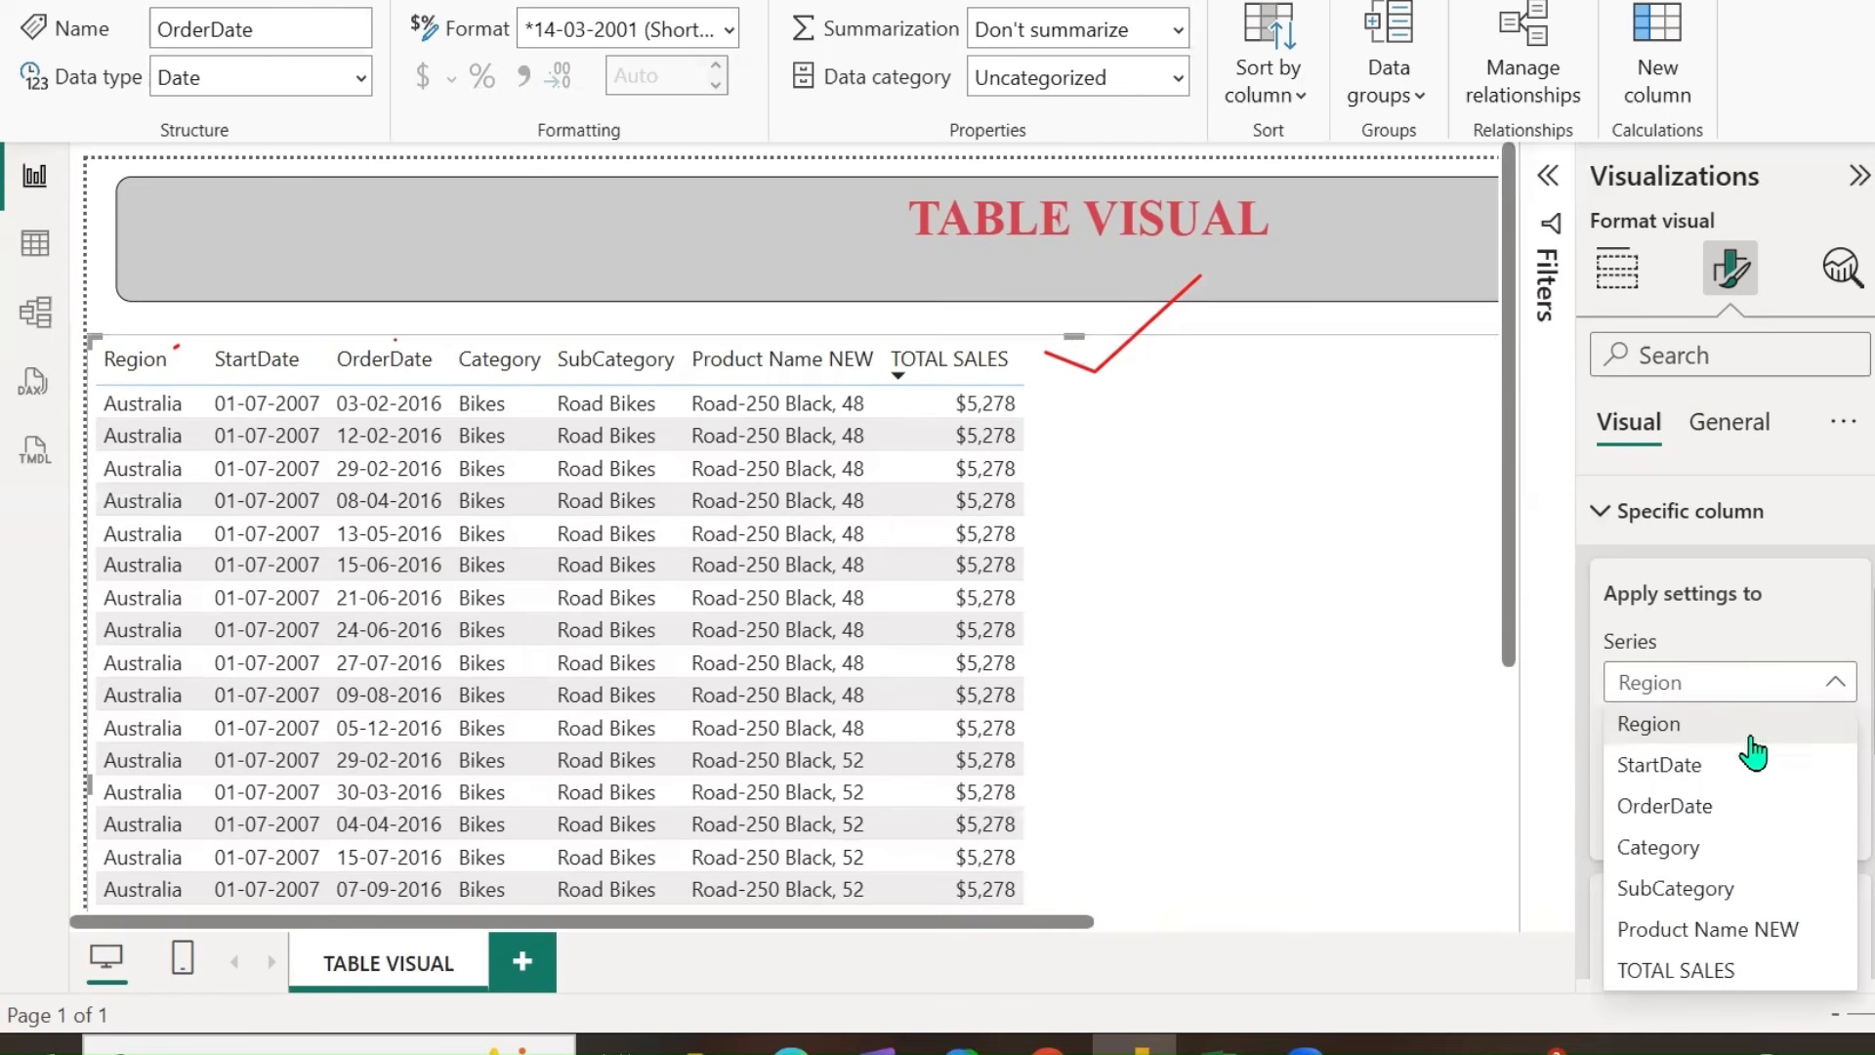
{"action": "left_click", "coordinate": [1719, 622]}
{"action": "scroll", "coordinate": [1726, 819], "scroll_direction": "down", "scroll_amount": 2}
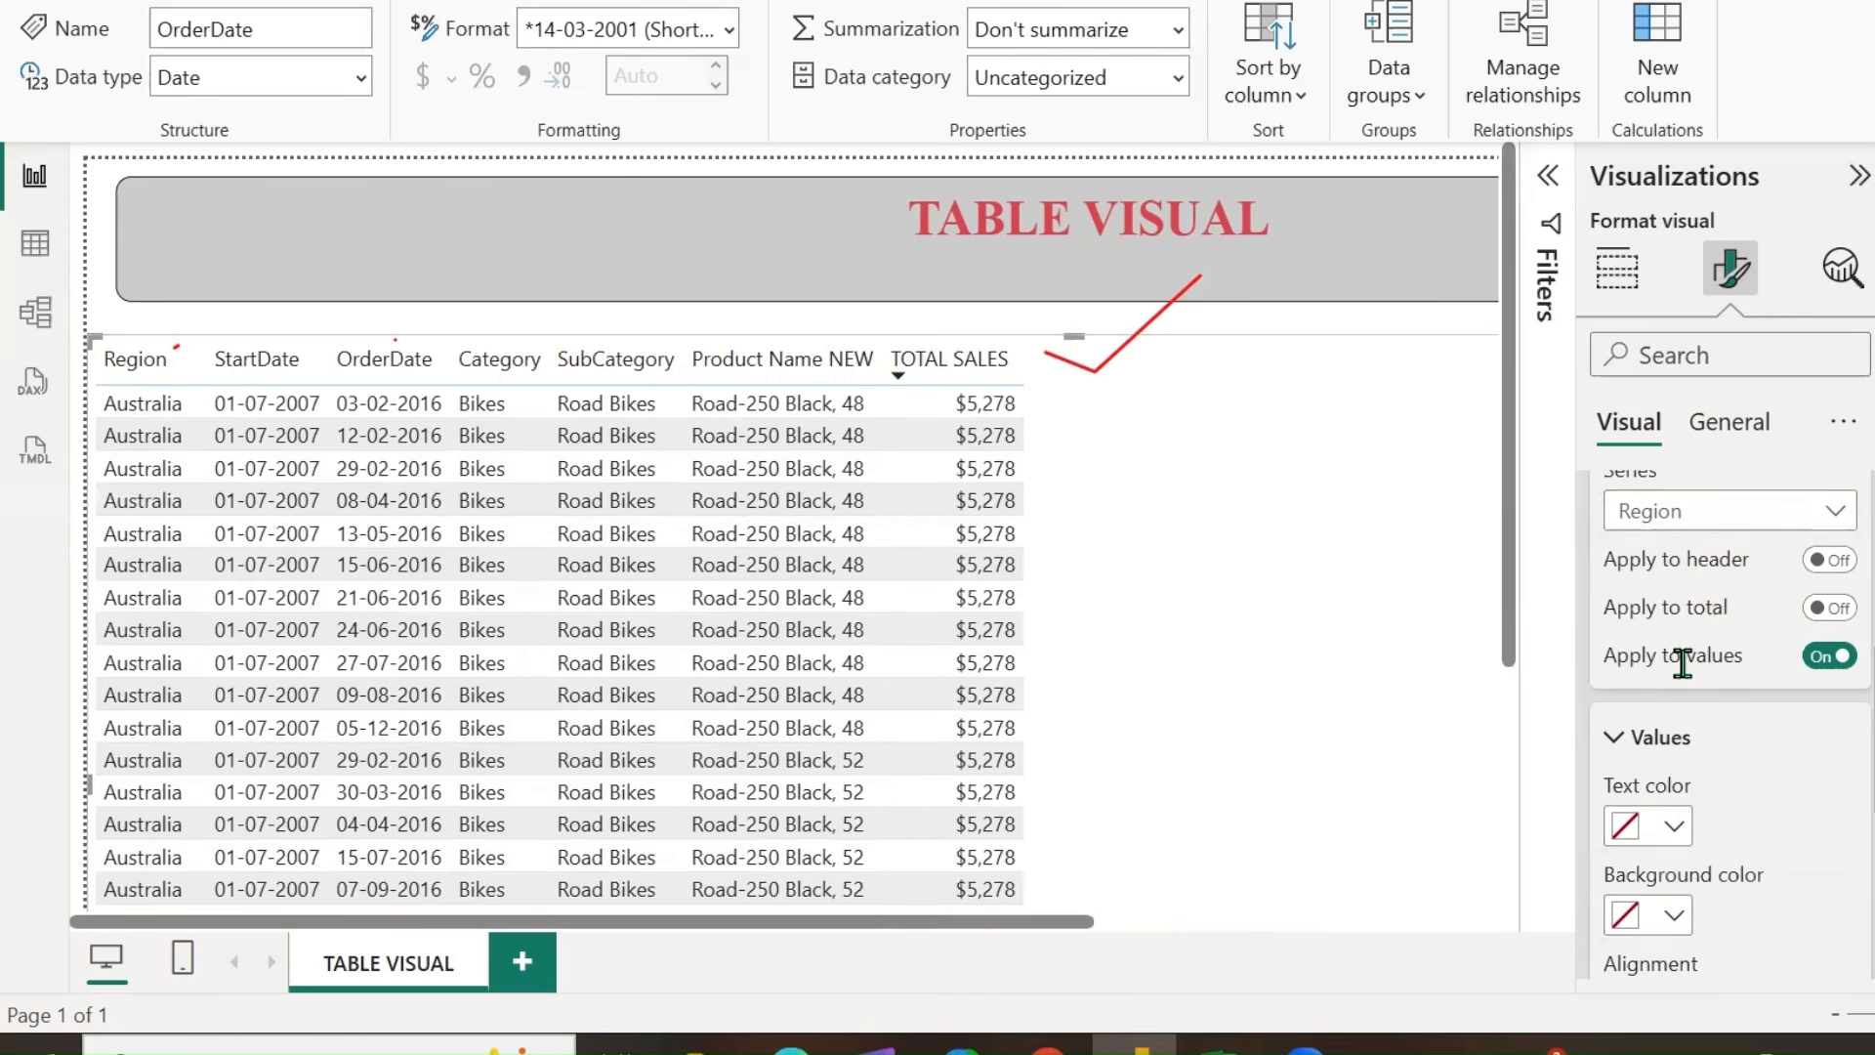
{"action": "scroll", "coordinate": [1749, 806], "scroll_direction": "down", "scroll_amount": 2}
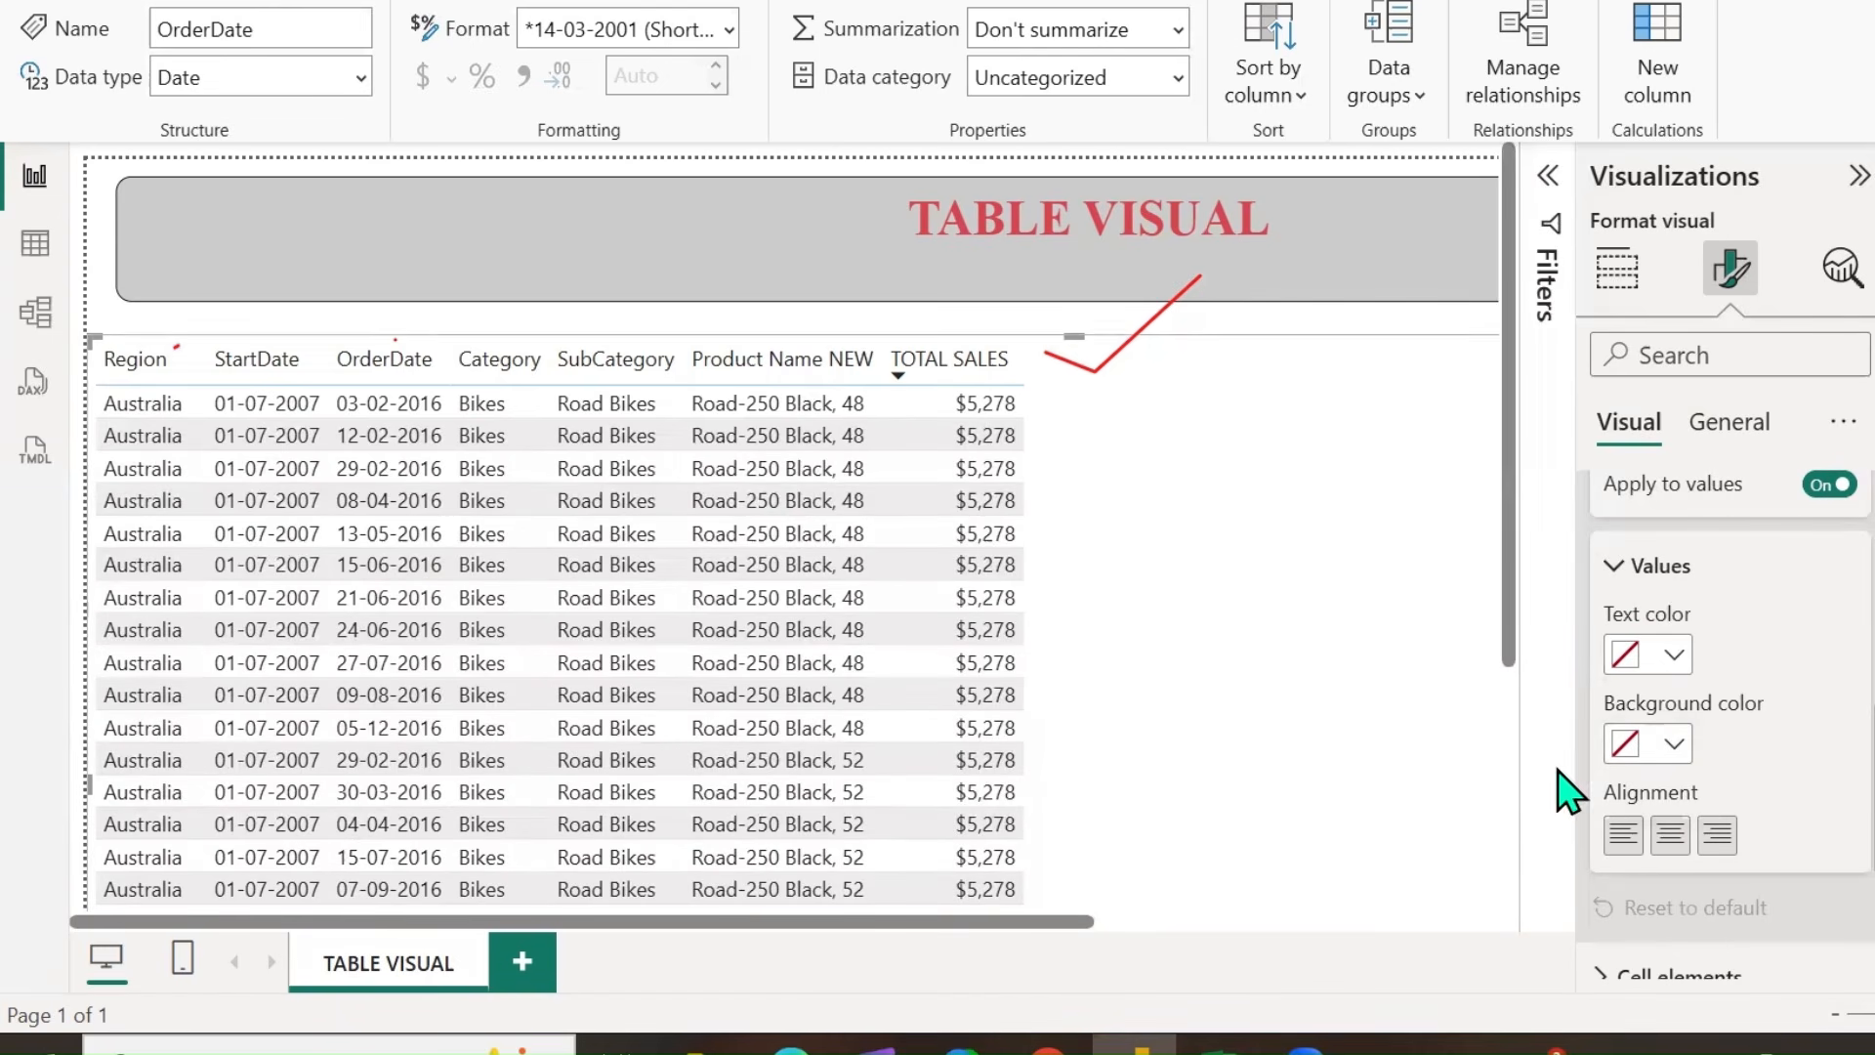
{"action": "scroll", "coordinate": [1738, 750], "scroll_direction": "up", "scroll_amount": 2}
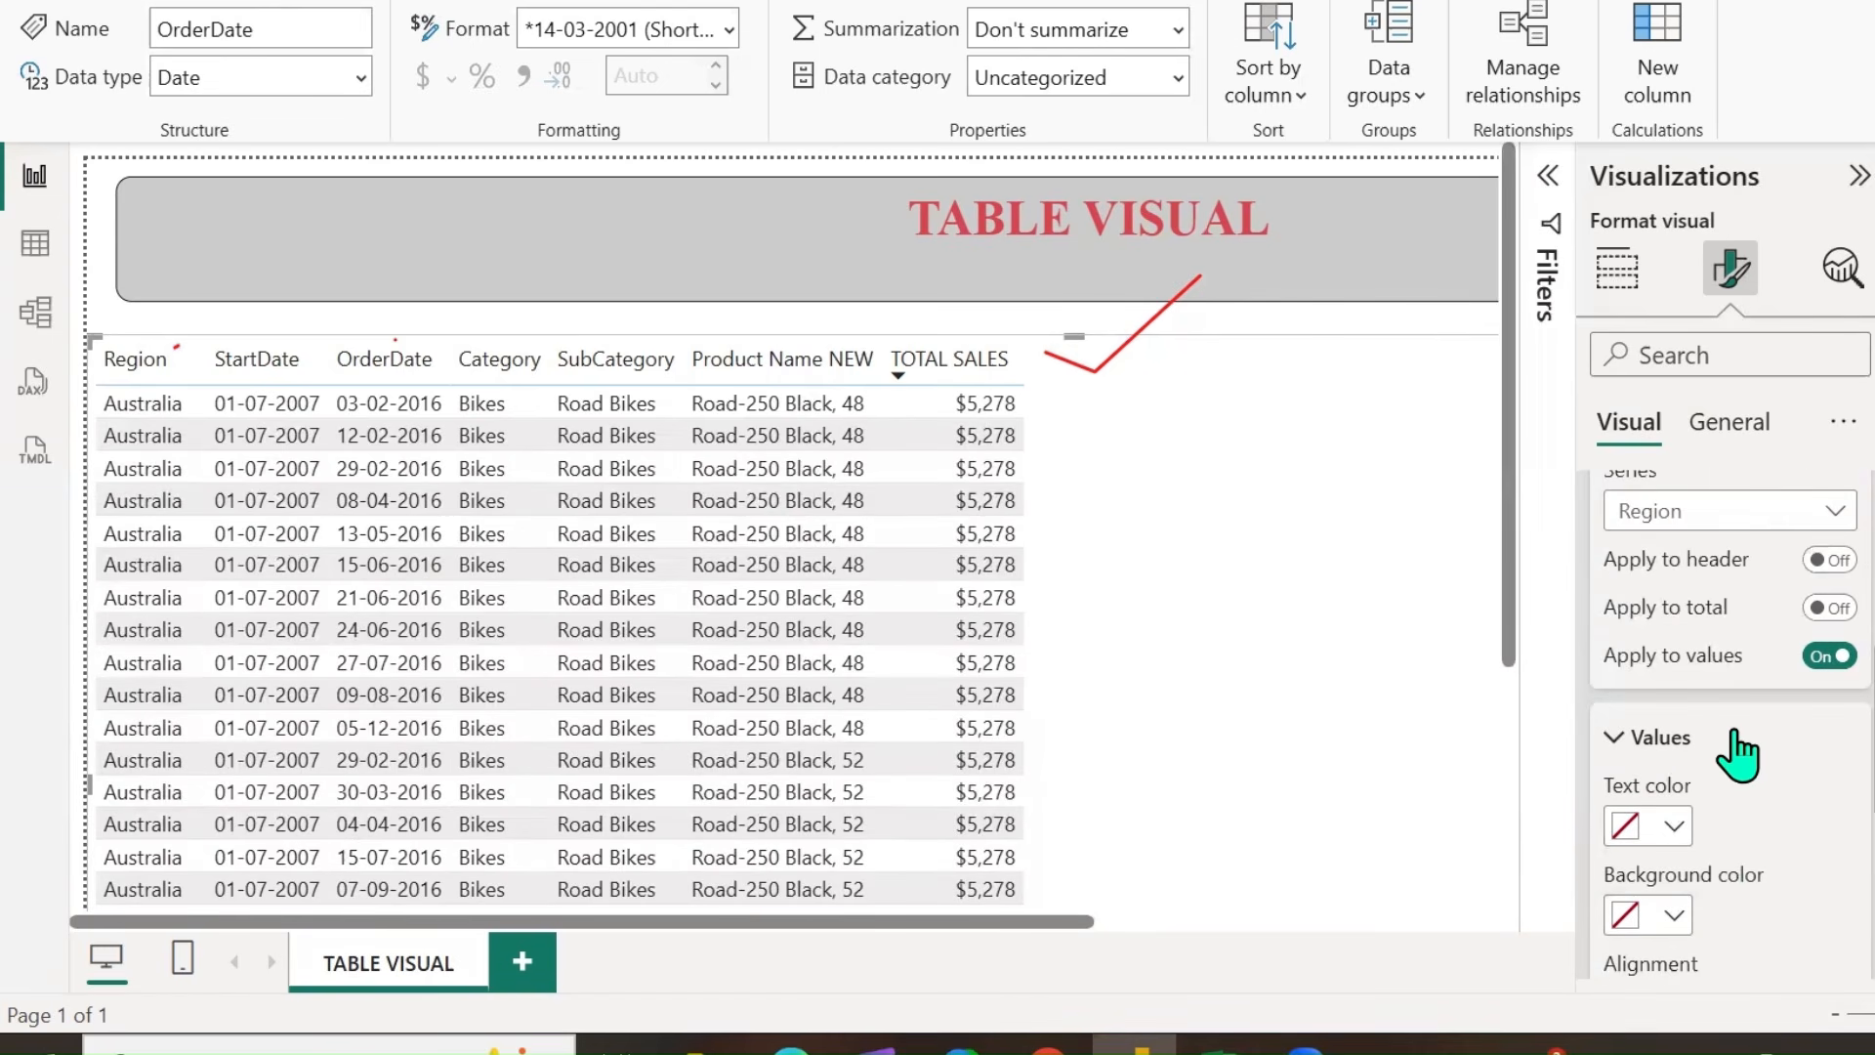
Choose the TOTAL SALES series for specific column formatting and try pink for its values' text before settling on dark purple.
{"action": "left_click", "coordinate": [1831, 518]}
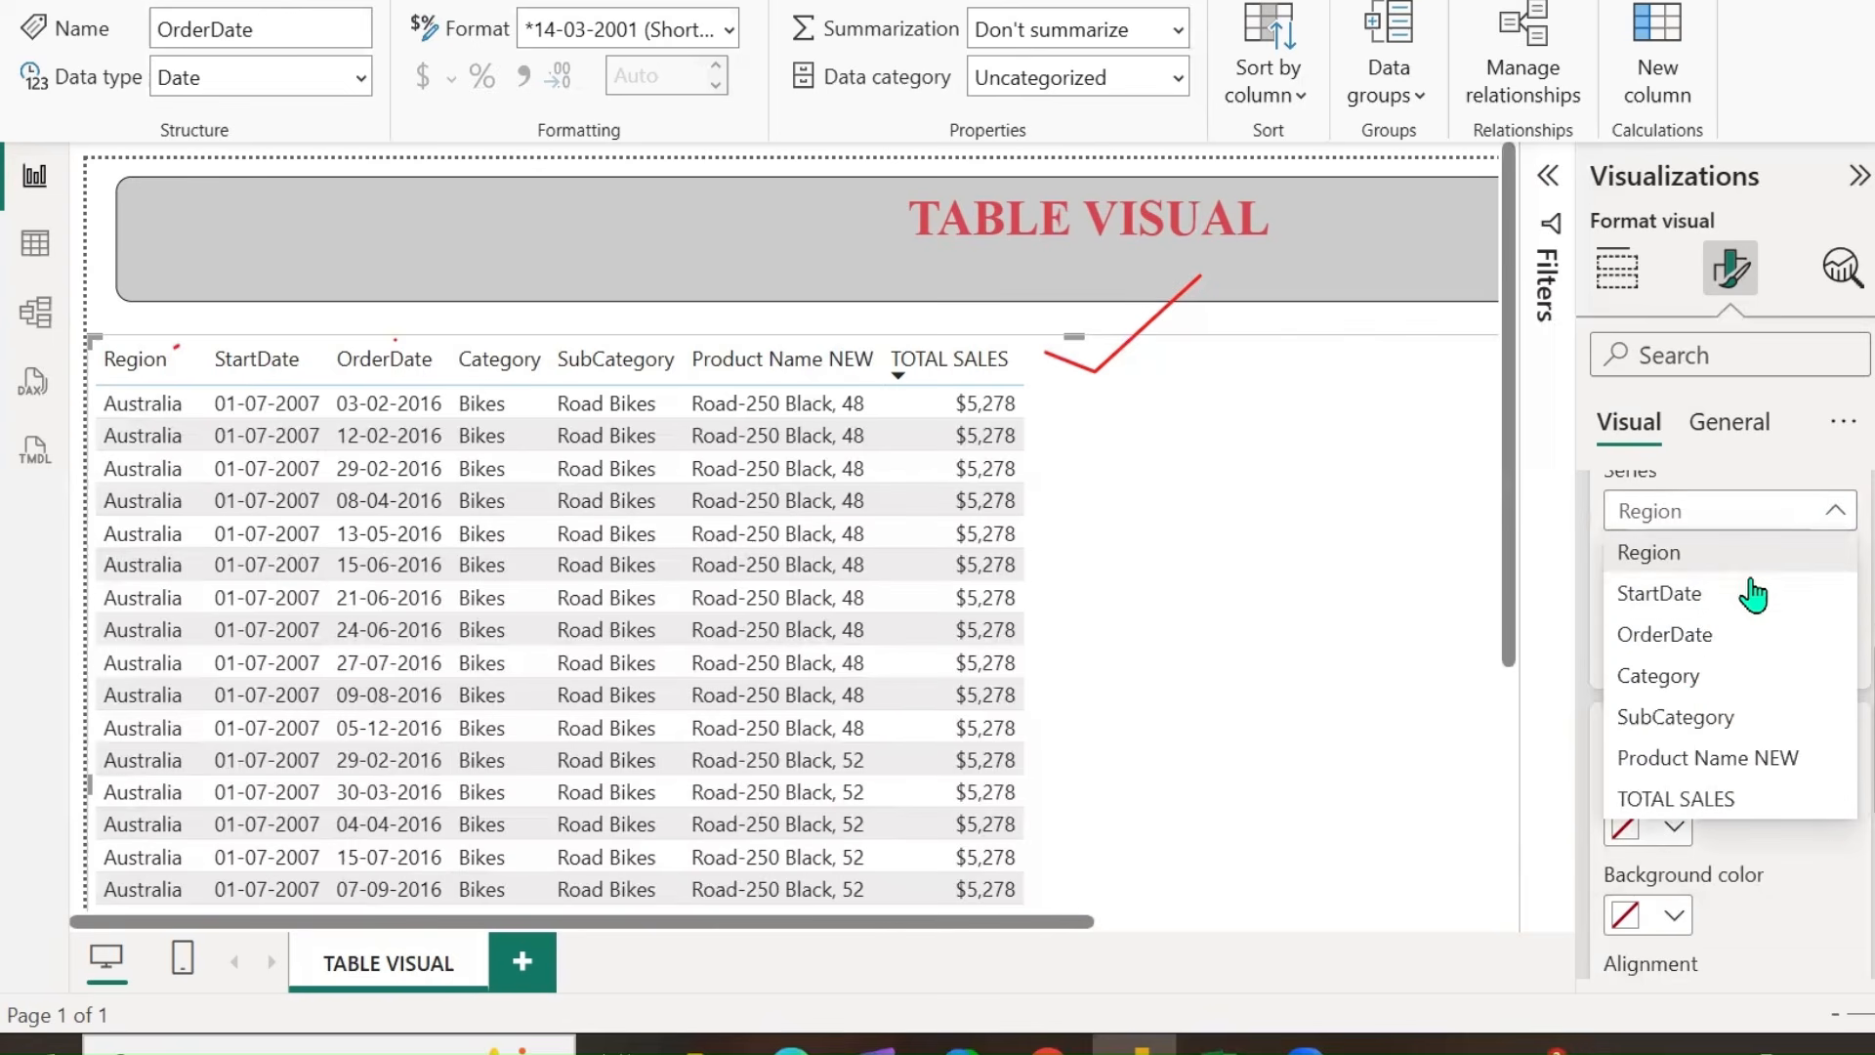
{"action": "left_click", "coordinate": [1691, 797]}
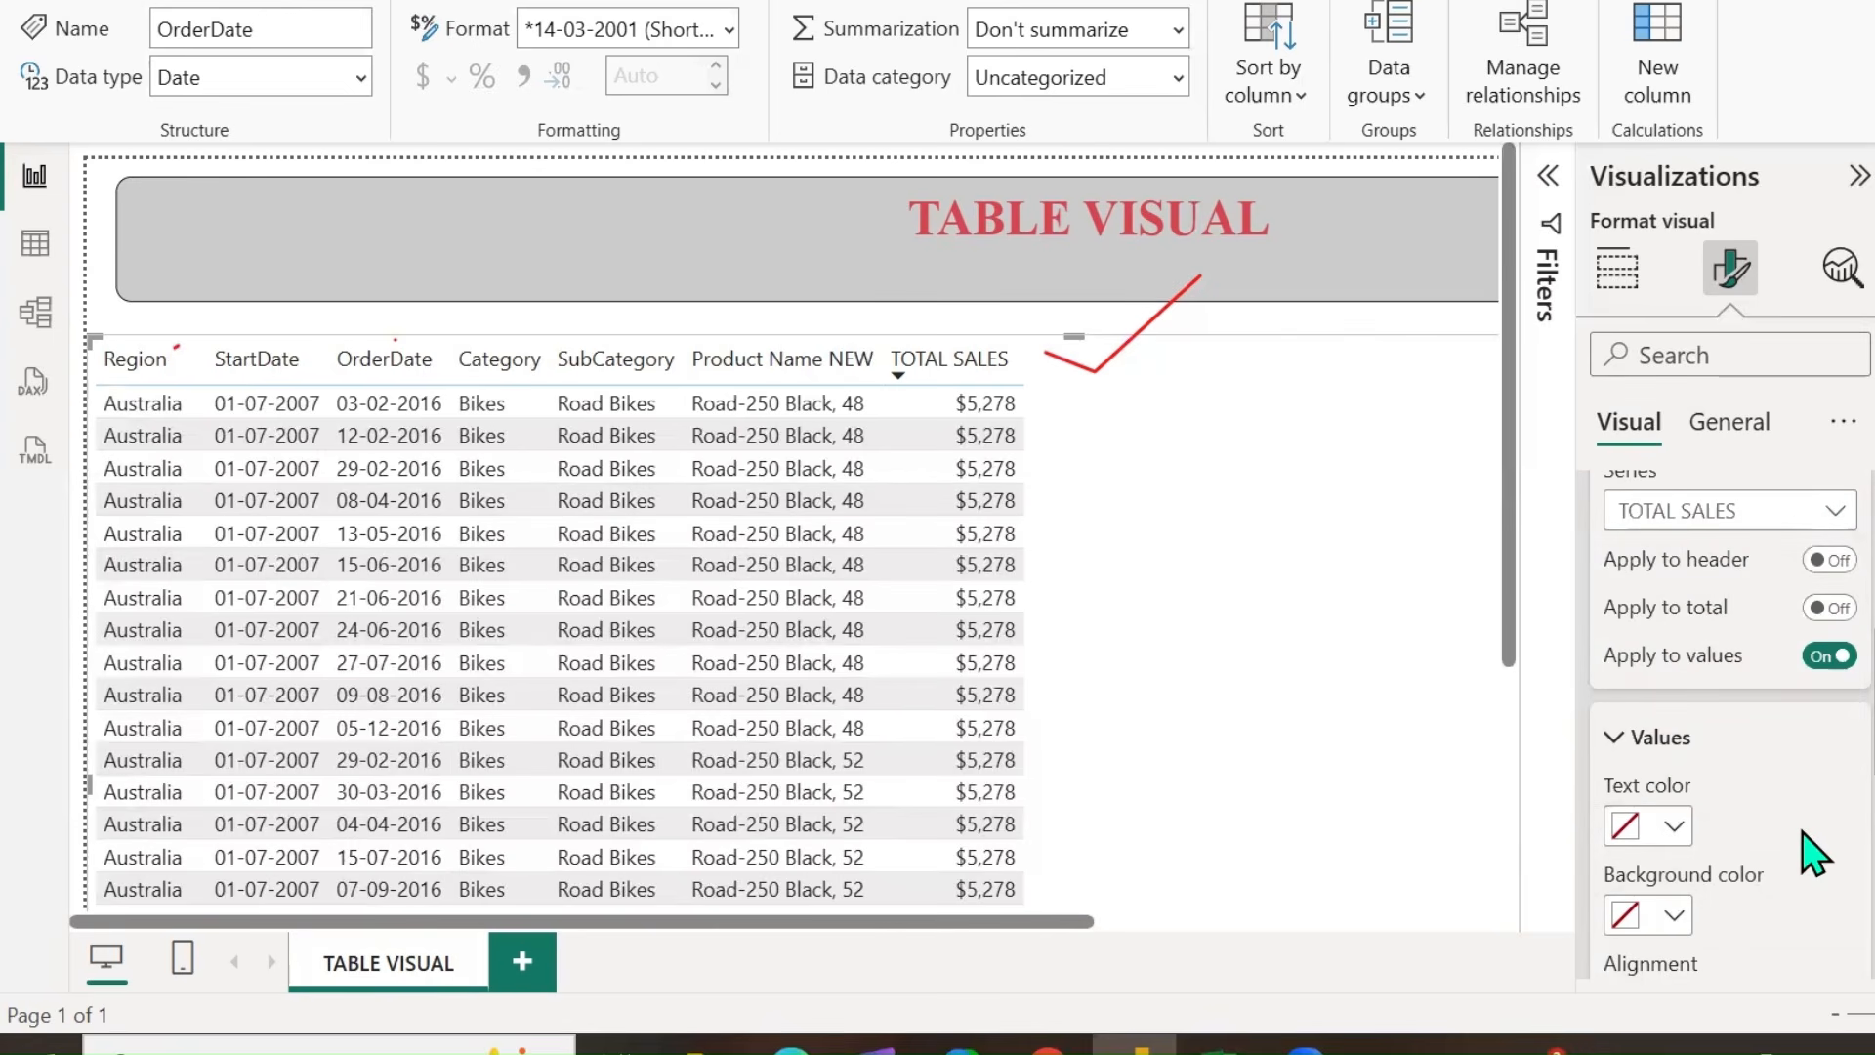
{"action": "scroll", "coordinate": [1807, 855], "scroll_direction": "down", "scroll_amount": 3}
{"action": "left_click", "coordinate": [1665, 655]}
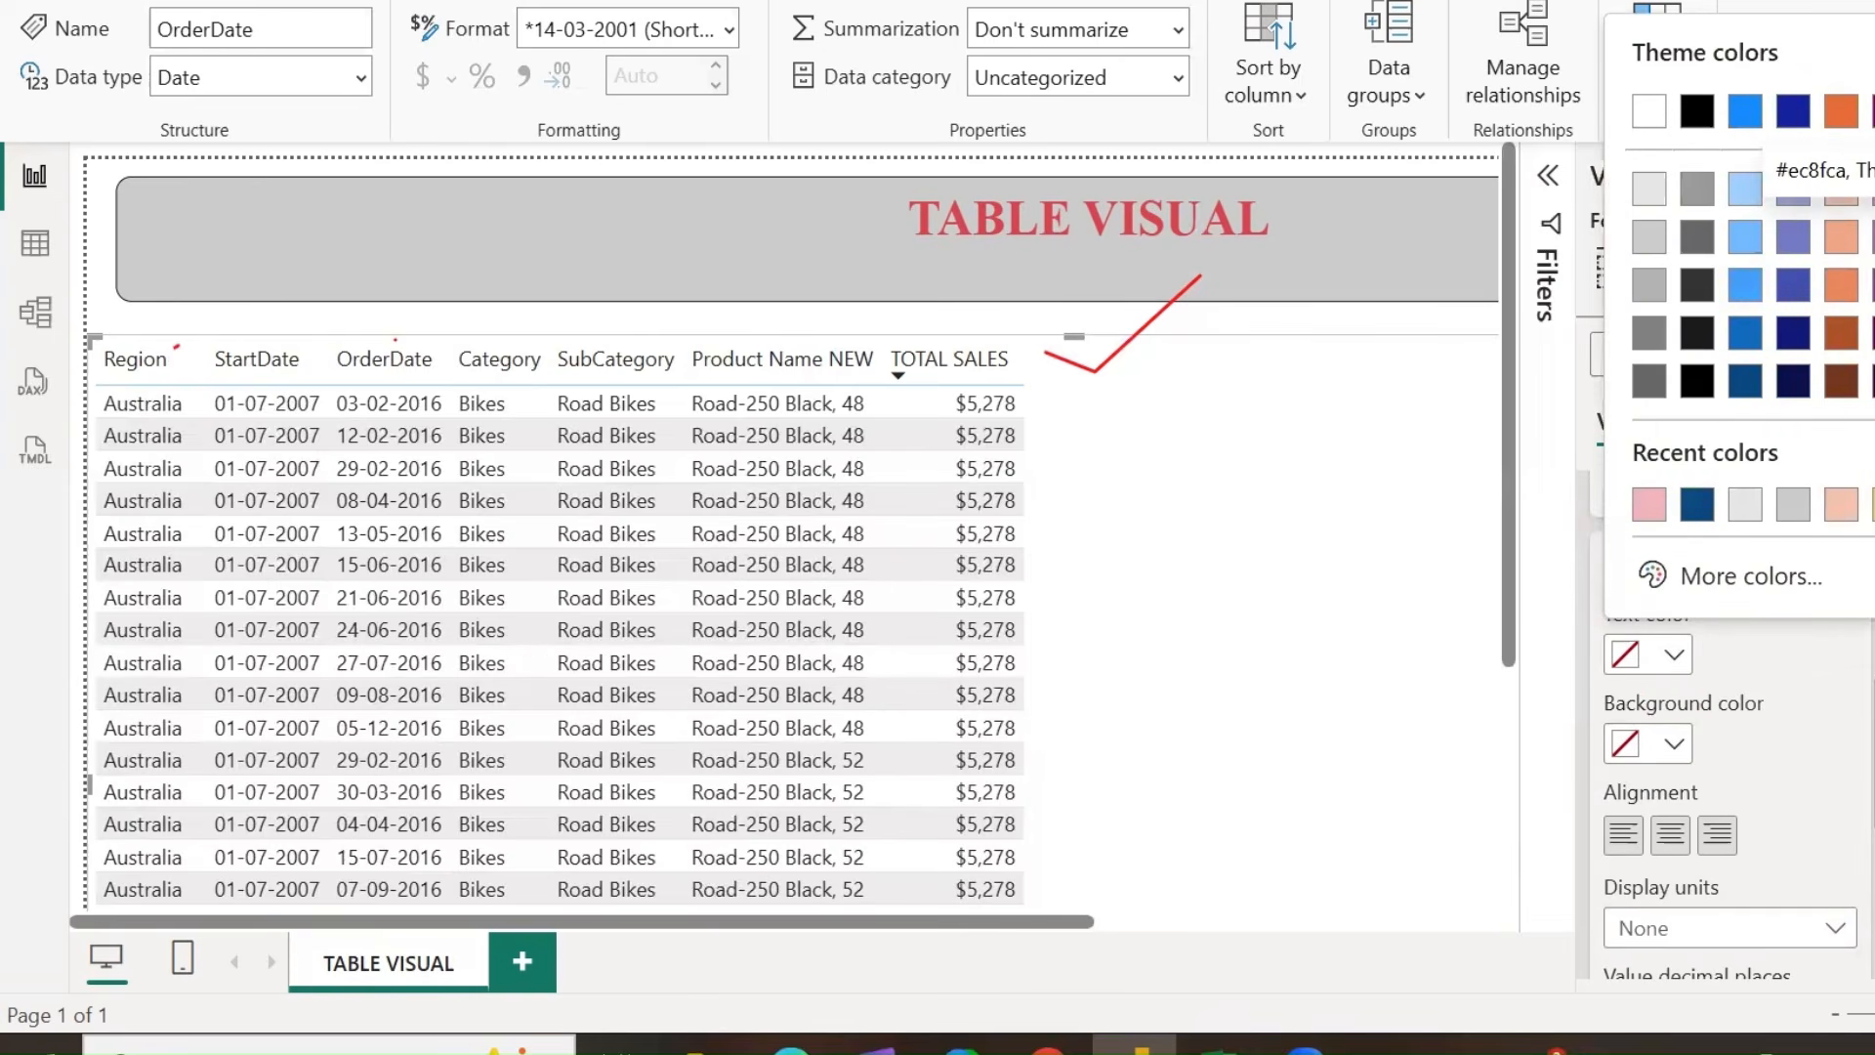
{"action": "left_click", "coordinate": [1874, 237]}
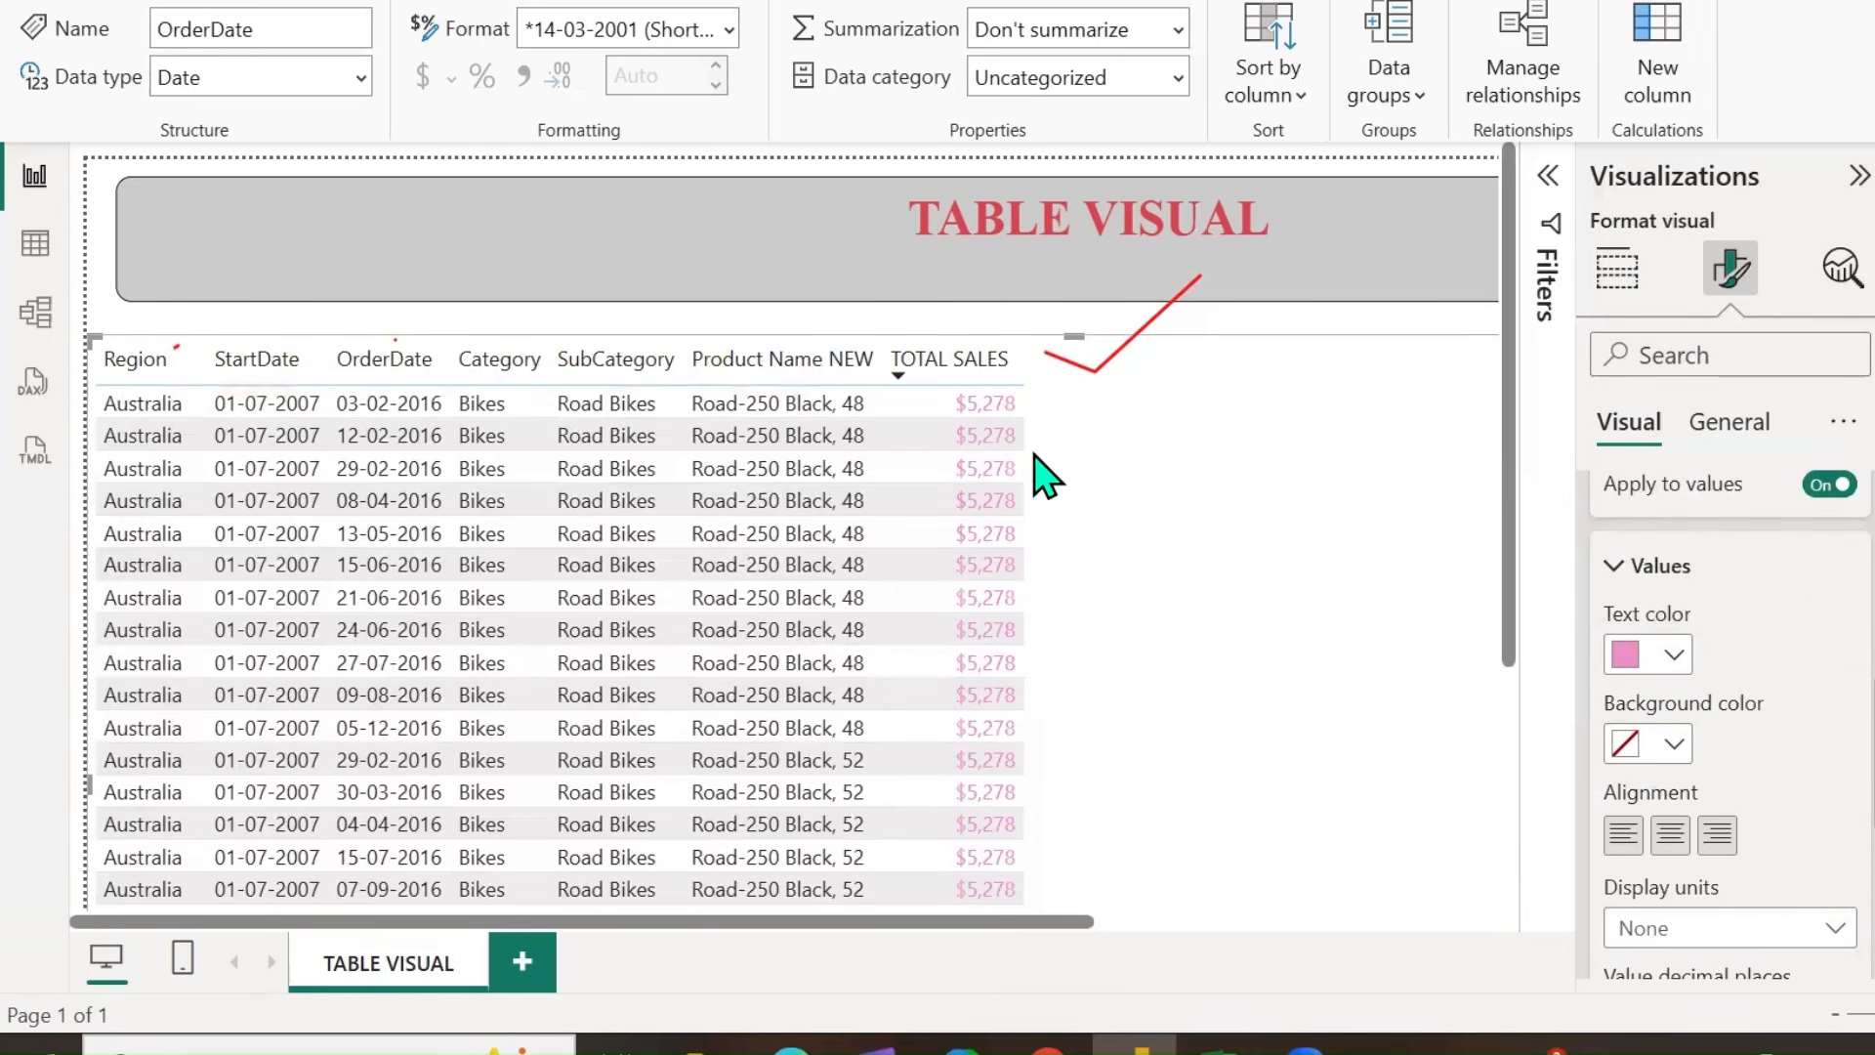
{"action": "left_click", "coordinate": [1673, 654]}
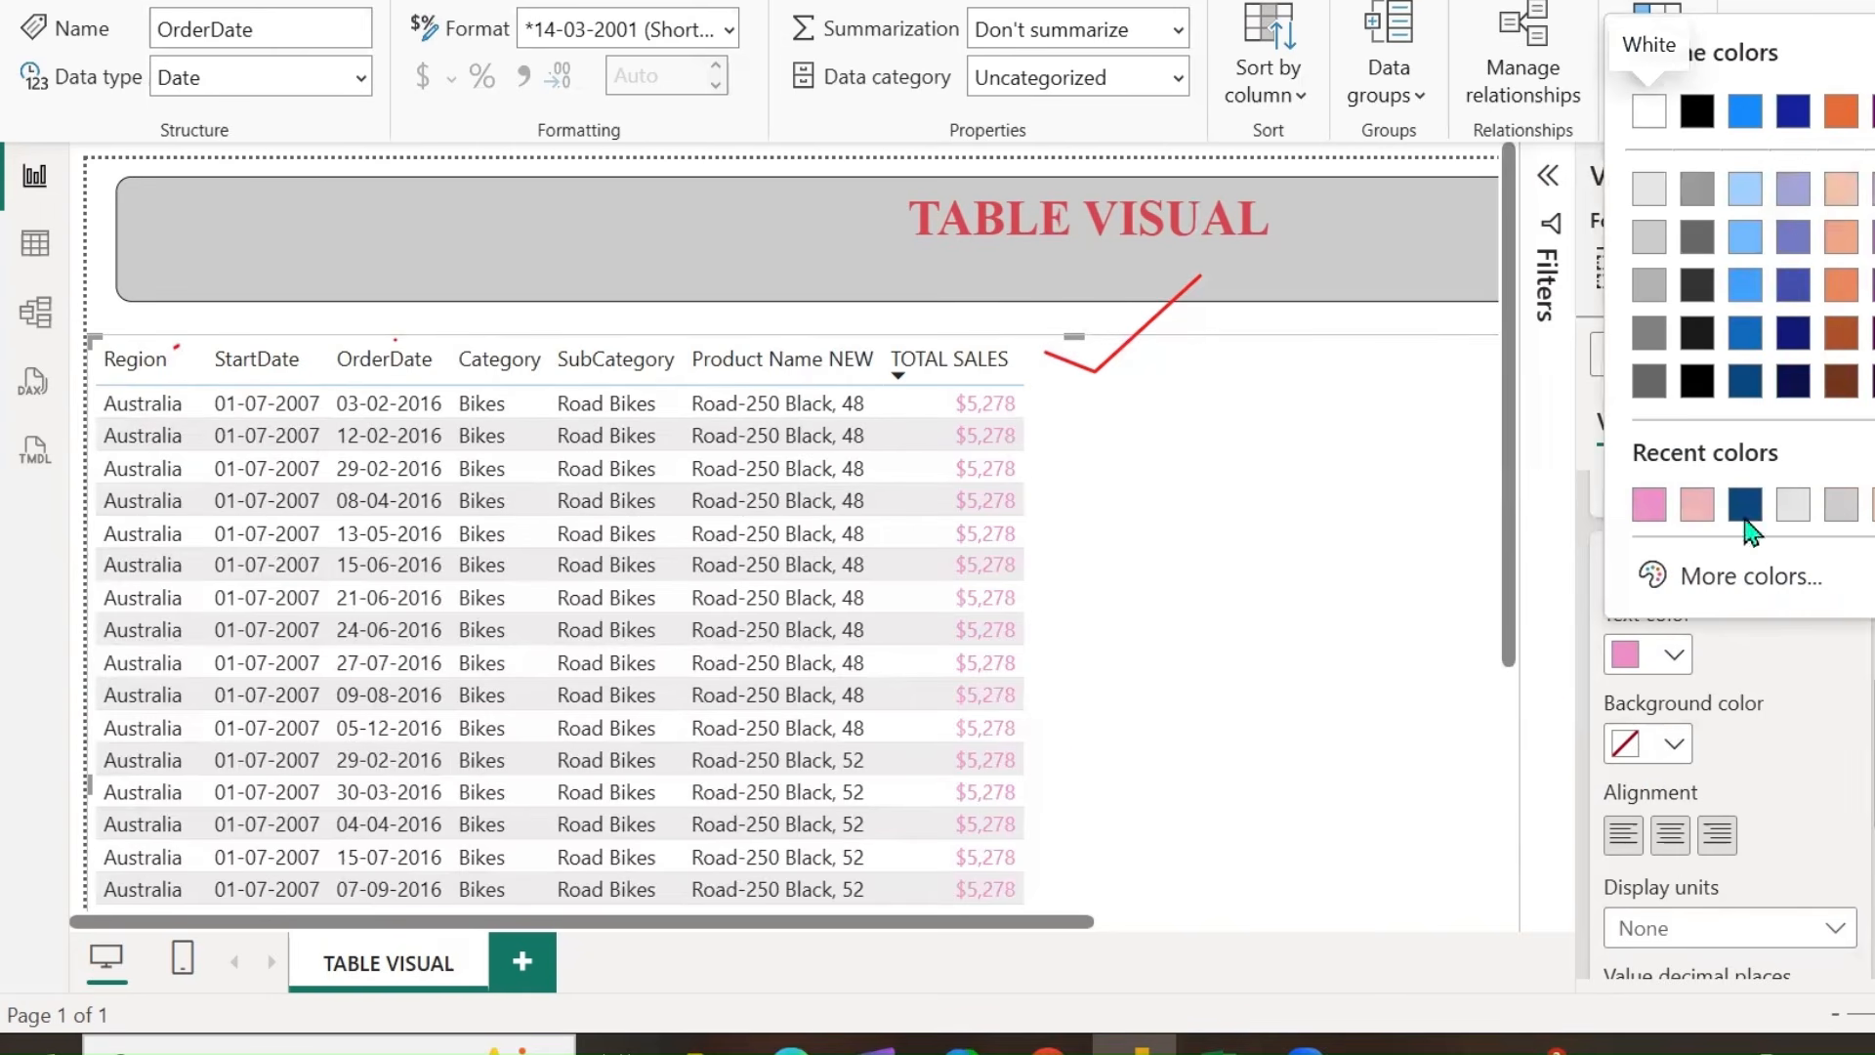
{"action": "left_click", "coordinate": [1868, 330]}
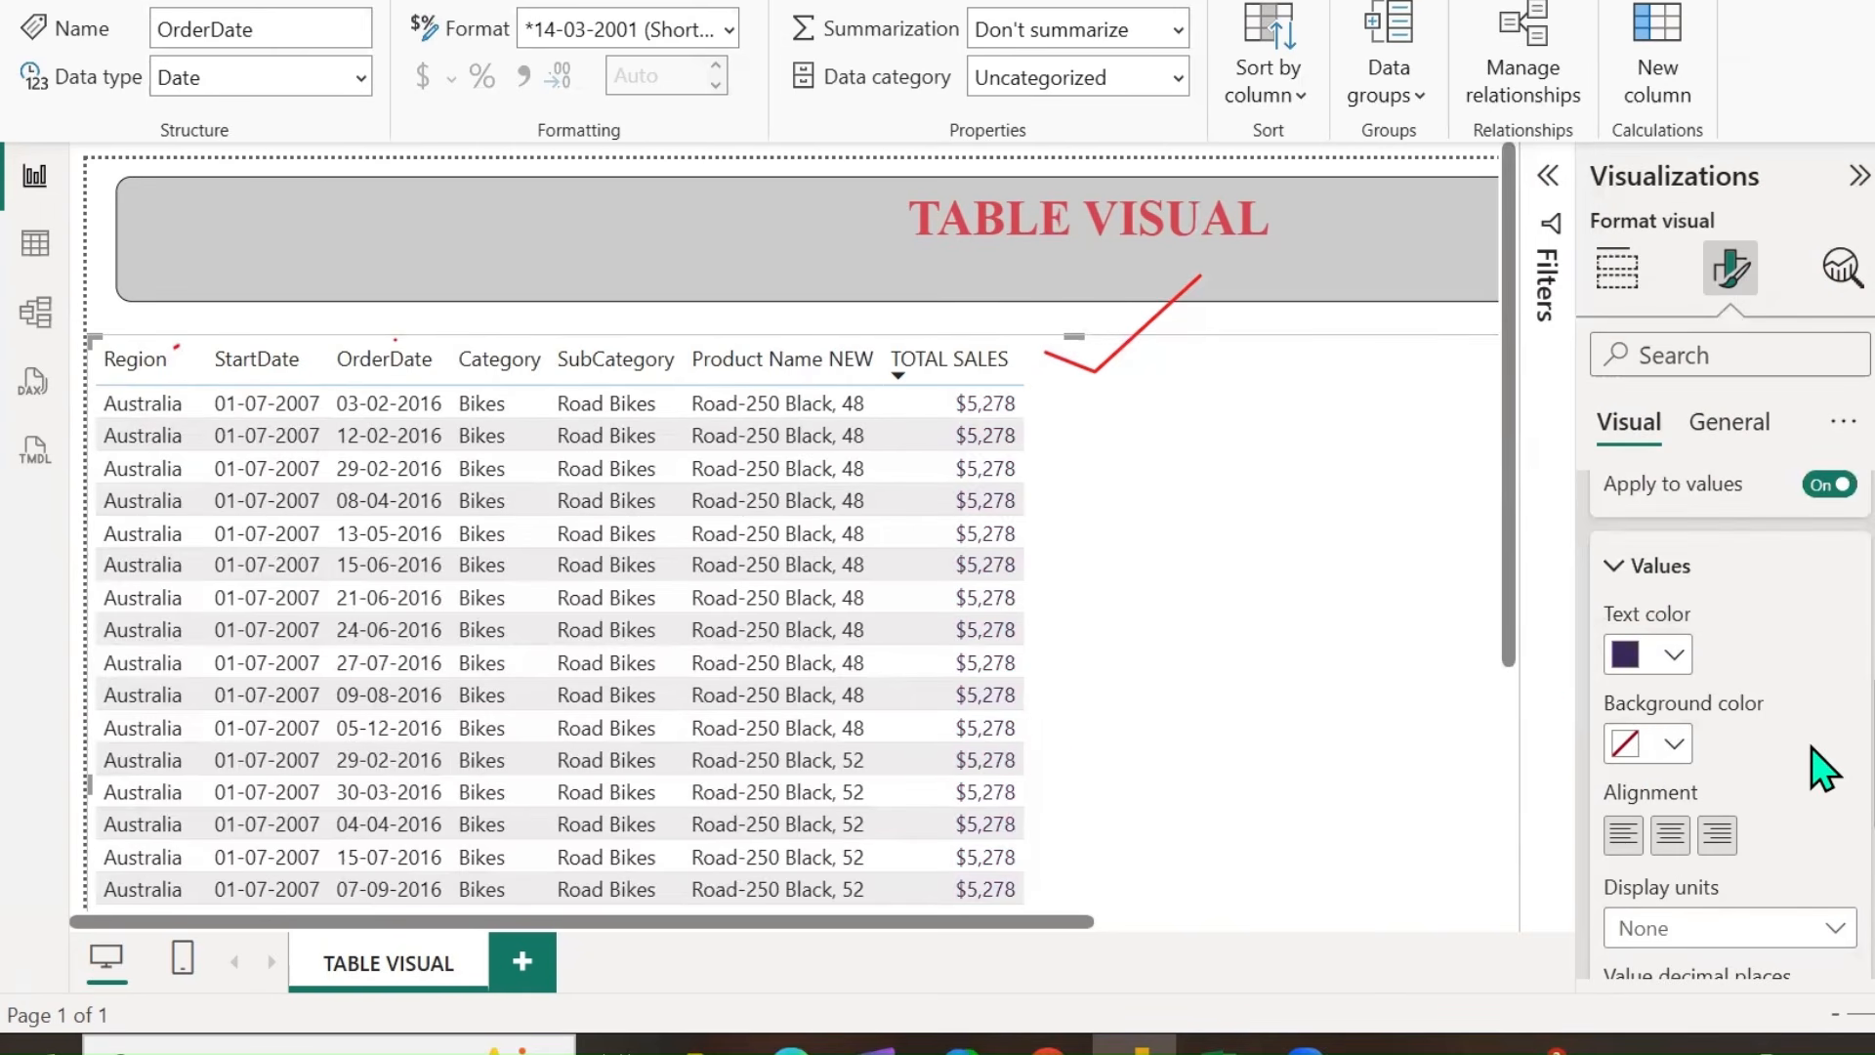
Try a light gray background for the TOTAL SALES column's values before settling on pink.
{"action": "left_click", "coordinate": [1673, 744]}
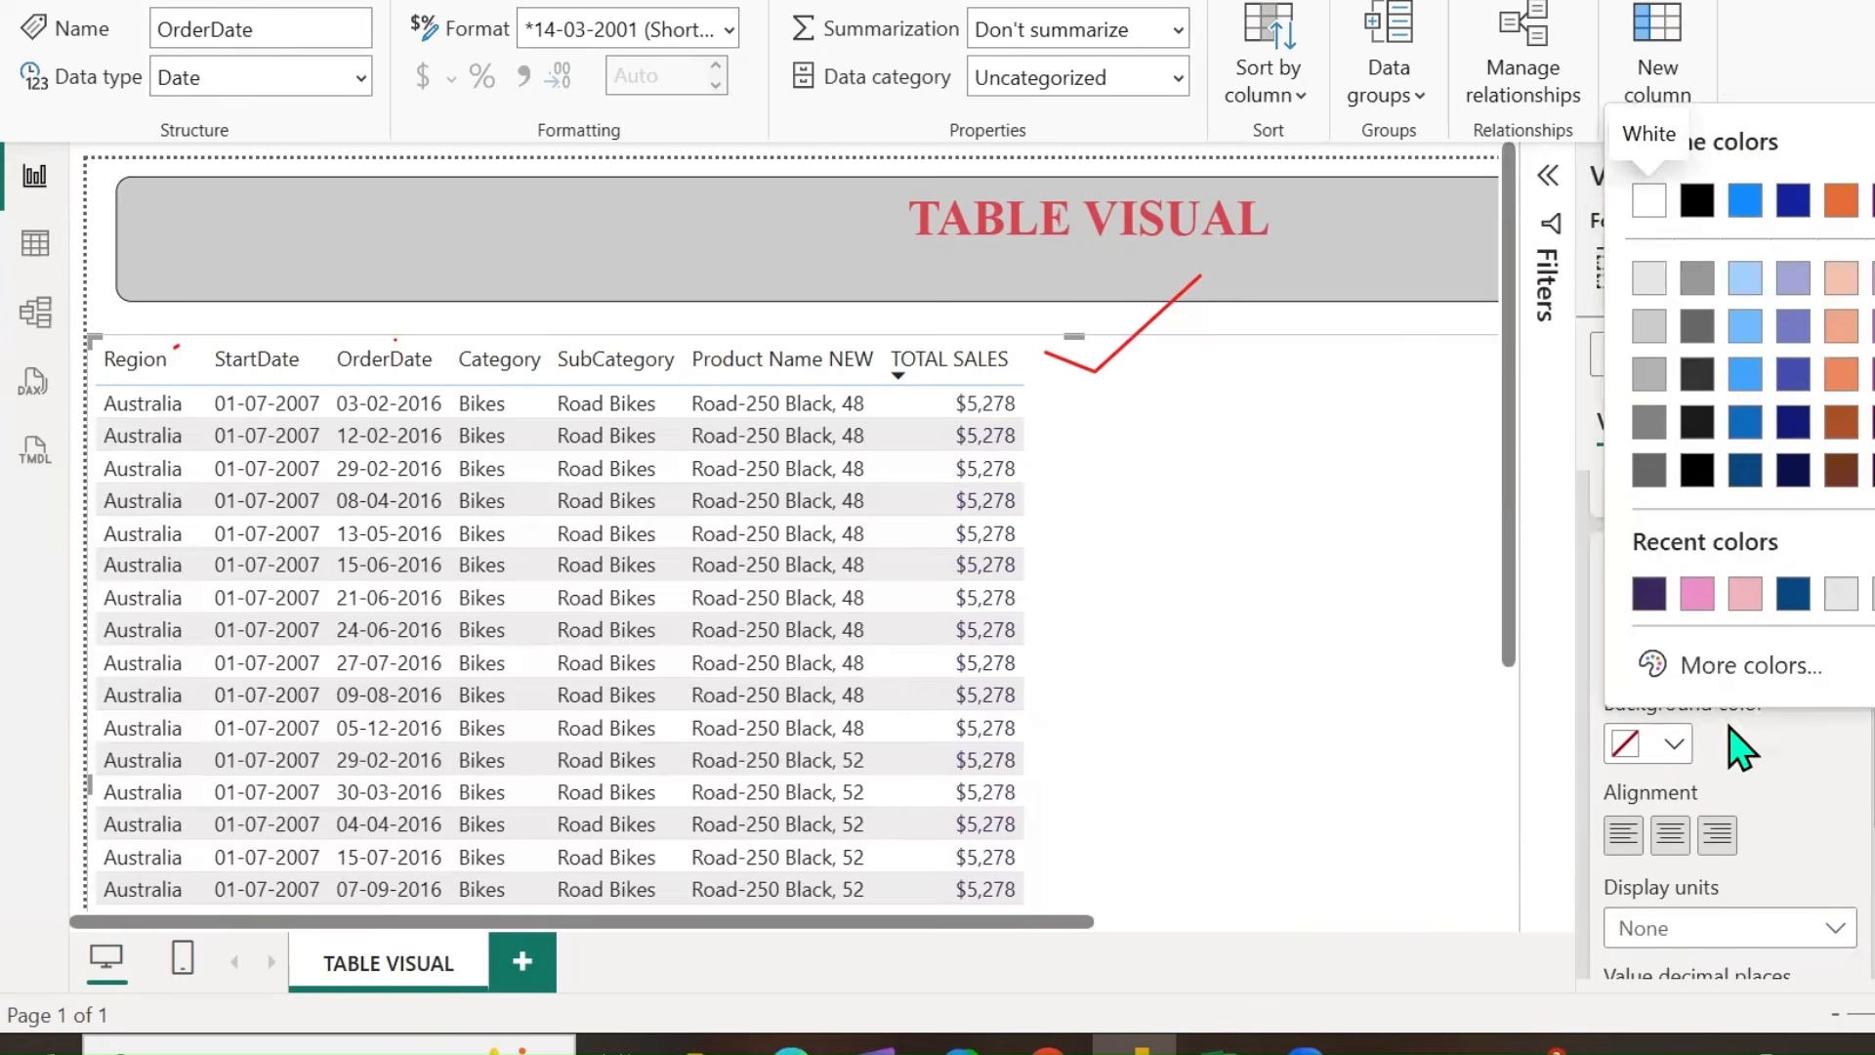
{"action": "left_click", "coordinate": [1841, 593]}
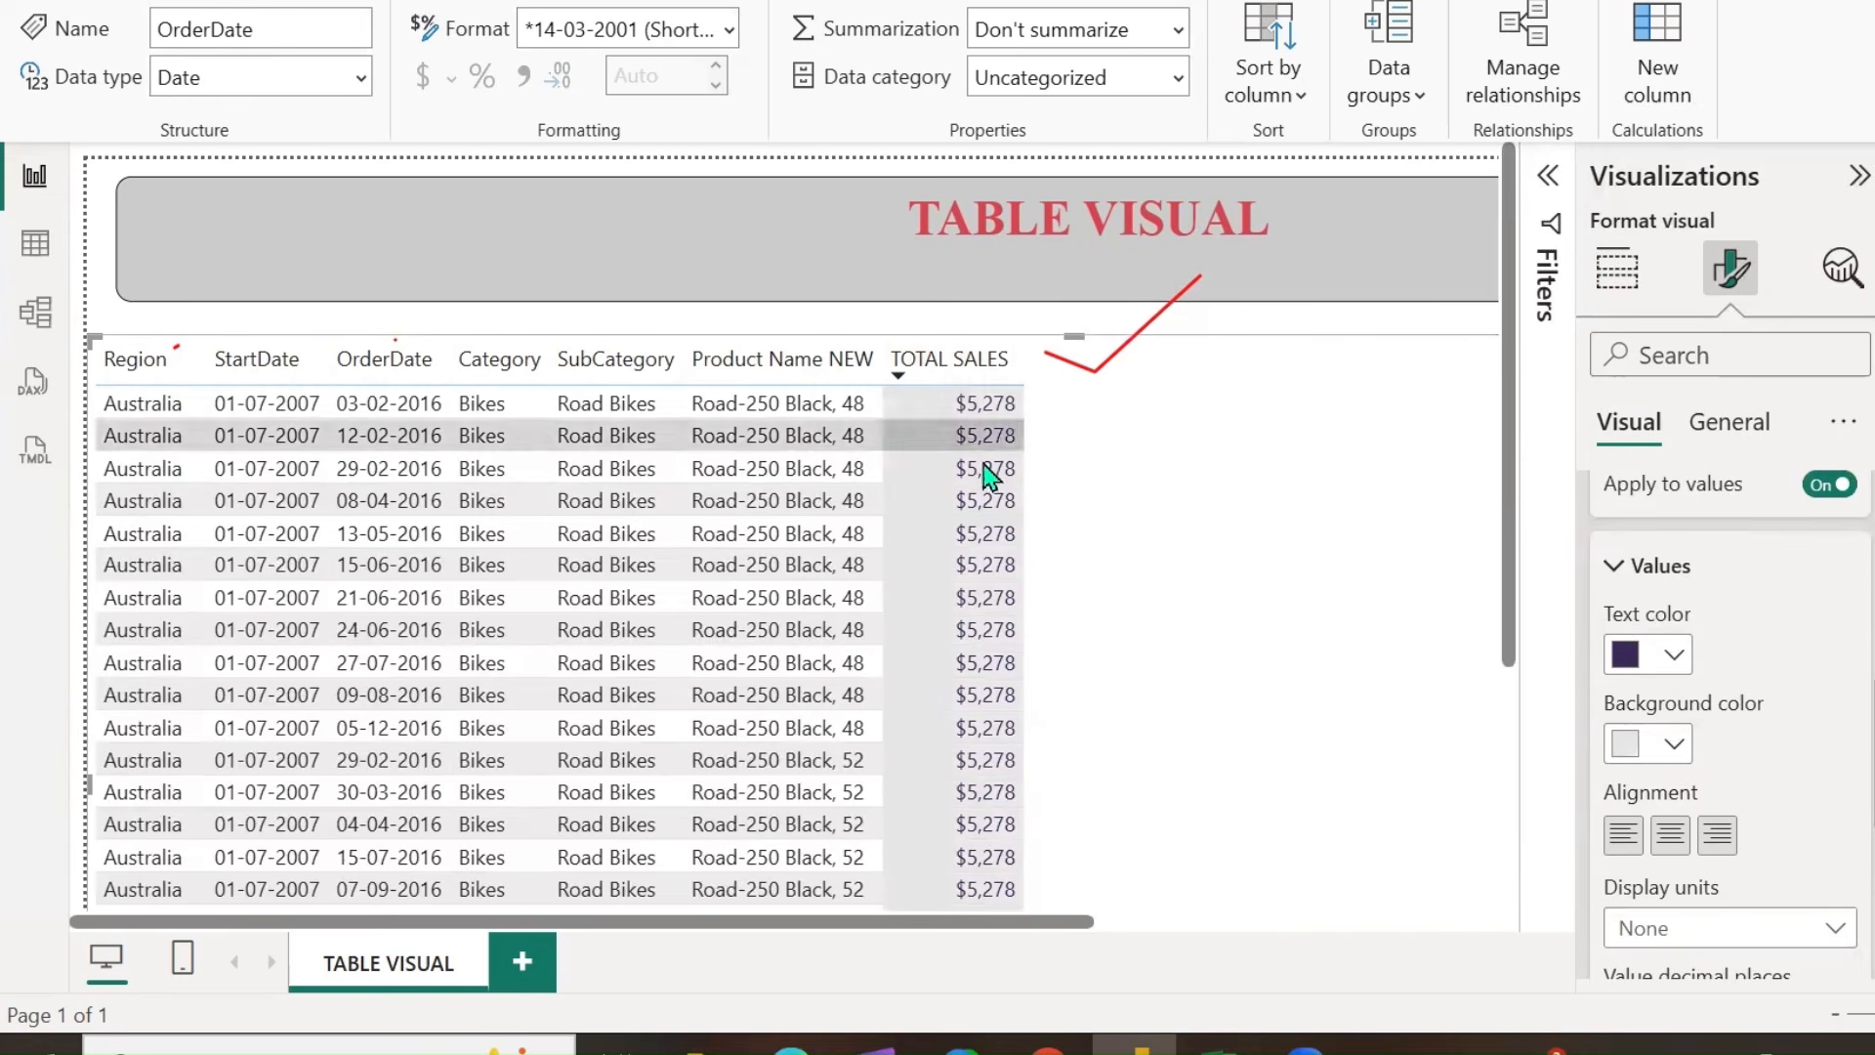
{"action": "left_click", "coordinate": [1677, 746]}
{"action": "left_click", "coordinate": [1736, 593]}
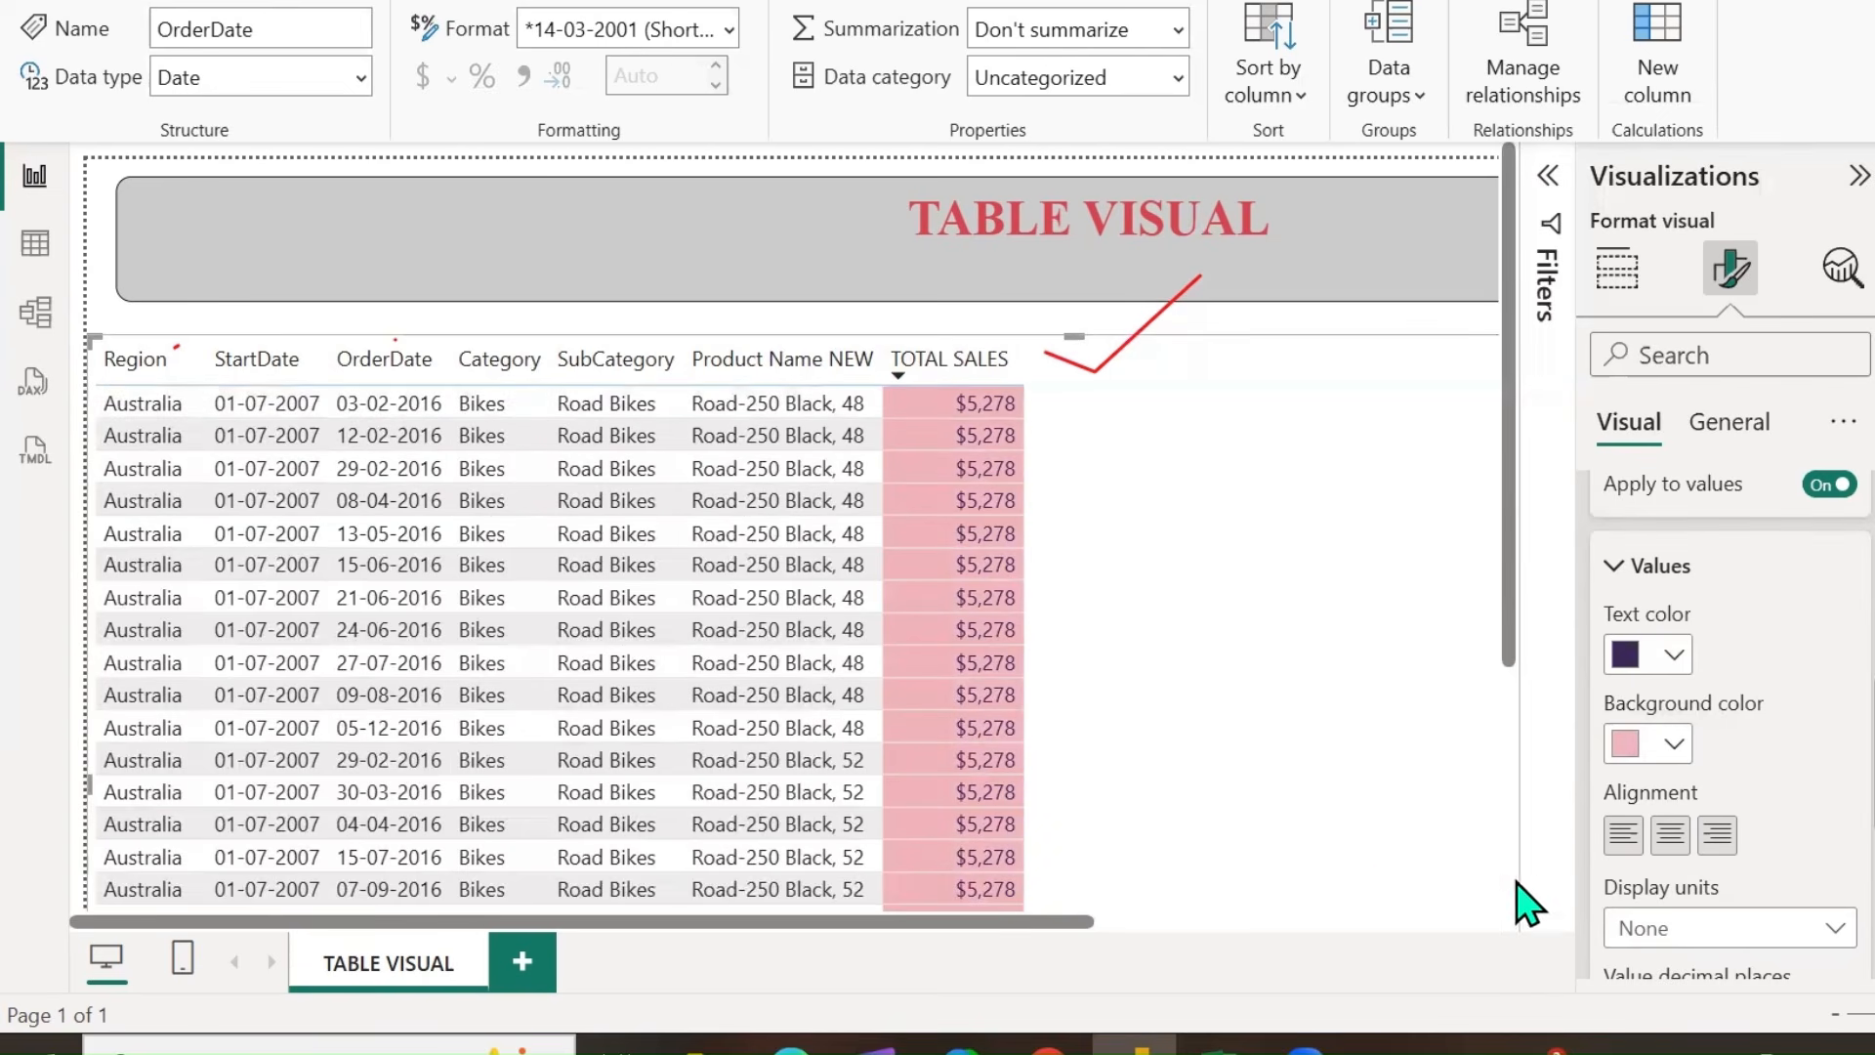
Try left, center and right alignment for the TOTAL SALES values and finish with center.
{"action": "left_click", "coordinate": [1624, 836]}
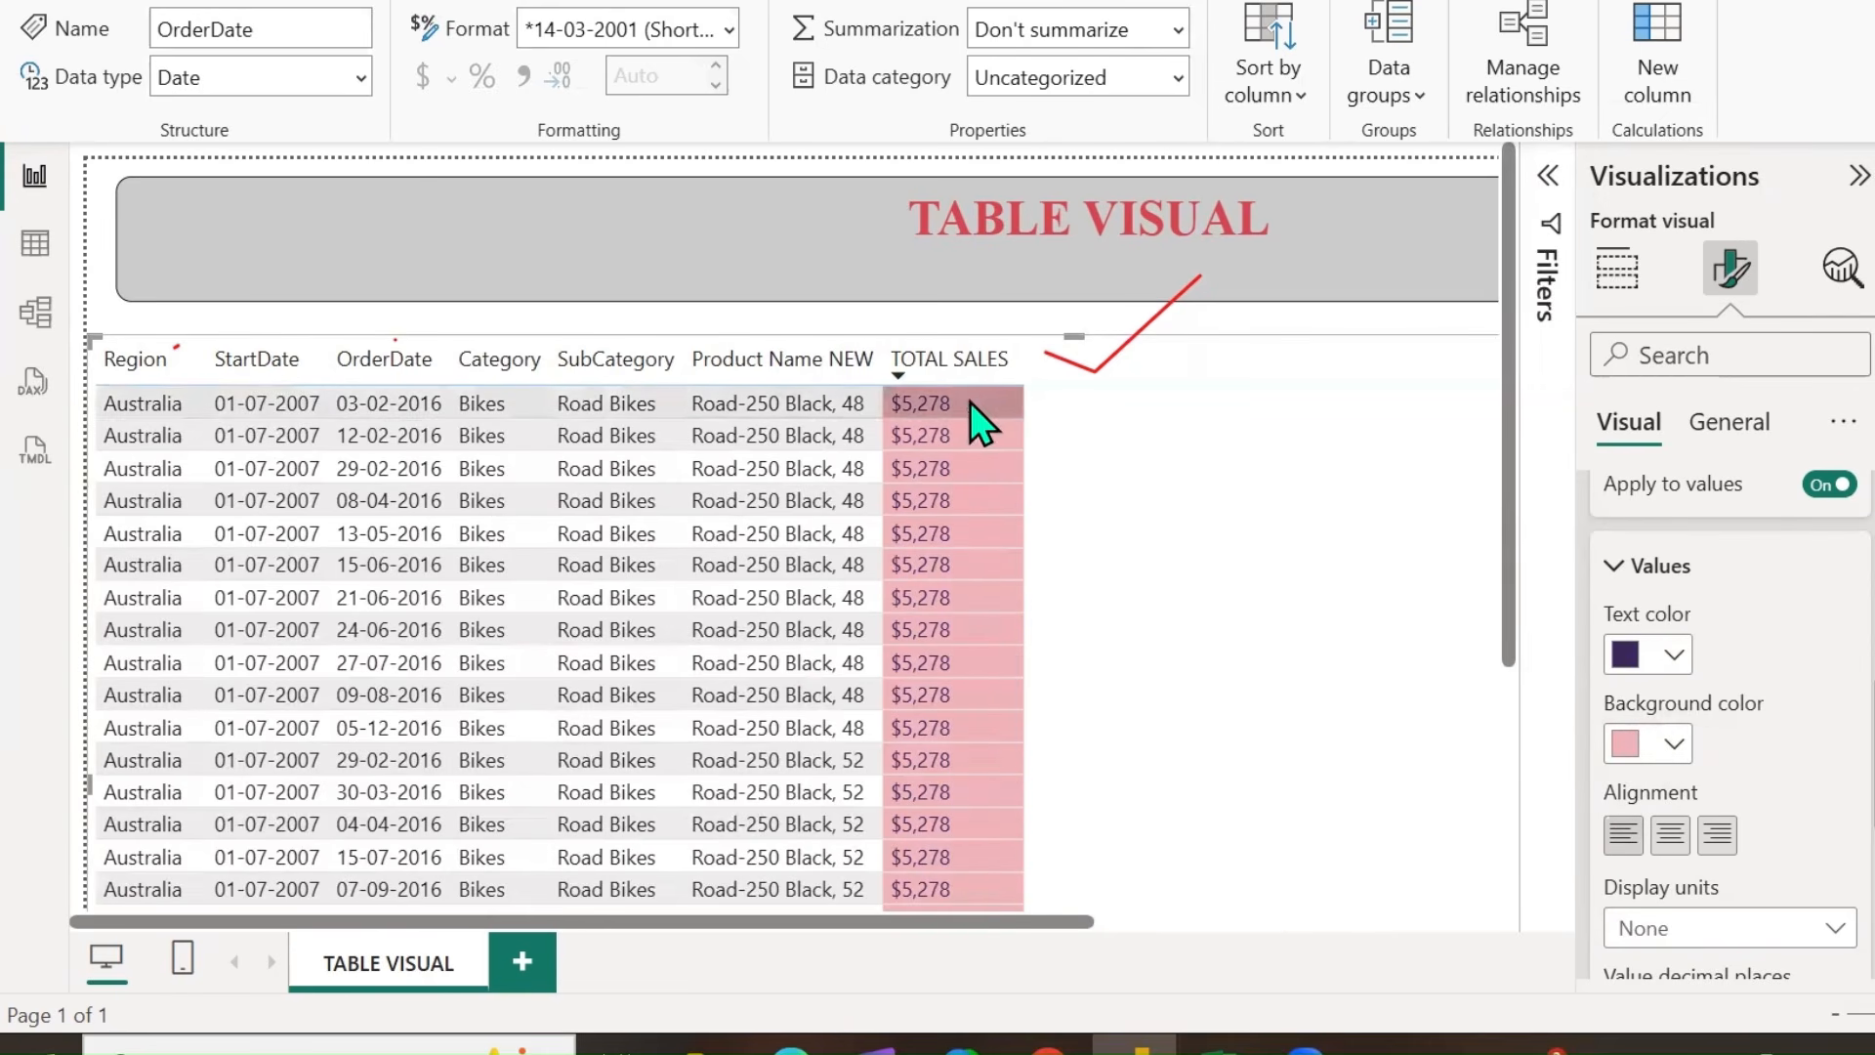
{"action": "left_click", "coordinate": [1667, 836]}
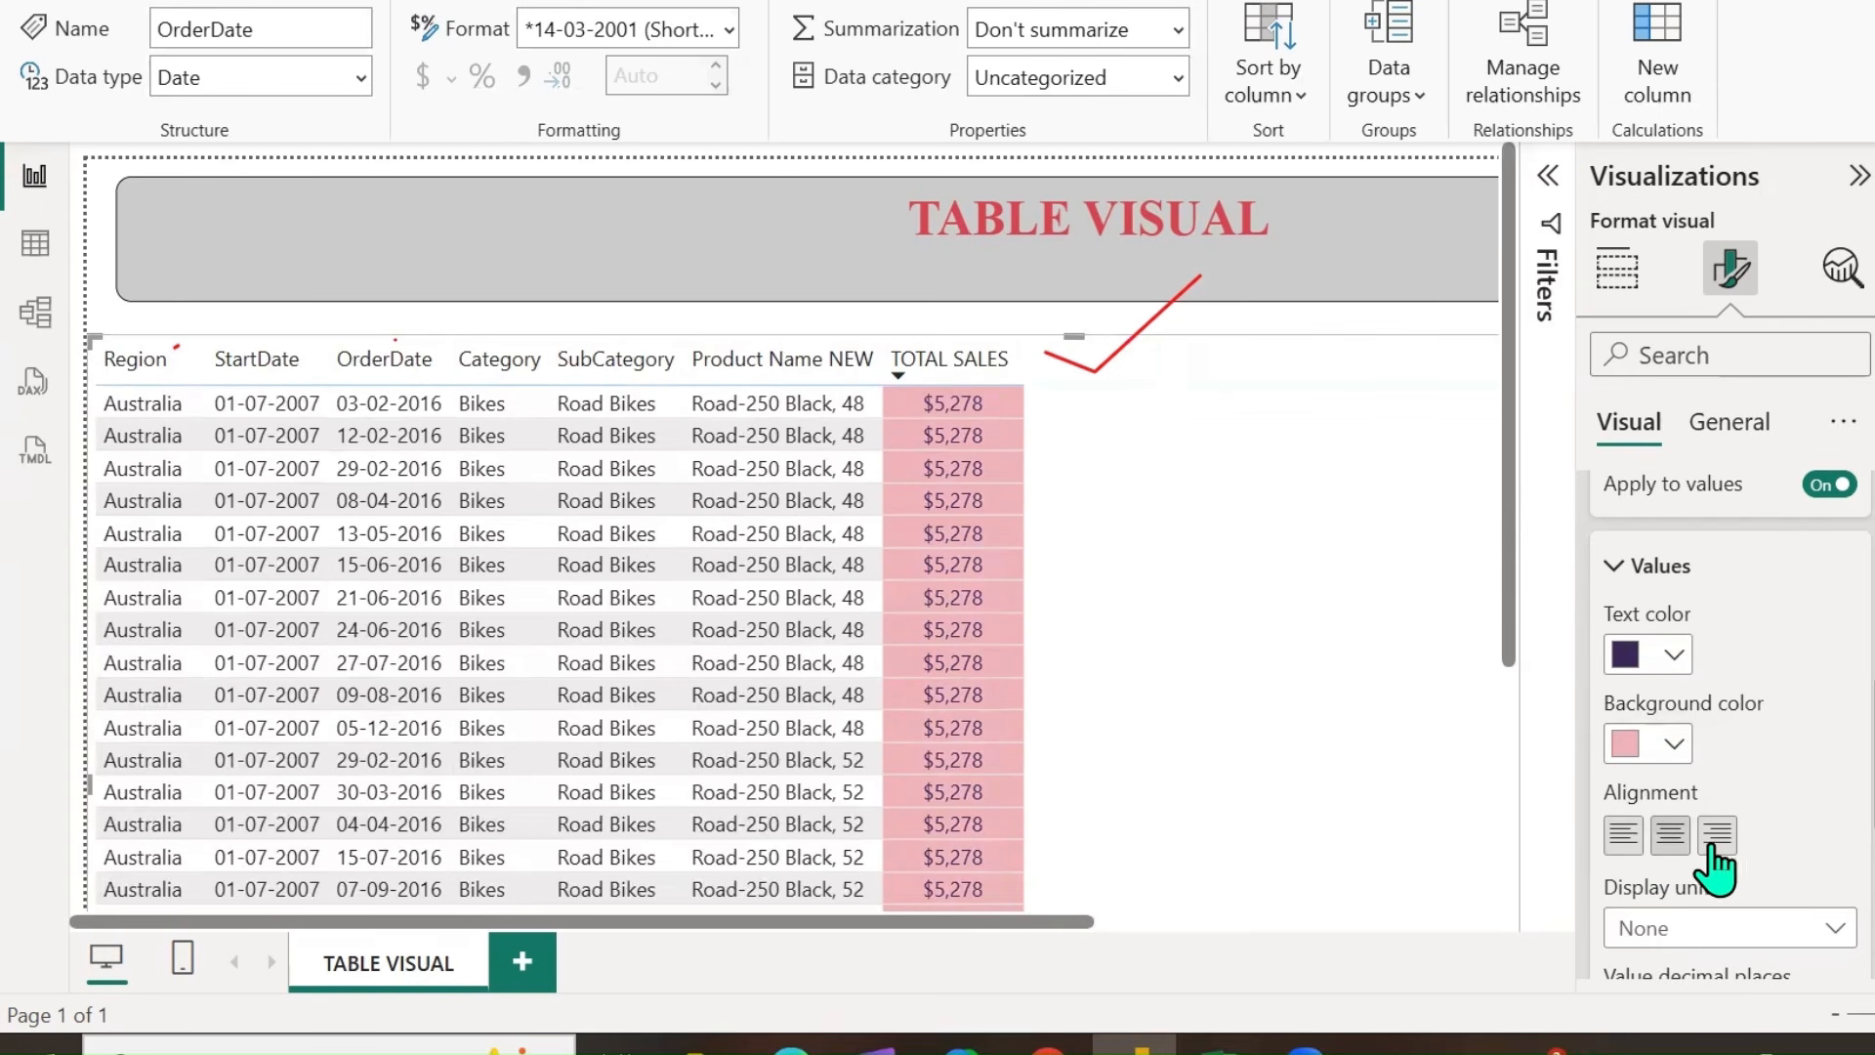
{"action": "left_click", "coordinate": [1716, 840]}
{"action": "left_click", "coordinate": [1670, 836]}
Apply the TOTAL SALES column formatting to its total and header as well.
{"action": "scroll", "coordinate": [1766, 766], "scroll_direction": "up", "scroll_amount": 2}
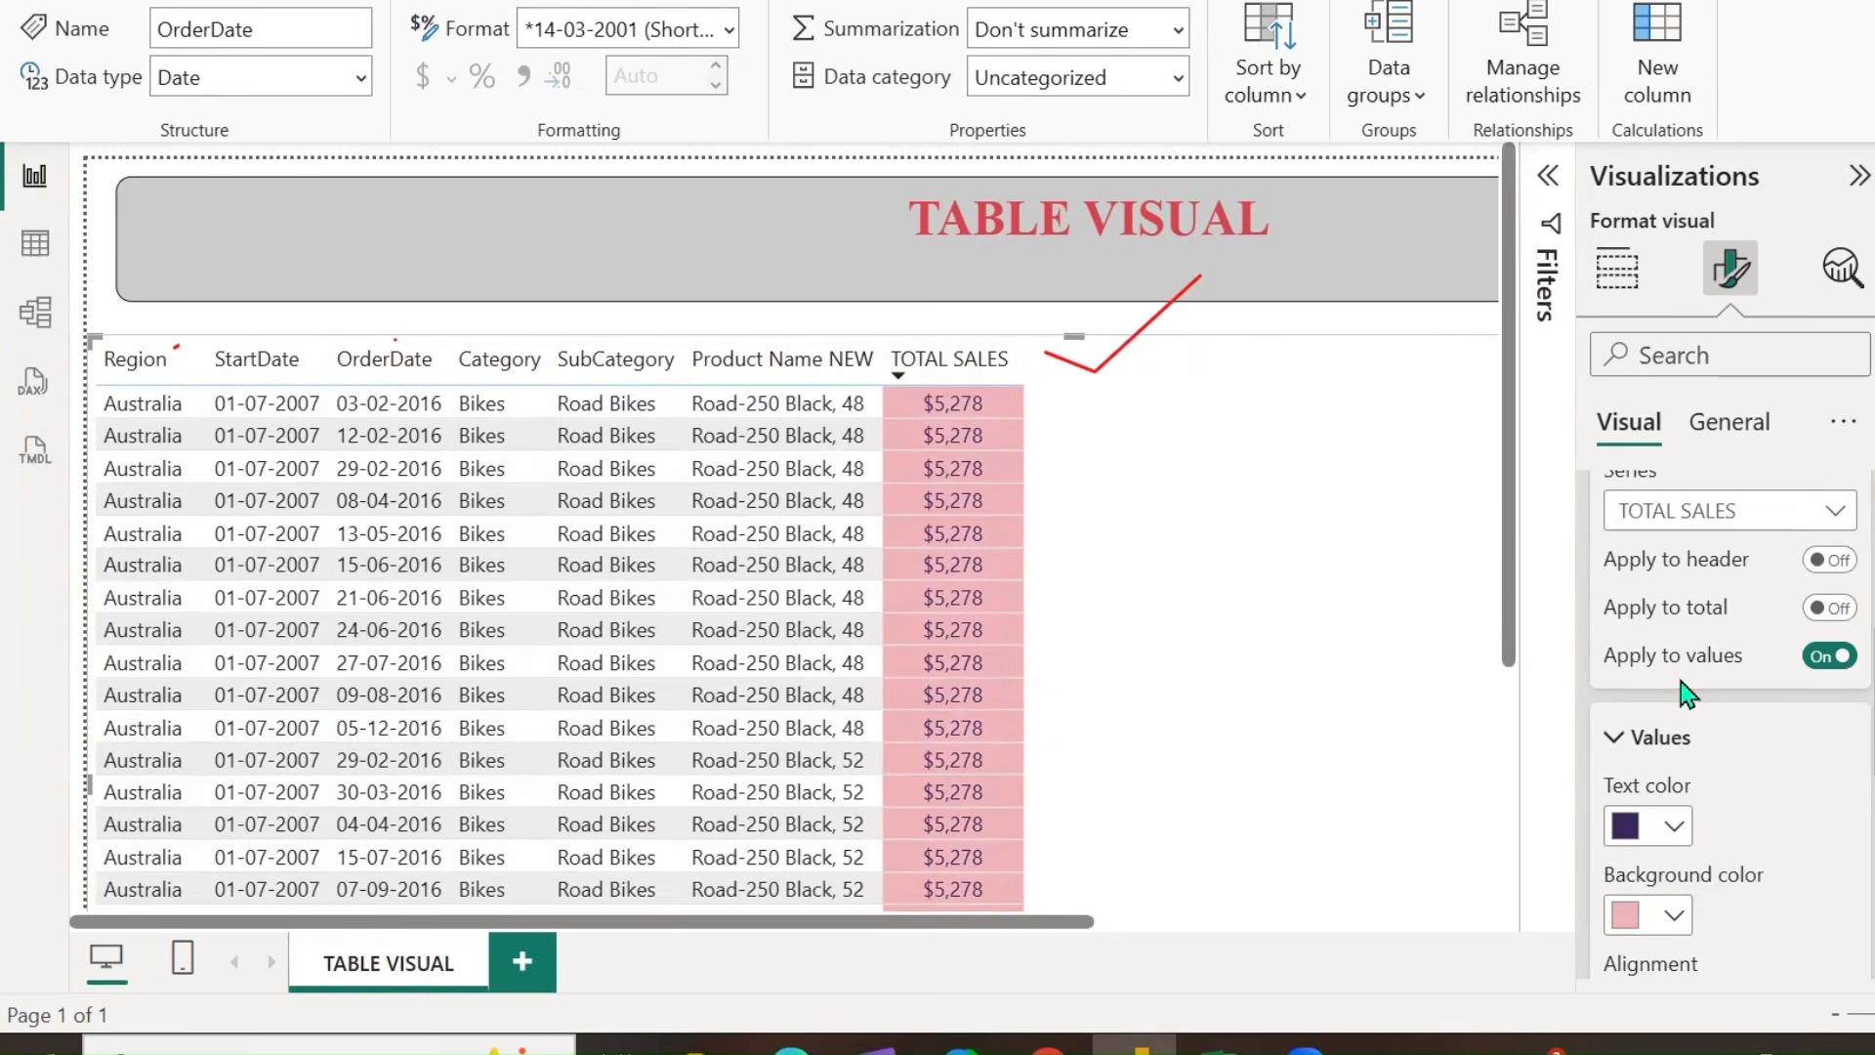
{"action": "scroll", "coordinate": [1296, 611], "scroll_direction": "down", "scroll_amount": 10}
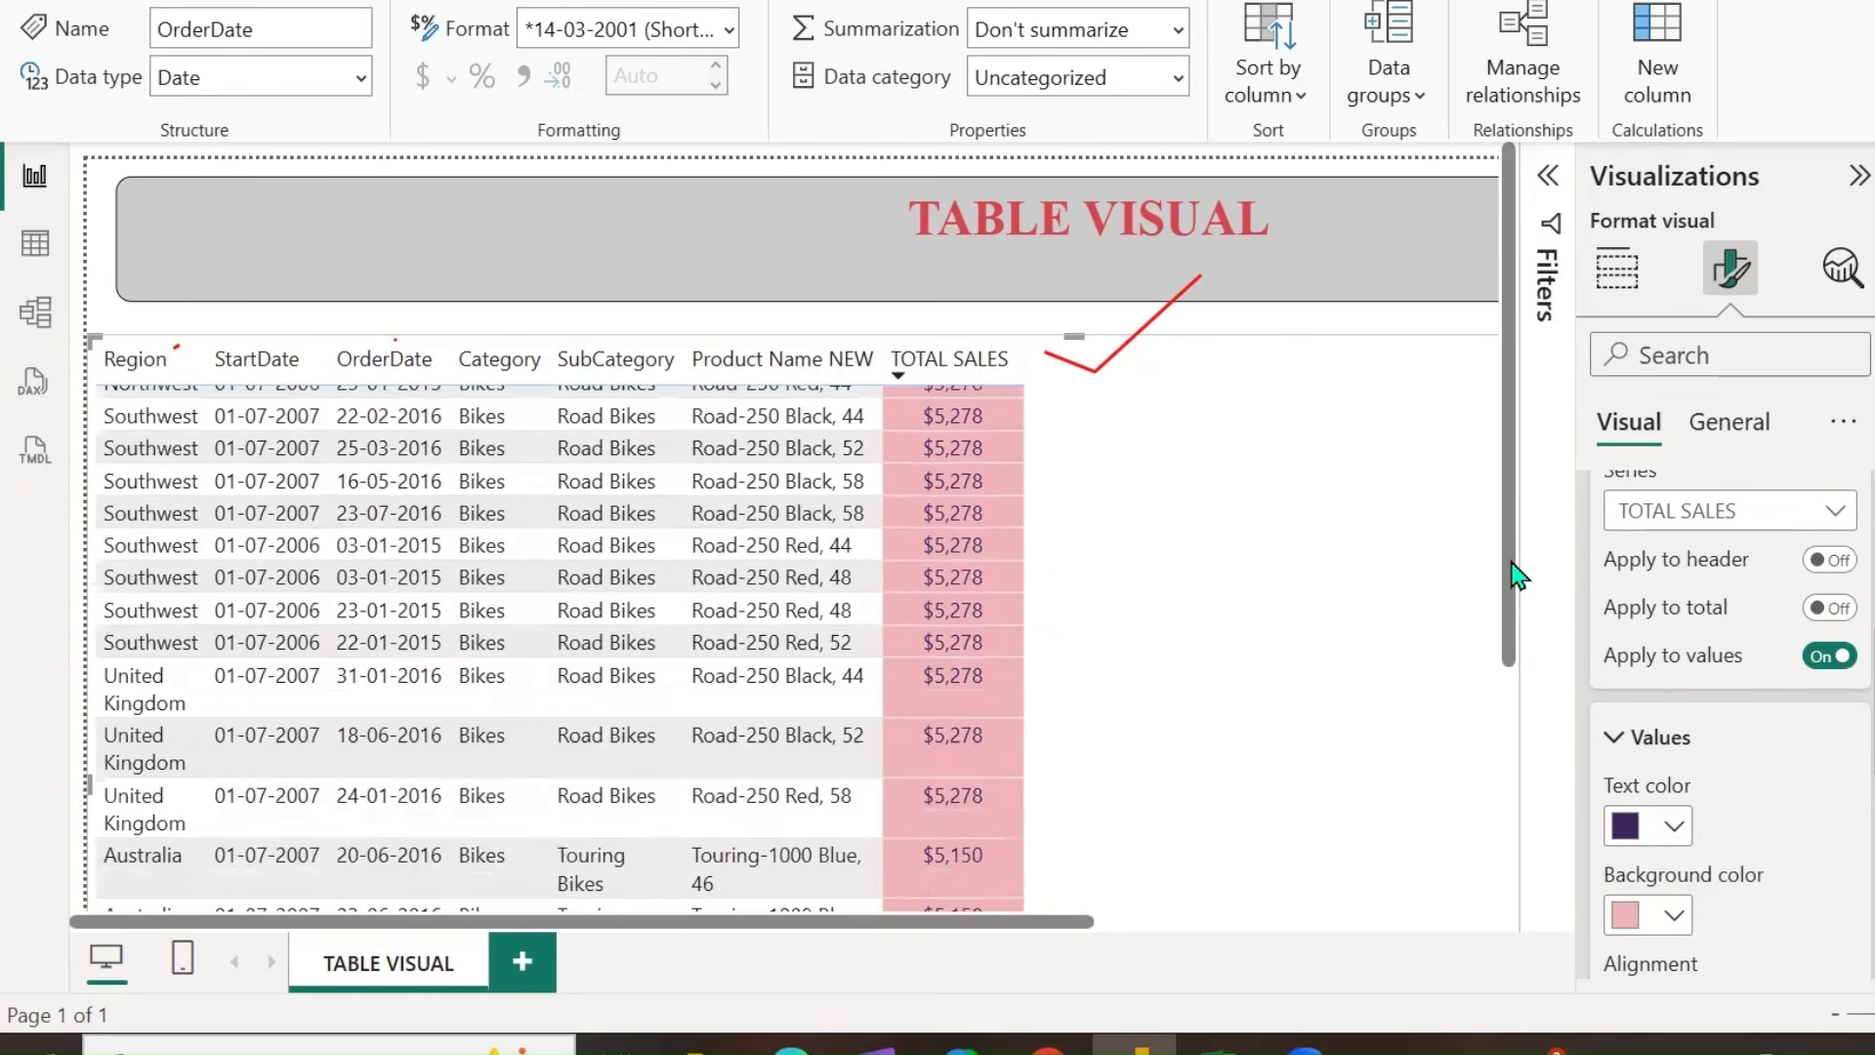
{"action": "left_click_drag", "start_coordinate": [1510, 562], "coordinate": [1535, 879]}
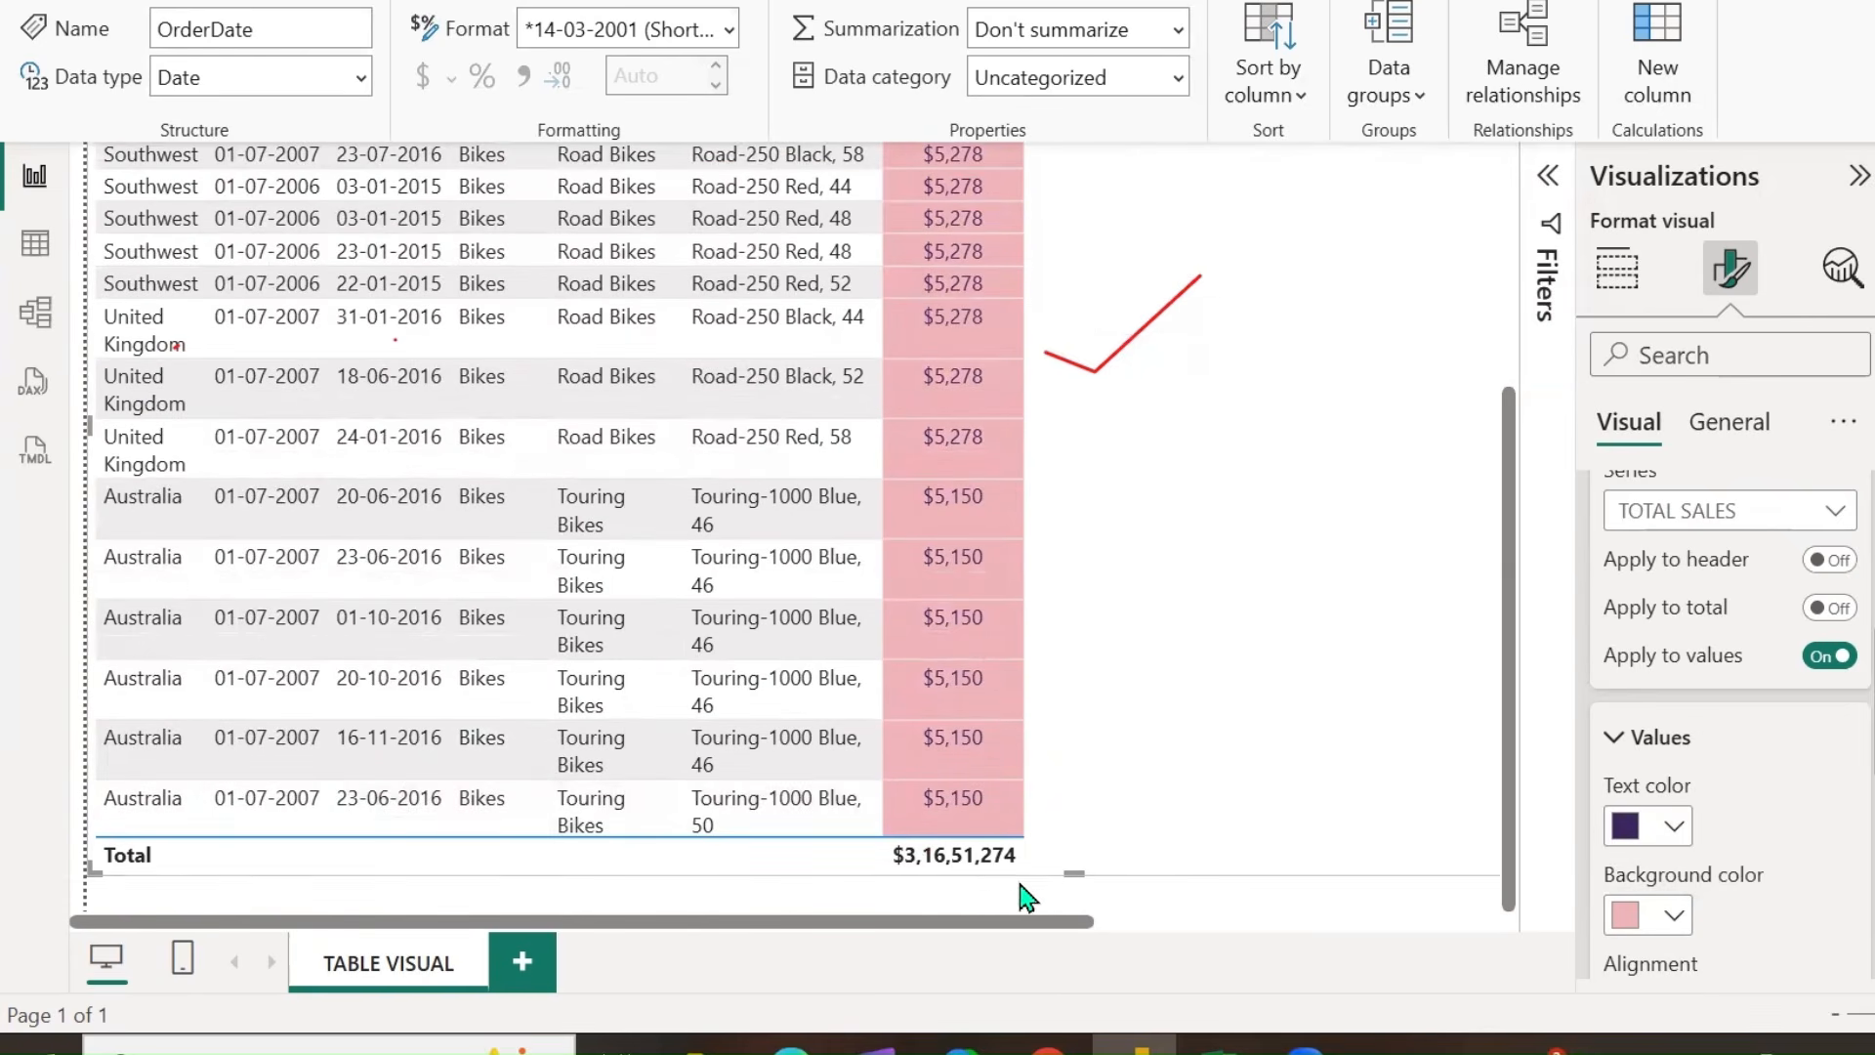
{"action": "left_click", "coordinate": [1829, 607]}
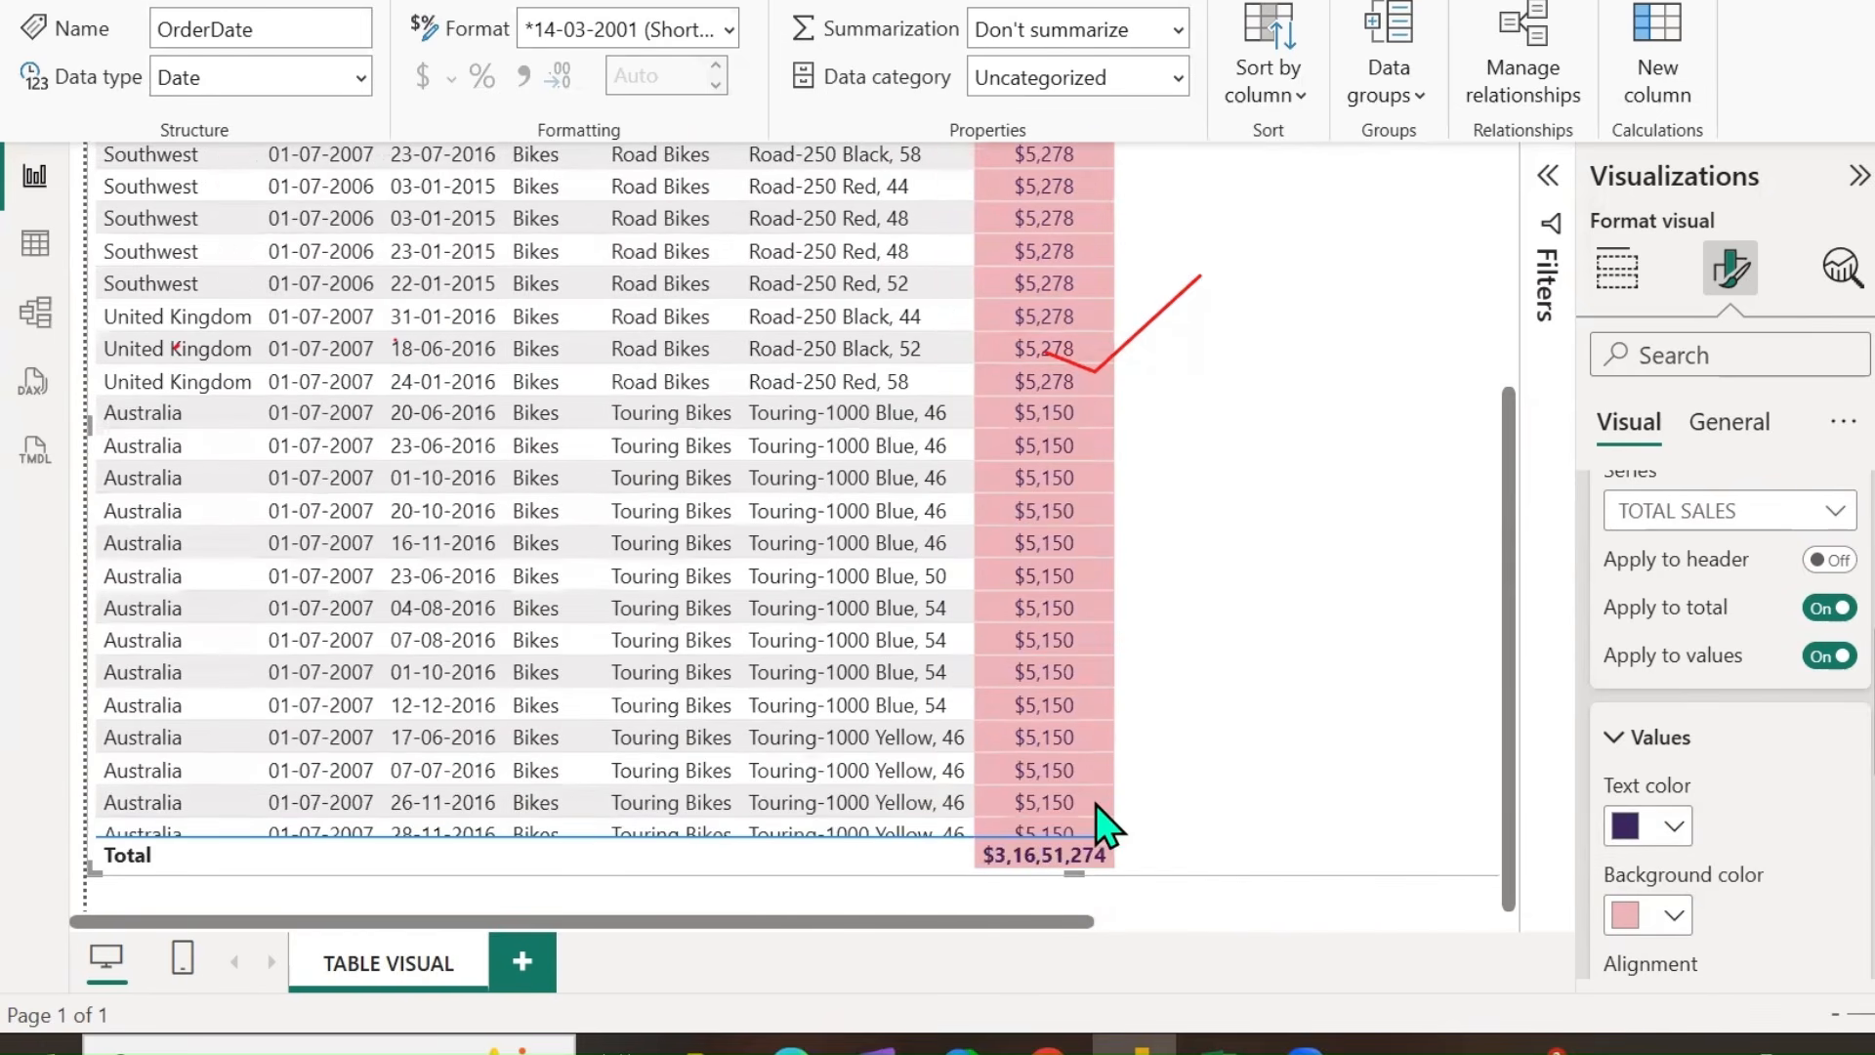
{"action": "left_click_drag", "start_coordinate": [1514, 723], "coordinate": [1473, 435]}
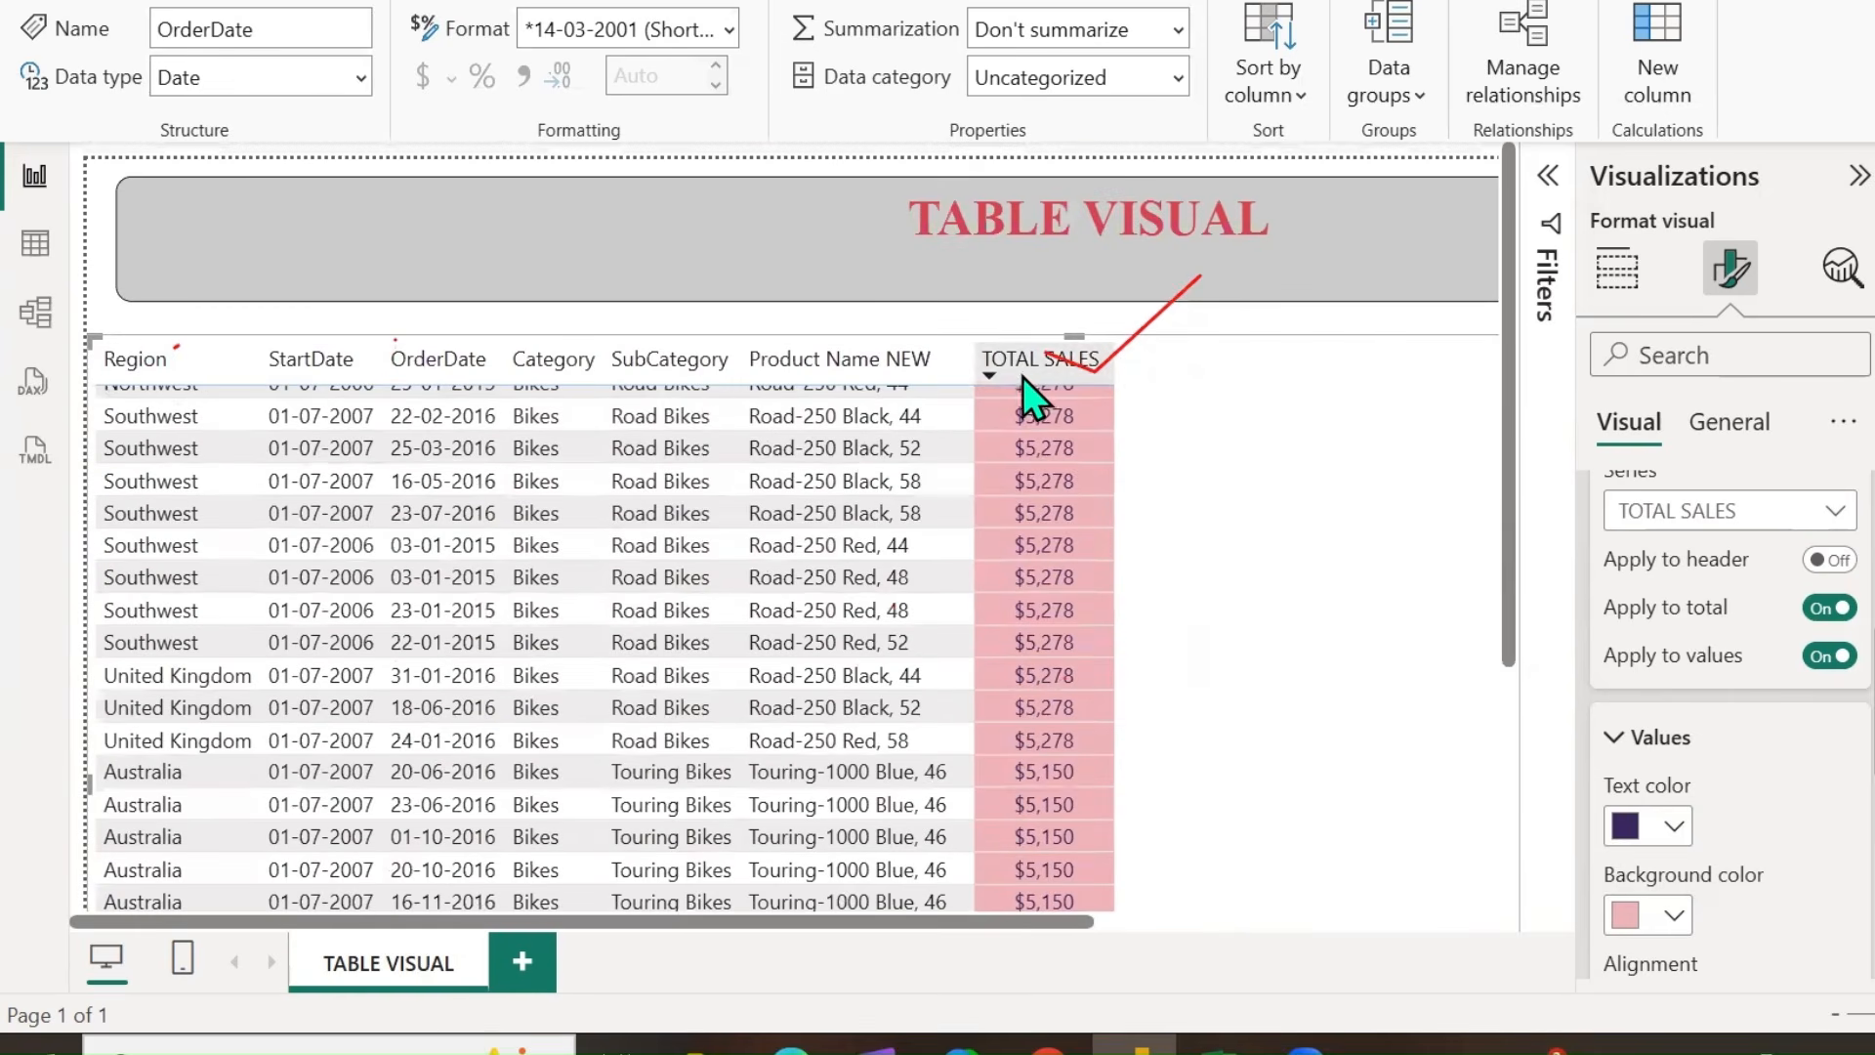
{"action": "left_click", "coordinate": [1844, 562]}
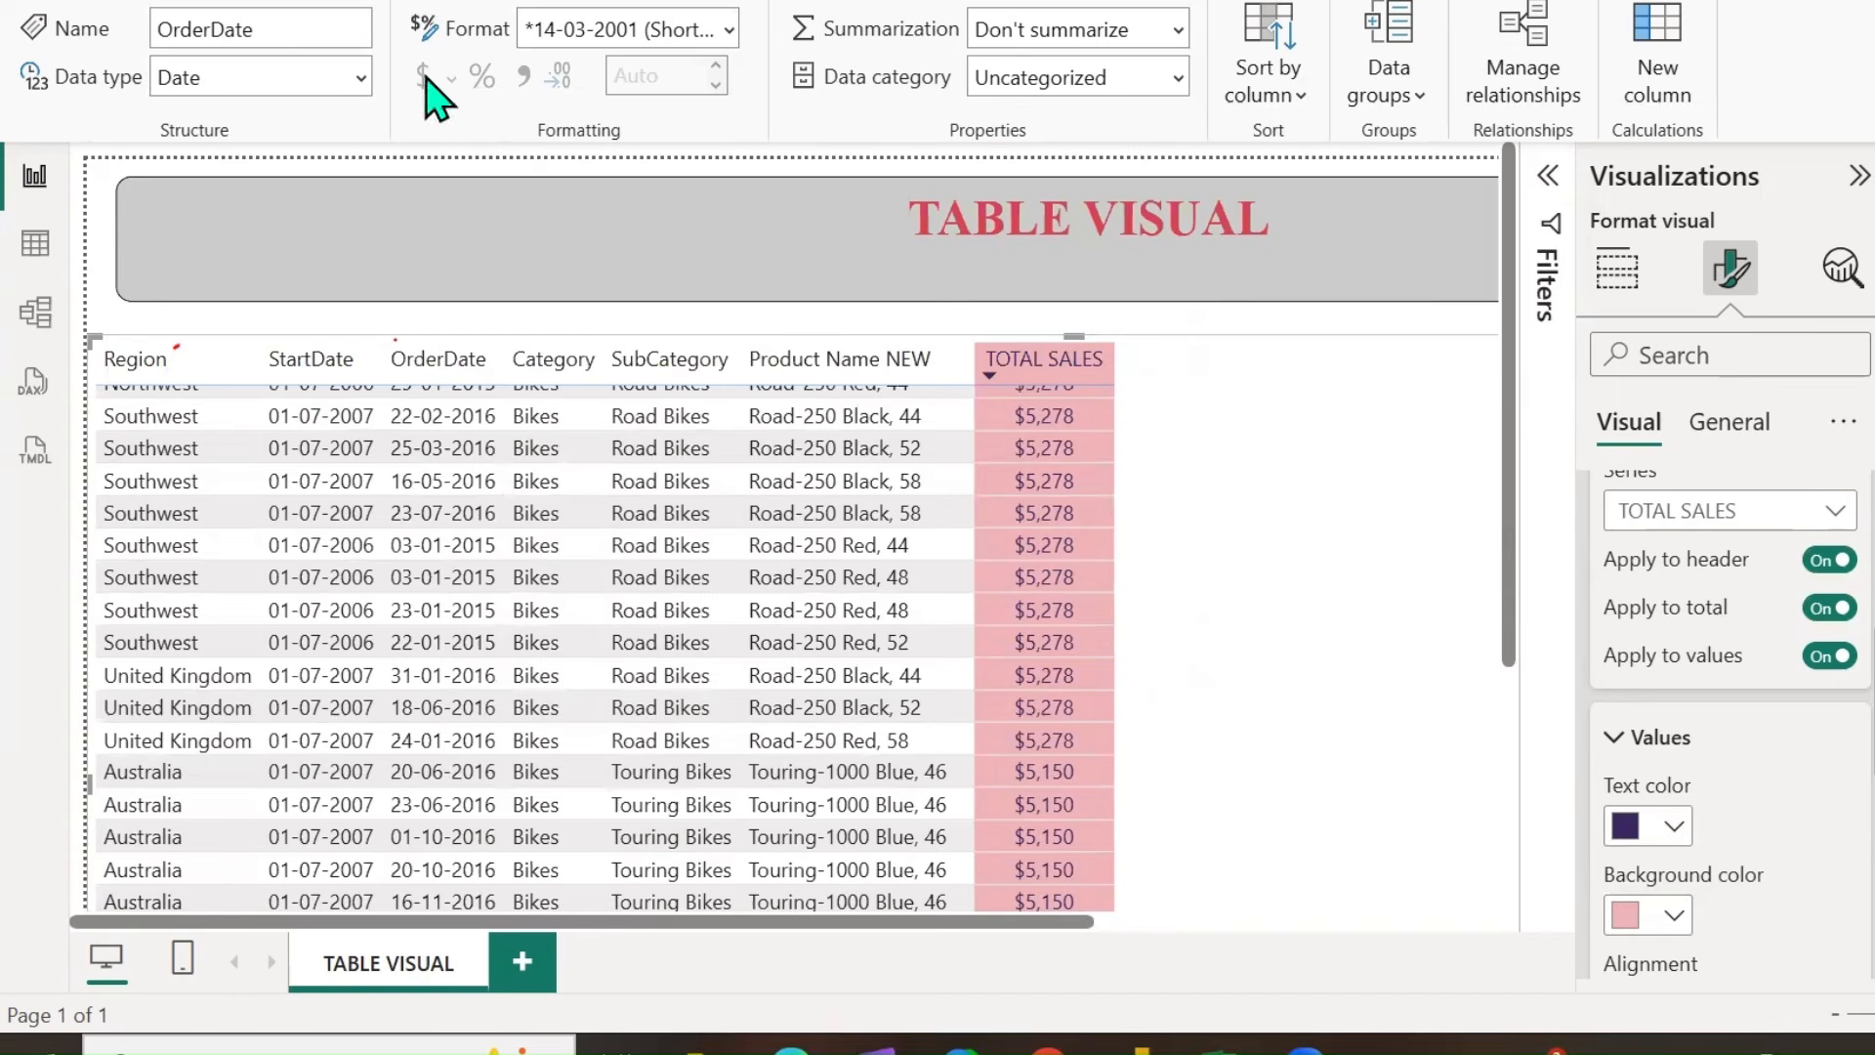
{"action": "scroll", "coordinate": [1254, 484], "scroll_direction": "up", "scroll_amount": 10}
{"action": "scroll", "coordinate": [1274, 483], "scroll_direction": "up", "scroll_amount": 15}
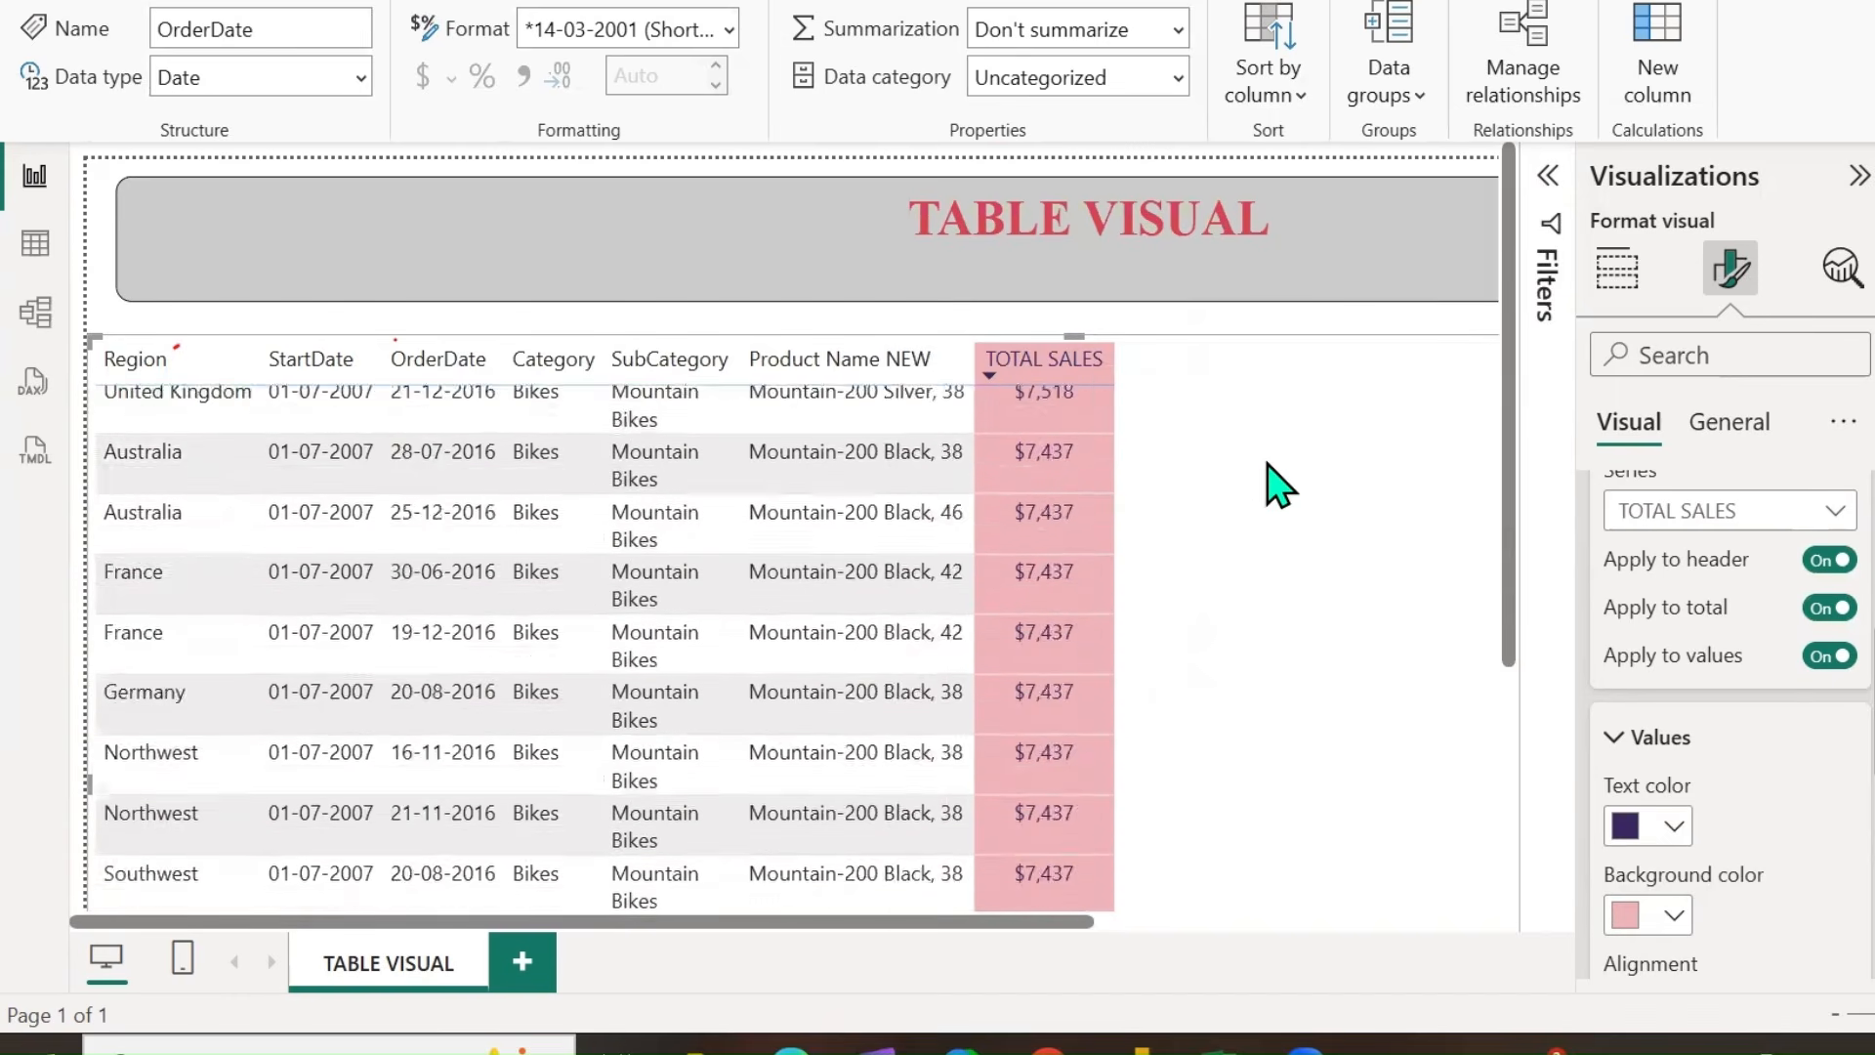
{"action": "scroll", "coordinate": [1275, 484], "scroll_direction": "up", "scroll_amount": 5}
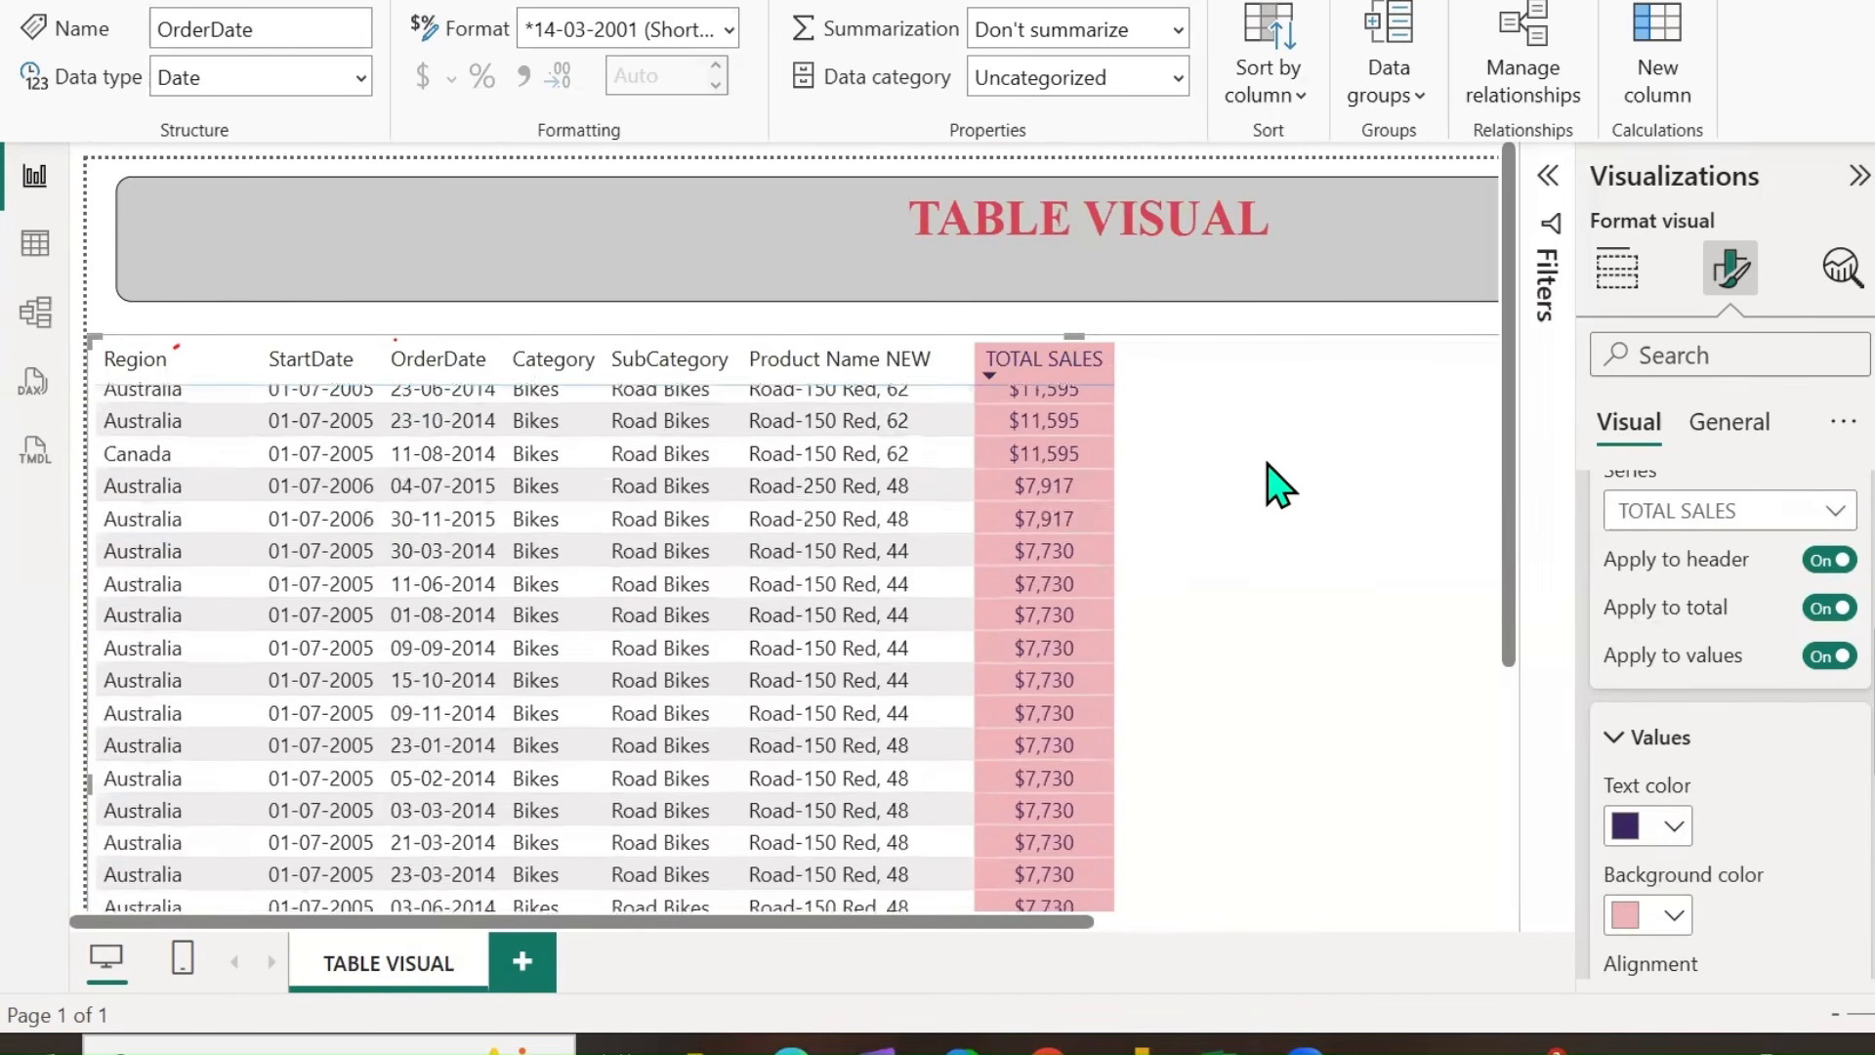
Choose the Region series for specific column formatting, center its values and give them a pink background.
{"action": "left_click", "coordinate": [1826, 513]}
{"action": "left_click", "coordinate": [1732, 552]}
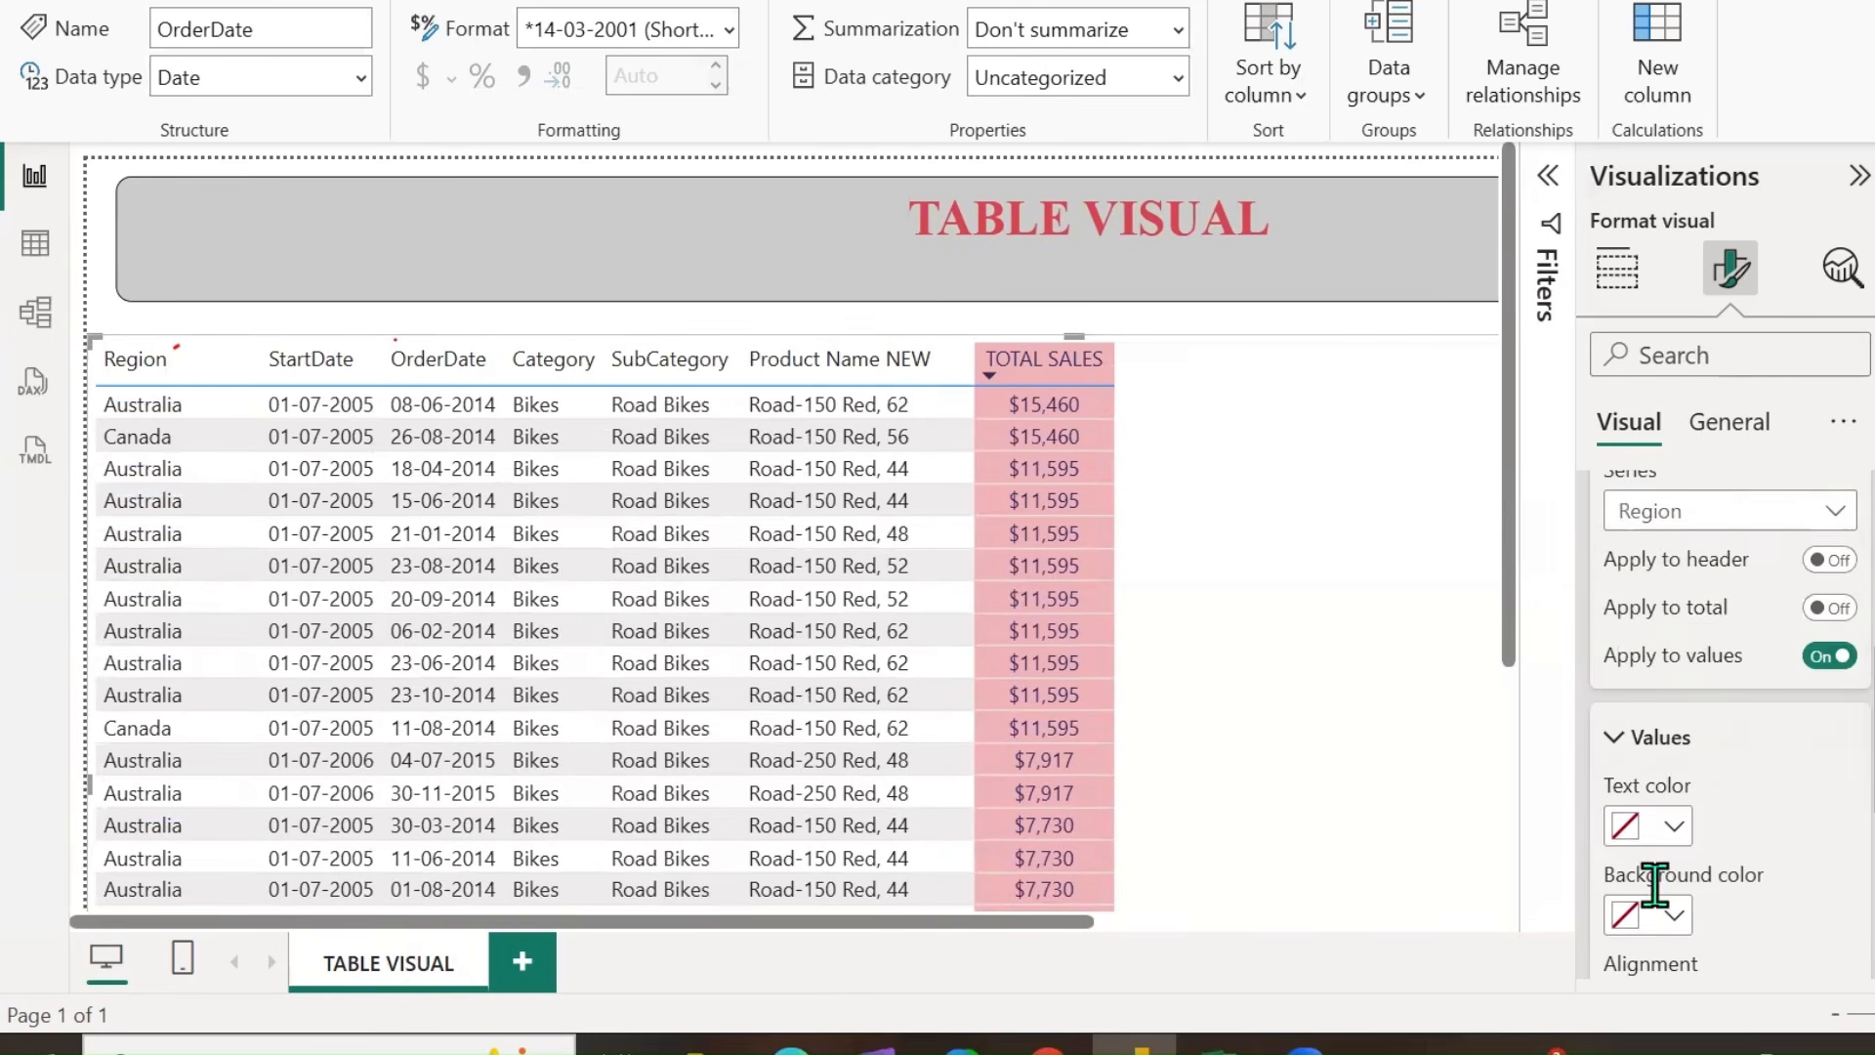
{"action": "scroll", "coordinate": [1758, 840], "scroll_direction": "down", "scroll_amount": 4}
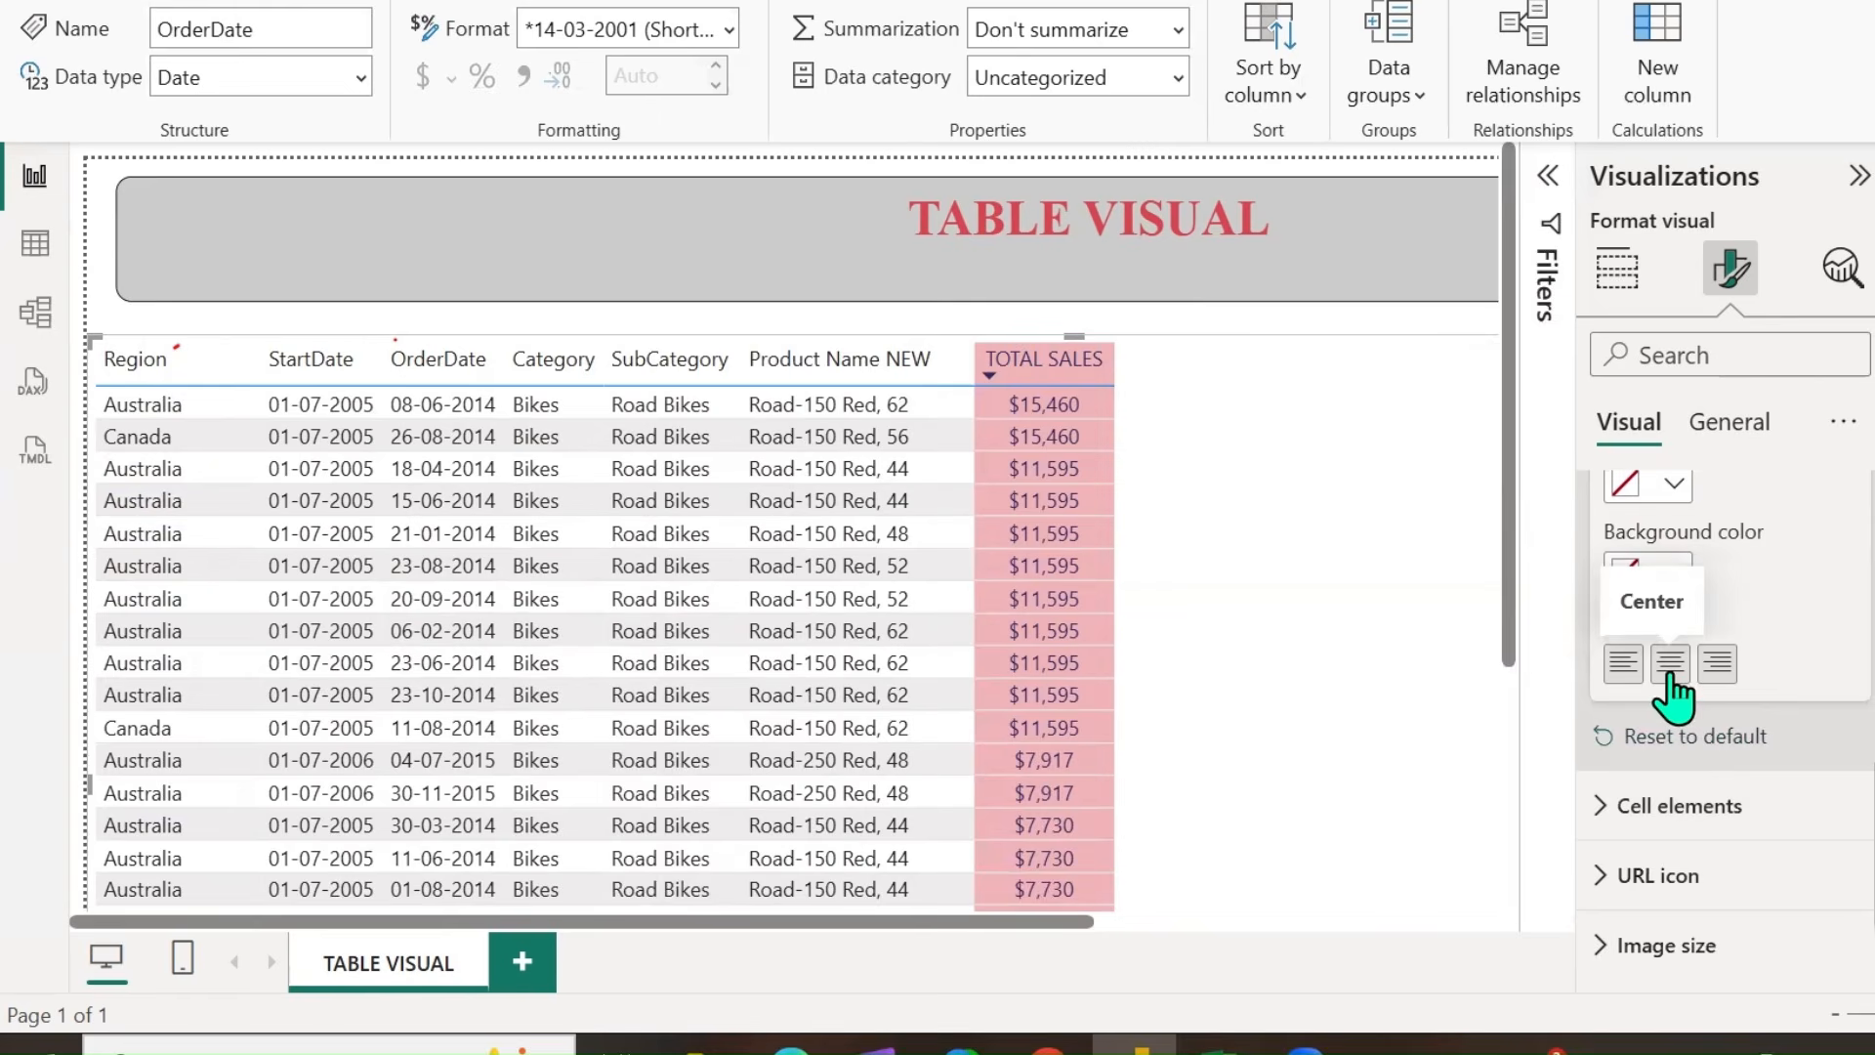
{"action": "left_click", "coordinate": [1668, 674]}
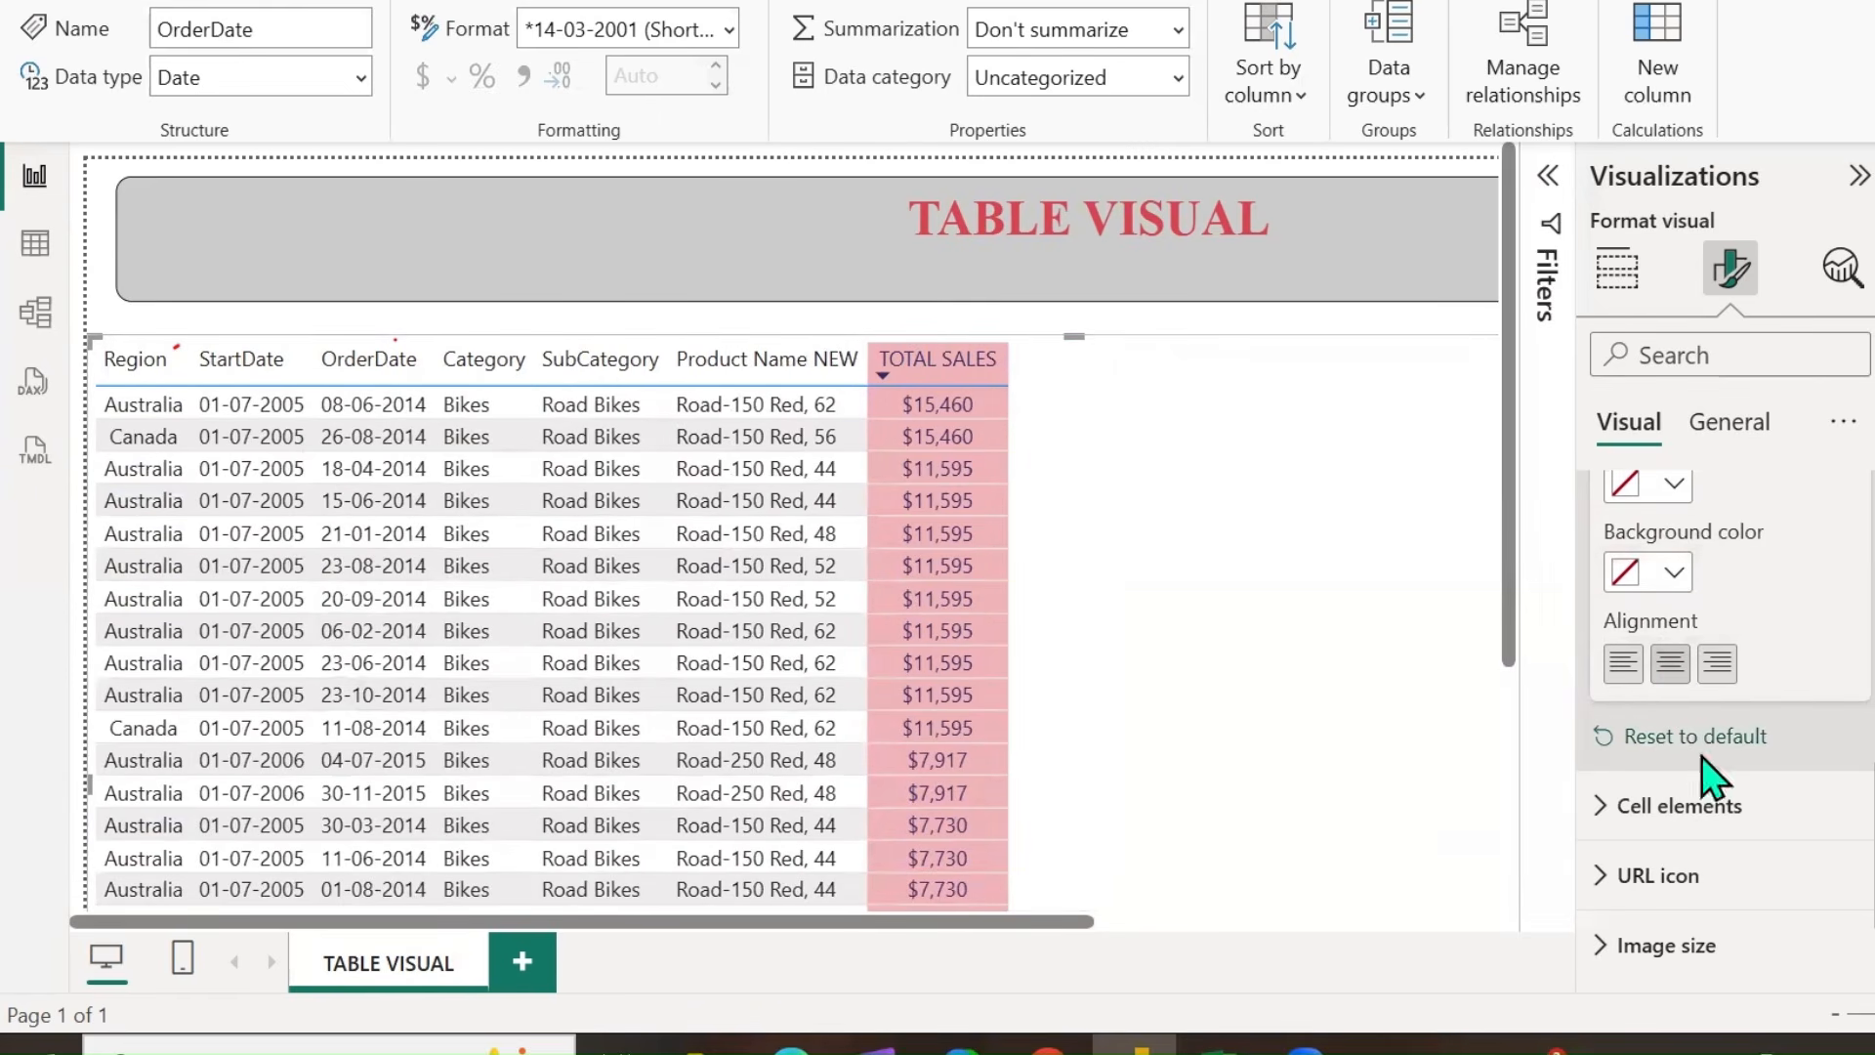
{"action": "scroll", "coordinate": [1705, 772], "scroll_direction": "up", "scroll_amount": 2}
{"action": "left_click", "coordinate": [1671, 750]}
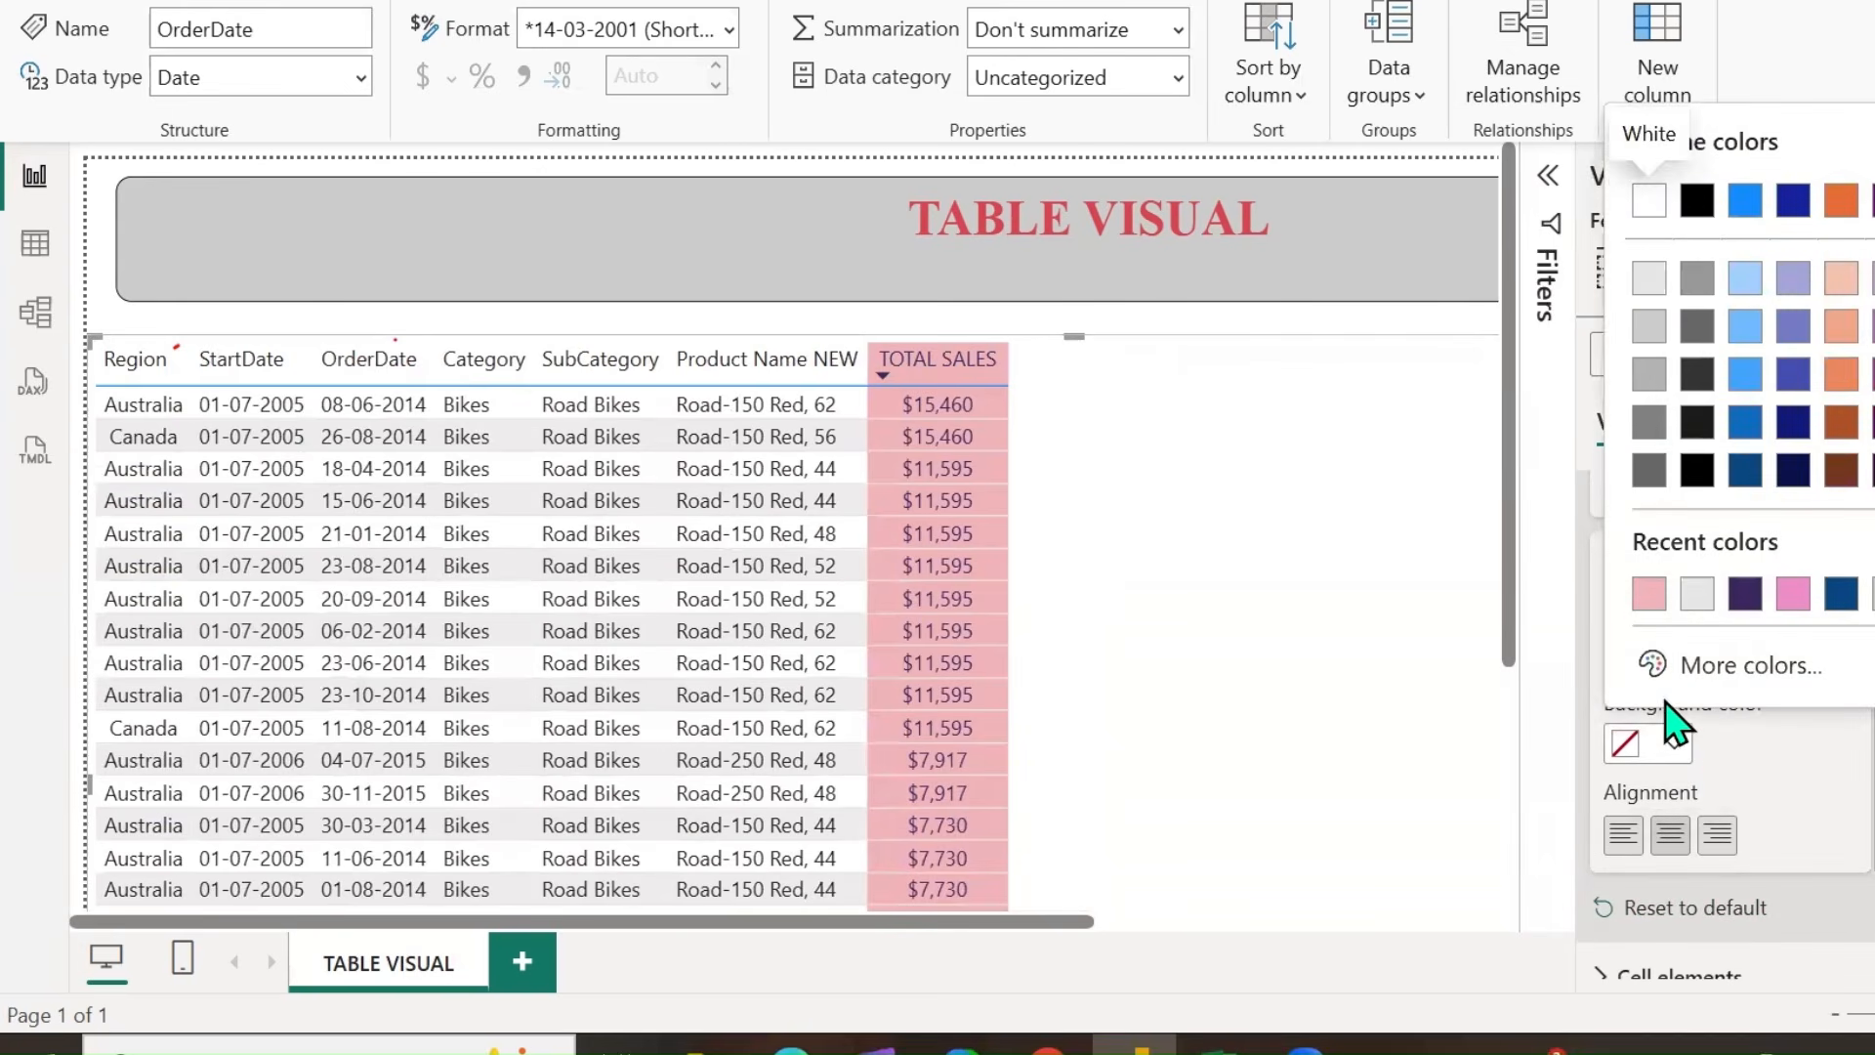
{"action": "left_click", "coordinate": [1641, 598]}
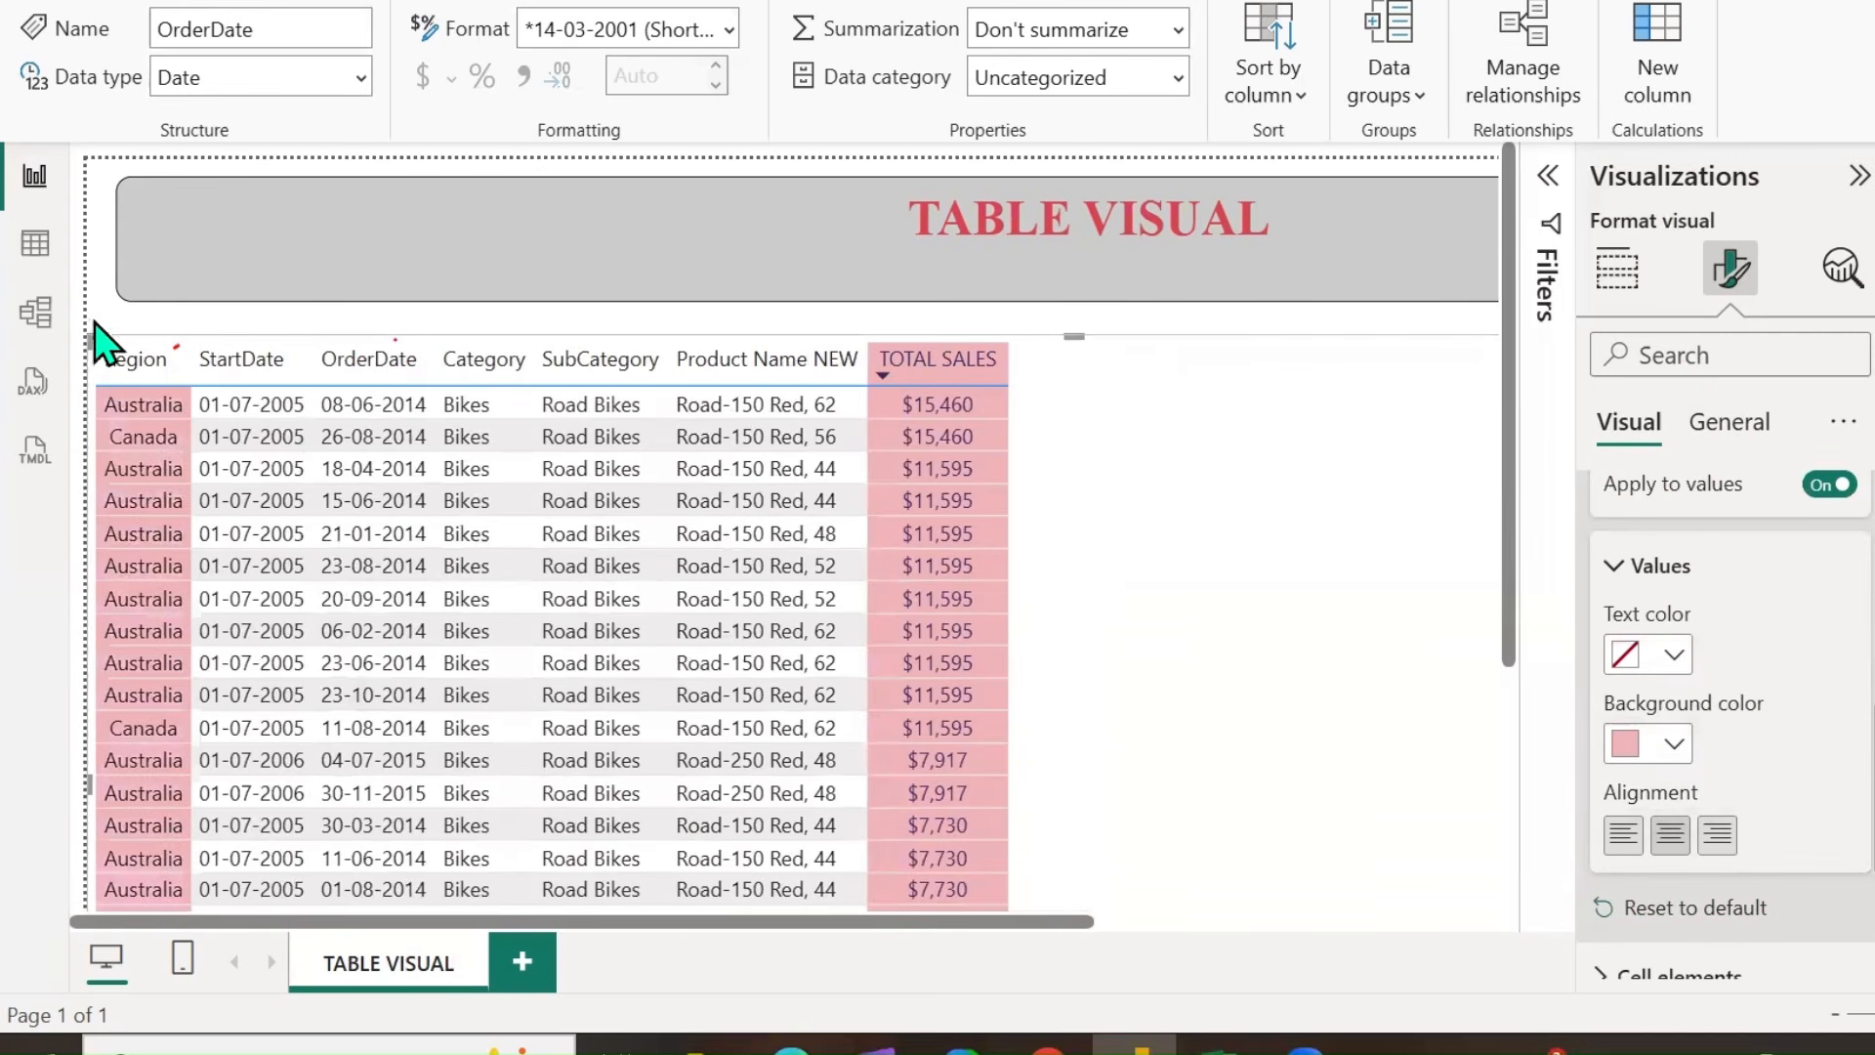
Apply the Region column formatting to its header and total as well.
{"action": "scroll", "coordinate": [1783, 650], "scroll_direction": "up", "scroll_amount": 2}
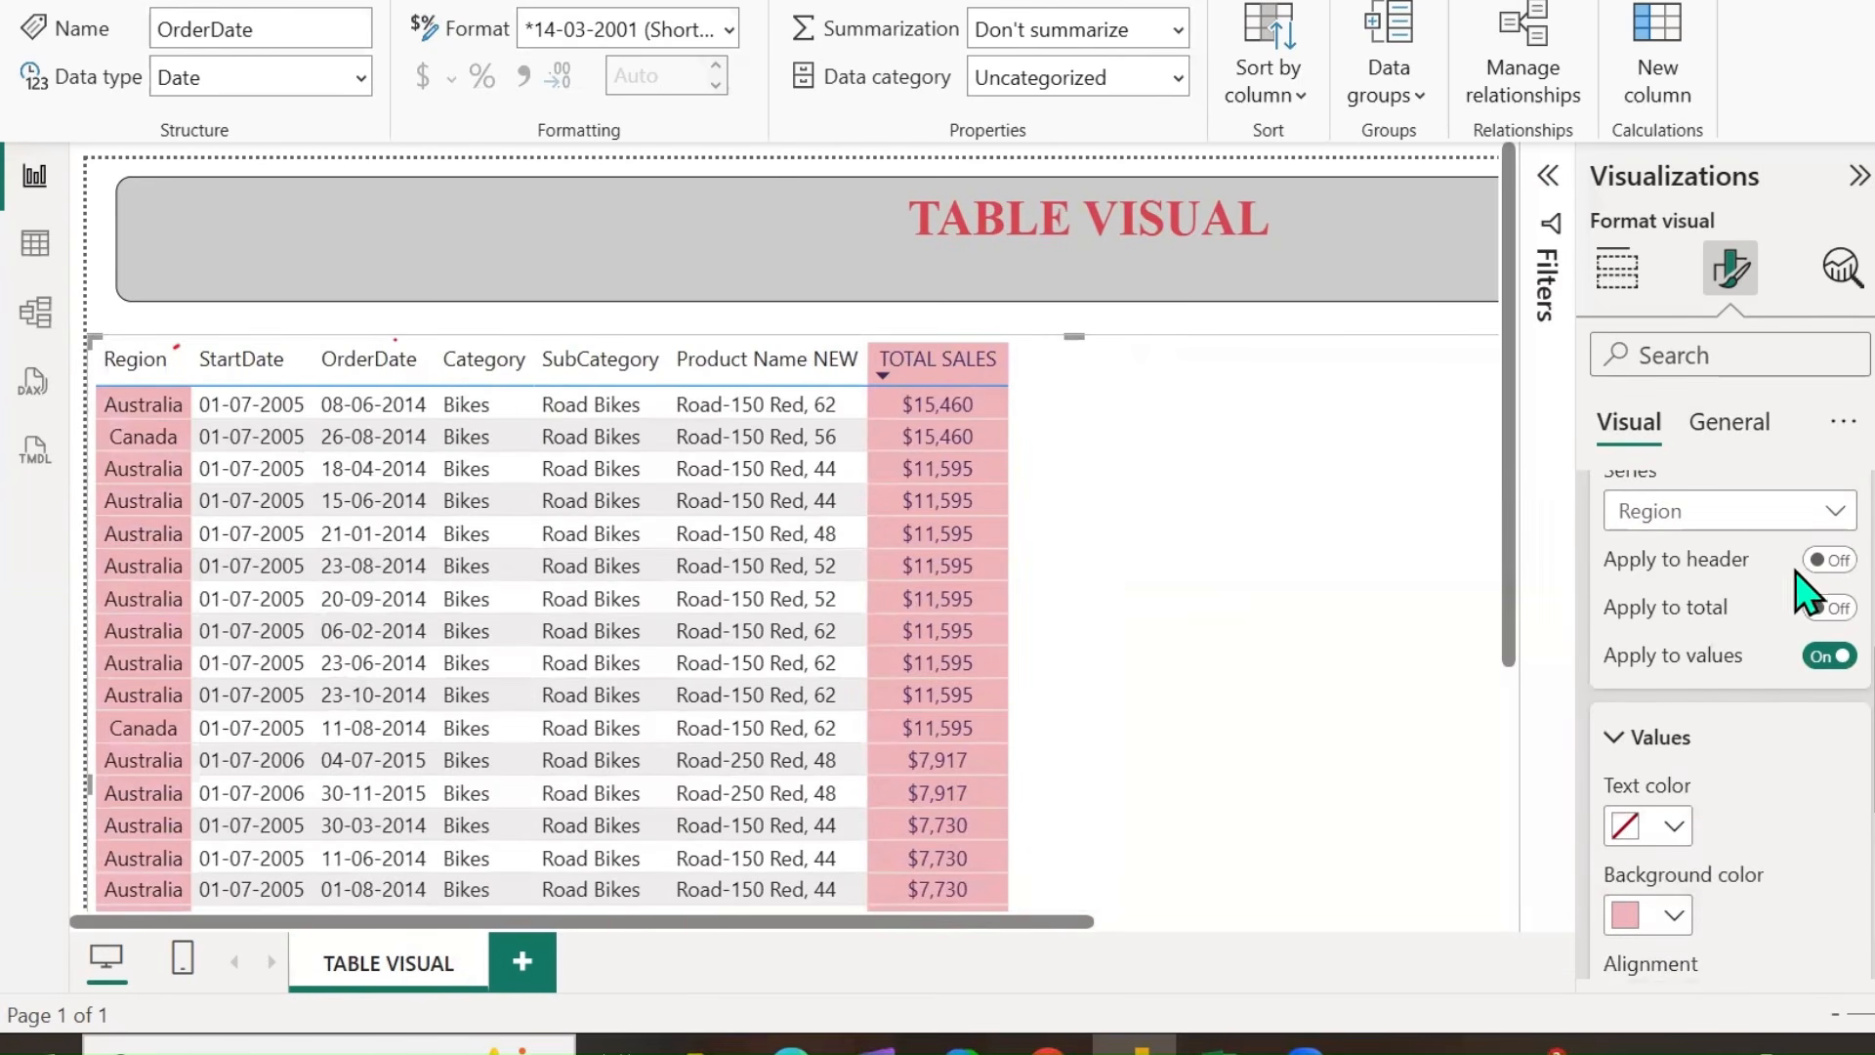
{"action": "left_click", "coordinate": [1835, 563]}
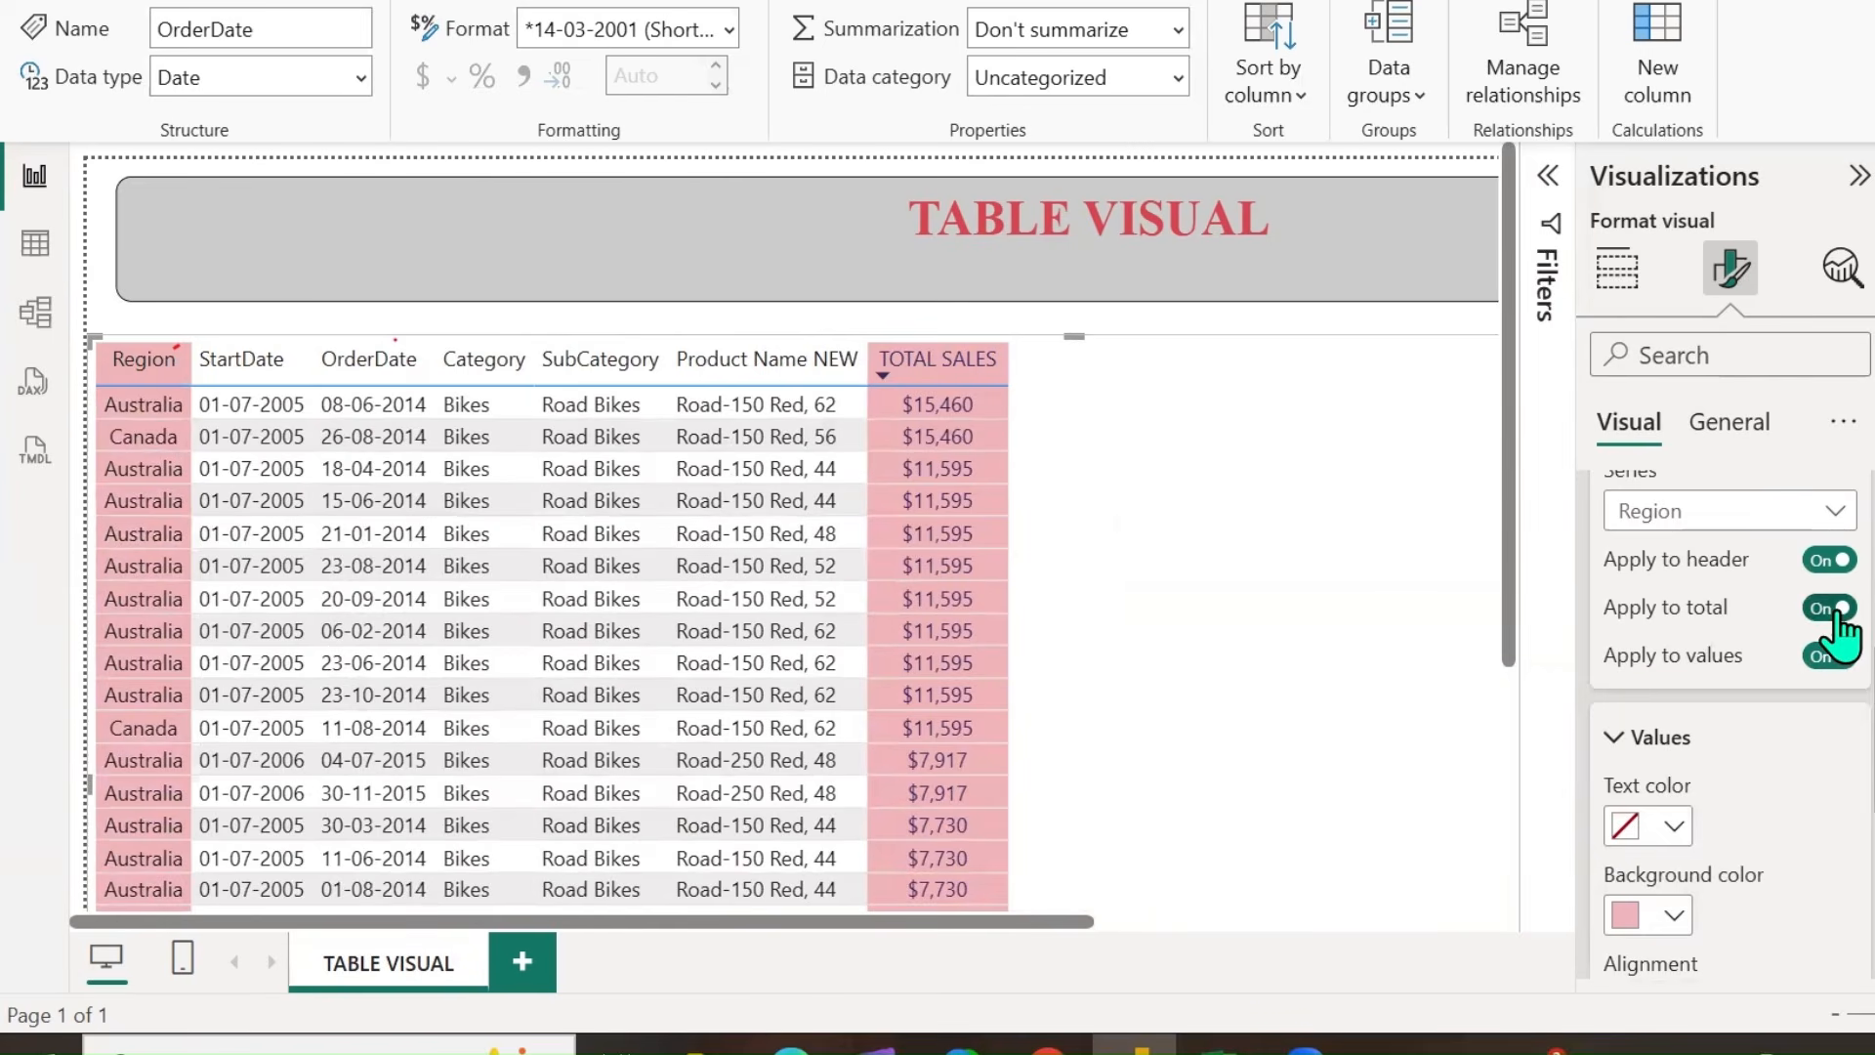
{"action": "scroll", "coordinate": [1339, 691], "scroll_direction": "down", "scroll_amount": 5}
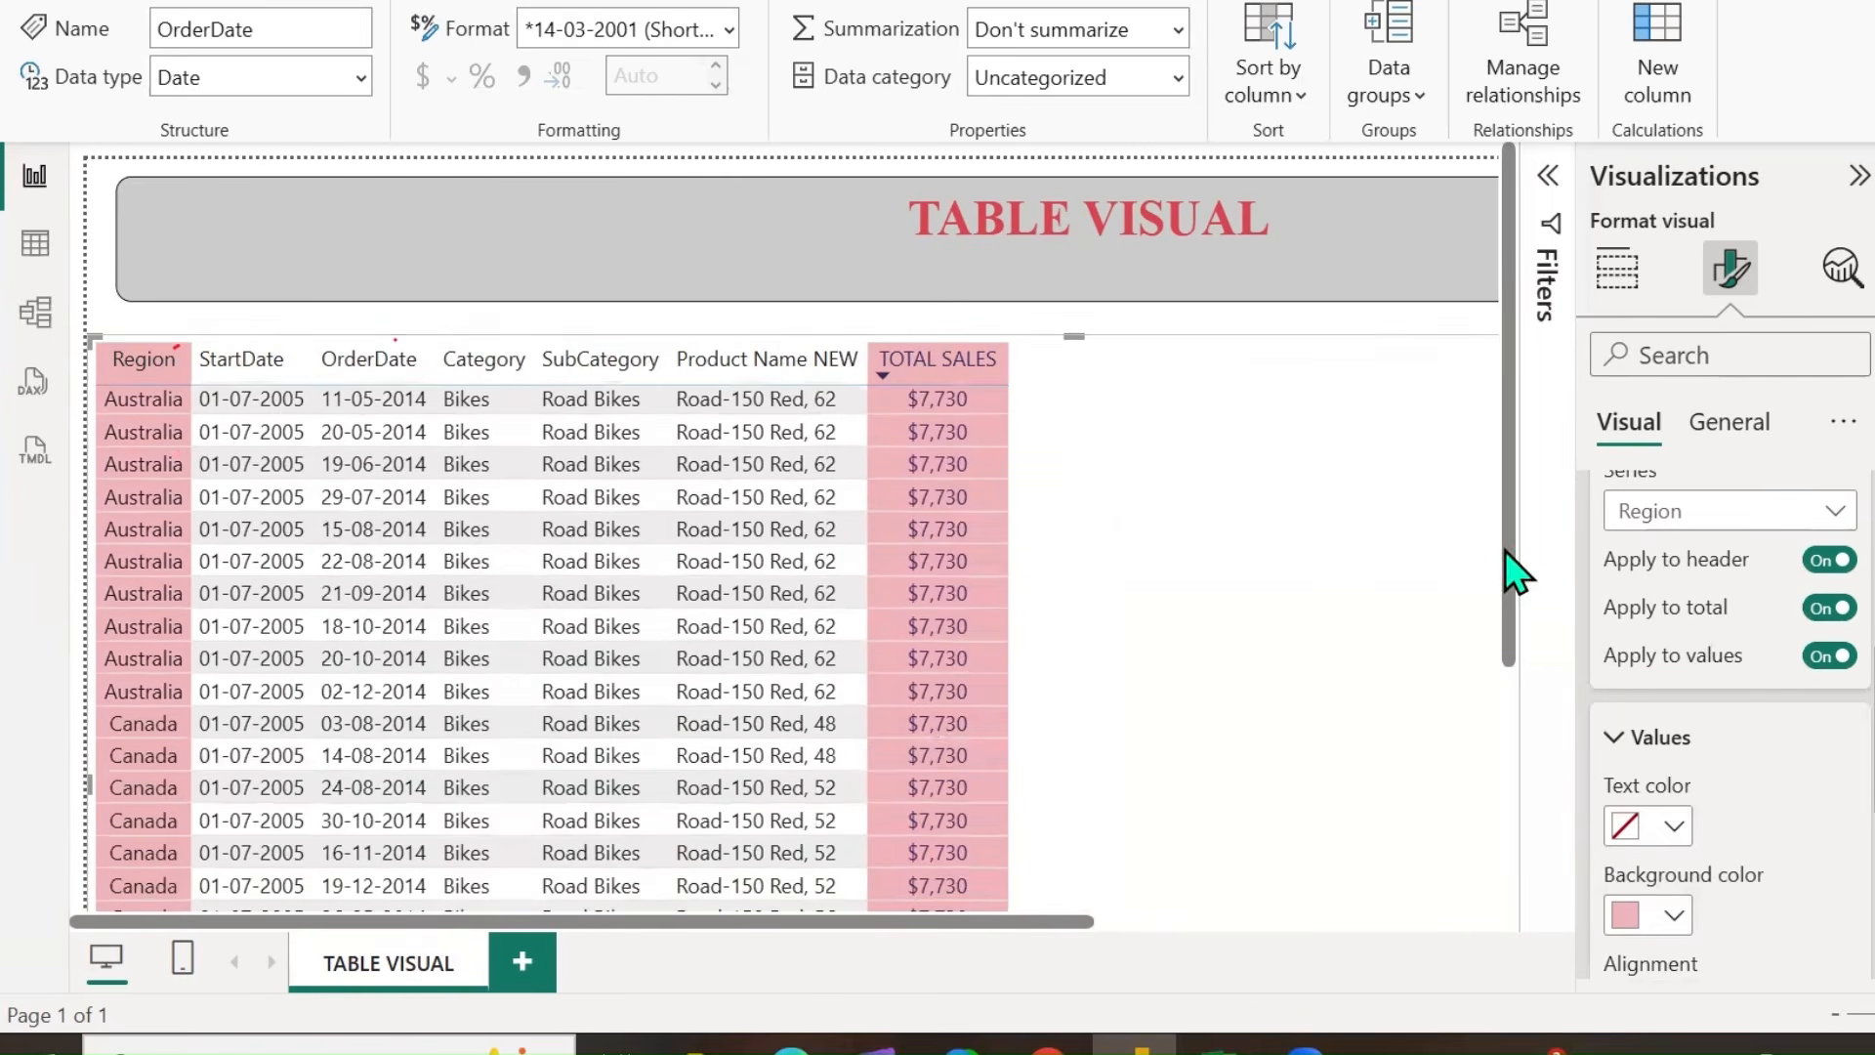
{"action": "left_click_drag", "start_coordinate": [1506, 553], "coordinate": [1525, 926]}
{"action": "scroll", "coordinate": [1486, 469], "scroll_direction": "up", "scroll_amount": 5}
{"action": "scroll", "coordinate": [1611, 635], "scroll_direction": "up", "scroll_amount": 2}
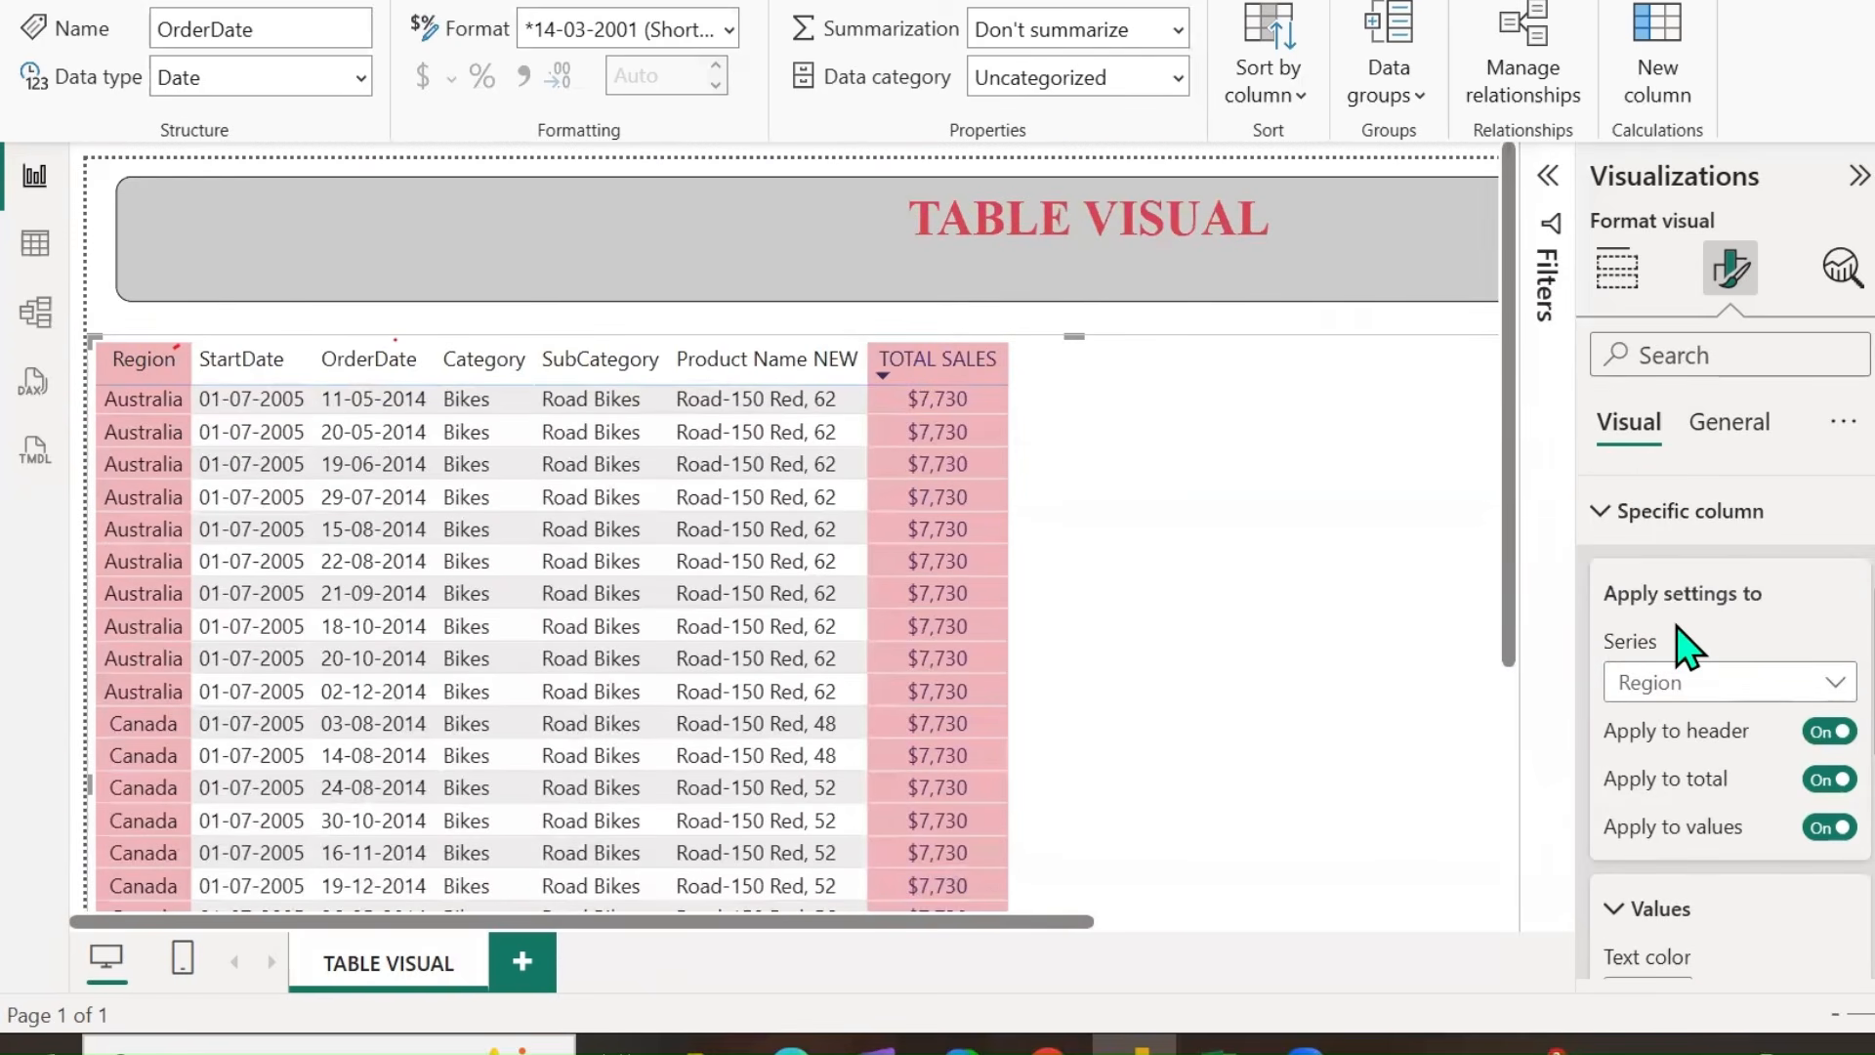
Reset the specific column formatting to default and collapse the Specific column settings.
{"action": "scroll", "coordinate": [1699, 606], "scroll_direction": "down", "scroll_amount": 5}
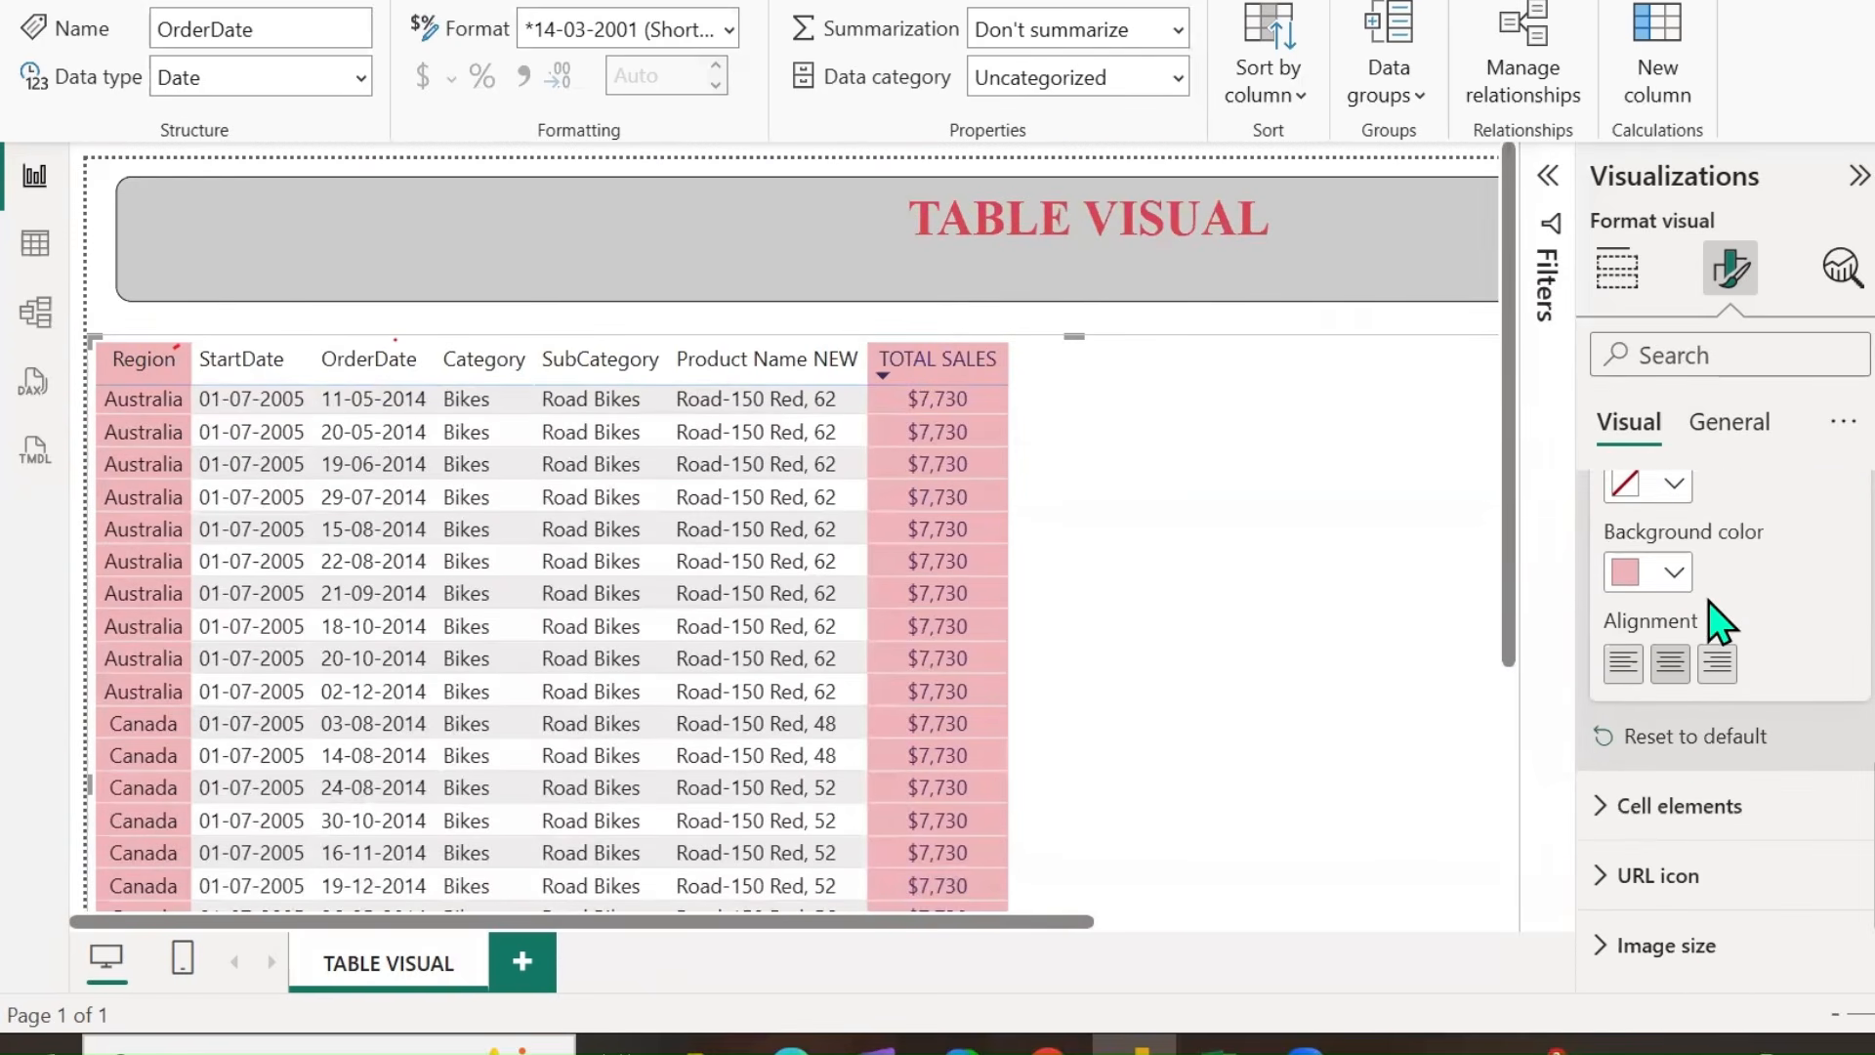
{"action": "left_click", "coordinate": [1680, 747]}
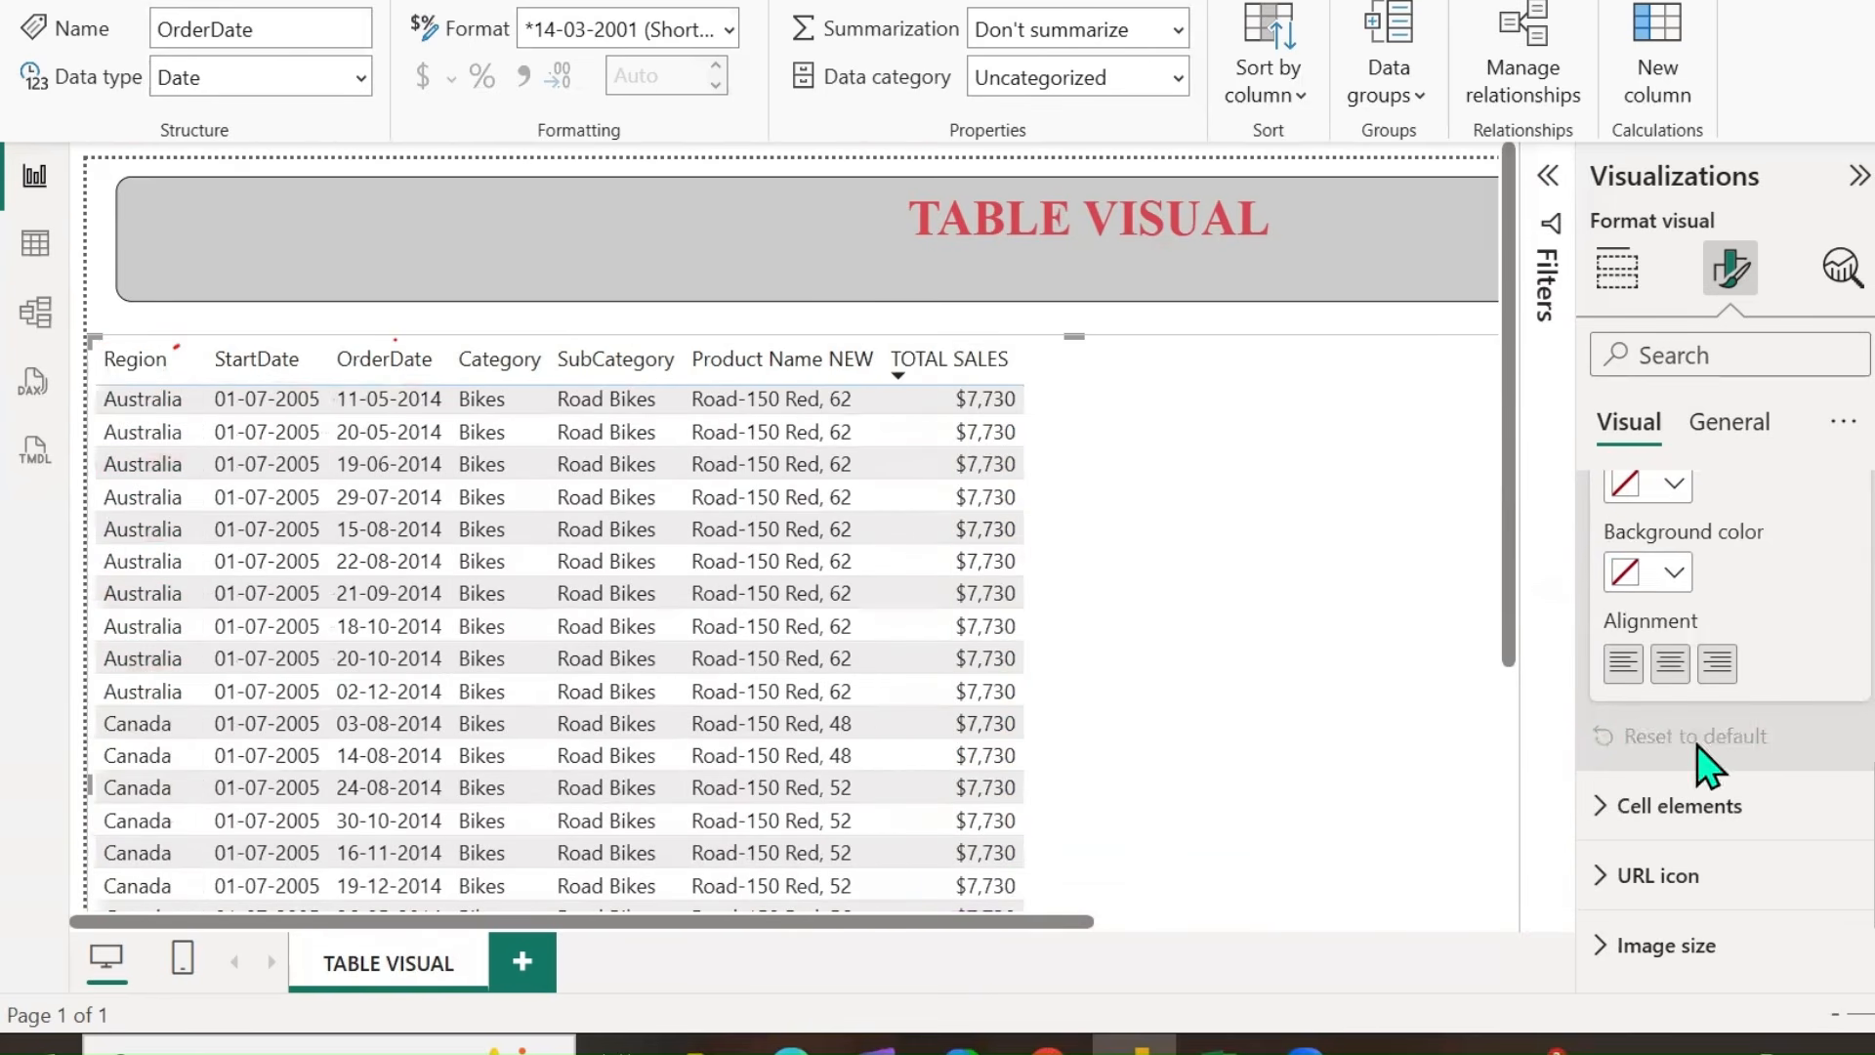
{"action": "scroll", "coordinate": [1587, 742], "scroll_direction": "up", "scroll_amount": 5}
{"action": "left_click", "coordinate": [1600, 528]}
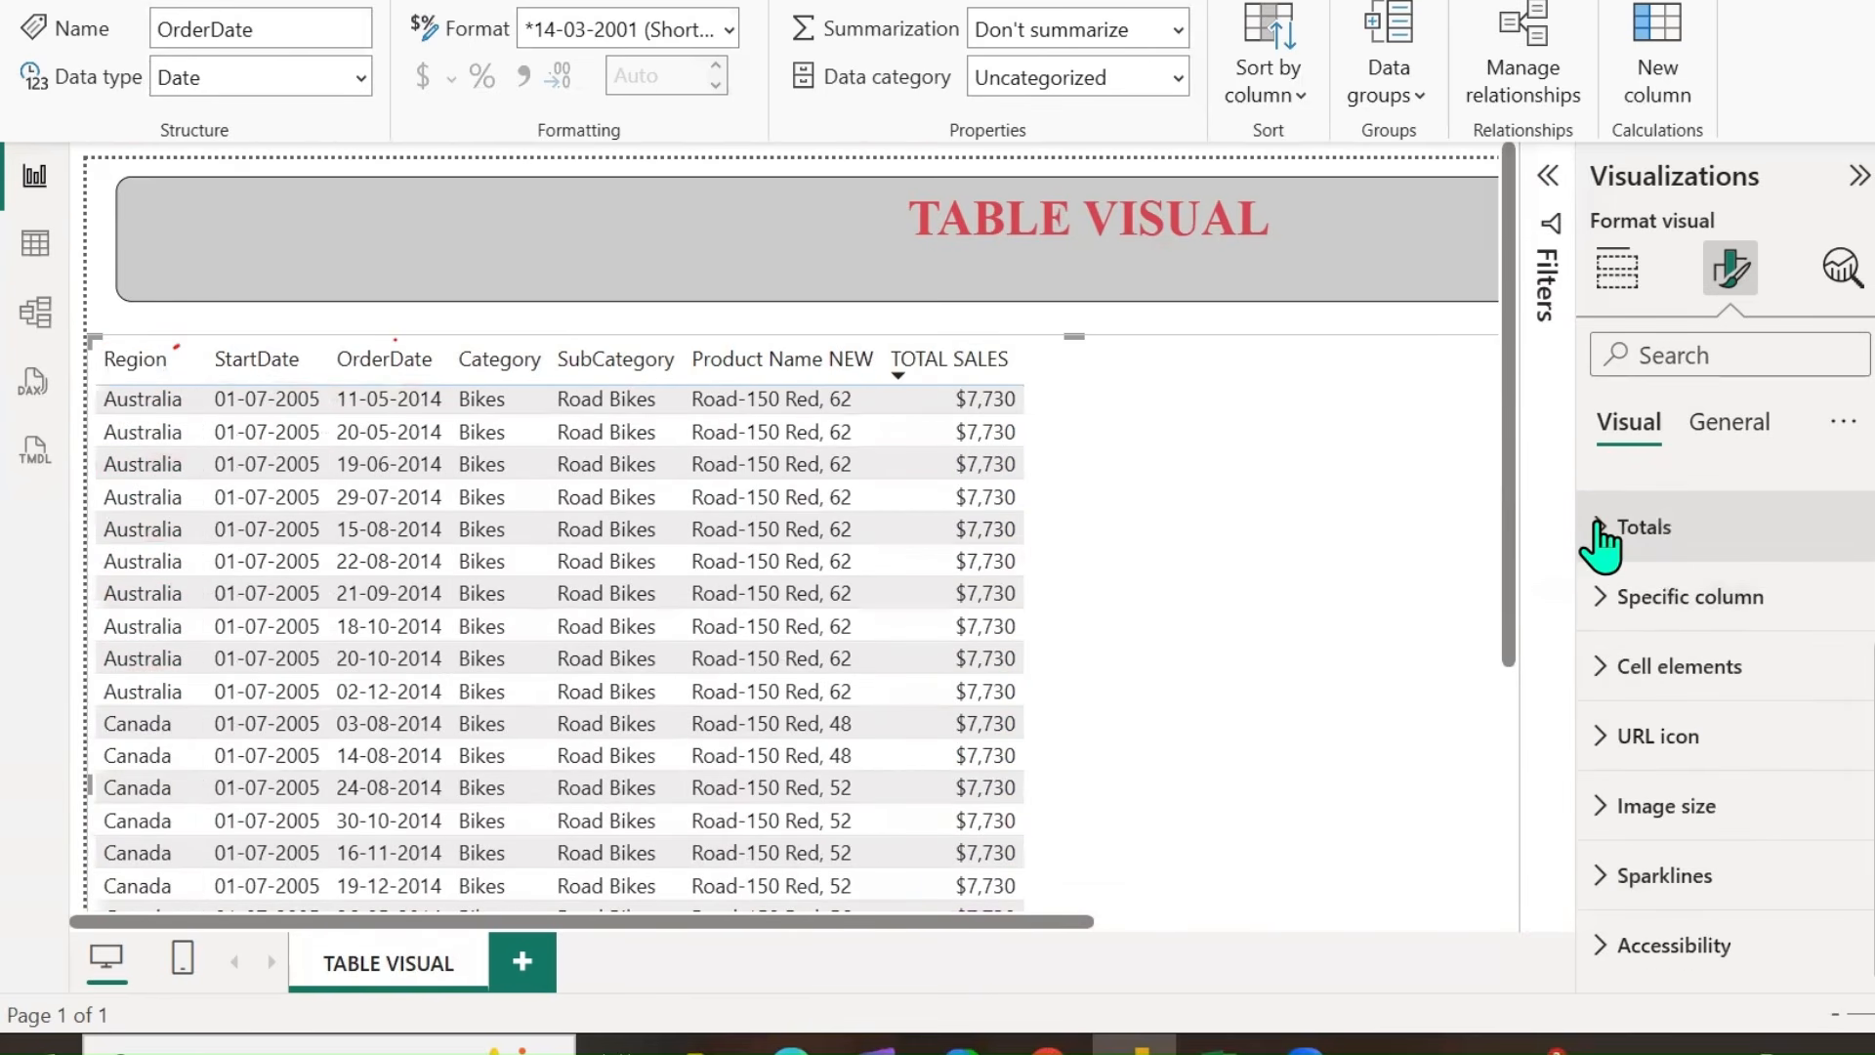
Expand the Cell elements settings and examine the background color, font color, icons and web URL options for the Region series.
{"action": "left_click", "coordinate": [1600, 666]}
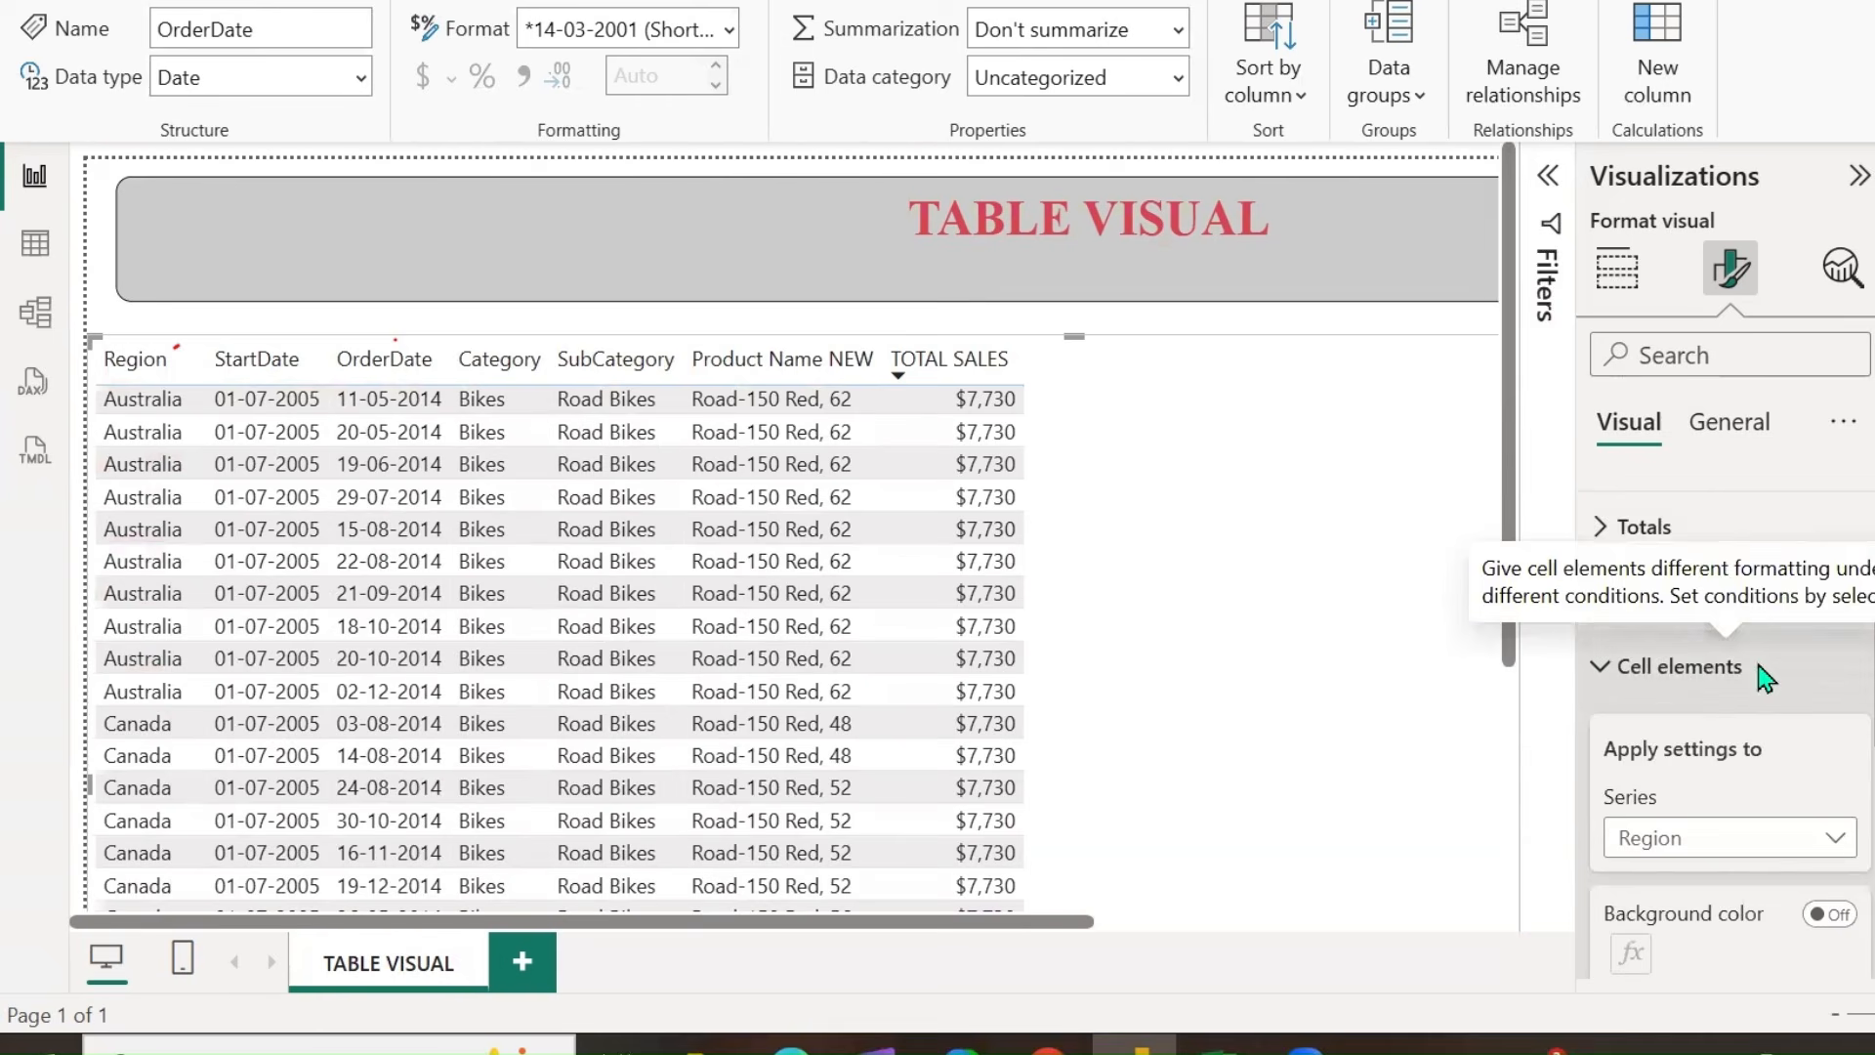
{"action": "scroll", "coordinate": [1724, 727], "scroll_direction": "down", "scroll_amount": 3}
{"action": "scroll", "coordinate": [1771, 723], "scroll_direction": "down", "scroll_amount": 1}
{"action": "scroll", "coordinate": [1773, 723], "scroll_direction": "up", "scroll_amount": 1}
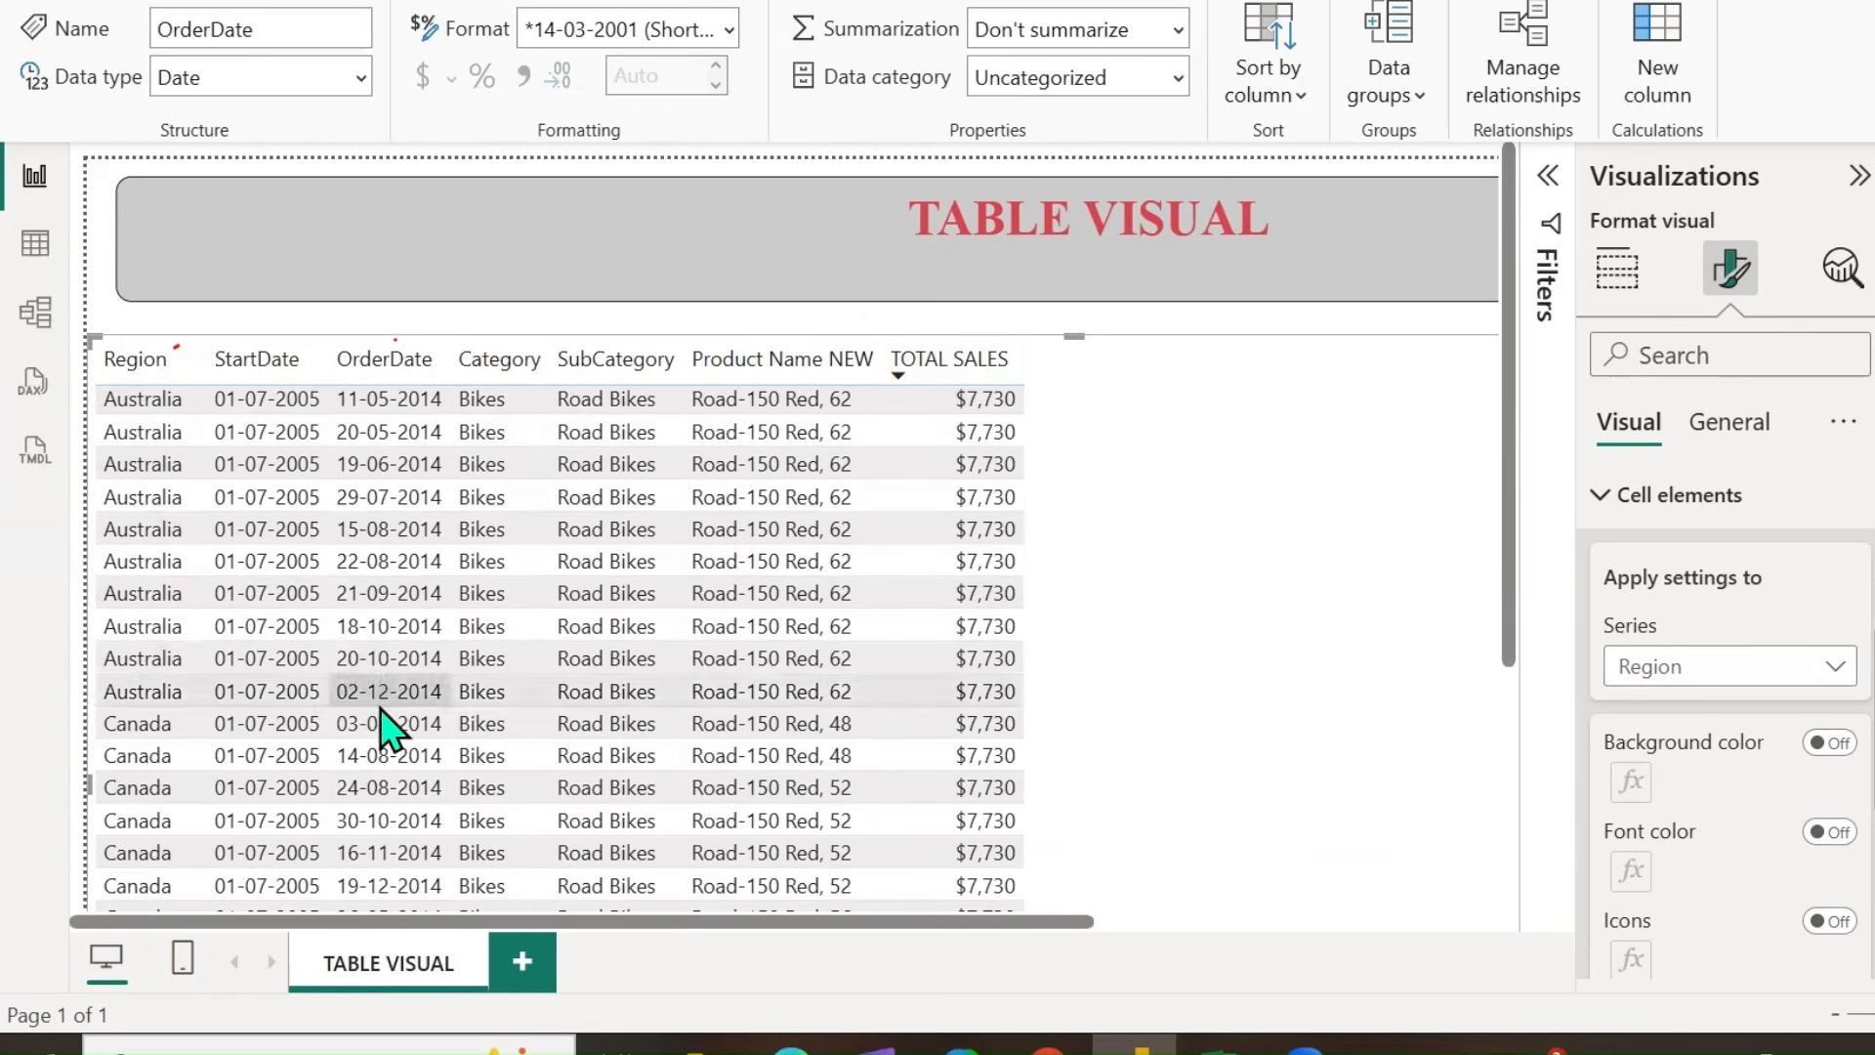
{"action": "scroll", "coordinate": [1749, 771], "scroll_direction": "down", "scroll_amount": 2}
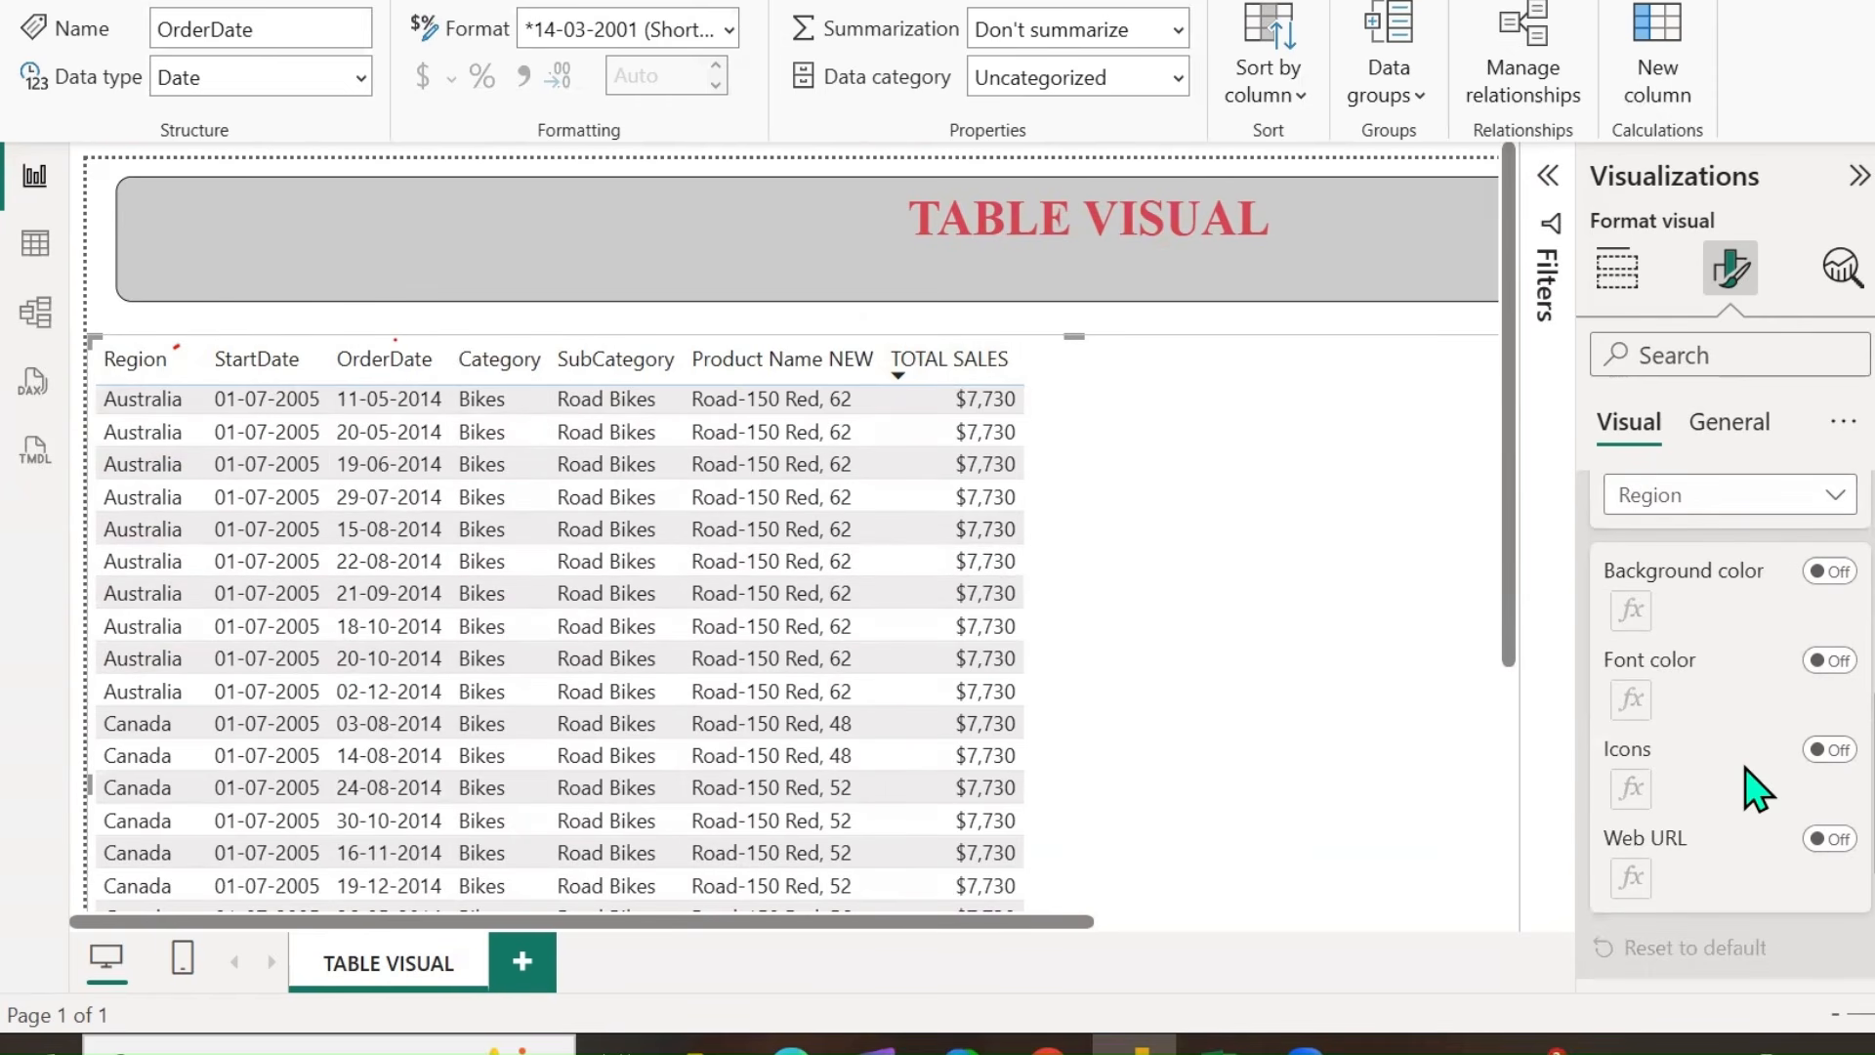
{"action": "scroll", "coordinate": [1748, 776], "scroll_direction": "up", "scroll_amount": 2}
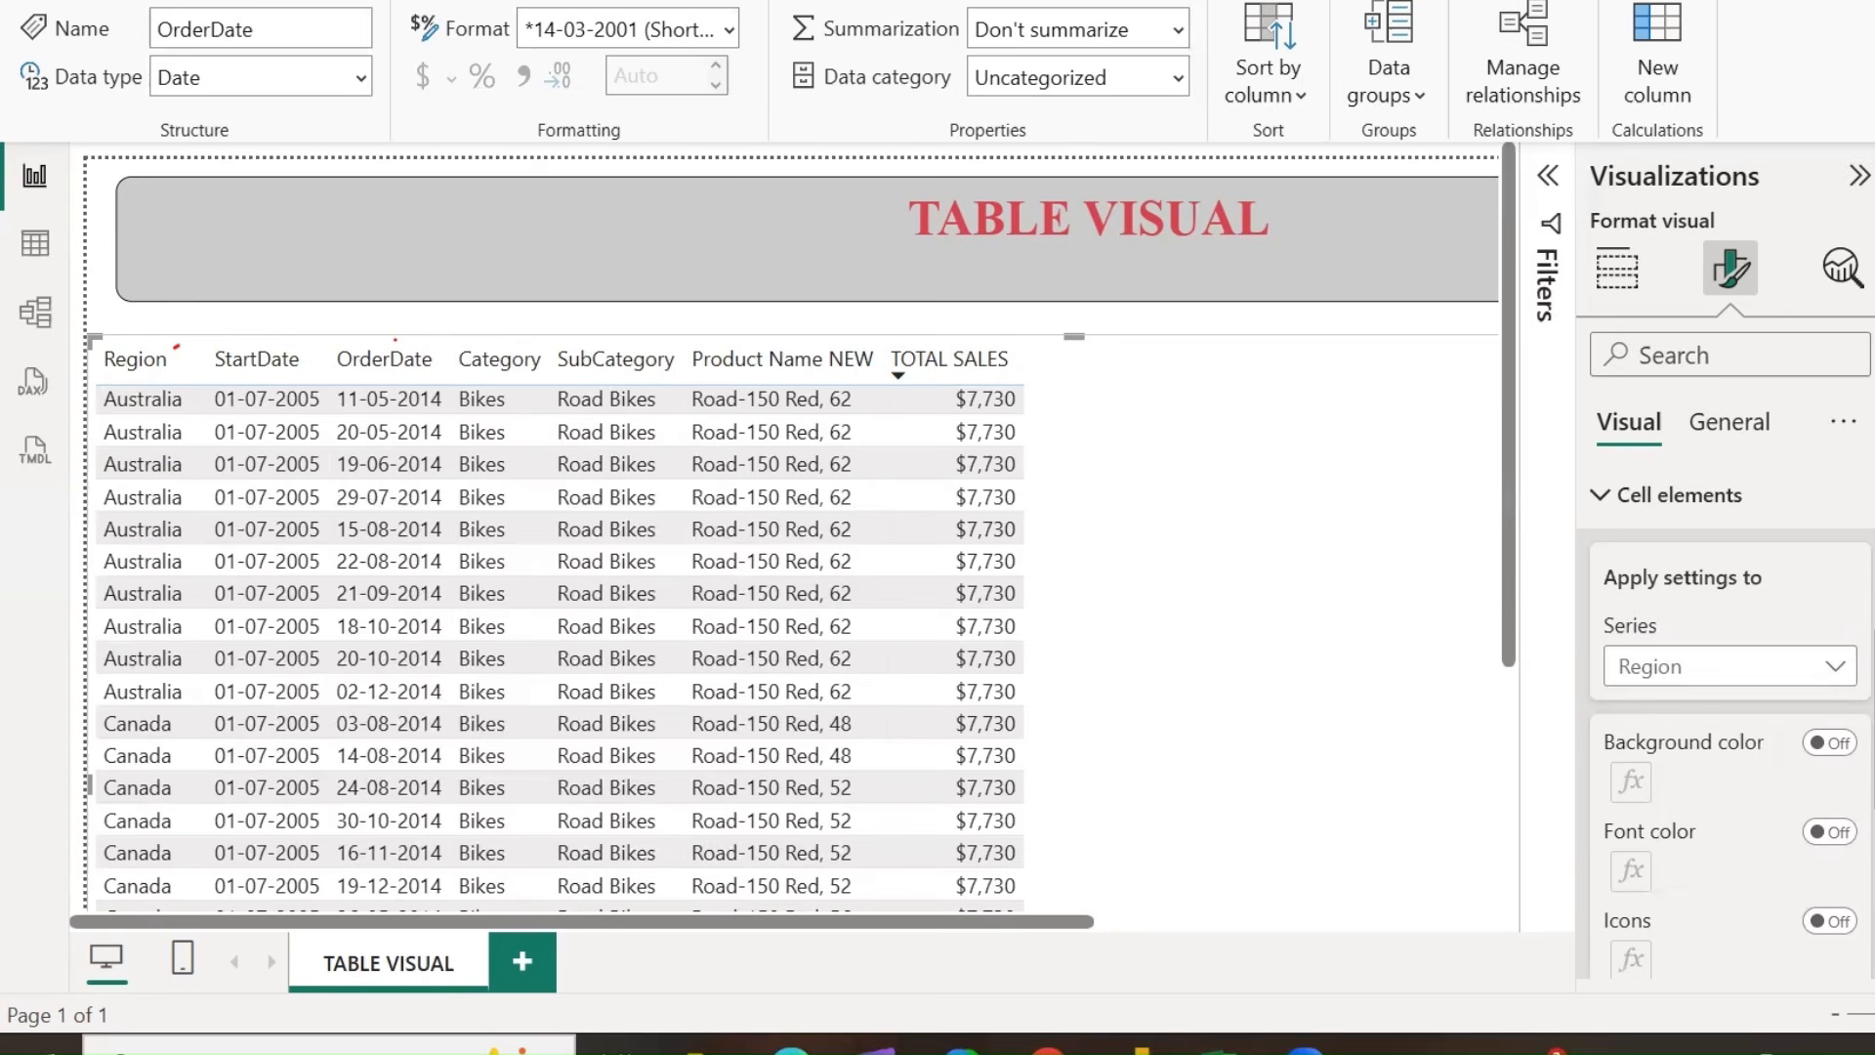
{"action": "key", "text": "ctrl+F1"}
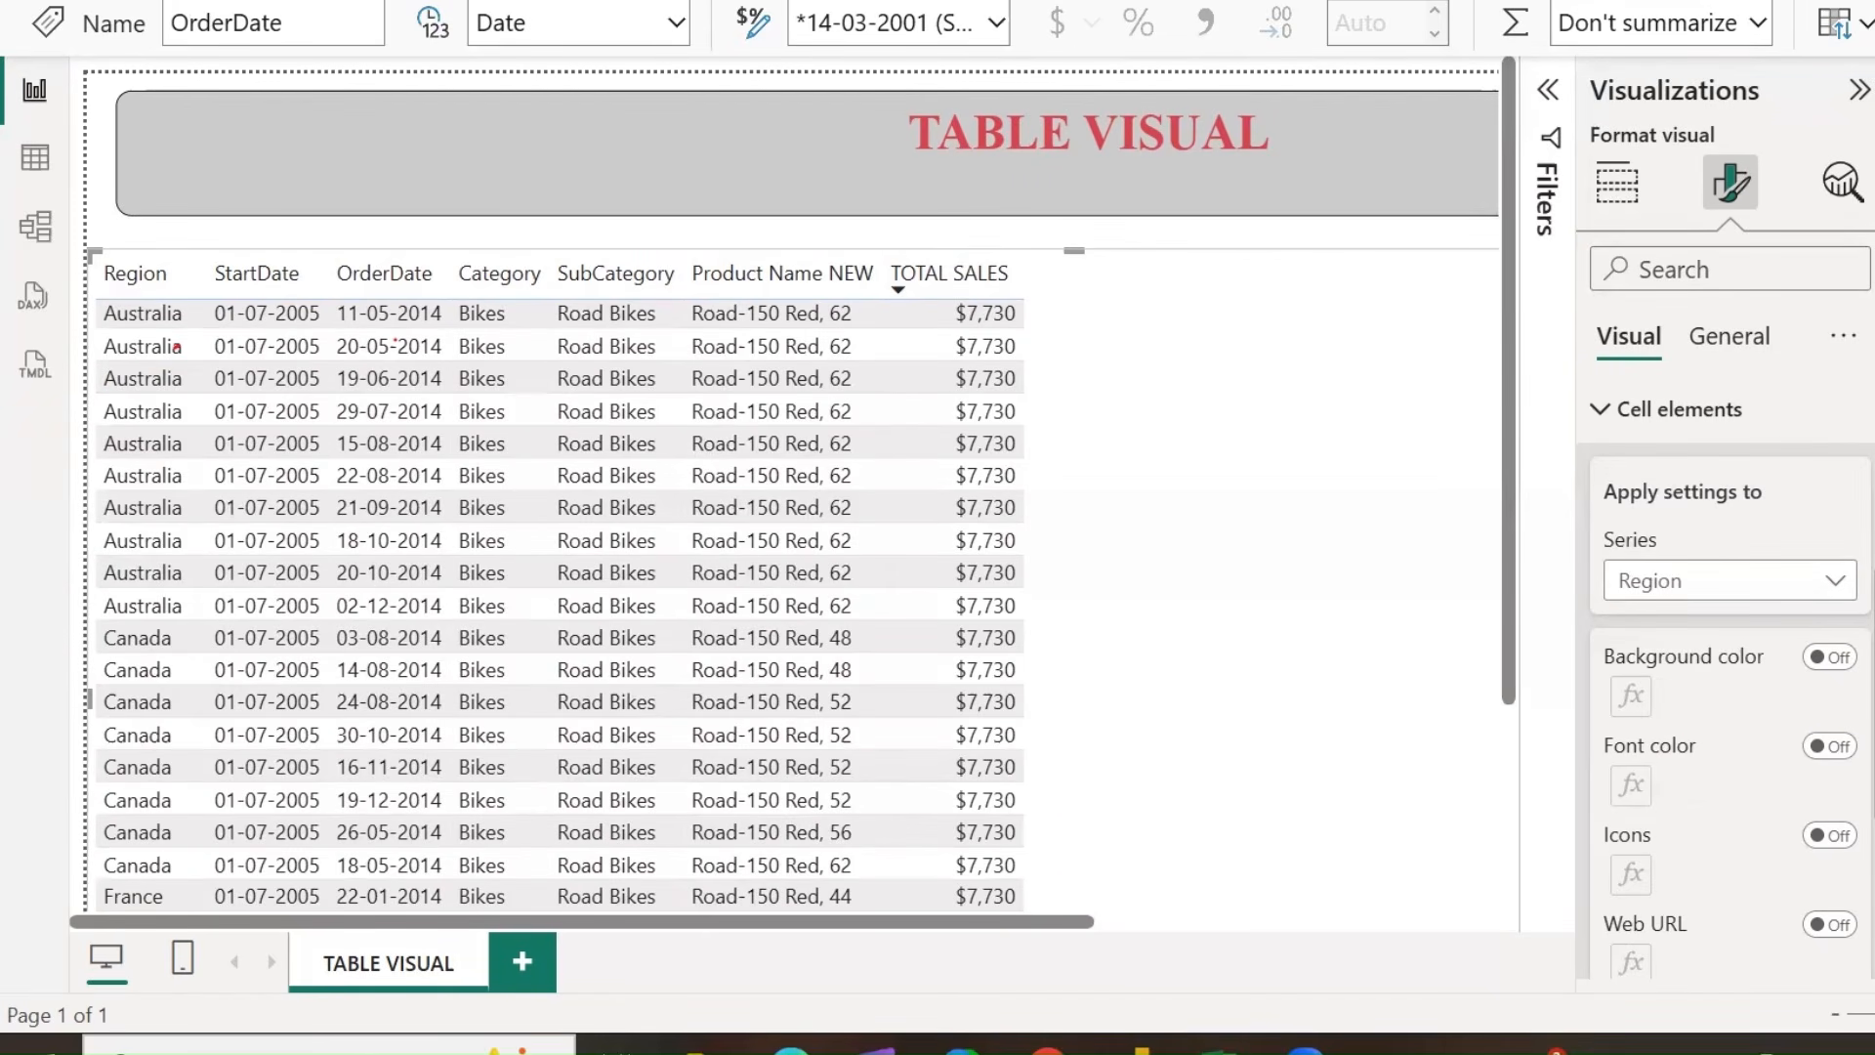
{"action": "scroll", "coordinate": [1729, 684], "scroll_direction": "down", "scroll_amount": 1}
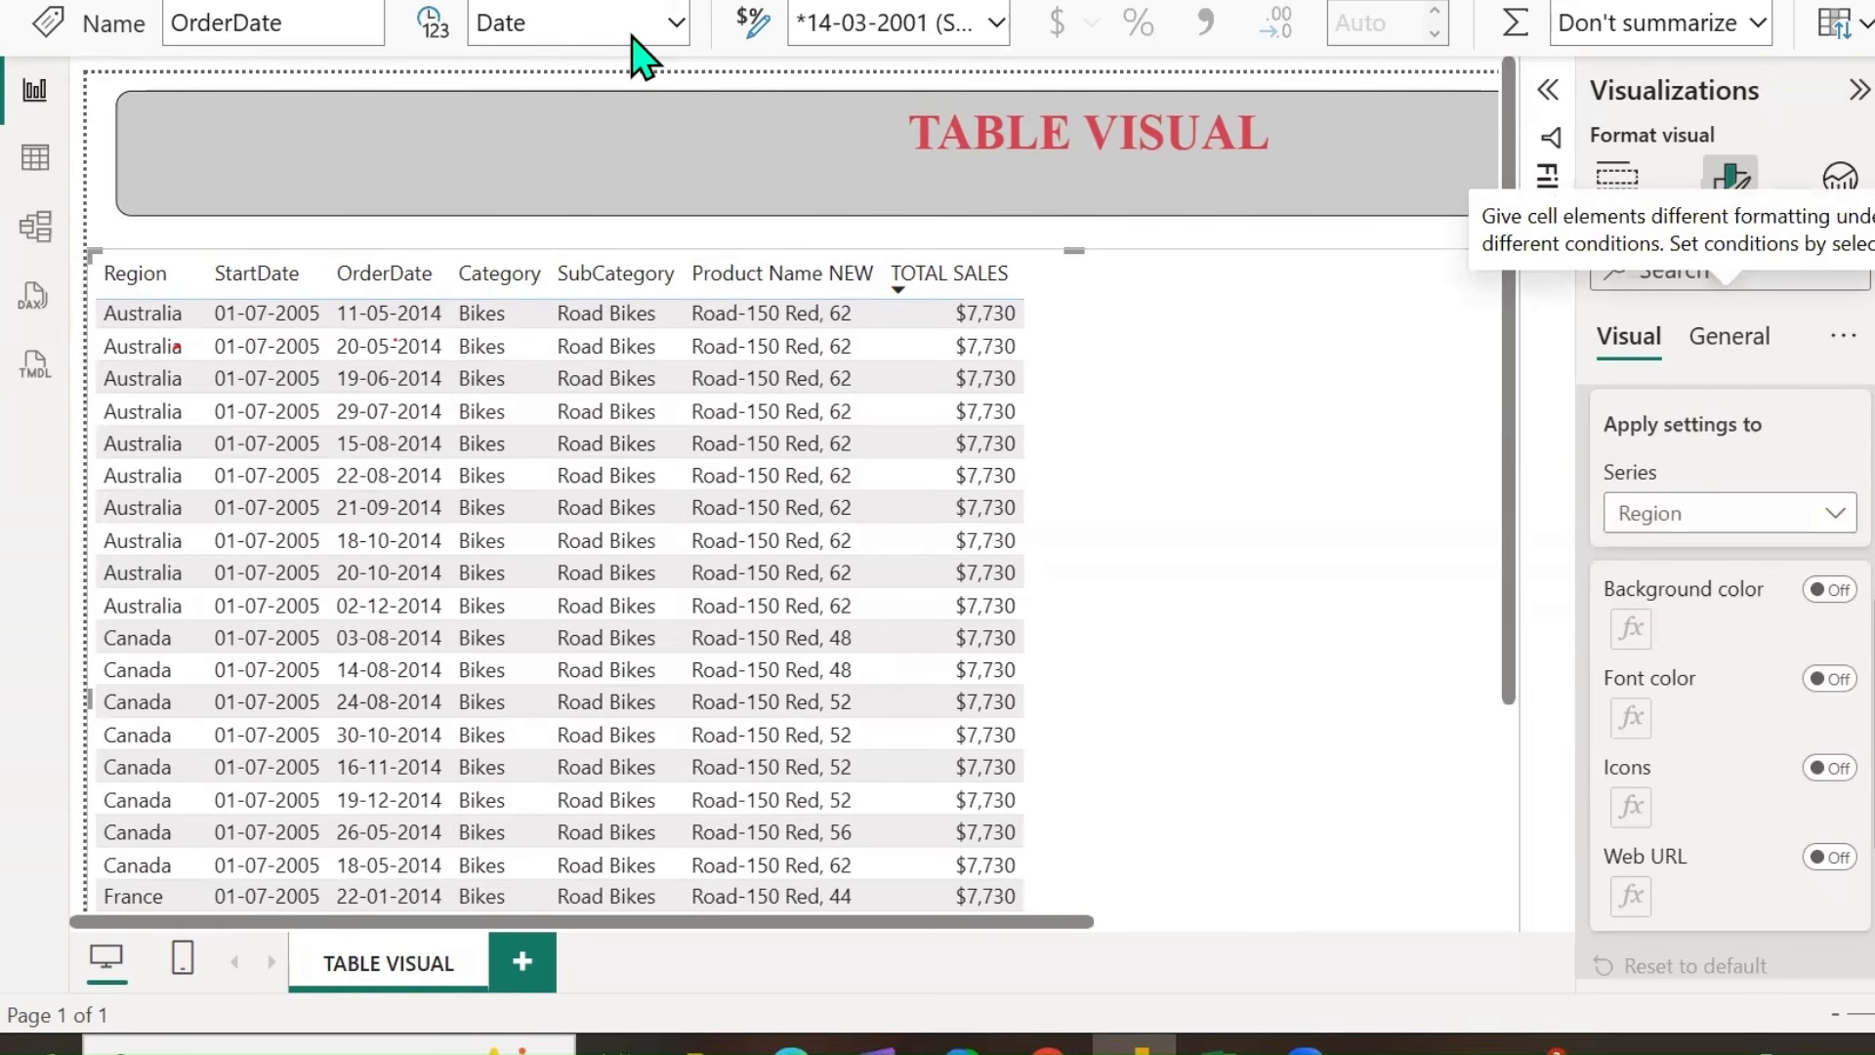
Mark the Background color, Font color, Icons and Web URL options with red check marks.
{"action": "mouse_move", "coordinate": [1658, 610]}
{"action": "left_mouse_down"}
{"action": "mouse_move", "coordinate": [1675, 635]}
{"action": "mouse_move", "coordinate": [1719, 592]}
{"action": "left_mouse_up"}
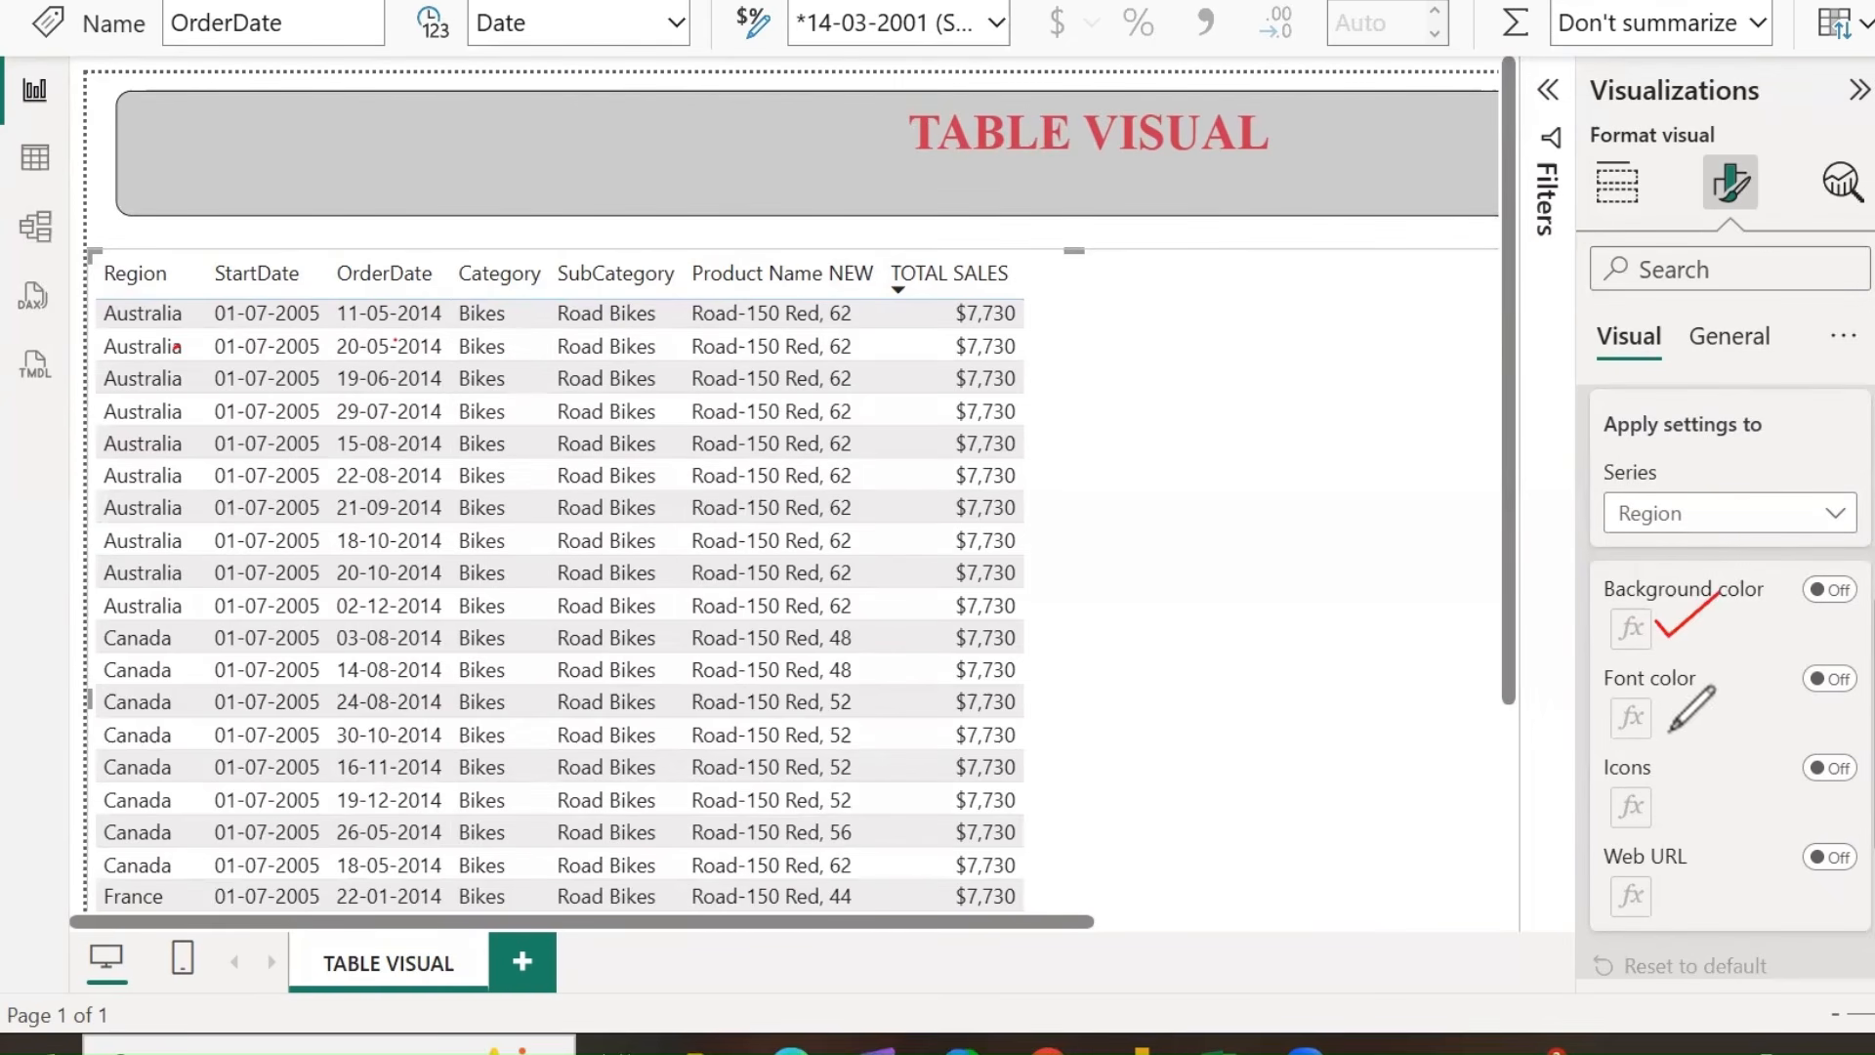
{"action": "mouse_move", "coordinate": [1665, 697]}
{"action": "left_mouse_down"}
{"action": "mouse_move", "coordinate": [1682, 725]}
{"action": "mouse_move", "coordinate": [1714, 681]}
{"action": "left_mouse_up"}
{"action": "left_click", "coordinate": [1658, 807]}
{"action": "left_click_drag", "start_coordinate": [1658, 793], "coordinate": [1679, 818]}
{"action": "left_click_drag", "start_coordinate": [1678, 819], "coordinate": [1716, 779]}
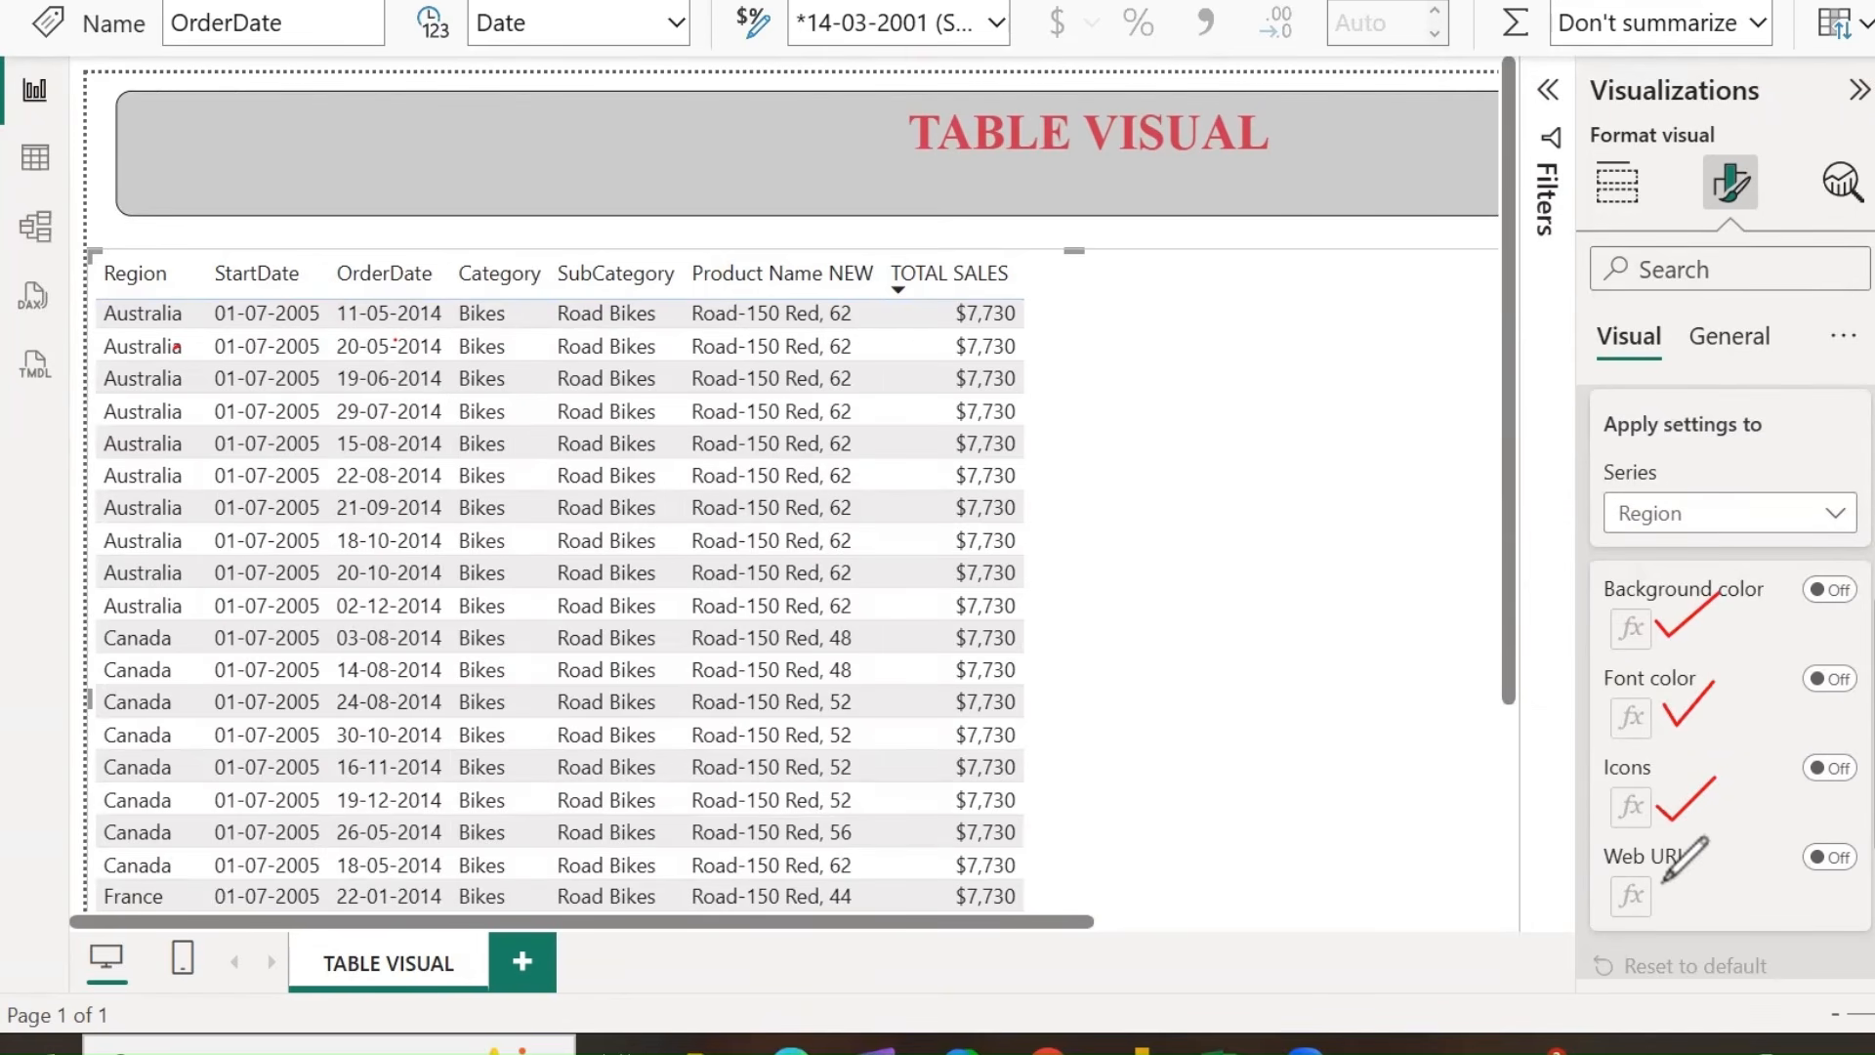
{"action": "mouse_move", "coordinate": [1662, 897]}
{"action": "left_mouse_down"}
{"action": "mouse_move", "coordinate": [1692, 918]}
{"action": "mouse_move", "coordinate": [1737, 868]}
{"action": "left_mouse_up"}
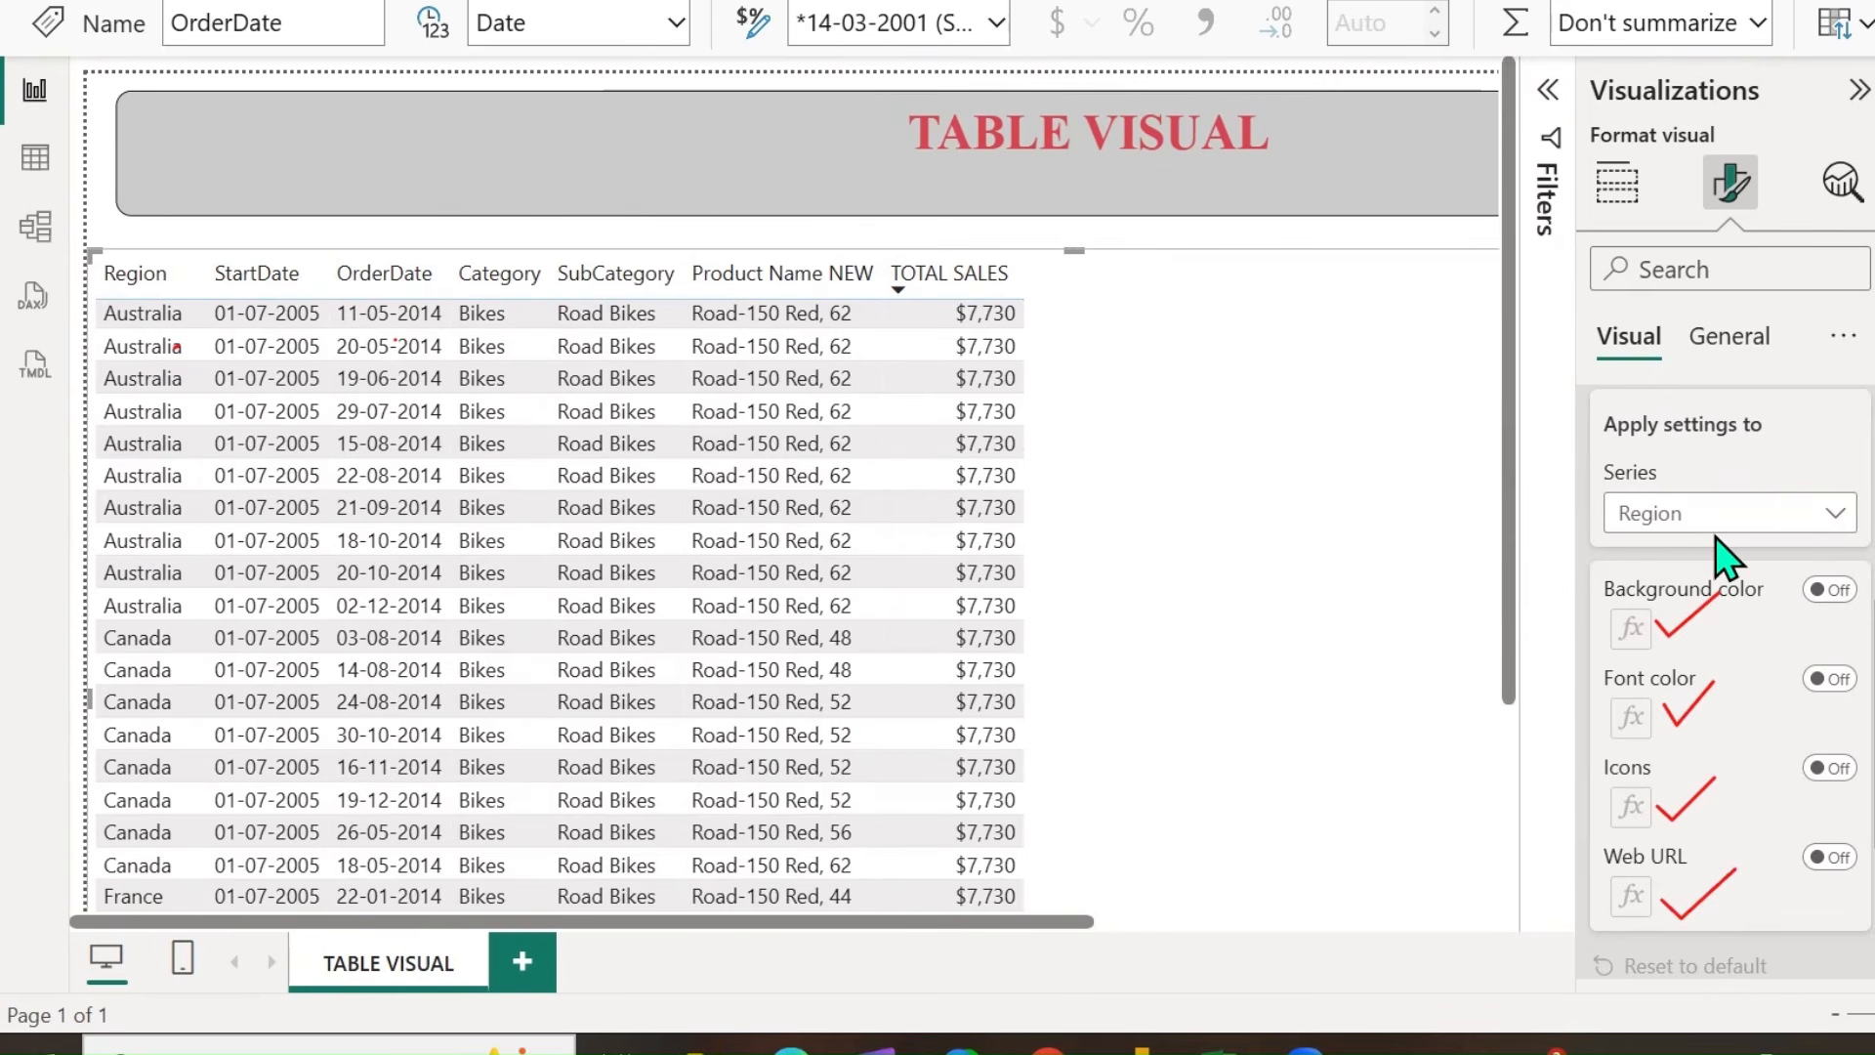
Choose the TOTAL SALES series for the Cell elements settings and review its available options.
{"action": "left_click", "coordinate": [1819, 517]}
{"action": "left_click", "coordinate": [1678, 803]}
{"action": "scroll", "coordinate": [1668, 811], "scroll_direction": "down", "scroll_amount": 3}
{"action": "scroll", "coordinate": [1668, 811], "scroll_direction": "up", "scroll_amount": 3}
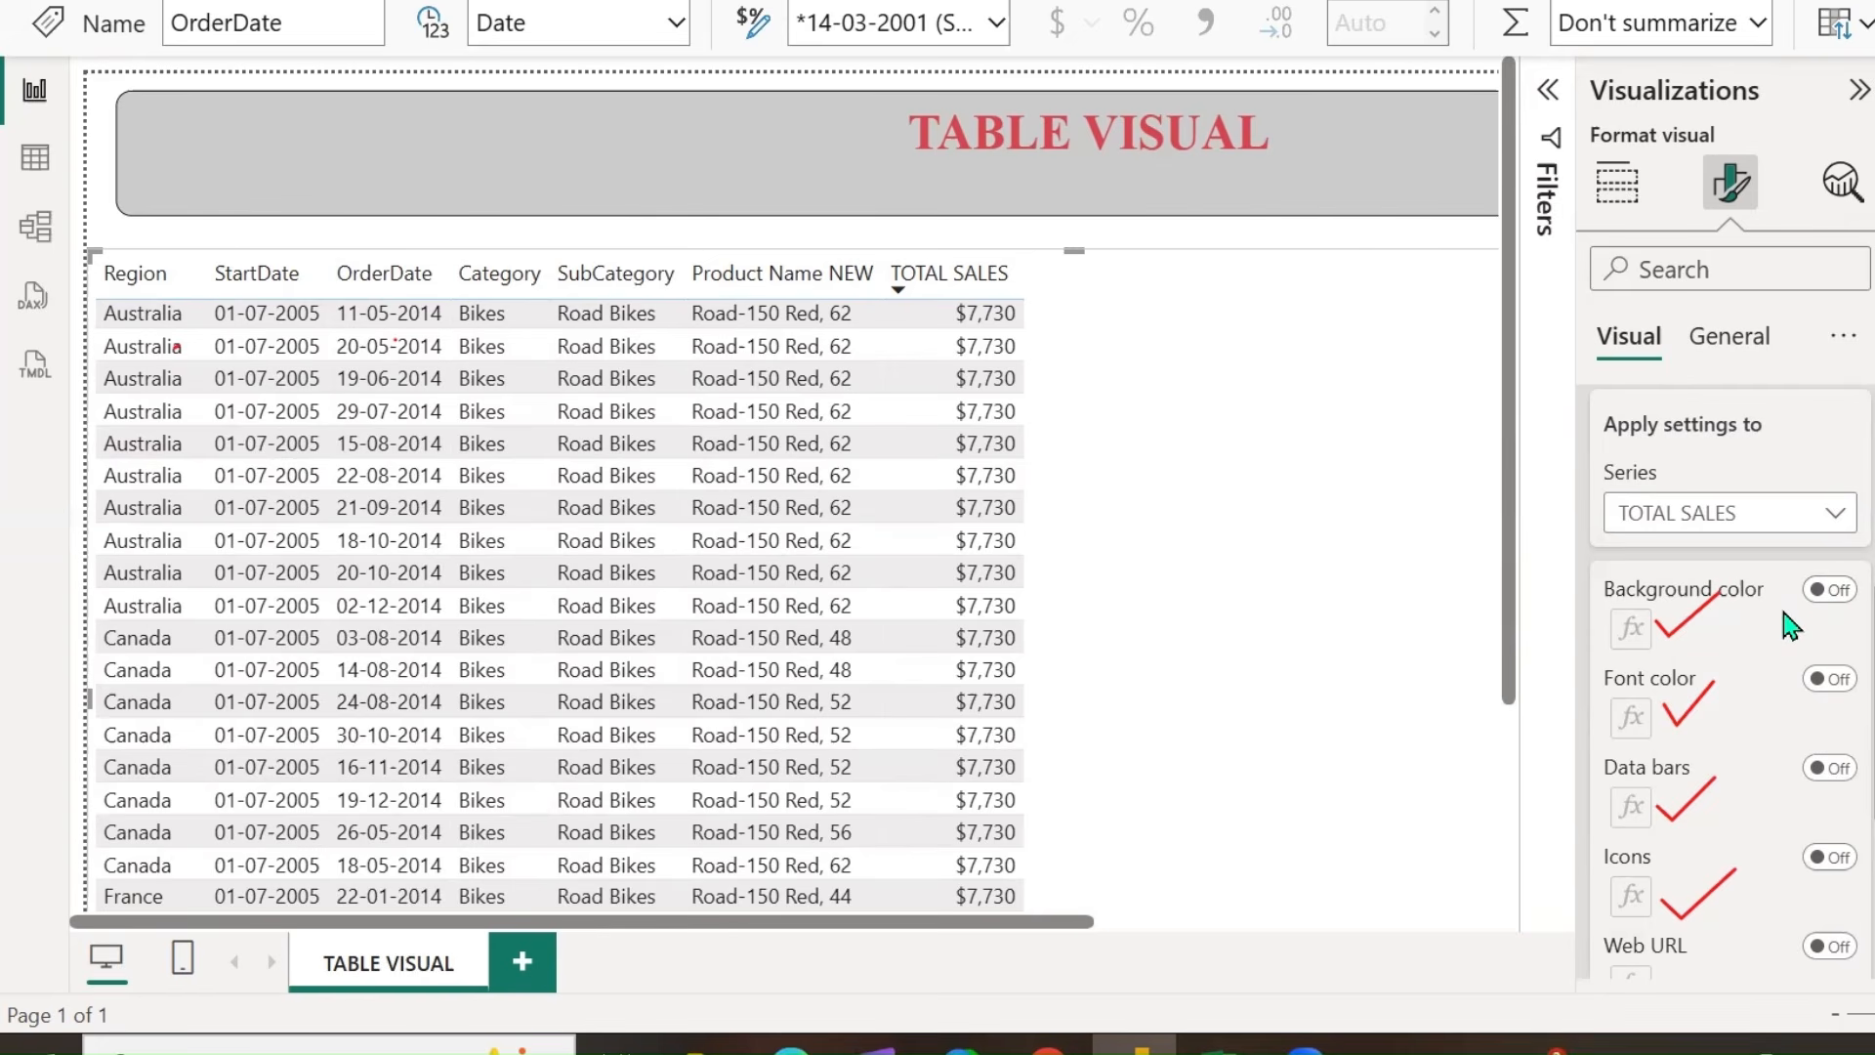
Turn on the background color for the TOTAL SALES series and open its conditional formatting settings.
{"action": "left_click", "coordinate": [1826, 592]}
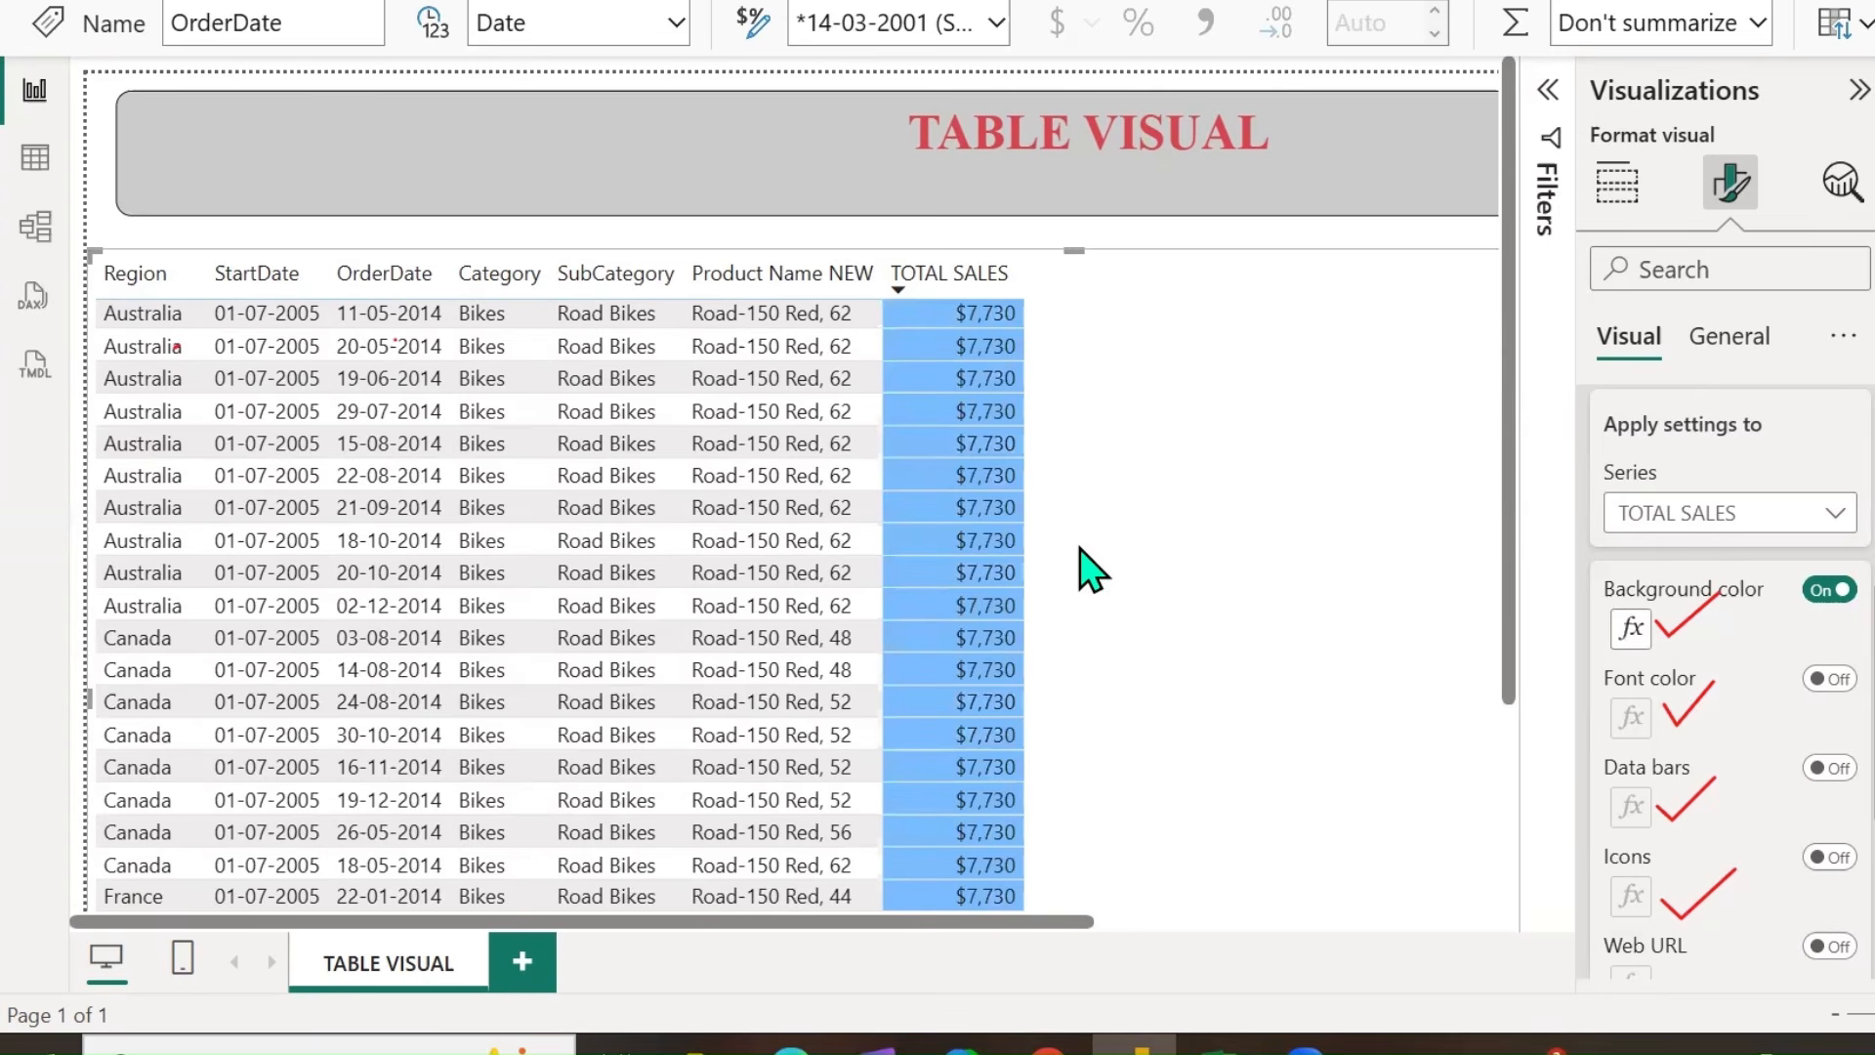
{"action": "left_click", "coordinate": [1632, 630]}
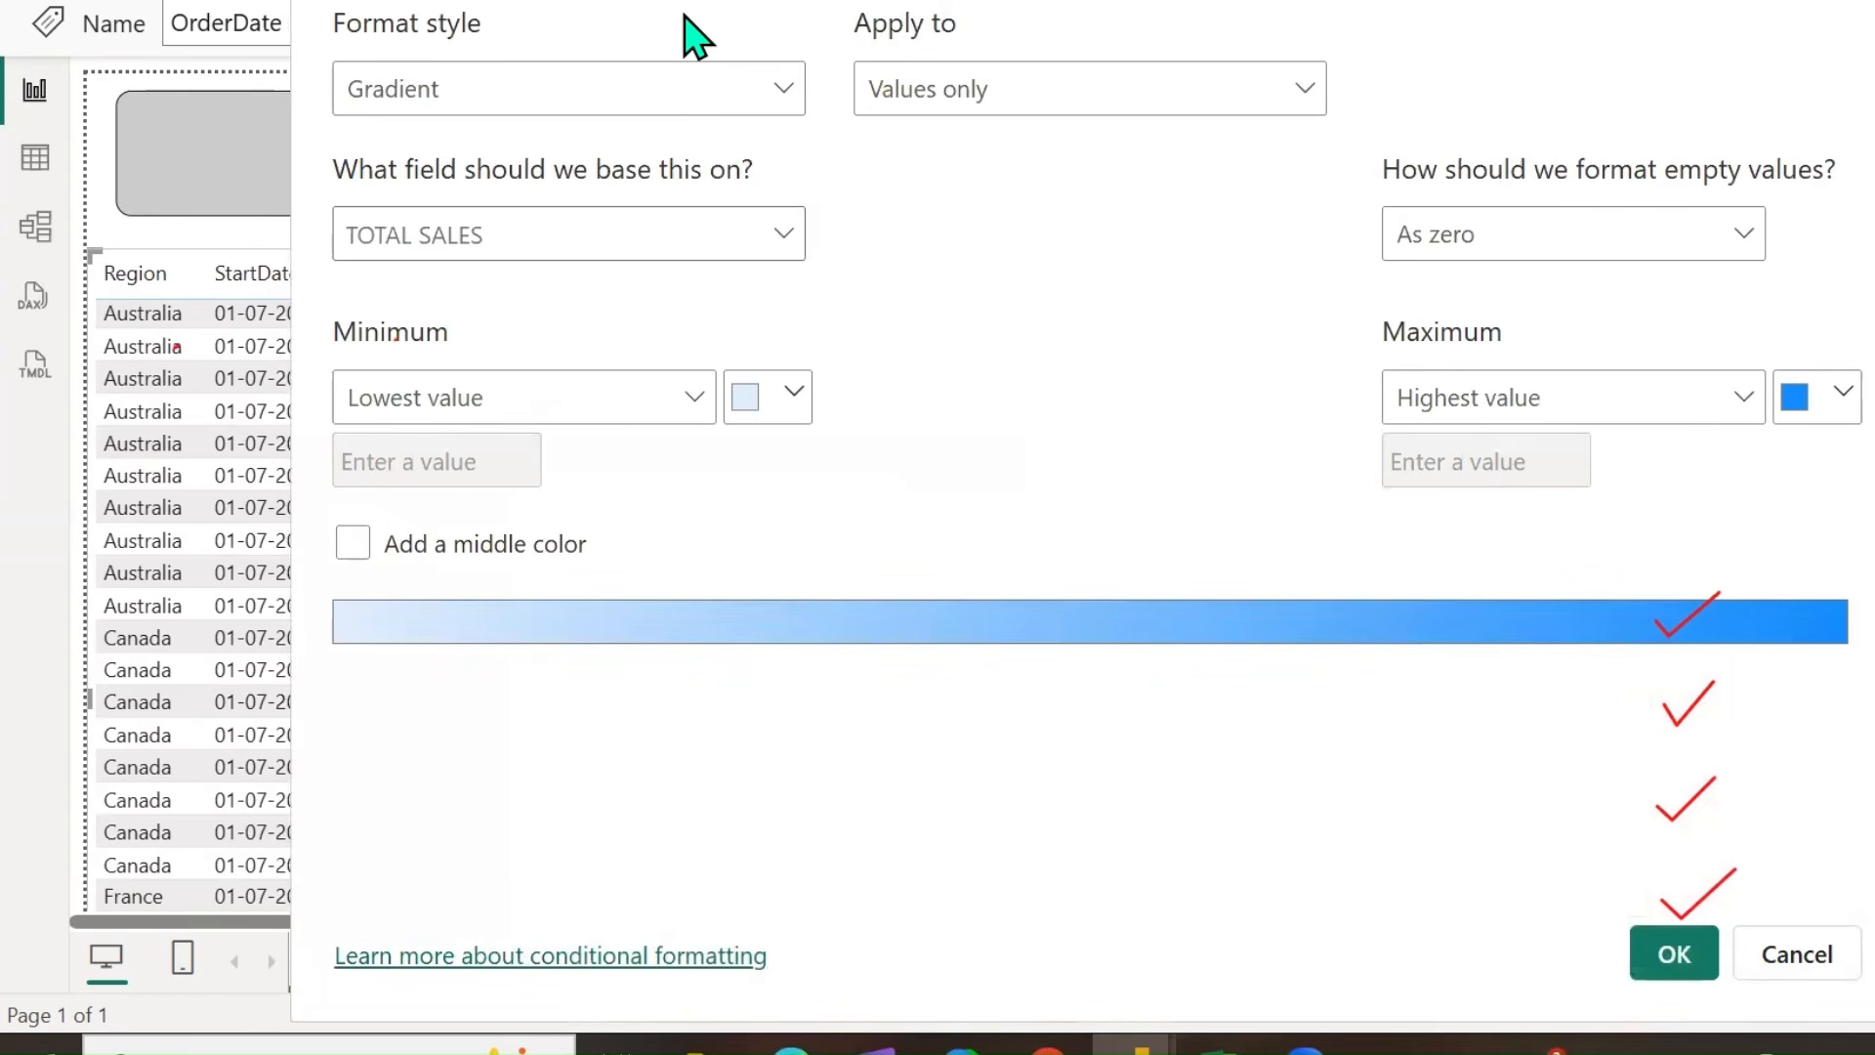
Mark the format style, apply-to, base field, empty values, minimum and maximum settings in red, and clear the markings.
{"action": "left_click_drag", "start_coordinate": [507, 18], "coordinate": [630, 1]}
{"action": "left_click_drag", "start_coordinate": [967, 19], "coordinate": [1050, 0]}
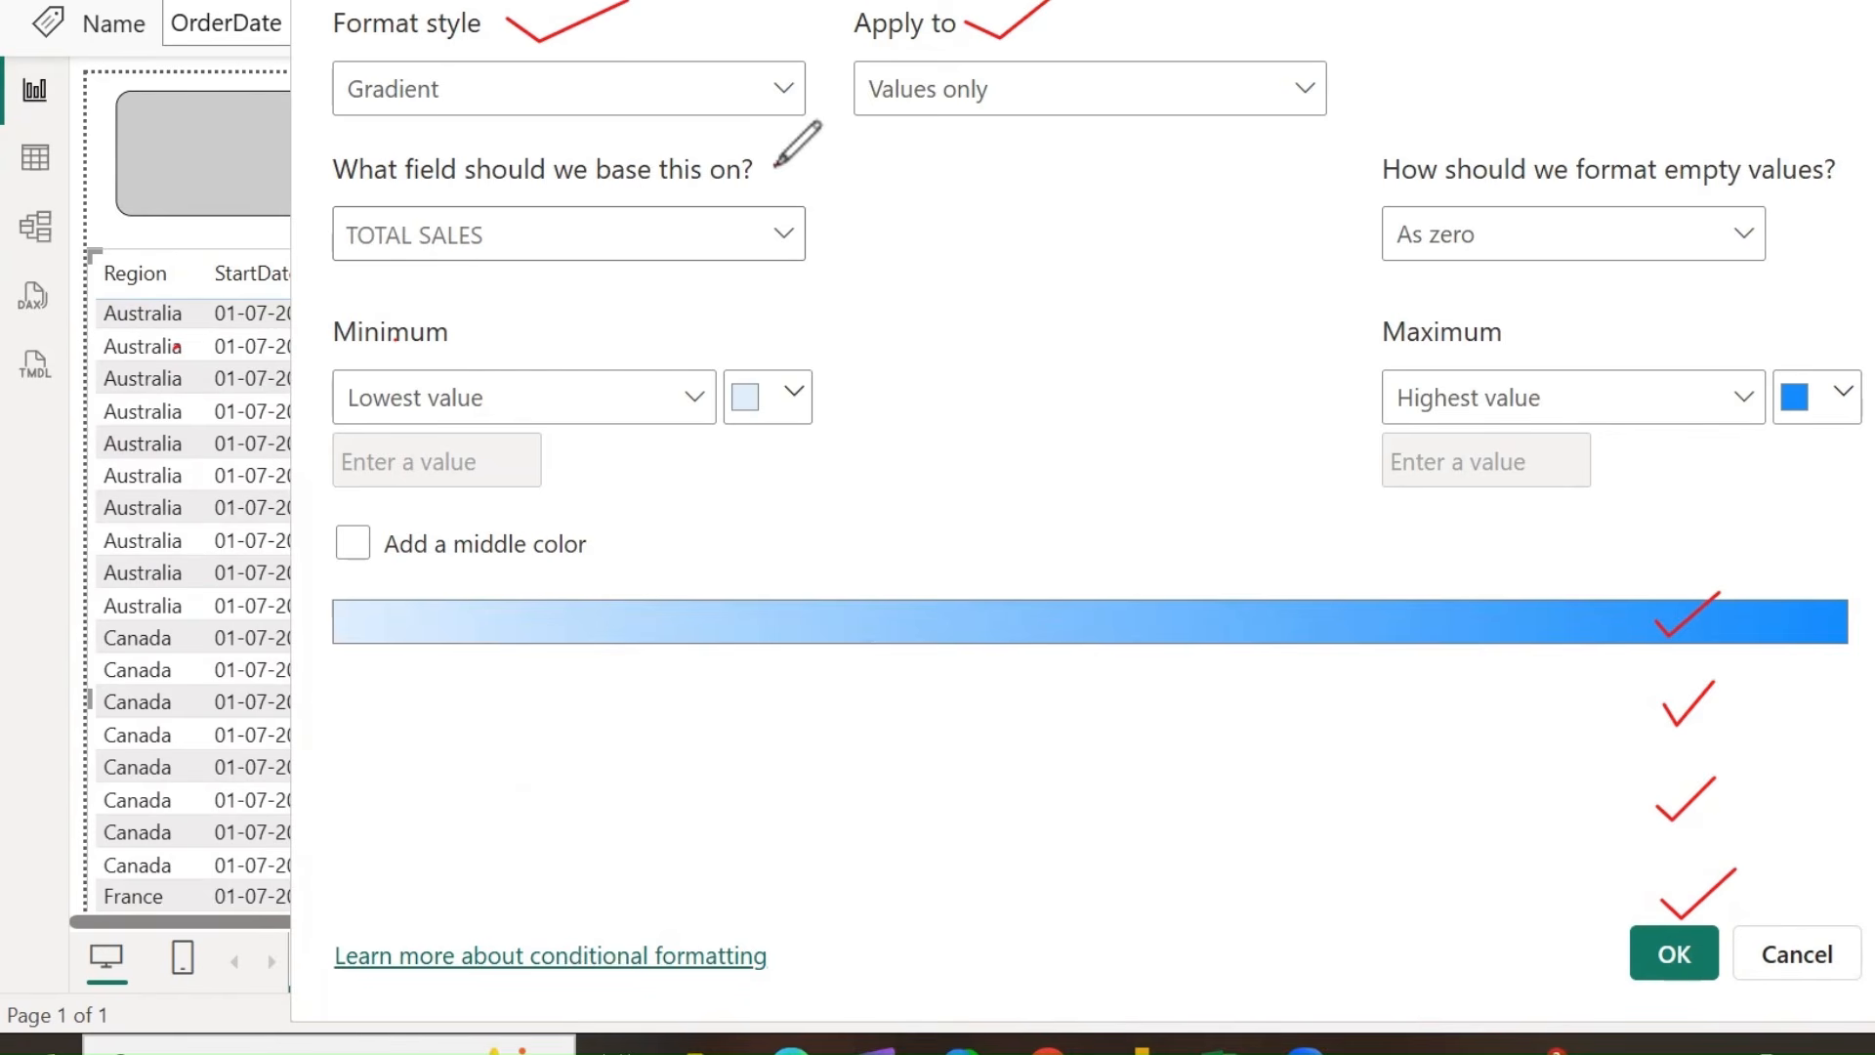
{"action": "left_click_drag", "start_coordinate": [777, 166], "coordinate": [857, 136]}
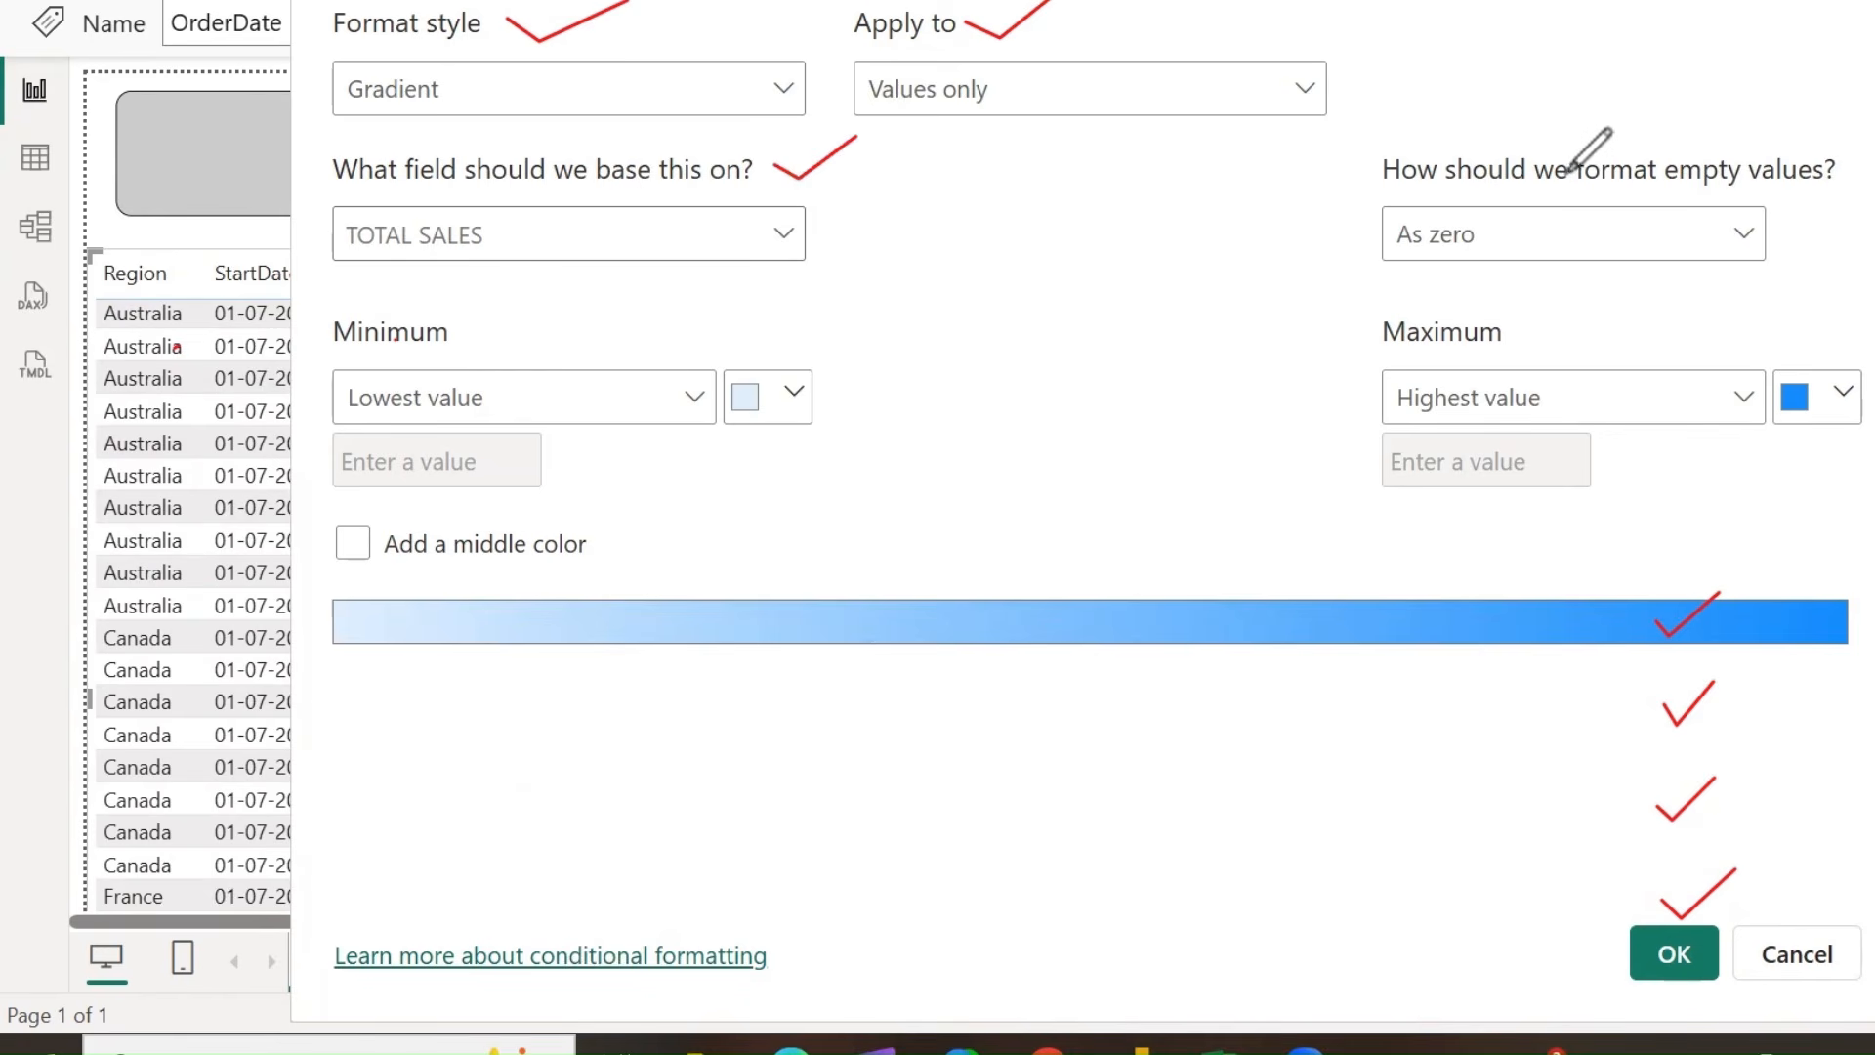
{"action": "mouse_move", "coordinate": [1689, 140]}
{"action": "left_mouse_down"}
{"action": "mouse_move", "coordinate": [1725, 164]}
{"action": "mouse_move", "coordinate": [1787, 82]}
{"action": "left_mouse_up"}
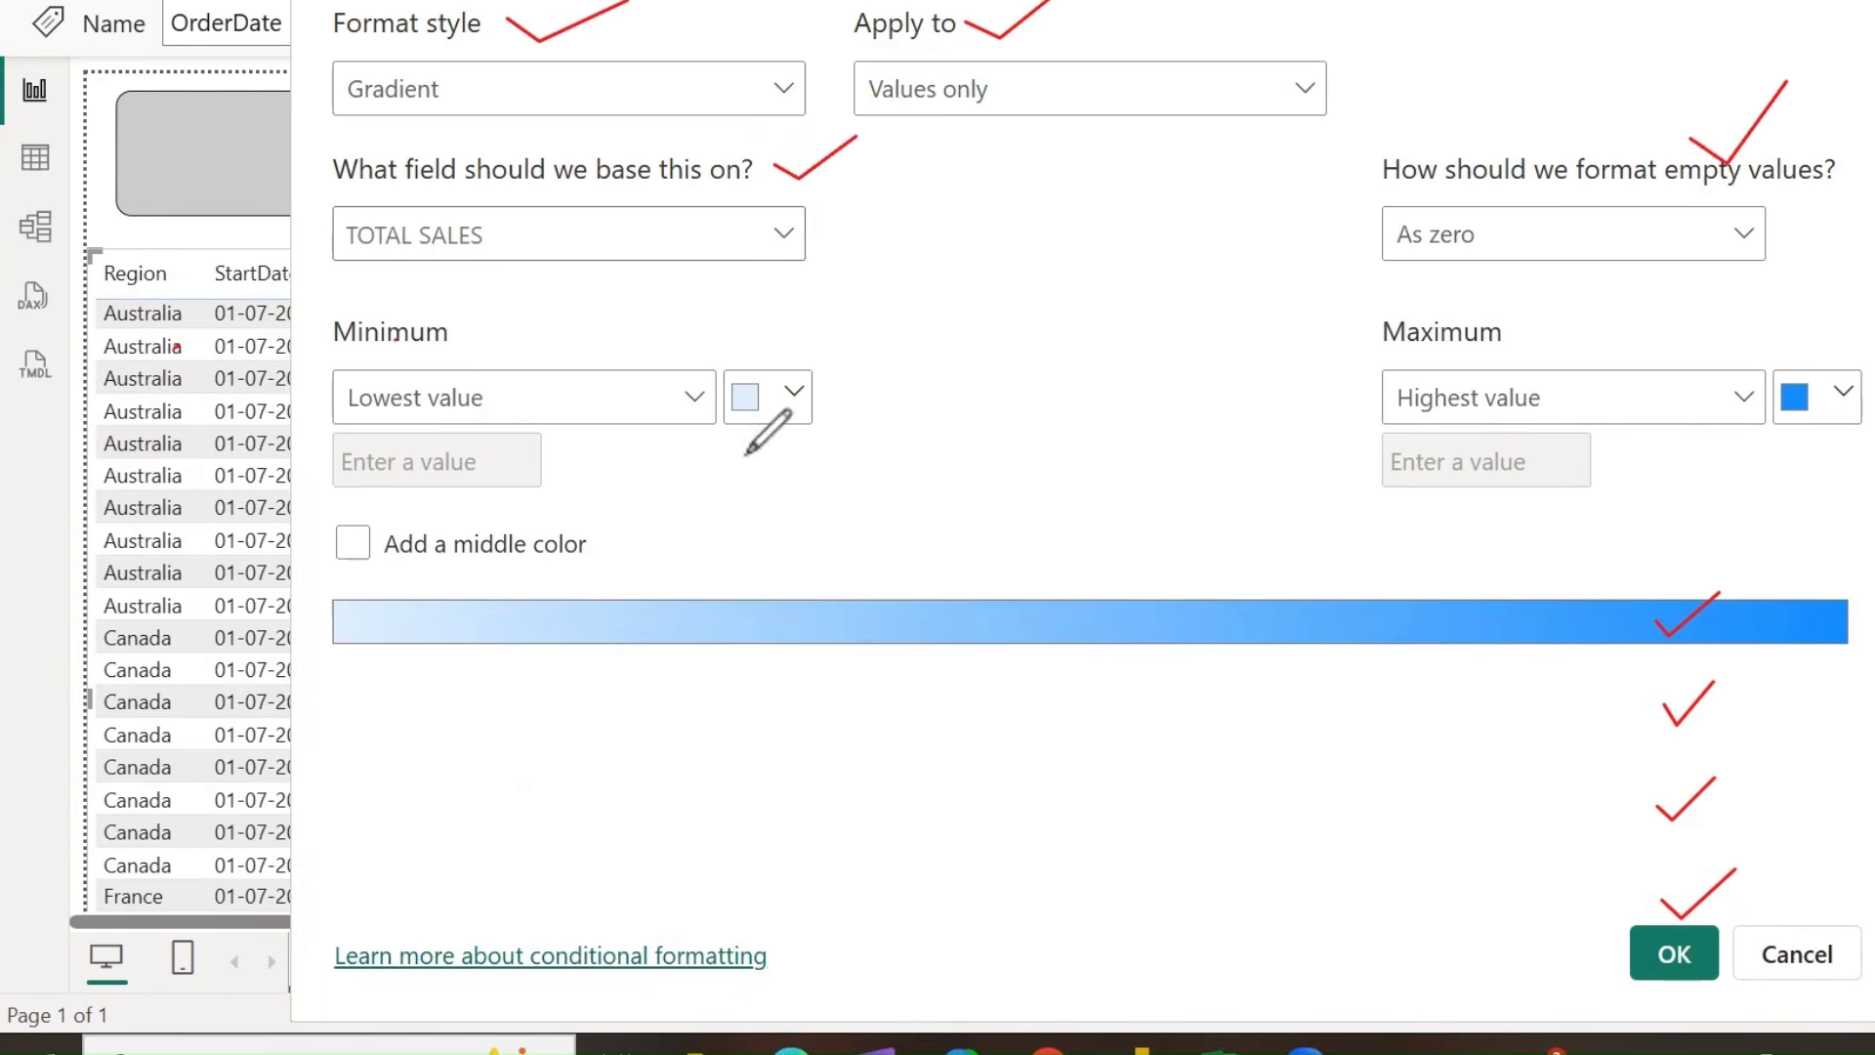
{"action": "mouse_move", "coordinate": [337, 344]}
{"action": "left_mouse_down"}
{"action": "mouse_move", "coordinate": [481, 349]}
{"action": "mouse_move", "coordinate": [391, 283]}
{"action": "mouse_move", "coordinate": [337, 347]}
{"action": "left_mouse_up"}
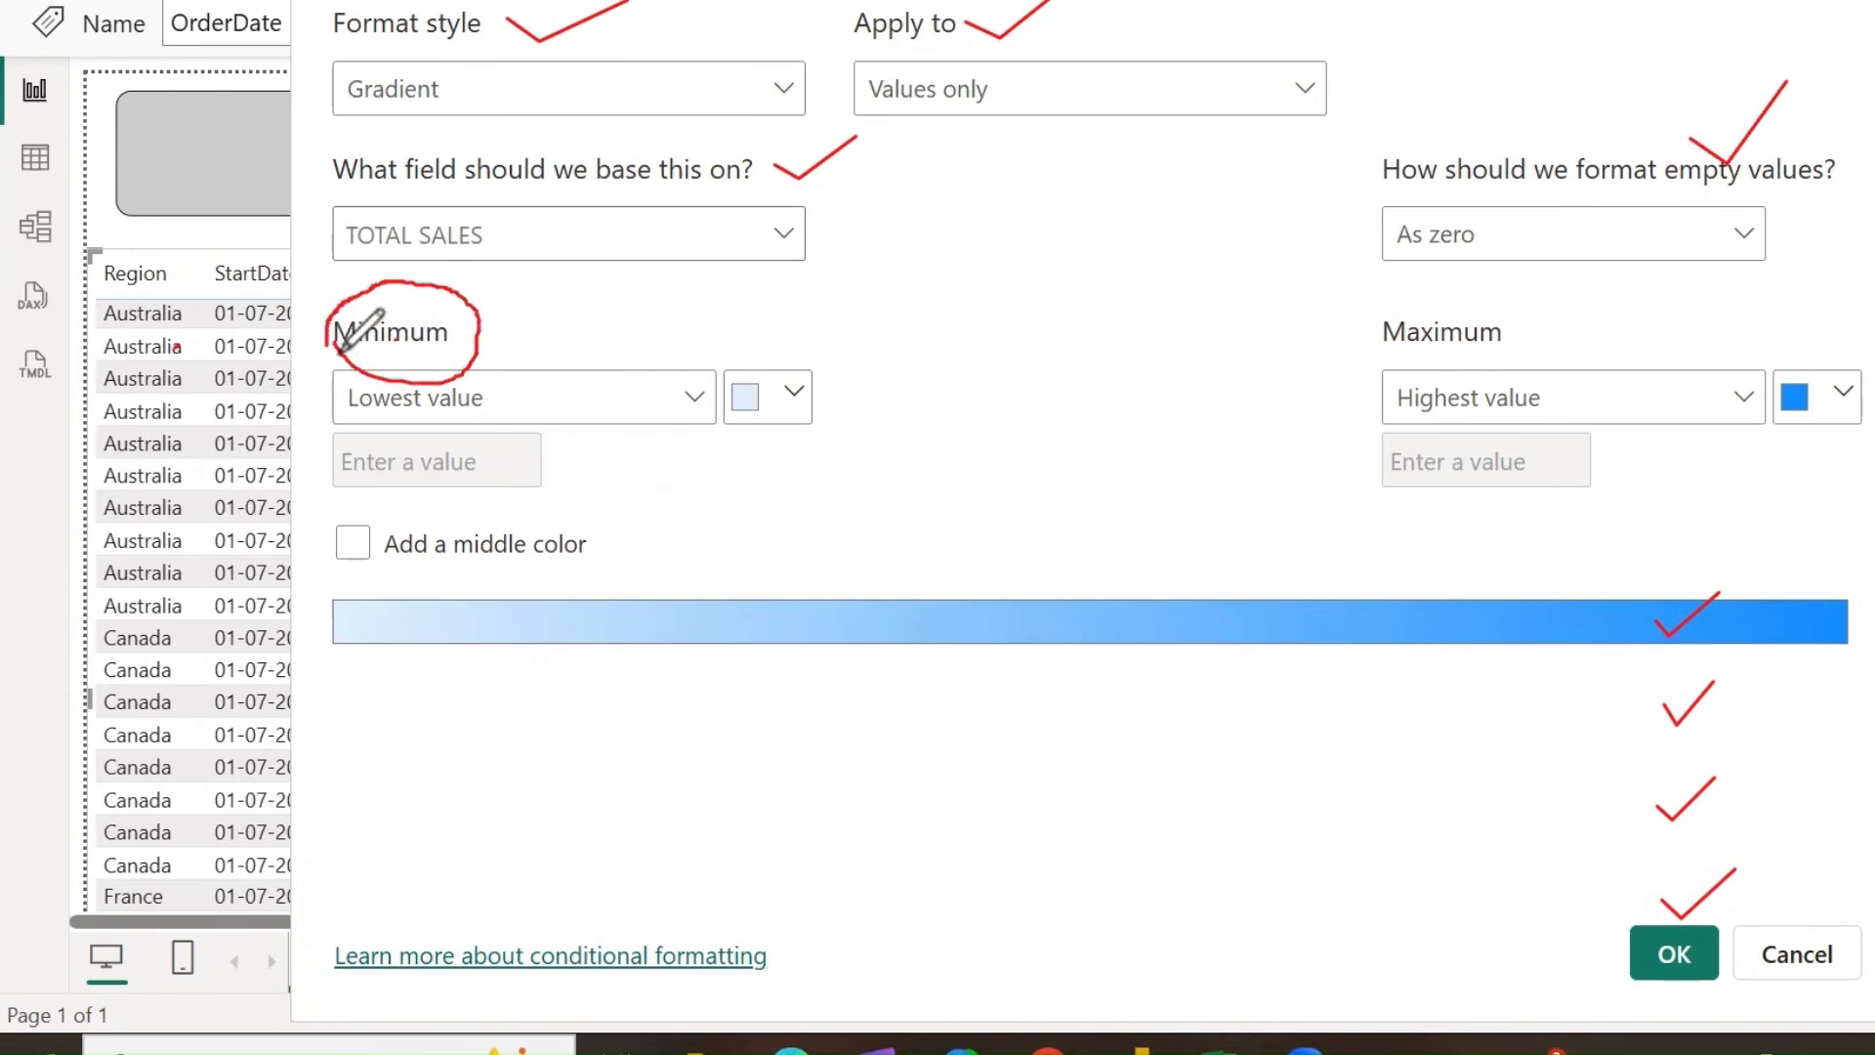
{"action": "mouse_move", "coordinate": [830, 386]}
{"action": "left_mouse_down"}
{"action": "mouse_move", "coordinate": [848, 401]}
{"action": "mouse_move", "coordinate": [943, 310]}
{"action": "left_mouse_up"}
{"action": "mouse_move", "coordinate": [1371, 334]}
{"action": "left_mouse_down"}
{"action": "mouse_move", "coordinate": [1510, 346]}
{"action": "mouse_move", "coordinate": [1343, 337]}
{"action": "mouse_move", "coordinate": [1372, 362]}
{"action": "left_mouse_up"}
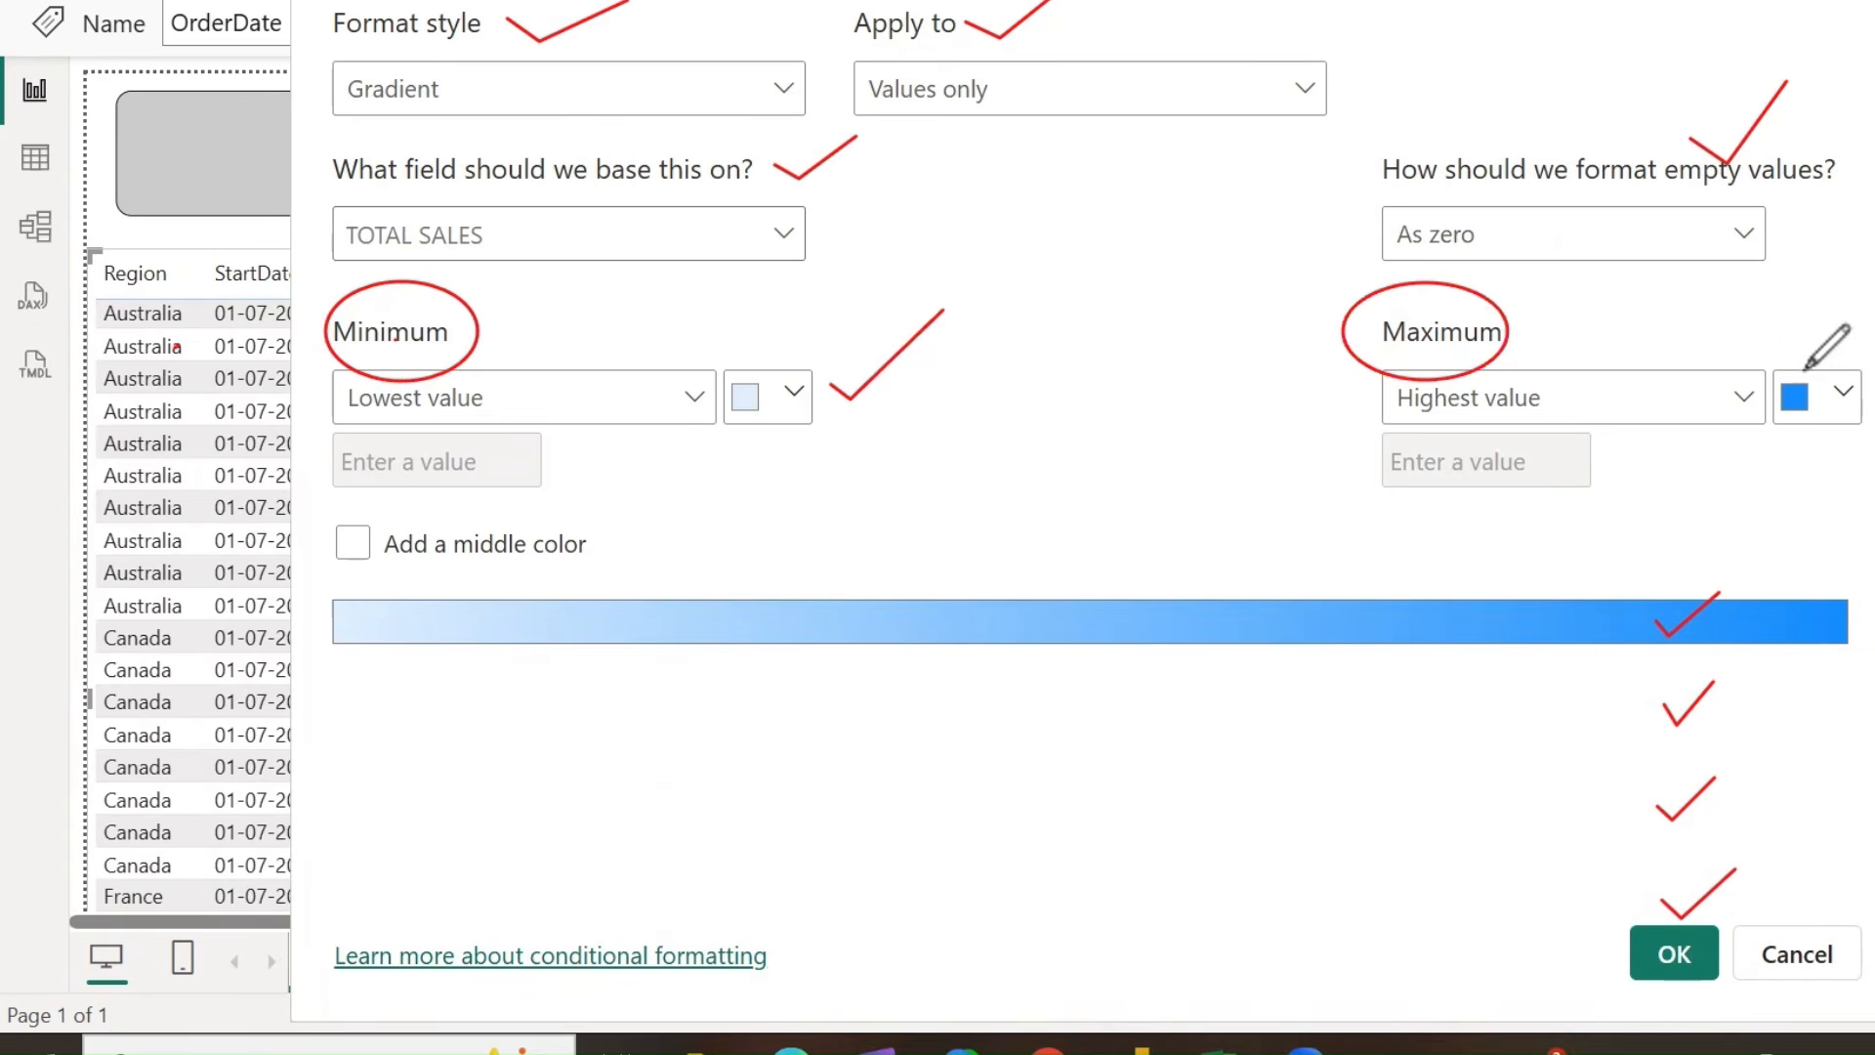
{"action": "mouse_move", "coordinate": [1788, 344]}
{"action": "left_mouse_down"}
{"action": "mouse_move", "coordinate": [1818, 357]}
{"action": "mouse_move", "coordinate": [1861, 278]}
{"action": "left_mouse_up"}
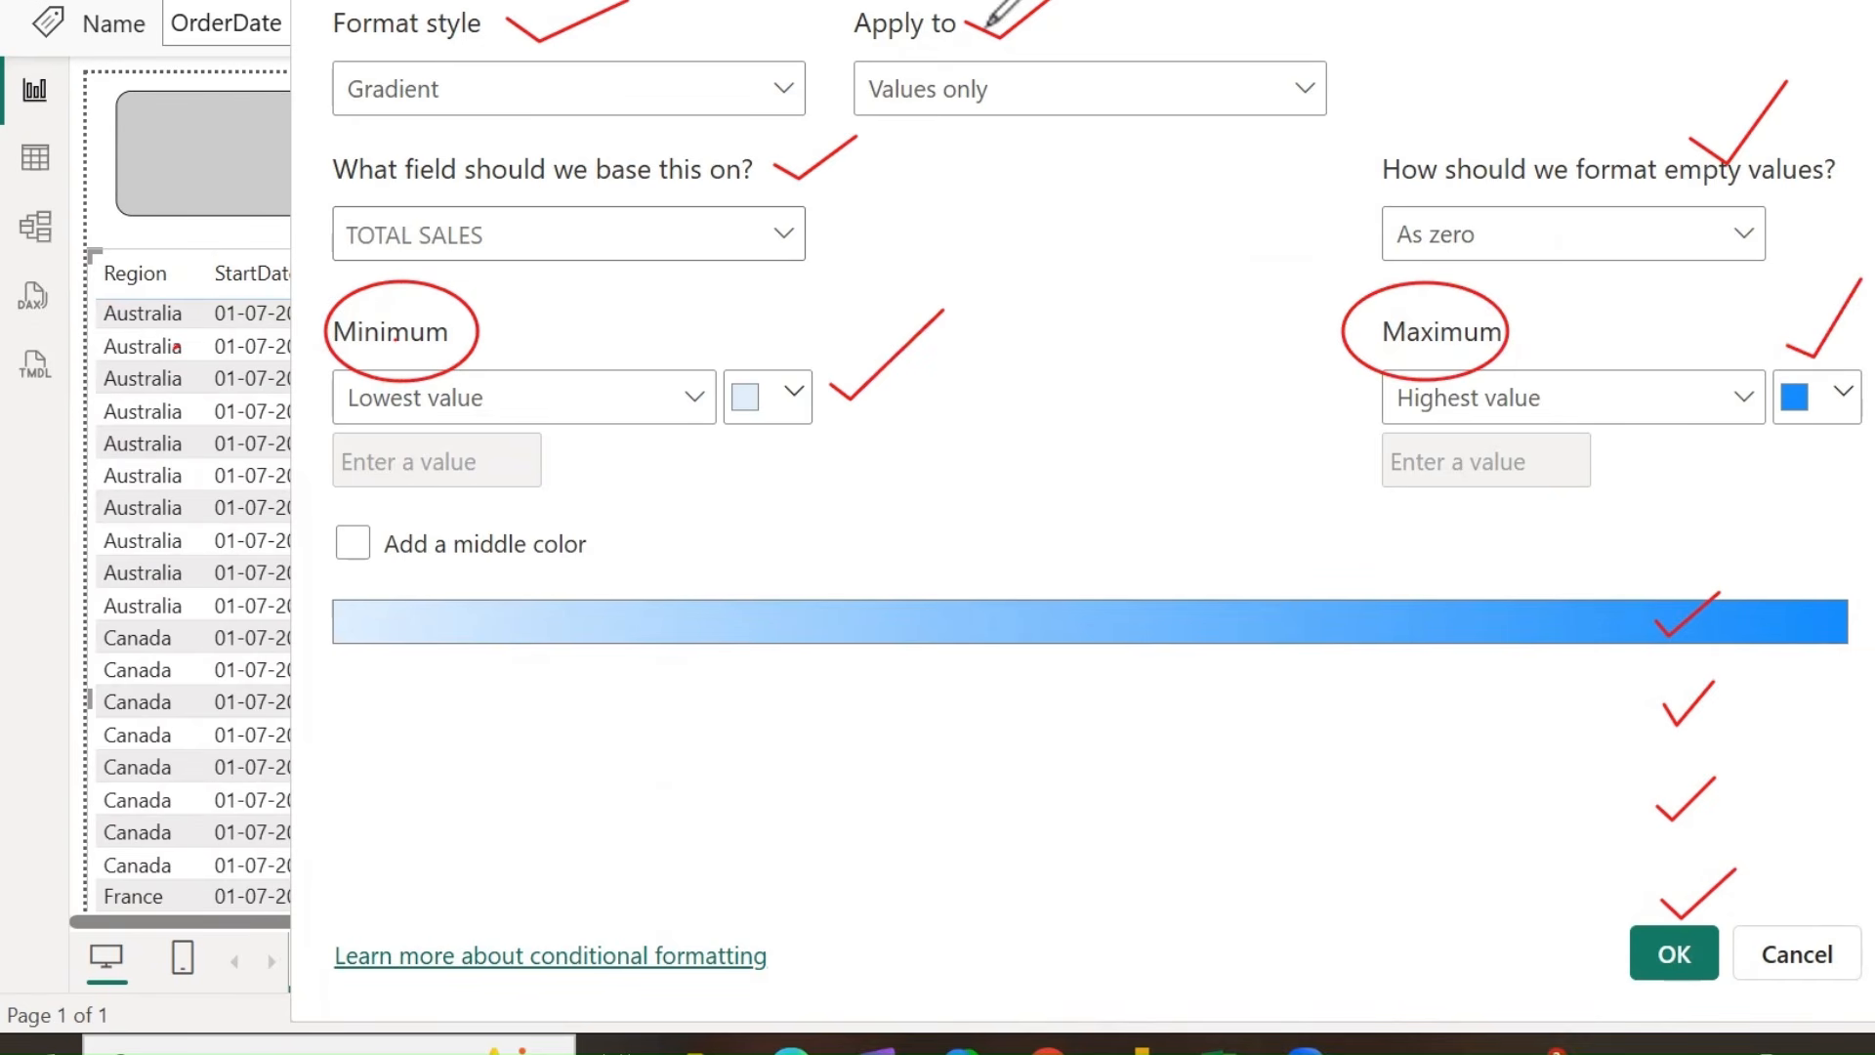
{"action": "mouse_move", "coordinate": [567, 24]}
{"action": "left_mouse_down"}
{"action": "mouse_move", "coordinate": [420, 193]}
{"action": "mouse_move", "coordinate": [780, 148]}
{"action": "mouse_move", "coordinate": [945, 392]}
{"action": "mouse_move", "coordinate": [987, 90]}
{"action": "mouse_move", "coordinate": [1507, 306]}
{"action": "mouse_move", "coordinate": [1850, 348]}
{"action": "mouse_move", "coordinate": [1687, 778]}
{"action": "mouse_move", "coordinate": [1670, 566]}
{"action": "left_mouse_up"}
{"action": "key", "text": "Escape"}
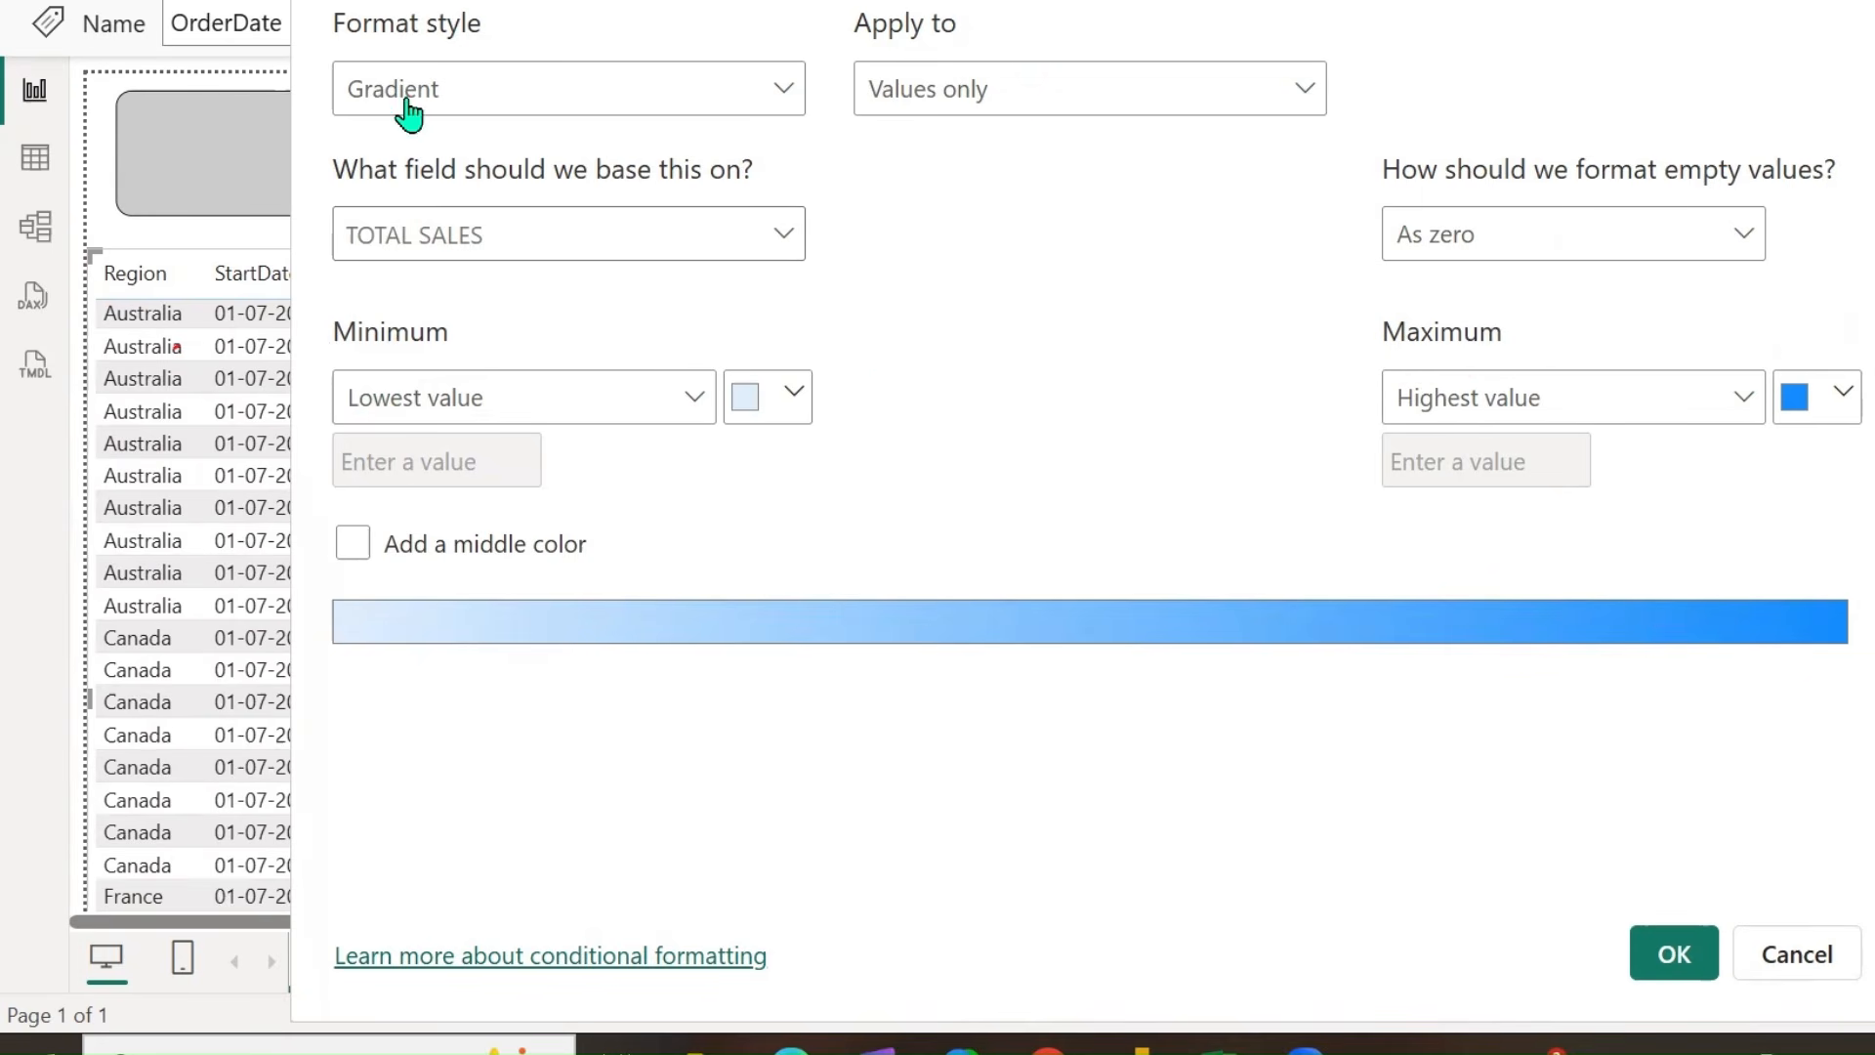
Examine the available choices for Format style and Apply to in the background color settings.
{"action": "left_click", "coordinate": [786, 98]}
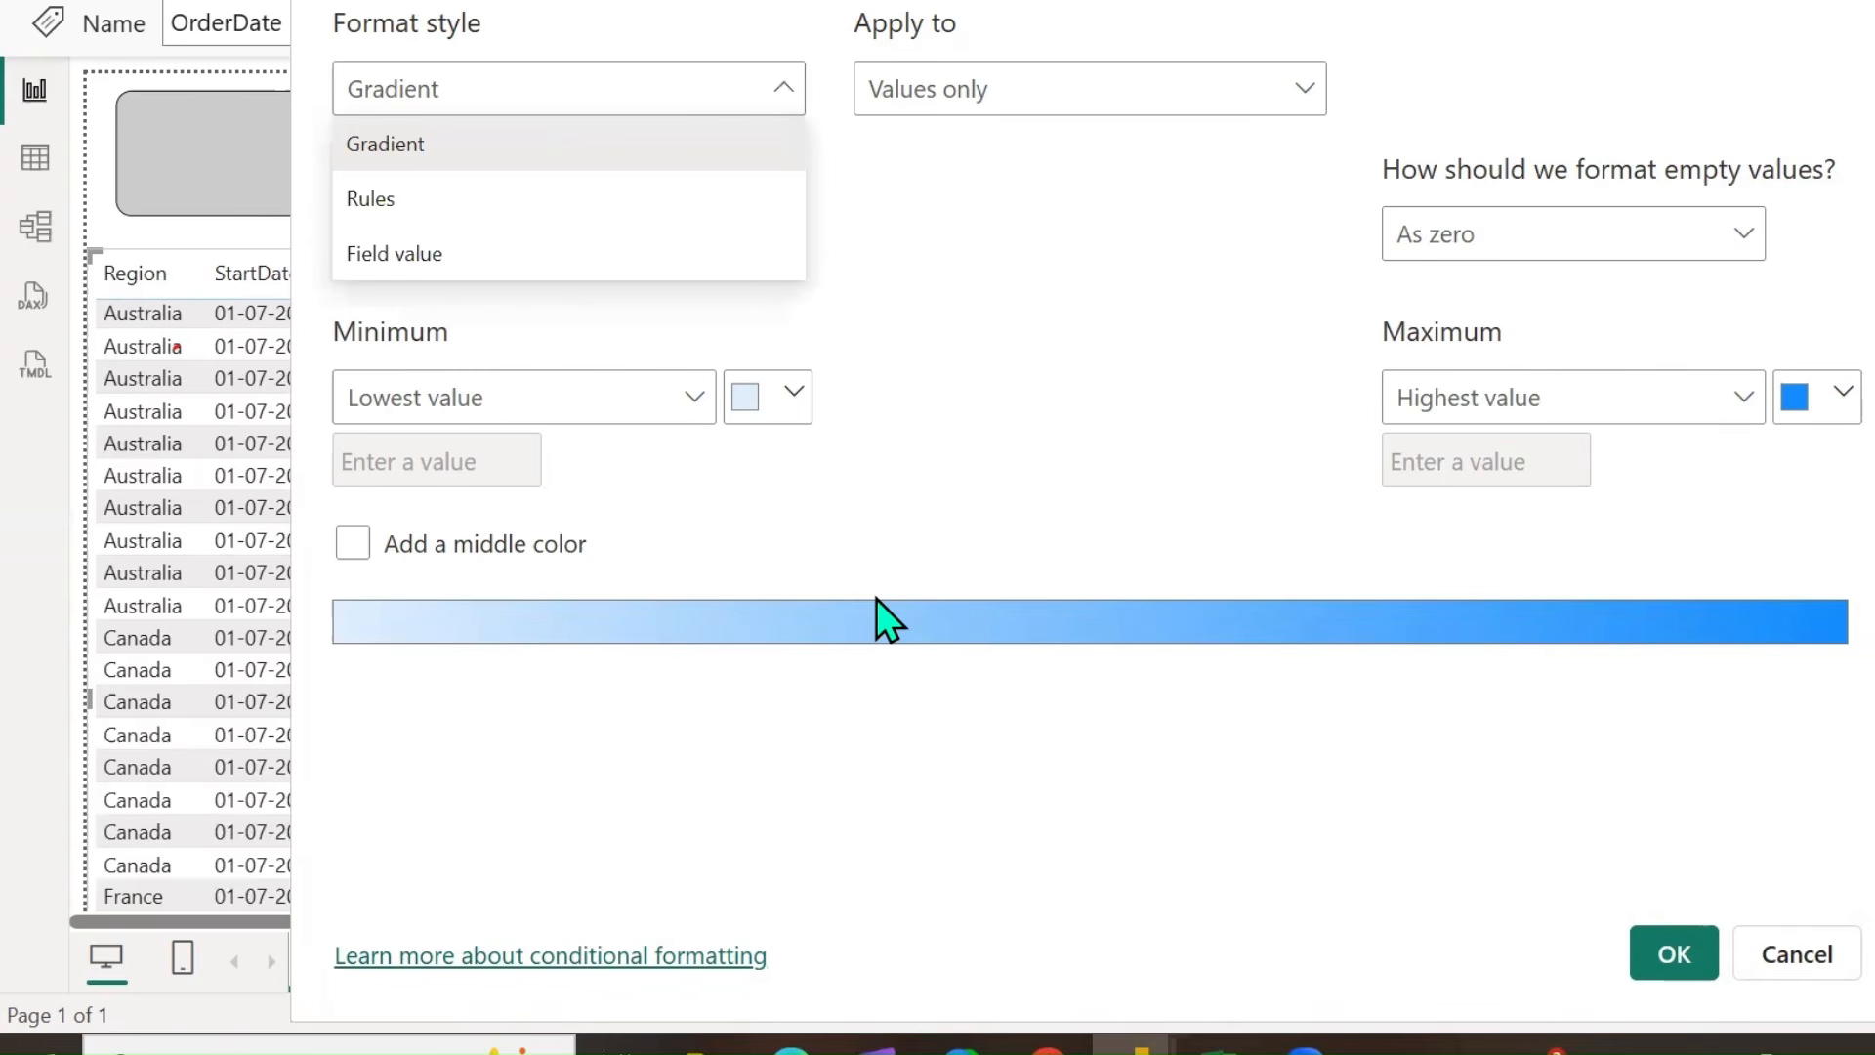
{"action": "left_click", "coordinate": [1309, 93]}
{"action": "left_click", "coordinate": [1299, 98]}
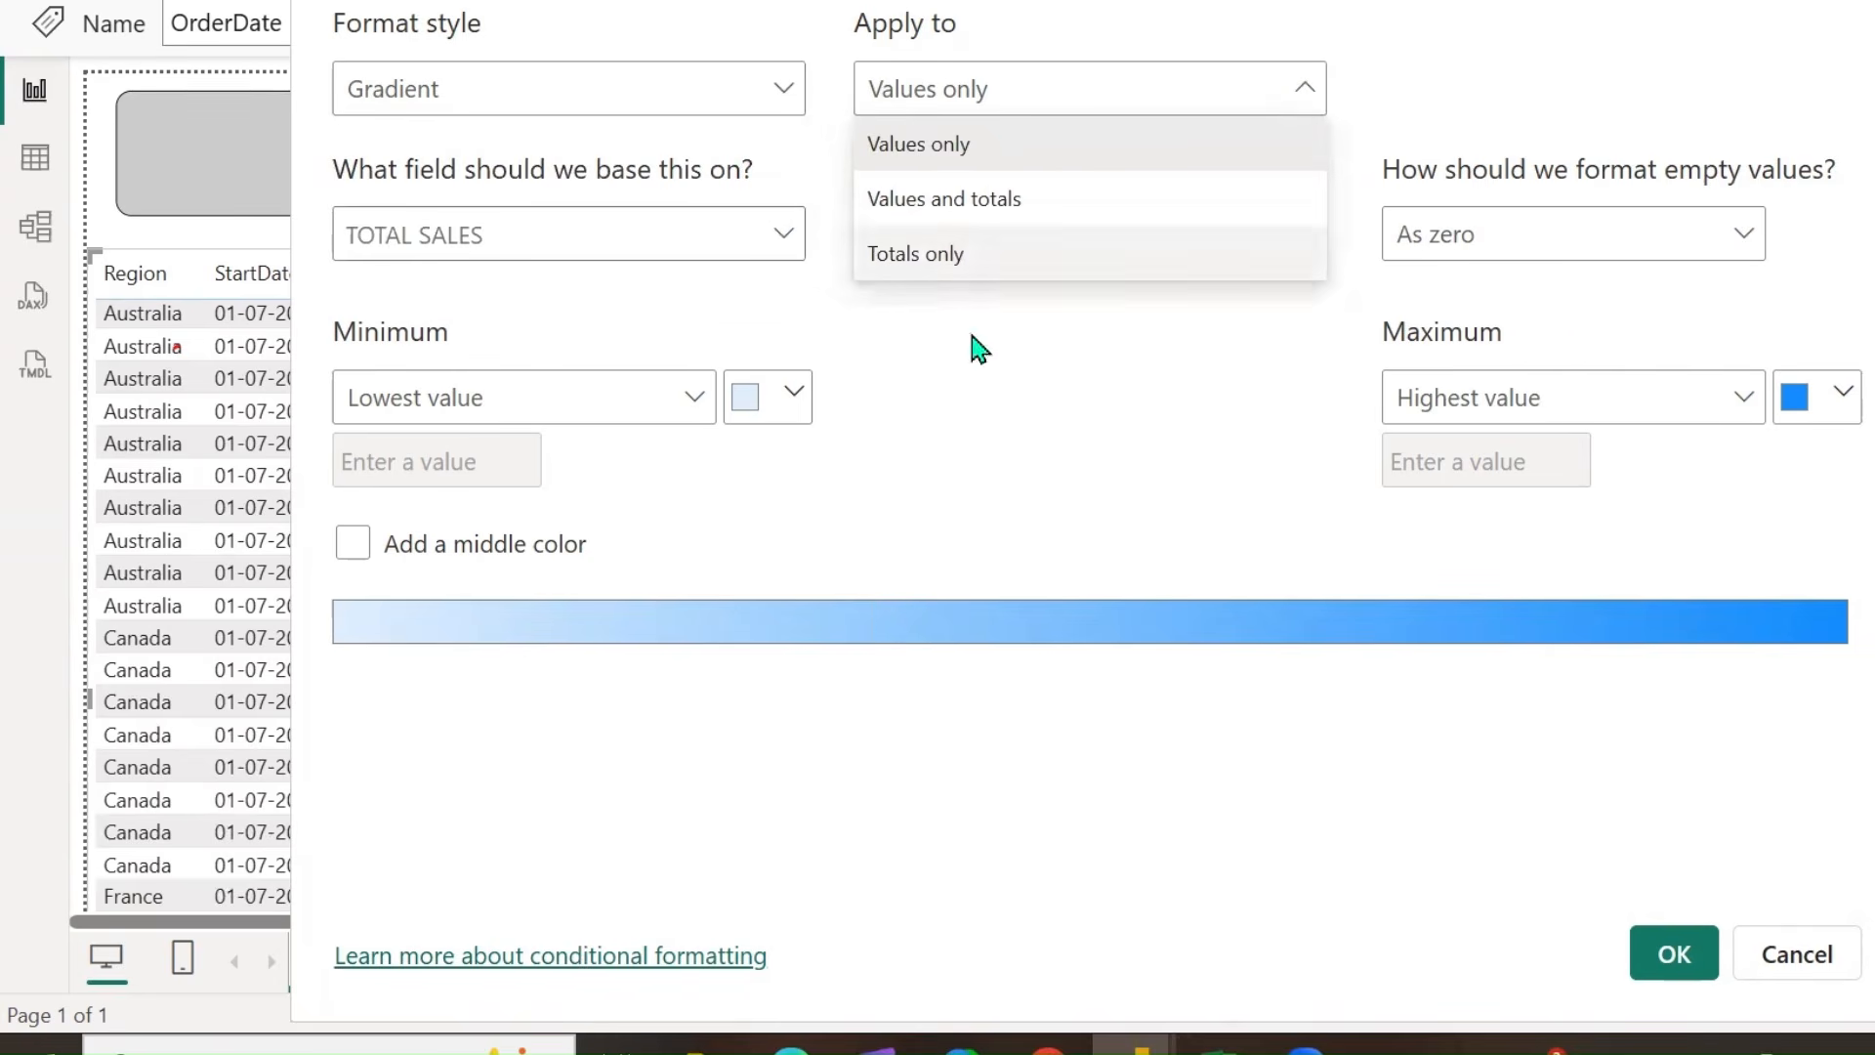
{"action": "left_click", "coordinate": [927, 420]}
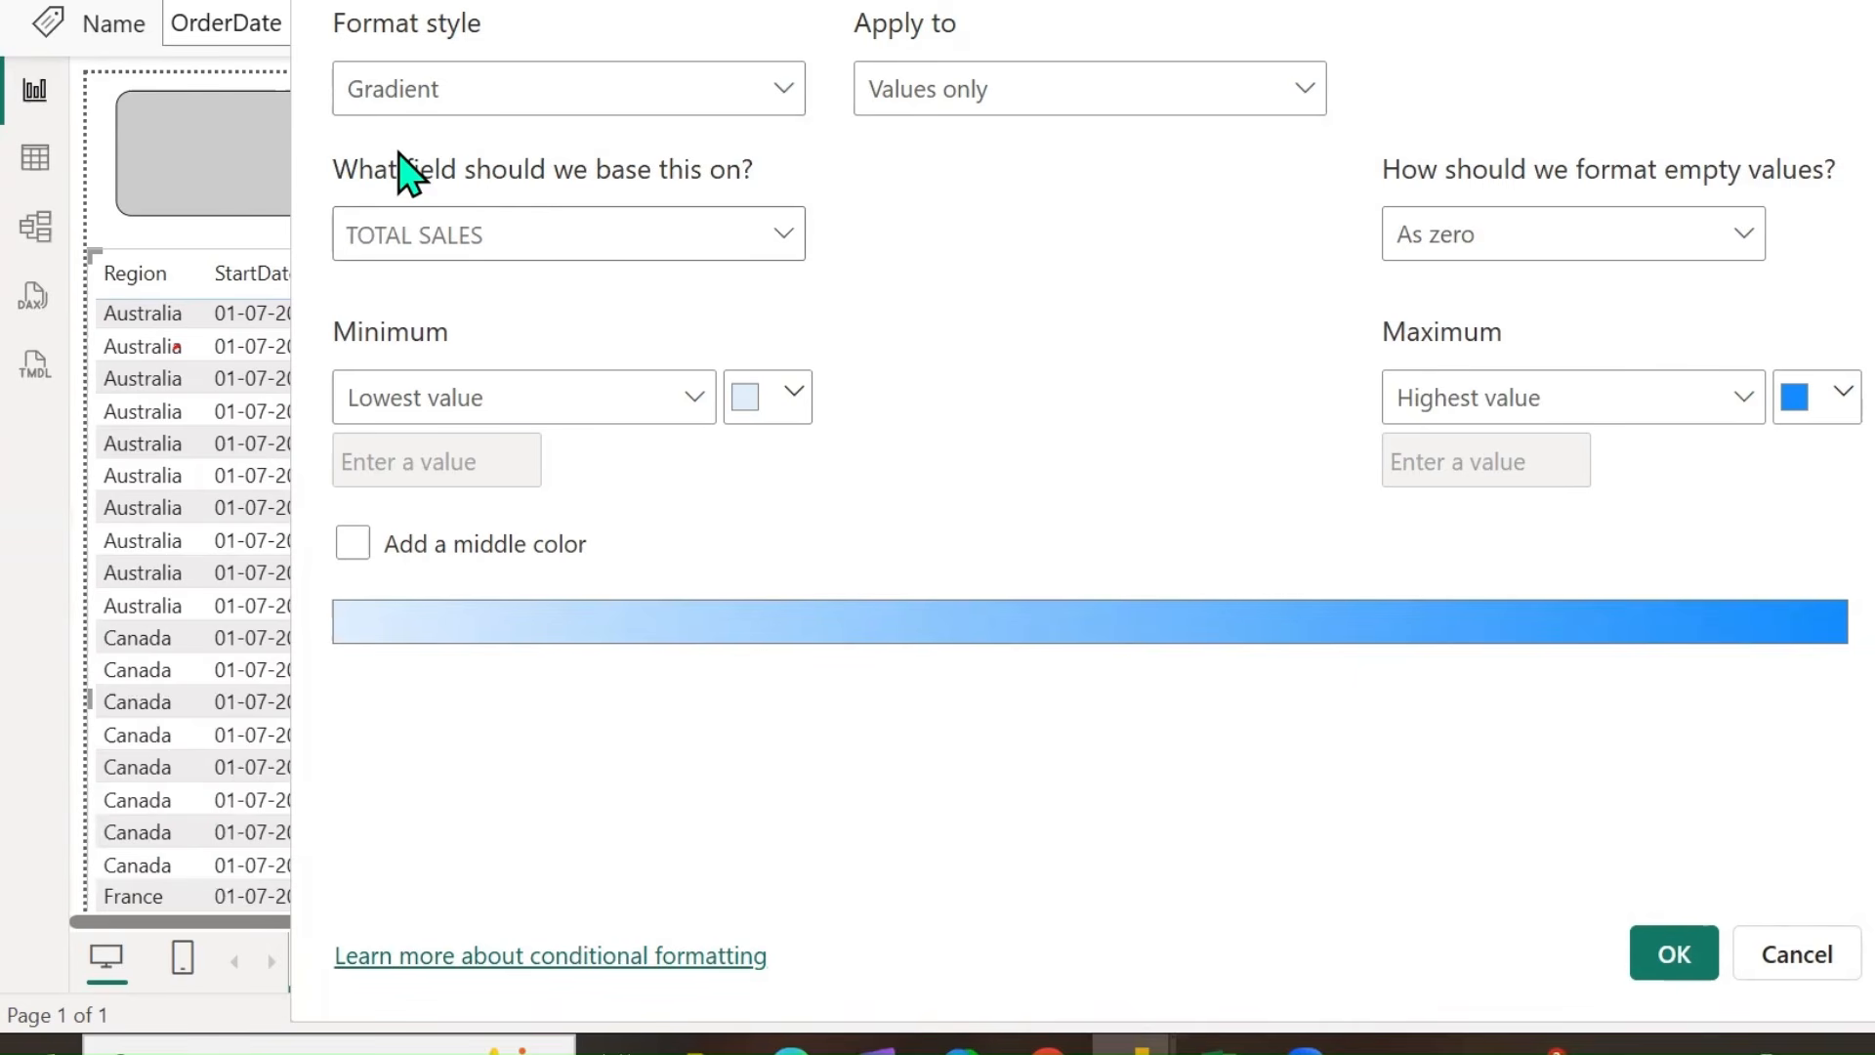
Set the background gradient's minimum color to light red and its maximum color to green #65E188, and apply it.
{"action": "left_click", "coordinate": [794, 400]}
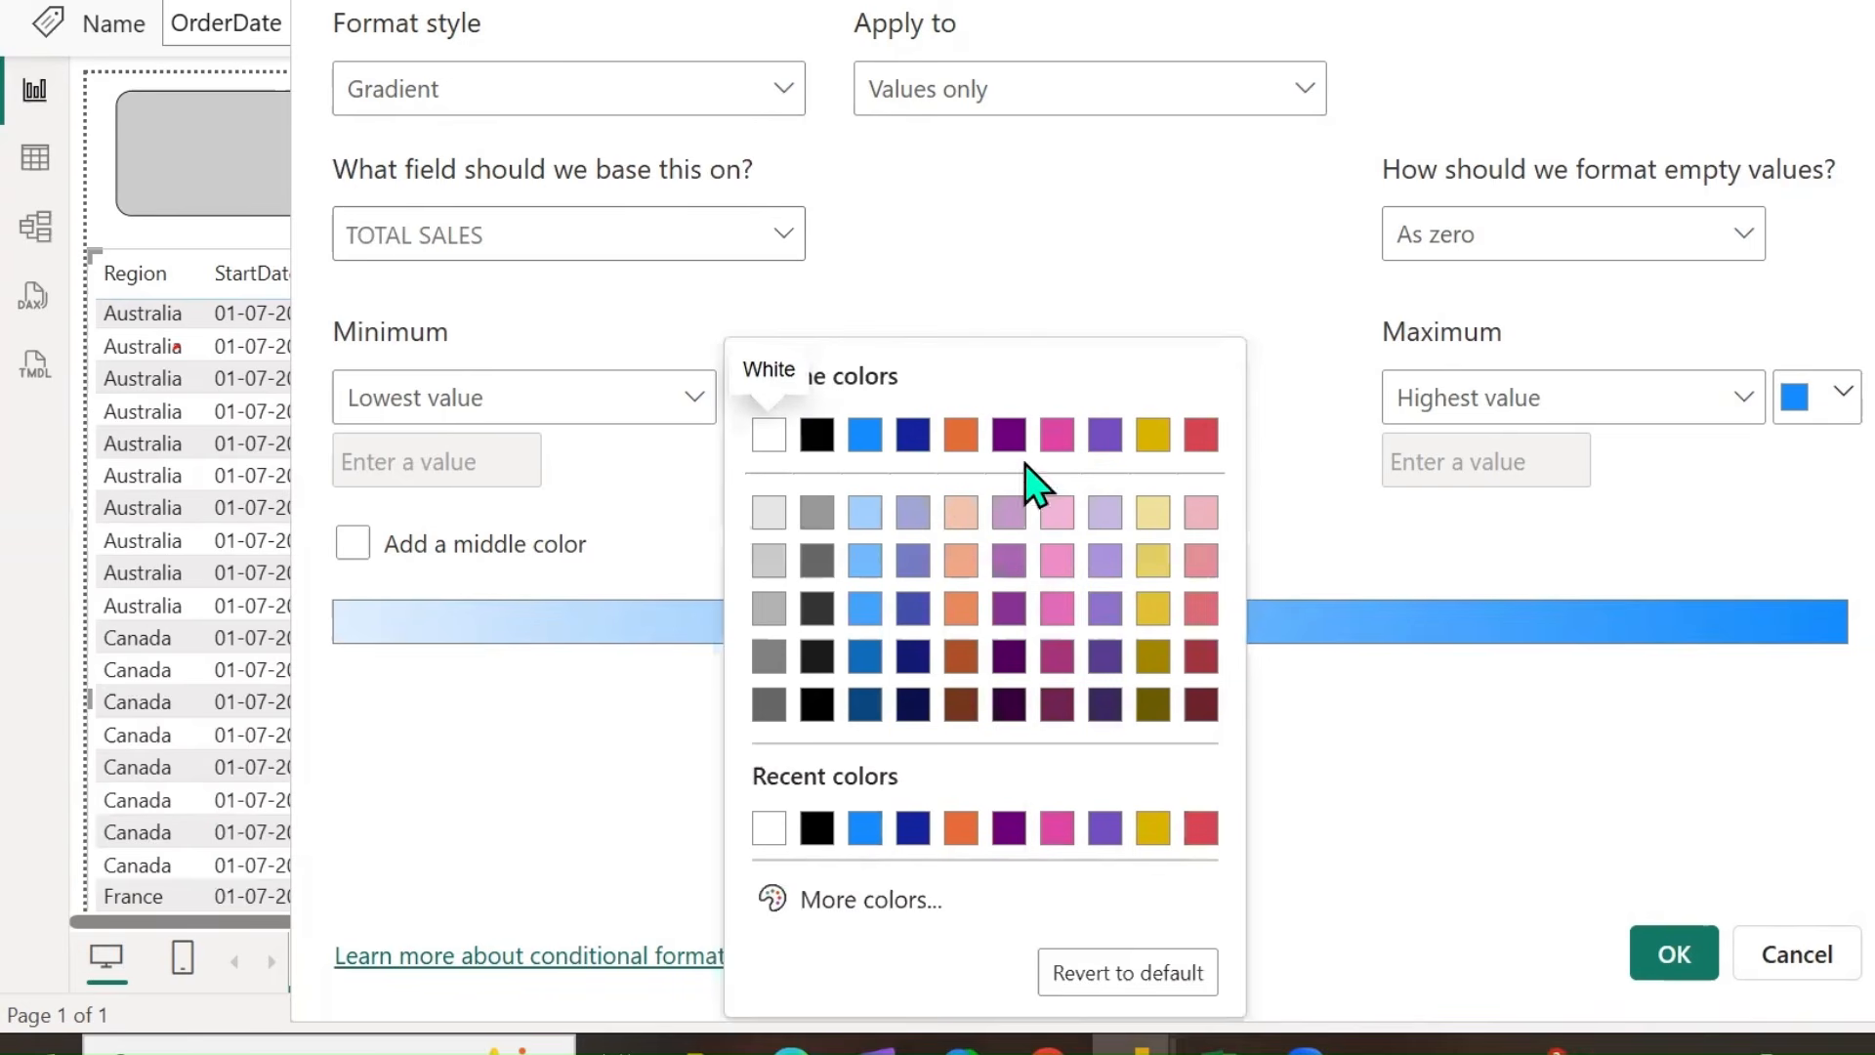
{"action": "left_click", "coordinate": [1201, 510]}
{"action": "left_click", "coordinate": [1844, 395]}
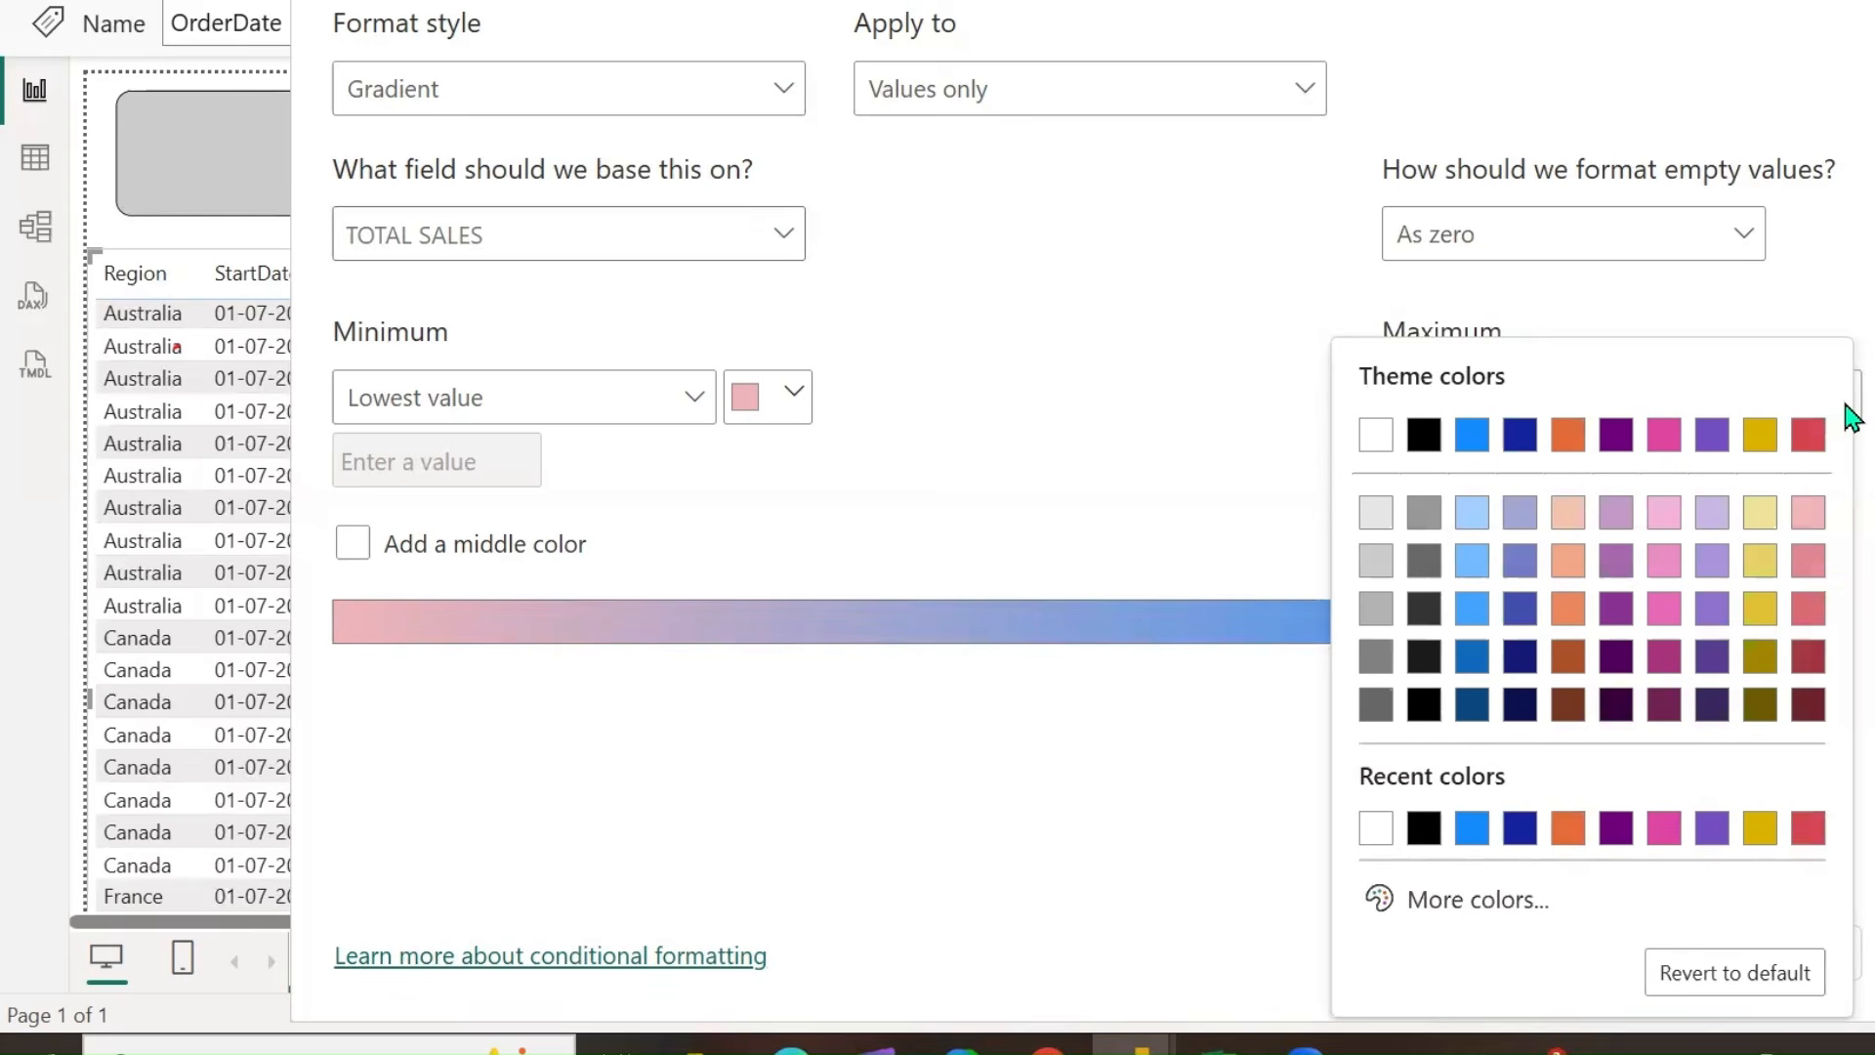
{"action": "left_click", "coordinate": [1446, 895]}
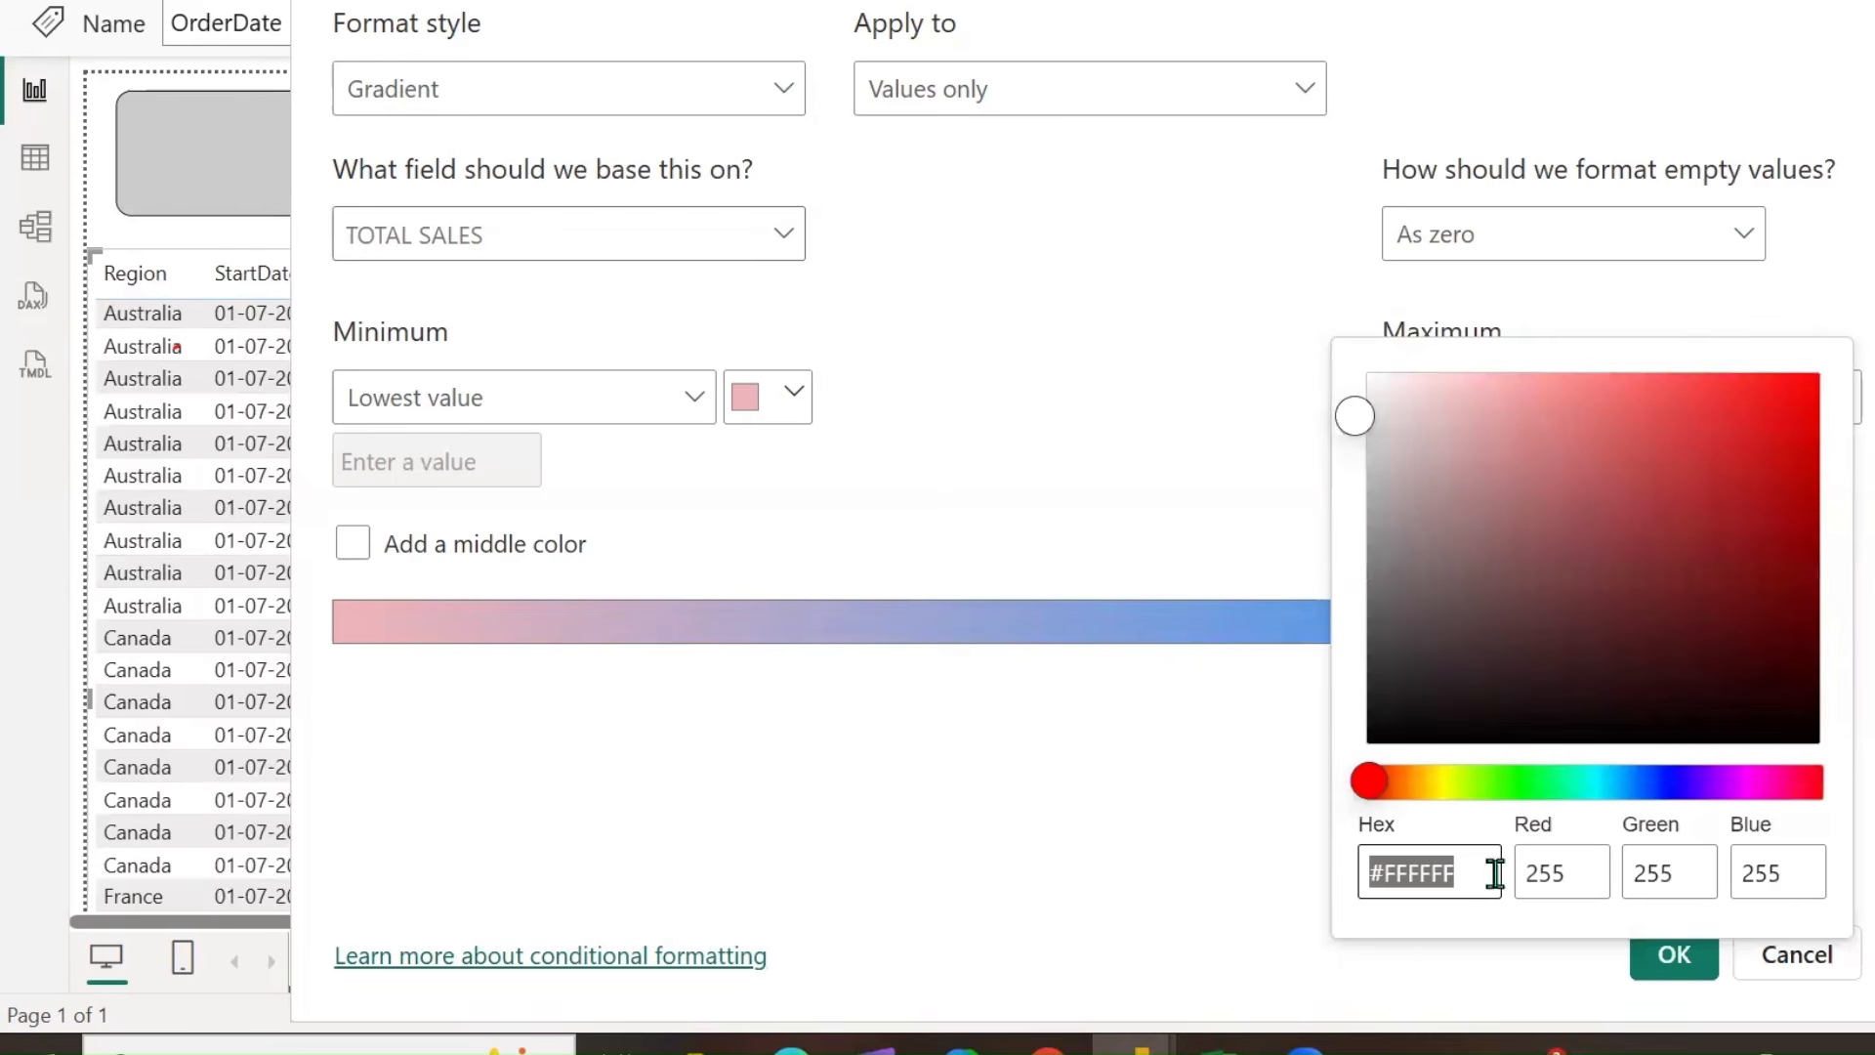
{"action": "left_click", "coordinate": [1533, 793]}
{"action": "left_click", "coordinate": [1603, 411]}
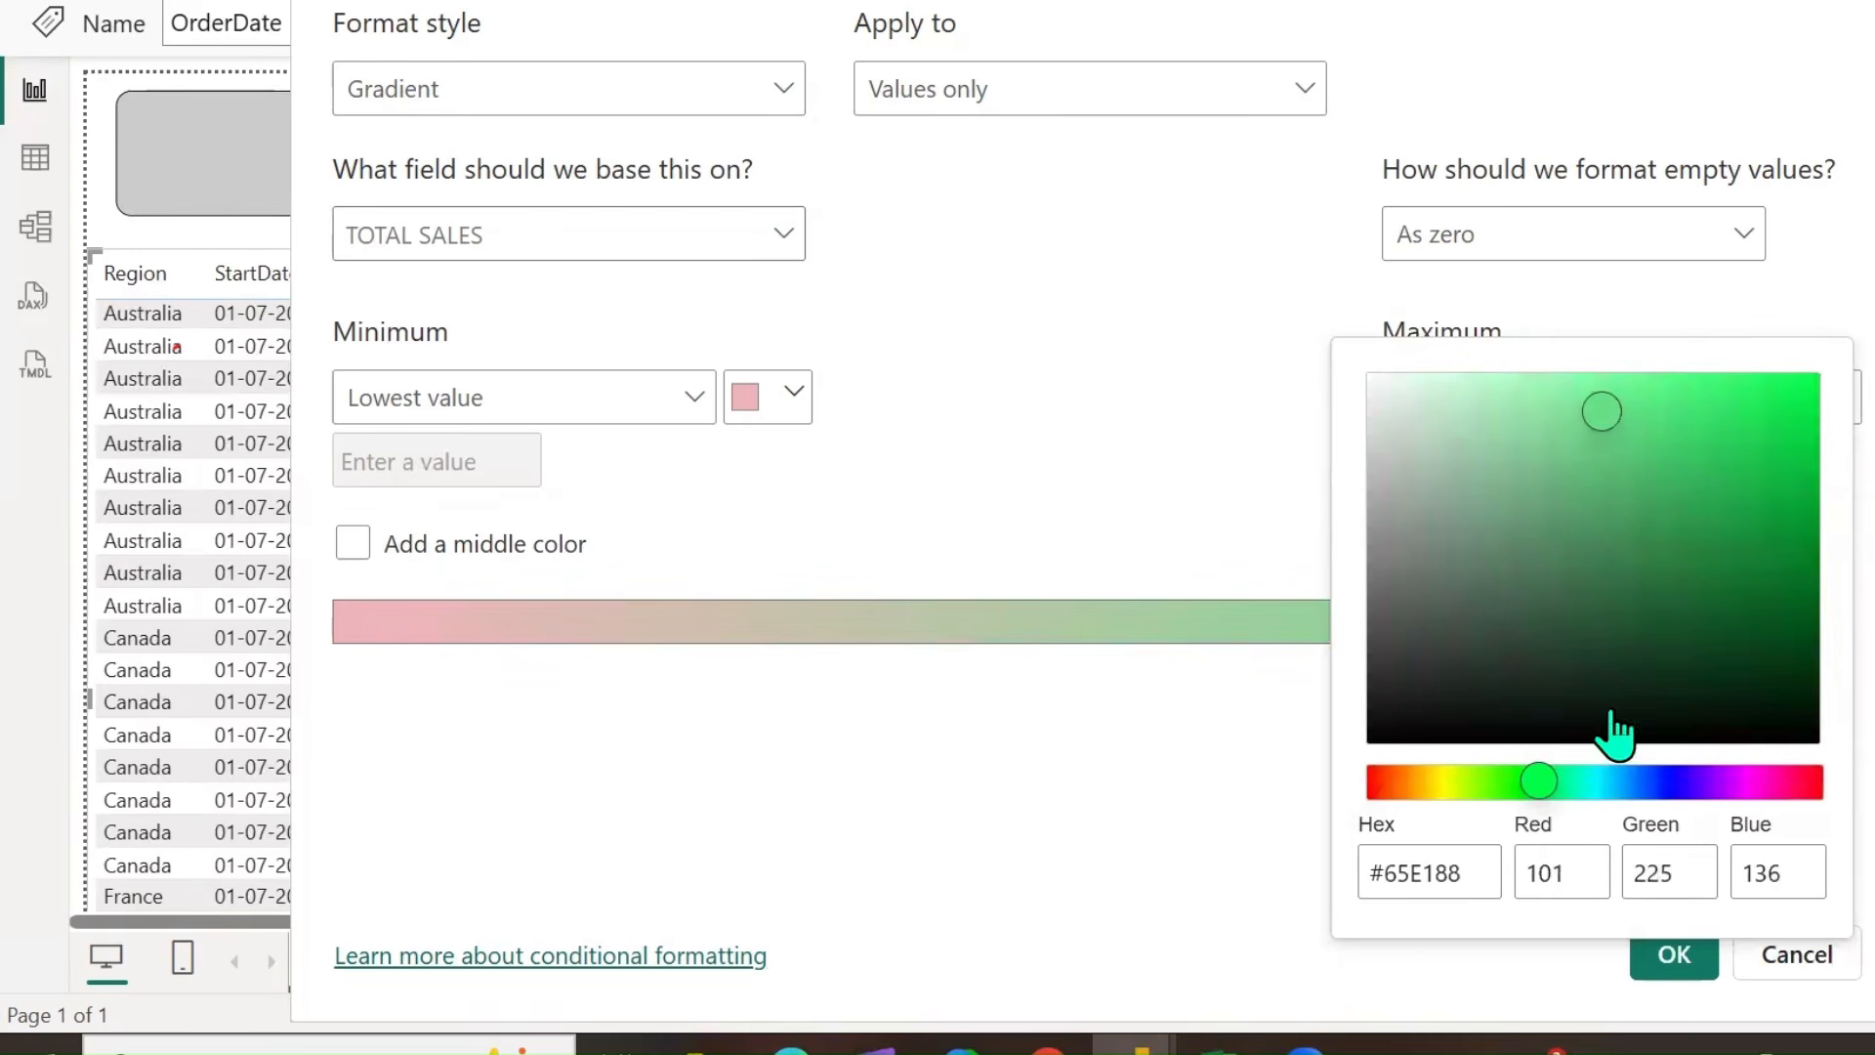
{"action": "left_click", "coordinate": [1172, 922]}
{"action": "left_click", "coordinate": [1670, 955]}
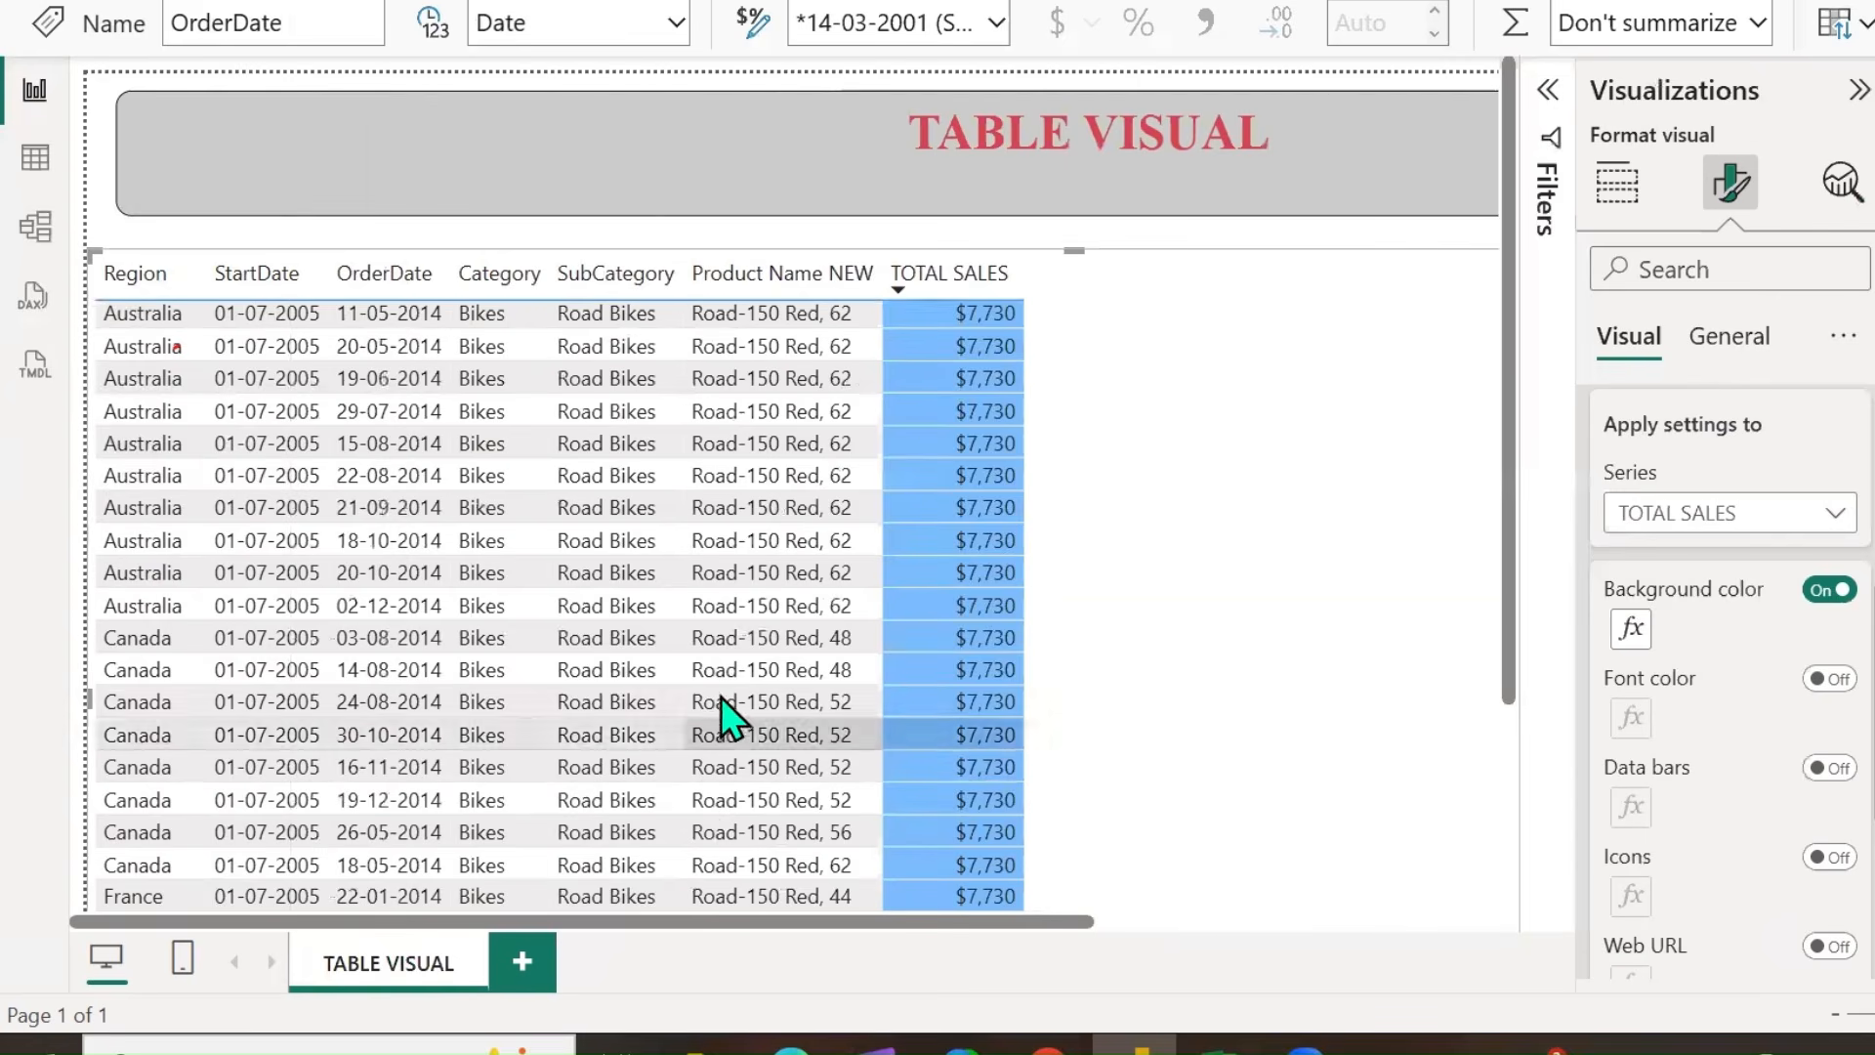
Examine the gradient background of the TOTAL SALES column down through the table's rows.
{"action": "scroll", "coordinate": [1128, 430], "scroll_direction": "down", "scroll_amount": 15}
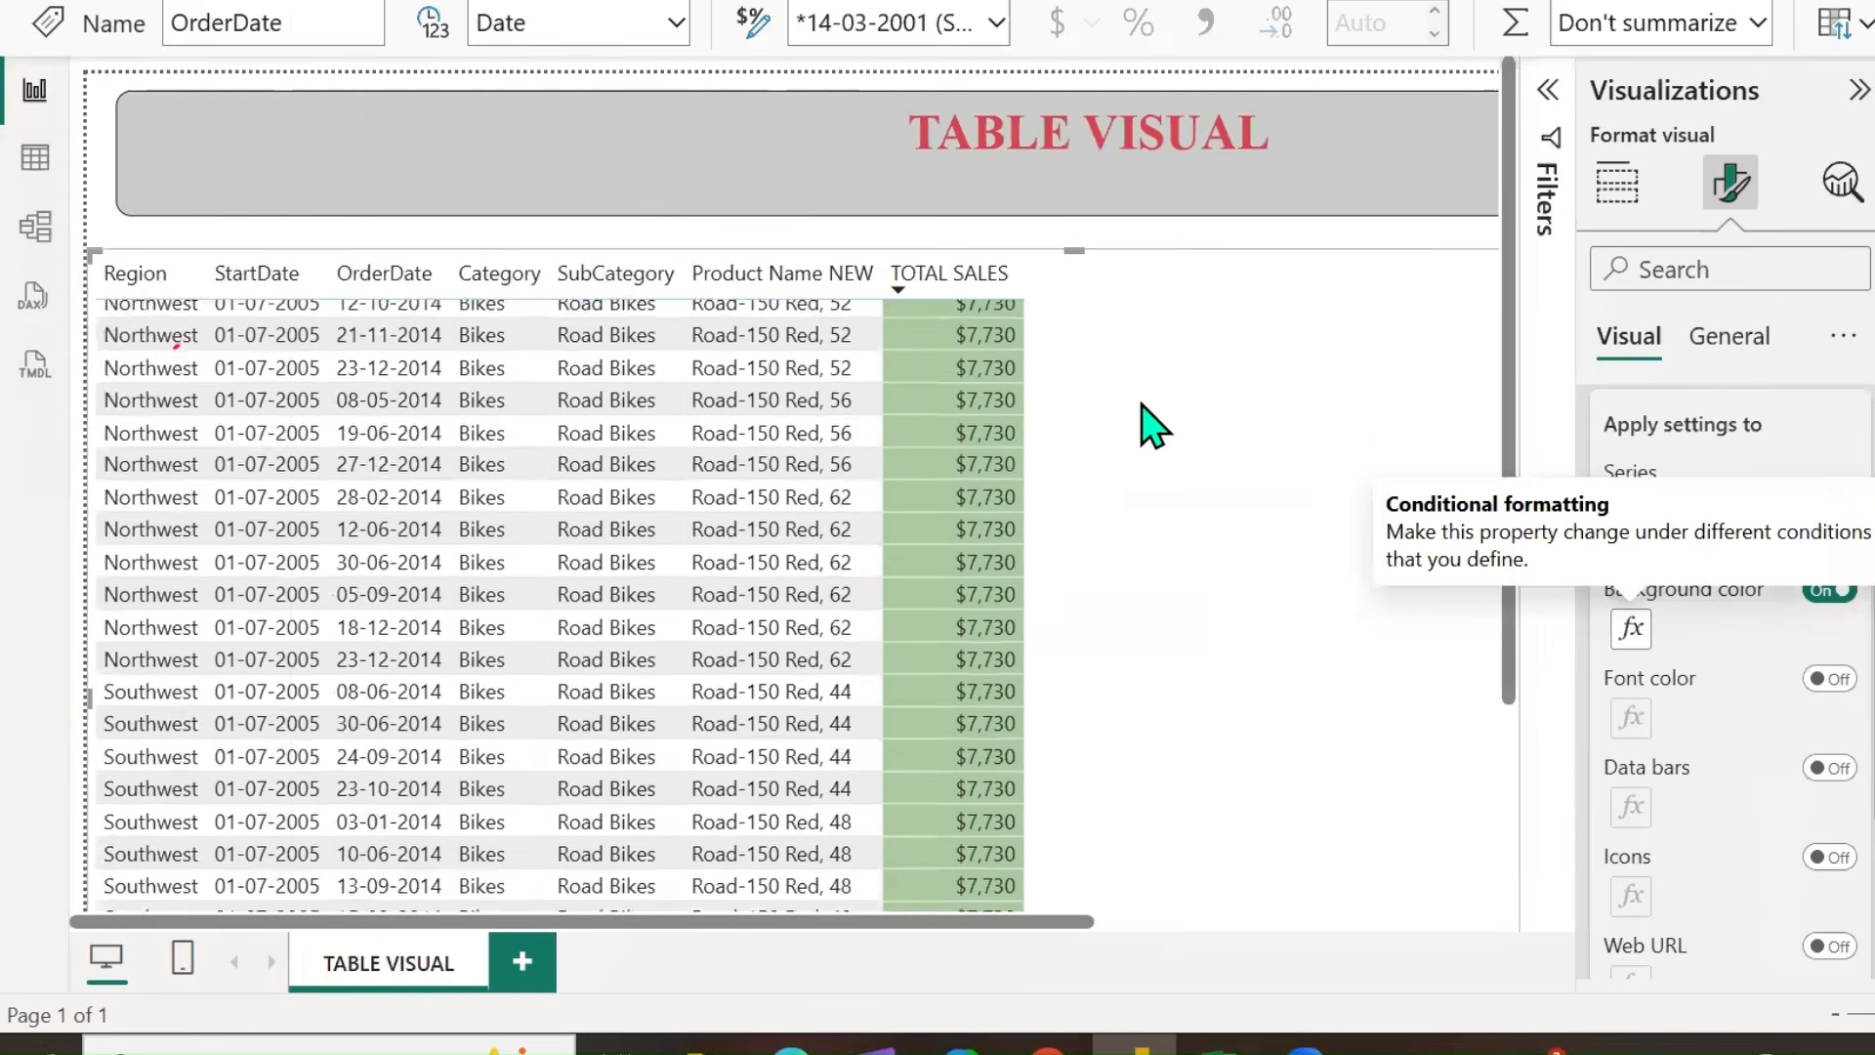
{"action": "scroll", "coordinate": [1152, 425], "scroll_direction": "down", "scroll_amount": 15}
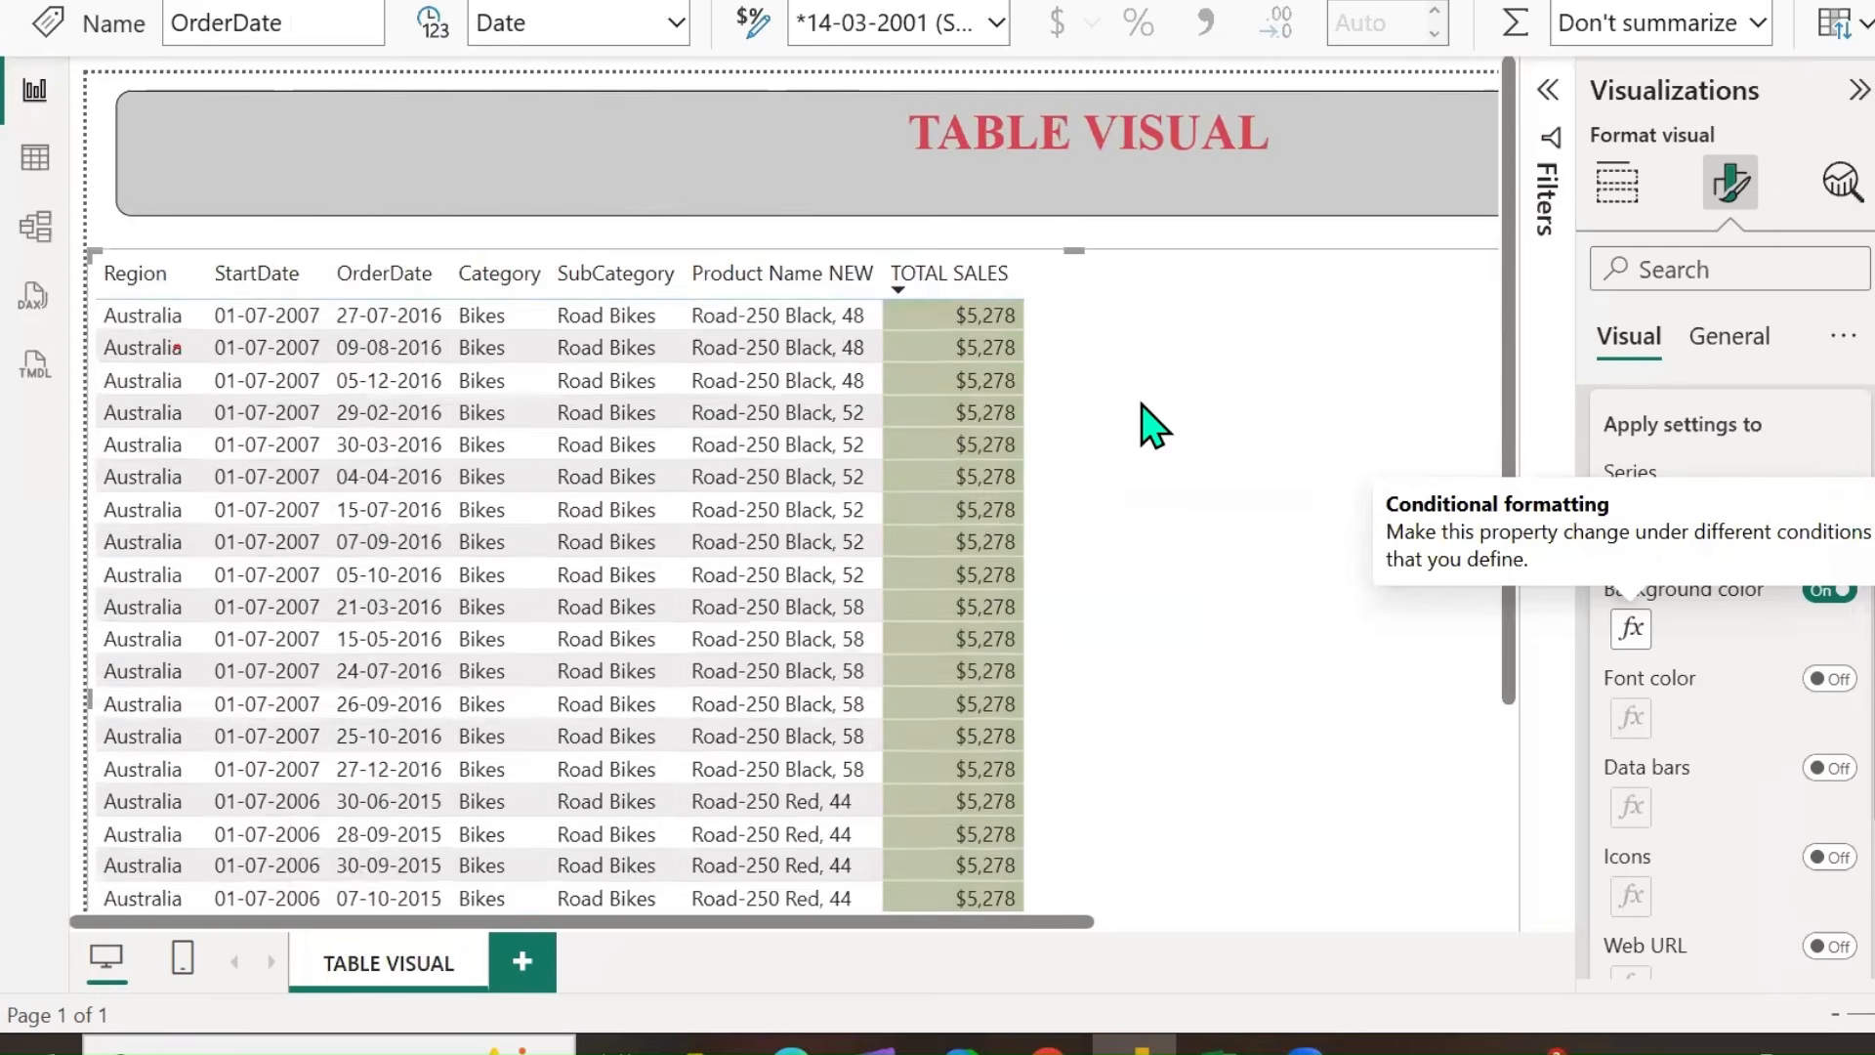
{"action": "scroll", "coordinate": [1152, 425], "scroll_direction": "down", "scroll_amount": 5}
{"action": "left_click_drag", "start_coordinate": [1515, 431], "coordinate": [1515, 746]}
{"action": "scroll", "coordinate": [1227, 720], "scroll_direction": "down", "scroll_amount": 10}
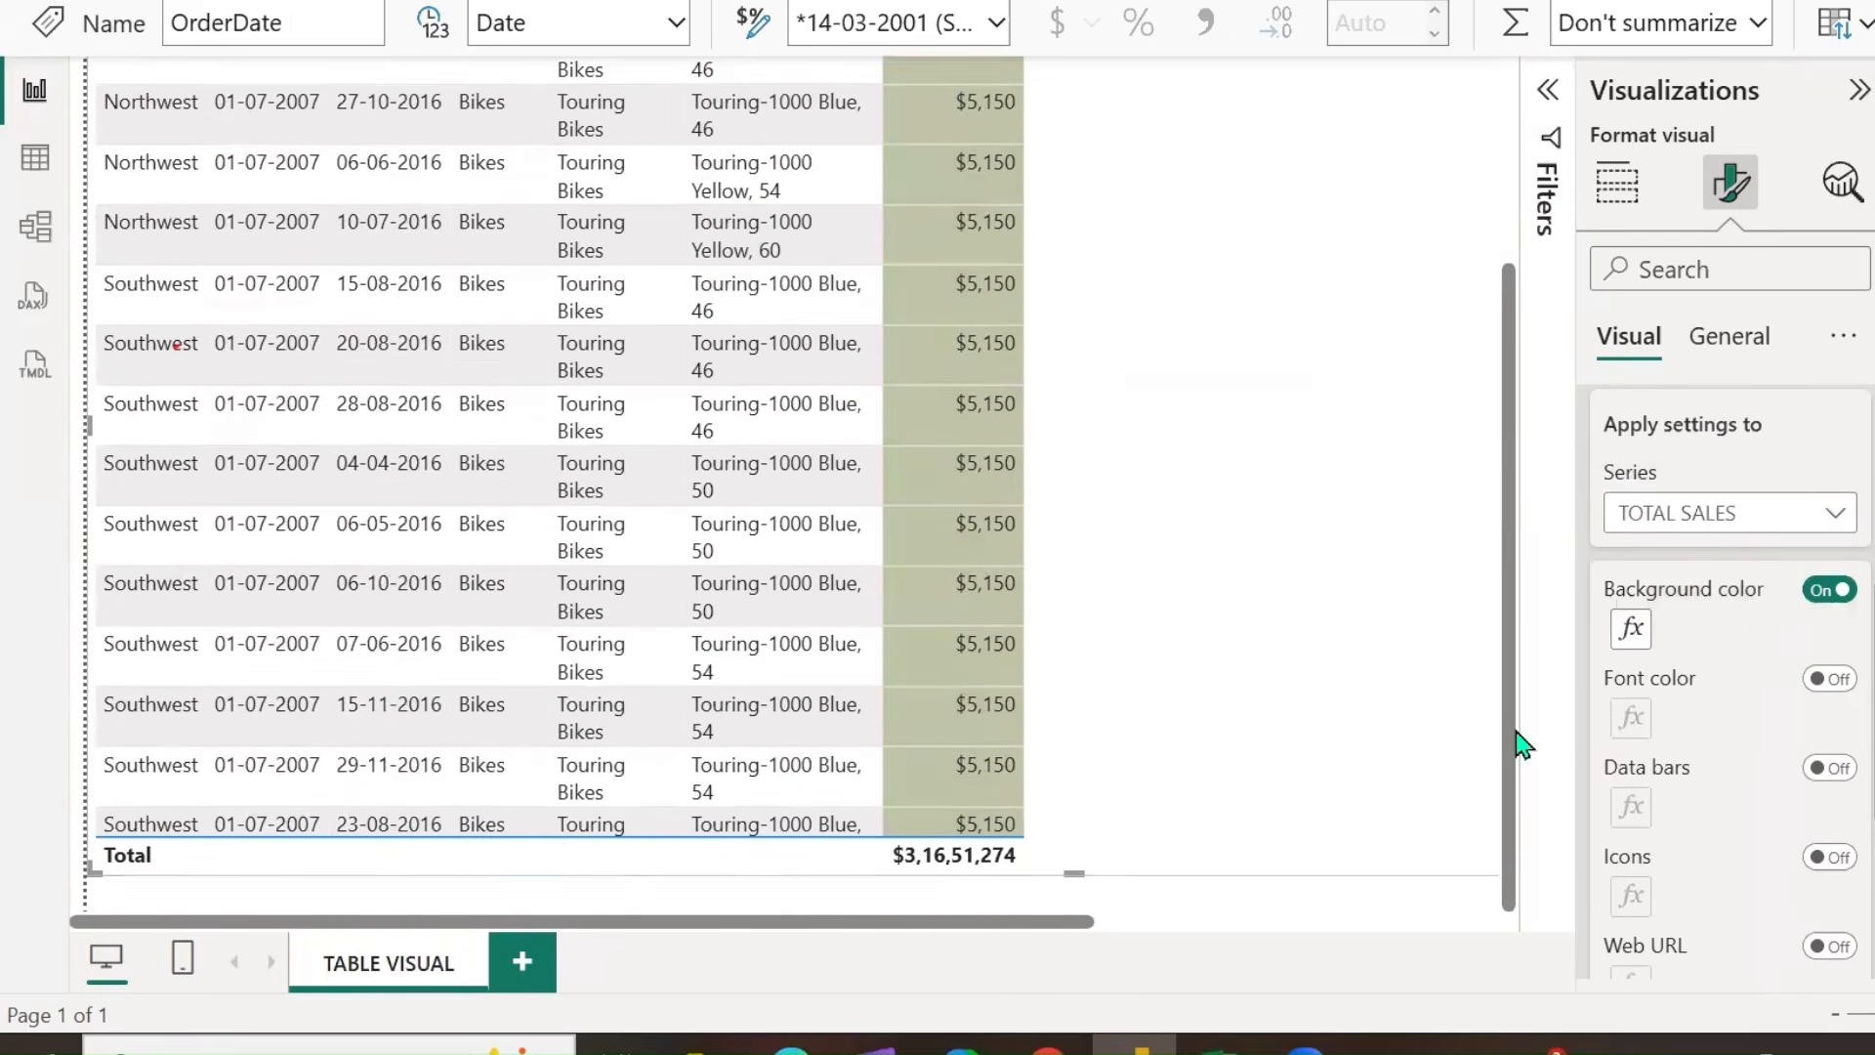
{"action": "scroll", "coordinate": [1227, 720], "scroll_direction": "down", "scroll_amount": 15}
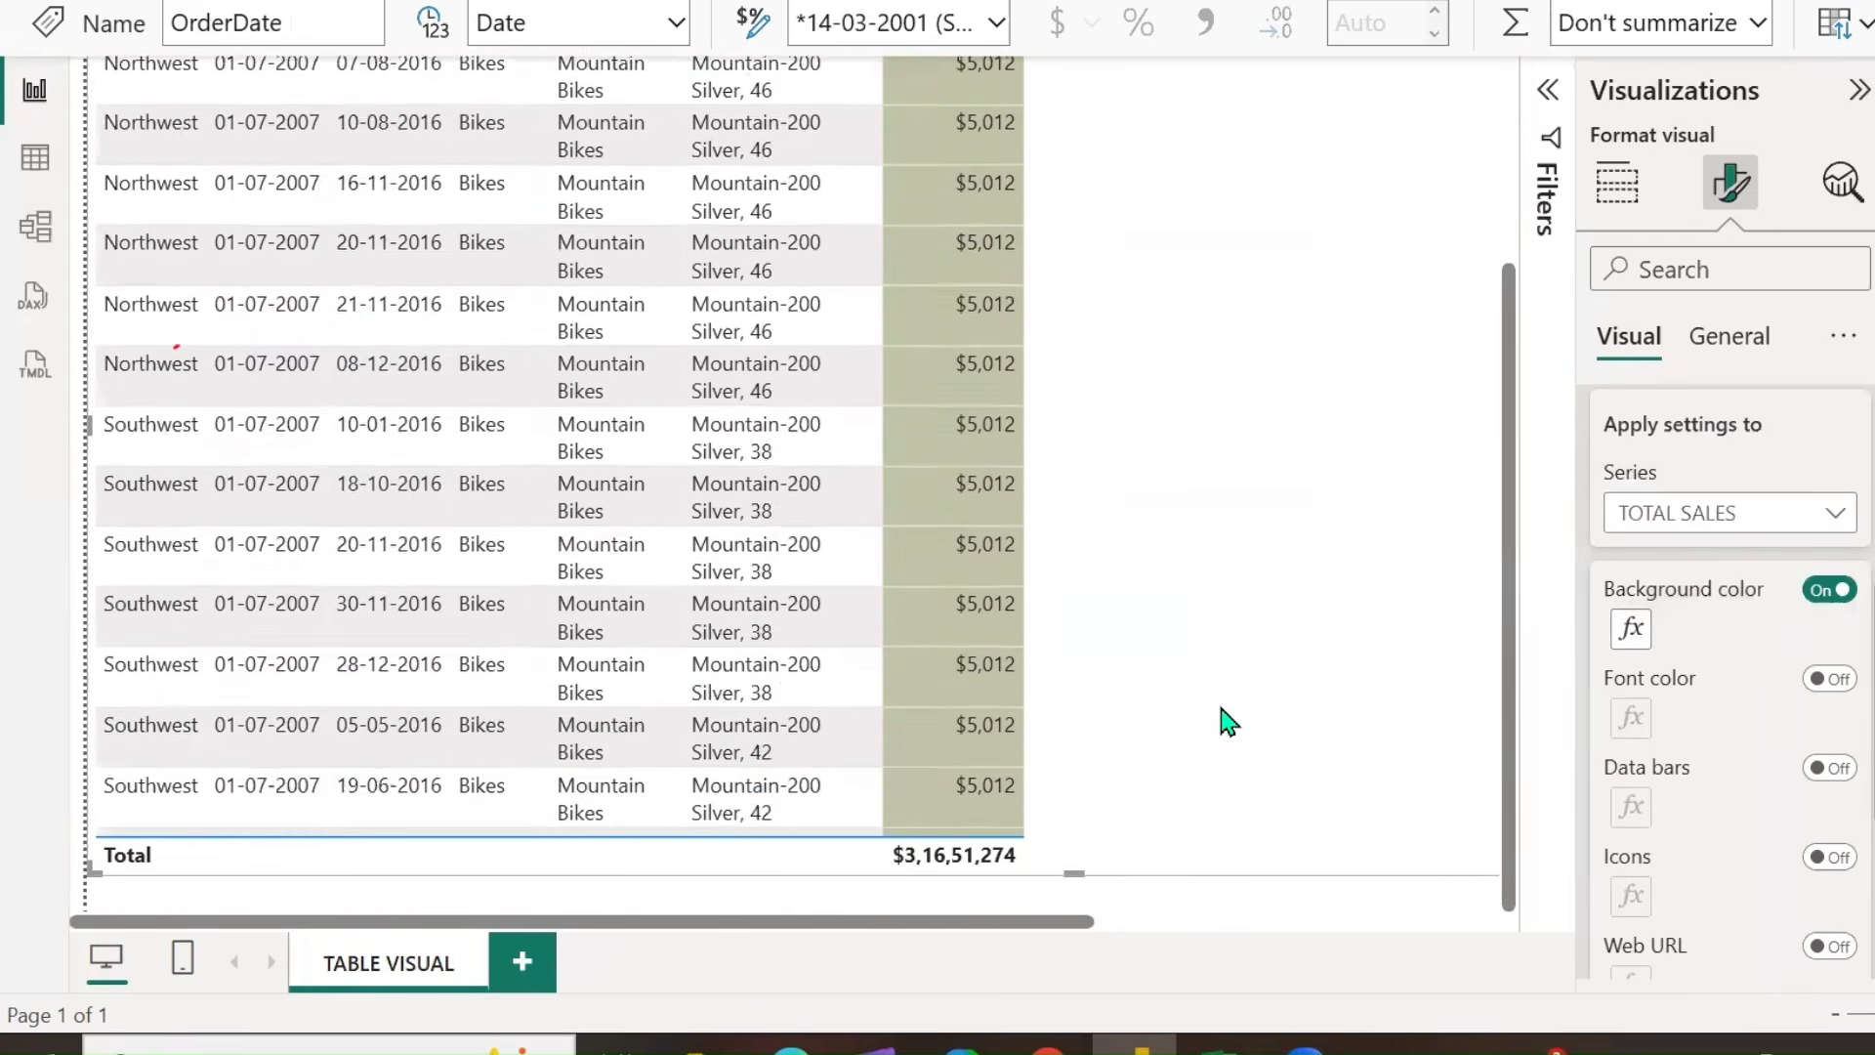
{"action": "scroll", "coordinate": [1227, 720], "scroll_direction": "down", "scroll_amount": 15}
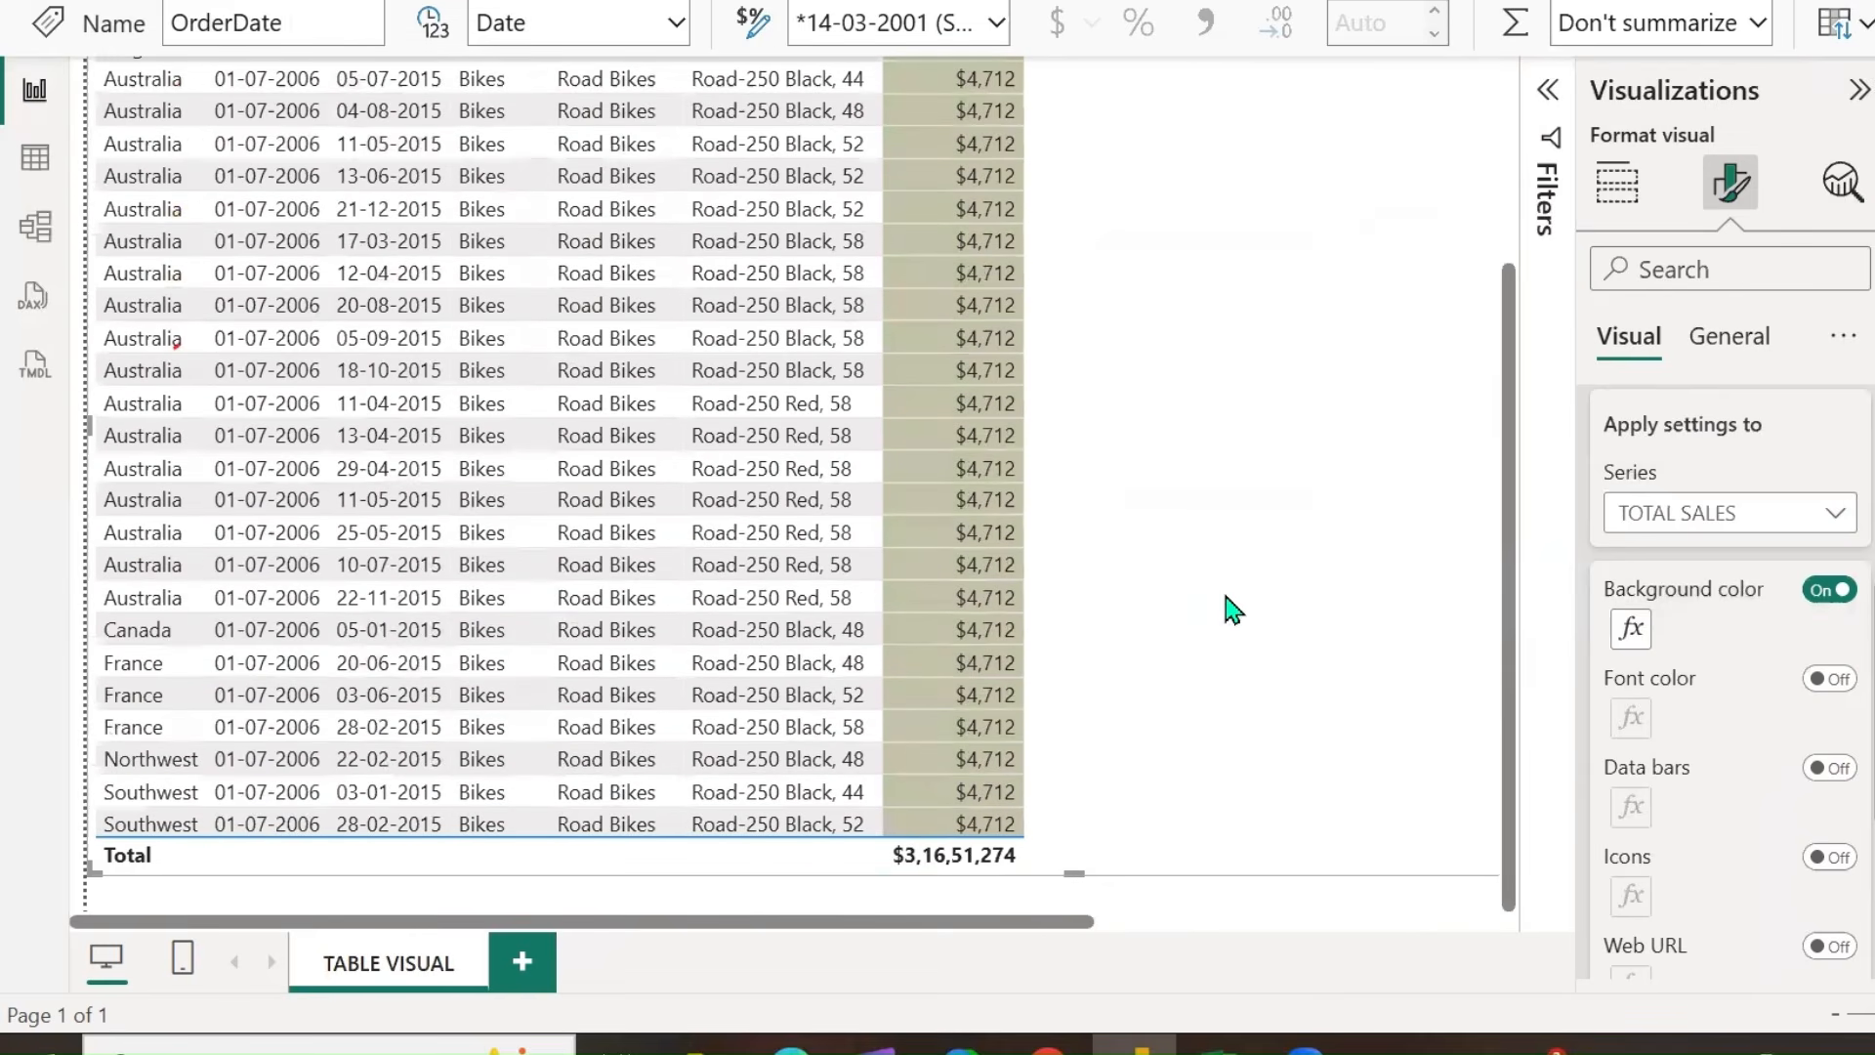
{"action": "scroll", "coordinate": [1758, 752], "scroll_direction": "up", "scroll_amount": 3}
{"action": "left_click", "coordinate": [1600, 617]}
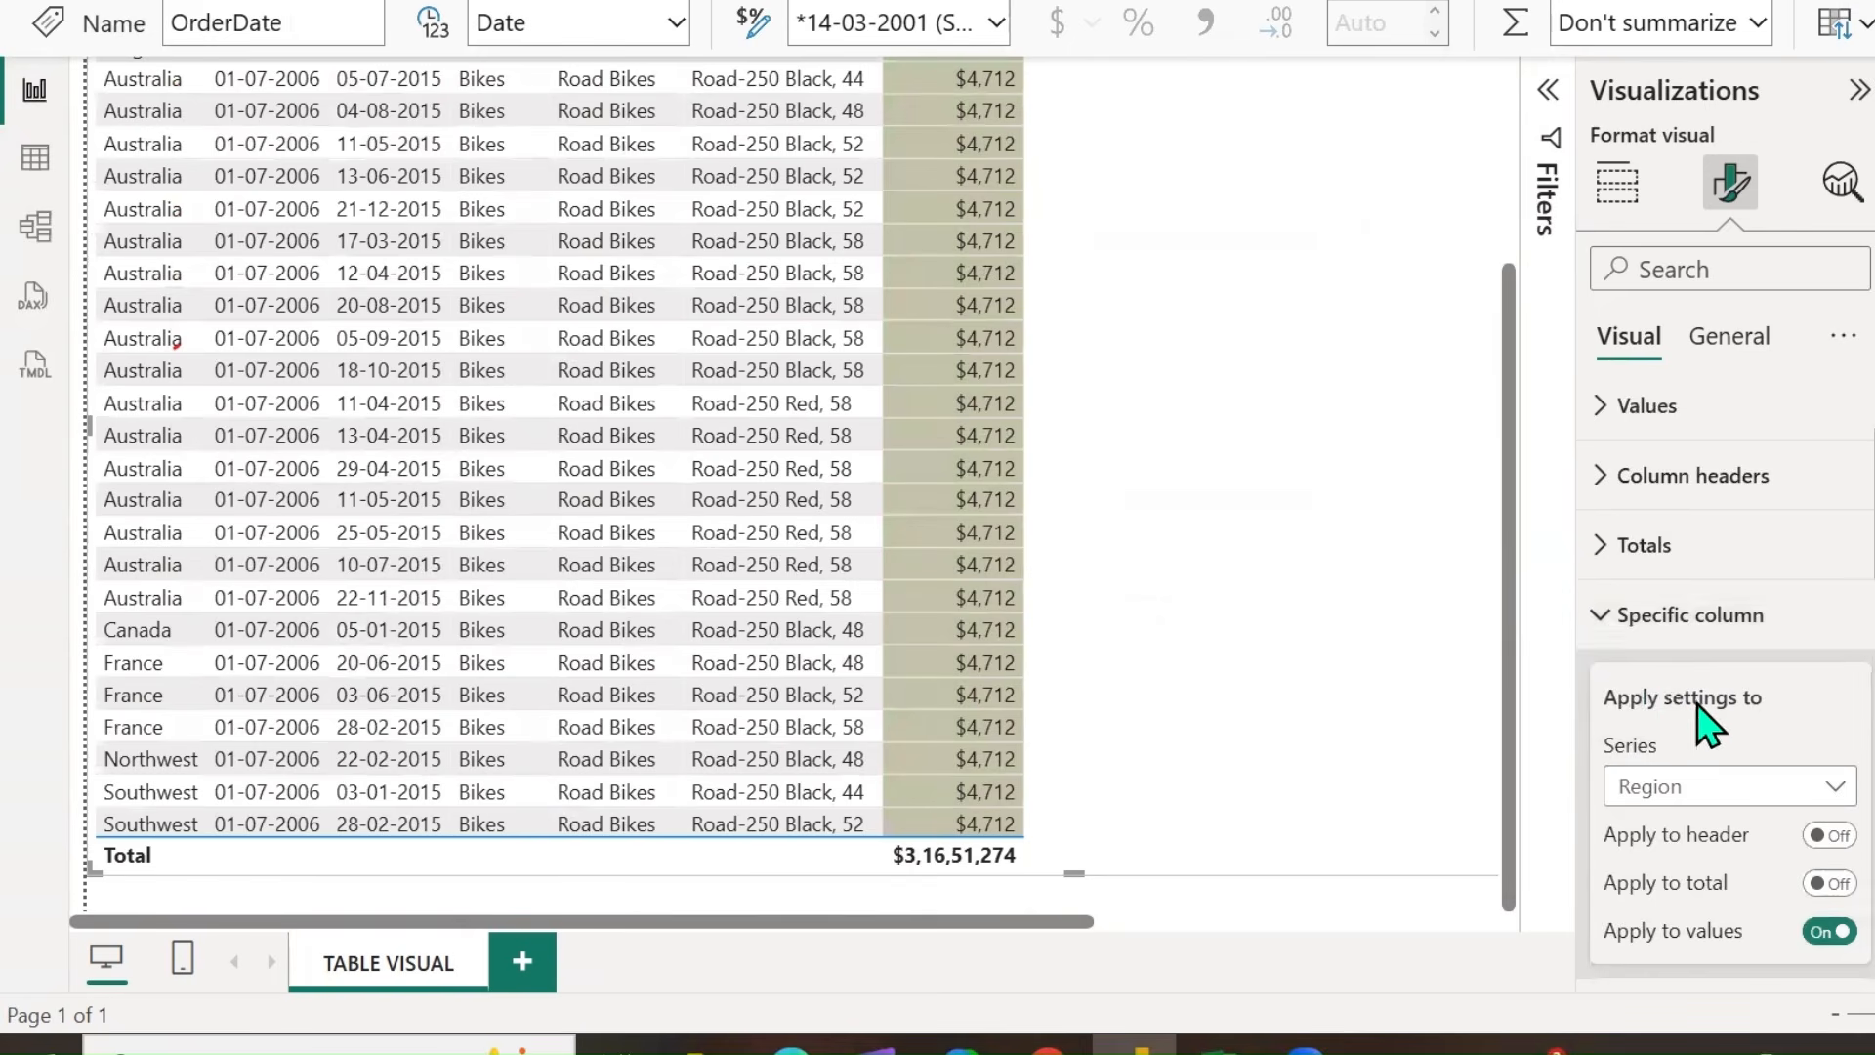
{"action": "scroll", "coordinate": [1679, 695], "scroll_direction": "down", "scroll_amount": 7}
{"action": "scroll", "coordinate": [1680, 703], "scroll_direction": "up", "scroll_amount": 4}
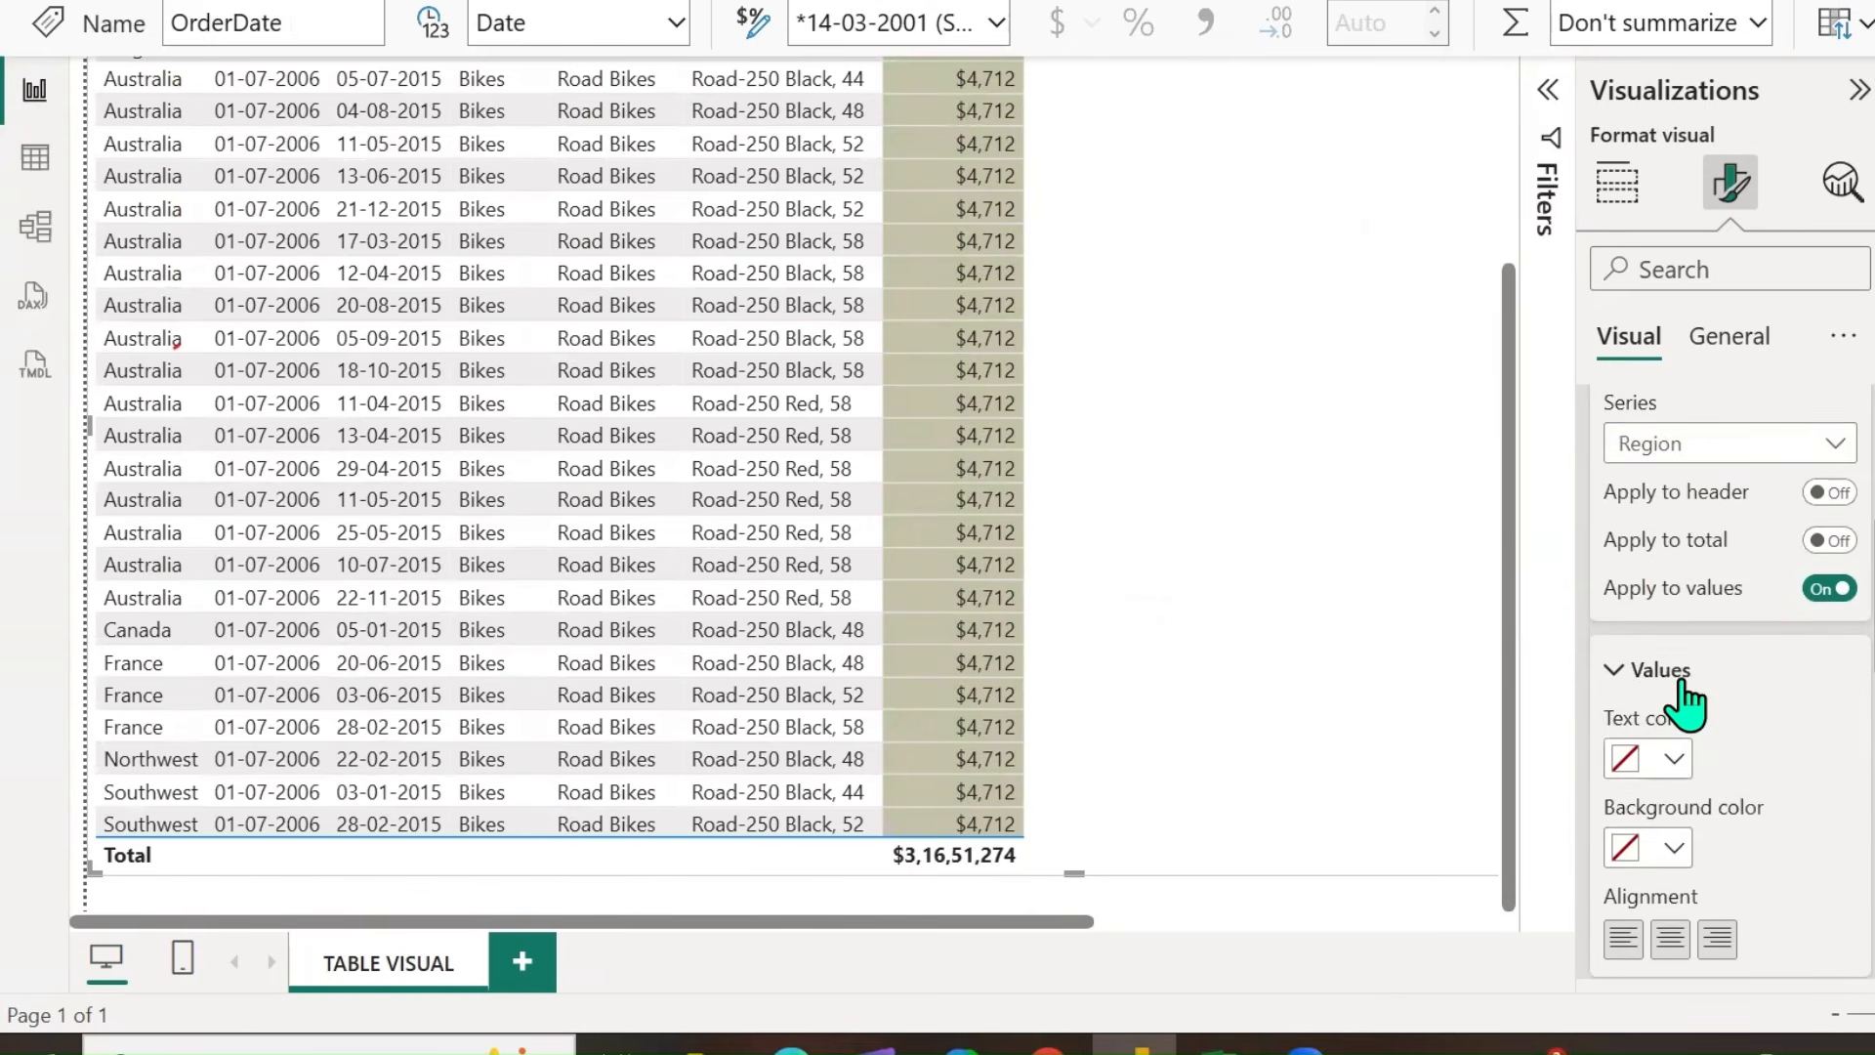
{"action": "scroll", "coordinate": [1681, 684], "scroll_direction": "up", "scroll_amount": 2}
{"action": "left_click", "coordinate": [1603, 469]}
{"action": "scroll", "coordinate": [1621, 782], "scroll_direction": "down", "scroll_amount": 2}
{"action": "scroll", "coordinate": [1333, 654], "scroll_direction": "down", "scroll_amount": 5}
Sort the table by TOTAL SALES in ascending order.
{"action": "scroll", "coordinate": [1329, 655], "scroll_direction": "down", "scroll_amount": 10}
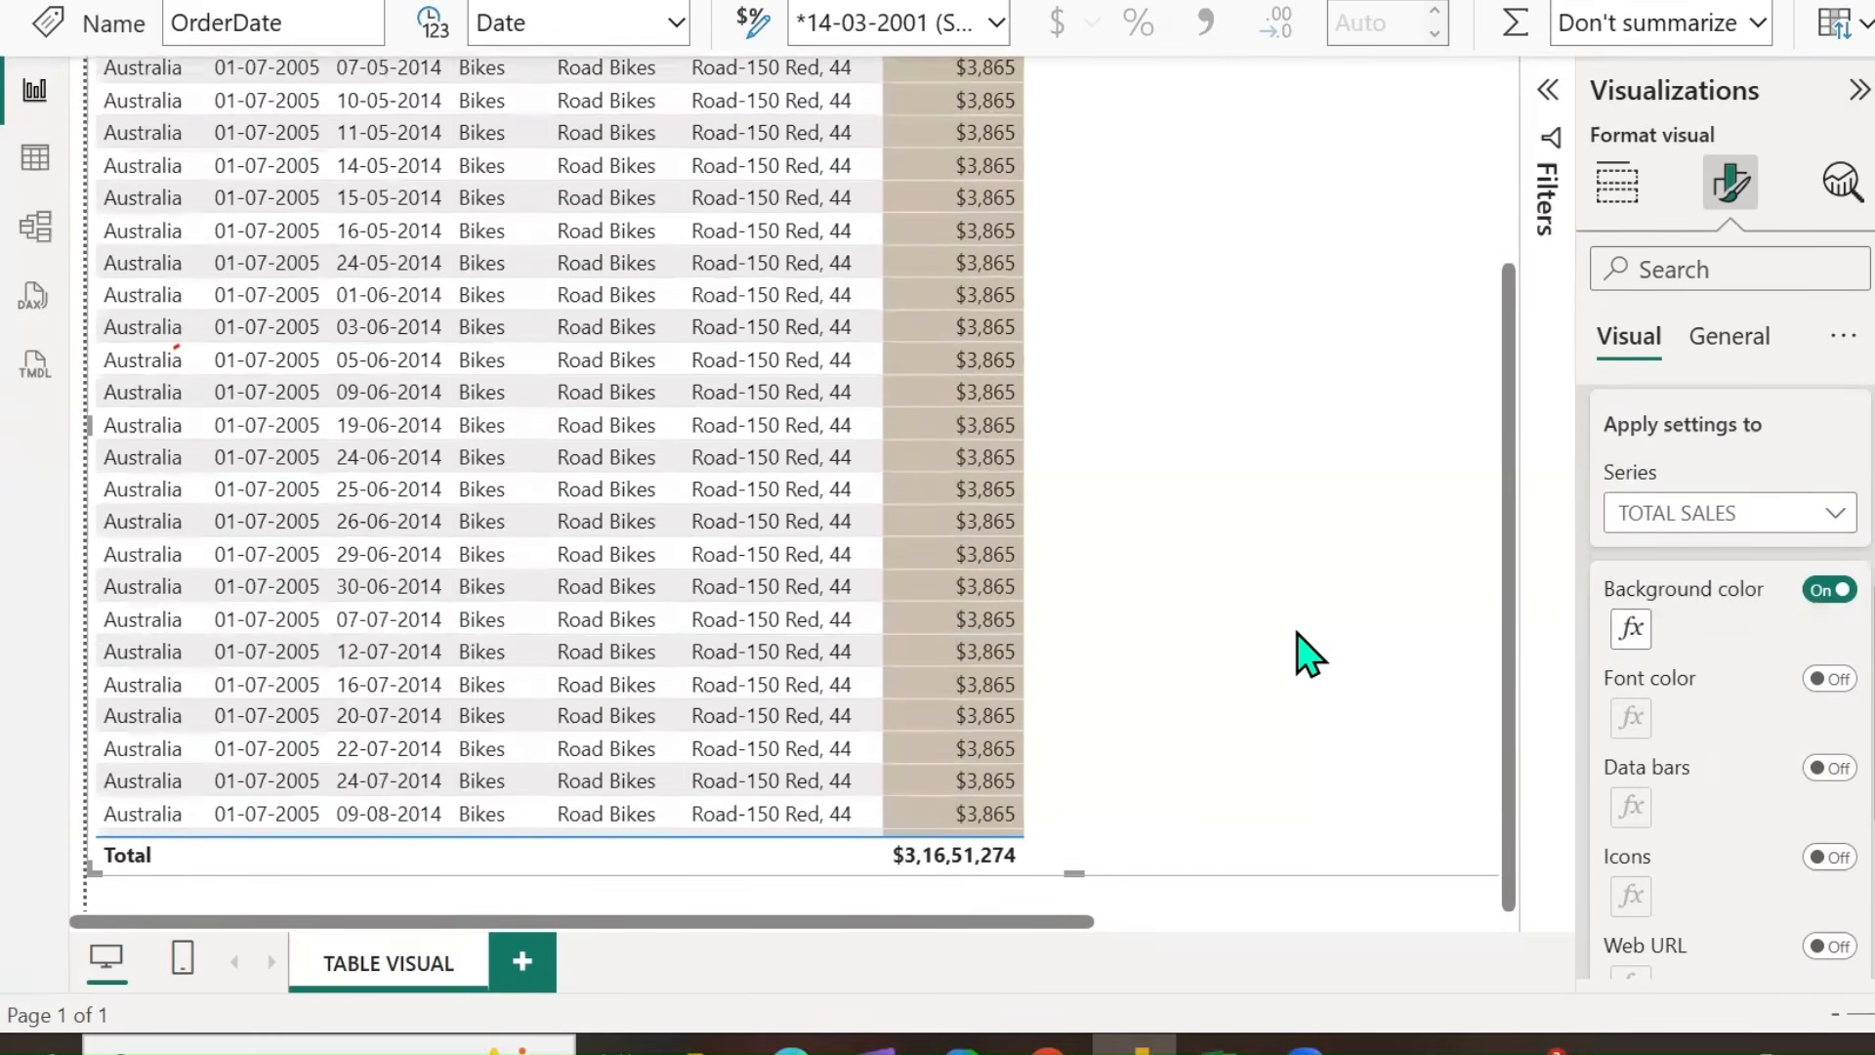
{"action": "left_click_drag", "start_coordinate": [1507, 649], "coordinate": [1495, 410]}
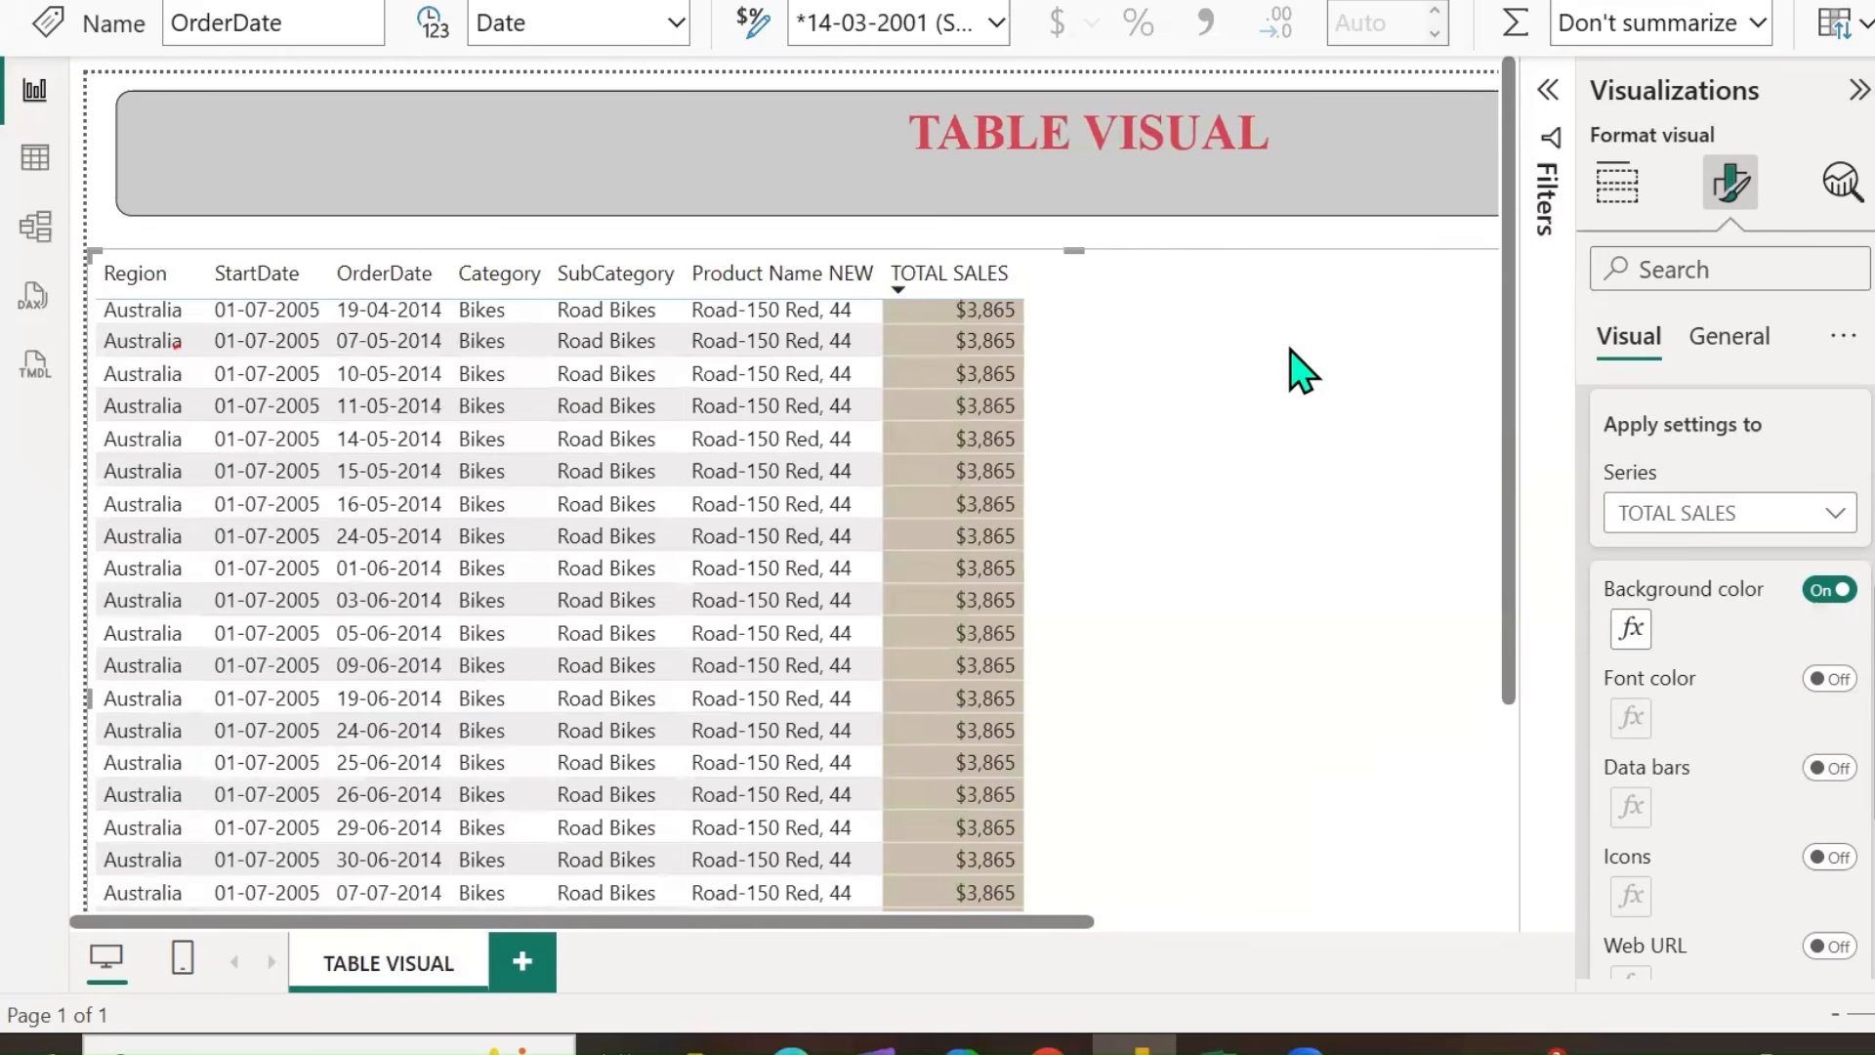
{"action": "left_click", "coordinate": [946, 274]}
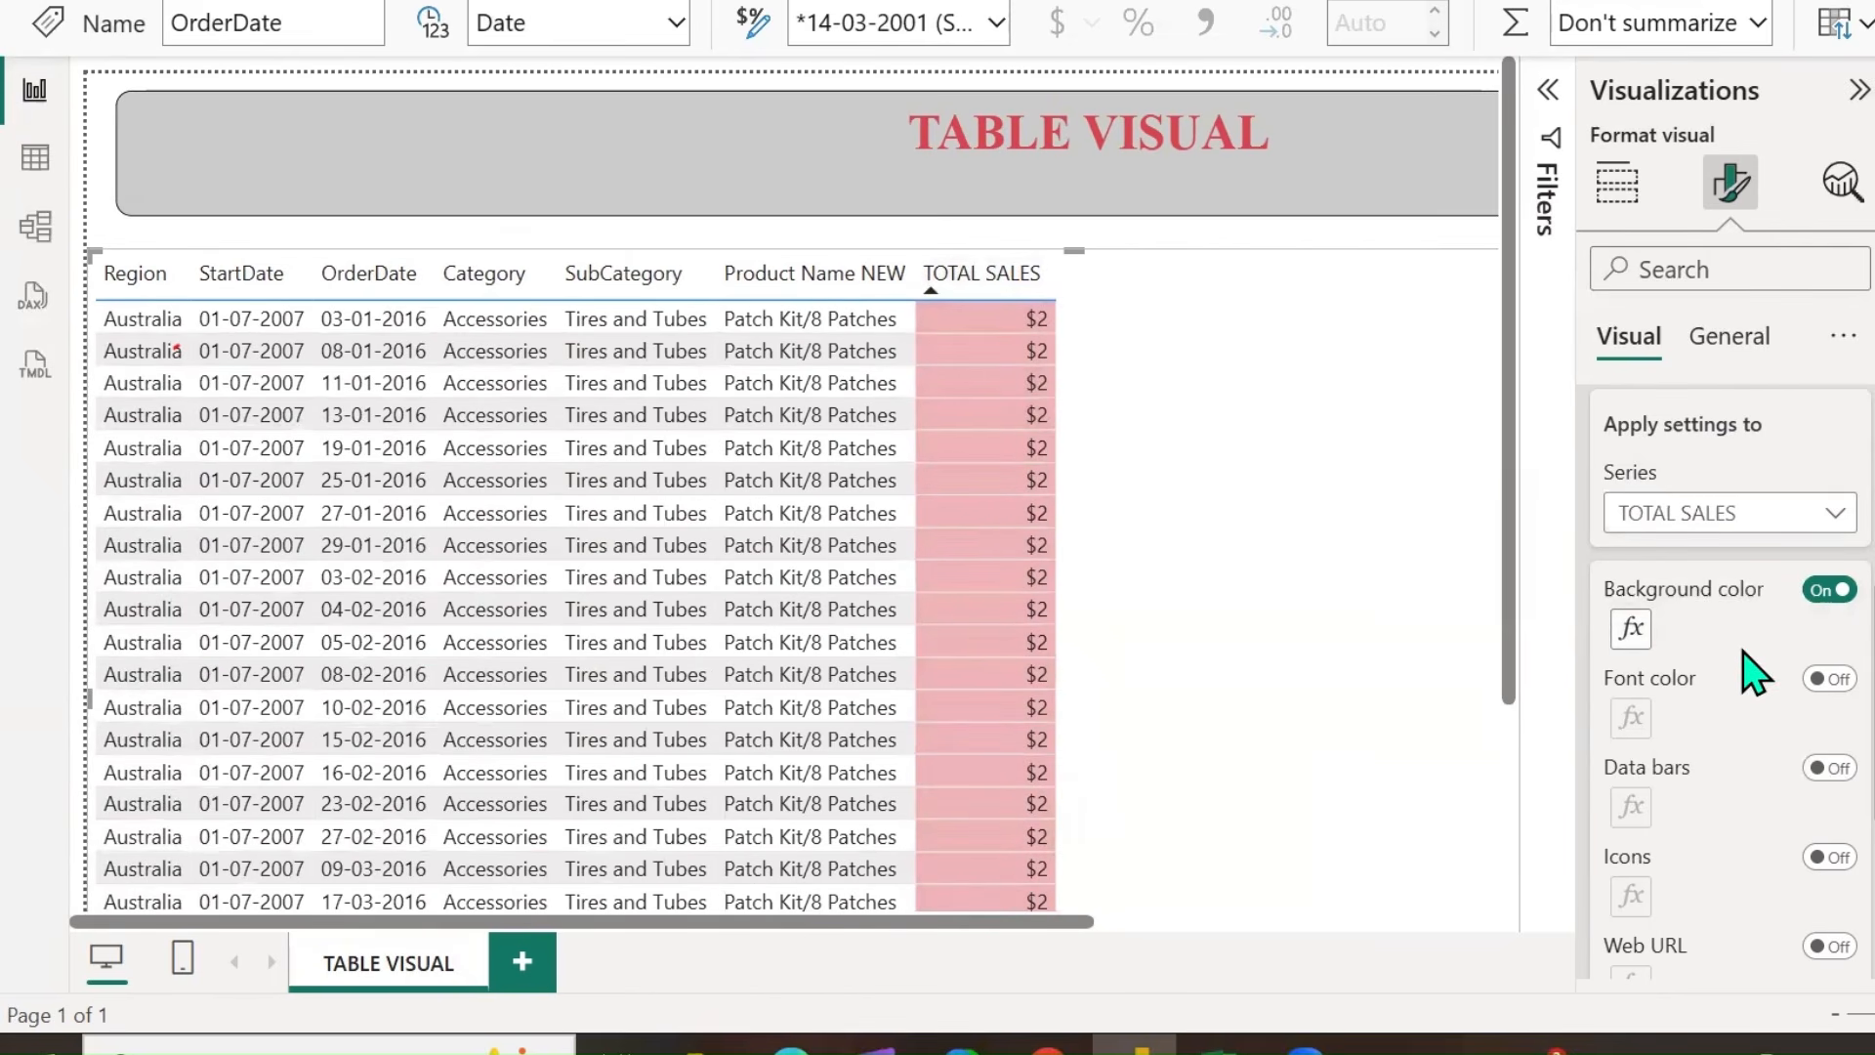
{"action": "scroll", "coordinate": [1742, 663], "scroll_direction": "up", "scroll_amount": 4}
{"action": "left_click", "coordinate": [1598, 630]}
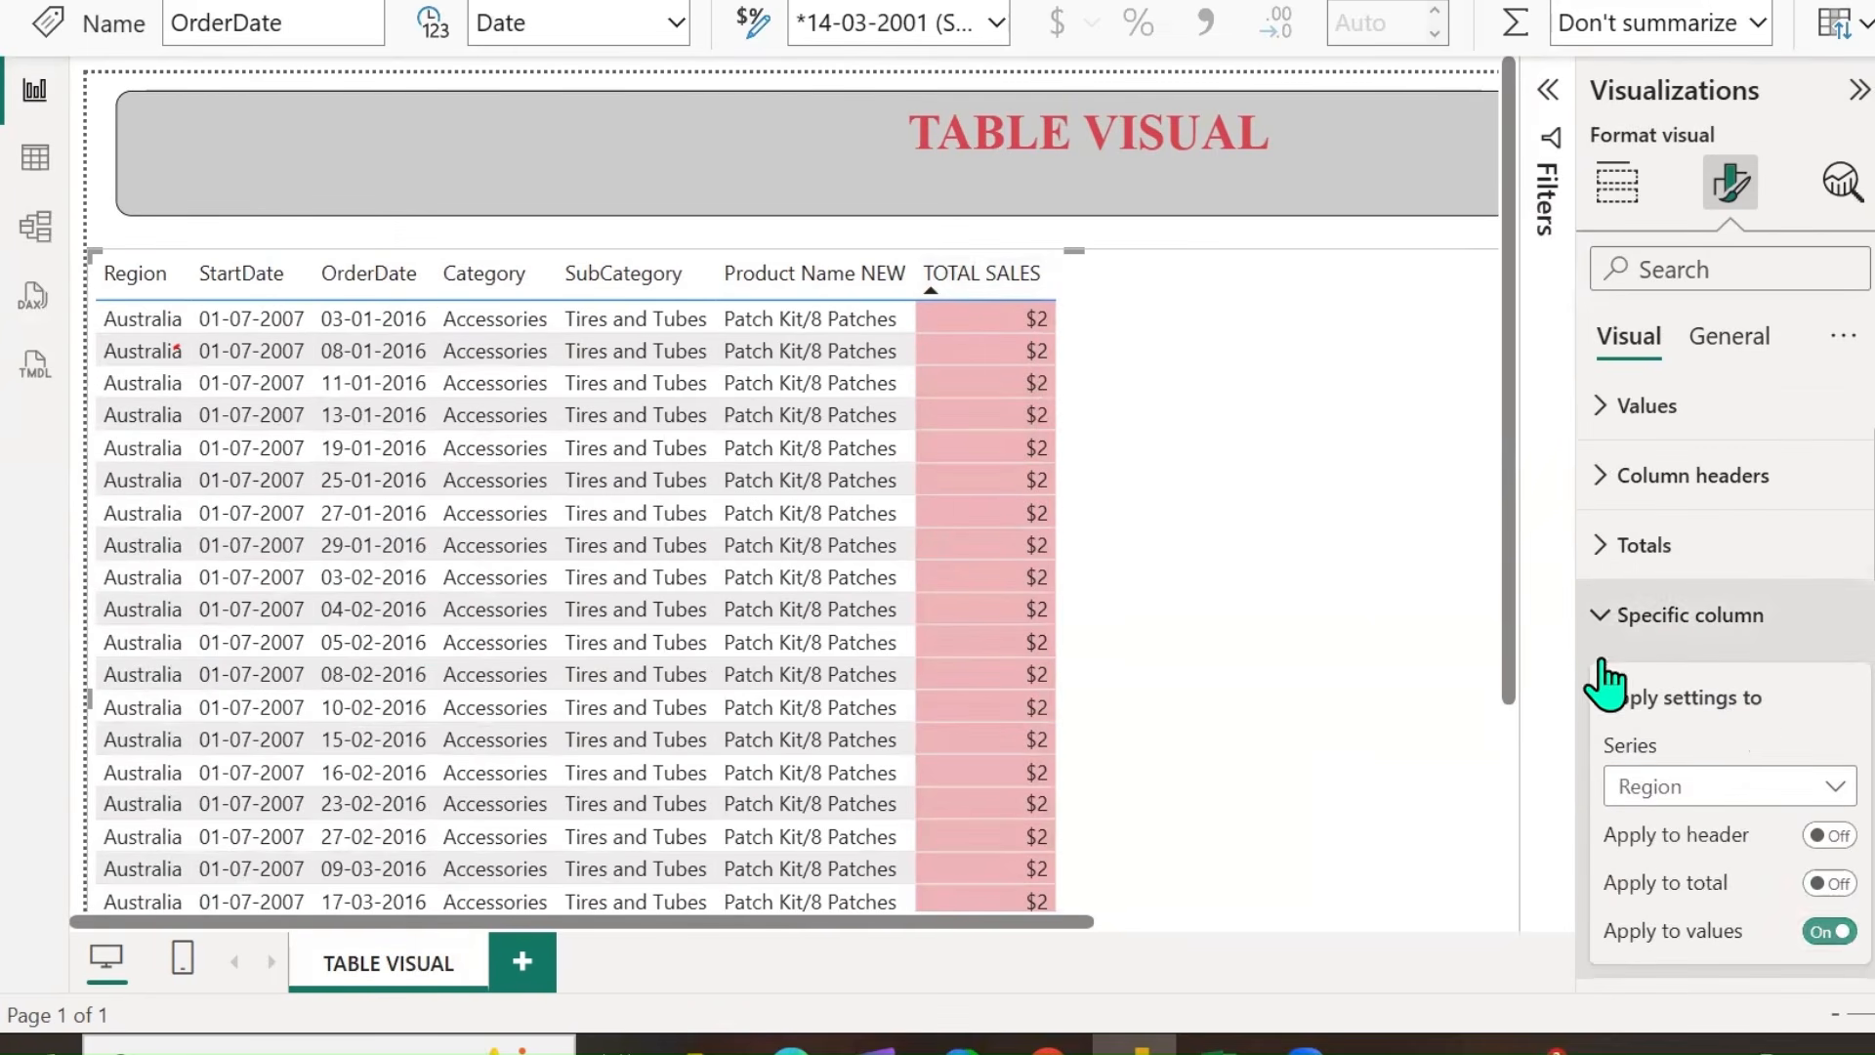
{"action": "scroll", "coordinate": [1749, 720], "scroll_direction": "down", "scroll_amount": 6}
{"action": "scroll", "coordinate": [1749, 718], "scroll_direction": "up", "scroll_amount": 5}
{"action": "left_click", "coordinate": [1599, 620]}
{"action": "scroll", "coordinate": [1719, 713], "scroll_direction": "down", "scroll_amount": 5}
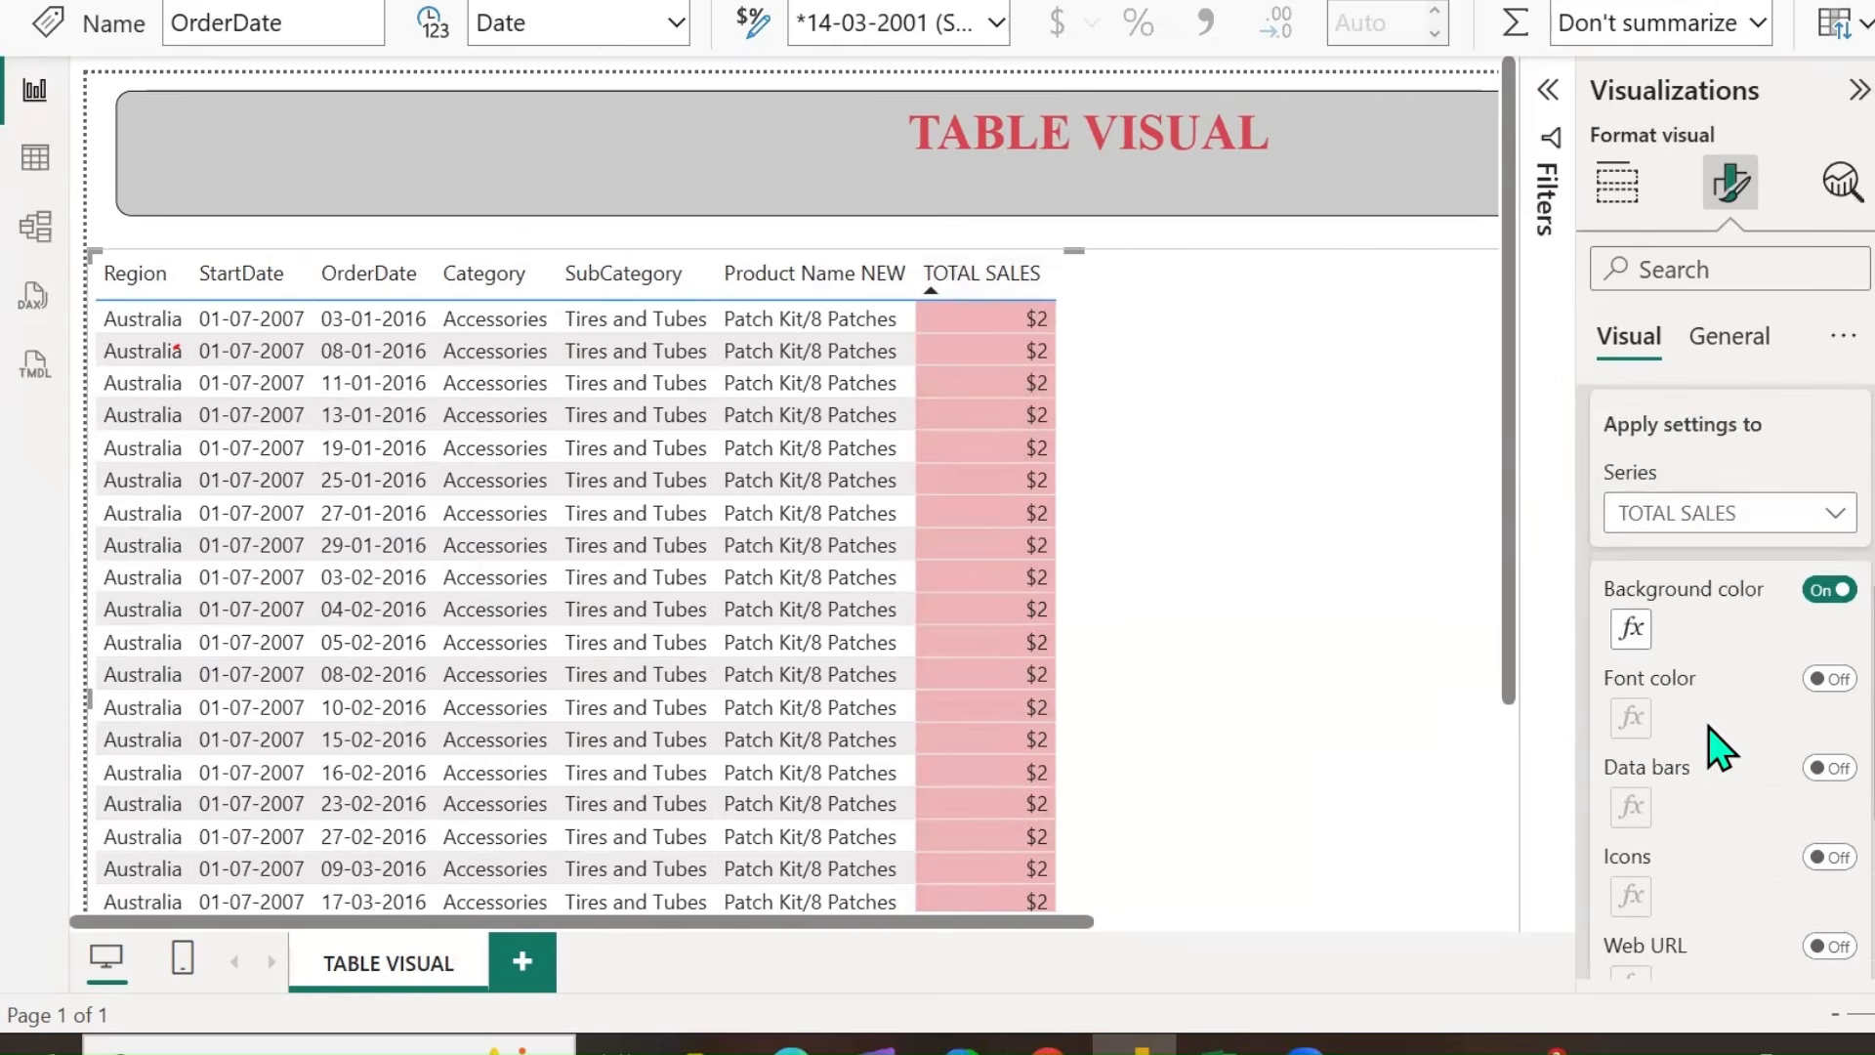
Add a middle color to the TOTAL SALES background gradient and apply it.
{"action": "left_click", "coordinate": [1633, 467]}
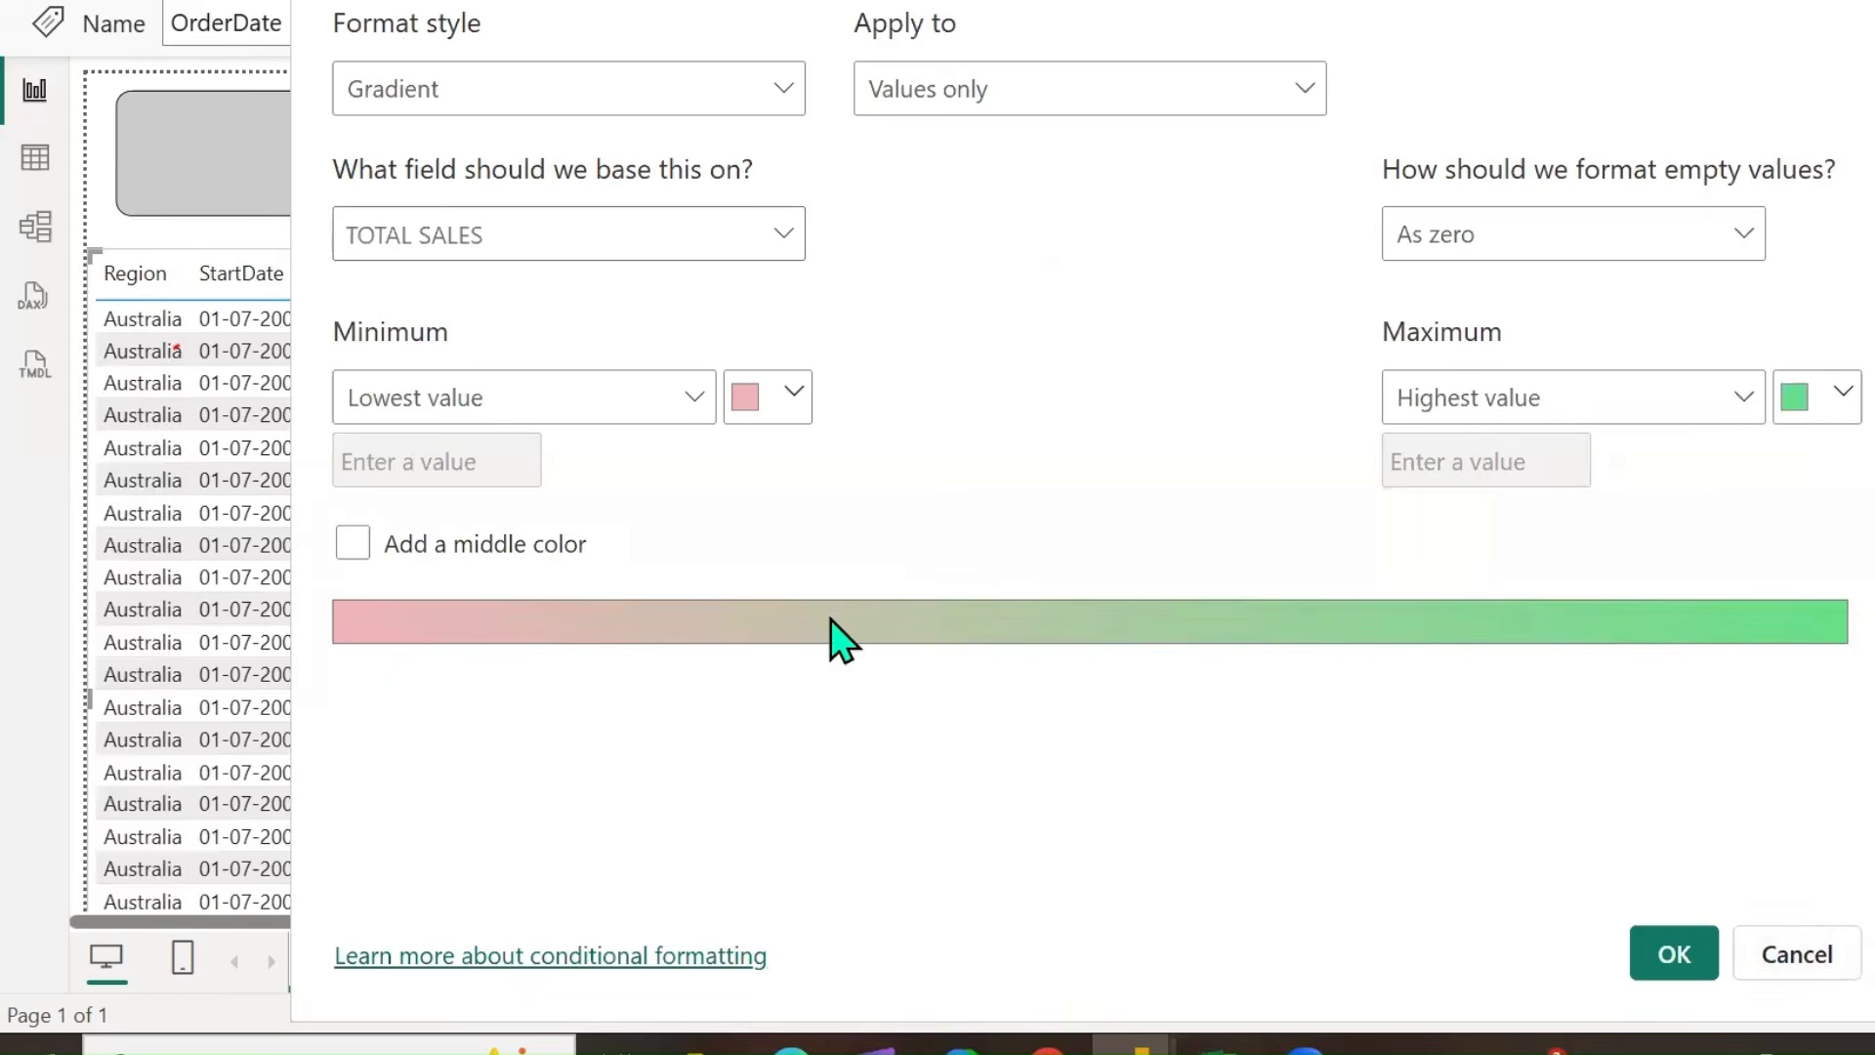
{"action": "left_click", "coordinate": [1791, 962]}
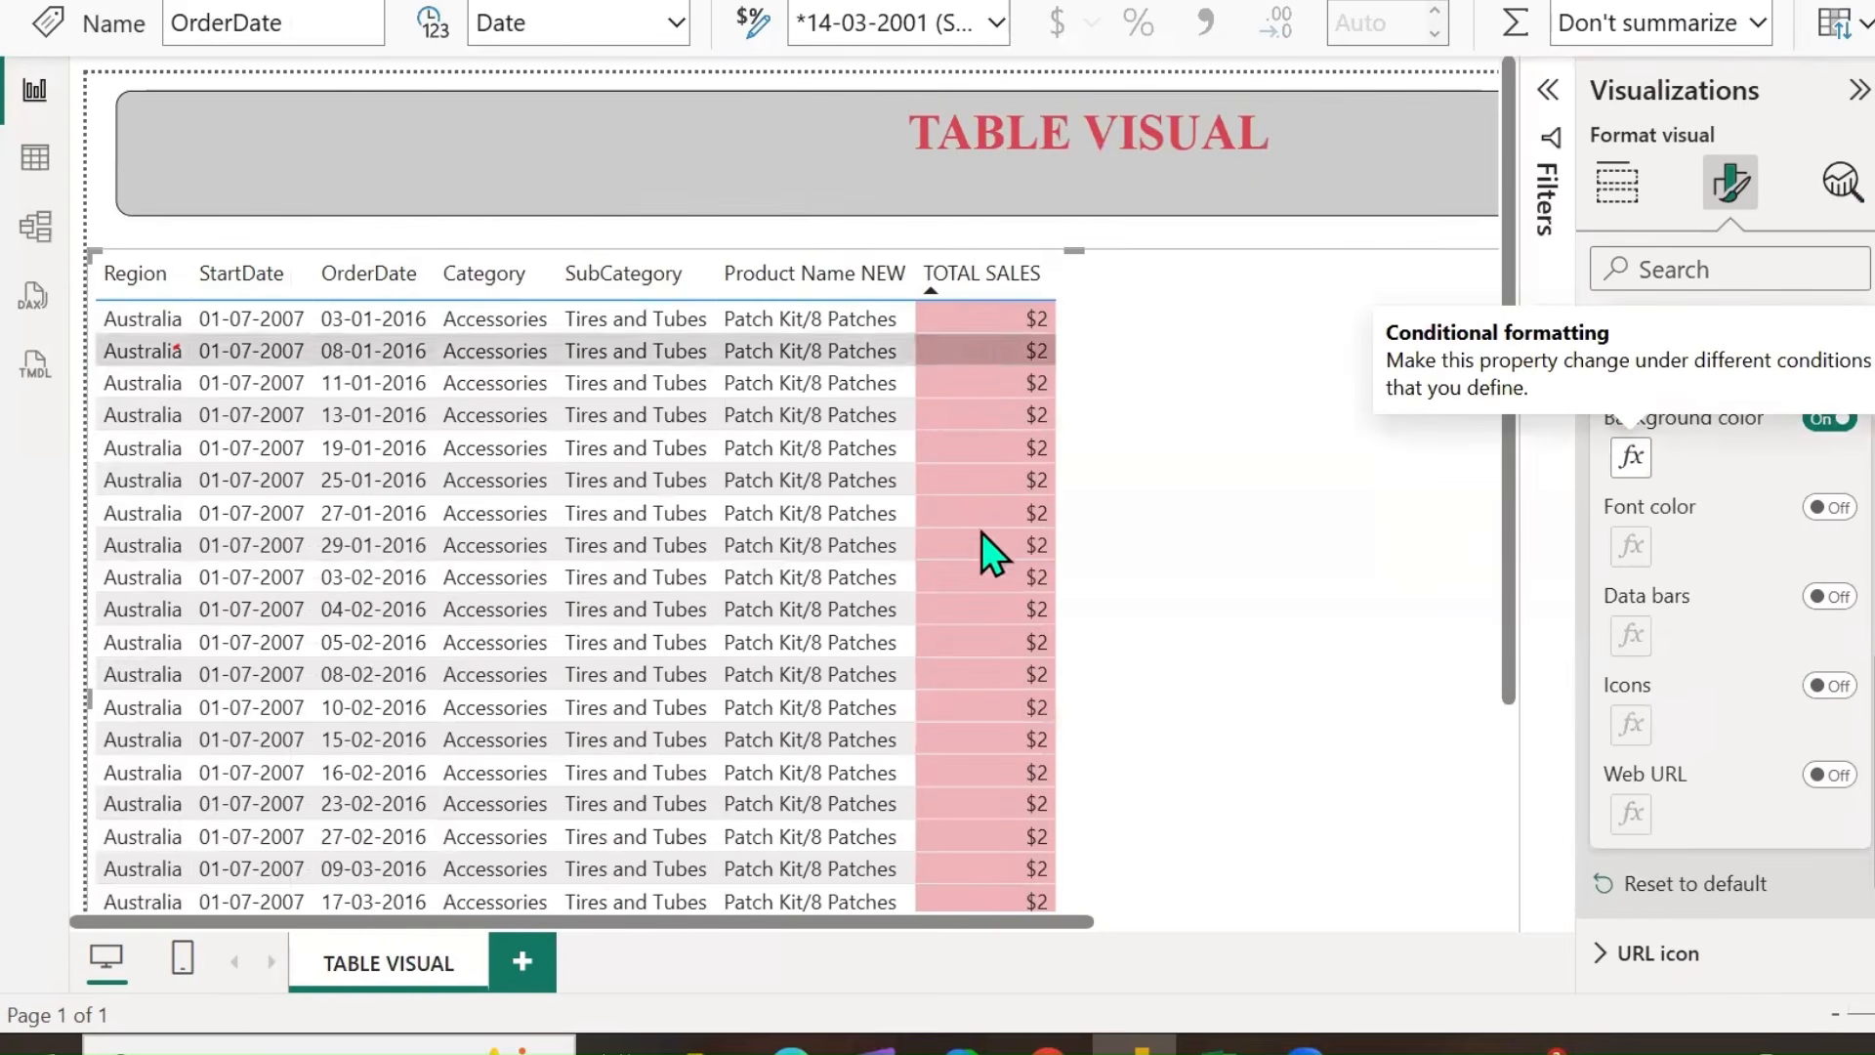
{"action": "left_click", "coordinate": [1630, 456]}
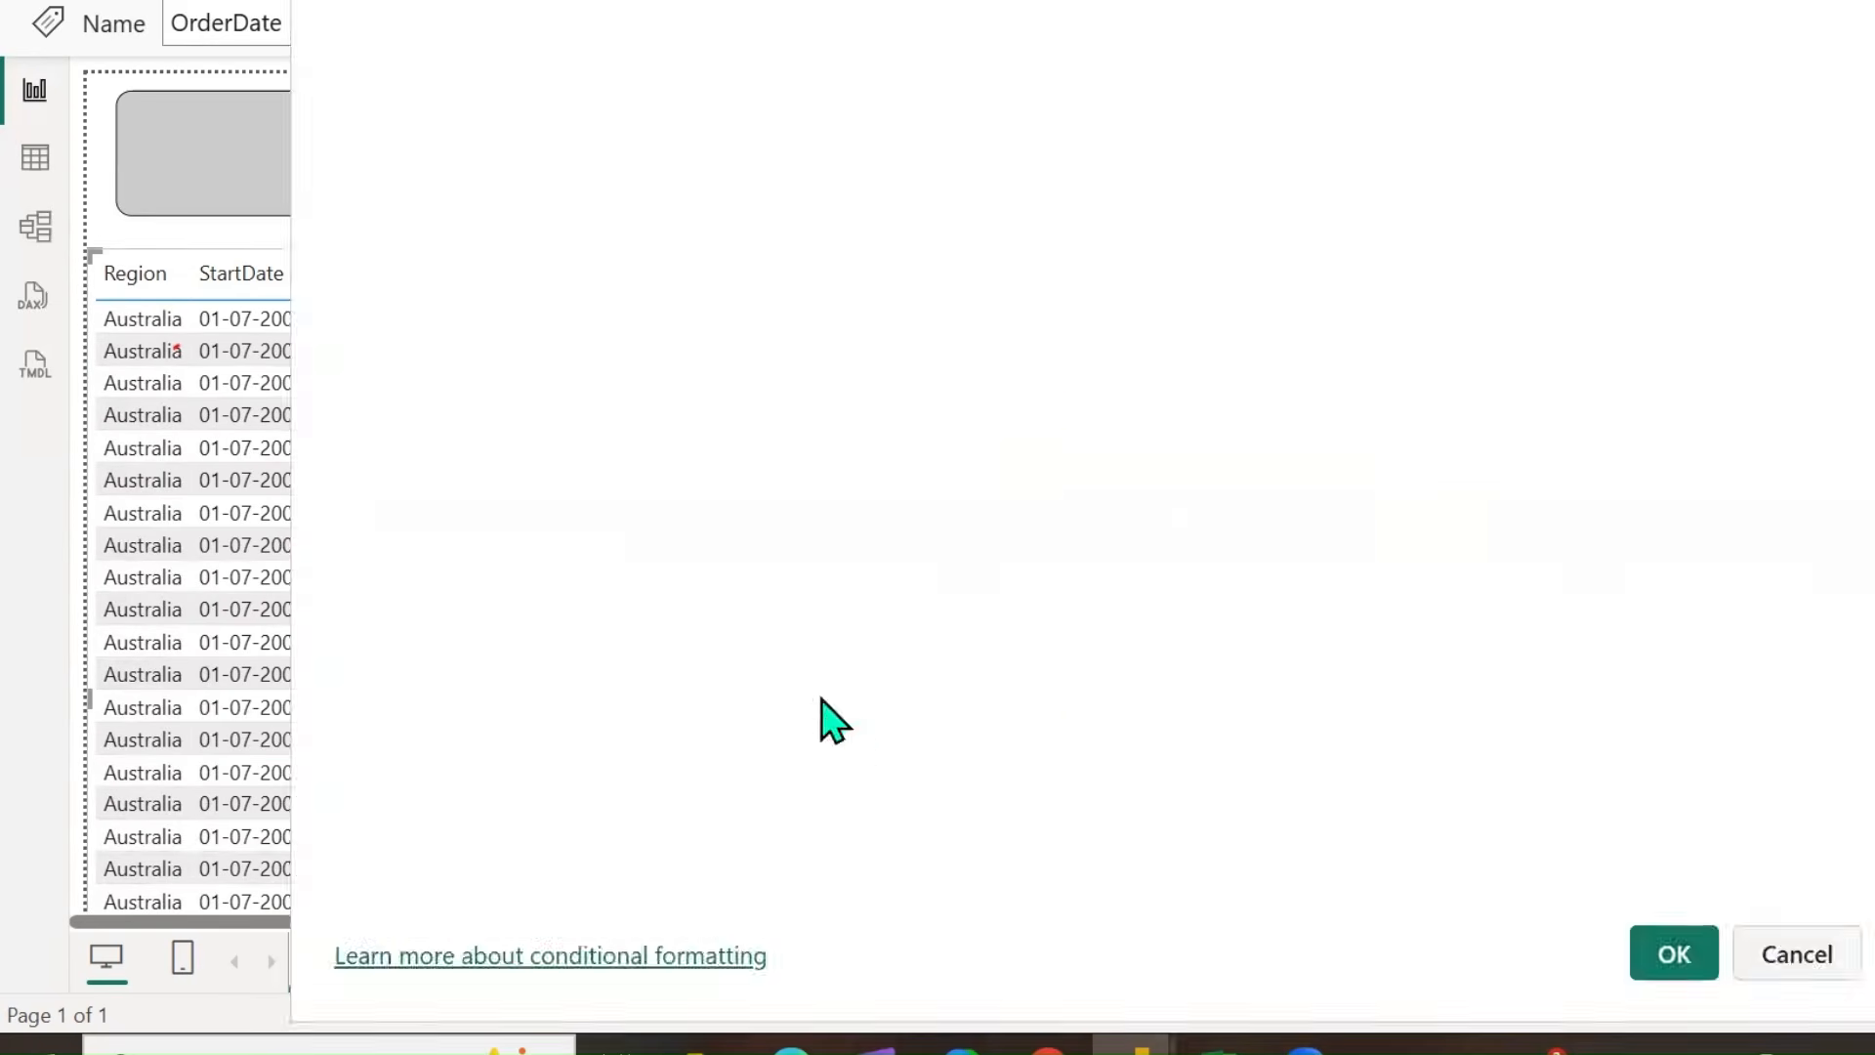
{"action": "left_click", "coordinate": [353, 543]}
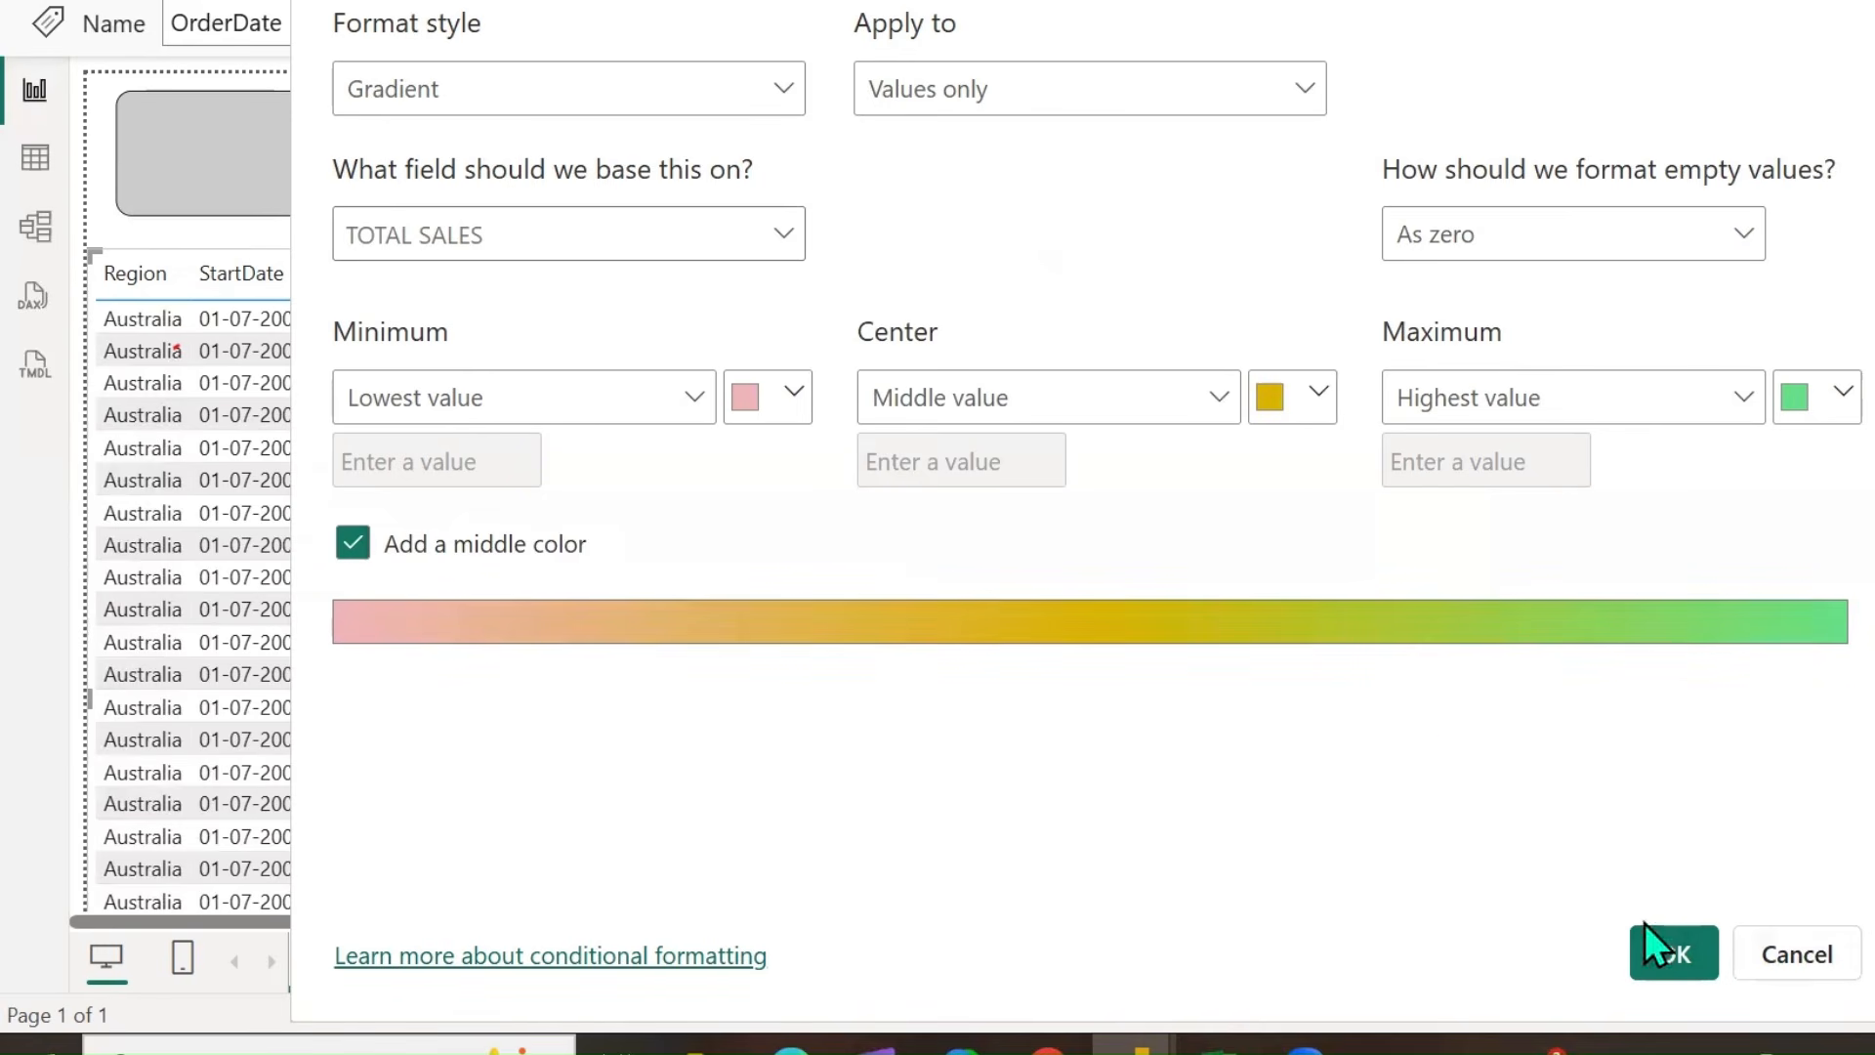
{"action": "left_click", "coordinate": [1674, 954]}
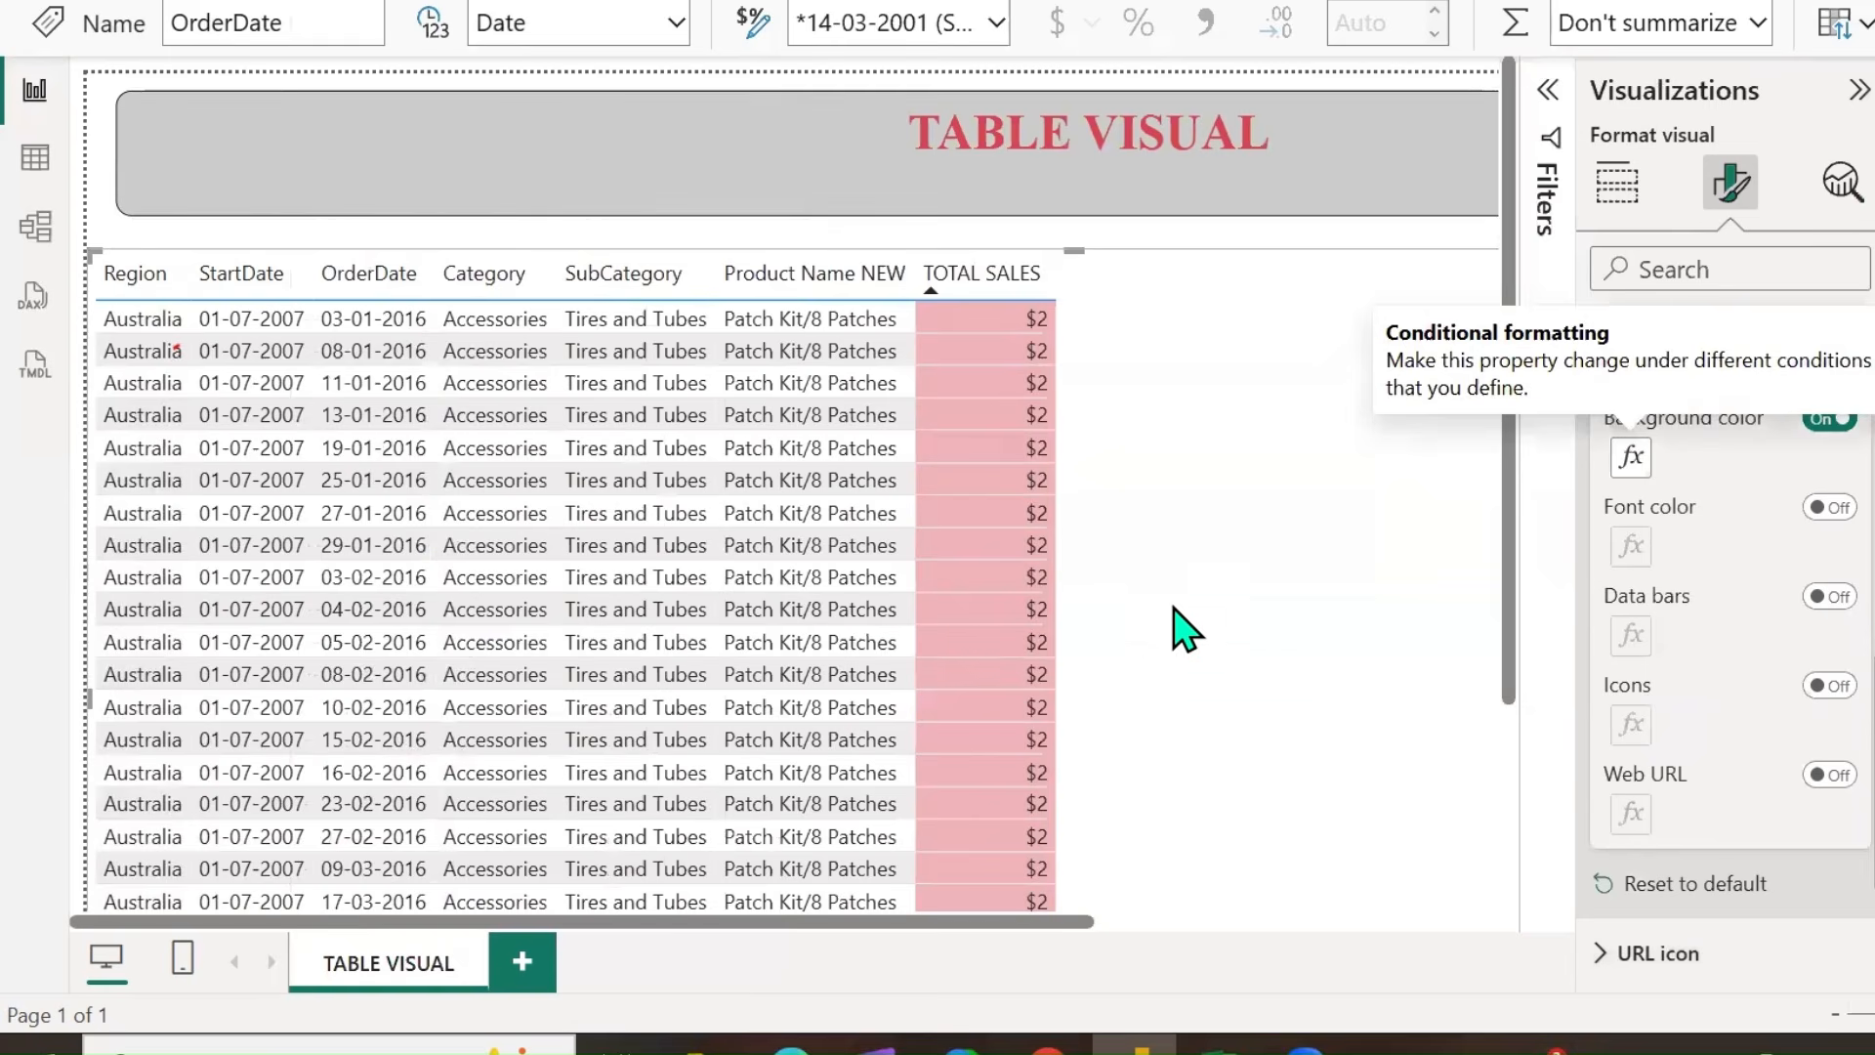
Examine the three-color gradient background of the TOTAL SALES column down through the rows with the lowest sales.
{"action": "scroll", "coordinate": [1216, 690], "scroll_direction": "down", "scroll_amount": 10}
{"action": "scroll", "coordinate": [1207, 674], "scroll_direction": "down", "scroll_amount": 6}
{"action": "left_click_drag", "start_coordinate": [1510, 435], "coordinate": [1502, 692]}
{"action": "scroll", "coordinate": [1278, 674], "scroll_direction": "down", "scroll_amount": 7}
{"action": "scroll", "coordinate": [1277, 696], "scroll_direction": "down", "scroll_amount": 10}
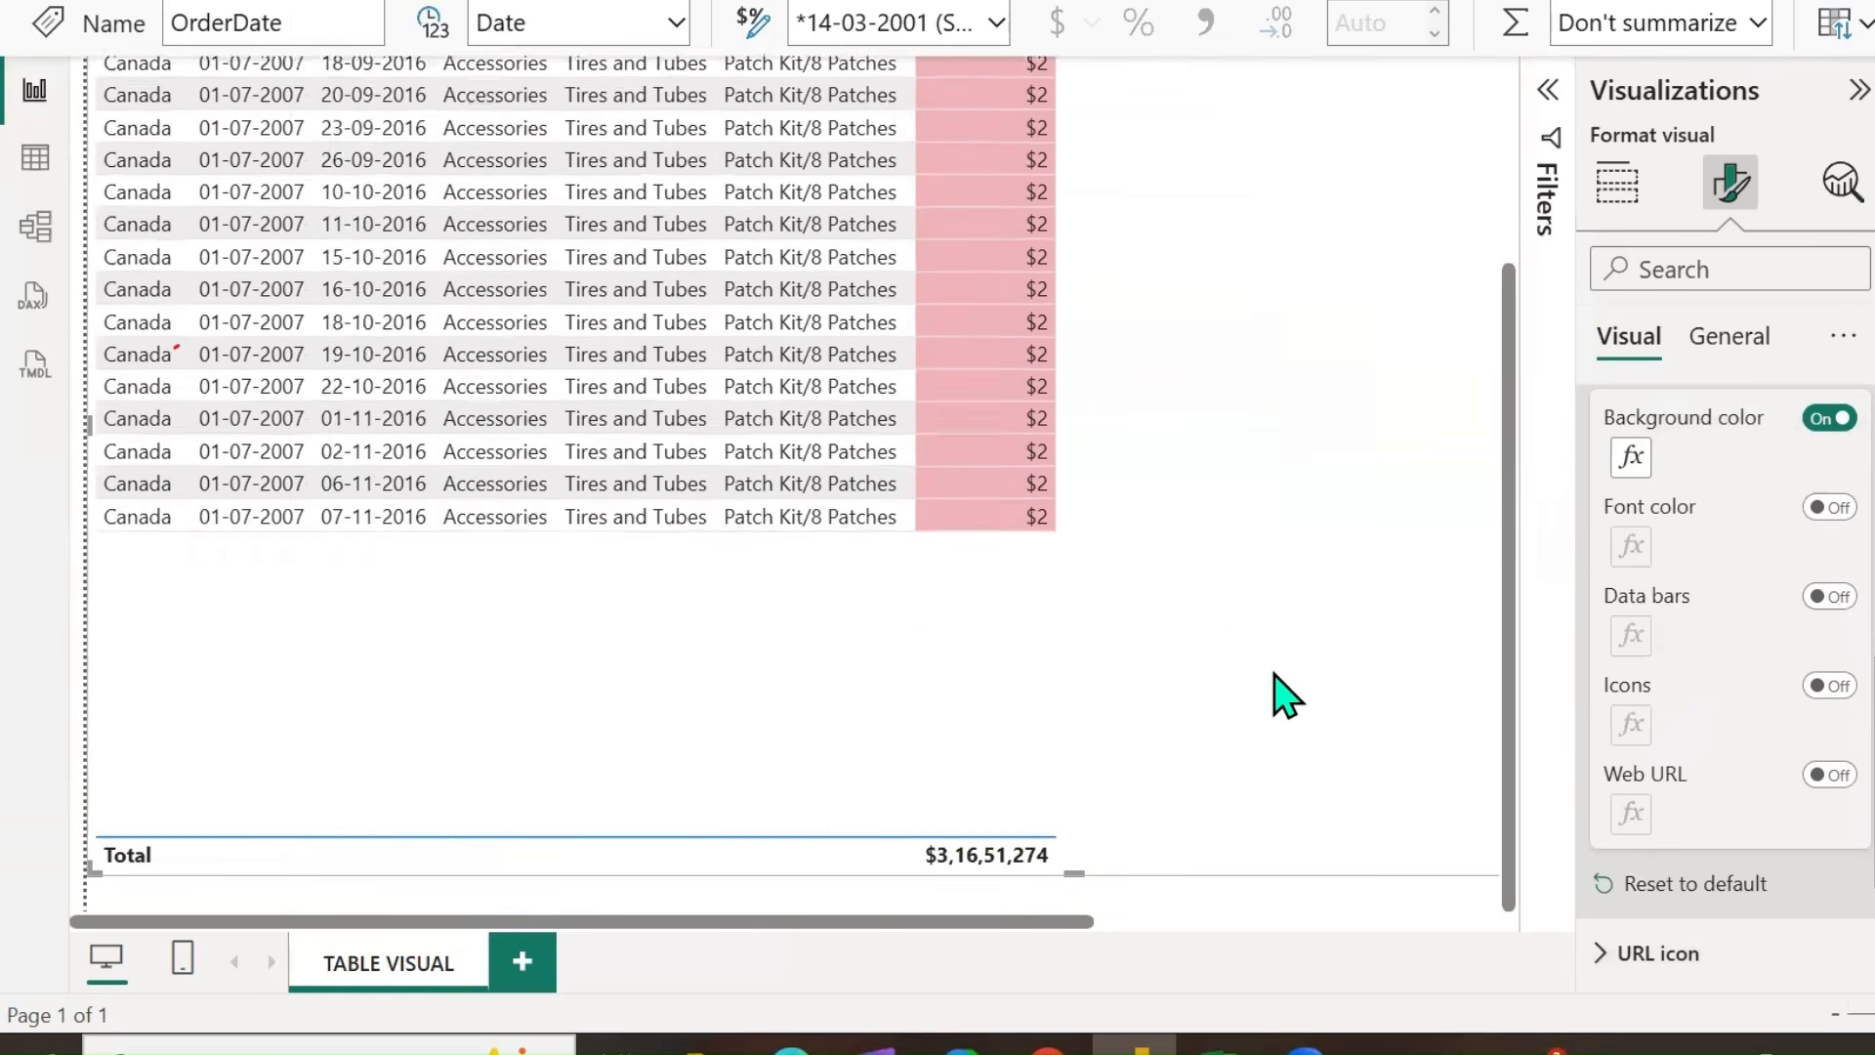
{"action": "scroll", "coordinate": [1233, 690], "scroll_direction": "down", "scroll_amount": 10}
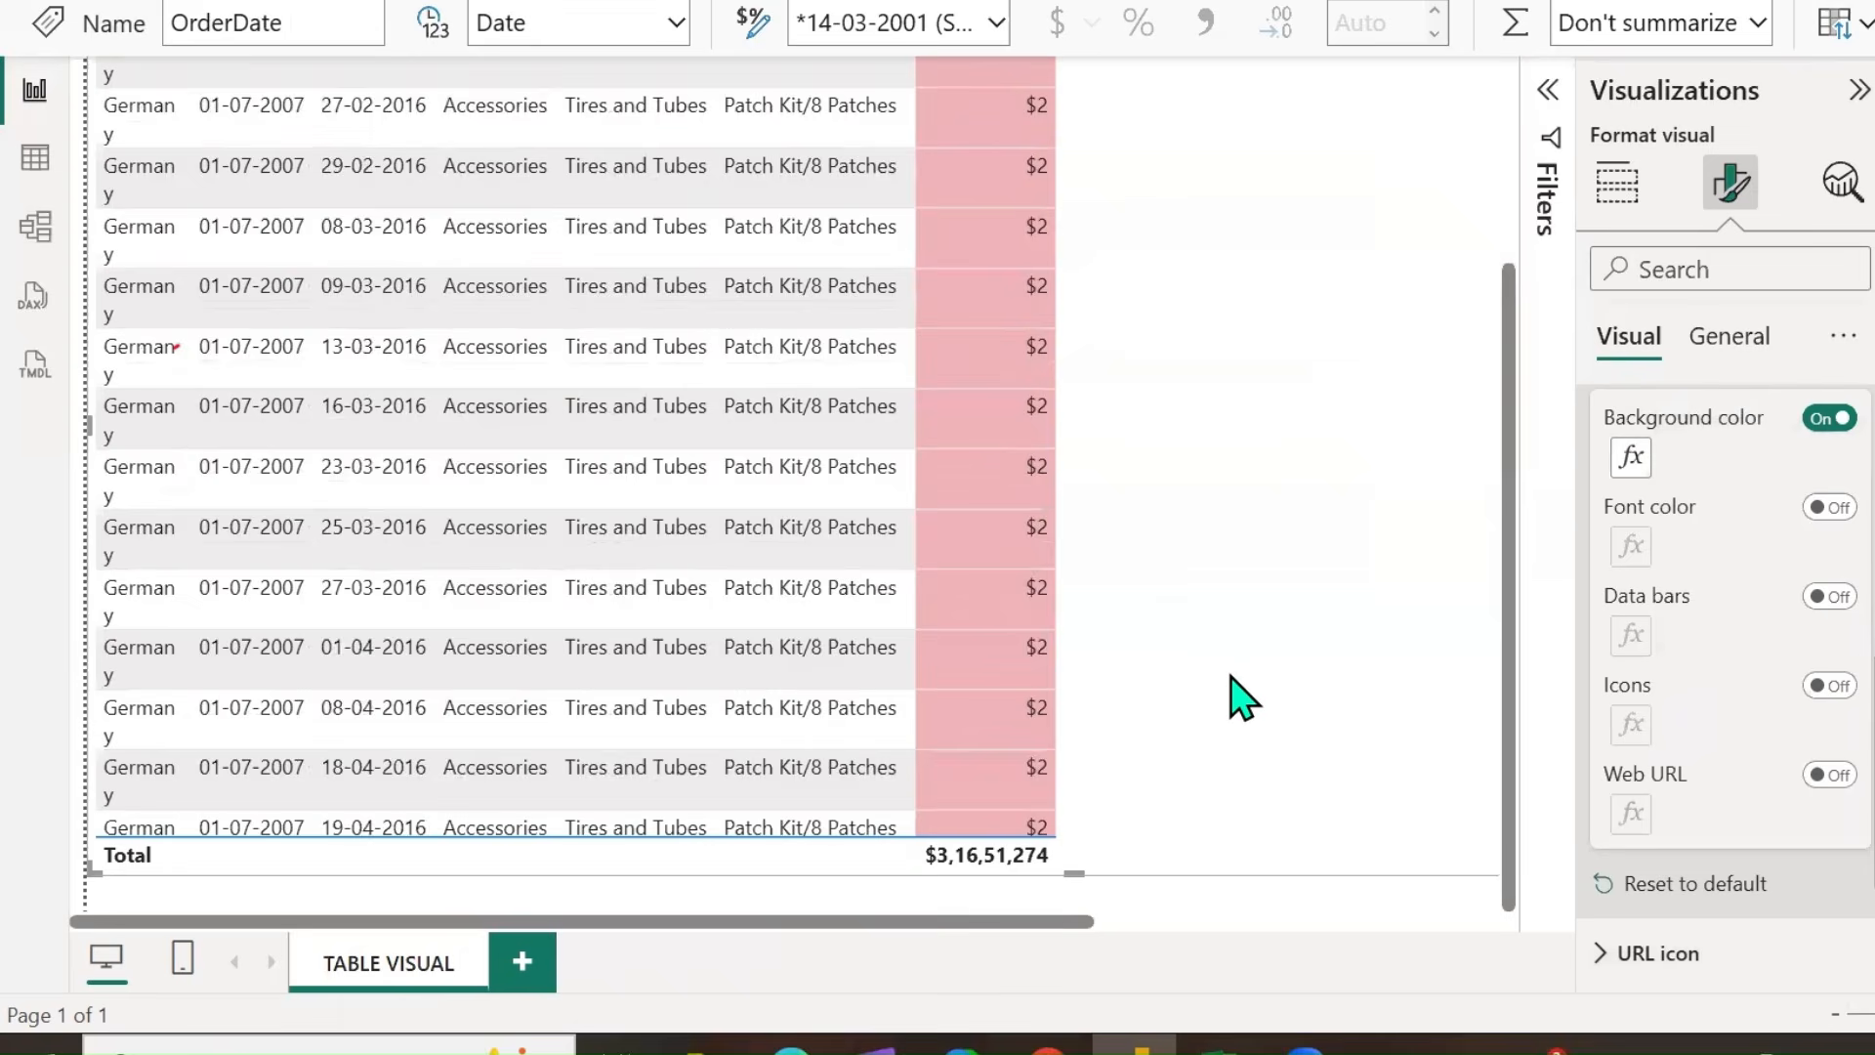
{"action": "scroll", "coordinate": [1233, 681], "scroll_direction": "down", "scroll_amount": 10}
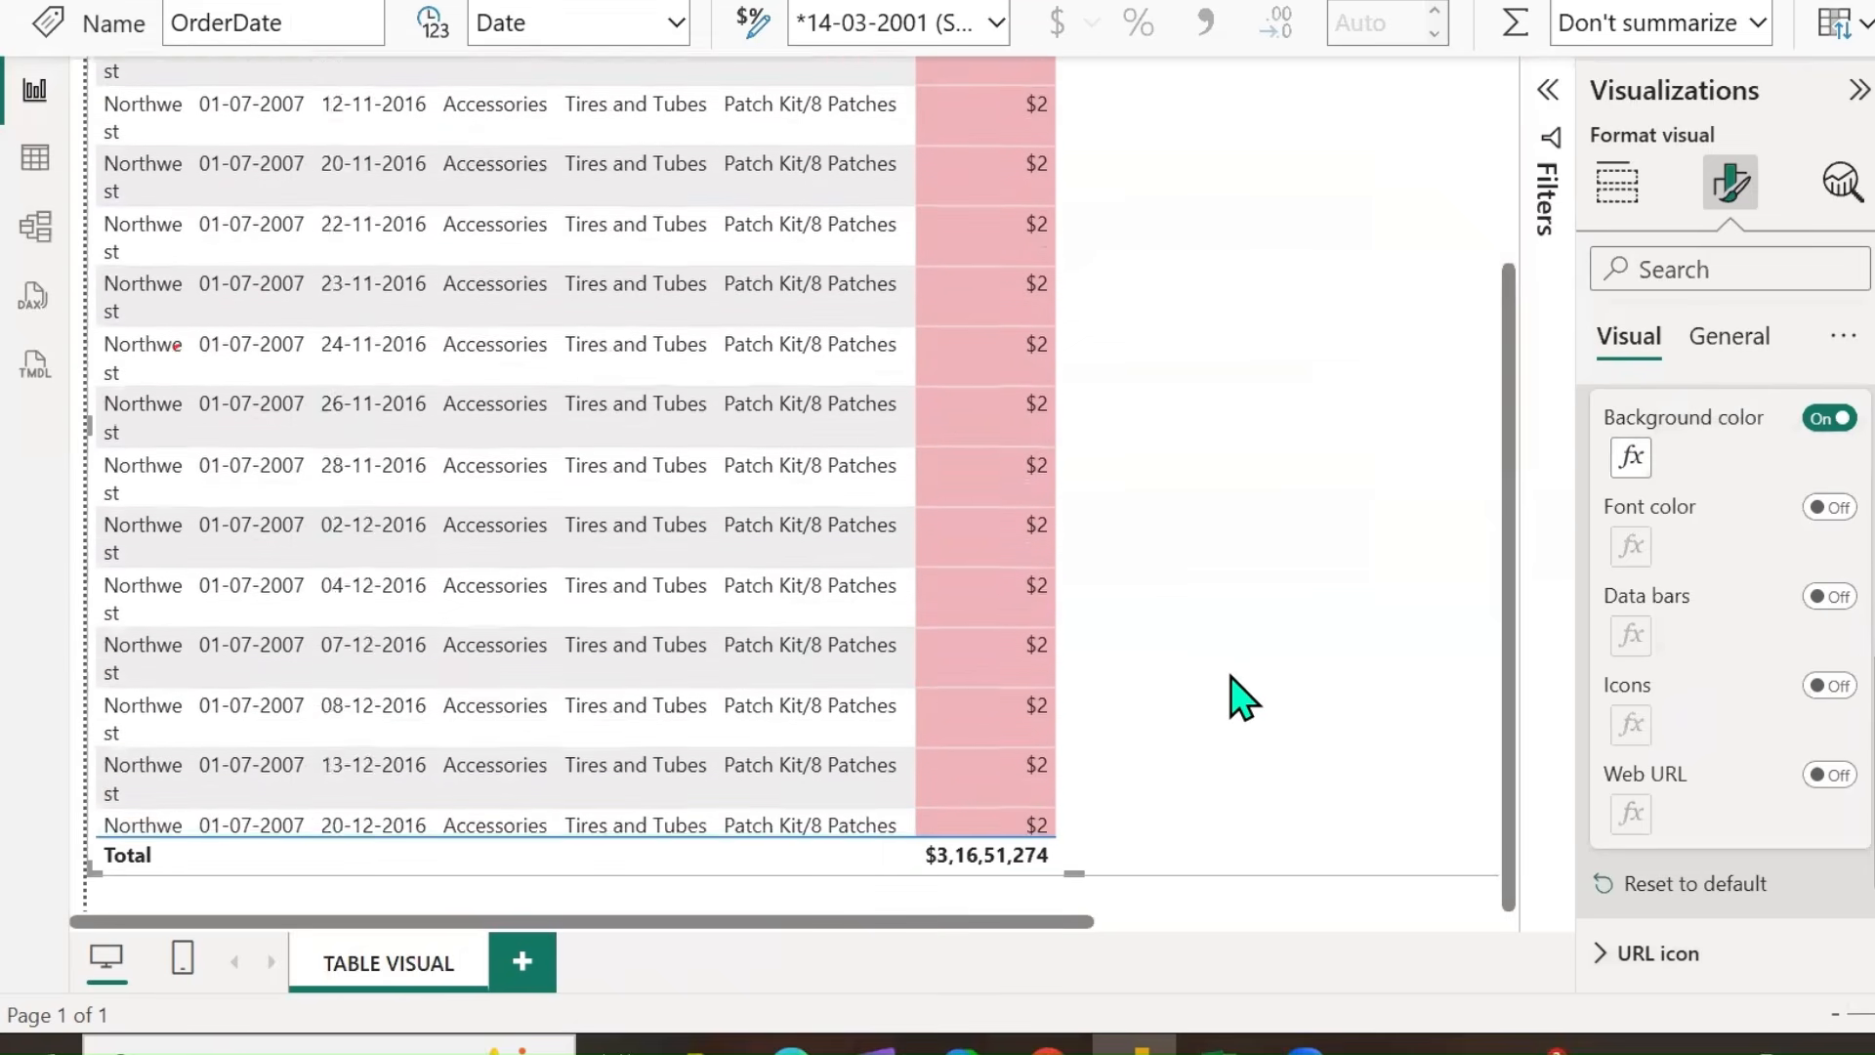
{"action": "scroll", "coordinate": [1243, 696], "scroll_direction": "down", "scroll_amount": 10}
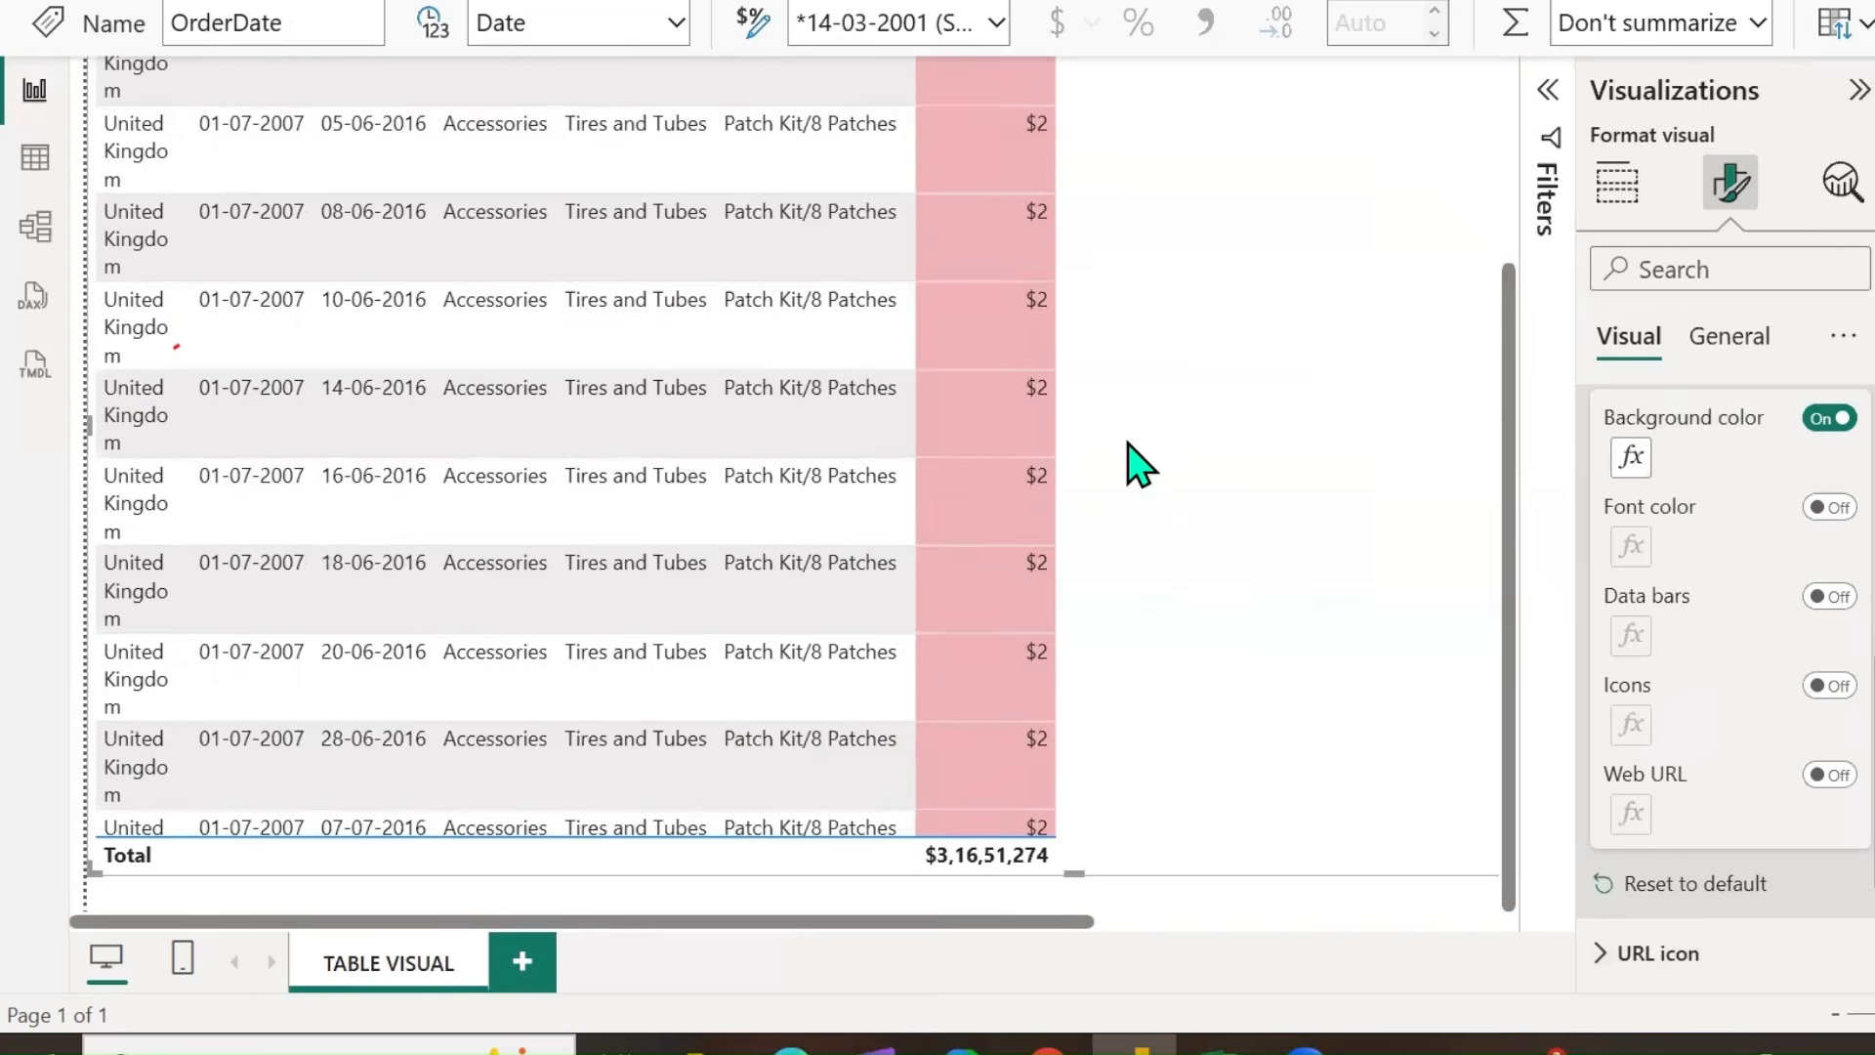
{"action": "scroll", "coordinate": [1270, 670], "scroll_direction": "down", "scroll_amount": 10}
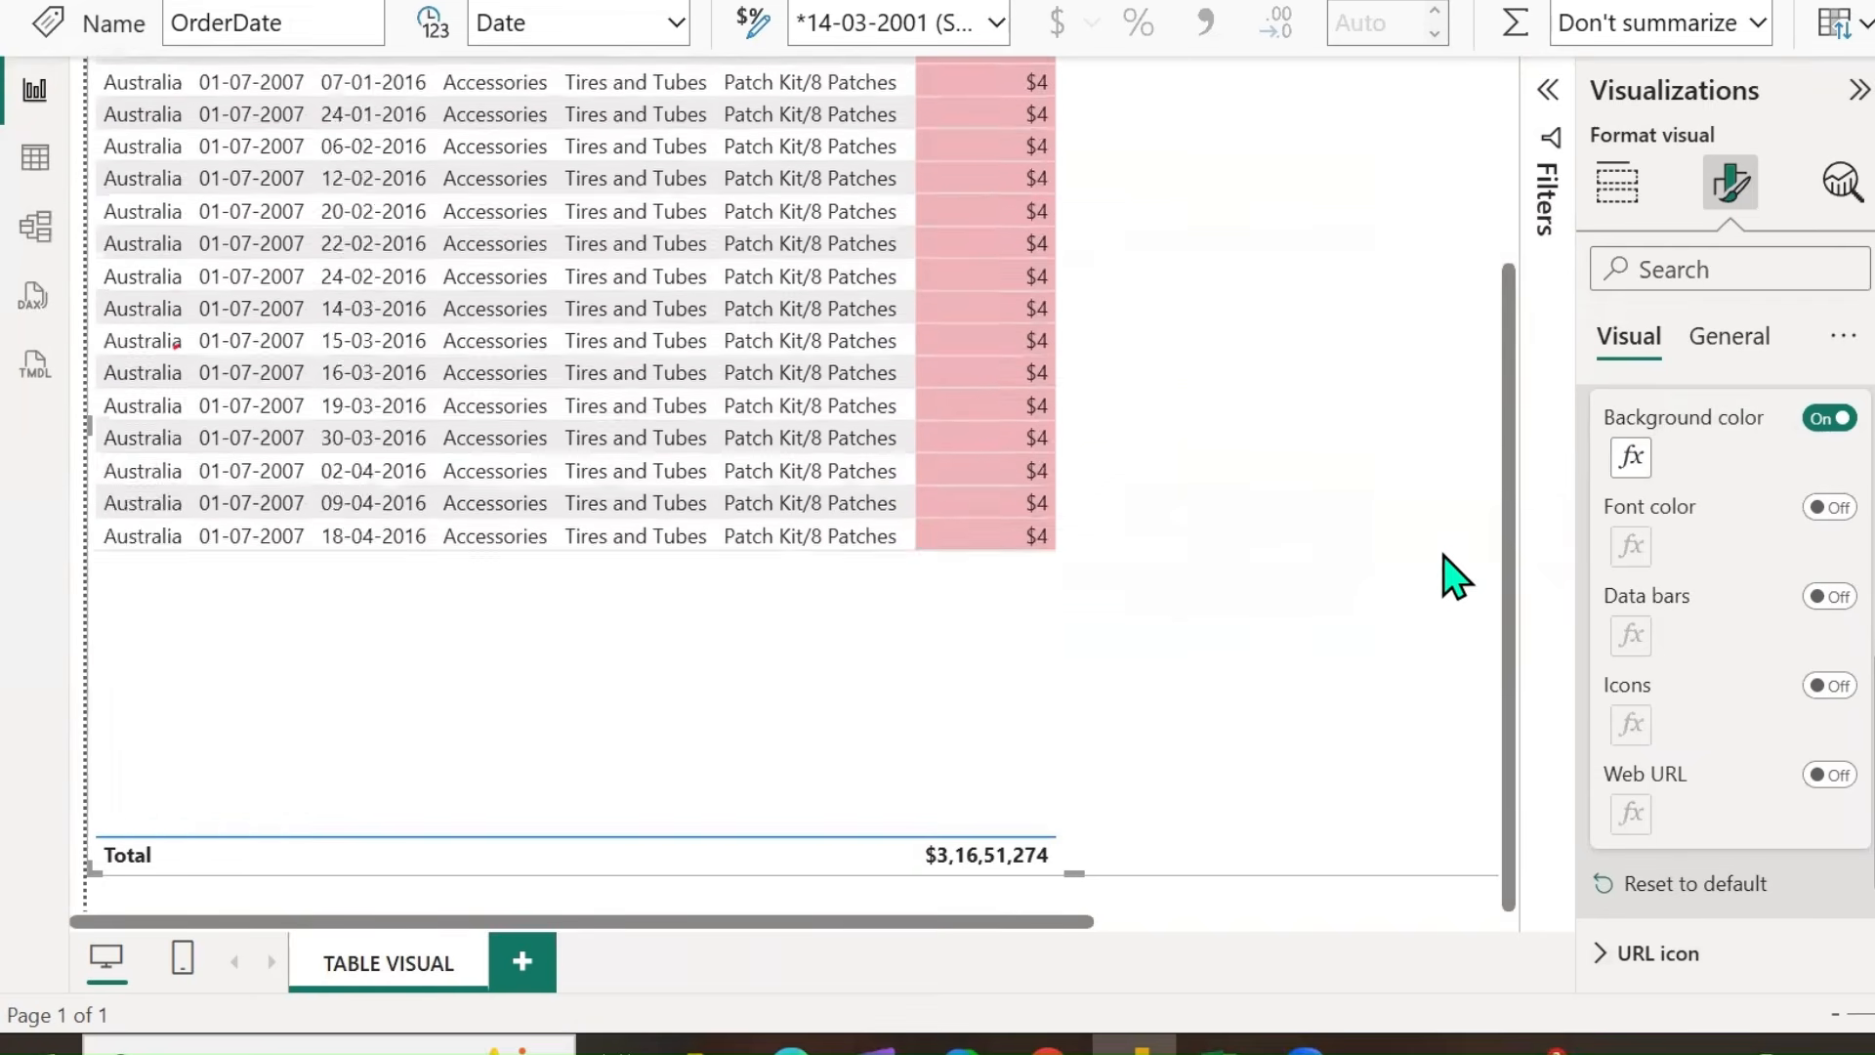
Sort the table by TOTAL SALES in descending order.
{"action": "left_click_drag", "start_coordinate": [1509, 439], "coordinate": [1347, 303]}
{"action": "left_click", "coordinate": [993, 188]}
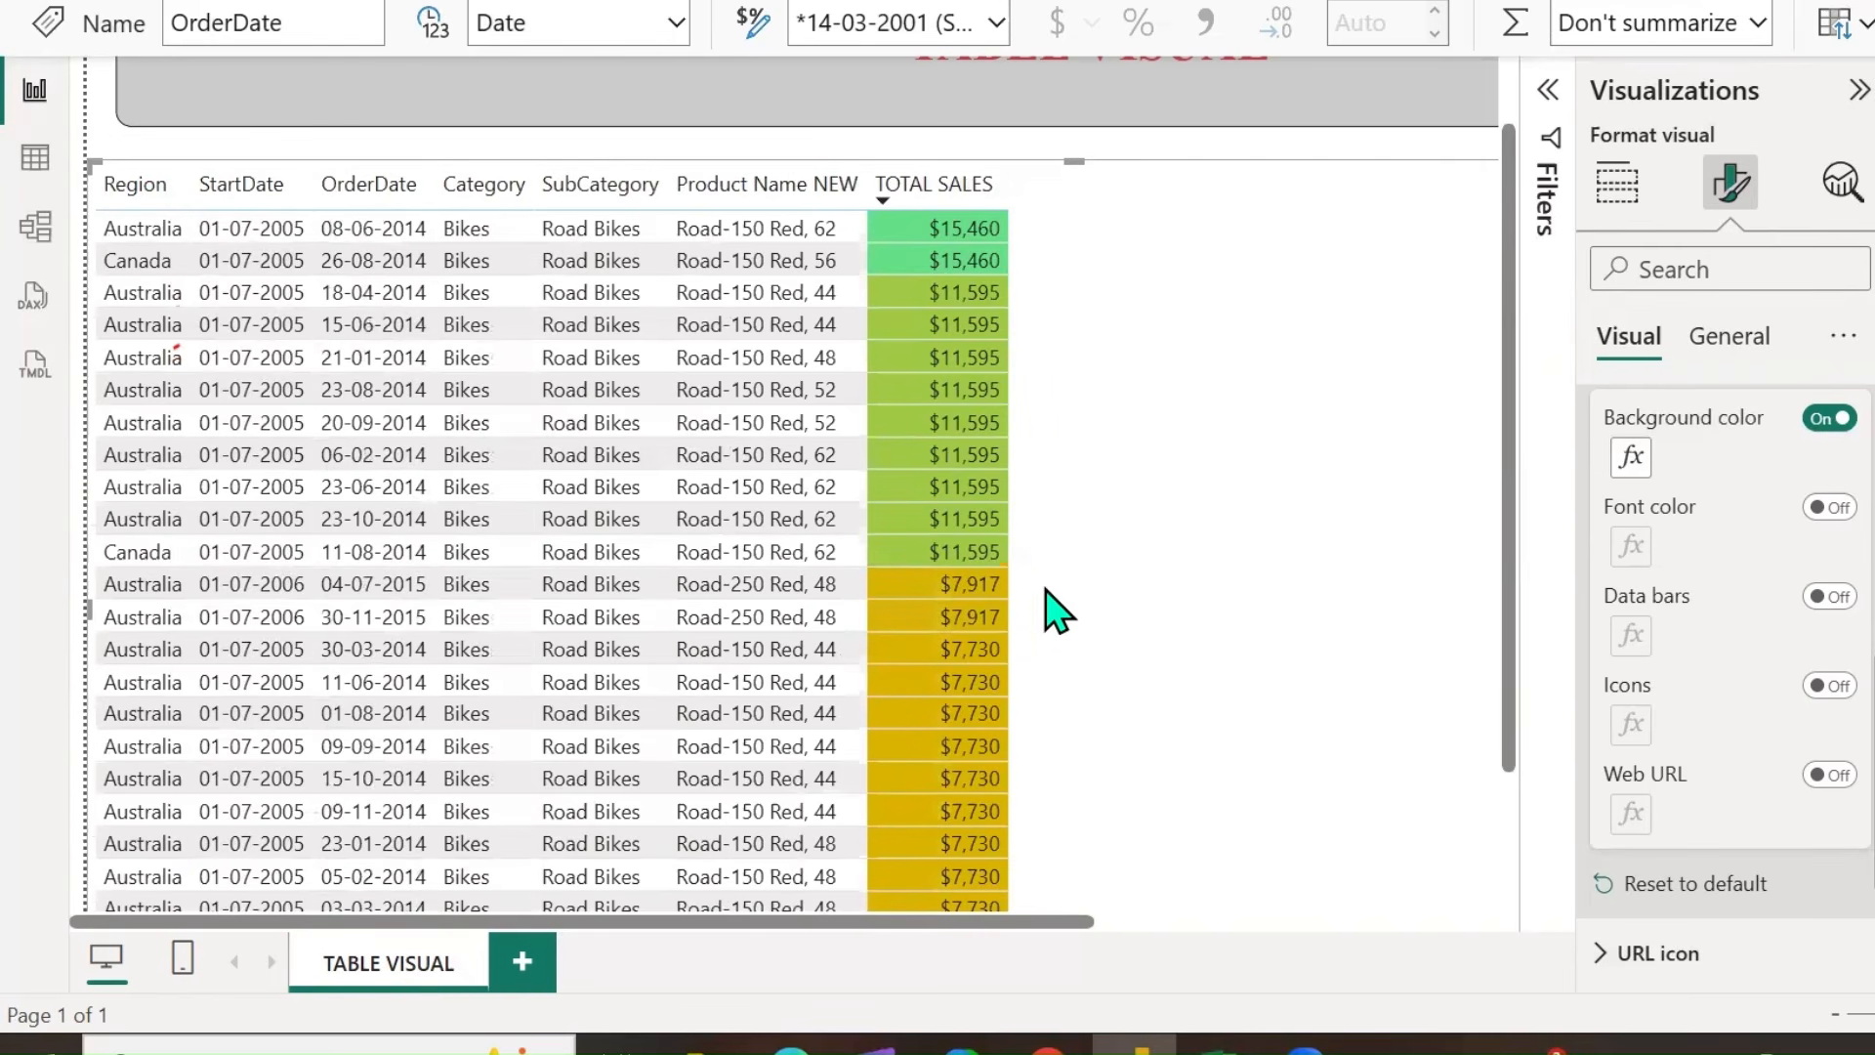
Change the format style of the TOTAL SALES background color conditional formatting to Rules.
{"action": "left_click", "coordinate": [1629, 457]}
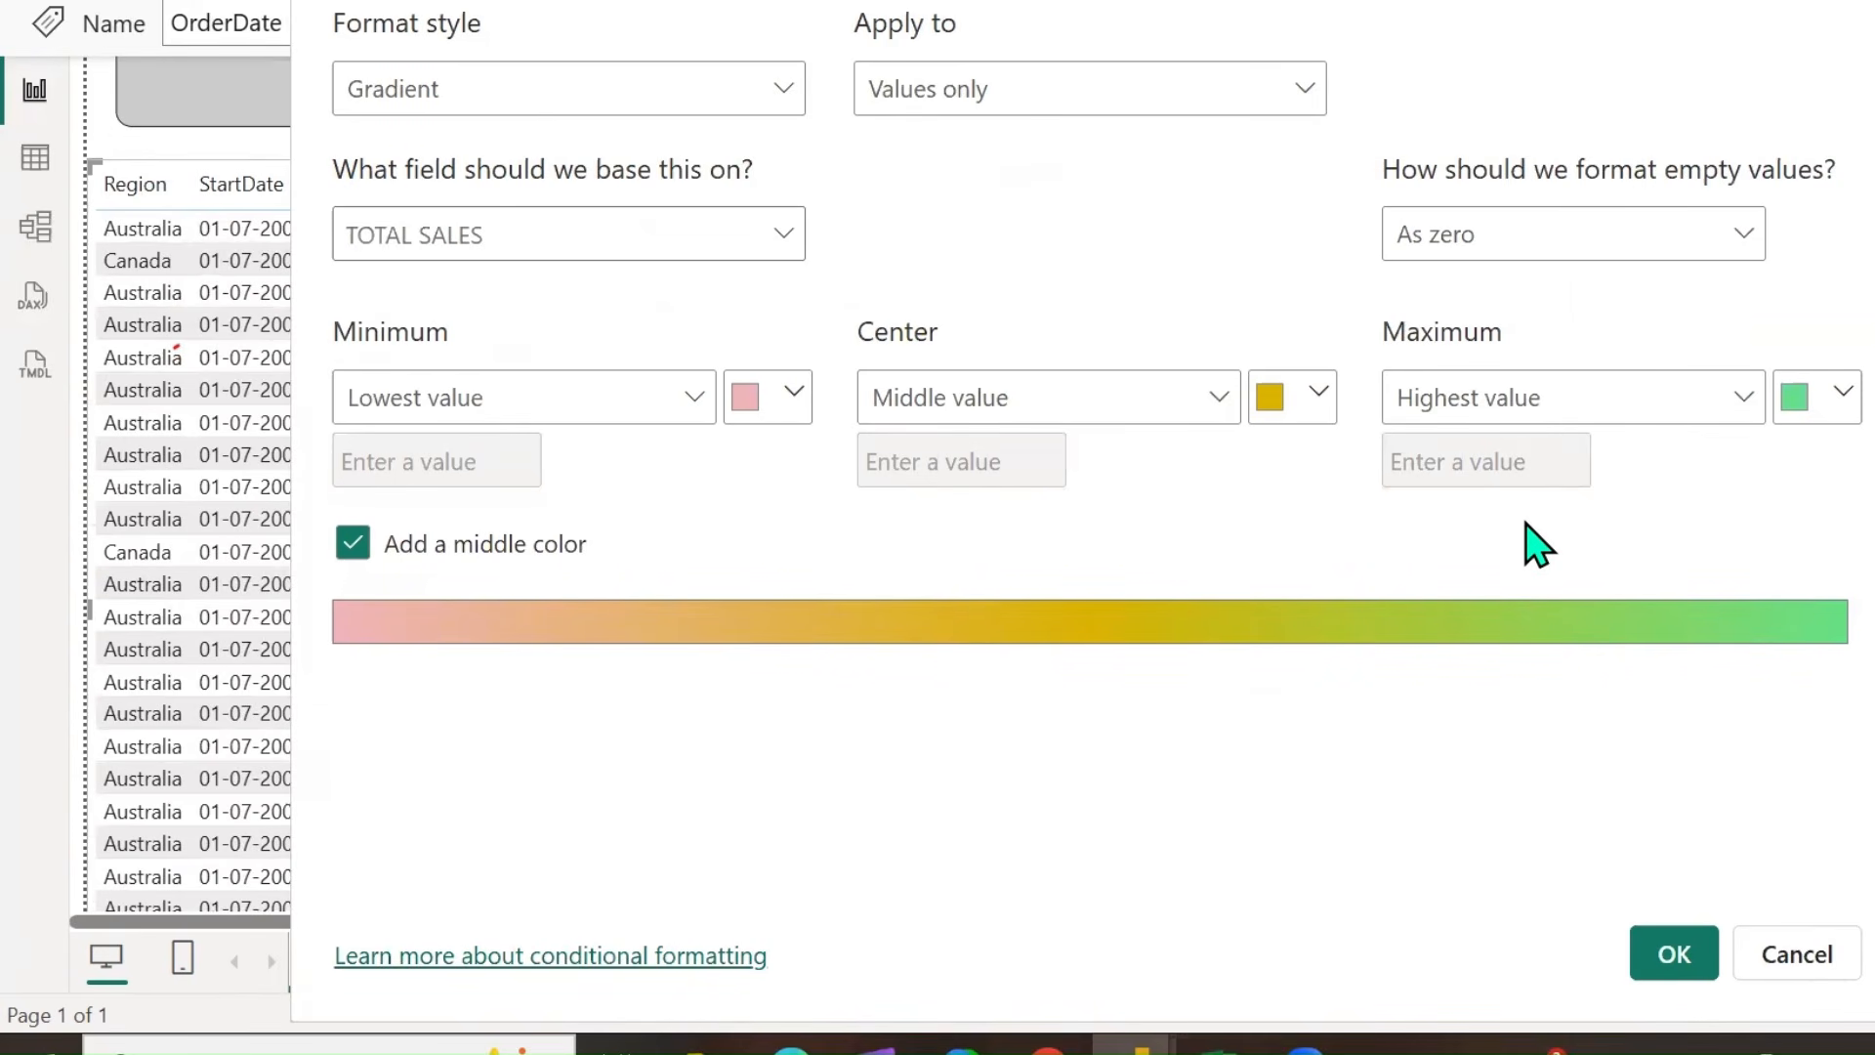
{"action": "left_click", "coordinate": [790, 90]}
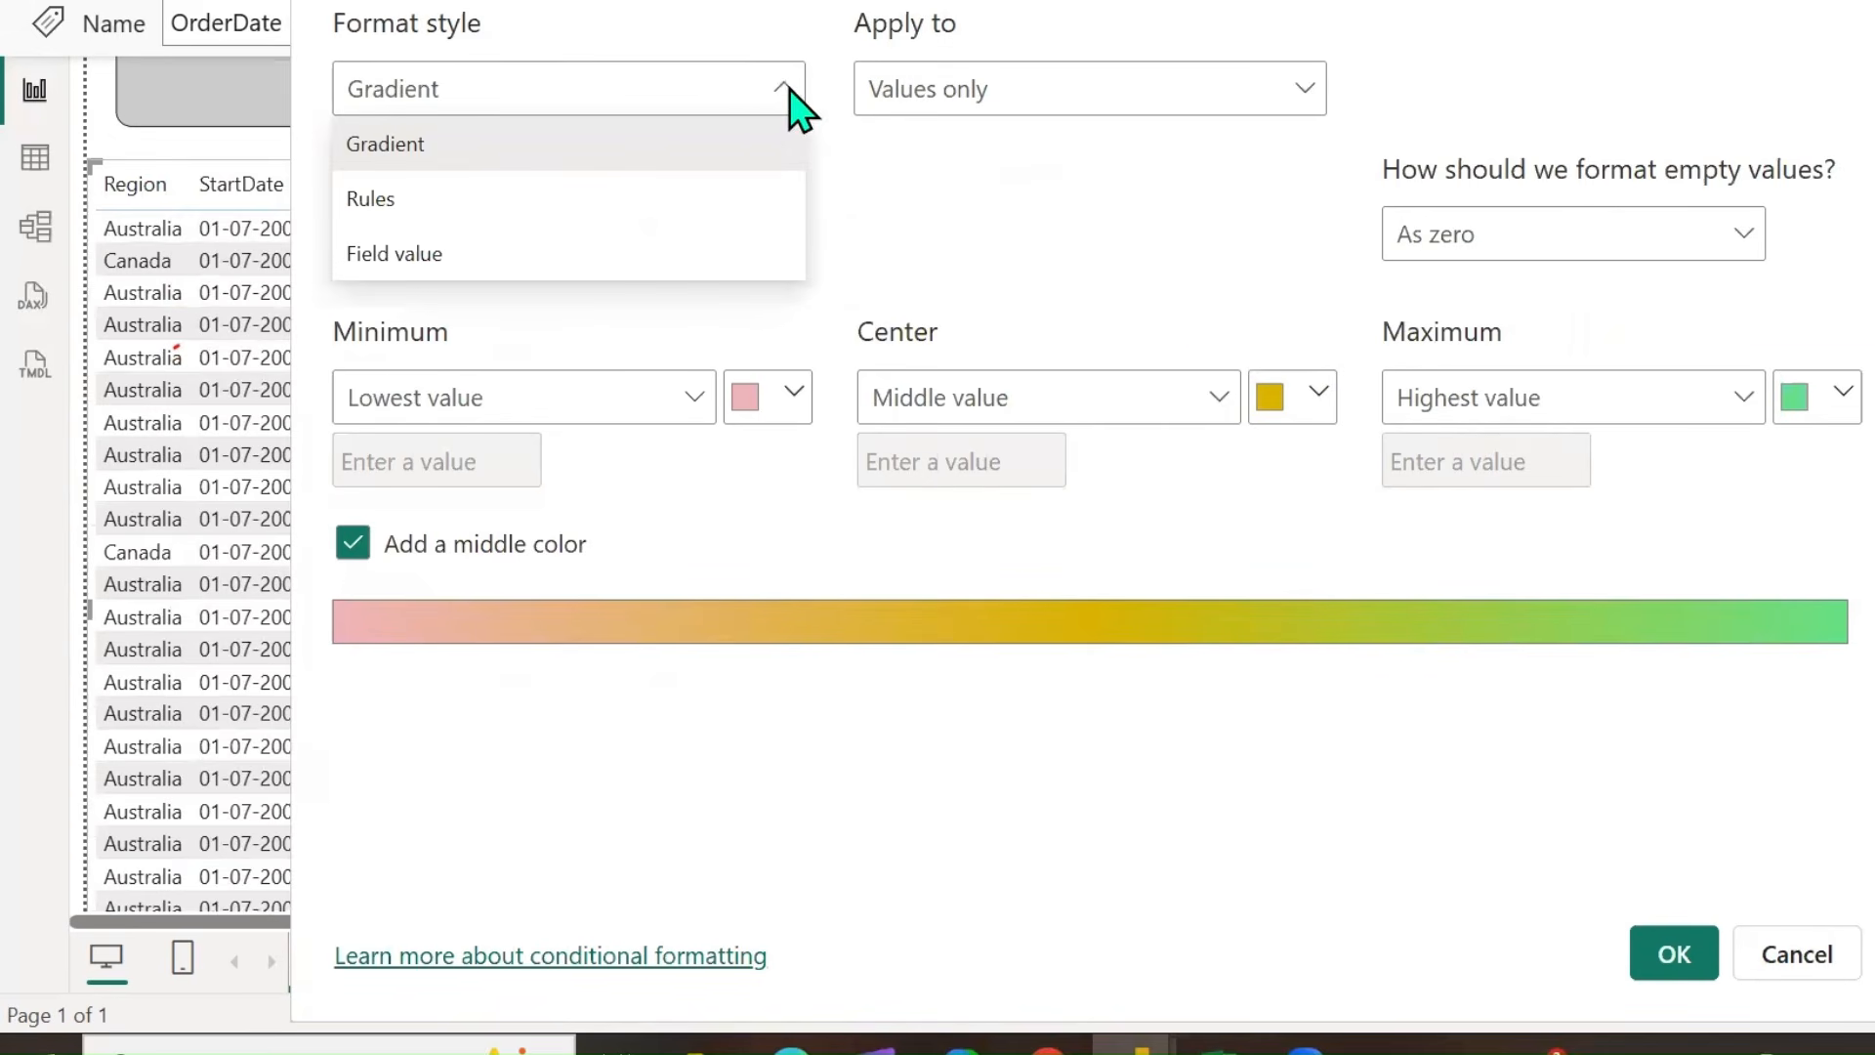
{"action": "left_click", "coordinate": [416, 200]}
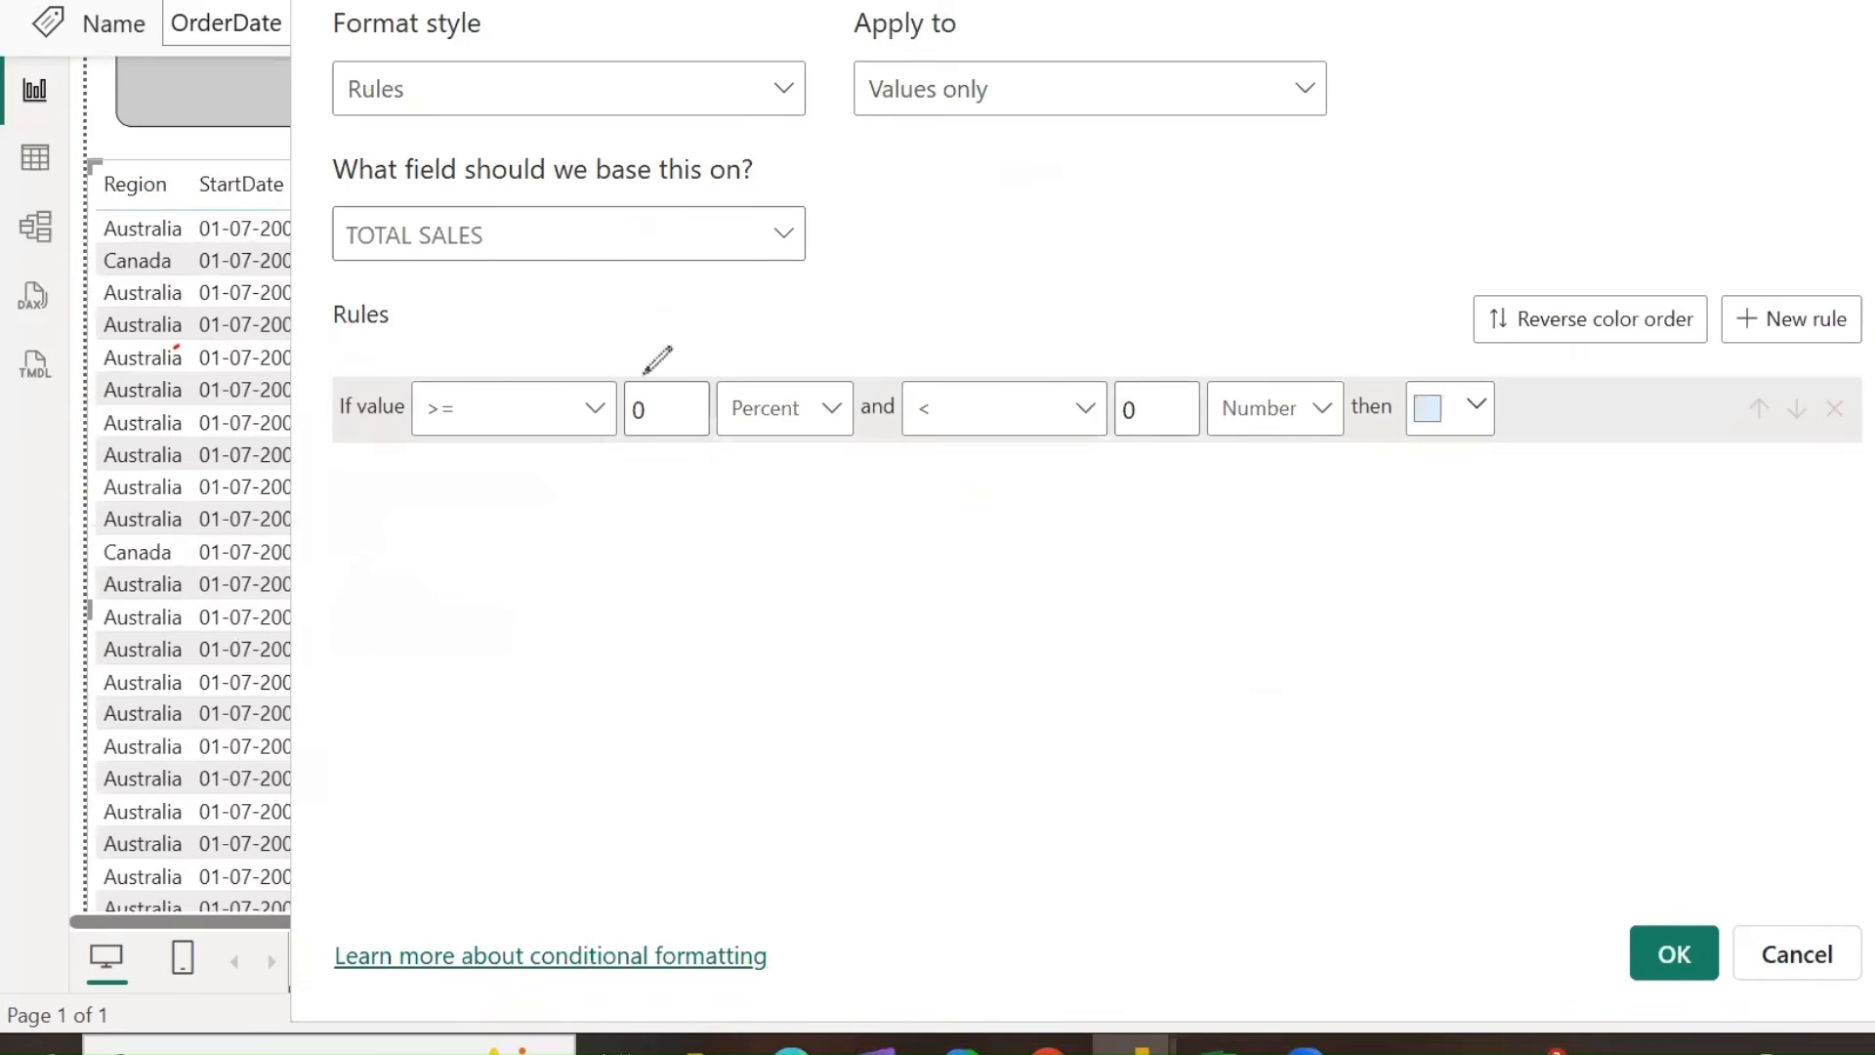
{"action": "left_click_drag", "start_coordinate": [911, 178], "coordinate": [926, 162]}
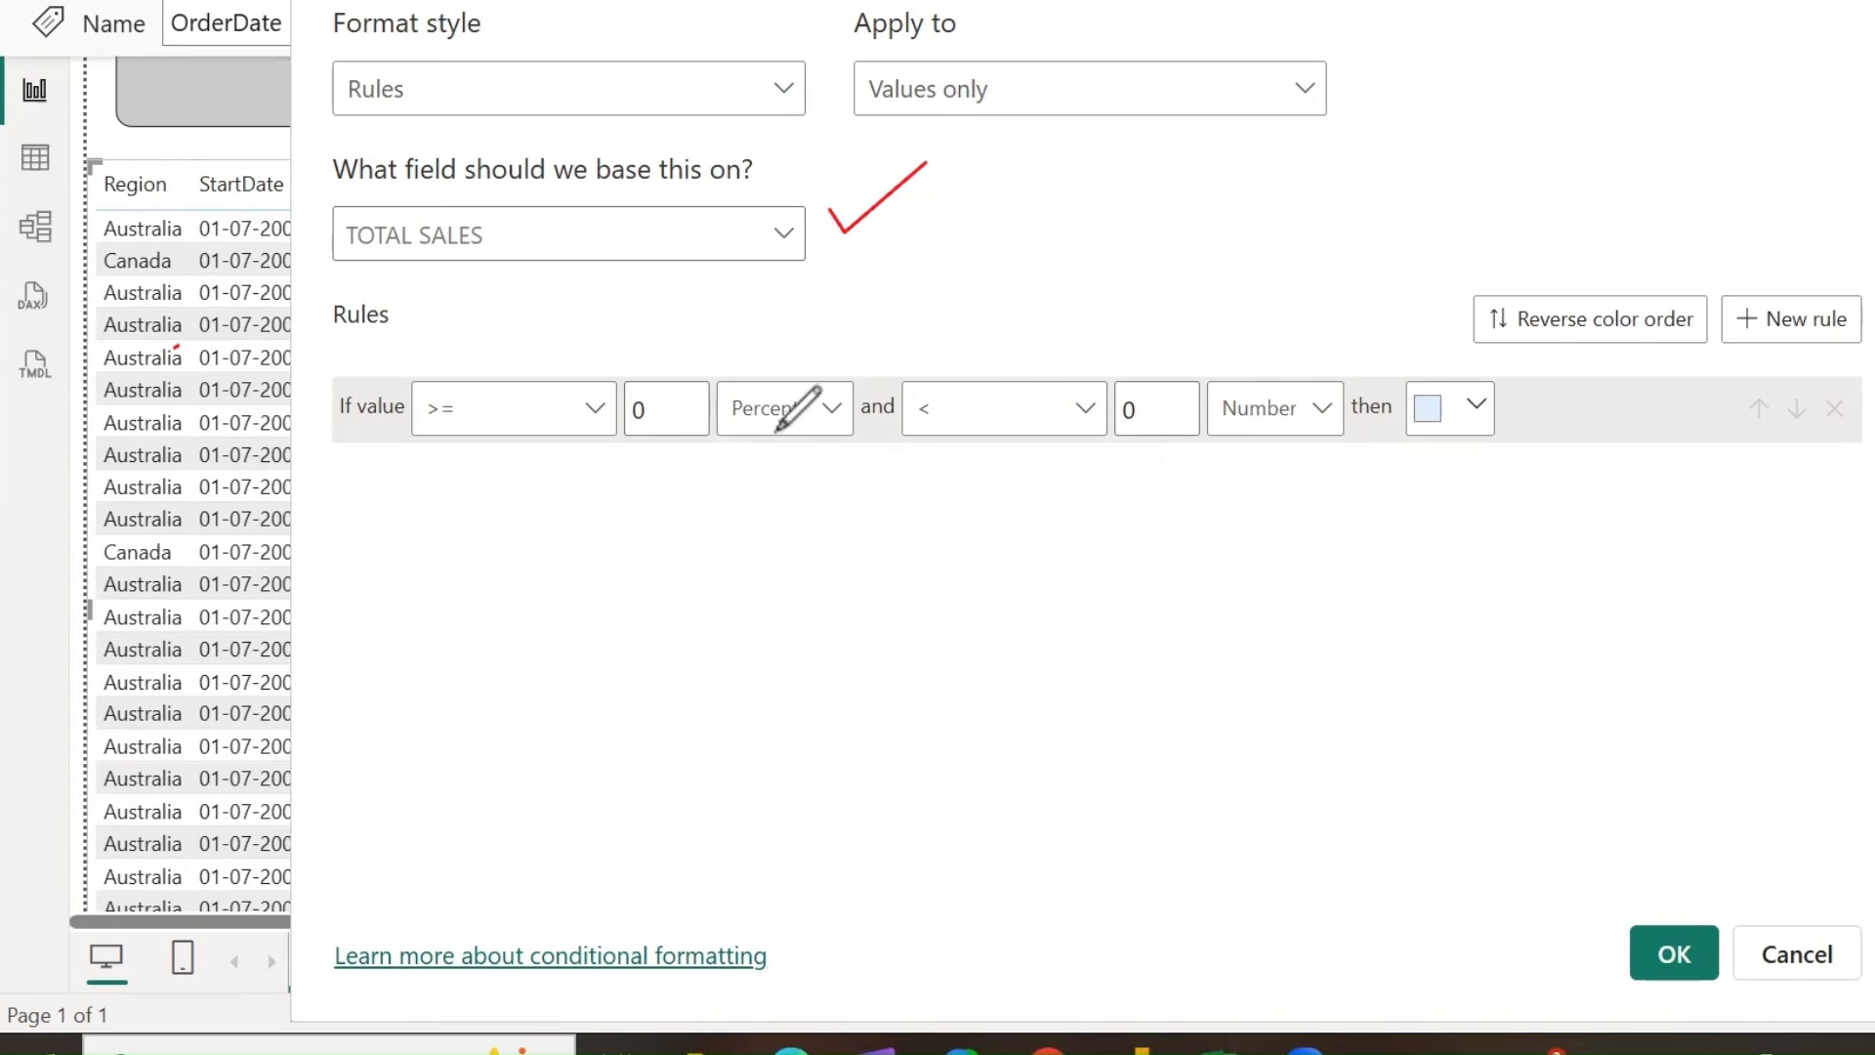
{"action": "mouse_move", "coordinate": [732, 454]}
{"action": "left_mouse_down"}
{"action": "mouse_move", "coordinate": [854, 427]}
{"action": "mouse_move", "coordinate": [766, 326]}
{"action": "mouse_move", "coordinate": [720, 431]}
{"action": "mouse_move", "coordinate": [782, 451]}
{"action": "left_mouse_up"}
{"action": "mouse_move", "coordinate": [1207, 440]}
{"action": "left_mouse_down"}
{"action": "mouse_move", "coordinate": [1360, 403]}
{"action": "mouse_move", "coordinate": [1216, 357]}
{"action": "mouse_move", "coordinate": [1202, 445]}
{"action": "mouse_move", "coordinate": [1221, 459]}
{"action": "left_mouse_up"}
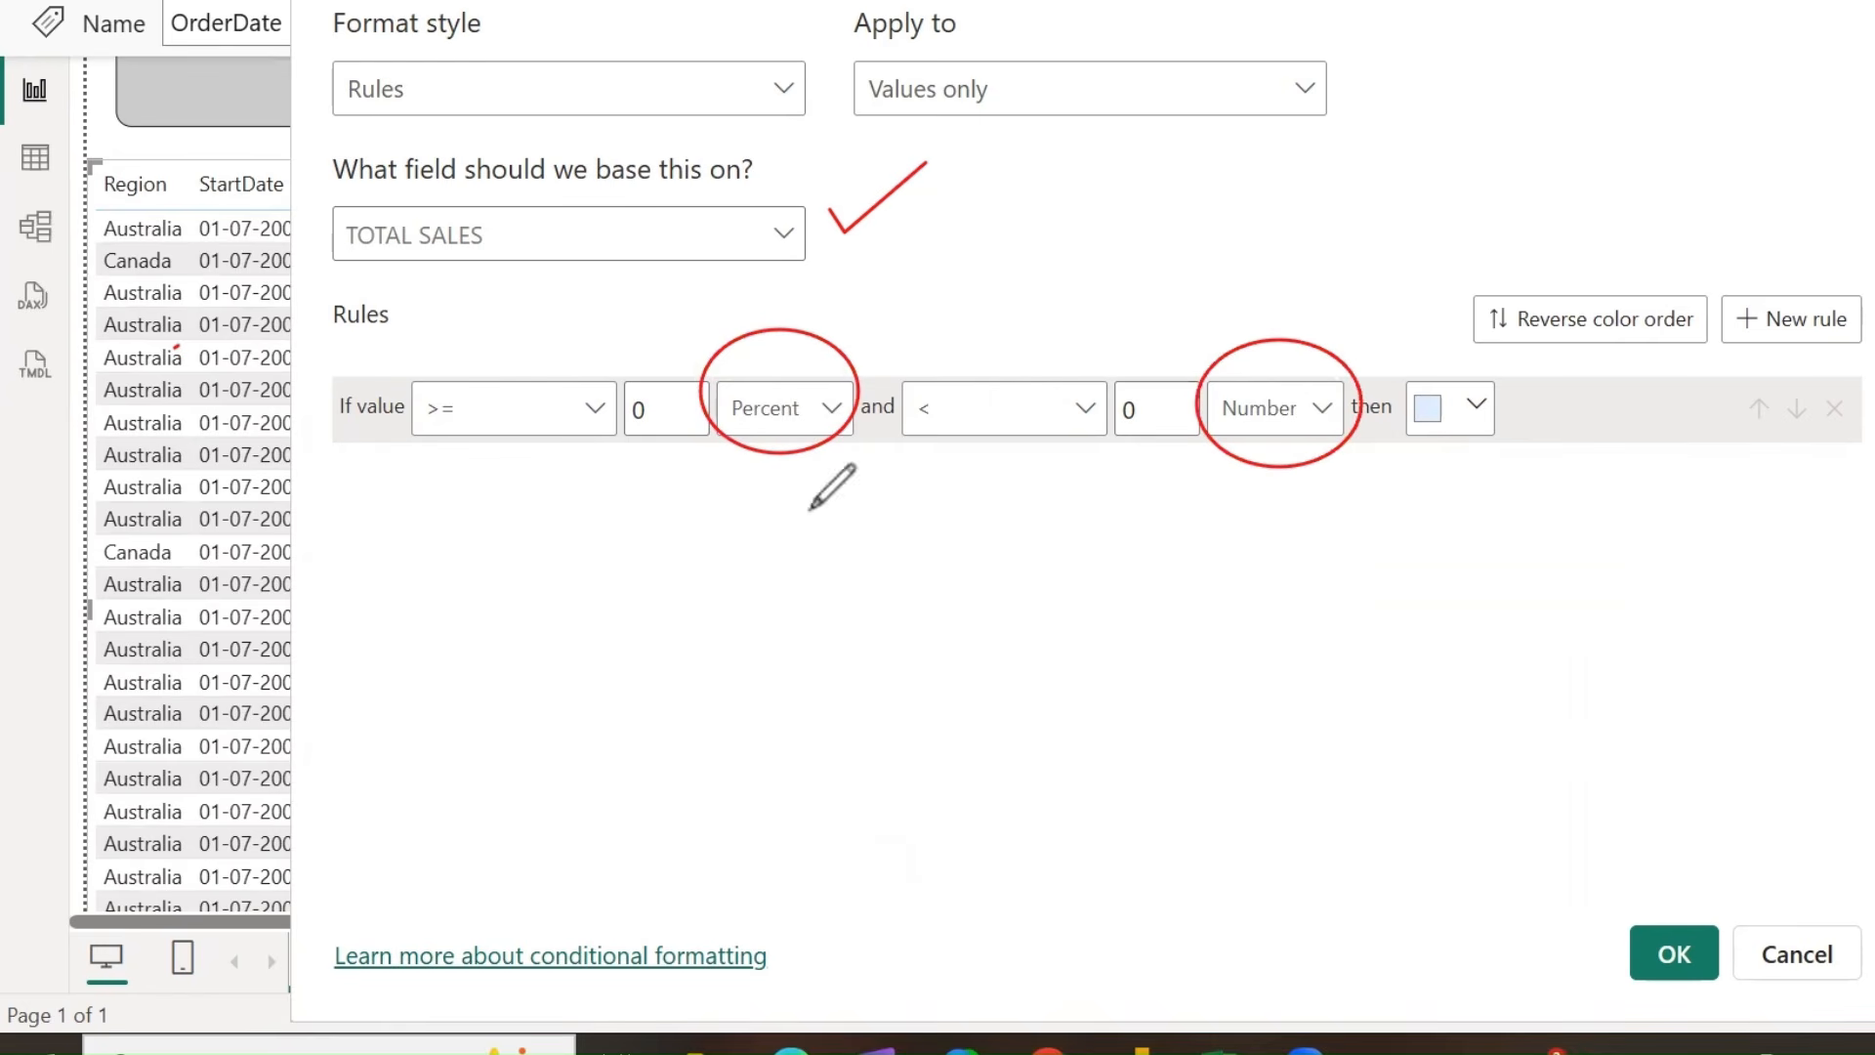
{"action": "mouse_move", "coordinate": [854, 339]}
{"action": "left_mouse_down"}
{"action": "mouse_move", "coordinate": [880, 364]}
{"action": "mouse_move", "coordinate": [999, 269]}
{"action": "left_mouse_up"}
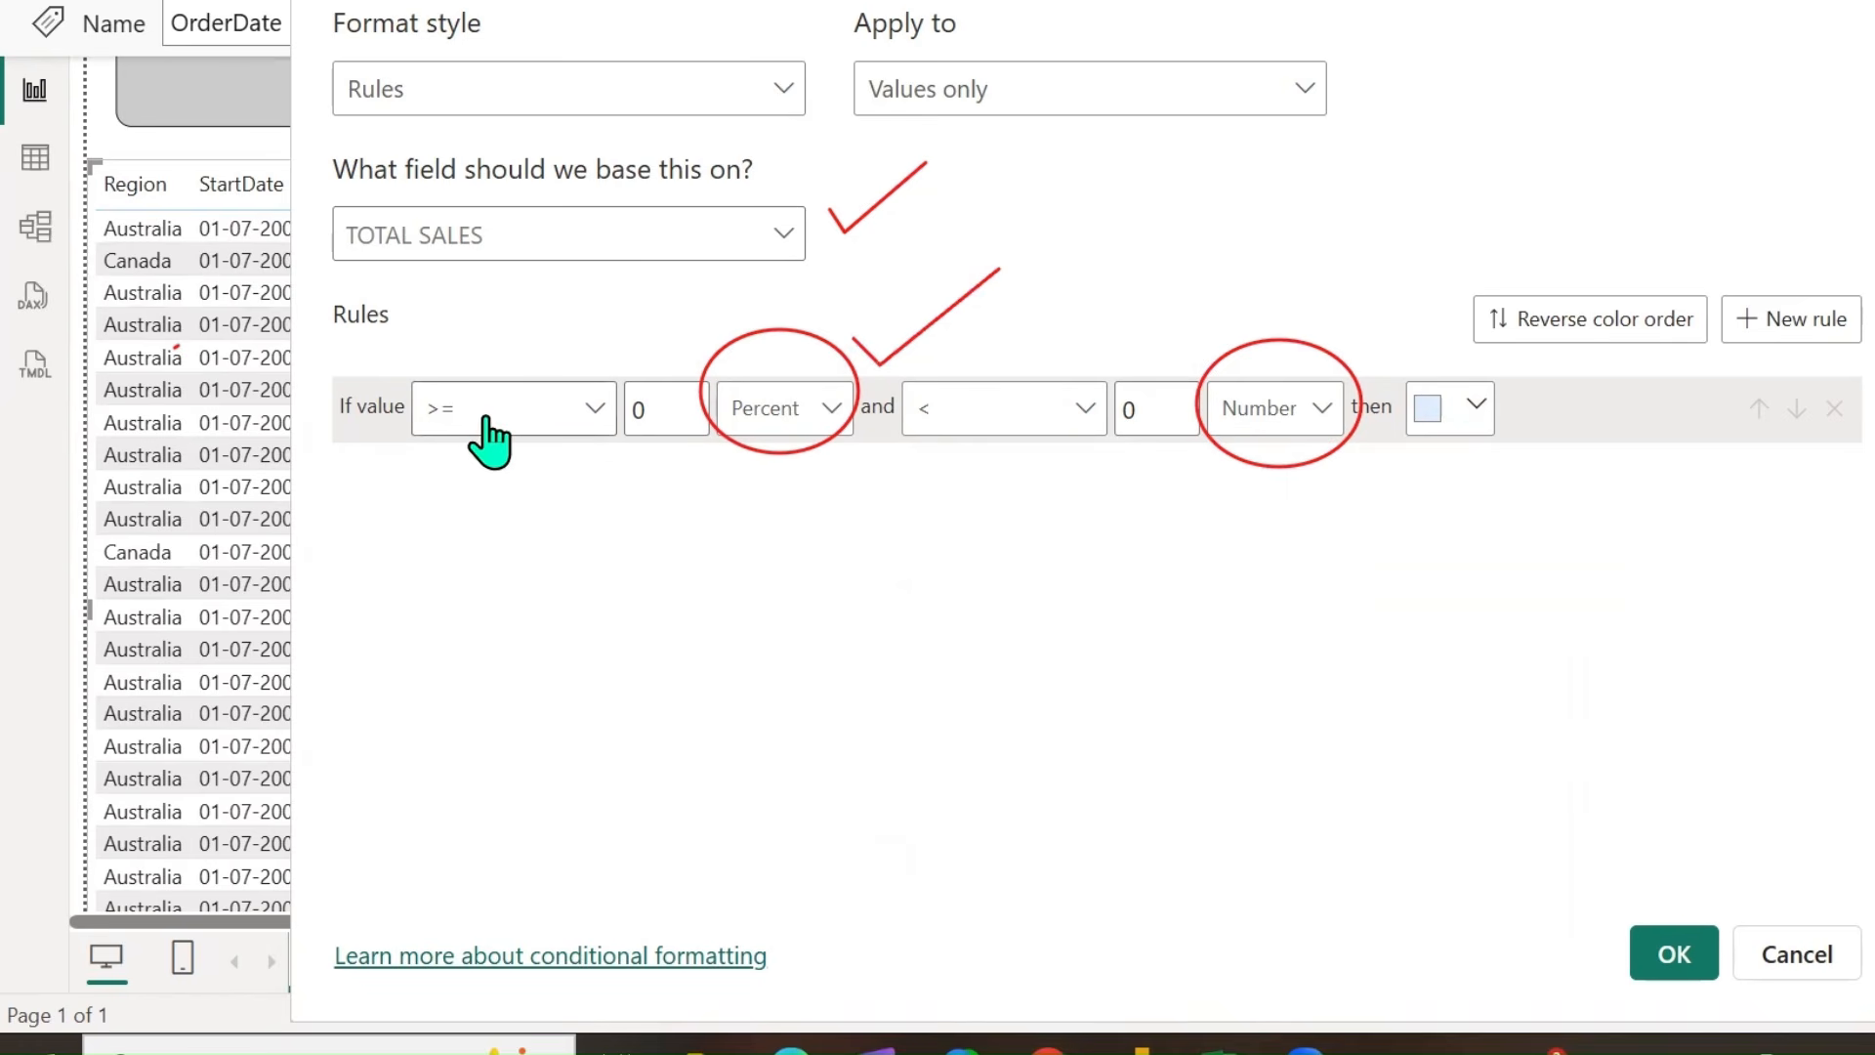
Define the first rule to color TOTAL SALES values from 0 to below 1000 red, using Number for the lower bound.
{"action": "left_click", "coordinate": [795, 428]}
{"action": "left_click", "coordinate": [799, 461]}
{"action": "left_click", "coordinate": [1127, 408]}
{"action": "type", "text": "1000"}
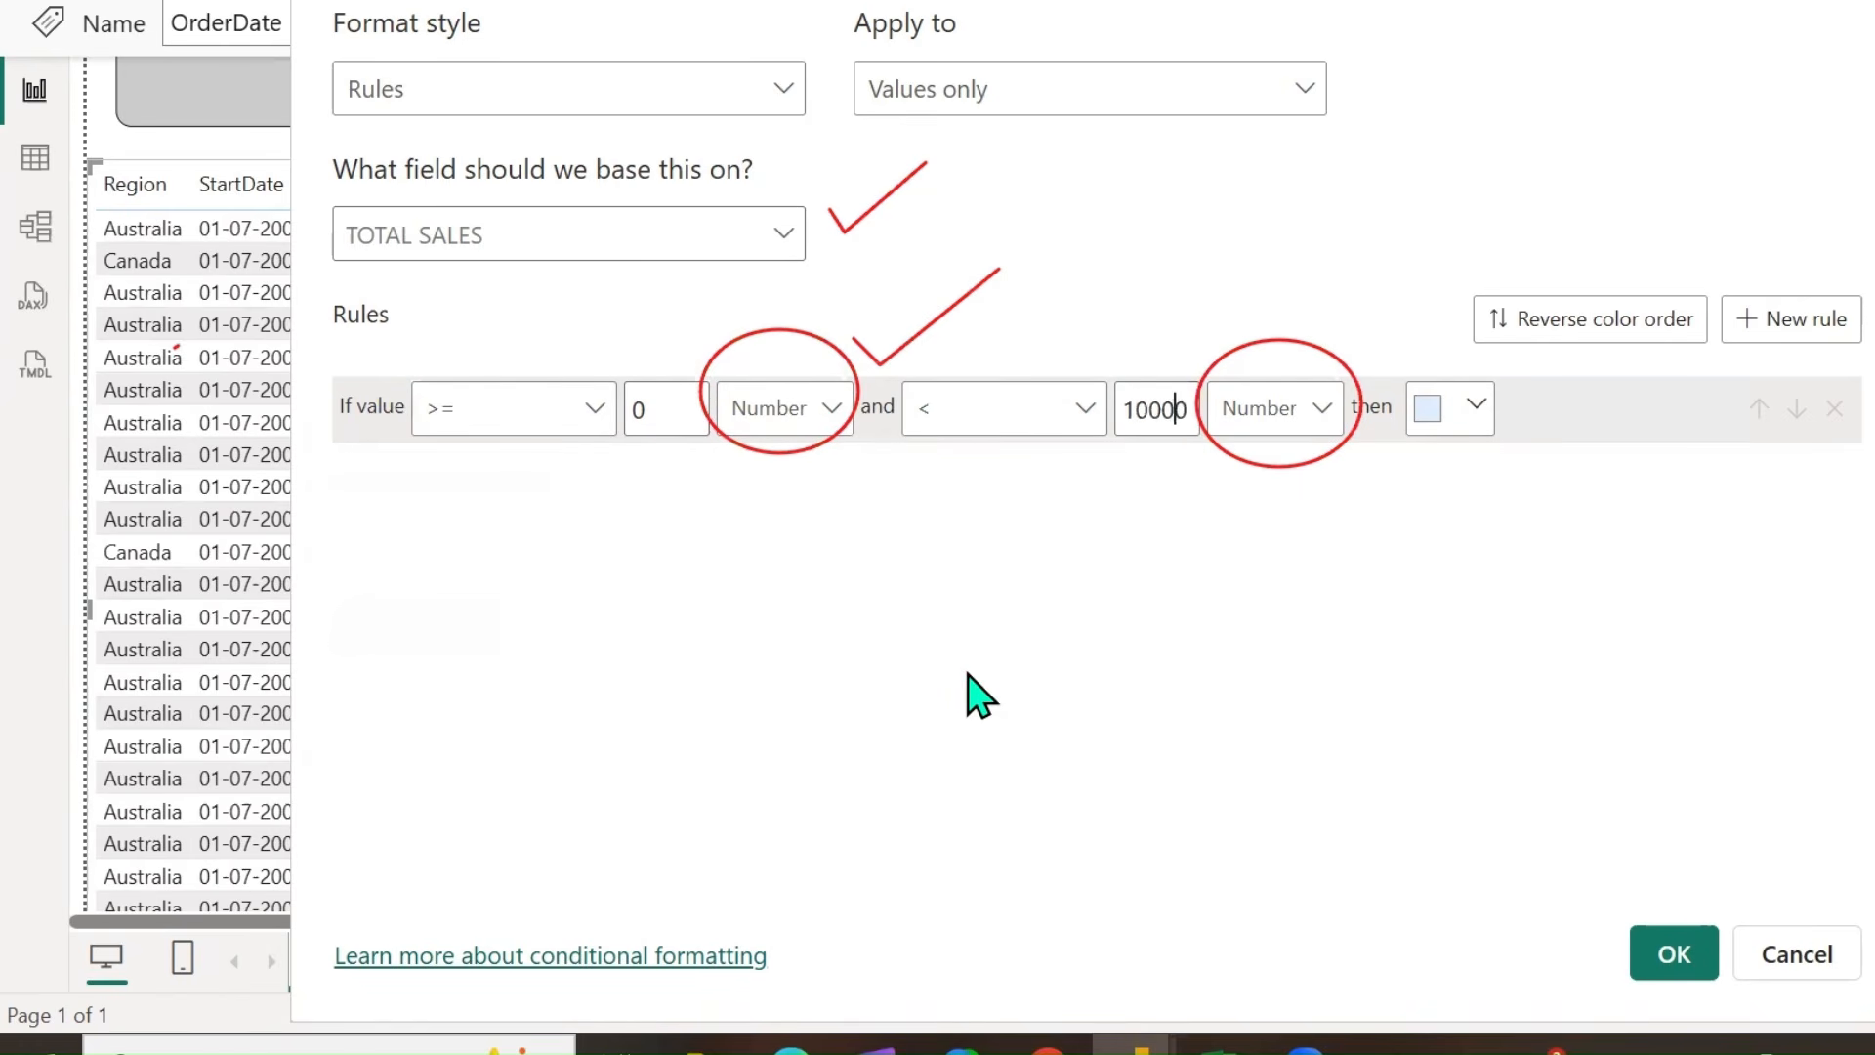
{"action": "left_click", "coordinate": [1473, 418]}
{"action": "left_click", "coordinate": [1661, 436]}
Add a second rule for TOTAL SALES number values greater than or equal to 1001 and less than 10000.
{"action": "left_click", "coordinate": [1812, 323]}
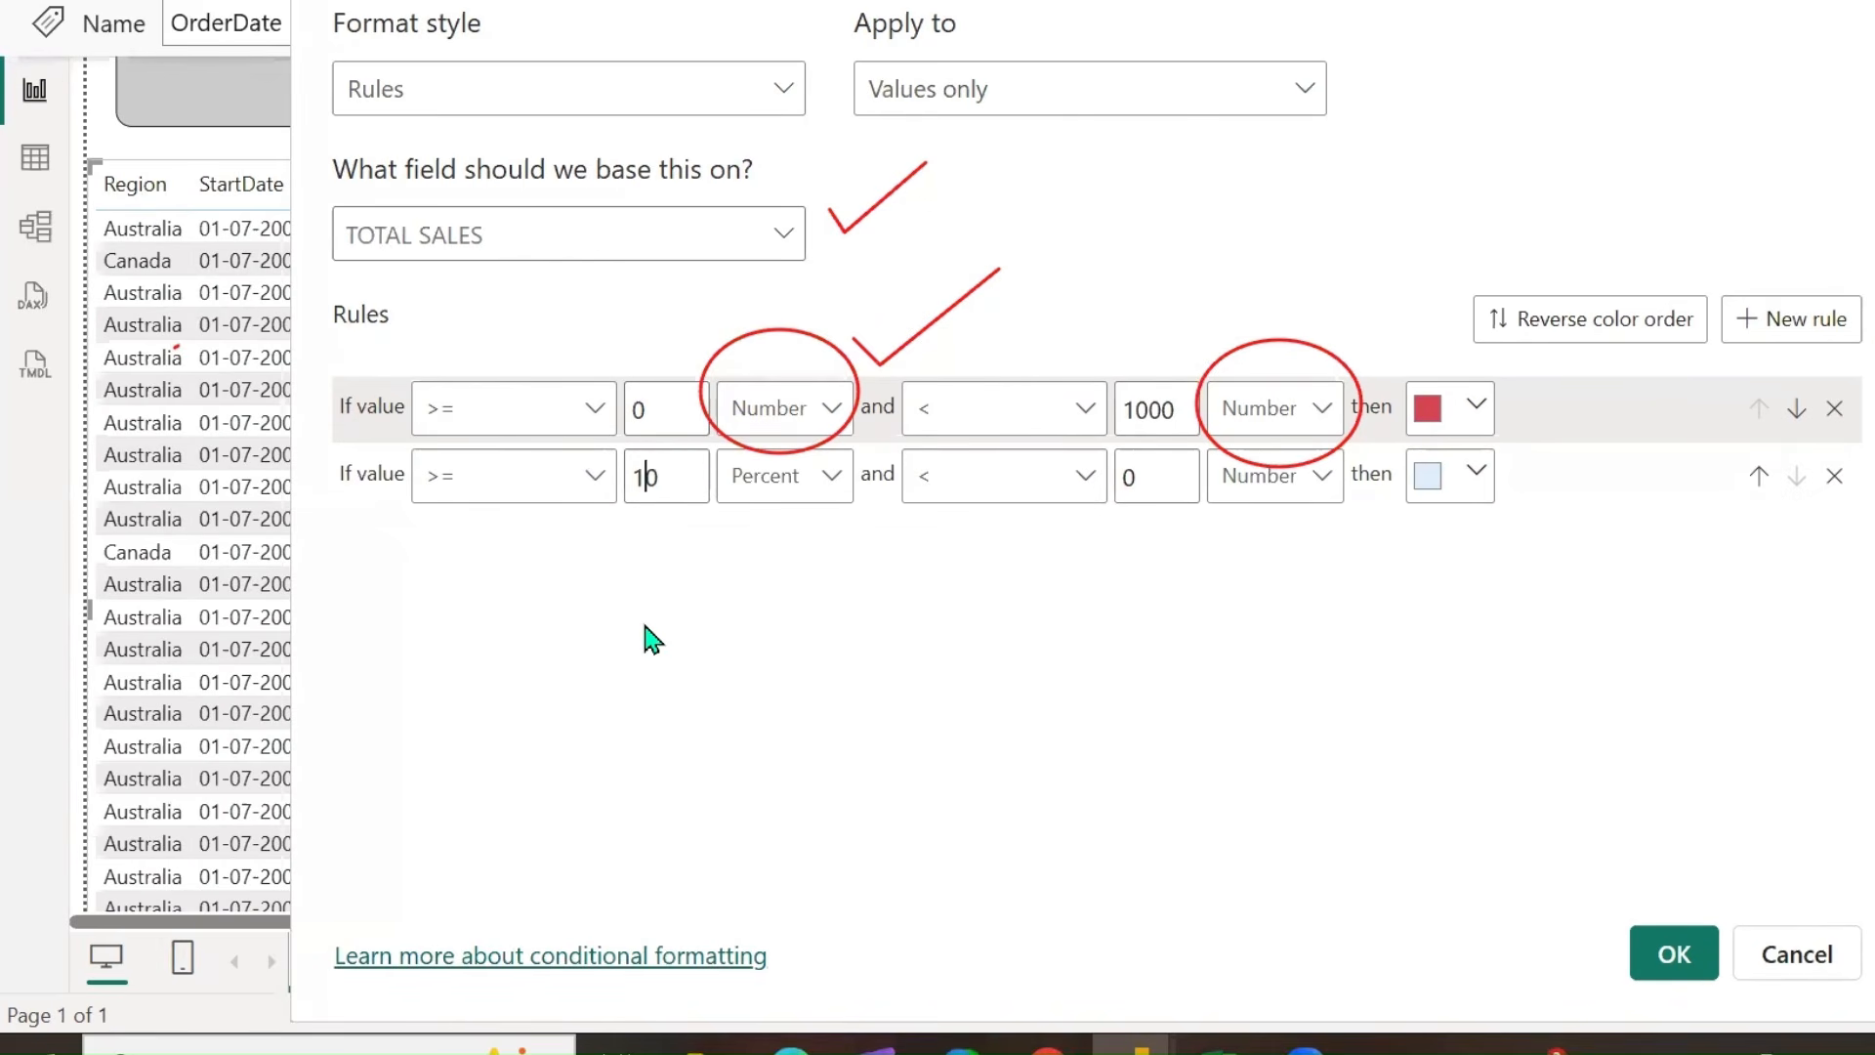
{"action": "type", "text": "01"}
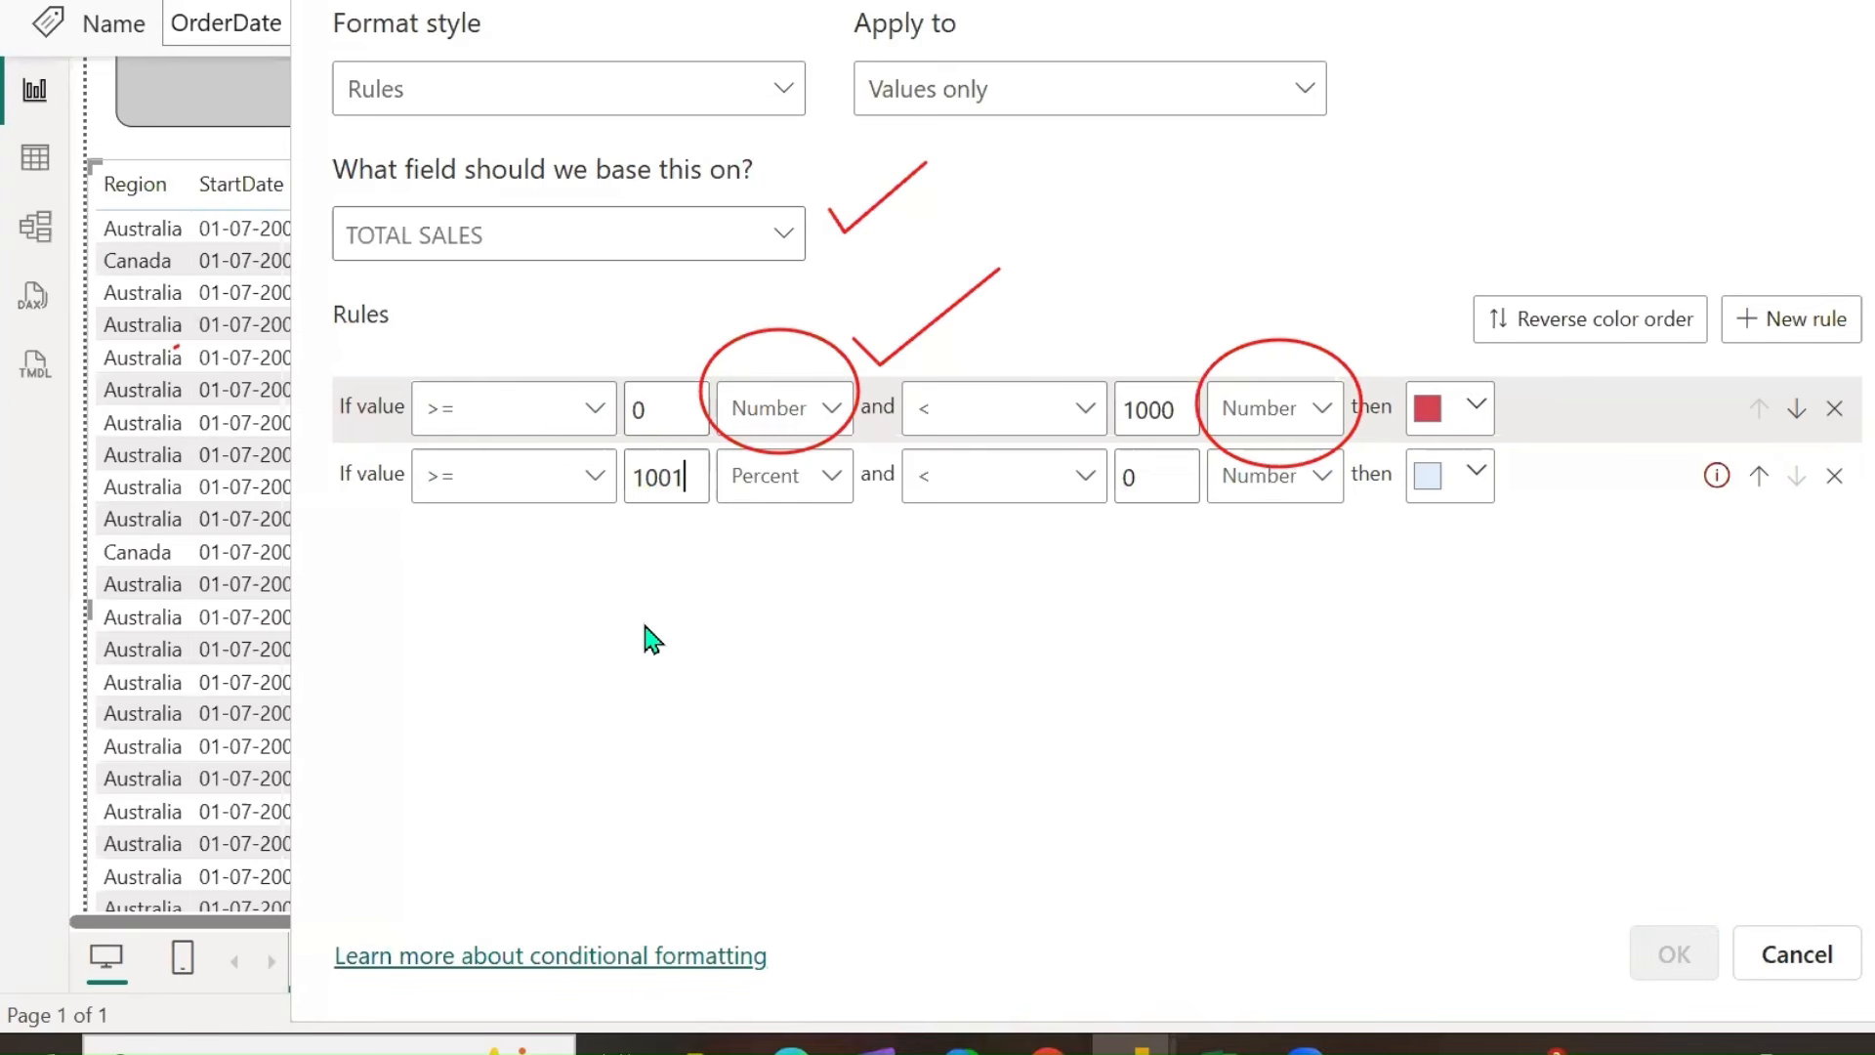
{"action": "left_click", "coordinate": [832, 479]}
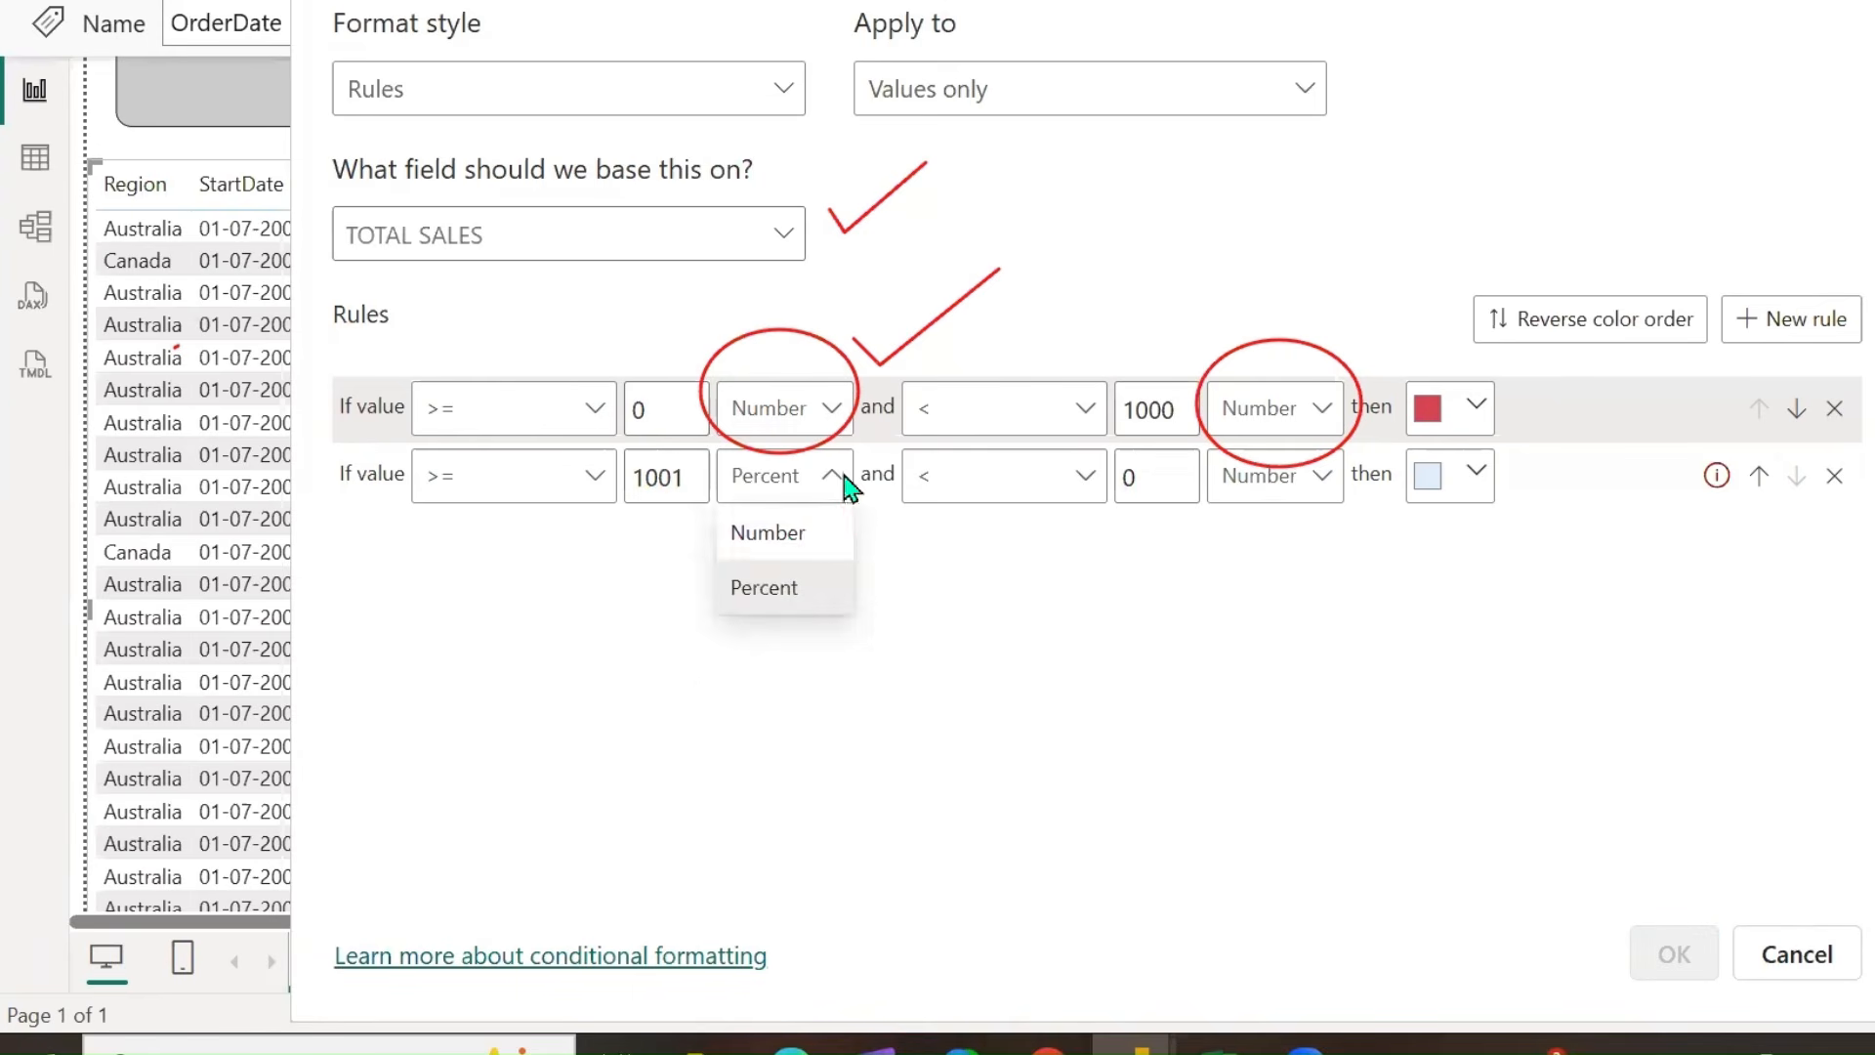
{"action": "left_click", "coordinate": [787, 546]}
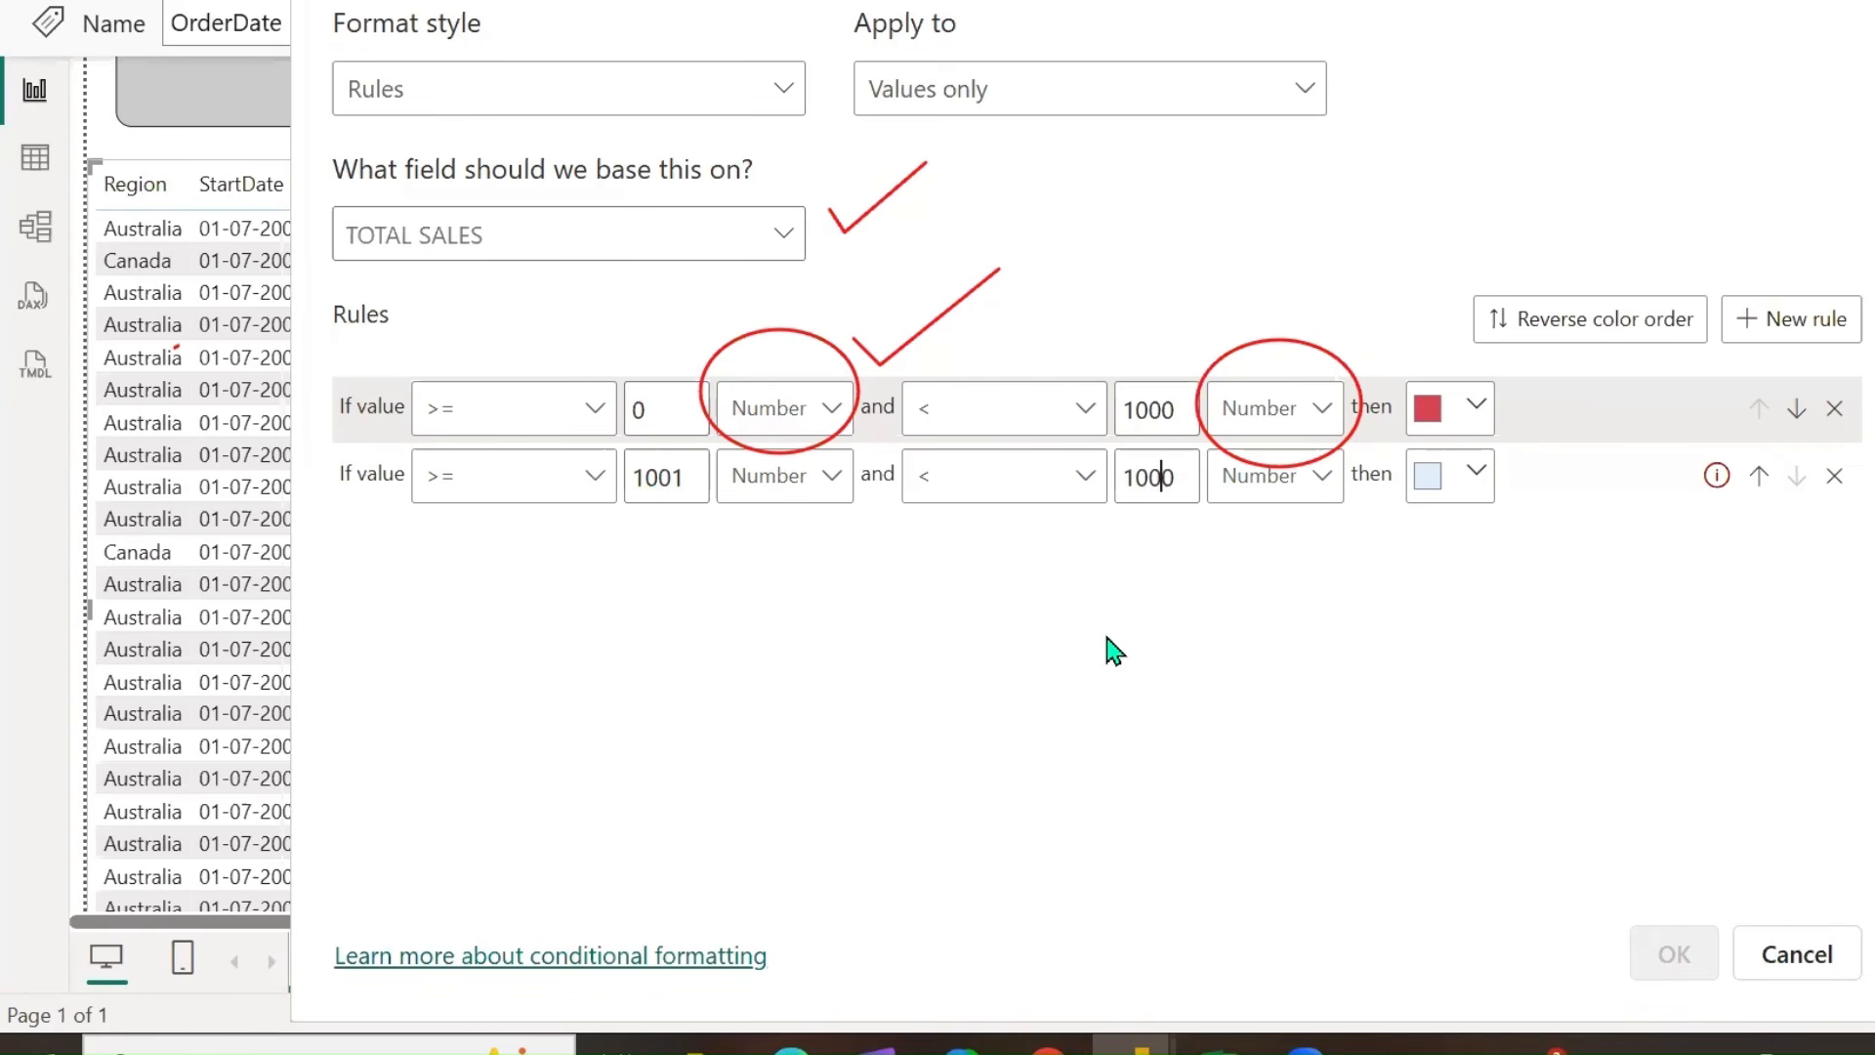
{"action": "type", "text": "0"}
Give the second rule a custom bright green color and apply the background rules.
{"action": "left_click", "coordinate": [1476, 475]}
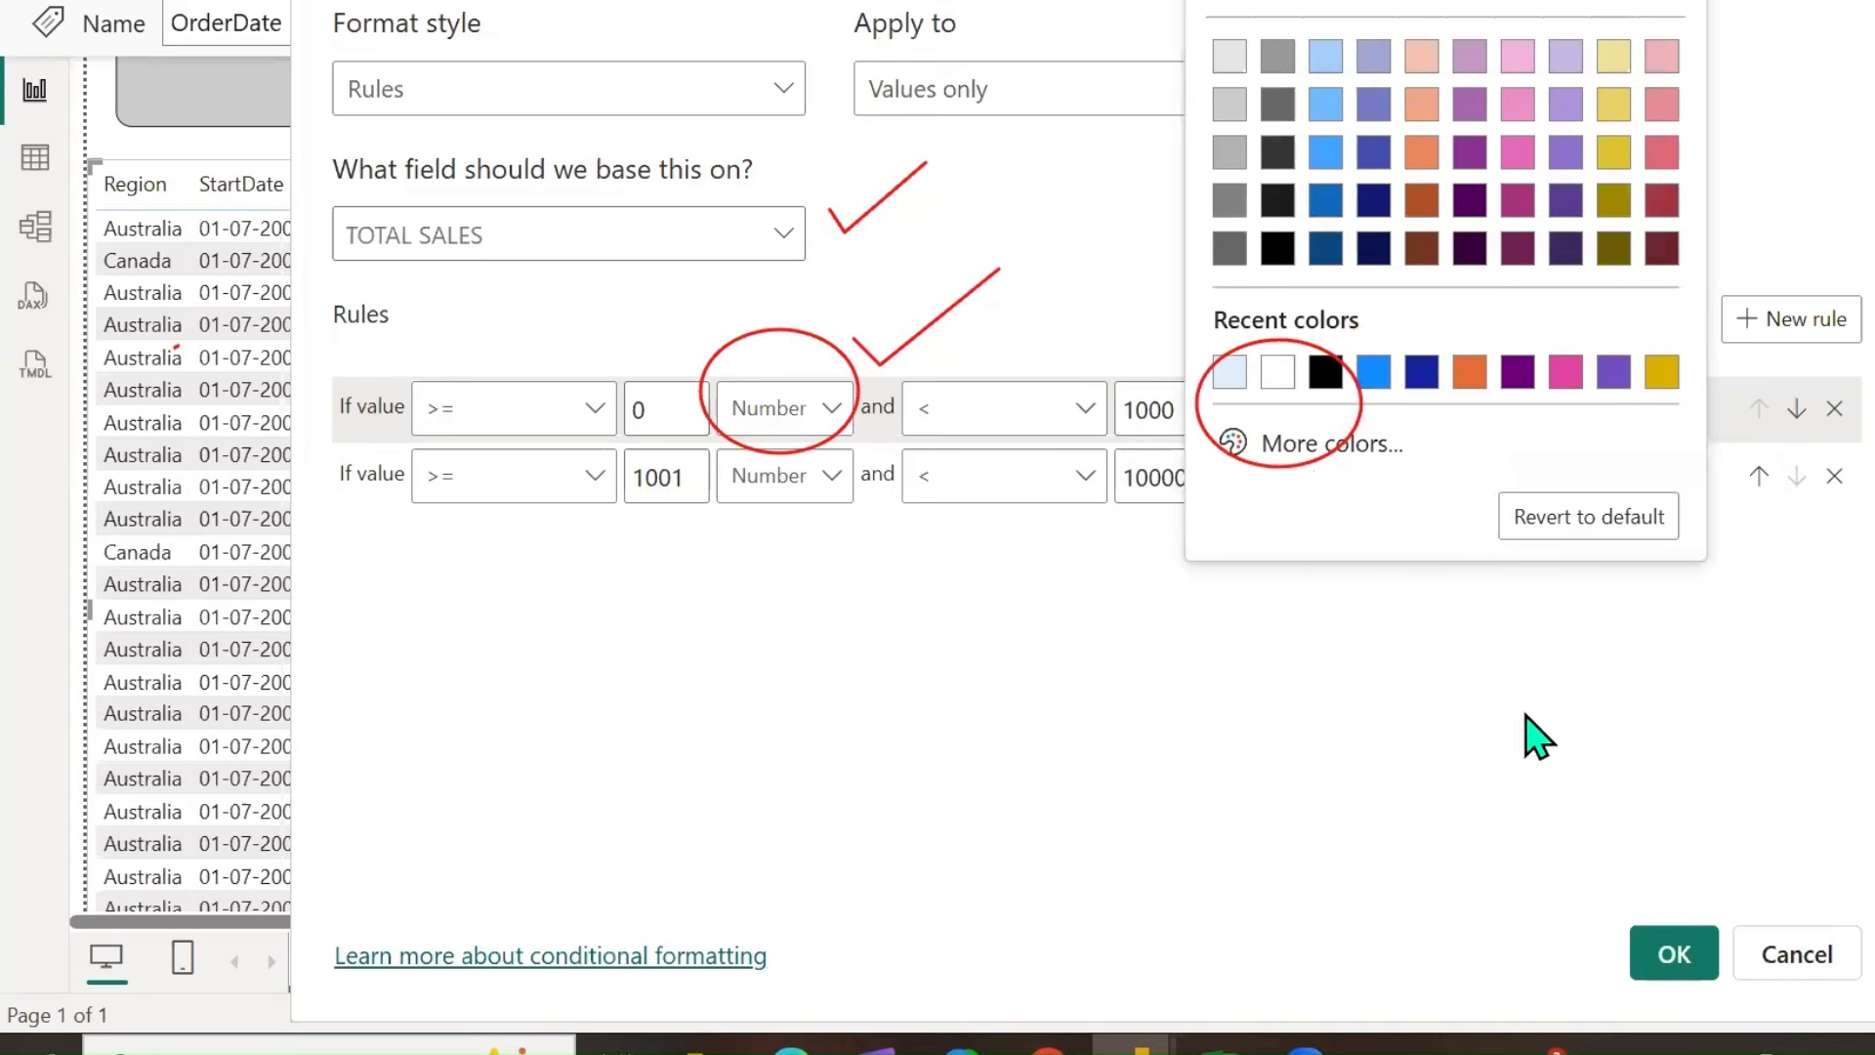
{"action": "left_click", "coordinate": [1275, 452]}
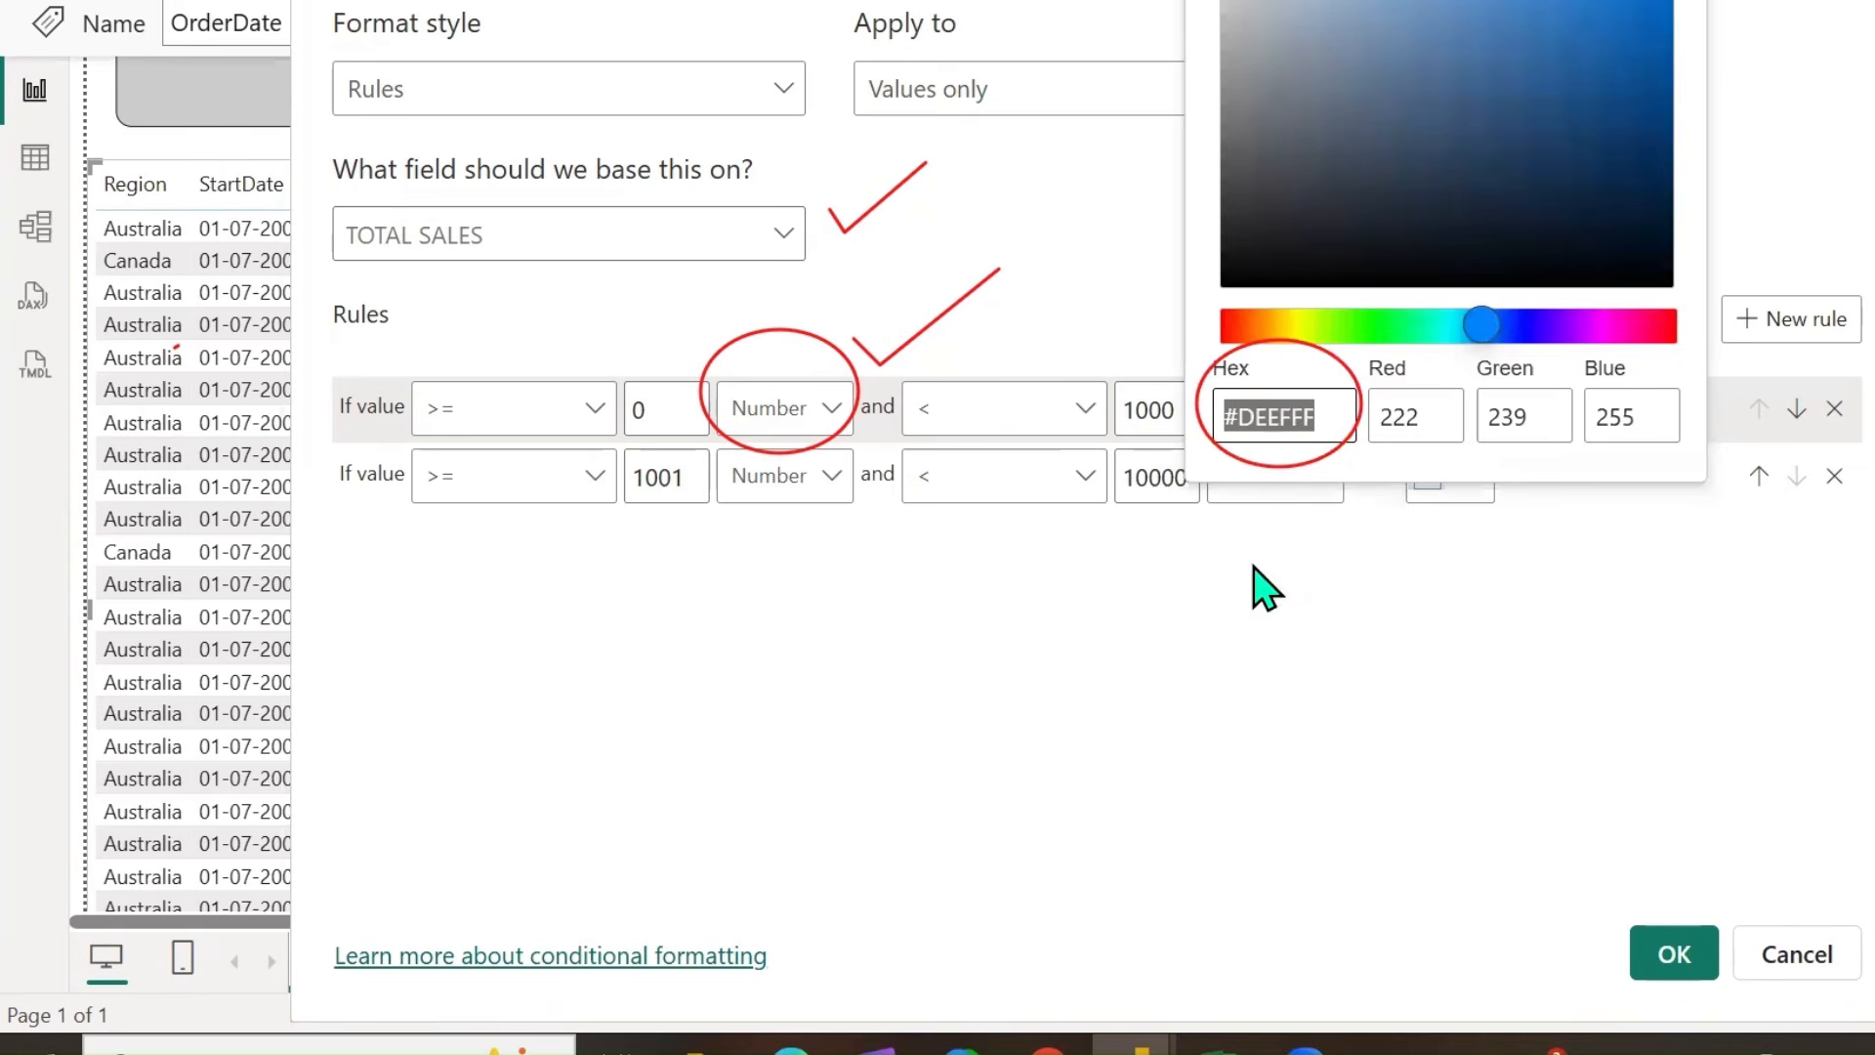
{"action": "left_click", "coordinate": [1391, 325]}
{"action": "left_click", "coordinate": [1591, 3]}
{"action": "left_click", "coordinate": [1352, 837]}
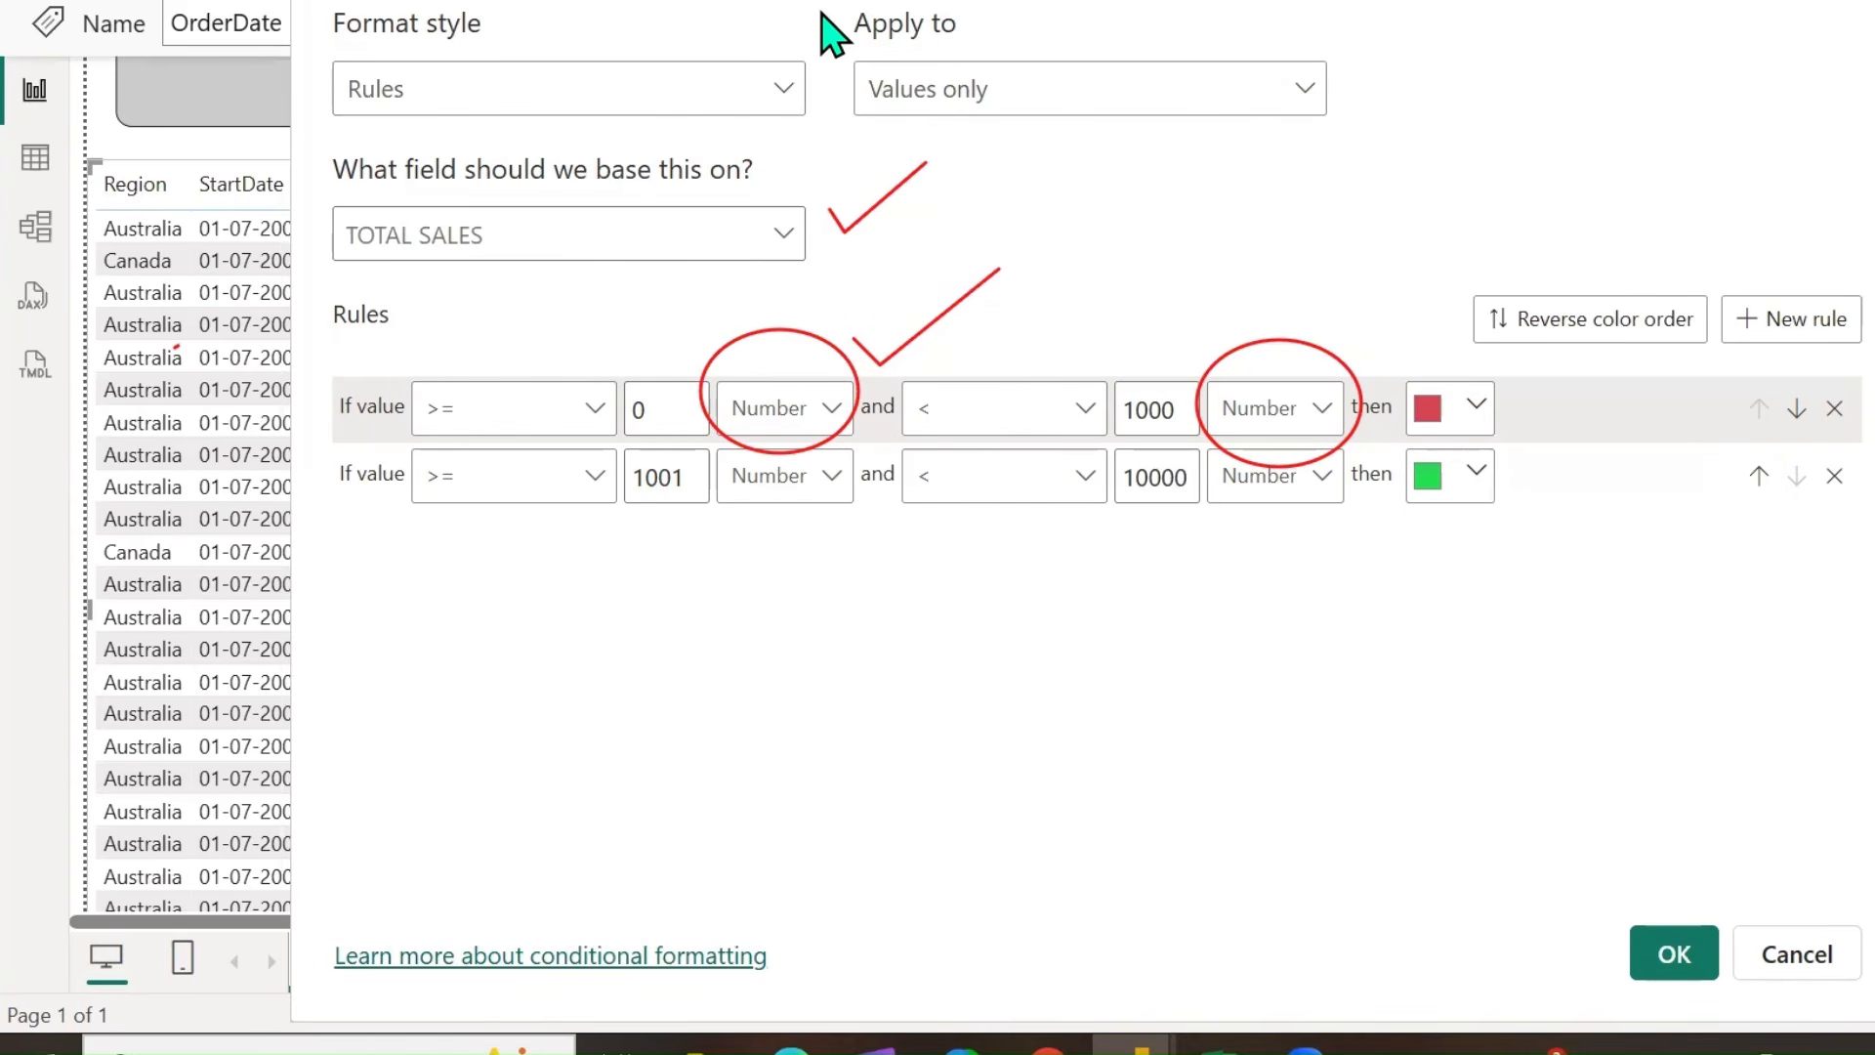
{"action": "mouse_move", "coordinate": [790, 473]}
{"action": "left_mouse_down"}
{"action": "mouse_move", "coordinate": [913, 286]}
{"action": "mouse_move", "coordinate": [1332, 453]}
{"action": "left_mouse_up"}
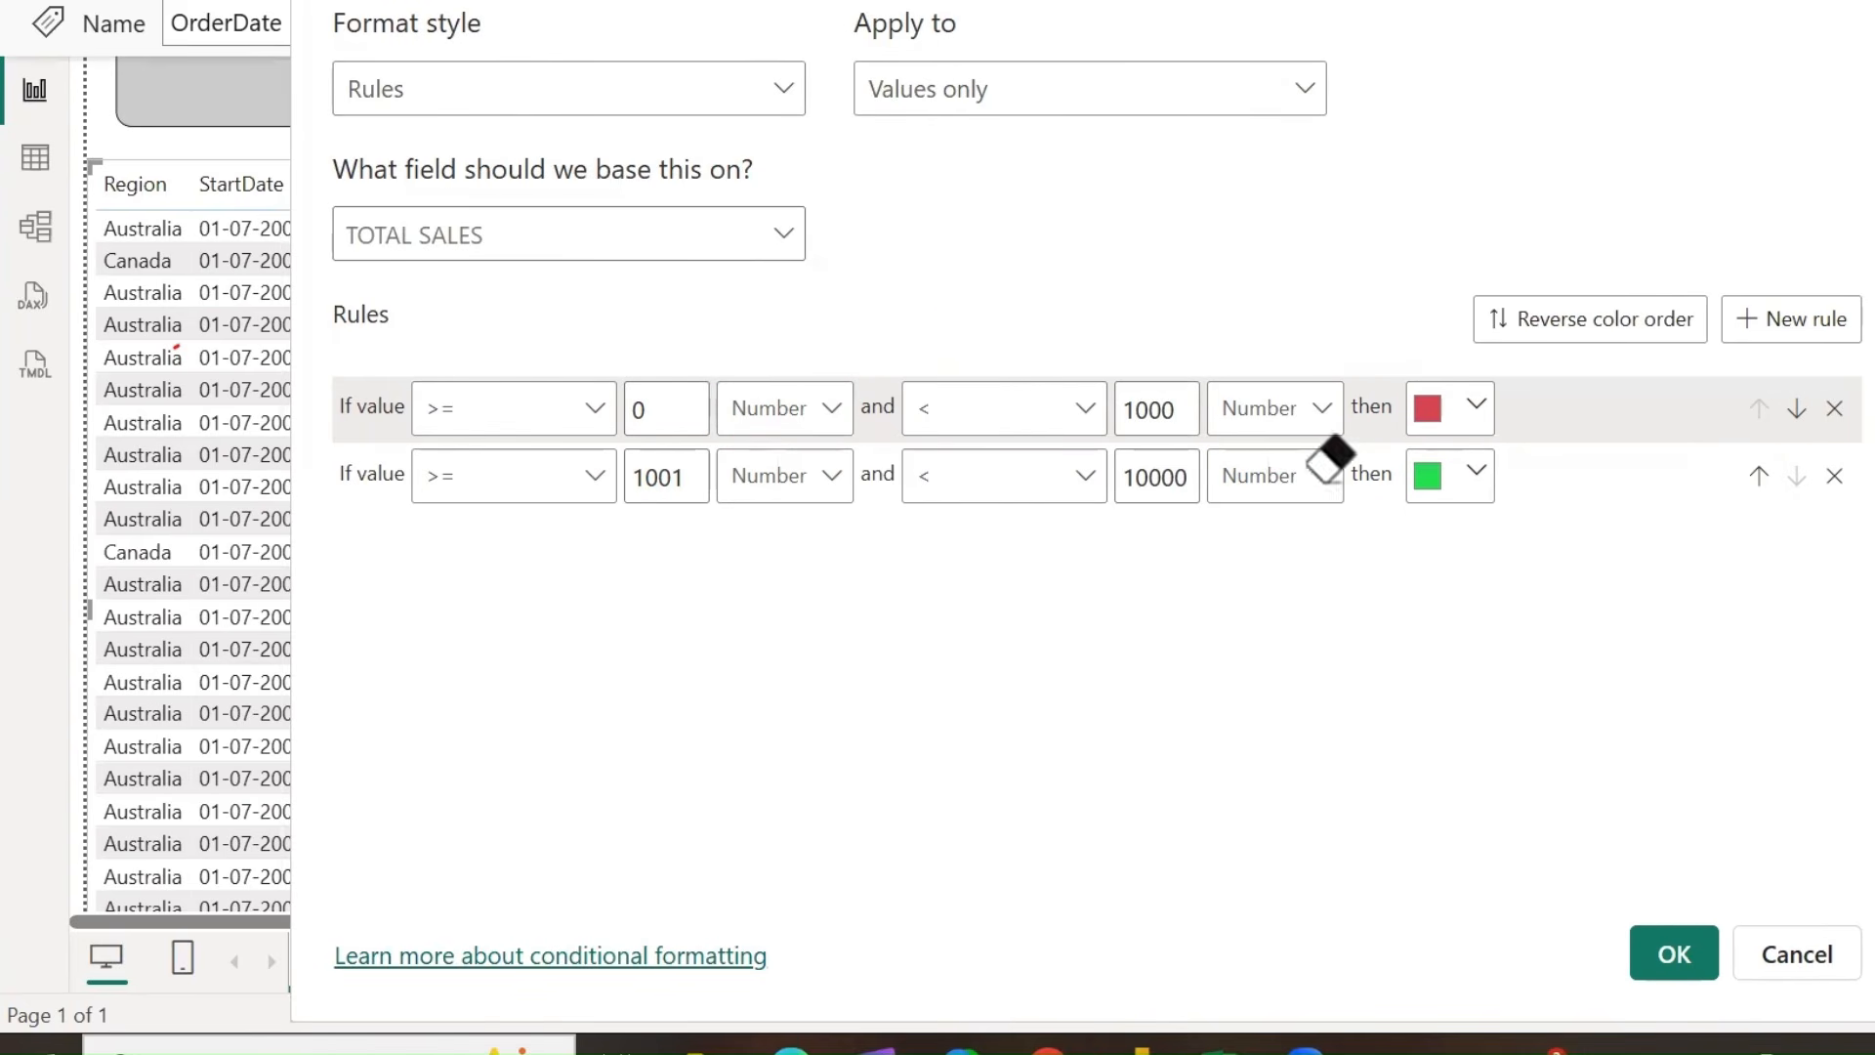
{"action": "left_click", "coordinate": [1674, 954]}
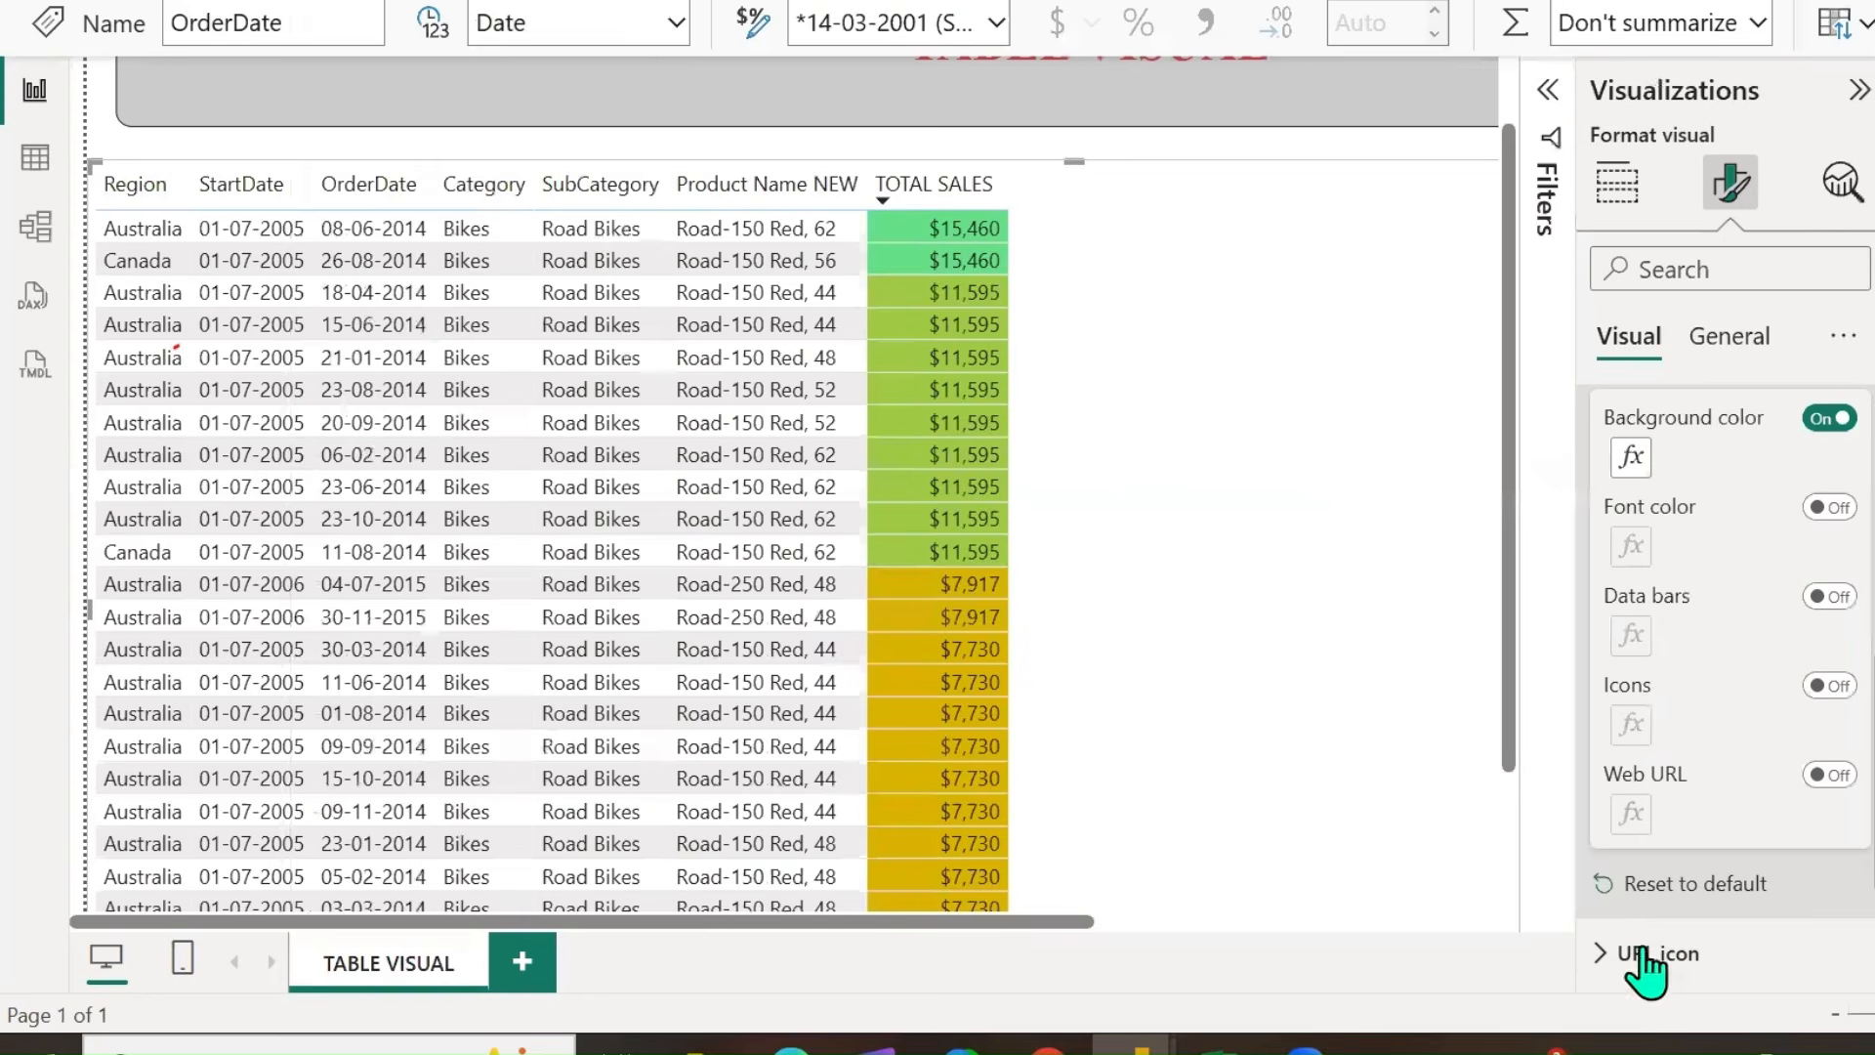
Add a third rule to the TOTAL SALES background formatting and set its lower bound type to Number.
{"action": "scroll", "coordinate": [1175, 635], "scroll_direction": "down", "scroll_amount": 15}
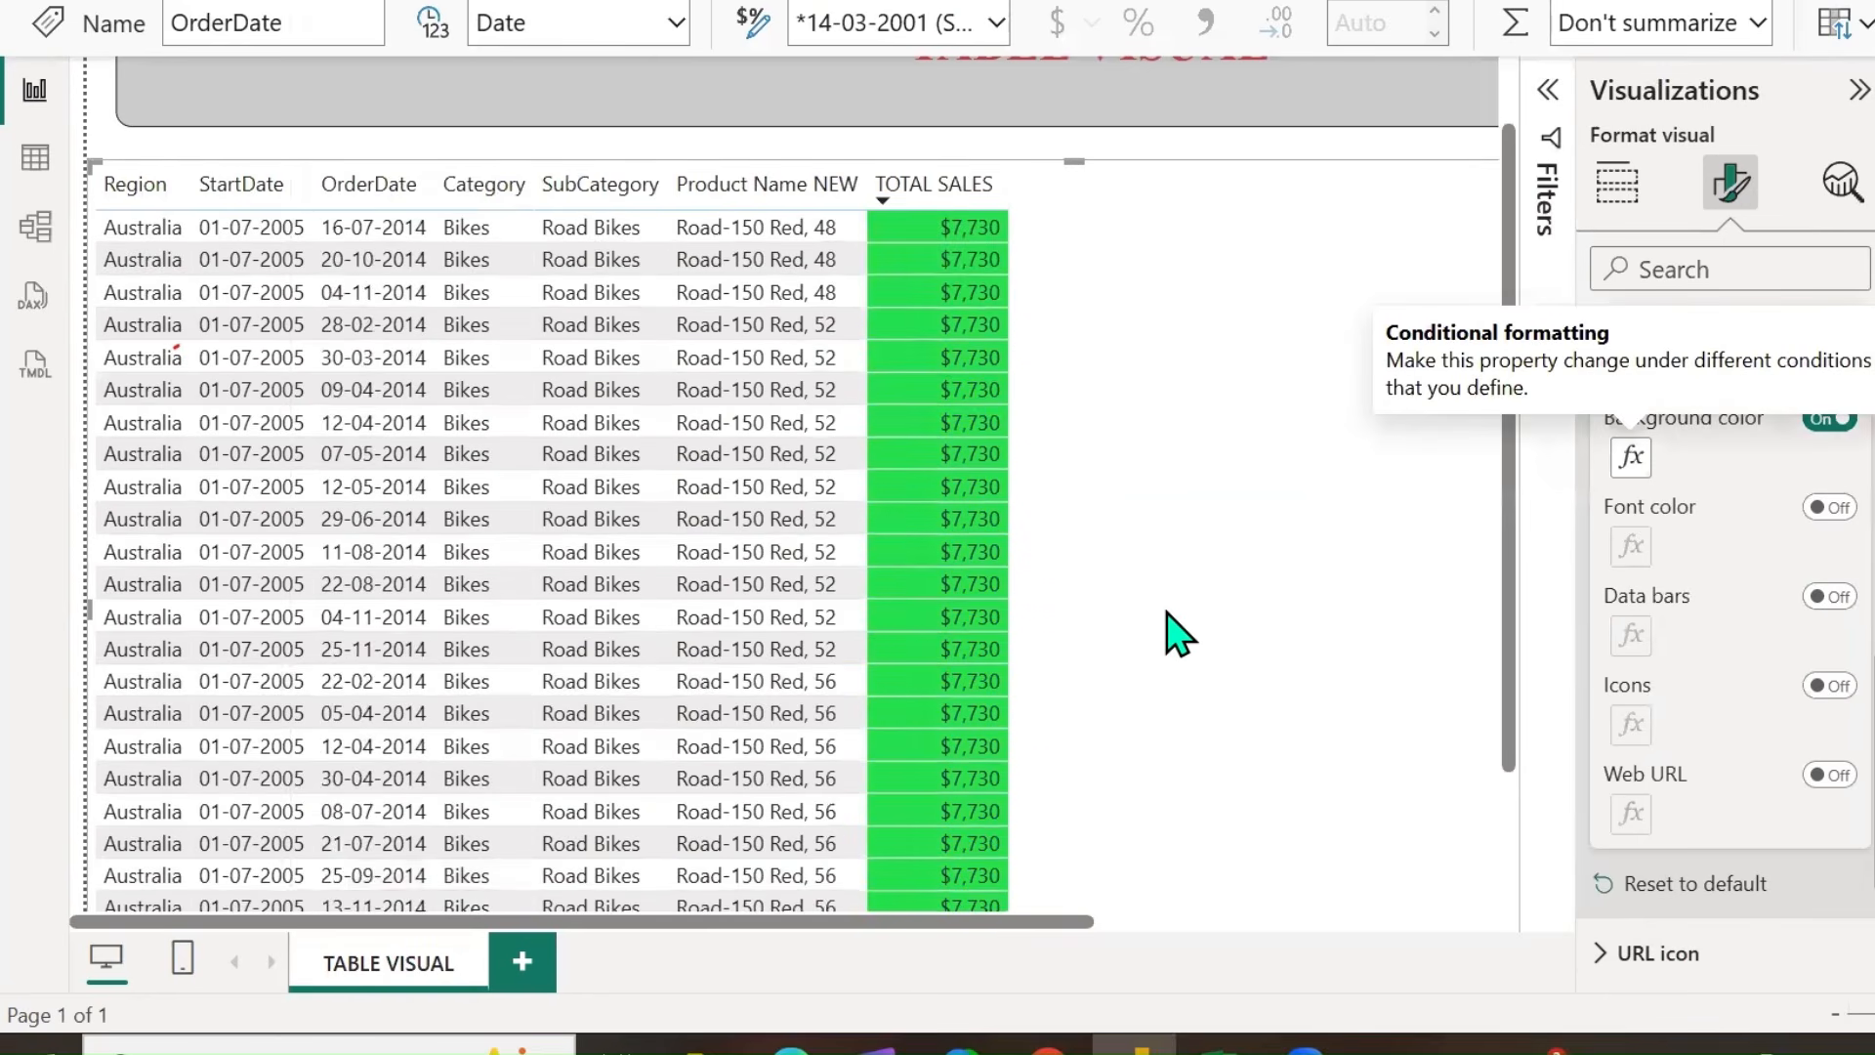
{"action": "scroll", "coordinate": [1175, 635], "scroll_direction": "down", "scroll_amount": 10}
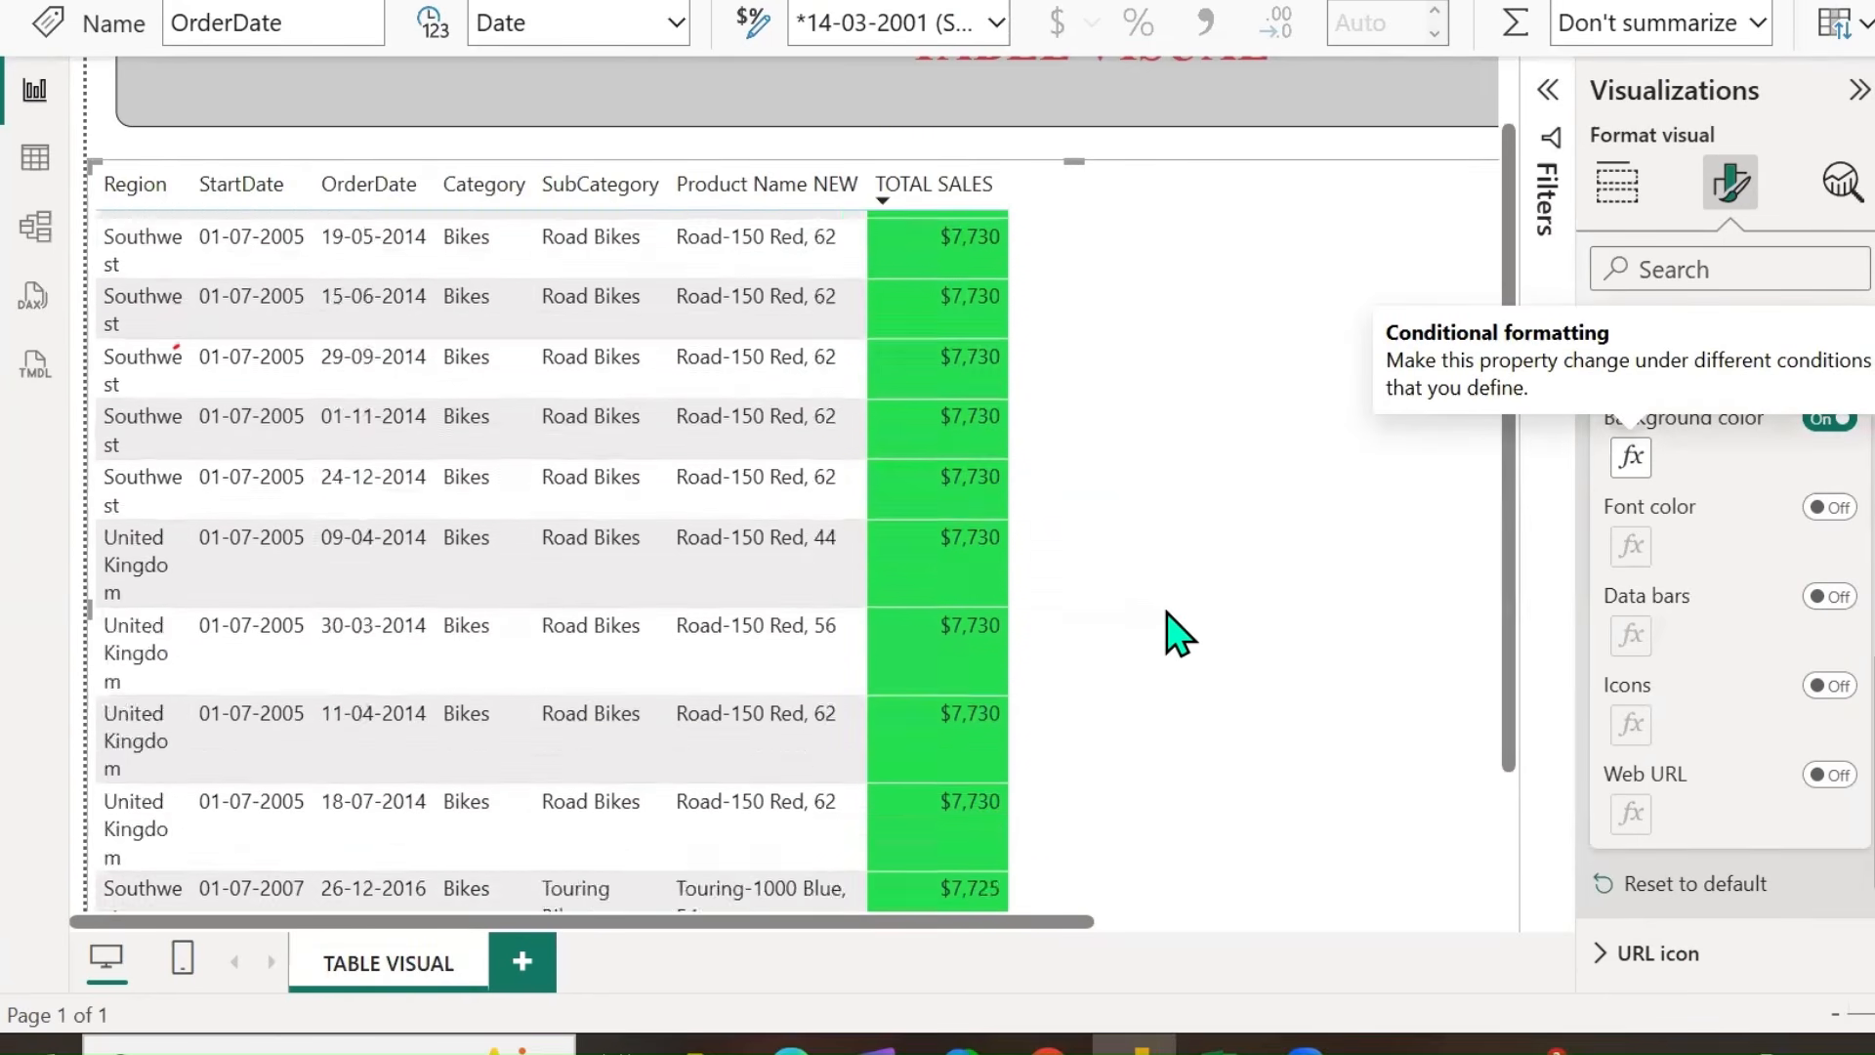
{"action": "scroll", "coordinate": [1179, 634], "scroll_direction": "up", "scroll_amount": 10}
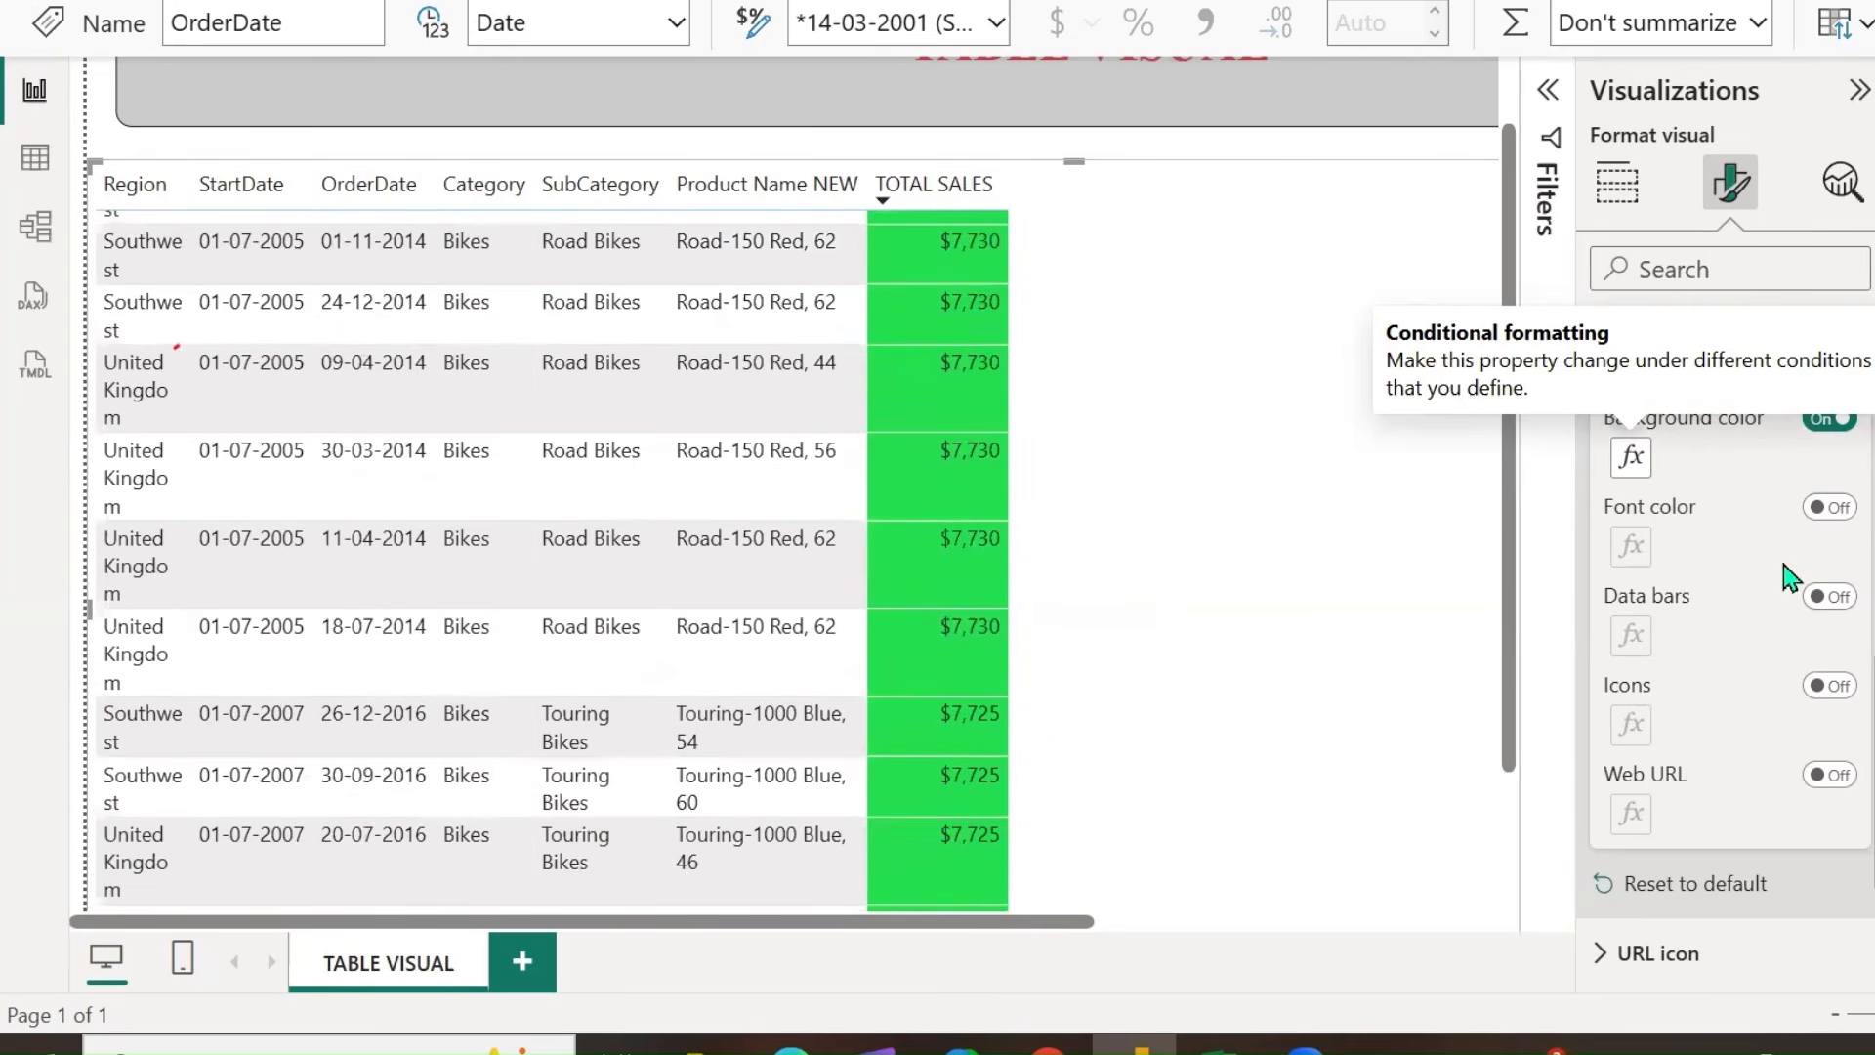
{"action": "left_click", "coordinate": [1631, 456]}
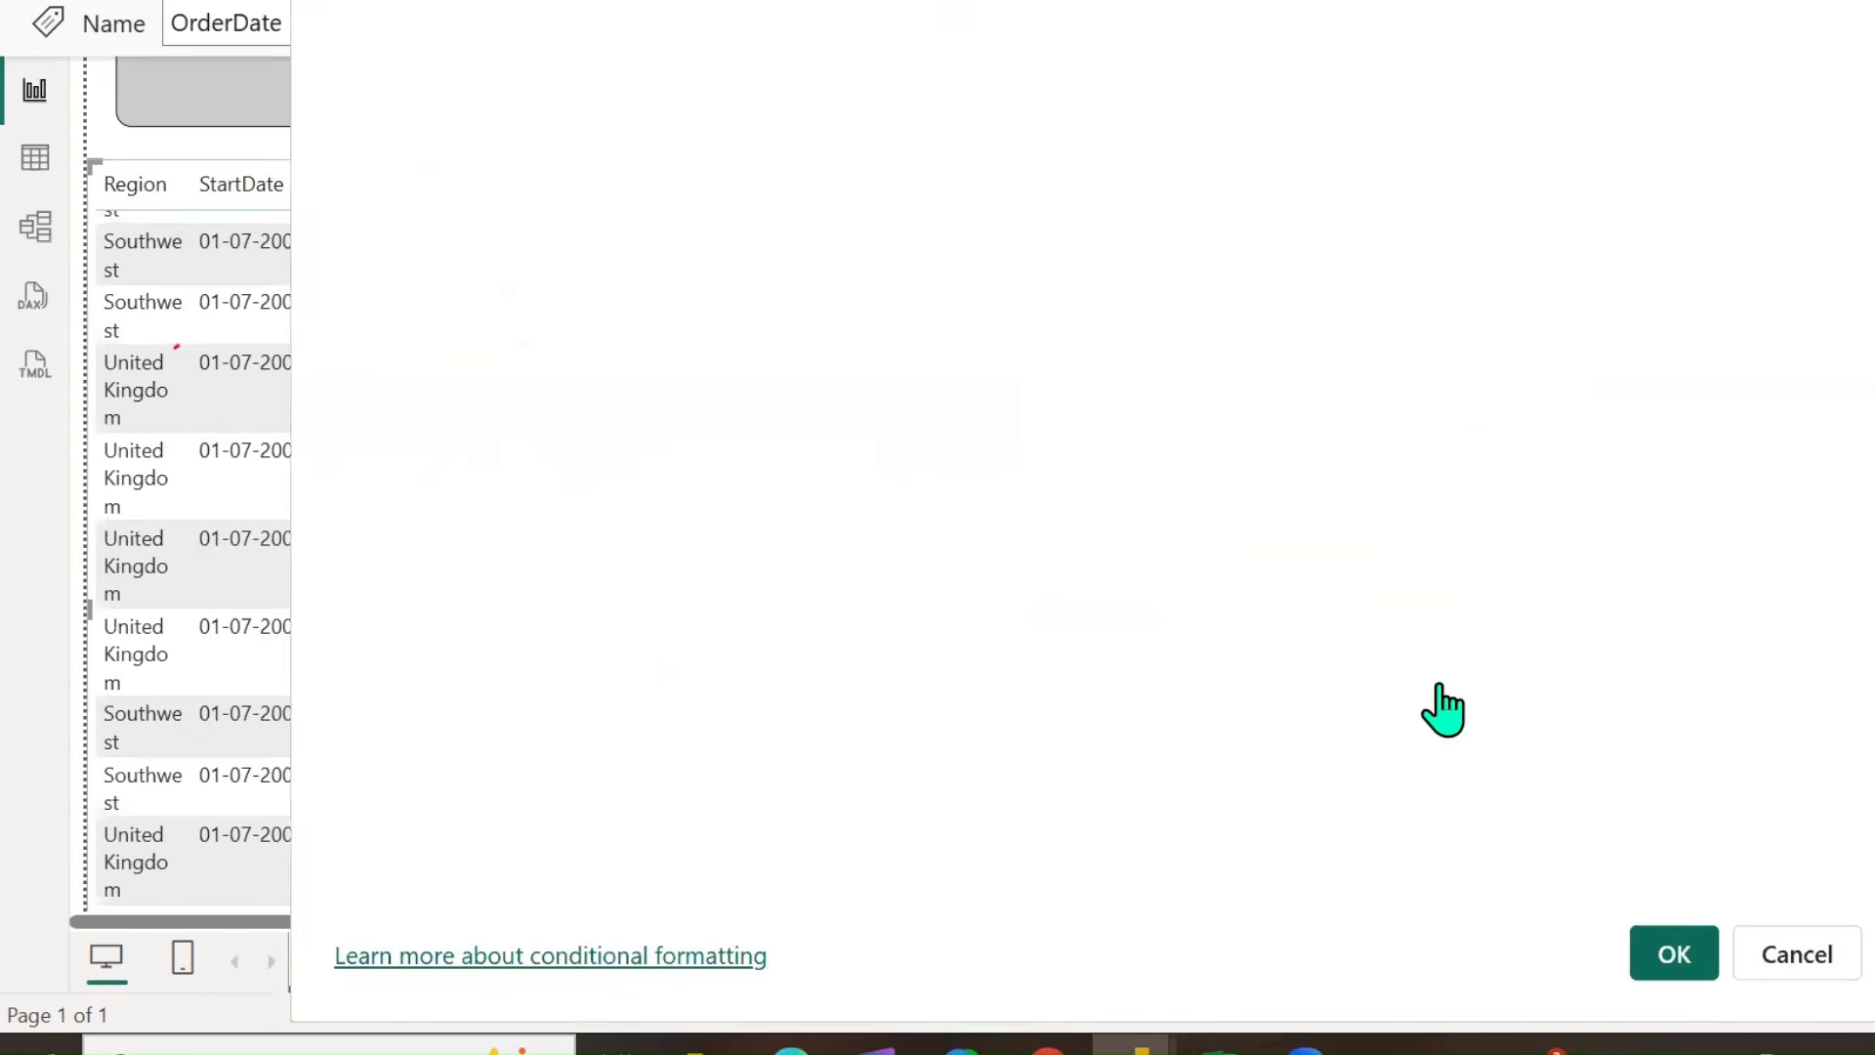
{"action": "left_click", "coordinate": [1807, 332]}
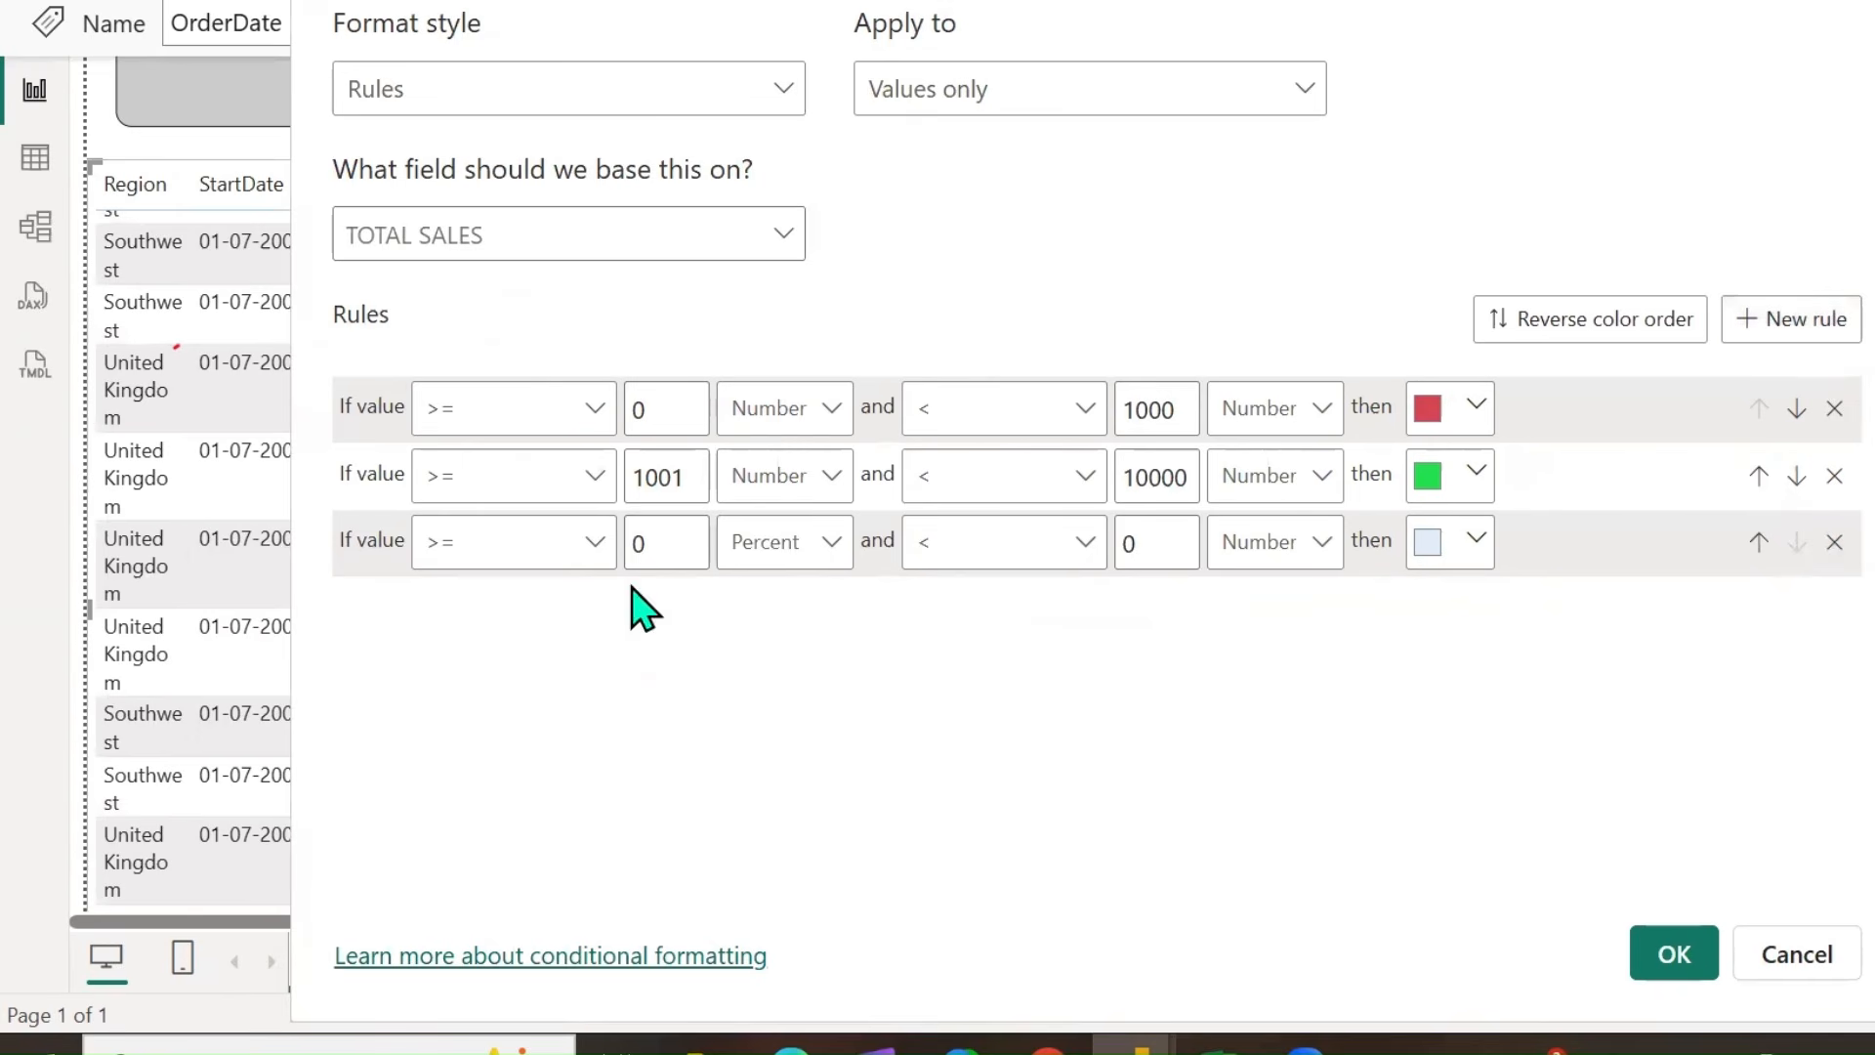
{"action": "left_click", "coordinate": [593, 543]}
{"action": "left_click", "coordinate": [681, 619]}
{"action": "left_click", "coordinate": [824, 549]}
{"action": "left_click", "coordinate": [782, 607]}
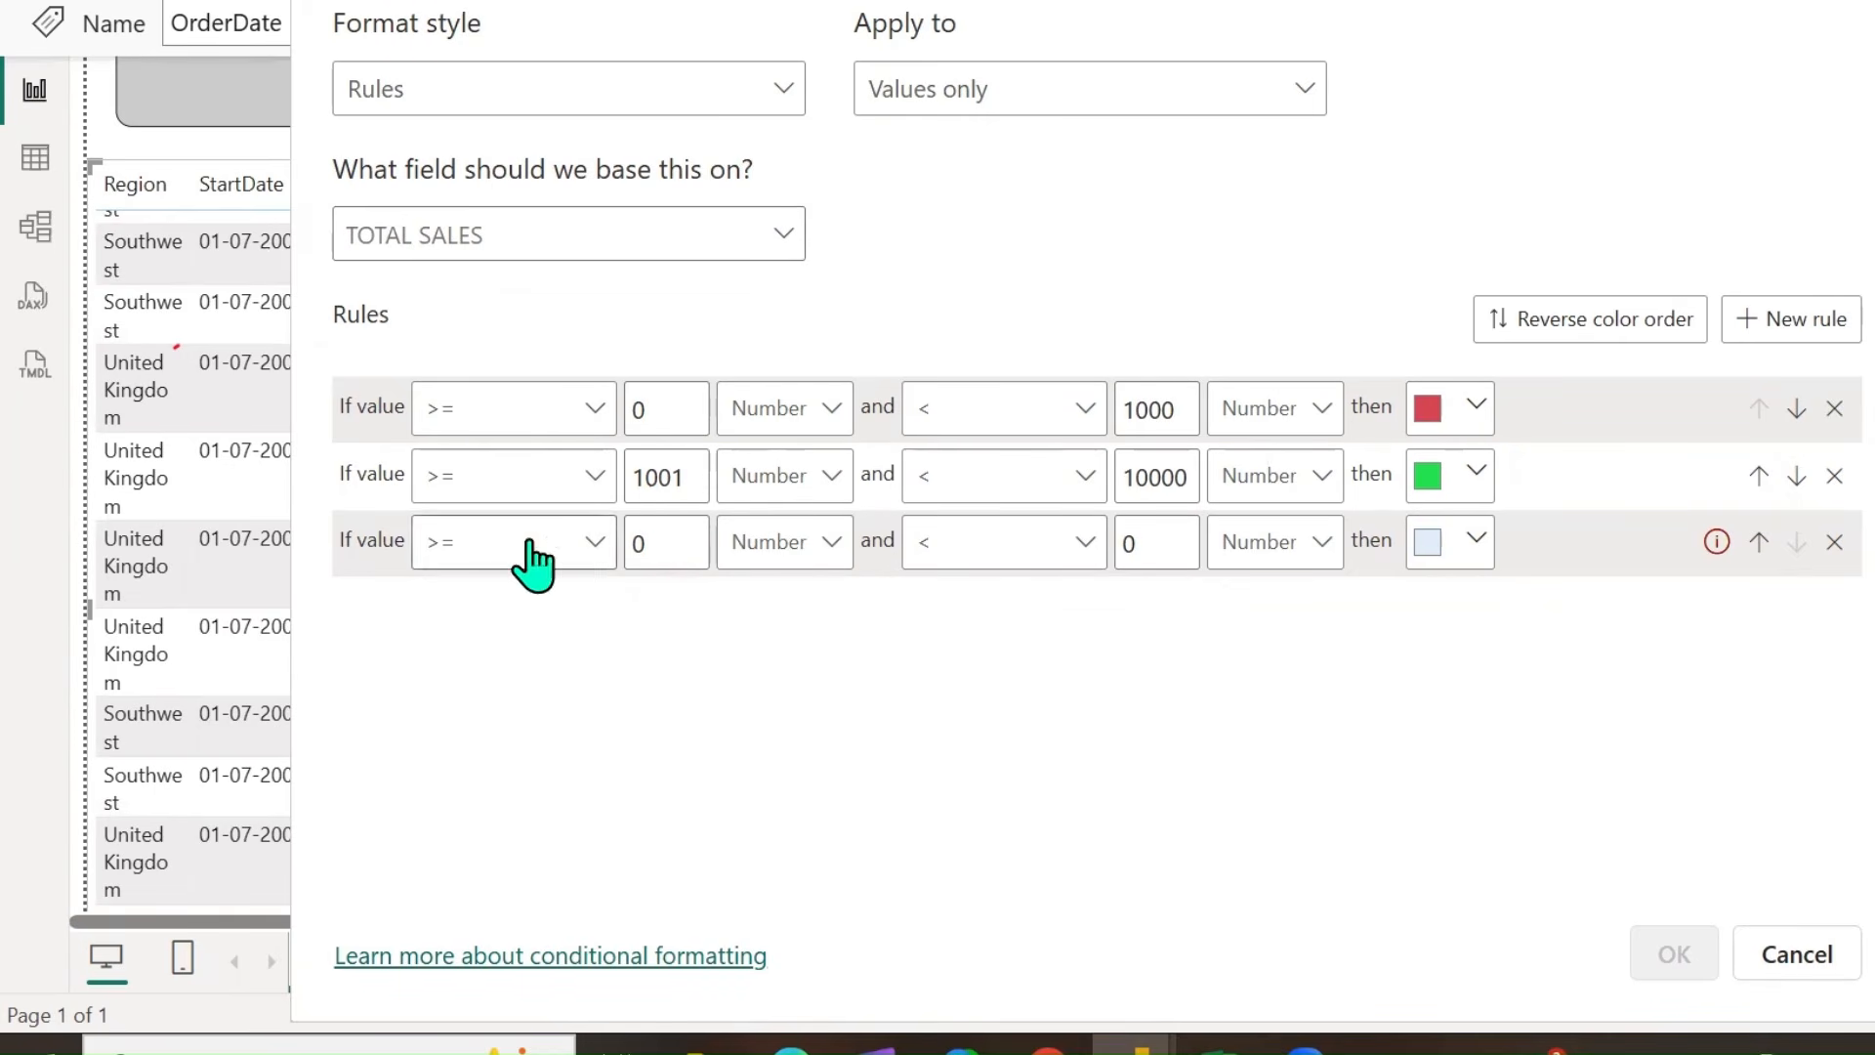
Try the =, > and is blank conditions on the third rule, clearing its lower value.
{"action": "left_click", "coordinate": [606, 540]}
{"action": "left_click", "coordinate": [502, 714]}
{"action": "left_click", "coordinate": [700, 542]}
{"action": "double_click", "coordinate": [670, 543]}
{"action": "key", "text": "BackSpace"}
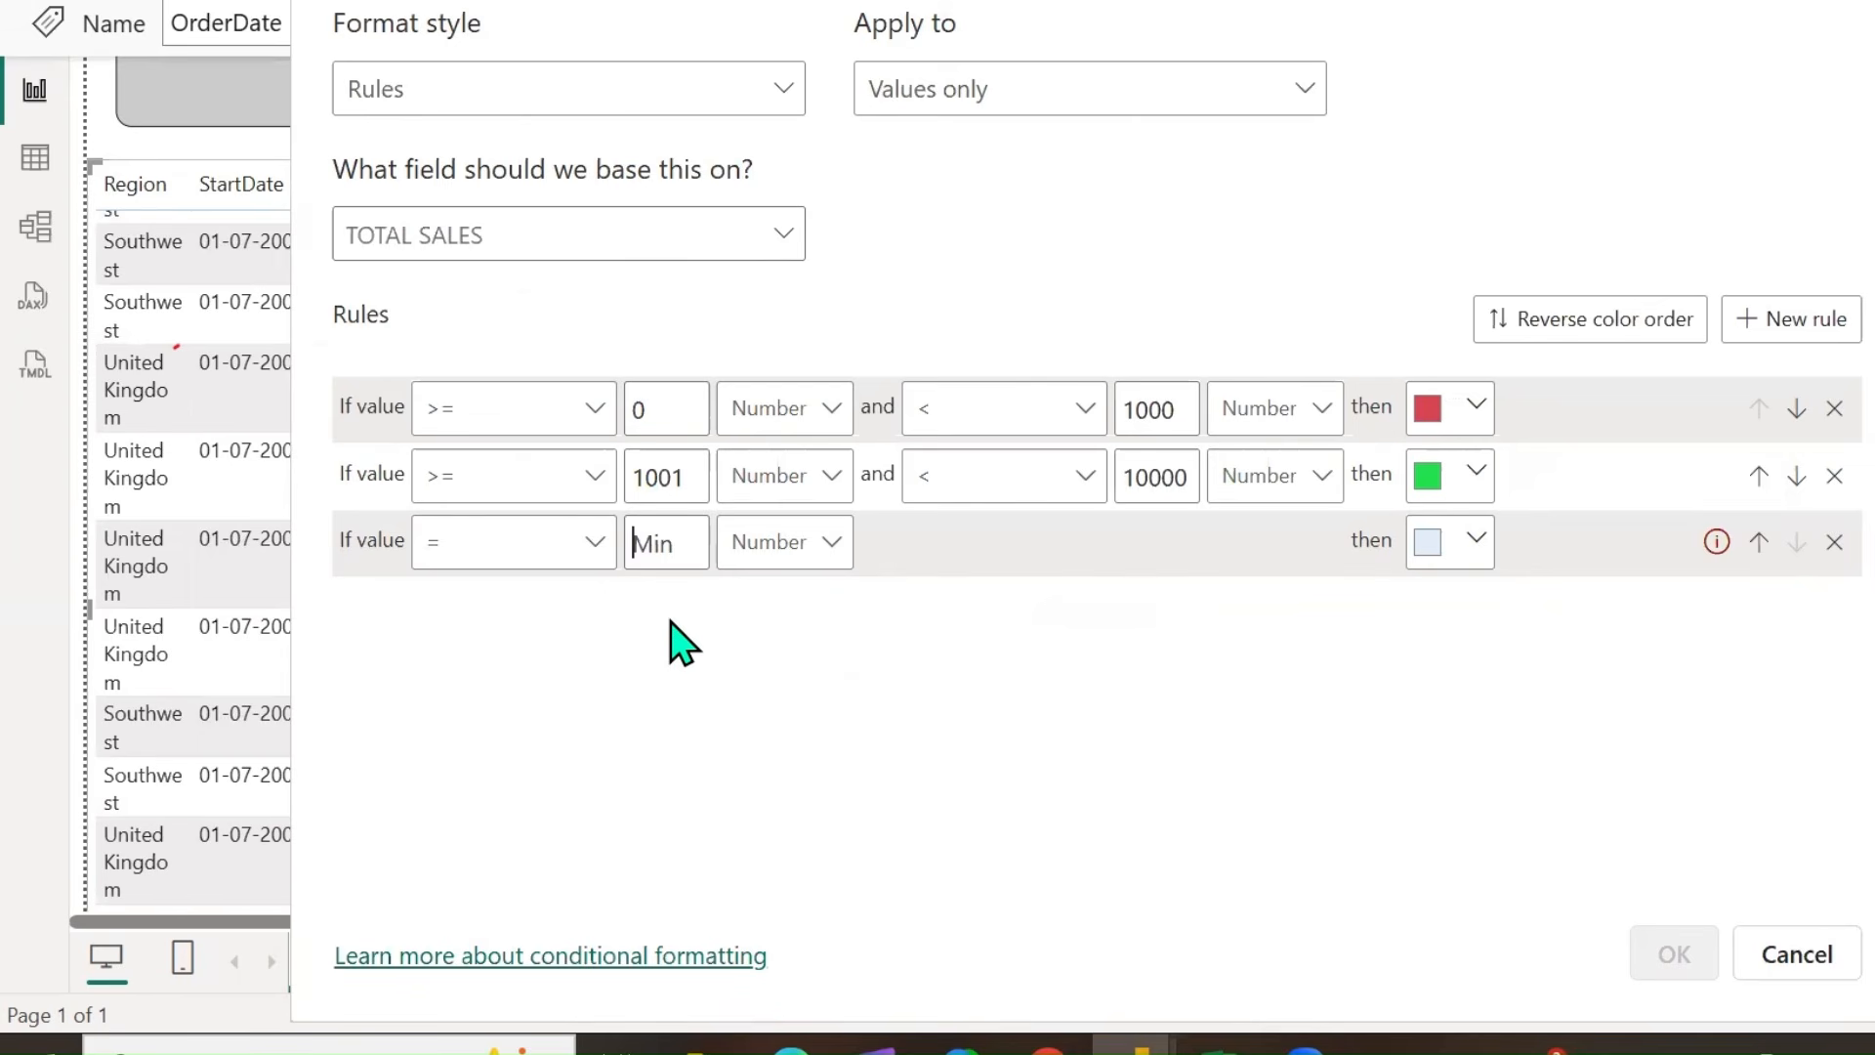
{"action": "left_click", "coordinate": [591, 552]}
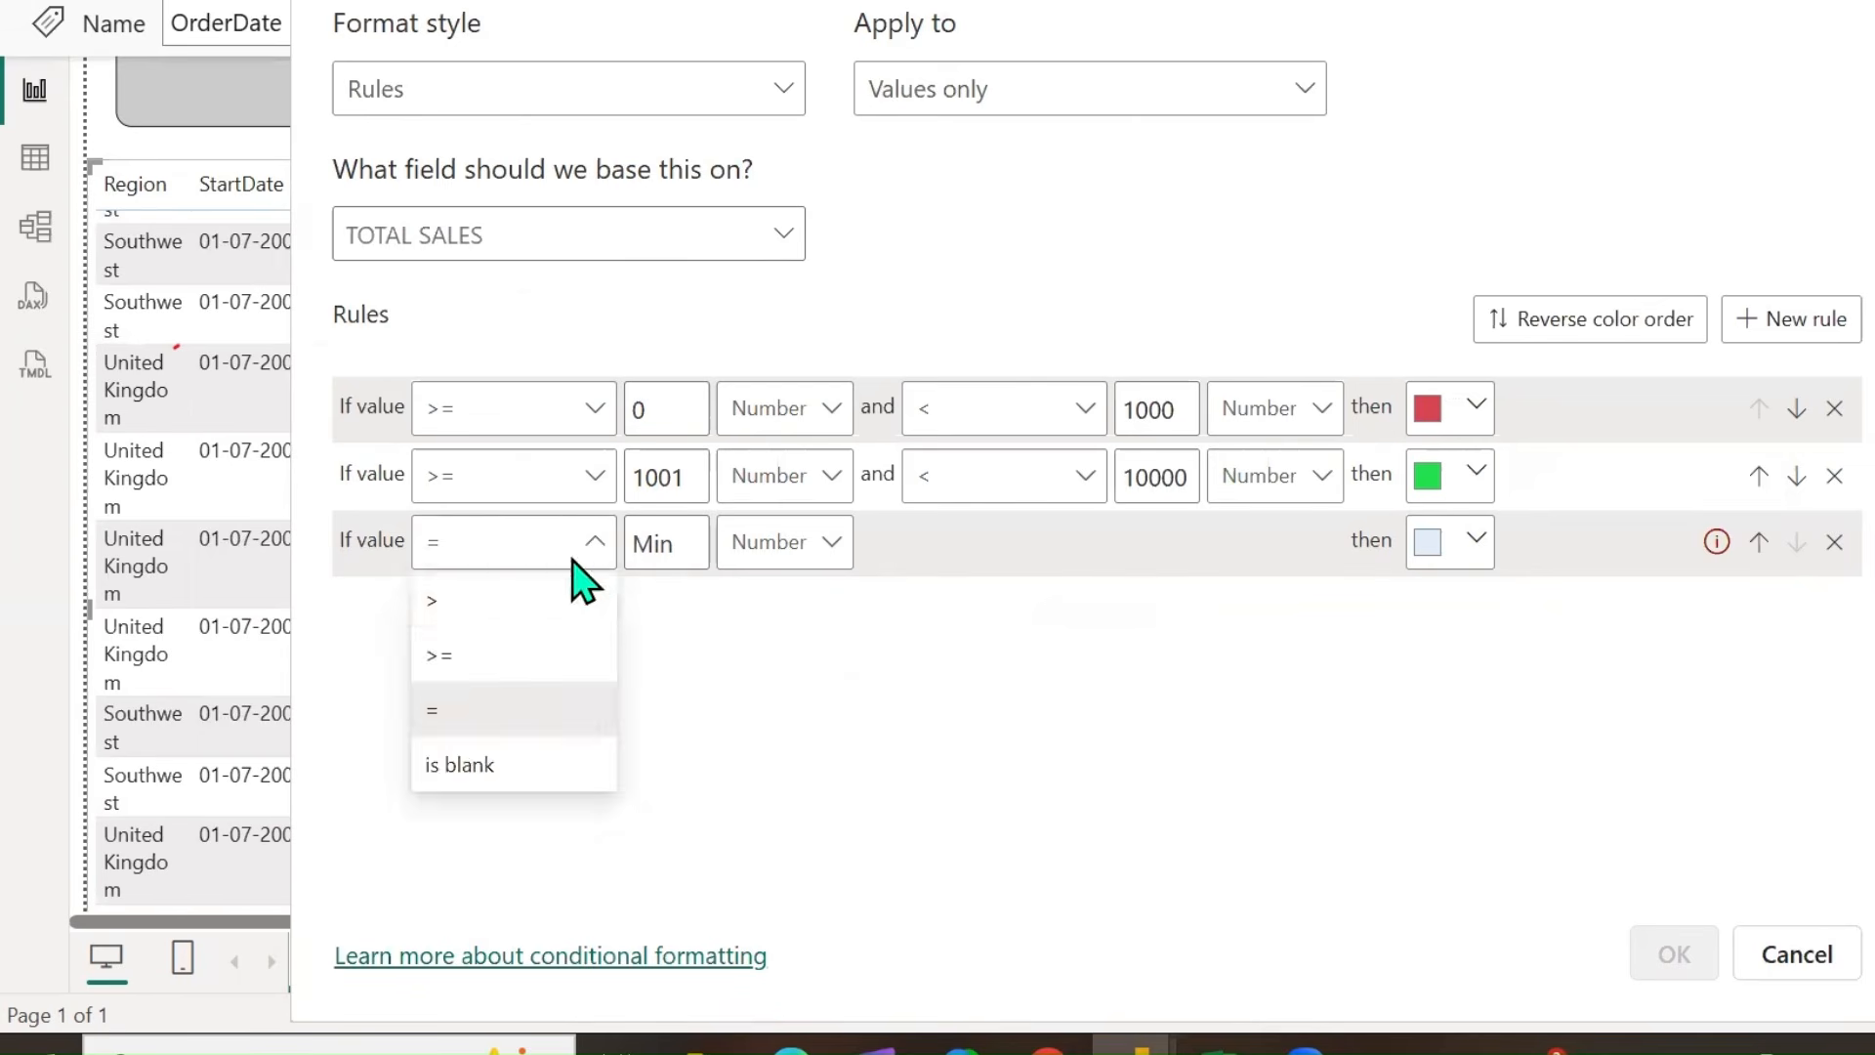
{"action": "left_click", "coordinate": [532, 610]}
{"action": "left_click", "coordinate": [646, 543]}
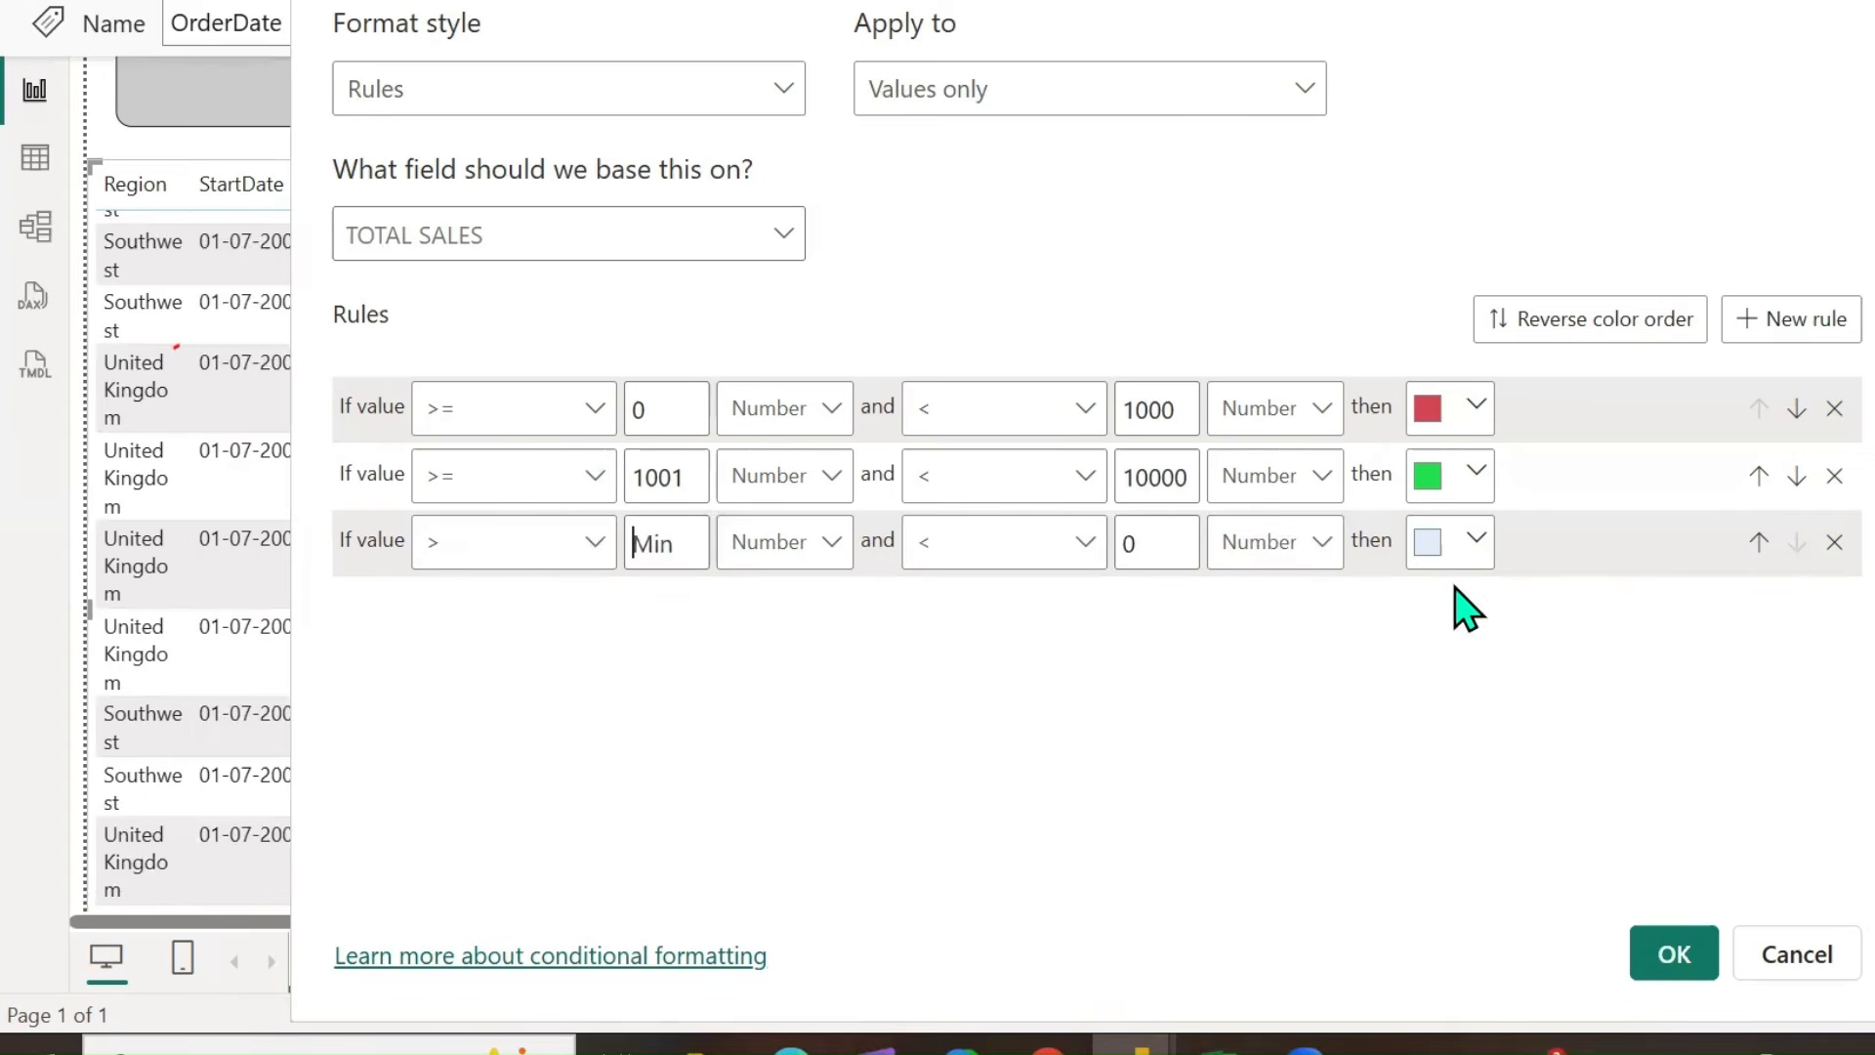
{"action": "left_click", "coordinate": [592, 545]}
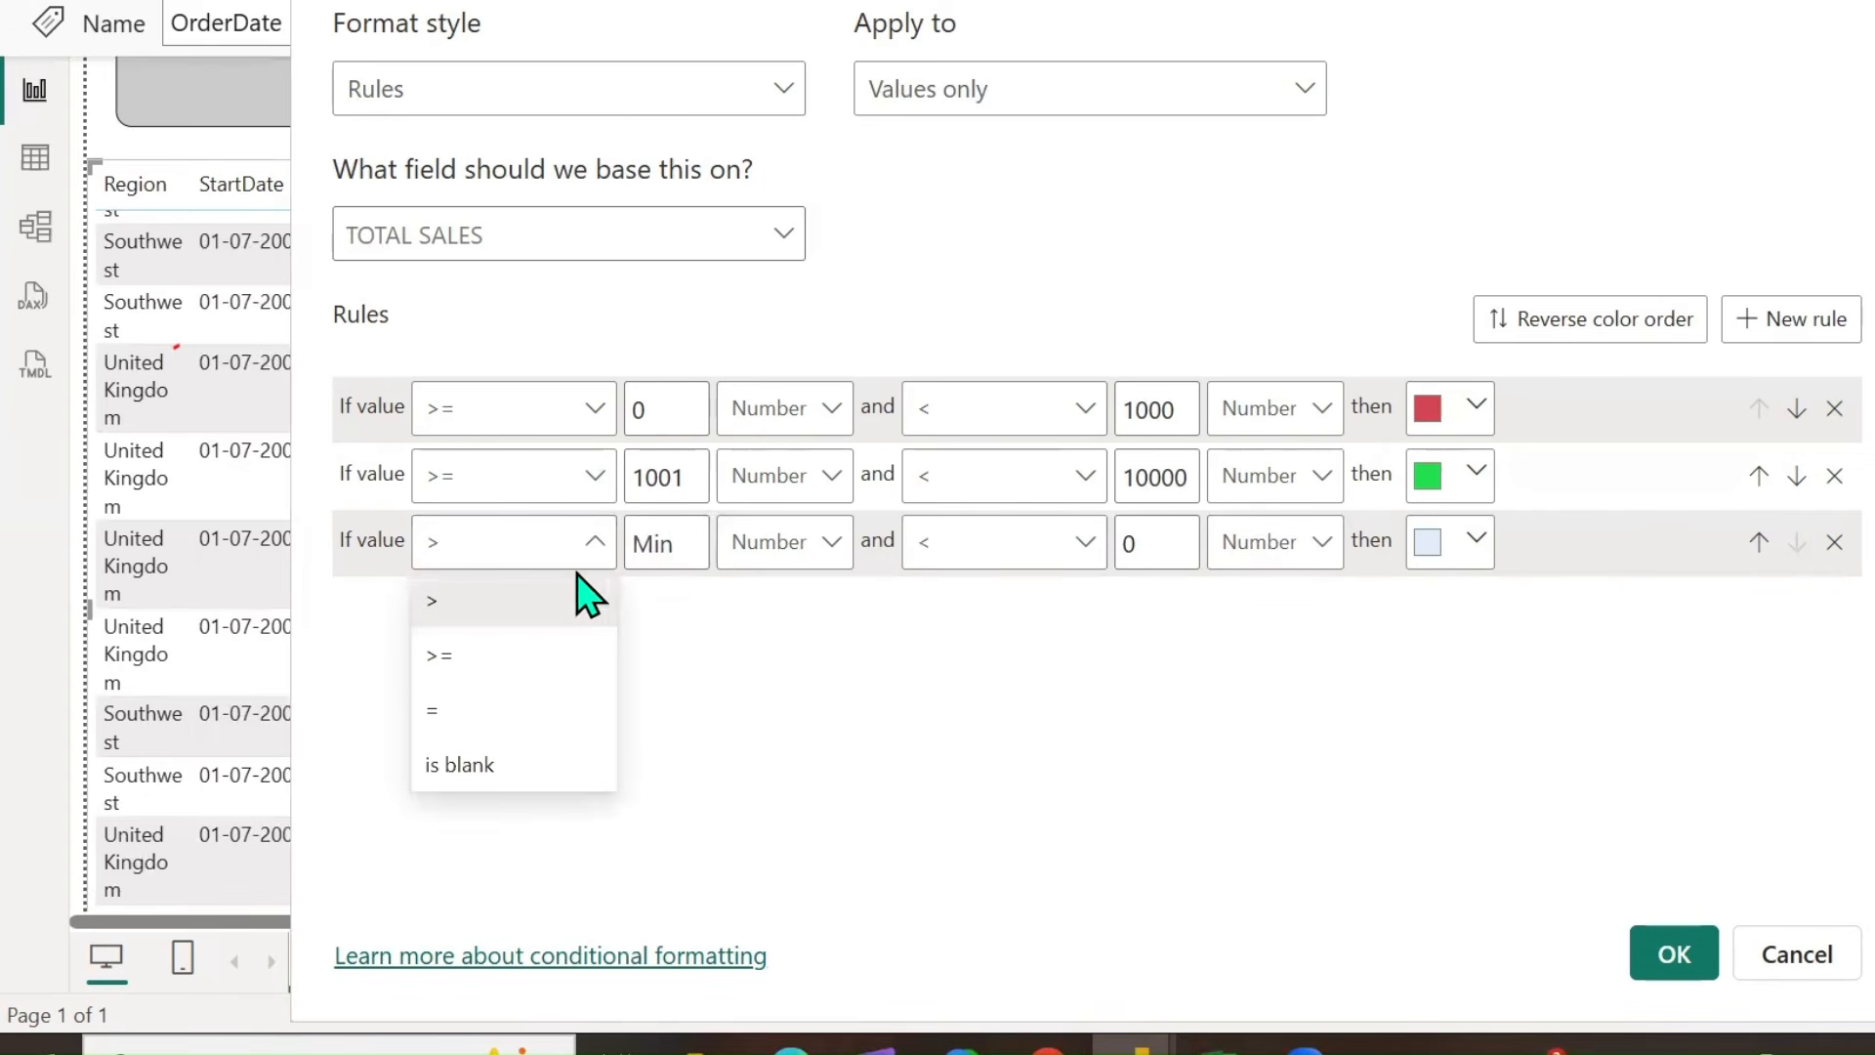
{"action": "left_click", "coordinate": [516, 772]}
Set the third rule to number values greater than 10000 and clear its upper bound to Max.
{"action": "left_click", "coordinate": [586, 555]}
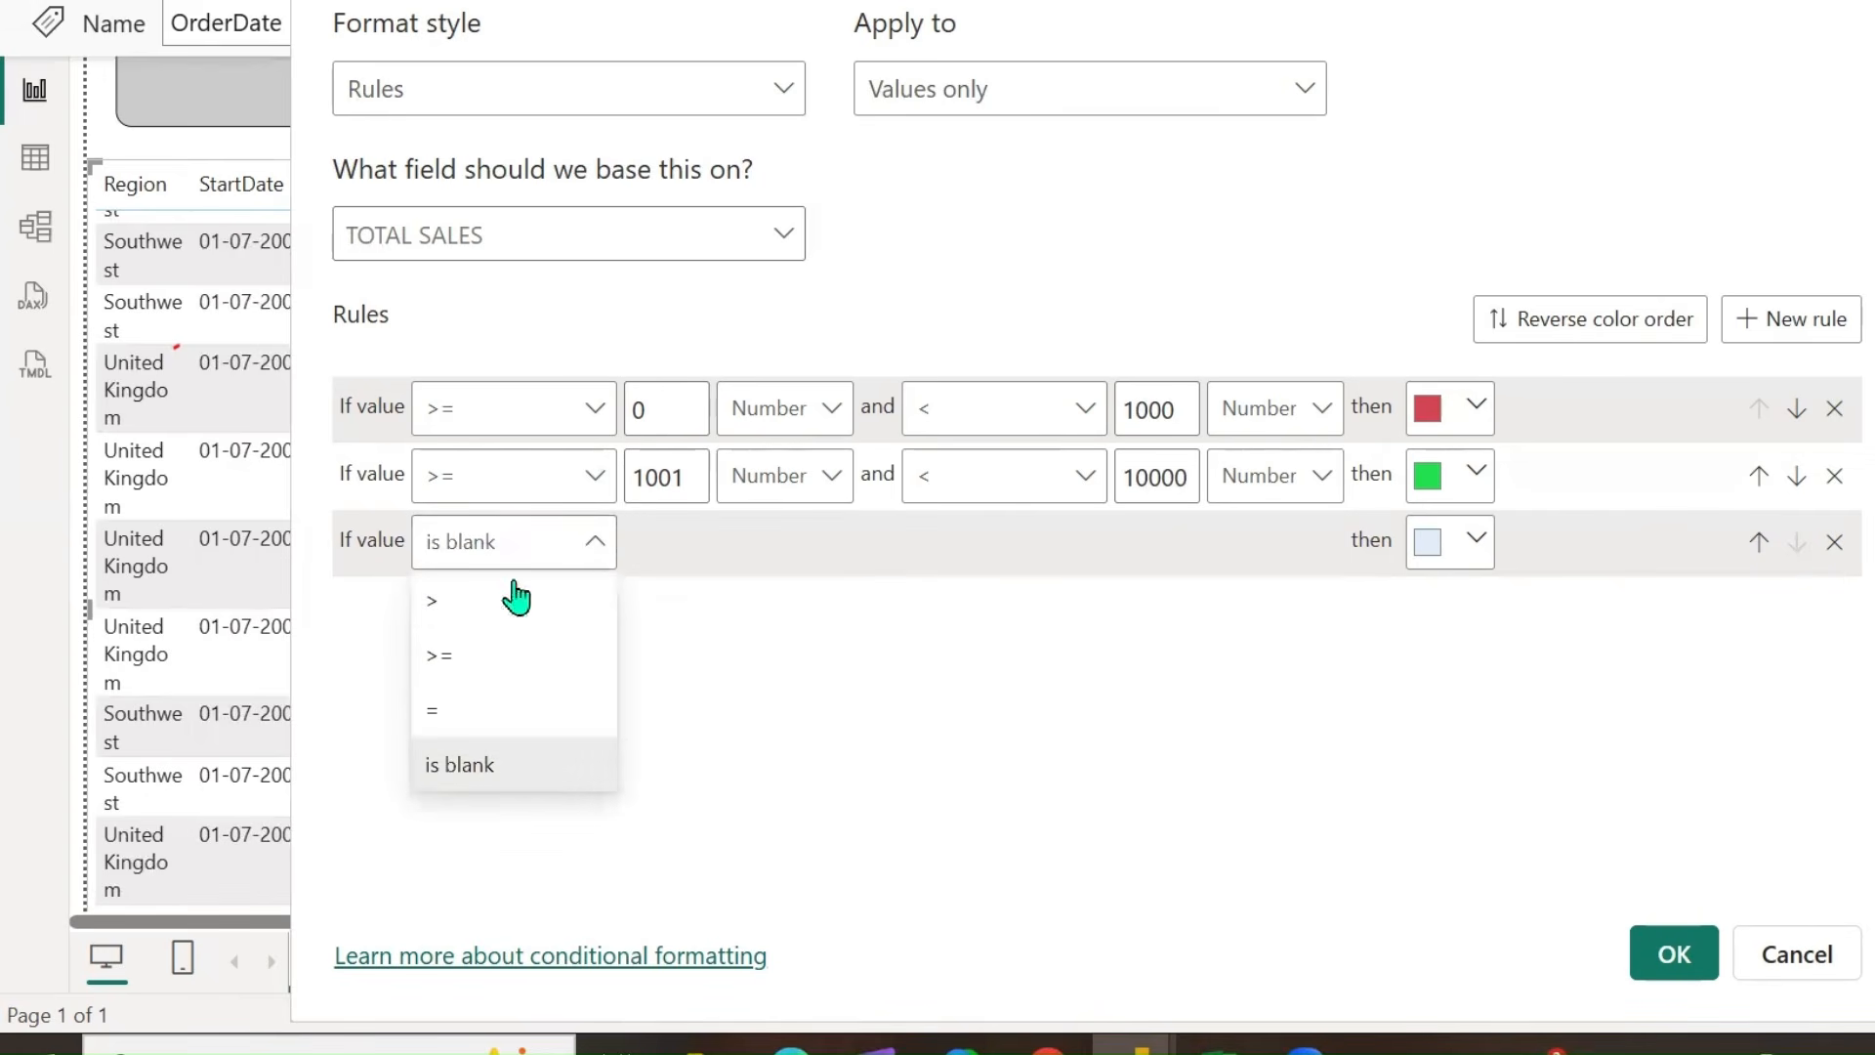
{"action": "left_click", "coordinate": [498, 611]}
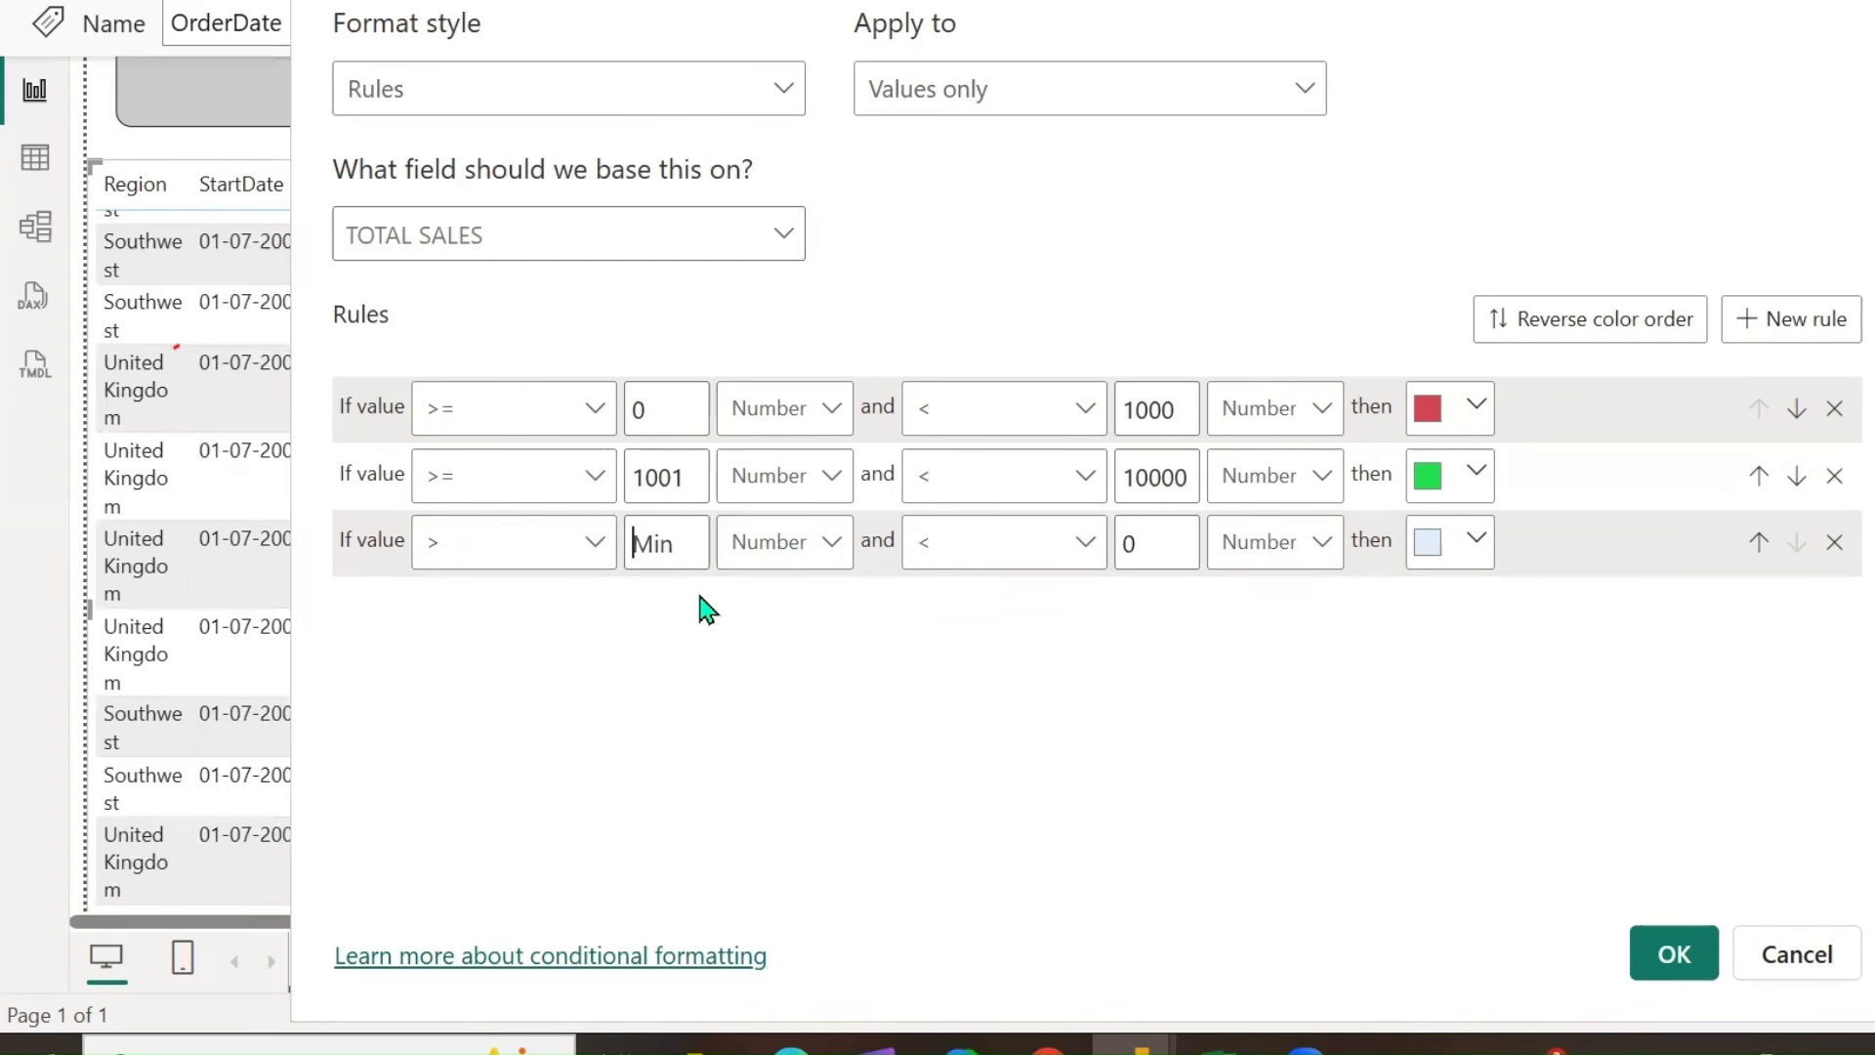
{"action": "type", "text": "1"}
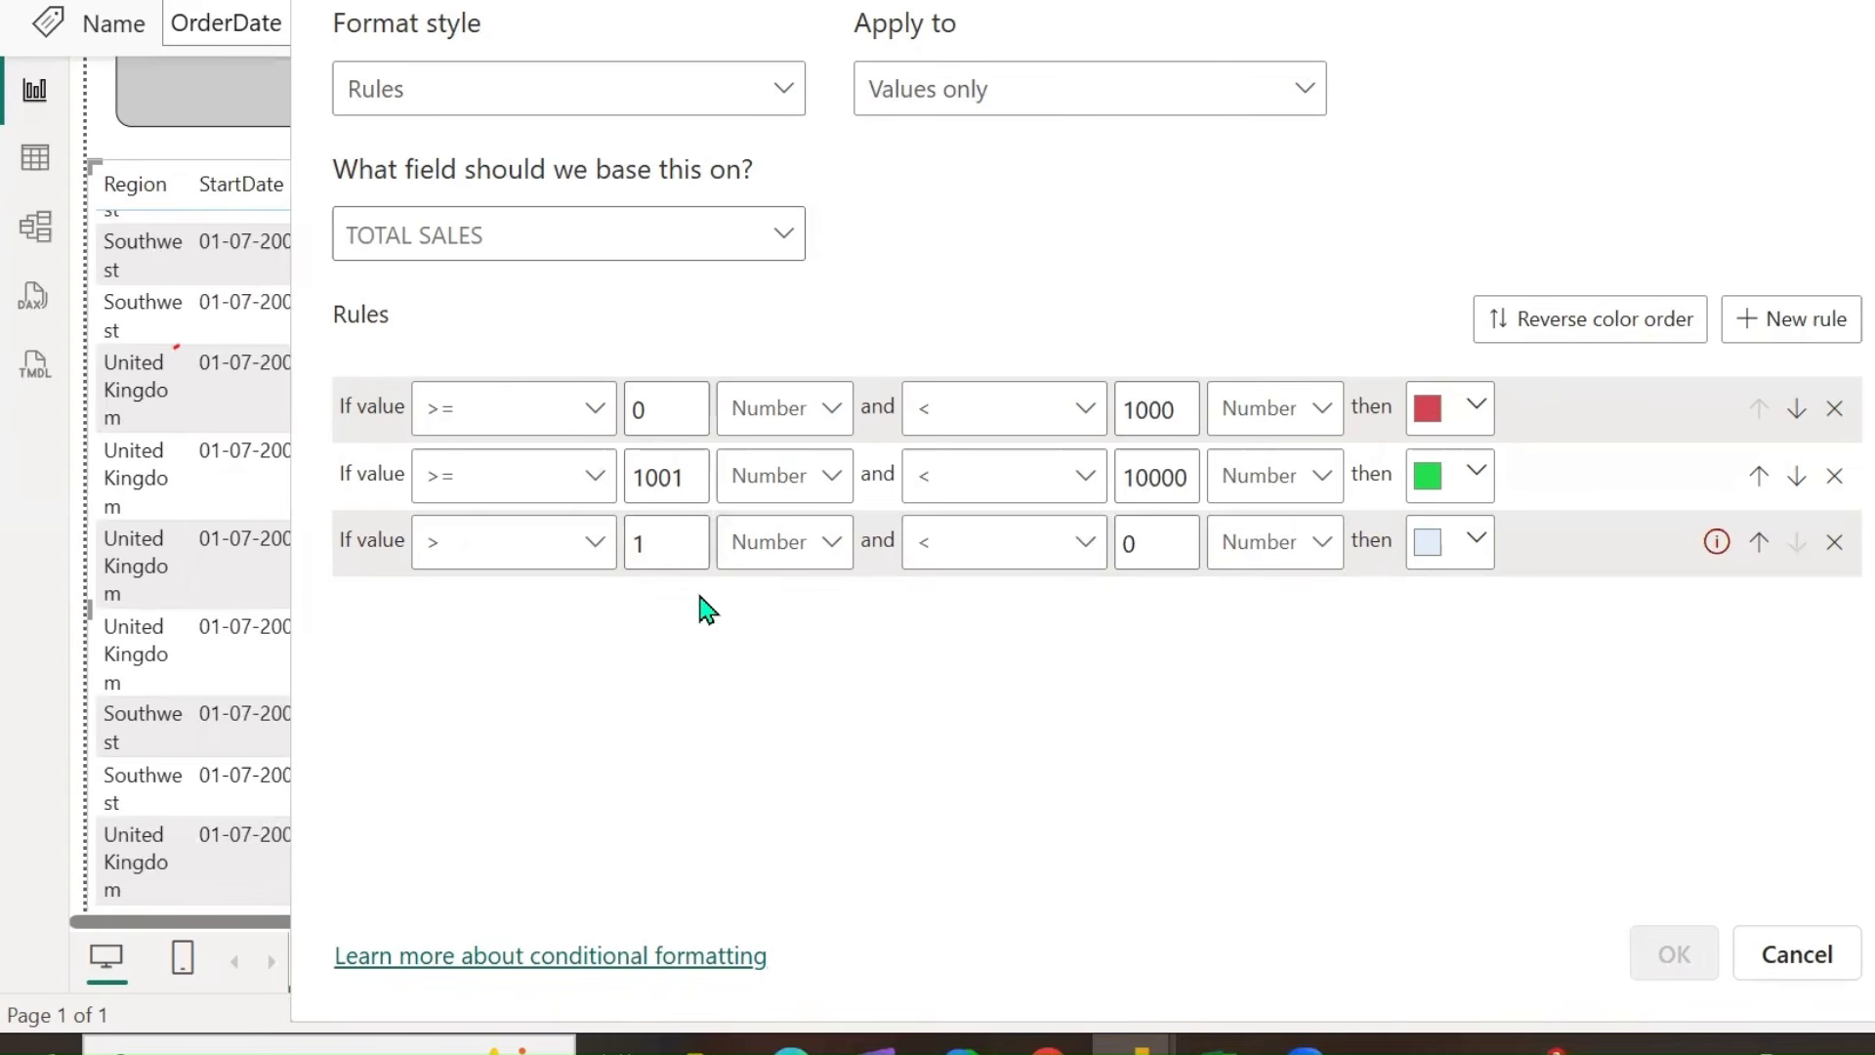
{"action": "key", "text": "BackSpace"}
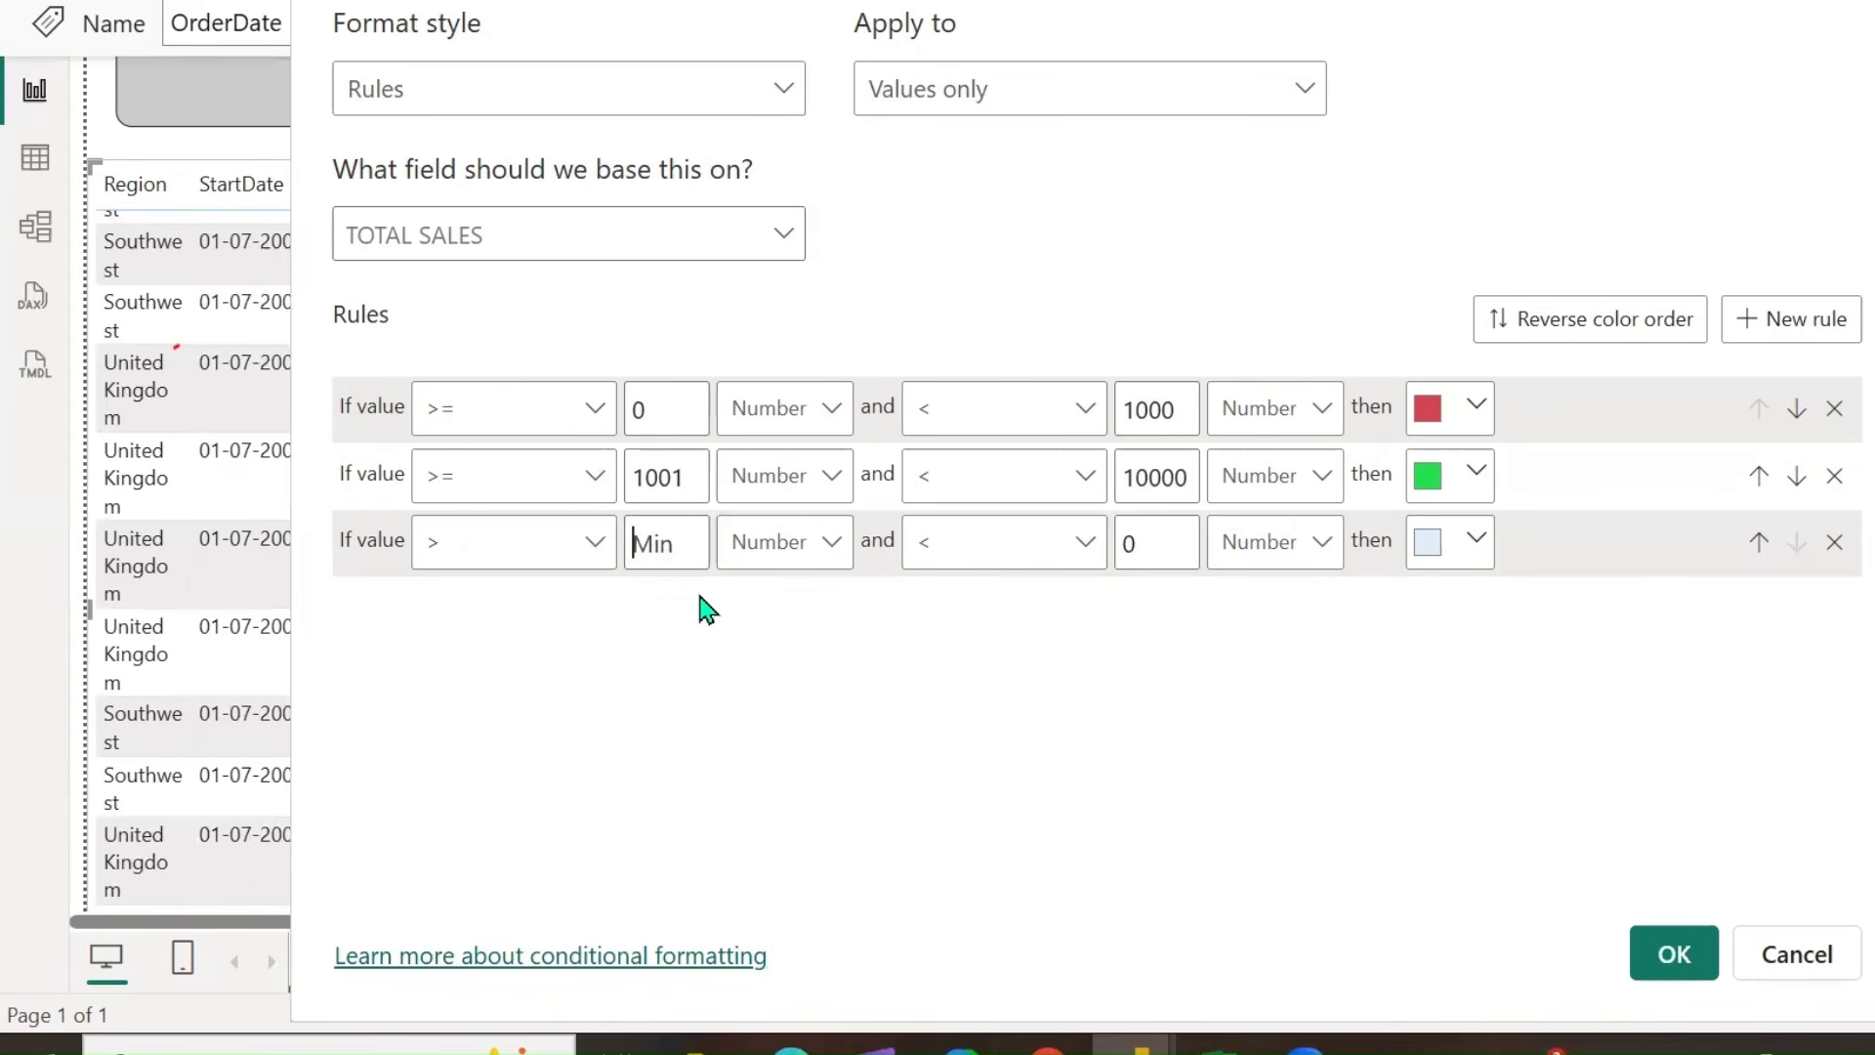
{"action": "type", "text": "100000"}
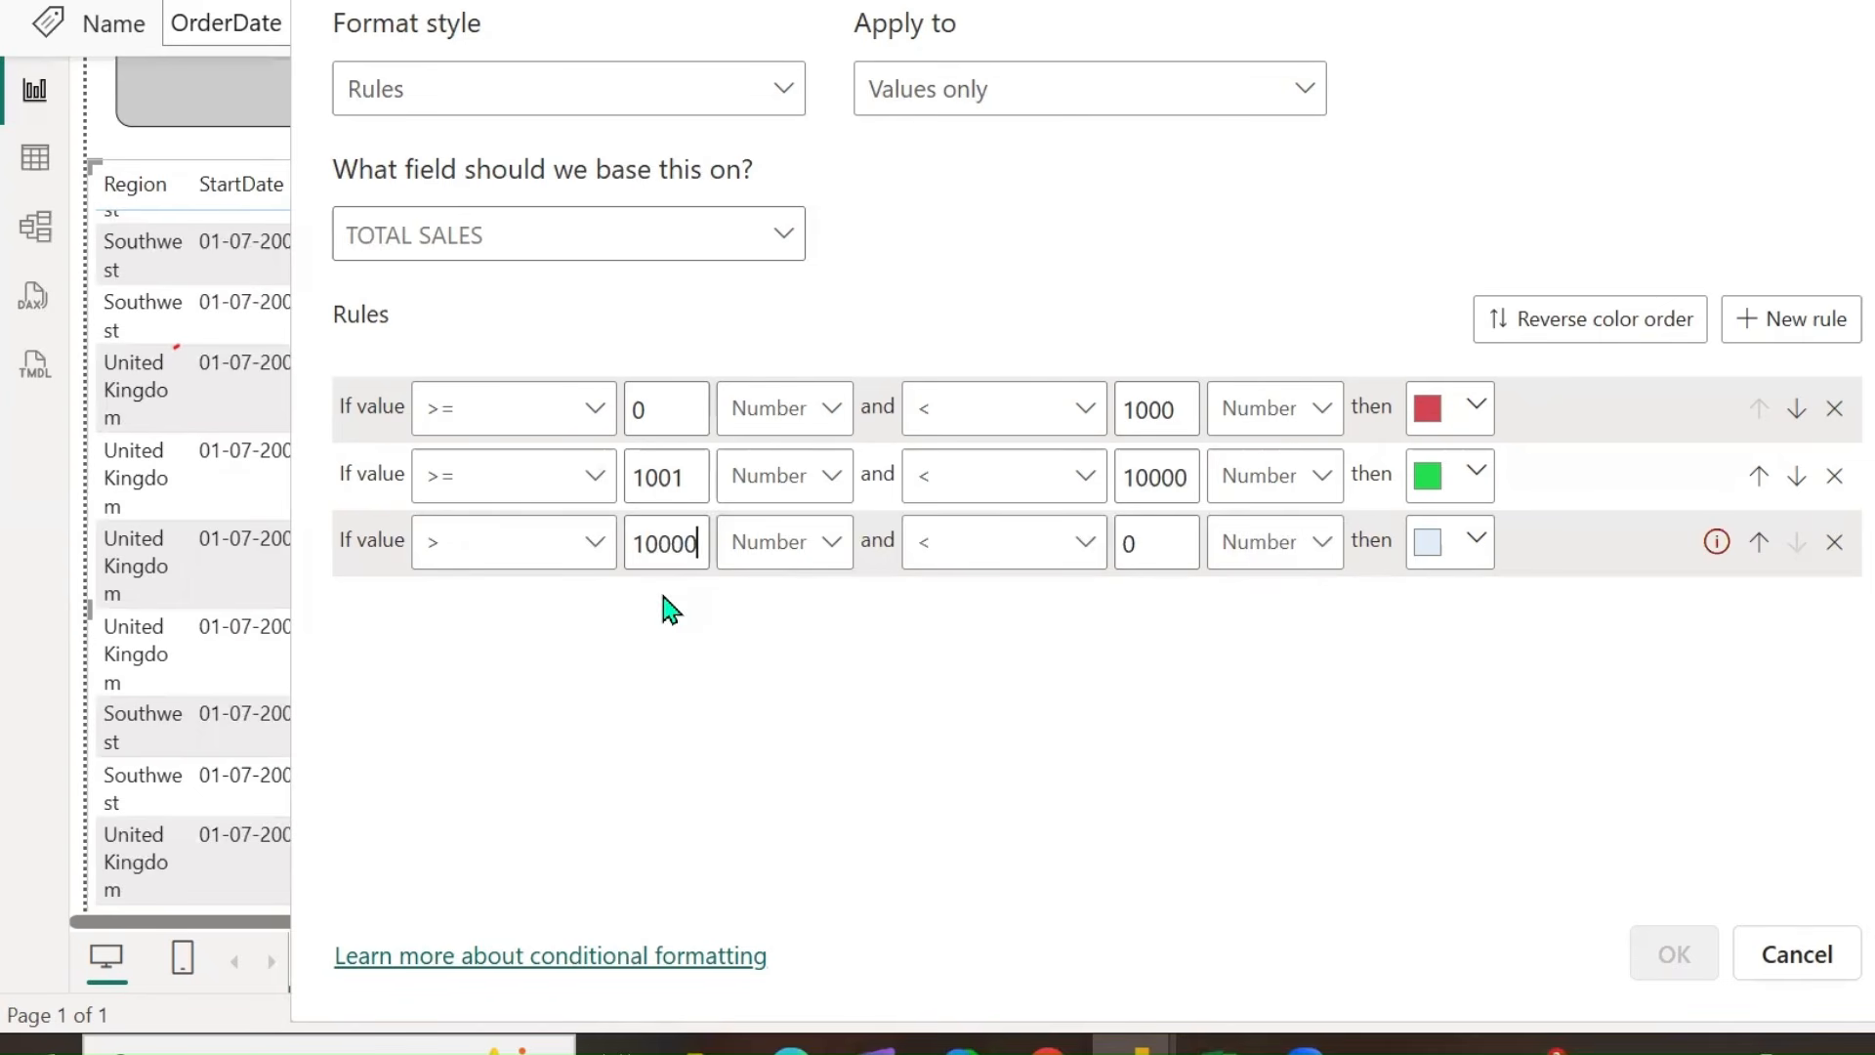
{"action": "left_click", "coordinate": [1156, 556]}
{"action": "key", "text": "BackSpace"}
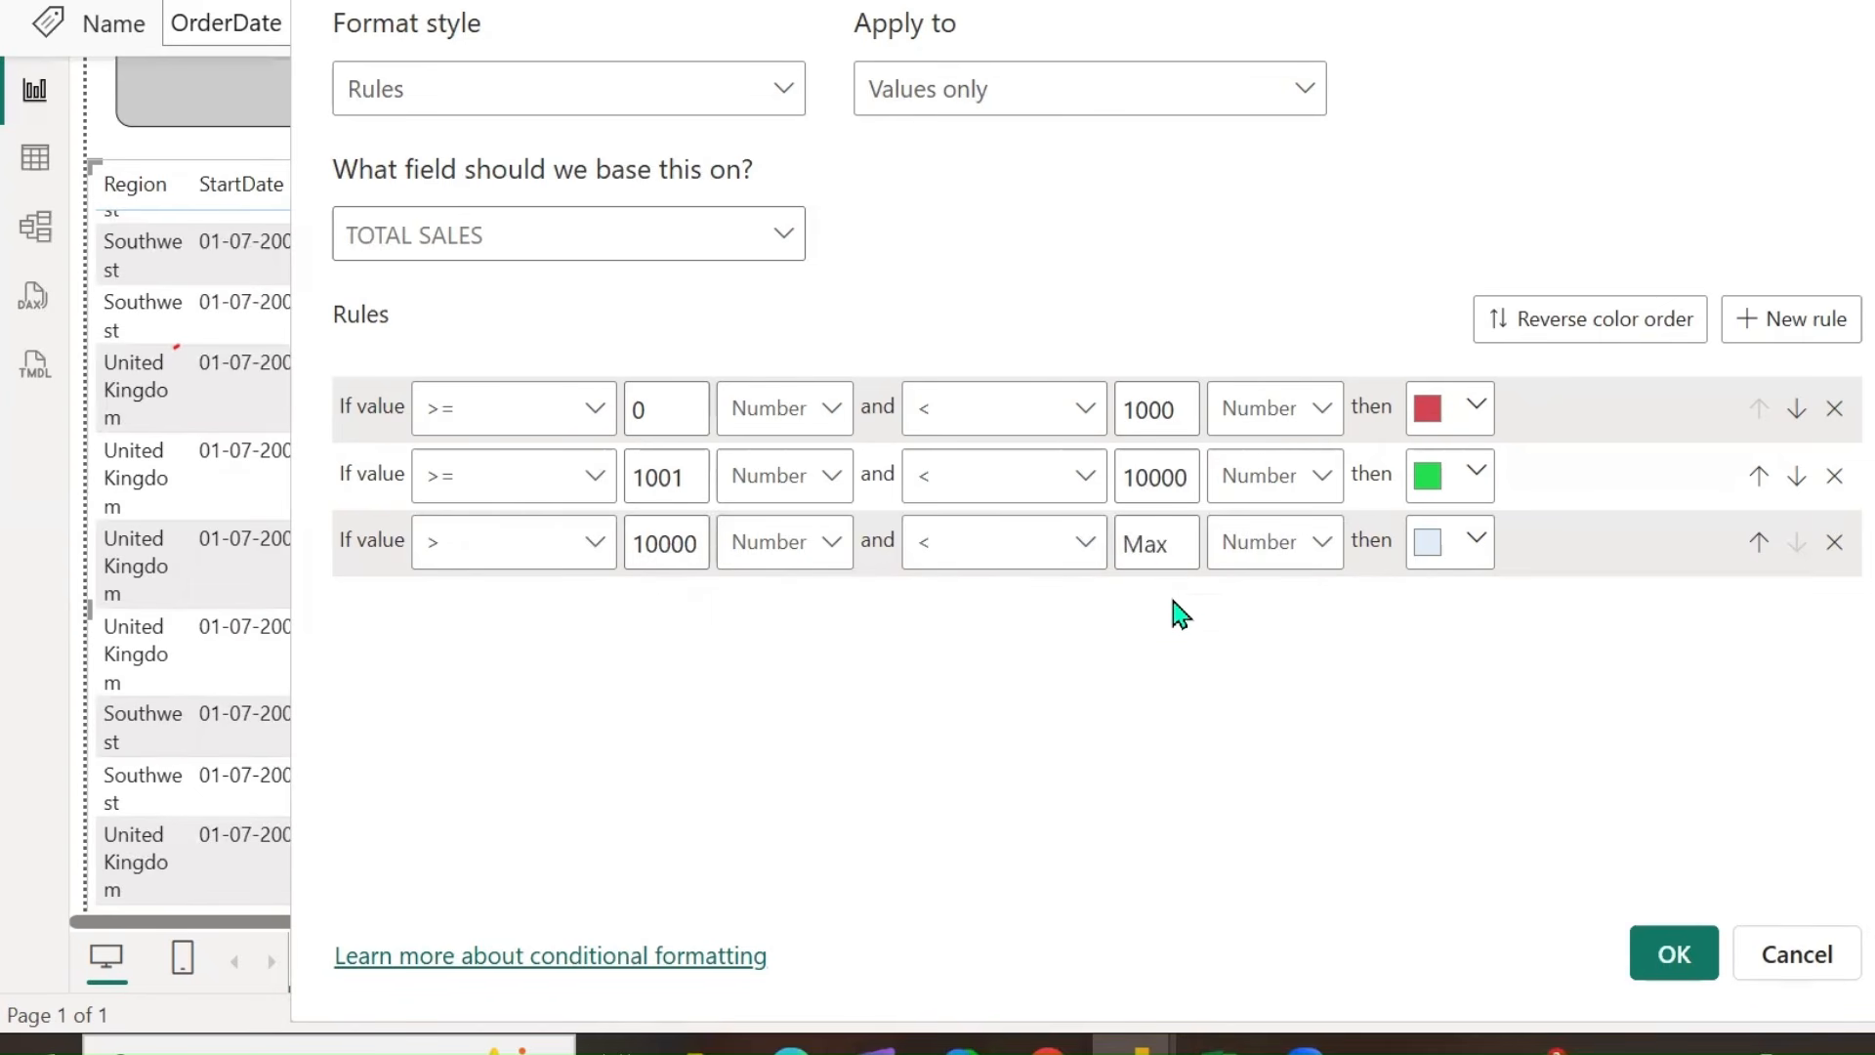
Give the third rule a gold color, apply the background rules and check the highest TOTAL SALES rows.
{"action": "left_click", "coordinate": [1471, 547]}
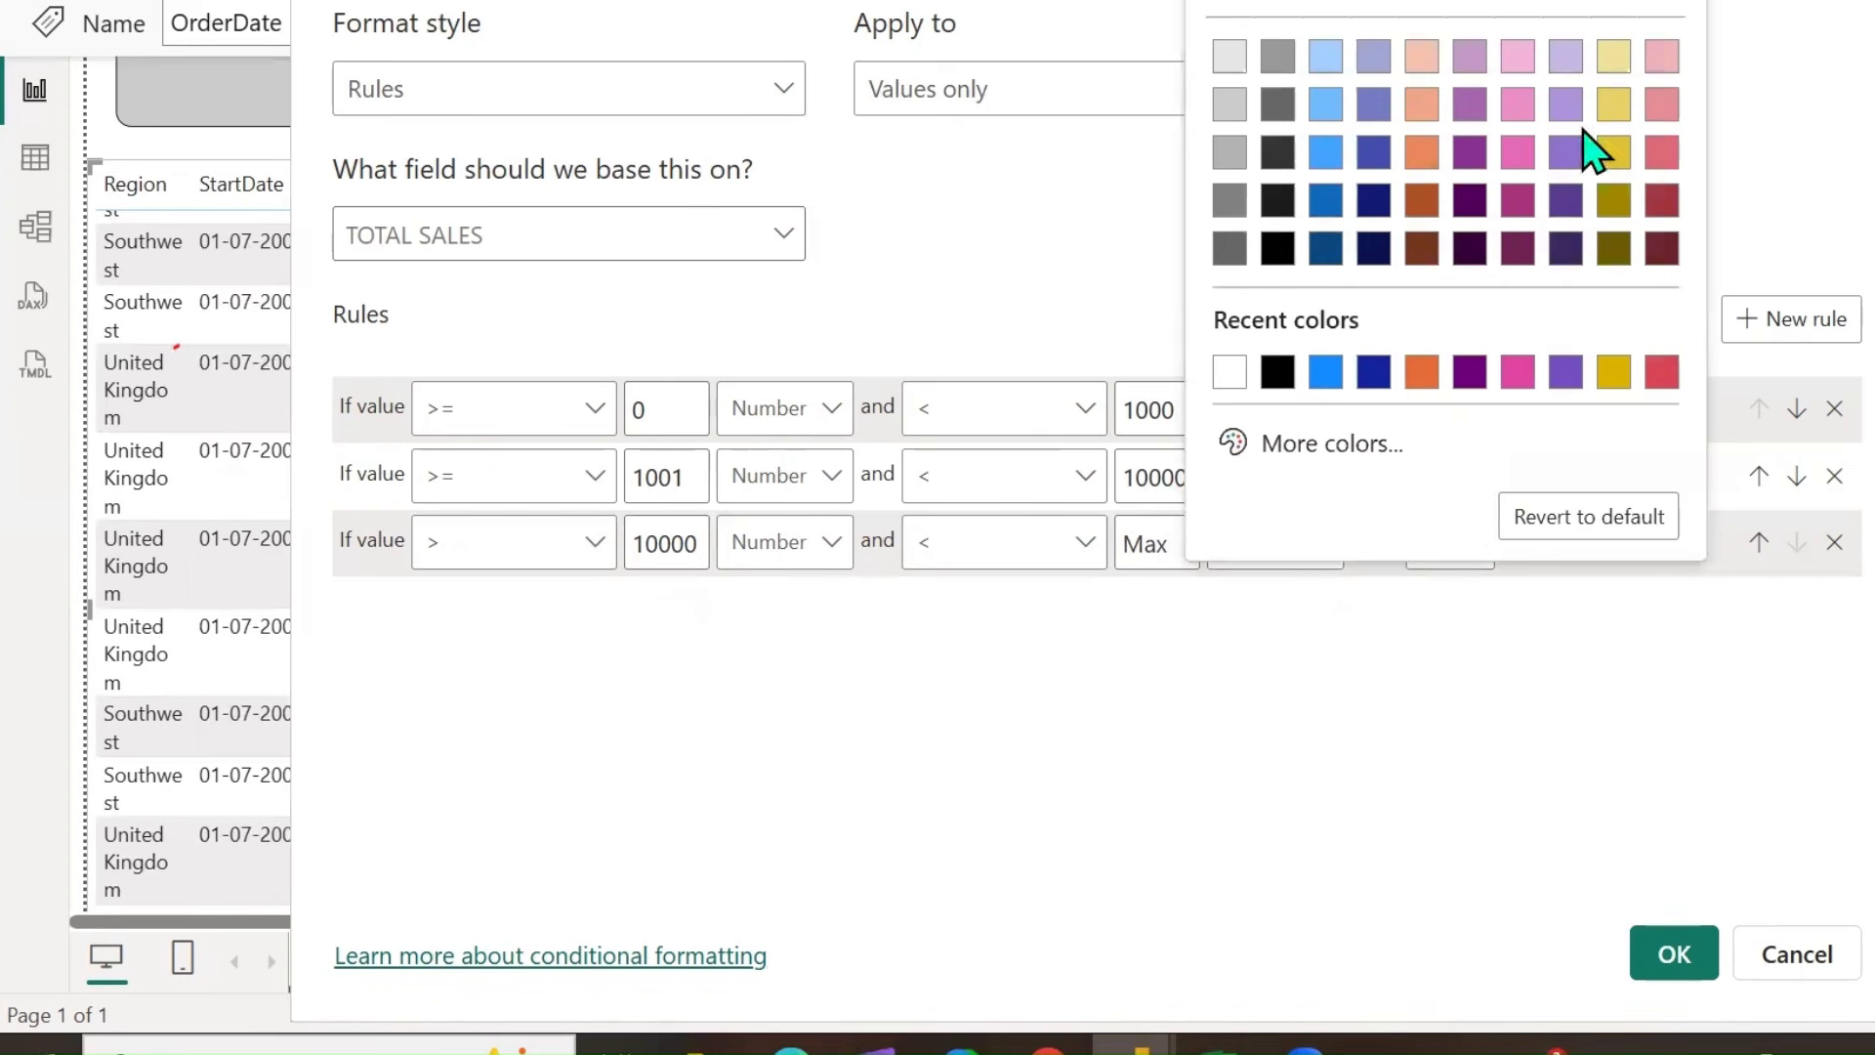
{"action": "left_click", "coordinate": [1612, 151]}
{"action": "left_click", "coordinate": [1663, 953]}
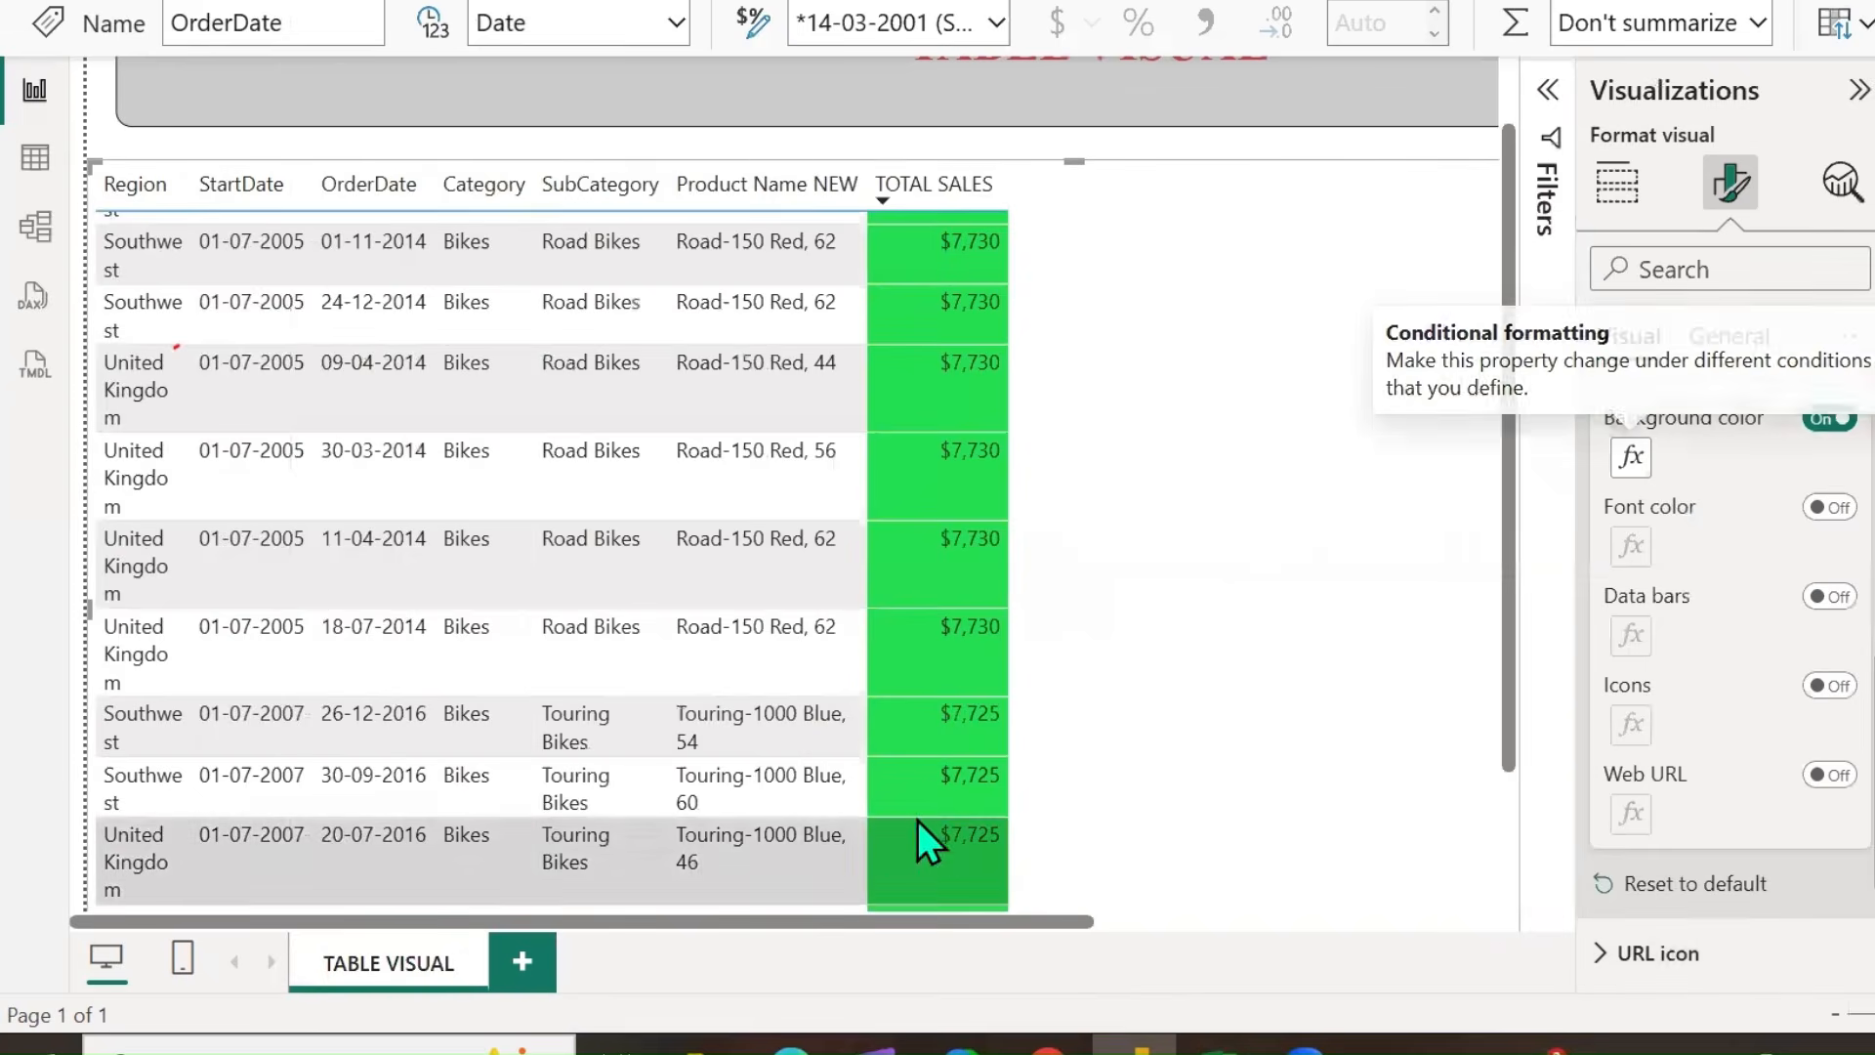
{"action": "scroll", "coordinate": [1227, 599], "scroll_direction": "up", "scroll_amount": 10}
{"action": "scroll", "coordinate": [1152, 438], "scroll_direction": "up", "scroll_amount": 5}
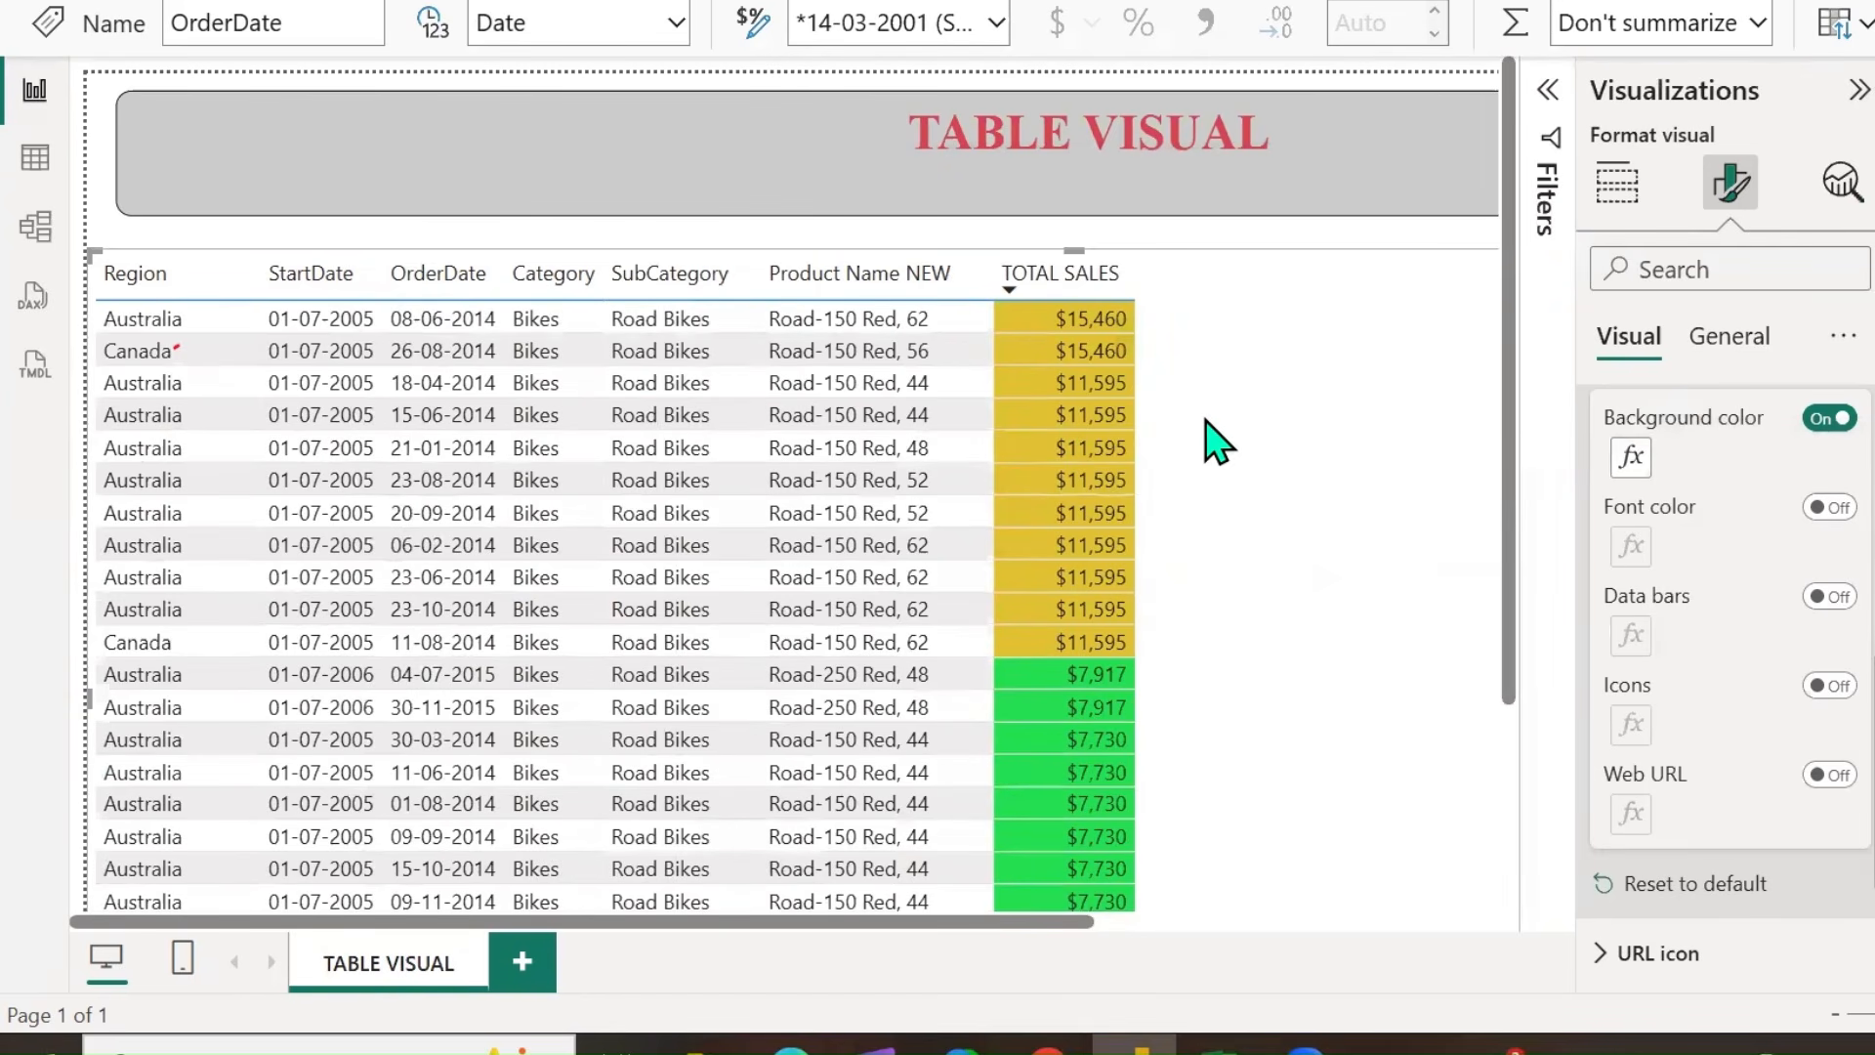
Review the format style and base field choices of the TOTAL SALES background formatting, leaving without changes.
{"action": "left_click", "coordinate": [1631, 458]}
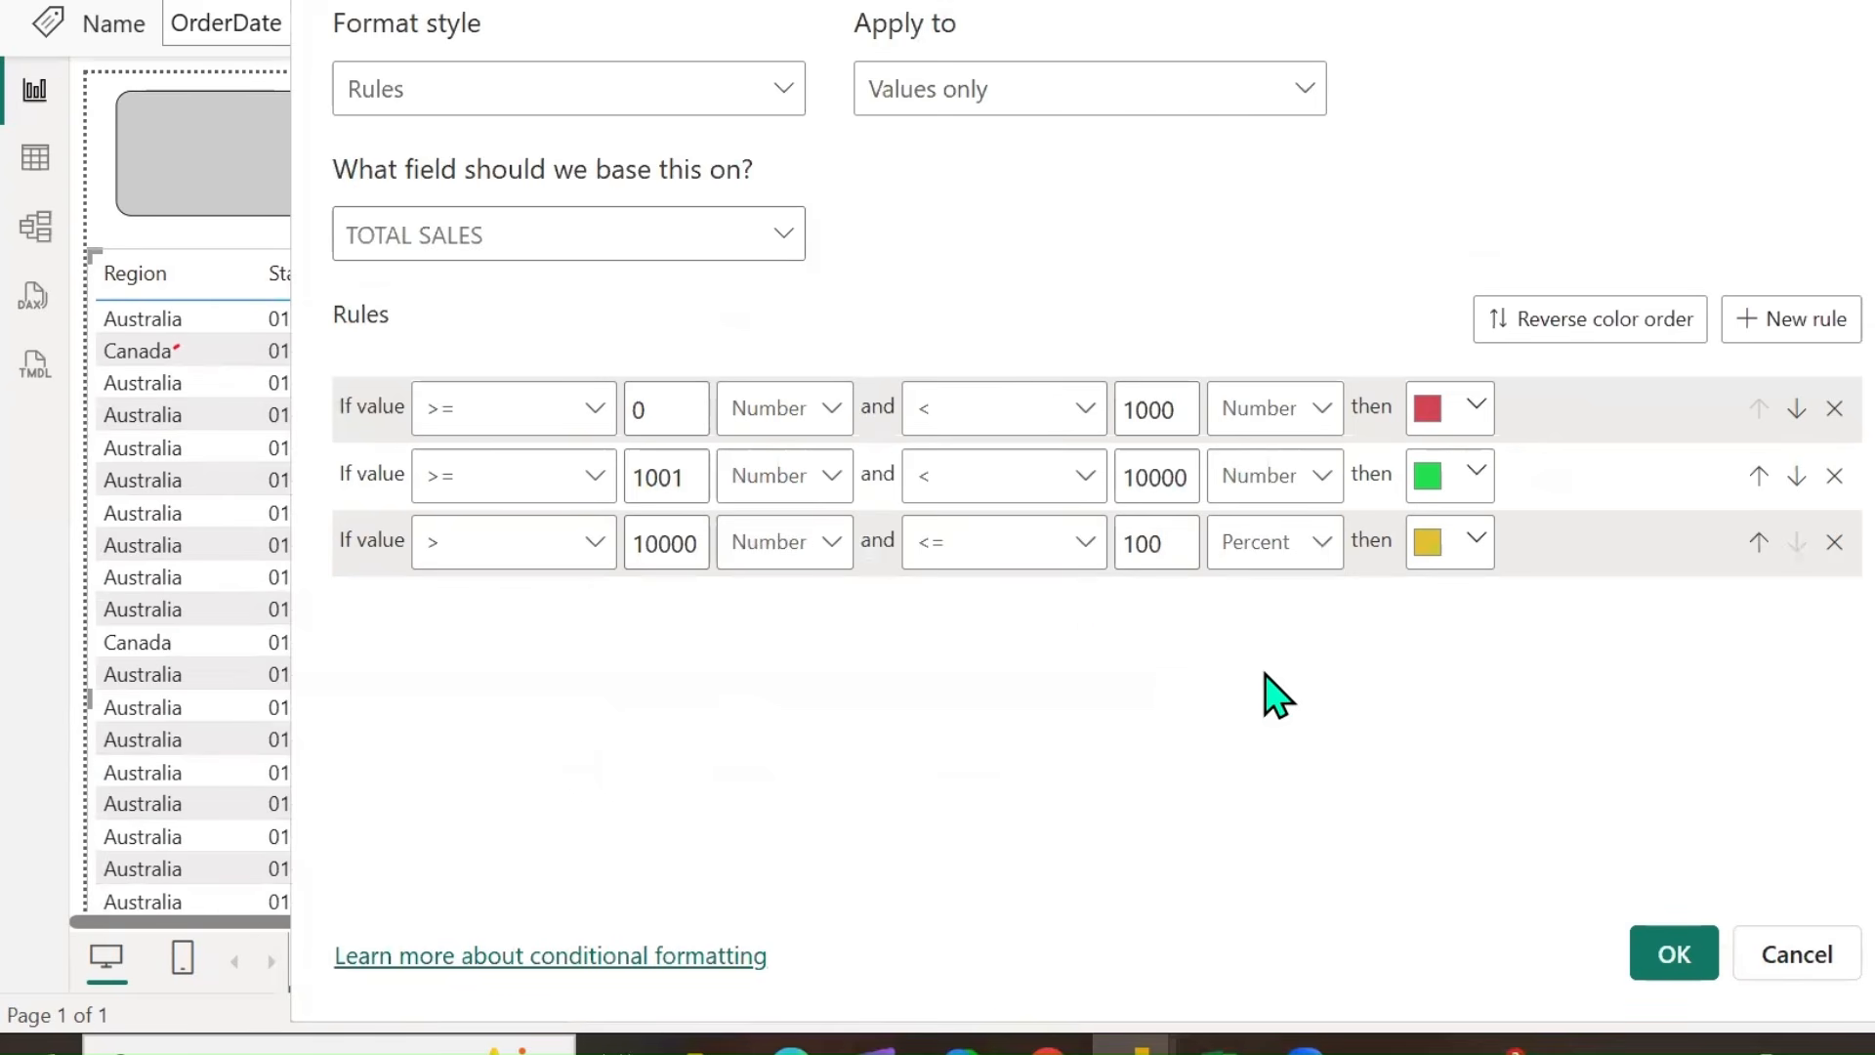
{"action": "left_click", "coordinate": [782, 98]}
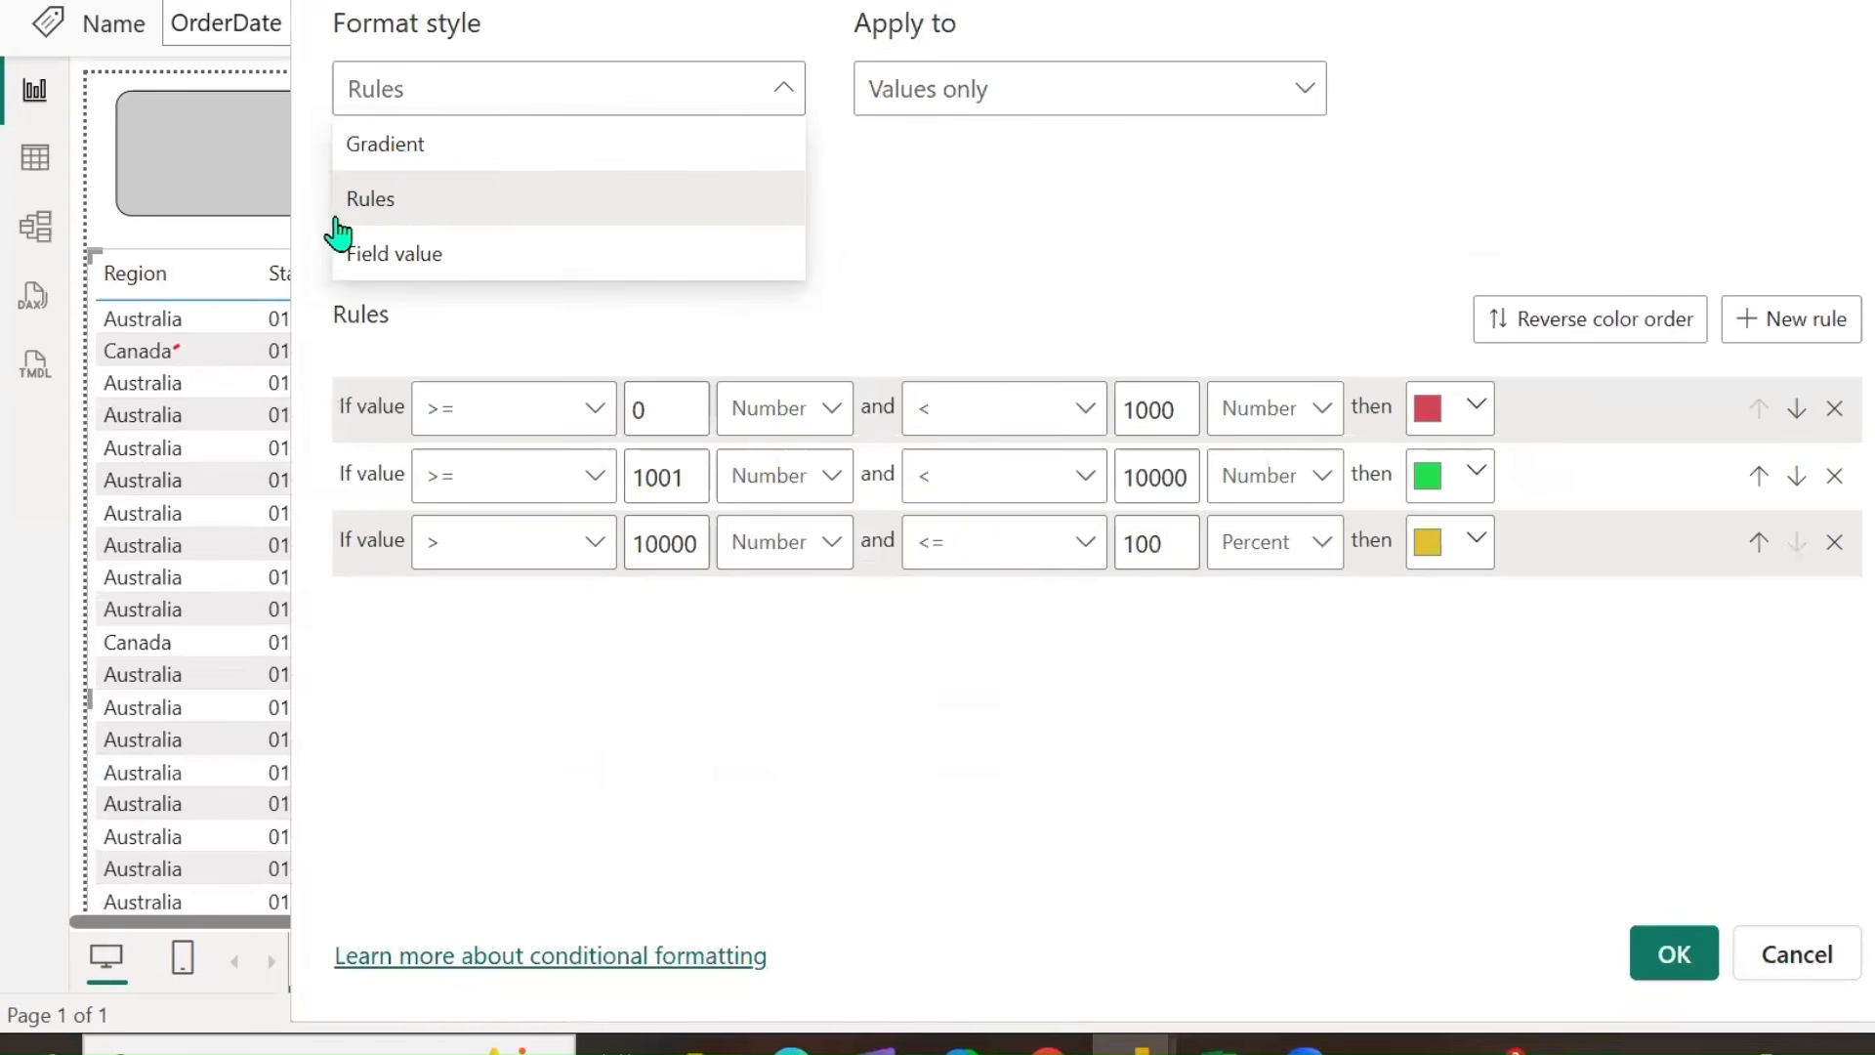
{"action": "left_click", "coordinate": [1022, 255]}
{"action": "left_click", "coordinate": [762, 249]}
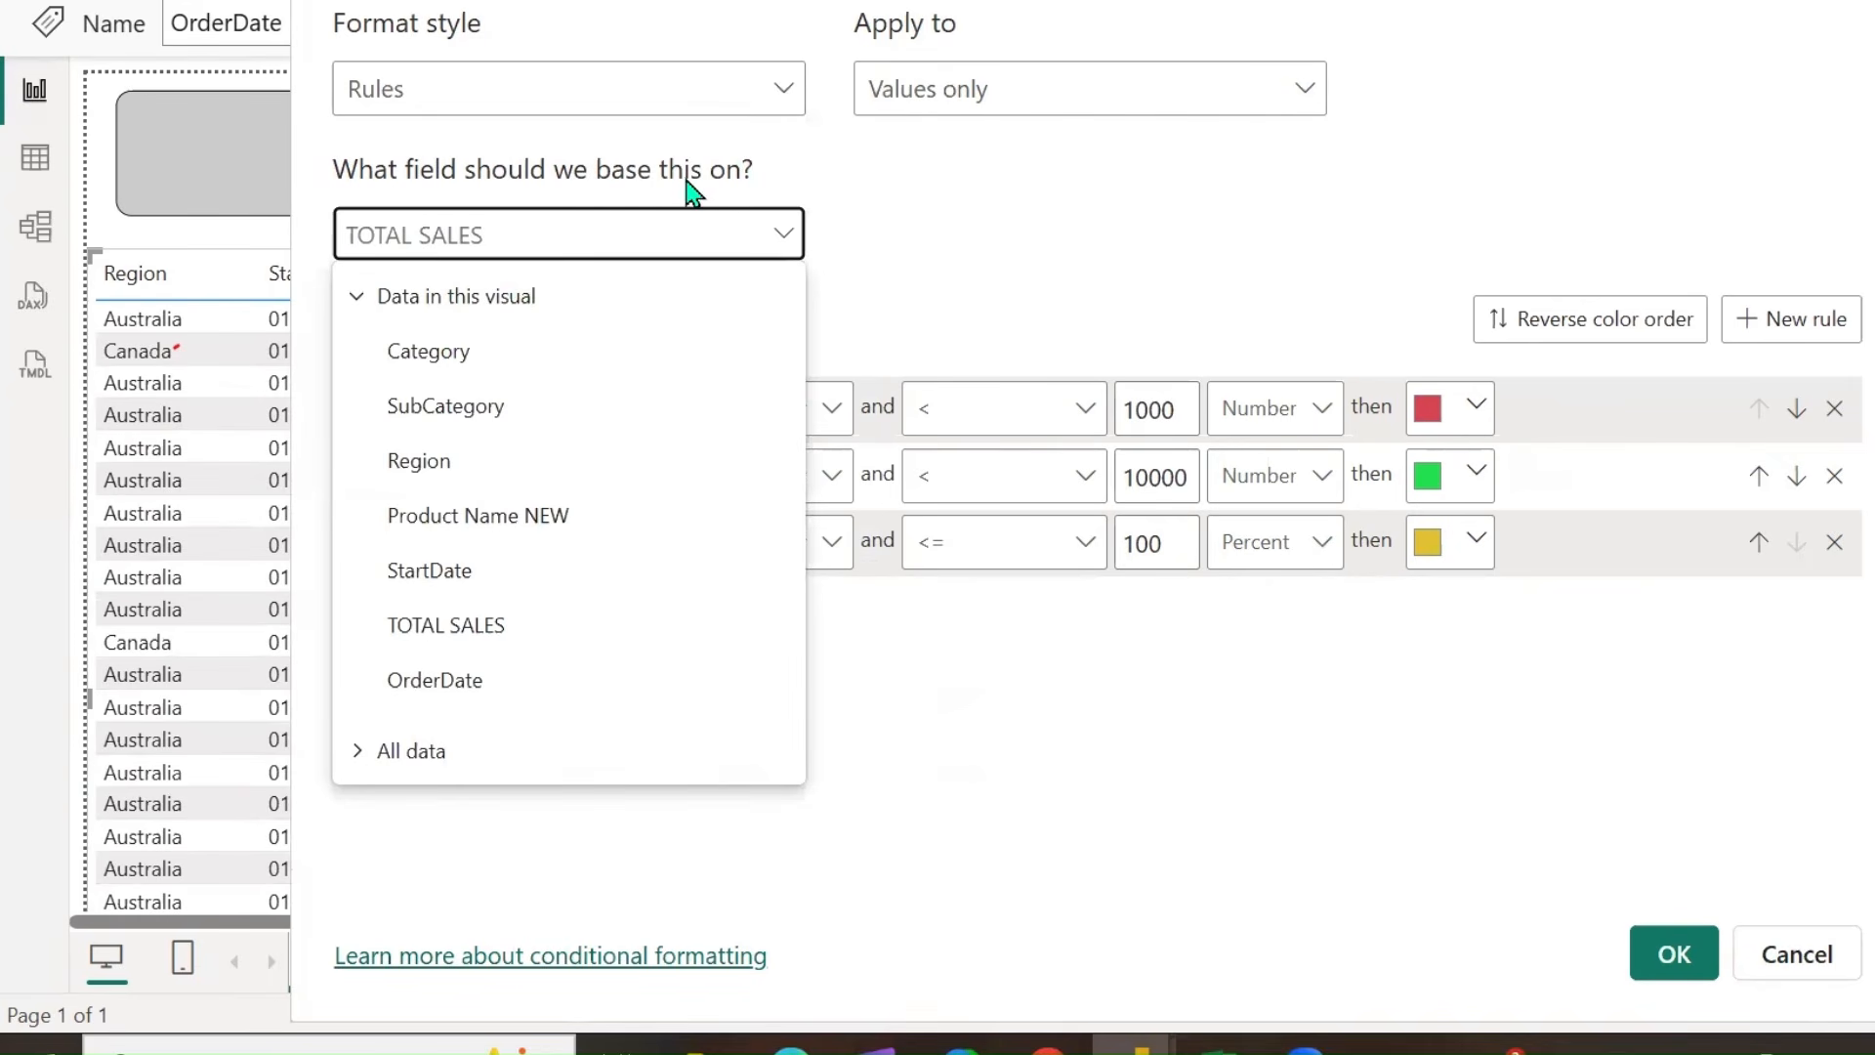
{"action": "left_click", "coordinate": [1006, 240]}
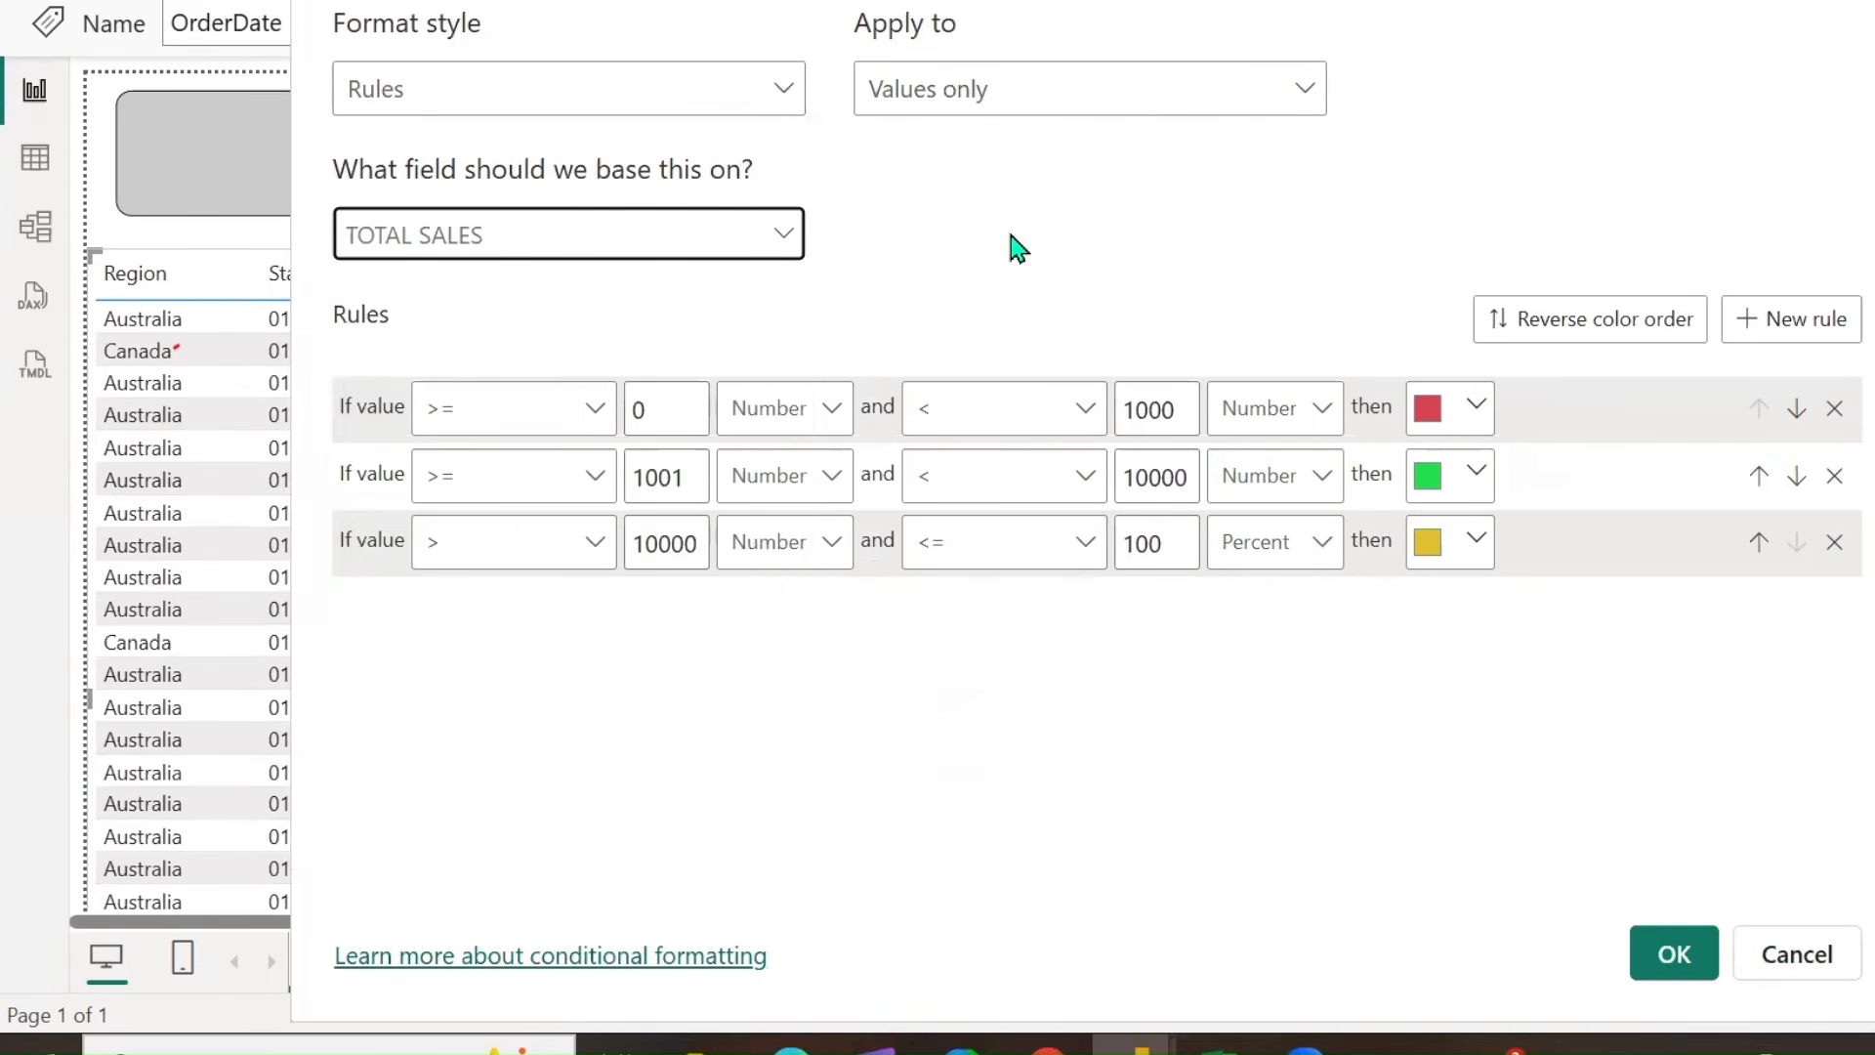
{"action": "left_click", "coordinate": [1780, 967]}
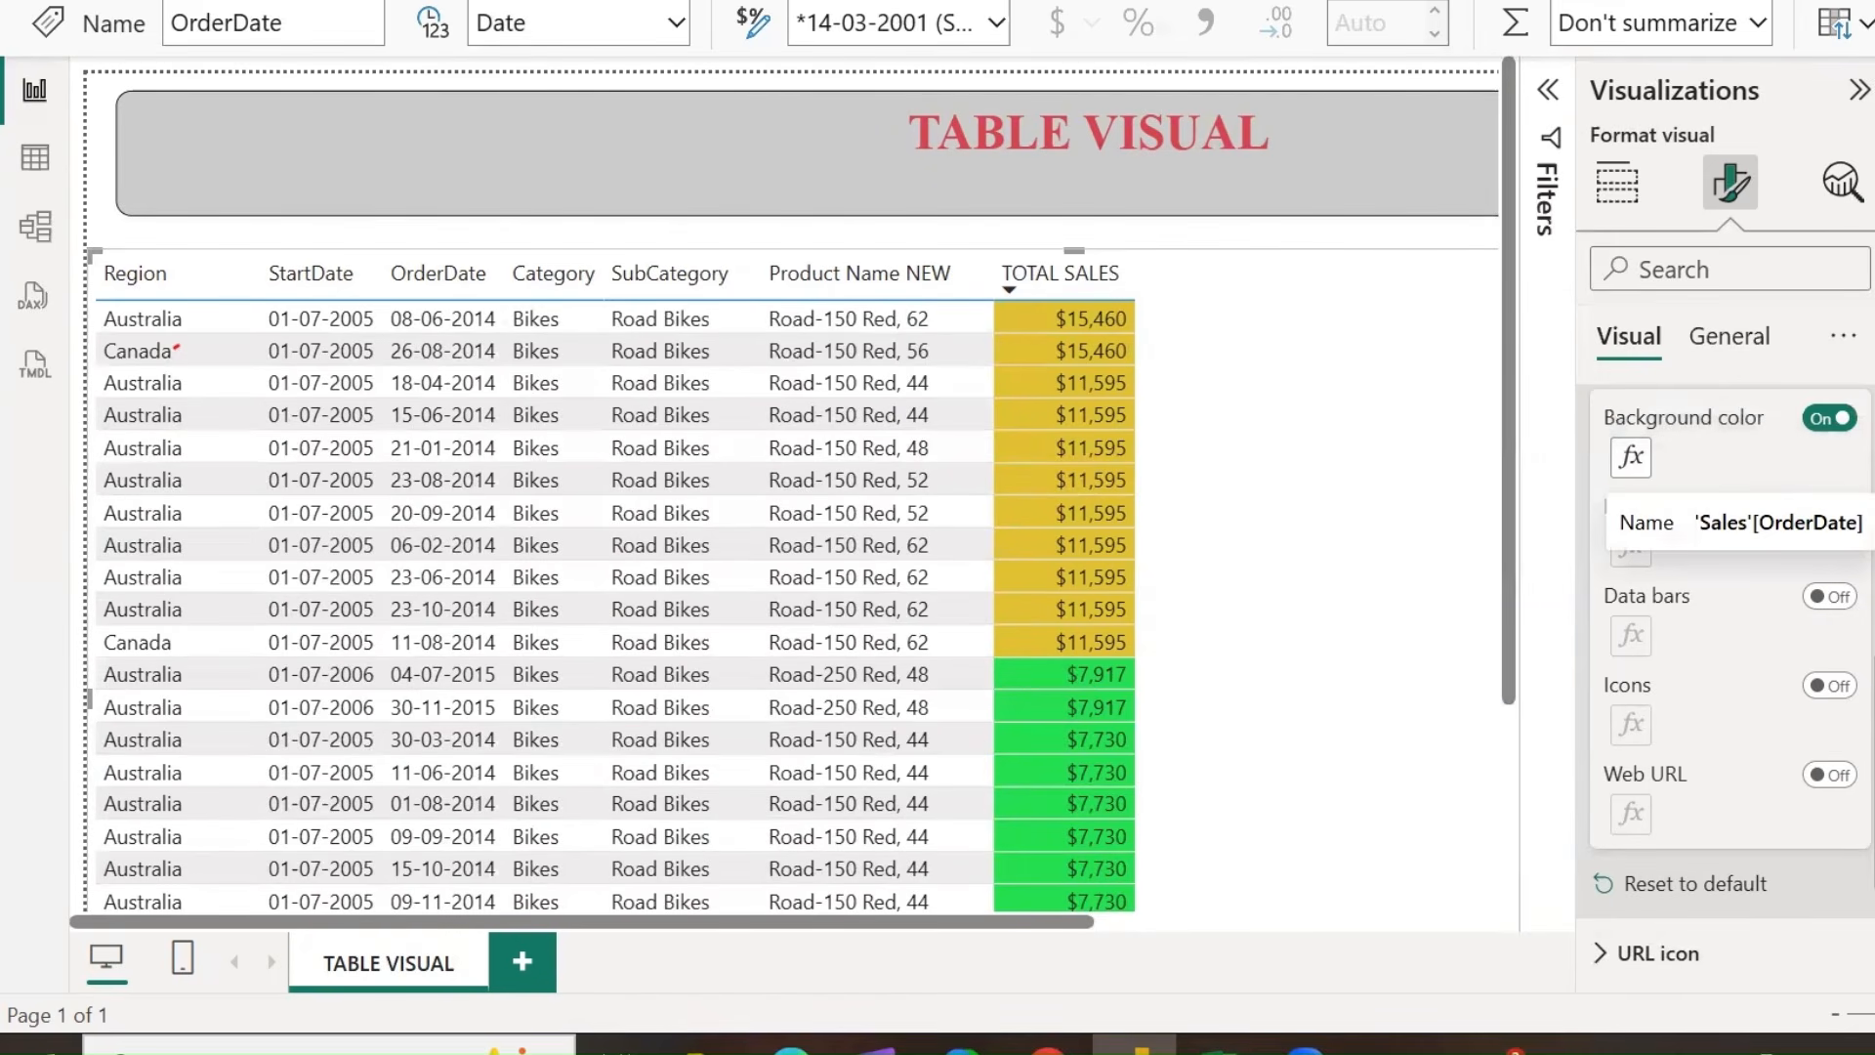
Create a new measure in the Sales table with the formula CONDITION = IF([TOTAL SALES]<=10000, 1, 0).
{"action": "right_click", "coordinate": [1872, 542]}
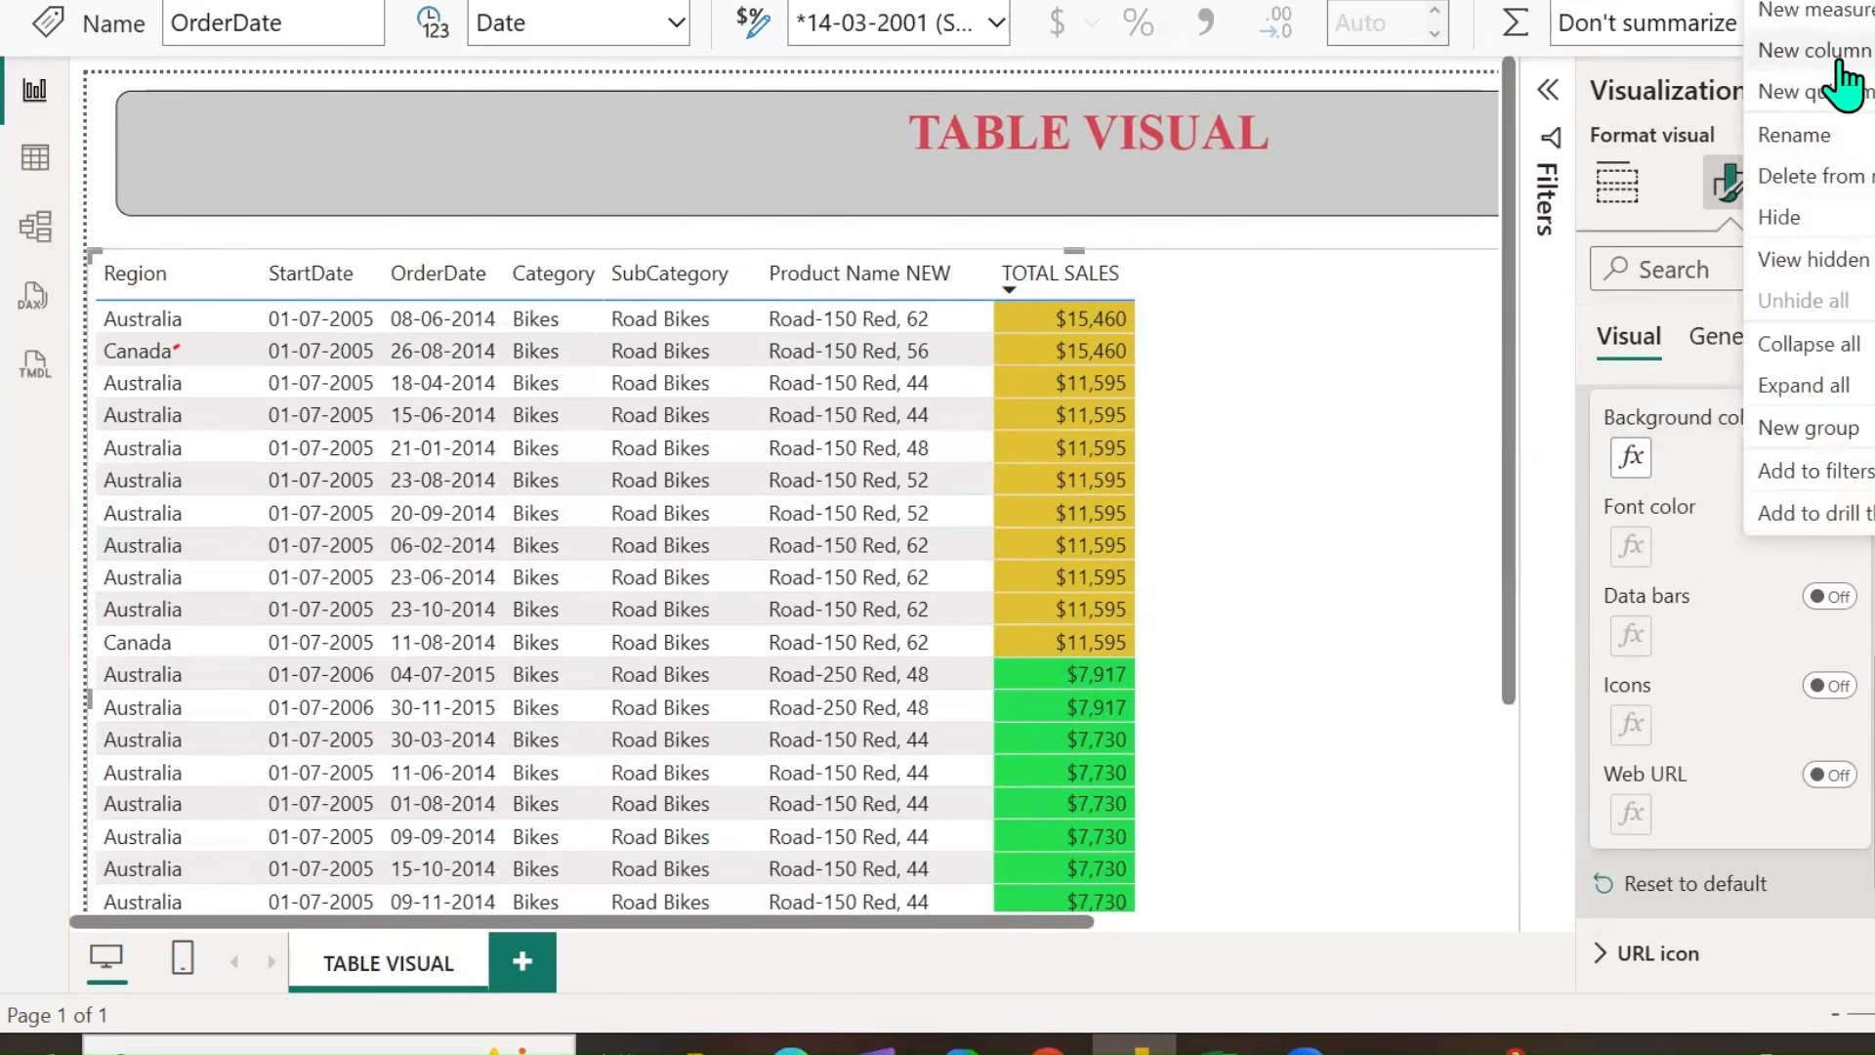
{"action": "left_click", "coordinate": [1457, 532]}
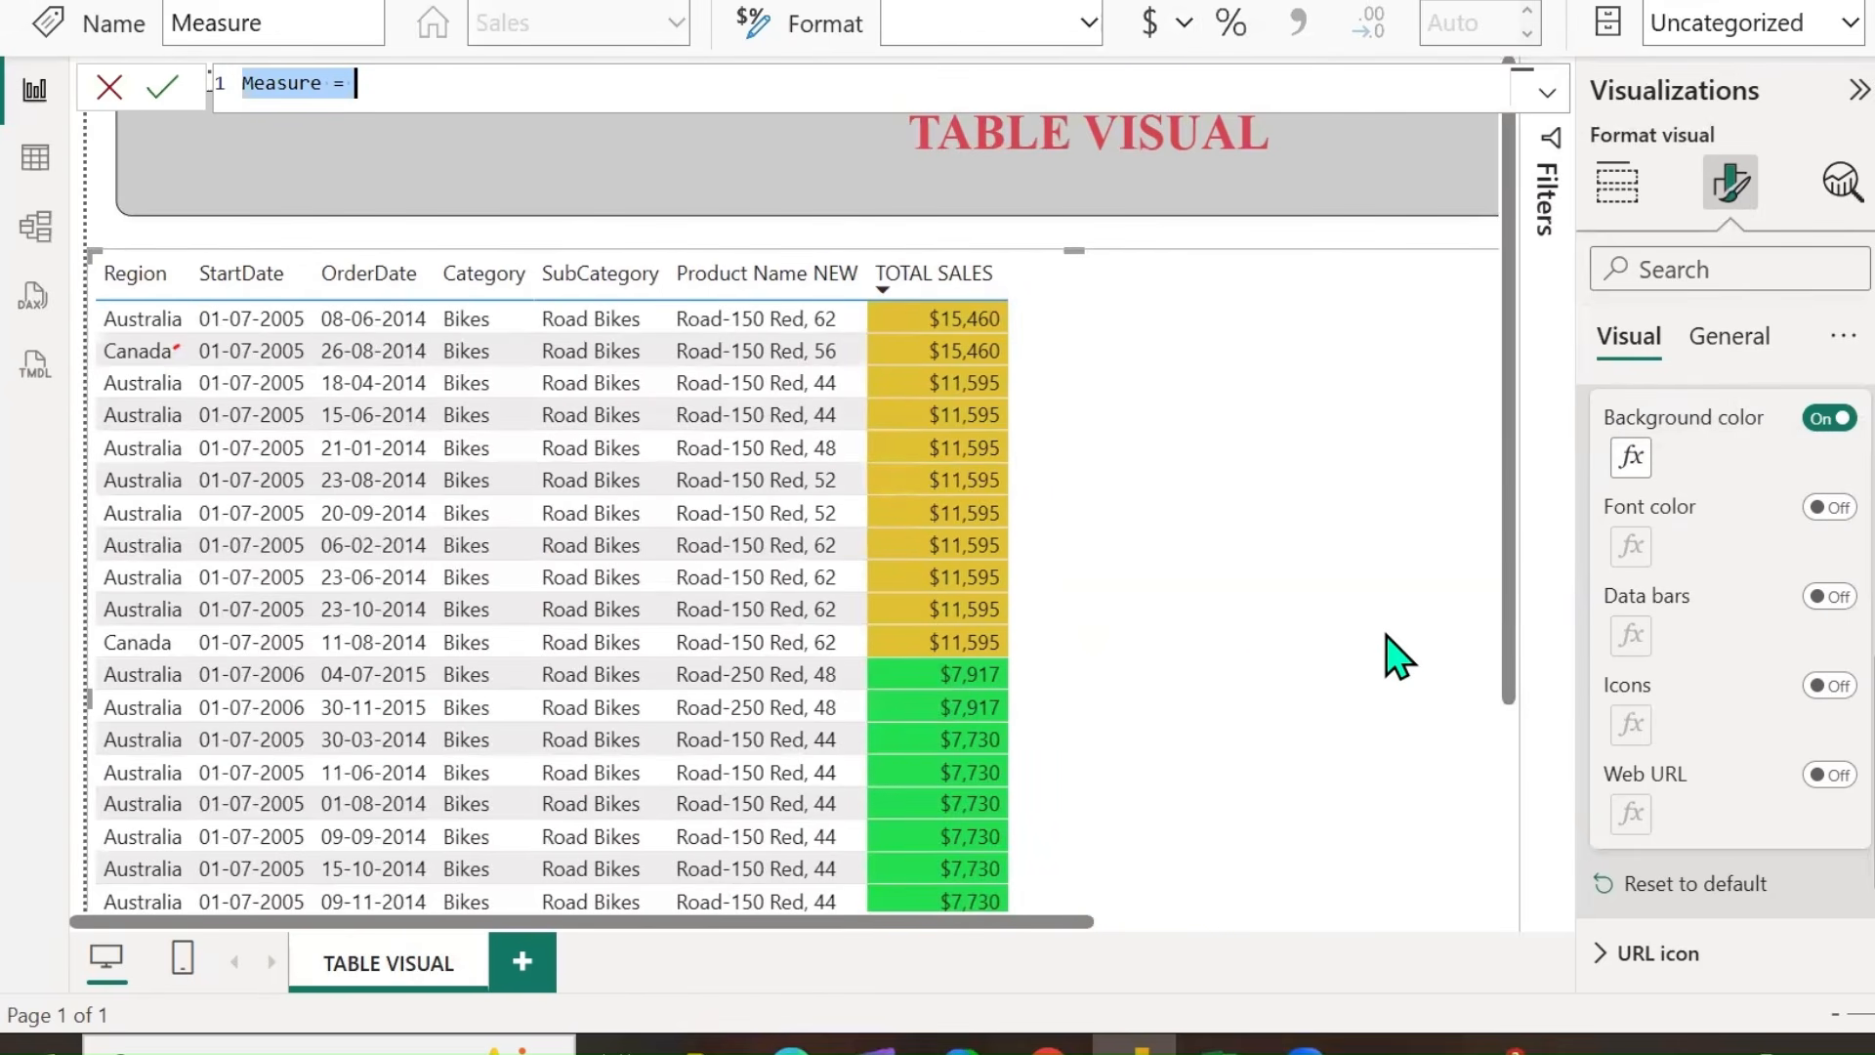
{"action": "type", "text": "CONDITION ="}
{"action": "key", "text": "shift+Return"}
{"action": "type", "text": "IF([TOTAL SALES]"}
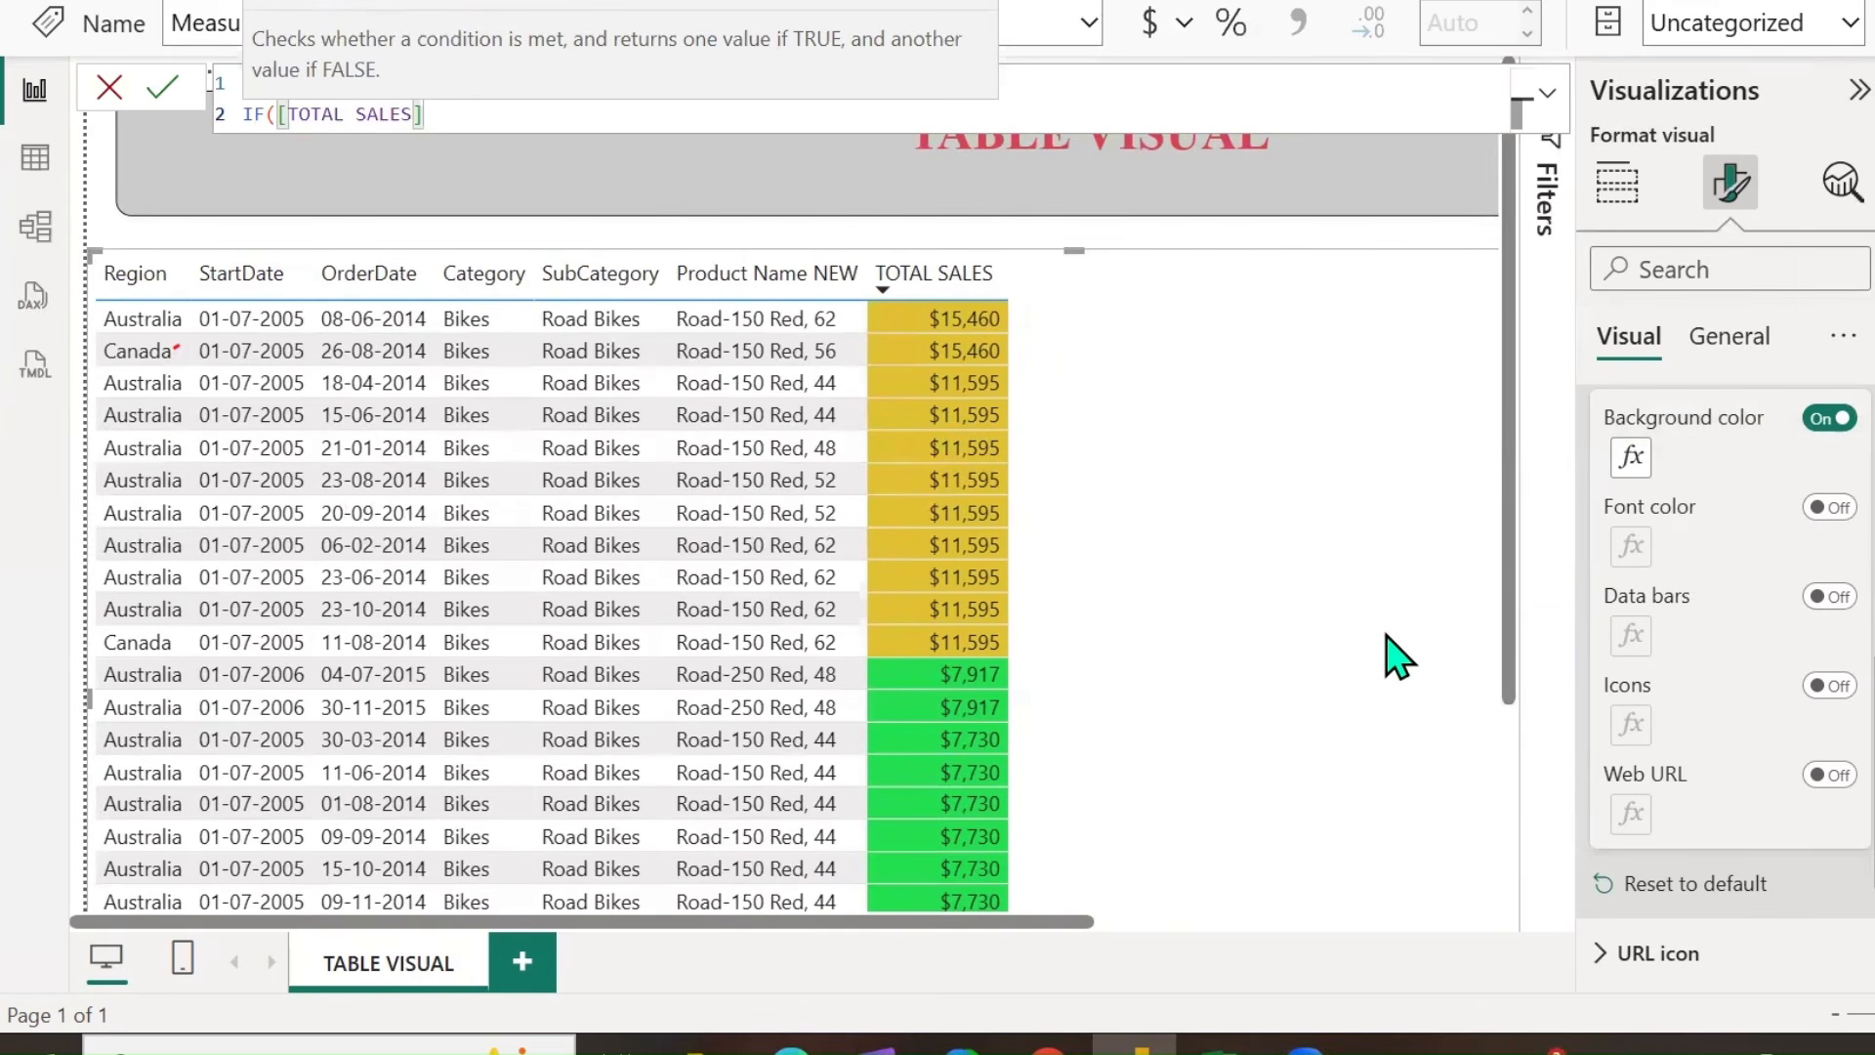
{"action": "type", "text": "<"}
{"action": "key", "text": "BackSpace"}
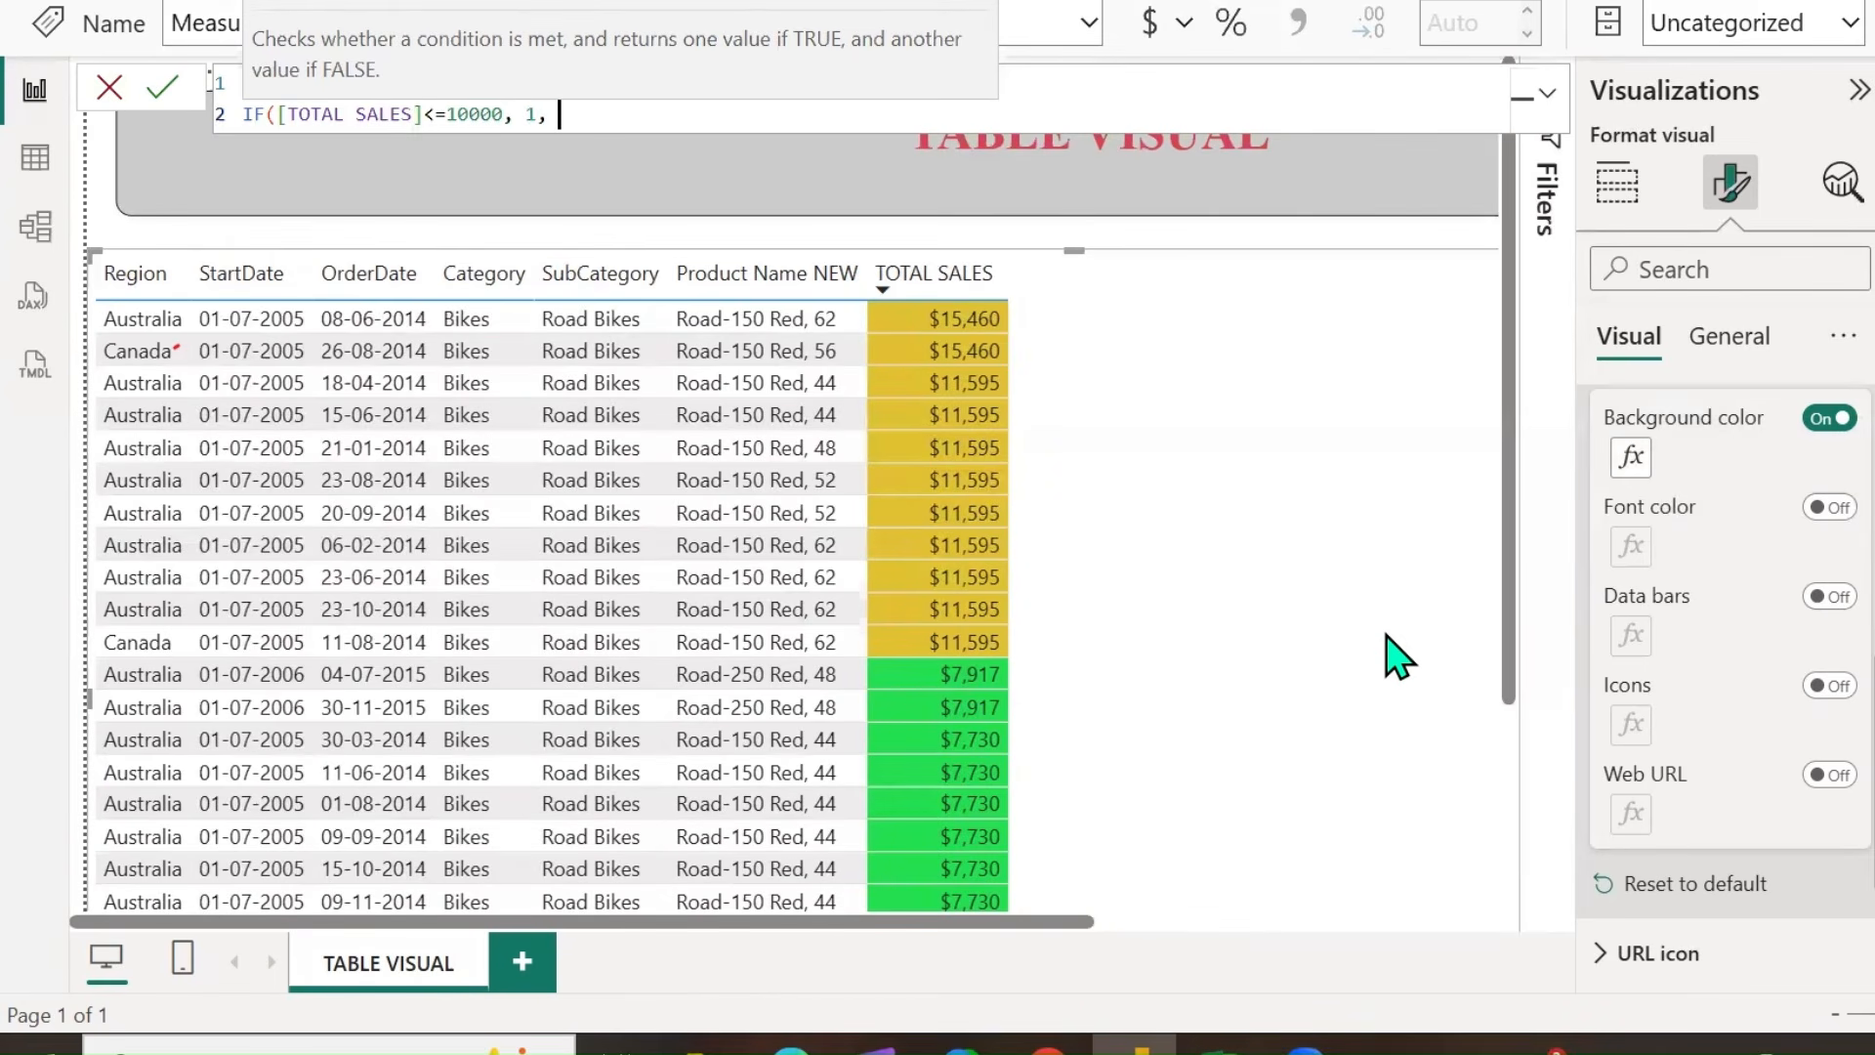
{"action": "type", "text": ")"}
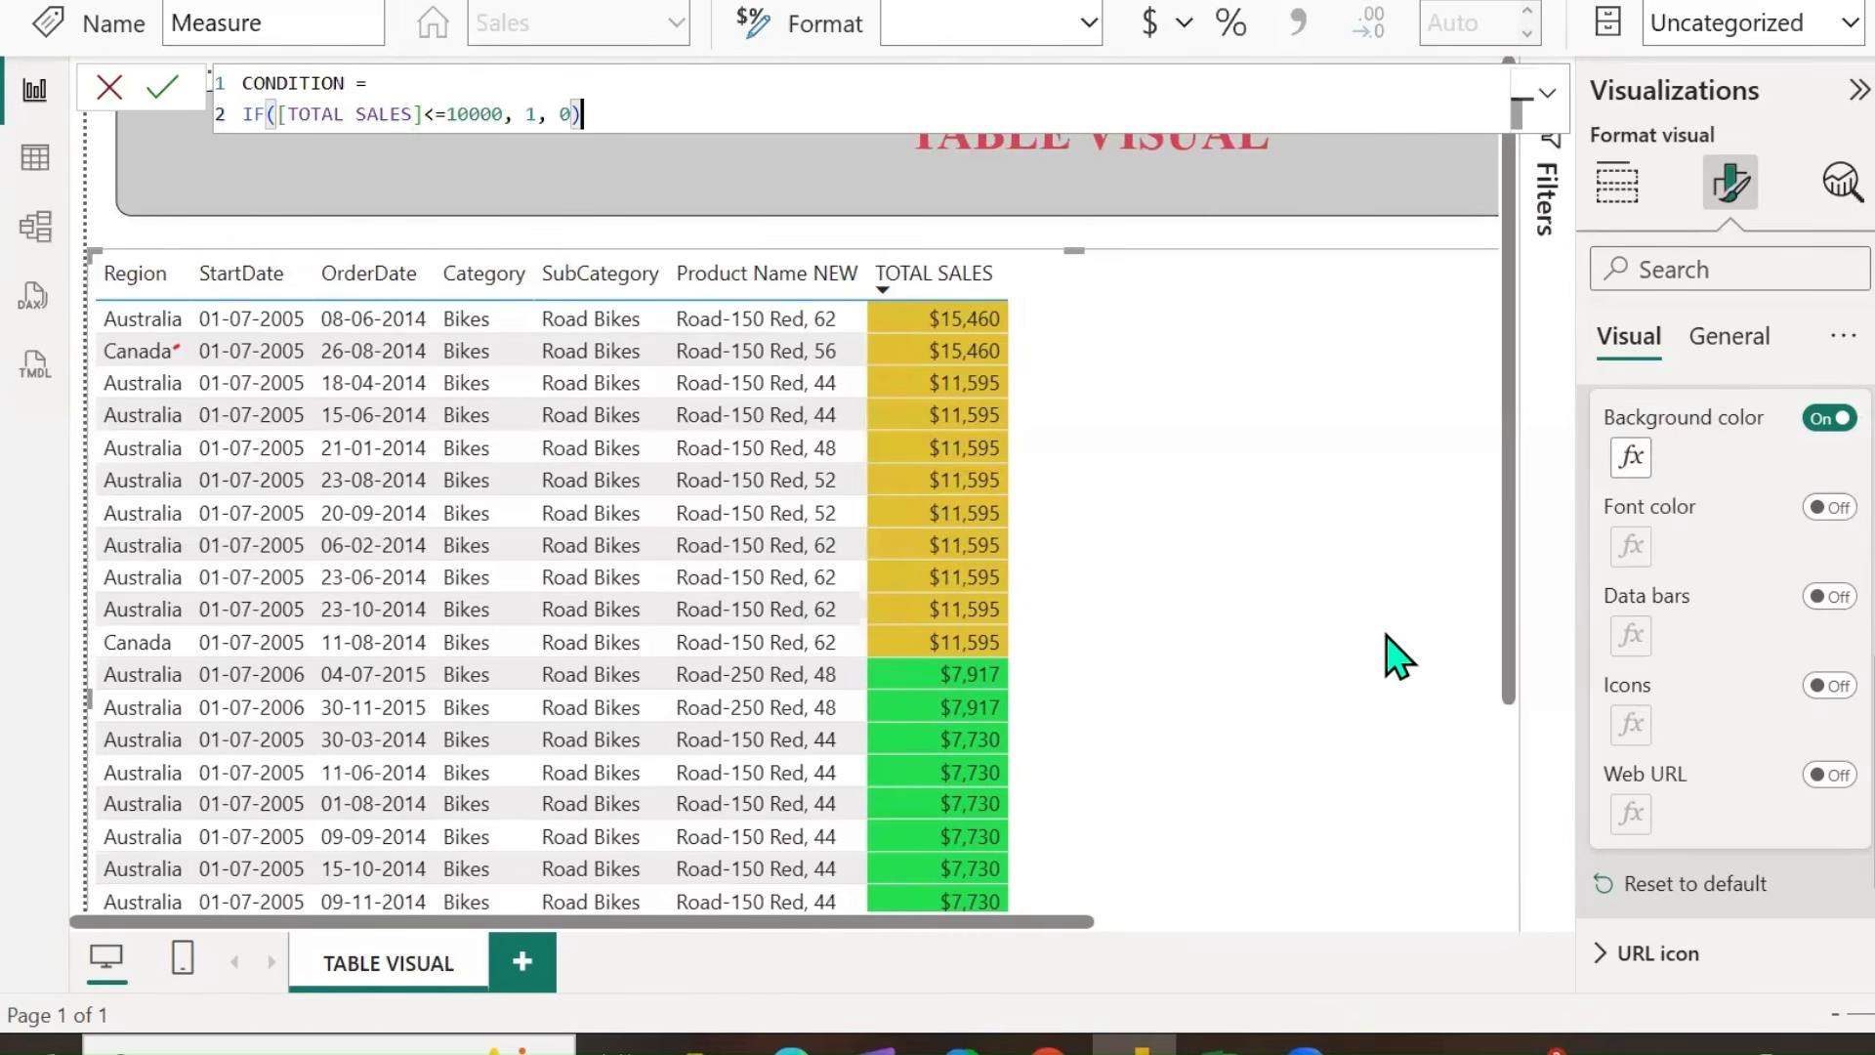
Extend the measure's name to CONDITIONAL FORMATTING and commit the formula.
{"action": "key", "text": "Left"}
{"action": "key", "text": "Left"}
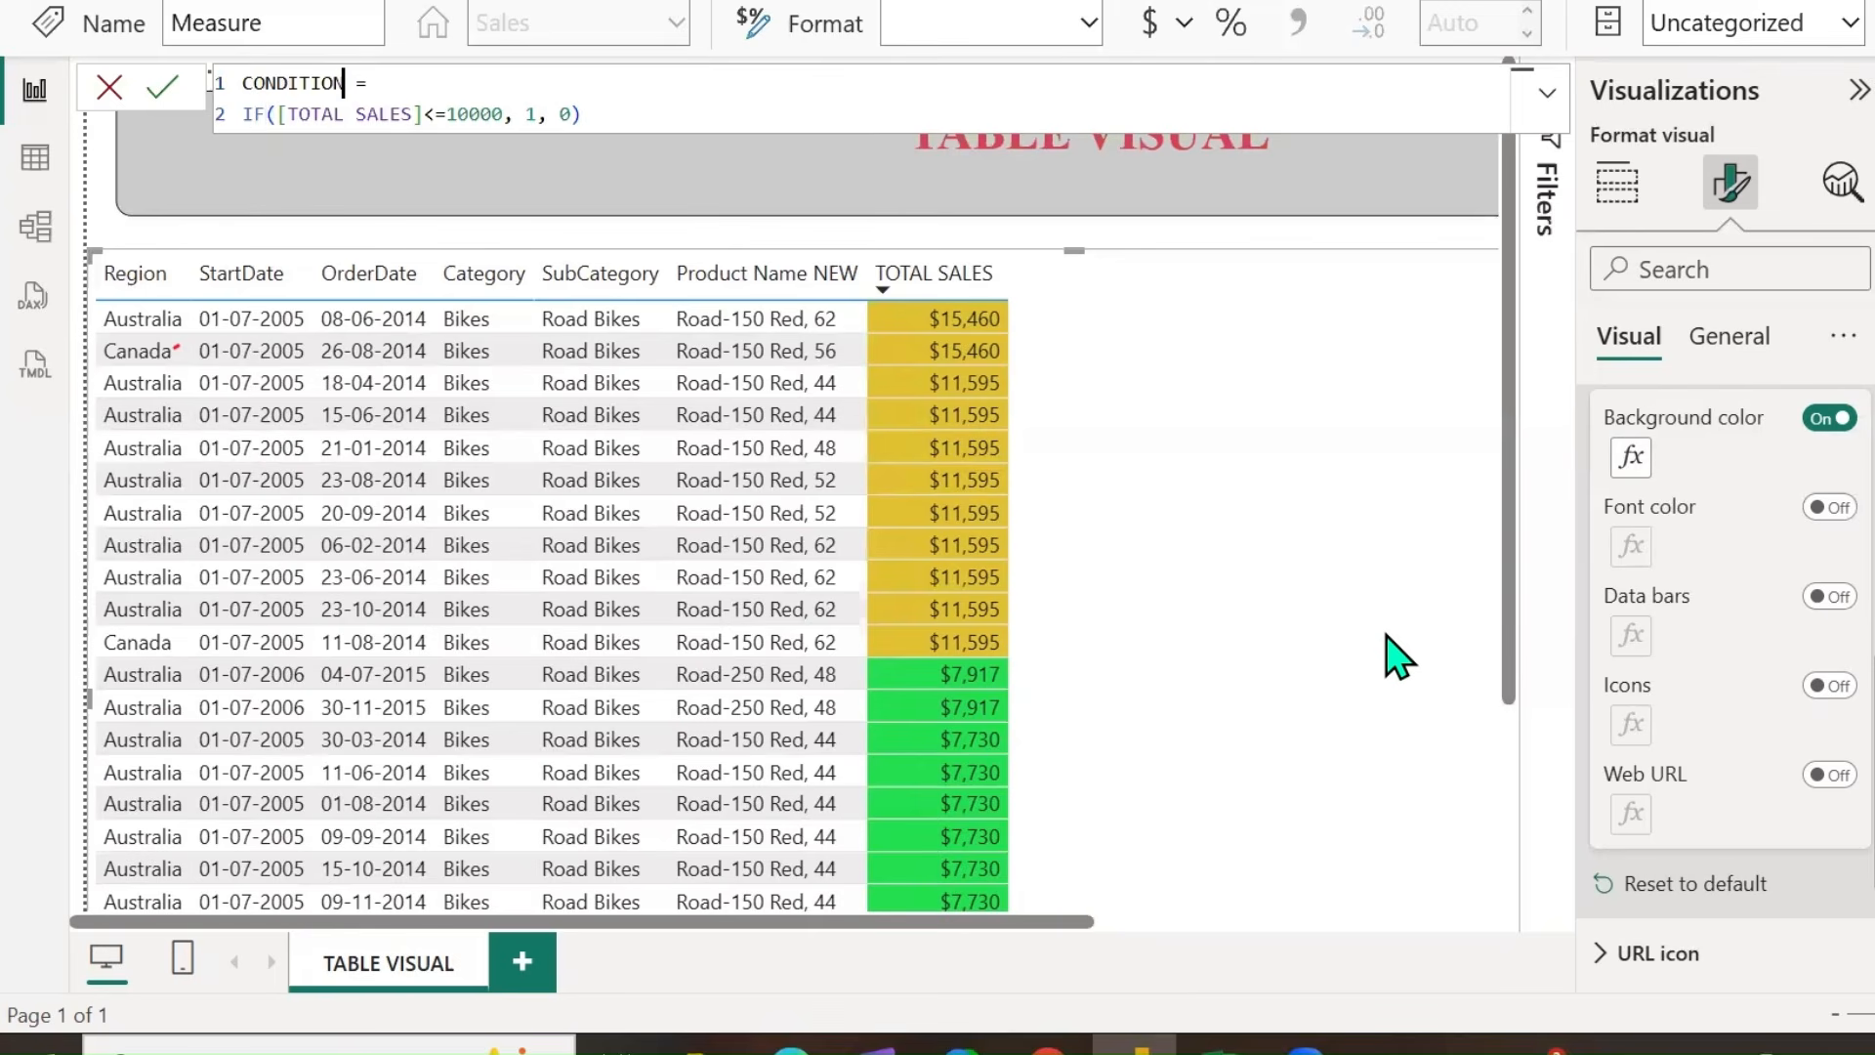
{"action": "type", "text": "AL FORMATTING"}
{"action": "key", "text": "Return"}
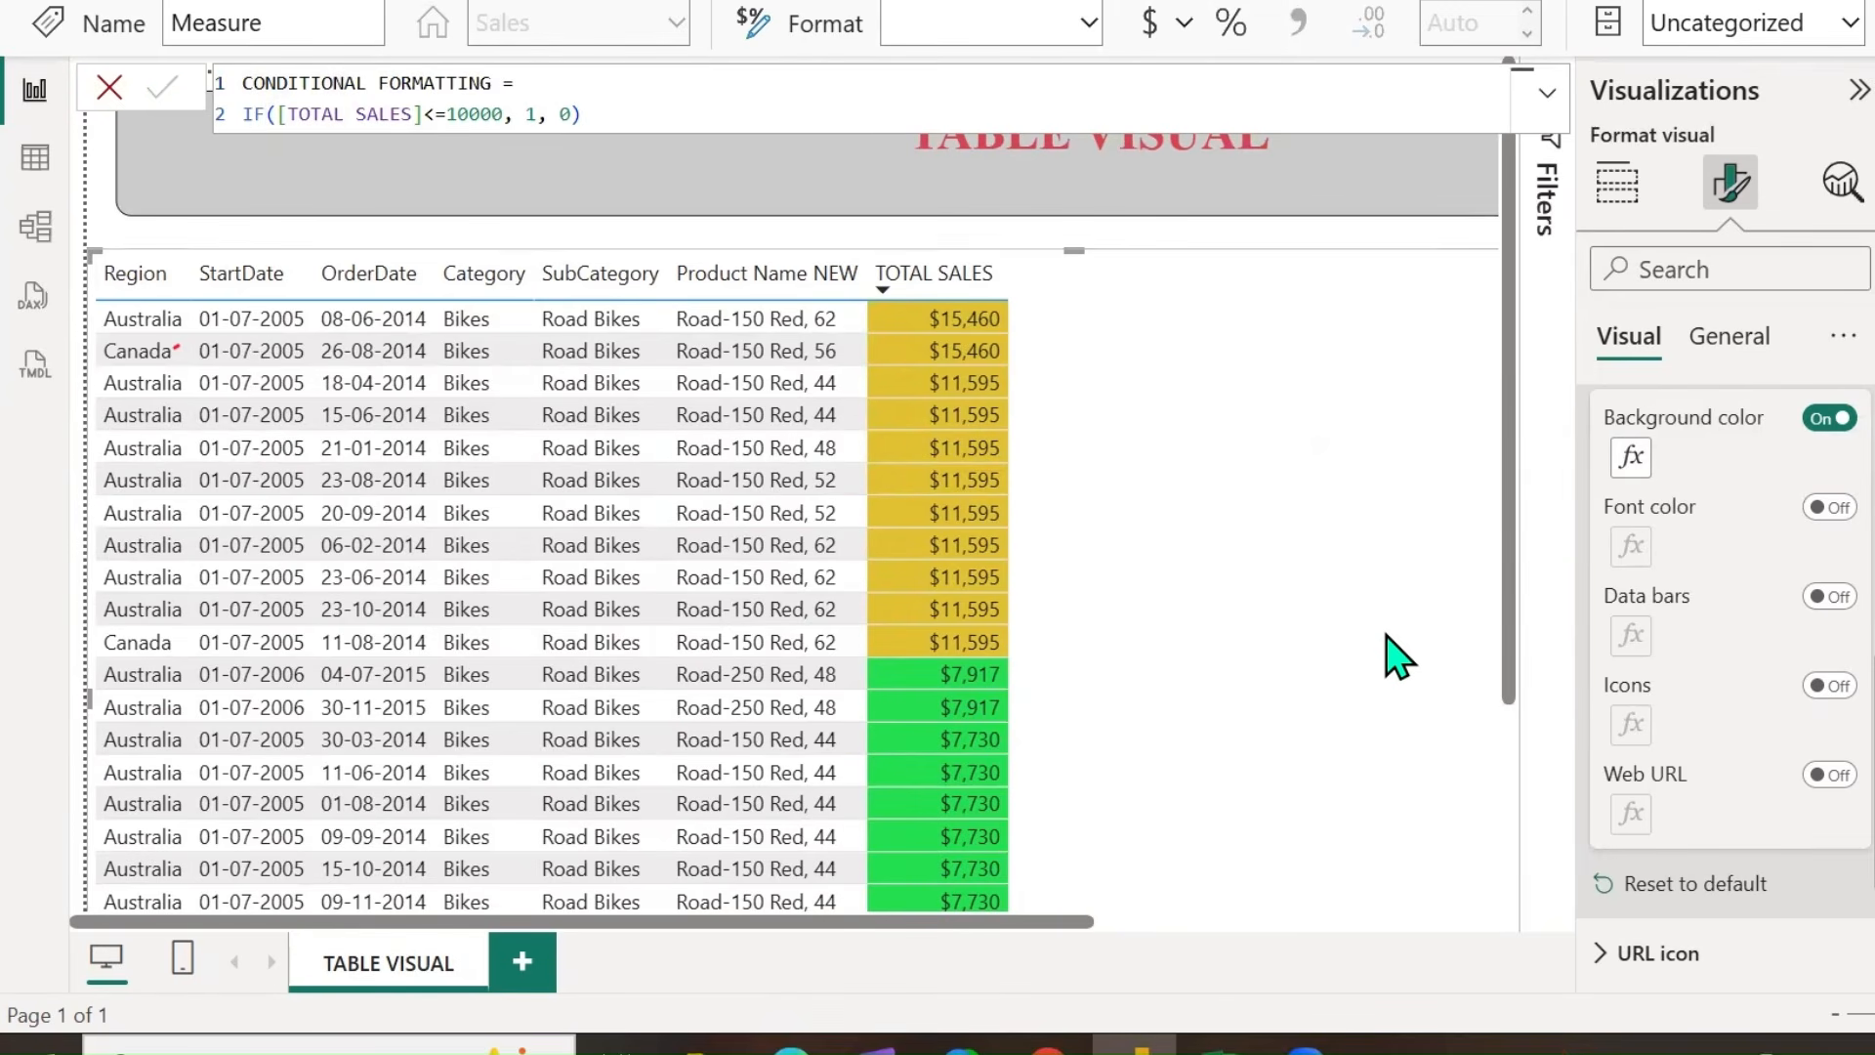
{"action": "left_click", "coordinate": [303, 115]}
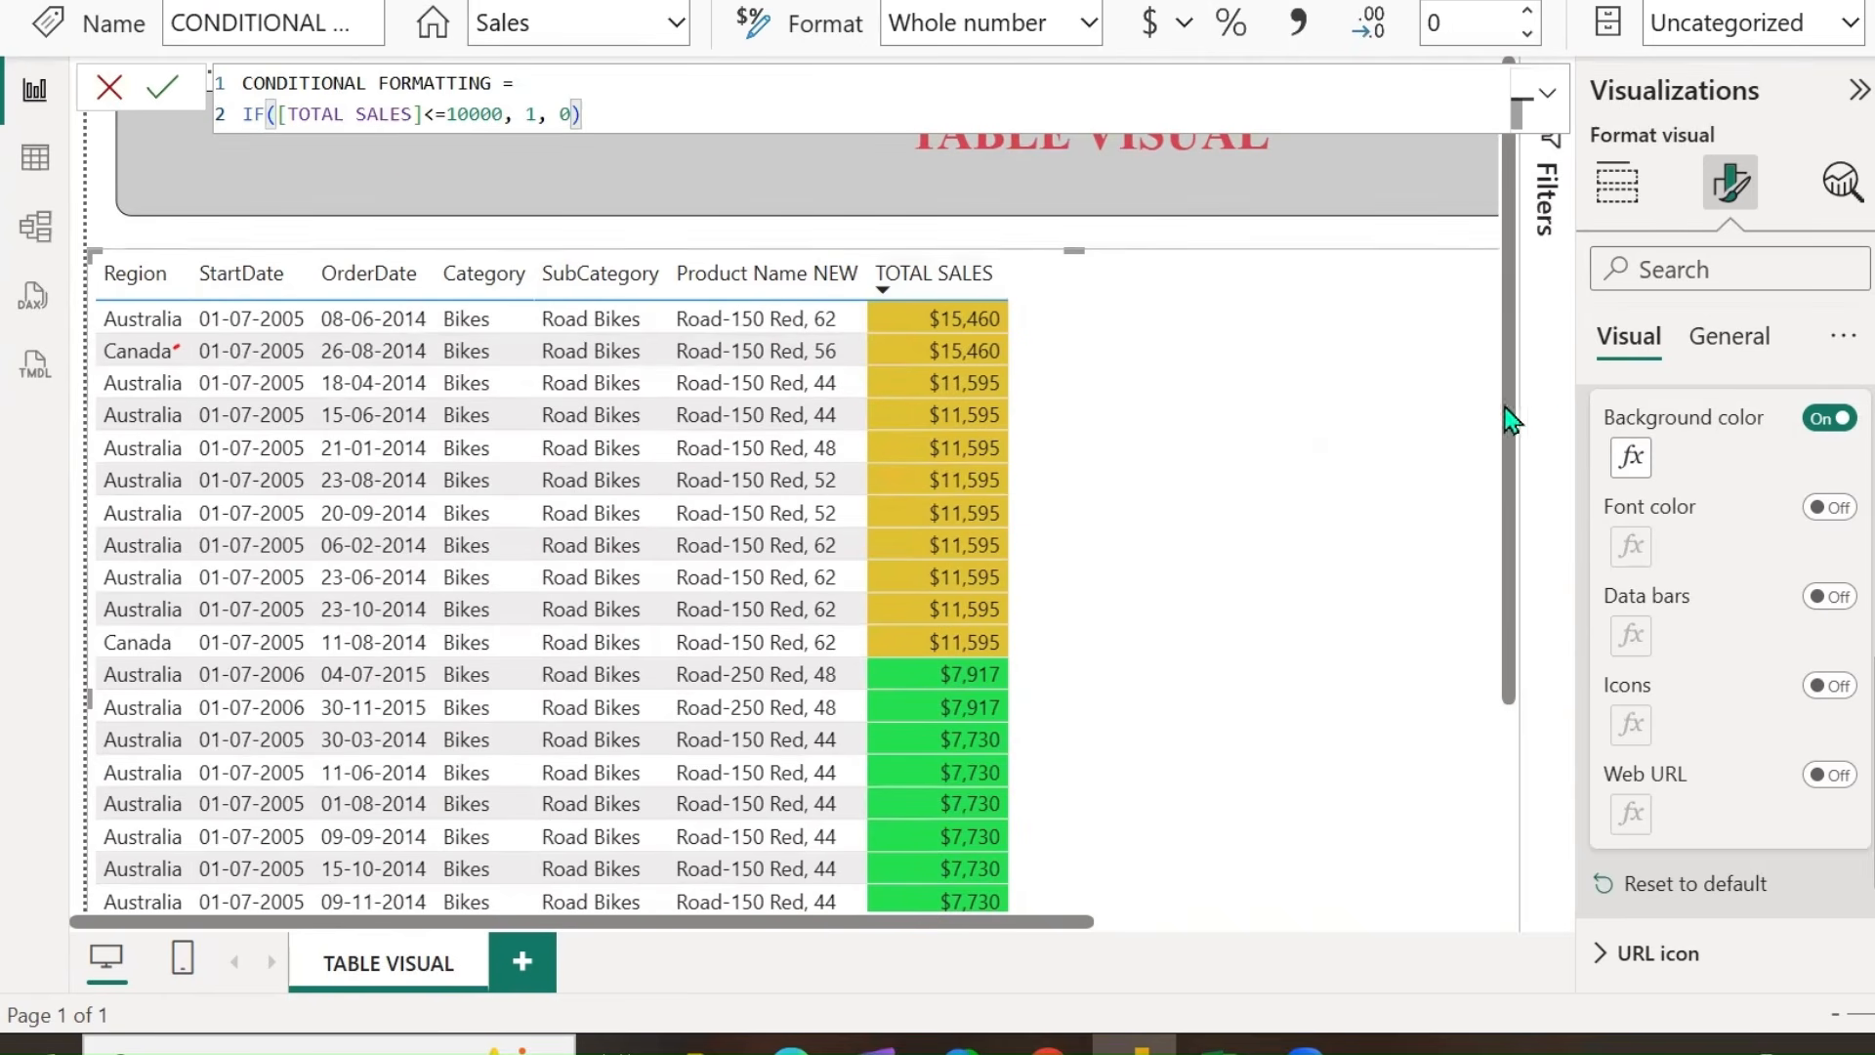
Base the background color rules on the CONDITIONAL FORMATTING measure from the Sales table.
{"action": "left_click", "coordinate": [1630, 457]}
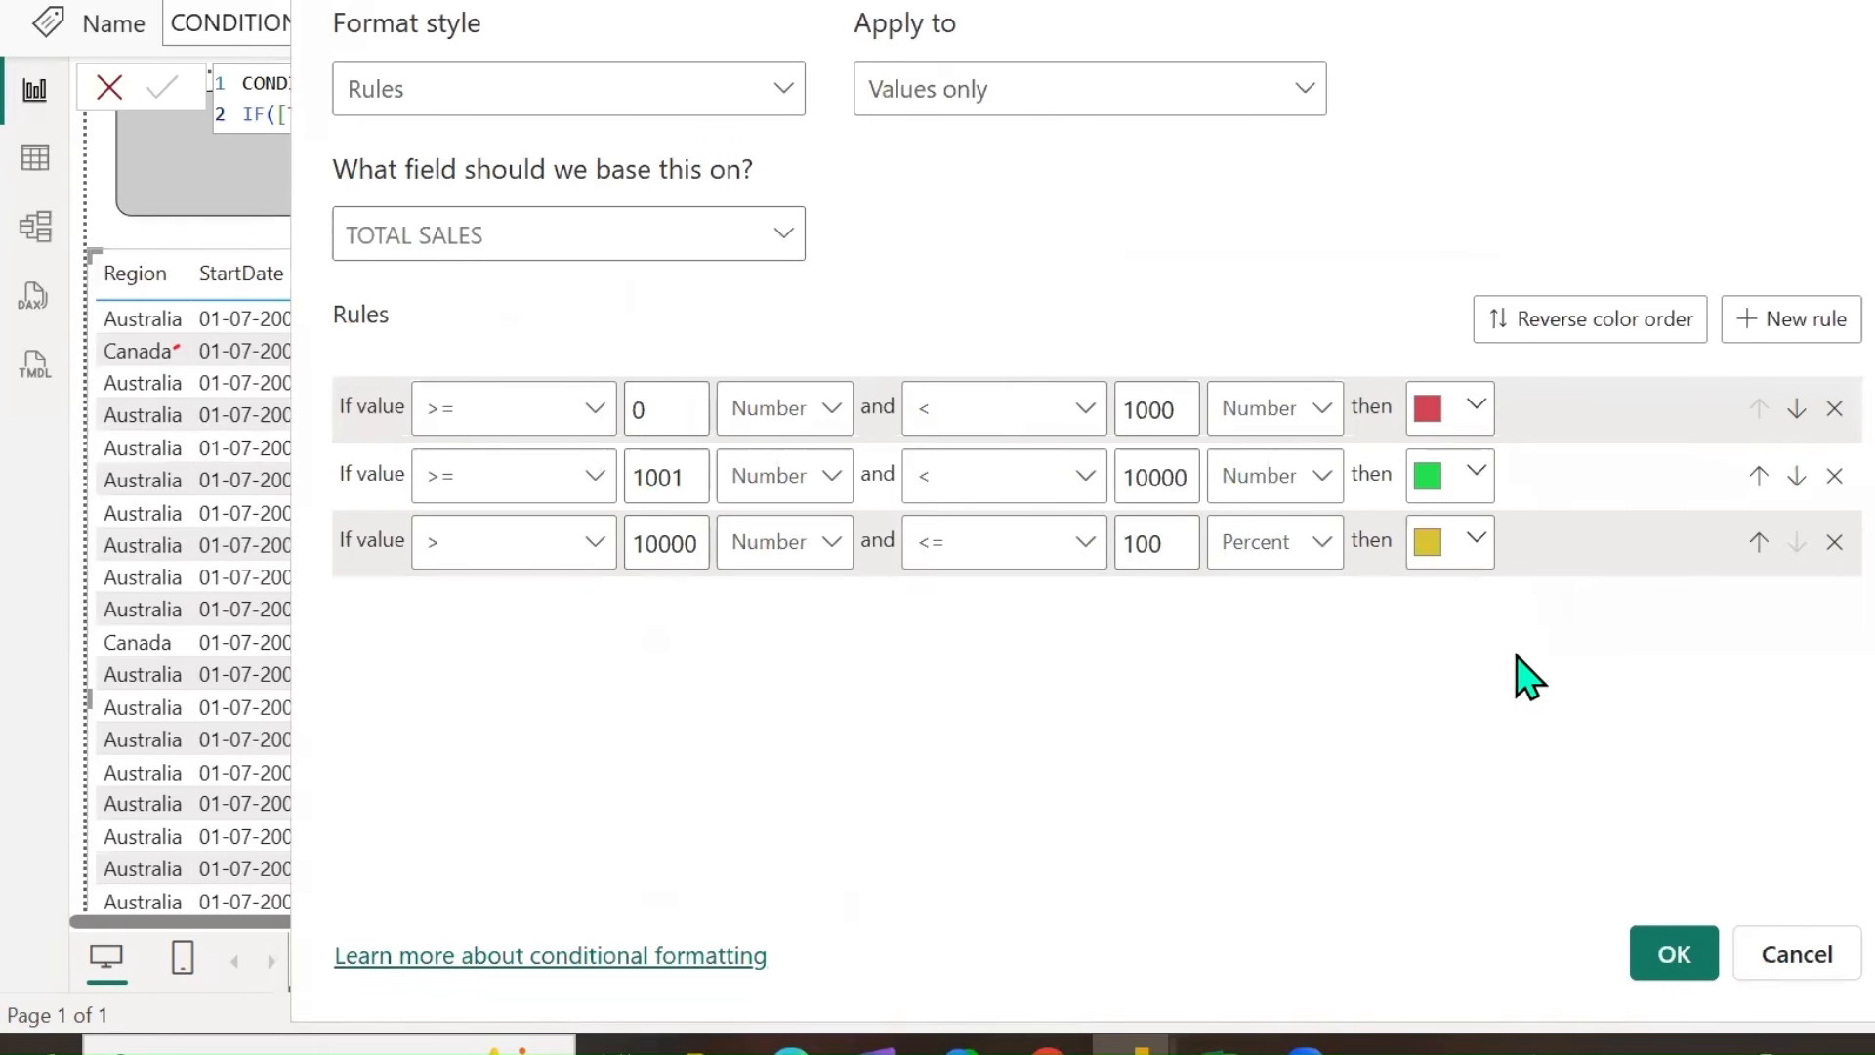
{"action": "left_click", "coordinate": [790, 246]}
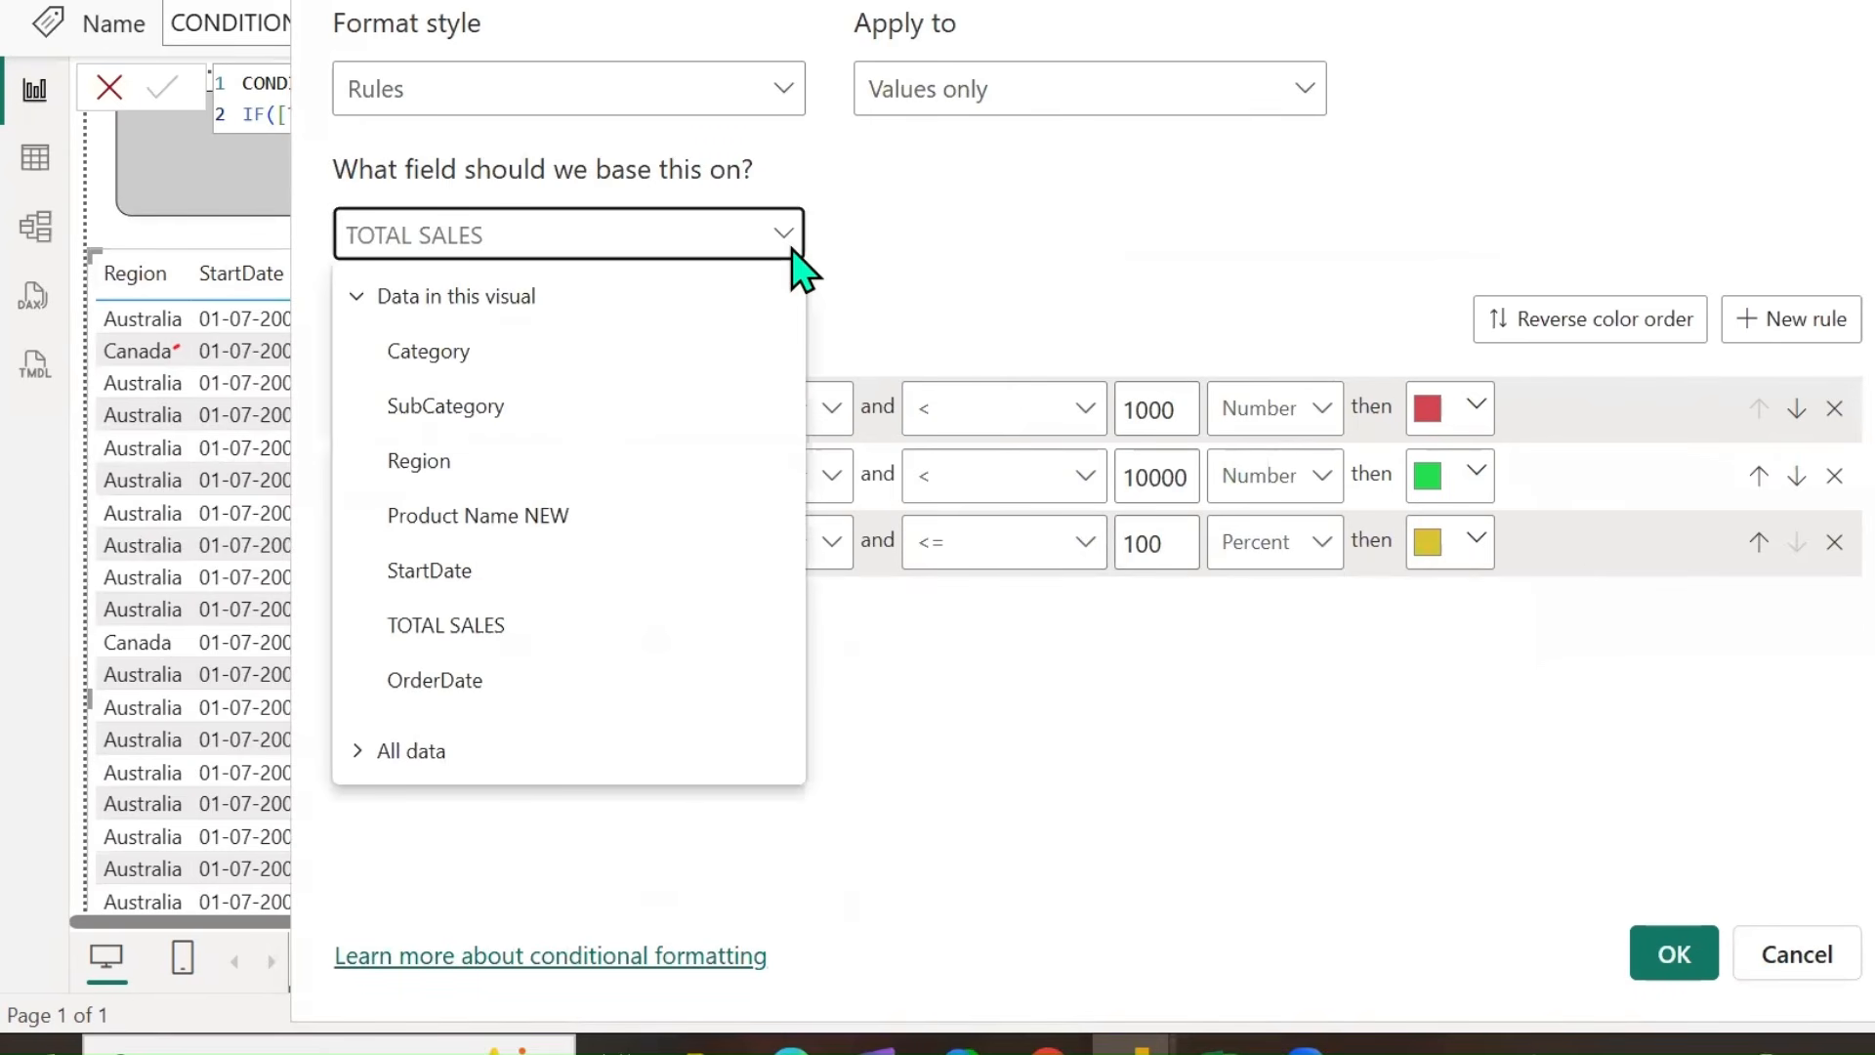
{"action": "left_click", "coordinate": [358, 751]}
{"action": "scroll", "coordinate": [628, 582], "scroll_direction": "down", "scroll_amount": 2}
{"action": "left_click", "coordinate": [406, 664]}
{"action": "scroll", "coordinate": [586, 698], "scroll_direction": "up", "scroll_amount": 2}
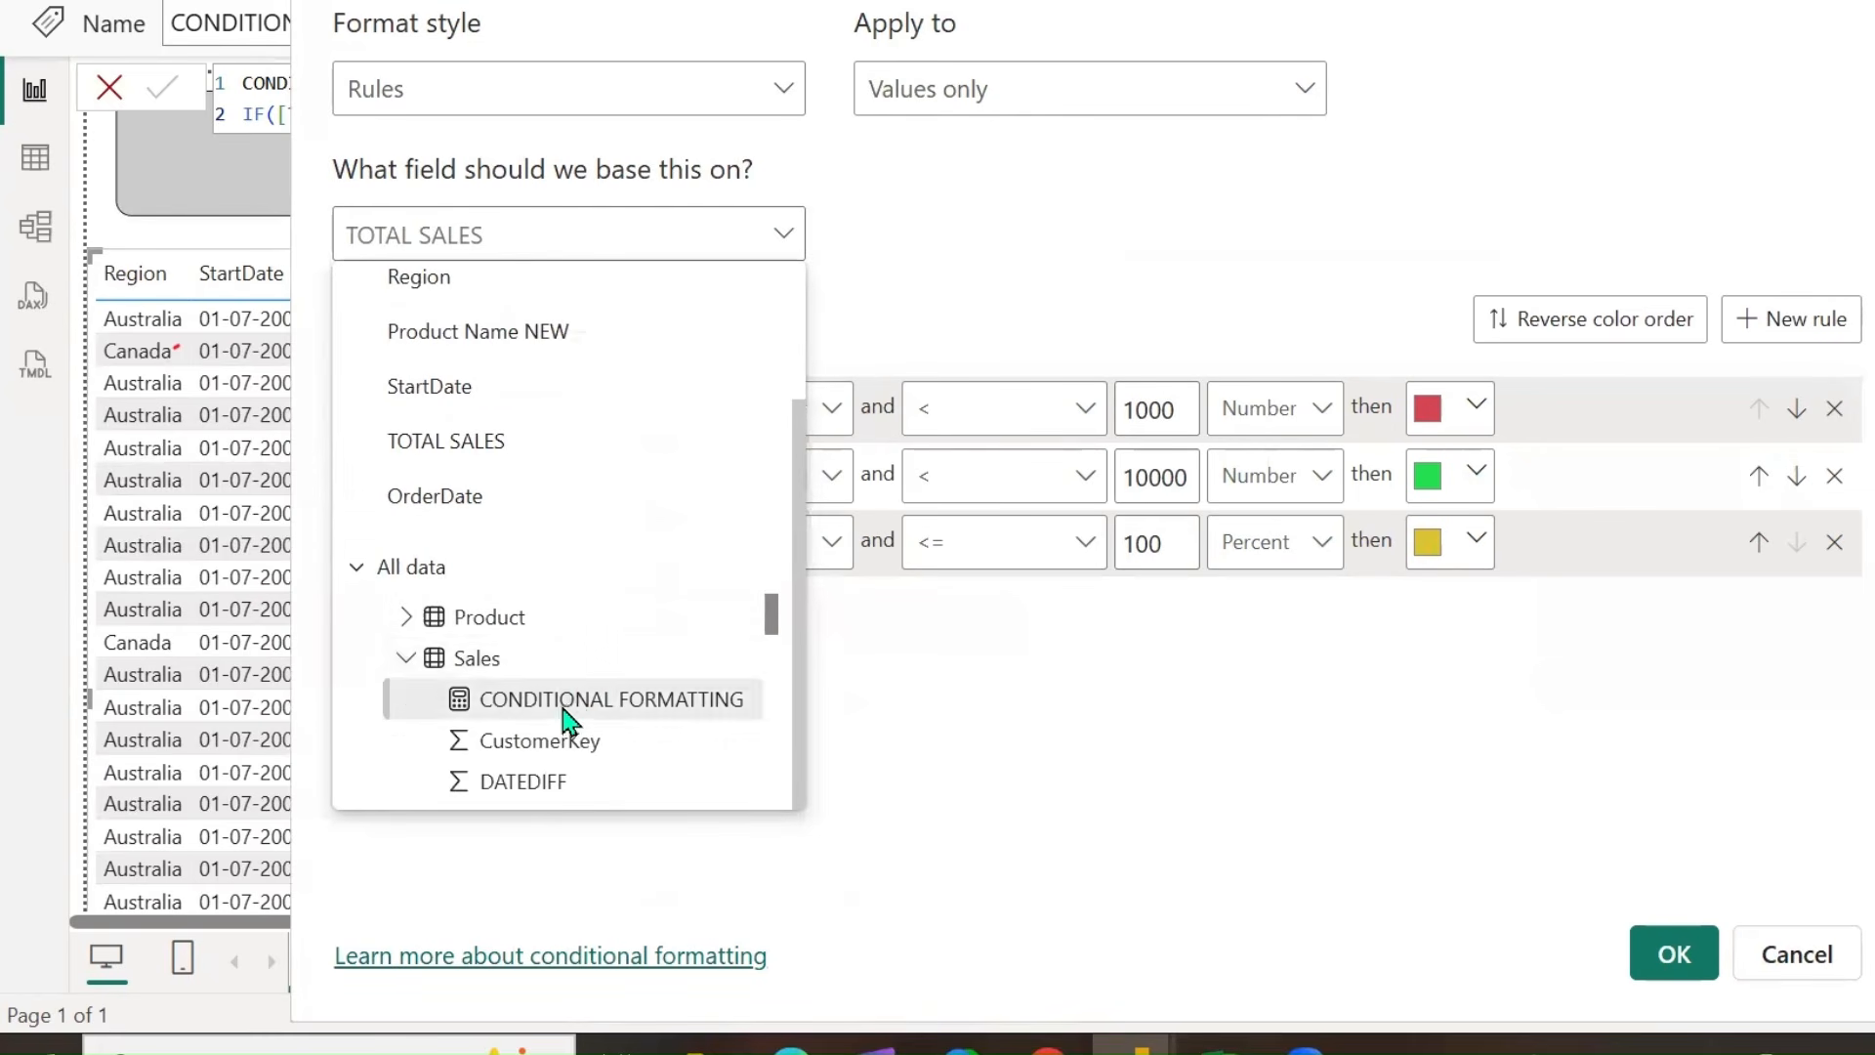
{"action": "left_click", "coordinate": [572, 702]}
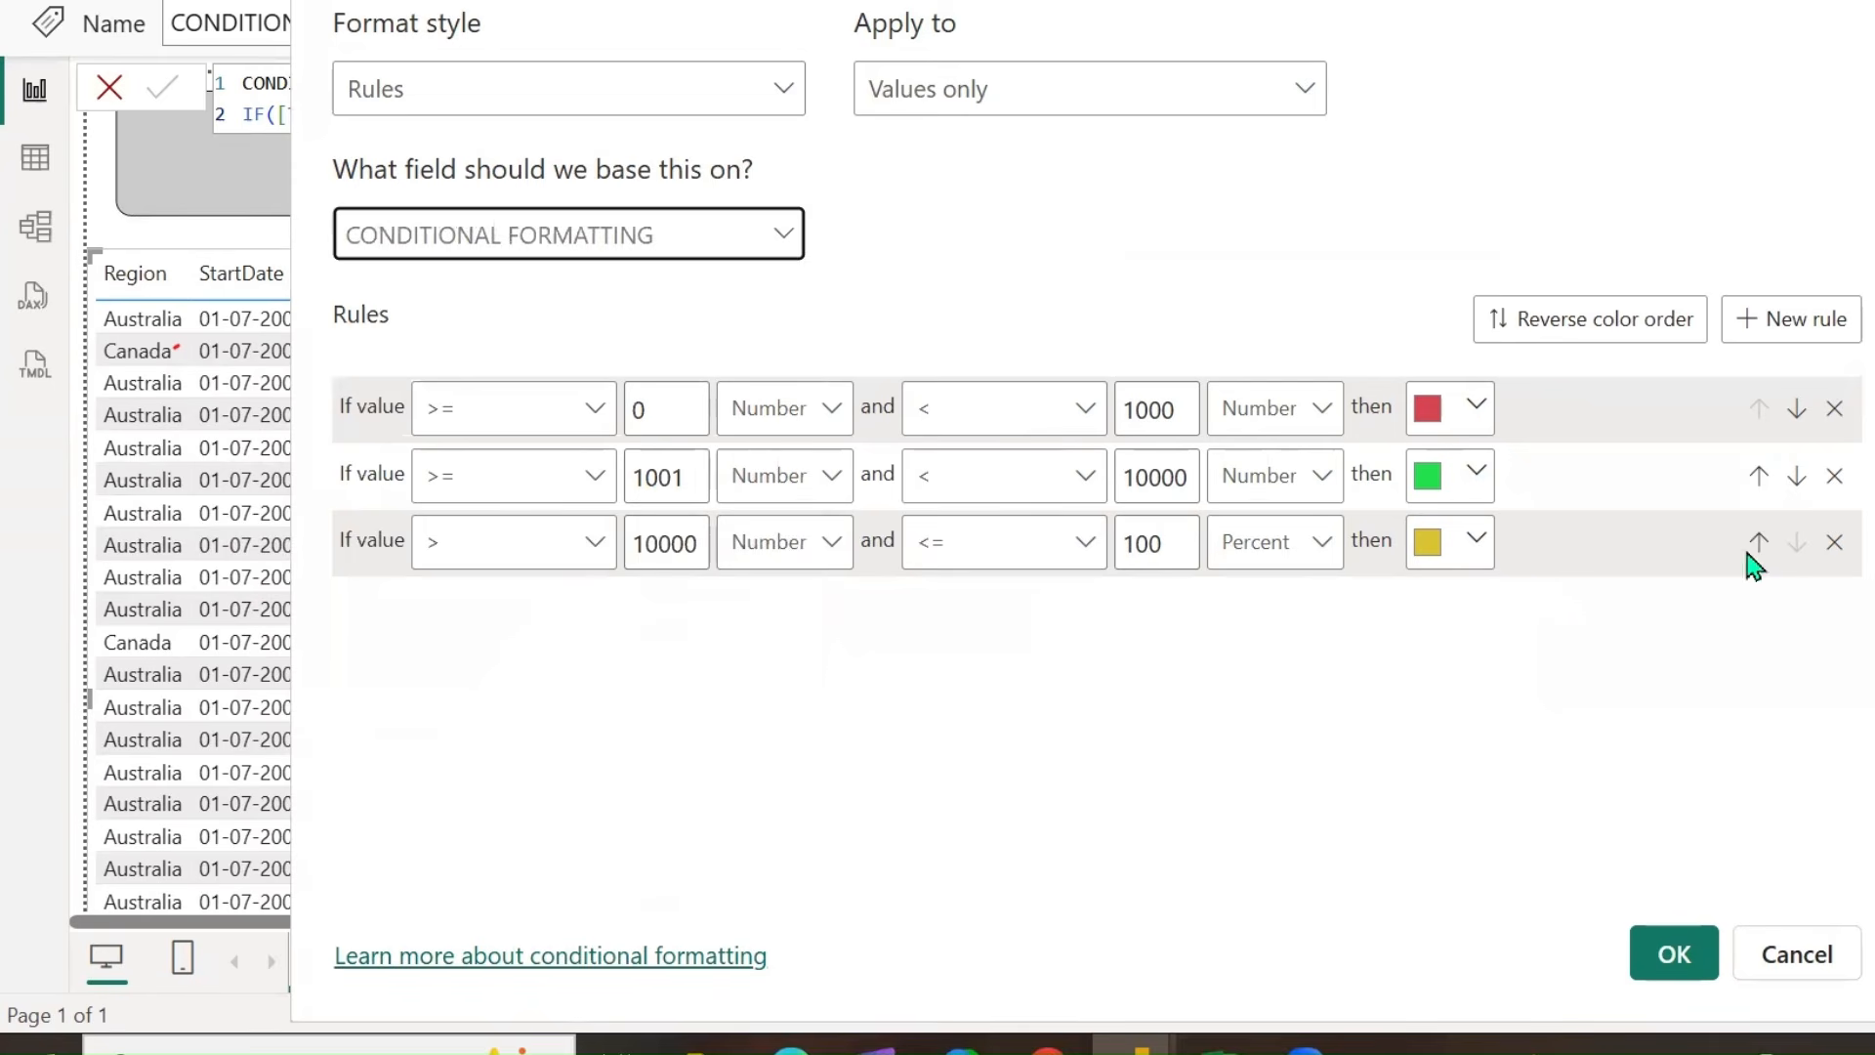
Delete the second and third rules and set the remaining rule to match values equal to the number 1.
{"action": "left_click", "coordinate": [1836, 543]}
{"action": "left_click", "coordinate": [1835, 477]}
{"action": "left_click", "coordinate": [602, 426]}
{"action": "left_click", "coordinate": [457, 569]}
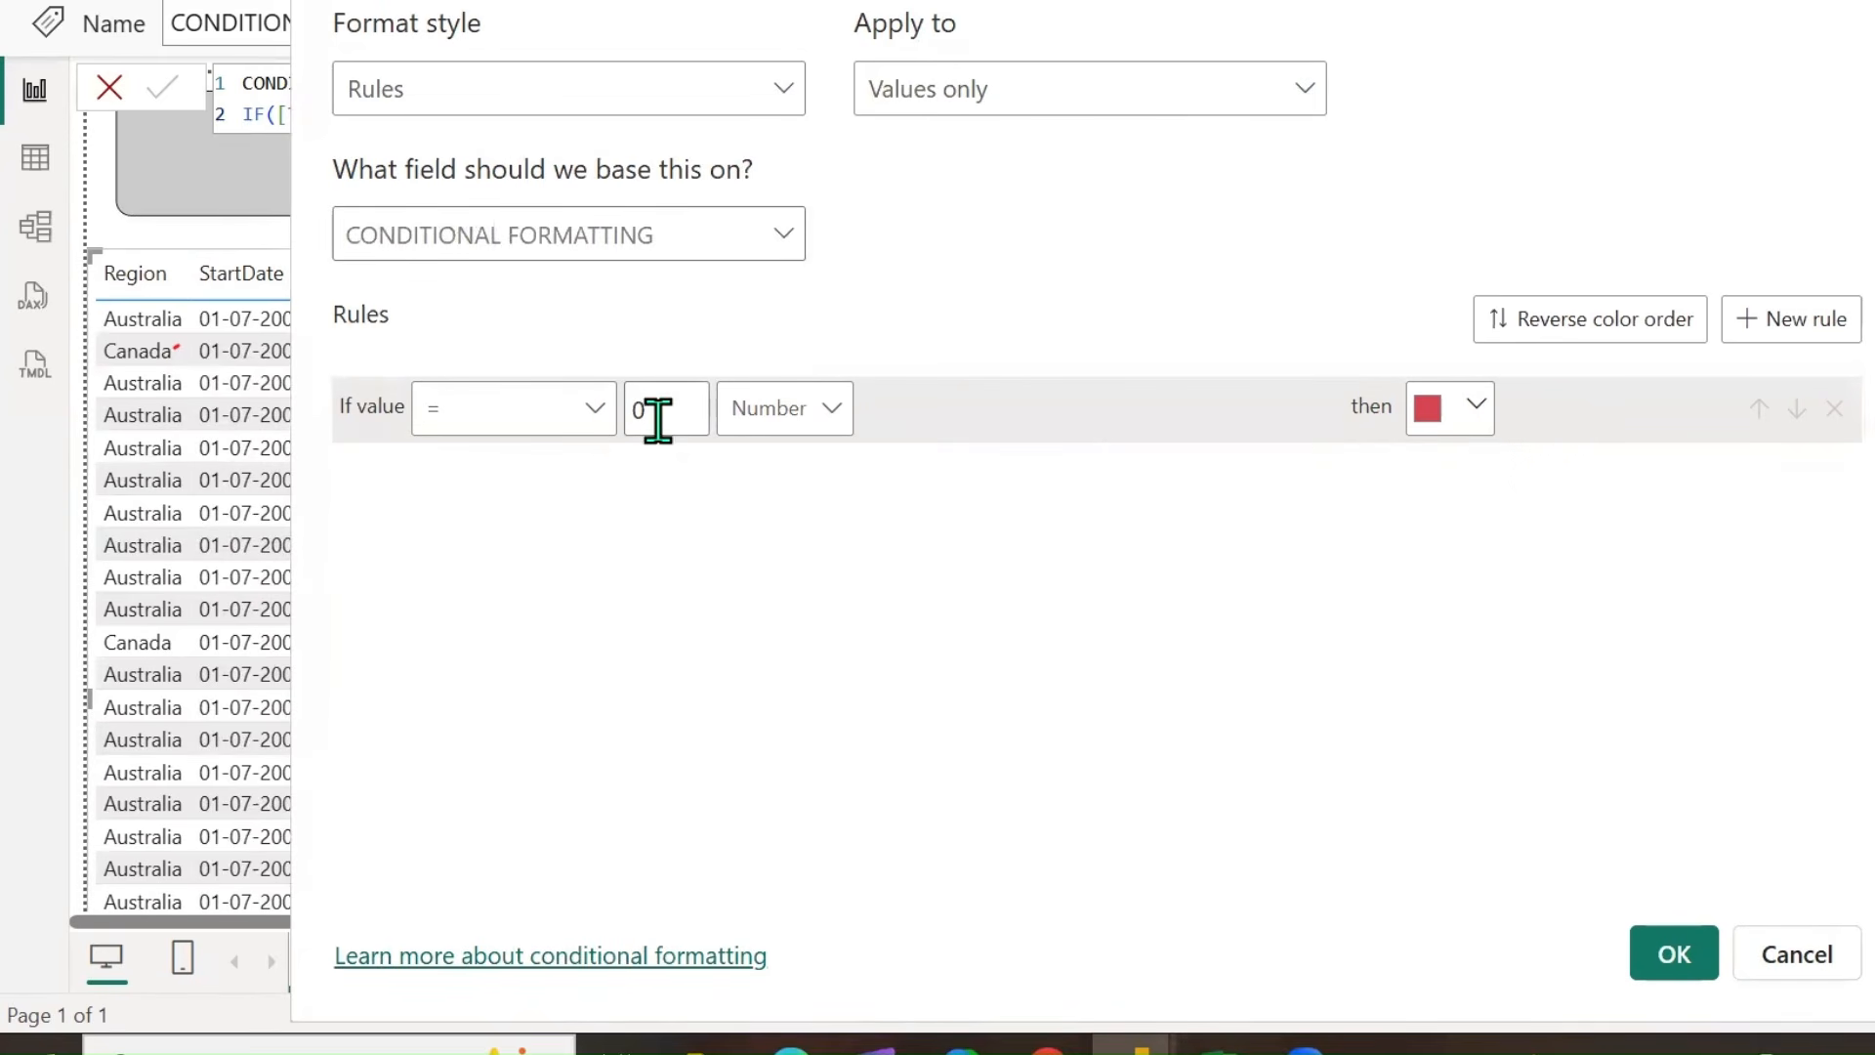
{"action": "key", "text": "BackSpace"}
{"action": "type", "text": "1"}
Give the rule for value 1 a custom bright green color.
{"action": "left_click", "coordinate": [1473, 422]}
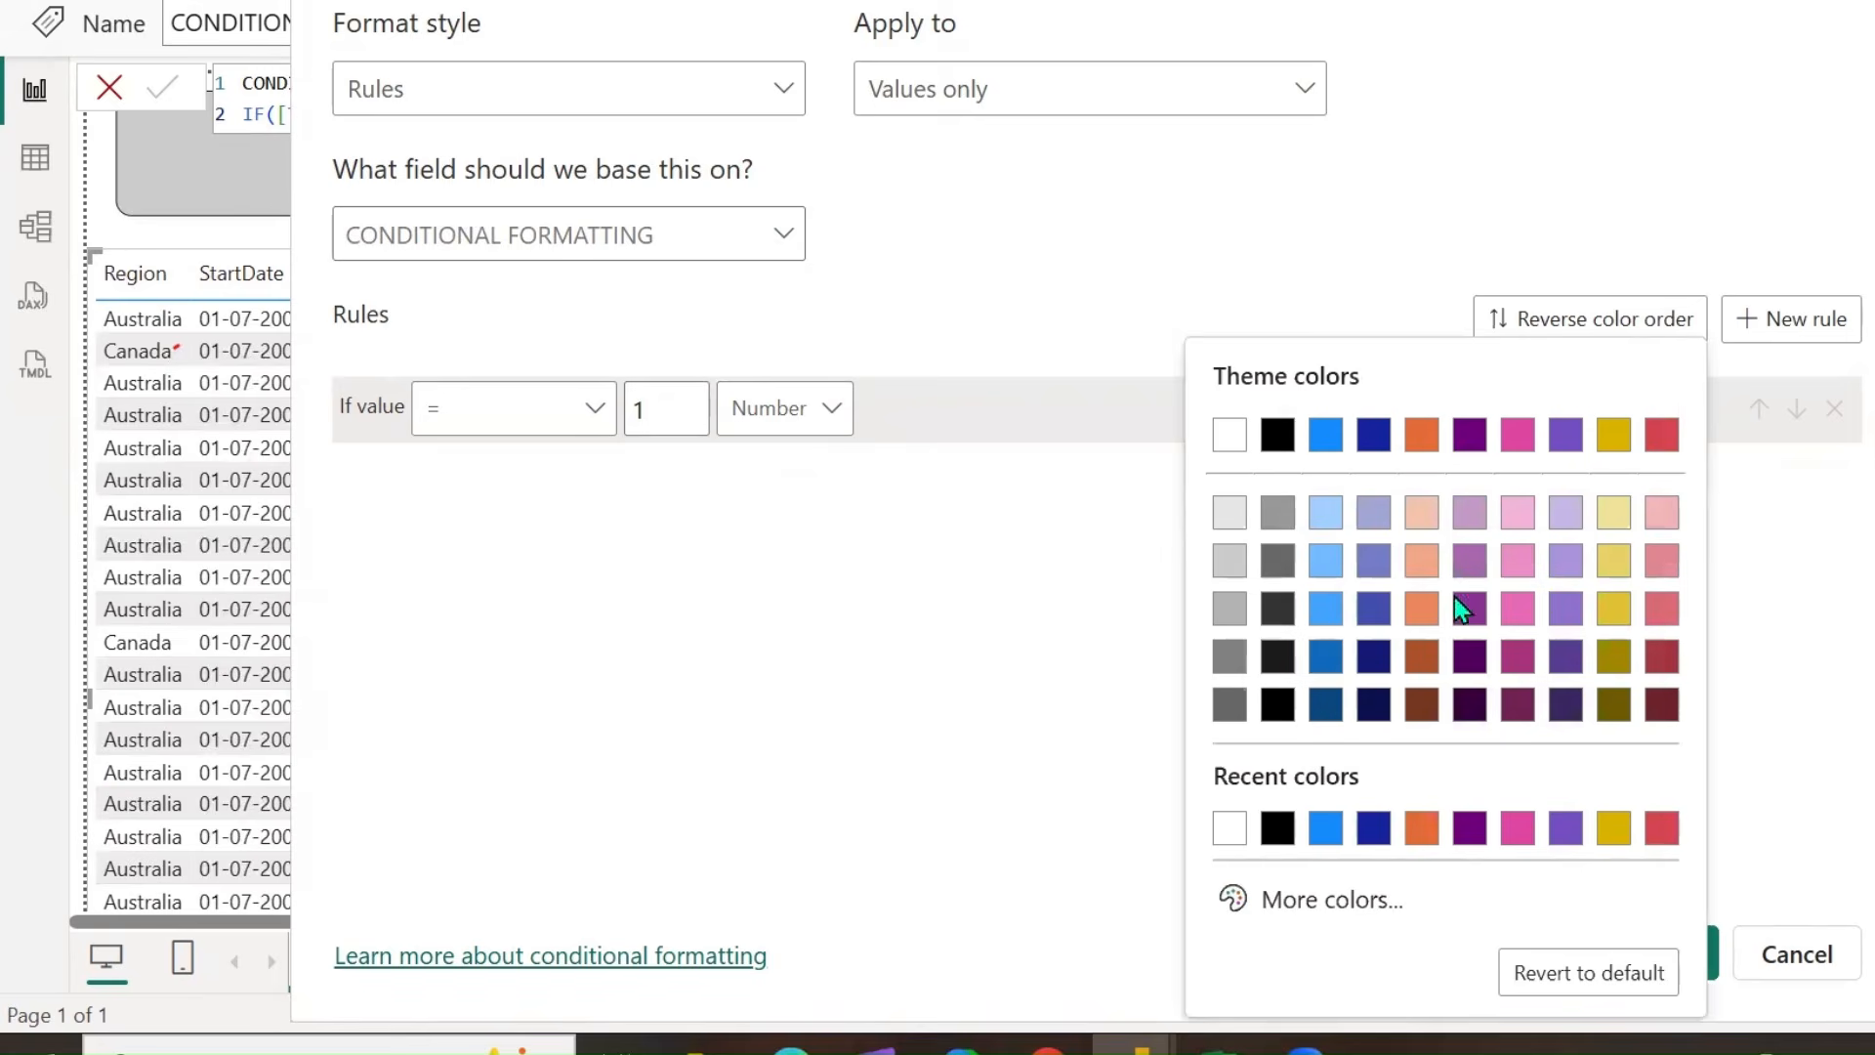
{"action": "left_click", "coordinate": [1313, 913]}
{"action": "left_click", "coordinate": [1387, 781]}
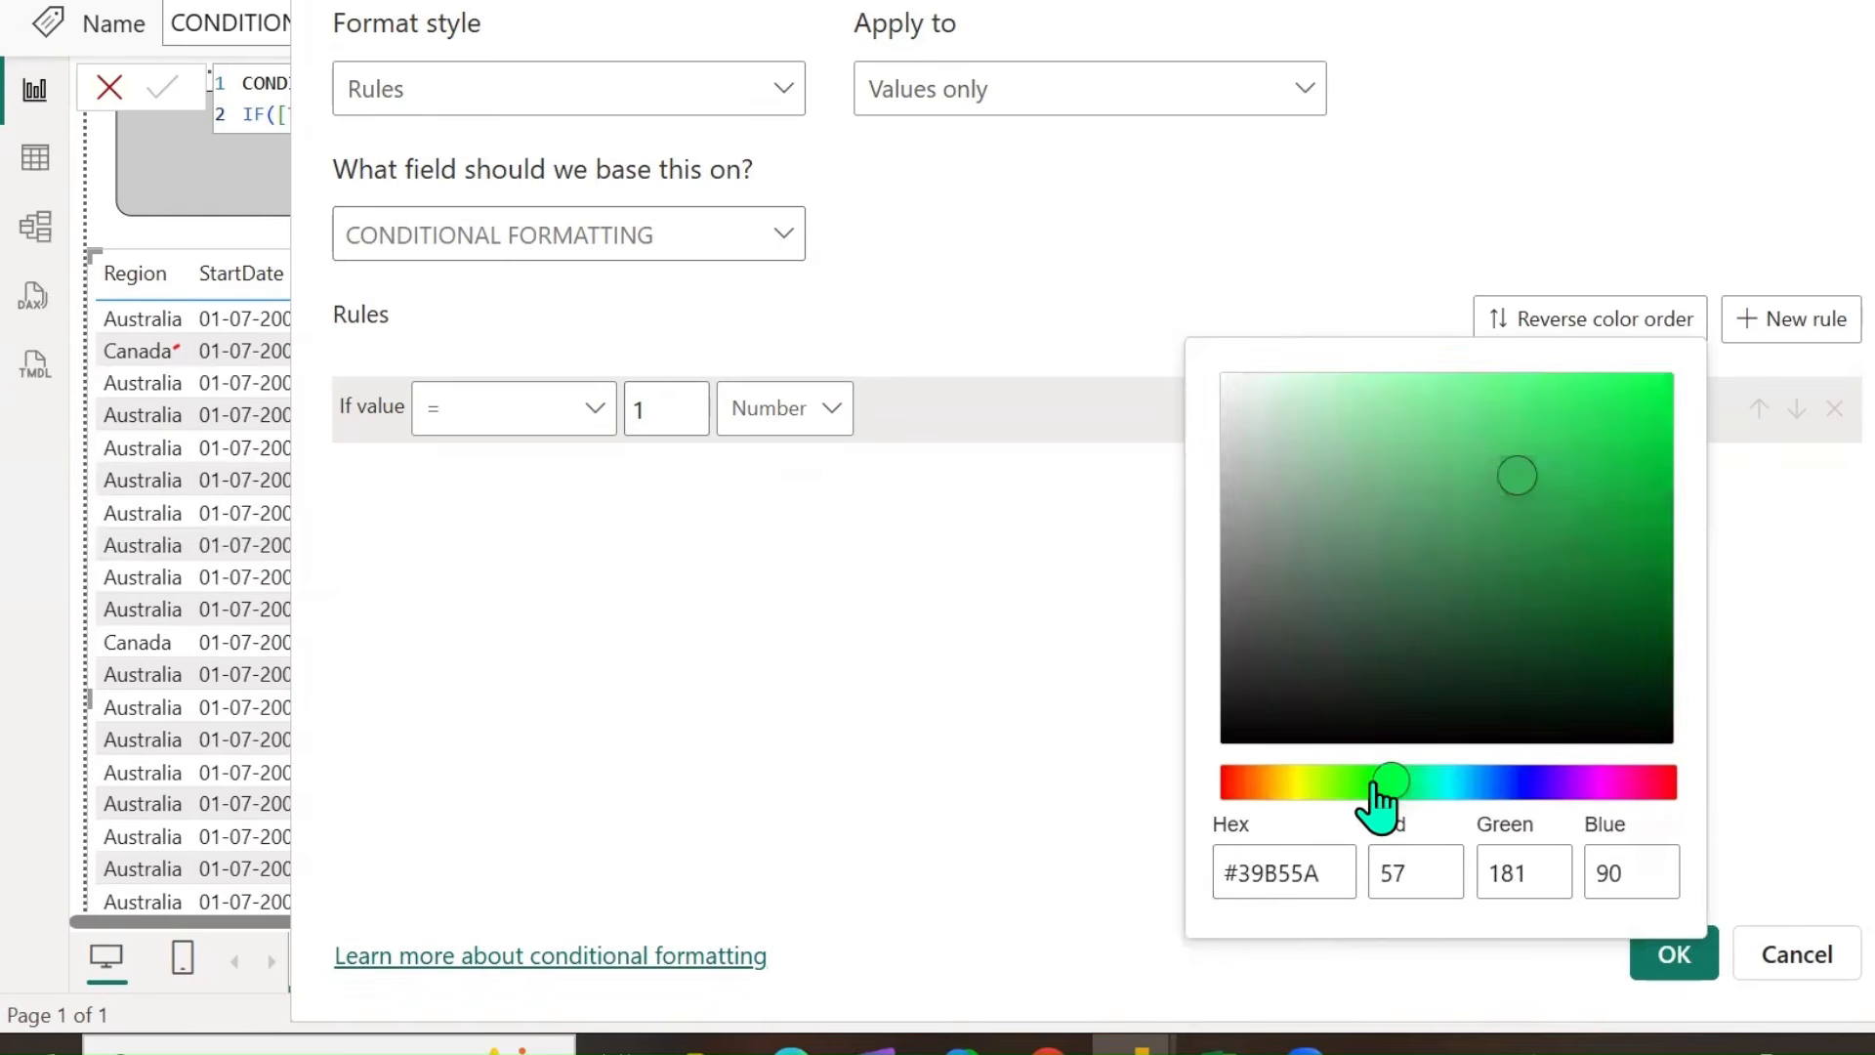
{"action": "left_click", "coordinate": [1593, 410]}
{"action": "left_click", "coordinate": [1053, 626]}
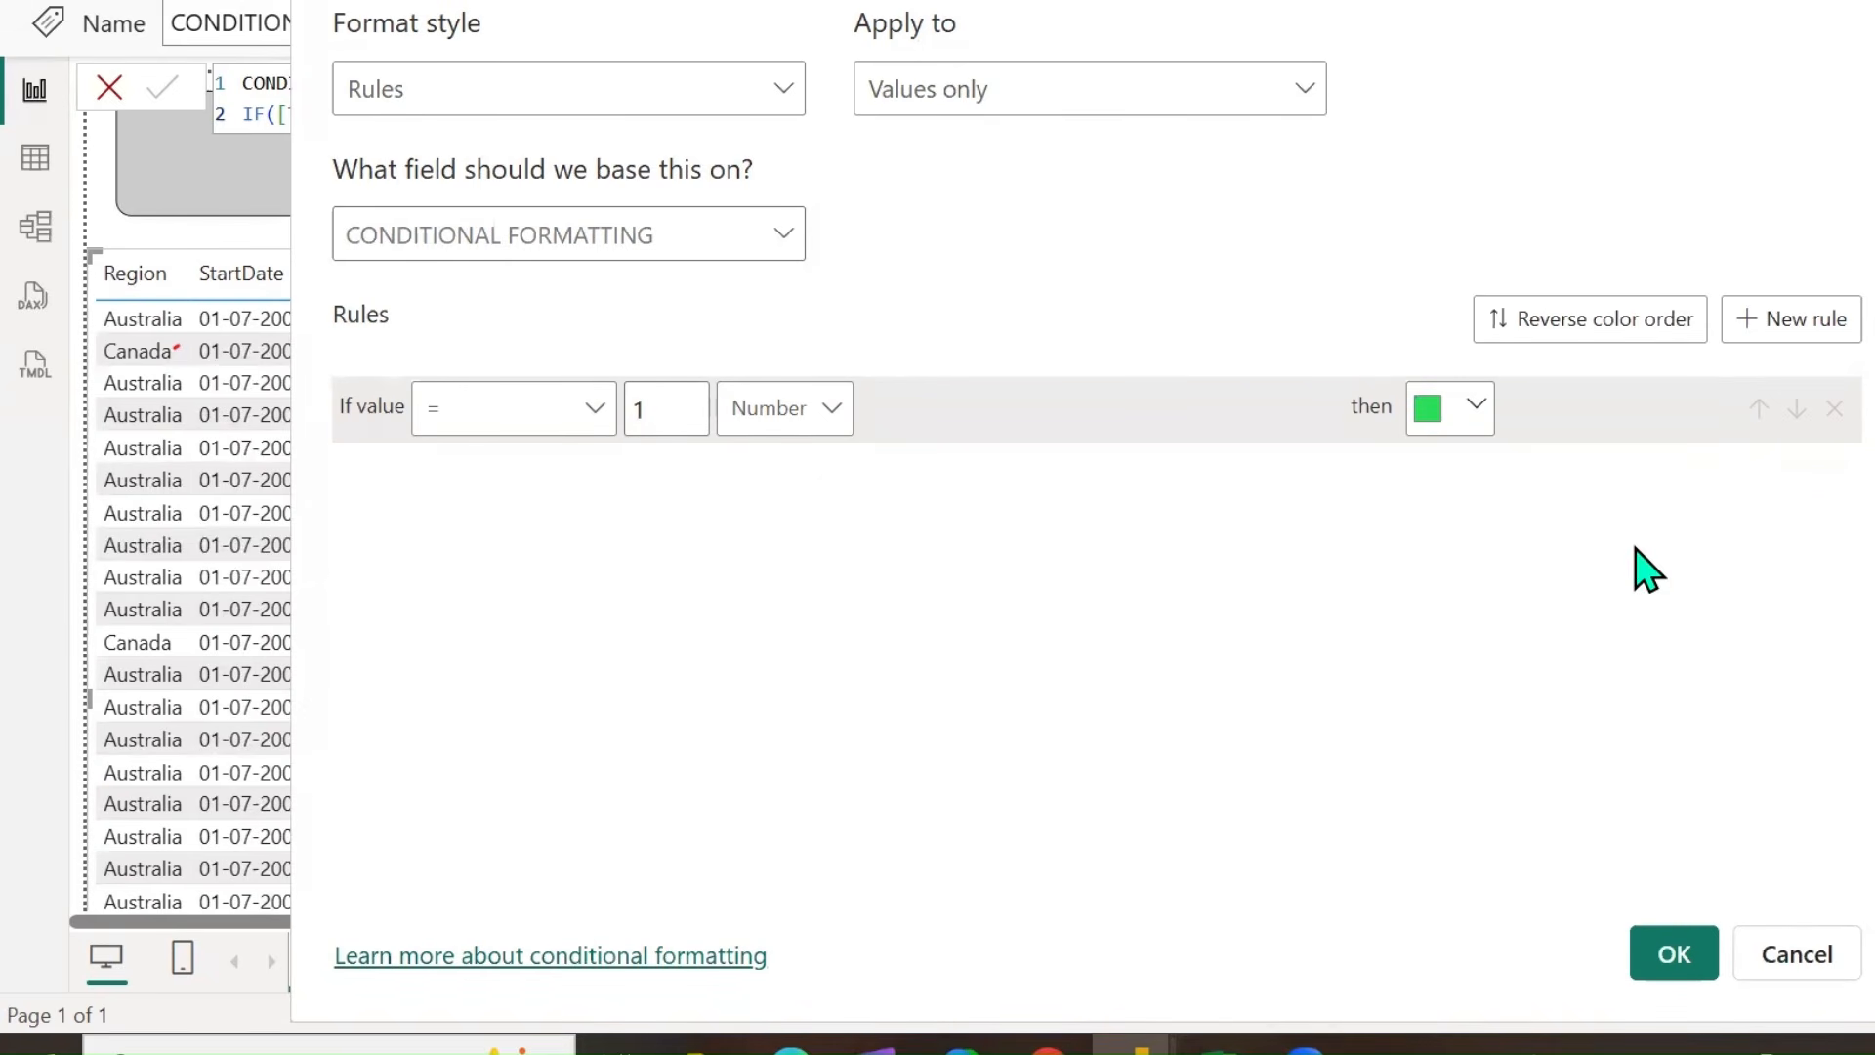
Add a second rule matching values equal to the number 0.
{"action": "left_click", "coordinate": [1780, 327]}
{"action": "left_click", "coordinate": [591, 481]}
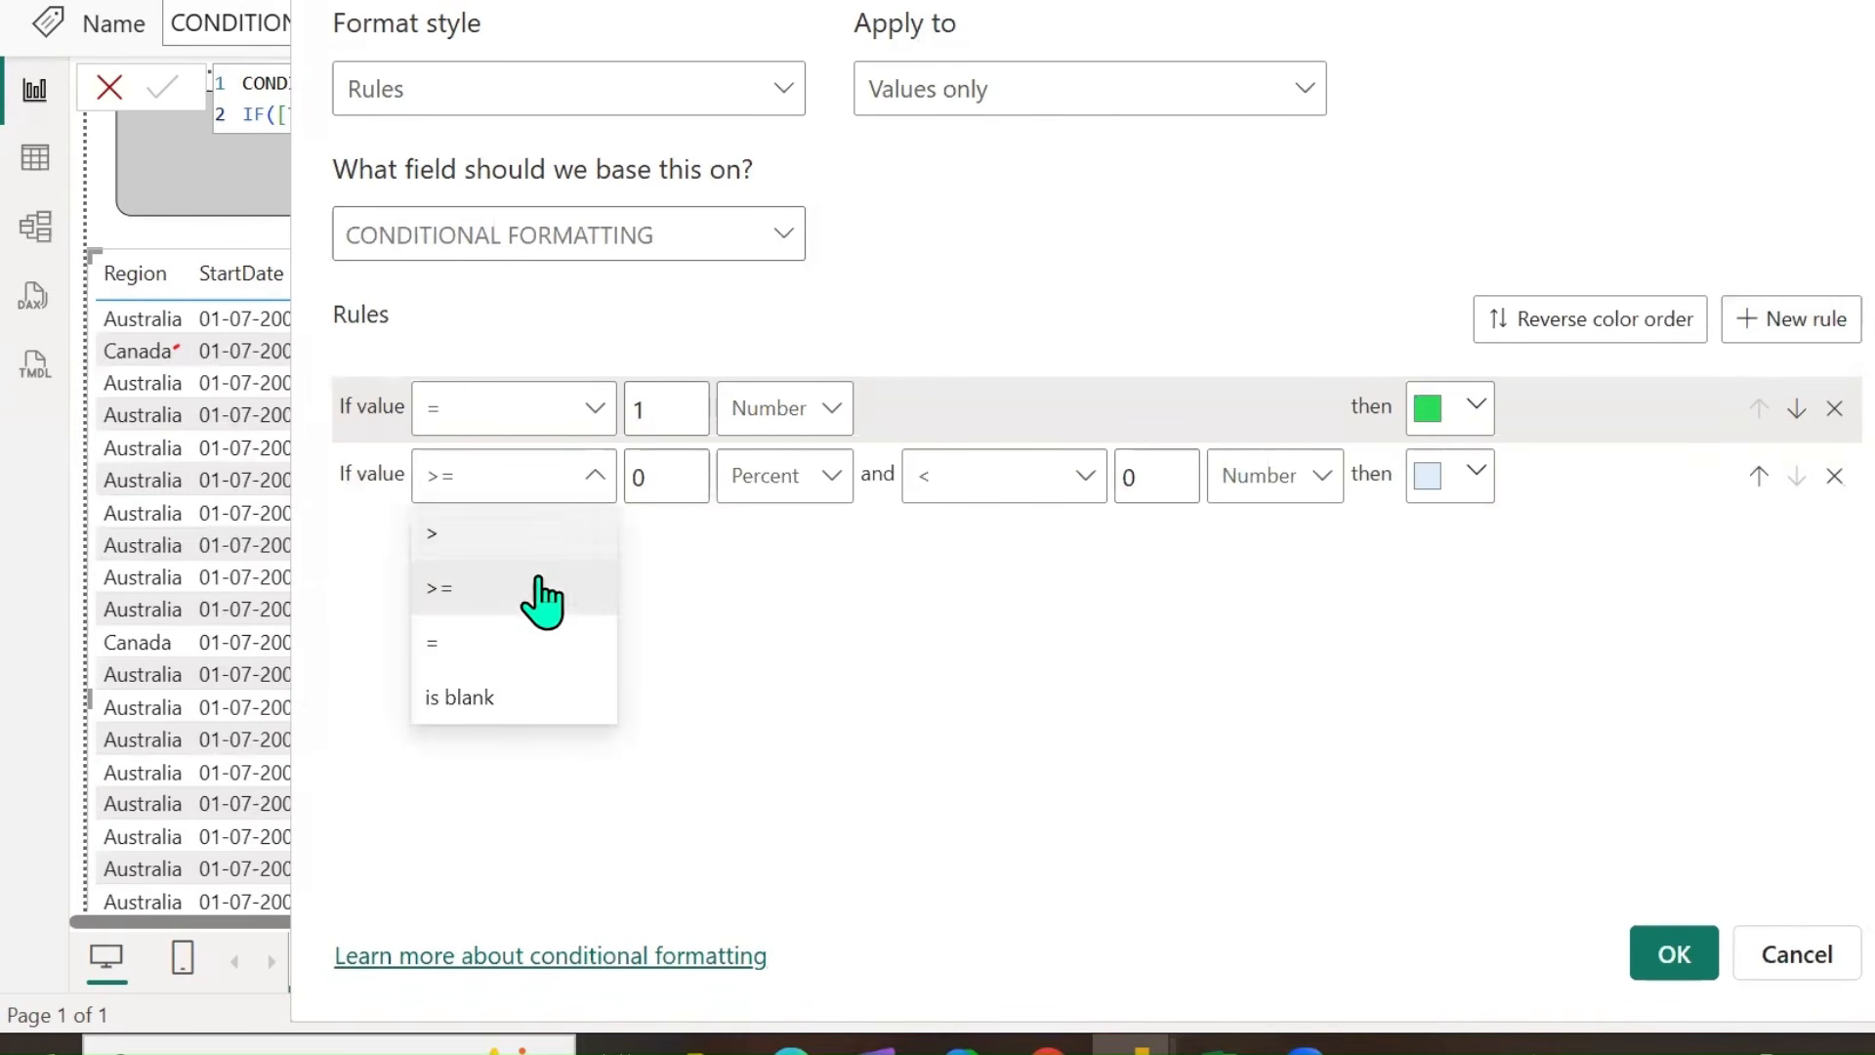
{"action": "left_click", "coordinate": [505, 659]}
{"action": "left_click", "coordinate": [803, 488]}
{"action": "left_click", "coordinate": [764, 535]}
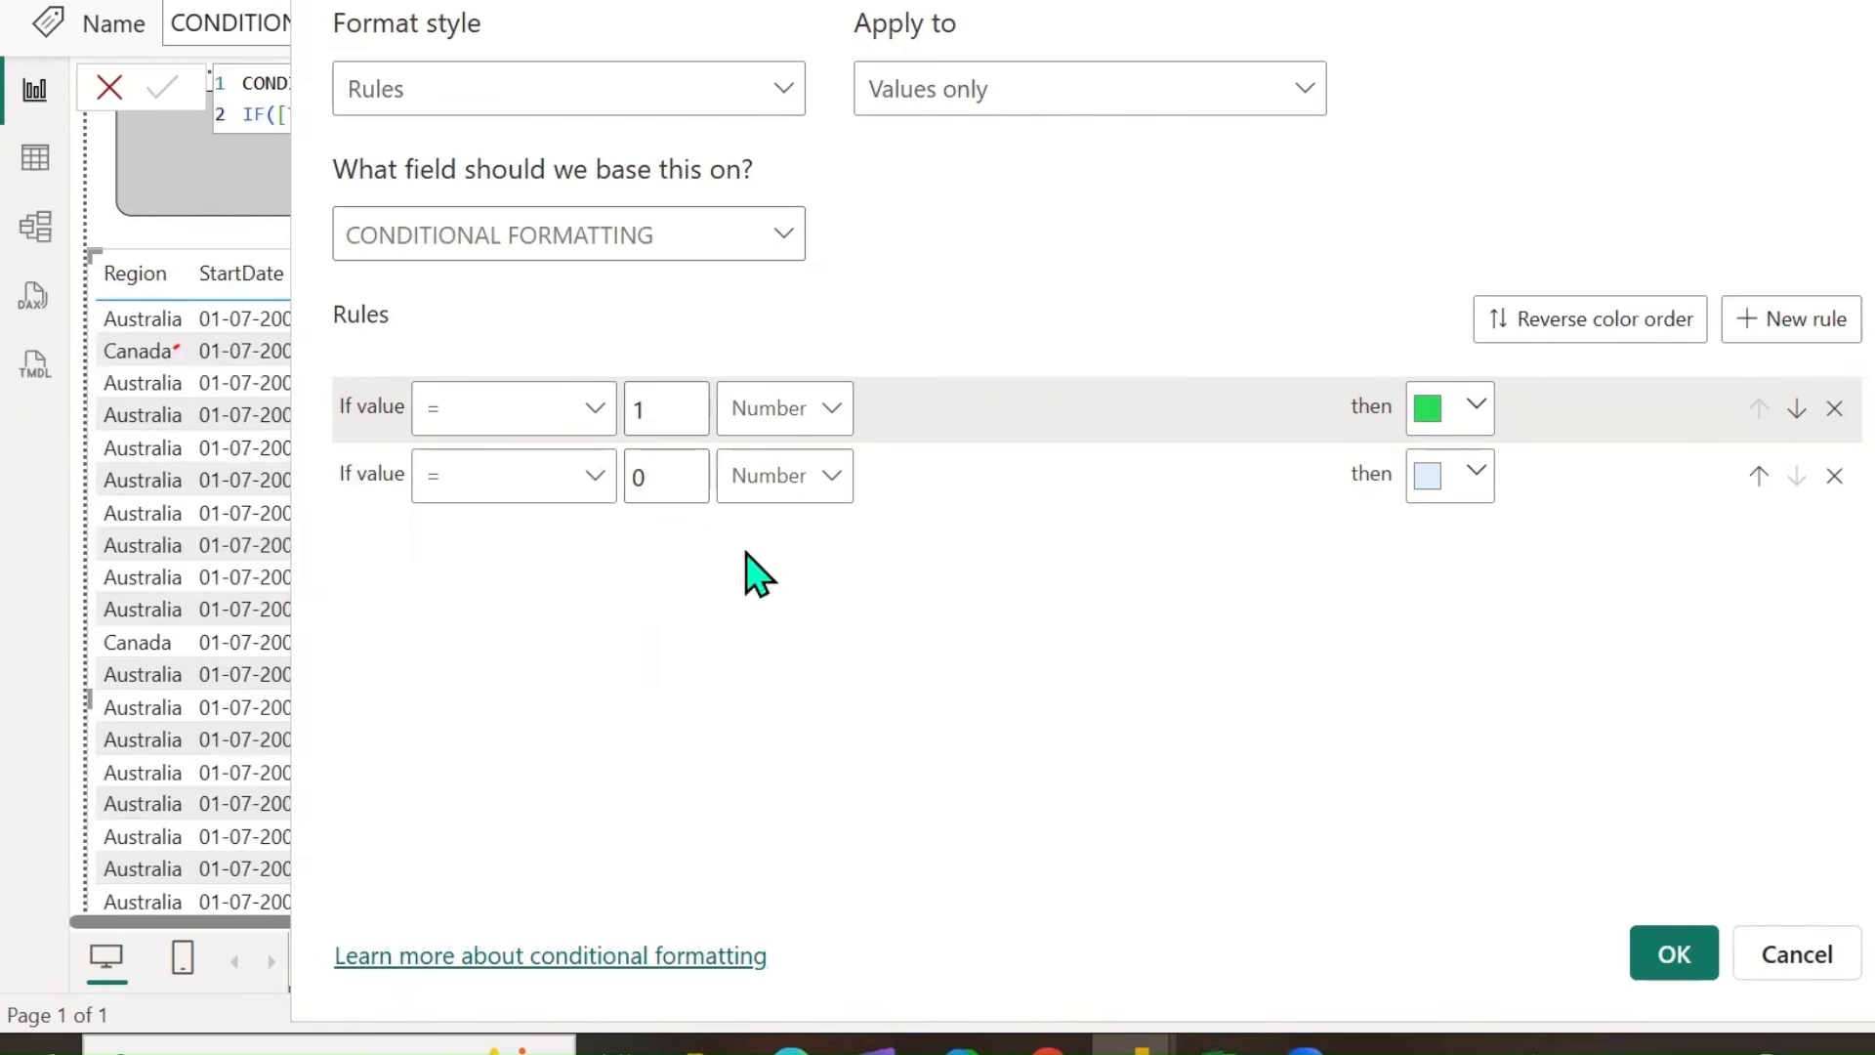
Give the rule for value 0 a red theme color and apply the background formatting.
{"action": "left_click", "coordinate": [1468, 507]}
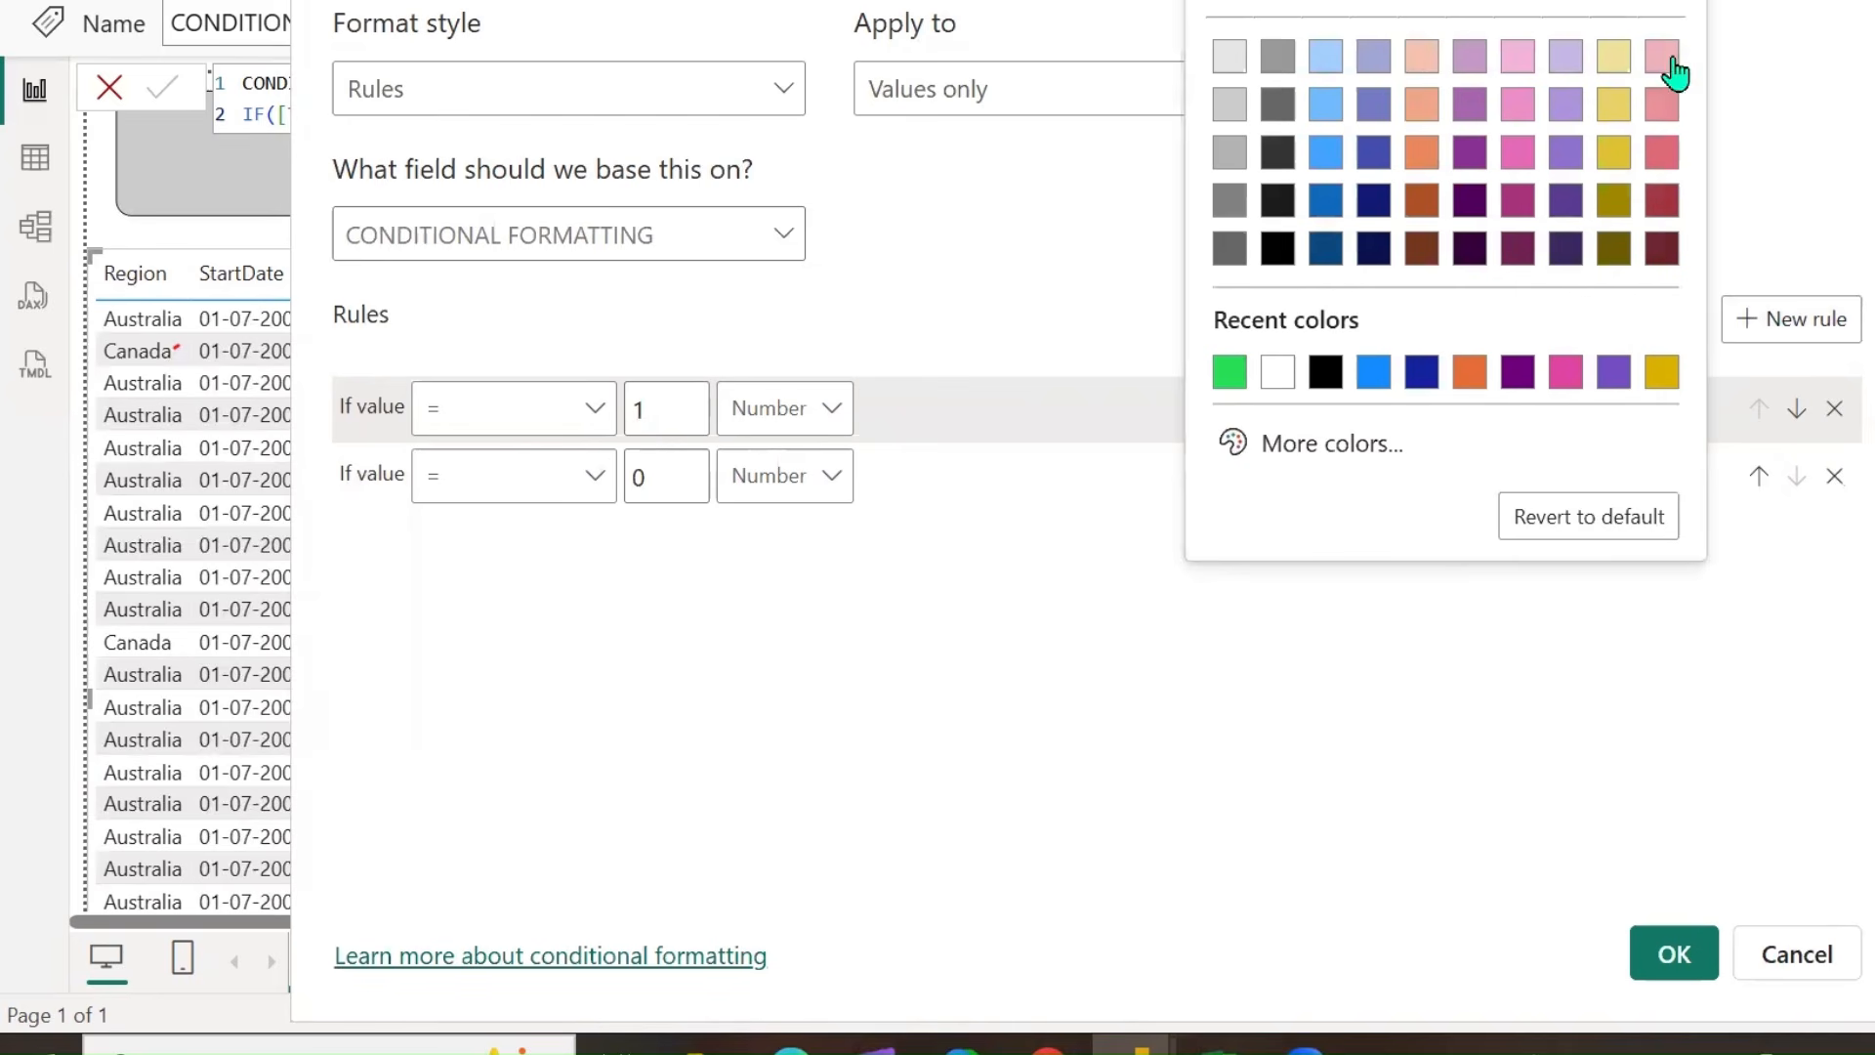
{"action": "left_click", "coordinate": [1664, 59]}
{"action": "left_click", "coordinate": [1476, 474]}
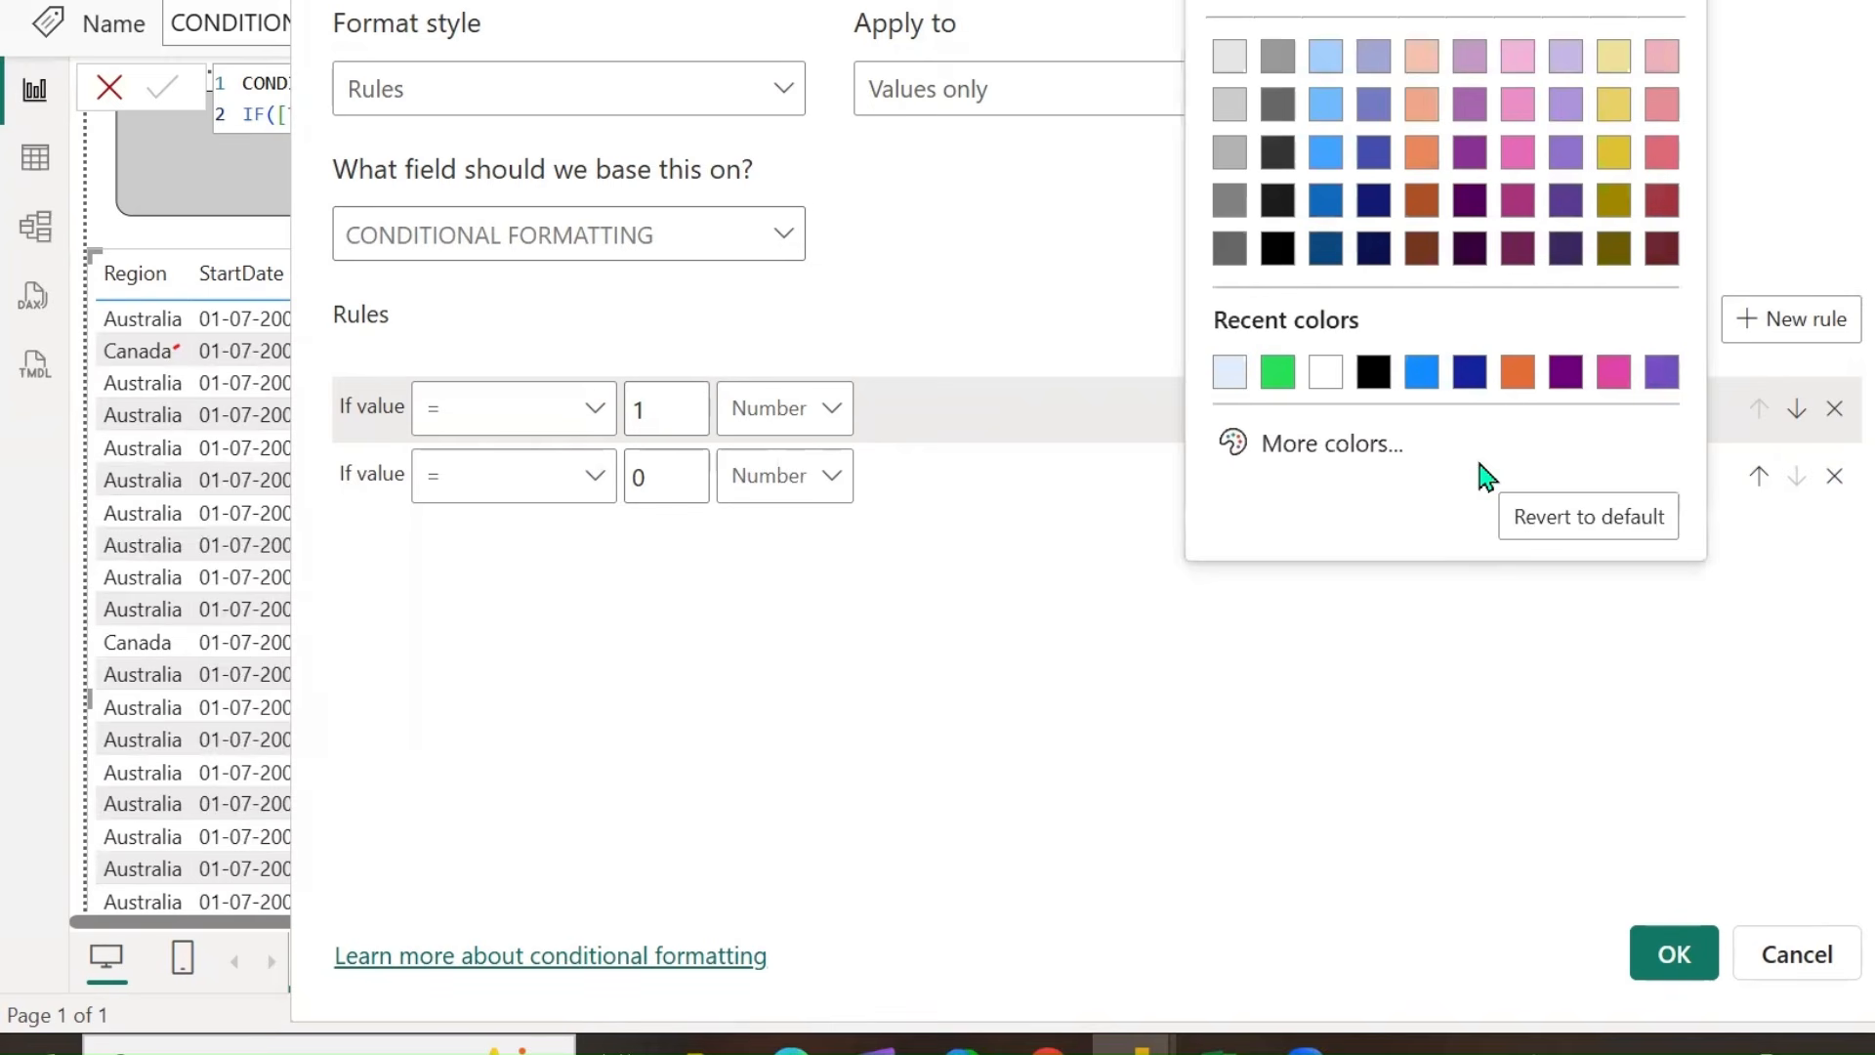
{"action": "left_click", "coordinate": [1671, 9]}
{"action": "left_click", "coordinate": [1661, 951]}
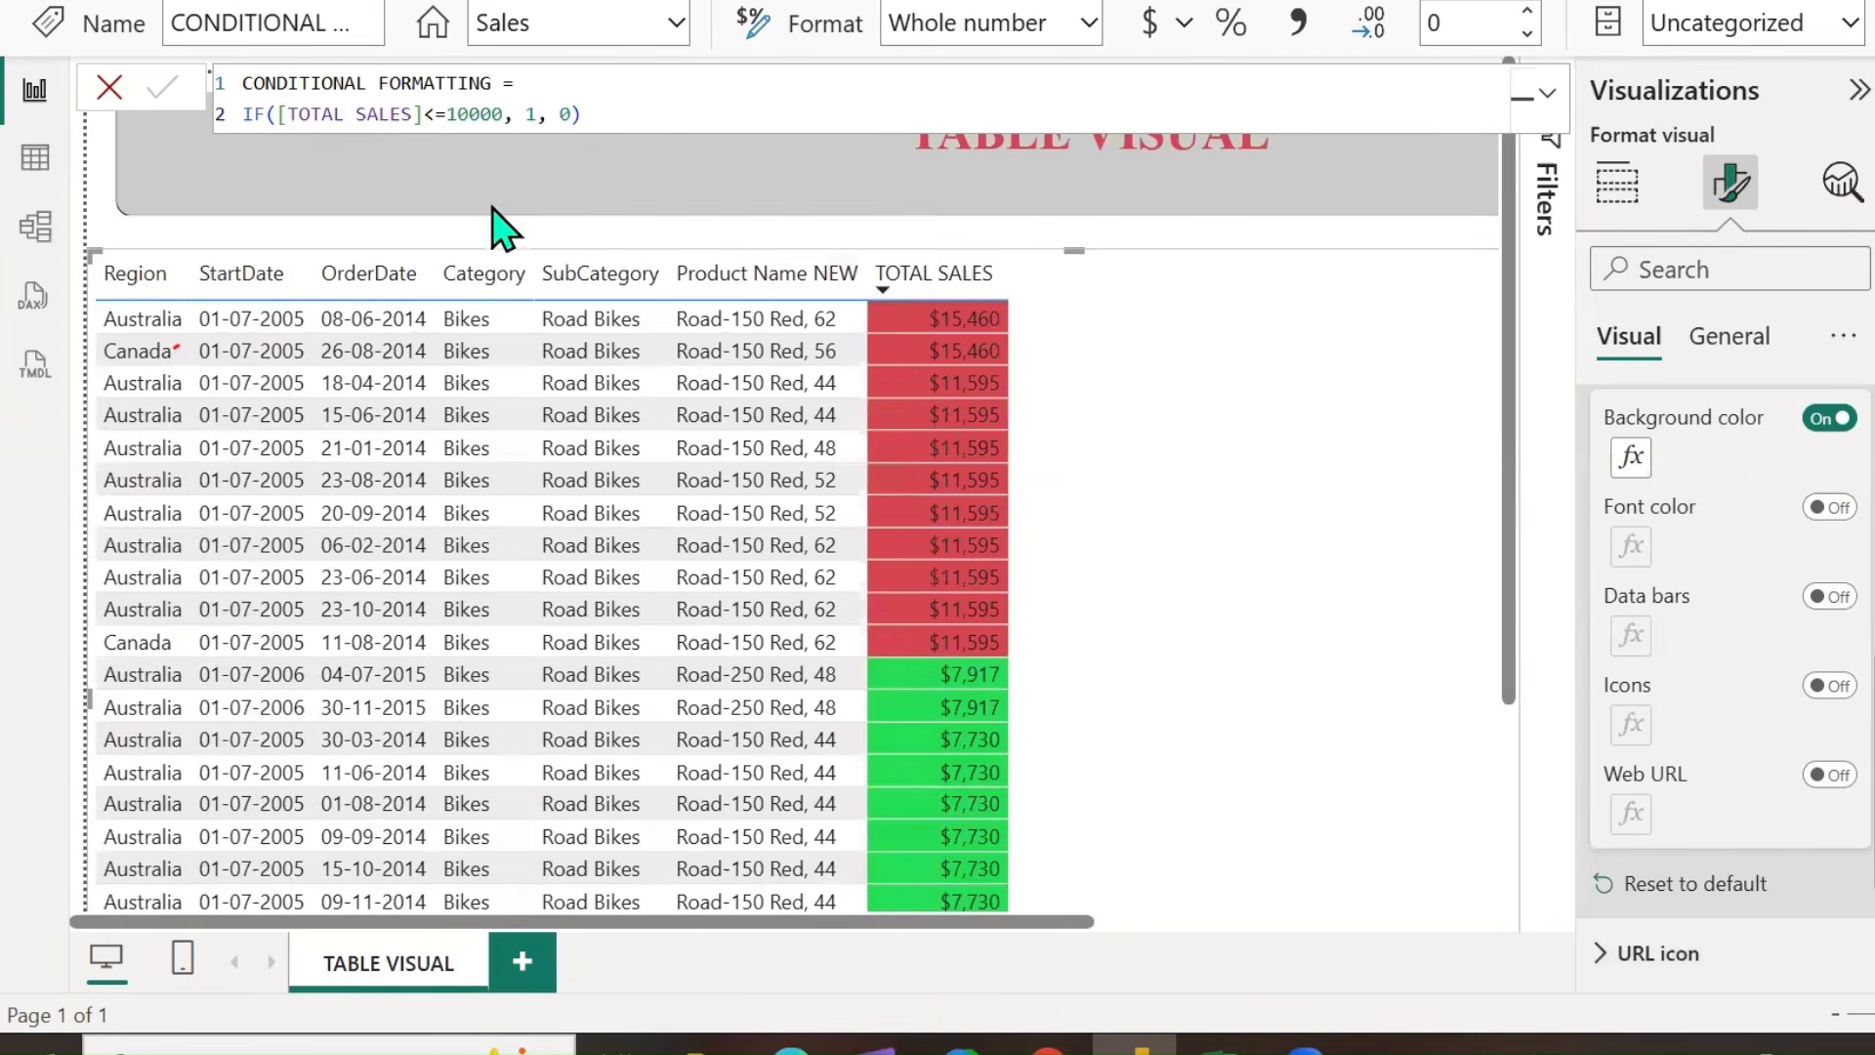
Change the CONDITIONAL FORMATTING measure's comparison so it returns 1 when TOTAL SALES is >=10000 and 0 otherwise.
{"action": "left_click", "coordinate": [436, 115]}
{"action": "key", "text": "BackSpace"}
{"action": "type", "text": ">"}
{"action": "key", "text": "Return"}
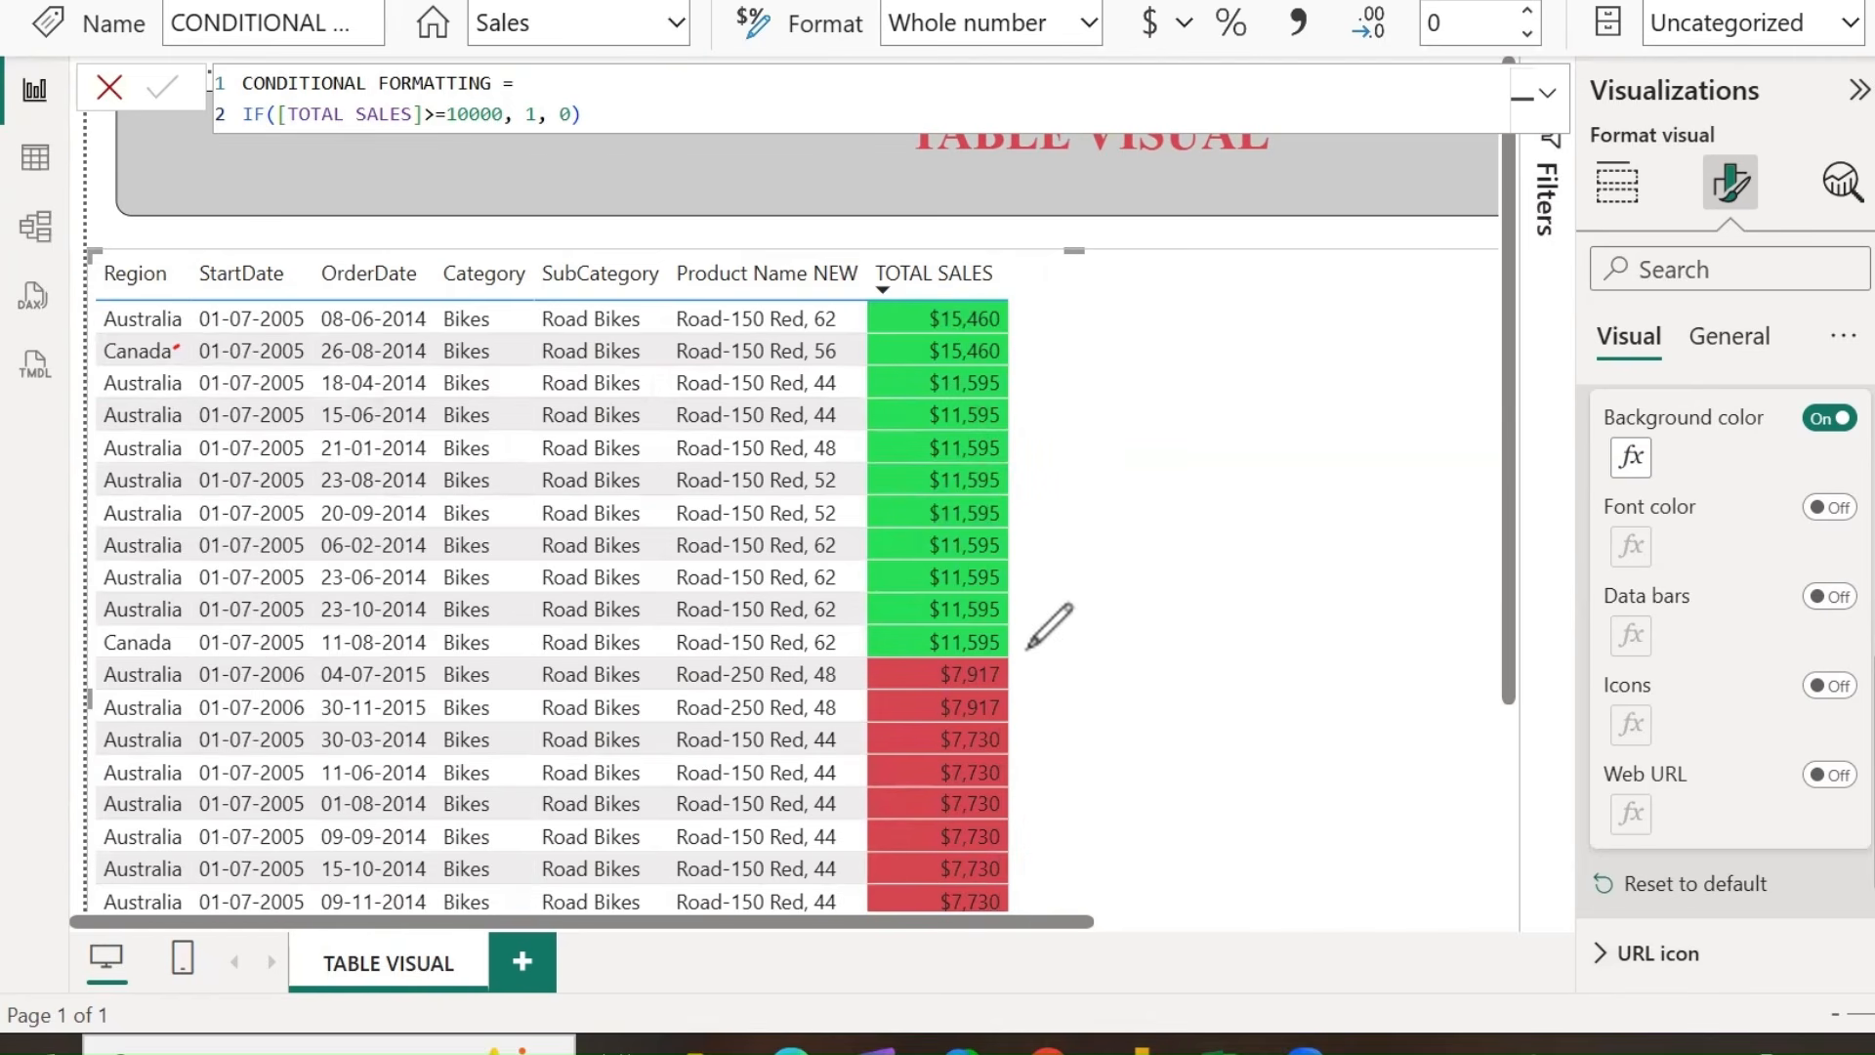
{"action": "left_click_drag", "start_coordinate": [1022, 639], "coordinate": [1018, 311]}
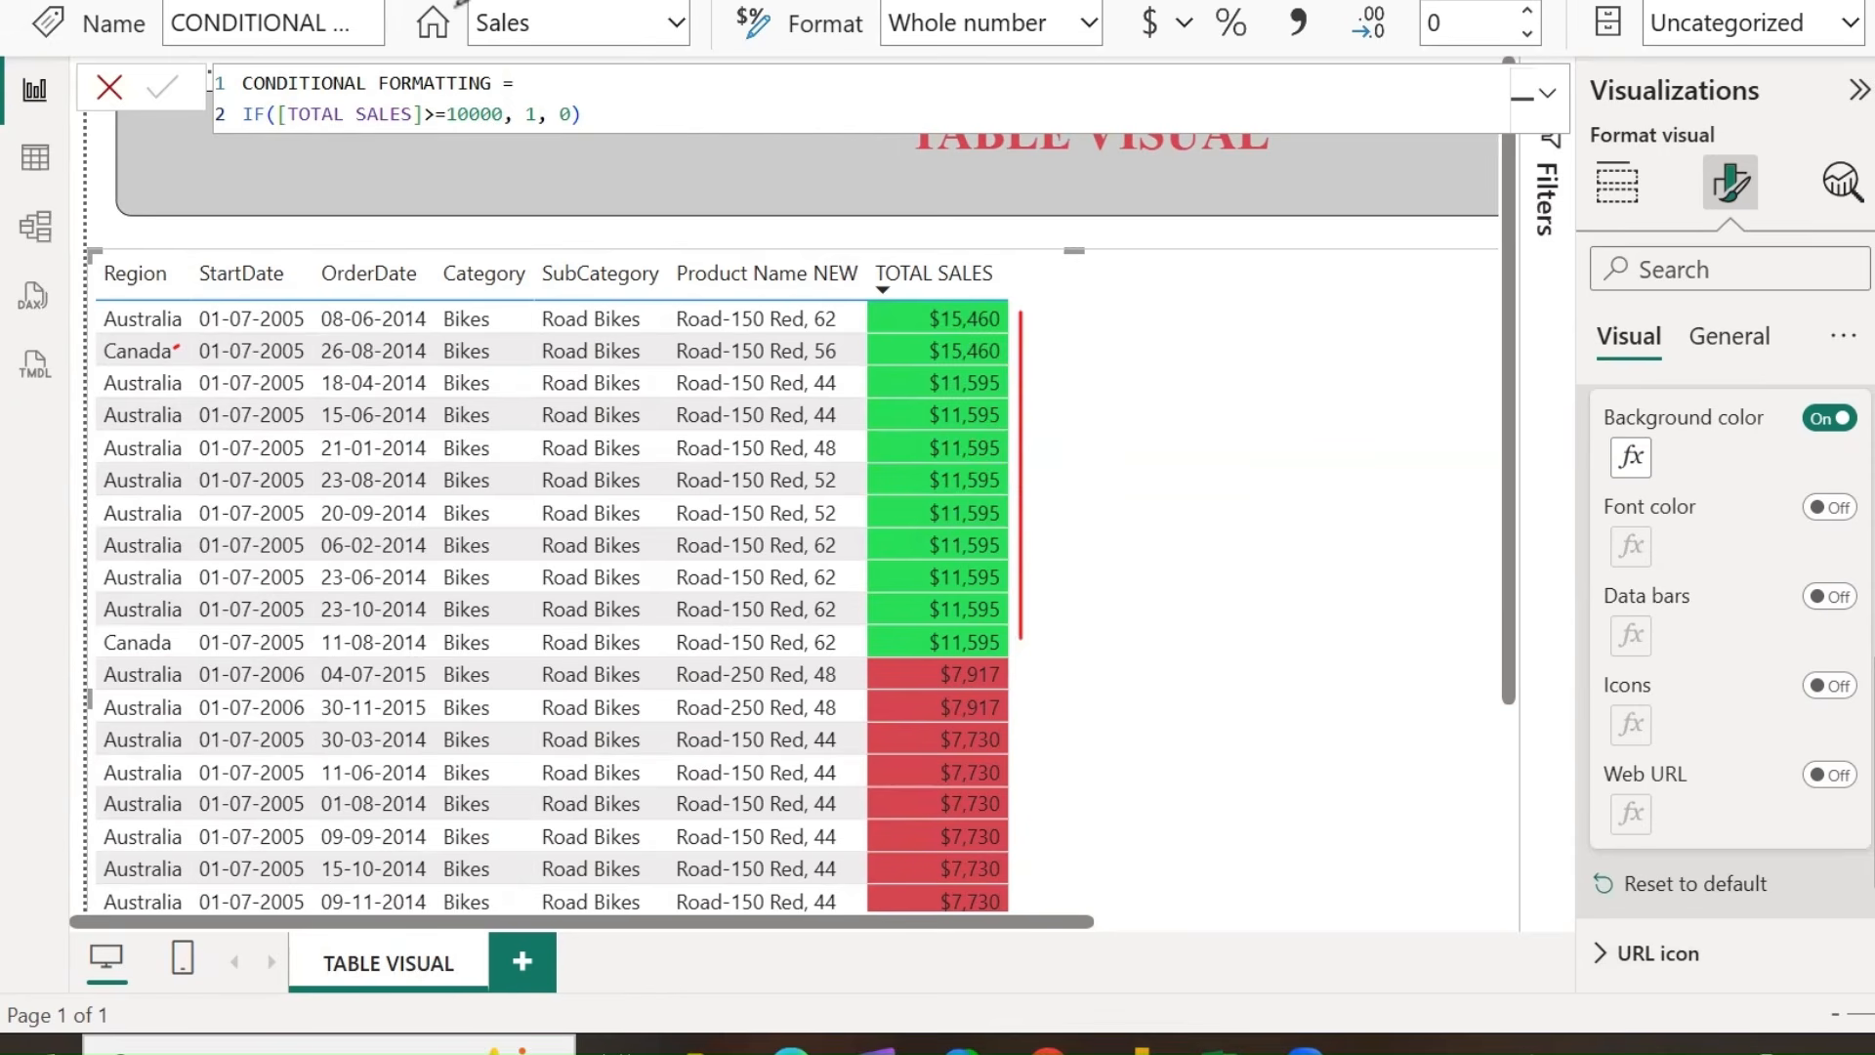
{"action": "left_click_drag", "start_coordinate": [1025, 660], "coordinate": [1042, 903]}
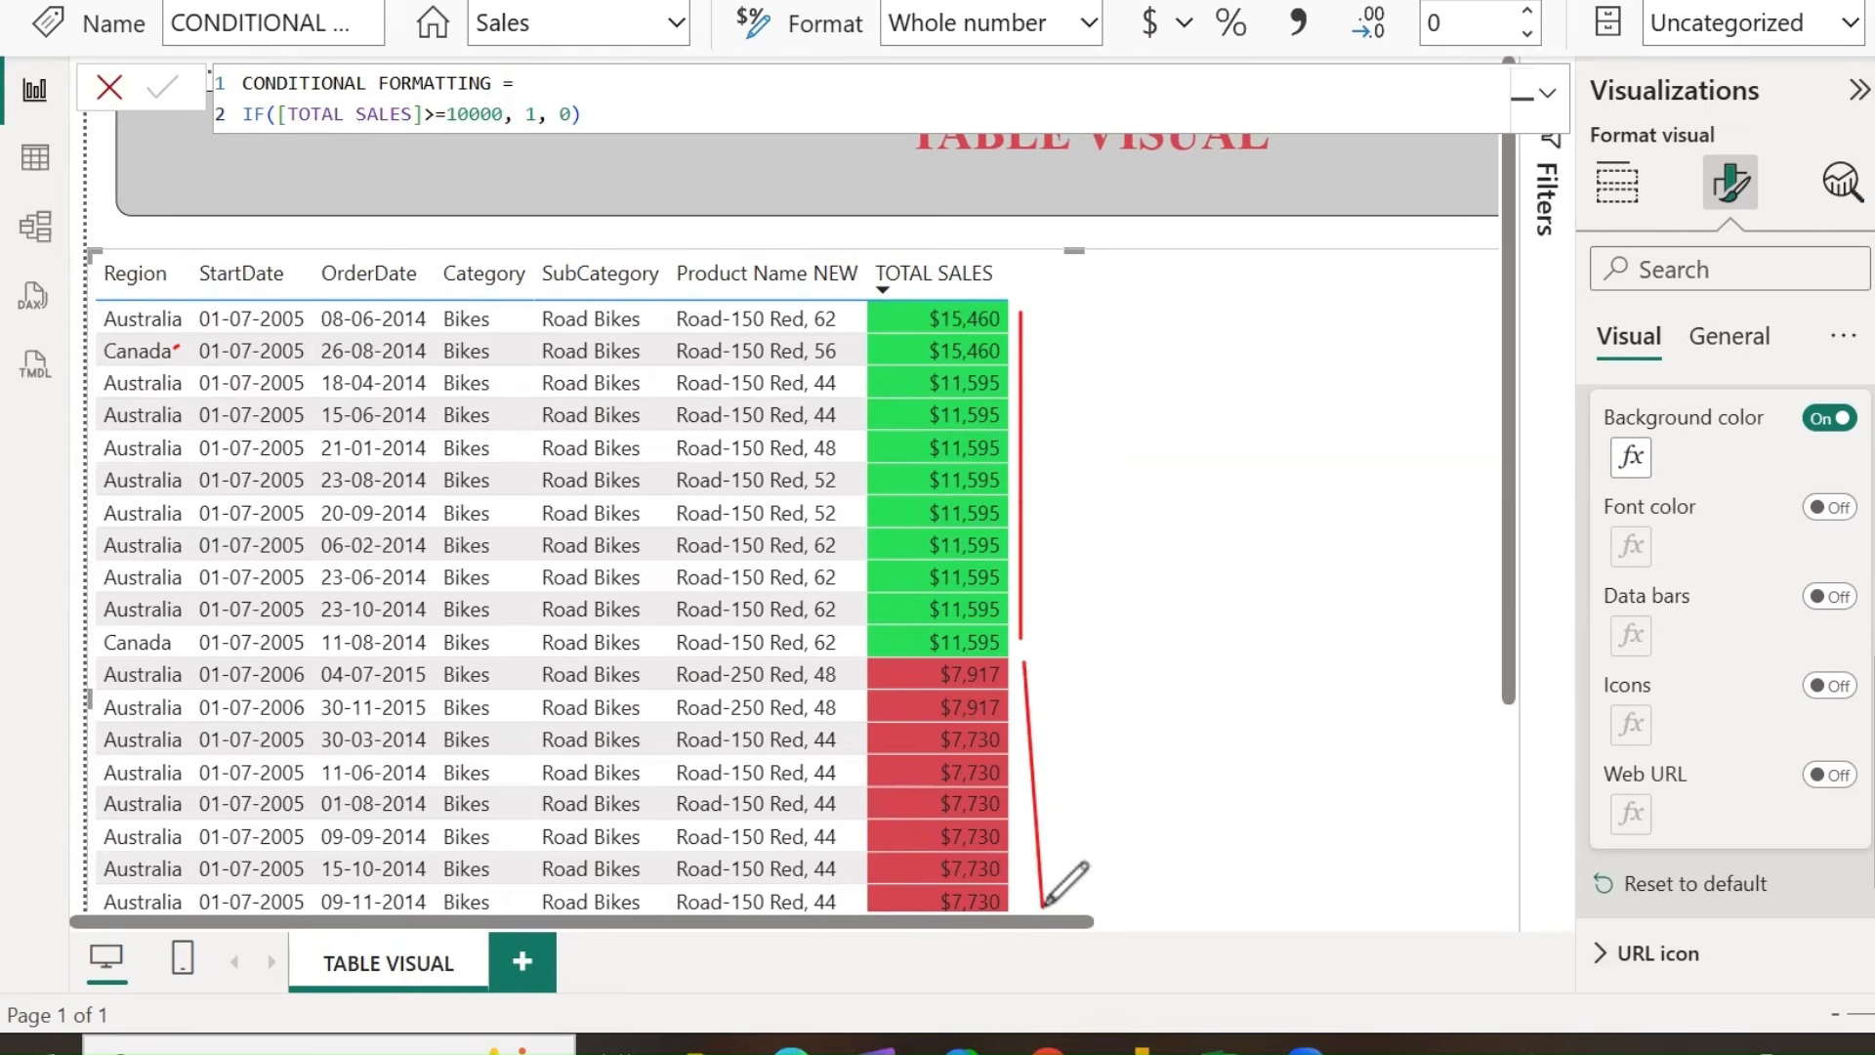
{"action": "left_click_drag", "start_coordinate": [1026, 667], "coordinate": [1167, 617]}
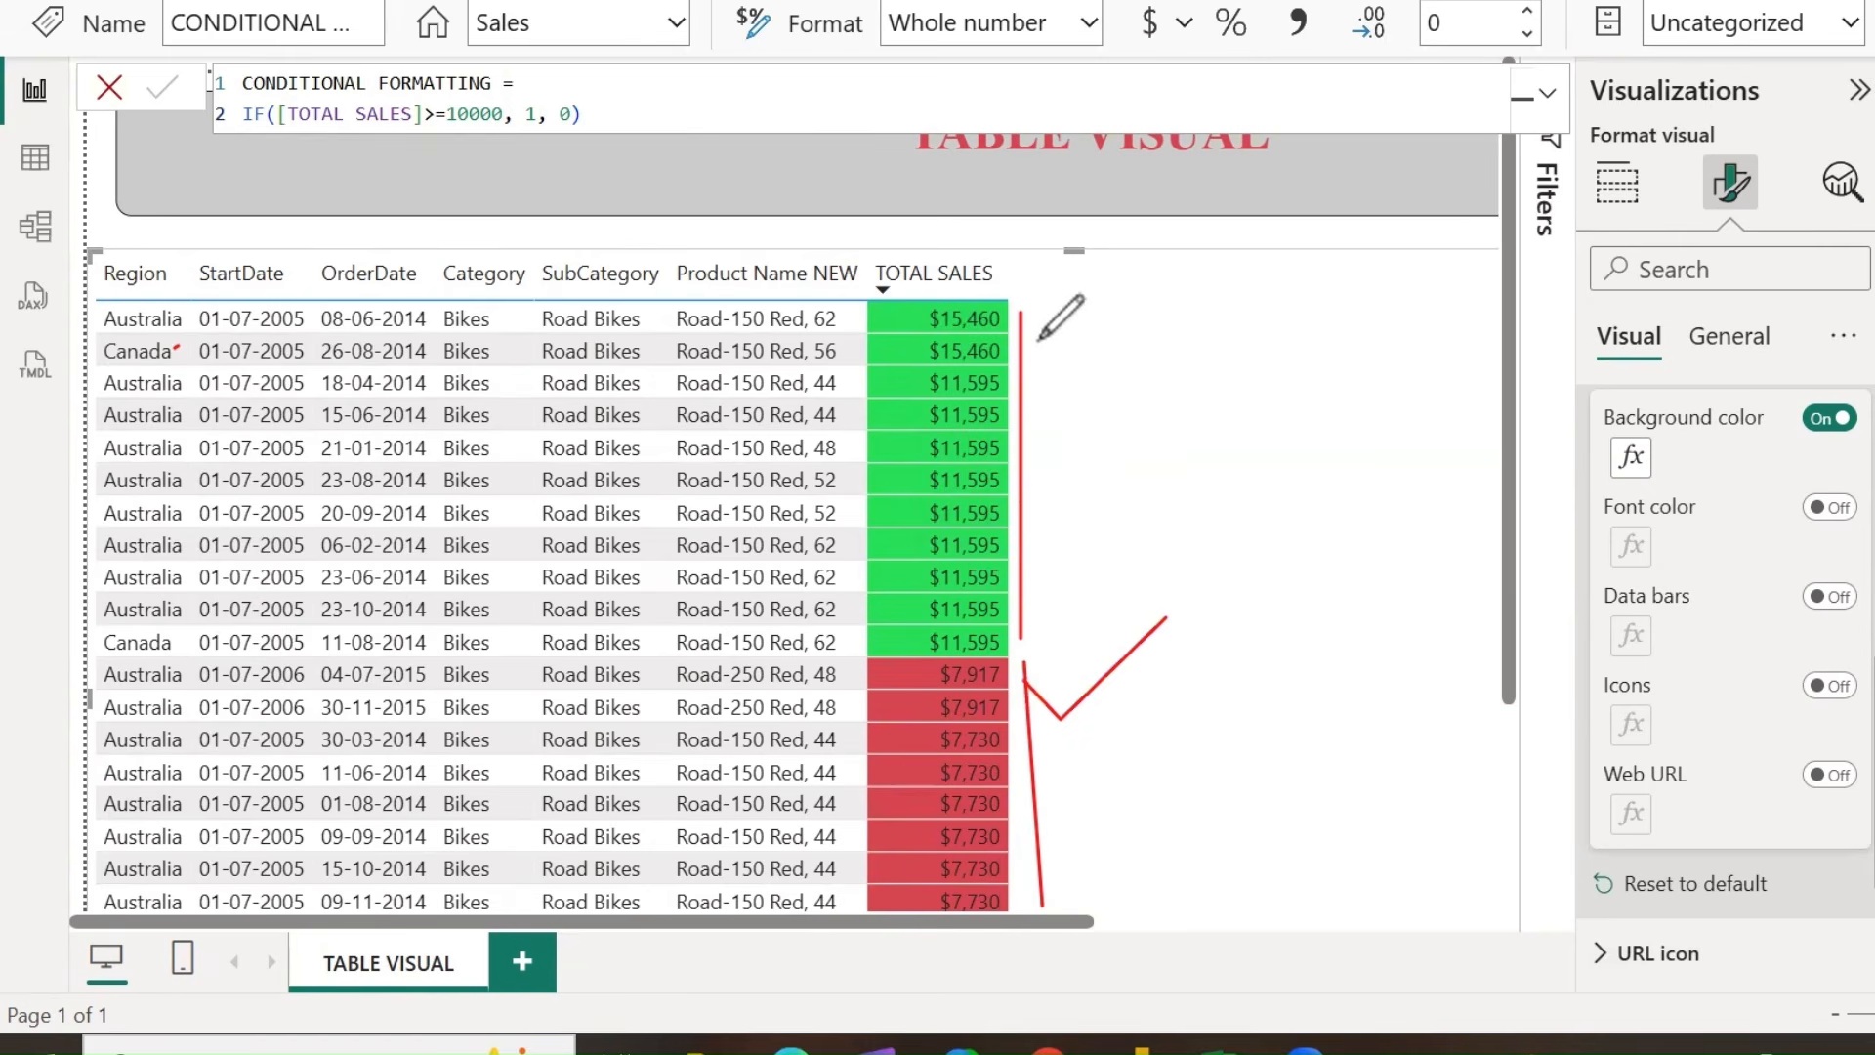
{"action": "left_click_drag", "start_coordinate": [1038, 333], "coordinate": [1215, 271]}
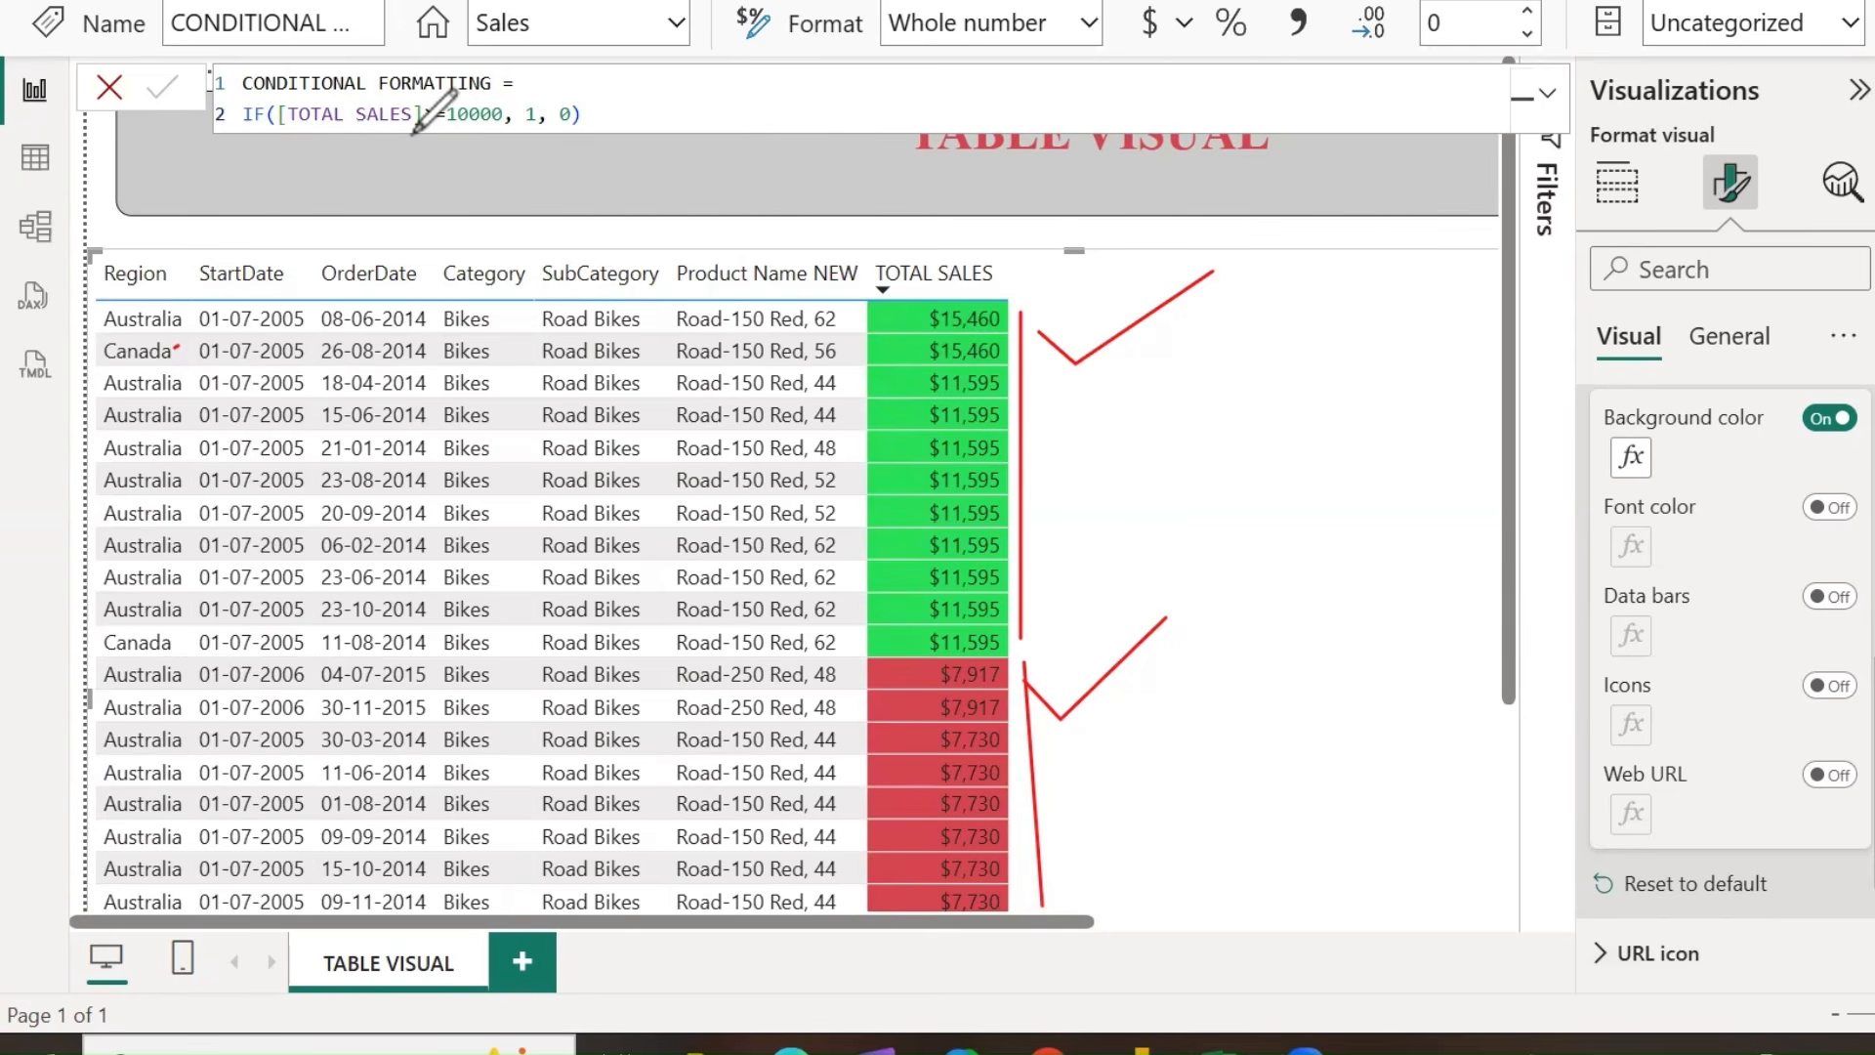
{"action": "mouse_move", "coordinate": [231, 154]}
{"action": "left_mouse_down"}
{"action": "mouse_move", "coordinate": [231, 57]}
{"action": "mouse_move", "coordinate": [533, 56]}
{"action": "mouse_move", "coordinate": [598, 132]}
{"action": "mouse_move", "coordinate": [600, 168]}
{"action": "mouse_move", "coordinate": [230, 156]}
{"action": "left_mouse_up"}
{"action": "mouse_move", "coordinate": [609, 86]}
{"action": "left_mouse_down"}
{"action": "mouse_move", "coordinate": [644, 115]}
{"action": "mouse_move", "coordinate": [723, 40]}
{"action": "left_mouse_up"}
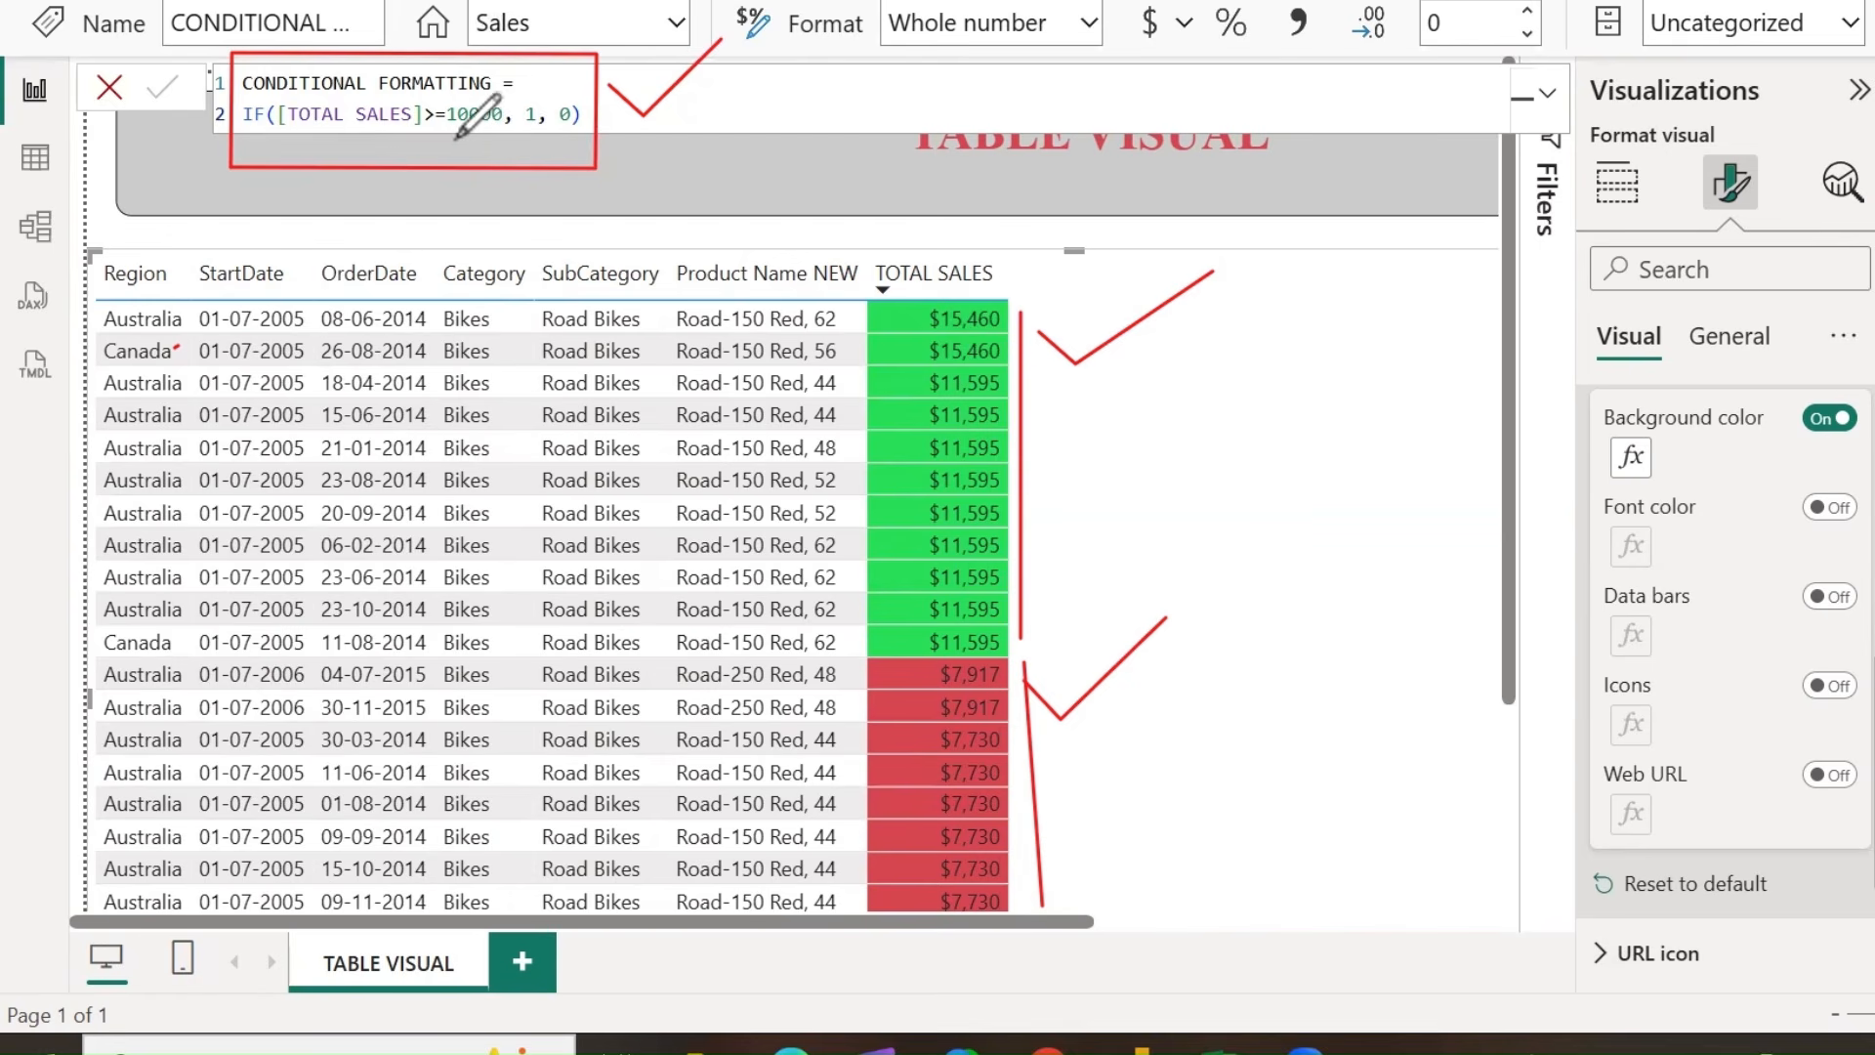
{"action": "left_click_drag", "start_coordinate": [442, 138], "coordinate": [491, 137]}
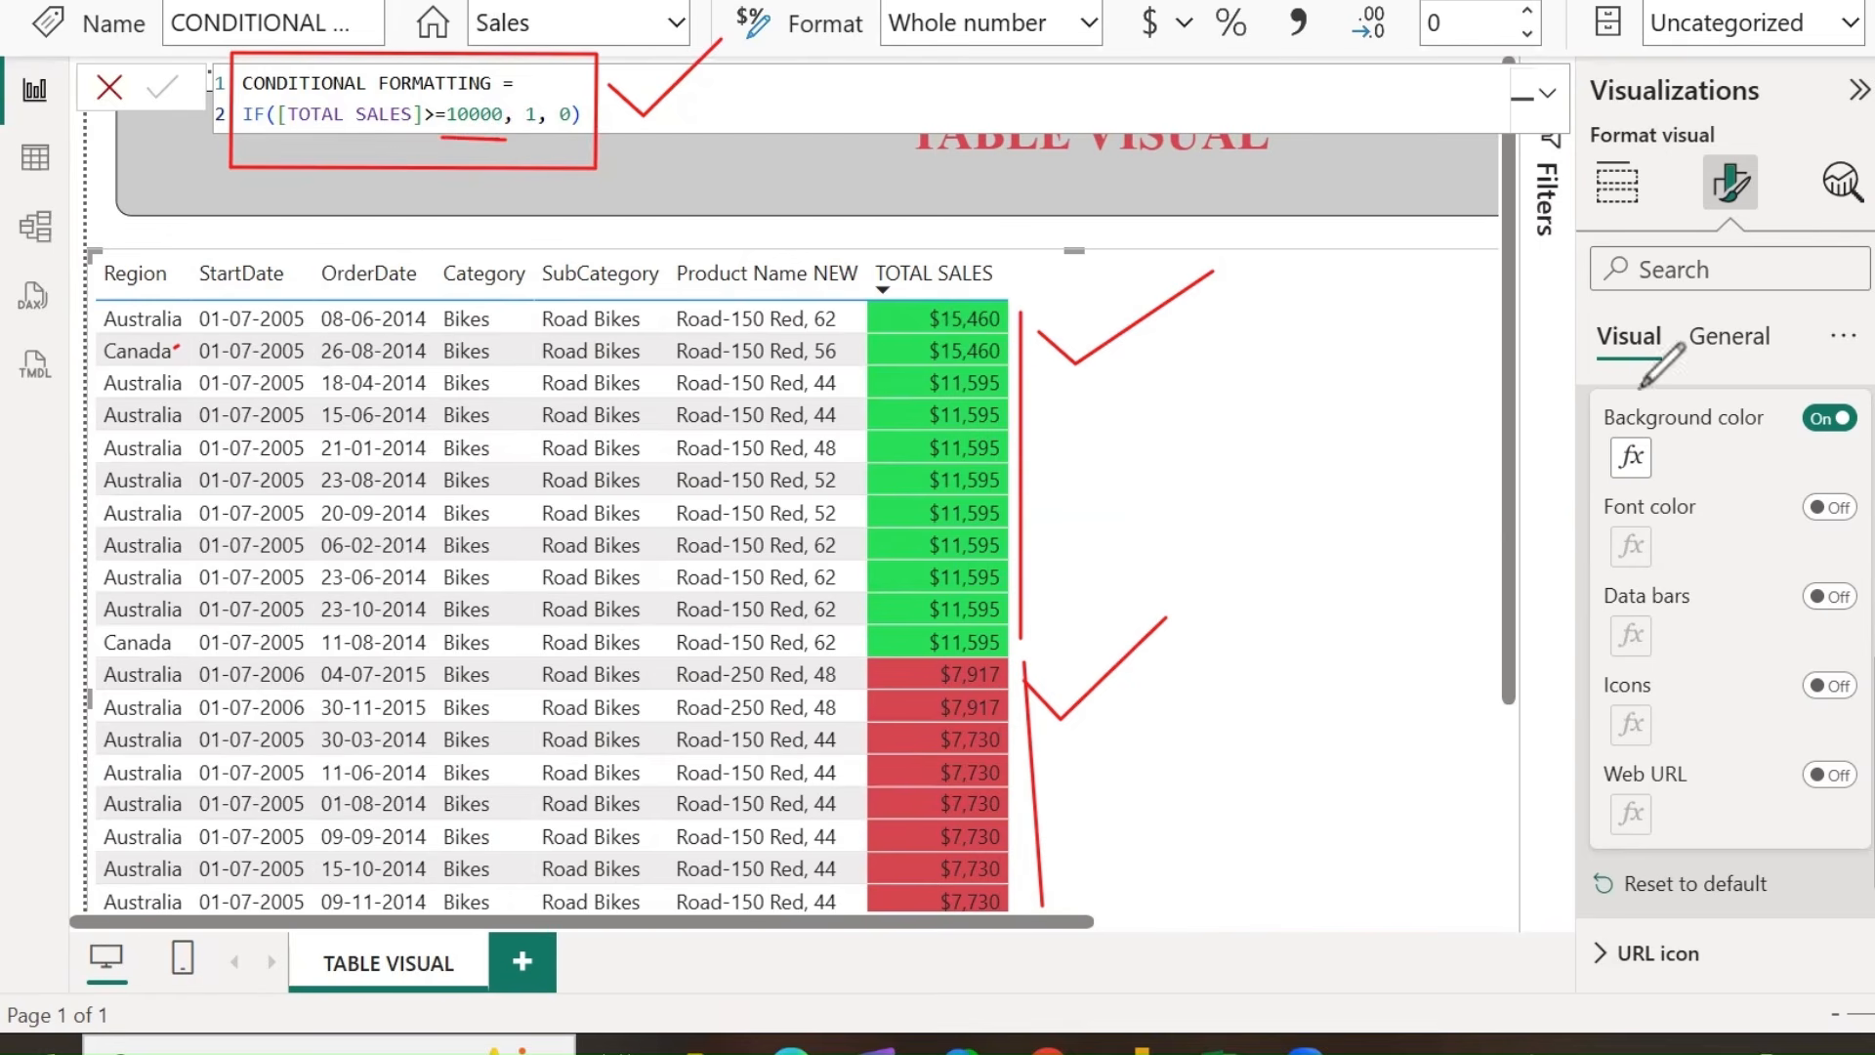
Review the TOTAL SALES background color rules based on the CONDITIONAL FORMATTING measure, and close the settings.
{"action": "left_click", "coordinate": [1629, 456]}
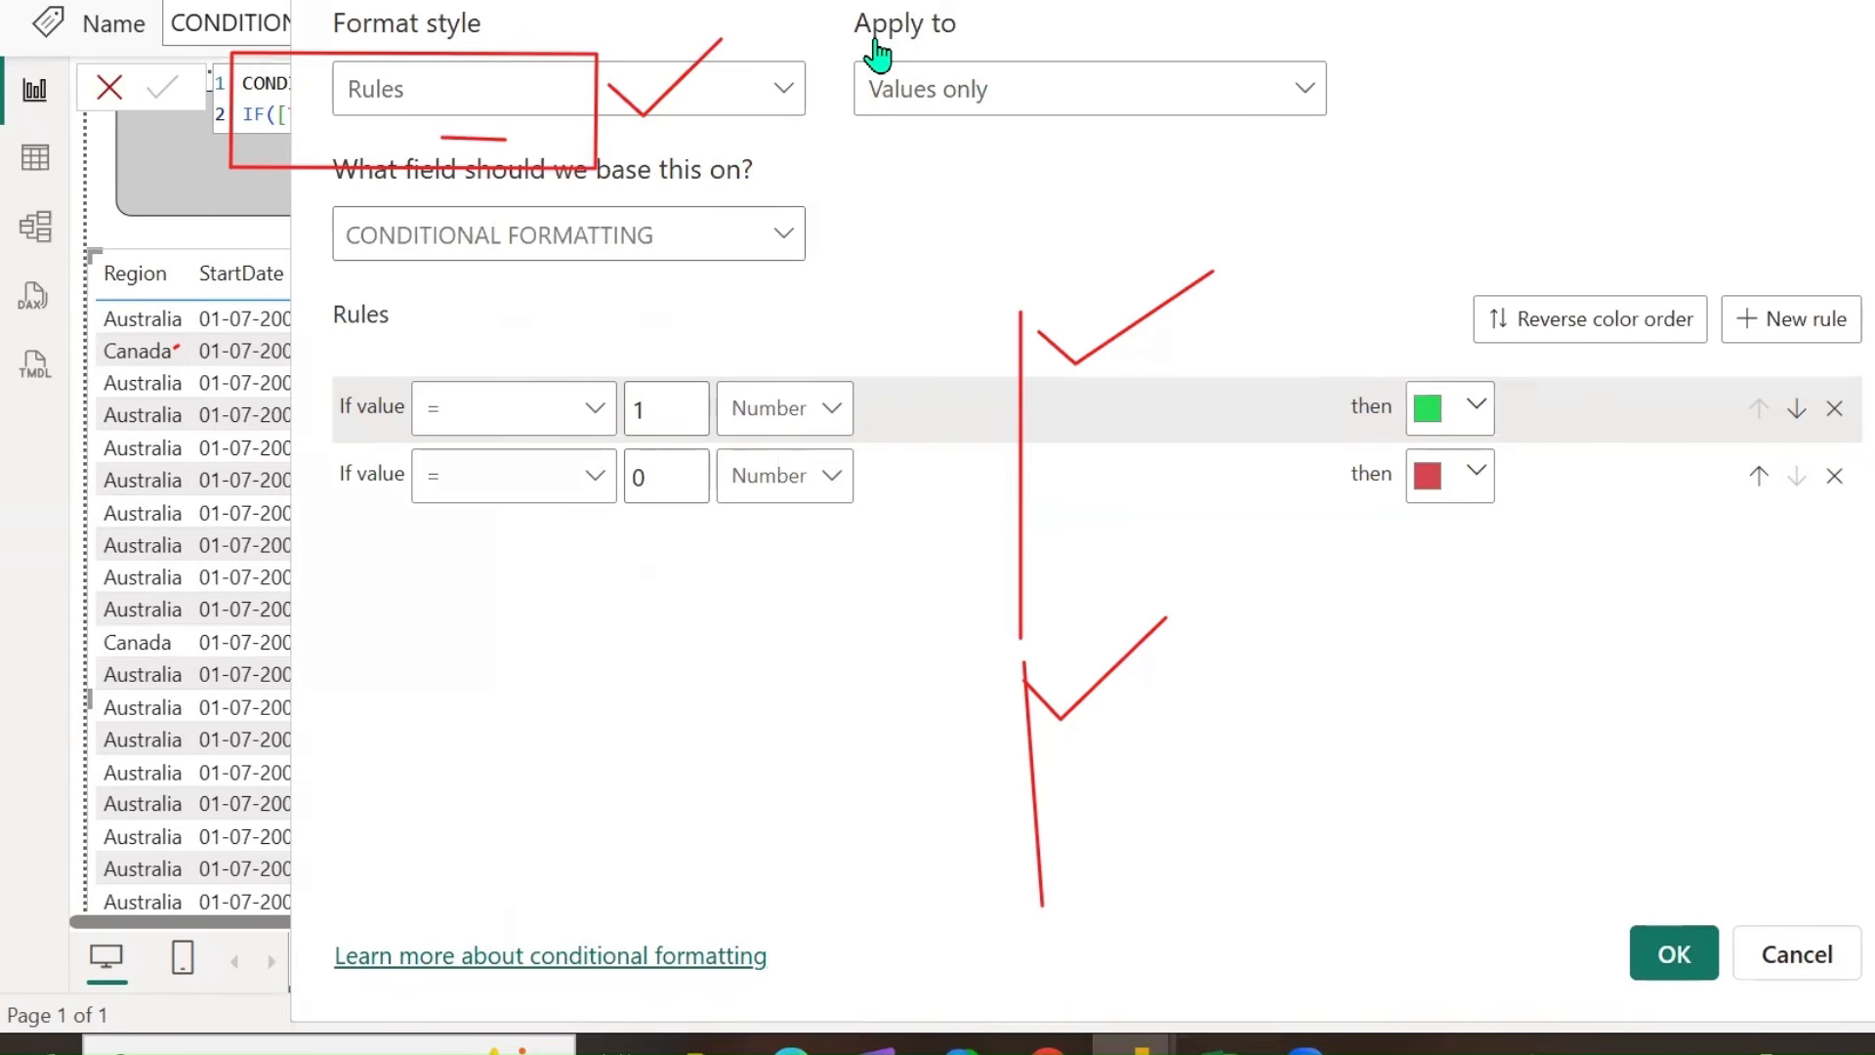
{"action": "mouse_move", "coordinate": [641, 59]}
{"action": "left_mouse_down"}
{"action": "mouse_move", "coordinate": [1131, 290]}
{"action": "mouse_move", "coordinate": [1050, 771]}
{"action": "left_mouse_up"}
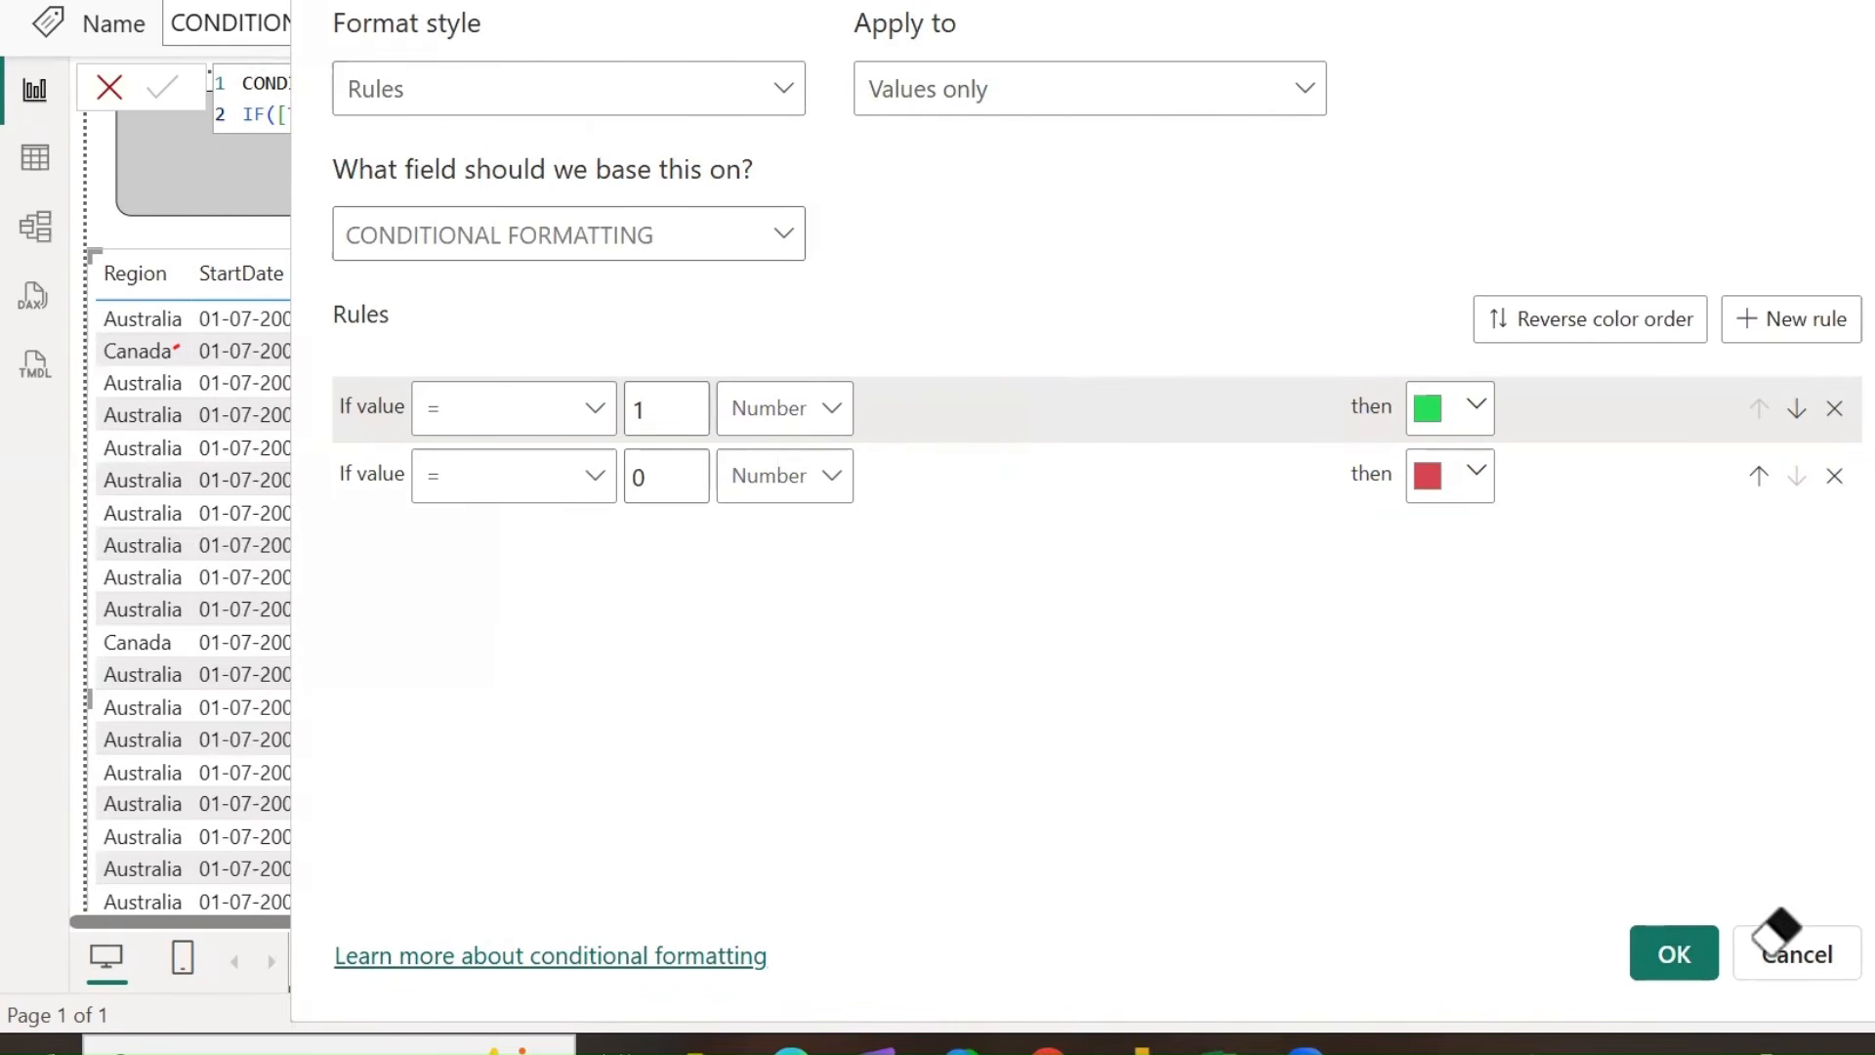
{"action": "left_click", "coordinate": [1699, 962]}
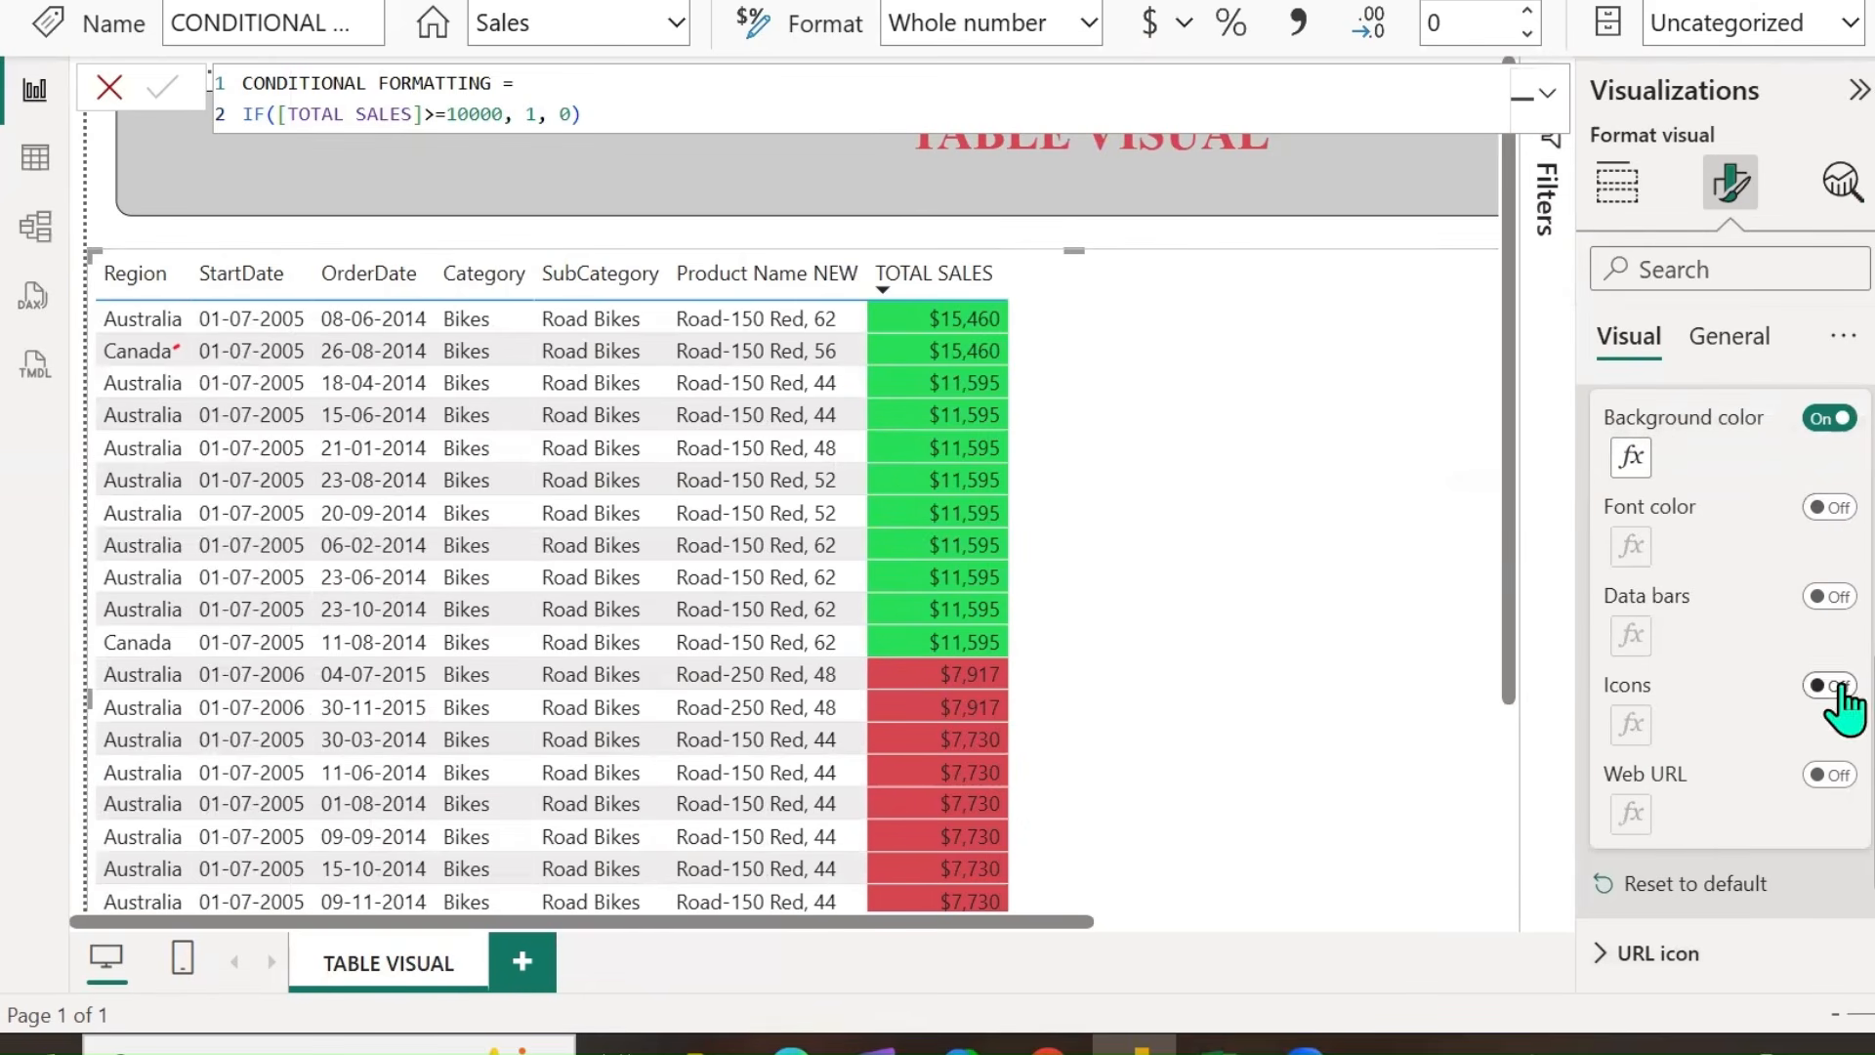
Turn off the TOTAL SALES background color, and preview the default icons before switching them off again.
{"action": "left_click", "coordinate": [1824, 422]}
{"action": "left_click", "coordinate": [1834, 687]}
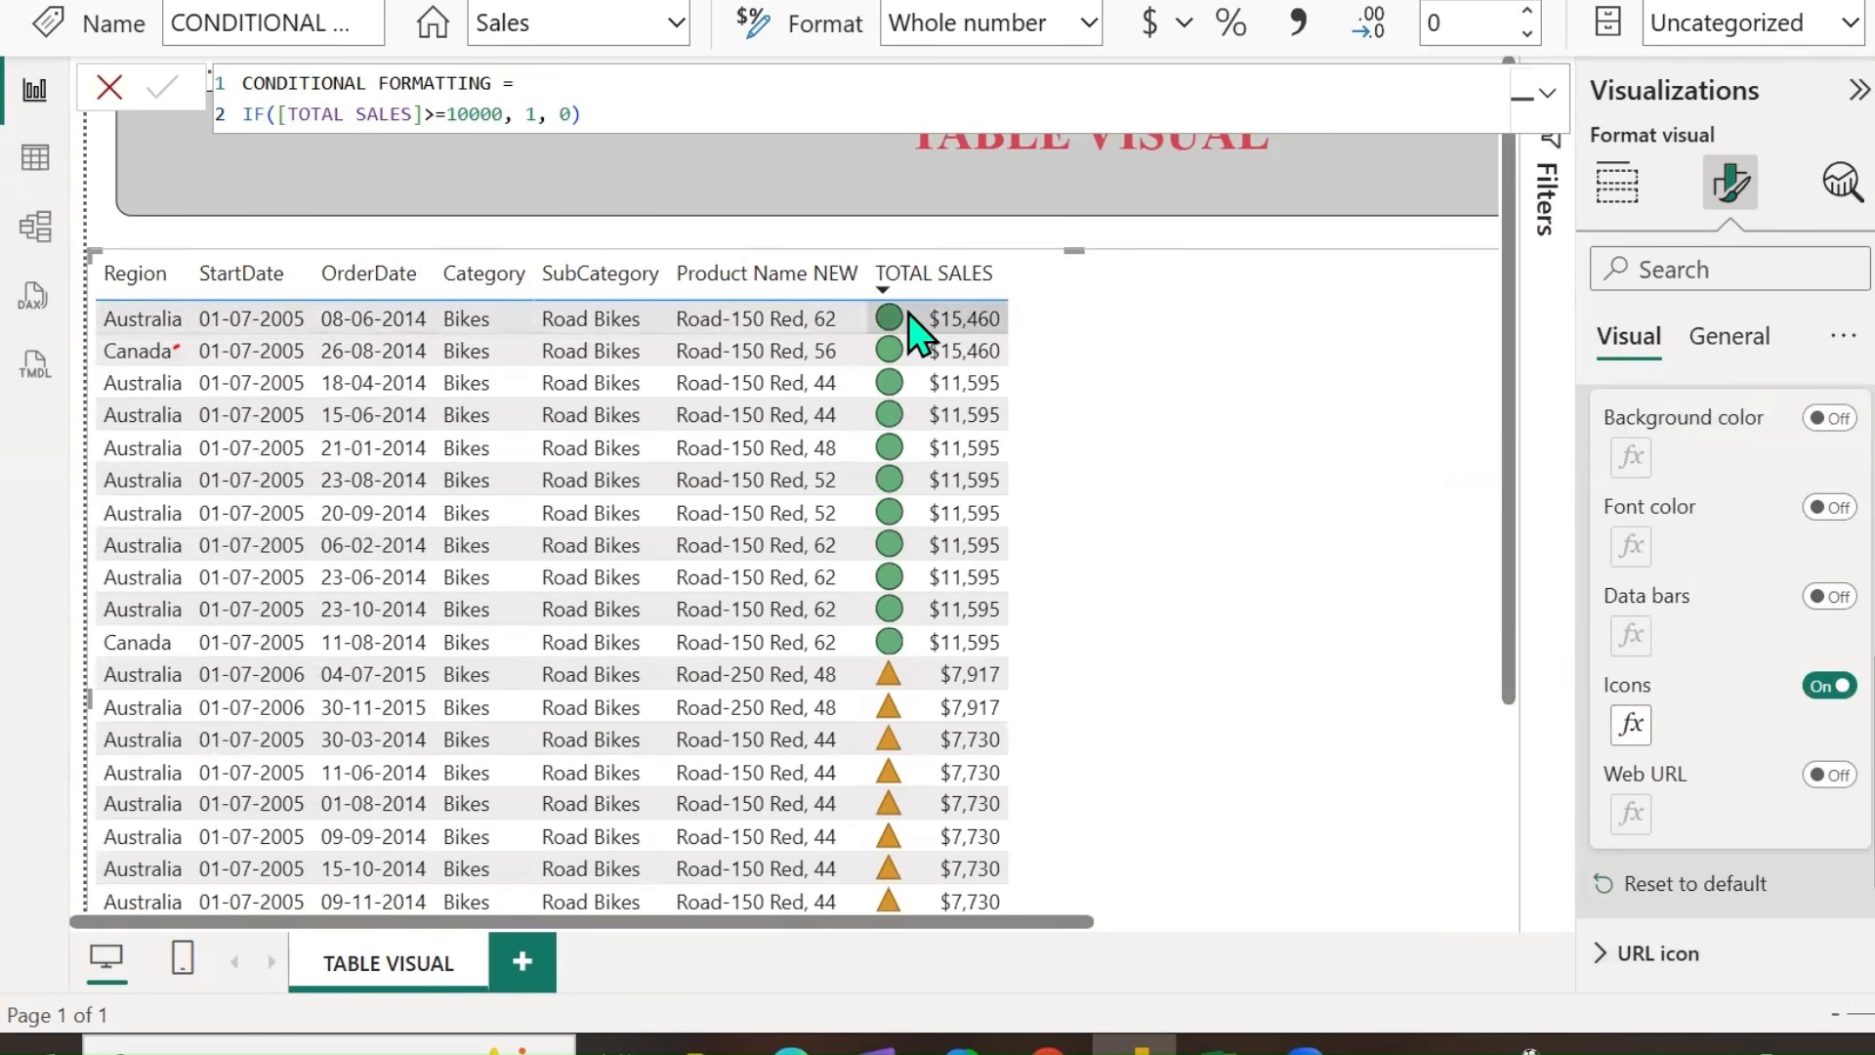
{"action": "scroll", "coordinate": [1122, 712], "scroll_direction": "down", "scroll_amount": 5}
{"action": "scroll", "coordinate": [1122, 712], "scroll_direction": "up", "scroll_amount": 5}
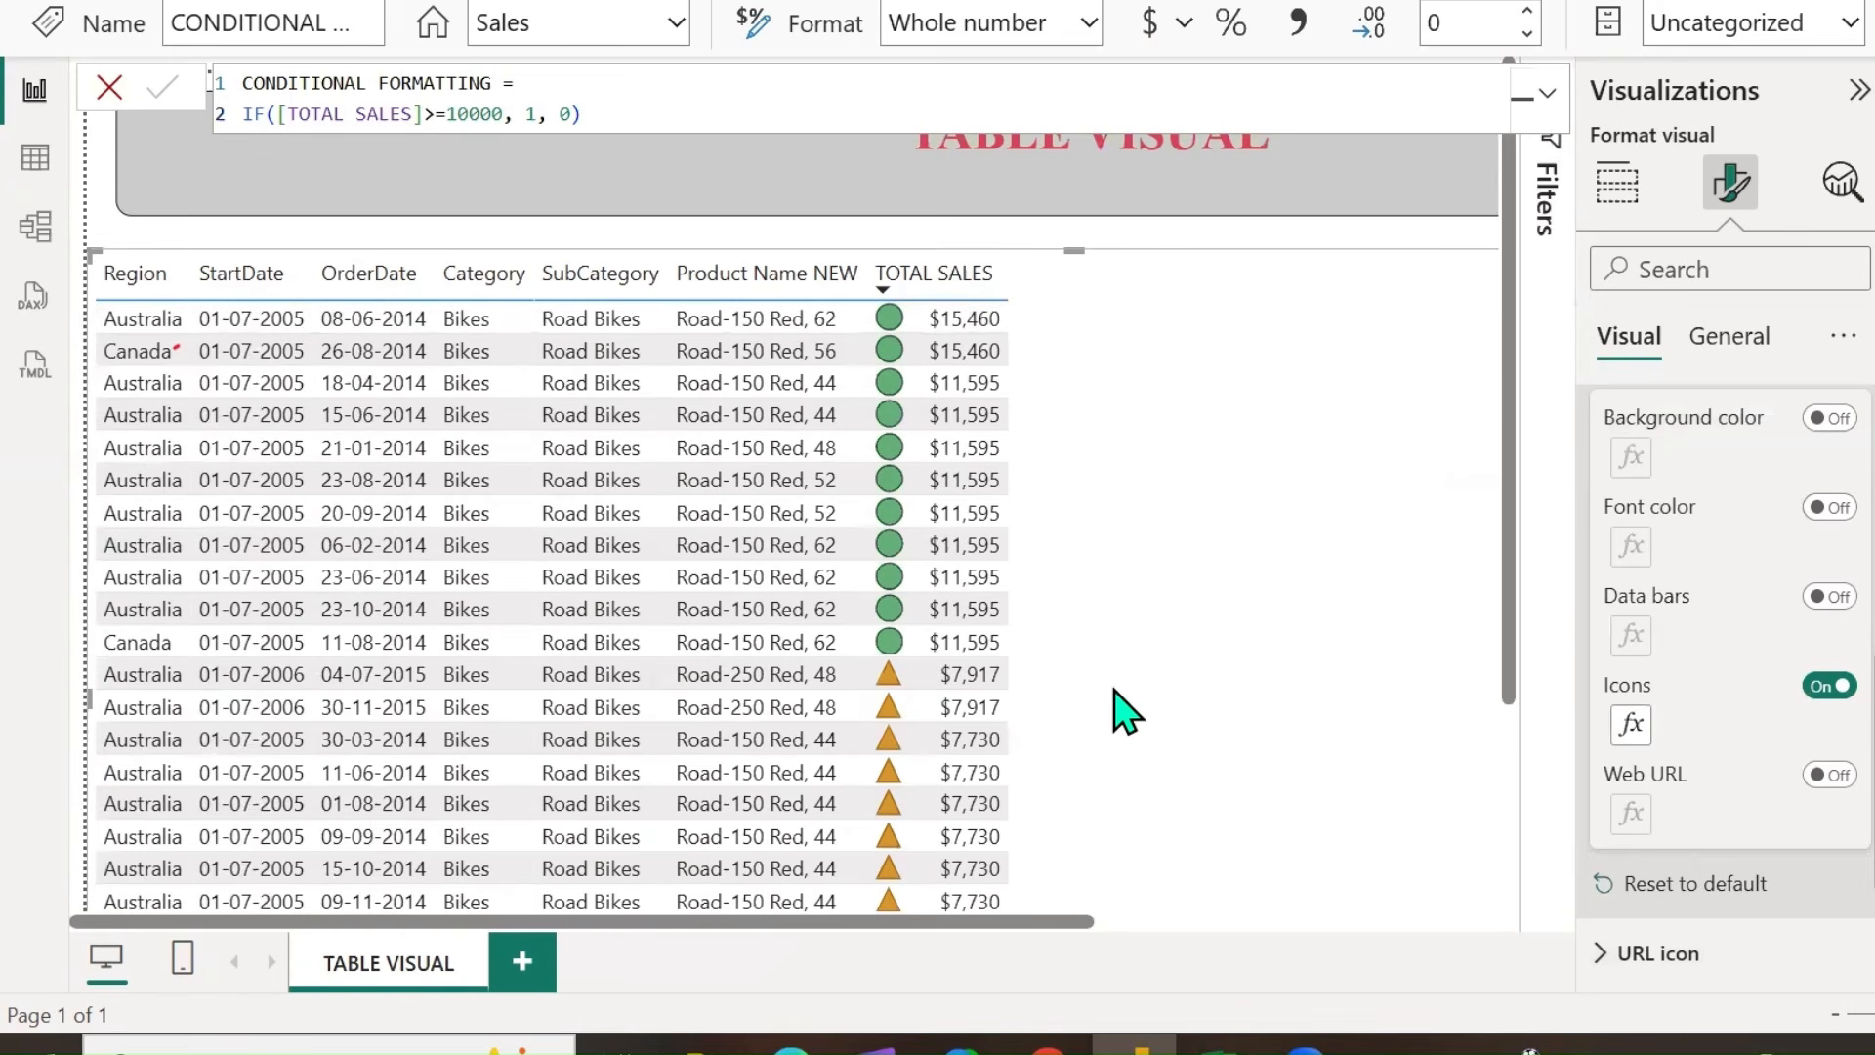
{"action": "left_click", "coordinate": [1833, 686]}
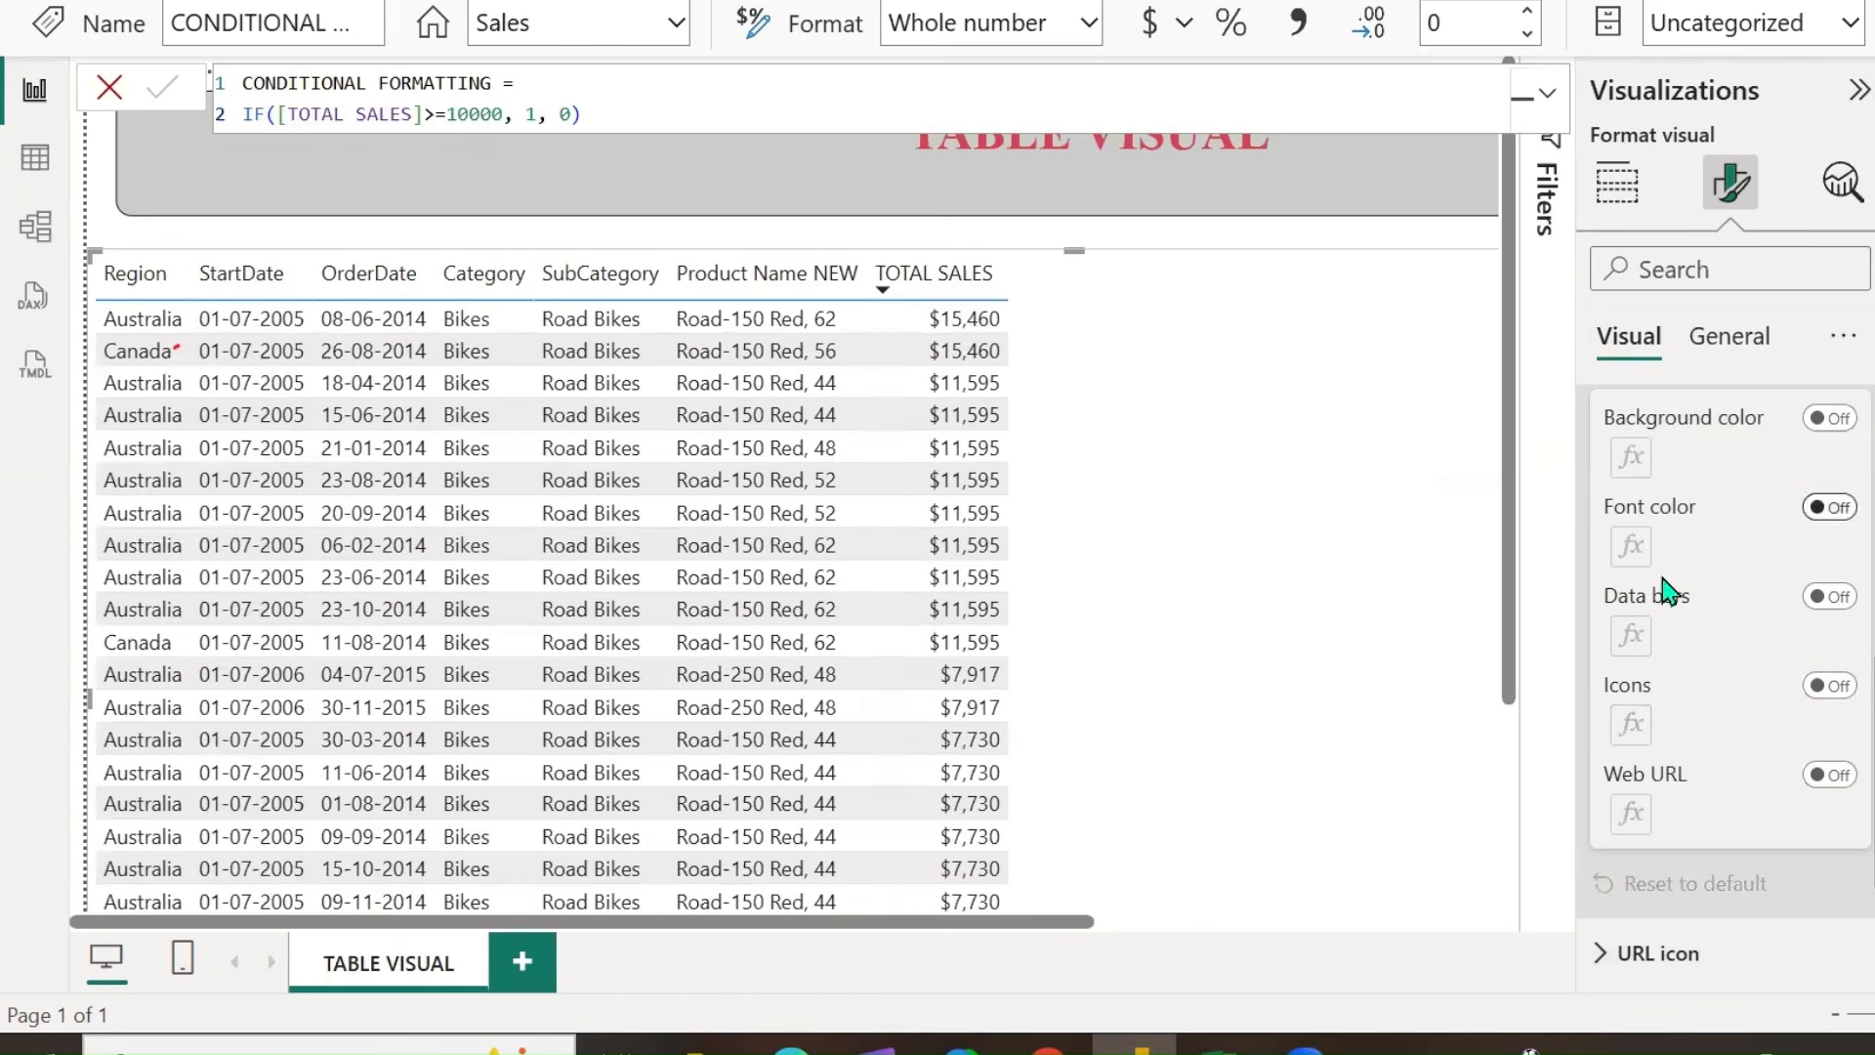
Turn on conditional font color for TOTAL SALES and try the Field value format style with a field from the Sales table.
{"action": "left_click", "coordinate": [1831, 507]}
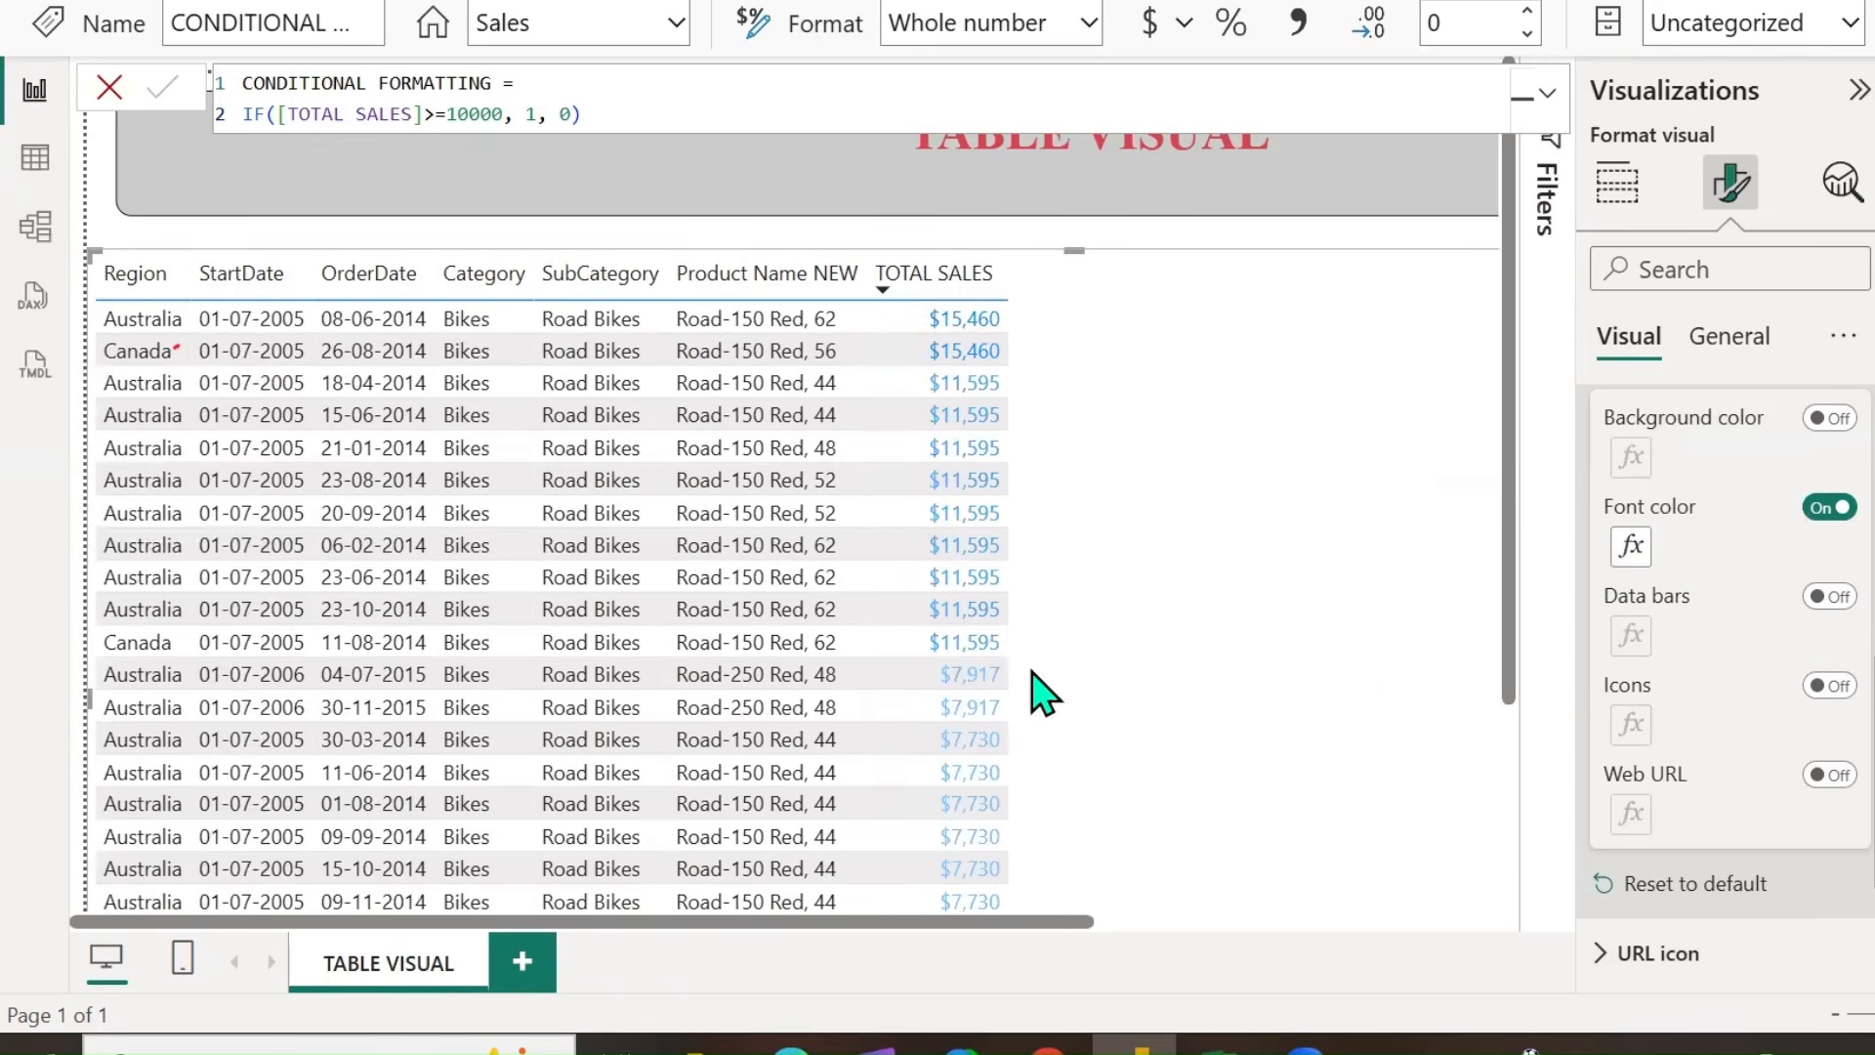
{"action": "left_click", "coordinate": [1631, 545]}
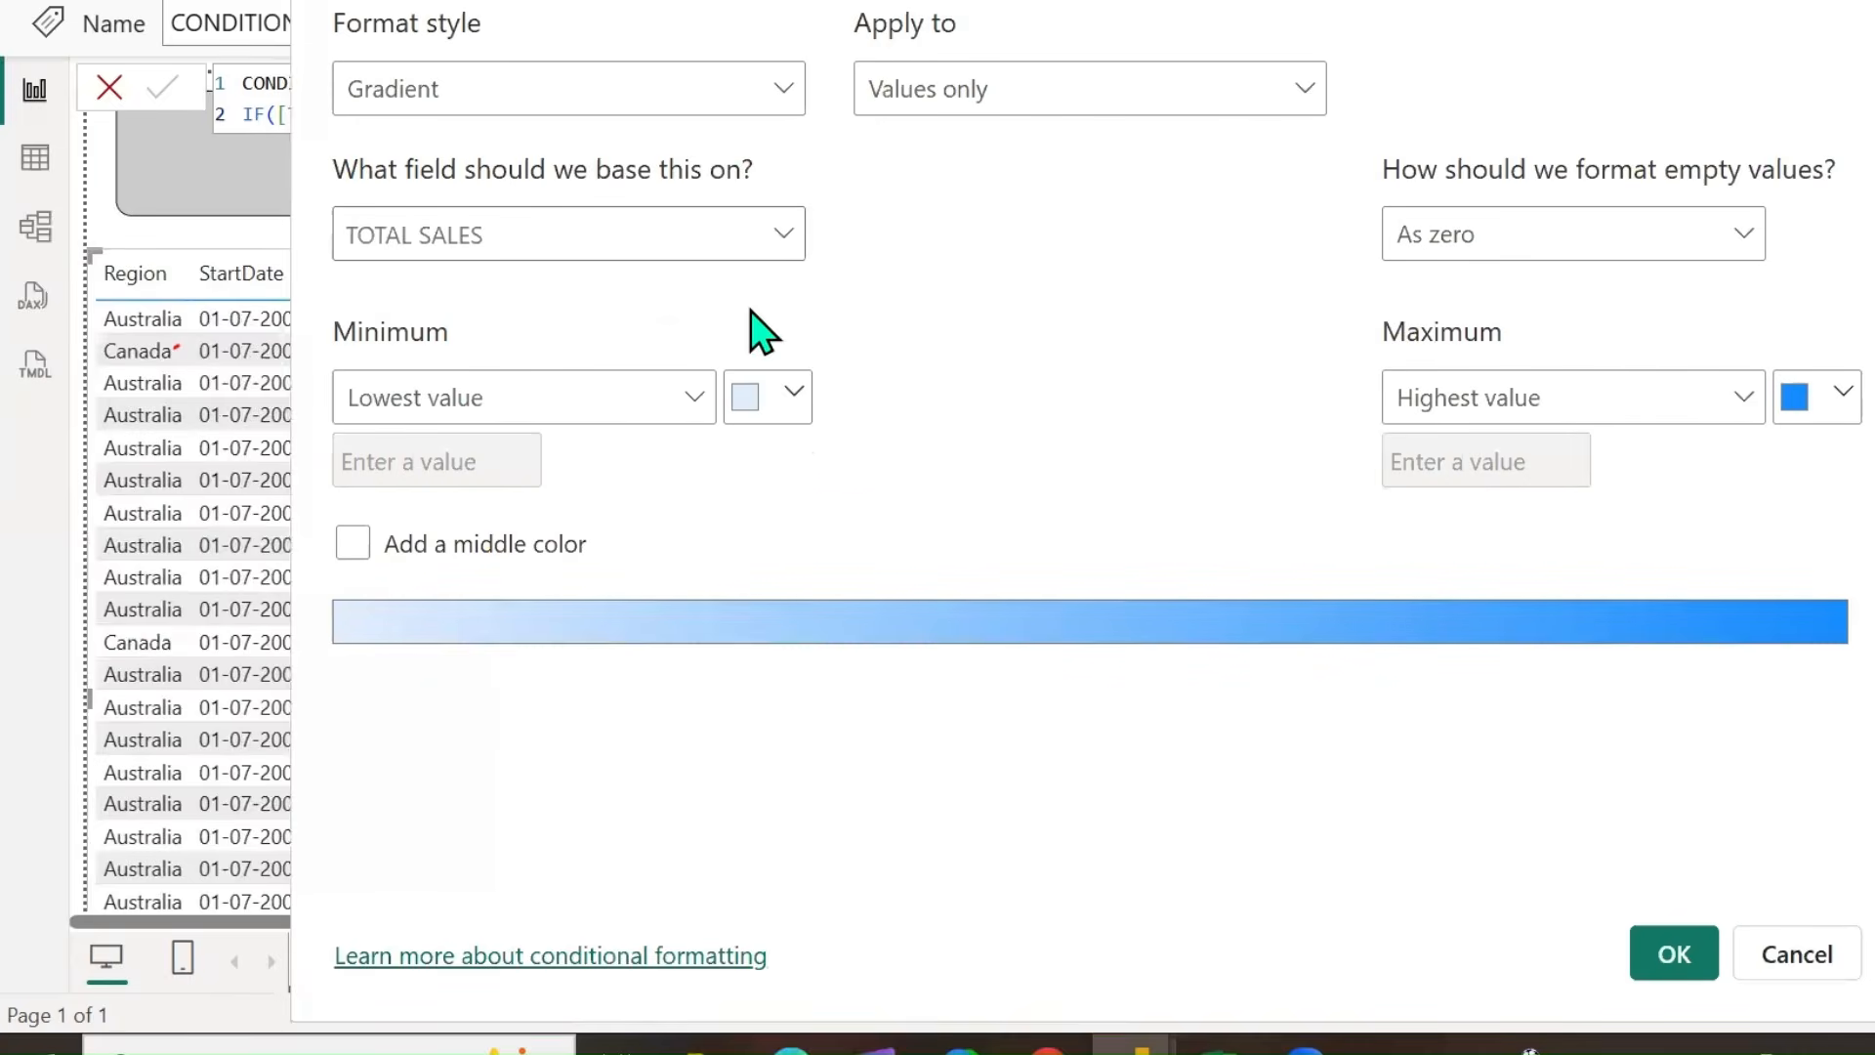
{"action": "left_click", "coordinate": [786, 90]}
{"action": "left_click", "coordinate": [502, 251]}
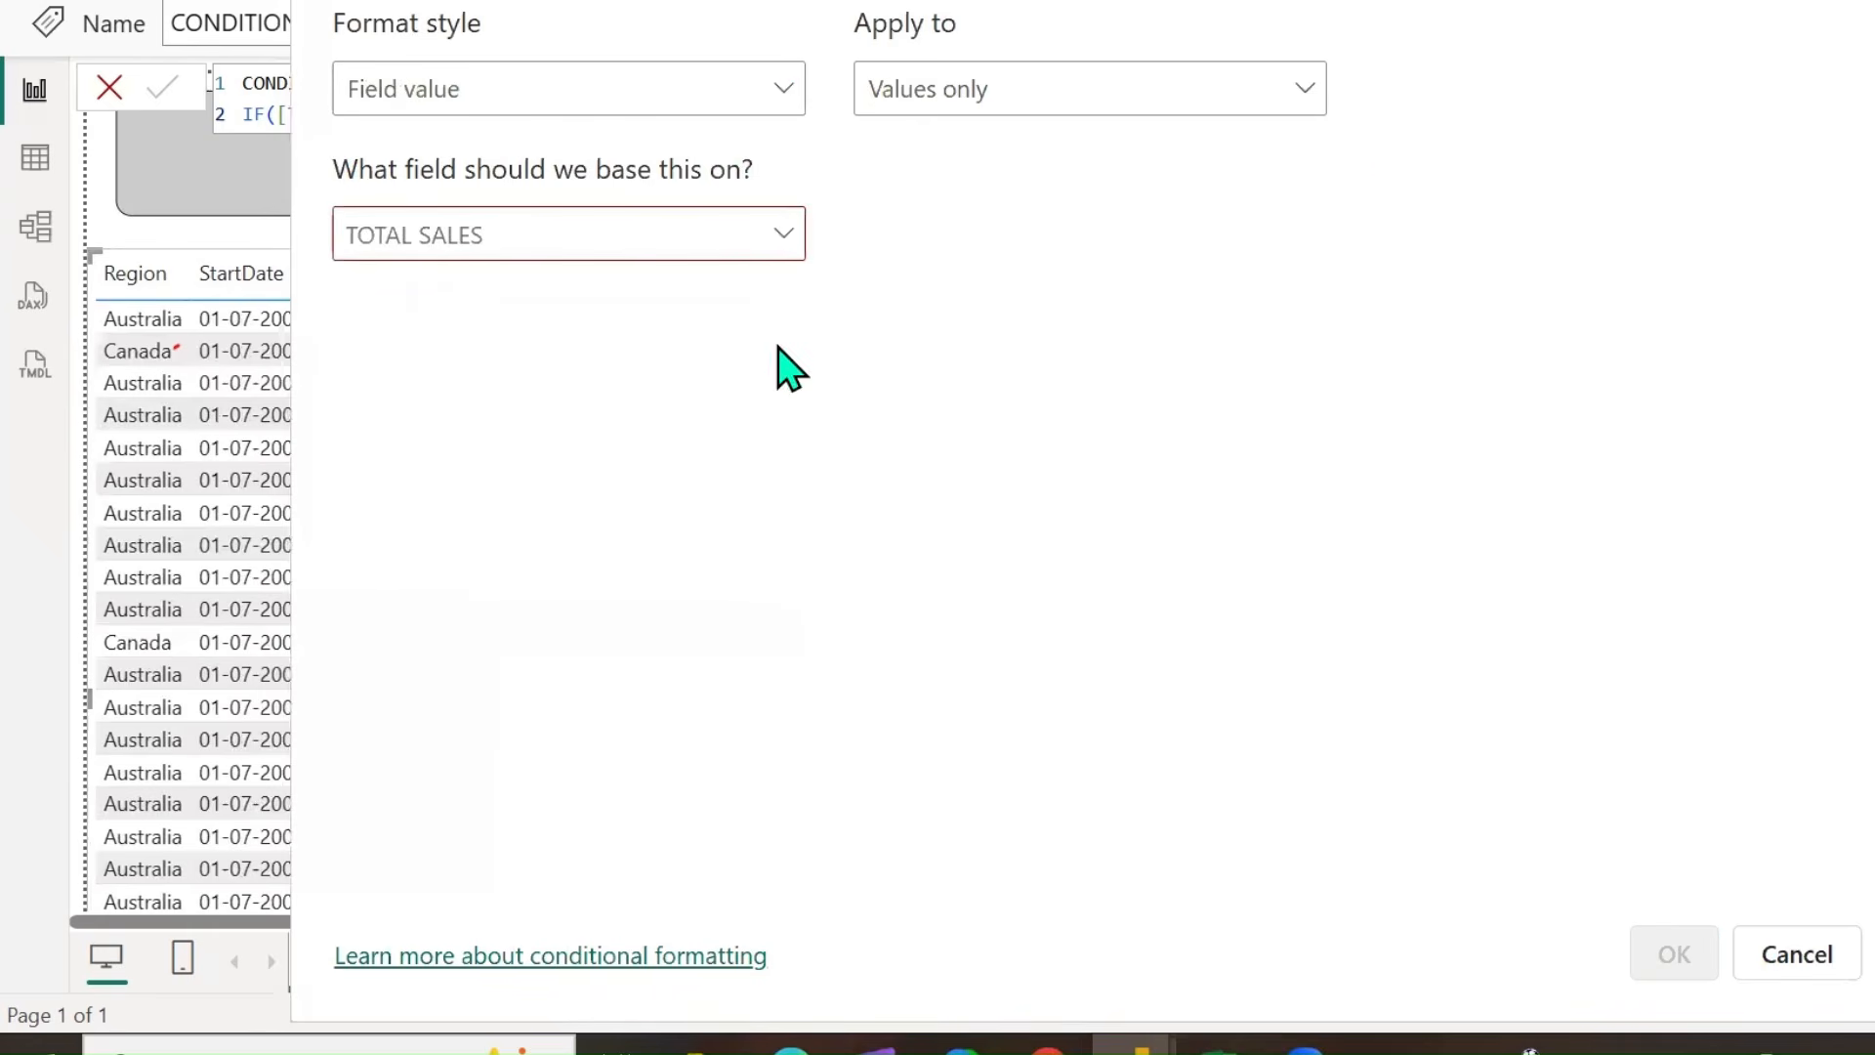
{"action": "left_click", "coordinate": [783, 234]}
{"action": "left_click", "coordinate": [383, 753]}
{"action": "scroll", "coordinate": [416, 696], "scroll_direction": "down", "scroll_amount": 2}
{"action": "left_click", "coordinate": [408, 659]}
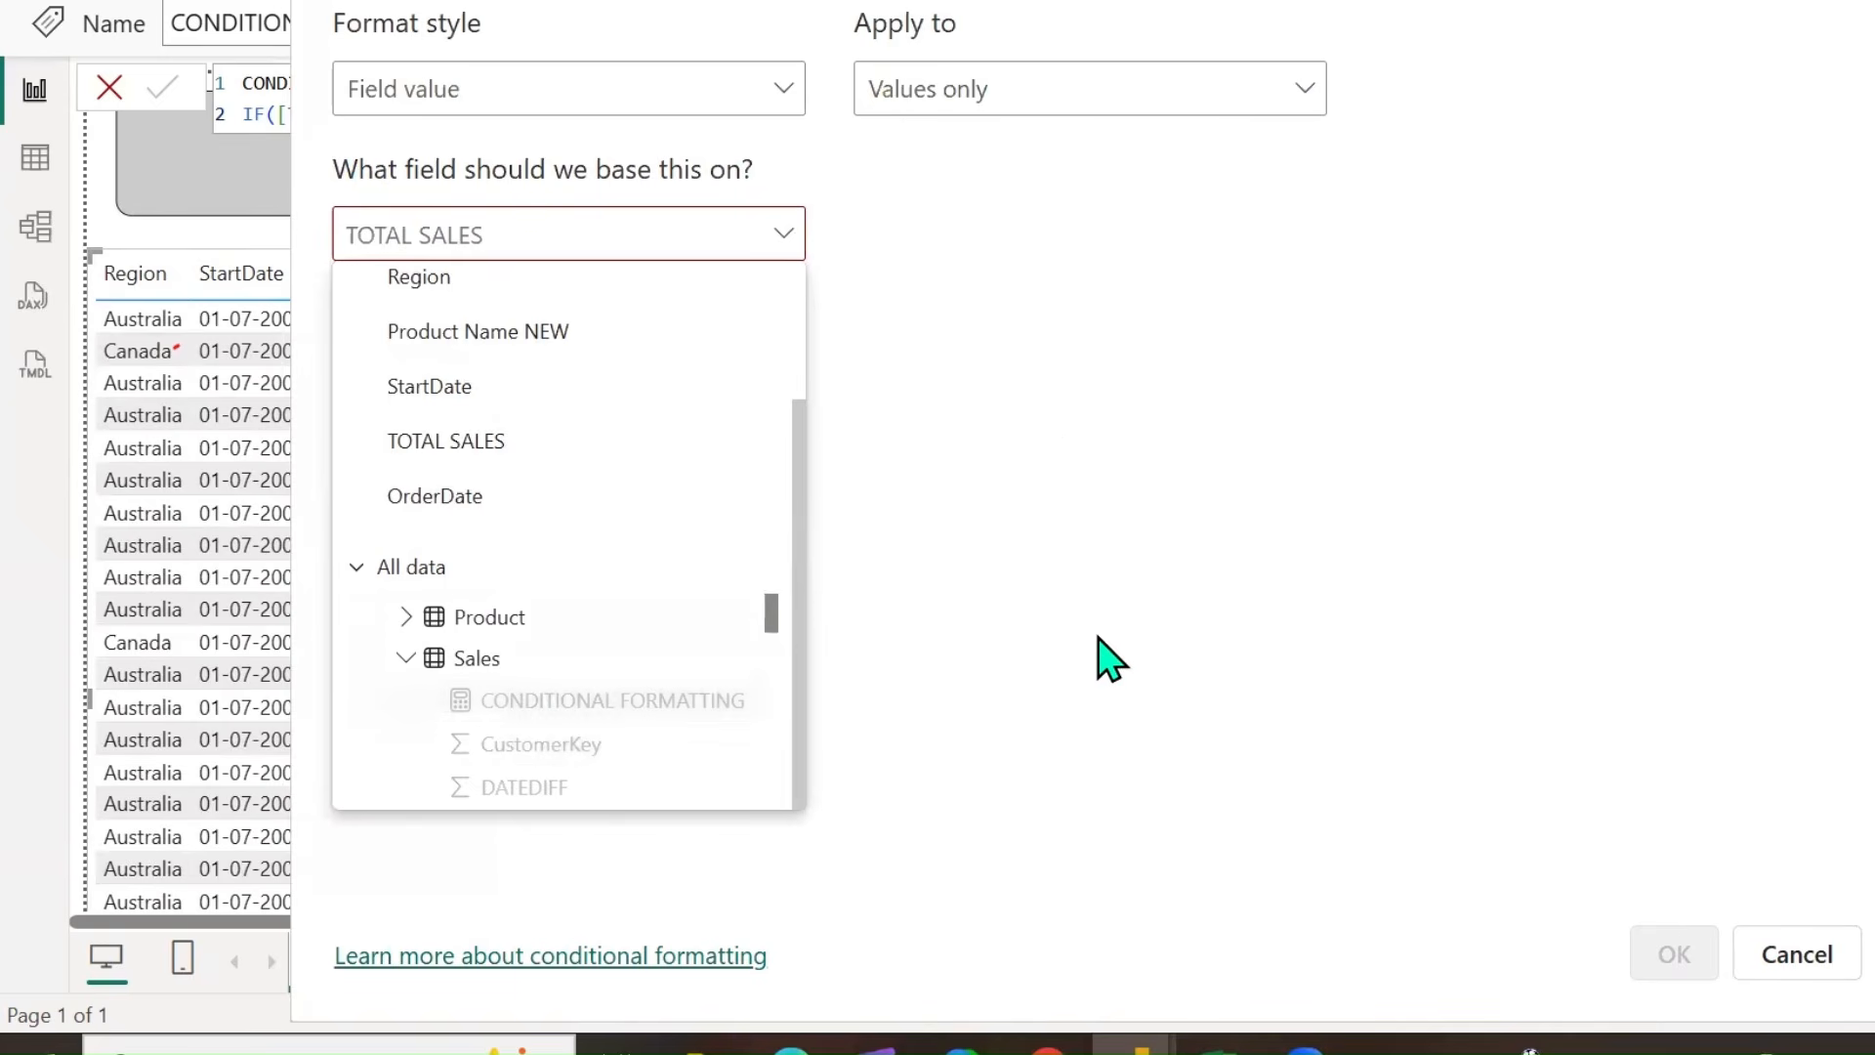
{"action": "left_click", "coordinate": [996, 420]}
{"action": "left_click", "coordinate": [766, 98]}
{"action": "left_click", "coordinate": [468, 147]}
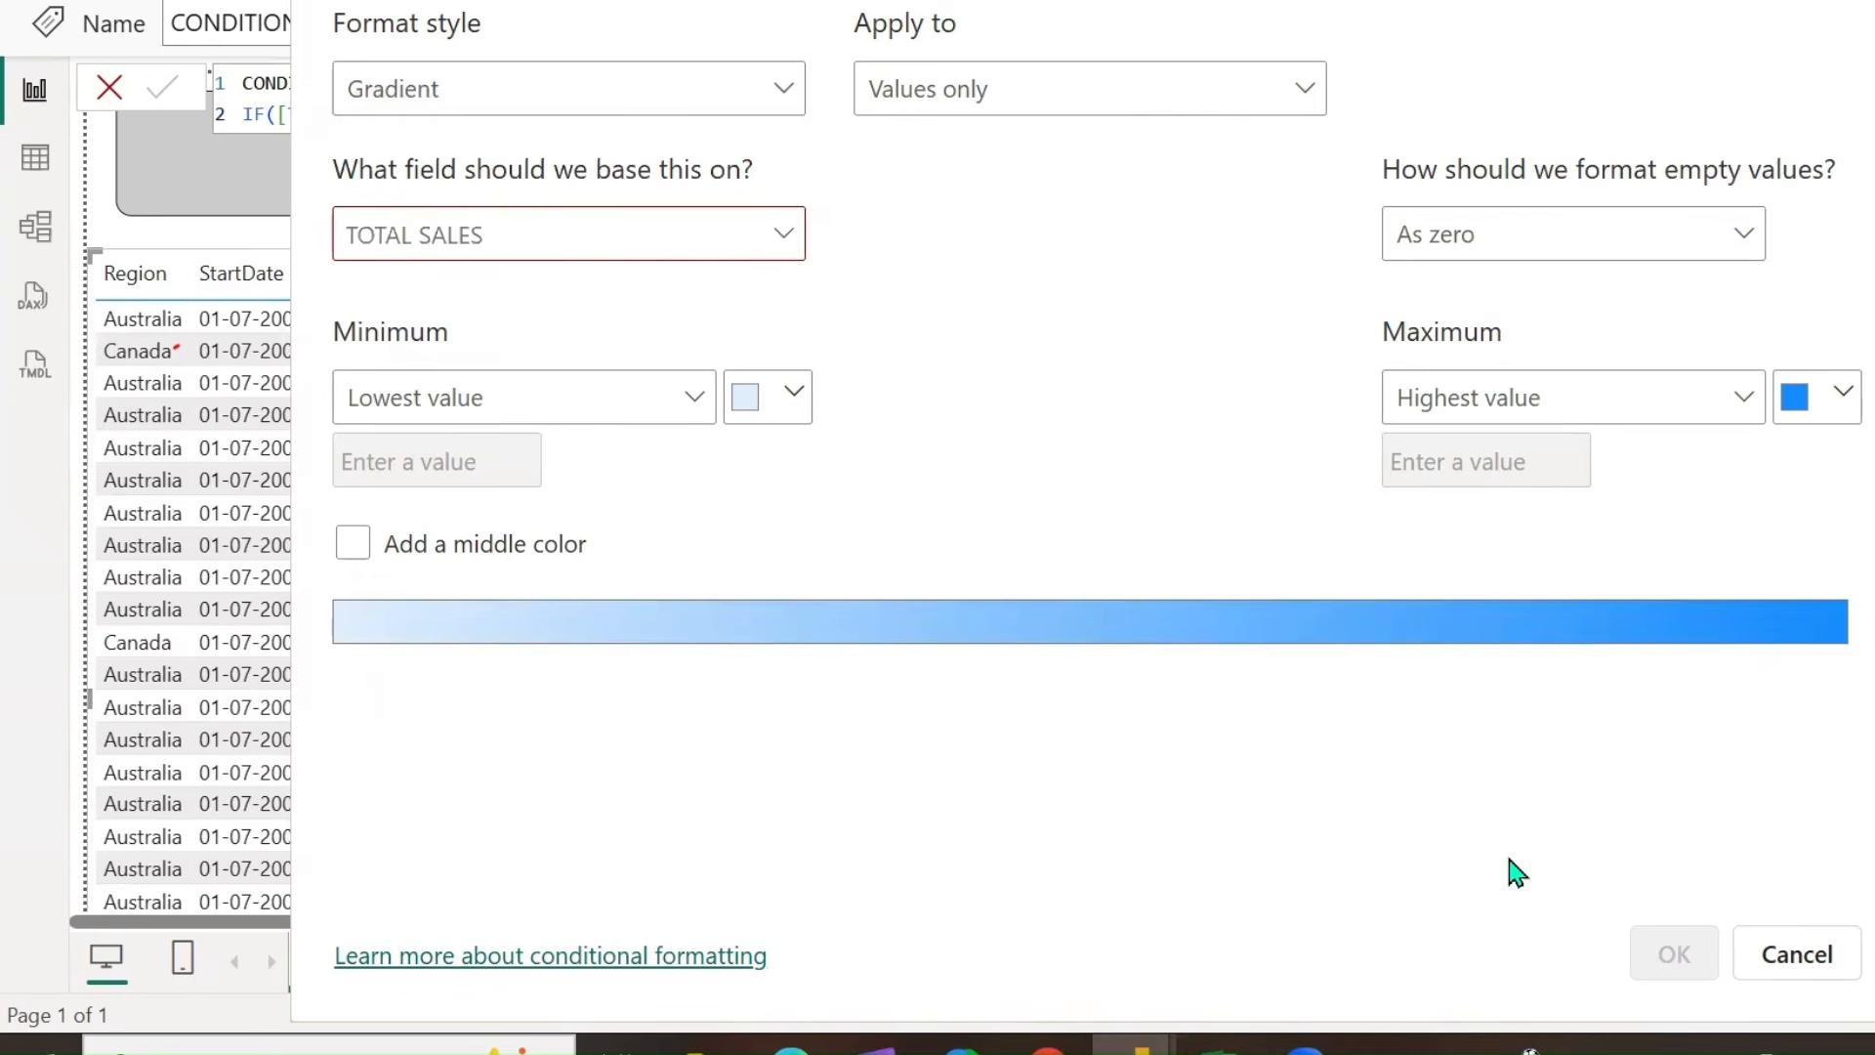
{"action": "left_click", "coordinate": [1833, 2]}
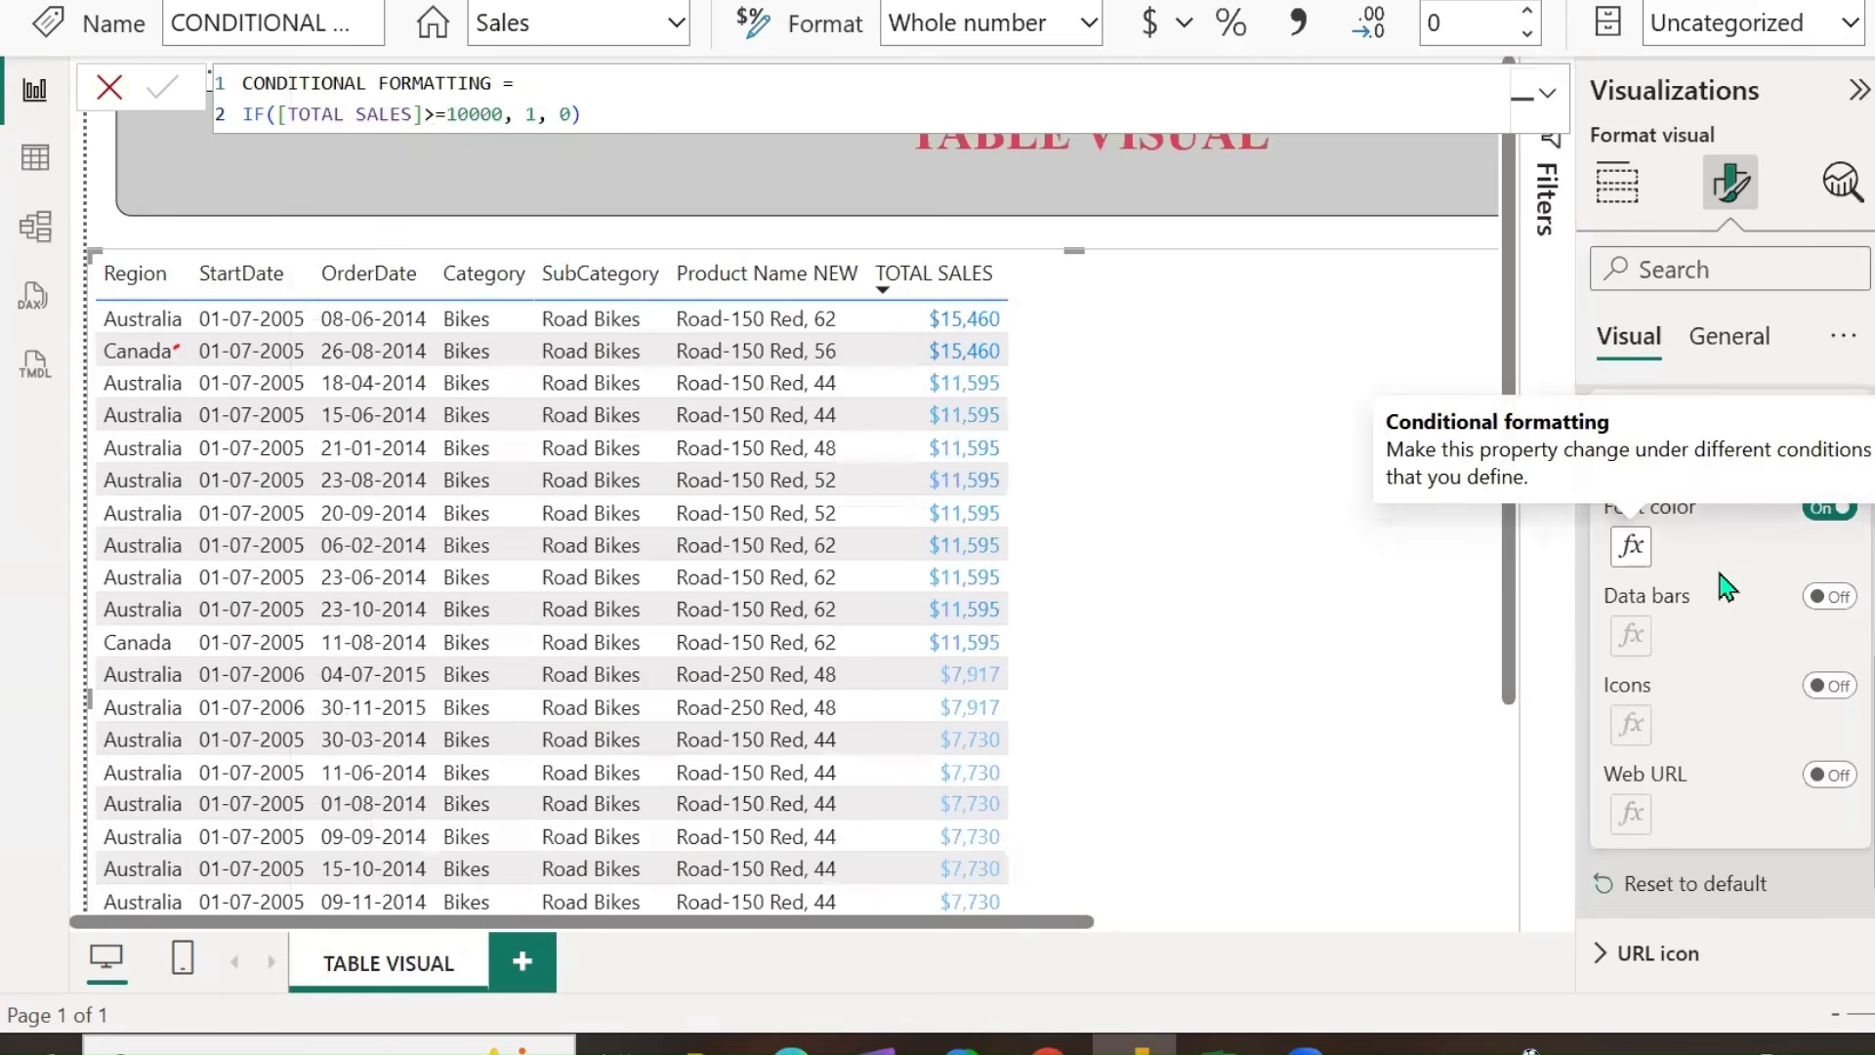
Turn on data bars for TOTAL SALES and turn off the conditional font color.
{"action": "left_click", "coordinate": [1830, 597]}
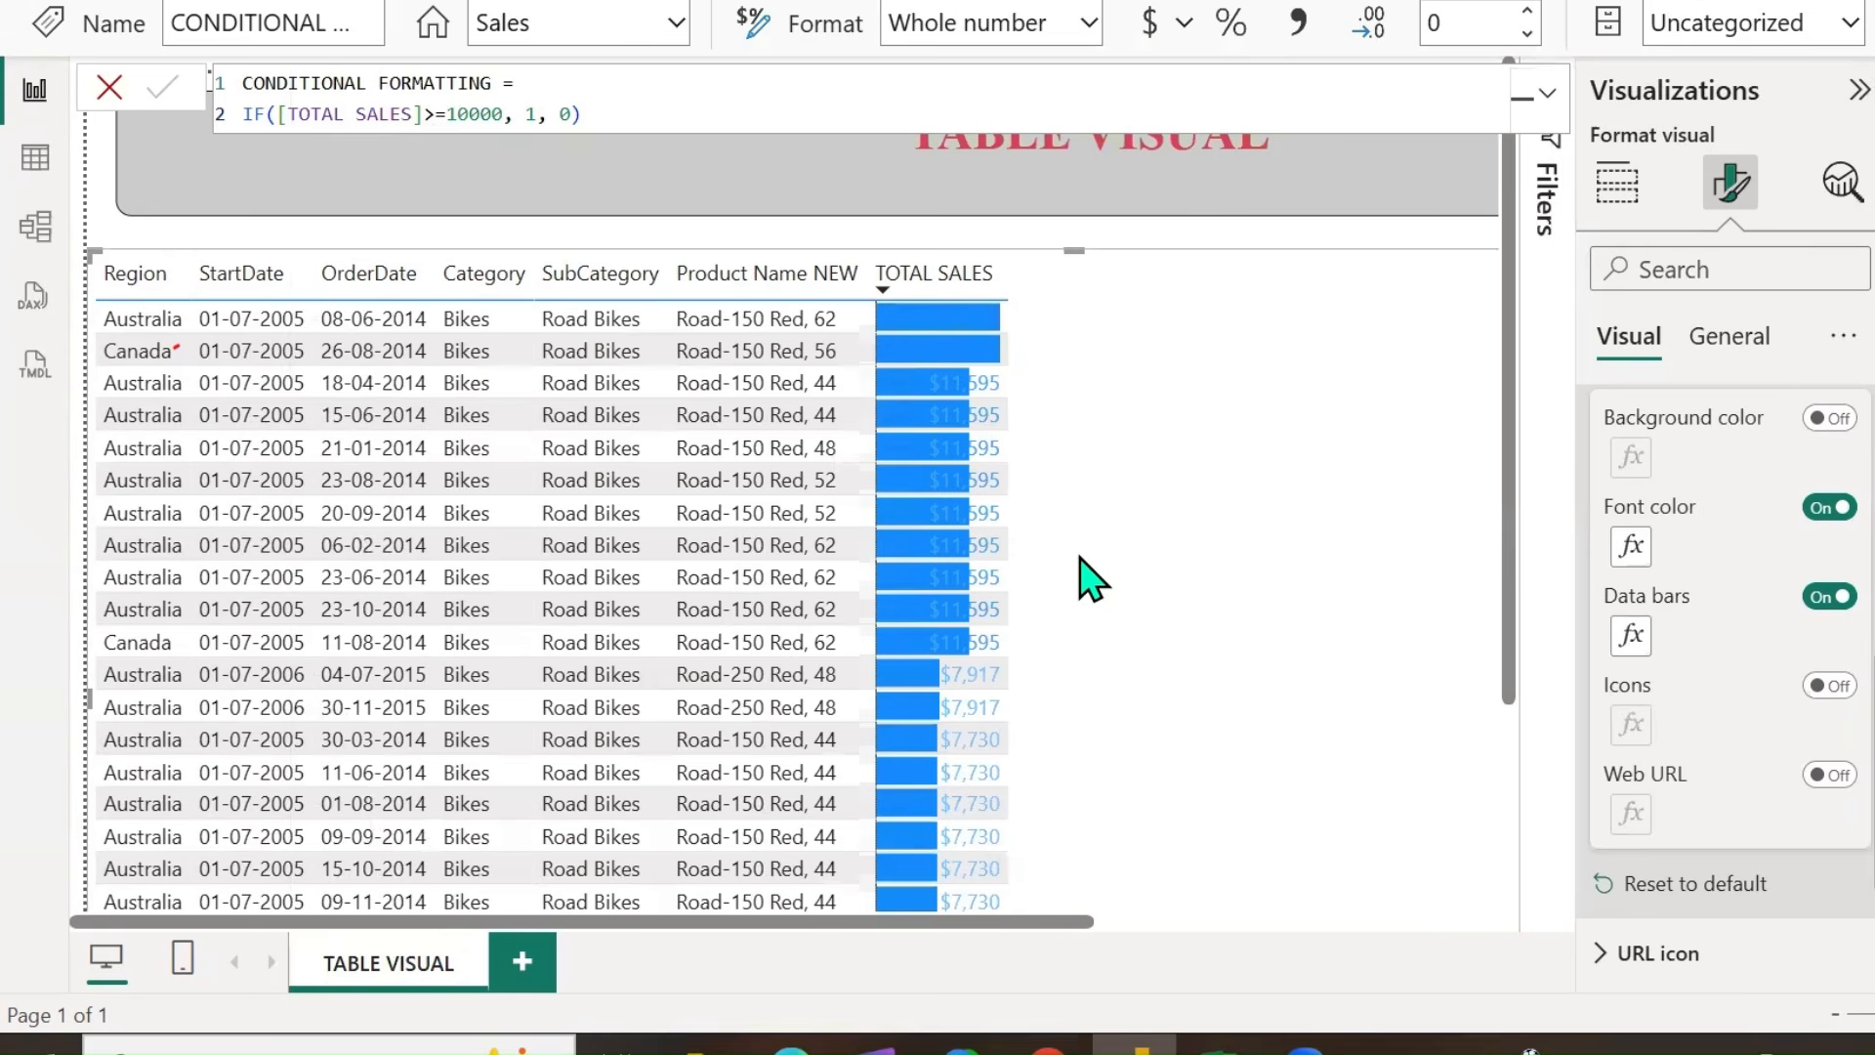
{"action": "scroll", "coordinate": [1081, 741], "scroll_direction": "down", "scroll_amount": 10}
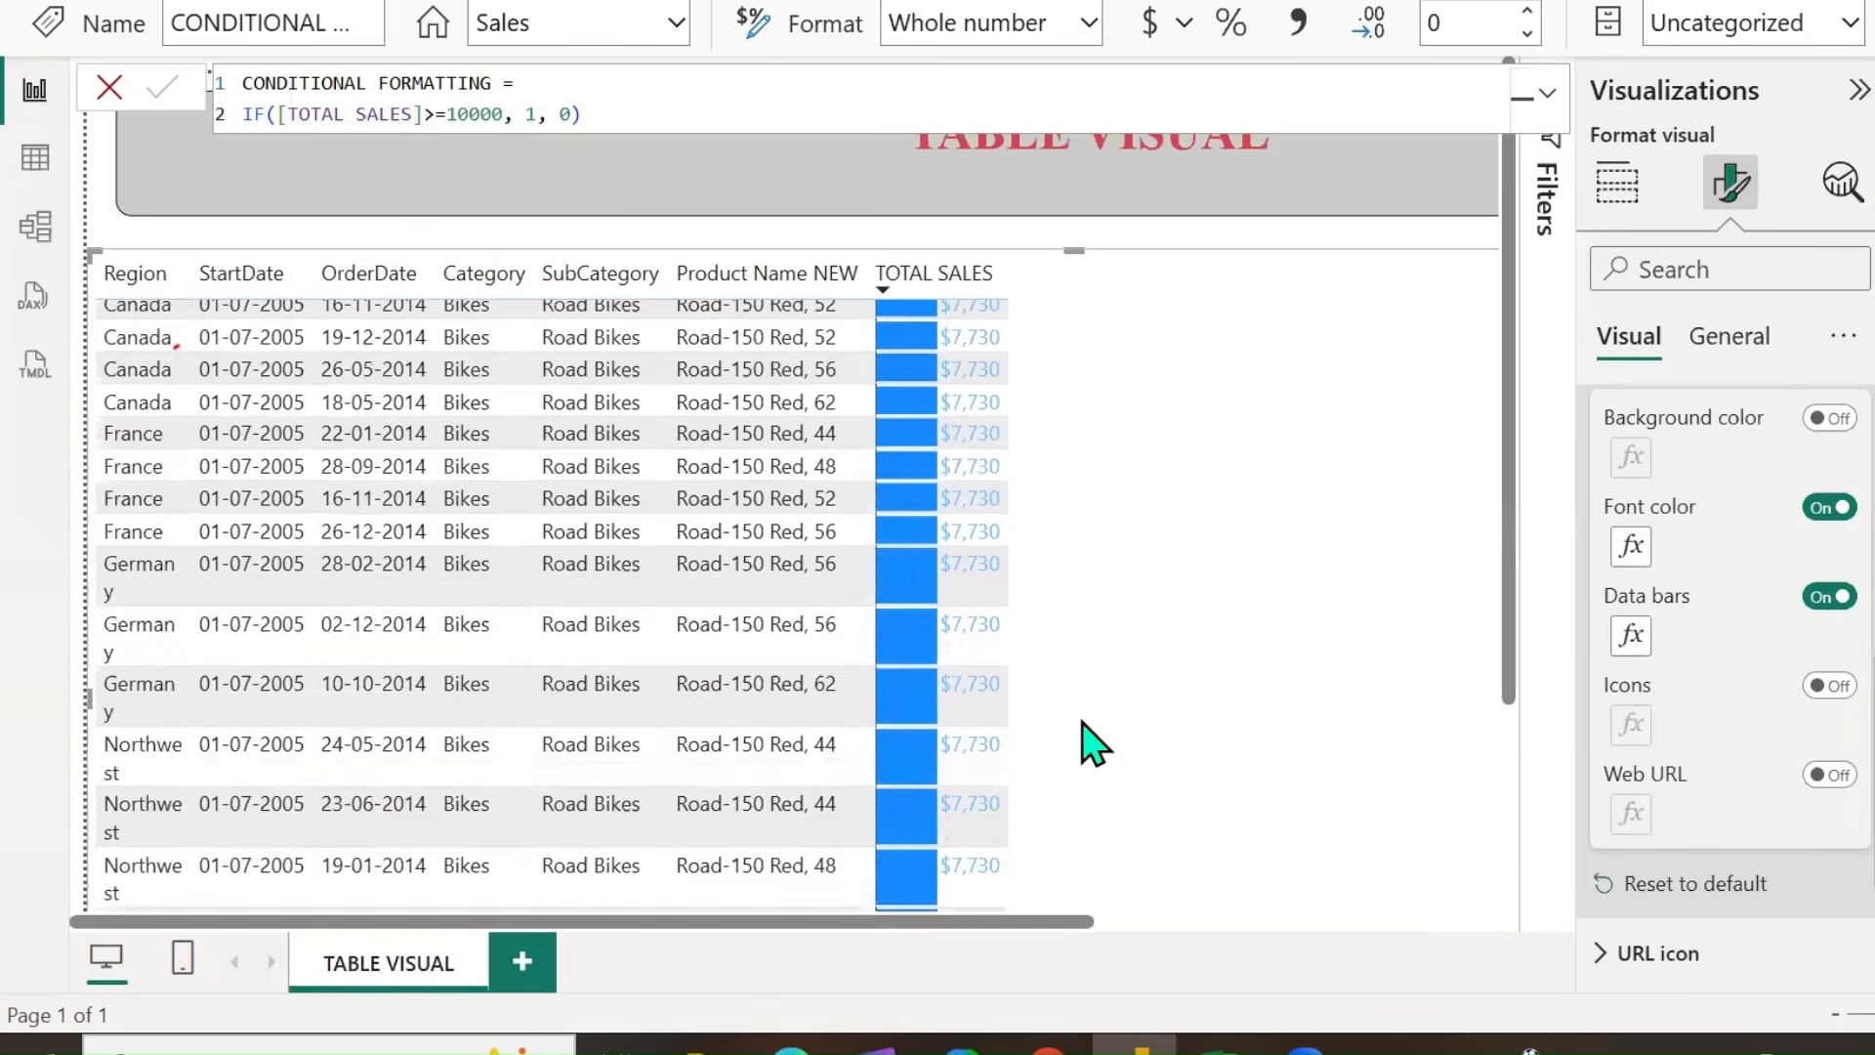
{"action": "left_click", "coordinate": [1830, 507]}
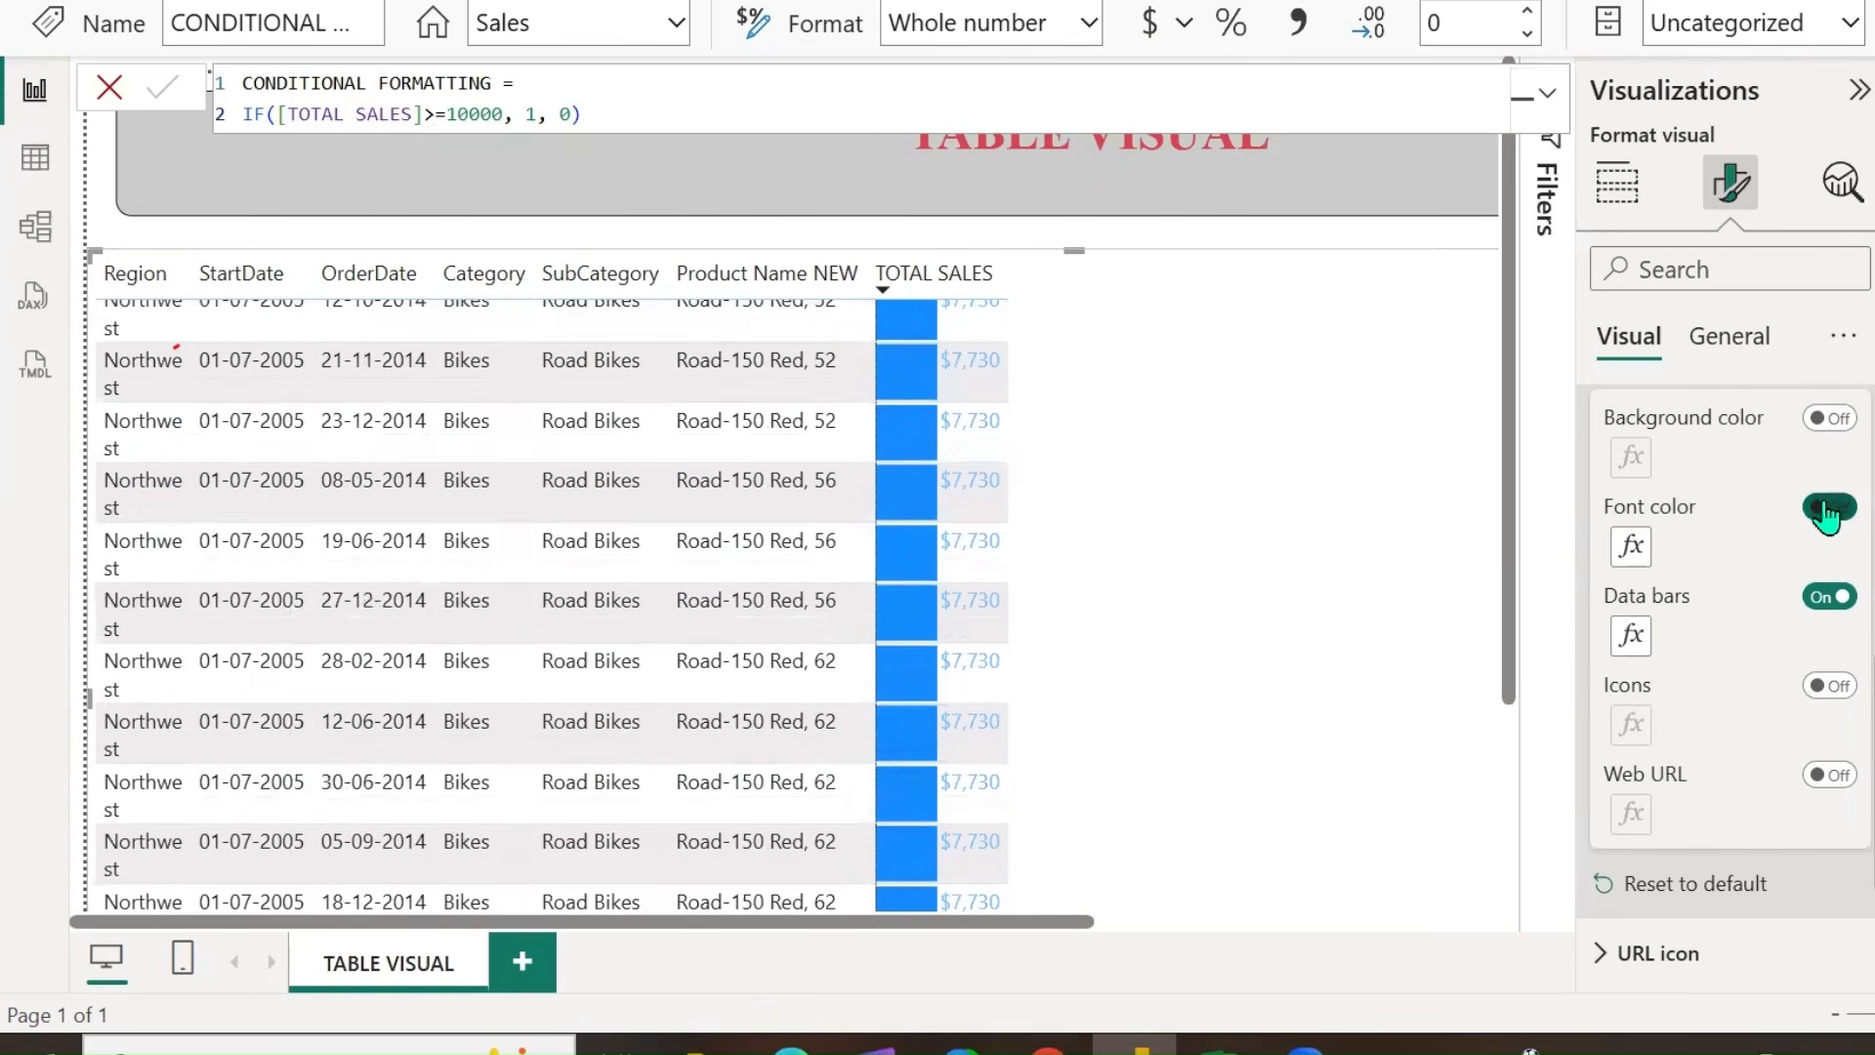
Examine the data bars settings for format style and positive and negative bar colors, and close them without applying.
{"action": "left_click", "coordinate": [1630, 636]}
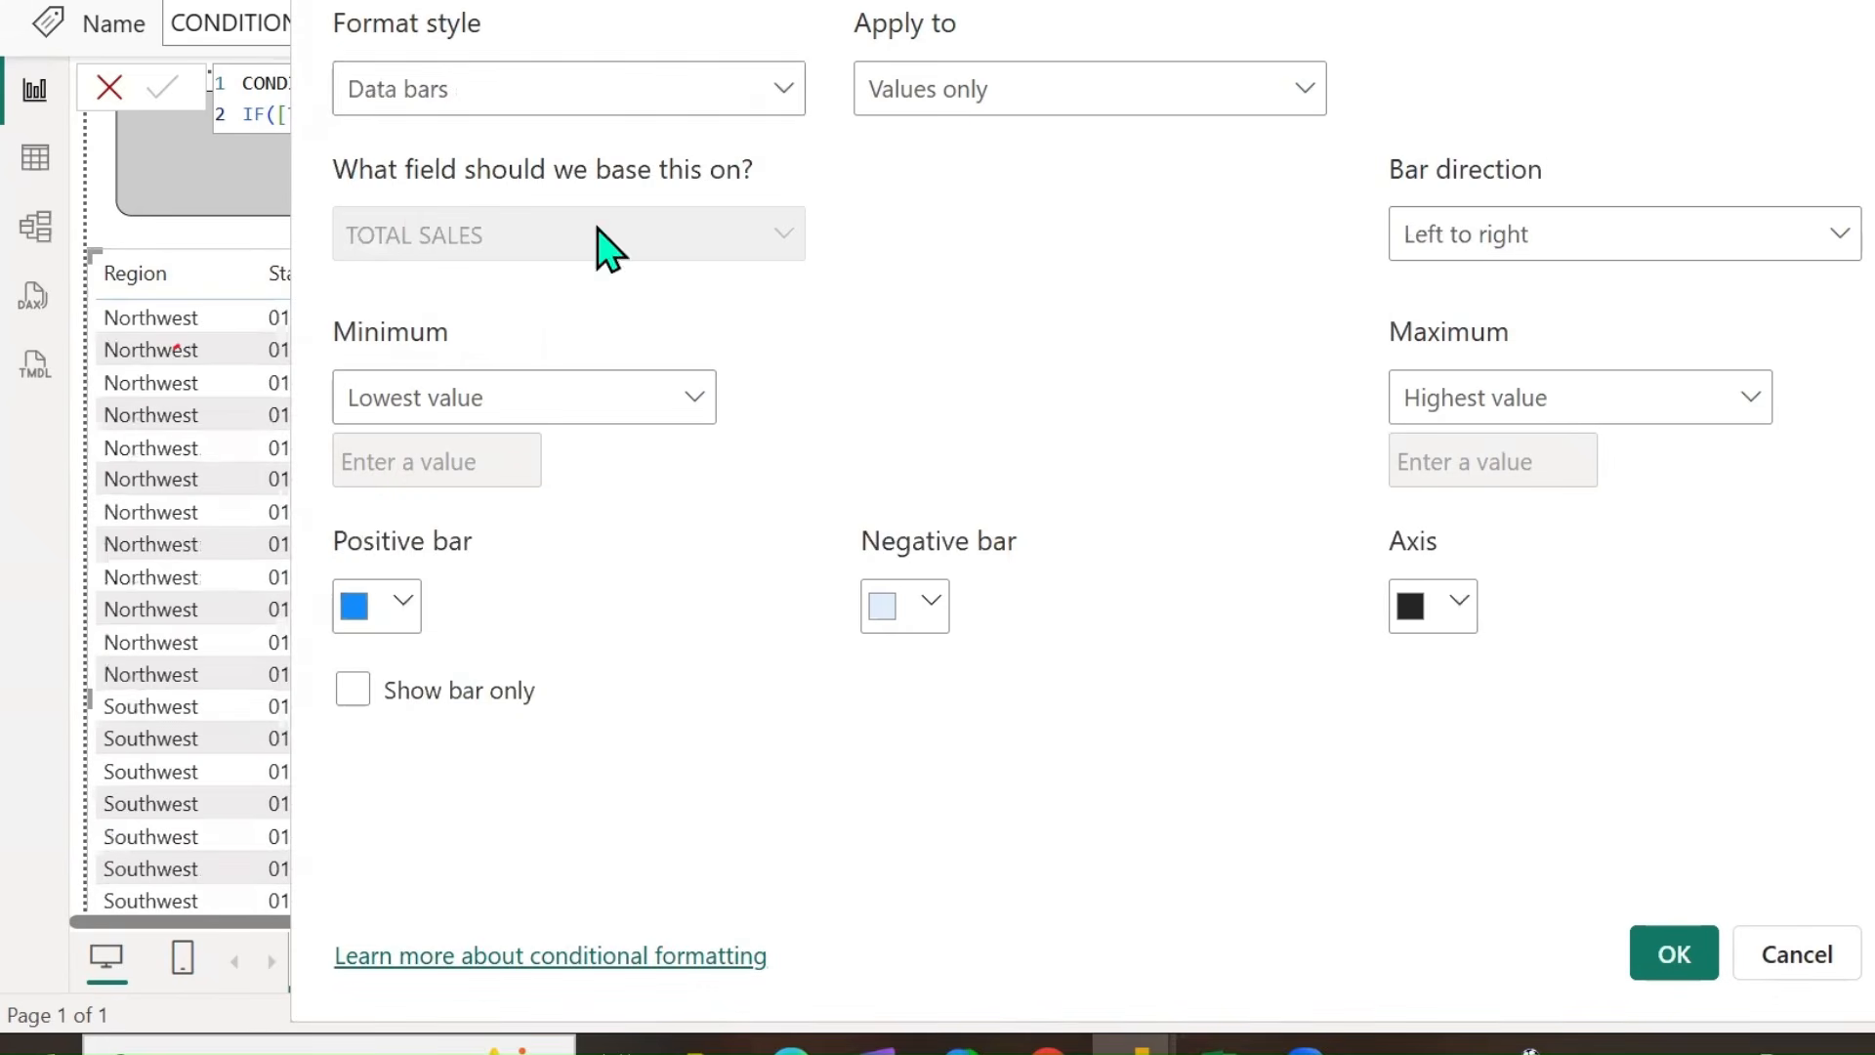
{"action": "left_click", "coordinate": [803, 89]}
{"action": "left_click", "coordinate": [963, 218]}
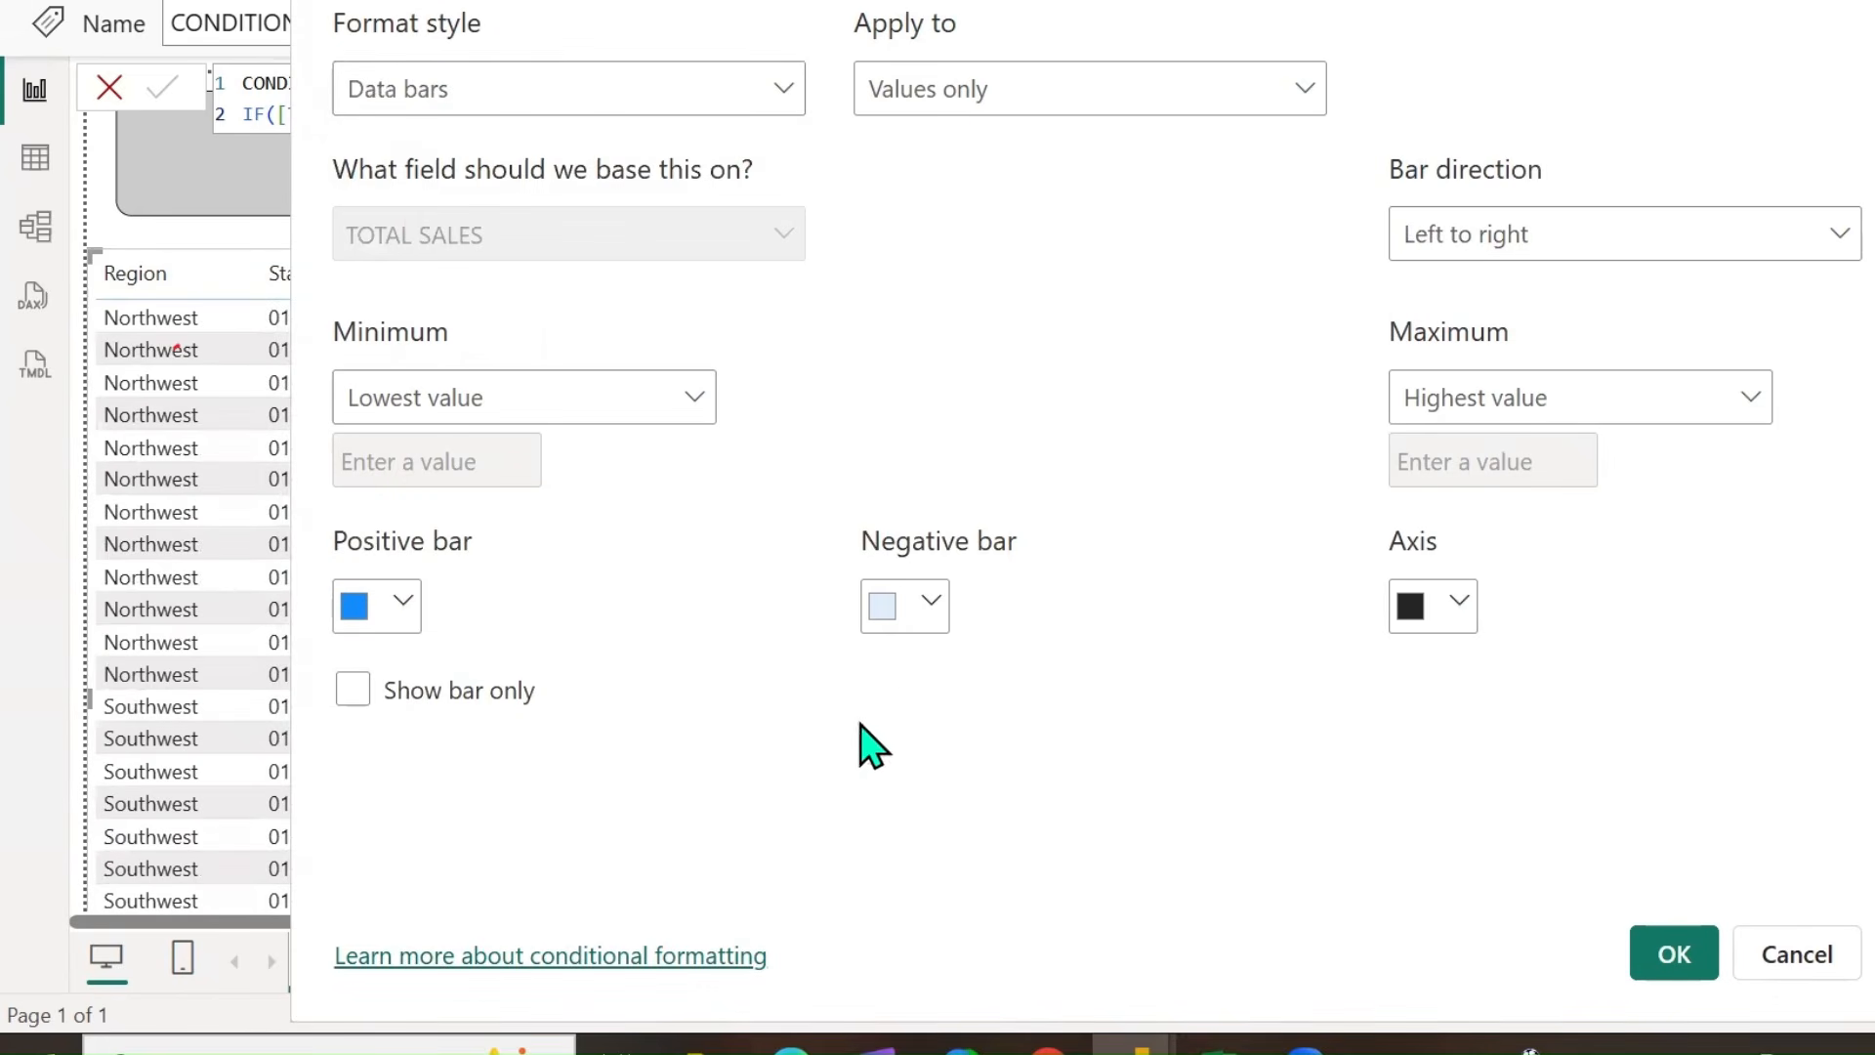
{"action": "left_click", "coordinate": [402, 606]}
{"action": "left_click", "coordinate": [576, 652]}
{"action": "left_click", "coordinate": [938, 604]}
{"action": "left_click", "coordinate": [1397, 674]}
{"action": "left_click", "coordinate": [1805, 954]}
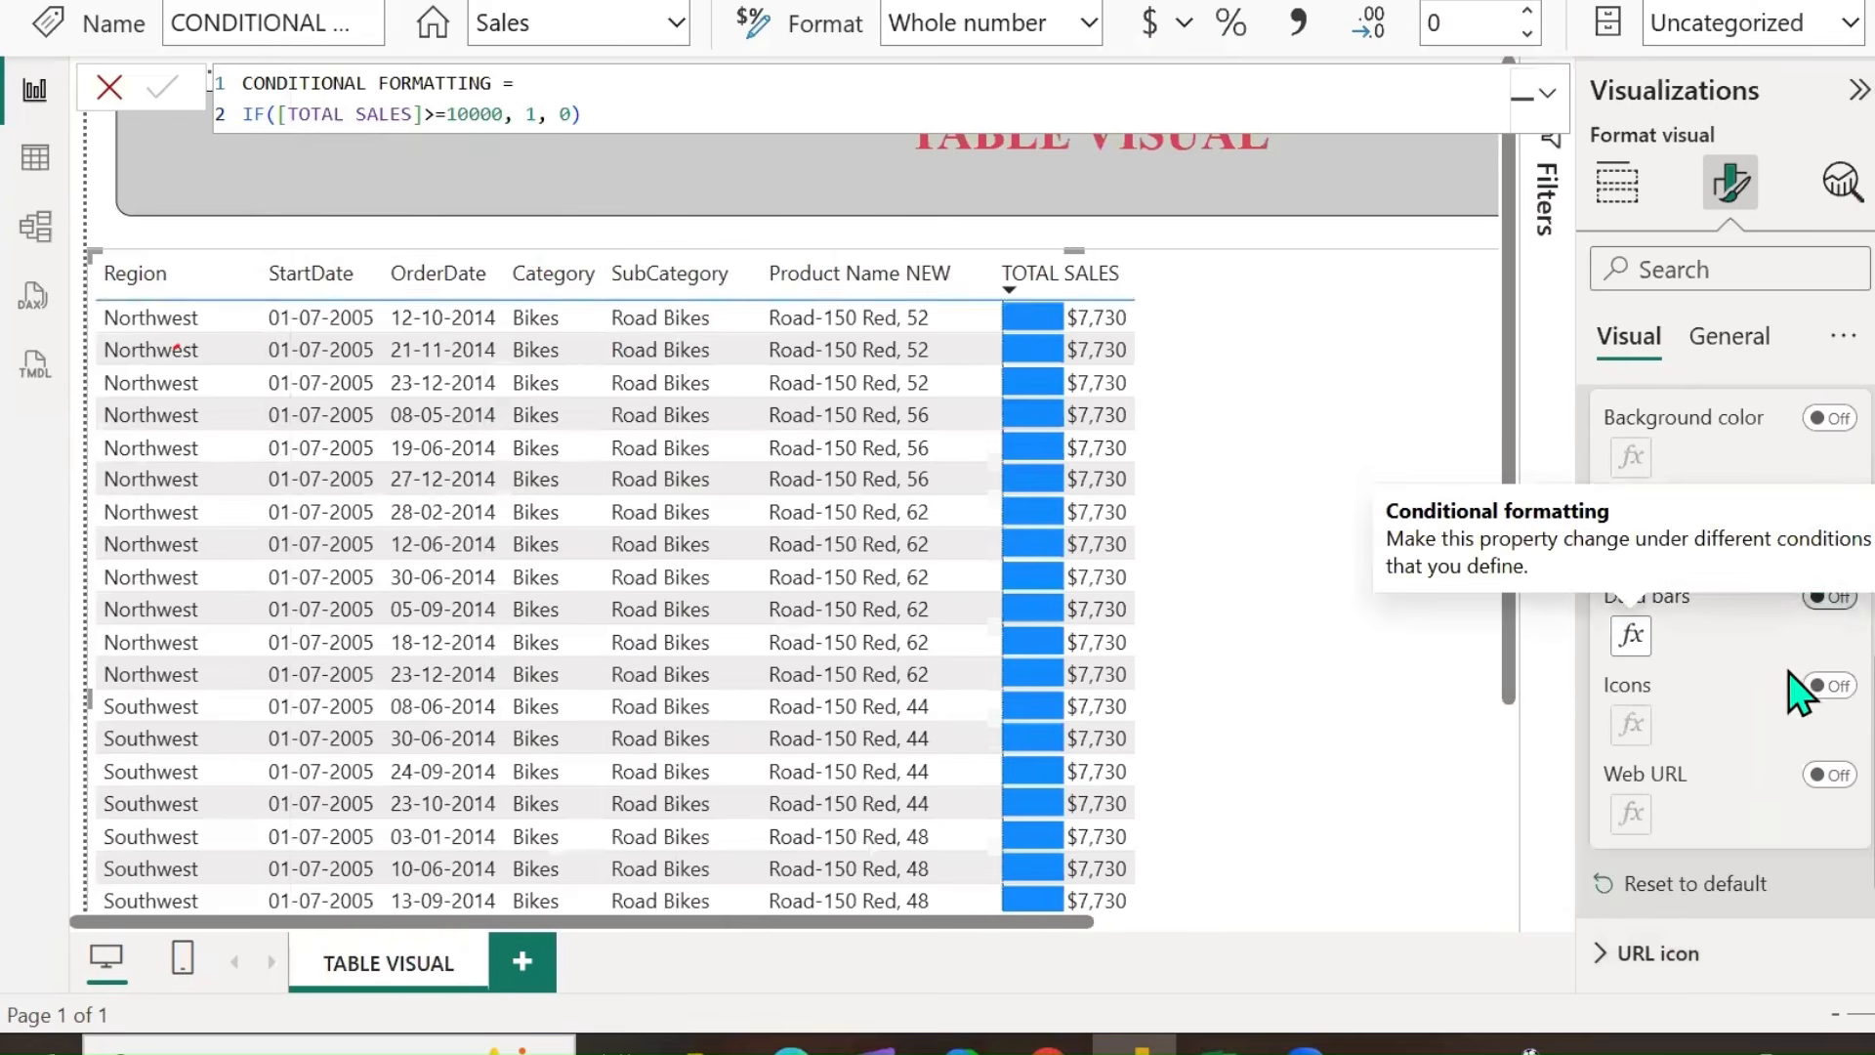
Replace the TOTAL SALES data bars with icons and check the available format styles in the icon settings.
{"action": "left_click", "coordinate": [1829, 687]}
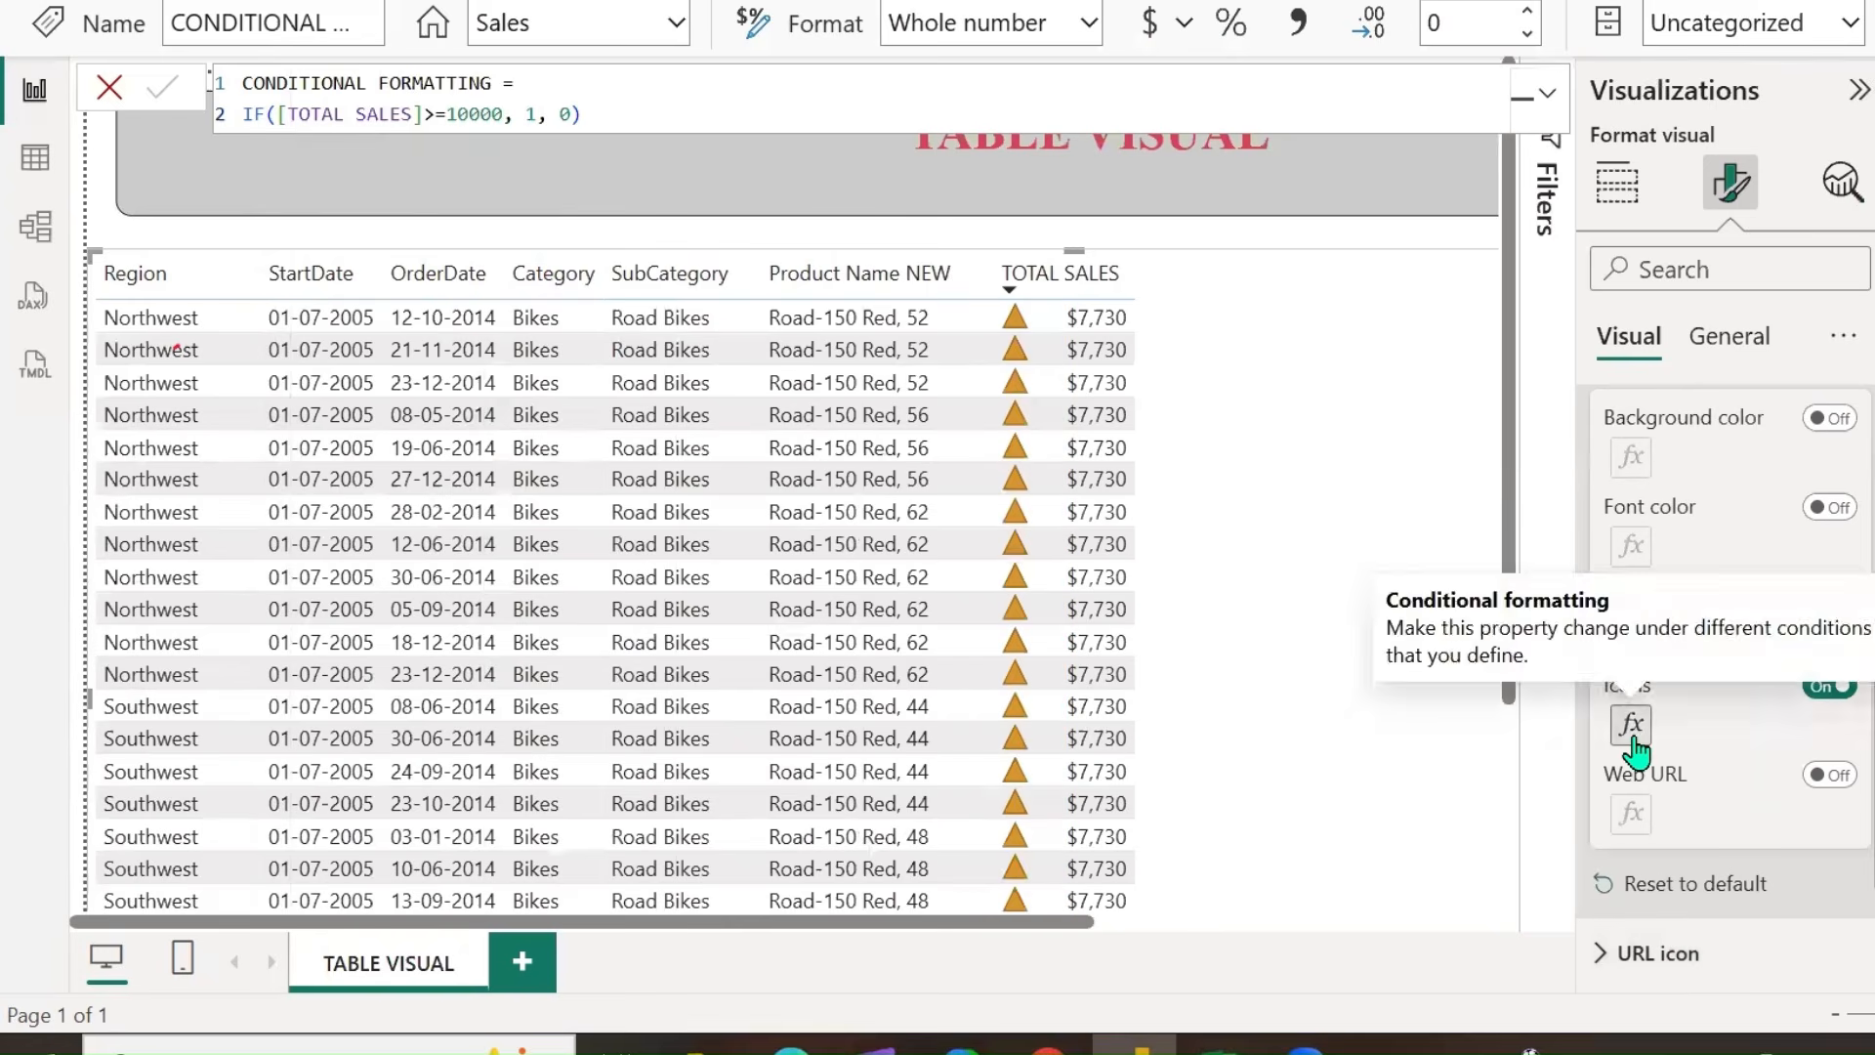
{"action": "left_click", "coordinate": [1631, 724]}
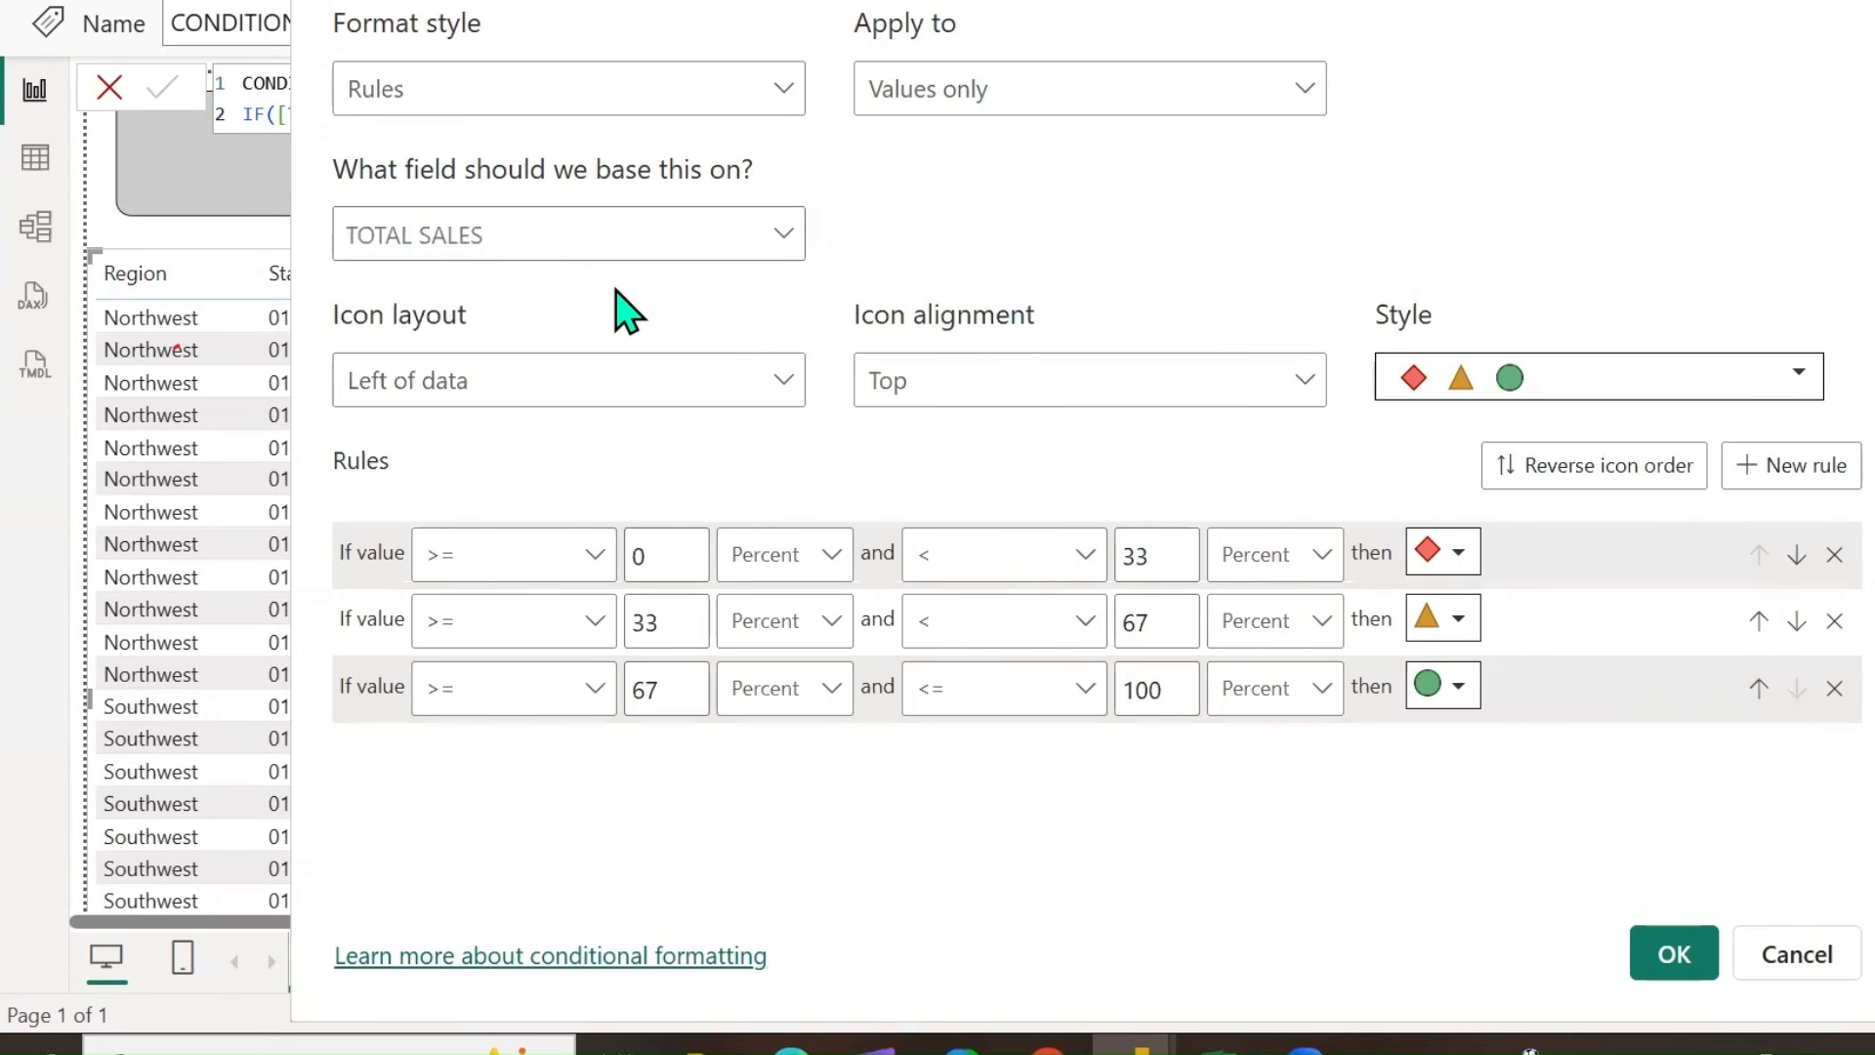
{"action": "left_click", "coordinate": [797, 96]}
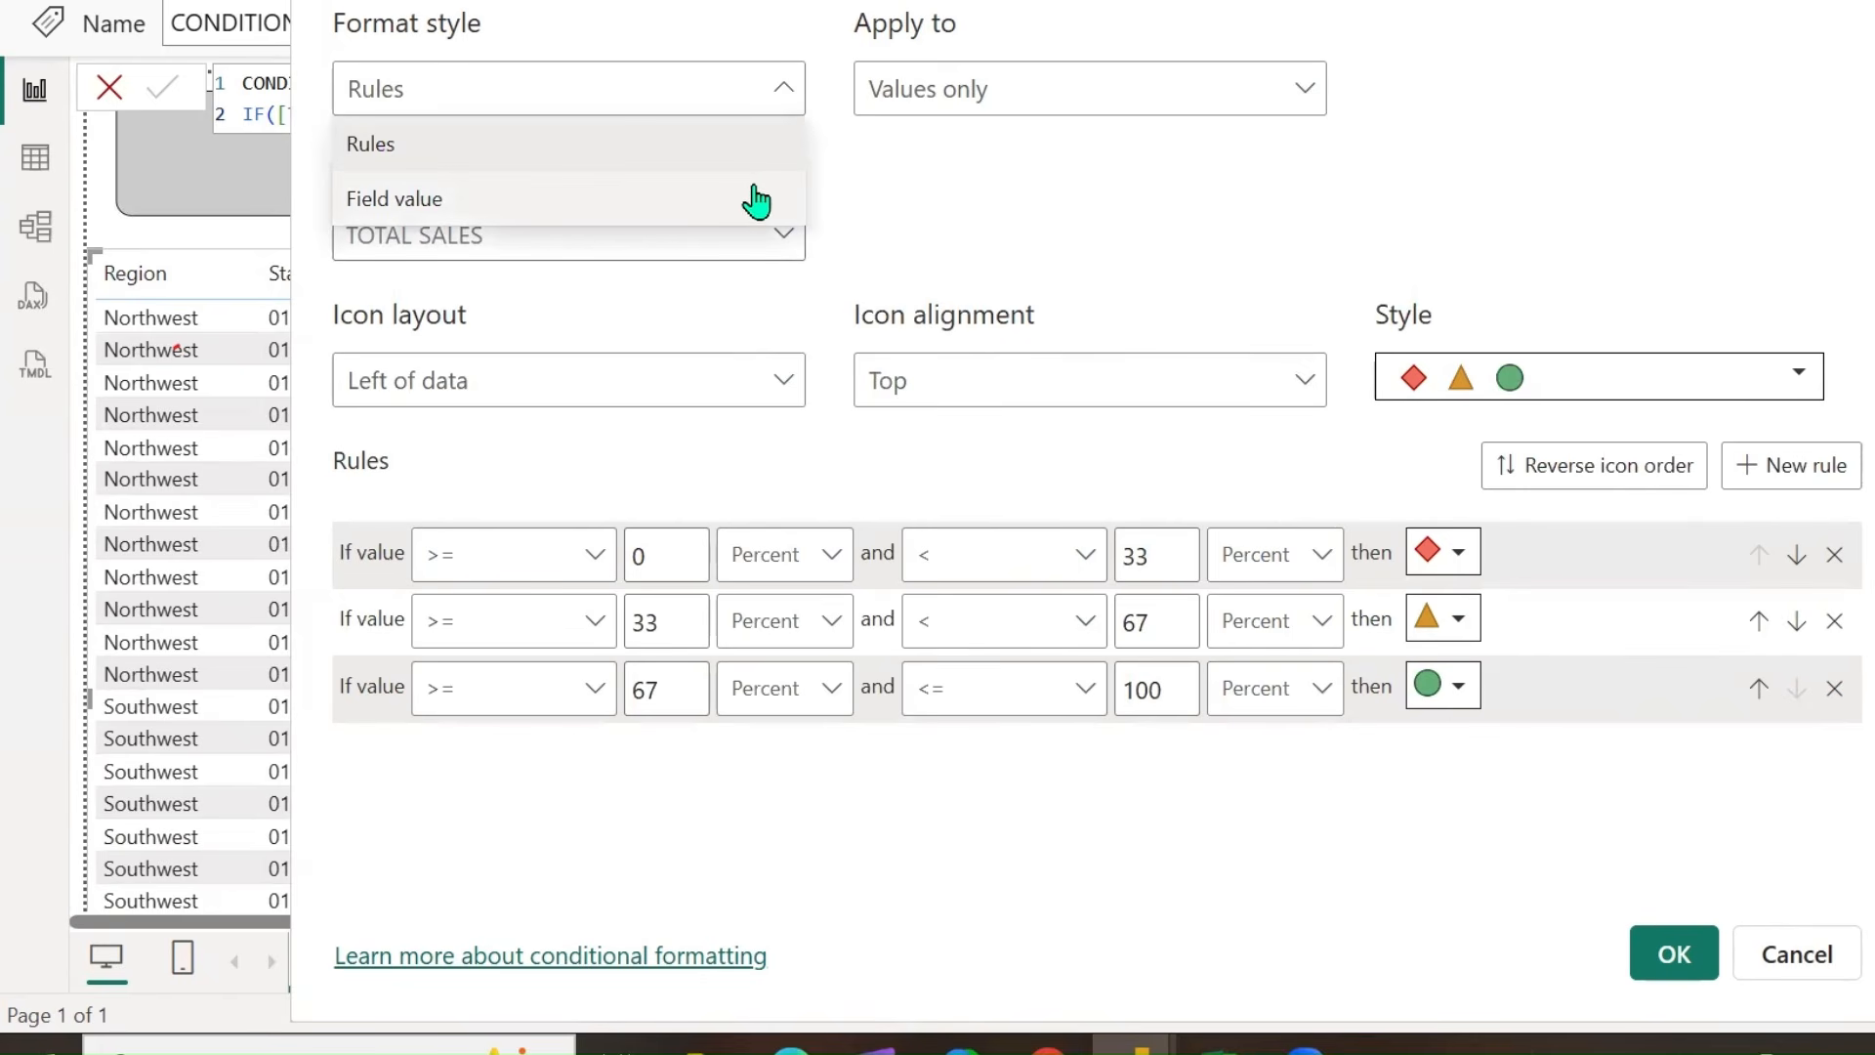
{"action": "left_click", "coordinate": [946, 209]}
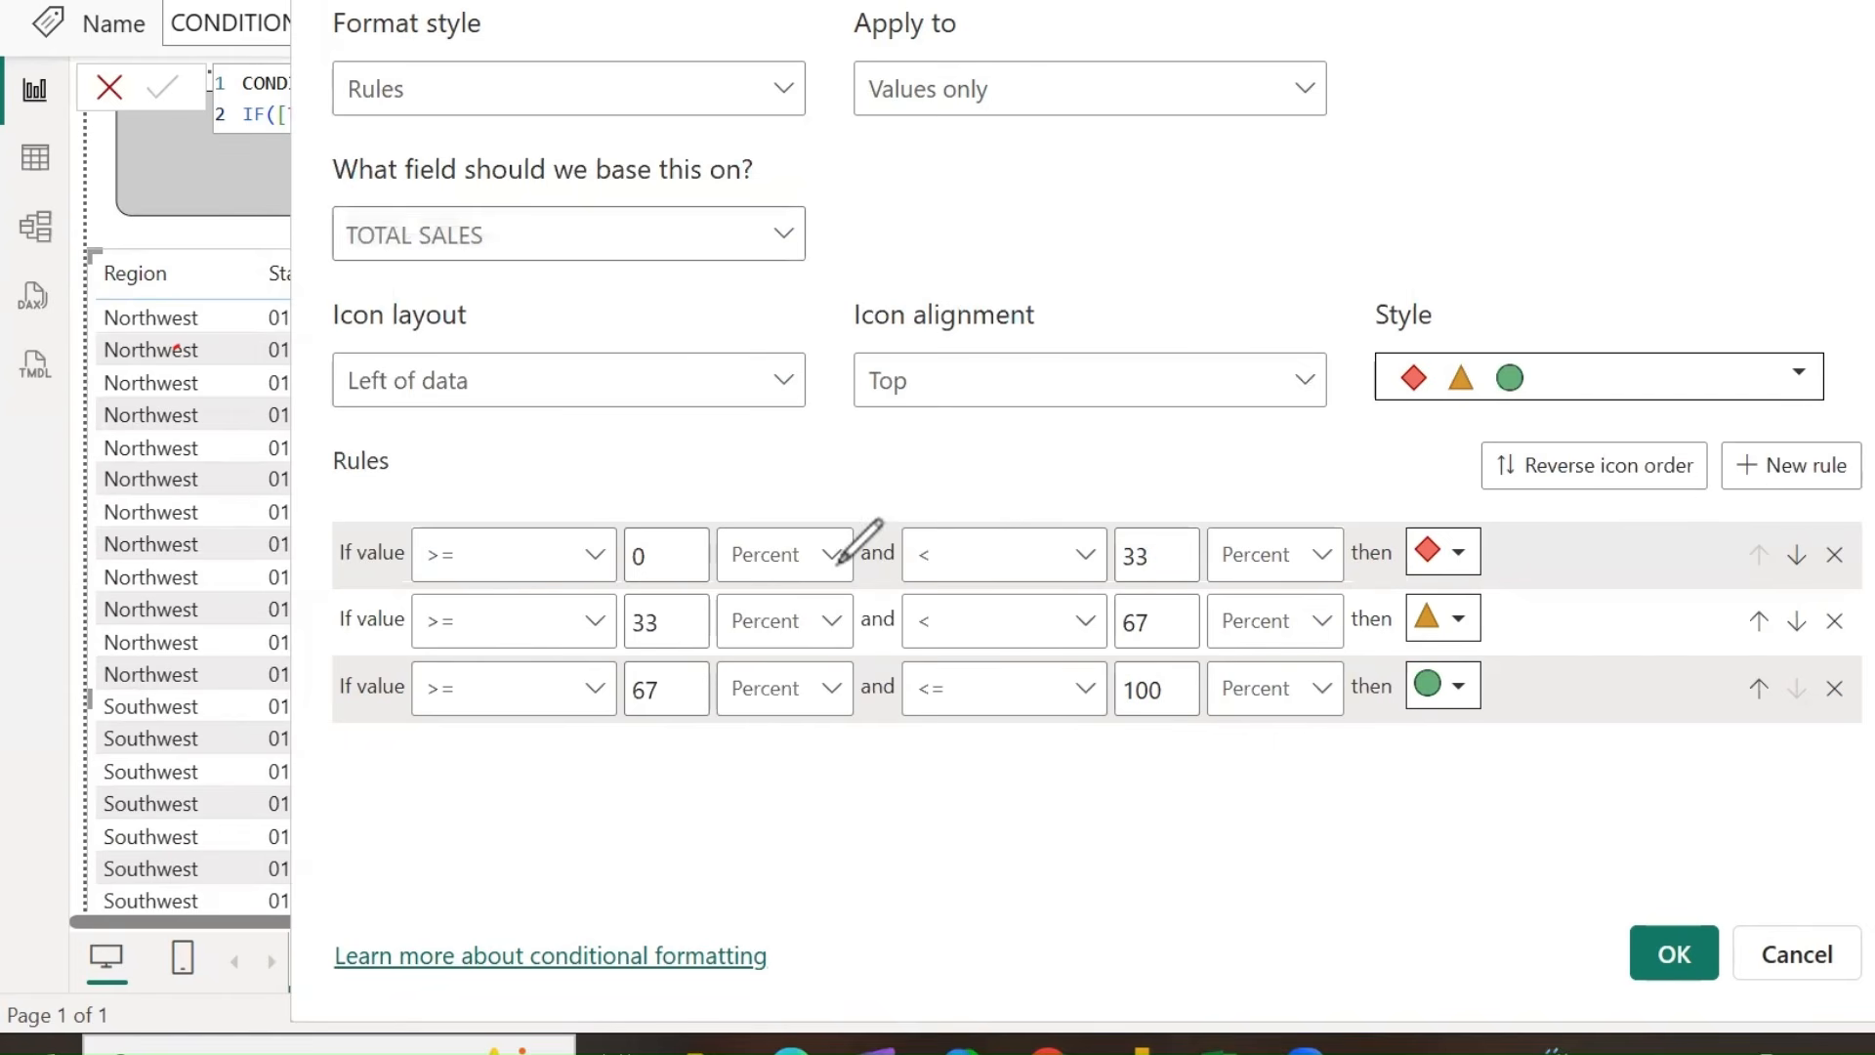
{"action": "left_click_drag", "start_coordinate": [648, 587], "coordinate": [1203, 589]}
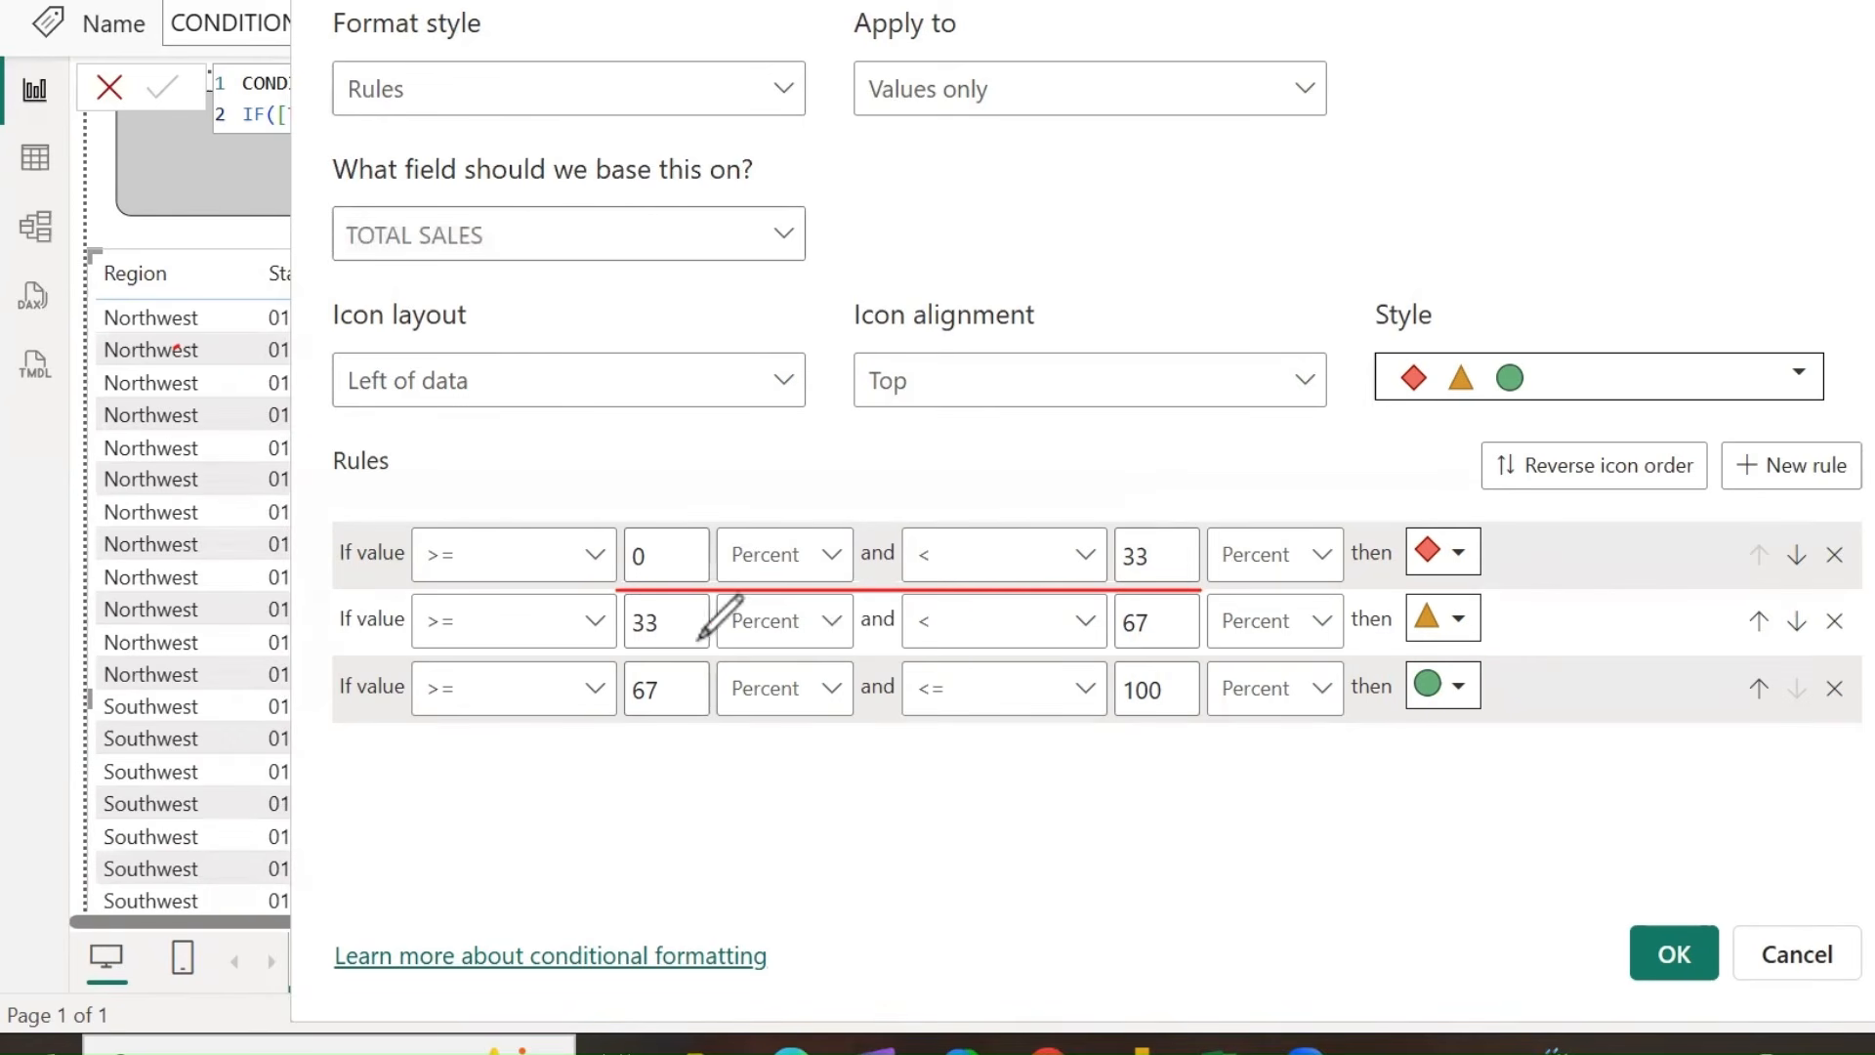
{"action": "mouse_move", "coordinate": [617, 590]}
{"action": "left_mouse_down"}
{"action": "mouse_move", "coordinate": [615, 494]}
{"action": "mouse_move", "coordinate": [1206, 510]}
{"action": "mouse_move", "coordinate": [1212, 585]}
{"action": "left_mouse_up"}
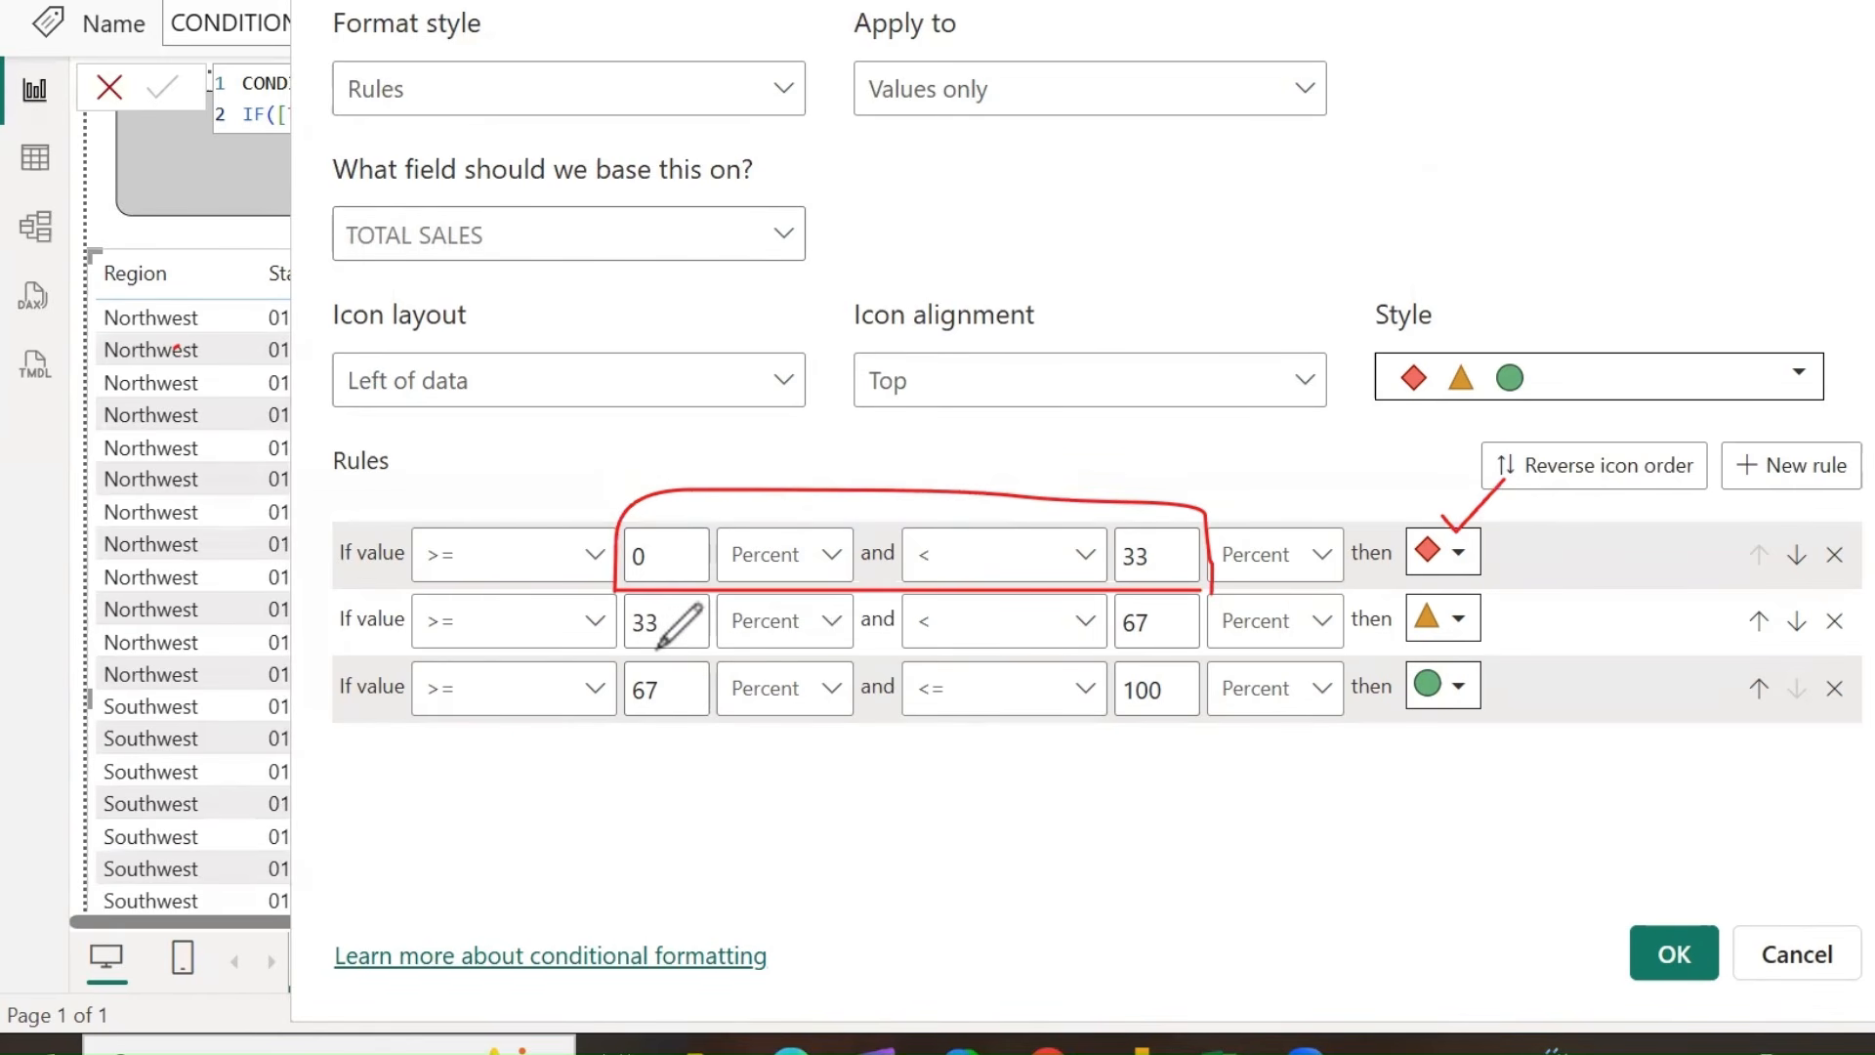
{"action": "left_click_drag", "start_coordinate": [1548, 599], "coordinate": [1624, 552]}
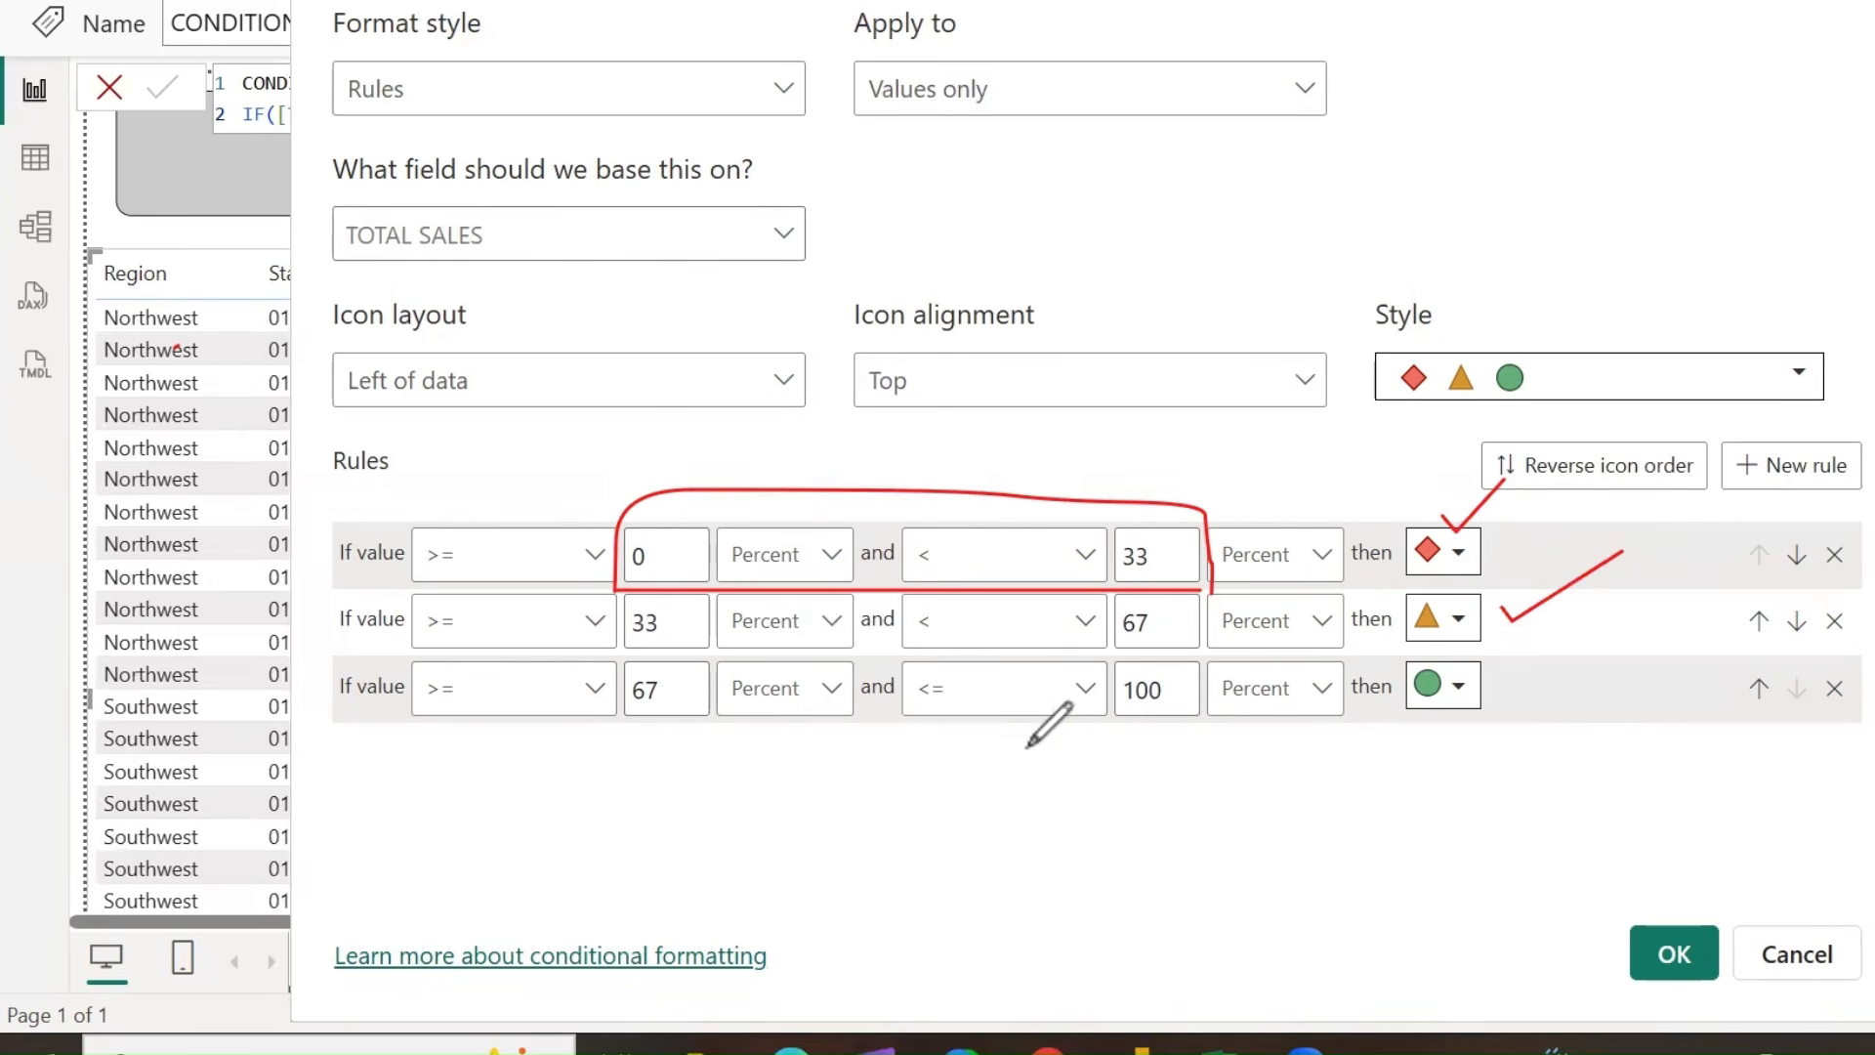
{"action": "left_click_drag", "start_coordinate": [1517, 696], "coordinate": [1593, 644]}
Apply the icon rules to TOTAL SALES and change the icon layout to Icon only.
{"action": "left_click", "coordinate": [1672, 959]}
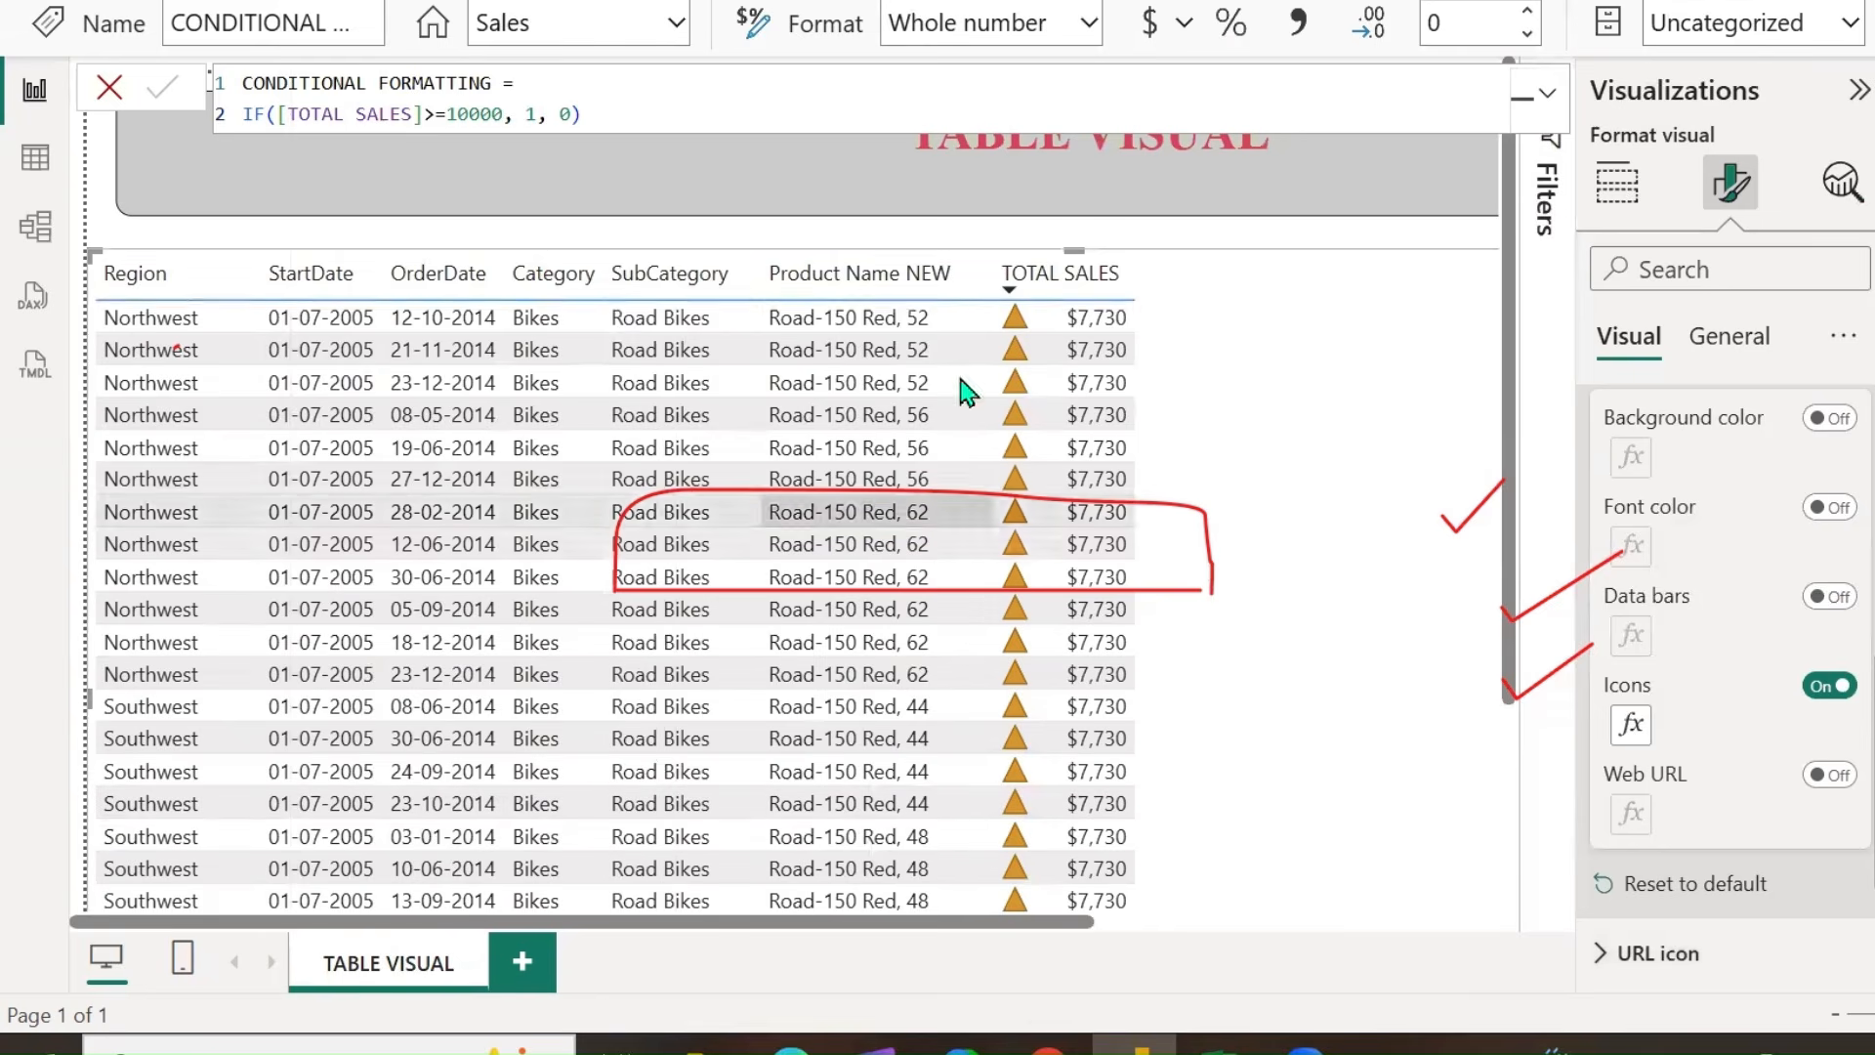
{"action": "left_click", "coordinate": [1631, 728]}
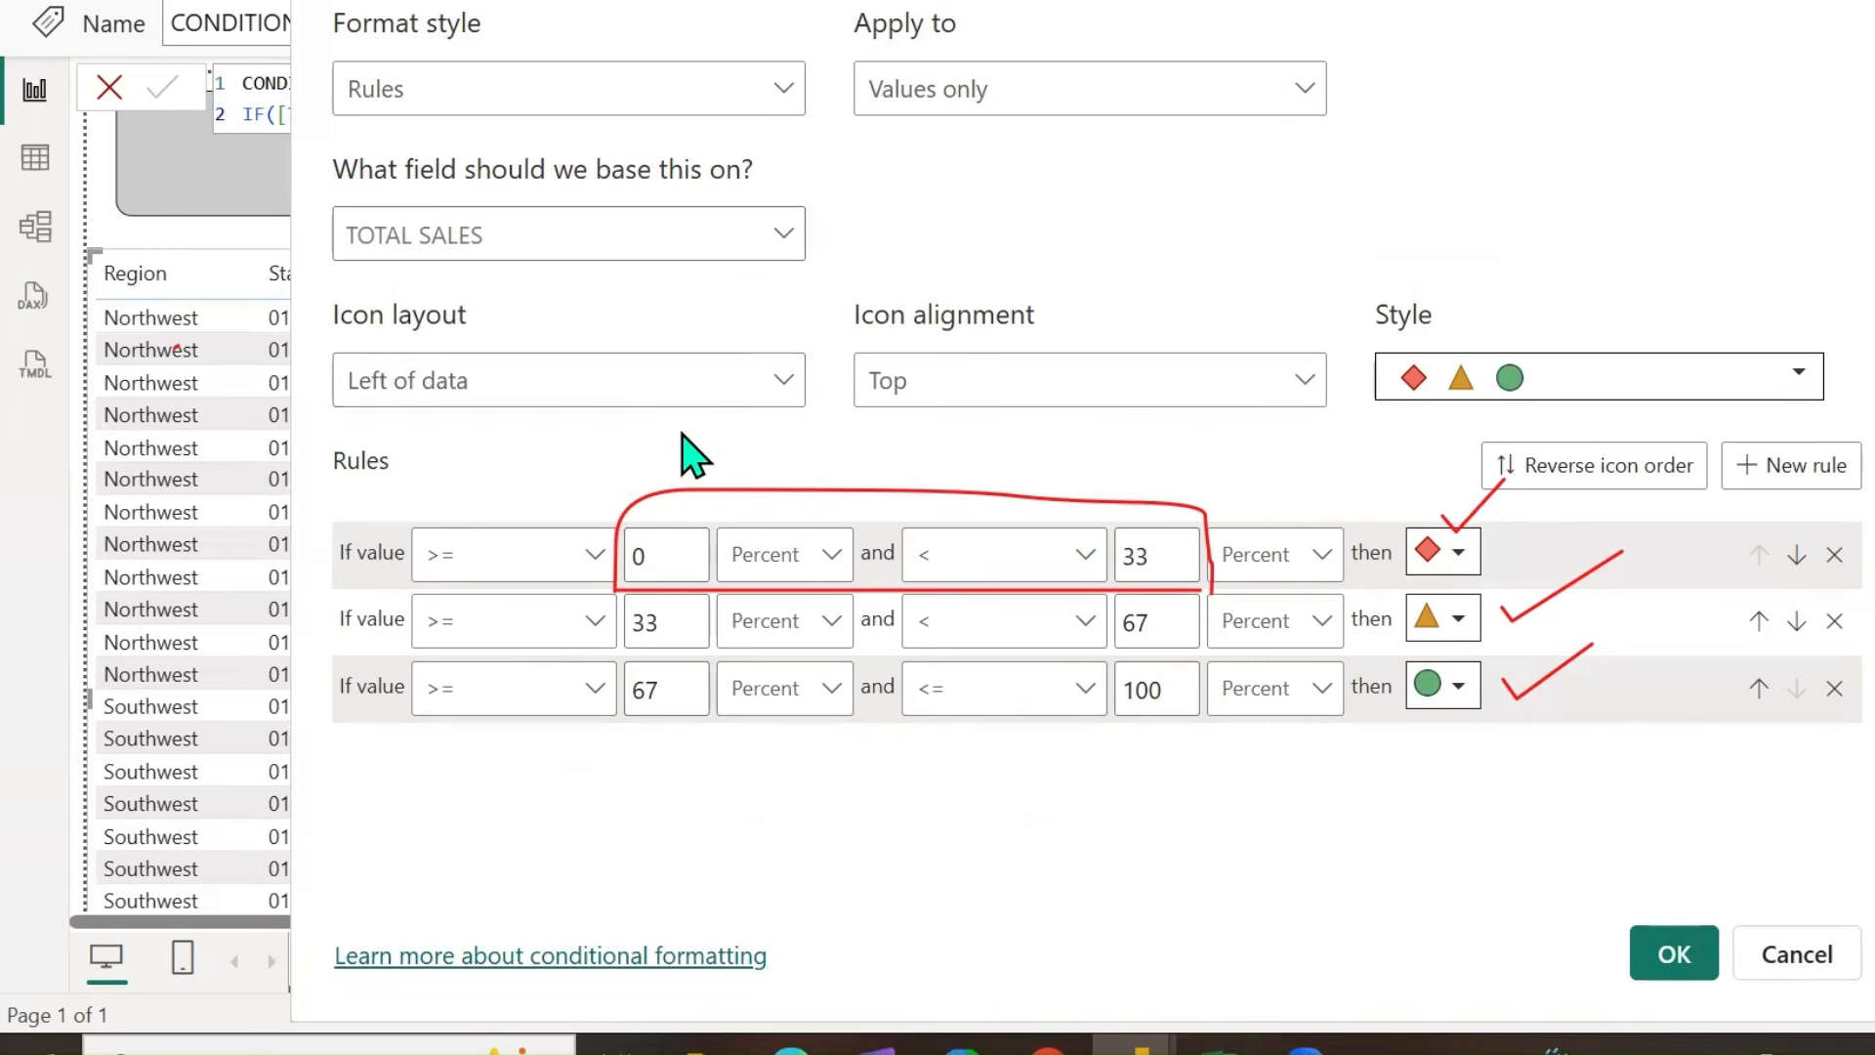
{"action": "left_click", "coordinate": [784, 386]}
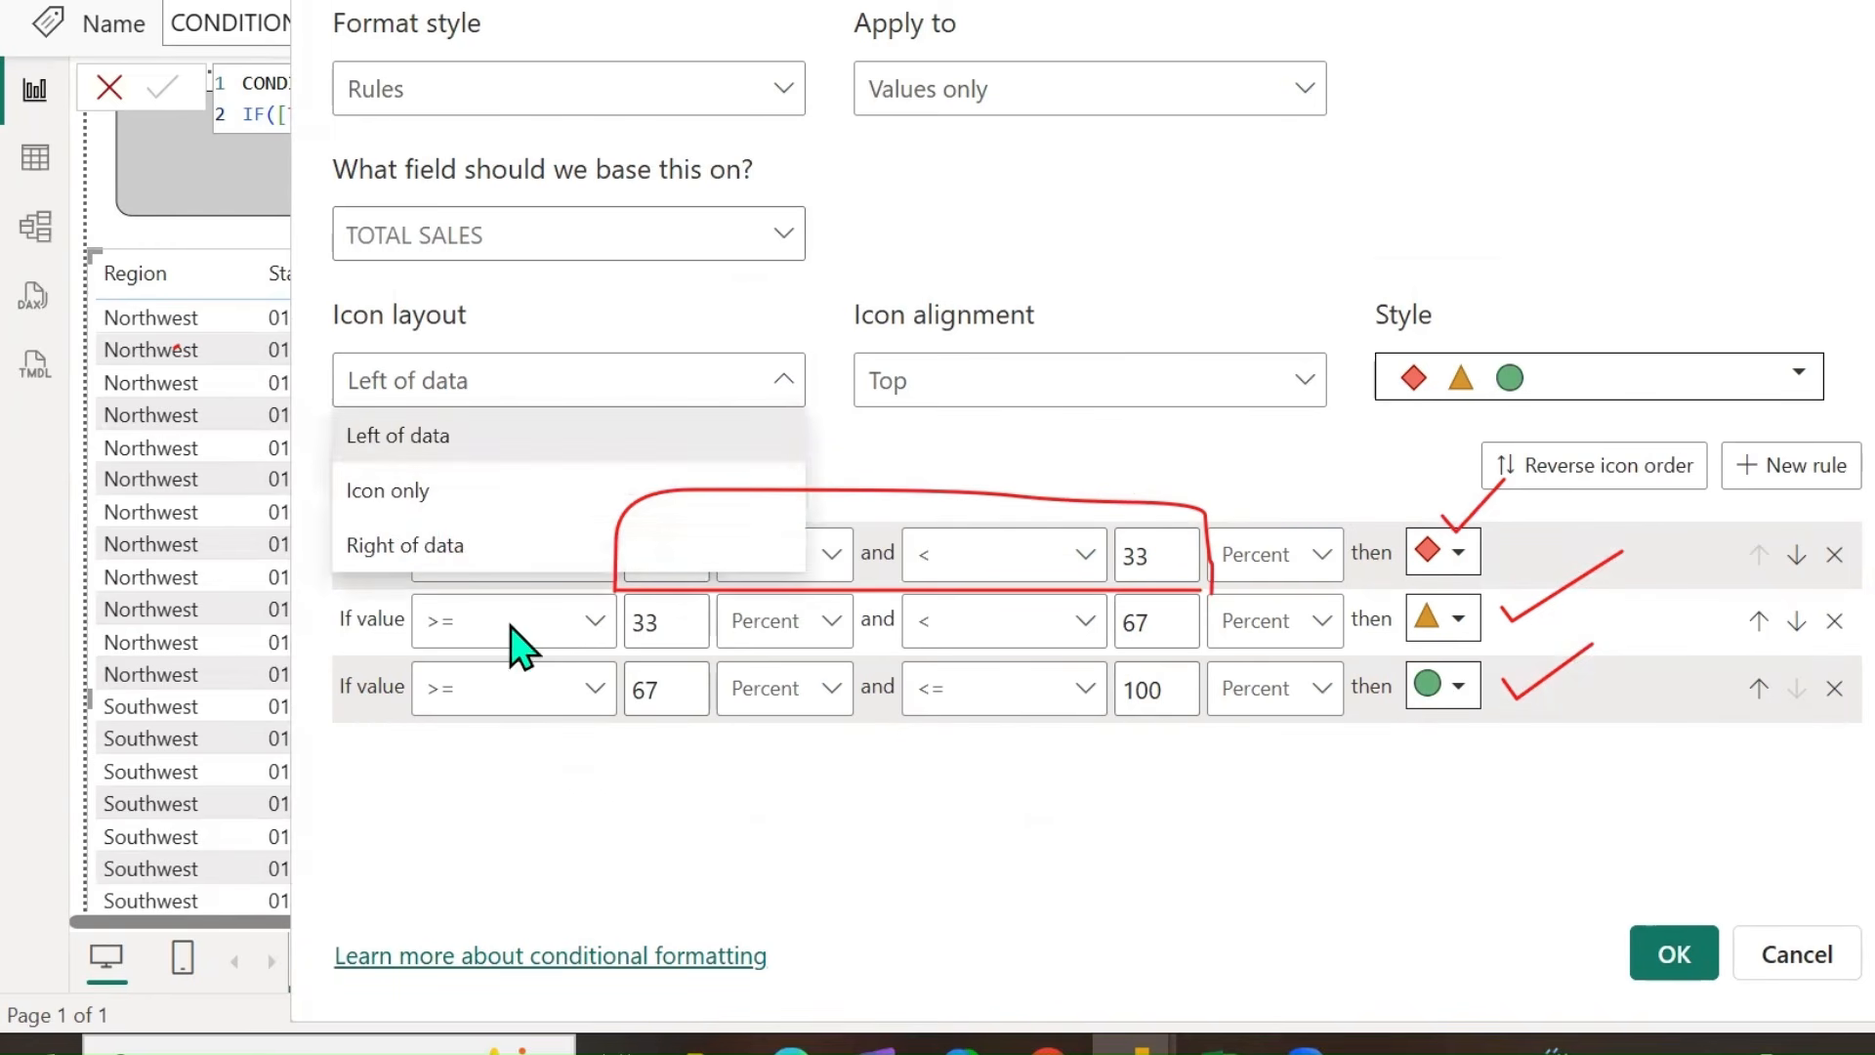
{"action": "left_click", "coordinate": [415, 494]}
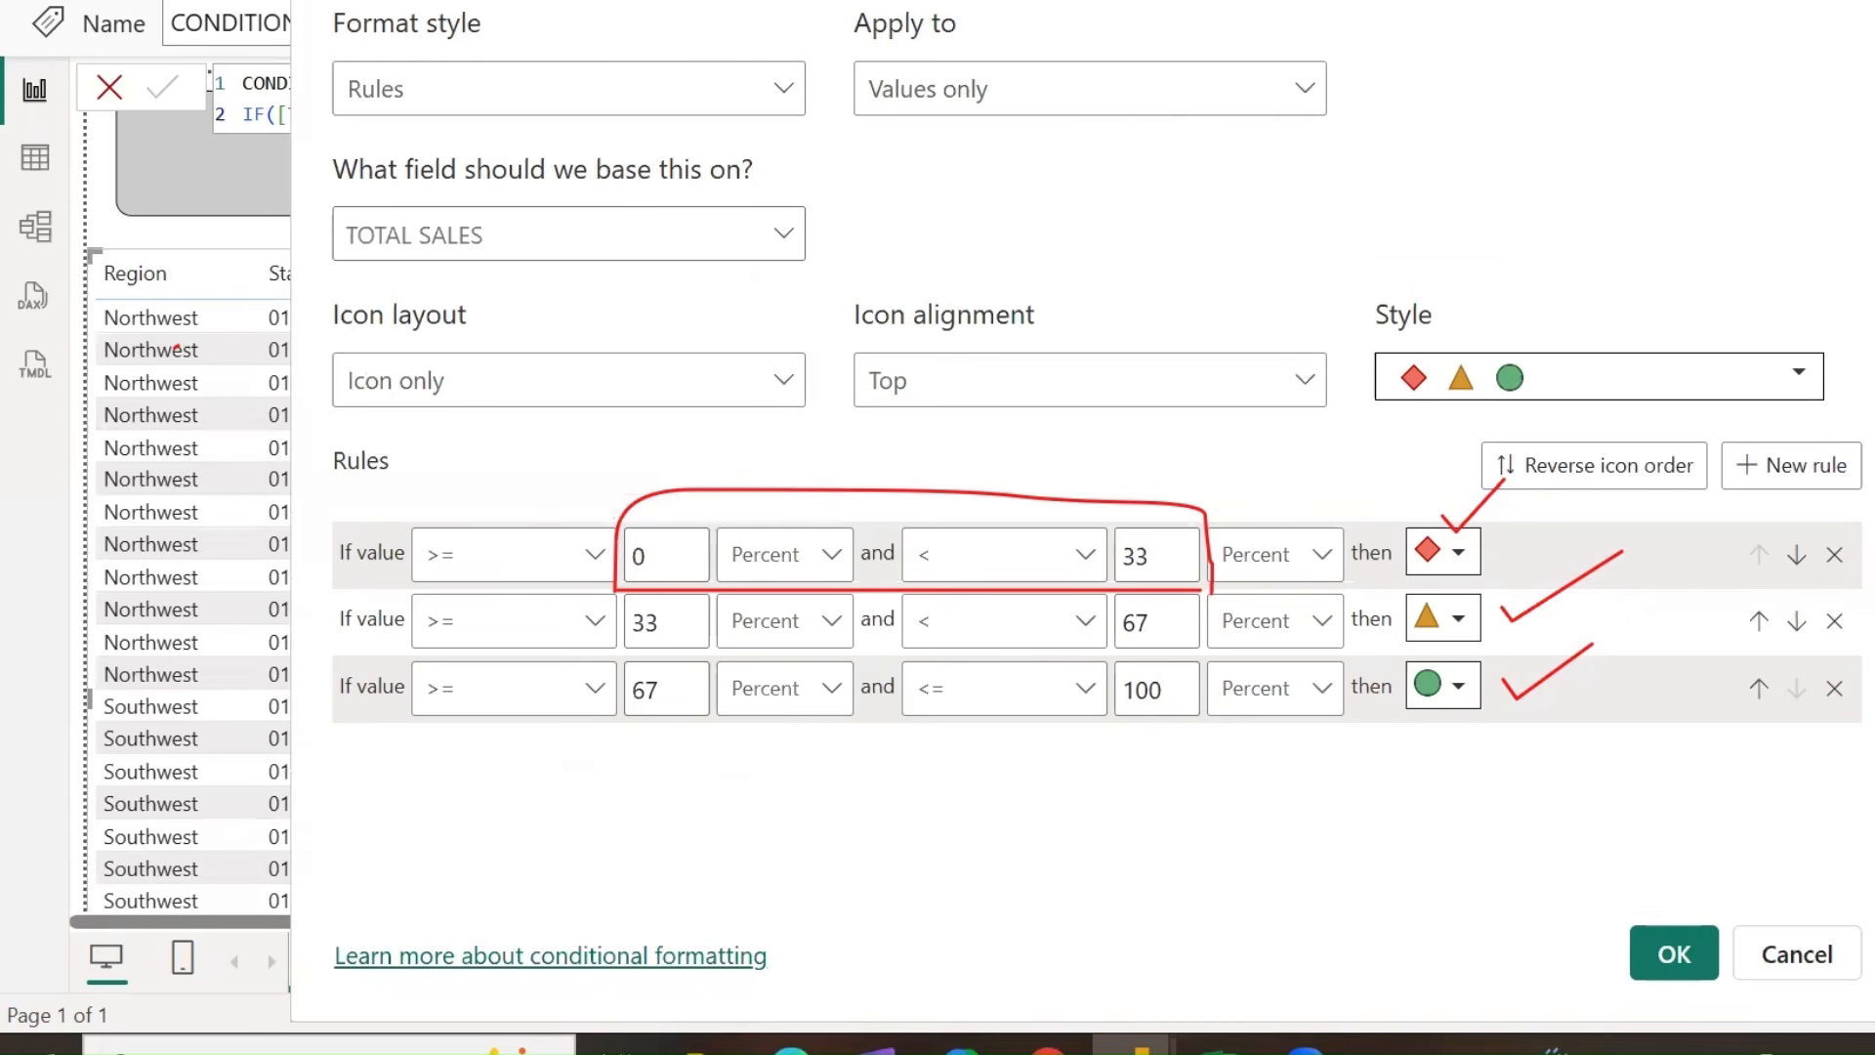
{"action": "left_click_drag", "start_coordinate": [339, 0], "coordinate": [284, 4]}
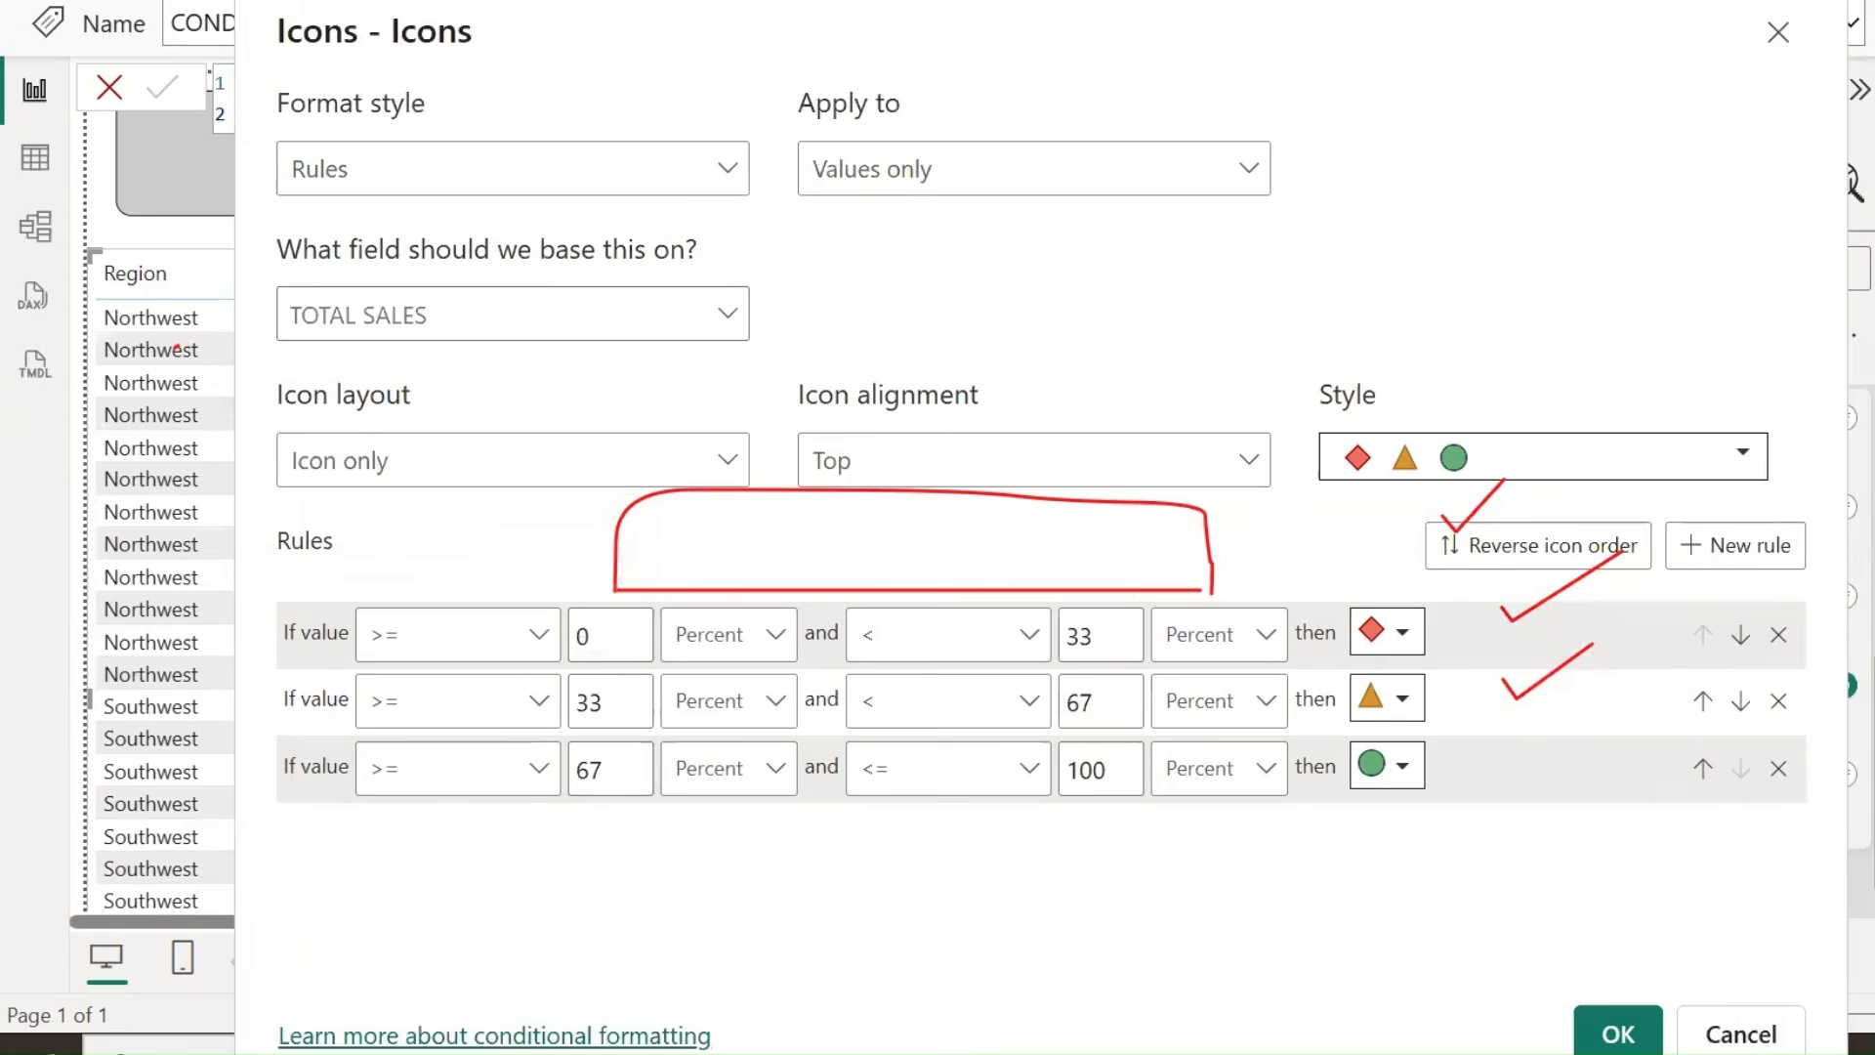
{"action": "left_click", "coordinate": [1601, 1021]}
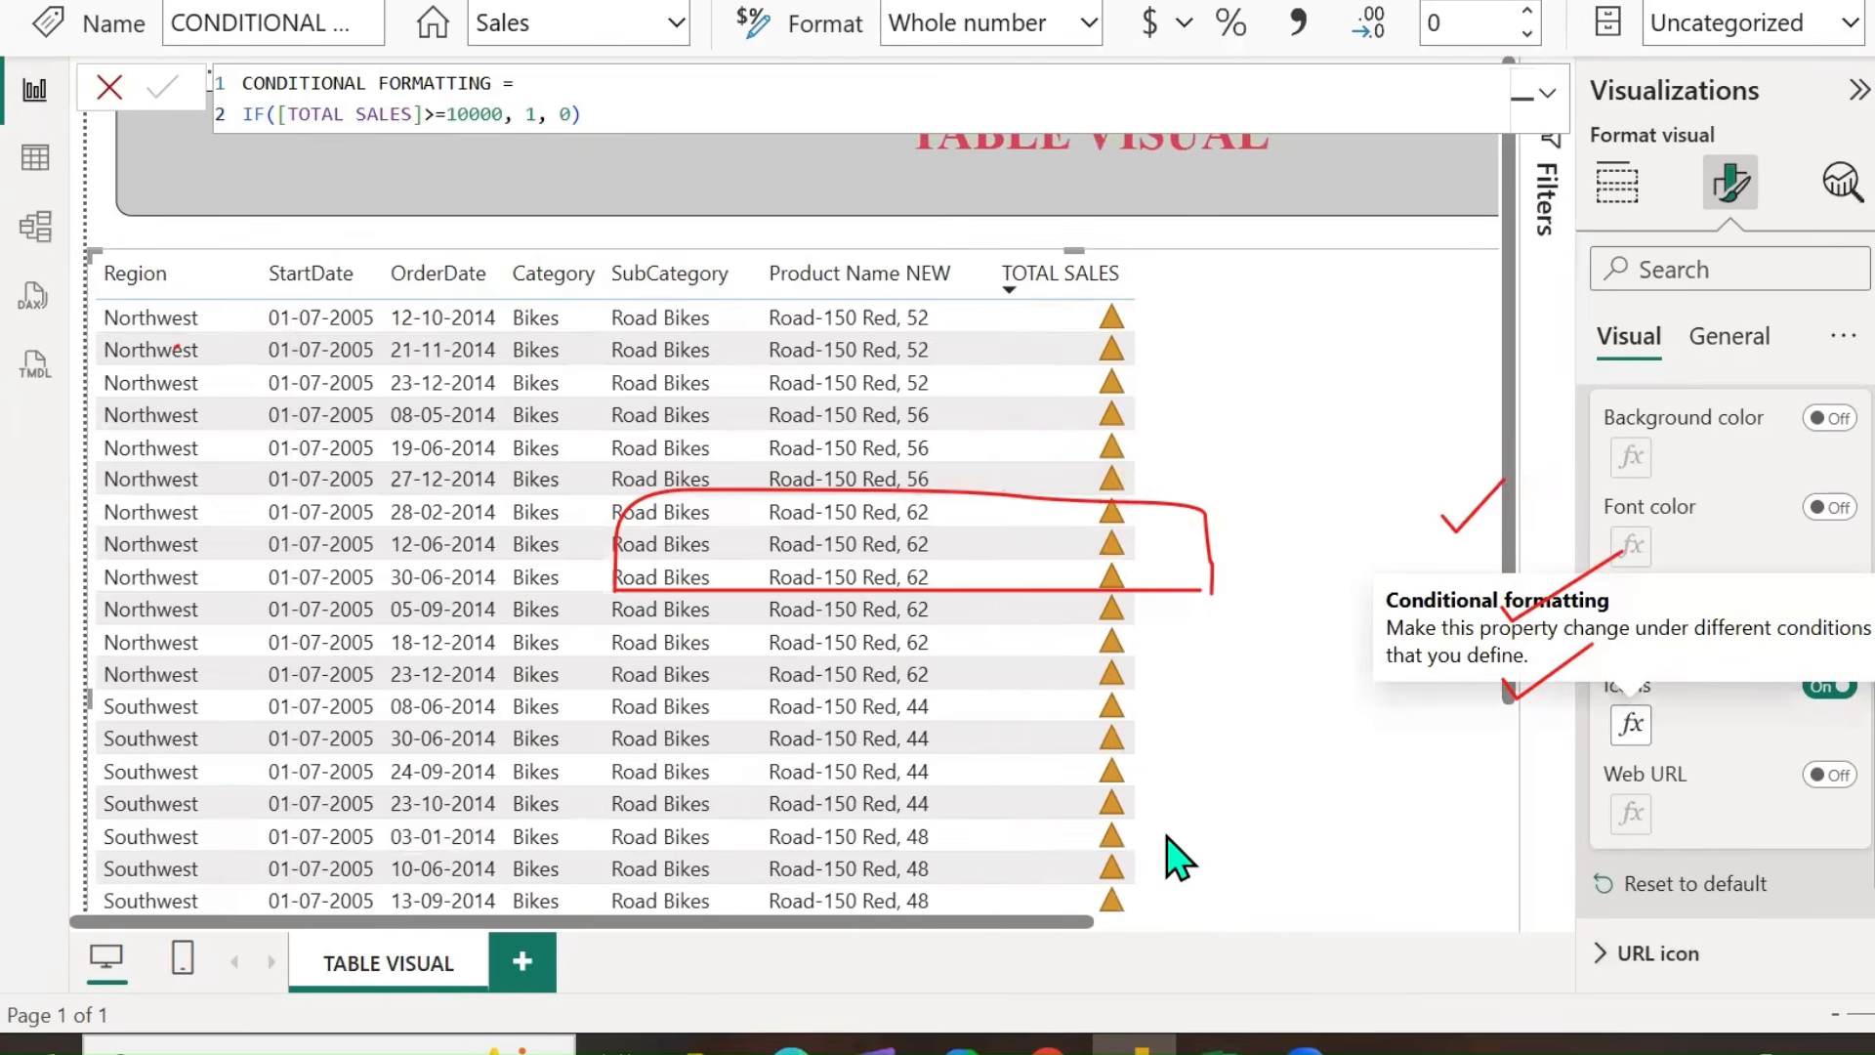
{"action": "scroll", "coordinate": [1177, 846], "scroll_direction": "up", "scroll_amount": 10}
{"action": "scroll", "coordinate": [1232, 828], "scroll_direction": "up", "scroll_amount": 5}
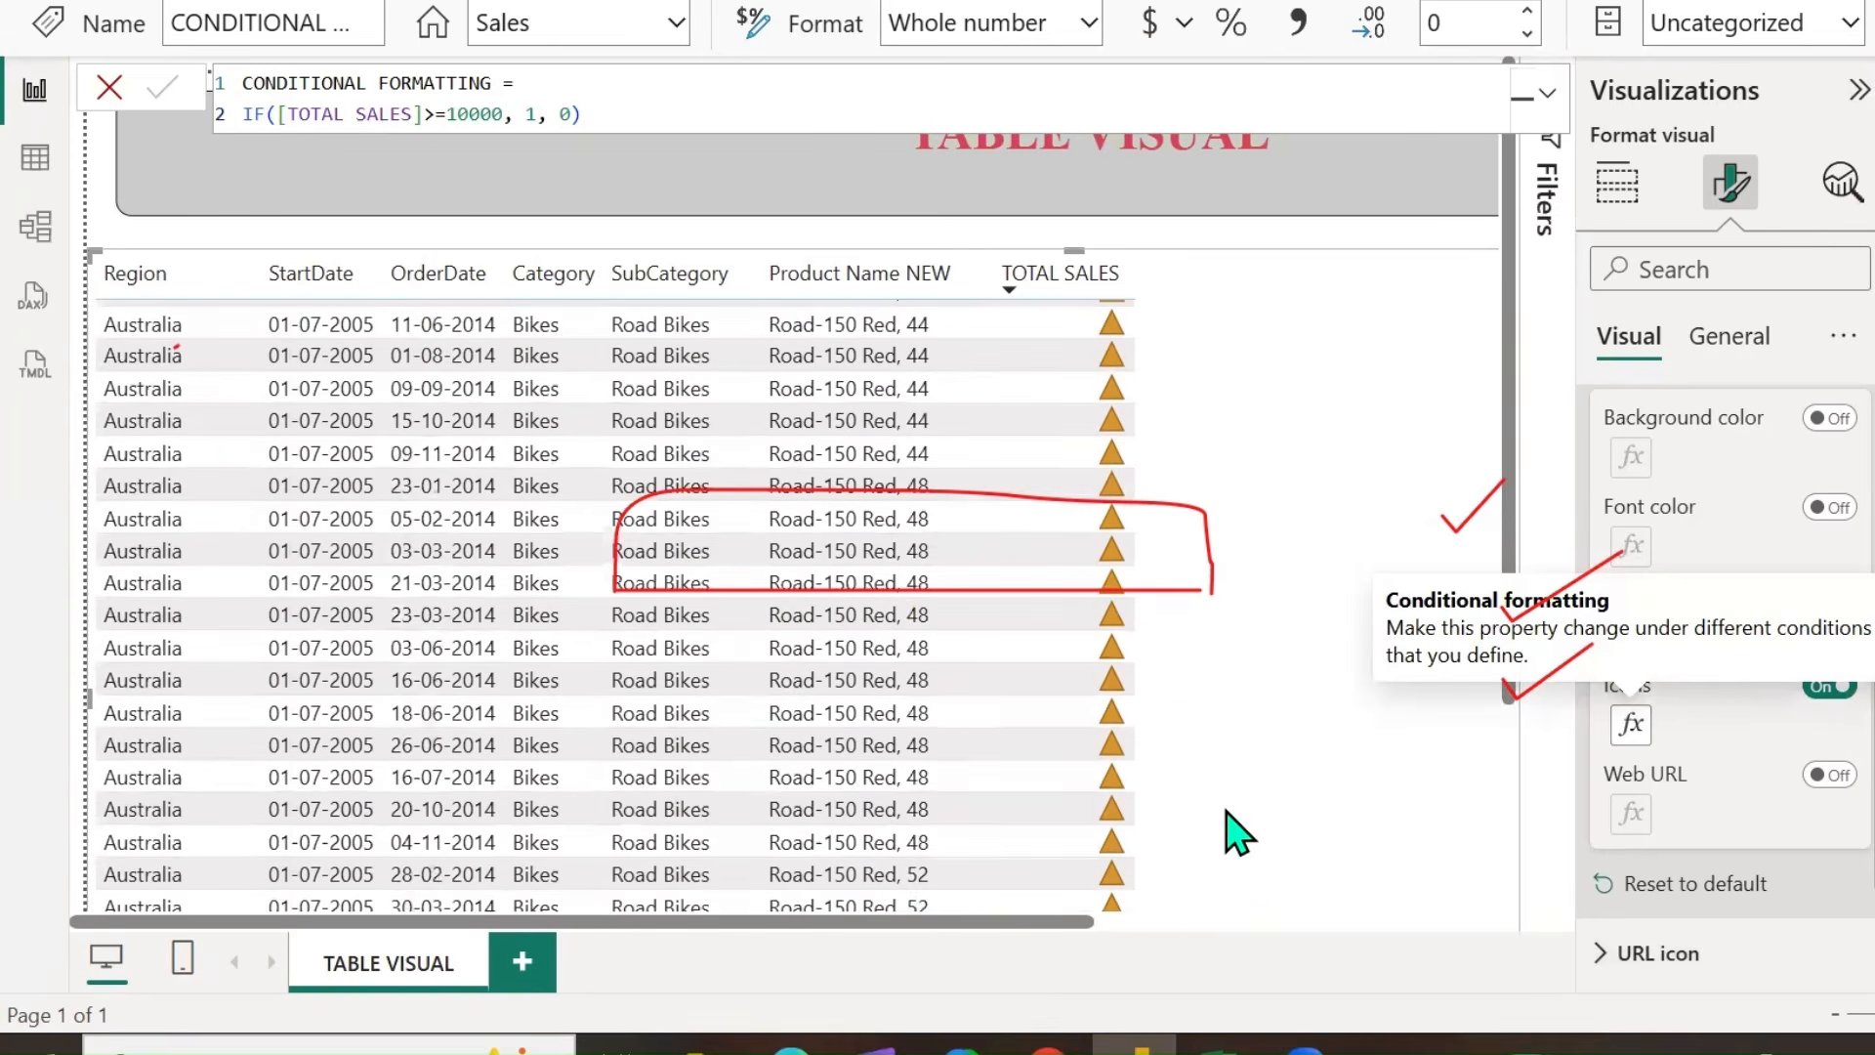
Set the TOTAL SALES icon layout to Right of data and apply it.
{"action": "left_click", "coordinate": [1630, 724]}
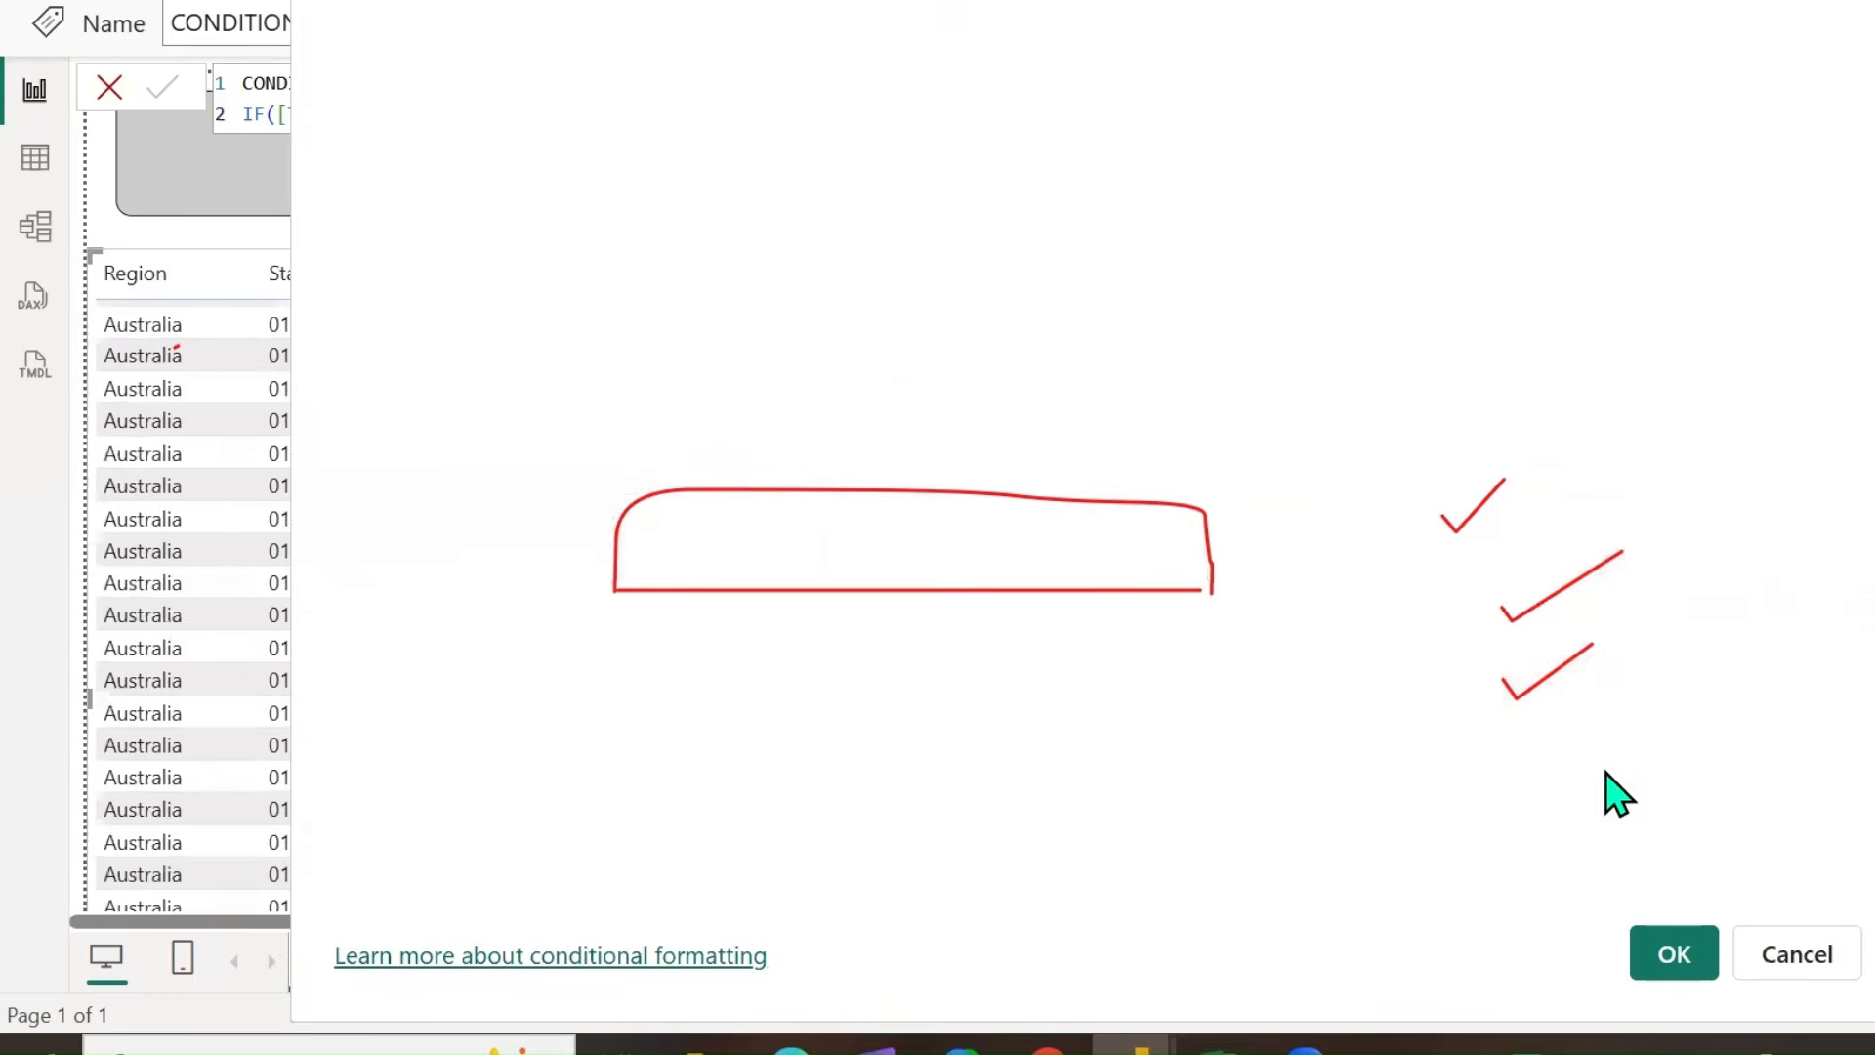
{"action": "left_click", "coordinate": [782, 389]}
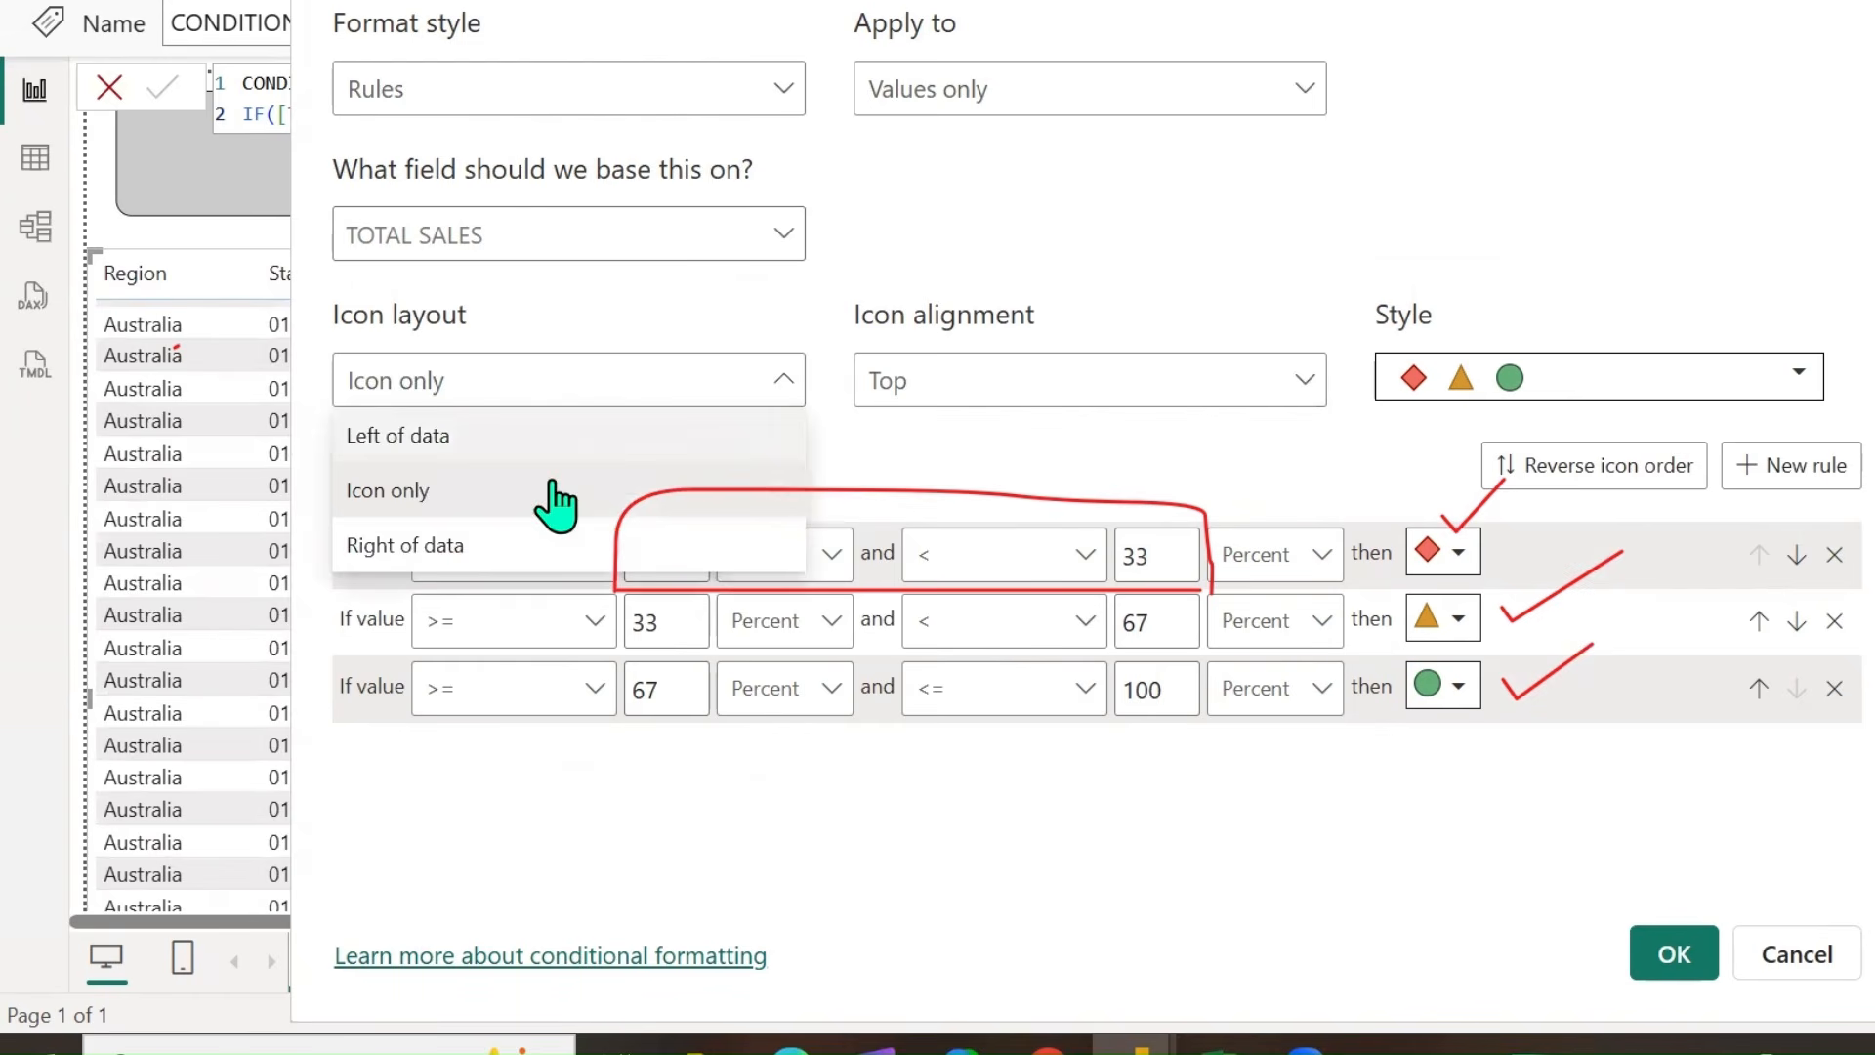
{"action": "left_click", "coordinate": [453, 543]}
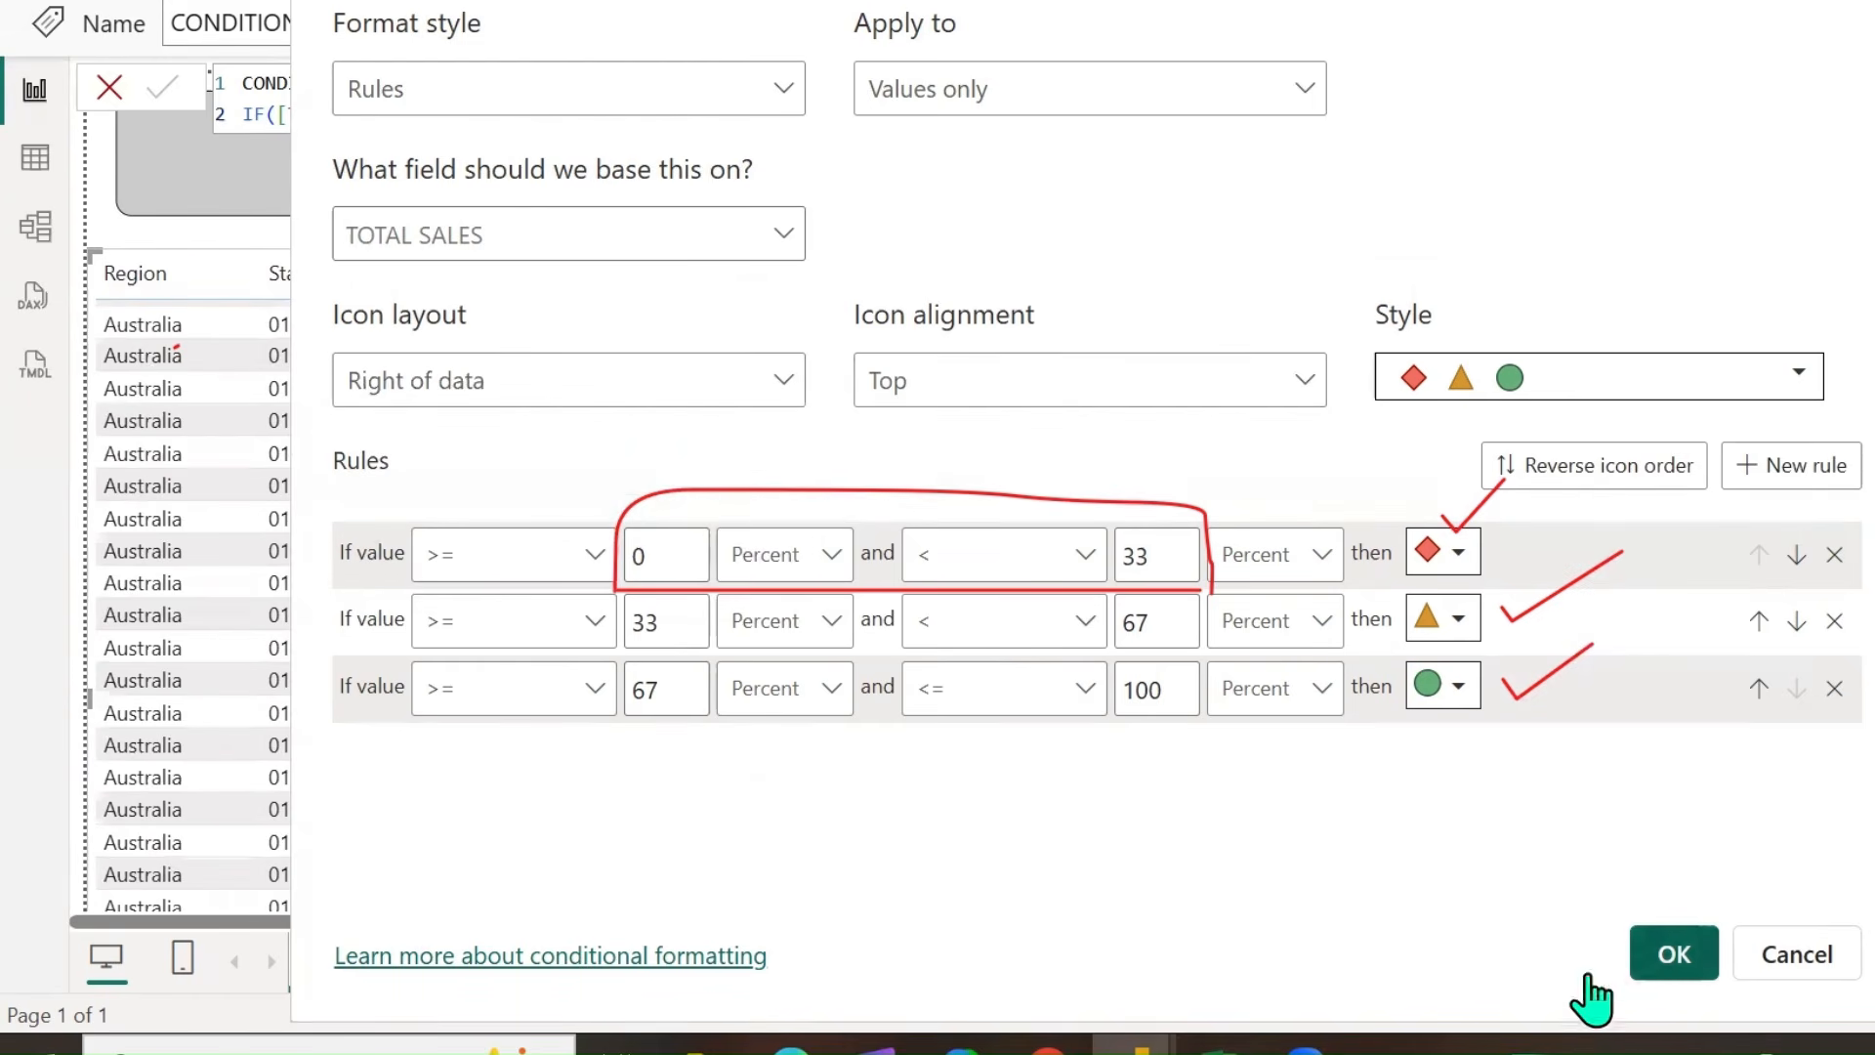
{"action": "left_click", "coordinate": [1672, 955]}
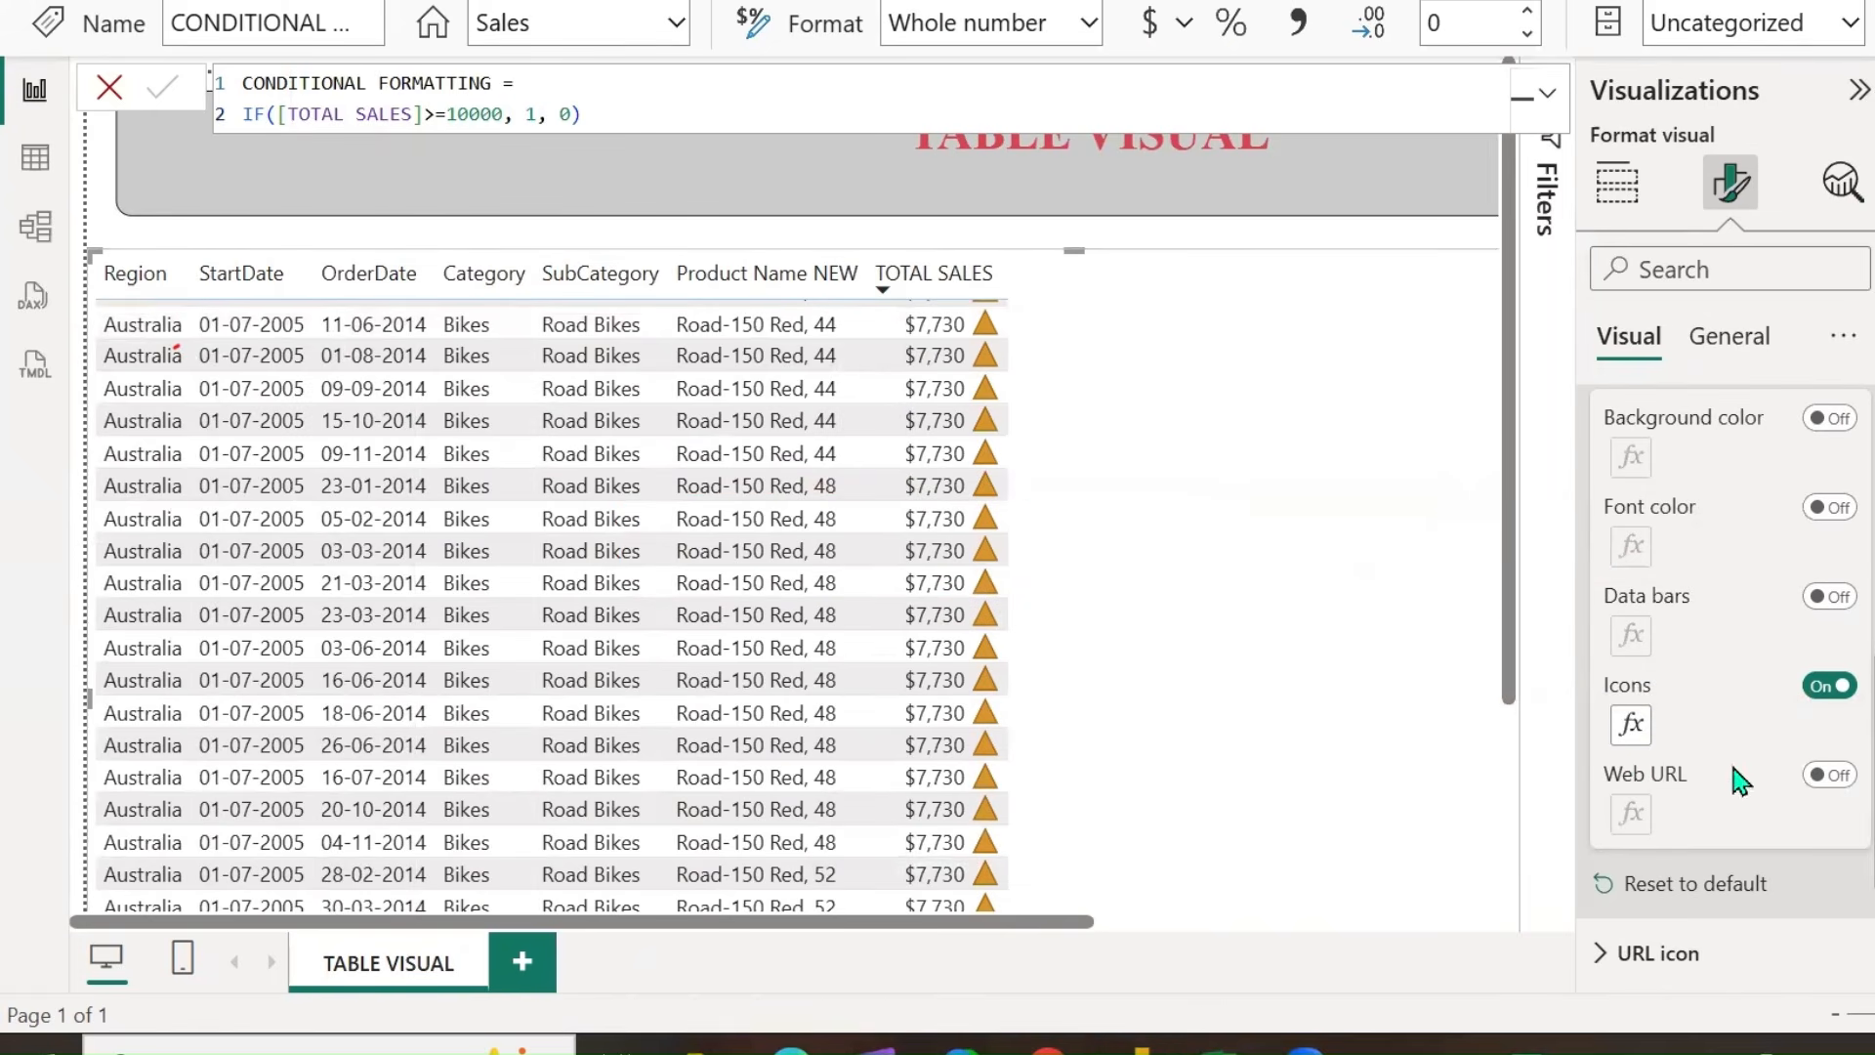
Set the TOTAL SALES icon layout to Icon only with Middle icon alignment and apply it.
{"action": "left_click", "coordinate": [1631, 724]}
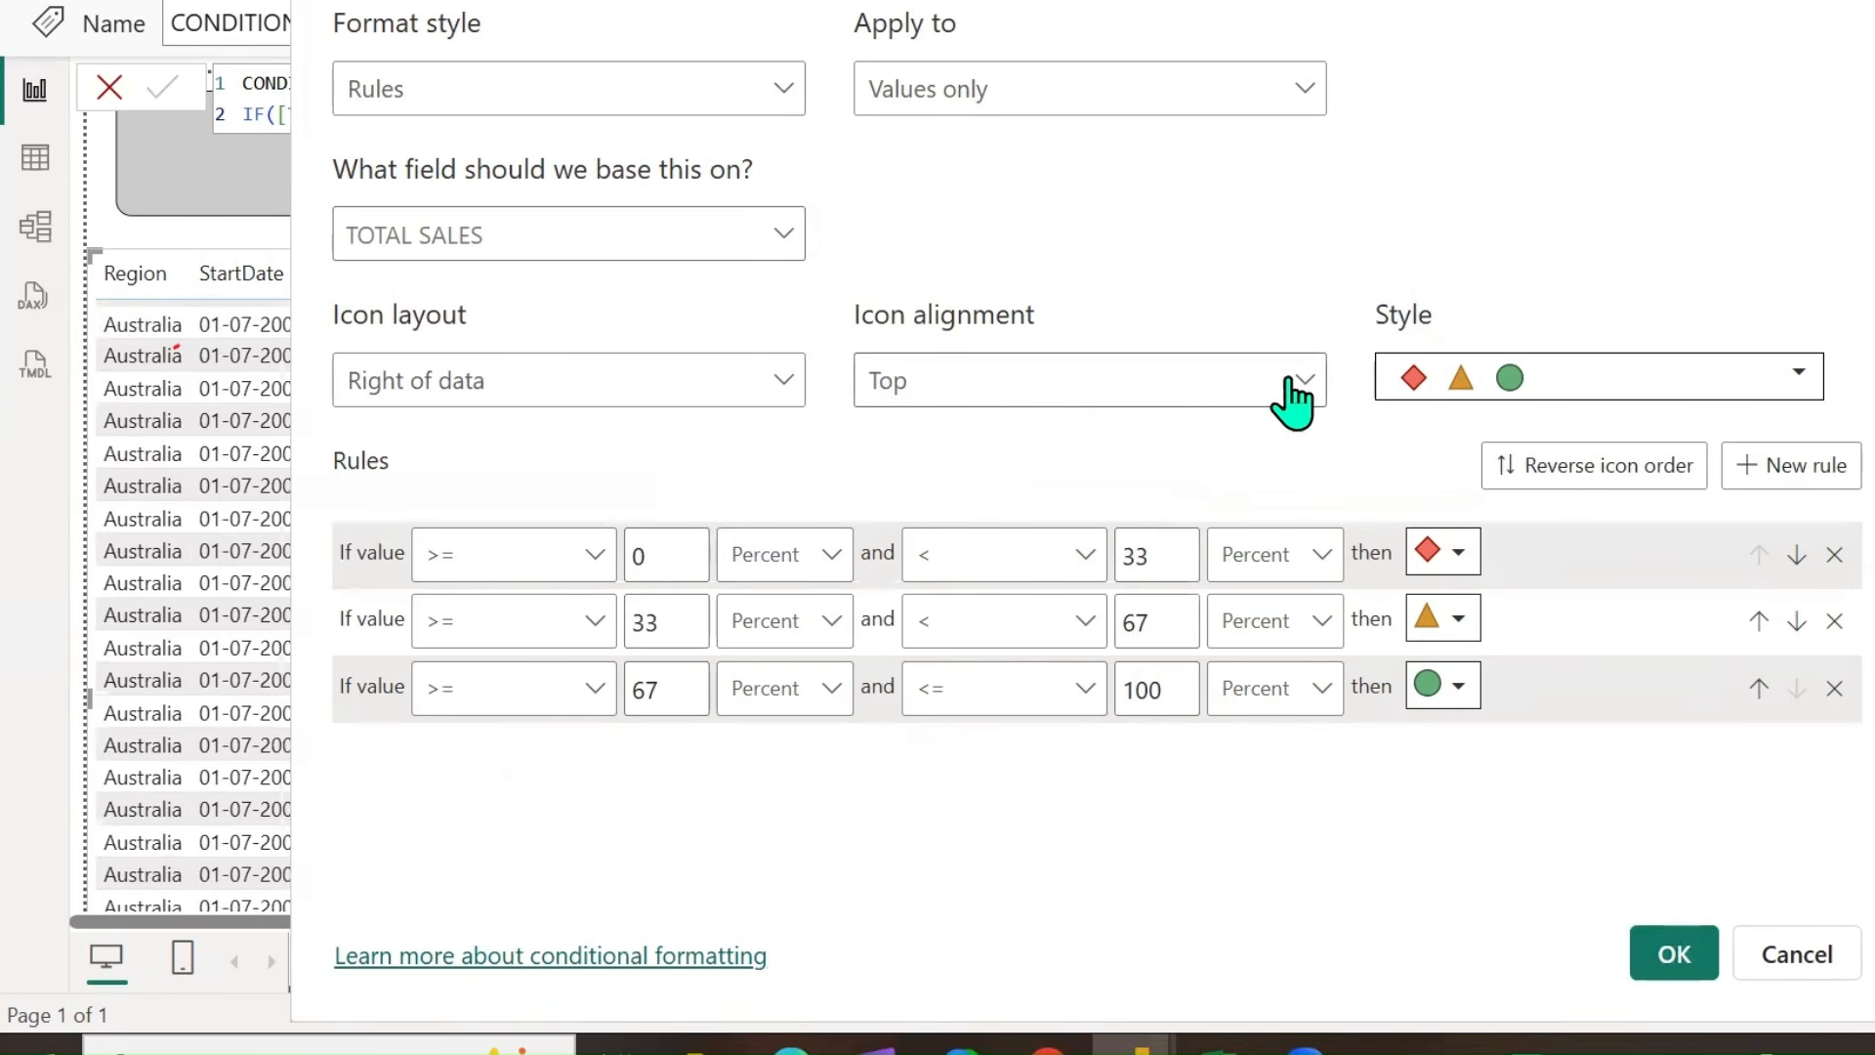
{"action": "left_click", "coordinate": [1294, 386]}
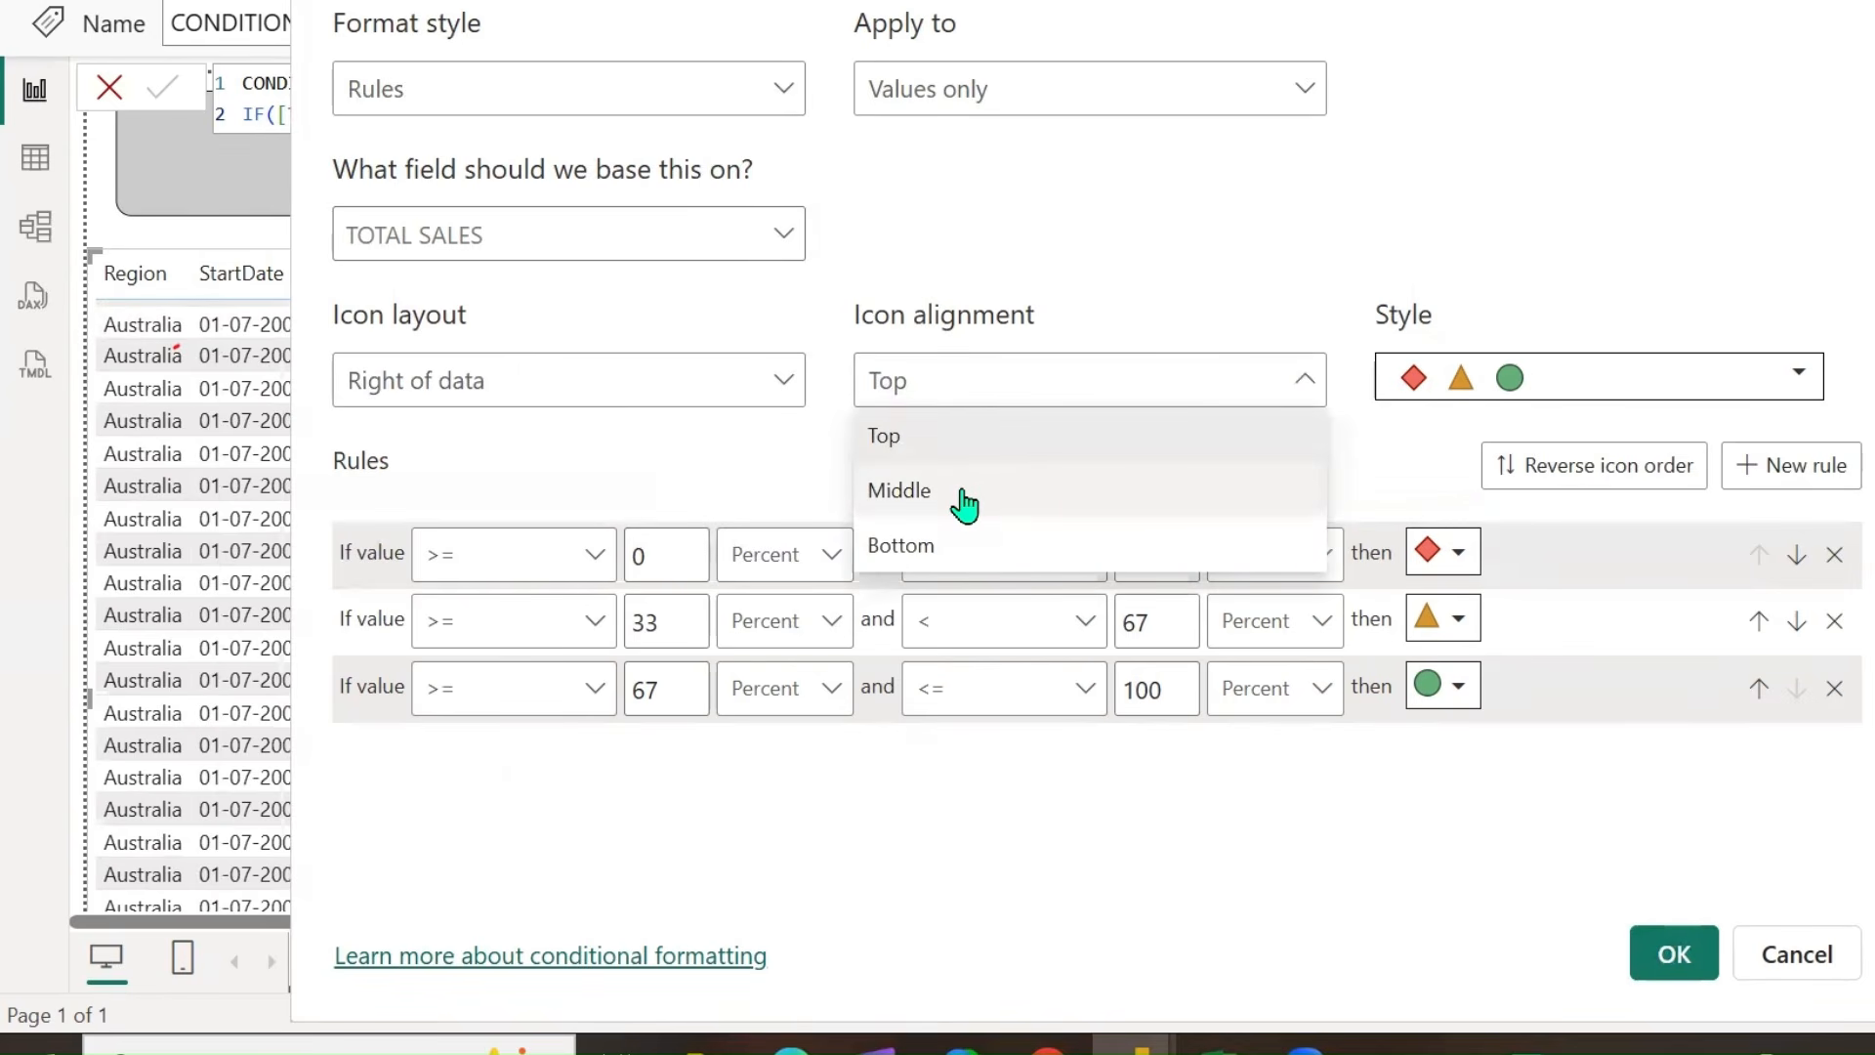
{"action": "left_click", "coordinate": [796, 386]}
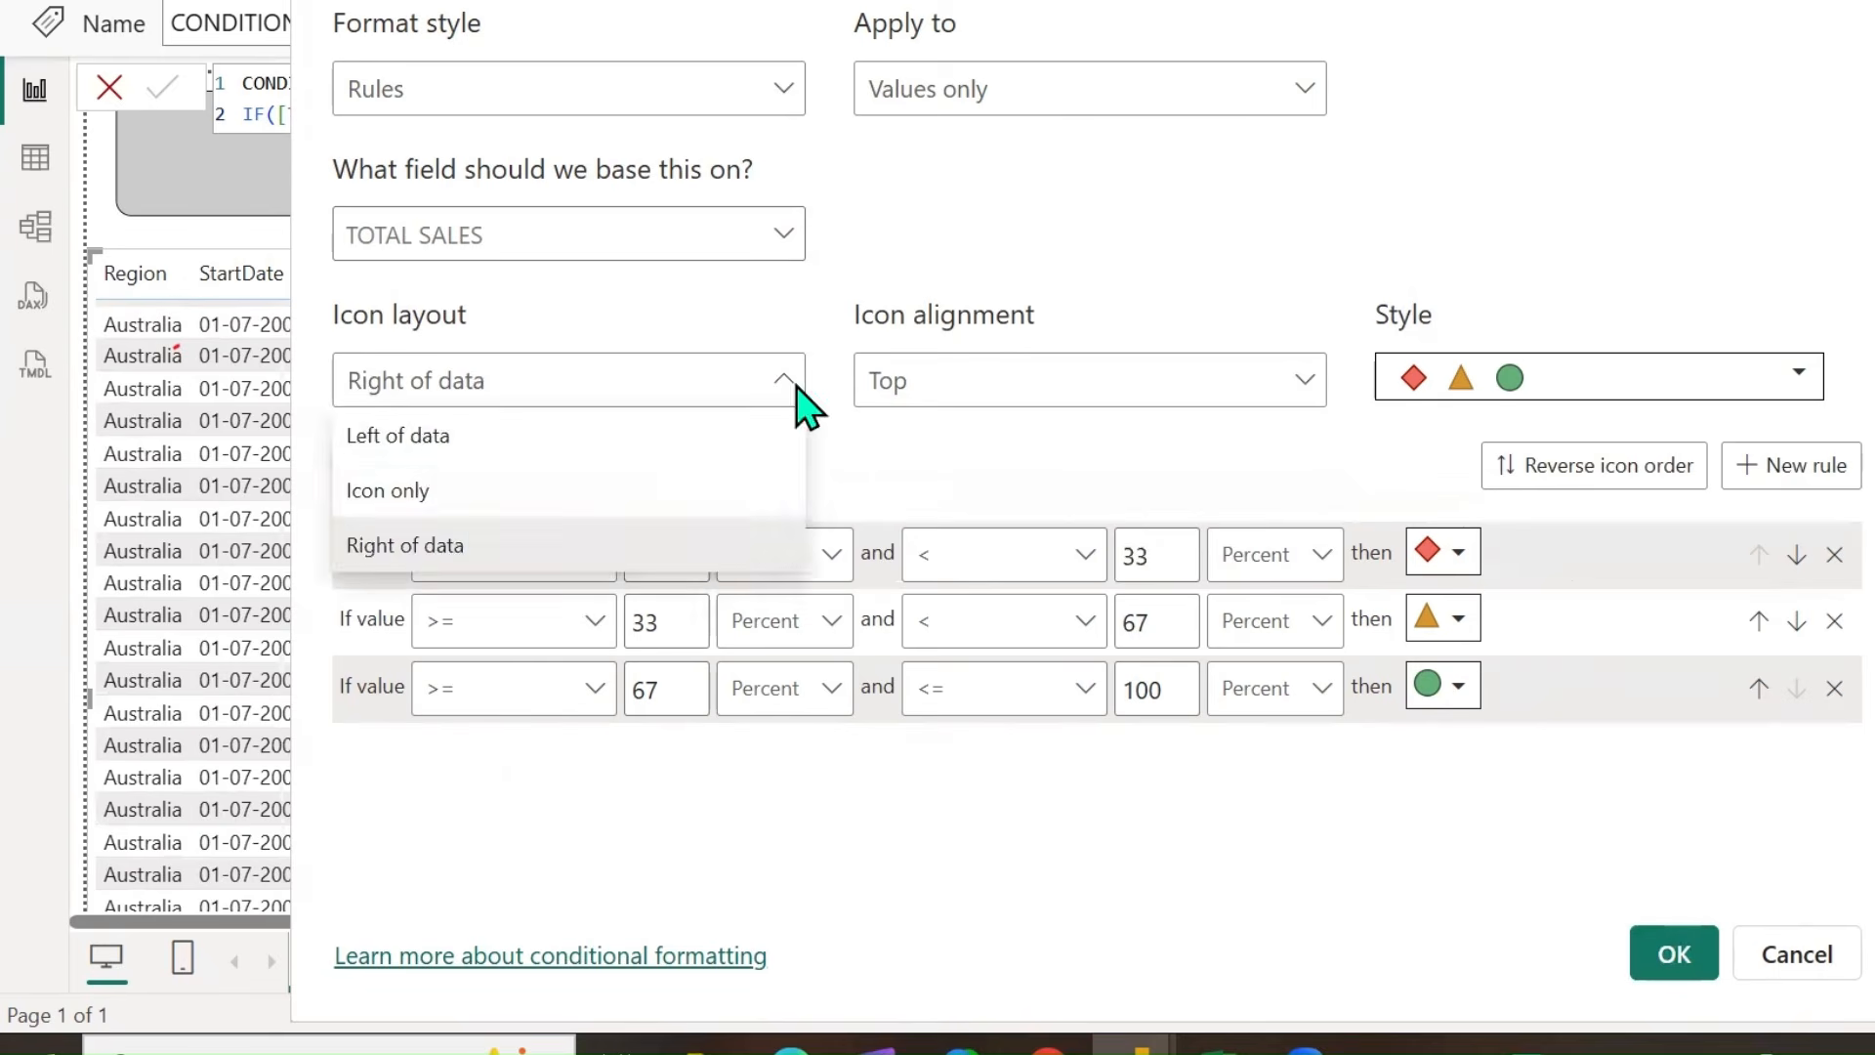
{"action": "left_click", "coordinate": [536, 489]}
{"action": "left_click", "coordinate": [1255, 405]}
{"action": "left_click", "coordinate": [933, 506]}
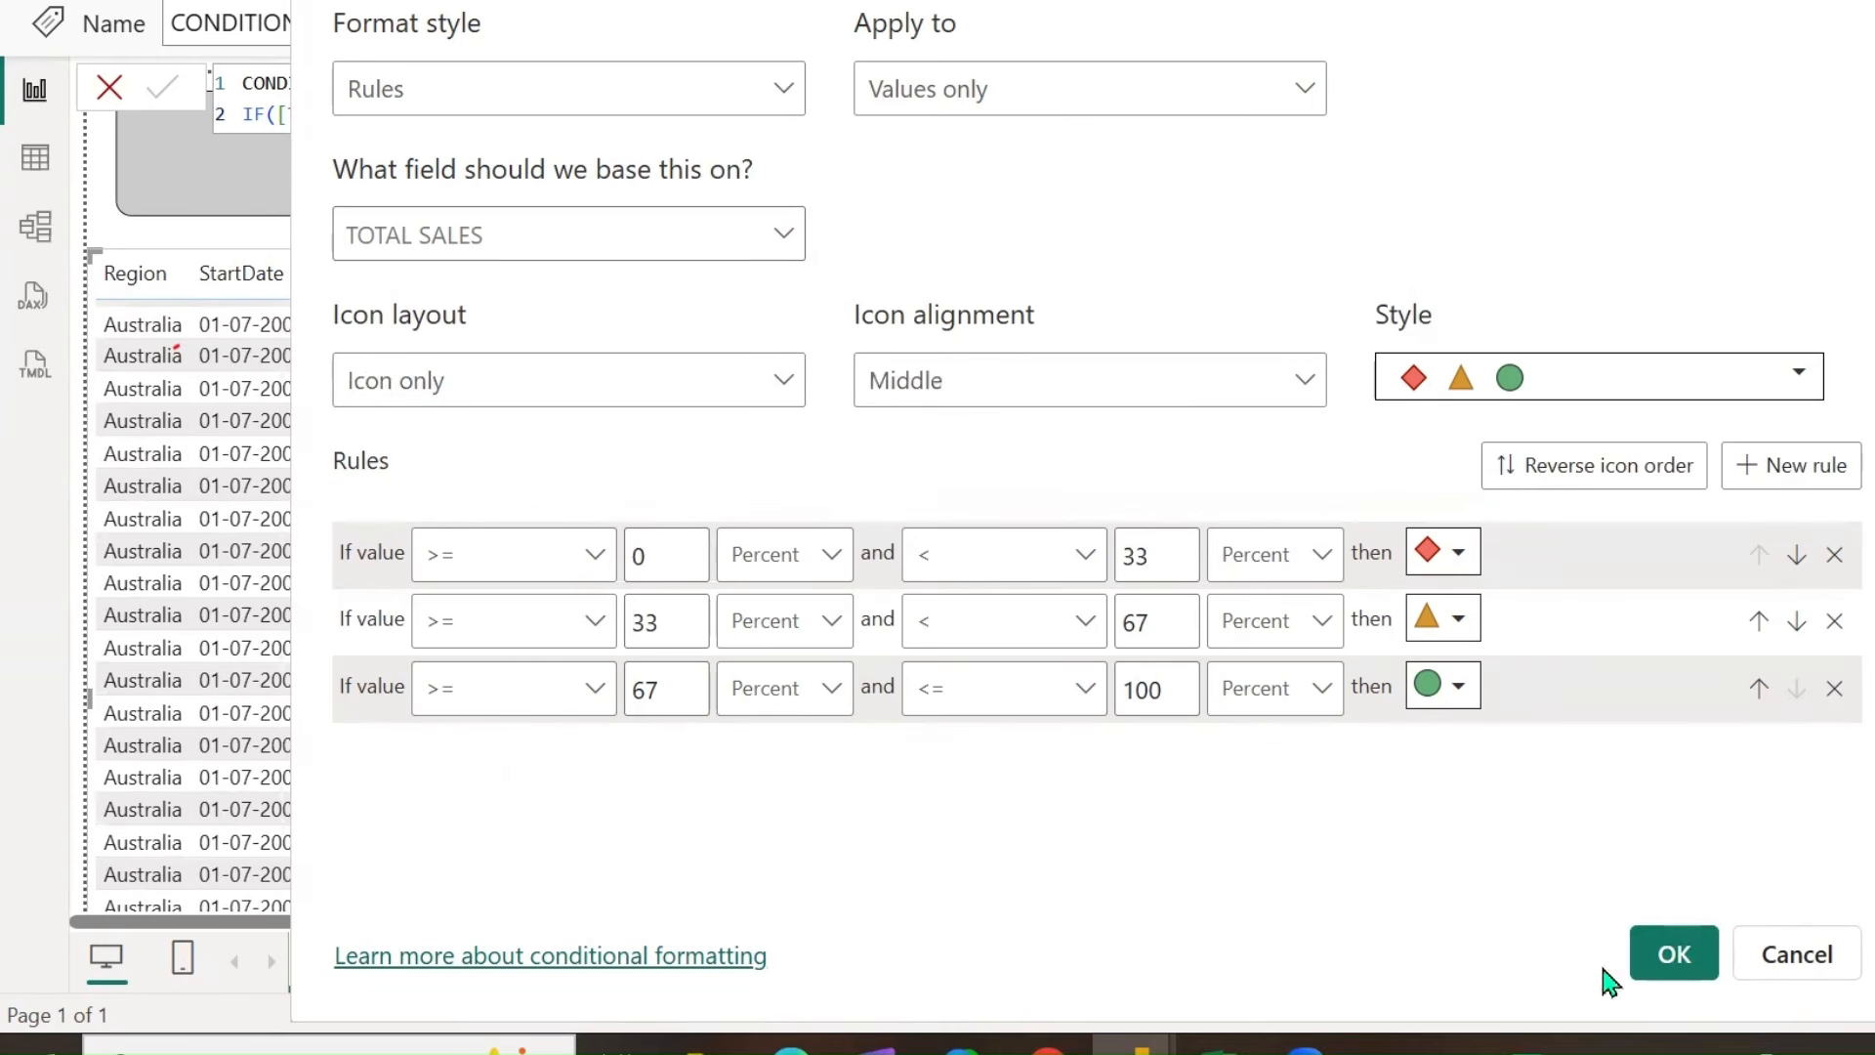
{"action": "left_click", "coordinate": [1665, 955]}
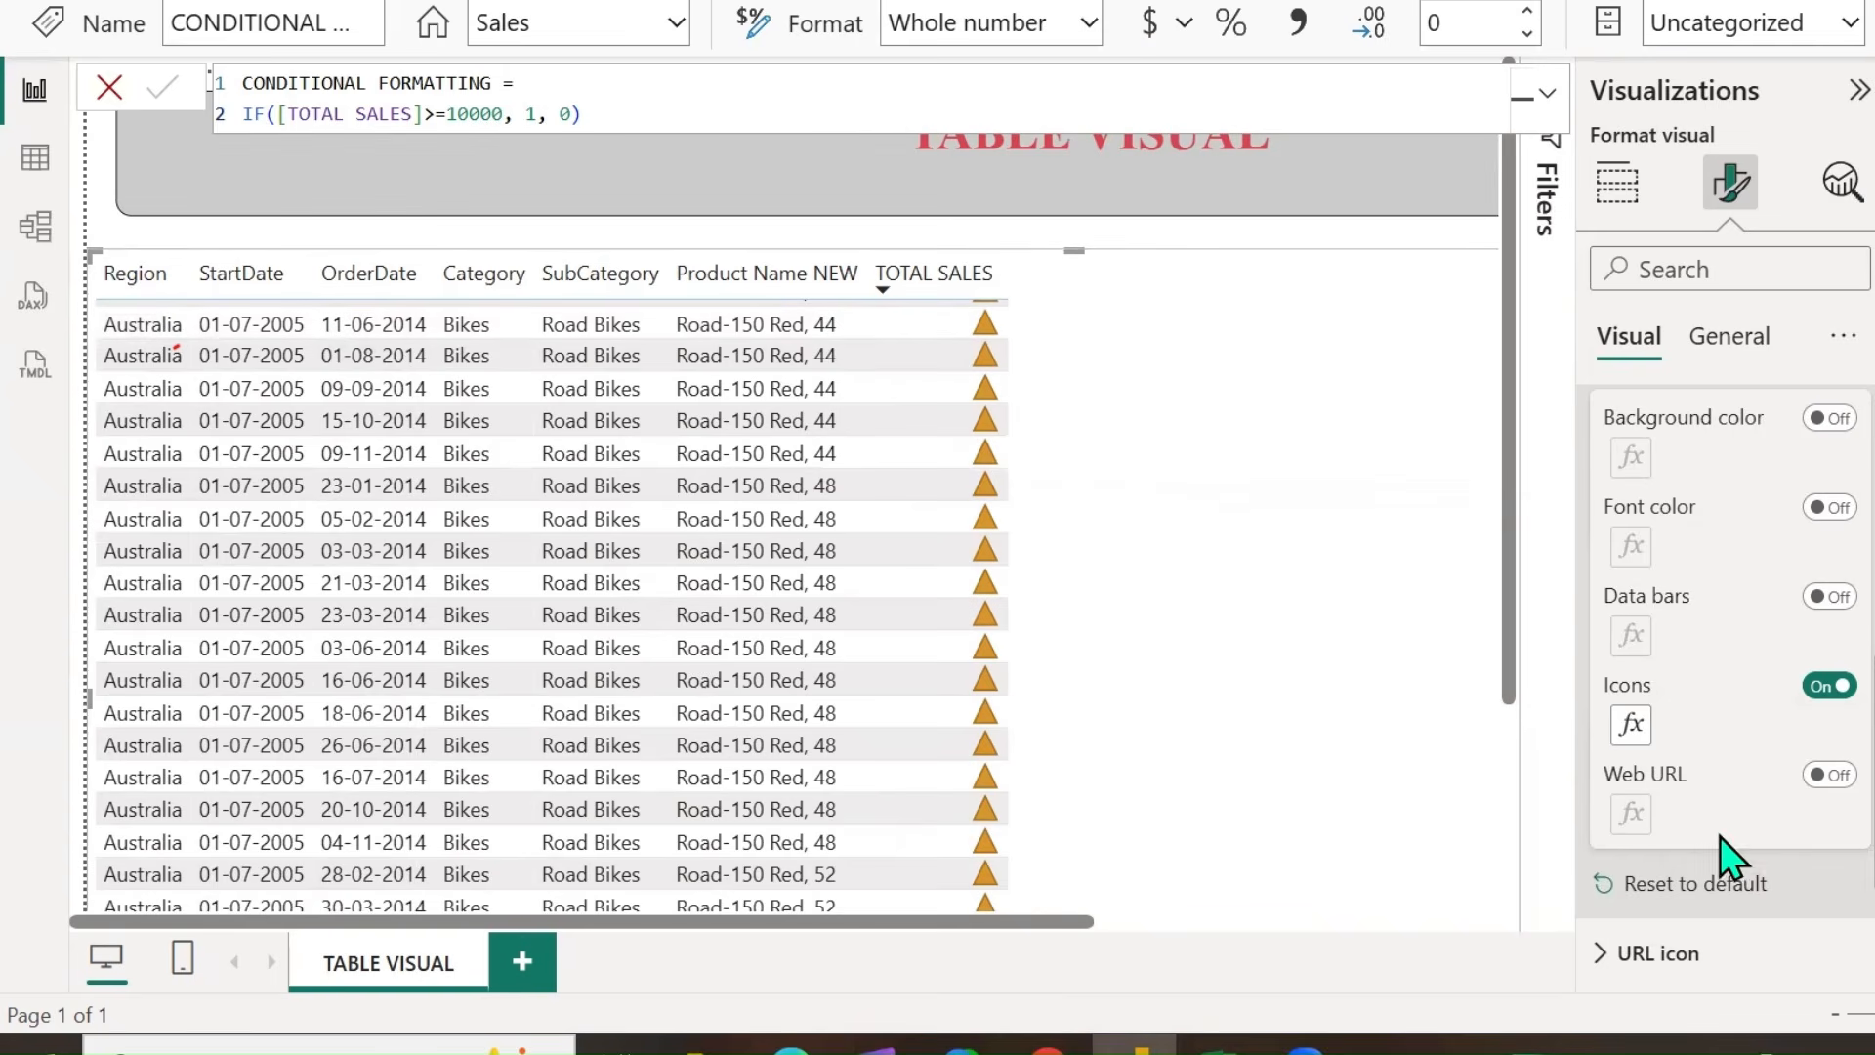
Center-align the values of the TOTAL SALES column in the specific column settings, trying left alignment along the way.
{"action": "scroll", "coordinate": [1718, 836], "scroll_direction": "up", "scroll_amount": 4}
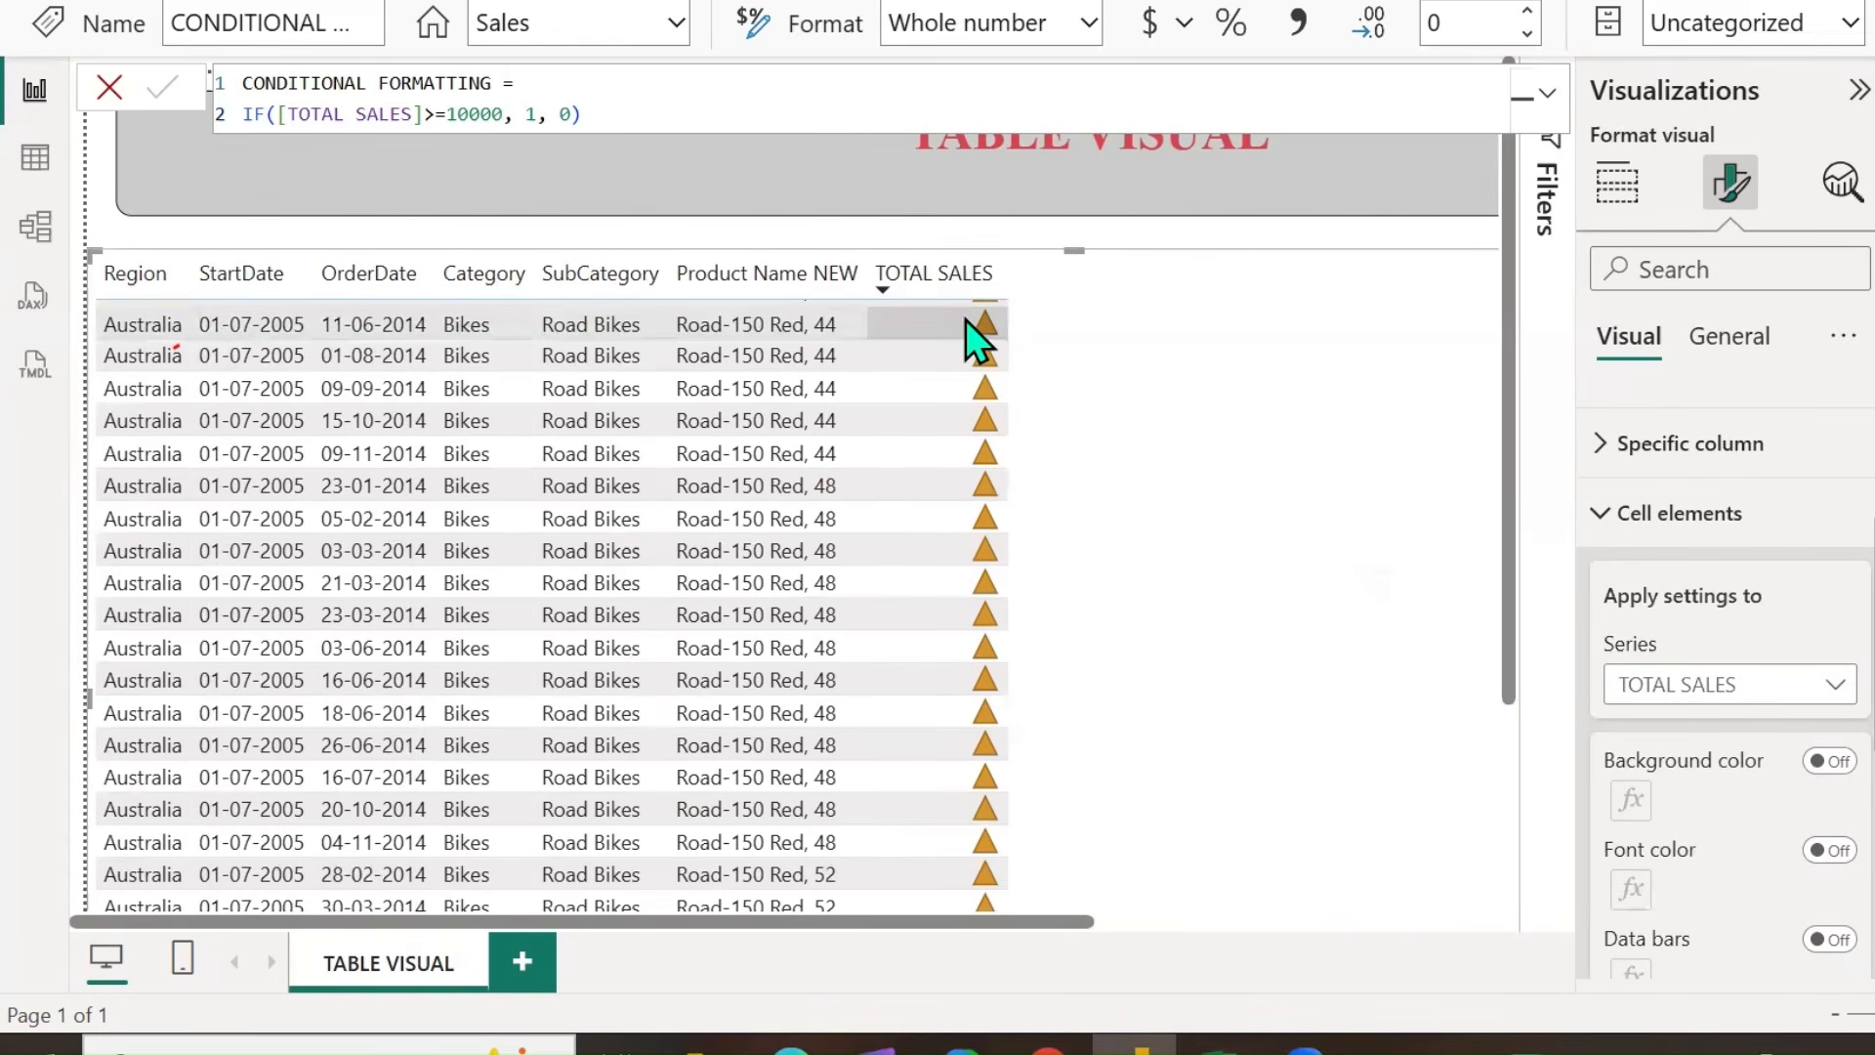
{"action": "left_click", "coordinate": [1602, 444]}
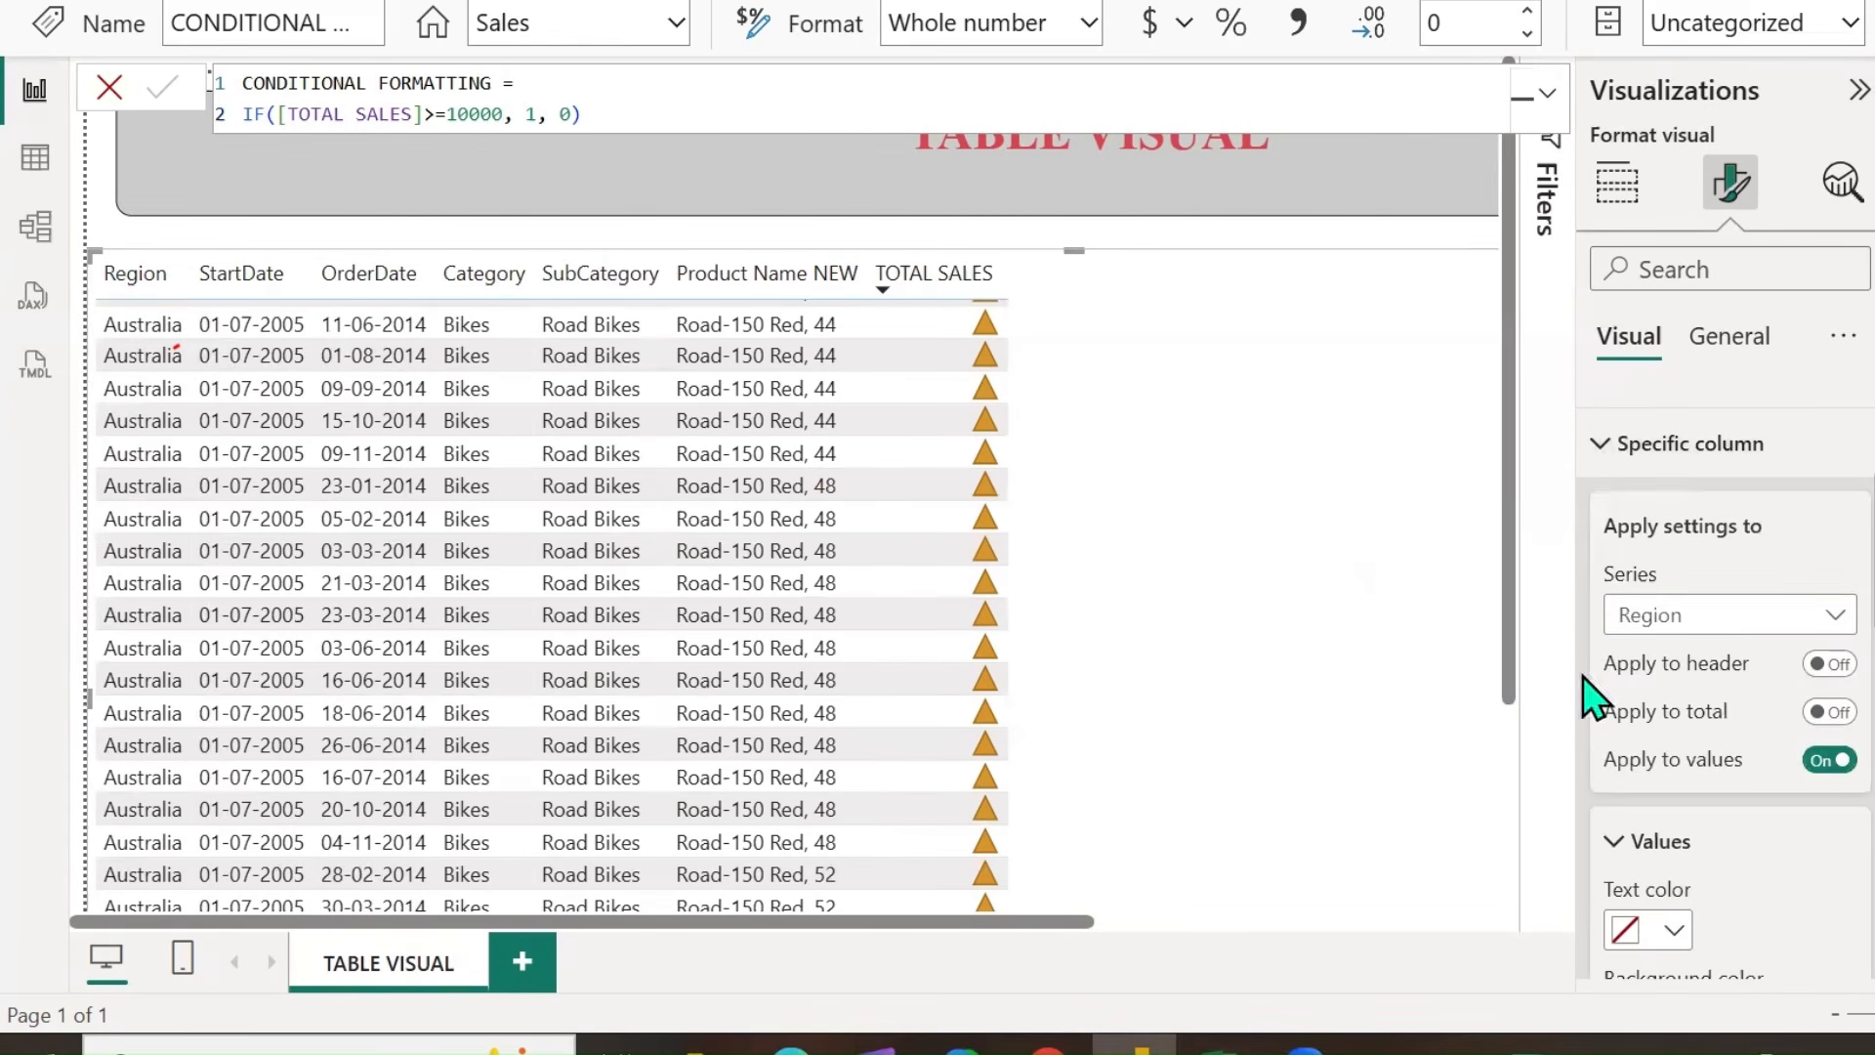
{"action": "left_click", "coordinate": [1812, 617]}
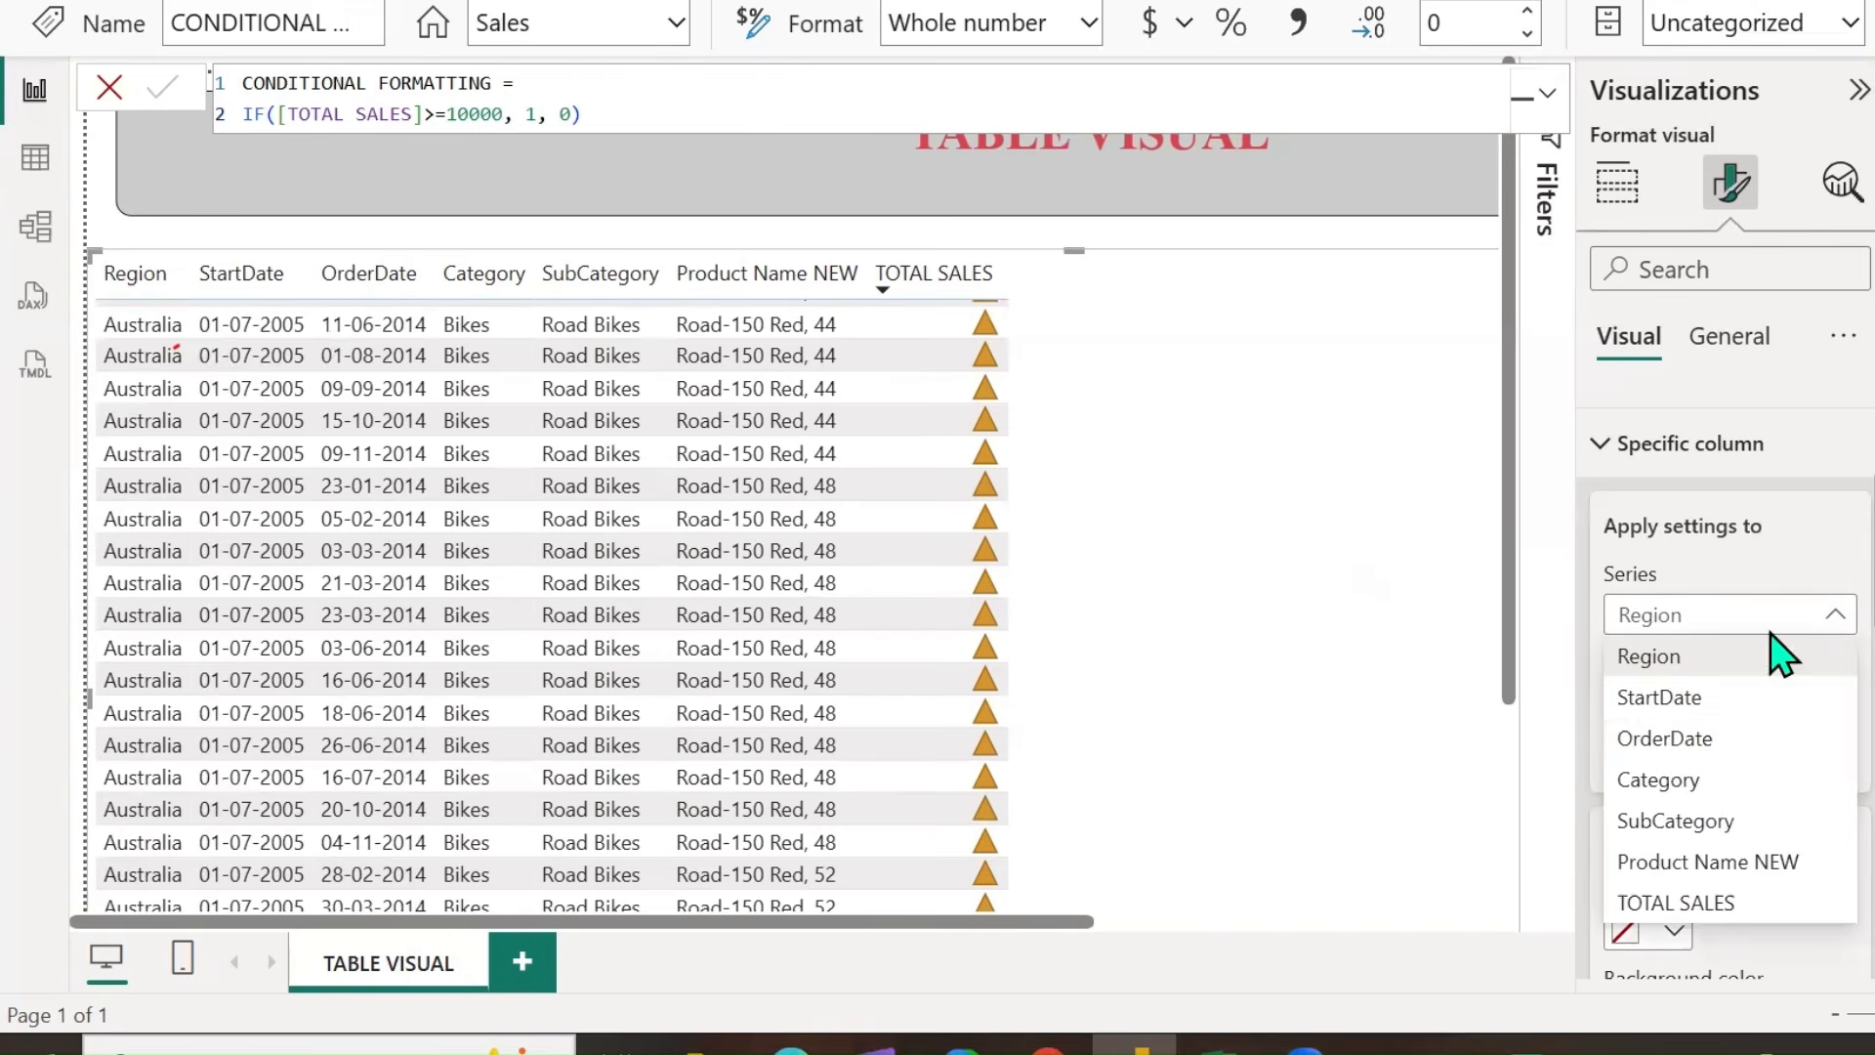
{"action": "left_click", "coordinate": [1672, 905]}
{"action": "left_click", "coordinate": [1830, 759]}
{"action": "scroll", "coordinate": [1769, 830], "scroll_direction": "down", "scroll_amount": 3}
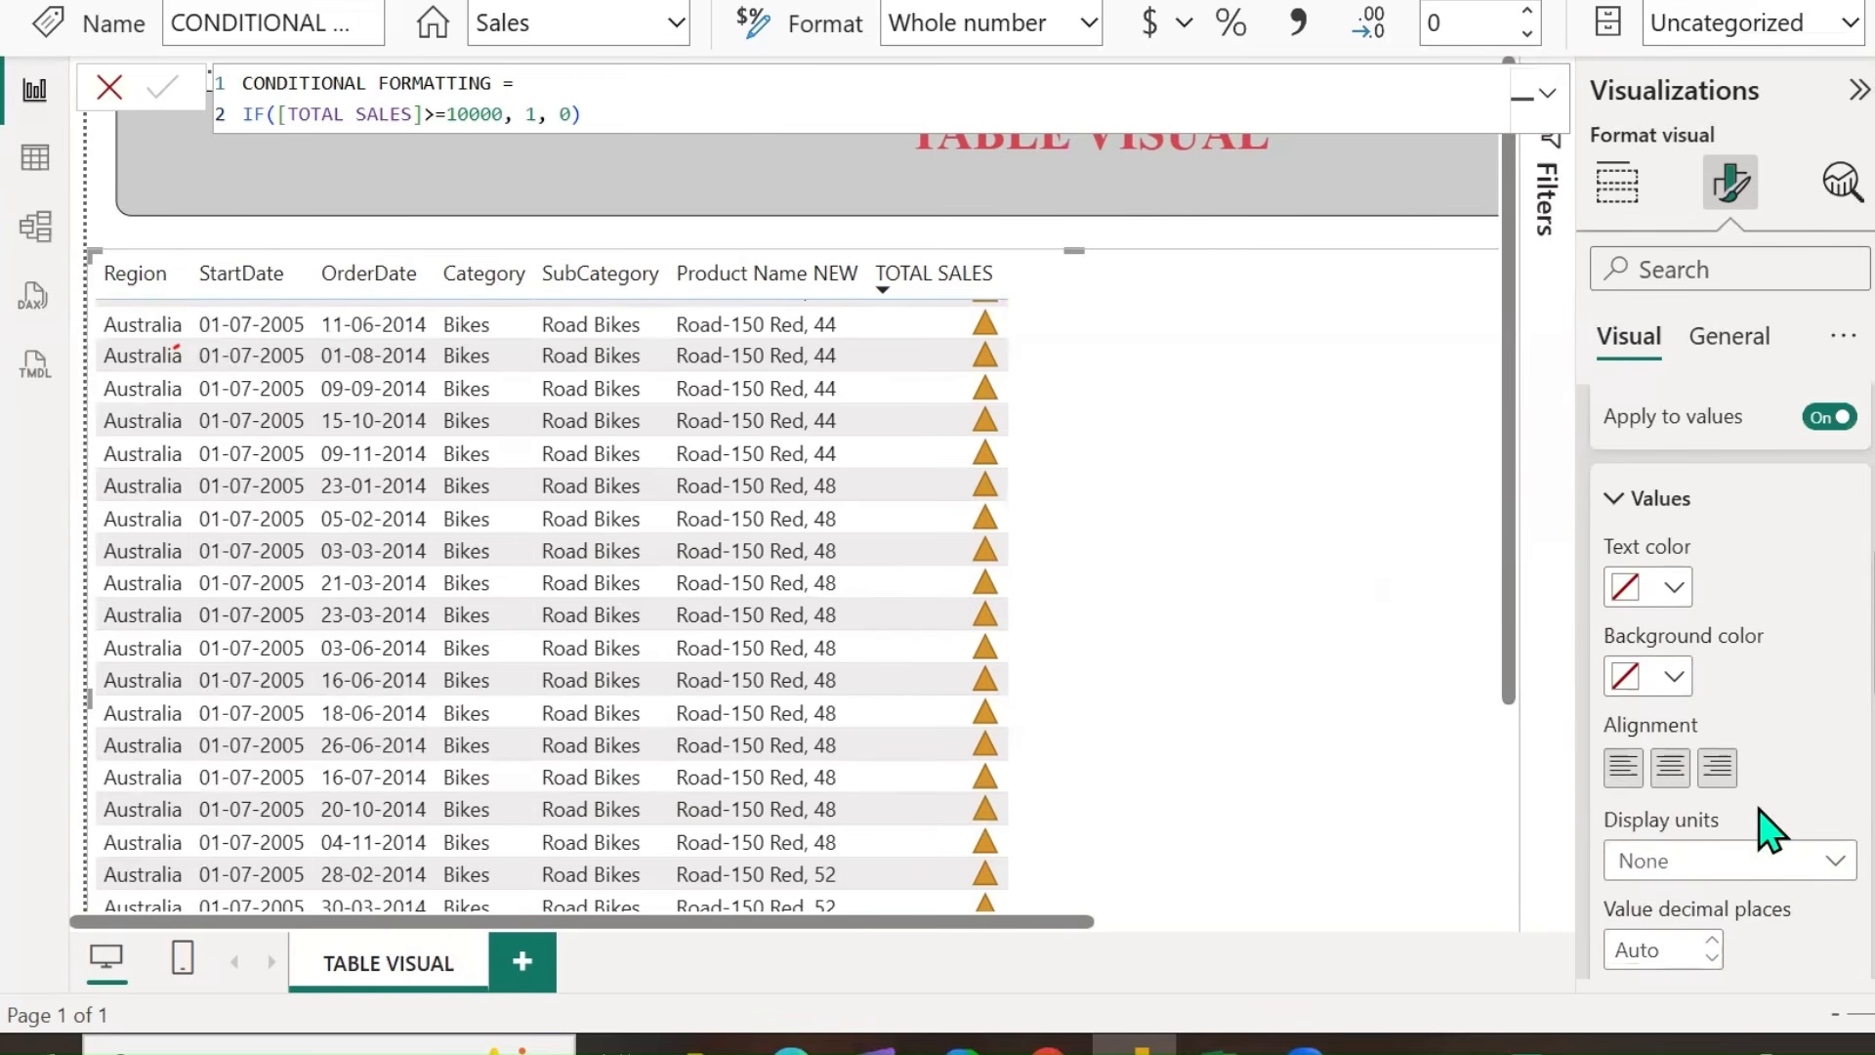
{"action": "left_click", "coordinate": [1671, 769]}
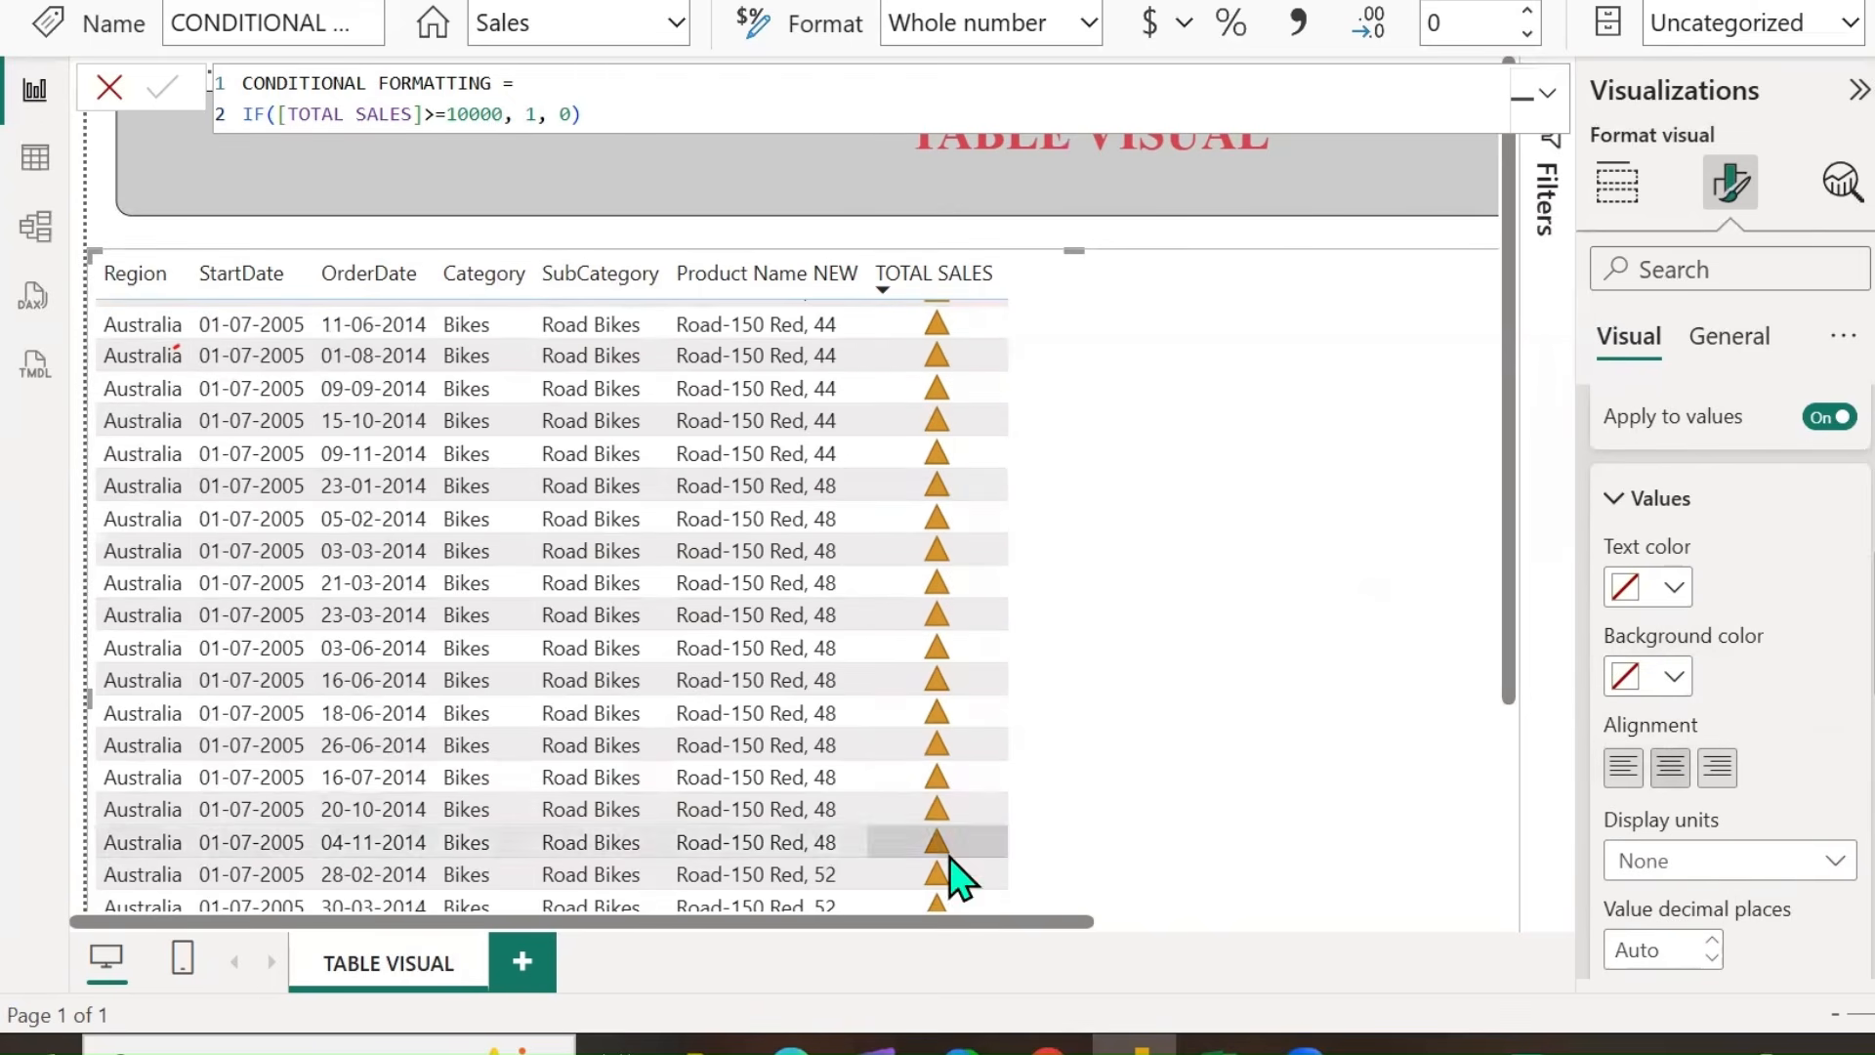
{"action": "left_click", "coordinate": [1624, 776]}
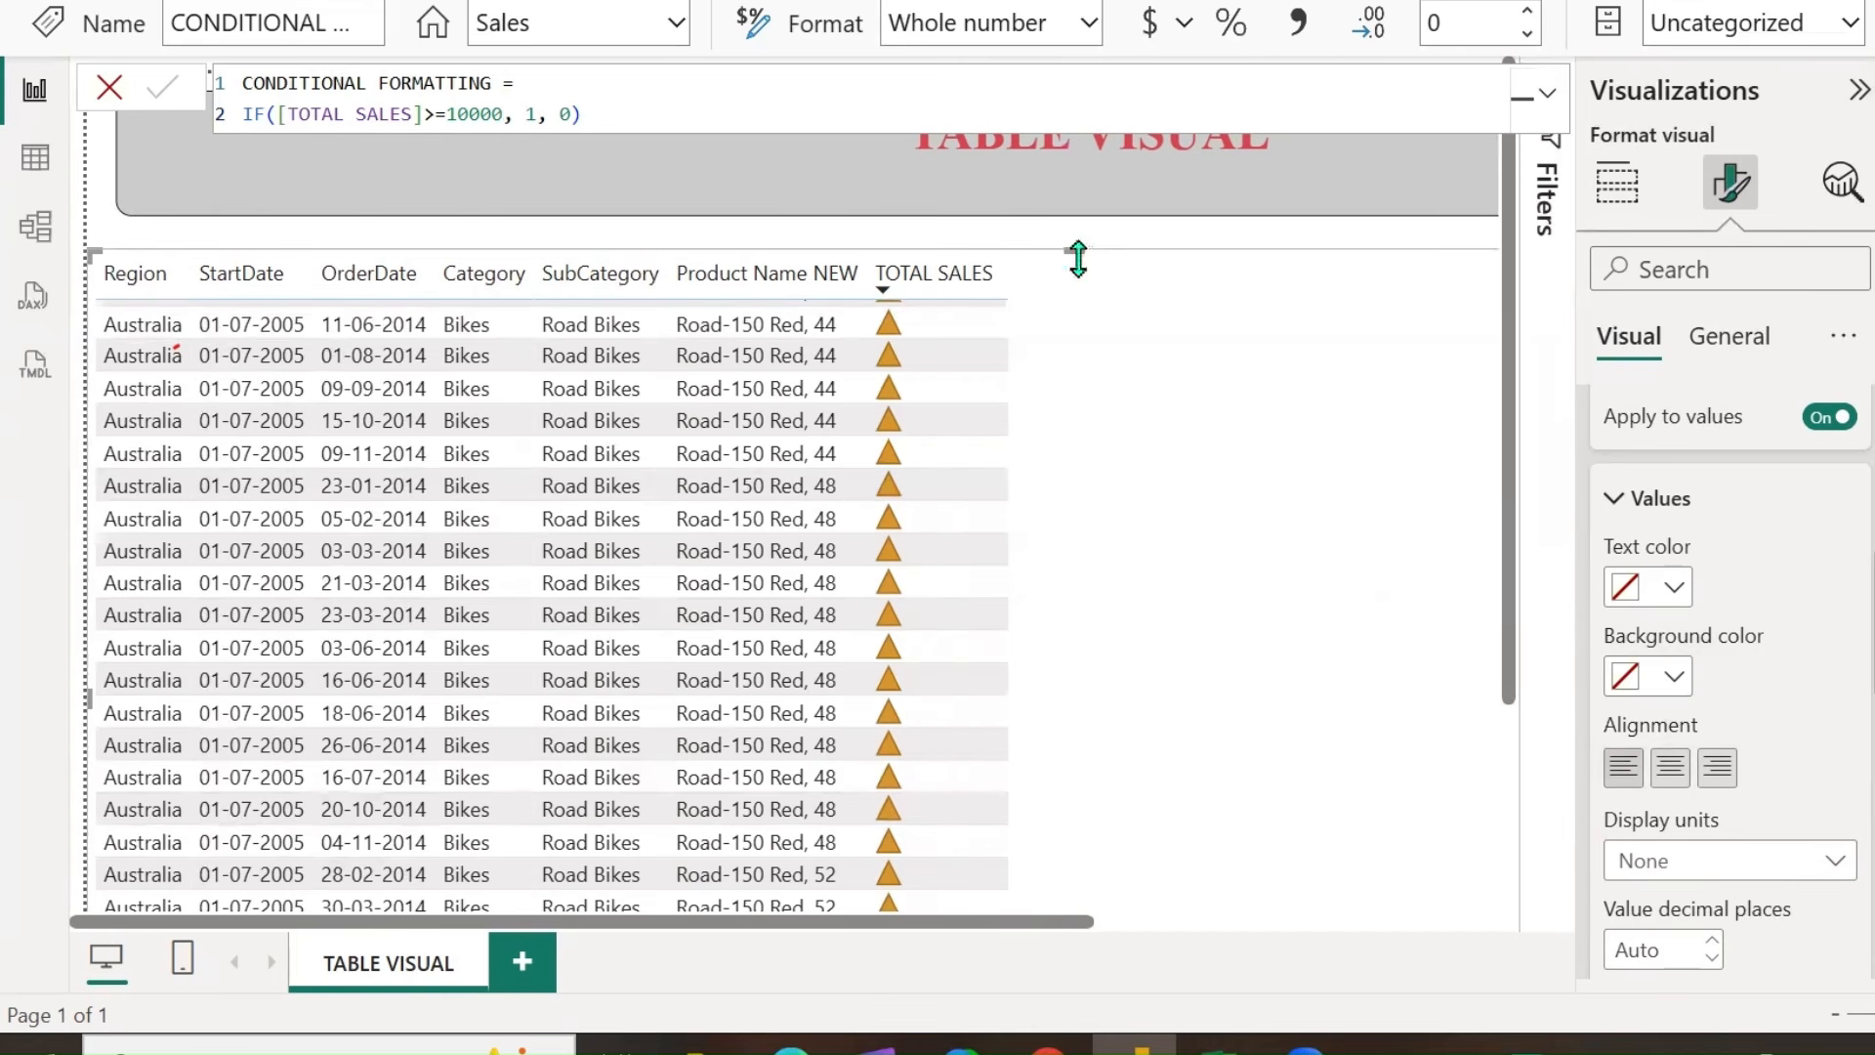
{"action": "left_click", "coordinate": [1673, 776]}
Reopen the TOTAL SALES icon settings and try the Bottom icon alignment.
{"action": "scroll", "coordinate": [1778, 825], "scroll_direction": "down", "scroll_amount": 5}
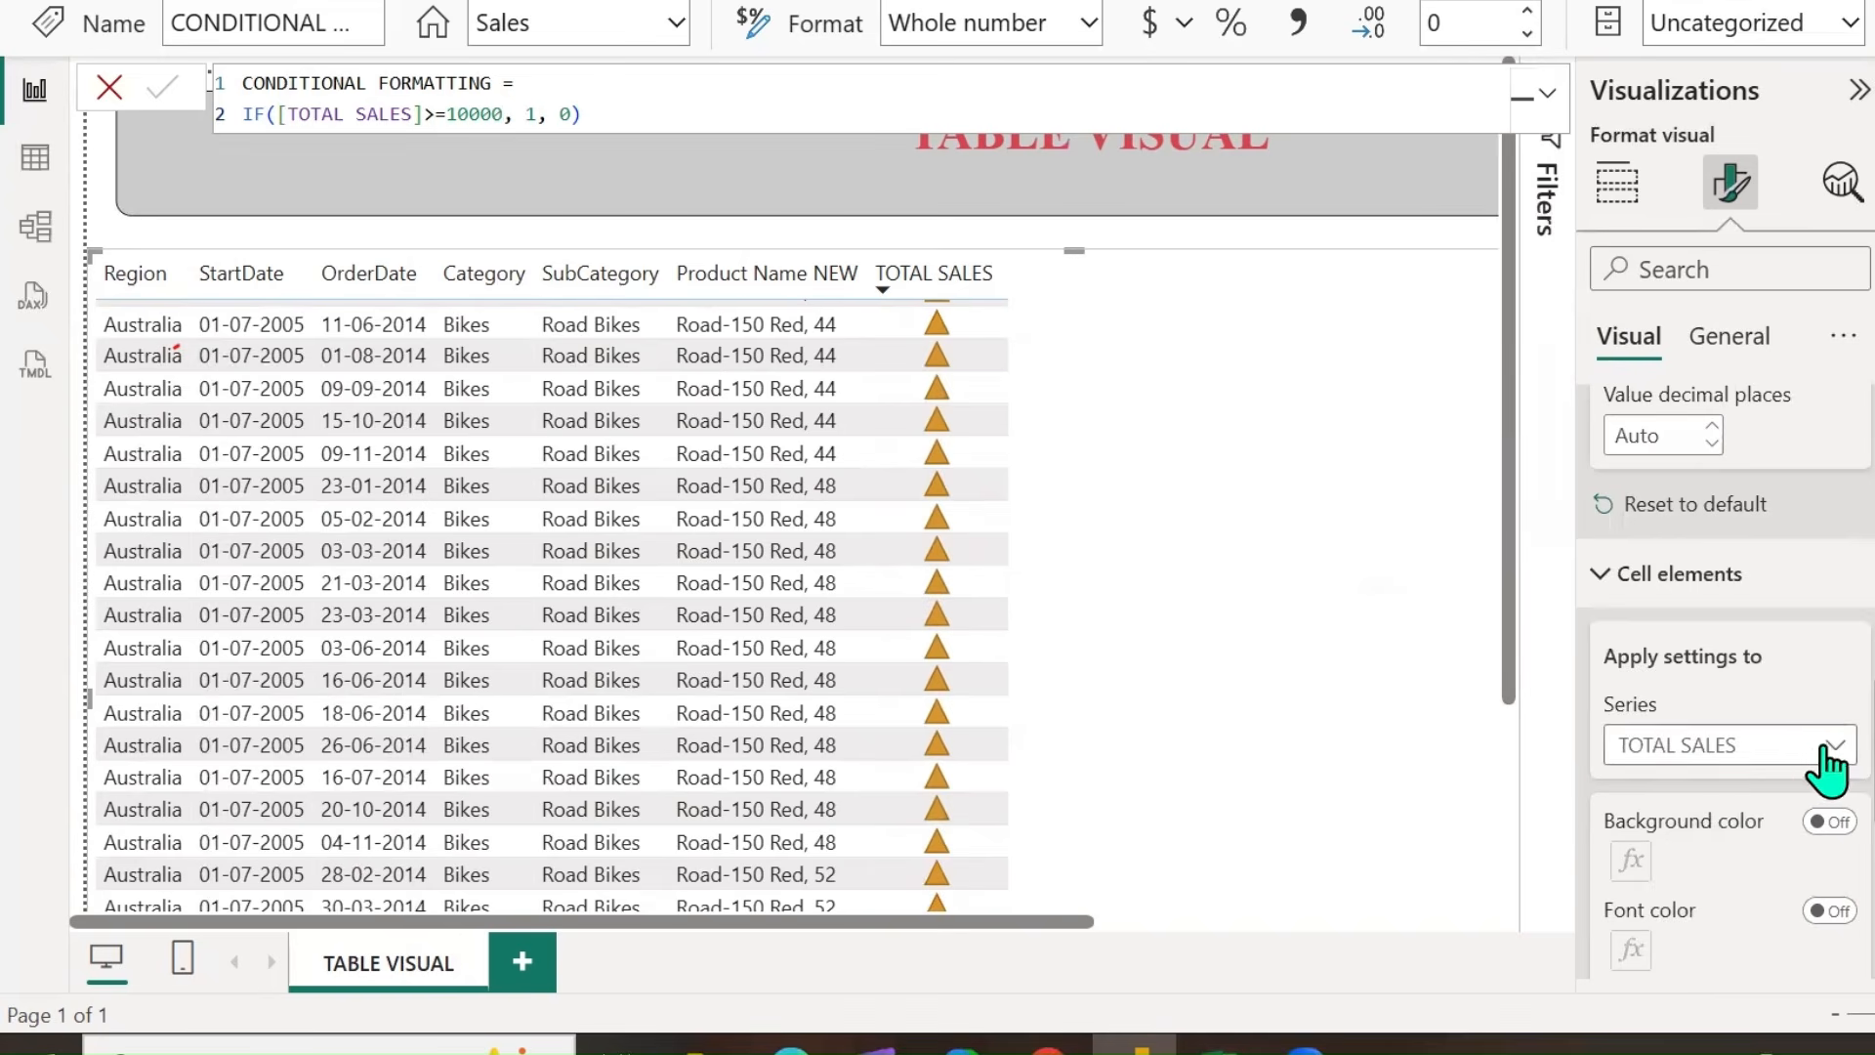
{"action": "scroll", "coordinate": [1711, 835], "scroll_direction": "down", "scroll_amount": 3}
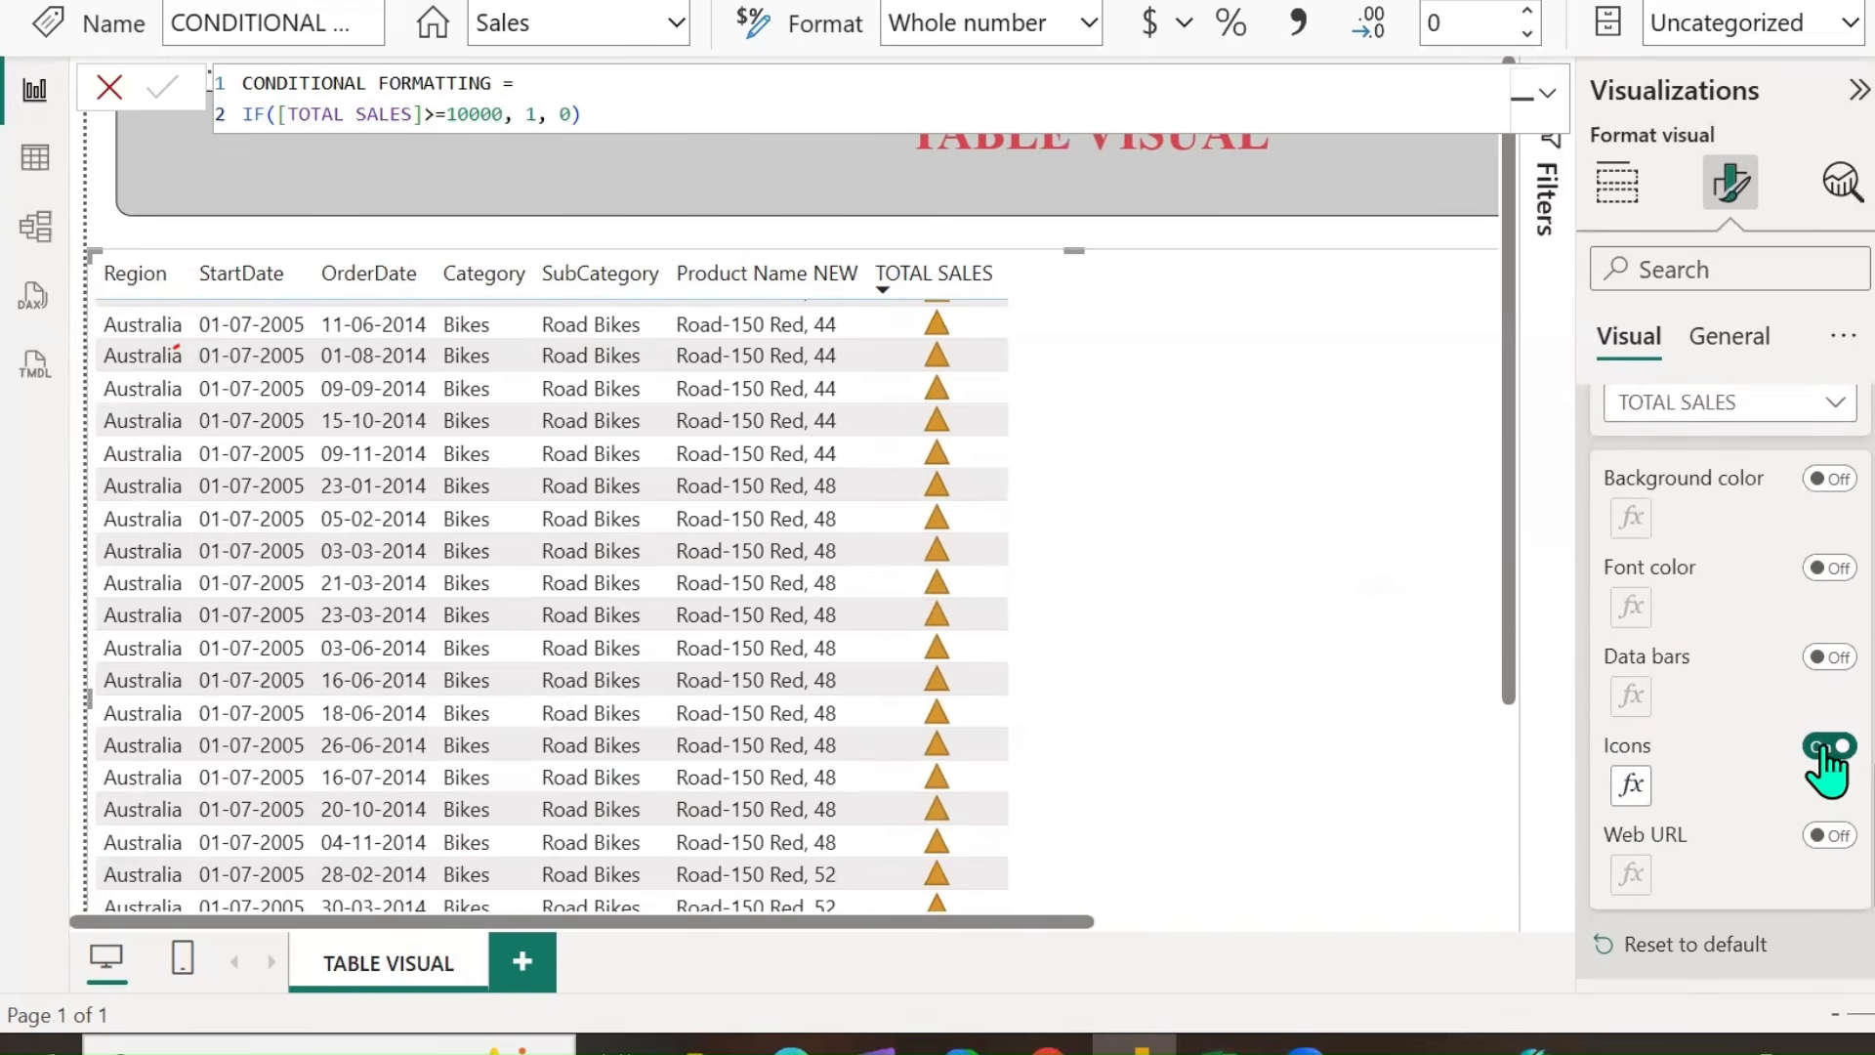
{"action": "left_click", "coordinate": [1631, 790]}
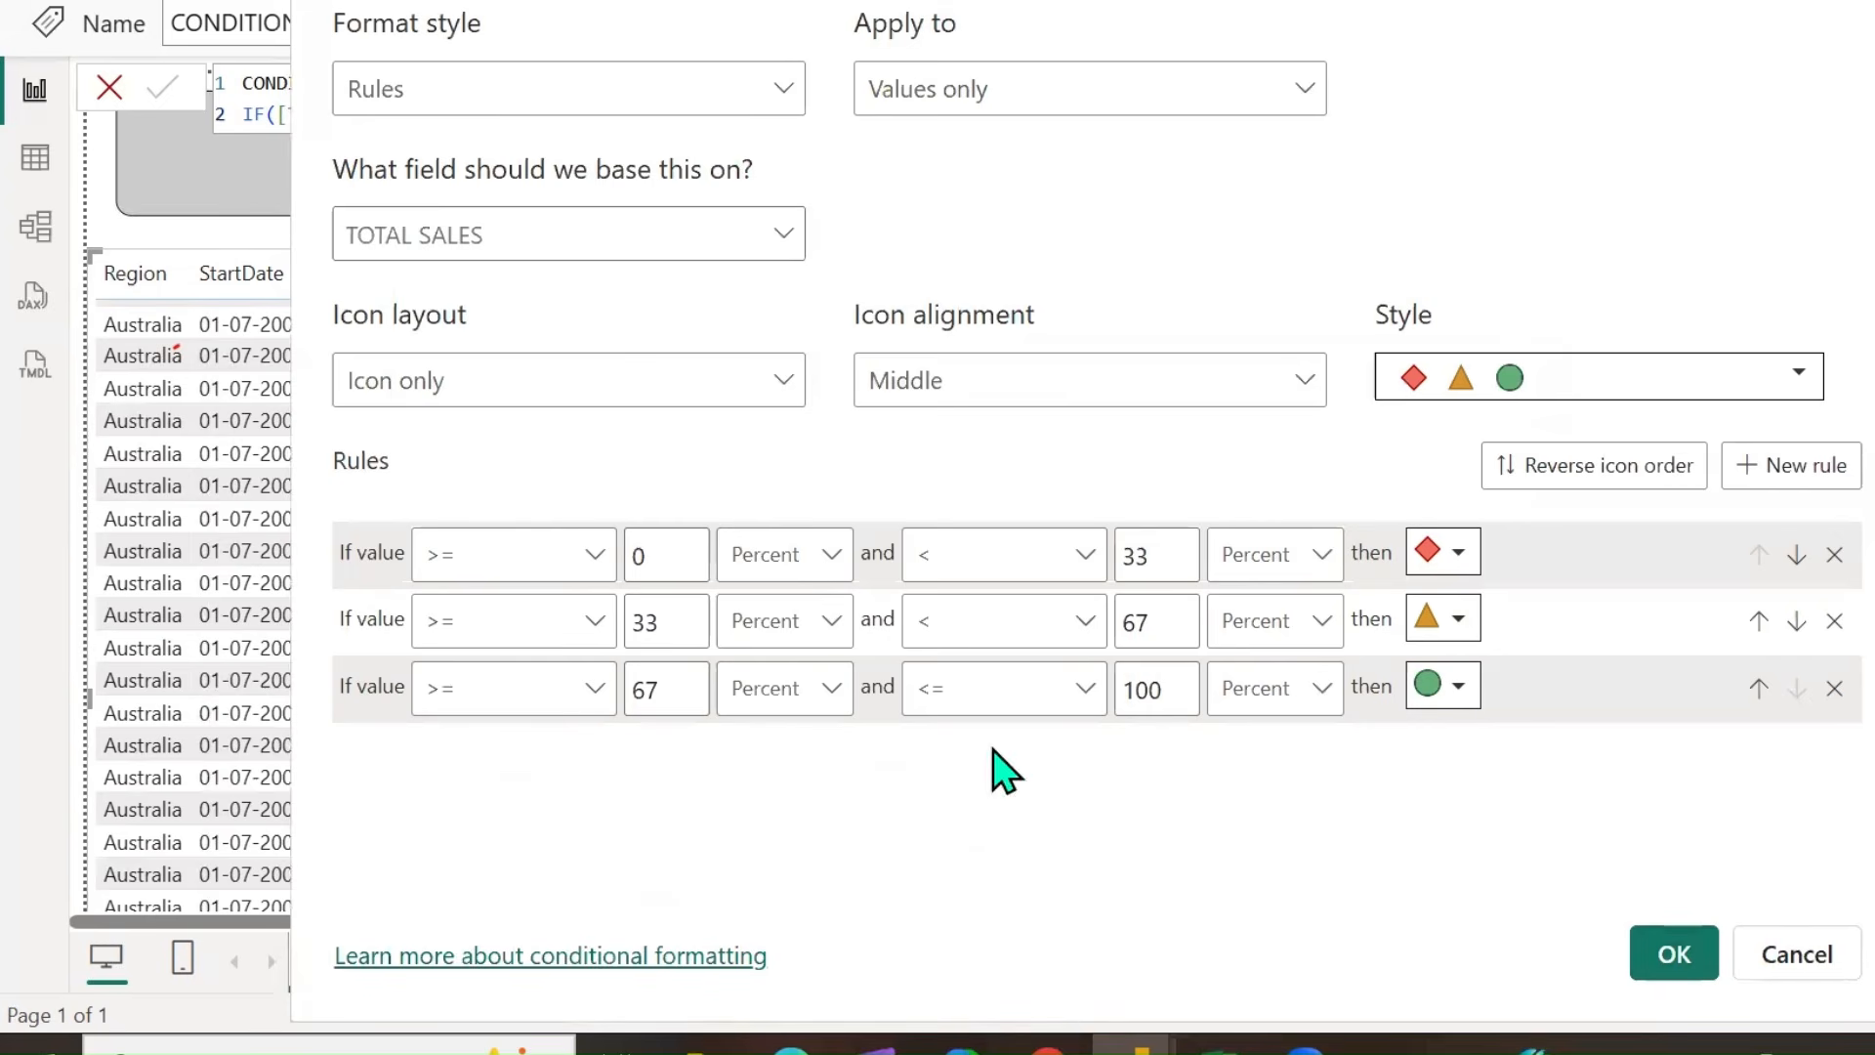
{"action": "left_click", "coordinate": [1005, 385]}
{"action": "left_click", "coordinate": [926, 547]}
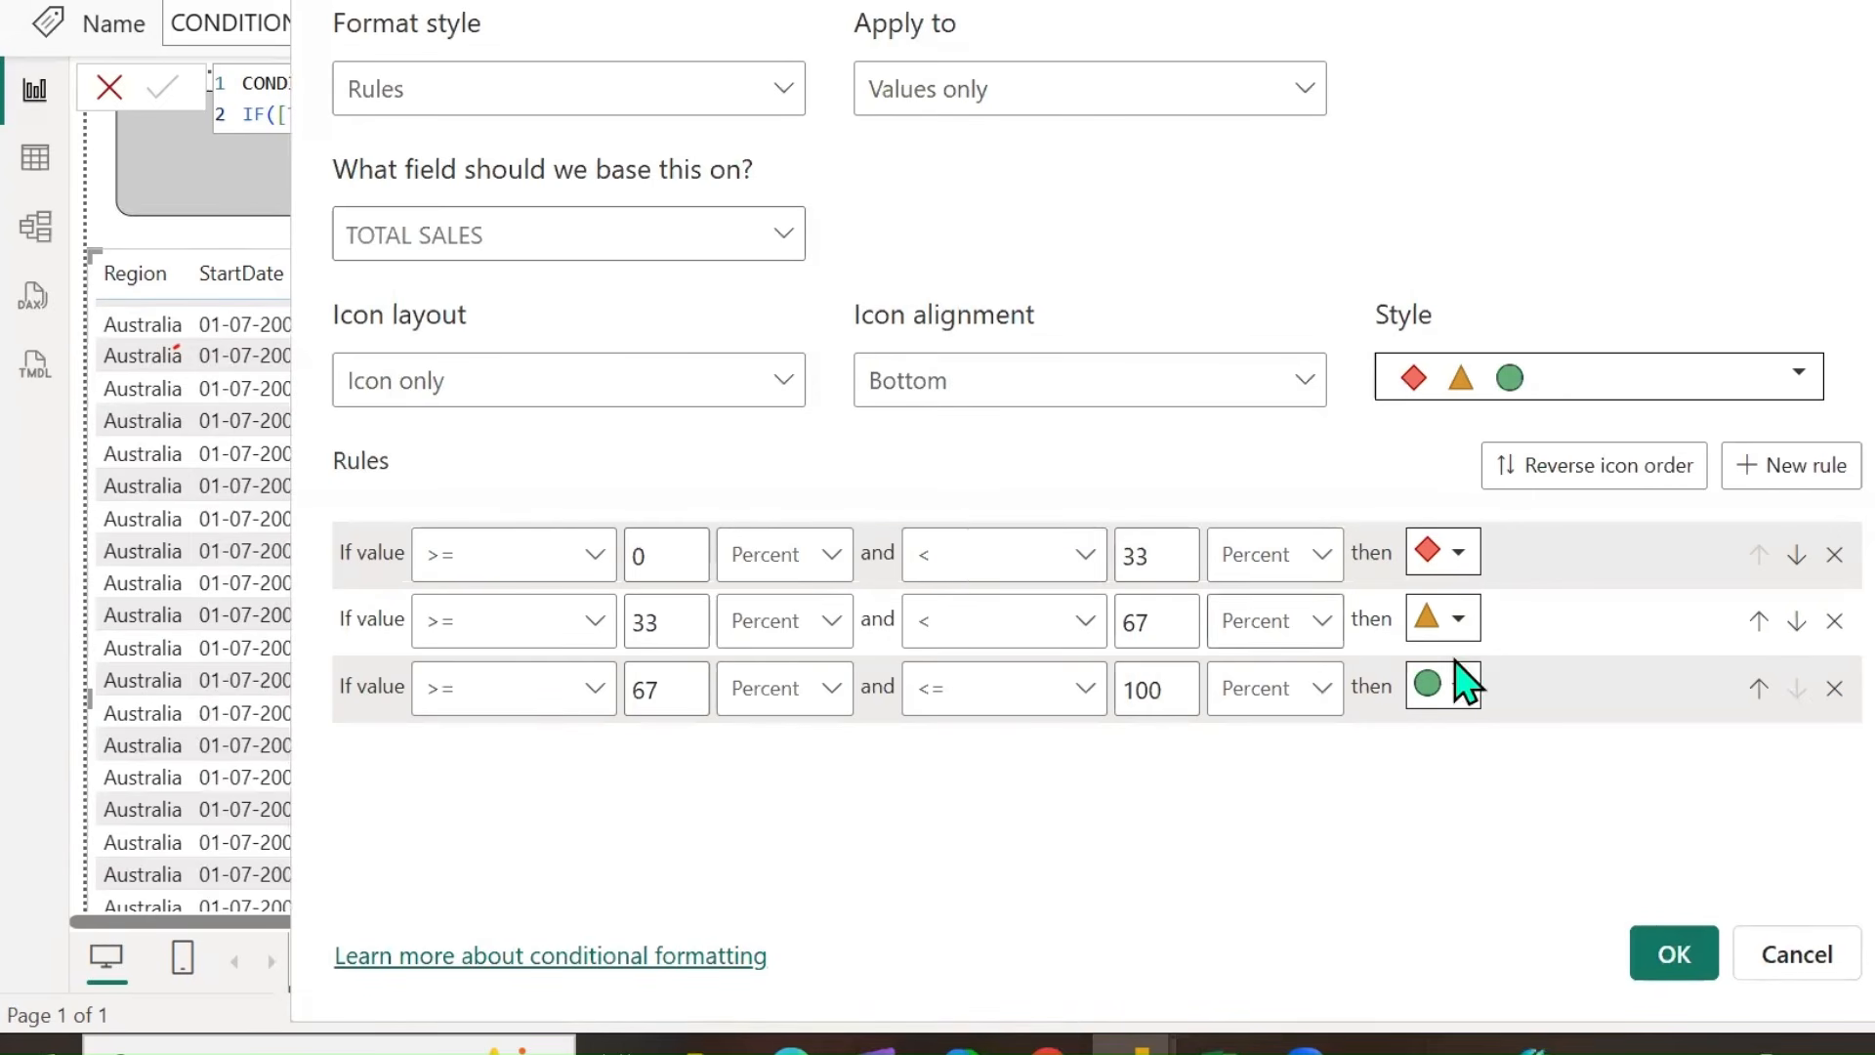
Try the Field value format style for the icons and look through all data for a field to base it on.
{"action": "left_click", "coordinate": [779, 108]}
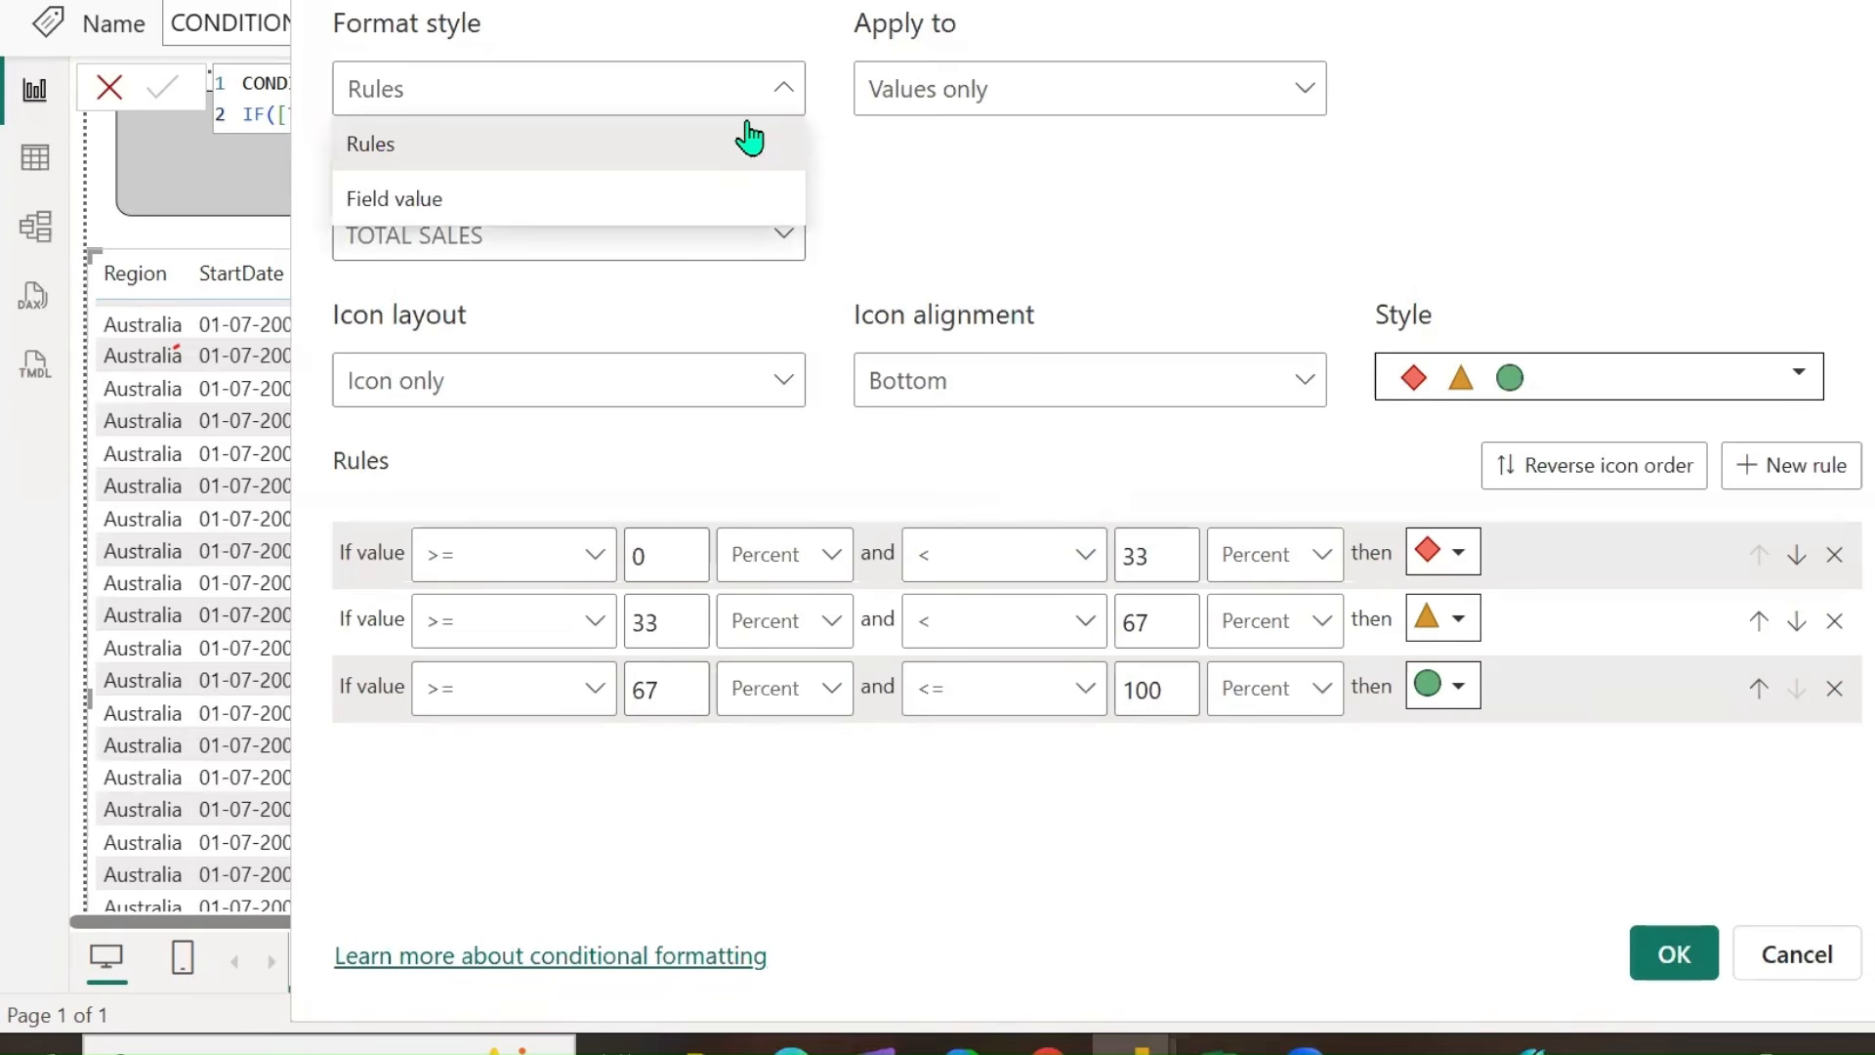
{"action": "left_click", "coordinate": [405, 202]}
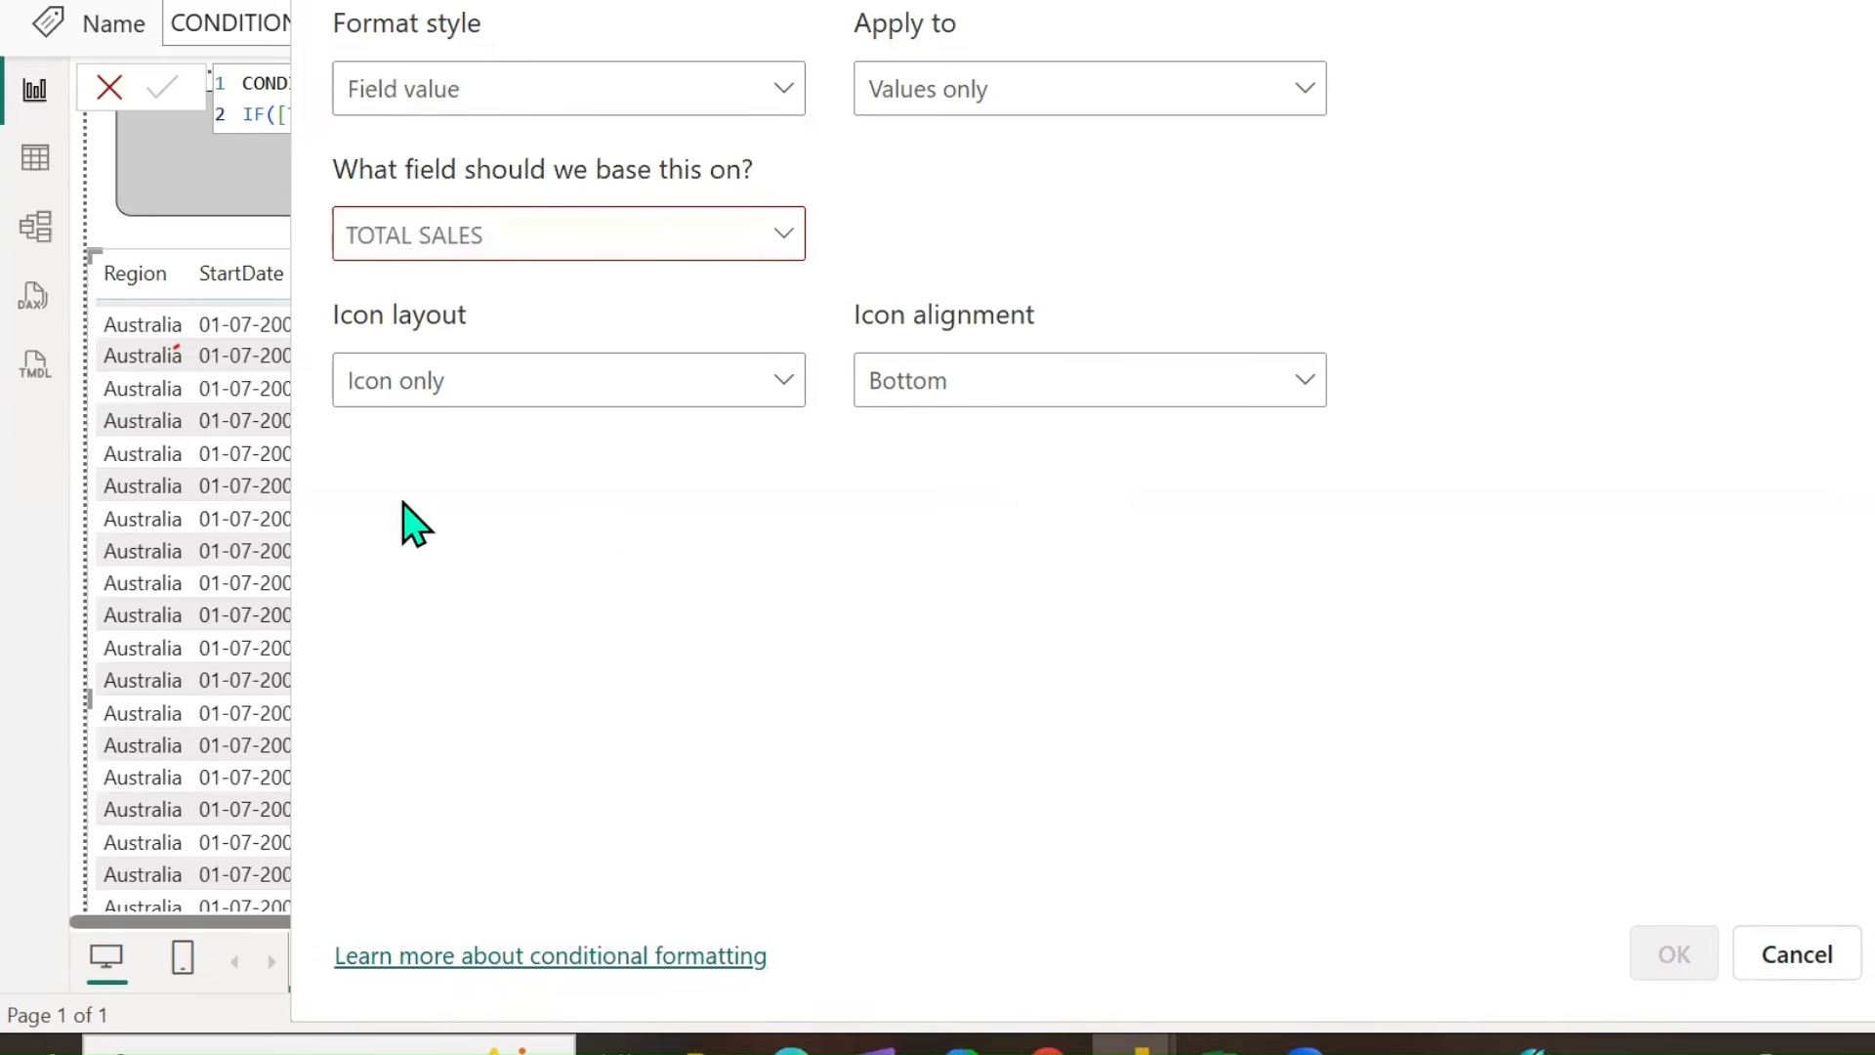
{"action": "left_click", "coordinate": [781, 386]}
{"action": "left_click", "coordinate": [801, 239]}
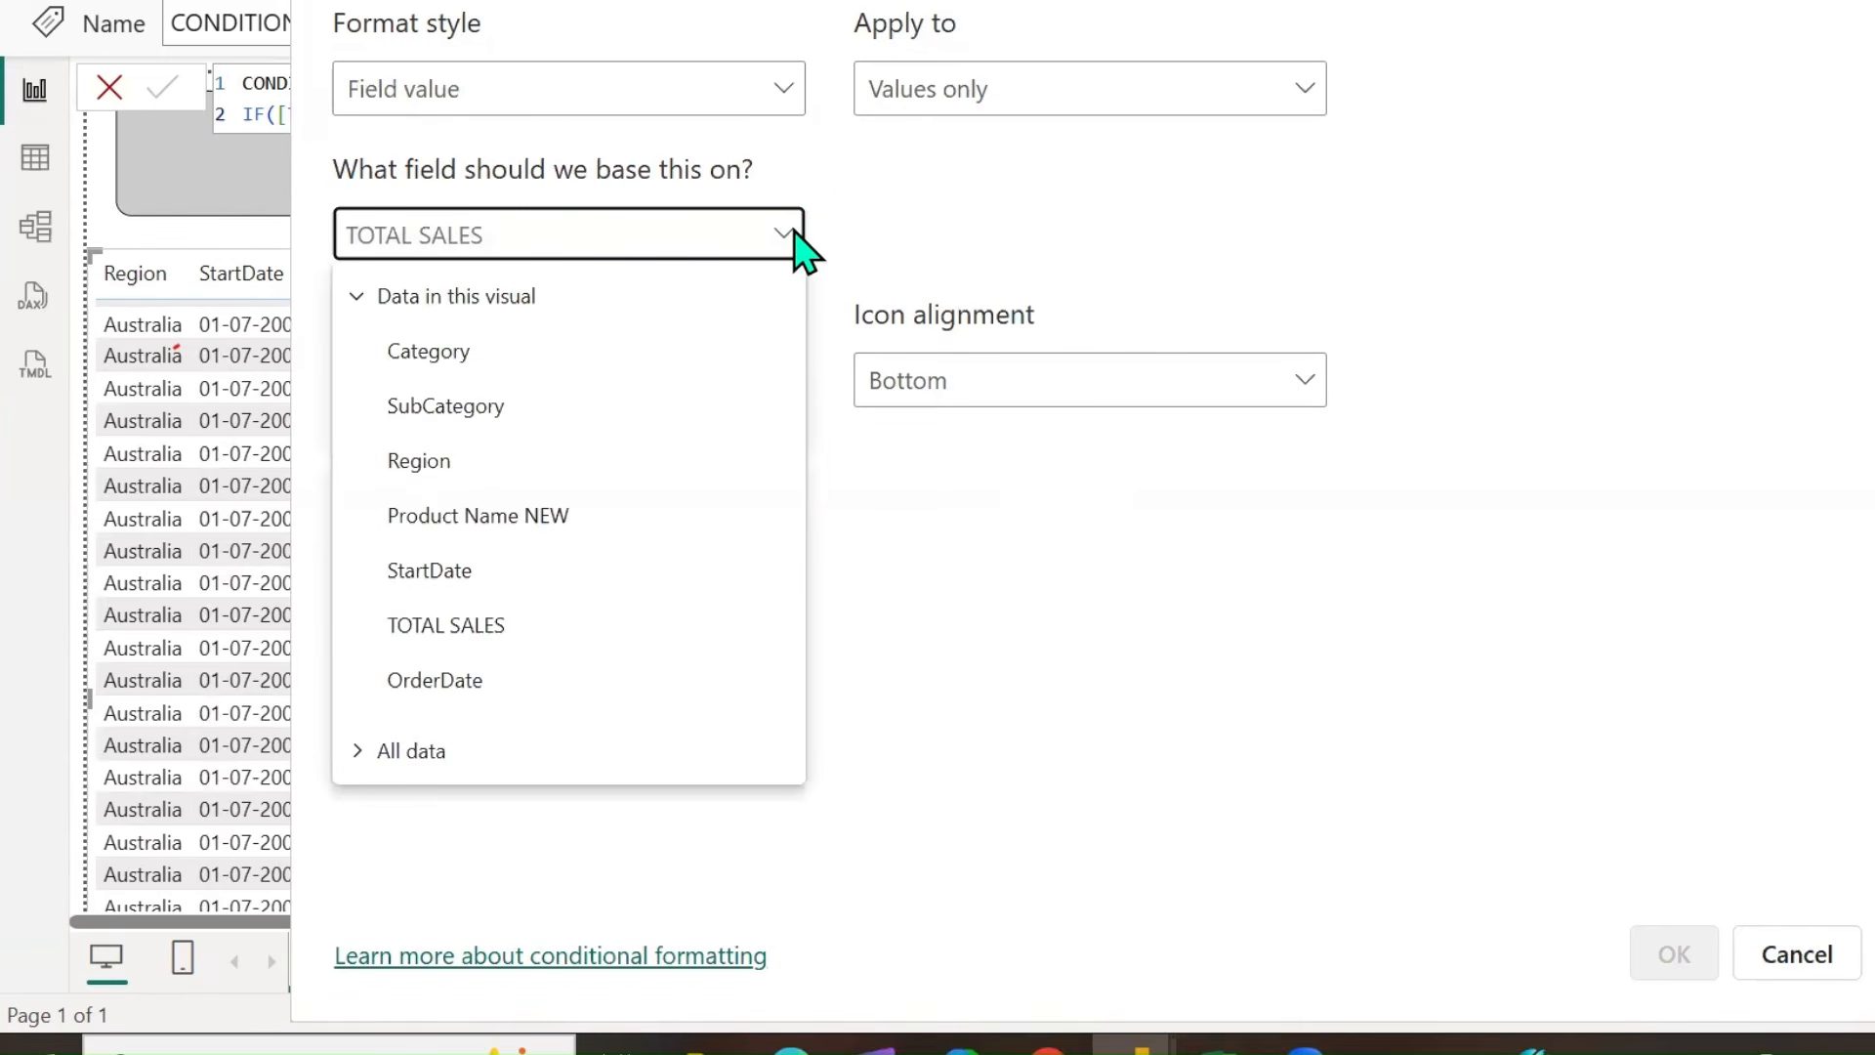
{"action": "left_click", "coordinate": [358, 750]}
{"action": "scroll", "coordinate": [586, 670], "scroll_direction": "down", "scroll_amount": 2}
{"action": "left_click", "coordinate": [404, 658]}
{"action": "left_click", "coordinate": [1298, 720]}
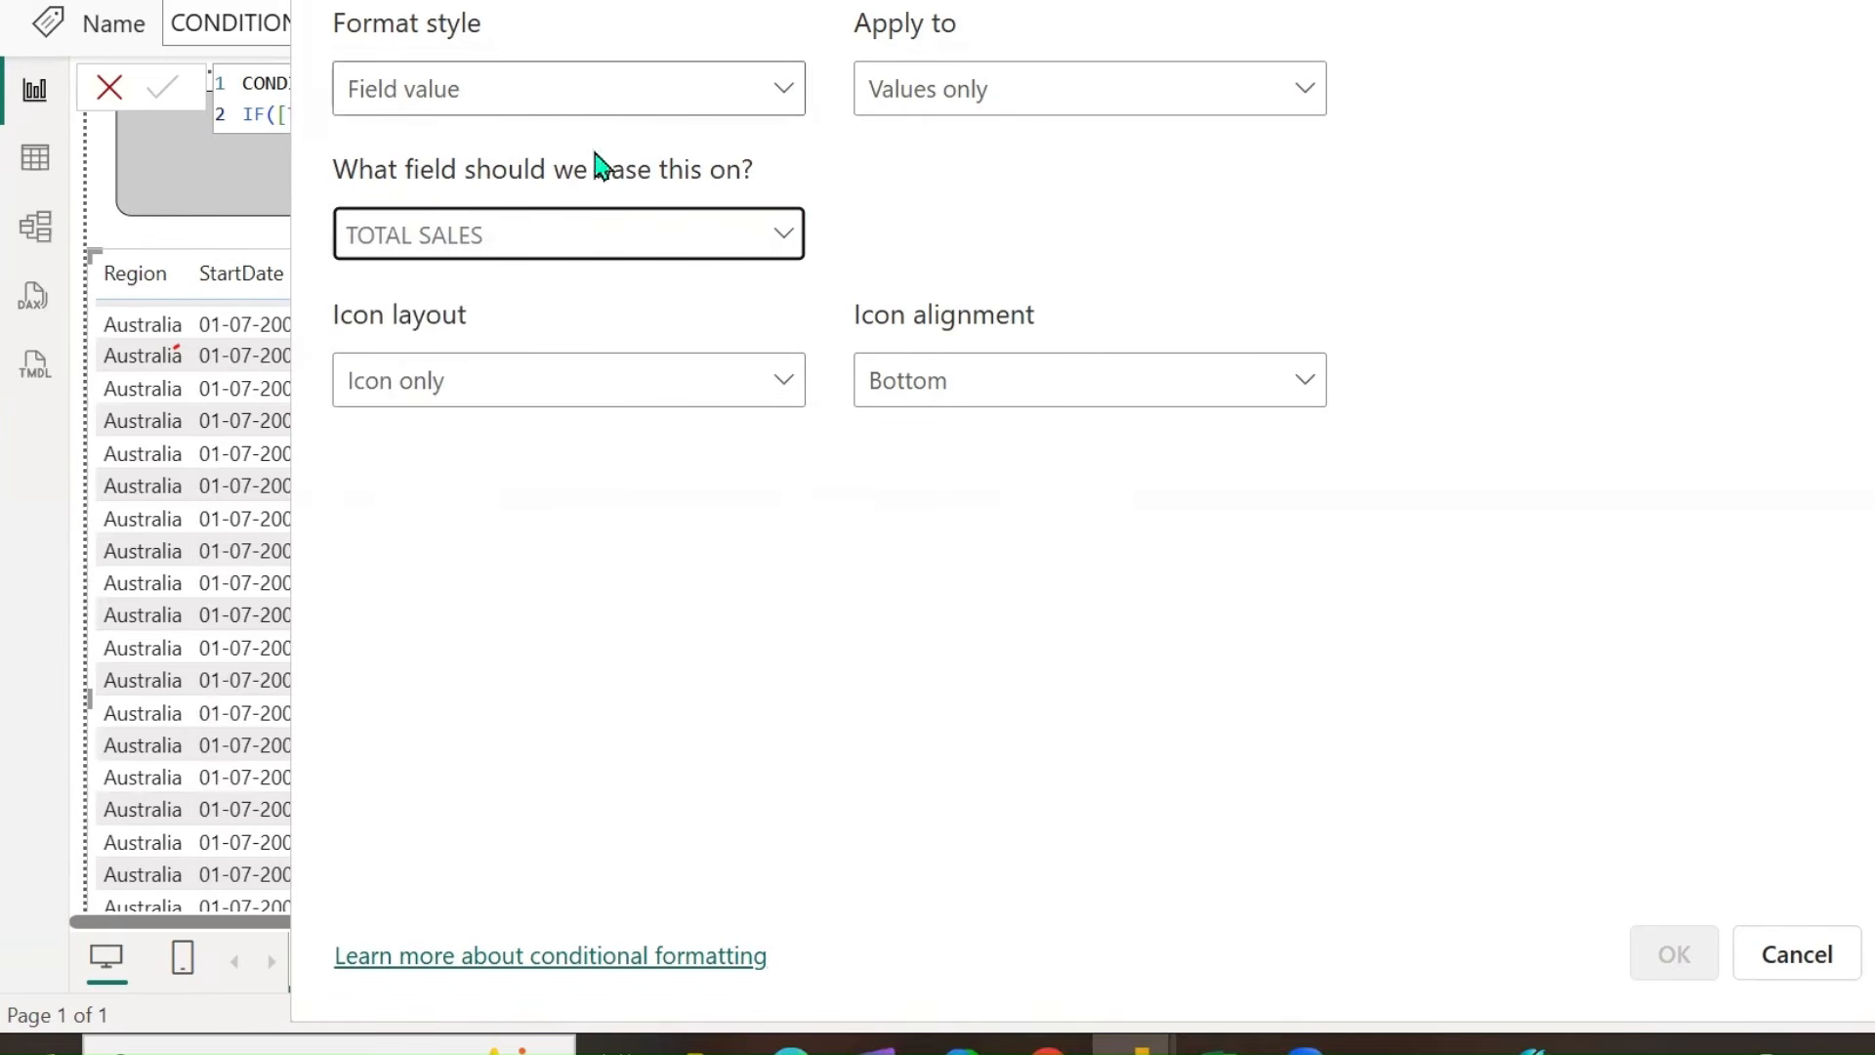
{"action": "left_click", "coordinate": [777, 233]}
{"action": "scroll", "coordinate": [565, 577], "scroll_direction": "down", "scroll_amount": 2}
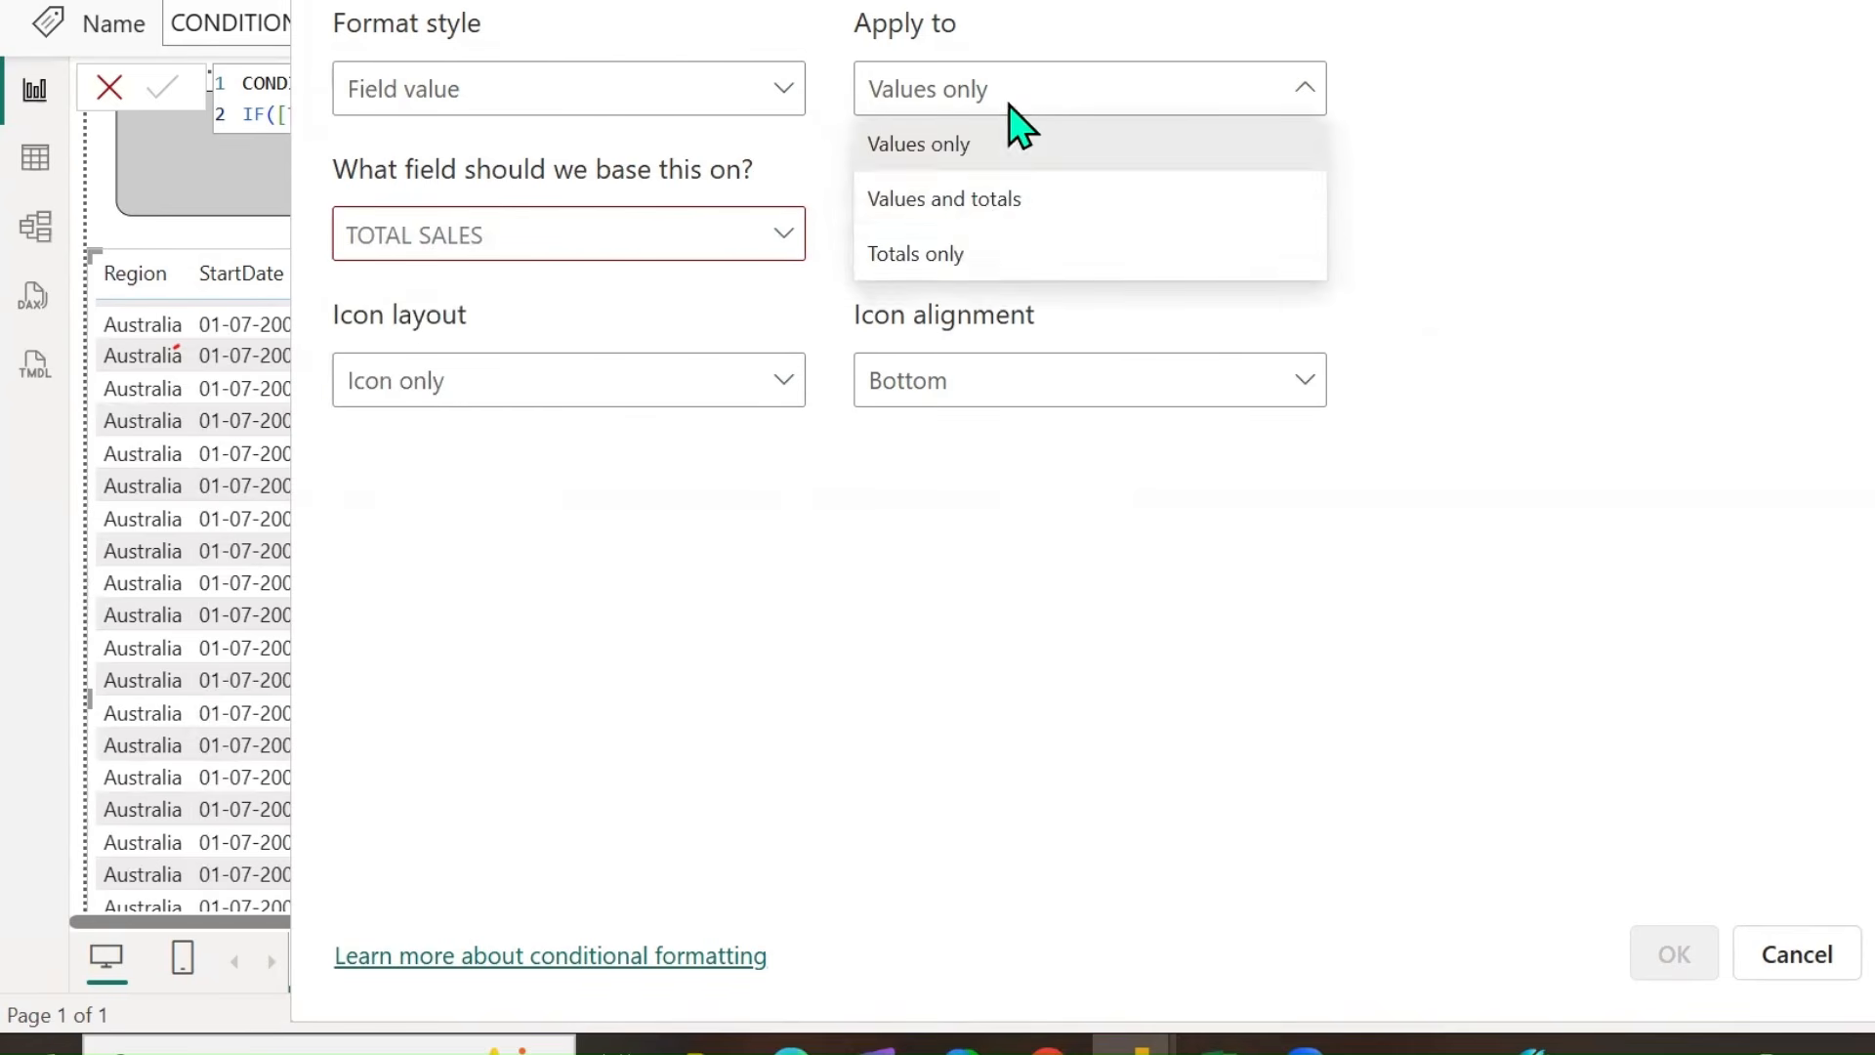
Try applying the icons to Values and totals with Top icon alignment, and close the settings without applying.
{"action": "left_click", "coordinate": [980, 200]}
{"action": "left_click", "coordinate": [923, 391]}
{"action": "left_click", "coordinate": [884, 430]}
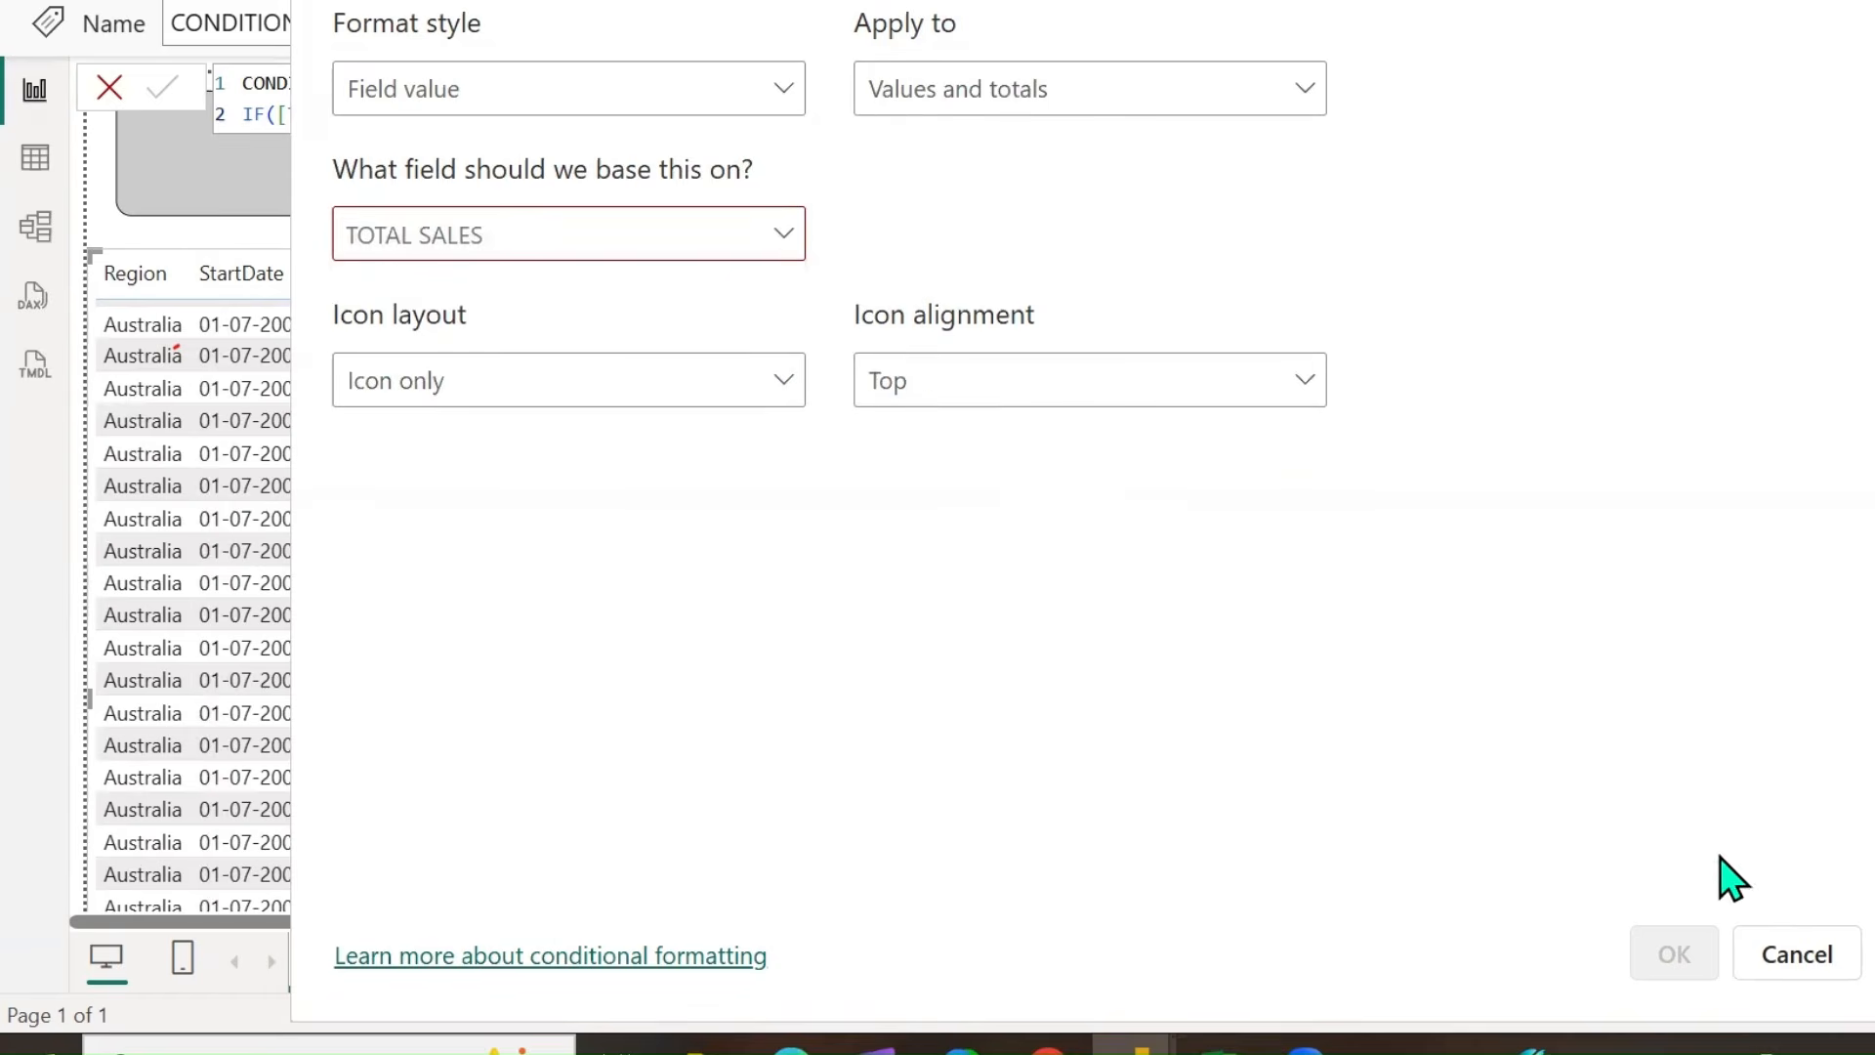
{"action": "left_click", "coordinate": [1809, 954]}
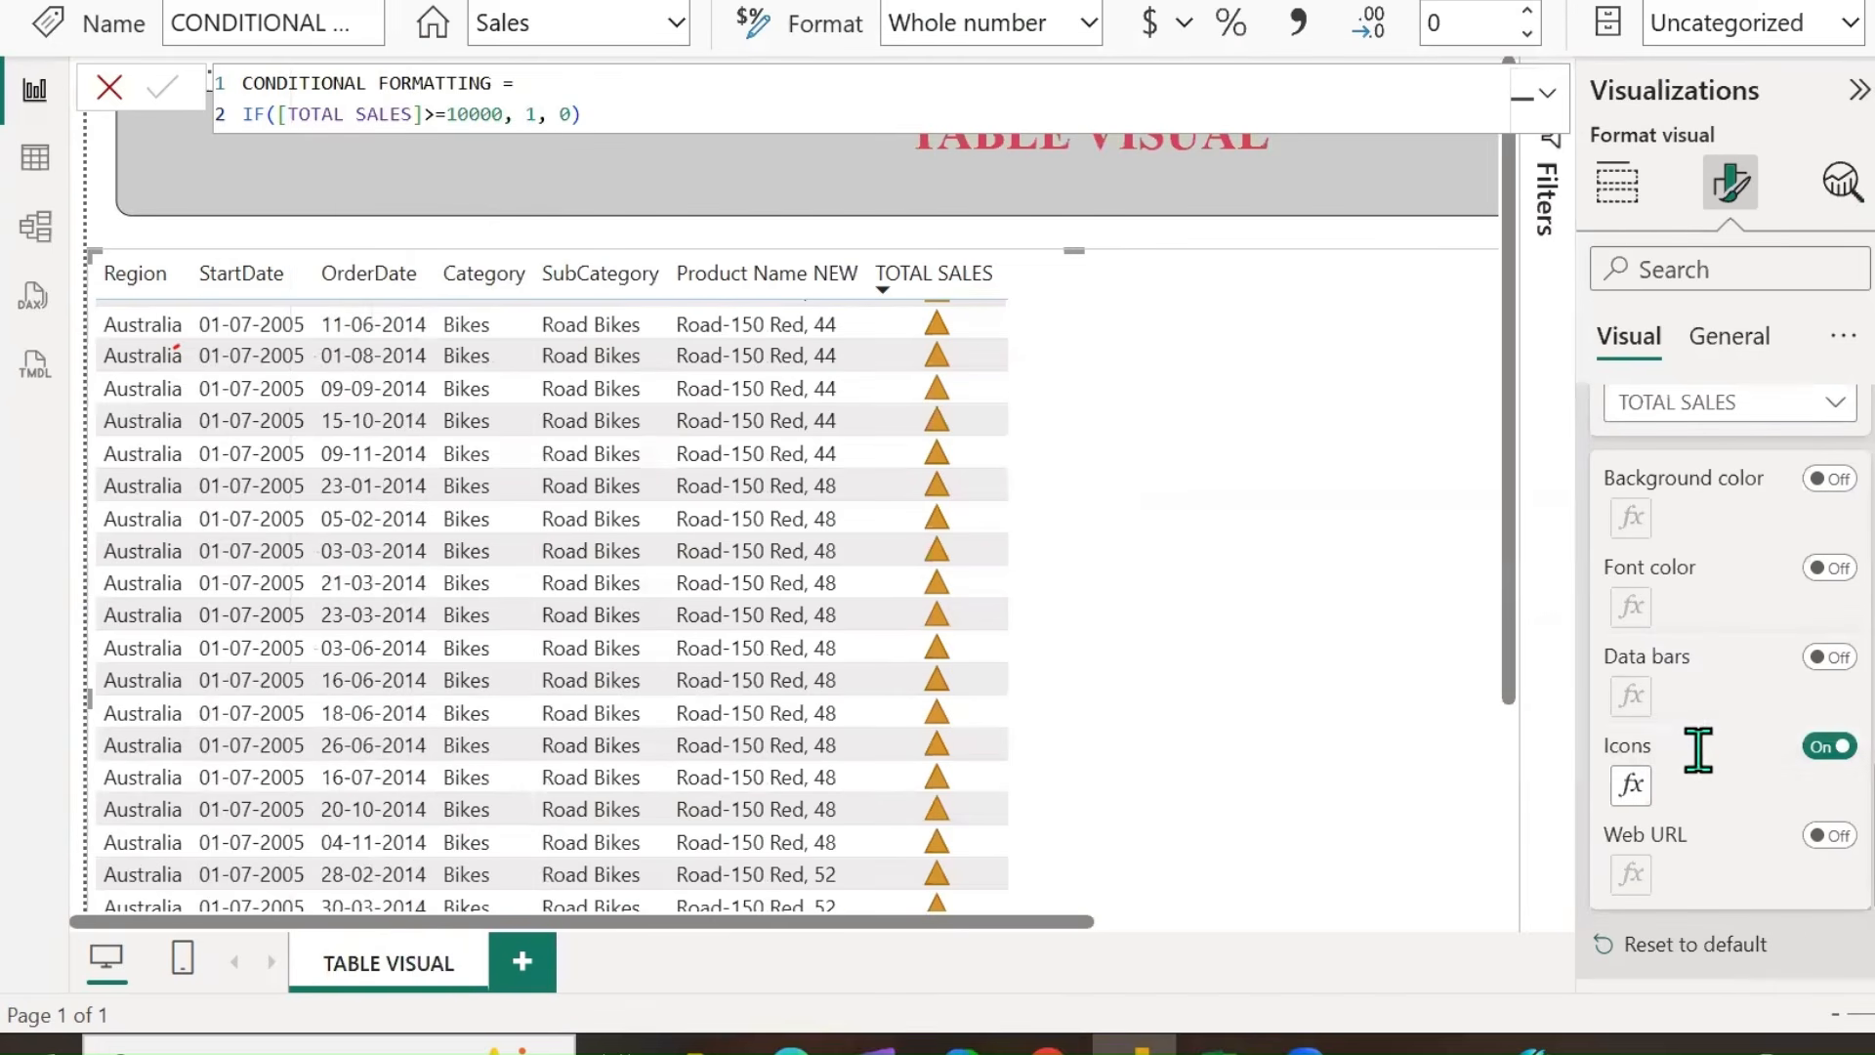
Turn off the TOTAL SALES icons and collapse the cell elements settings.
{"action": "left_click", "coordinate": [1820, 750]}
{"action": "scroll", "coordinate": [1797, 762], "scroll_direction": "up", "scroll_amount": 4}
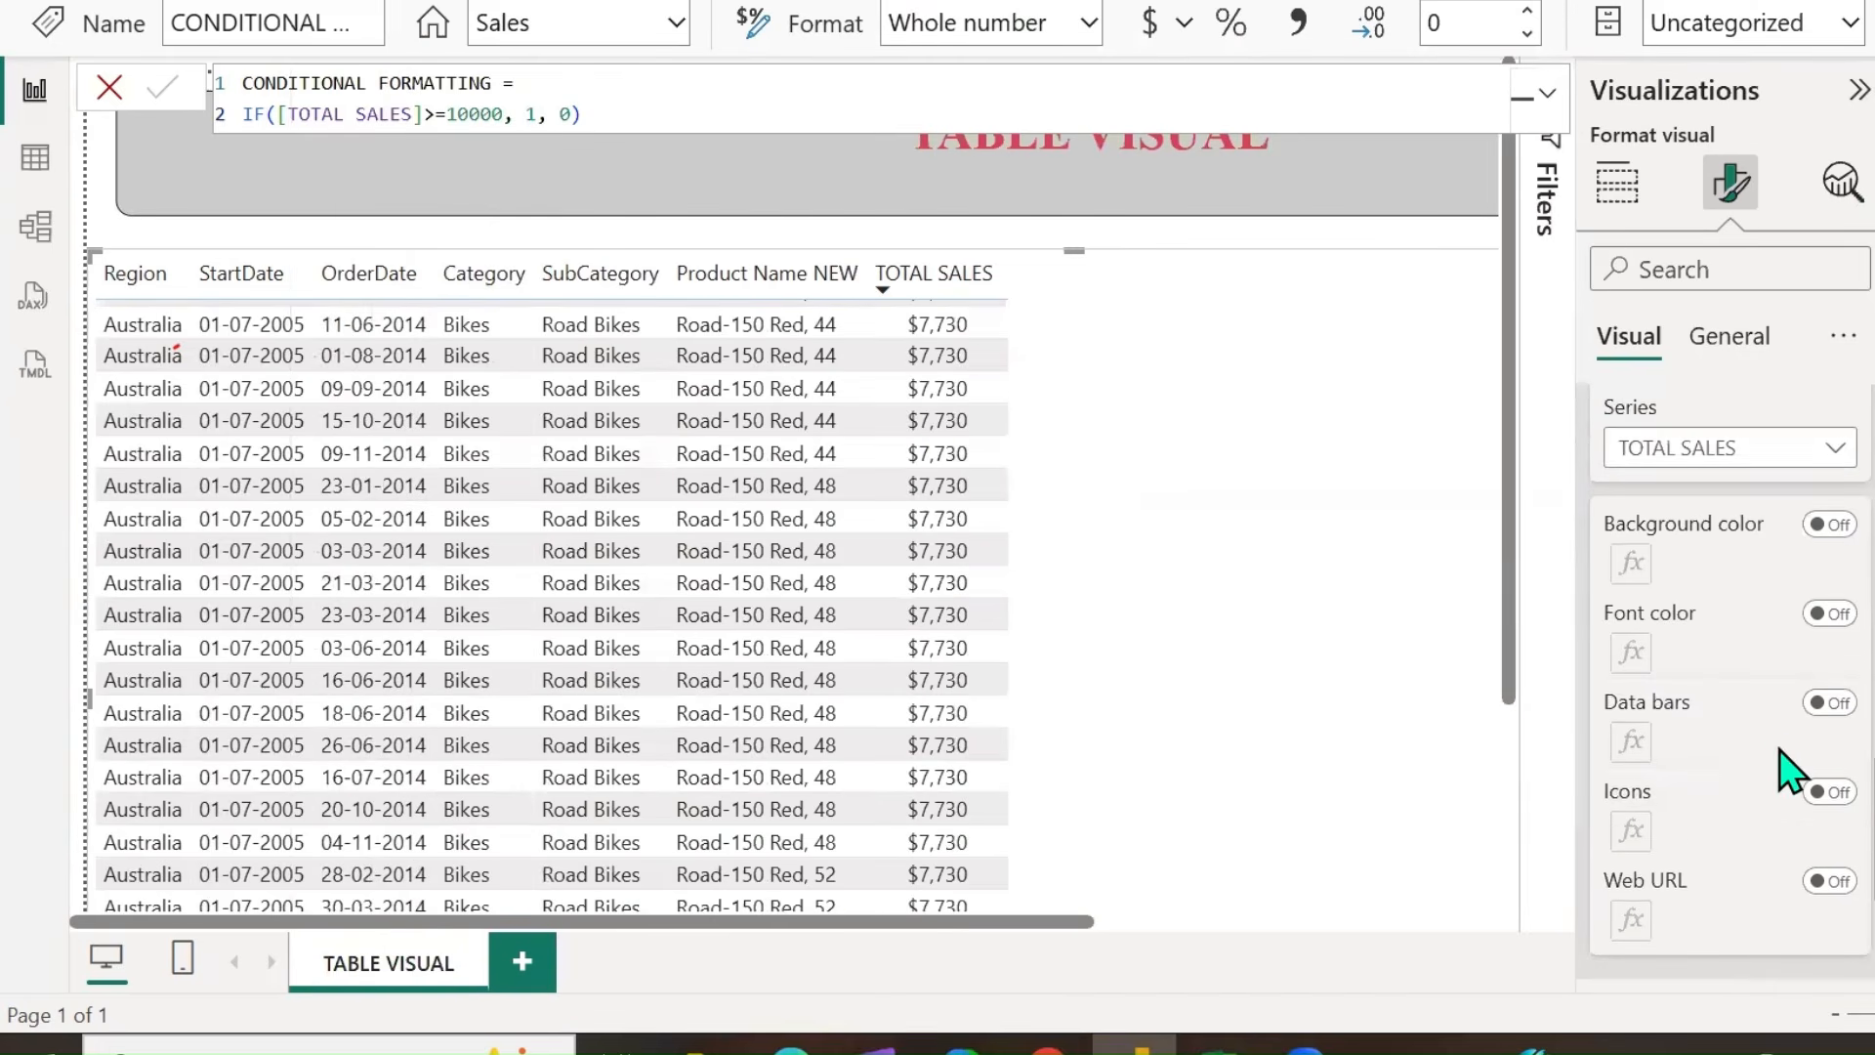
{"action": "left_click", "coordinate": [1600, 580]}
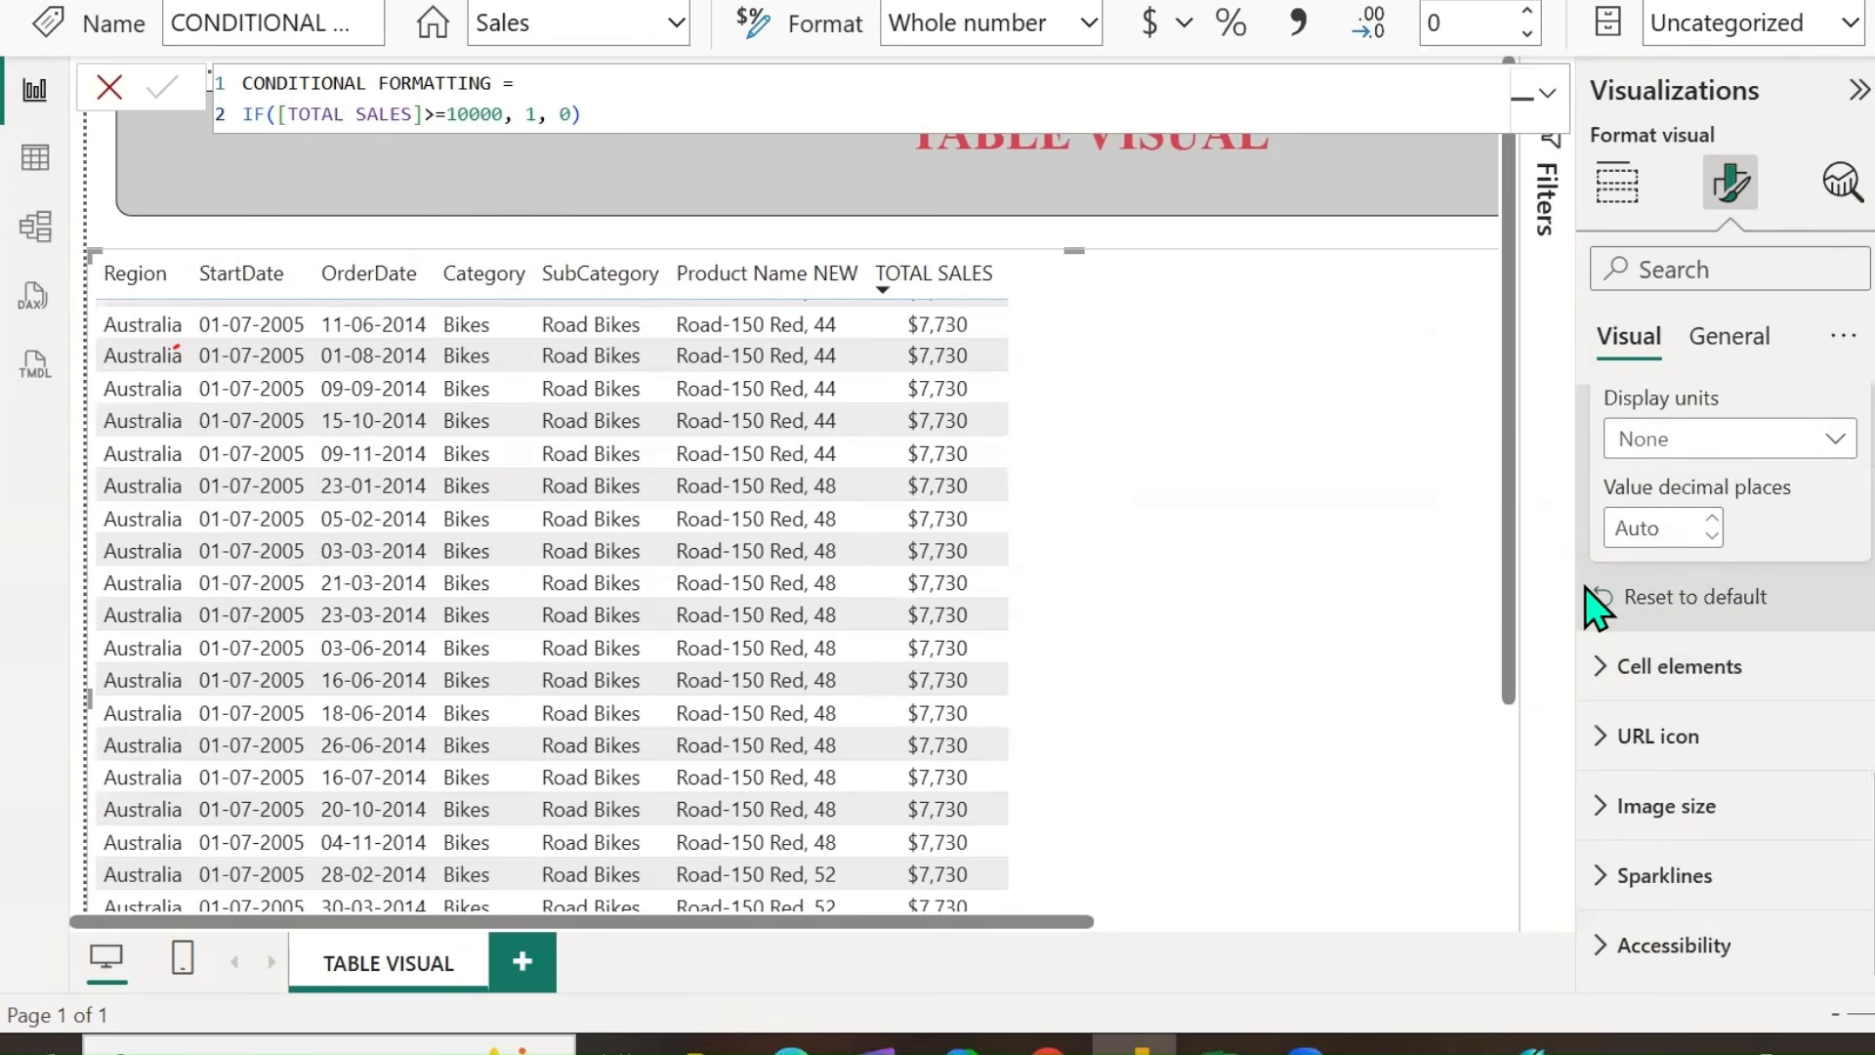
Collapse the specific column settings and return to building the visual, with the TOTAL SALES field in view.
{"action": "scroll", "coordinate": [1658, 506], "scroll_direction": "up", "scroll_amount": 8}
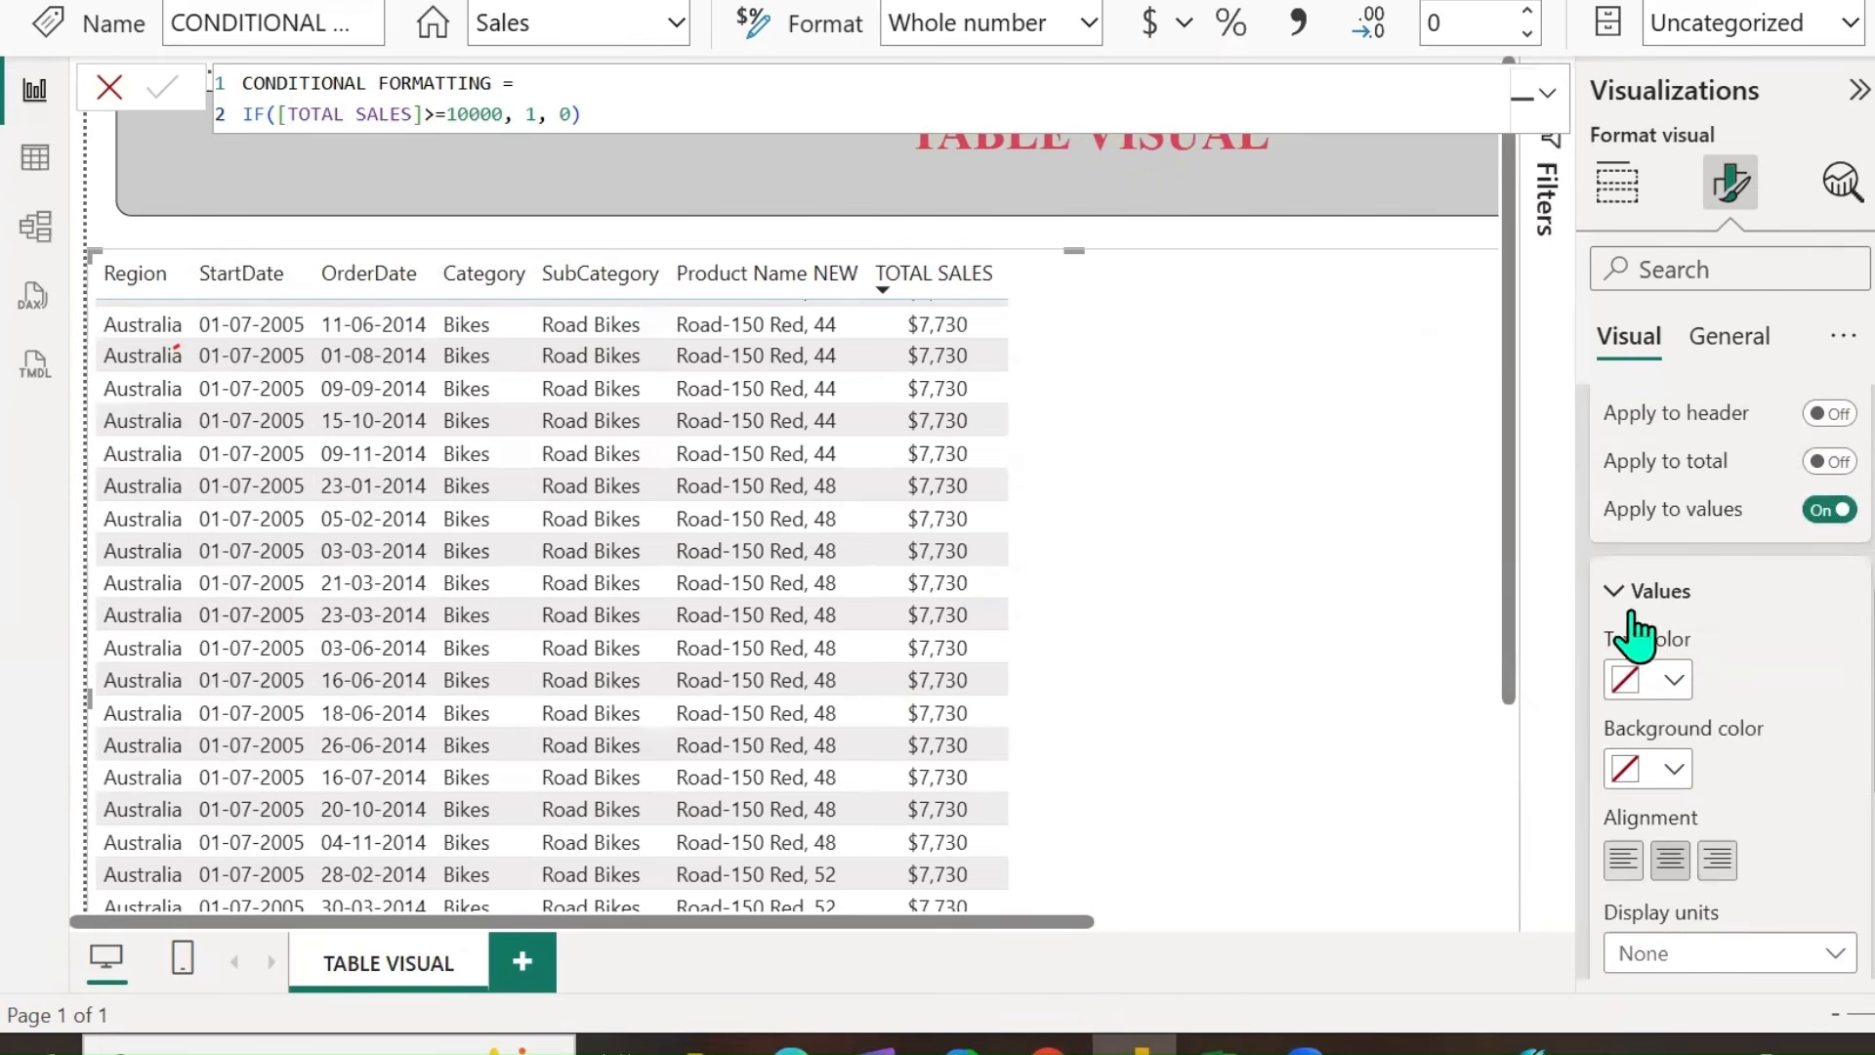
{"action": "left_click", "coordinate": [1603, 536]}
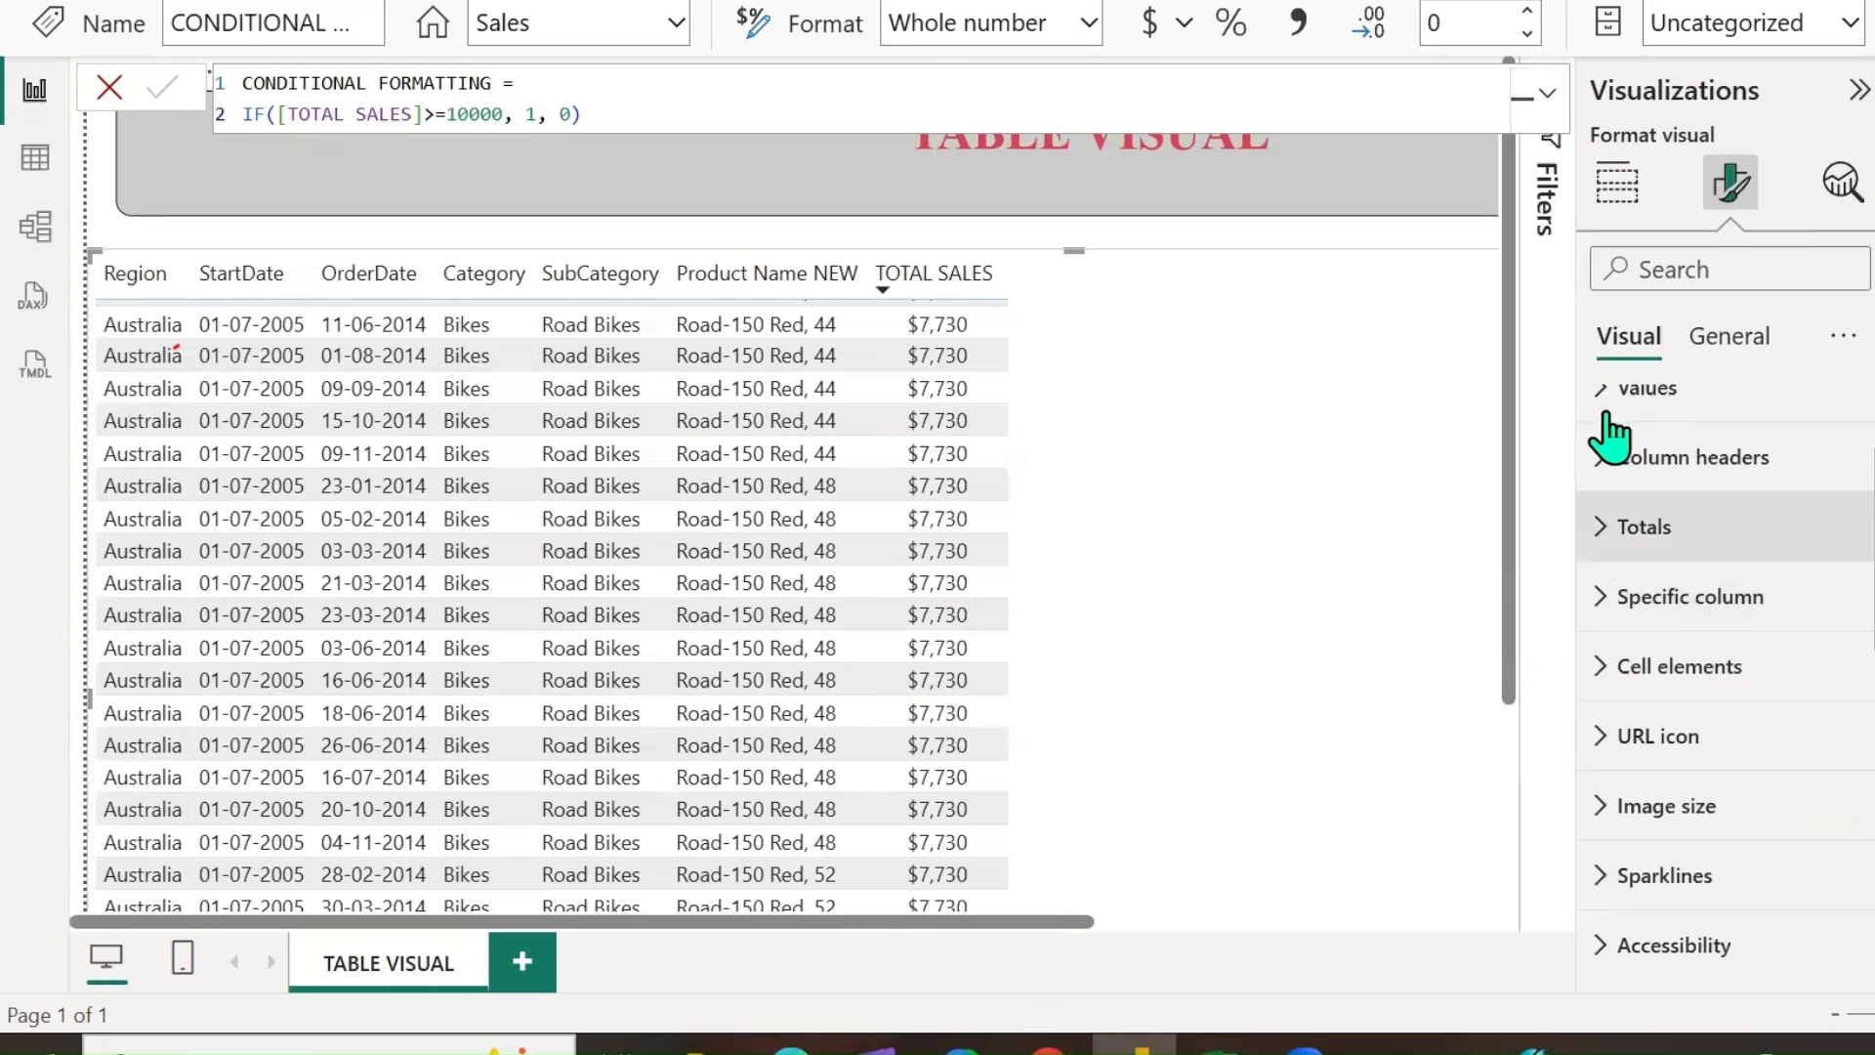
{"action": "left_click", "coordinate": [1613, 178]}
{"action": "scroll", "coordinate": [1709, 791], "scroll_direction": "down", "scroll_amount": 2}
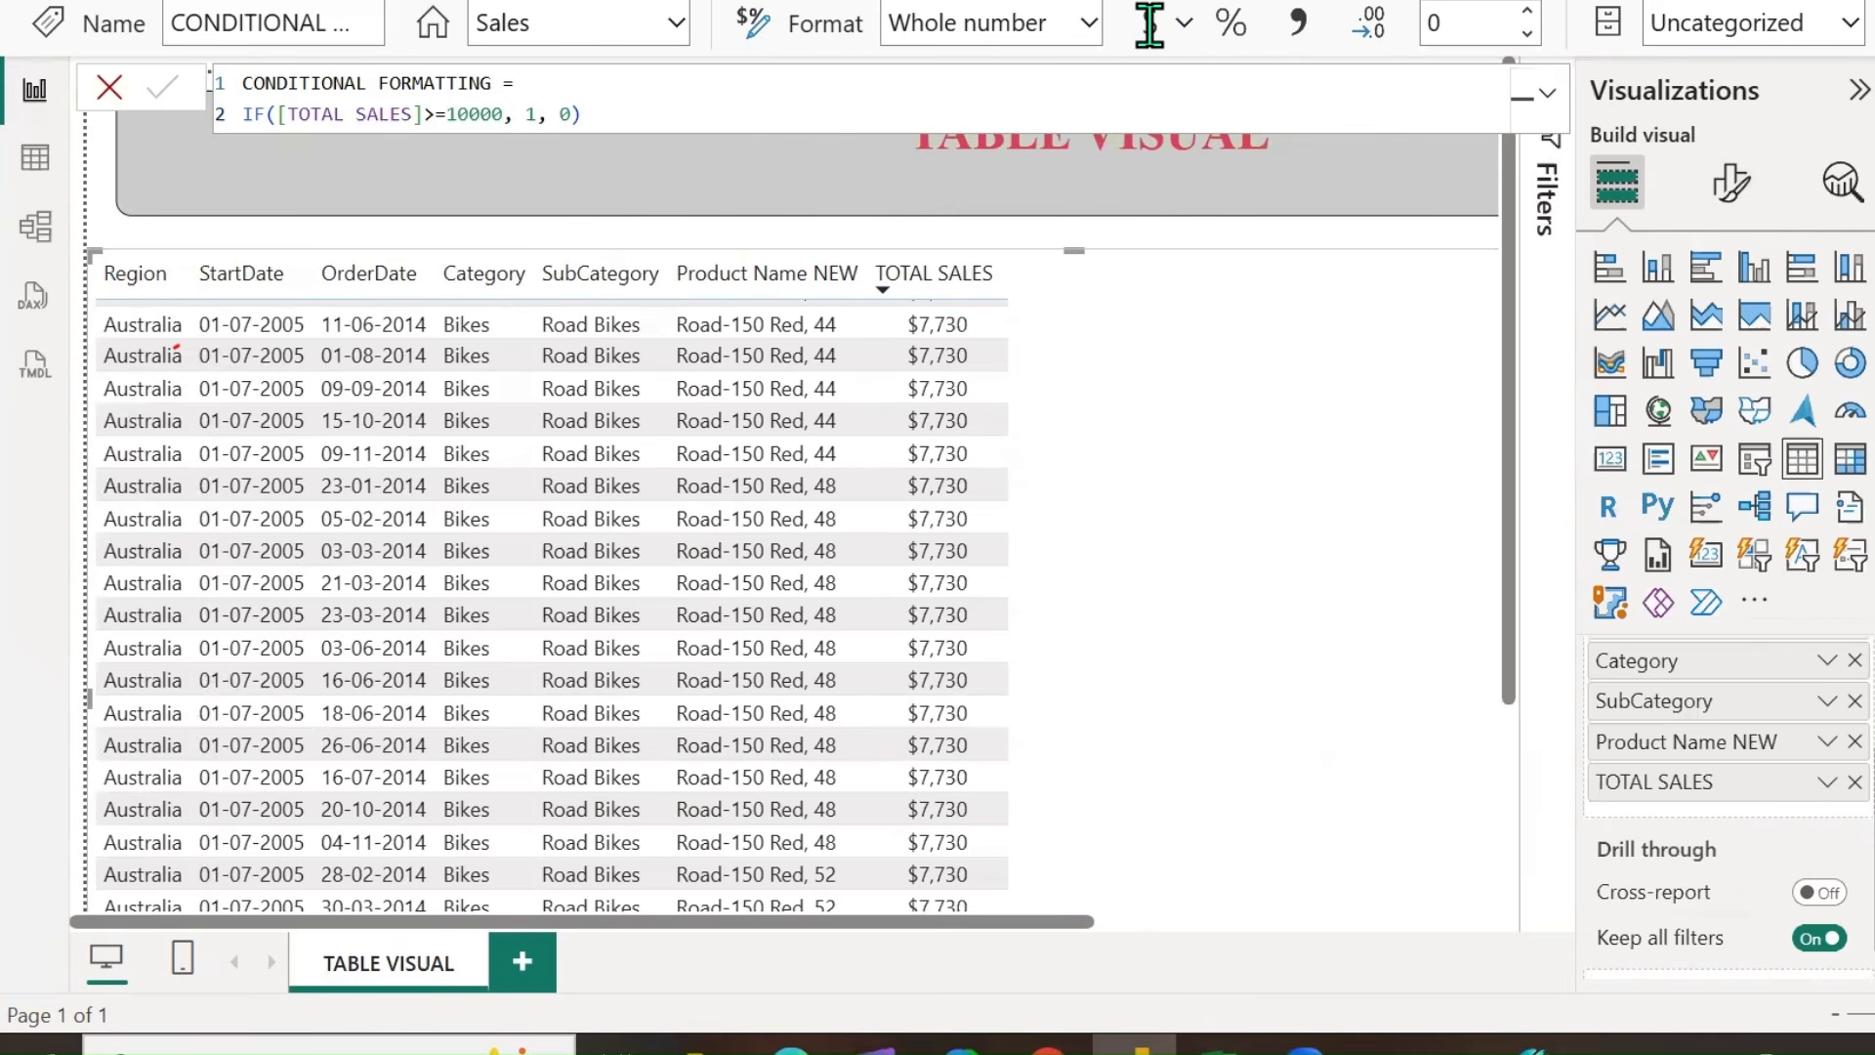
{"action": "mouse_move", "coordinate": [1842, 760]}
{"action": "left_mouse_down"}
{"action": "mouse_move", "coordinate": [1805, 781]}
{"action": "mouse_move", "coordinate": [1820, 794]}
{"action": "left_mouse_up"}
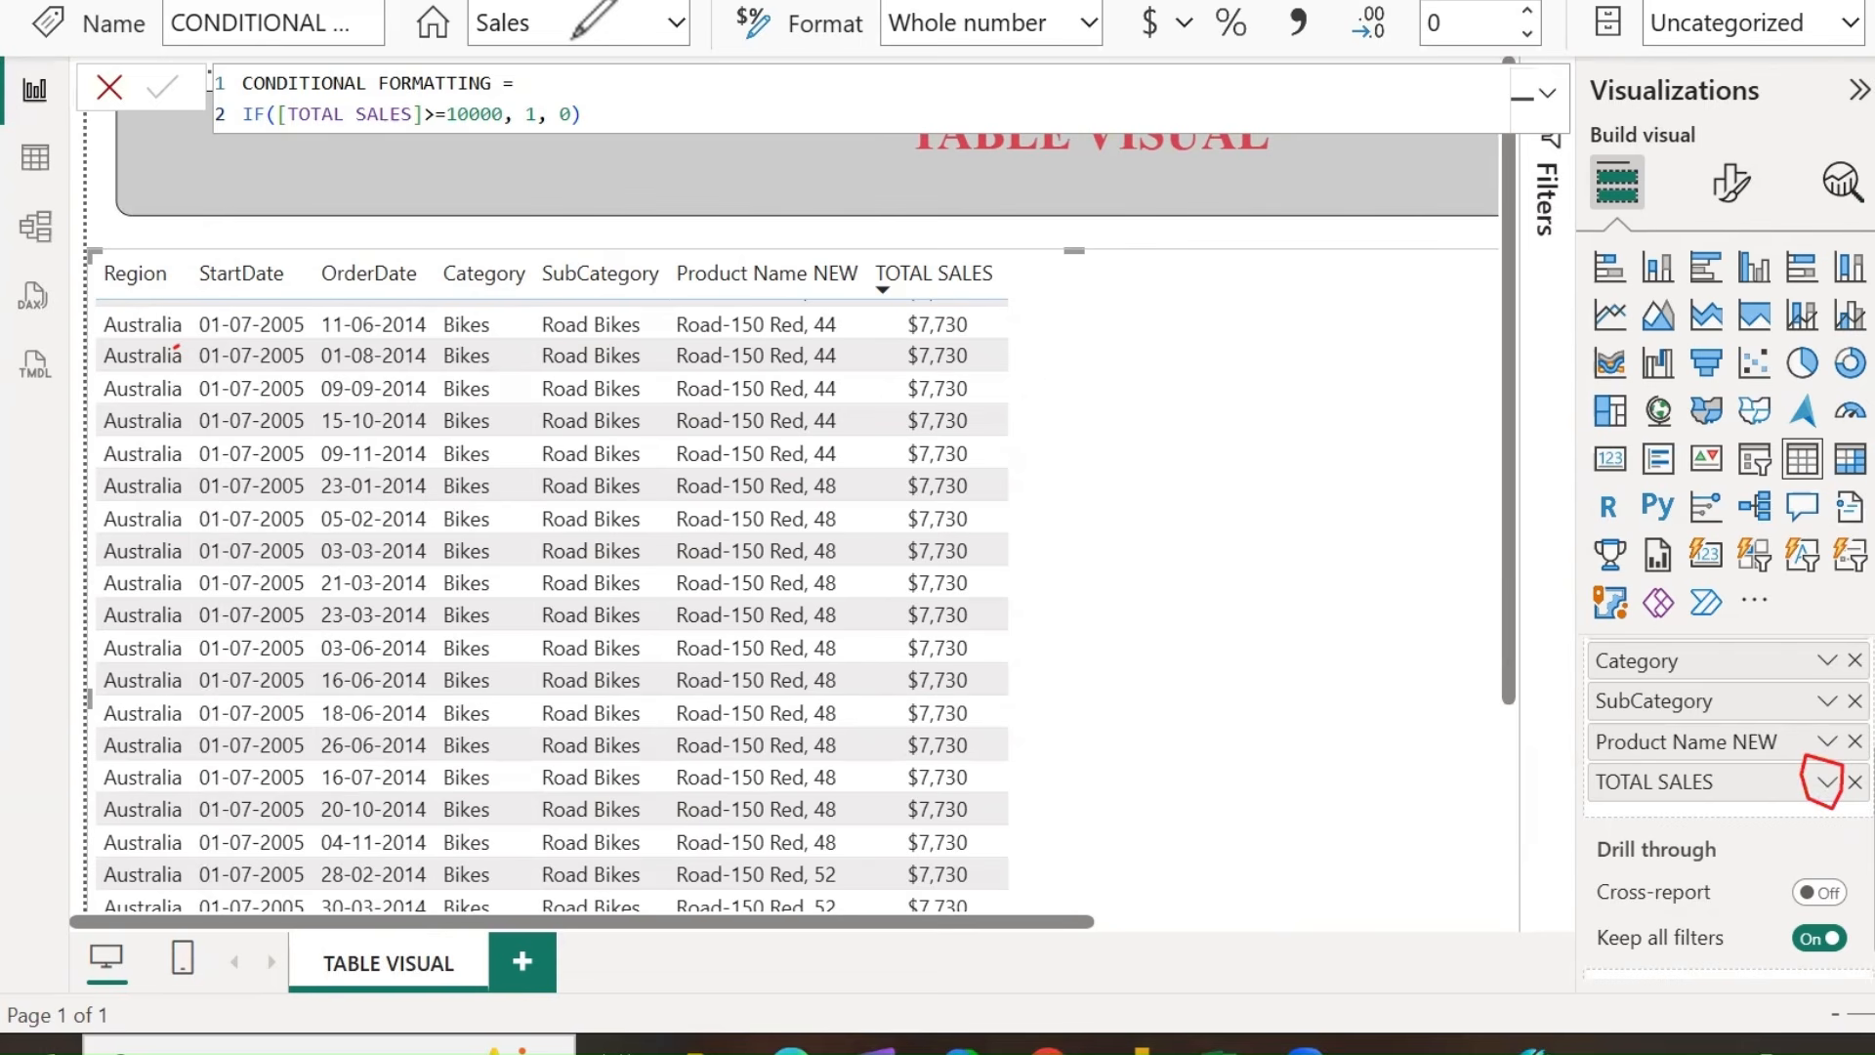
Move TOTAL SALES one place up in the table's columns, ahead of Product Name NEW.
{"action": "left_click", "coordinate": [1826, 782]}
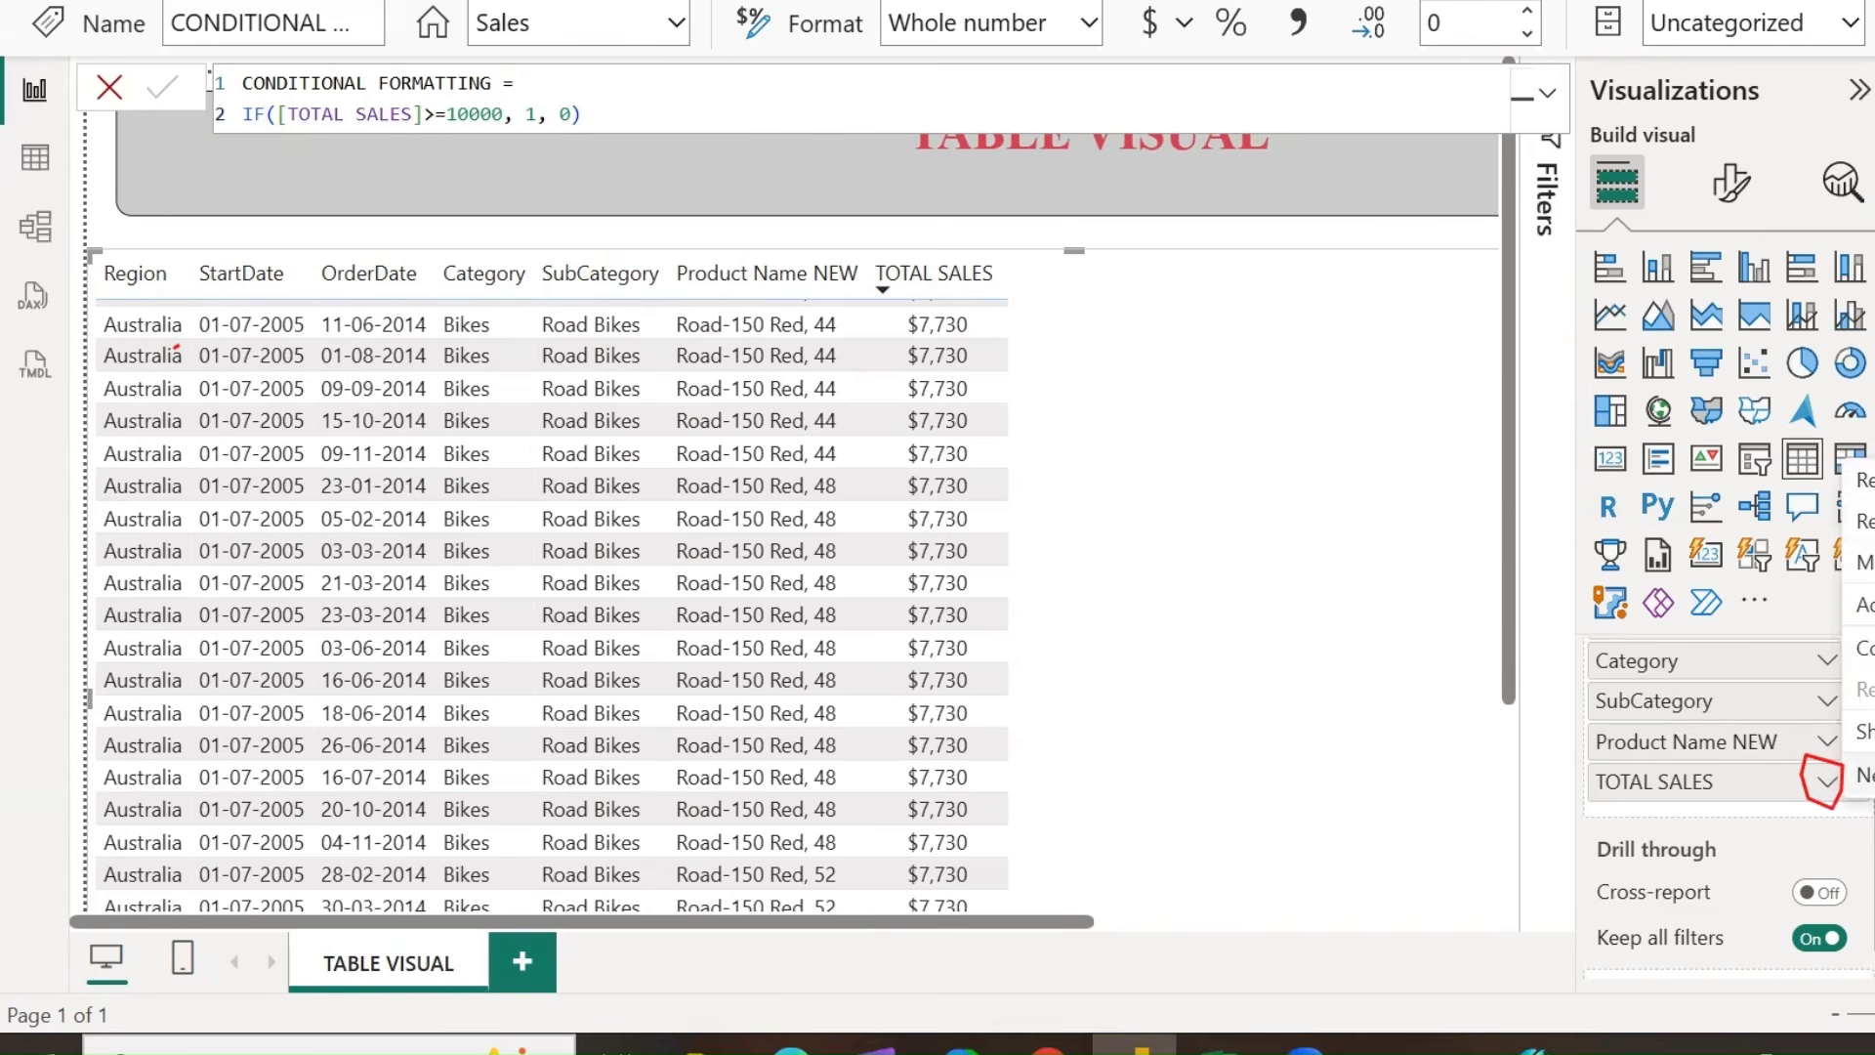
{"action": "mouse_move", "coordinate": [1873, 576]}
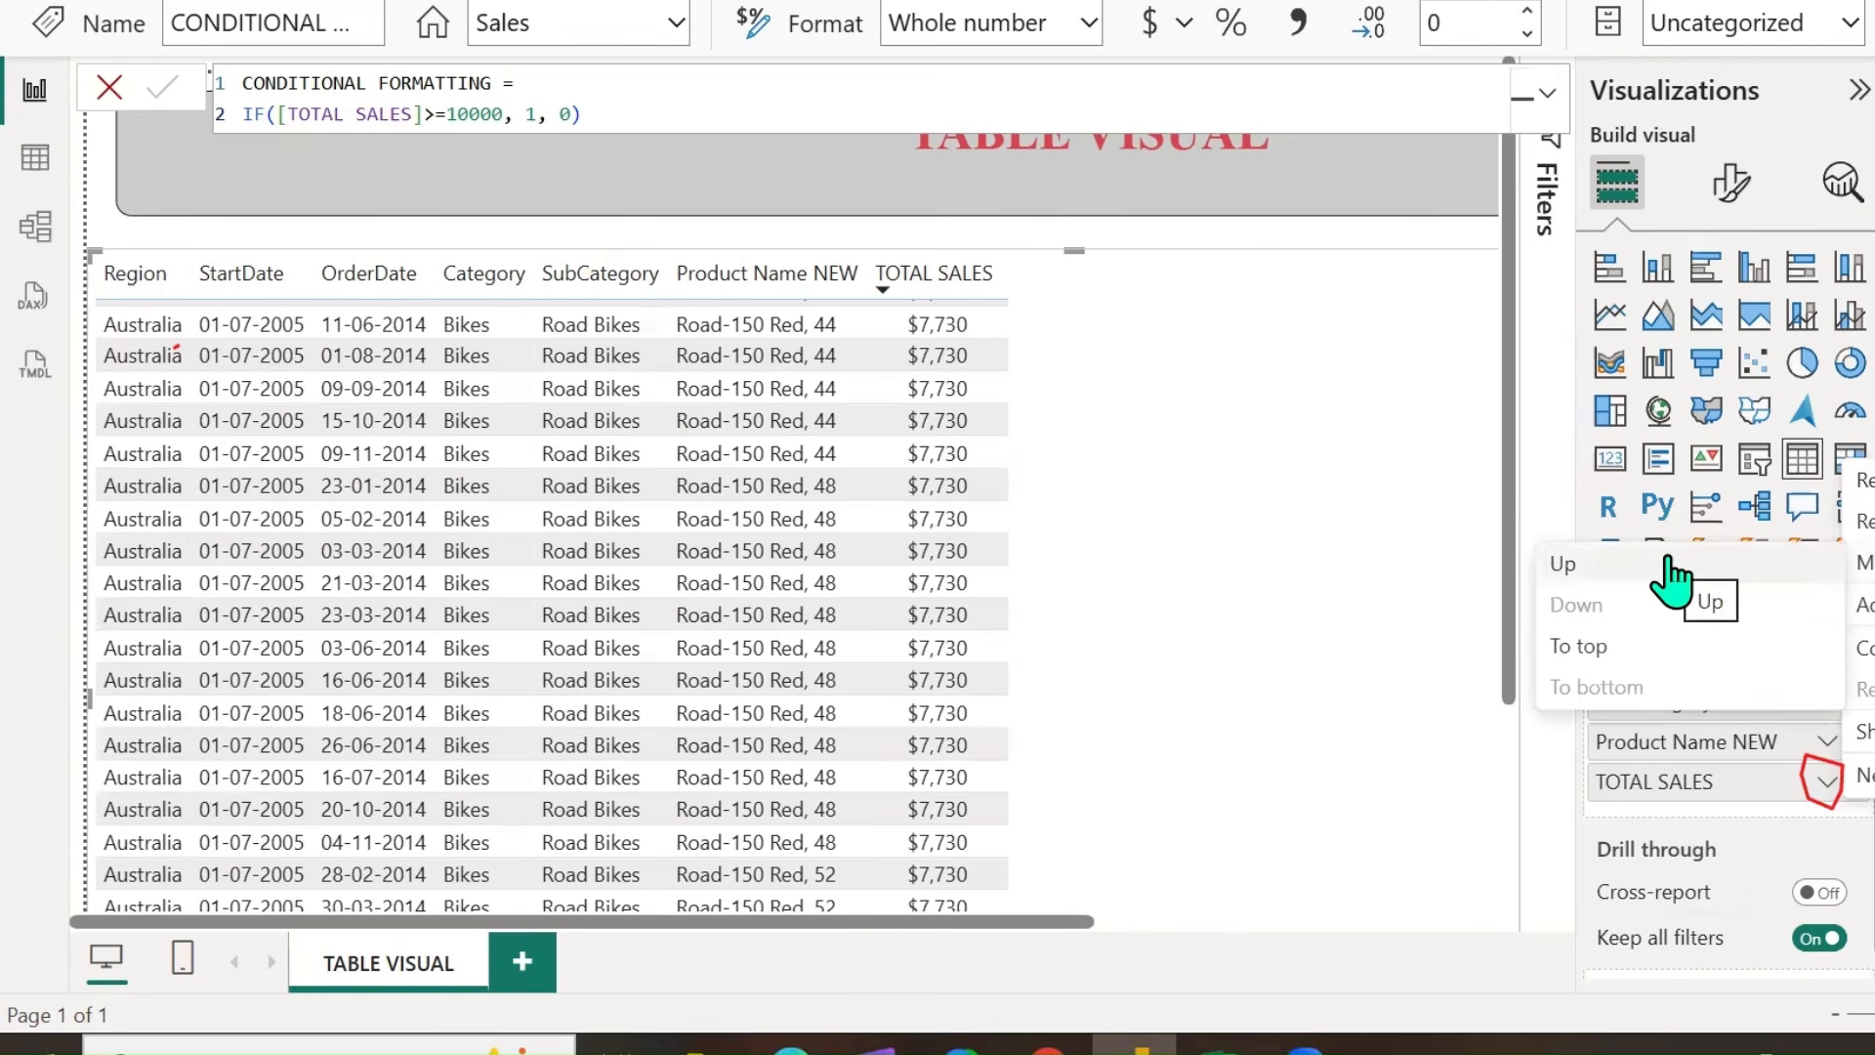
{"action": "left_click", "coordinate": [1614, 574]}
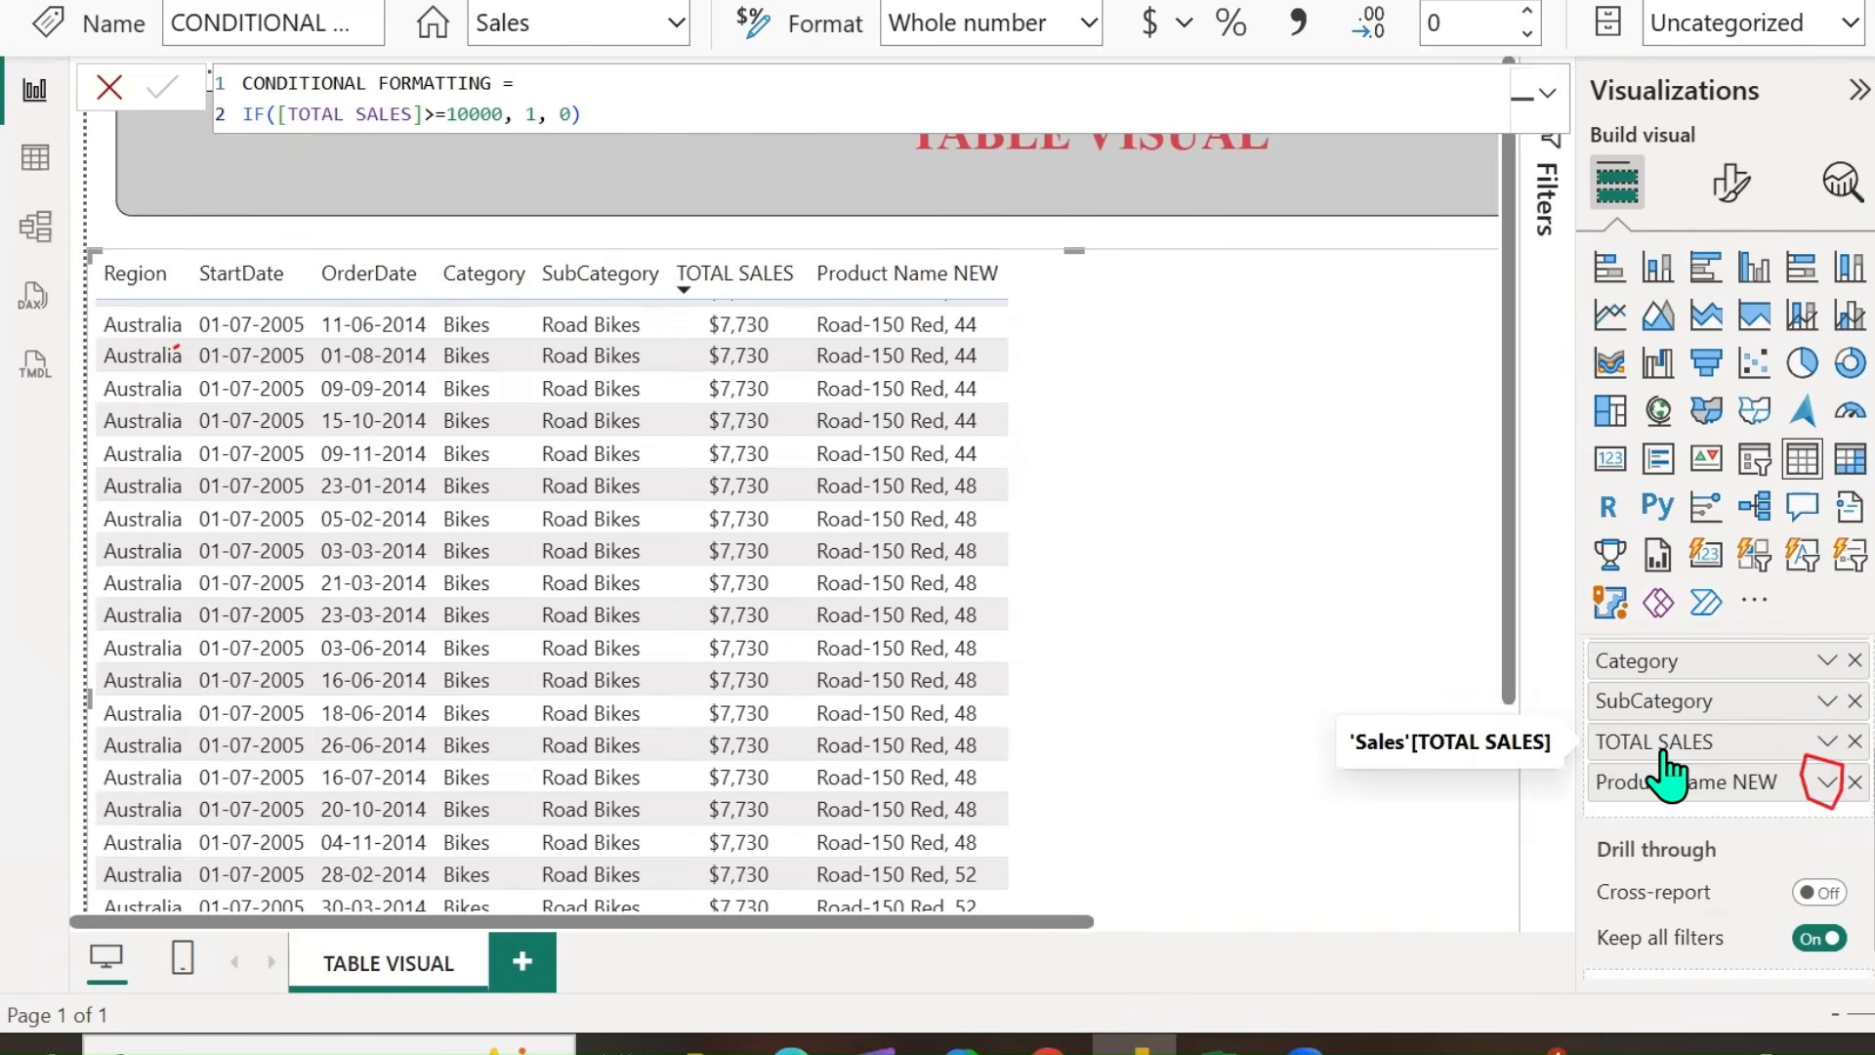
Move TOTAL SALES back down one place, after Product Name NEW.
{"action": "left_click", "coordinate": [1826, 742]}
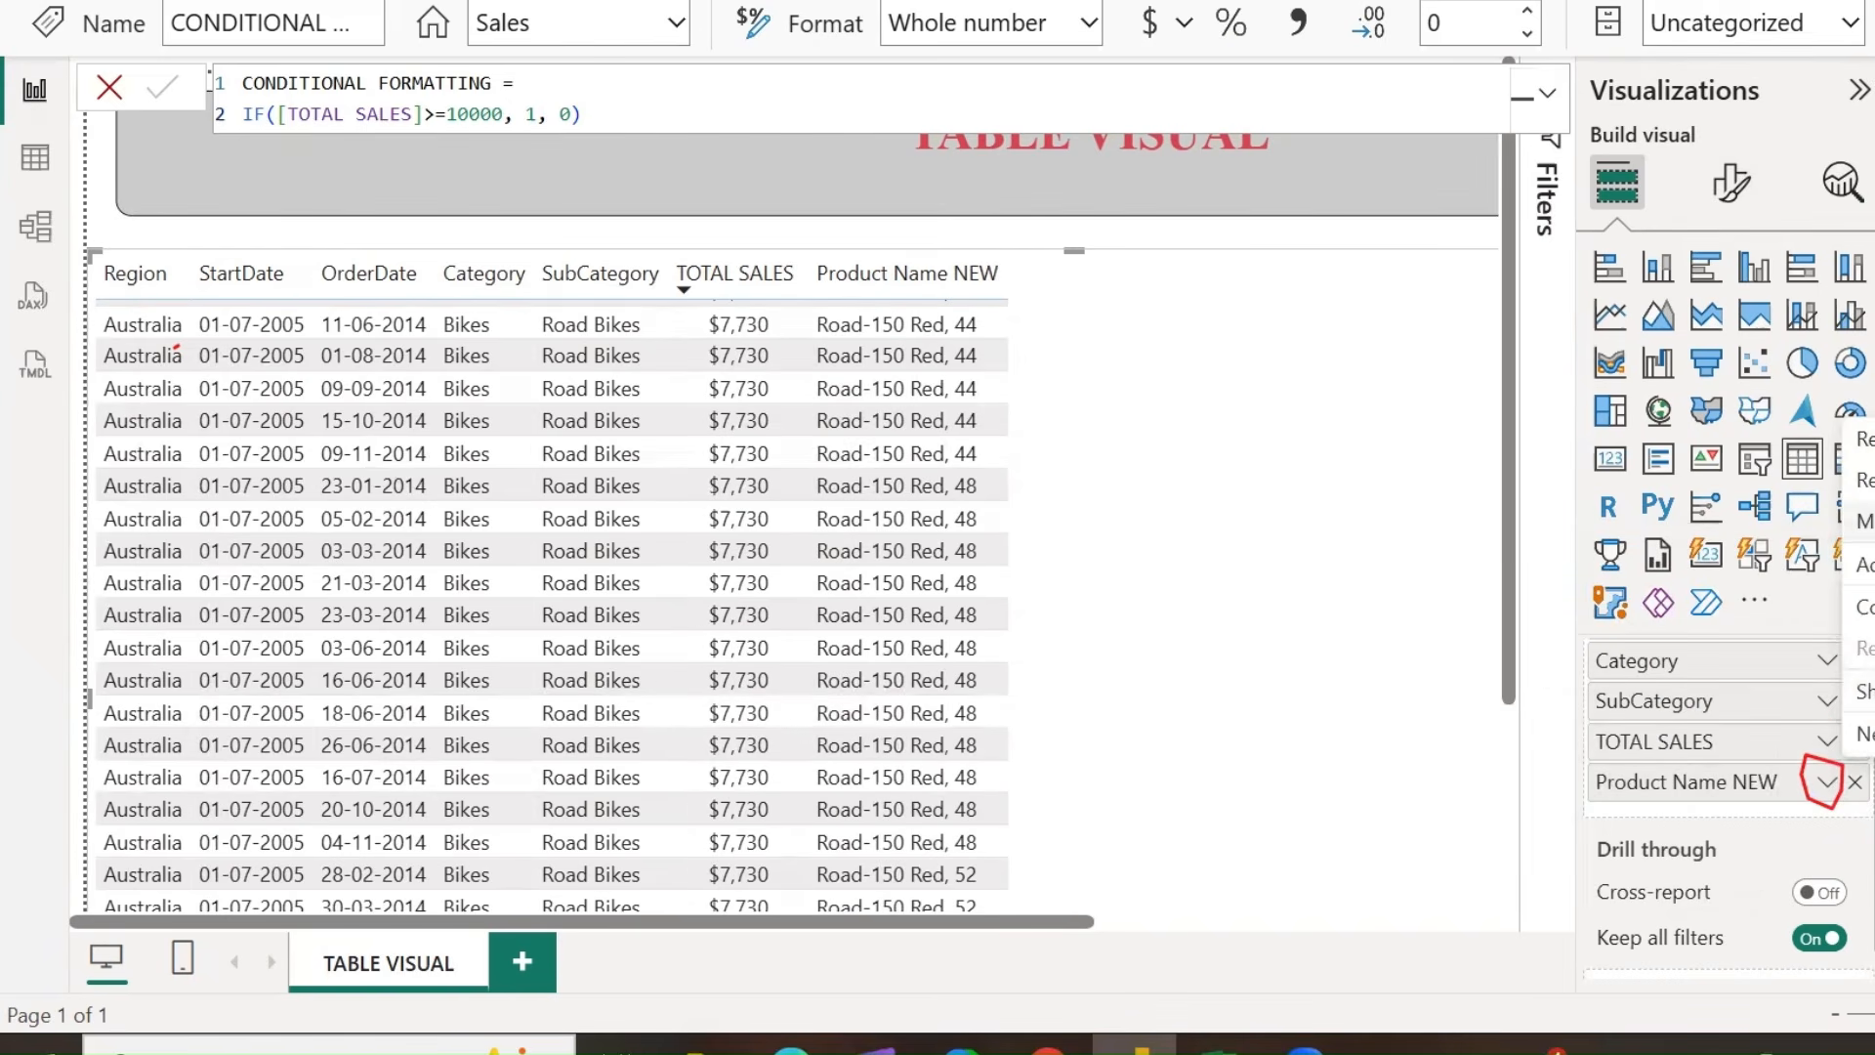
{"action": "mouse_move", "coordinate": [1860, 521]}
{"action": "left_click", "coordinate": [1592, 642]}
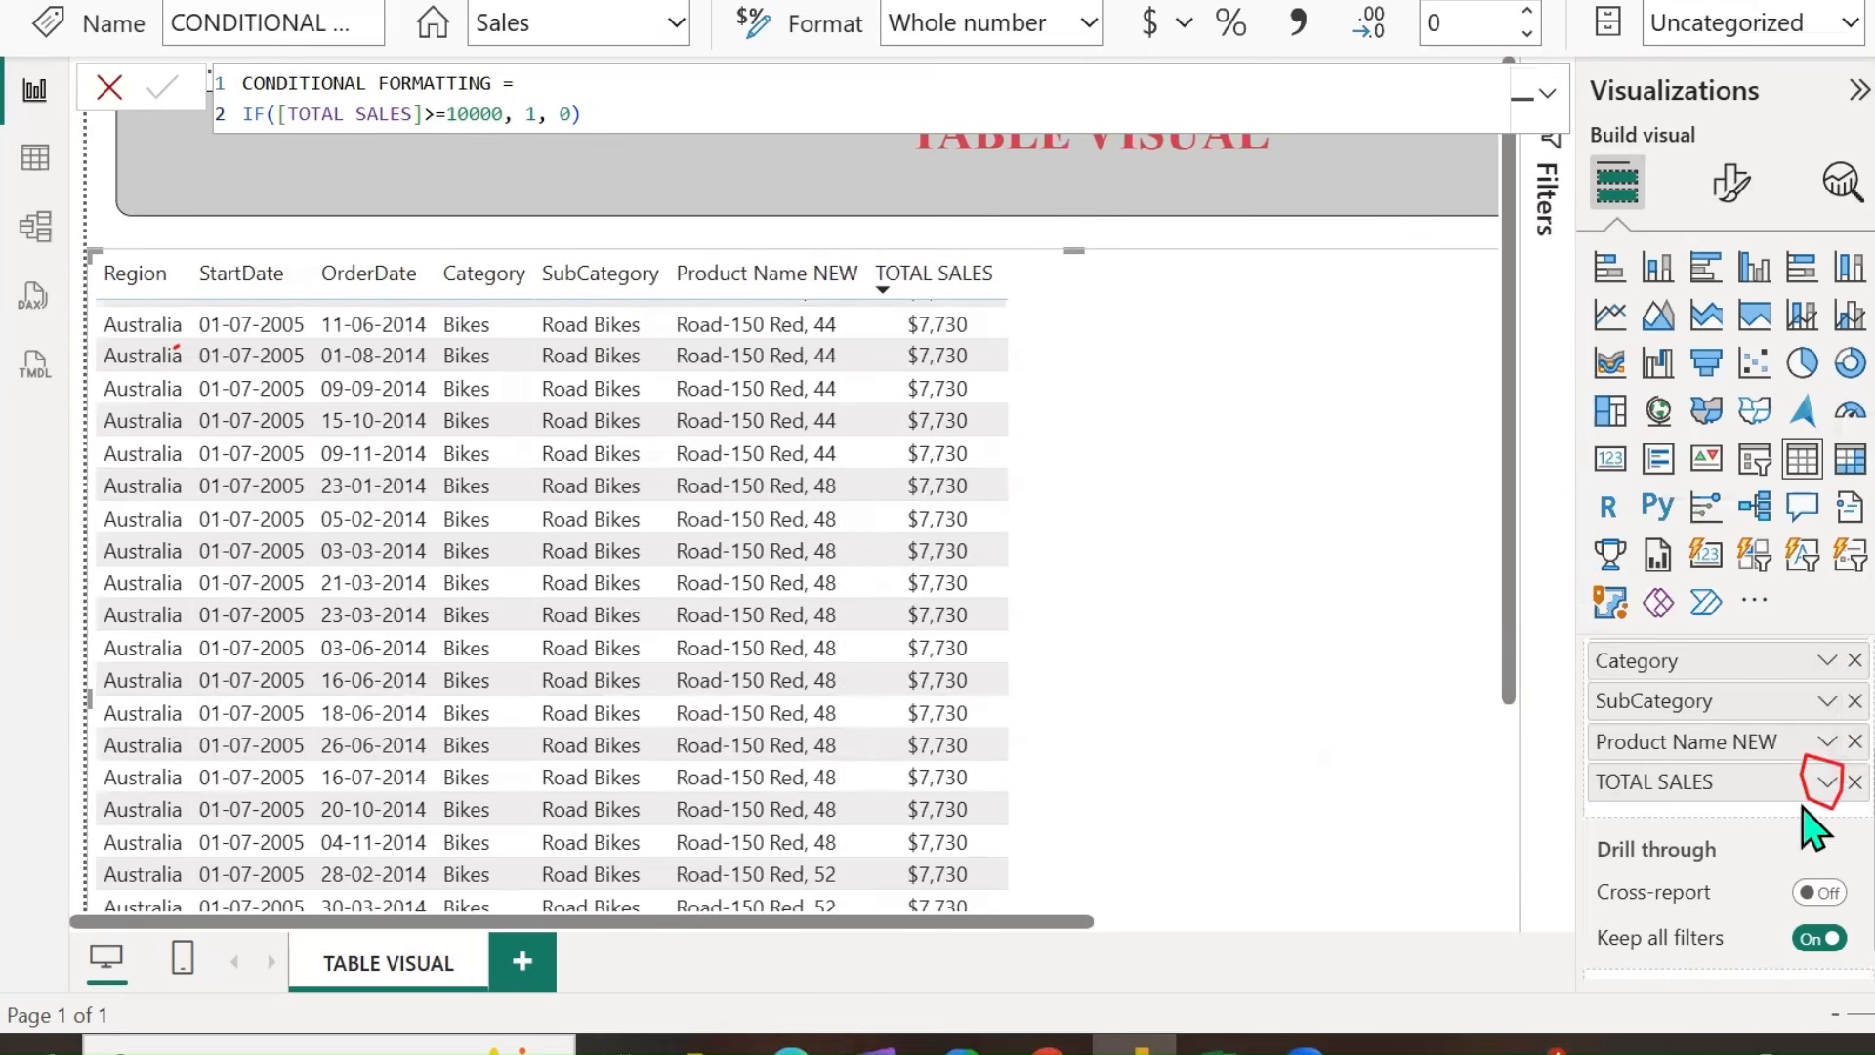
Open the background color conditional formatting from the TOTAL SALES field's own options and close it without applying.
{"action": "left_click", "coordinate": [1825, 782]}
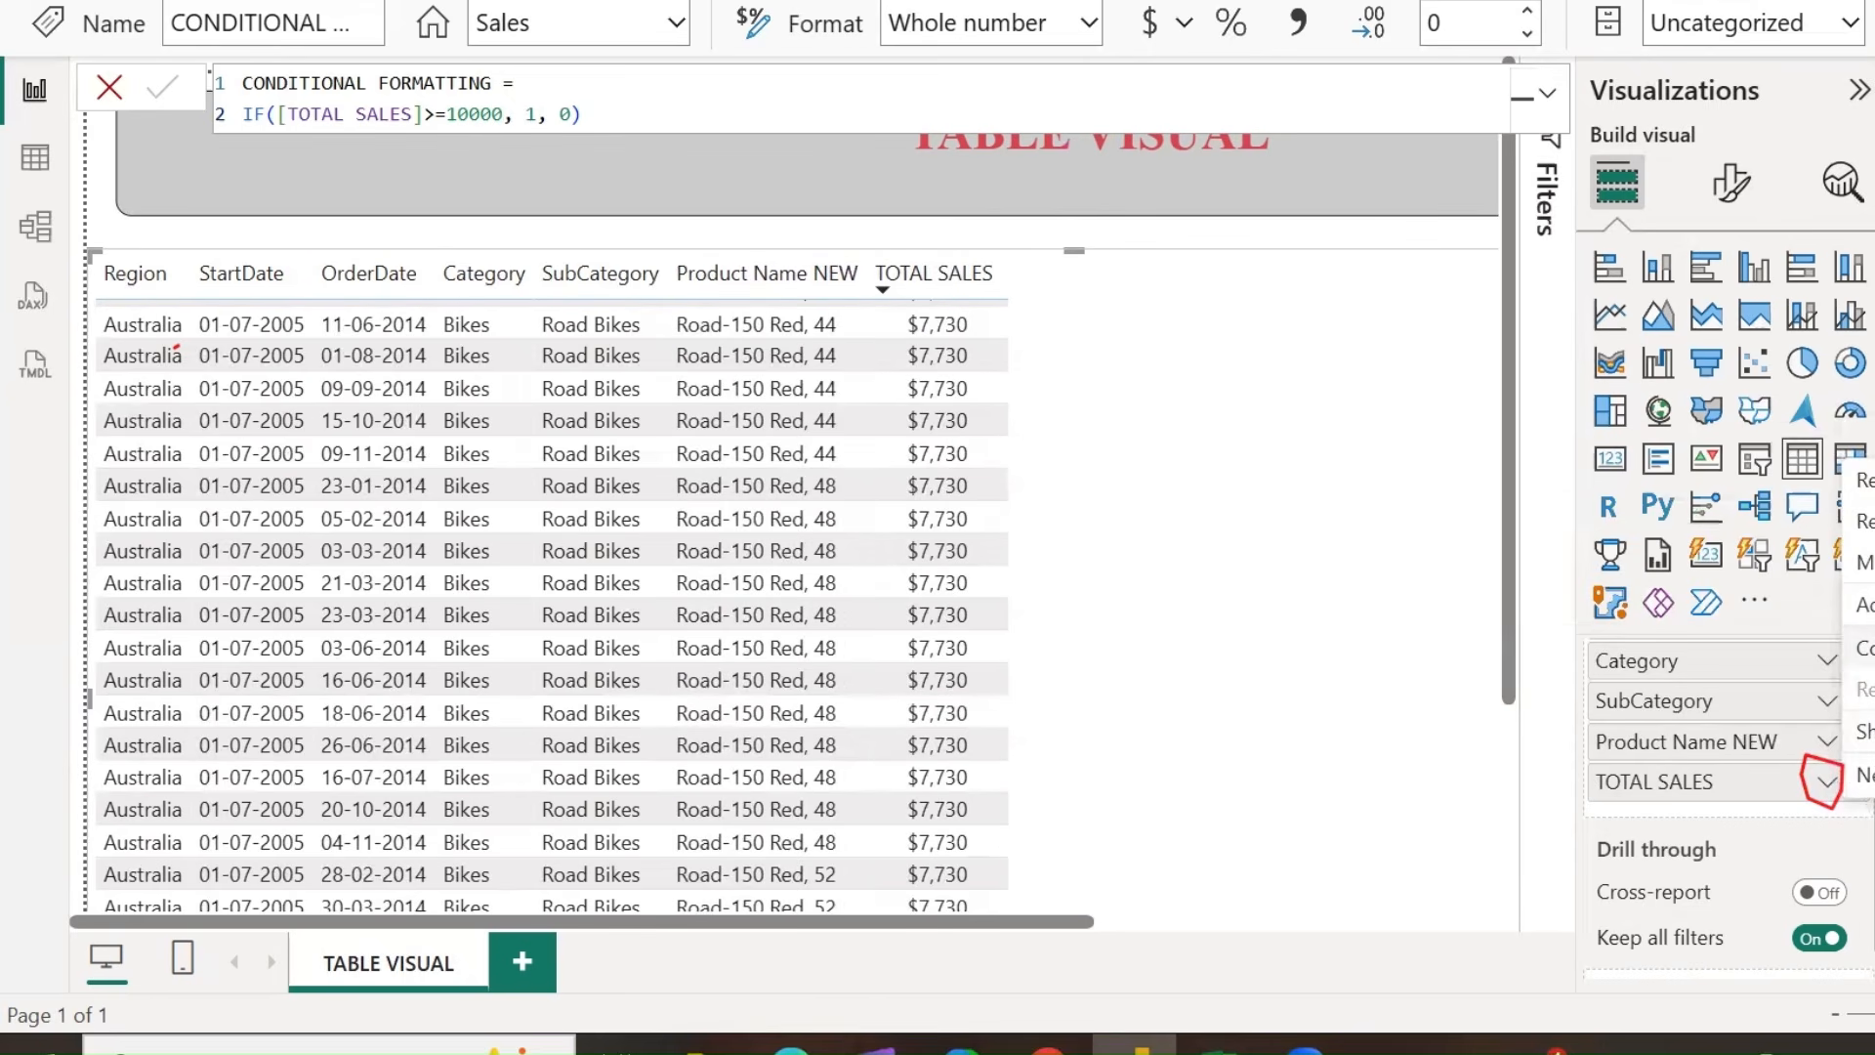
{"action": "mouse_move", "coordinate": [1864, 649]}
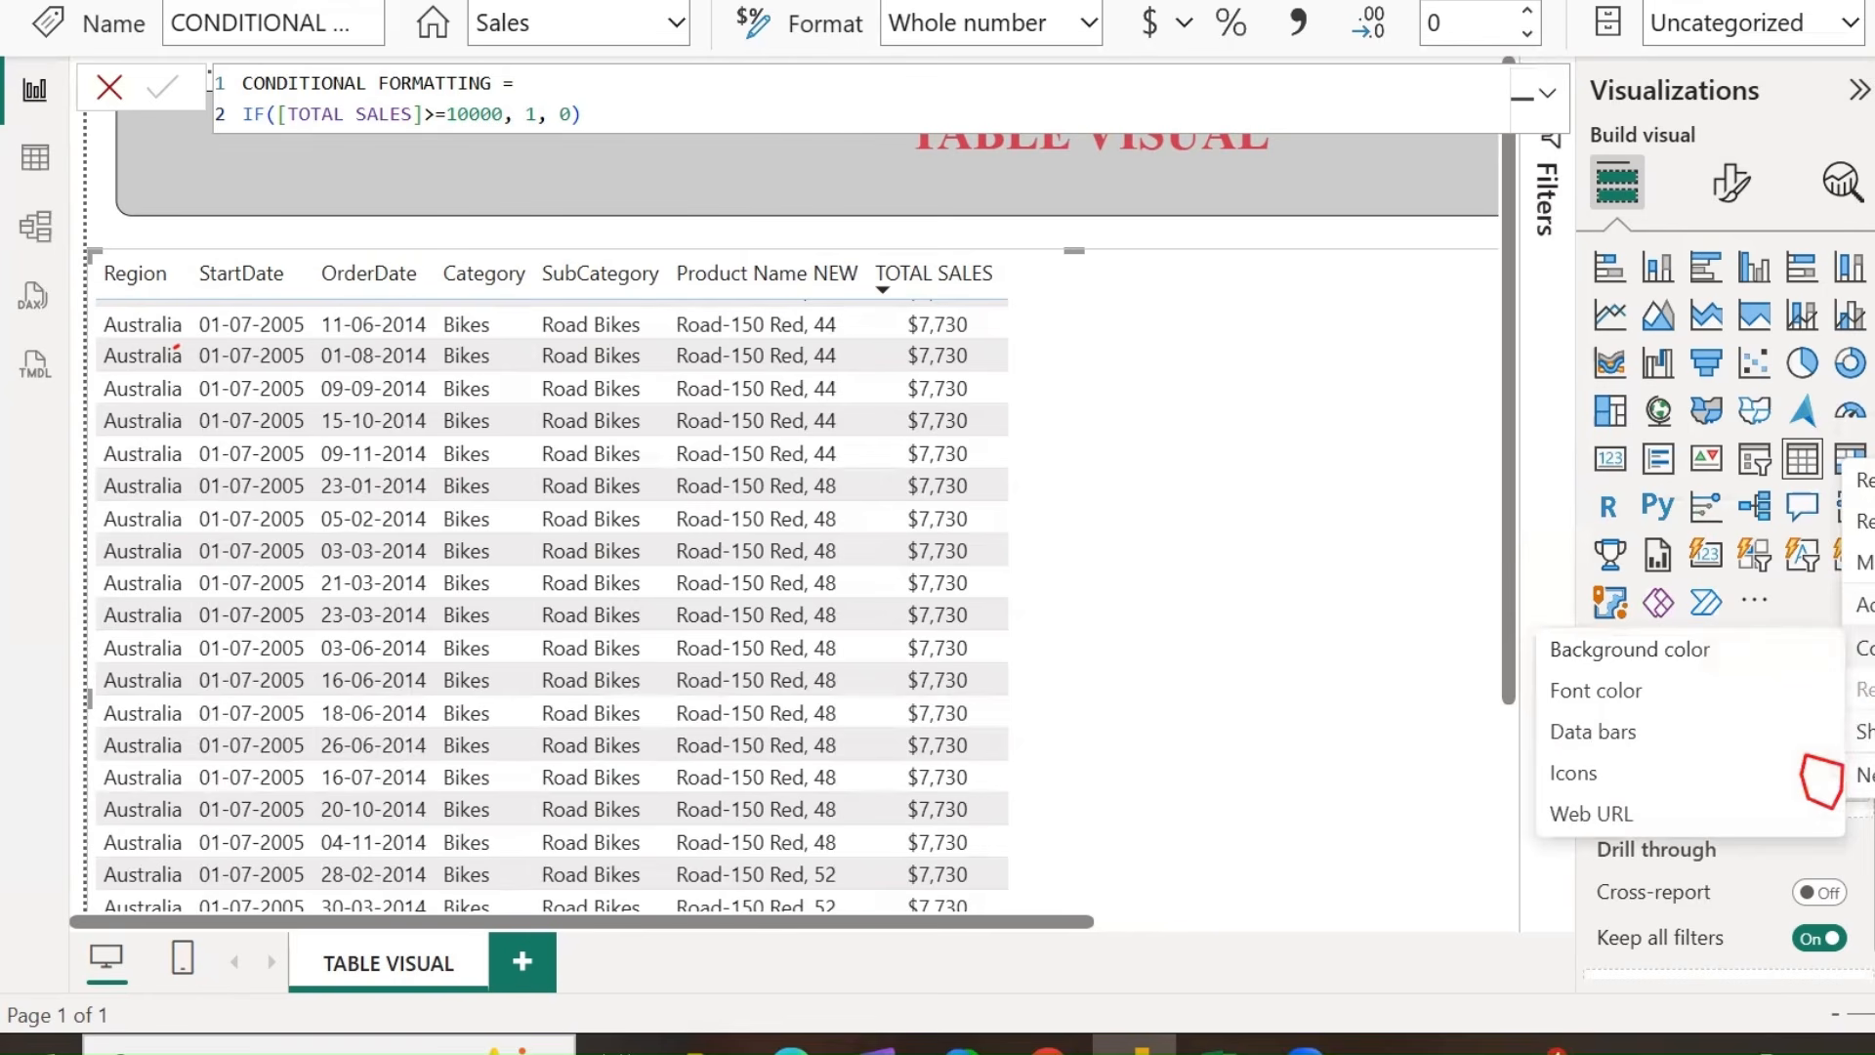
{"action": "left_click", "coordinate": [1618, 656]}
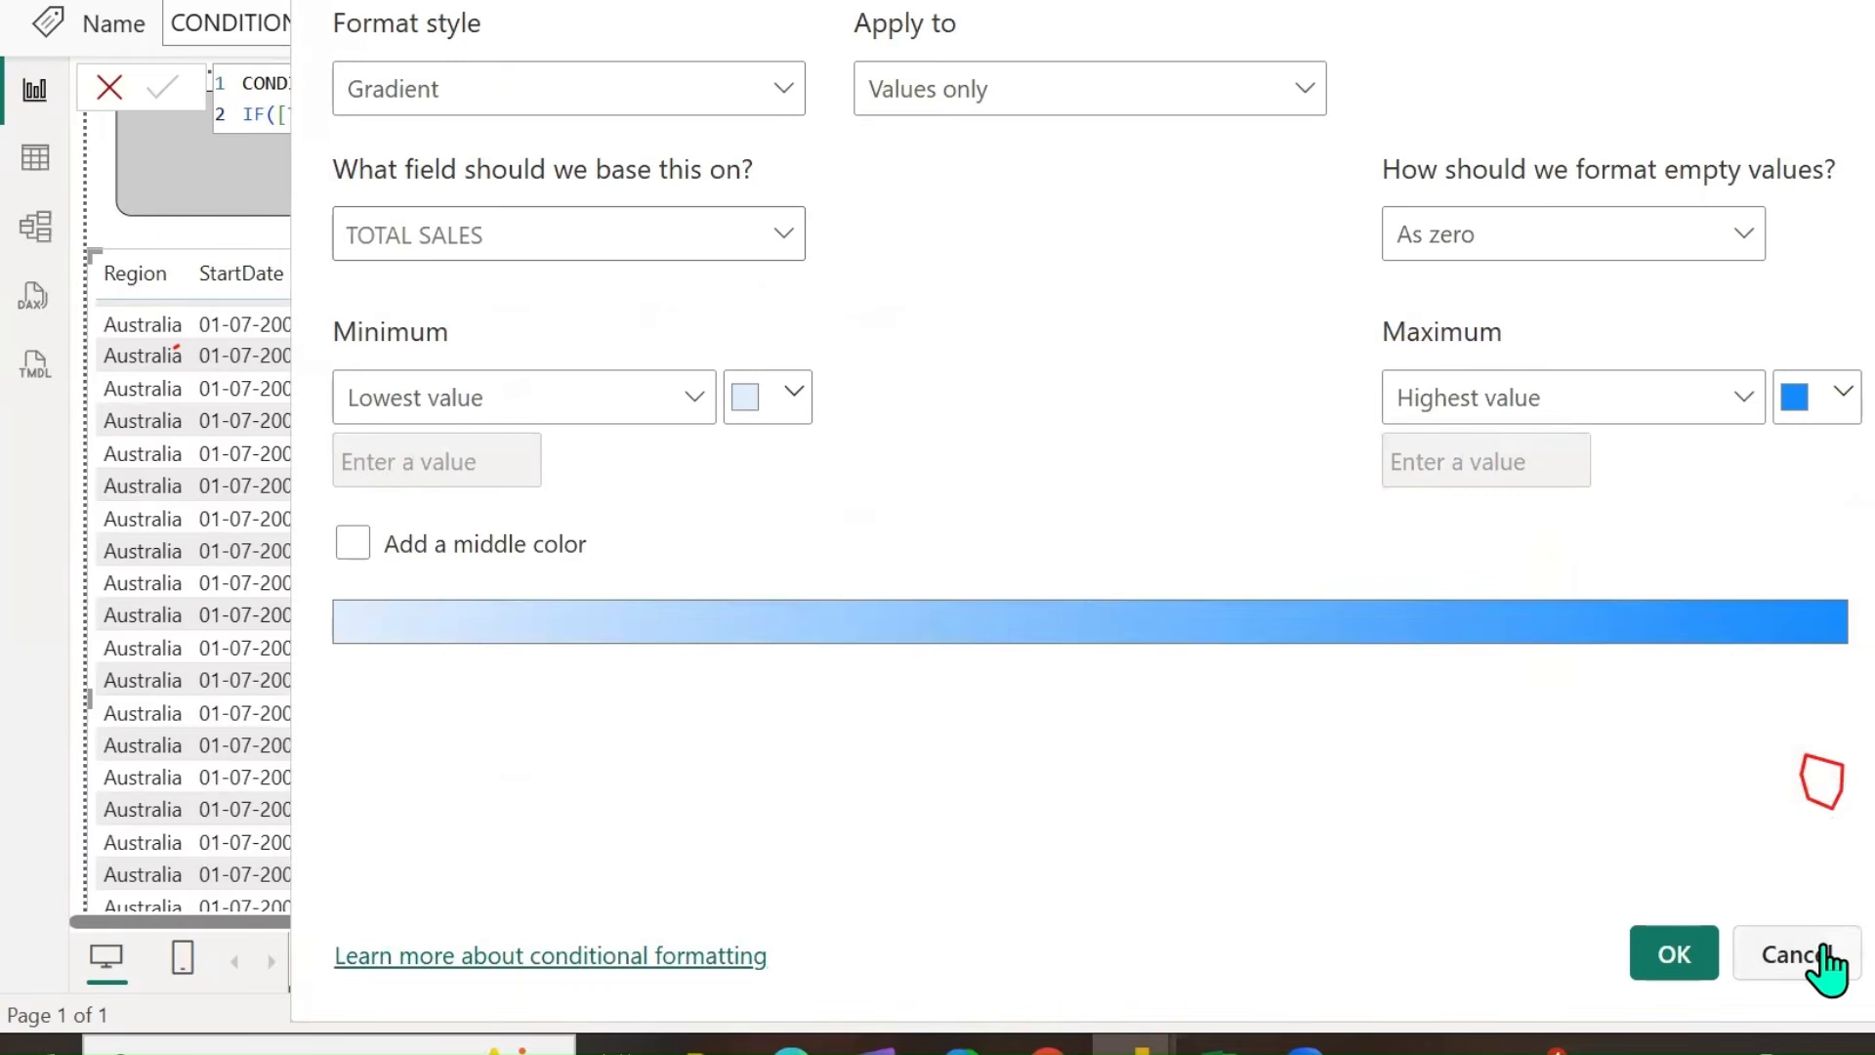
{"action": "left_click", "coordinate": [1834, 959]}
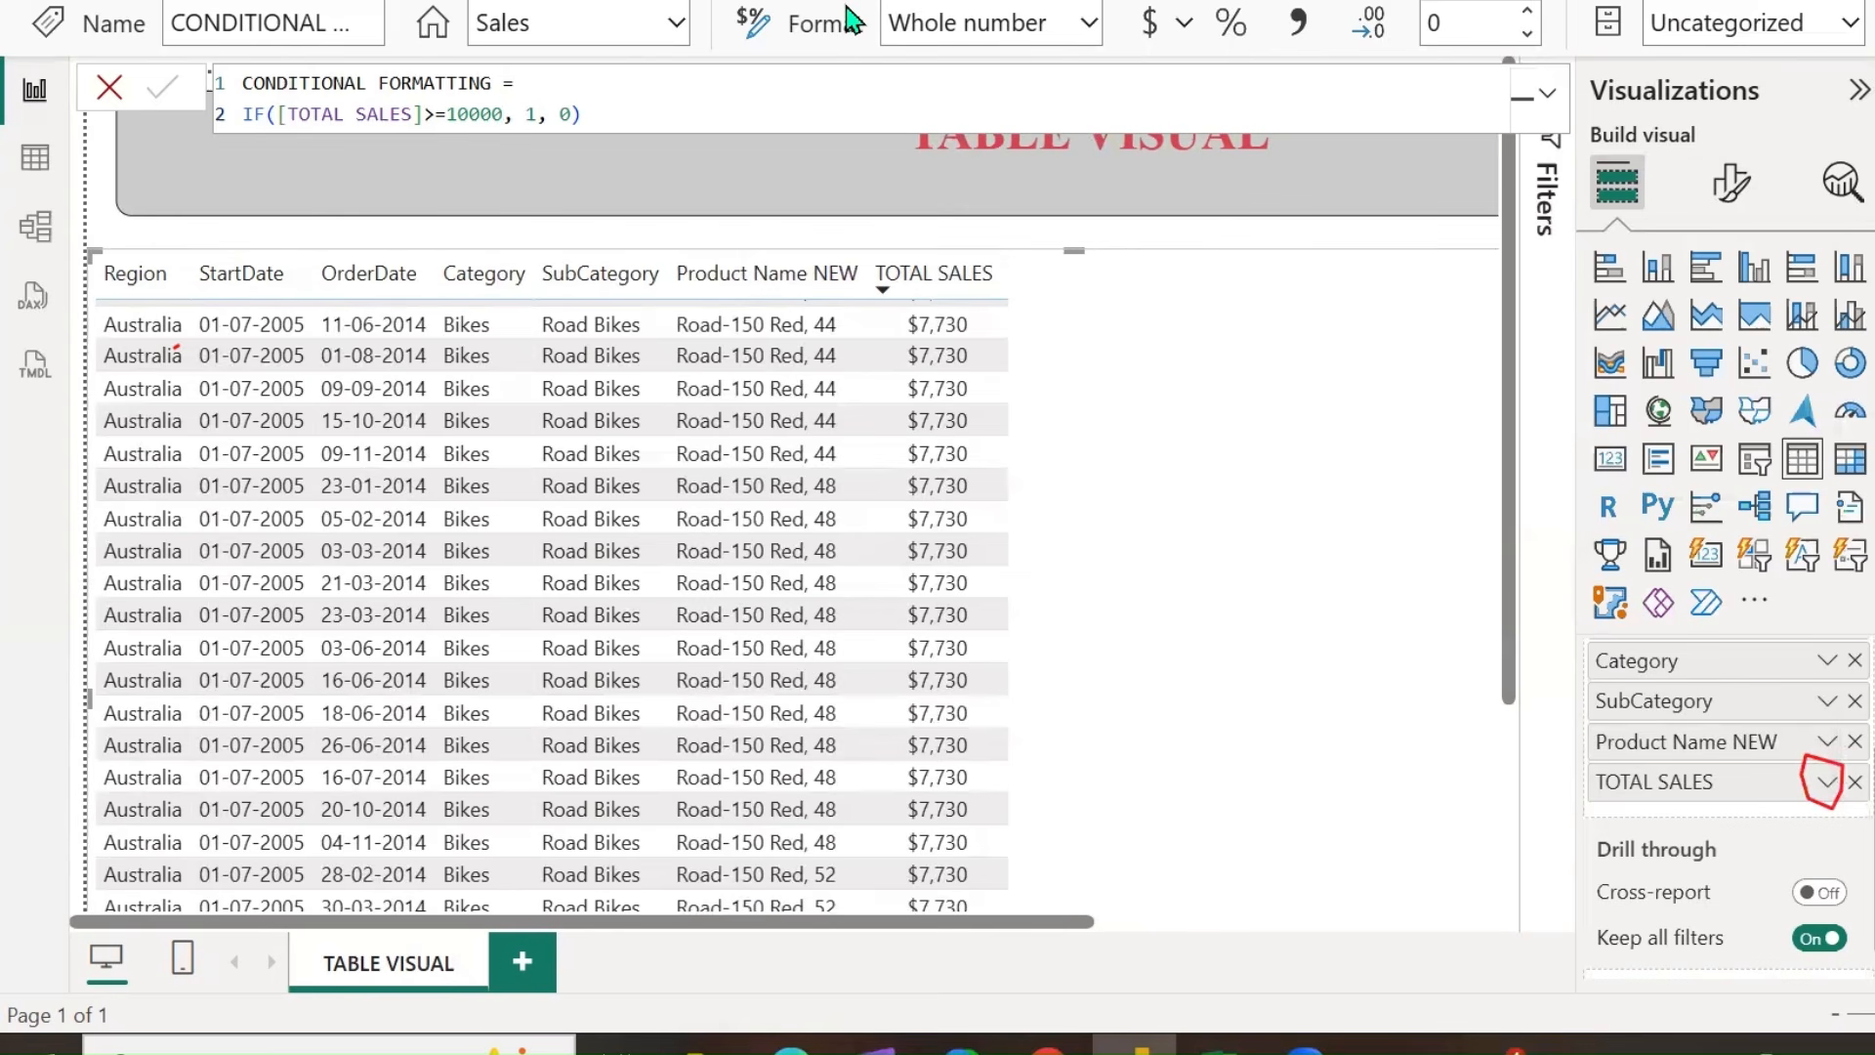
{"action": "left_click", "coordinate": [1823, 782]}
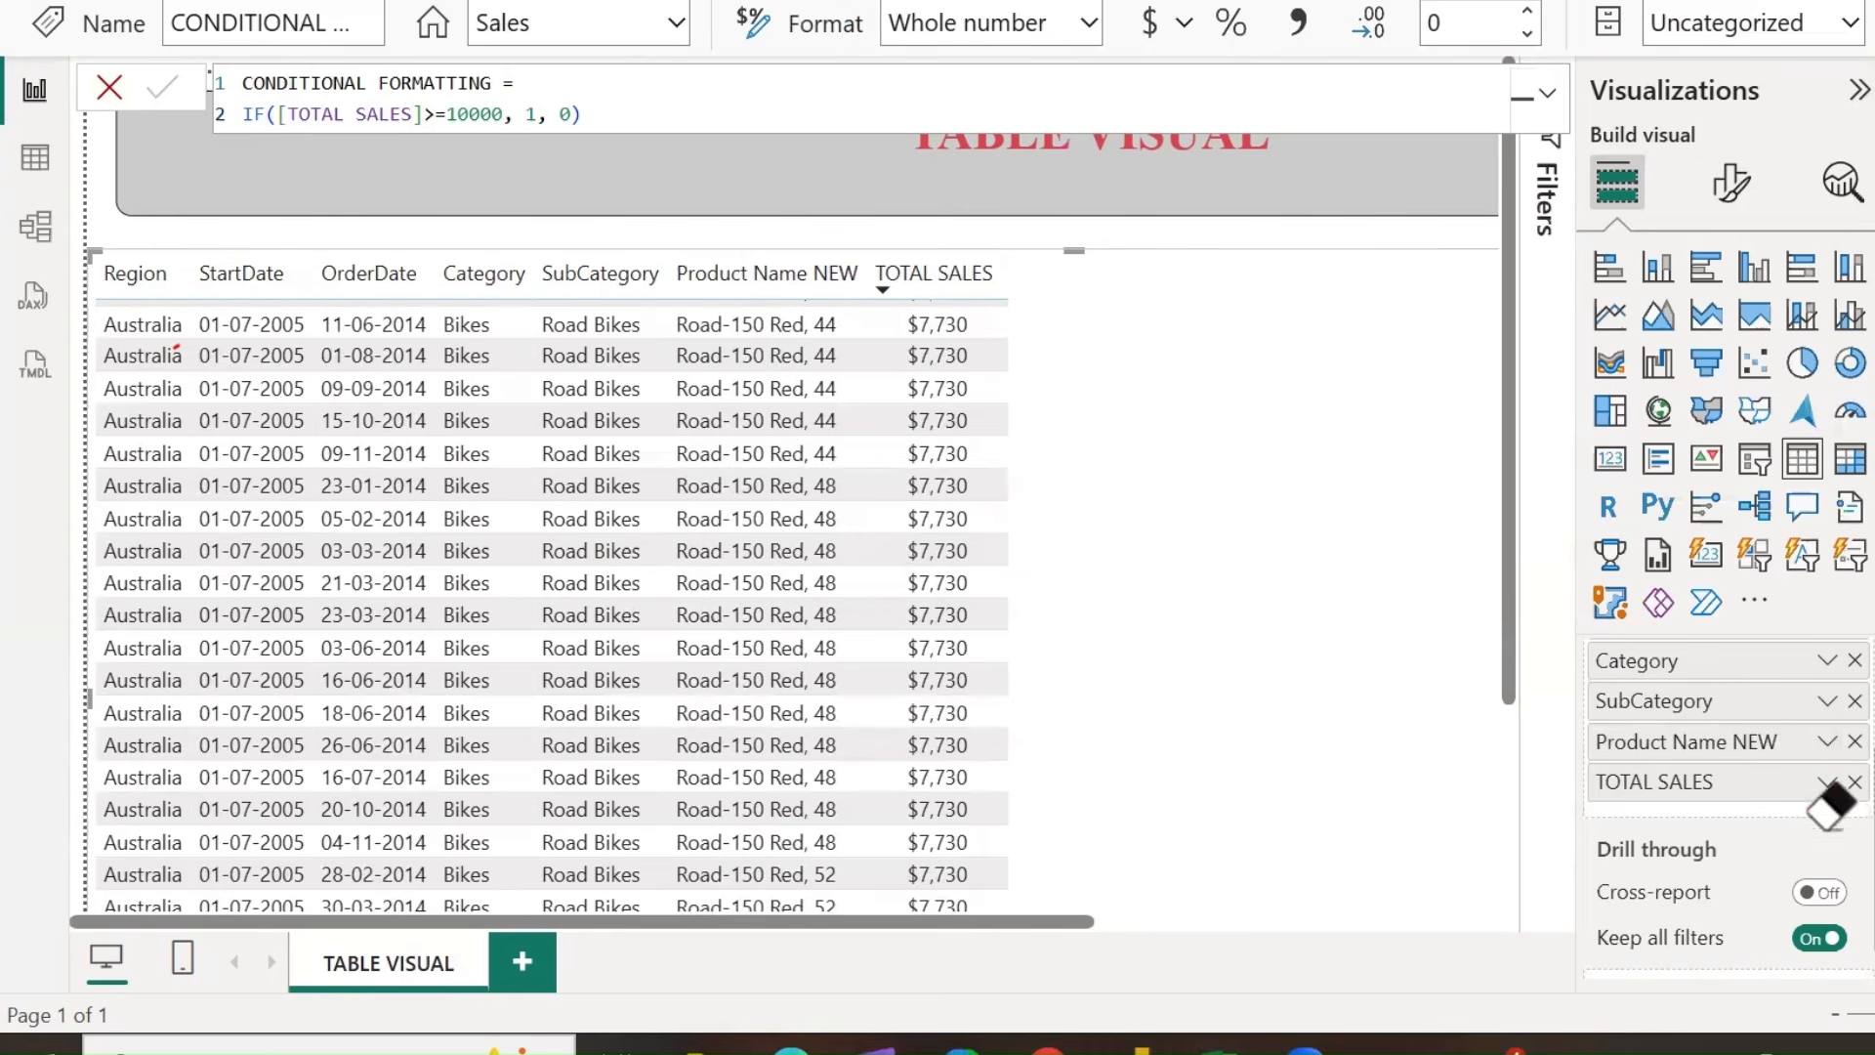
Open the table's visual formatting settings and look through the Specific column, Cell elements and URL icon categories.
{"action": "left_click", "coordinate": [1731, 186]}
{"action": "scroll", "coordinate": [1717, 684], "scroll_direction": "down", "scroll_amount": 2}
{"action": "scroll", "coordinate": [1712, 747], "scroll_direction": "down", "scroll_amount": 1}
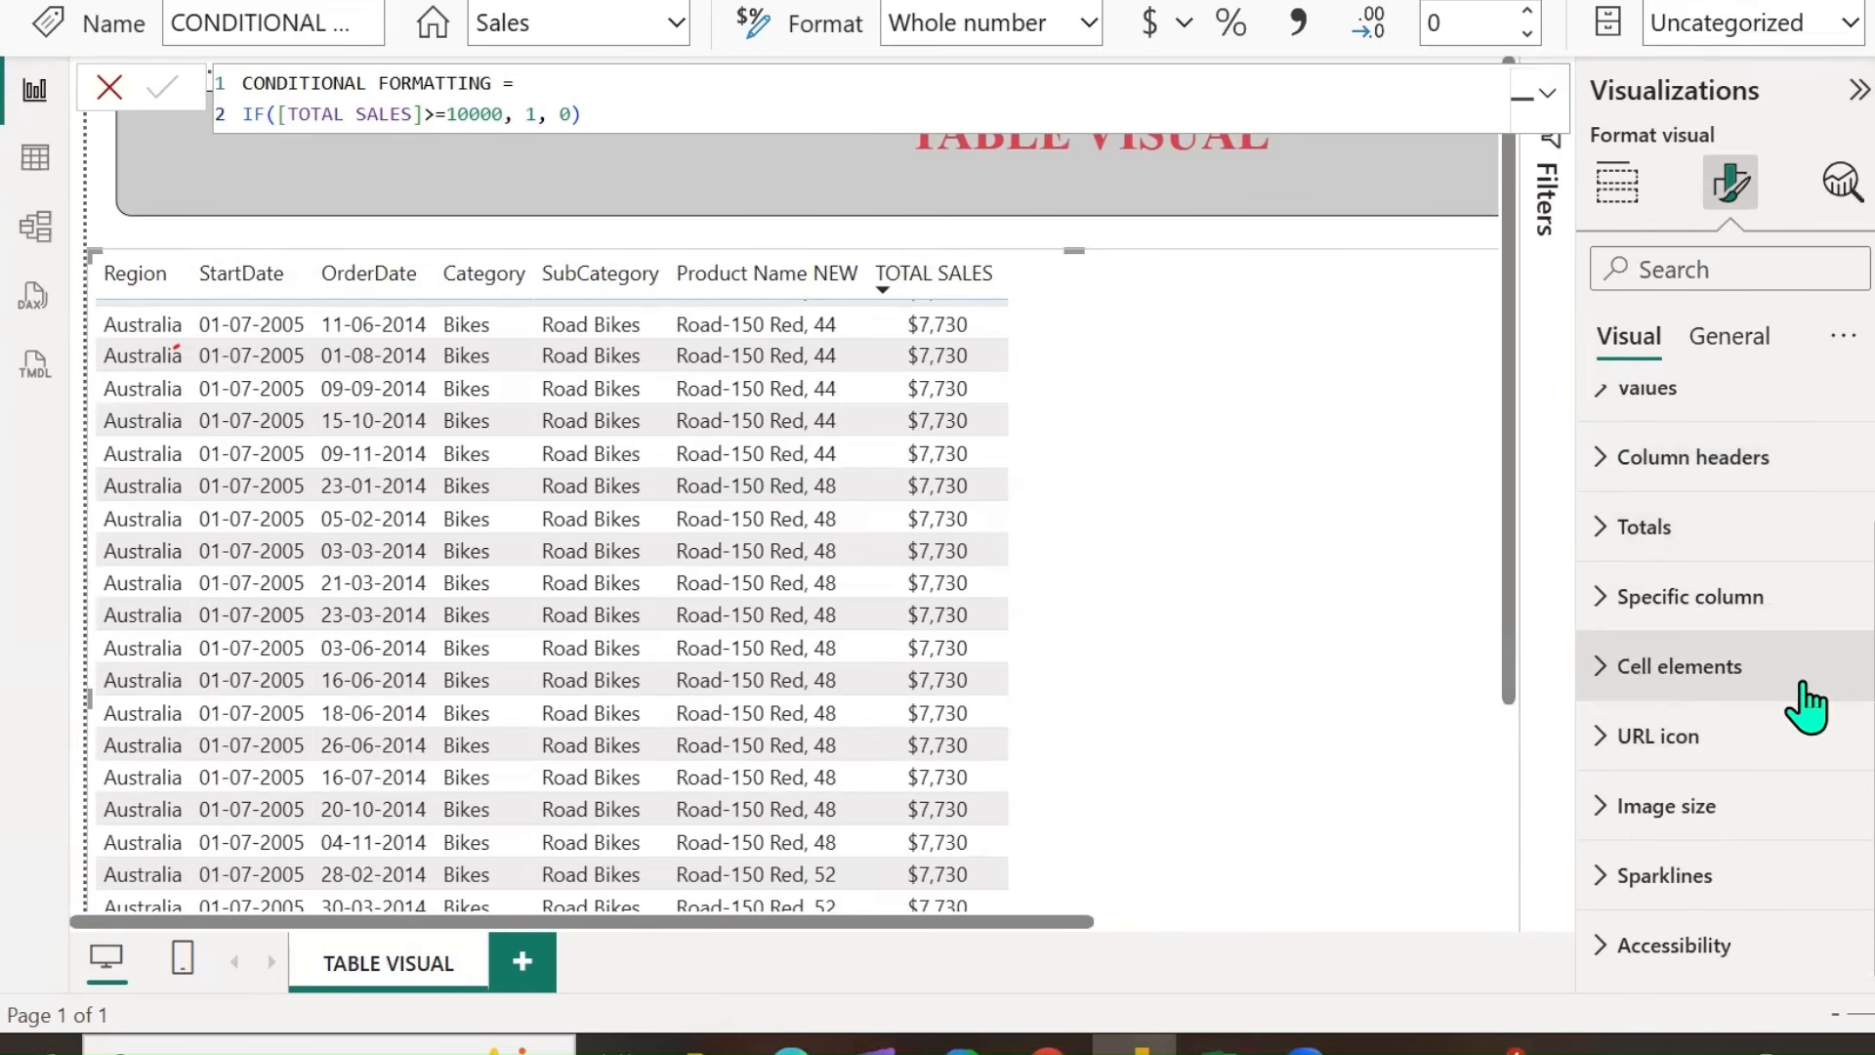
{"action": "left_click", "coordinate": [1611, 741]}
{"action": "scroll", "coordinate": [1734, 801], "scroll_direction": "down", "scroll_amount": 1}
{"action": "left_click", "coordinate": [1831, 672]}
{"action": "left_click", "coordinate": [1699, 737]}
{"action": "left_click", "coordinate": [1608, 593]}
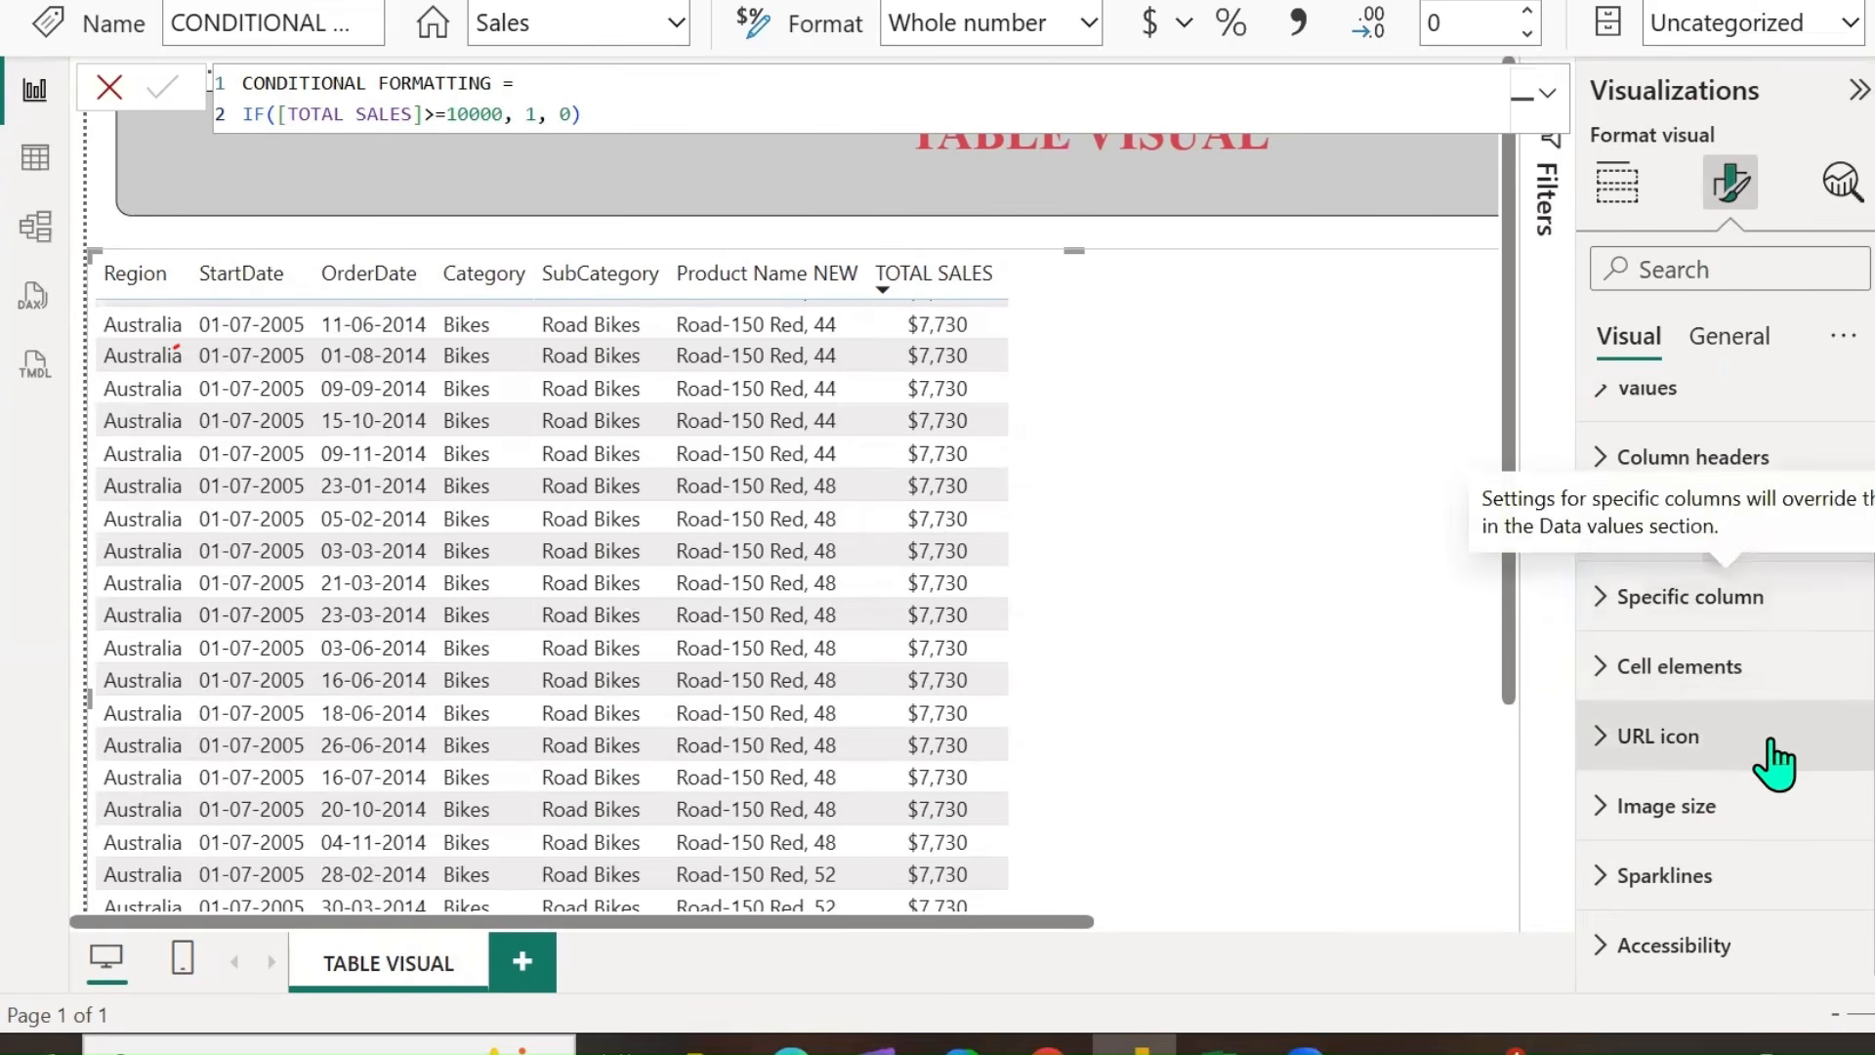
Try an image size of 78 px height and 78 px width for the table and restore the defaults.
{"action": "left_click", "coordinate": [1617, 815]}
{"action": "scroll", "coordinate": [1749, 766], "scroll_direction": "down", "scroll_amount": 3}
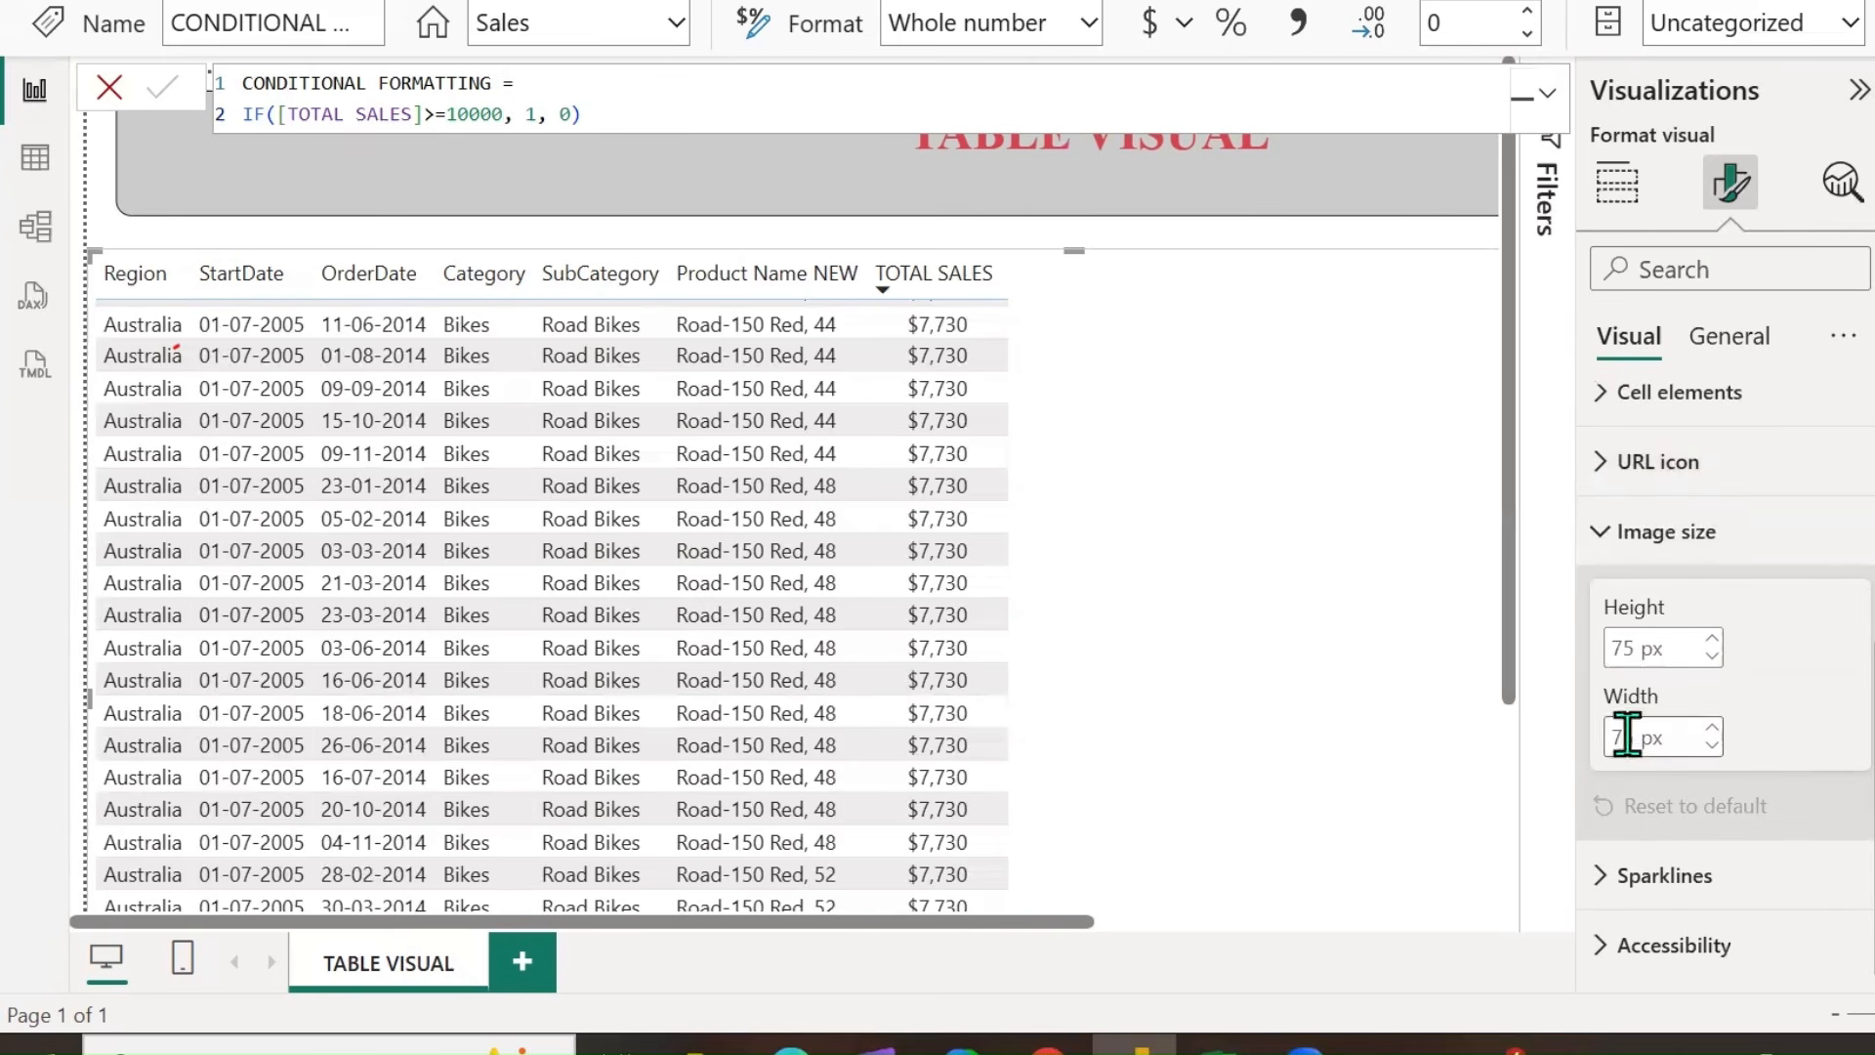
{"action": "left_click", "coordinate": [1711, 640]}
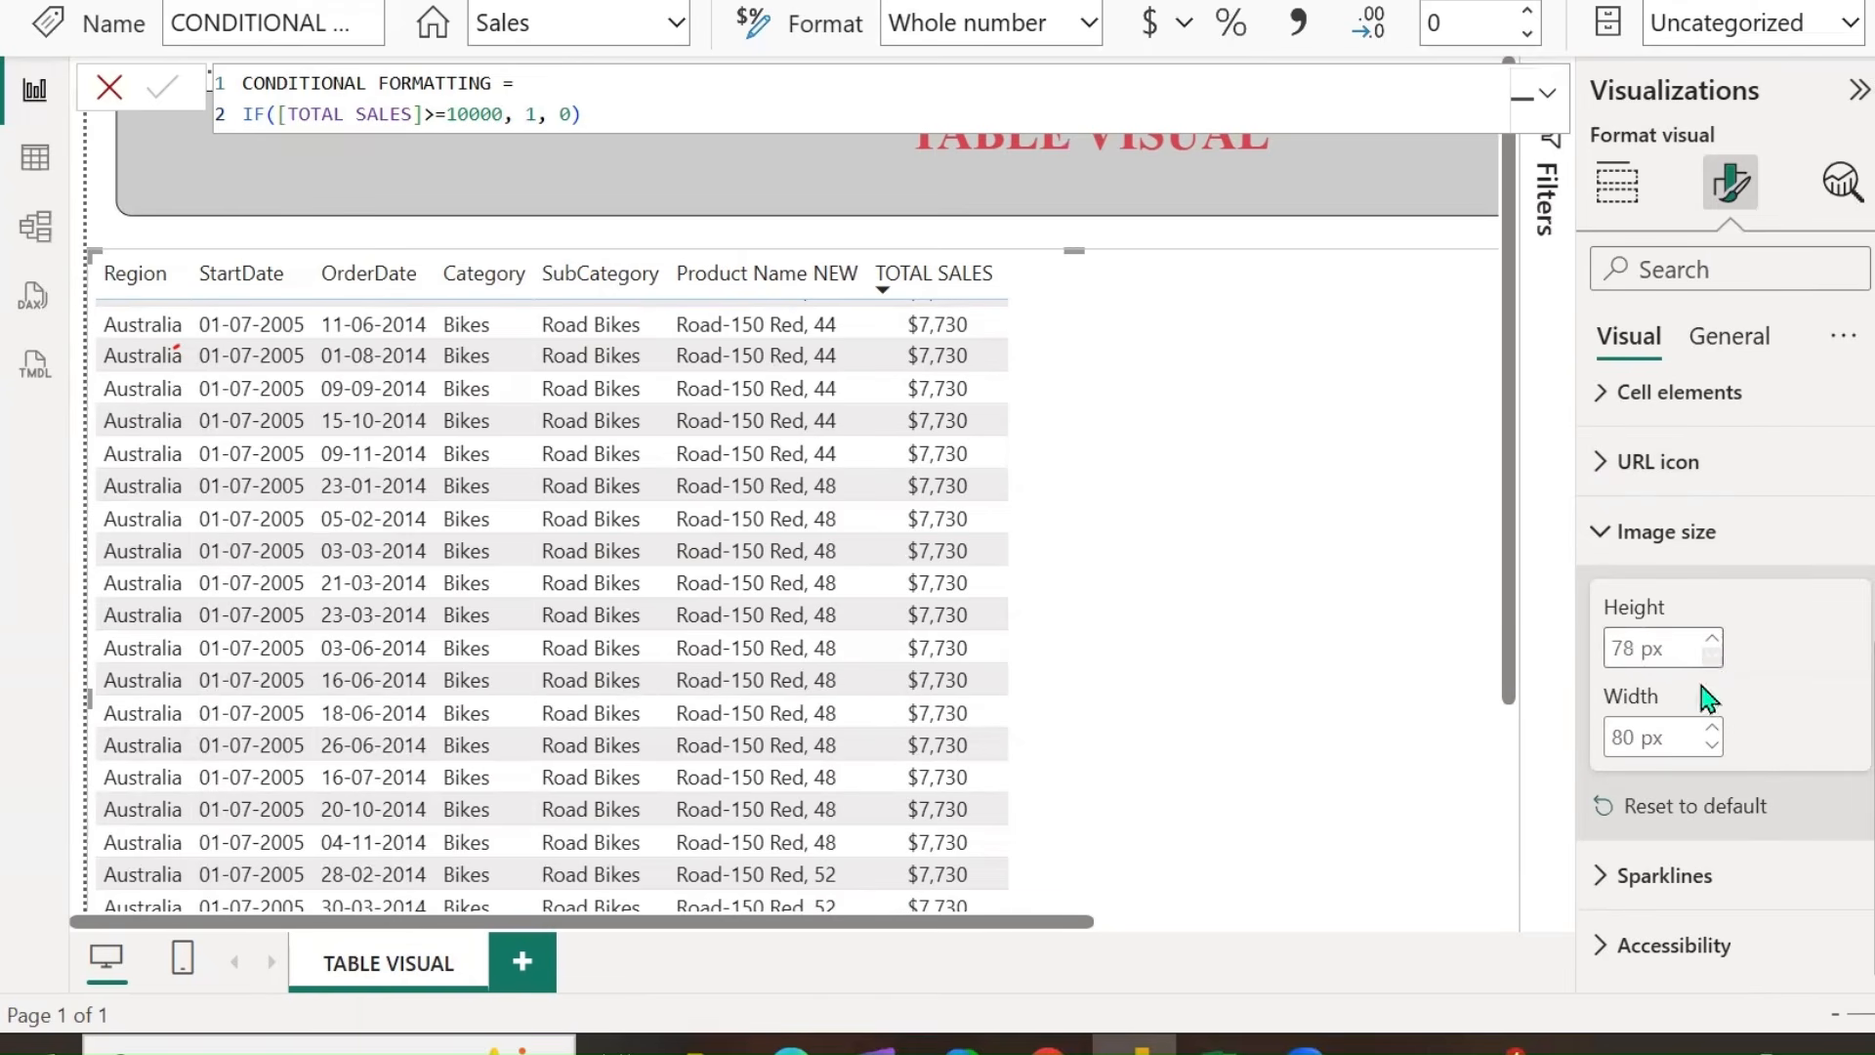
{"action": "left_click", "coordinate": [1666, 807]}
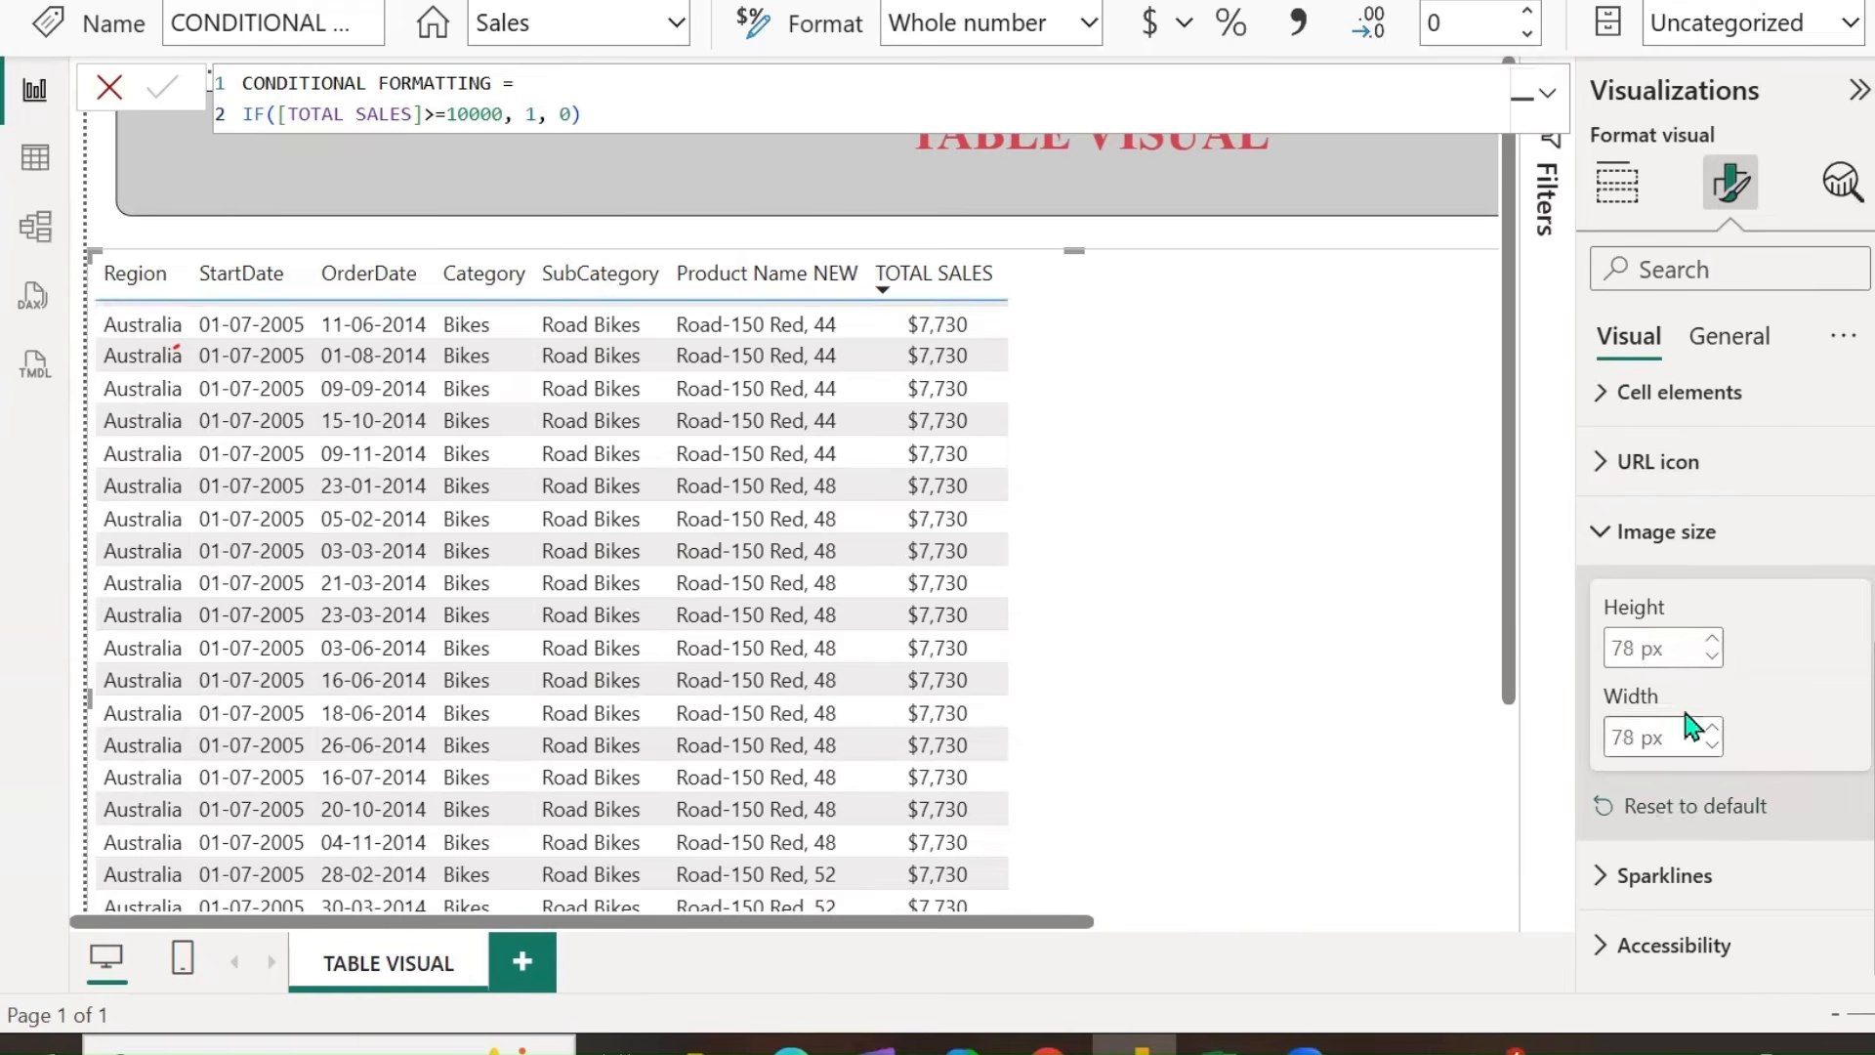
{"action": "left_click", "coordinate": [1599, 558]}
Examine the table's formatting options for sparklines, specific columns and cell elements.
{"action": "left_click", "coordinate": [1603, 879]}
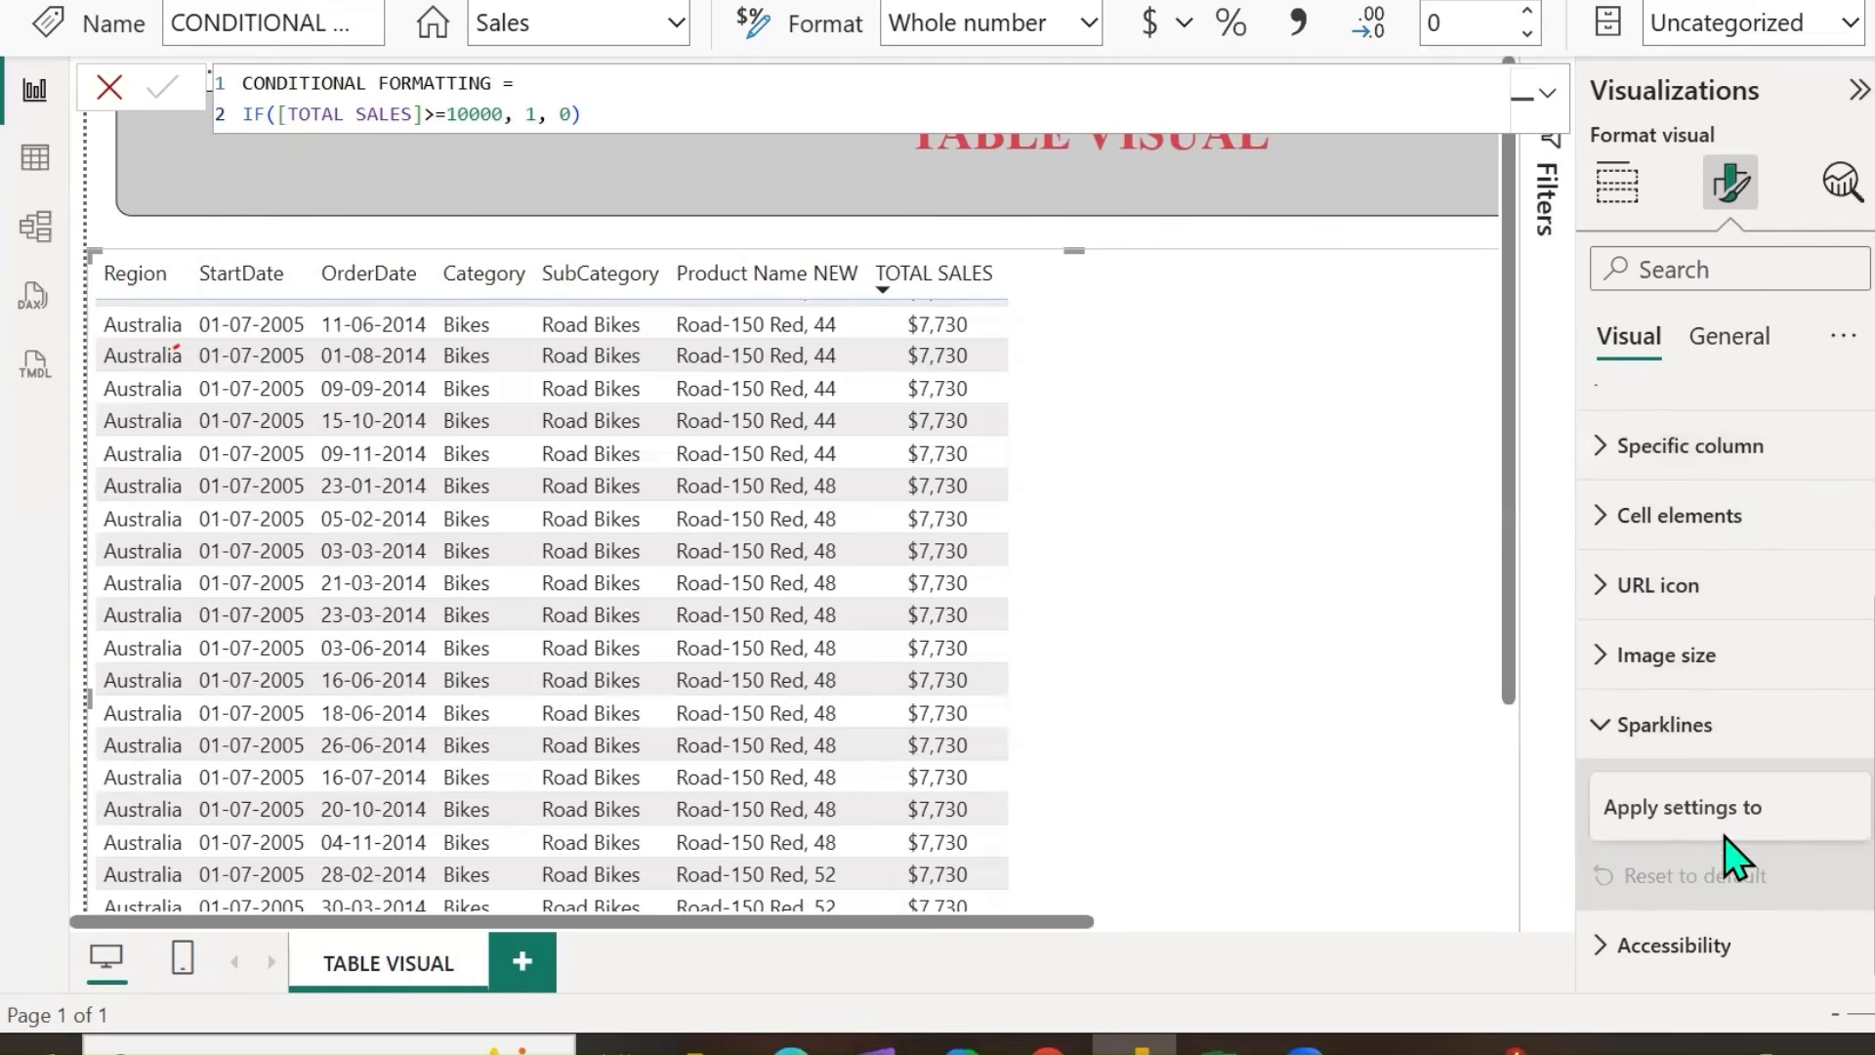
{"action": "left_click", "coordinate": [1599, 448]}
{"action": "left_click", "coordinate": [1599, 450]}
{"action": "left_click", "coordinate": [1603, 510]}
{"action": "scroll", "coordinate": [1716, 737], "scroll_direction": "down", "scroll_amount": 5}
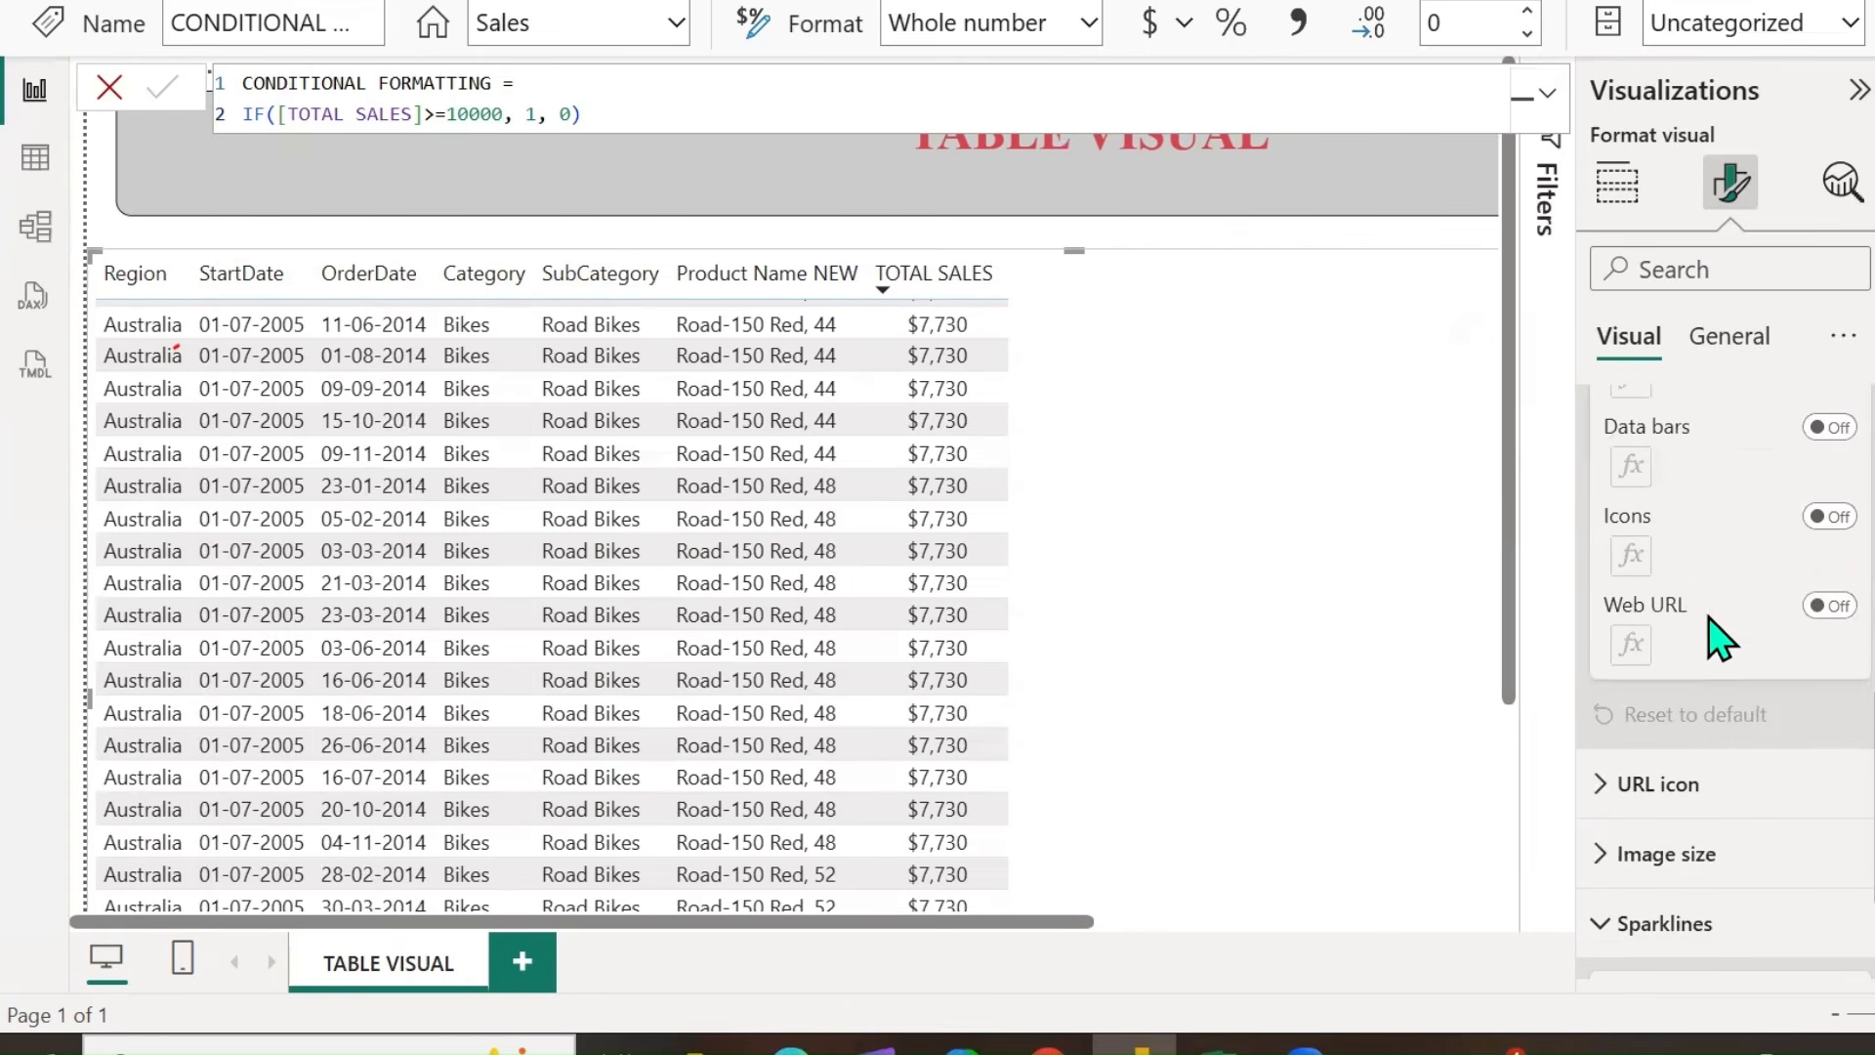
{"action": "scroll", "coordinate": [1717, 635], "scroll_direction": "up", "scroll_amount": 2}
{"action": "scroll", "coordinate": [1704, 606], "scroll_direction": "up", "scroll_amount": 2}
{"action": "scroll", "coordinate": [1608, 518], "scroll_direction": "up", "scroll_amount": 3}
{"action": "left_click", "coordinate": [1603, 517]}
{"action": "left_click", "coordinate": [1607, 606]}
{"action": "left_click", "coordinate": [1605, 610]}
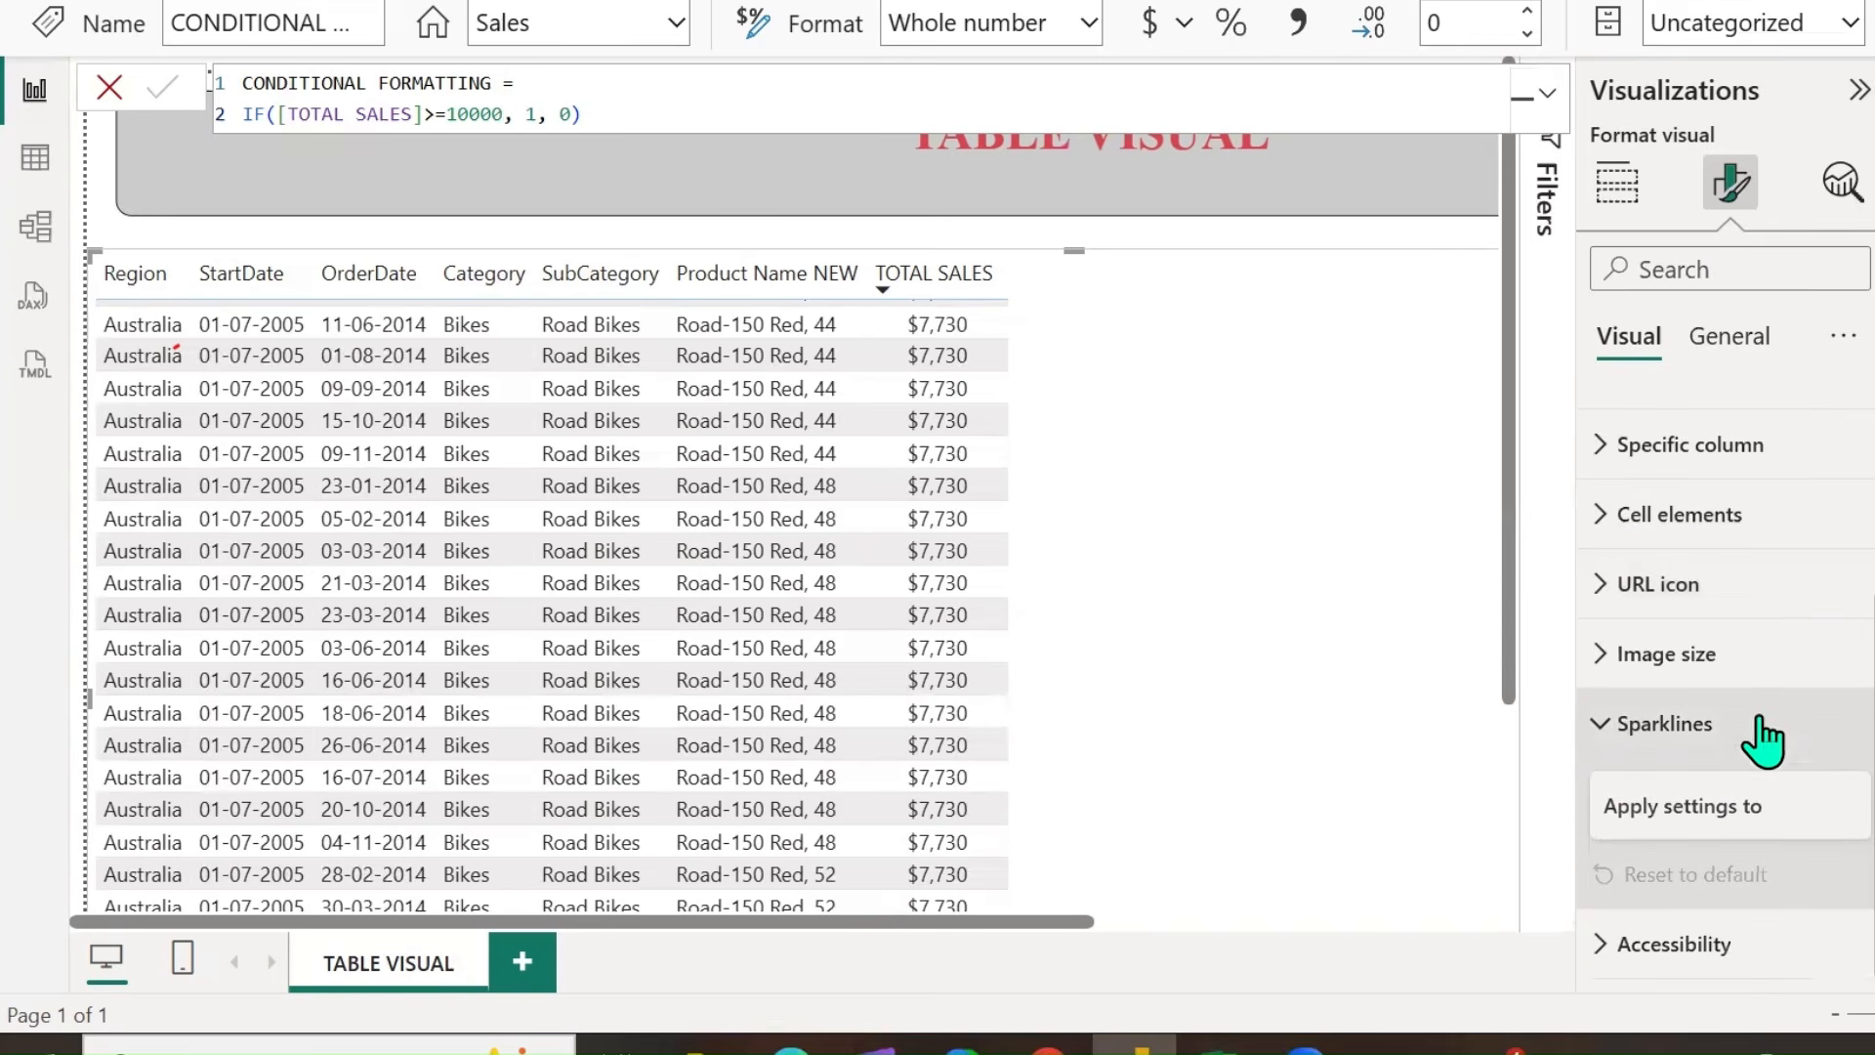
{"action": "left_click", "coordinate": [1602, 726]}
Try referring to rows by Product Name NEW in the accessibility settings and reset the option to default.
{"action": "left_click", "coordinate": [1612, 947]}
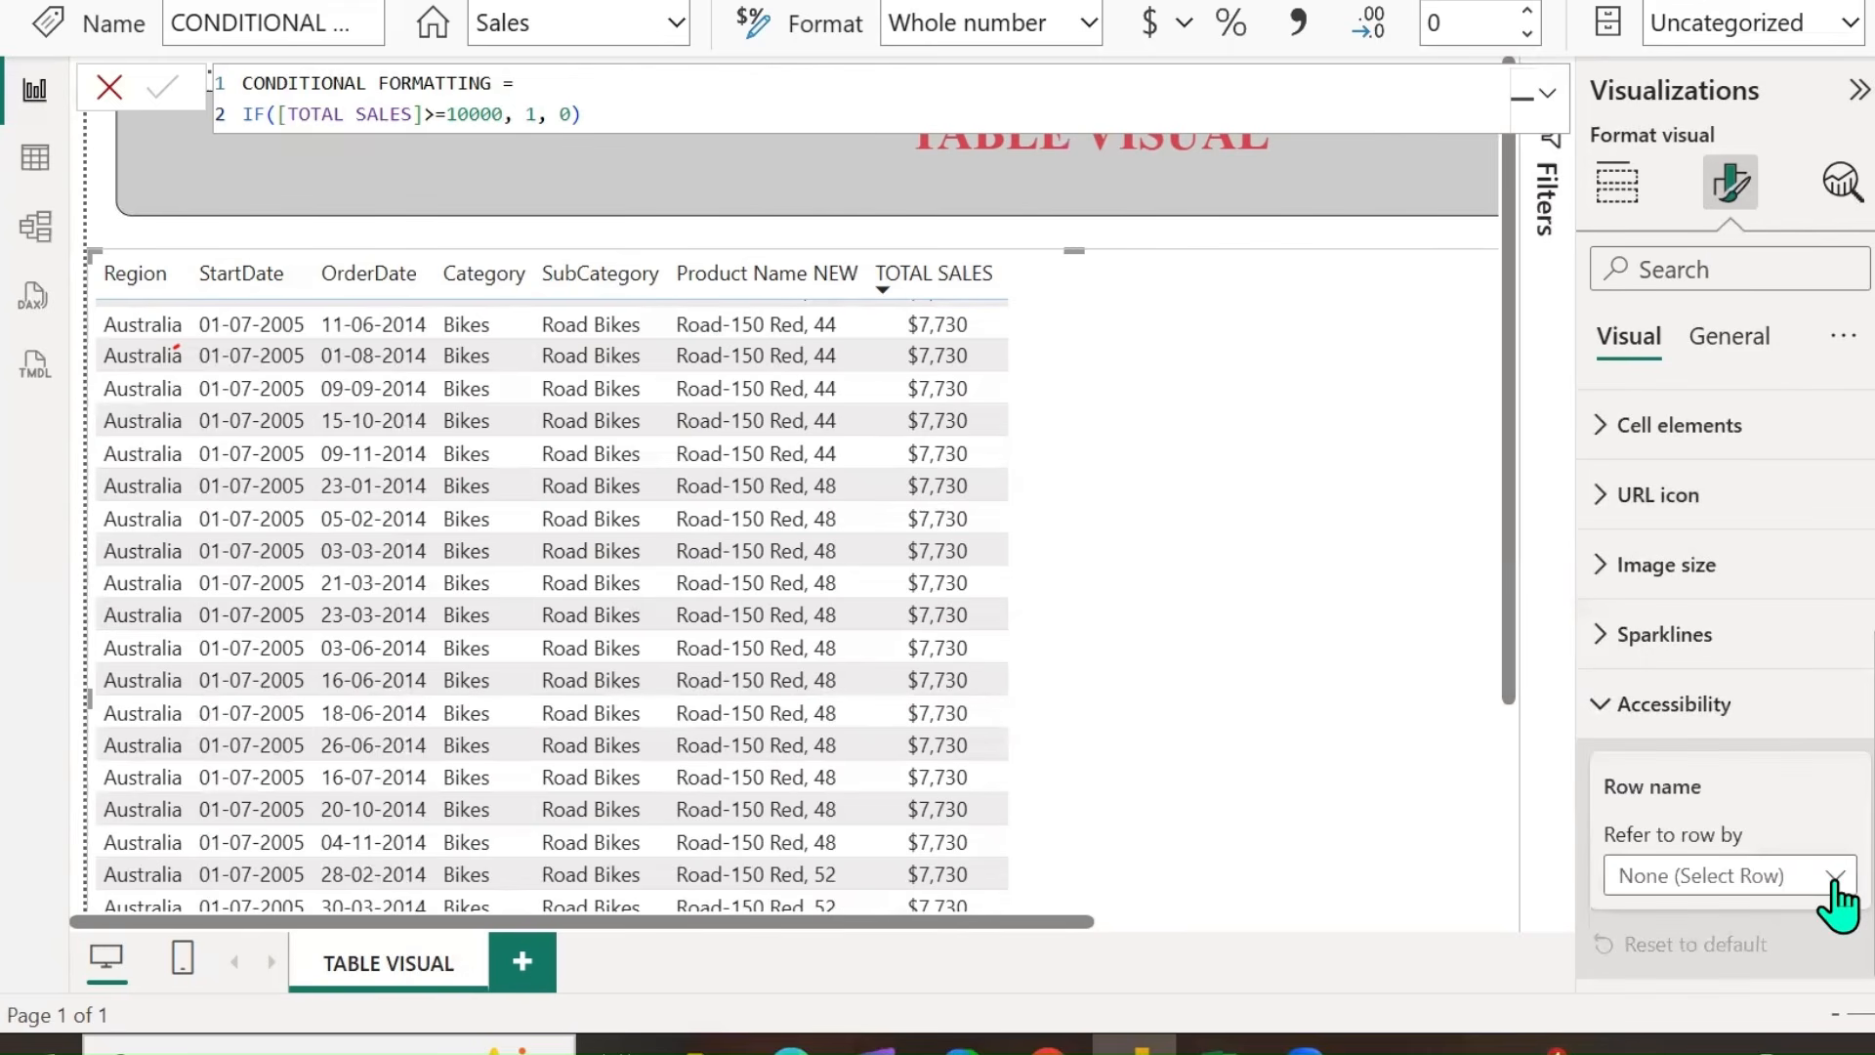
{"action": "left_click", "coordinate": [1837, 876]}
{"action": "left_click", "coordinate": [1749, 835]}
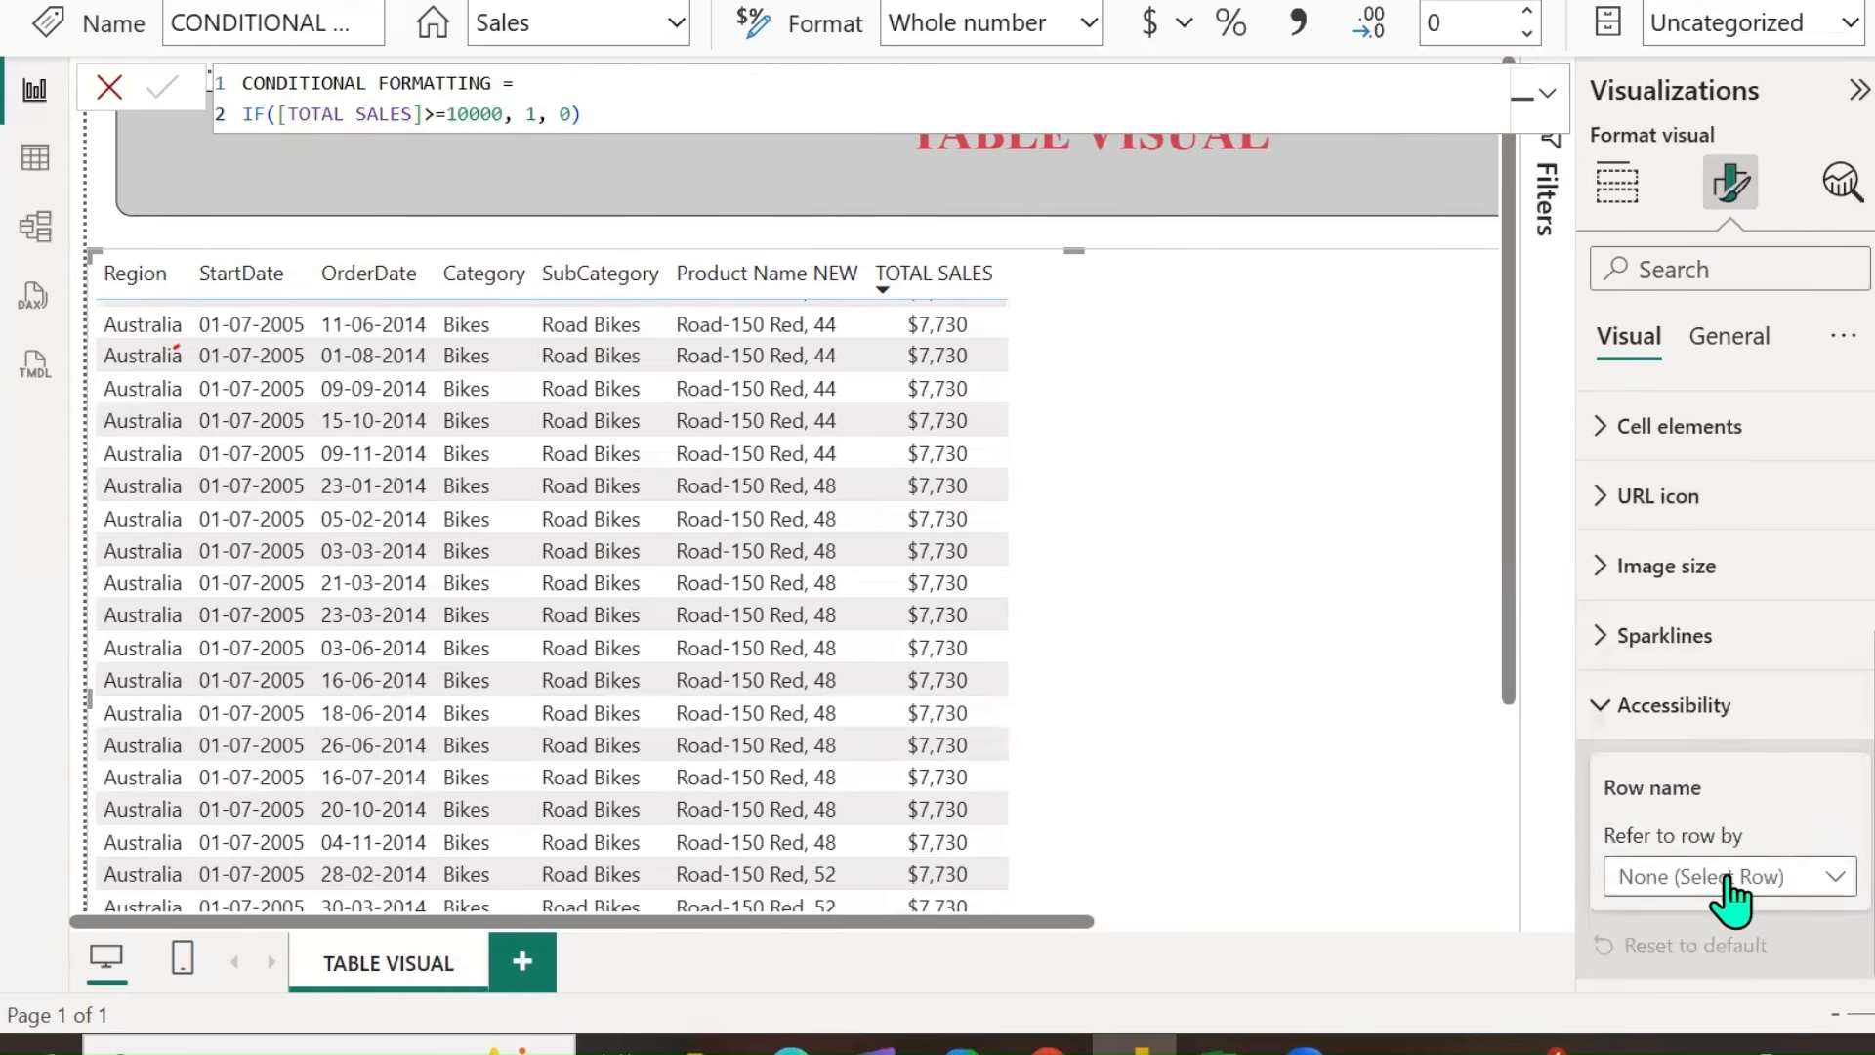
{"action": "left_click", "coordinate": [1818, 889]}
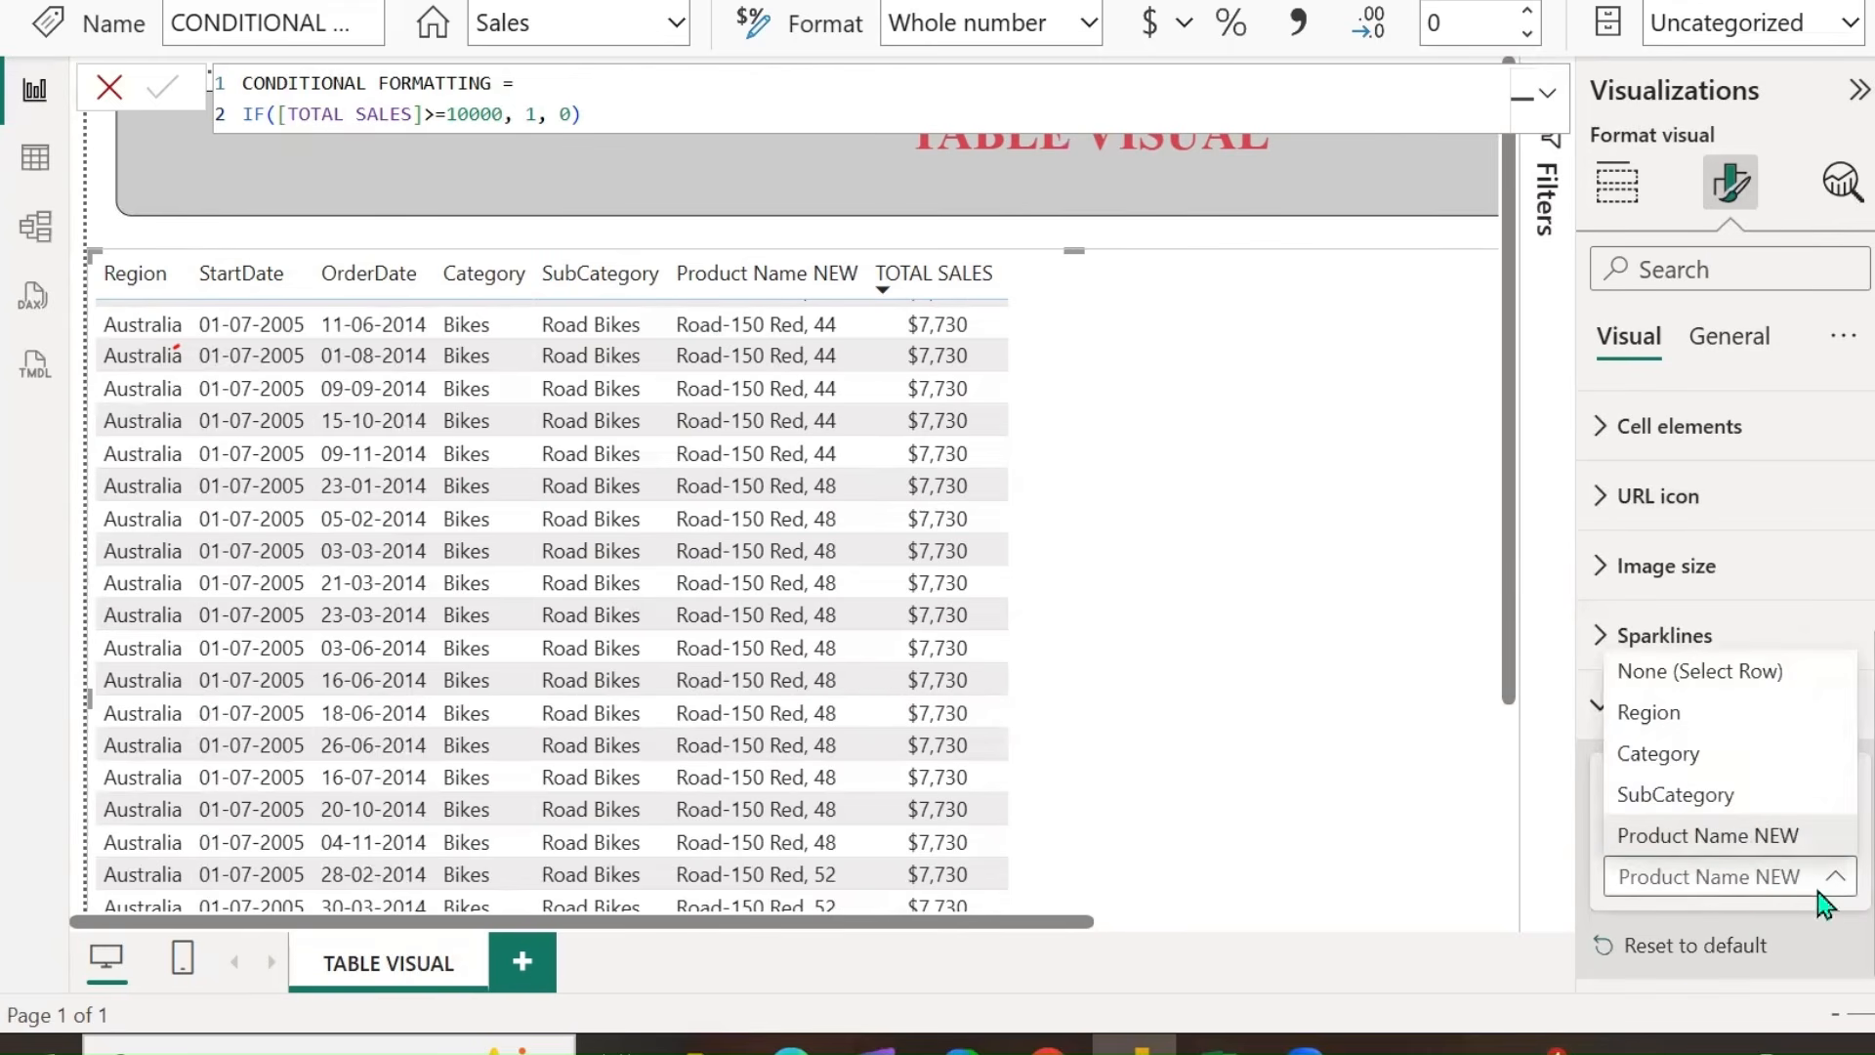
{"action": "left_click", "coordinate": [1695, 962]}
{"action": "left_click", "coordinate": [1674, 962]}
{"action": "left_click", "coordinate": [1602, 720]}
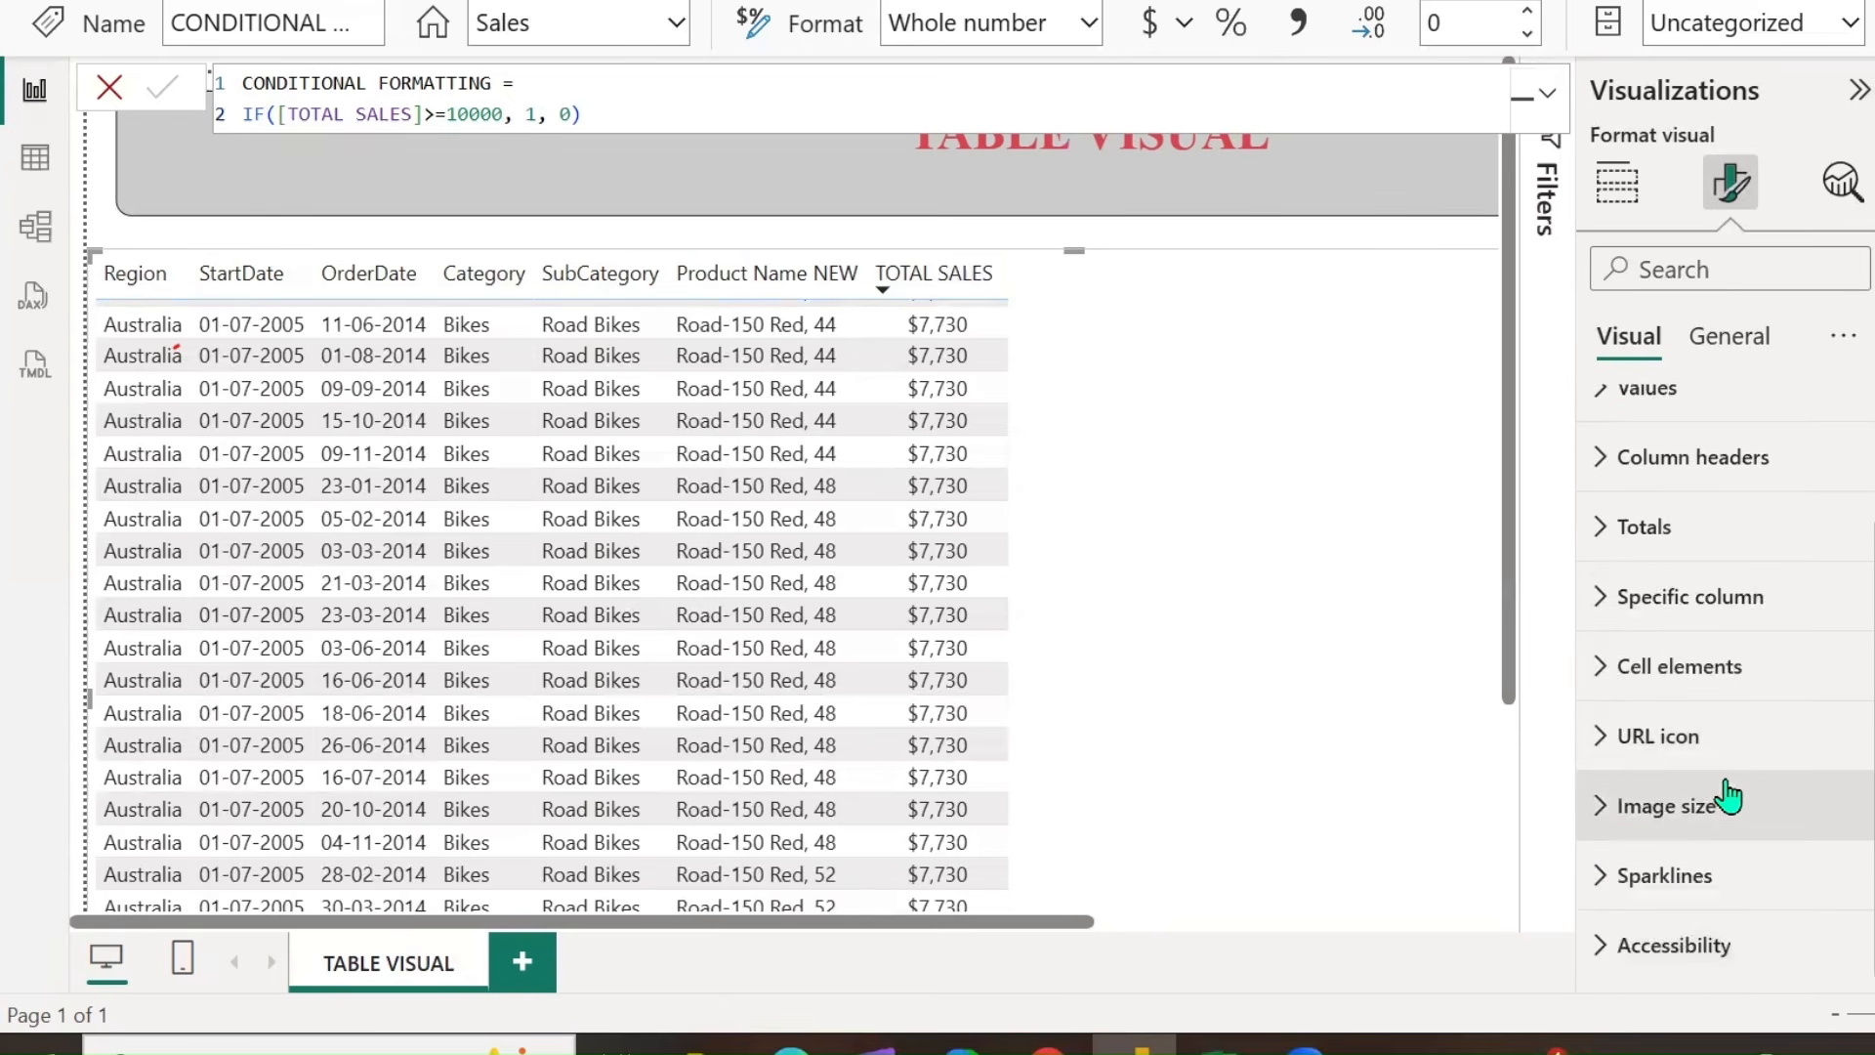
Show the size and position settings in the table's general properties.
{"action": "scroll", "coordinate": [1727, 796], "scroll_direction": "up", "scroll_amount": 2}
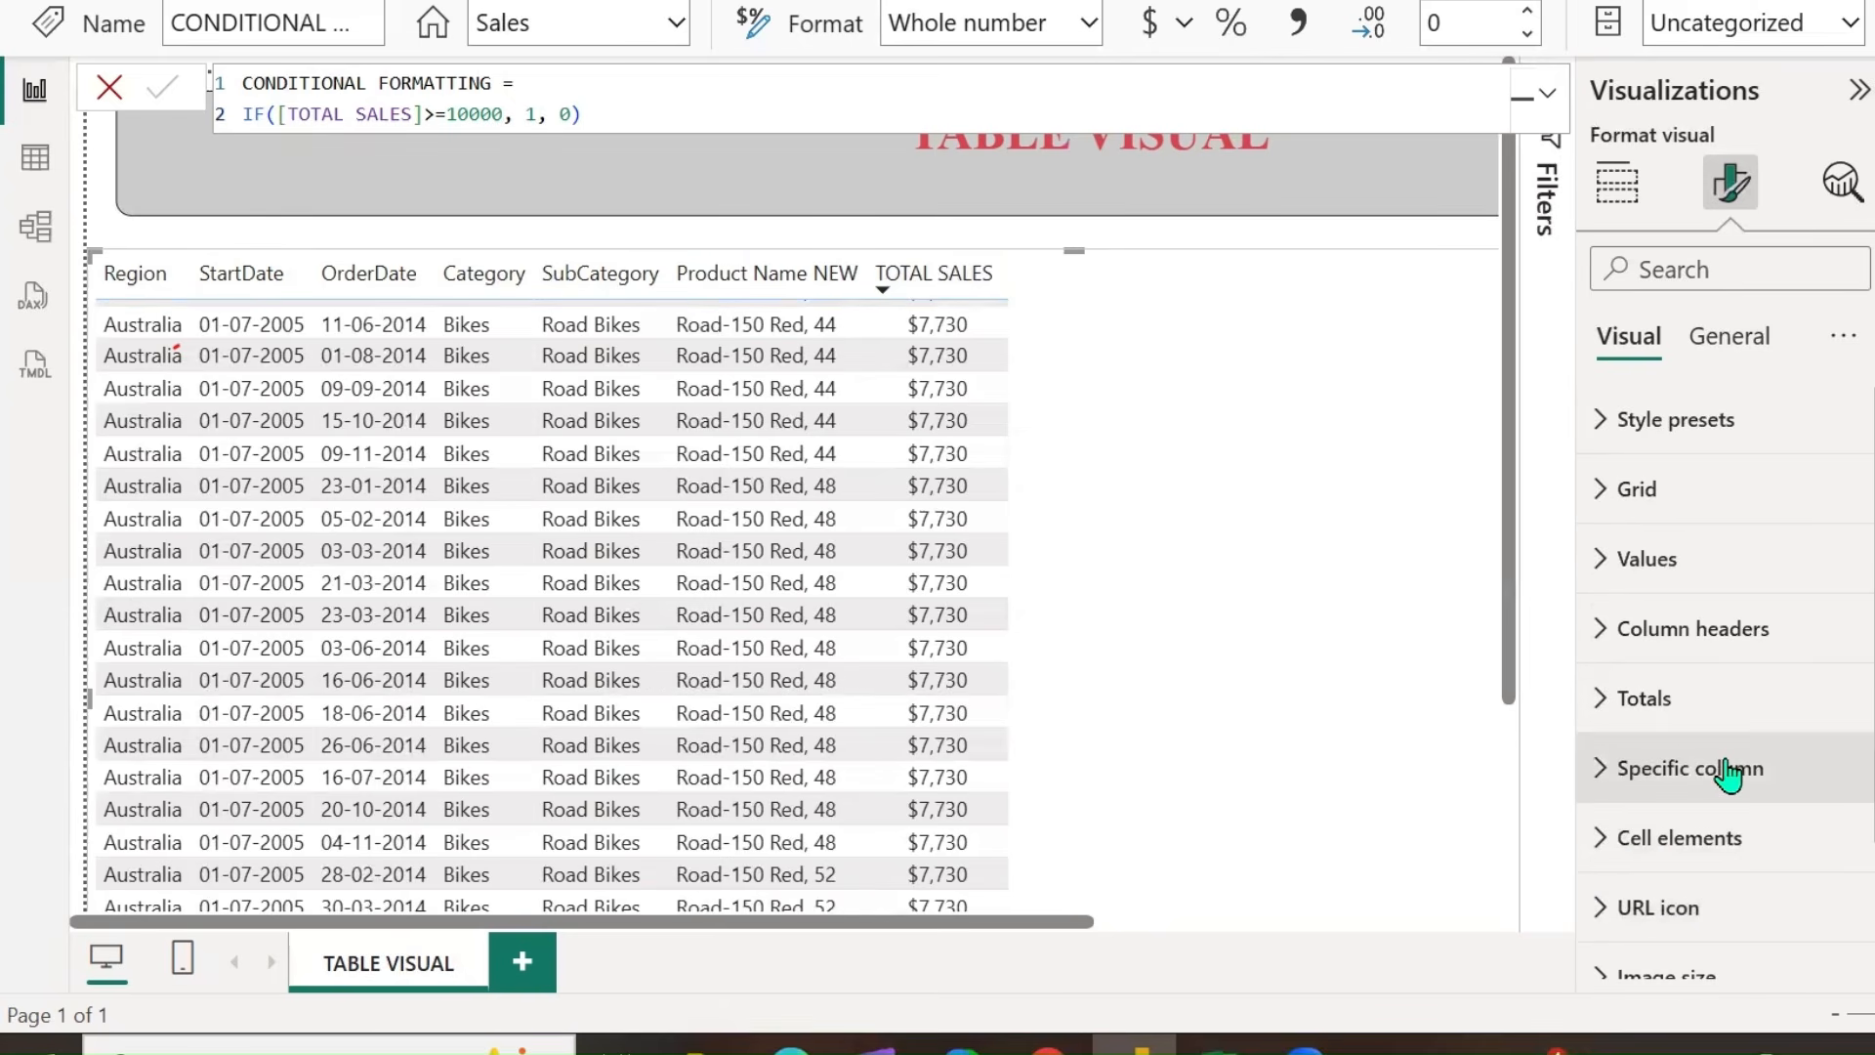
{"action": "left_click", "coordinate": [1729, 342]}
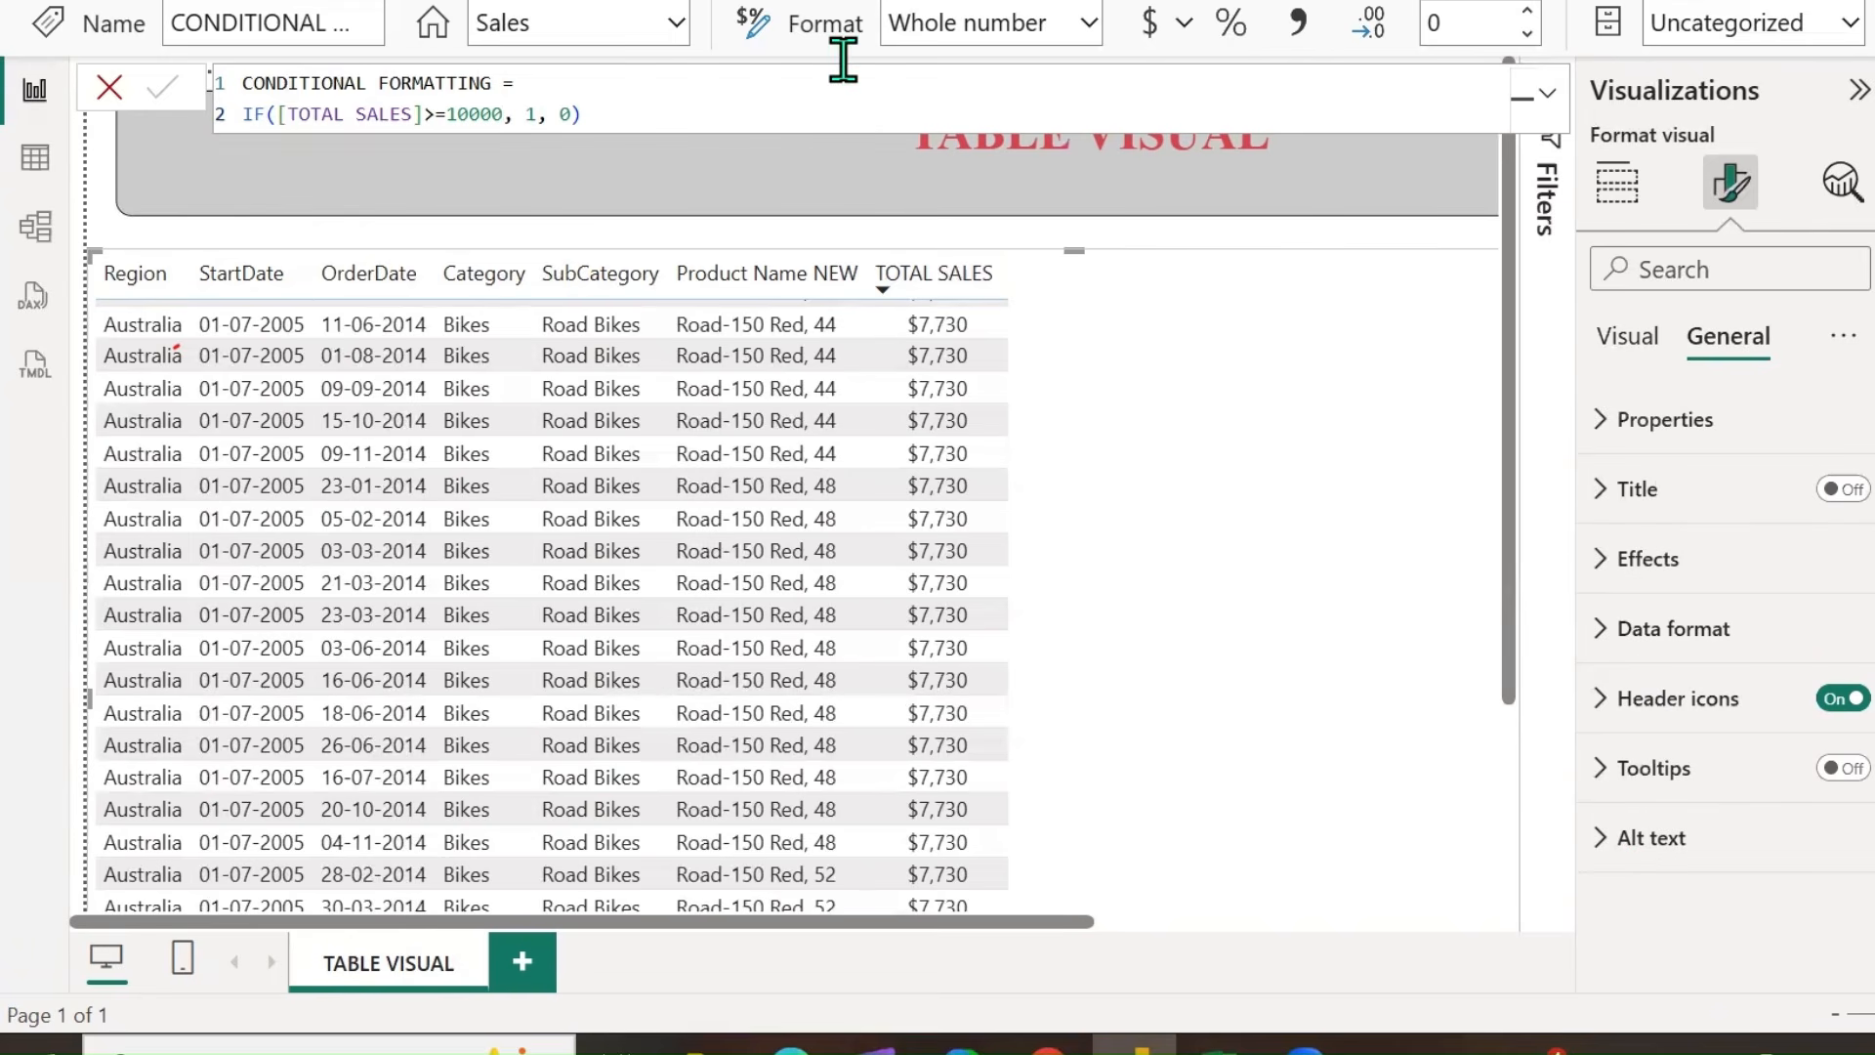
{"action": "left_click", "coordinate": [1600, 421]}
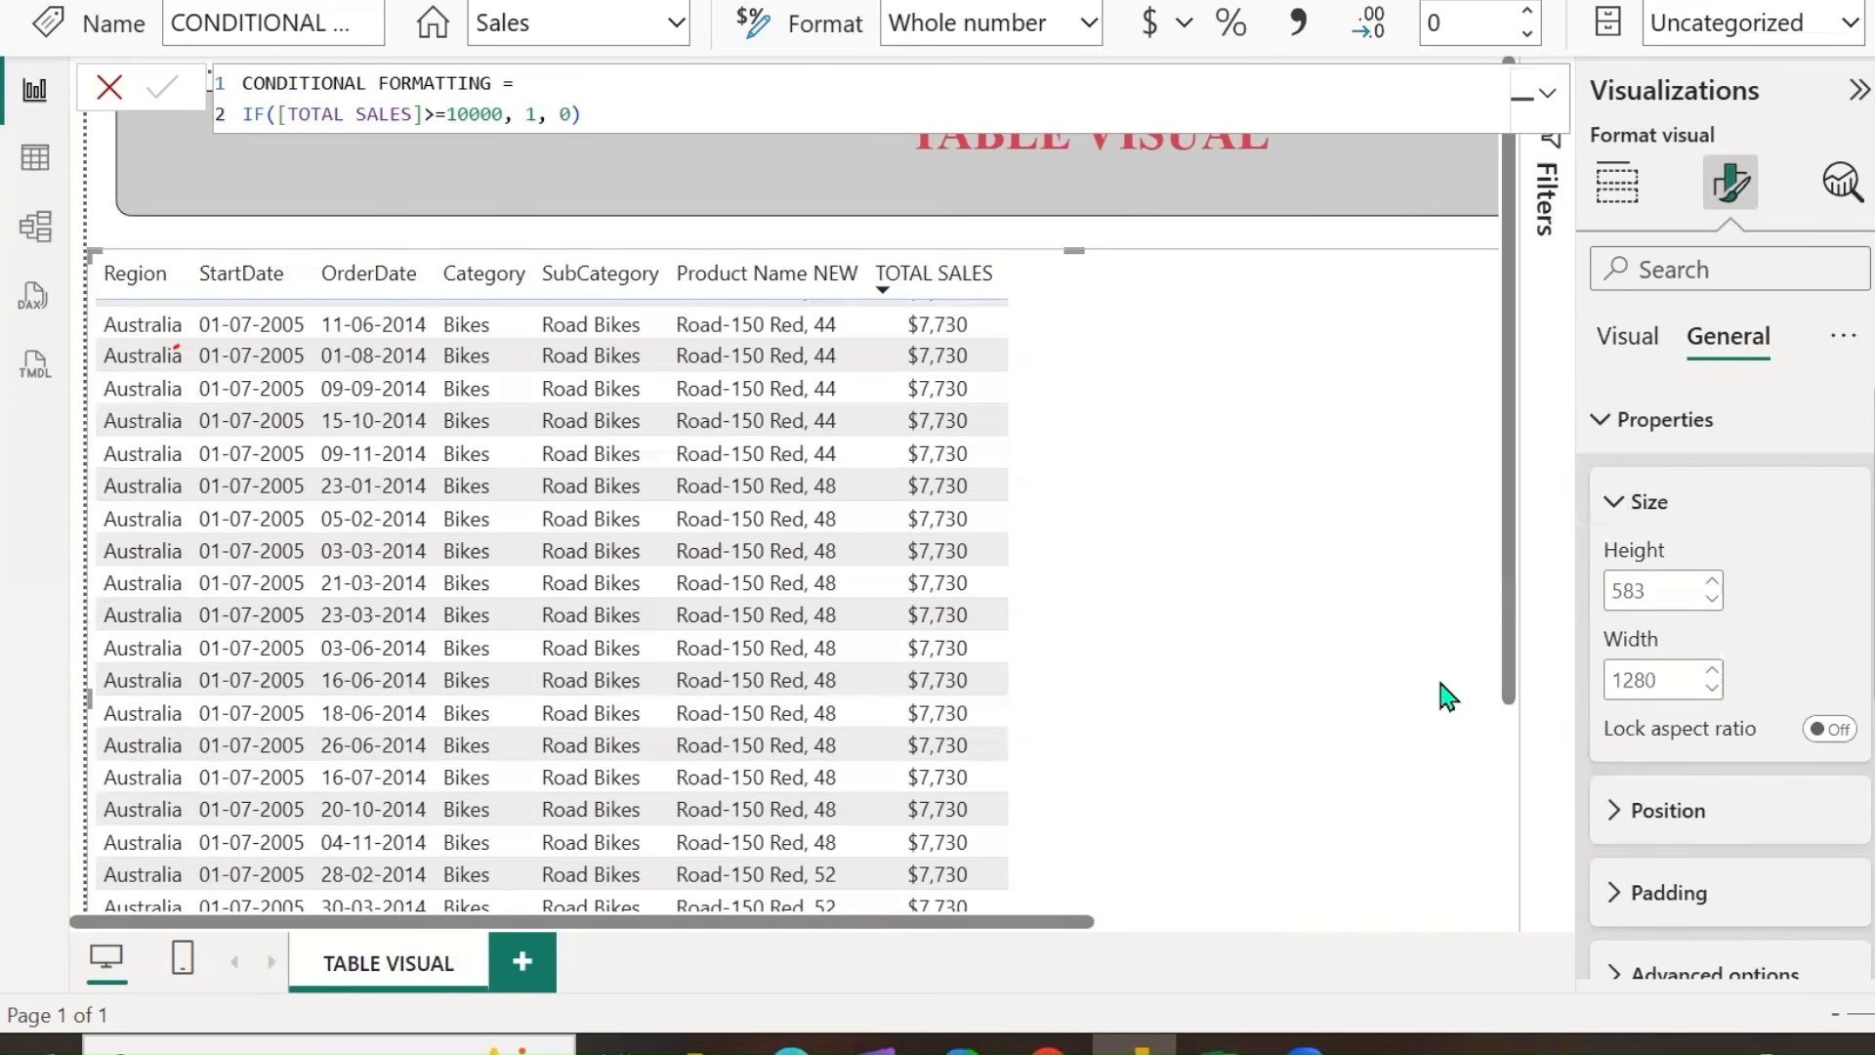
{"action": "left_click", "coordinate": [1626, 825]}
{"action": "scroll", "coordinate": [1716, 771], "scroll_direction": "down", "scroll_amount": 2}
{"action": "scroll", "coordinate": [1709, 767], "scroll_direction": "up", "scroll_amount": 2}
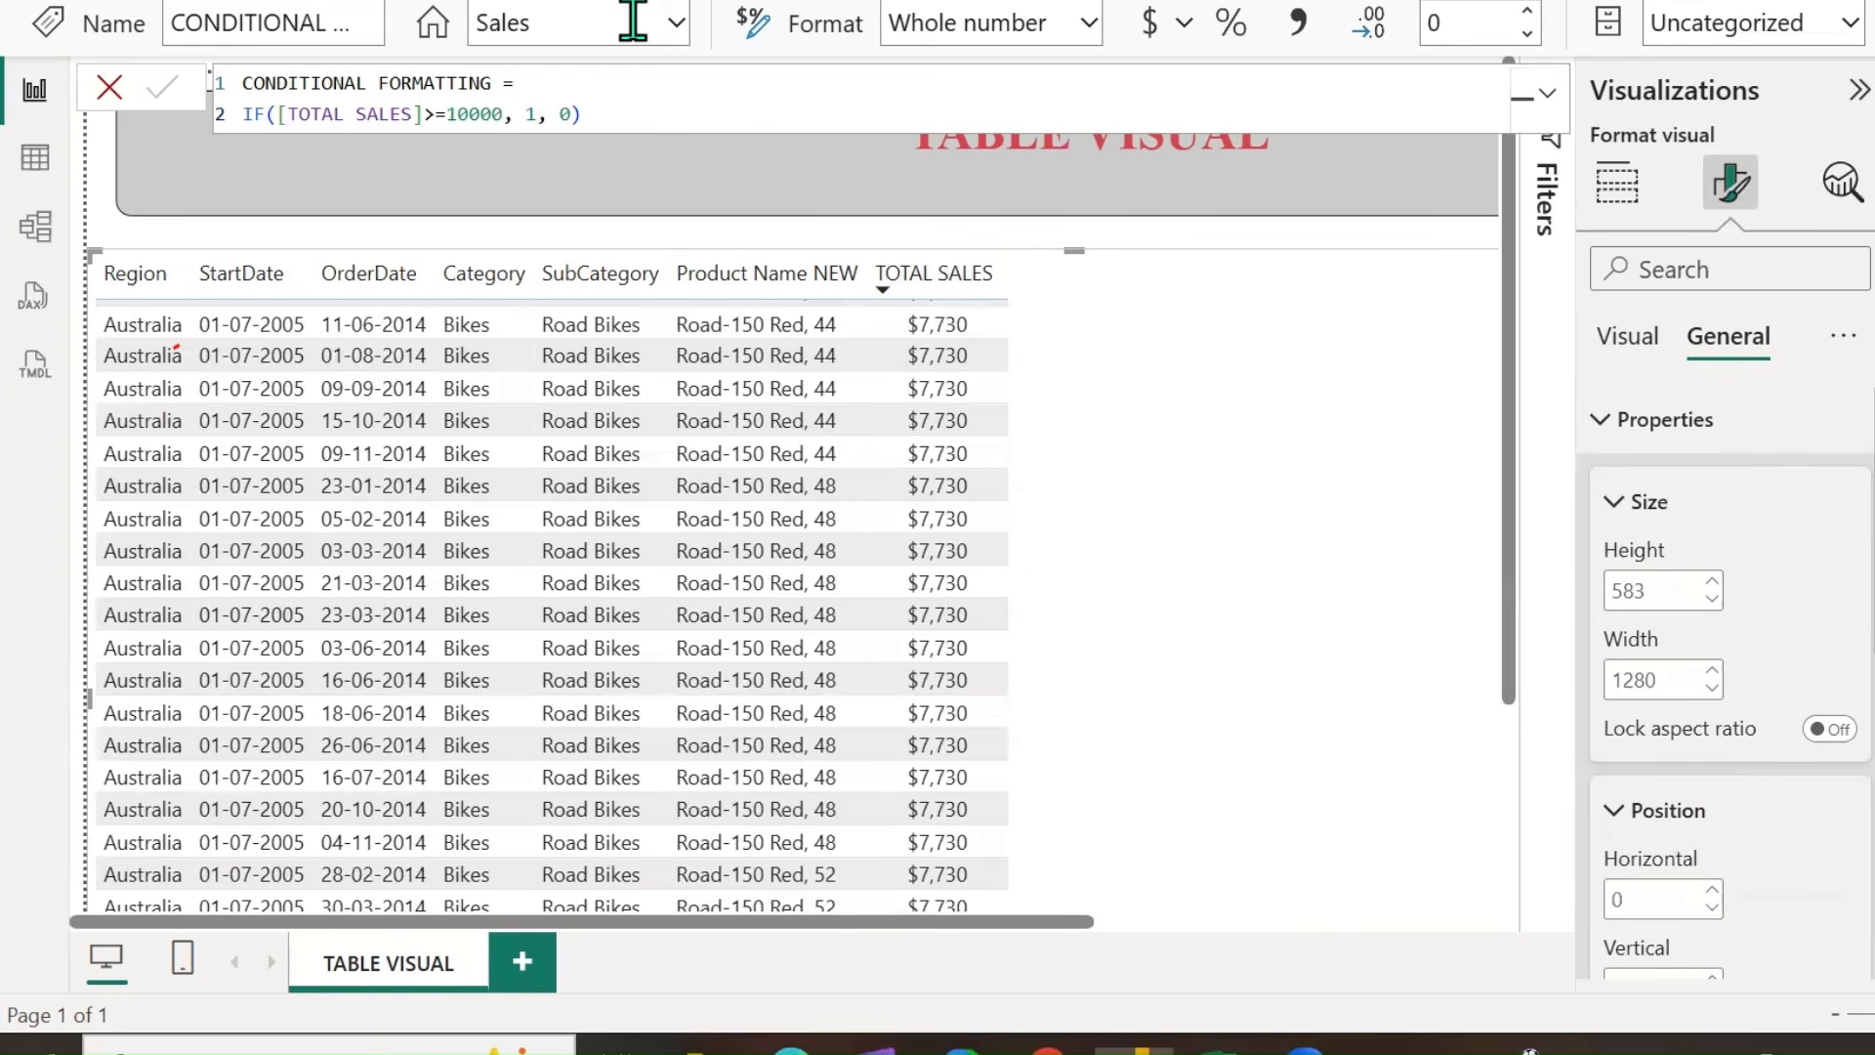
{"action": "left_click_drag", "start_coordinate": [1693, 493], "coordinate": [1785, 459]}
{"action": "left_click_drag", "start_coordinate": [1719, 804], "coordinate": [1851, 771]}
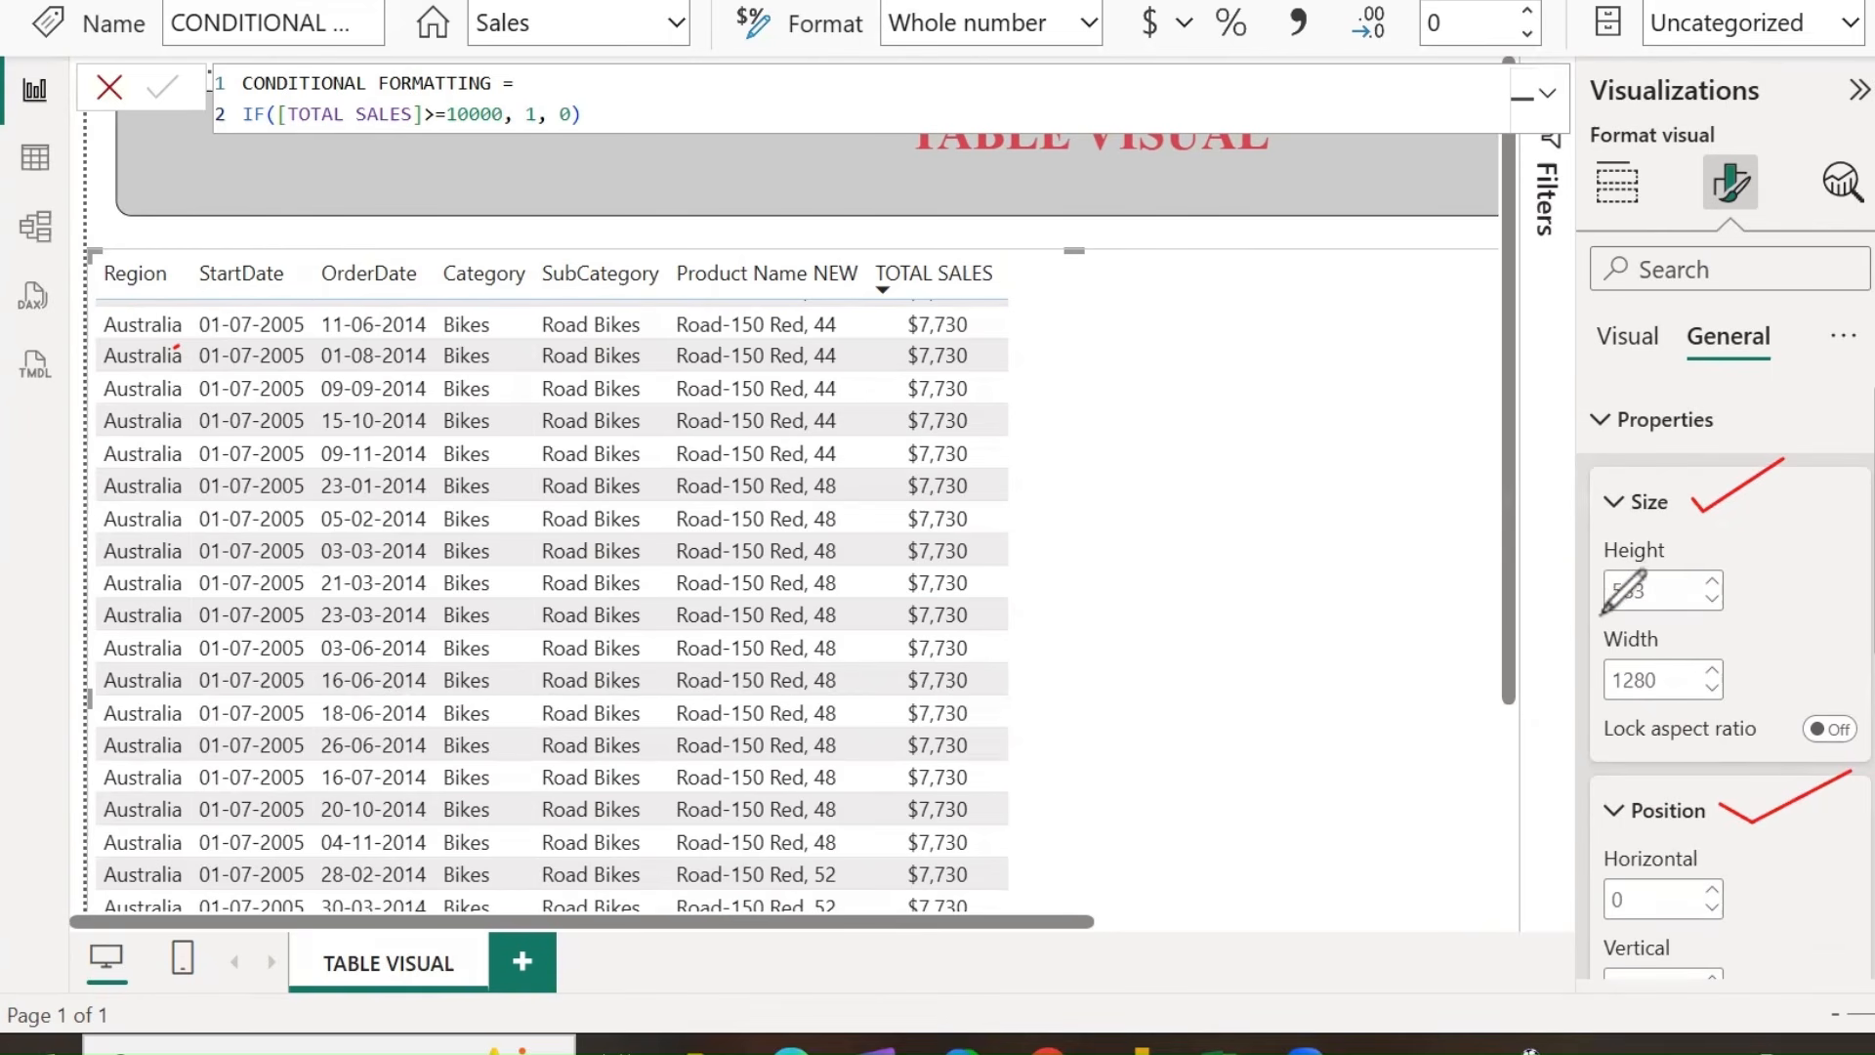
{"action": "mouse_move", "coordinate": [1598, 605]}
{"action": "left_mouse_down"}
{"action": "mouse_move", "coordinate": [1709, 630]}
{"action": "mouse_move", "coordinate": [1754, 533]}
{"action": "mouse_move", "coordinate": [1597, 533]}
{"action": "mouse_move", "coordinate": [1606, 598]}
{"action": "left_mouse_up"}
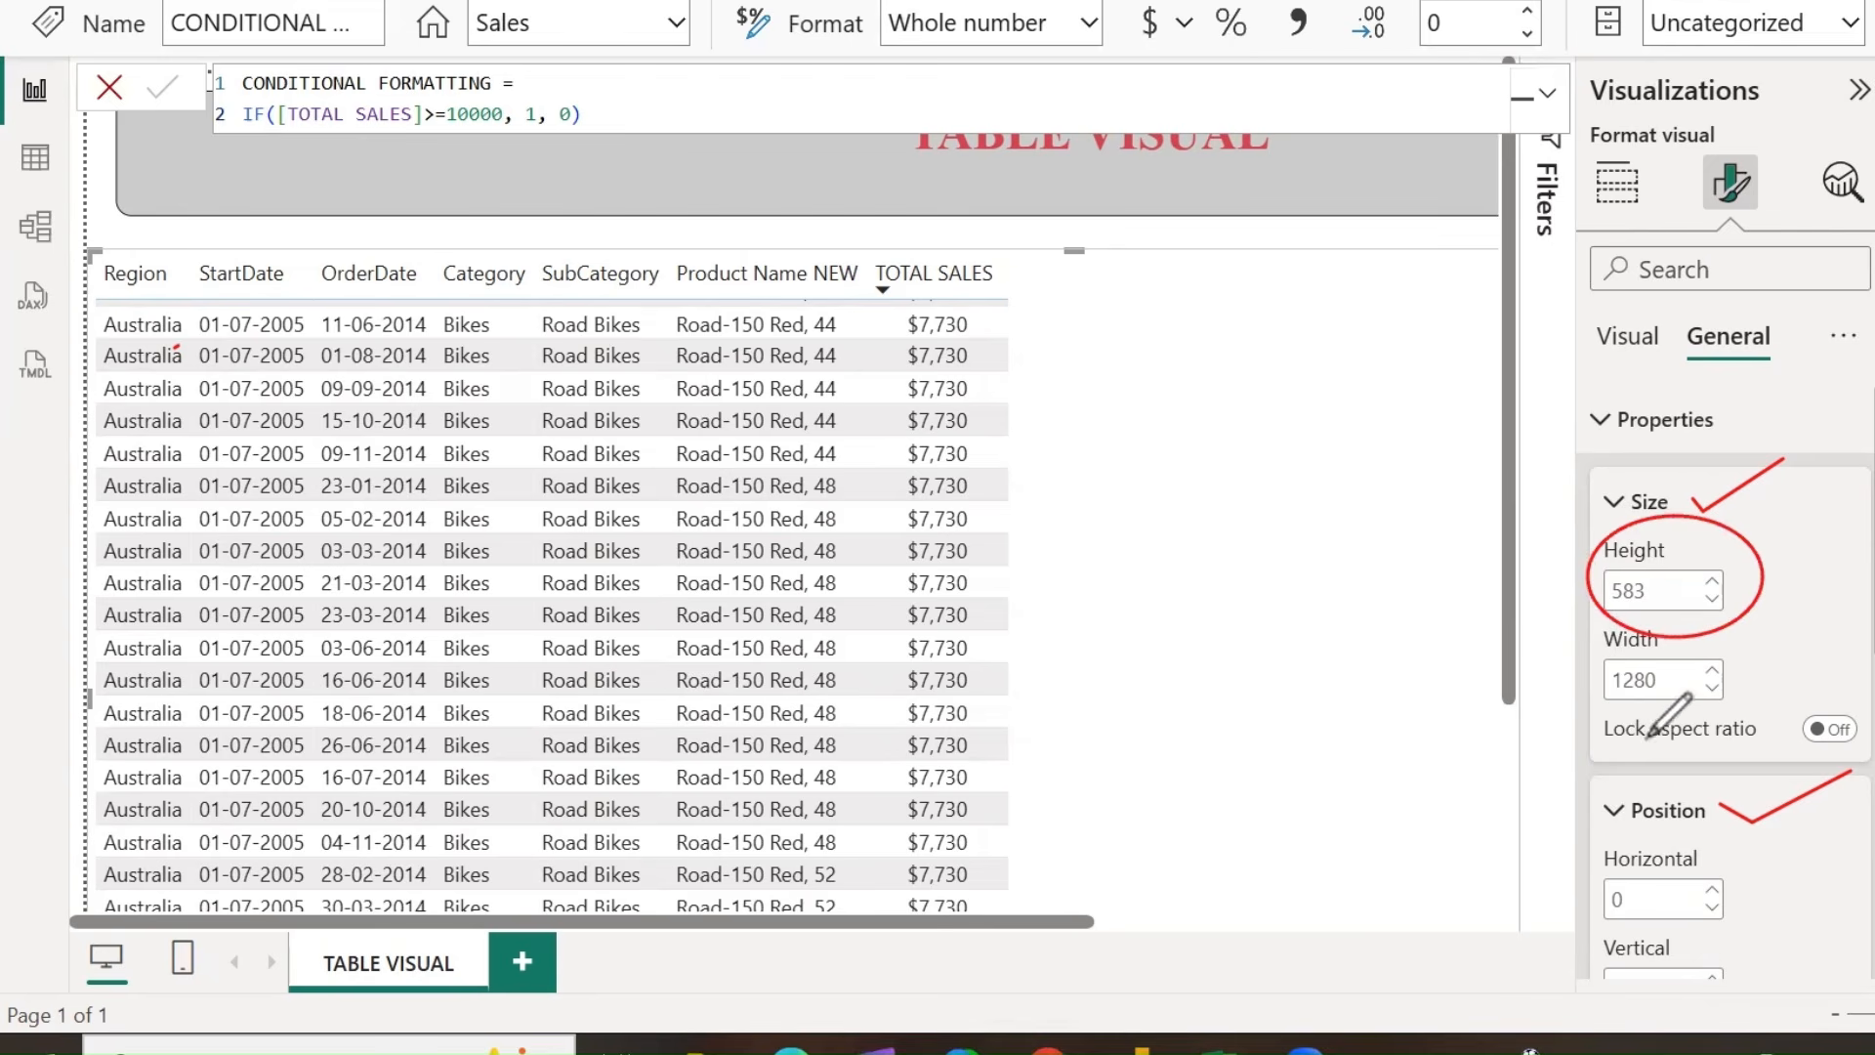
{"action": "mouse_move", "coordinate": [1598, 719]}
{"action": "left_mouse_down"}
{"action": "mouse_move", "coordinate": [1754, 735]}
{"action": "mouse_move", "coordinate": [1602, 621]}
{"action": "mouse_move", "coordinate": [1563, 696]}
{"action": "mouse_move", "coordinate": [1661, 750]}
{"action": "left_mouse_up"}
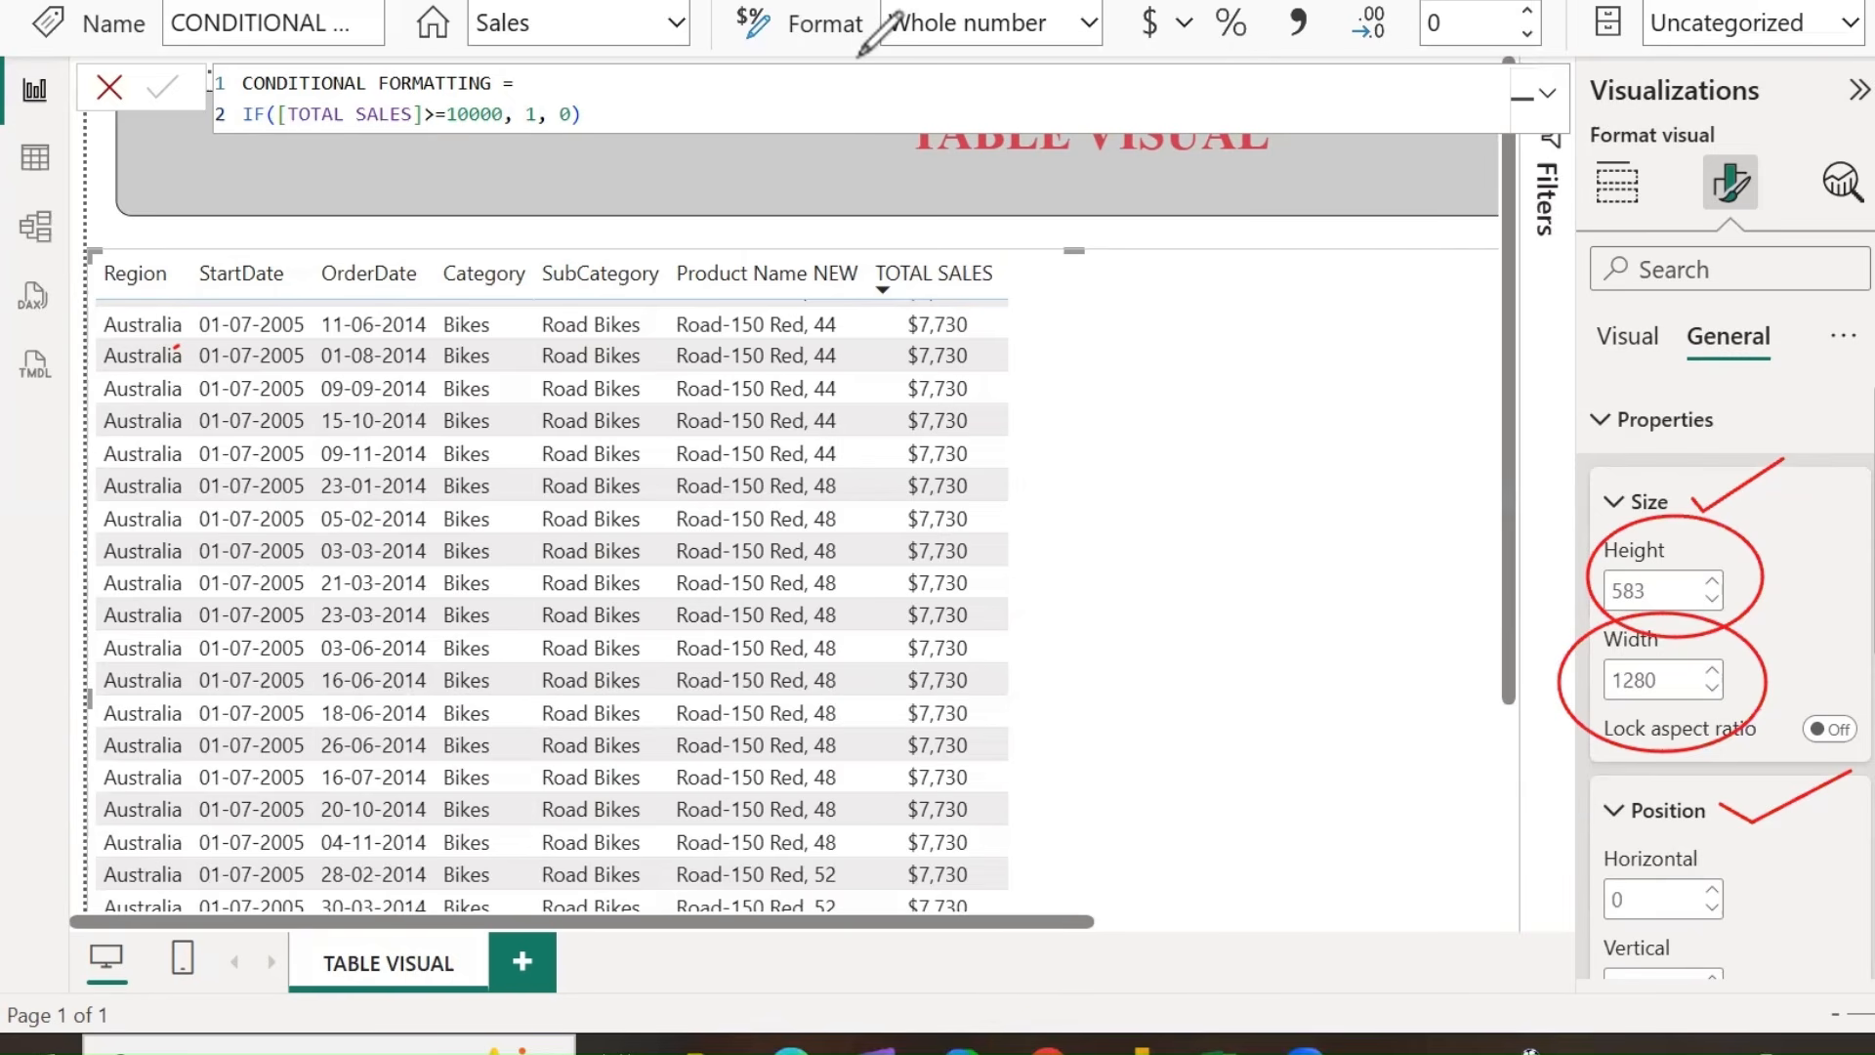
Adjust the table's height and shorten it from the upper edge to a height of about 573.
{"action": "left_click", "coordinate": [1711, 583]}
{"action": "left_click", "coordinate": [1711, 583]}
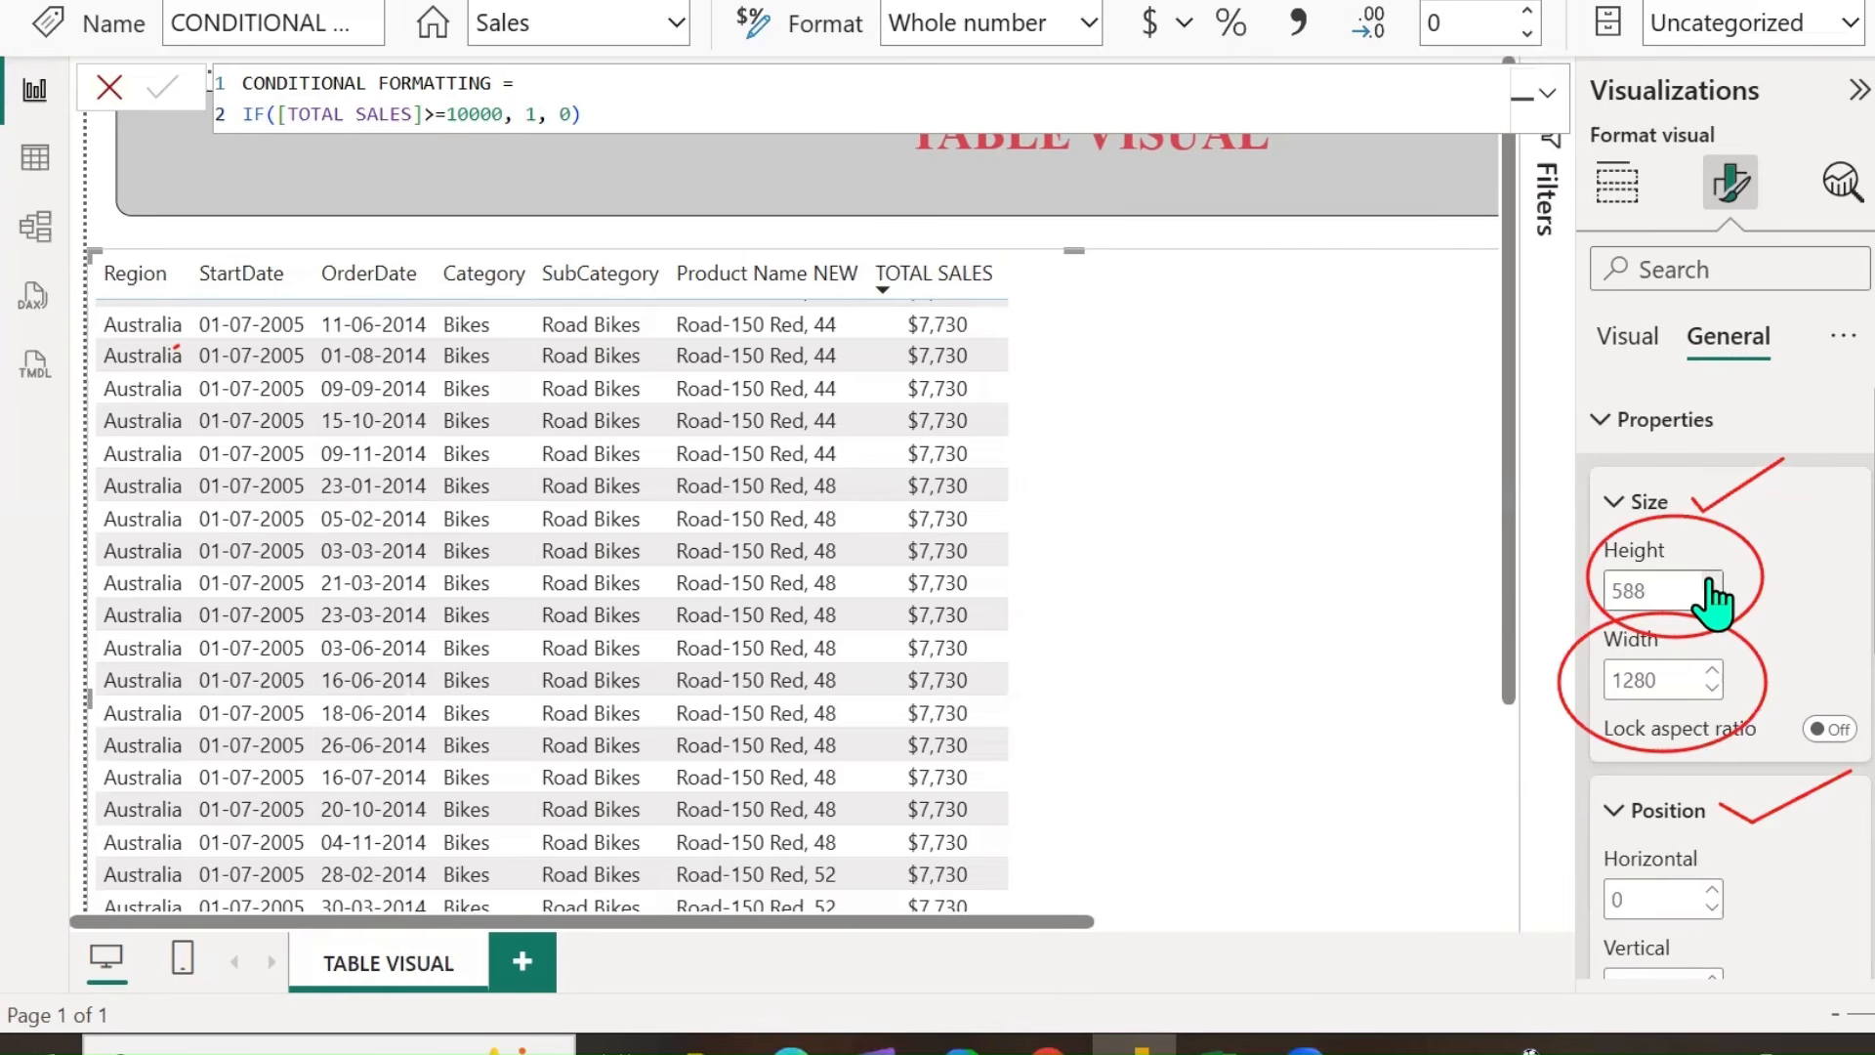
{"action": "left_click", "coordinate": [1712, 583]}
{"action": "mouse_move", "coordinate": [1067, 252]}
{"action": "left_mouse_down"}
{"action": "mouse_move", "coordinate": [1068, 221]}
{"action": "mouse_move", "coordinate": [1065, 281]}
{"action": "left_mouse_up"}
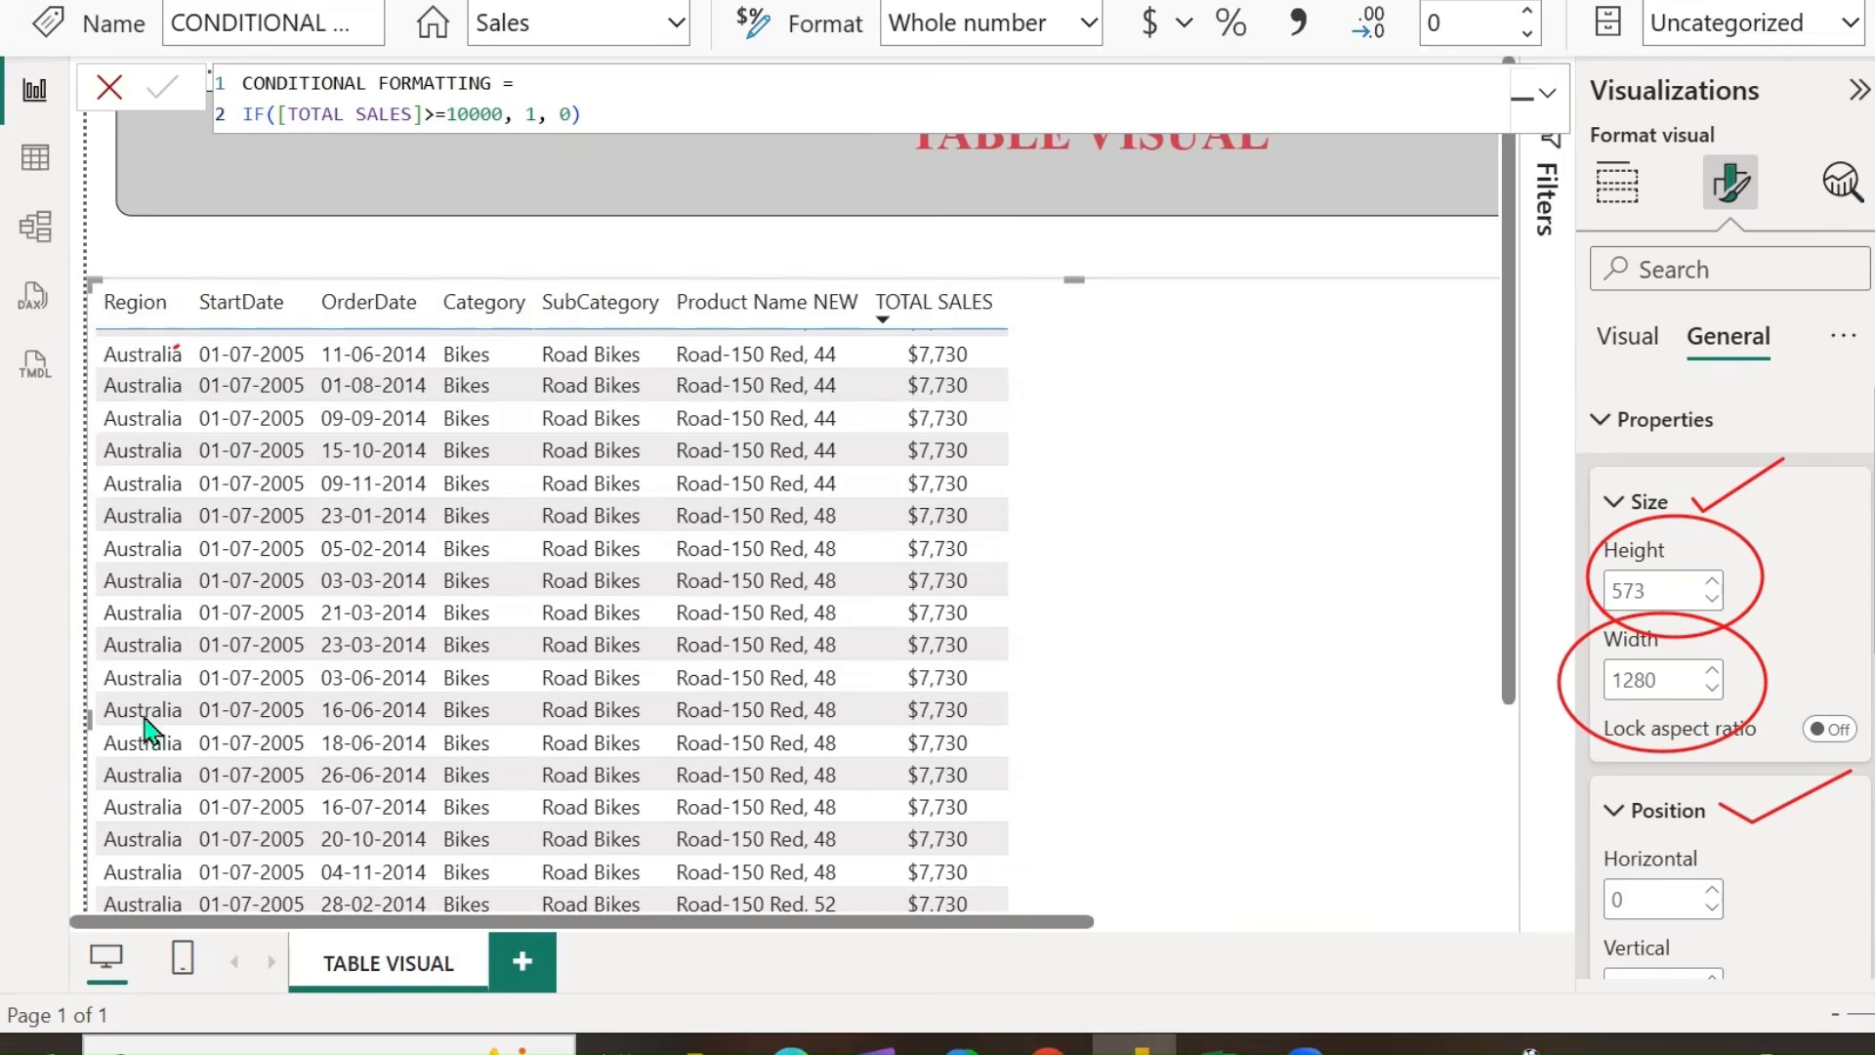
Try narrowing the table from its left edge to a width of about 1216 and widen it back to 1280.
{"action": "left_click_drag", "start_coordinate": [86, 715], "coordinate": [186, 716]}
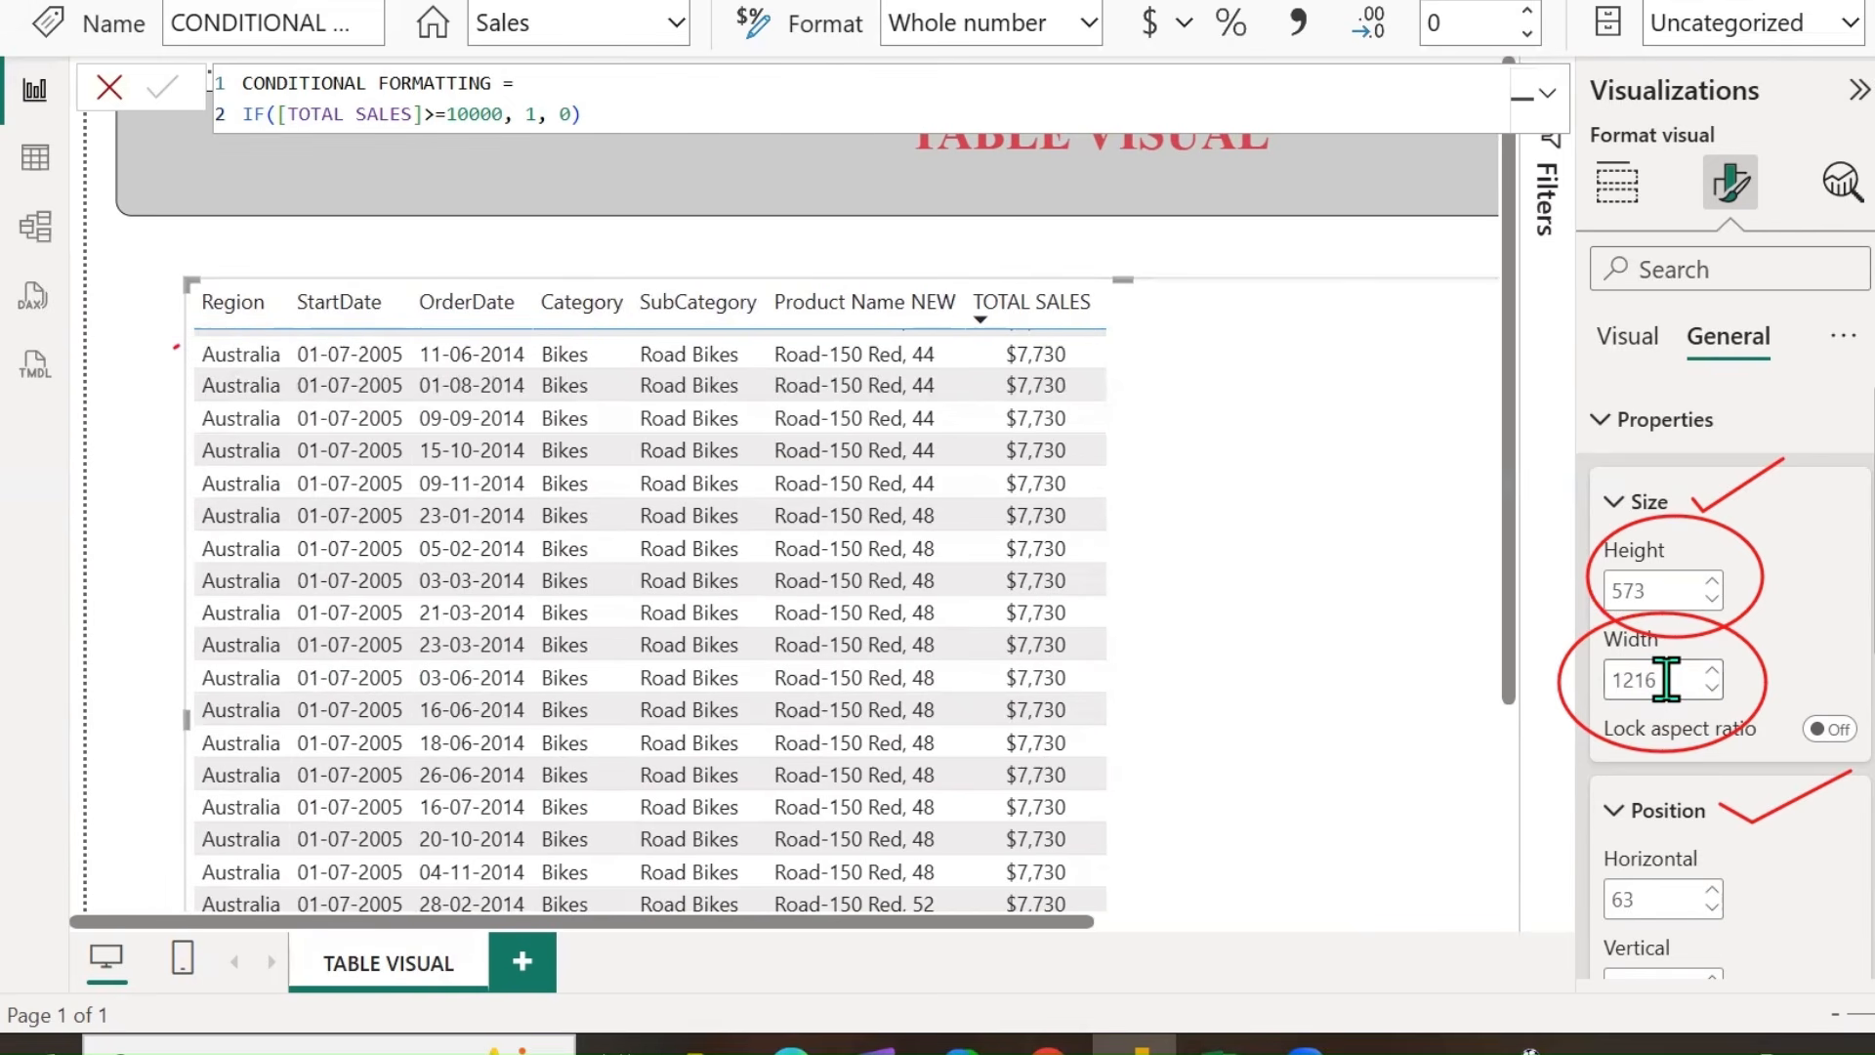
{"action": "left_click_drag", "start_coordinate": [179, 720], "coordinate": [12, 735]}
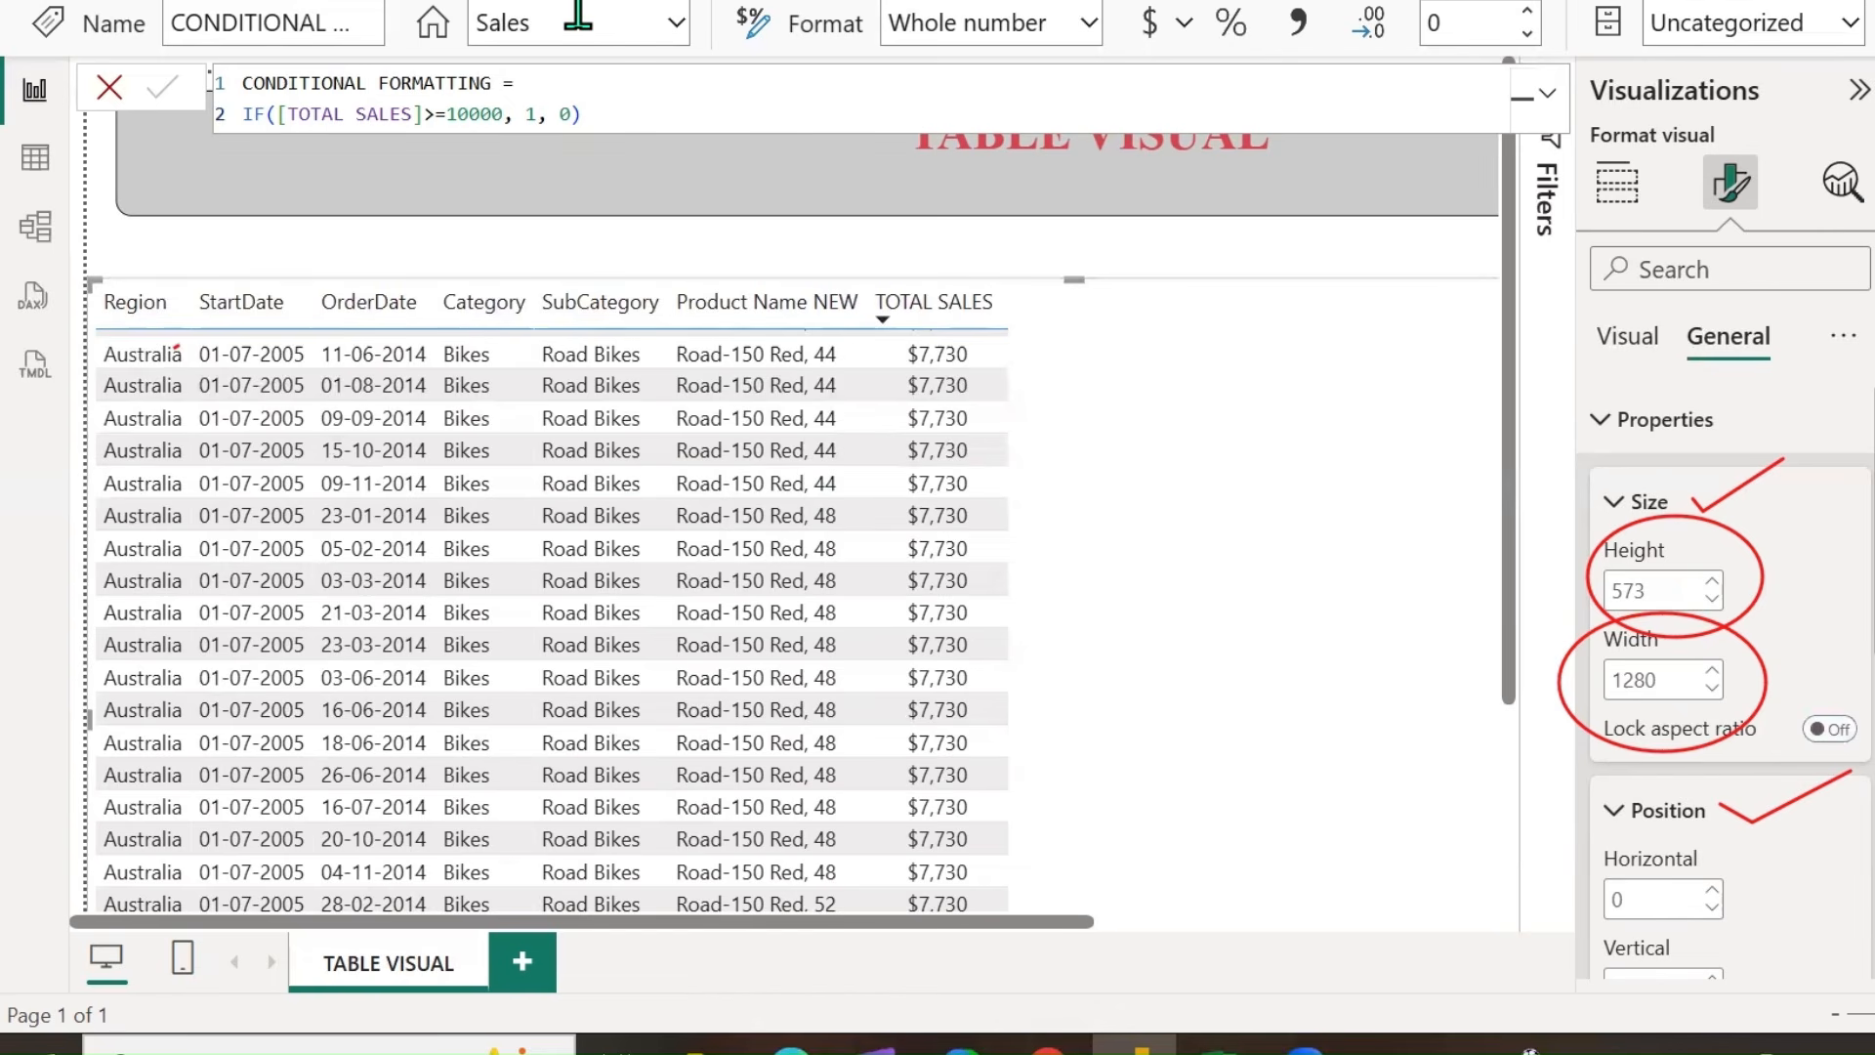
{"action": "mouse_move", "coordinate": [1707, 442]}
{"action": "left_mouse_down"}
{"action": "mouse_move", "coordinate": [1706, 923]}
{"action": "mouse_move", "coordinate": [1588, 745]}
{"action": "left_mouse_up"}
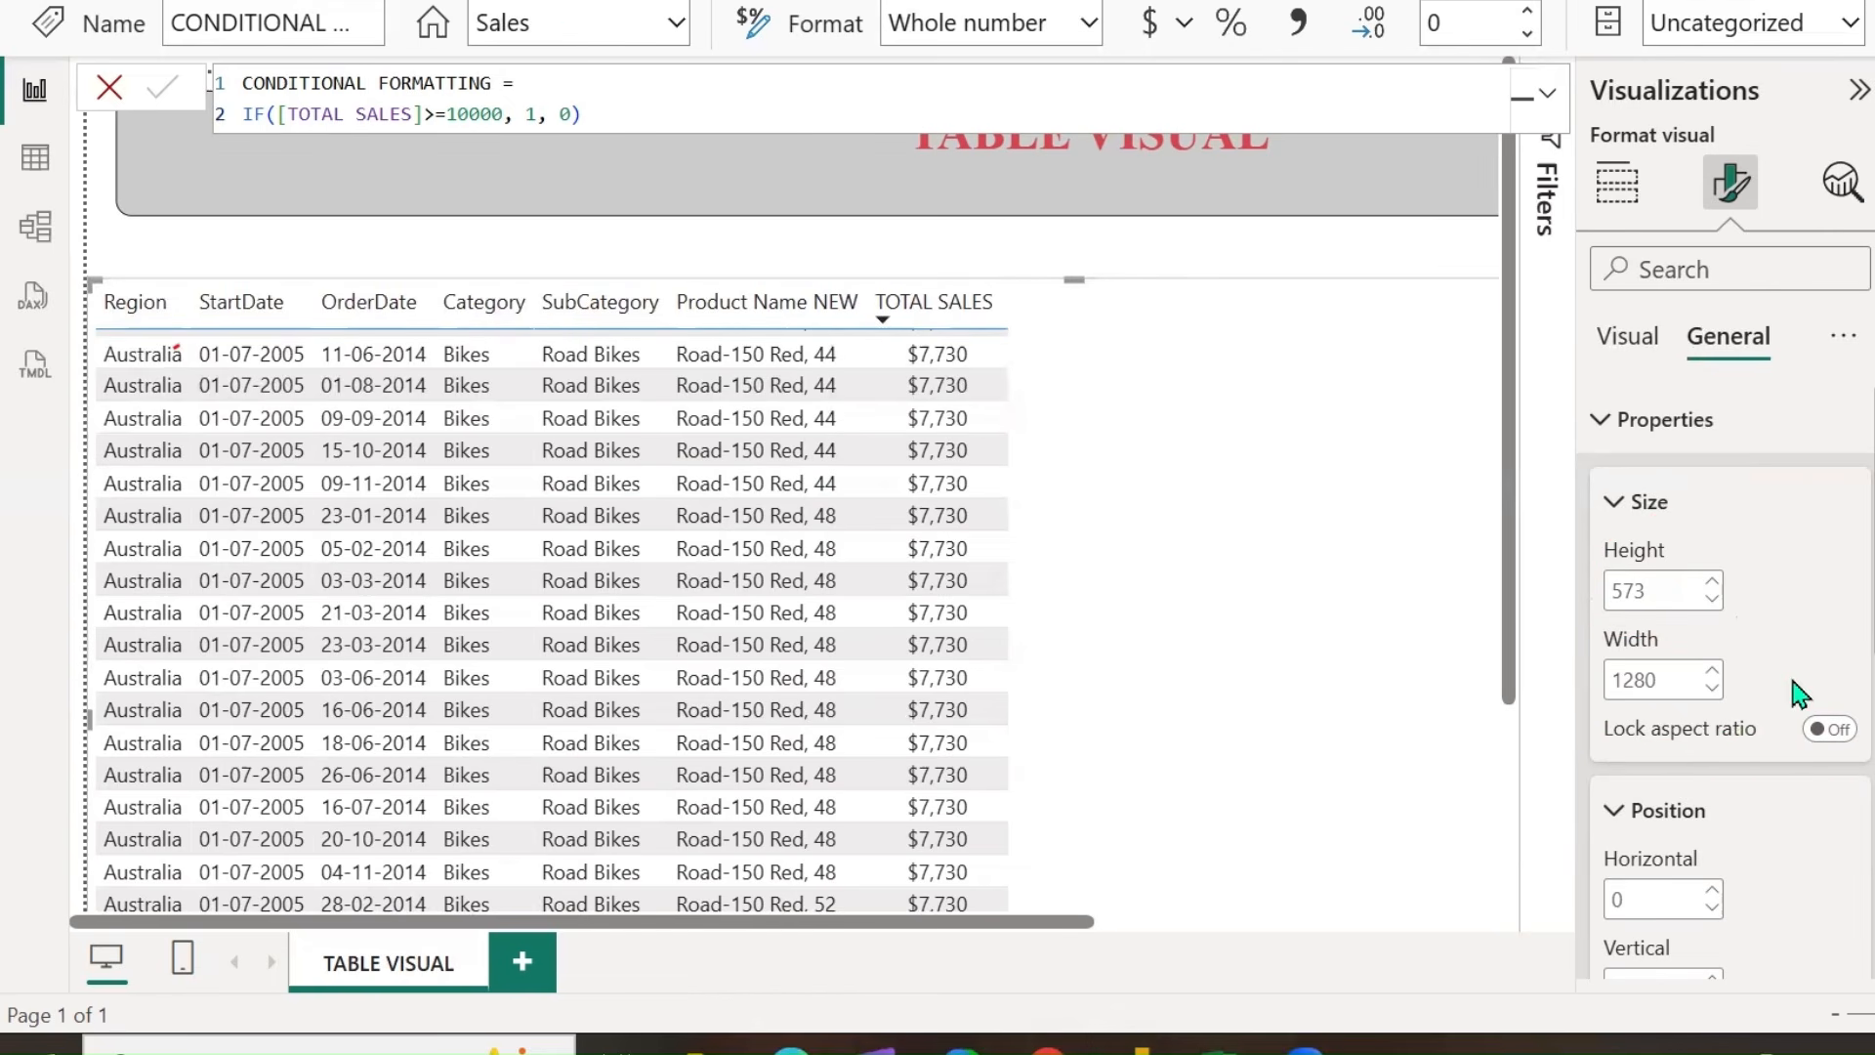
Try to set the table's horizontal position to 5, with the whole report page in view.
{"action": "scroll", "coordinate": [1797, 694], "scroll_direction": "down", "scroll_amount": 4}
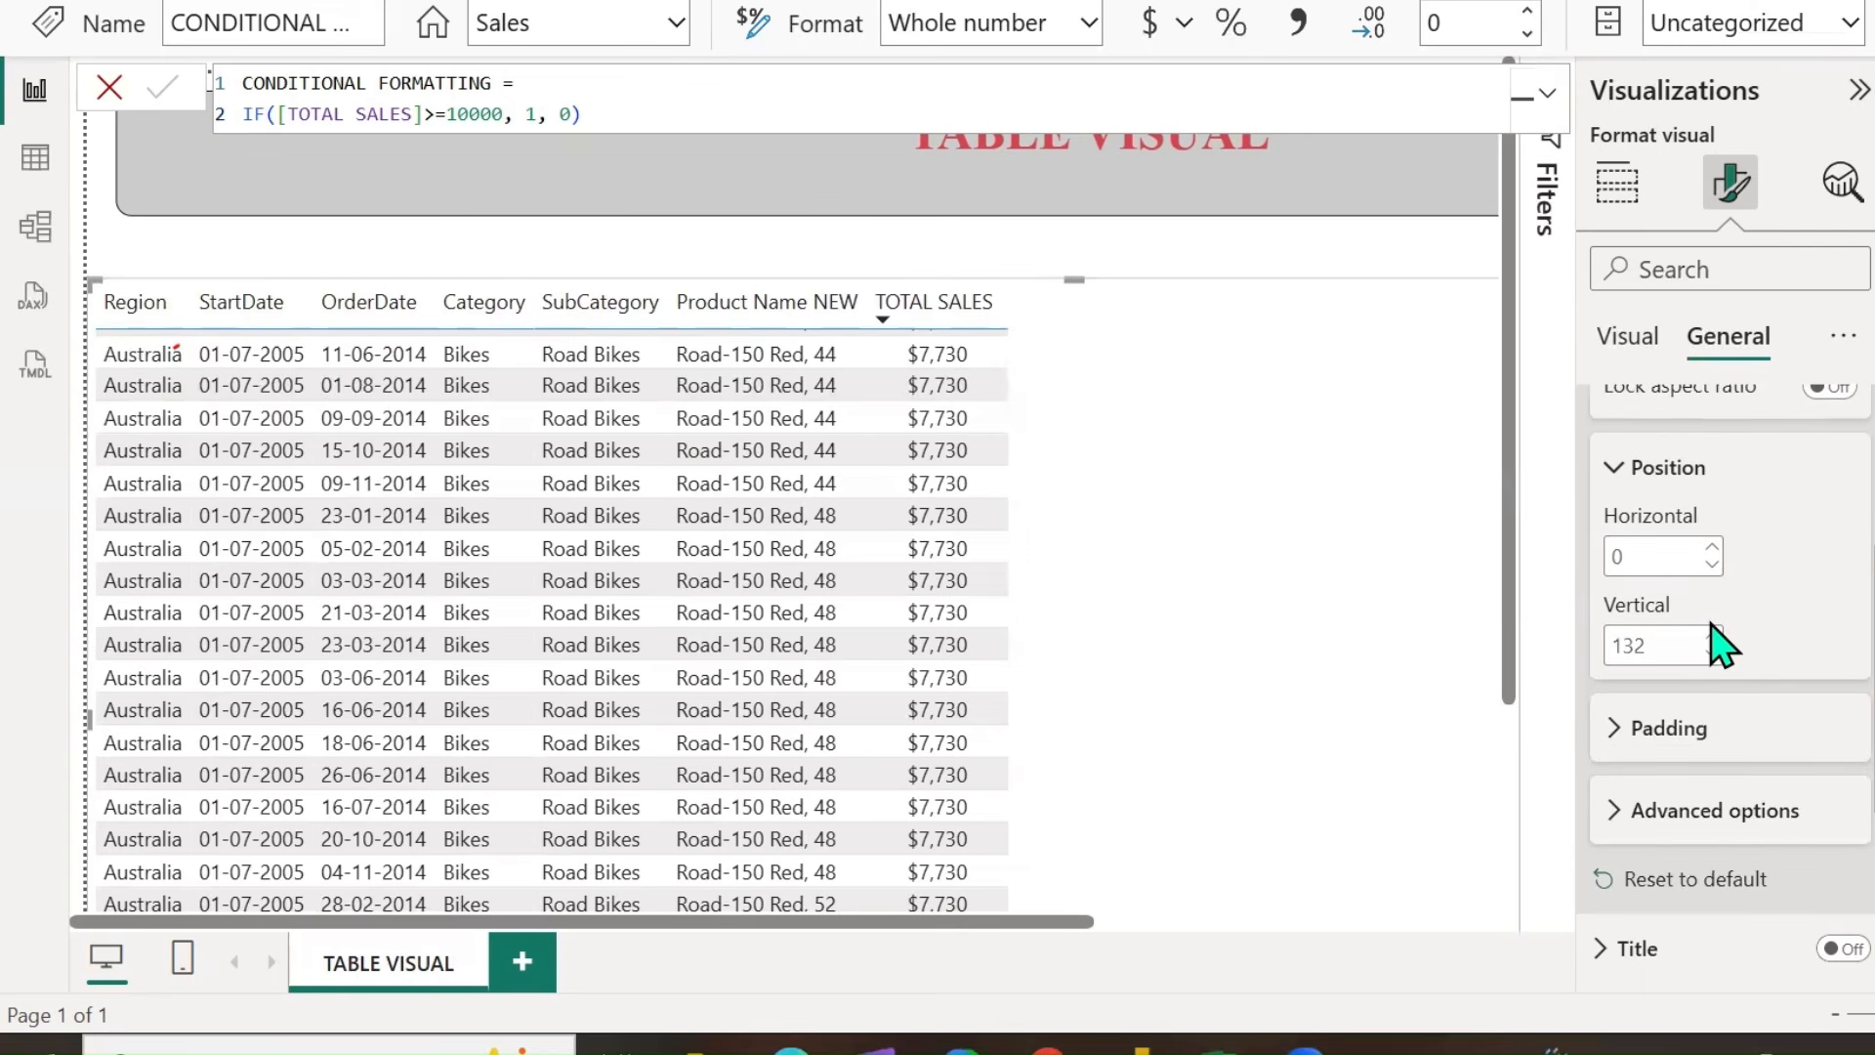
{"action": "left_click", "coordinate": [1665, 549]}
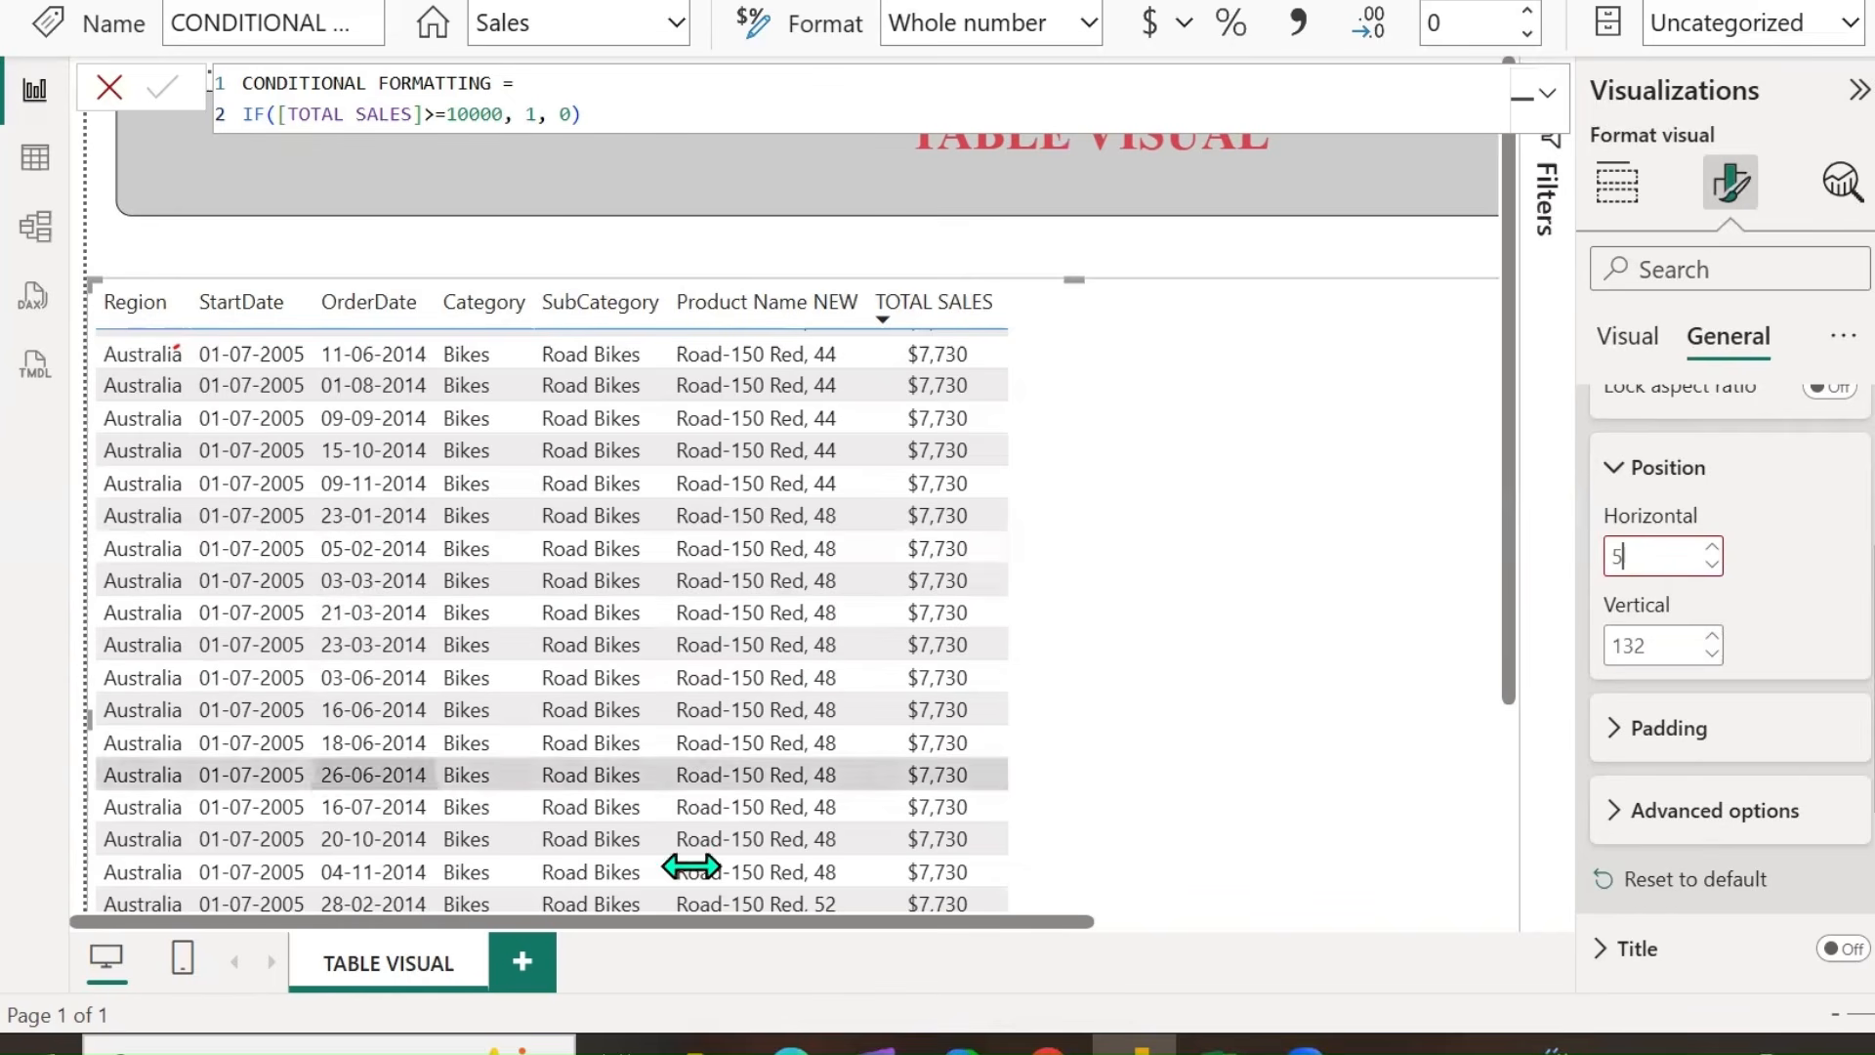
{"action": "left_click_drag", "start_coordinate": [963, 923], "coordinate": [1580, 932]}
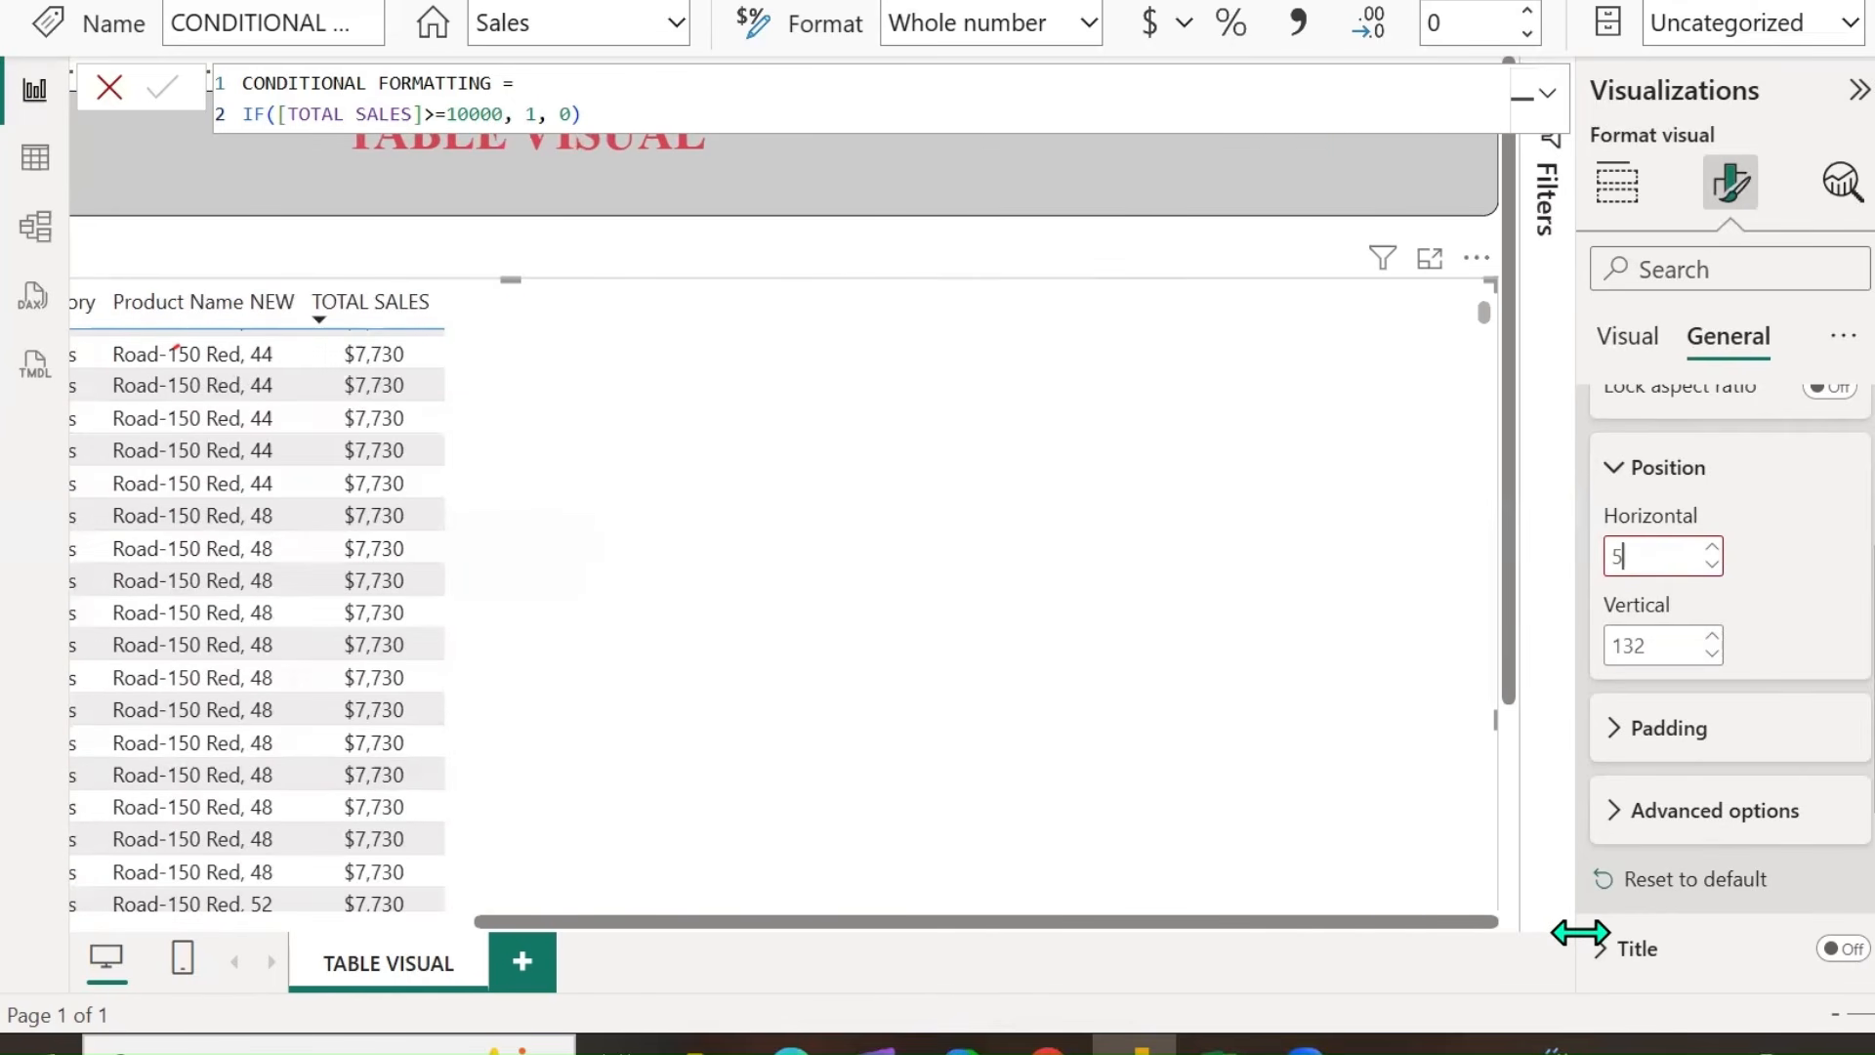
{"action": "left_click", "coordinate": [1836, 1015]}
{"action": "left_click", "coordinate": [1835, 1015]}
{"action": "left_click", "coordinate": [1836, 1014]}
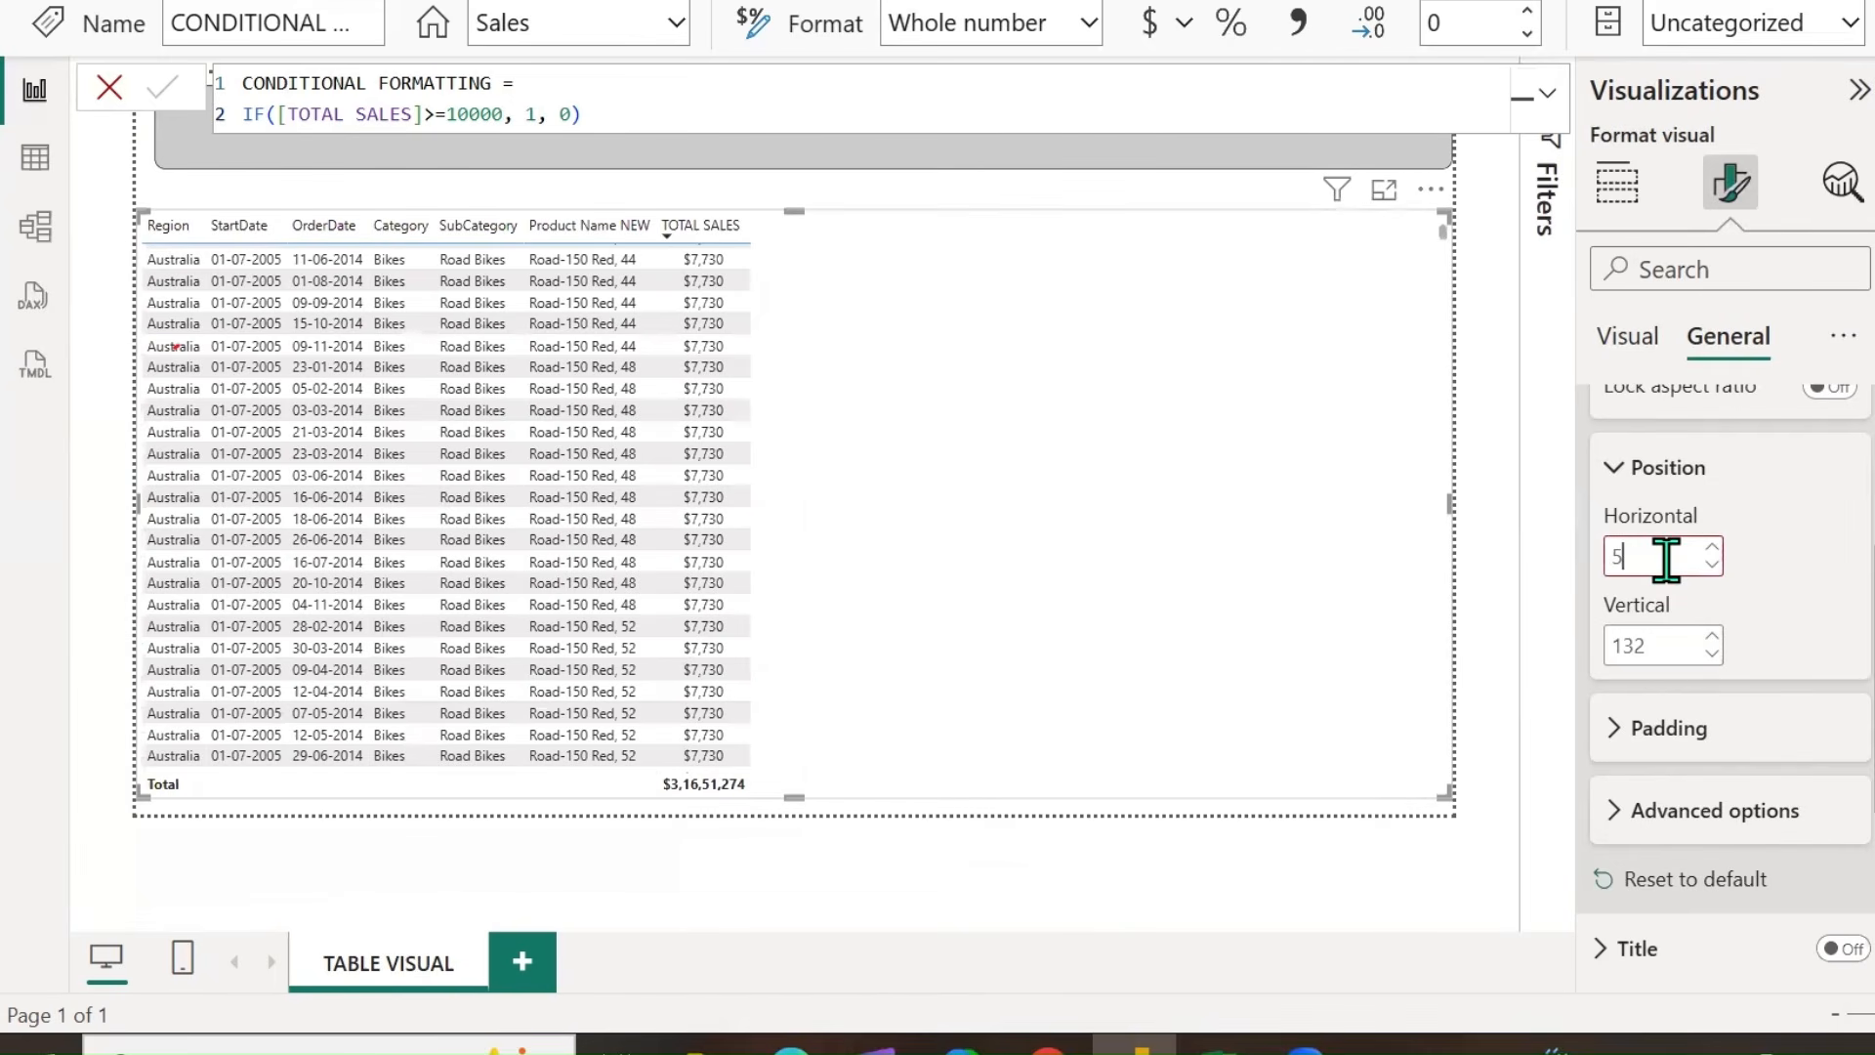
{"action": "left_click", "coordinate": [1712, 564]}
Extend the table down to the page's lower edge and up to a vertical position of about 108, and deselect it.
{"action": "mouse_move", "coordinate": [794, 795]}
{"action": "left_mouse_down"}
{"action": "mouse_move", "coordinate": [817, 648]}
{"action": "mouse_move", "coordinate": [793, 813]}
{"action": "left_mouse_up"}
{"action": "mouse_move", "coordinate": [788, 212]}
{"action": "left_mouse_down"}
{"action": "mouse_move", "coordinate": [787, 280]}
{"action": "mouse_move", "coordinate": [793, 193]}
{"action": "left_mouse_up"}
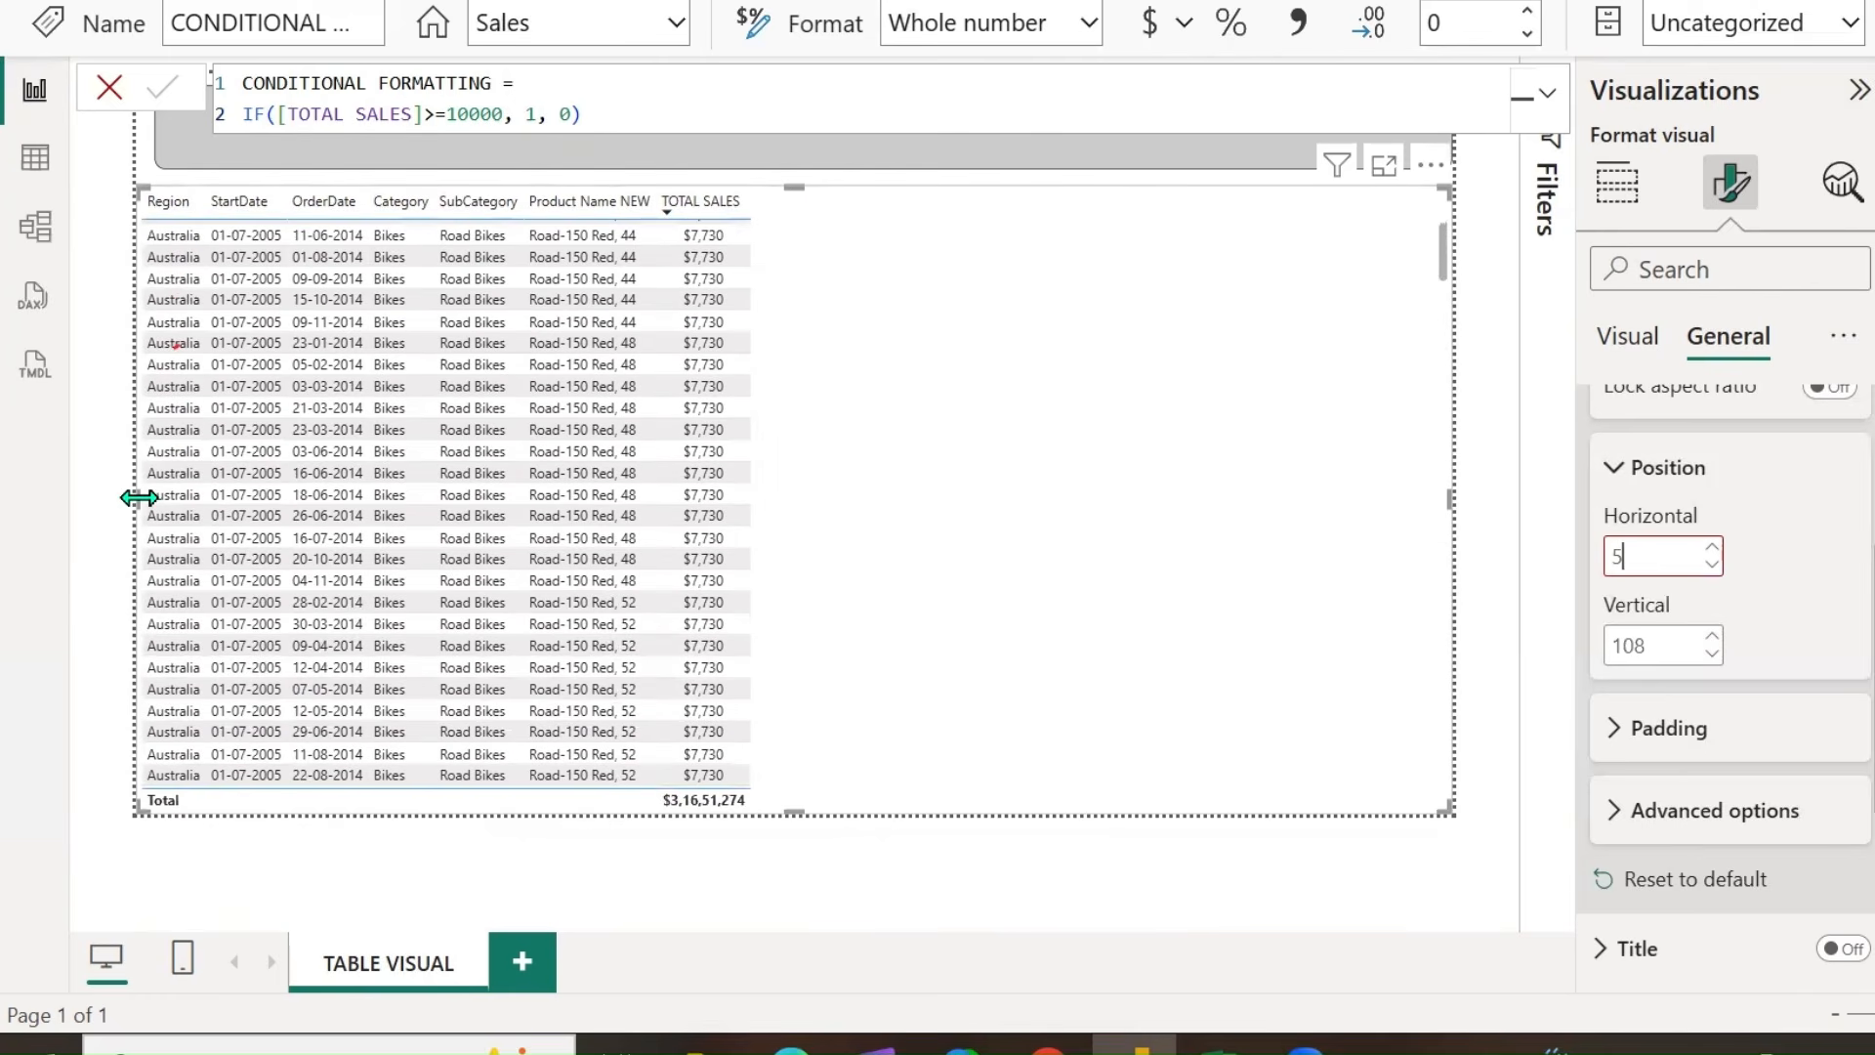
{"action": "left_click_drag", "start_coordinate": [149, 494], "coordinate": [188, 494]}
{"action": "left_click_drag", "start_coordinate": [188, 493], "coordinate": [101, 494]}
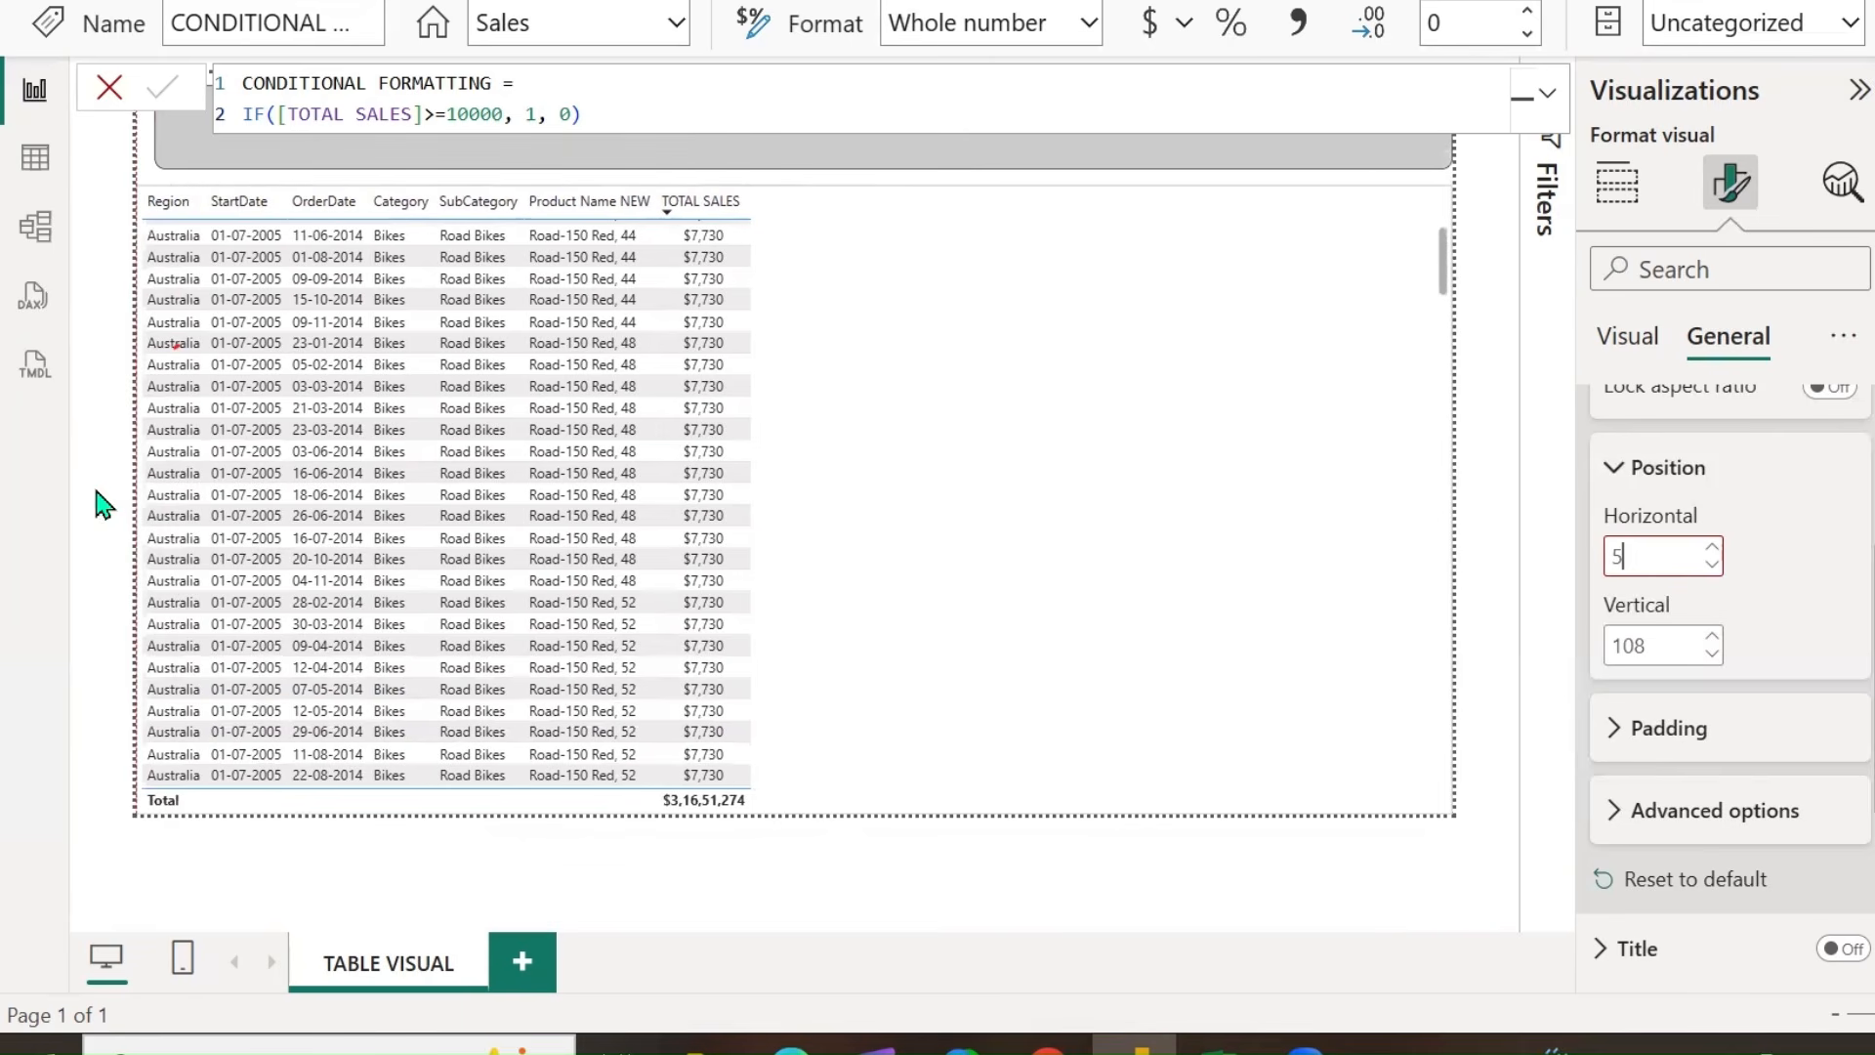
{"action": "left_click", "coordinate": [1124, 757]}
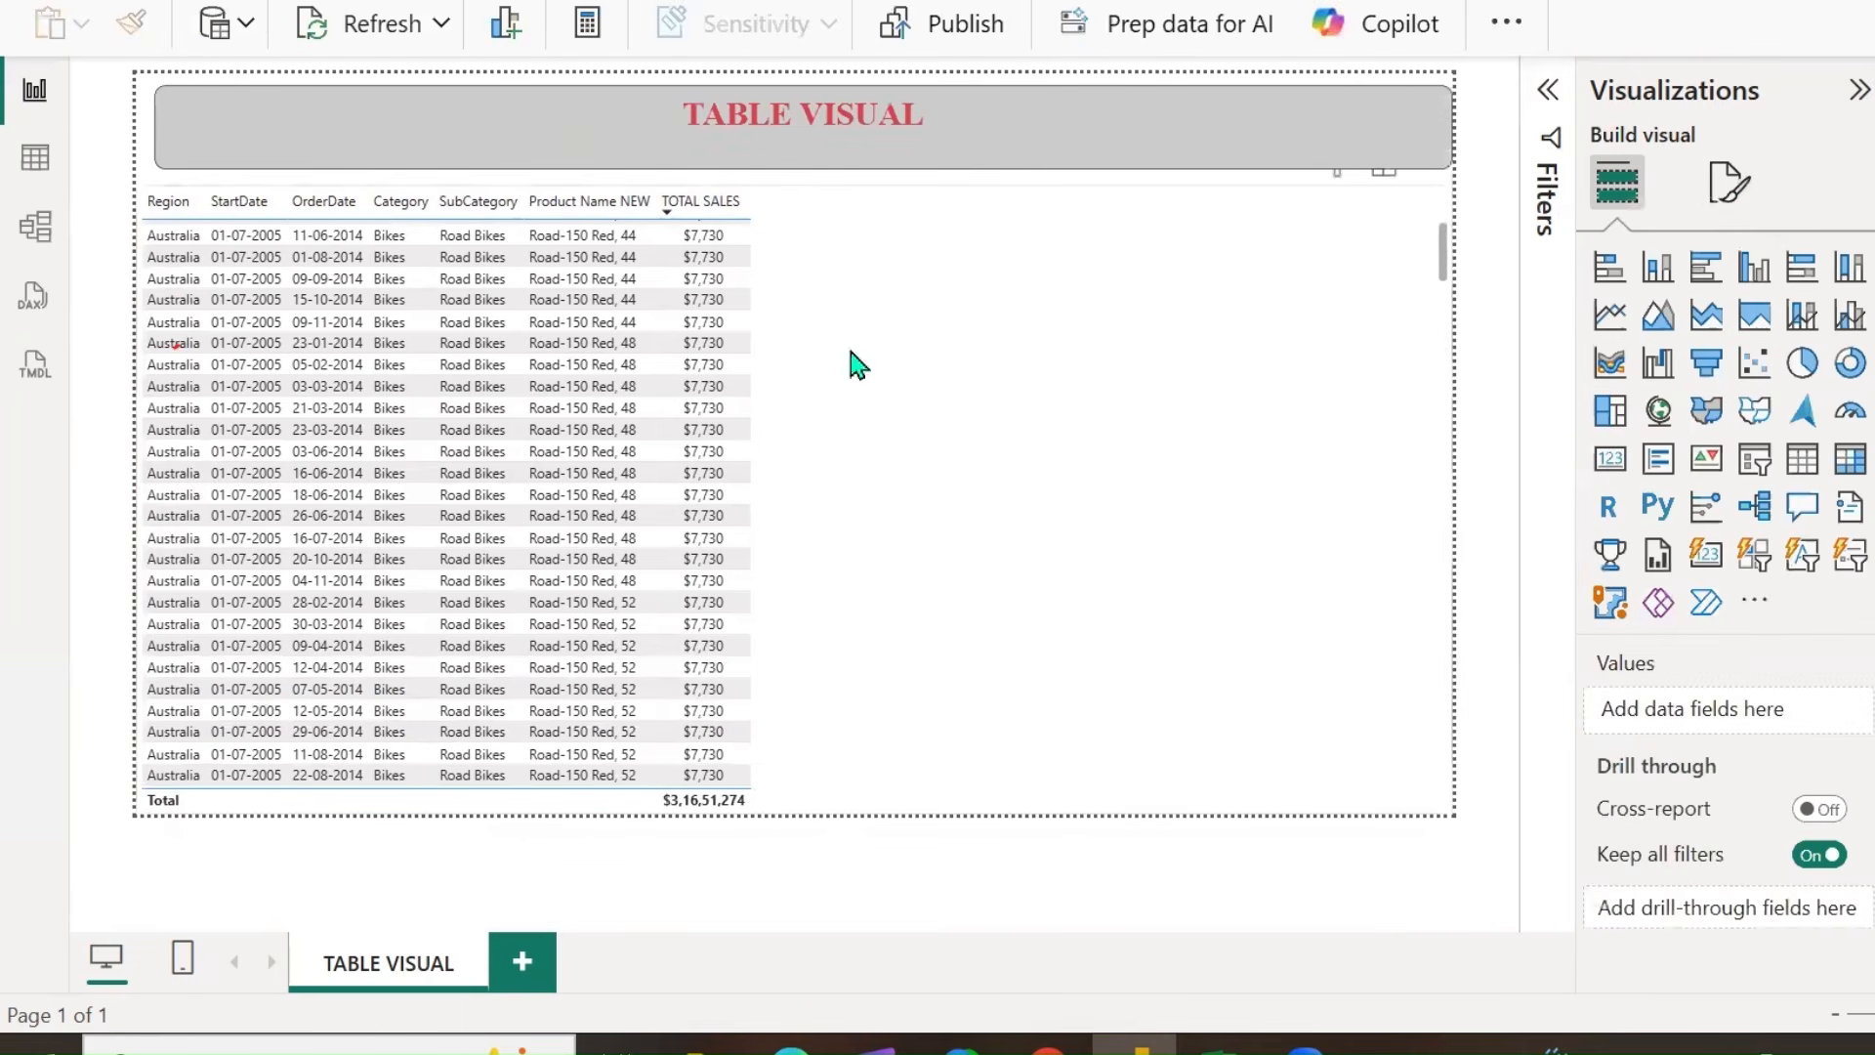
Show the title text box's size and position properties and narrow it from the left to a width of about 1183.
{"action": "left_click", "coordinate": [154, 160]}
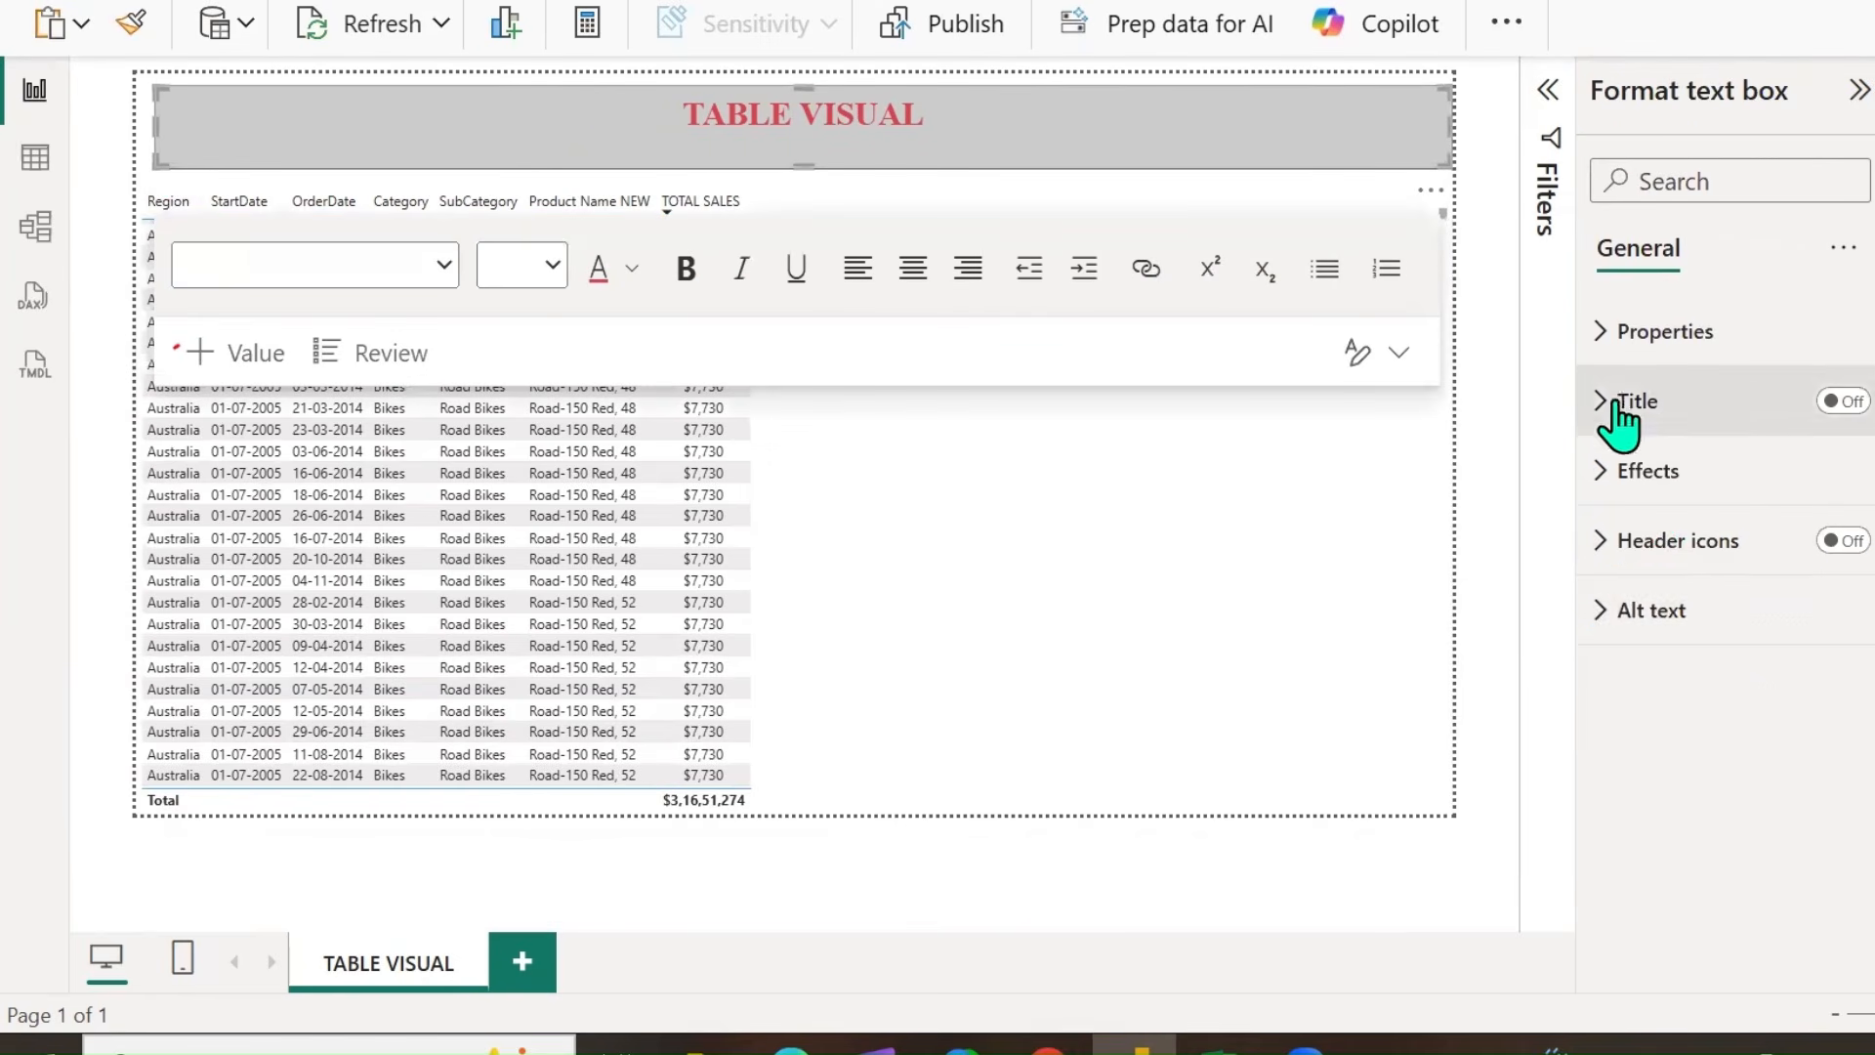
{"action": "left_click", "coordinate": [1603, 339]}
{"action": "left_click", "coordinate": [1617, 723]}
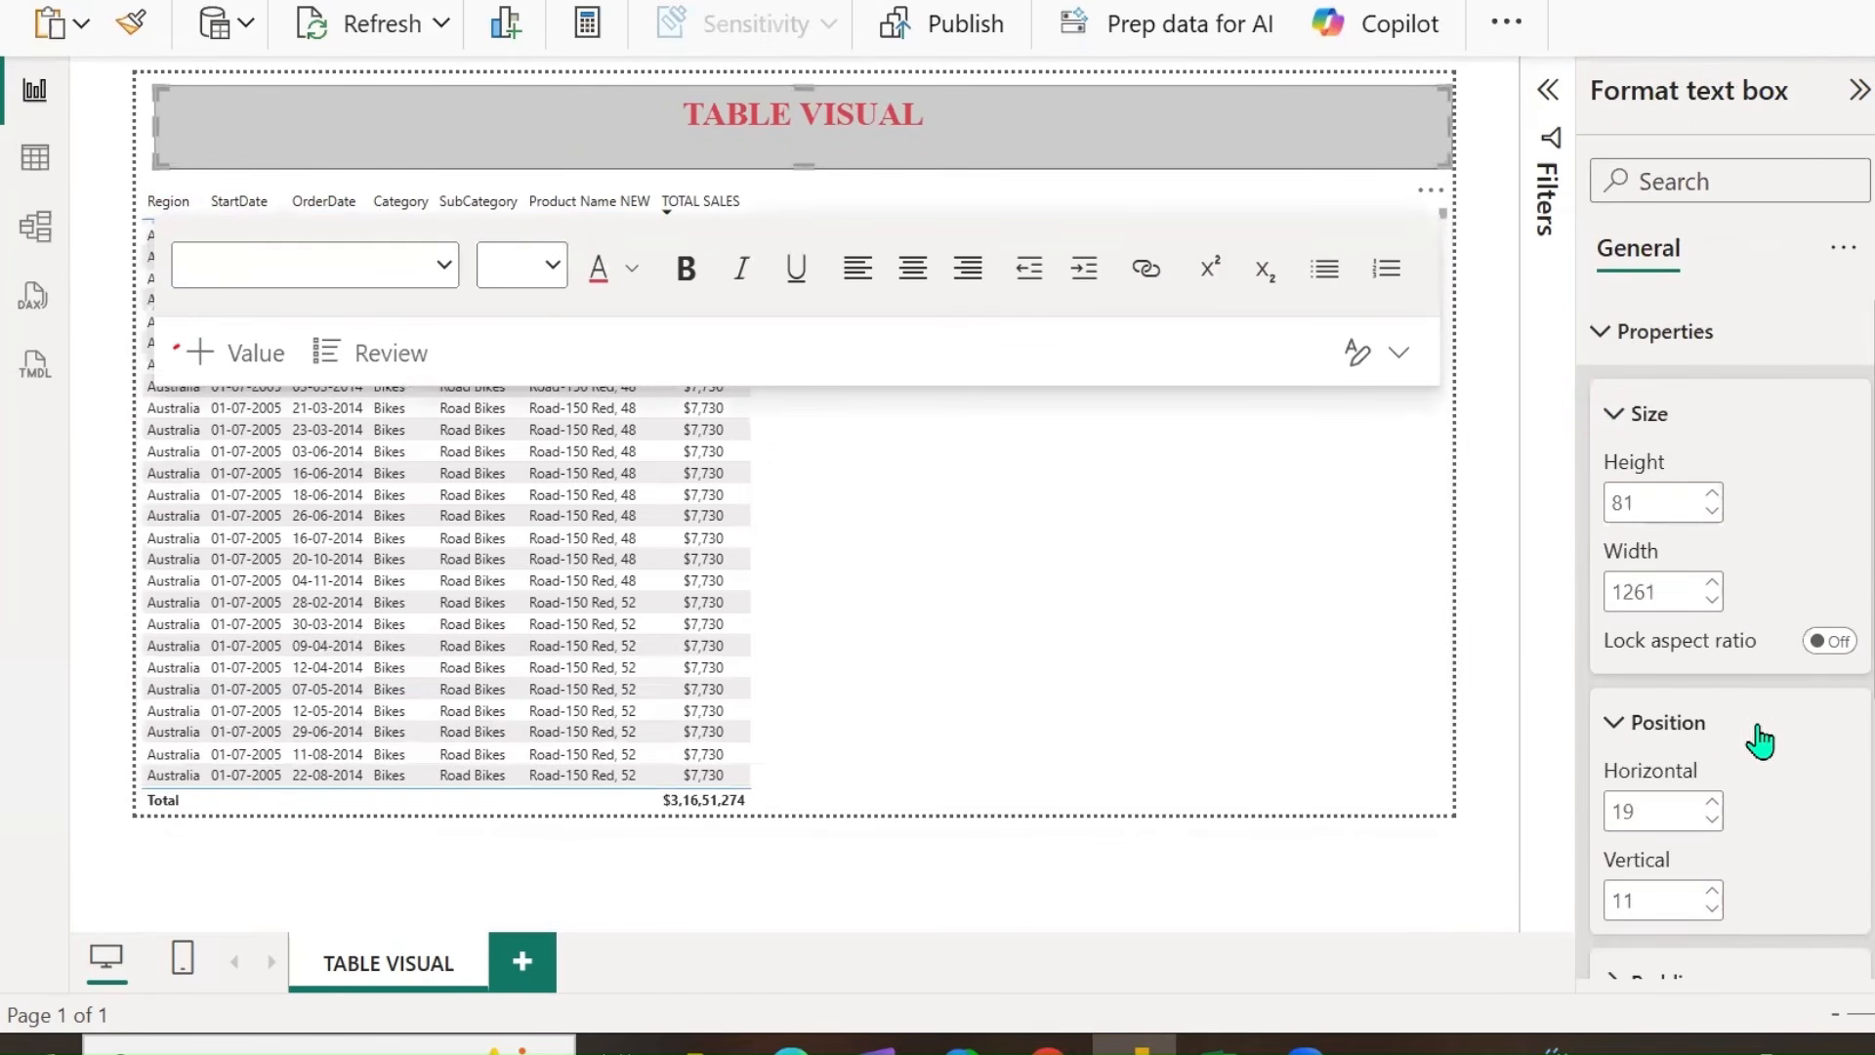
{"action": "scroll", "coordinate": [1749, 733], "scroll_direction": "down", "scroll_amount": 2}
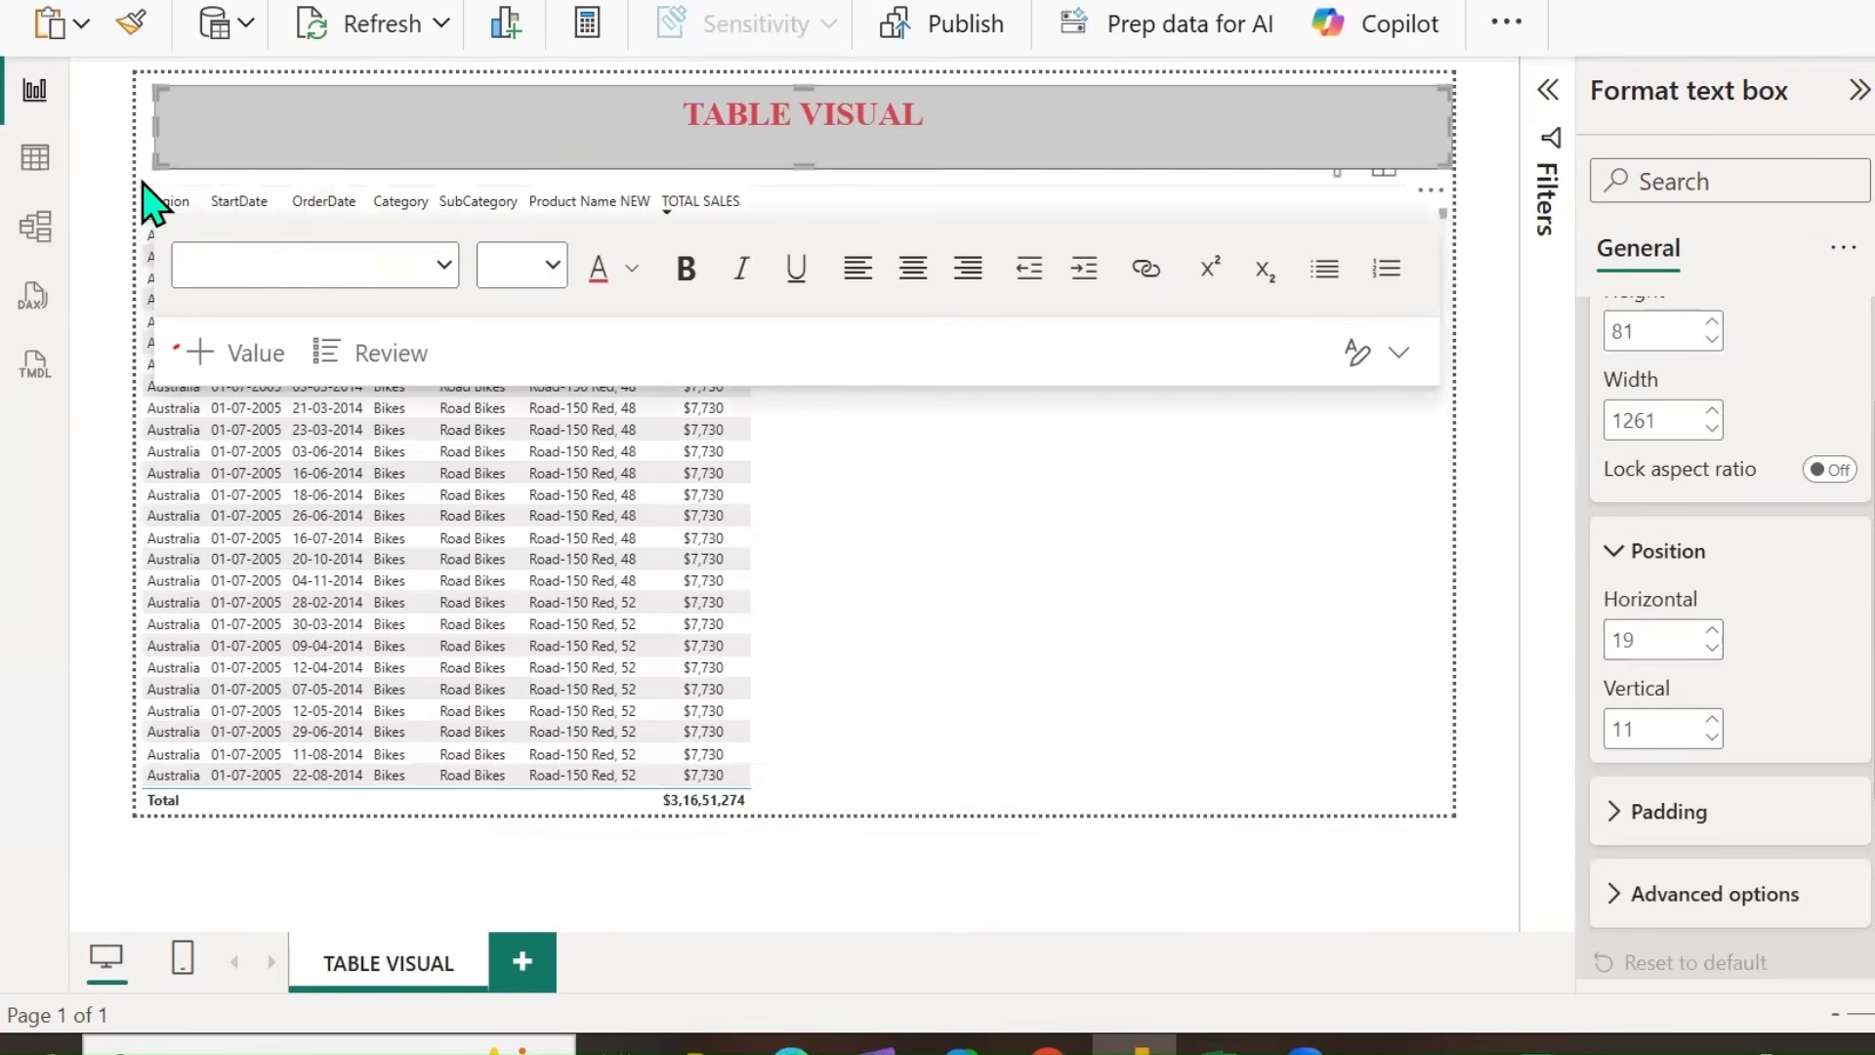
{"action": "left_click_drag", "start_coordinate": [152, 156], "coordinate": [234, 126]}
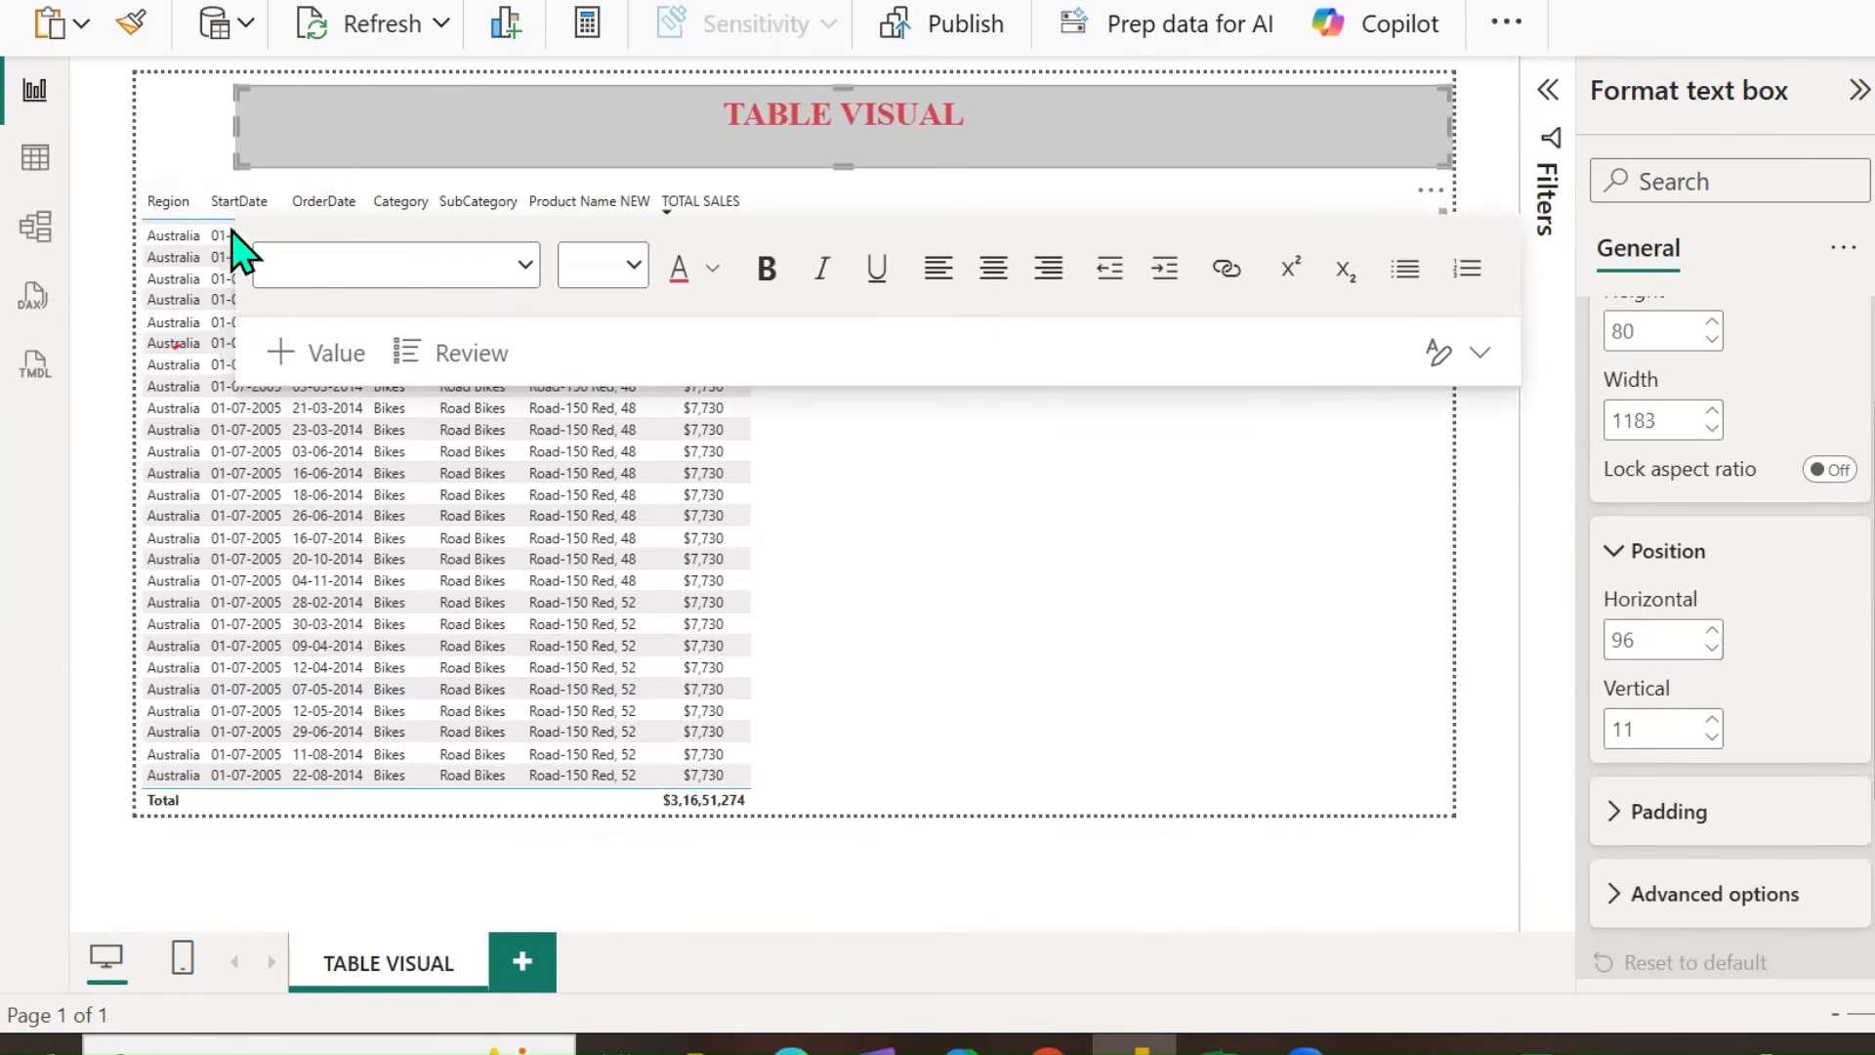
Widen the title text box from the left back to a width of 1280 and try to set its horizontal position to 10.
{"action": "left_click_drag", "start_coordinate": [237, 131], "coordinate": [115, 133]}
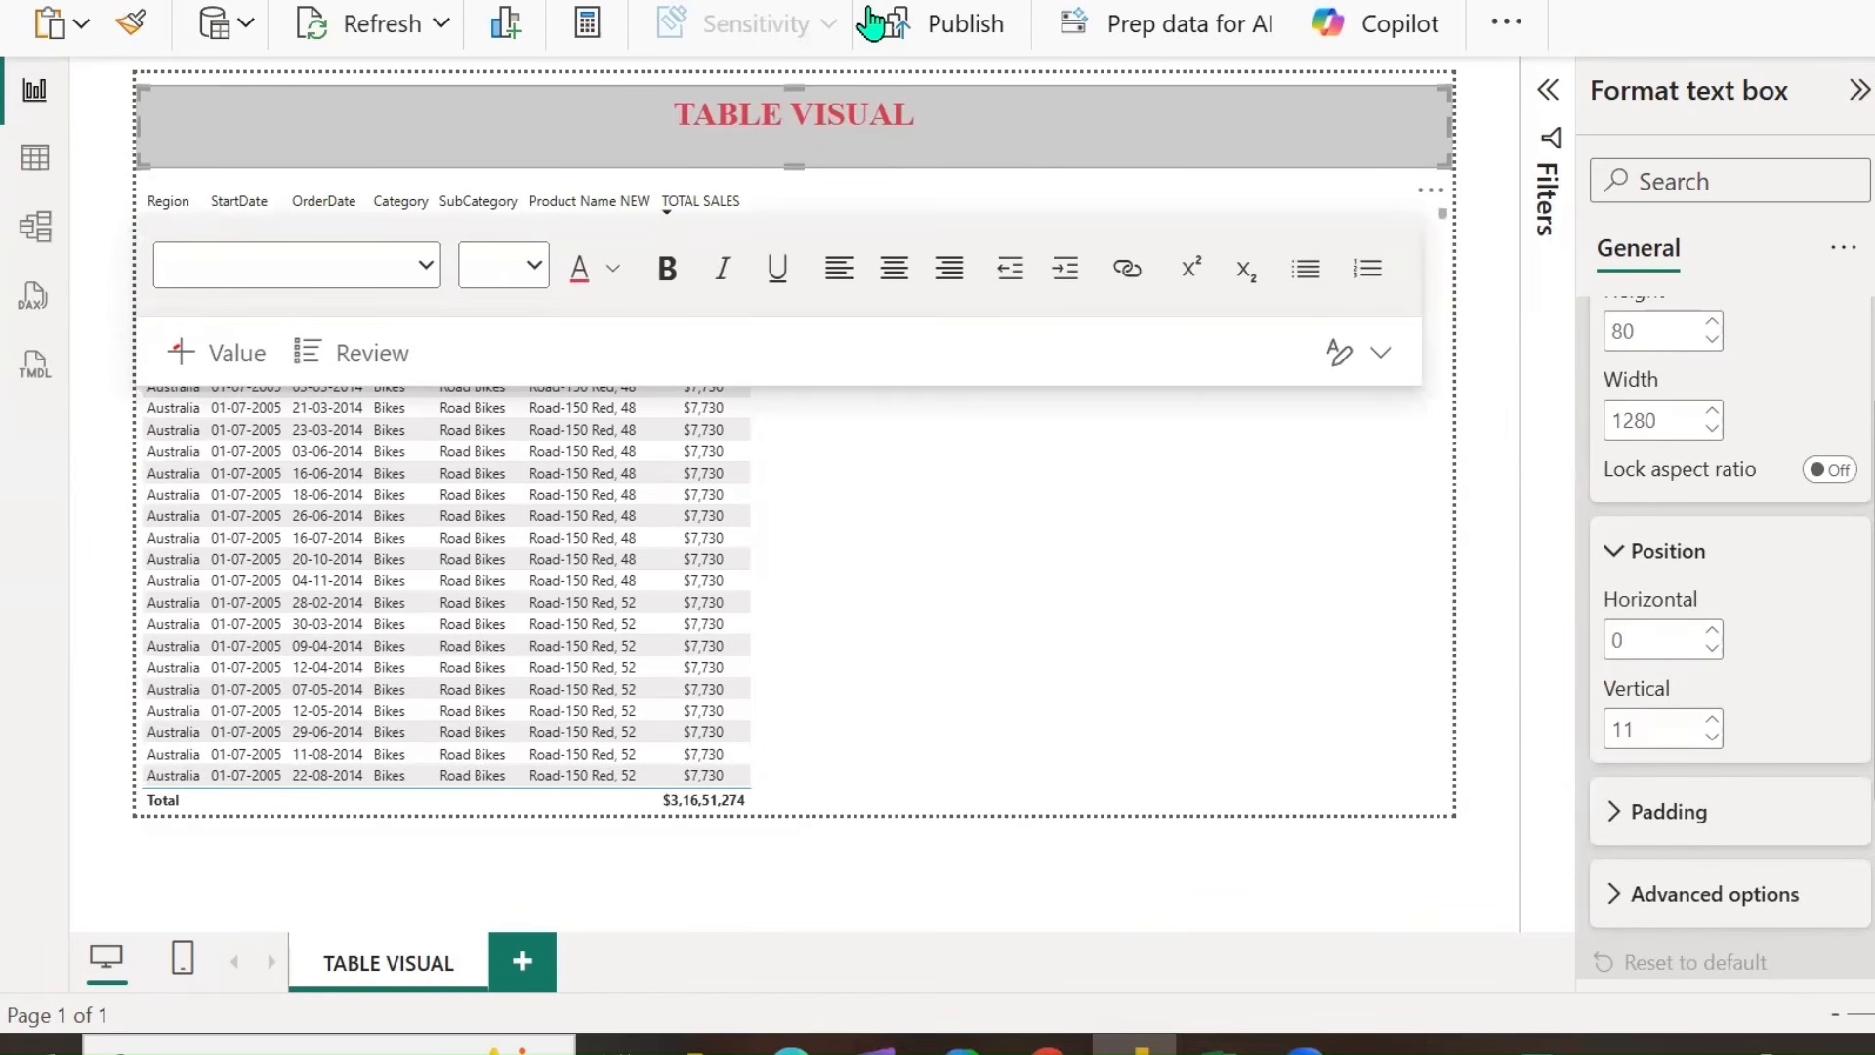
{"action": "left_click_drag", "start_coordinate": [96, 86], "coordinate": [92, 824]}
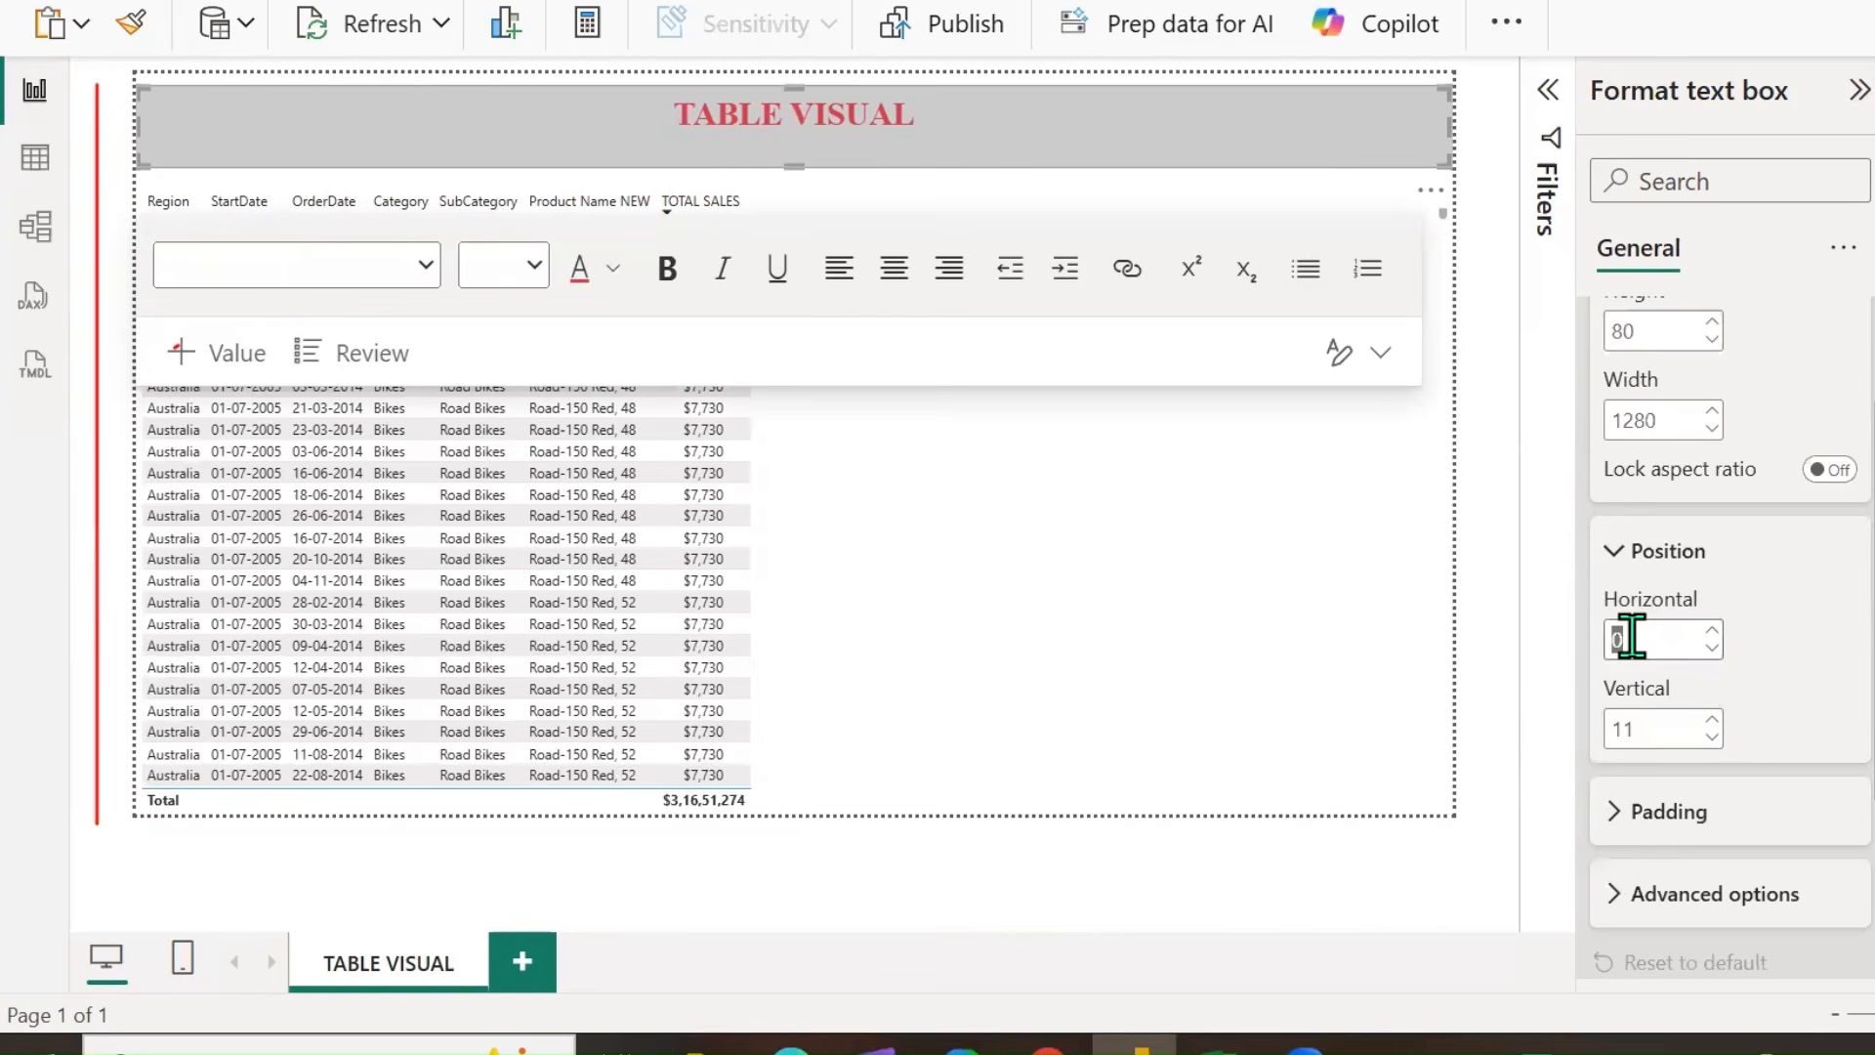
{"action": "type", "text": "5"}
{"action": "left_click", "coordinate": [1712, 646]}
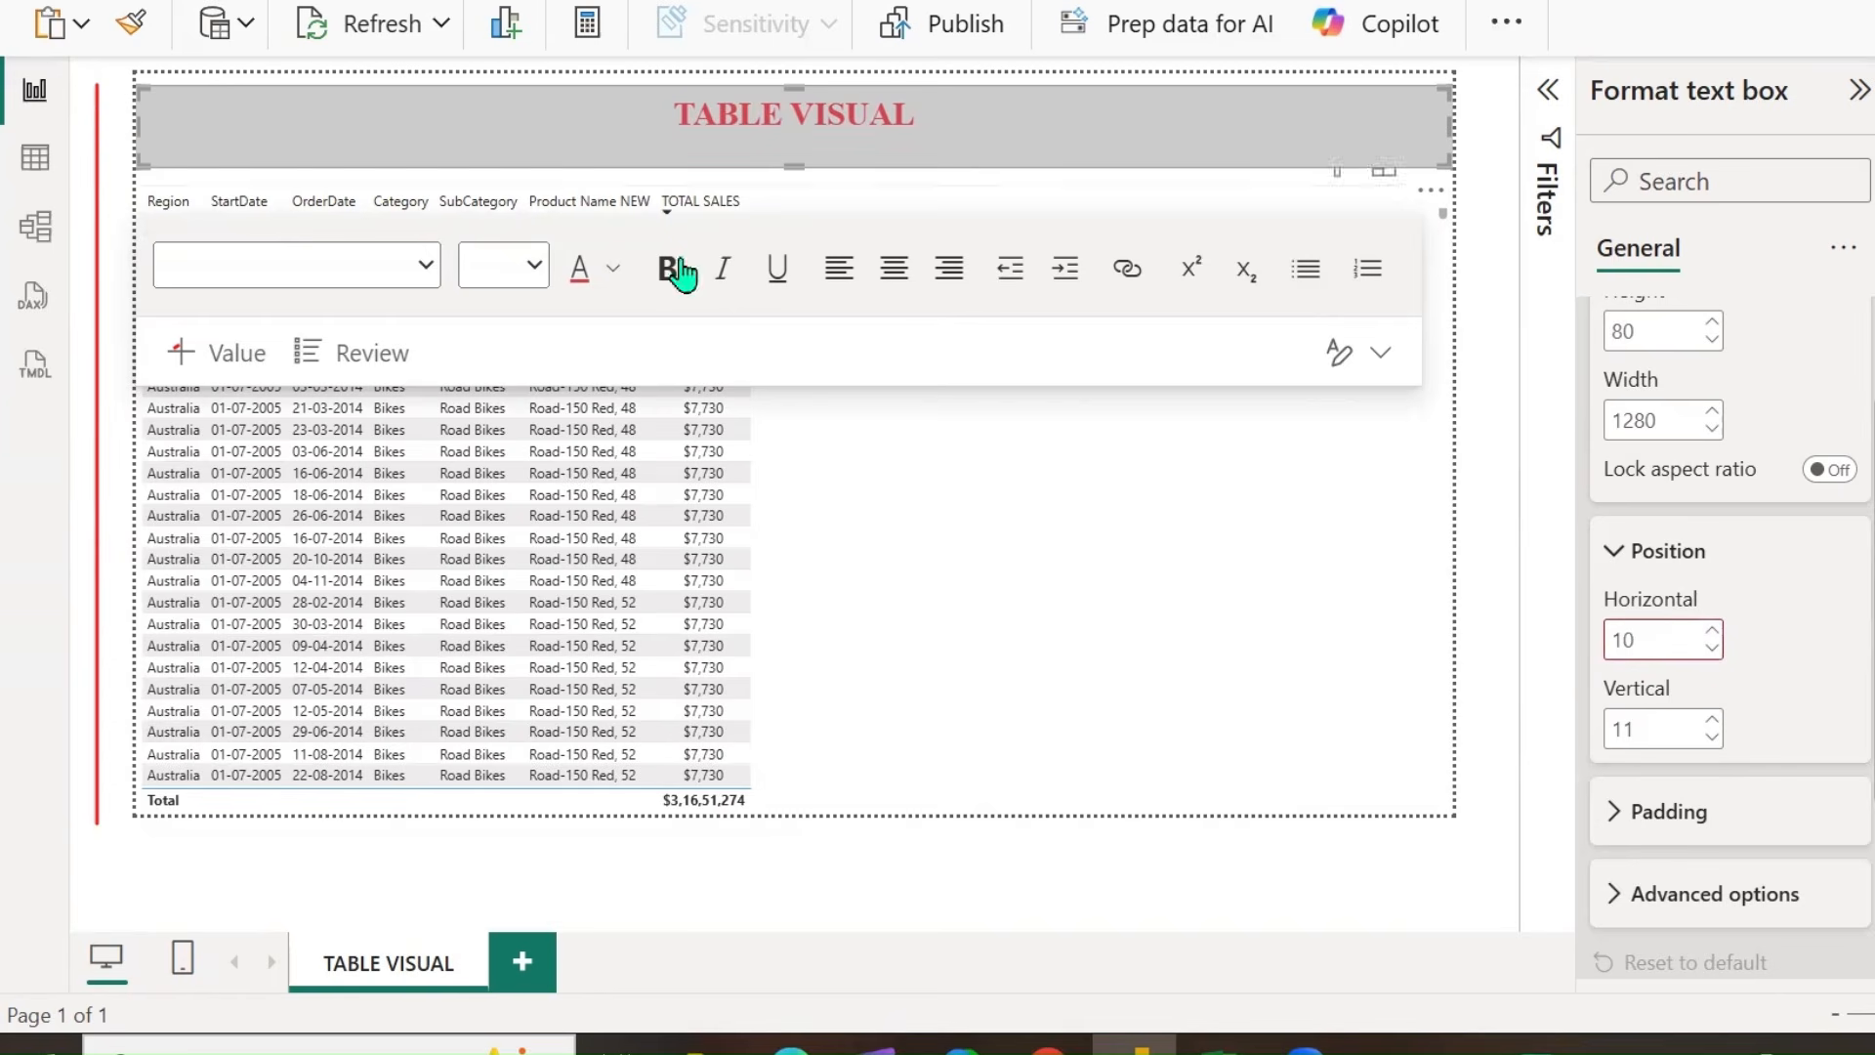
{"action": "left_click", "coordinate": [158, 157]}
{"action": "left_click", "coordinate": [147, 195]}
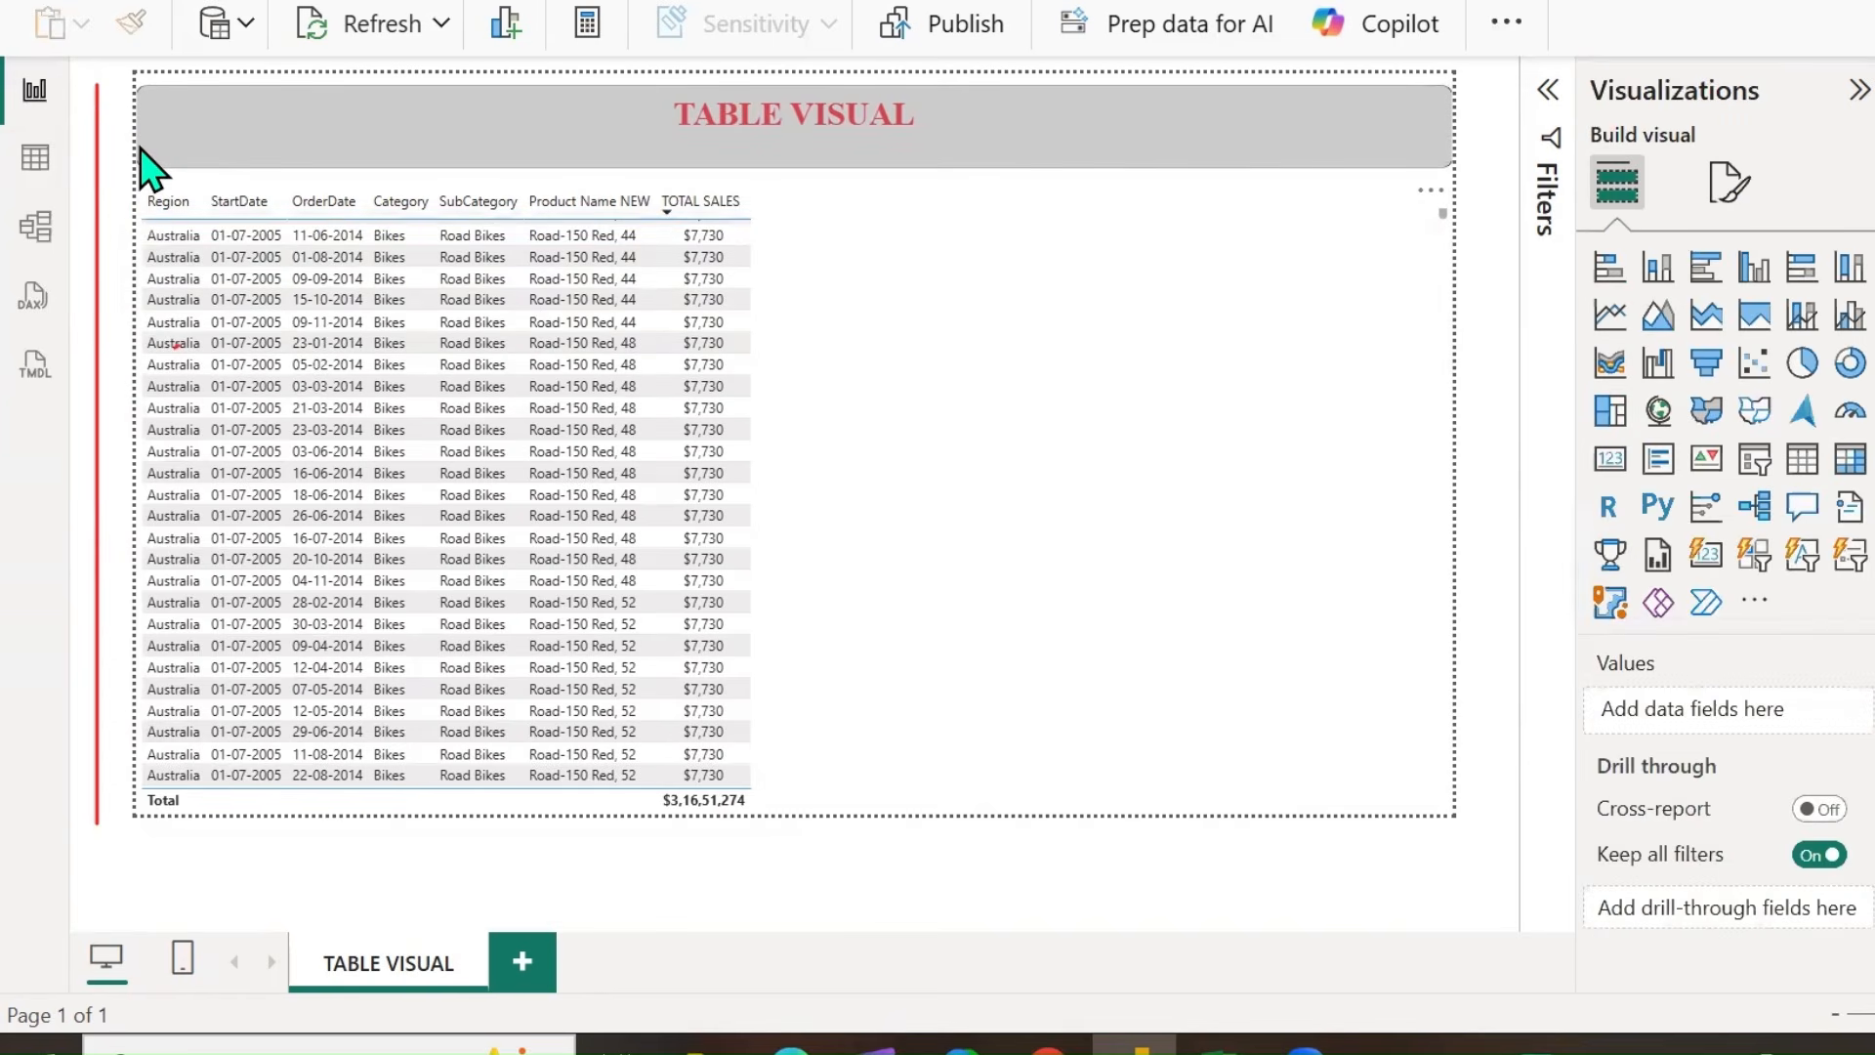
Show the title text box's size and position properties and set its vertical position to 0.
{"action": "left_click", "coordinate": [140, 152]}
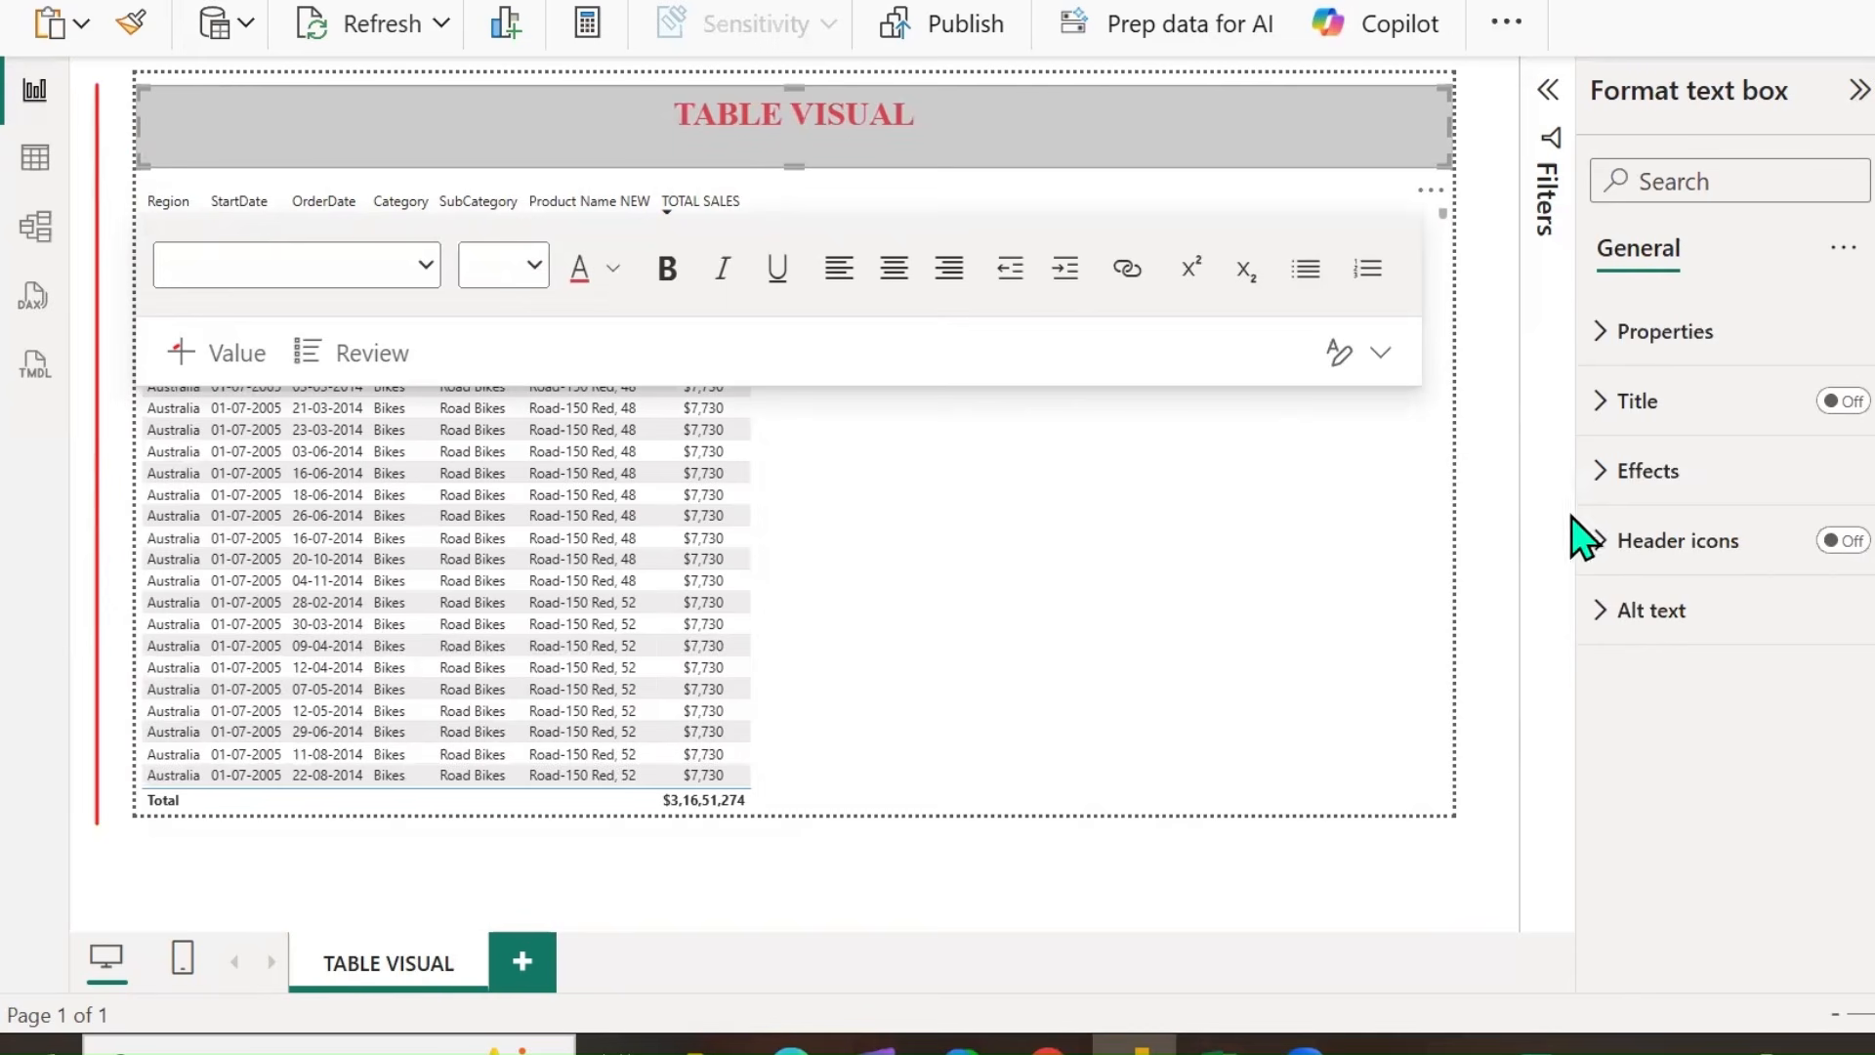
{"action": "left_click", "coordinate": [1641, 332]}
{"action": "left_click", "coordinate": [1680, 721]}
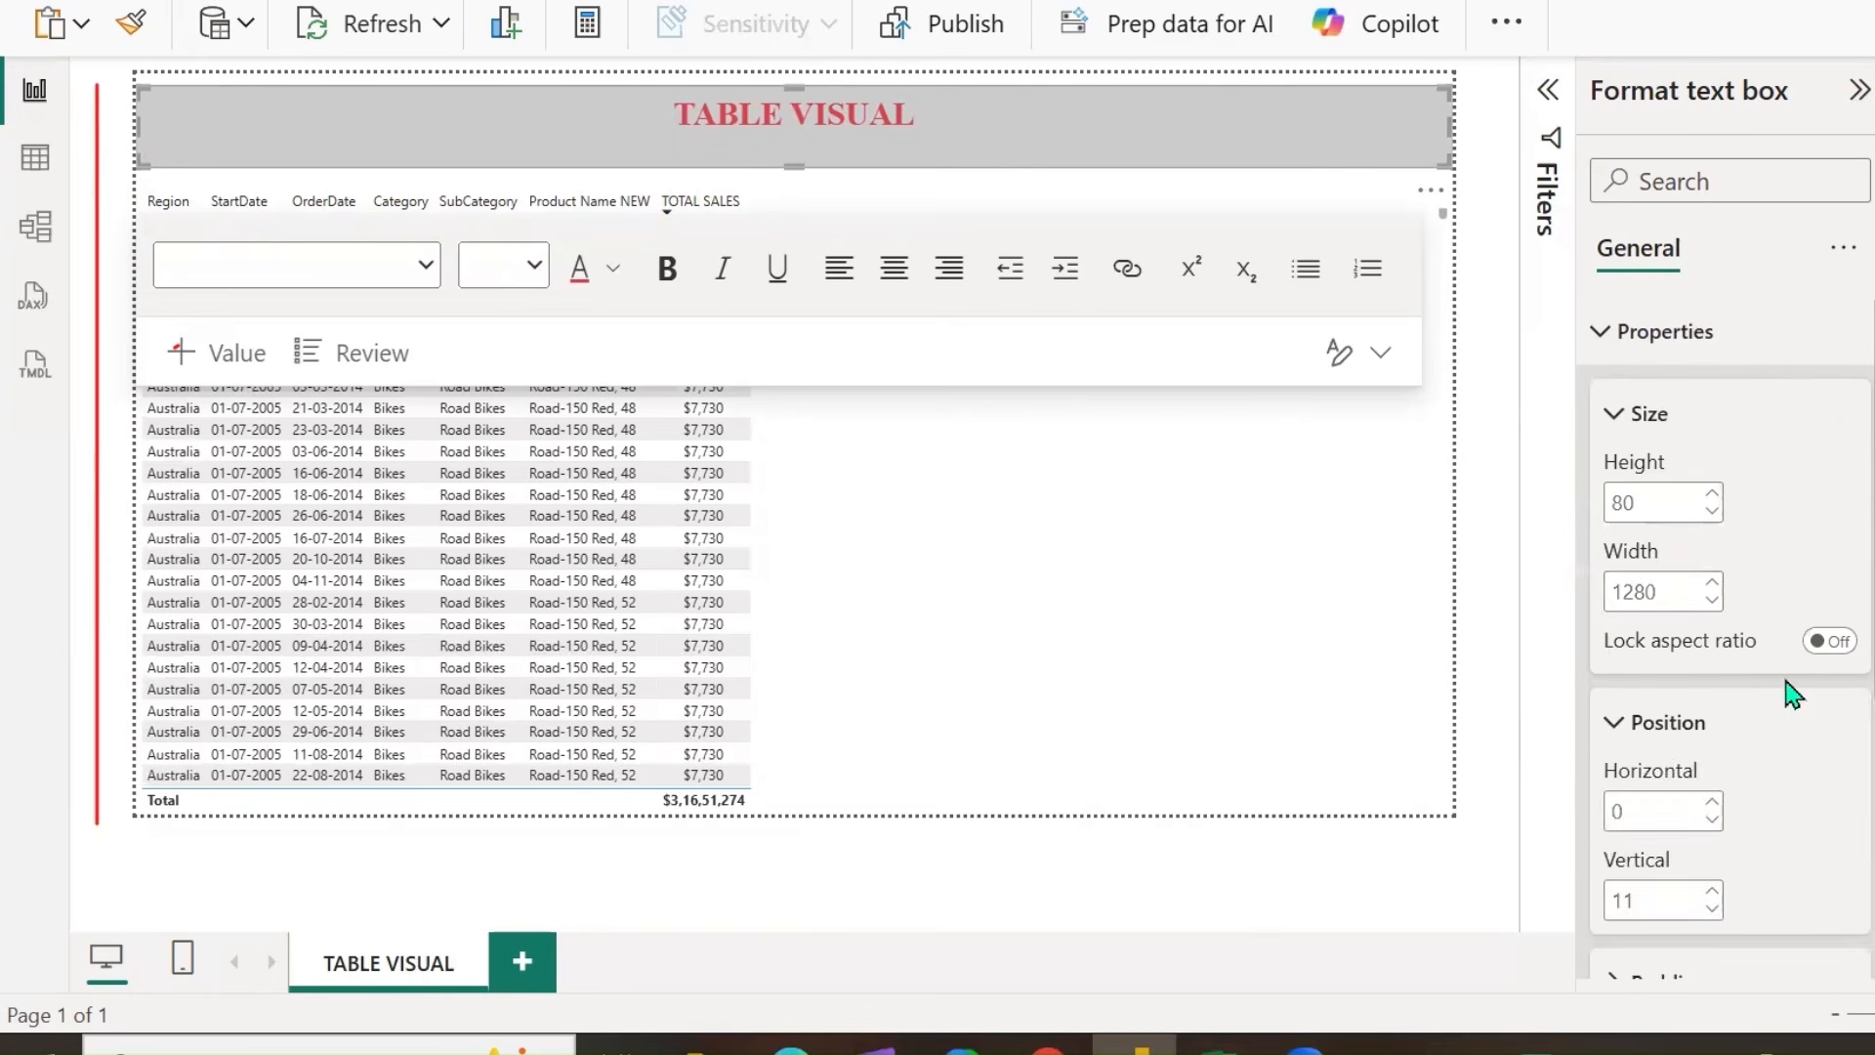
{"action": "scroll", "coordinate": [1742, 684], "scroll_direction": "down", "scroll_amount": 3}
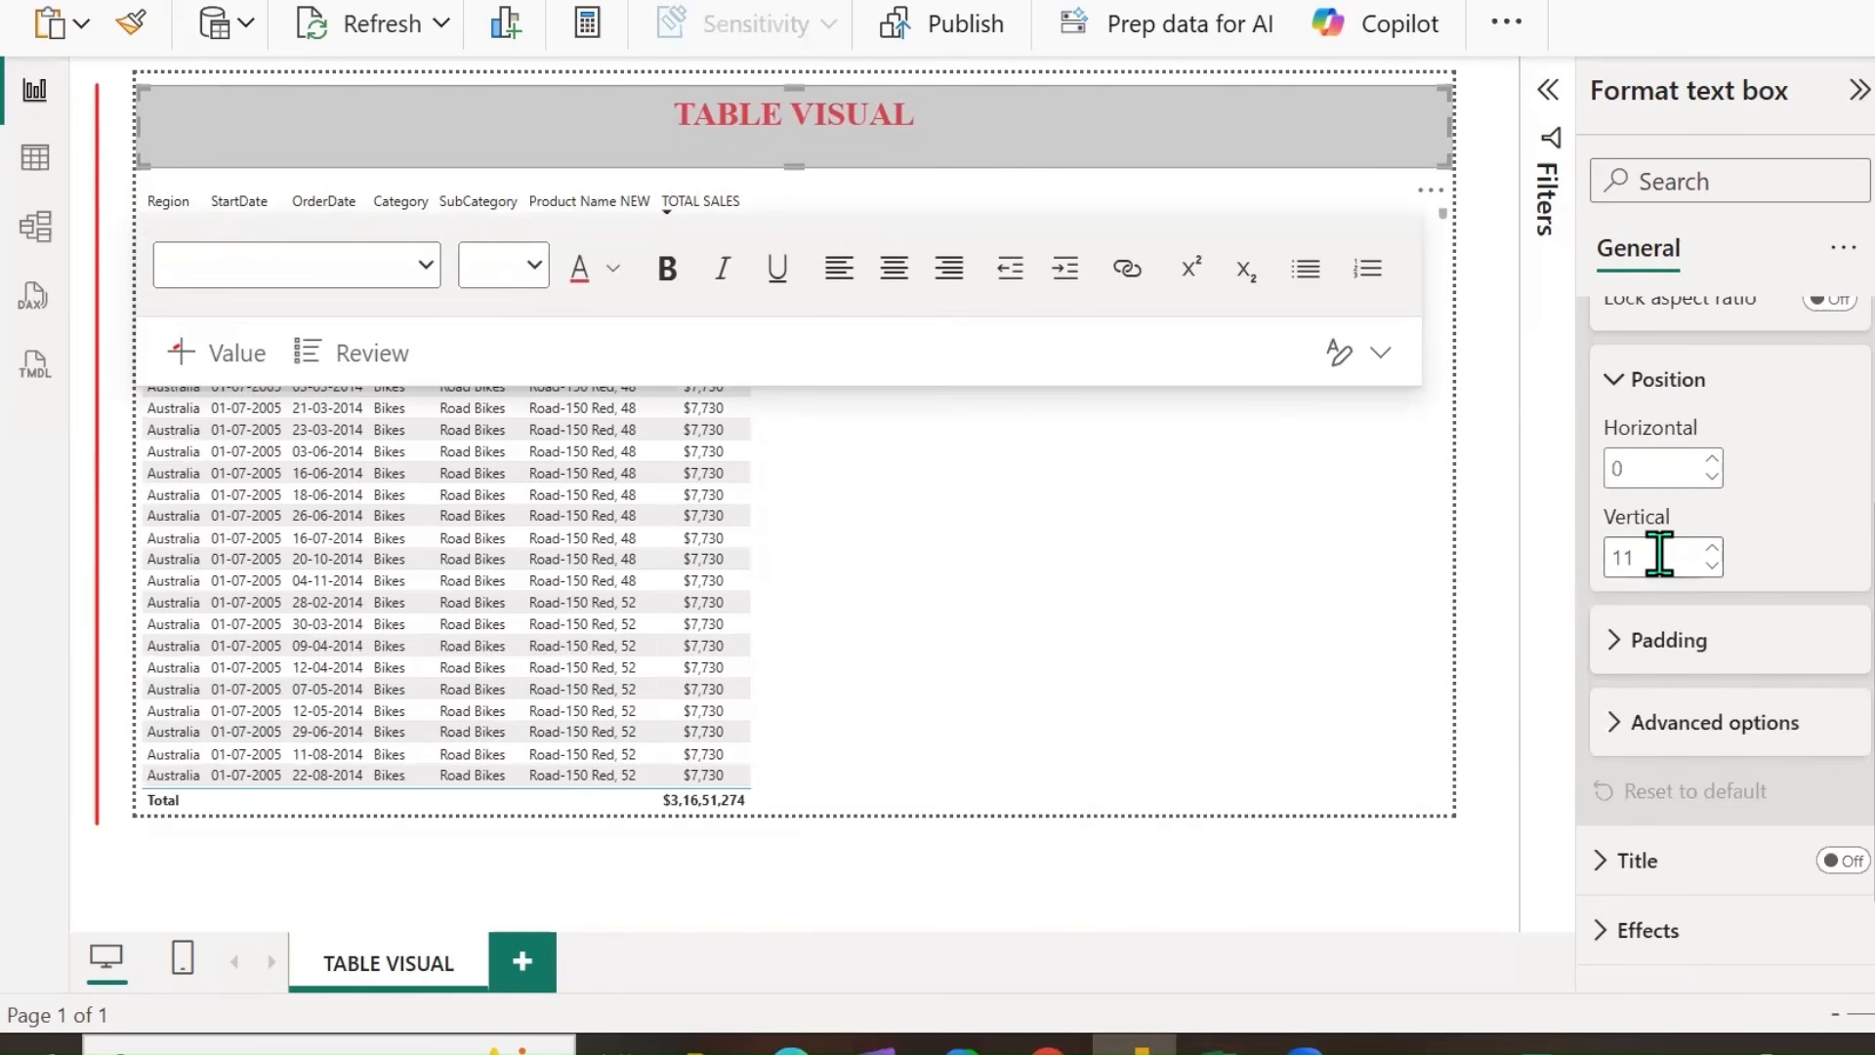
{"action": "left_click", "coordinate": [1660, 555]}
{"action": "left_click", "coordinate": [1716, 573]}
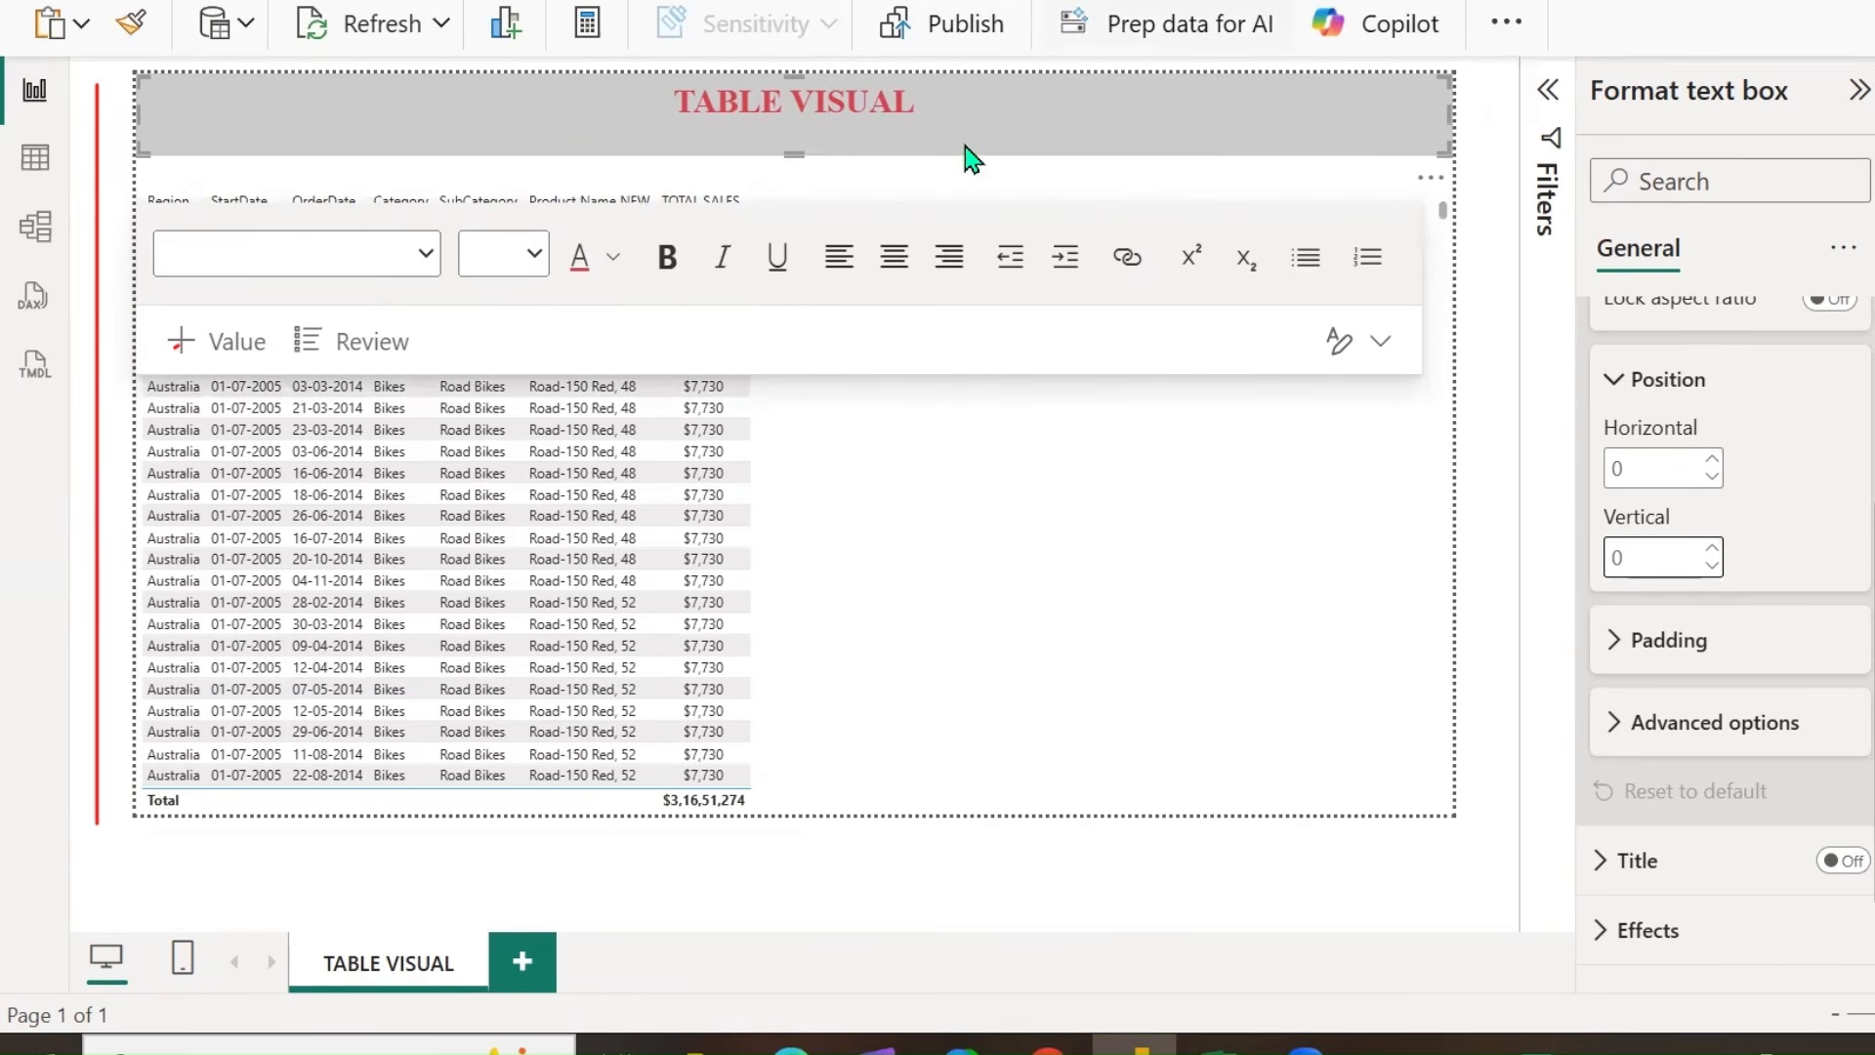
{"action": "left_click", "coordinate": [1579, 64]}
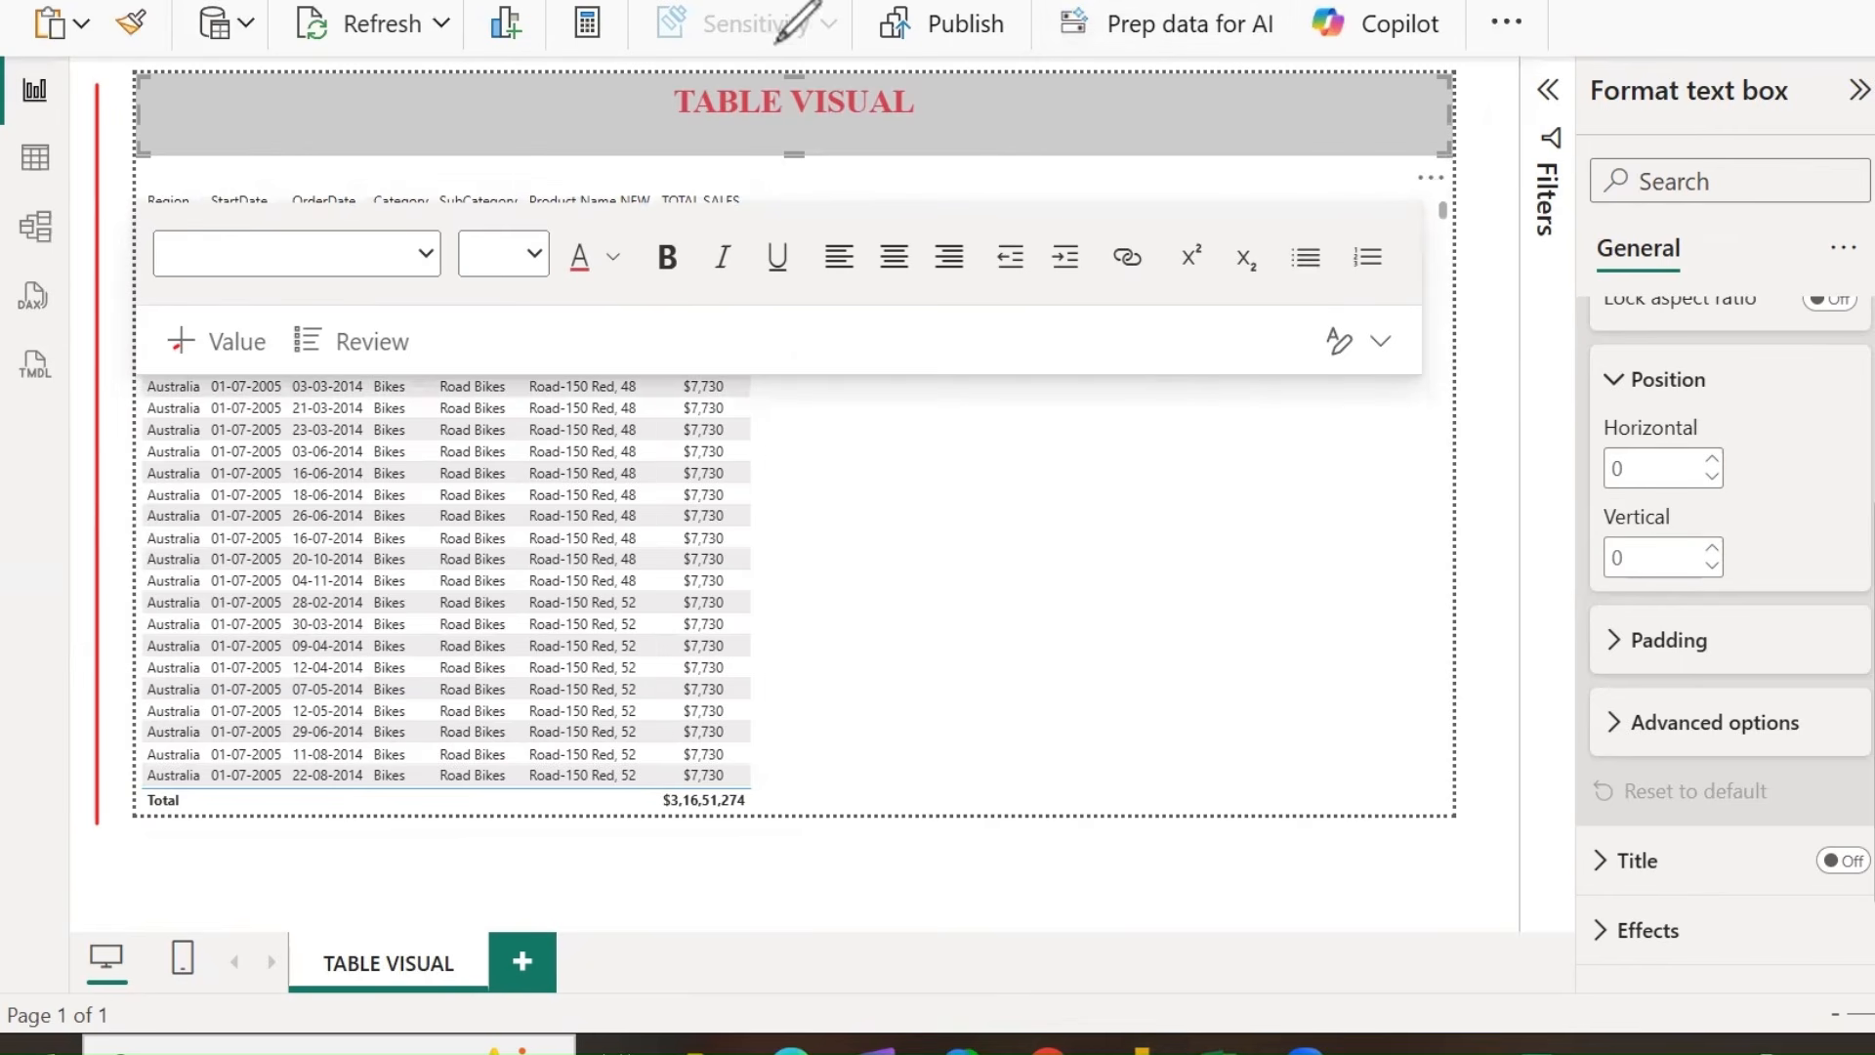
{"action": "mouse_move", "coordinate": [611, 60]}
{"action": "left_mouse_down"}
{"action": "mouse_move", "coordinate": [589, 20]}
{"action": "mouse_move", "coordinate": [593, 60]}
{"action": "left_mouse_up"}
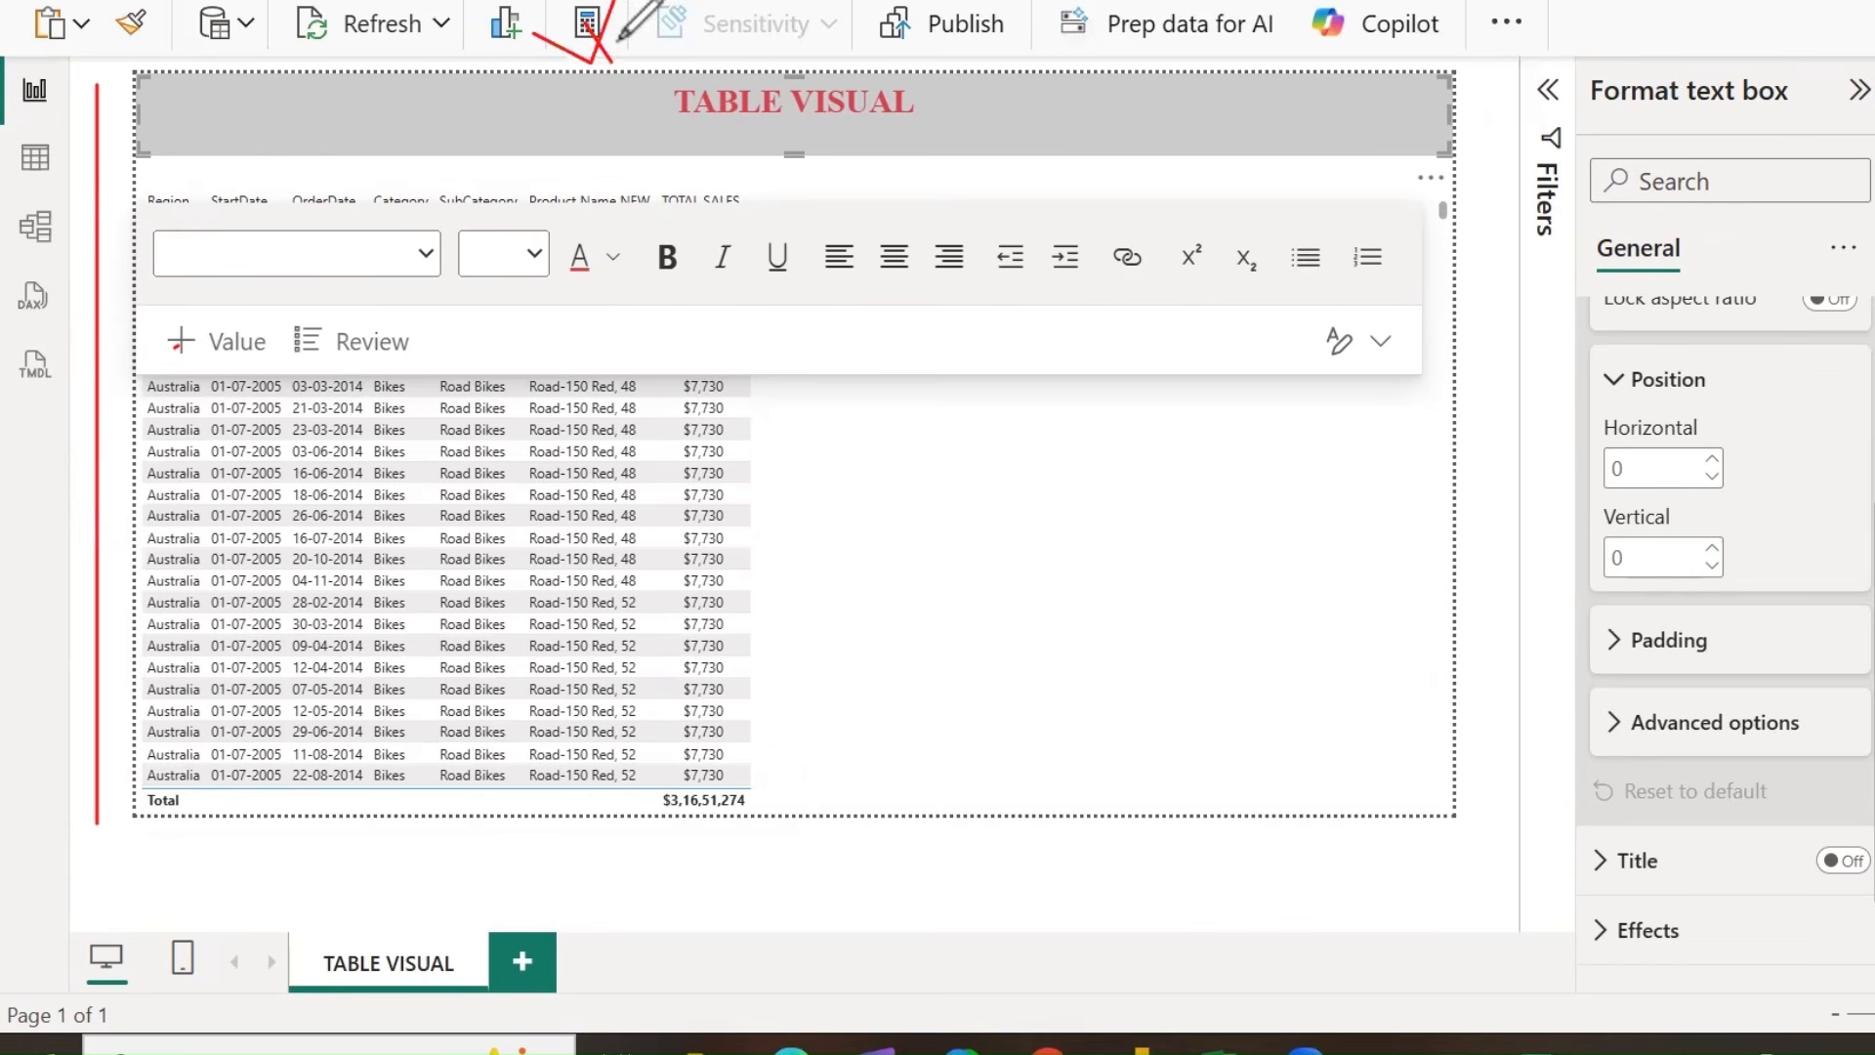
{"action": "left_click_drag", "start_coordinate": [273, 10], "coordinate": [315, 54]}
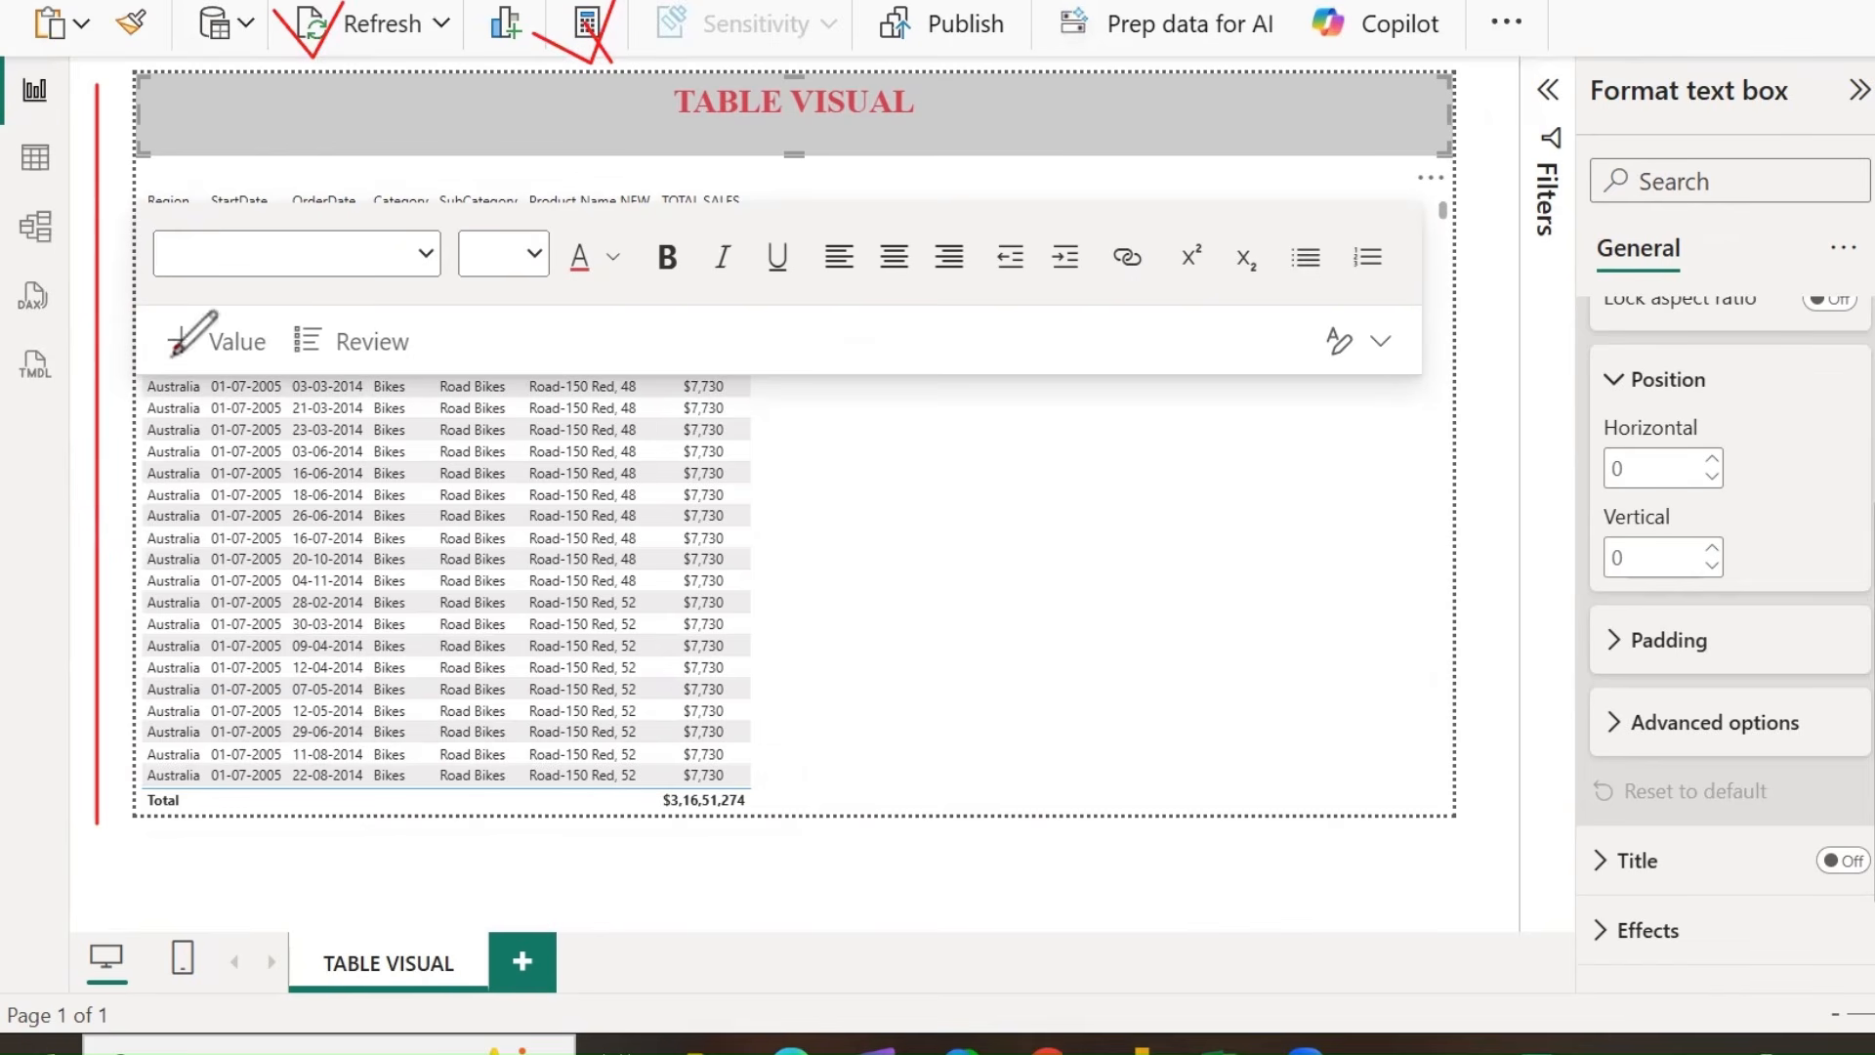
{"action": "left_click_drag", "start_coordinate": [88, 374], "coordinate": [135, 430]}
{"action": "left_click_drag", "start_coordinate": [116, 314], "coordinate": [161, 379]}
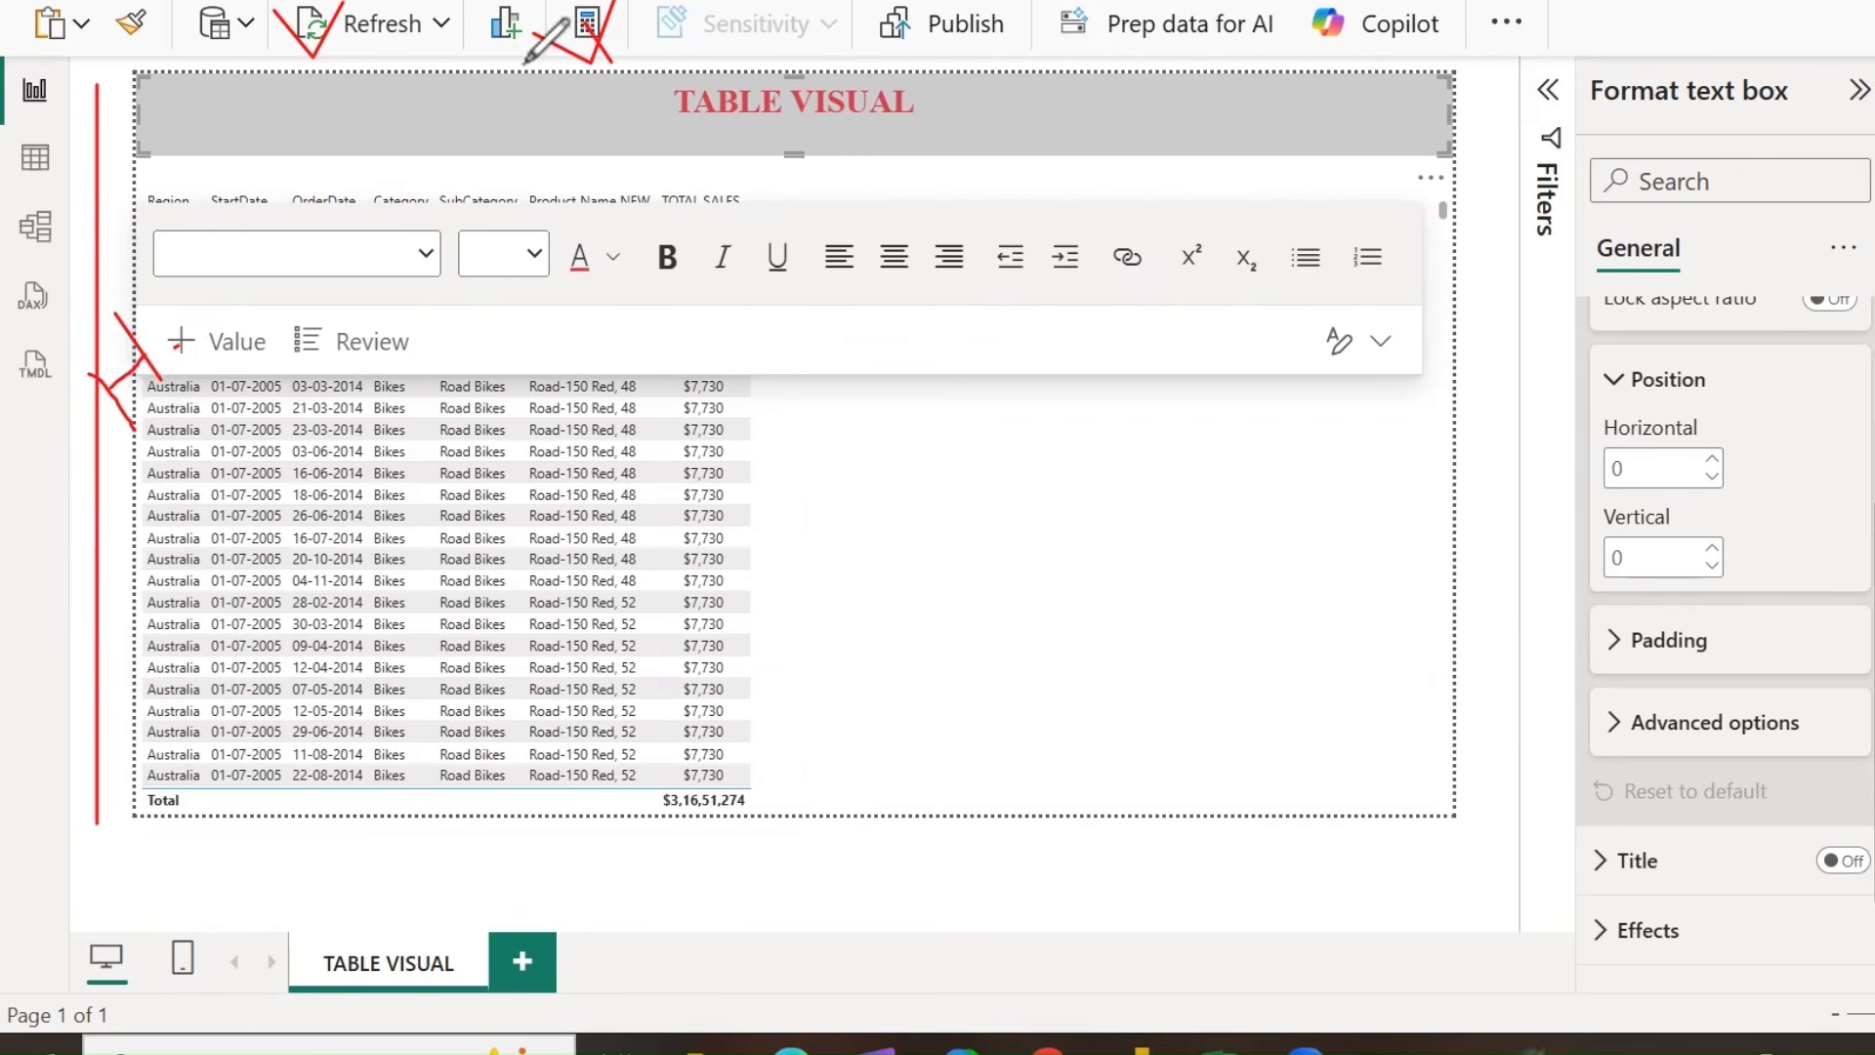
{"action": "left_click", "coordinate": [471, 32]}
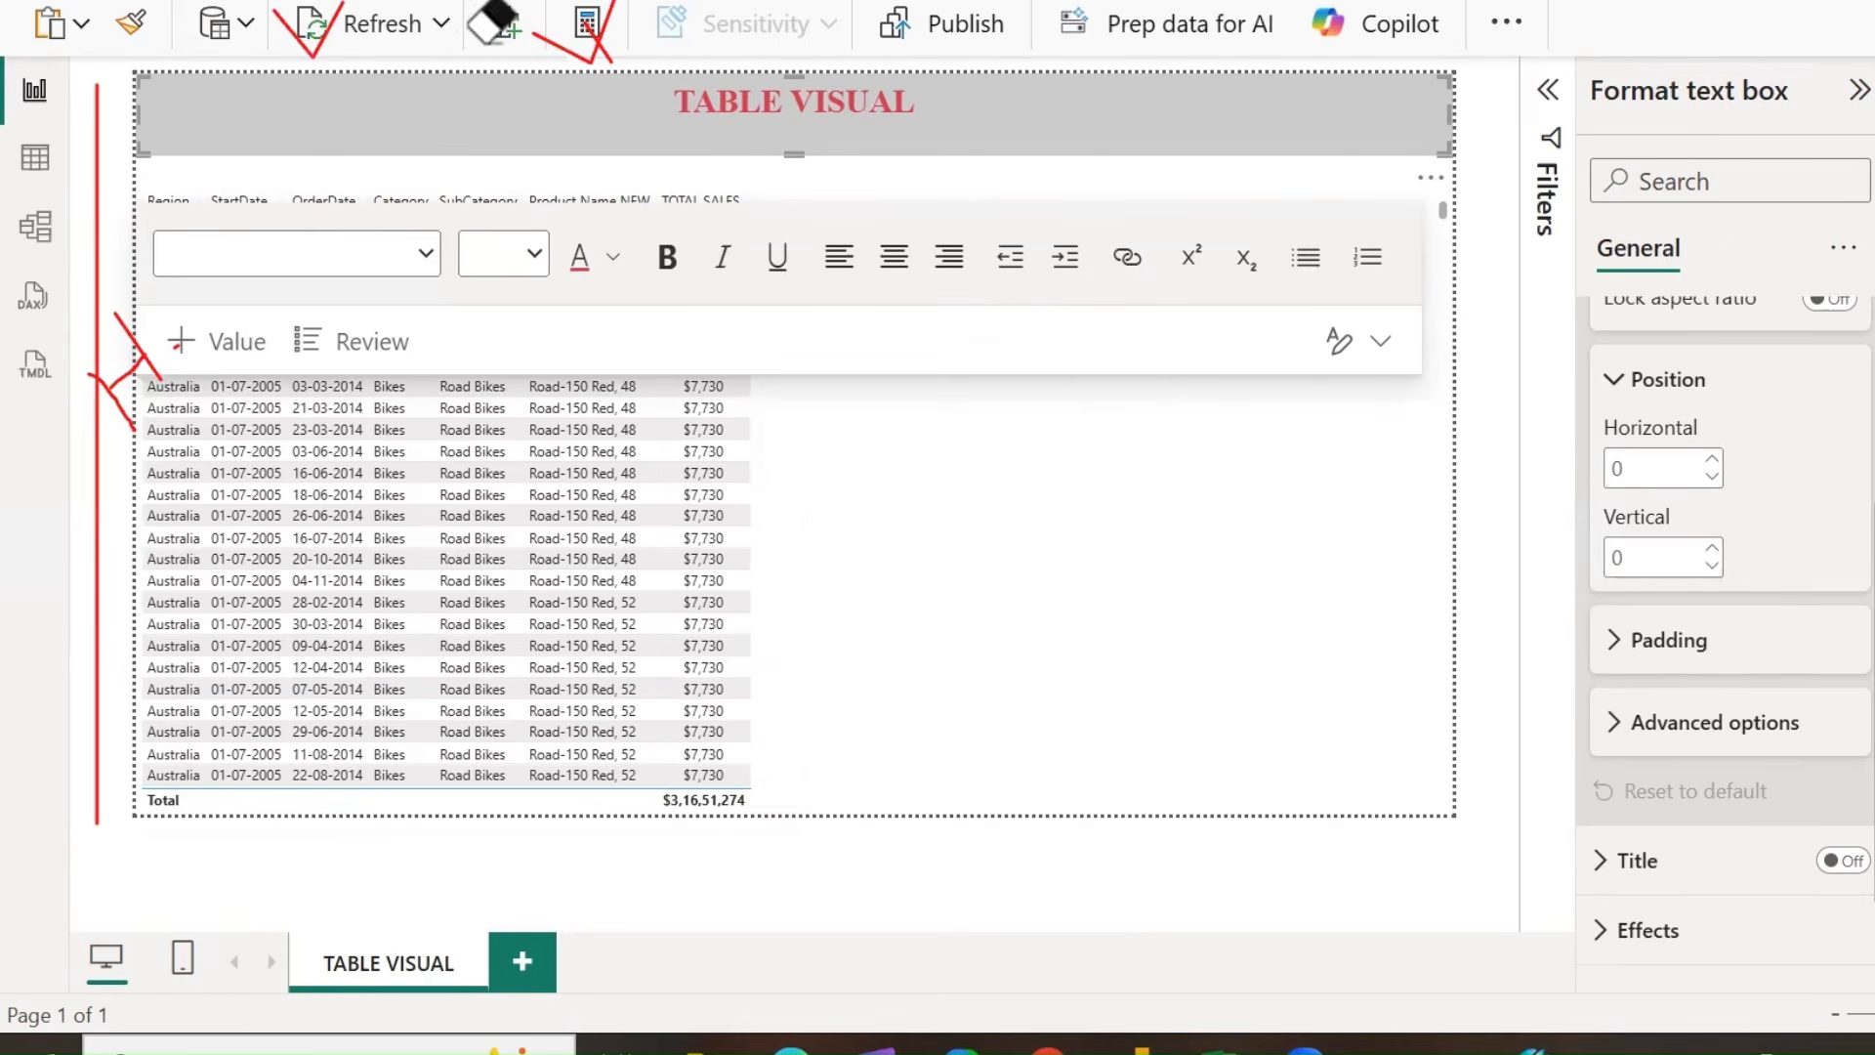
{"action": "mouse_move", "coordinate": [619, 21]}
{"action": "left_mouse_down"}
{"action": "mouse_move", "coordinate": [230, 21]}
{"action": "mouse_move", "coordinate": [88, 339]}
{"action": "mouse_move", "coordinate": [113, 399]}
{"action": "left_mouse_up"}
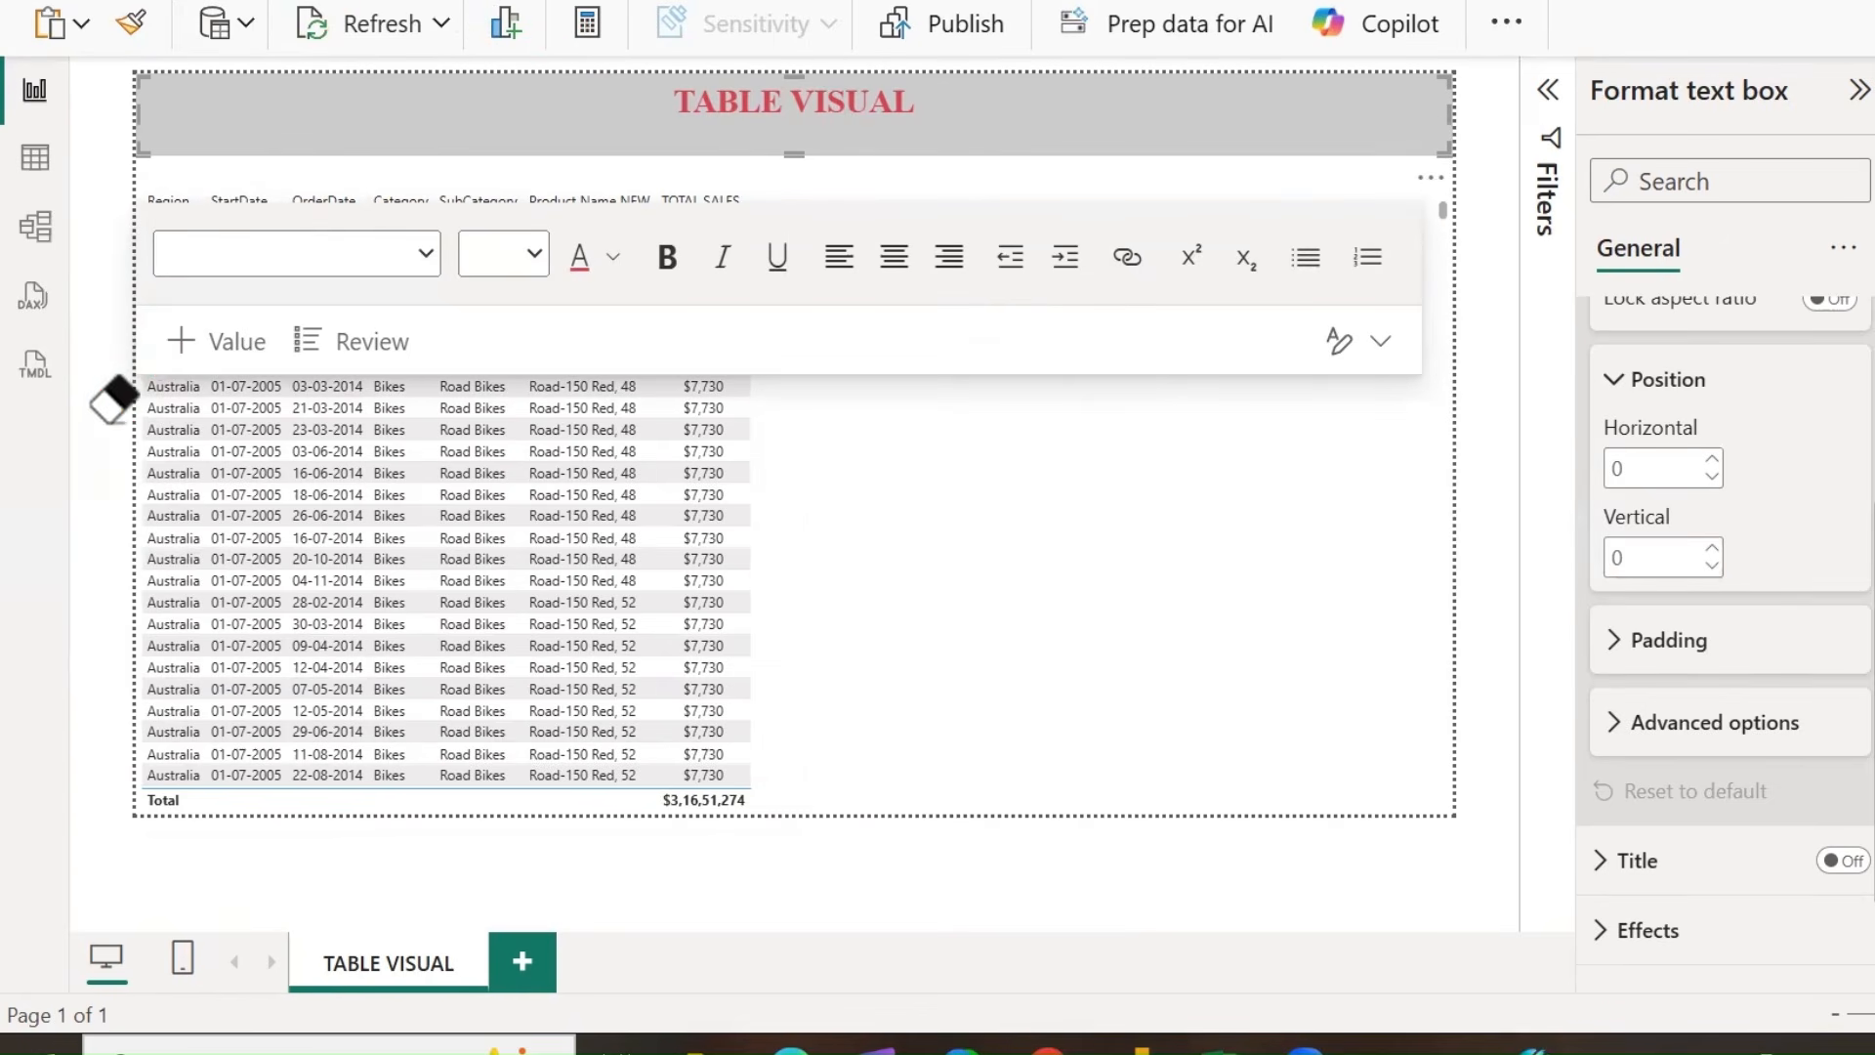
Try to set the title text box's horizontal position to 5 at its full width.
{"action": "left_click", "coordinate": [1629, 470]}
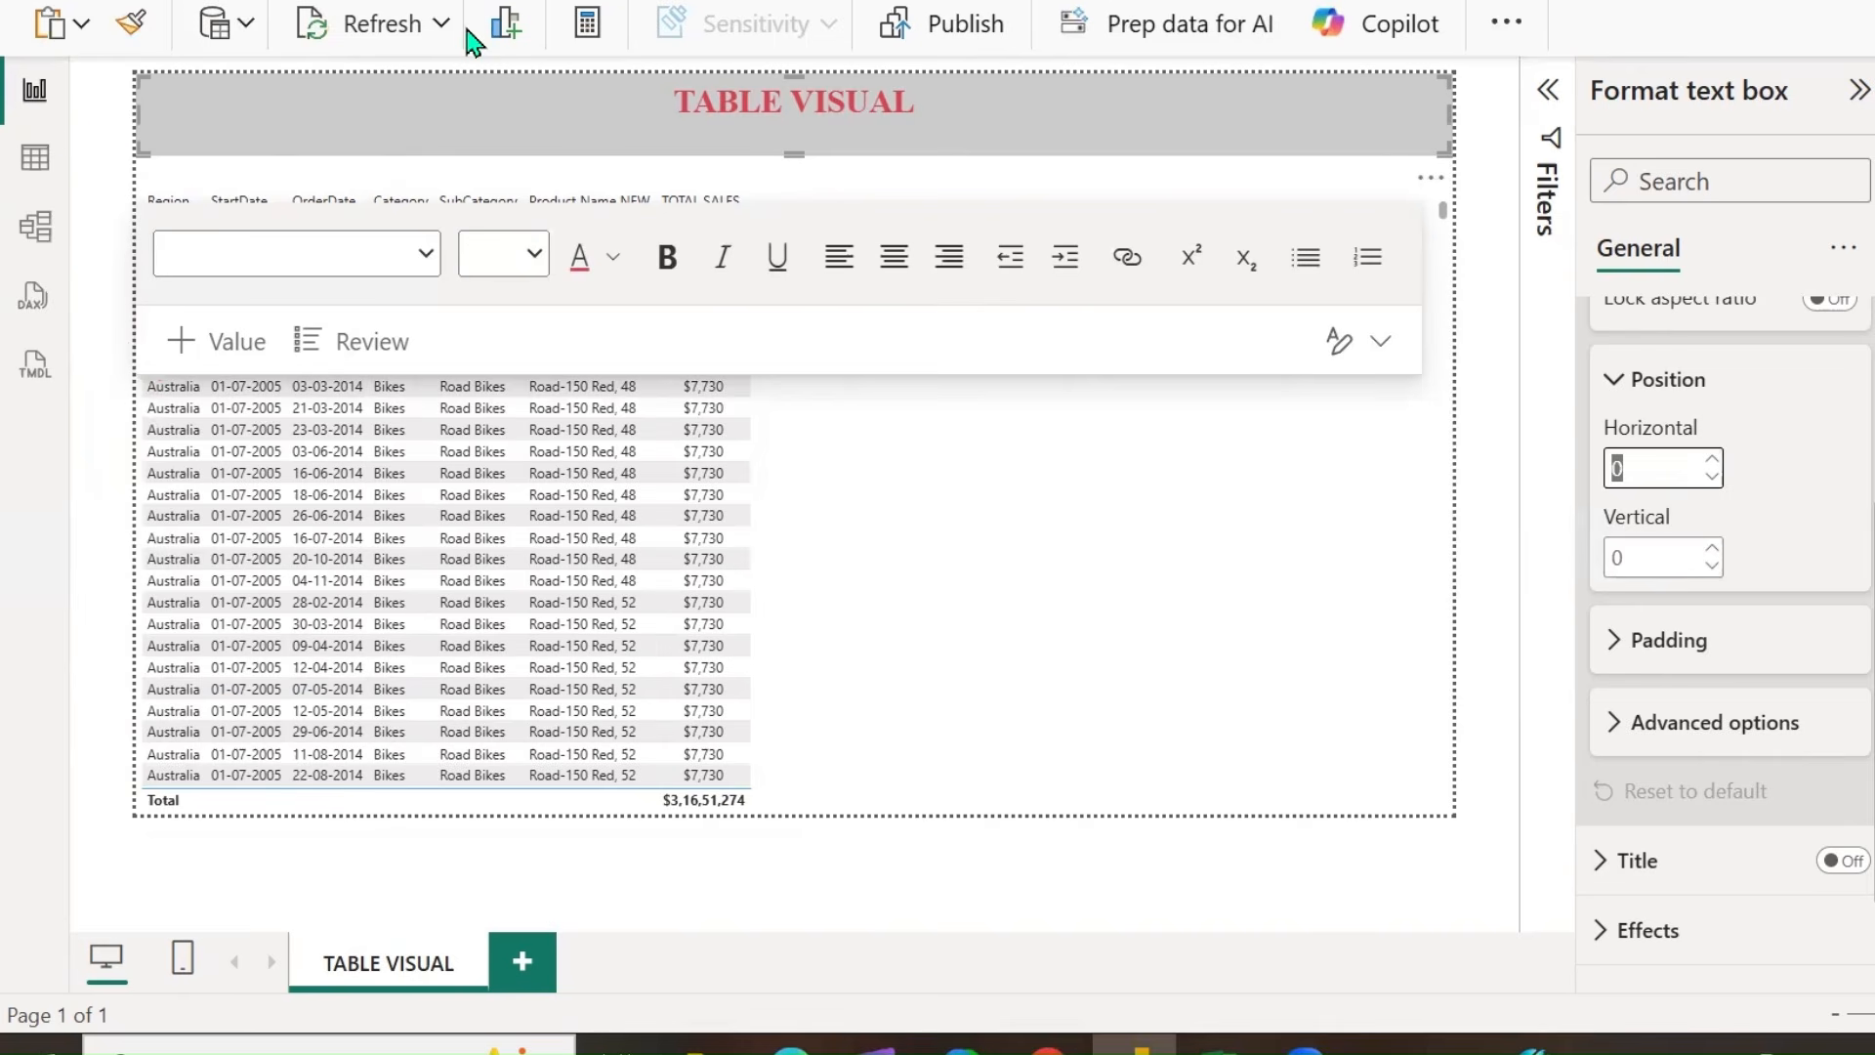
{"action": "left_click_drag", "start_coordinate": [63, 119], "coordinate": [103, 192]}
{"action": "left_click_drag", "start_coordinate": [105, 113], "coordinate": [125, 174]}
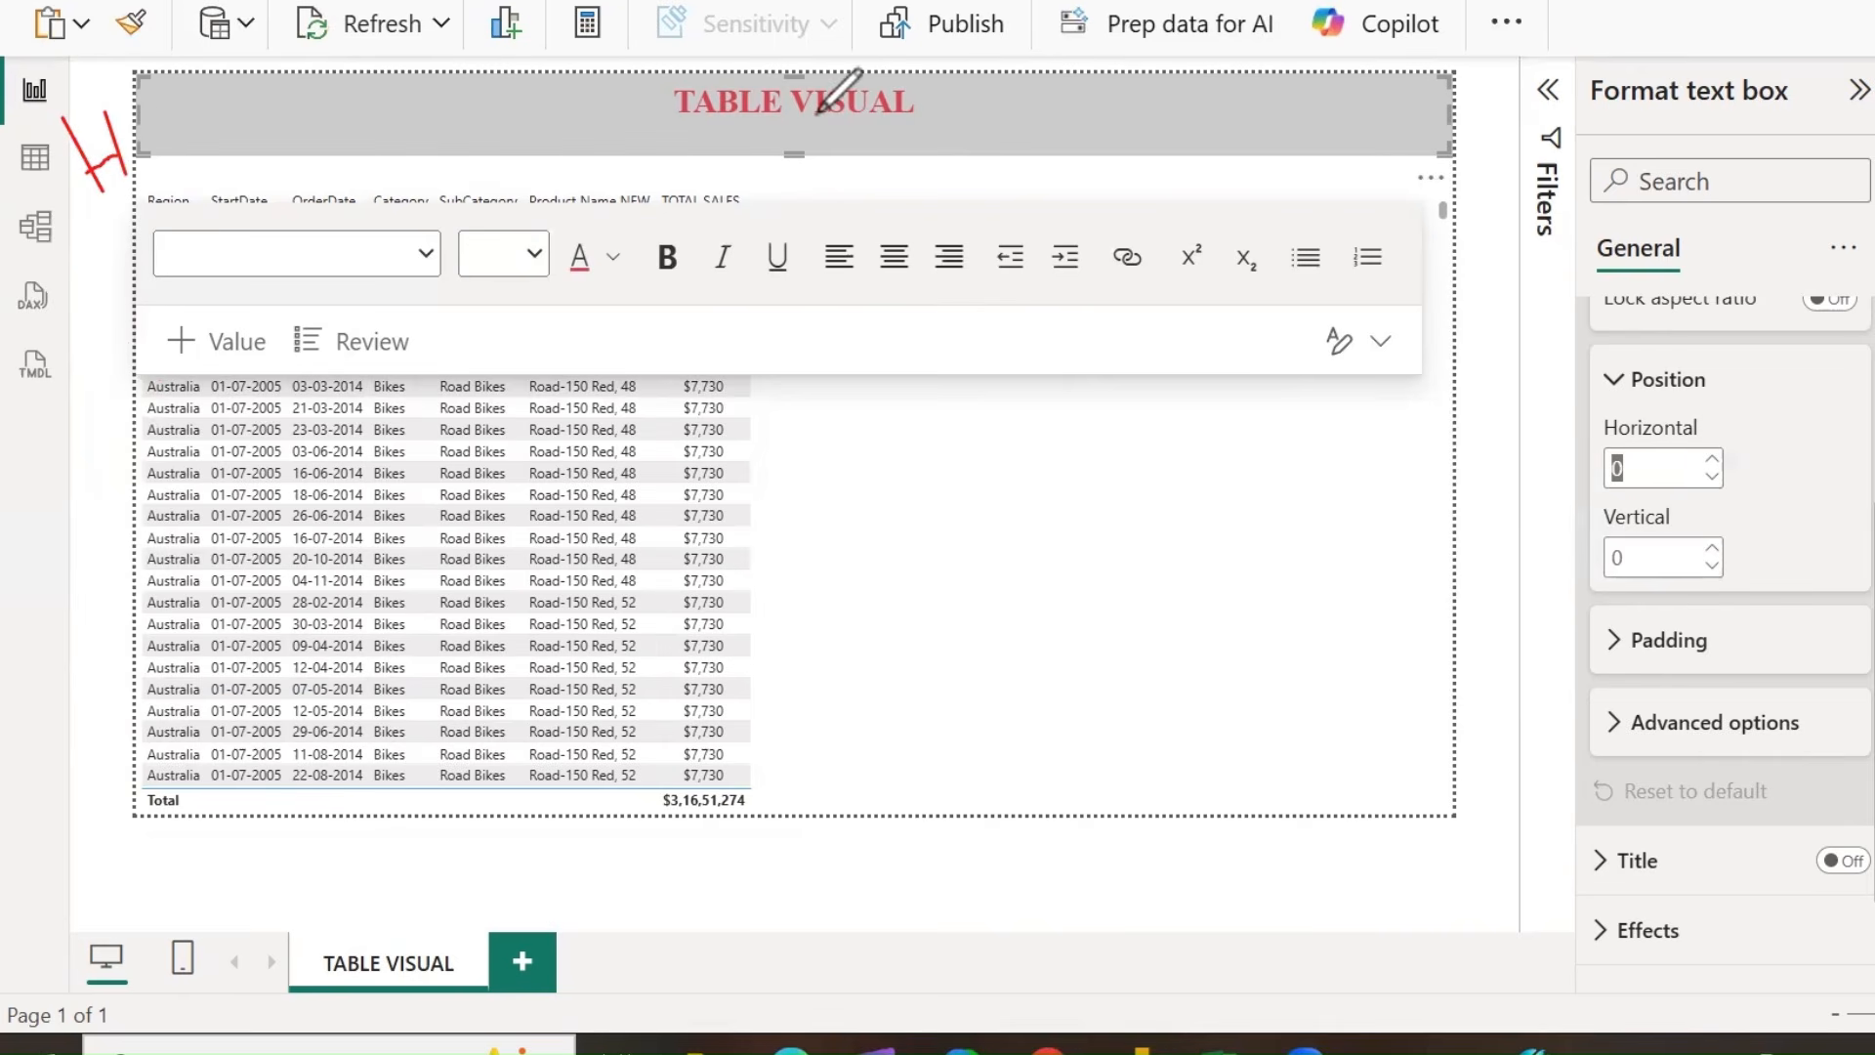
{"action": "left_click", "coordinate": [1657, 459]}
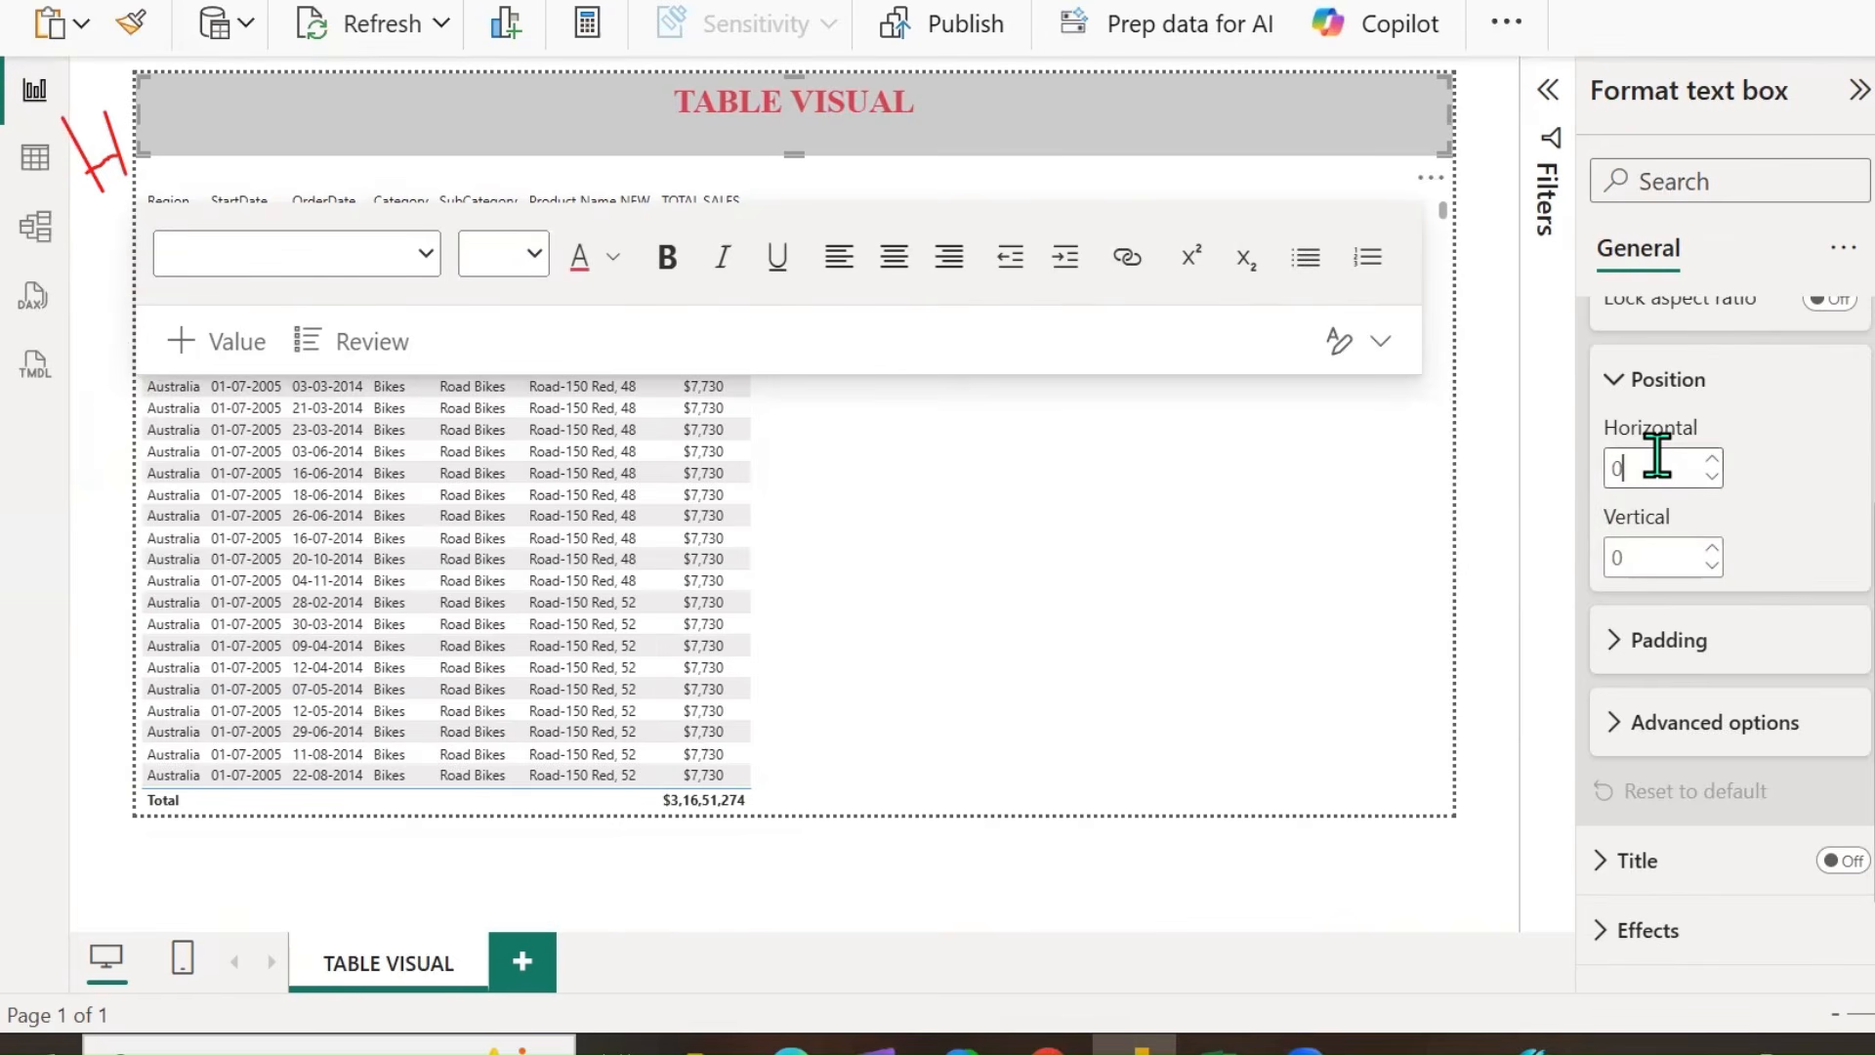
{"action": "type", "text": "55"}
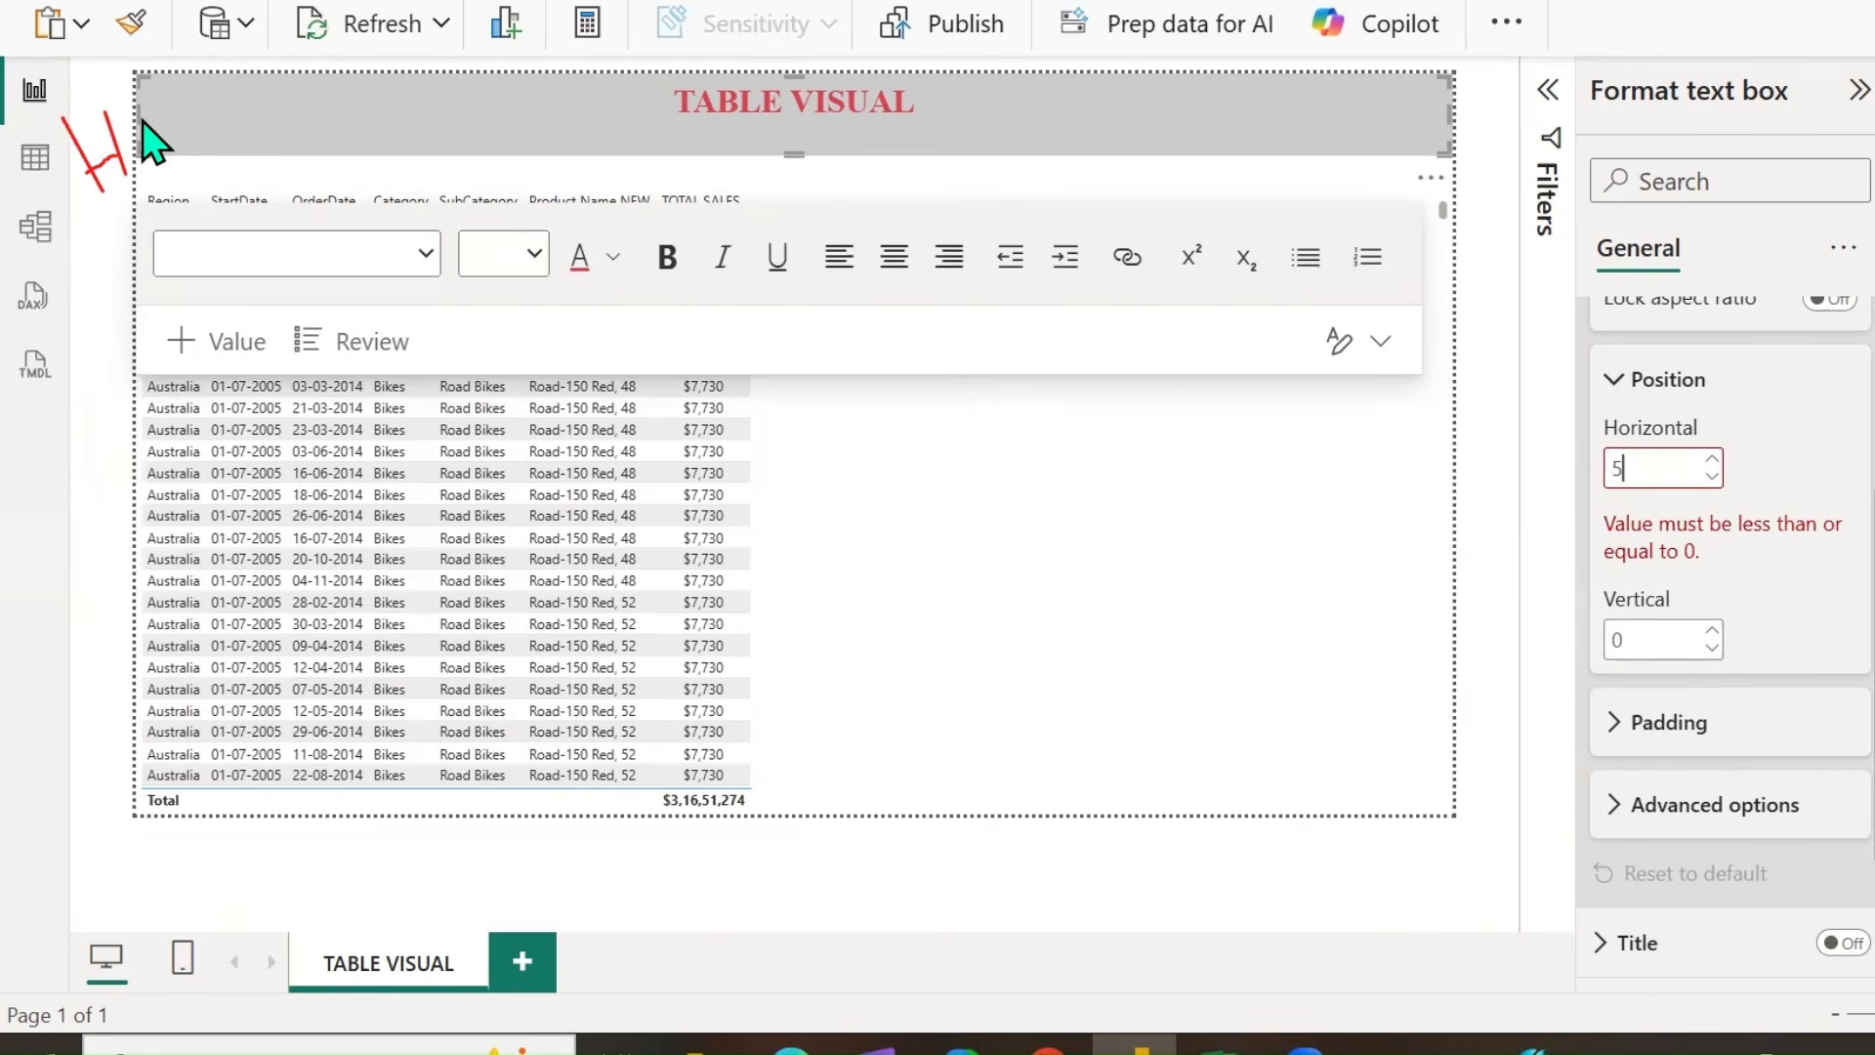
Narrow the title text box slightly from its left edge and set its vertical and horizontal positions to 10.
{"action": "left_click_drag", "start_coordinate": [134, 117], "coordinate": [167, 122]}
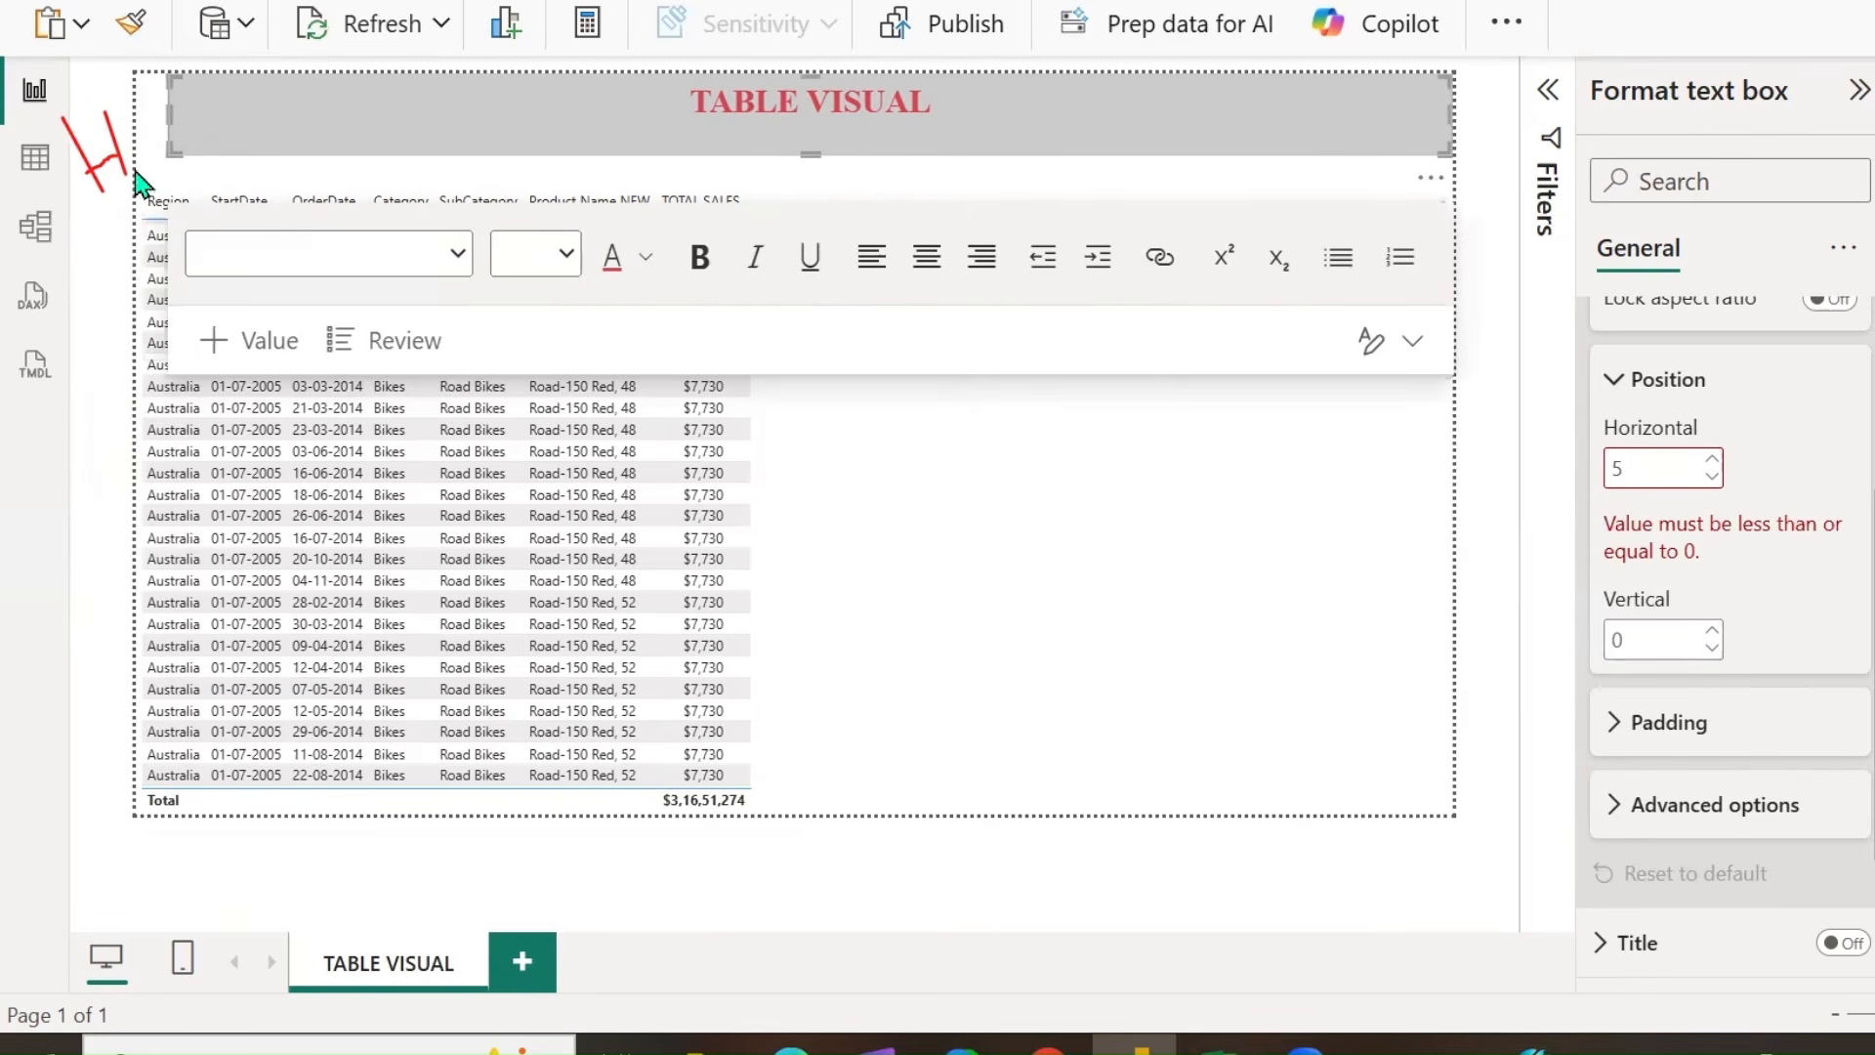
{"action": "left_click", "coordinate": [1625, 667]}
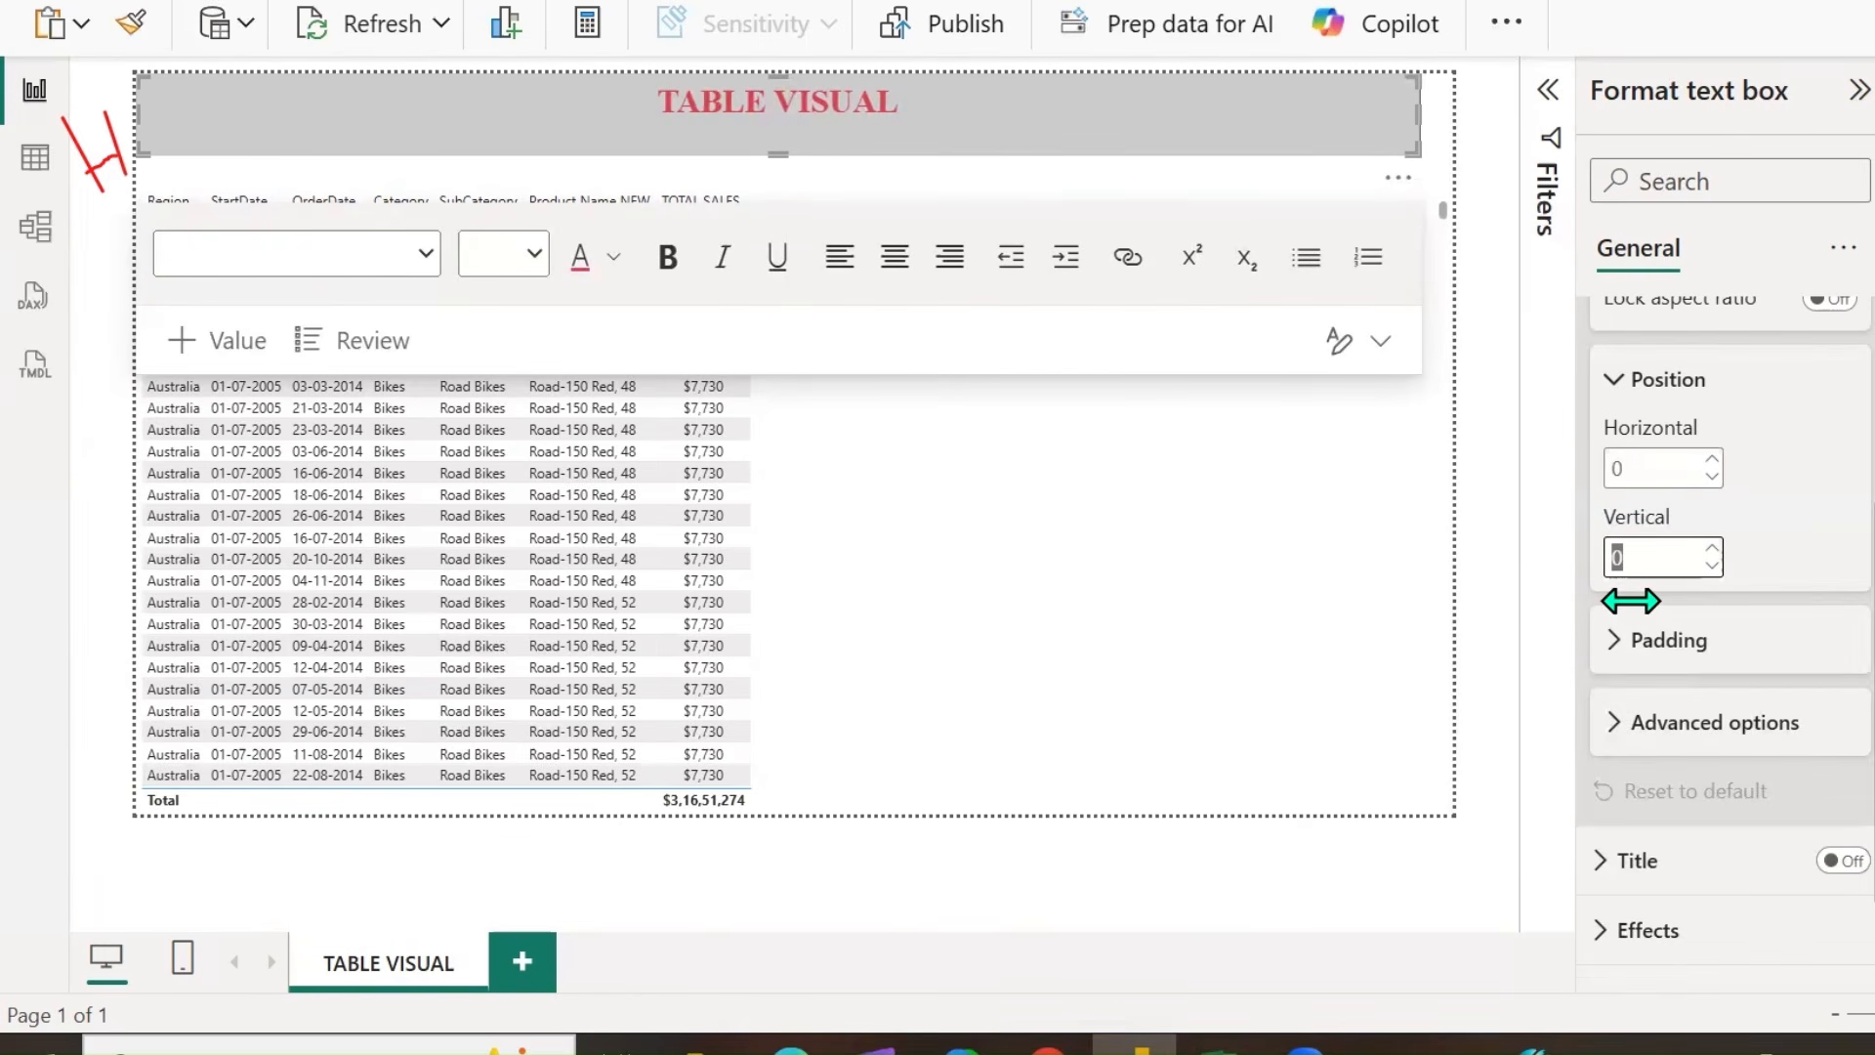
{"action": "type", "text": "10"}
{"action": "key", "text": "Return"}
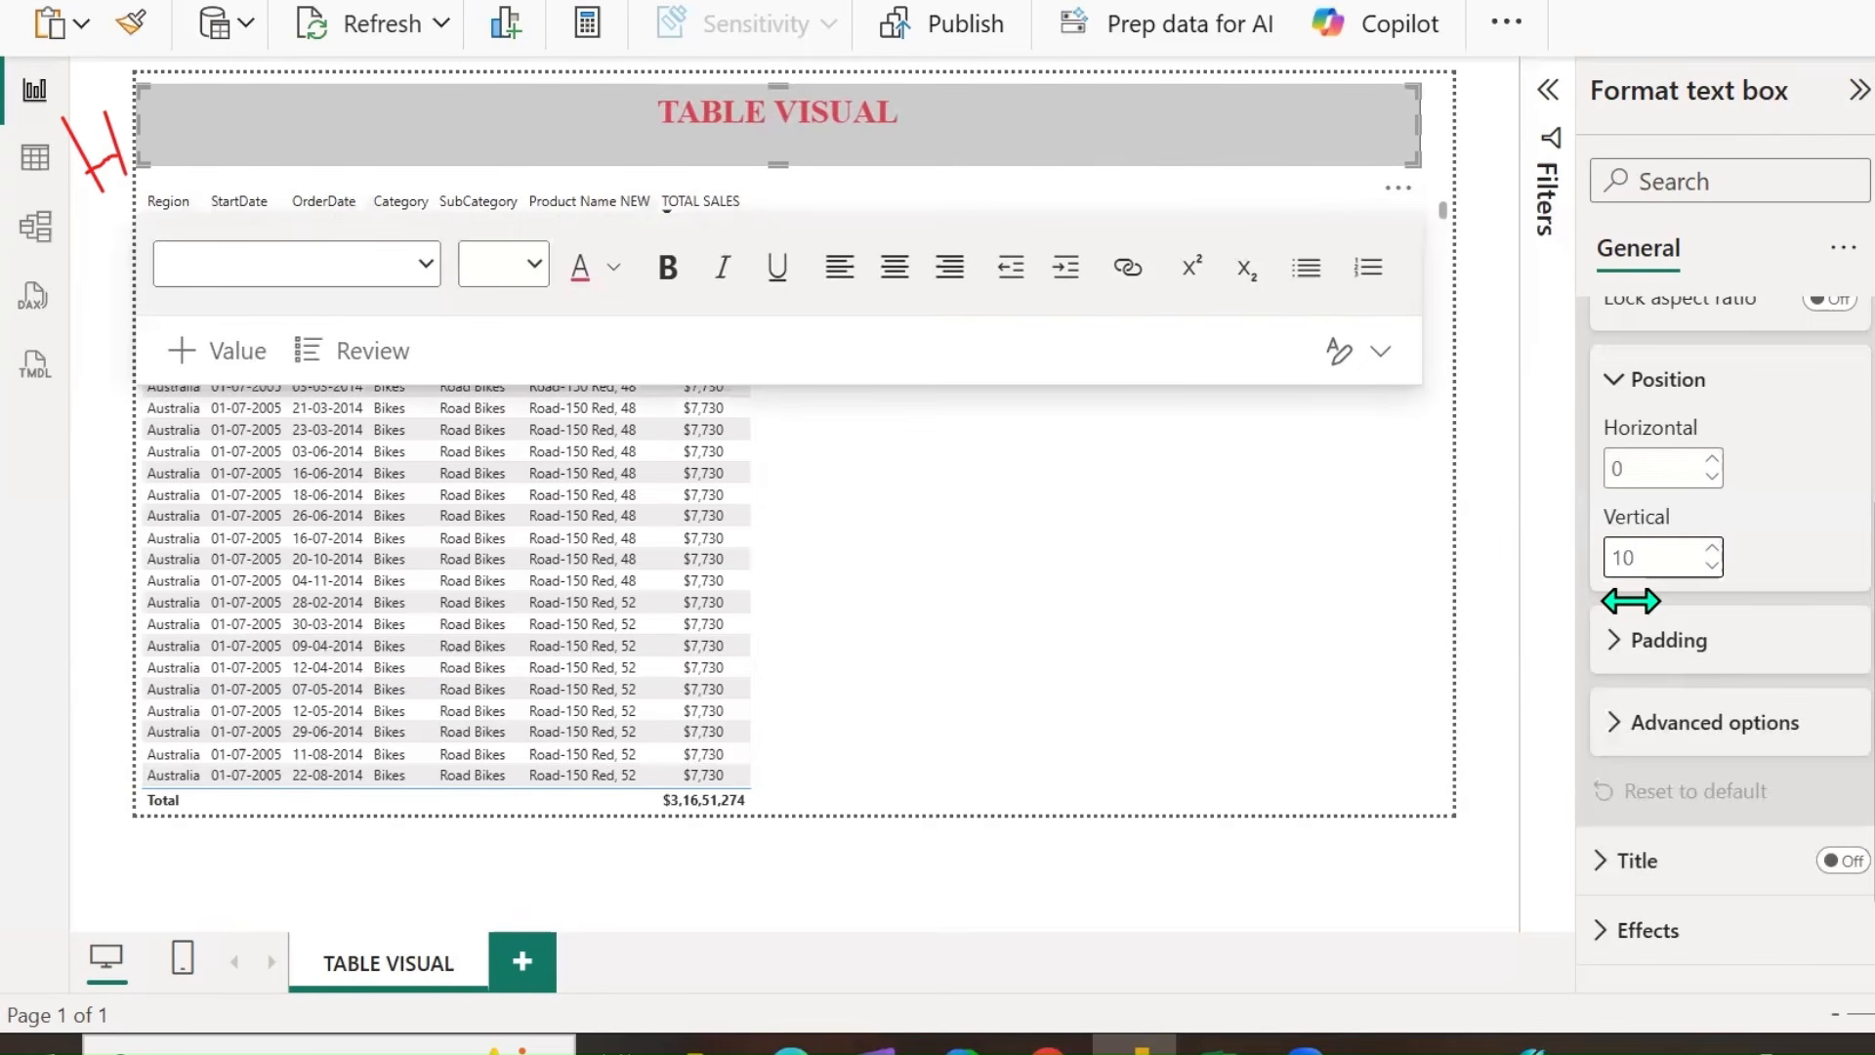
{"action": "left_click", "coordinate": [1662, 473]}
{"action": "type", "text": "10"}
{"action": "key", "text": "Return"}
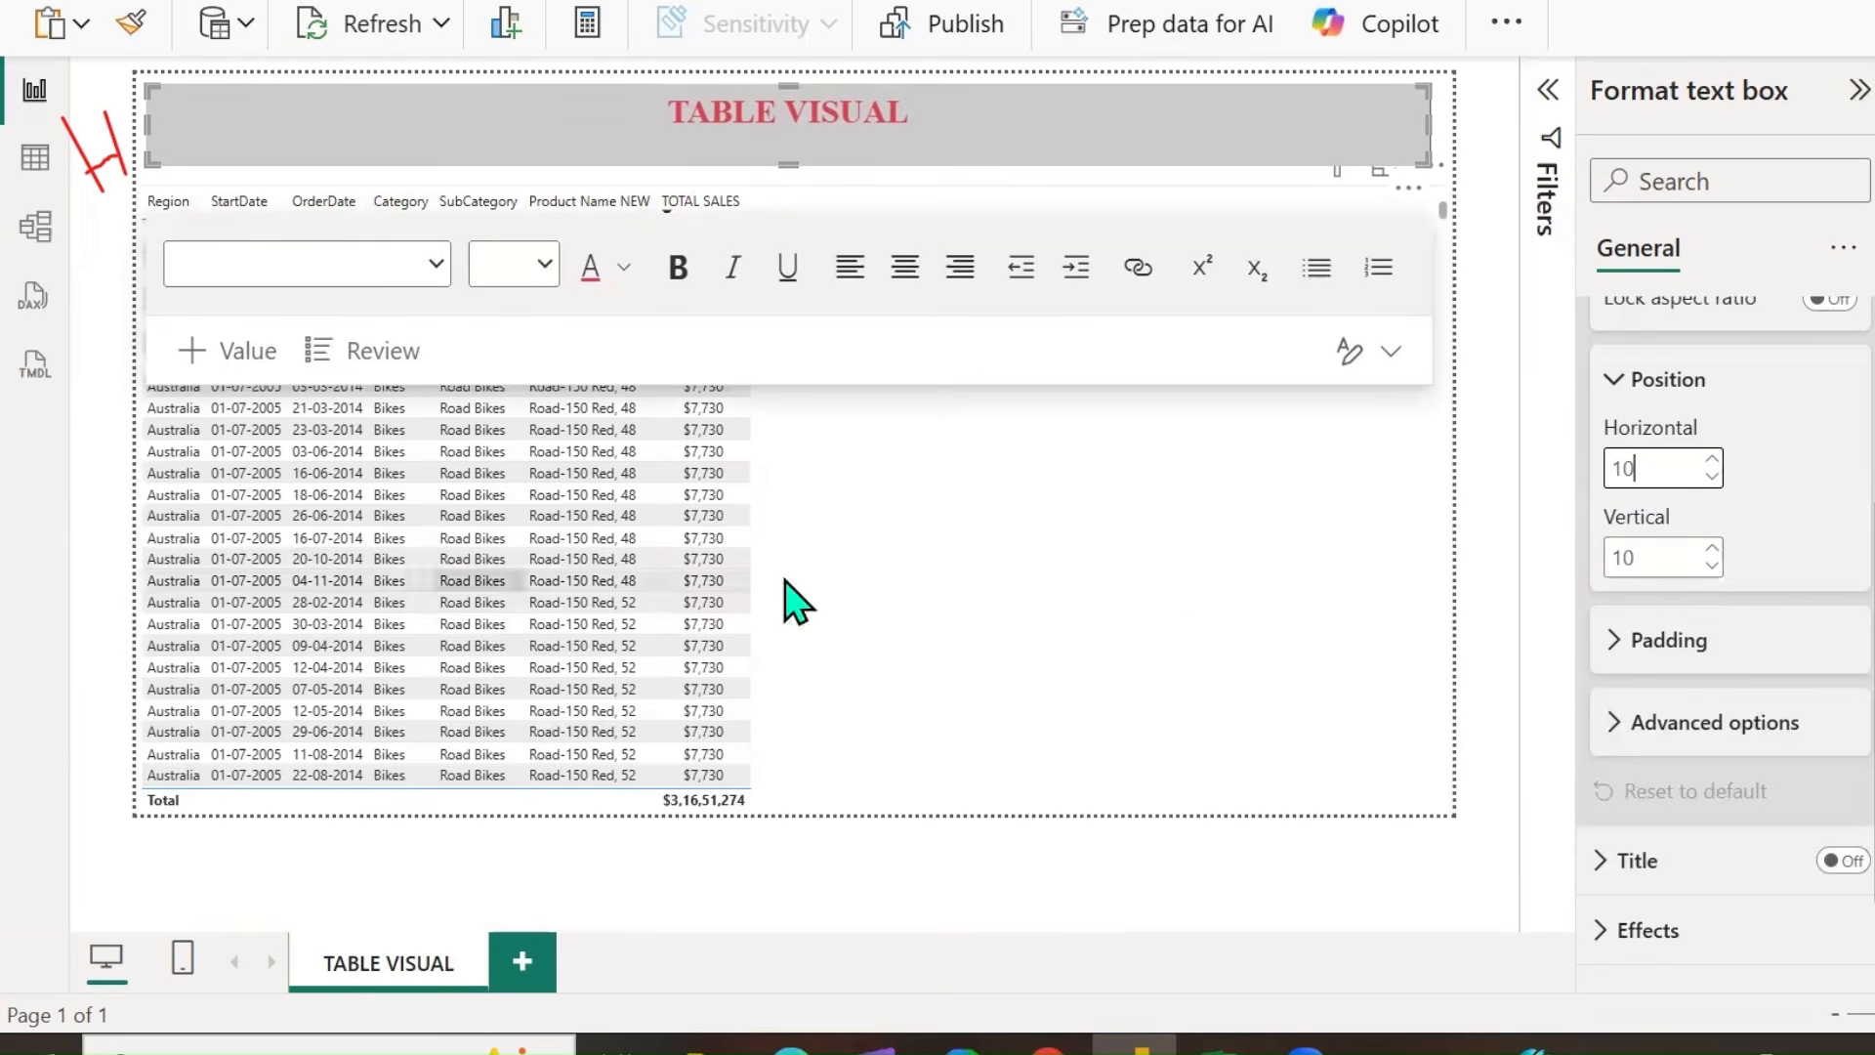
Show the padding settings of the title text box and those of the table visual.
{"action": "left_click", "coordinate": [1623, 642]}
{"action": "scroll", "coordinate": [1797, 640], "scroll_direction": "down", "scroll_amount": 2}
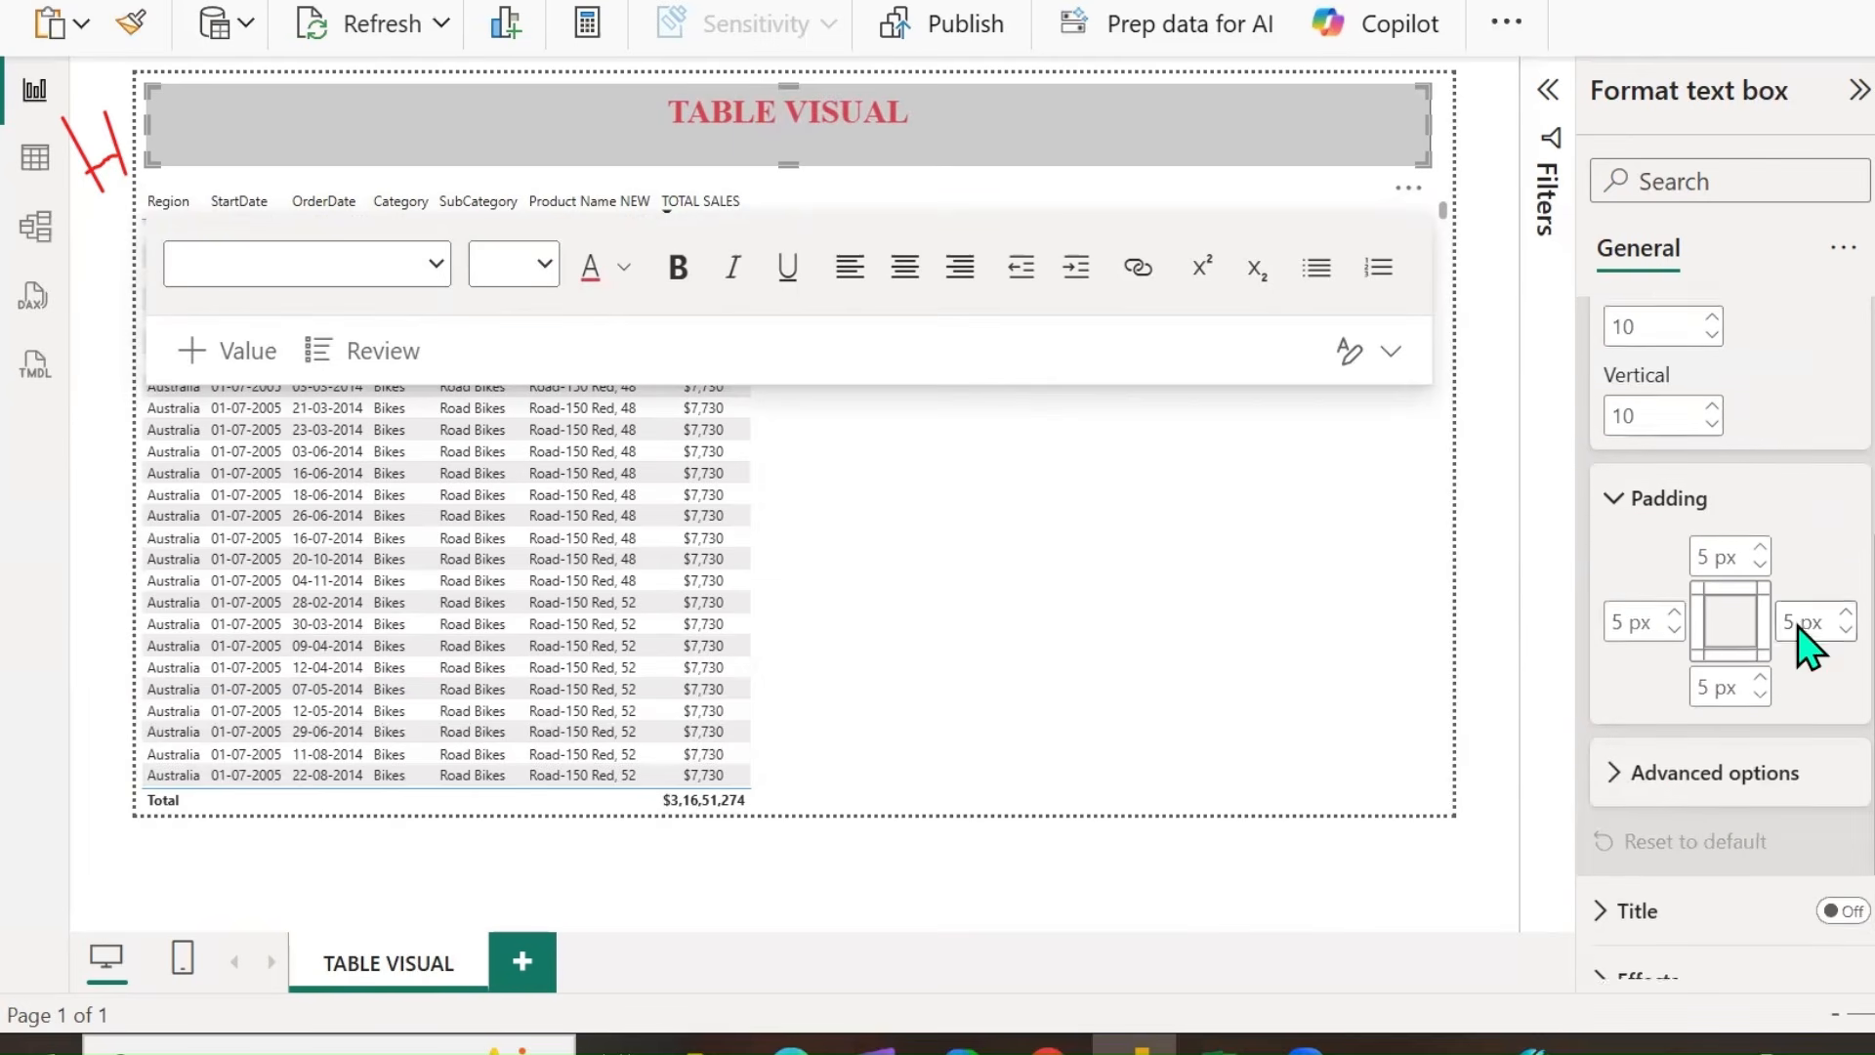
{"action": "left_click", "coordinate": [1185, 616]}
{"action": "scroll", "coordinate": [1611, 431], "scroll_direction": "down", "scroll_amount": 1}
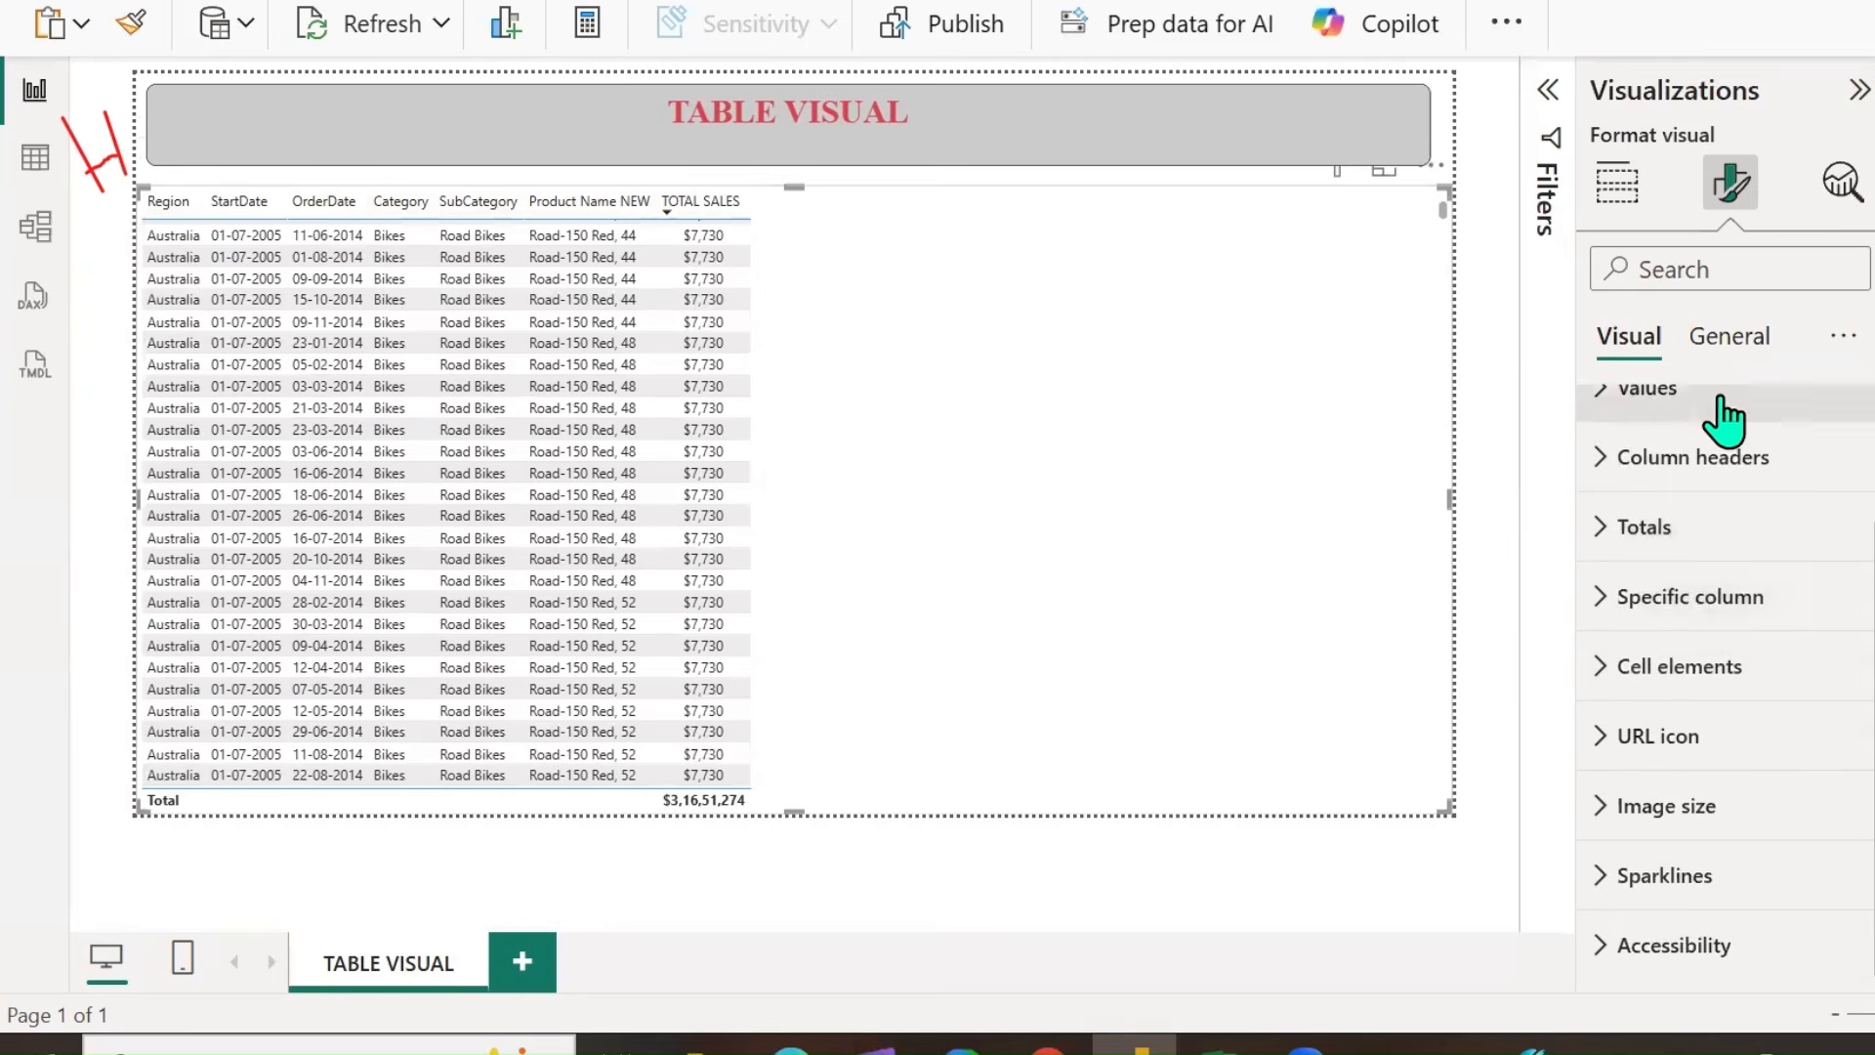
{"action": "left_click", "coordinate": [1728, 335]}
{"action": "scroll", "coordinate": [1711, 693], "scroll_direction": "down", "scroll_amount": 3}
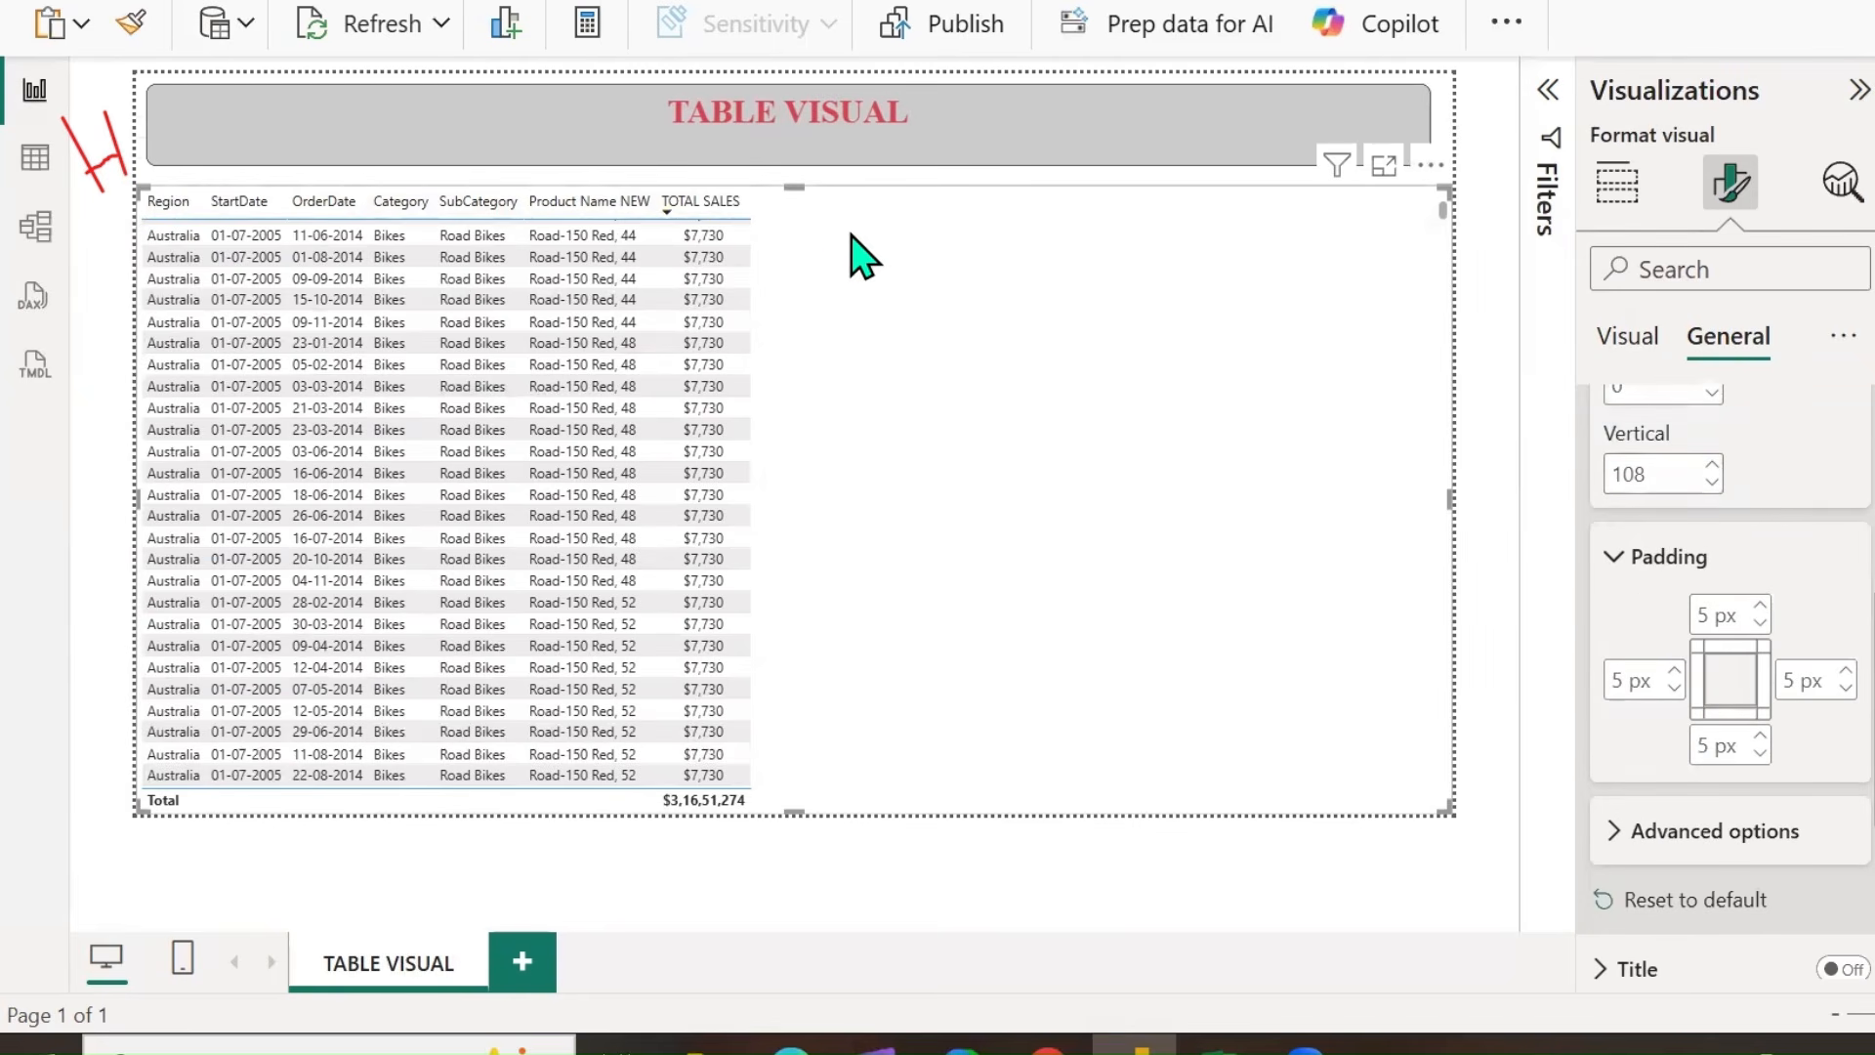
Set the table visual's top padding to 15 px.
{"action": "left_click", "coordinate": [1708, 616]}
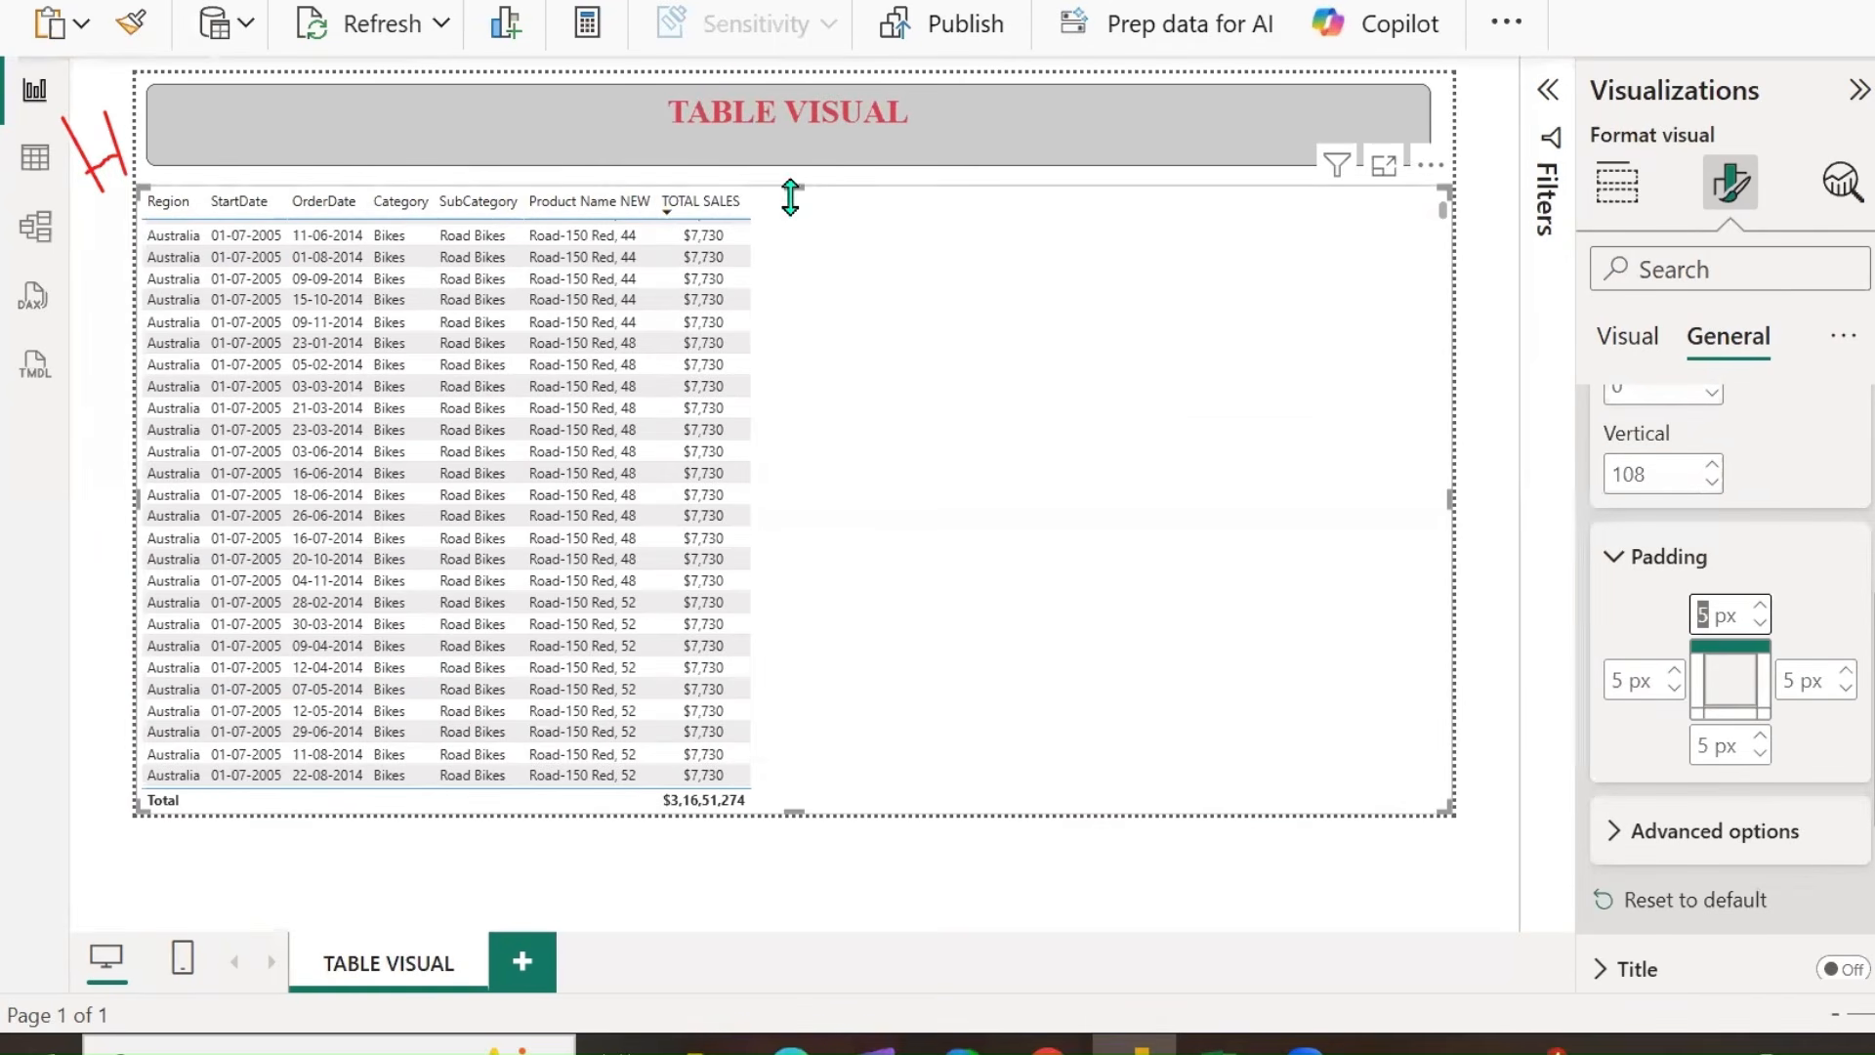
{"action": "left_click", "coordinate": [738, 33]}
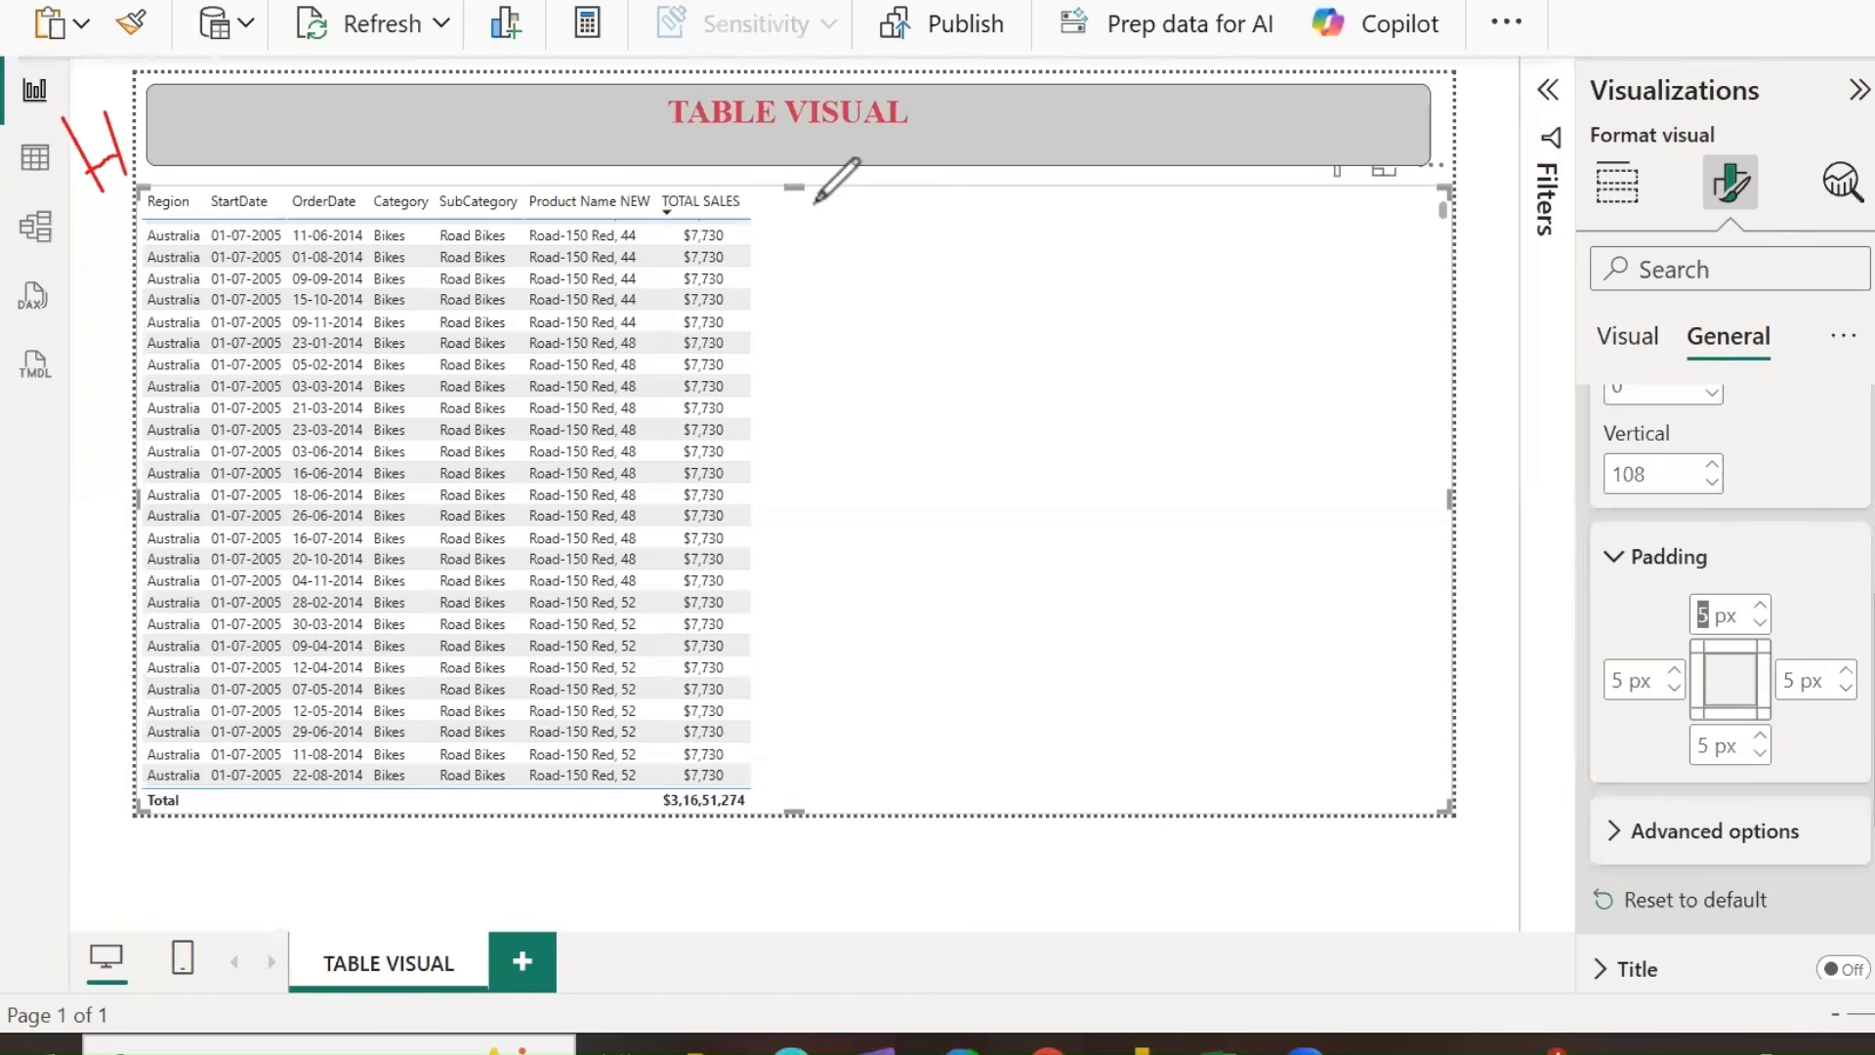
{"action": "mouse_move", "coordinate": [825, 193]}
{"action": "left_mouse_down"}
{"action": "mouse_move", "coordinate": [1239, 195]}
{"action": "mouse_move", "coordinate": [1272, 212]}
{"action": "left_mouse_up"}
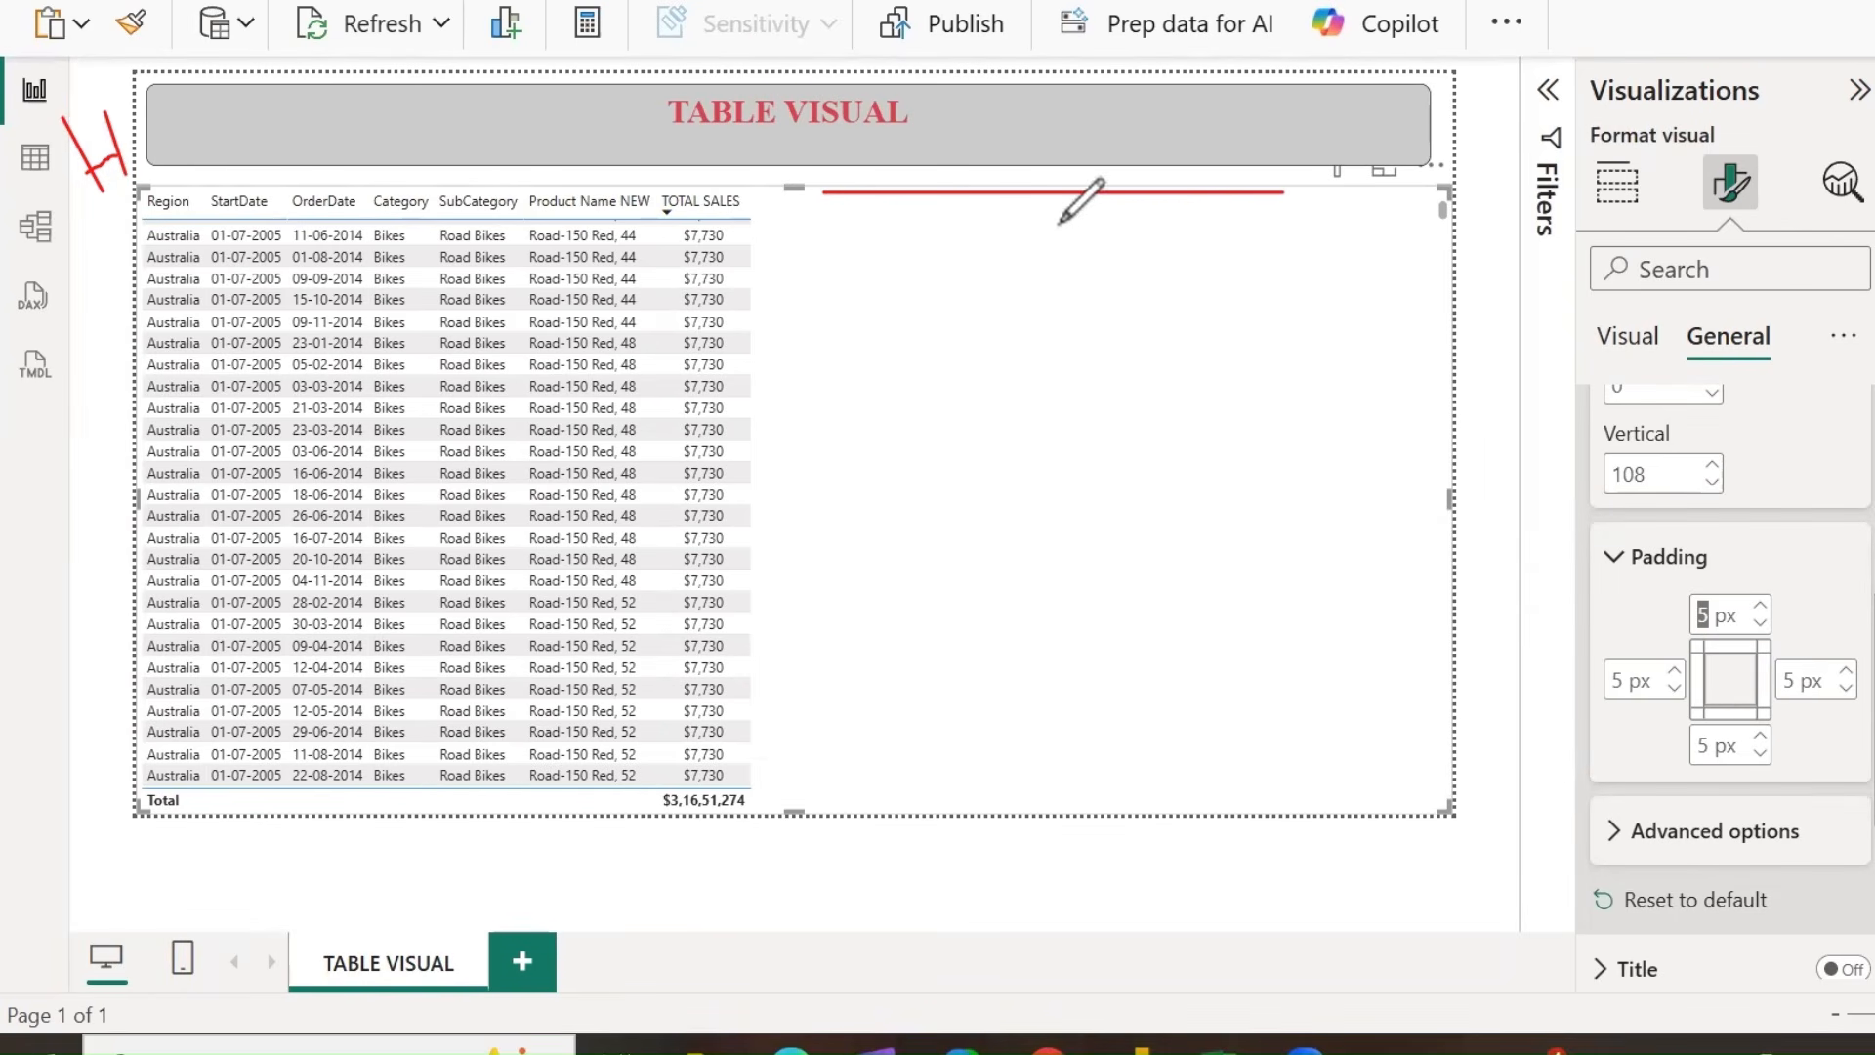
{"action": "left_click", "coordinate": [1709, 625]}
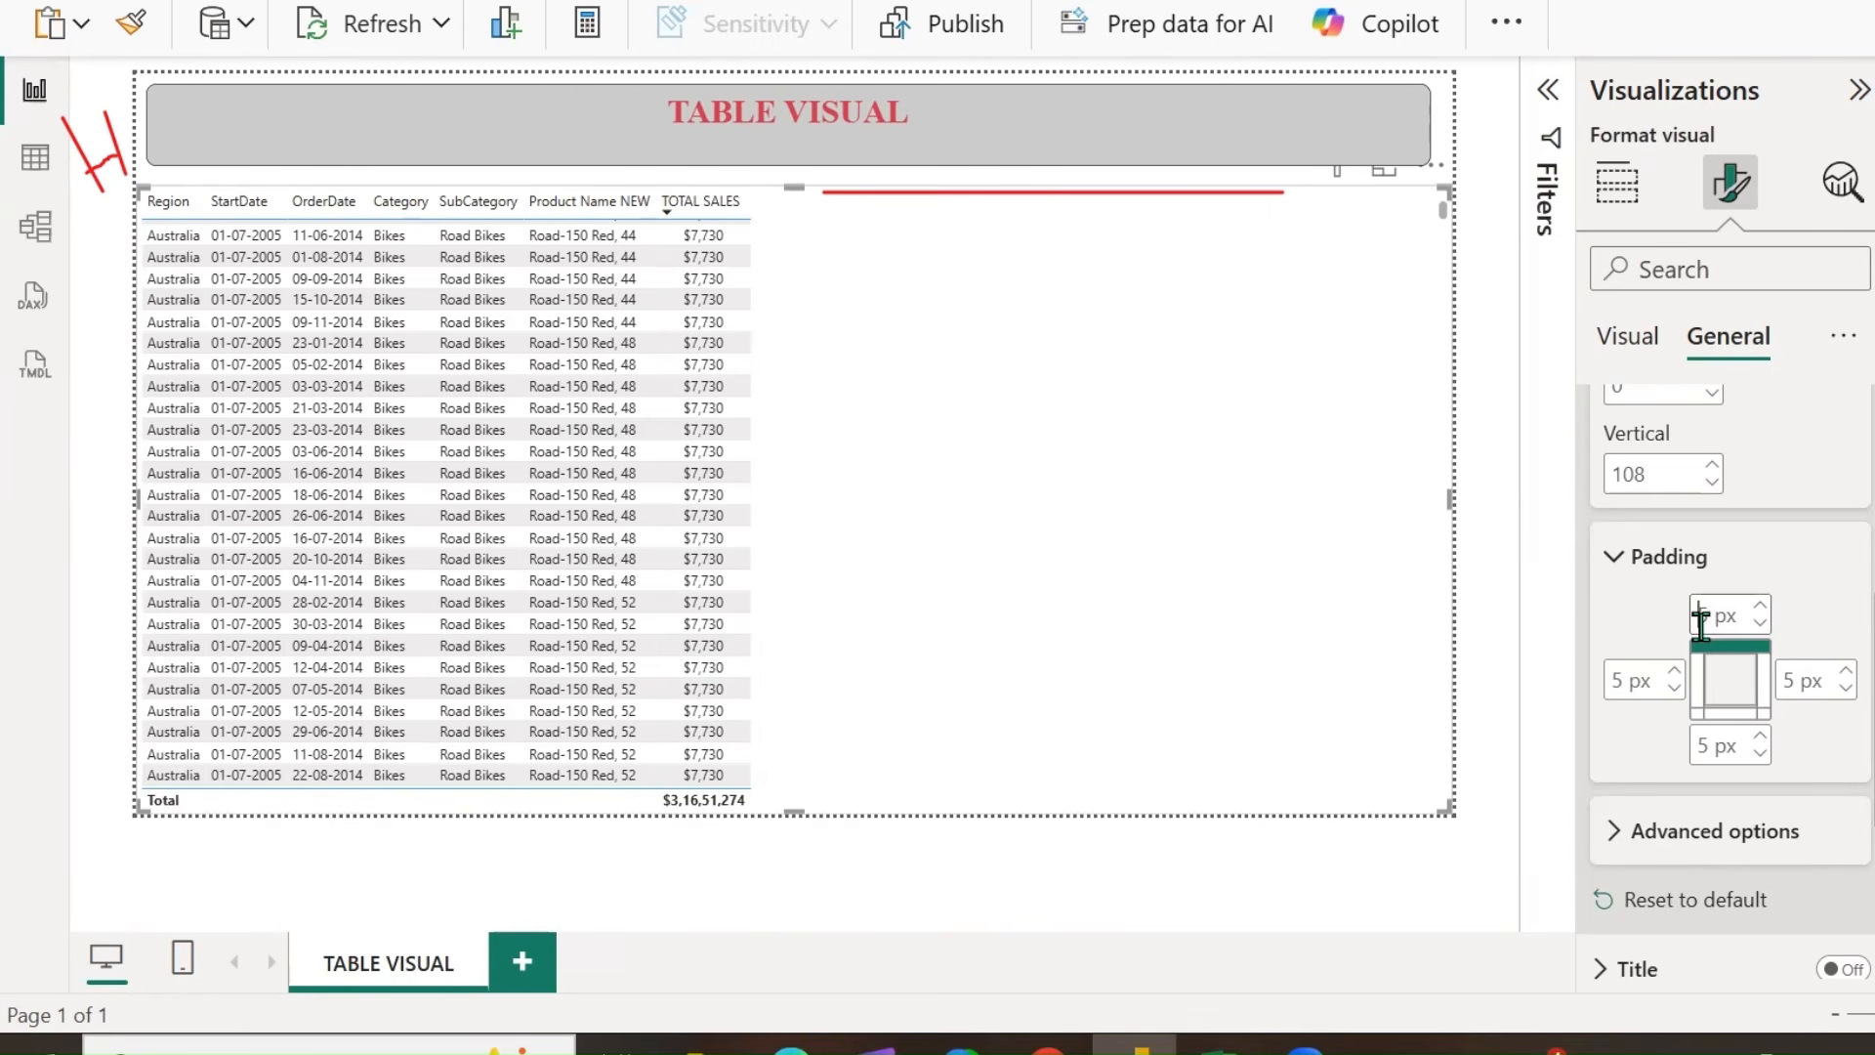
{"action": "left_click", "coordinate": [1701, 620]}
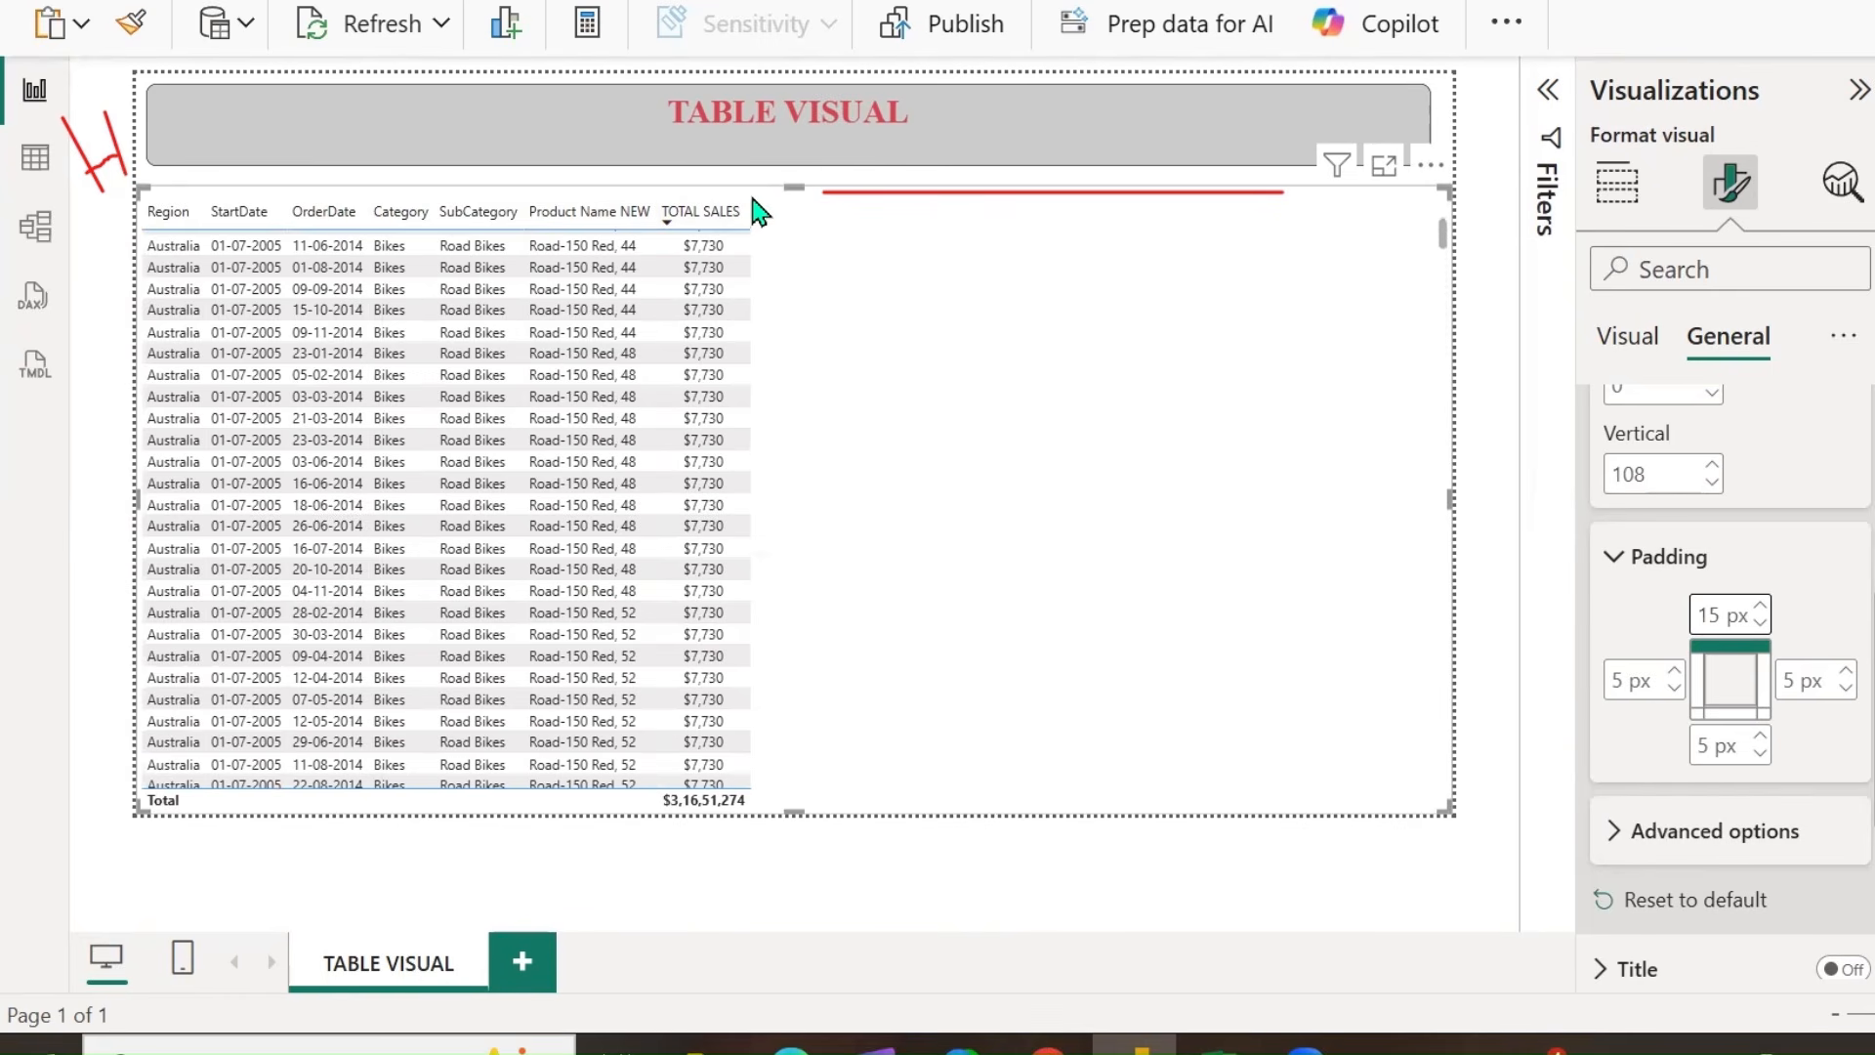
Set the table's left, bottom and right padding to 15 px and show its advanced options in place of the padding settings.
{"action": "double_click", "coordinate": [1616, 679]}
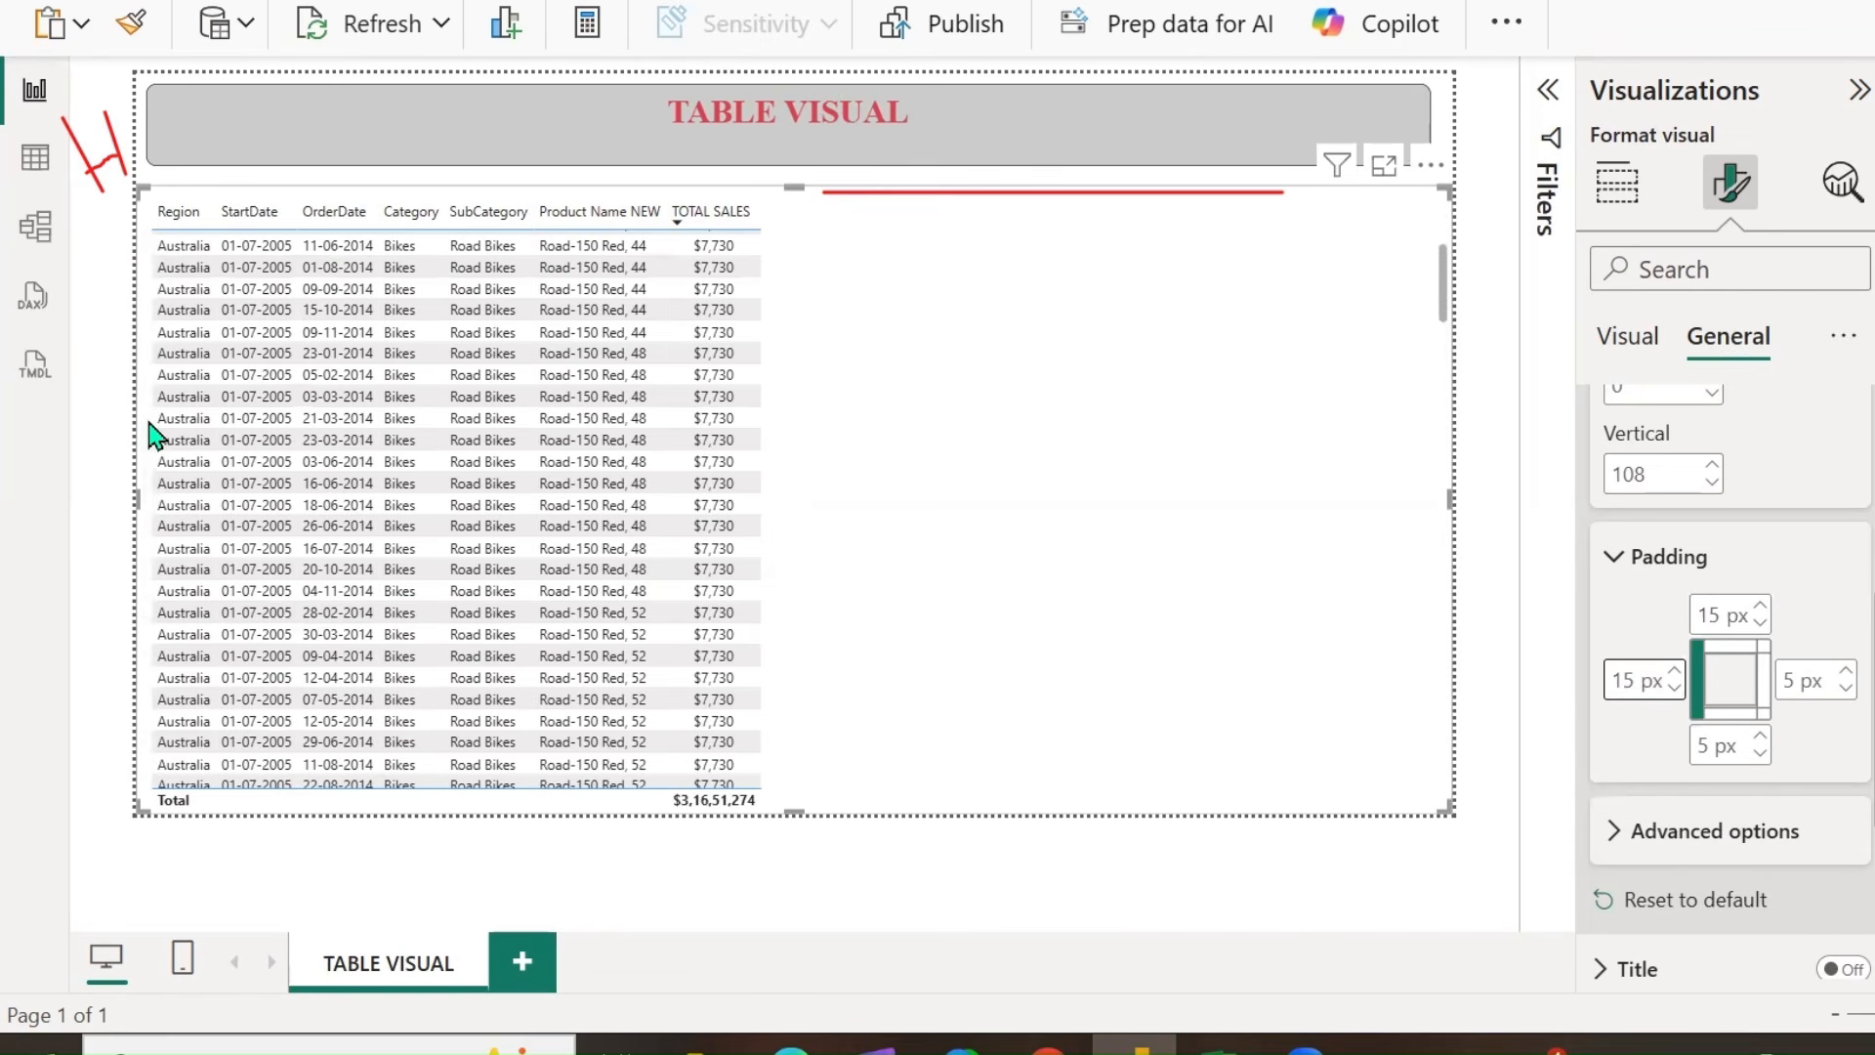
{"action": "double_click", "coordinate": [1705, 747]}
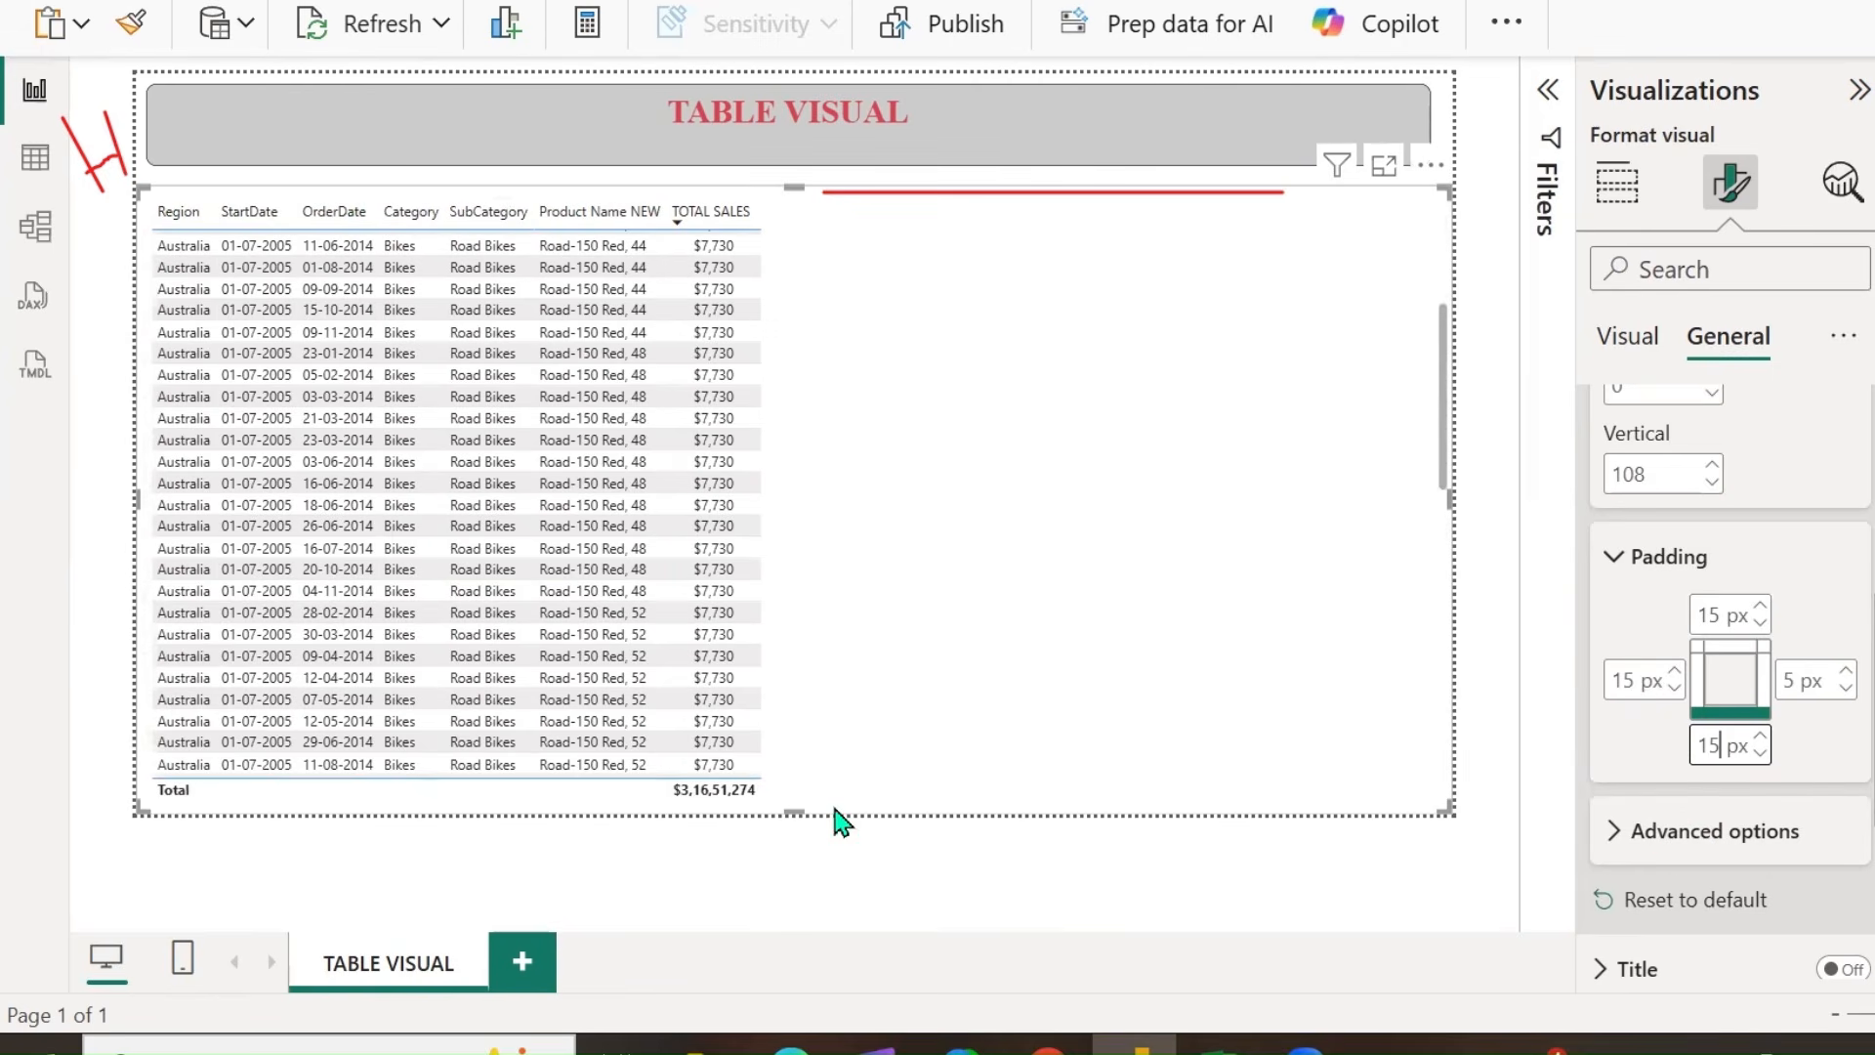
{"action": "double_click", "coordinate": [1789, 681]}
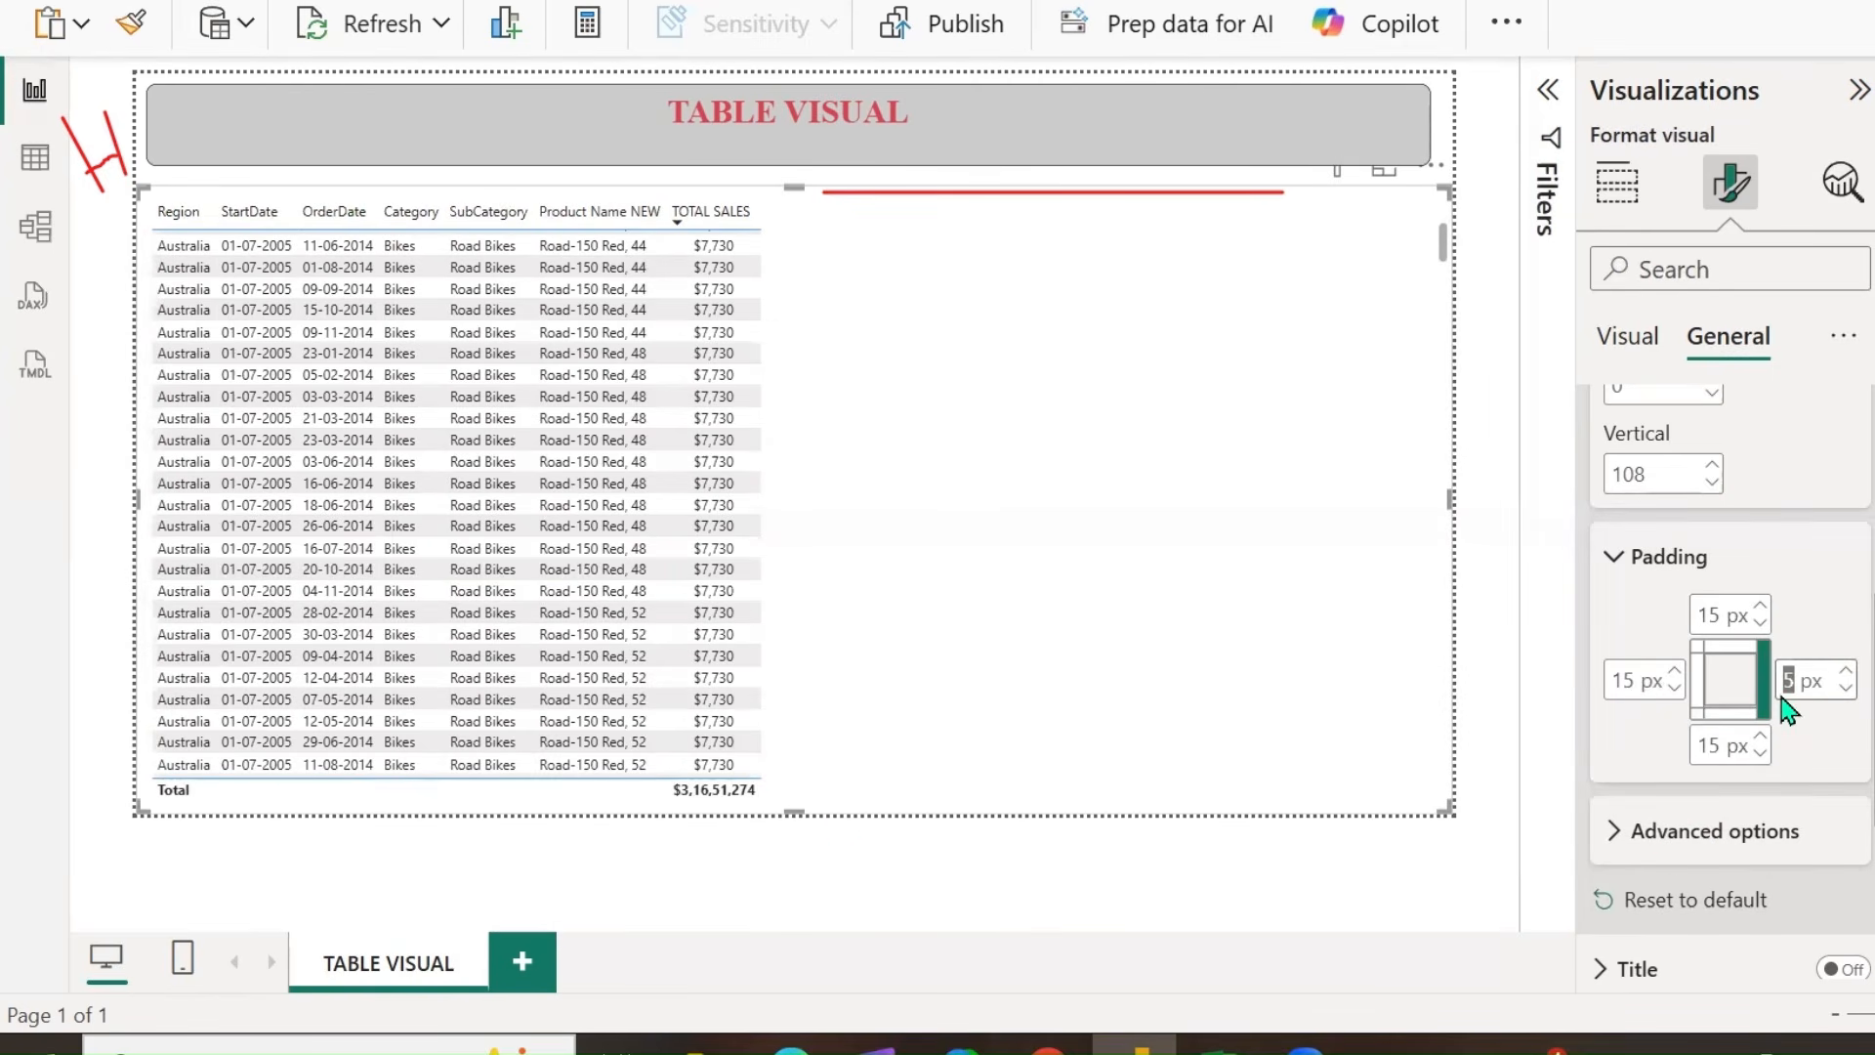
{"action": "type", "text": "15"}
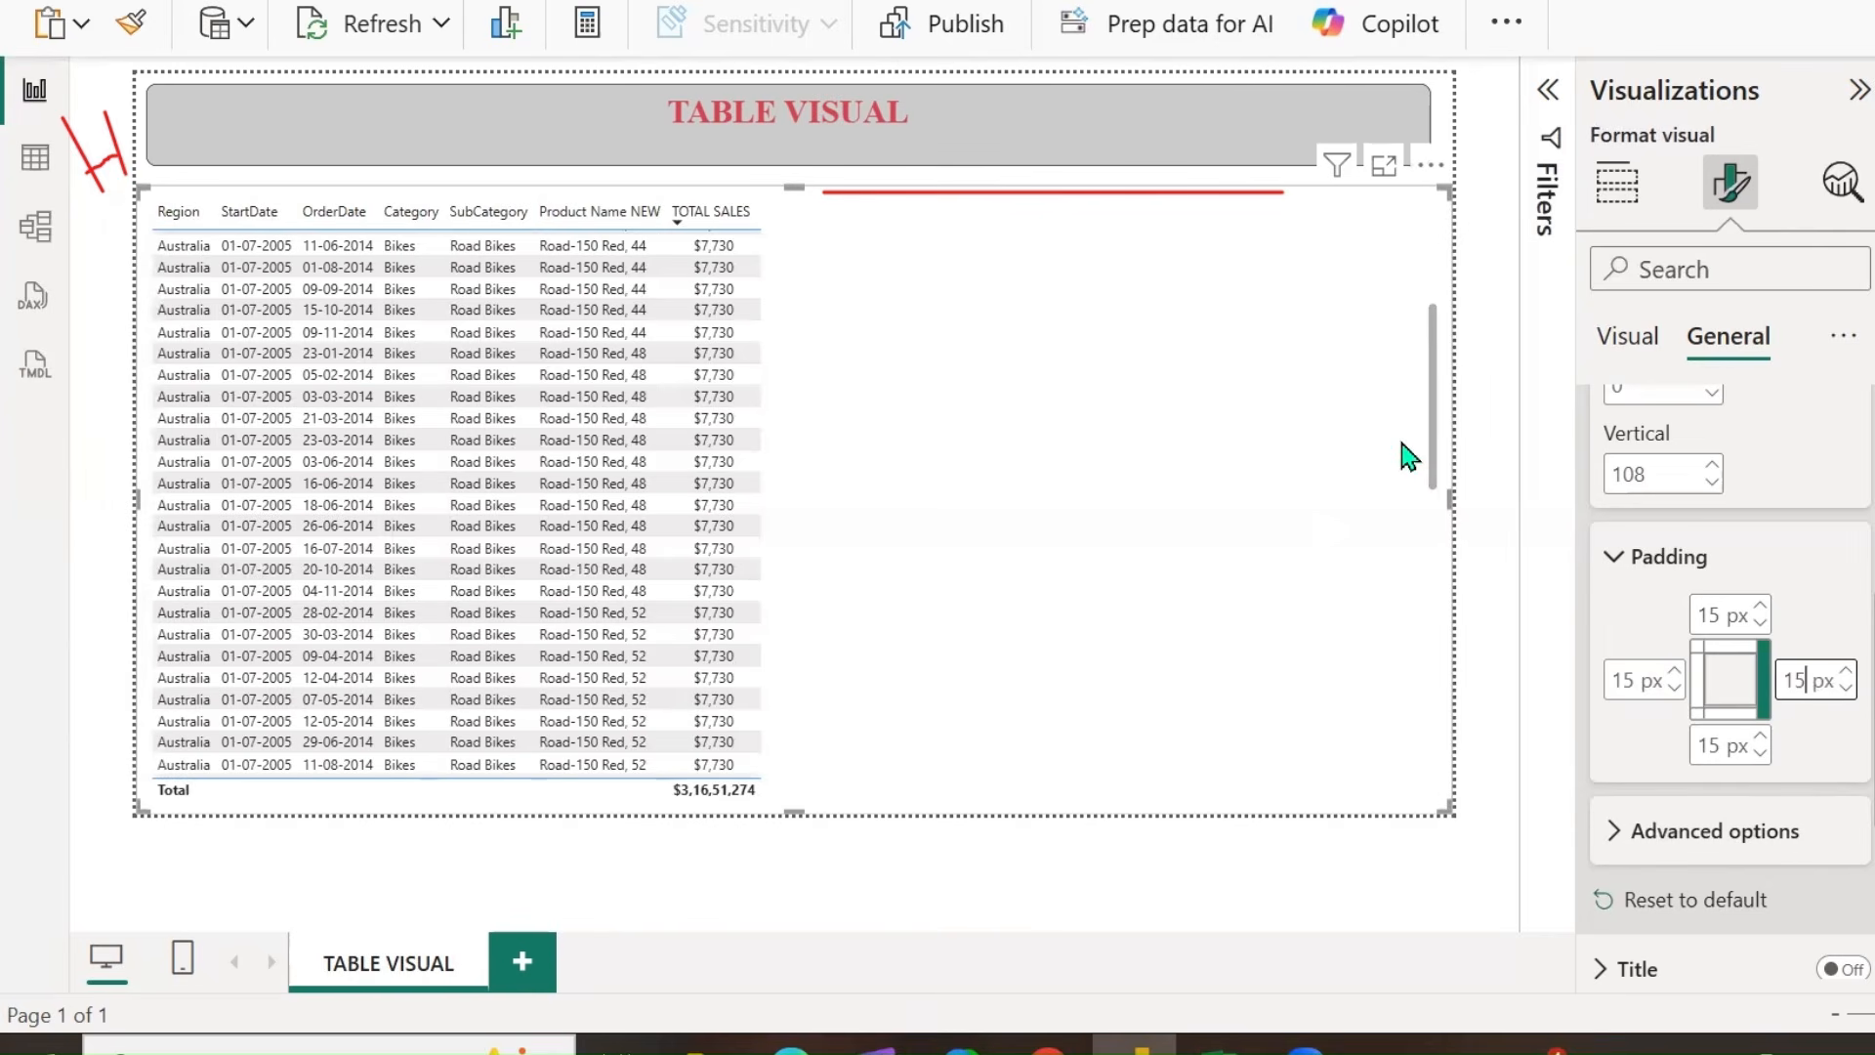
{"action": "left_click", "coordinate": [1617, 557]}
{"action": "left_click", "coordinate": [1610, 645]}
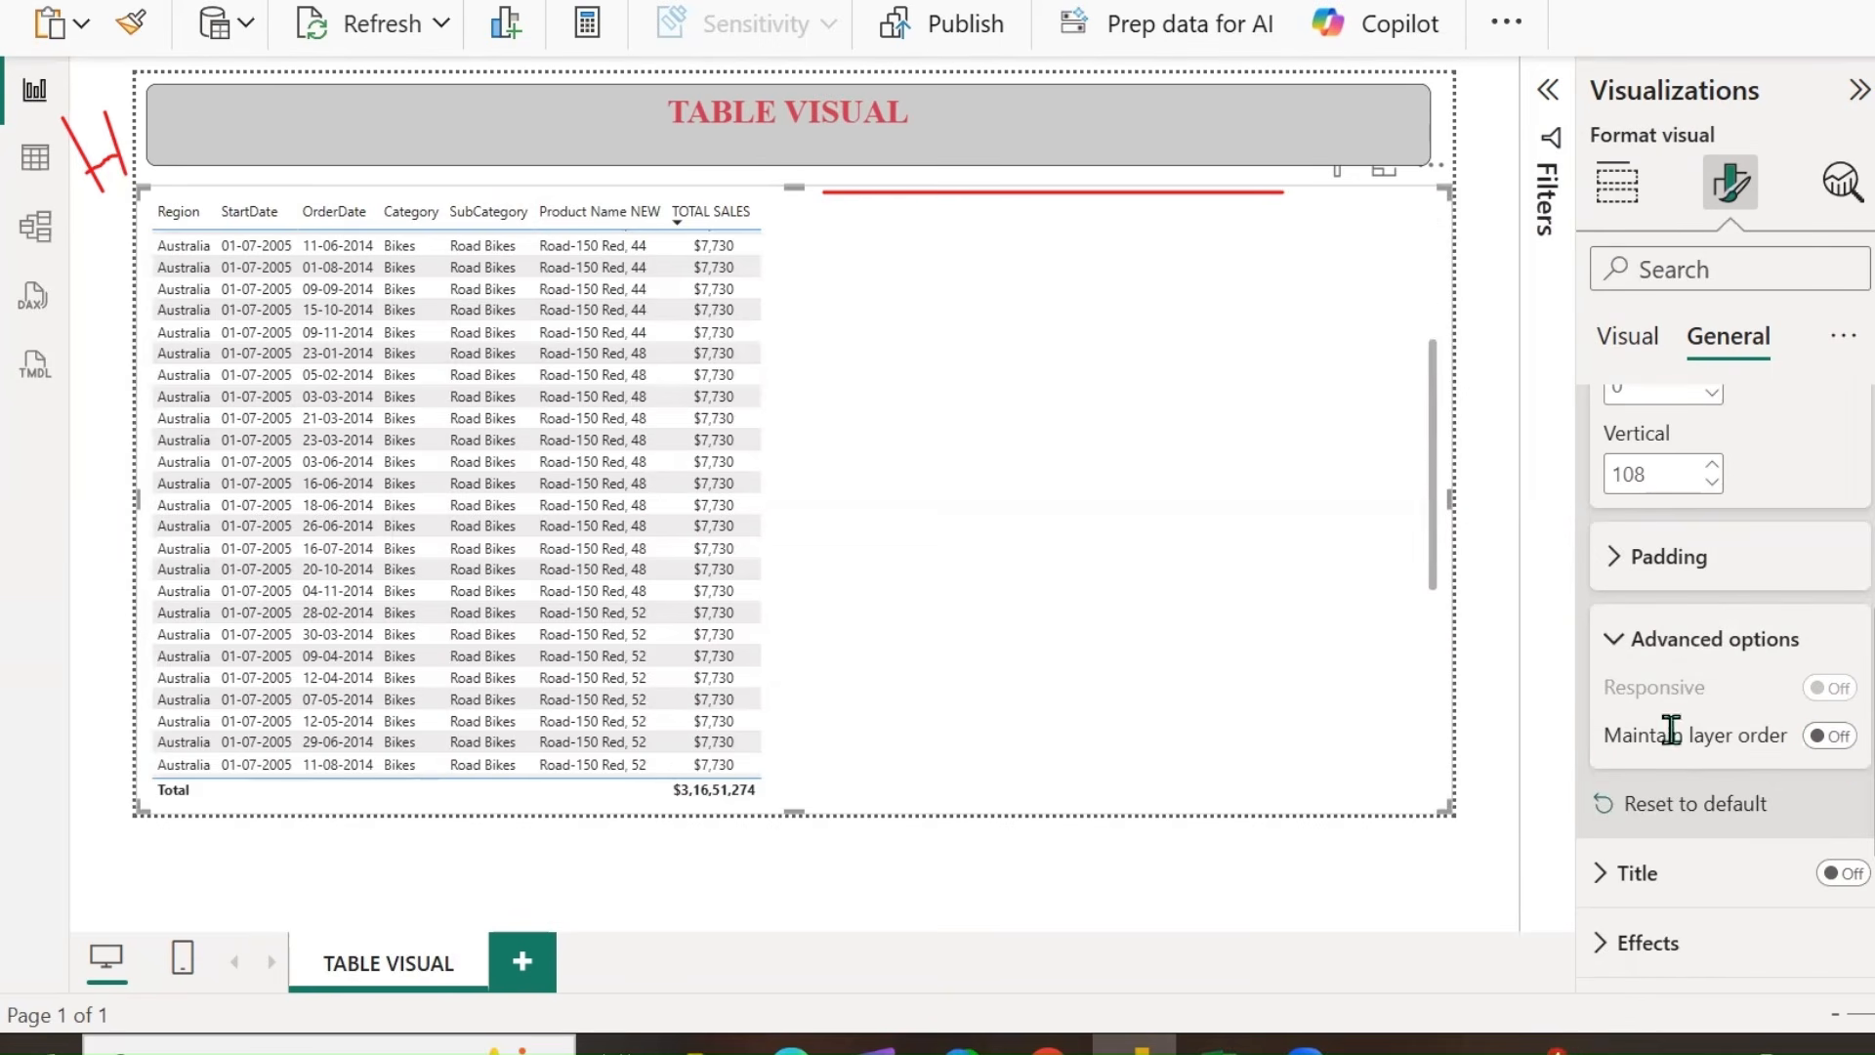
Turn on the table visual's title and set its text to TOTAL SALES BY REGION.
{"action": "scroll", "coordinate": [1687, 691], "scroll_direction": "down", "scroll_amount": 3}
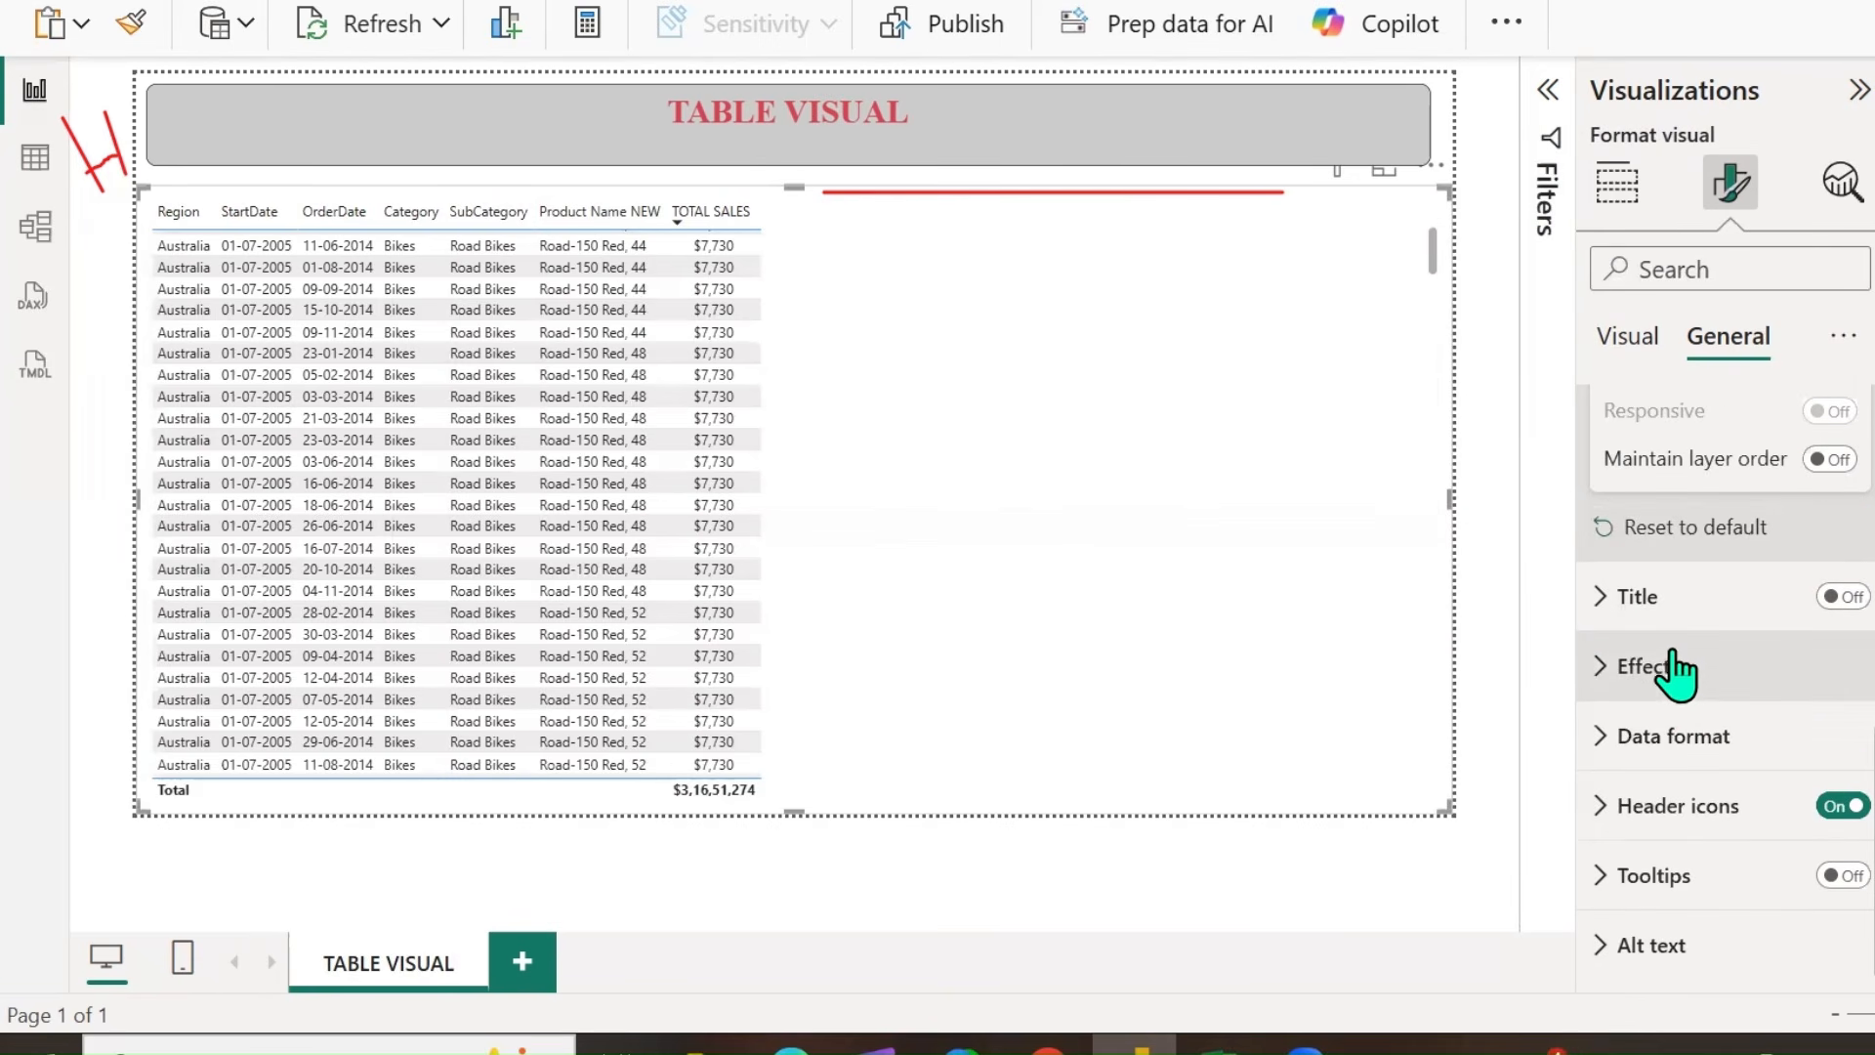
{"action": "left_click", "coordinate": [1834, 598]}
{"action": "left_click", "coordinate": [1603, 612]}
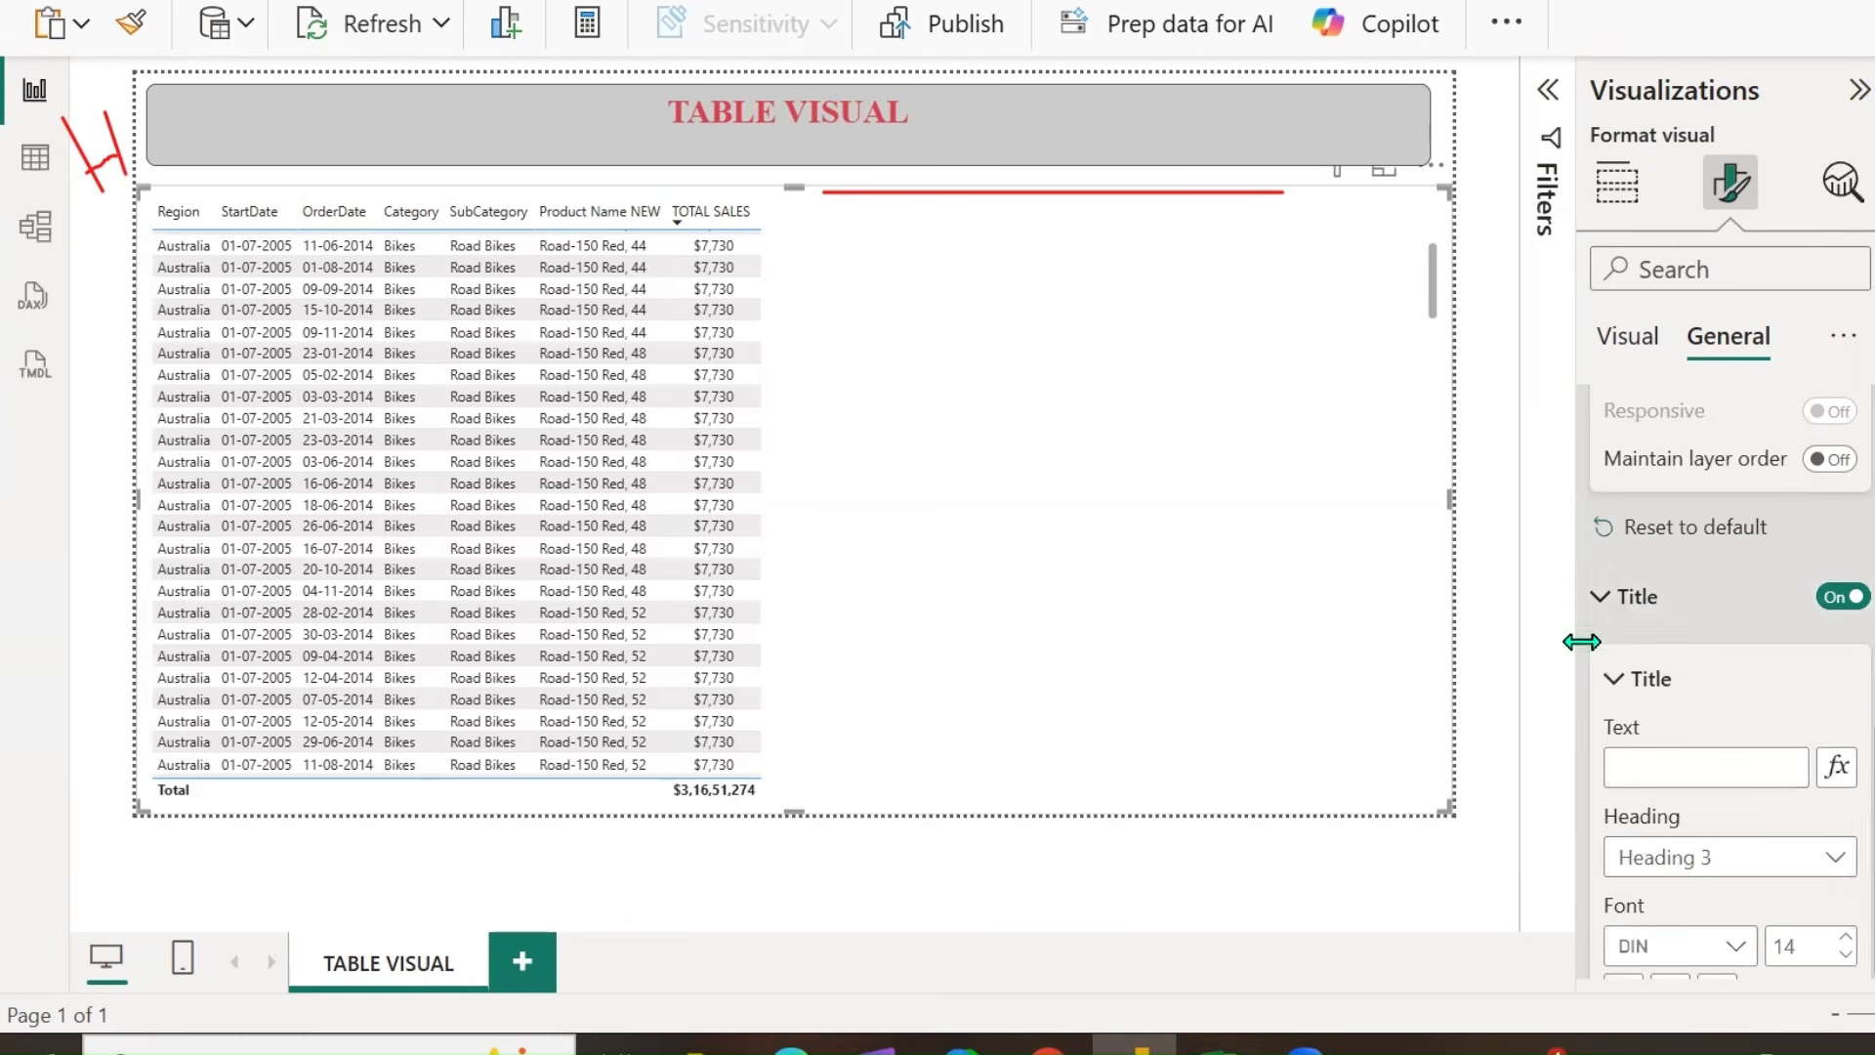
{"action": "scroll", "coordinate": [1651, 645], "scroll_direction": "down", "scroll_amount": 2}
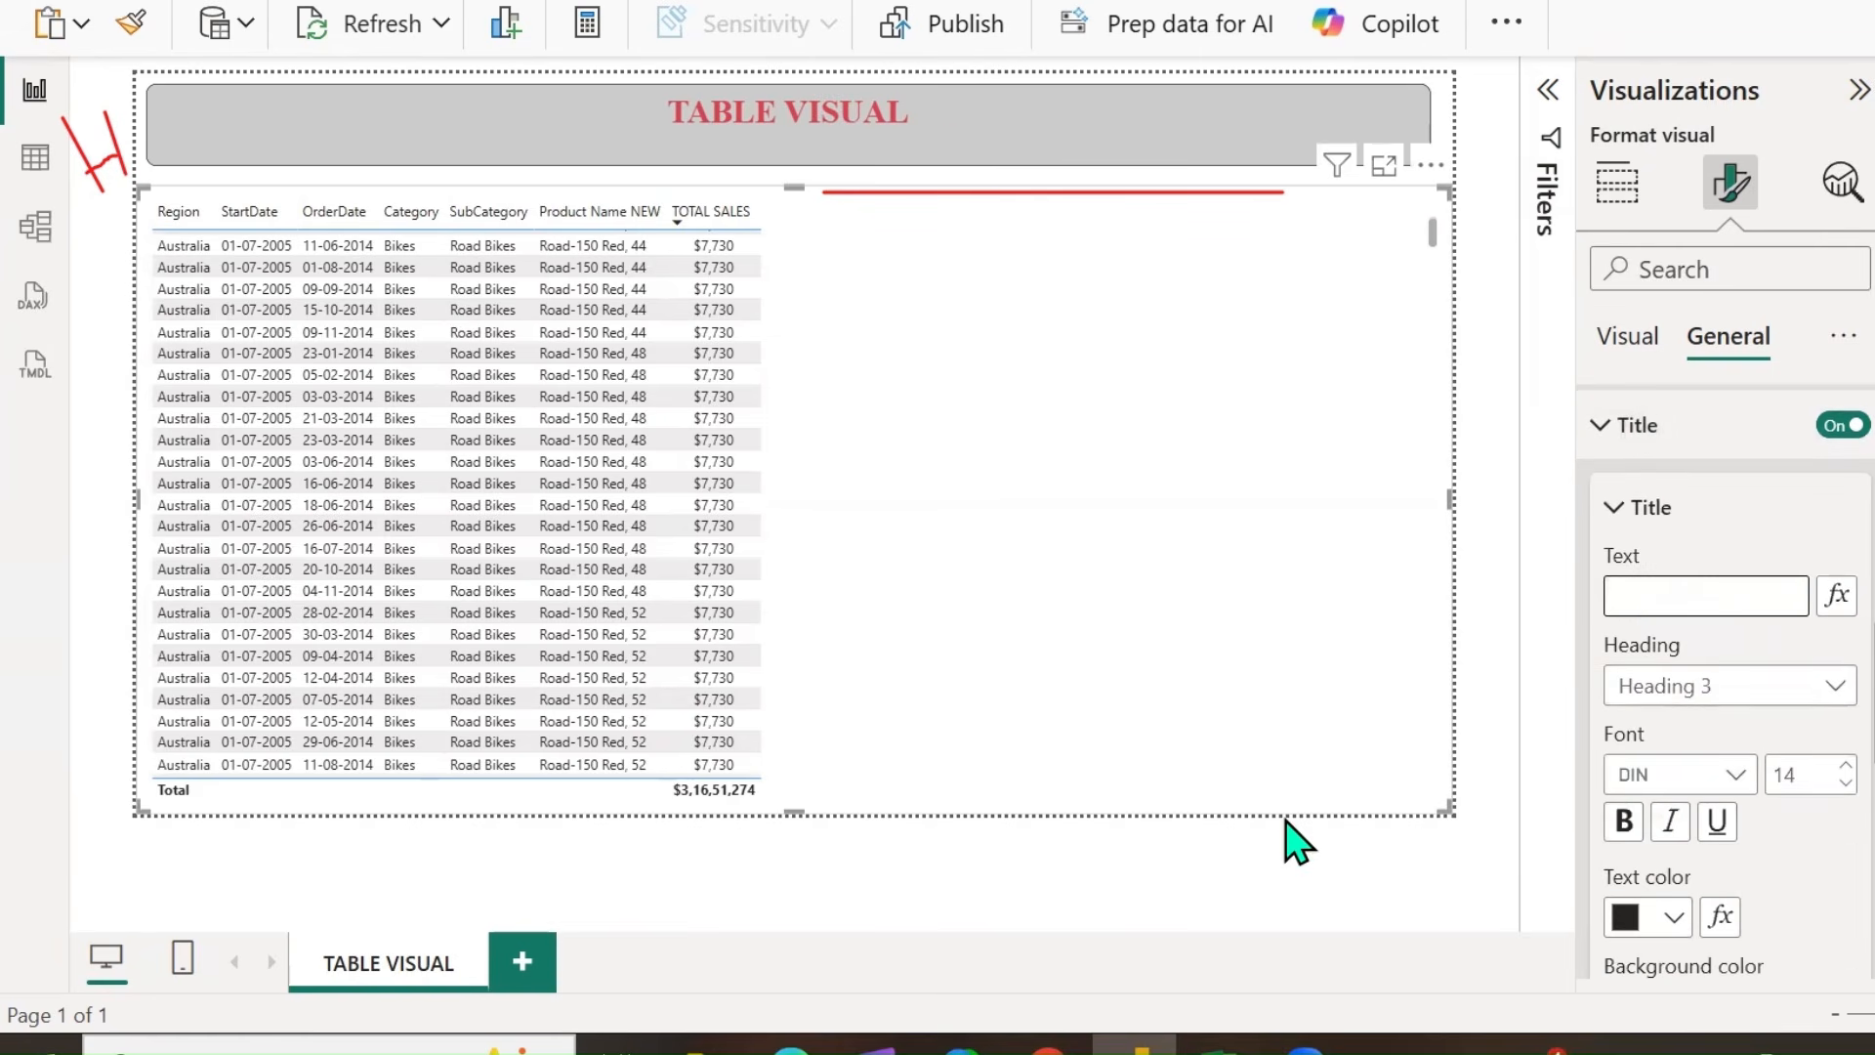
{"action": "type", "text": "TOTA"}
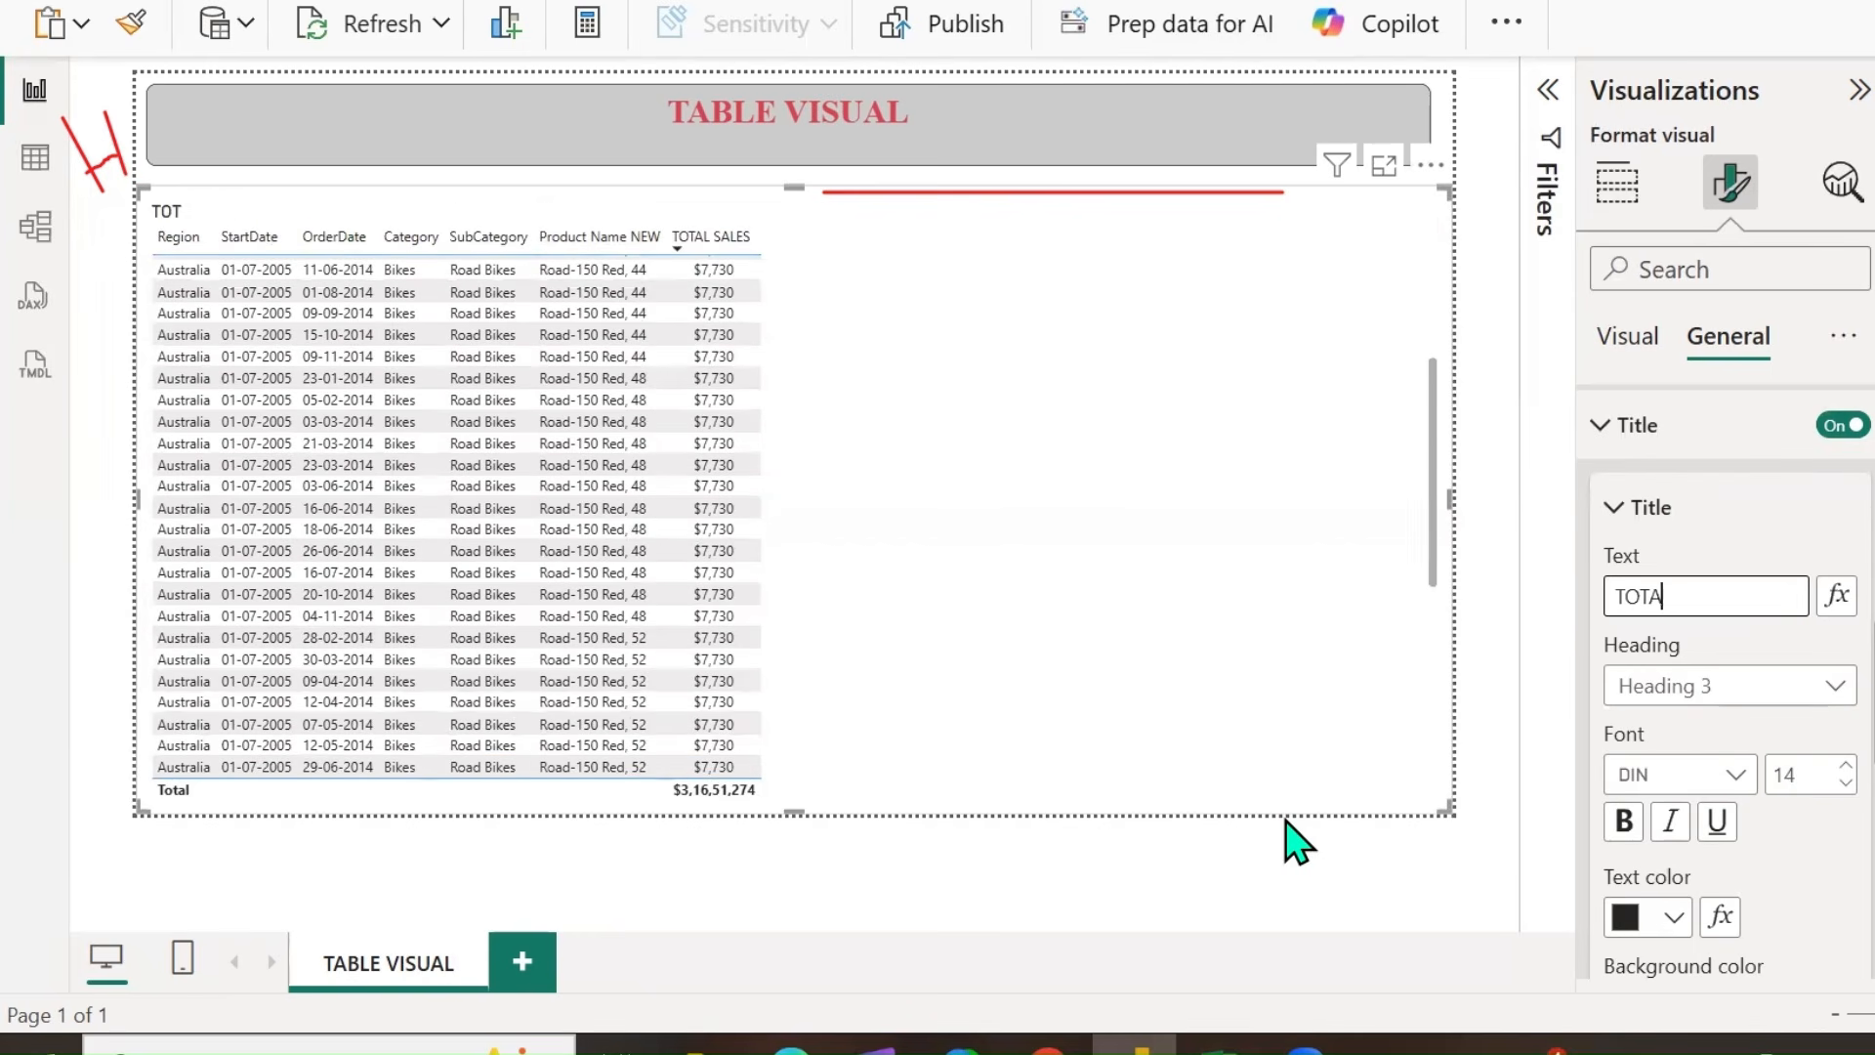
{"action": "type", "text": "L SALES"}
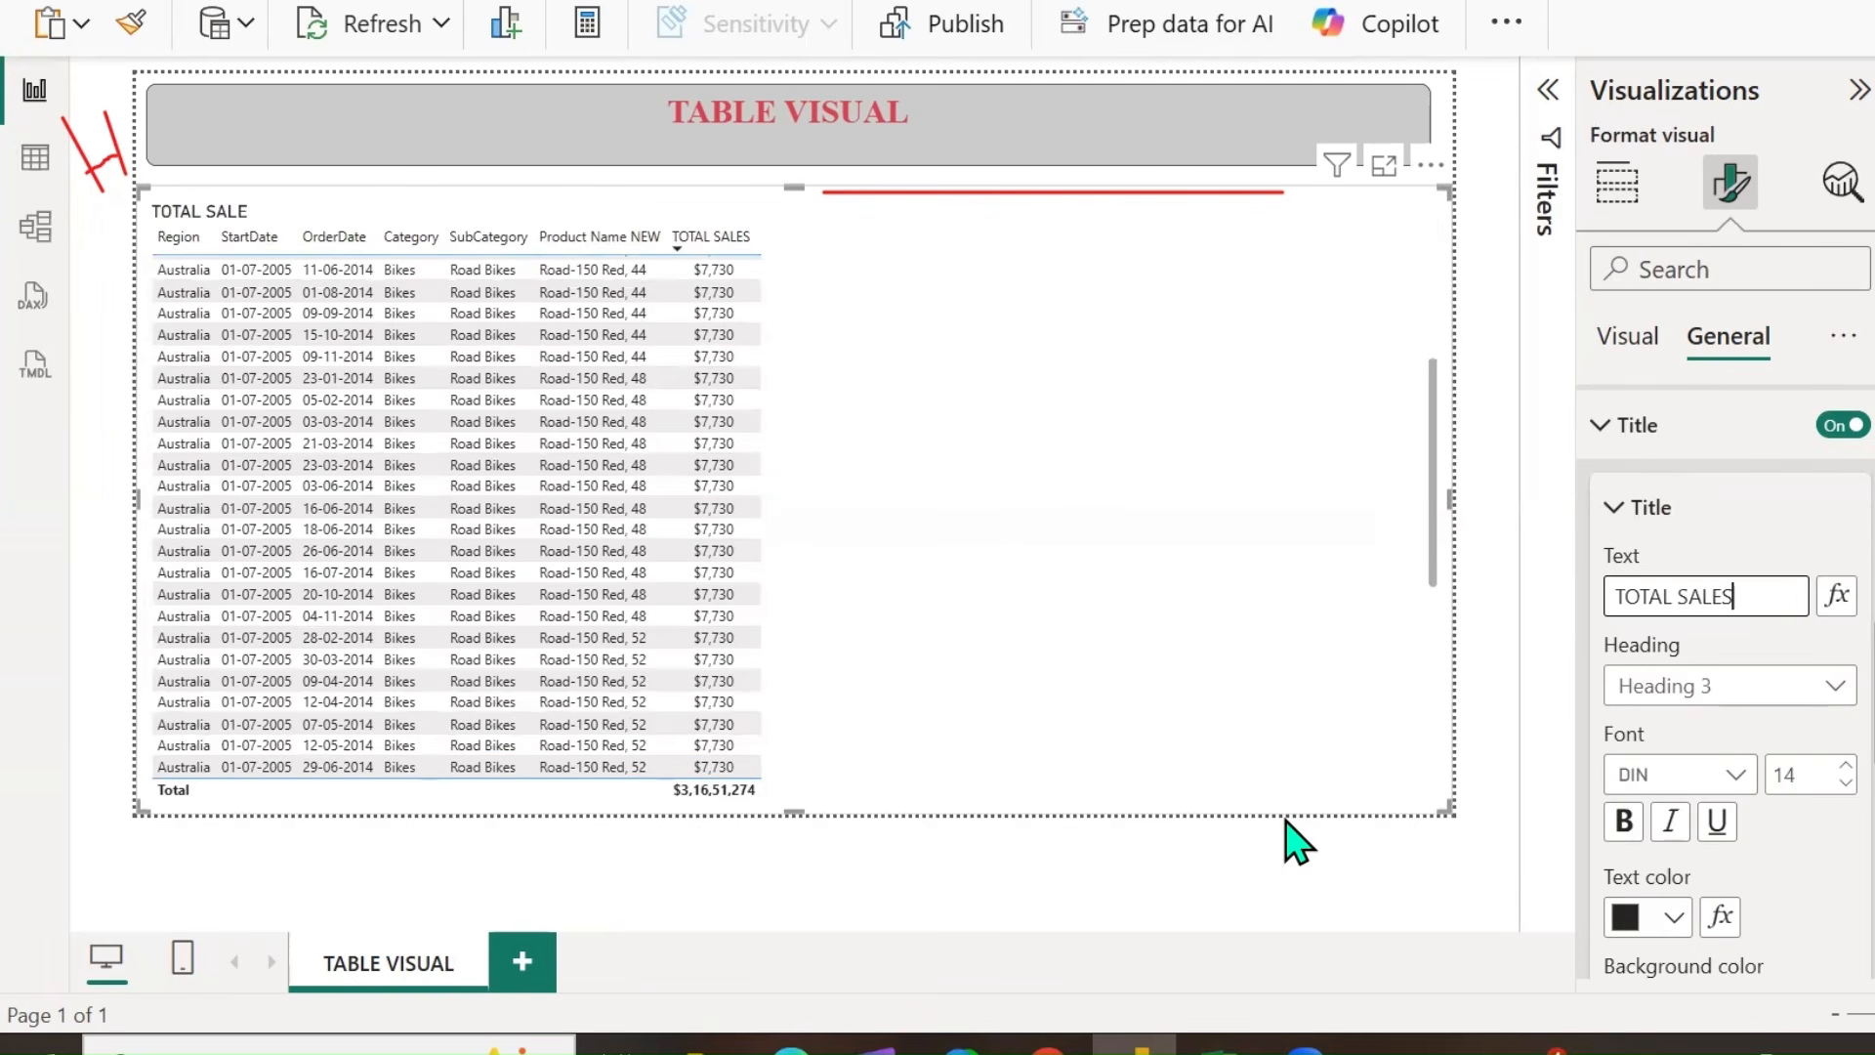
{"action": "type", "text": " BY REGION"}
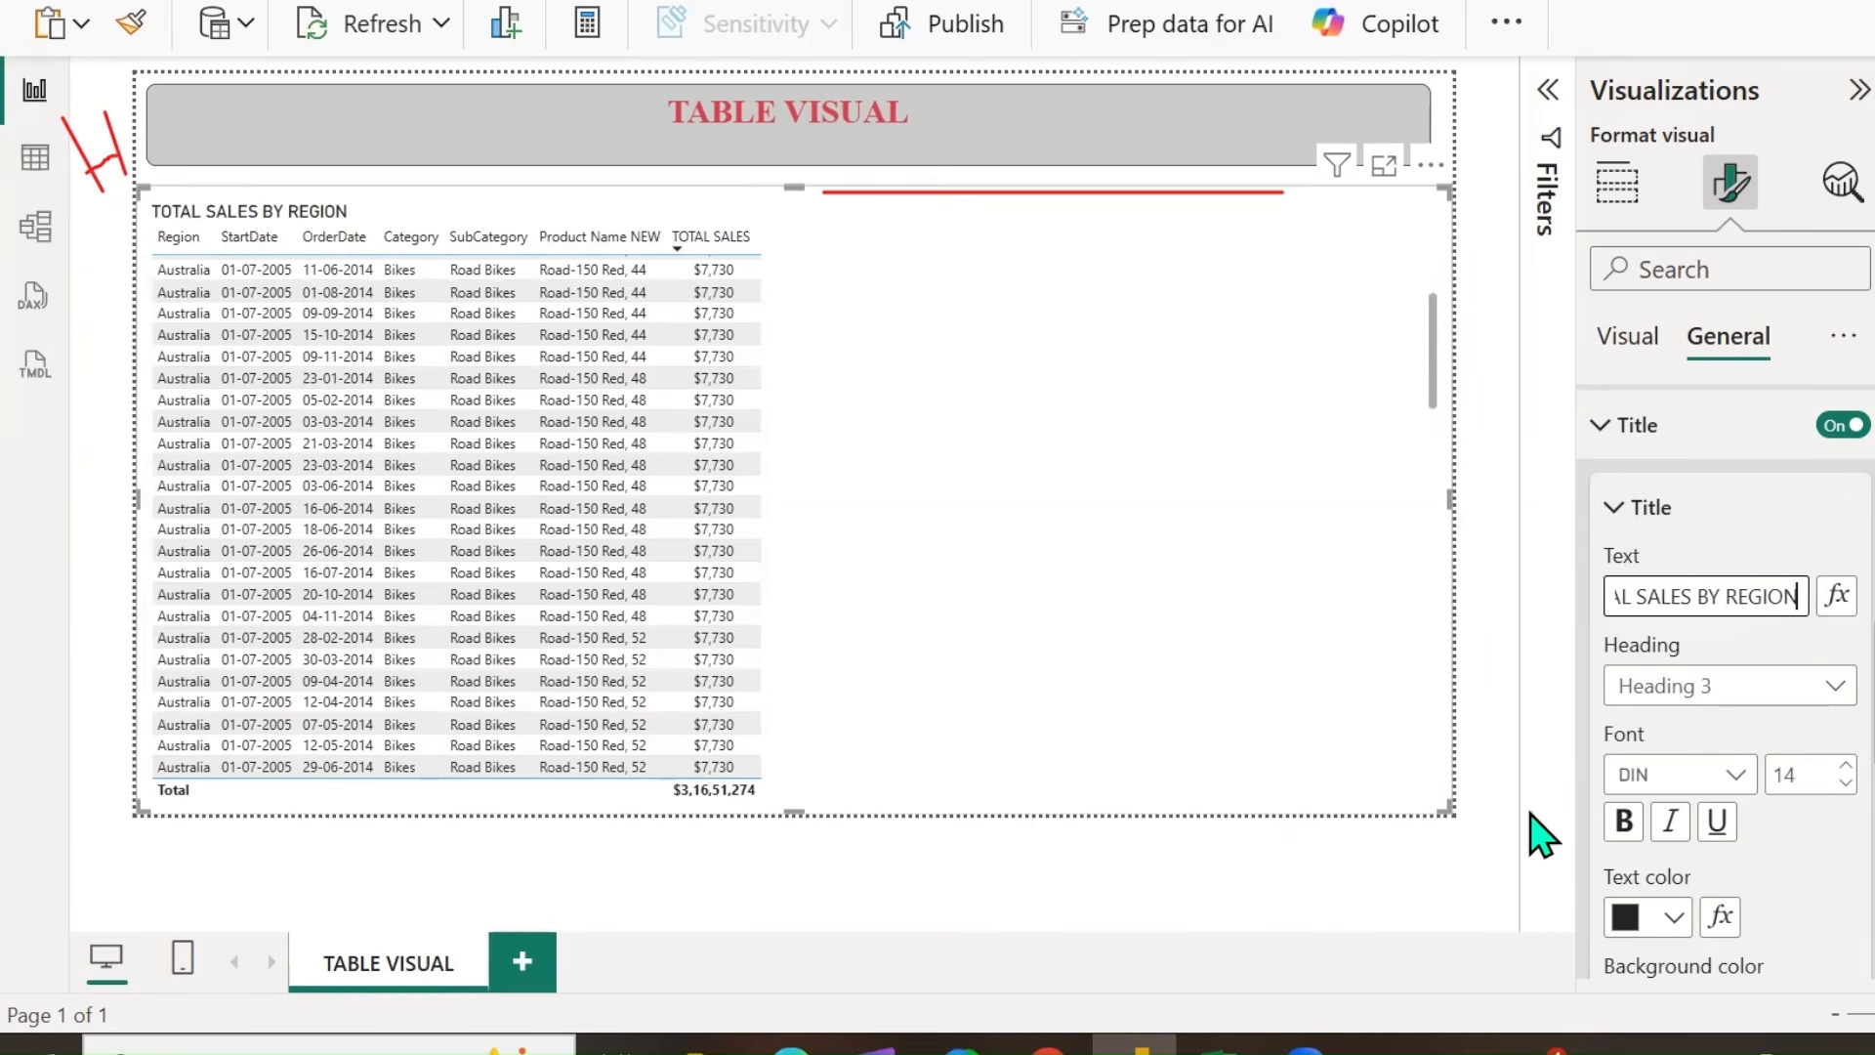
Set the table title's heading level to Heading 4 and its font to Cambria Math.
{"action": "left_click", "coordinate": [1825, 695]}
{"action": "left_click", "coordinate": [1700, 770]}
{"action": "left_click", "coordinate": [1813, 700]}
{"action": "left_click", "coordinate": [1719, 852]}
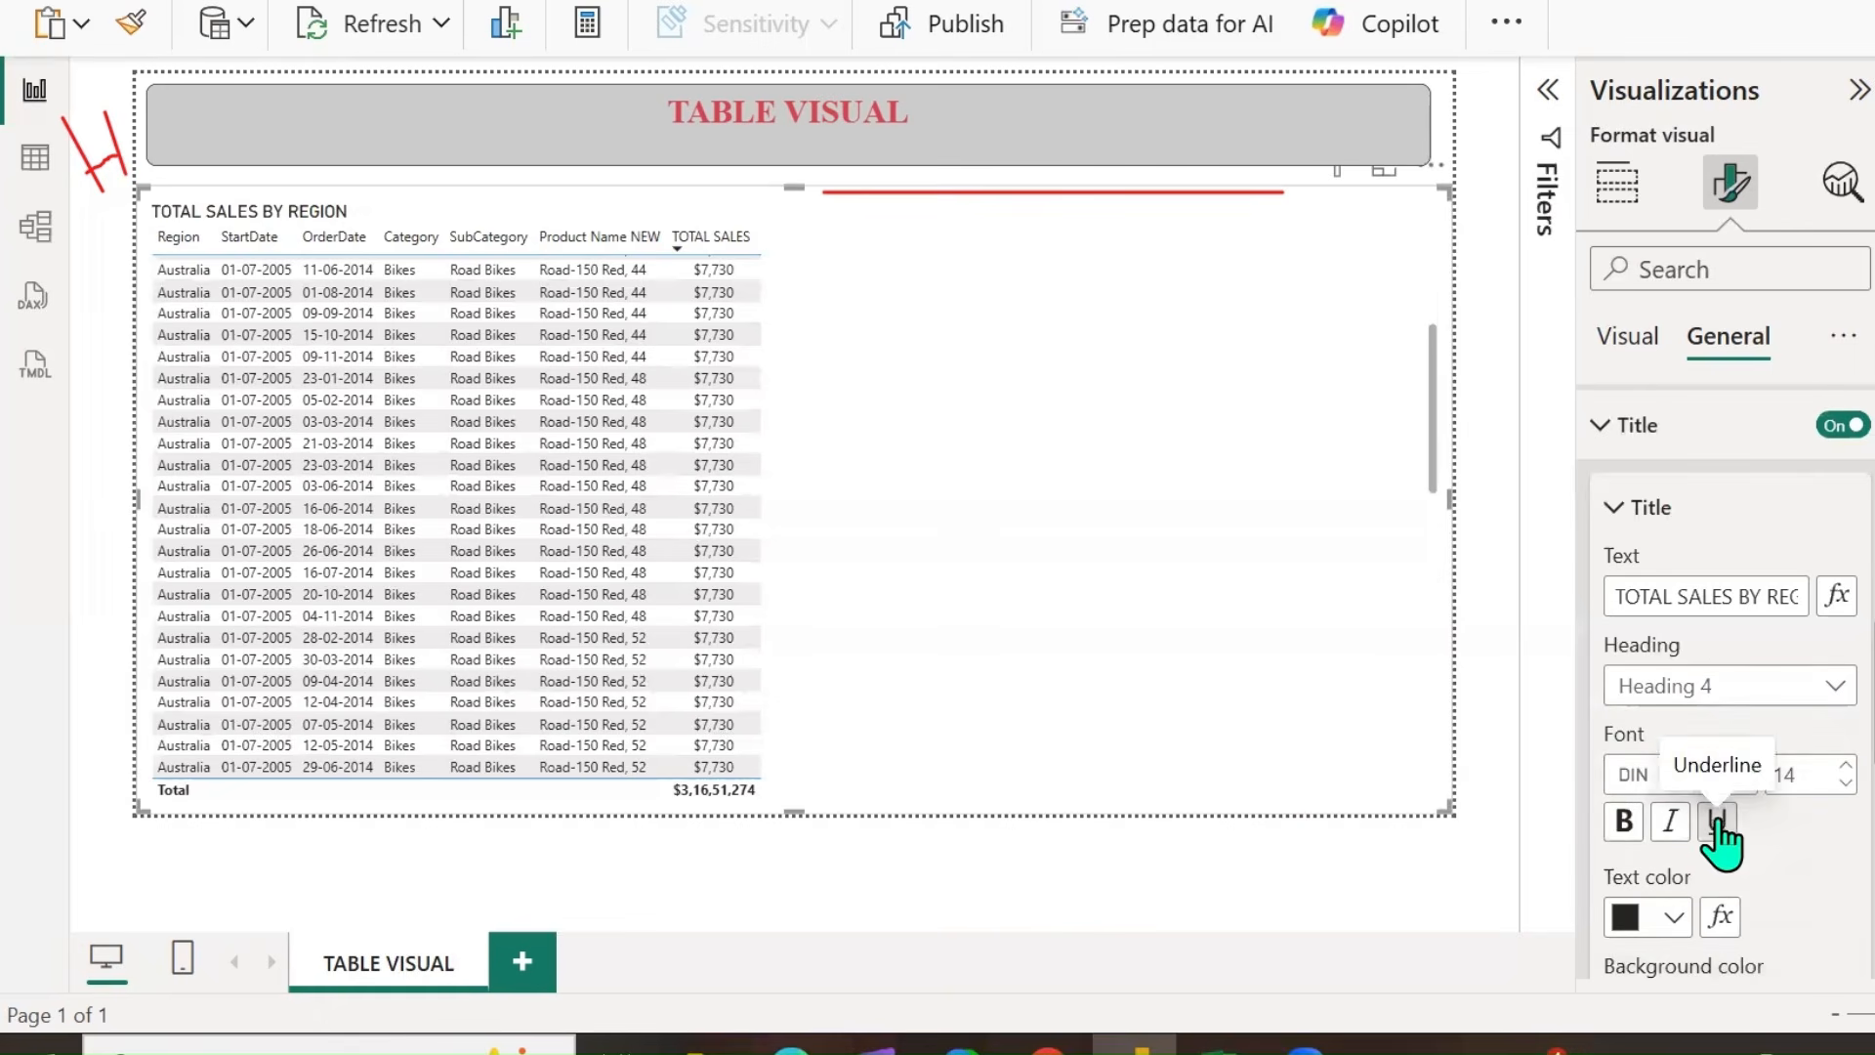
{"action": "scroll", "coordinate": [1821, 858], "scroll_direction": "down", "scroll_amount": 3}
{"action": "left_click", "coordinate": [1705, 614]}
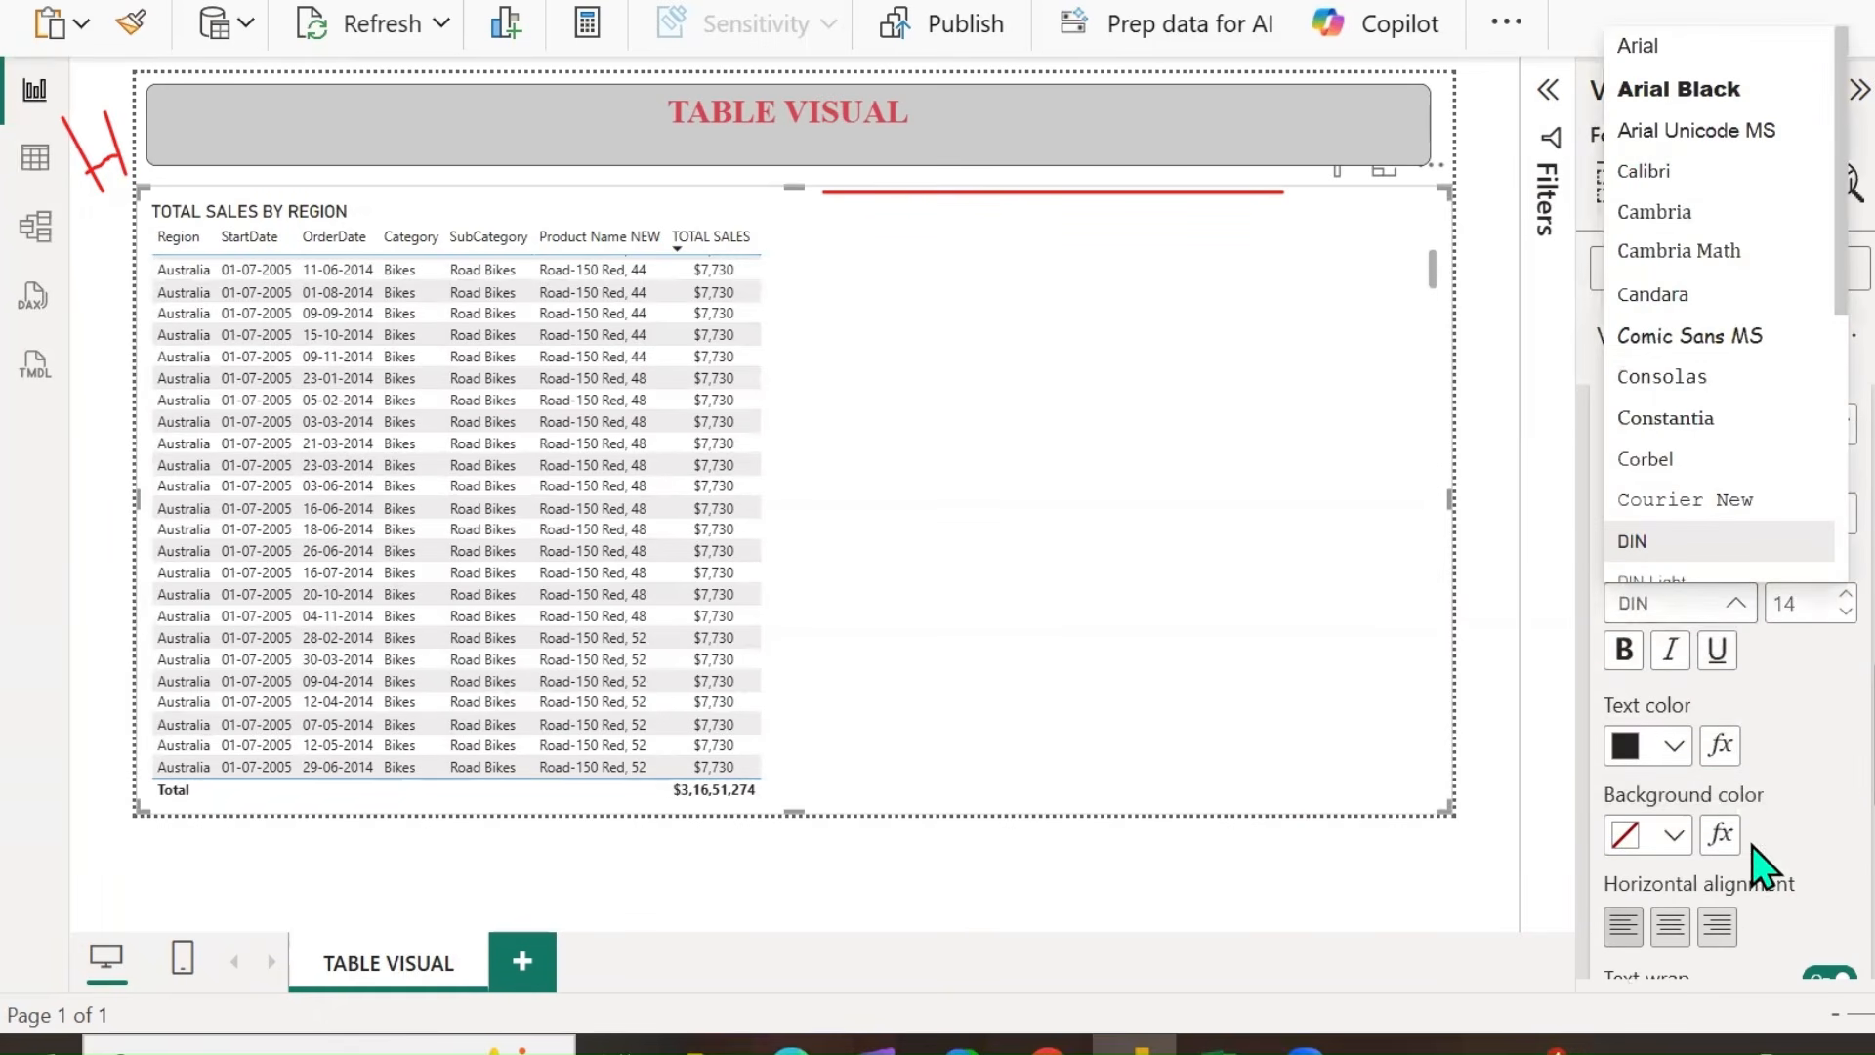
{"action": "left_click", "coordinate": [1697, 251]}
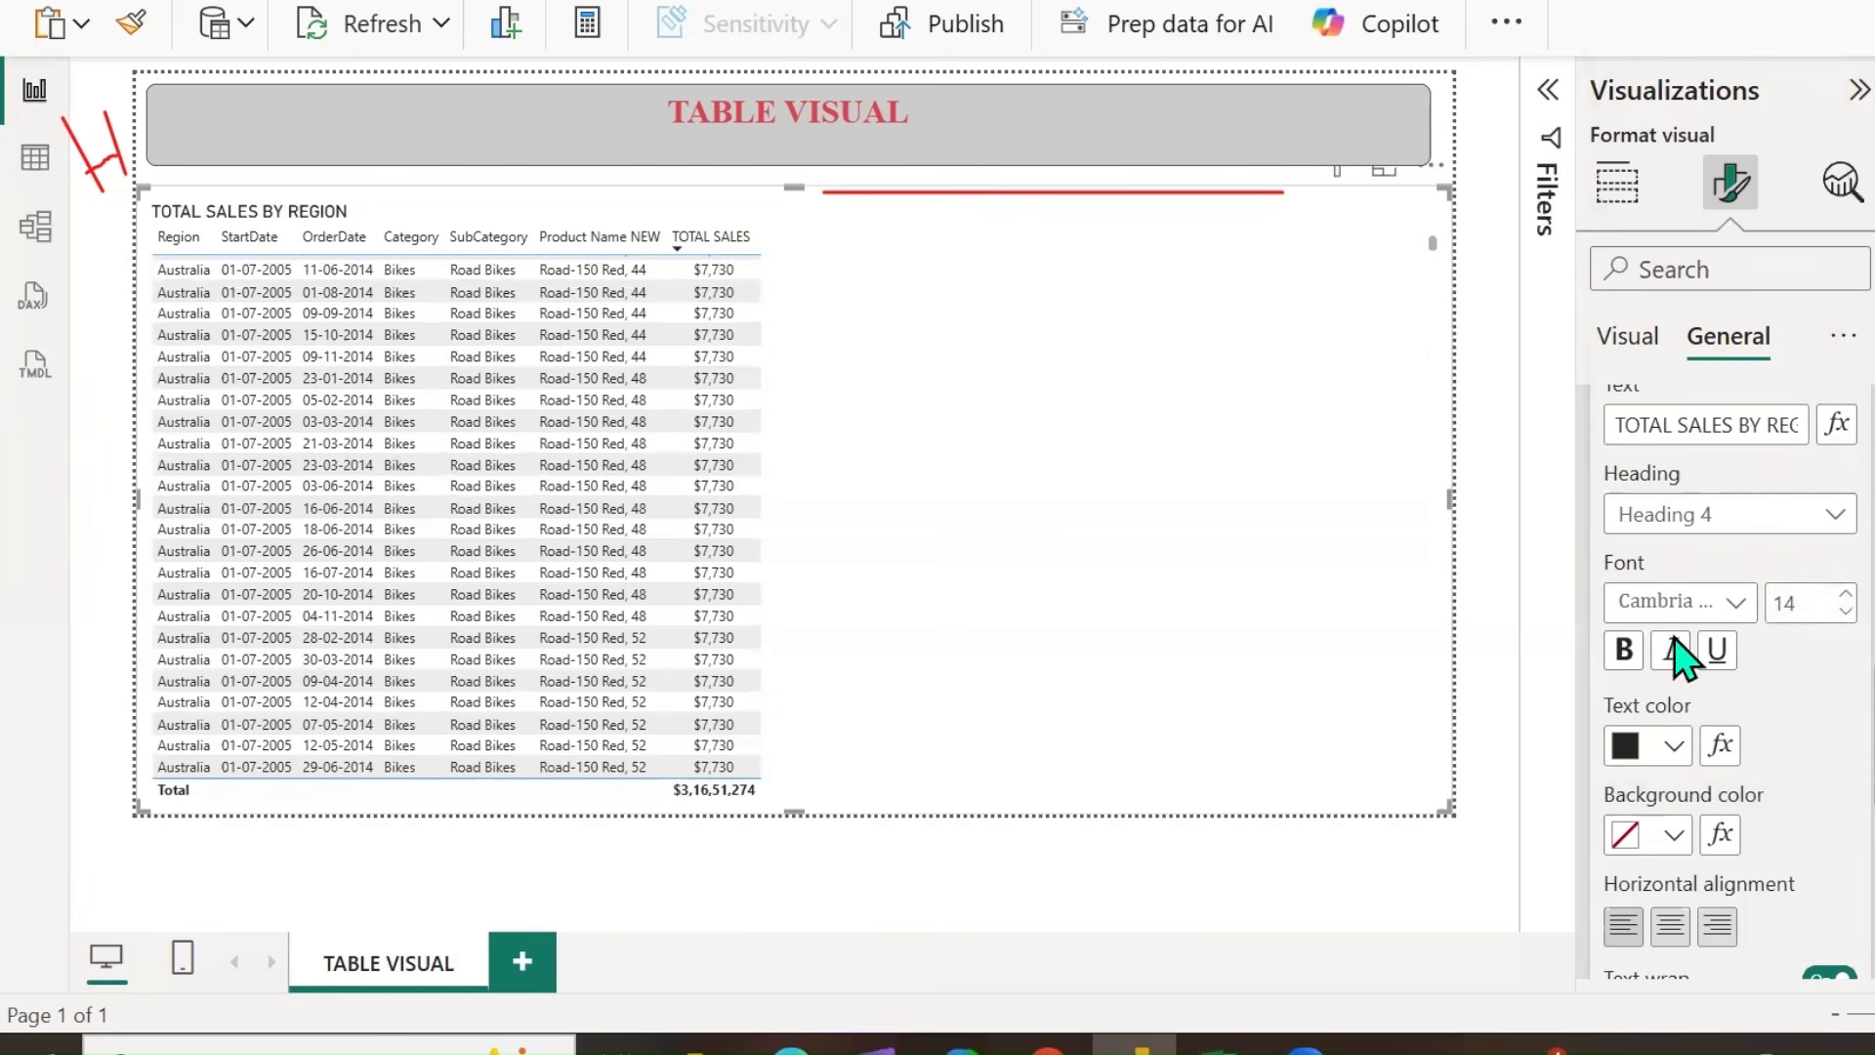
Increase the table title's font size to 17 and make it bold.
{"action": "left_click", "coordinate": [1846, 593]}
{"action": "left_click", "coordinate": [1846, 593]}
{"action": "left_click", "coordinate": [1847, 593]}
{"action": "left_click", "coordinate": [1624, 650]}
Color the table title's text light pink, try left and right alignment, and center it horizontally.
{"action": "scroll", "coordinate": [1827, 828], "scroll_direction": "down", "scroll_amount": 4}
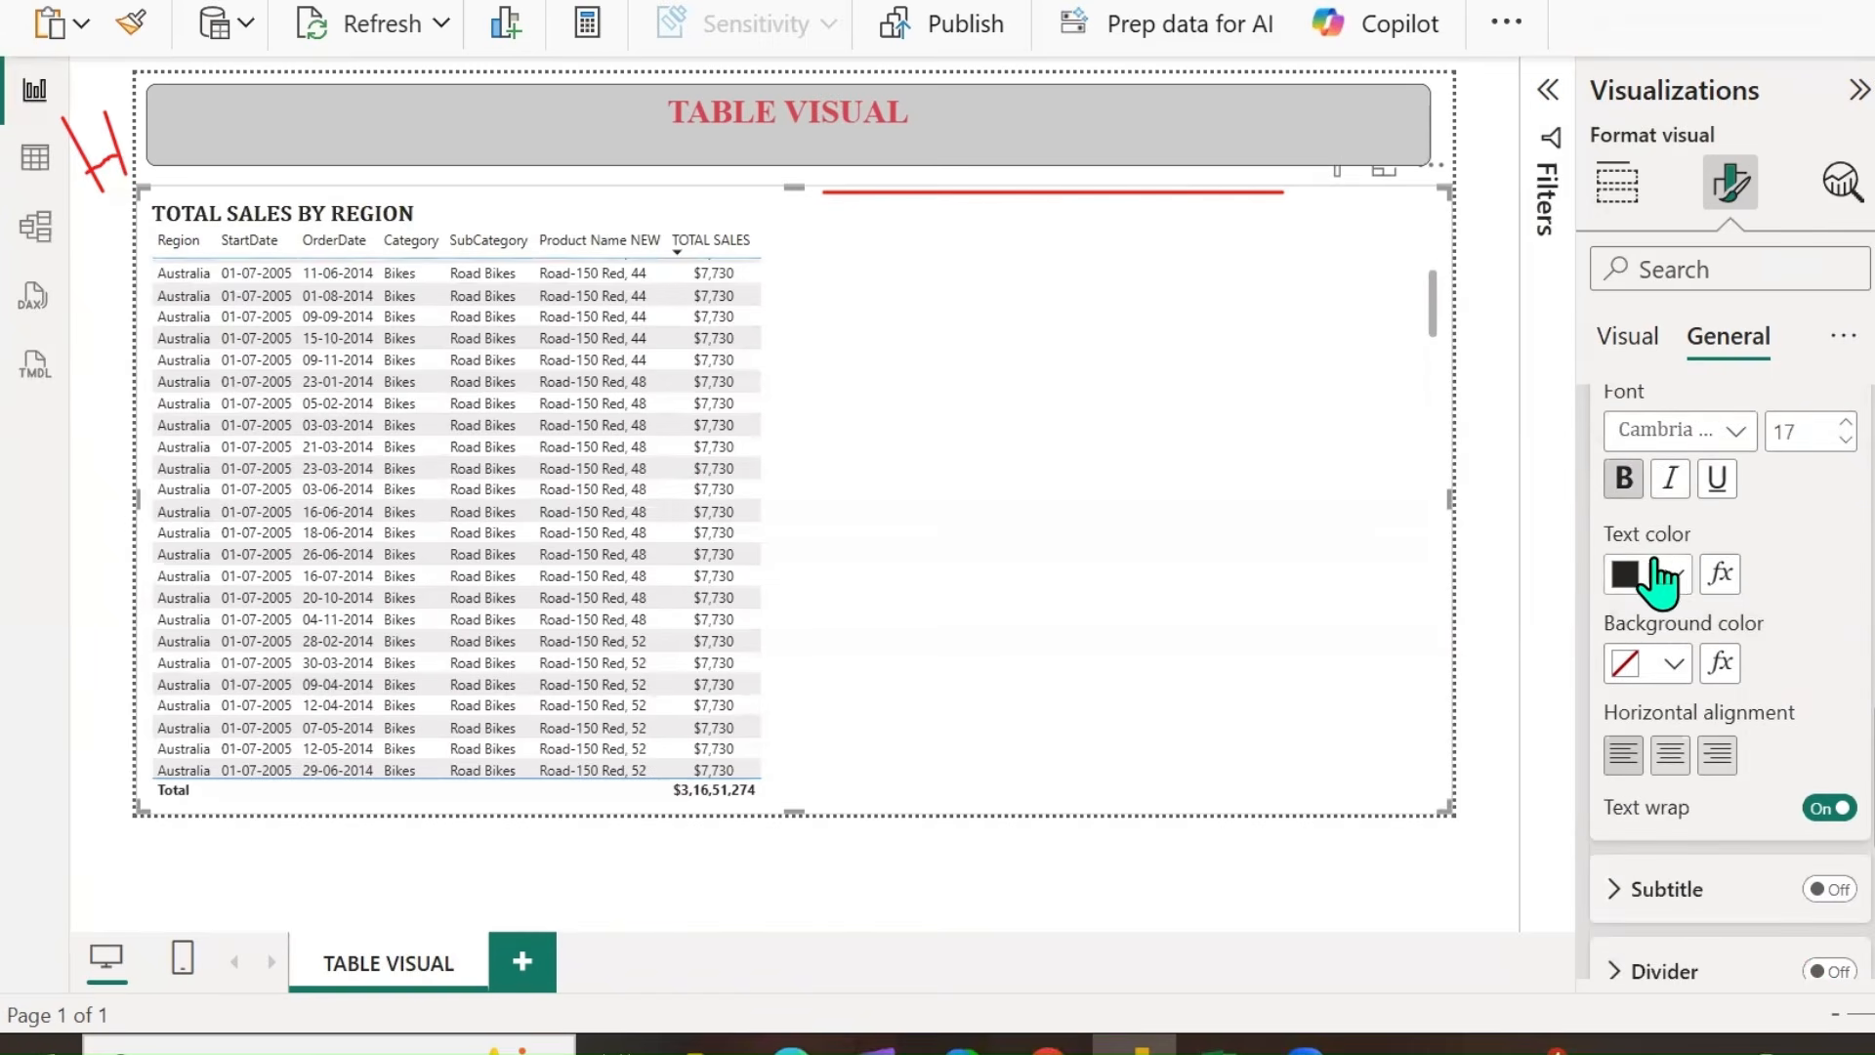
{"action": "left_click", "coordinate": [1674, 577]}
{"action": "left_click", "coordinate": [1645, 430]}
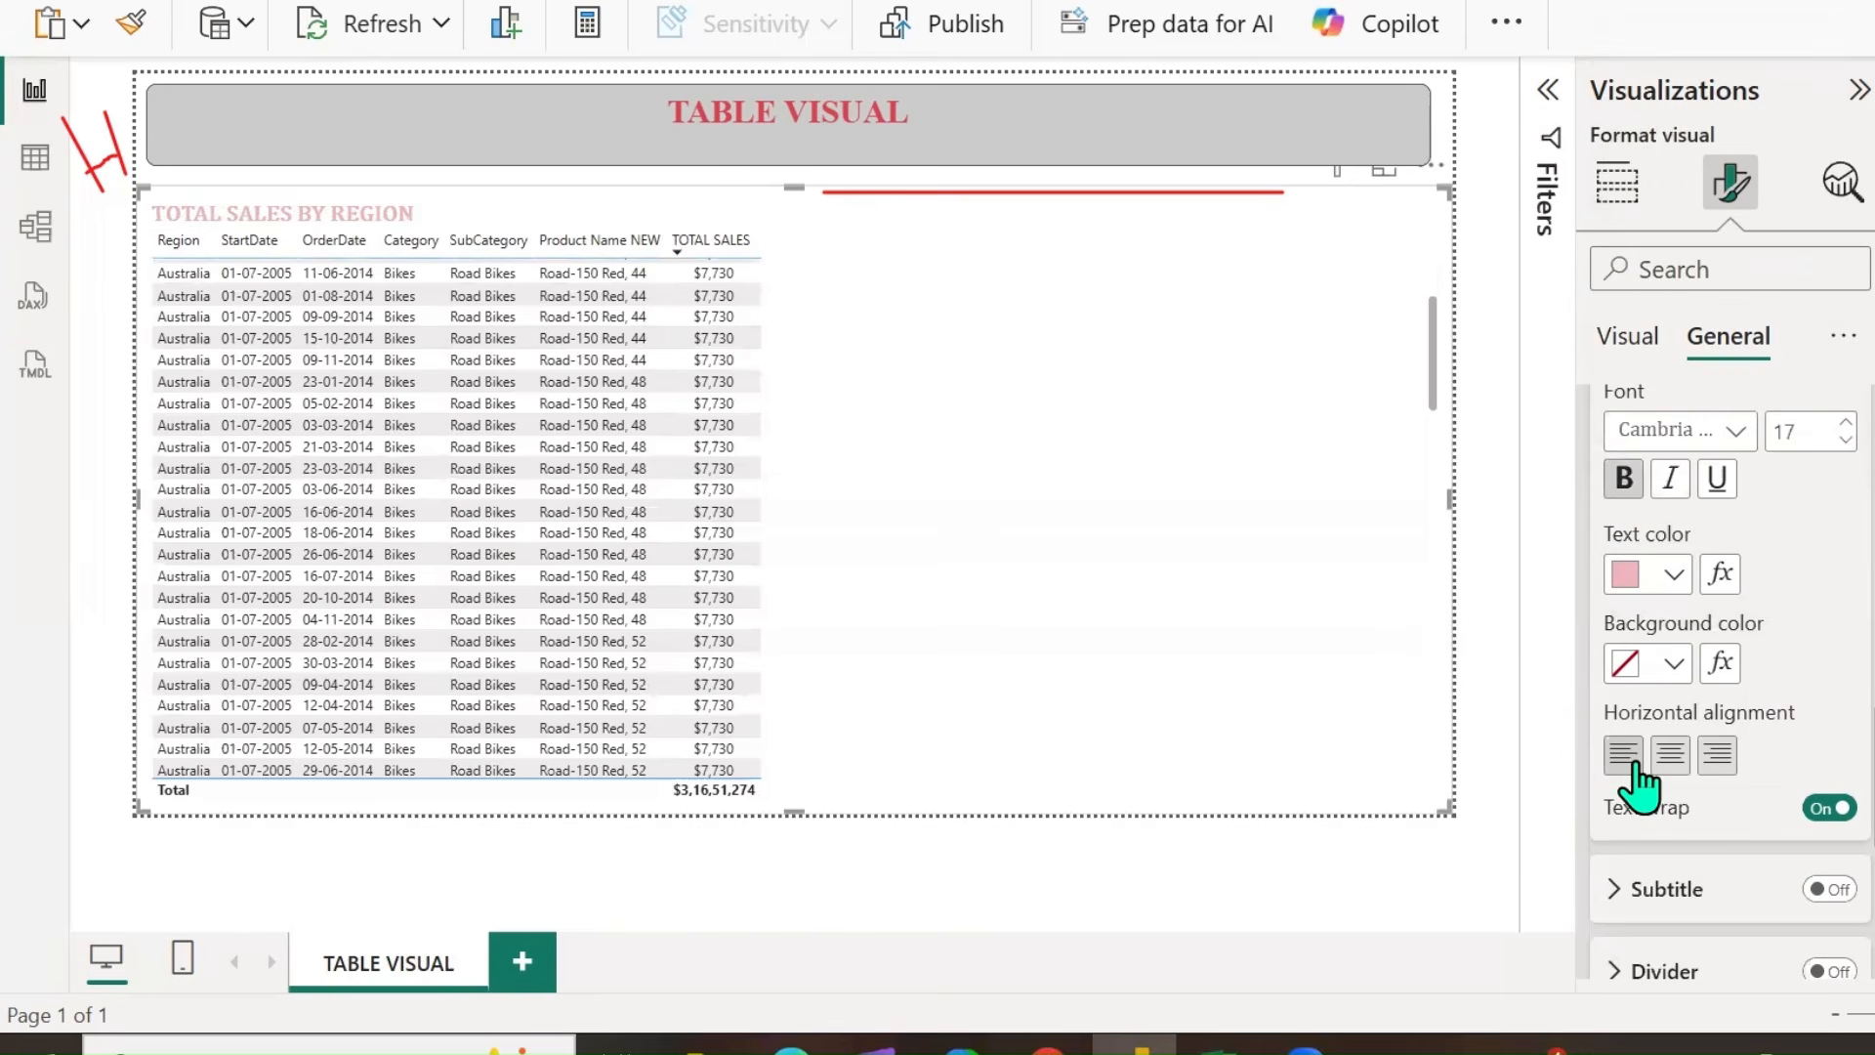
{"action": "left_click", "coordinate": [1672, 761]}
{"action": "left_click", "coordinate": [1717, 754]}
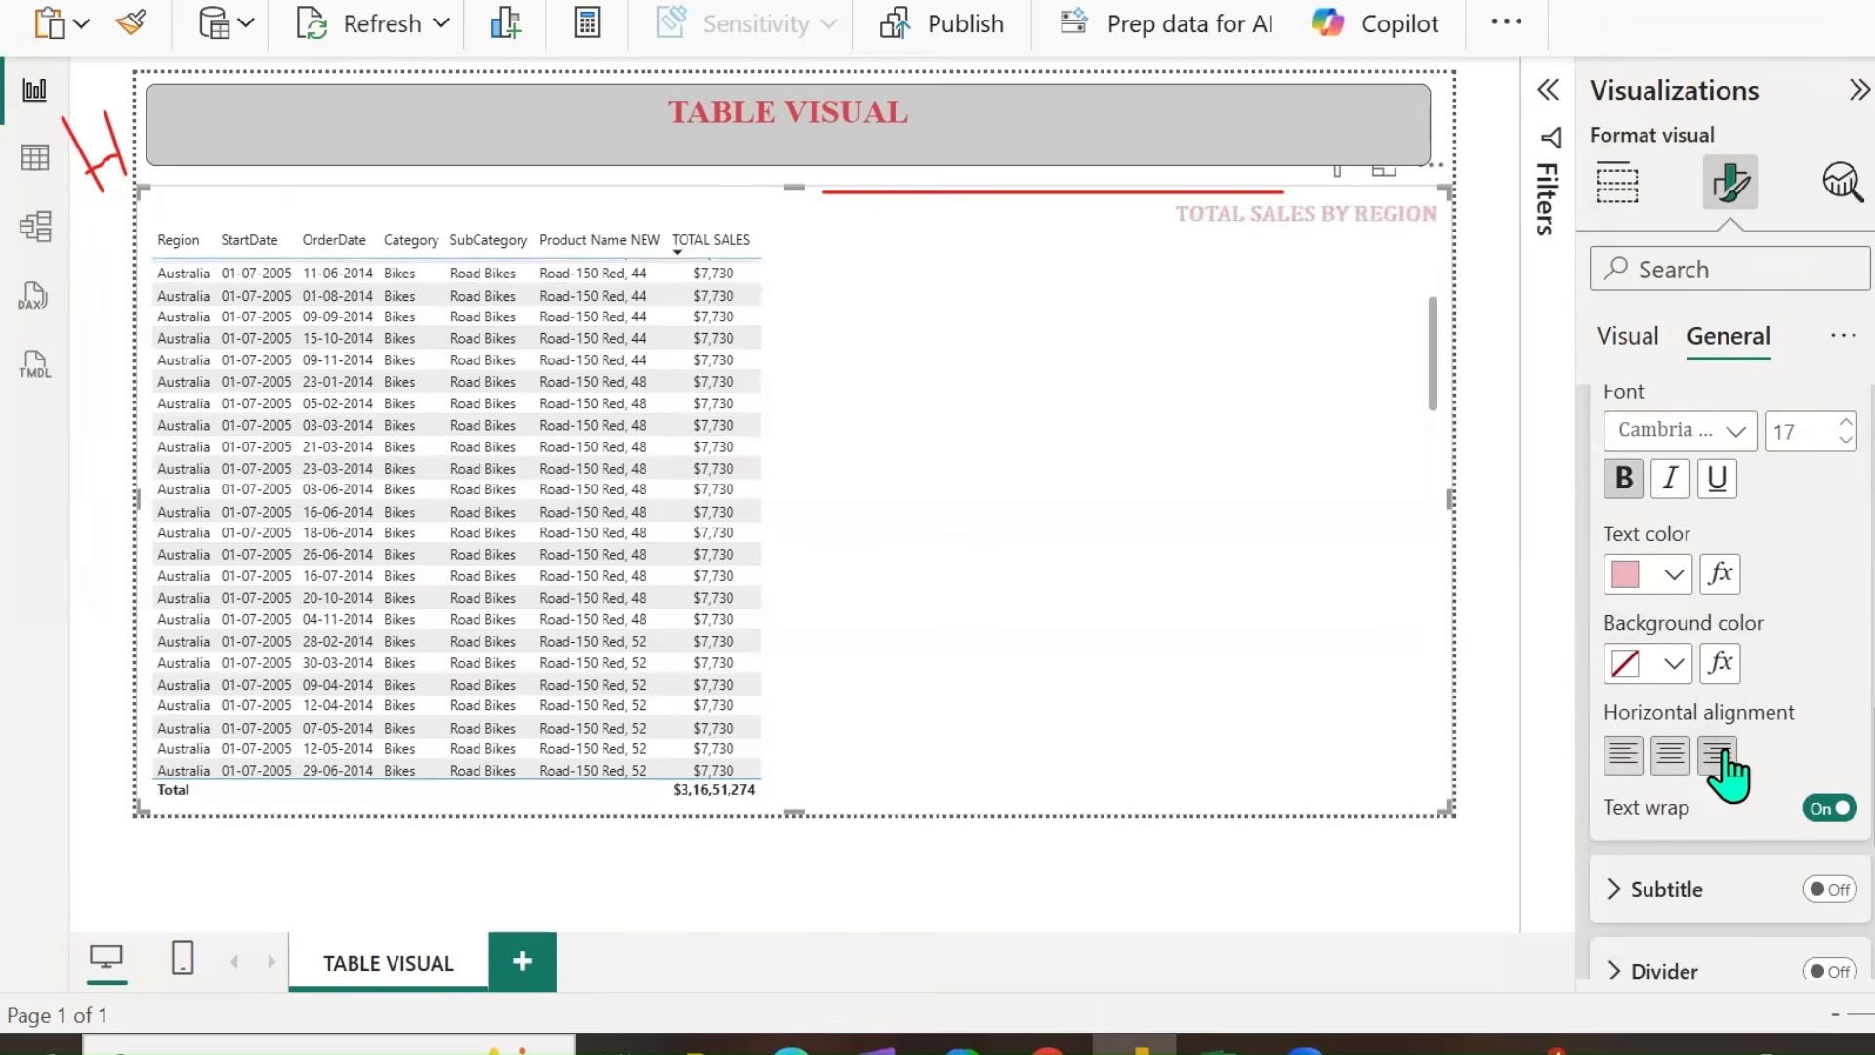
{"action": "left_click", "coordinate": [1626, 757]}
{"action": "left_click", "coordinate": [1673, 757]}
Show the subtitle settings and give the table title a light gray background.
{"action": "scroll", "coordinate": [1712, 880], "scroll_direction": "down", "scroll_amount": 2}
{"action": "left_click", "coordinate": [1616, 723]}
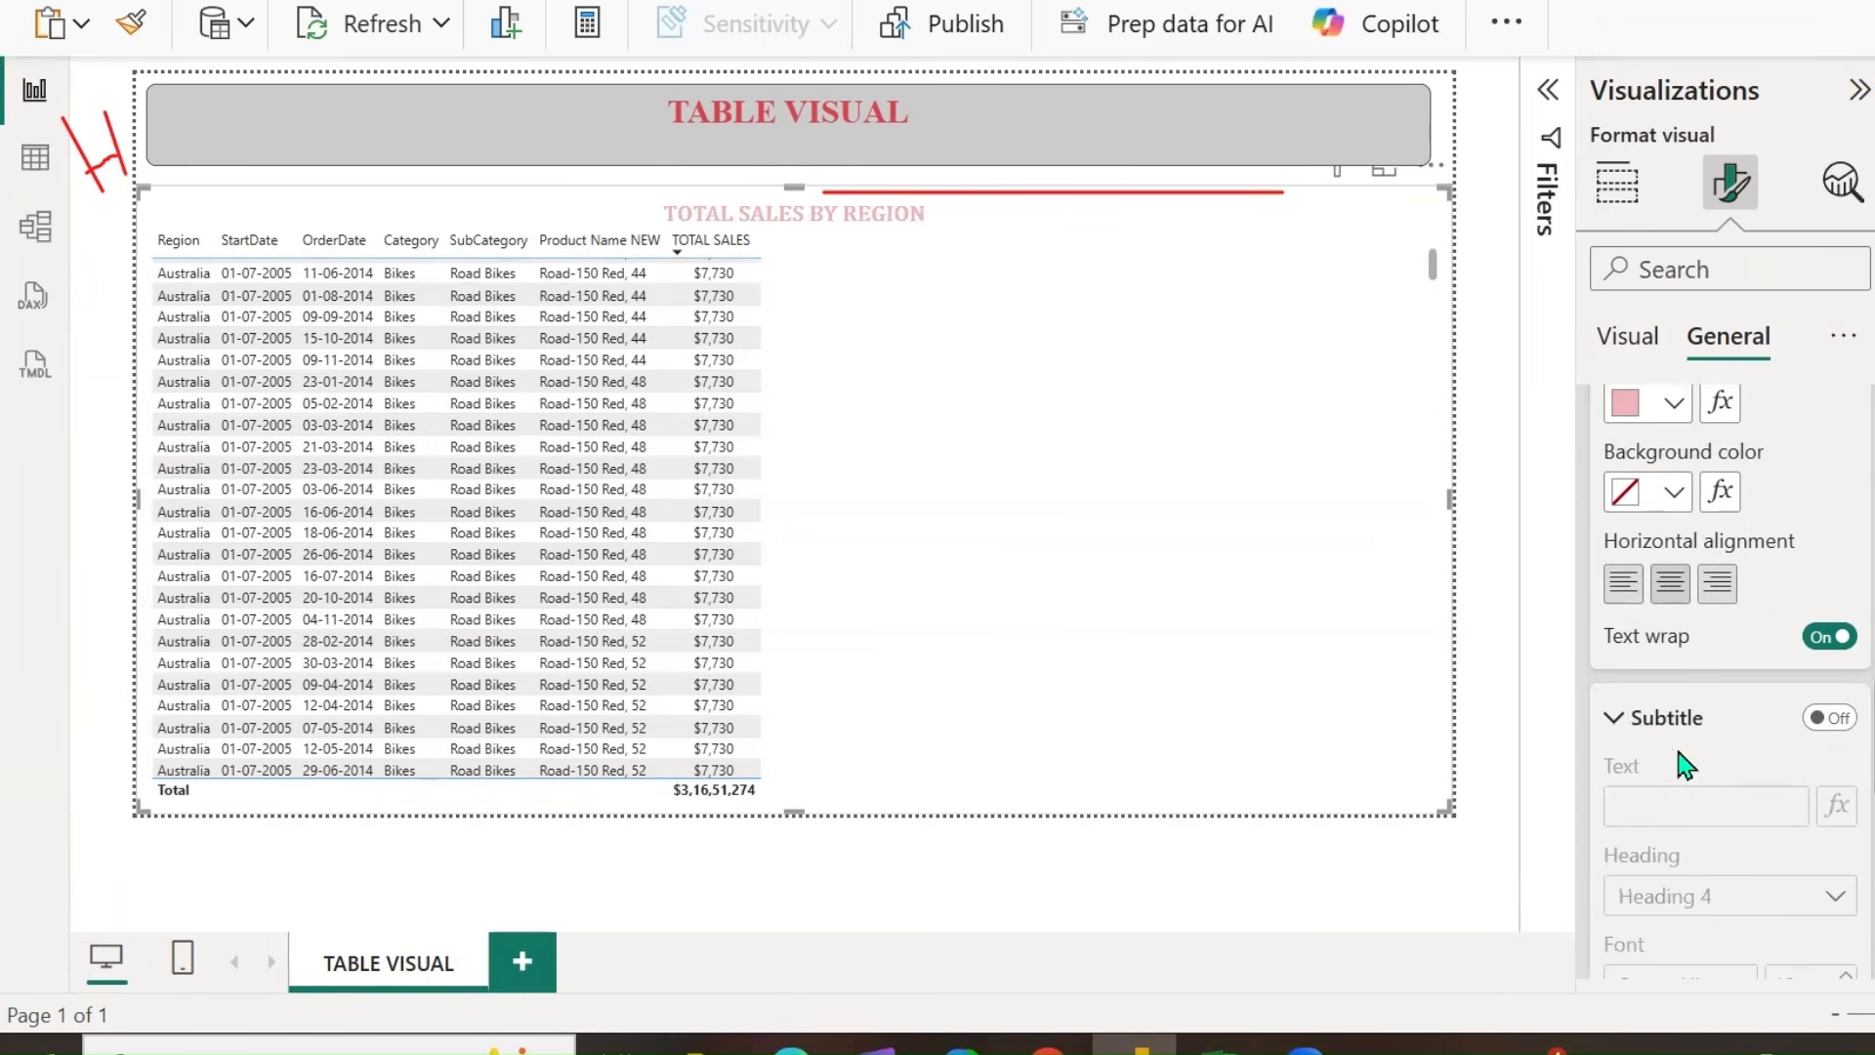
{"action": "scroll", "coordinate": [1689, 733], "scroll_direction": "up", "scroll_amount": 2}
{"action": "left_click", "coordinate": [1674, 664]}
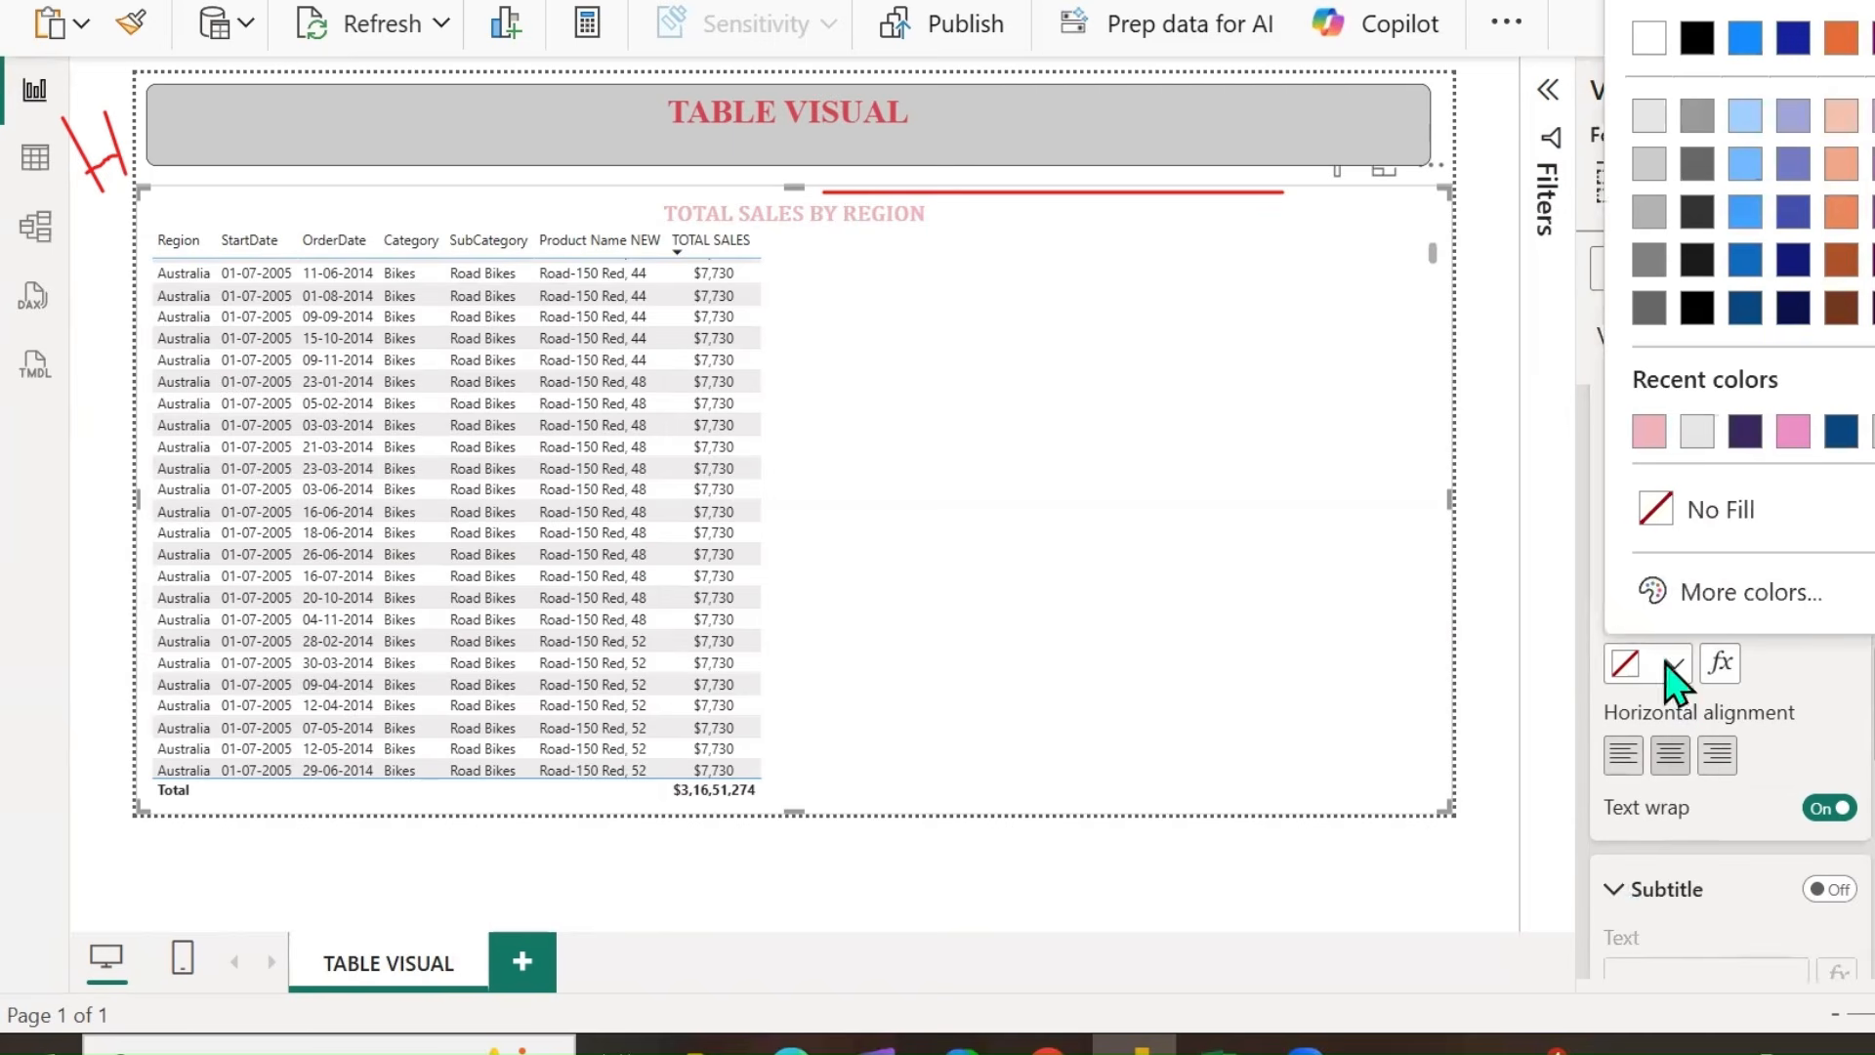
{"action": "left_click", "coordinate": [1637, 145]}
Turn on the subtitle with the text CATEGORY and format it as centered Segoe UI Bold, size 12.
{"action": "scroll", "coordinate": [1669, 721], "scroll_direction": "down", "scroll_amount": 2}
{"action": "left_click", "coordinate": [1817, 731]}
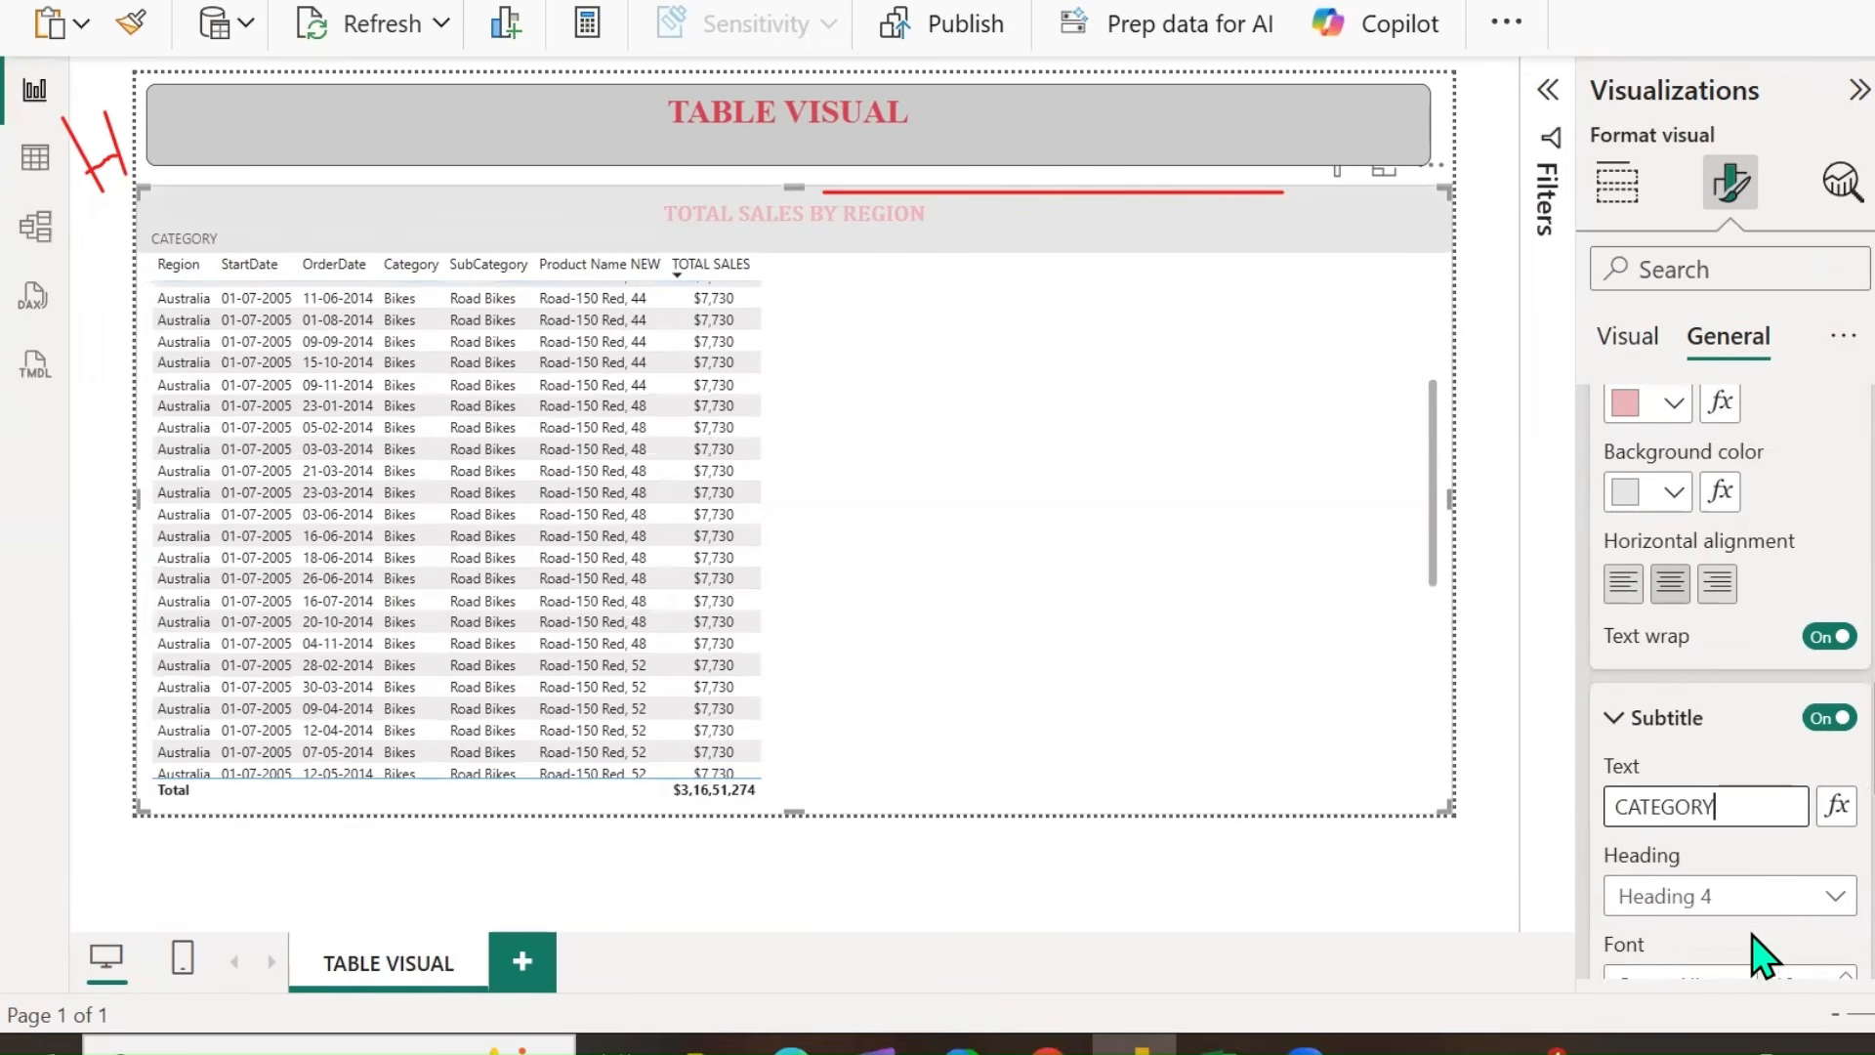
{"action": "scroll", "coordinate": [1763, 923], "scroll_direction": "down", "scroll_amount": 5}
{"action": "left_click", "coordinate": [1651, 642]}
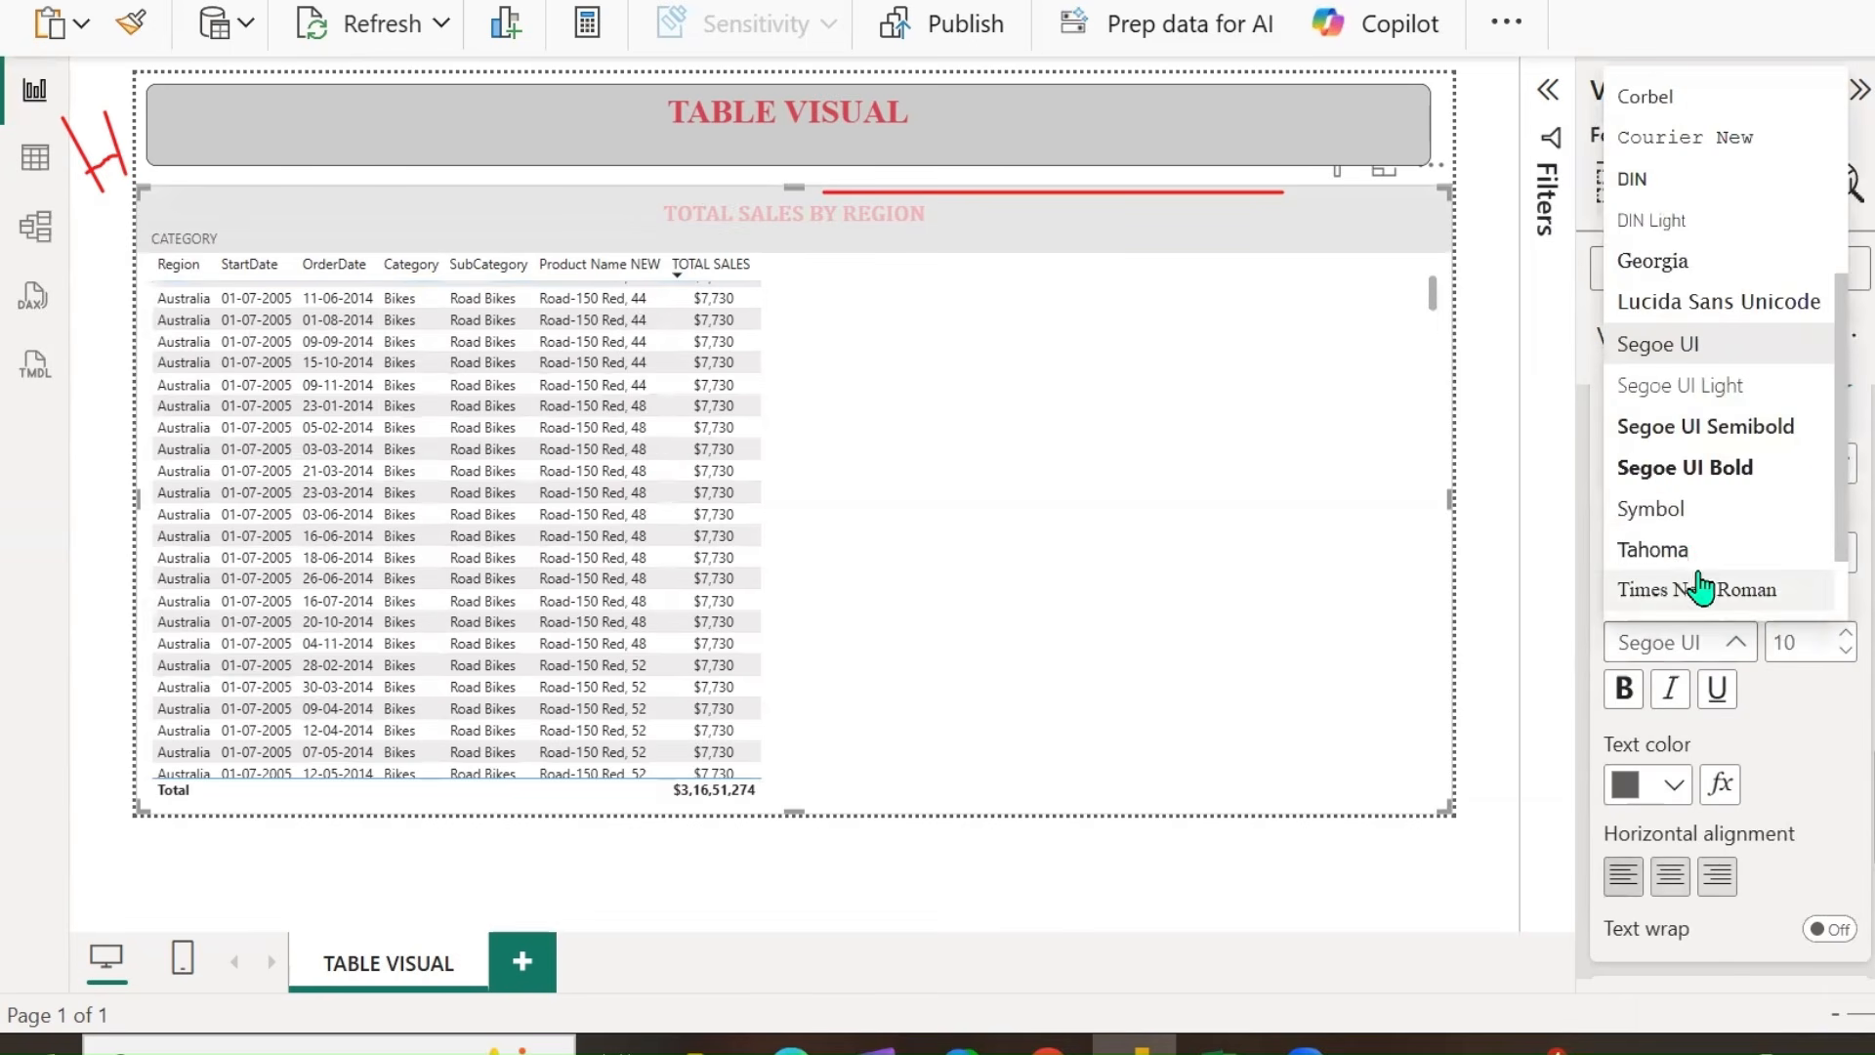
{"action": "left_click", "coordinate": [1616, 473]}
{"action": "left_click", "coordinate": [1845, 633]}
{"action": "left_click", "coordinate": [1845, 633]}
{"action": "left_click", "coordinate": [1668, 876]}
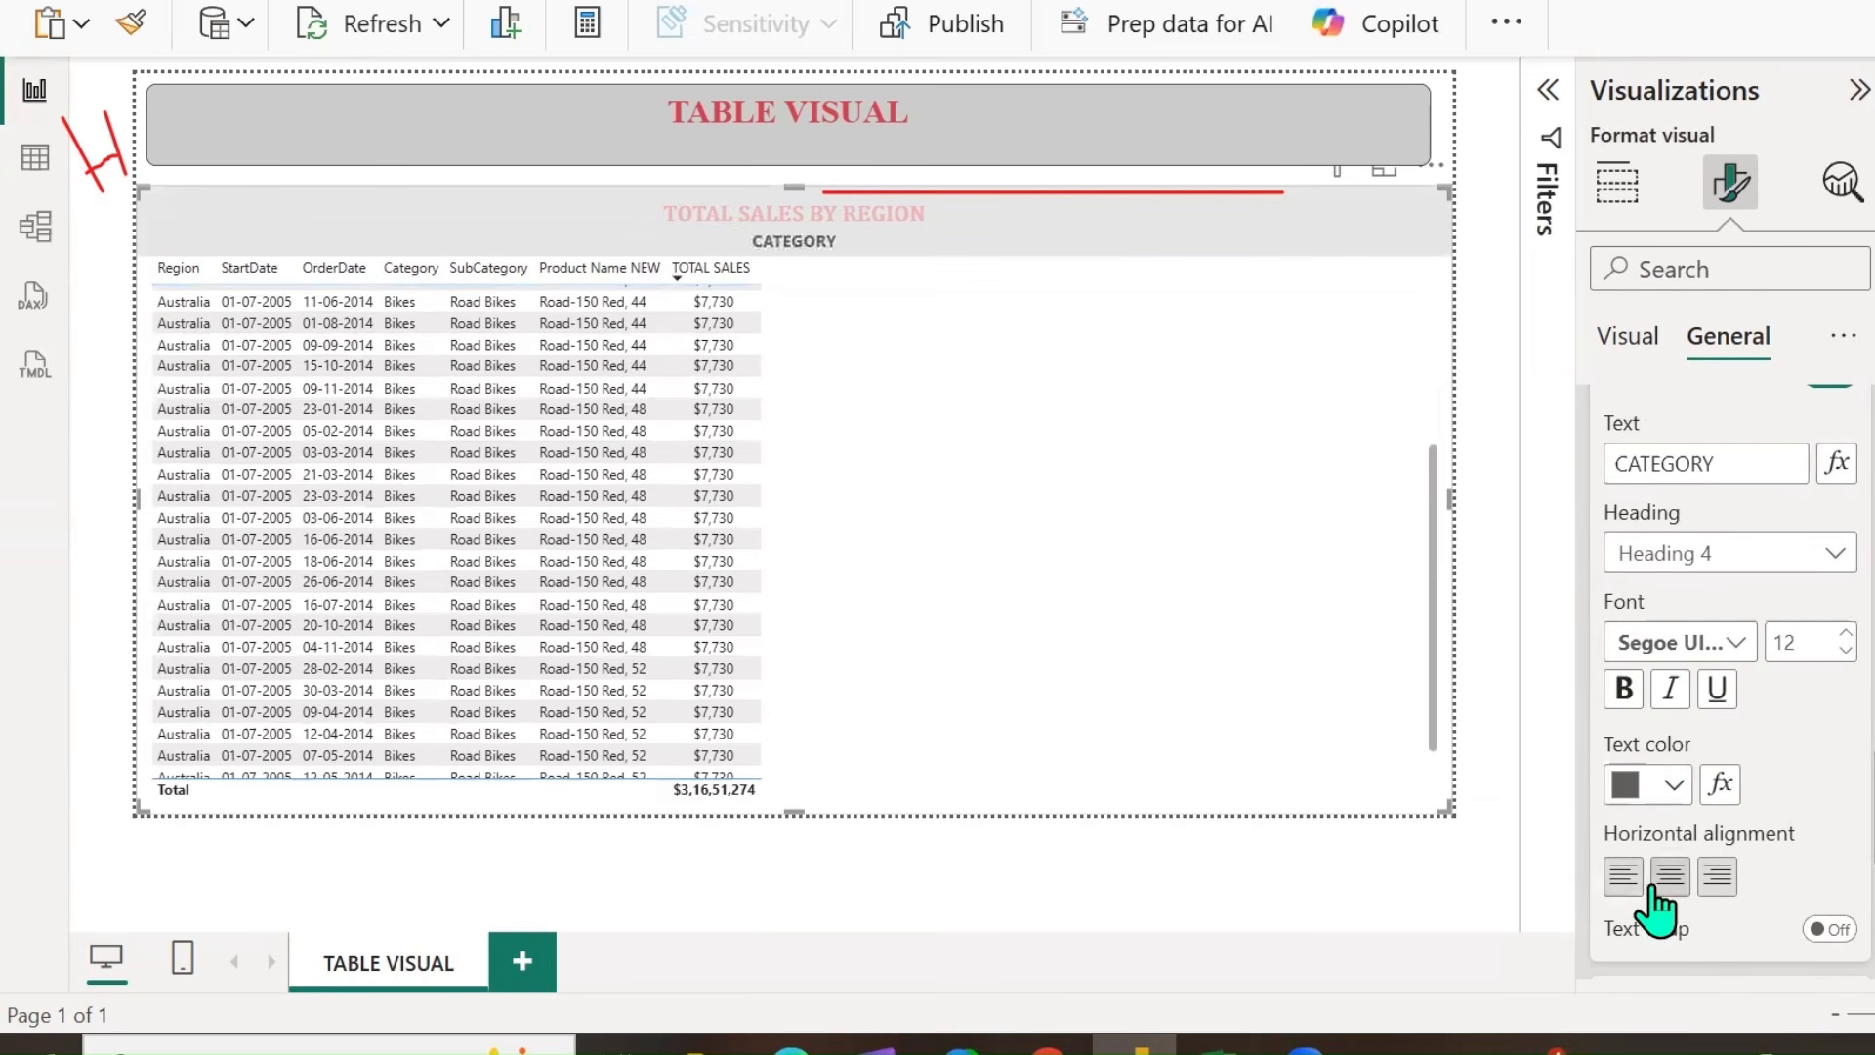
Turn on the divider beneath the title and subtitle and show its settings in place of theirs.
{"action": "scroll", "coordinate": [1721, 846], "scroll_direction": "up", "scroll_amount": 10}
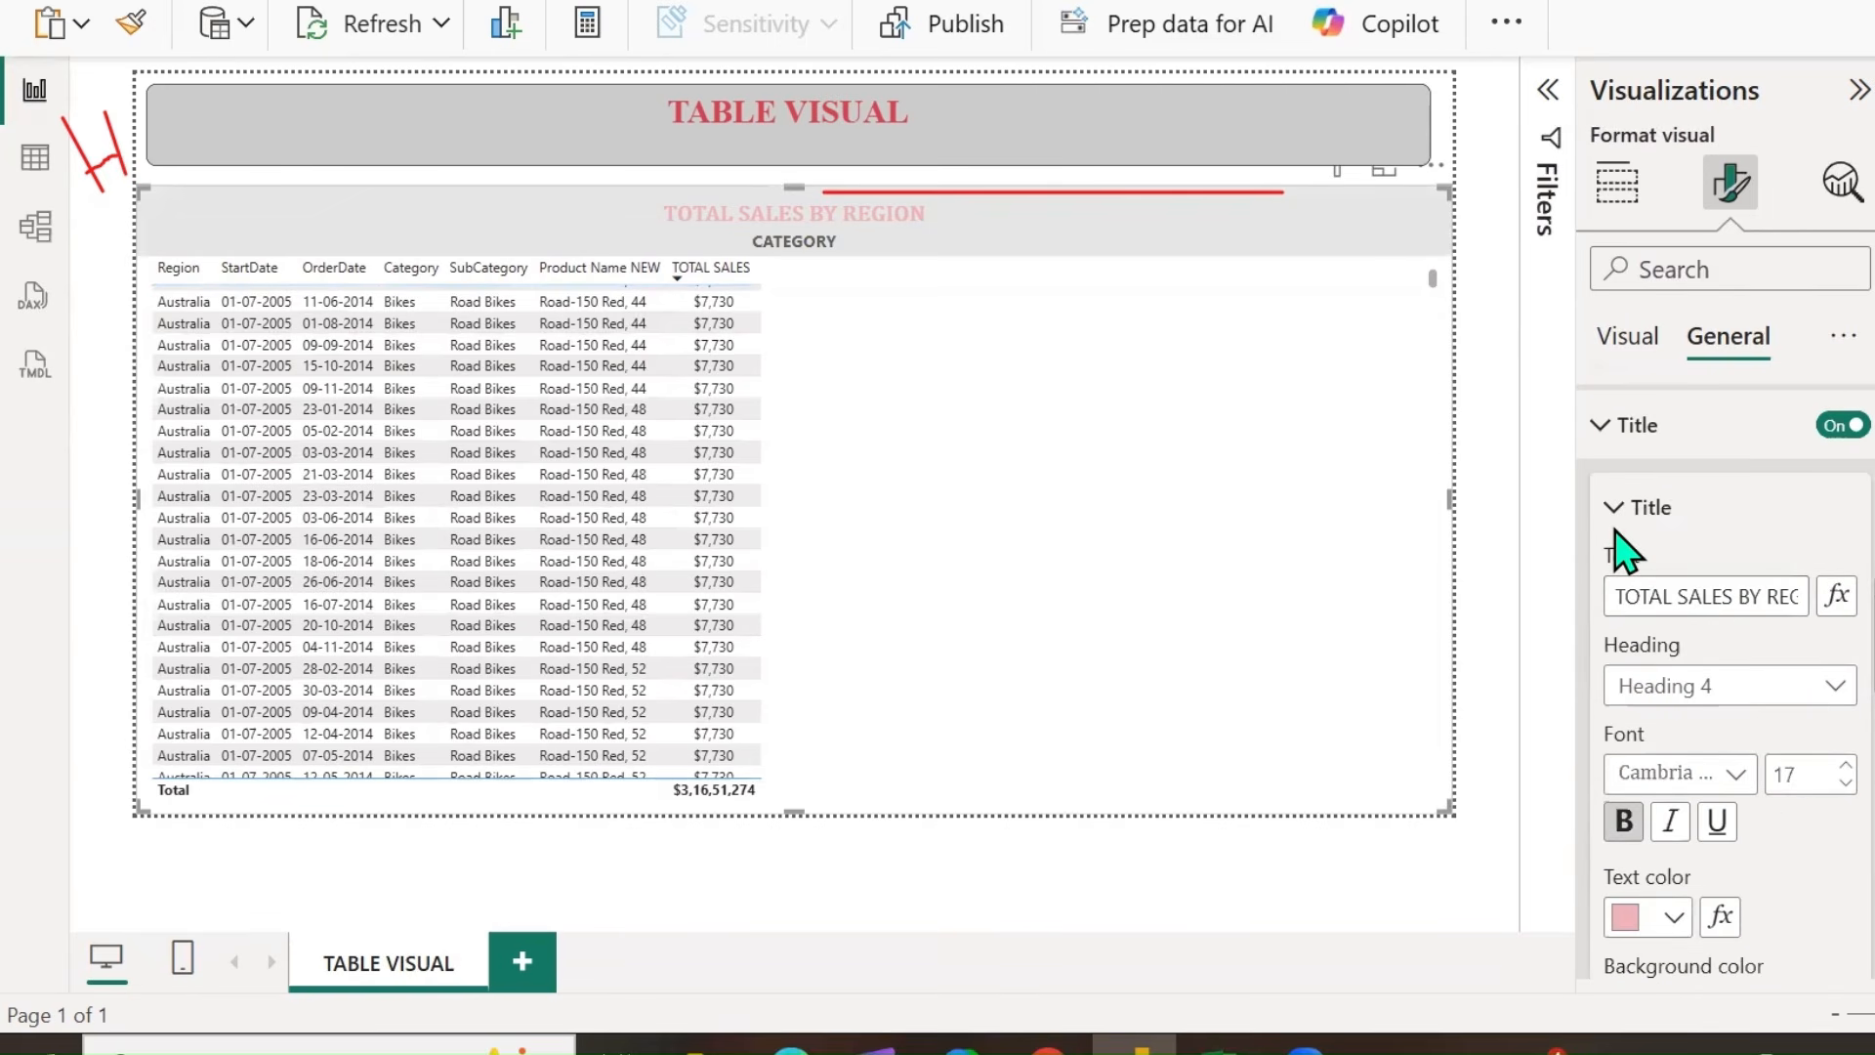
{"action": "left_click", "coordinate": [1613, 510]}
{"action": "left_click", "coordinate": [1612, 592]}
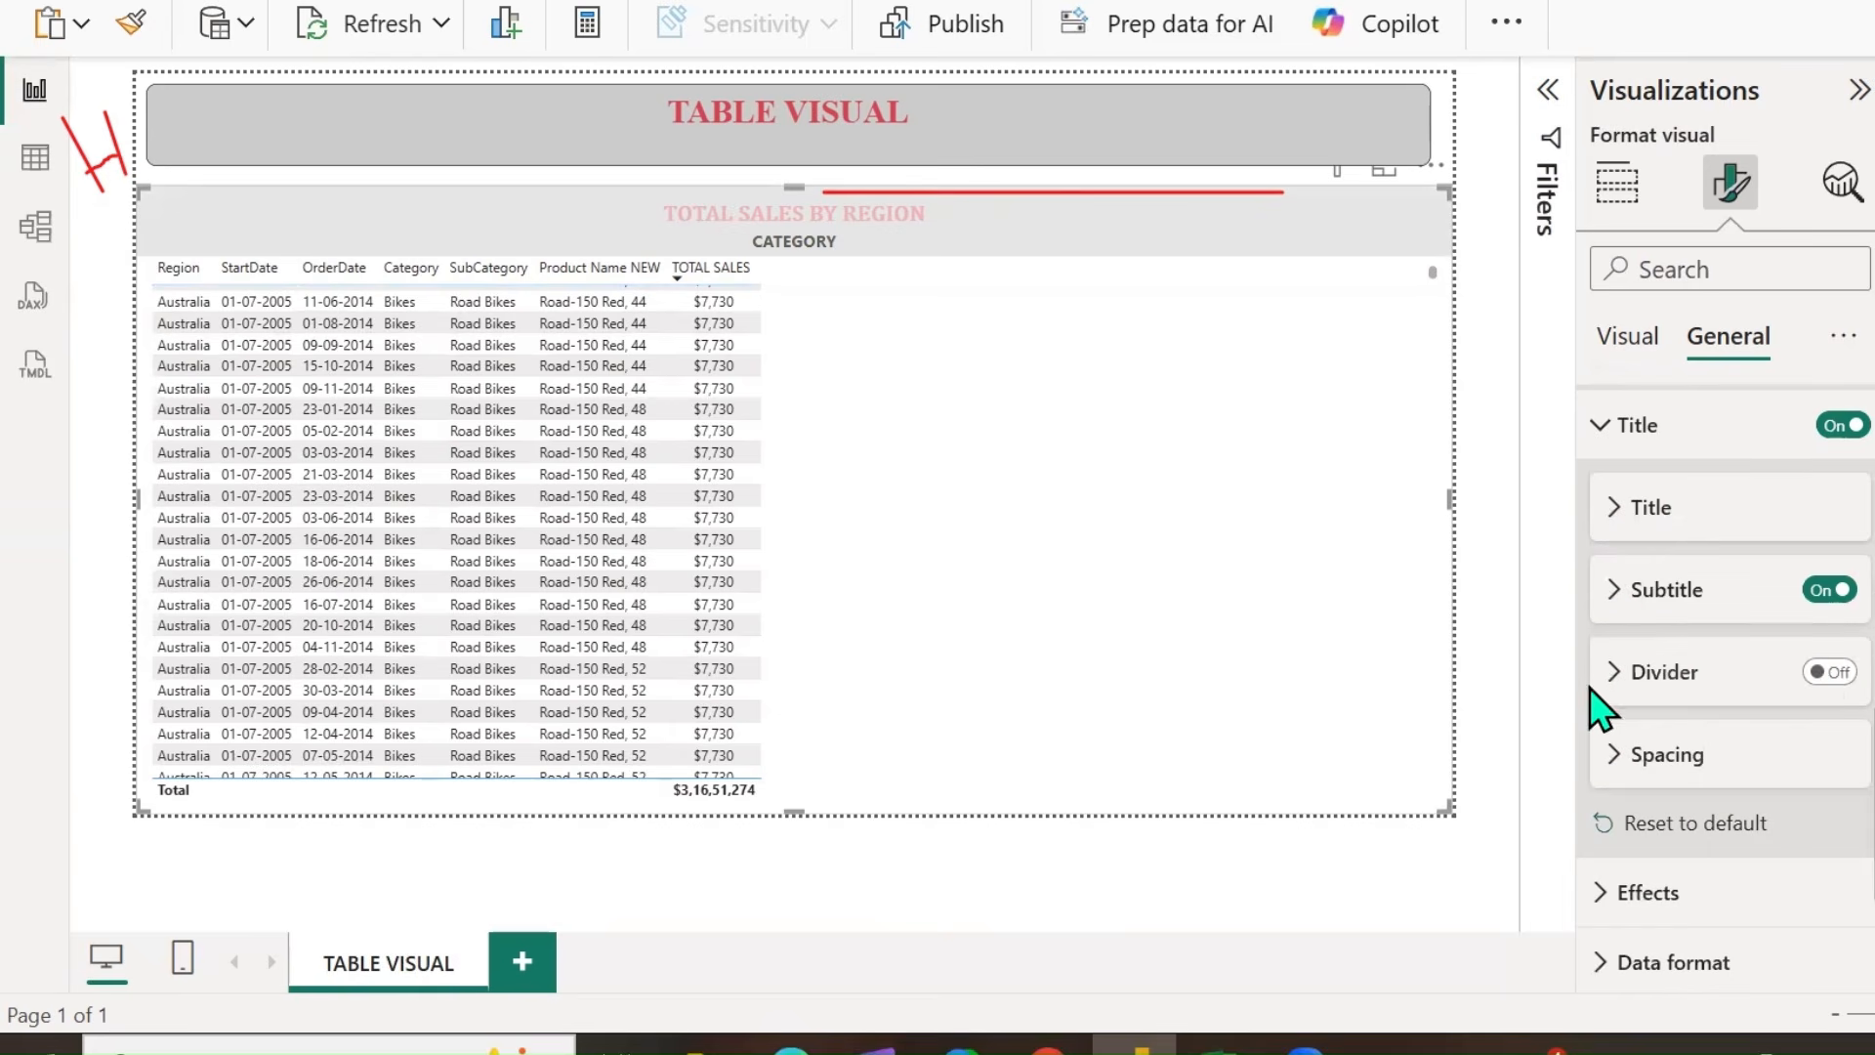
{"action": "left_click", "coordinate": [1827, 673]}
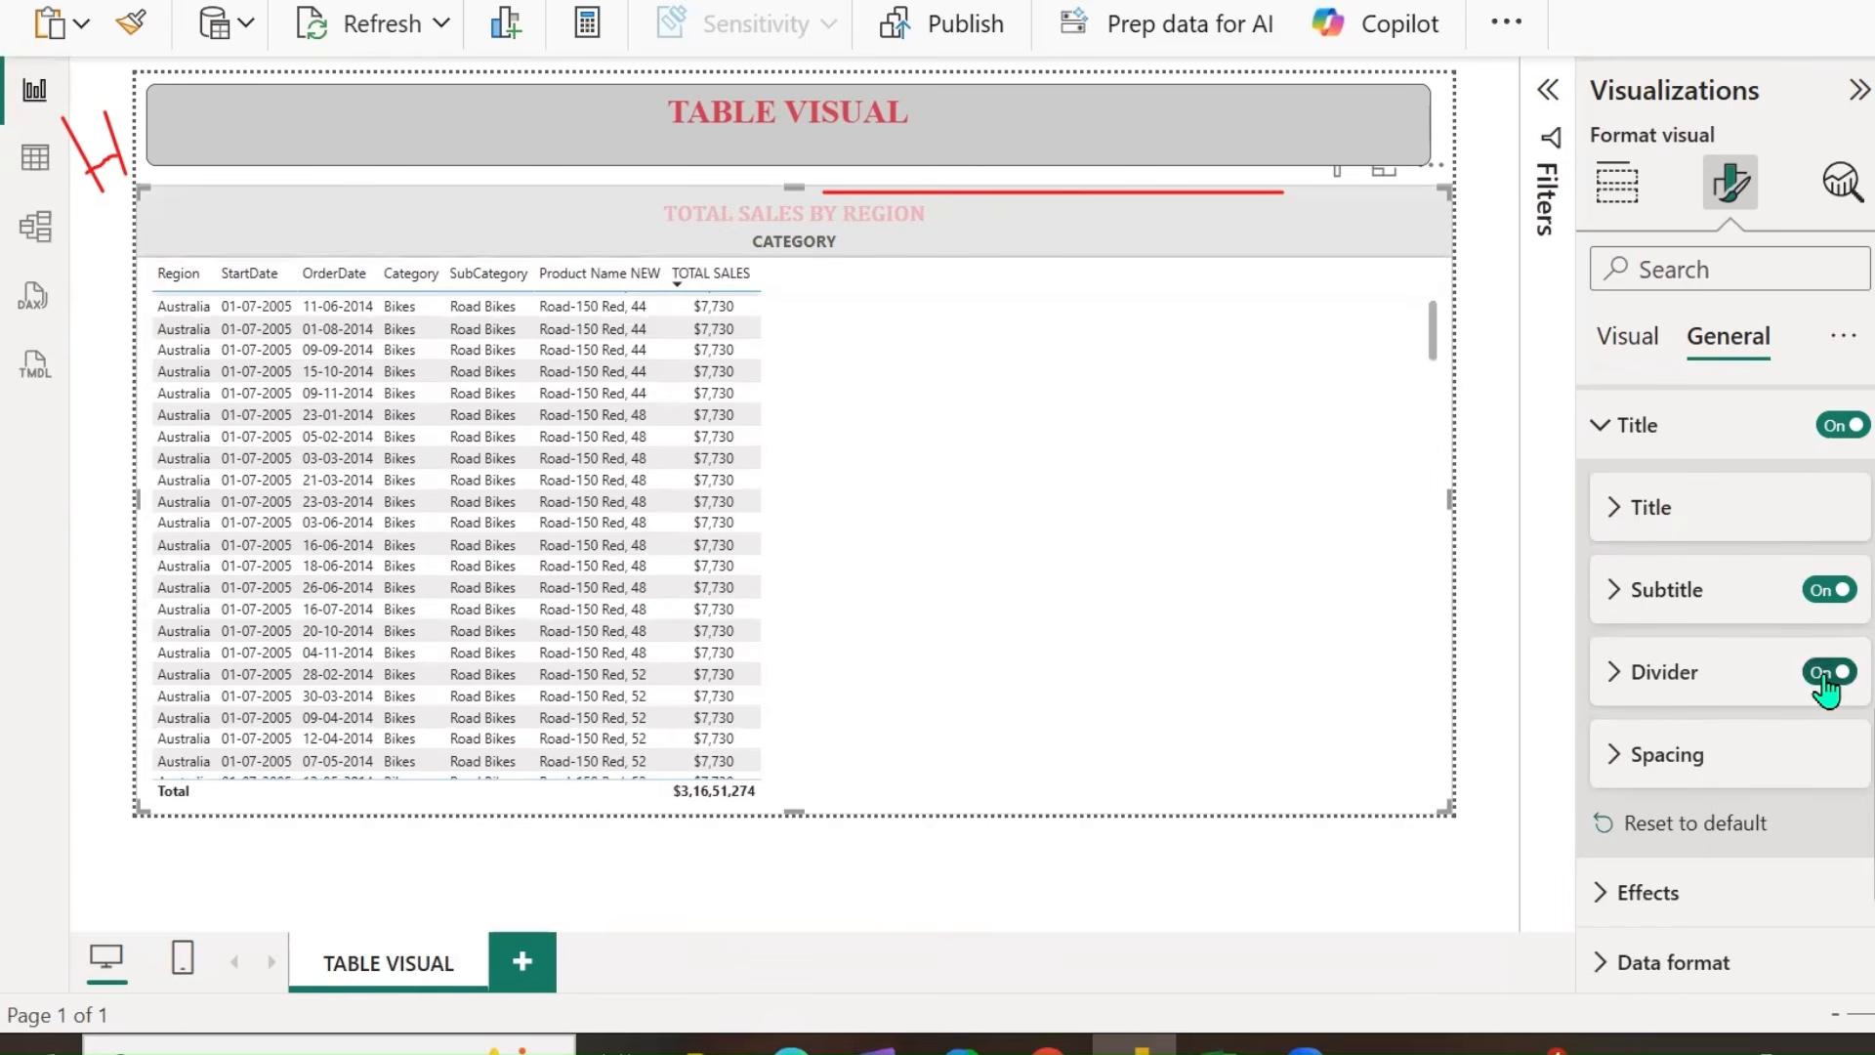
{"action": "left_click", "coordinate": [1614, 674]}
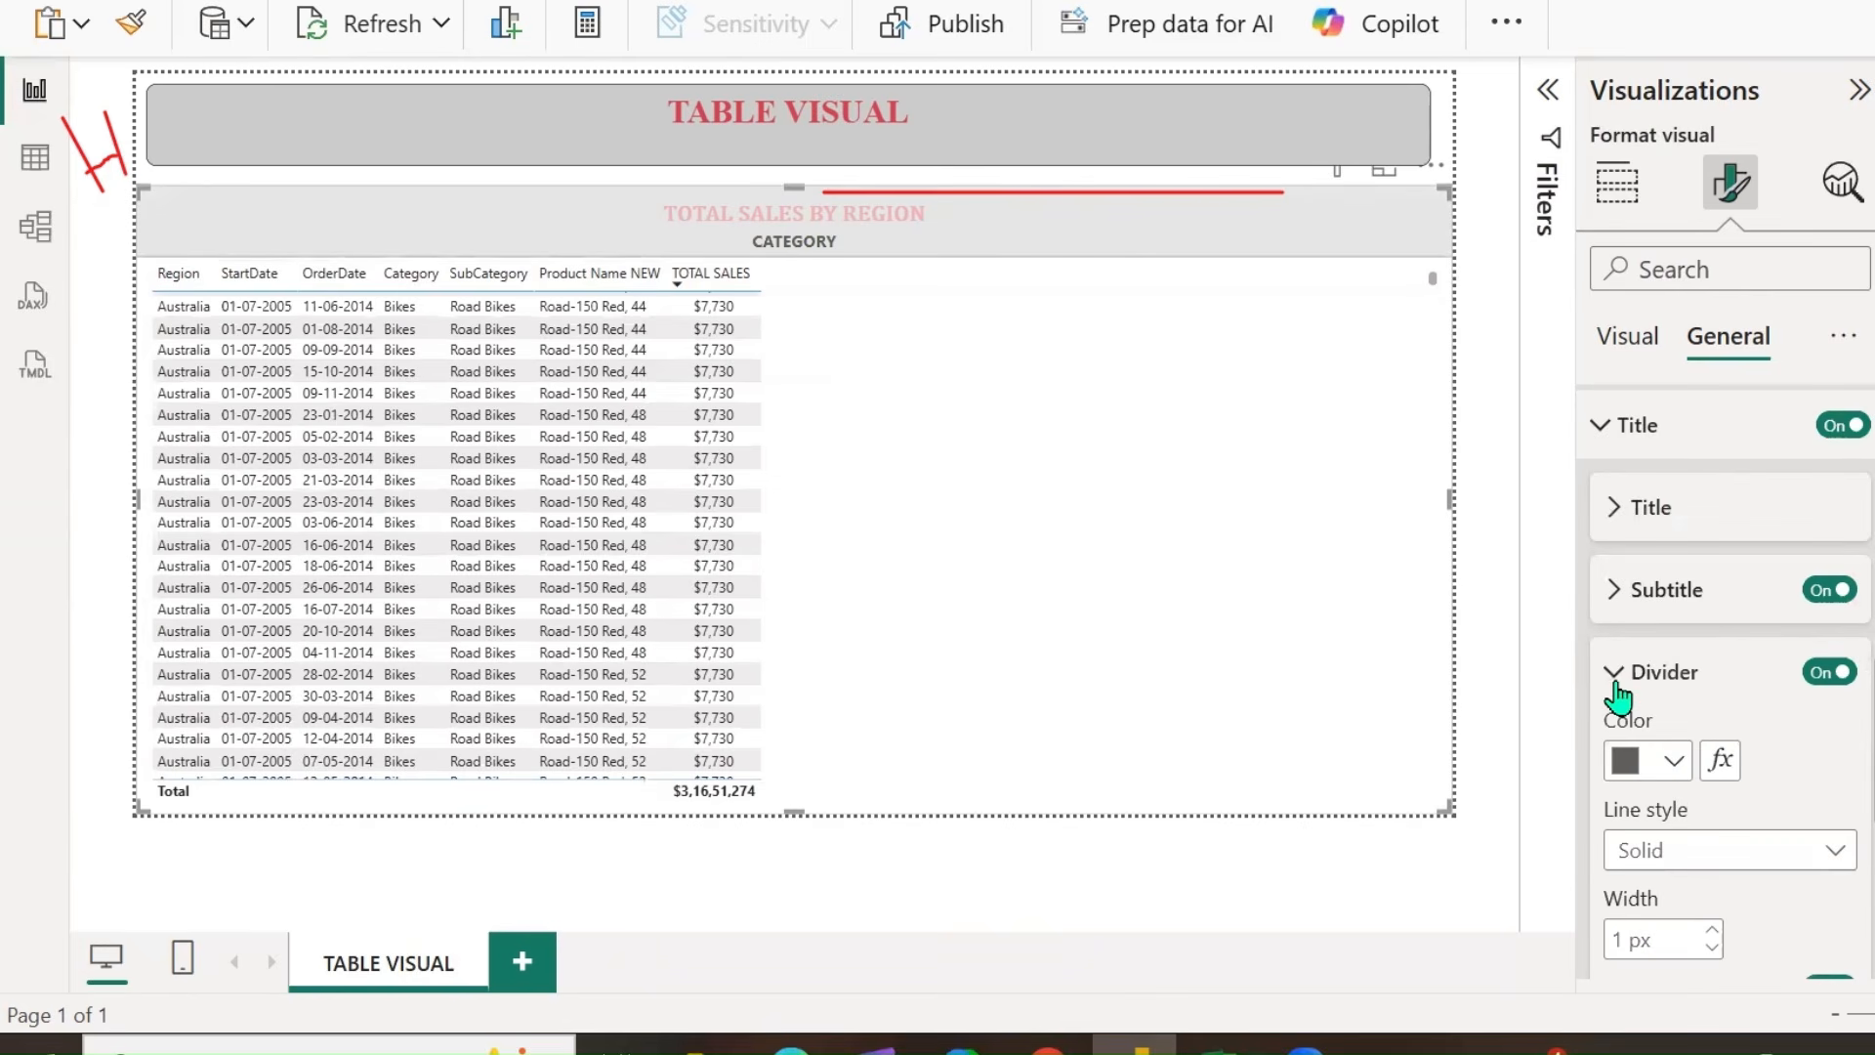
Try a dashed line style for the divider, set its width to 6 px and choose the dotted style.
{"action": "scroll", "coordinate": [1734, 745], "scroll_direction": "down", "scroll_amount": 3}
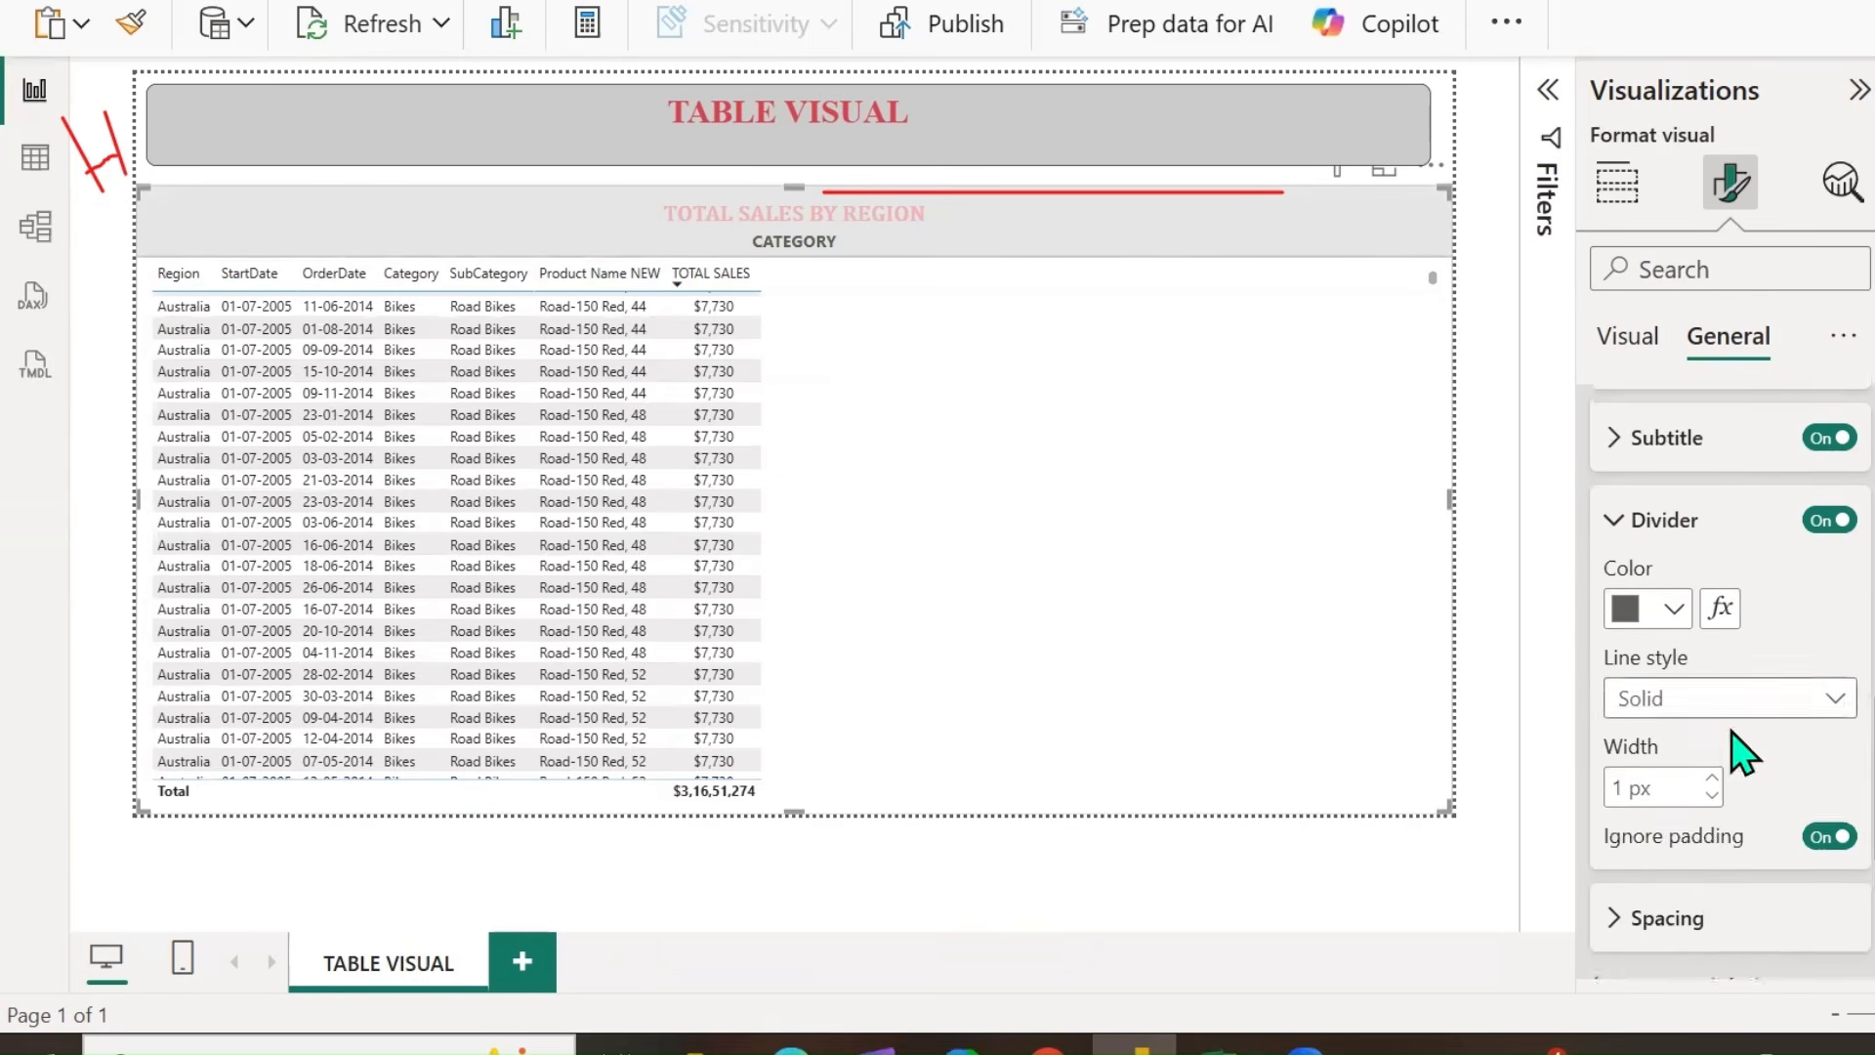
{"action": "left_click", "coordinate": [1829, 681]}
{"action": "left_click", "coordinate": [1666, 760]}
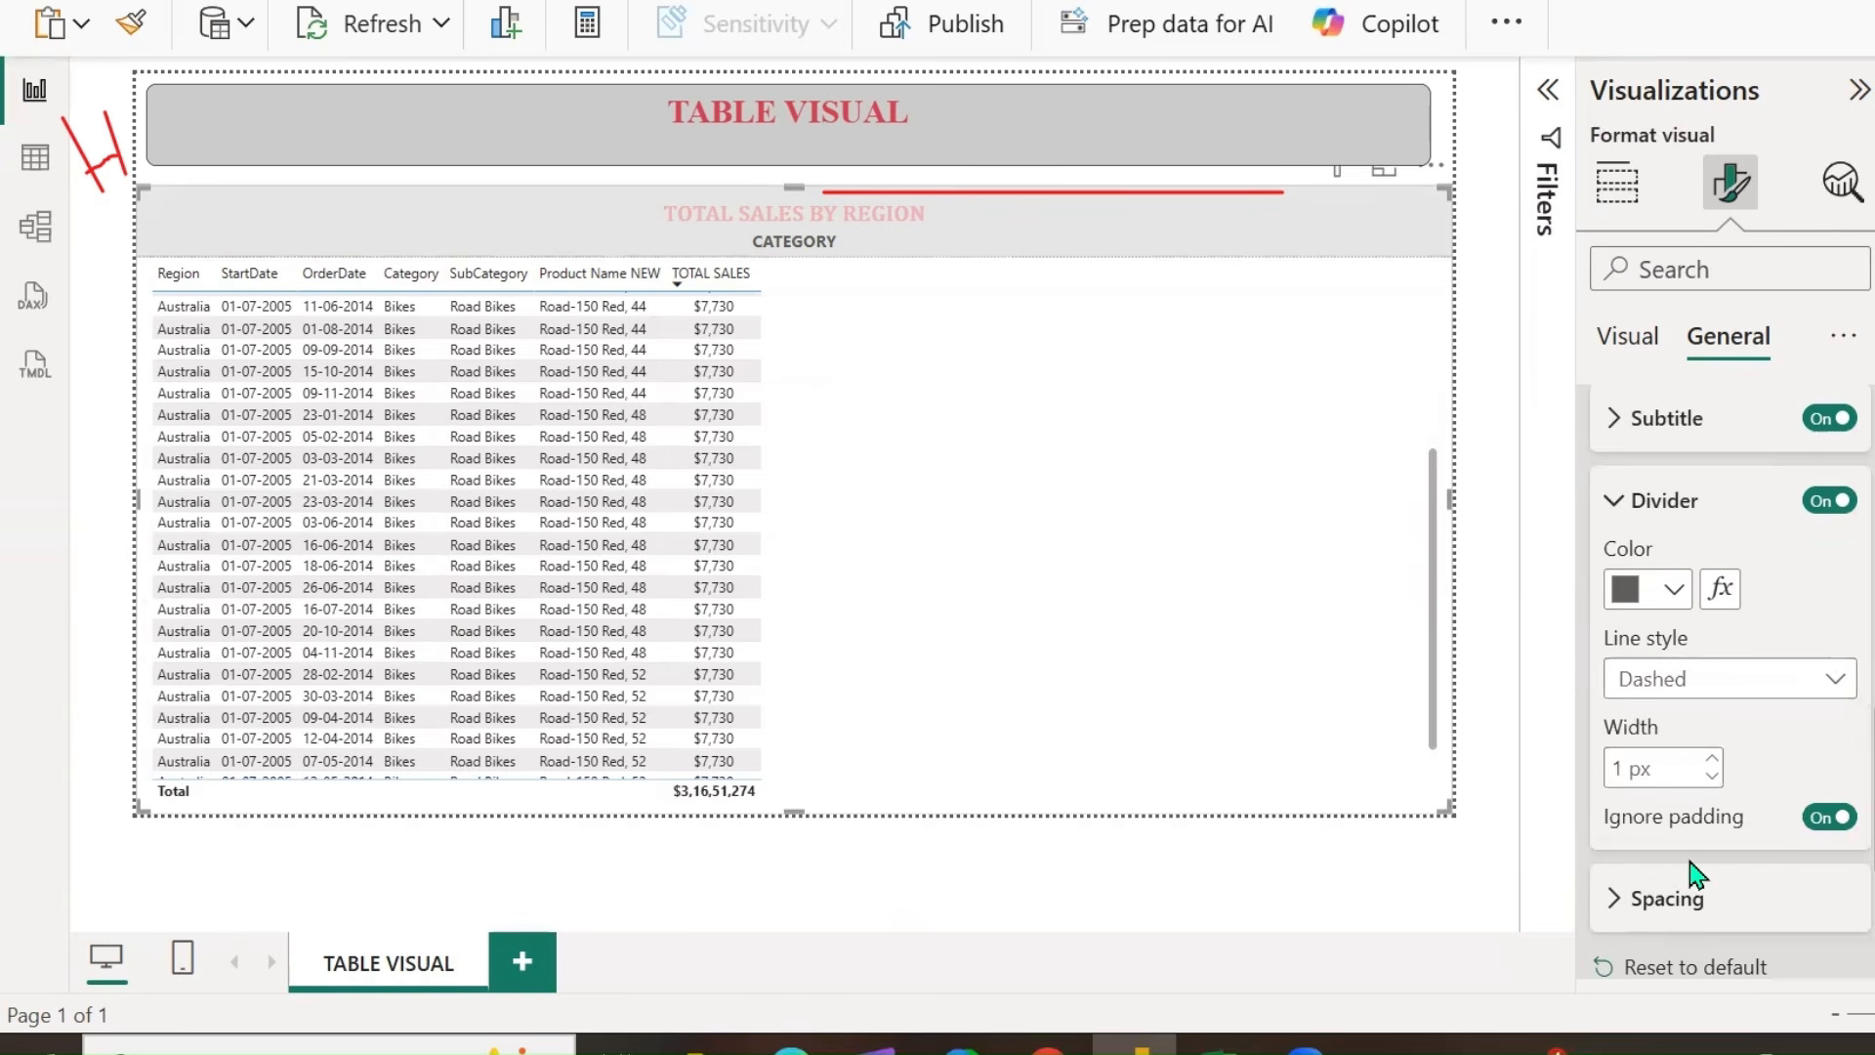
{"action": "left_click", "coordinate": [1712, 760]}
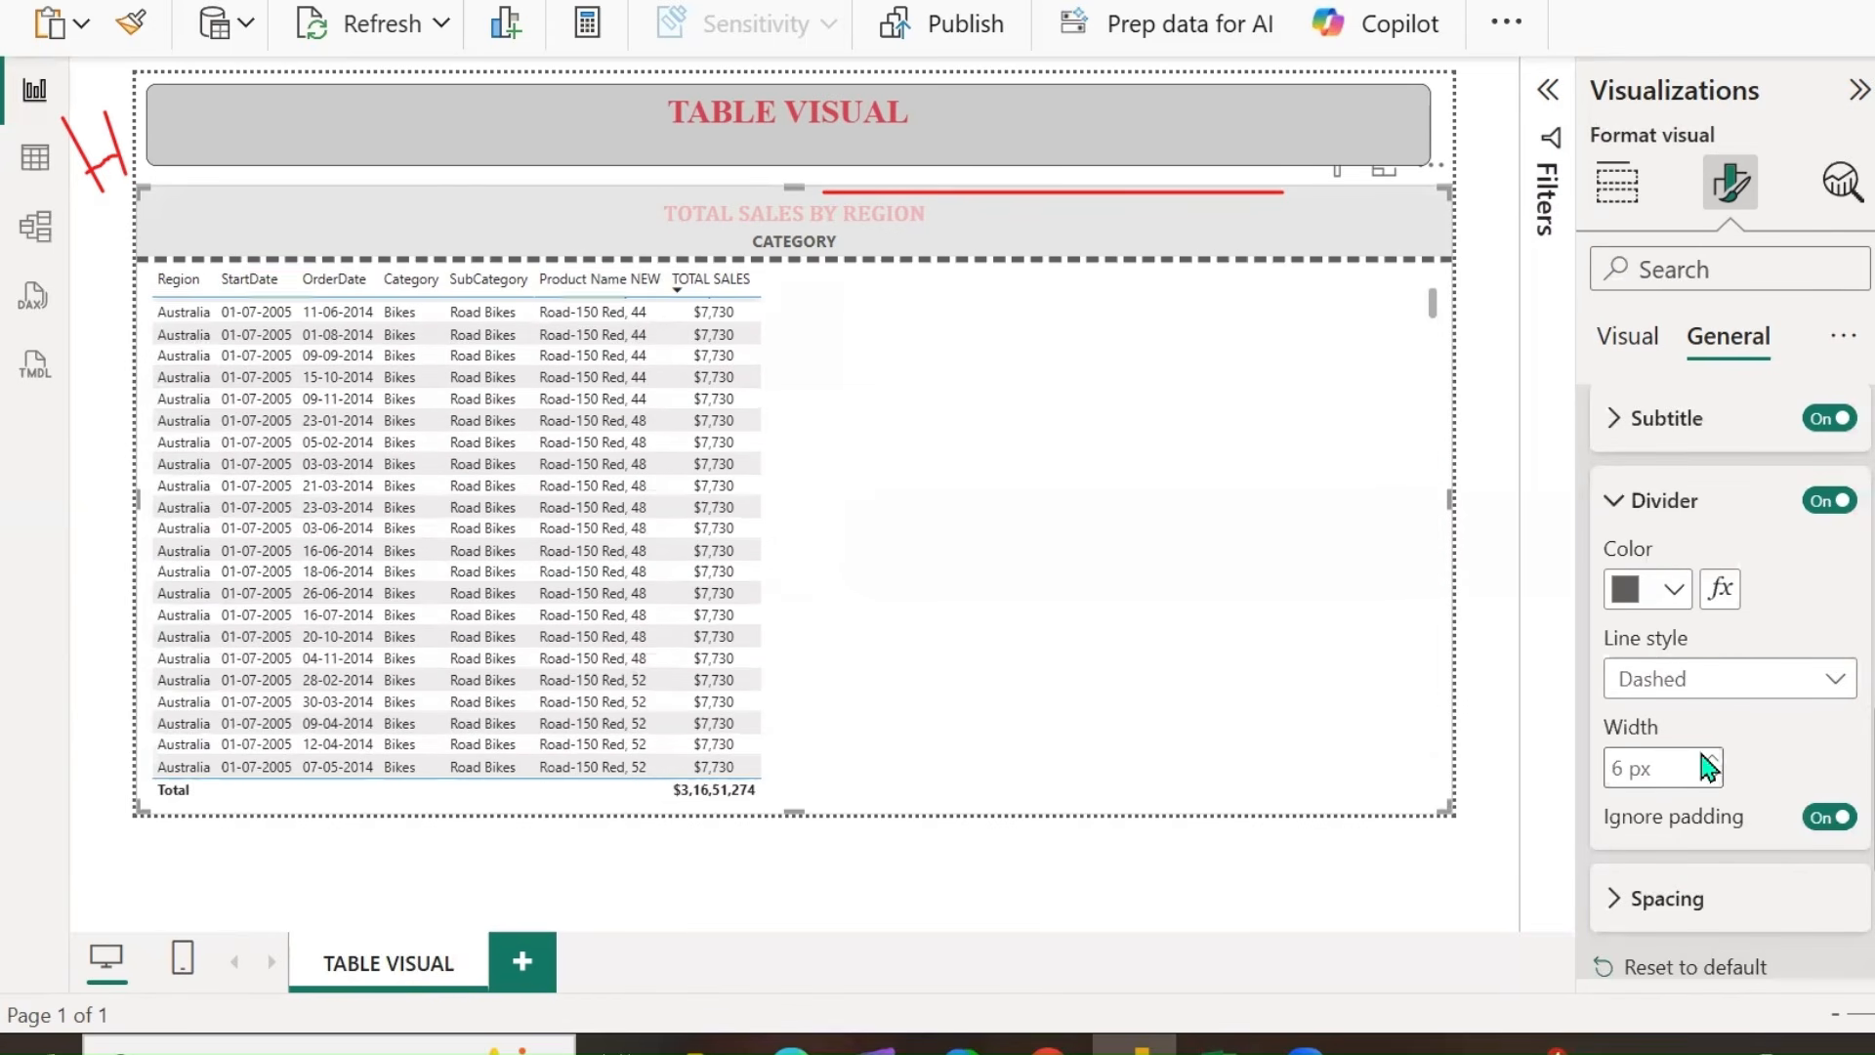
{"action": "left_click", "coordinate": [1835, 680]}
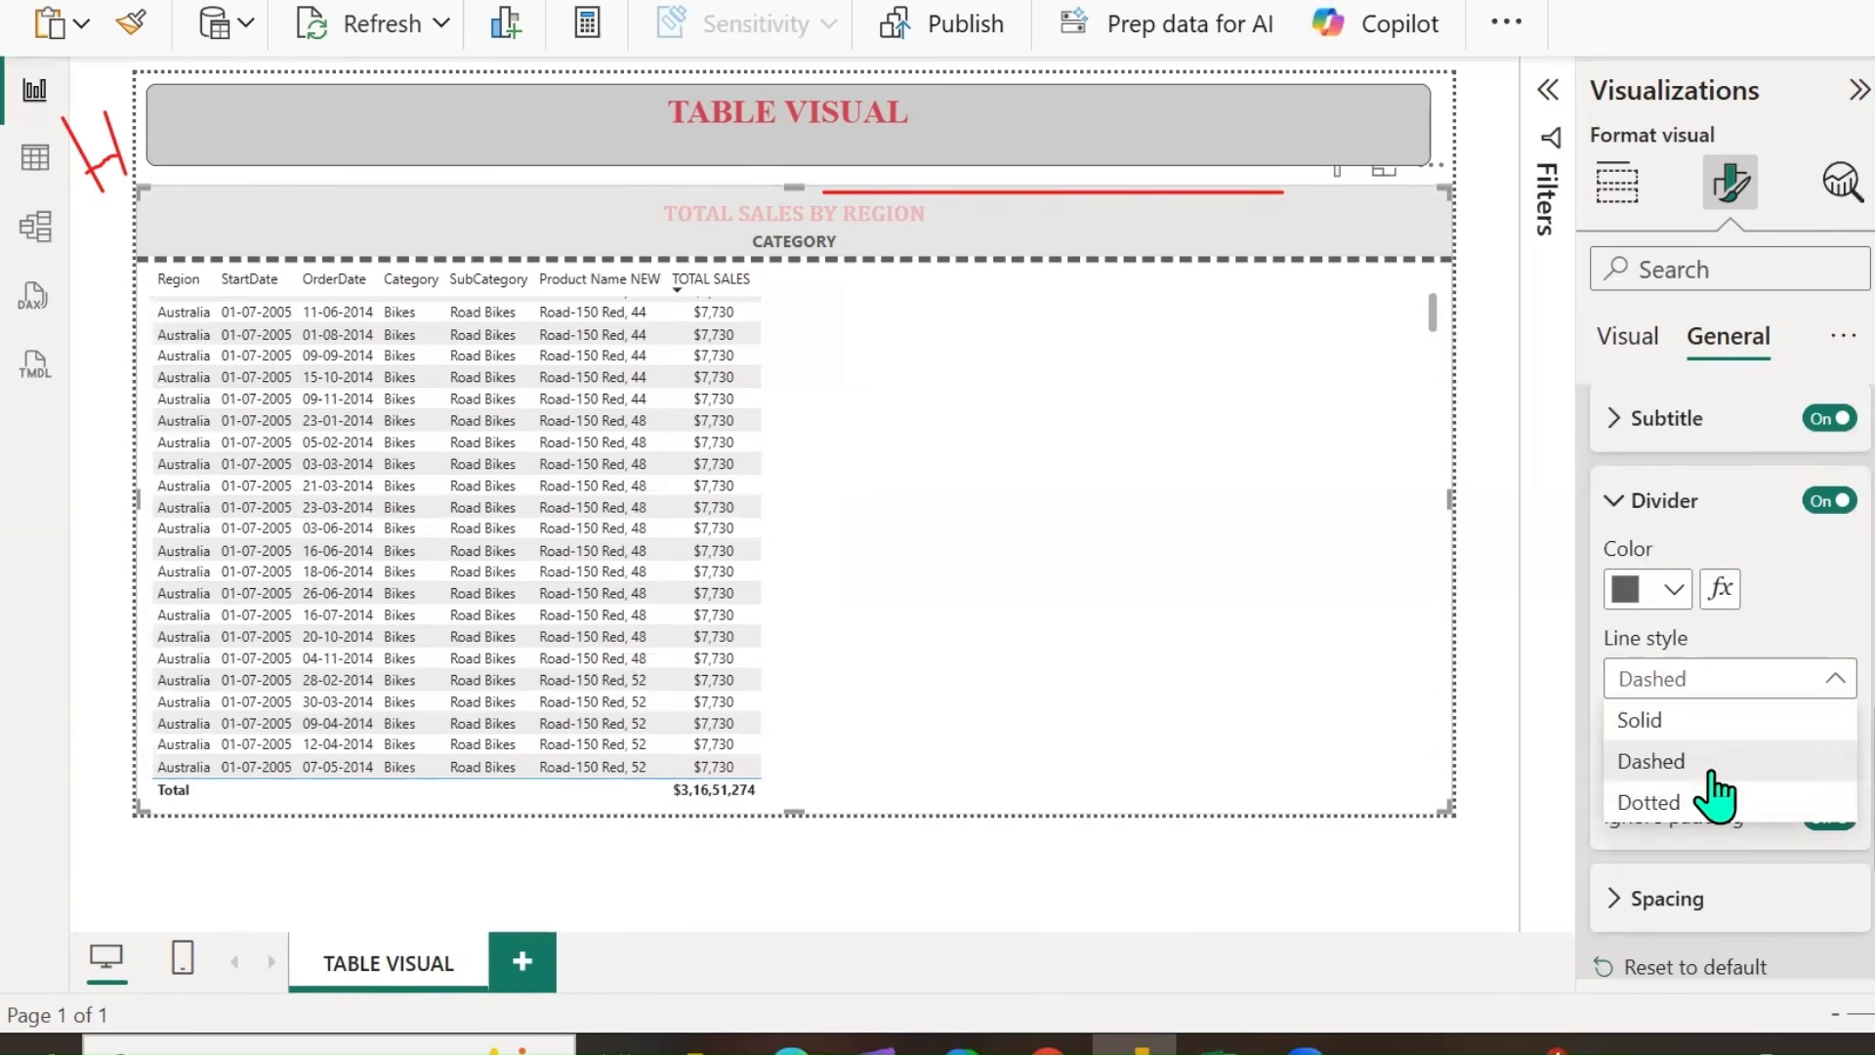
{"action": "left_click", "coordinate": [1701, 803]}
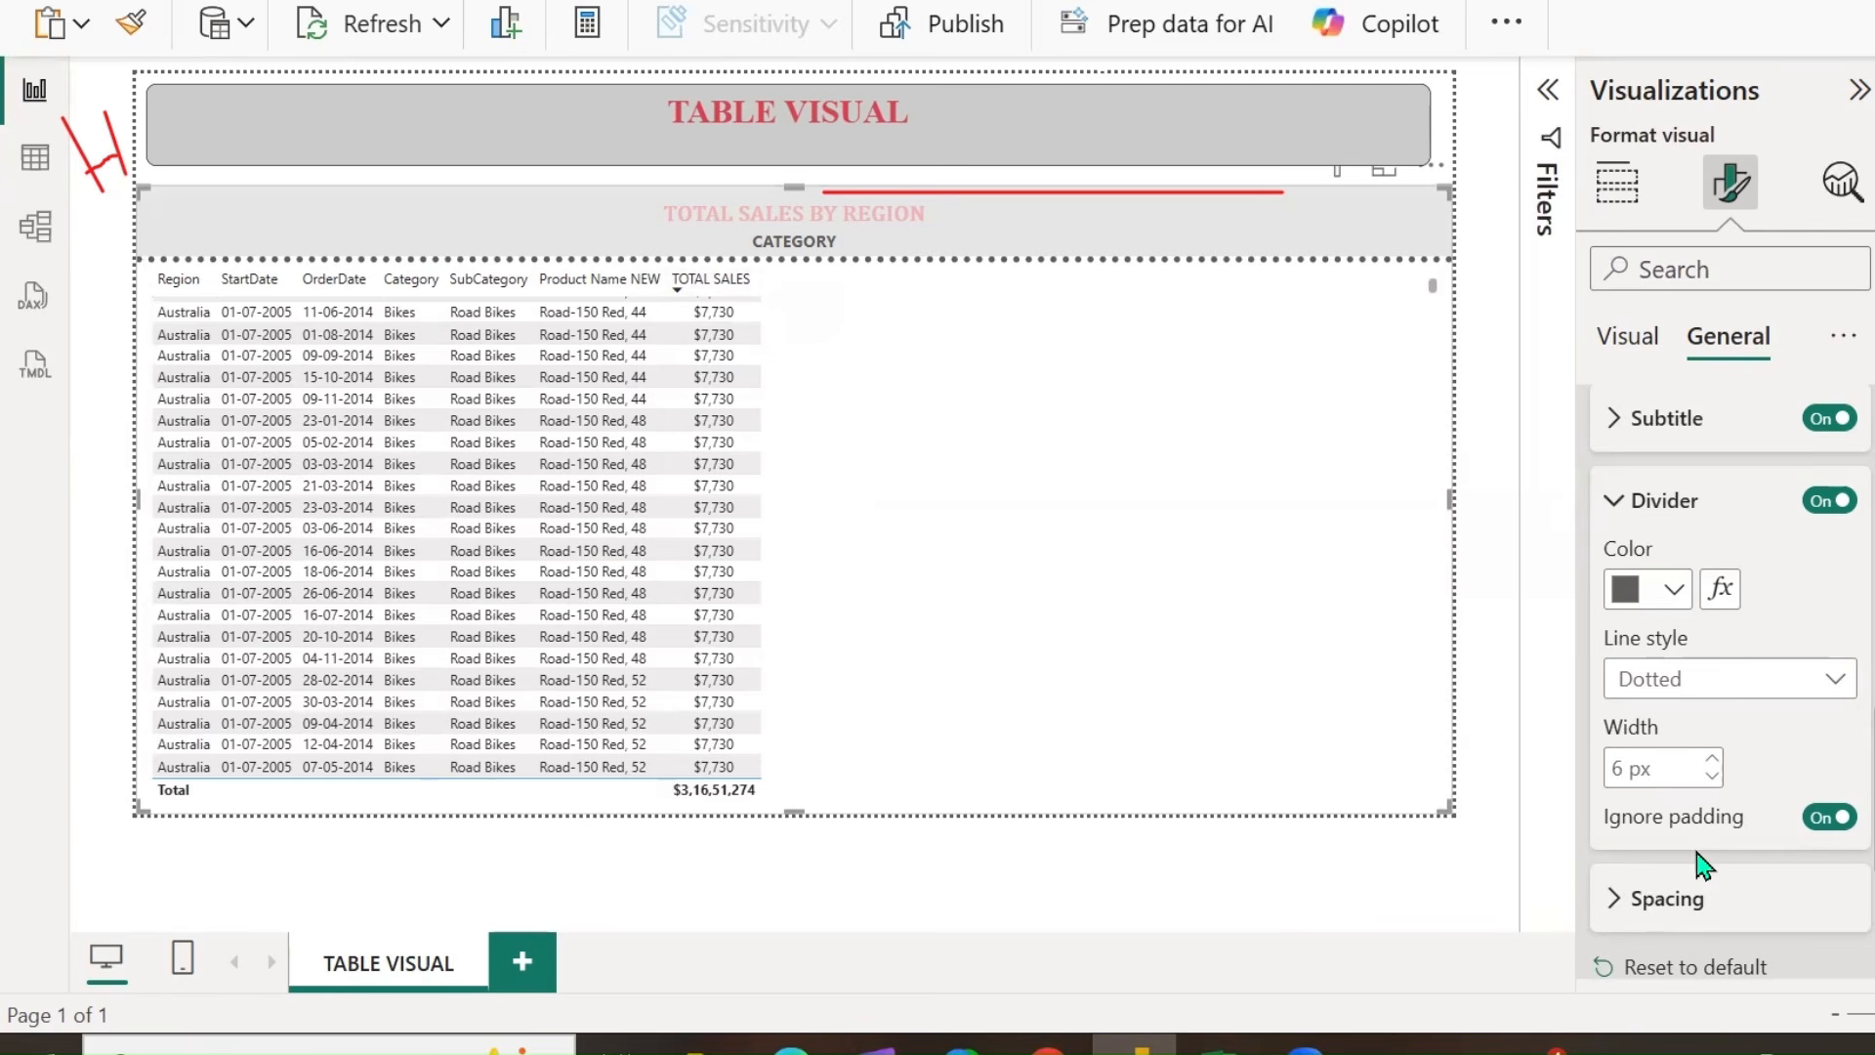
Toggle customized title spacing on and off and set the space between label and divider settings to 10 px.
{"action": "scroll", "coordinate": [1680, 830], "scroll_direction": "down", "scroll_amount": 2}
{"action": "left_click", "coordinate": [1624, 733]}
{"action": "scroll", "coordinate": [1800, 807], "scroll_direction": "down", "scroll_amount": 3}
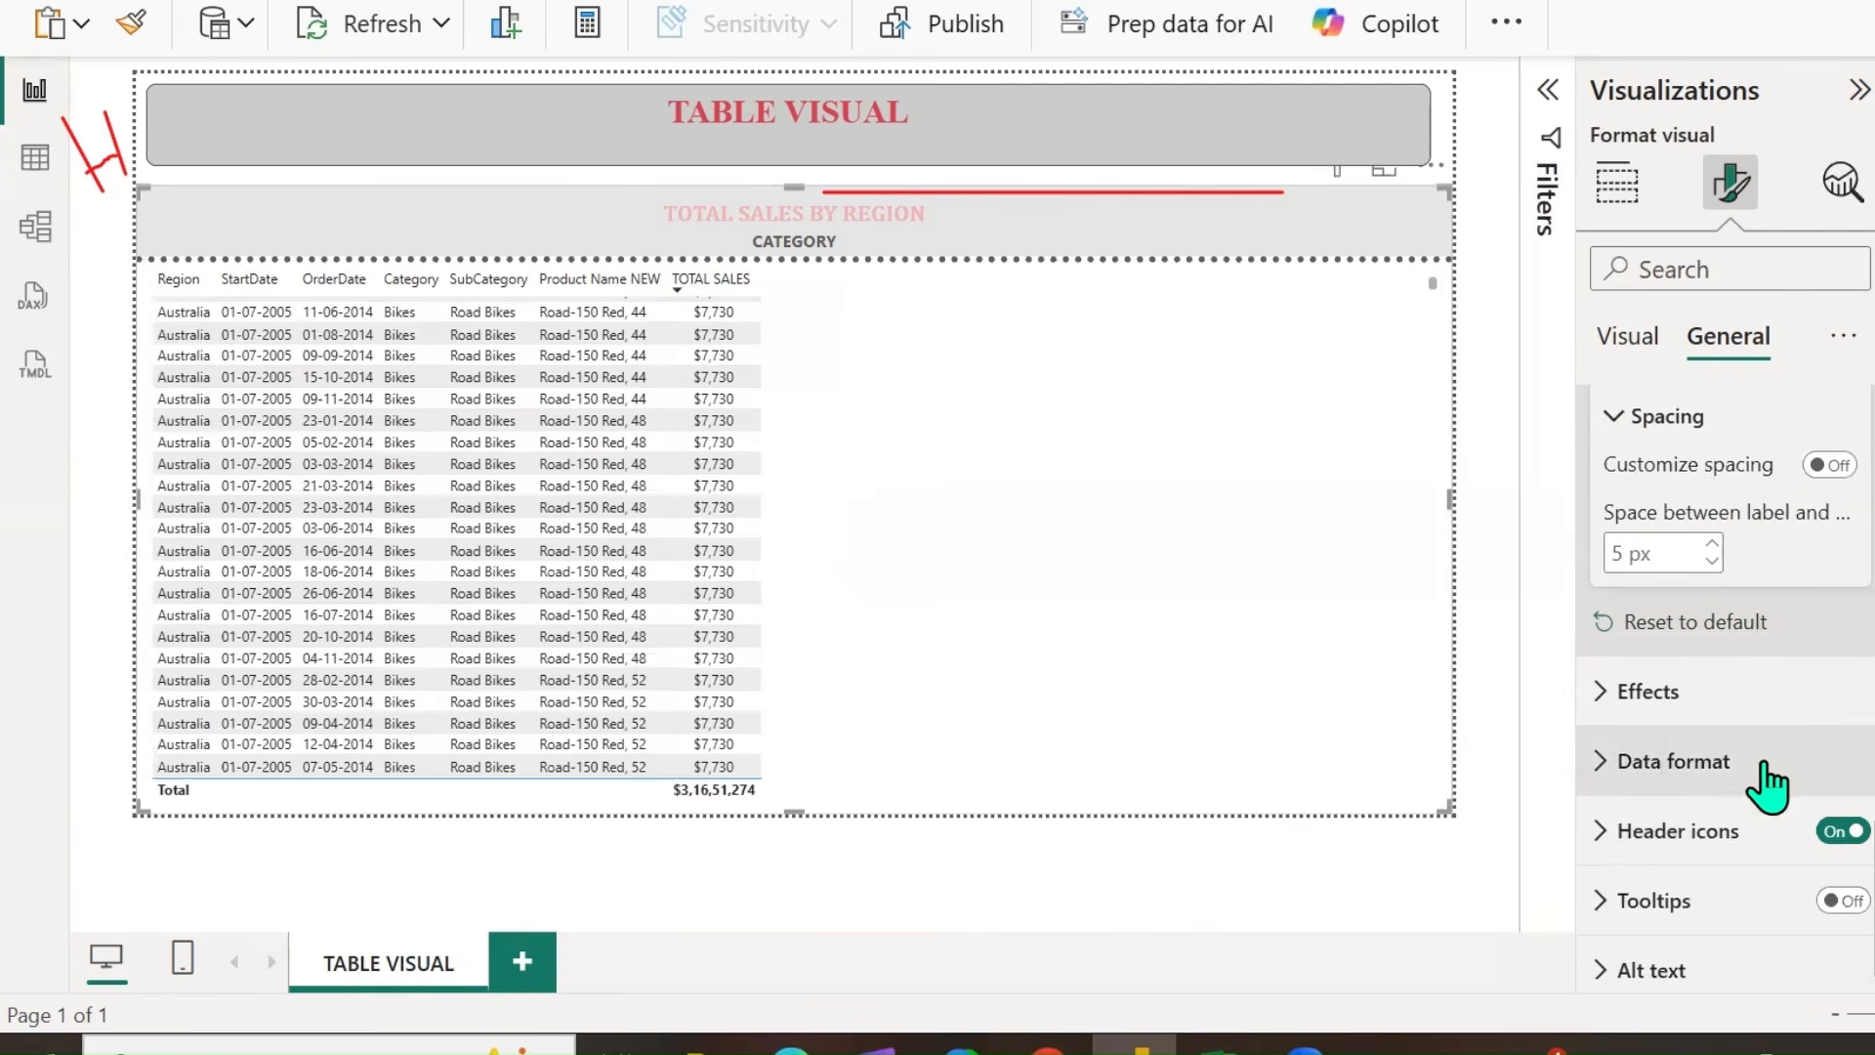
{"action": "scroll", "coordinate": [1770, 782], "scroll_direction": "up", "scroll_amount": 2}
{"action": "left_click", "coordinate": [1823, 612]}
{"action": "left_click", "coordinate": [1823, 613]}
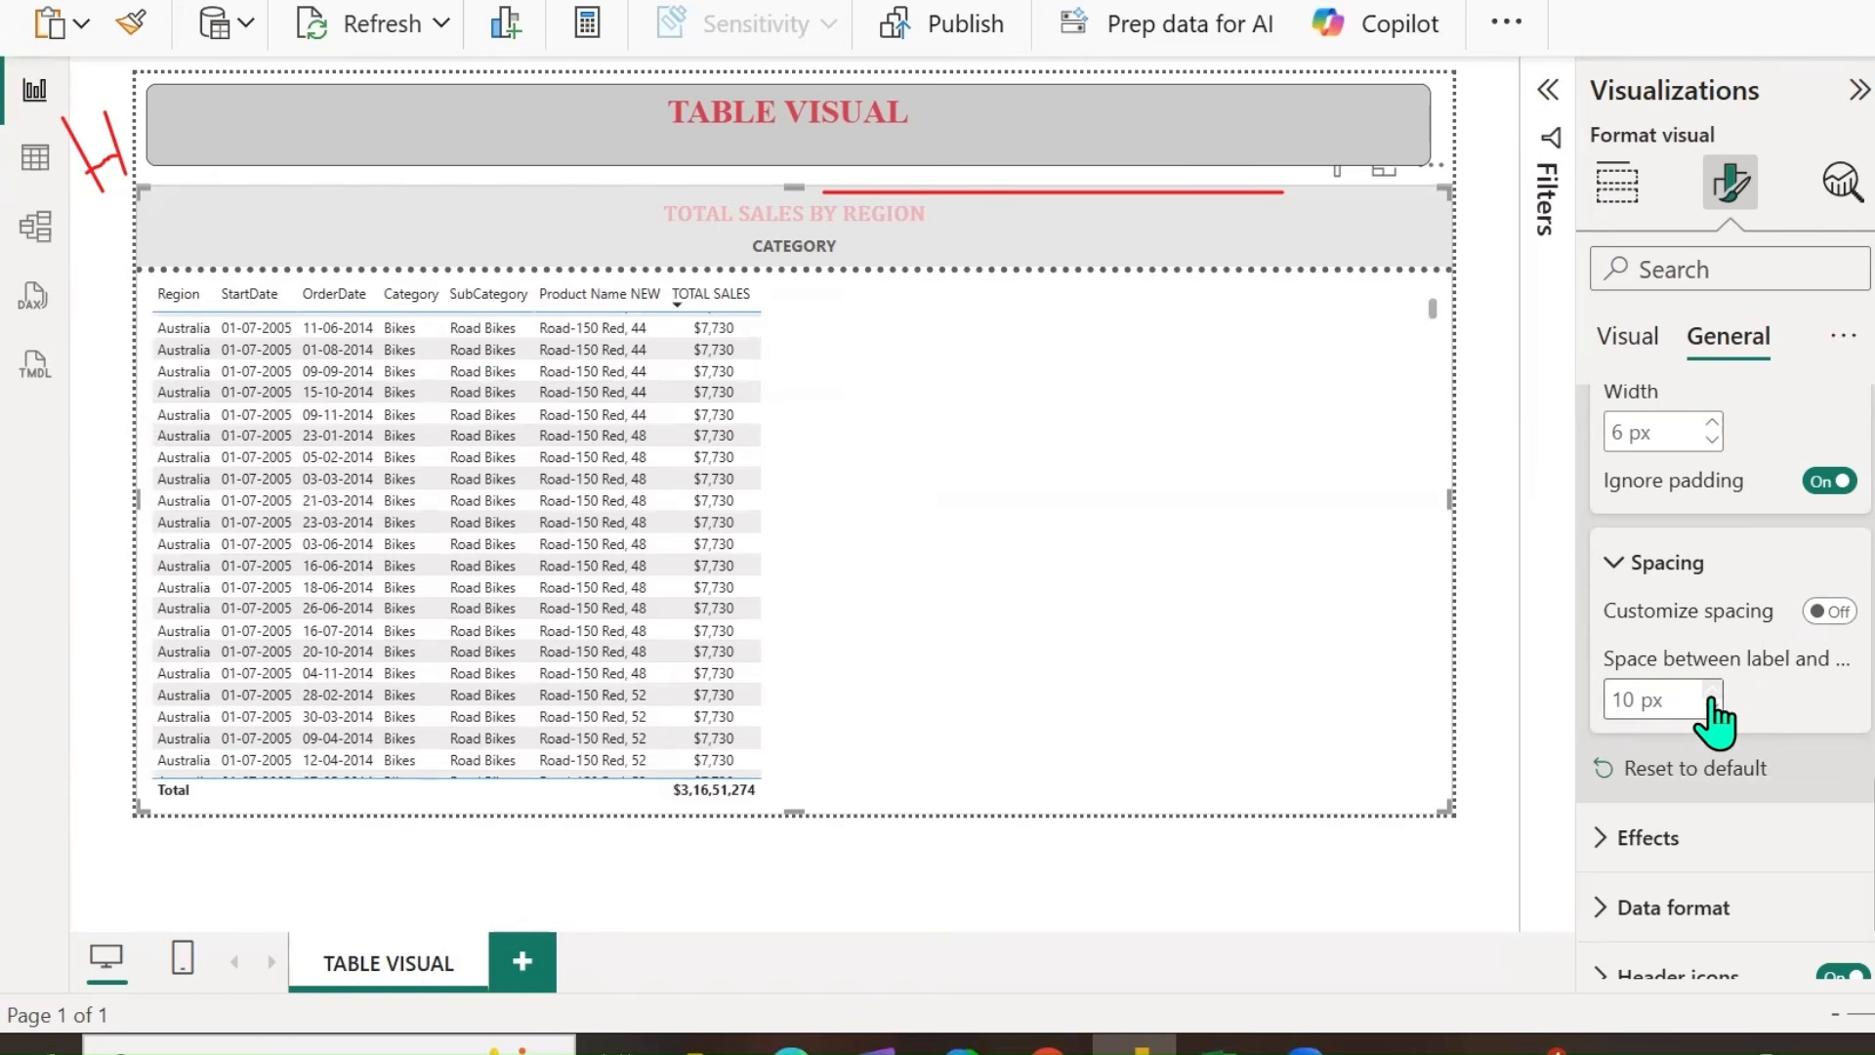
Reset the table's title settings to default and collapse the title and advanced options.
{"action": "left_click", "coordinate": [1698, 770]}
{"action": "scroll", "coordinate": [1716, 825], "scroll_direction": "up", "scroll_amount": 5}
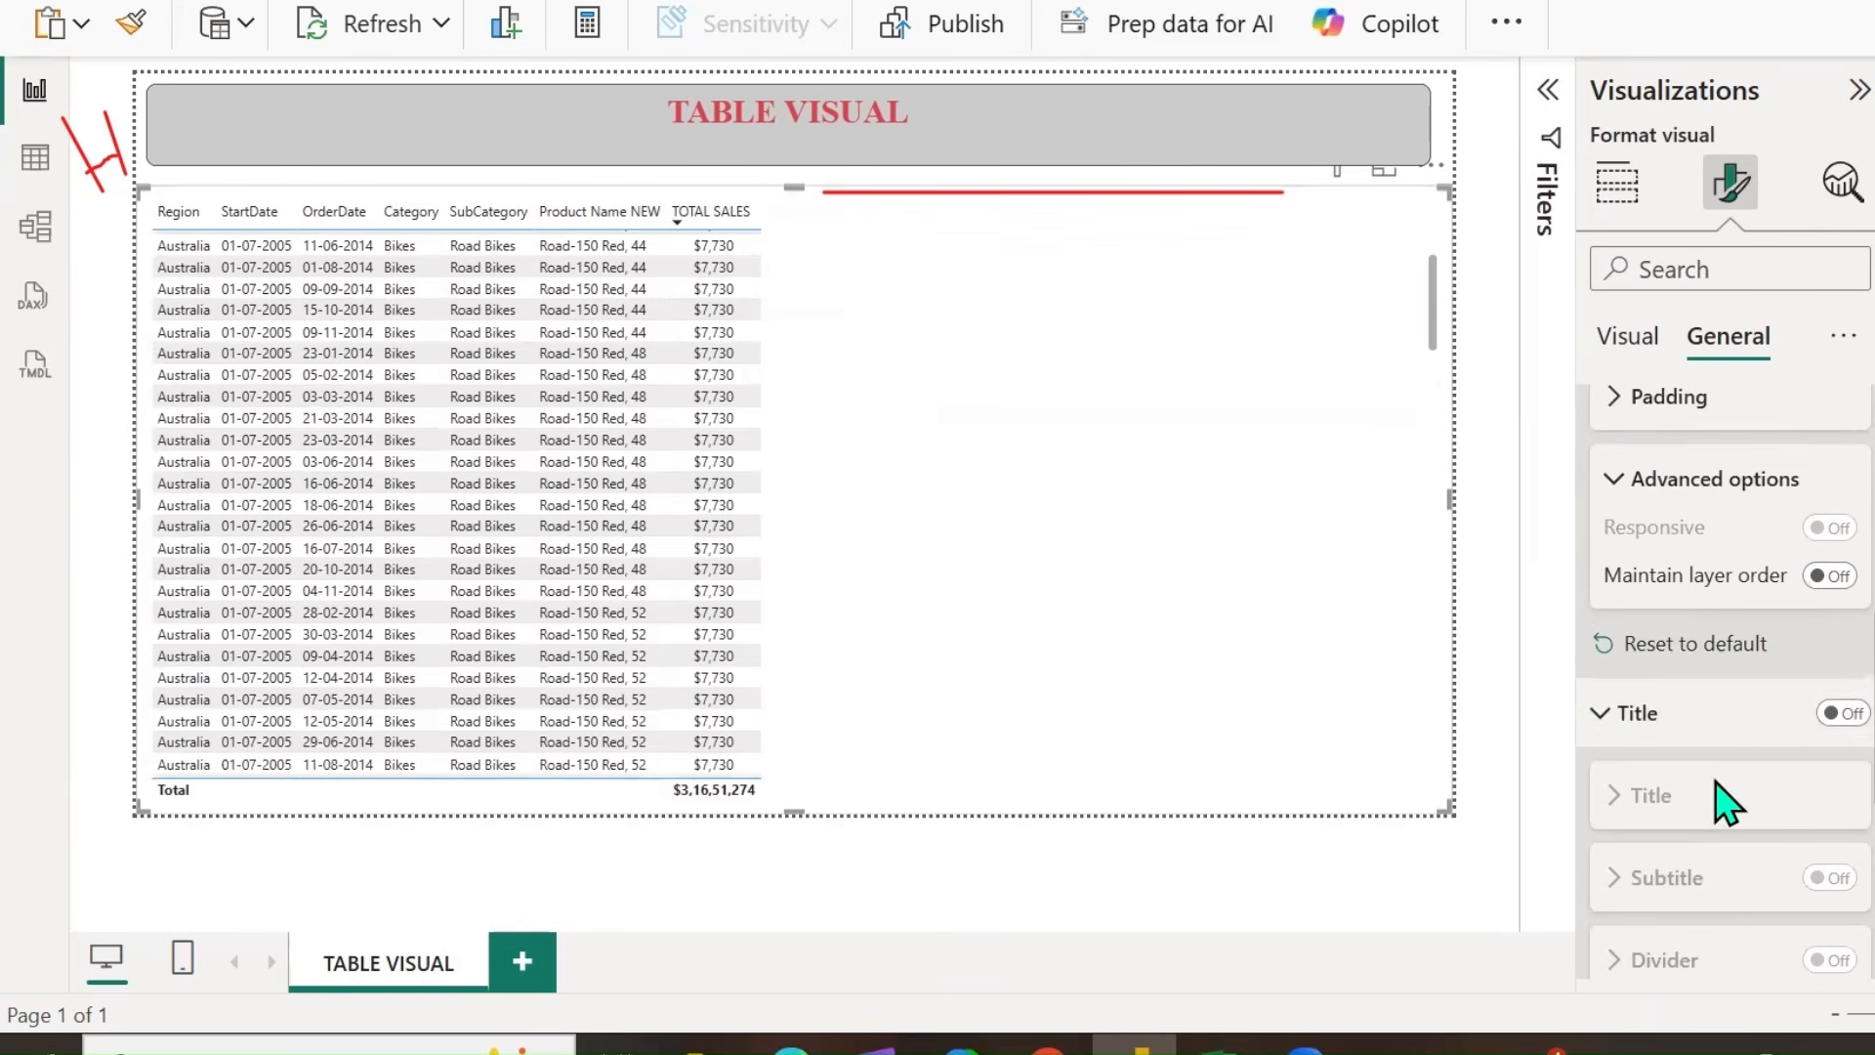
{"action": "left_click", "coordinate": [1602, 715]}
{"action": "left_click", "coordinate": [1608, 478]}
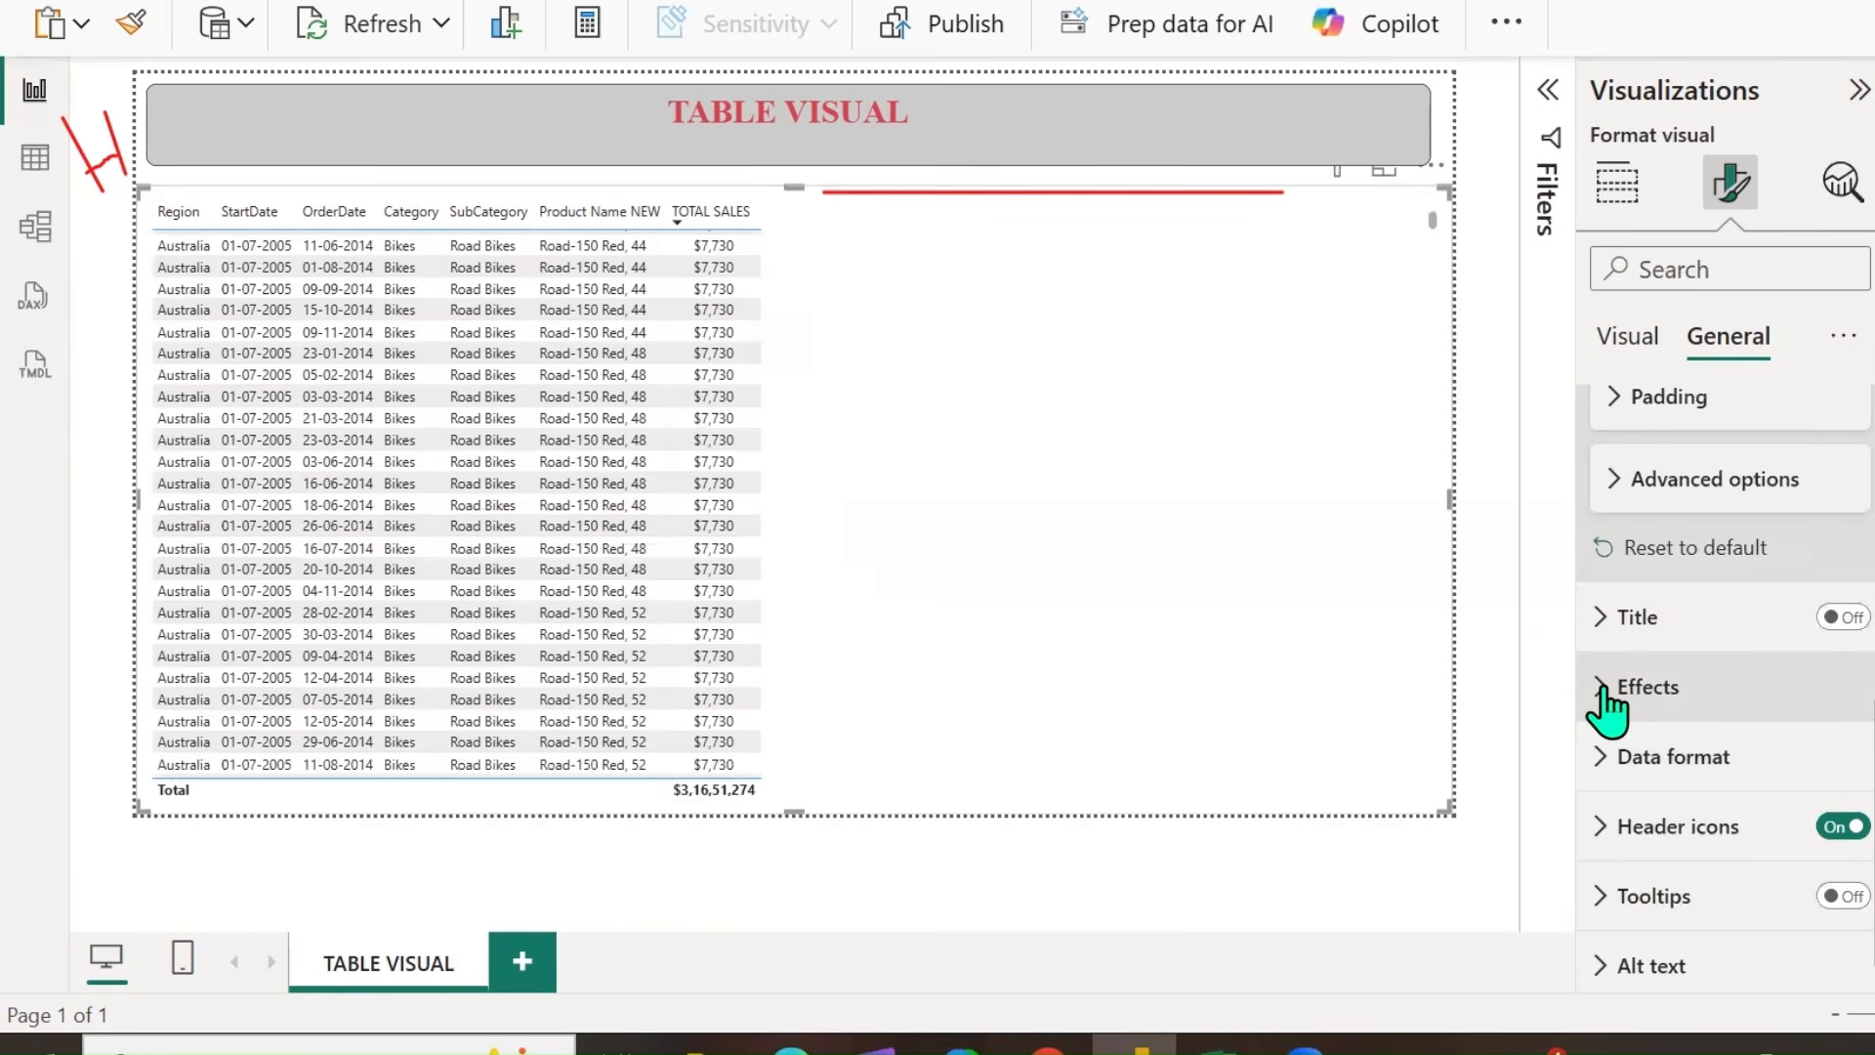
In the table visual's effects, set the background color to light yellow with 40 % transparency.
{"action": "left_click", "coordinate": [1605, 689]}
{"action": "scroll", "coordinate": [1719, 718], "scroll_direction": "down", "scroll_amount": 2}
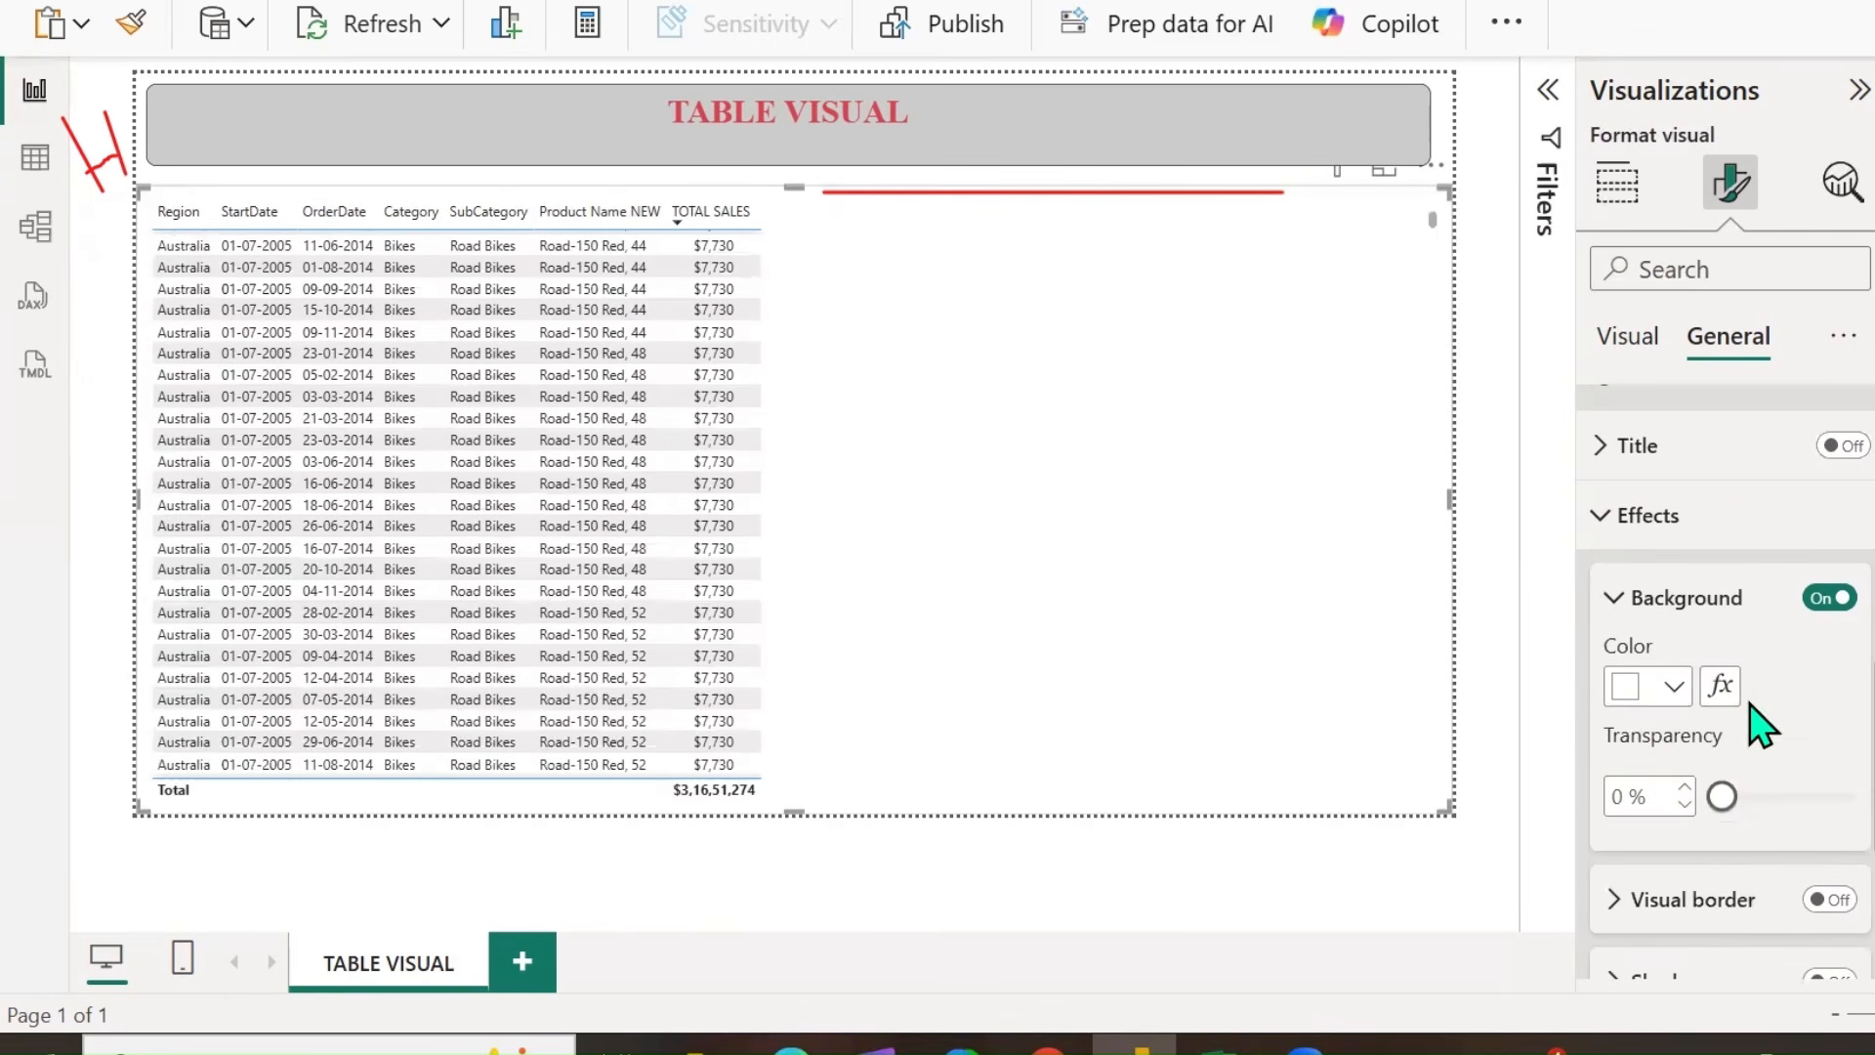
{"action": "scroll", "coordinate": [1617, 762], "scroll_direction": "down", "scroll_amount": 2}
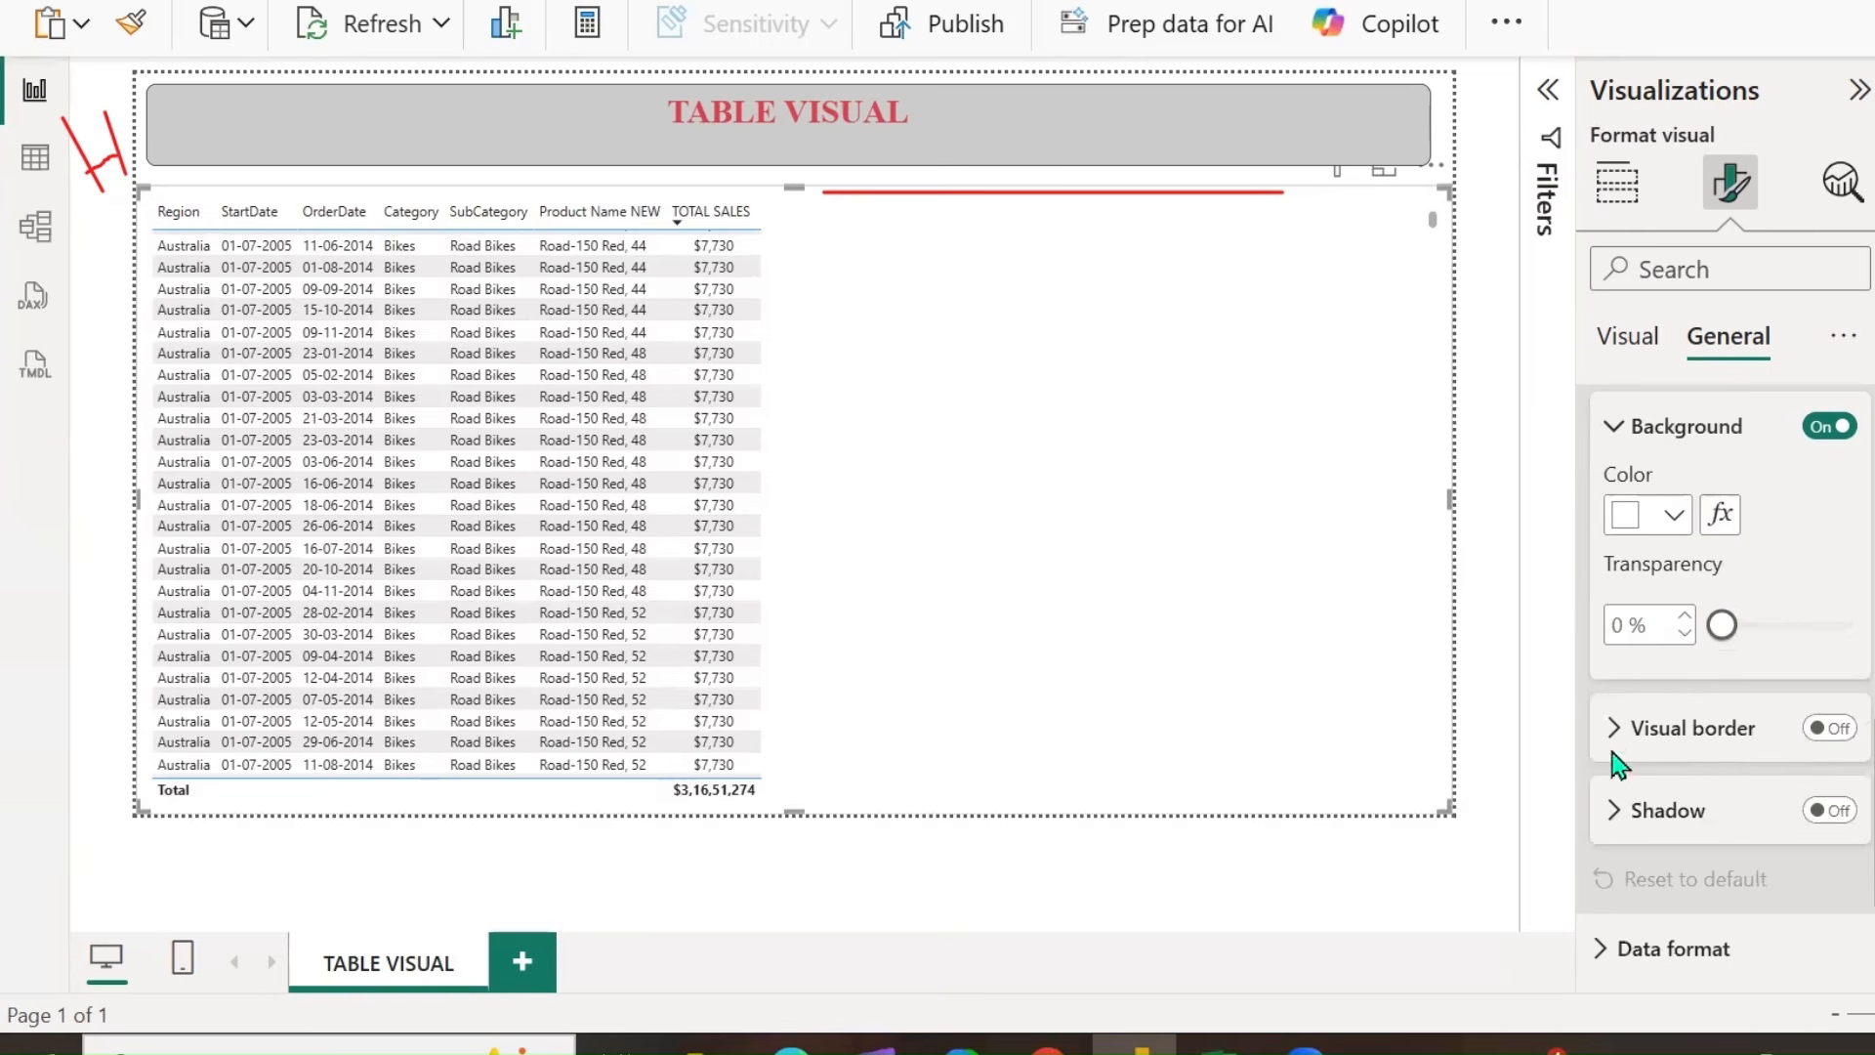
{"action": "left_click", "coordinate": [1675, 515]}
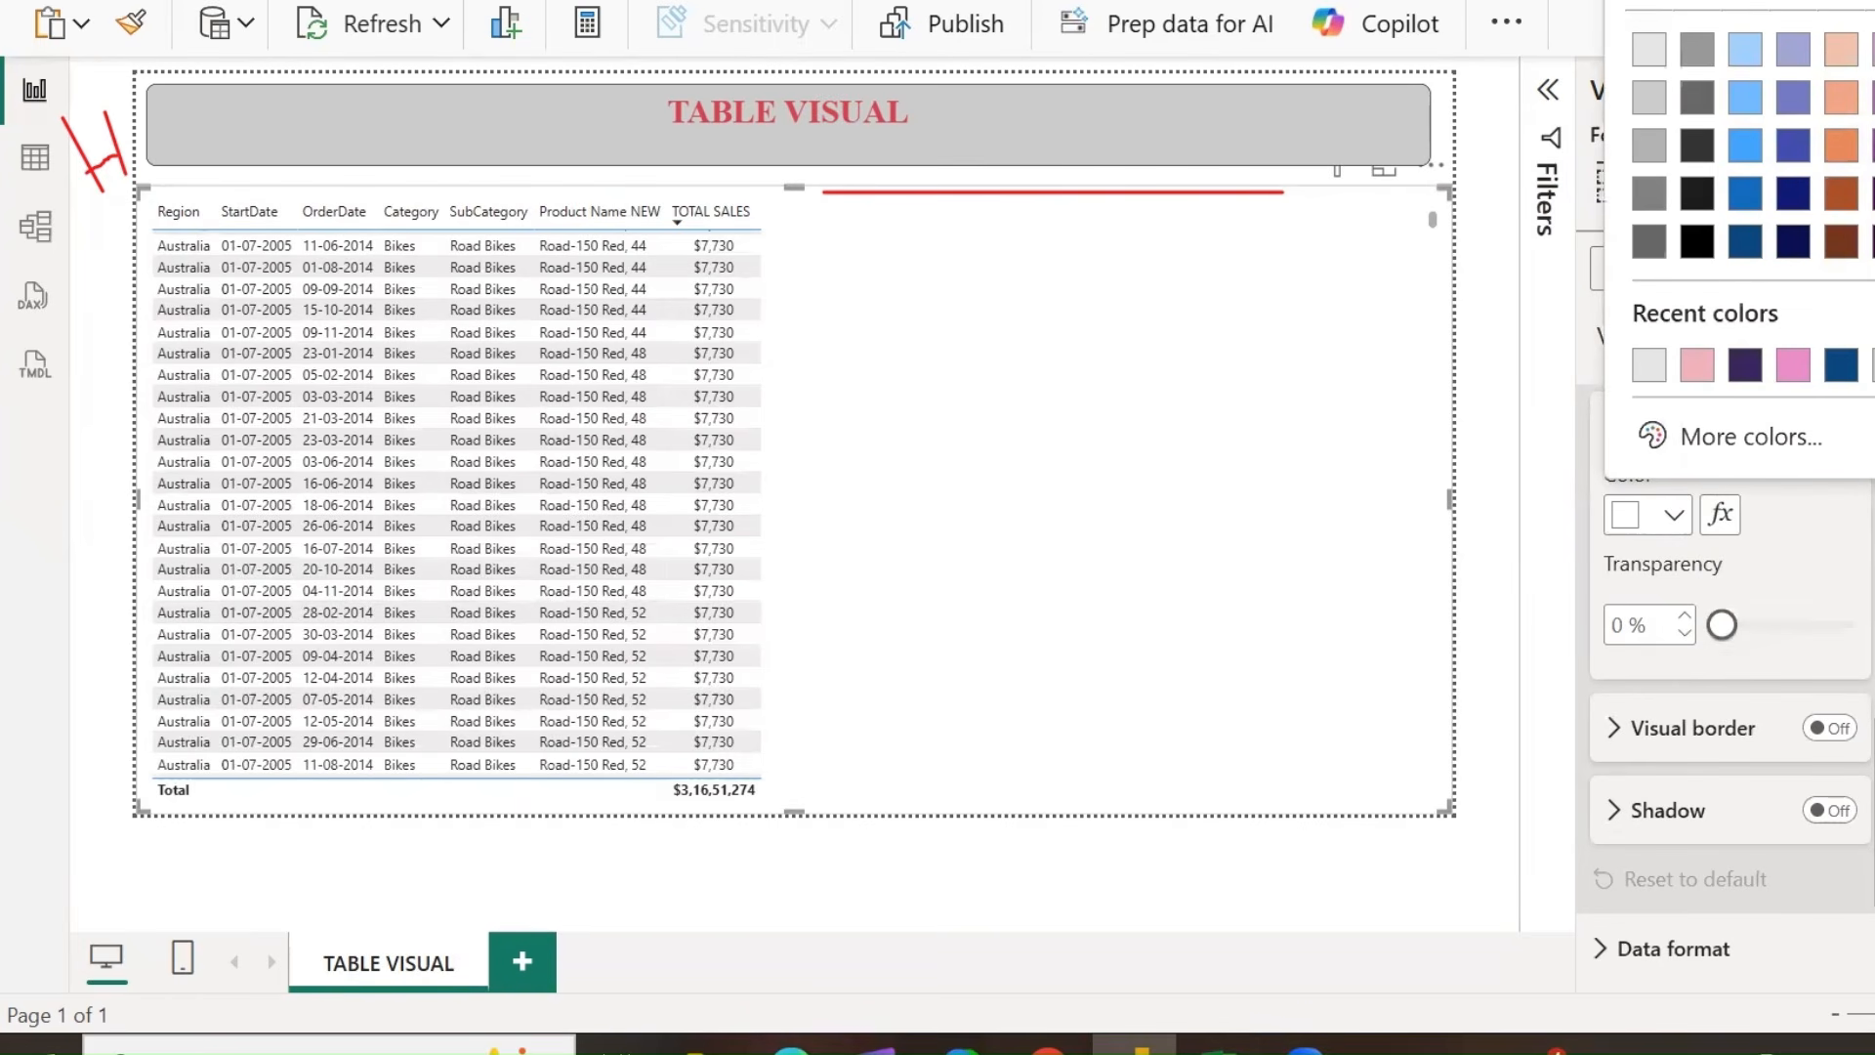
{"action": "left_click", "coordinate": [1874, 49]}
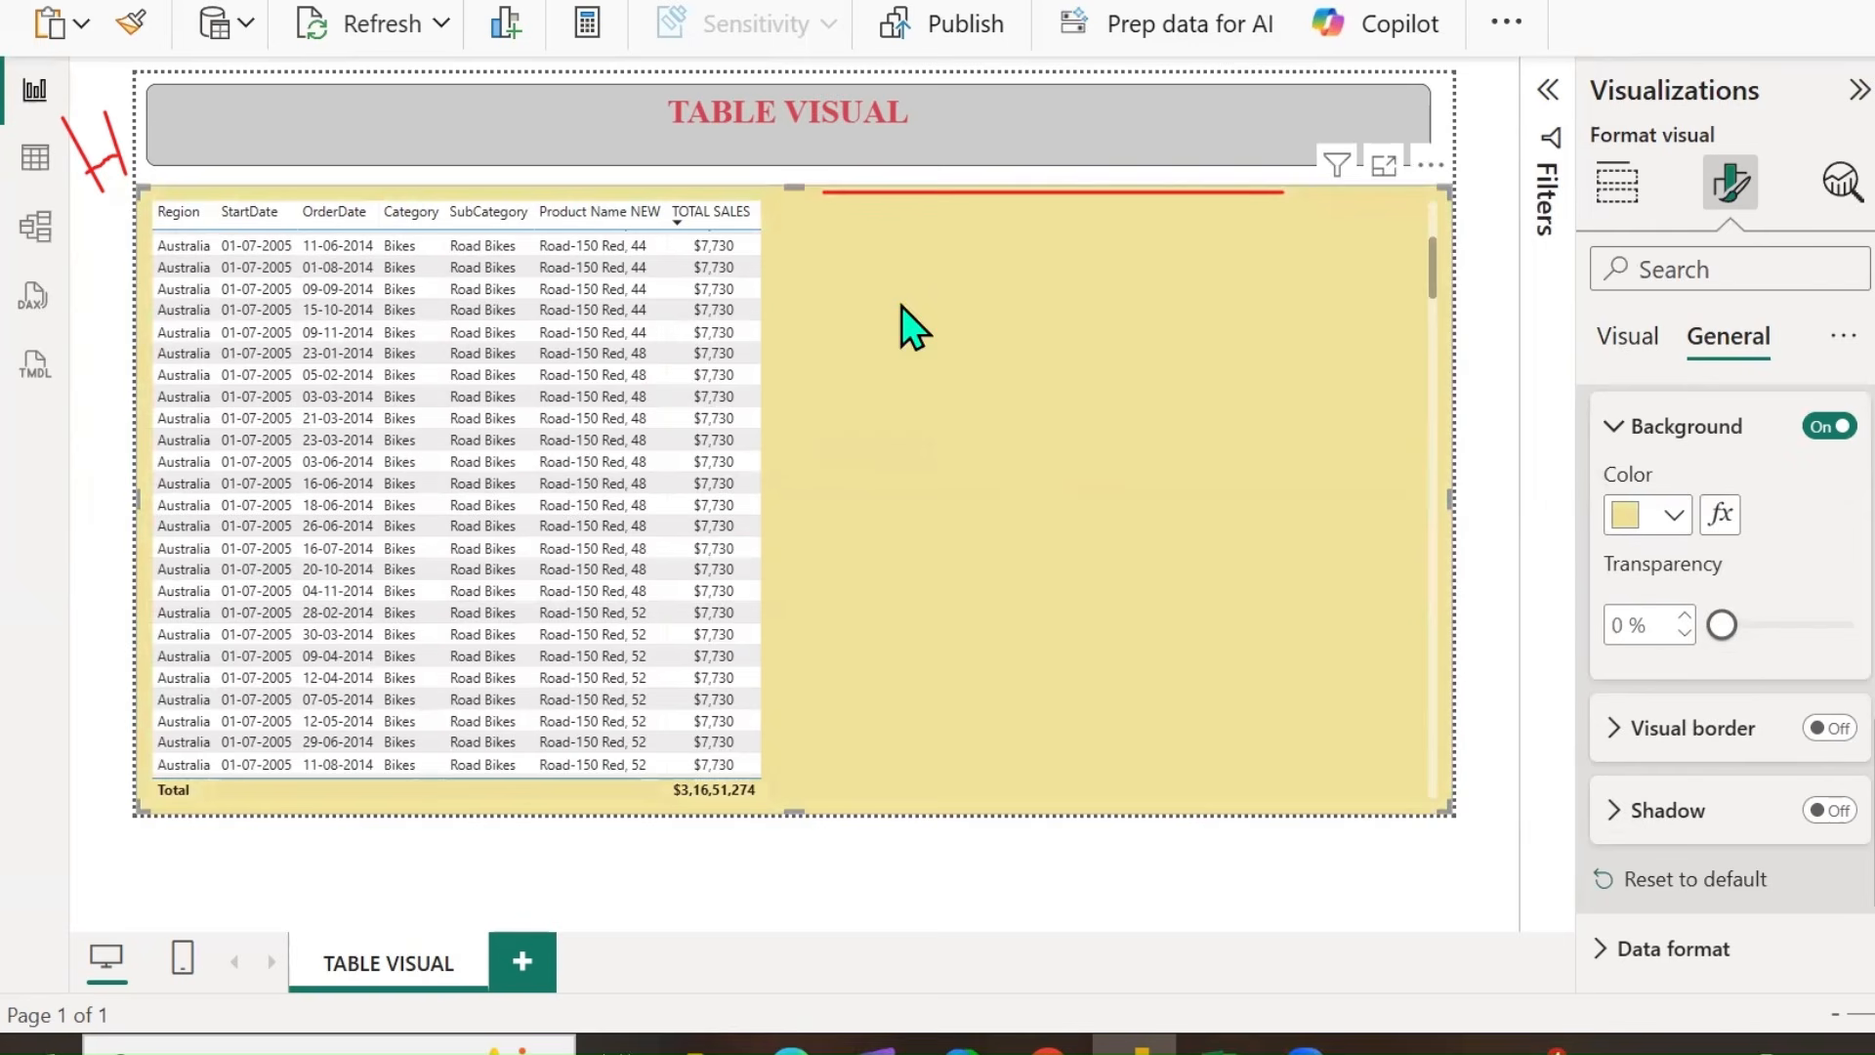
{"action": "left_click_drag", "start_coordinate": [1722, 625], "coordinate": [1778, 630]}
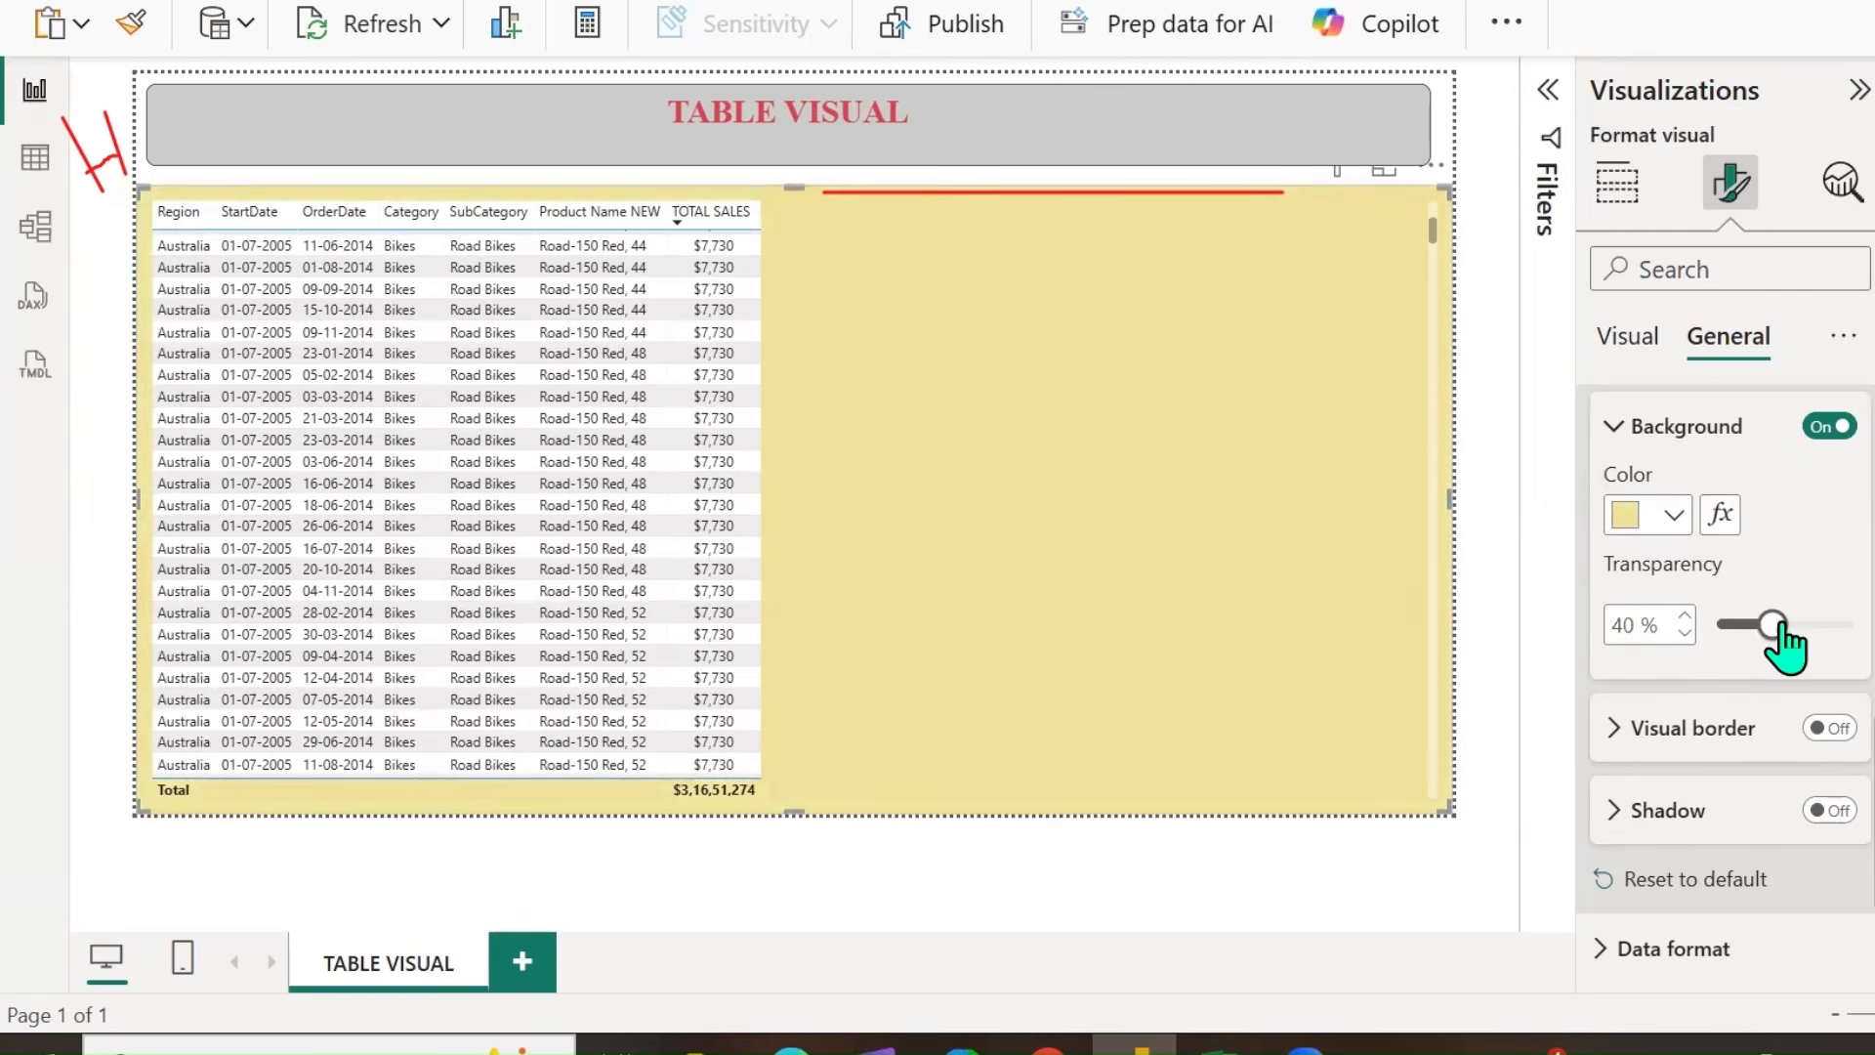
Turn on the table's visual border and shrink the visual from its upper-right corner, making it slightly narrower and shorter.
{"action": "left_click", "coordinate": [1646, 725]}
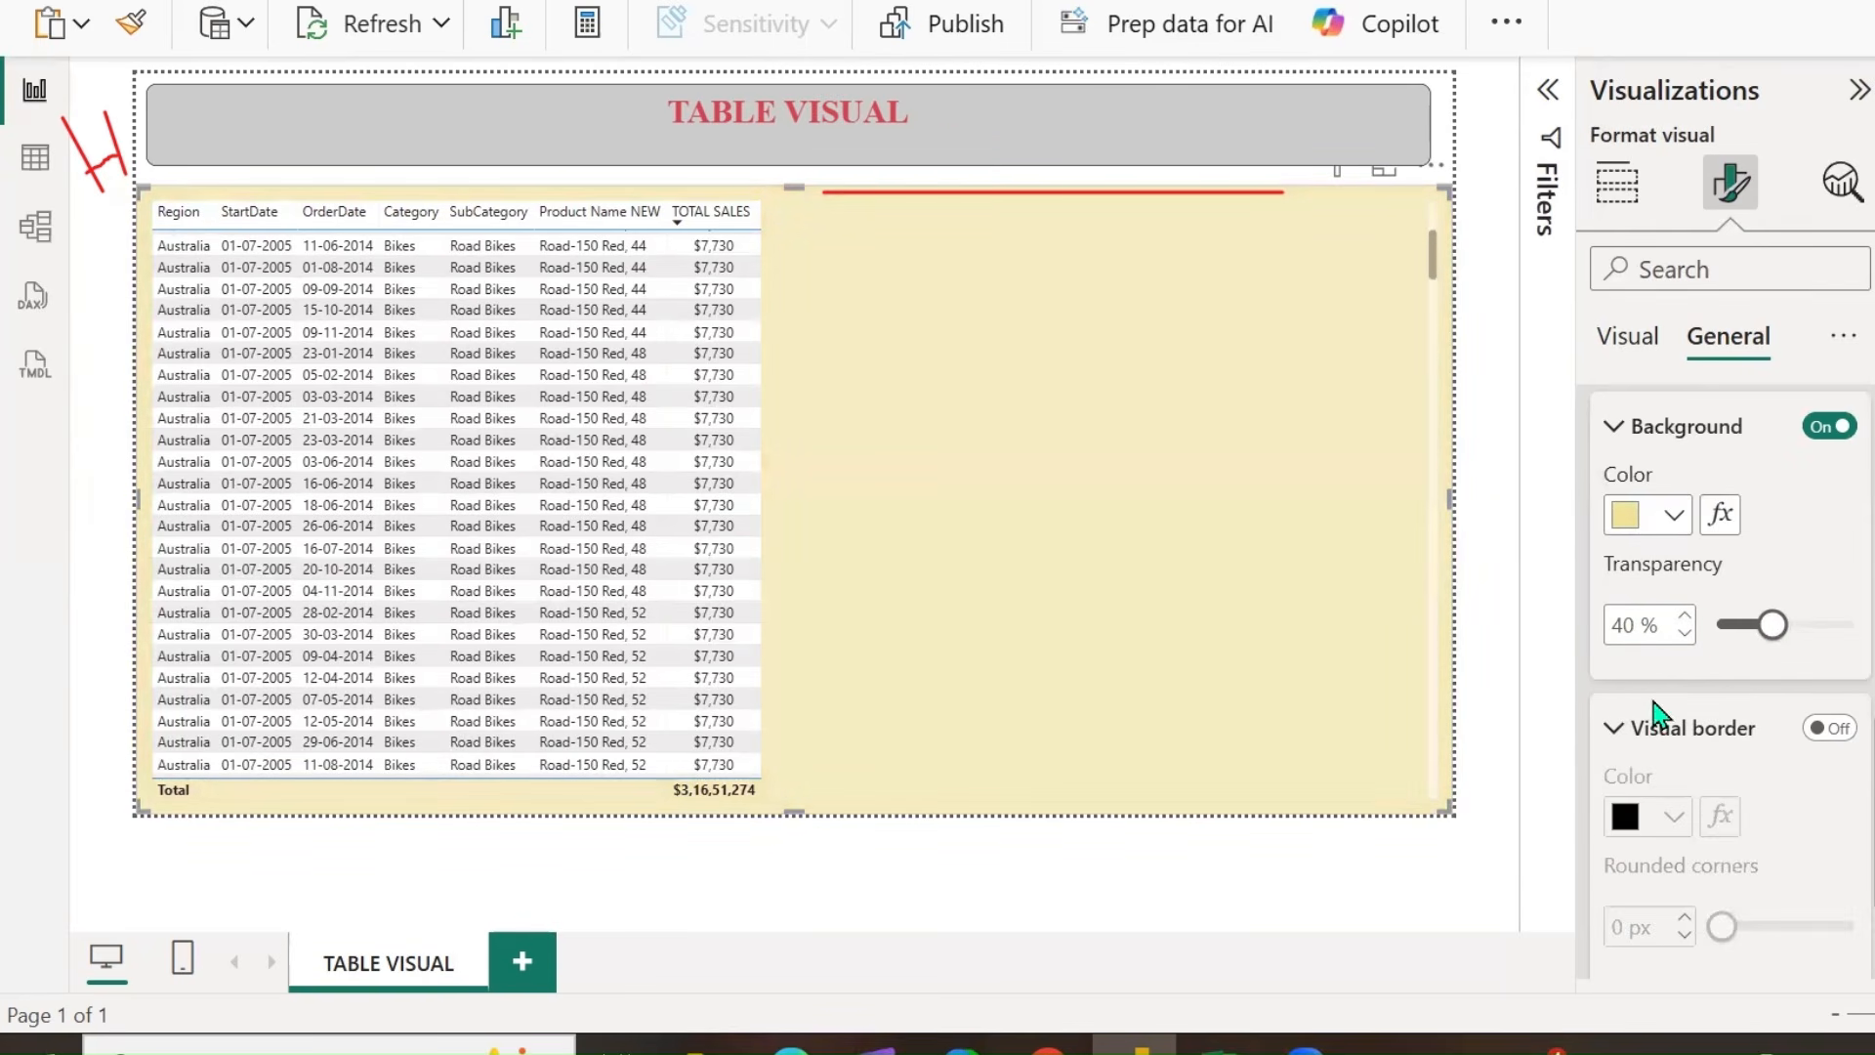
{"action": "scroll", "coordinate": [1660, 703], "scroll_direction": "down", "scroll_amount": 3}
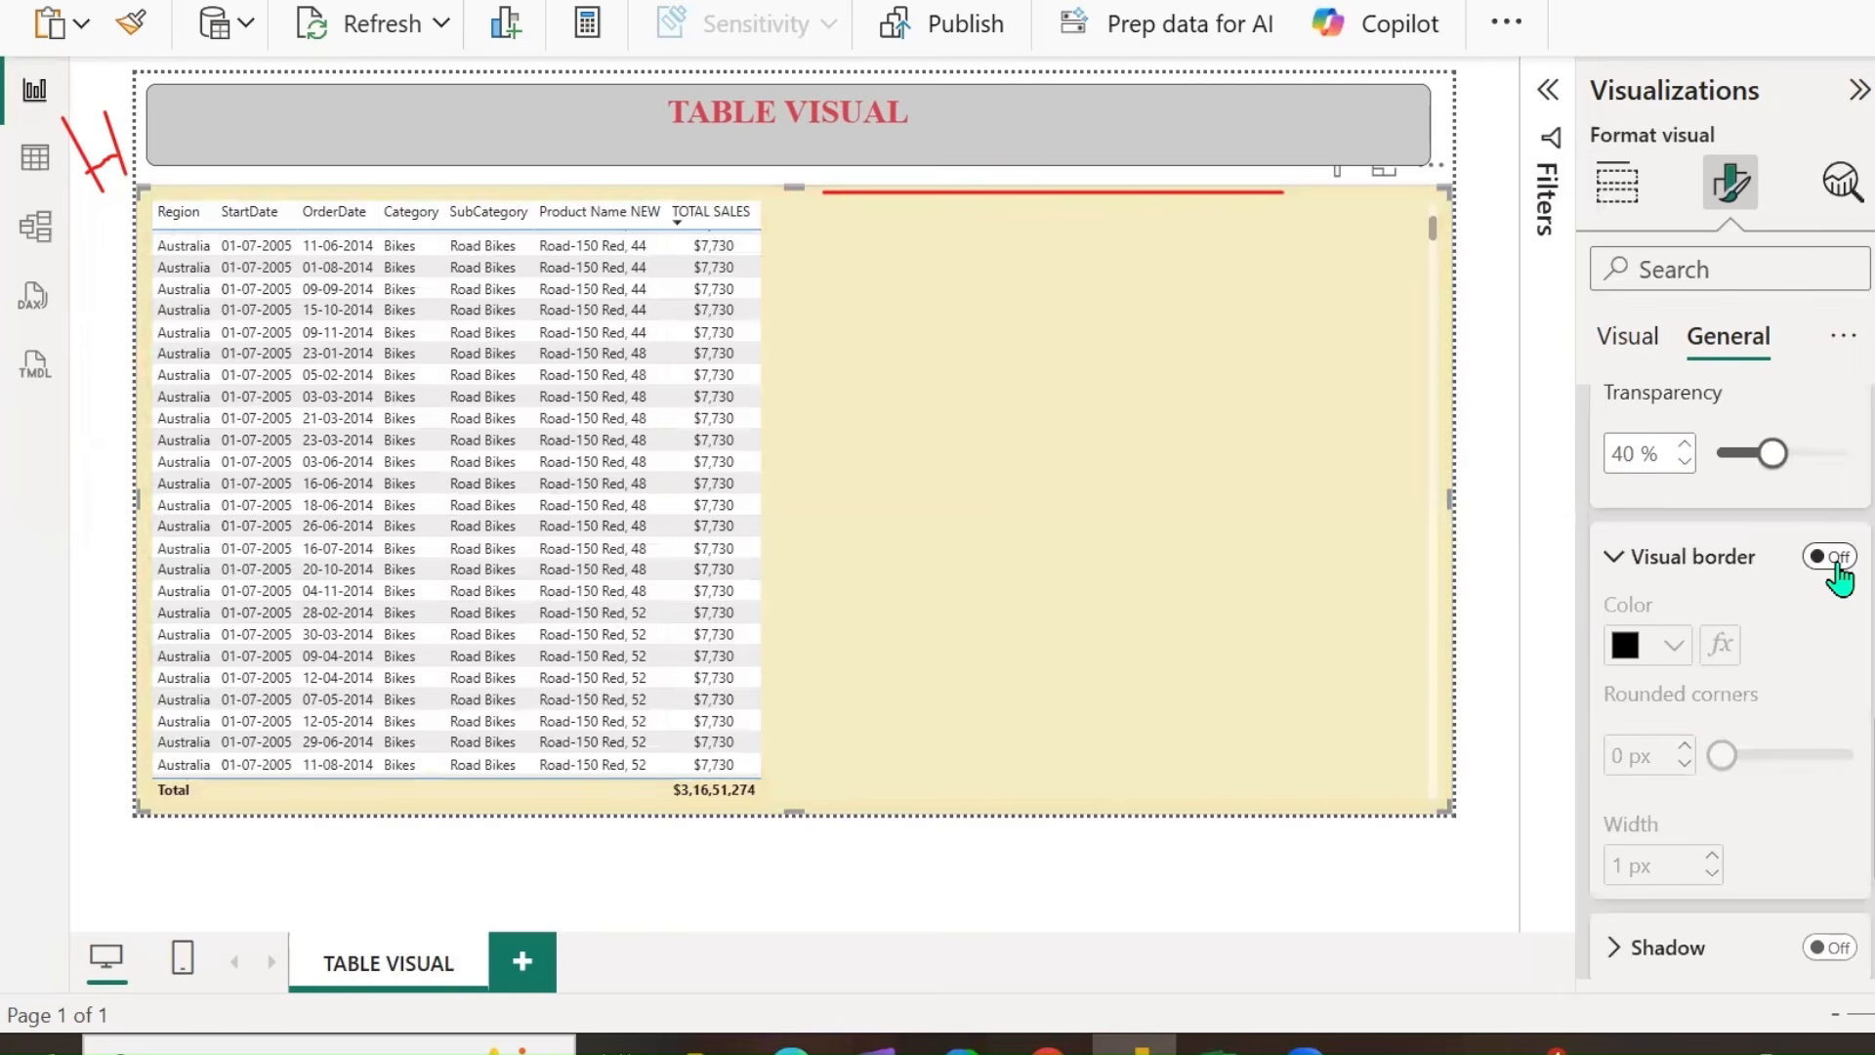
{"action": "left_click", "coordinate": [1832, 559]}
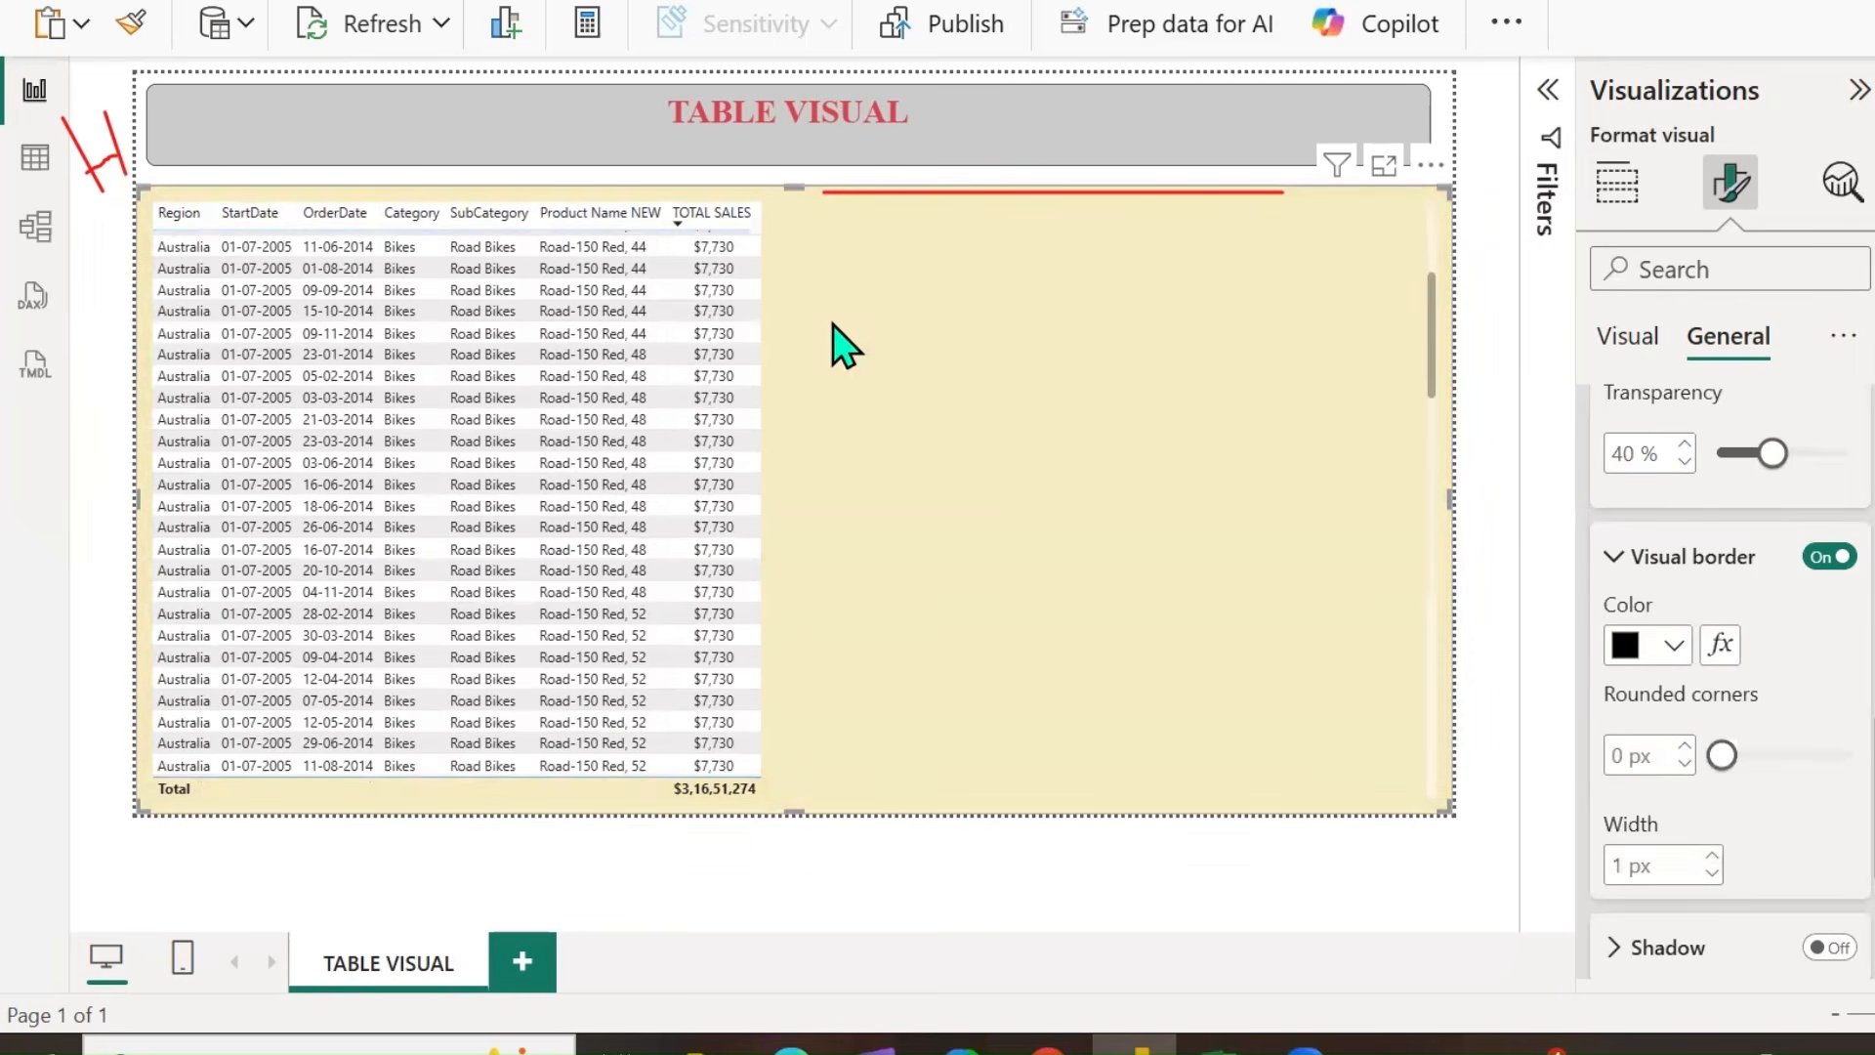
{"action": "left_click_drag", "start_coordinate": [1443, 192], "coordinate": [1287, 246]}
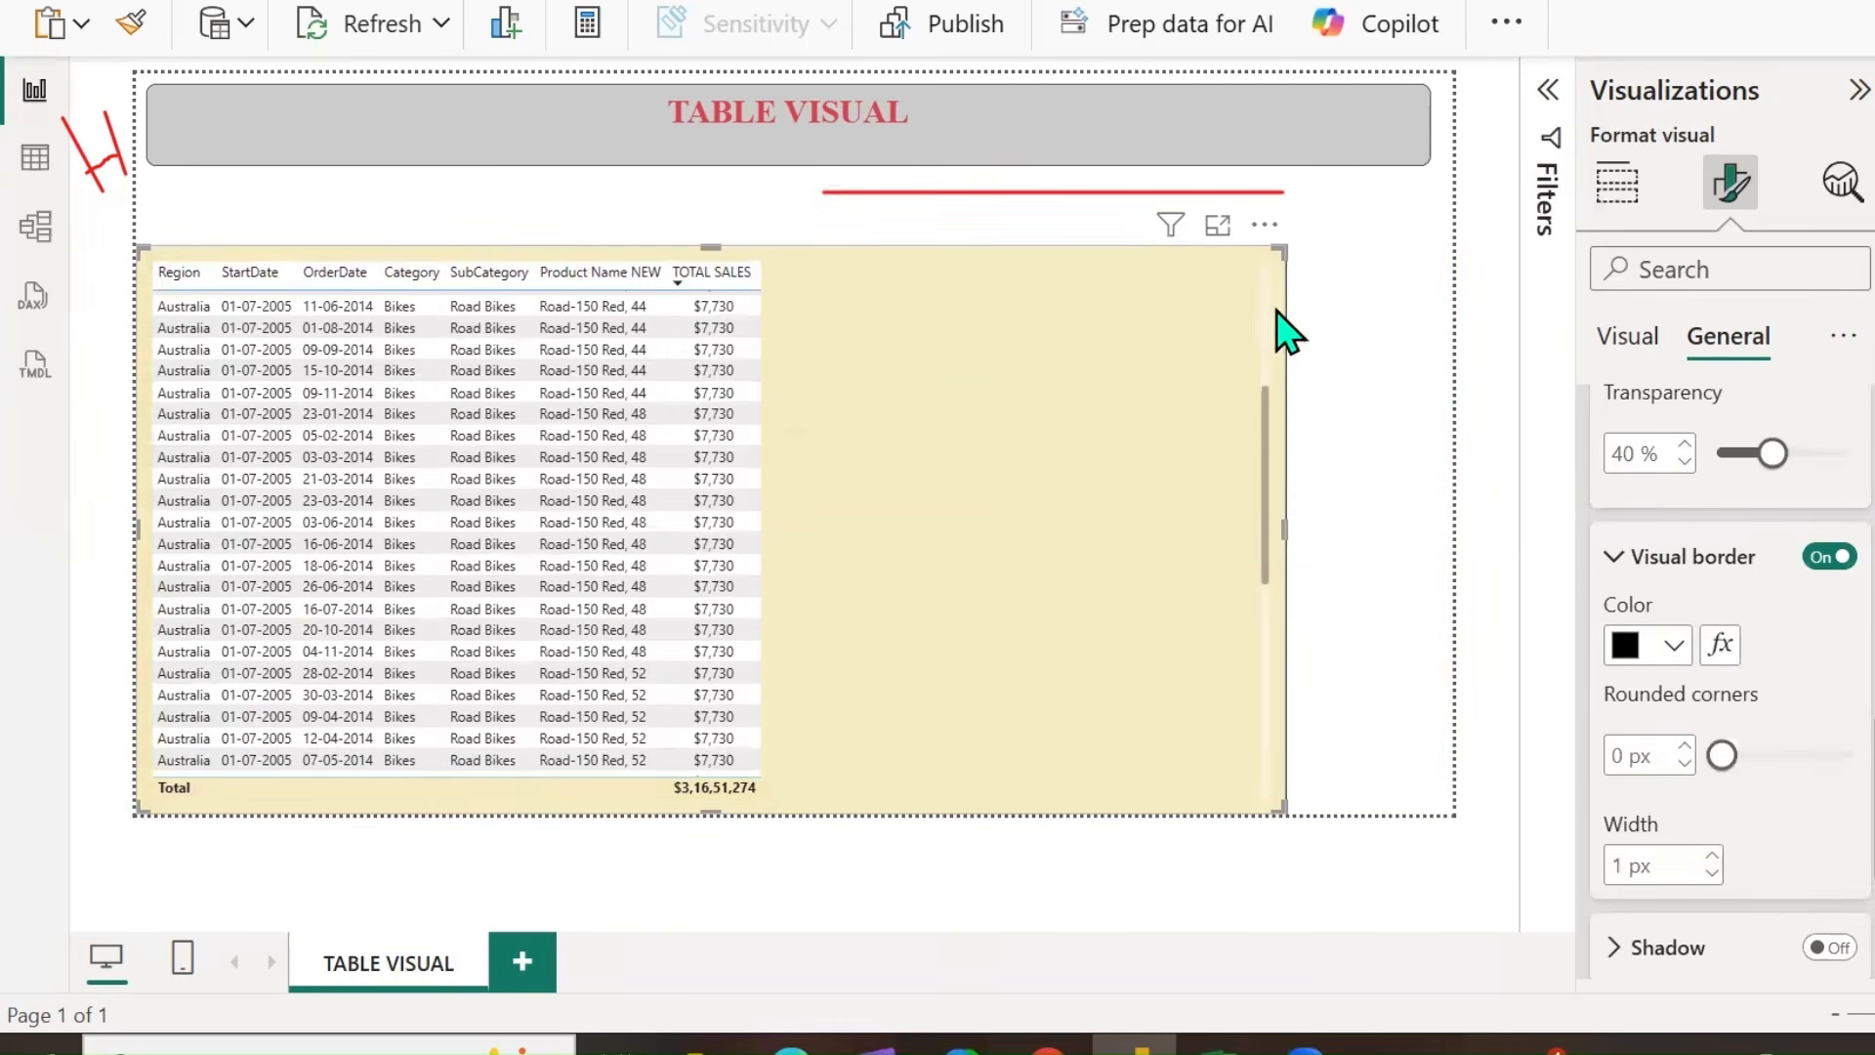
Deselect the table and mark its two right-hand corners with the red annotation pen.
{"action": "left_click", "coordinate": [1306, 290]}
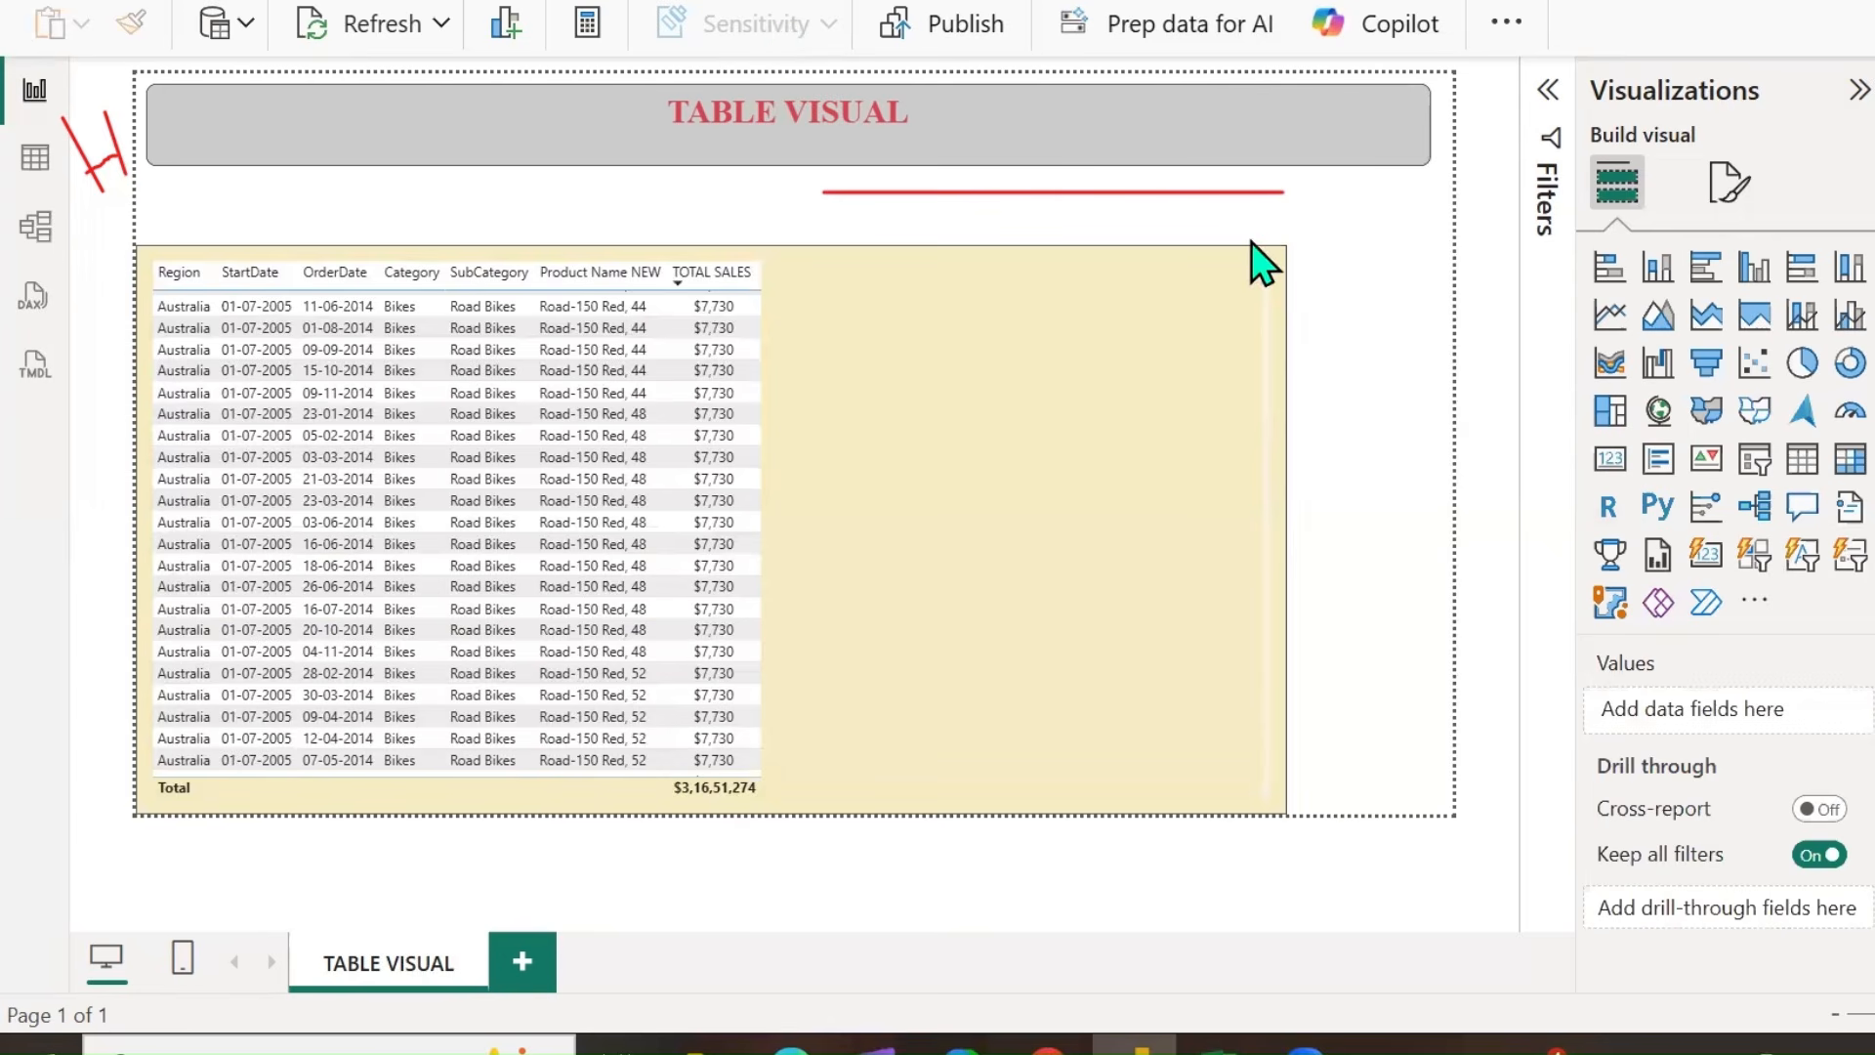
{"action": "mouse_move", "coordinate": [1262, 209]}
{"action": "left_mouse_down"}
{"action": "mouse_move", "coordinate": [1336, 252]}
{"action": "mouse_move", "coordinate": [1261, 221]}
{"action": "left_mouse_up"}
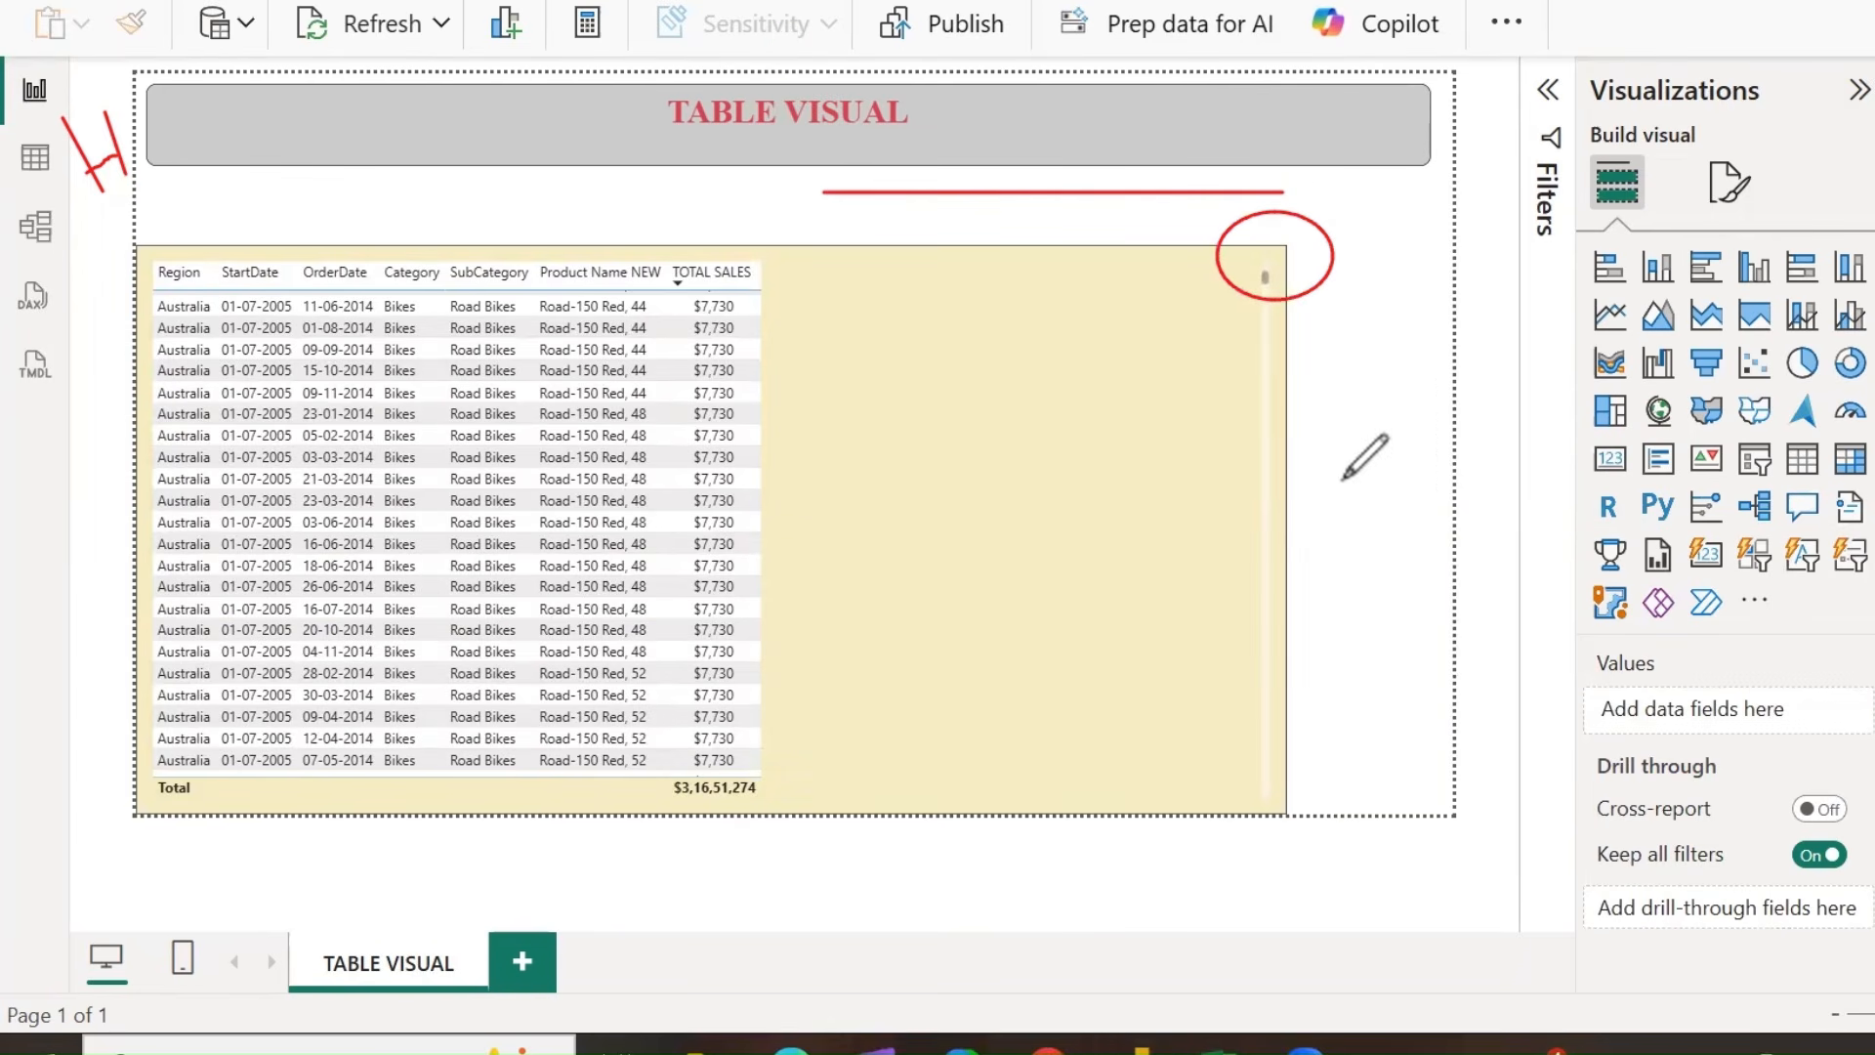
{"action": "mouse_move", "coordinate": [1289, 777]}
{"action": "left_mouse_down"}
{"action": "mouse_move", "coordinate": [1327, 800]}
{"action": "mouse_move", "coordinate": [1288, 780]}
{"action": "left_mouse_up"}
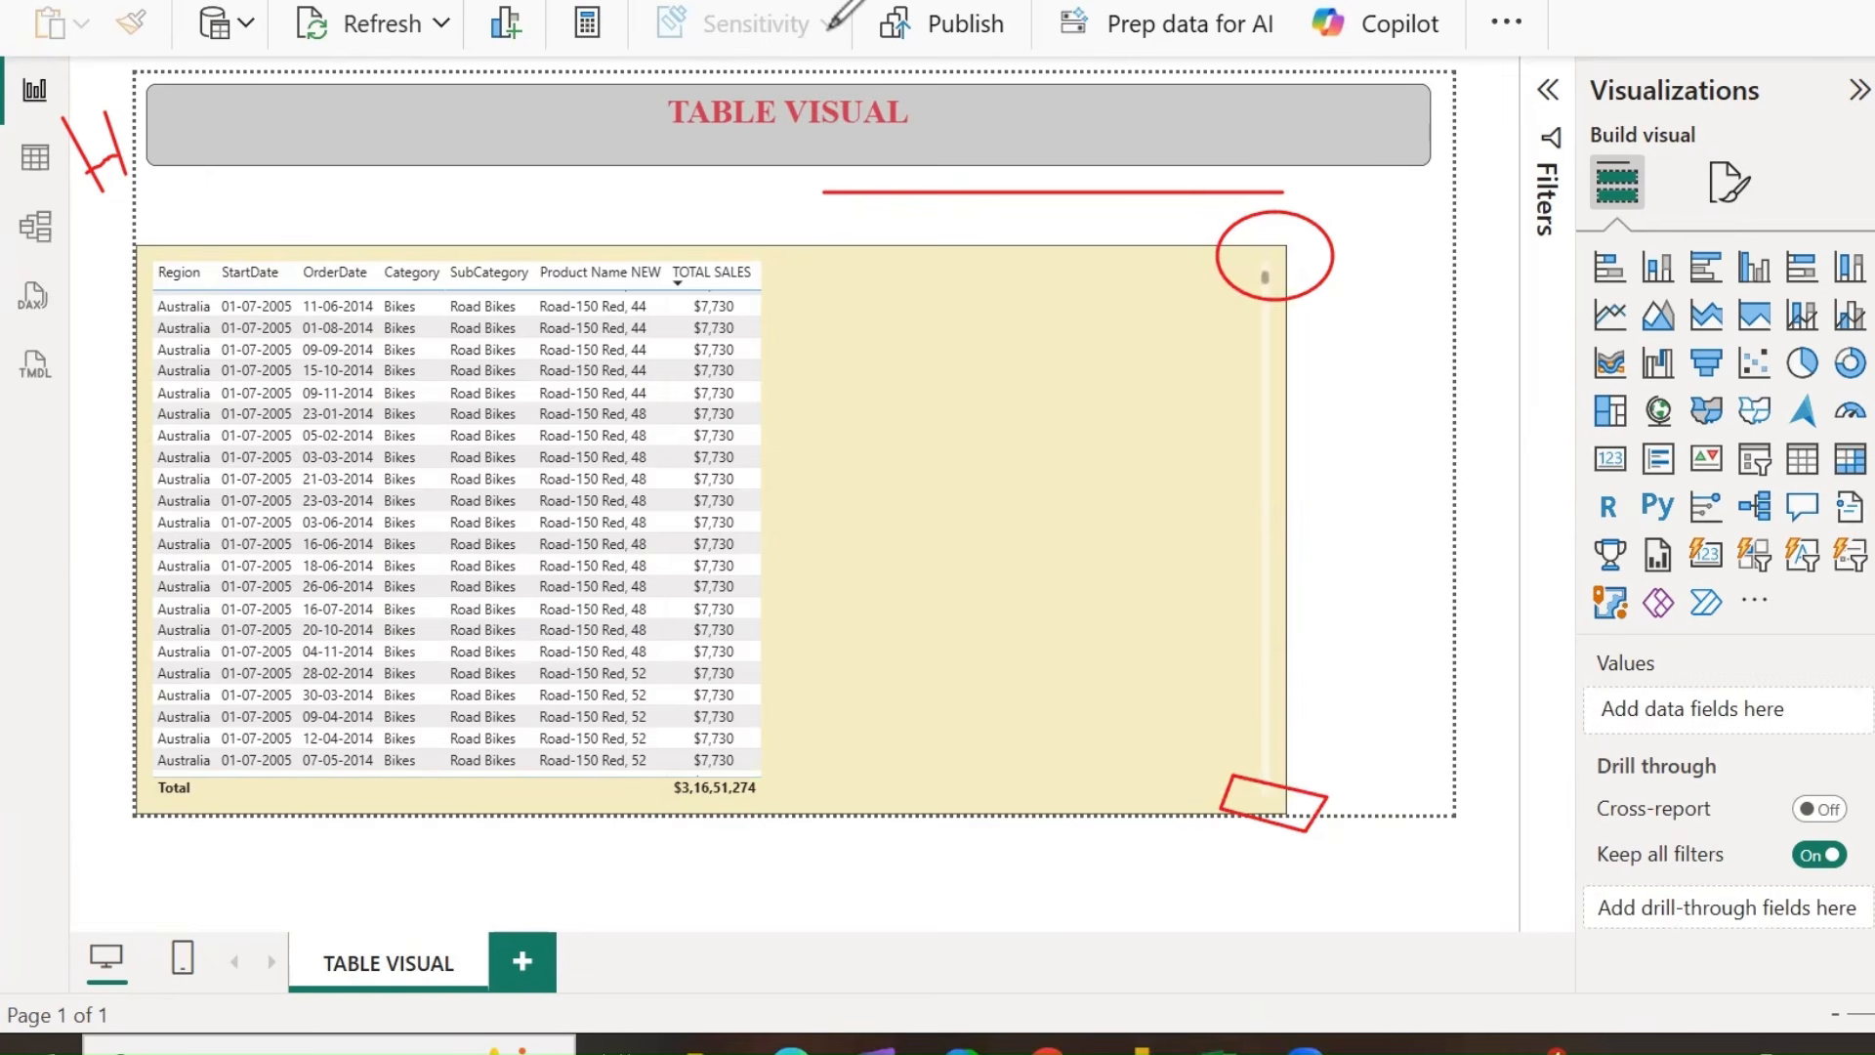
Set the rounded corners of the table's visual border to 10 px and deselect the visual.
{"action": "left_click", "coordinate": [1240, 335]}
{"action": "left_click", "coordinate": [1729, 182]}
{"action": "scroll", "coordinate": [1729, 430], "scroll_direction": "down", "scroll_amount": 3}
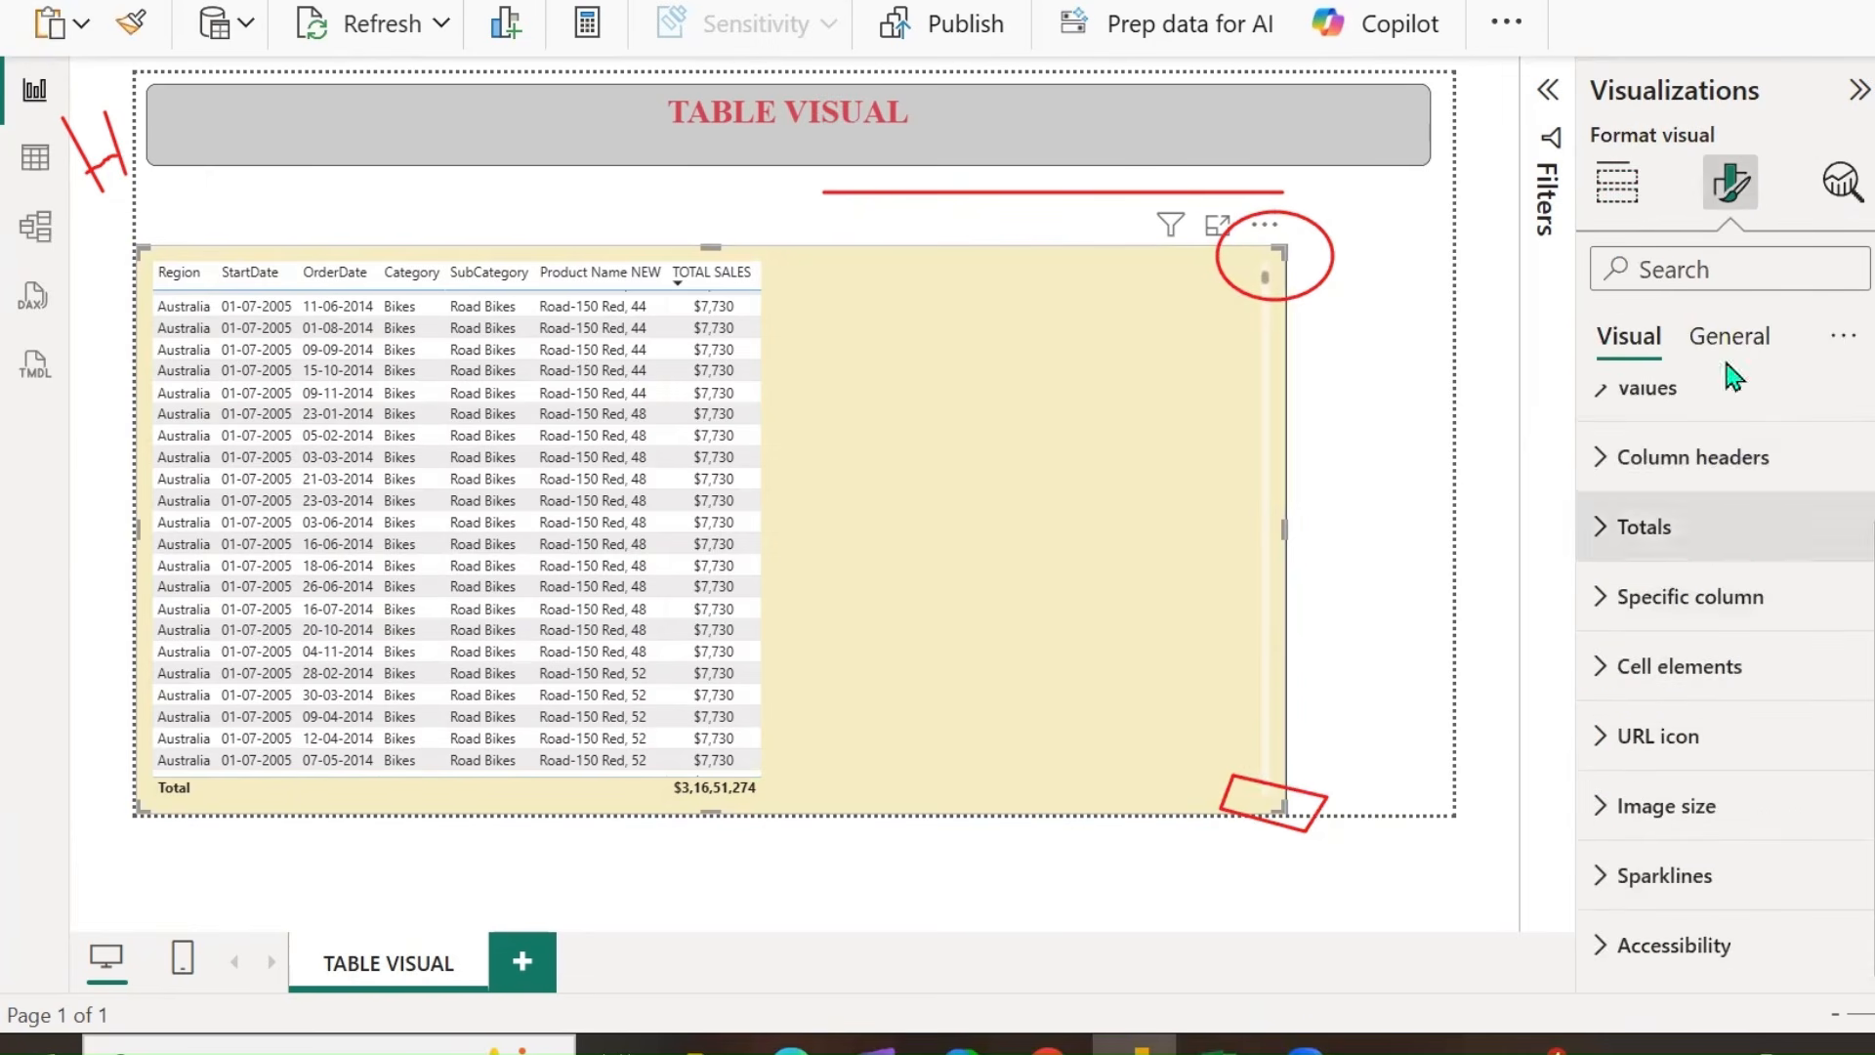
{"action": "left_click", "coordinate": [1729, 335]}
{"action": "left_click", "coordinate": [1607, 561]}
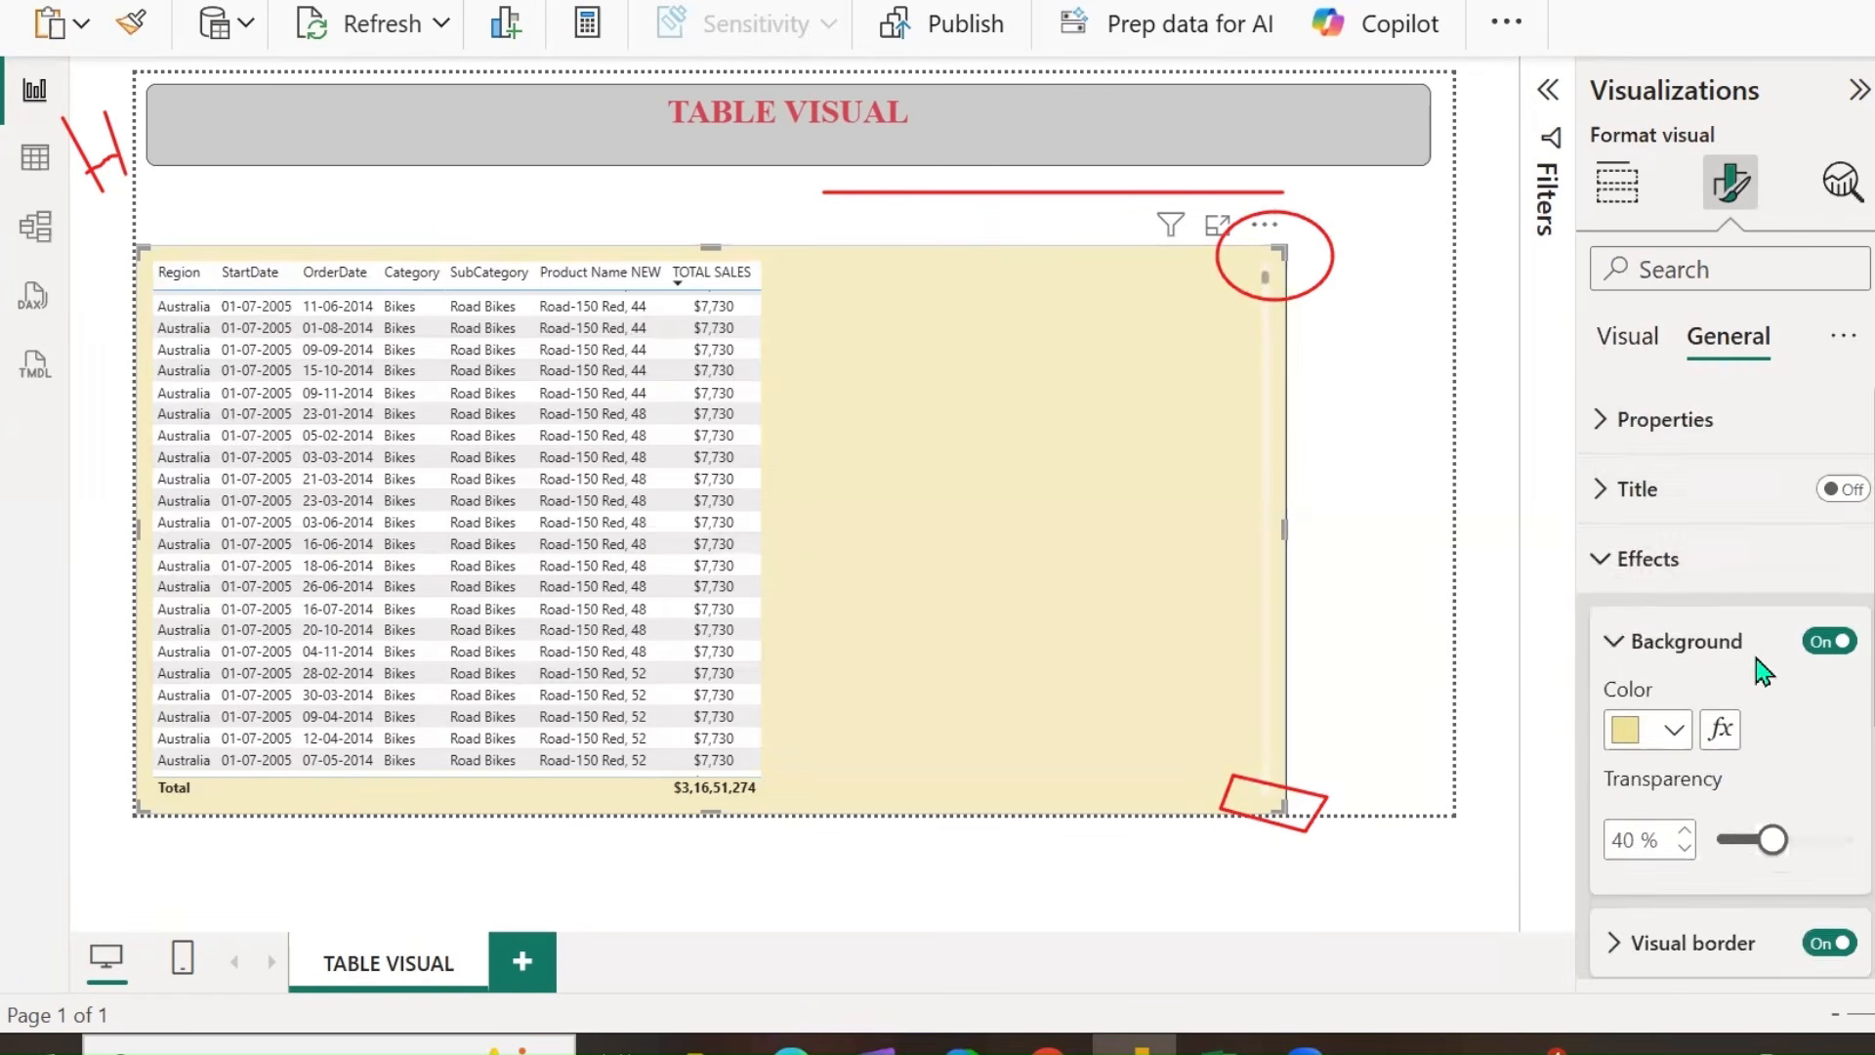
{"action": "scroll", "coordinate": [1699, 649], "scroll_direction": "down", "scroll_amount": 3}
{"action": "left_click", "coordinate": [1616, 600]}
{"action": "scroll", "coordinate": [1750, 698], "scroll_direction": "down", "scroll_amount": 2}
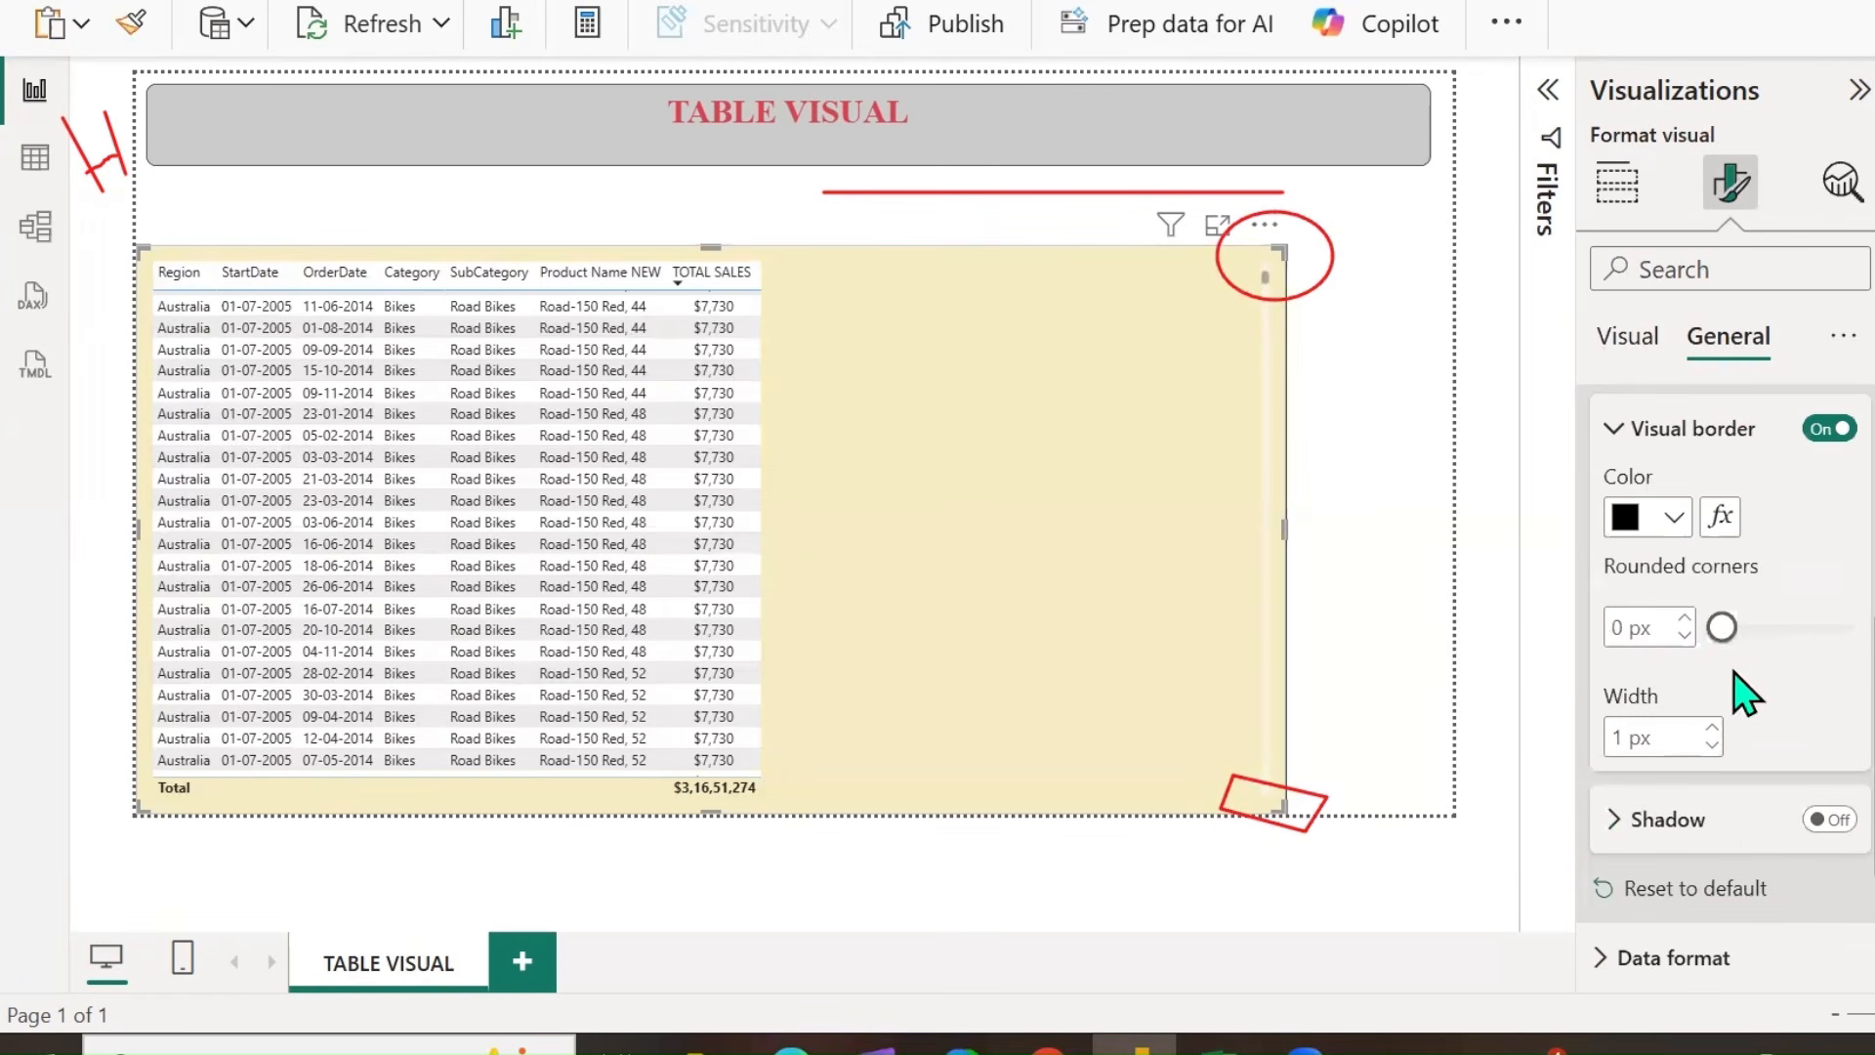
{"action": "left_click", "coordinate": [1641, 630]}
{"action": "type", "text": "10"}
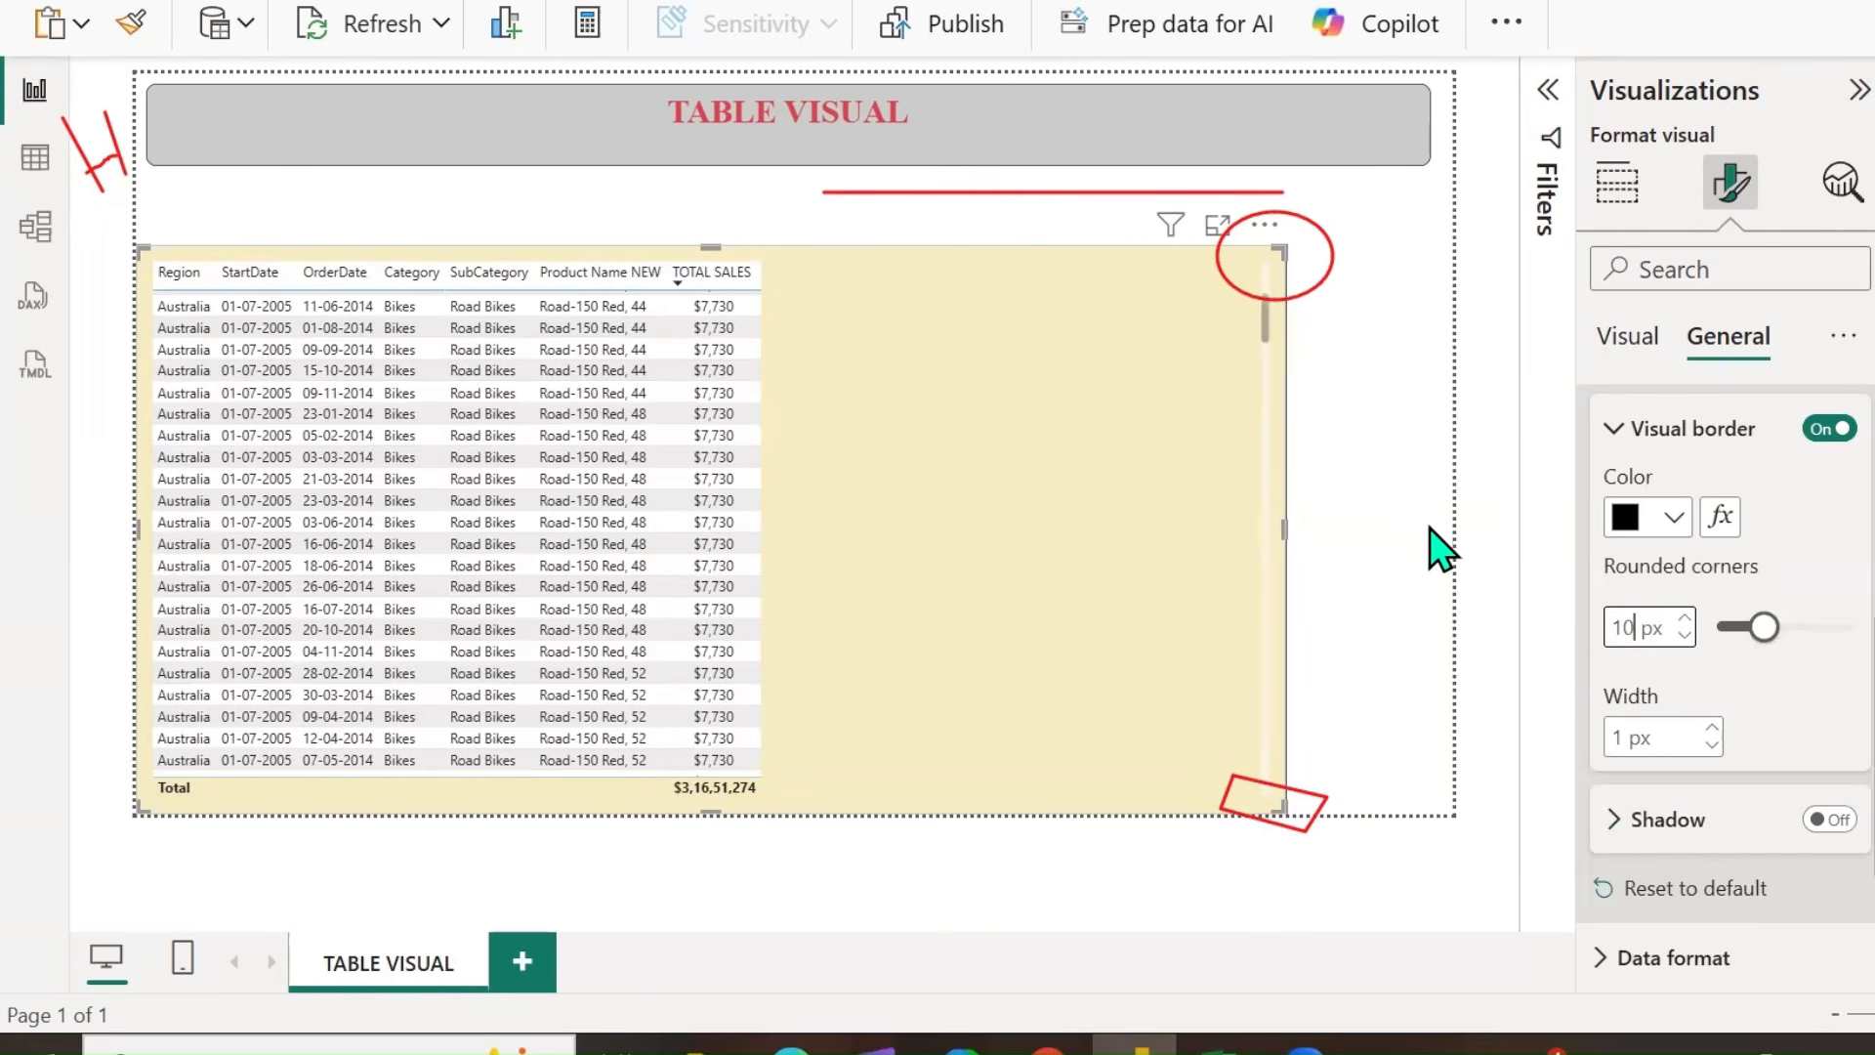
{"action": "left_click", "coordinate": [1411, 594]}
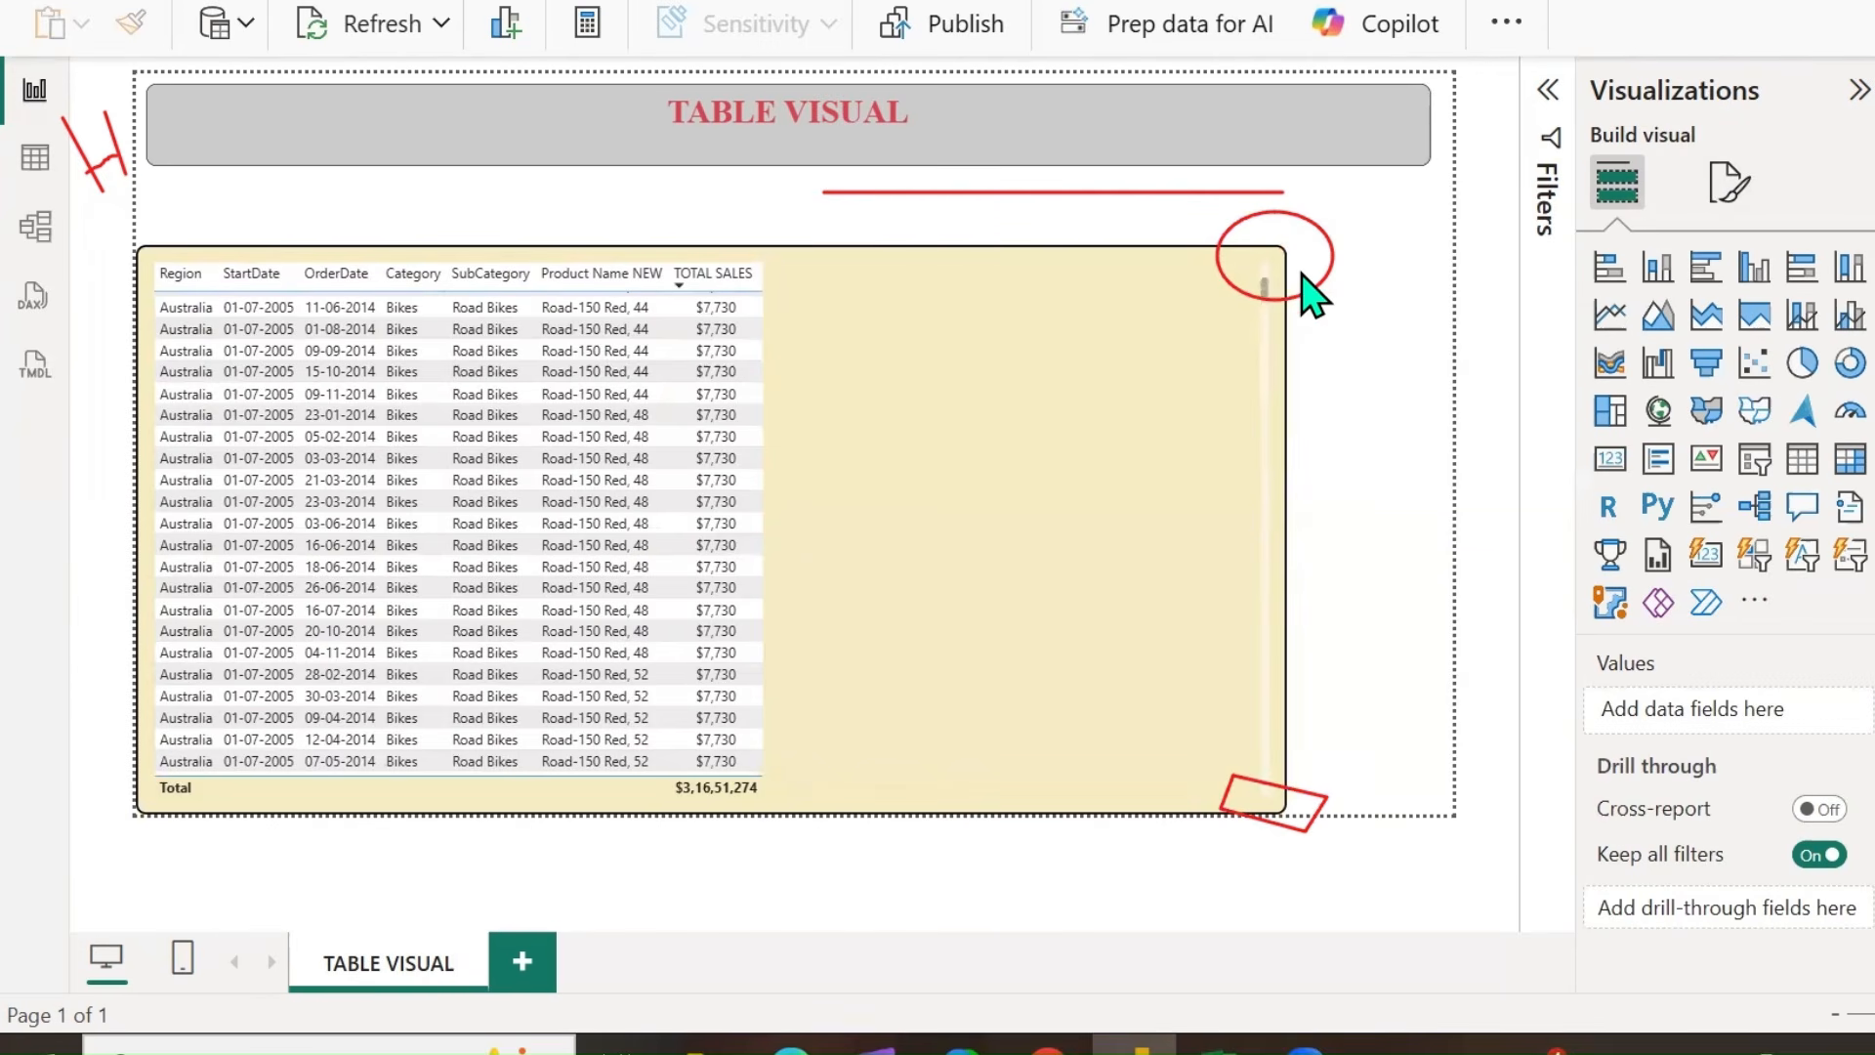
Turn on the shadow in the table visual's effects.
{"action": "left_click", "coordinate": [1167, 405]}
{"action": "left_click", "coordinate": [1730, 181]}
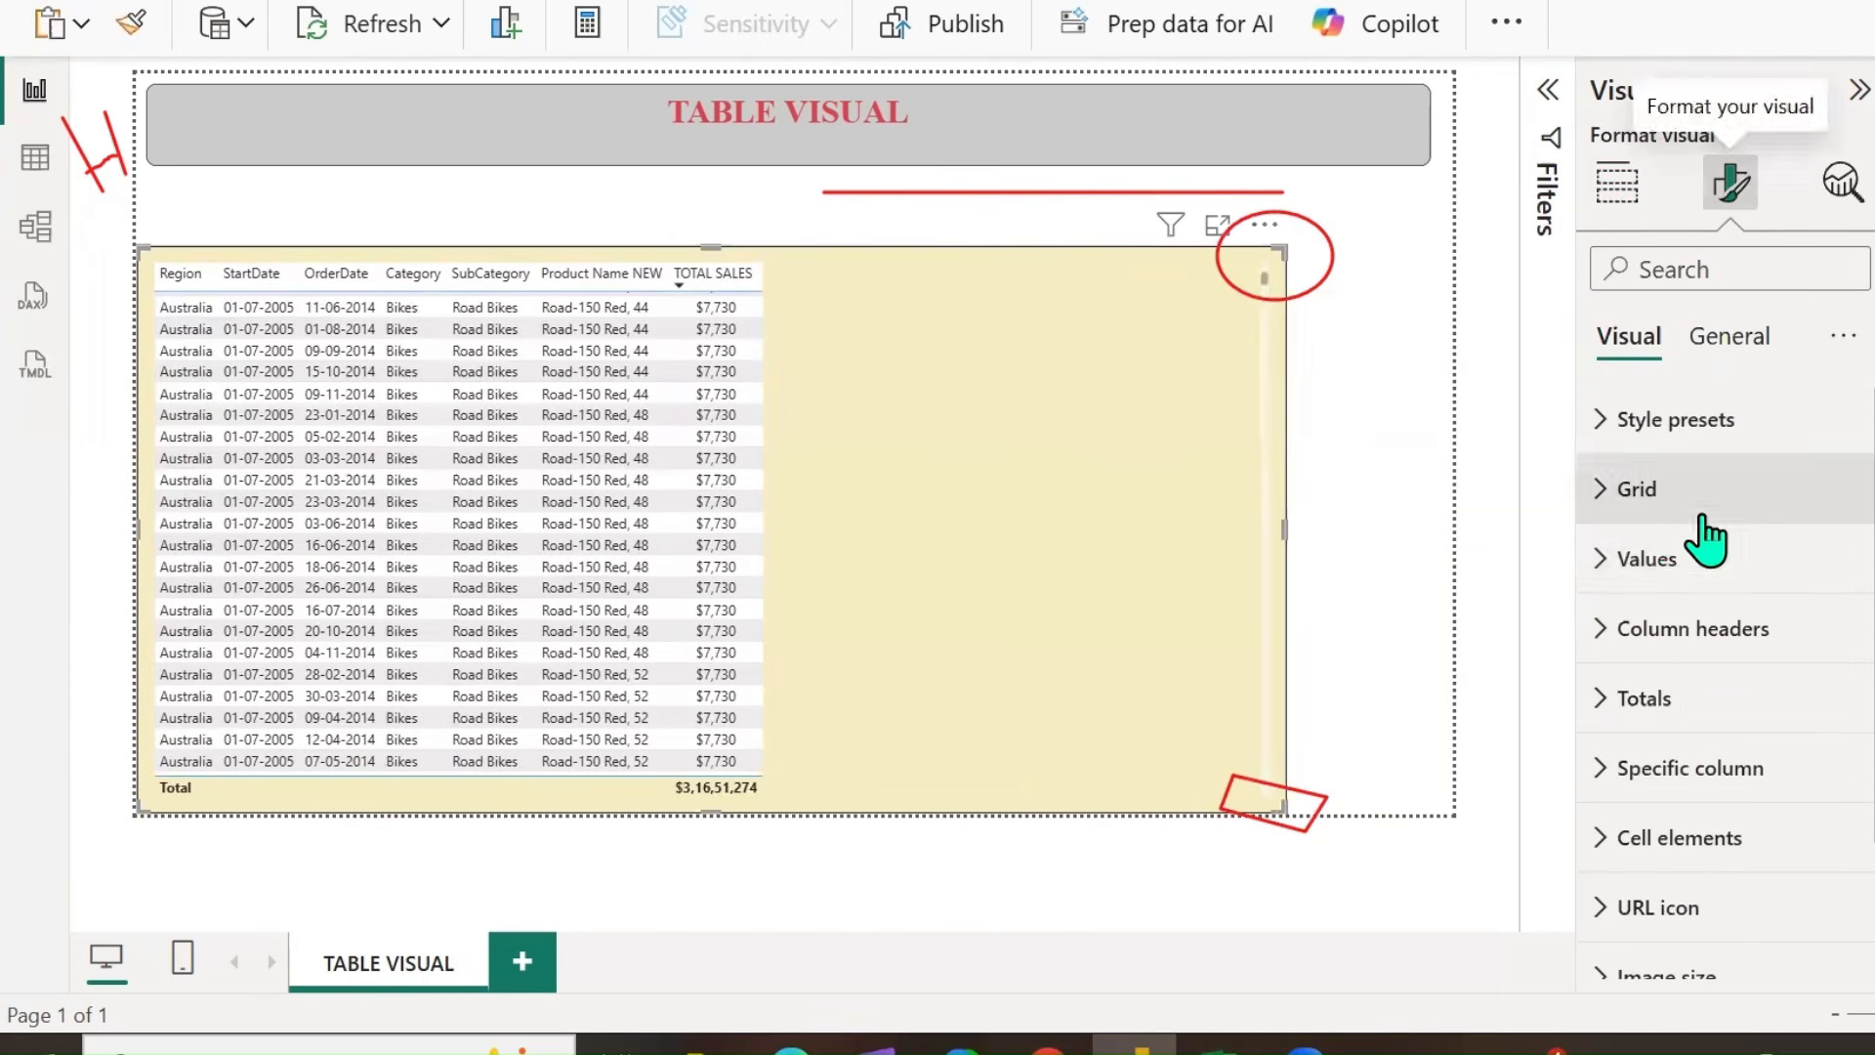
{"action": "left_click", "coordinate": [1734, 340]}
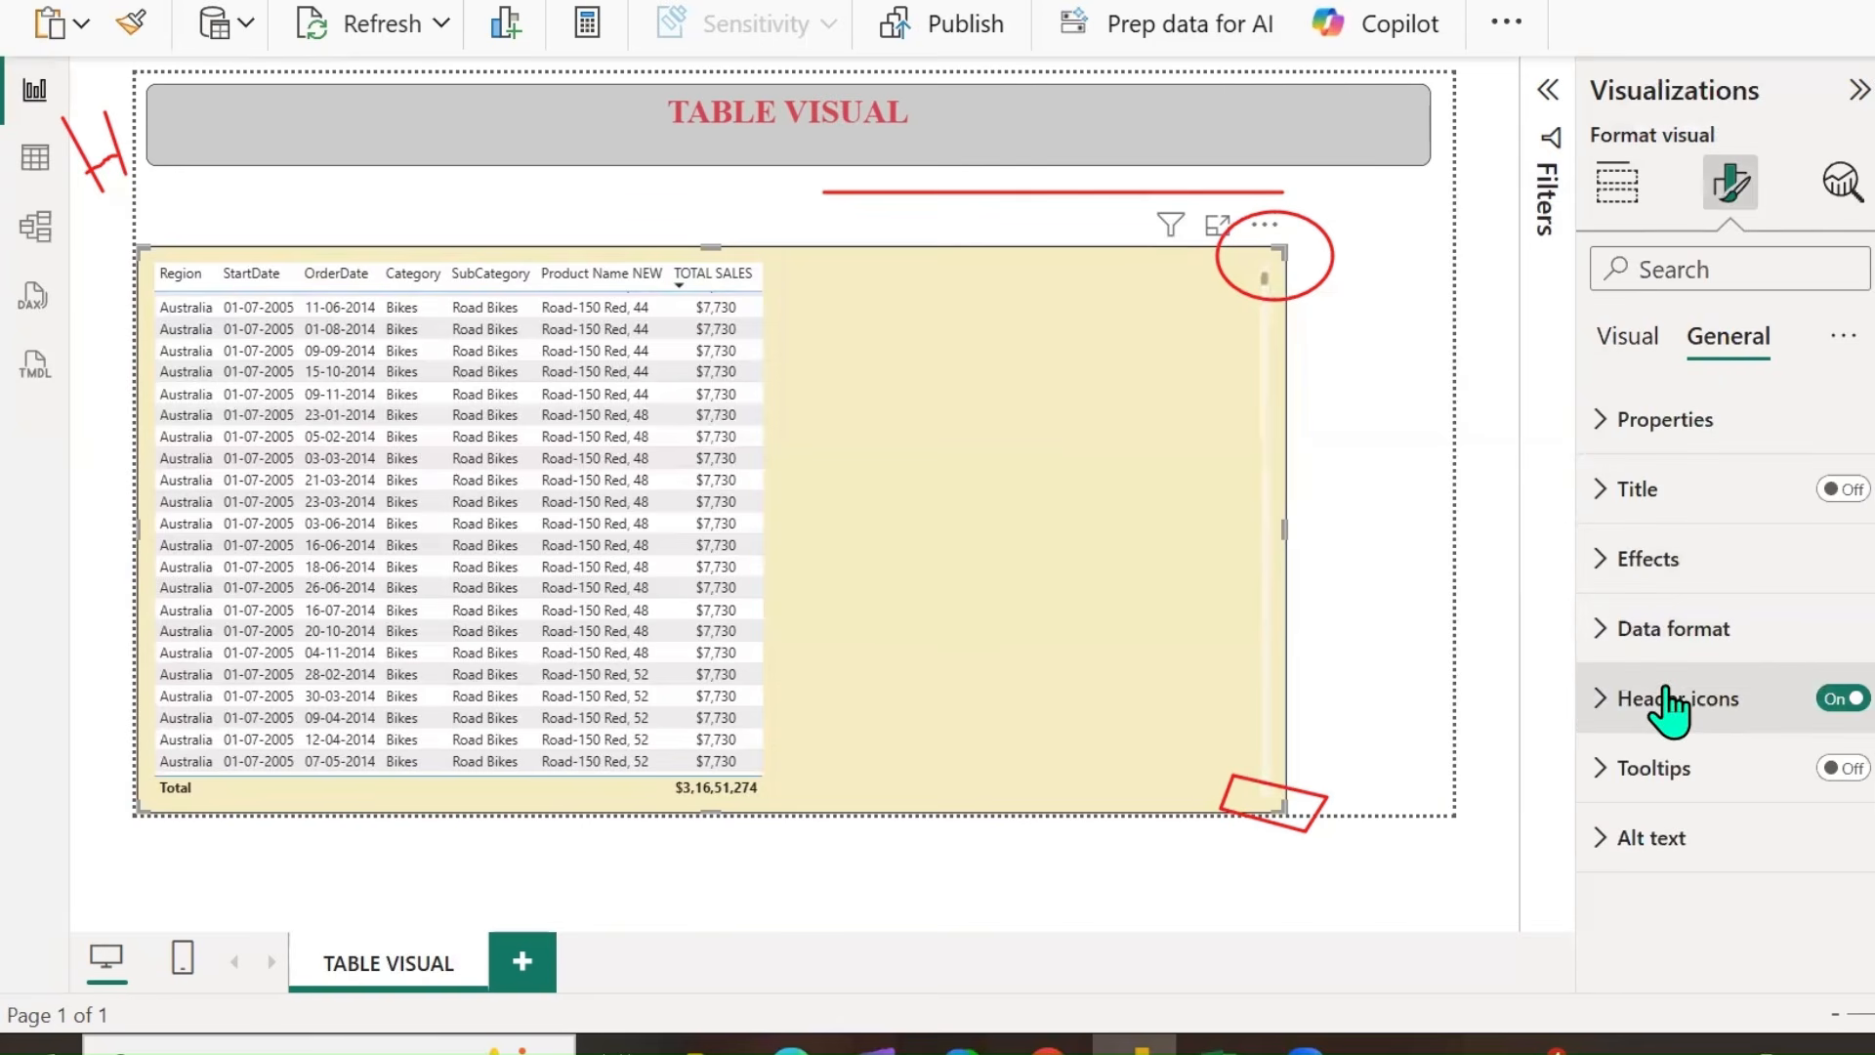
{"action": "left_click", "coordinate": [1602, 577]}
{"action": "scroll", "coordinate": [1731, 708], "scroll_direction": "down", "scroll_amount": 3}
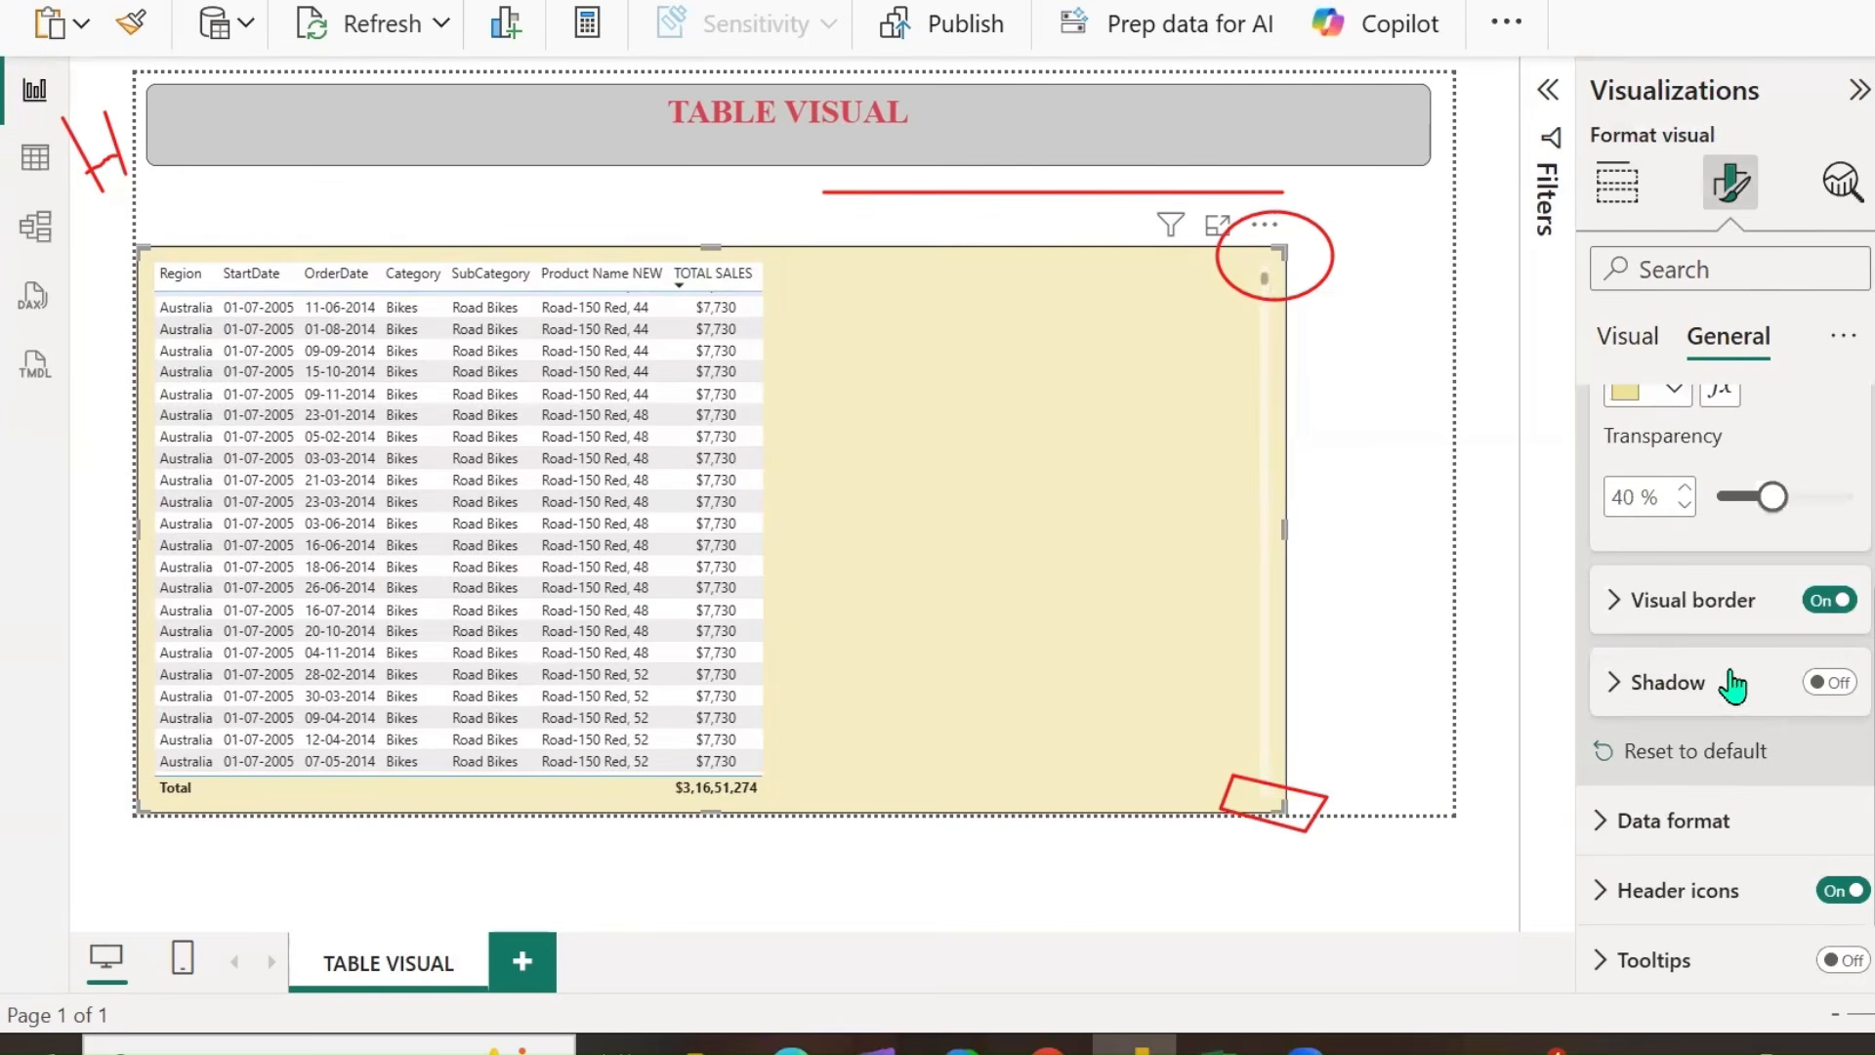
{"action": "left_click", "coordinate": [1829, 683]}
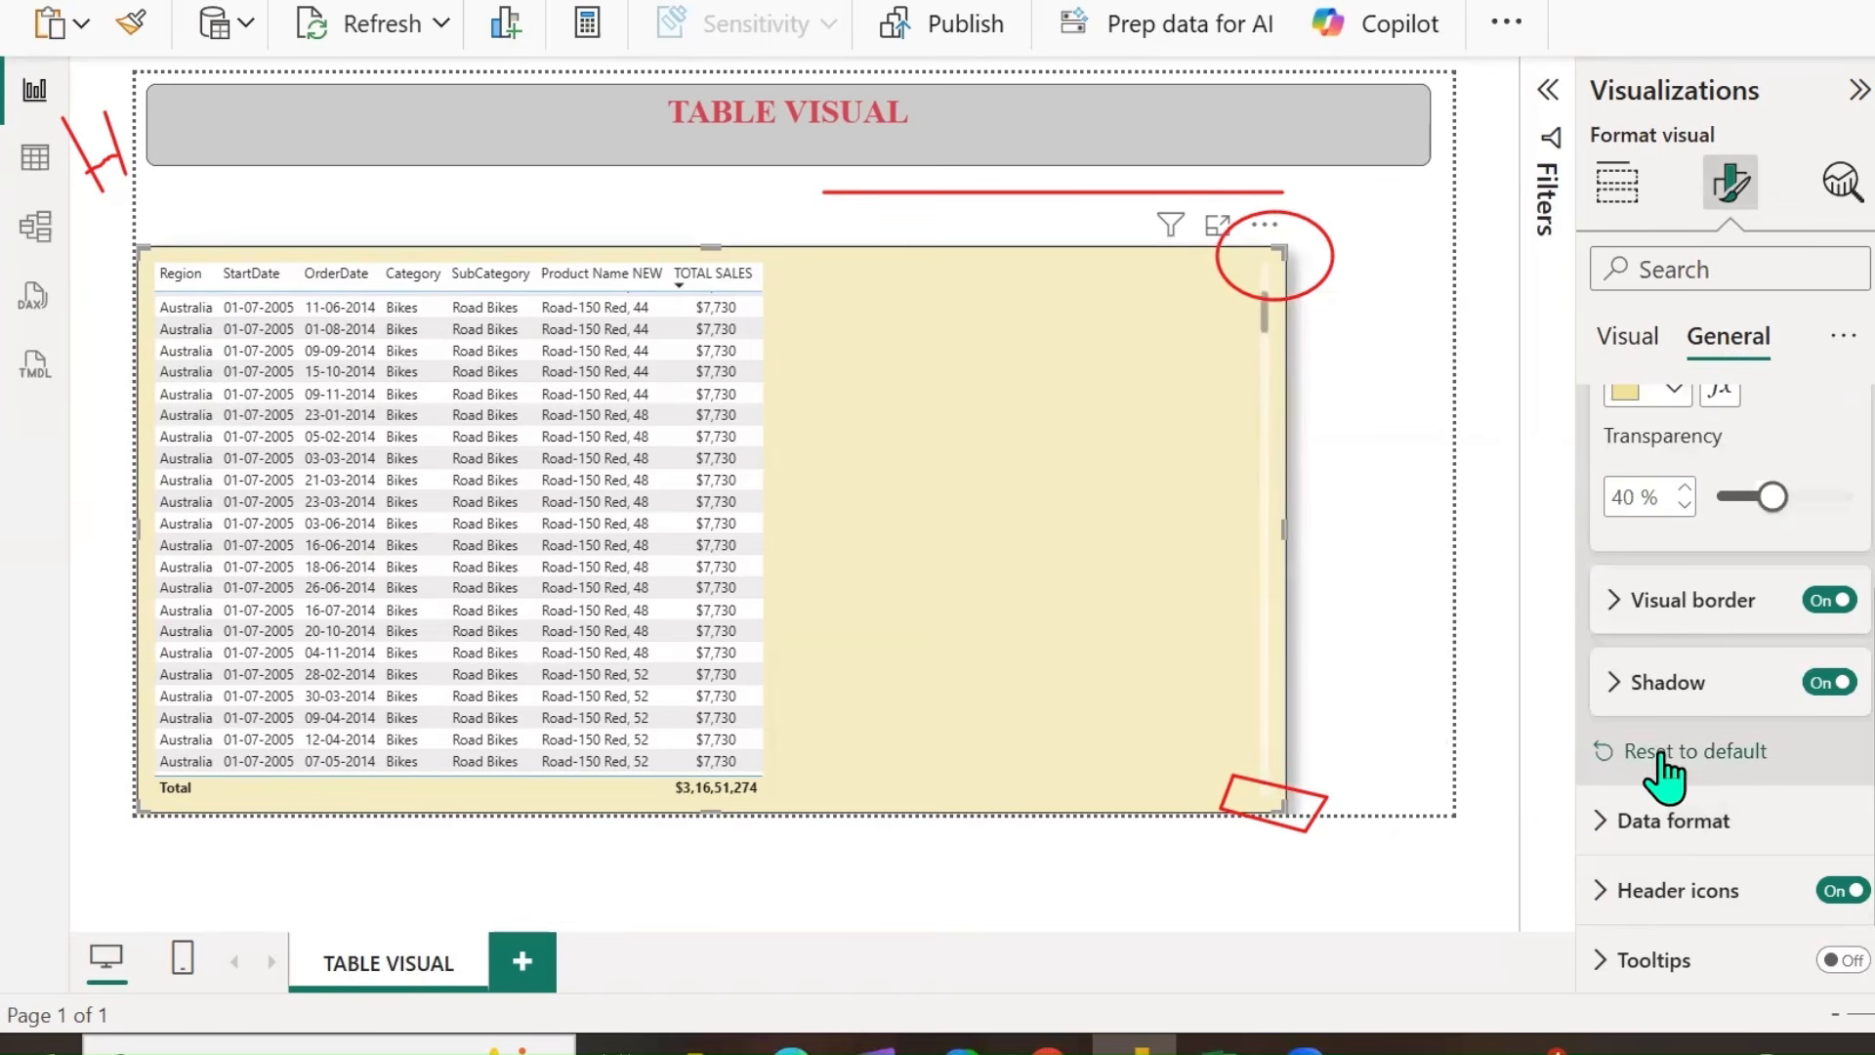
Format the table's TOTAL SALES field as a decimal number with 2 decimal places.
{"action": "scroll", "coordinate": [1641, 801], "scroll_direction": "down", "scroll_amount": 2}
{"action": "left_click", "coordinate": [1602, 744]}
{"action": "scroll", "coordinate": [1711, 783], "scroll_direction": "down", "scroll_amount": 3}
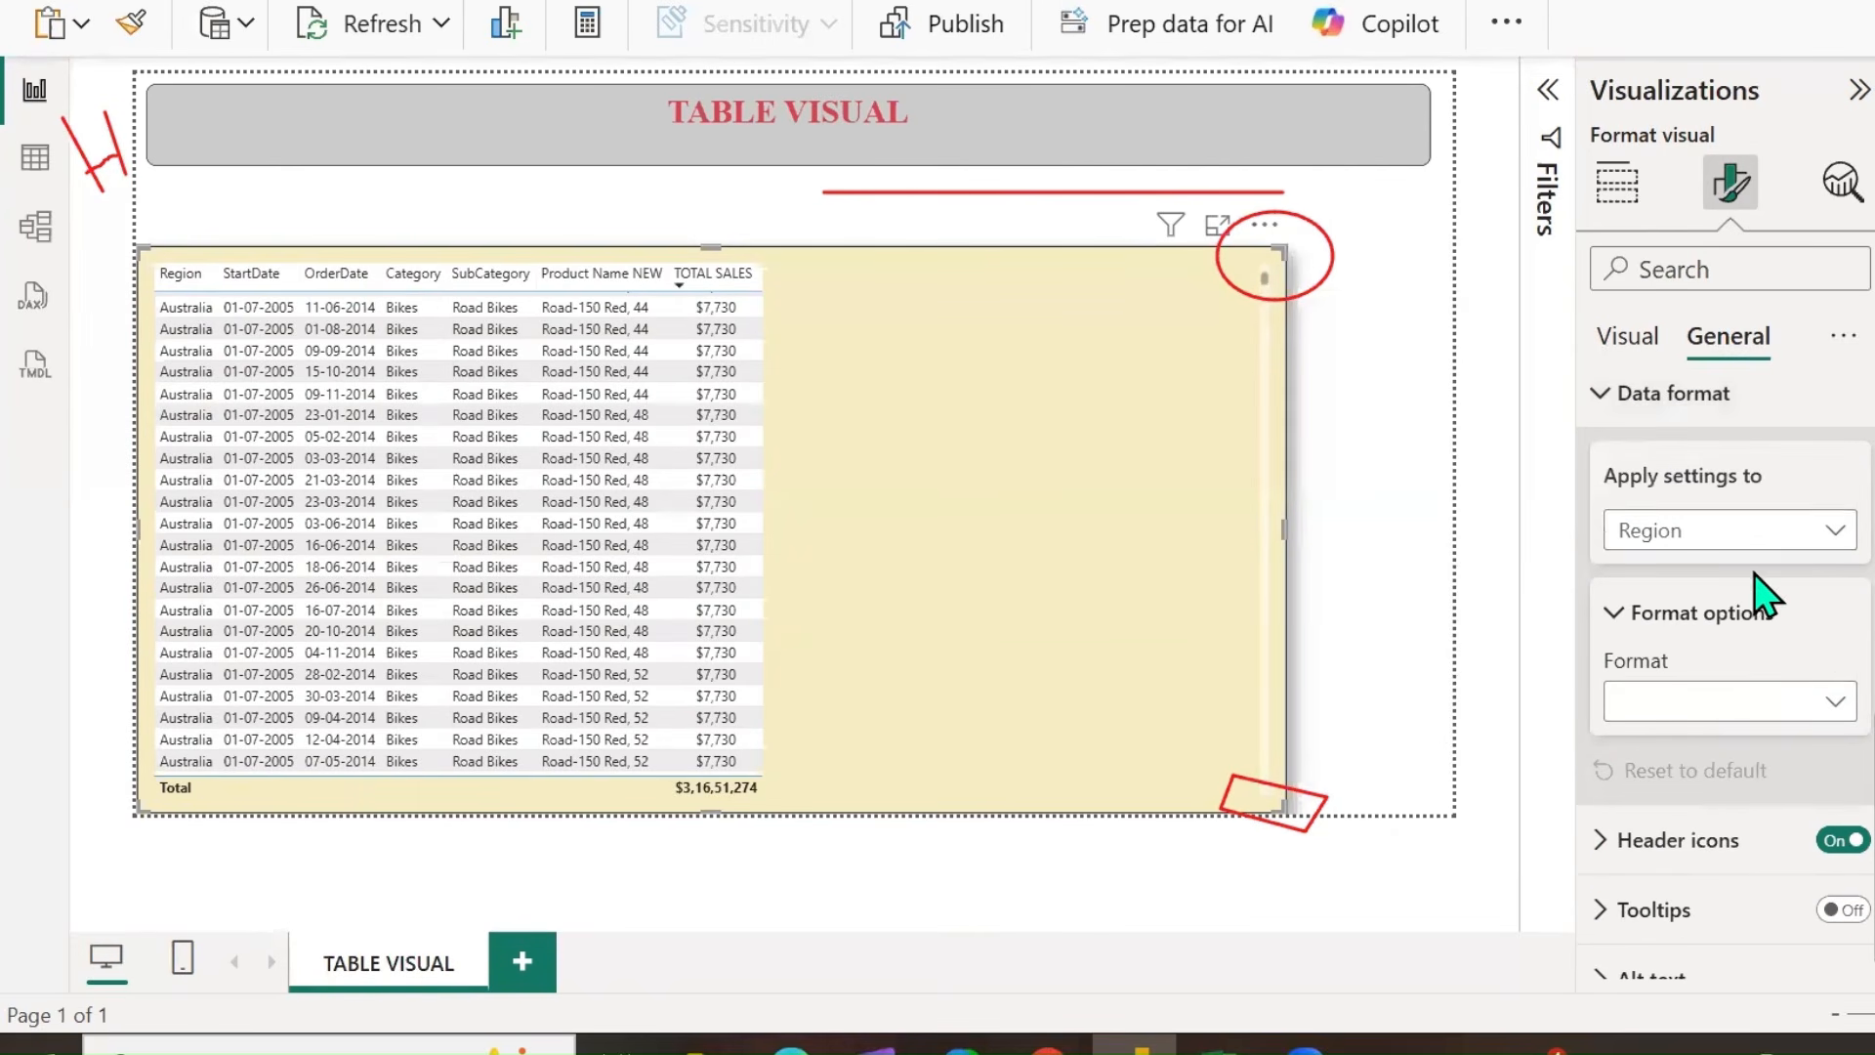
{"action": "left_click", "coordinate": [1834, 534]}
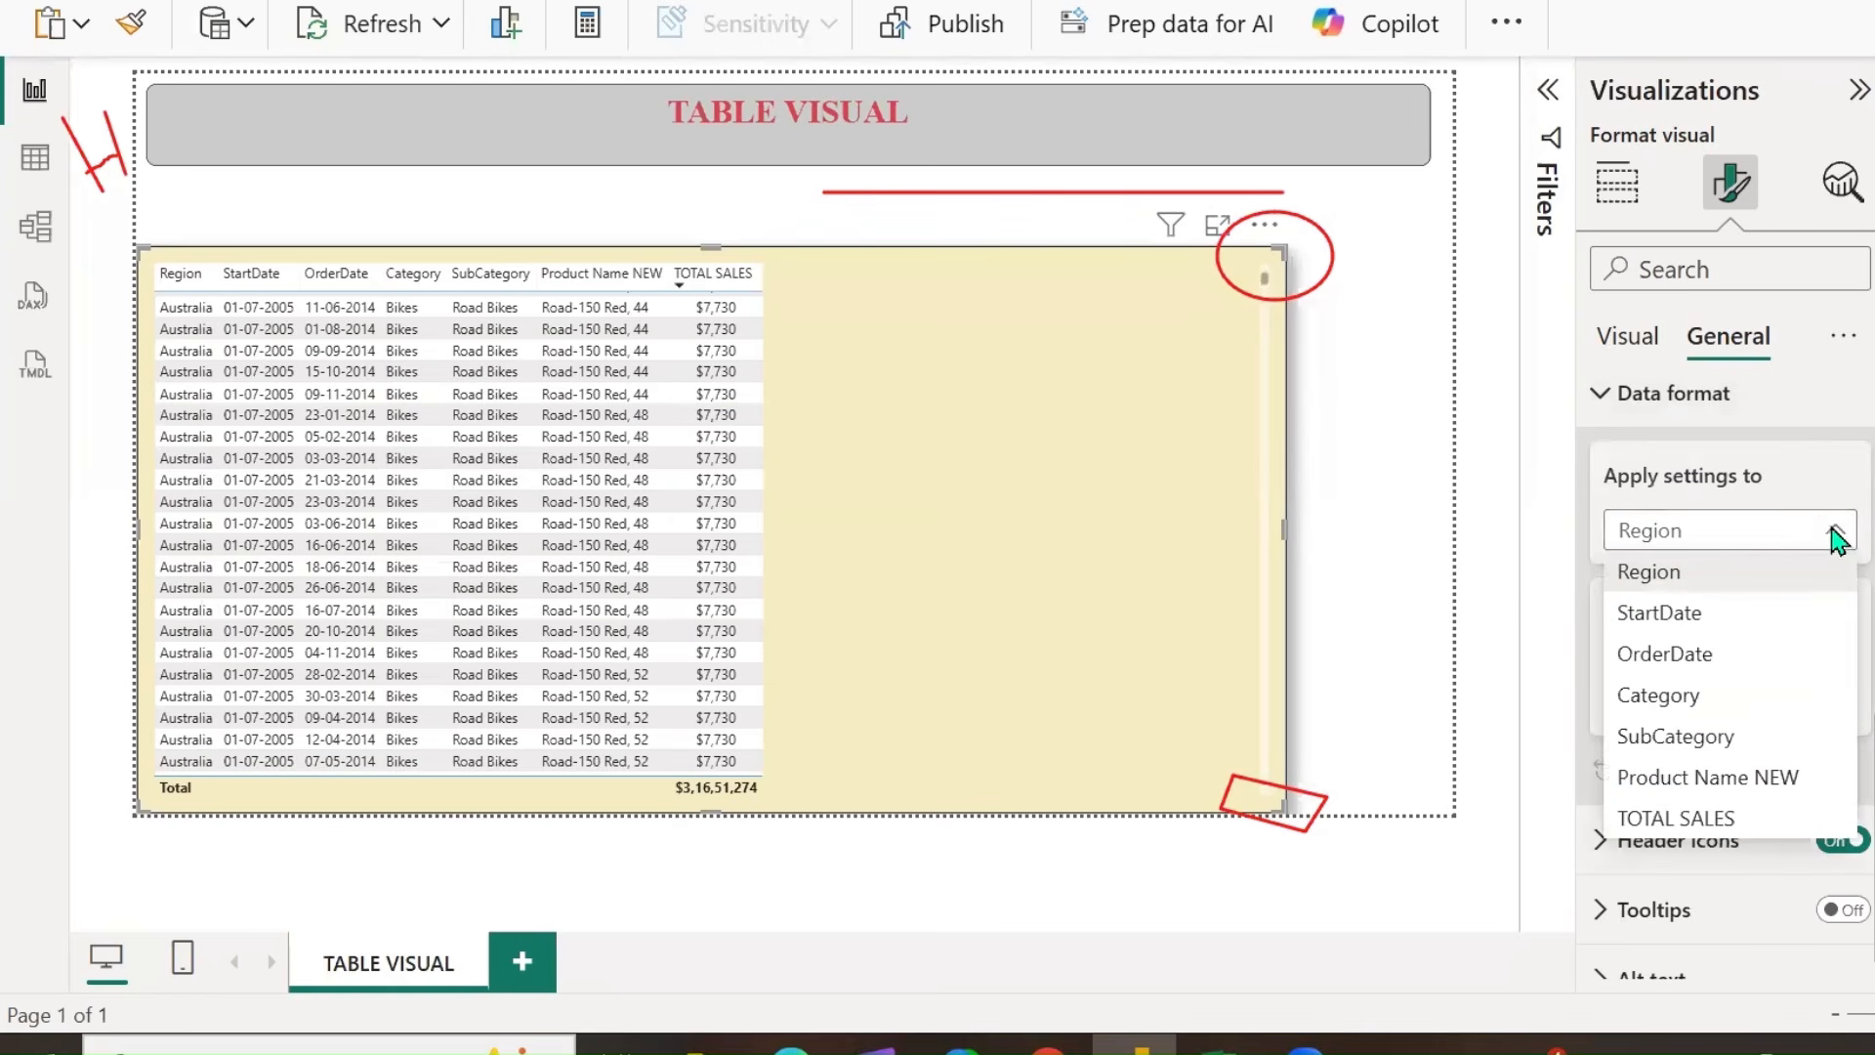
{"action": "left_click", "coordinate": [1836, 536]}
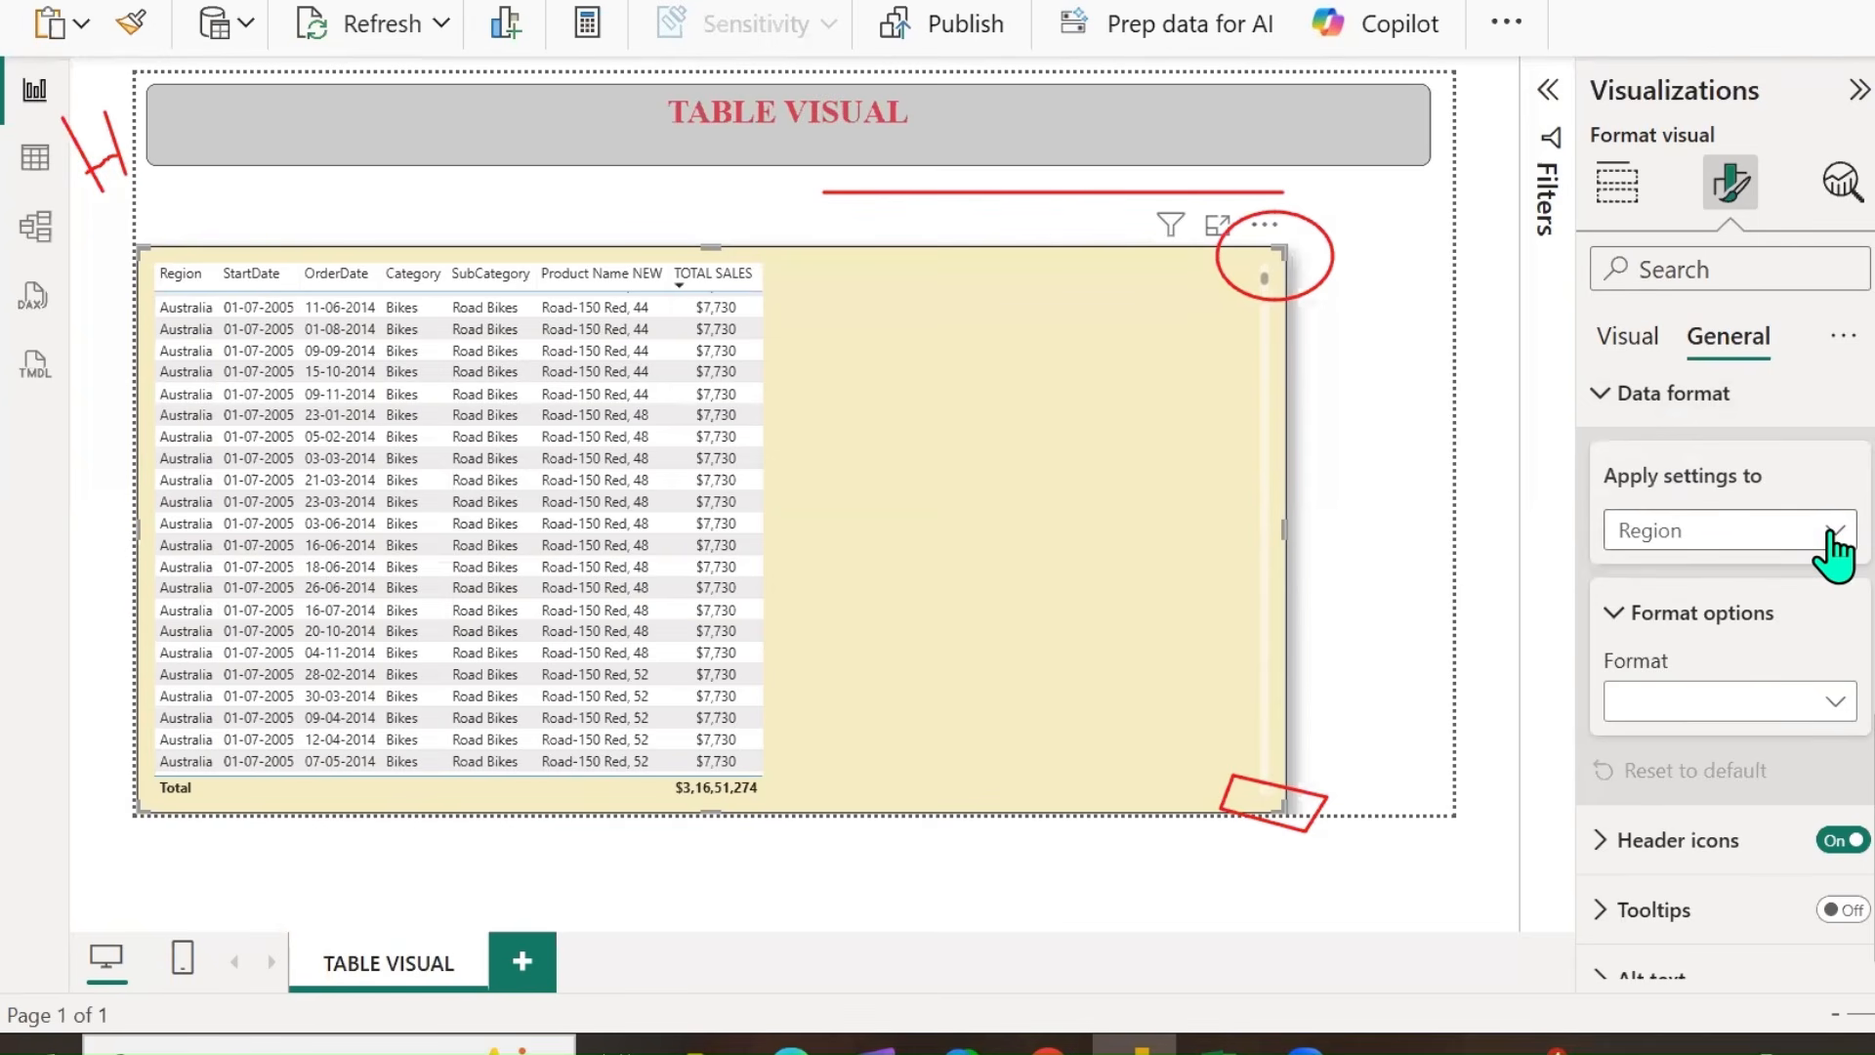
{"action": "left_click", "coordinate": [1835, 552]}
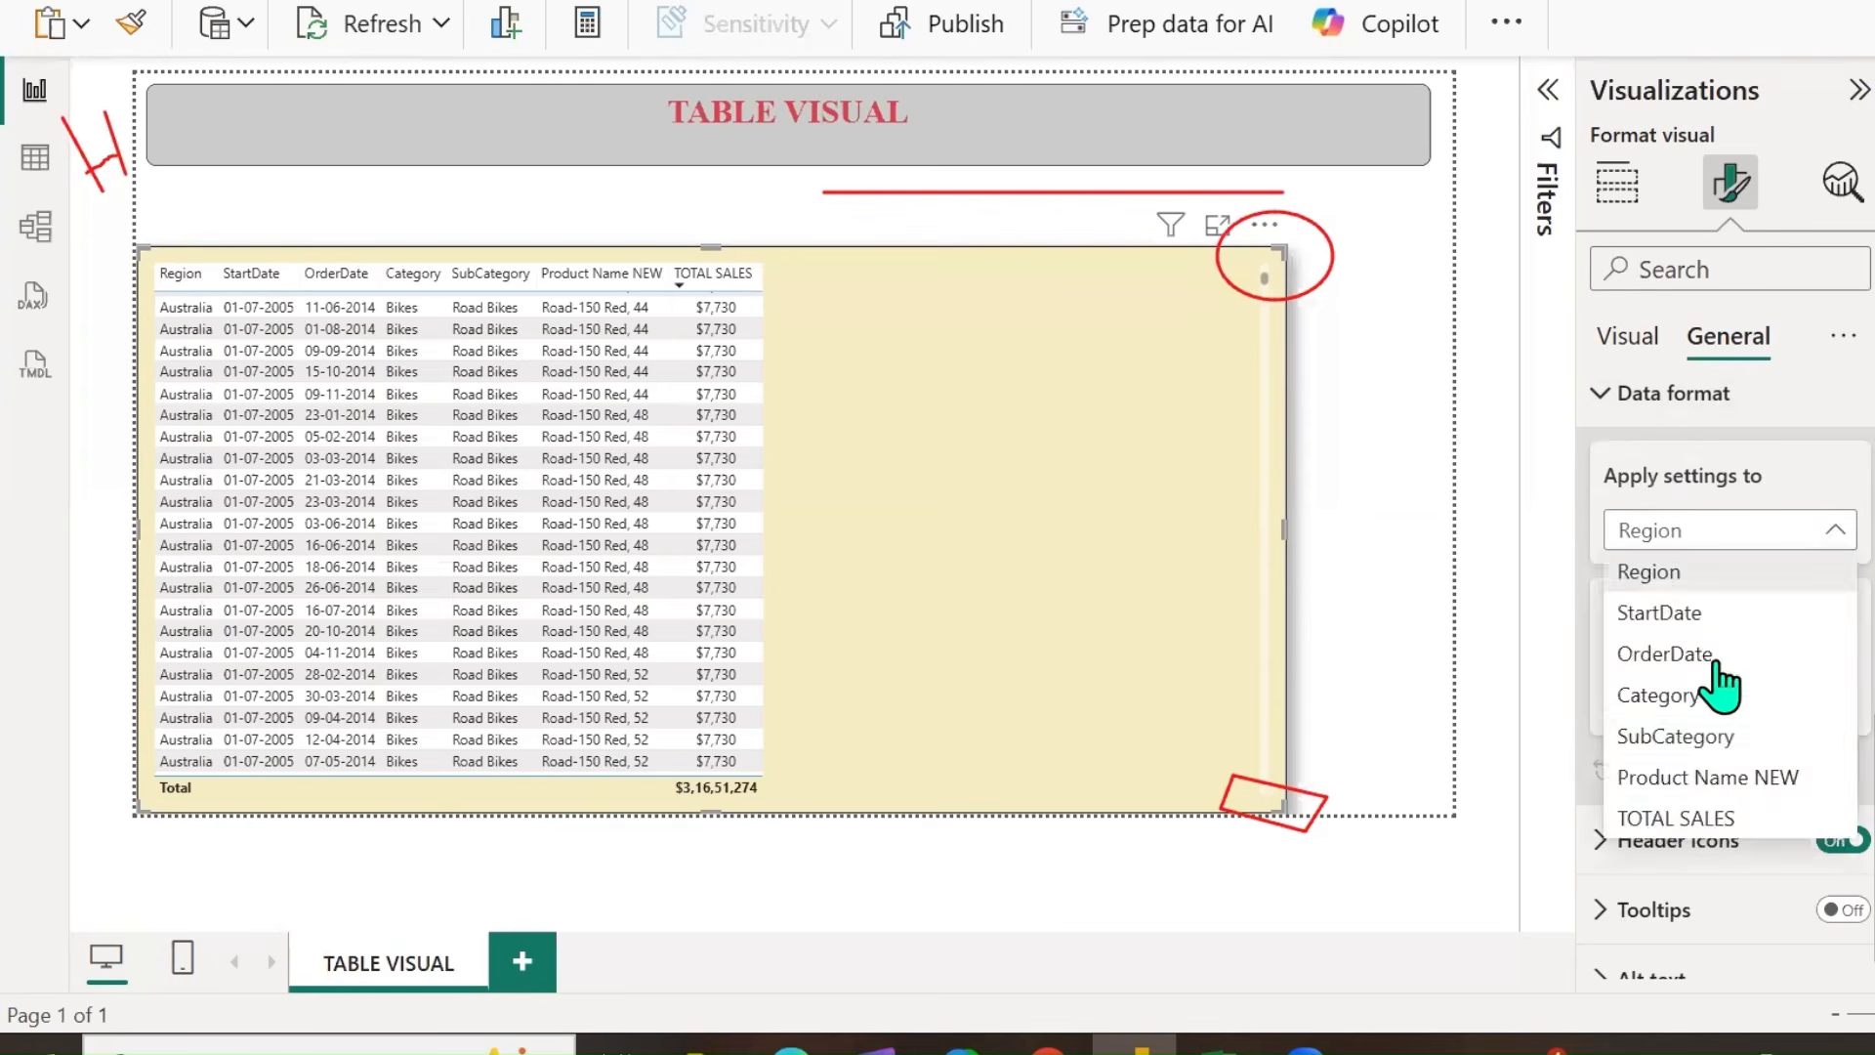
{"action": "left_click", "coordinate": [1719, 819]}
{"action": "left_click", "coordinate": [1827, 703]}
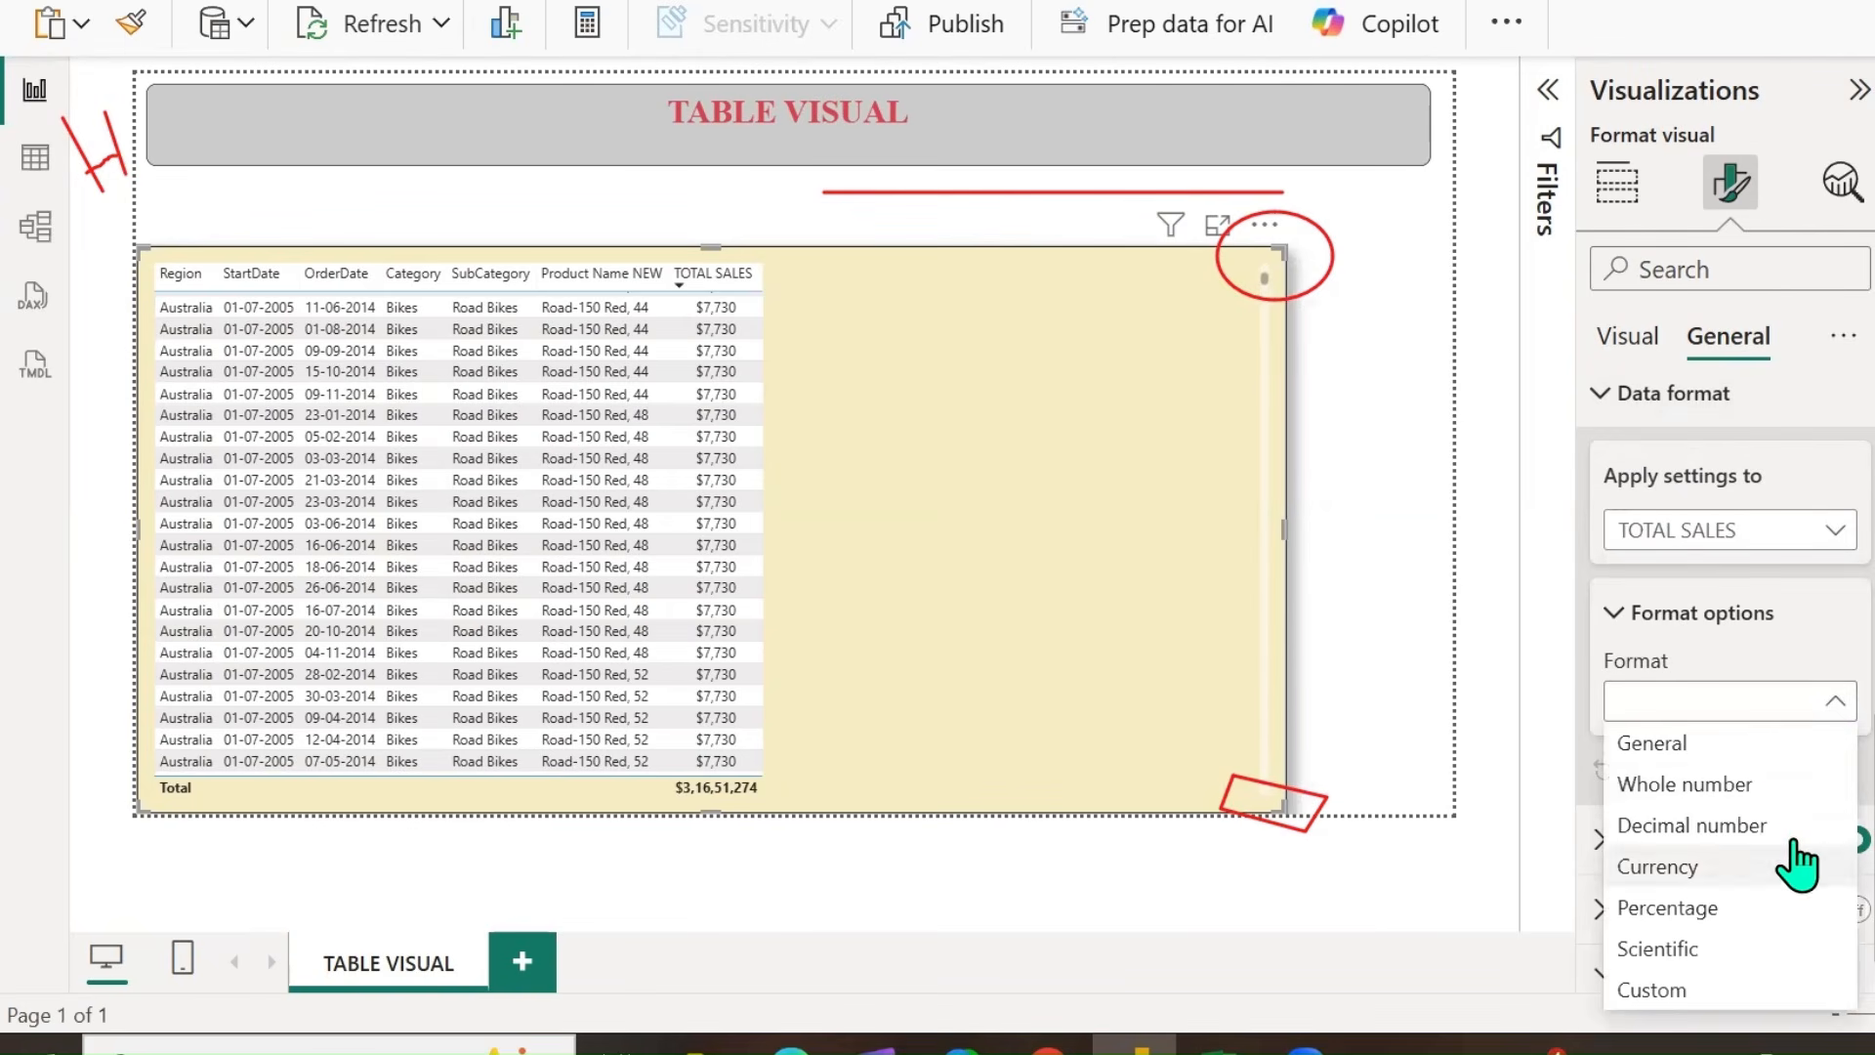
{"action": "left_click", "coordinate": [1712, 837]}
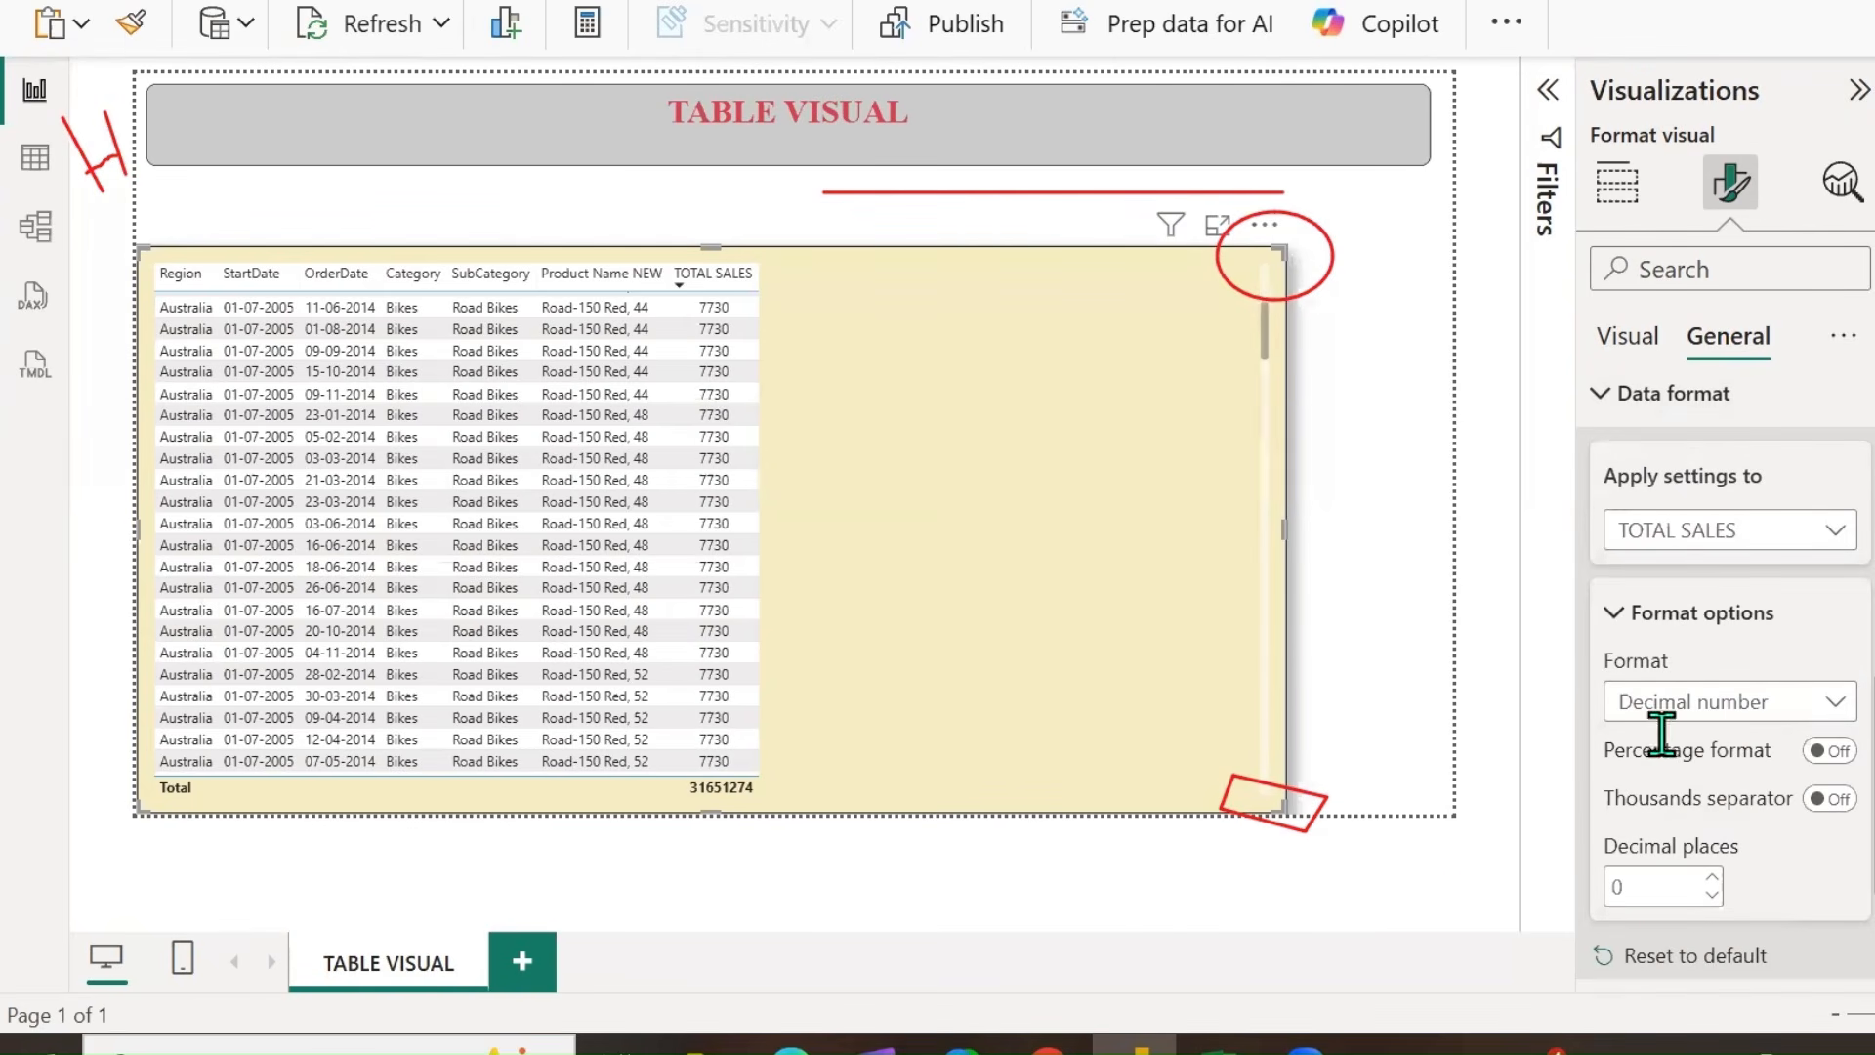
{"action": "scroll", "coordinate": [1715, 805], "scroll_direction": "down", "scroll_amount": 3}
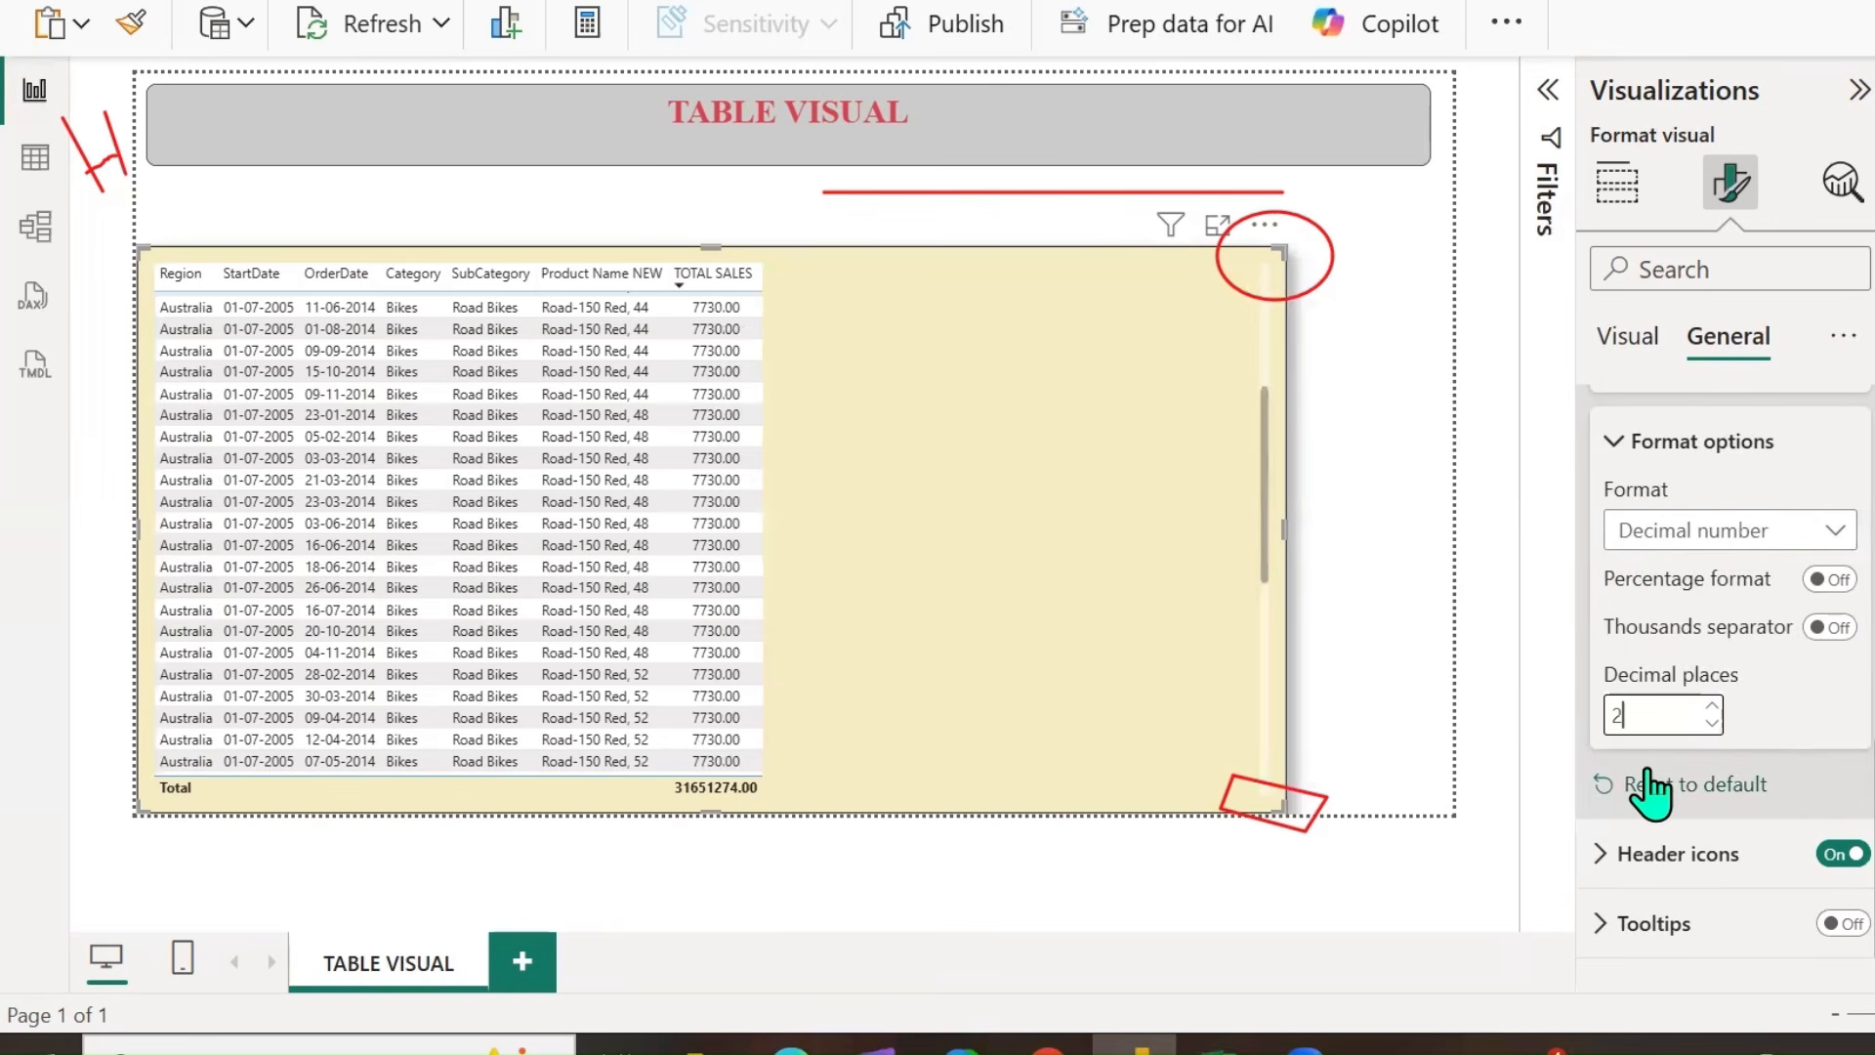
{"action": "scroll", "coordinate": [965, 430], "scroll_direction": "down", "scroll_amount": 5}
{"action": "scroll", "coordinate": [972, 449], "scroll_direction": "up", "scroll_amount": 8}
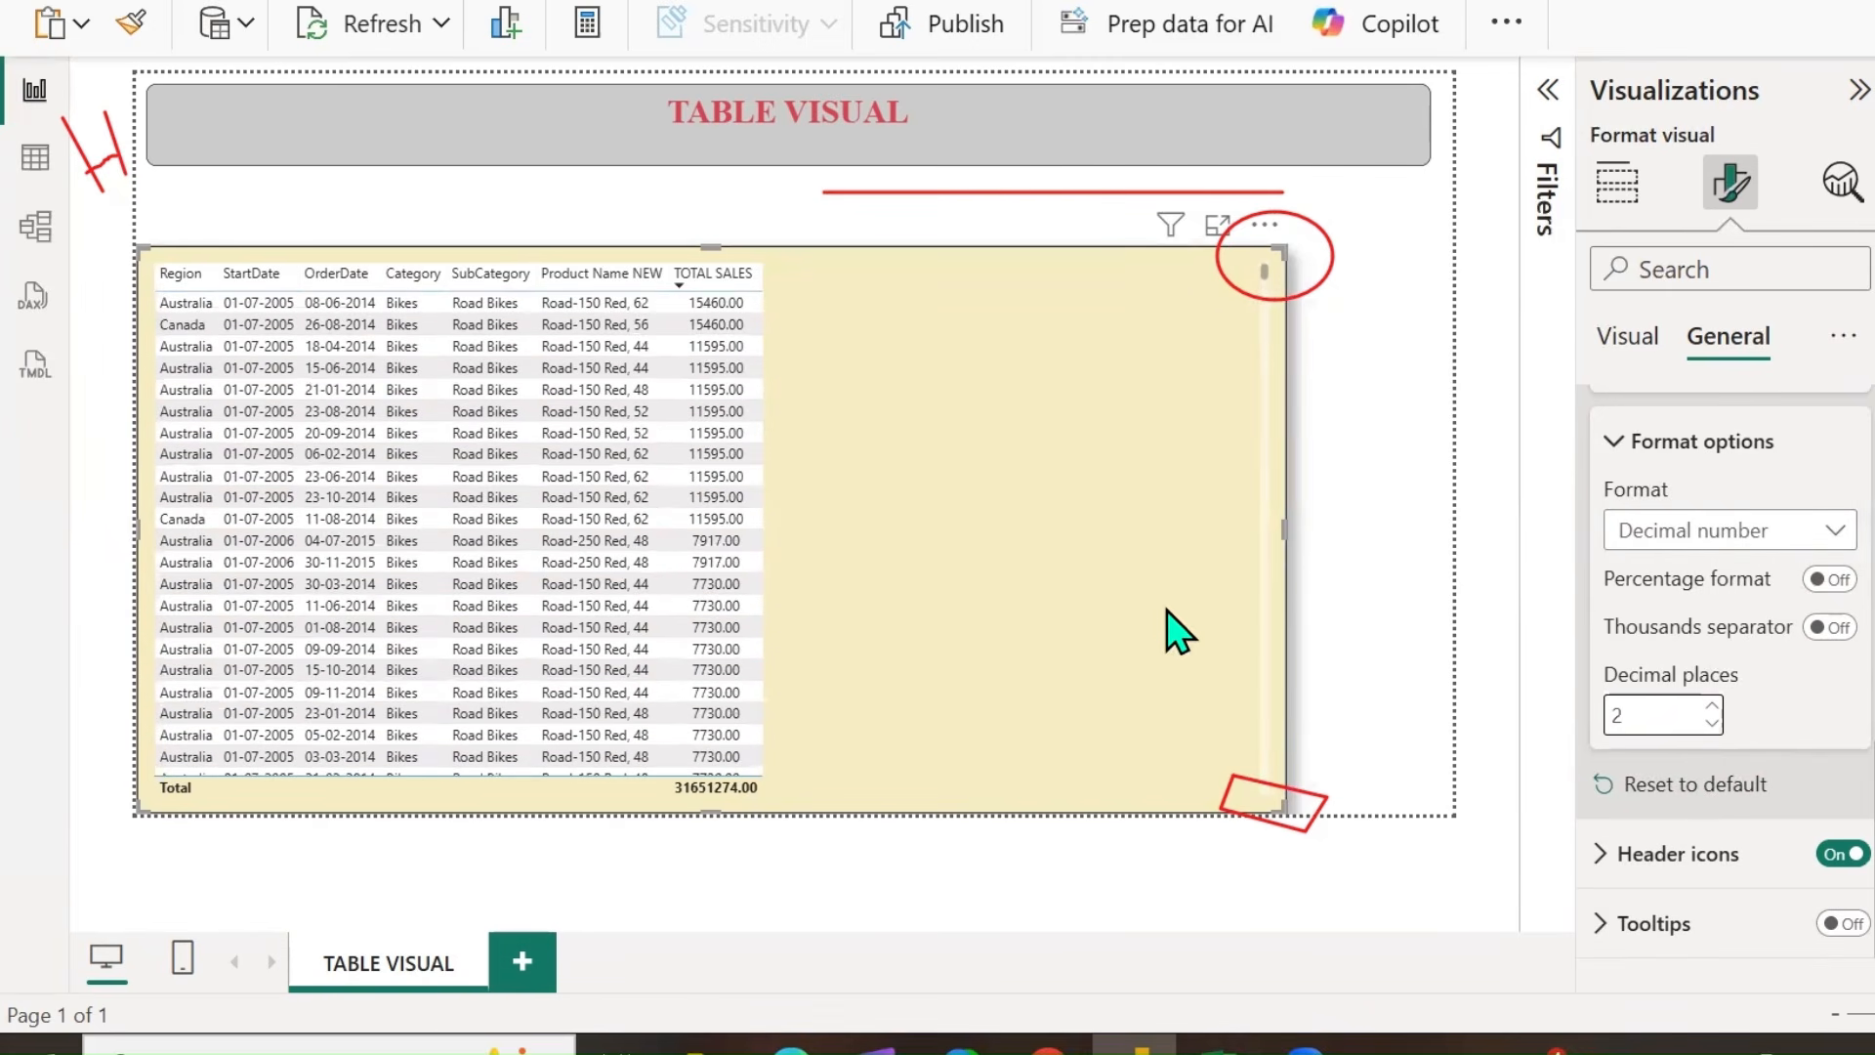
Reset the table's data format settings to default and collapse them.
{"action": "left_click", "coordinate": [1602, 786]}
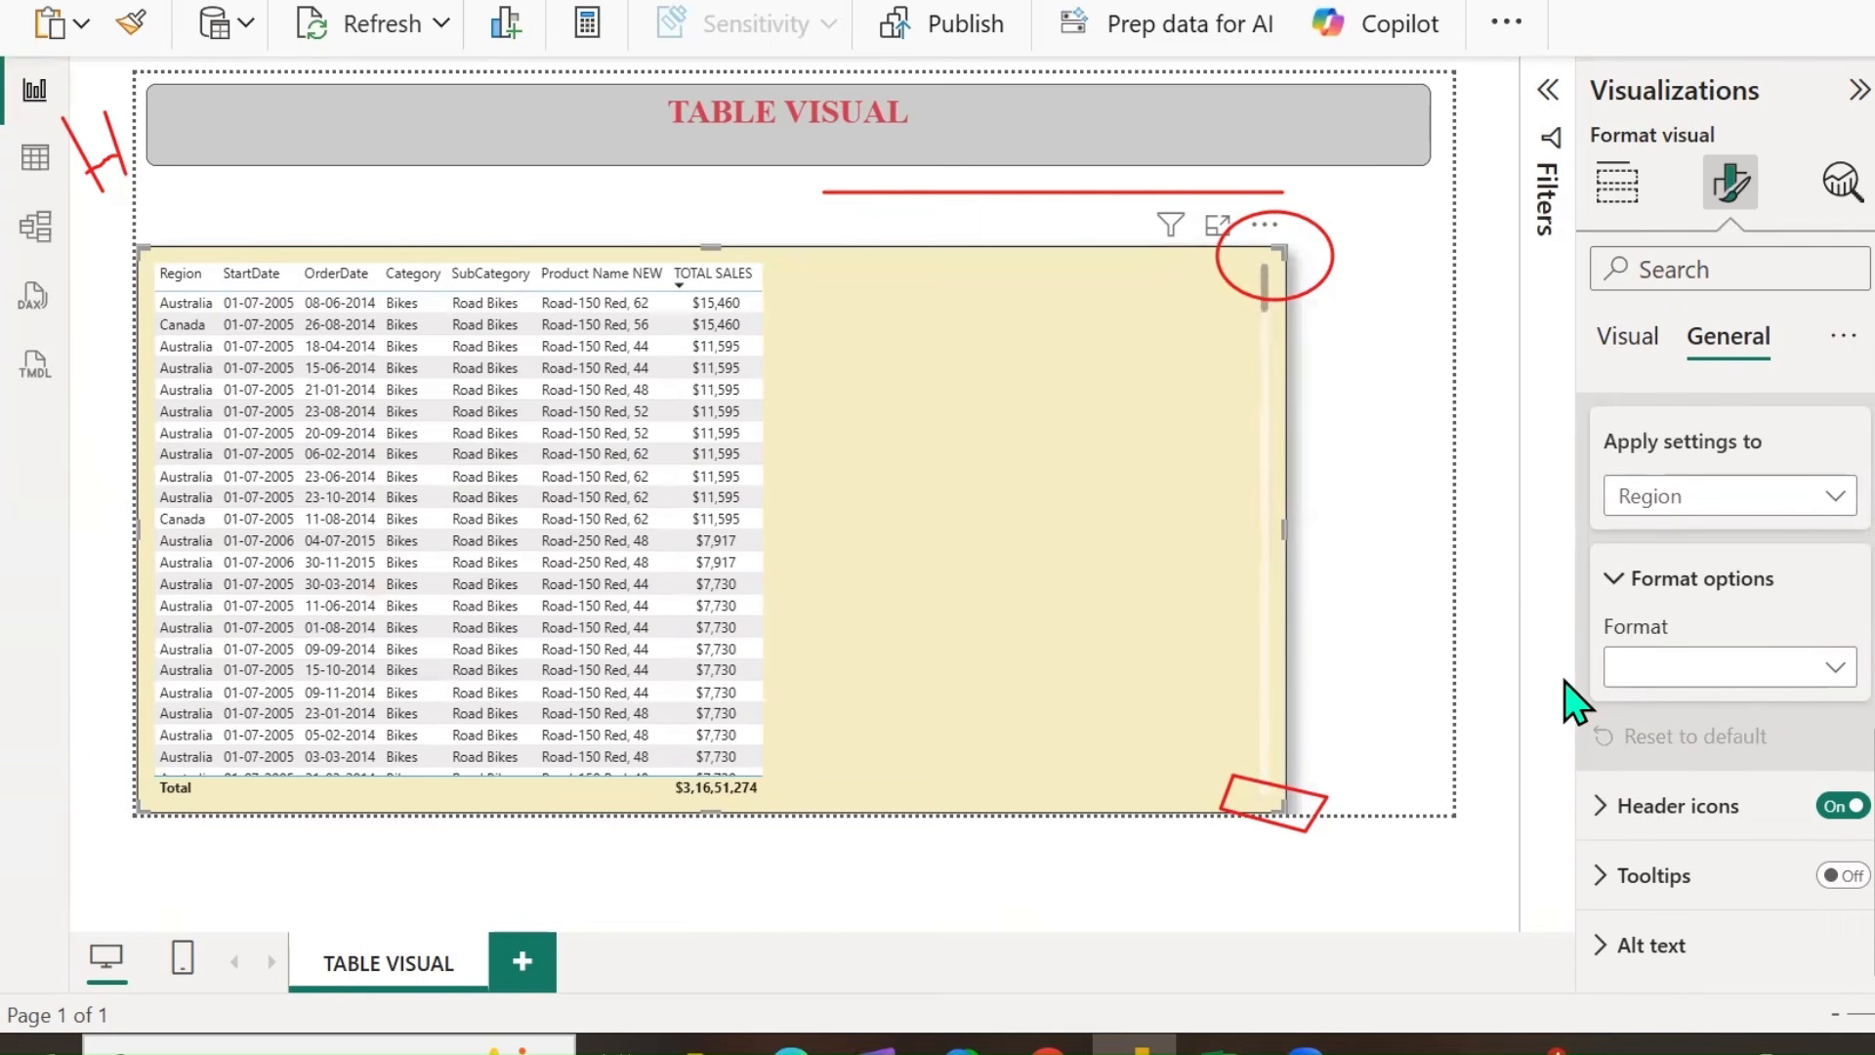
{"action": "scroll", "coordinate": [1645, 703], "scroll_direction": "up", "scroll_amount": 3}
{"action": "left_click", "coordinate": [1596, 705]}
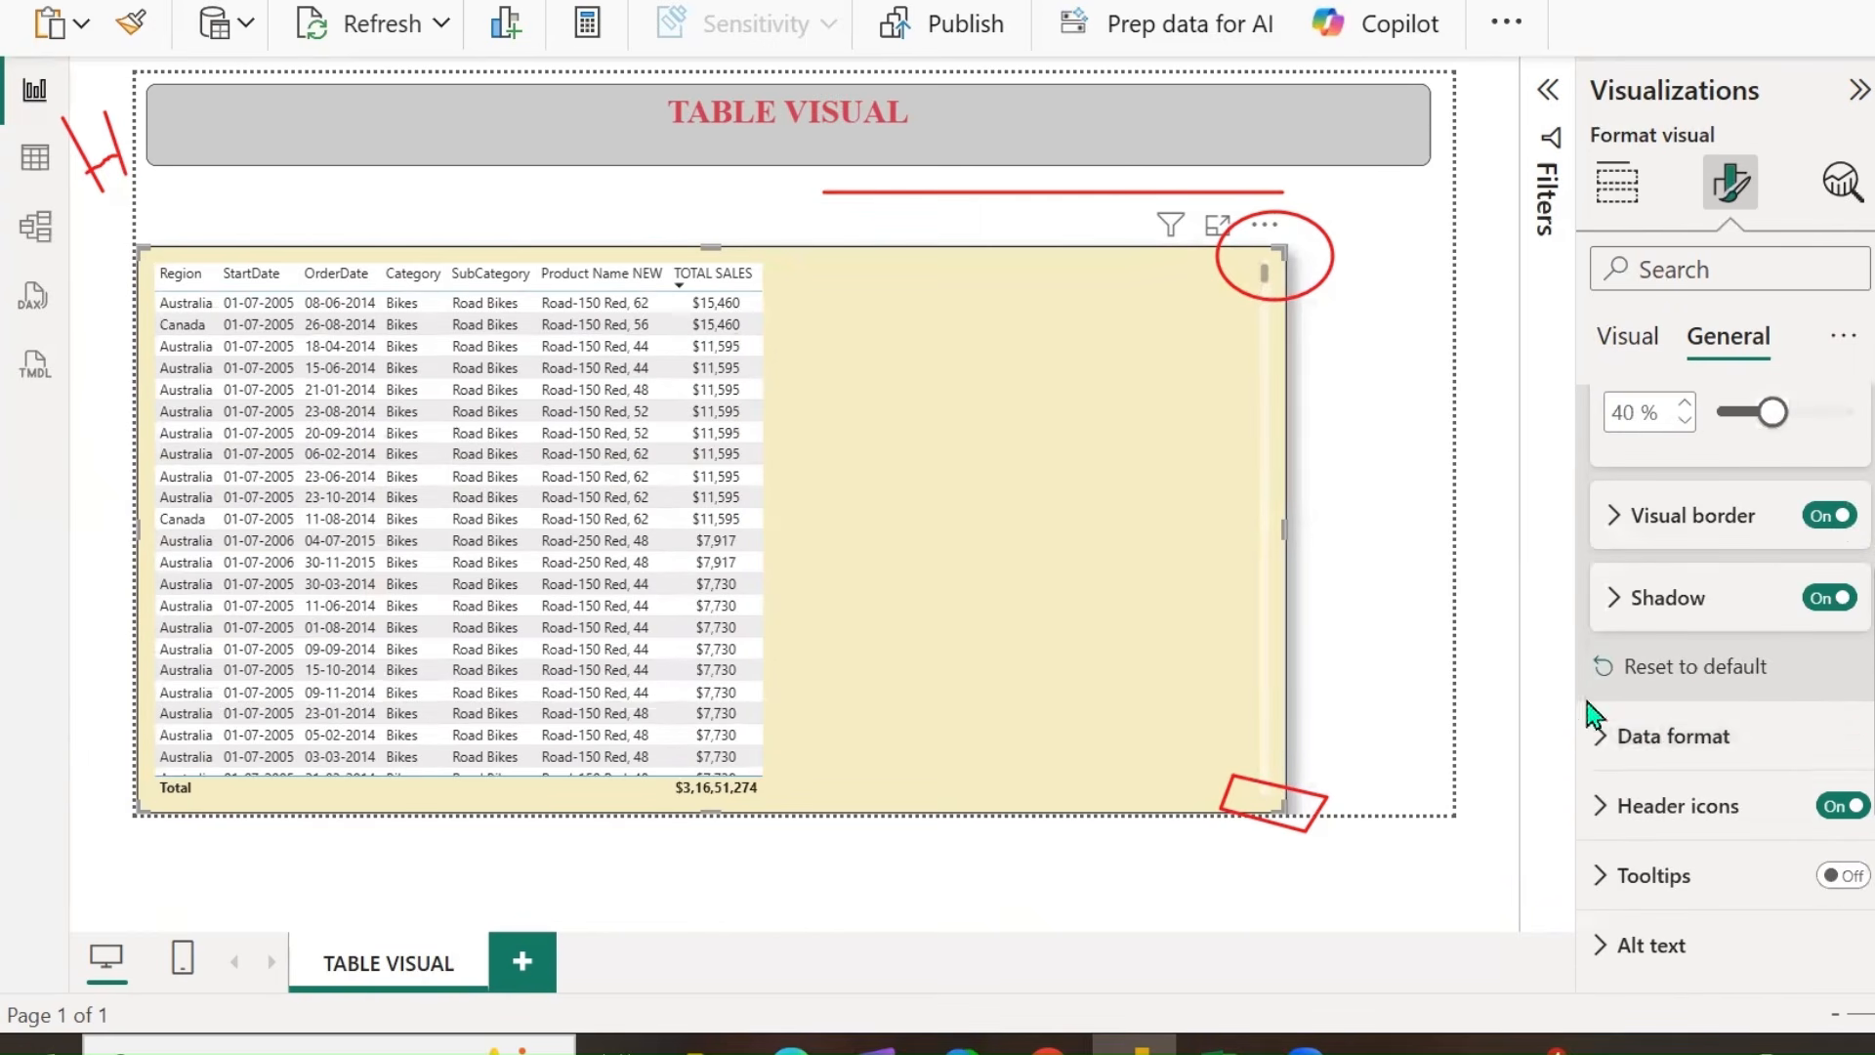
Expand the header icons settings and replace the red corner markings with a red circle around the table's header icons.
{"action": "left_click", "coordinate": [1599, 811]}
{"action": "scroll", "coordinate": [1763, 894], "scroll_direction": "down", "scroll_amount": 2}
{"action": "scroll", "coordinate": [1768, 896], "scroll_direction": "down", "scroll_amount": 2}
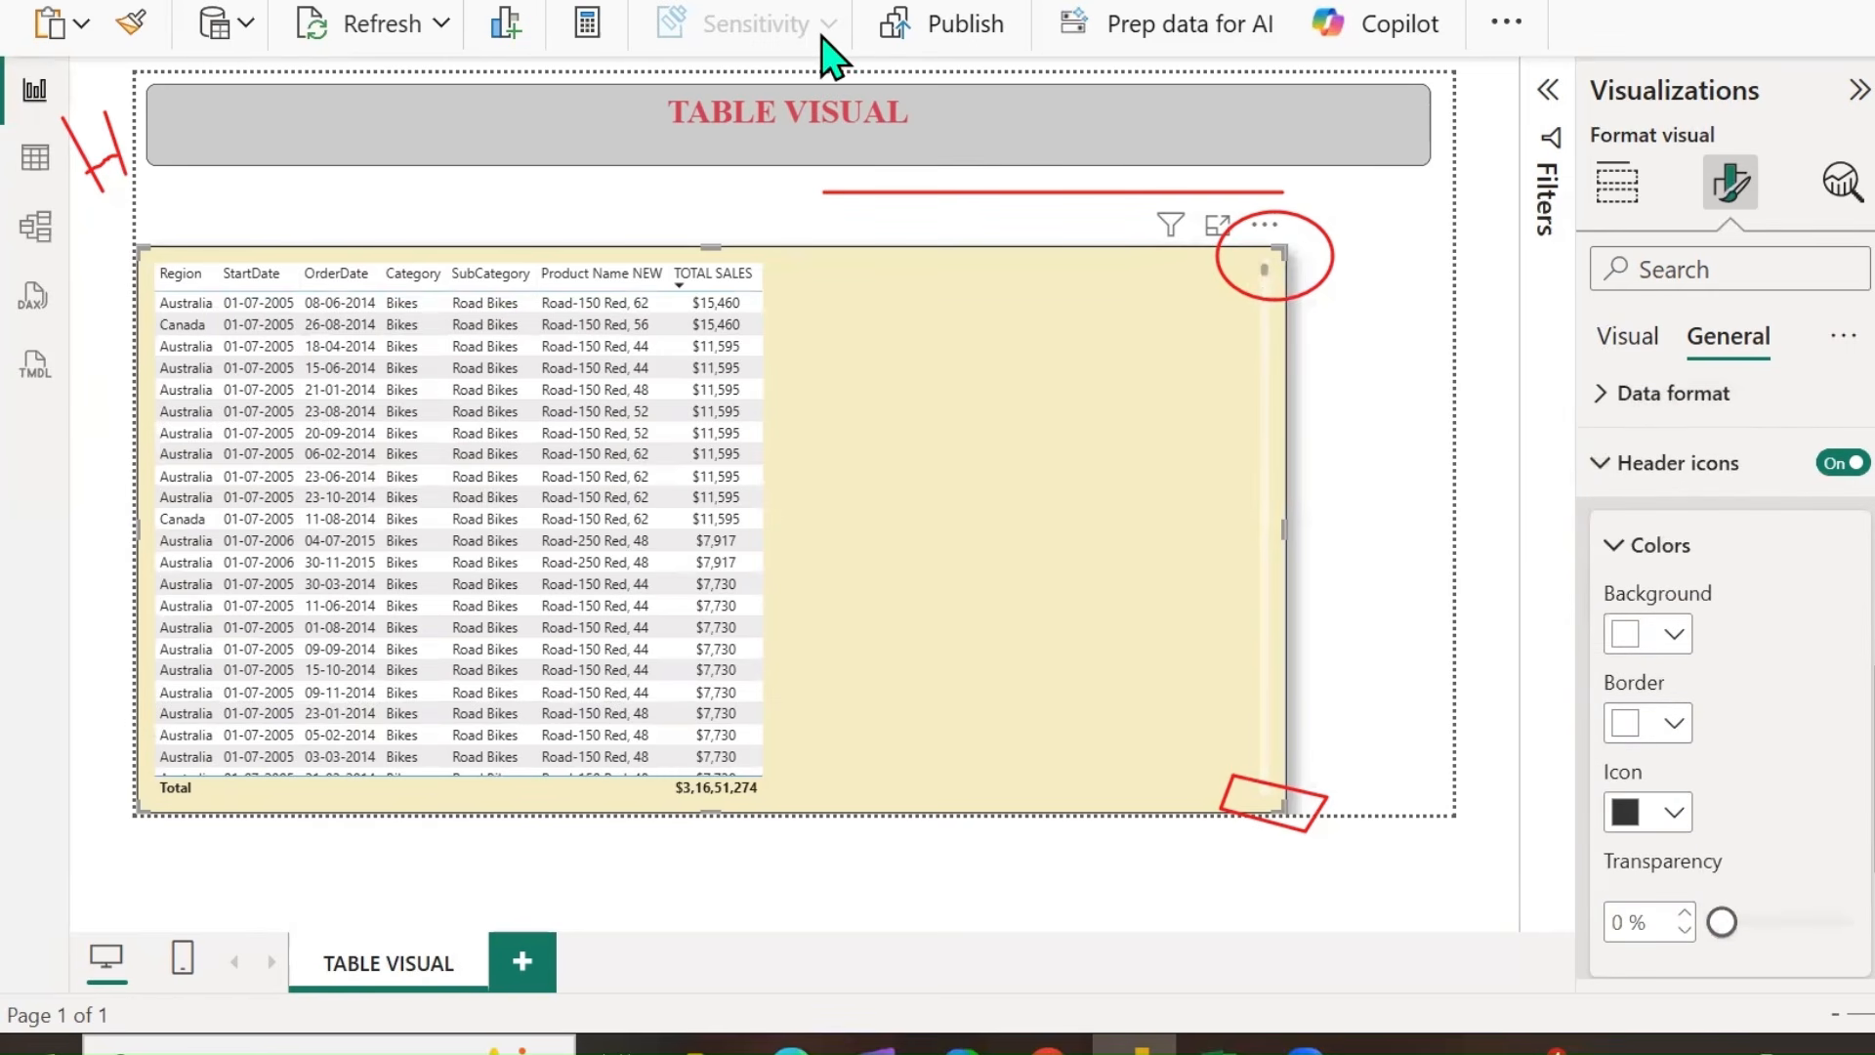
{"action": "left_click_drag", "start_coordinate": [1275, 215], "coordinate": [1284, 891]}
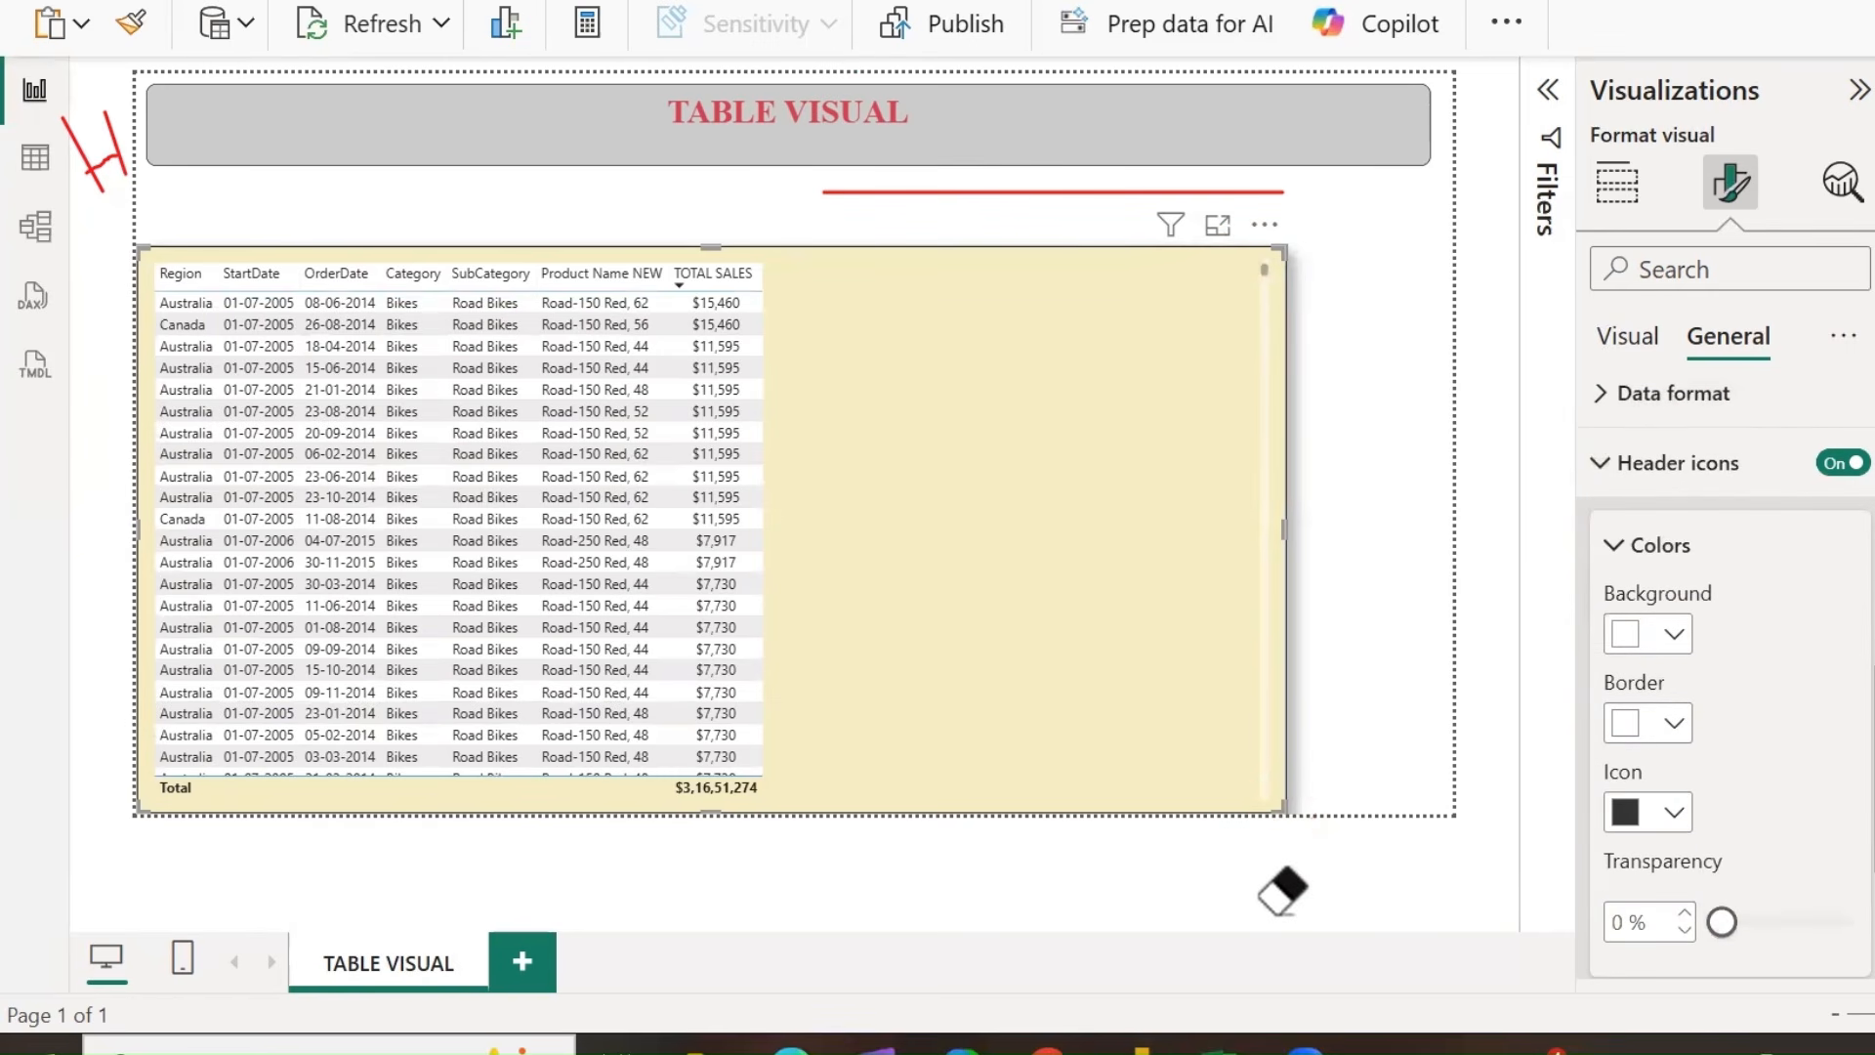
{"action": "mouse_move", "coordinate": [1146, 234]}
{"action": "left_mouse_down"}
{"action": "mouse_move", "coordinate": [1265, 283]}
{"action": "mouse_move", "coordinate": [1287, 181]}
{"action": "mouse_move", "coordinate": [1143, 222]}
{"action": "left_mouse_up"}
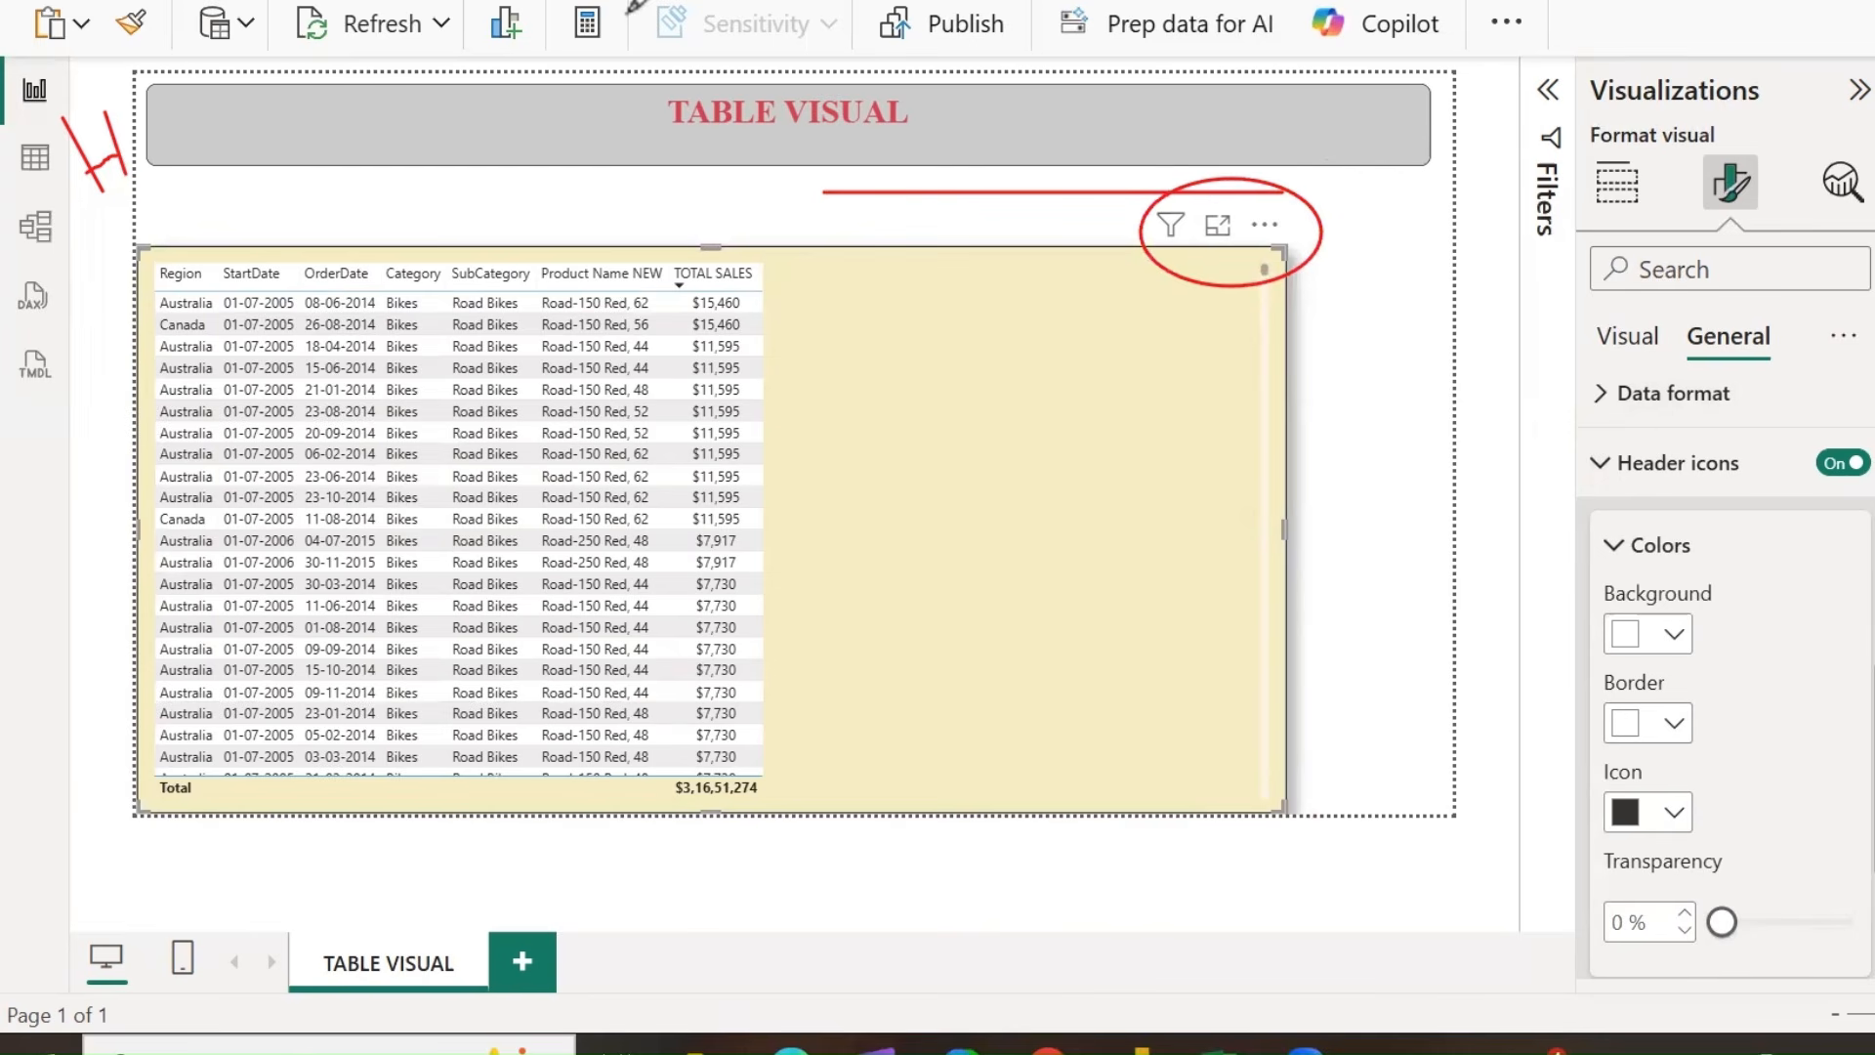
Set the header icons' background color to light gray and their border color to gold.
{"action": "left_click", "coordinate": [1657, 649]}
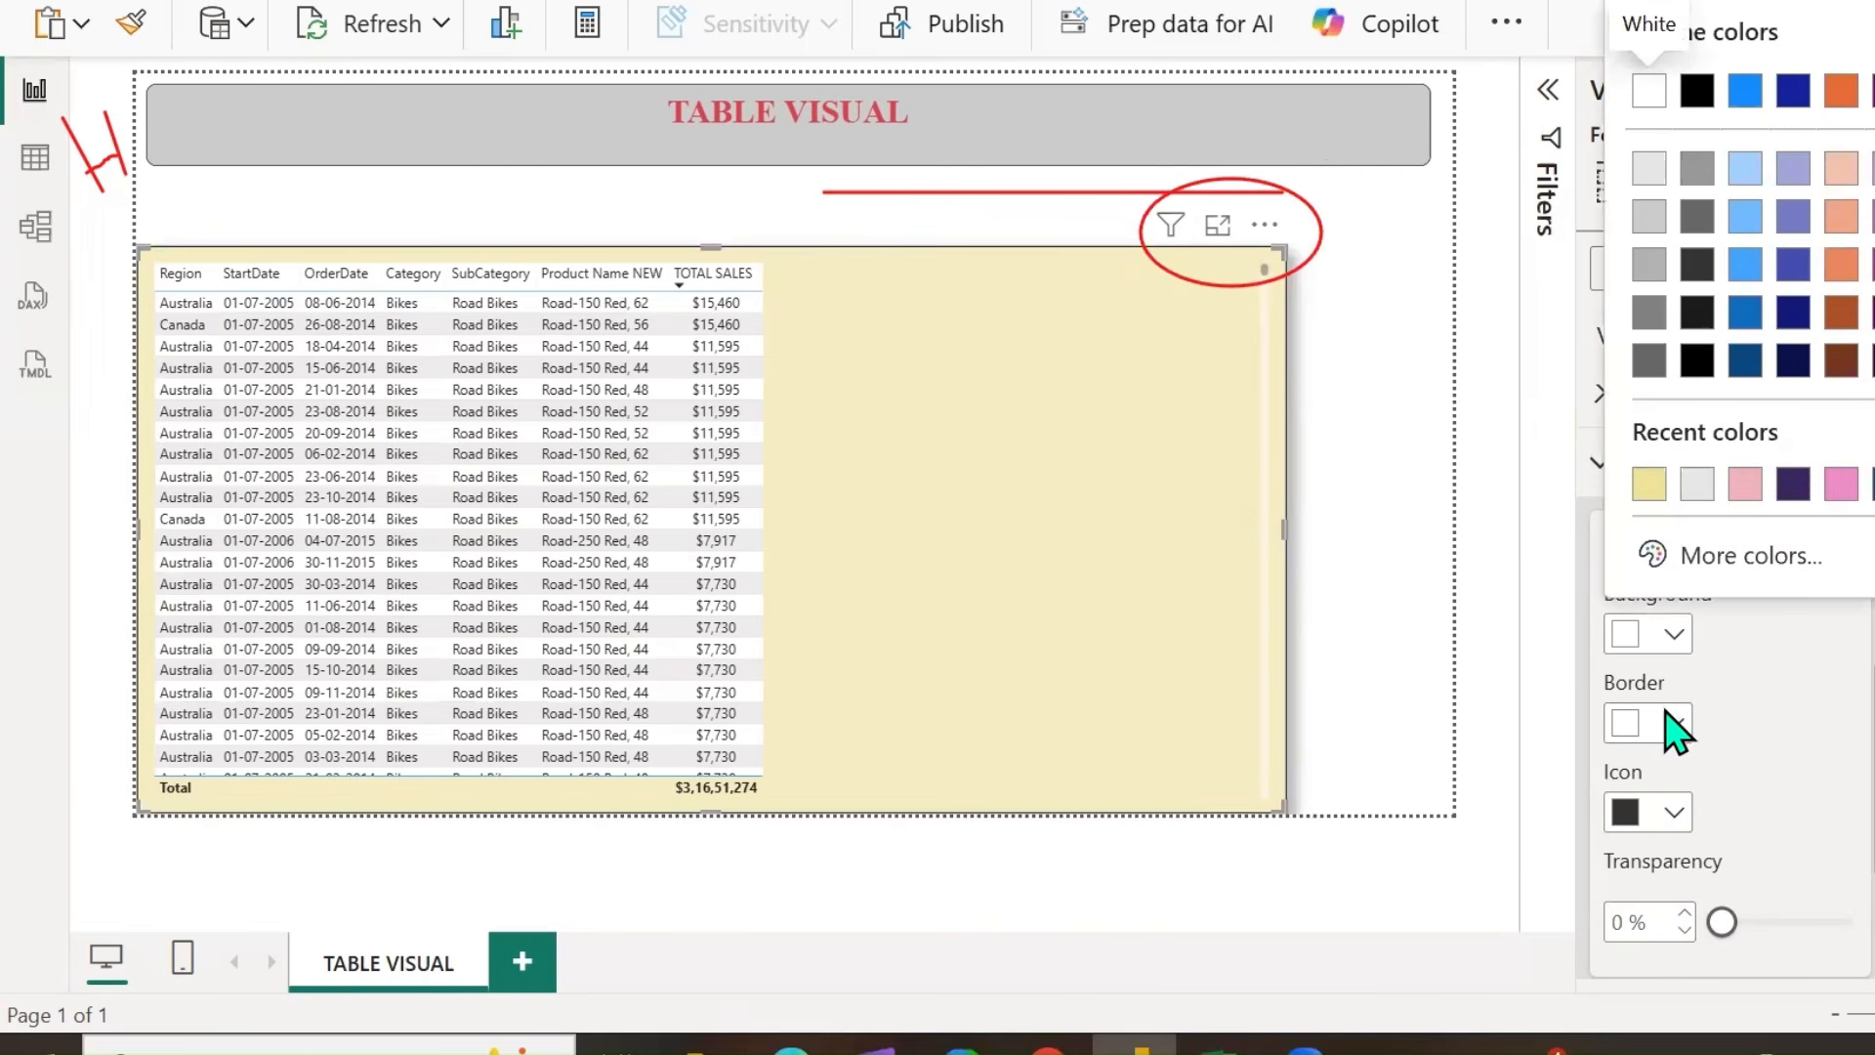
{"action": "left_click", "coordinate": [1650, 172]}
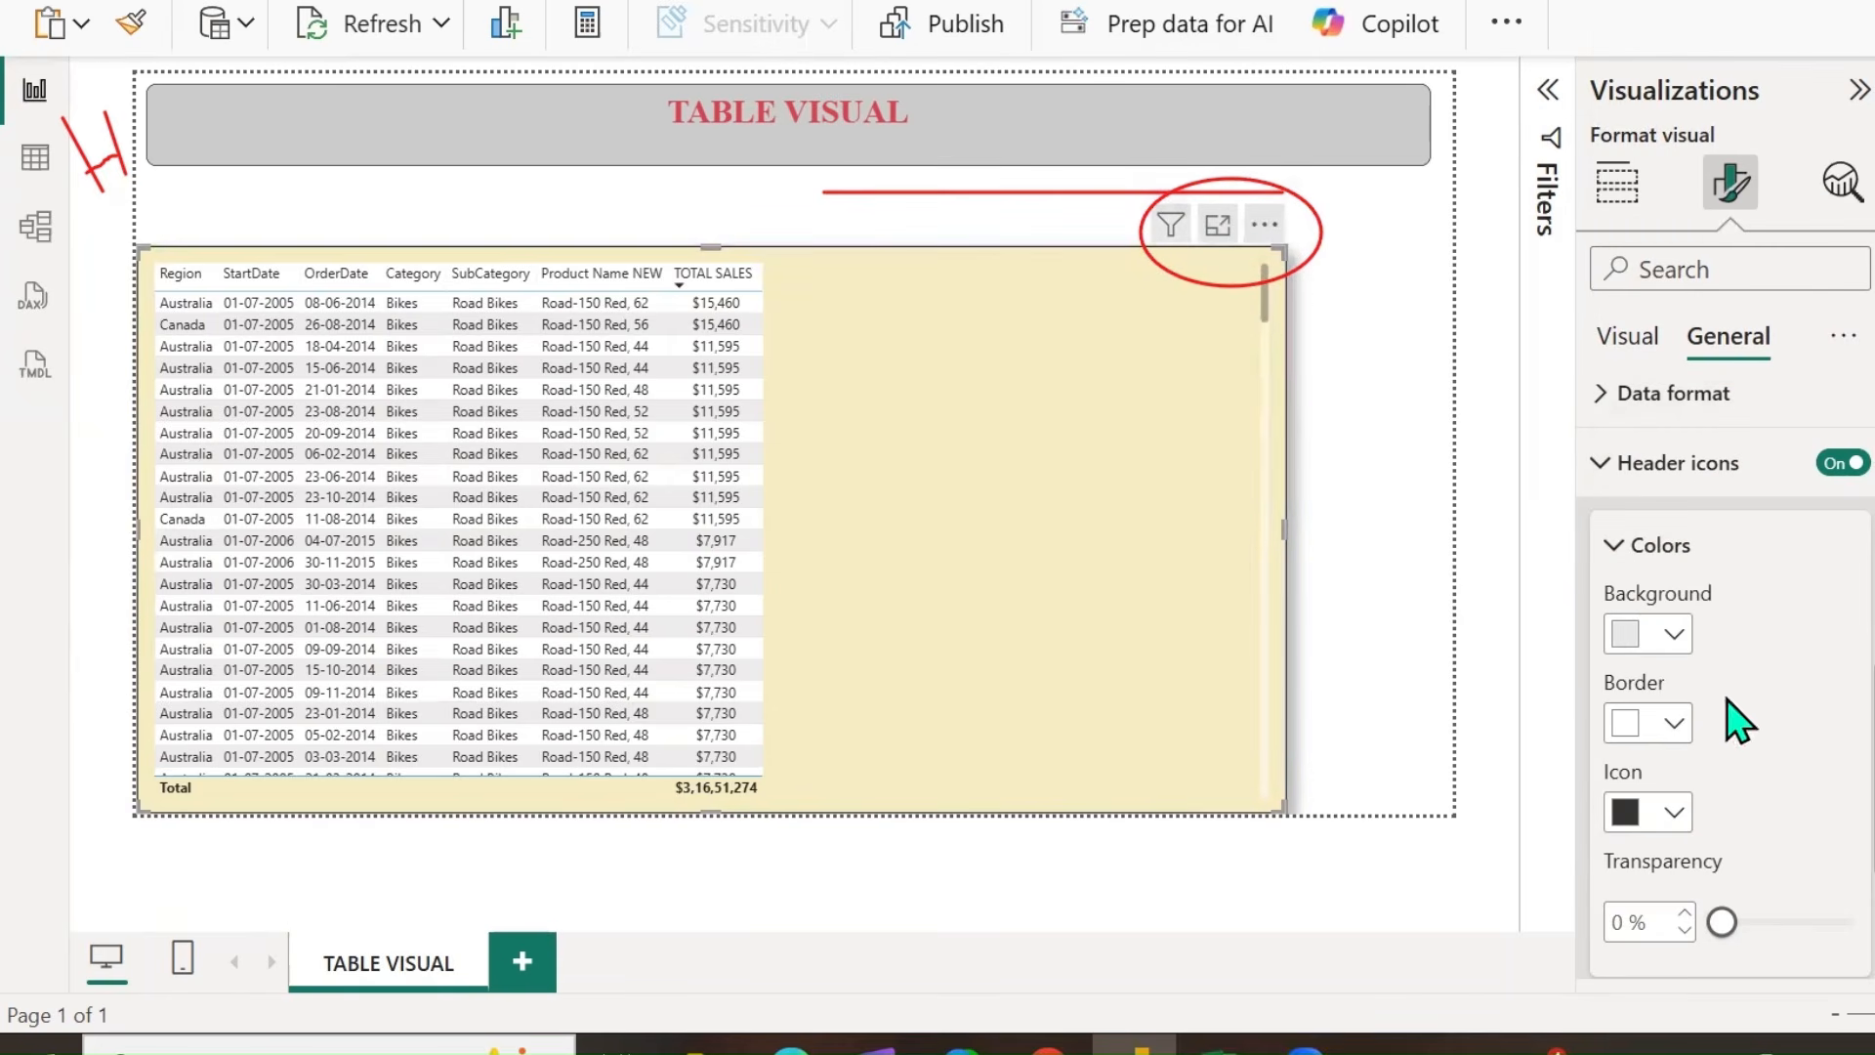
{"action": "left_click", "coordinate": [1676, 731]}
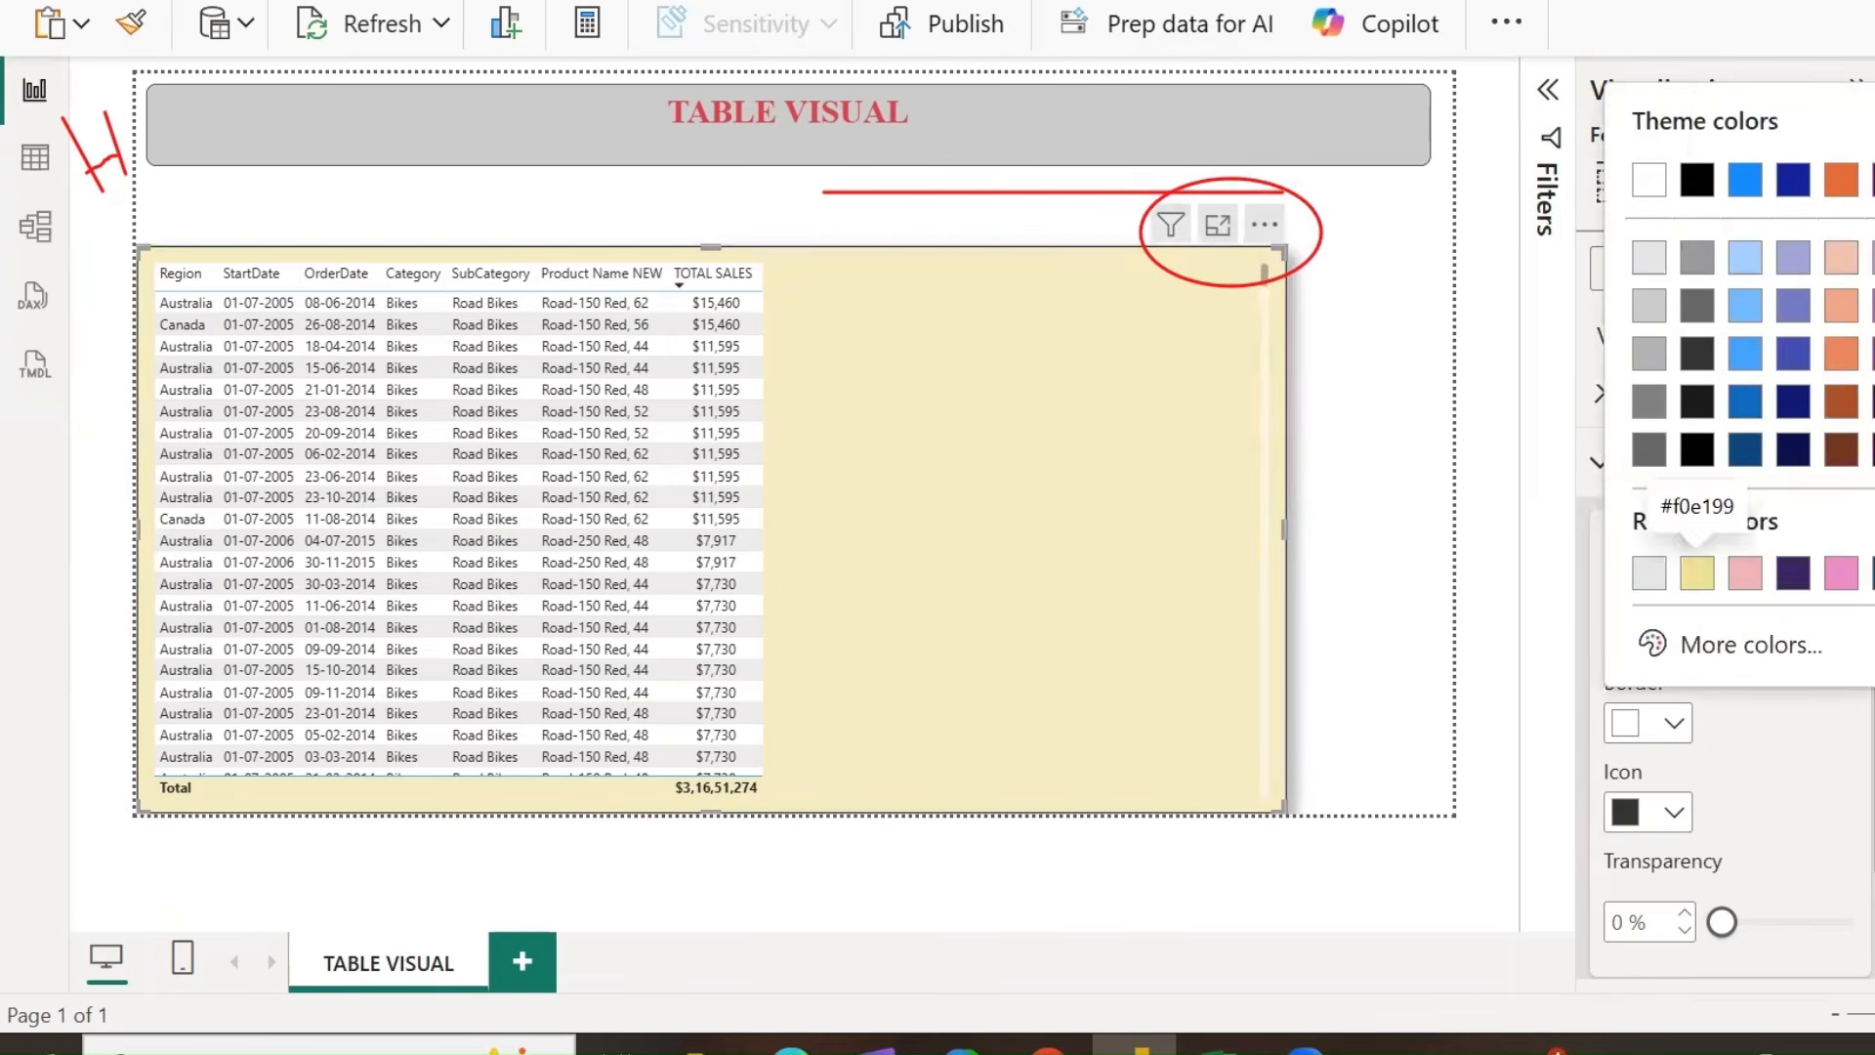
{"action": "left_click", "coordinate": [1874, 180]}
Try pink as the header icons' icon color and change it to white.
{"action": "left_click", "coordinate": [1668, 807]}
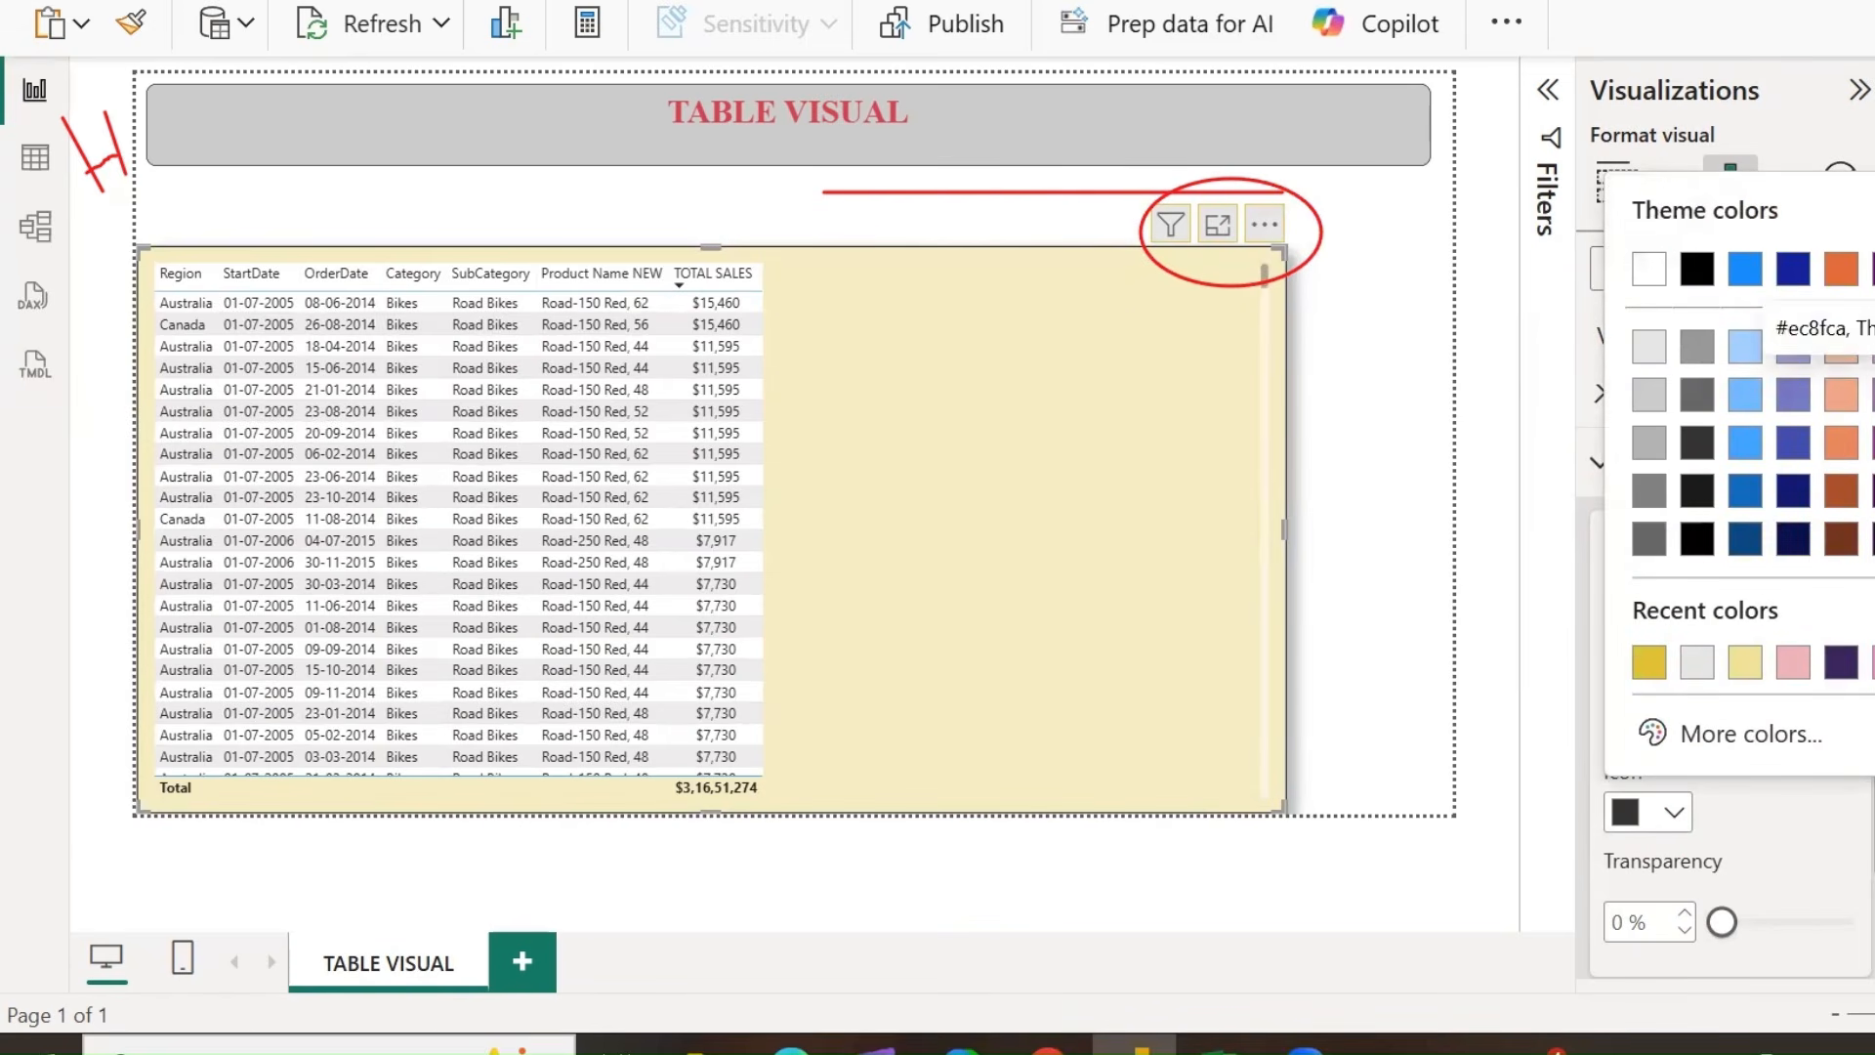
{"action": "left_click", "coordinate": [1794, 661]}
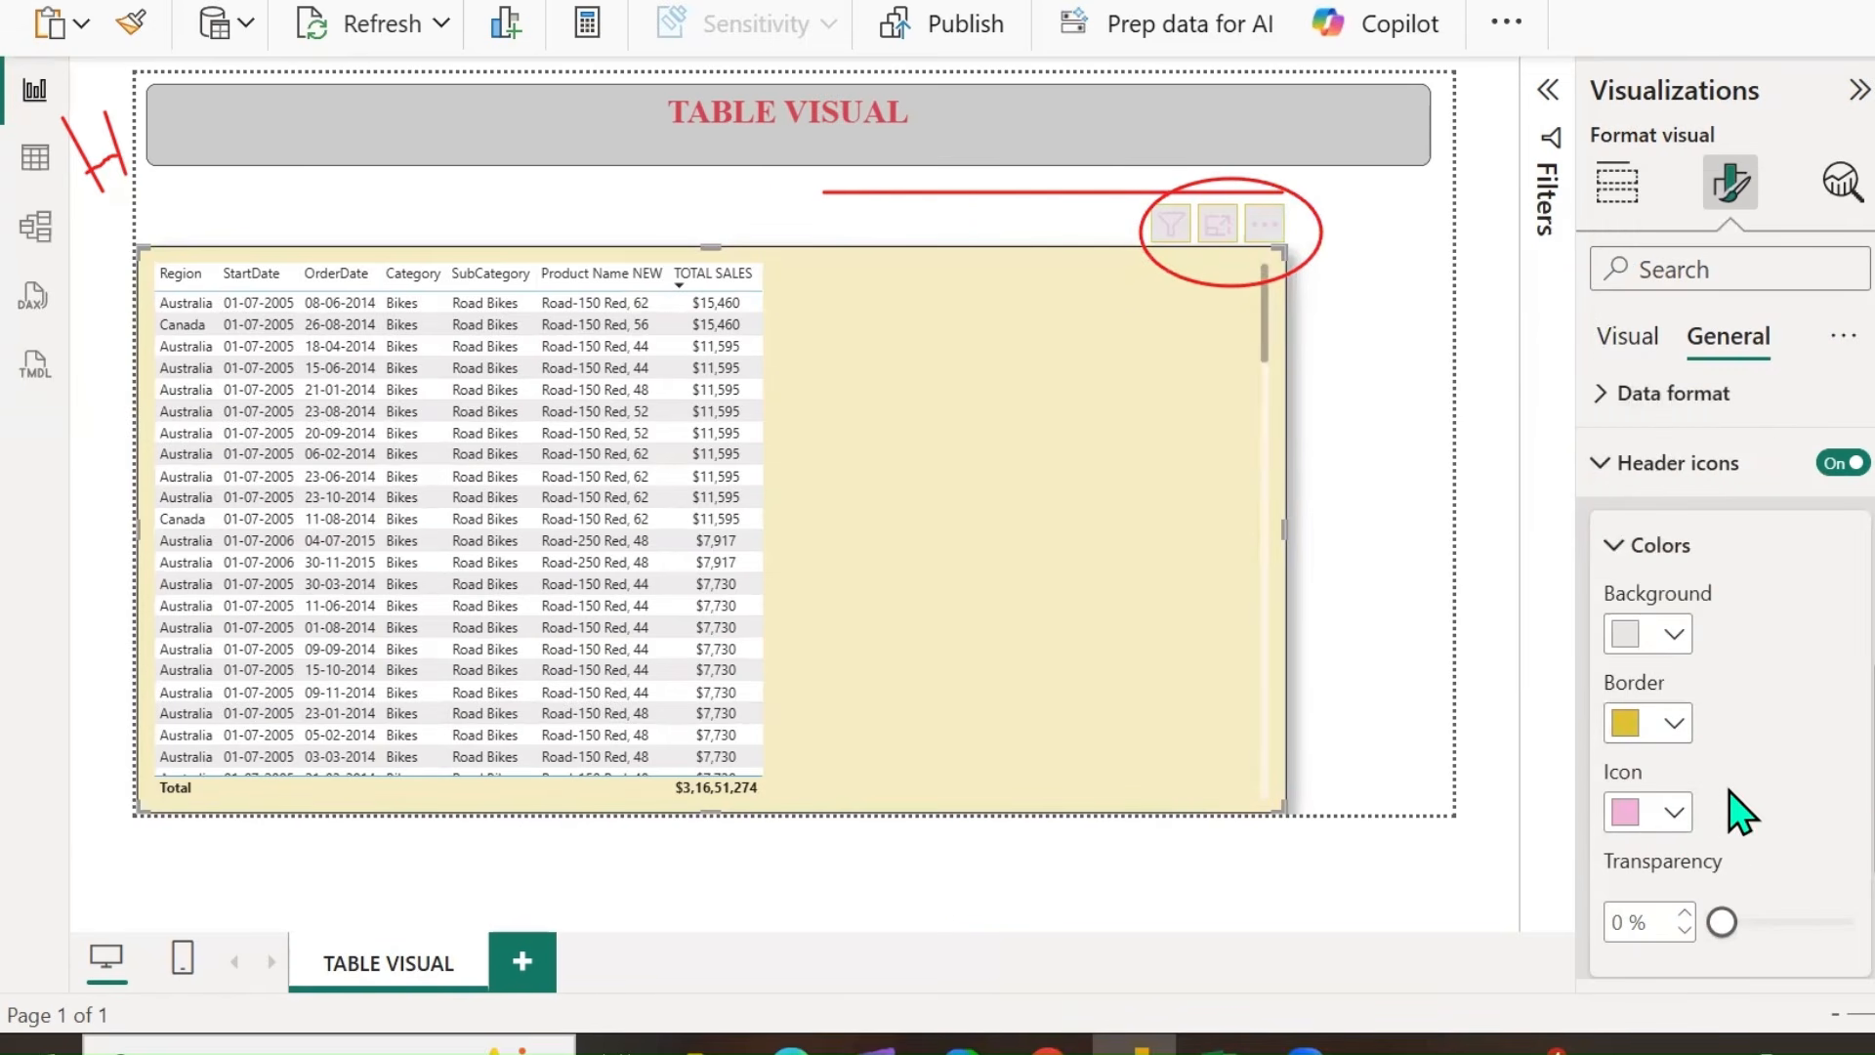
{"action": "left_click", "coordinate": [1636, 819]}
{"action": "left_click", "coordinate": [1644, 289]}
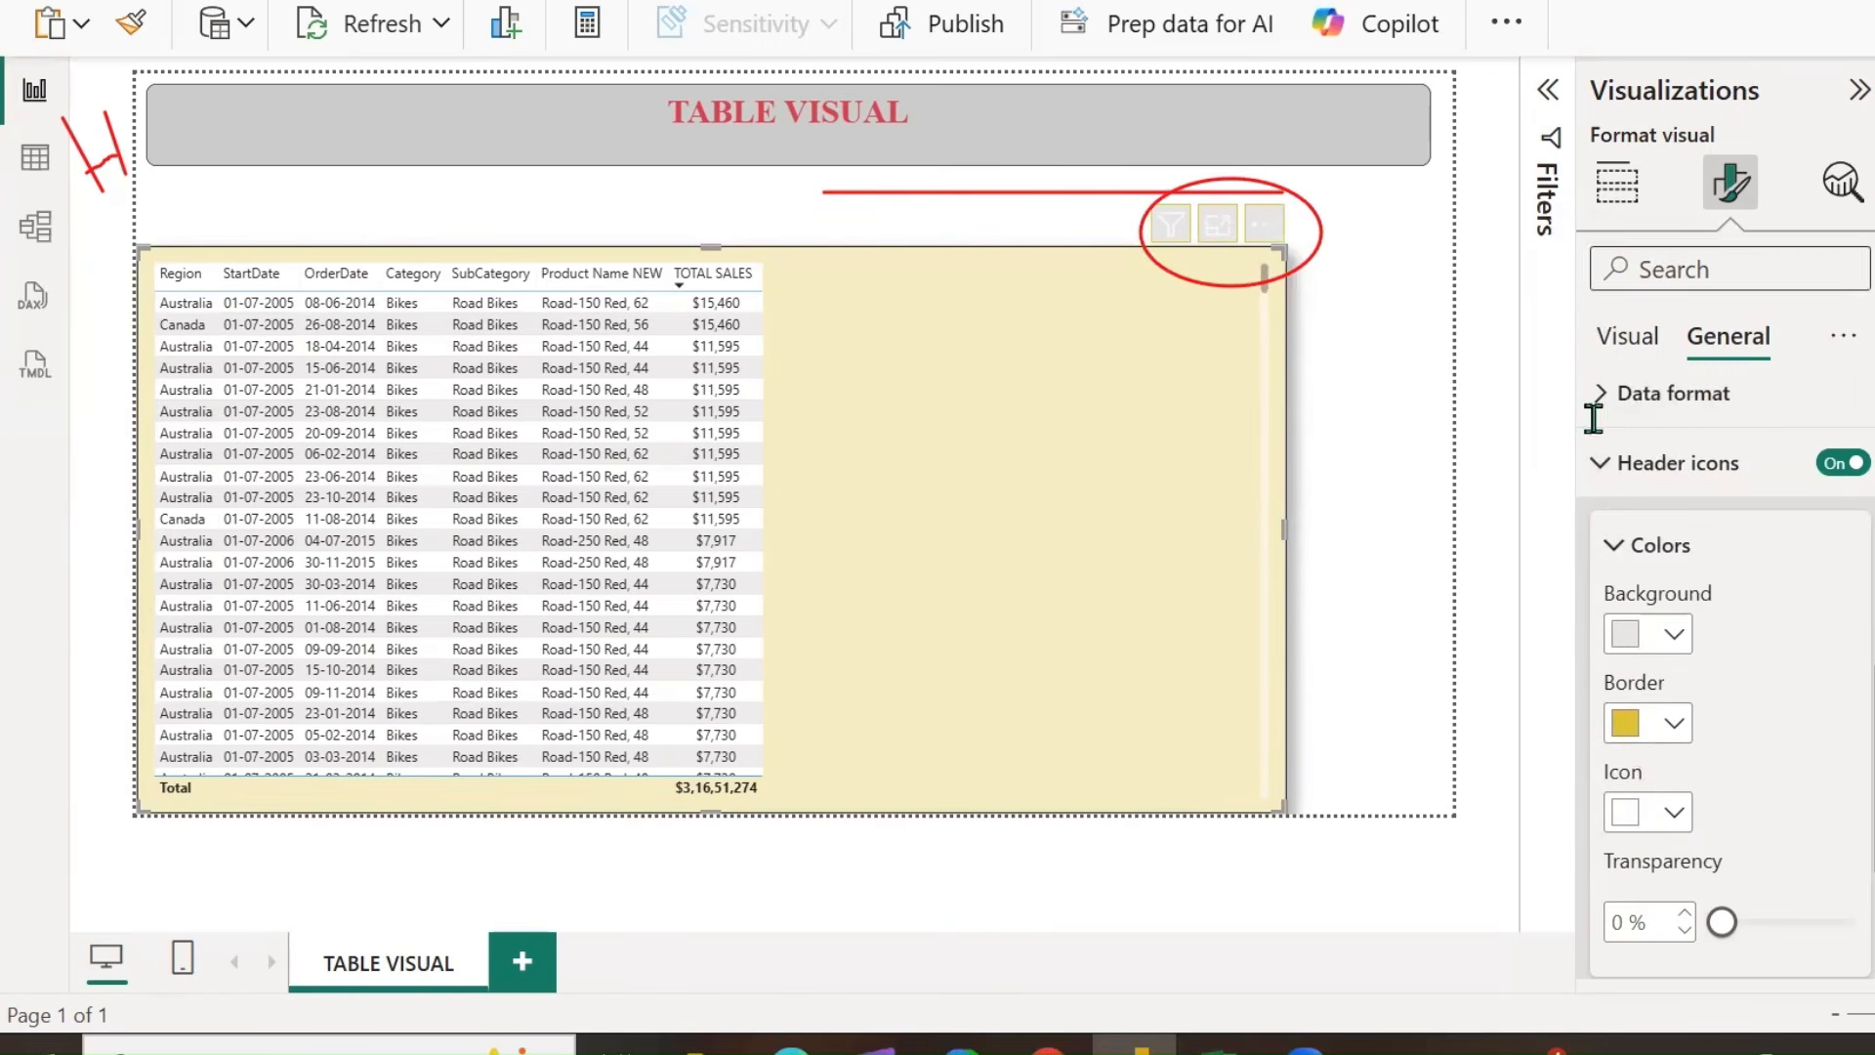
Set the border color of the table's header icons to light red.
{"action": "left_click", "coordinate": [1674, 725]}
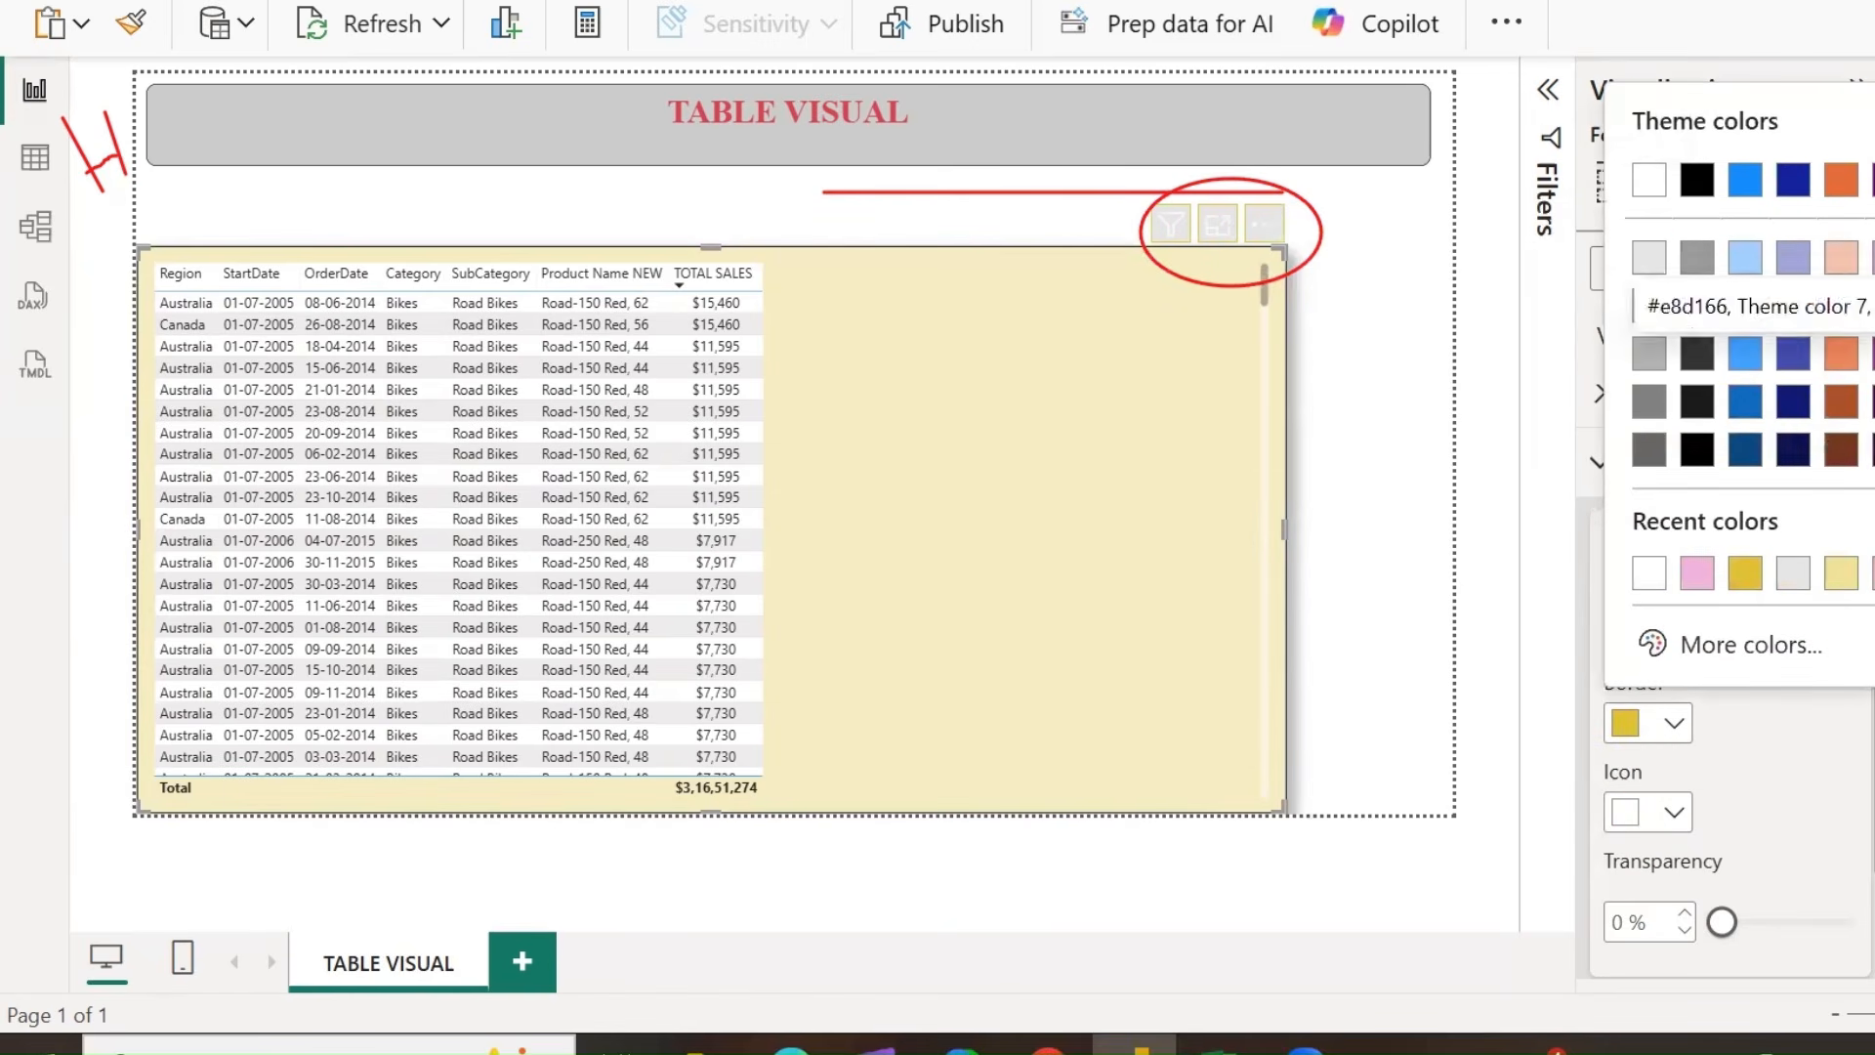
{"action": "left_click", "coordinate": [1837, 262]}
{"action": "scroll", "coordinate": [1731, 835], "scroll_direction": "down", "scroll_amount": 3}
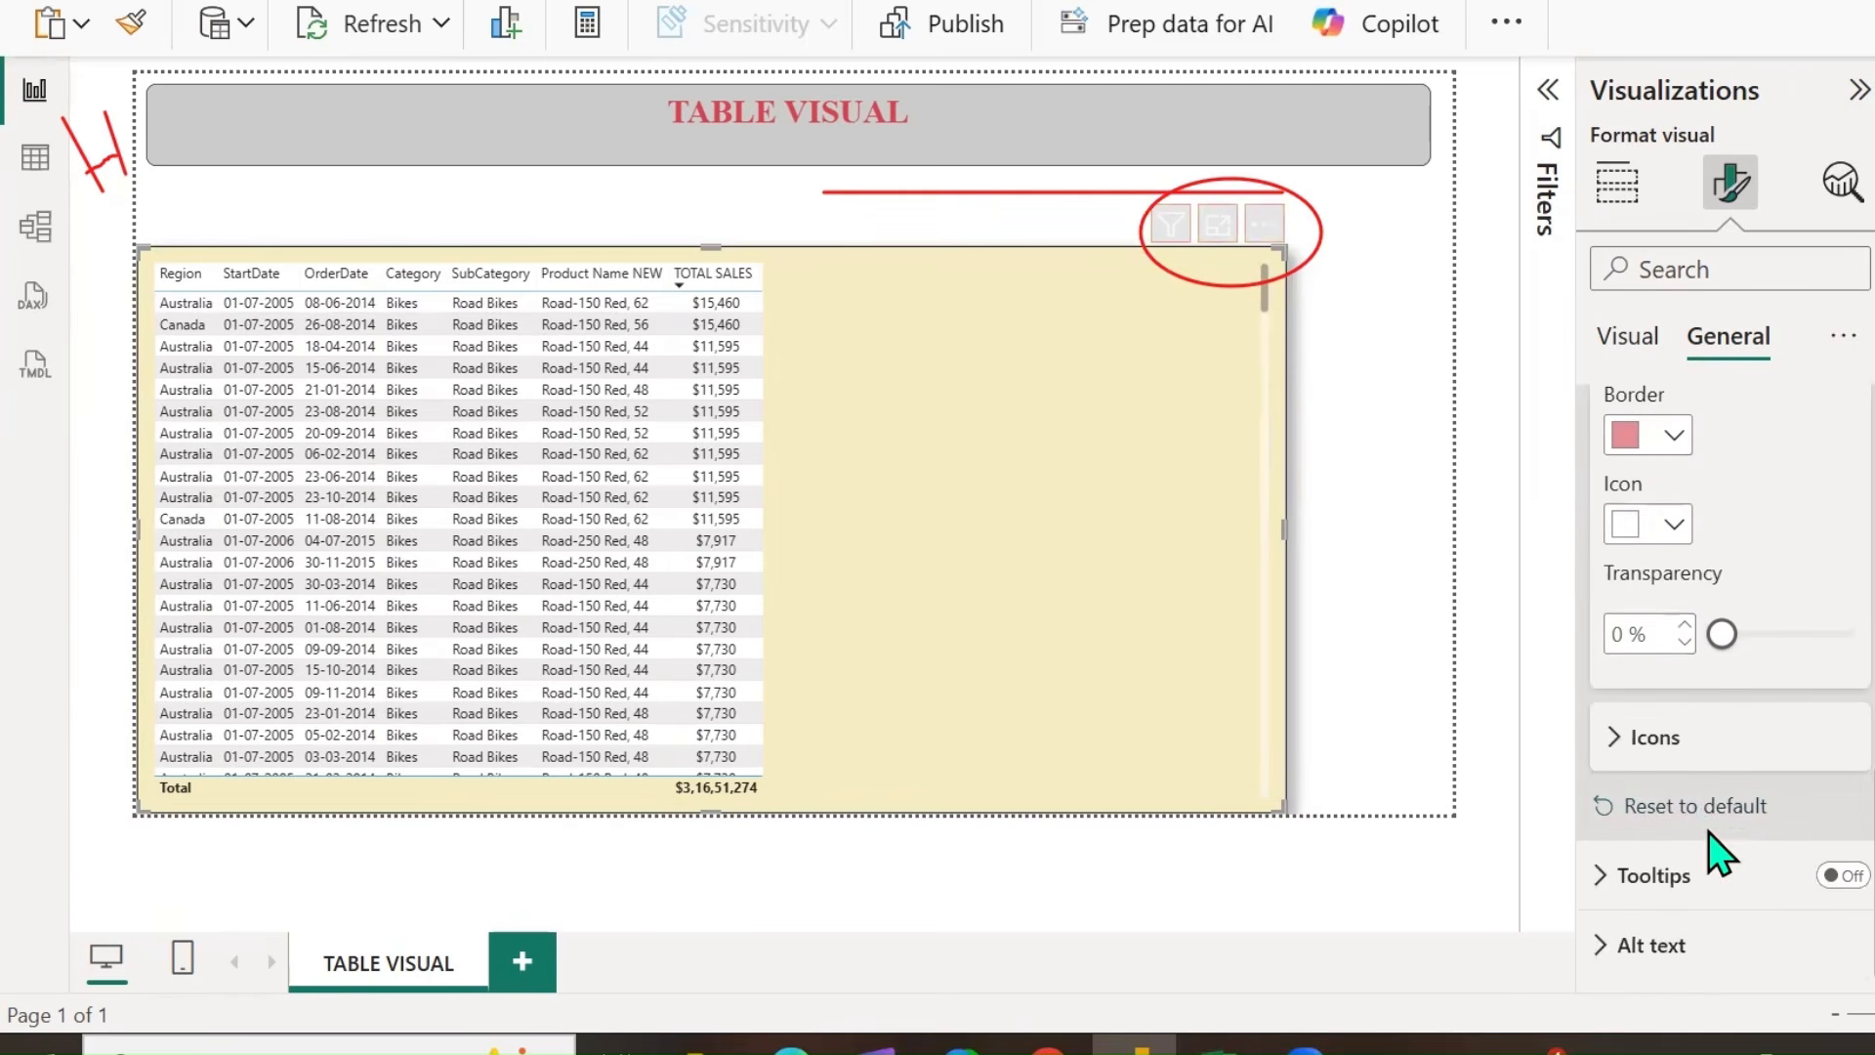
{"action": "left_click_drag", "start_coordinate": [1727, 630], "coordinate": [1699, 658]}
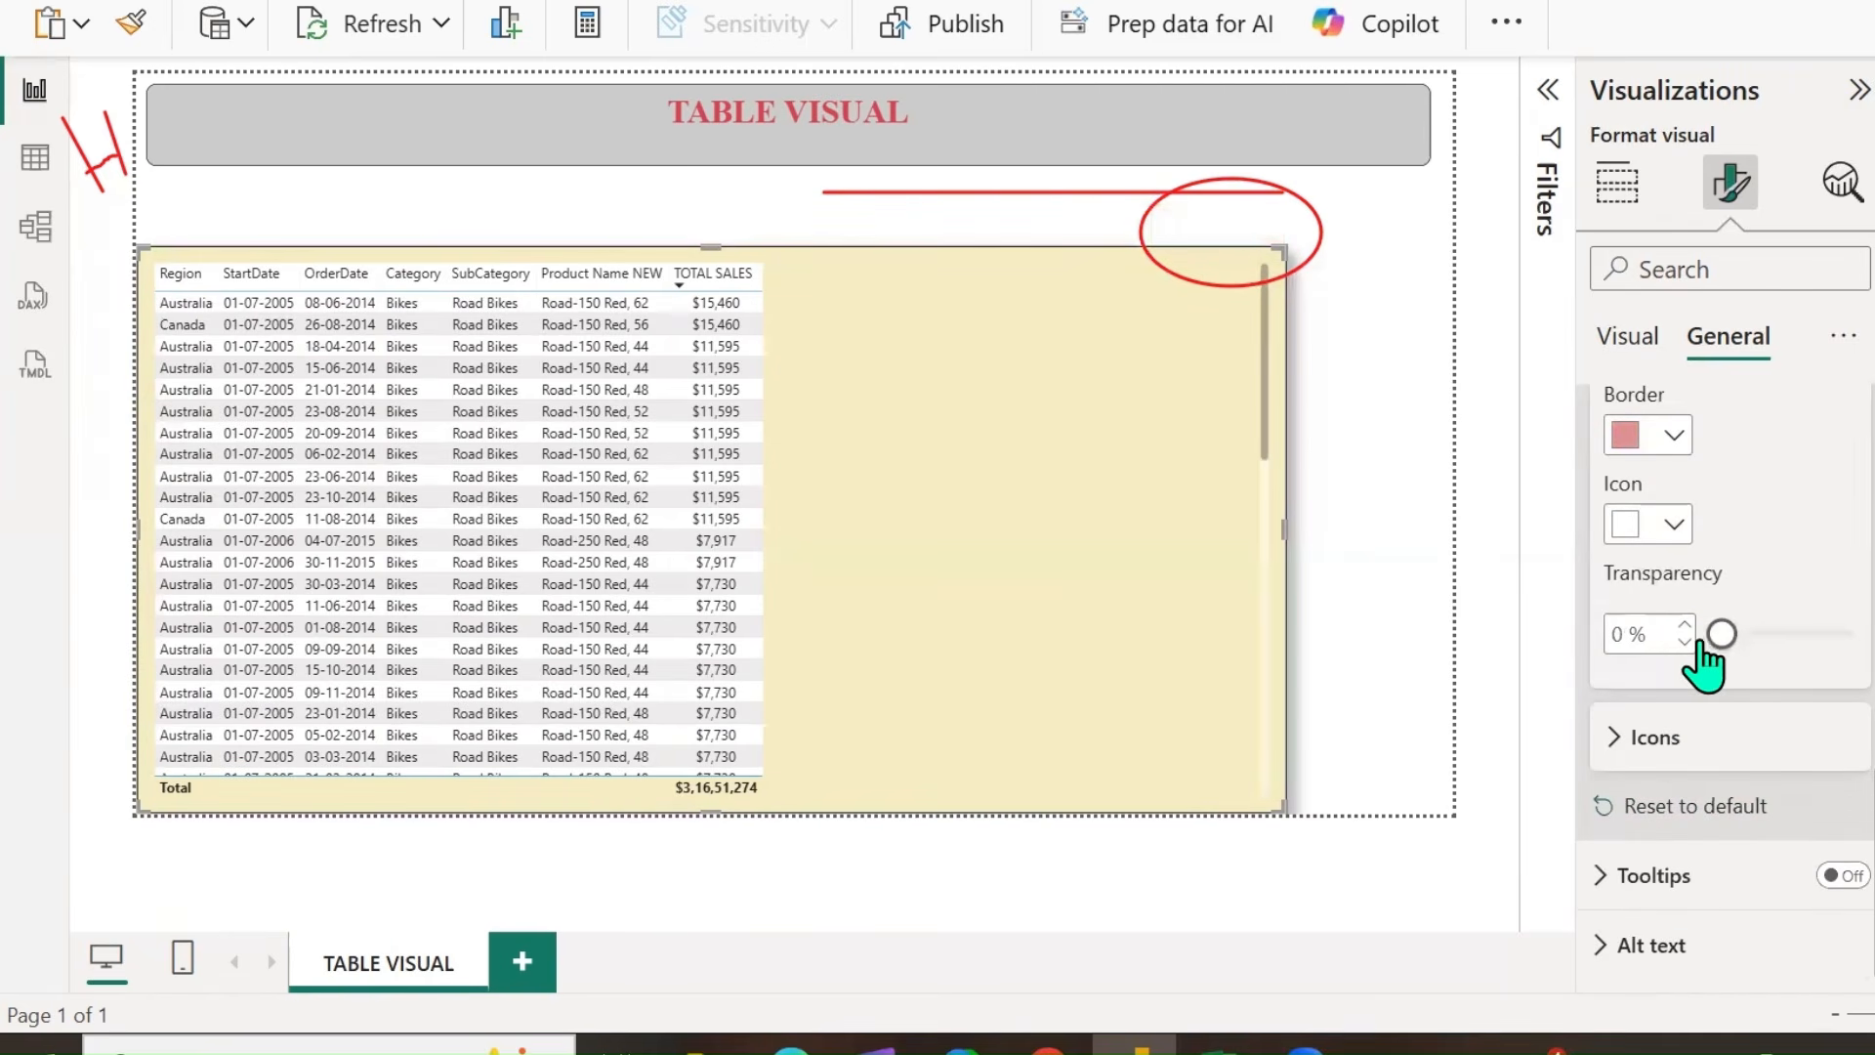
Expand the header icons' Icons settings and review which individual icons can be switched on or off.
{"action": "left_click", "coordinate": [1626, 744]}
{"action": "scroll", "coordinate": [1762, 738], "scroll_direction": "down", "scroll_amount": 4}
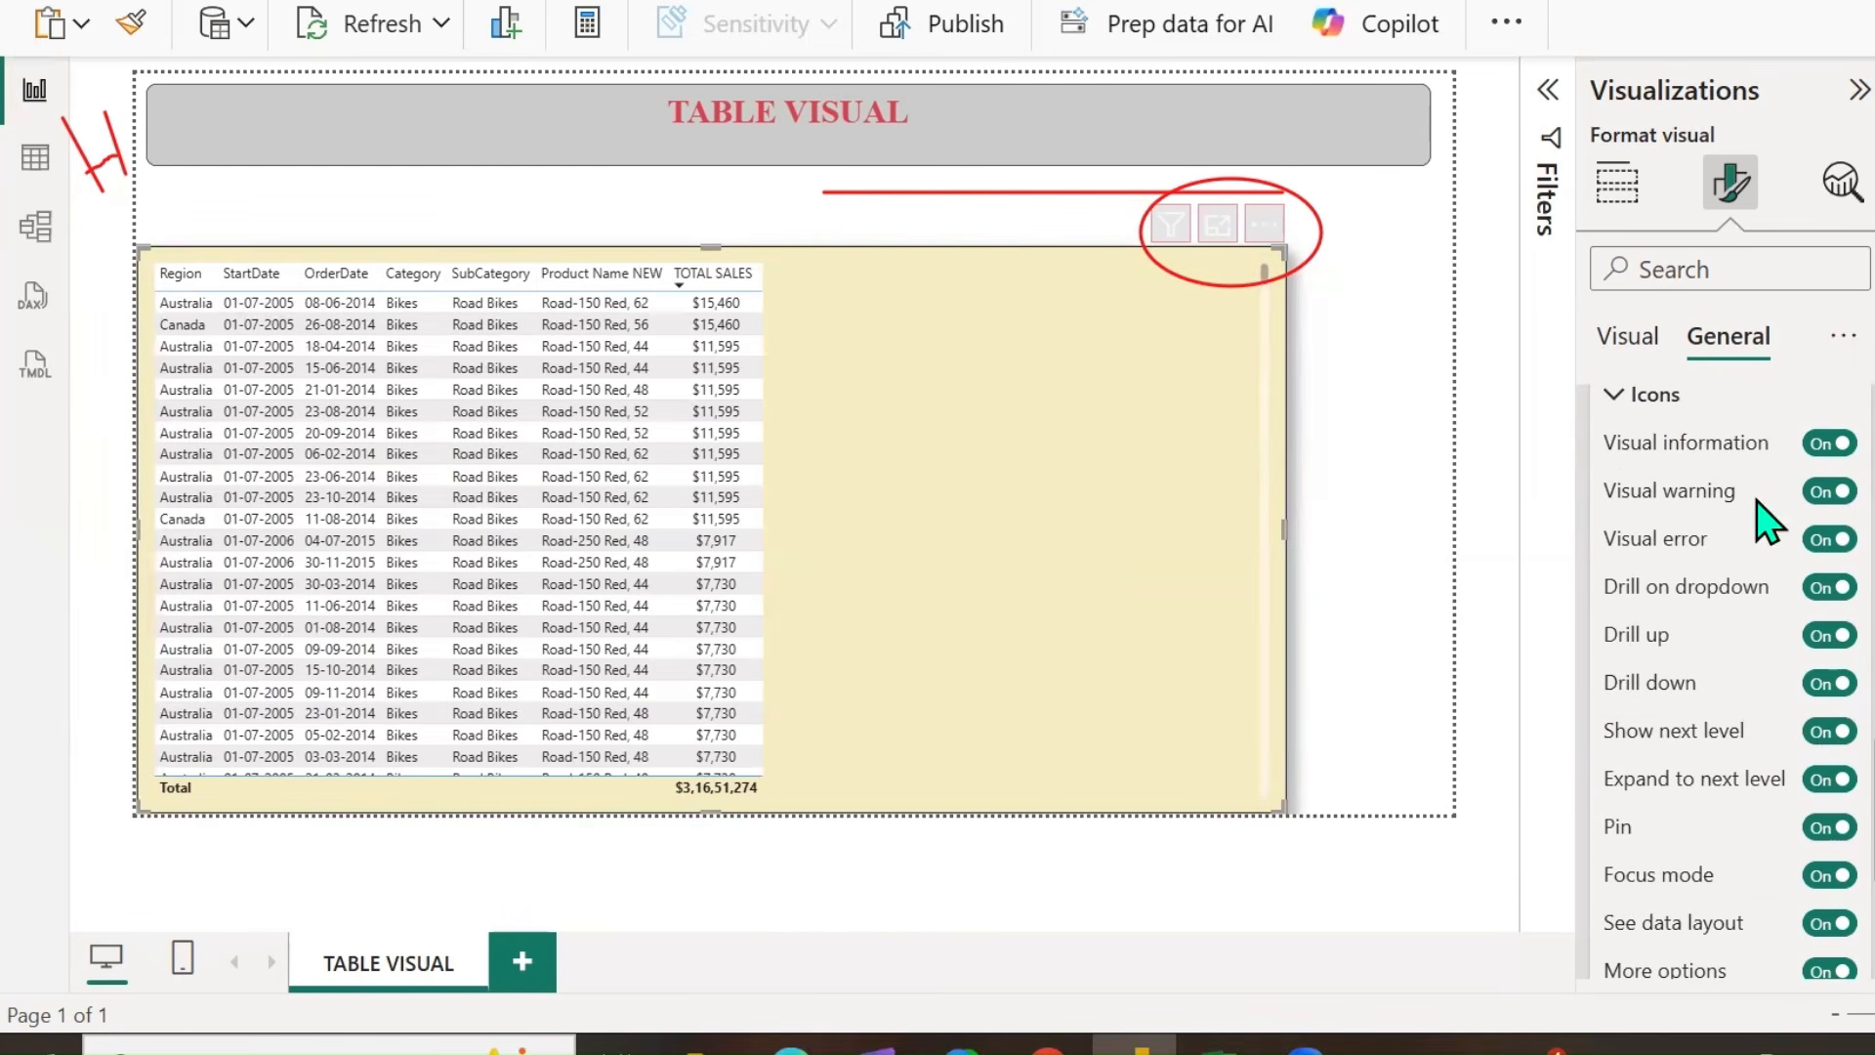
{"action": "scroll", "coordinate": [1719, 652], "scroll_direction": "down", "scroll_amount": 2}
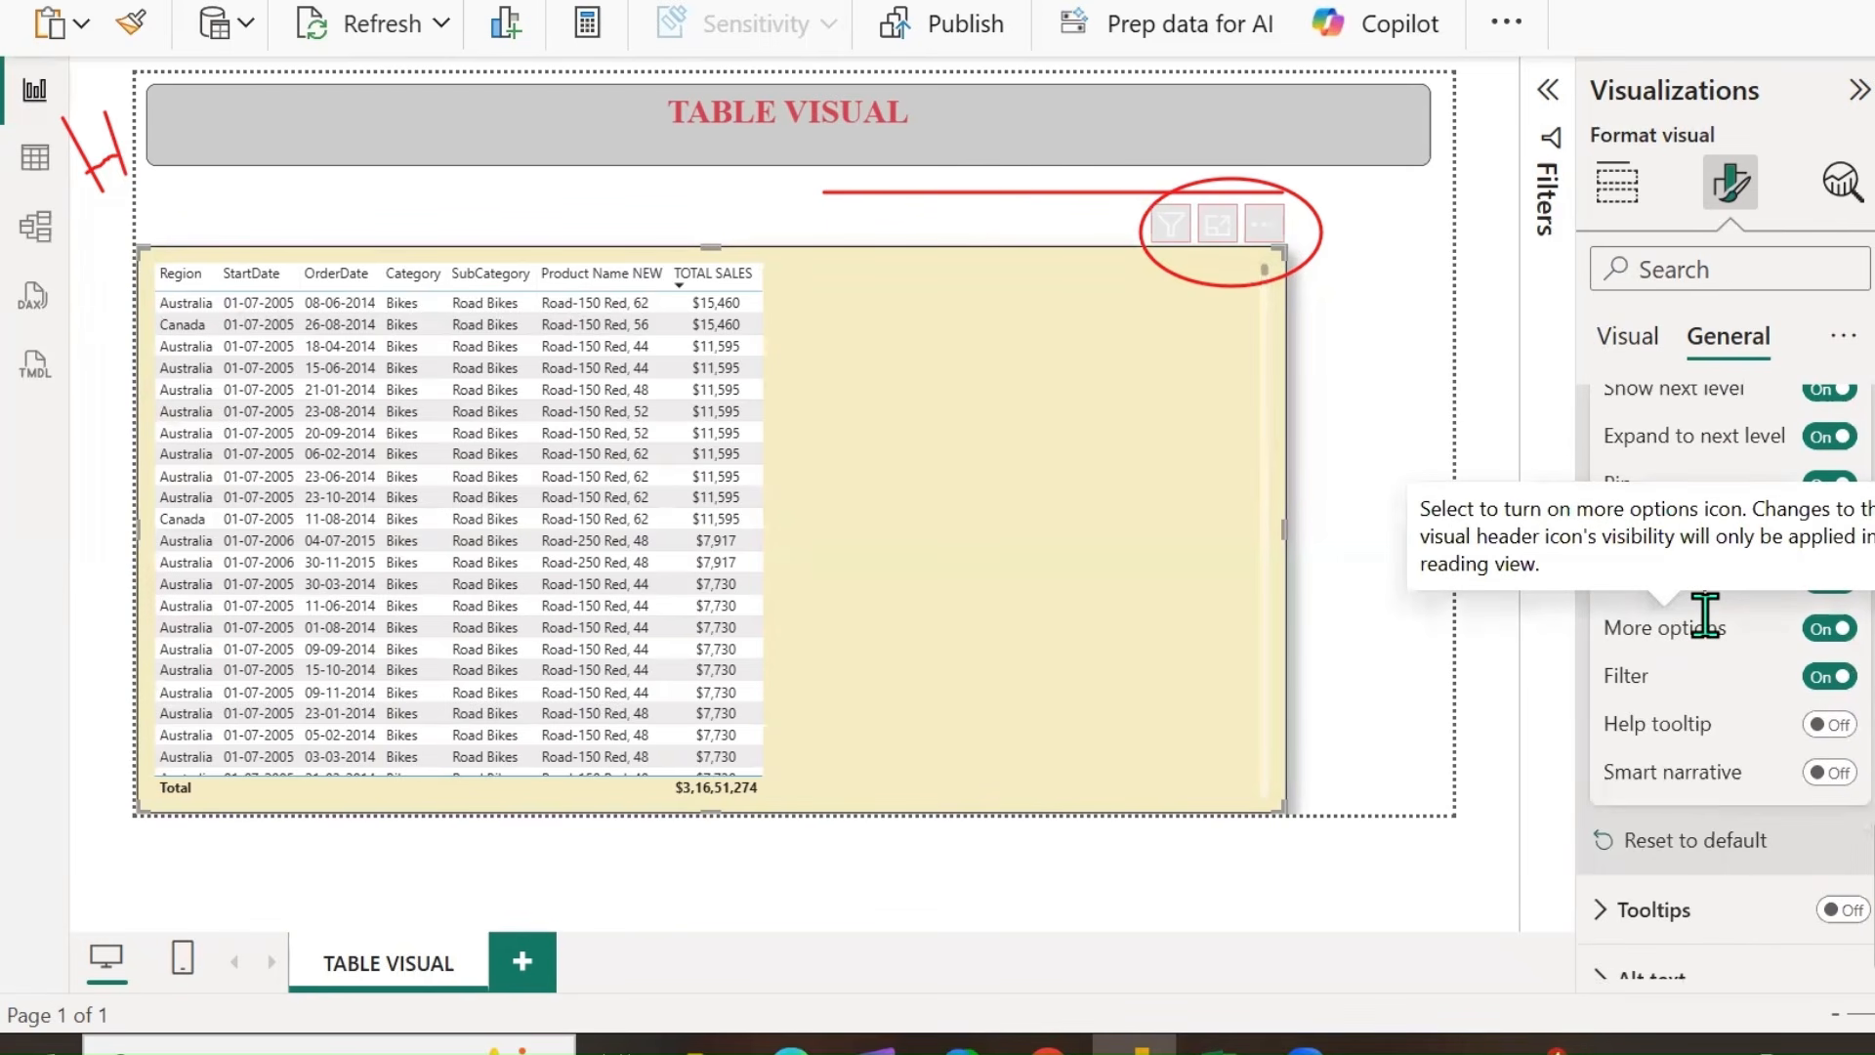
{"action": "scroll", "coordinate": [1750, 742], "scroll_direction": "up", "scroll_amount": 6}
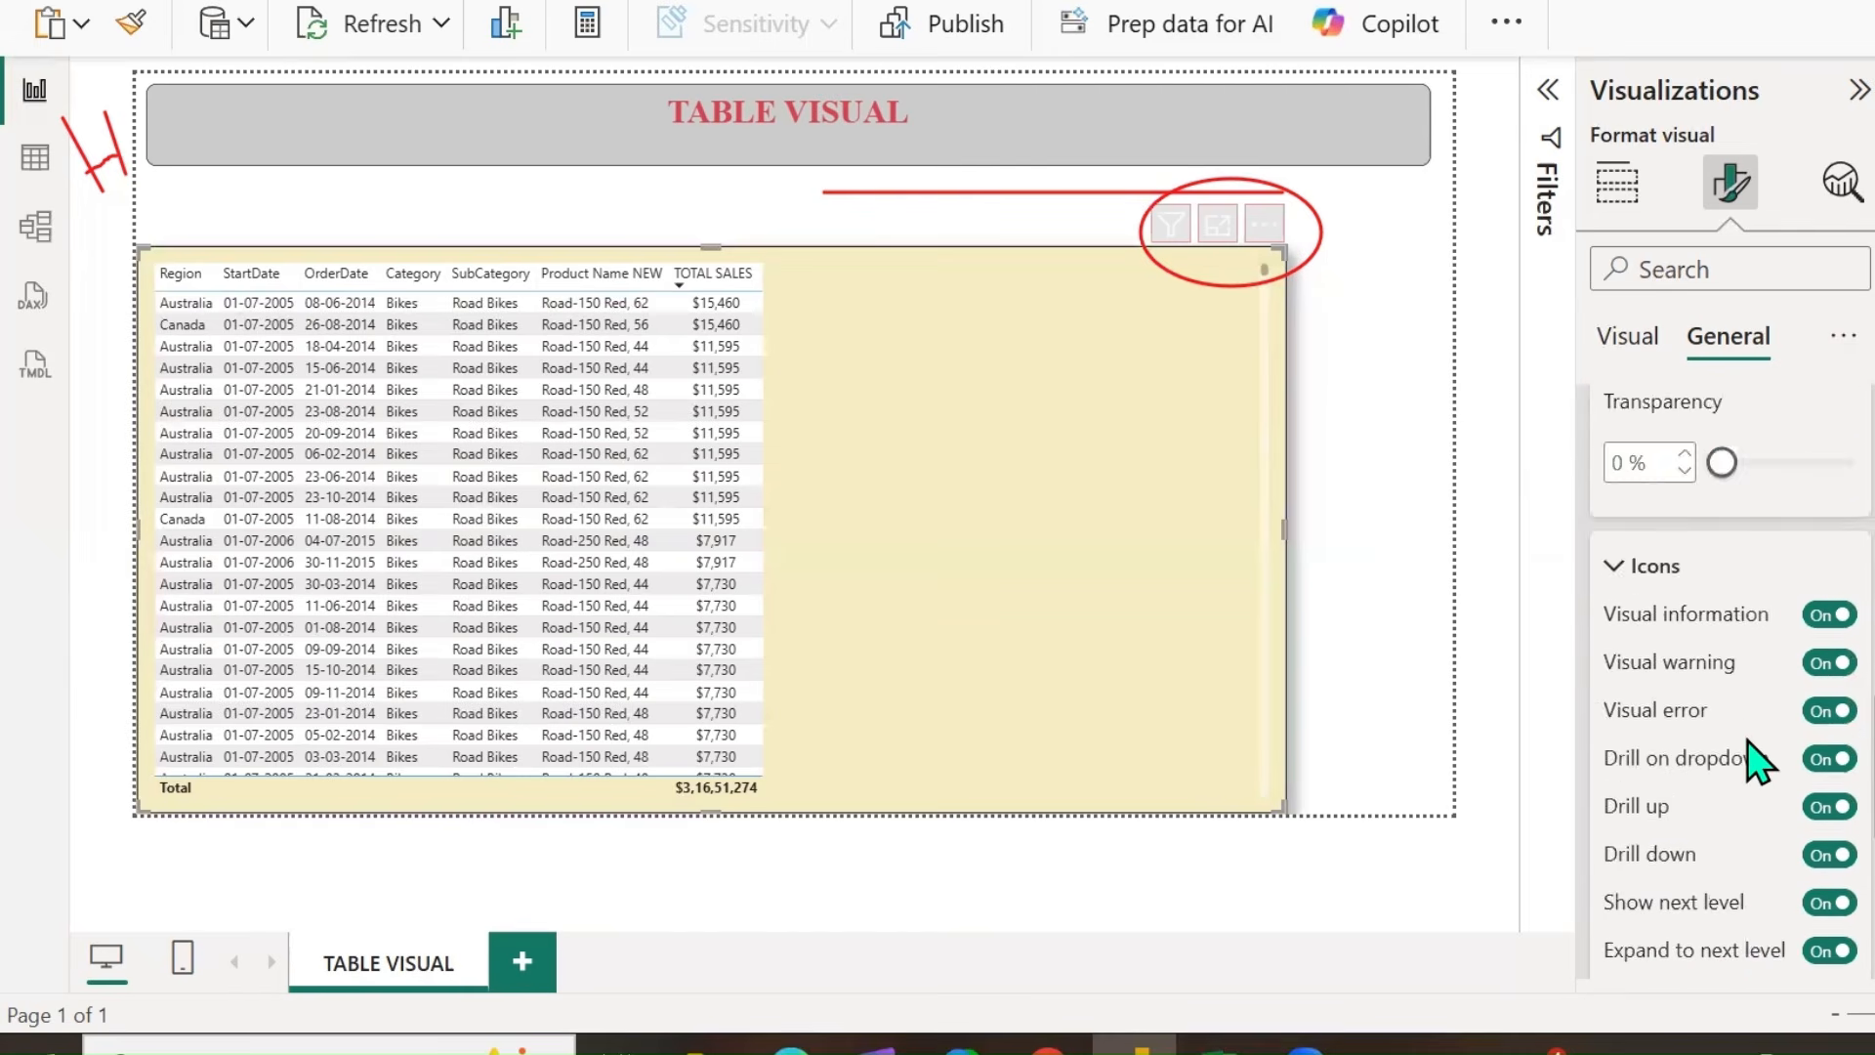
{"action": "scroll", "coordinate": [1751, 742], "scroll_direction": "down", "scroll_amount": 4}
{"action": "scroll", "coordinate": [1758, 765], "scroll_direction": "down", "scroll_amount": 2}
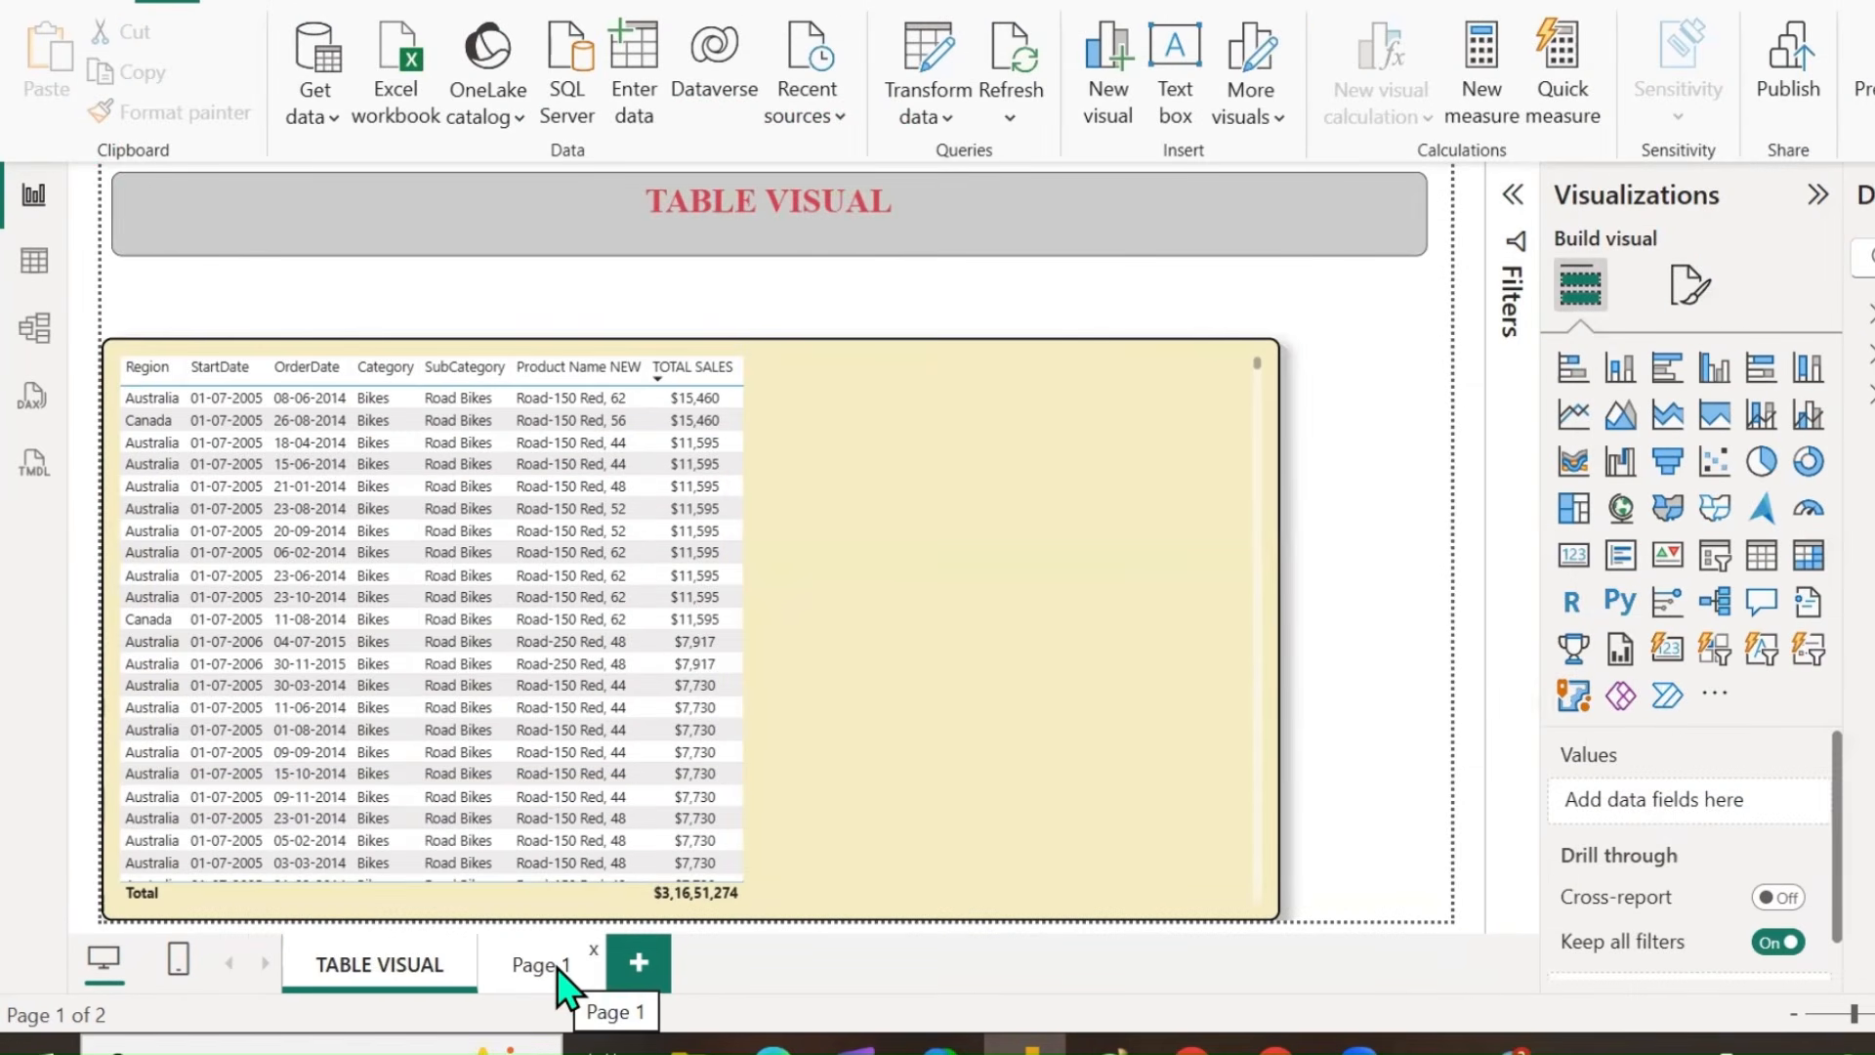
Add a matrix visual to Page 1 and enlarge it to span the page width.
{"action": "left_click", "coordinate": [563, 982]}
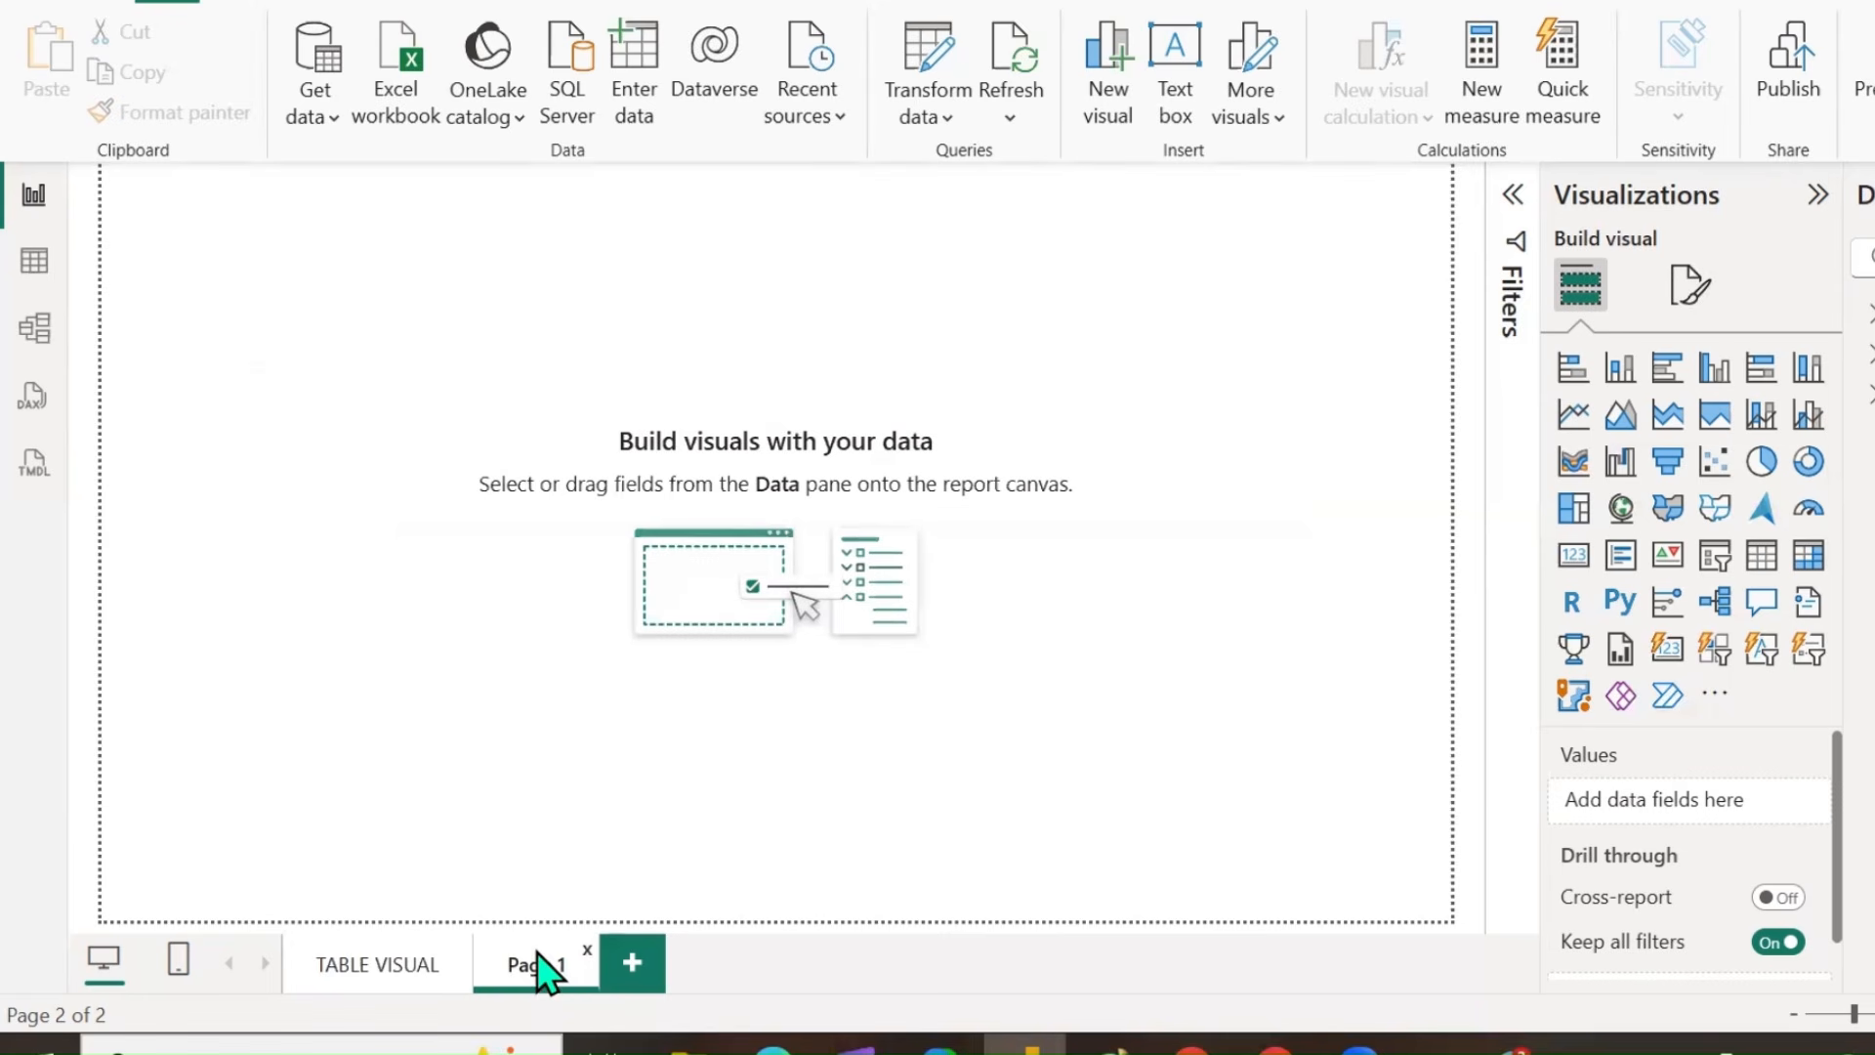
{"action": "left_click", "coordinate": [1812, 571]}
{"action": "left_click_drag", "start_coordinate": [385, 509], "coordinate": [1499, 875]}
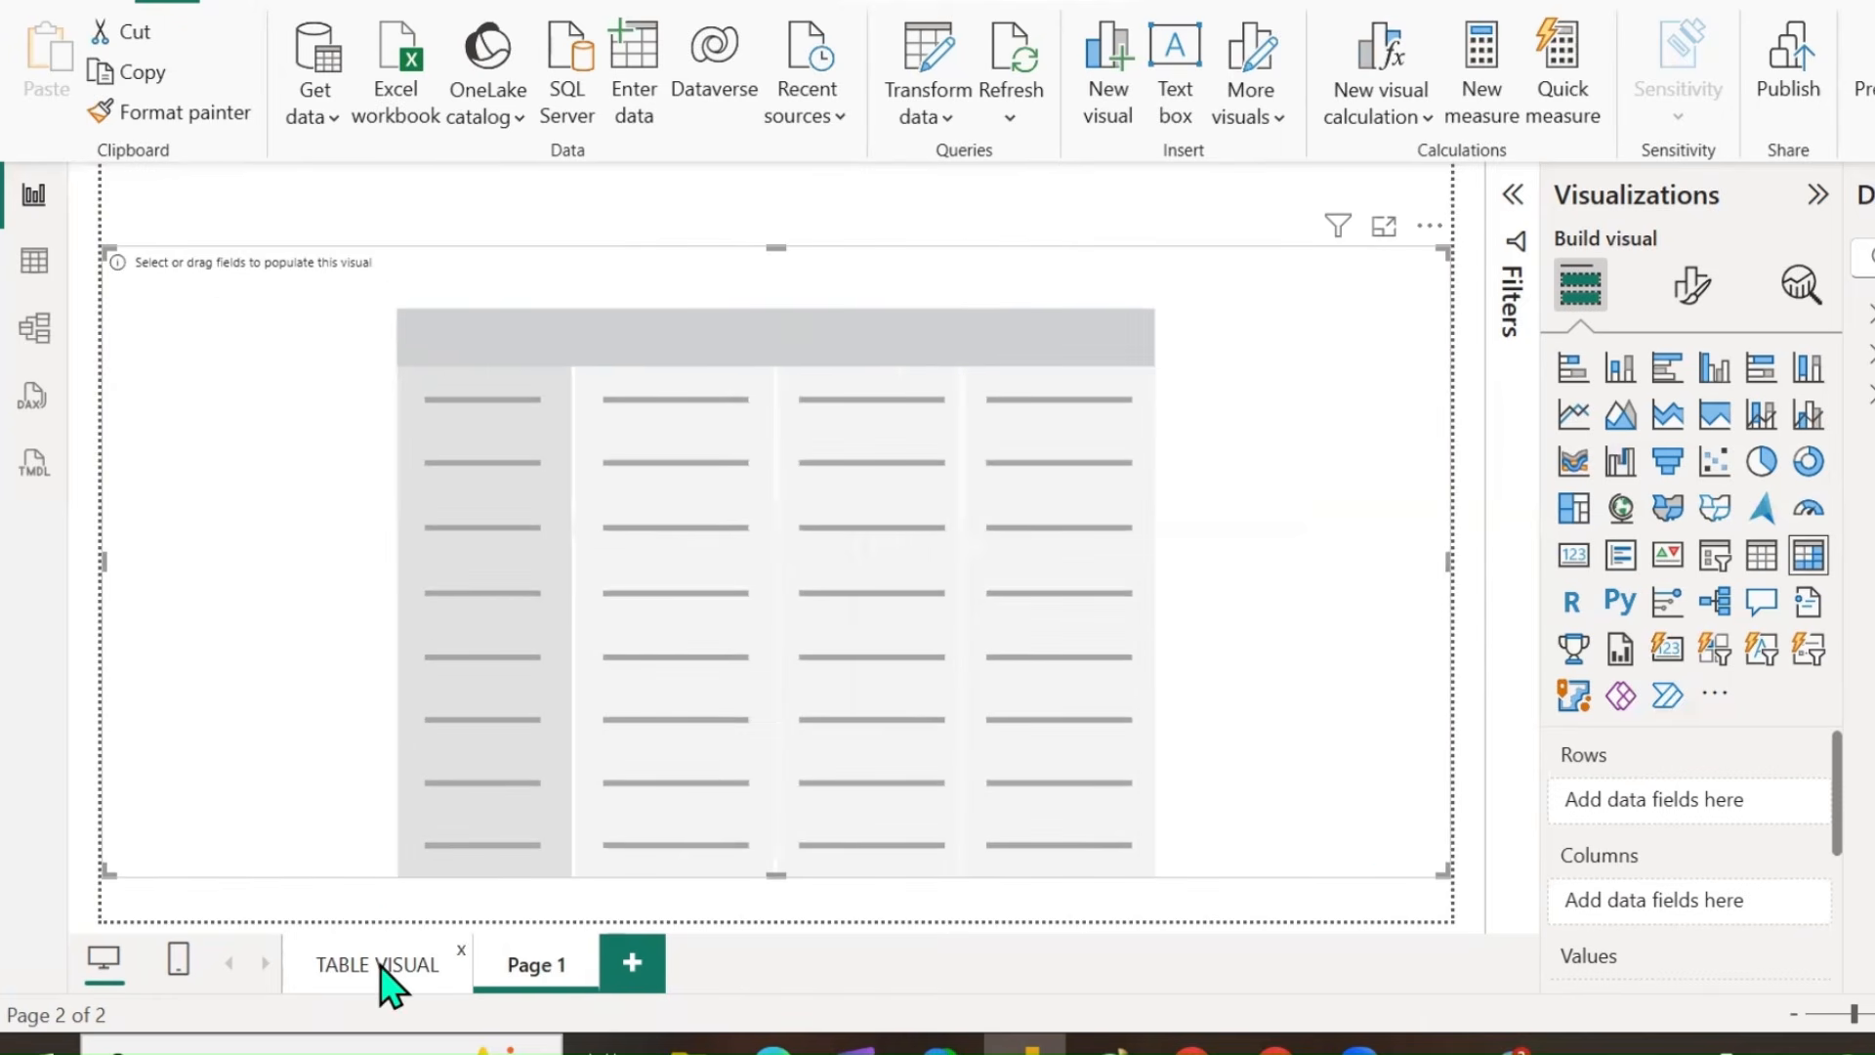
Review the fields used as columns in the table on the TABLE VISUAL page.
{"action": "left_click", "coordinate": [382, 969]}
{"action": "left_click", "coordinate": [1147, 449]}
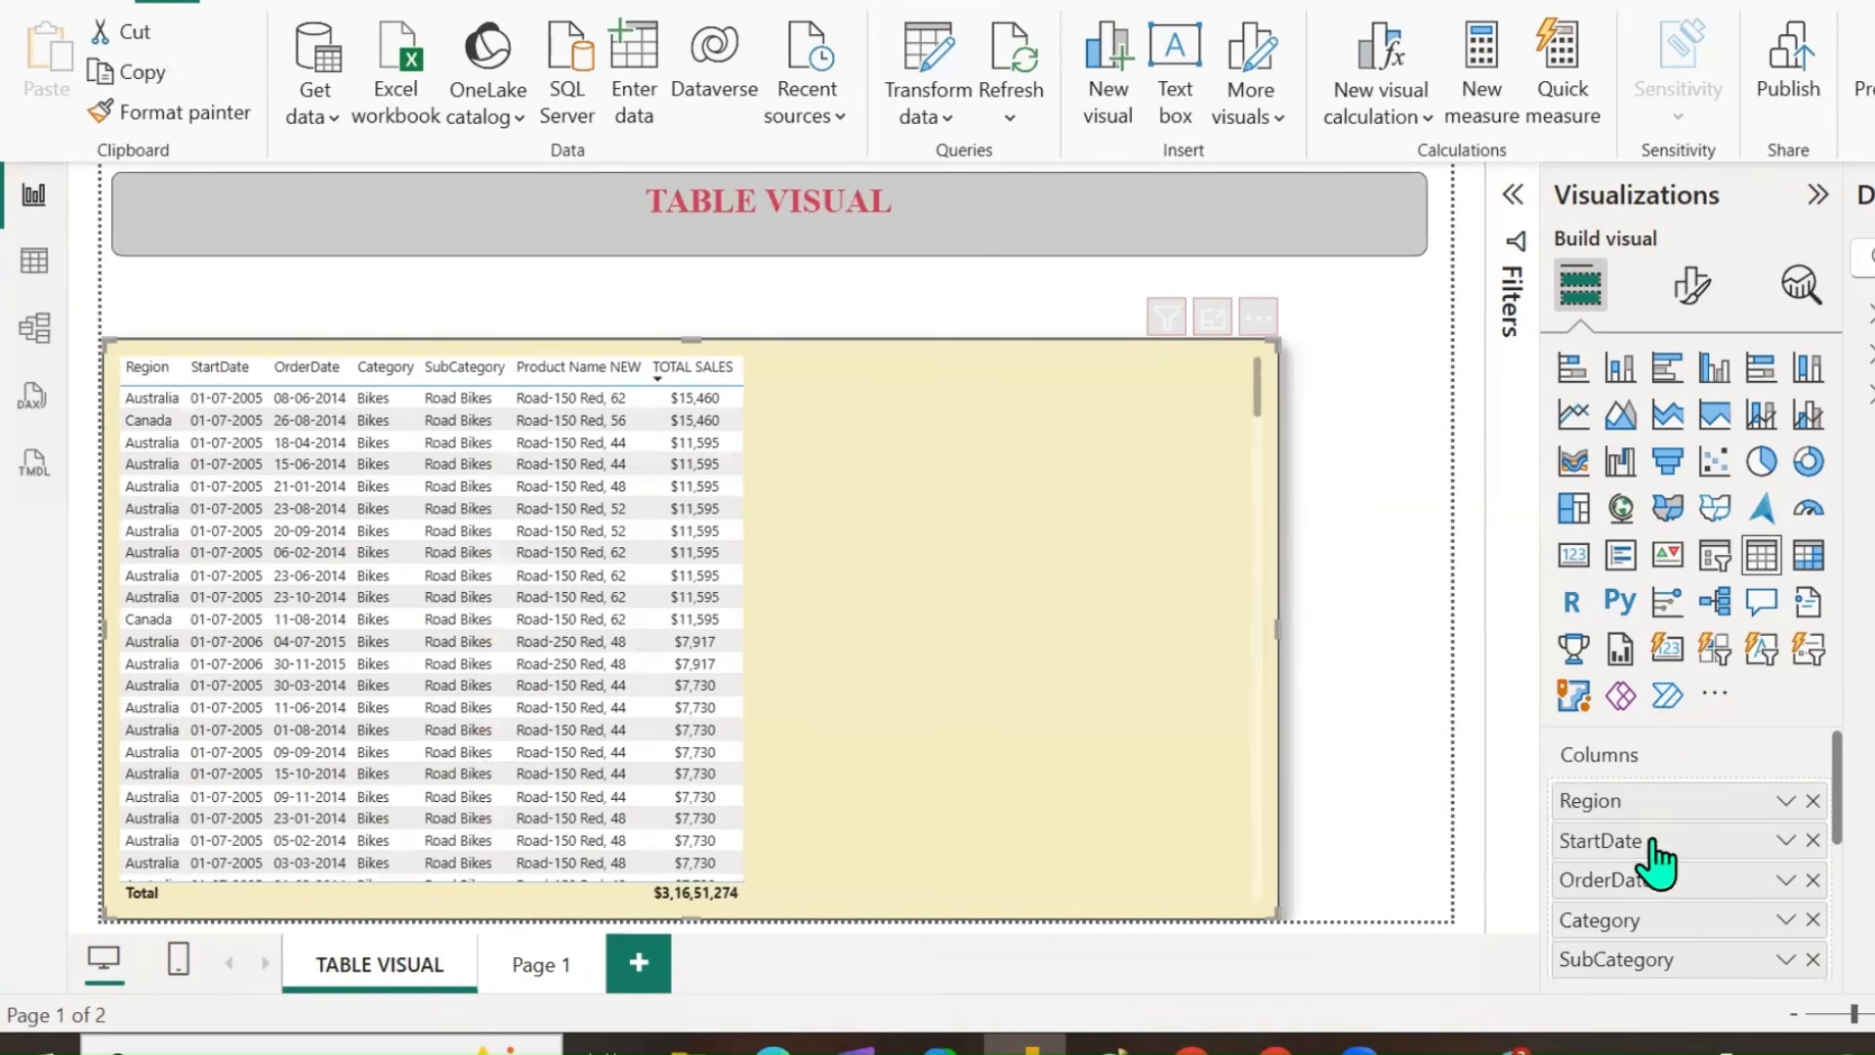
{"action": "scroll", "coordinate": [1685, 758], "scroll_direction": "down", "scroll_amount": 3}
{"action": "scroll", "coordinate": [1690, 762], "scroll_direction": "up", "scroll_amount": 3}
Return to Page 1 and lower the upper edge of the matrix visual to leave room above it.
{"action": "left_click", "coordinate": [543, 971]}
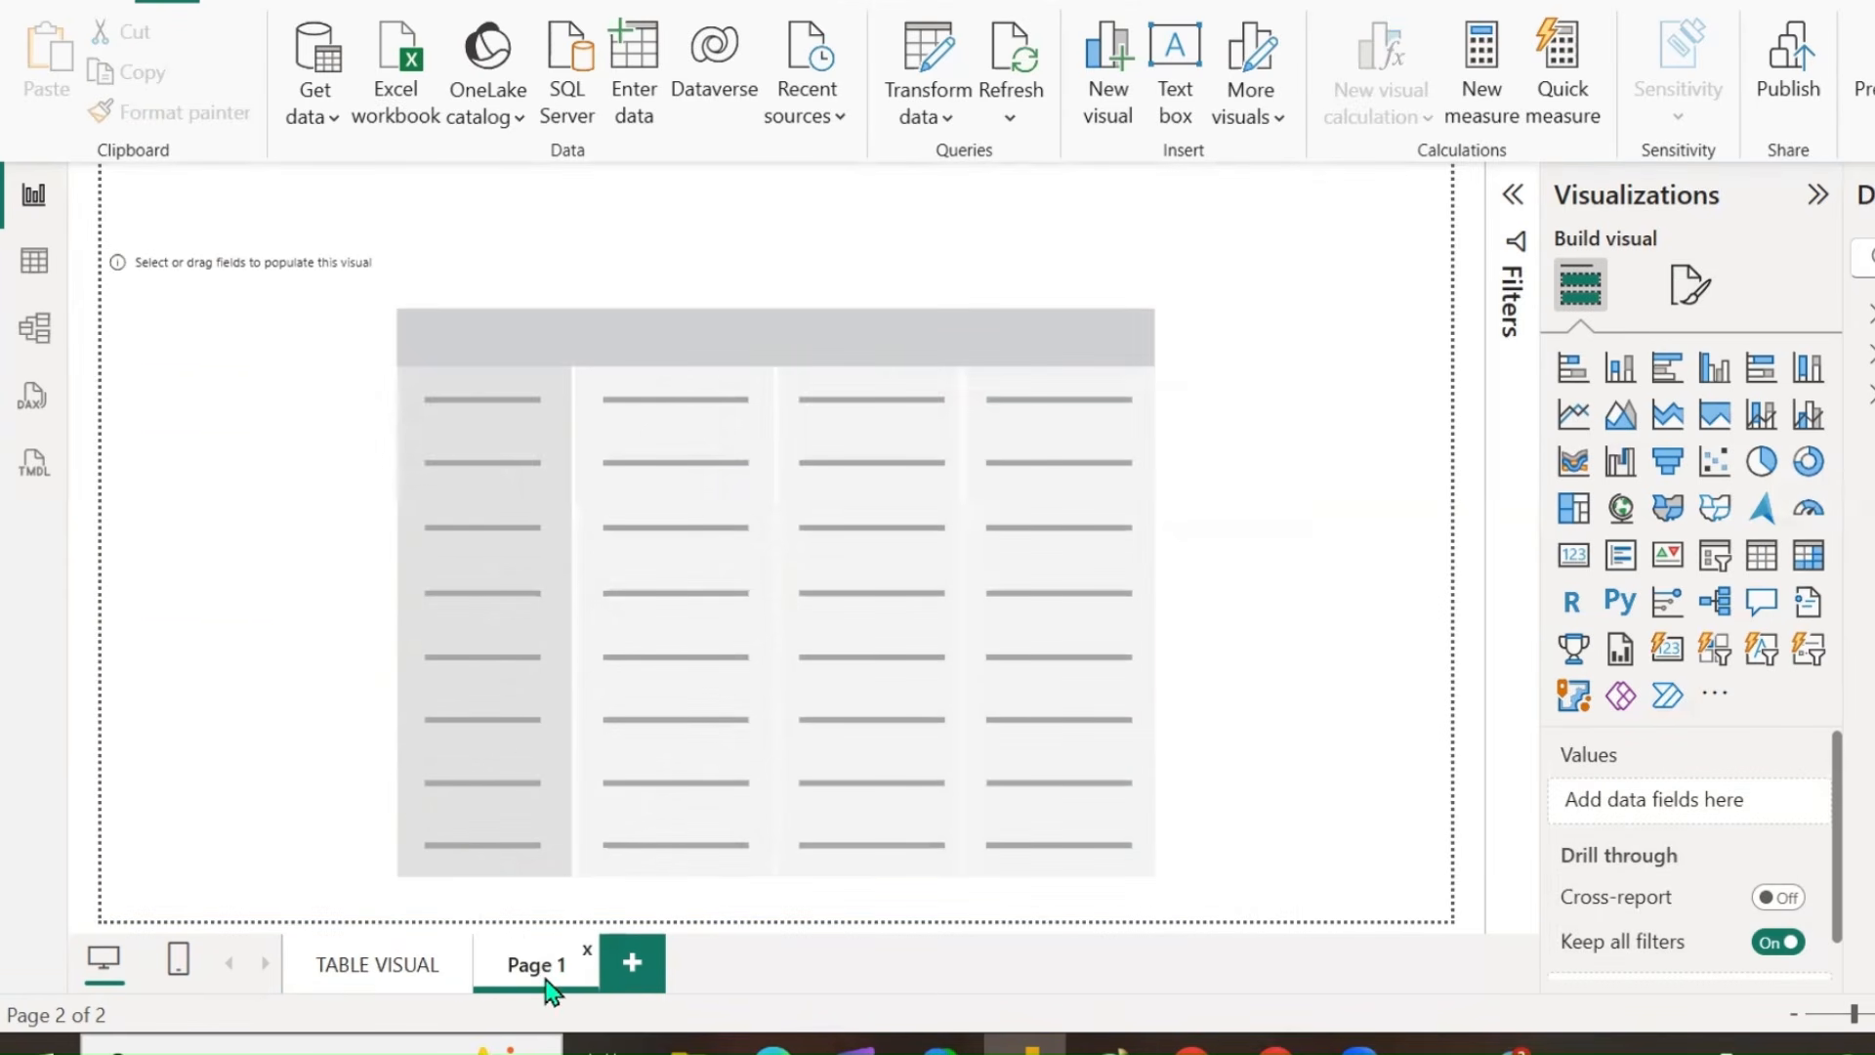
{"action": "left_click", "coordinate": [1211, 305]}
{"action": "left_click_drag", "start_coordinate": [774, 247], "coordinate": [779, 342]}
Check the table on the TABLE VISUAL page and the Product table's data, and return to Page 1.
{"action": "left_click", "coordinate": [367, 967]}
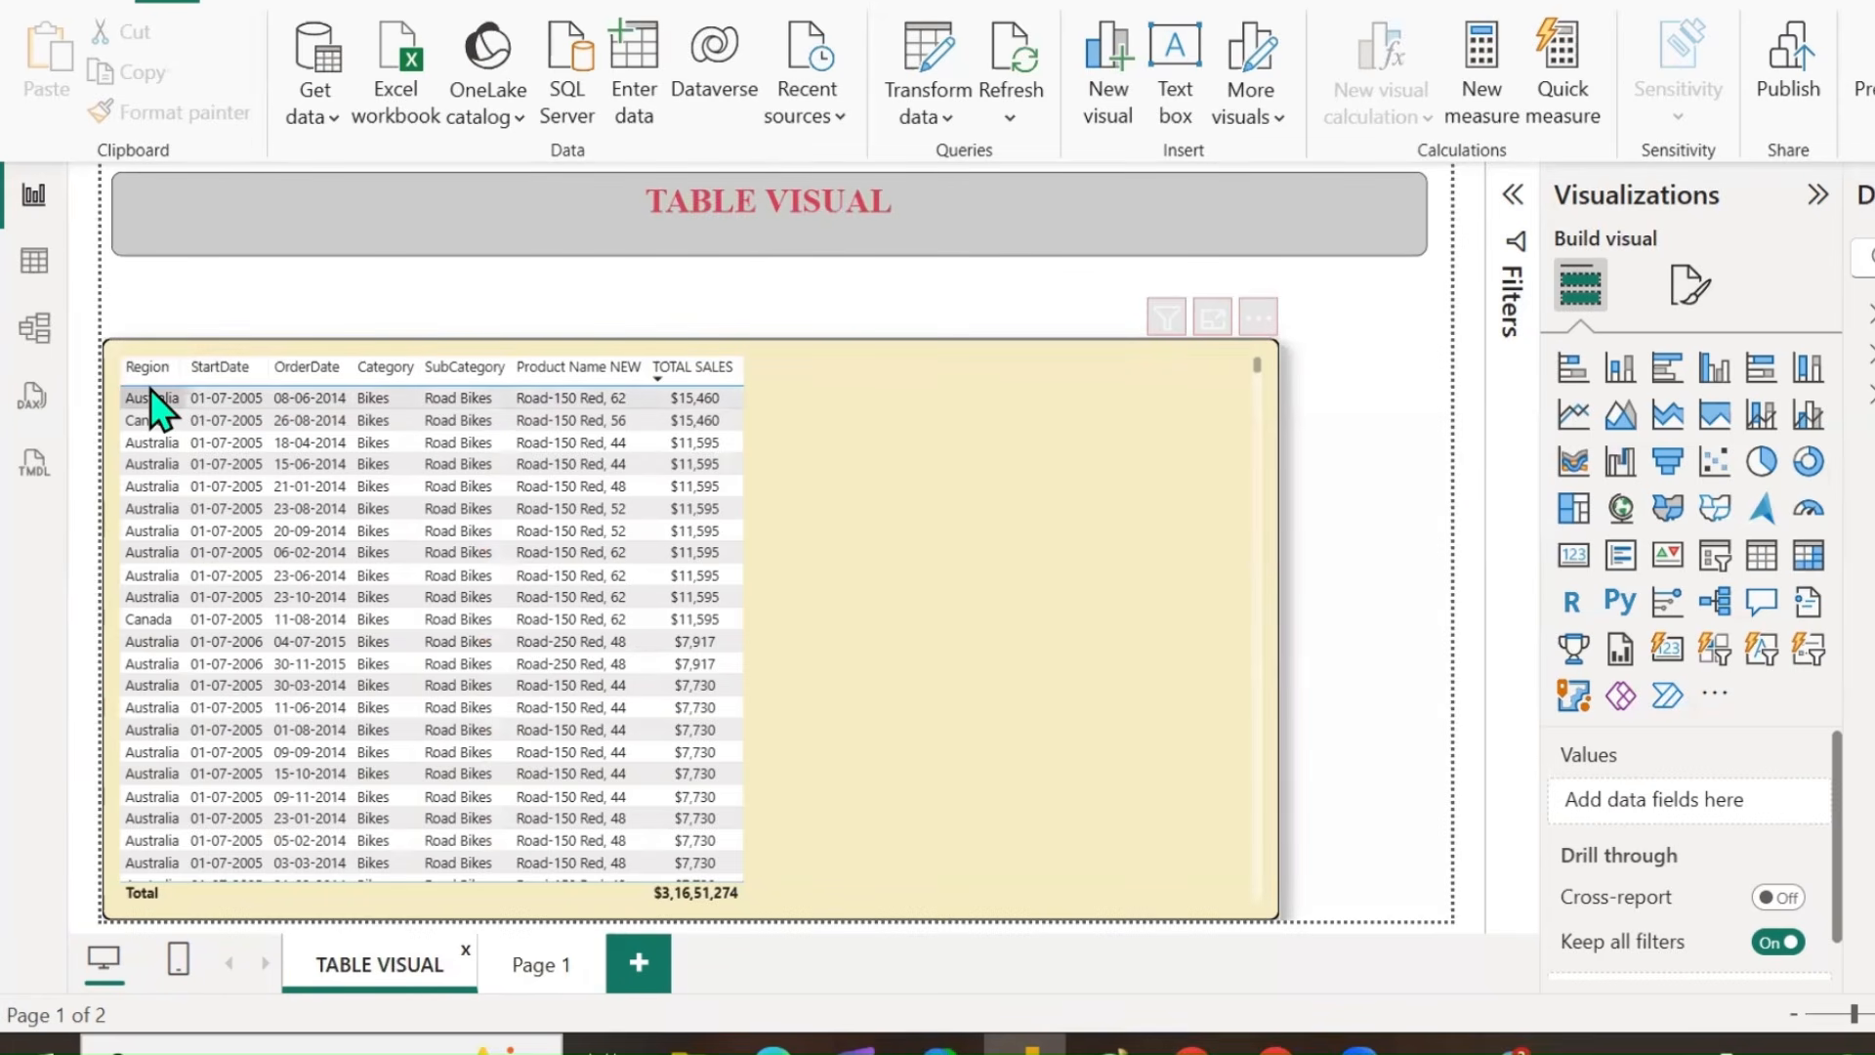
{"action": "left_click", "coordinate": [34, 265]}
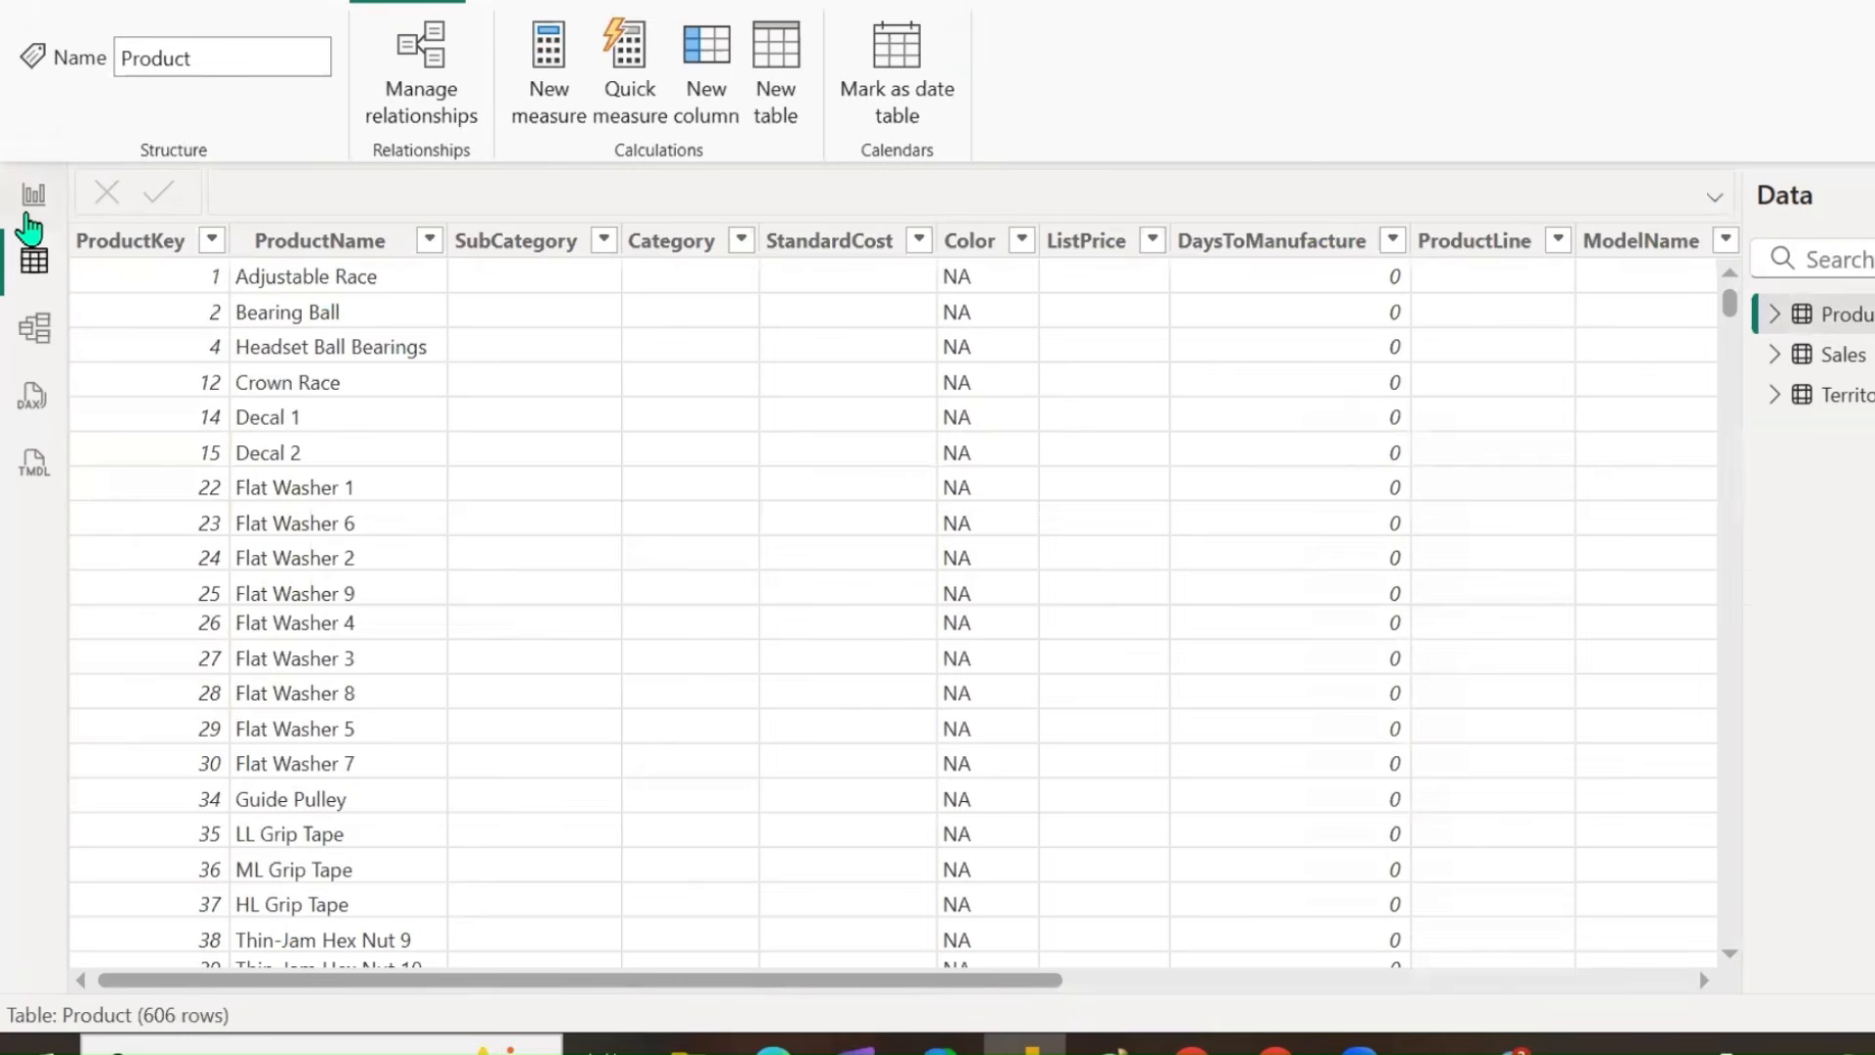
{"action": "left_click", "coordinate": [34, 200]}
{"action": "left_click", "coordinate": [524, 977]}
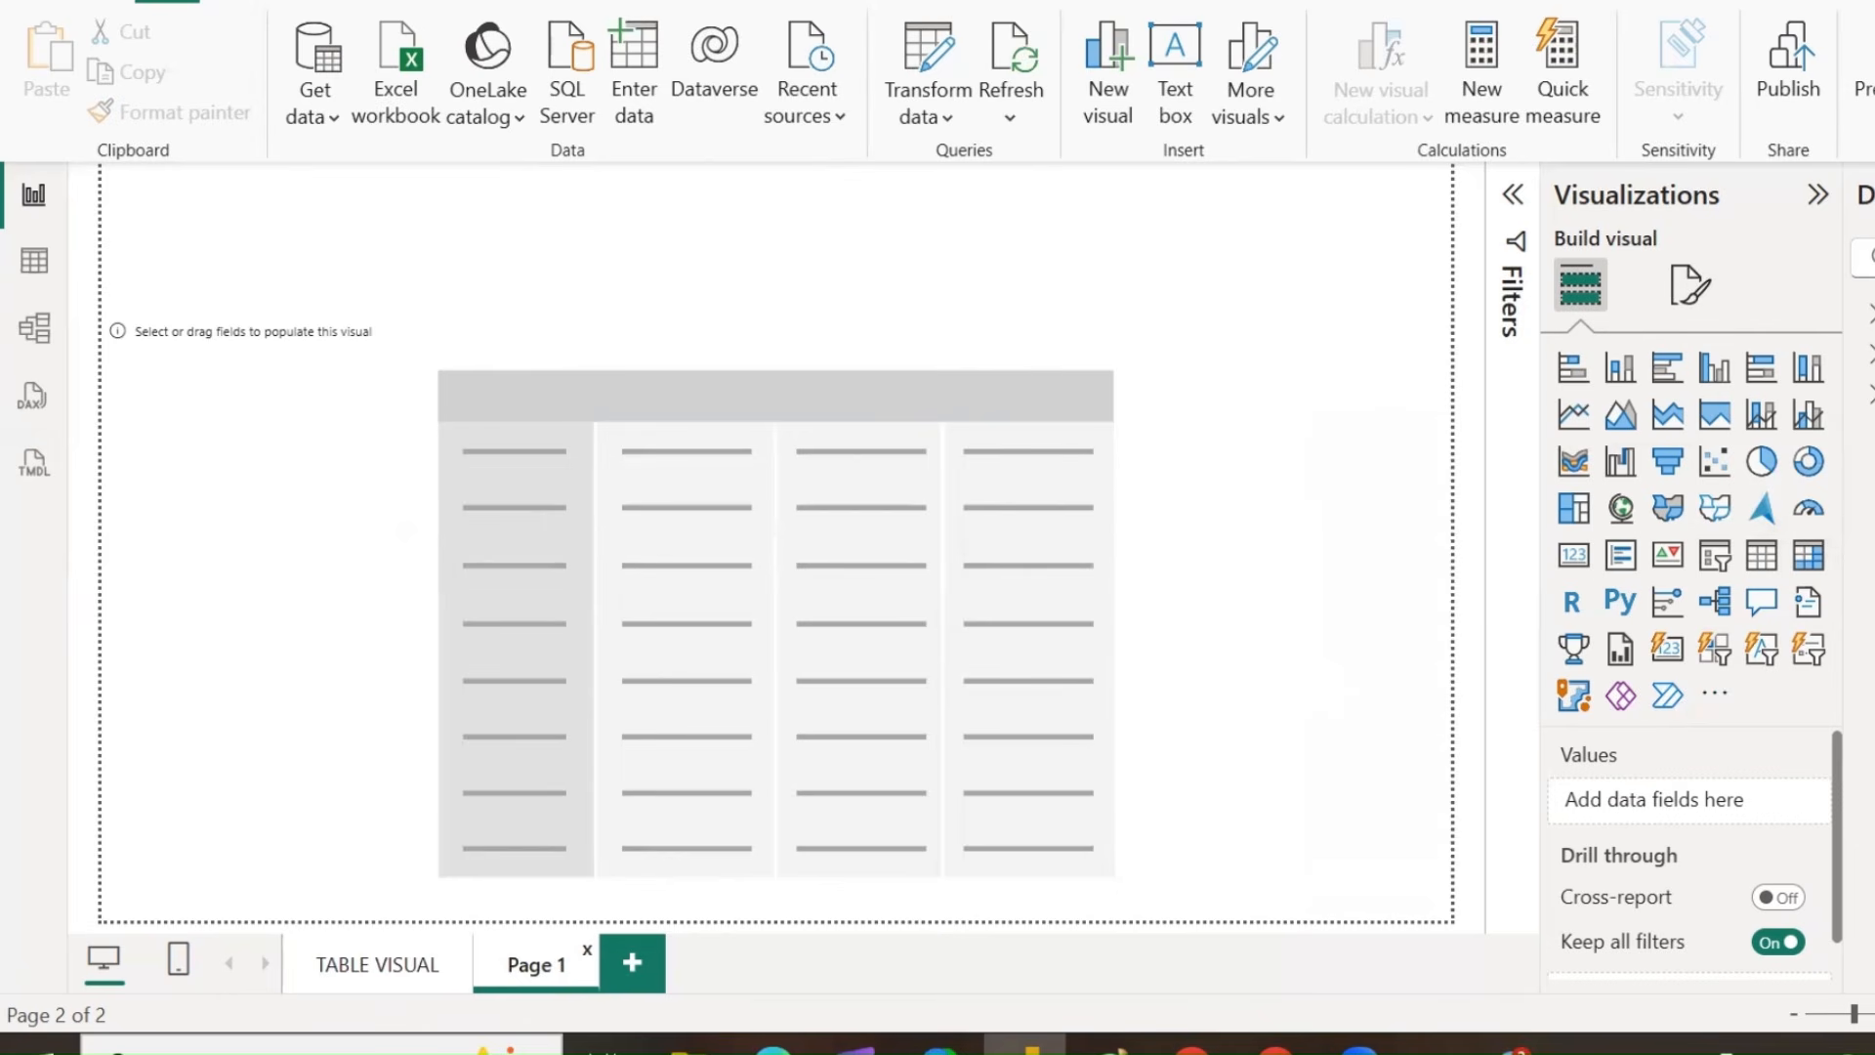
Collapse the ribbon and select the empty matrix visual to show its field wells.
{"action": "left_click", "coordinate": [1871, 149]}
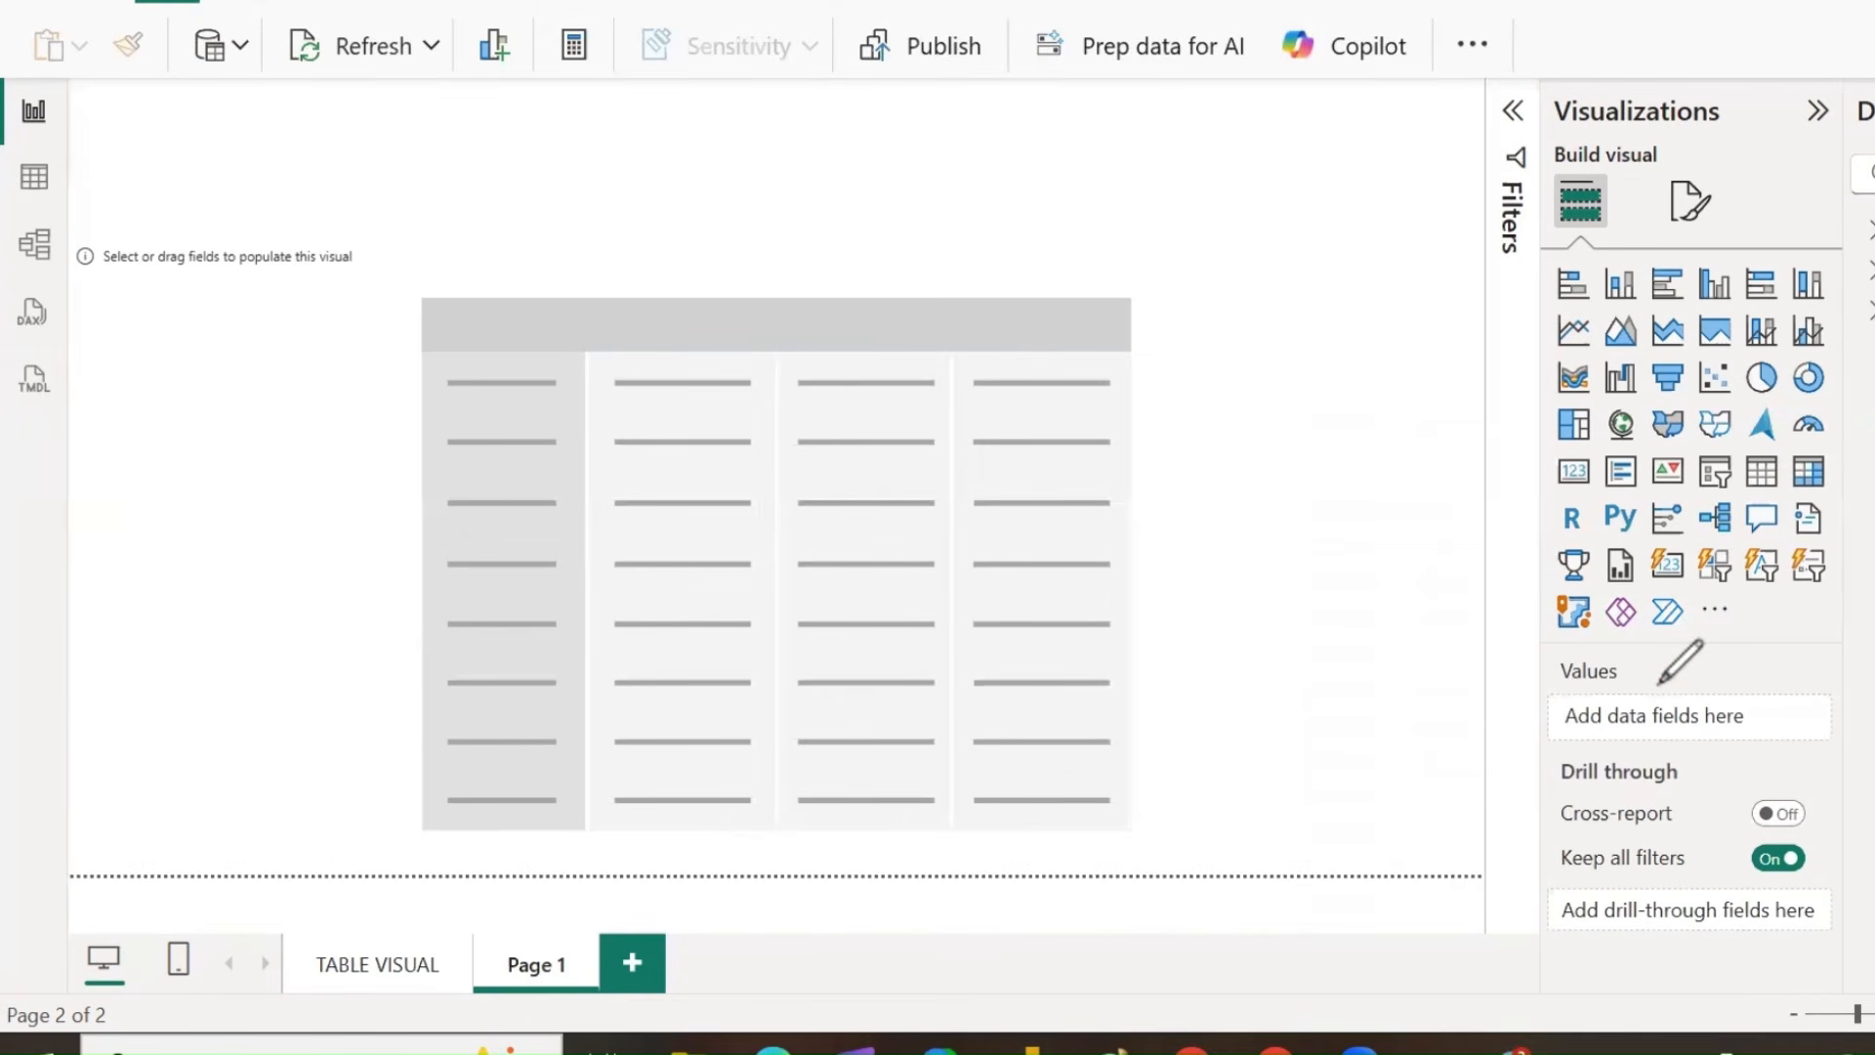
{"action": "left_click", "coordinate": [974, 321]}
{"action": "left_click", "coordinate": [1033, 582]}
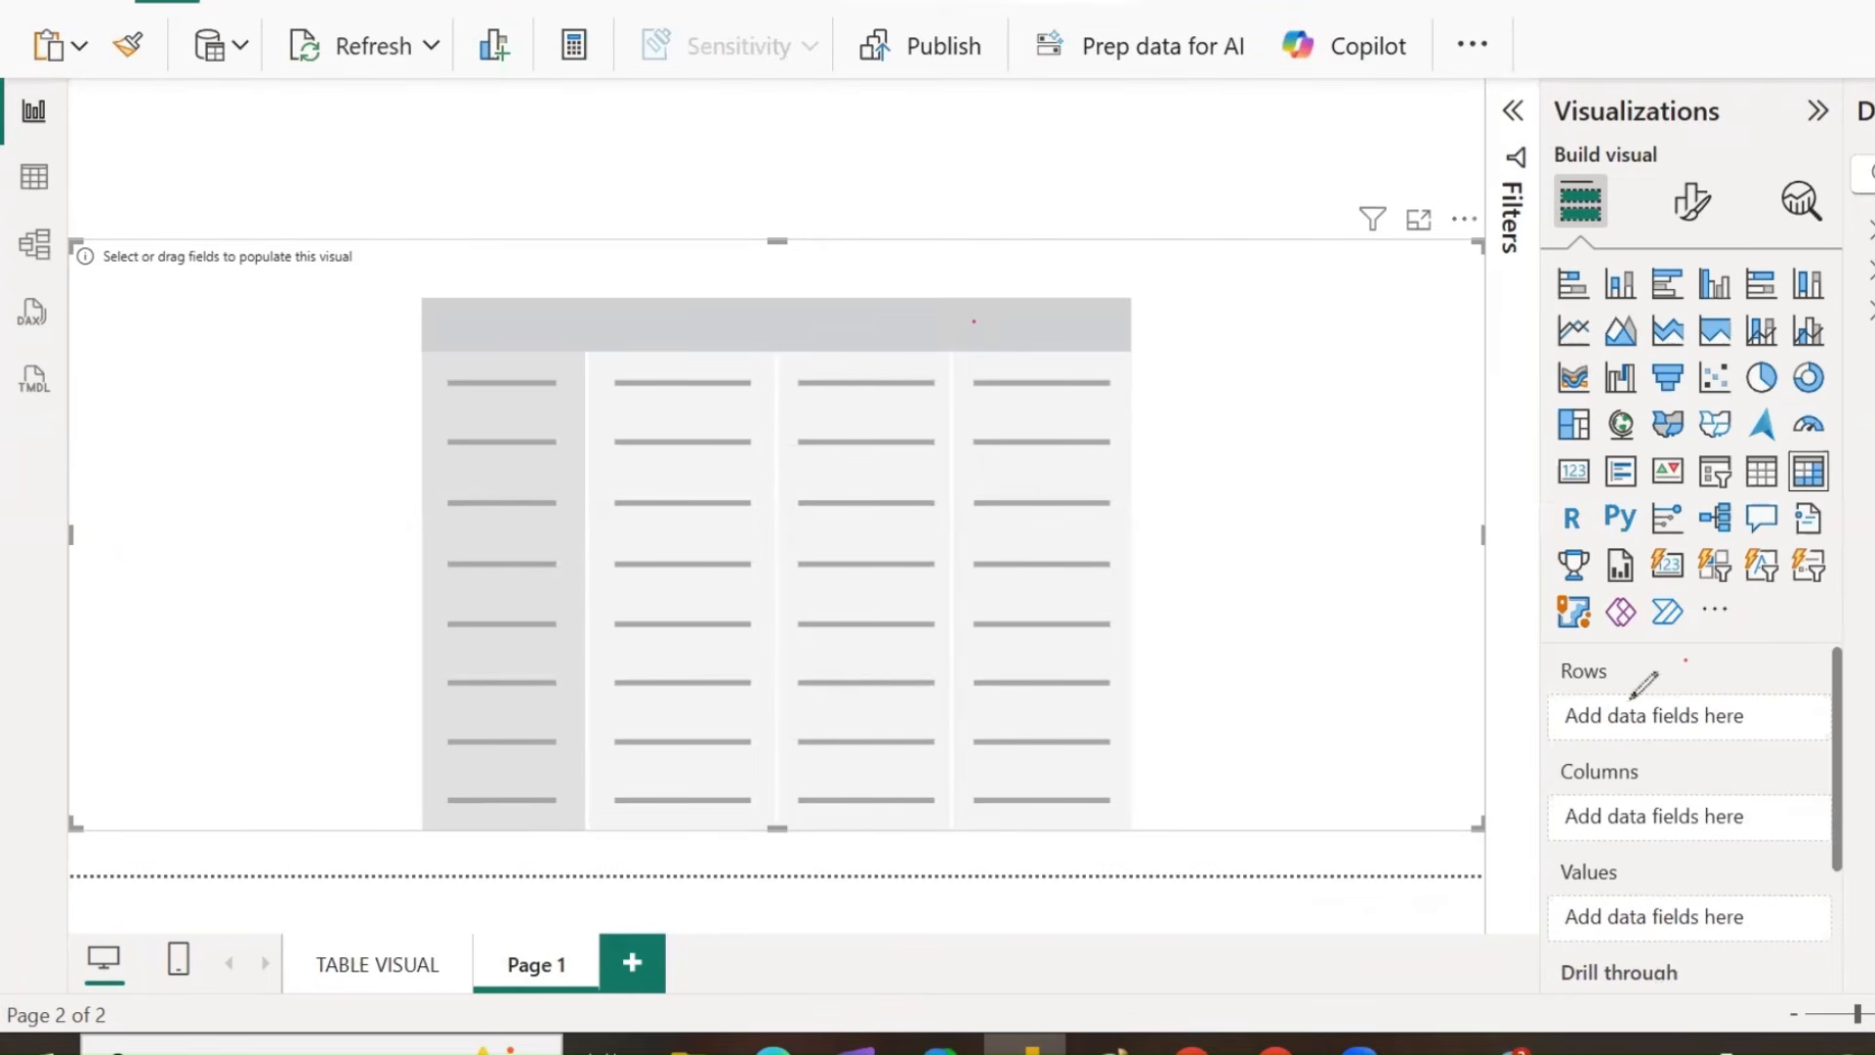
Mark the matrix's Rows, Columns and Values field wells with red check marks and circles, and erase the marks.
{"action": "left_click_drag", "start_coordinate": [1623, 672], "coordinate": [1687, 635]}
{"action": "mouse_move", "coordinate": [1651, 770]}
{"action": "left_mouse_down"}
{"action": "mouse_move", "coordinate": [1663, 781]}
{"action": "mouse_move", "coordinate": [1708, 727]}
{"action": "left_mouse_up"}
{"action": "mouse_move", "coordinate": [1629, 863]}
{"action": "left_mouse_down"}
{"action": "mouse_move", "coordinate": [1643, 880]}
{"action": "mouse_move", "coordinate": [1710, 828]}
{"action": "left_mouse_up"}
{"action": "mouse_move", "coordinate": [1602, 690]}
{"action": "left_mouse_down"}
{"action": "mouse_move", "coordinate": [1626, 653]}
{"action": "mouse_move", "coordinate": [1574, 637]}
{"action": "mouse_move", "coordinate": [1556, 687]}
{"action": "left_mouse_up"}
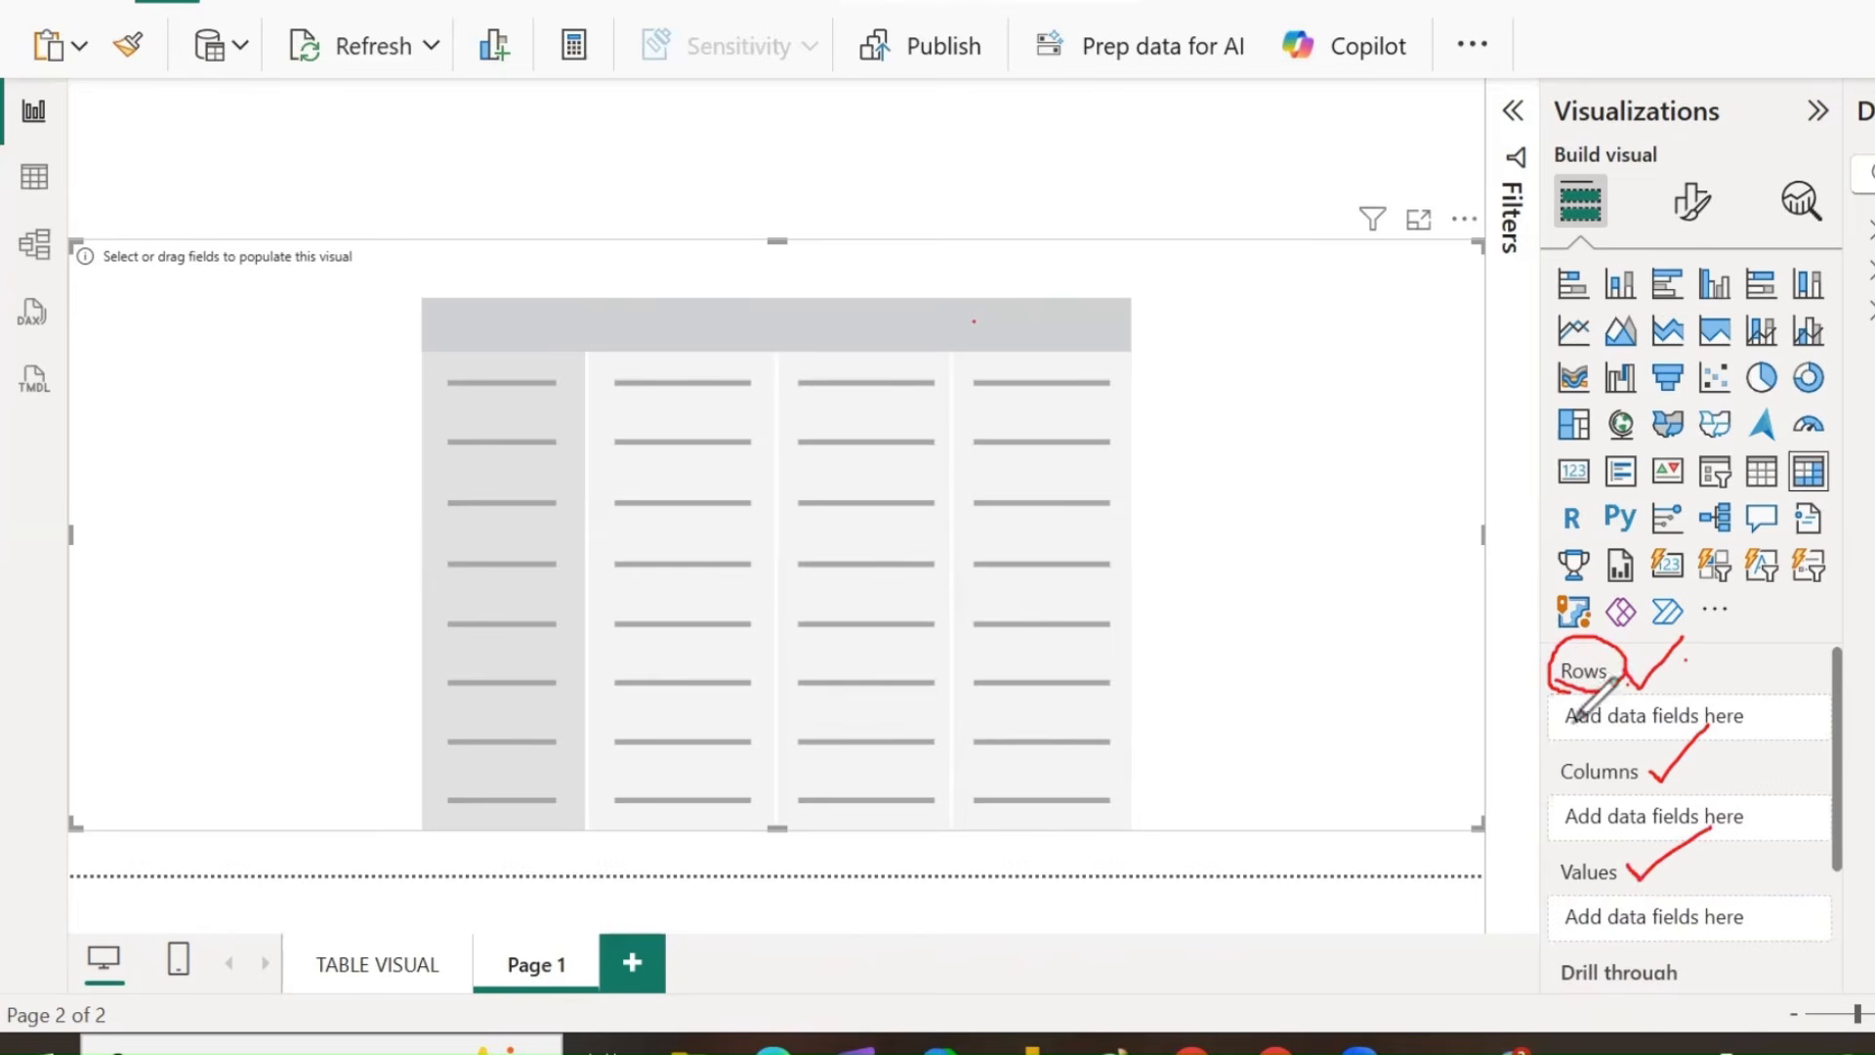
{"action": "mouse_move", "coordinate": [1563, 789]}
{"action": "left_mouse_down"}
{"action": "mouse_move", "coordinate": [1651, 772]}
{"action": "mouse_move", "coordinate": [1542, 784]}
{"action": "mouse_move", "coordinate": [1641, 864]}
{"action": "mouse_move", "coordinate": [1536, 863]}
{"action": "mouse_move", "coordinate": [1548, 884]}
{"action": "left_mouse_up"}
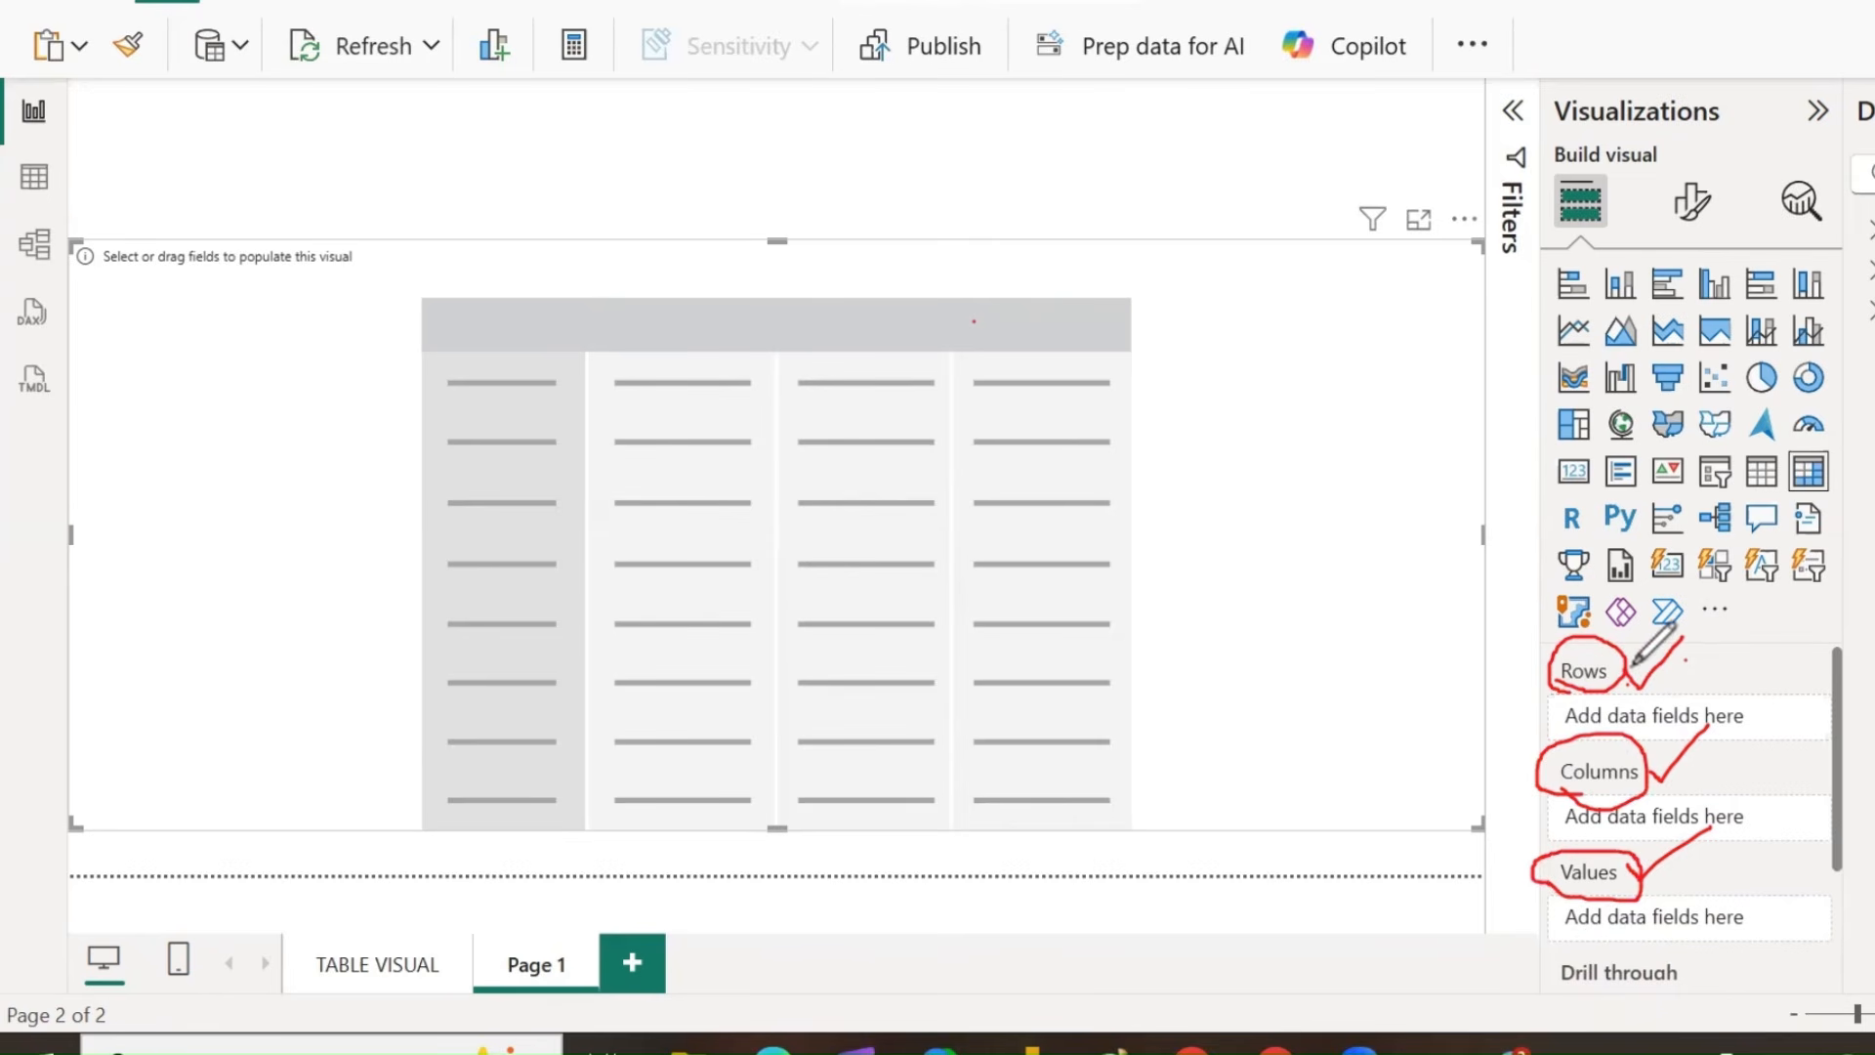
{"action": "left_click", "coordinate": [906, 104]}
{"action": "left_click_drag", "start_coordinate": [1606, 947], "coordinate": [1663, 597]}
{"action": "left_click_drag", "start_coordinate": [1685, 912], "coordinate": [1684, 672]}
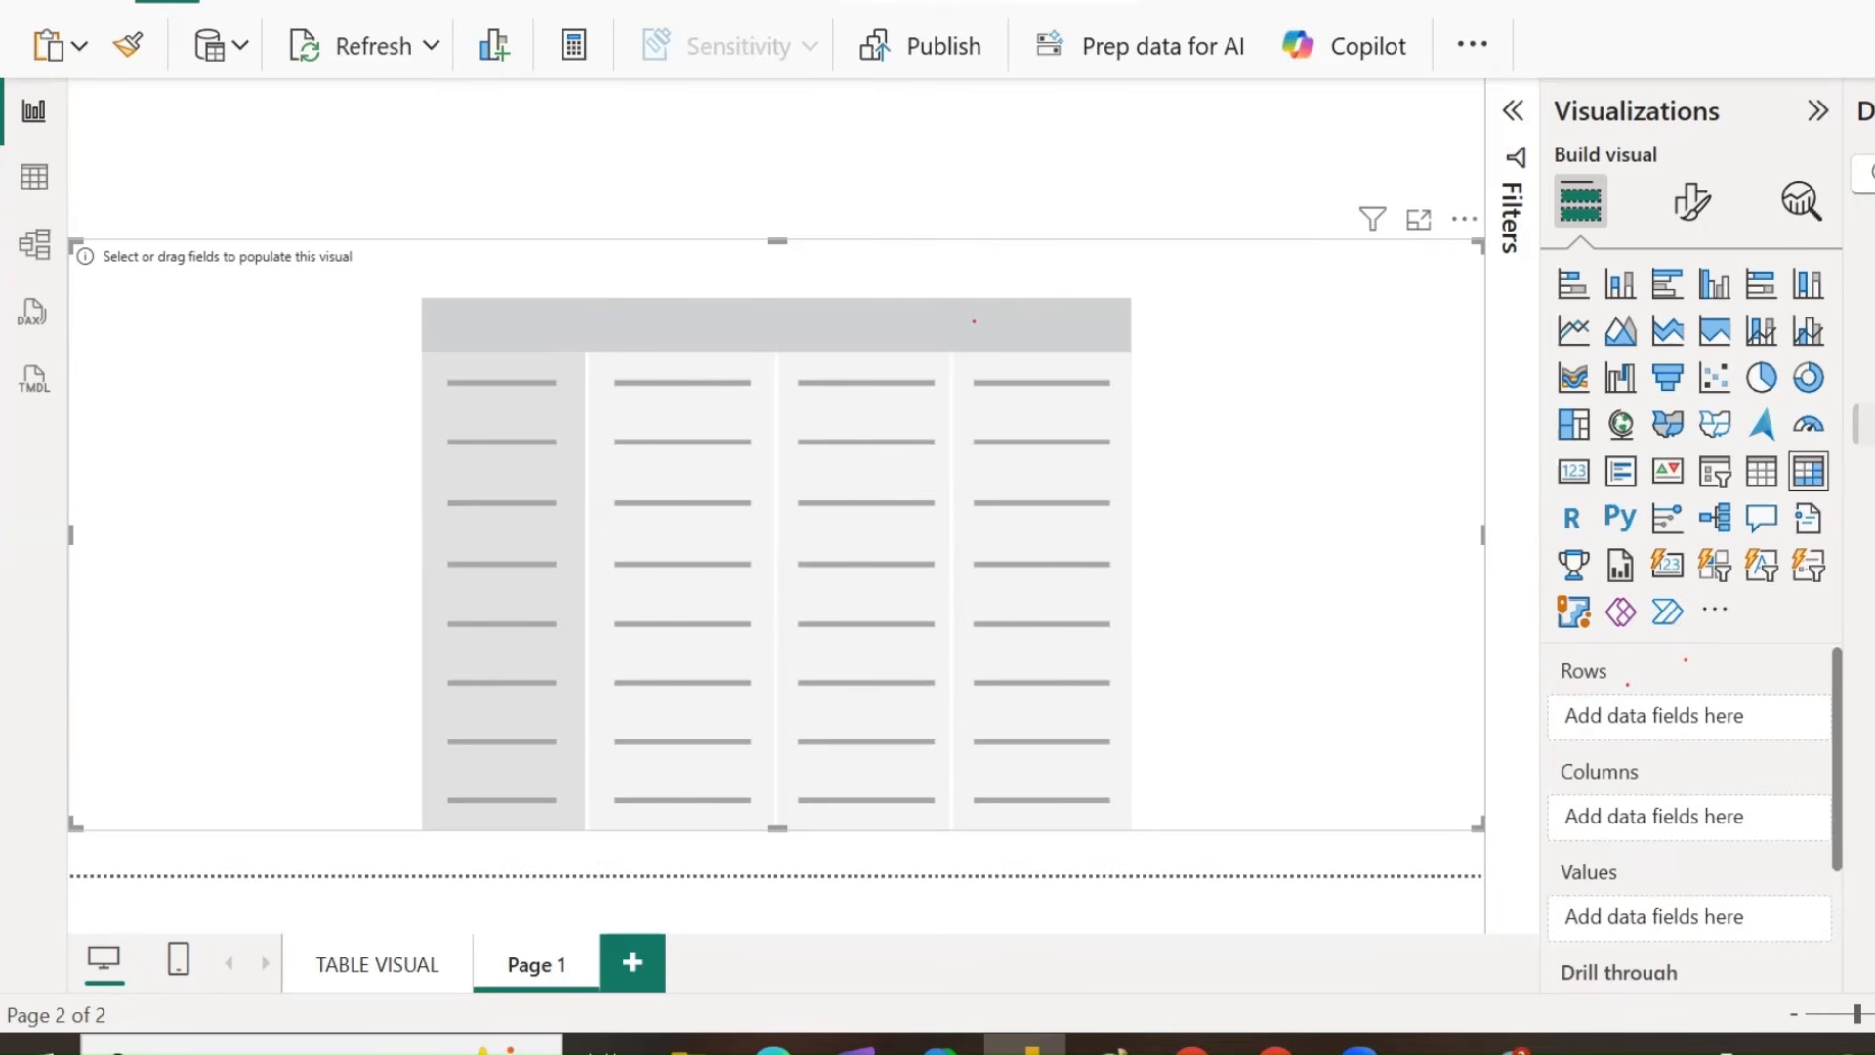
Create a measure in the Sales table with the formula Tax amt = SUM(Sales[TaxAmt]).
{"action": "left_click", "coordinate": [1864, 798]}
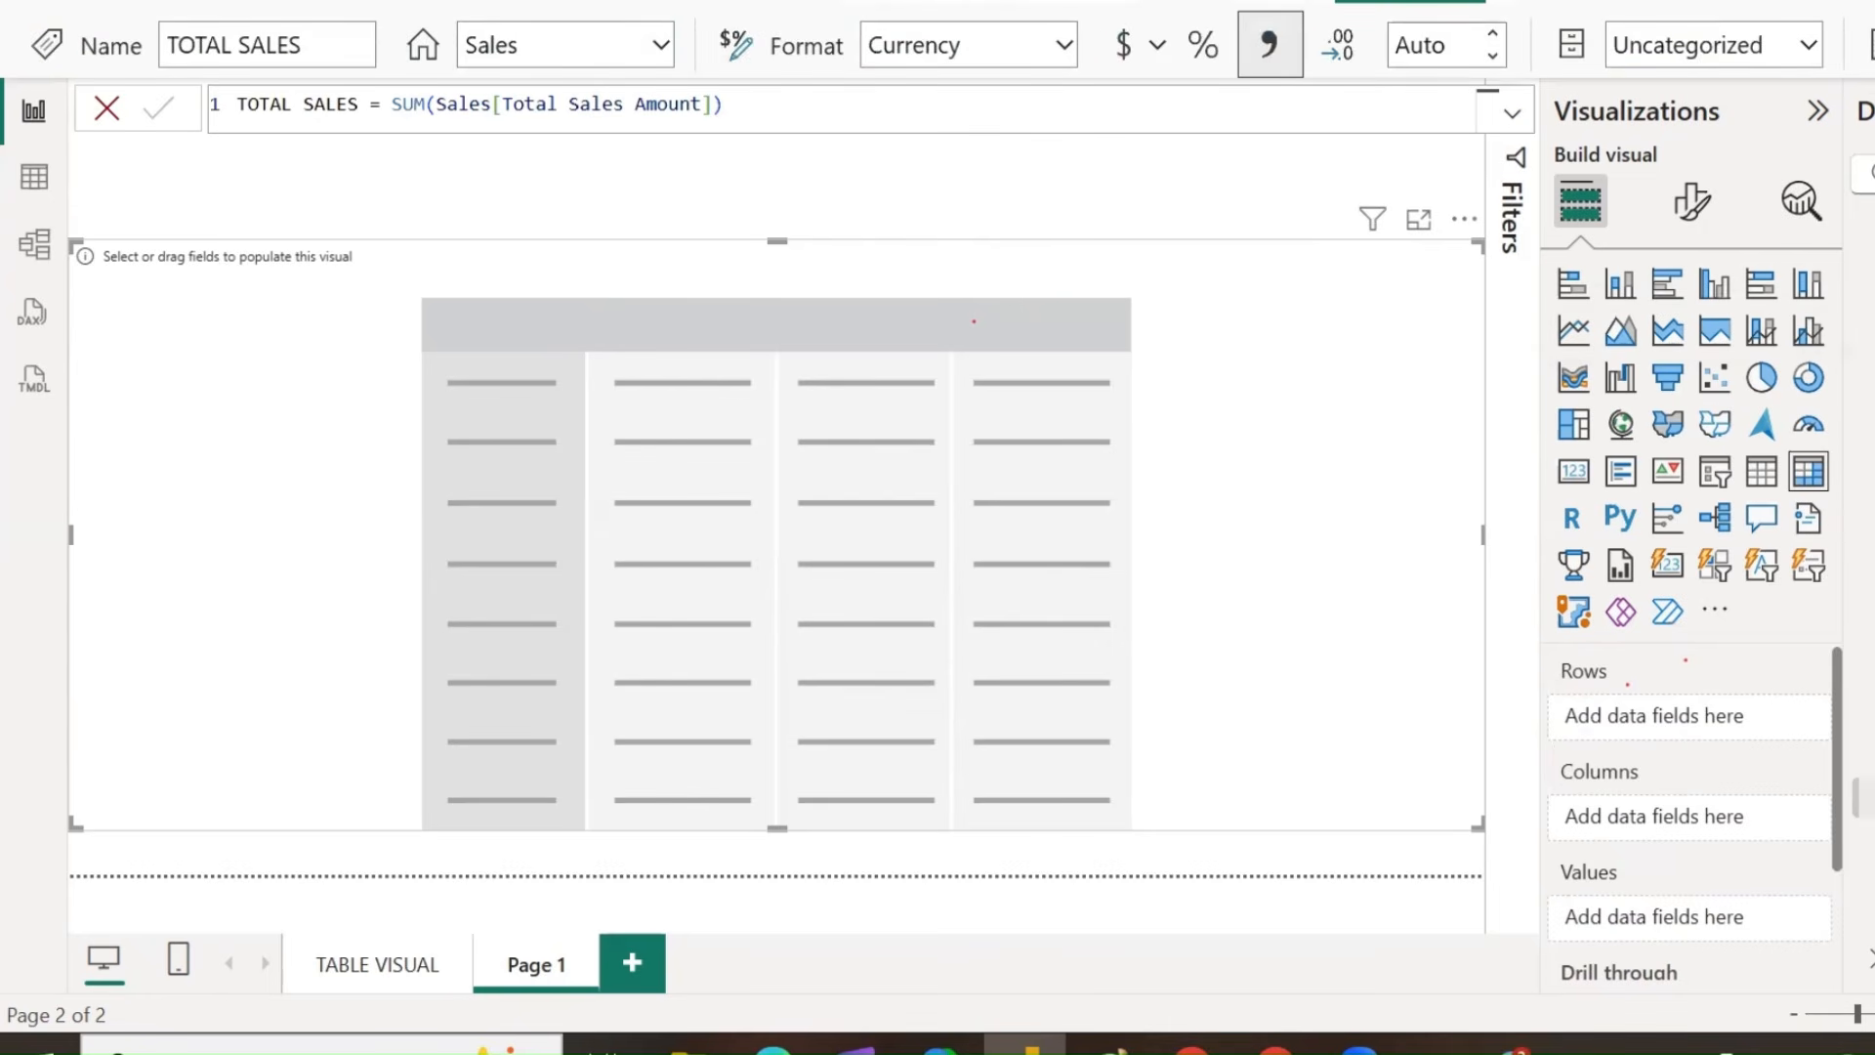
{"action": "right_click", "coordinate": [1864, 798]}
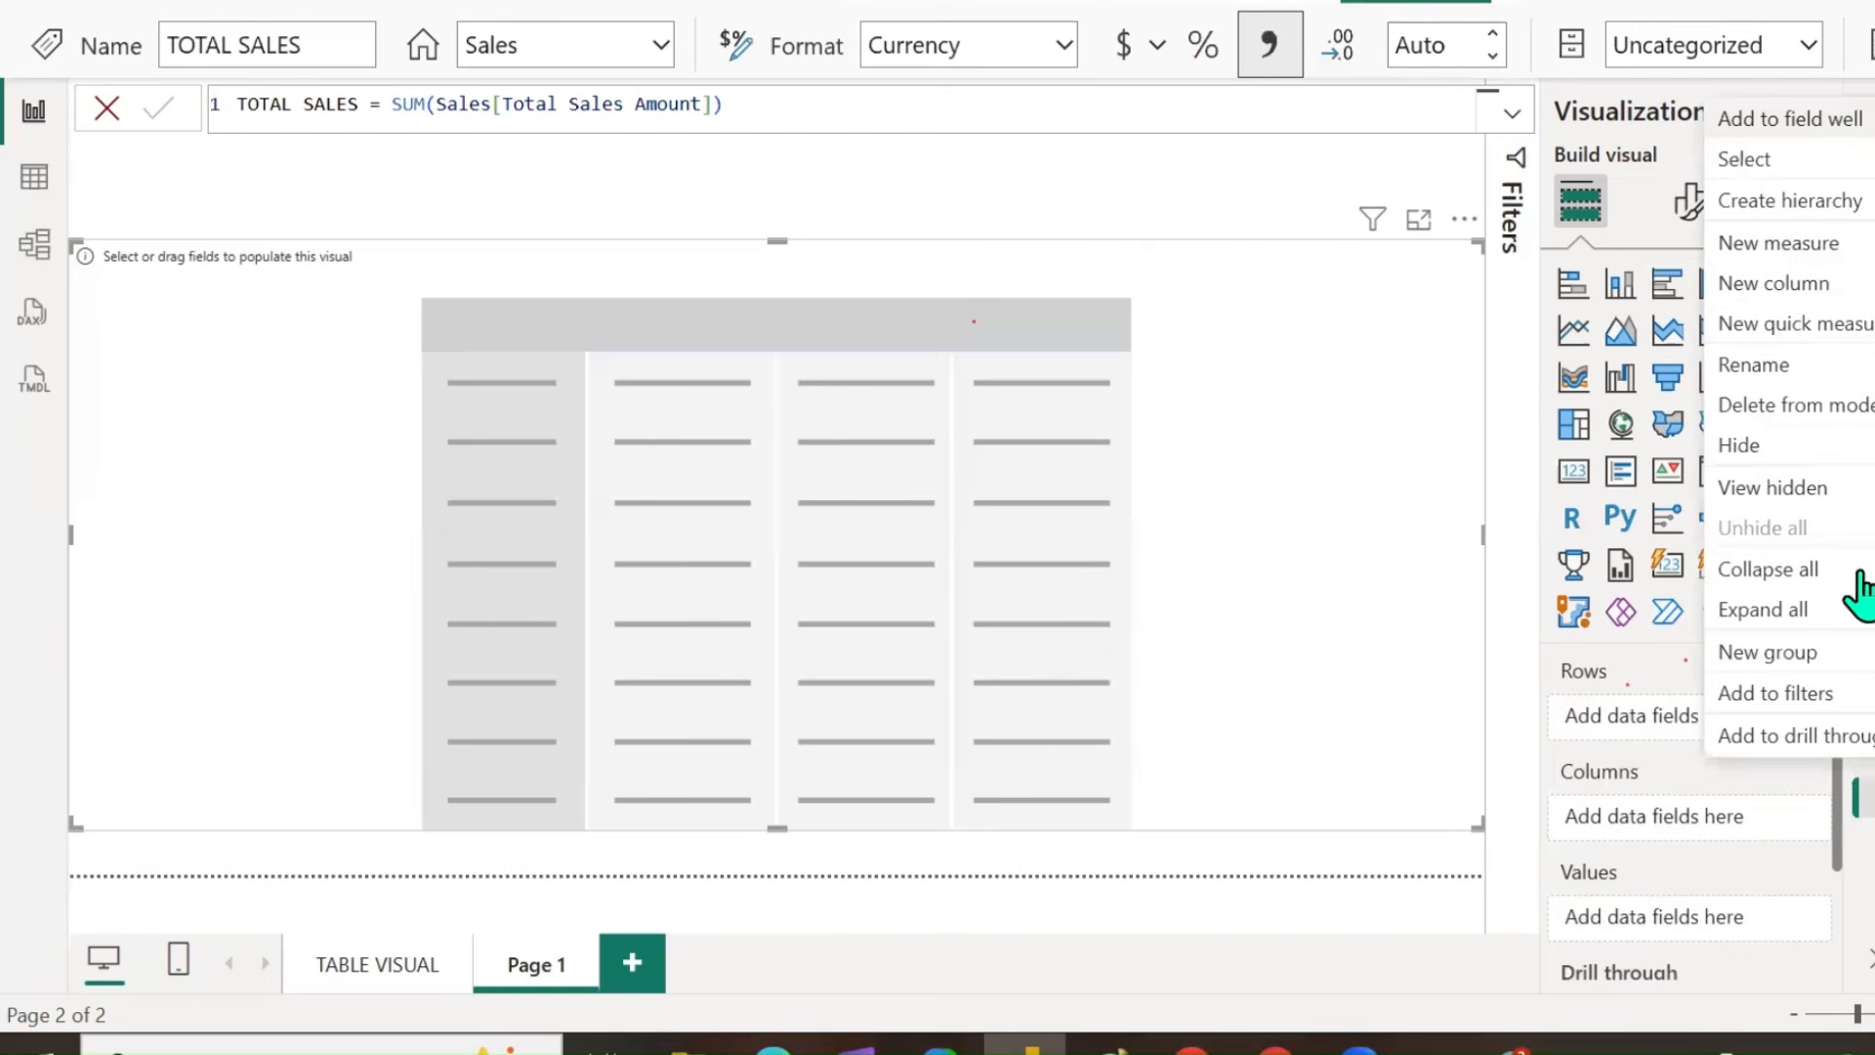
{"action": "left_click", "coordinate": [1797, 256]}
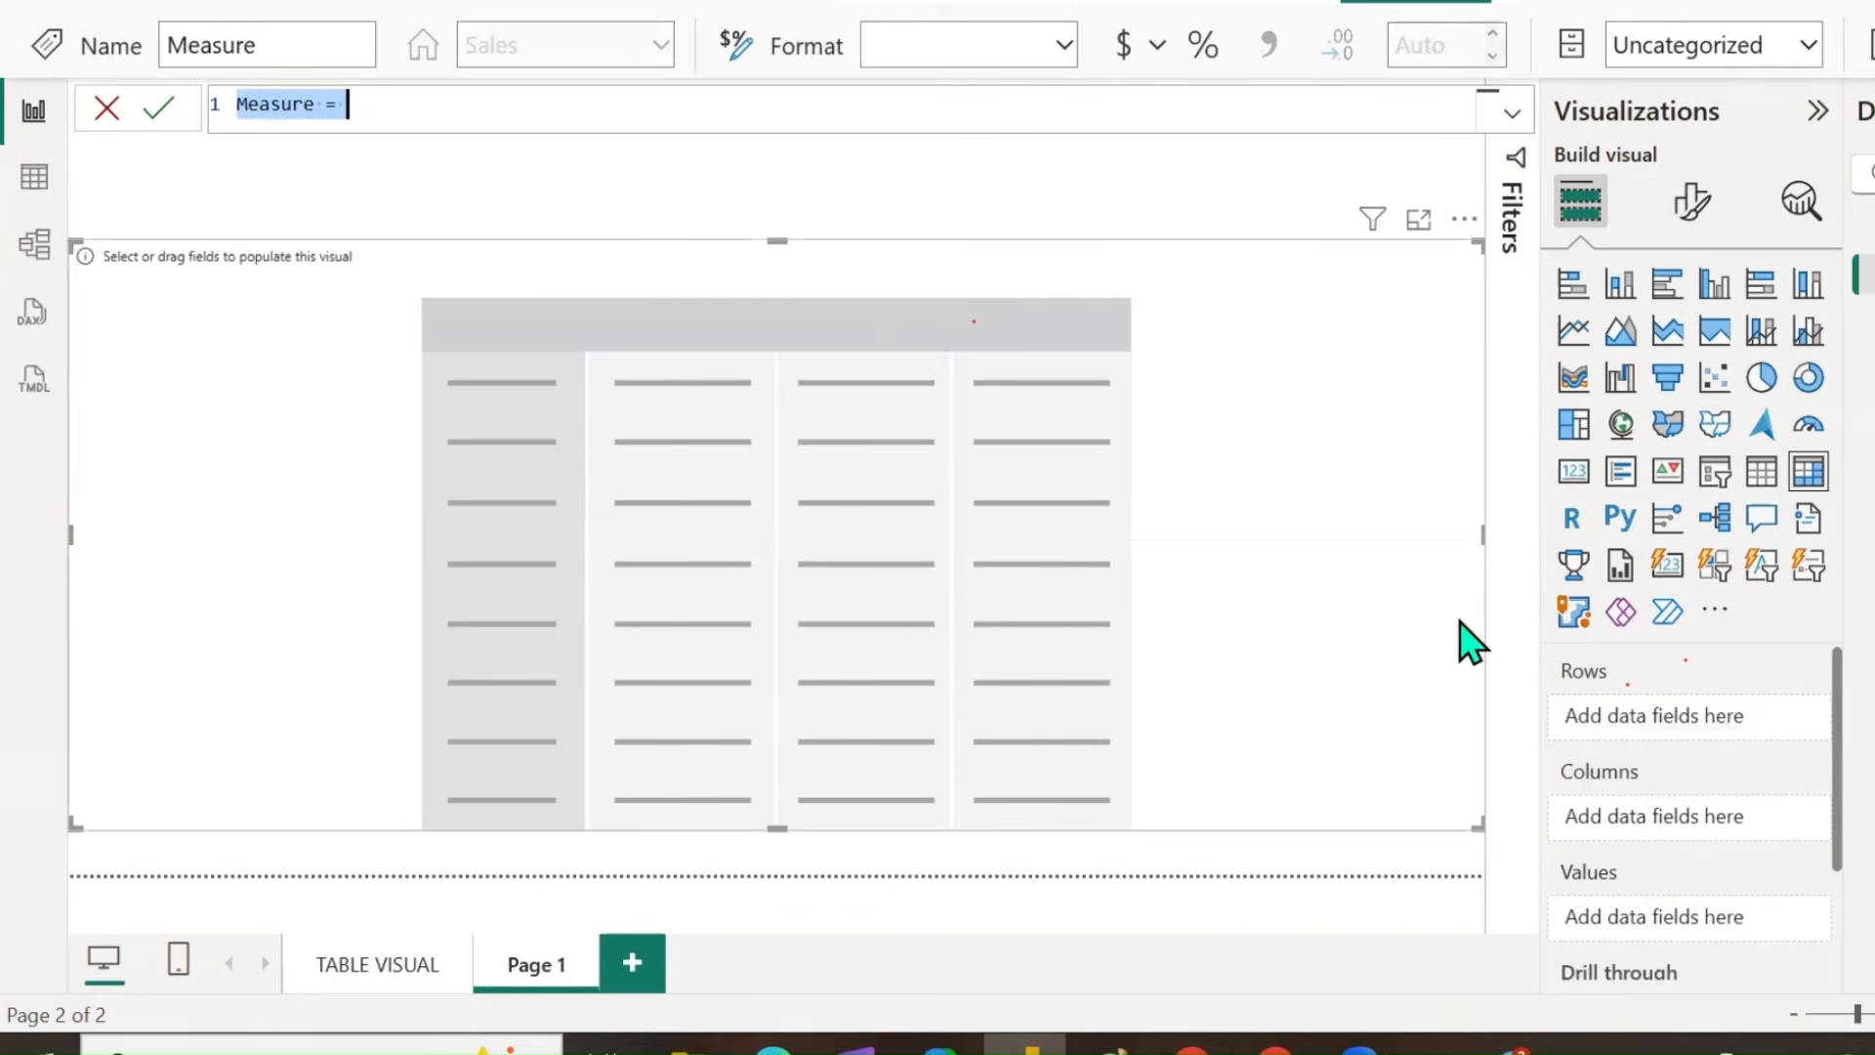
{"action": "type", "text": "Tex"}
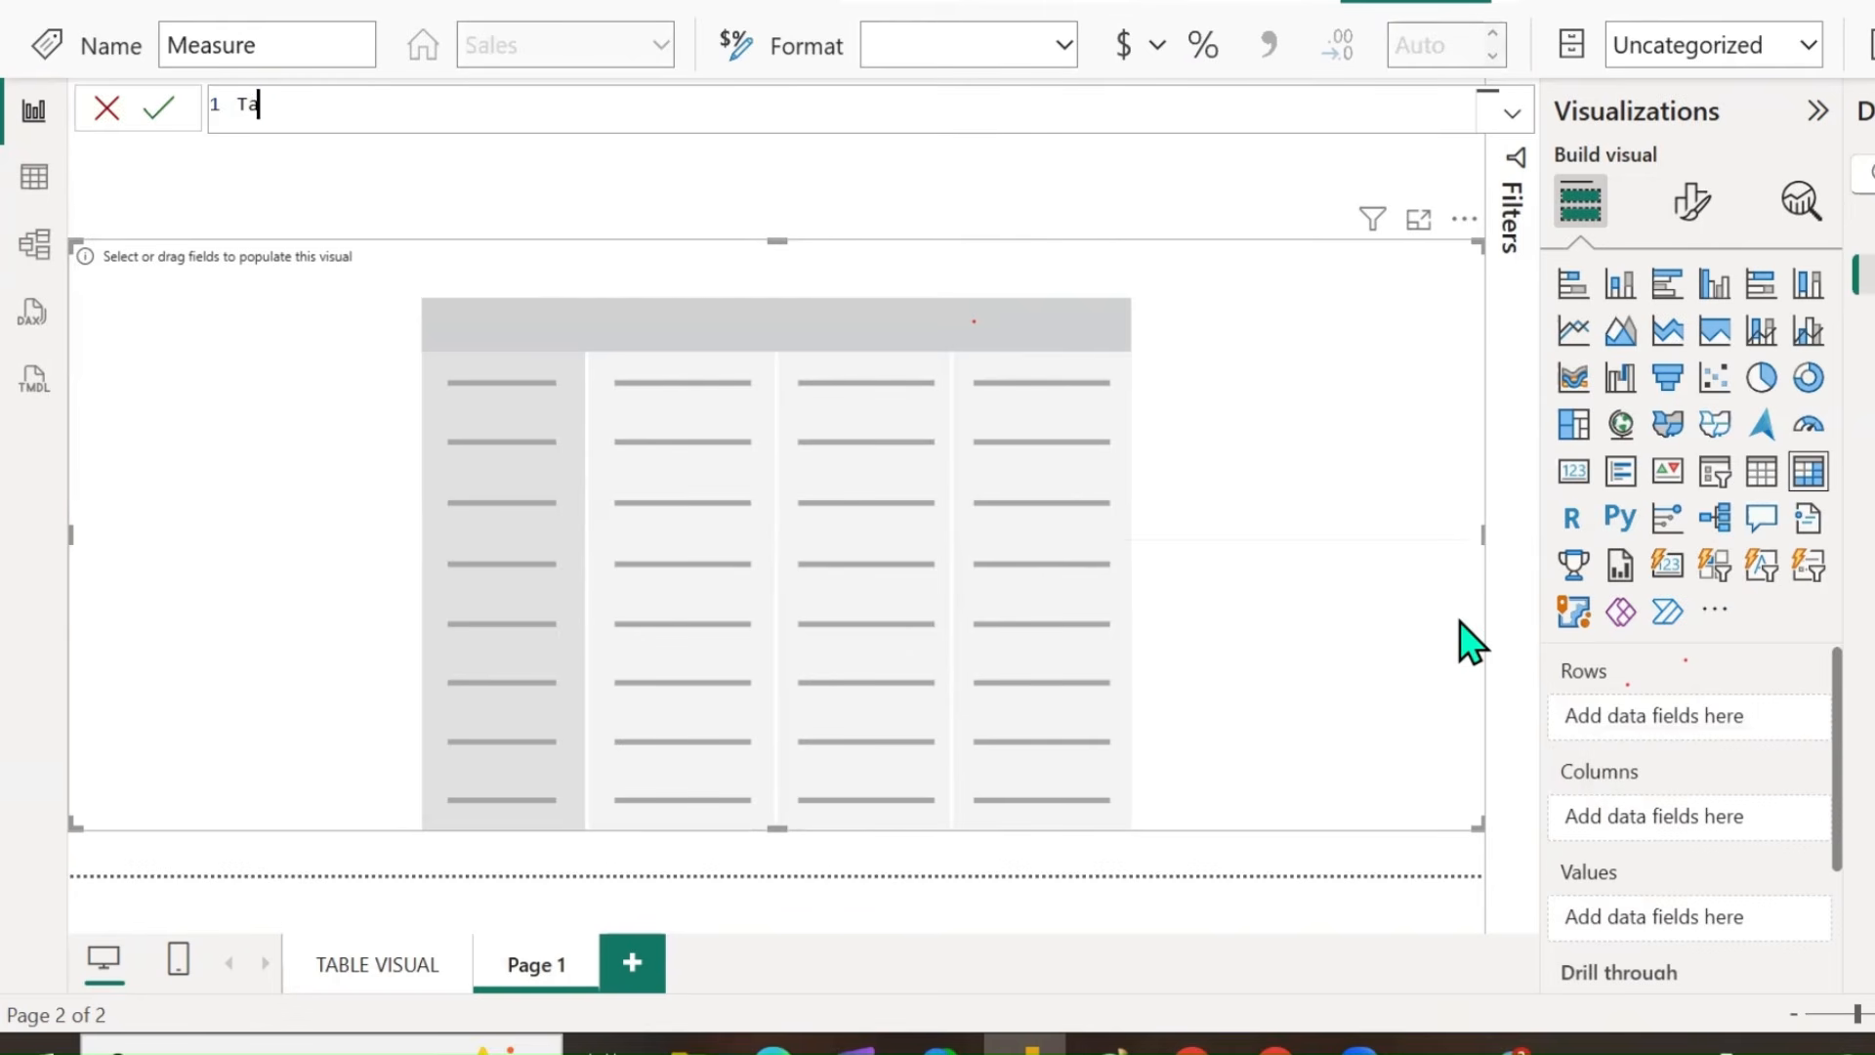
{"action": "type", "text": " amt = SUM(tax"}
{"action": "key", "text": "Tab"}
{"action": "type", "text": ")"}
{"action": "key", "text": "Return"}
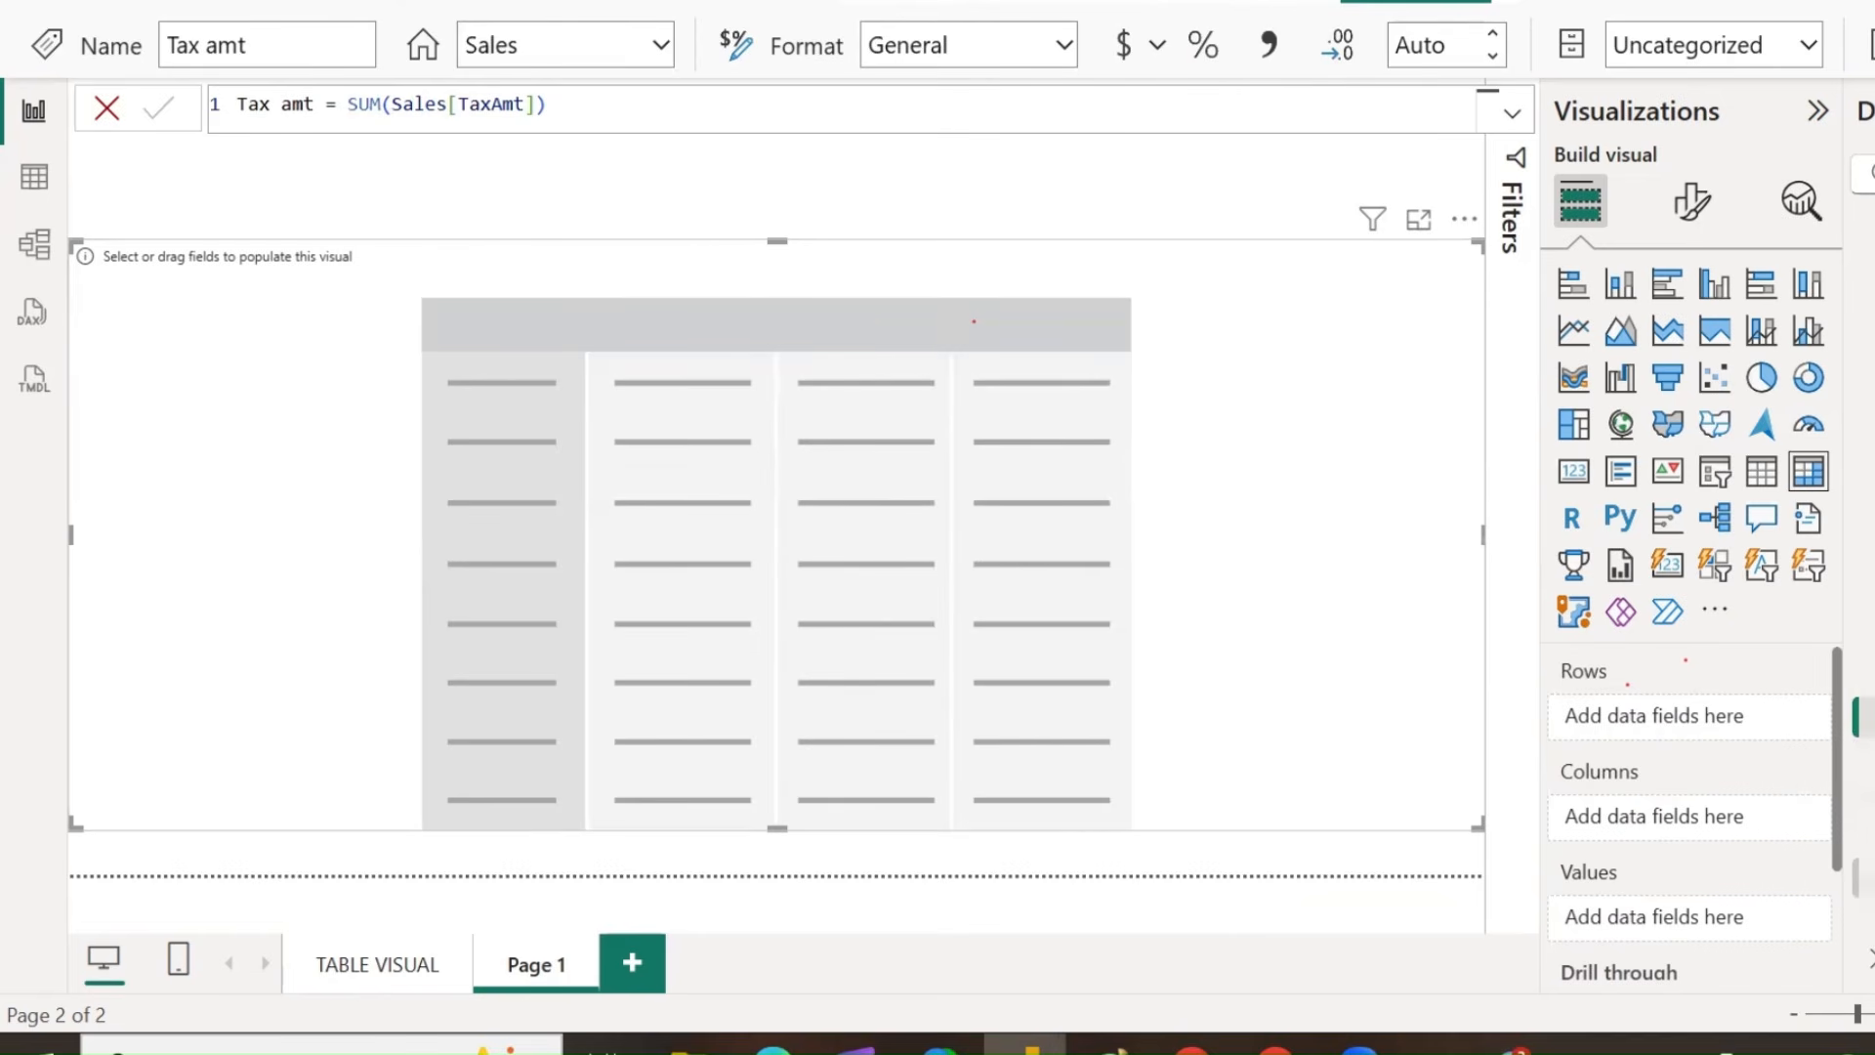
Create a measure in the Sales table with the formula Total Product Cost = SUM(Sales[TotalProductCost]).
{"action": "right_click", "coordinate": [1870, 879]}
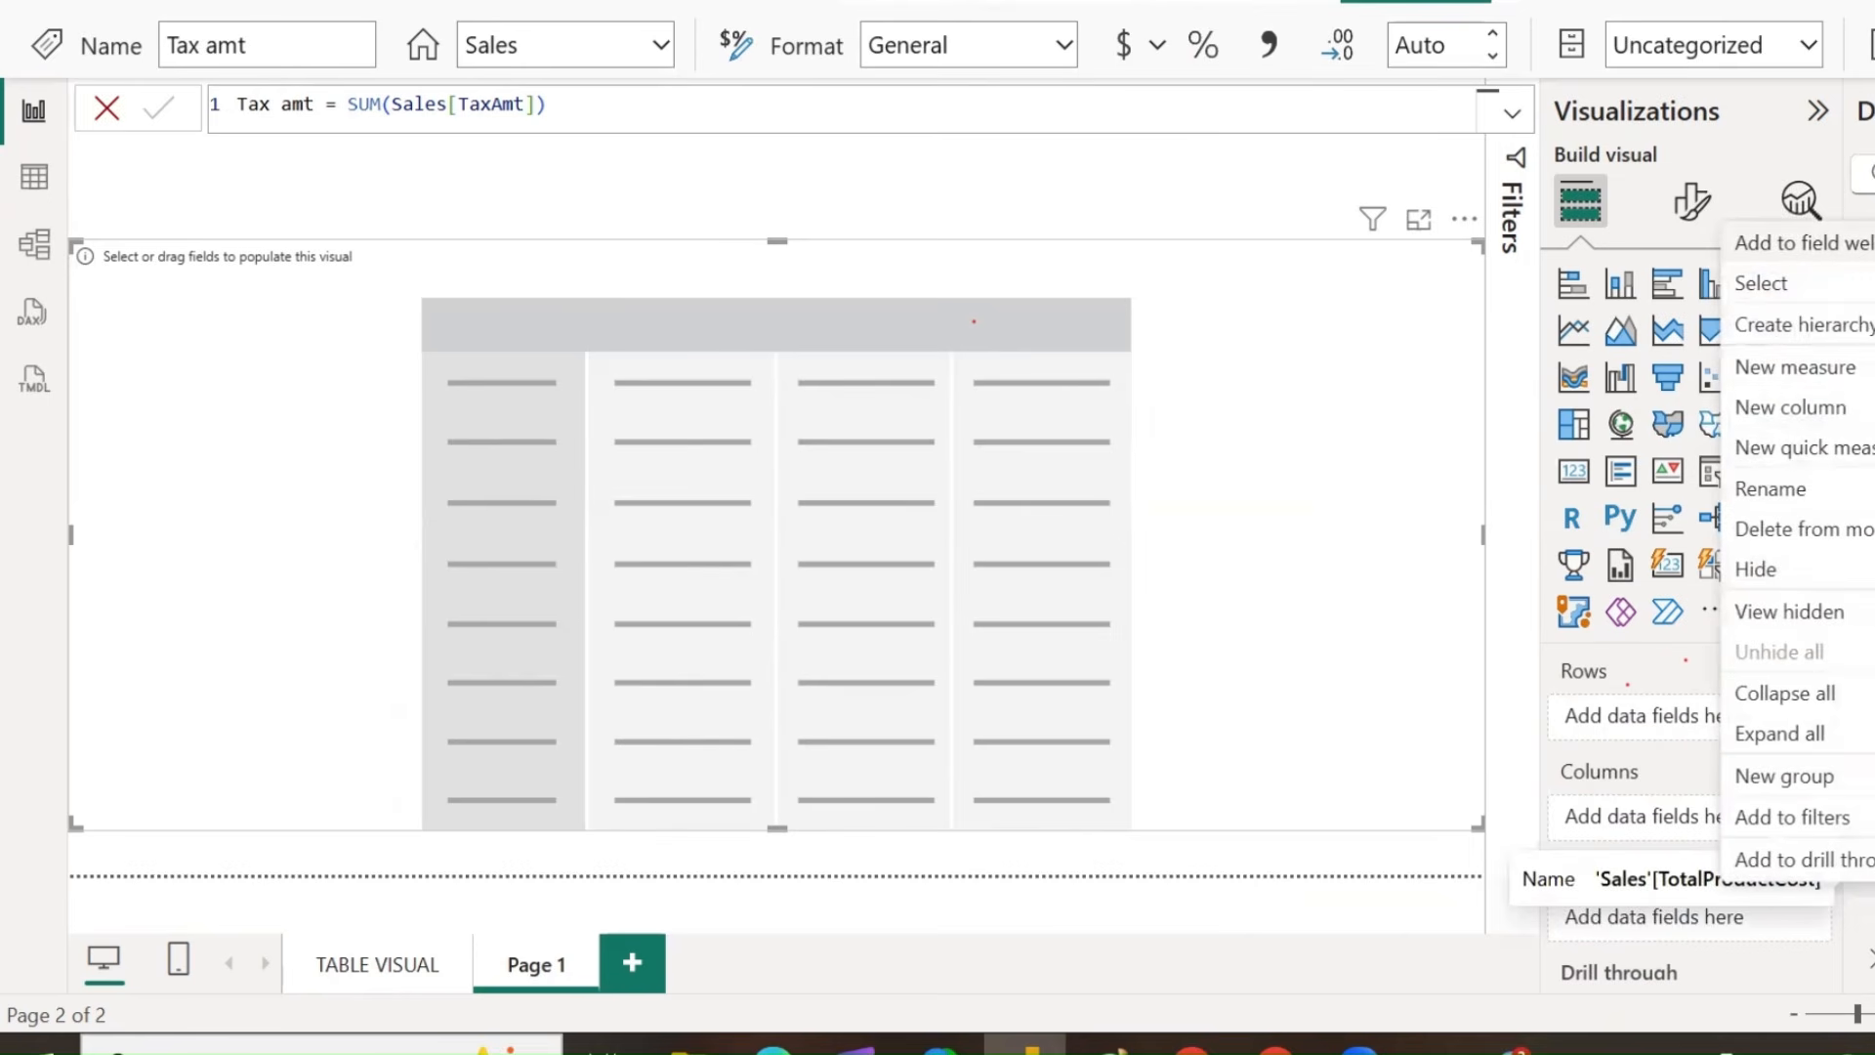
{"action": "left_click", "coordinate": [1836, 376]}
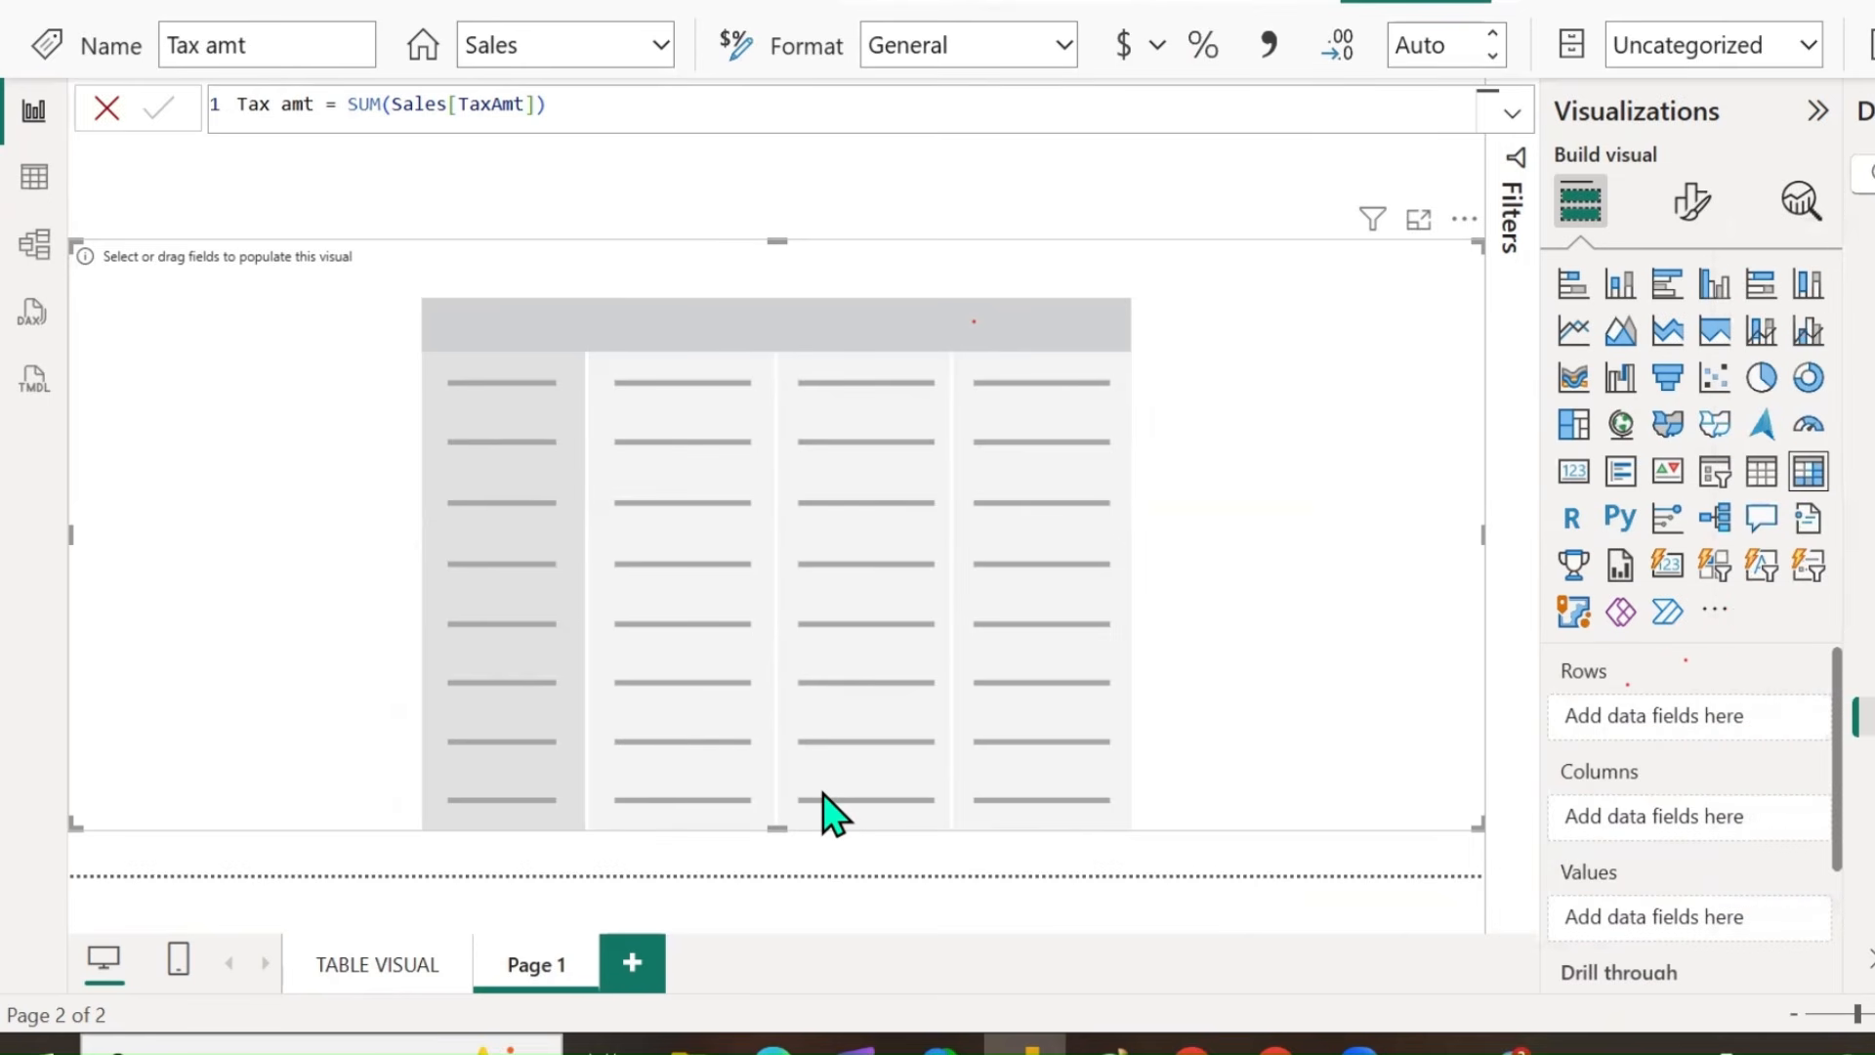
{"action": "type", "text": "to"}
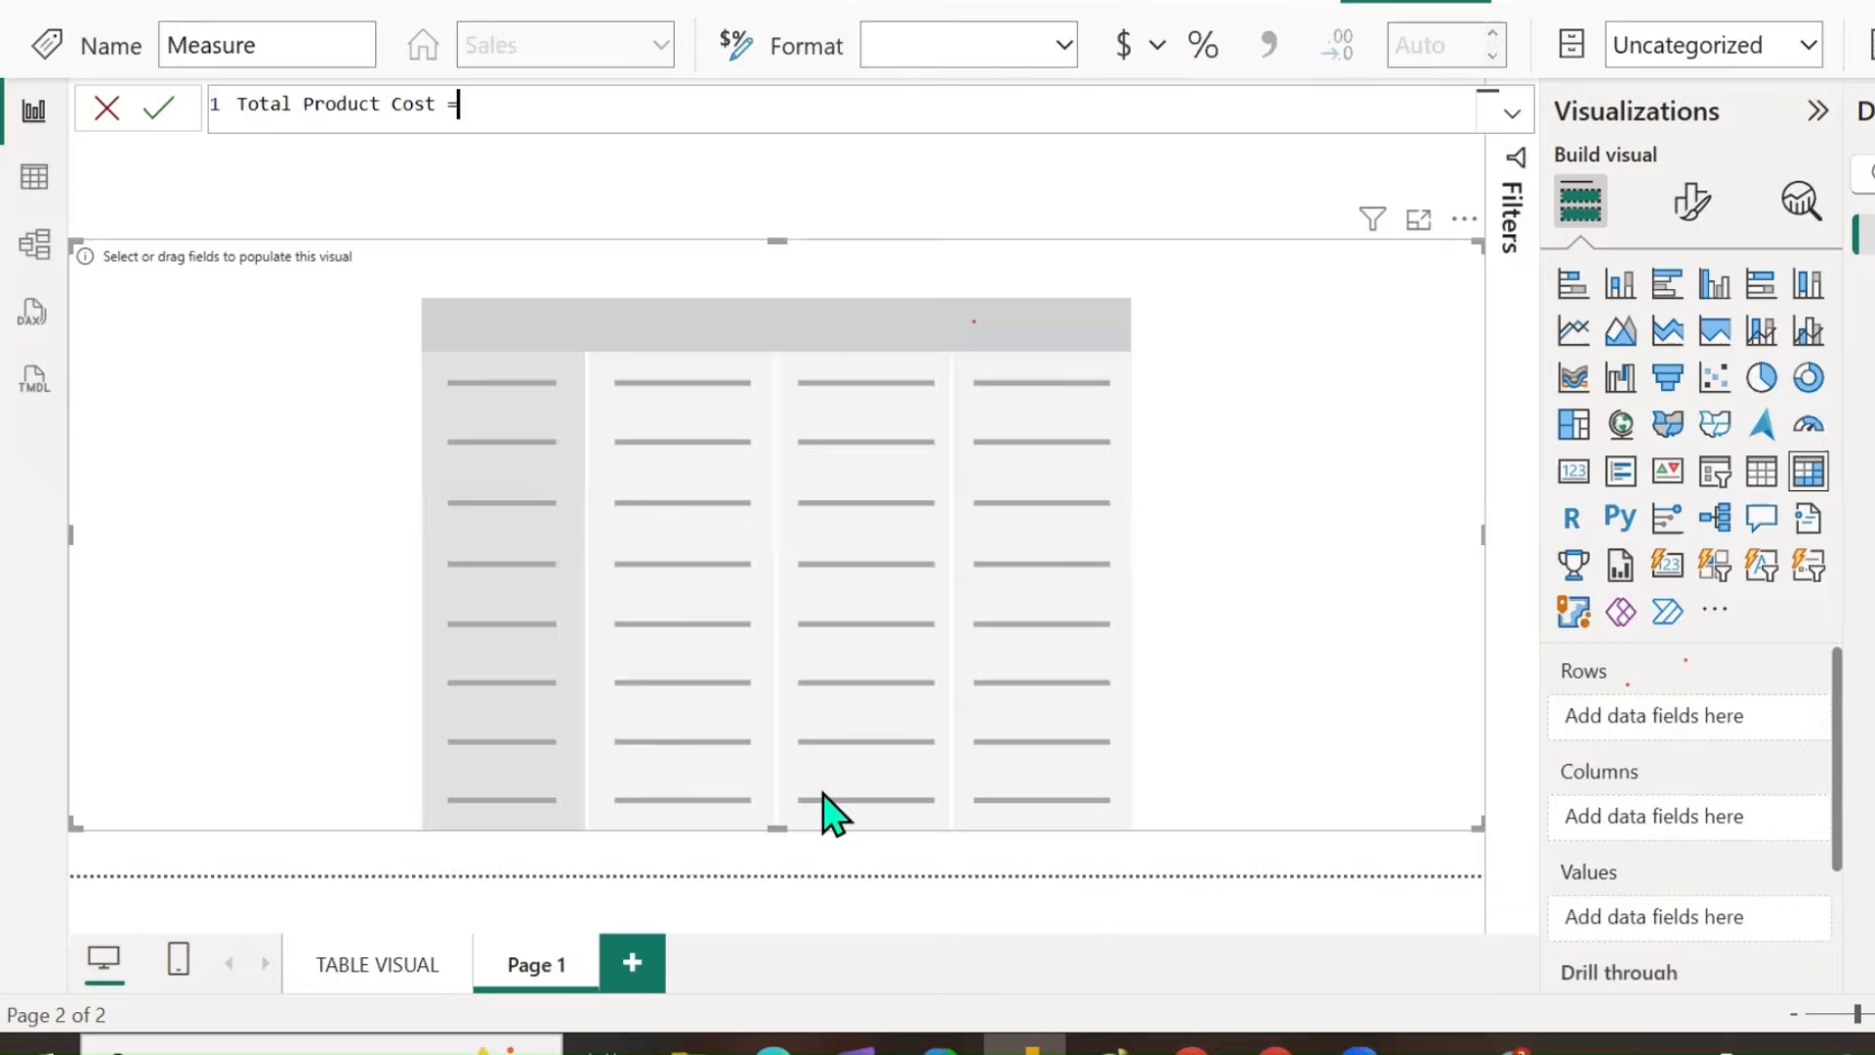
{"action": "type", "text": "sum("}
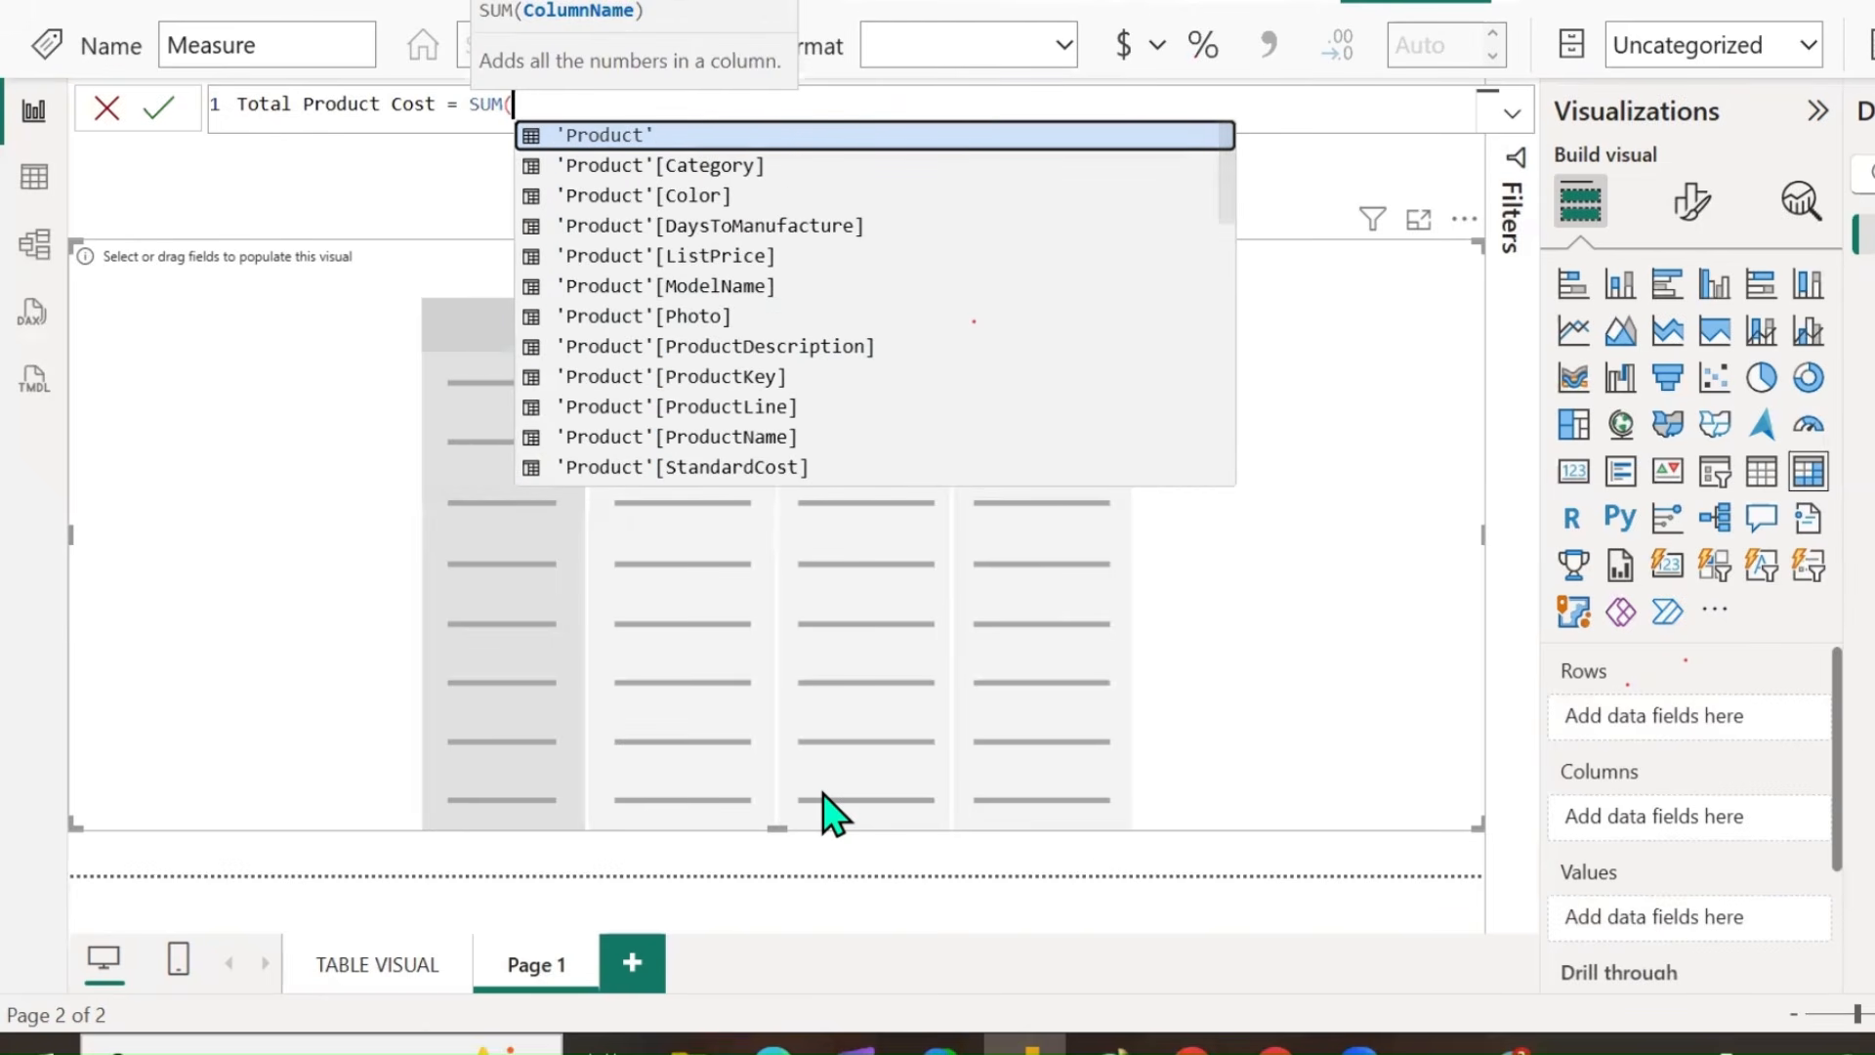
{"action": "type", "text": "to"}
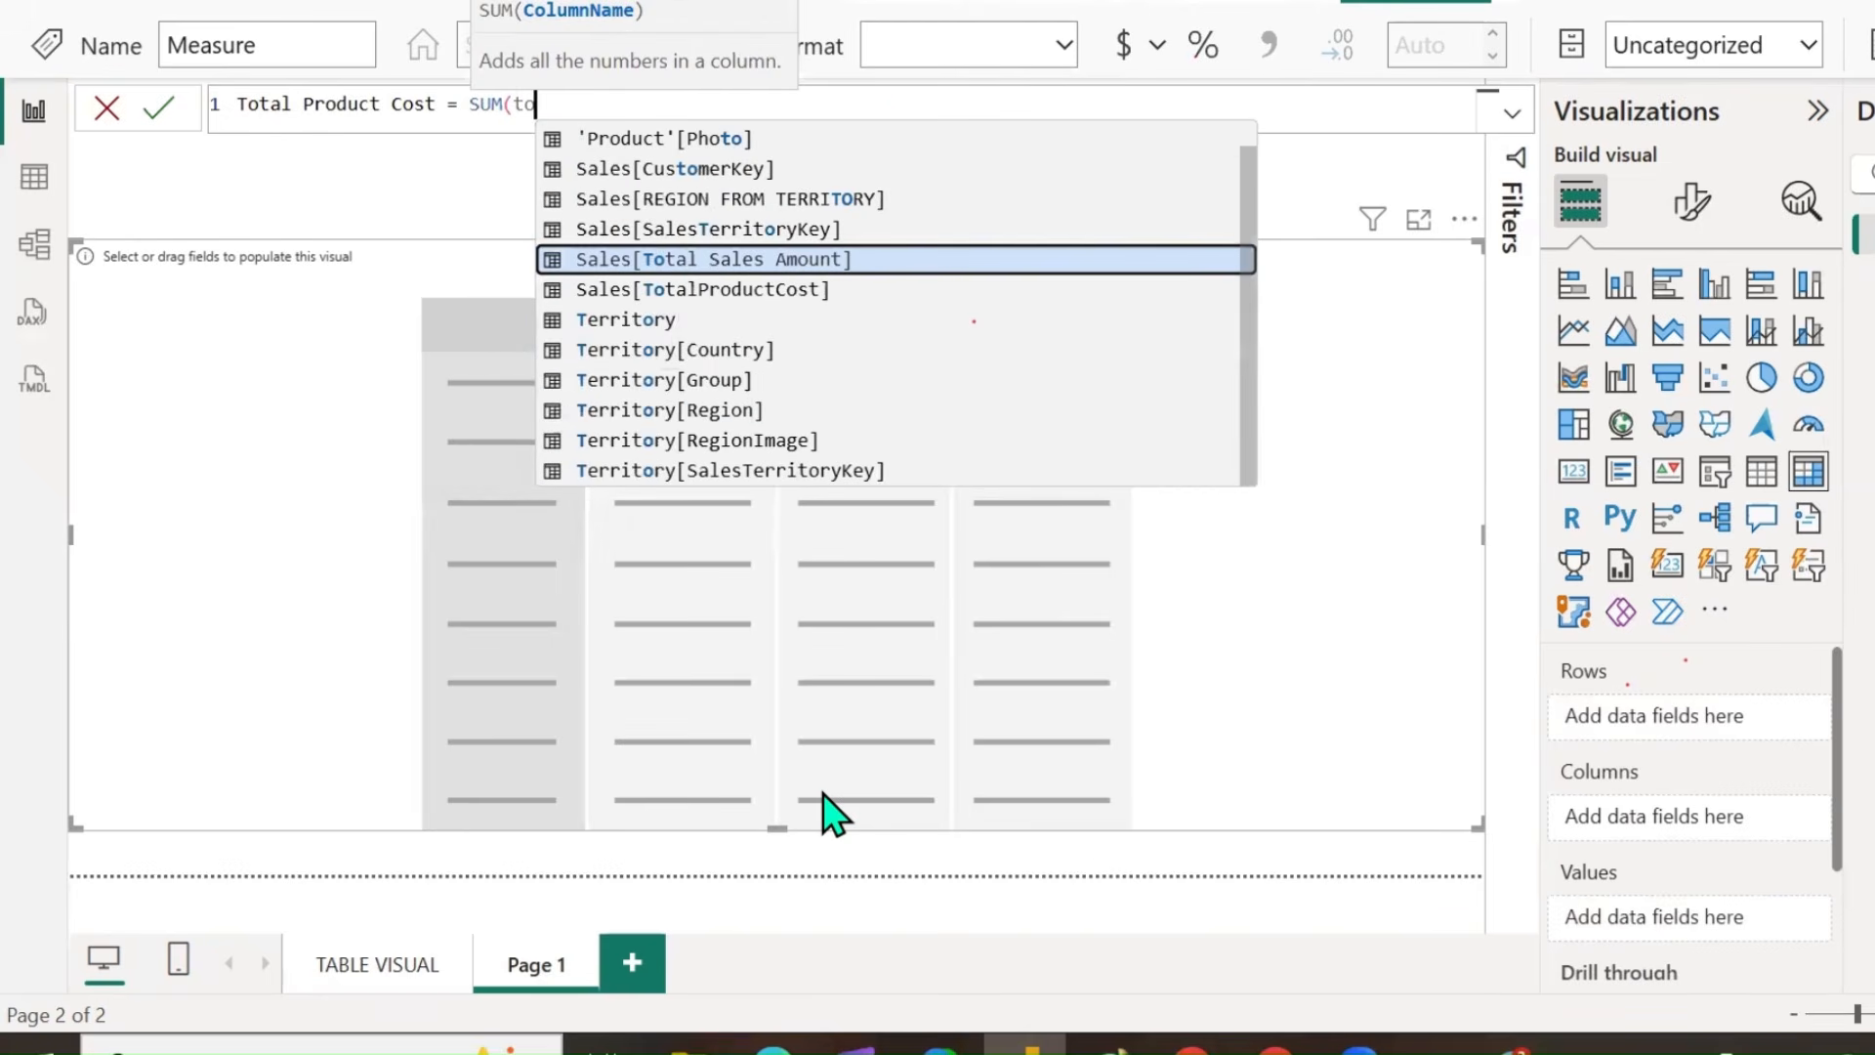
{"action": "type", "text": "talp"}
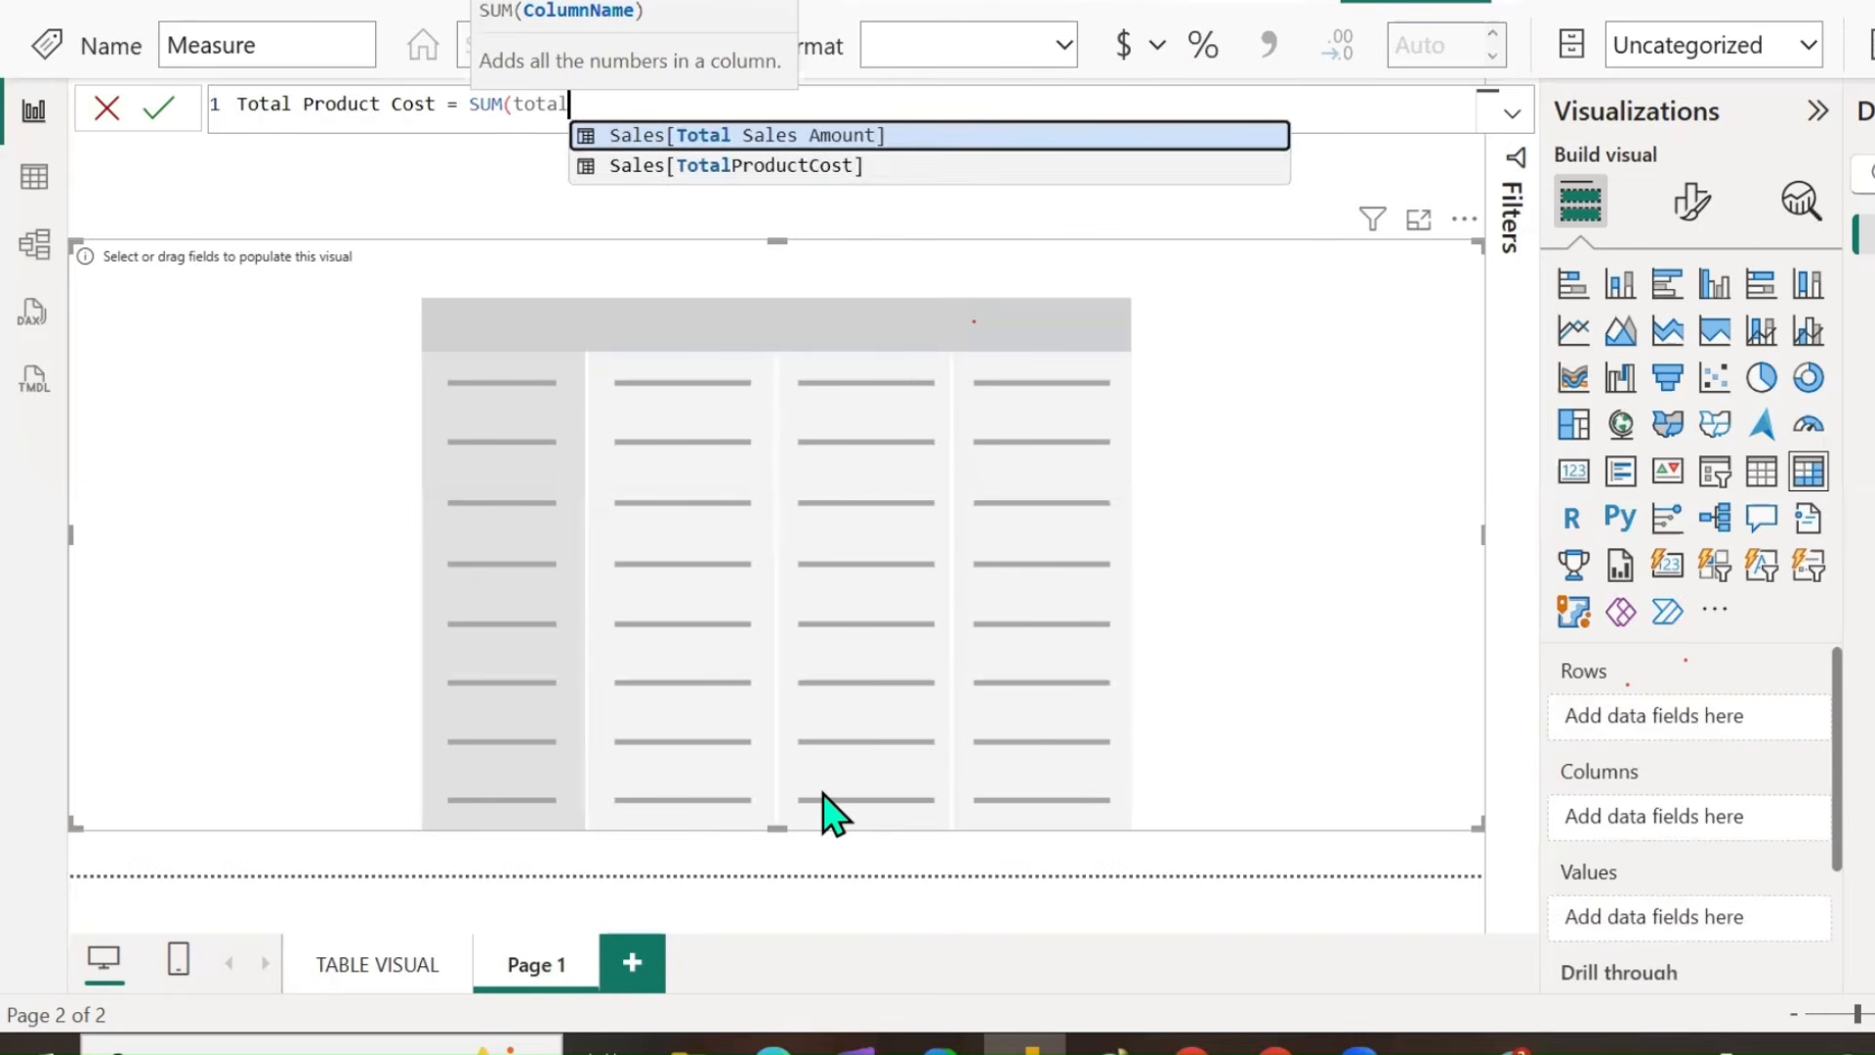
{"action": "key", "text": "Tab"}
{"action": "type", "text": ")"}
{"action": "key", "text": "Return"}
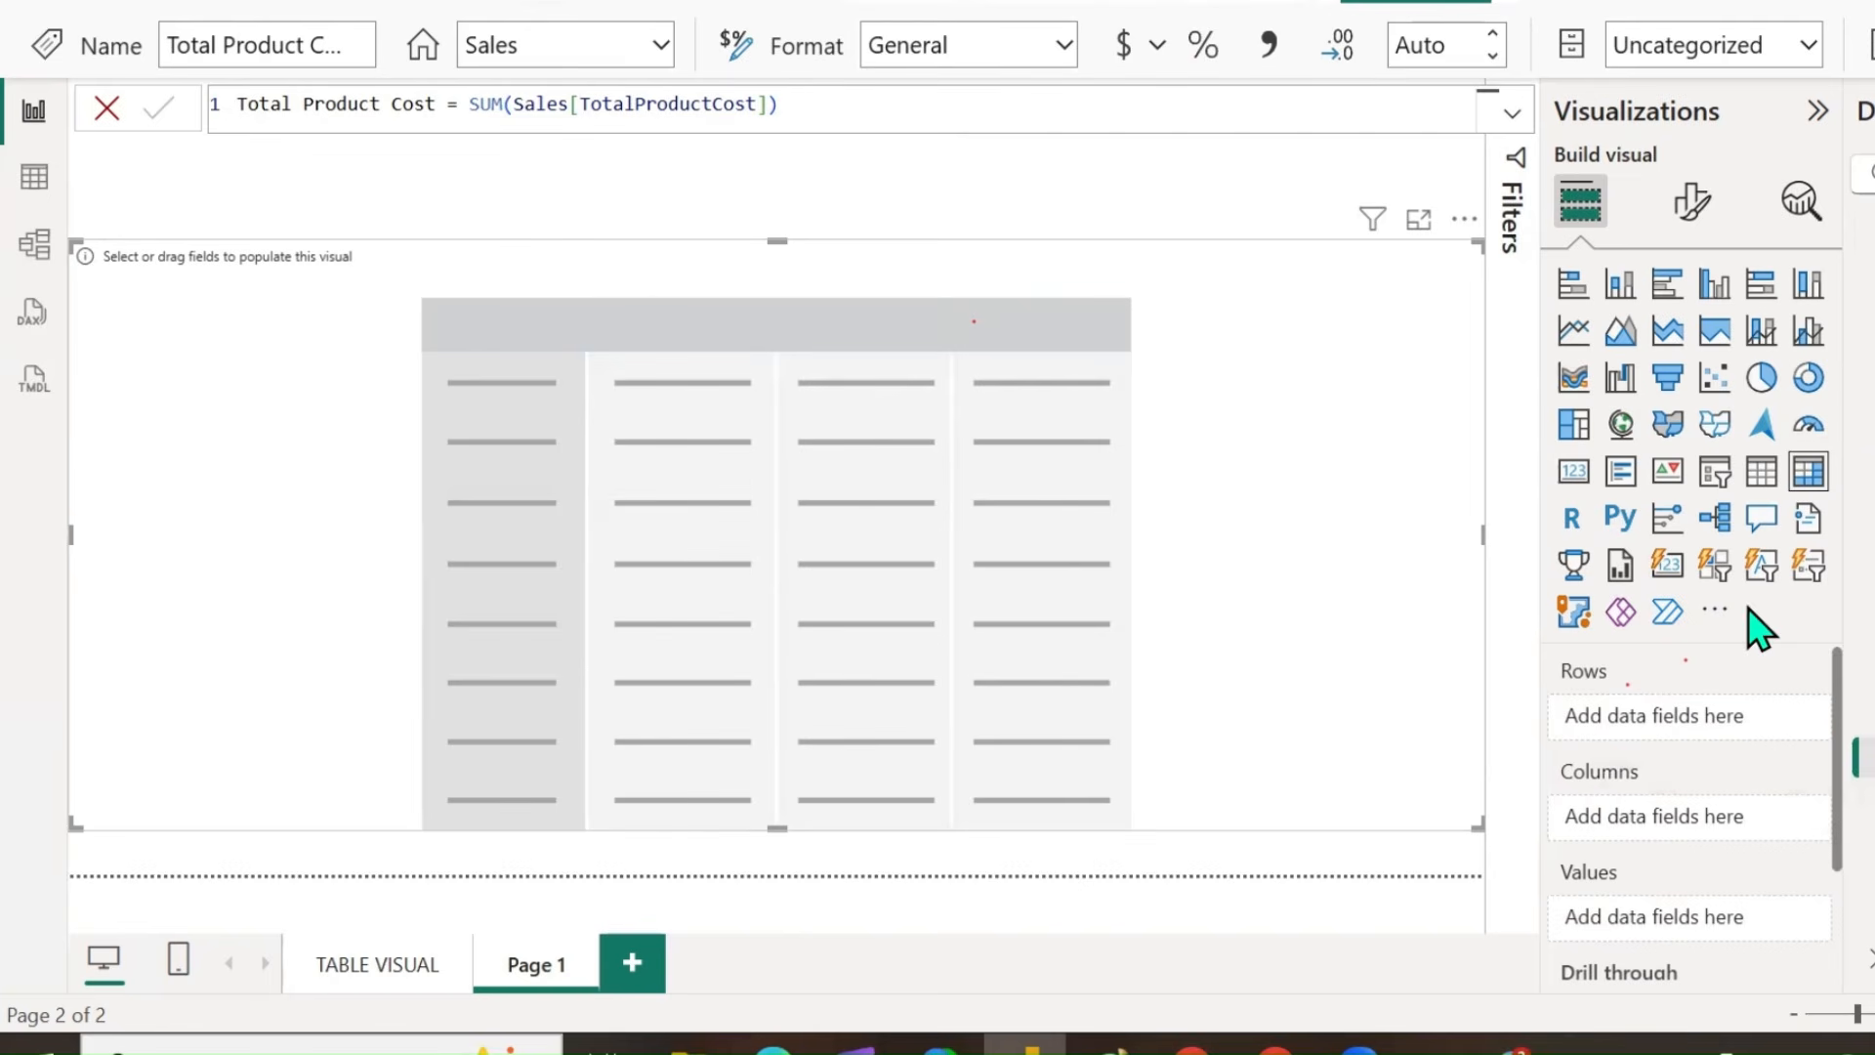
Copy the heading text box from the TABLE VISUAL page onto Page 1.
{"action": "left_click", "coordinate": [371, 972]}
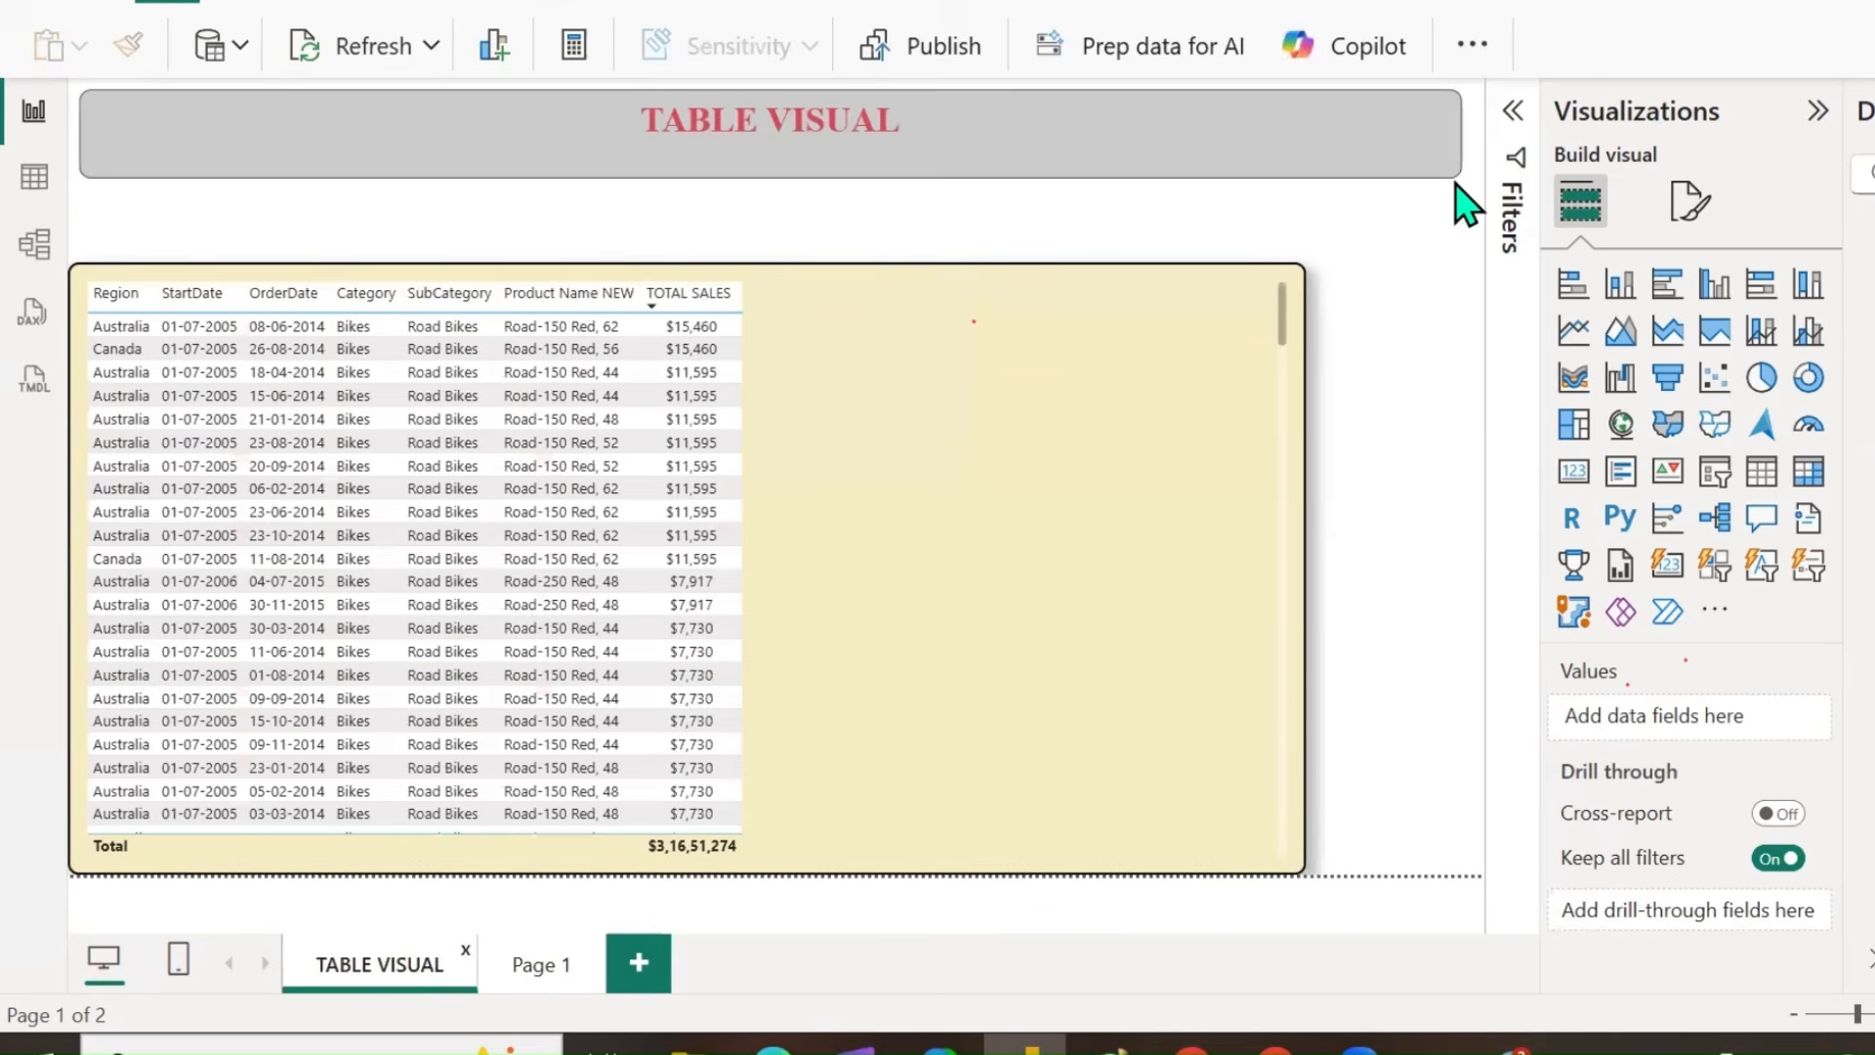
{"action": "left_click", "coordinate": [1407, 306]}
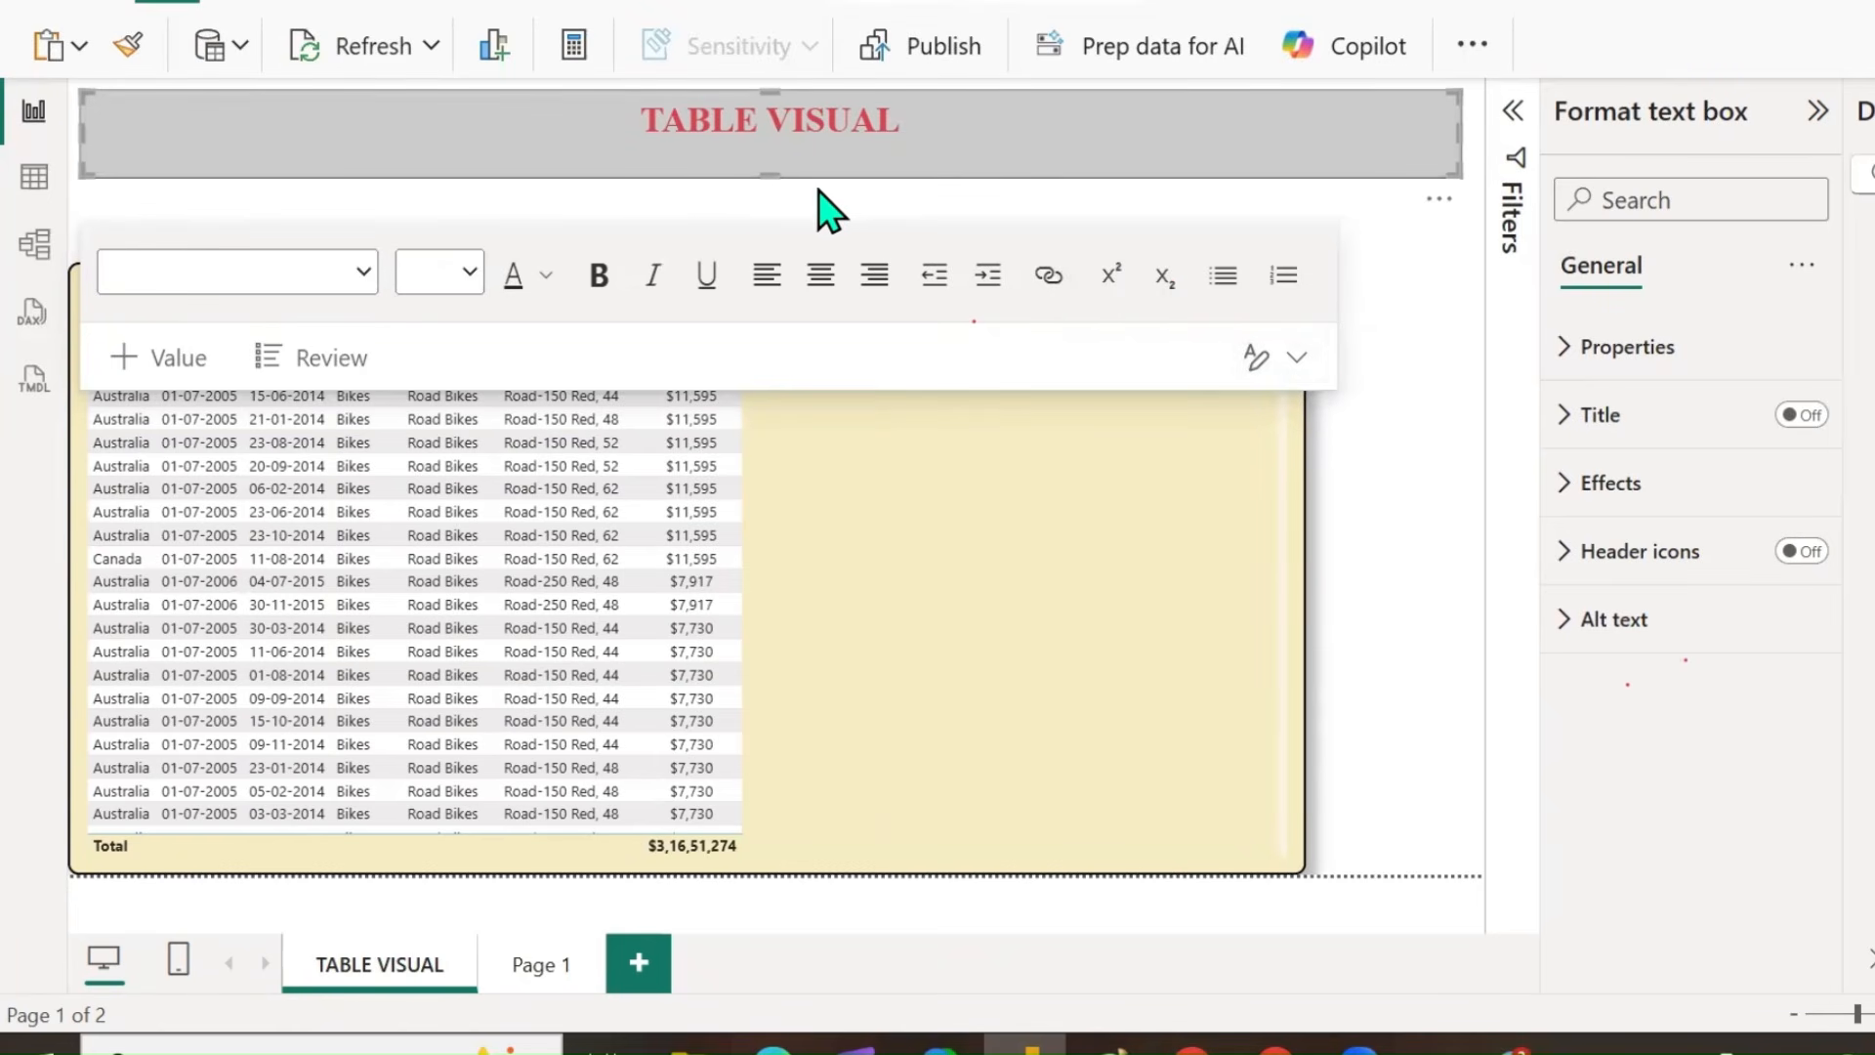
{"action": "left_click", "coordinate": [533, 981]}
{"action": "key", "text": "ctrl+v"}
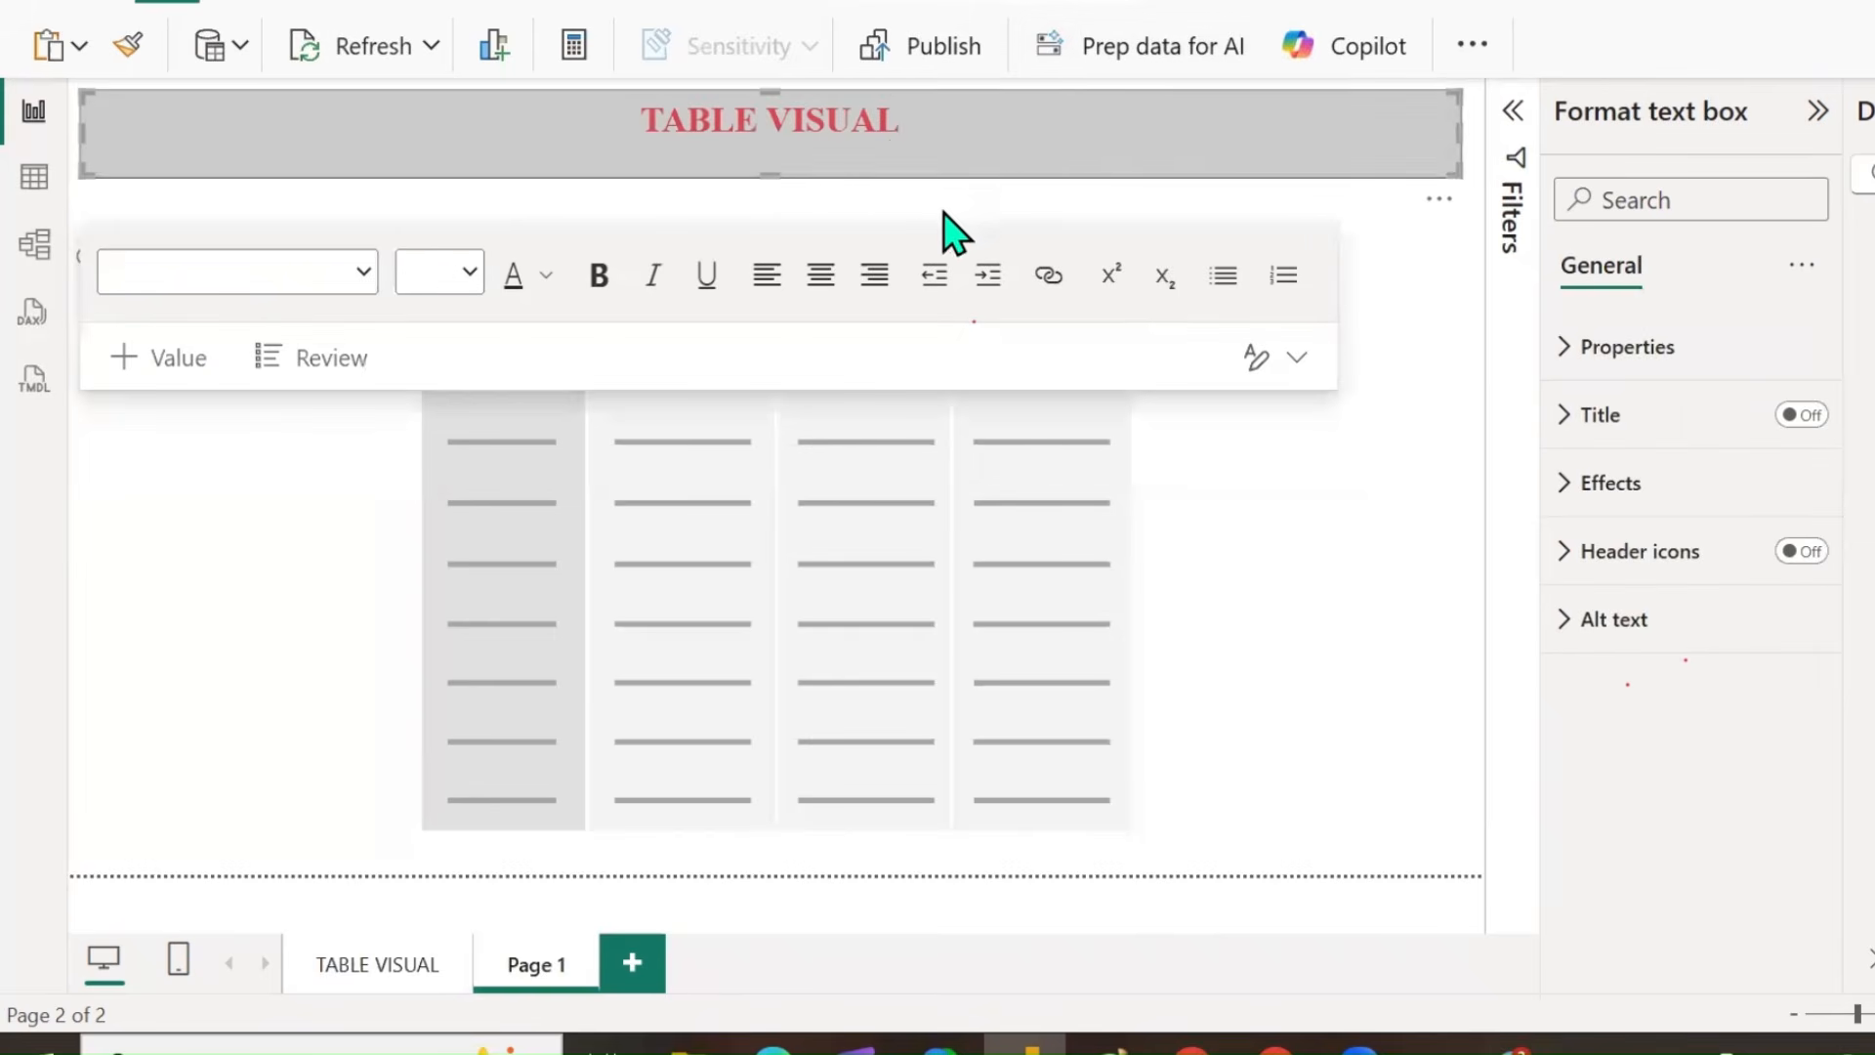
Change the Page 1 heading from TABLE VISUAL to MATRIX VISUAL and select the empty matrix visual.
{"action": "left_click", "coordinate": [898, 129]}
{"action": "left_click_drag", "start_coordinate": [898, 129], "coordinate": [637, 96]}
{"action": "left_click", "coordinate": [744, 120]}
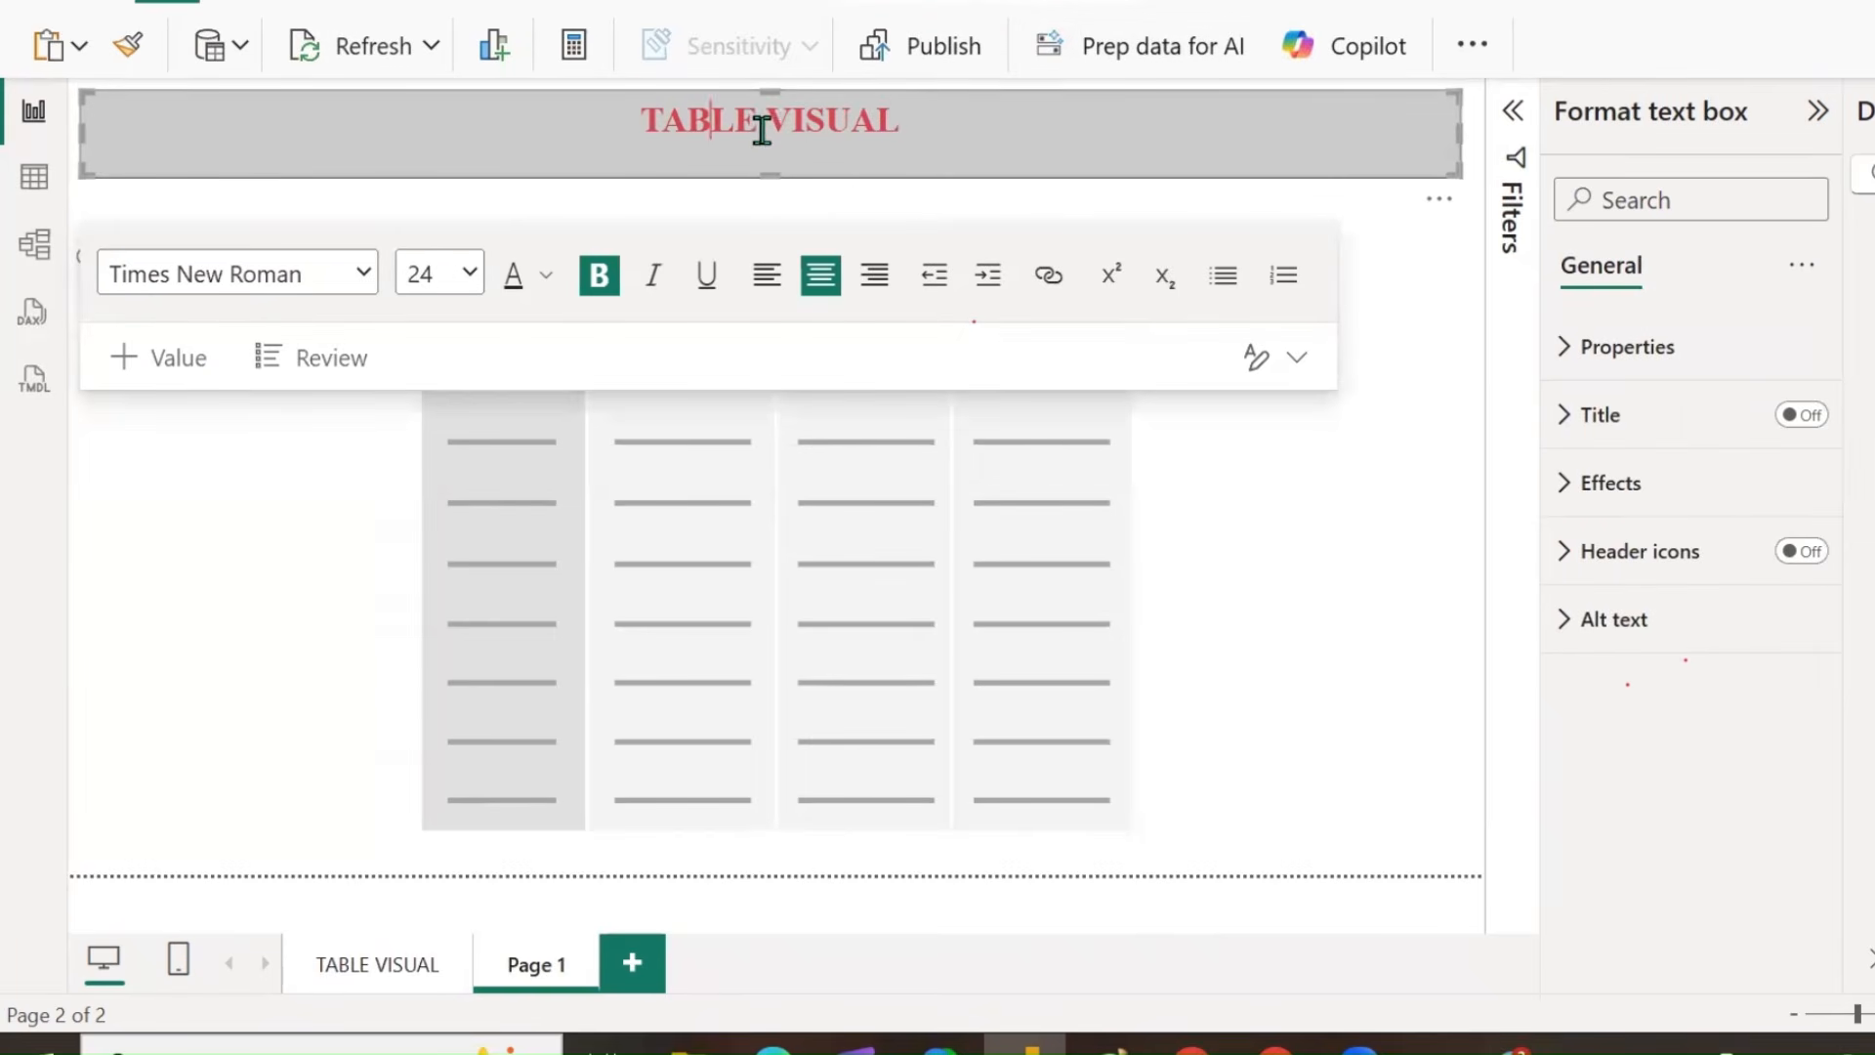
{"action": "left_click_drag", "start_coordinate": [752, 119], "coordinate": [639, 119]}
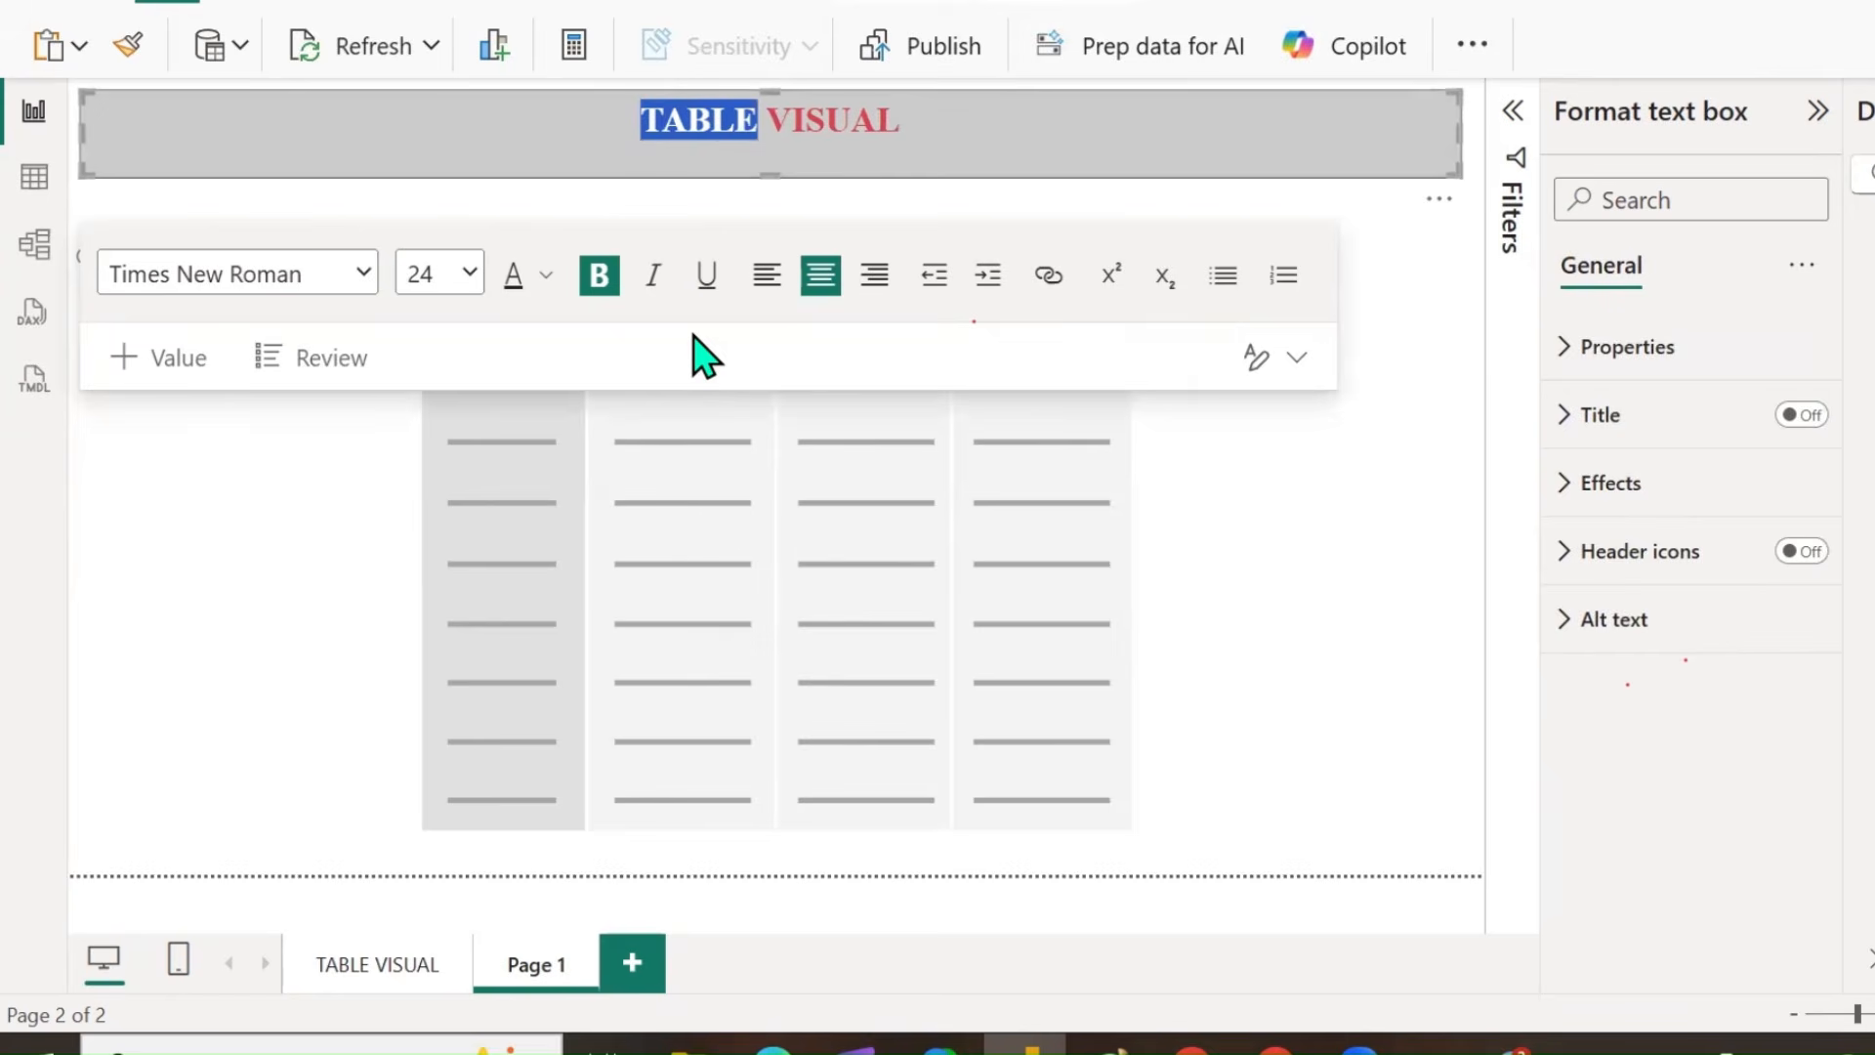
{"action": "key", "text": "Caps_Lock"}
{"action": "type", "text": "MATRIX"}
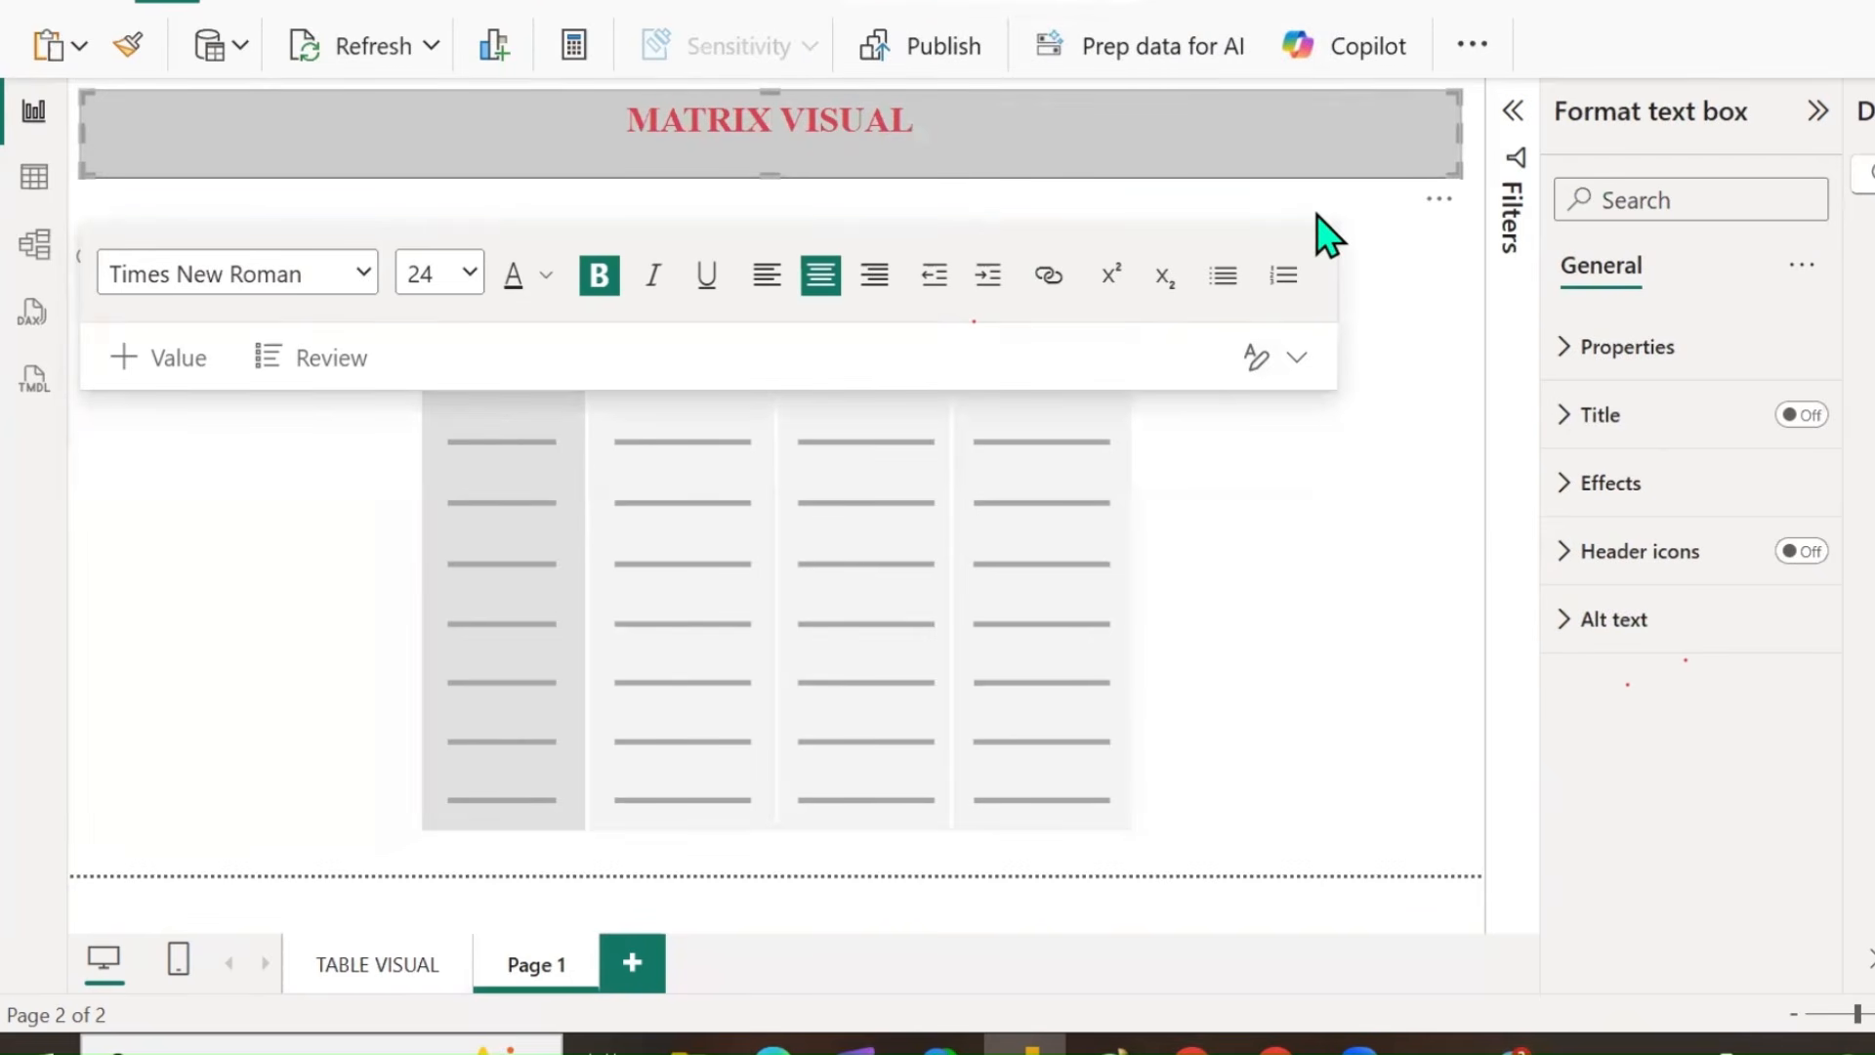
{"action": "left_click", "coordinate": [879, 484]}
{"action": "left_click", "coordinate": [772, 483]}
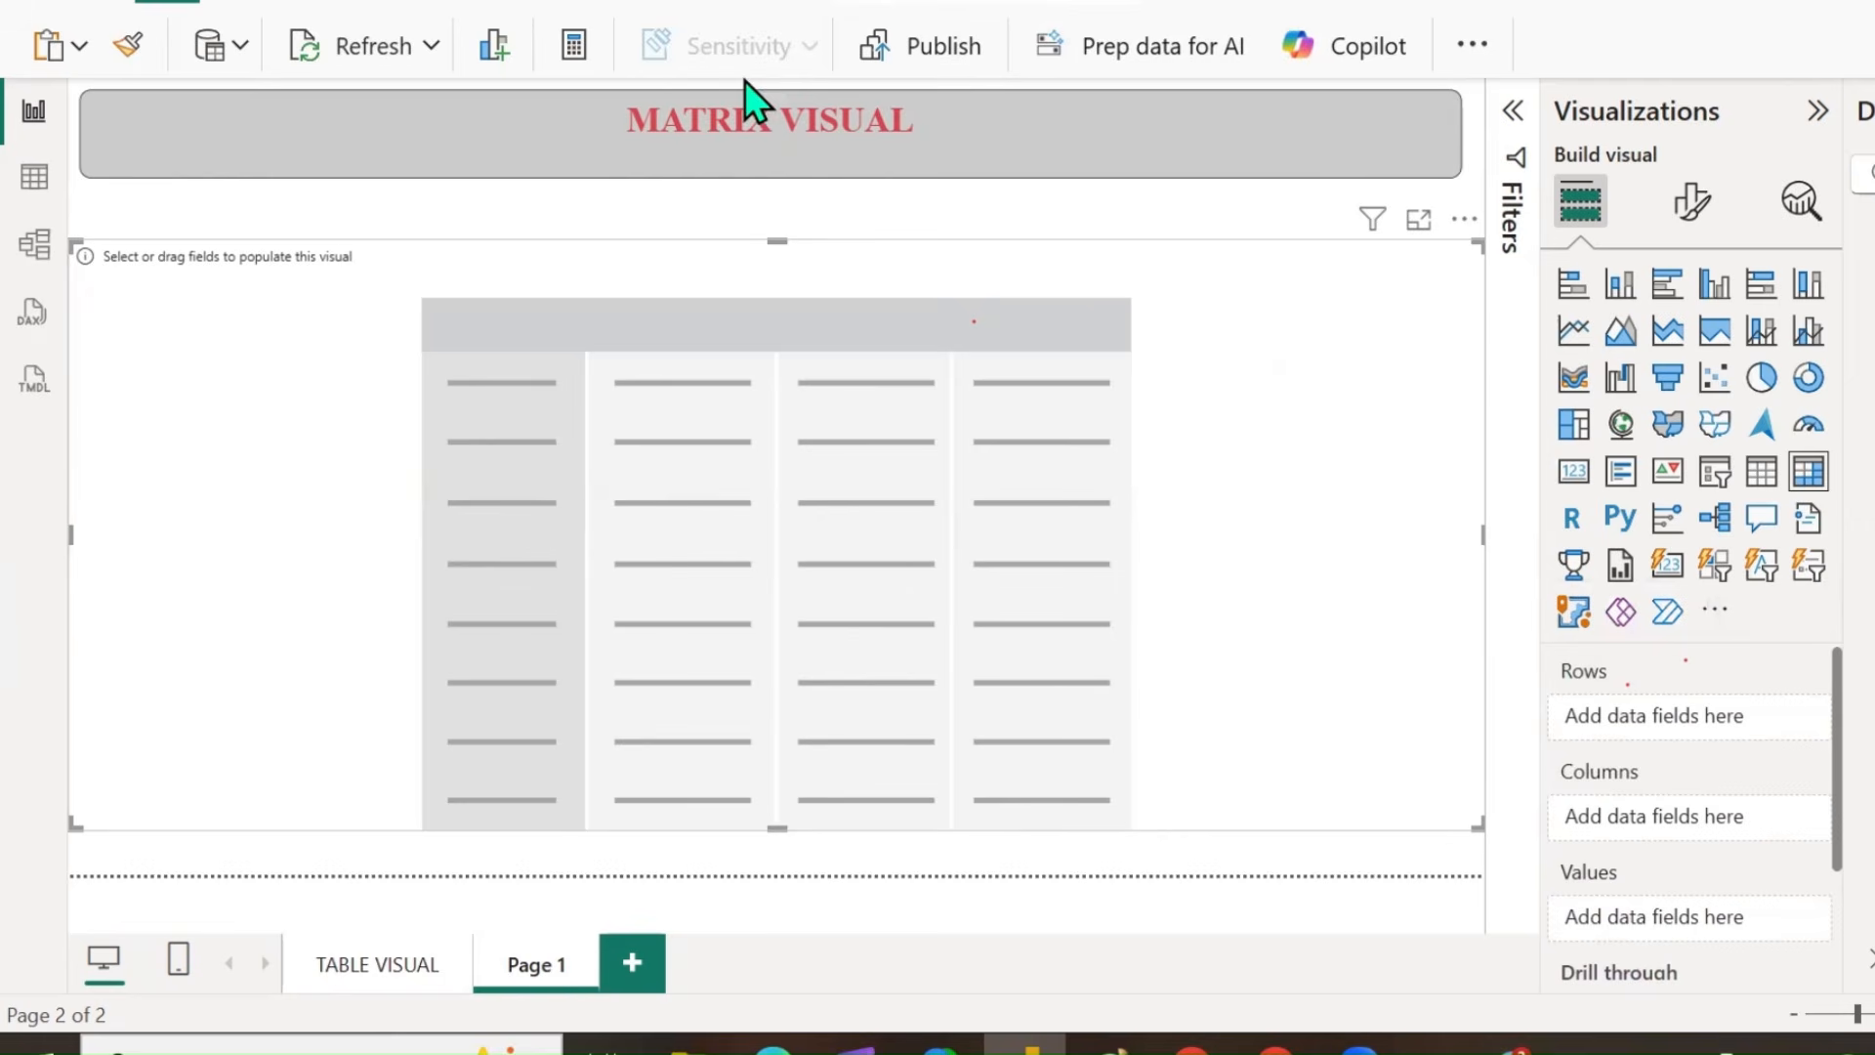
Circle the matrix's Rows, Columns and Values field wells in red.
{"action": "mouse_move", "coordinate": [1552, 656]}
{"action": "left_mouse_down"}
{"action": "mouse_move", "coordinate": [1555, 709]}
{"action": "mouse_move", "coordinate": [1634, 723]}
{"action": "mouse_move", "coordinate": [1631, 674]}
{"action": "mouse_move", "coordinate": [1555, 653]}
{"action": "left_mouse_up"}
{"action": "mouse_move", "coordinate": [1555, 803]}
{"action": "left_mouse_down"}
{"action": "mouse_move", "coordinate": [1569, 833]}
{"action": "mouse_move", "coordinate": [1633, 839]}
{"action": "mouse_move", "coordinate": [1660, 777]}
{"action": "mouse_move", "coordinate": [1563, 801]}
{"action": "left_mouse_up"}
{"action": "mouse_move", "coordinate": [1555, 930]}
{"action": "left_mouse_down"}
{"action": "mouse_move", "coordinate": [1589, 952]}
{"action": "mouse_move", "coordinate": [1614, 848]}
{"action": "mouse_move", "coordinate": [1551, 918]}
{"action": "mouse_move", "coordinate": [1602, 960]}
{"action": "left_mouse_up"}
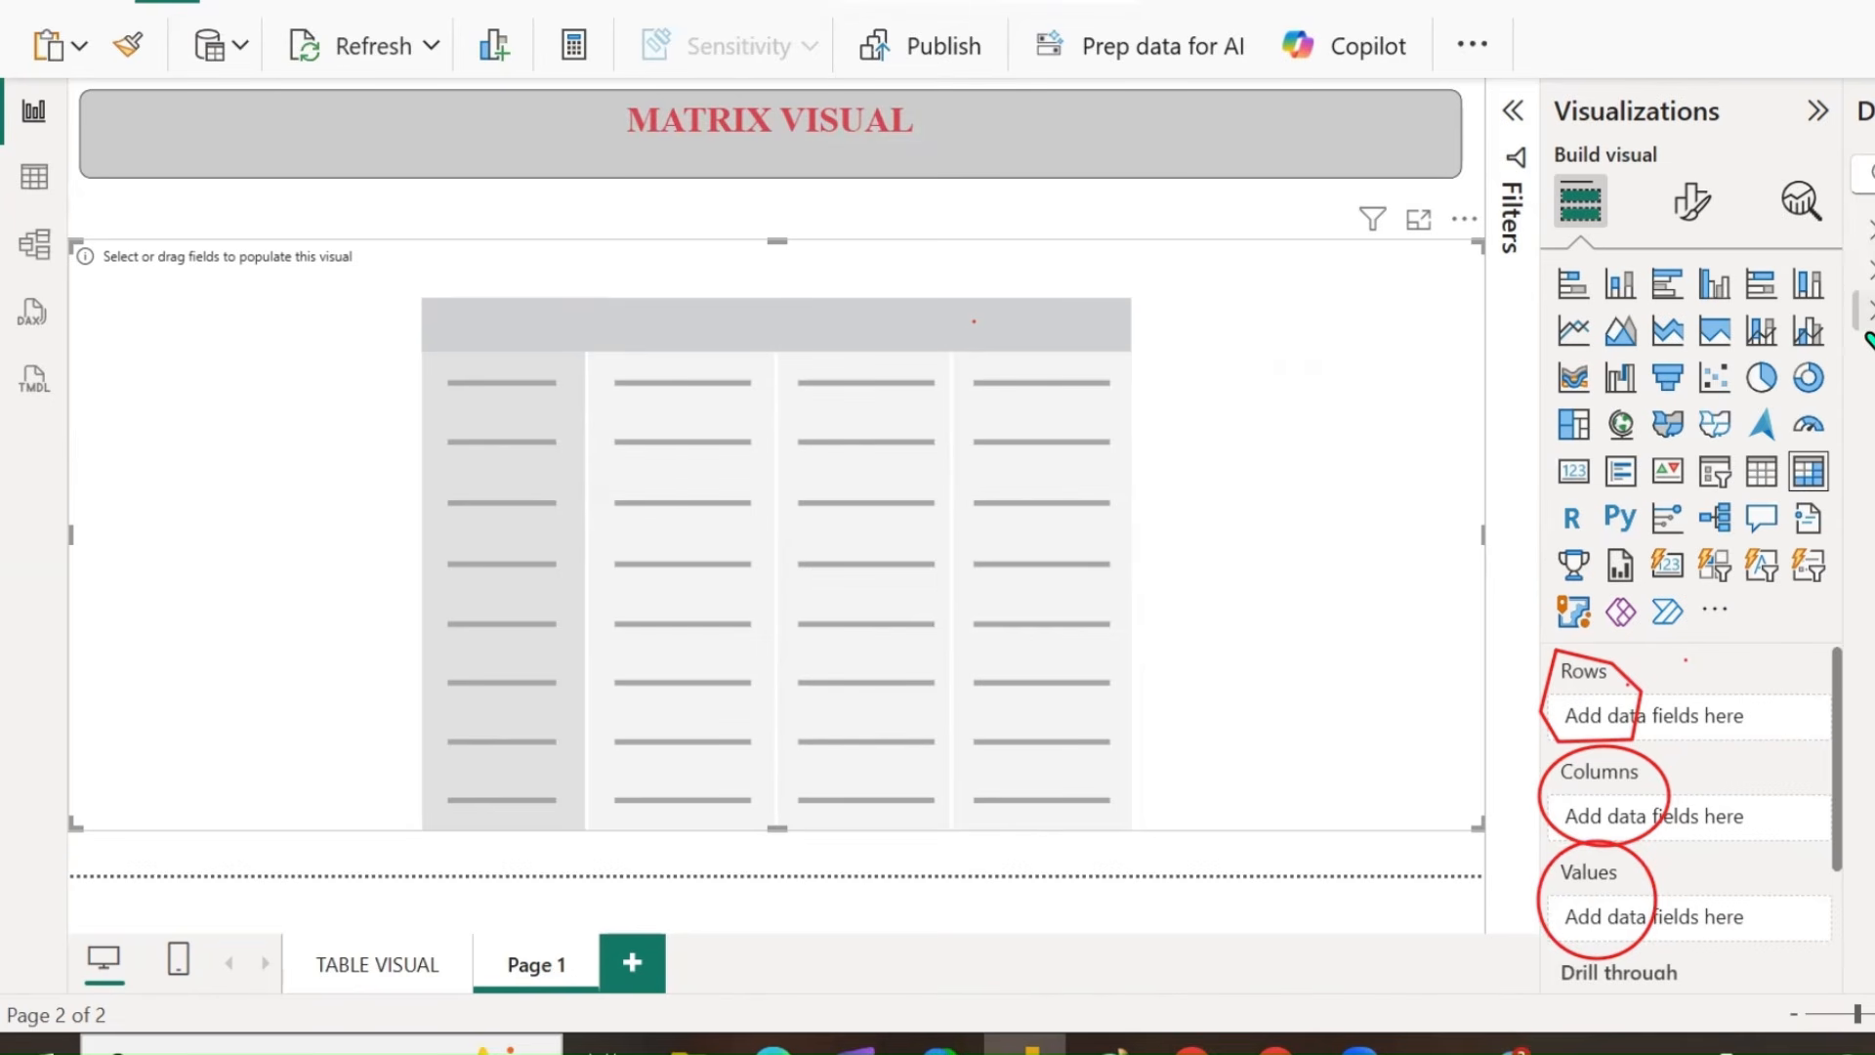
Add Region and, beneath it, Country to the matrix's Rows.
{"action": "left_click", "coordinate": [1870, 318]}
{"action": "left_click_drag", "start_coordinate": [1867, 581], "coordinate": [1611, 740]}
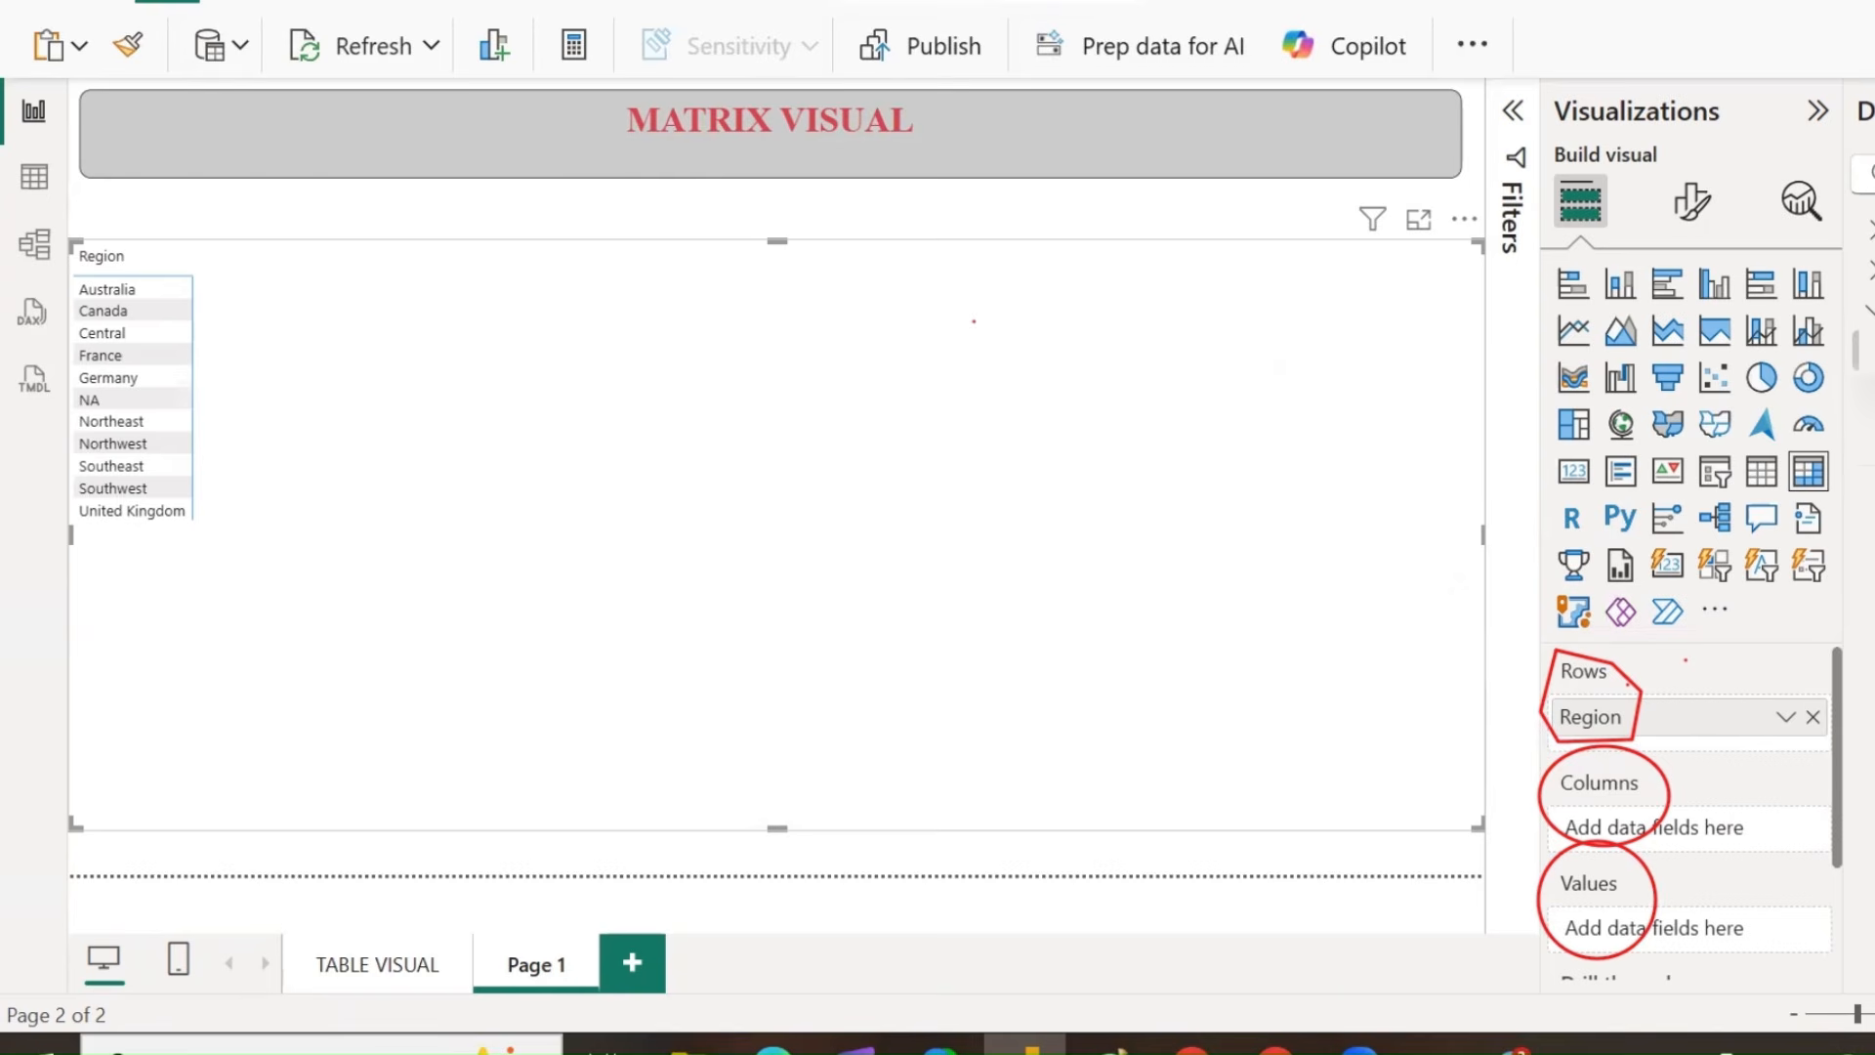
{"action": "left_click_drag", "start_coordinate": [1853, 425], "coordinate": [1660, 756]}
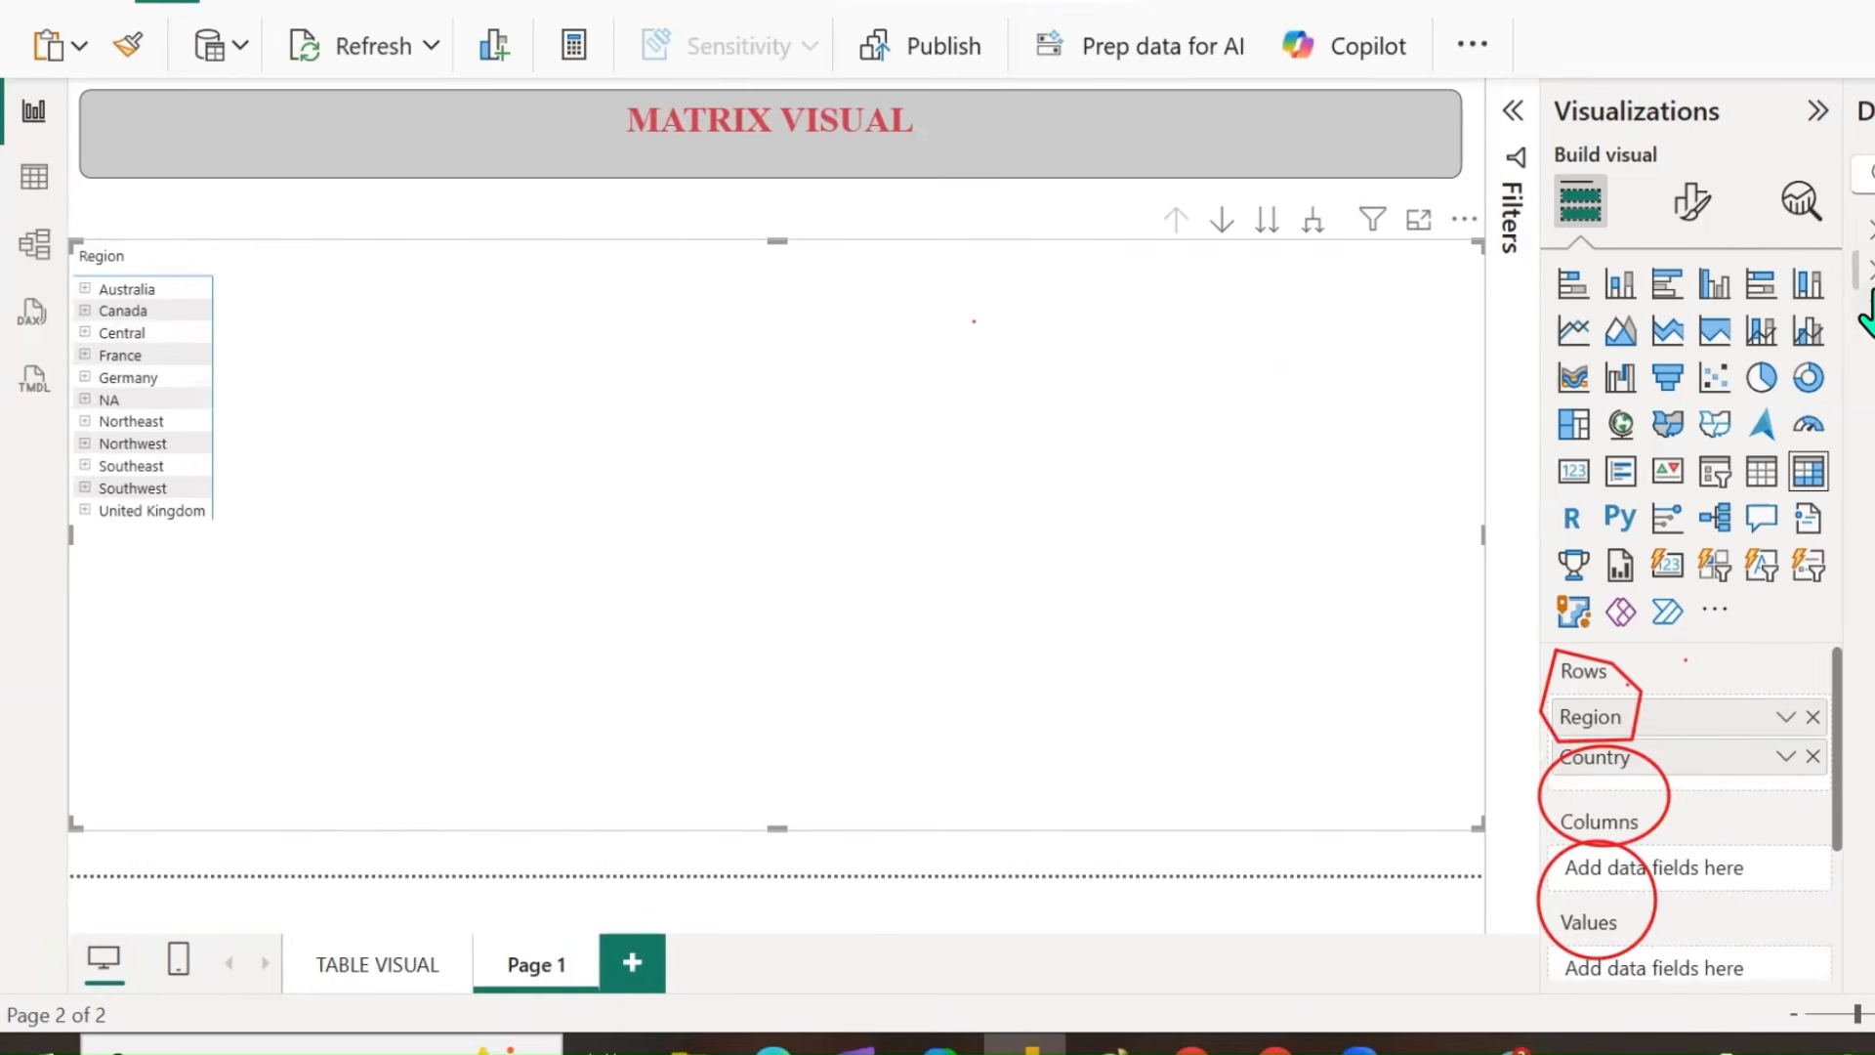
Add OrderDate from the Sales table to the matrix's Columns and keep only the Year level of its hierarchy.
{"action": "left_click", "coordinate": [1869, 272]}
{"action": "left_click_drag", "start_coordinate": [1865, 840], "coordinate": [1685, 850]}
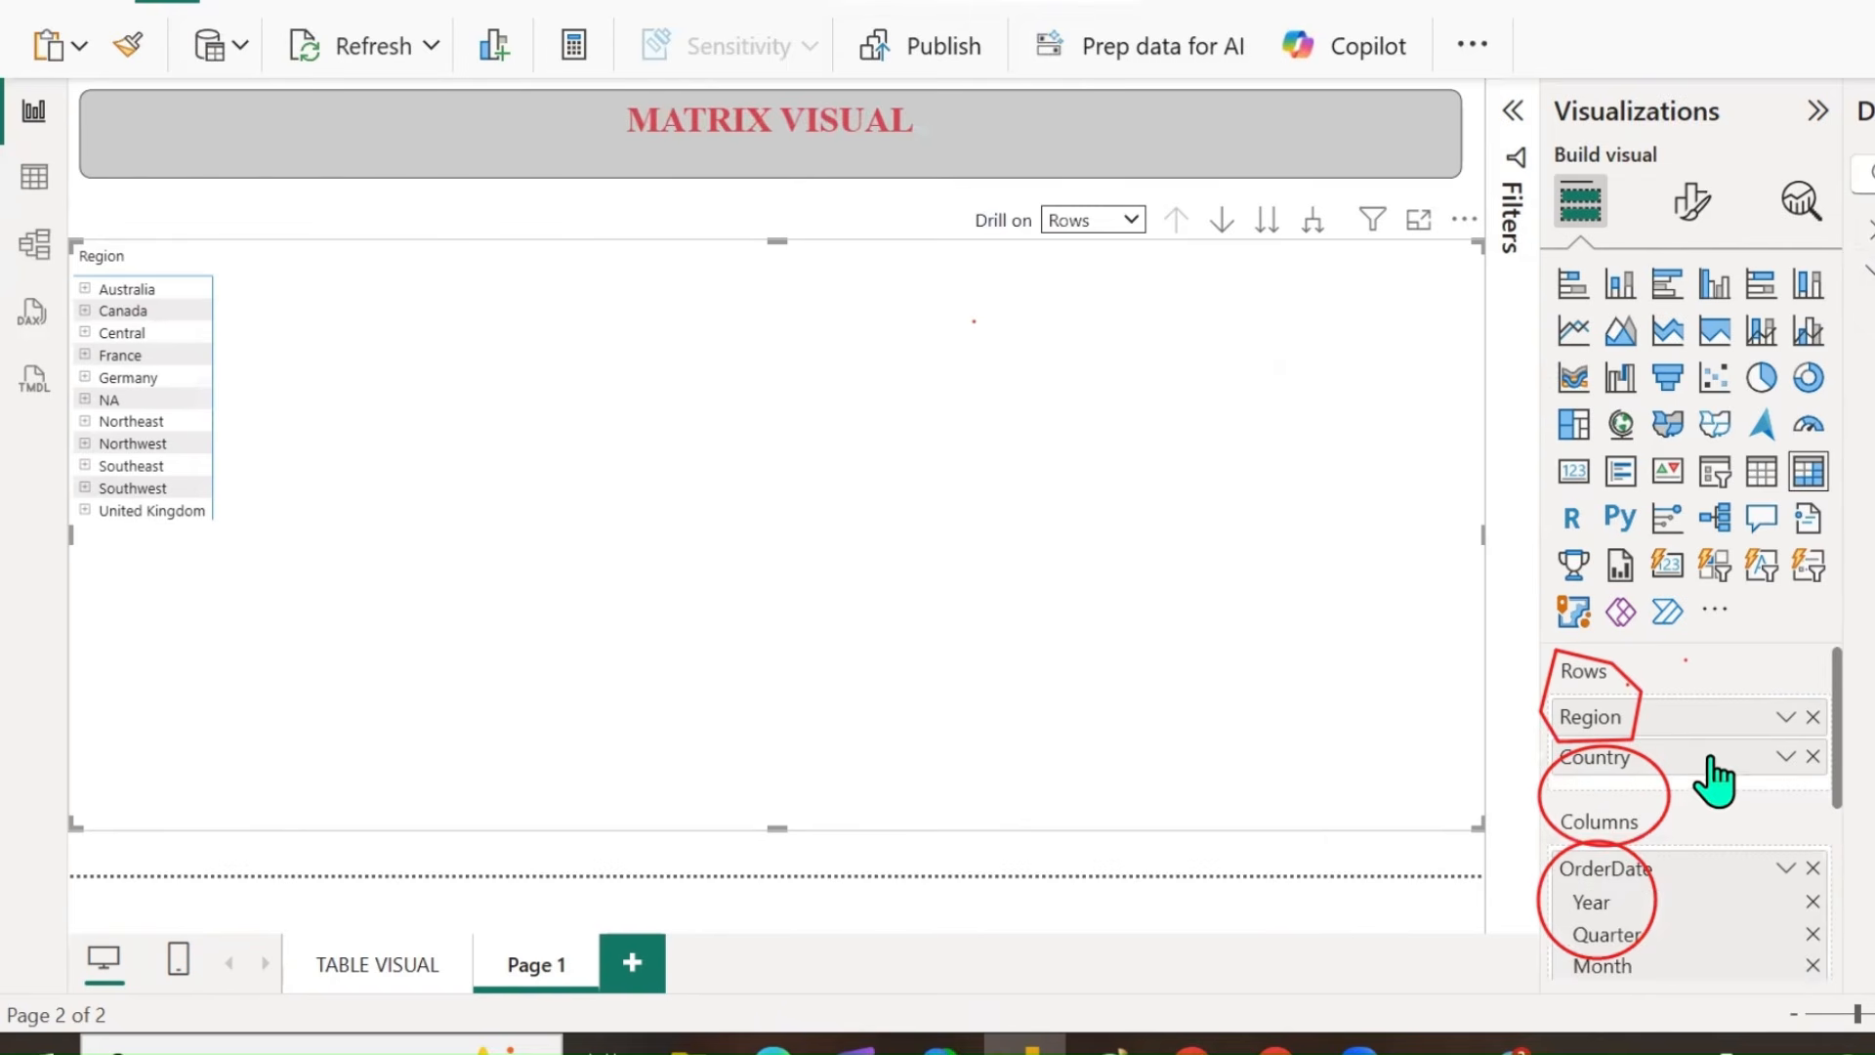
{"action": "left_click", "coordinate": [1813, 965]}
{"action": "left_click", "coordinate": [1813, 965]}
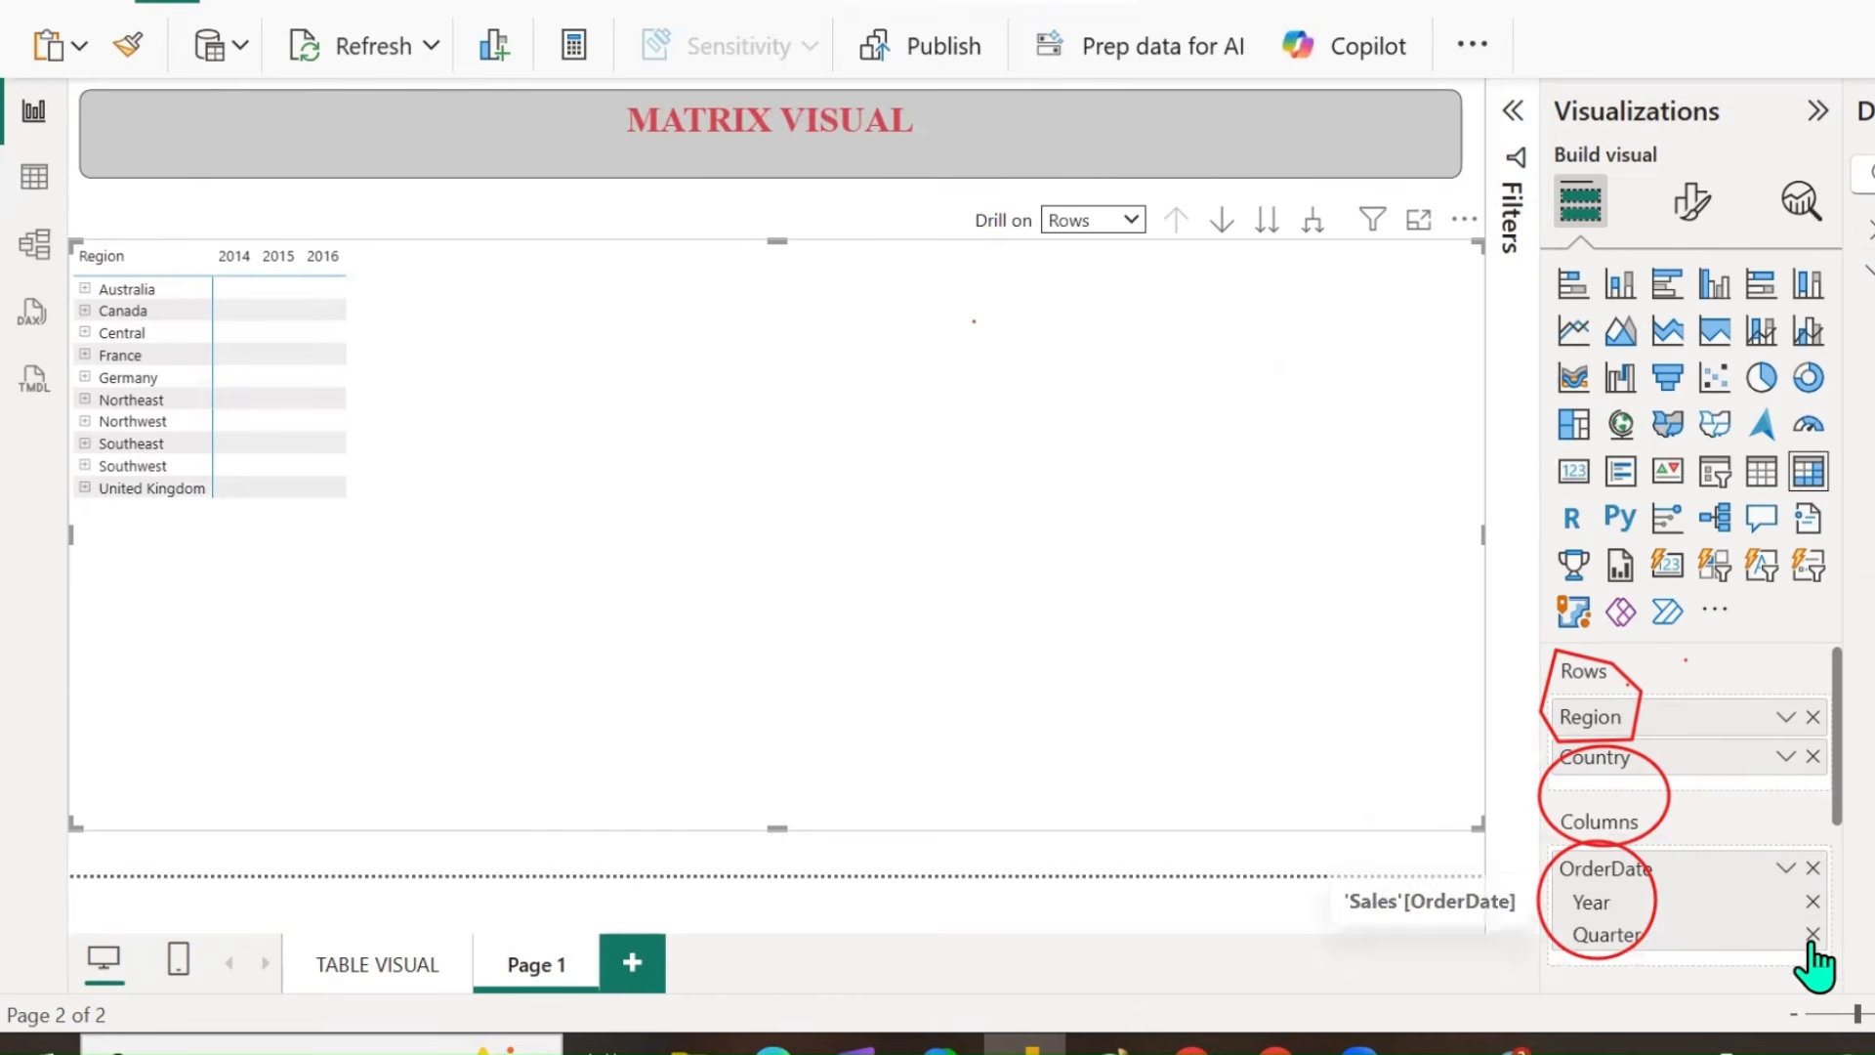
{"action": "left_click", "coordinate": [1813, 932]}
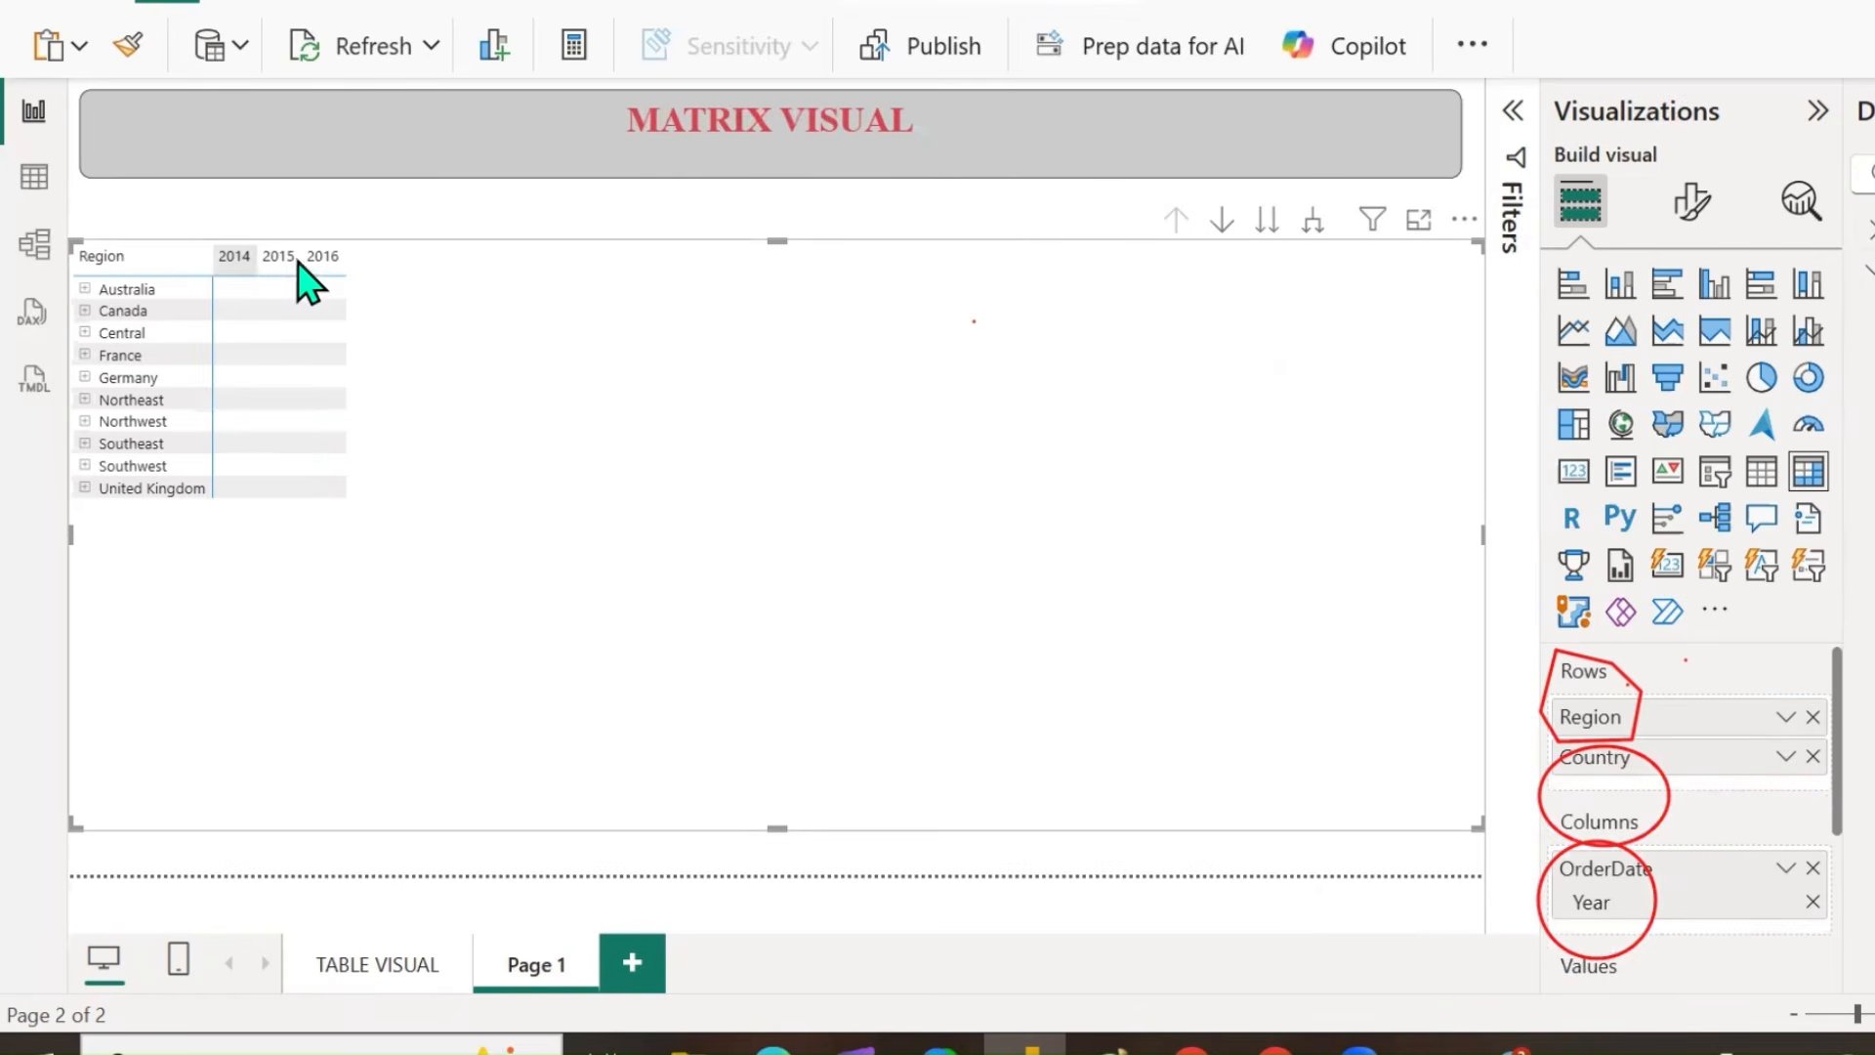
Erase the red circles and add the TOTAL SALES, Tax amt and Total Product Cost measures to the matrix's Values.
{"action": "scroll", "coordinate": [1800, 811], "scroll_direction": "down", "scroll_amount": 3}
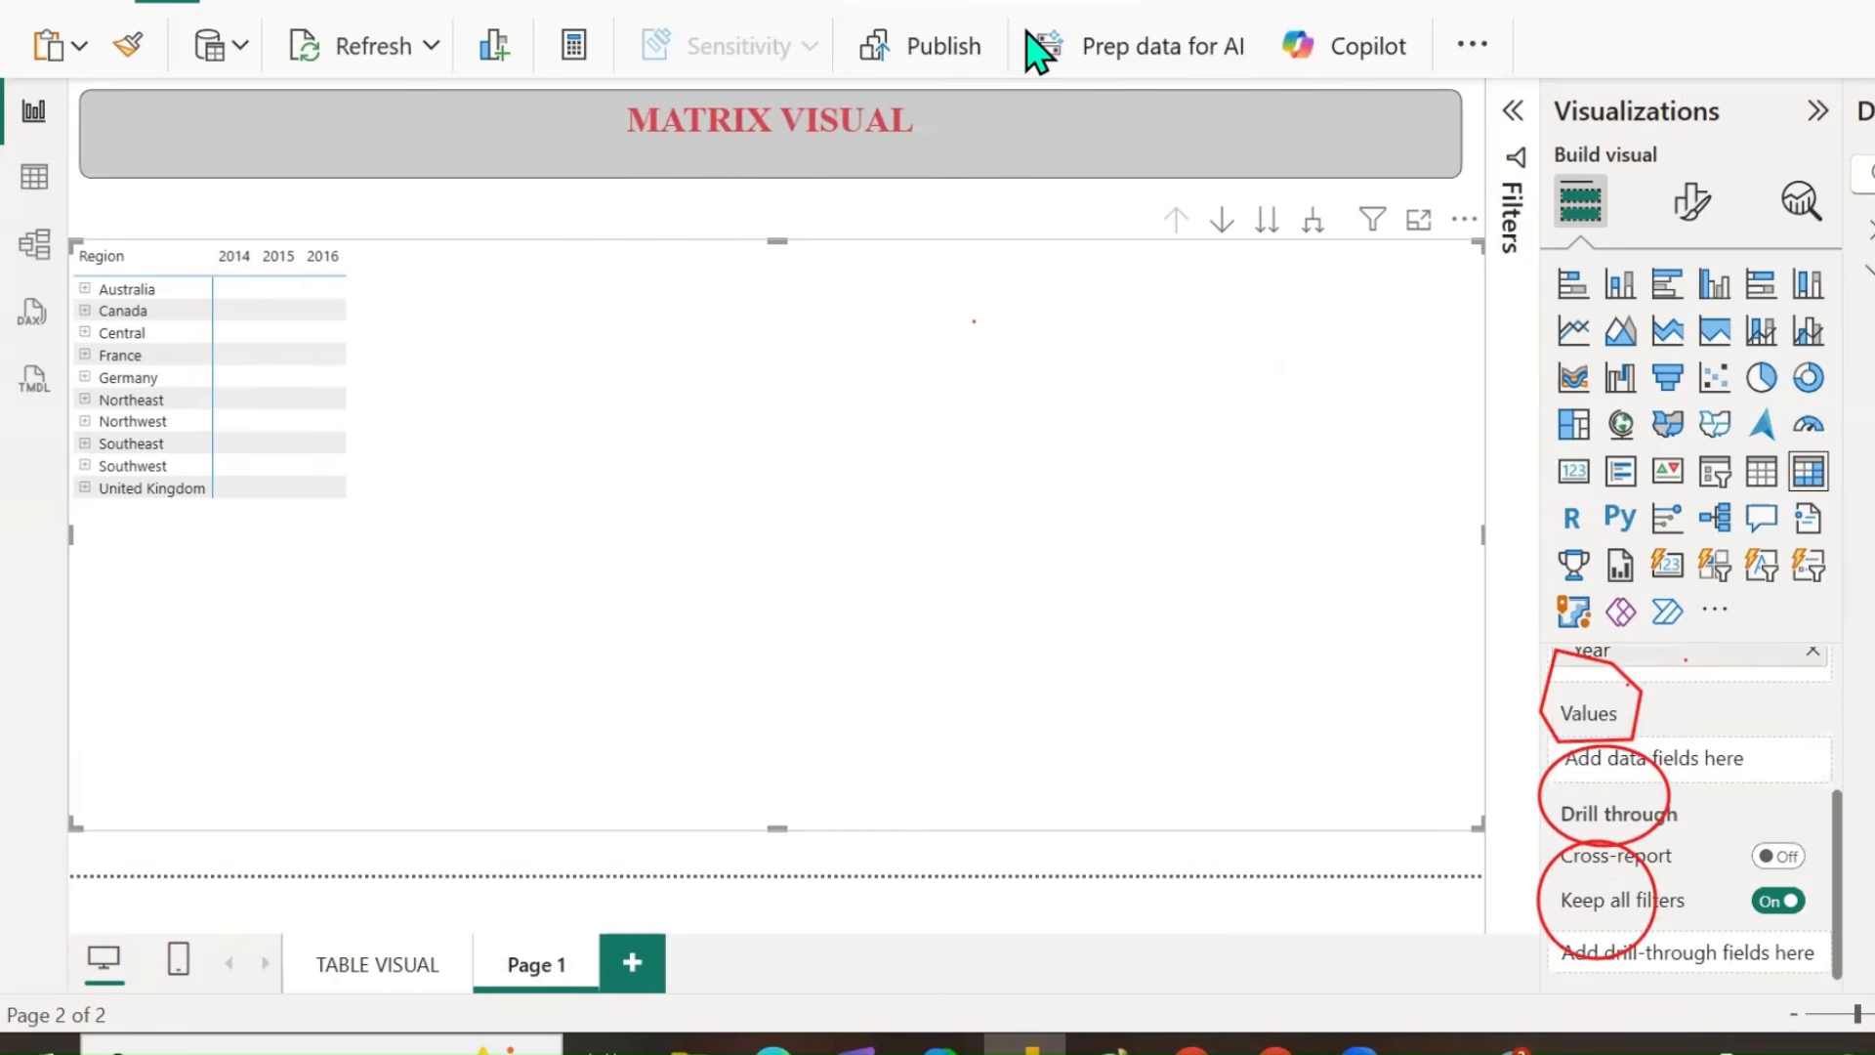
{"action": "left_click_drag", "start_coordinate": [1535, 713], "coordinate": [1543, 898]}
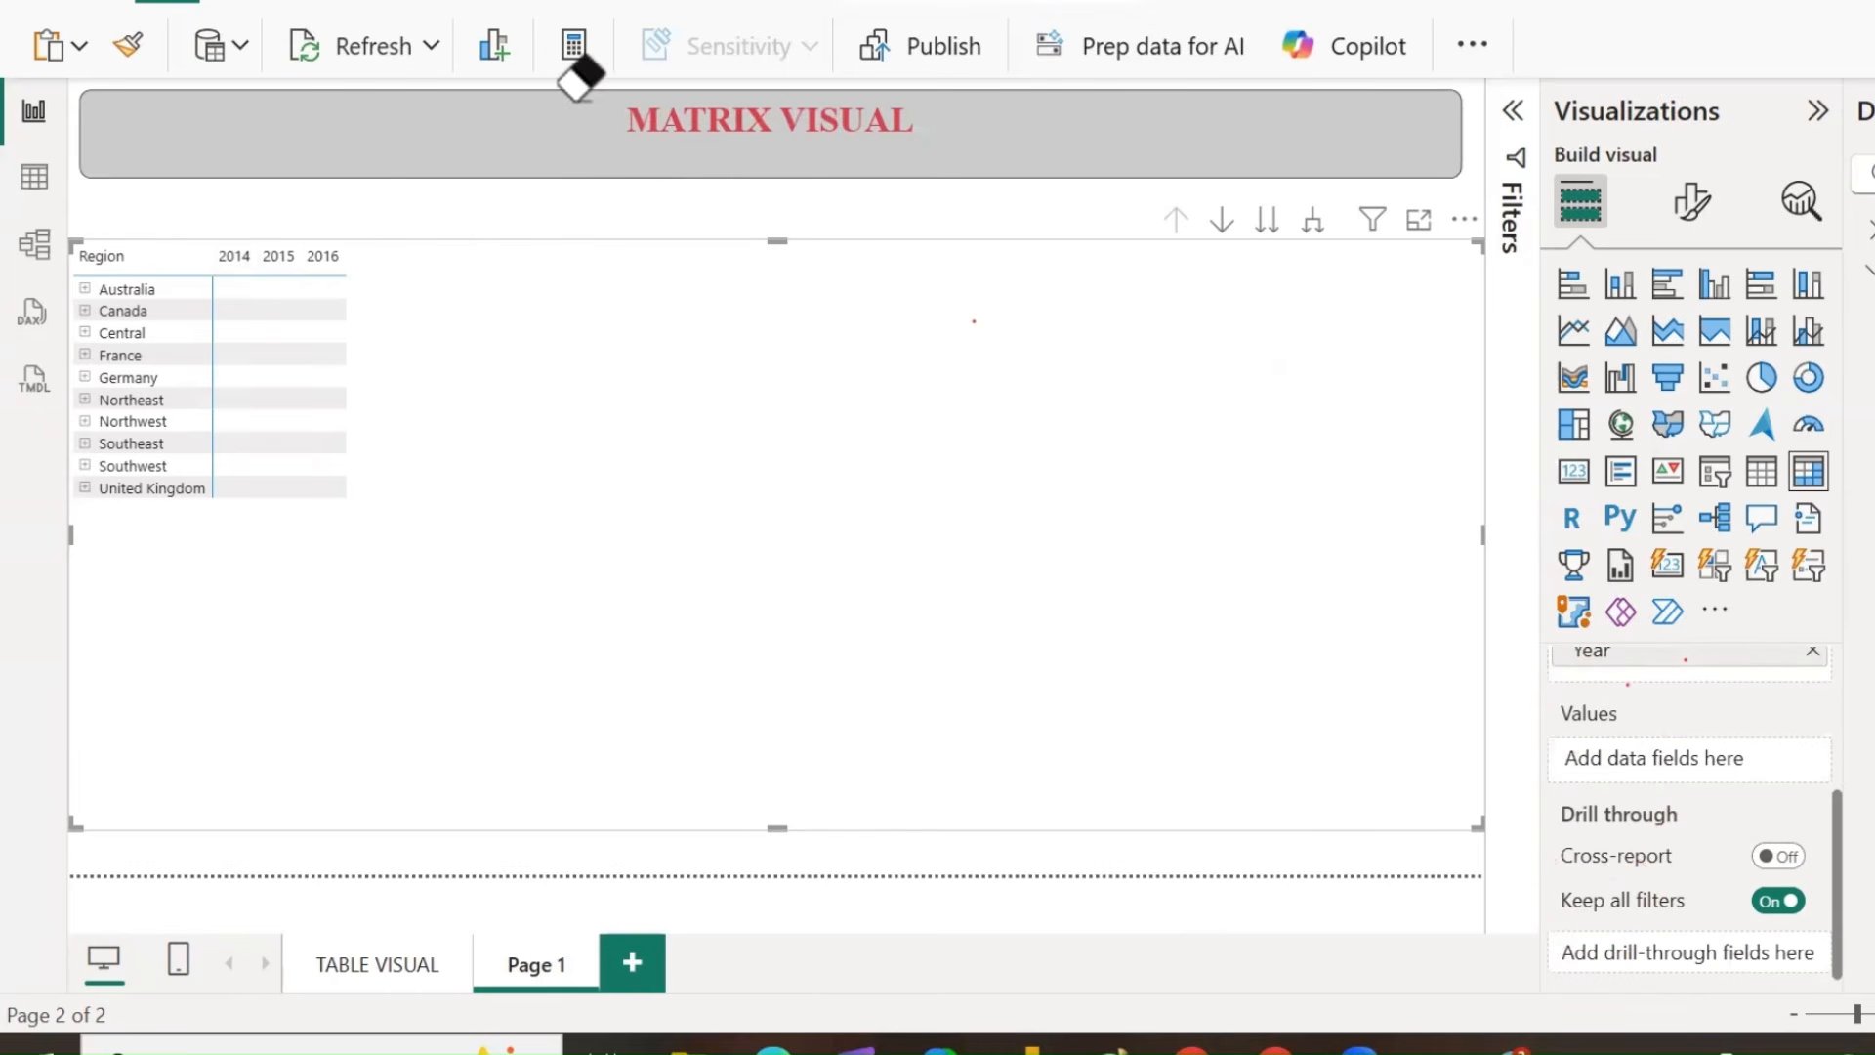
{"action": "scroll", "coordinate": [1864, 659], "scroll_direction": "down", "scroll_amount": 3}
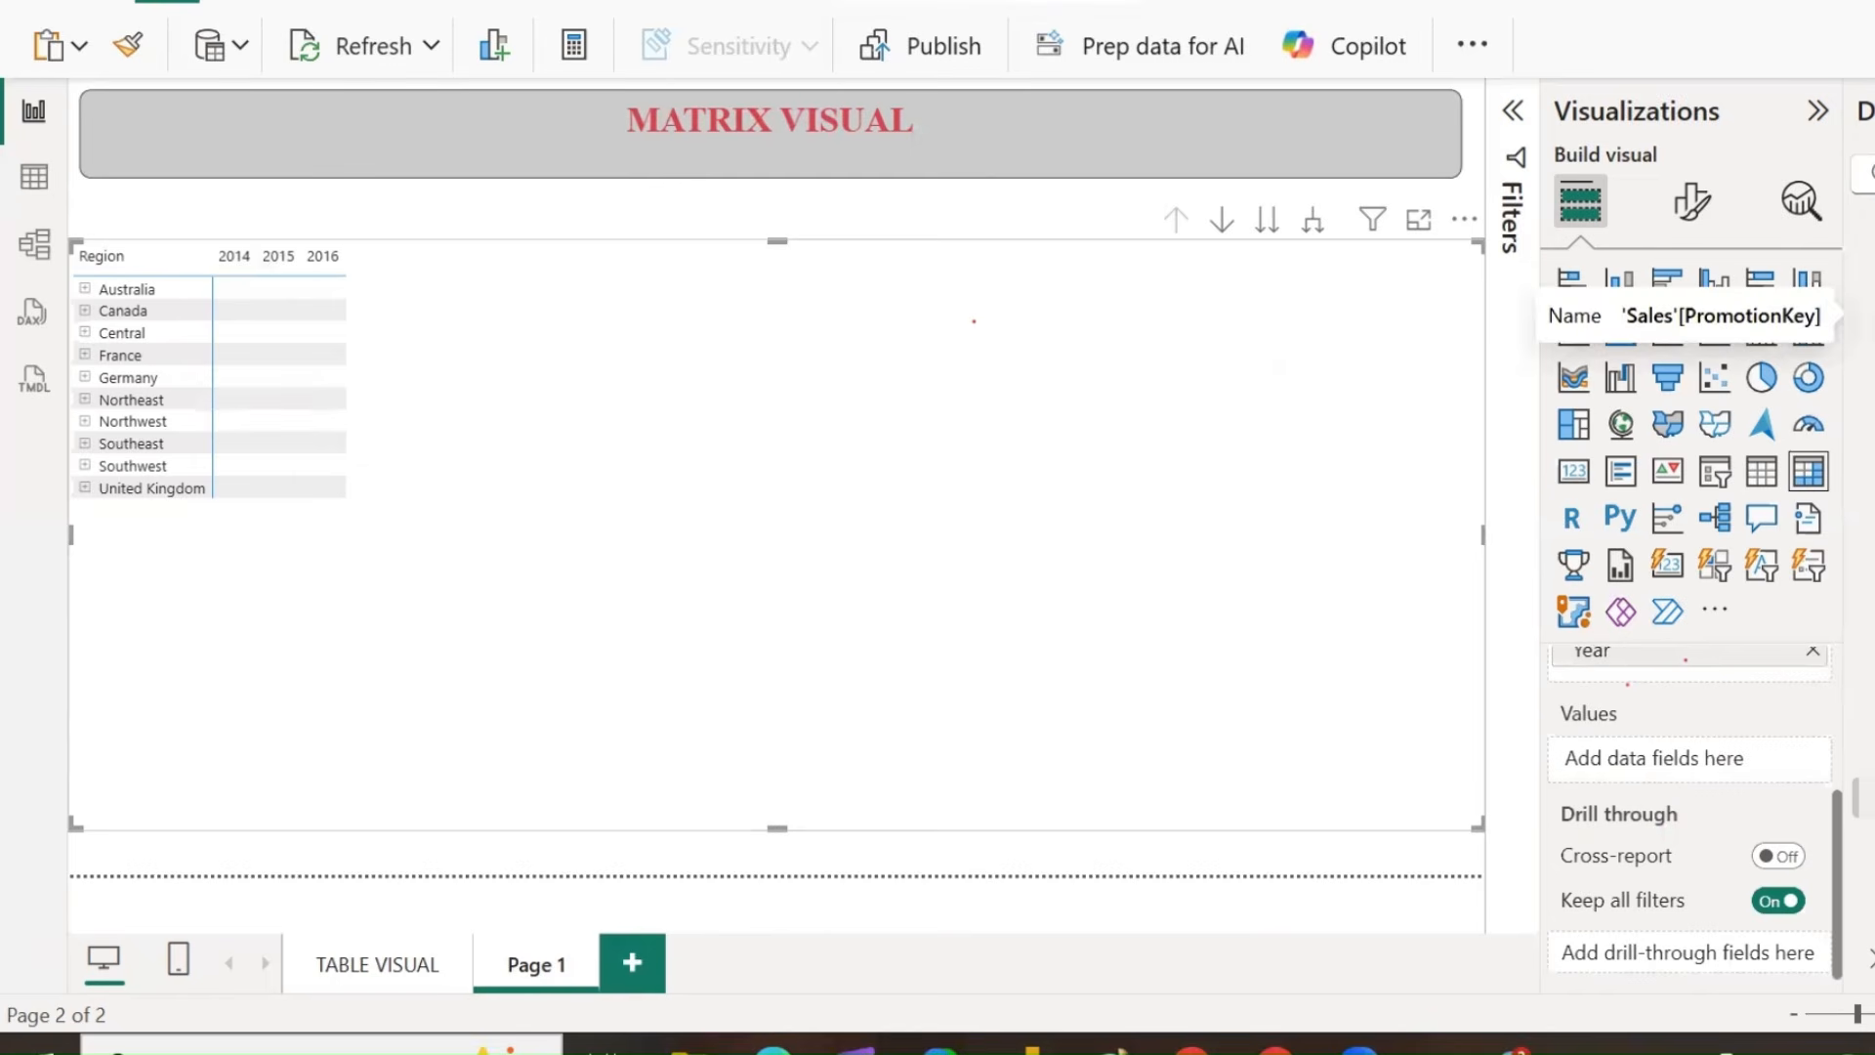
{"action": "scroll", "coordinate": [1864, 659], "scroll_direction": "down", "scroll_amount": 3}
{"action": "left_click", "coordinate": [1865, 797]}
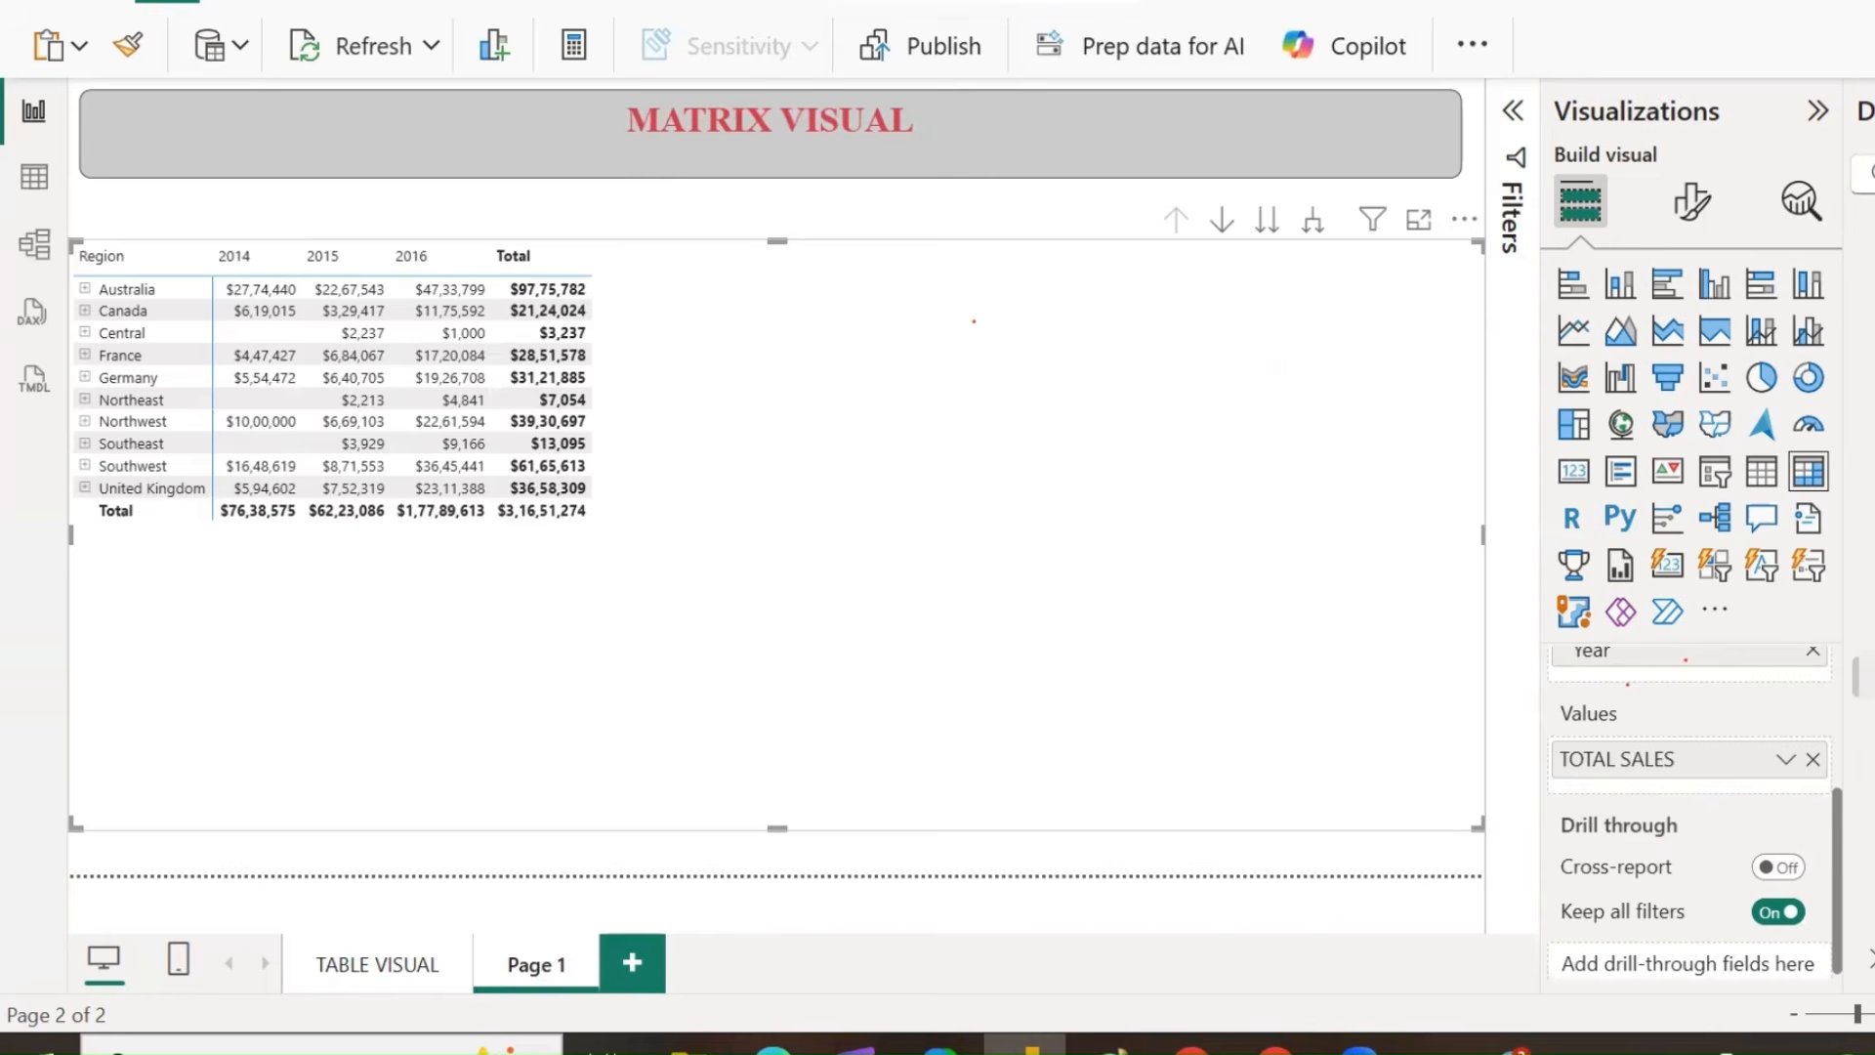
{"action": "left_click", "coordinate": [1863, 677]}
{"action": "scroll", "coordinate": [1864, 684], "scroll_direction": "down", "scroll_amount": 3}
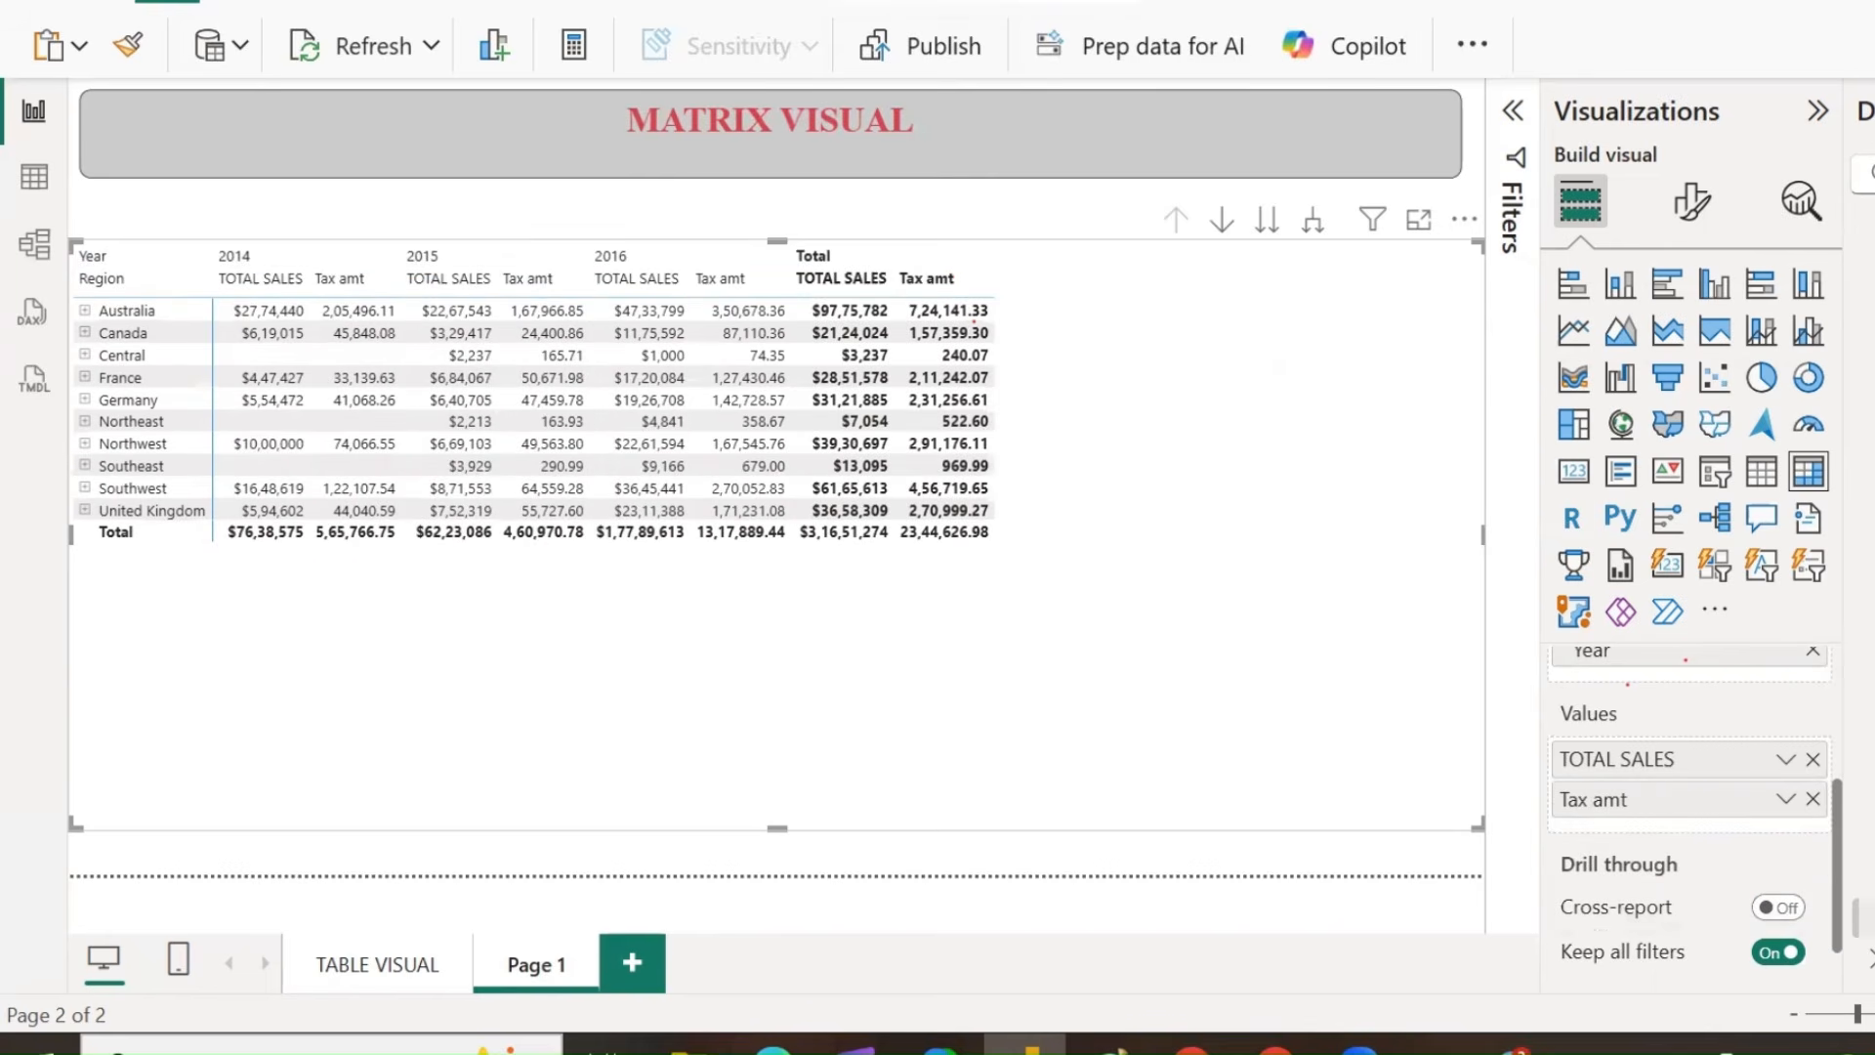
{"action": "left_click", "coordinate": [1864, 758]}
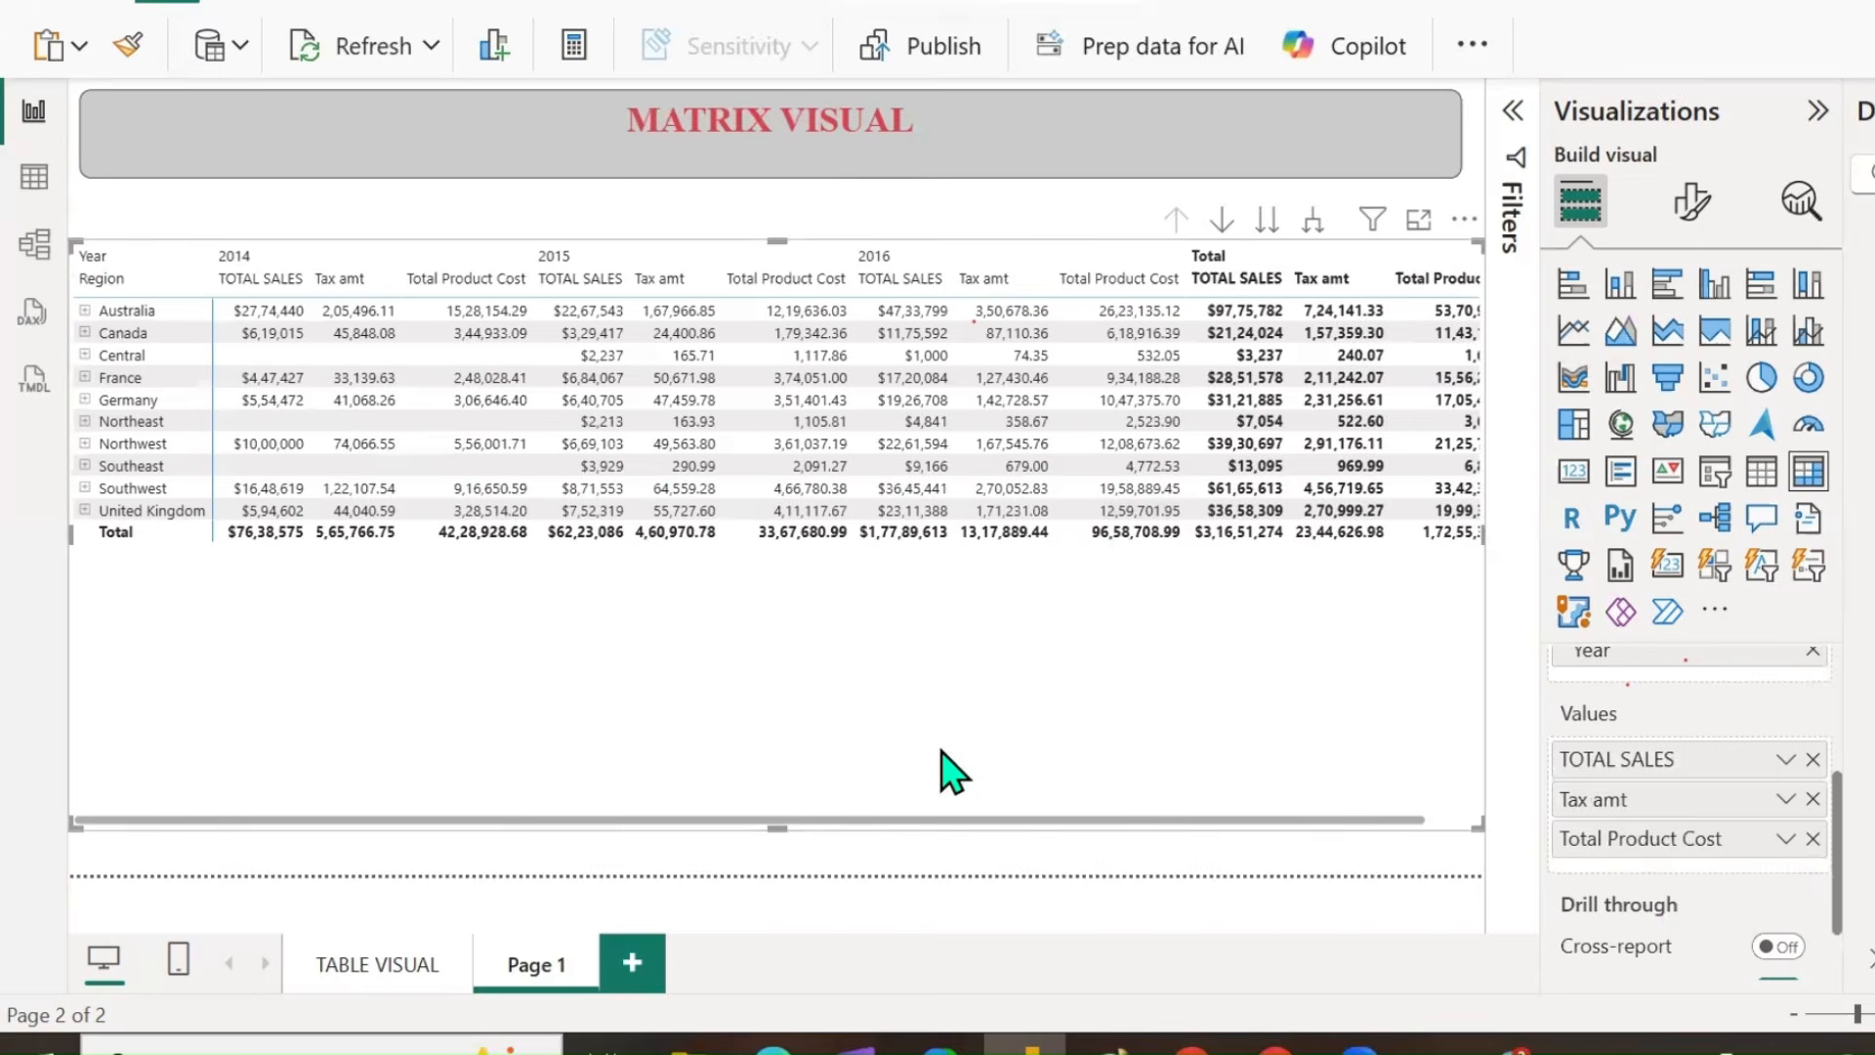
Outline the 2014, 2015 and 2016 column groups of the matrix in red, and erase the marks.
{"action": "scroll", "coordinate": [519, 649], "scroll_direction": "up", "scroll_amount": 1}
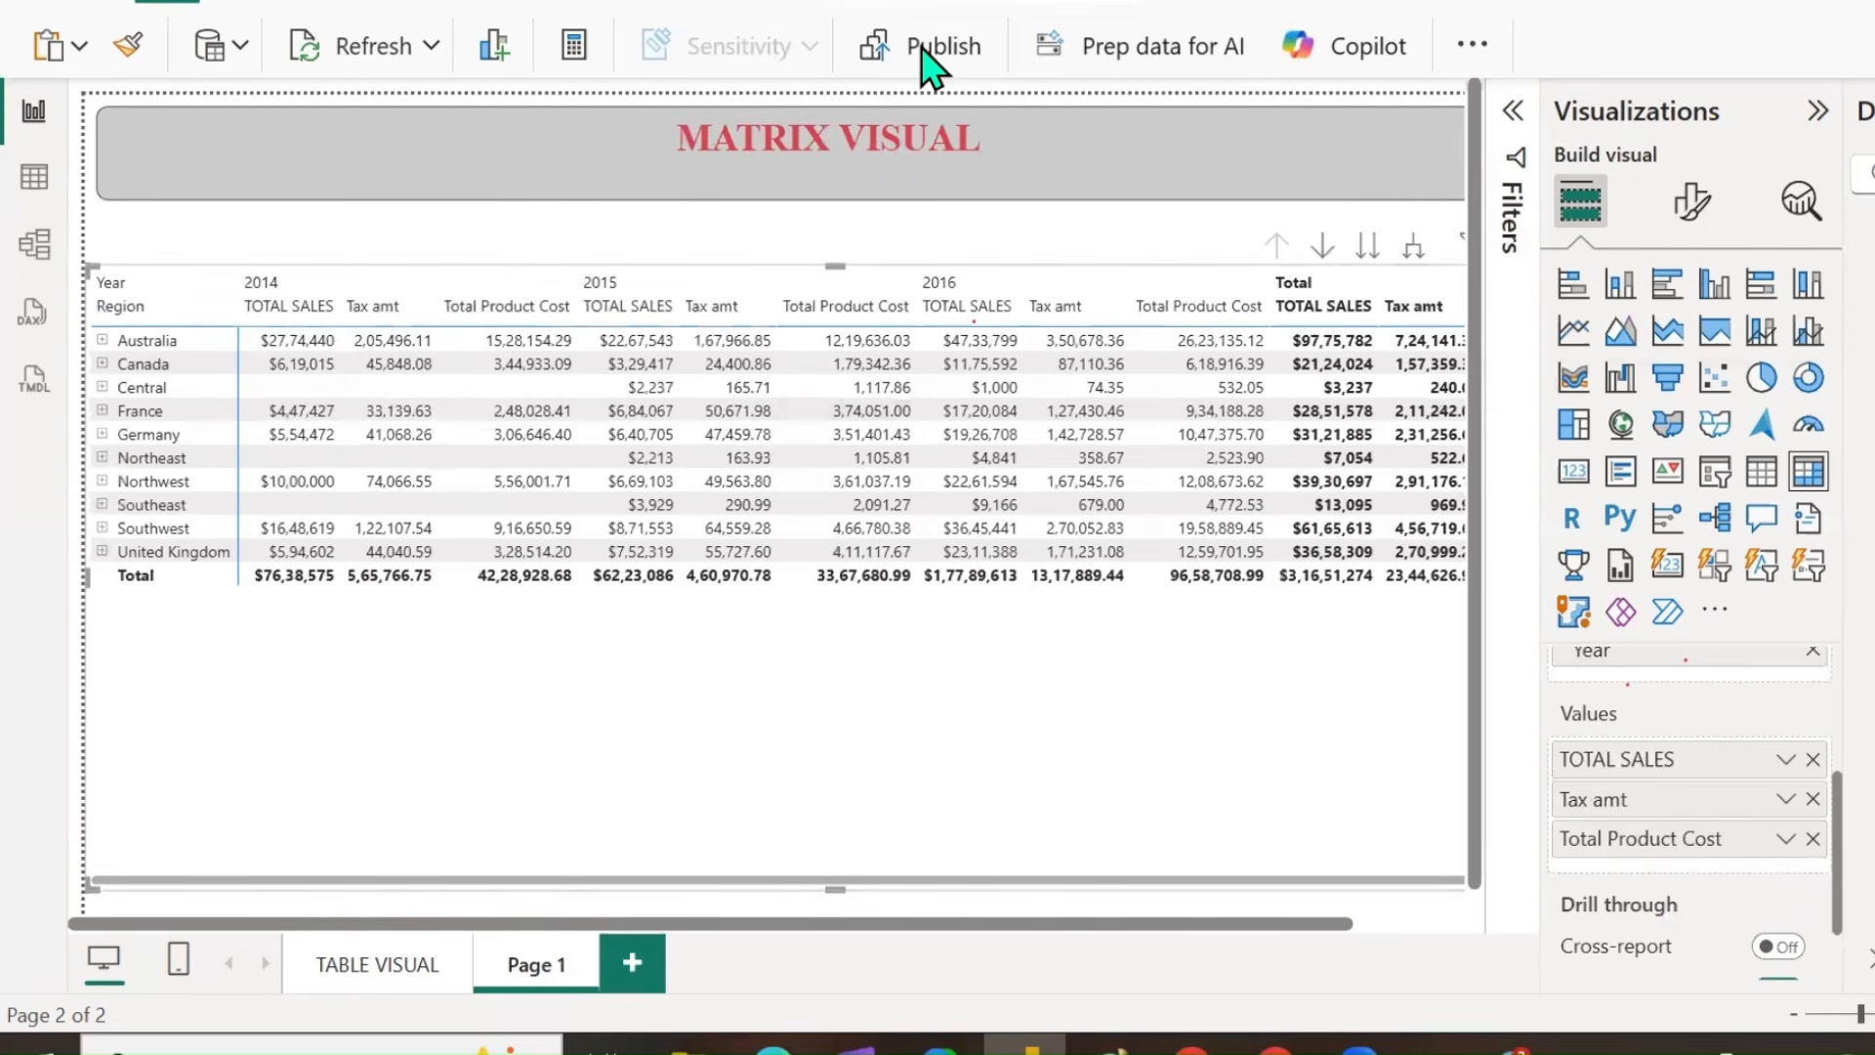
{"action": "left_click", "coordinate": [252, 633]}
{"action": "mouse_move", "coordinate": [234, 311]}
{"action": "left_mouse_down"}
{"action": "mouse_move", "coordinate": [333, 332]}
{"action": "mouse_move", "coordinate": [239, 249]}
{"action": "mouse_move", "coordinate": [237, 311]}
{"action": "left_mouse_up"}
{"action": "mouse_move", "coordinate": [564, 311]}
{"action": "left_mouse_down"}
{"action": "mouse_move", "coordinate": [801, 330]}
{"action": "mouse_move", "coordinate": [908, 293]}
{"action": "mouse_move", "coordinate": [791, 250]}
{"action": "mouse_move", "coordinate": [565, 301]}
{"action": "left_mouse_up"}
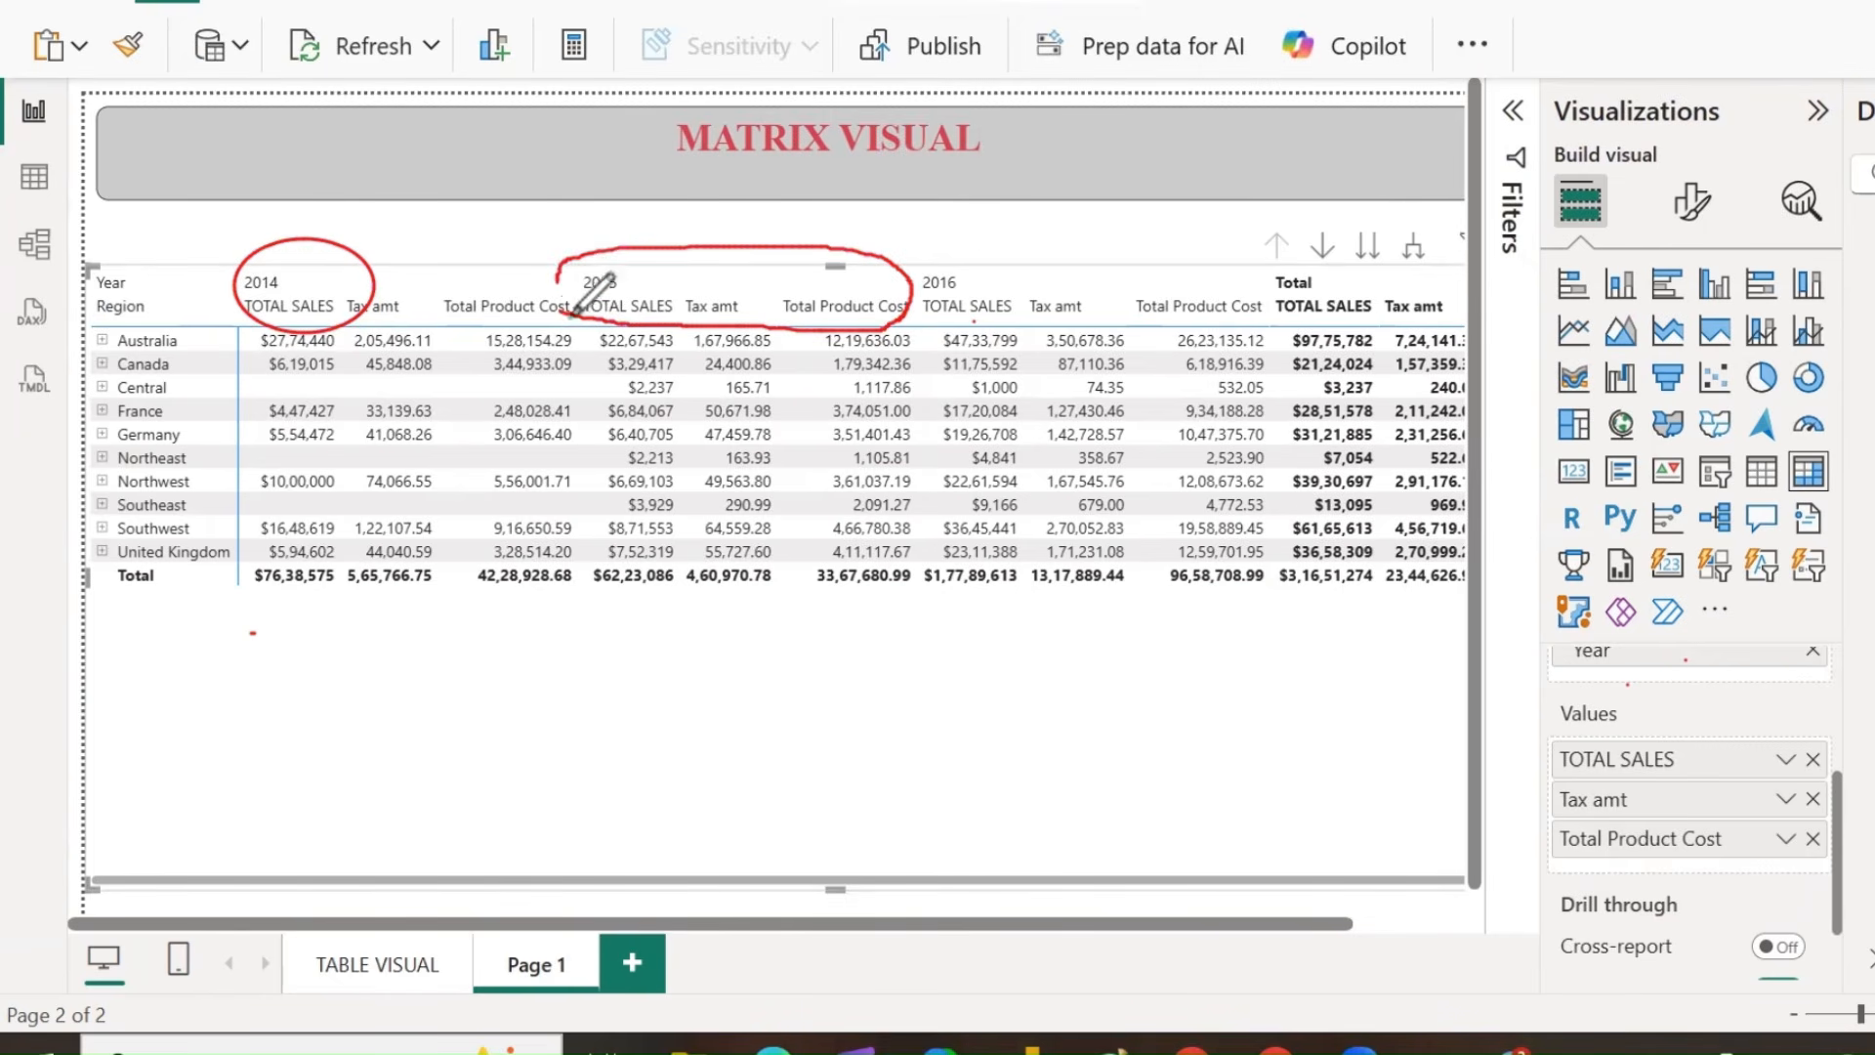
{"action": "mouse_move", "coordinate": [918, 314]}
{"action": "left_mouse_down"}
{"action": "mouse_move", "coordinate": [1198, 323]}
{"action": "mouse_move", "coordinate": [1260, 259]}
{"action": "mouse_move", "coordinate": [1006, 207]}
{"action": "mouse_move", "coordinate": [928, 273]}
{"action": "mouse_move", "coordinate": [921, 337]}
{"action": "left_mouse_up"}
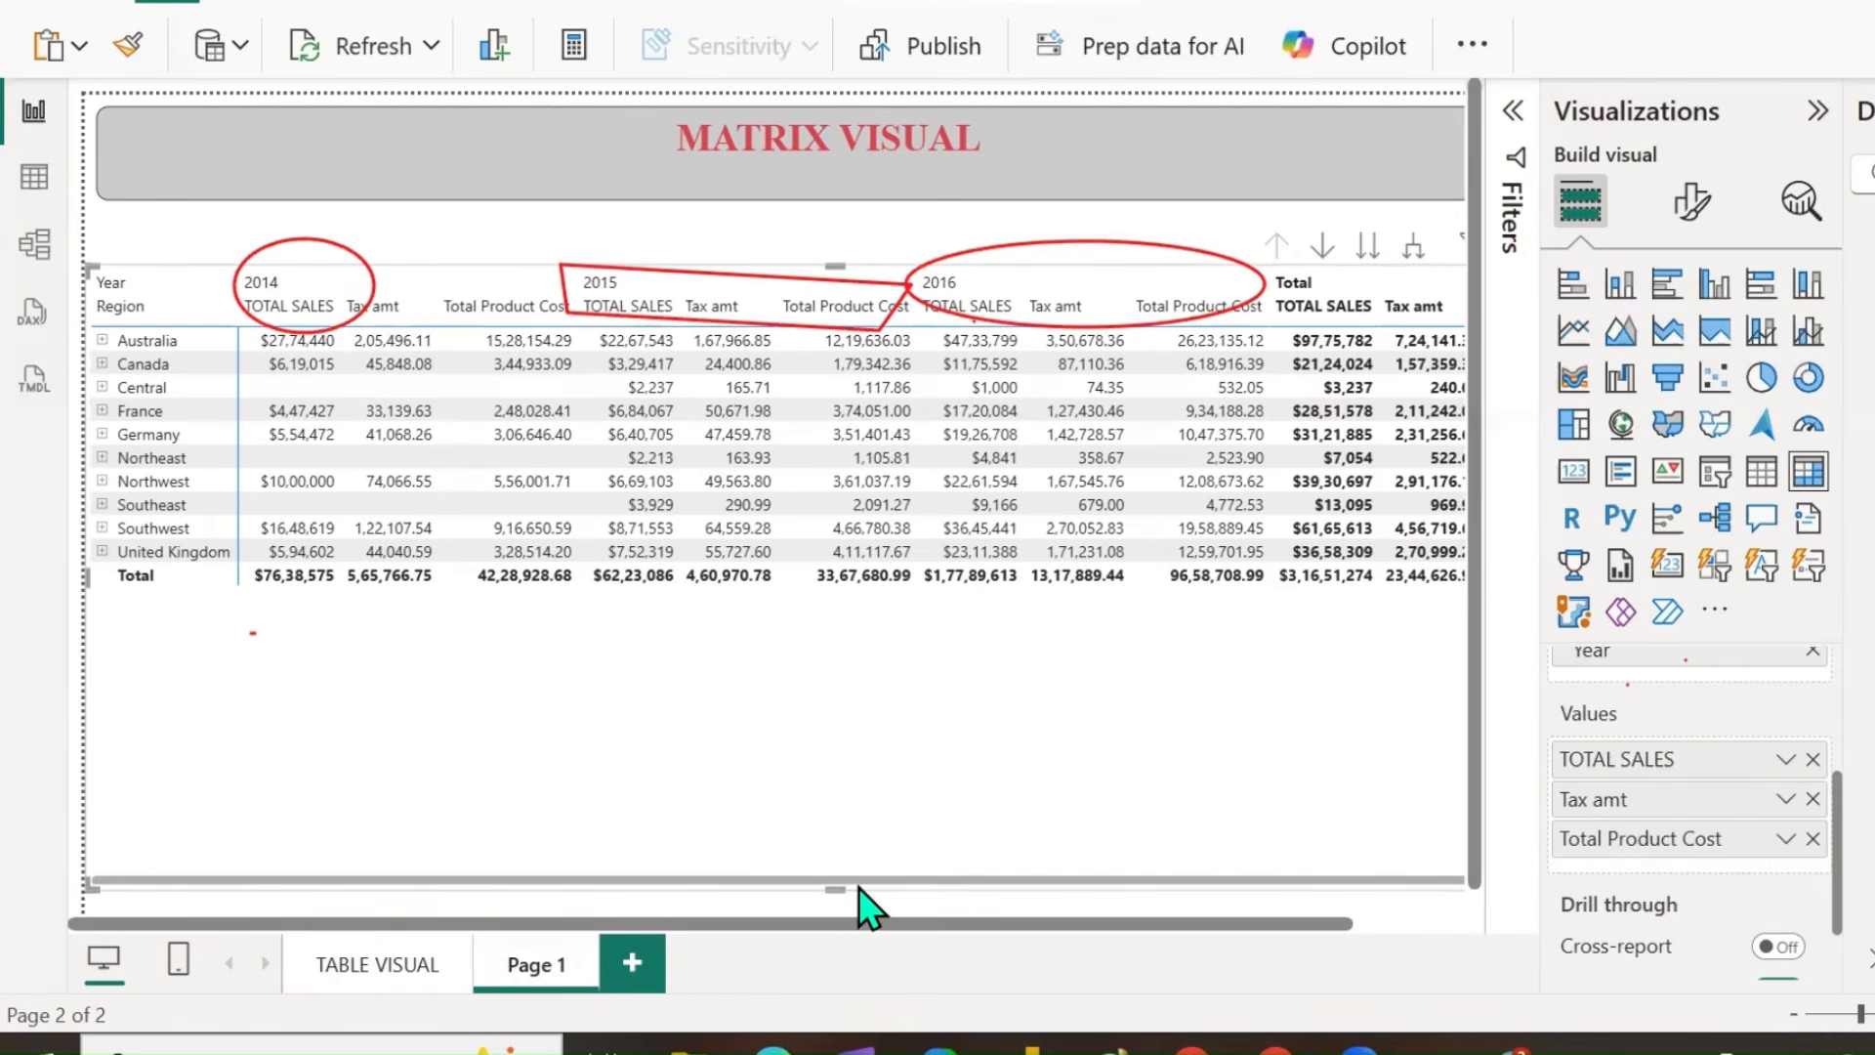
{"action": "left_click_drag", "start_coordinate": [868, 880], "coordinate": [929, 880]}
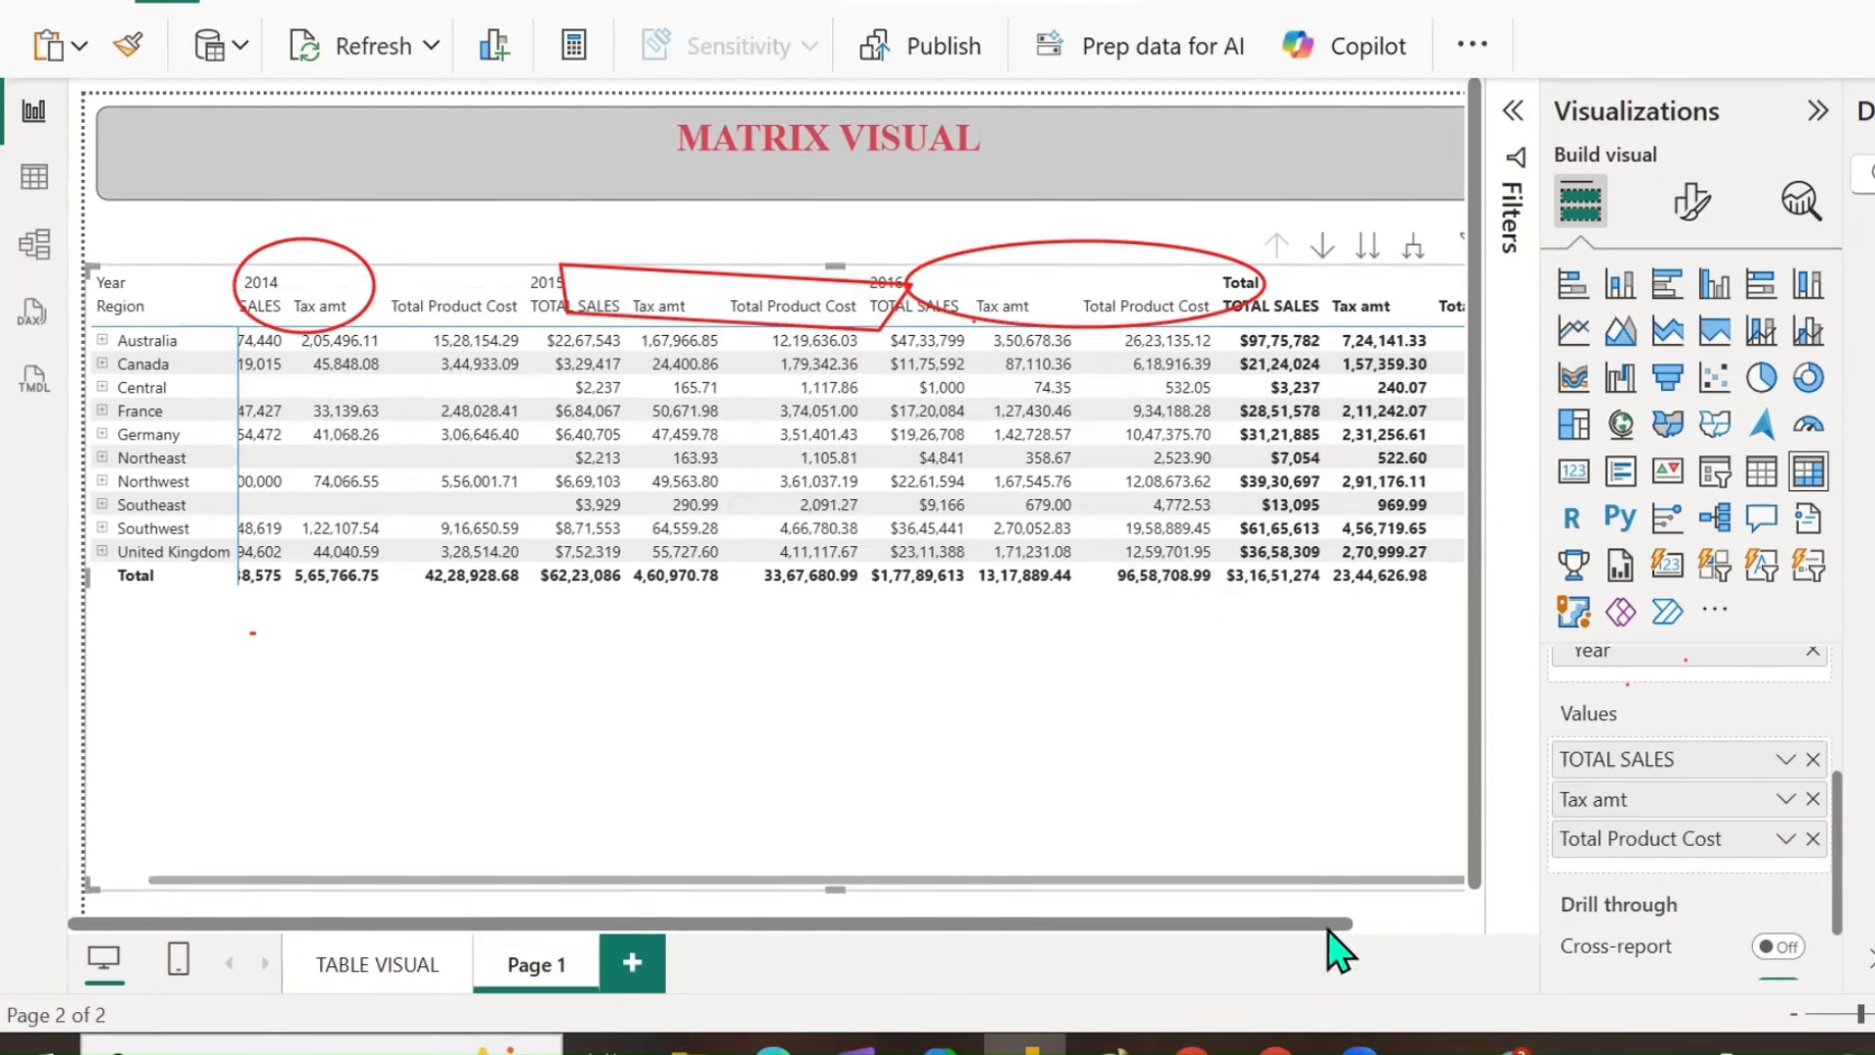
{"action": "left_click_drag", "start_coordinate": [1318, 925], "coordinate": [1448, 911]}
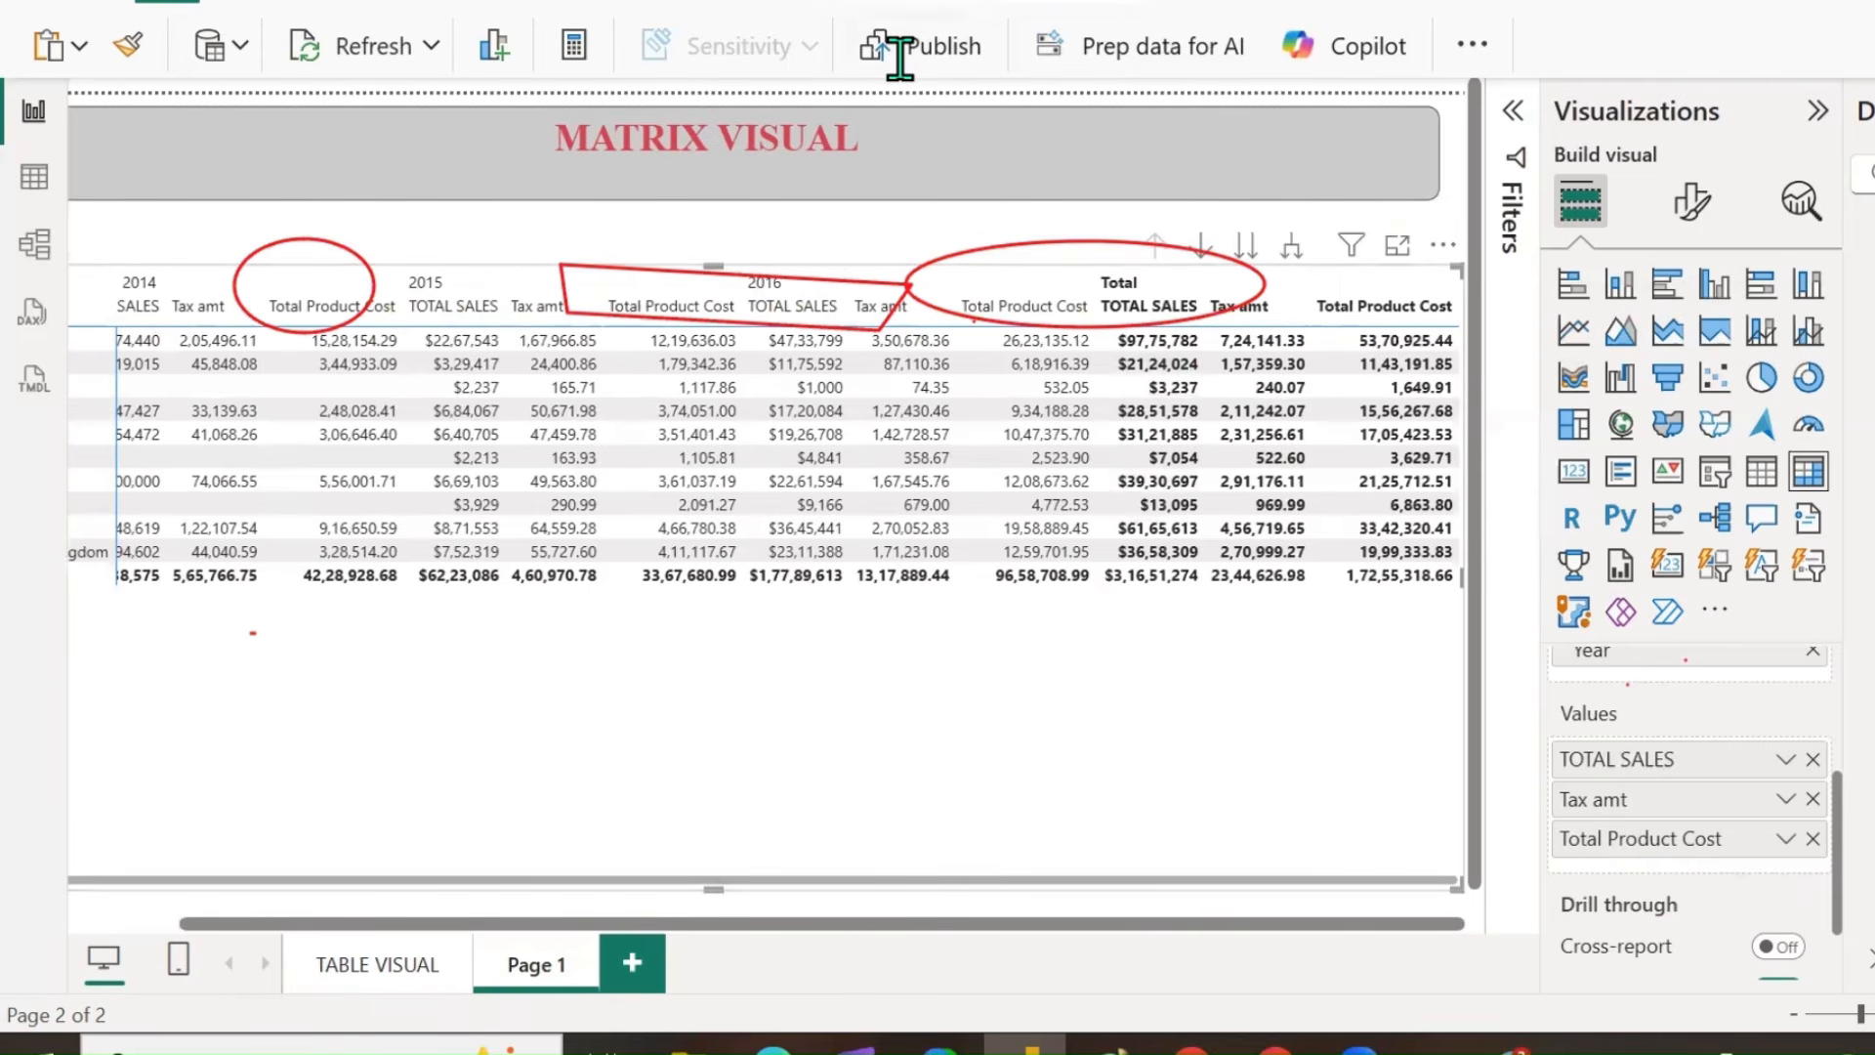
{"action": "key", "text": "ctrl+shift+3"}
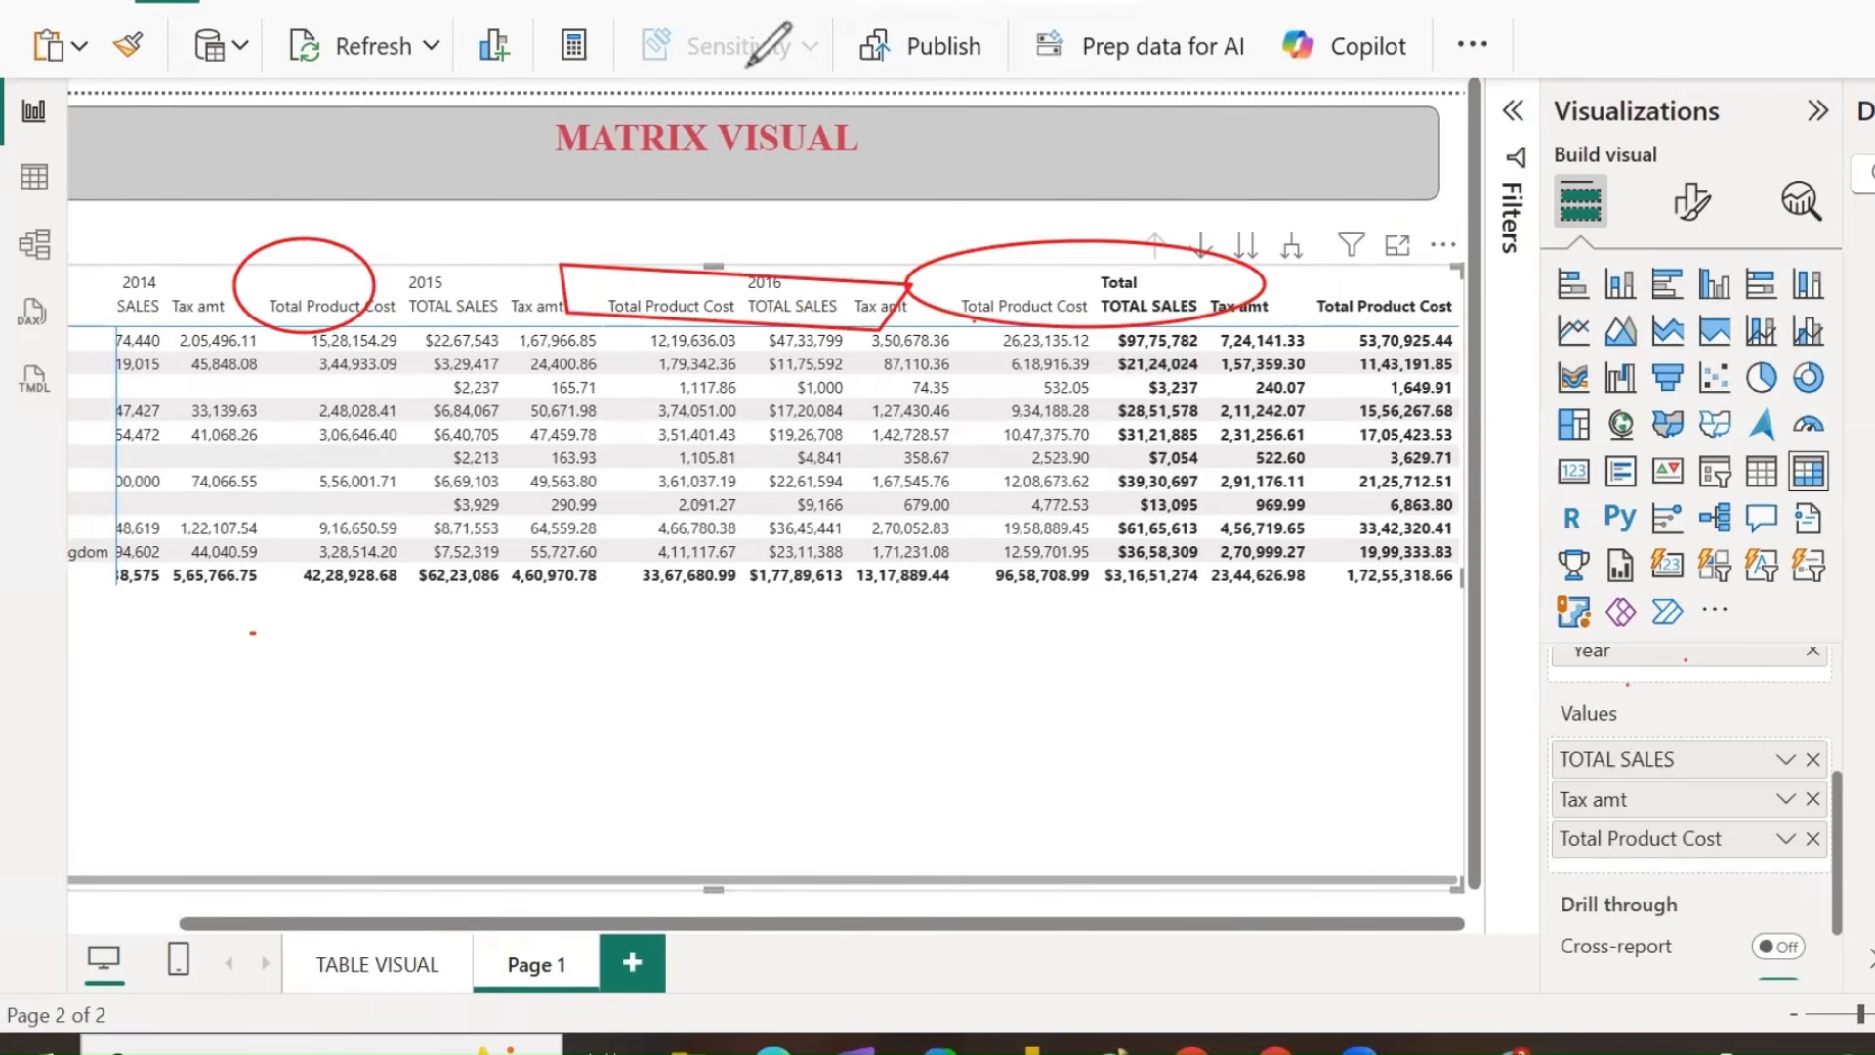
{"action": "left_click", "coordinate": [607, 150]}
{"action": "mouse_move", "coordinate": [370, 284]}
{"action": "left_mouse_down"}
{"action": "mouse_move", "coordinate": [1147, 329]}
{"action": "mouse_move", "coordinate": [948, 142]}
{"action": "left_mouse_up"}
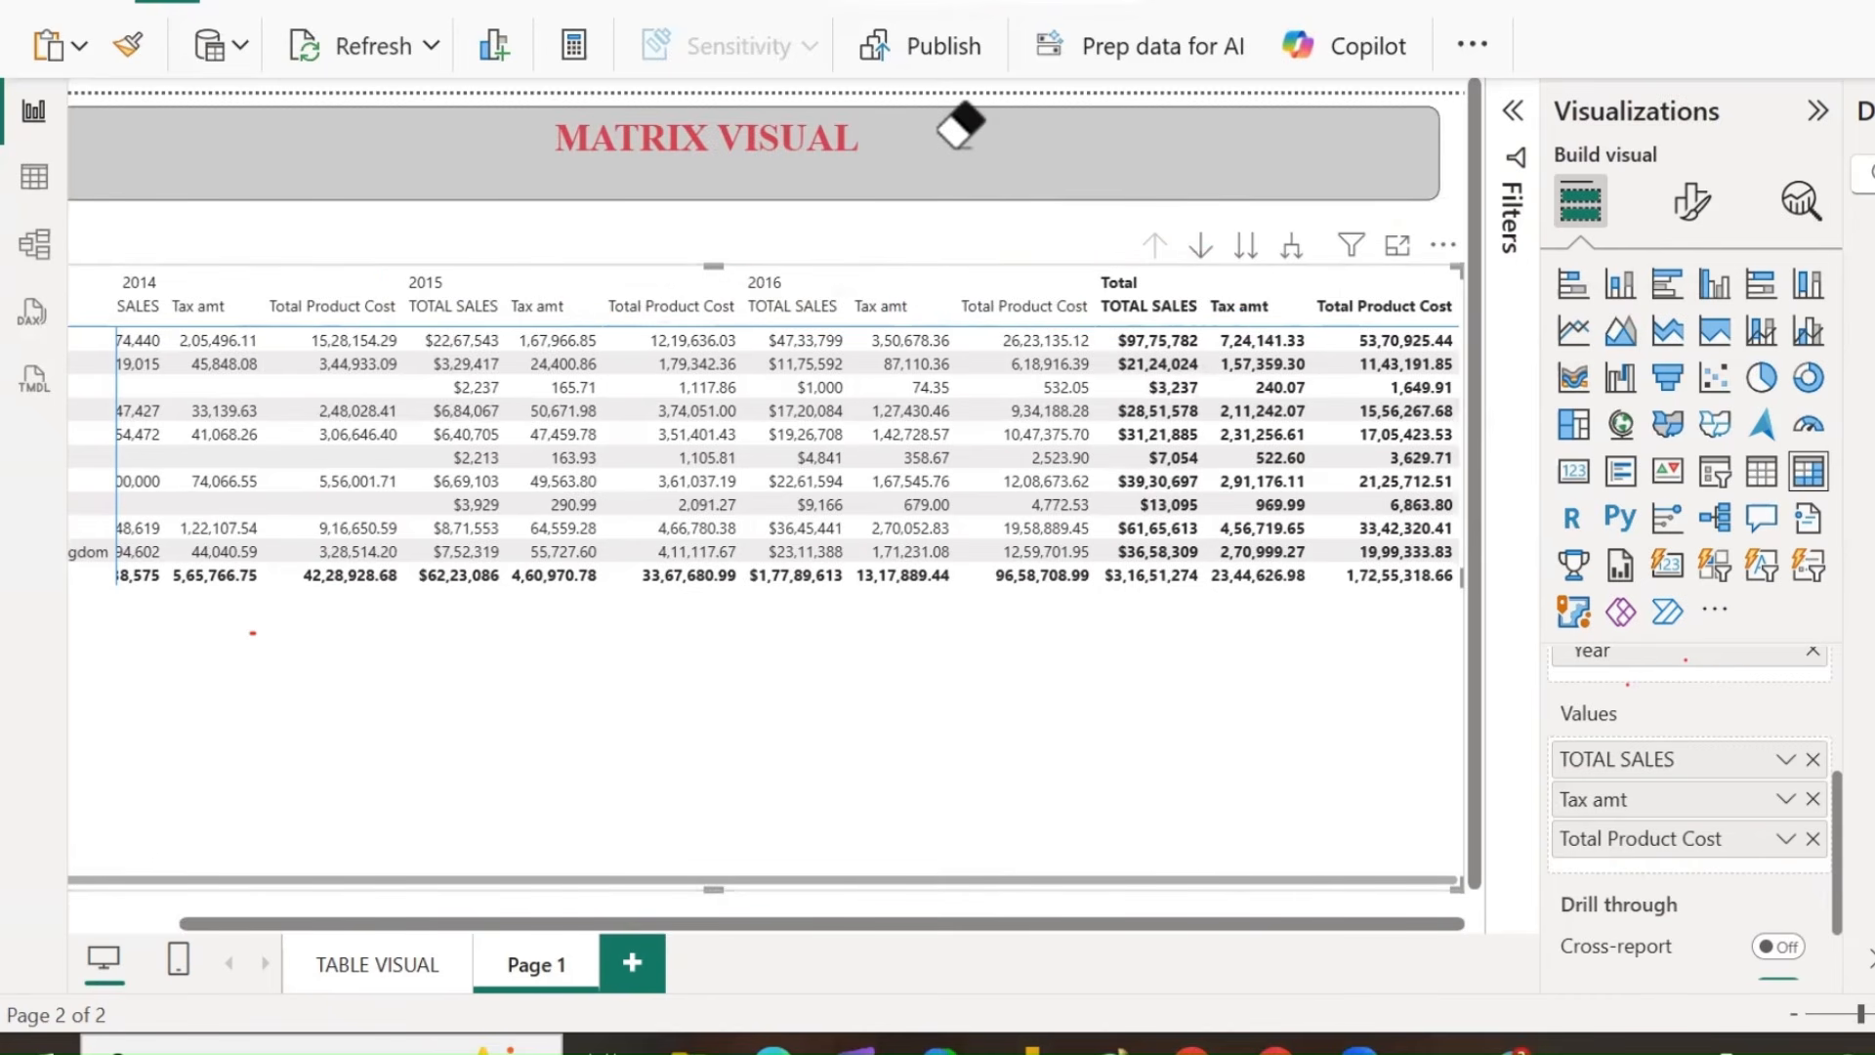
Draw a red box around the matrix's Total columns and label it COLUMN GRAND TOTAL.
{"action": "mouse_move", "coordinate": [1092, 262]}
{"action": "left_mouse_down"}
{"action": "mouse_move", "coordinate": [1477, 648]}
{"action": "mouse_move", "coordinate": [1506, 363]}
{"action": "mouse_move", "coordinate": [1453, 246]}
{"action": "left_mouse_up"}
{"action": "left_click_drag", "start_coordinate": [1243, 258], "coordinate": [1086, 262]}
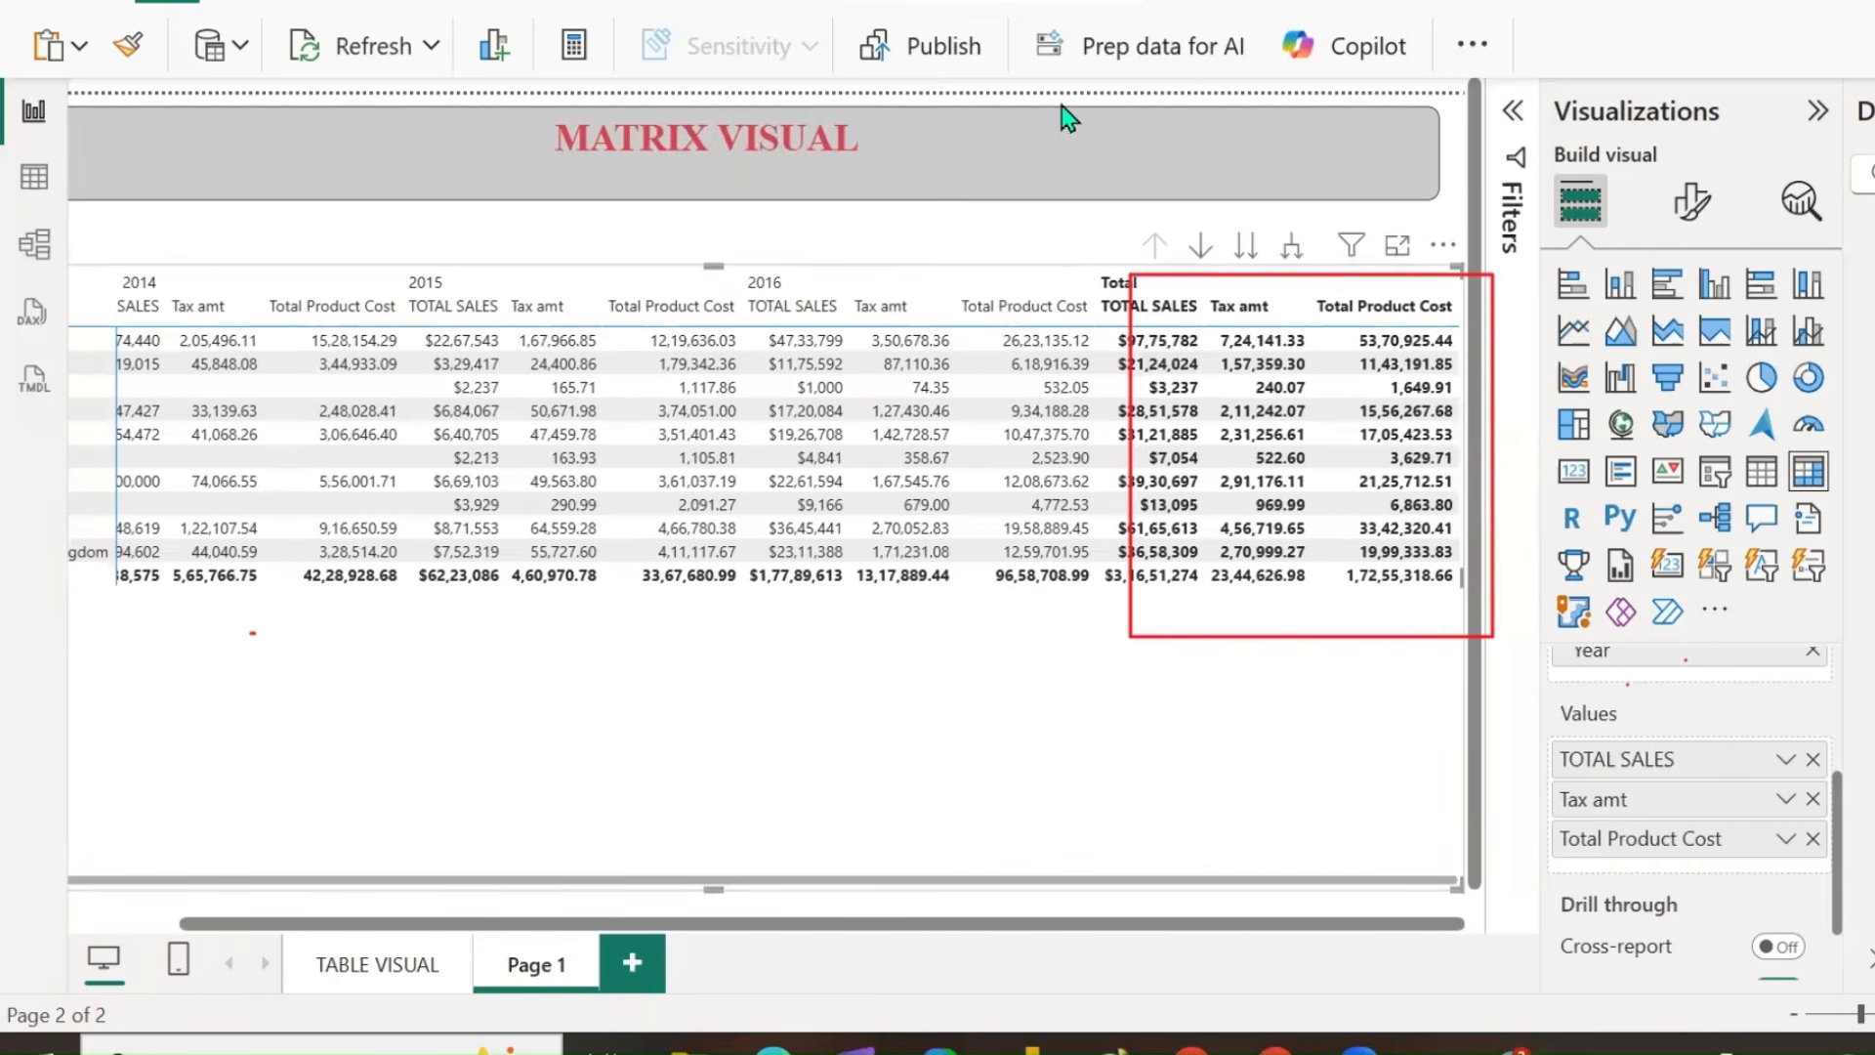
{"action": "type", "text": "COLUMN GRAND TOTA"}
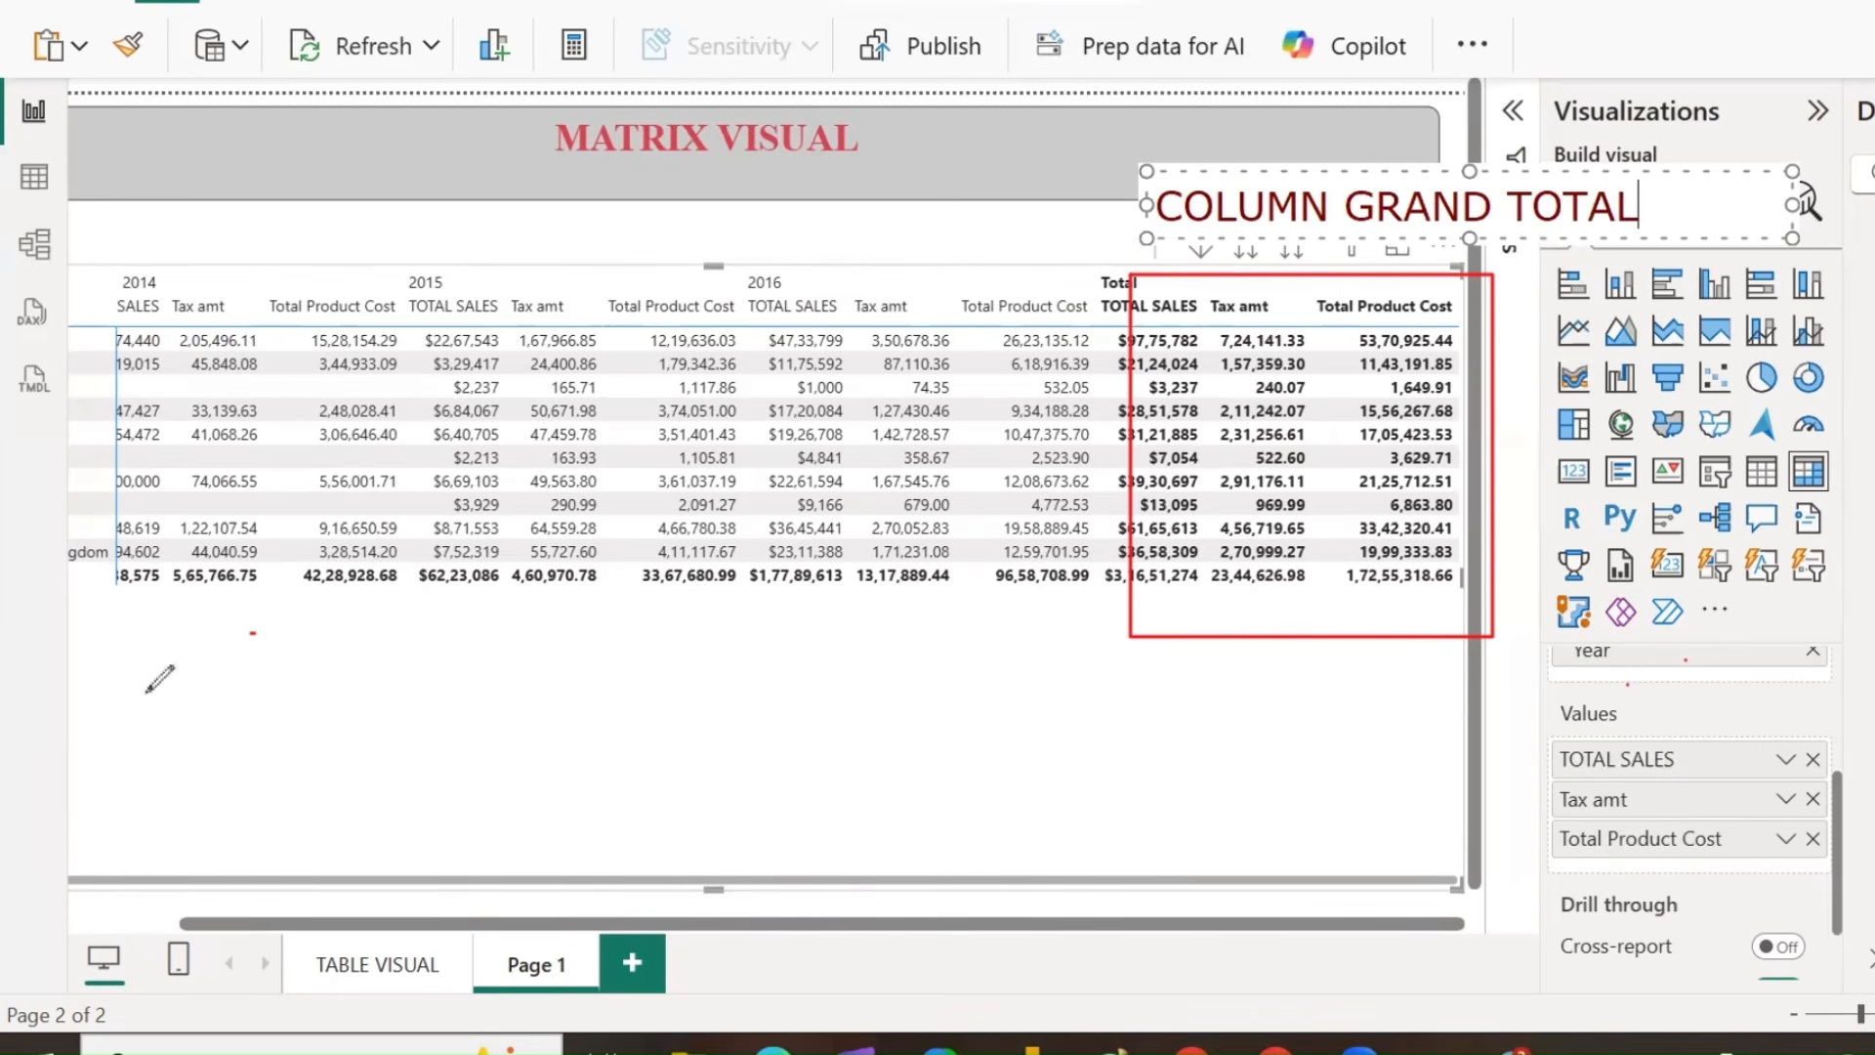
{"action": "type", "text": "L"}
{"action": "key", "text": "Escape"}
Box the matrix's Total row in red with the label ROW GRAND TOTAL, and erase all boxes and labels.
{"action": "mouse_move", "coordinate": [118, 552]}
{"action": "left_mouse_down"}
{"action": "mouse_move", "coordinate": [122, 596]}
{"action": "mouse_move", "coordinate": [1466, 602]}
{"action": "mouse_move", "coordinate": [1463, 572]}
{"action": "mouse_move", "coordinate": [1092, 571]}
{"action": "left_mouse_up"}
{"action": "left_click_drag", "start_coordinate": [933, 568], "coordinate": [116, 555]}
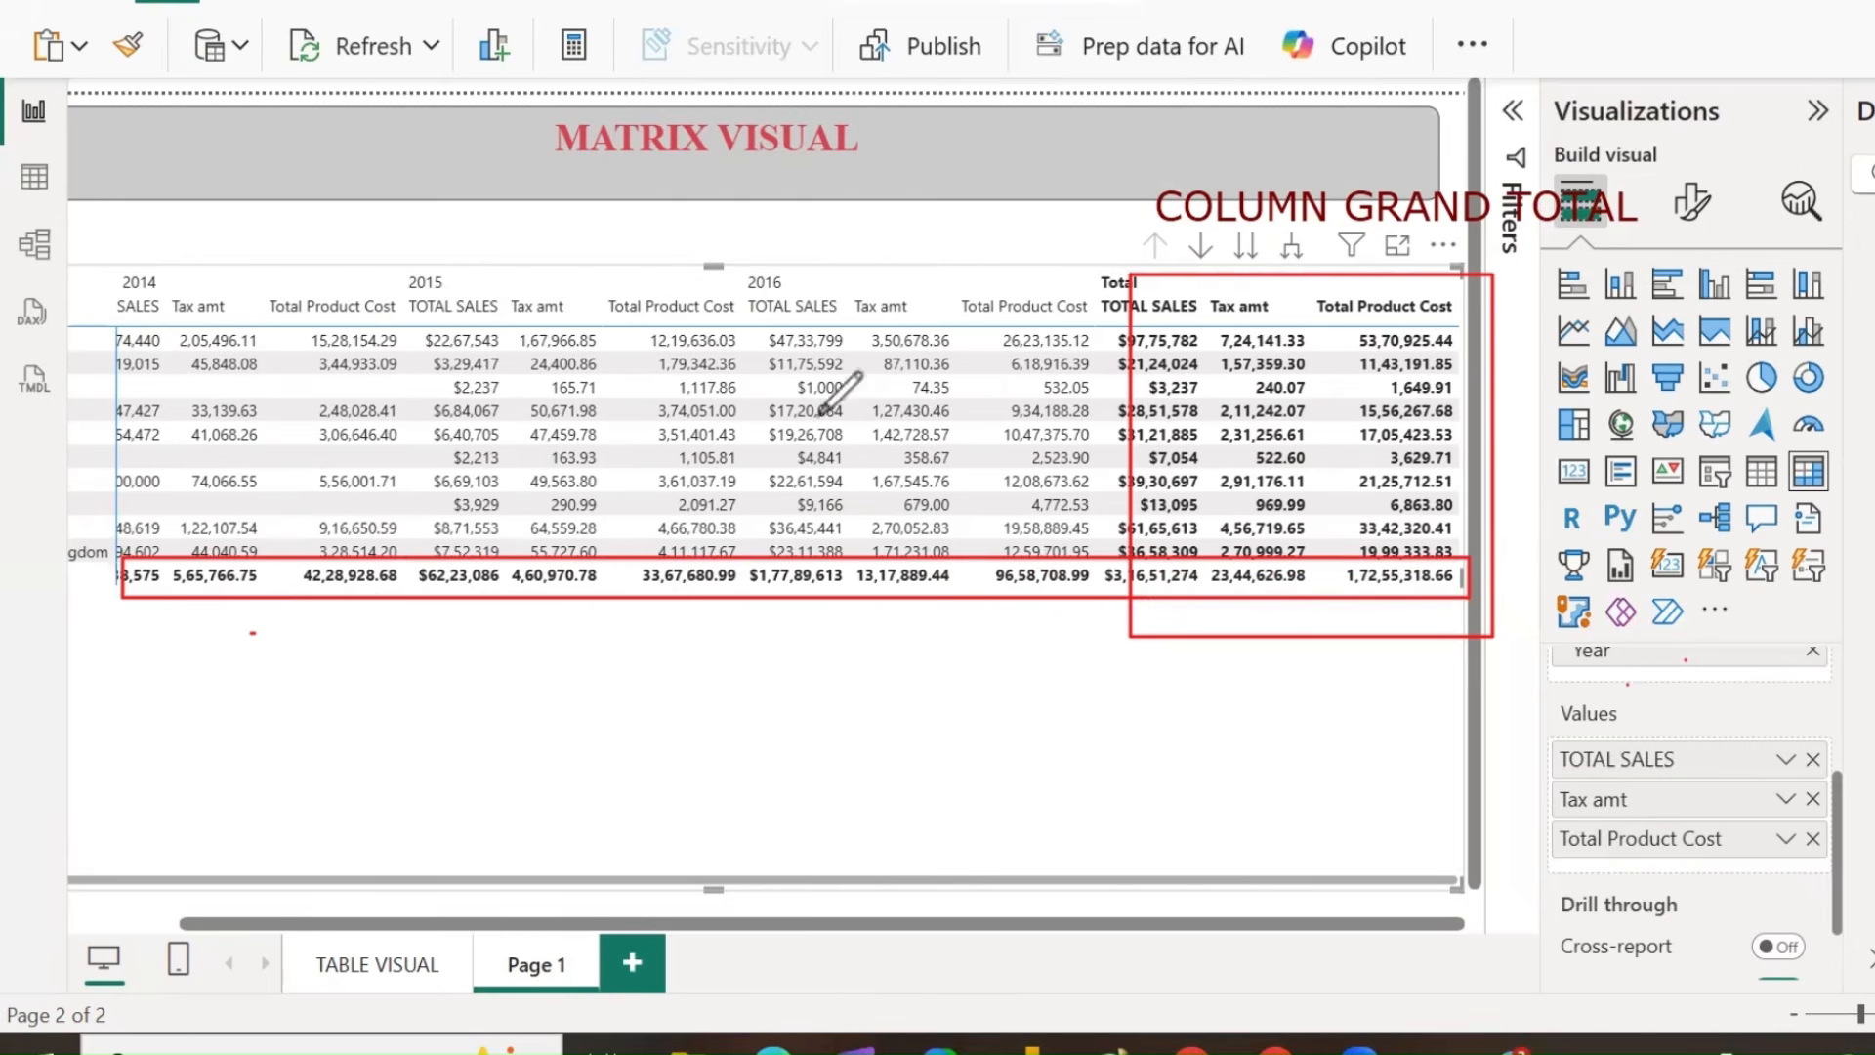
{"action": "left_click", "coordinate": [586, 626]}
{"action": "type", "text": "ROW "}
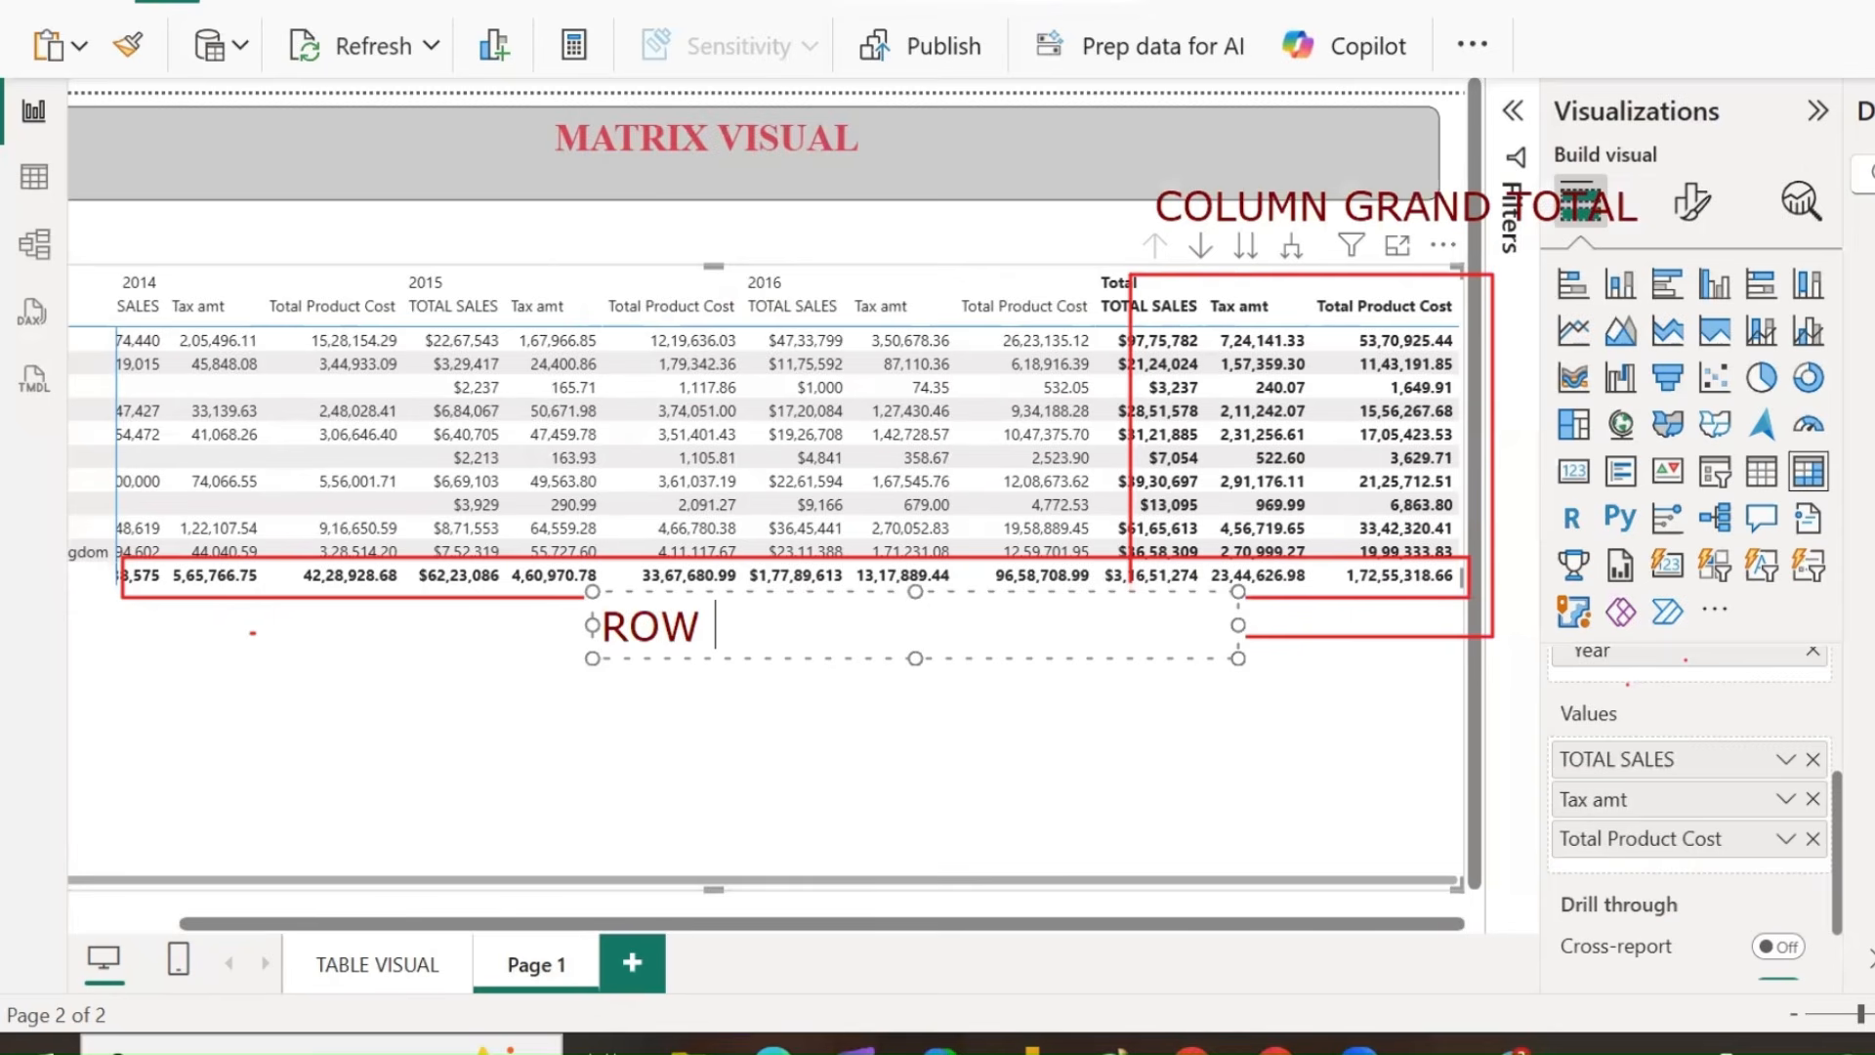
{"action": "type", "text": "GRAND TOTAL"}
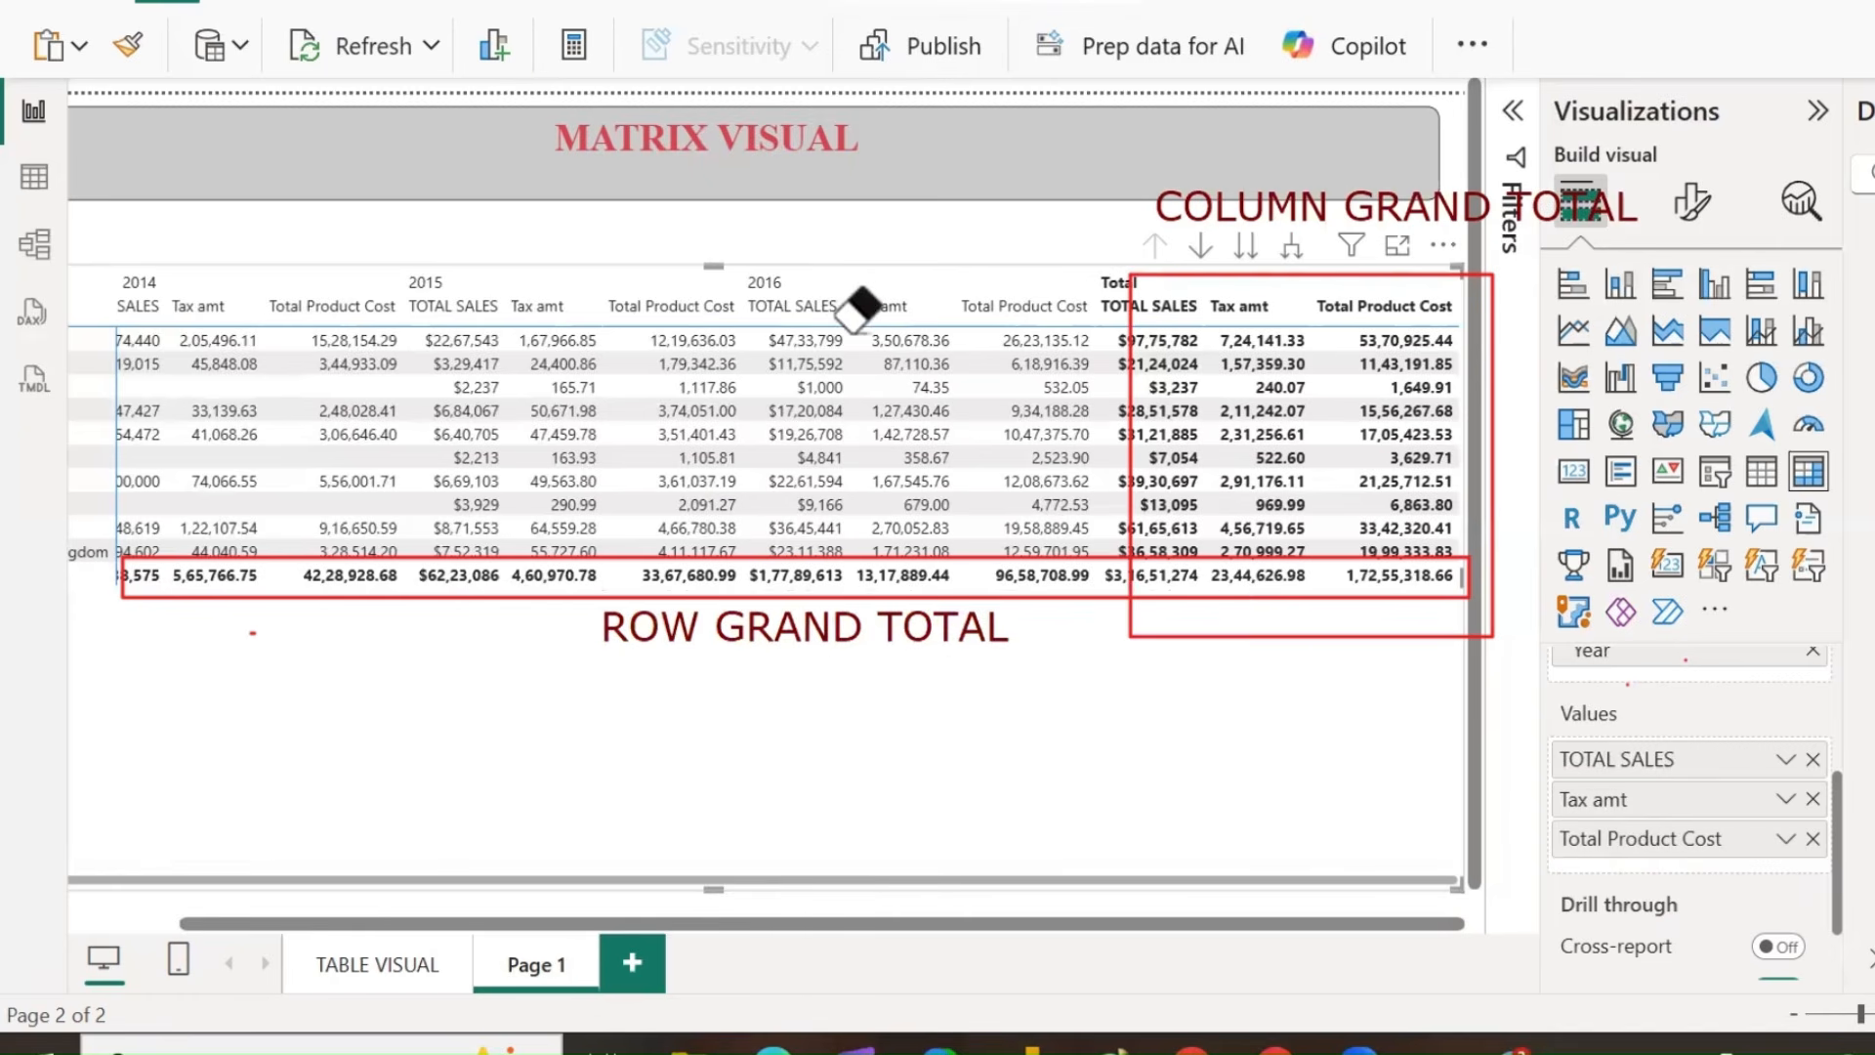
{"action": "left_click", "coordinate": [791, 571]}
{"action": "left_click", "coordinate": [1340, 203]}
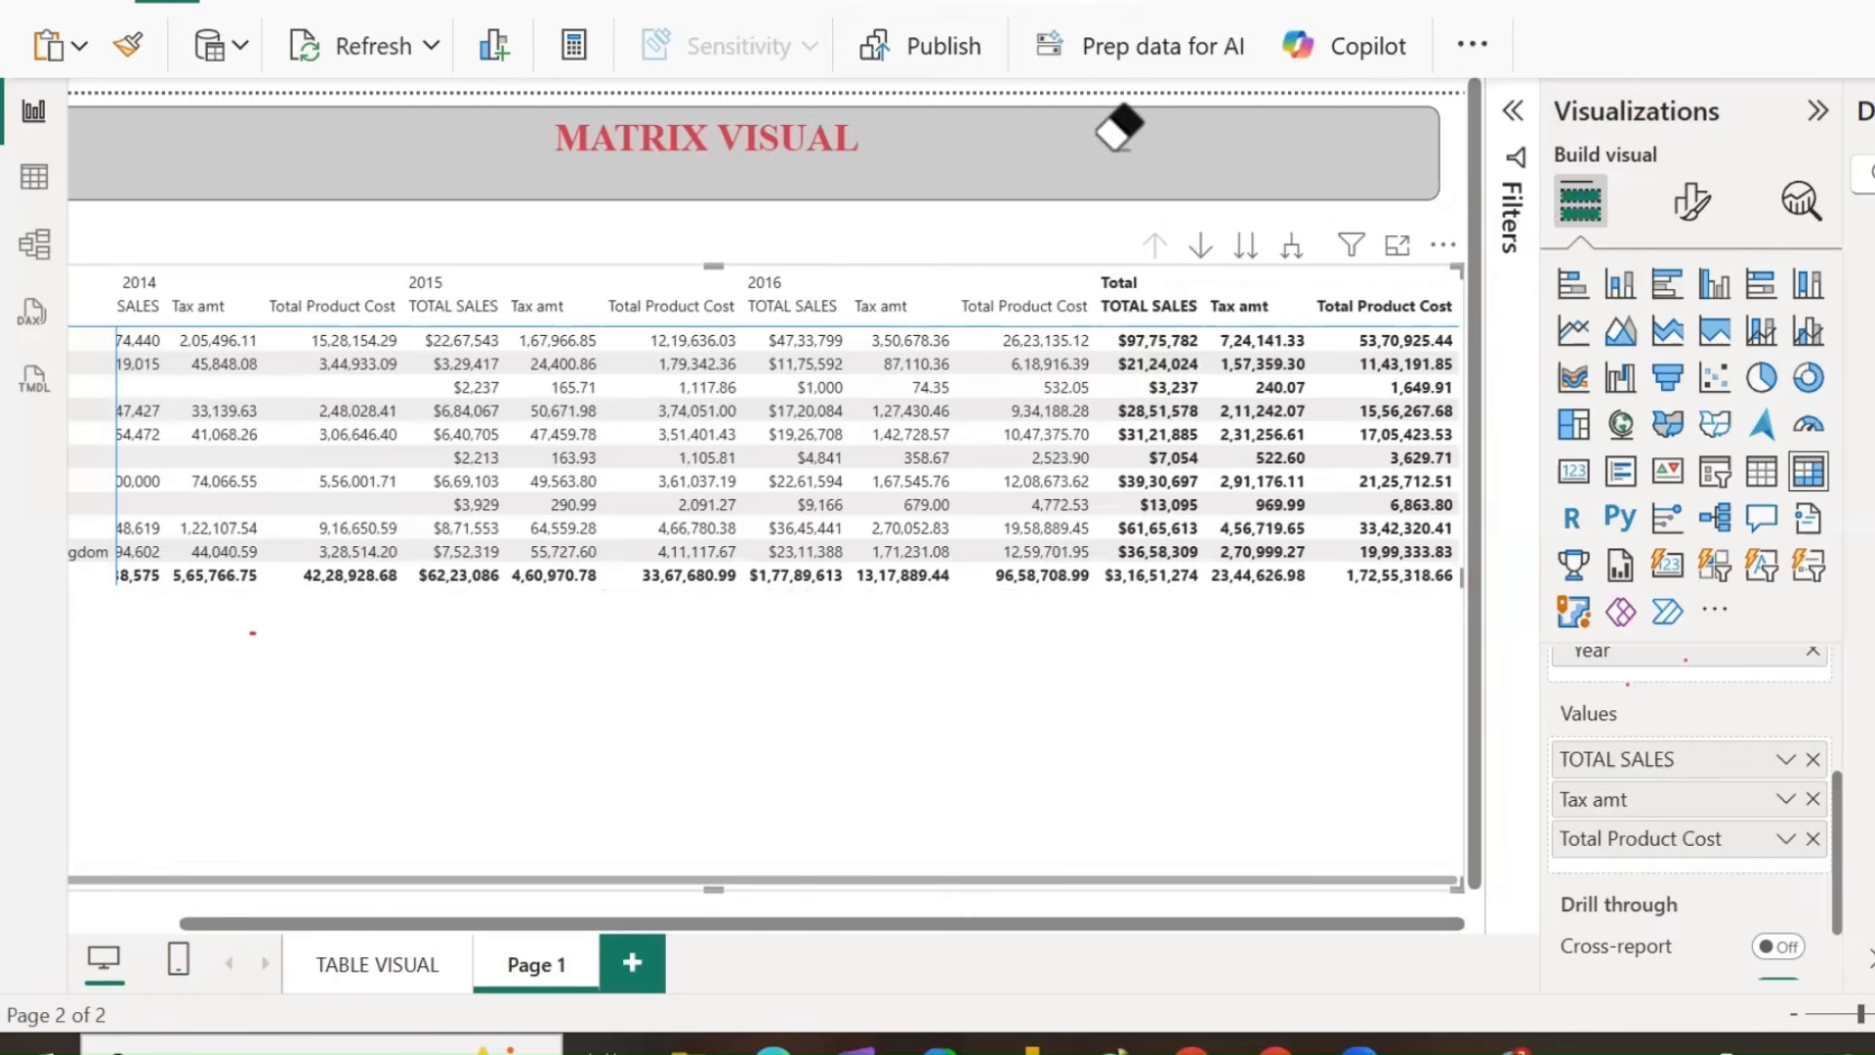
Expand the Australia, Germany and Northeast regions in the matrix to their countries, and examine the Total columns.
{"action": "left_click_drag", "start_coordinate": [230, 924], "coordinate": [37, 926]}
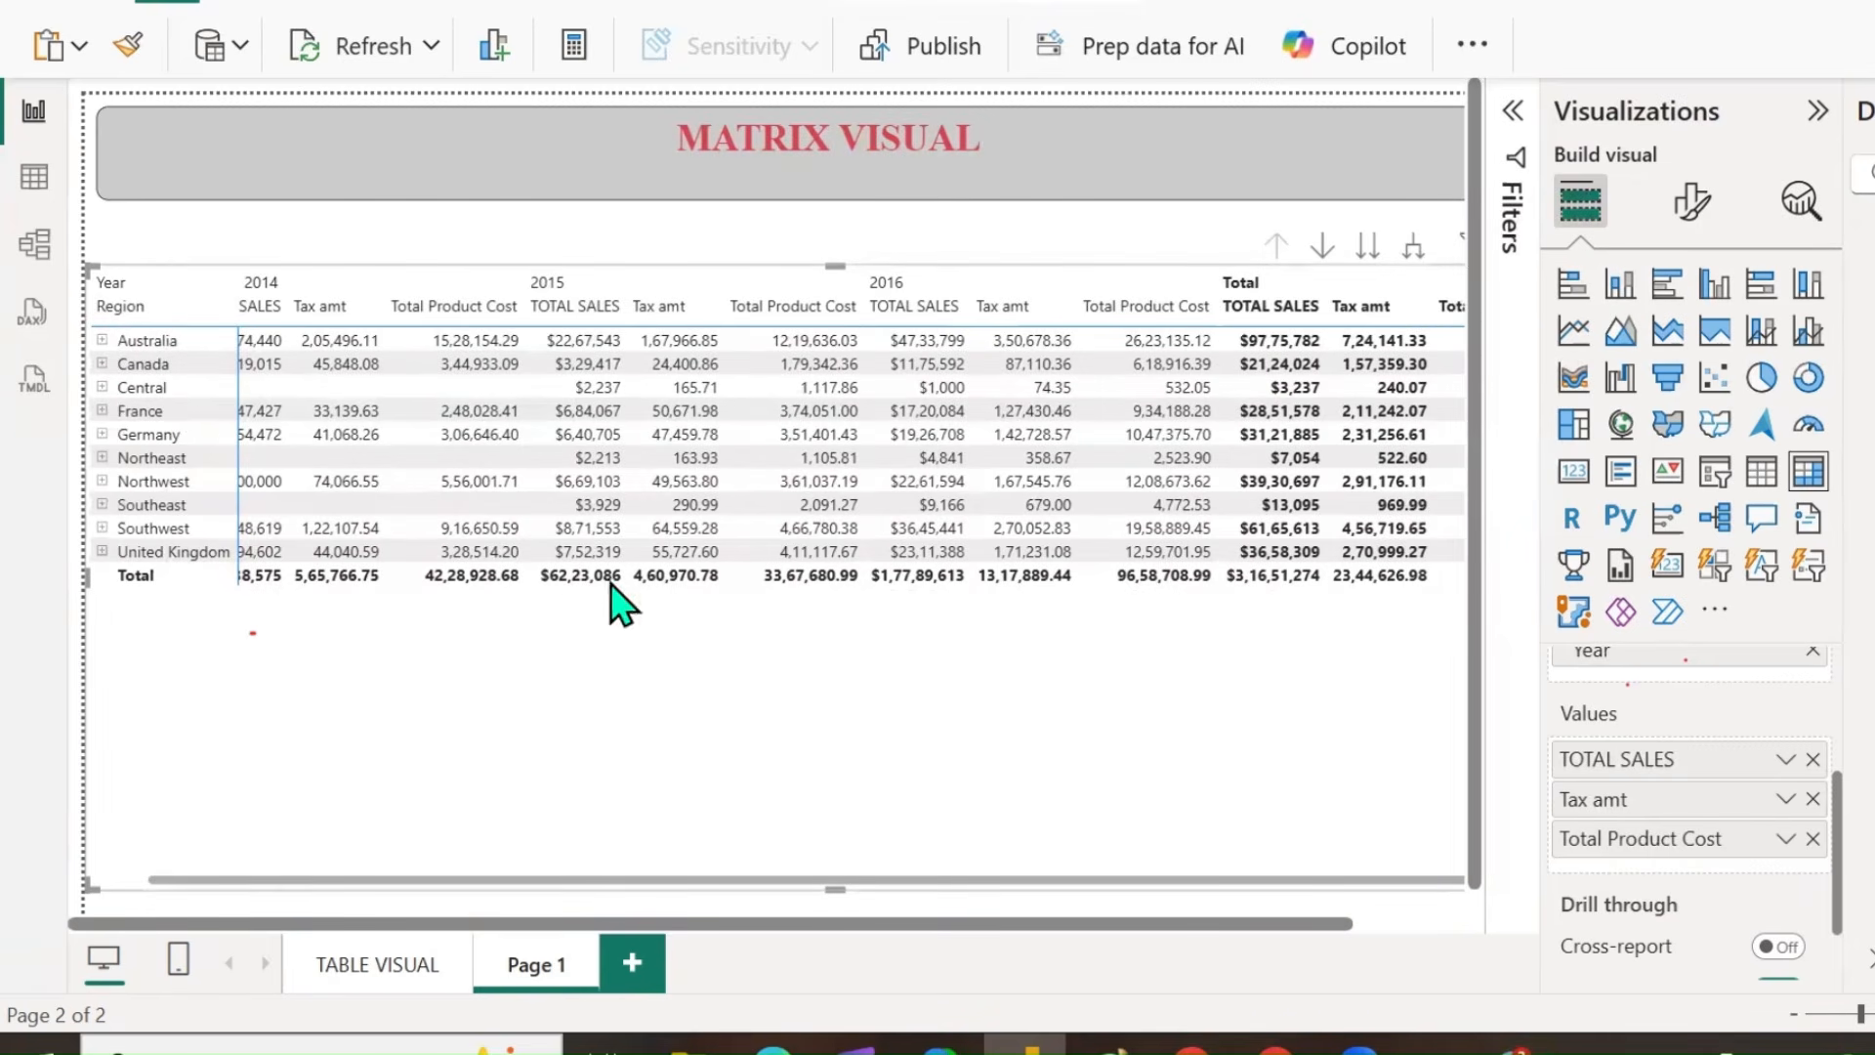
{"action": "left_click", "coordinate": [100, 341]}
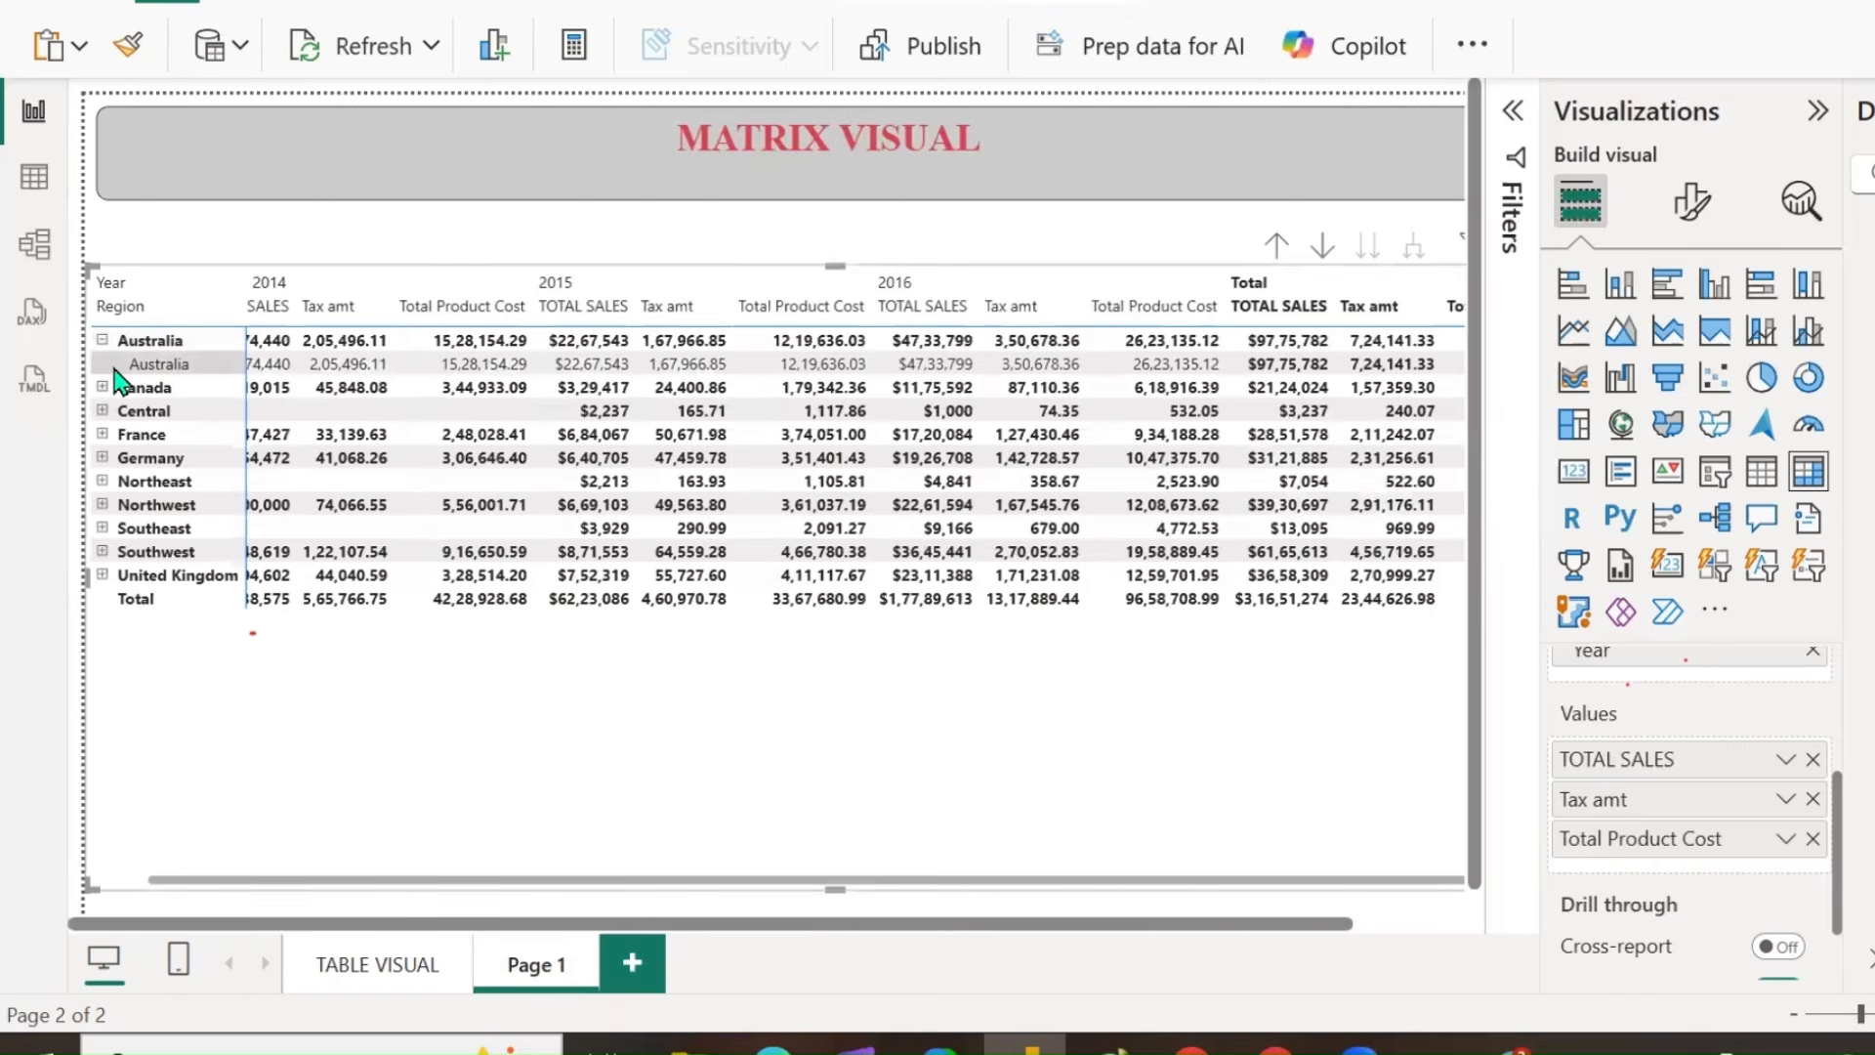
{"action": "left_click", "coordinate": [101, 458]}
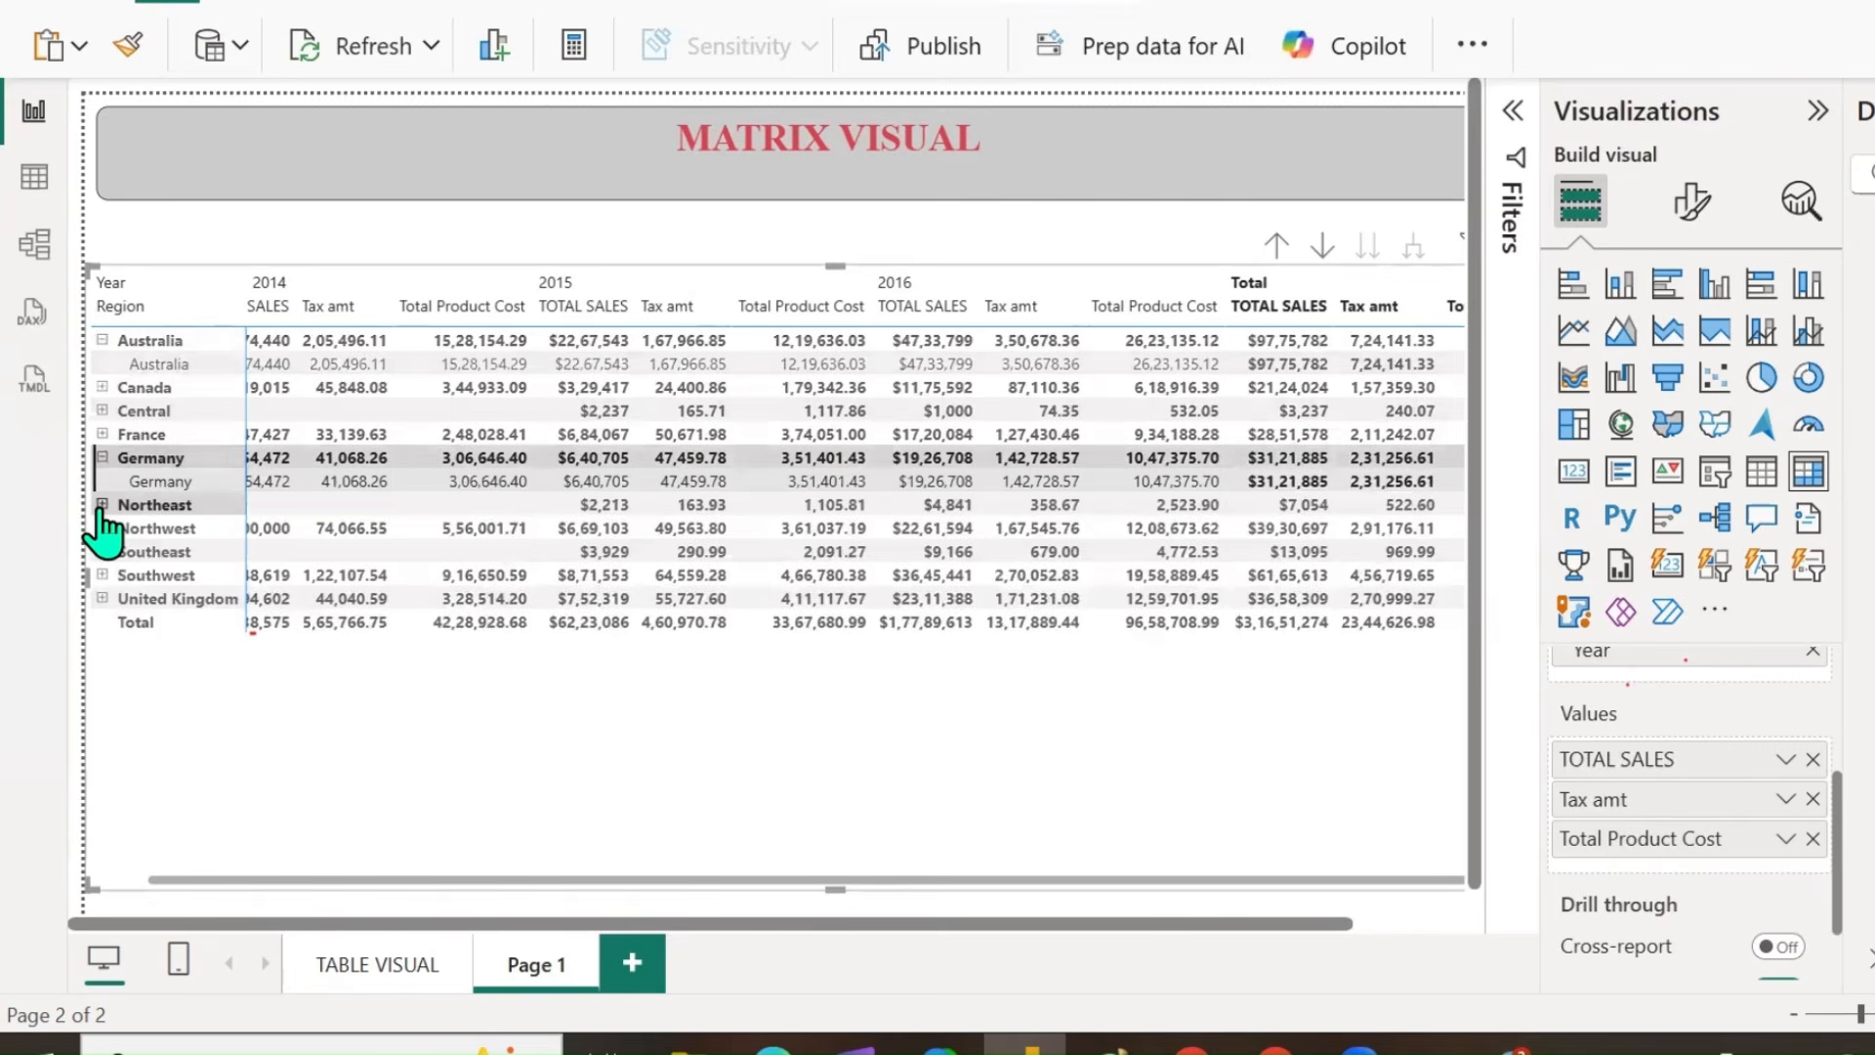
{"action": "left_click", "coordinate": [102, 504]}
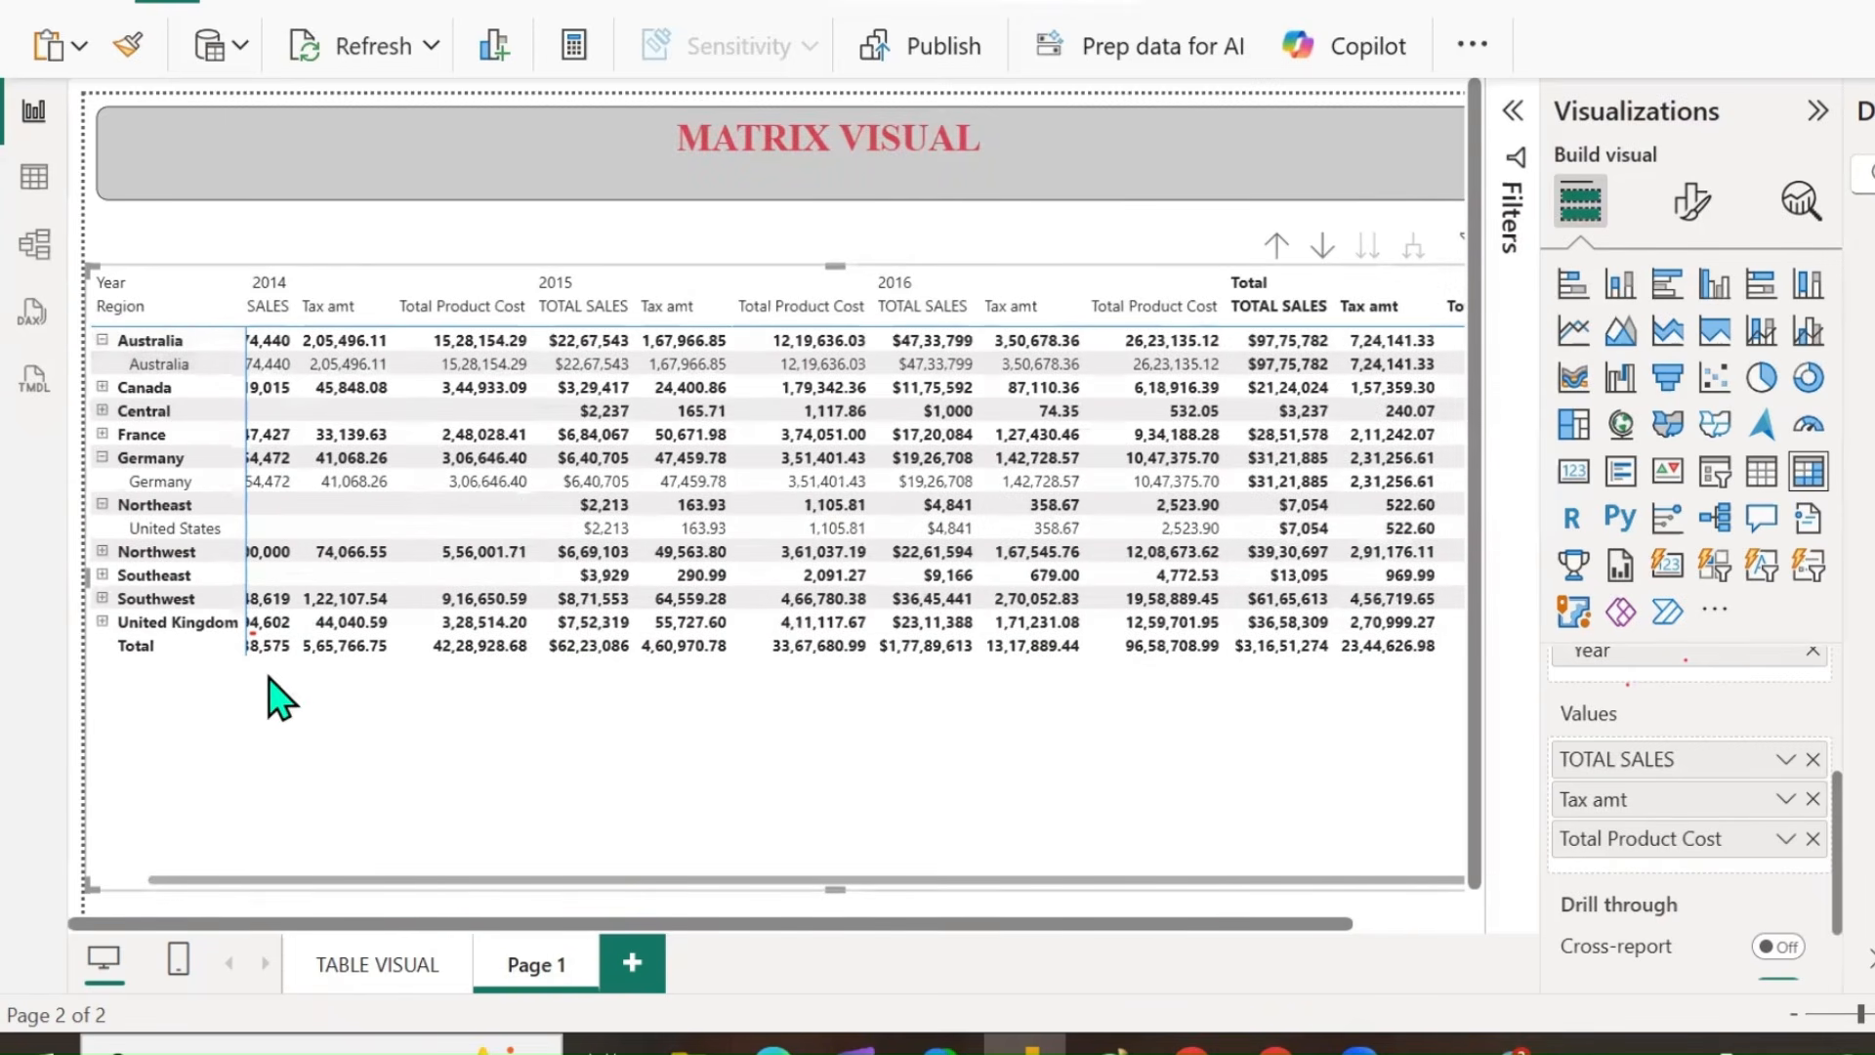
{"action": "scroll", "coordinate": [1634, 889], "scroll_direction": "up", "scroll_amount": 2}
{"action": "scroll", "coordinate": [1630, 762], "scroll_direction": "up", "scroll_amount": 1}
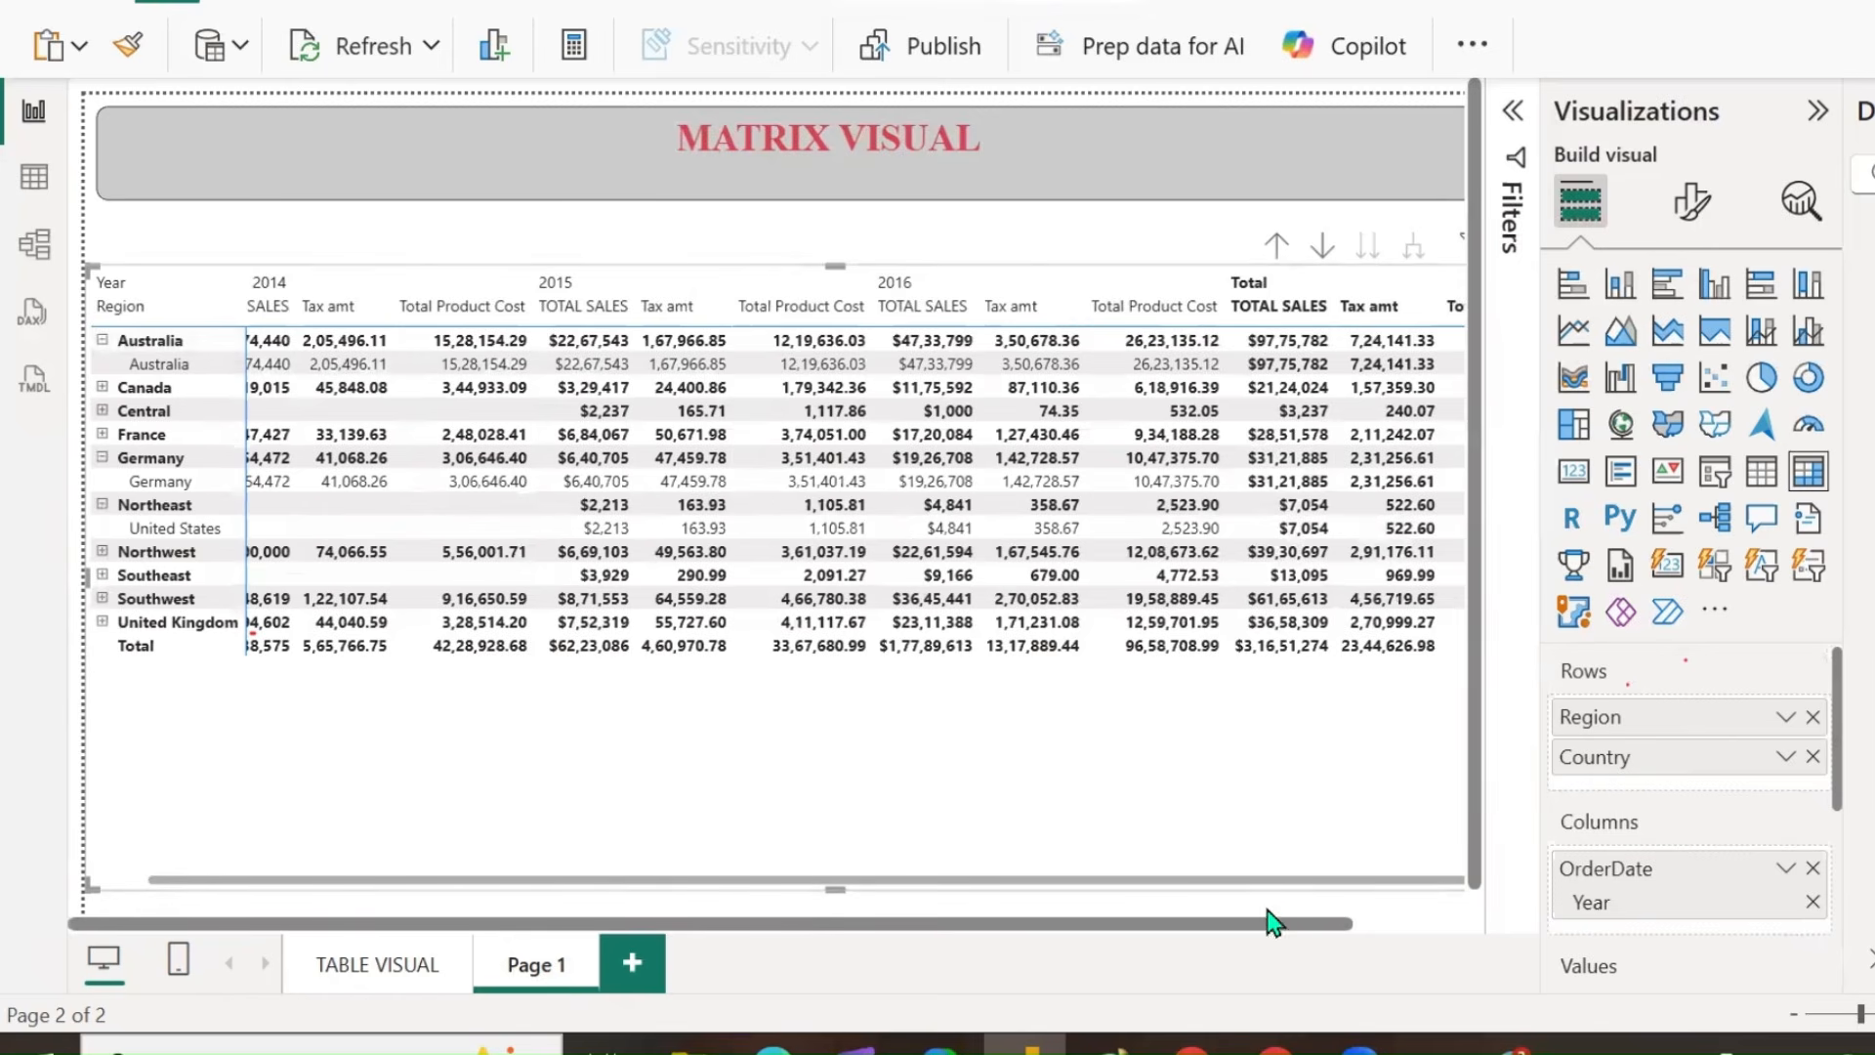
{"action": "left_click", "coordinate": [1438, 921]}
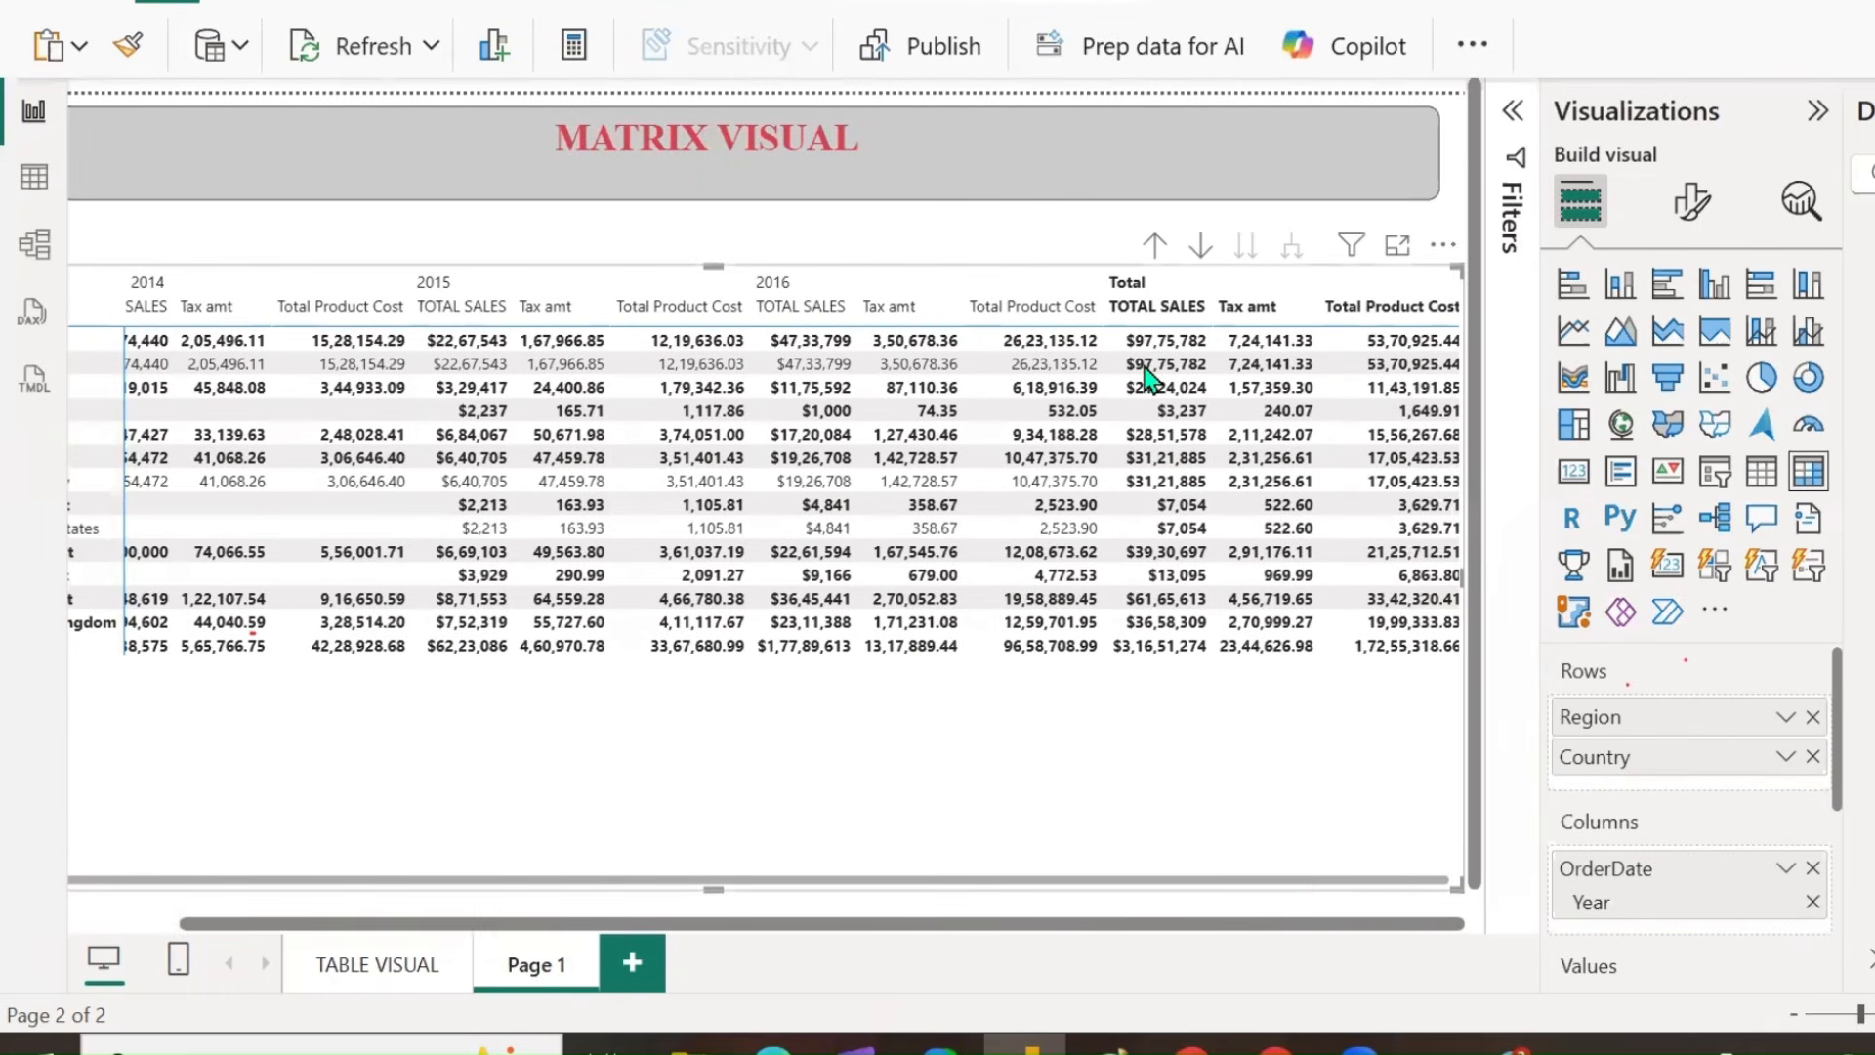
Drill the matrix back up to its regions, and mark the visual header's drill, filter, focus and more-options icons in red.
{"action": "left_click", "coordinate": [1155, 247]}
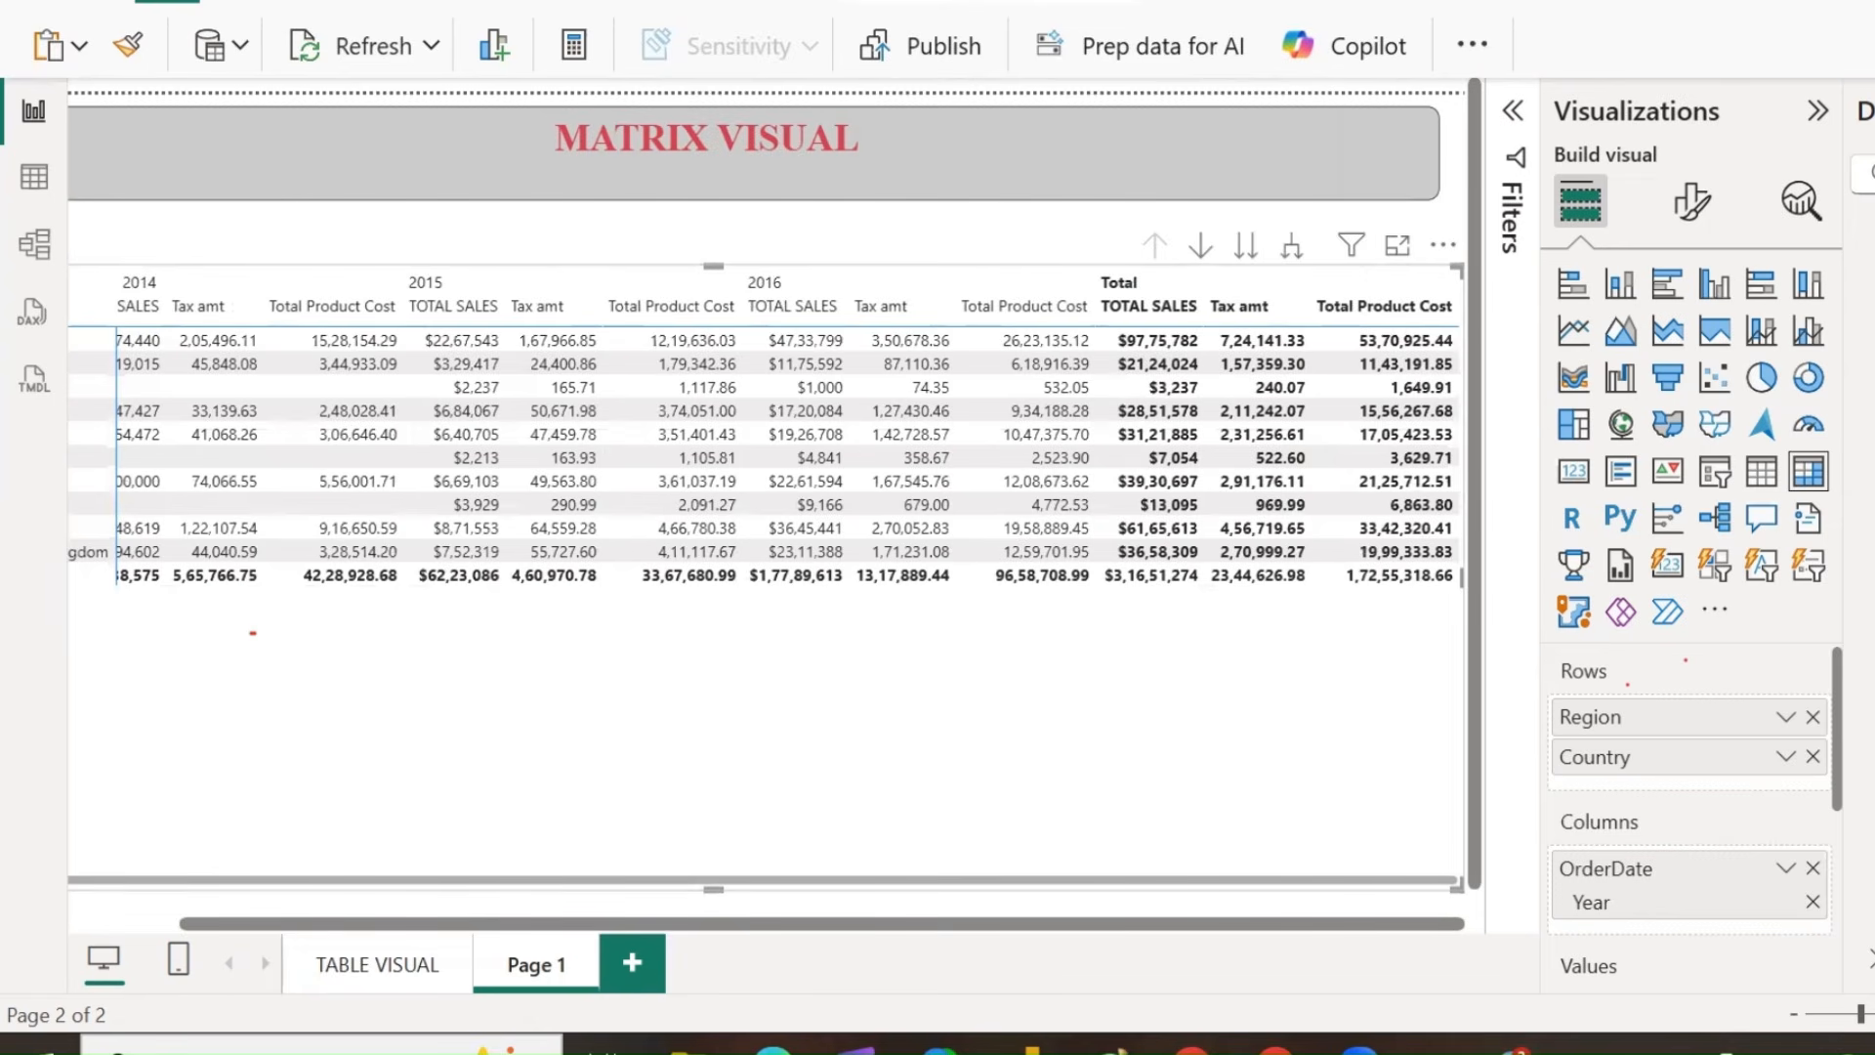
{"action": "left_click", "coordinate": [1874, 111]}
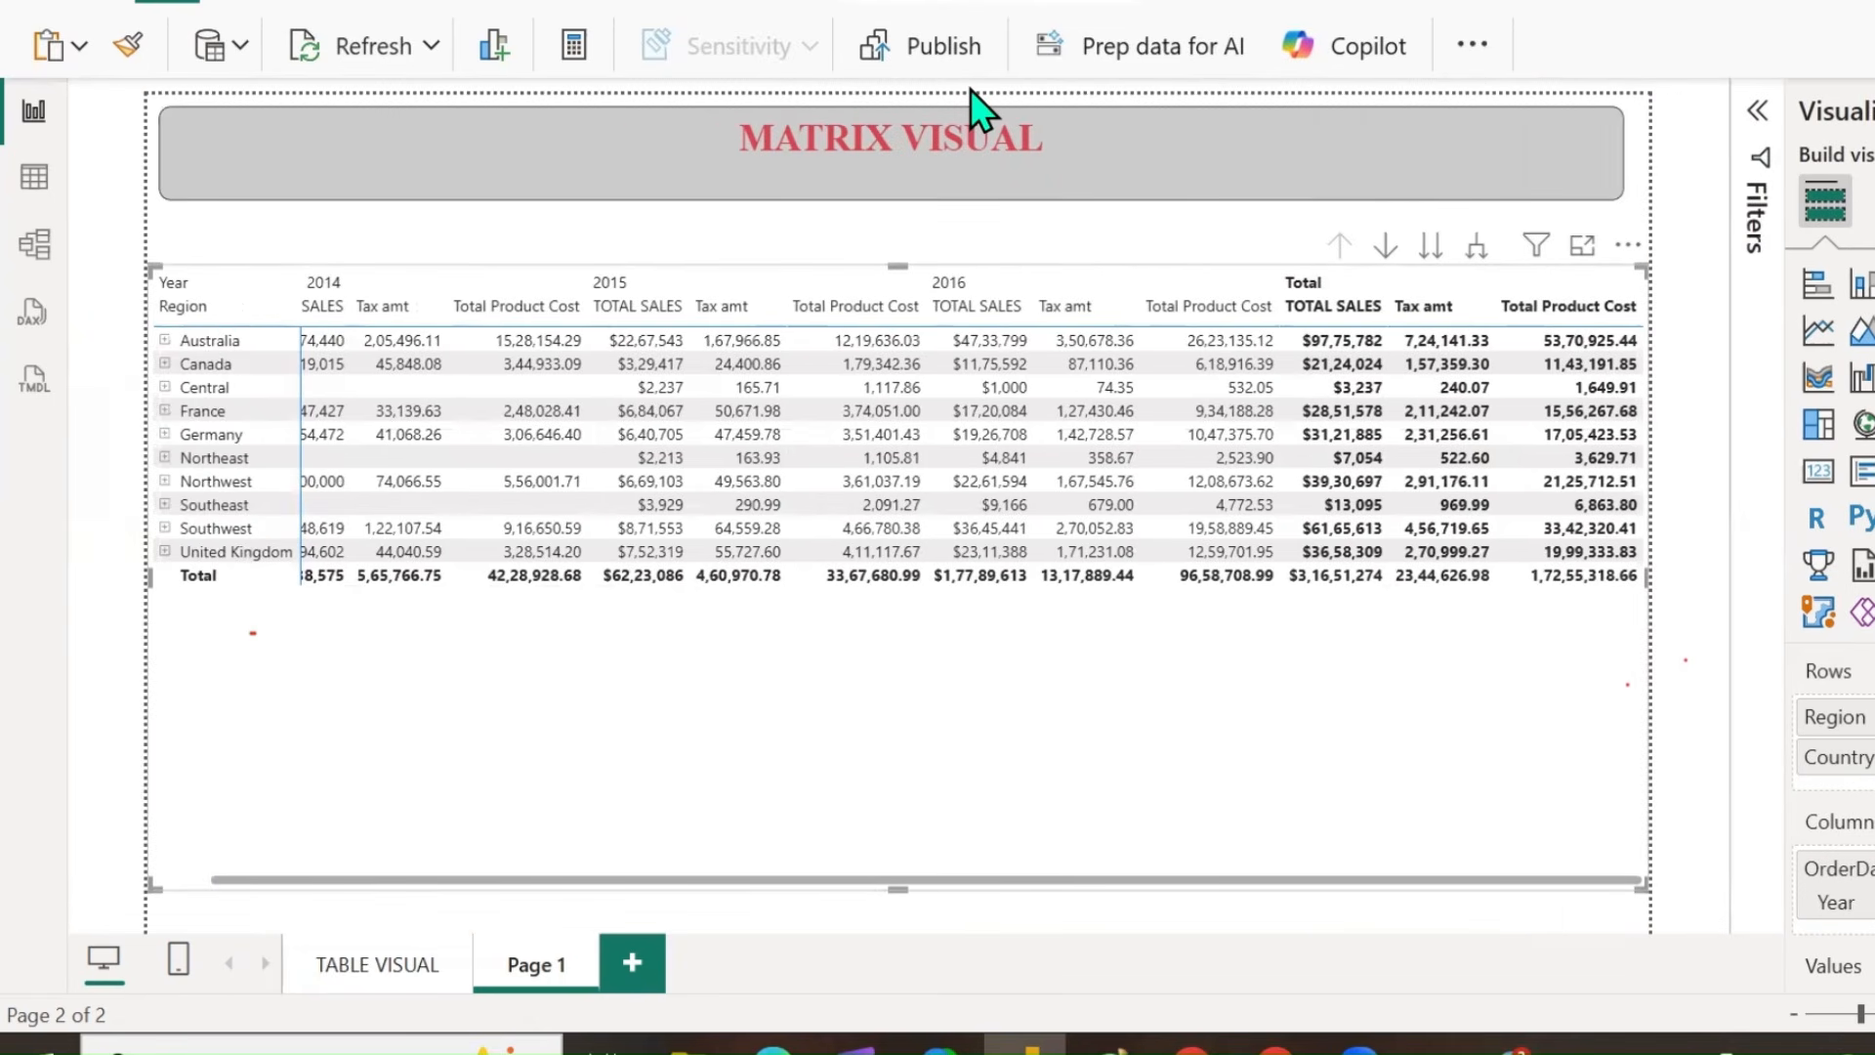
{"action": "mouse_move", "coordinate": [1311, 223]}
{"action": "left_mouse_down"}
{"action": "mouse_move", "coordinate": [1385, 279]}
{"action": "mouse_move", "coordinate": [1602, 279]}
{"action": "mouse_move", "coordinate": [1651, 232]}
{"action": "mouse_move", "coordinate": [1497, 210]}
{"action": "mouse_move", "coordinate": [1312, 224]}
{"action": "mouse_move", "coordinate": [1352, 227]}
{"action": "mouse_move", "coordinate": [1404, 146]}
{"action": "left_mouse_up"}
{"action": "left_click_drag", "start_coordinate": [1432, 223], "coordinate": [1435, 150]}
{"action": "left_click_drag", "start_coordinate": [1483, 217], "coordinate": [1472, 142]}
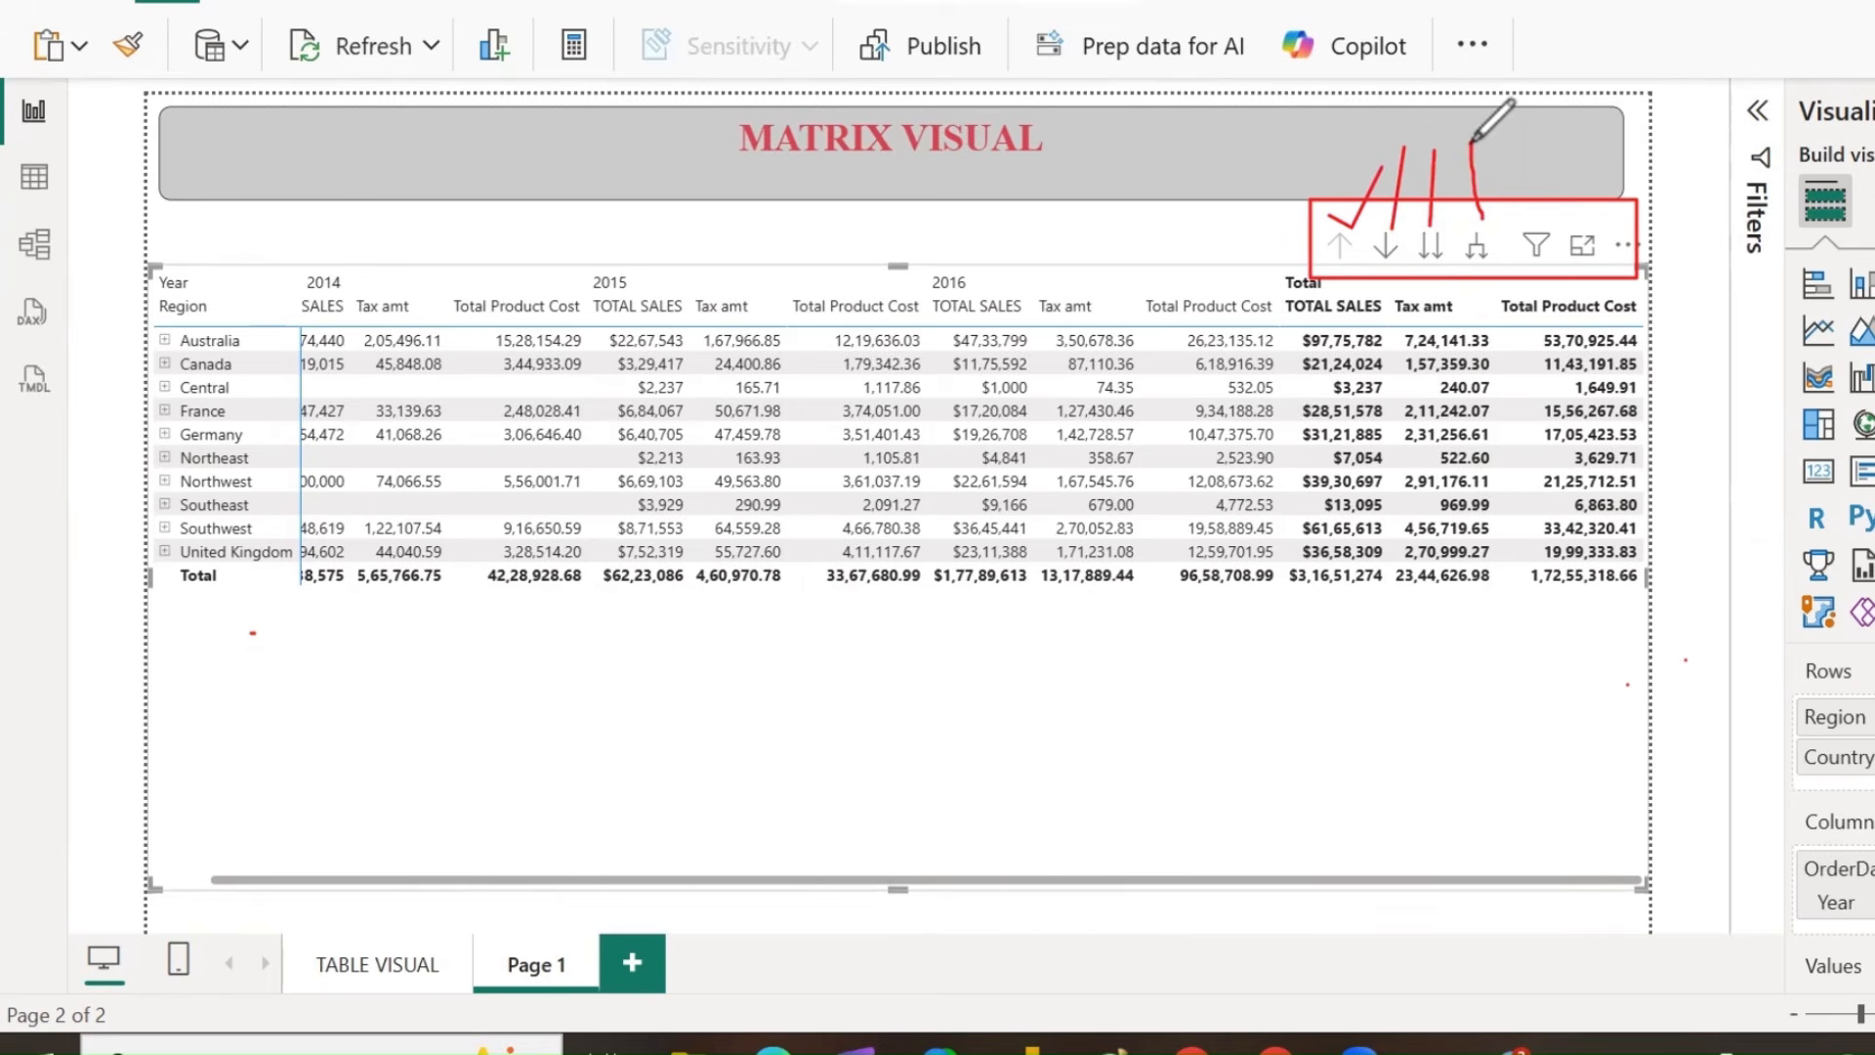
{"action": "mouse_move", "coordinate": [1535, 225]}
{"action": "left_mouse_down"}
{"action": "mouse_move", "coordinate": [1533, 141]}
{"action": "mouse_move", "coordinate": [1548, 157]}
{"action": "left_mouse_up"}
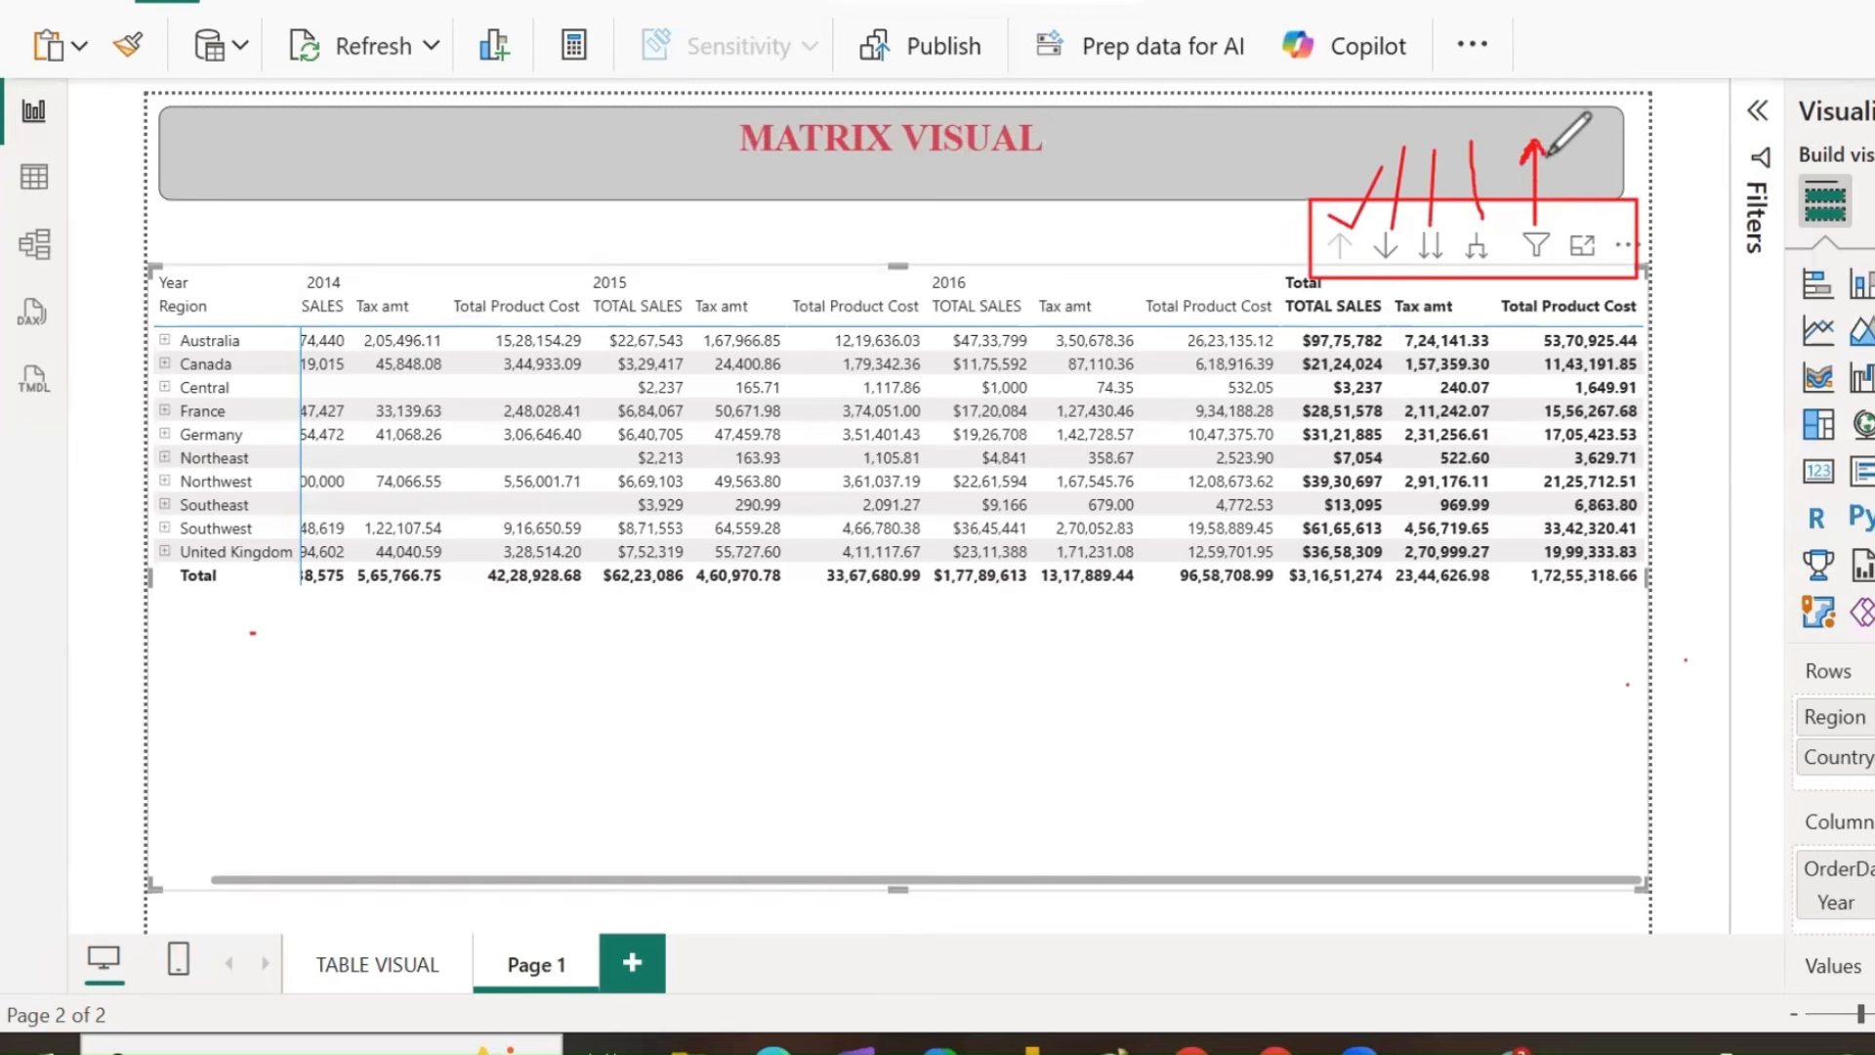
{"action": "left_click_drag", "start_coordinate": [1586, 223], "coordinate": [1584, 144]}
{"action": "left_click_drag", "start_coordinate": [1583, 147], "coordinate": [1602, 168]}
{"action": "left_click_drag", "start_coordinate": [1637, 232], "coordinate": [1676, 183]}
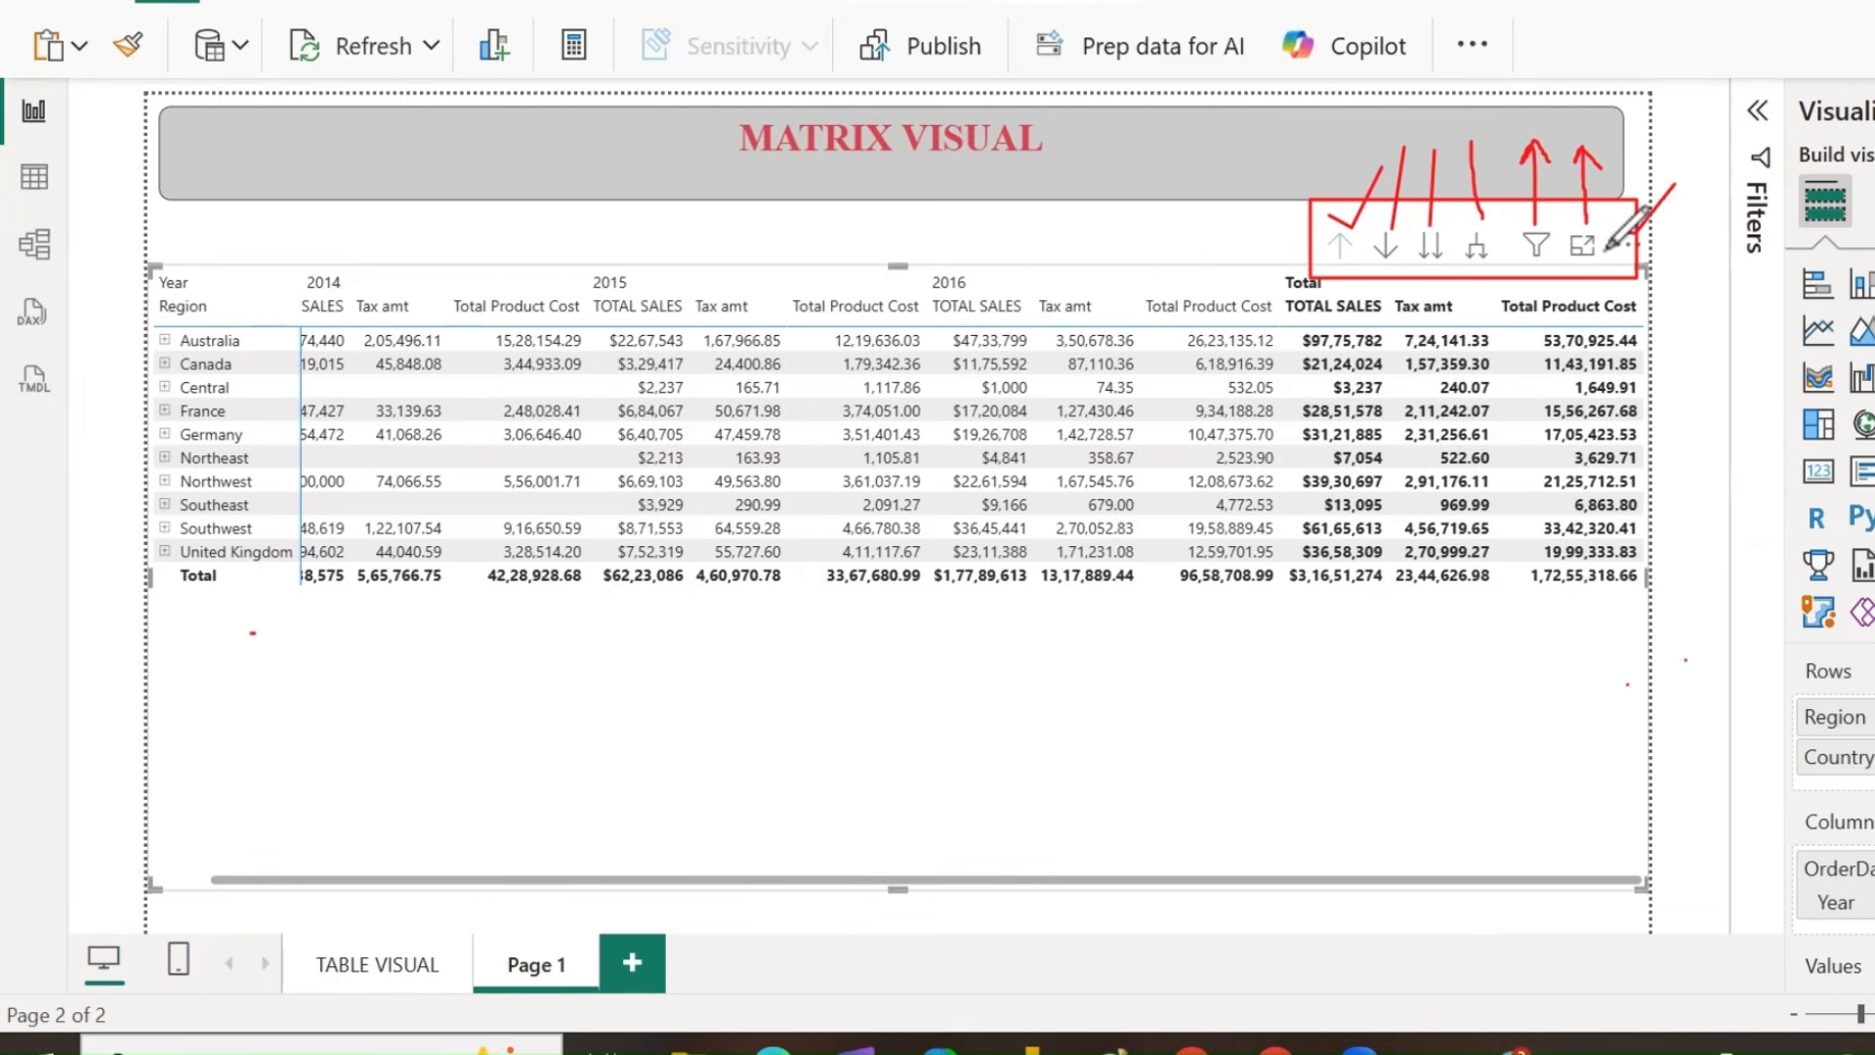
{"action": "mouse_move", "coordinate": [1605, 249]}
{"action": "left_mouse_down"}
{"action": "mouse_move", "coordinate": [1661, 256]}
{"action": "mouse_move", "coordinate": [1610, 215]}
{"action": "mouse_move", "coordinate": [1602, 259]}
{"action": "left_mouse_up"}
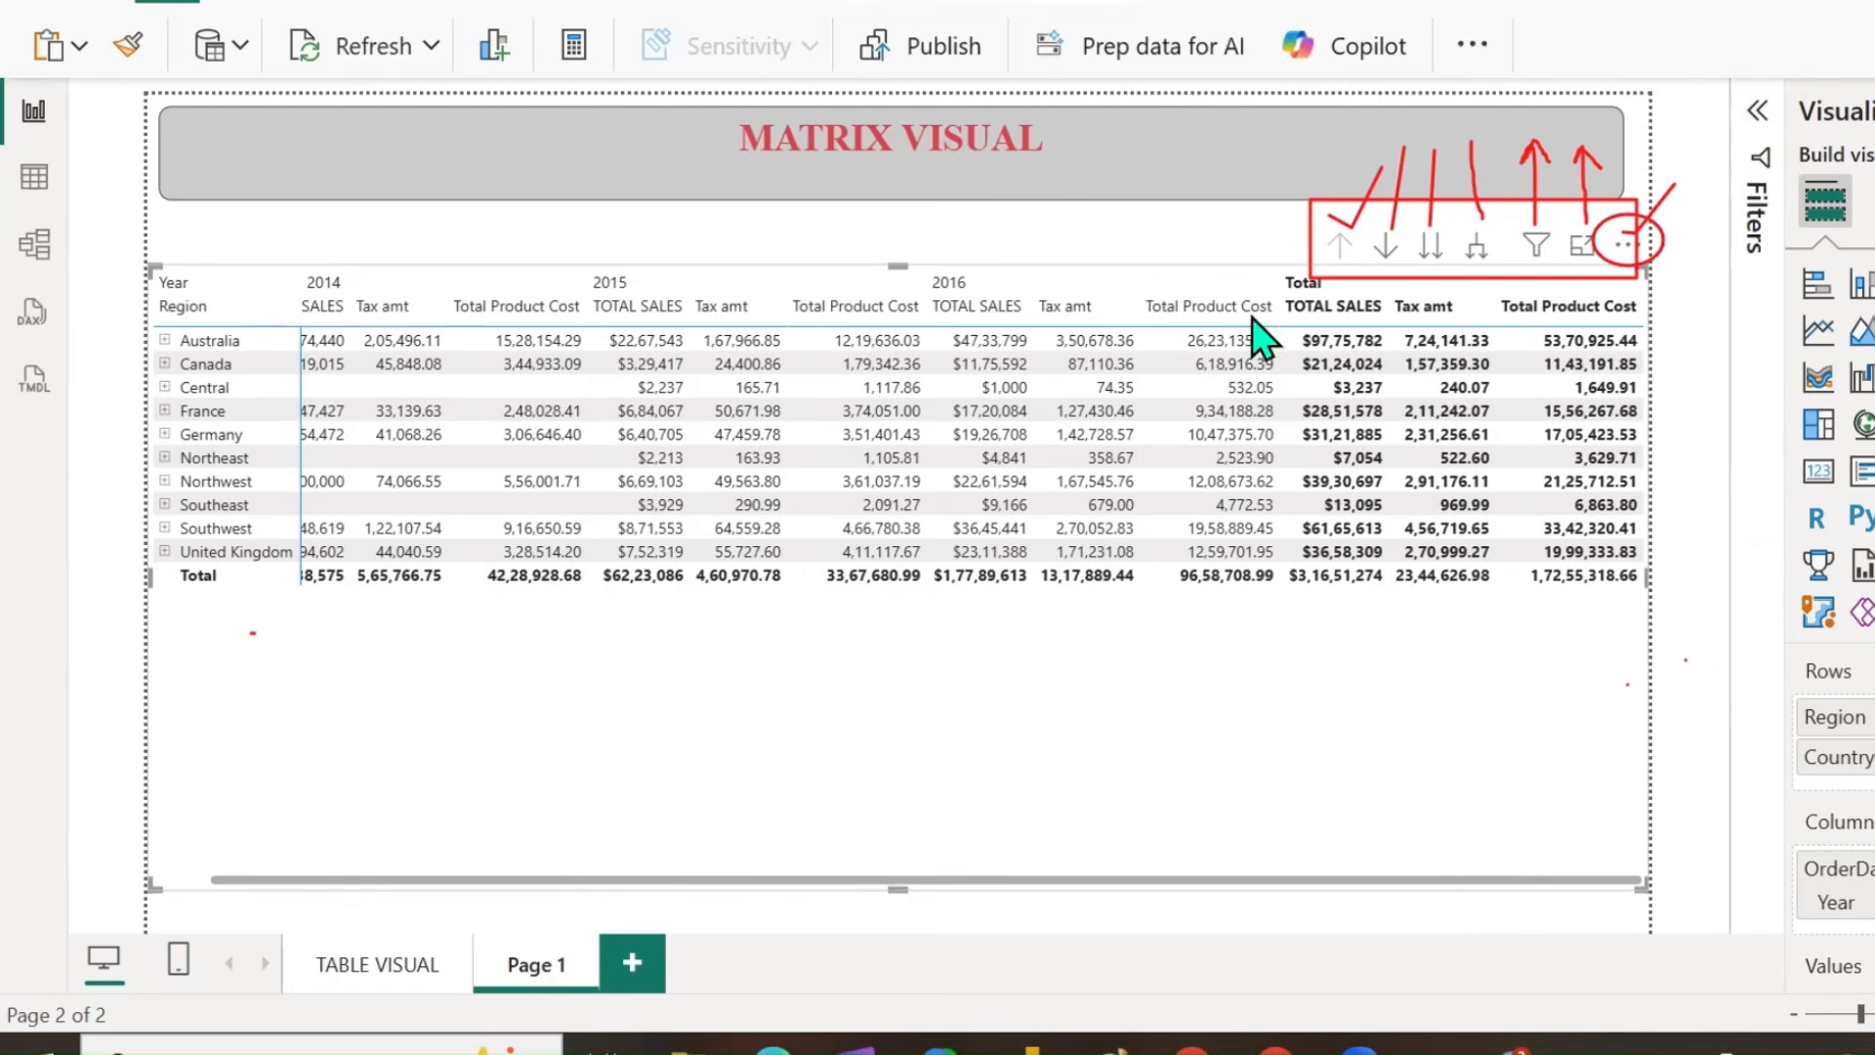
Drill down into United Kingdom and back up to all regions, erase the red marks, and turn drill mode off.
{"action": "left_click", "coordinate": [1386, 249]}
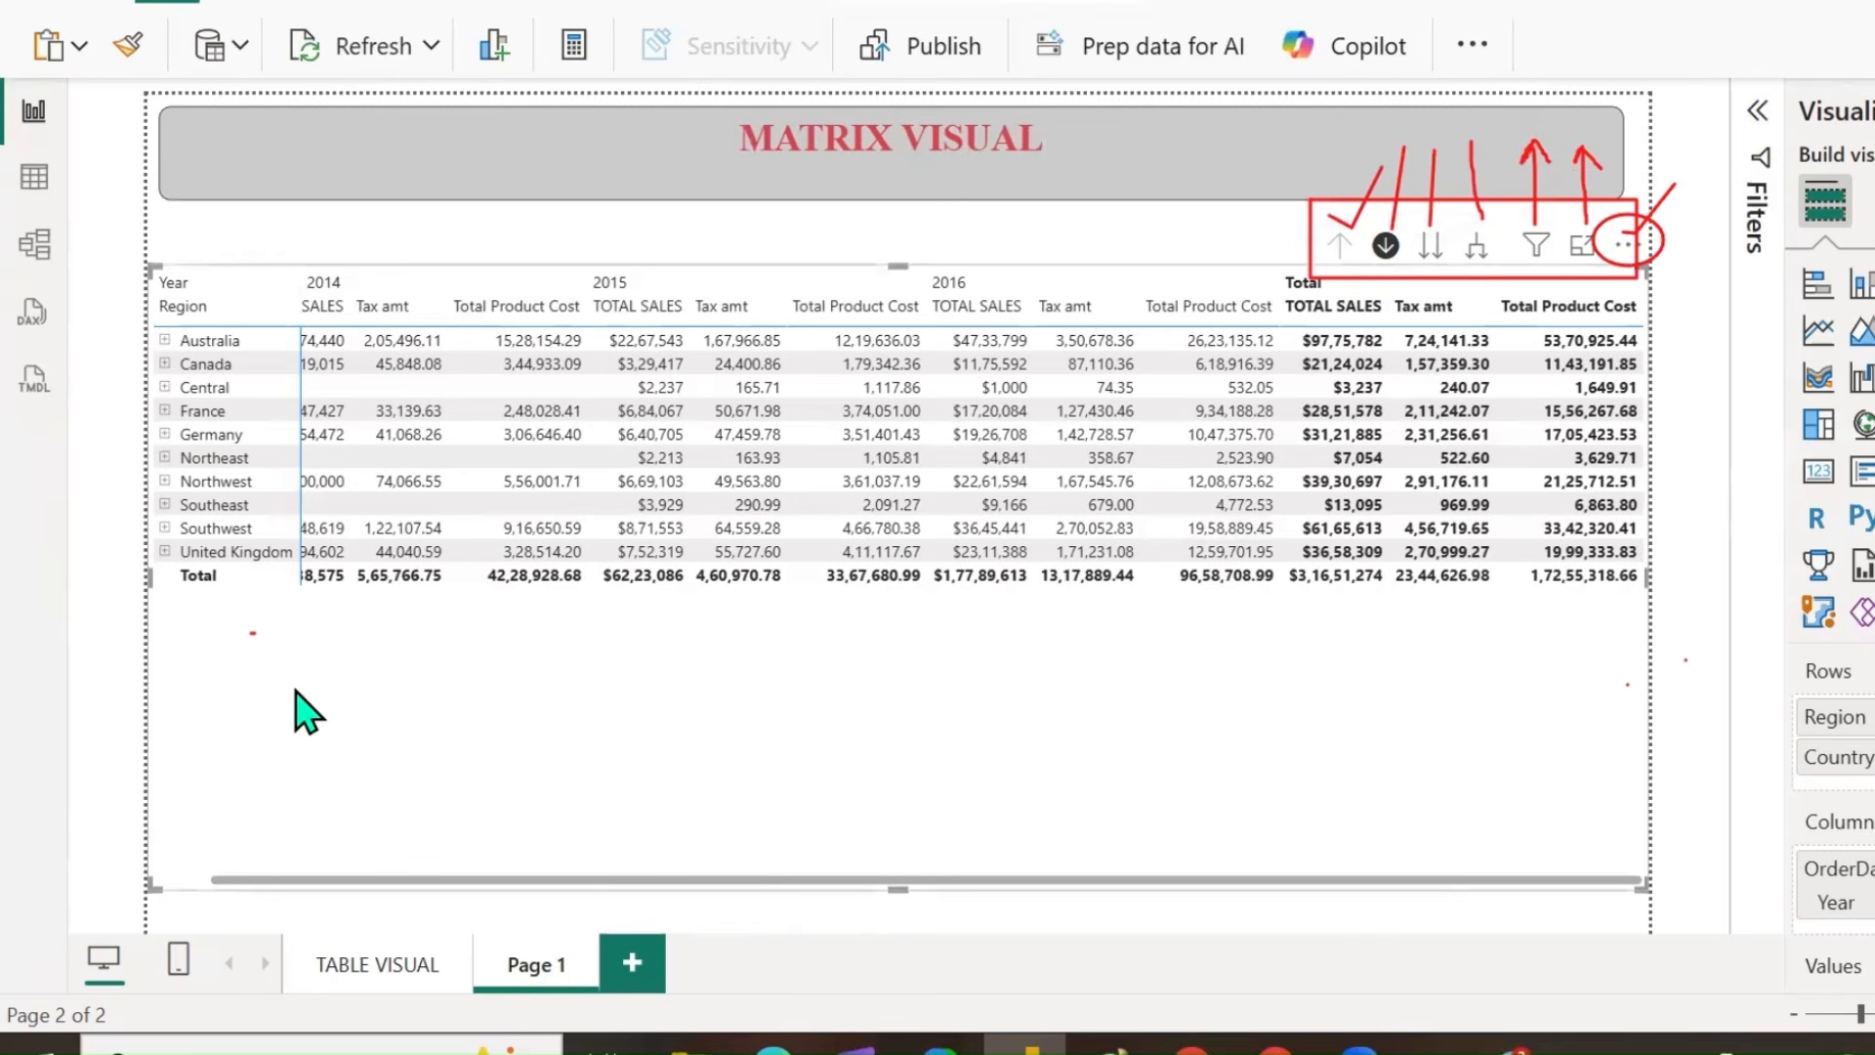
{"action": "left_click", "coordinate": [219, 552]}
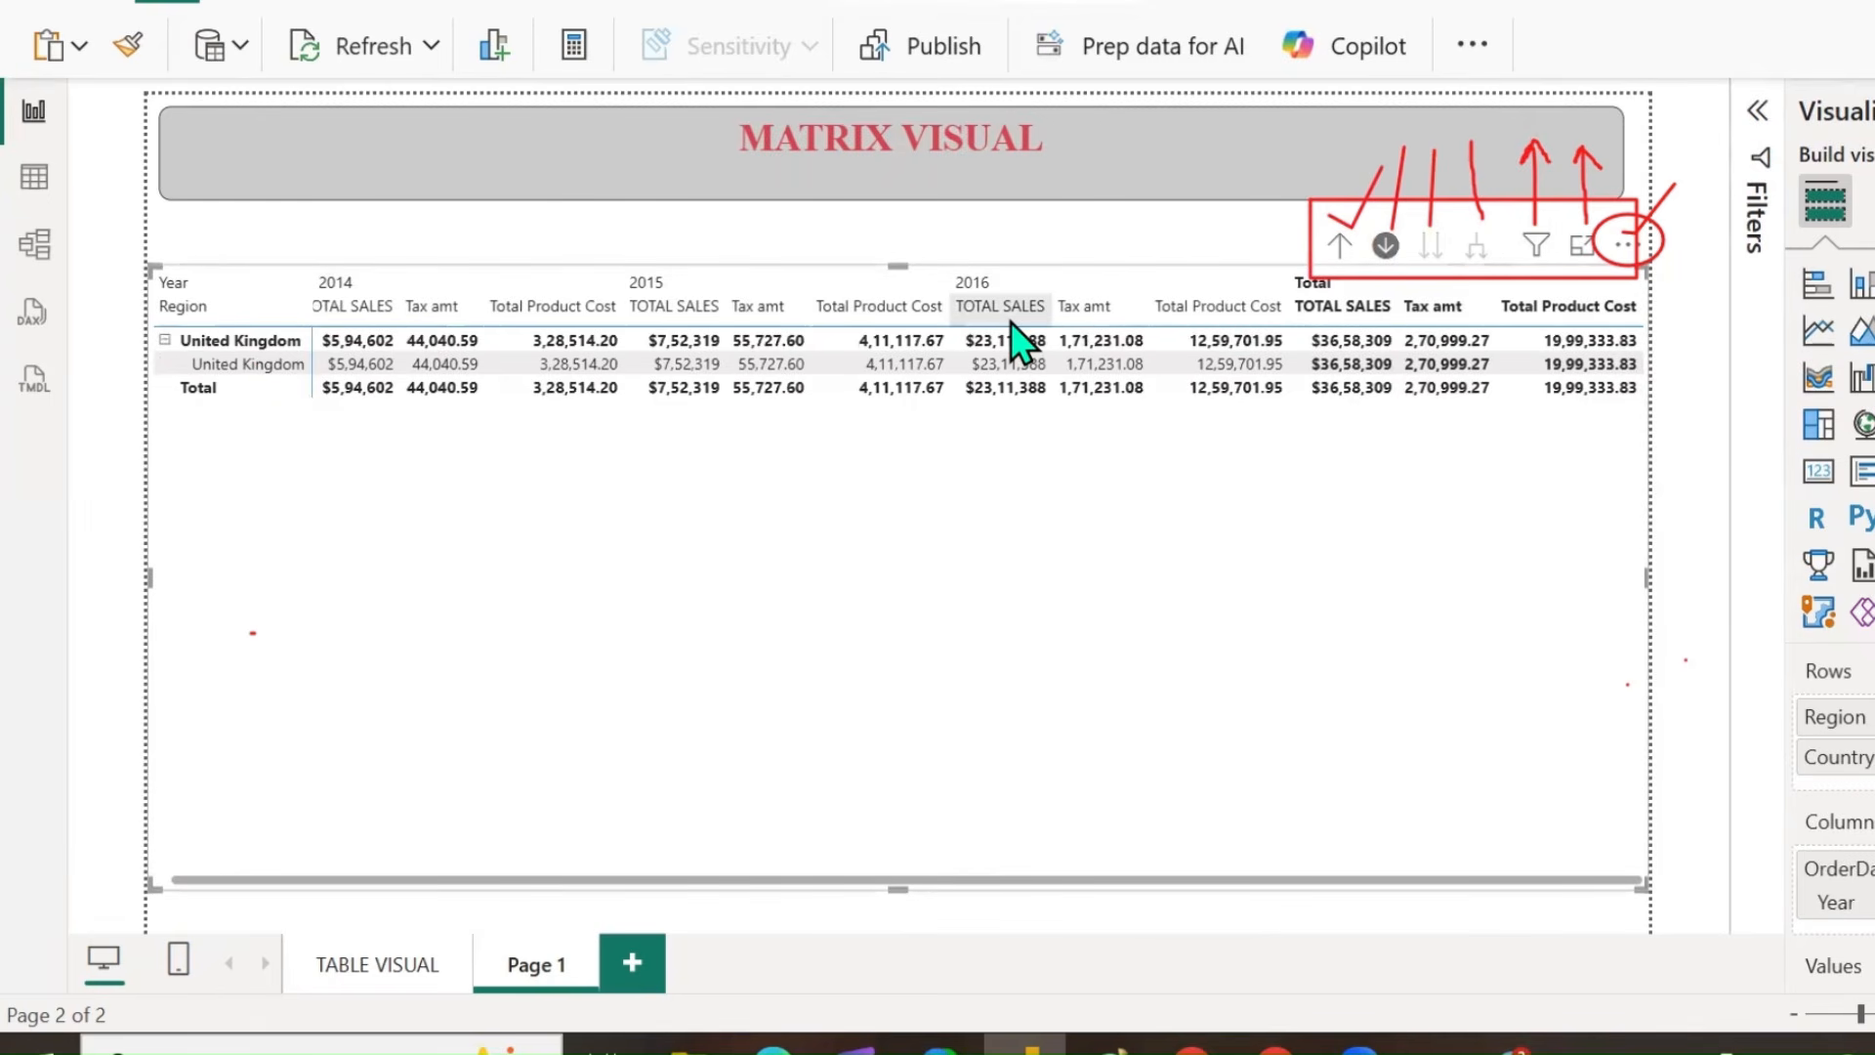
{"action": "left_click", "coordinate": [1341, 249]}
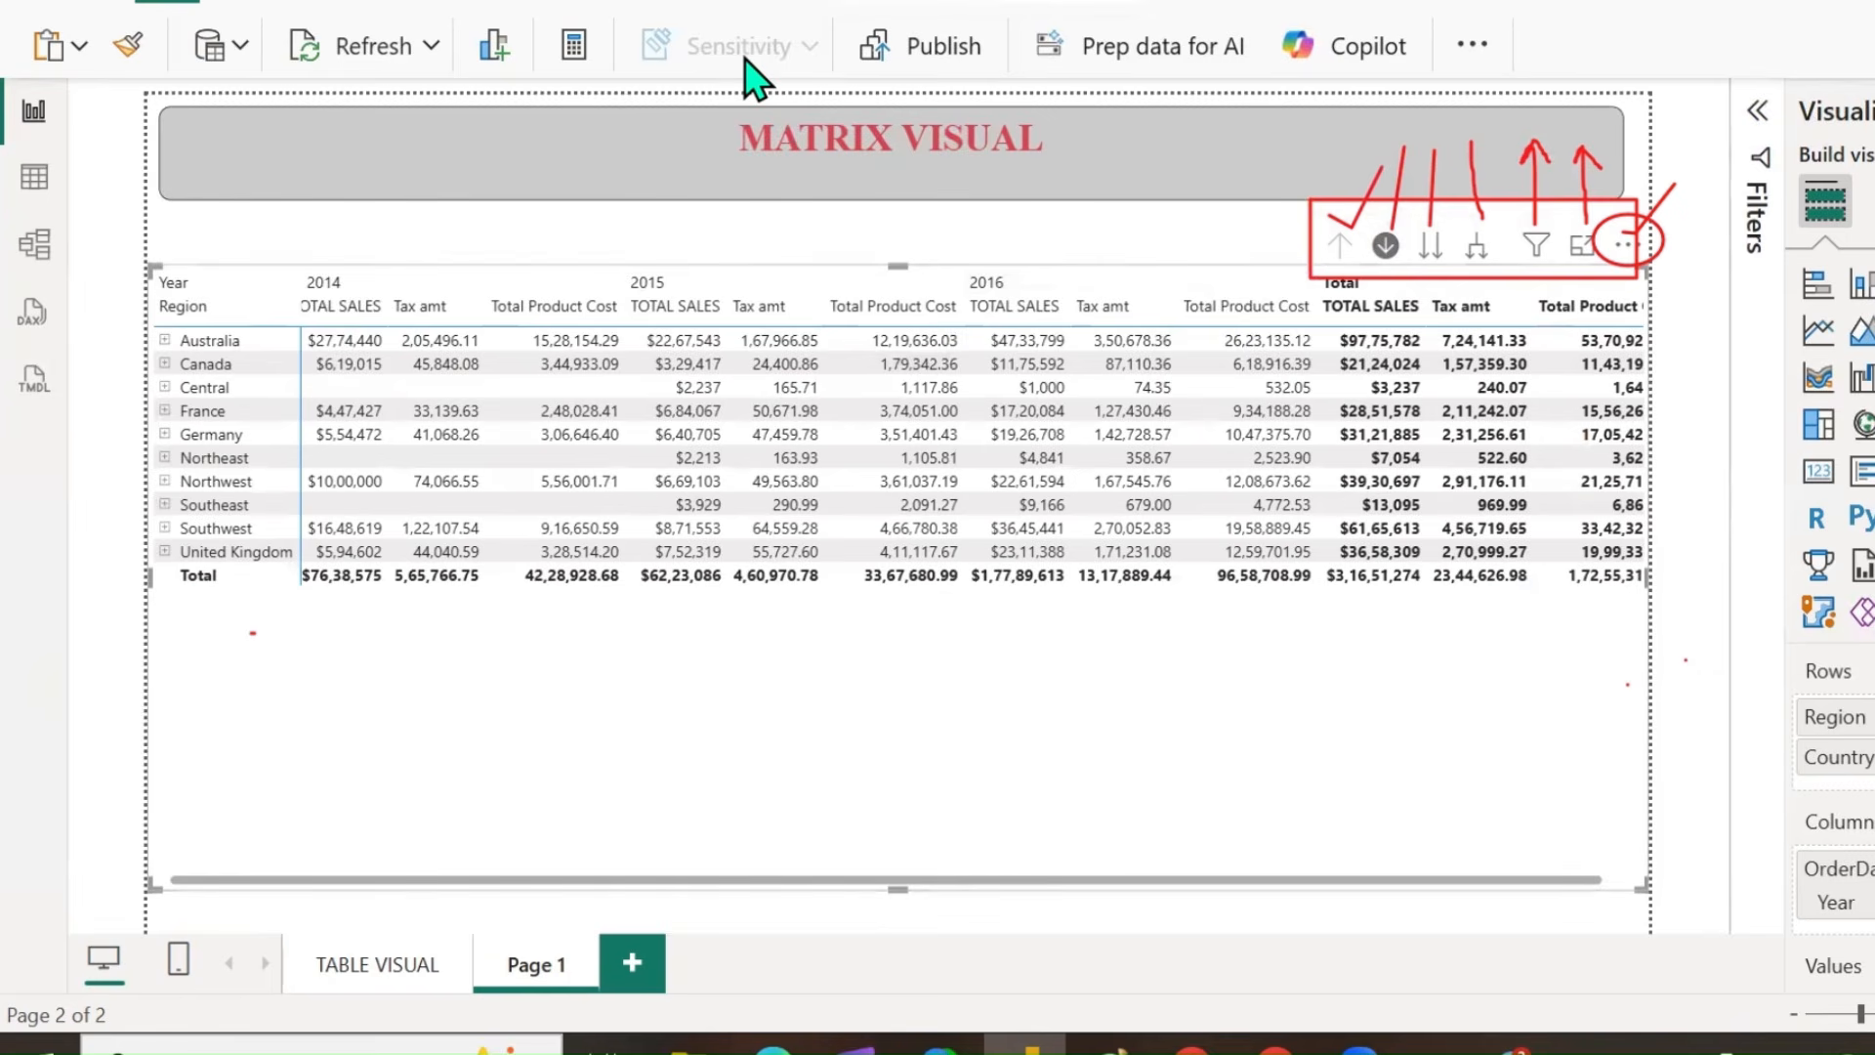
{"action": "left_click_drag", "start_coordinate": [1754, 204], "coordinate": [1607, 195]}
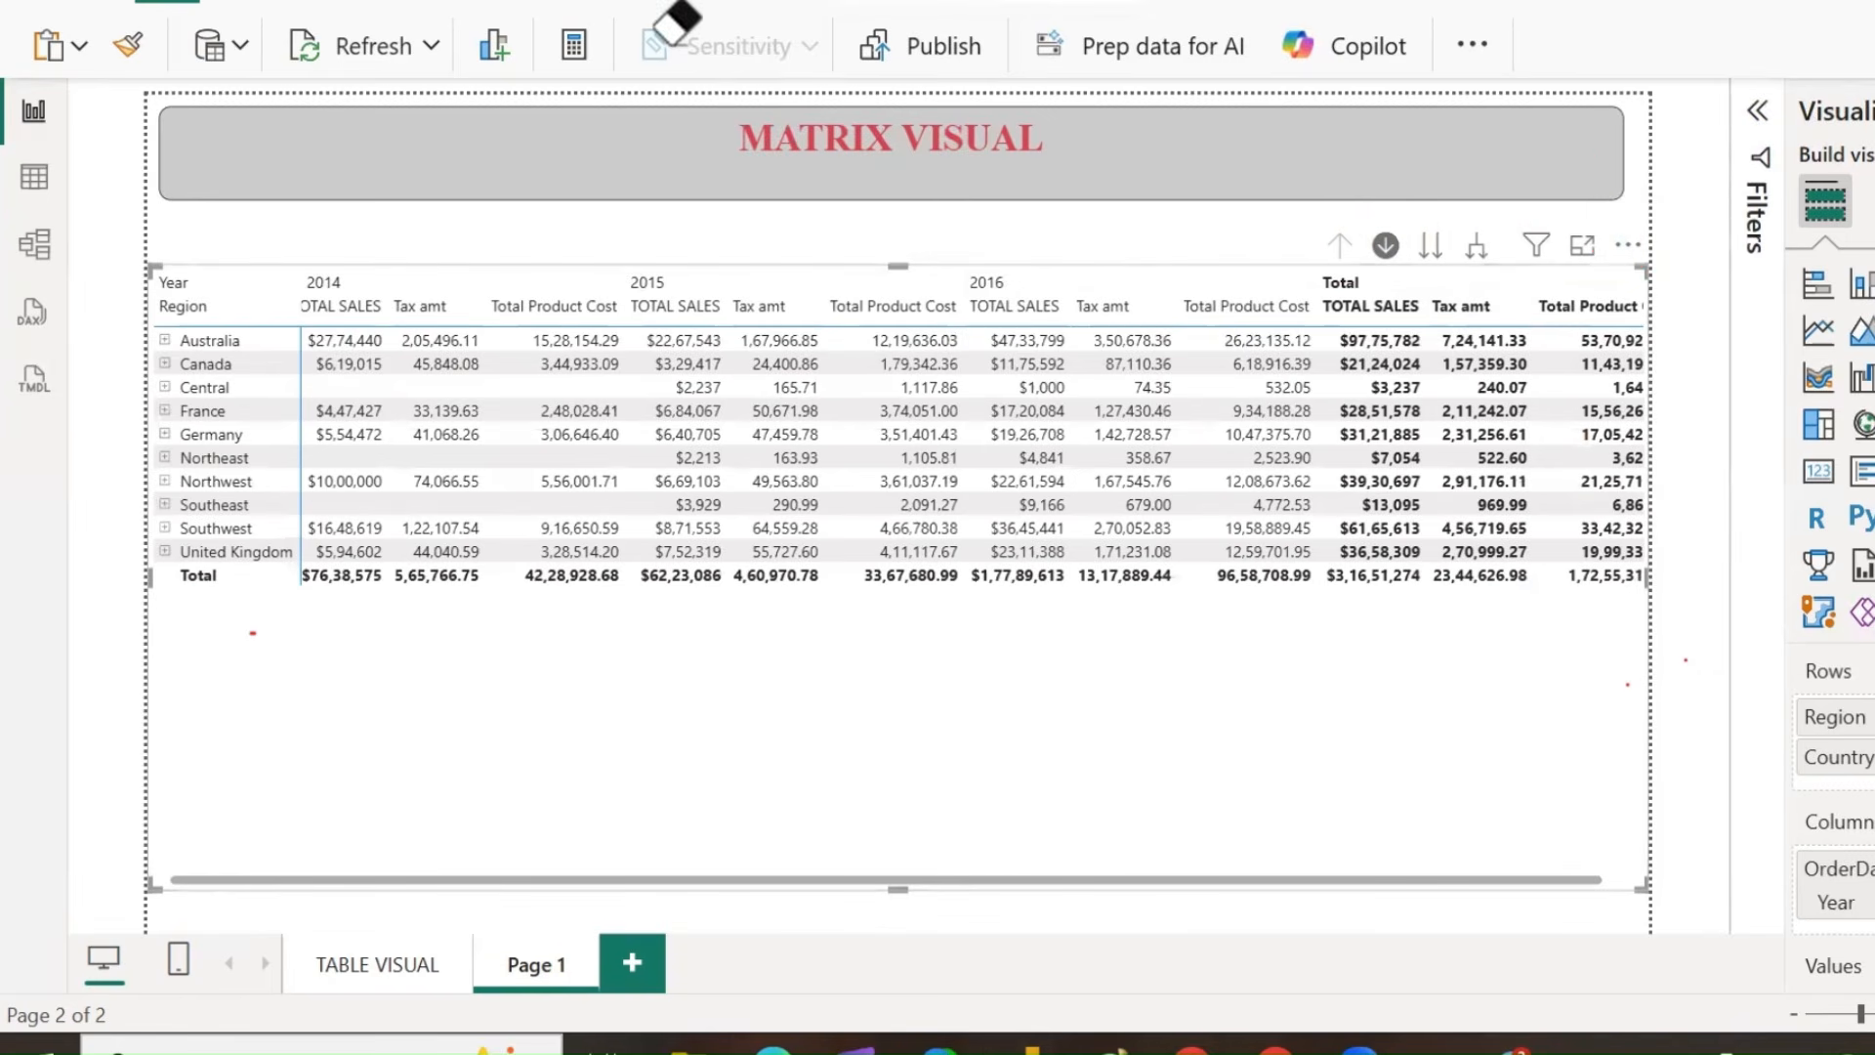
{"action": "left_click", "coordinate": [1385, 245]}
Add Category, SubCategory and ProductName to the matrix's rows below Country.
{"action": "left_click", "coordinate": [1874, 111]}
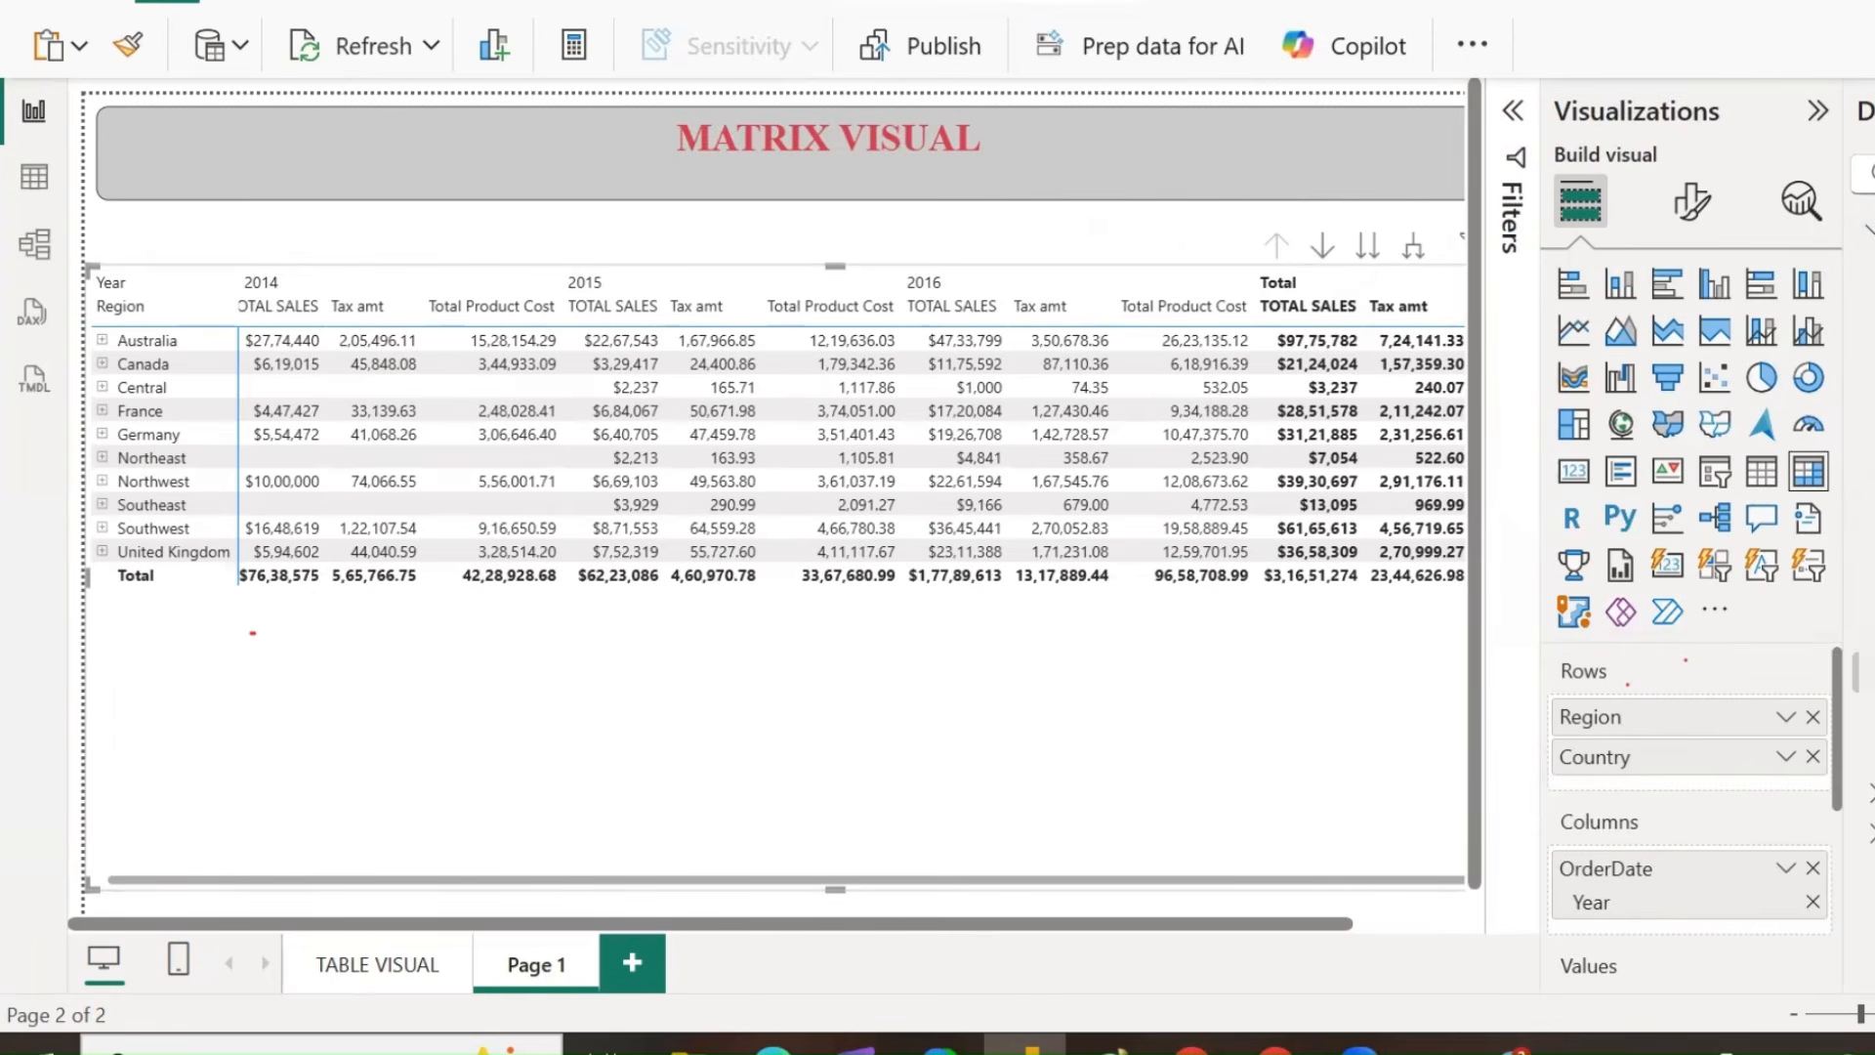
{"action": "left_click_drag", "start_coordinate": [1866, 525], "coordinate": [1687, 836]}
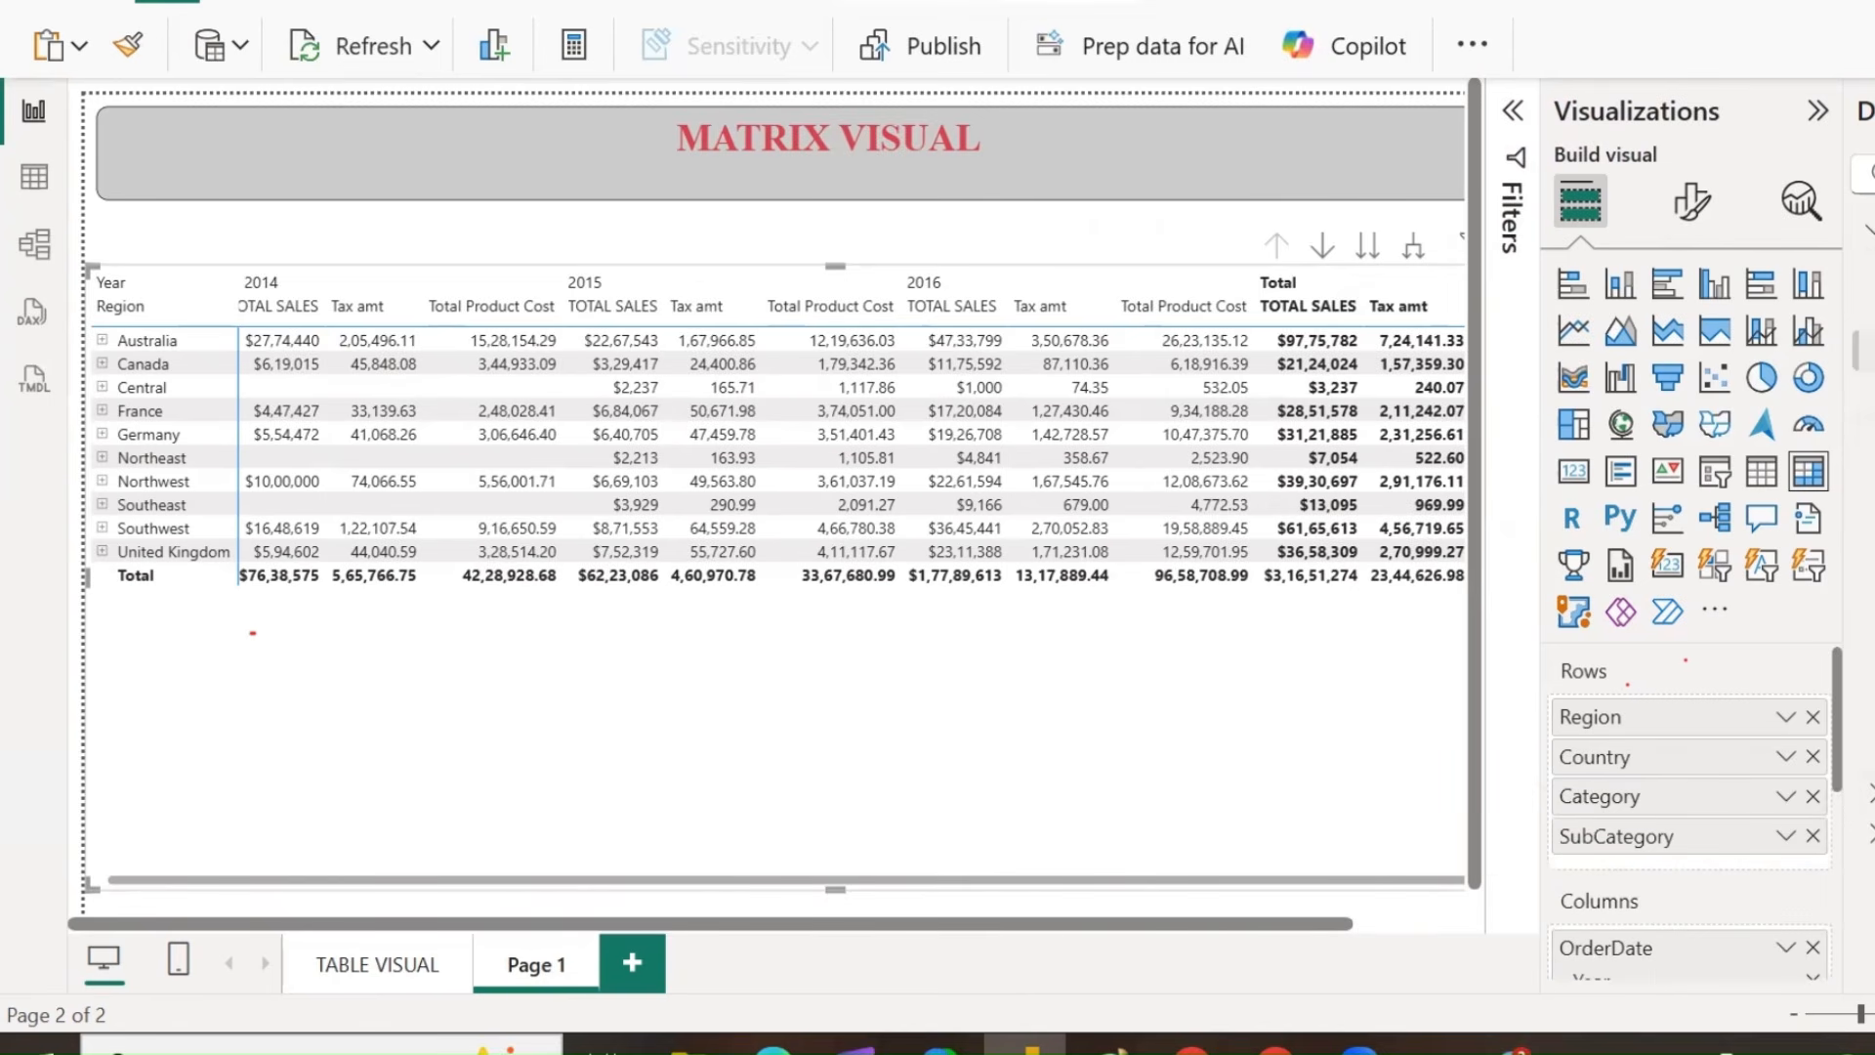
{"action": "left_click_drag", "start_coordinate": [1866, 831], "coordinate": [1696, 859]}
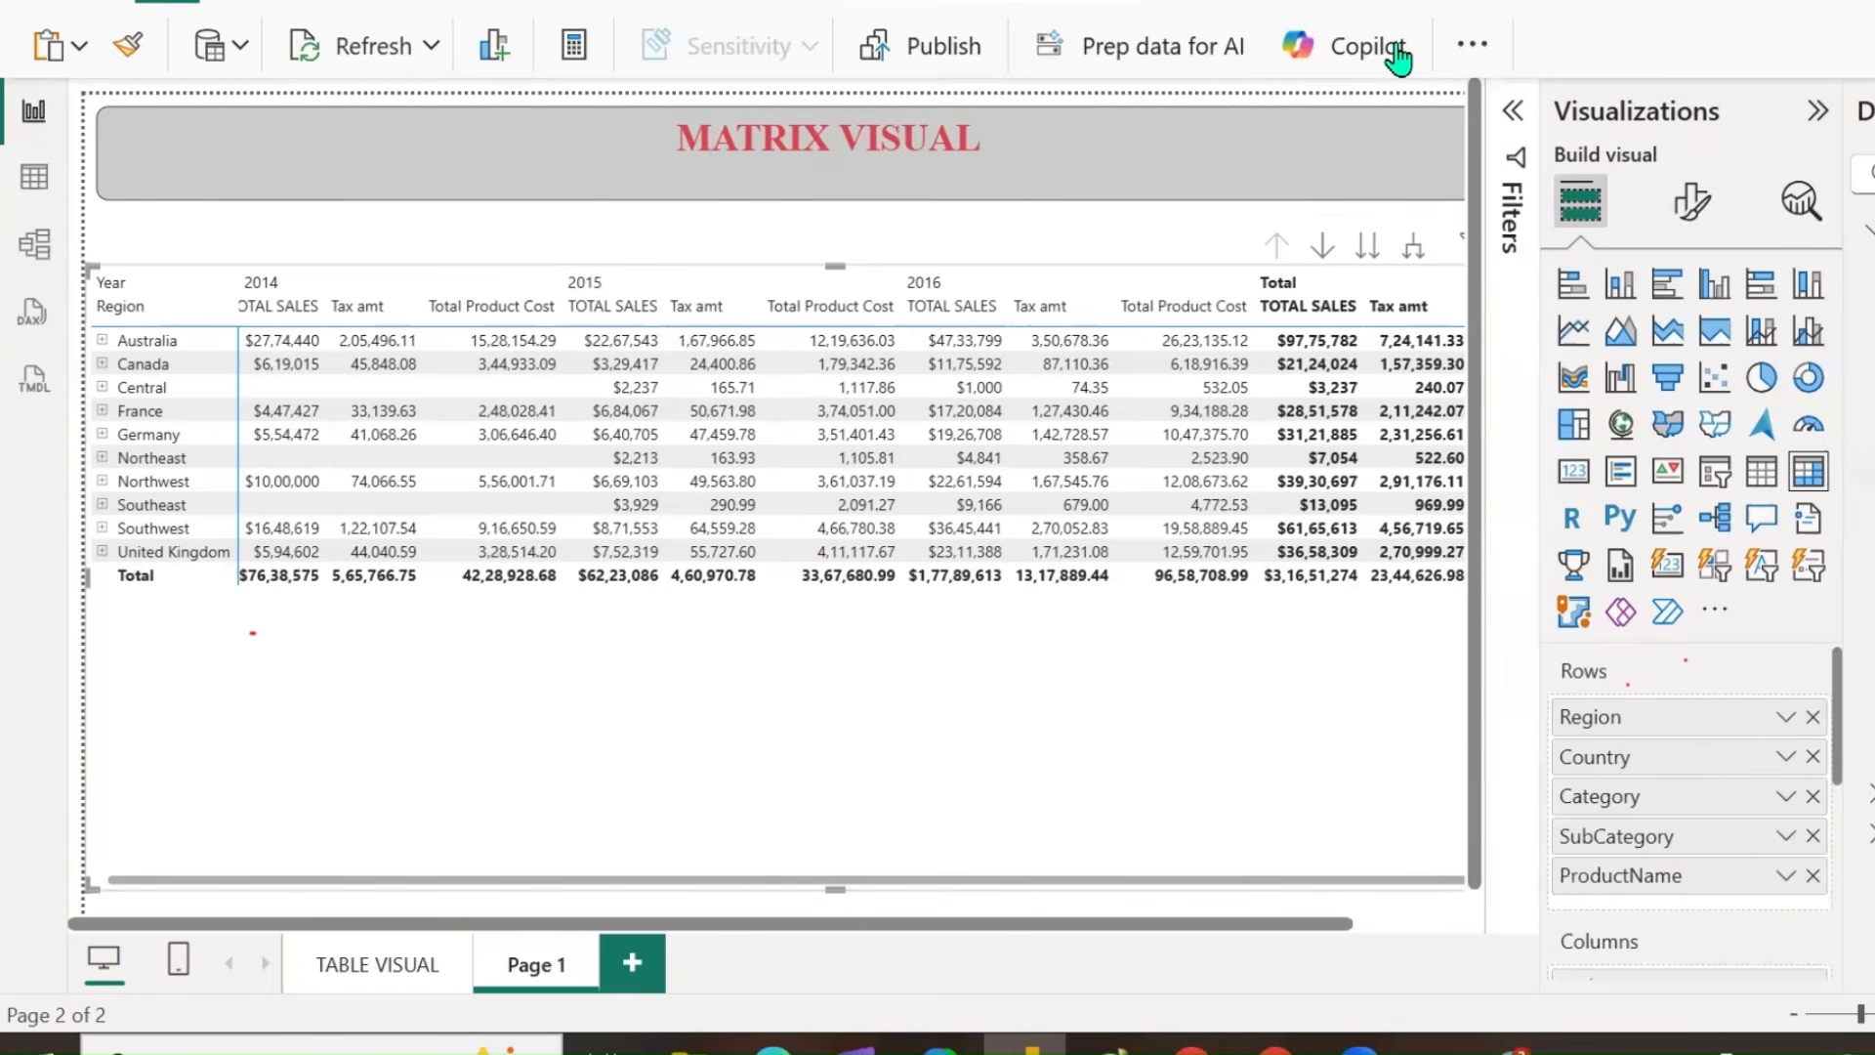
Box the matrix's Rows fields in red, tick each one from Region to ProductName, and erase the marks.
{"action": "mouse_move", "coordinate": [1540, 678]}
{"action": "left_mouse_down"}
{"action": "mouse_move", "coordinate": [1550, 918]}
{"action": "mouse_move", "coordinate": [1870, 926]}
{"action": "mouse_move", "coordinate": [1862, 734]}
{"action": "left_mouse_up"}
{"action": "mouse_move", "coordinate": [1780, 618]}
{"action": "left_mouse_down"}
{"action": "mouse_move", "coordinate": [1583, 620]}
{"action": "mouse_move", "coordinate": [1561, 699]}
{"action": "mouse_move", "coordinate": [1649, 667]}
{"action": "left_mouse_up"}
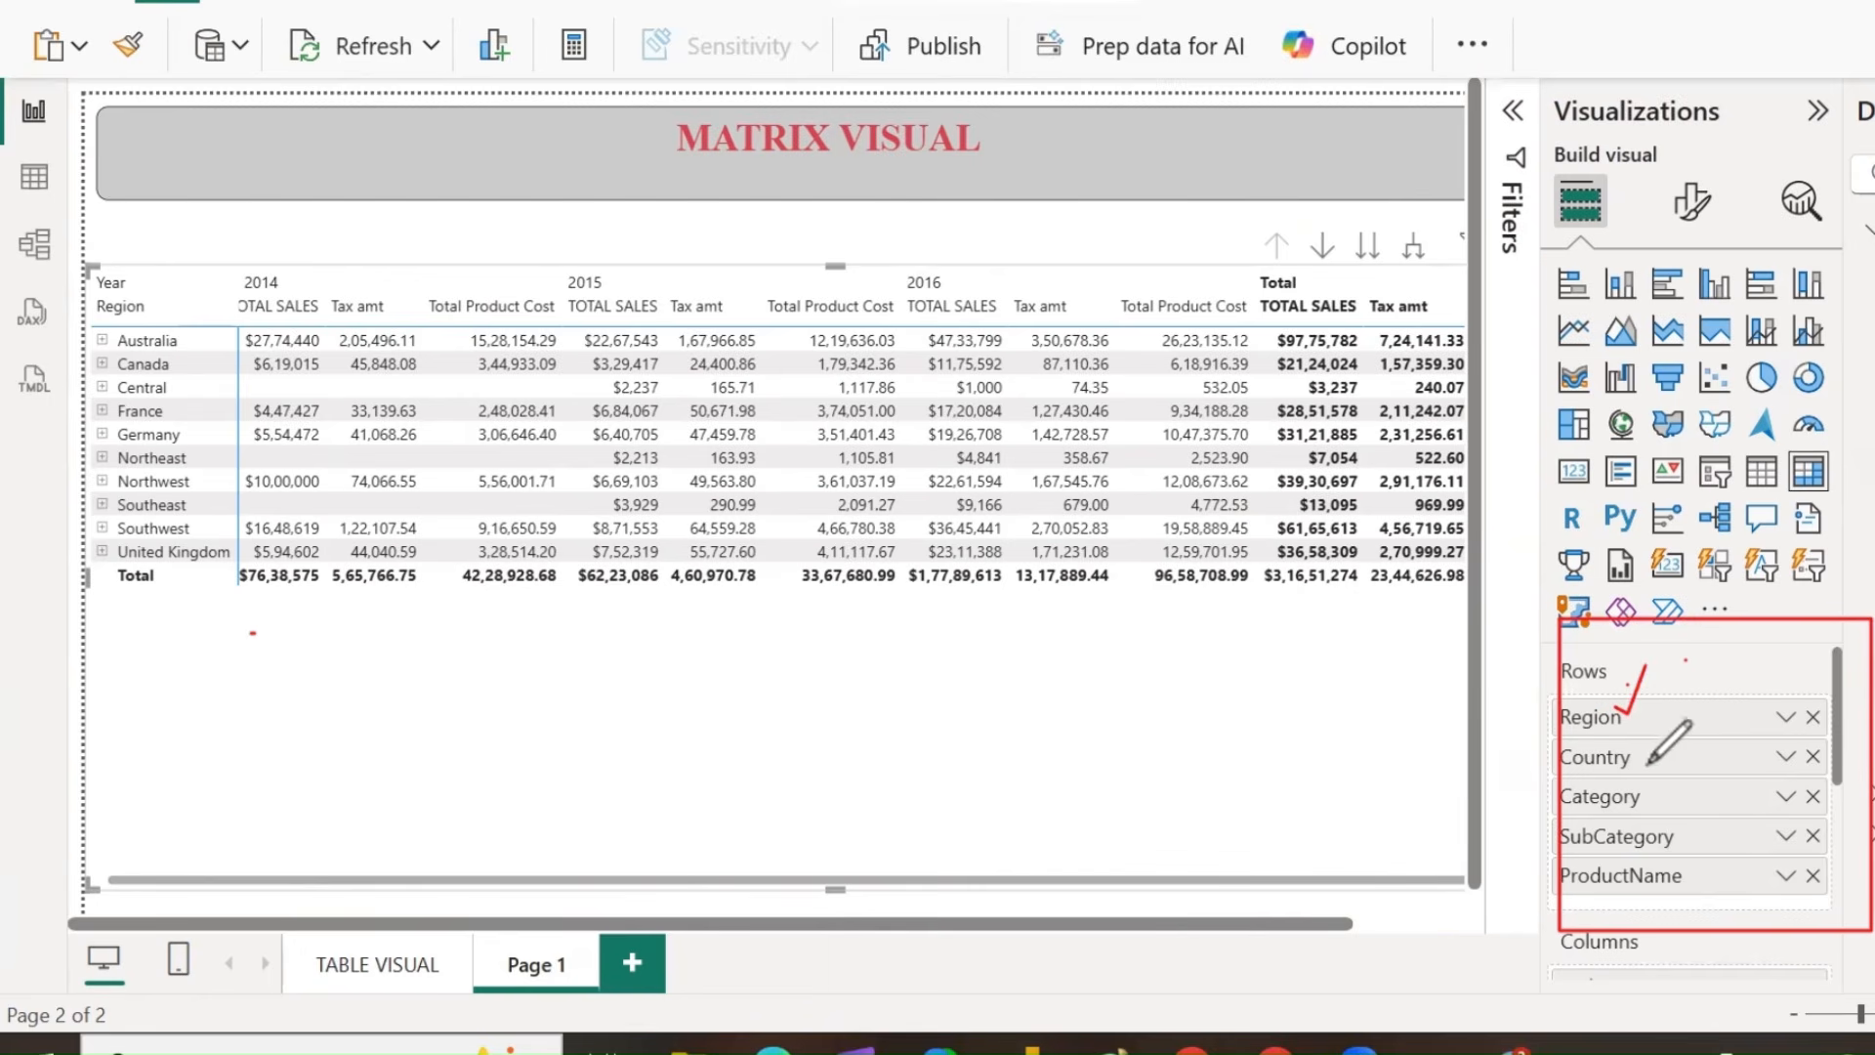
{"action": "left_click_drag", "start_coordinate": [1635, 754], "coordinate": [1690, 720]}
{"action": "mouse_move", "coordinate": [1649, 785]}
{"action": "left_mouse_down"}
{"action": "mouse_move", "coordinate": [1666, 807]}
{"action": "mouse_move", "coordinate": [1715, 731]}
{"action": "left_mouse_up"}
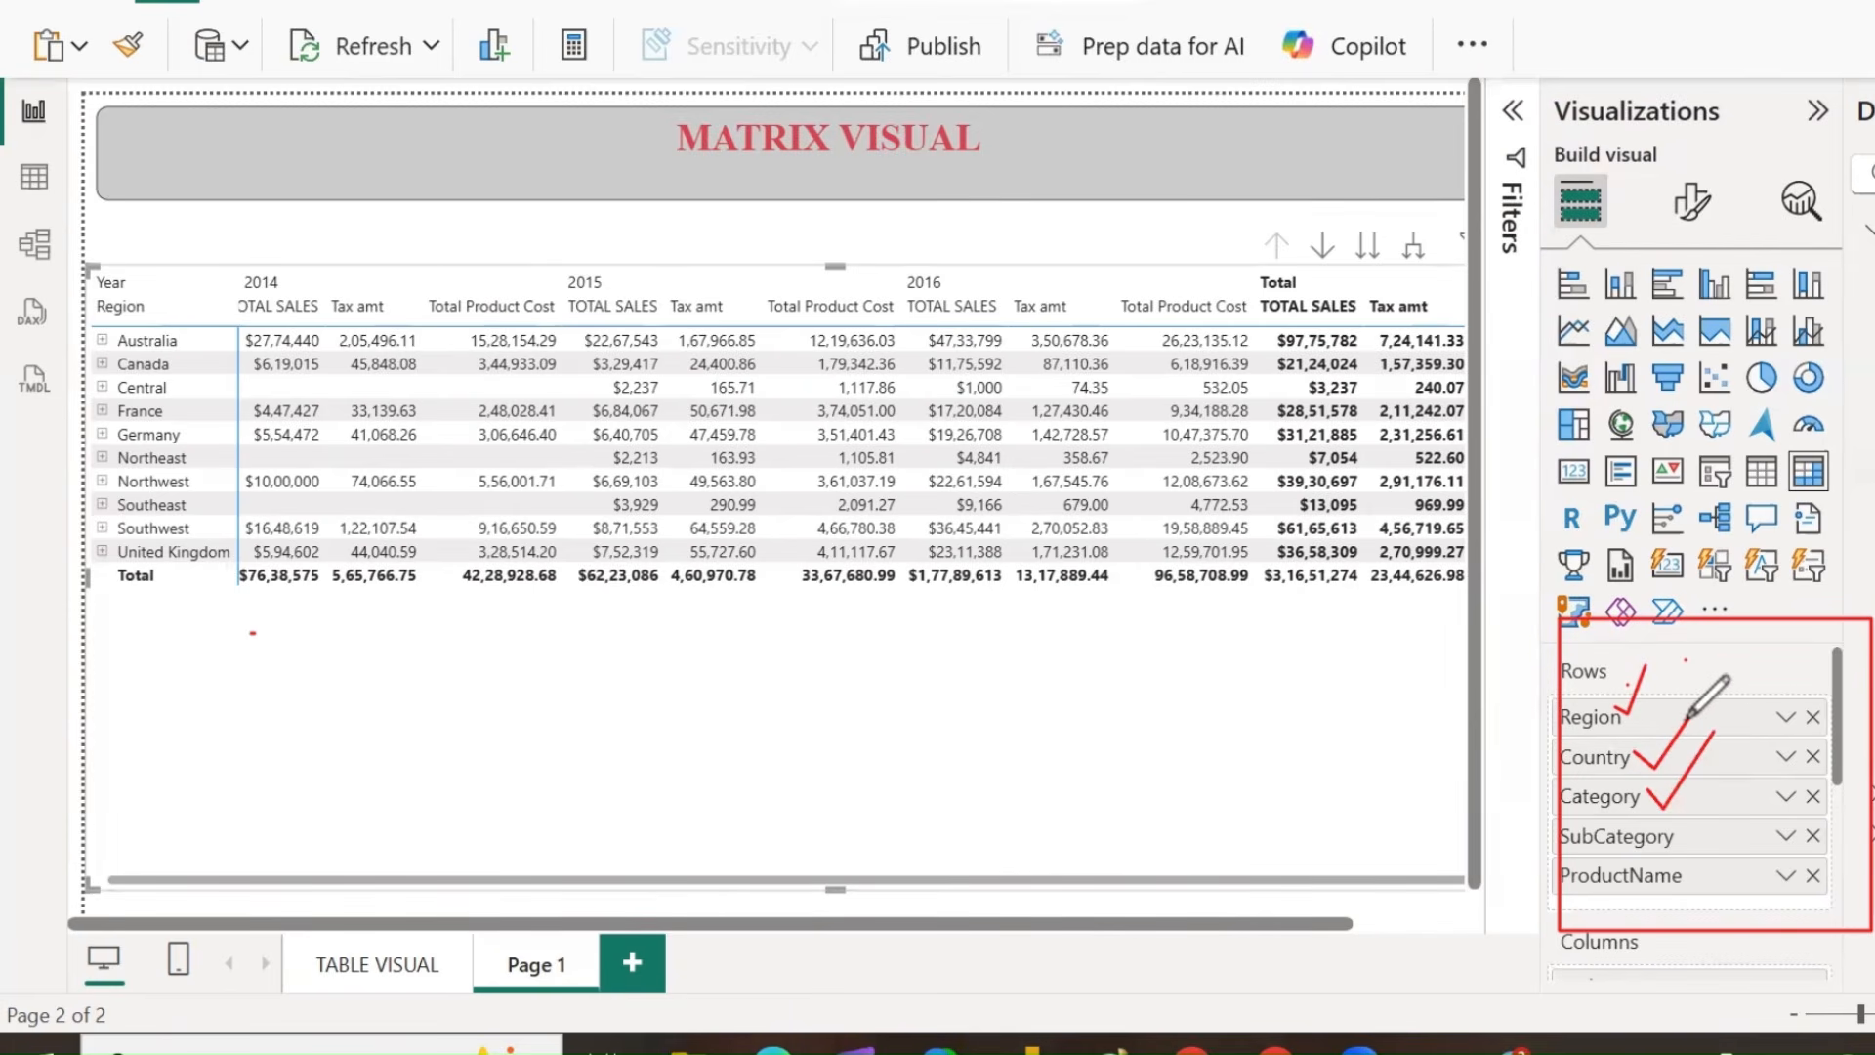
{"action": "left_click_drag", "start_coordinate": [1678, 824], "coordinate": [1735, 767]}
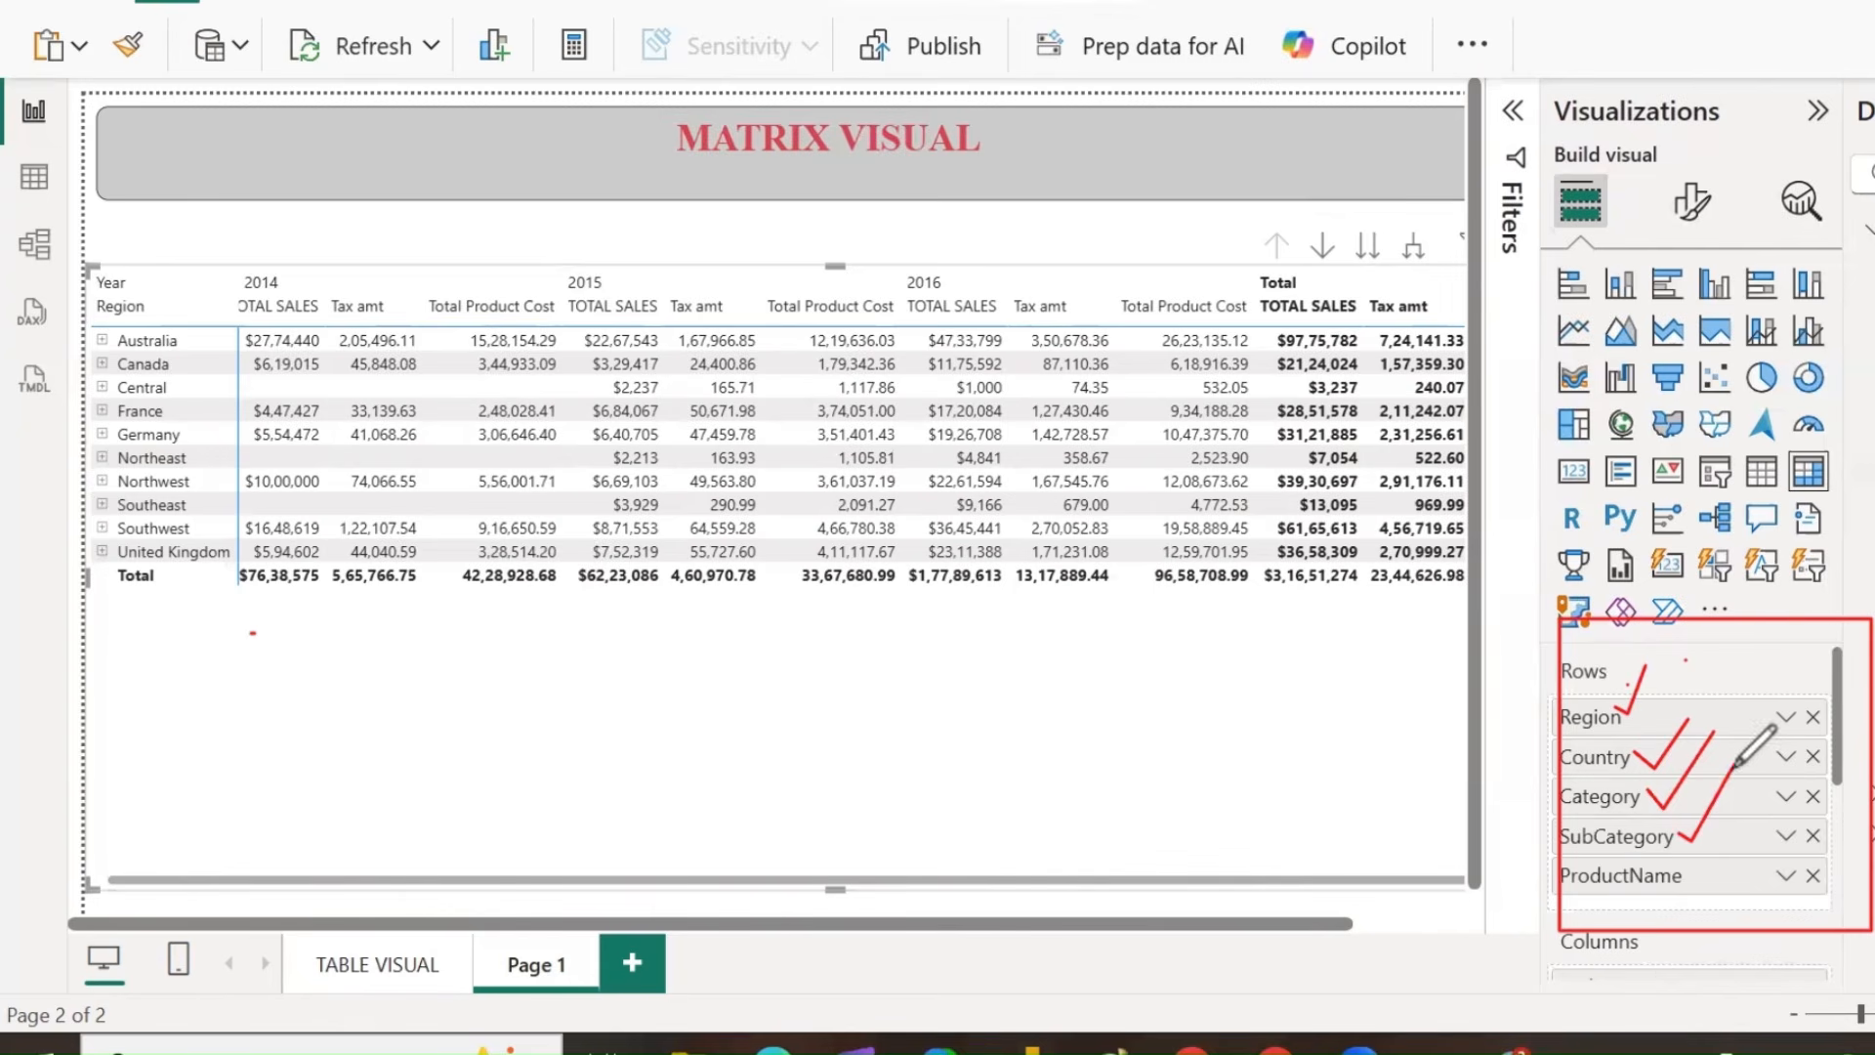
{"action": "mouse_move", "coordinate": [1695, 865]}
{"action": "left_mouse_down"}
{"action": "mouse_move", "coordinate": [1704, 878]}
{"action": "mouse_move", "coordinate": [1749, 814]}
{"action": "left_mouse_up"}
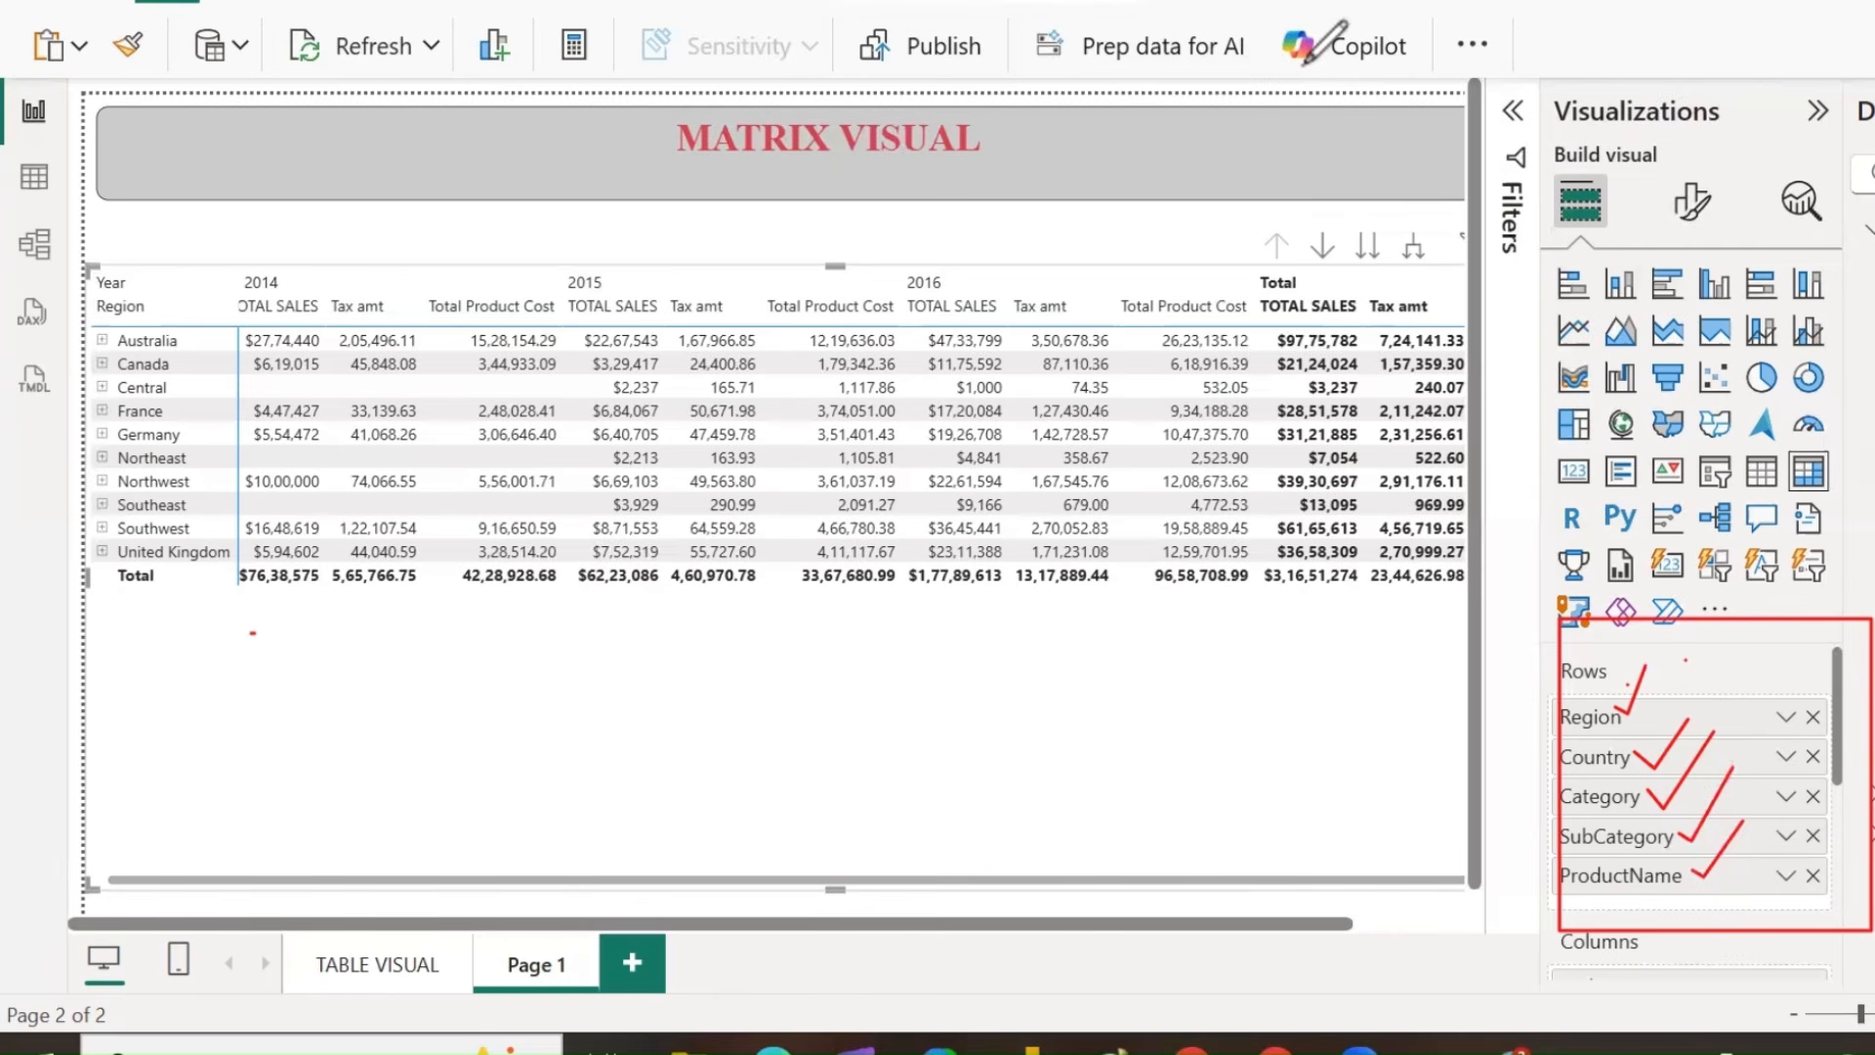
{"action": "left_click", "coordinate": [894, 49]}
{"action": "mouse_move", "coordinate": [1682, 906]}
{"action": "left_mouse_down"}
{"action": "mouse_move", "coordinate": [1749, 831]}
{"action": "mouse_move", "coordinate": [1751, 848]}
{"action": "left_mouse_up"}
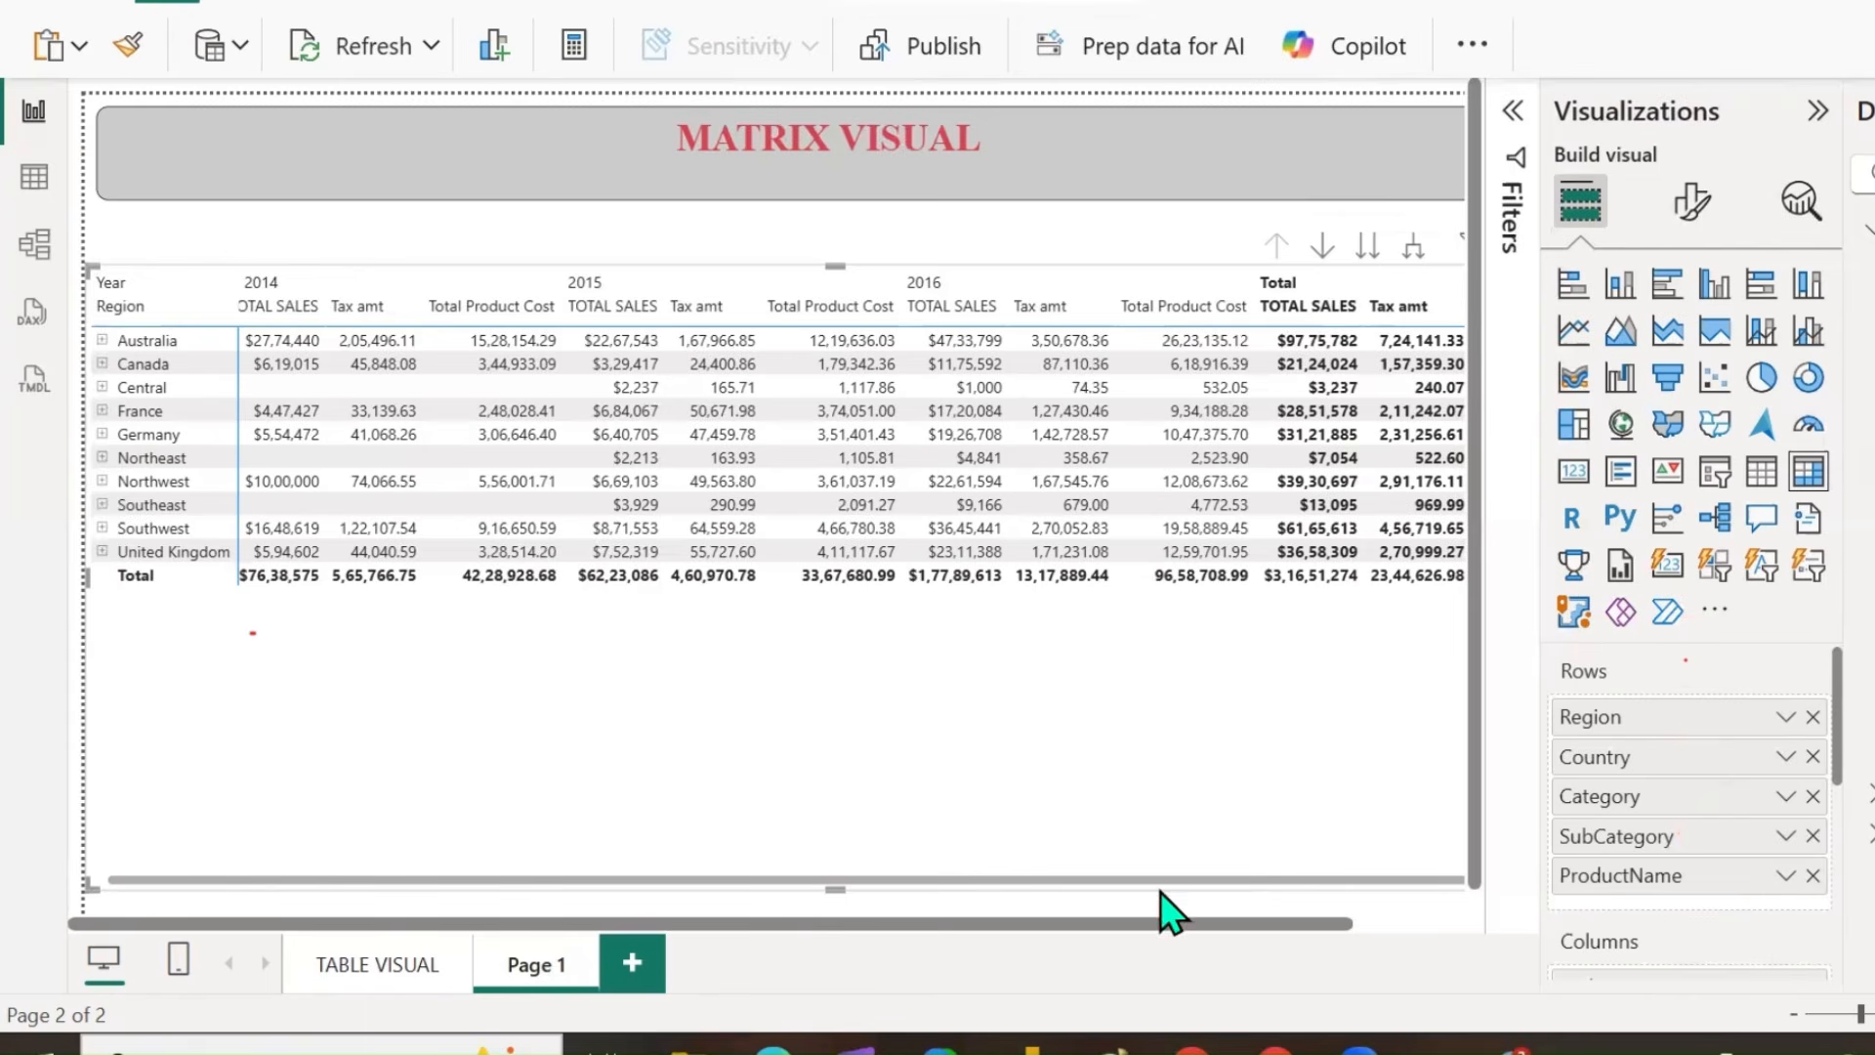
Turn on the matrix's drill mode and draw a red box around its Region column.
{"action": "left_click_drag", "start_coordinate": [1189, 924], "coordinate": [1368, 946]}
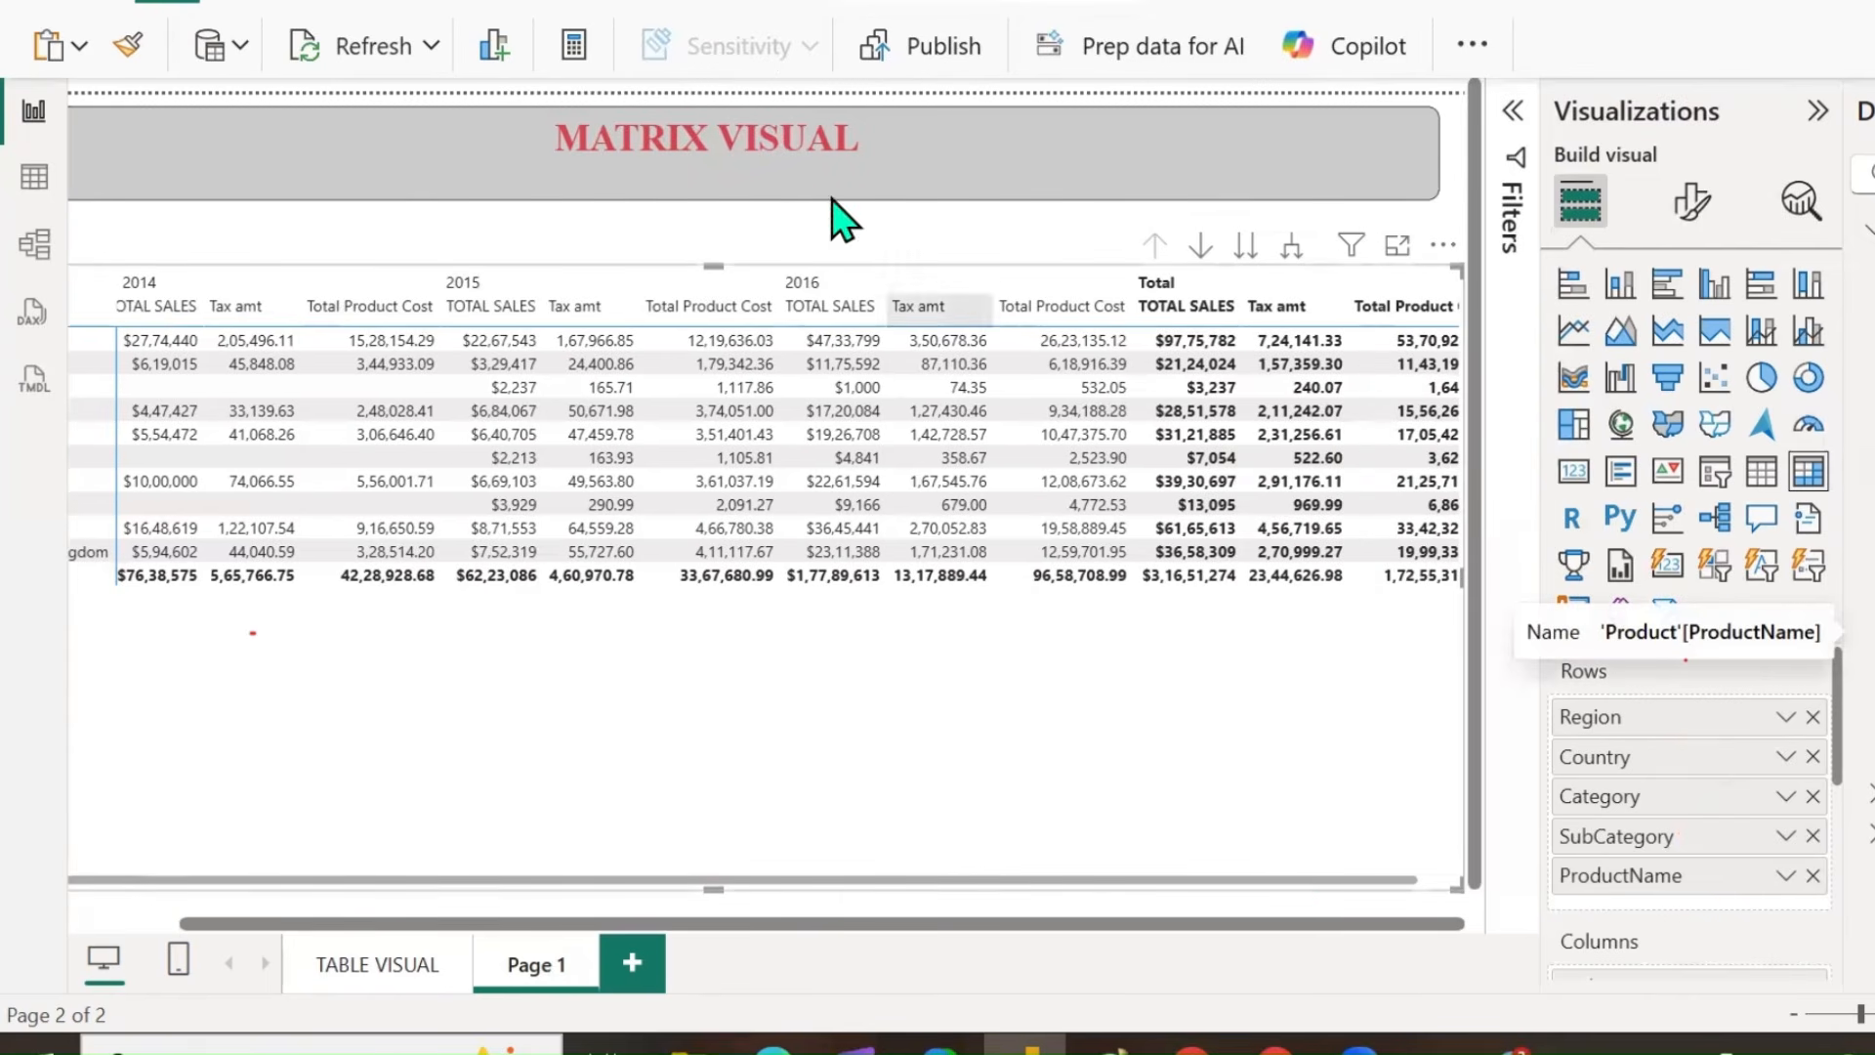
{"action": "left_click", "coordinate": [1874, 111]}
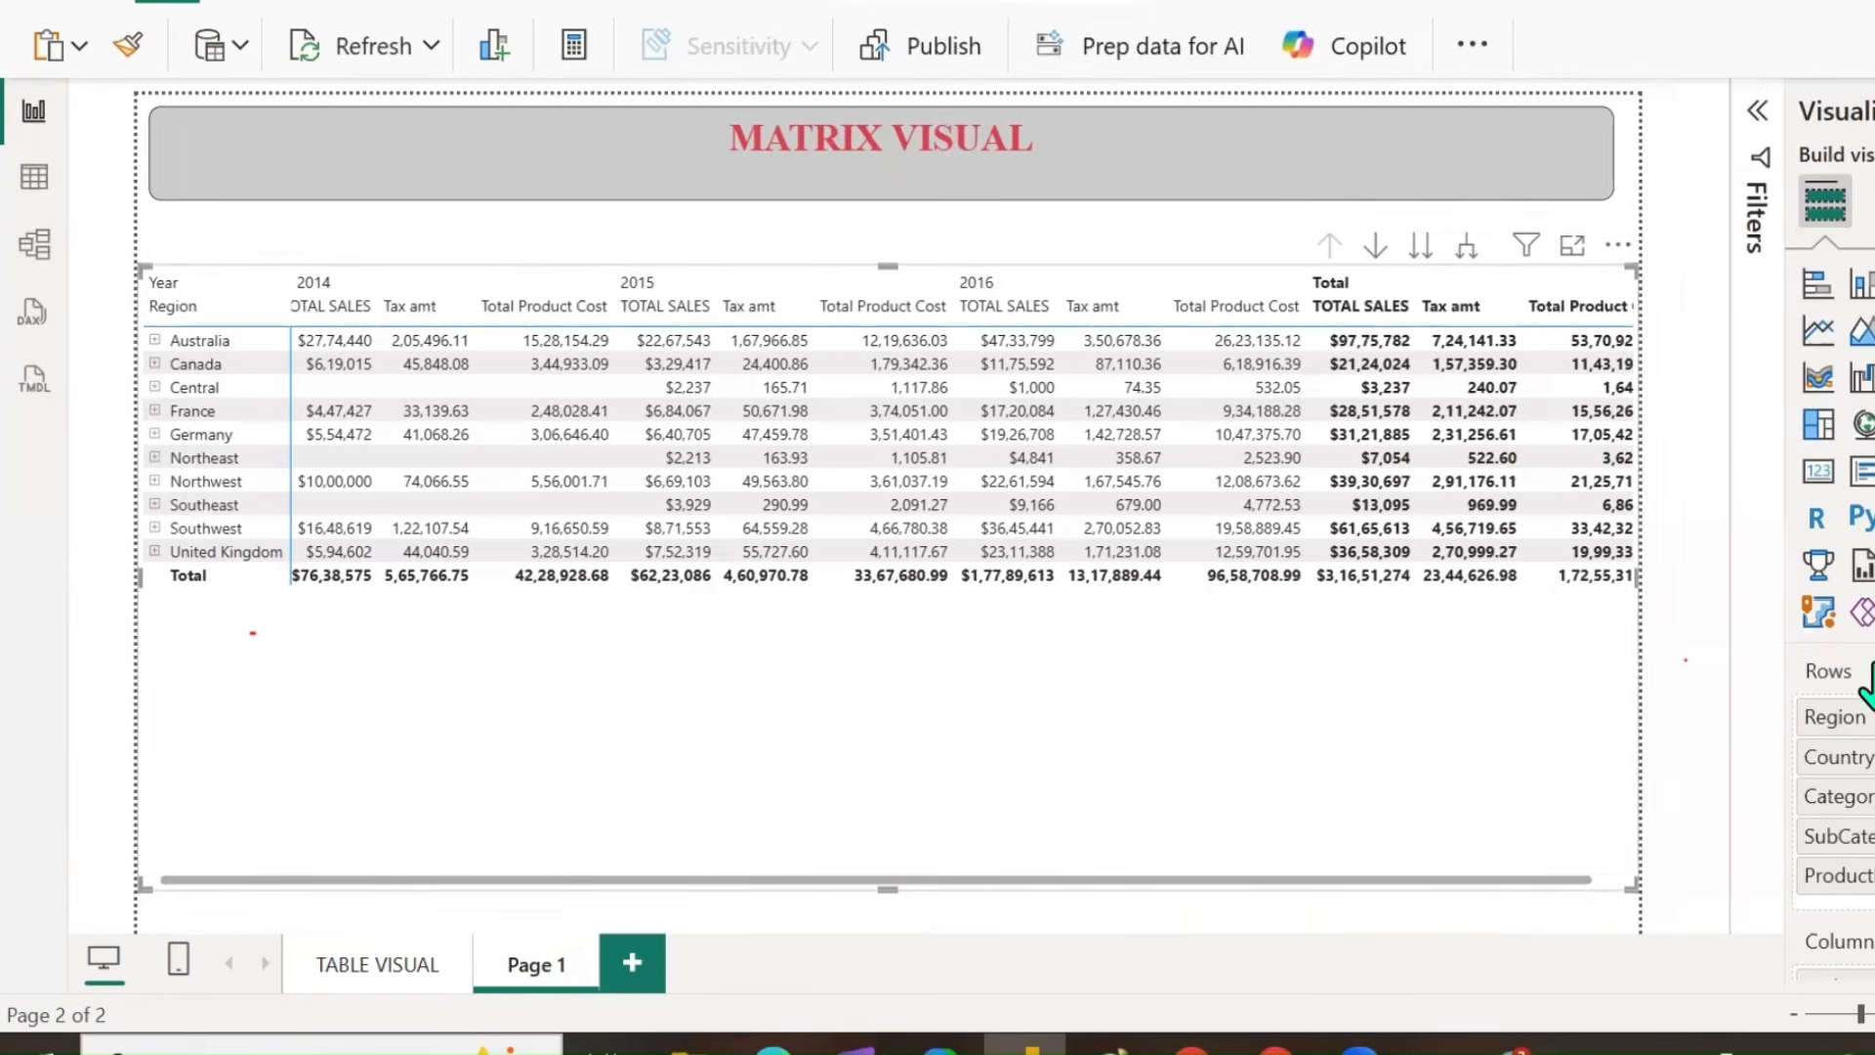
{"action": "left_click_drag", "start_coordinate": [1251, 880], "coordinate": [1055, 859]}
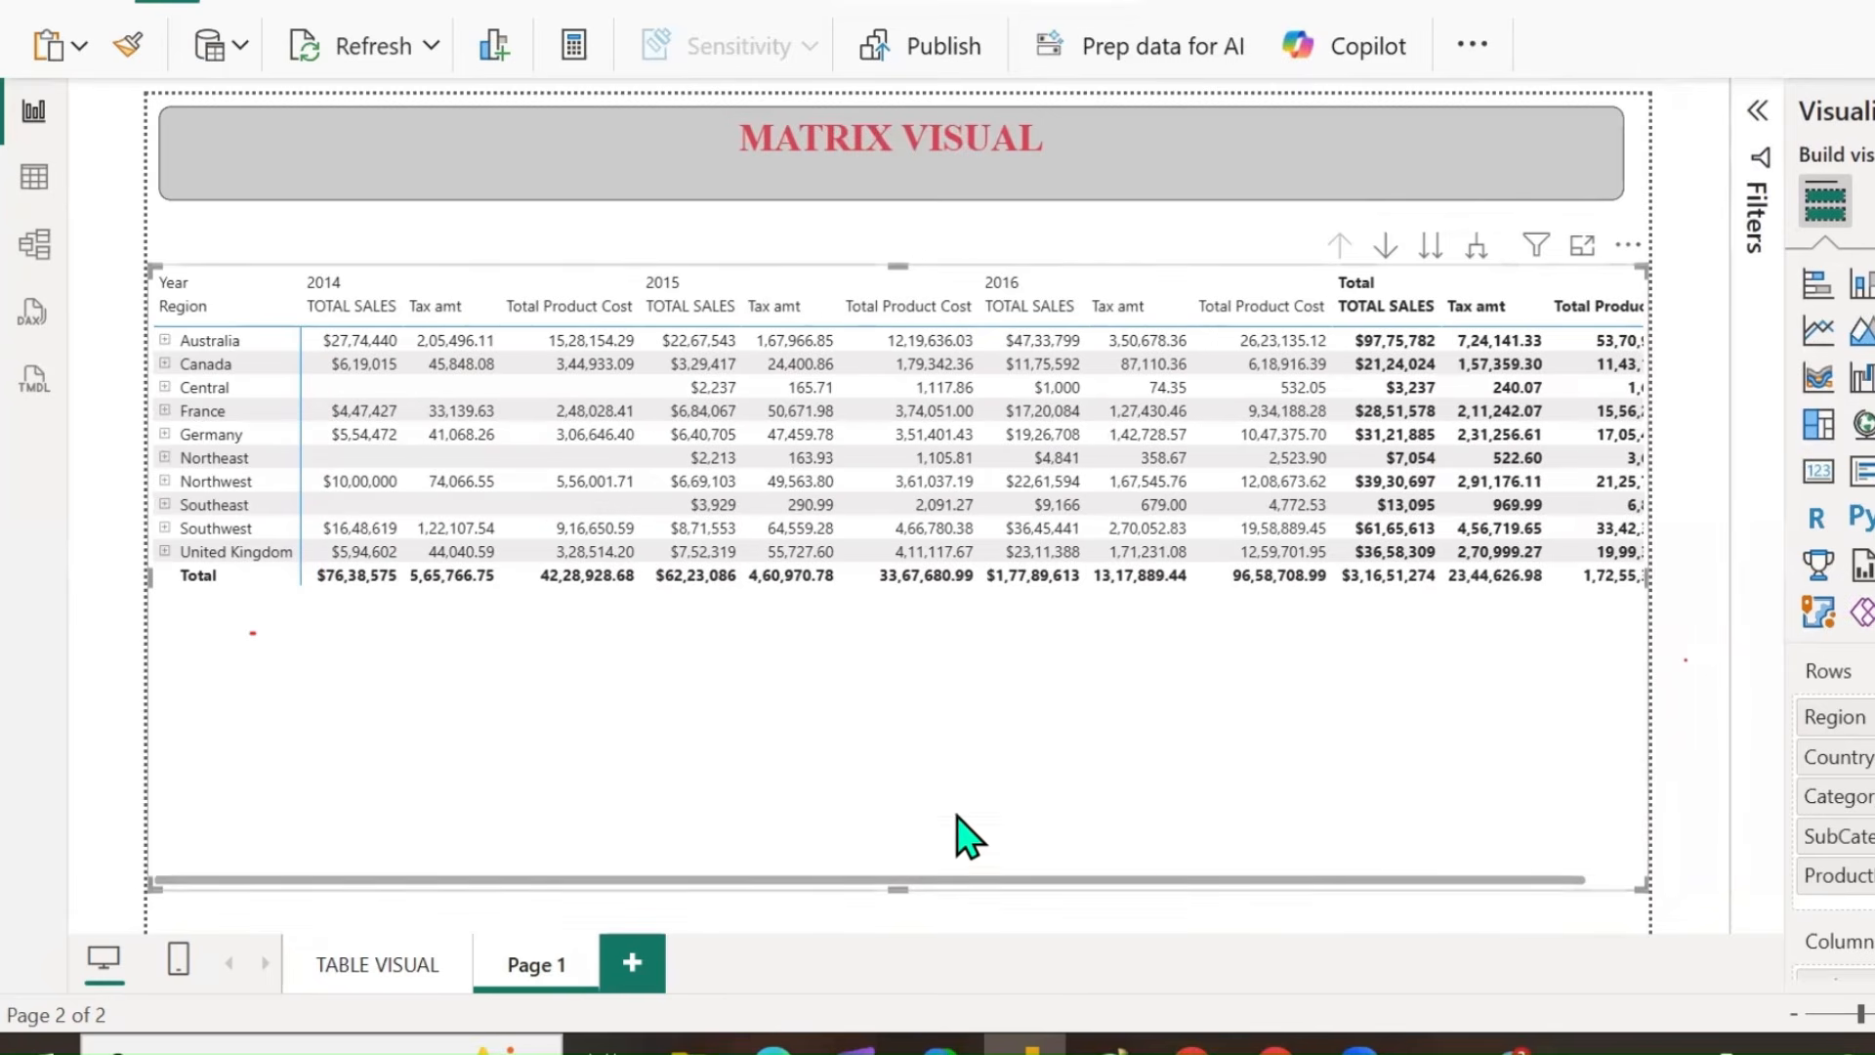
{"action": "left_click", "coordinate": [1385, 247]}
{"action": "mouse_move", "coordinate": [117, 242]}
{"action": "left_mouse_down"}
{"action": "mouse_move", "coordinate": [98, 640]}
{"action": "mouse_move", "coordinate": [317, 653]}
{"action": "mouse_move", "coordinate": [319, 335]}
{"action": "mouse_move", "coordinate": [196, 226]}
{"action": "mouse_move", "coordinate": [108, 230]}
{"action": "left_mouse_up"}
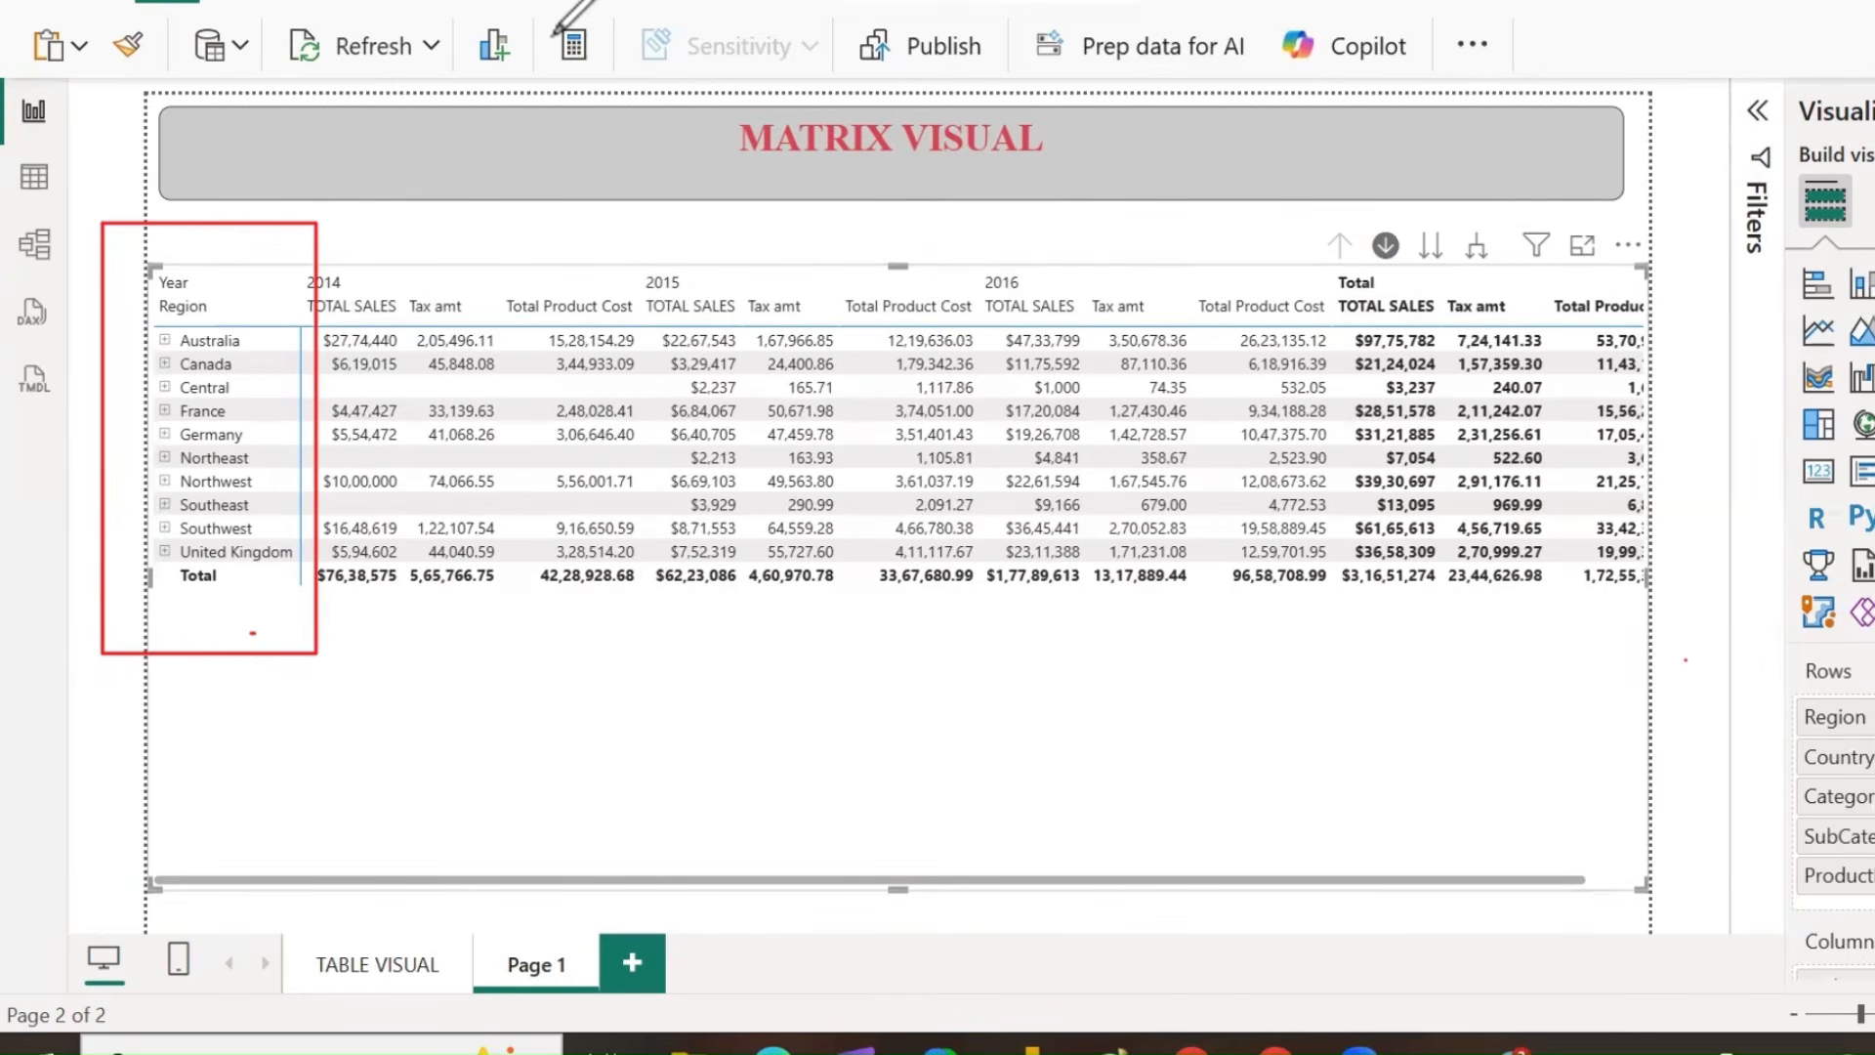
Drill down from the Australia region through its country and Bikes to the Road Bikes product names.
{"action": "left_click", "coordinate": [201, 345]}
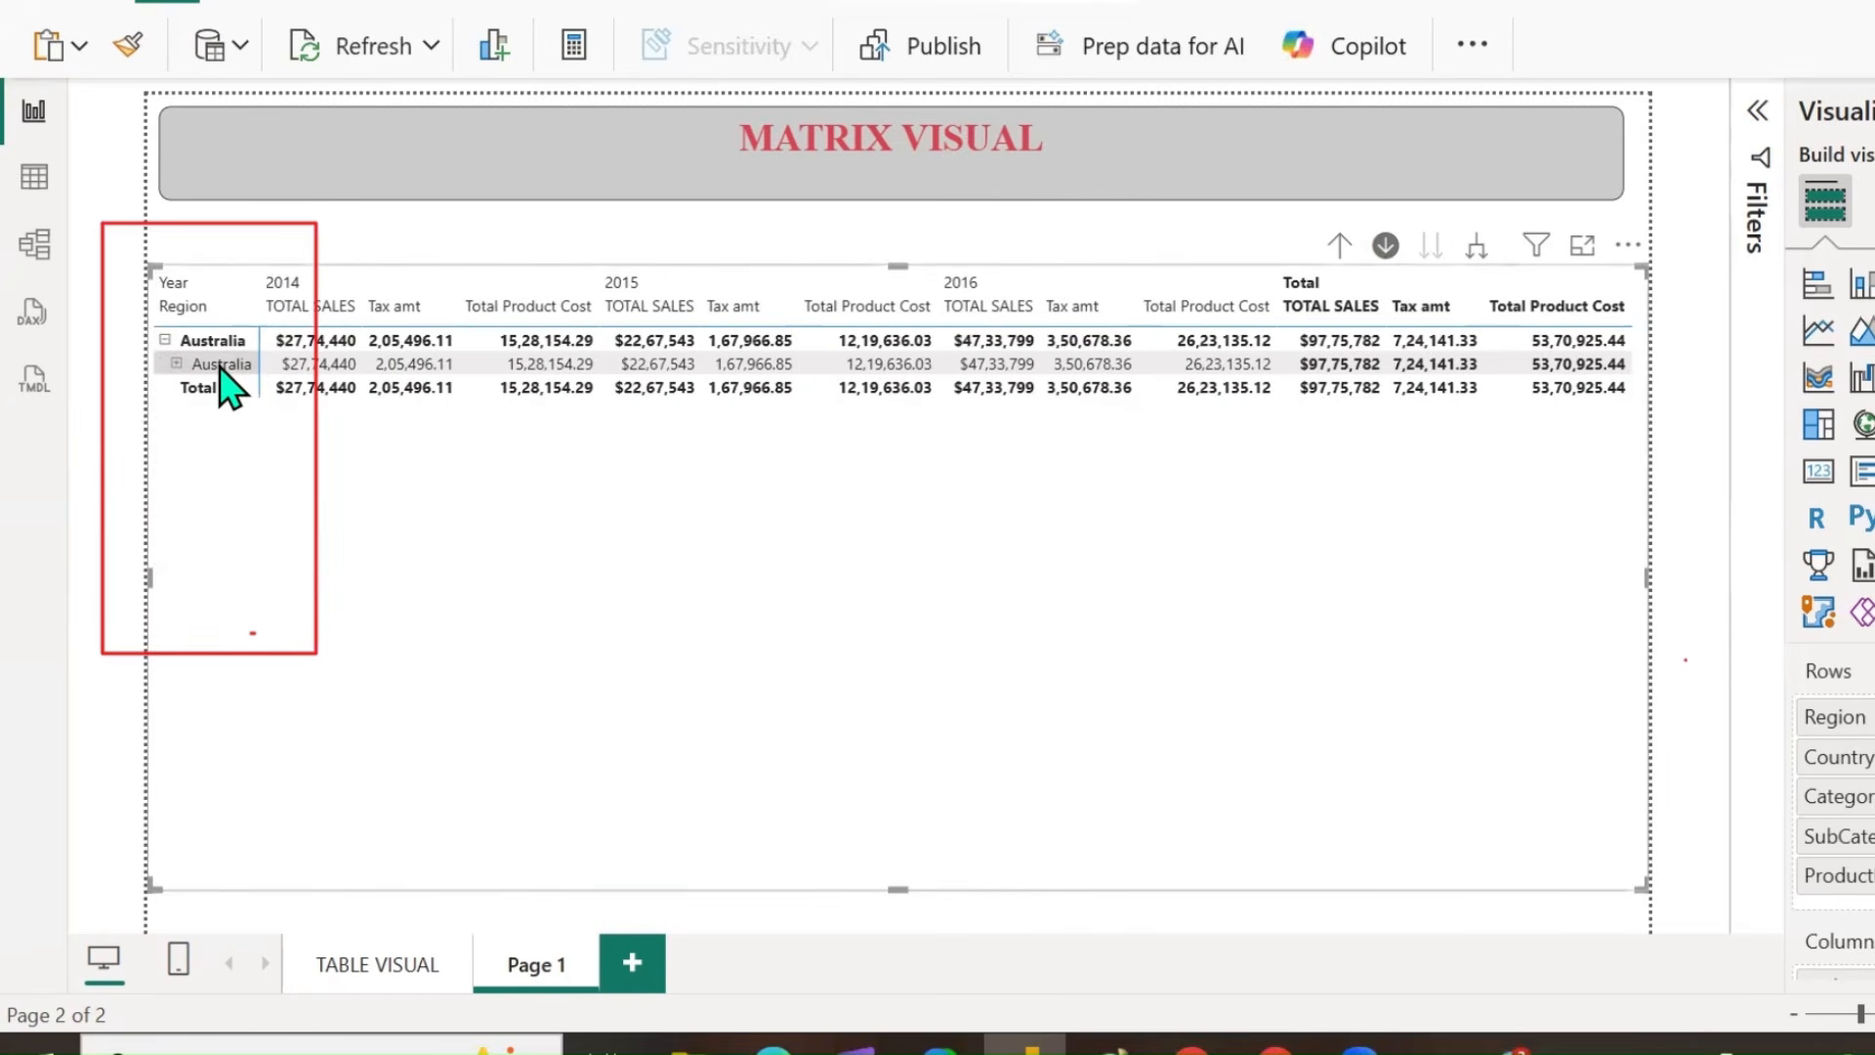
{"action": "left_click", "coordinate": [177, 363]}
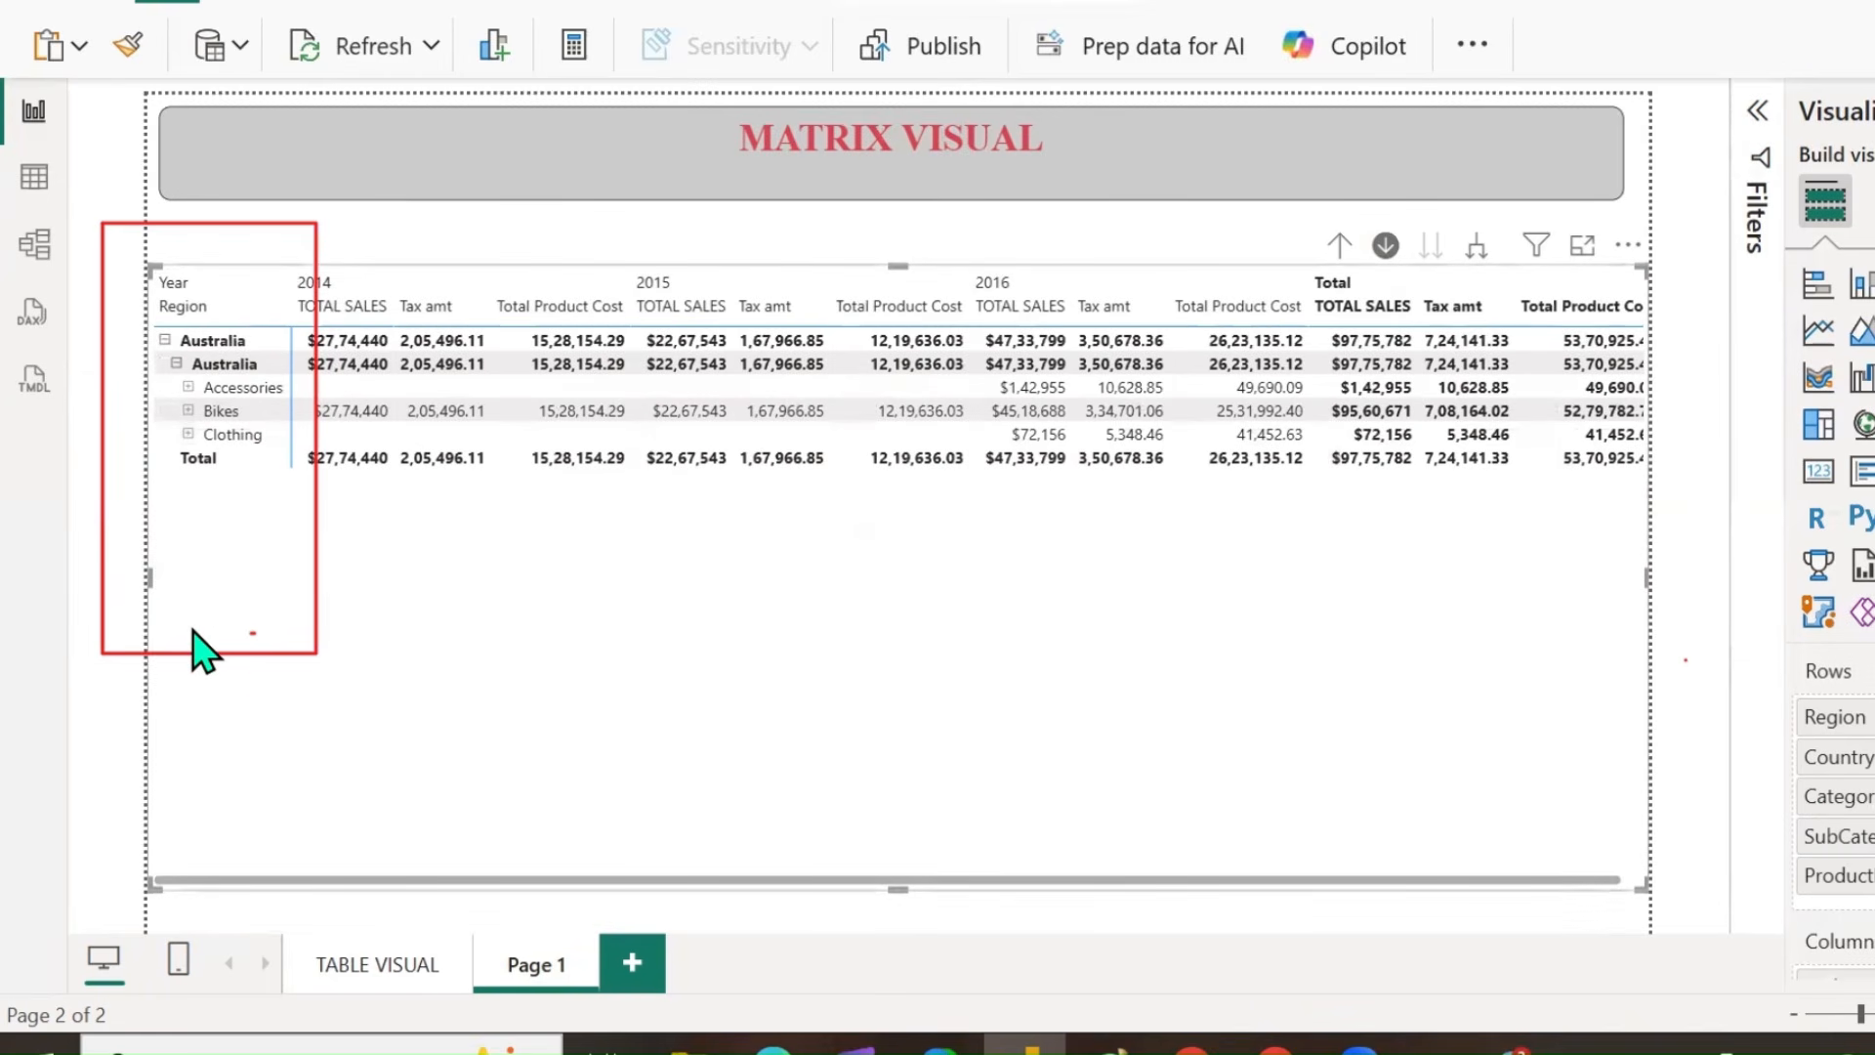
{"action": "left_click", "coordinate": [189, 411]}
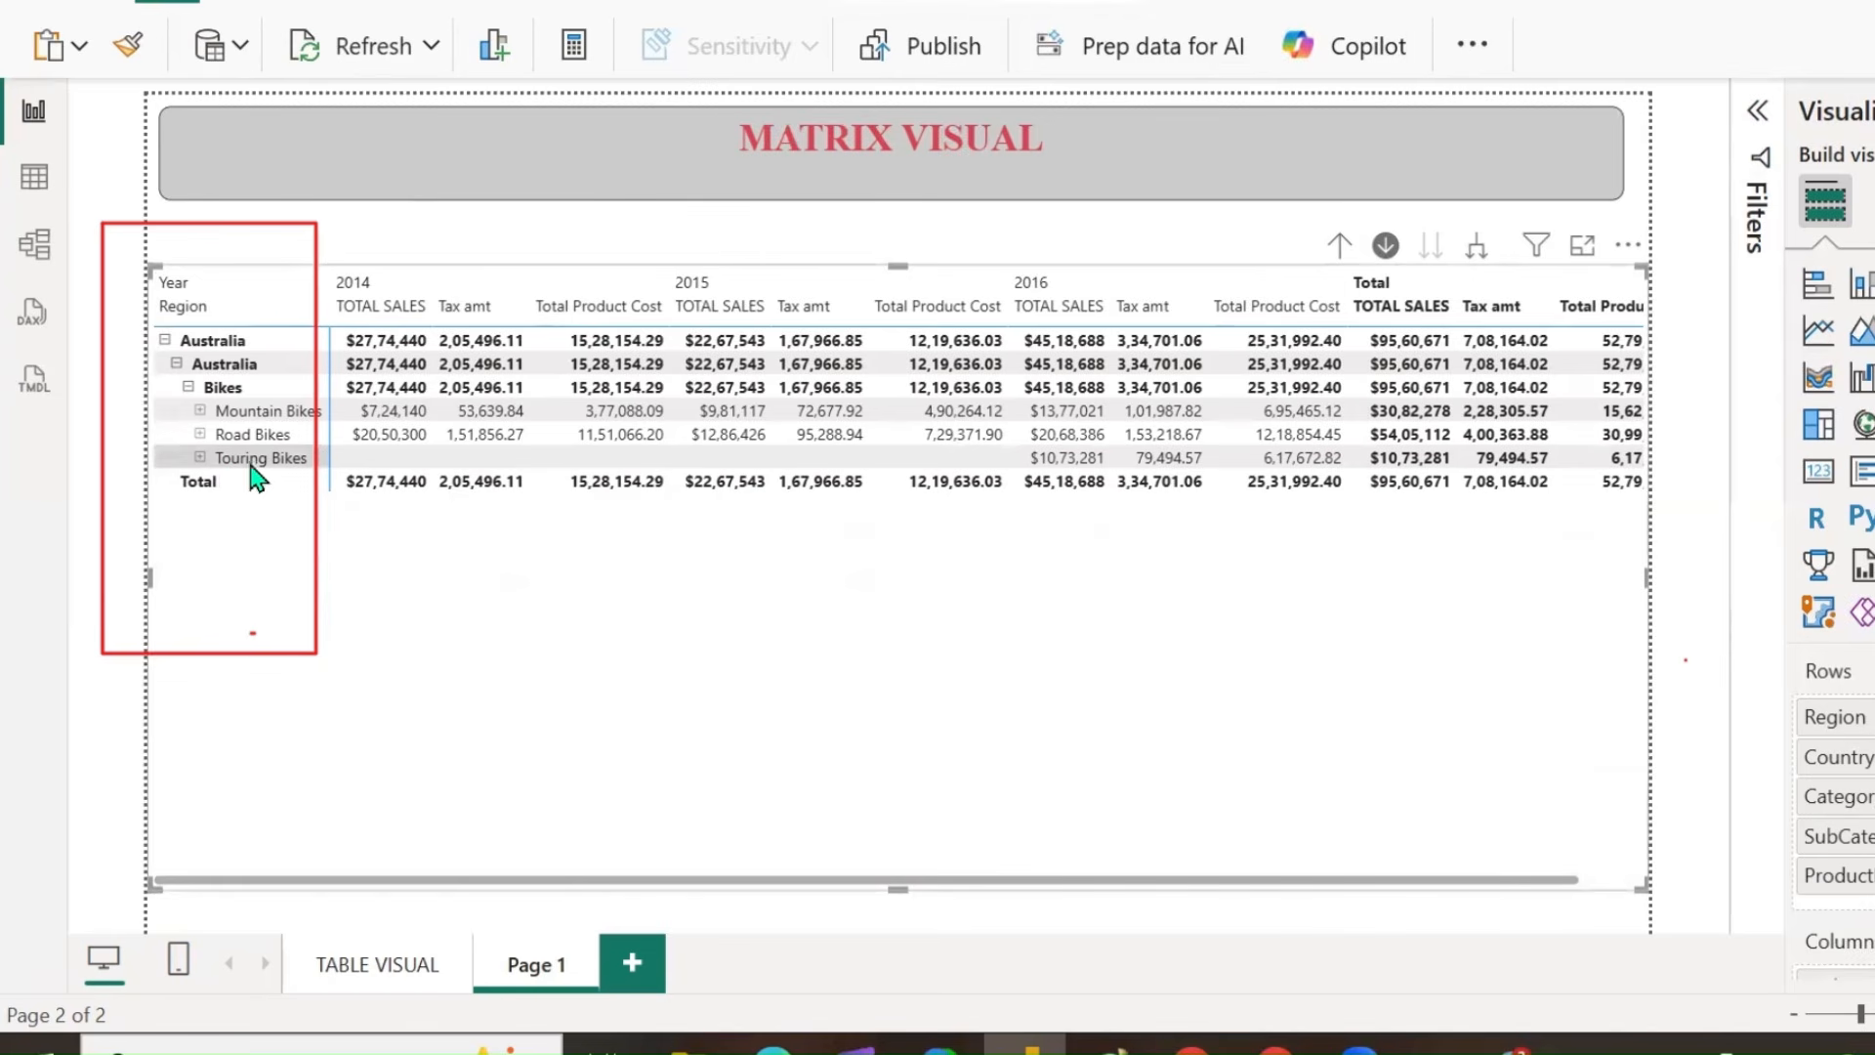
{"action": "left_click", "coordinate": [256, 435]}
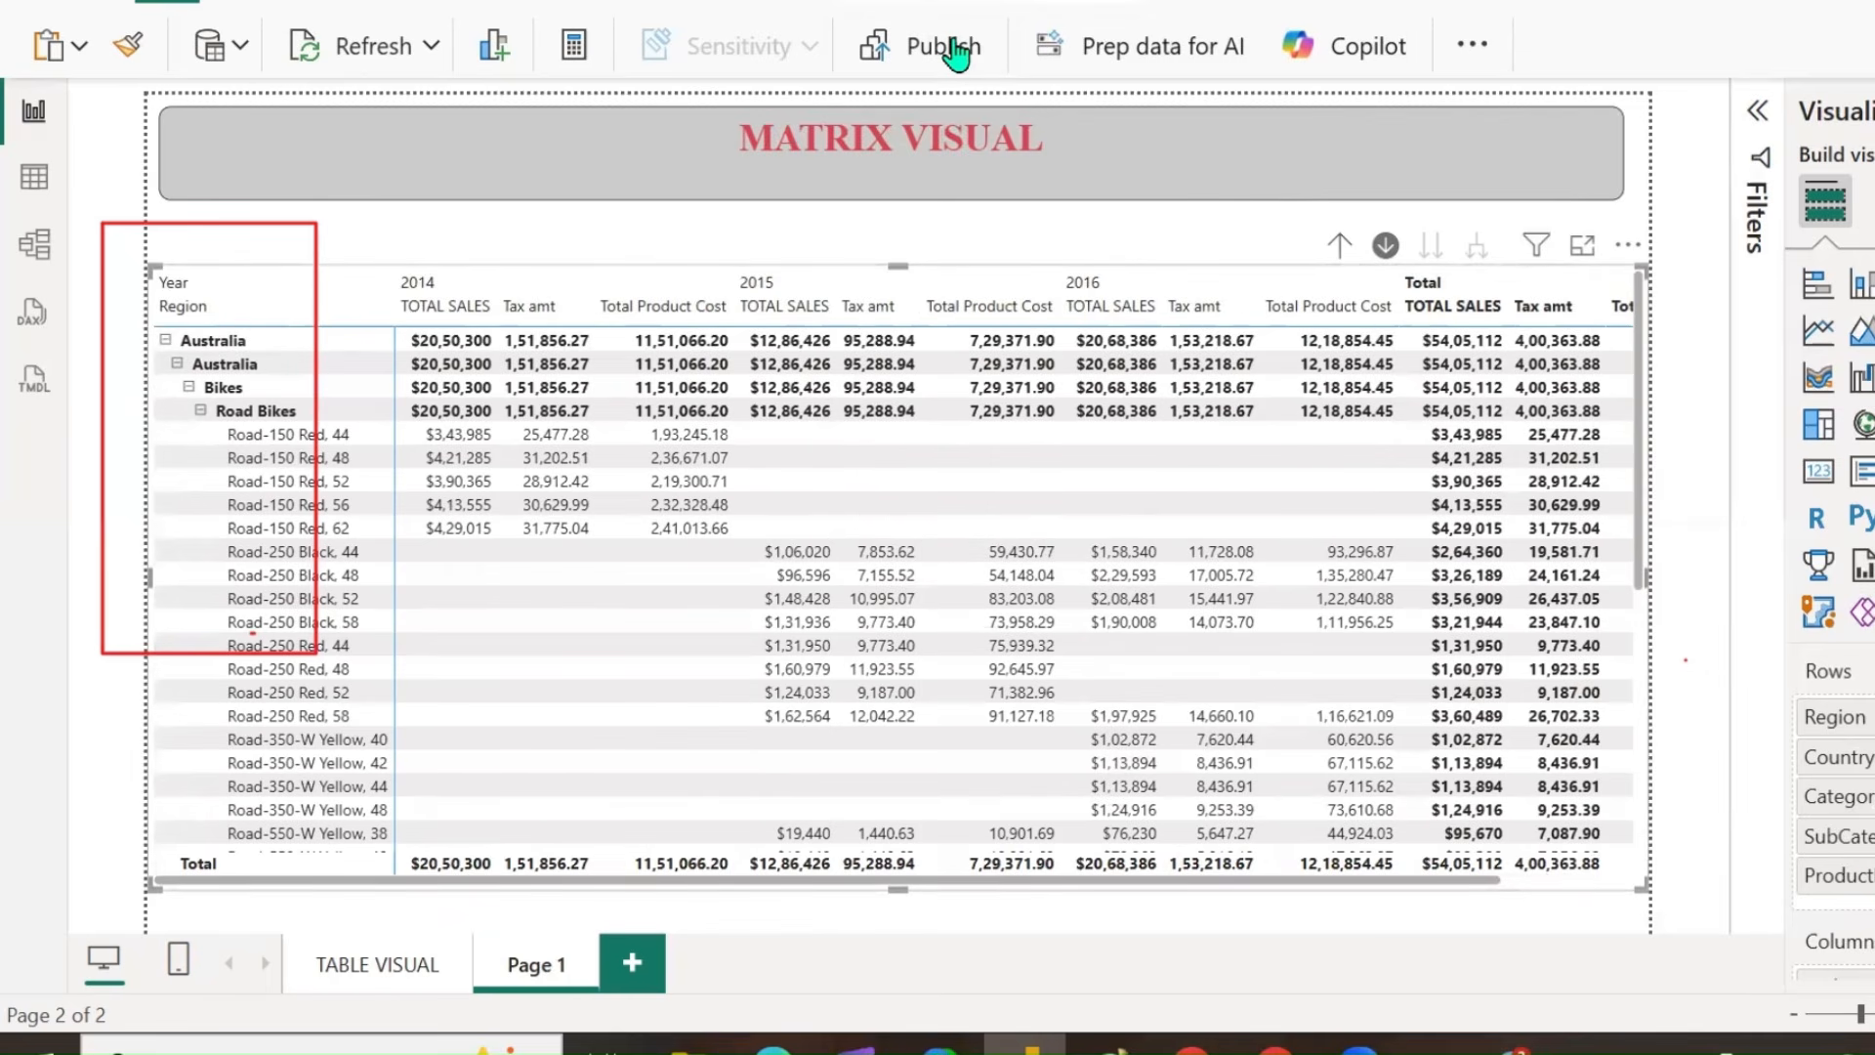
Tick and circle the drill-down icon in red, box the drilled row hierarchy, and erase all the marks.
{"action": "left_click_drag", "start_coordinate": [1387, 239], "coordinate": [1455, 142]}
{"action": "mouse_move", "coordinate": [1365, 262]}
{"action": "left_mouse_down"}
{"action": "mouse_move", "coordinate": [1377, 275]}
{"action": "mouse_move", "coordinate": [1412, 234]}
{"action": "mouse_move", "coordinate": [1368, 221]}
{"action": "mouse_move", "coordinate": [1373, 281]}
{"action": "left_mouse_up"}
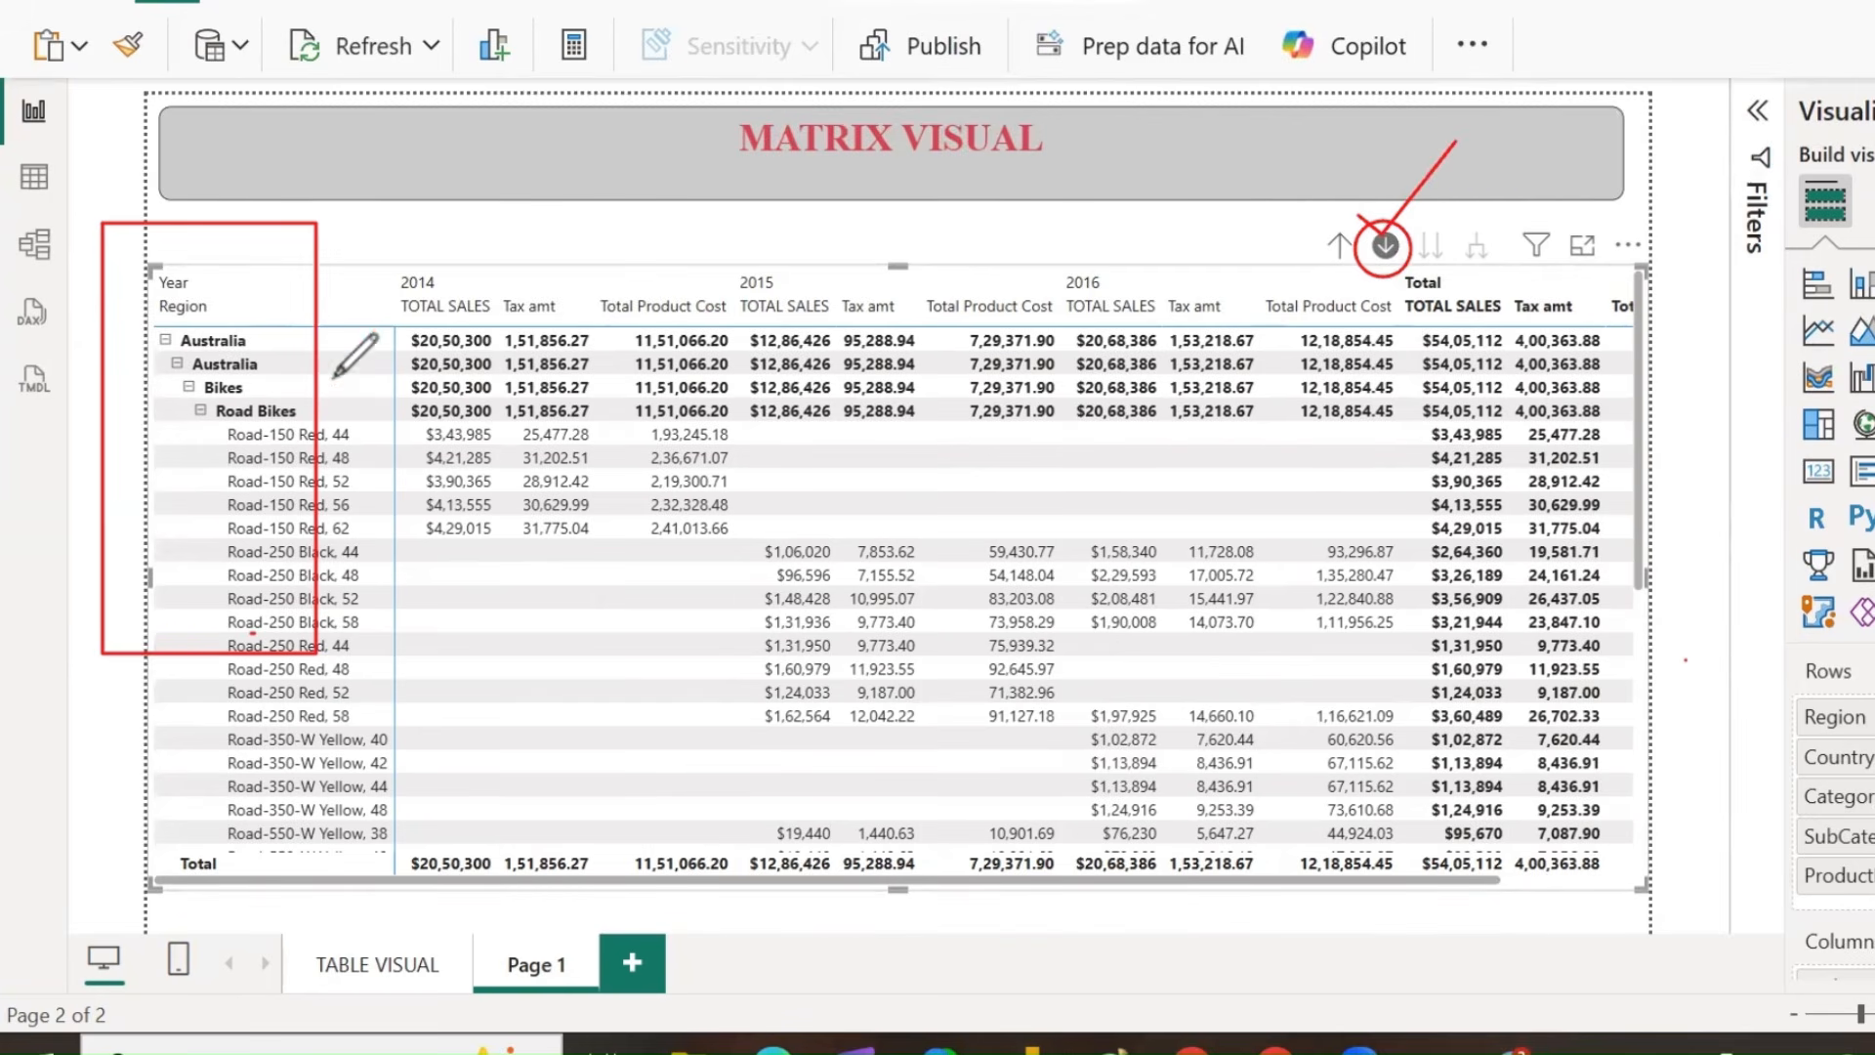
{"action": "left_click", "coordinate": [162, 320]}
{"action": "mouse_move", "coordinate": [159, 370]}
{"action": "left_mouse_down"}
{"action": "mouse_move", "coordinate": [154, 885]}
{"action": "mouse_move", "coordinate": [386, 884]}
{"action": "mouse_move", "coordinate": [418, 422]}
{"action": "mouse_move", "coordinate": [293, 312]}
{"action": "mouse_move", "coordinate": [174, 314]}
{"action": "mouse_move", "coordinate": [158, 342]}
{"action": "left_mouse_up"}
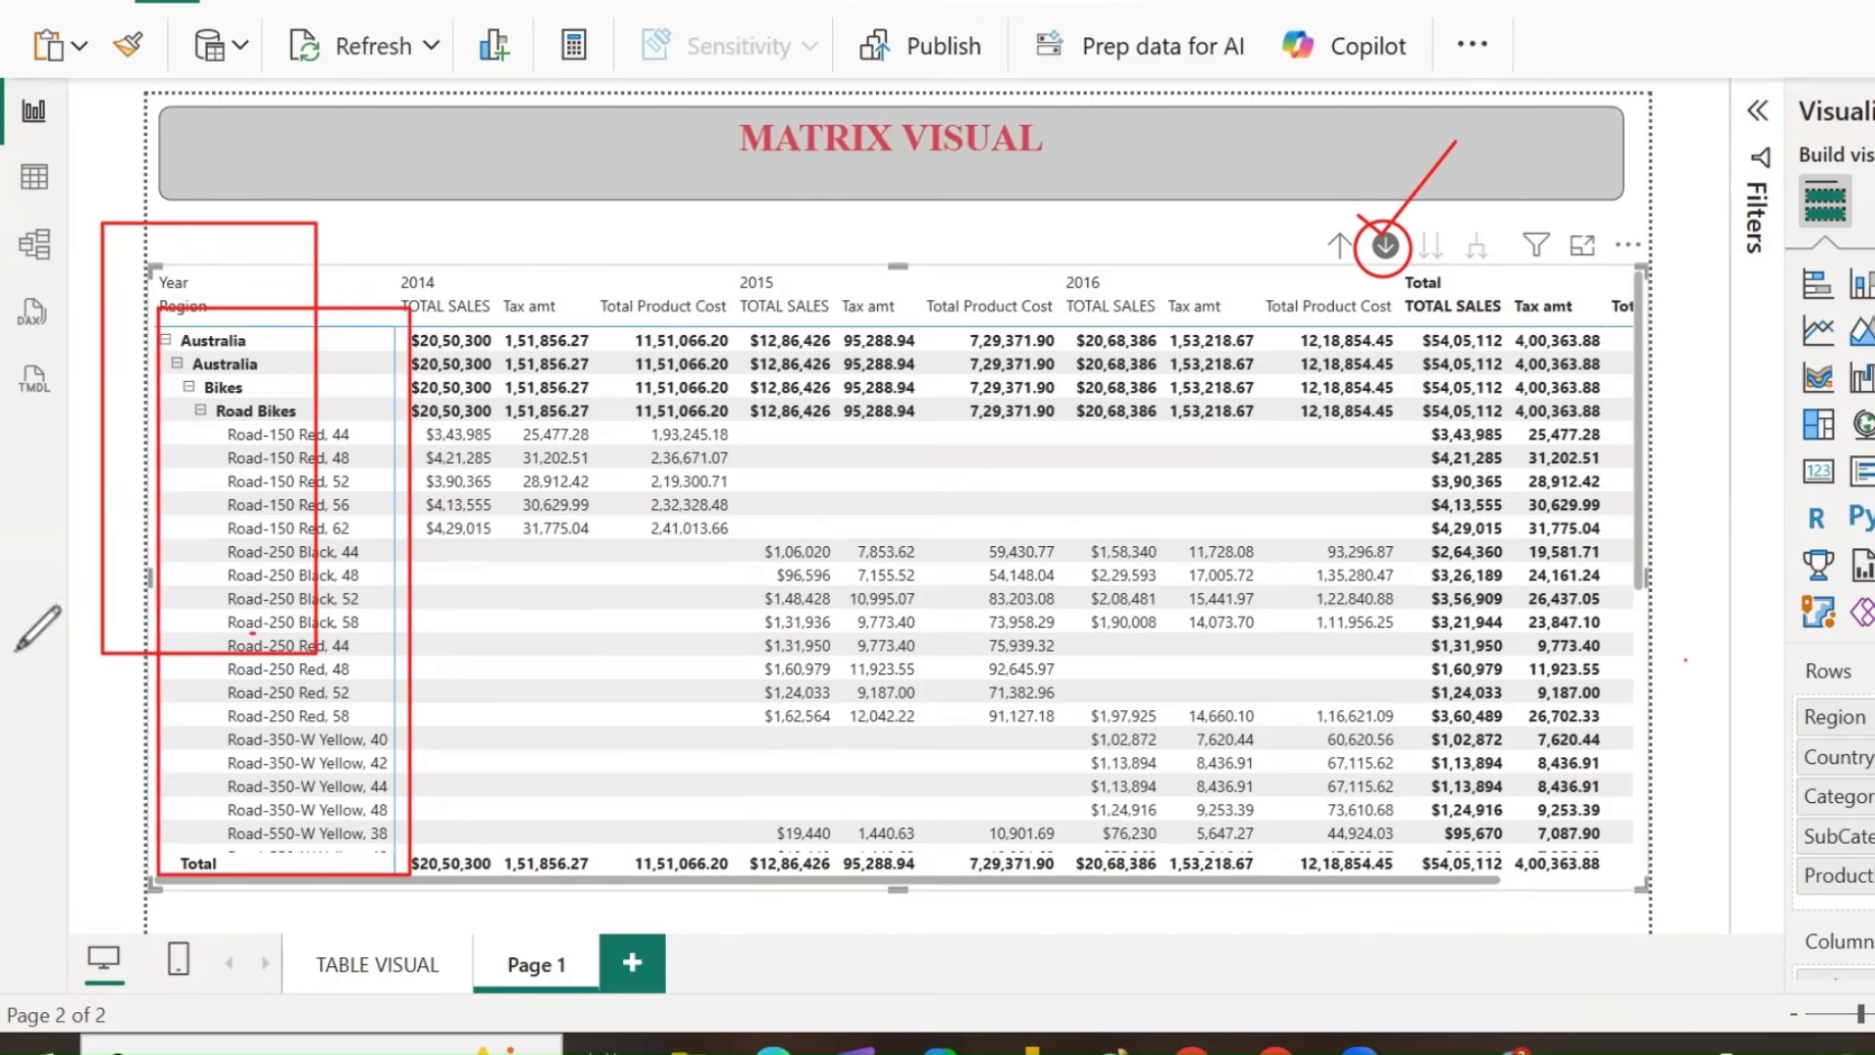
{"action": "left_click", "coordinate": [790, 32]}
{"action": "left_click_drag", "start_coordinate": [354, 229], "coordinate": [225, 326]}
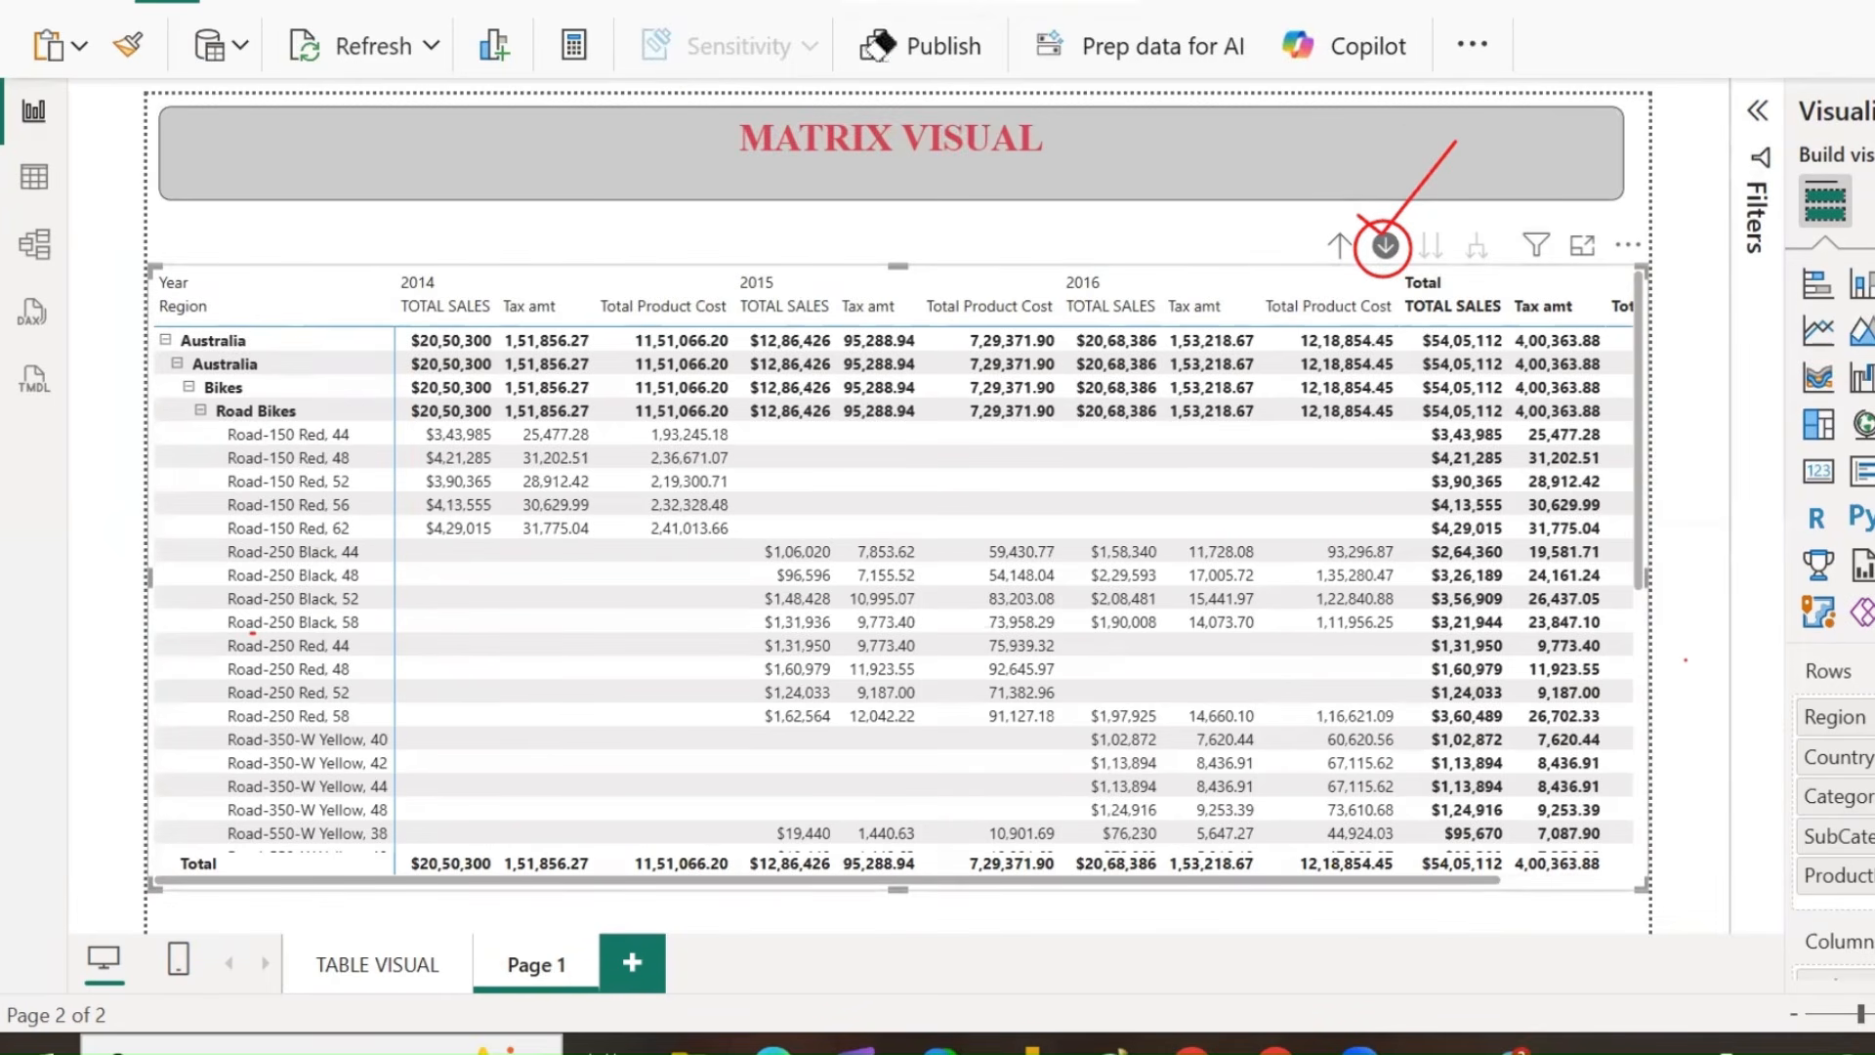
{"action": "left_click_drag", "start_coordinate": [1406, 184], "coordinate": [1364, 234]}
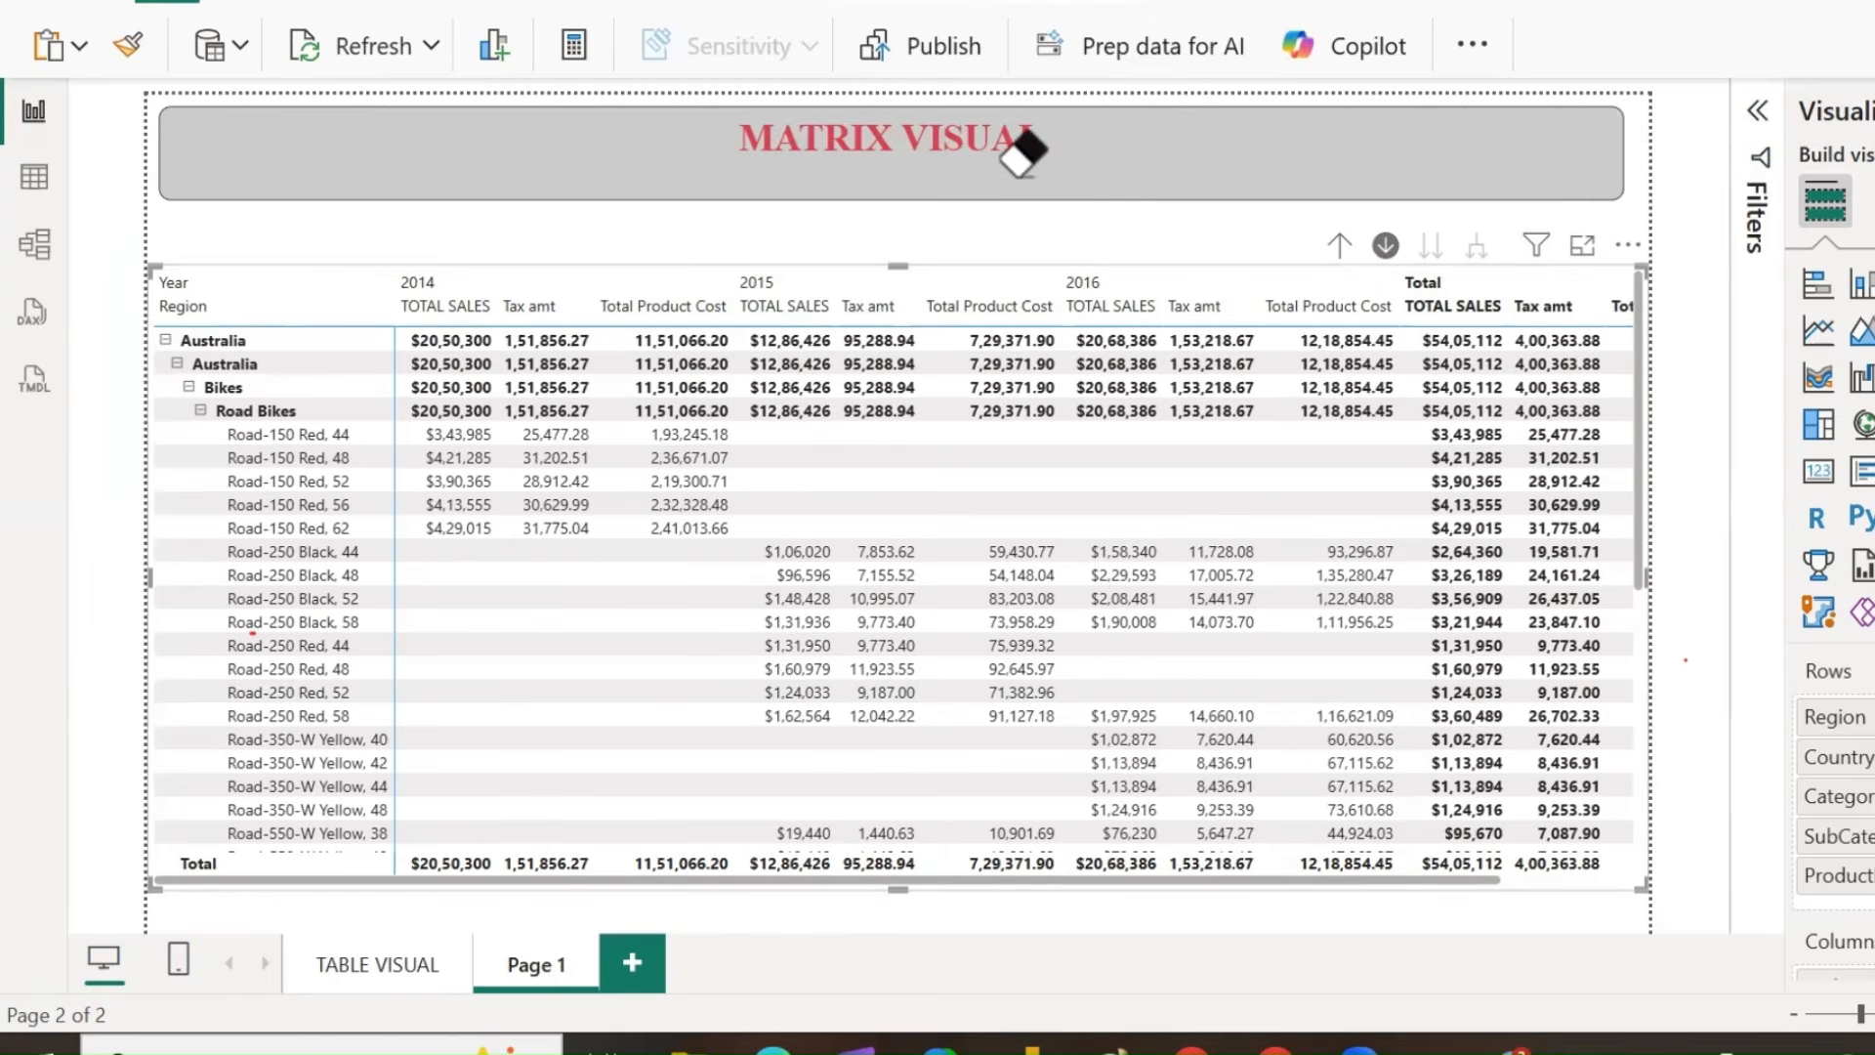
Drill the matrix back up from the Road Bikes products to all regions and turn drill mode off.
{"action": "left_click", "coordinate": [1340, 246]}
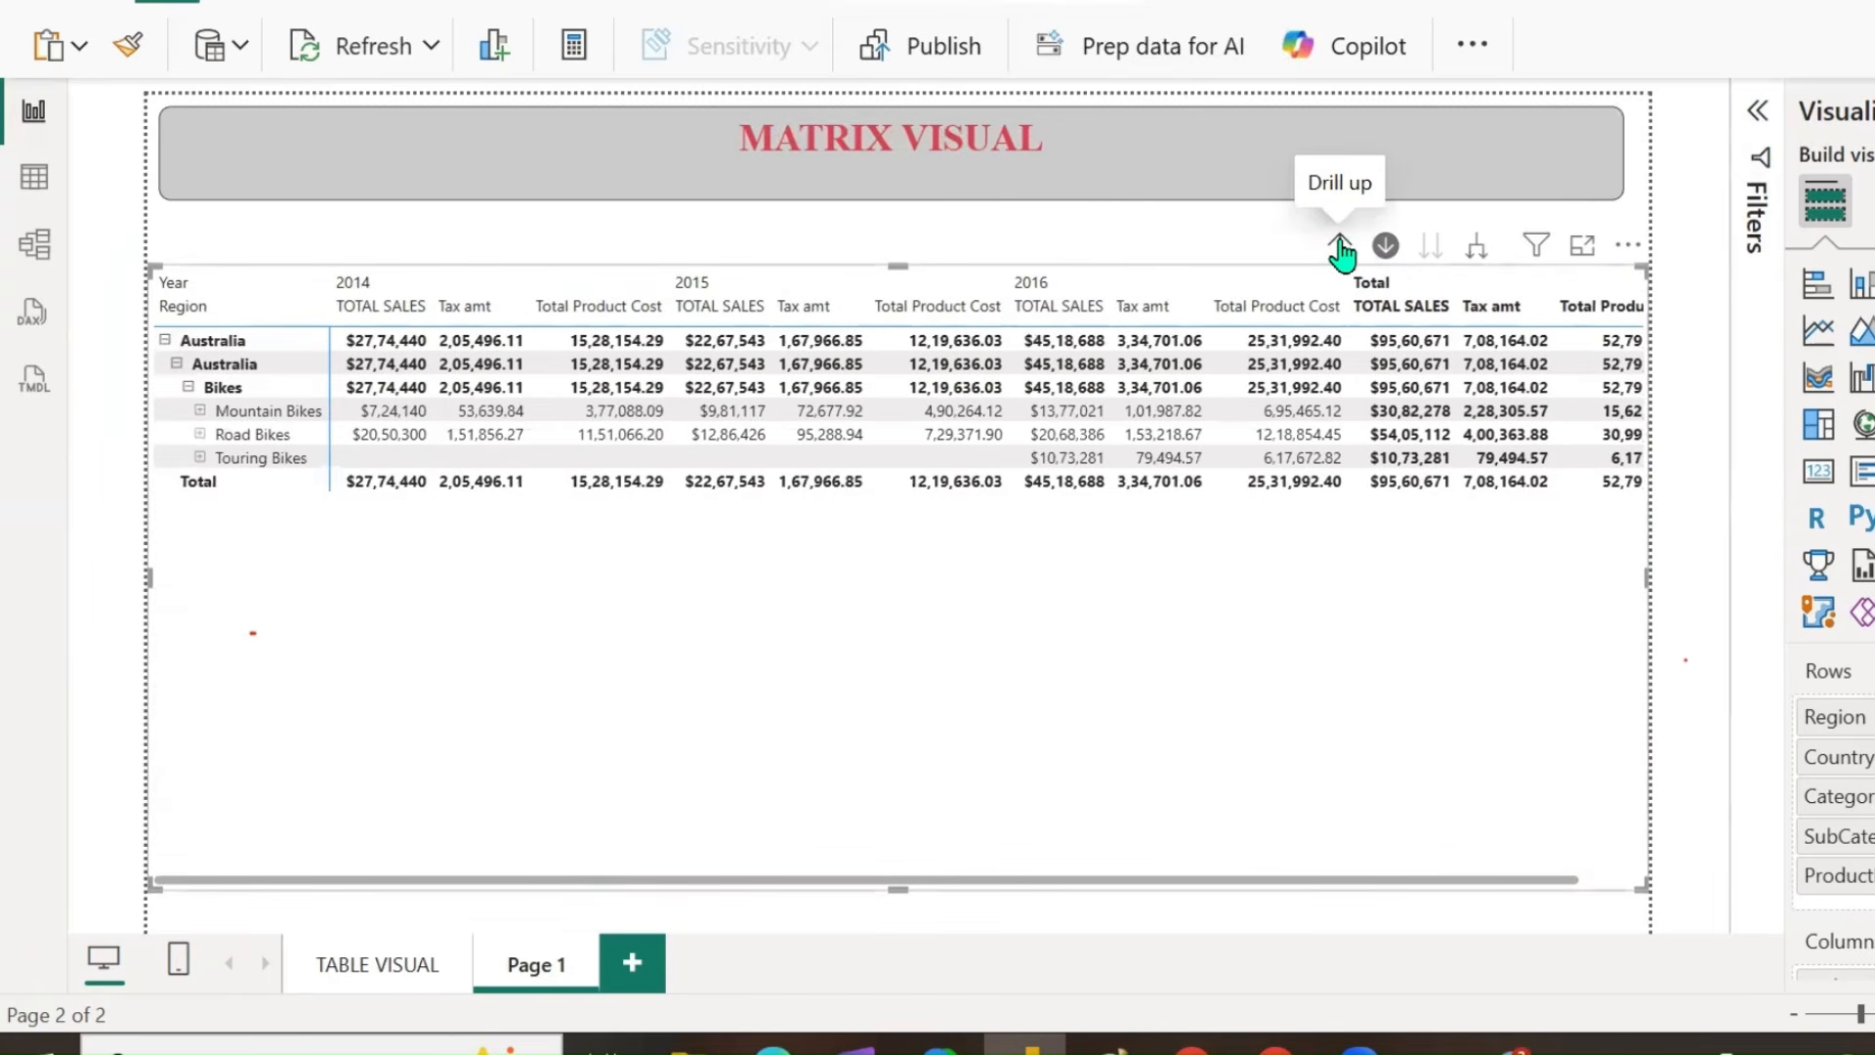
{"action": "left_click", "coordinate": [1340, 246]}
{"action": "left_click", "coordinate": [1340, 247]}
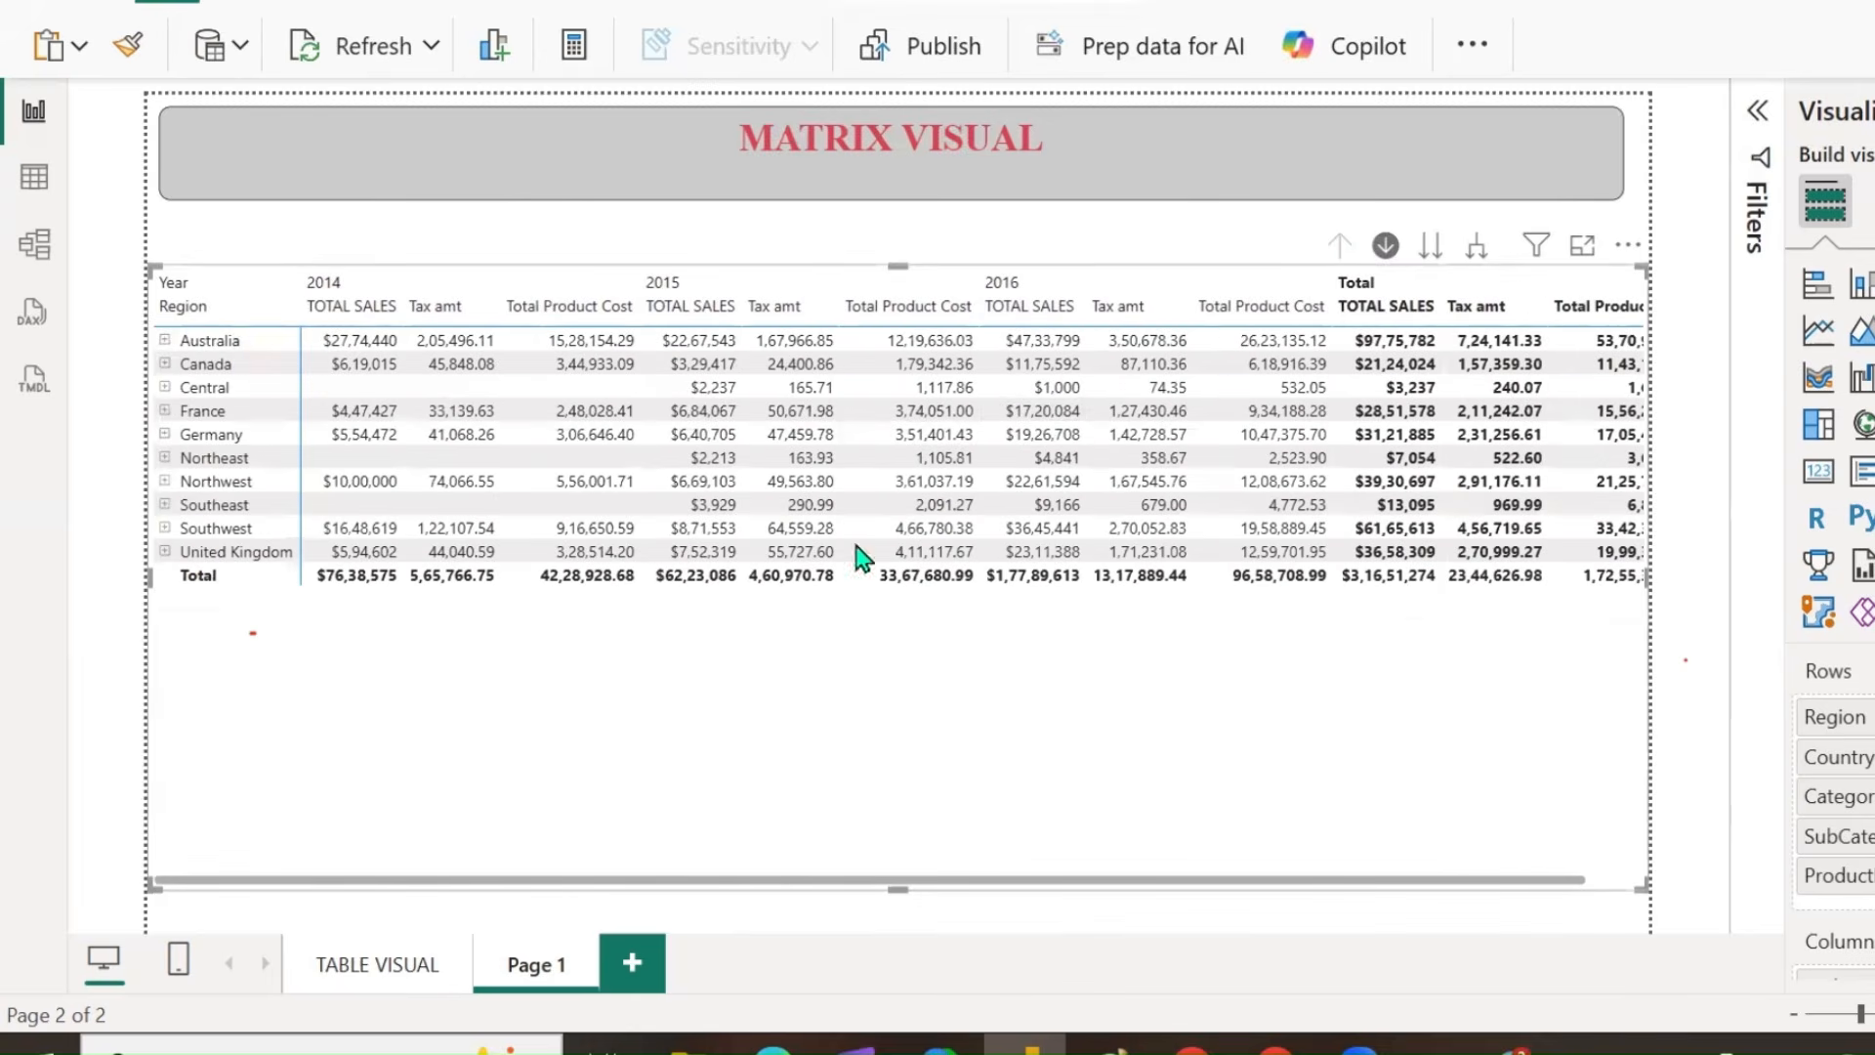
{"action": "left_click", "coordinate": [1386, 246]}
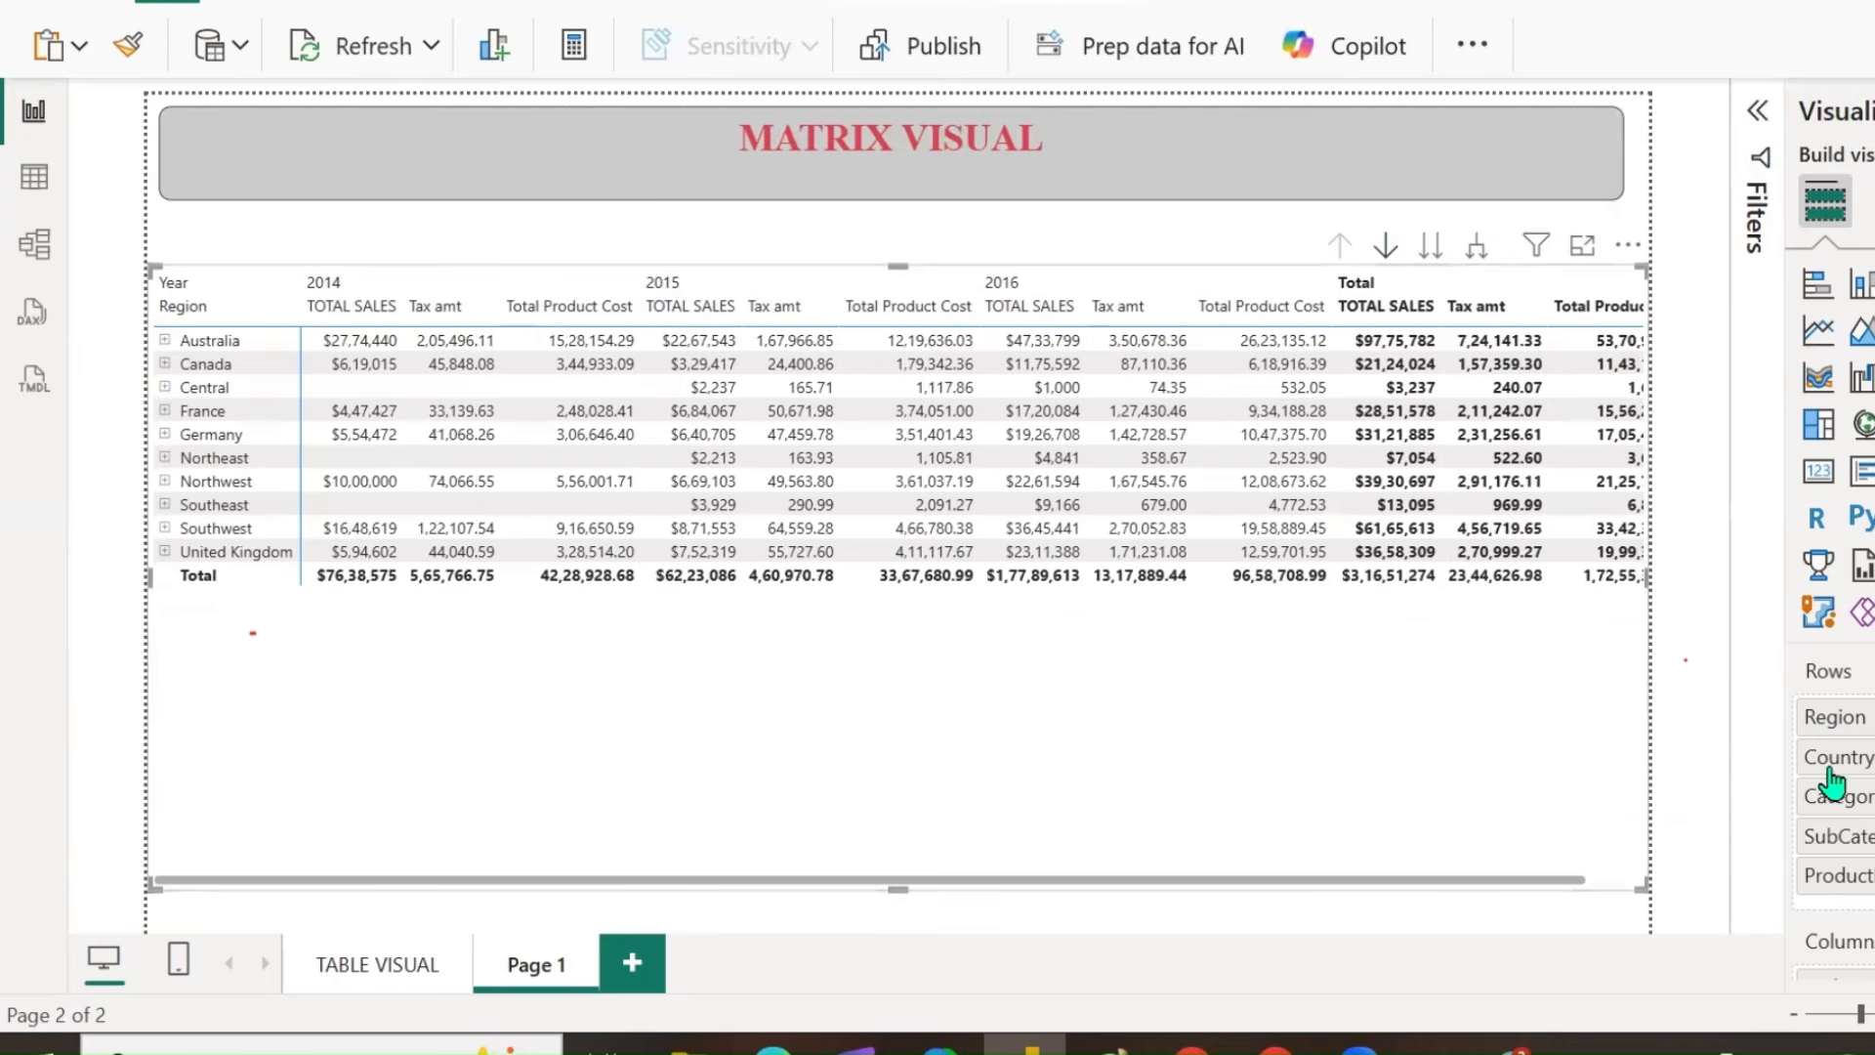
Move the whole matrix to the next hierarchy level twice, from regions to countries and on to categories.
{"action": "left_click", "coordinate": [1431, 247]}
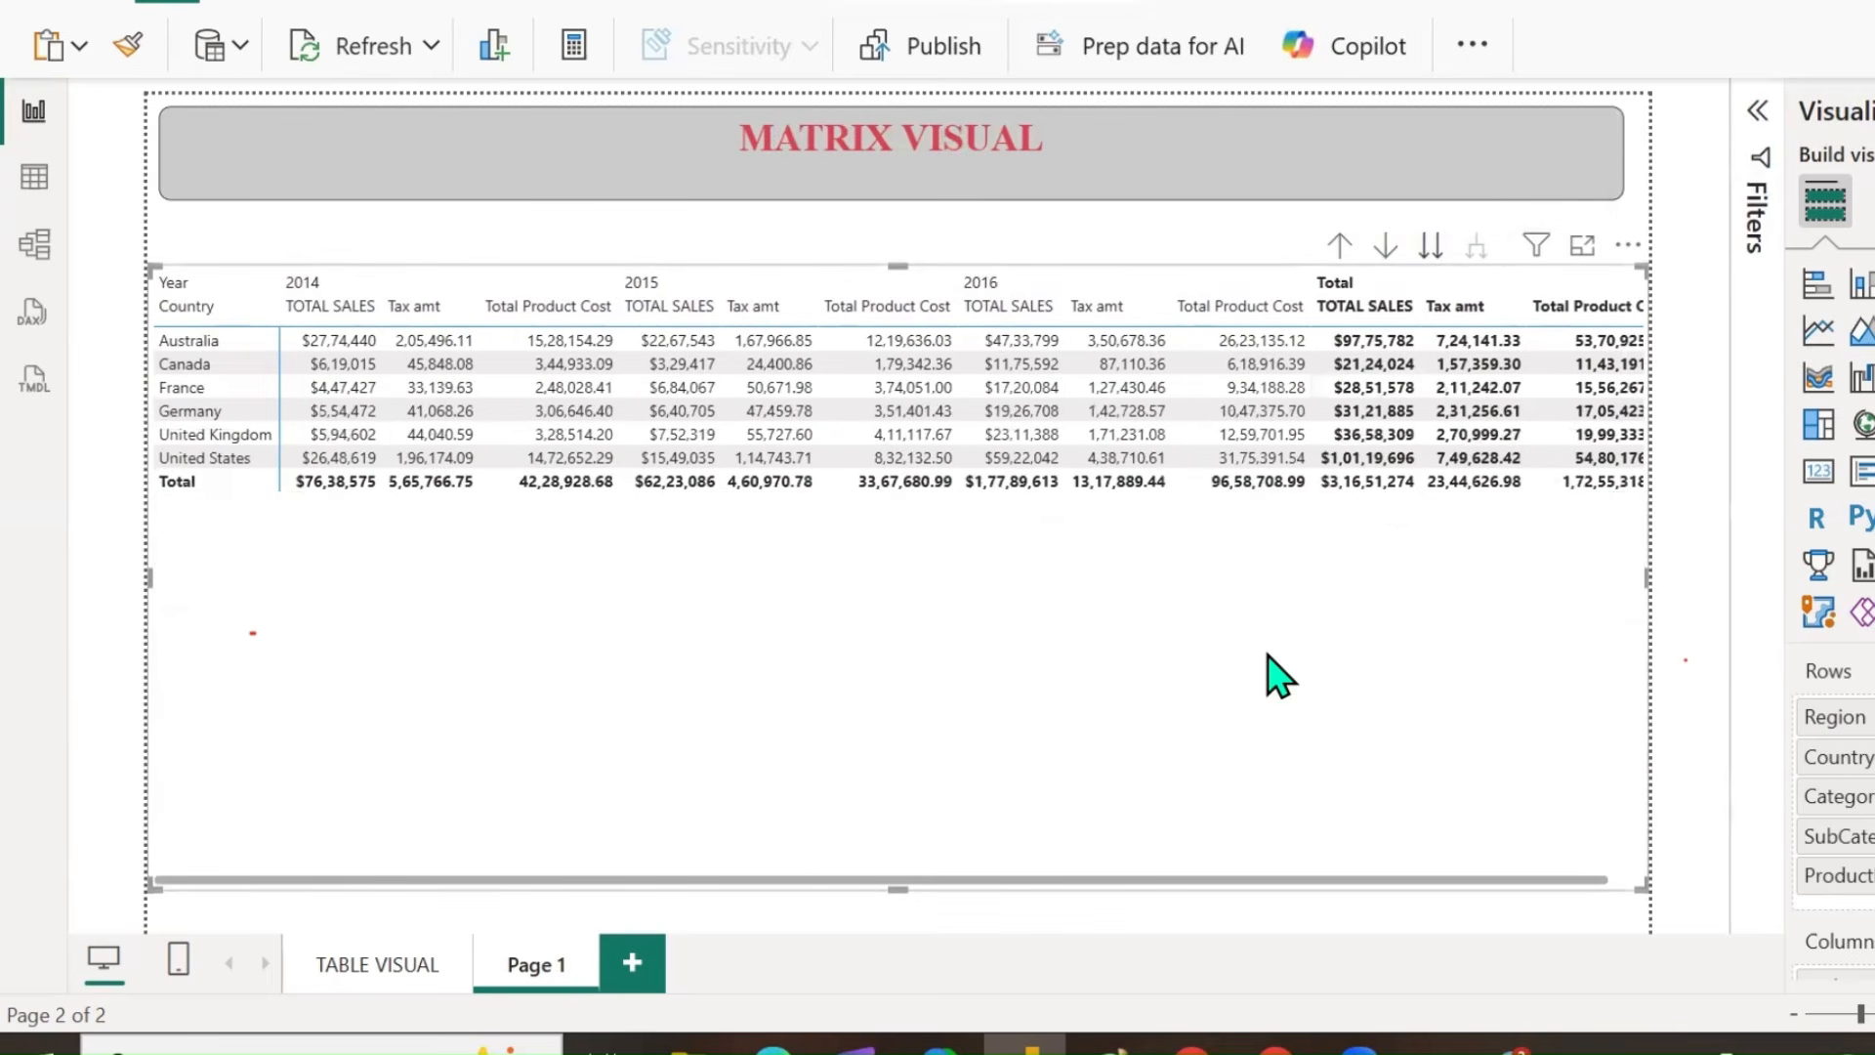
{"action": "left_click", "coordinate": [1427, 247]}
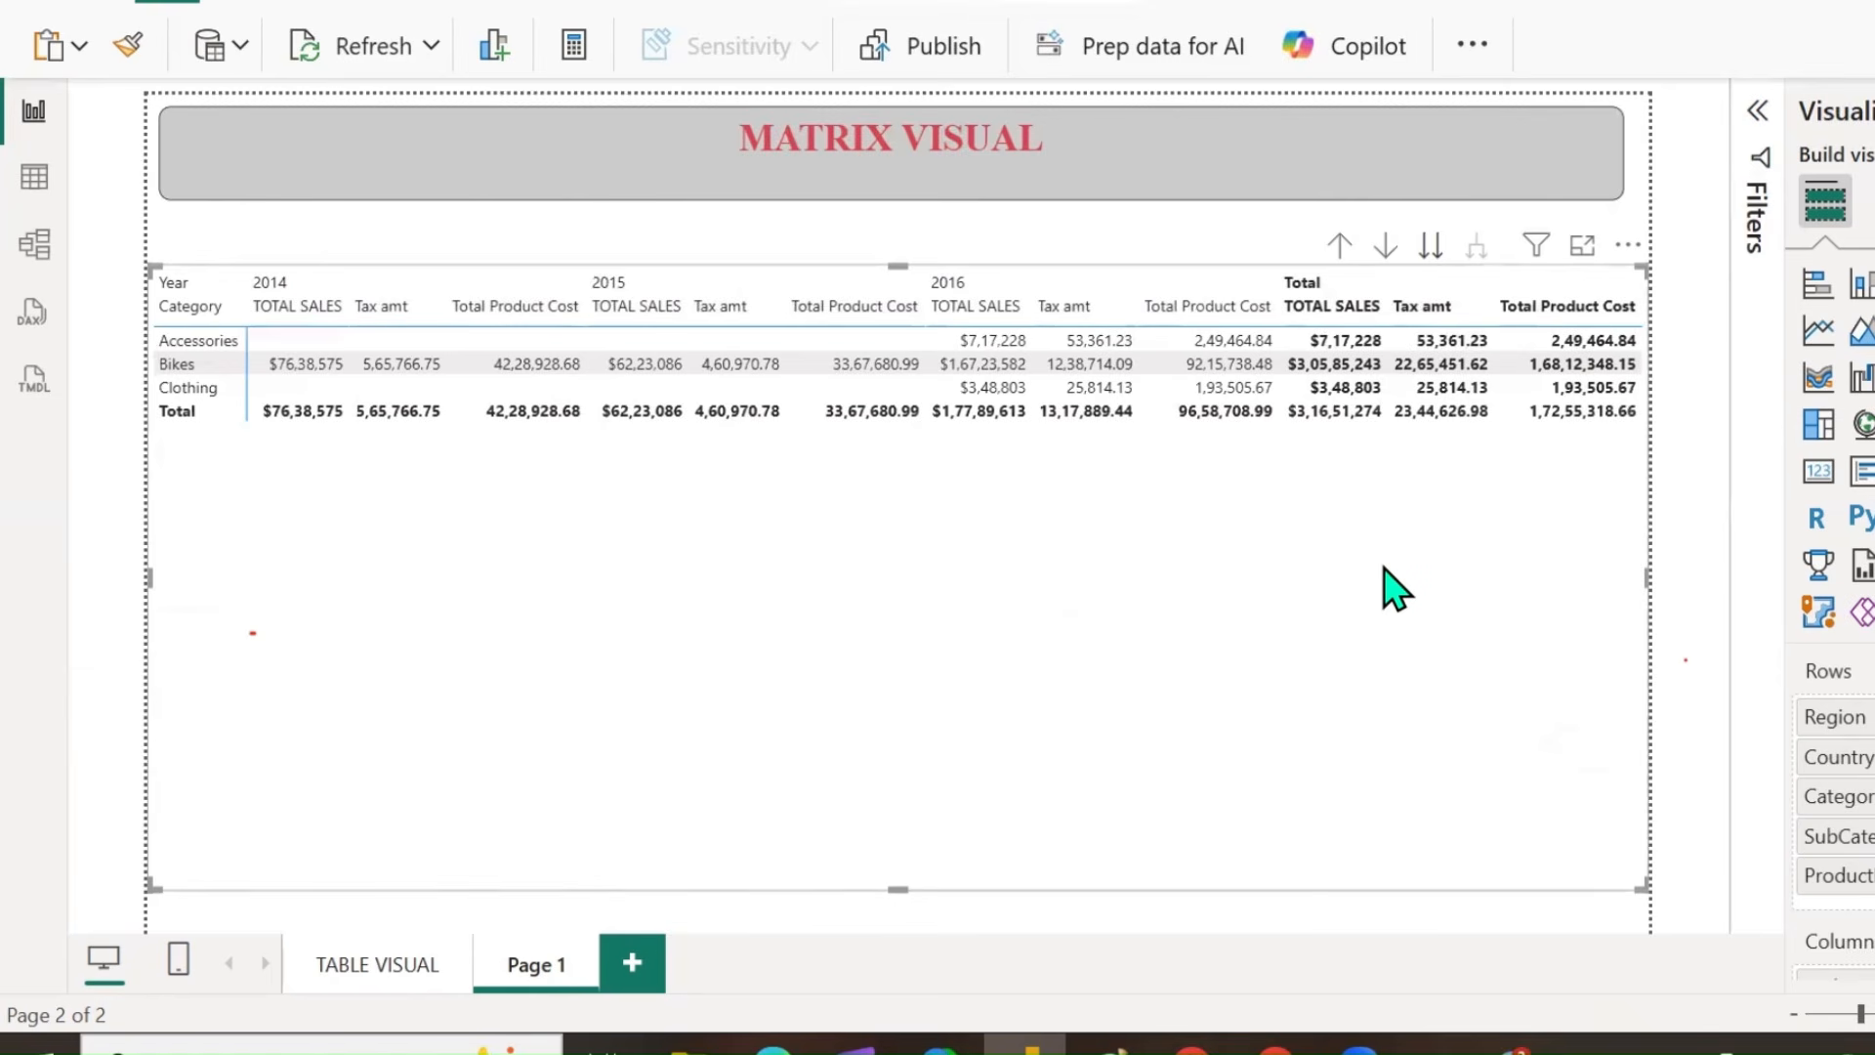
Move the whole matrix down to the subcategory and then the product name level, and look through the product rows.
{"action": "left_click", "coordinate": [1431, 247]}
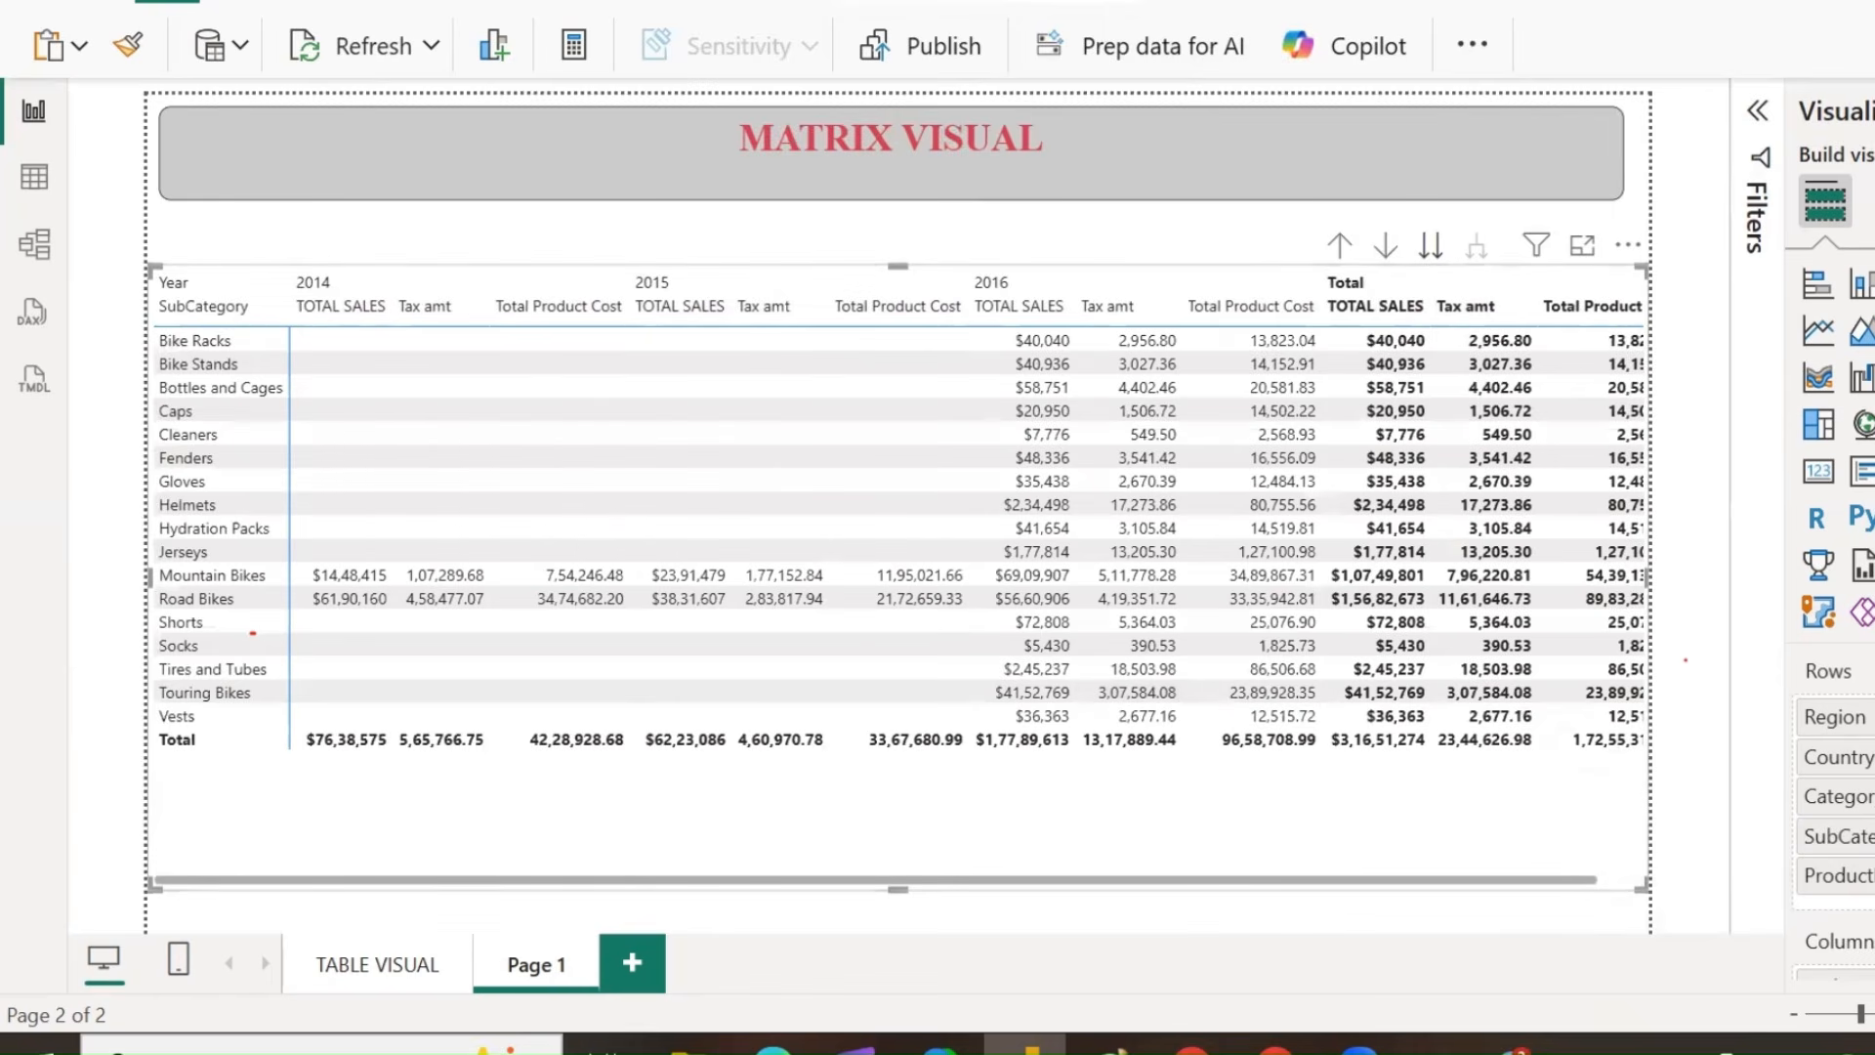
{"action": "left_click", "coordinate": [1431, 247]}
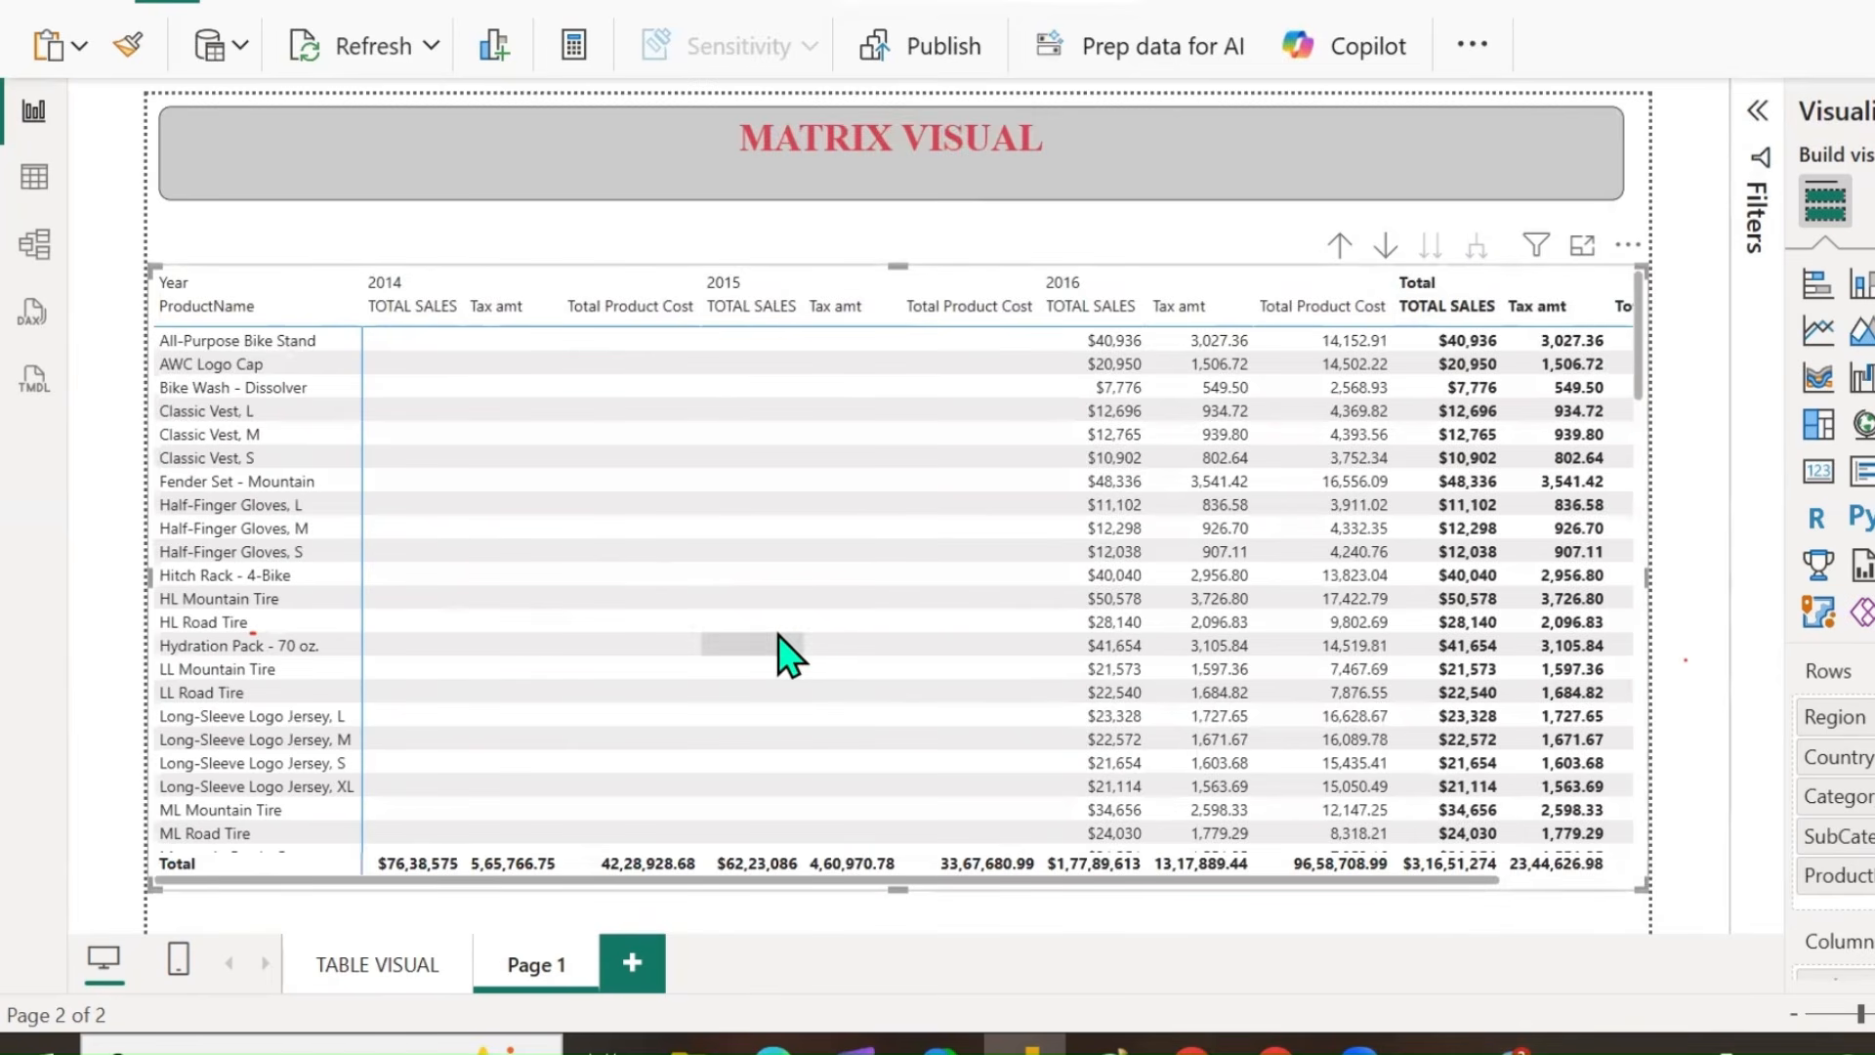
{"action": "scroll", "coordinate": [809, 640], "scroll_direction": "down", "scroll_amount": 20}
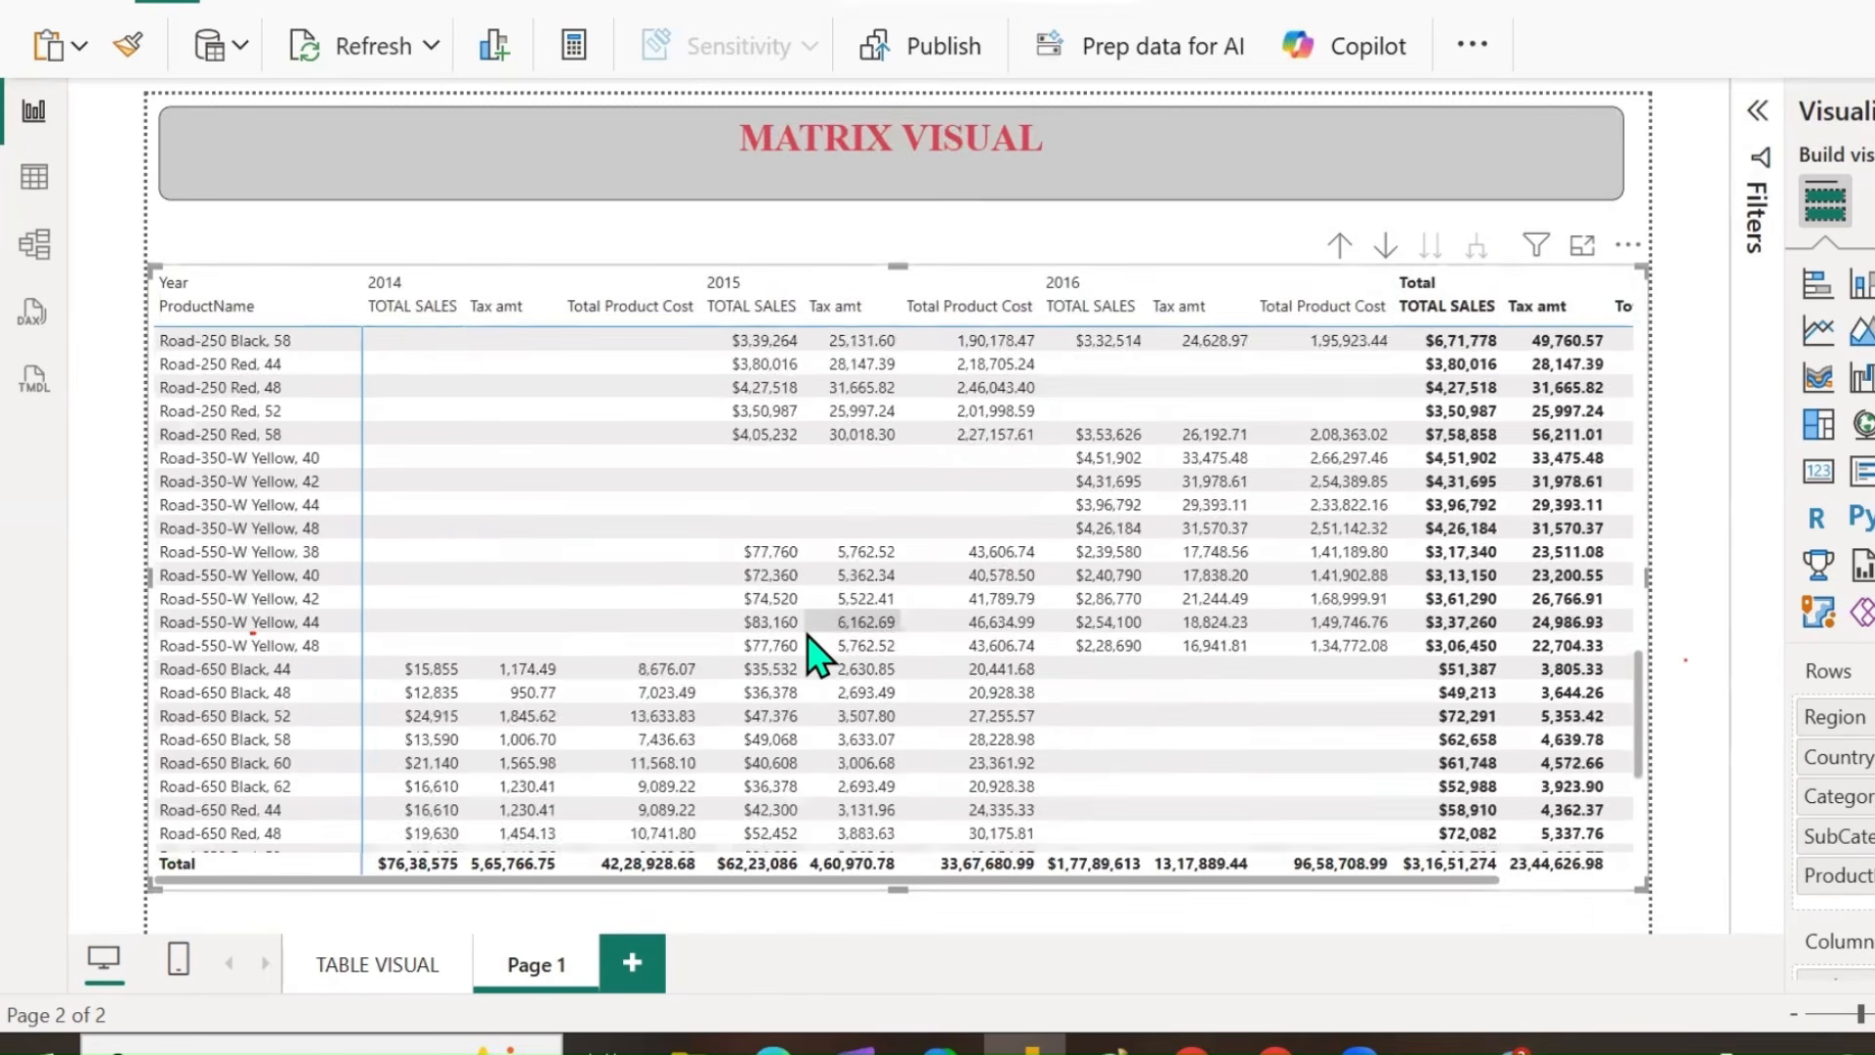
{"action": "scroll", "coordinate": [809, 640], "scroll_direction": "down", "scroll_amount": 10}
{"action": "scroll", "coordinate": [809, 640], "scroll_direction": "up", "scroll_amount": 20}
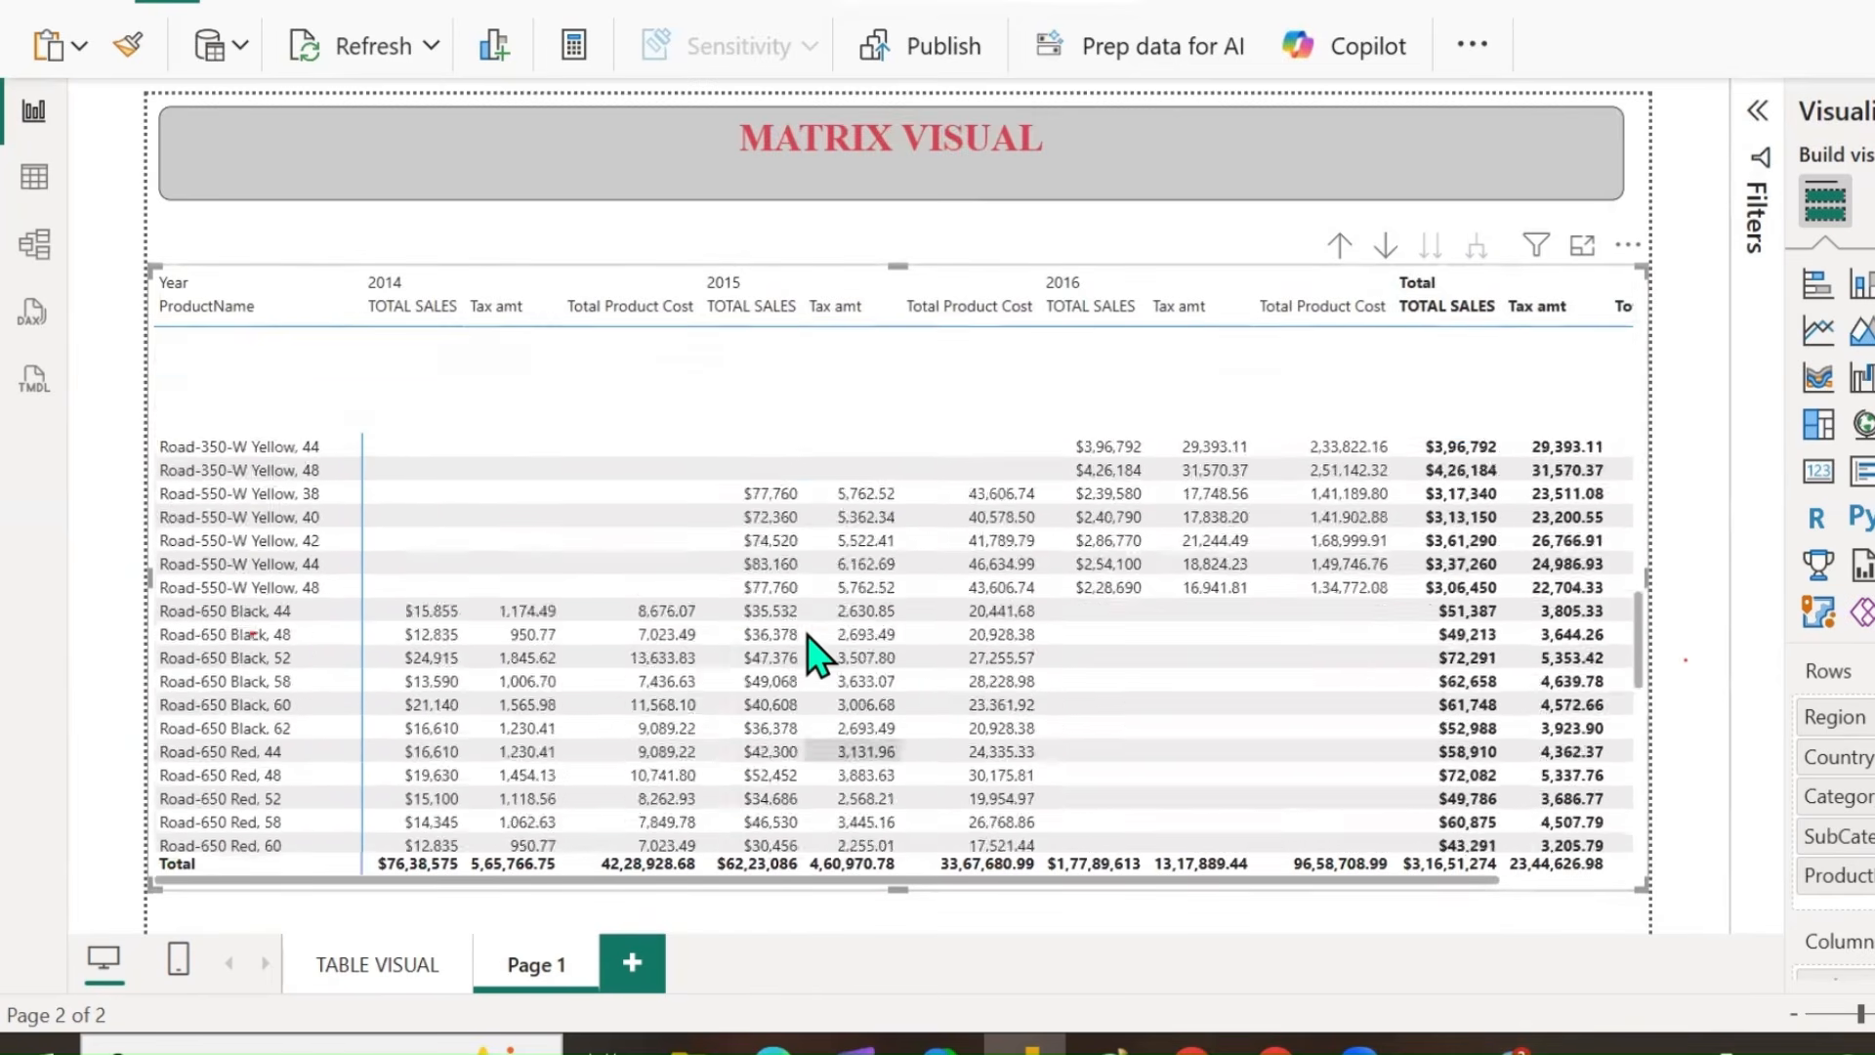
{"action": "scroll", "coordinate": [809, 640], "scroll_direction": "up", "scroll_amount": 10}
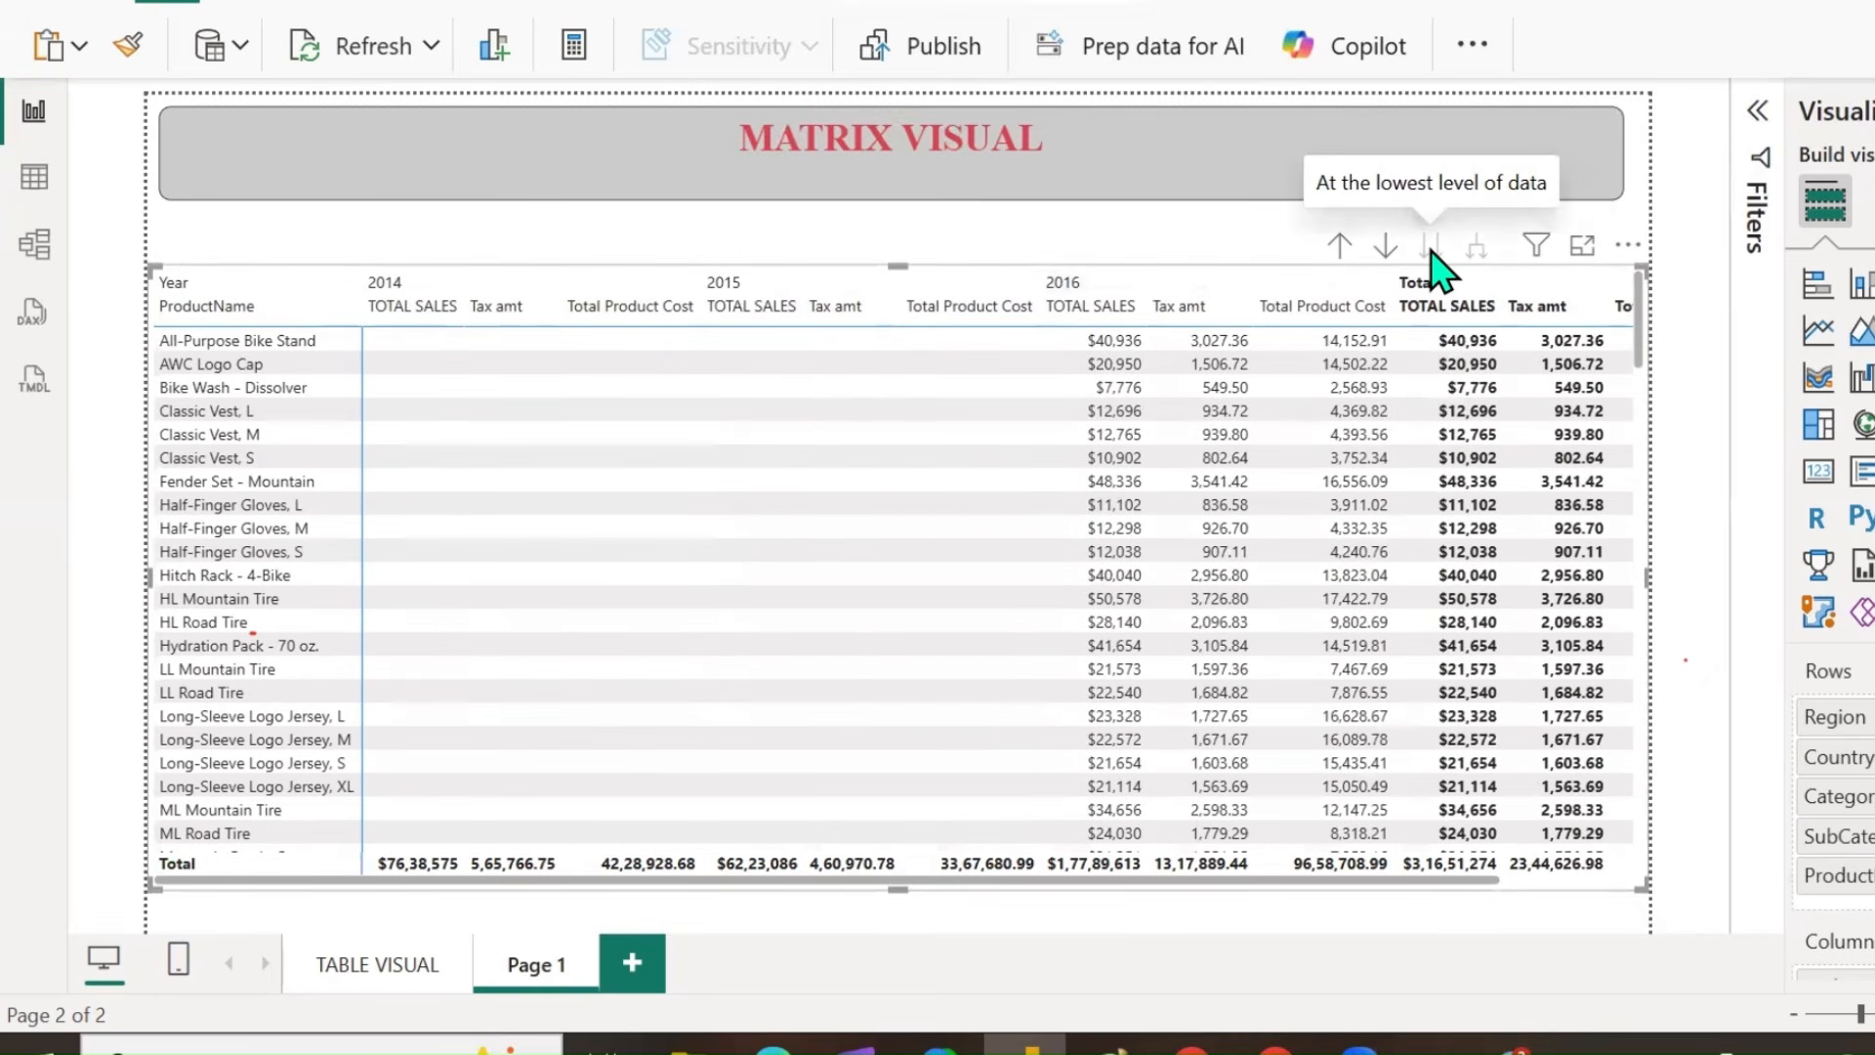
Drill the matrix back up from product names to regions, and switch drill mode on and off again.
{"action": "left_click", "coordinate": [1340, 246]}
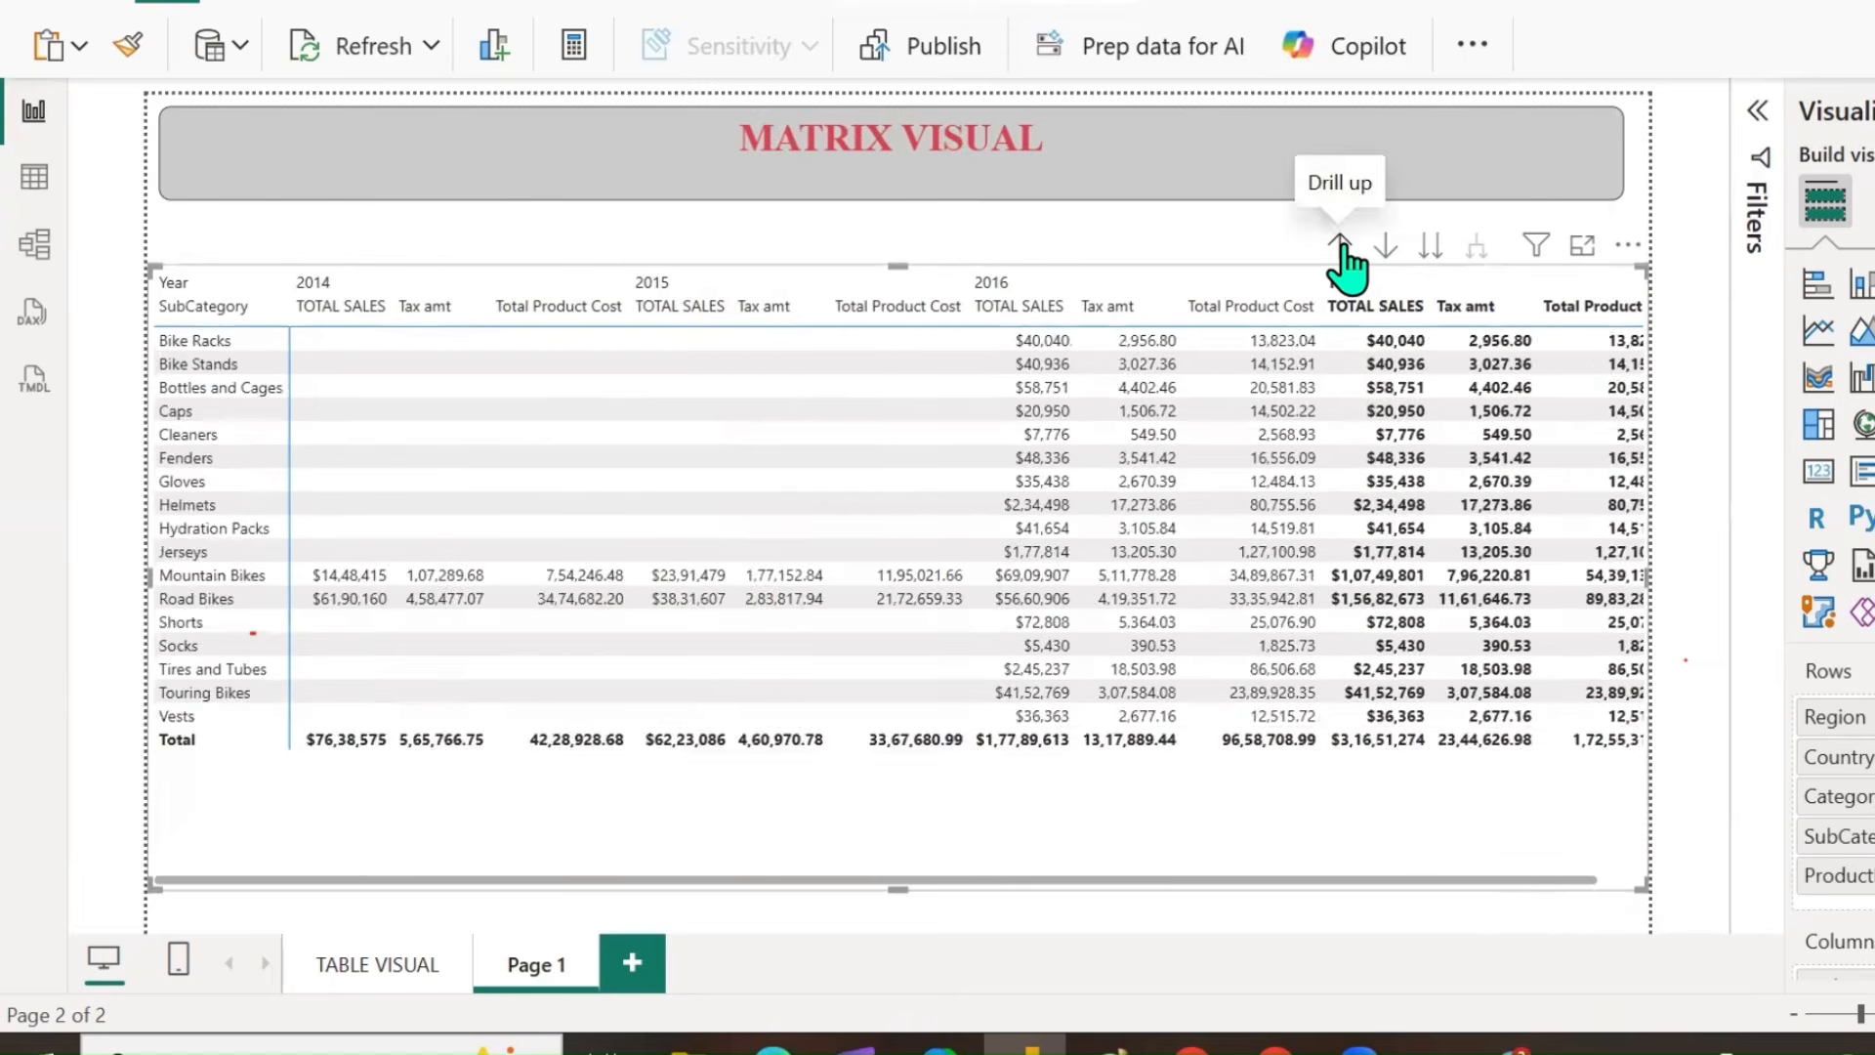
{"action": "left_click", "coordinate": [1341, 246]}
{"action": "left_click", "coordinate": [1342, 246]}
{"action": "left_click", "coordinate": [1341, 246]}
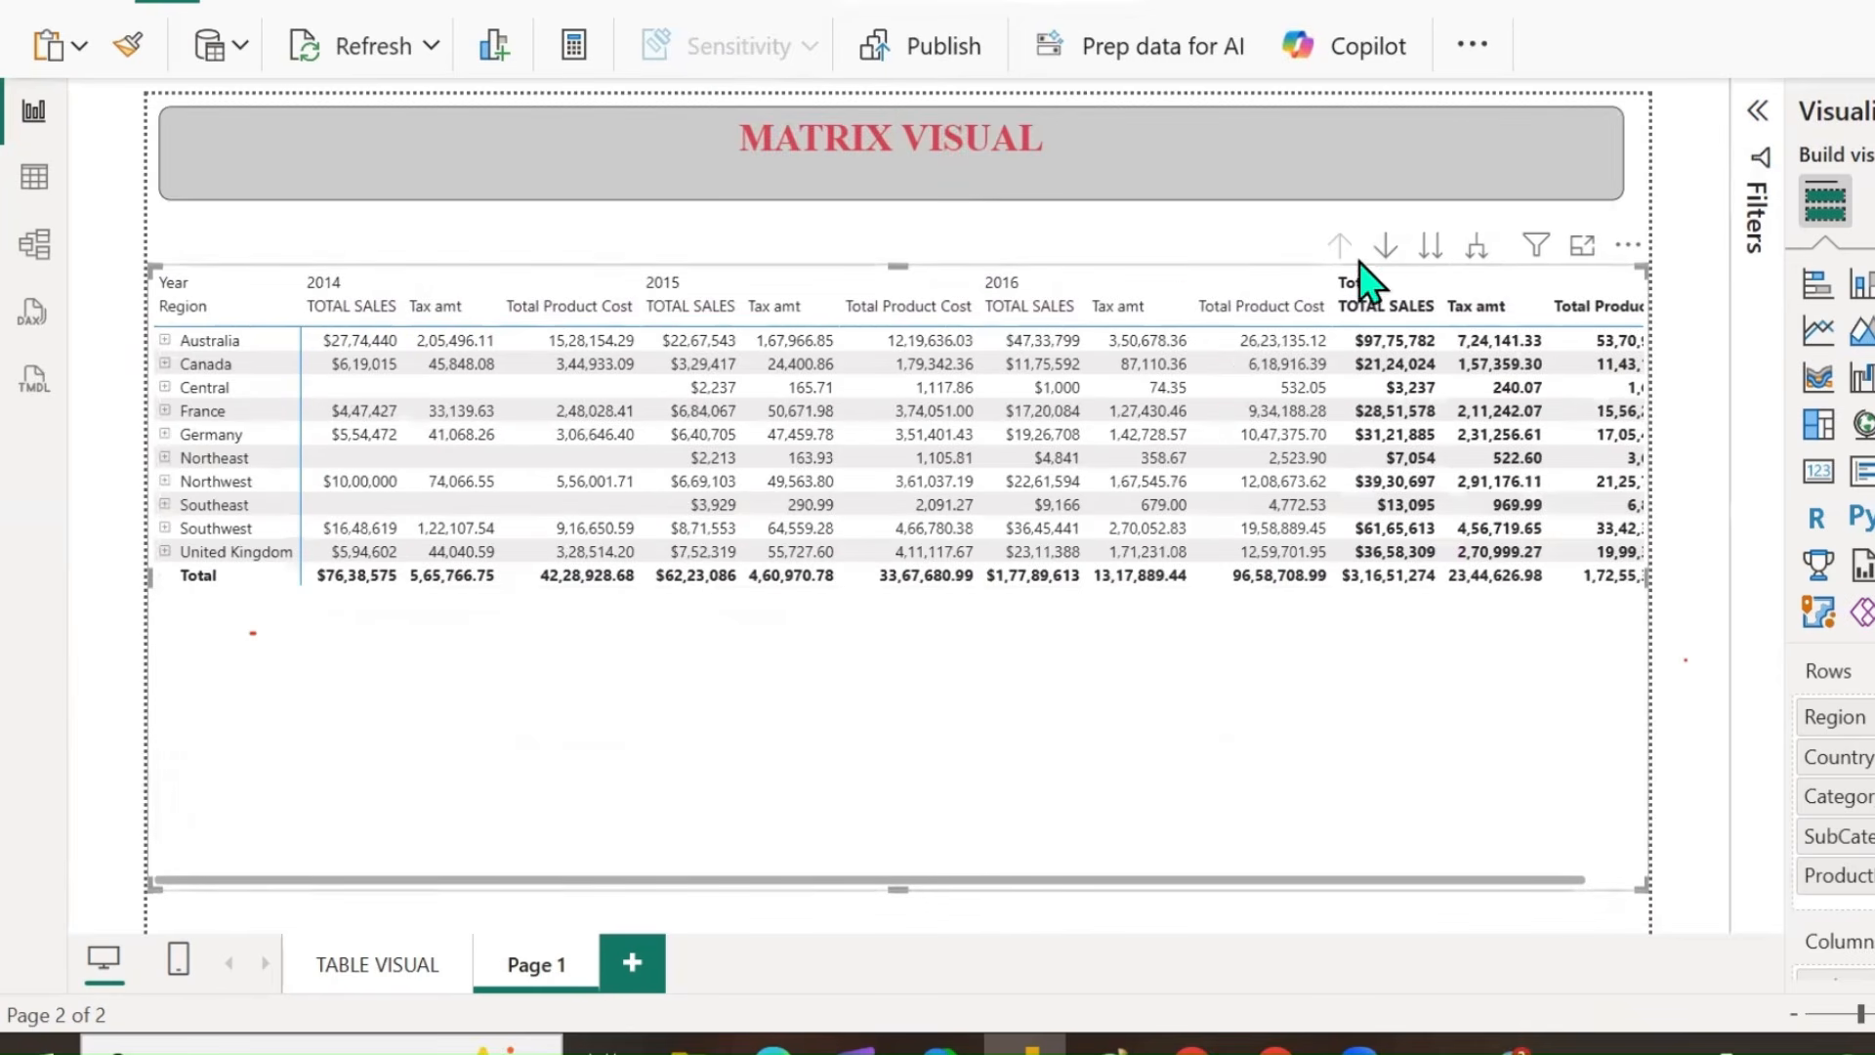
{"action": "left_click", "coordinate": [1386, 246]}
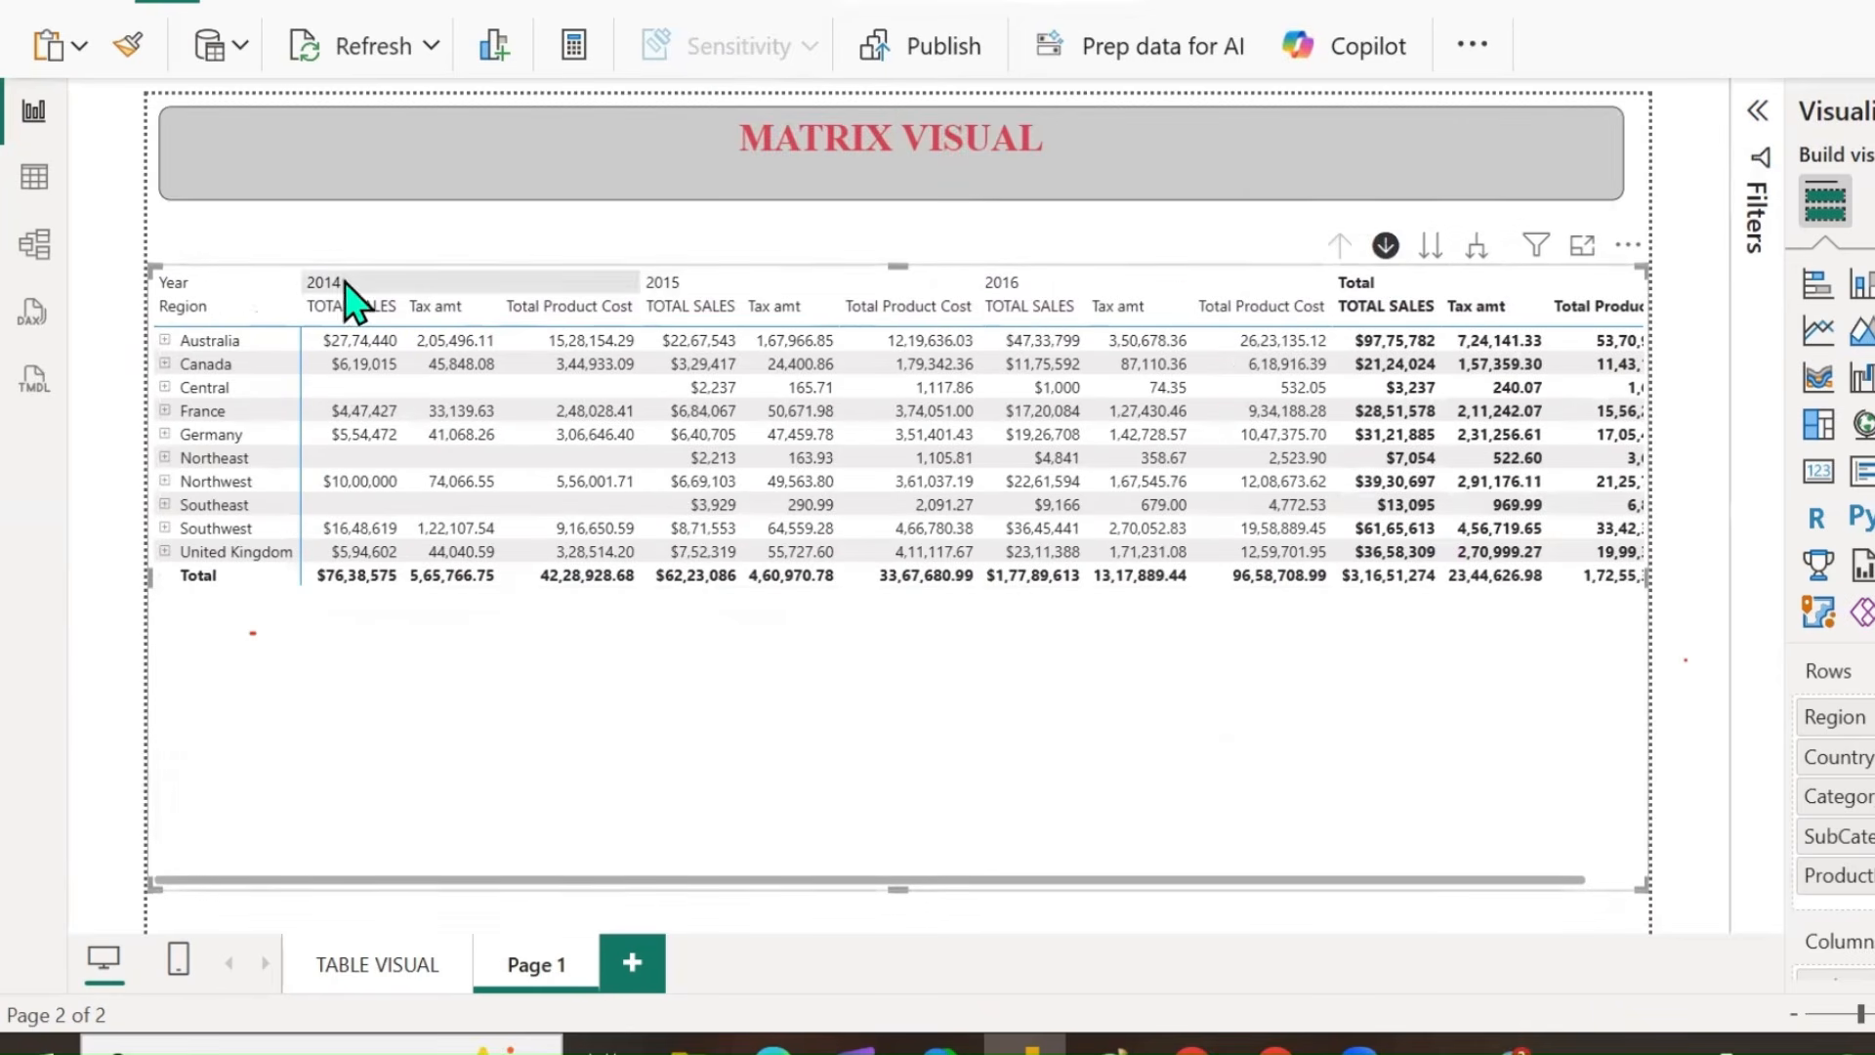
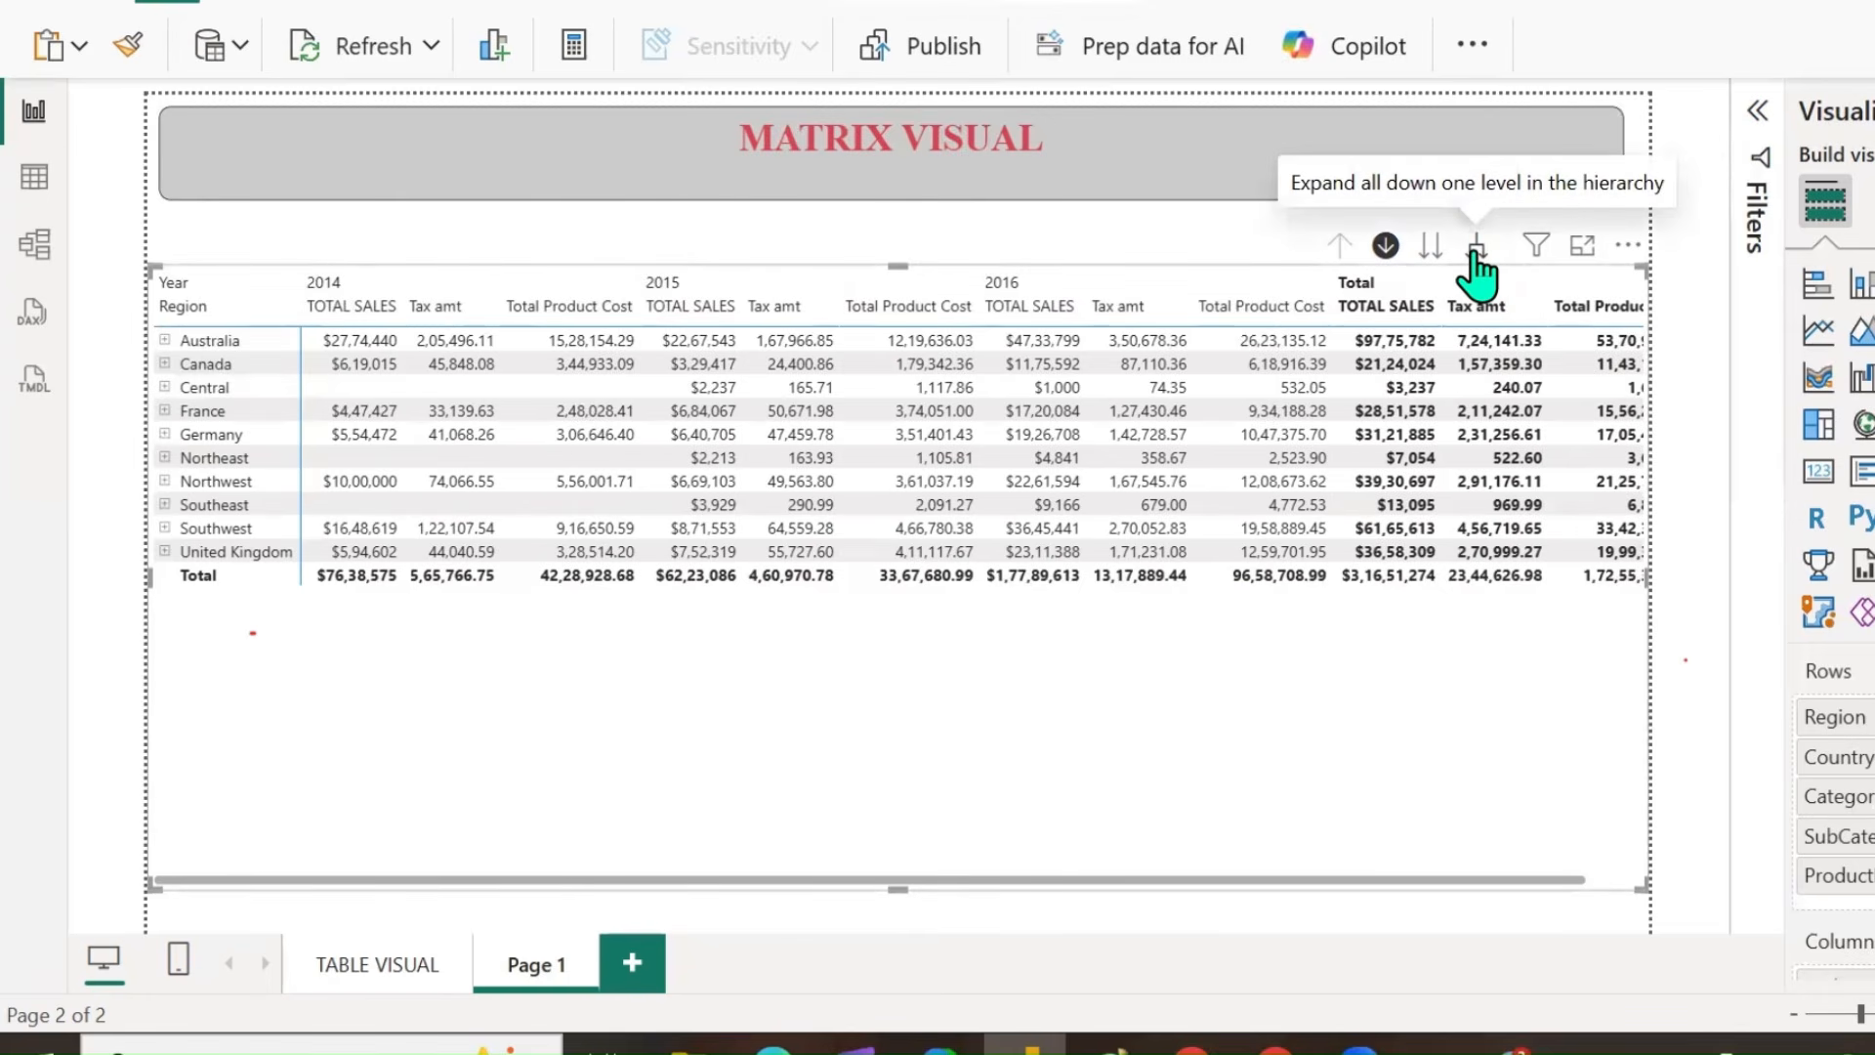
{"action": "left_click", "coordinate": [1386, 246]}
Expand all matrix rows down one hierarchy level four times, through country, category and subcategory to product names.
{"action": "left_click", "coordinate": [1478, 250]}
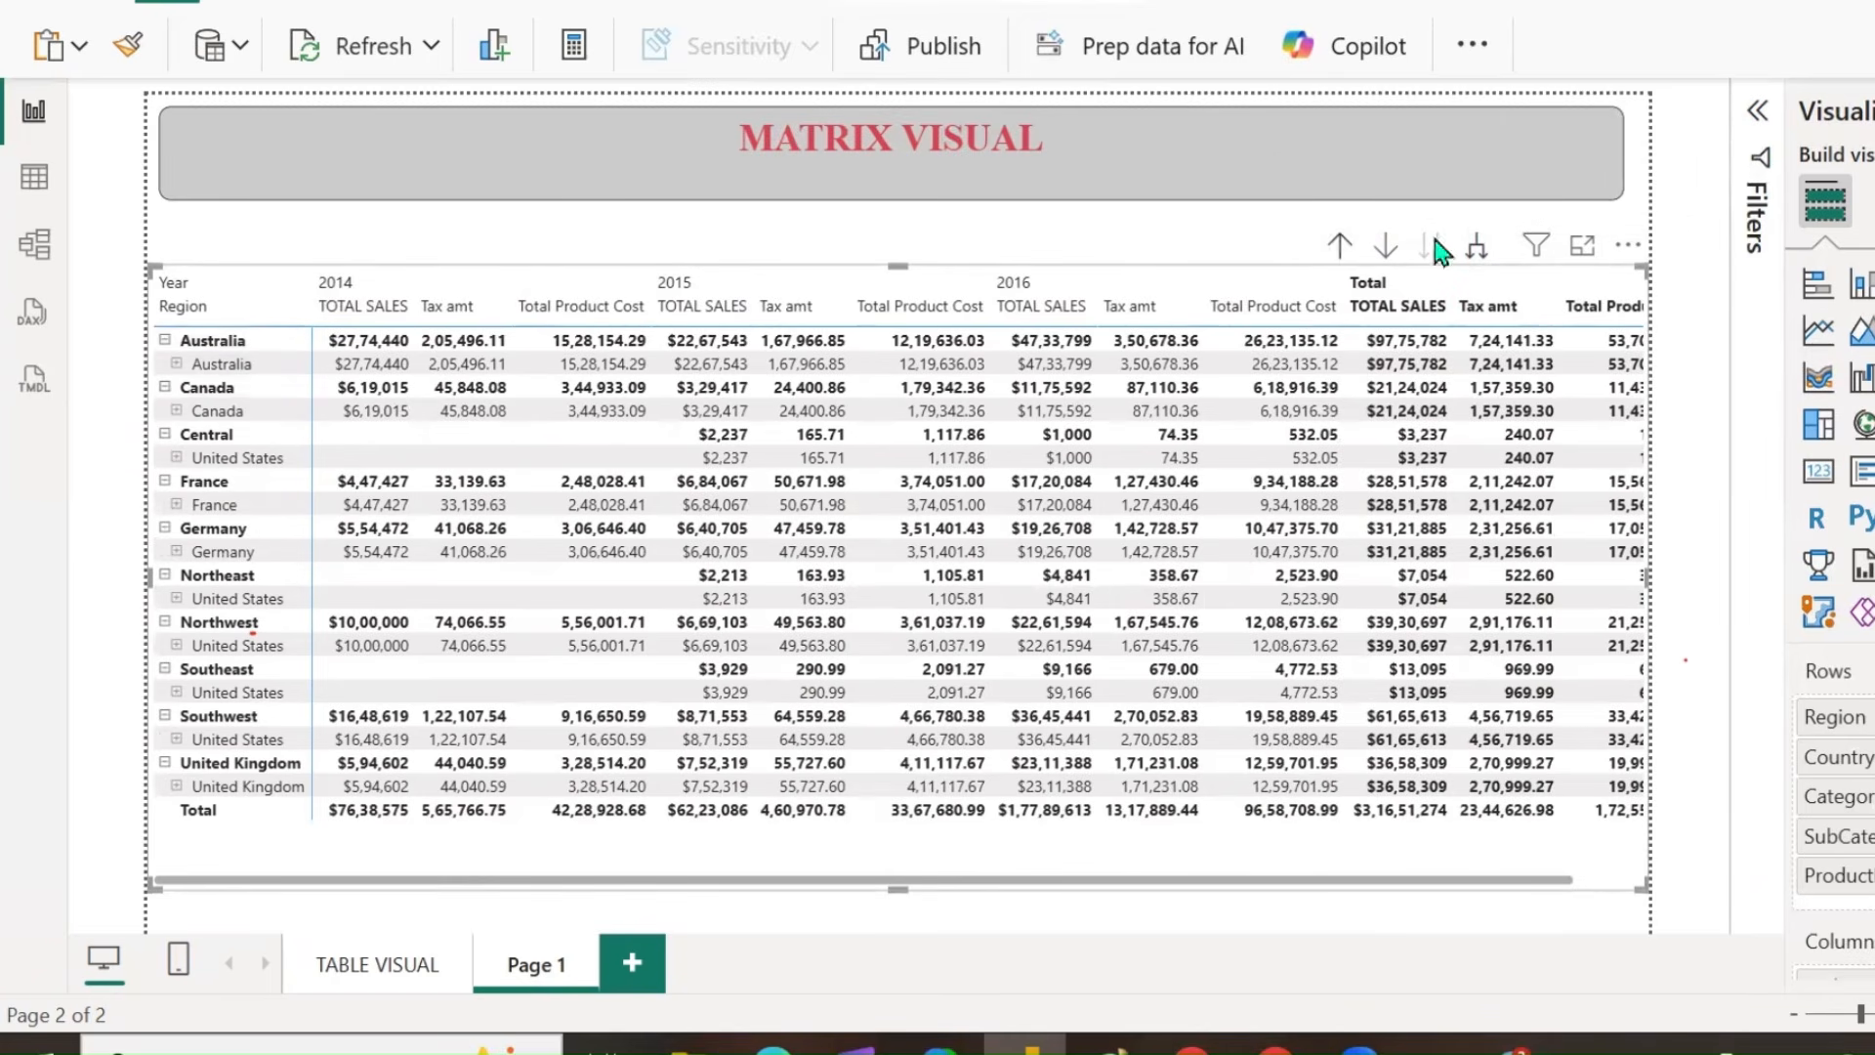
{"action": "left_click", "coordinate": [1476, 251]}
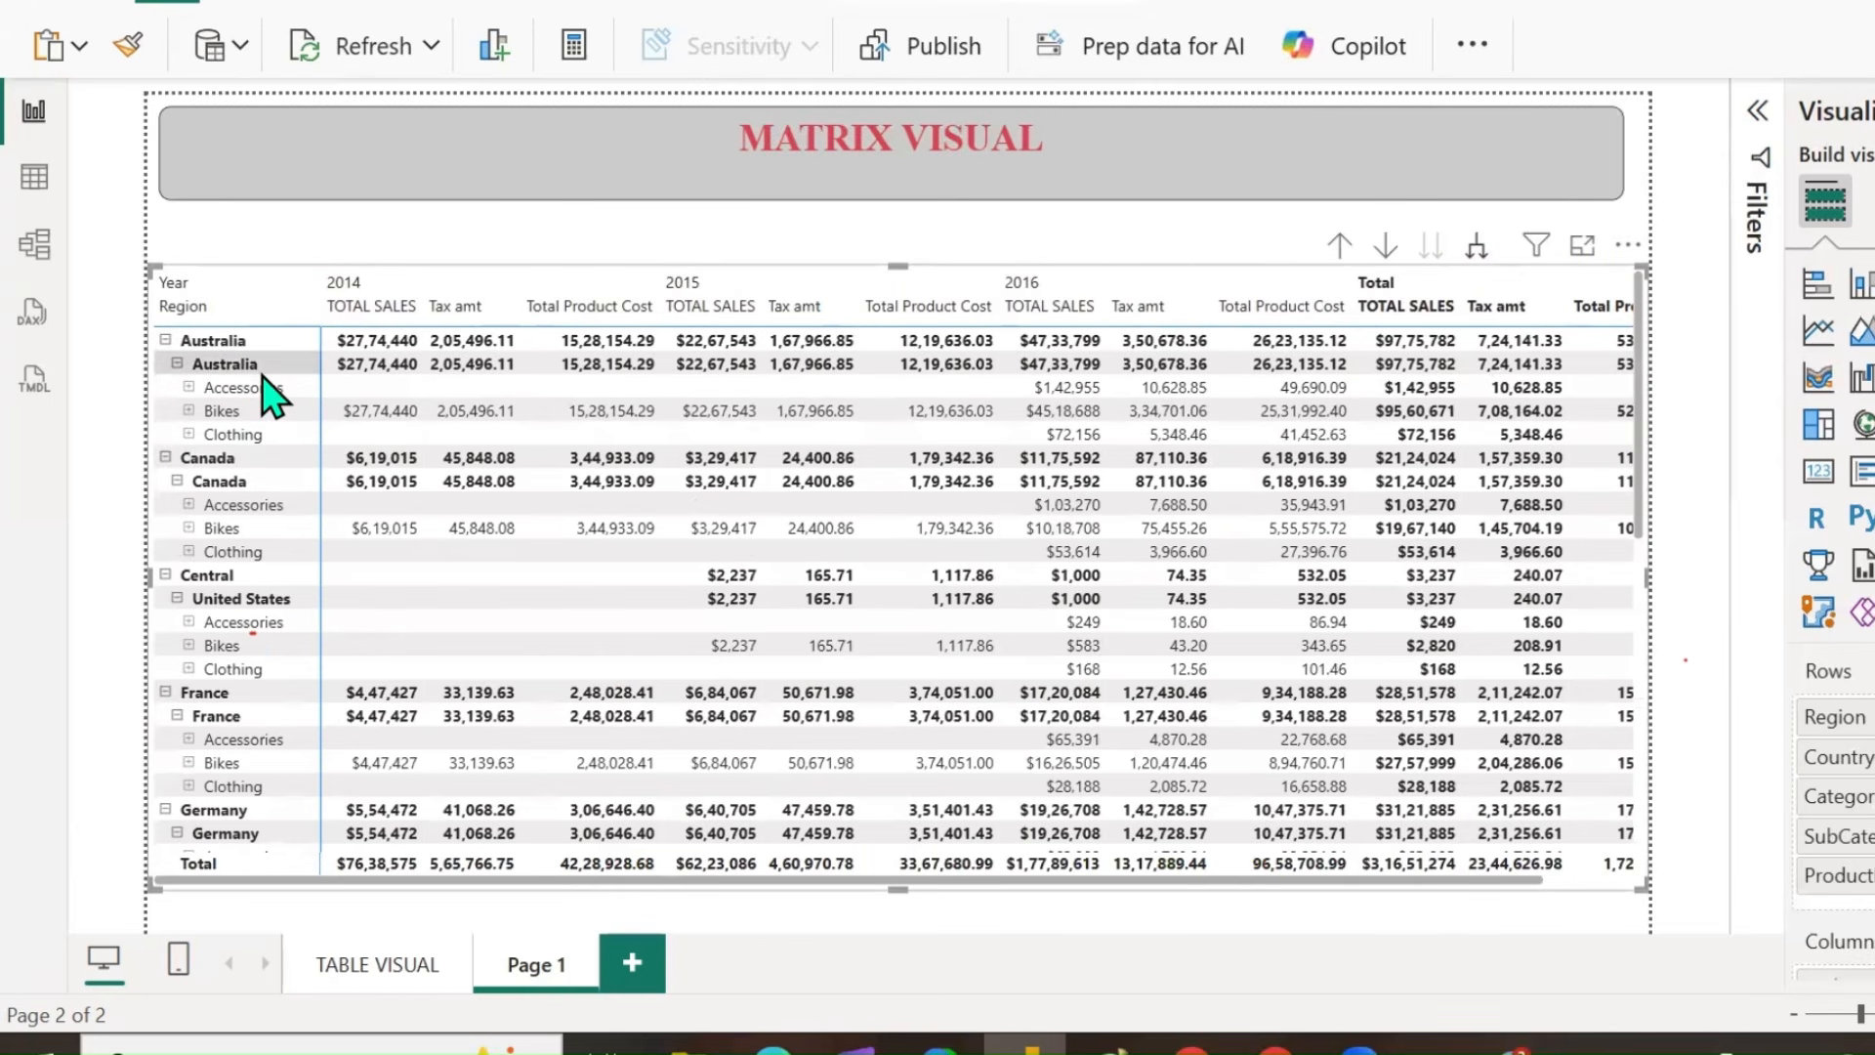
{"action": "left_click", "coordinate": [1477, 245]}
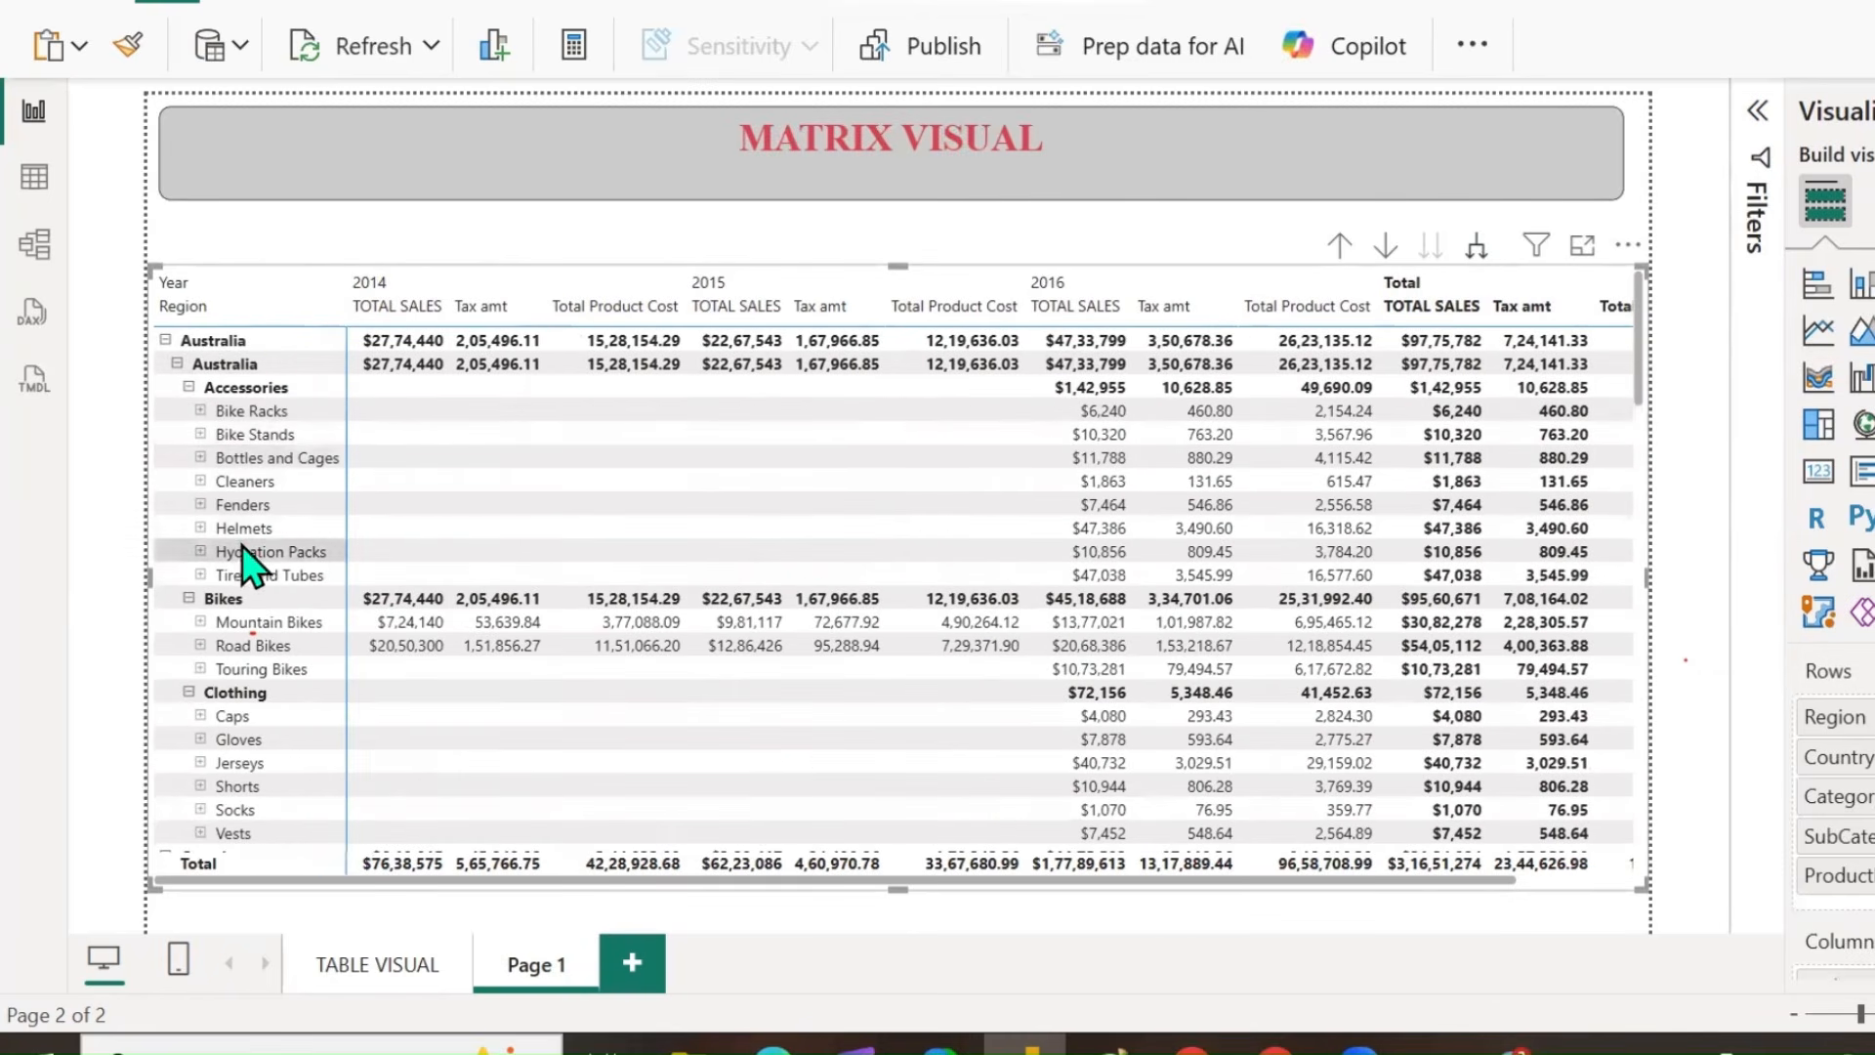
{"action": "left_click", "coordinate": [1477, 245]}
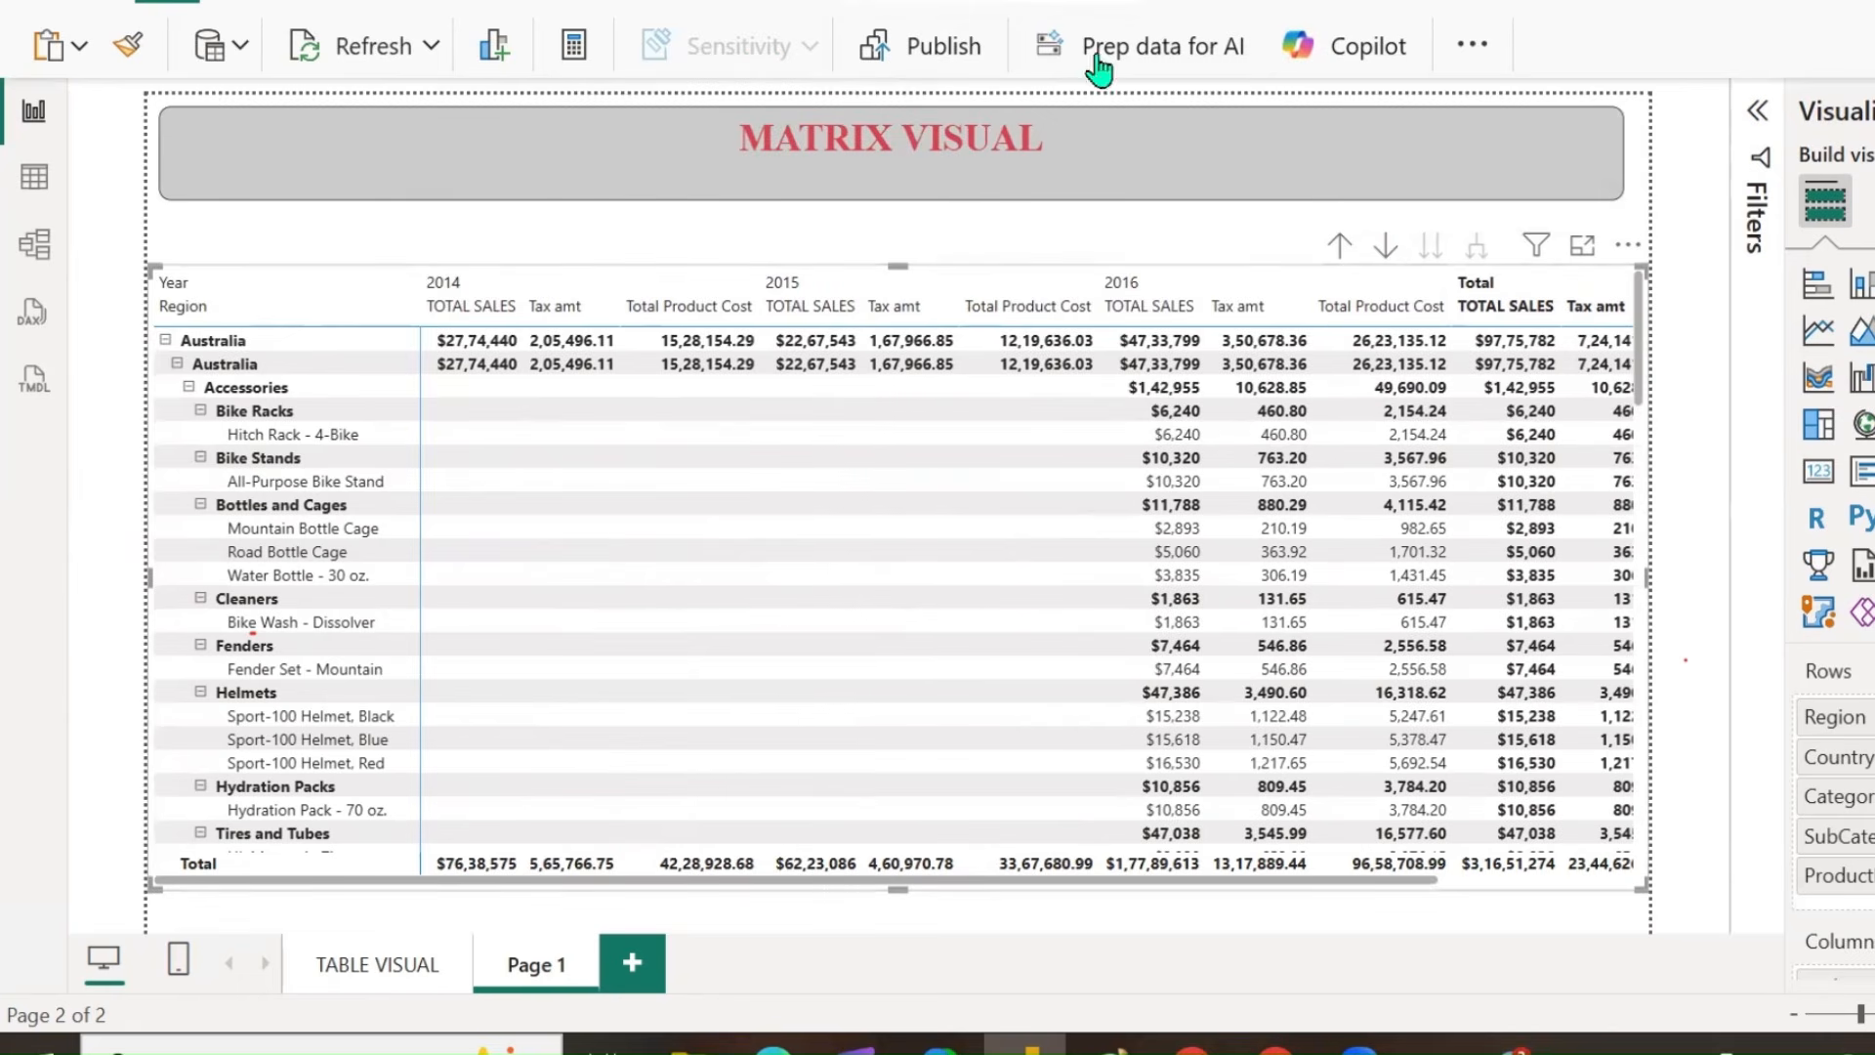
Drill the fully expanded matrix back up until only the region rows are left.
{"action": "left_click", "coordinate": [1342, 246]}
{"action": "left_click", "coordinate": [1343, 246]}
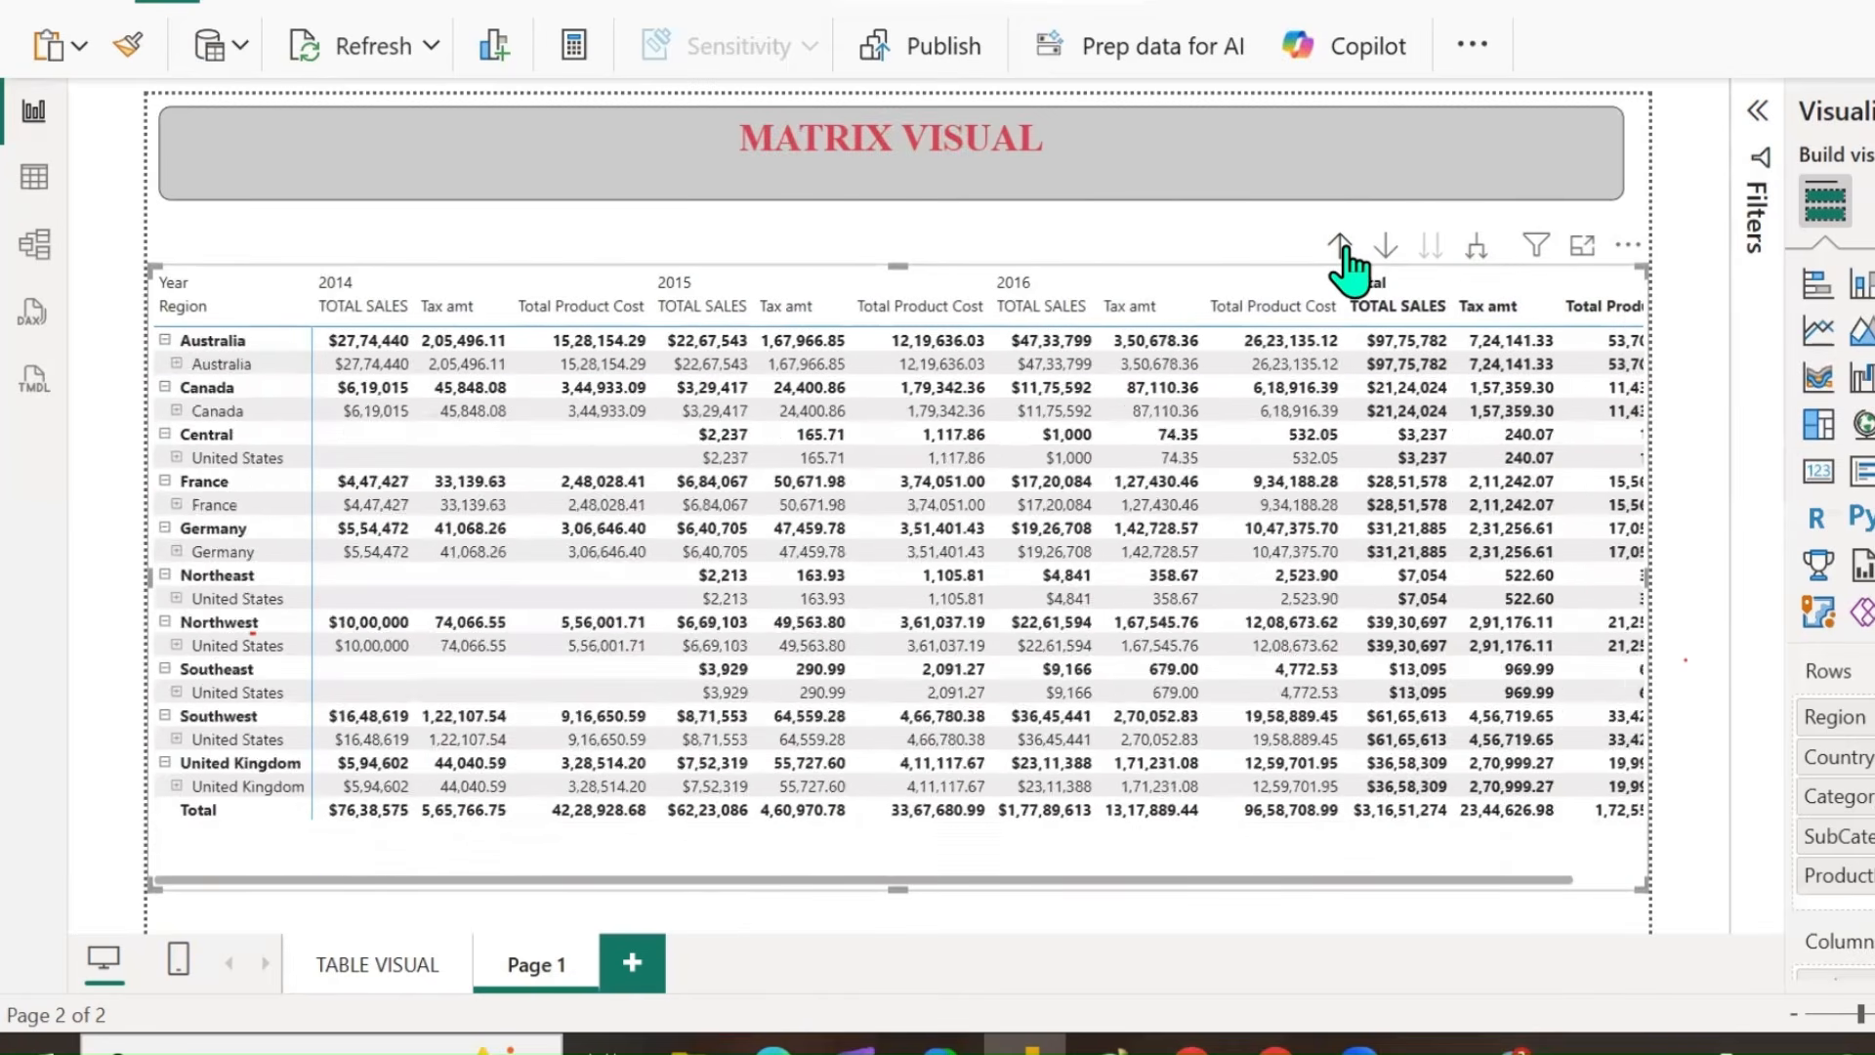
{"action": "left_click", "coordinate": [1342, 246]}
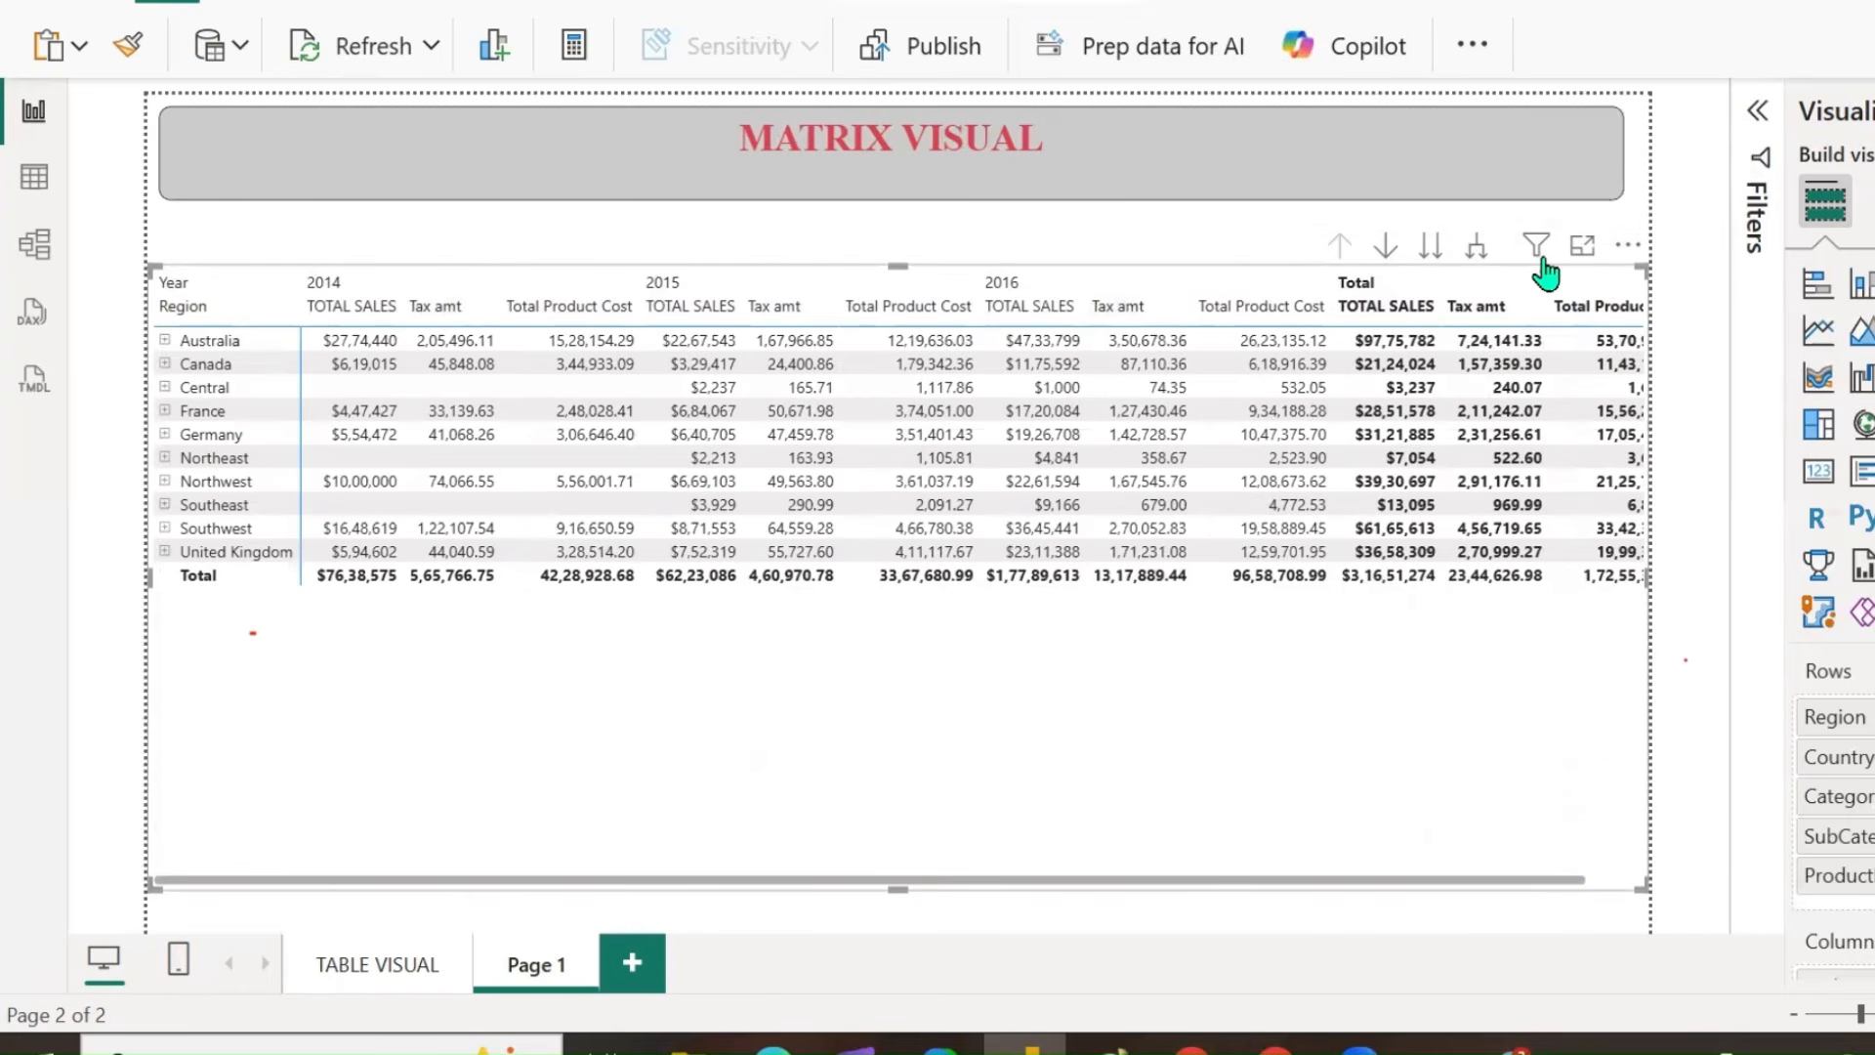
Filter the matrix visual by Country to Australia only, and check the filters affecting the visual.
{"action": "mouse_move", "coordinate": [1539, 264]}
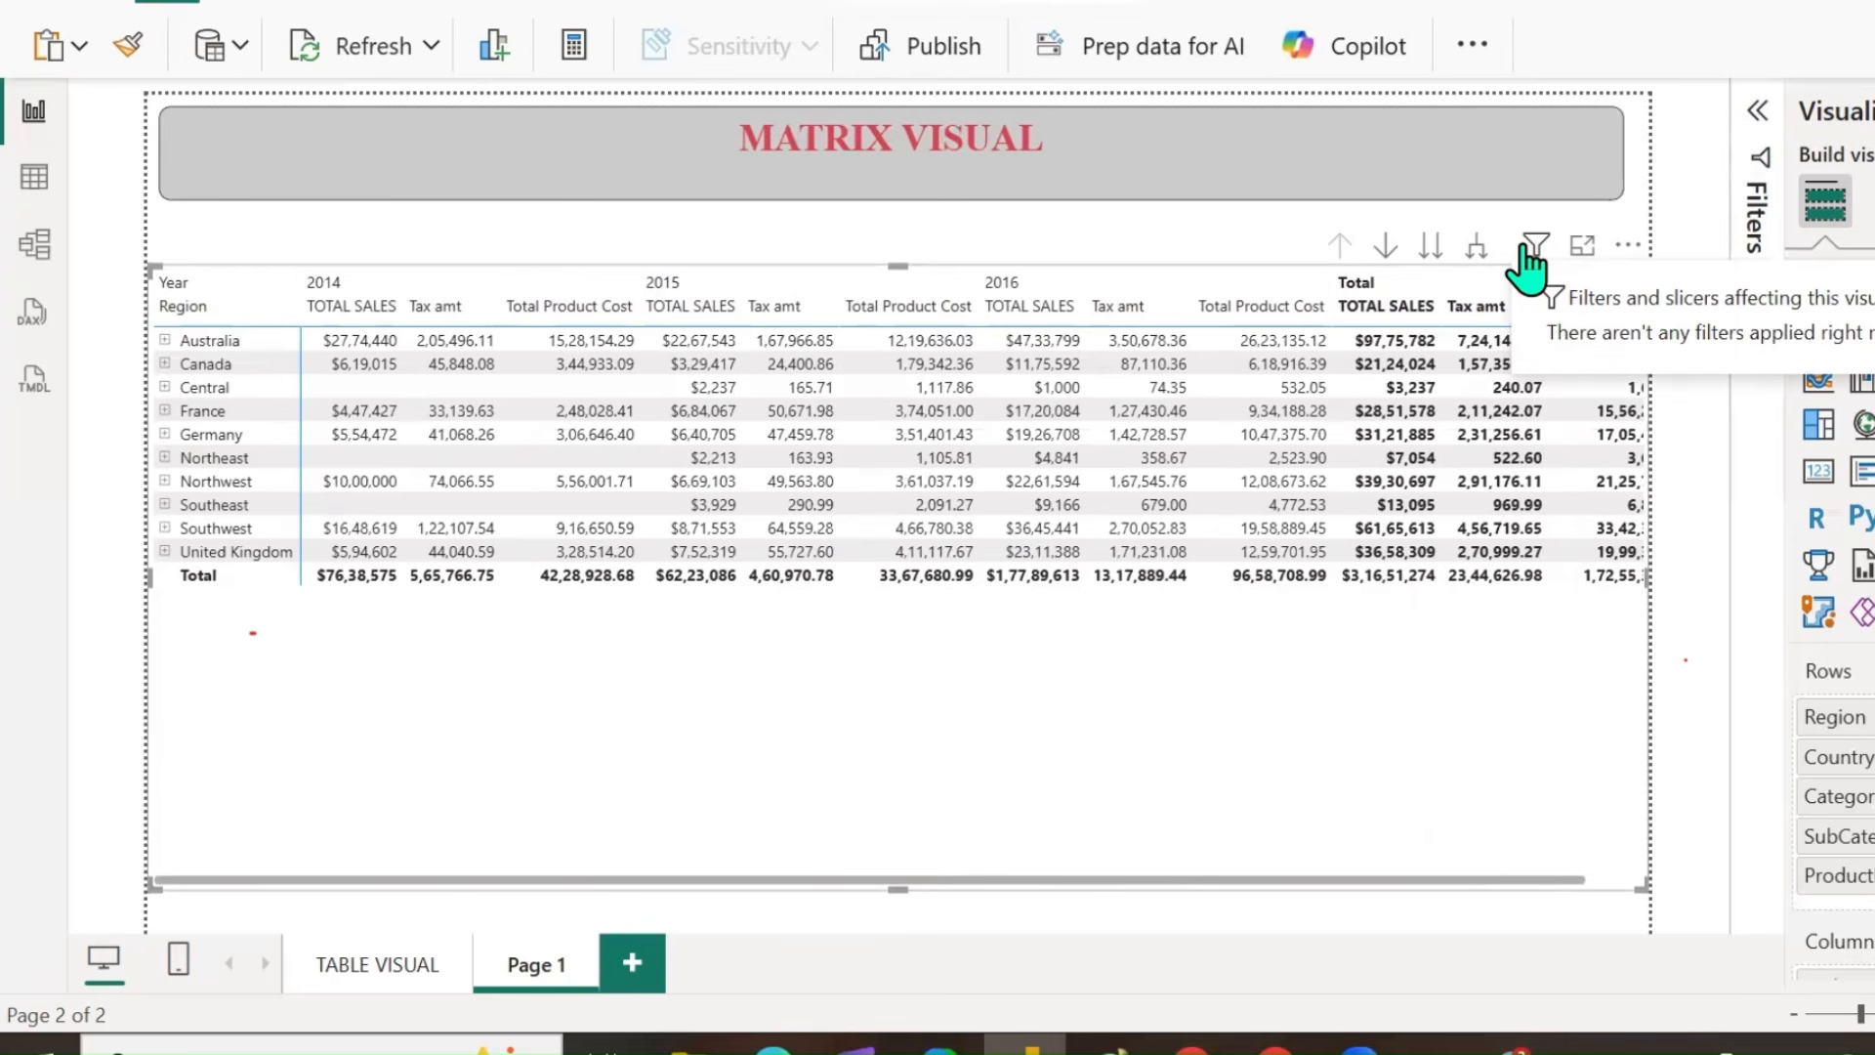
{"action": "left_click", "coordinate": [1757, 195]}
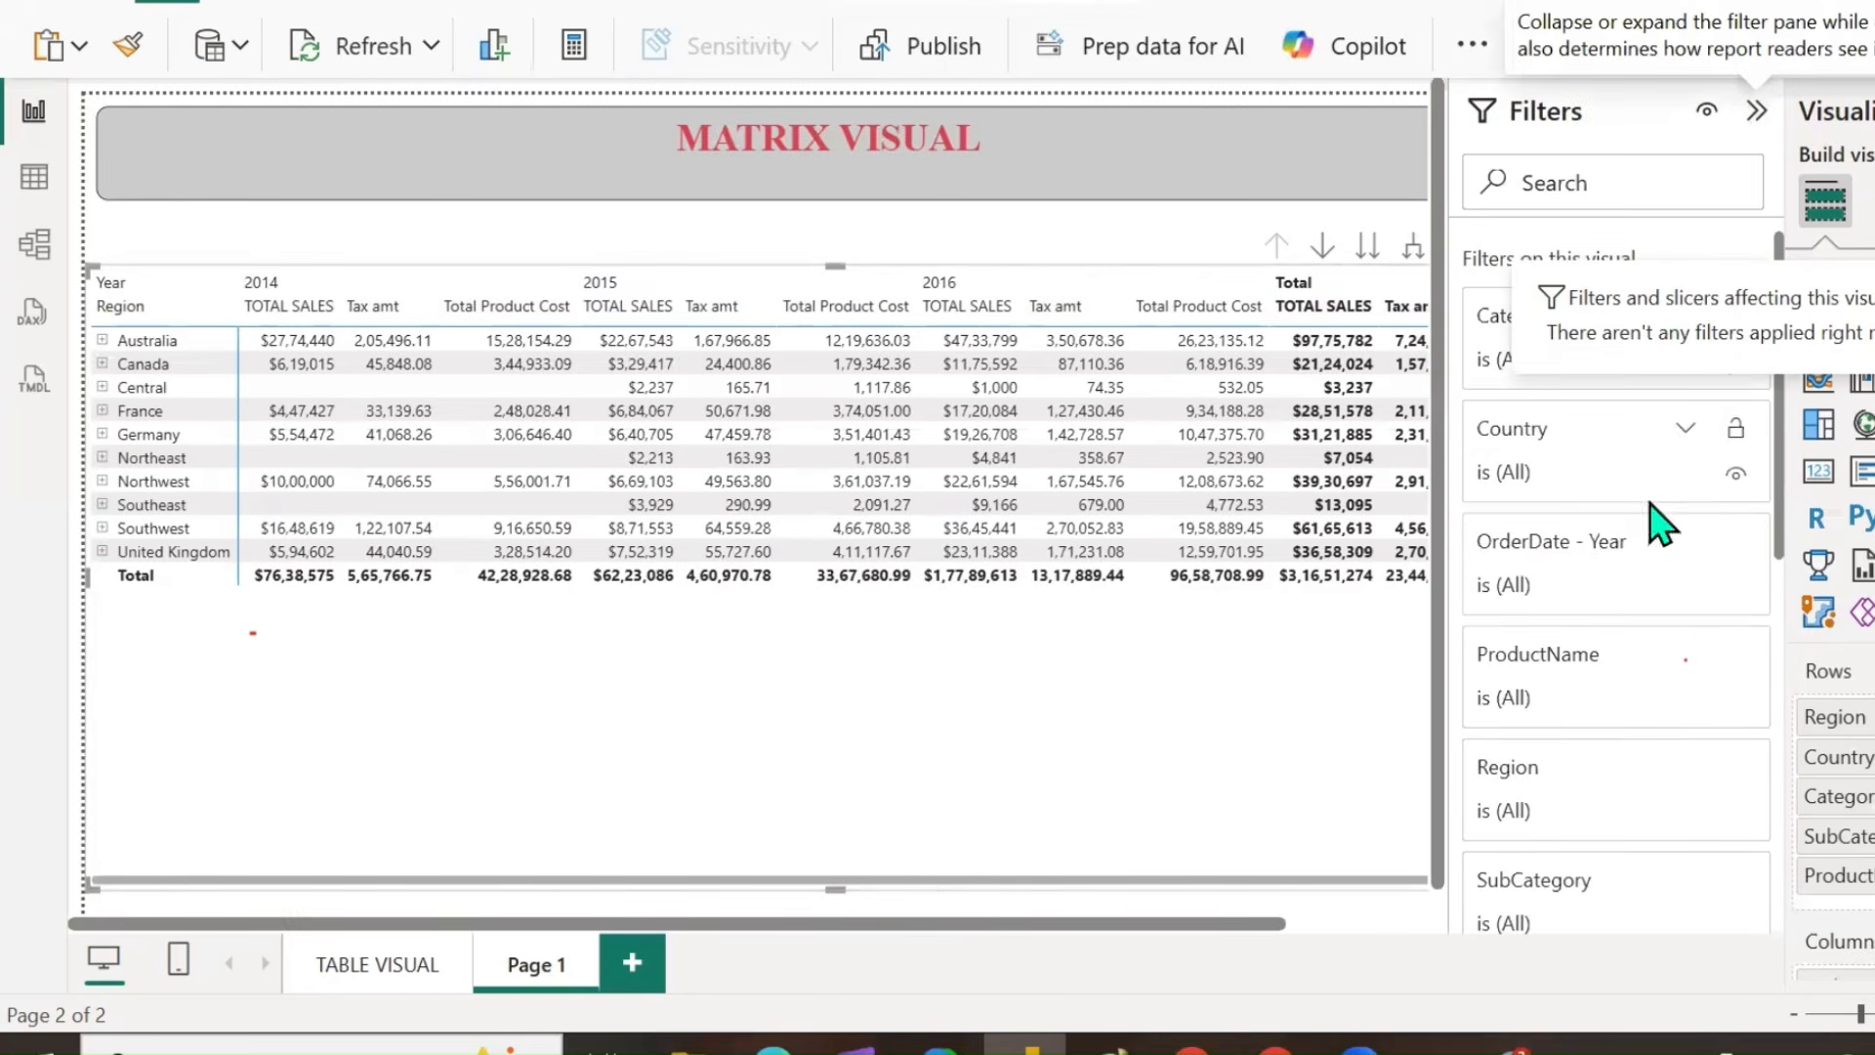
{"action": "left_click", "coordinate": [1684, 427]}
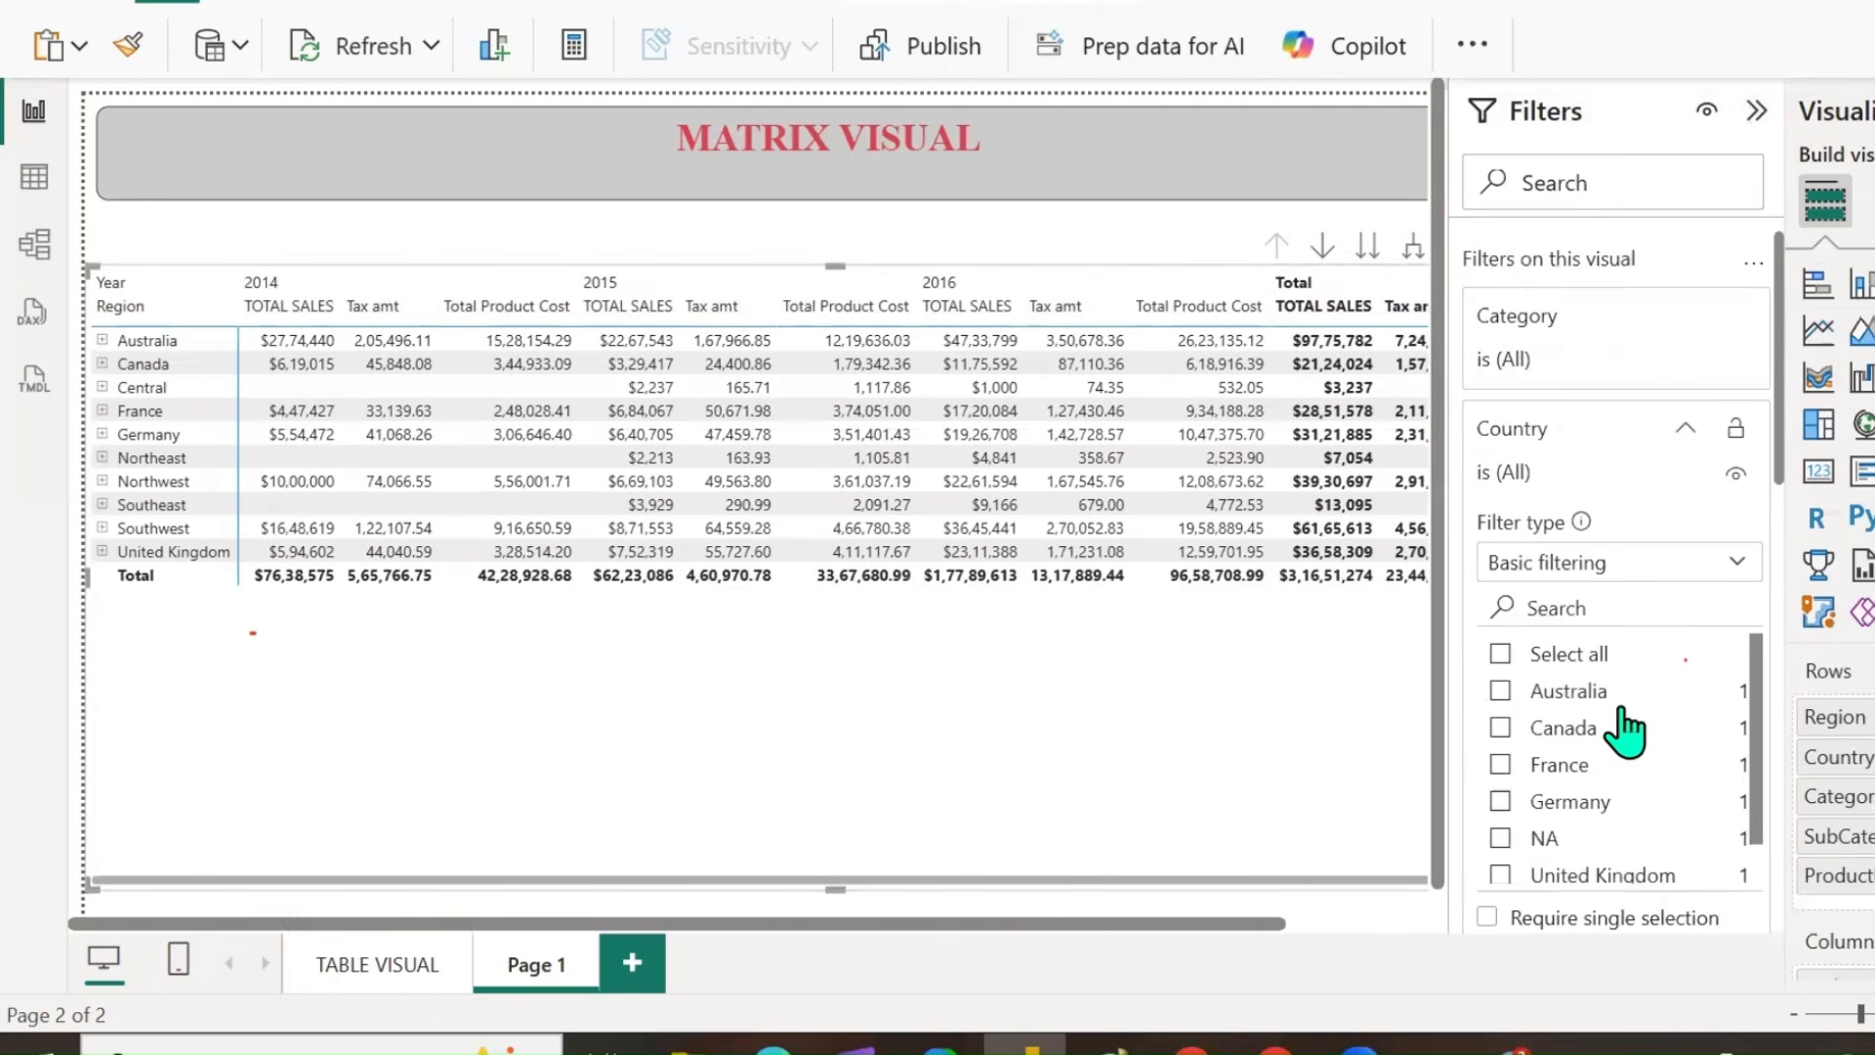
{"action": "left_click", "coordinate": [1598, 694]}
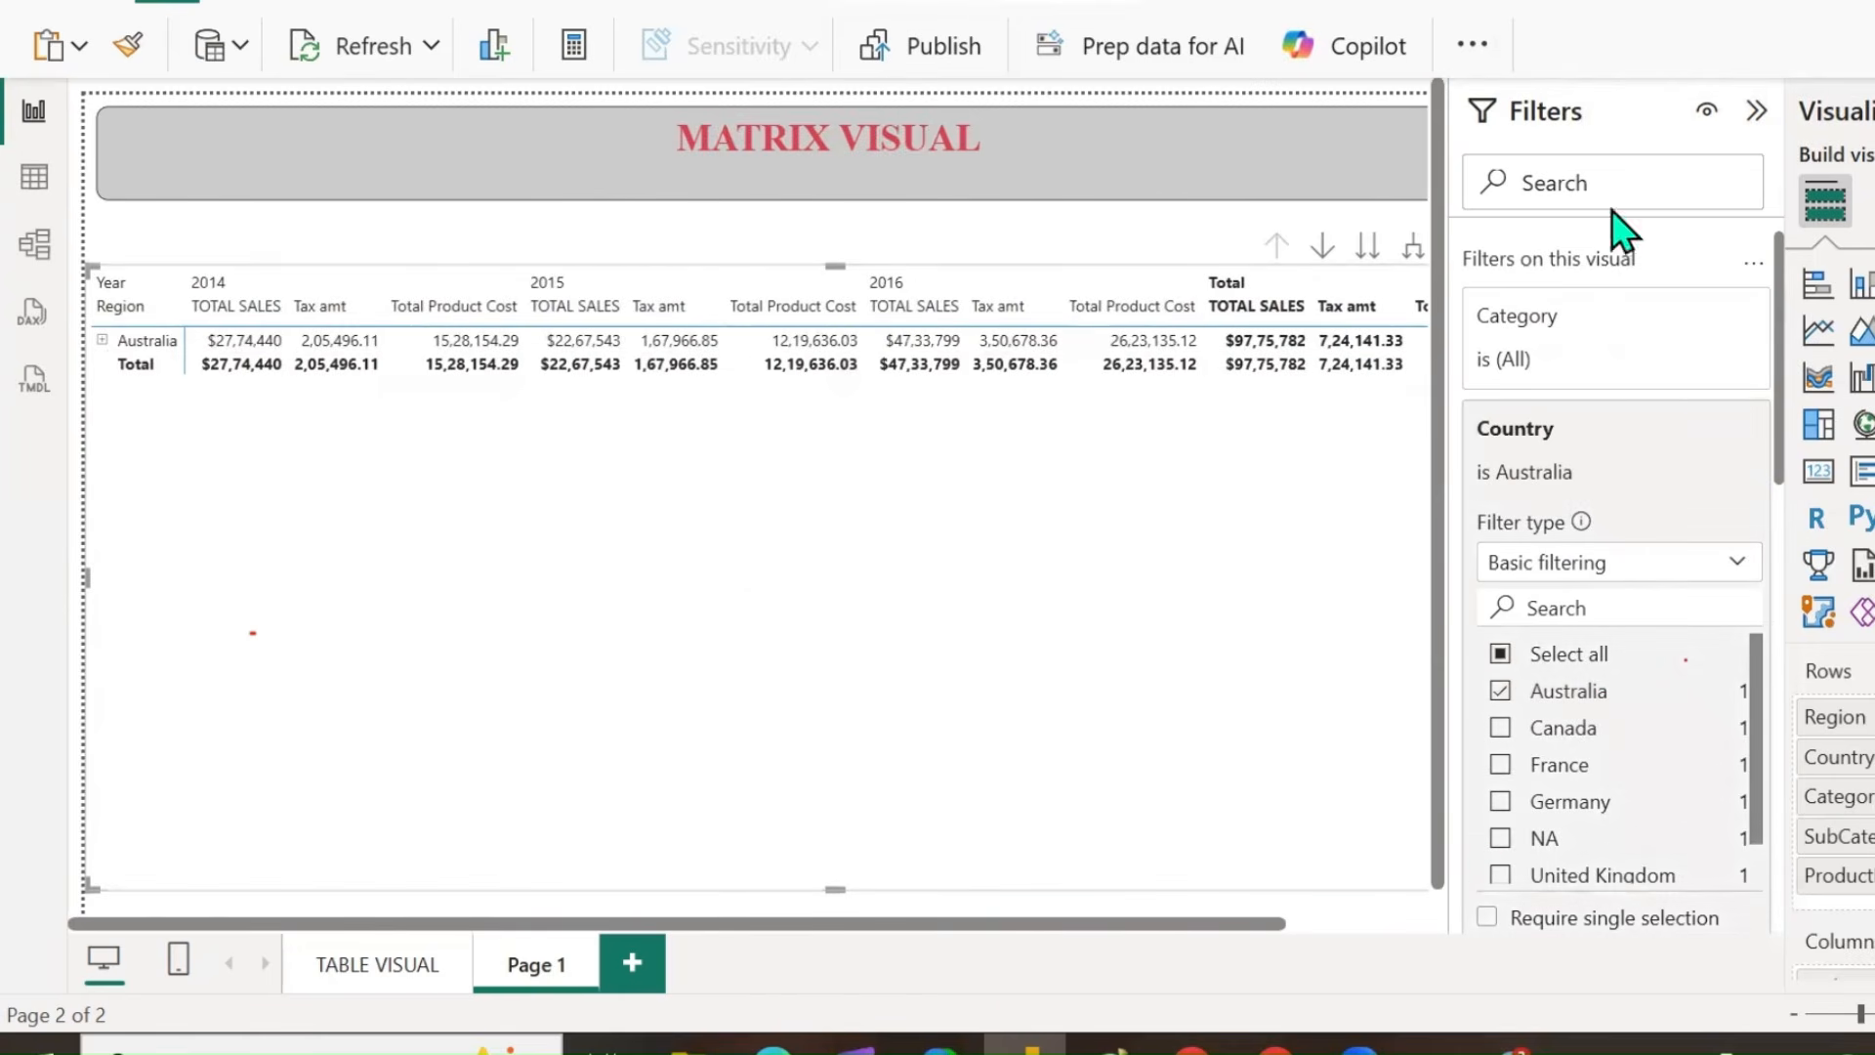
{"action": "left_click", "coordinate": [1756, 110]}
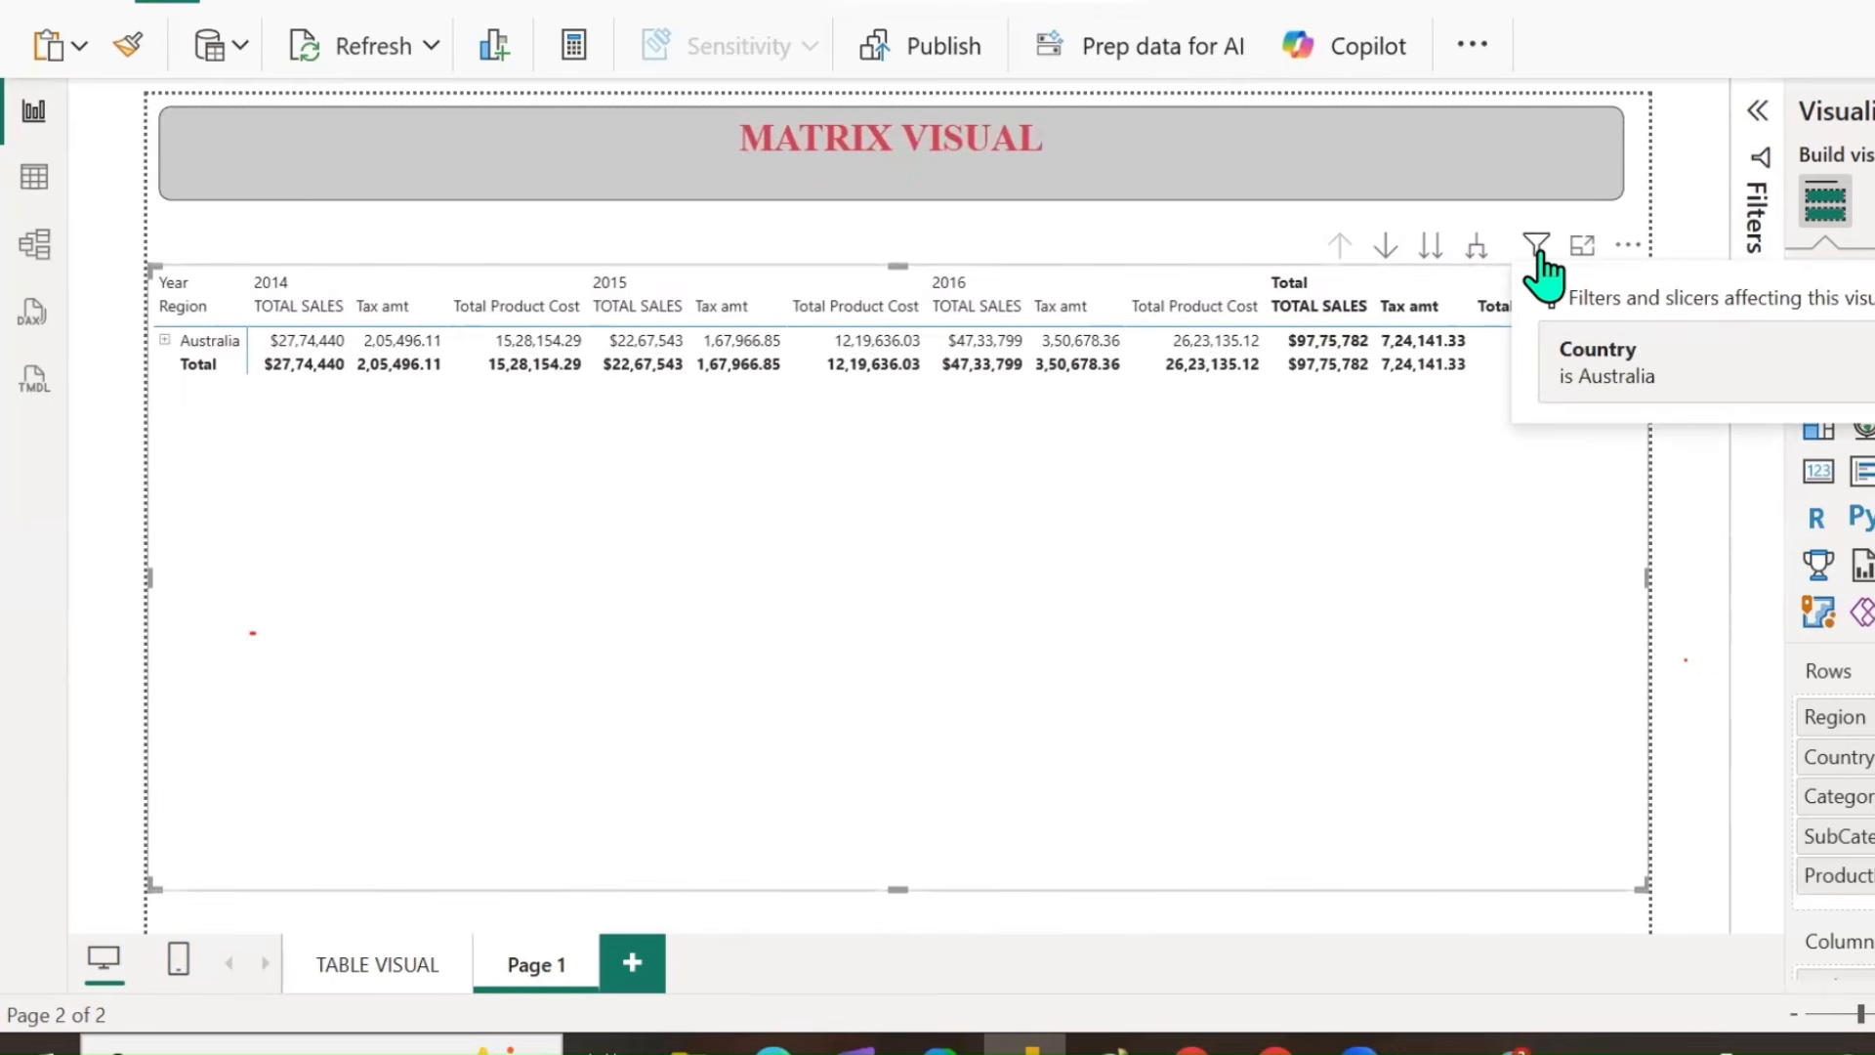
Add Canada to the matrix's Country filter and review the filters applied to the visual.
{"action": "left_click", "coordinate": [1746, 114]}
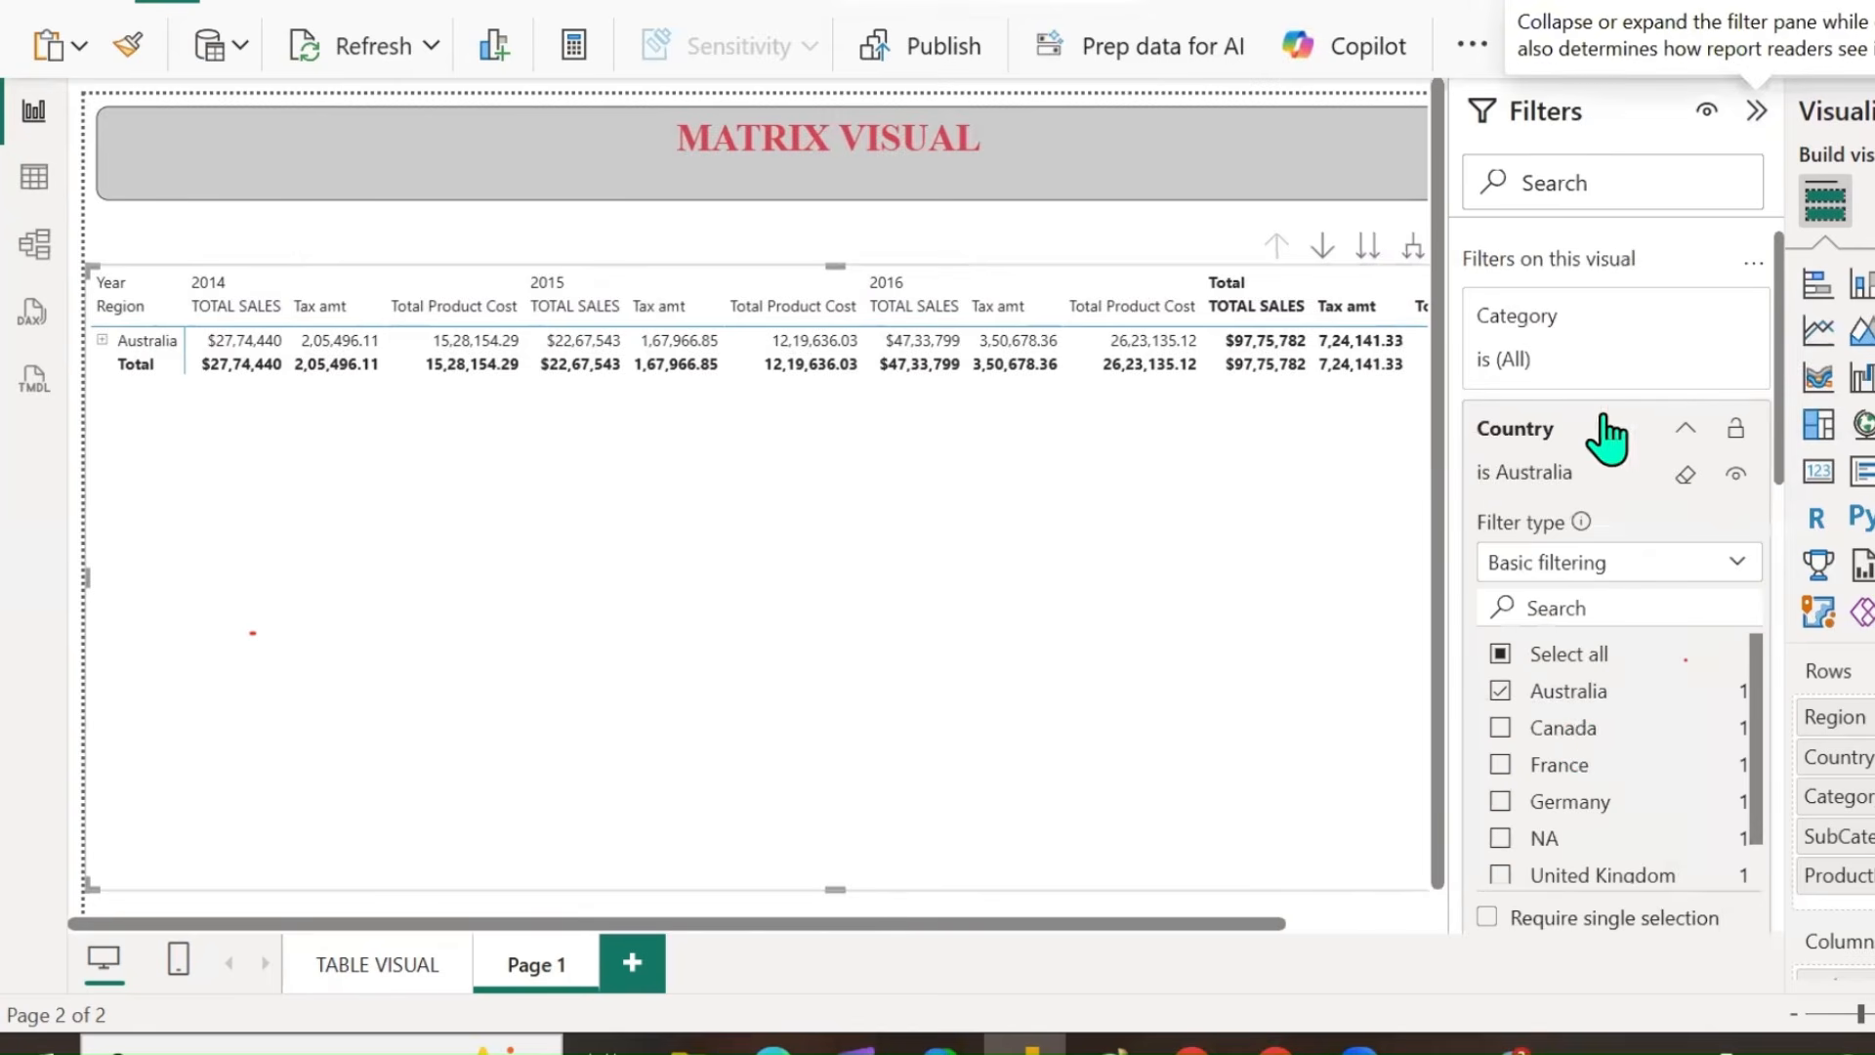
{"action": "left_click", "coordinate": [1562, 730]}
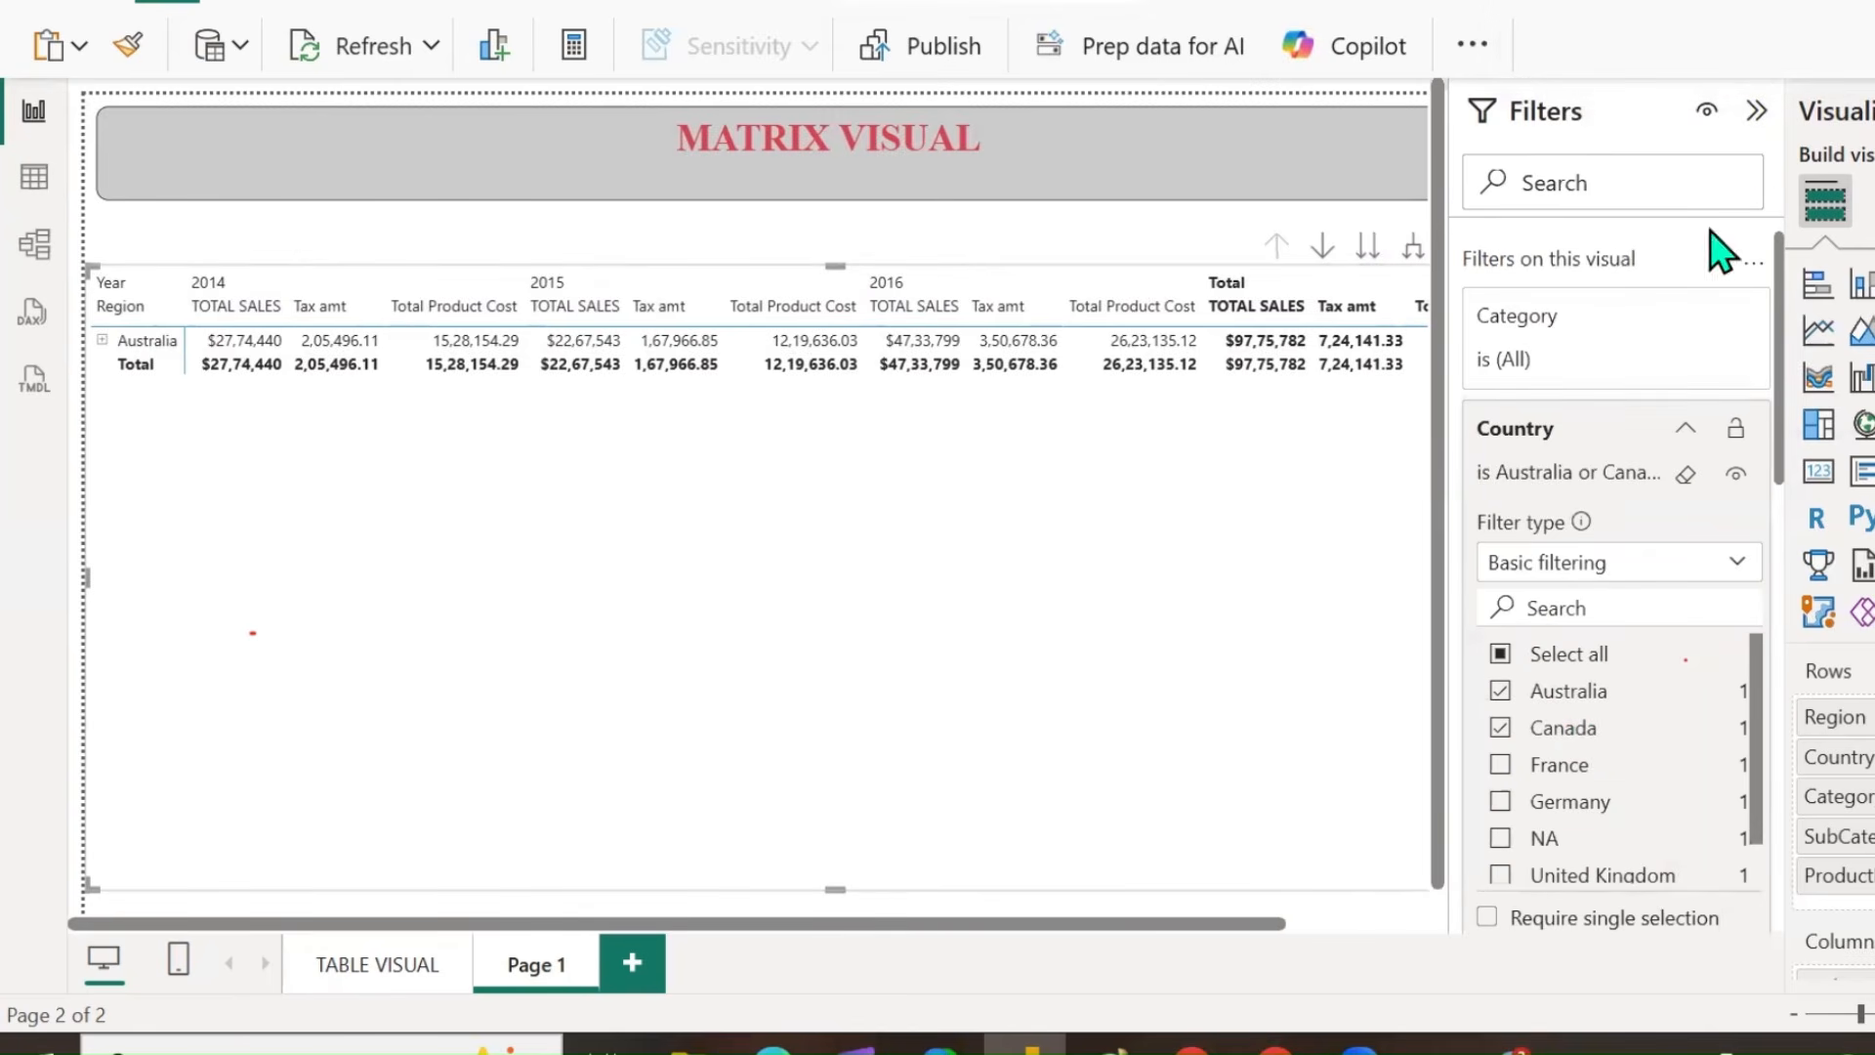
{"action": "left_click", "coordinate": [1756, 111]}
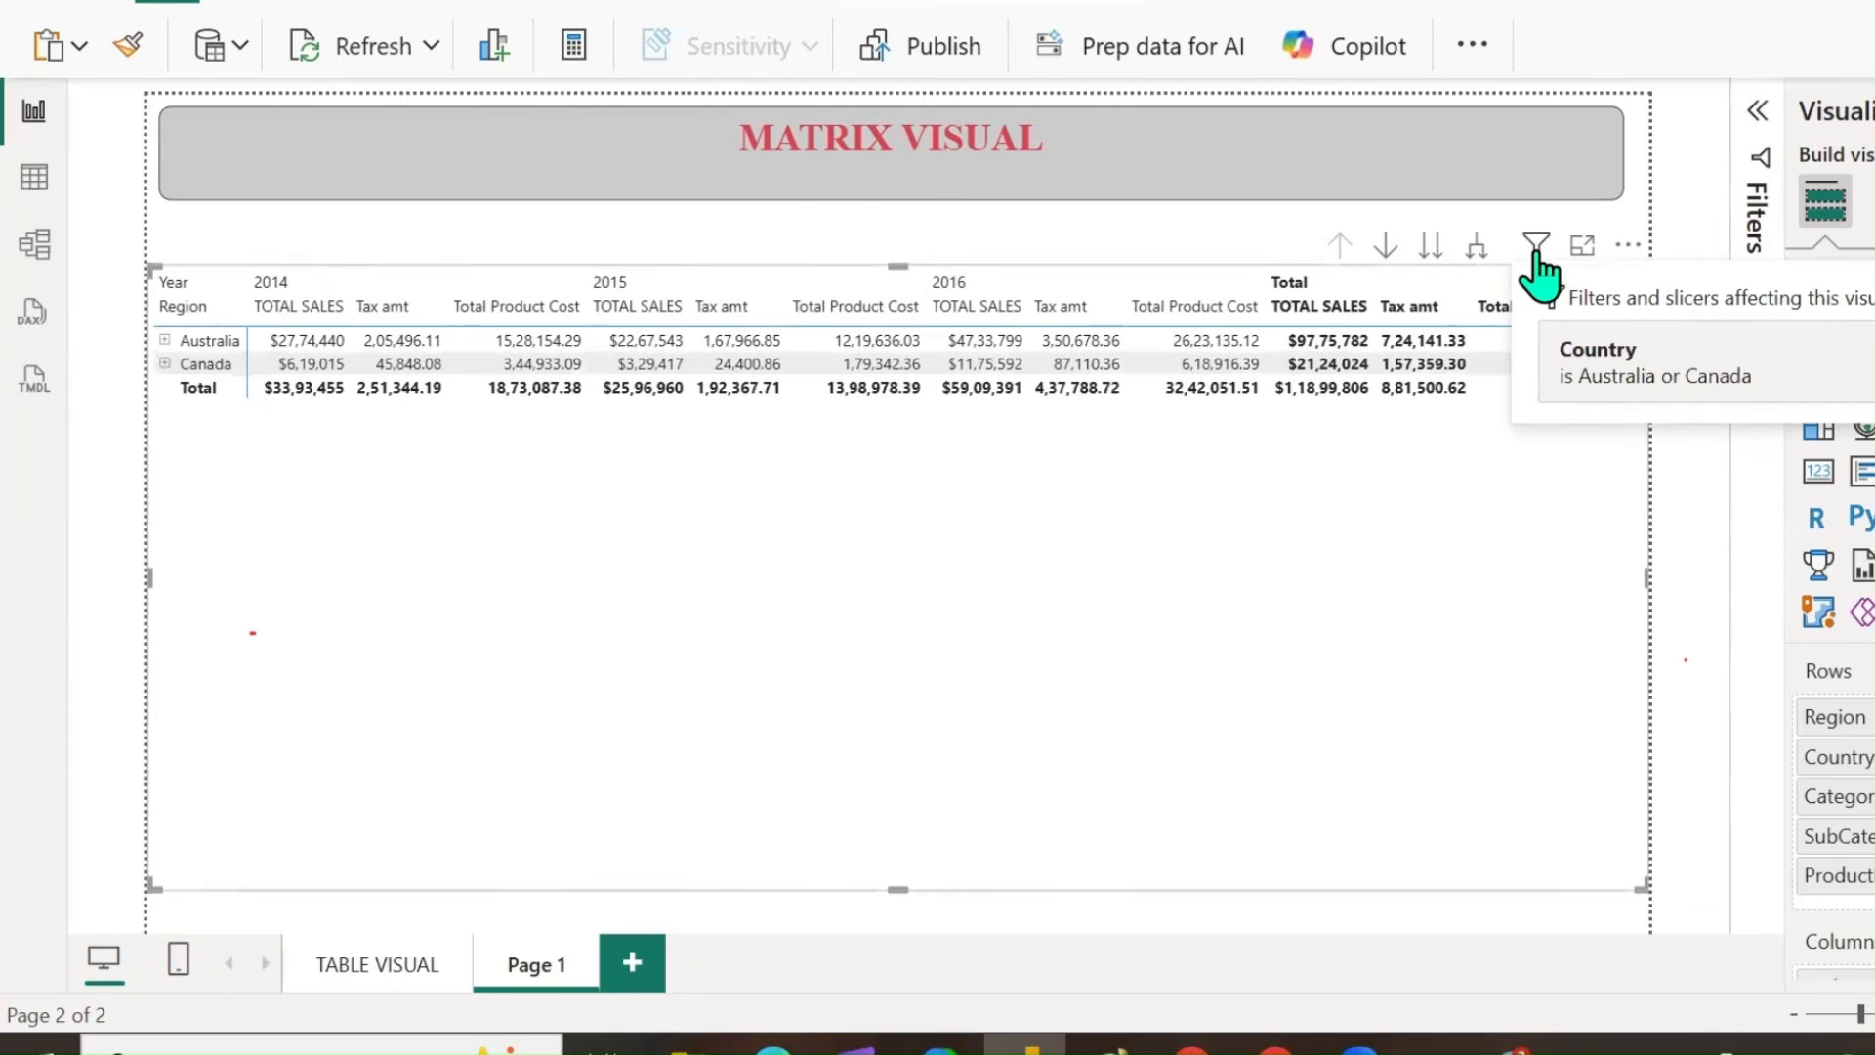
Select all countries in the matrix's Country filter except NA, and check the filters affecting the visual.
{"action": "left_click", "coordinate": [1761, 156]}
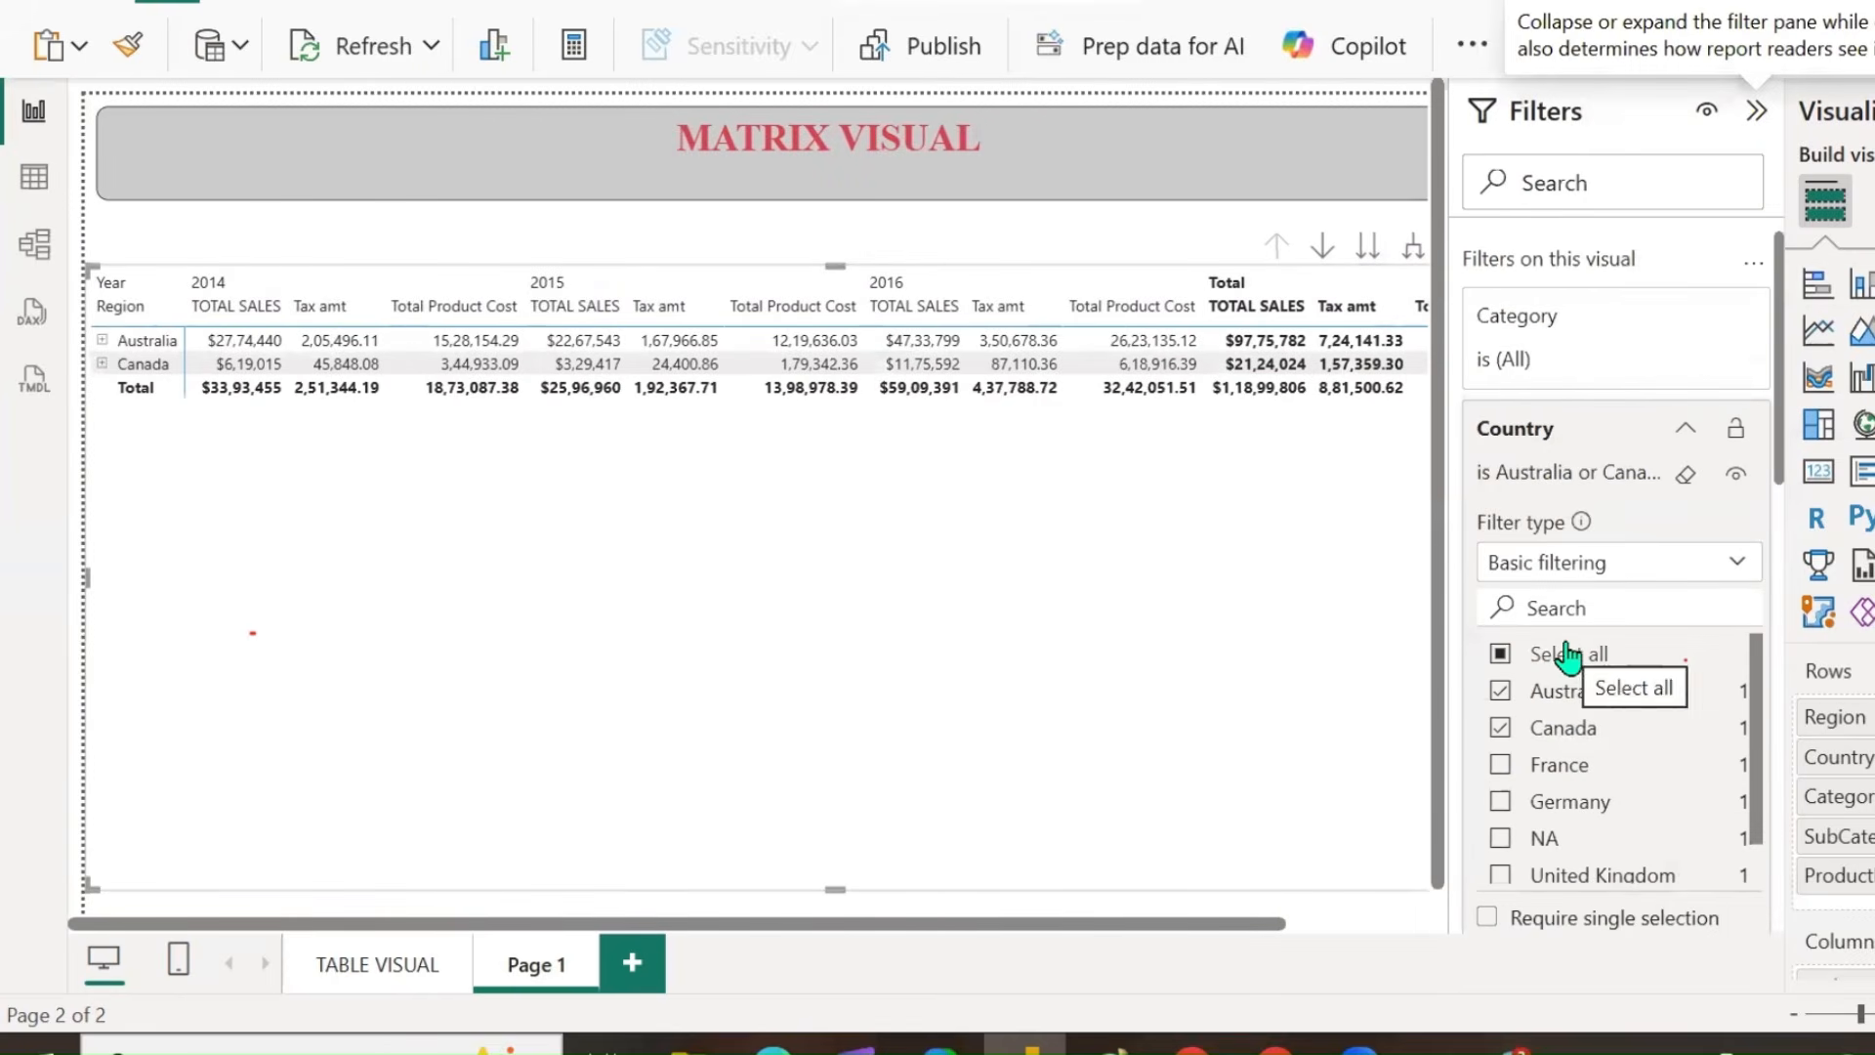
{"action": "left_click", "coordinate": [1571, 660]}
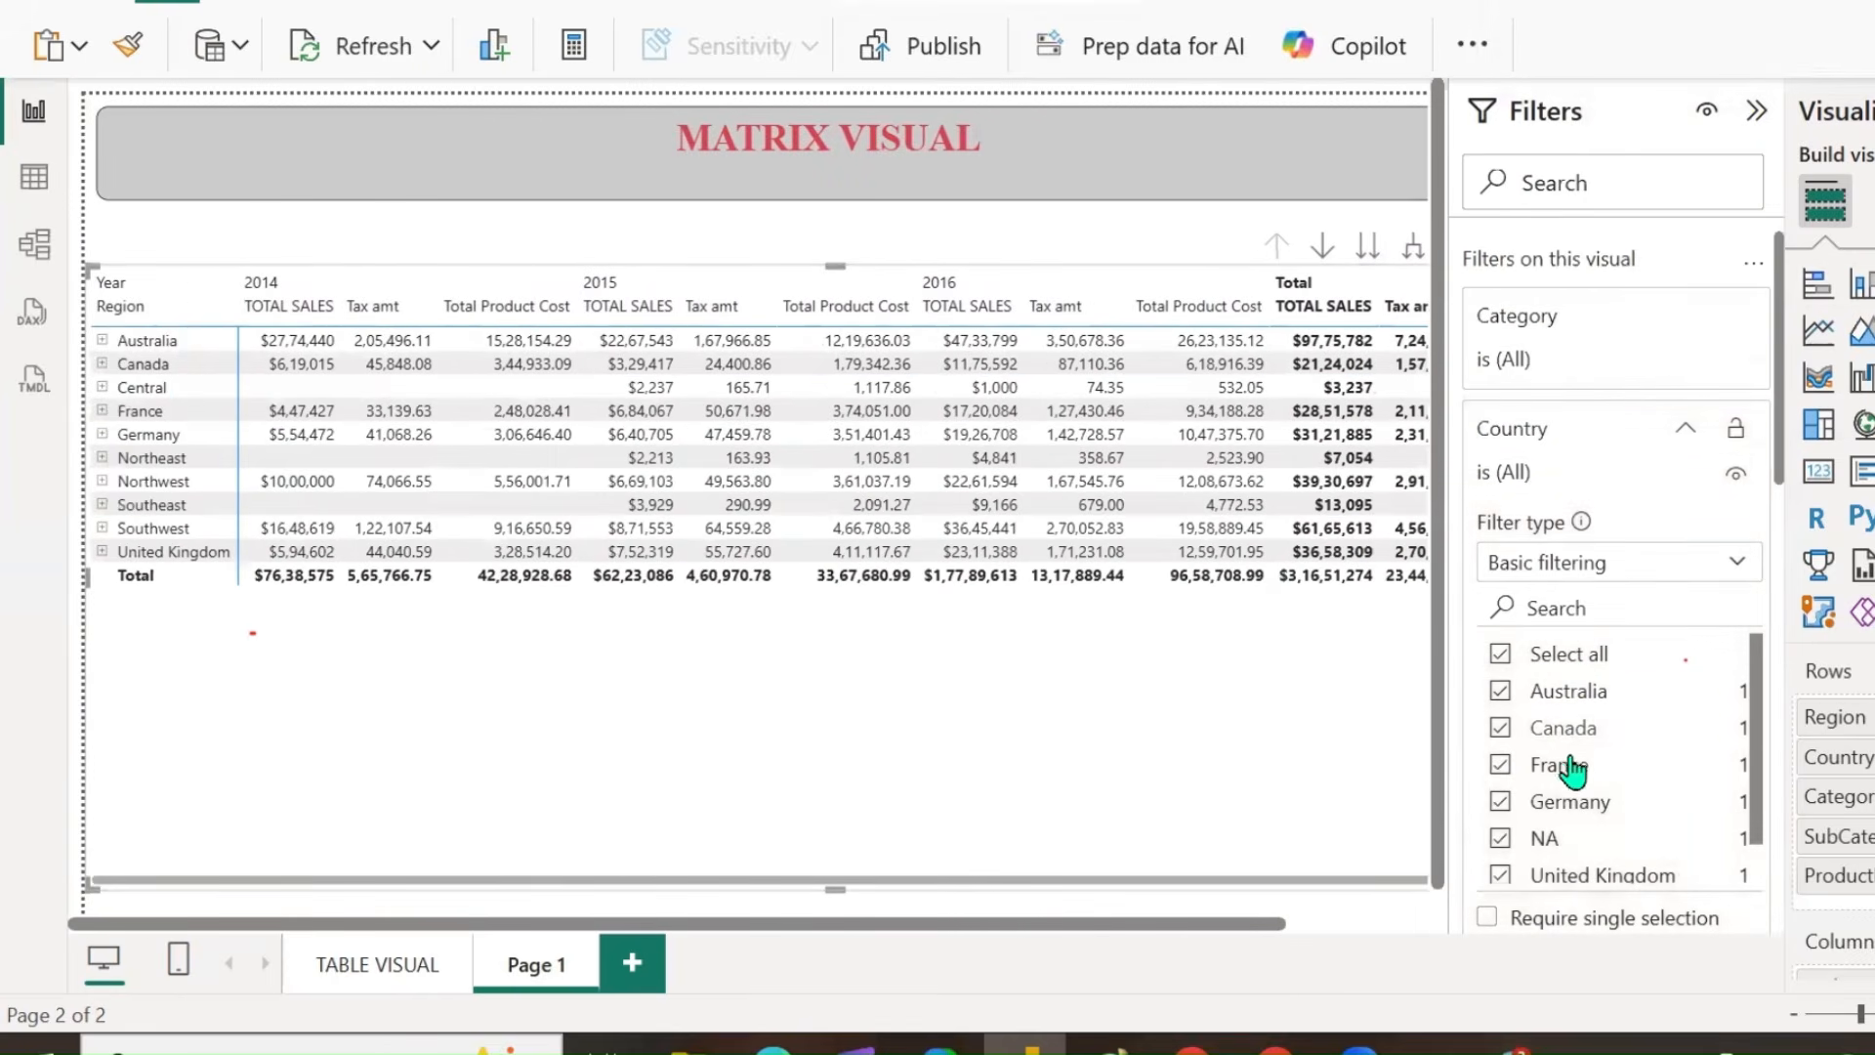
{"action": "left_click", "coordinate": [1548, 838]}
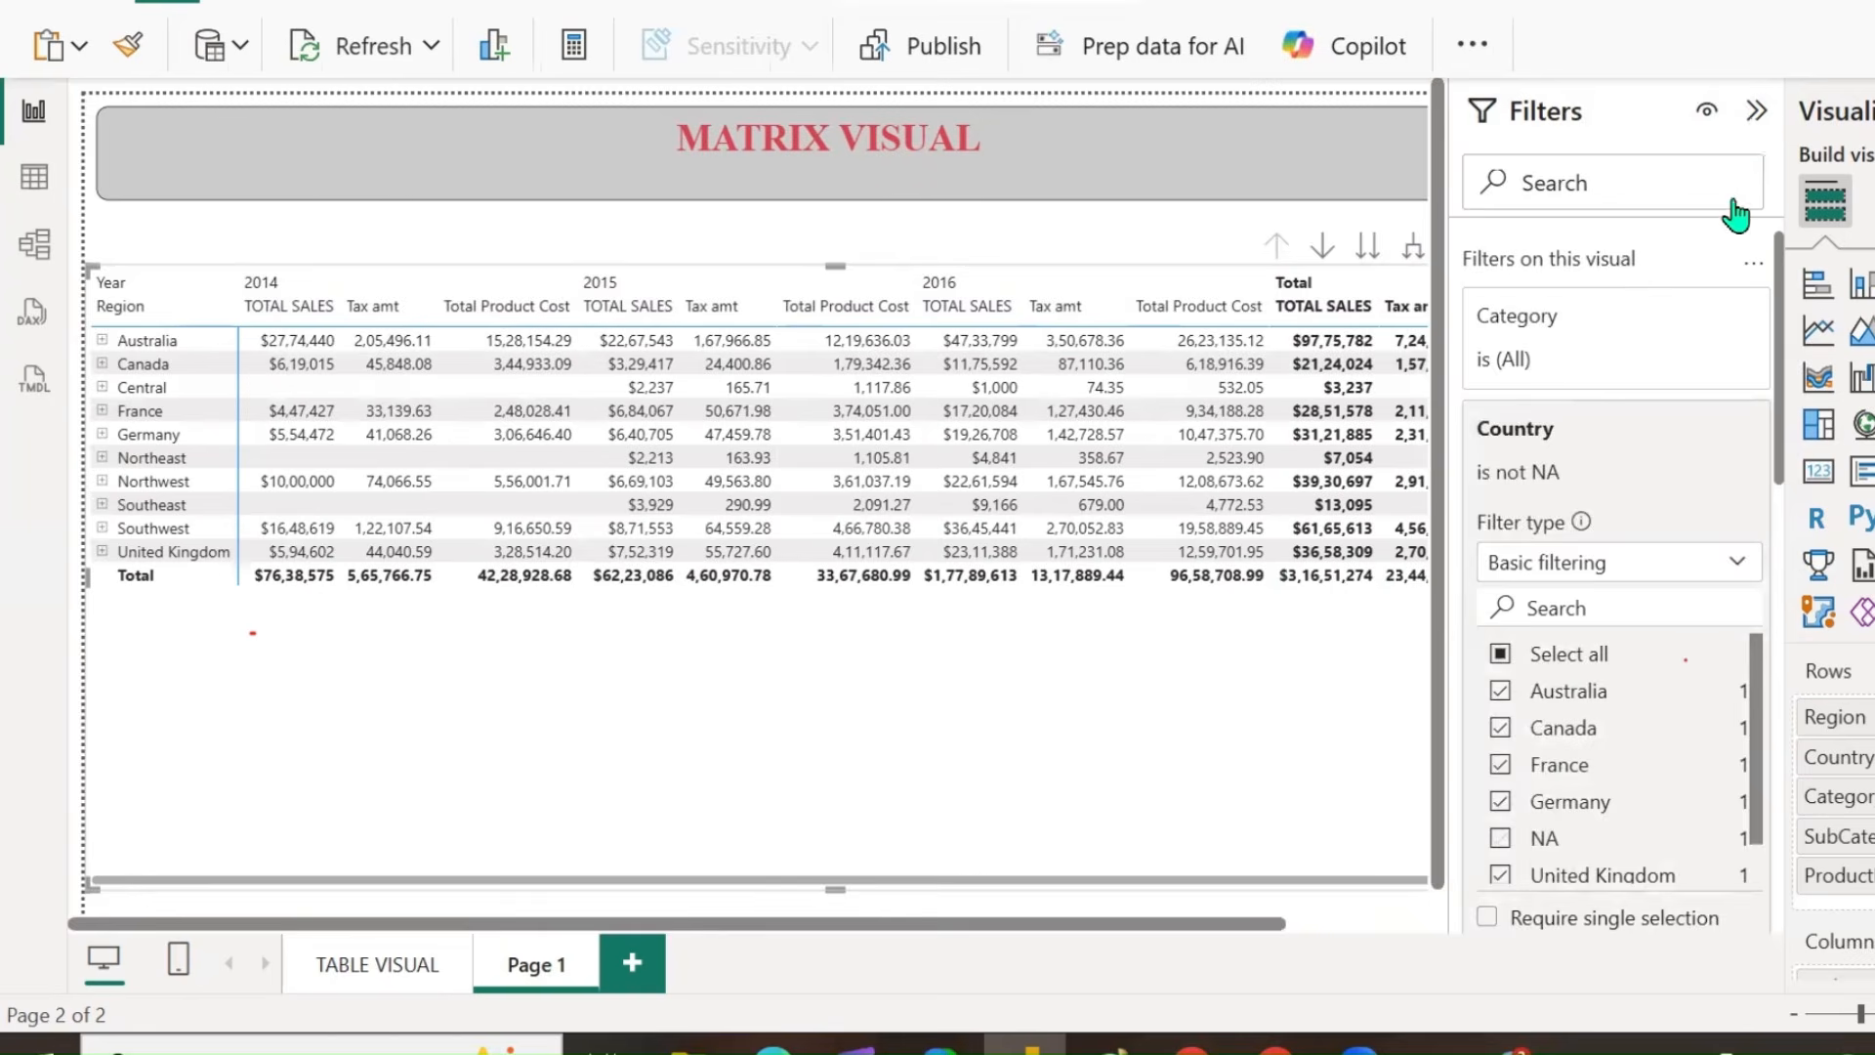
{"action": "left_click", "coordinate": [1756, 110]}
{"action": "mouse_move", "coordinate": [1541, 259]}
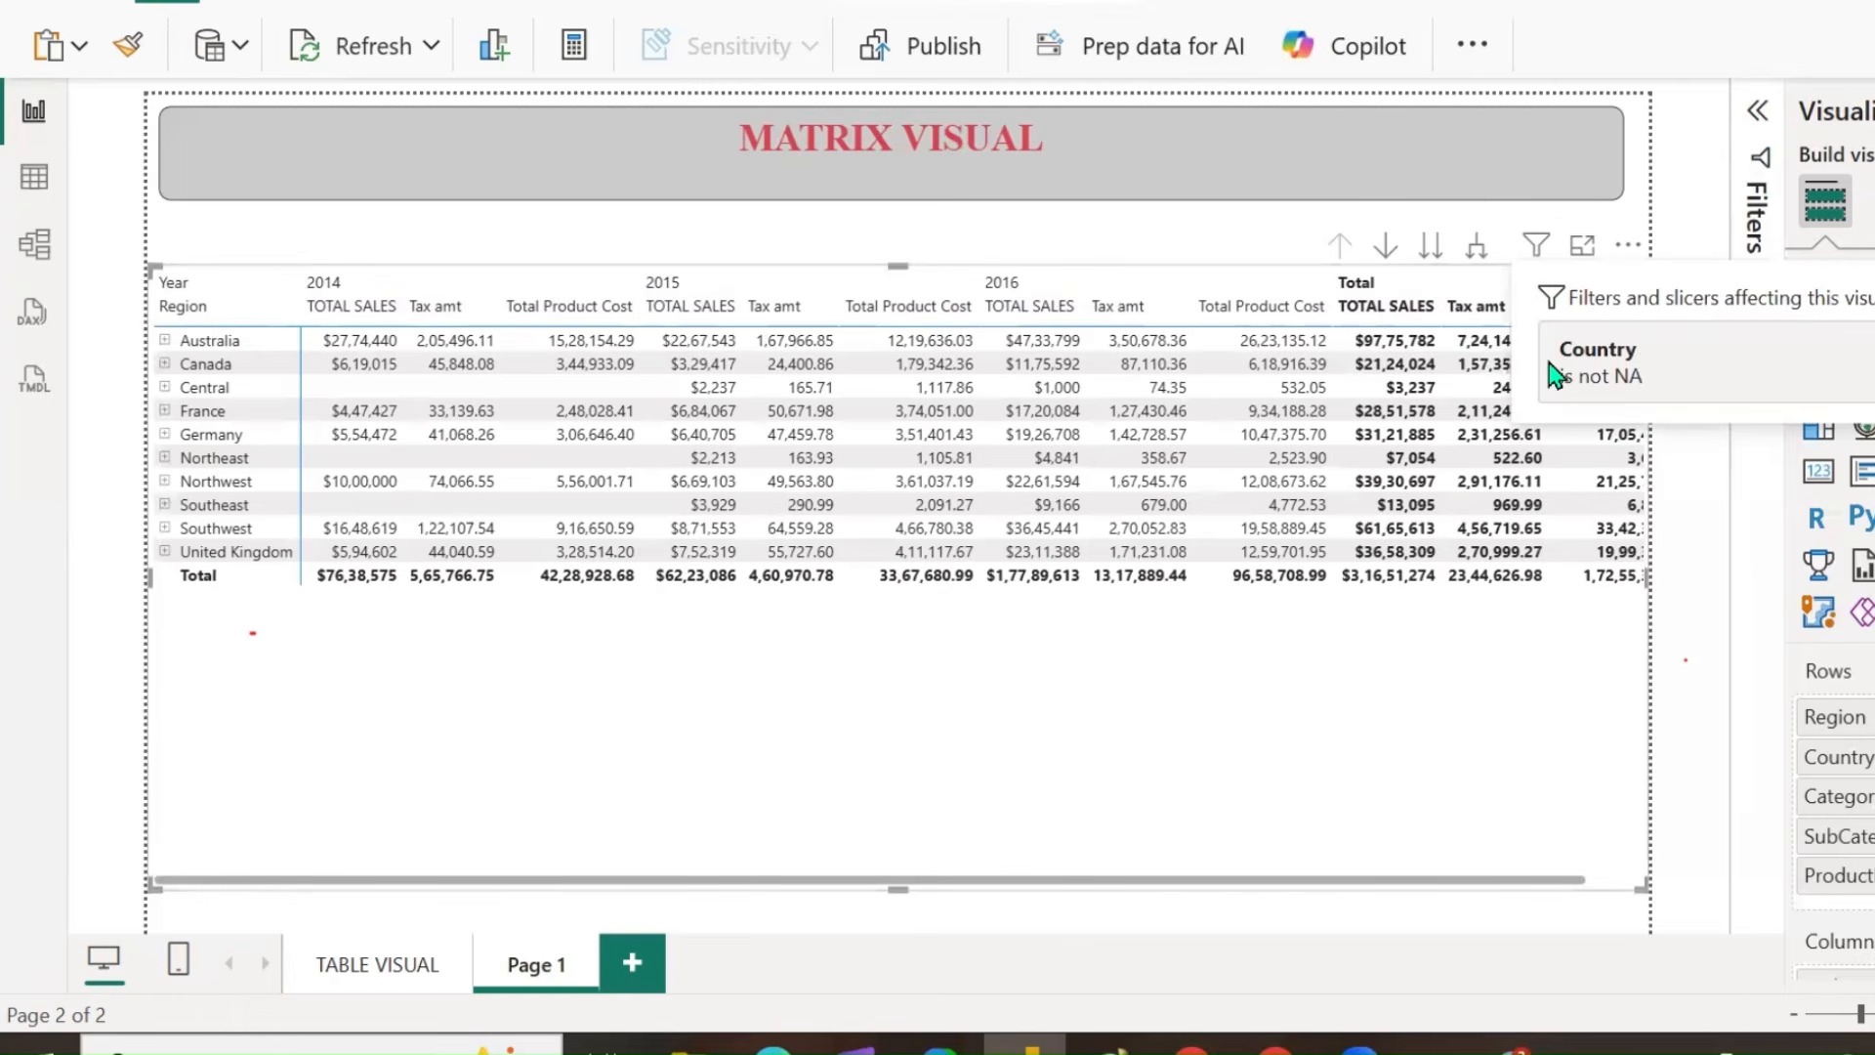
View the matrix in focus mode and then shown as a table, returning to the report each time.
{"action": "left_click", "coordinate": [1582, 250]}
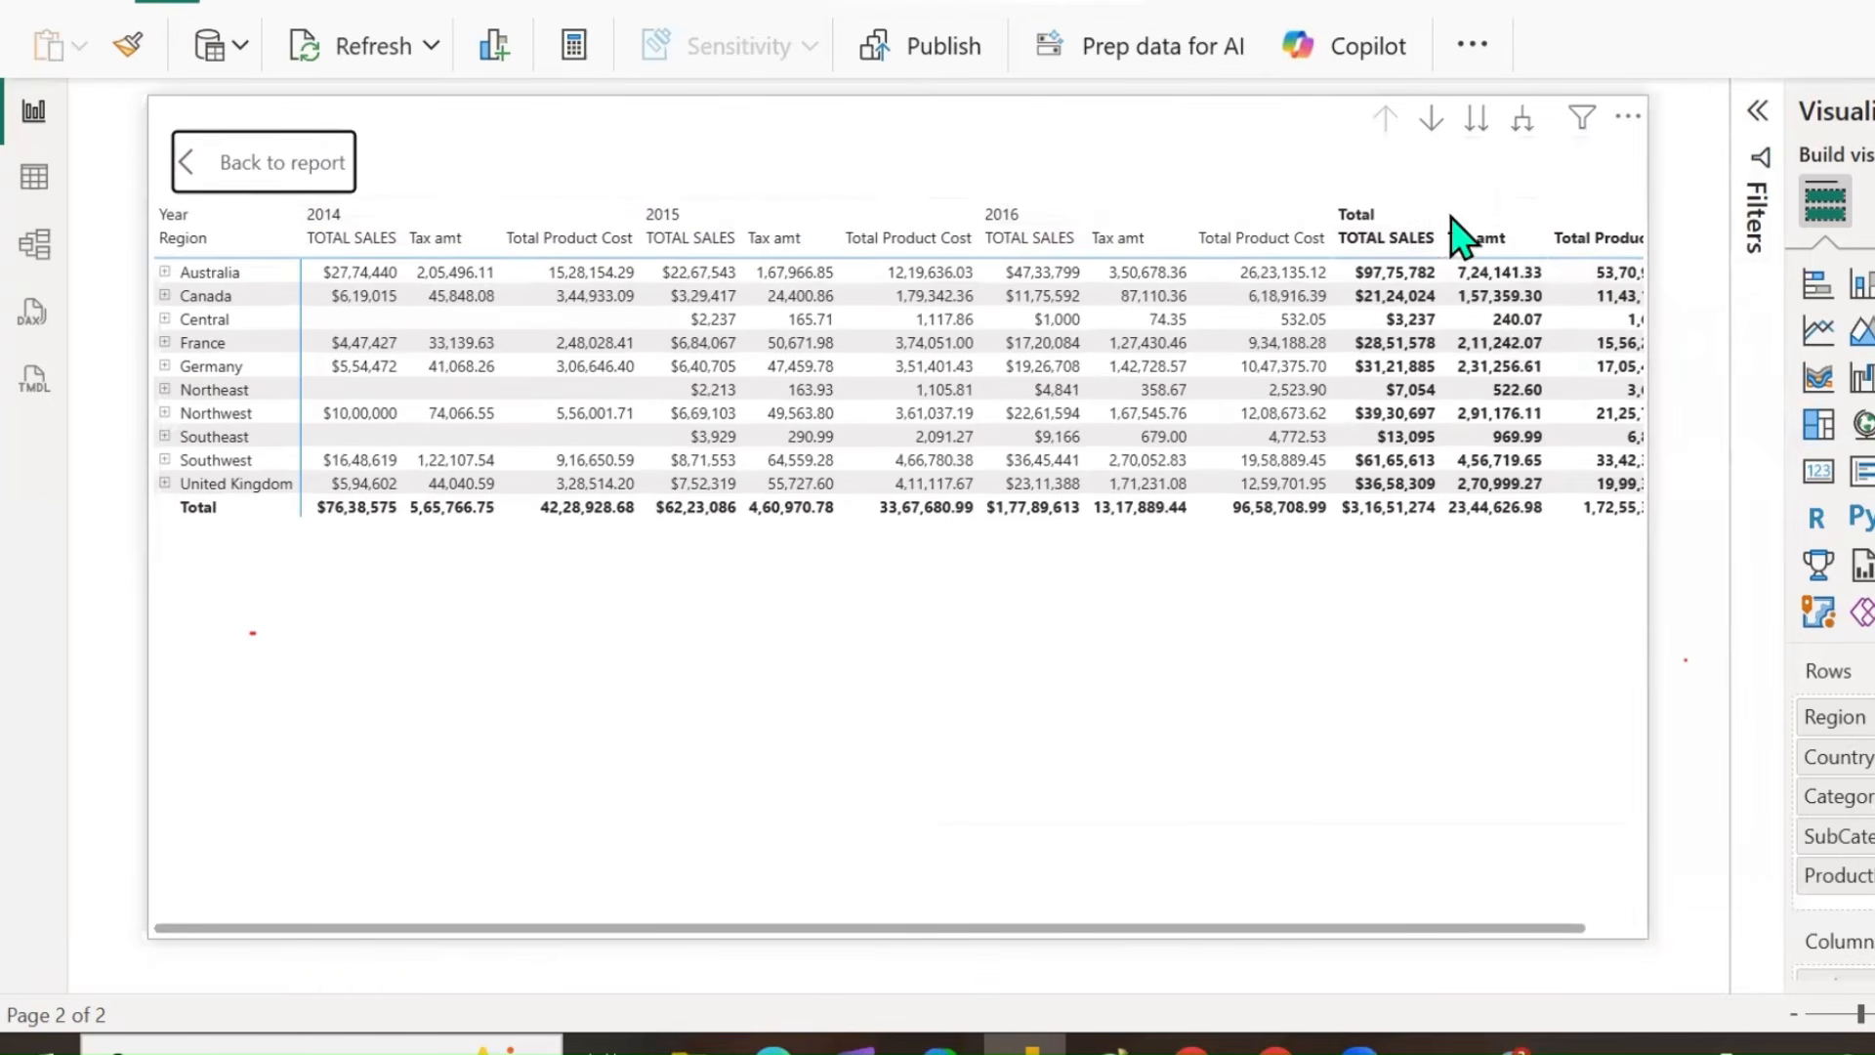
{"action": "left_click", "coordinate": [275, 166]}
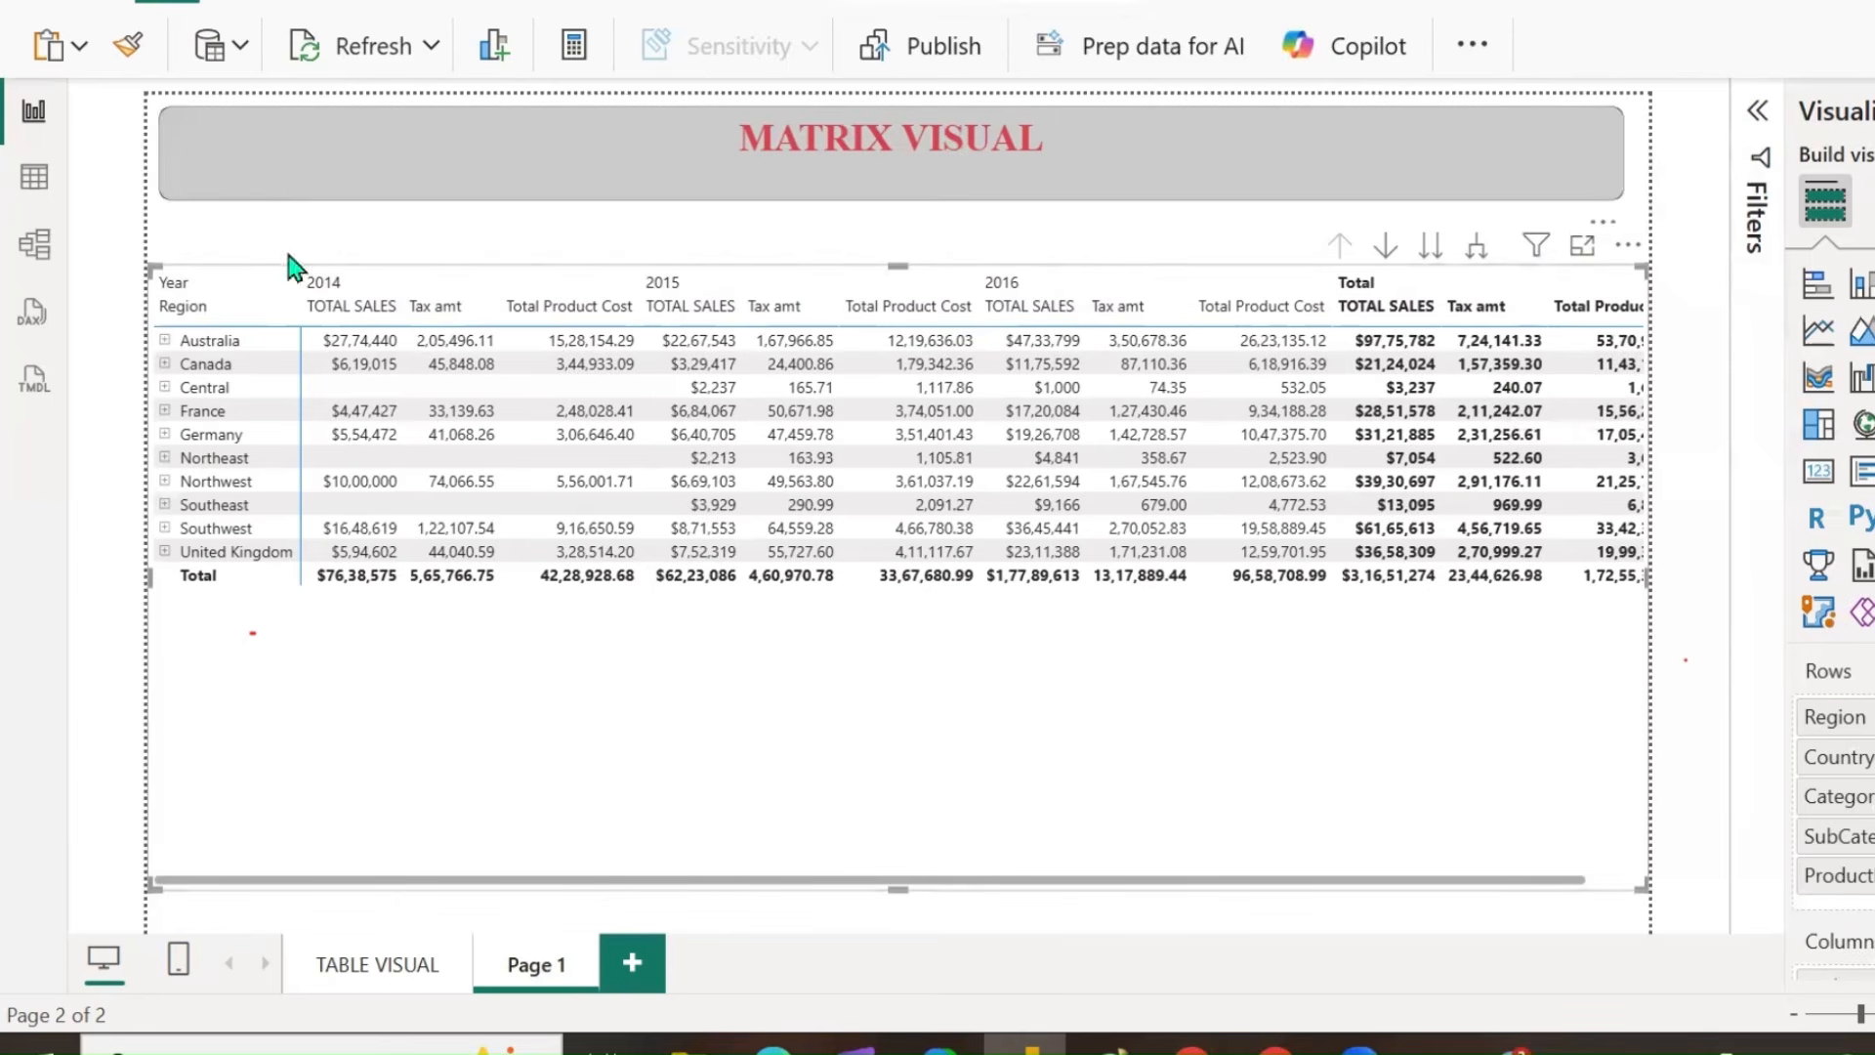
{"action": "left_click", "coordinate": [1627, 250]}
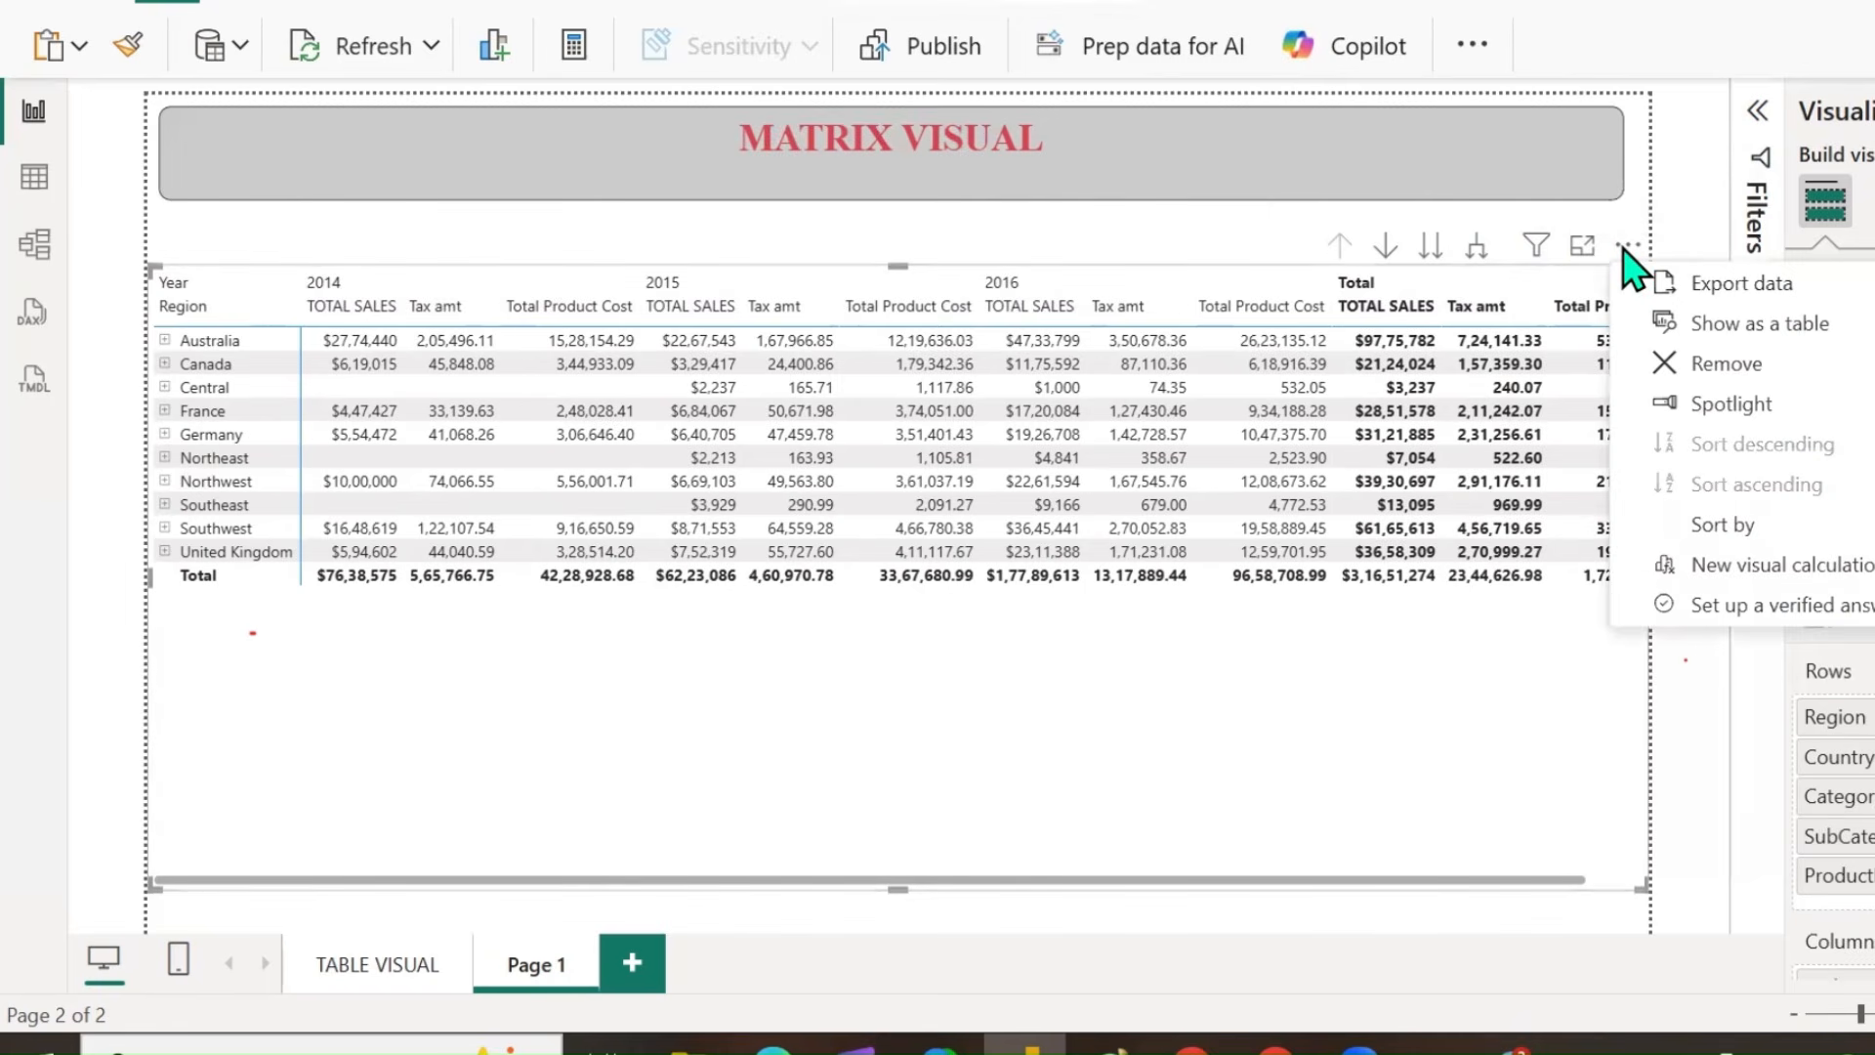
{"action": "left_click", "coordinate": [1780, 340]}
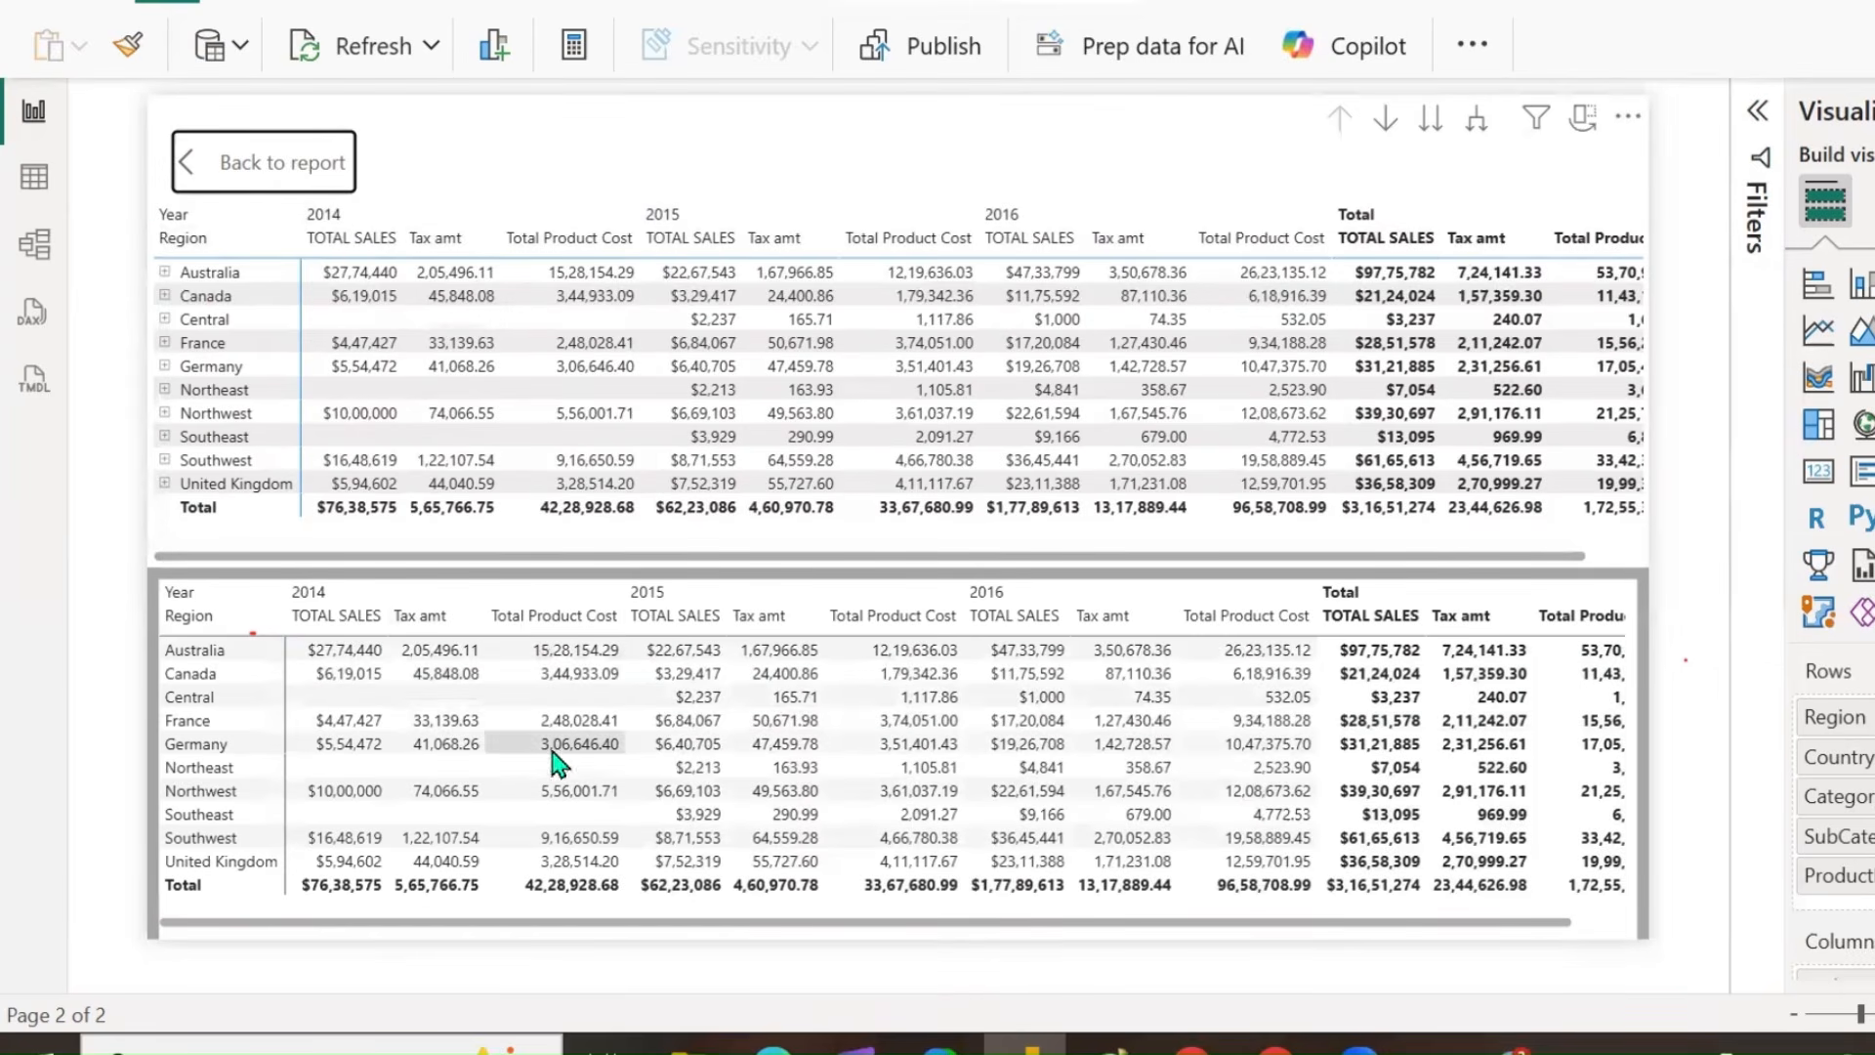
{"action": "left_click", "coordinate": [305, 172]}
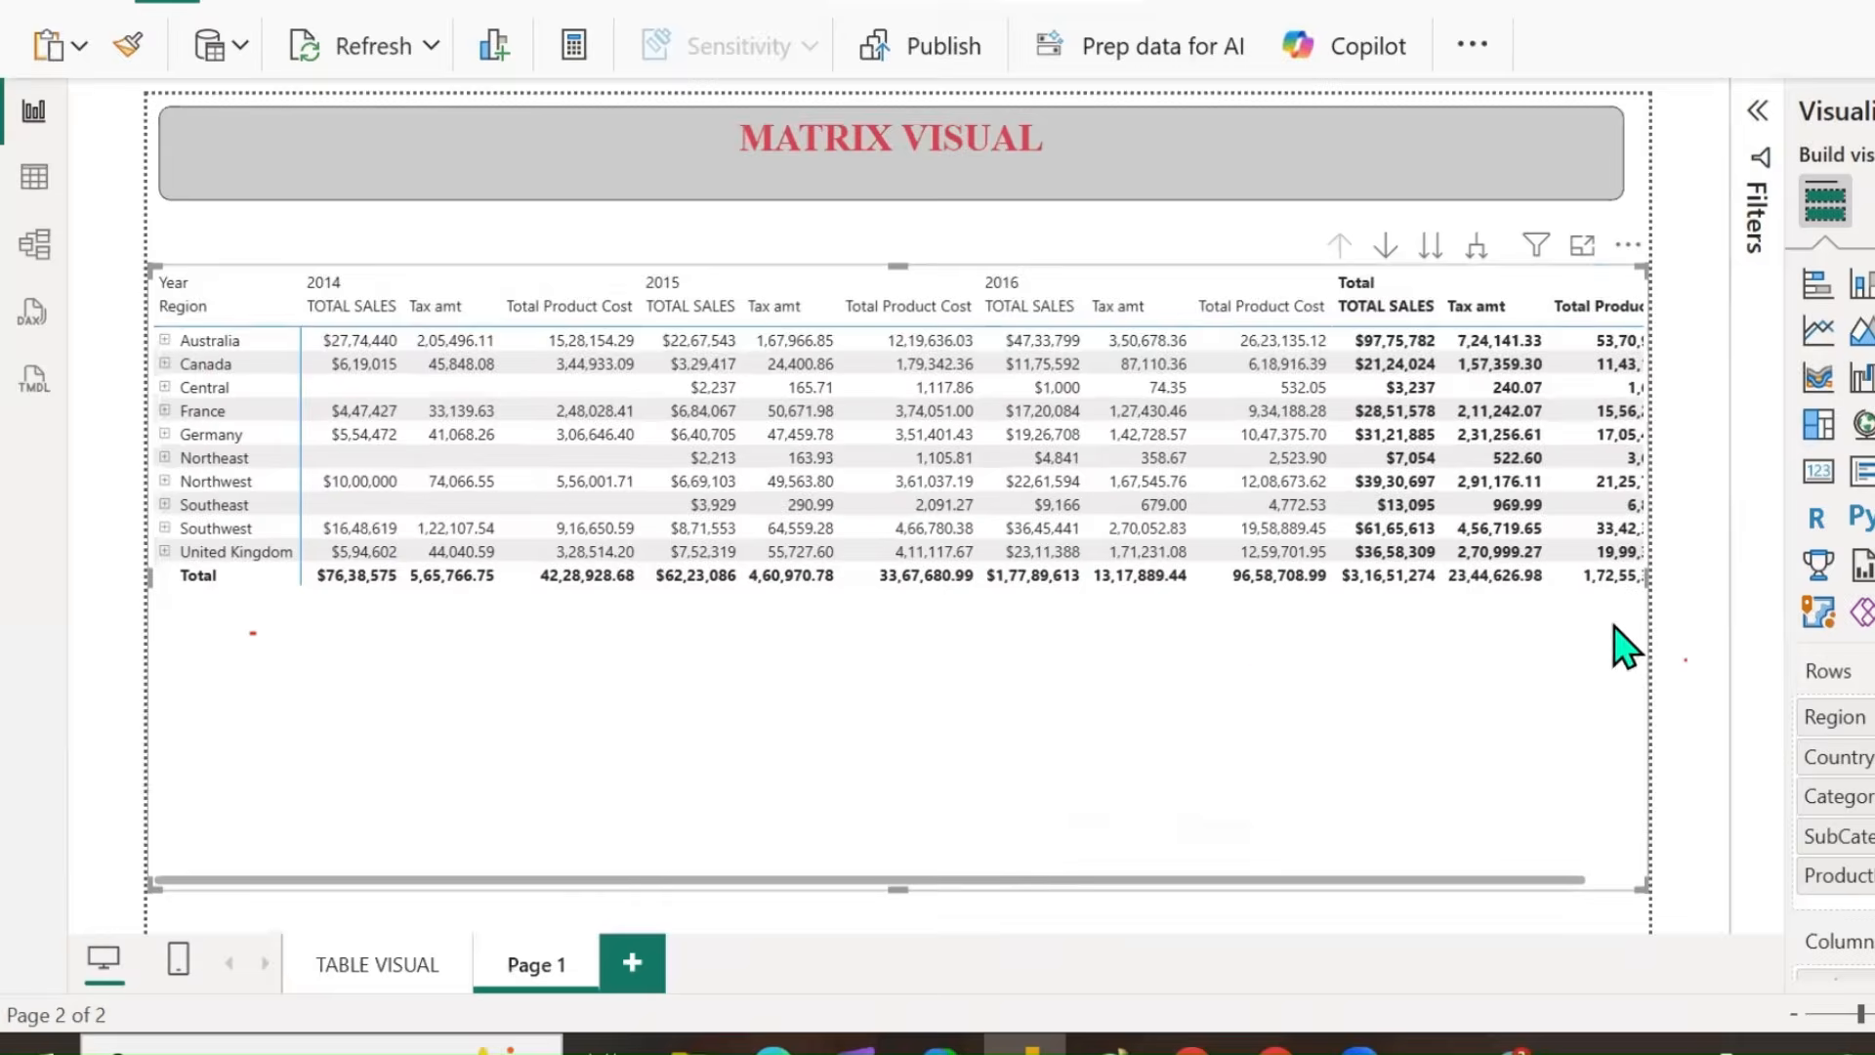
Sort the matrix's region rows by TOTAL SALES.
{"action": "left_click", "coordinate": [1628, 246]}
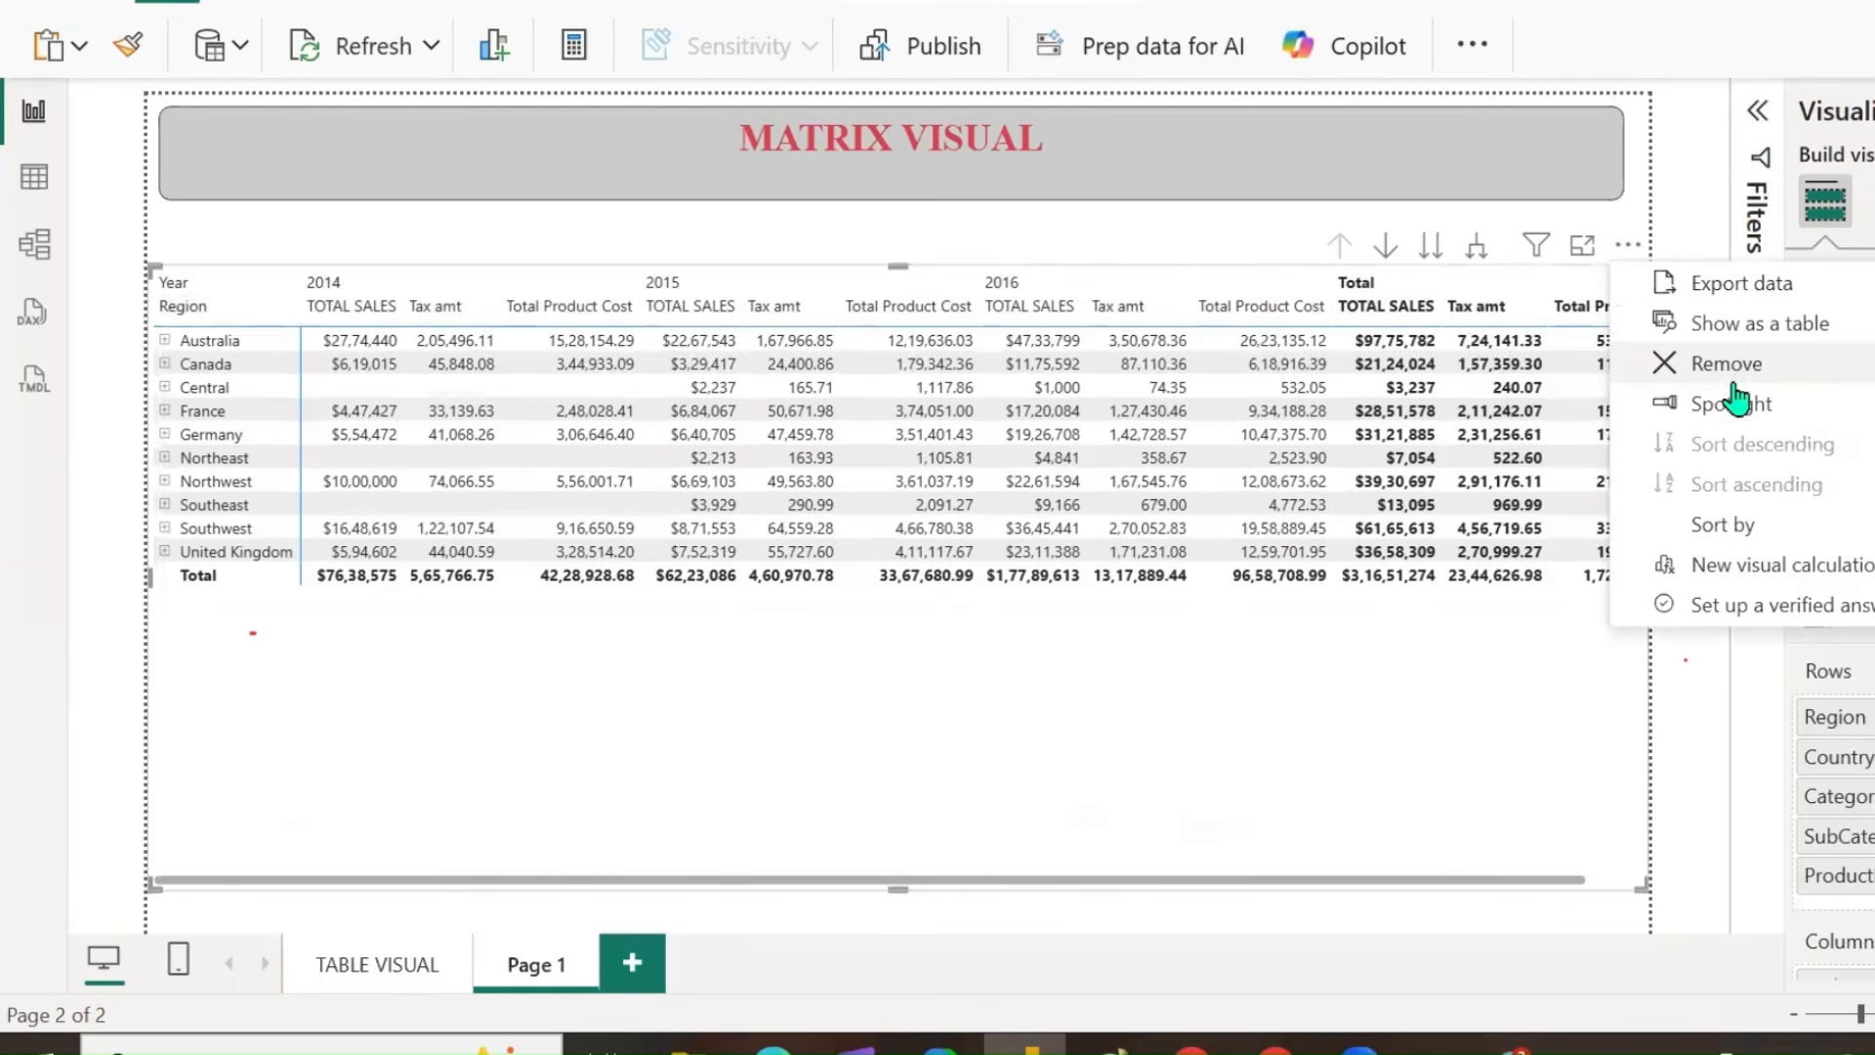
{"action": "mouse_move", "coordinate": [1745, 532]}
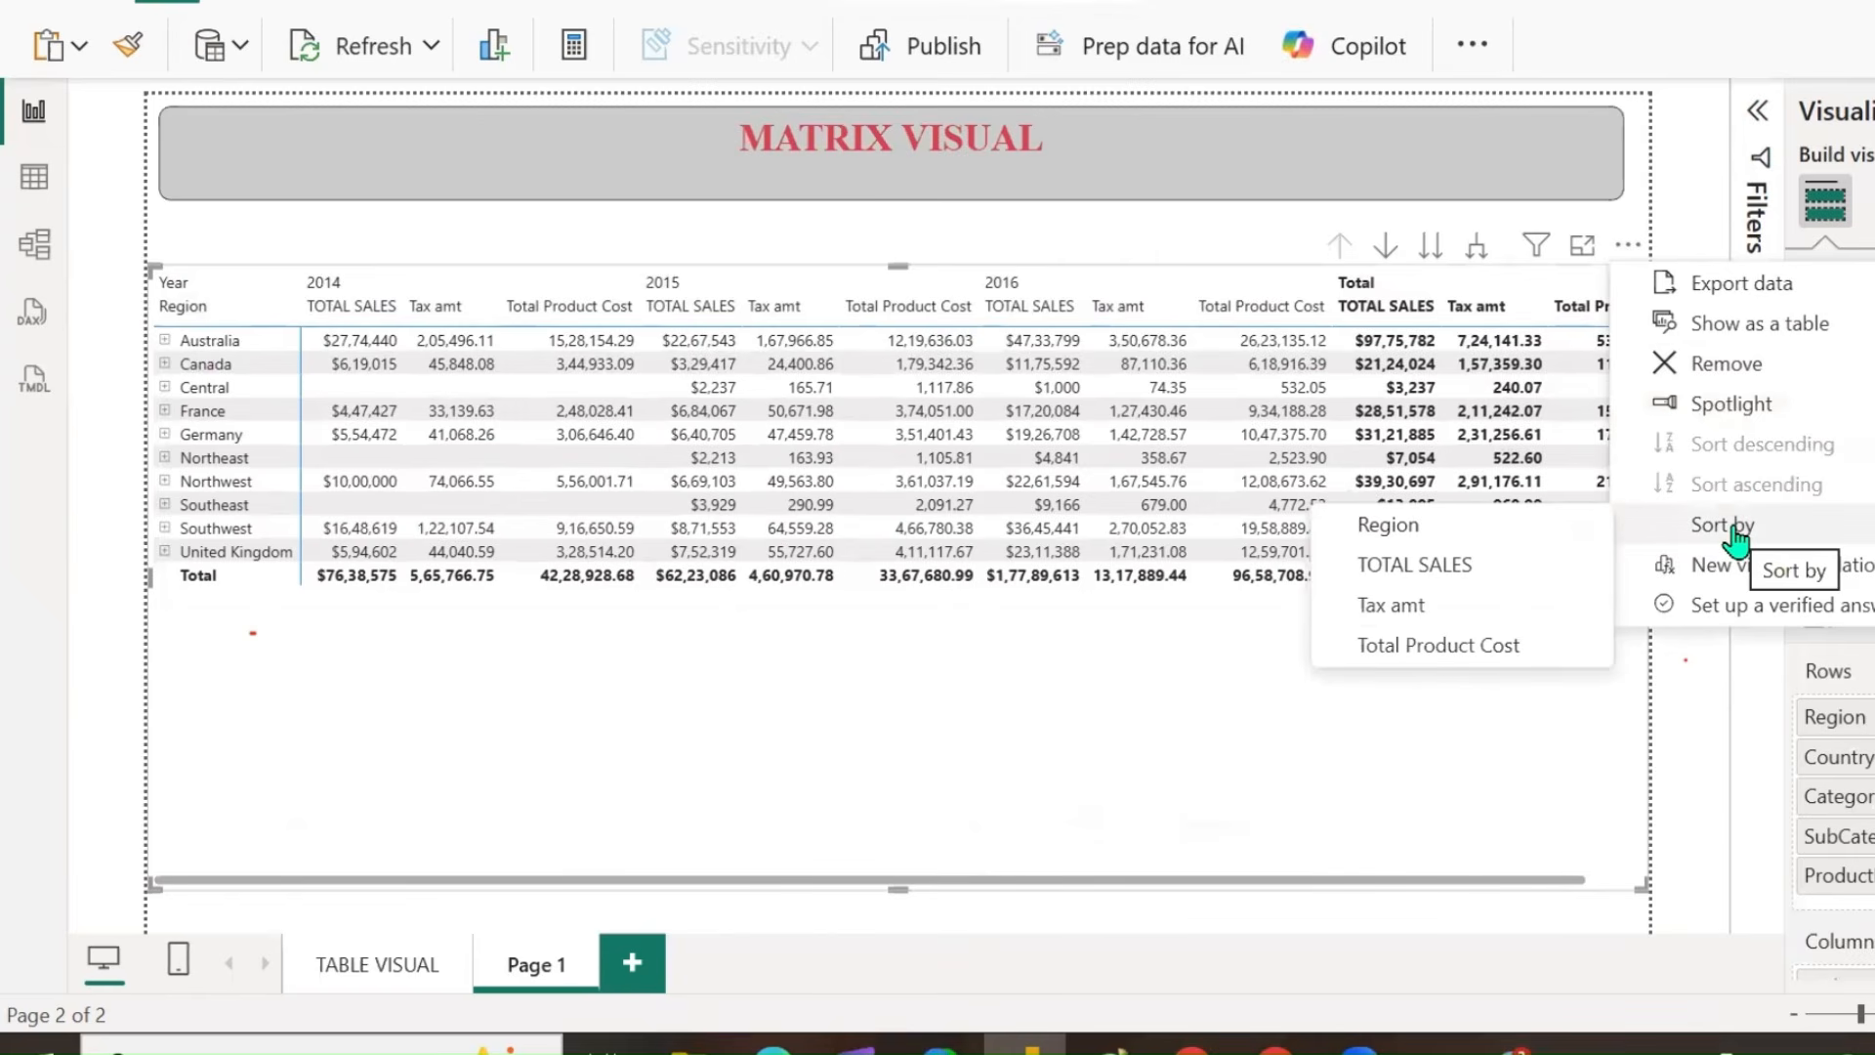
{"action": "left_click", "coordinate": [1415, 565]}
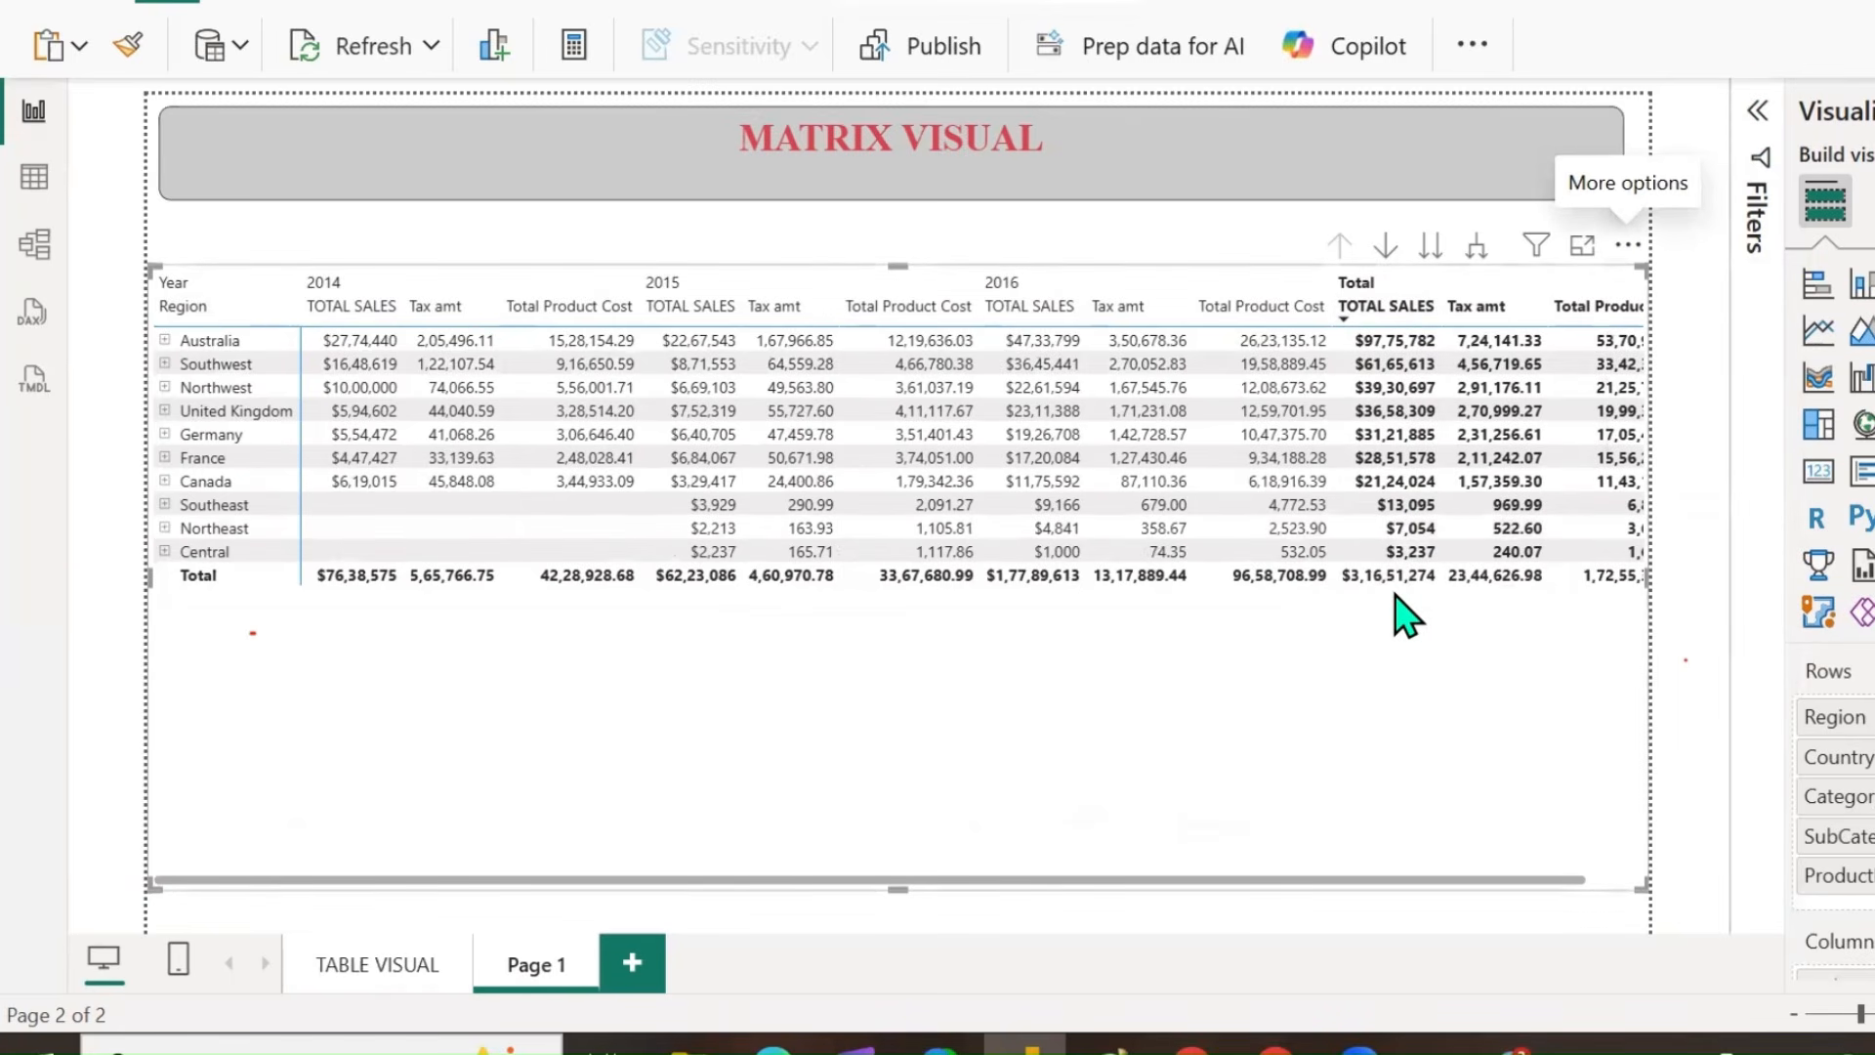
Sort the matrix's region rows by TOTAL SALES in ascending and descending order, and by Tax amt in descending order.
{"action": "left_click", "coordinate": [1626, 256]}
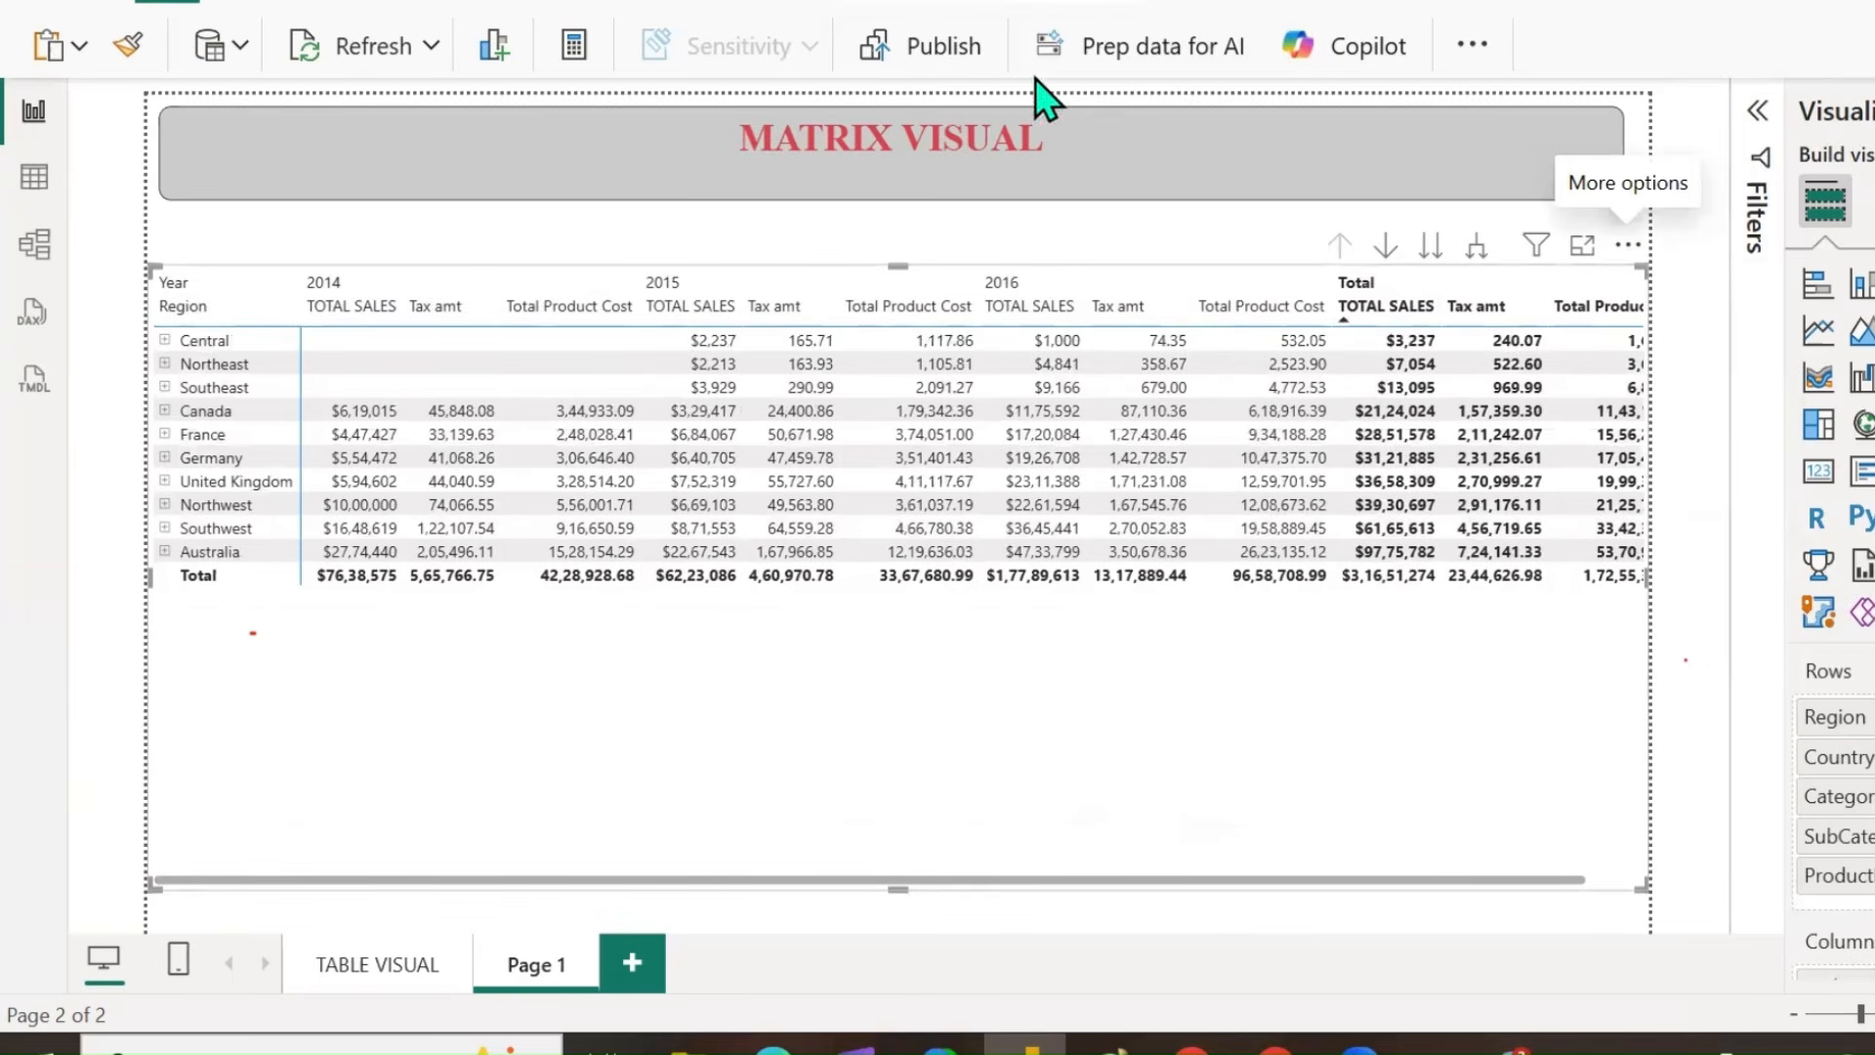
{"action": "mouse_move", "coordinate": [1331, 277]}
{"action": "left_mouse_down"}
{"action": "mouse_move", "coordinate": [1353, 615]}
{"action": "mouse_move", "coordinate": [1457, 605]}
{"action": "mouse_move", "coordinate": [1460, 249]}
{"action": "mouse_move", "coordinate": [1328, 256]}
{"action": "mouse_move", "coordinate": [1329, 284]}
{"action": "left_mouse_up"}
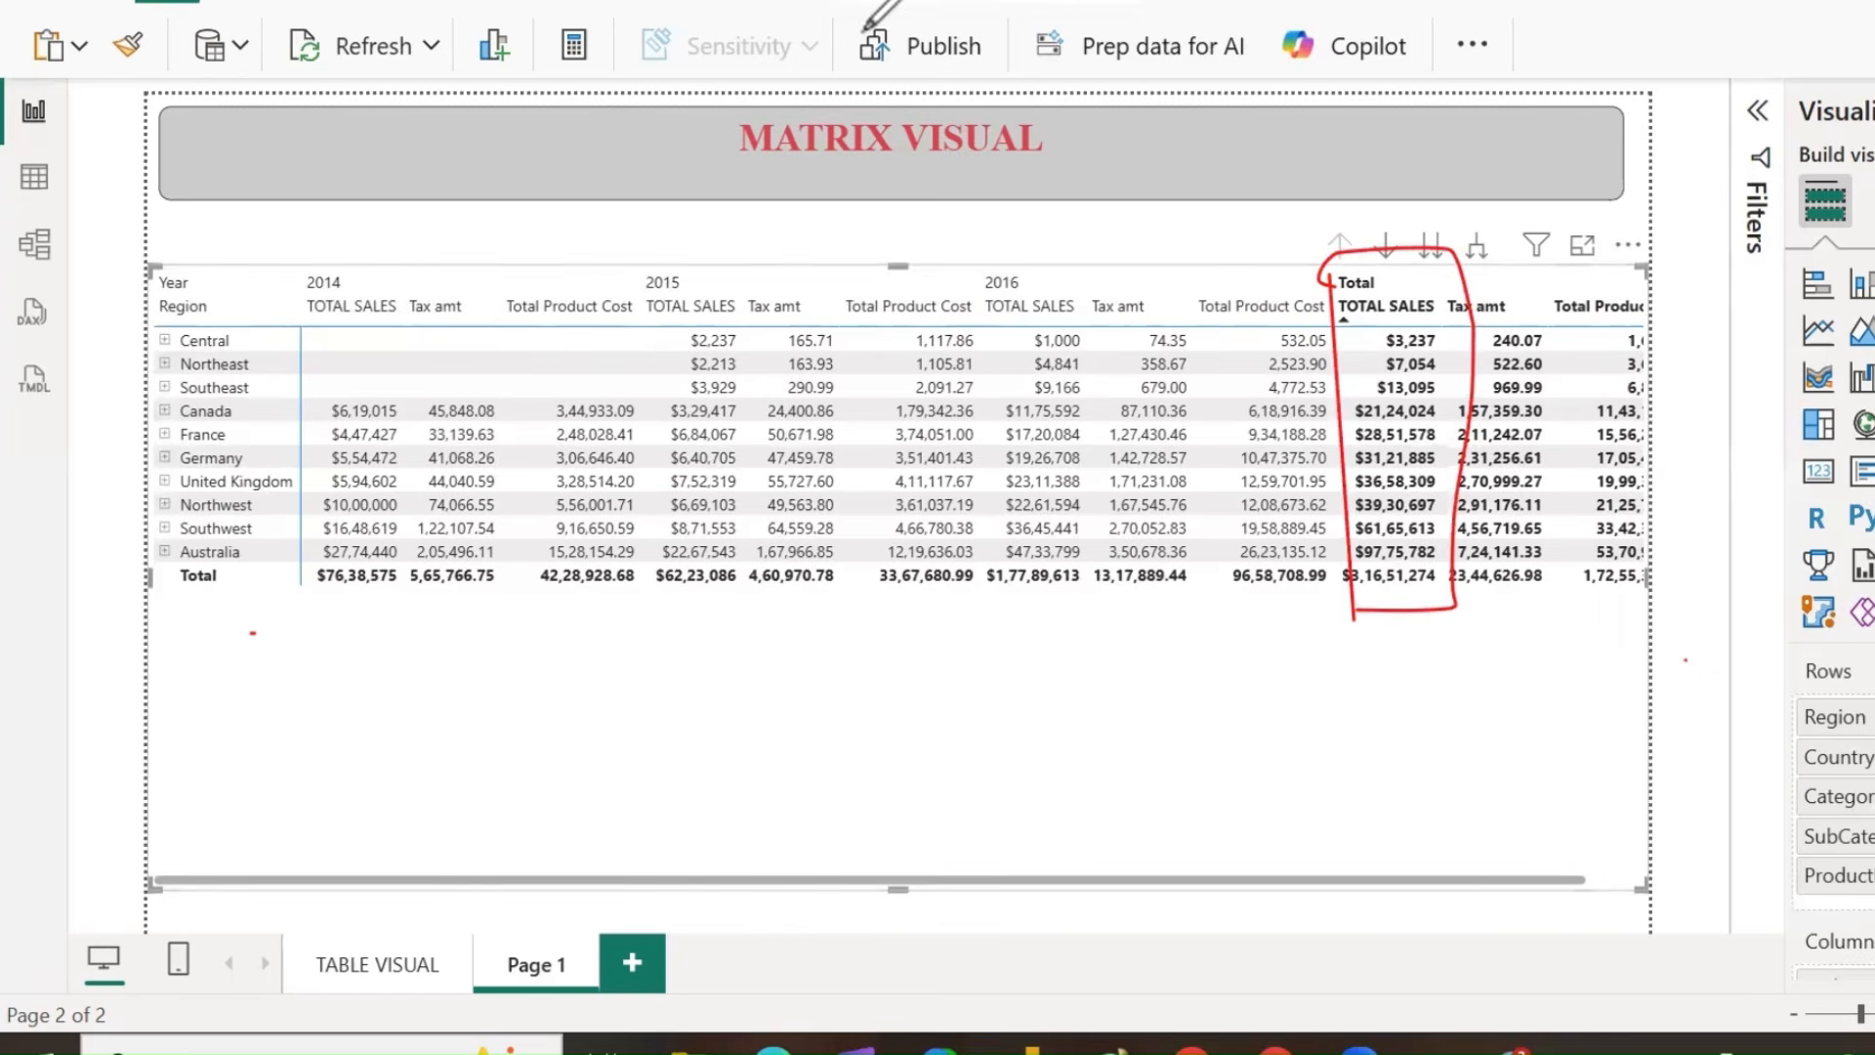
{"action": "left_click", "coordinate": [1392, 311]}
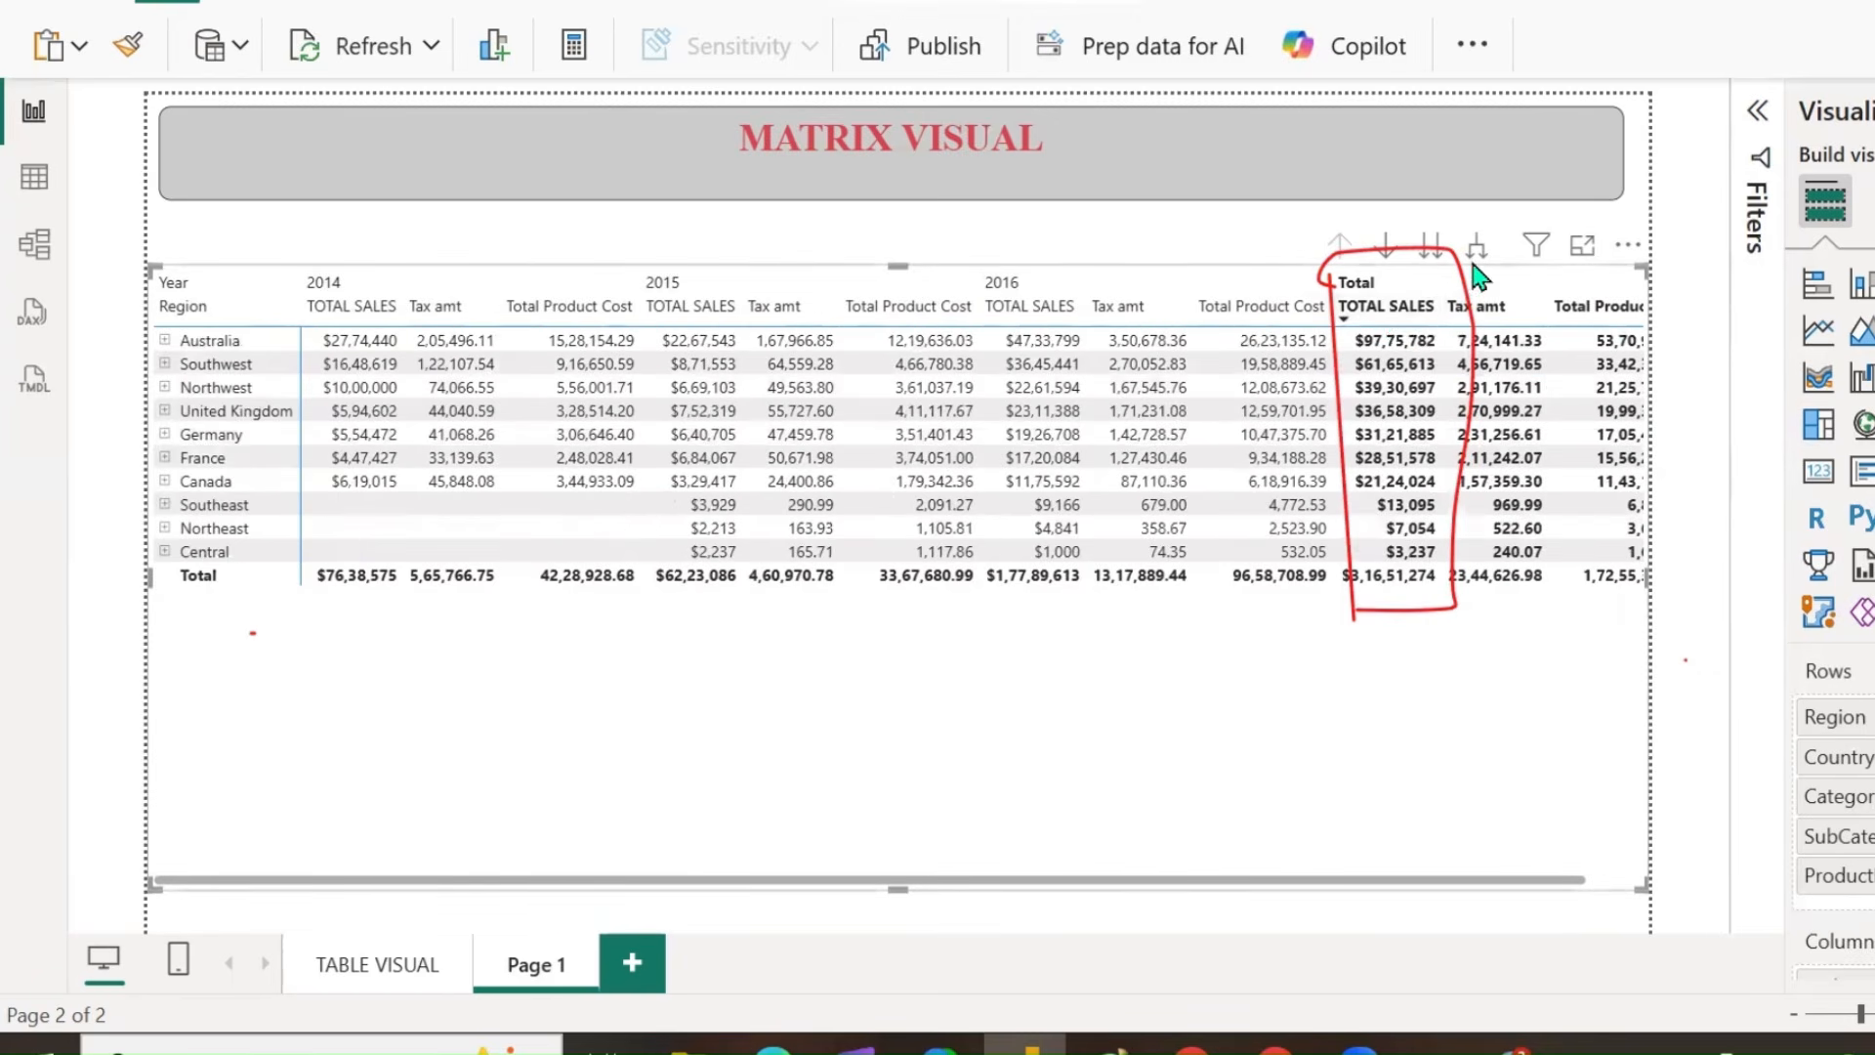
{"action": "left_click", "coordinate": [1387, 314]}
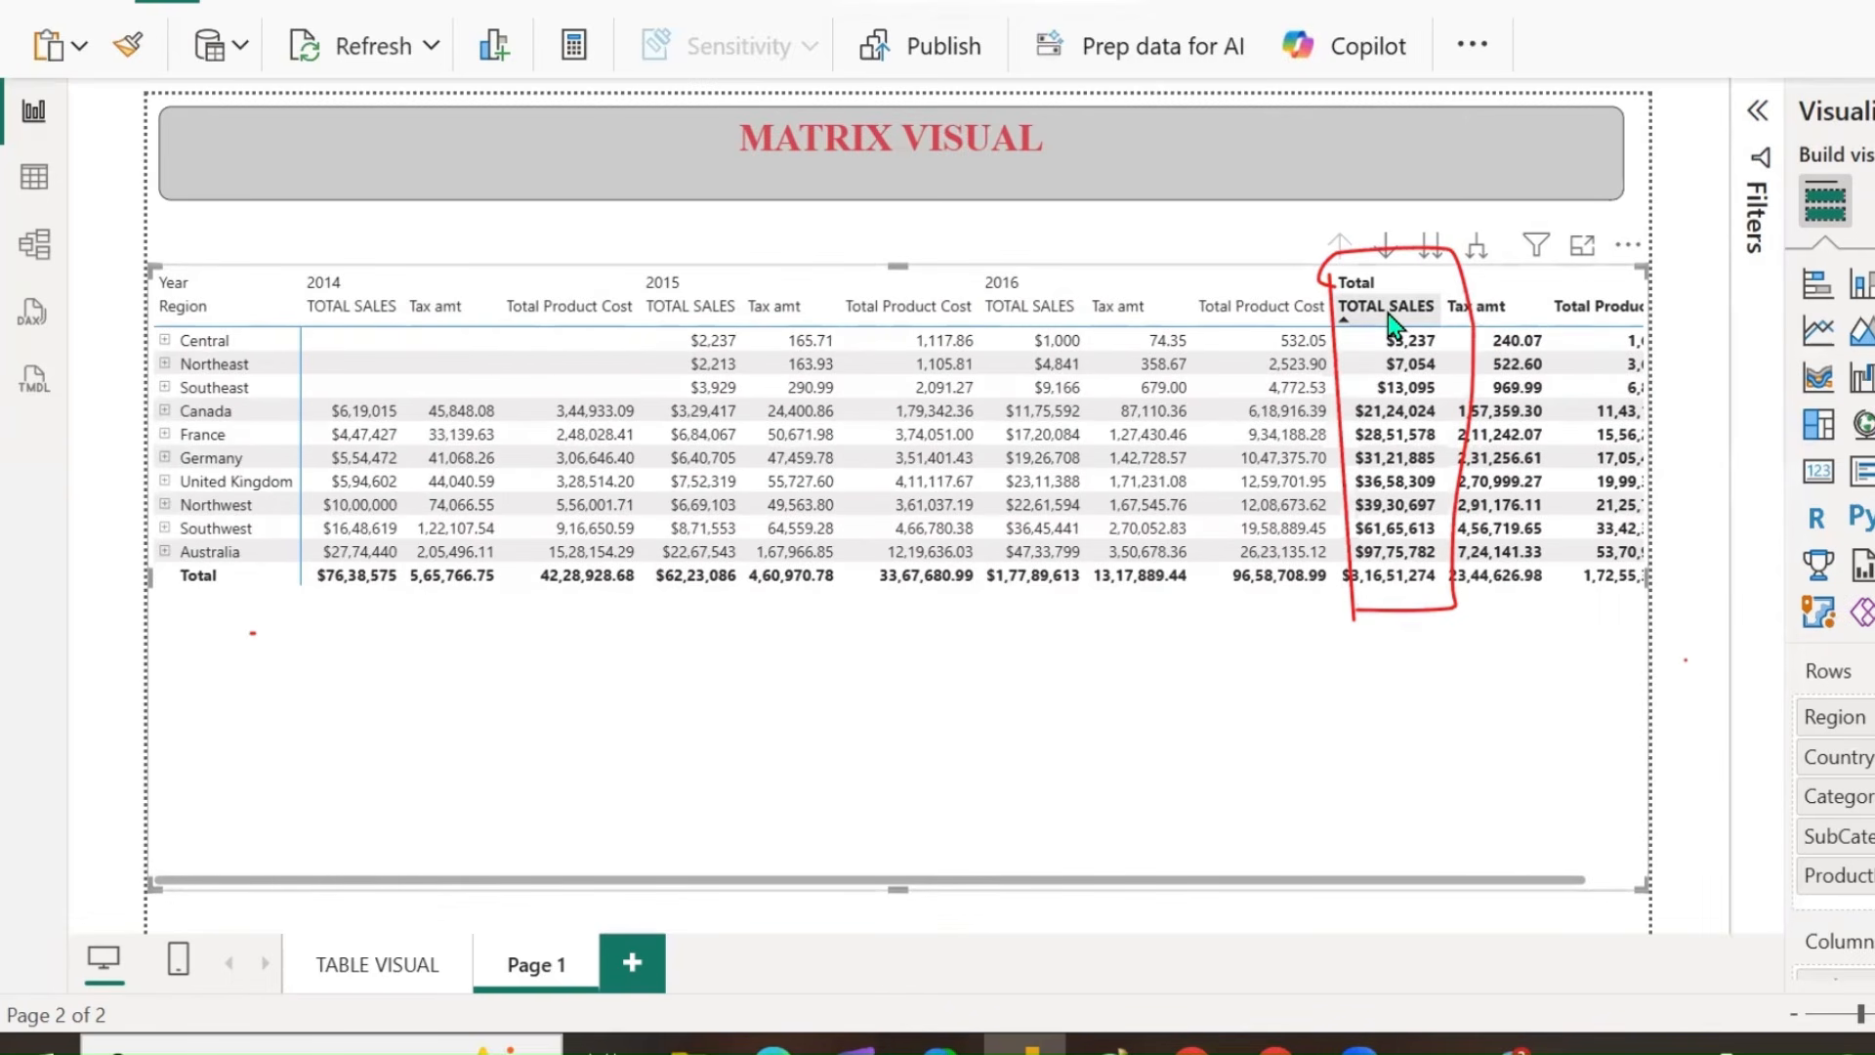
{"action": "left_click", "coordinate": [1507, 313]}
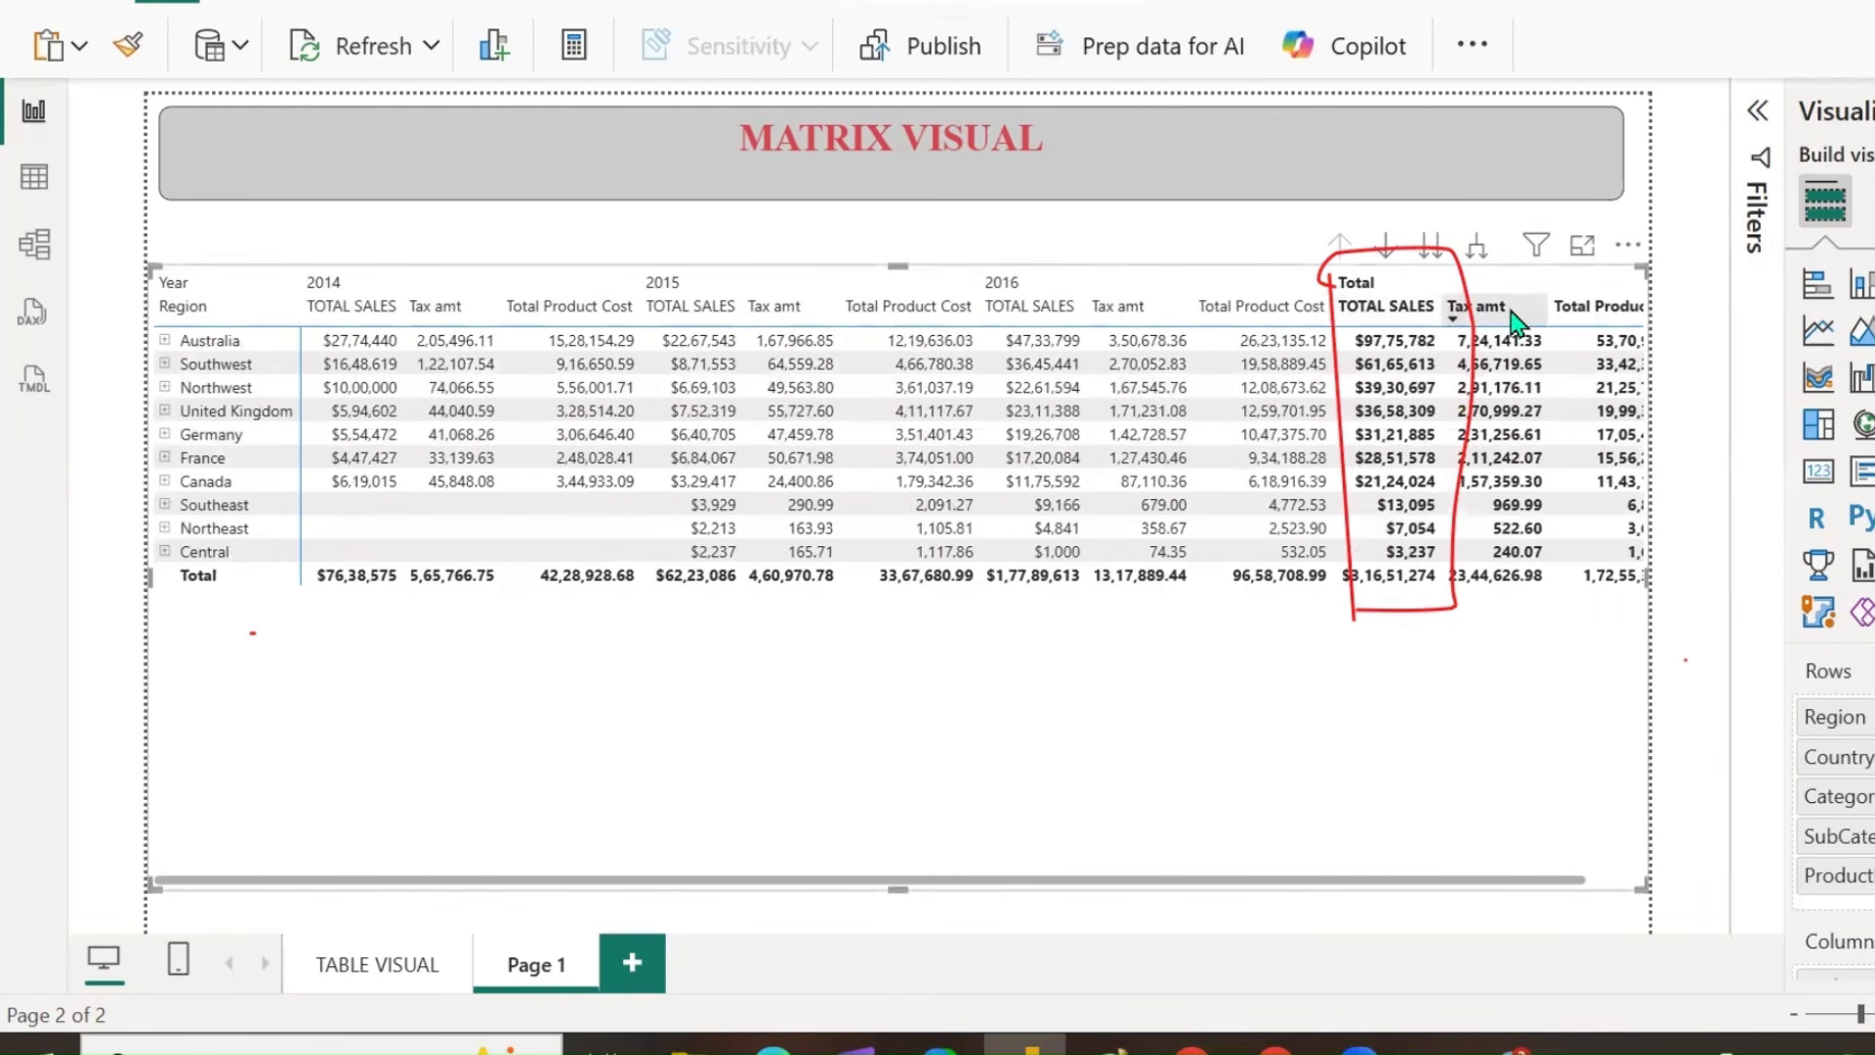
Sort the matrix's region rows by the overall TOTAL SALES column in descending order.
{"action": "left_click", "coordinate": [1387, 307]}
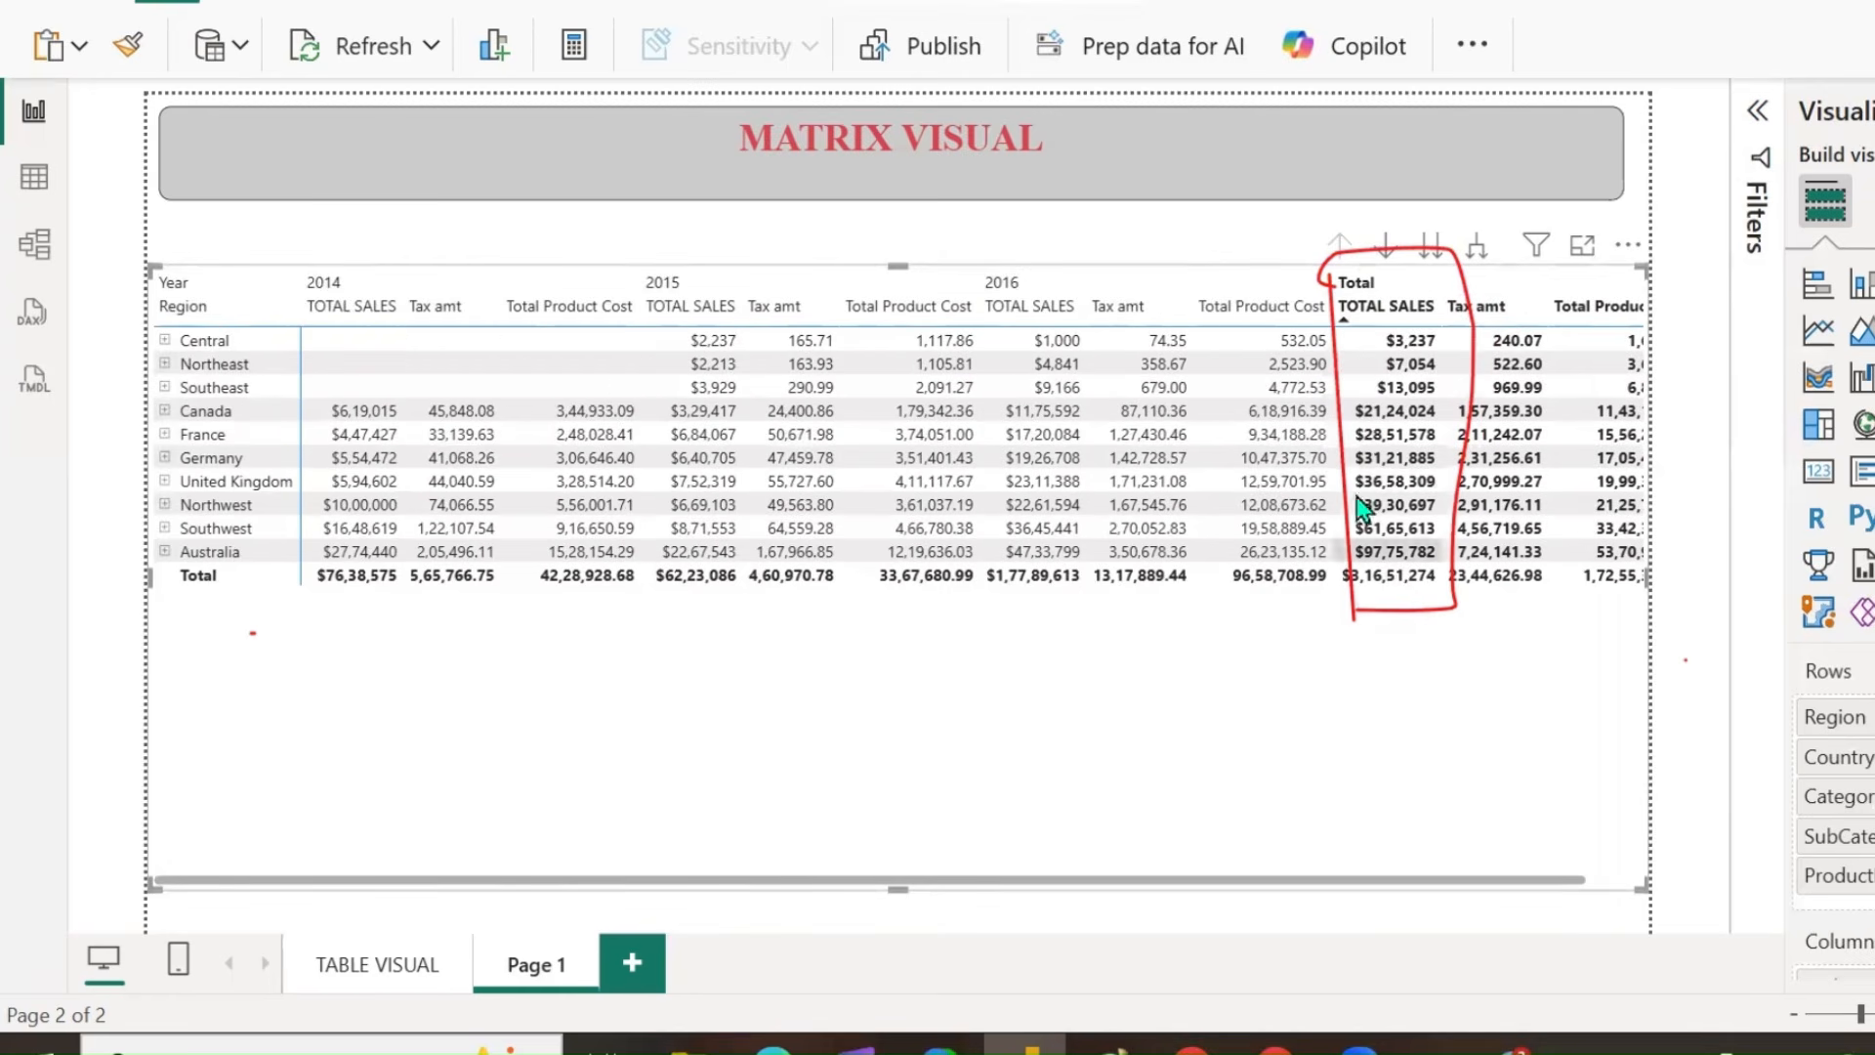
{"action": "left_click", "coordinate": [1381, 321]}
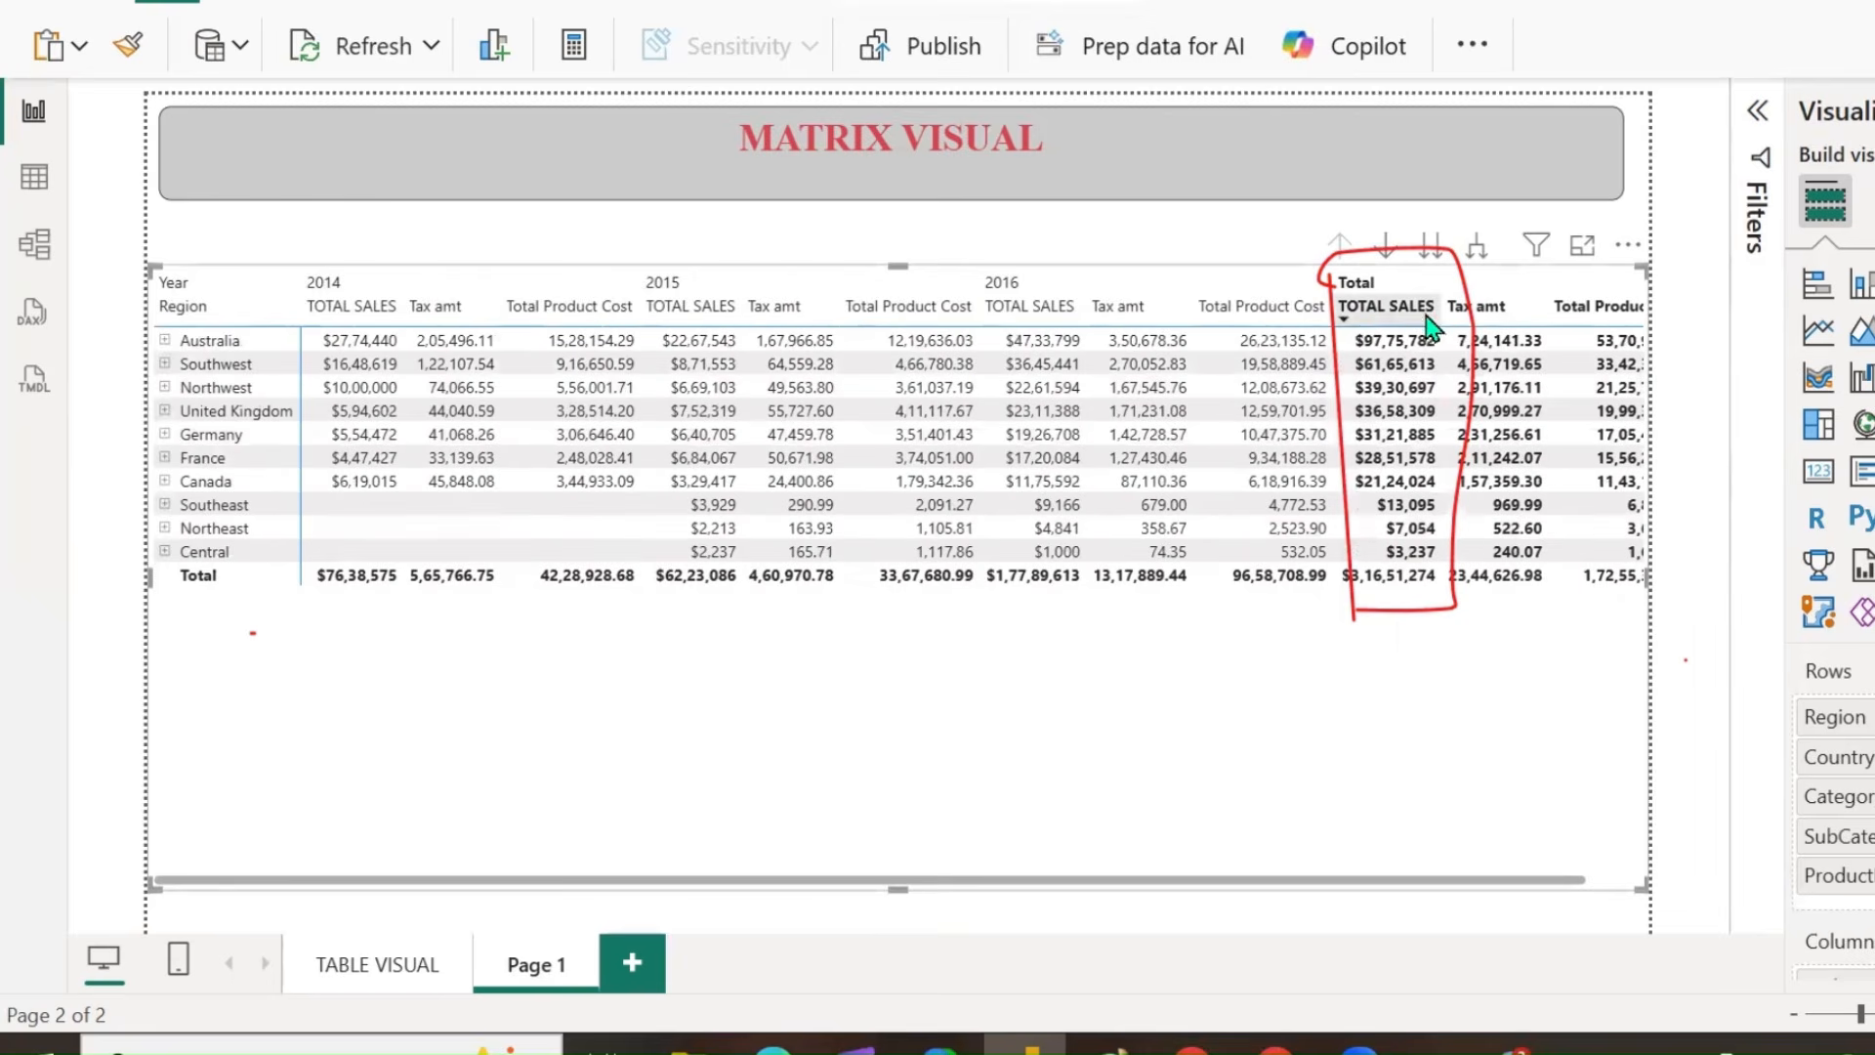
{"action": "left_click", "coordinate": [786, 35]}
{"action": "mouse_move", "coordinate": [1424, 234]}
{"action": "left_mouse_down"}
{"action": "mouse_move", "coordinate": [1357, 529]}
{"action": "mouse_move", "coordinate": [1418, 474]}
{"action": "left_mouse_up"}
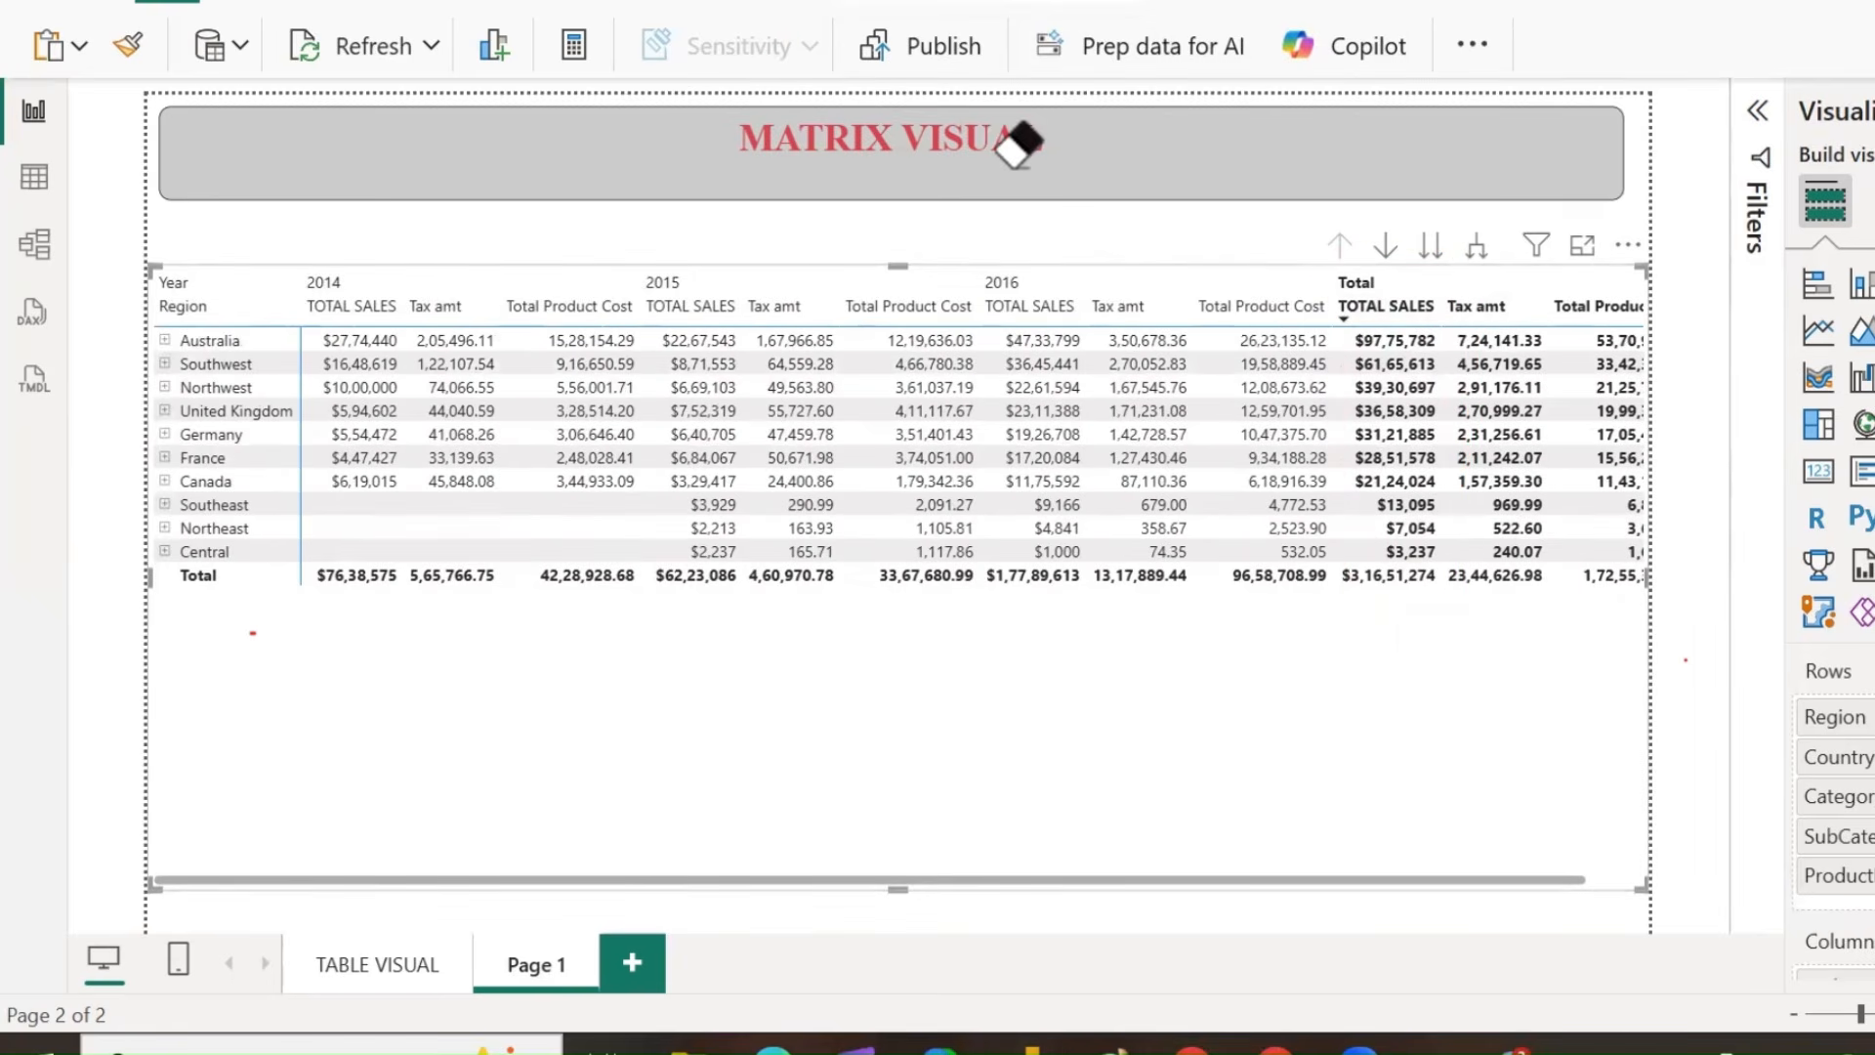
Review the fields the matrix can be sorted by, leaving the sort unchanged.
{"action": "left_click", "coordinate": [1628, 246]}
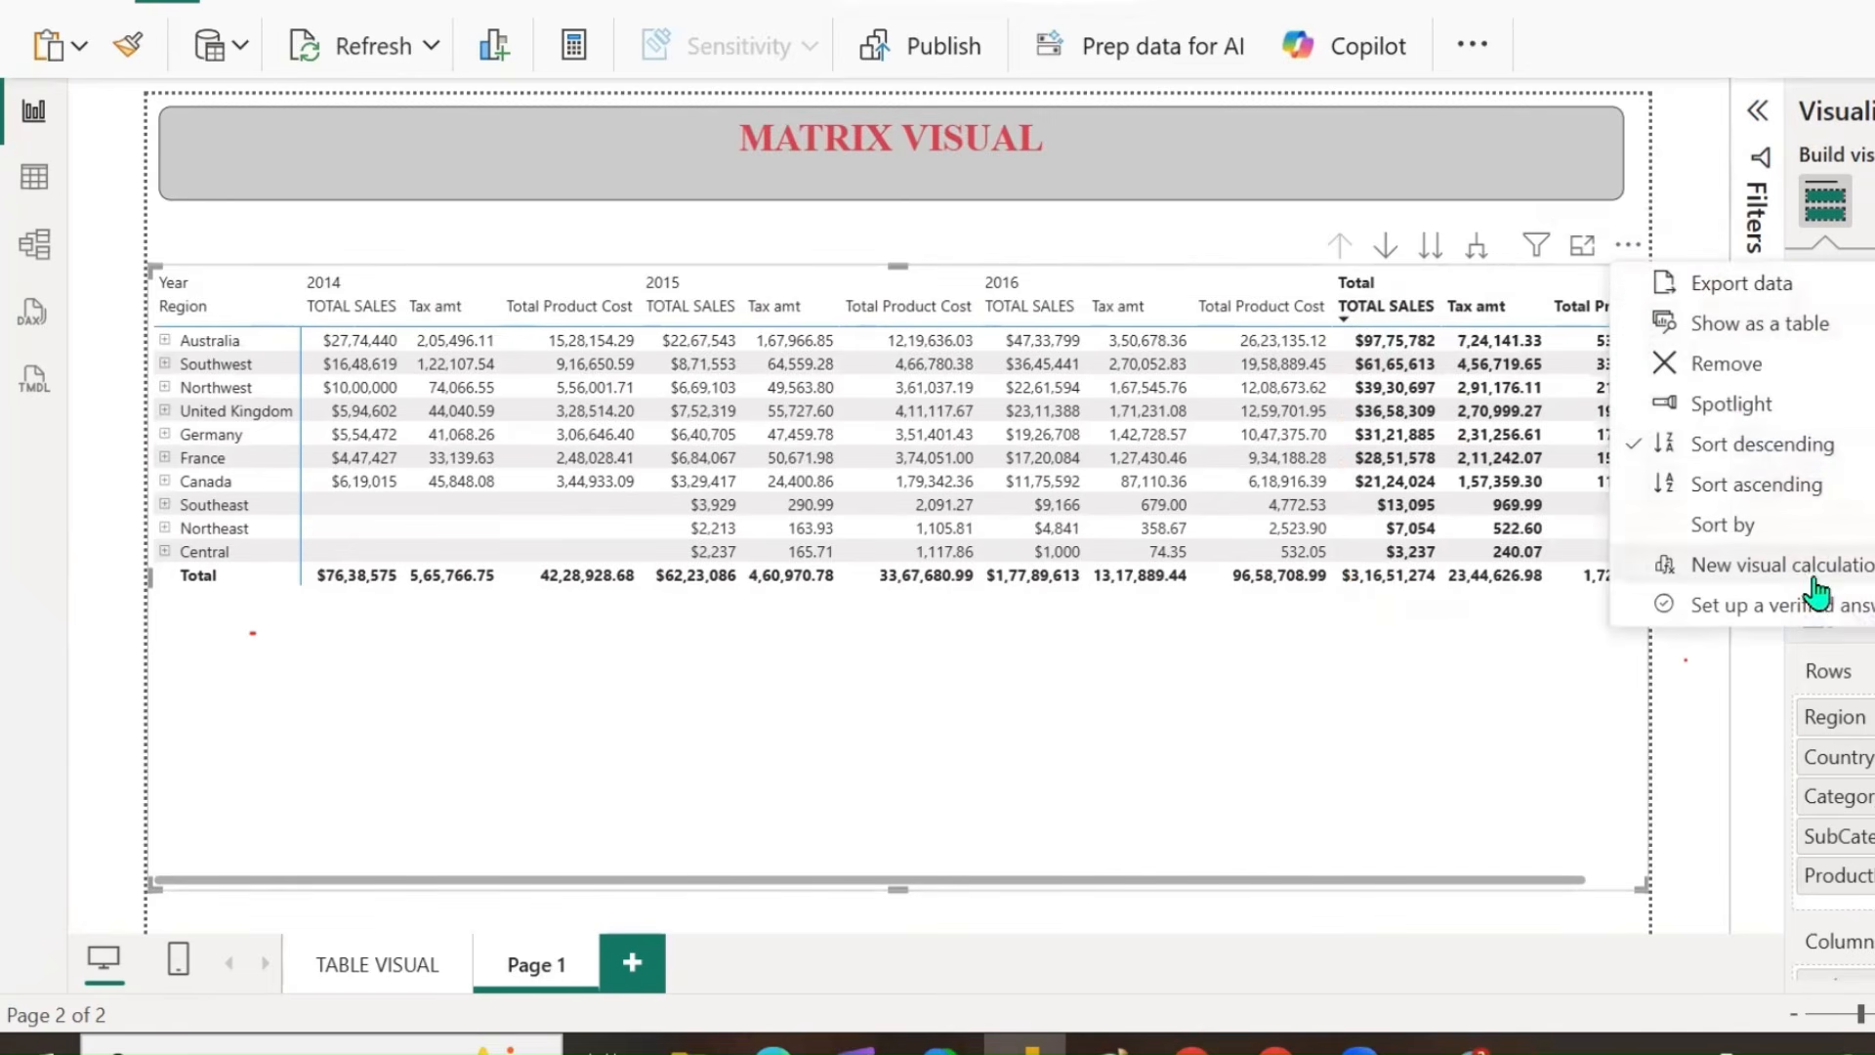
{"action": "mouse_move", "coordinate": [1766, 540]}
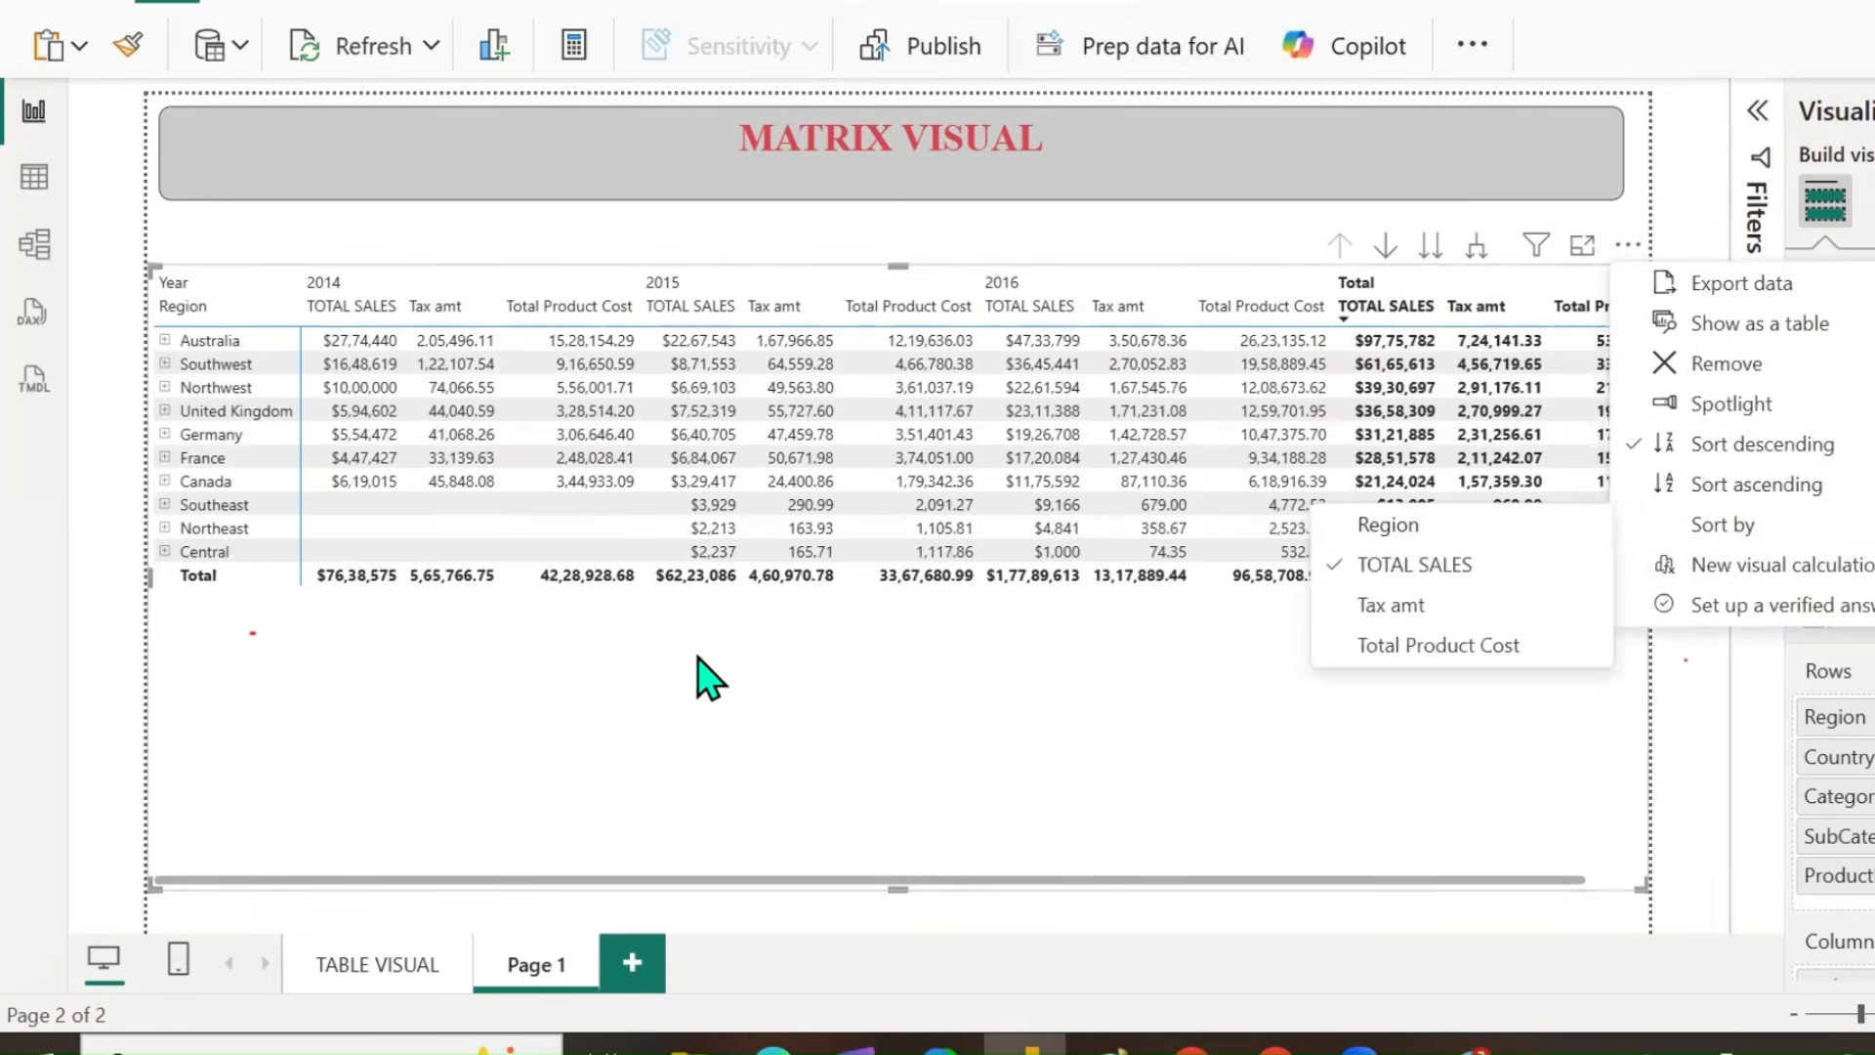
{"action": "key", "text": "Escape"}
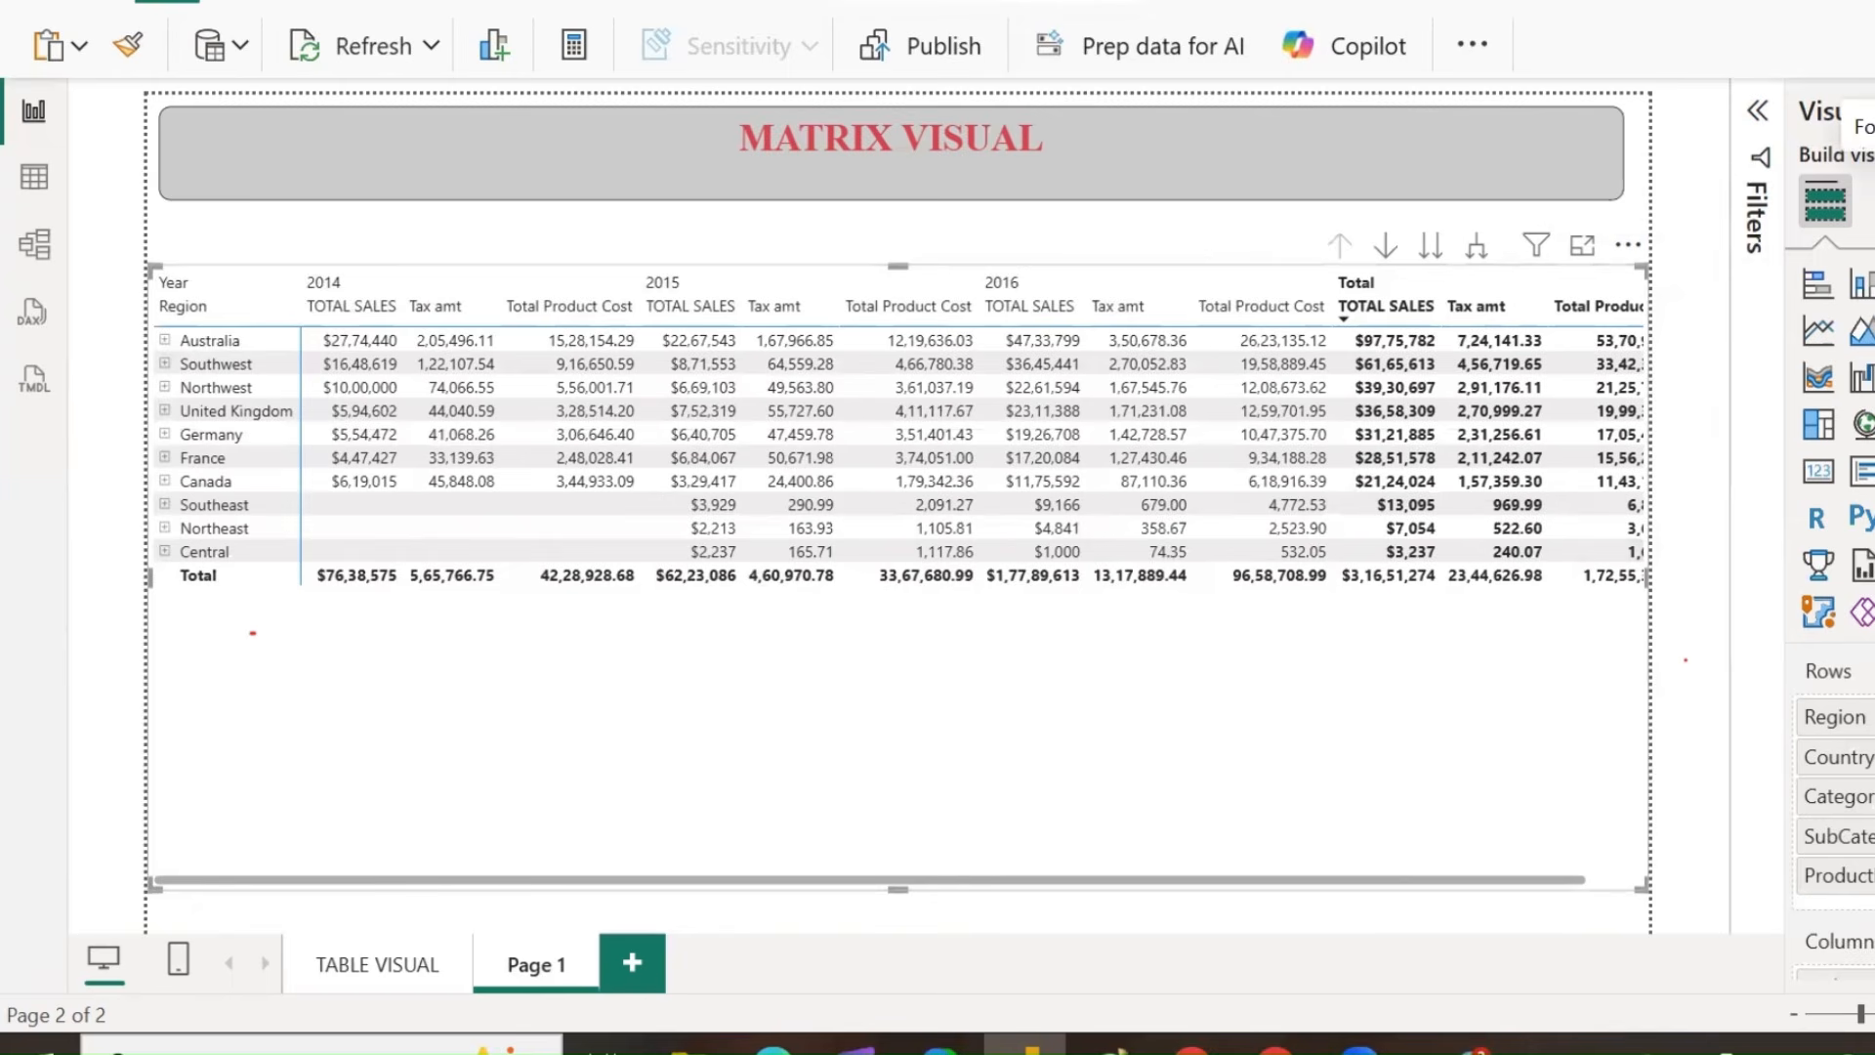
Open the matrix's layout formatting settings and choose the Default style preset.
{"action": "left_click", "coordinate": [1864, 200]}
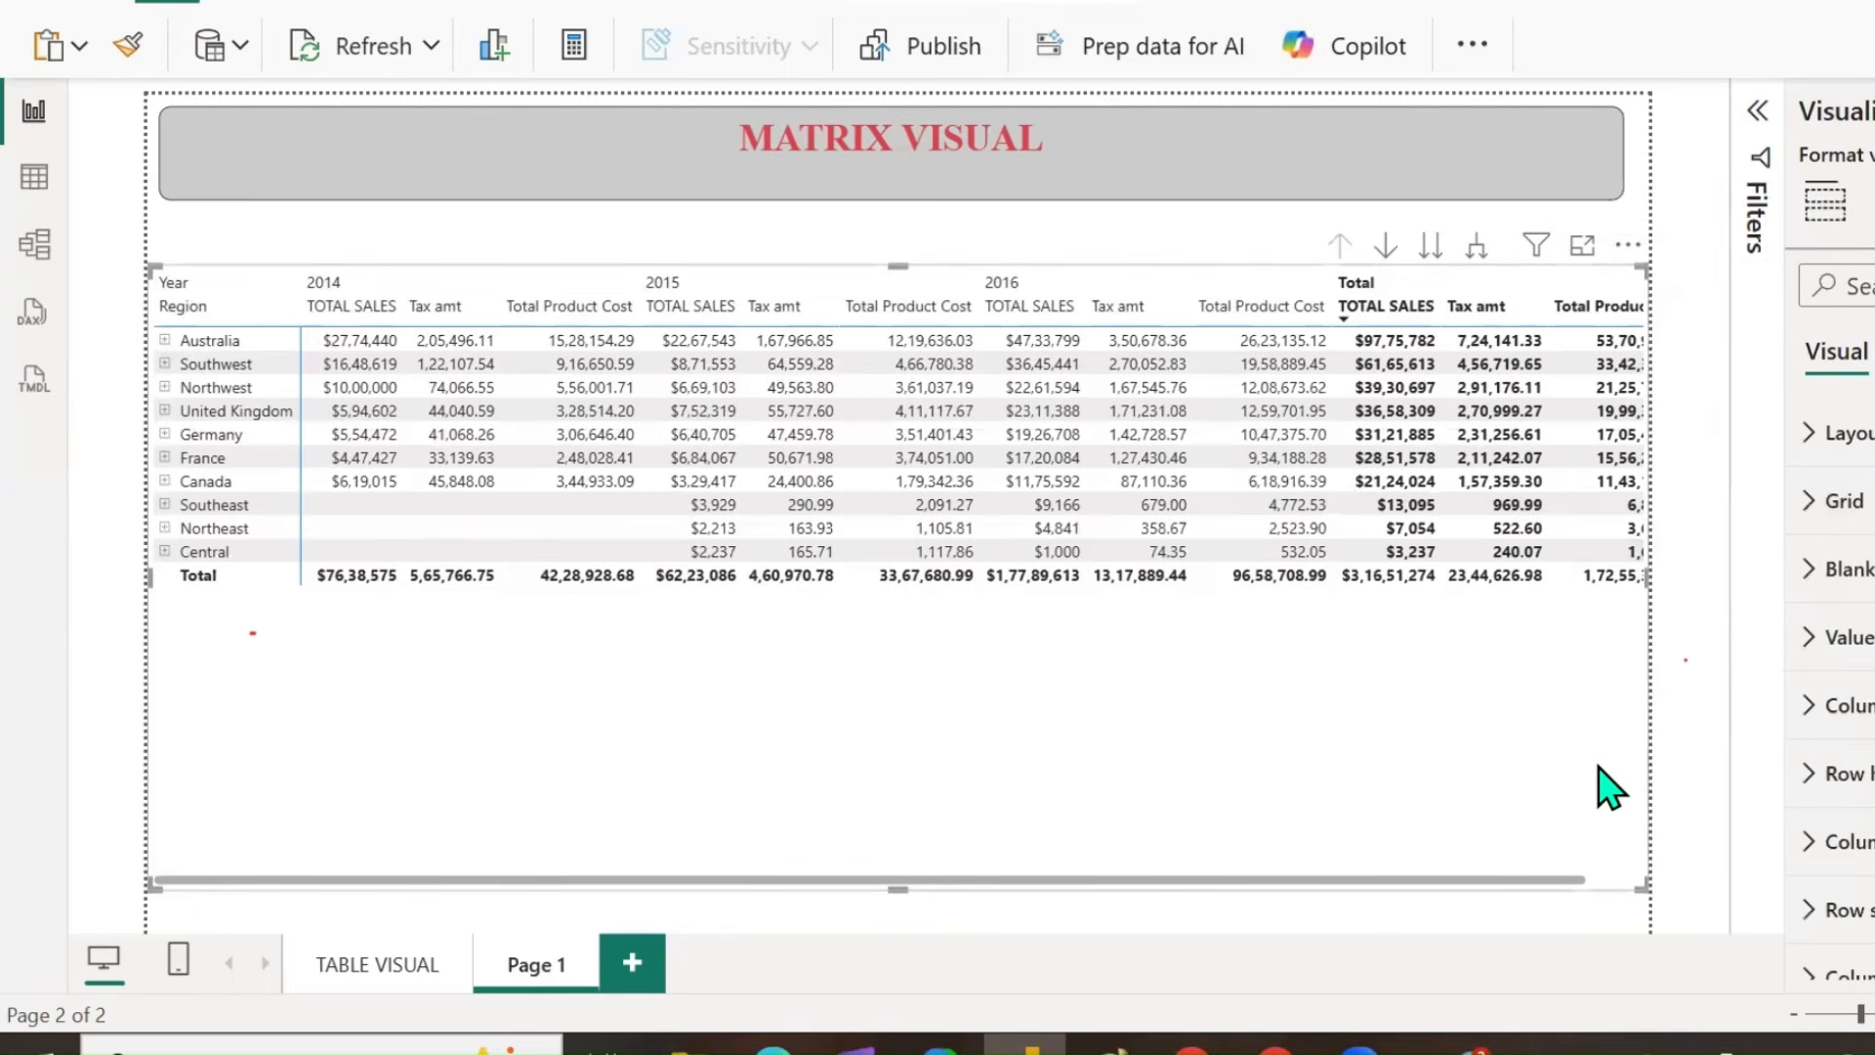
{"action": "left_click", "coordinate": [1808, 436]}
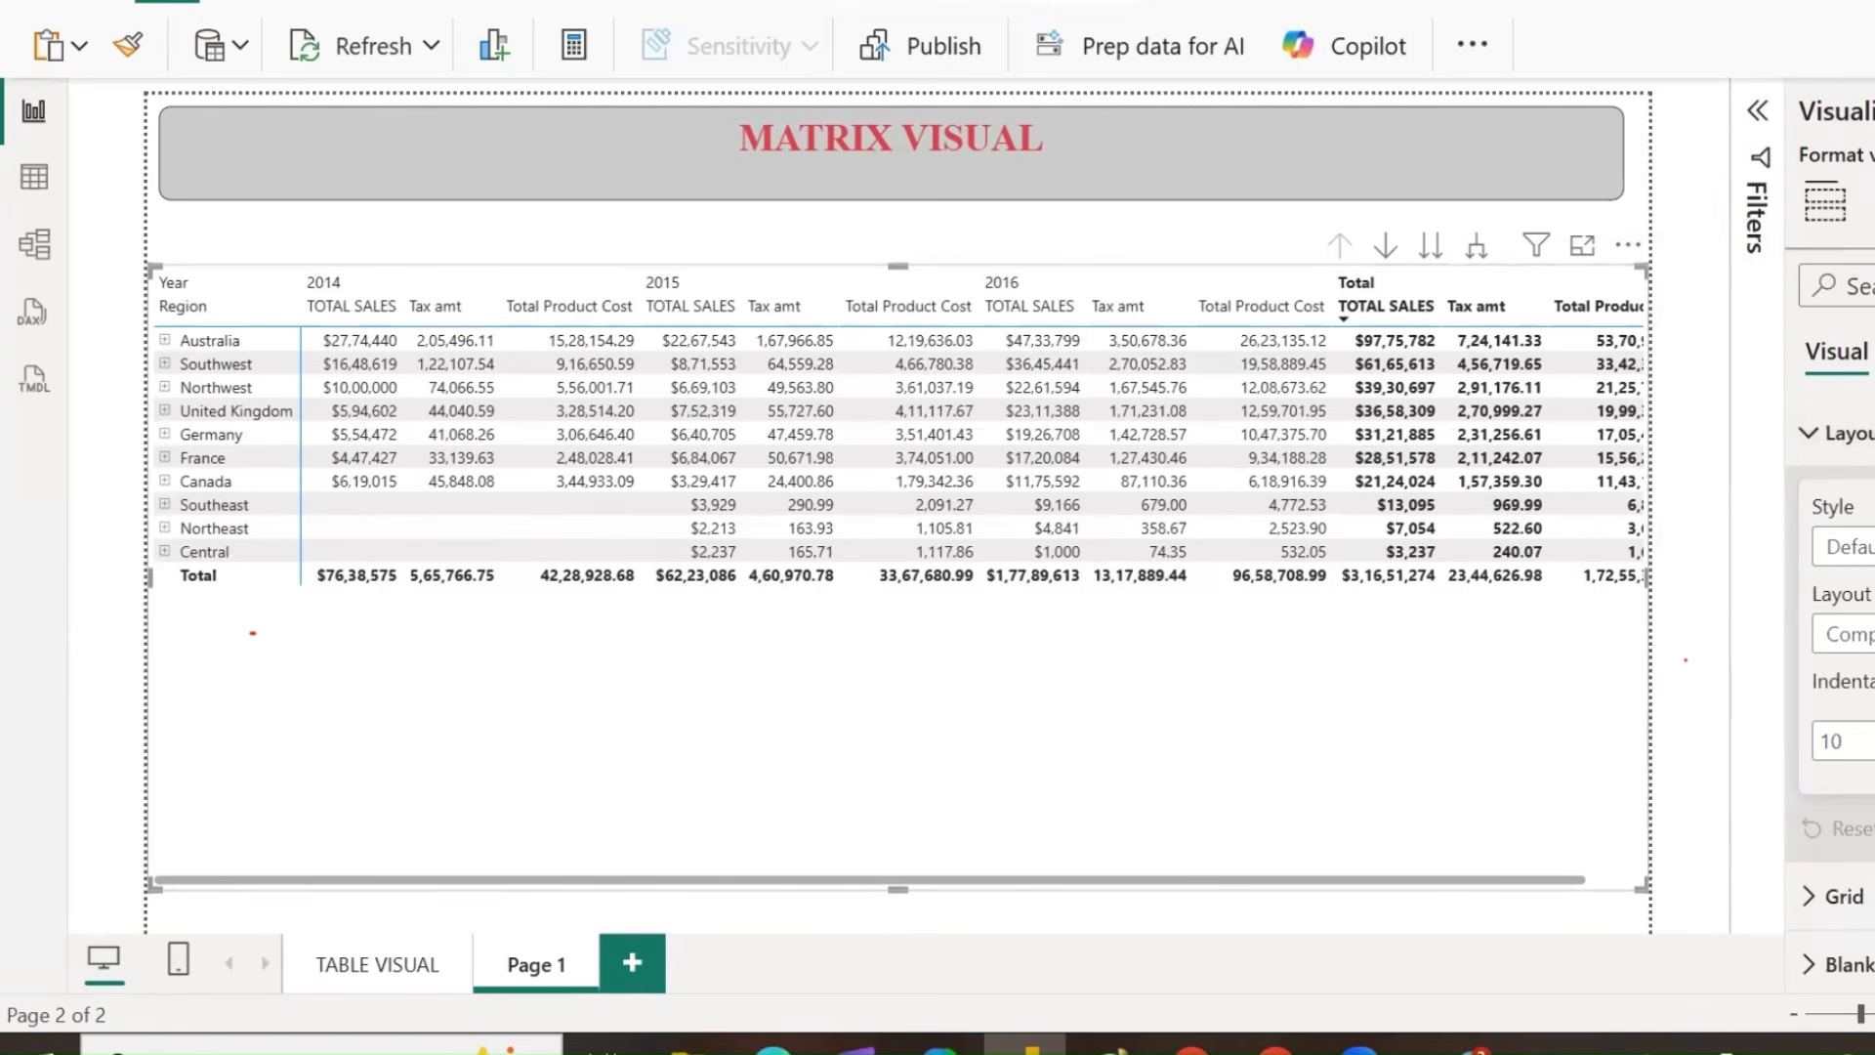
{"action": "left_click", "coordinate": [1860, 547]}
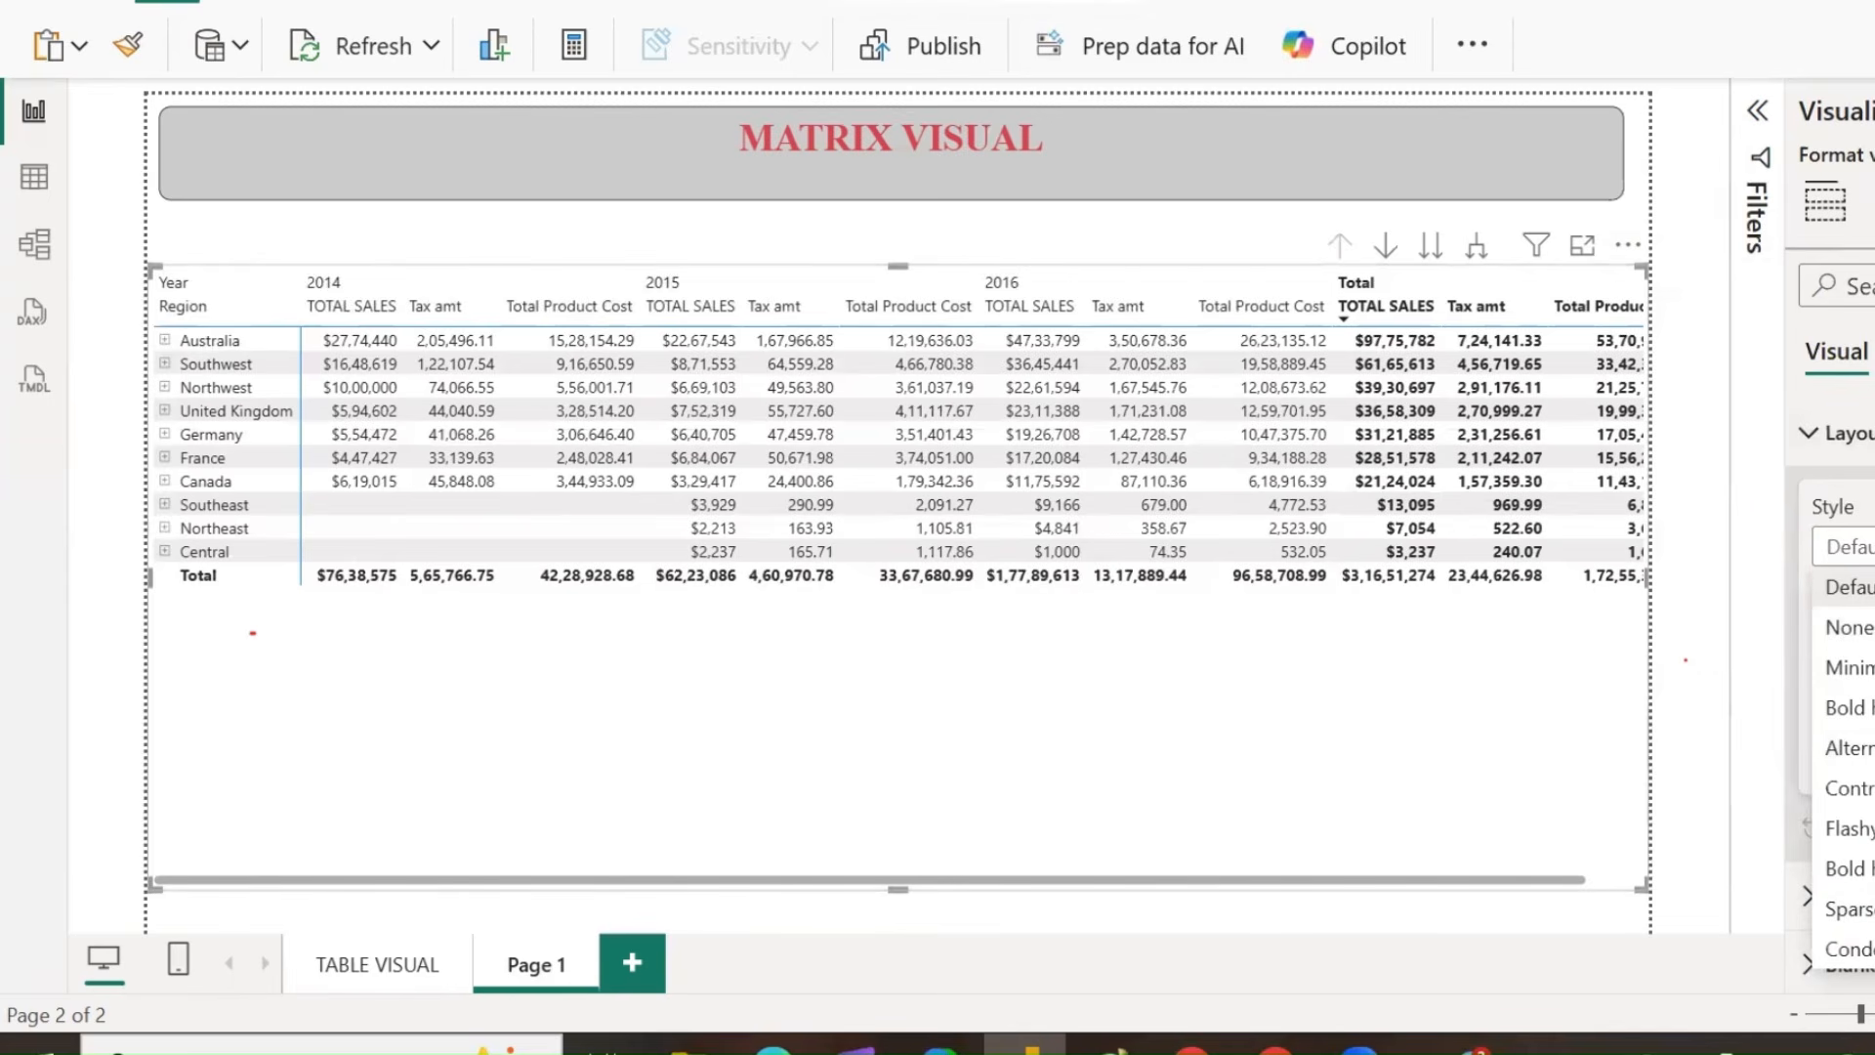
{"action": "left_click", "coordinate": [1825, 588]}
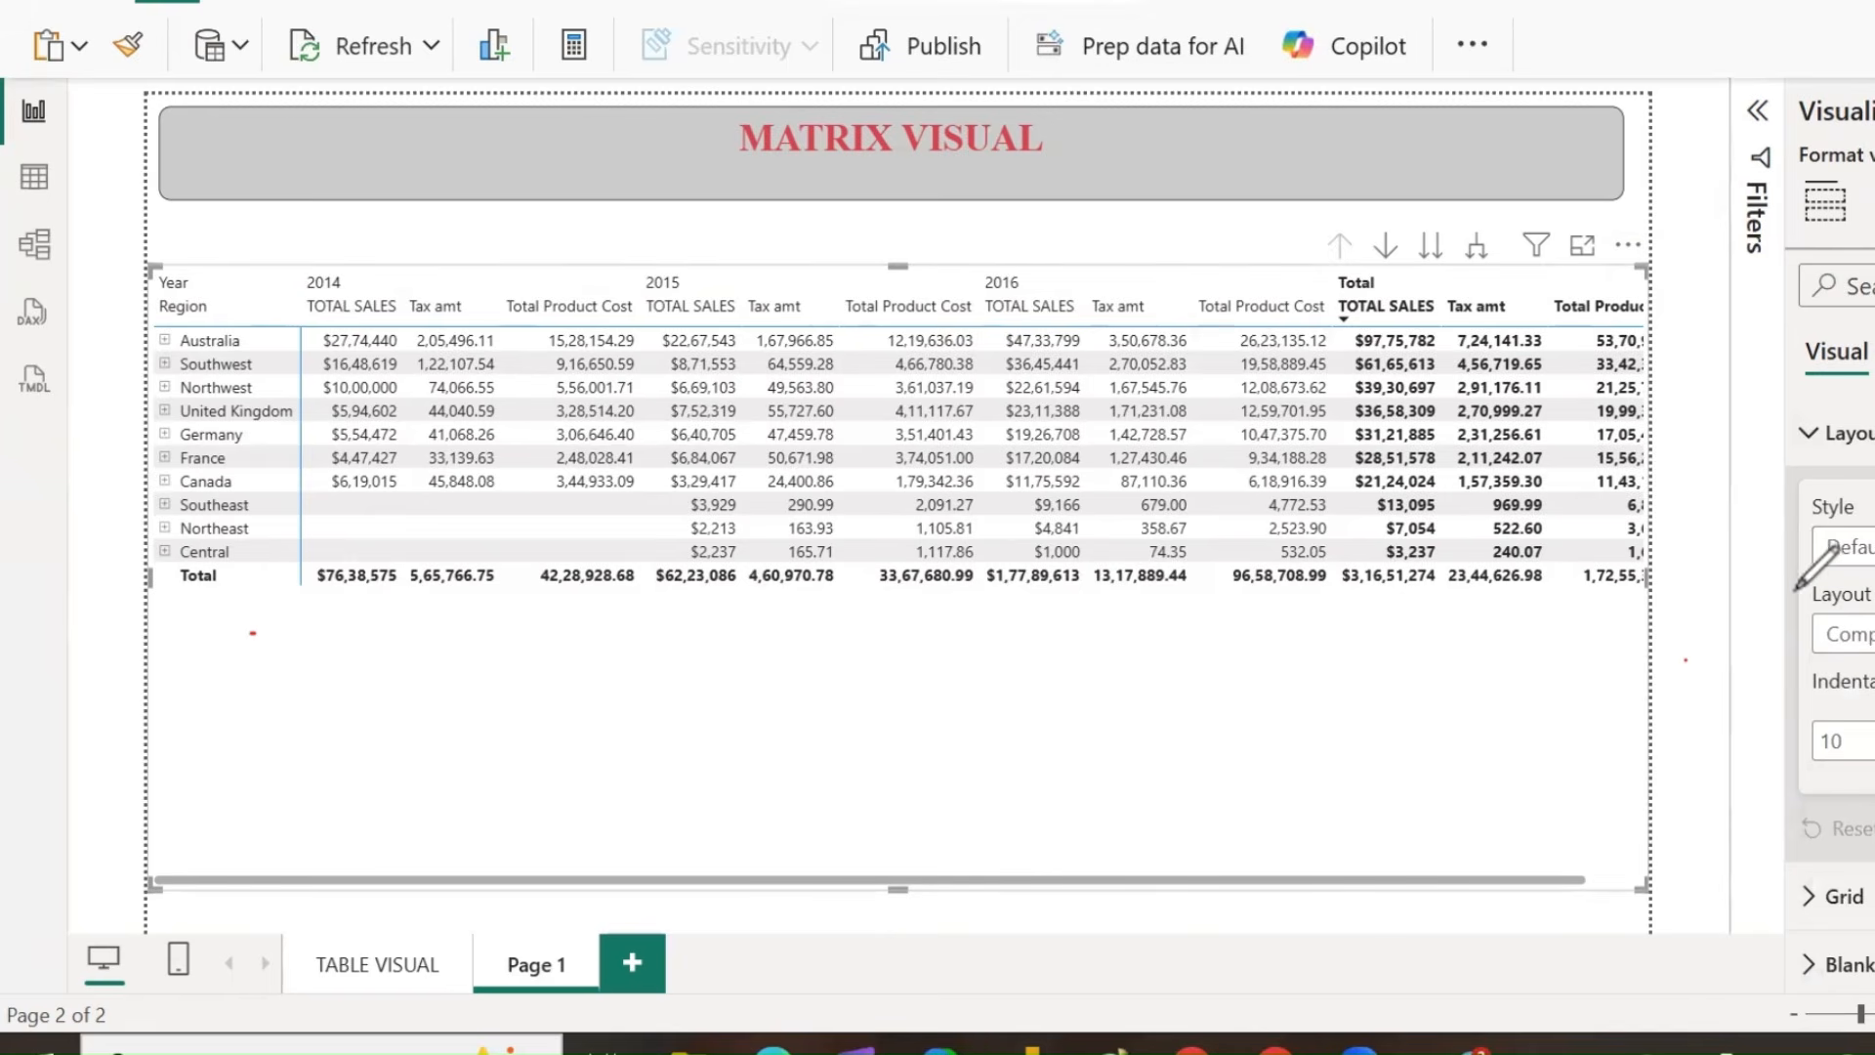
Set the matrix's row layout to Outline.
{"action": "mouse_move", "coordinate": [1797, 586]}
{"action": "left_mouse_down"}
{"action": "mouse_move", "coordinate": [1827, 697]}
{"action": "mouse_move", "coordinate": [1874, 692]}
{"action": "mouse_move", "coordinate": [1838, 584]}
{"action": "mouse_move", "coordinate": [1789, 591]}
{"action": "left_mouse_up"}
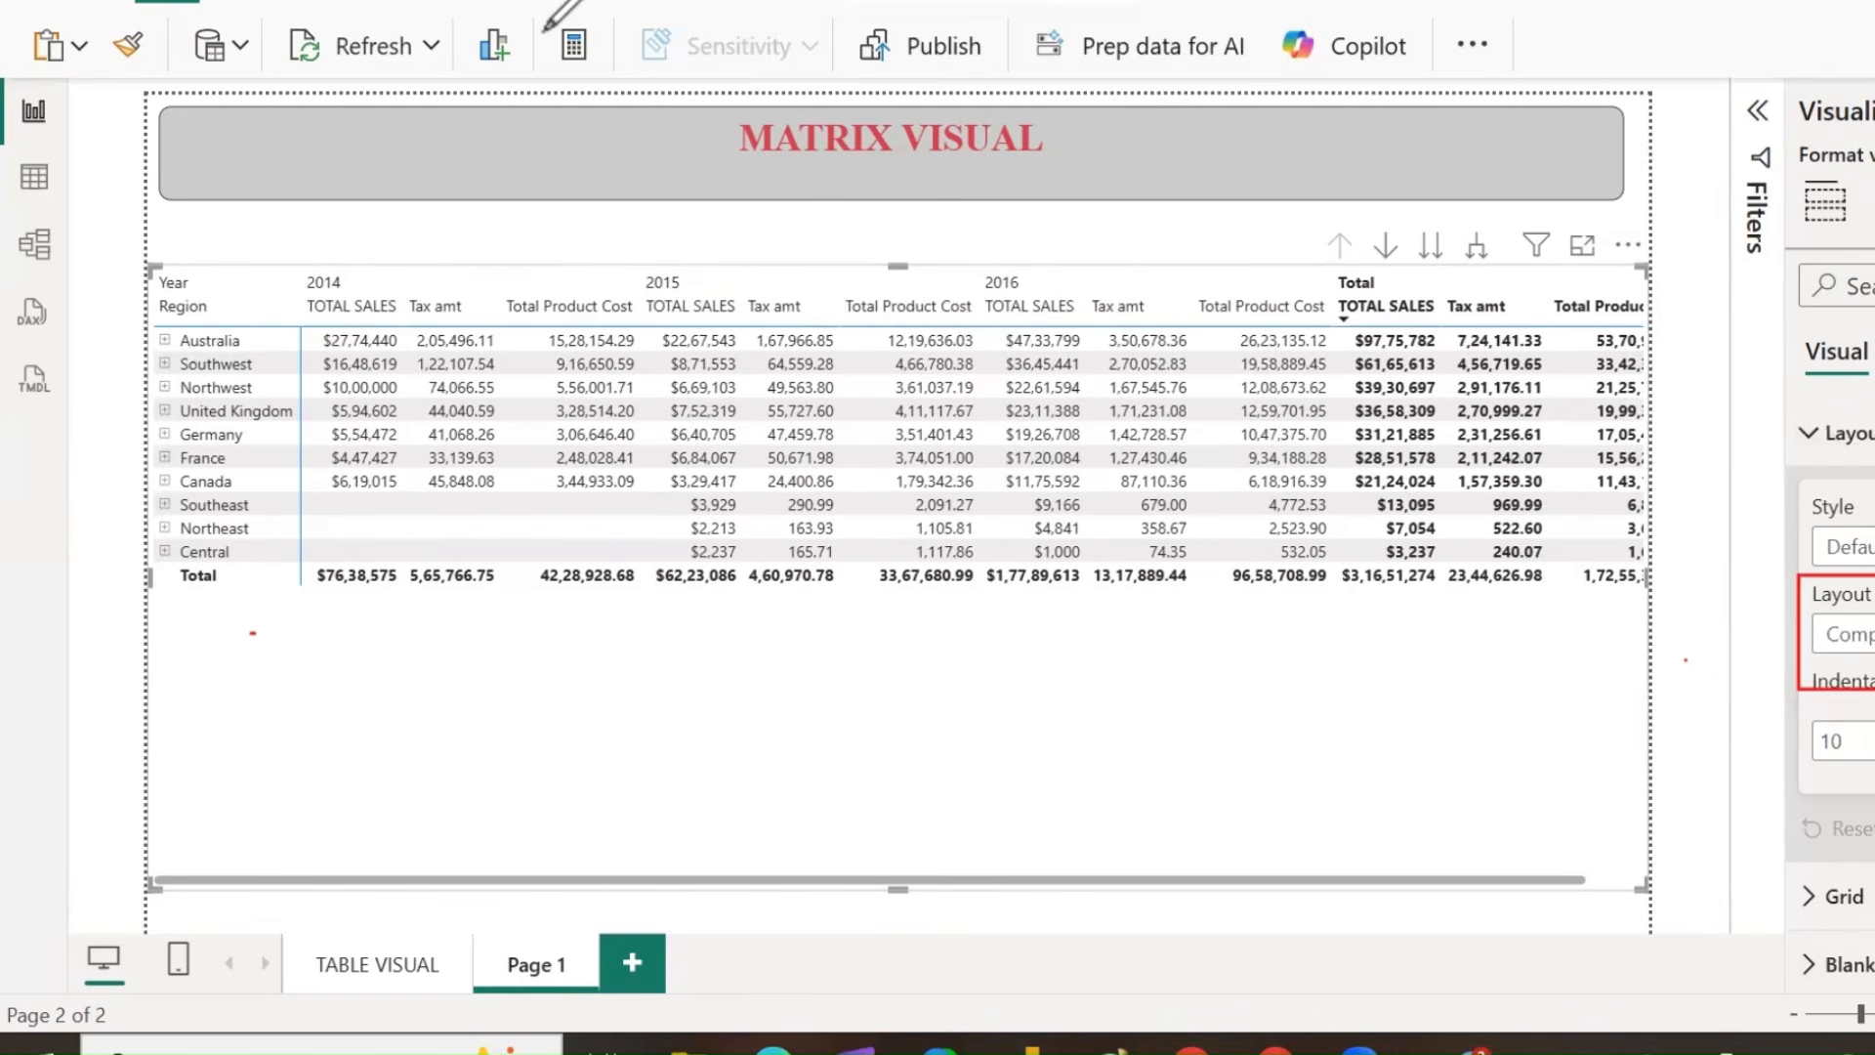
{"action": "left_click", "coordinate": [1861, 634]}
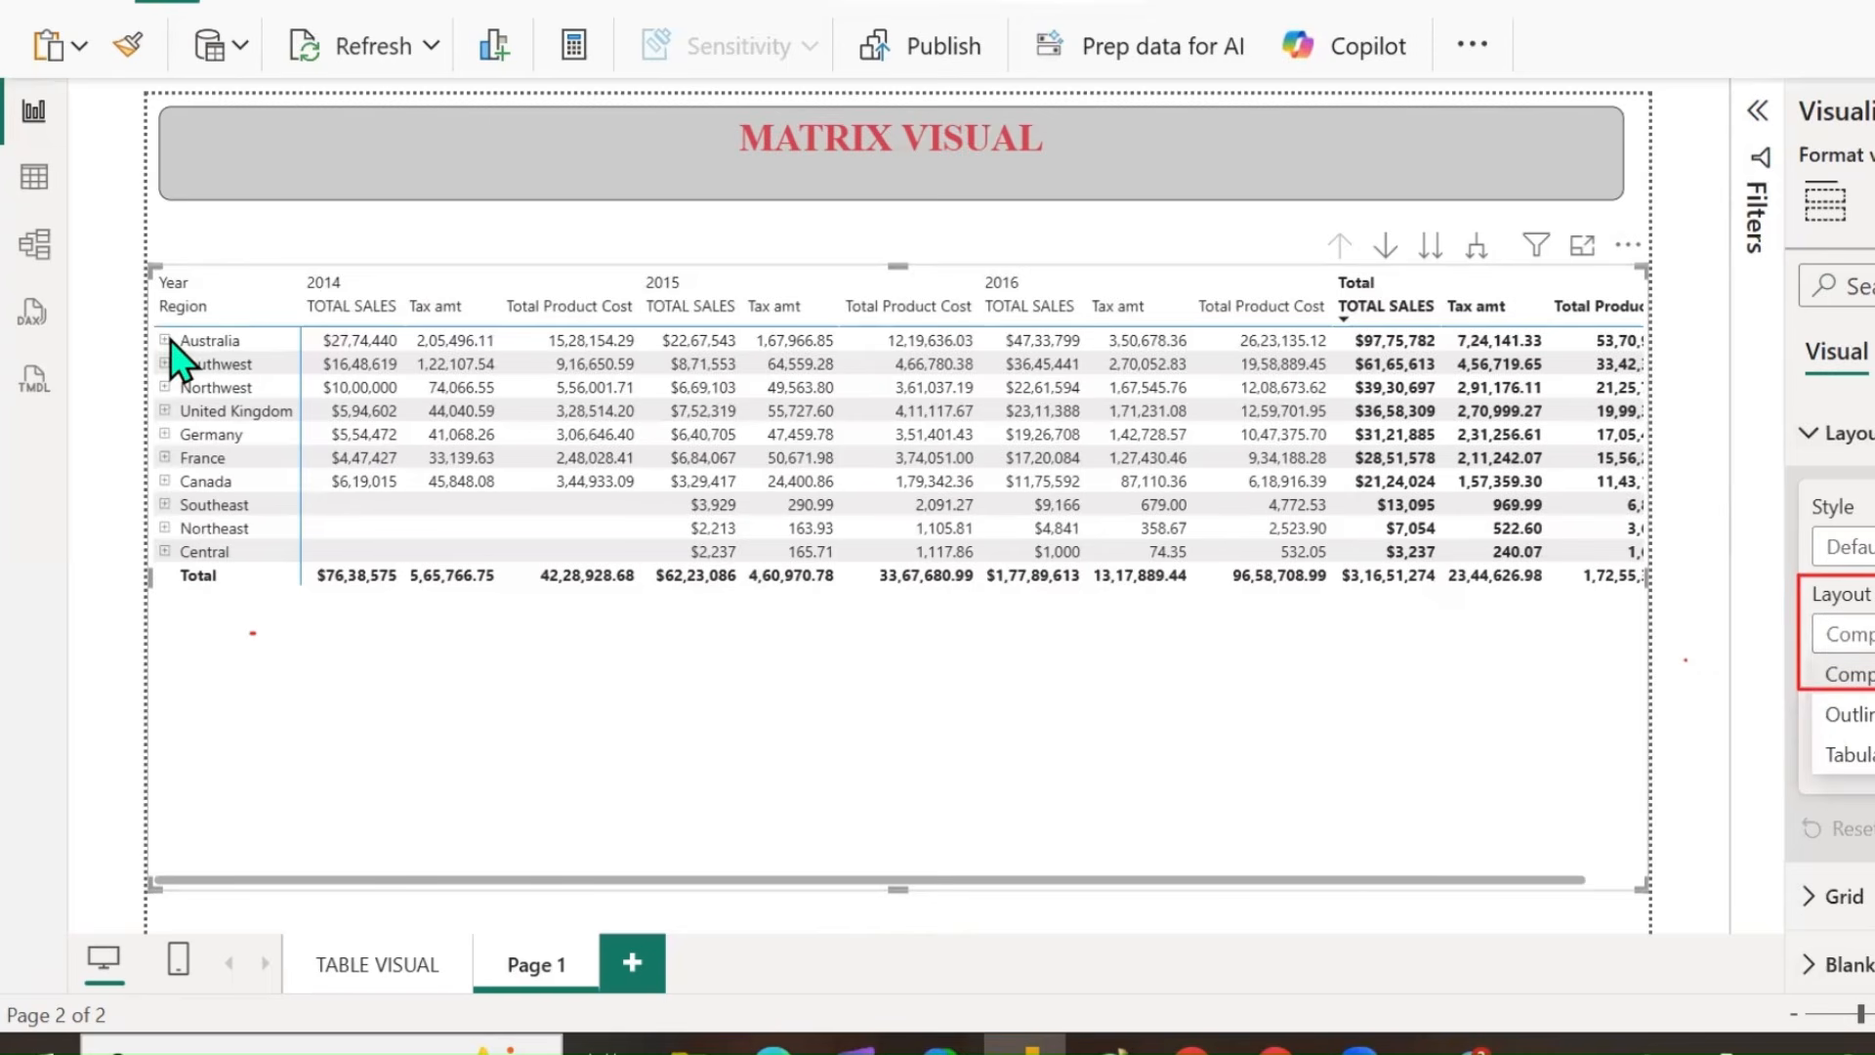
{"action": "key", "text": "ctrl+shift+3"}
{"action": "left_click", "coordinate": [150, 373]}
{"action": "mouse_move", "coordinate": [149, 341]}
{"action": "left_mouse_down"}
{"action": "mouse_move", "coordinate": [173, 359]}
{"action": "mouse_move", "coordinate": [179, 328]}
{"action": "mouse_move", "coordinate": [153, 337]}
{"action": "left_mouse_up"}
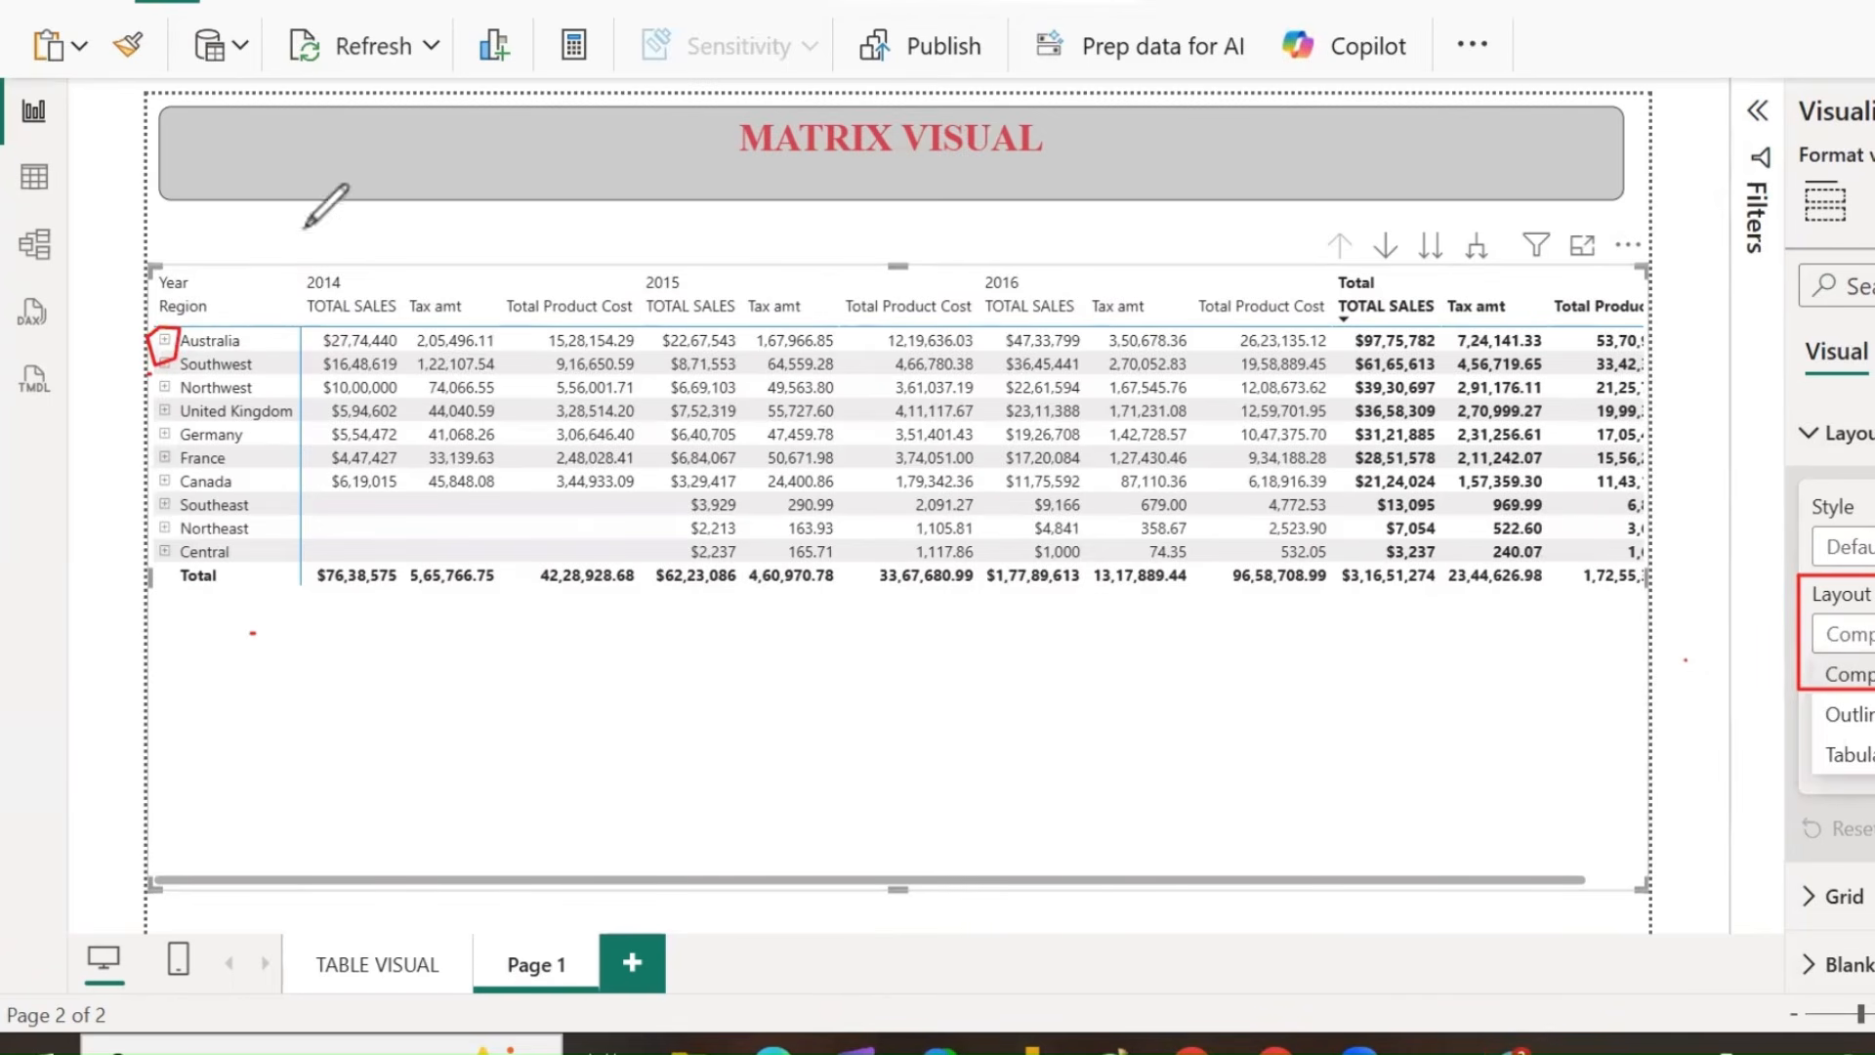
{"action": "left_click", "coordinate": [574, 40]}
{"action": "left_click_drag", "start_coordinate": [151, 375], "coordinate": [164, 361]}
{"action": "left_click", "coordinate": [478, 45]}
{"action": "left_click", "coordinate": [1861, 716]}
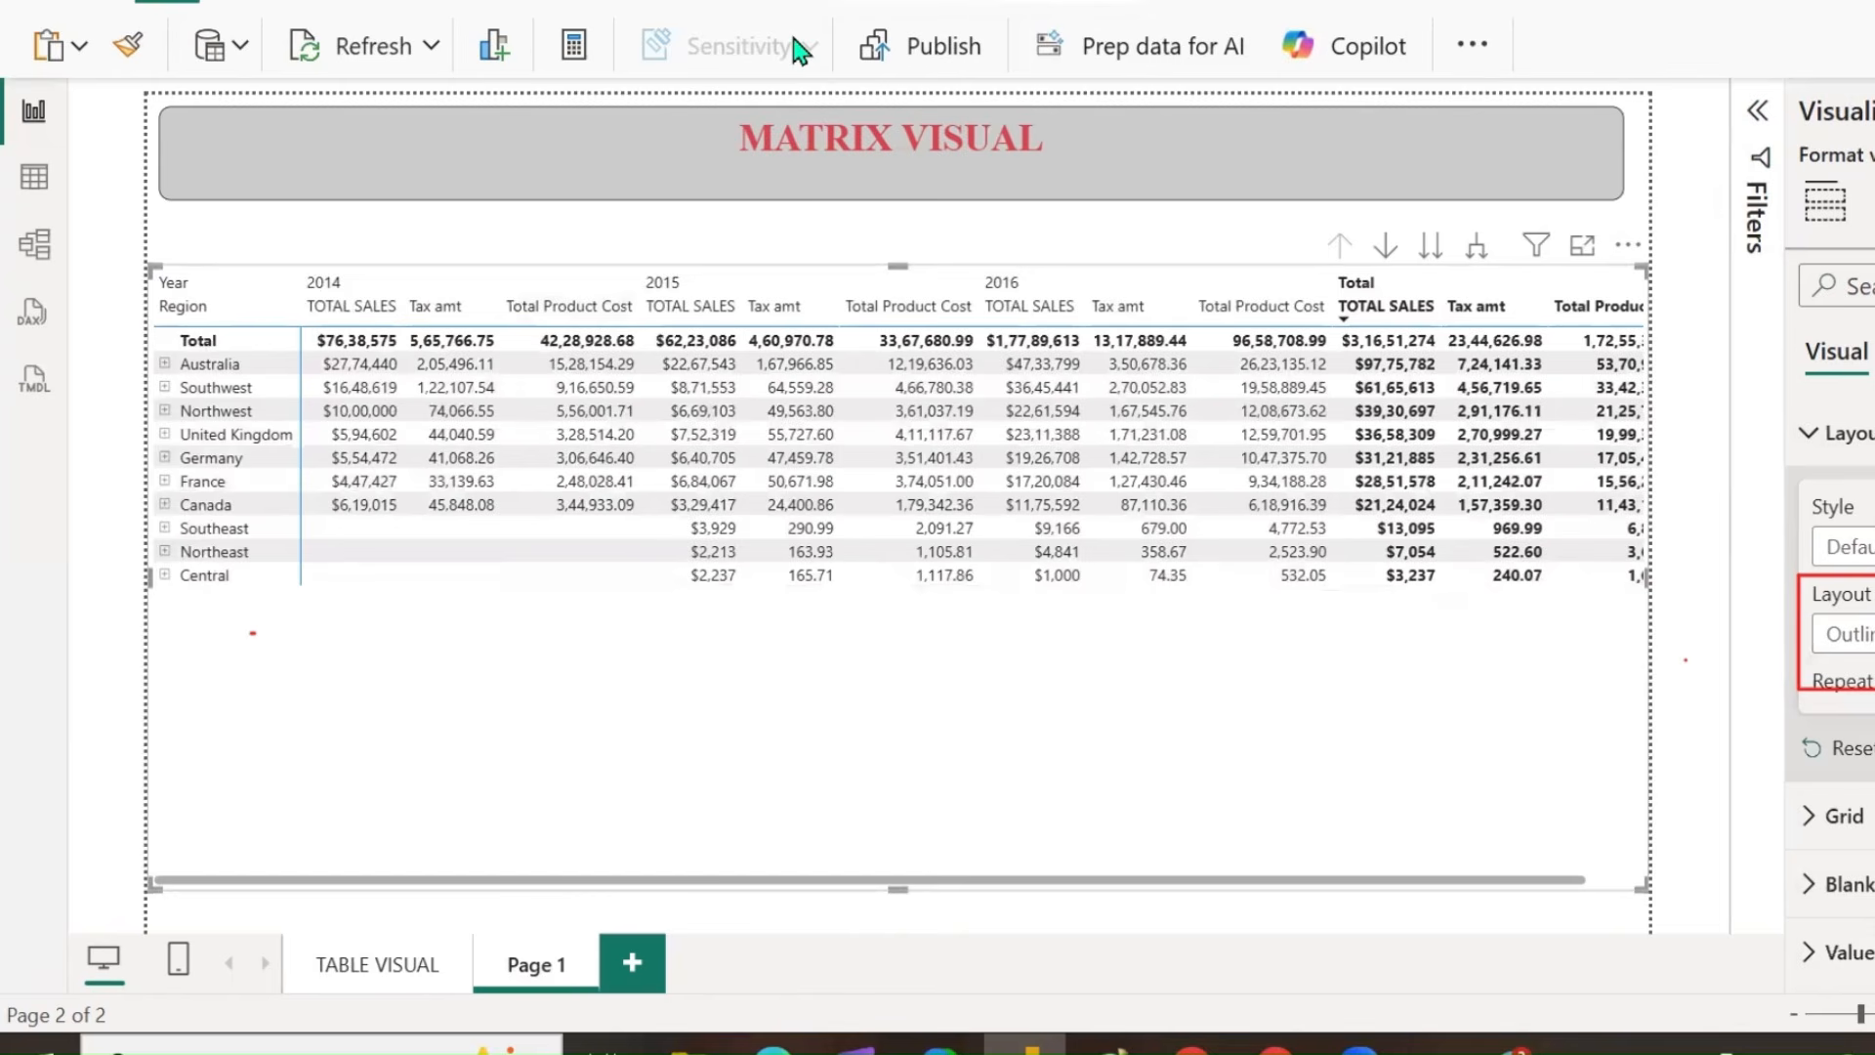
Expand the Australia region, its Australia country row and the Bikes category to show the subcategories in their own column.
{"action": "mouse_move", "coordinate": [171, 329]}
{"action": "left_mouse_down"}
{"action": "mouse_move", "coordinate": [175, 358]}
{"action": "mouse_move", "coordinate": [256, 350]}
{"action": "mouse_move", "coordinate": [256, 313]}
{"action": "mouse_move", "coordinate": [176, 330]}
{"action": "left_mouse_up"}
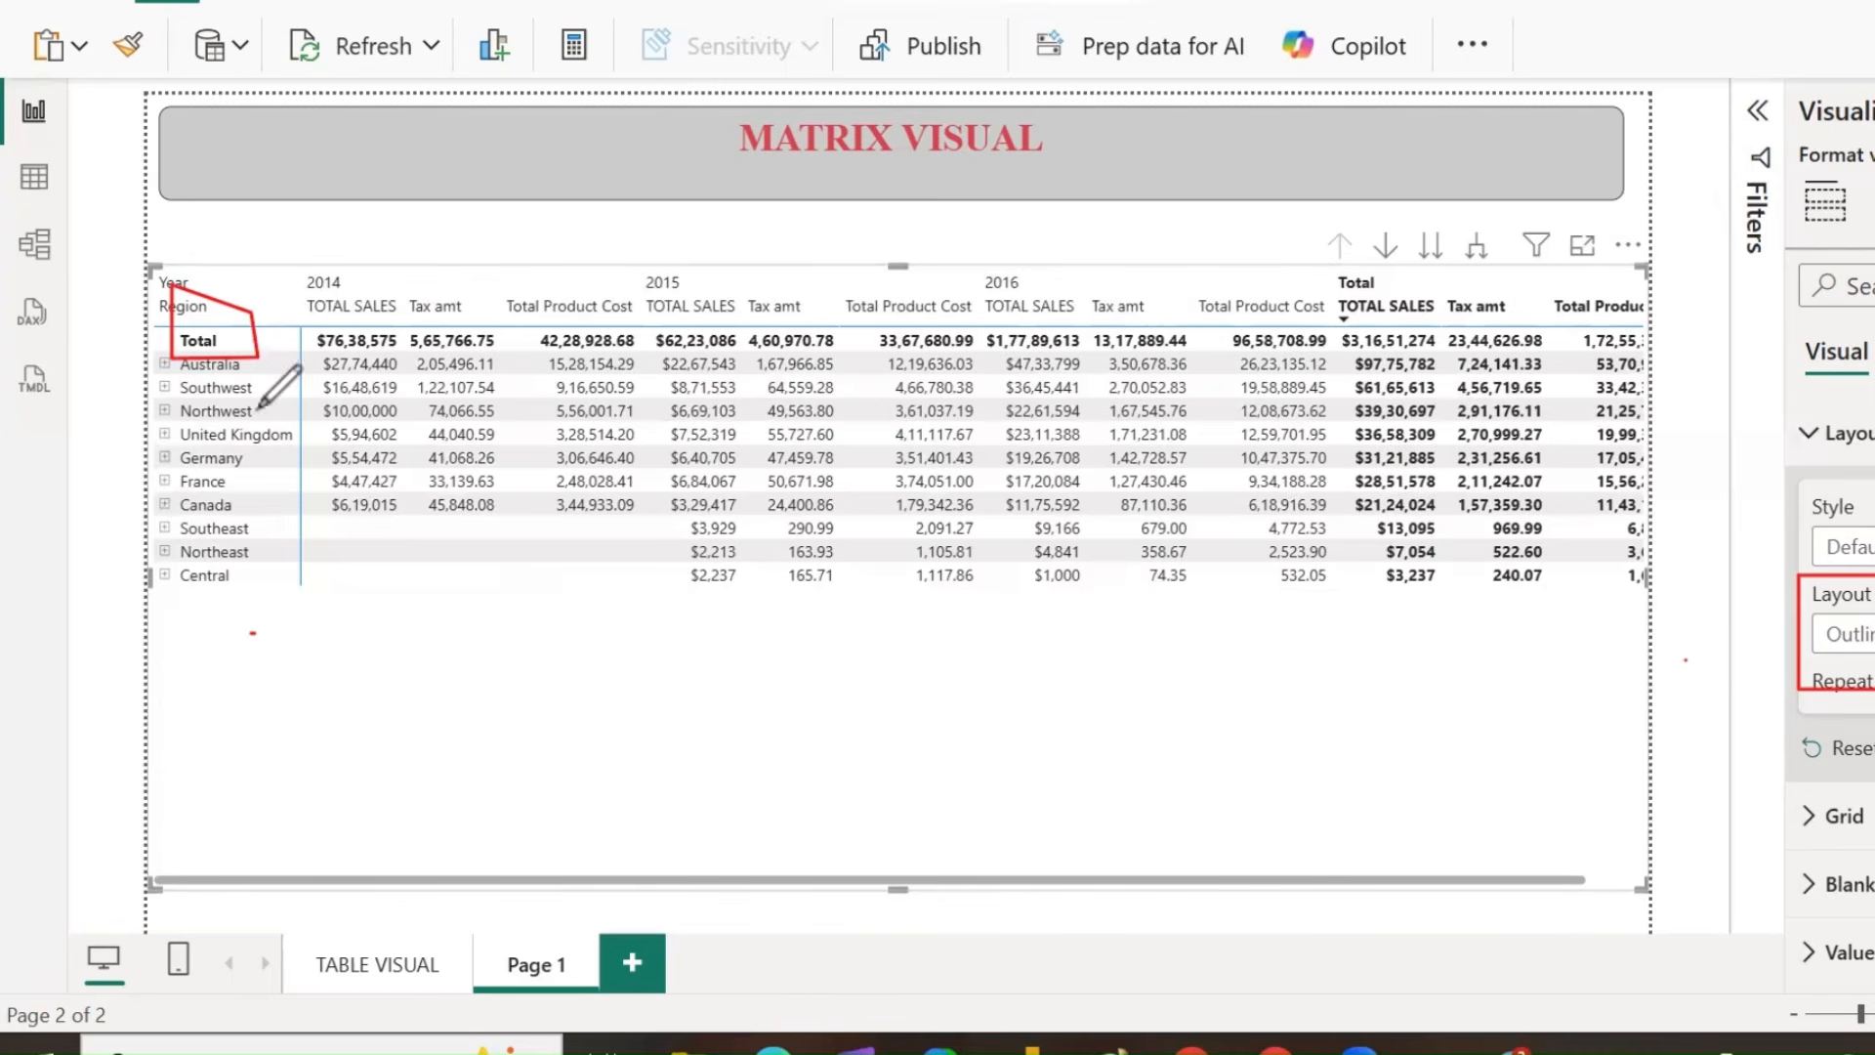
{"action": "left_click", "coordinate": [164, 363]}
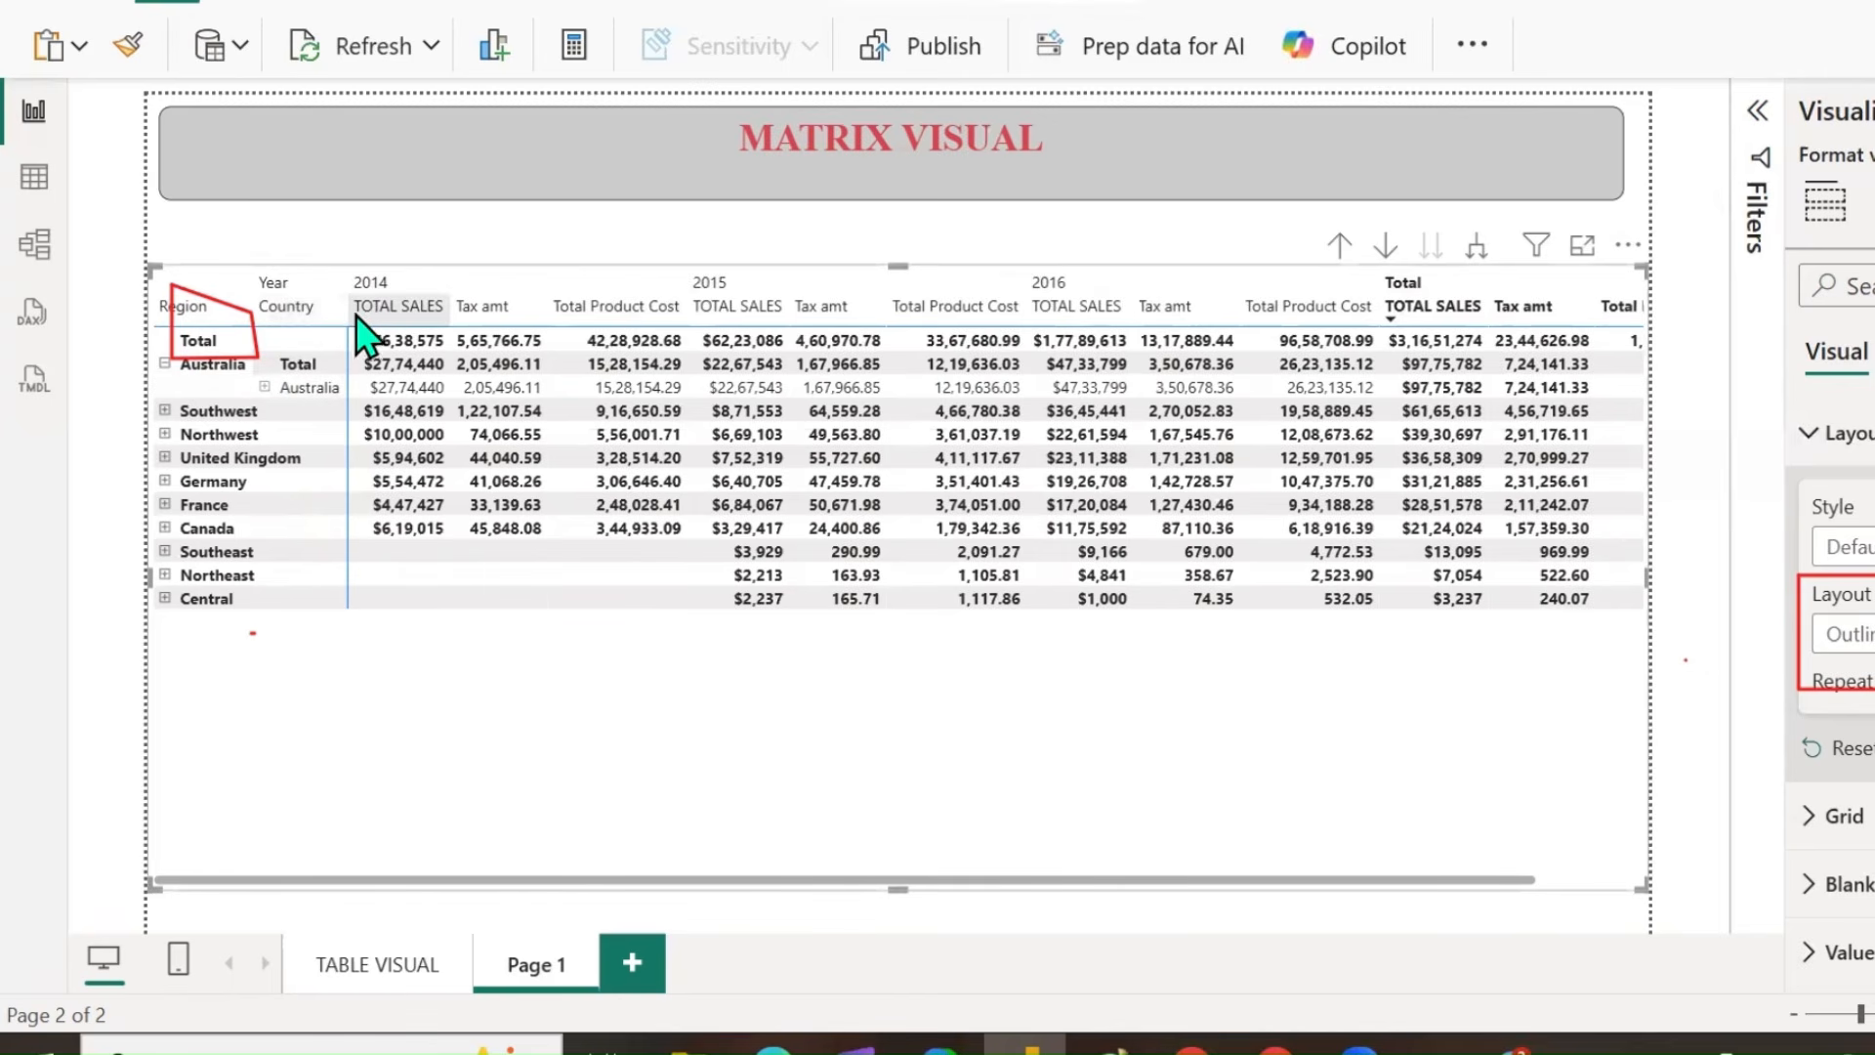
{"action": "left_click", "coordinate": [264, 388]}
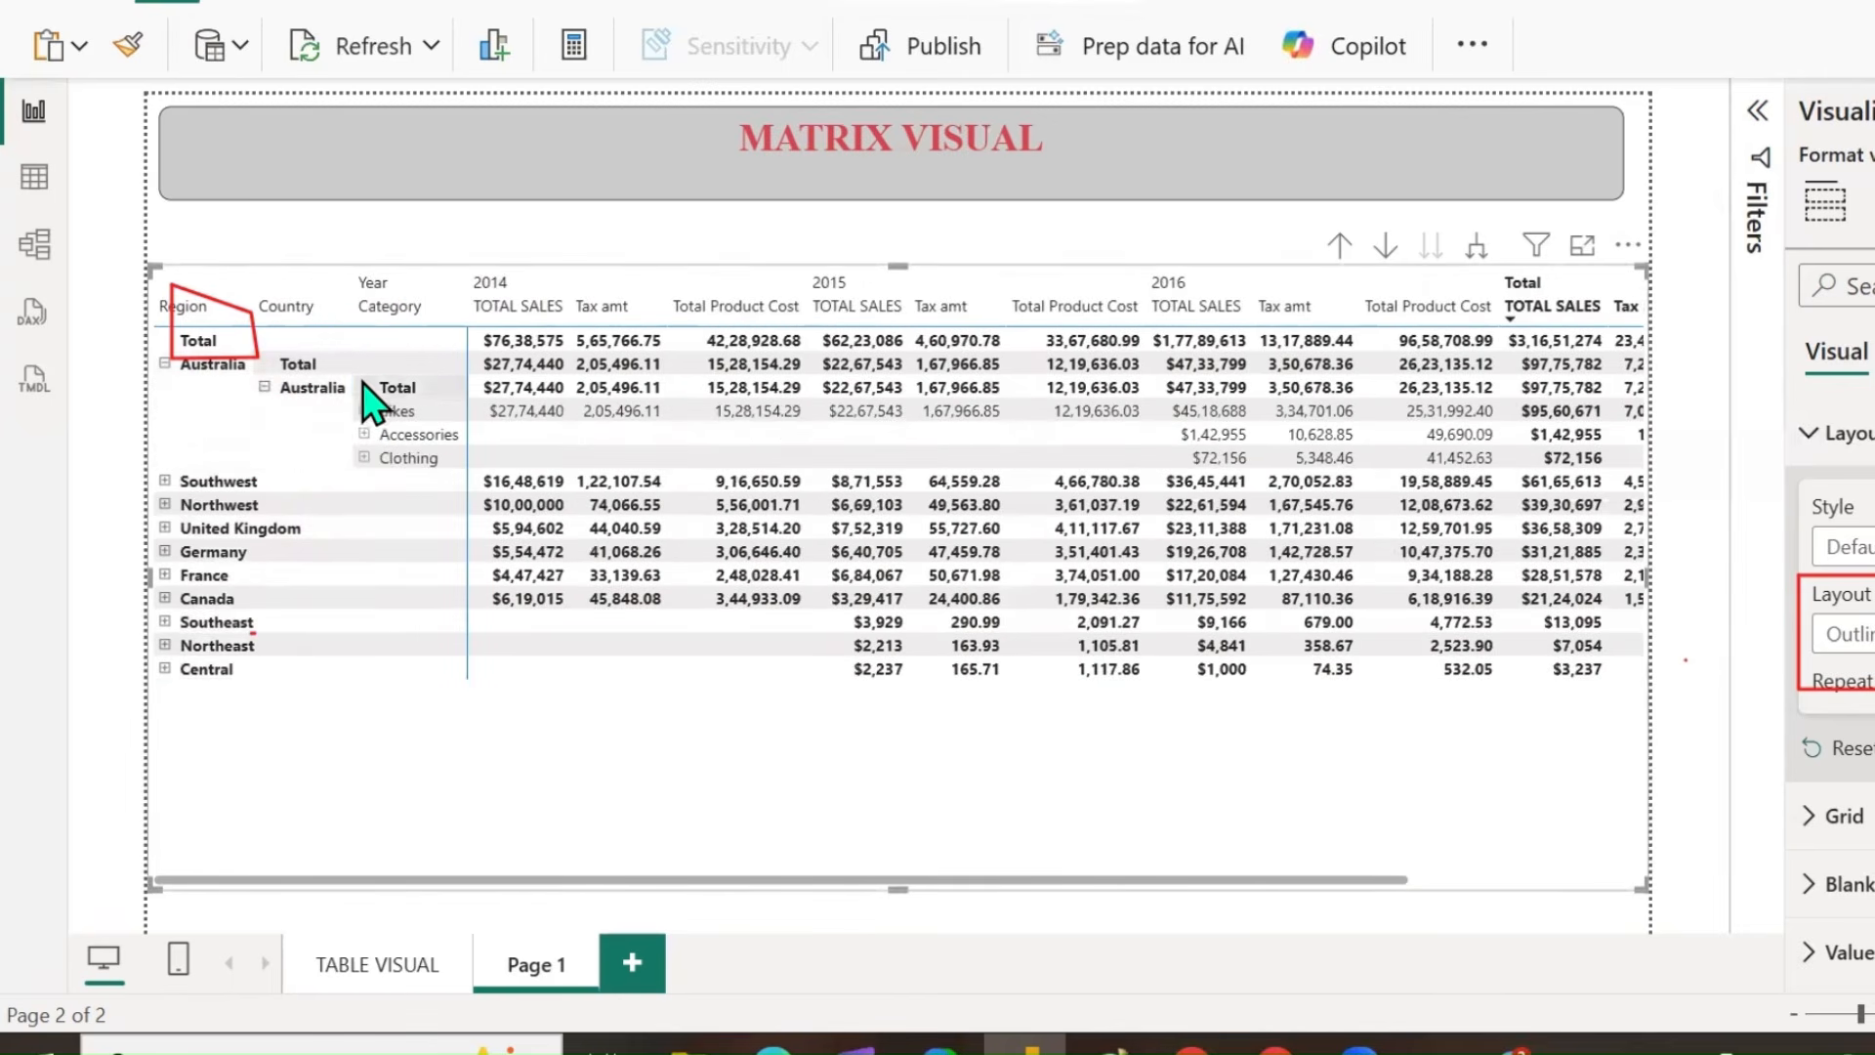
{"action": "mouse_move", "coordinate": [266, 328]}
{"action": "left_mouse_down"}
{"action": "mouse_move", "coordinate": [337, 293]}
{"action": "mouse_move", "coordinate": [243, 282]}
{"action": "mouse_move", "coordinate": [262, 322]}
{"action": "left_mouse_up"}
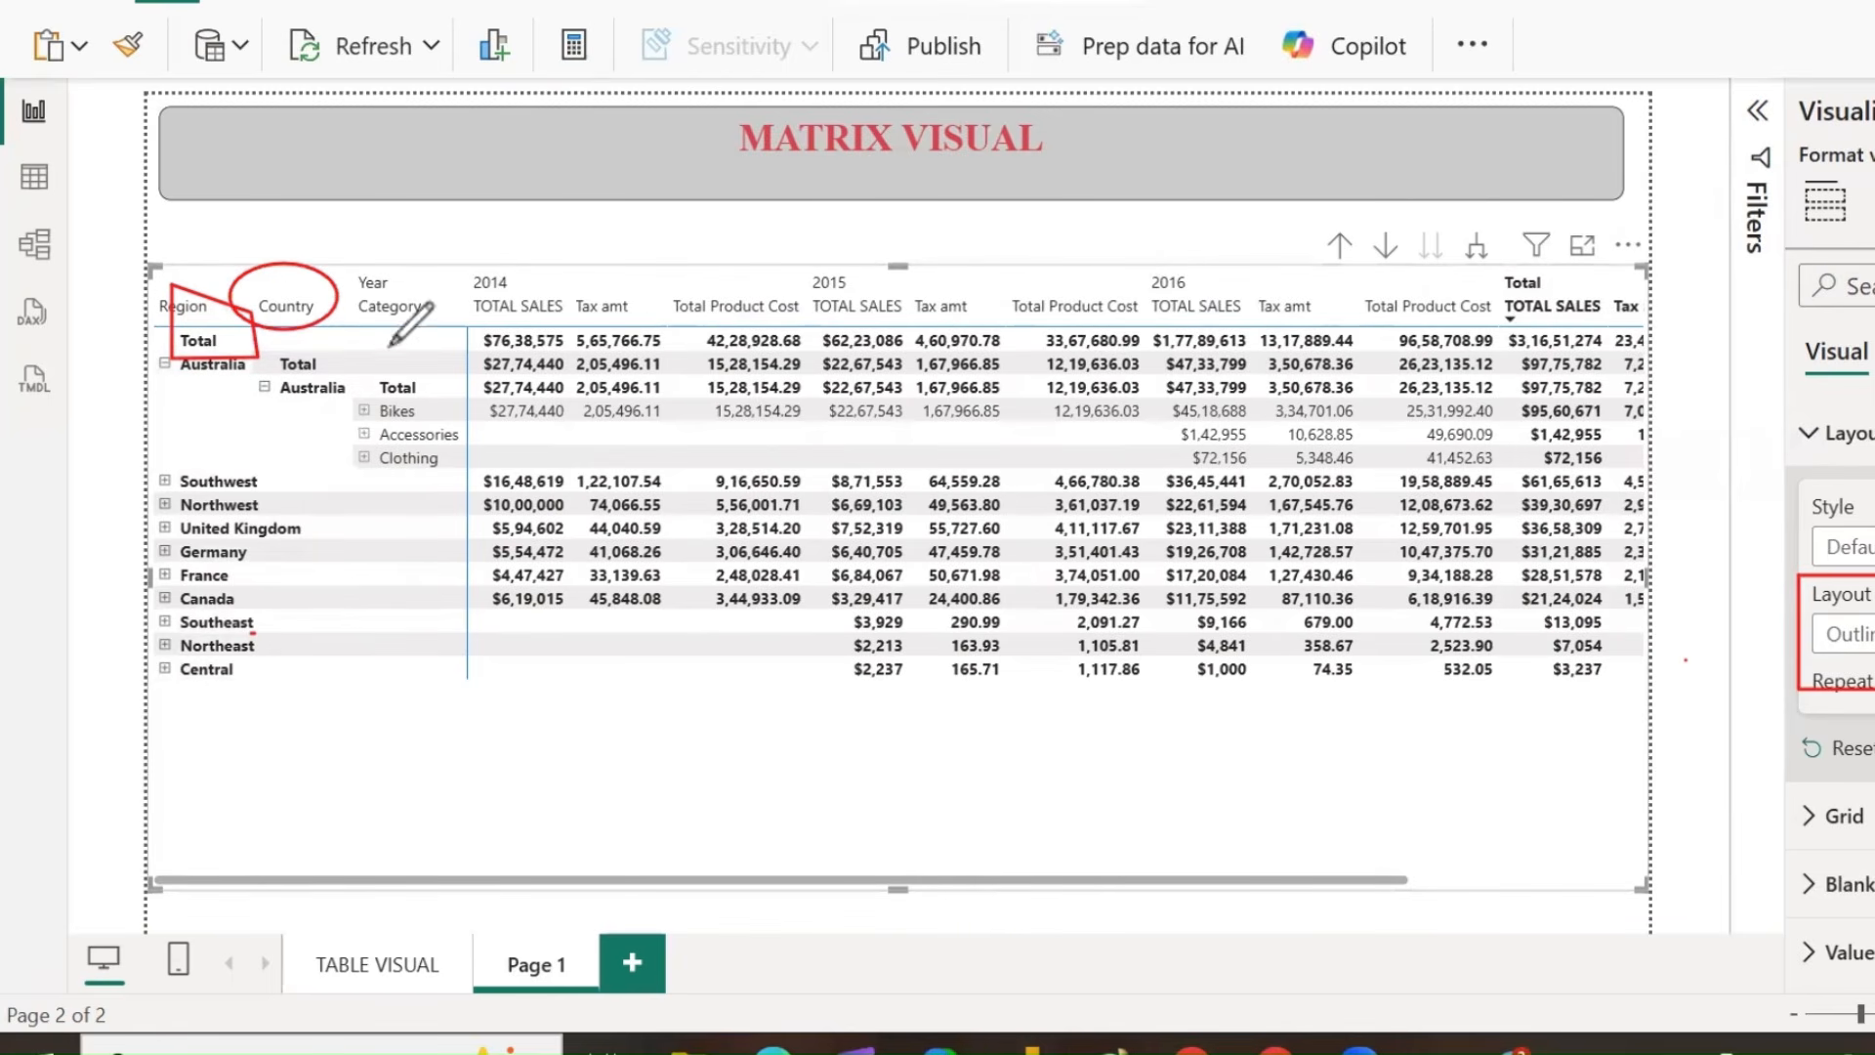
{"action": "mouse_move", "coordinate": [1809, 630]}
{"action": "left_mouse_down"}
{"action": "mouse_move", "coordinate": [1836, 656]}
{"action": "mouse_move", "coordinate": [1815, 601]}
{"action": "mouse_move", "coordinate": [1846, 667]}
{"action": "left_mouse_up"}
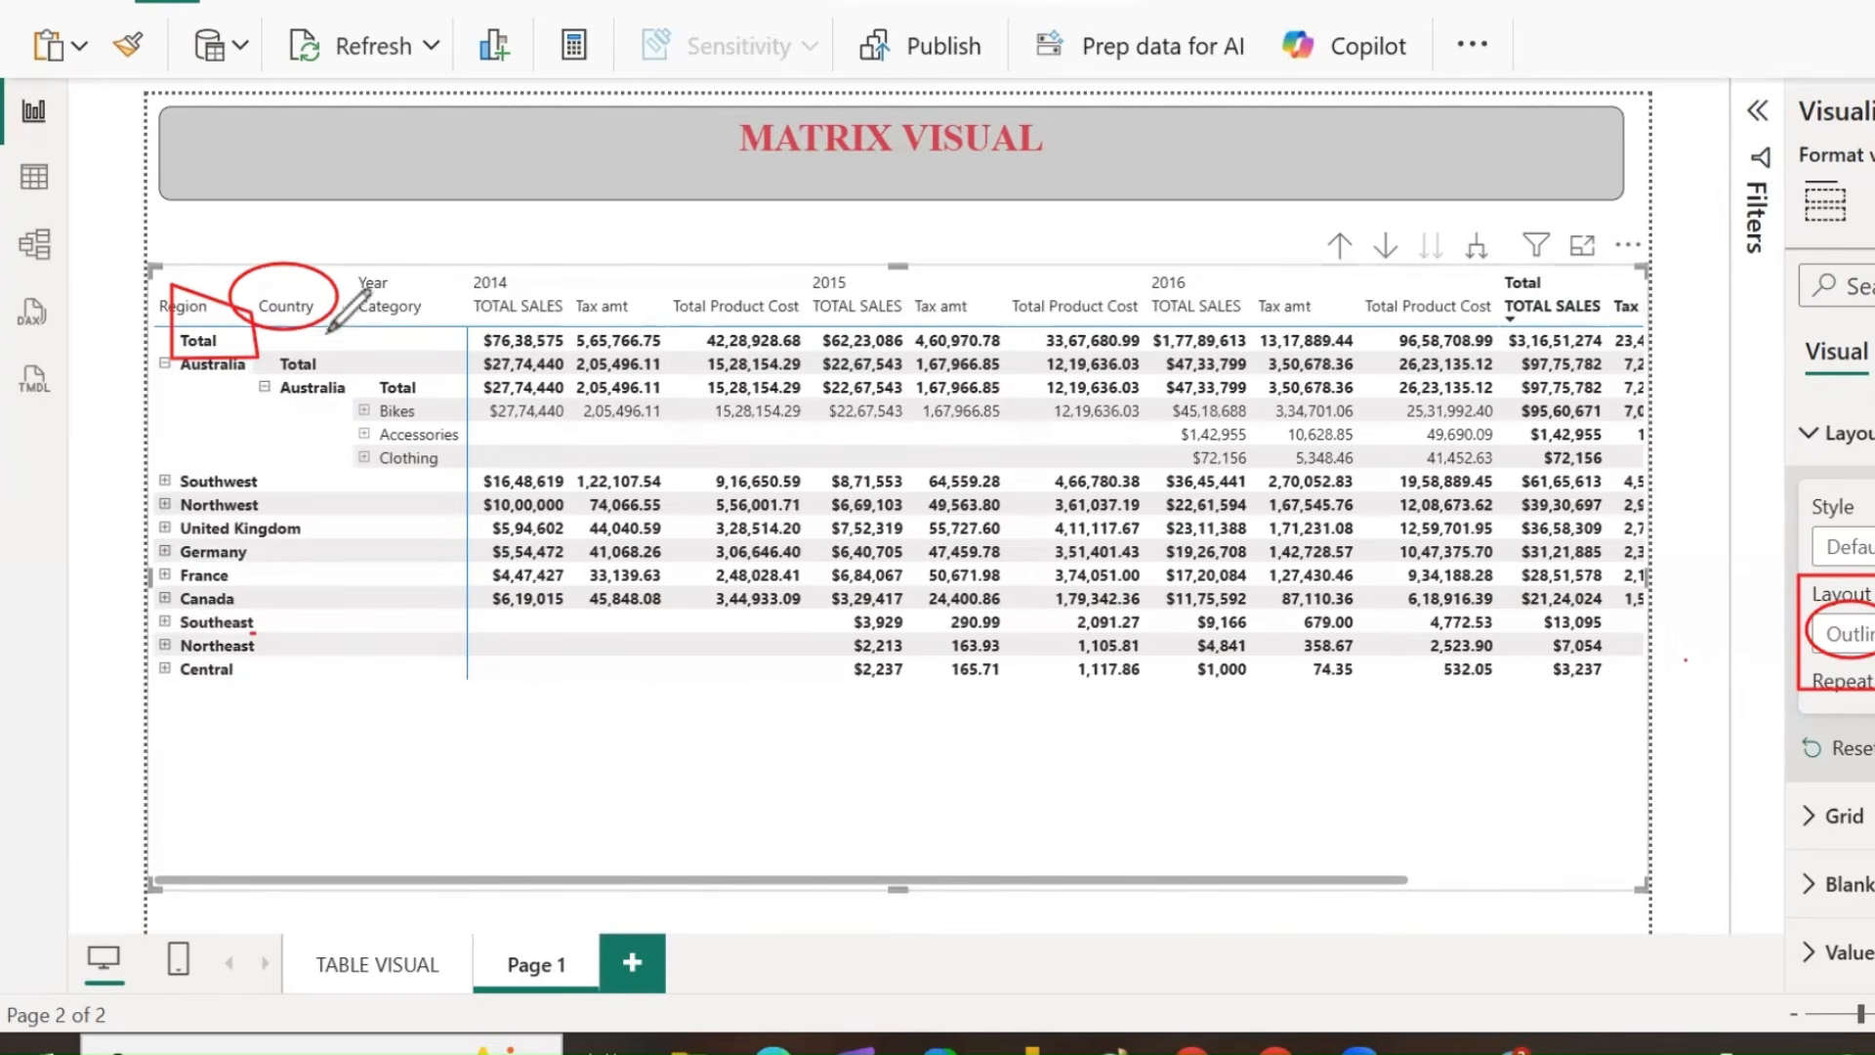
{"action": "mouse_move", "coordinate": [340, 315]}
{"action": "left_mouse_down"}
{"action": "mouse_move", "coordinate": [445, 317]}
{"action": "mouse_move", "coordinate": [430, 256]}
{"action": "mouse_move", "coordinate": [330, 283]}
{"action": "mouse_move", "coordinate": [356, 332]}
{"action": "mouse_move", "coordinate": [410, 337]}
{"action": "left_mouse_up"}
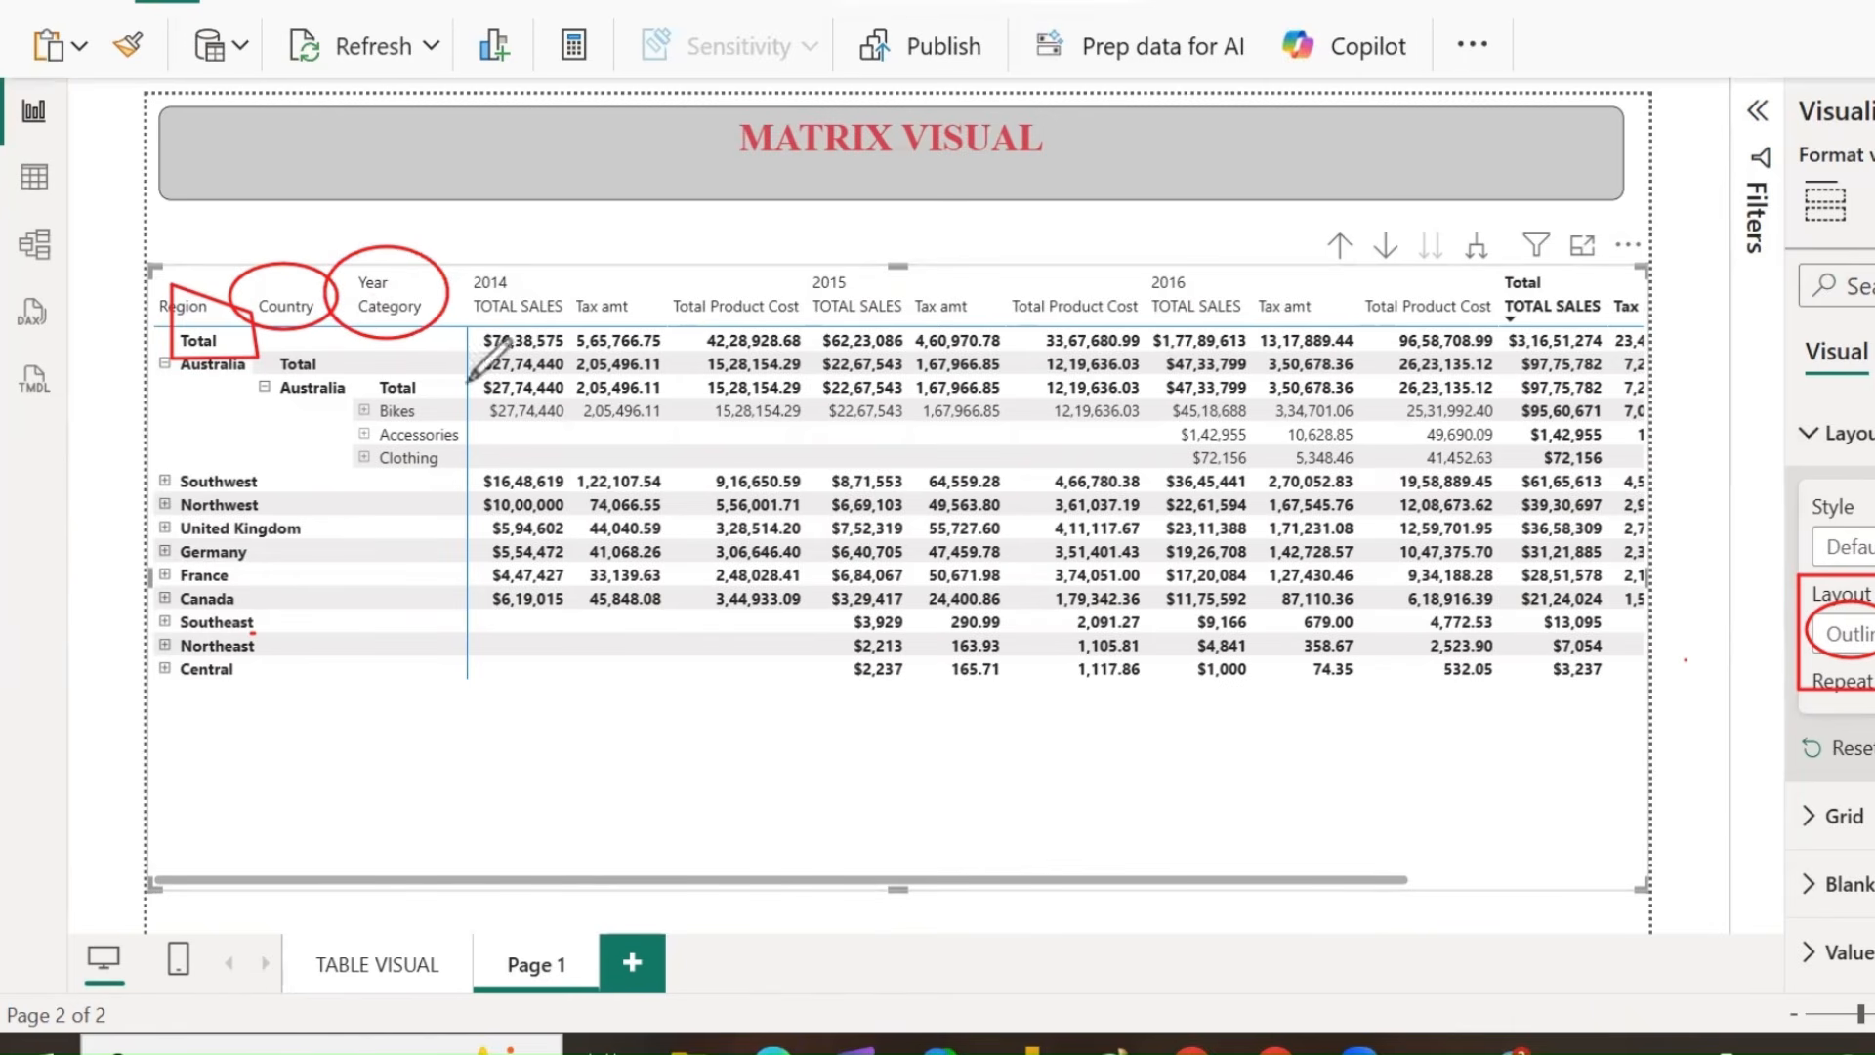
{"action": "left_click", "coordinate": [364, 410]}
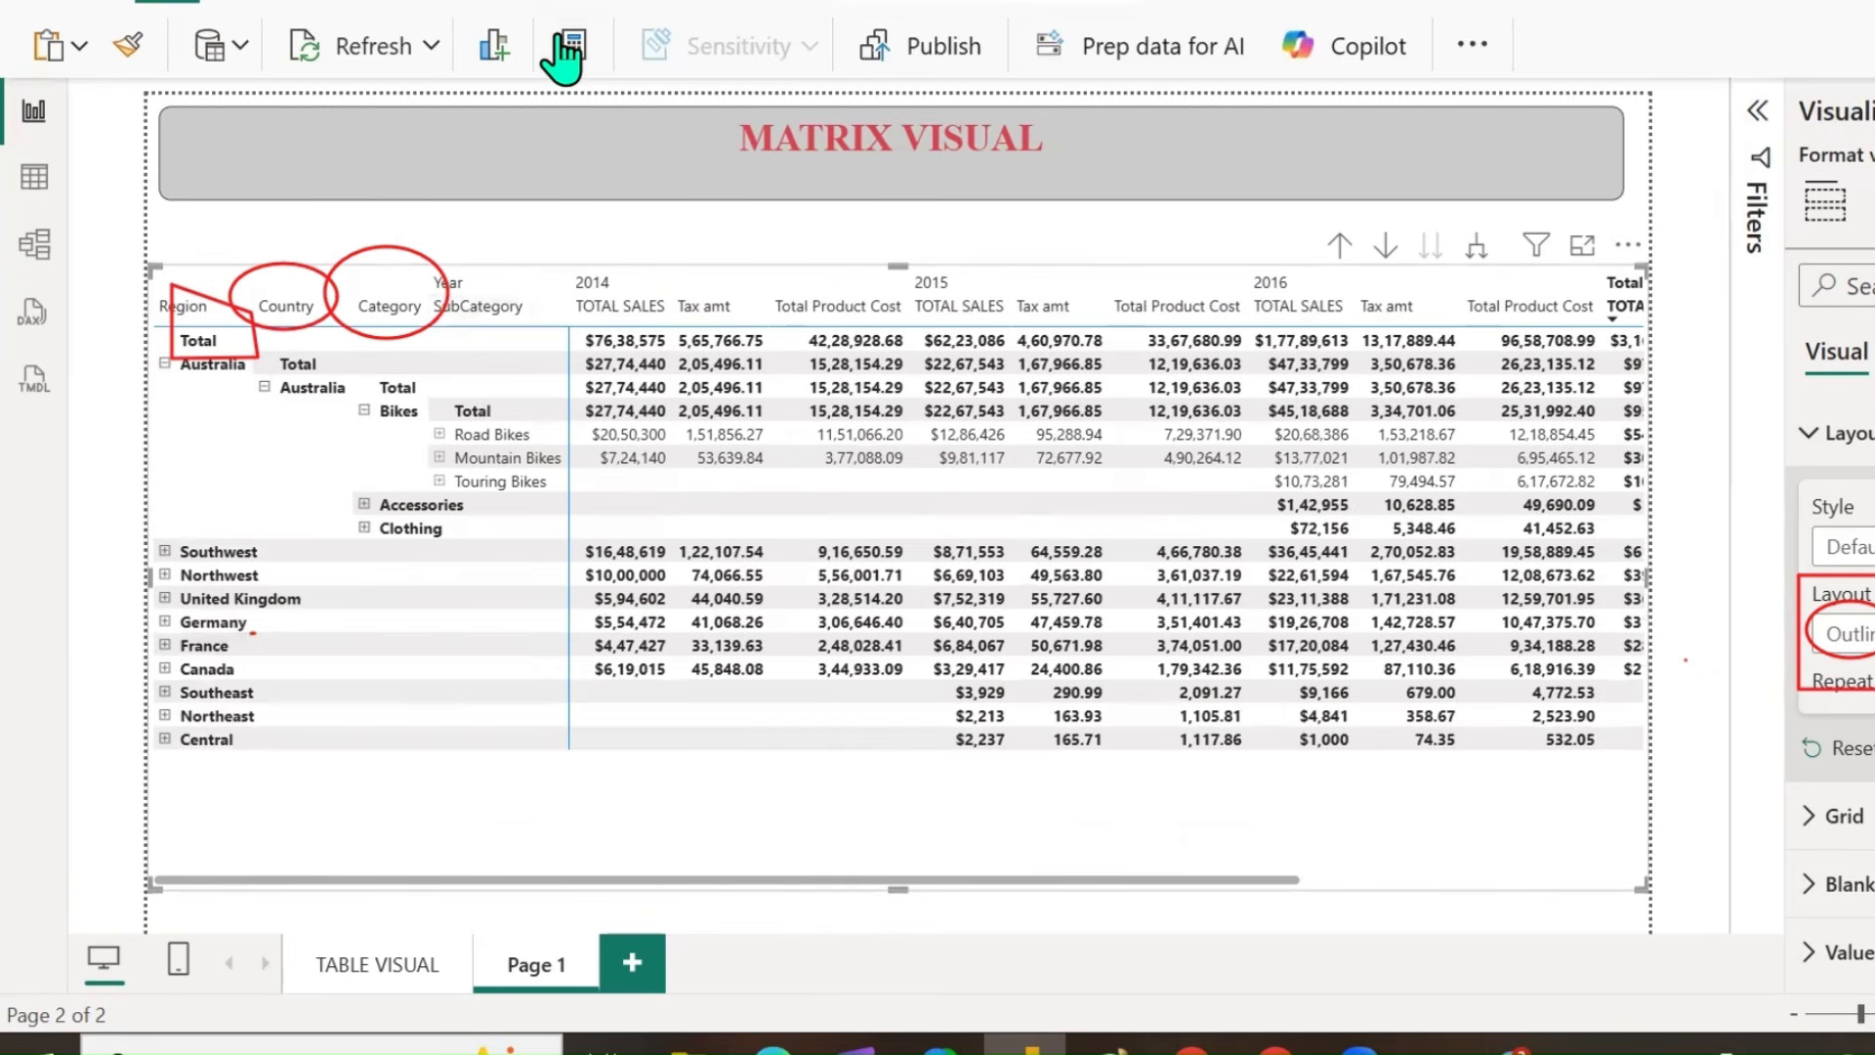
{"action": "mouse_move", "coordinate": [493, 301]}
{"action": "left_mouse_down"}
{"action": "mouse_move", "coordinate": [535, 265]}
{"action": "mouse_move", "coordinate": [429, 293]}
{"action": "mouse_move", "coordinate": [444, 347]}
{"action": "left_mouse_up"}
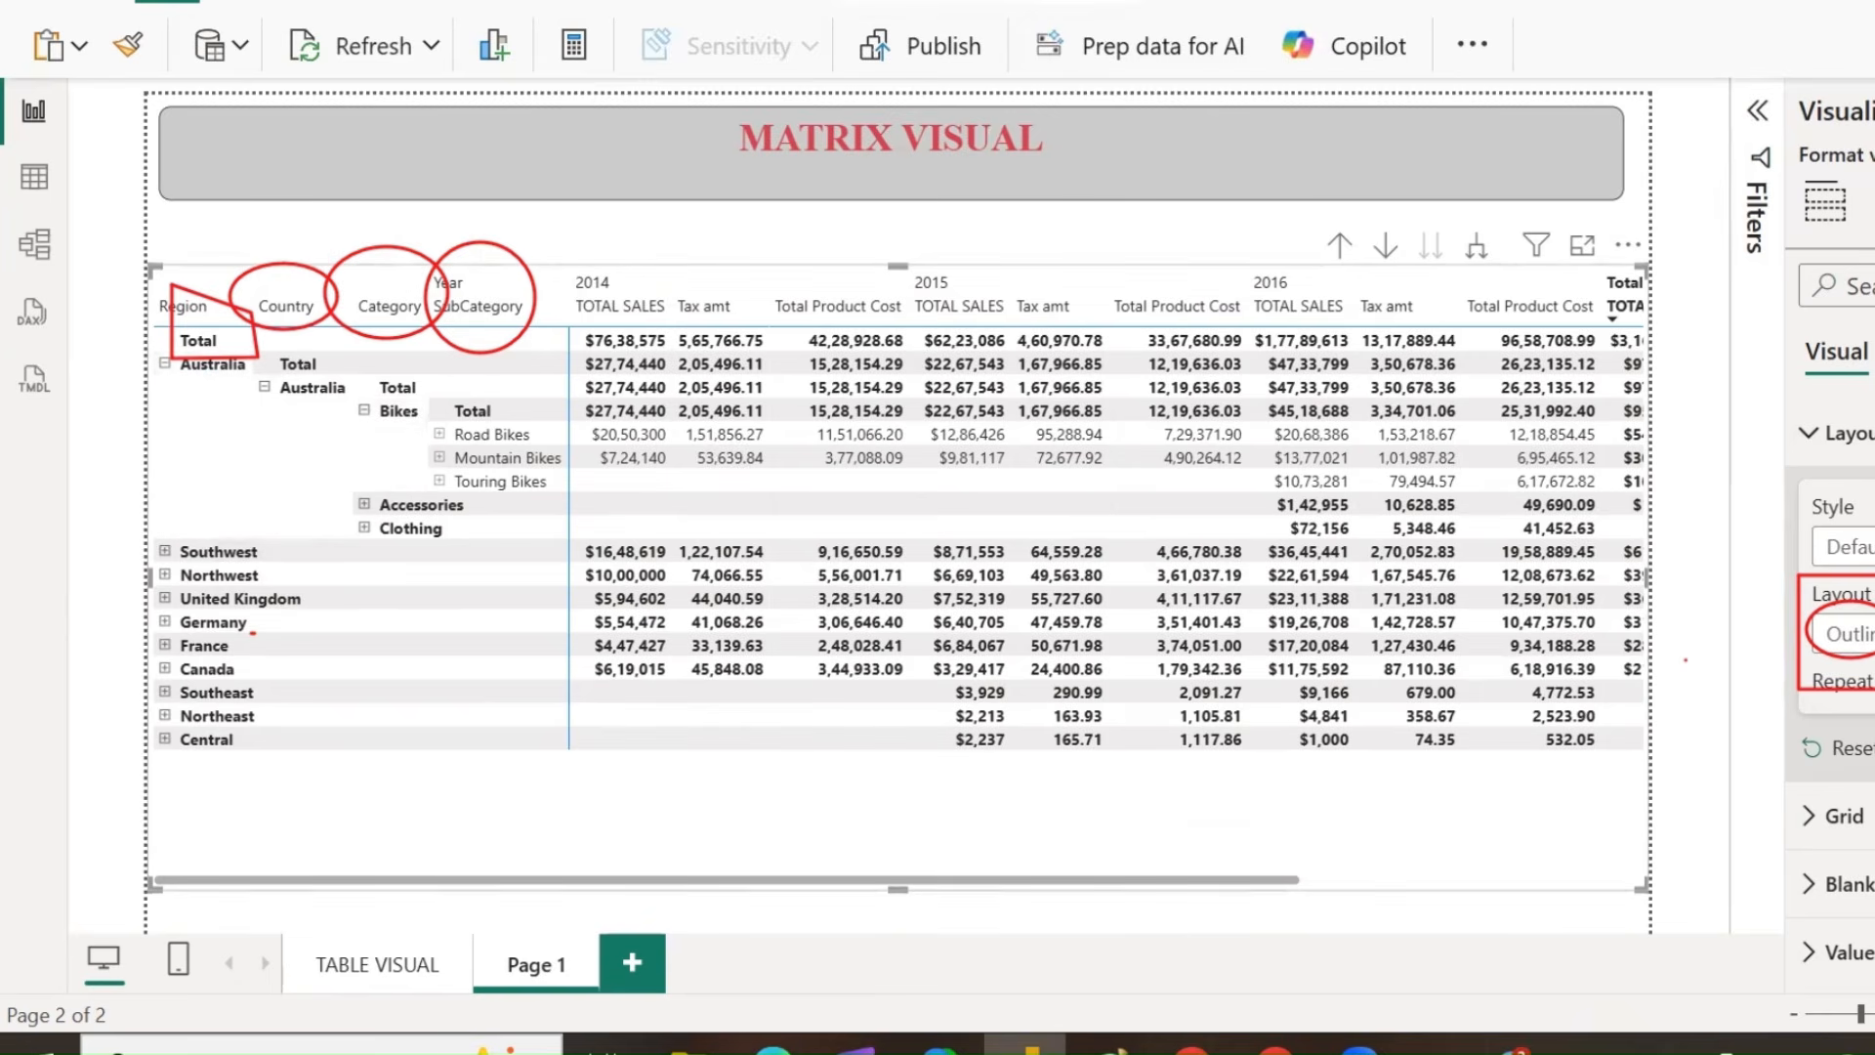
Turn on repeated row headers for the matrix's Outline layout.
{"action": "left_click", "coordinate": [1870, 681]}
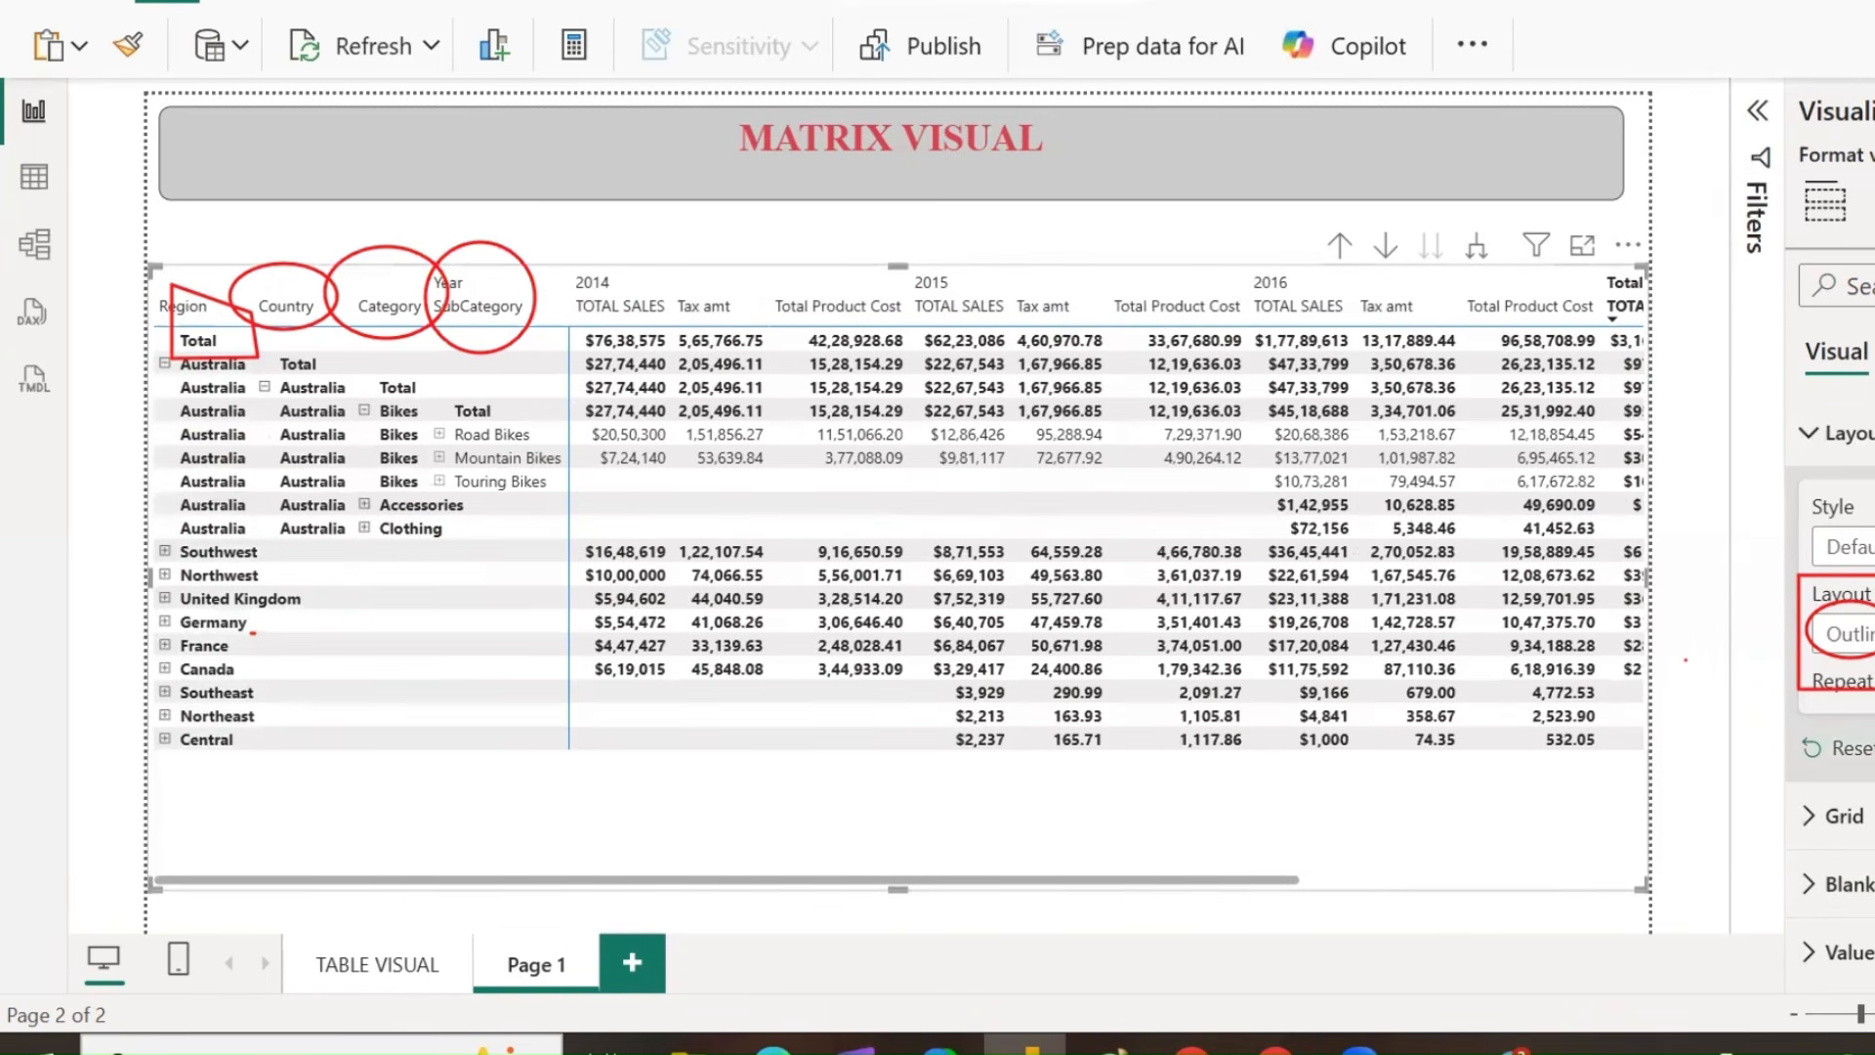
{"action": "scroll", "coordinate": [1831, 635], "scroll_direction": "down", "scroll_amount": 4}
{"action": "scroll", "coordinate": [1832, 635], "scroll_direction": "down", "scroll_amount": 2}
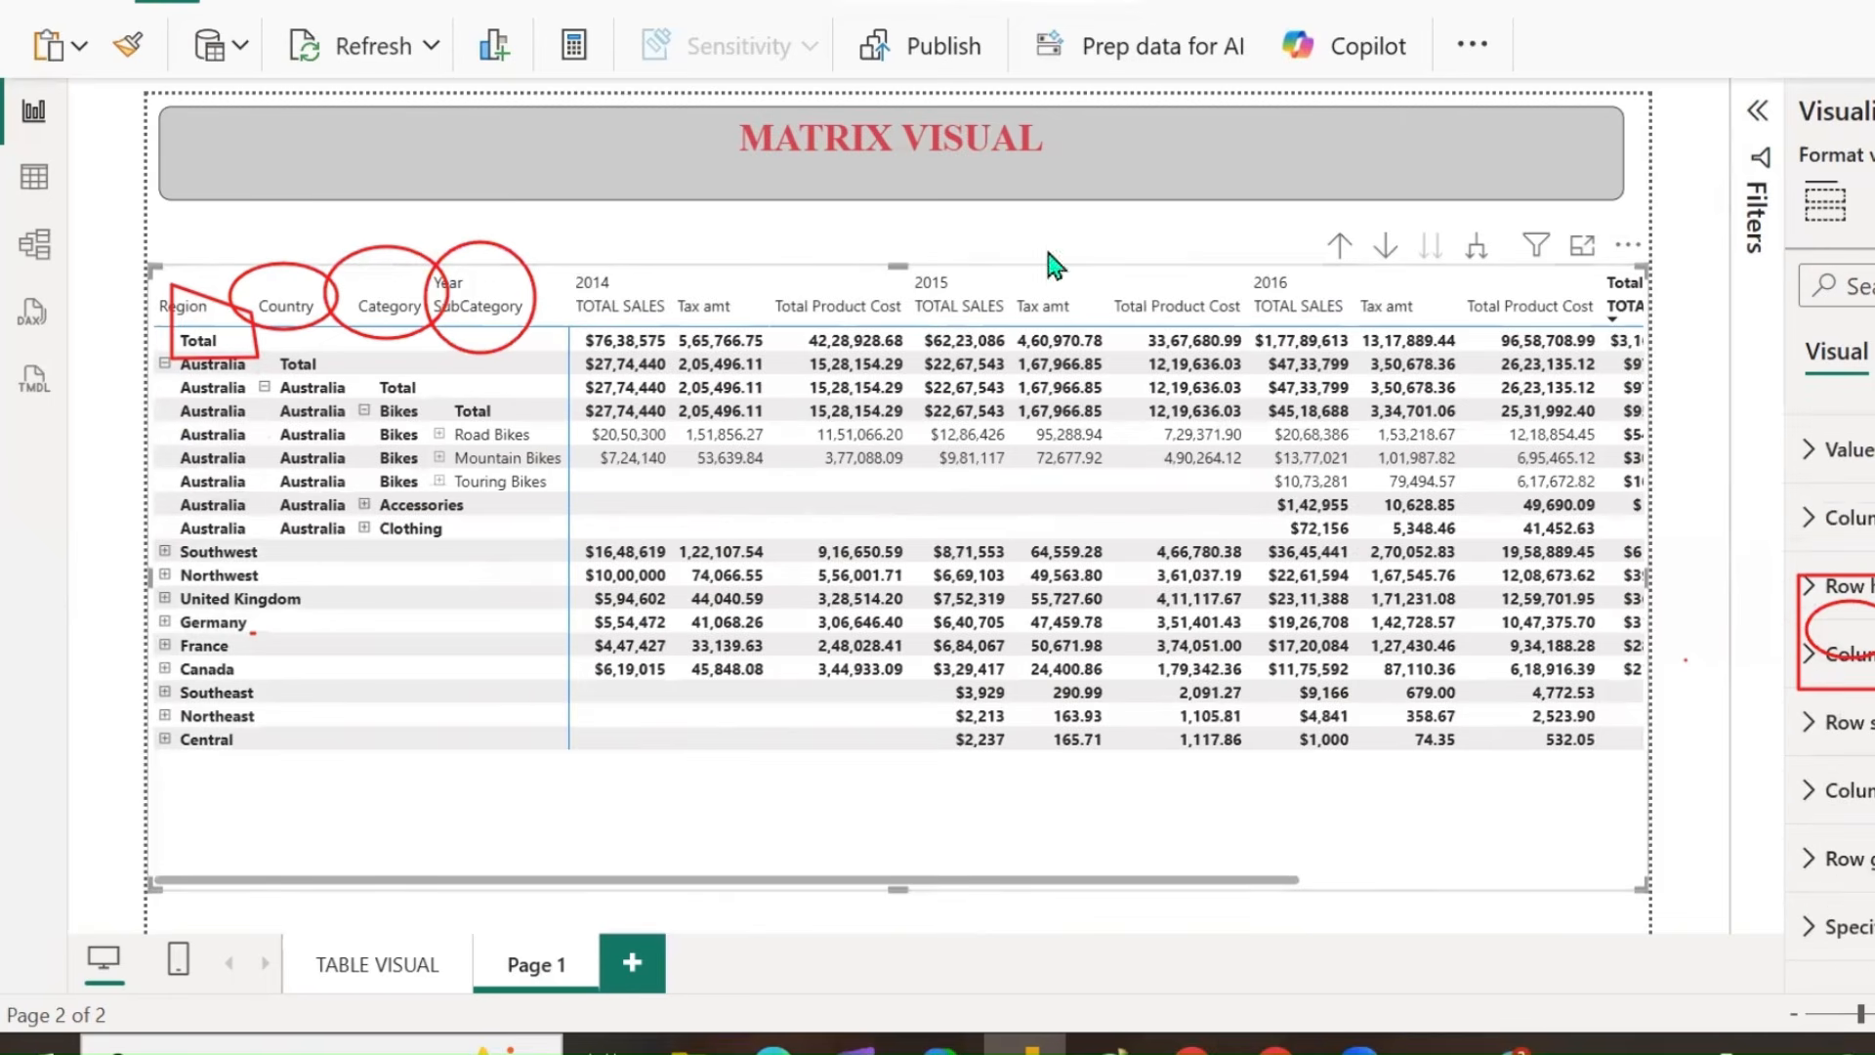
{"action": "left_click_drag", "start_coordinate": [1836, 665], "coordinate": [1870, 792]}
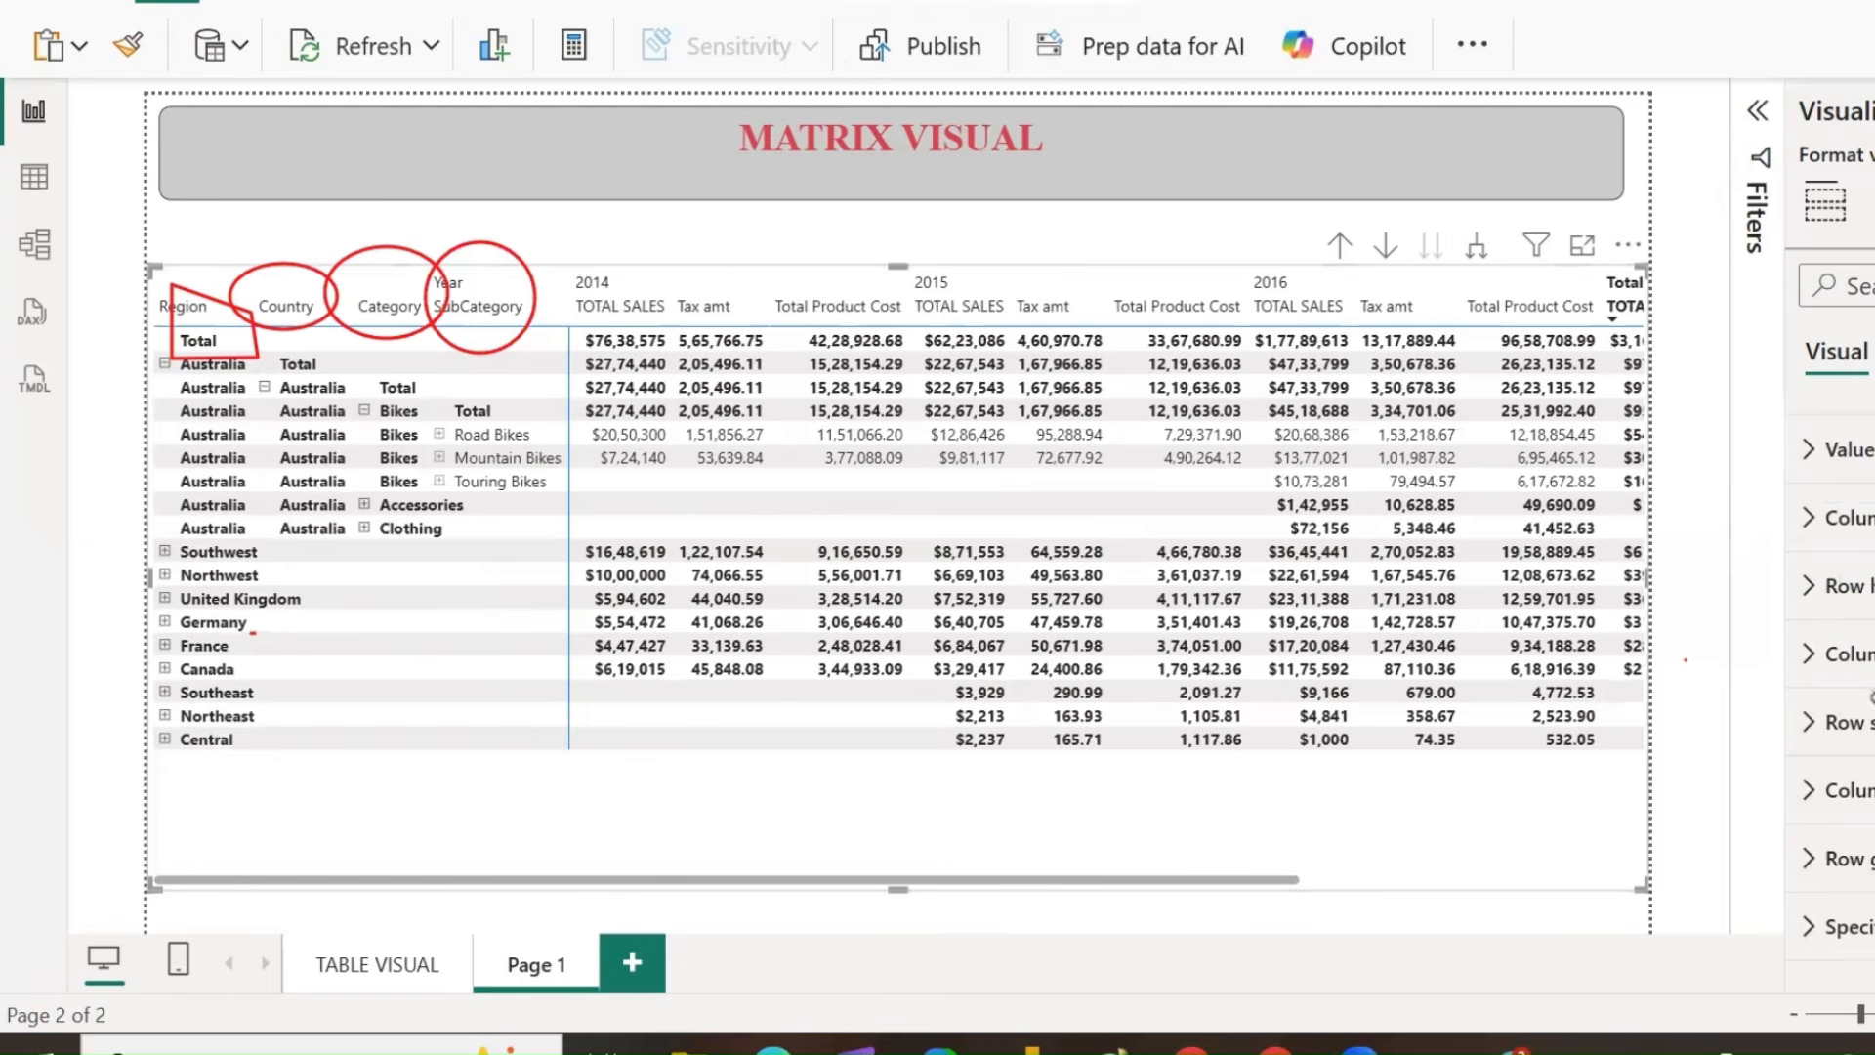
{"action": "left_click_drag", "start_coordinate": [1190, 452], "coordinate": [256, 314]}
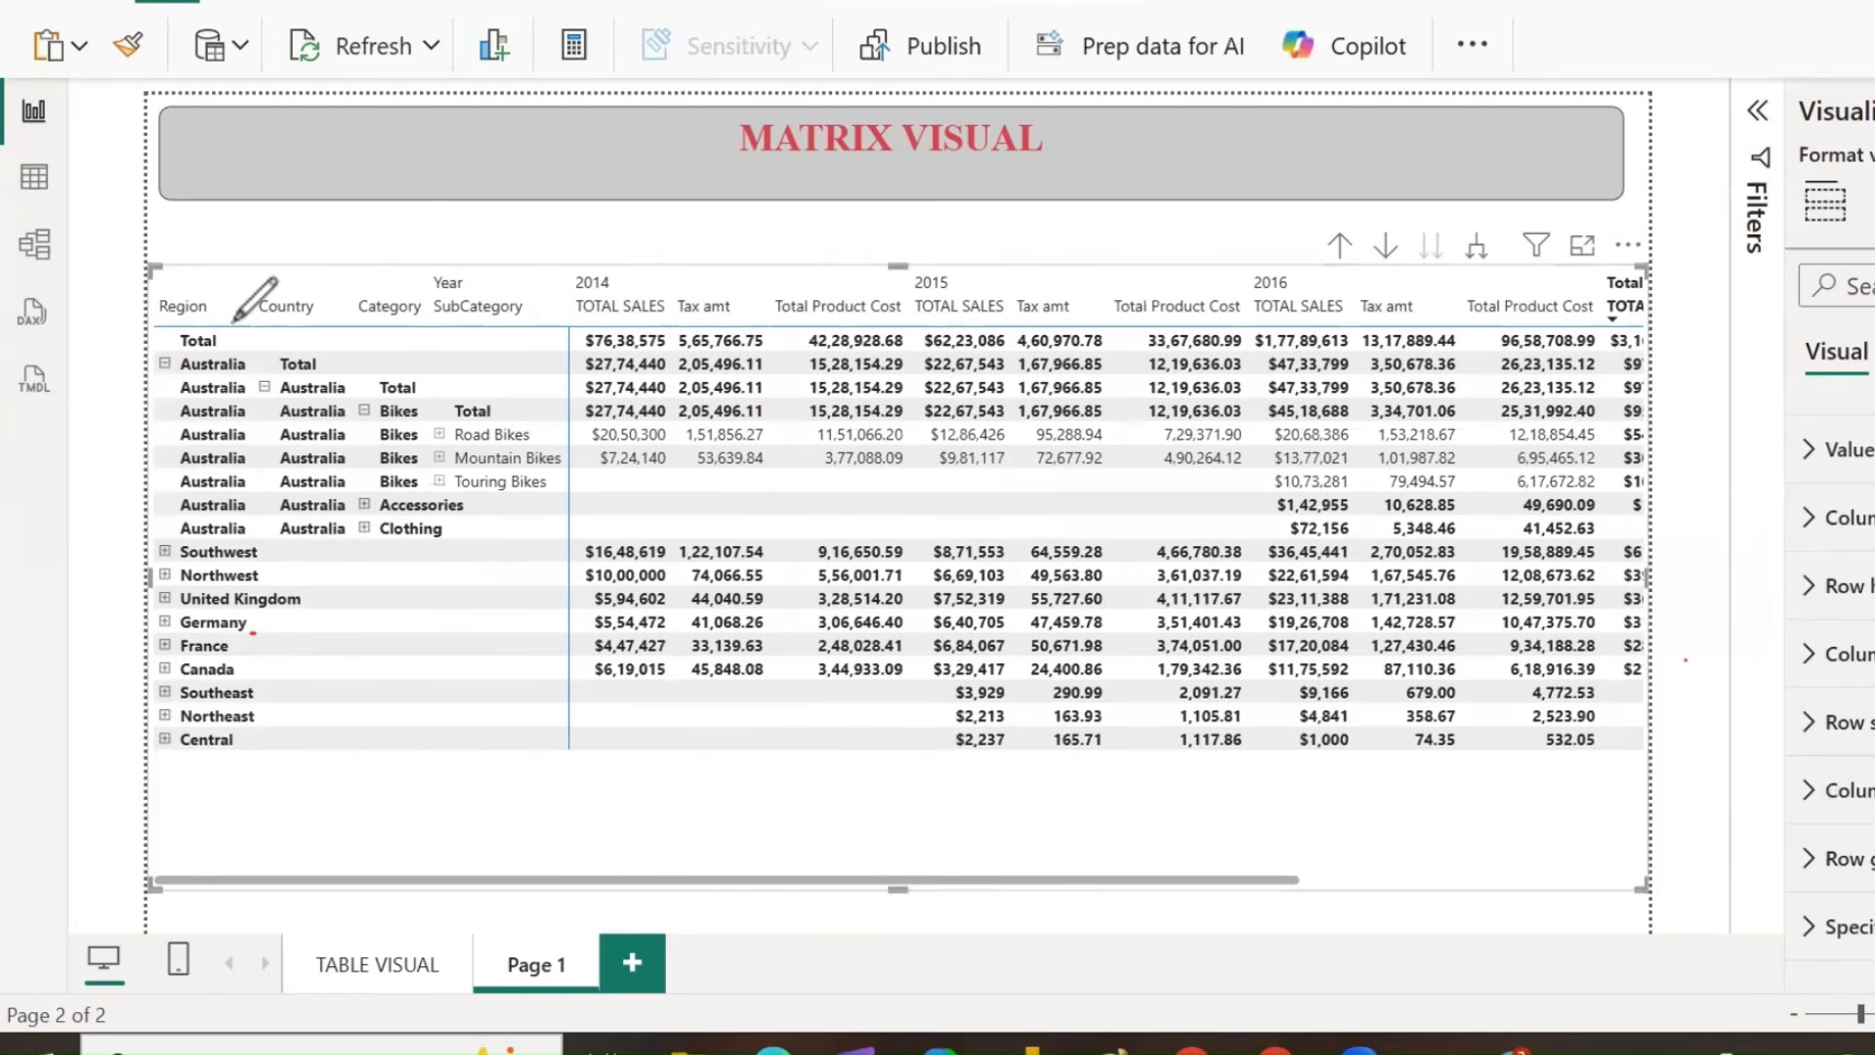
{"action": "left_click_drag", "start_coordinate": [233, 321], "coordinate": [318, 248]}
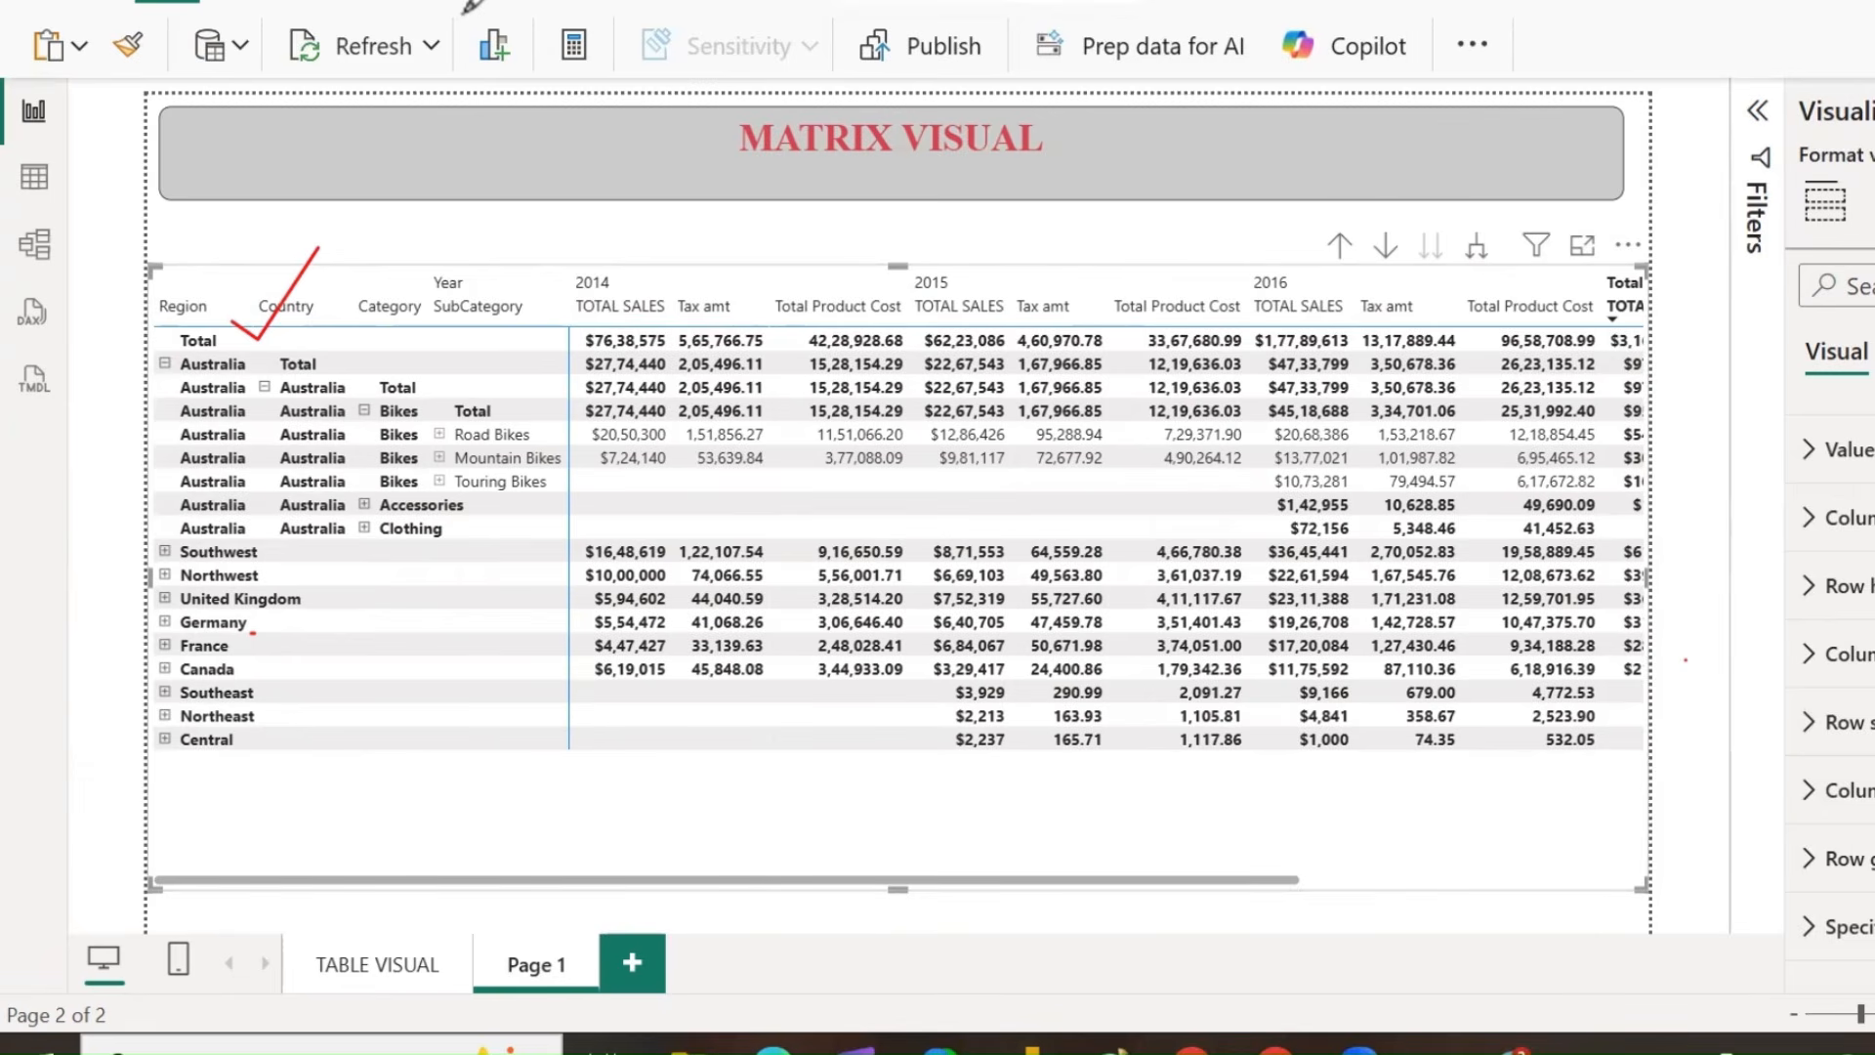
Open the matrix's row subtotals settings and examine the options for the subtotal label and position.
{"action": "scroll", "coordinate": [1827, 772], "scroll_direction": "down", "scroll_amount": 2}
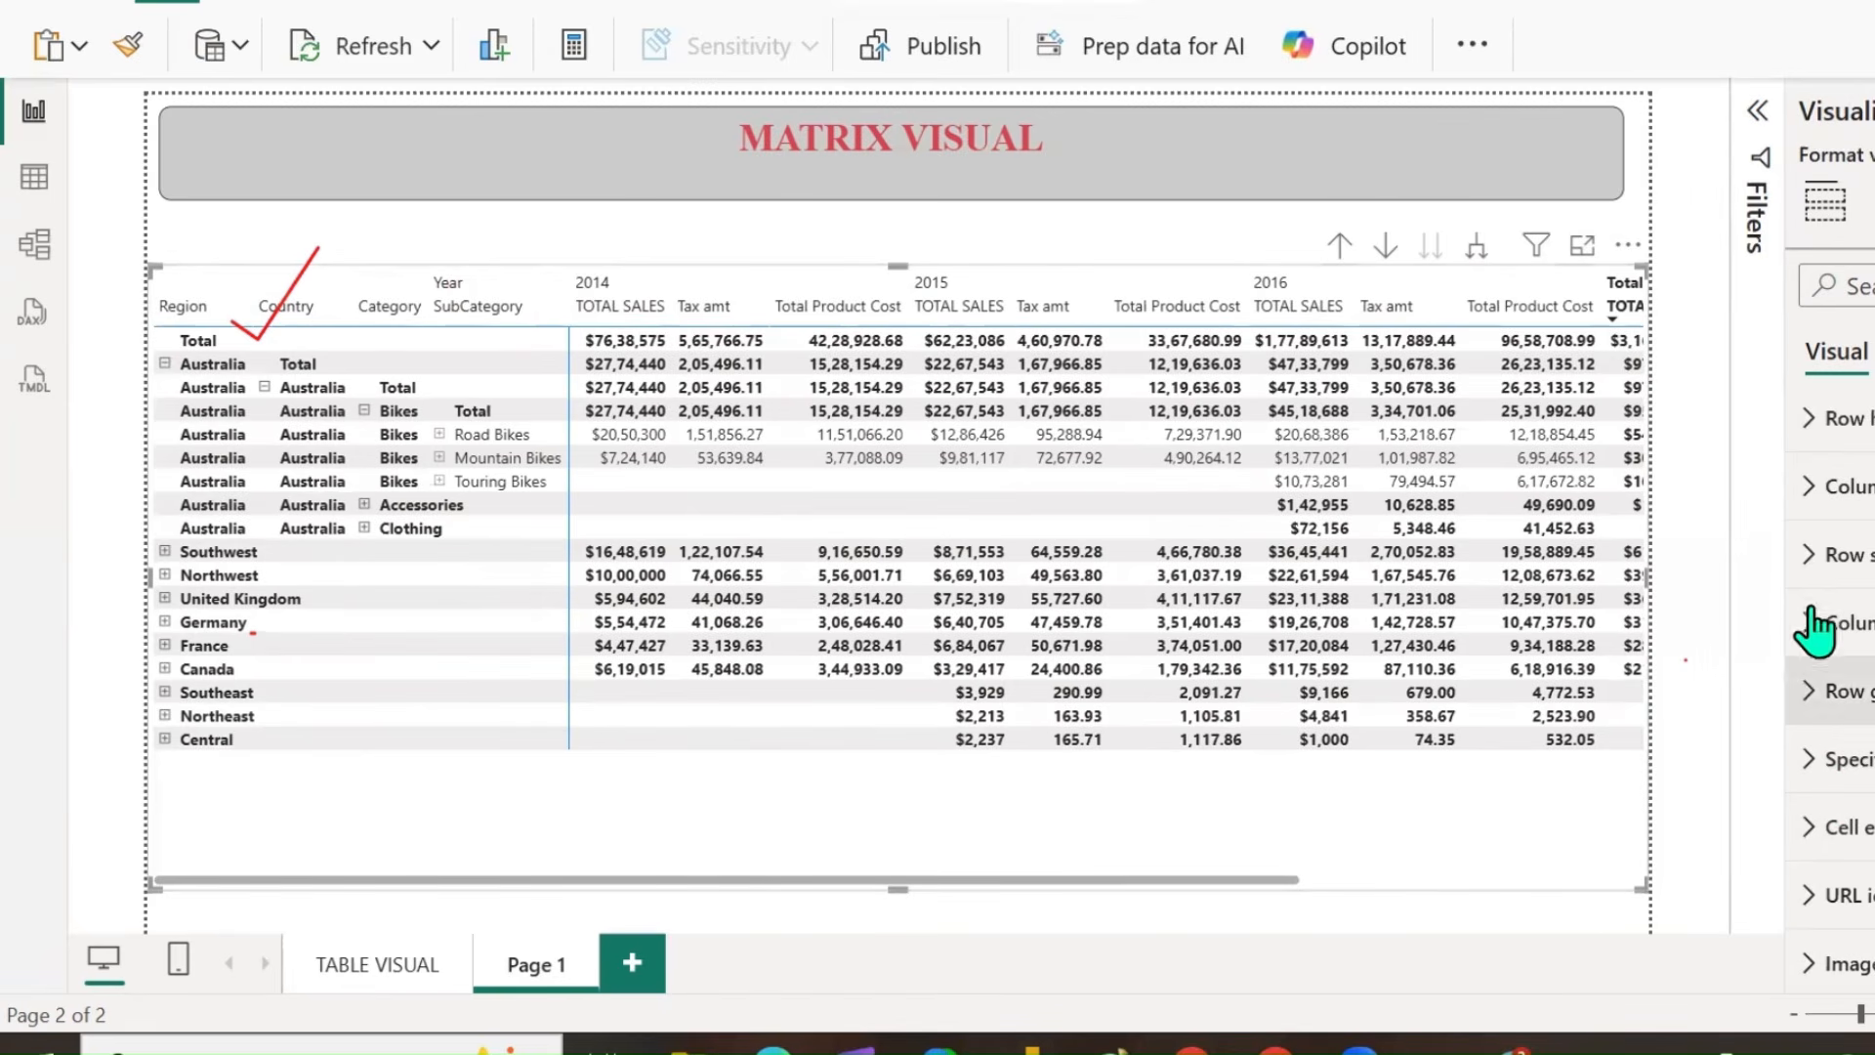
{"action": "left_click", "coordinate": [1817, 555]}
{"action": "scroll", "coordinate": [1836, 684], "scroll_direction": "down", "scroll_amount": 2}
{"action": "scroll", "coordinate": [1851, 742], "scroll_direction": "down", "scroll_amount": 2}
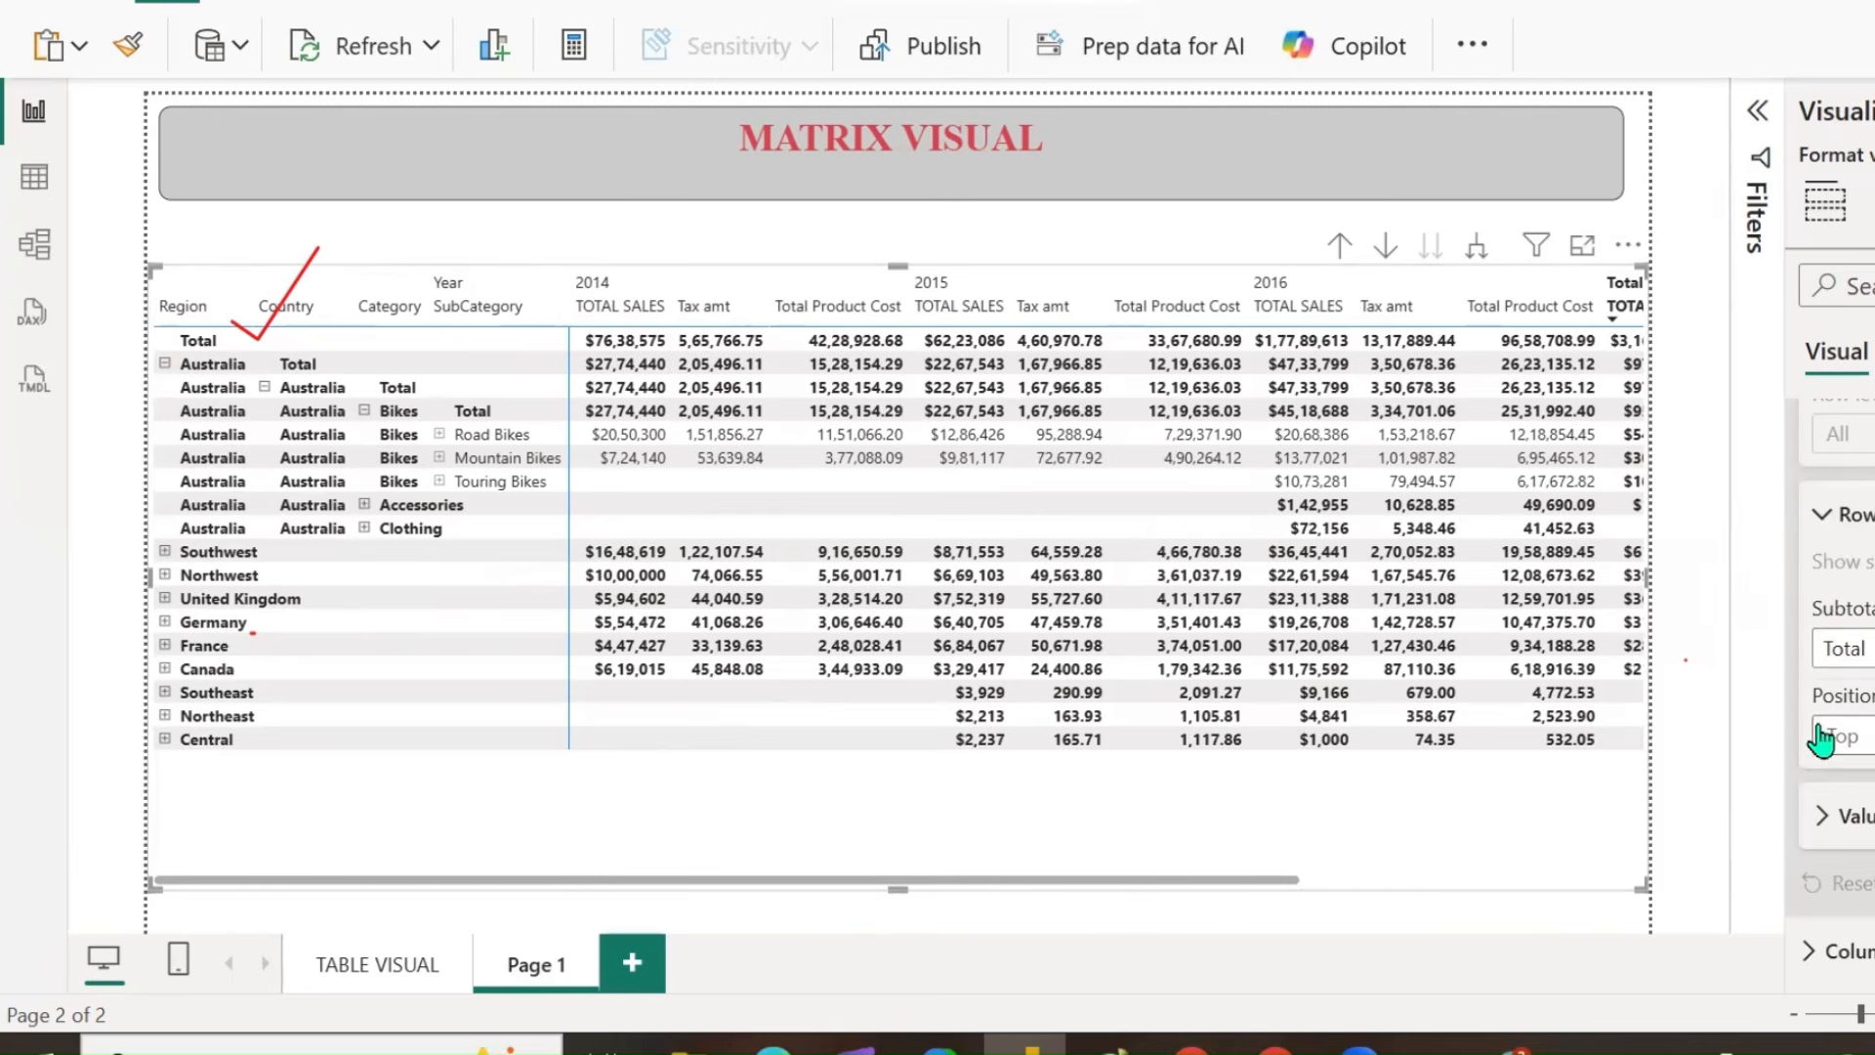
{"action": "left_click", "coordinate": [772, 47]}
{"action": "mouse_move", "coordinate": [1805, 686]}
{"action": "left_mouse_down"}
{"action": "mouse_move", "coordinate": [1874, 687]}
{"action": "mouse_move", "coordinate": [1772, 643]}
{"action": "mouse_move", "coordinate": [1871, 789]}
{"action": "left_mouse_up"}
{"action": "mouse_move", "coordinate": [1871, 661]}
{"action": "left_mouse_down"}
{"action": "mouse_move", "coordinate": [1797, 722]}
{"action": "mouse_move", "coordinate": [1809, 748]}
{"action": "left_mouse_up"}
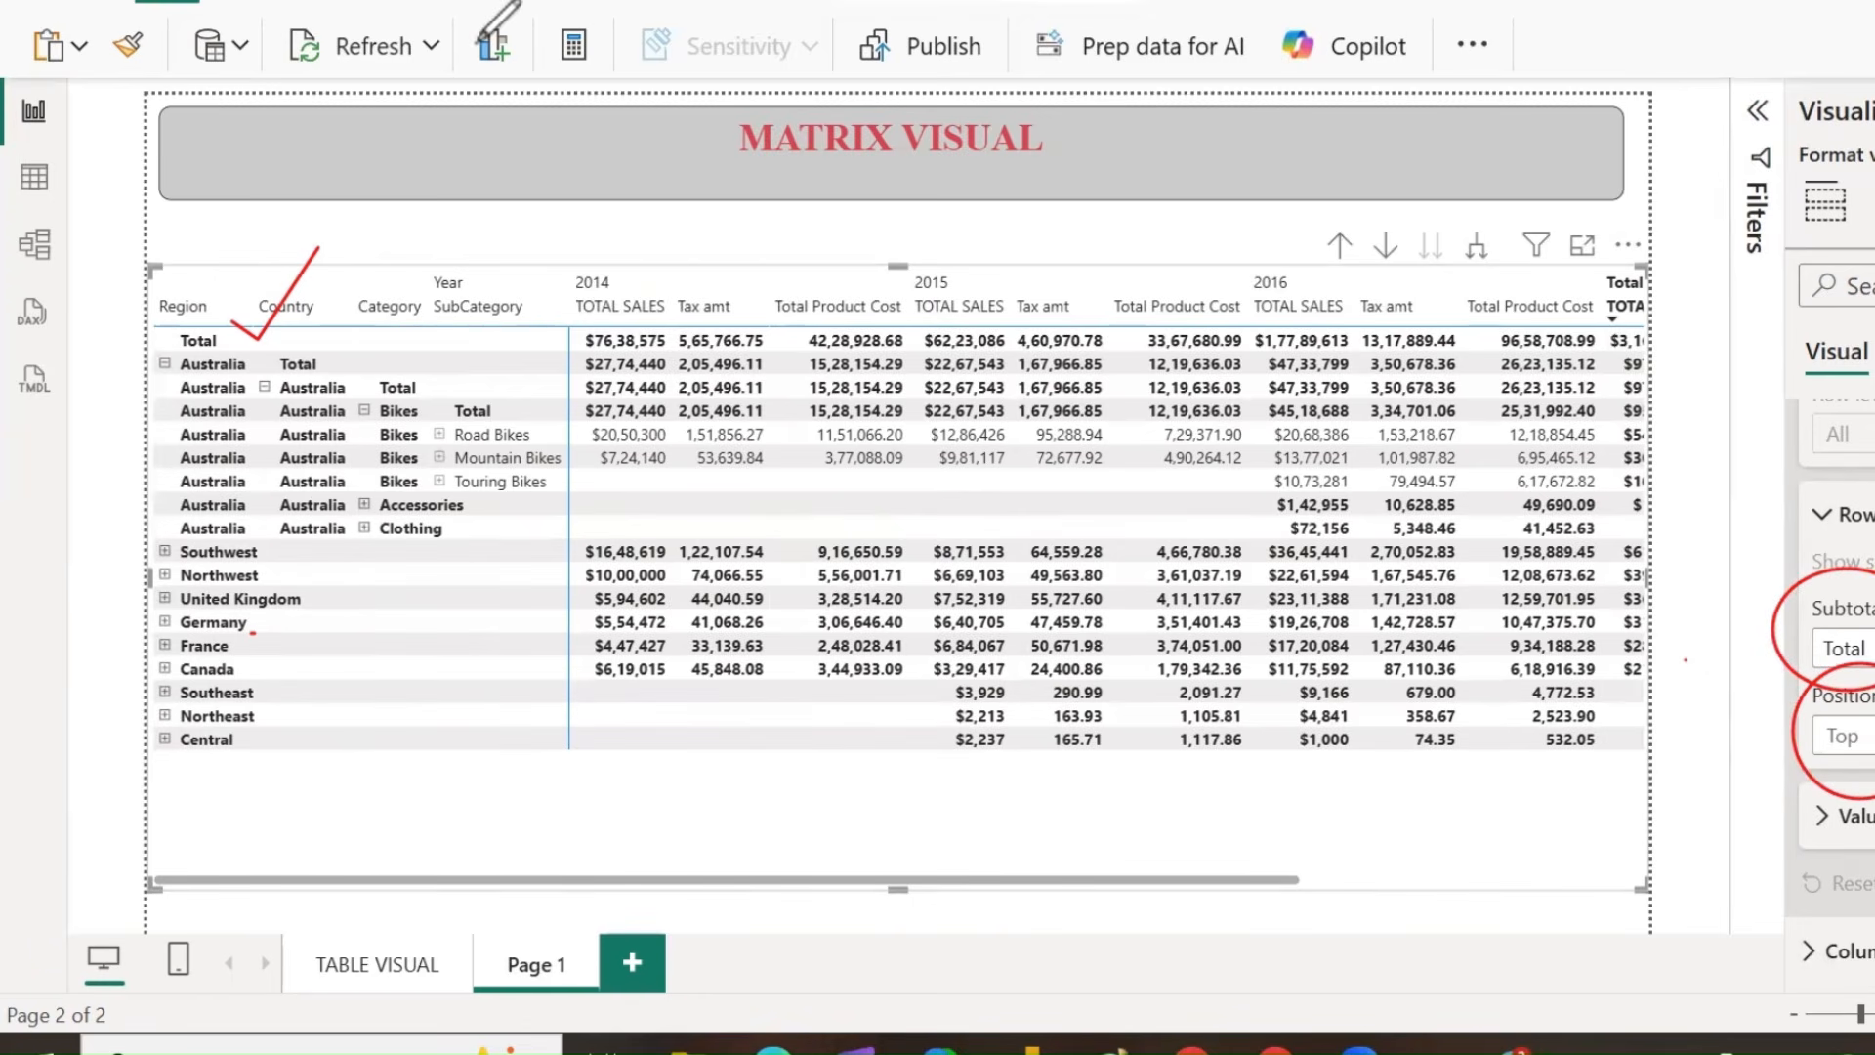
Switch the matrix's row subtotals position between Bottom and Top, and leave it set to Bottom.
{"action": "left_click", "coordinate": [1855, 736]}
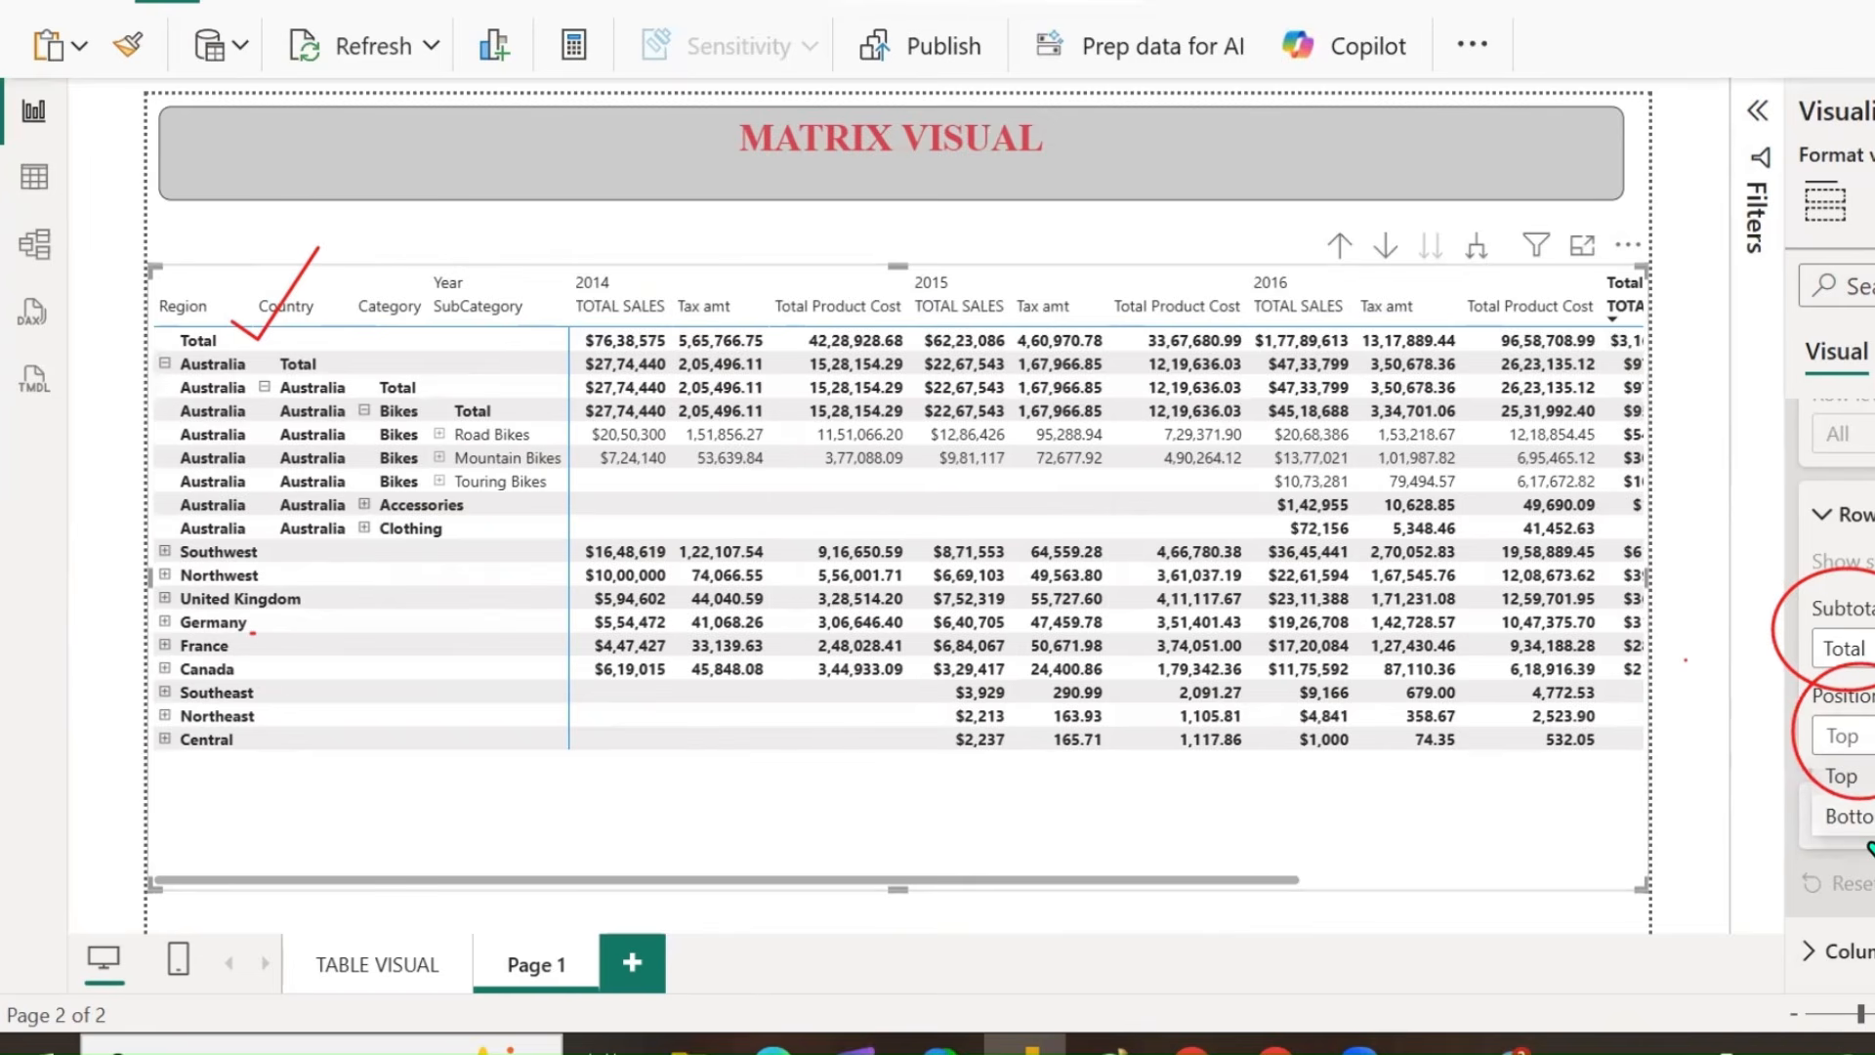
{"action": "left_click", "coordinate": [1854, 819]}
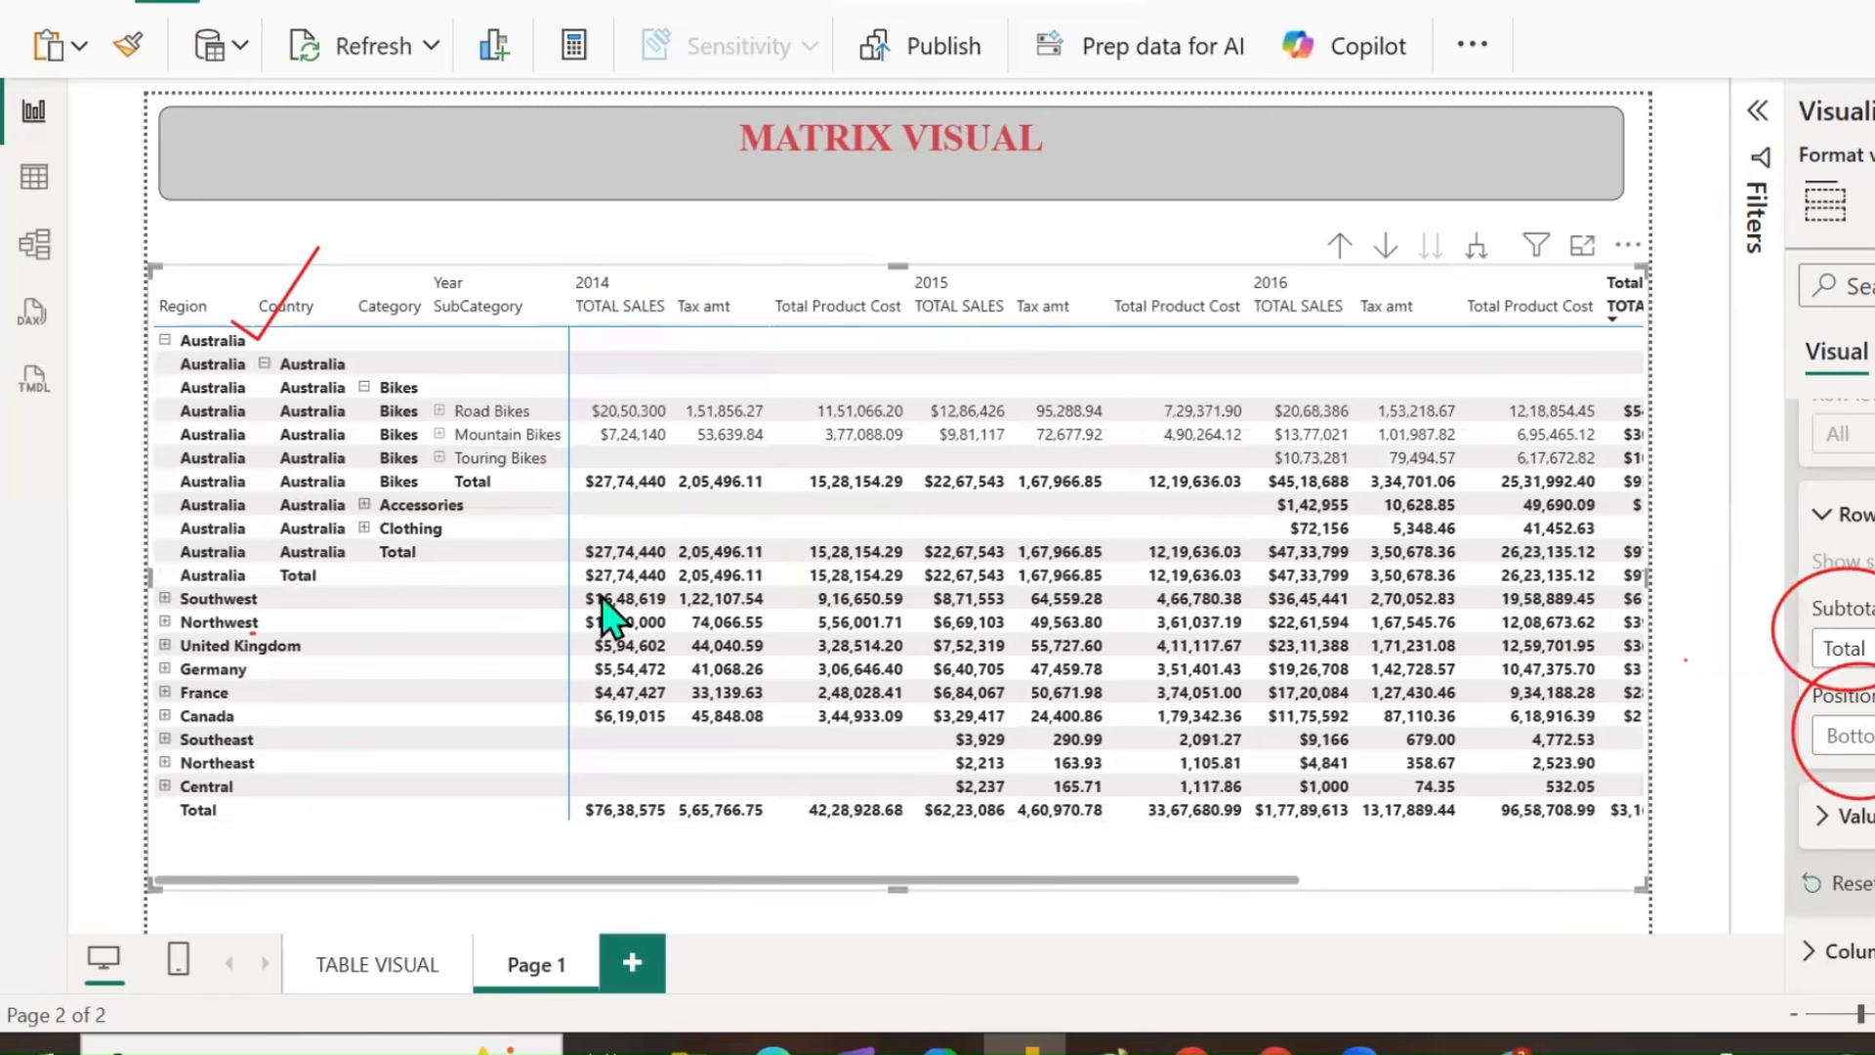
{"action": "left_click_drag", "start_coordinate": [232, 784], "coordinate": [339, 723]}
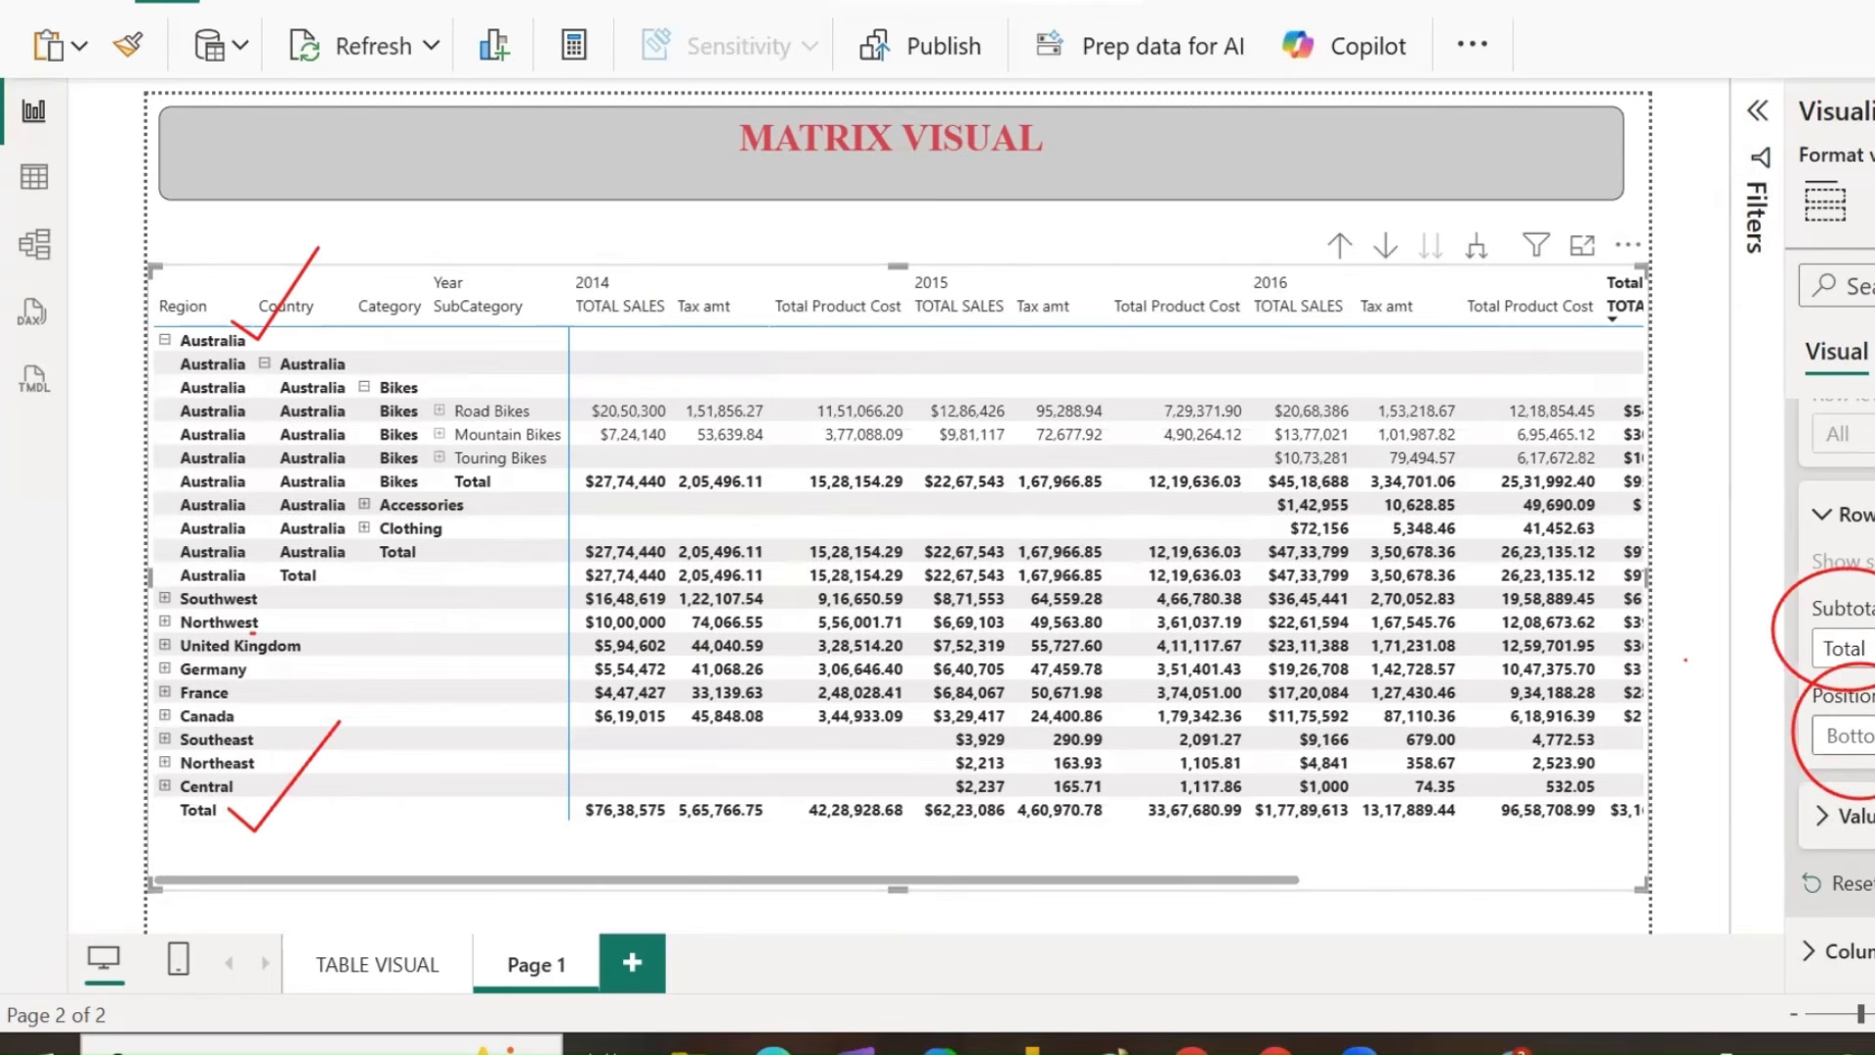
{"action": "left_click", "coordinate": [1846, 736]}
{"action": "left_click", "coordinate": [1846, 777]}
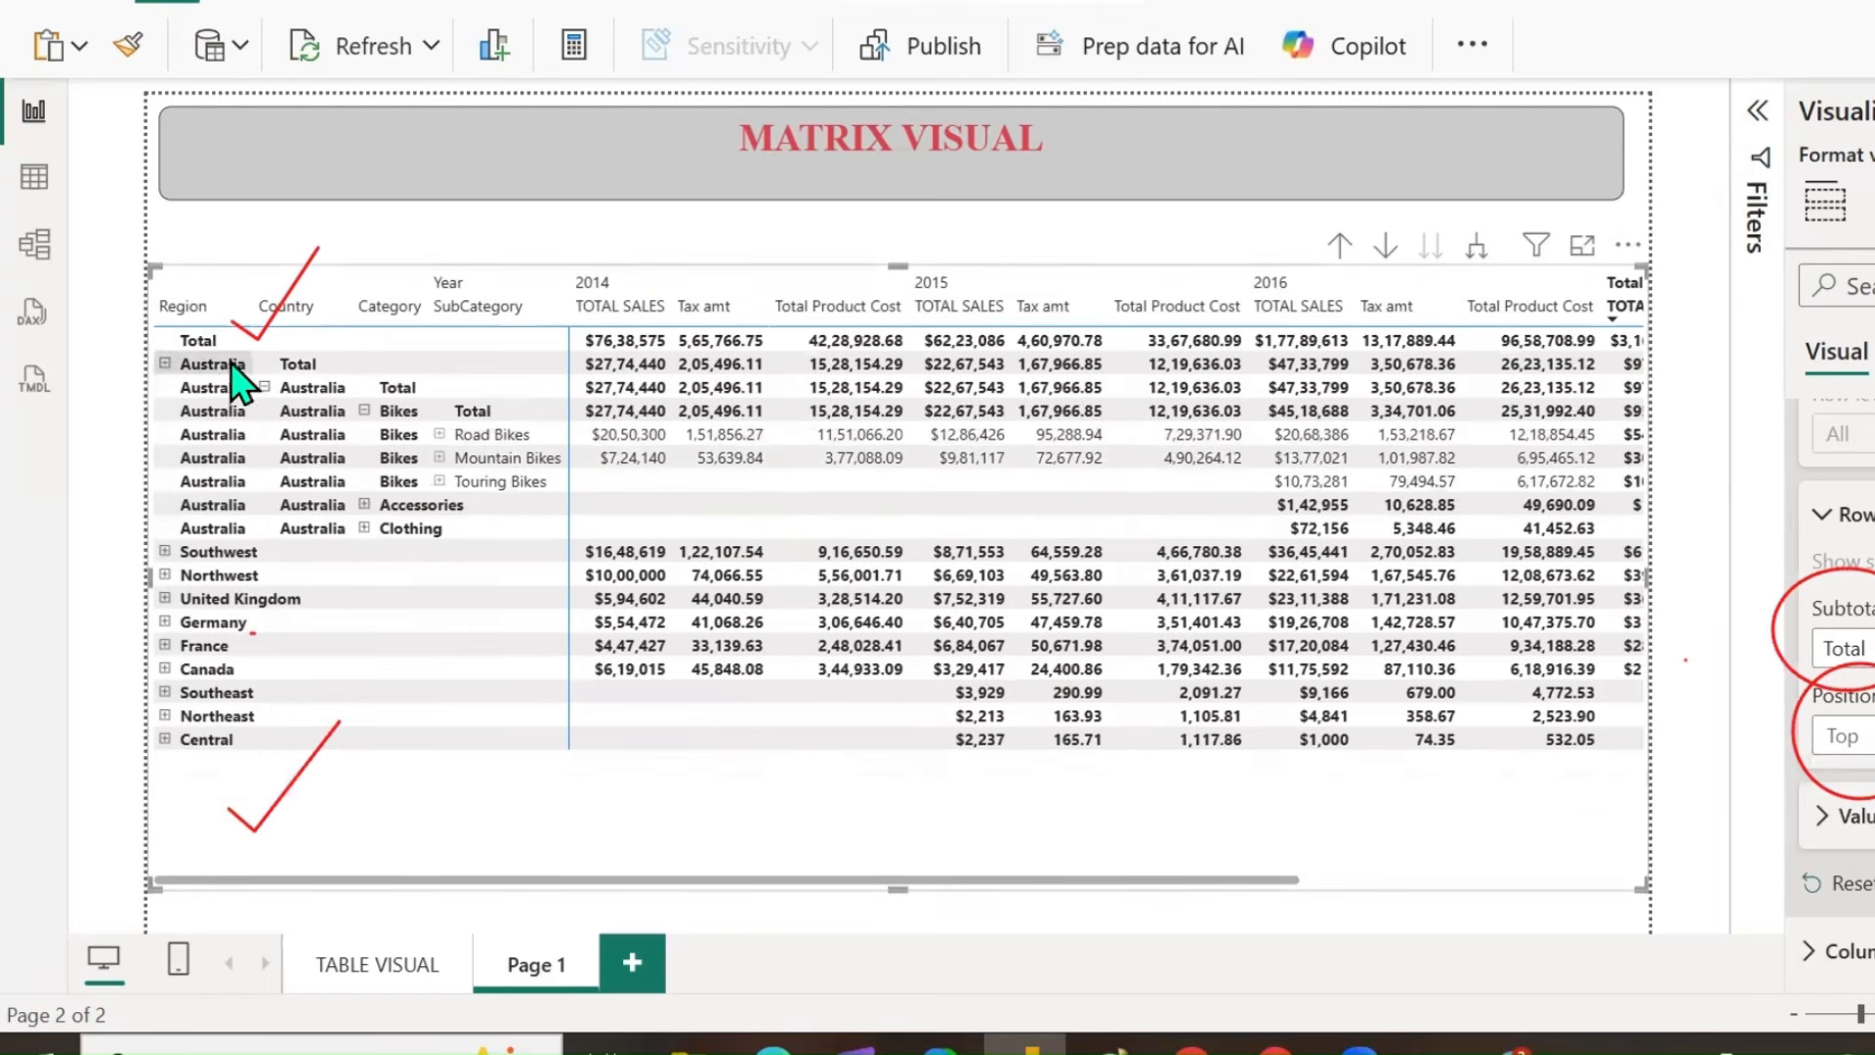
{"action": "left_click", "coordinate": [1843, 735]}
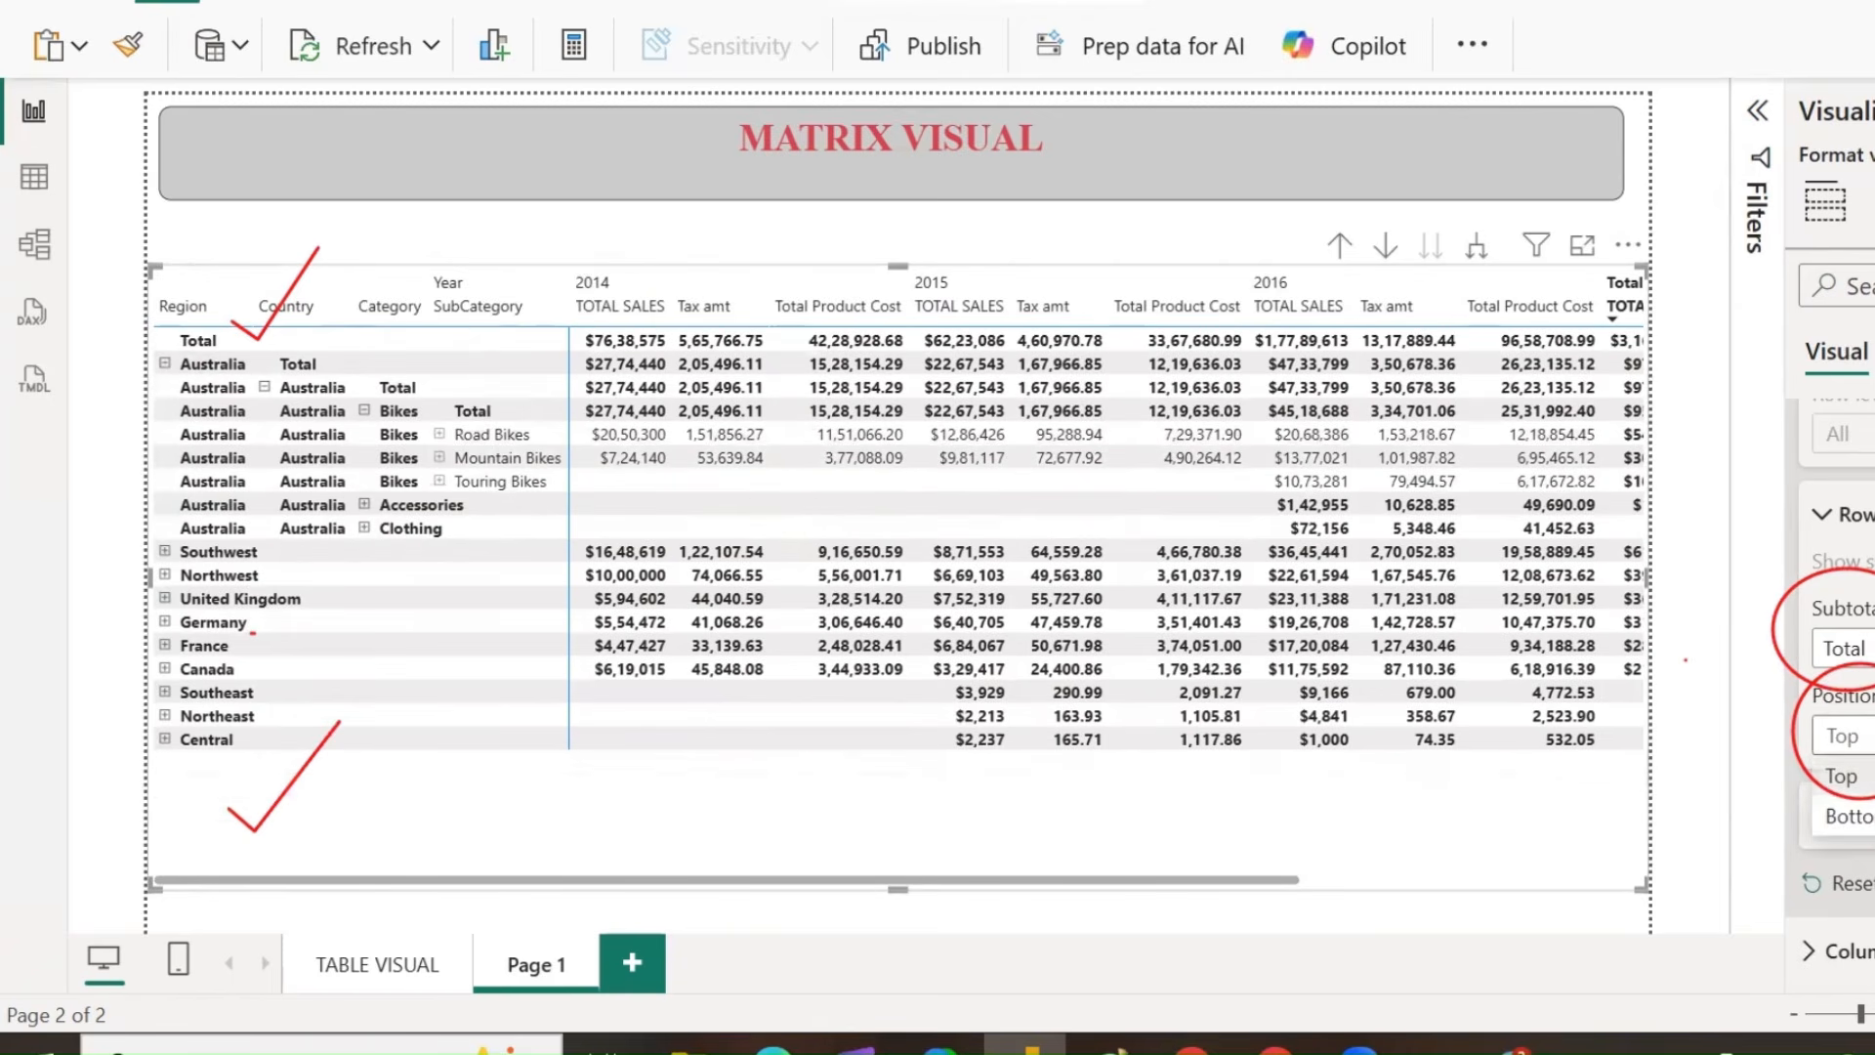
{"action": "left_click", "coordinate": [1868, 826]}
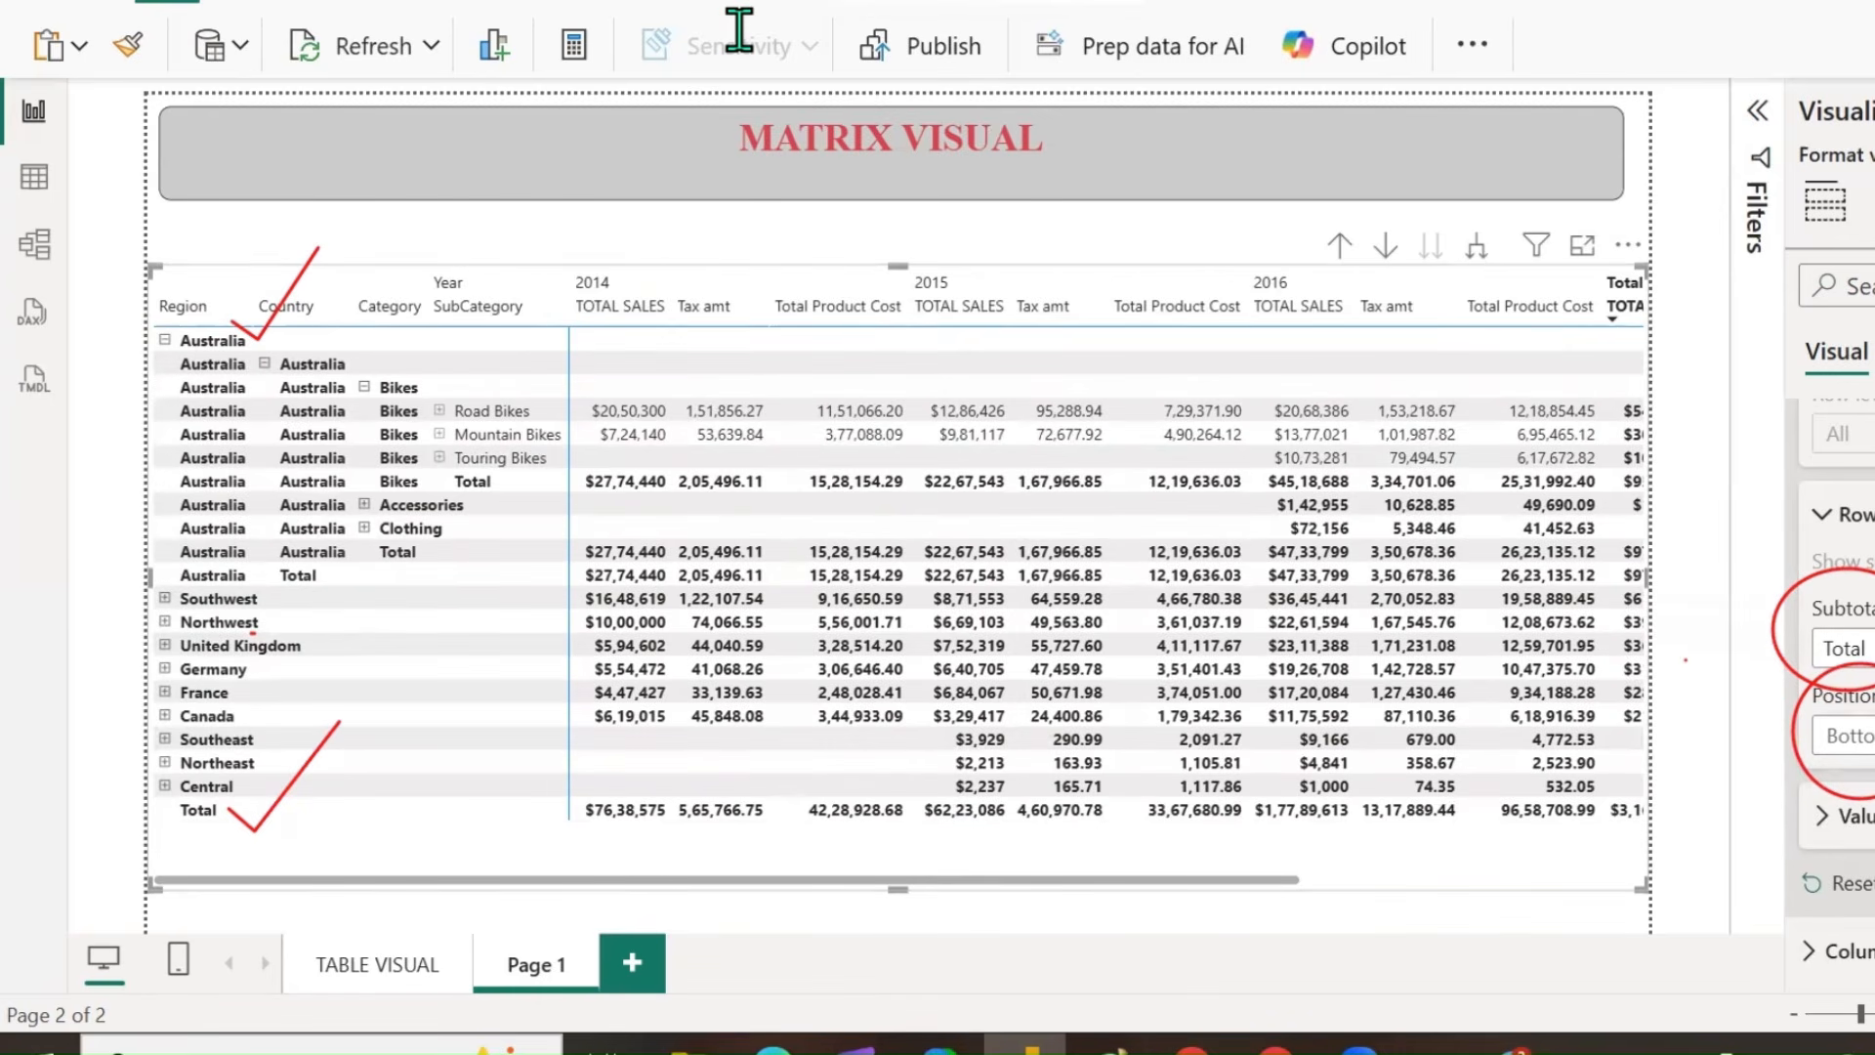
{"action": "left_click_drag", "start_coordinate": [1836, 501], "coordinate": [1843, 844]}
{"action": "left_click_drag", "start_coordinate": [237, 214], "coordinate": [248, 880]}
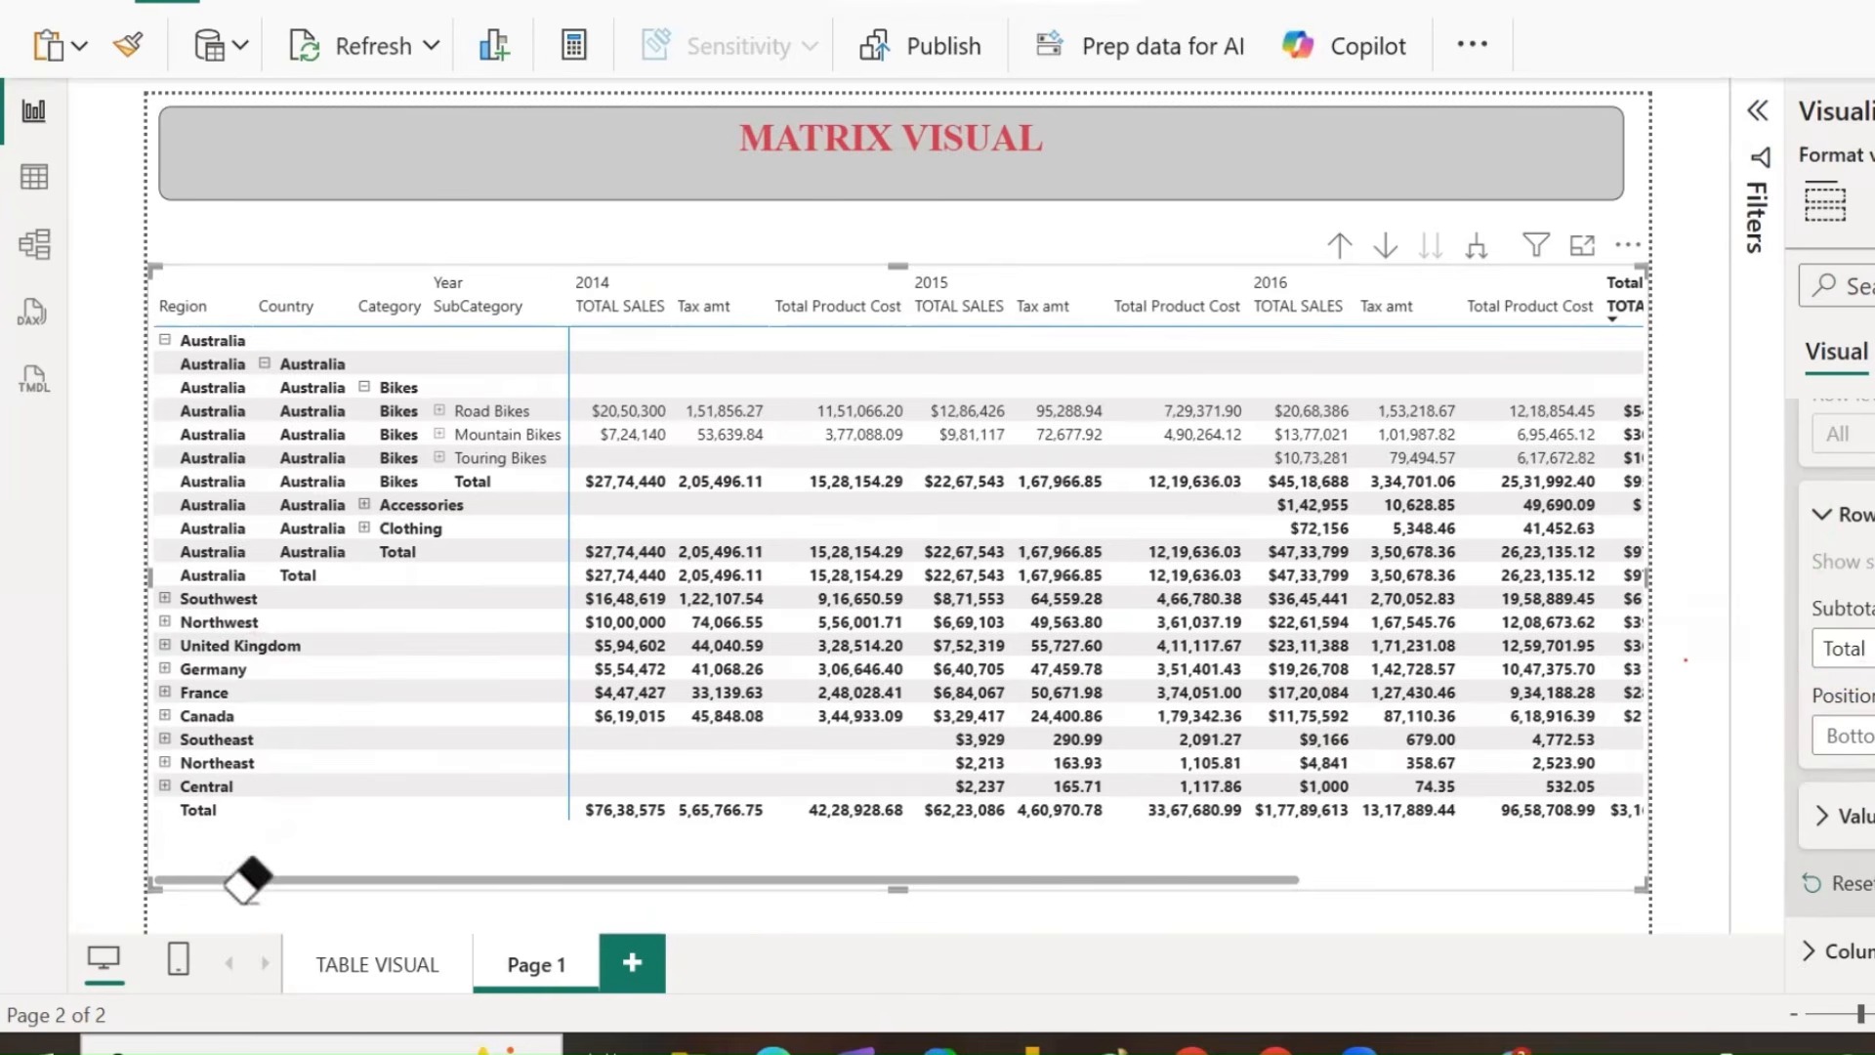
{"action": "left_click", "coordinate": [534, 27]}
Set the matrix's row layout to Tabular.
{"action": "scroll", "coordinate": [1837, 688], "scroll_direction": "up", "scroll_amount": 4}
{"action": "scroll", "coordinate": [1831, 684], "scroll_direction": "up", "scroll_amount": 4}
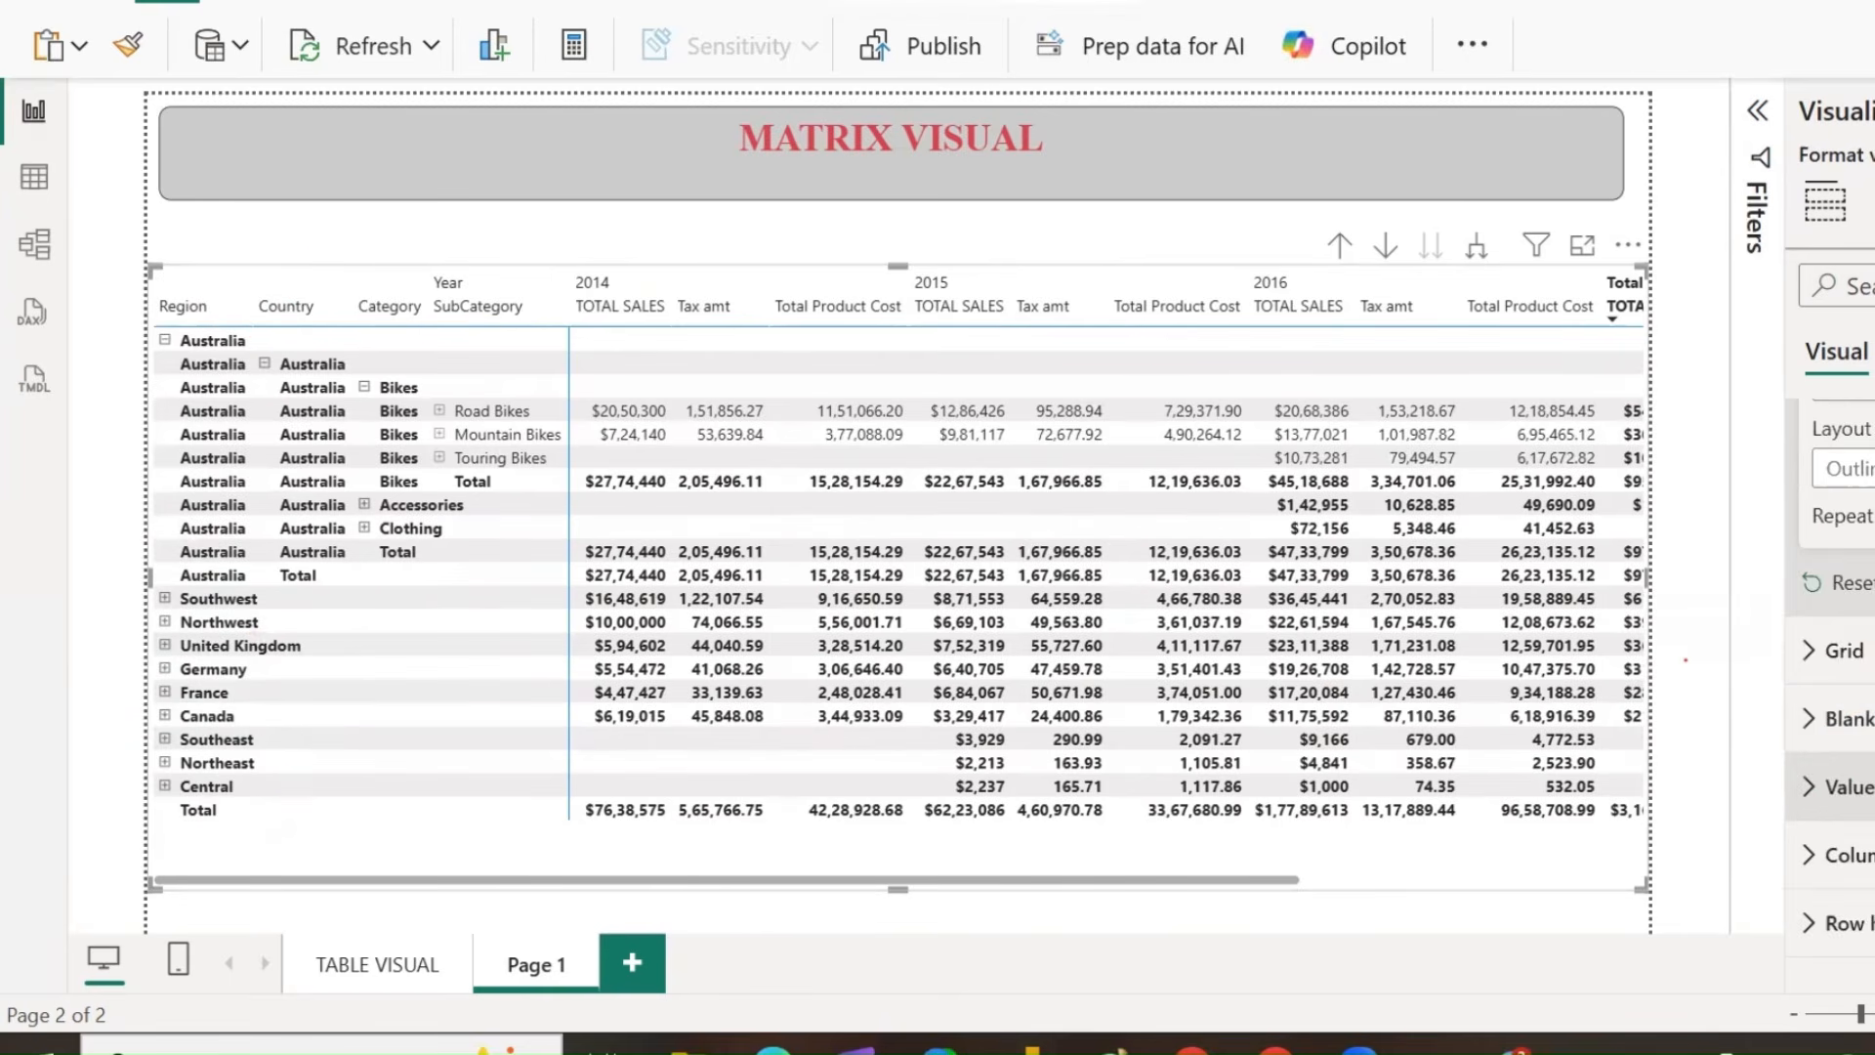
{"action": "left_click", "coordinate": [1846, 634]}
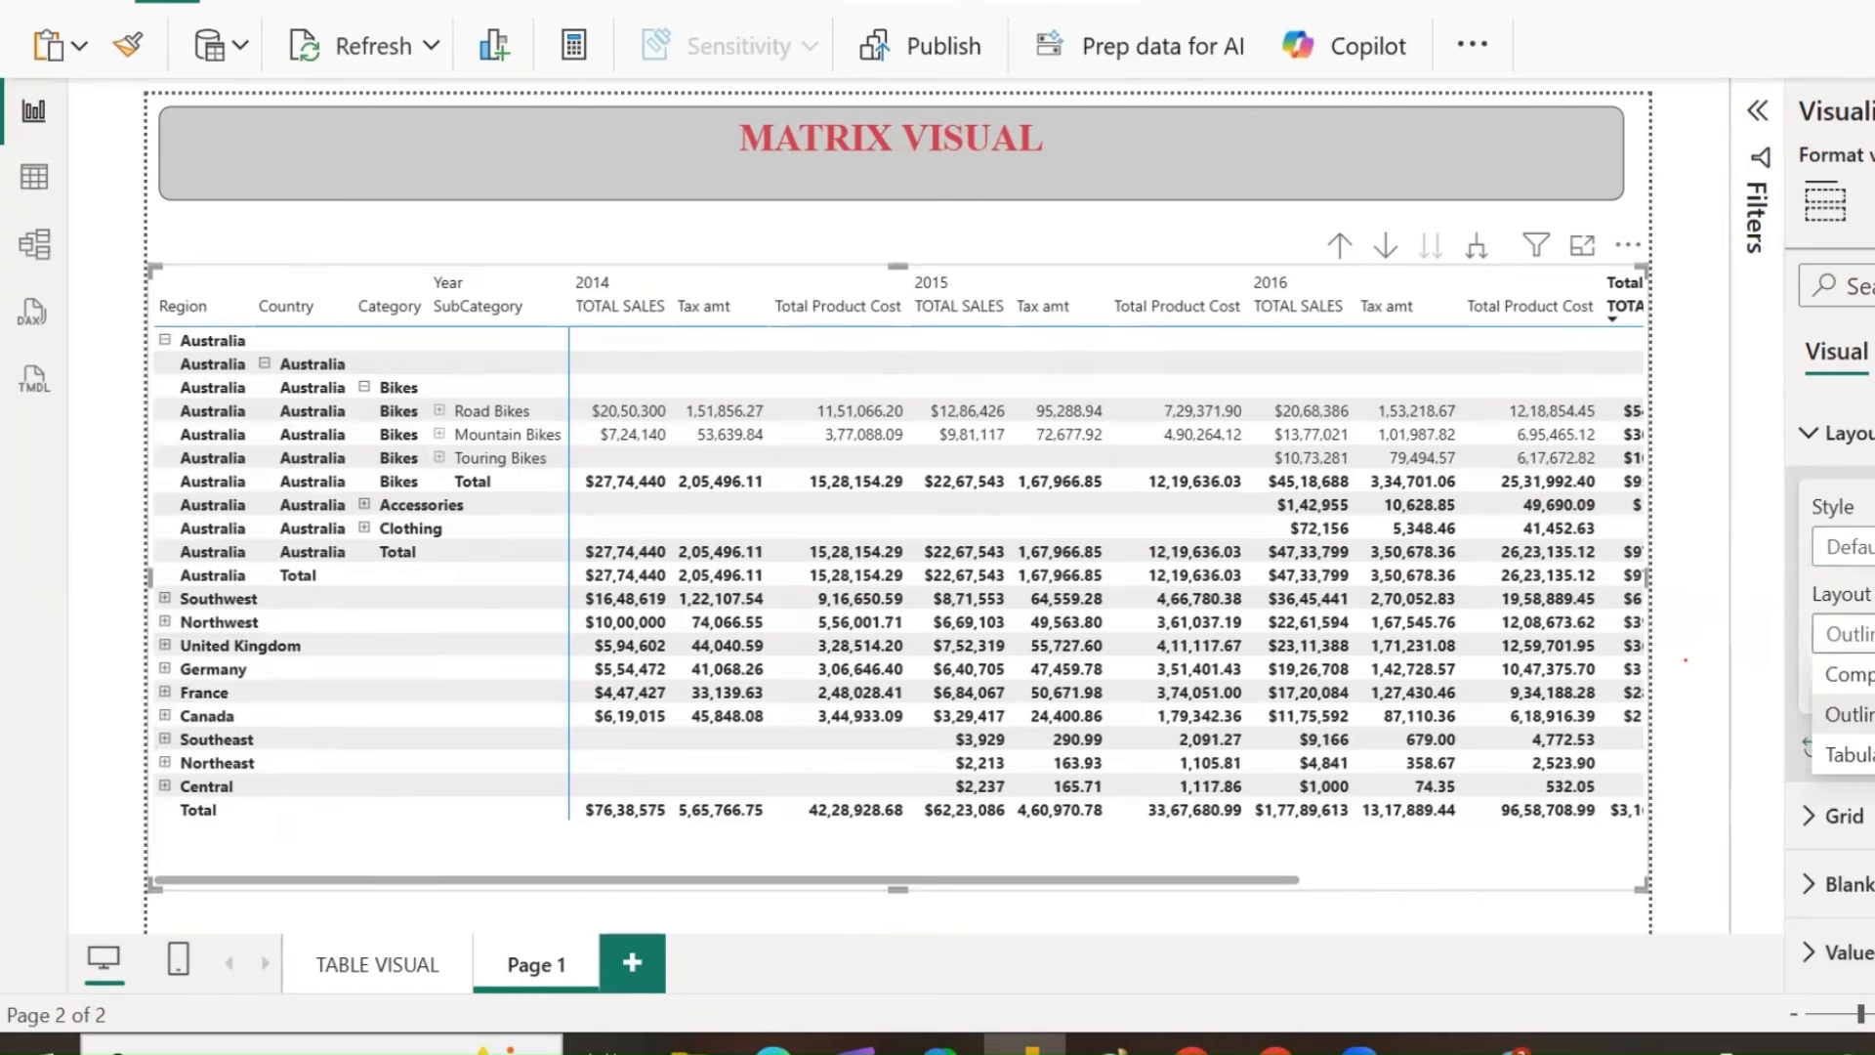
{"action": "left_click", "coordinate": [1849, 754]}
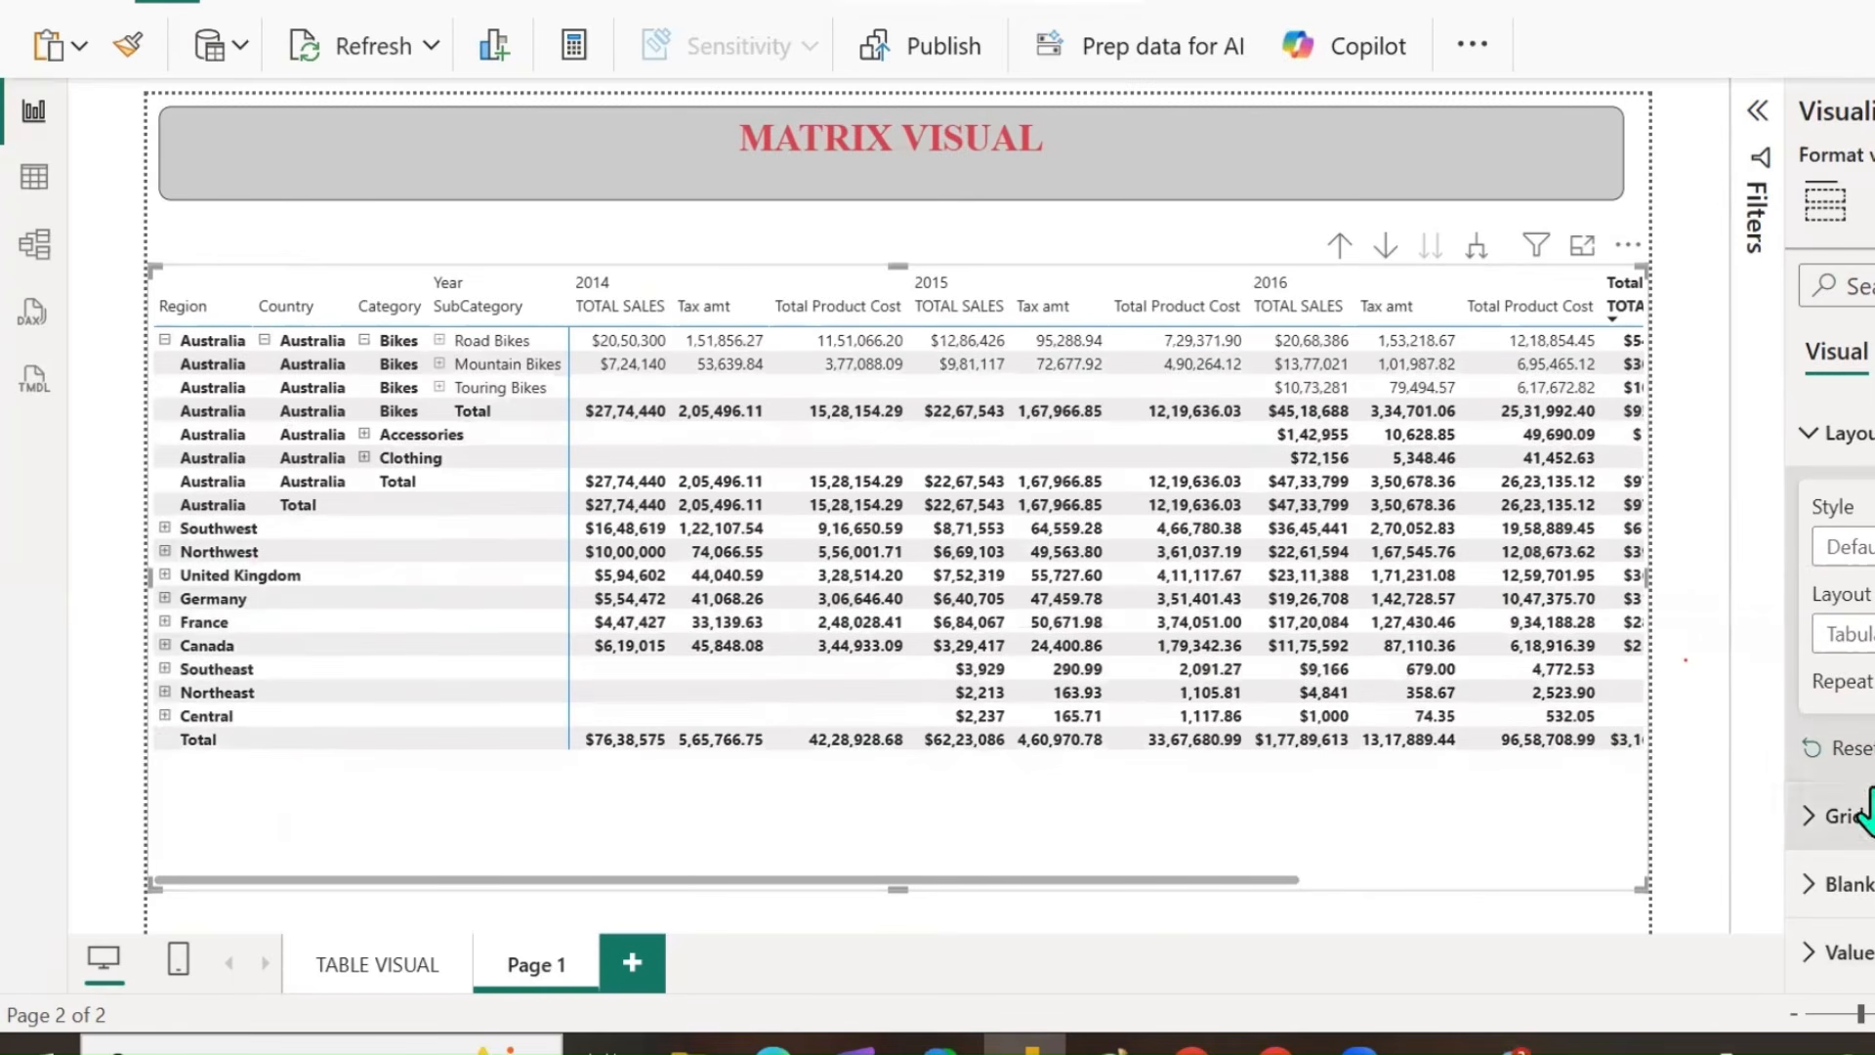
Expand the Southwest region and its United States row to show the product categories.
{"action": "scroll", "coordinate": [1816, 801], "scroll_direction": "down", "scroll_amount": 2}
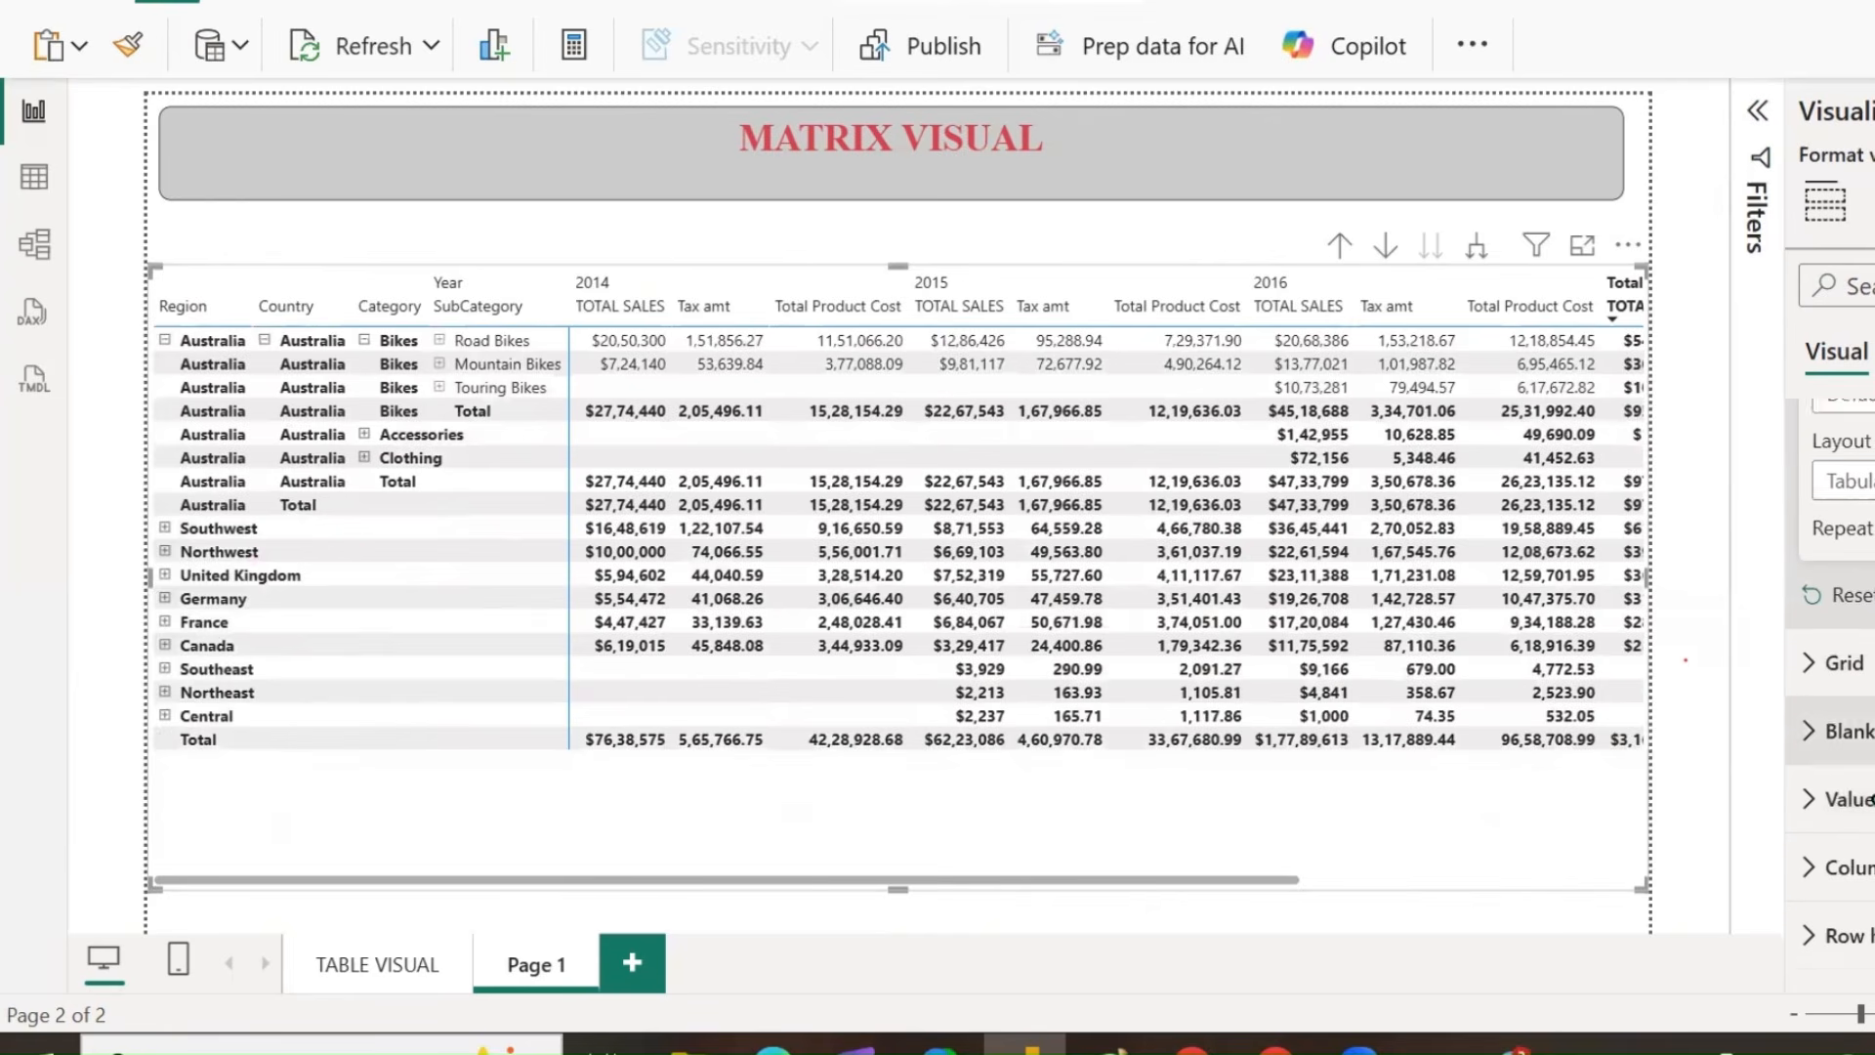
{"action": "left_click", "coordinate": [164, 528]}
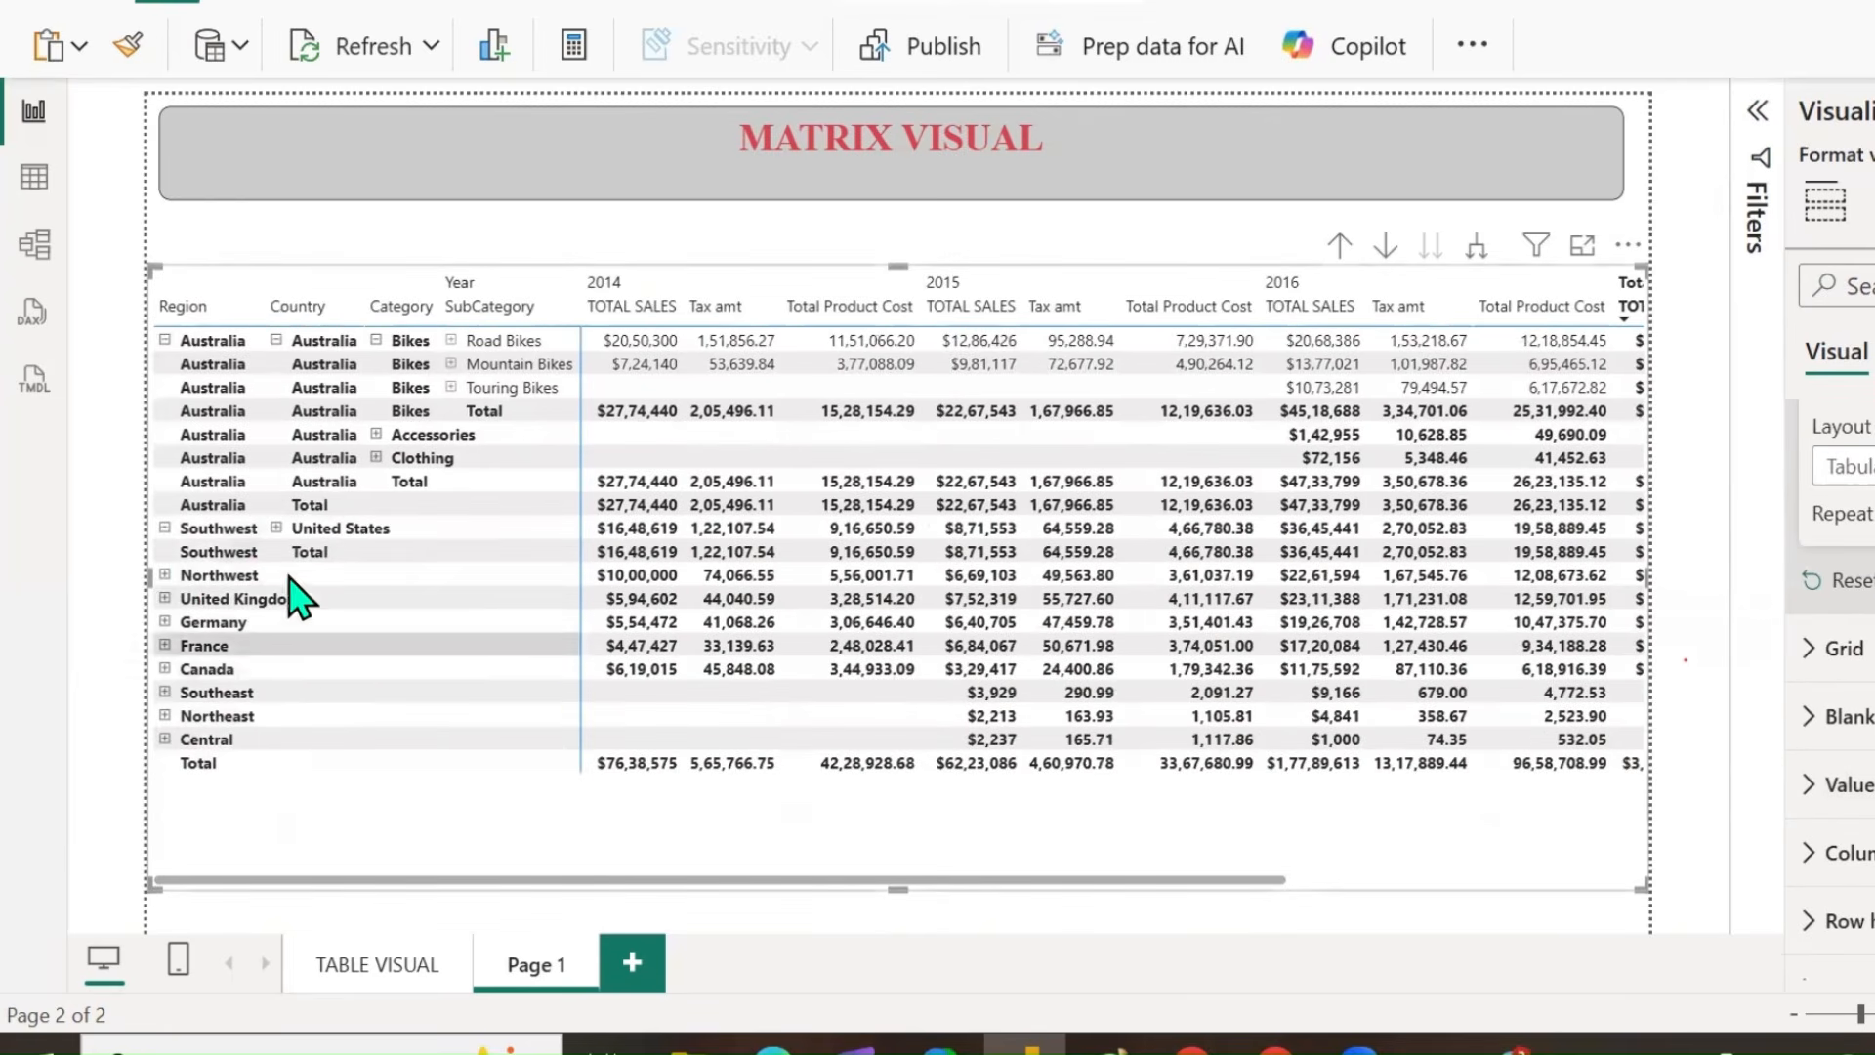
{"action": "left_click", "coordinate": [266, 528]}
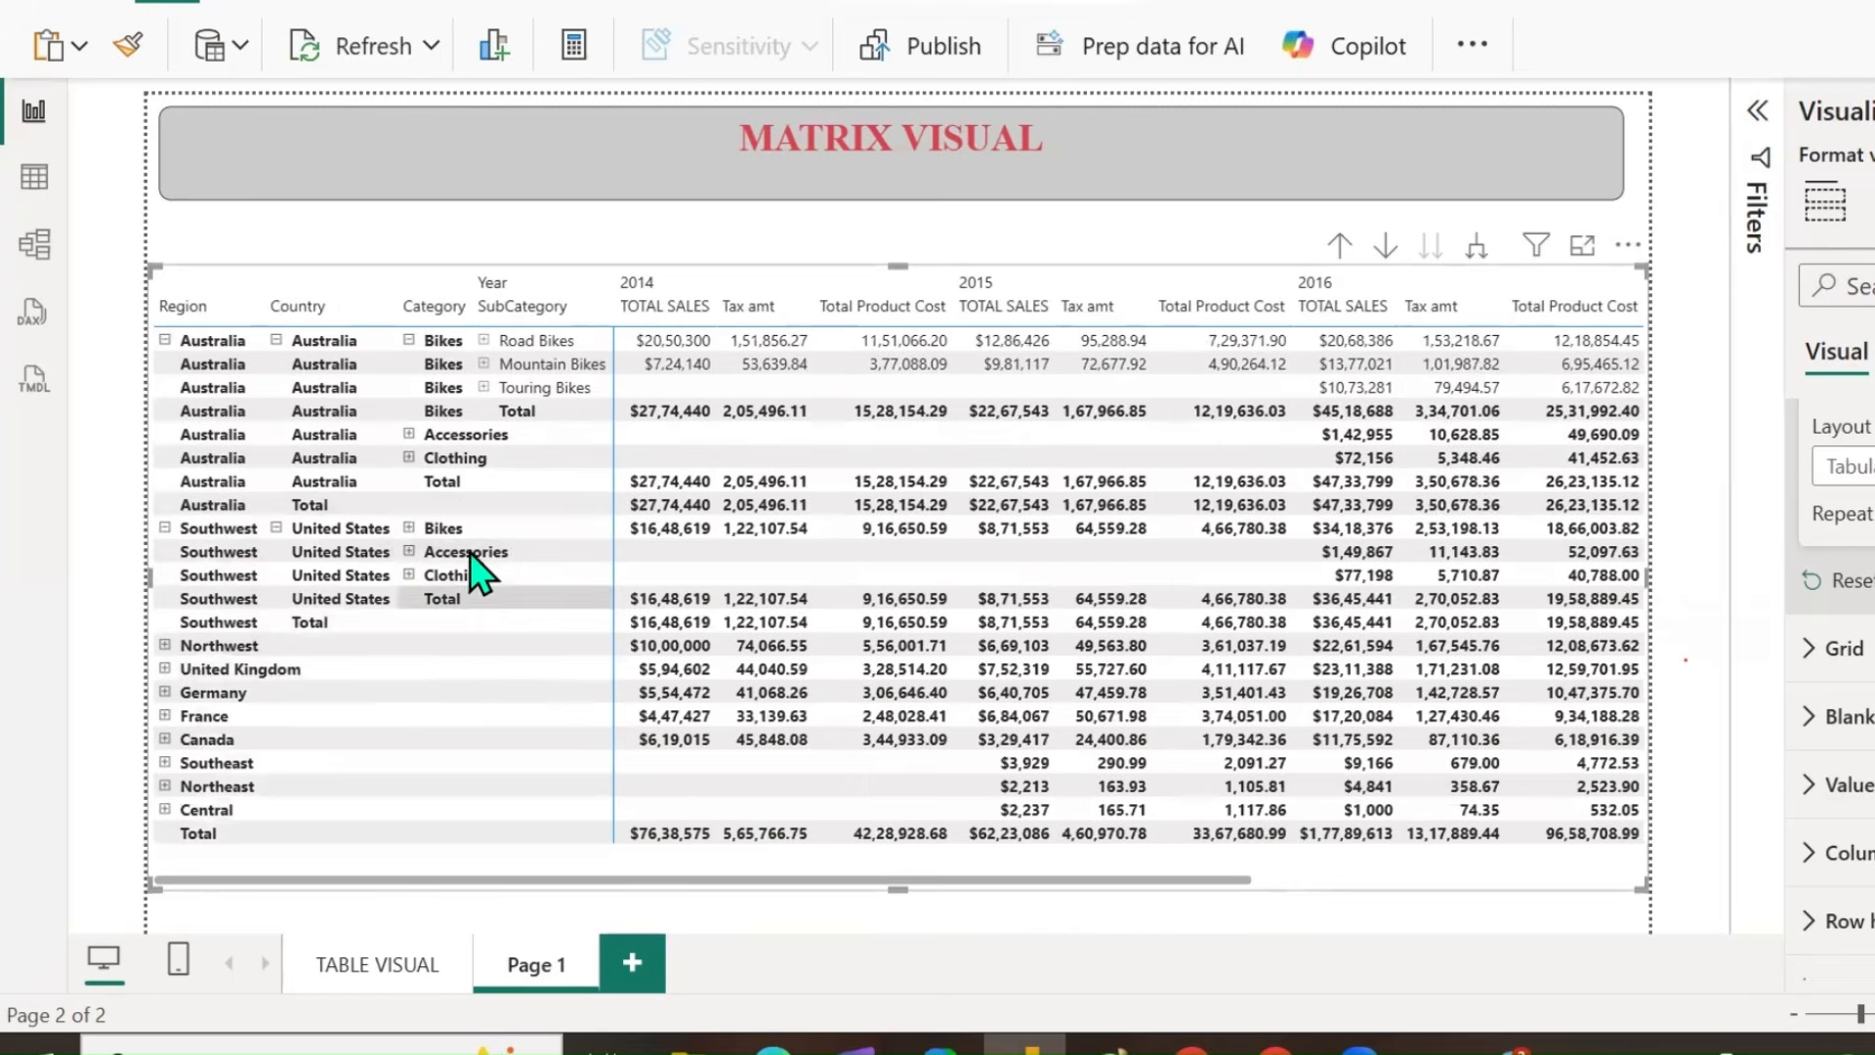
Open the matrix's row subtotals settings and examine the position option available for the Tabular layout.
{"action": "scroll", "coordinate": [1828, 789], "scroll_direction": "down", "scroll_amount": 3}
{"action": "left_click", "coordinate": [1847, 744]}
{"action": "scroll", "coordinate": [1847, 747], "scroll_direction": "down", "scroll_amount": 4}
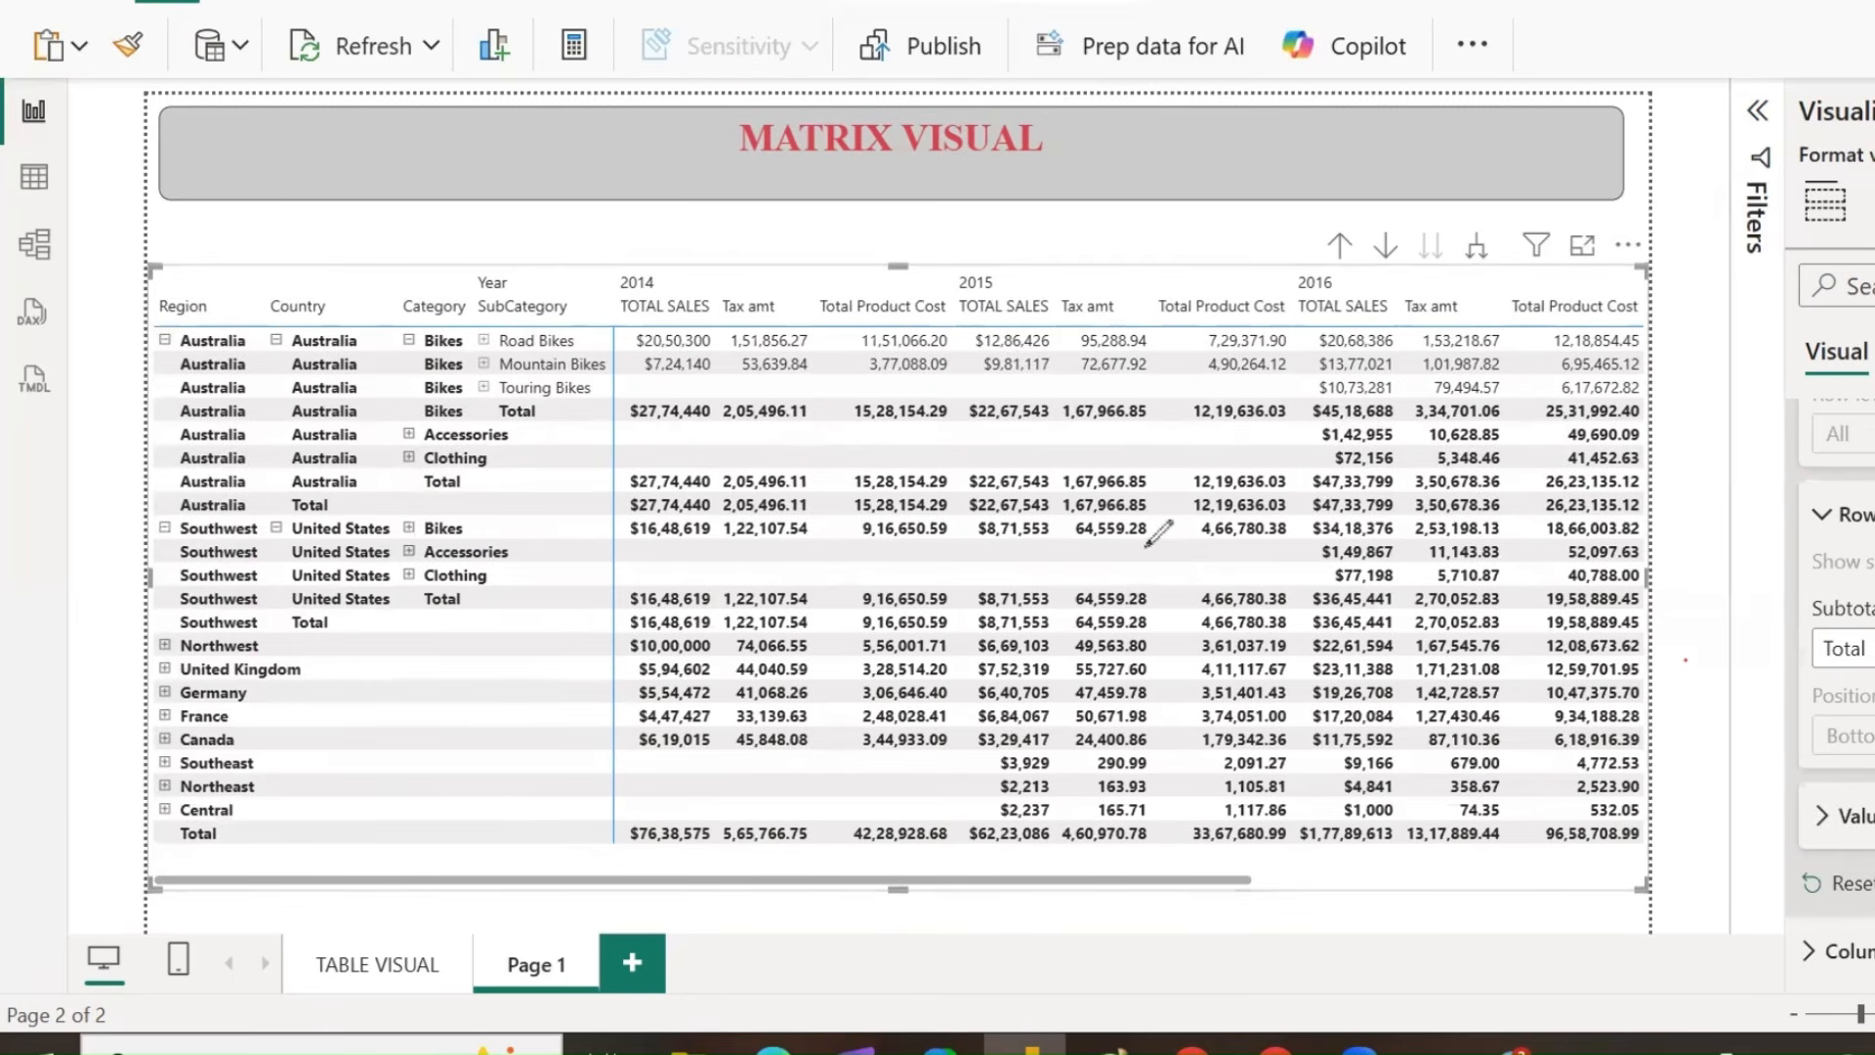
{"action": "left_click_drag", "start_coordinate": [1783, 764], "coordinate": [1846, 786]}
{"action": "mouse_move", "coordinate": [1861, 668]}
{"action": "left_mouse_down"}
{"action": "mouse_move", "coordinate": [1792, 745]}
{"action": "mouse_move", "coordinate": [1809, 774]}
{"action": "left_mouse_up"}
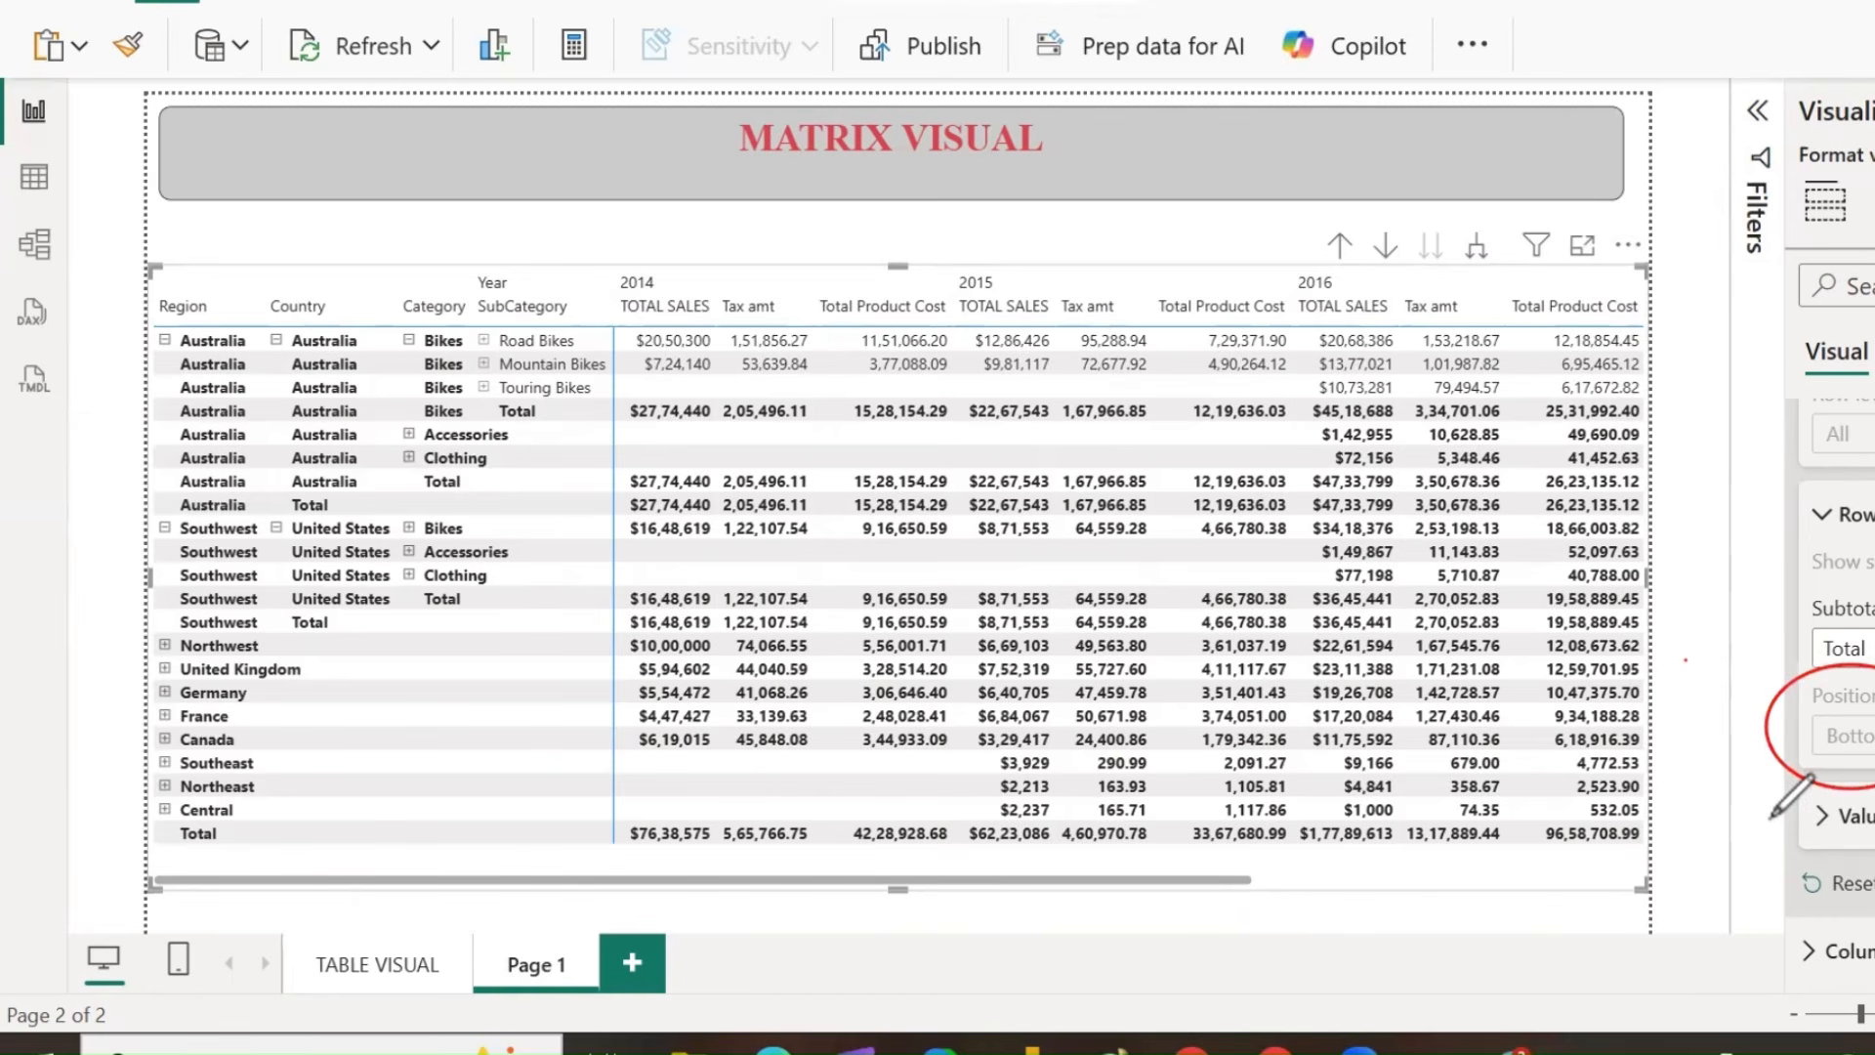
{"action": "mouse_move", "coordinate": [191, 825]}
{"action": "left_mouse_down"}
{"action": "mouse_move", "coordinate": [274, 816]}
{"action": "mouse_move", "coordinate": [174, 842]}
{"action": "mouse_move", "coordinate": [176, 867]}
{"action": "left_mouse_up"}
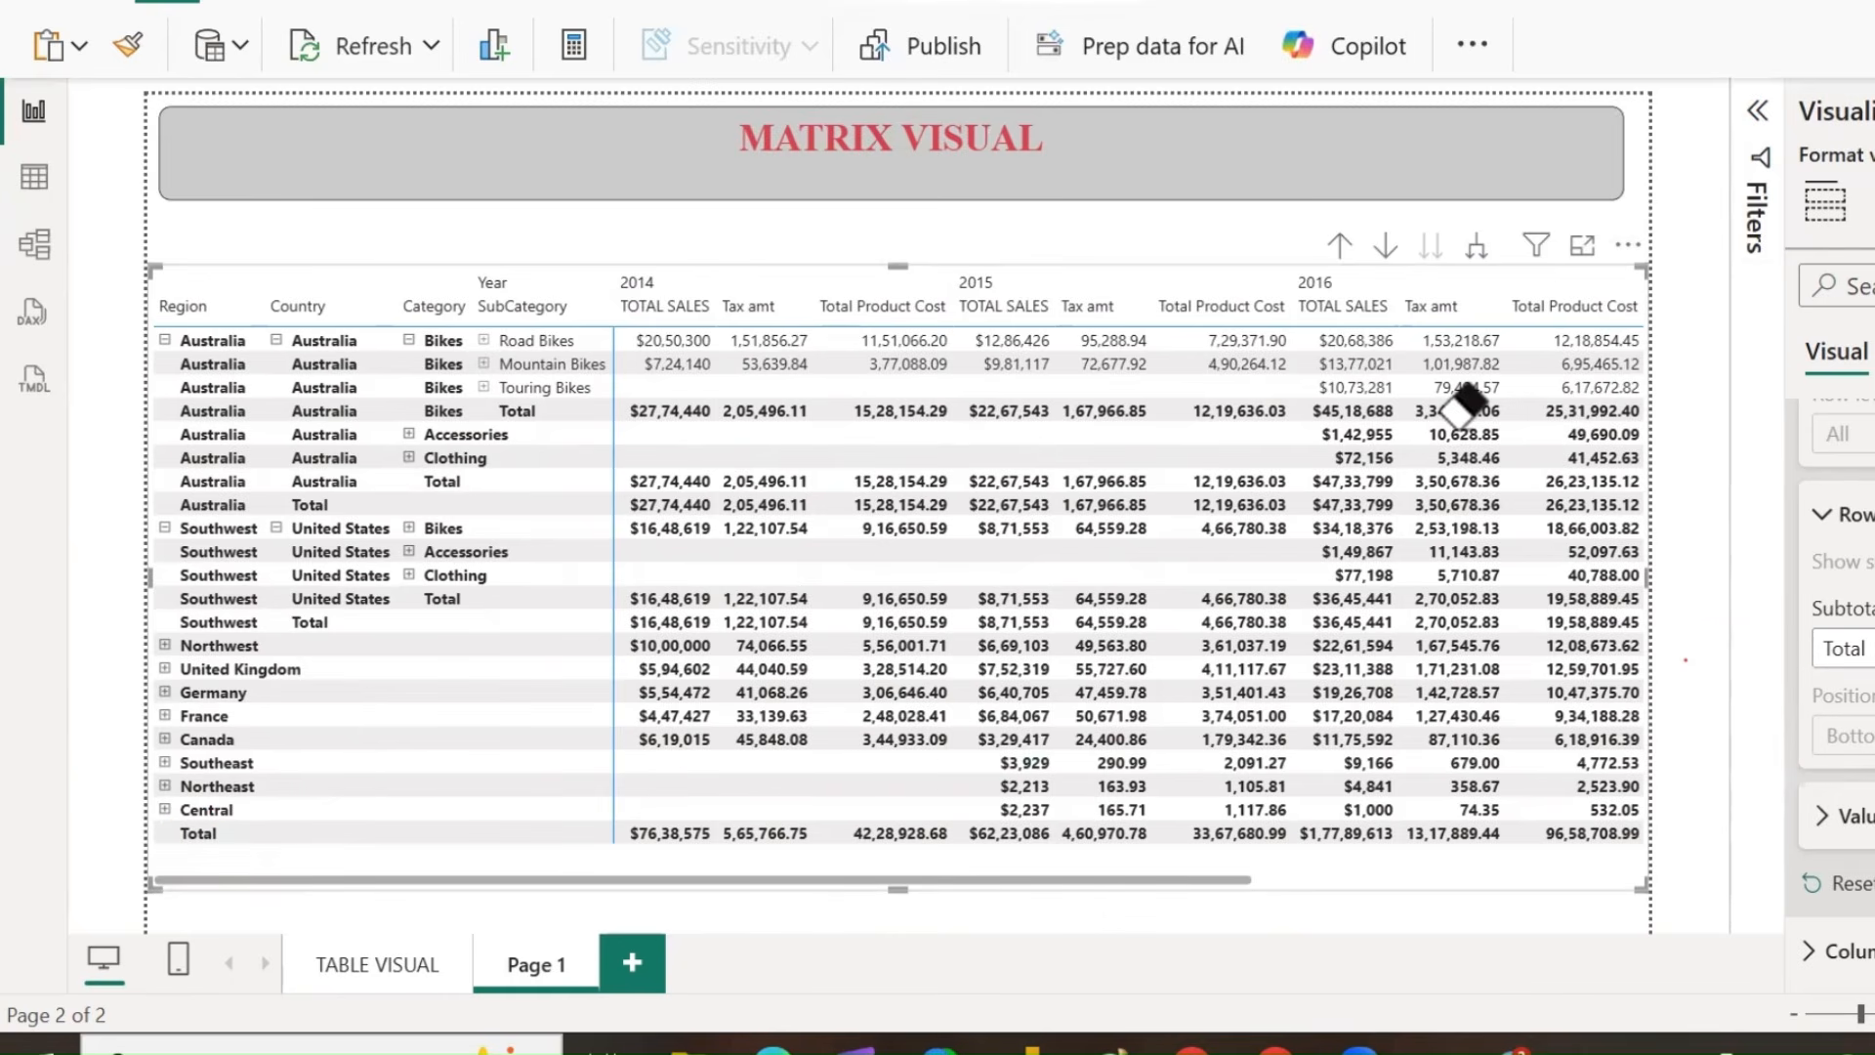
Switch the matrix's layout to Compact and back to Tabular, without repeated row headers.
{"action": "scroll", "coordinate": [1824, 685], "scroll_direction": "up", "scroll_amount": 10}
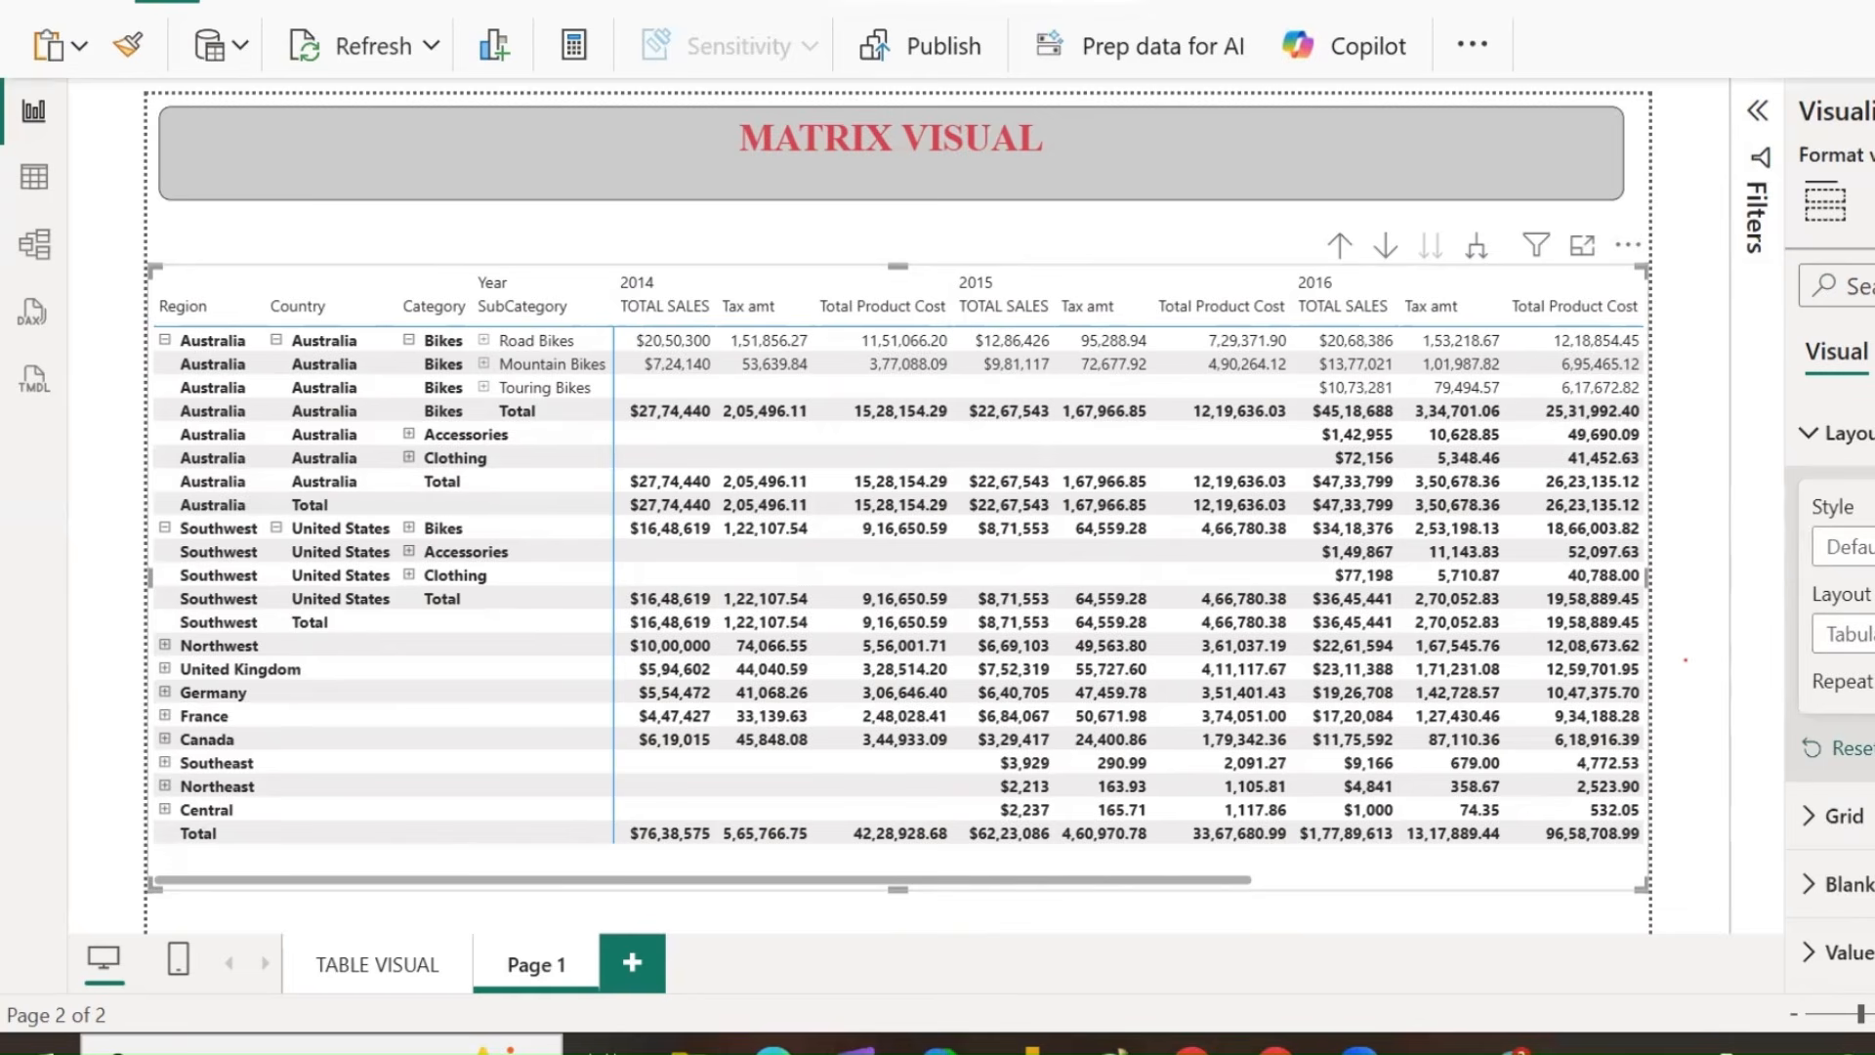
{"action": "left_click", "coordinate": [1841, 634]}
{"action": "left_click", "coordinate": [1856, 674]}
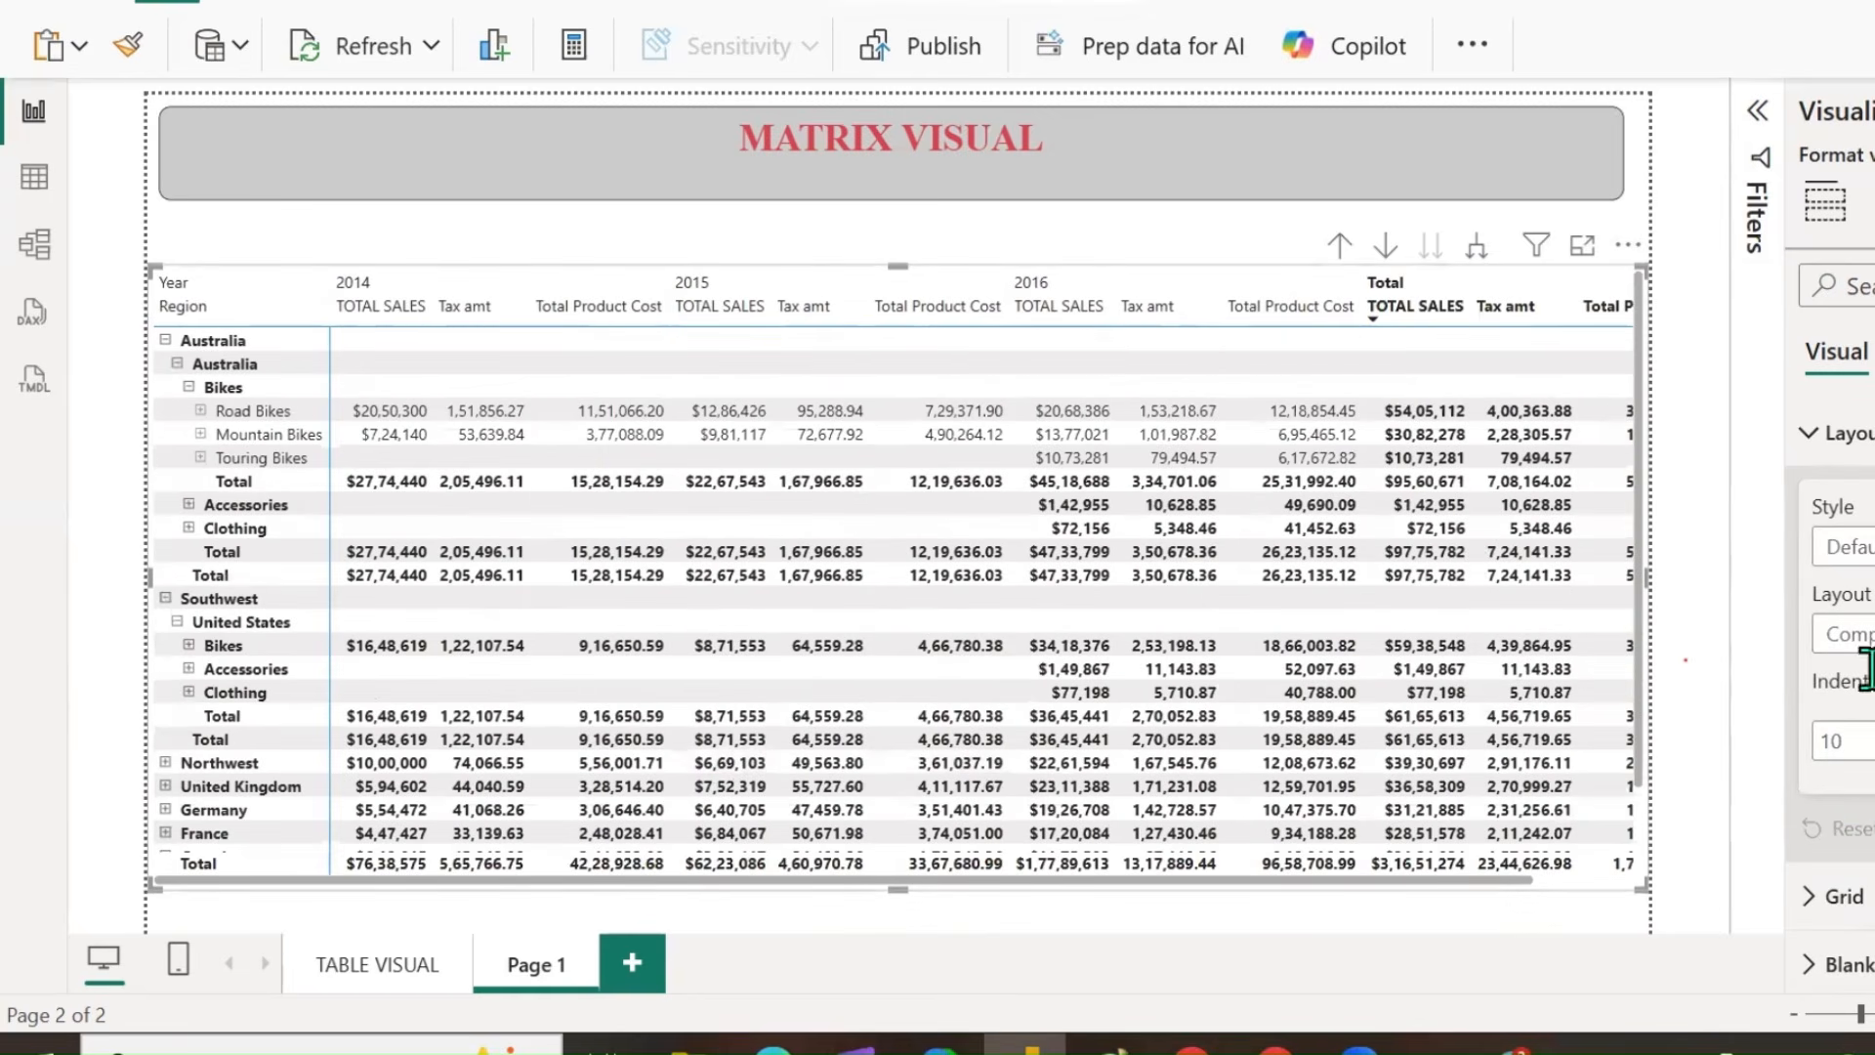
{"action": "left_click", "coordinate": [1842, 634]}
{"action": "left_click", "coordinate": [1846, 757]}
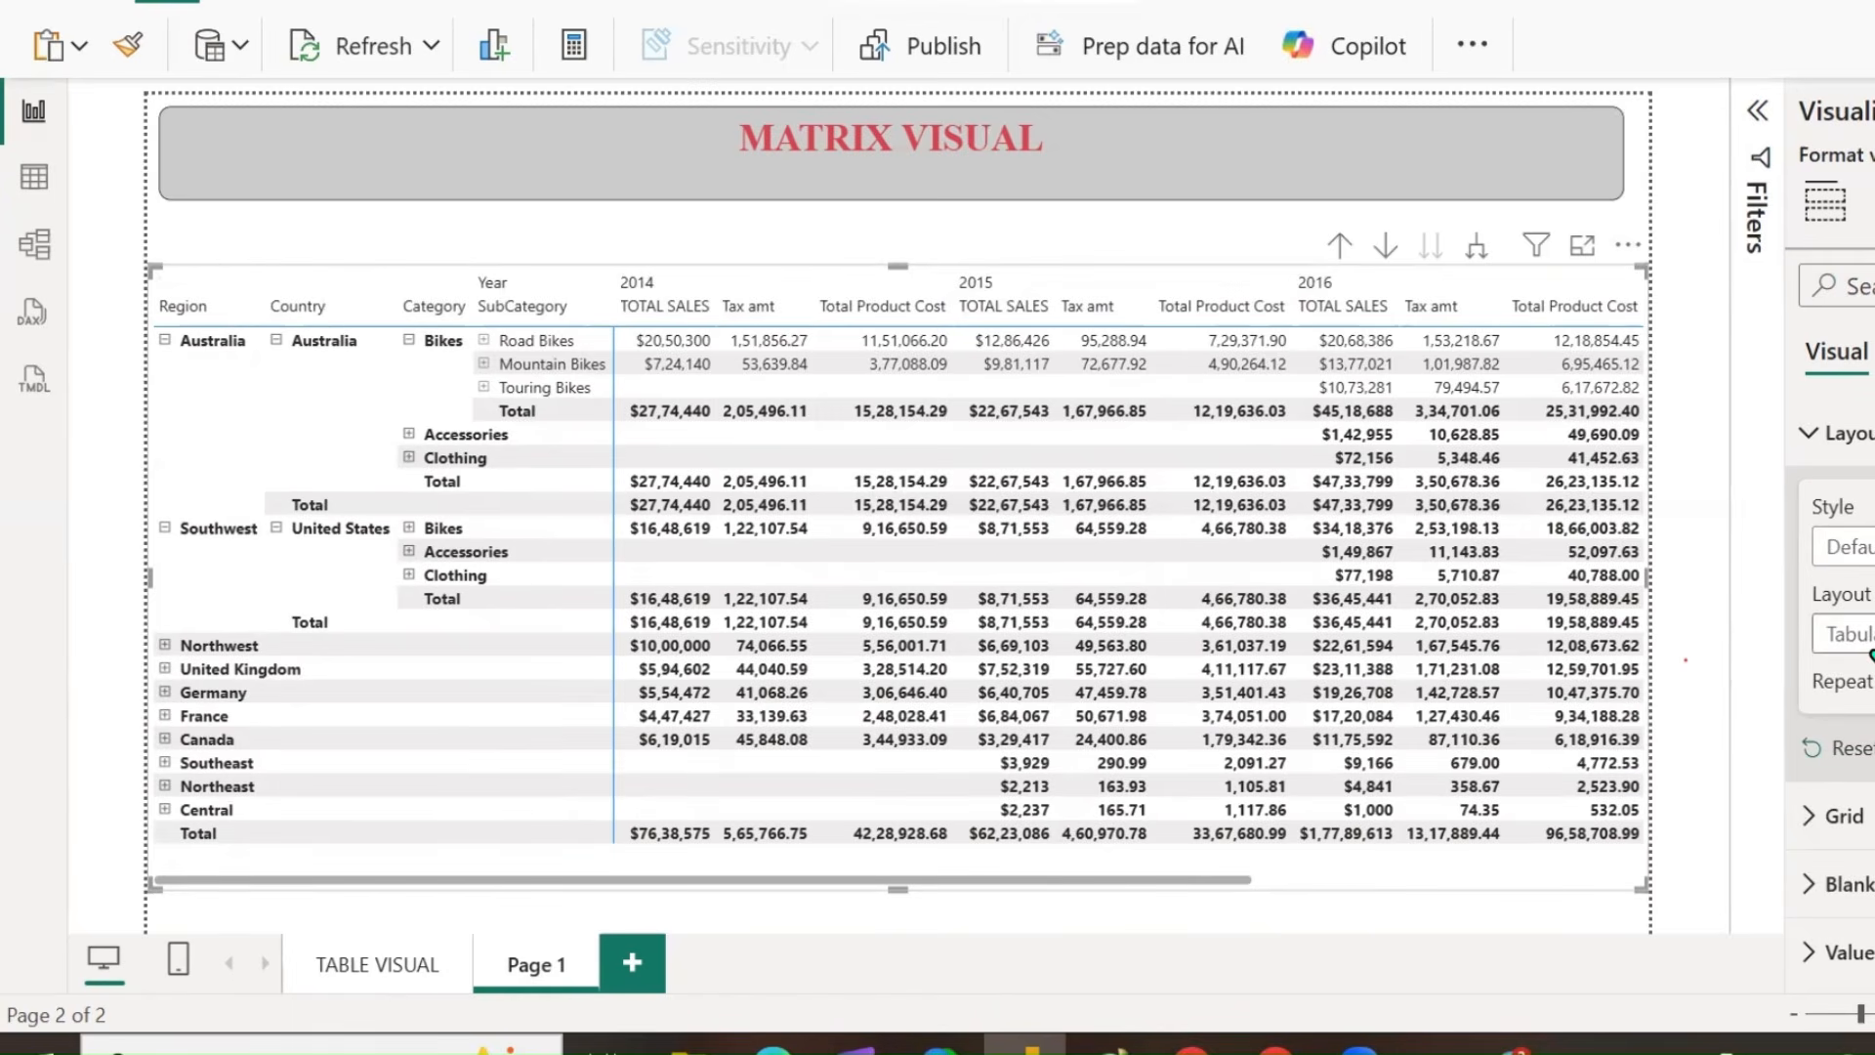
Examine the matrix's grid settings for horizontal gridlines, vertical gridlines and borders.
{"action": "left_click", "coordinate": [1820, 437]}
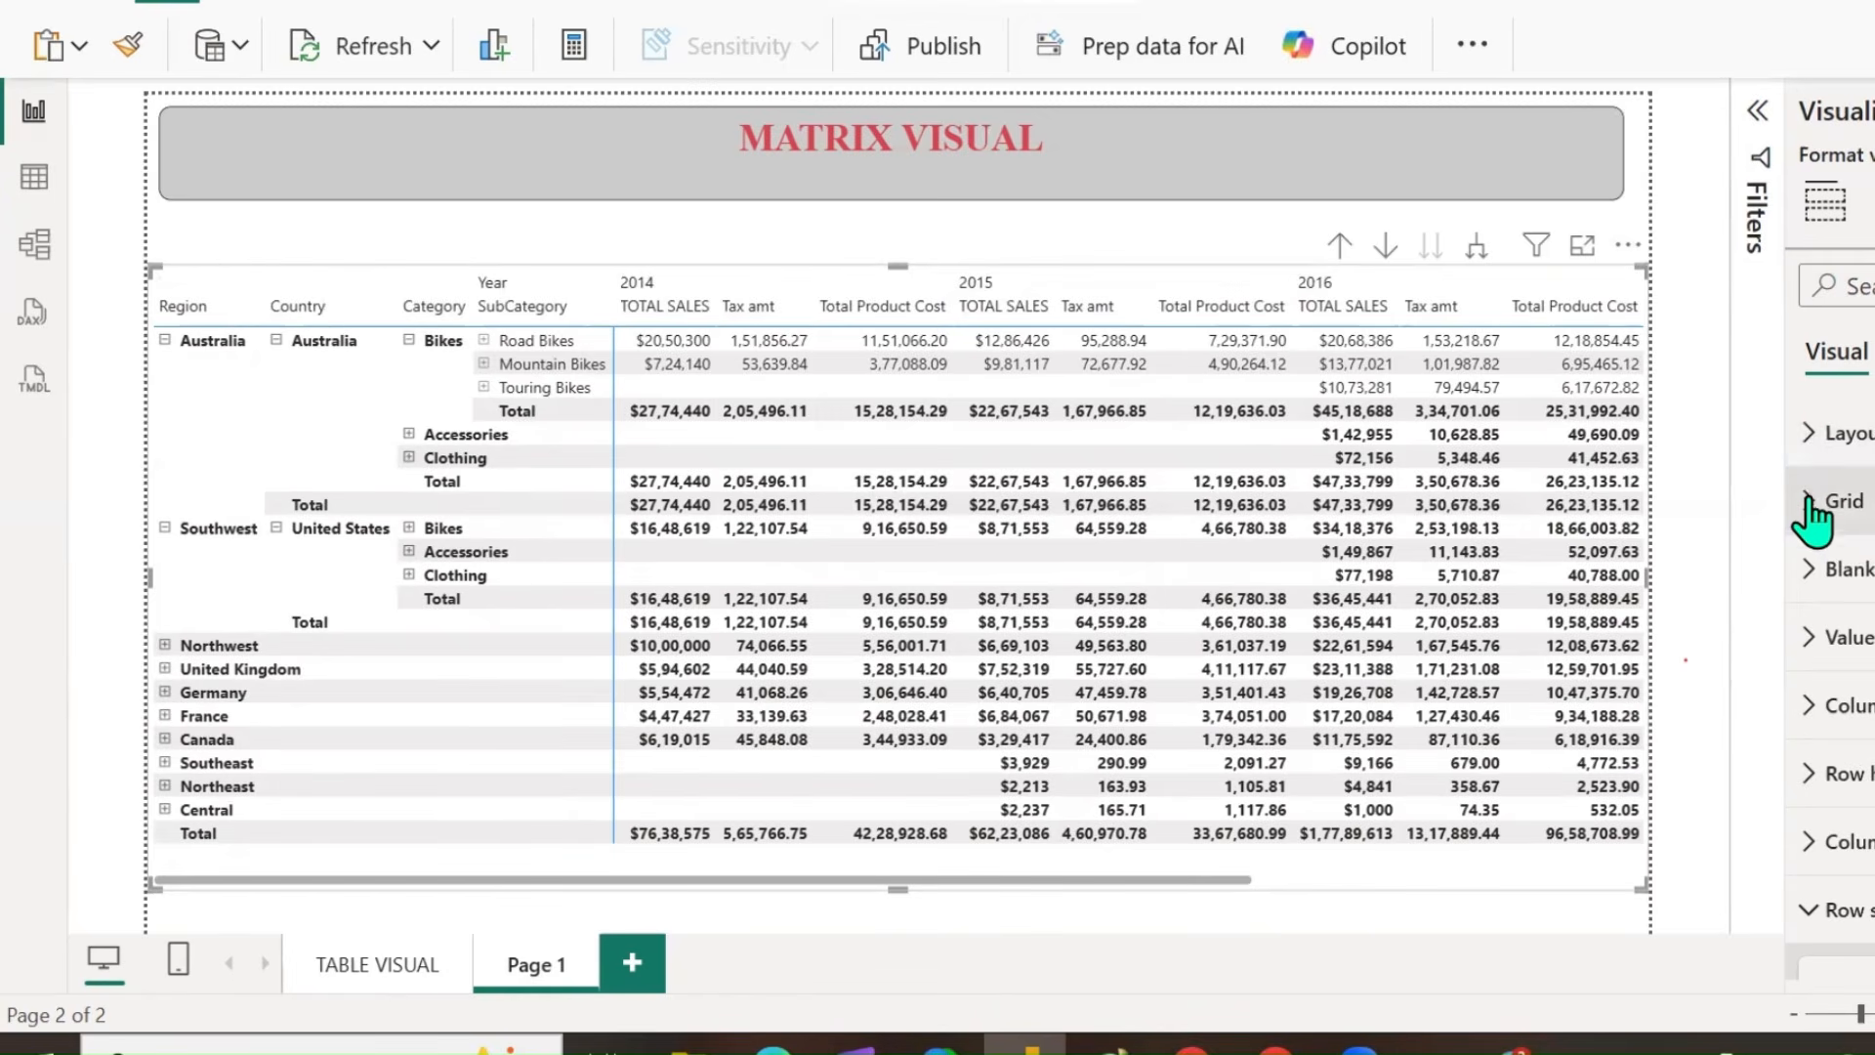
{"action": "left_click", "coordinate": [1812, 503]}
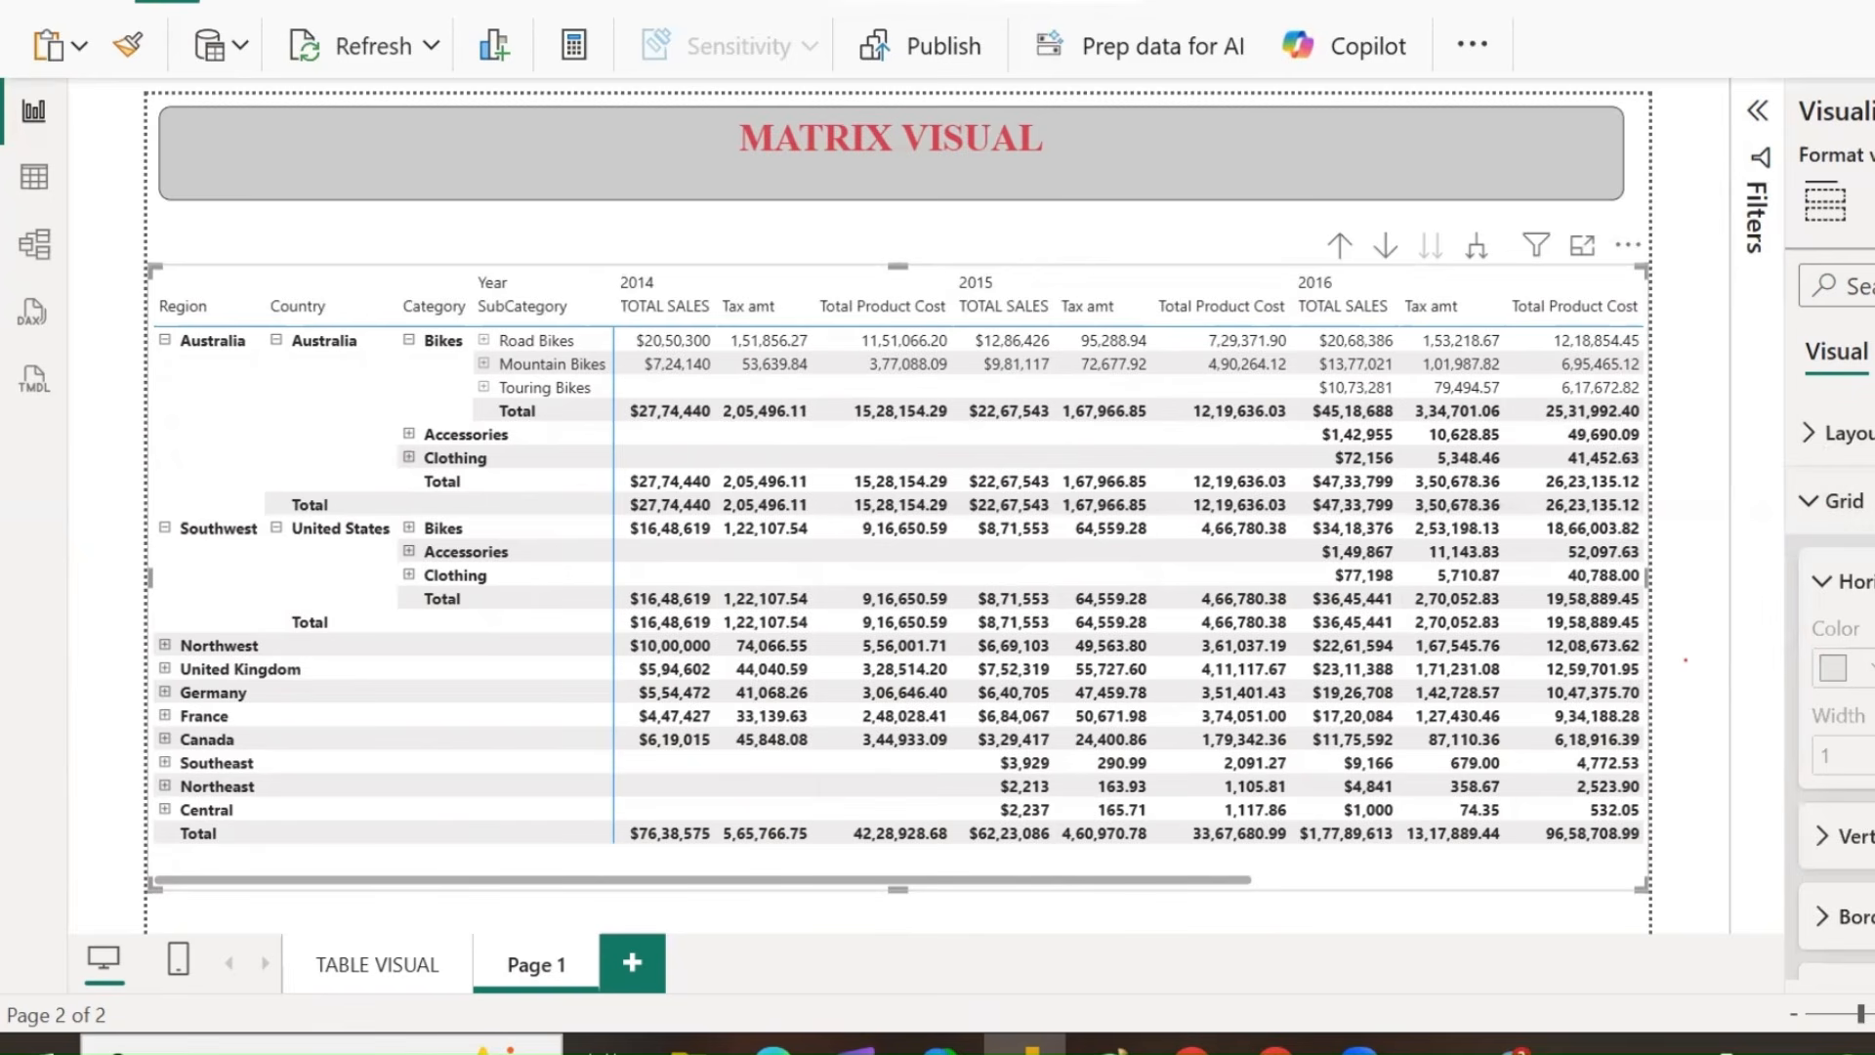
{"action": "left_click", "coordinate": [1813, 503]}
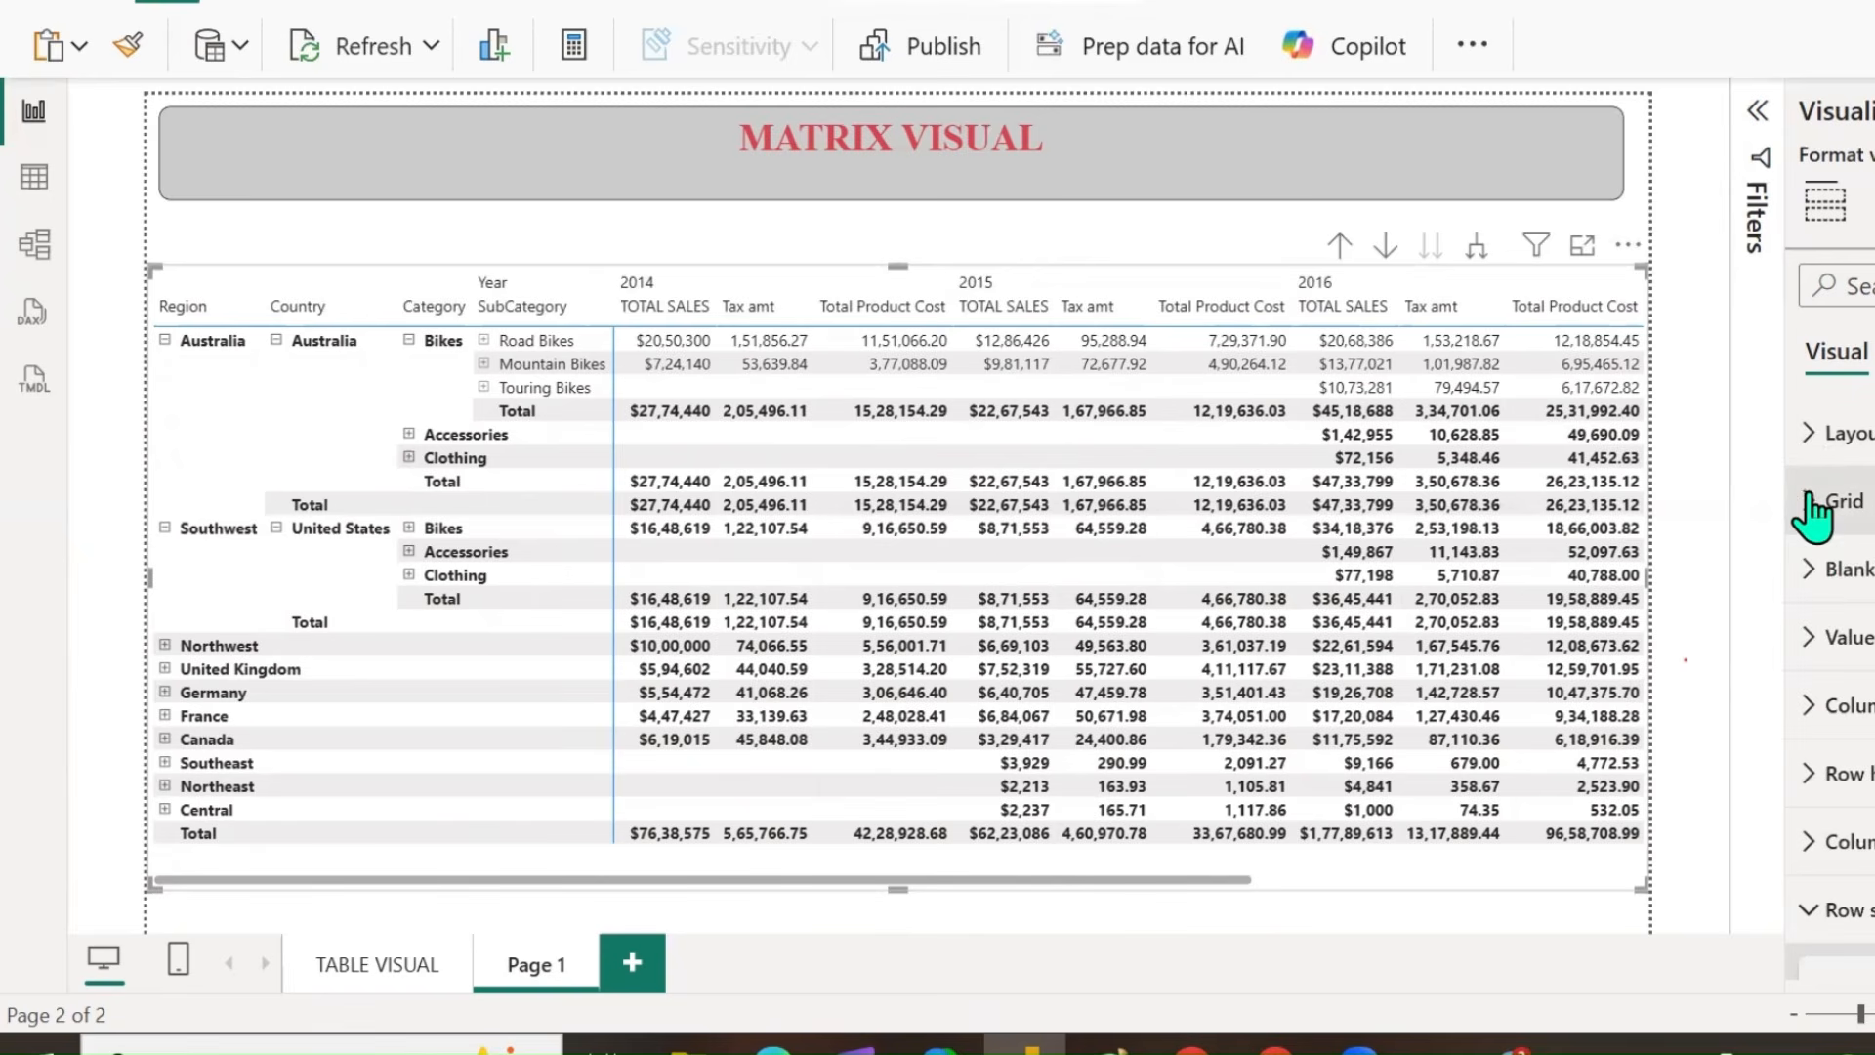
Try blank rows between the matrix's region groups in dark gray with 56% transparency, and turn them off again.
{"action": "left_click", "coordinate": [1813, 577]}
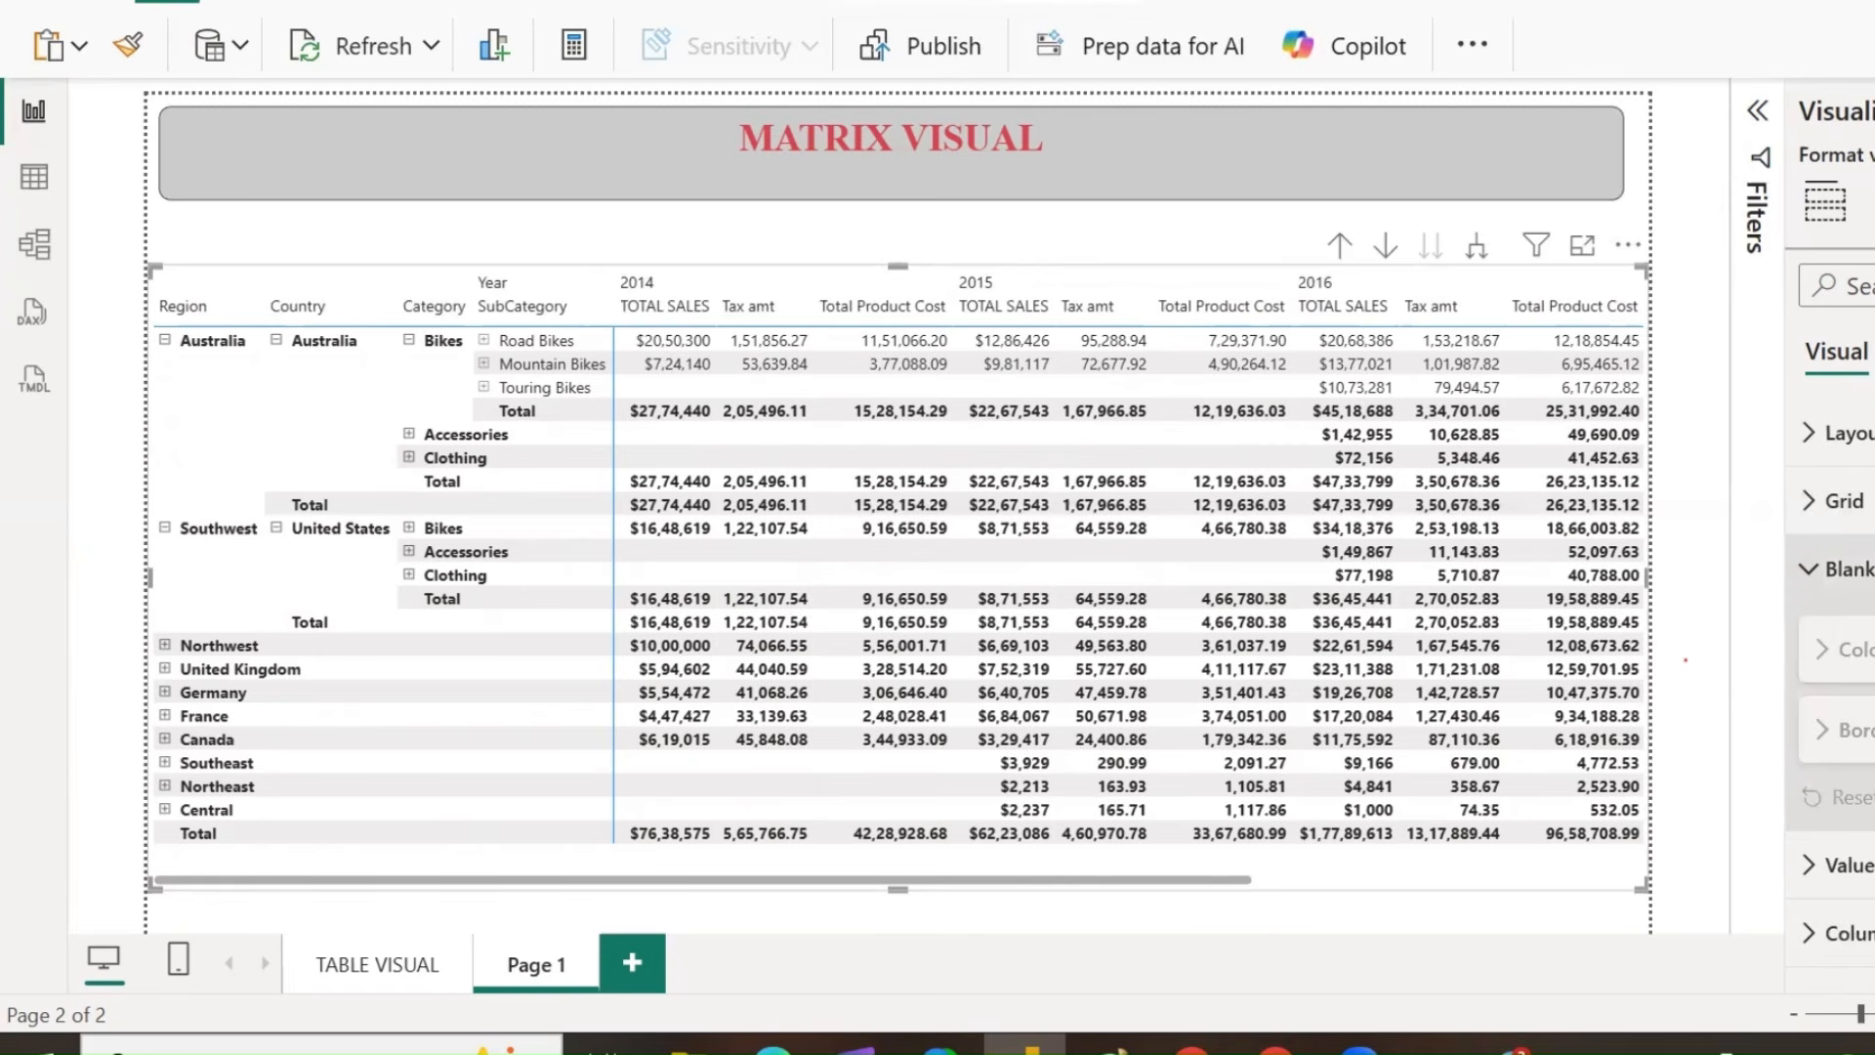
{"action": "left_click", "coordinate": [1873, 569]}
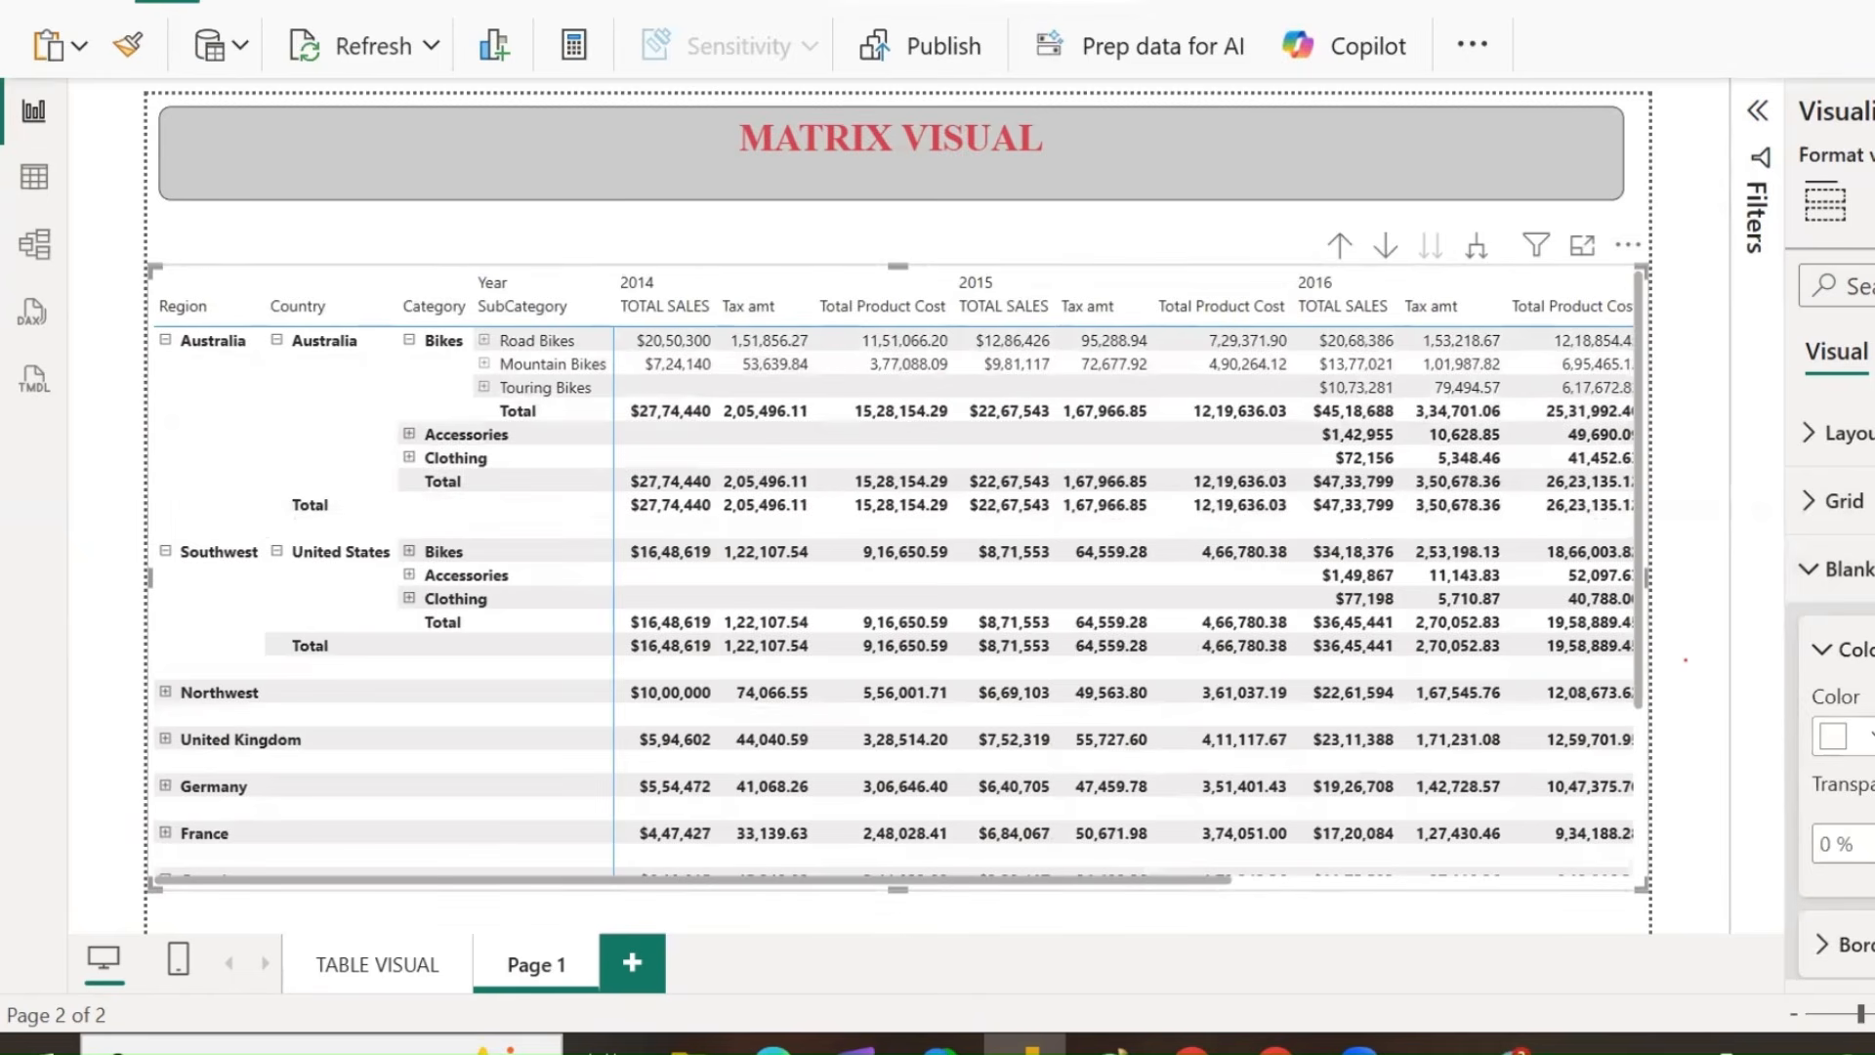
{"action": "left_click", "coordinate": [1846, 736]}
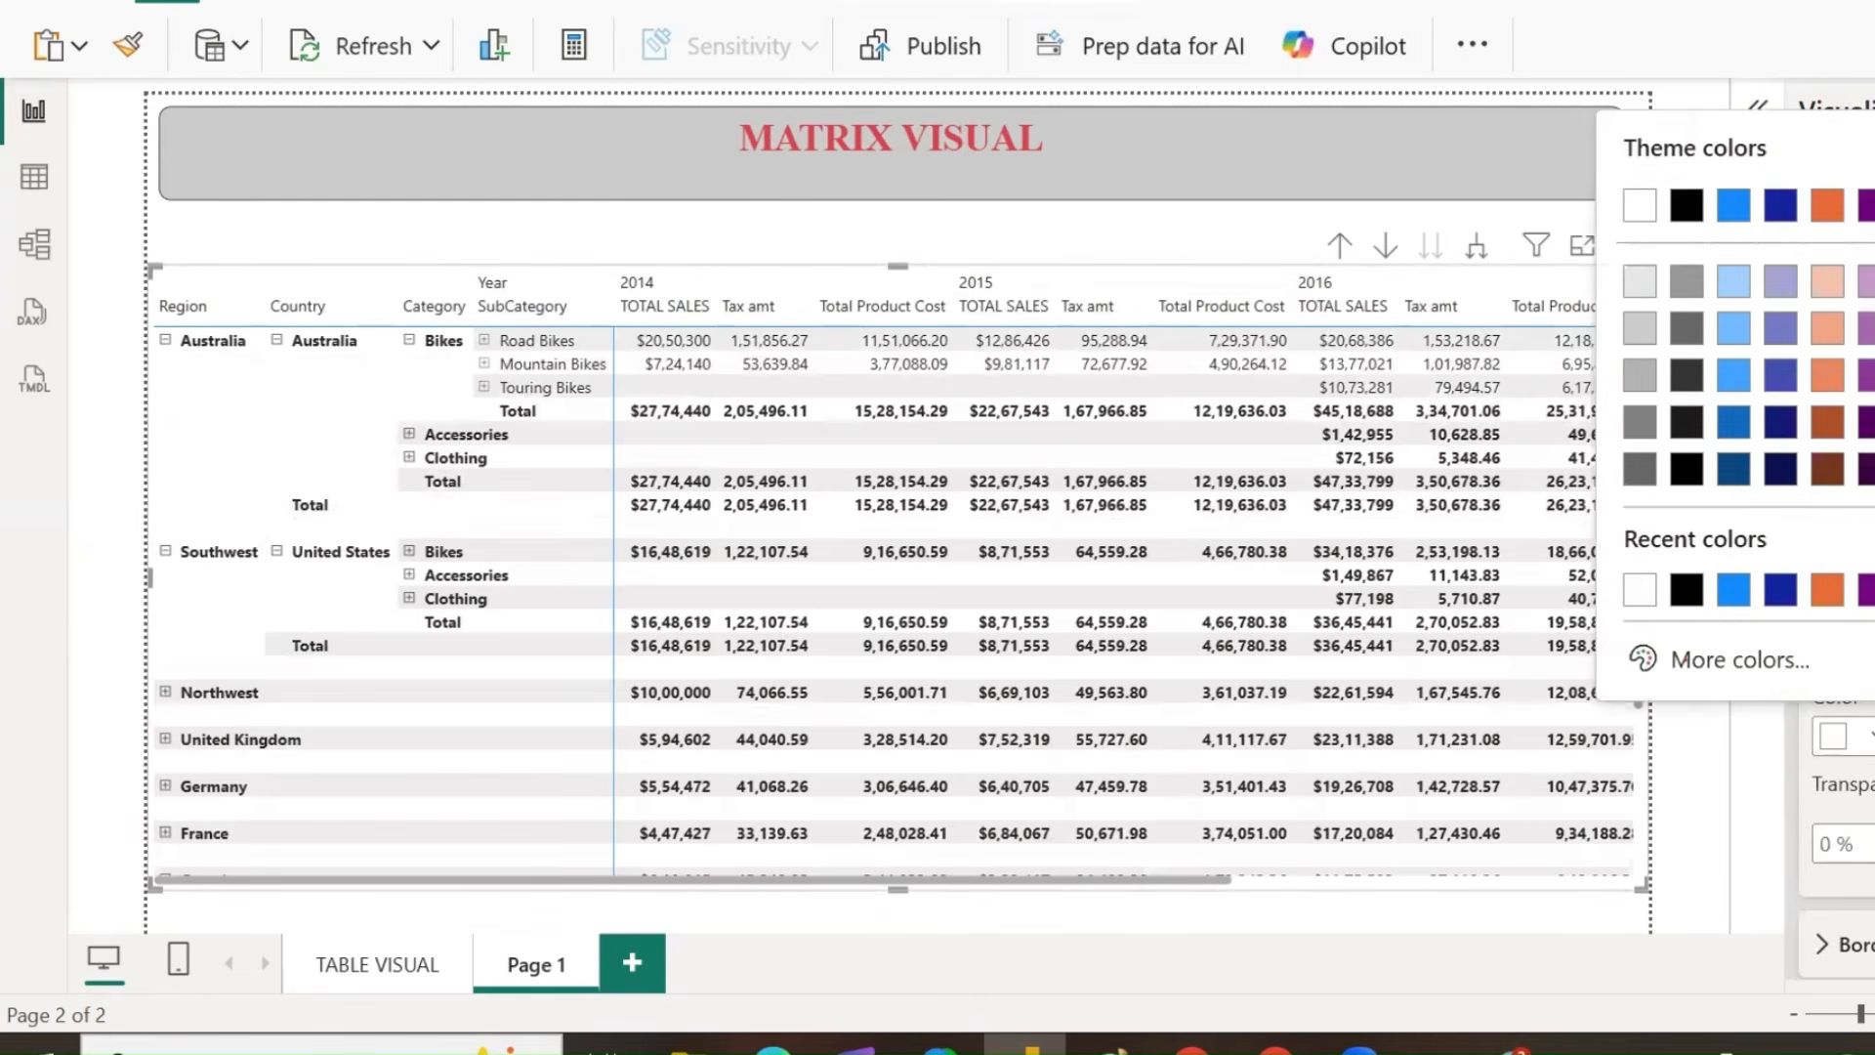
{"action": "left_click", "coordinate": [1686, 336]}
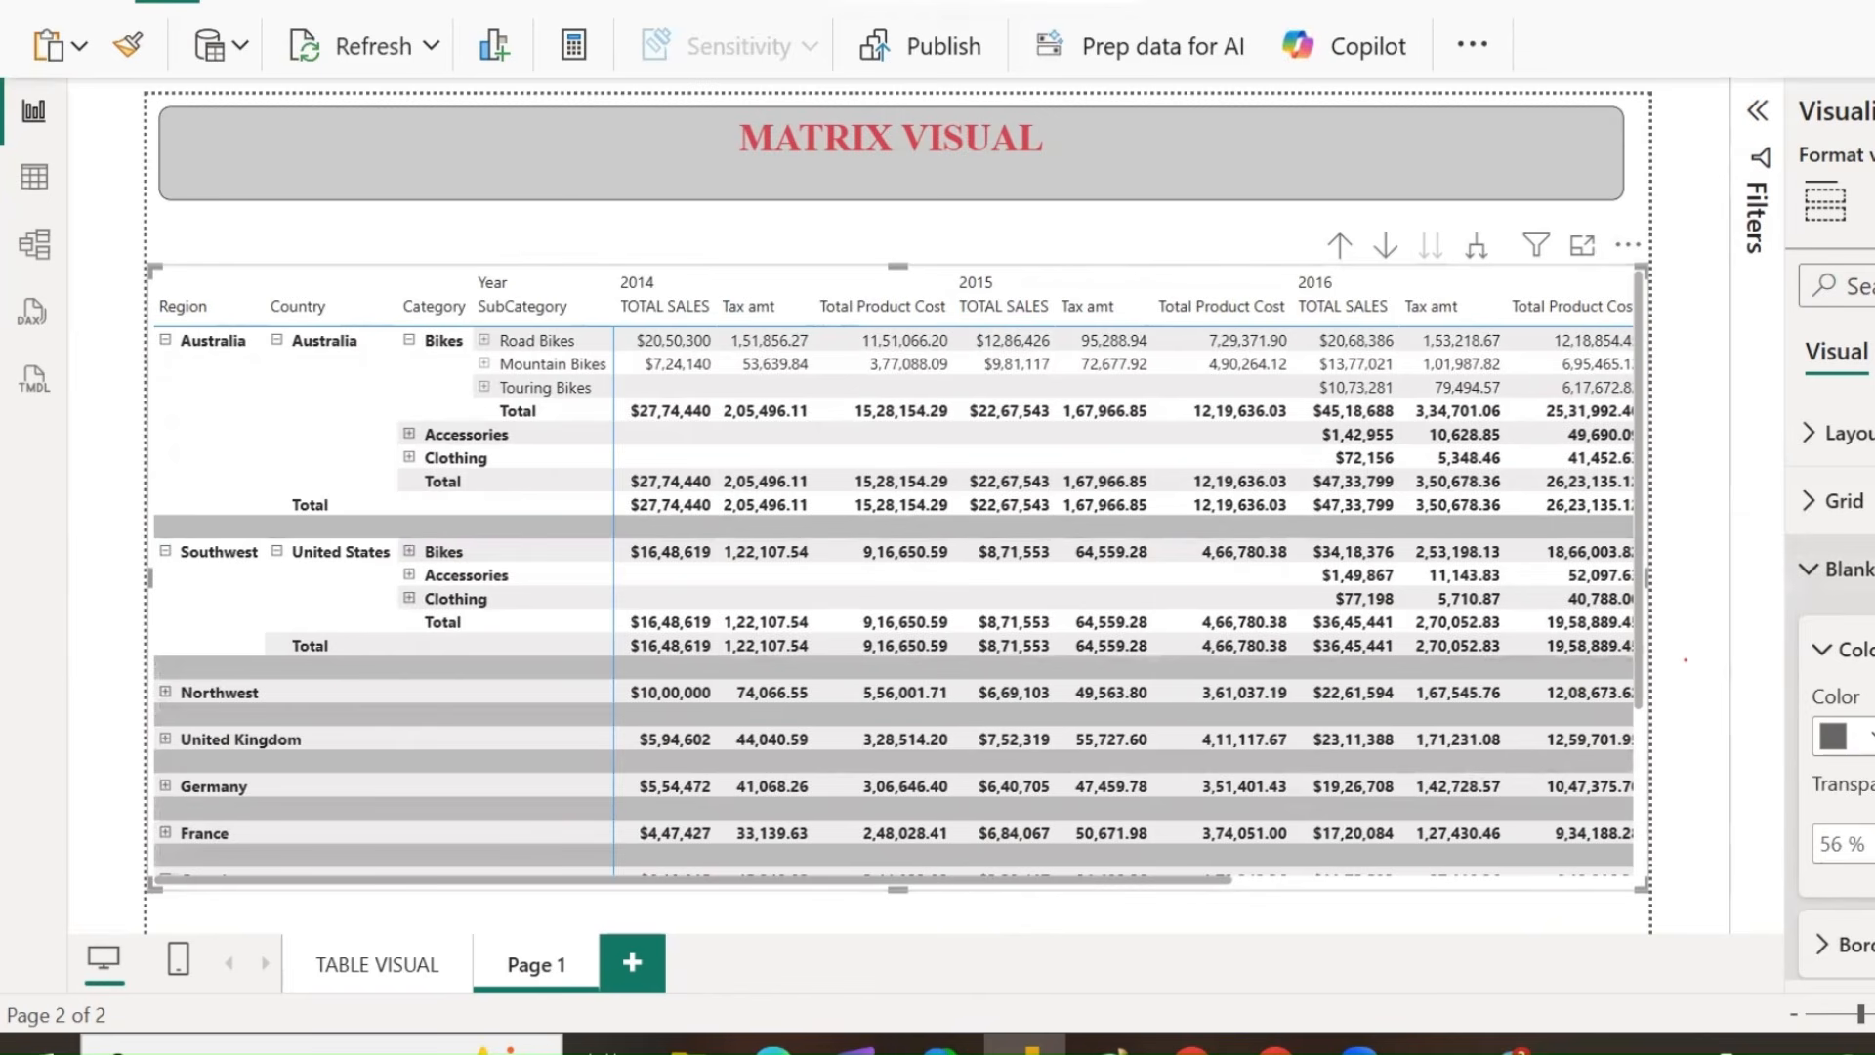
{"action": "left_click", "coordinate": [1808, 571]}
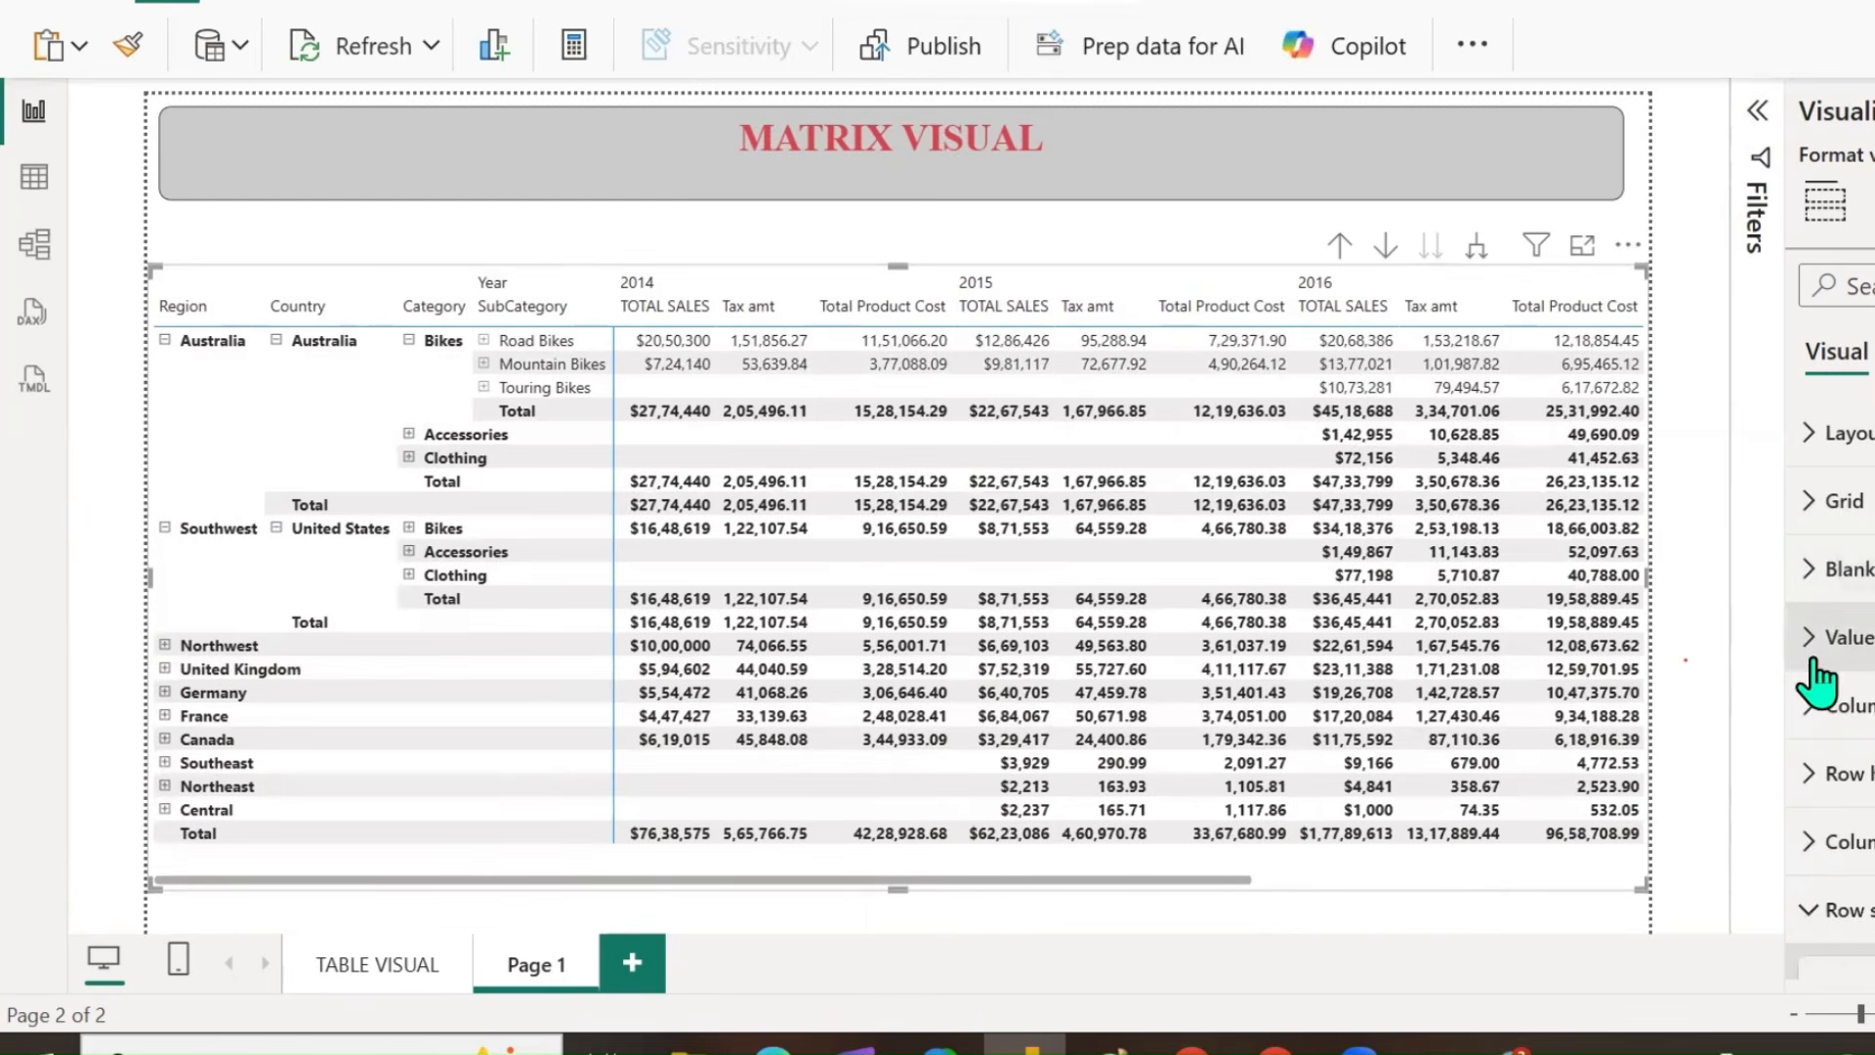
Open the matrix's values formatting and change the values' font to a Lucida font.
{"action": "left_click", "coordinate": [1813, 640]}
{"action": "scroll", "coordinate": [1830, 586], "scroll_direction": "down", "scroll_amount": 3}
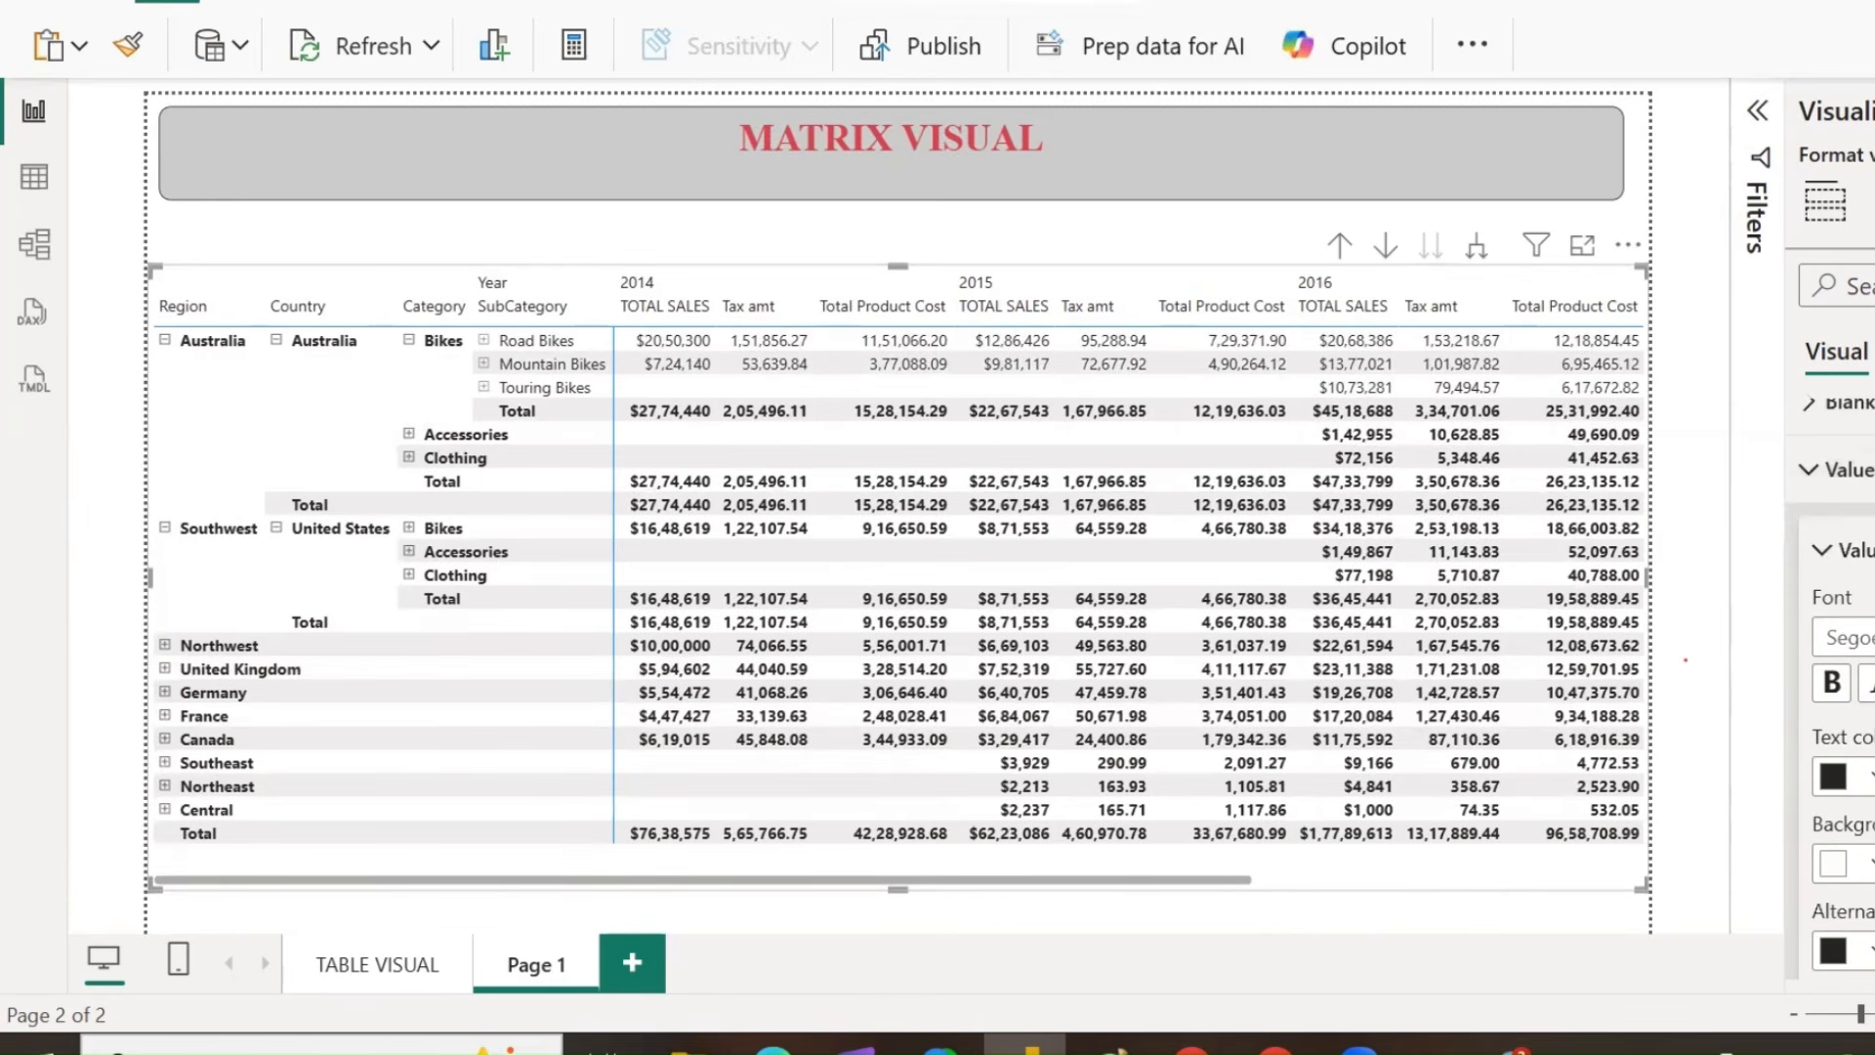
{"action": "scroll", "coordinate": [1836, 635], "scroll_direction": "down", "scroll_amount": 3}
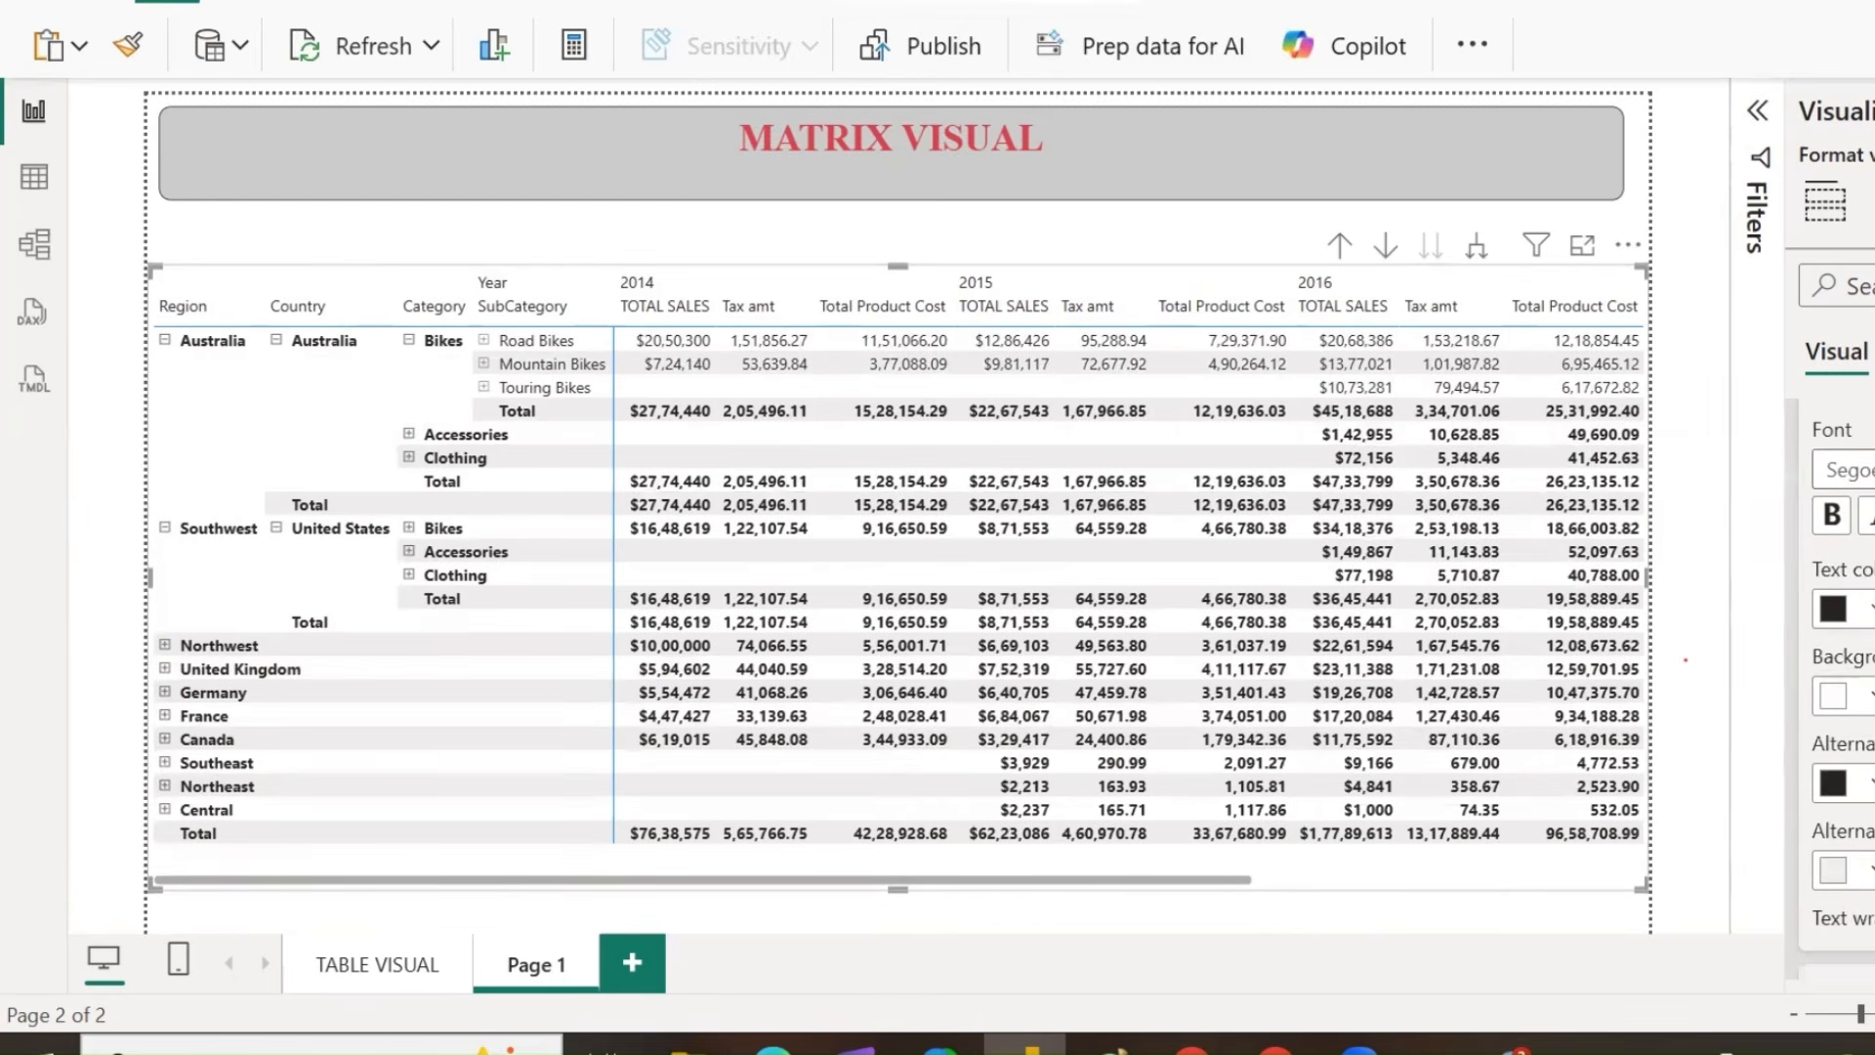
{"action": "left_click", "coordinate": [1861, 470]}
{"action": "left_click", "coordinate": [1865, 729]}
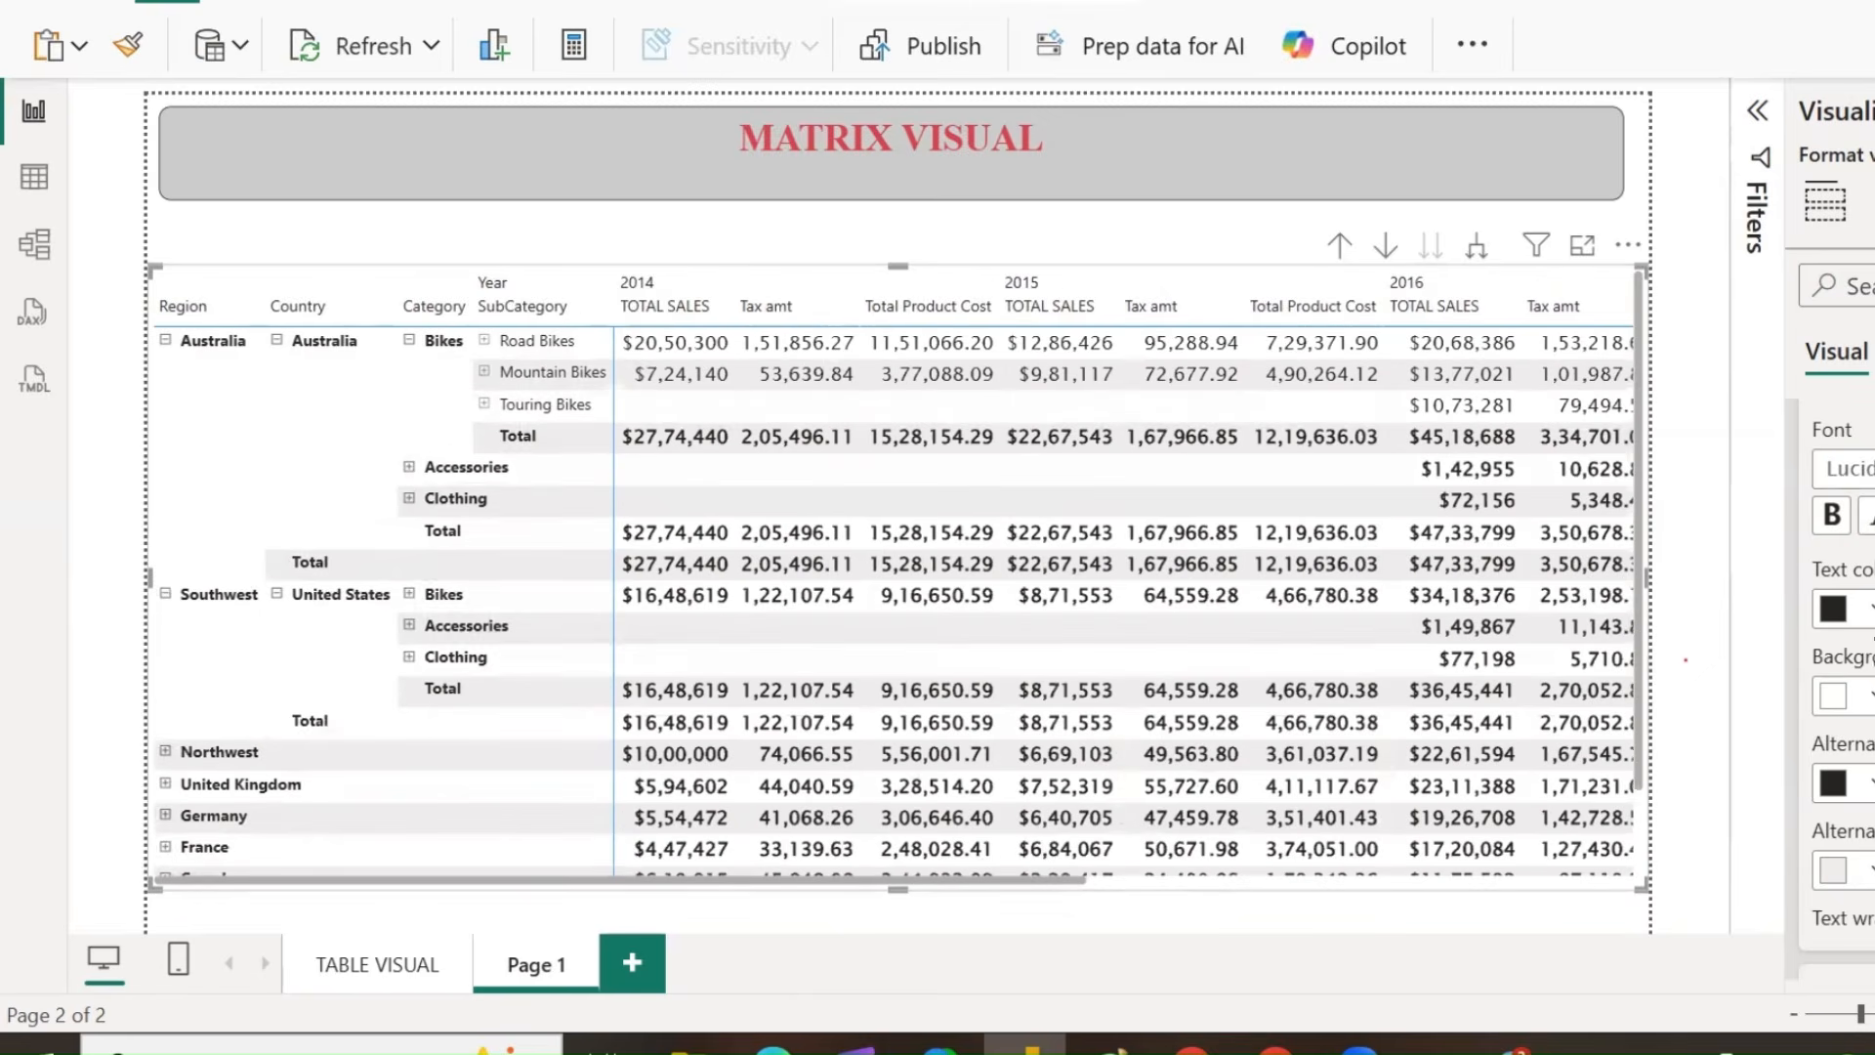
Make the matrix's values bold, italic and underlined.
{"action": "left_click", "coordinate": [1833, 522]}
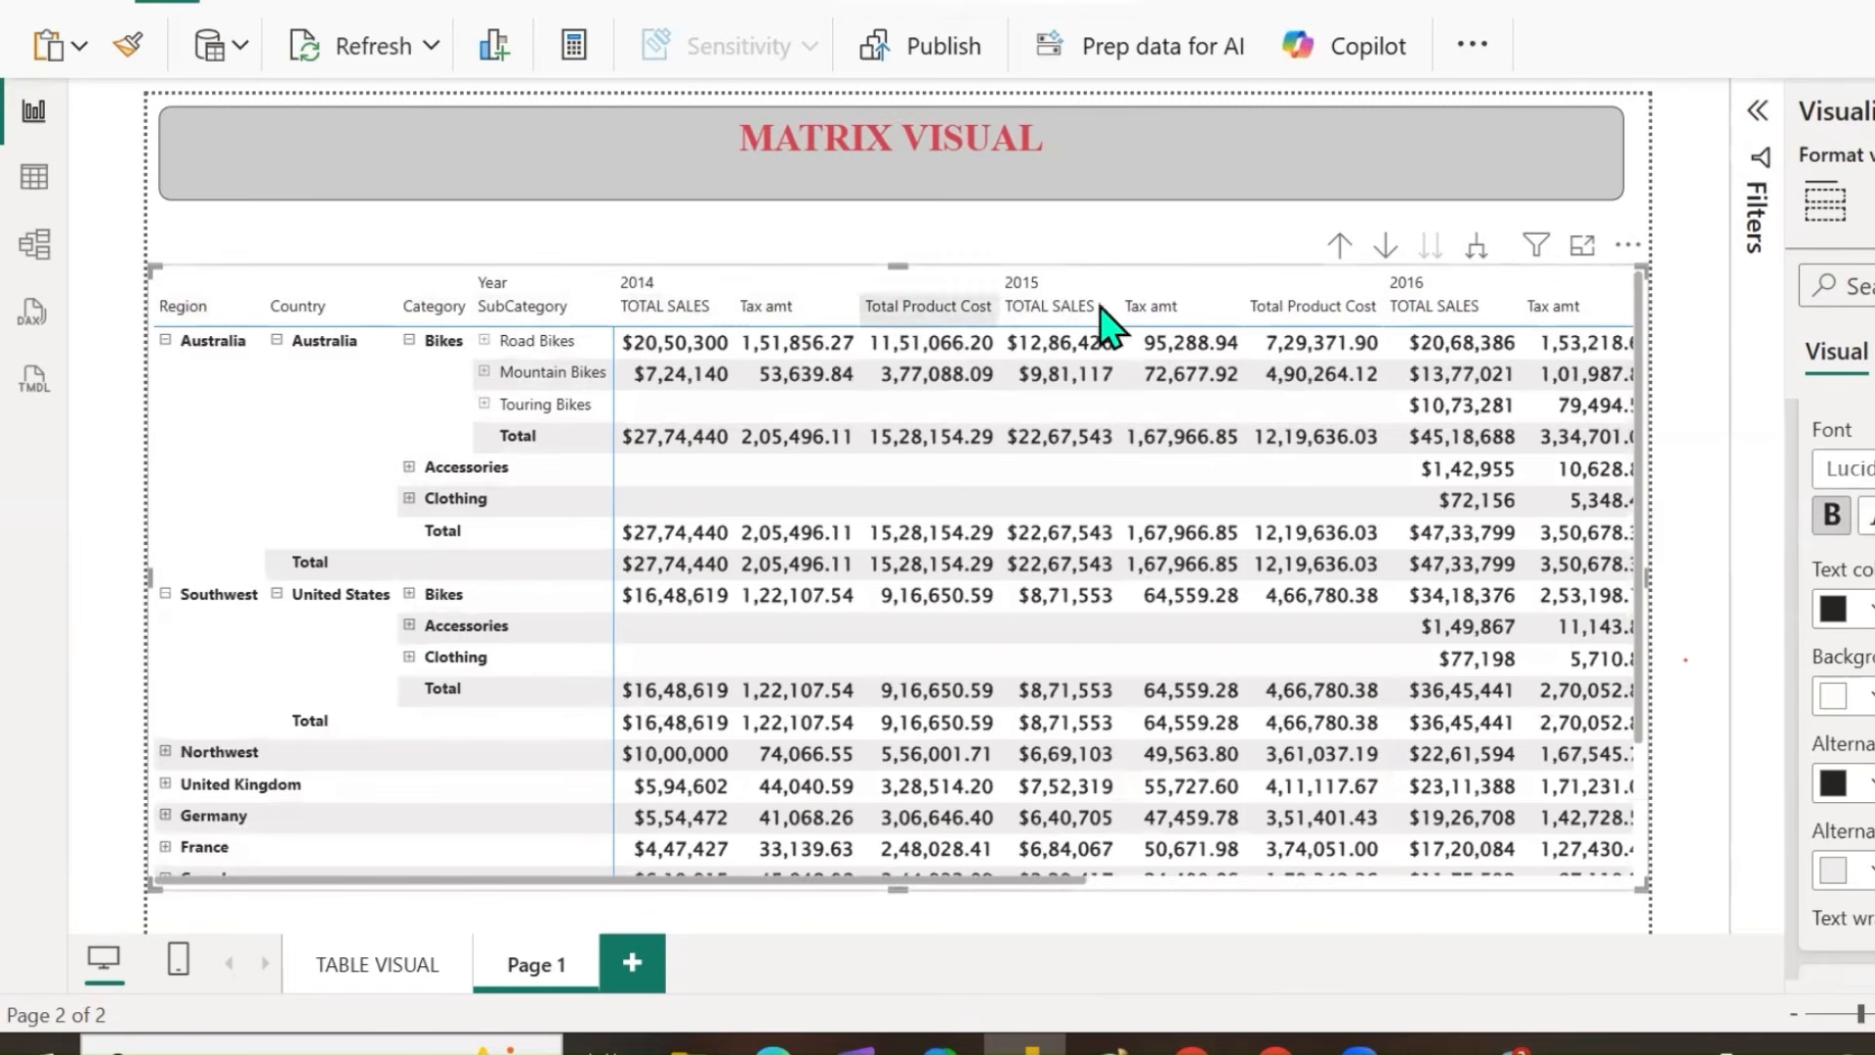
{"action": "left_click", "coordinate": [1869, 516]}
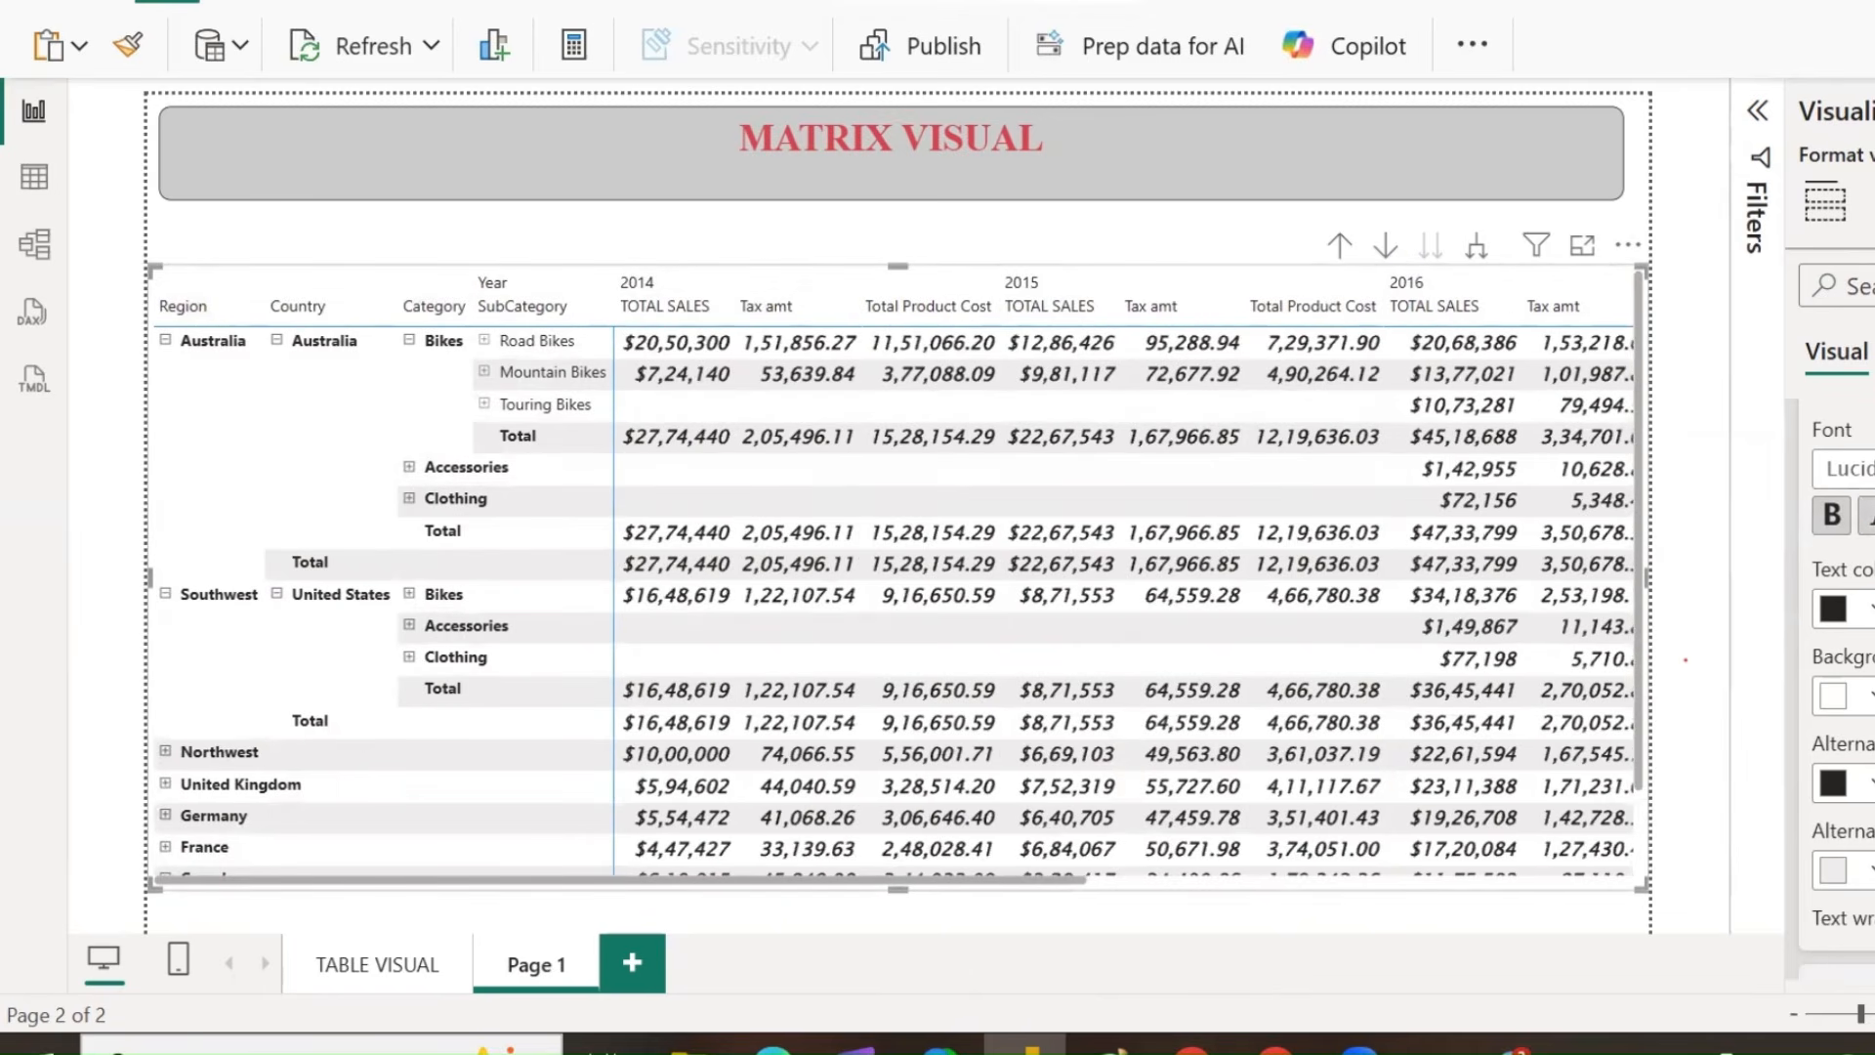
{"action": "left_click", "coordinate": [1874, 516]}
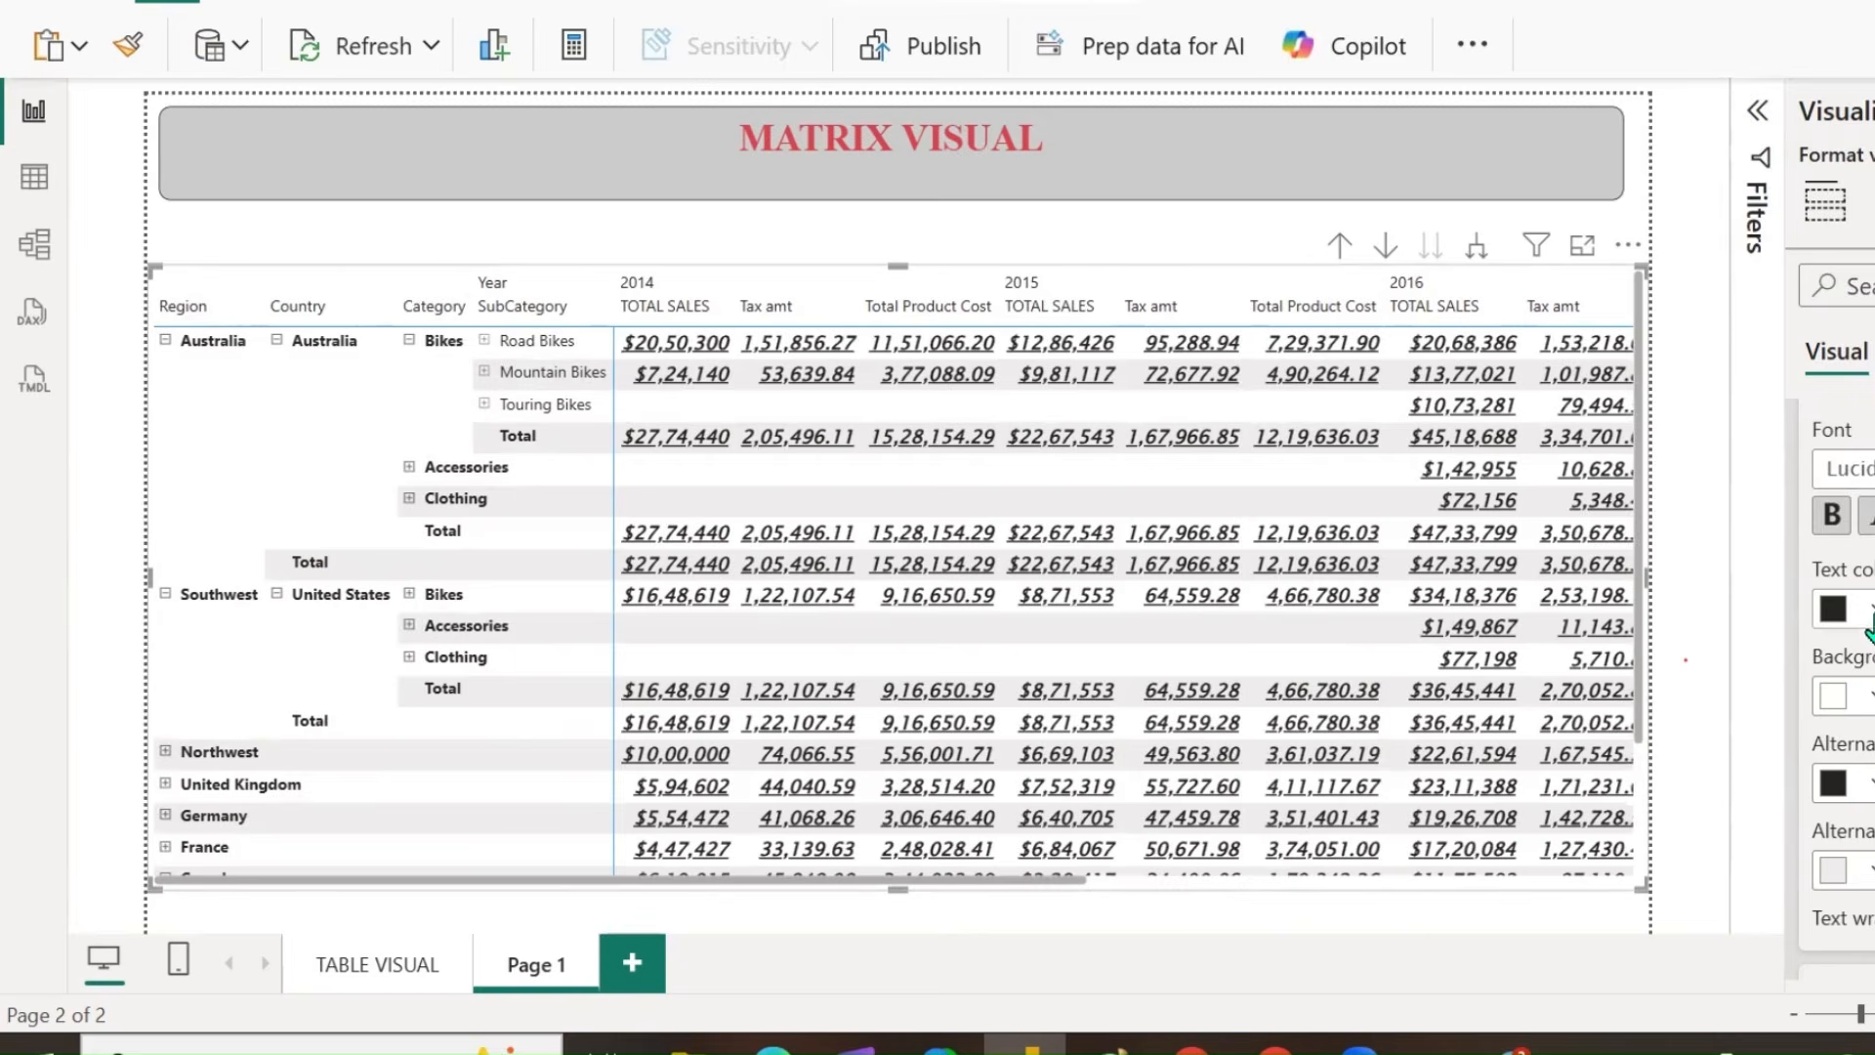
Give the matrix's values light orange text on a light gray background.
{"action": "left_click", "coordinate": [1868, 611]}
{"action": "left_click", "coordinate": [1826, 156]}
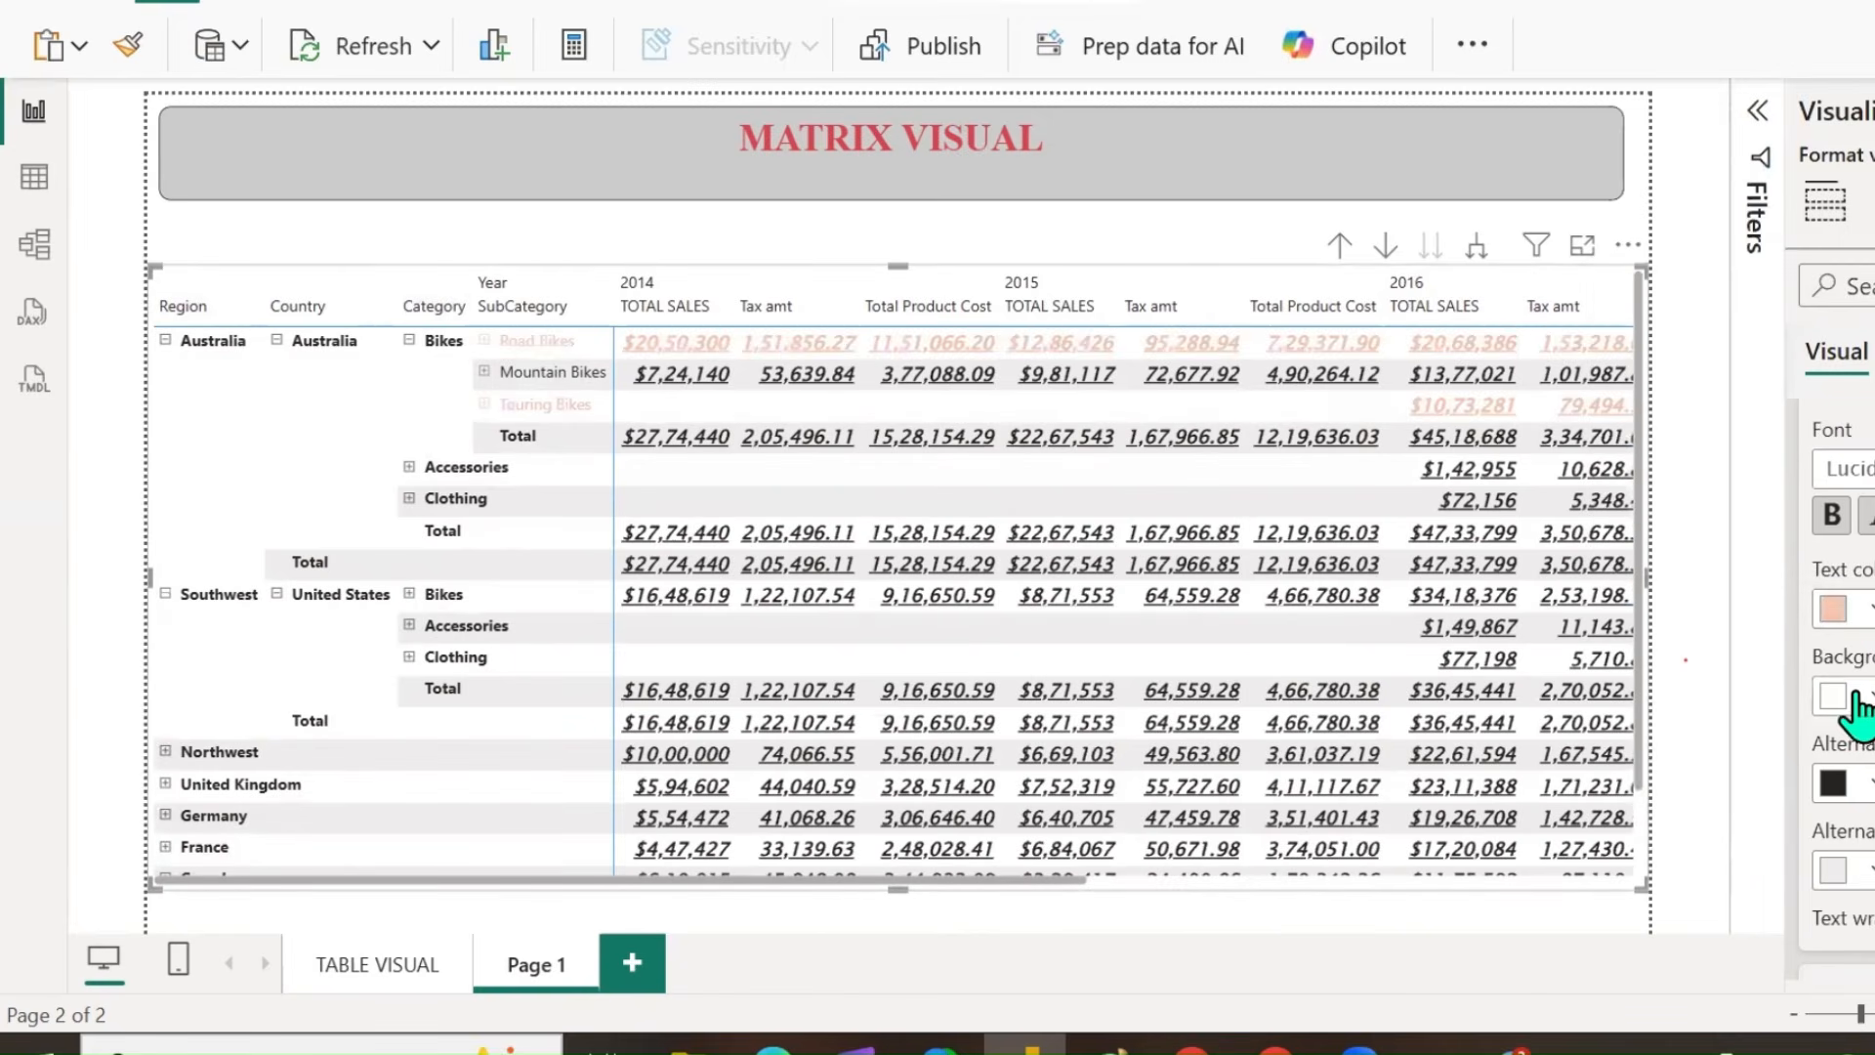
{"action": "left_click", "coordinate": [1841, 706]}
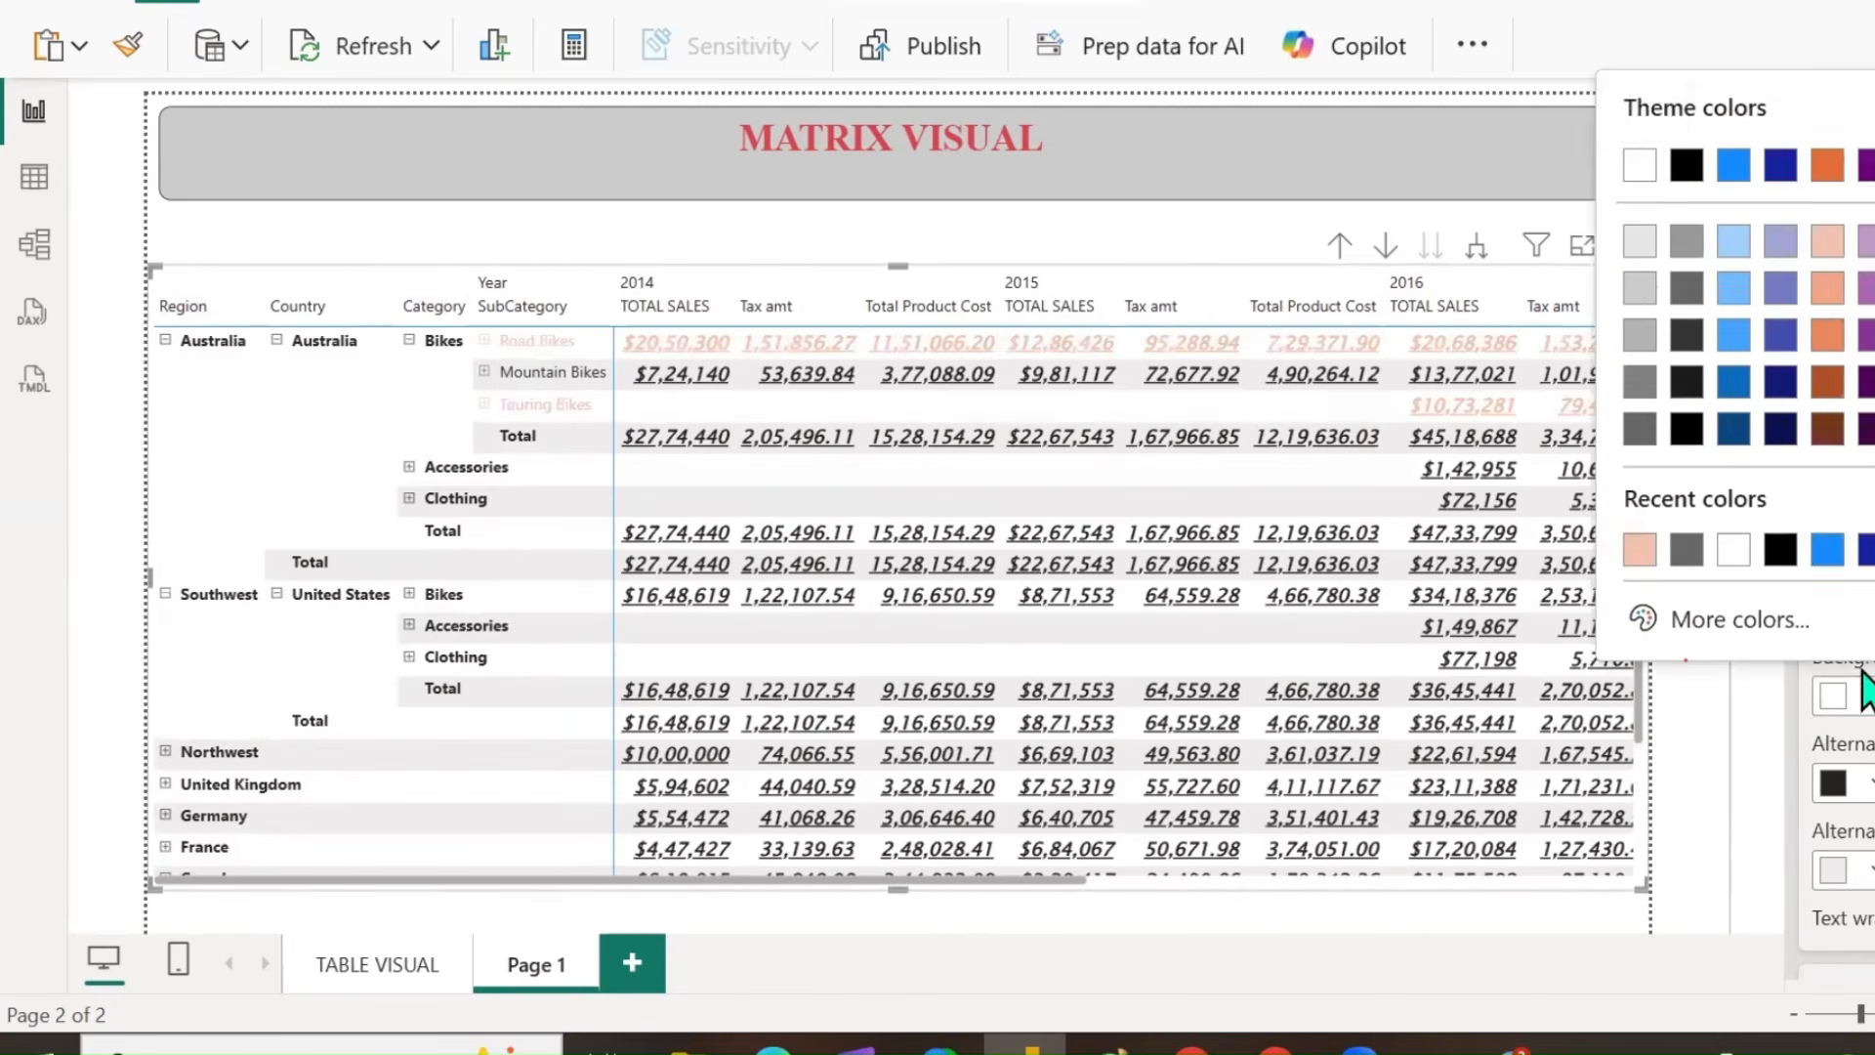
{"action": "left_click", "coordinate": [1638, 292]}
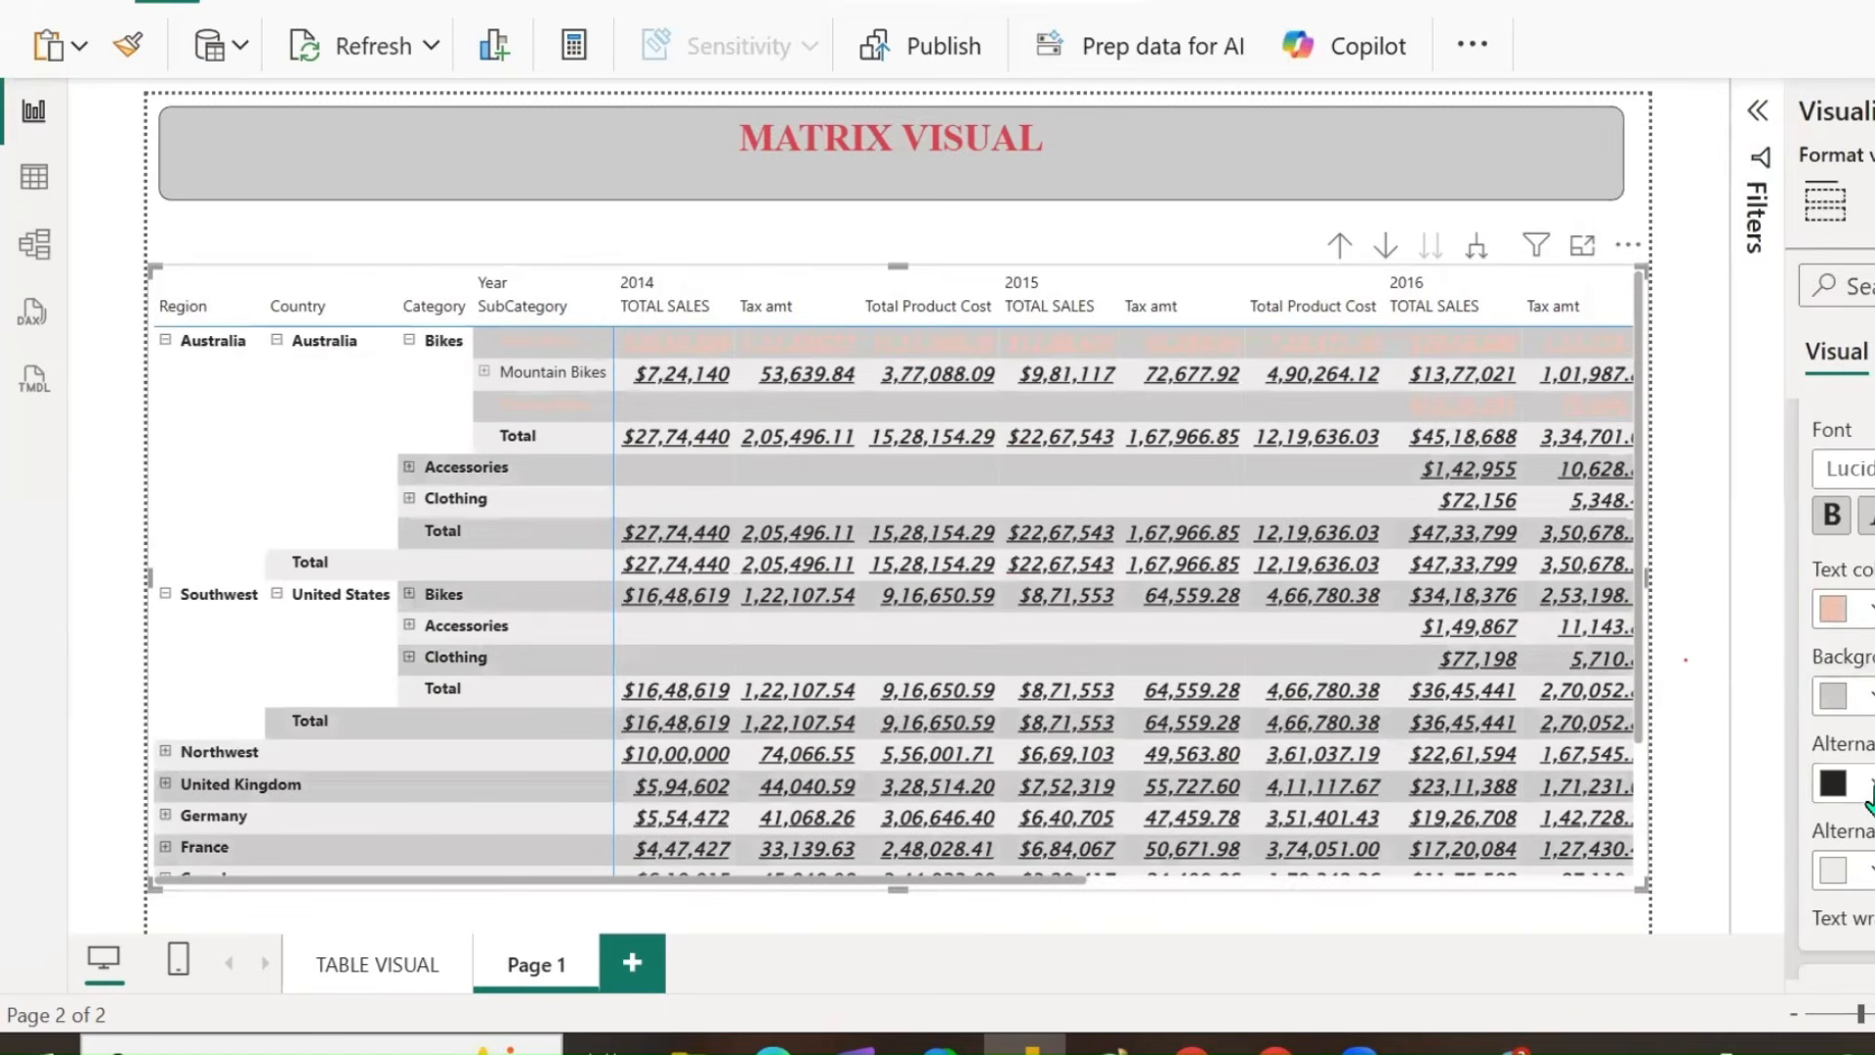
Give the values' alternate rows pink text on a rose red background.
{"action": "left_click", "coordinate": [1837, 869]}
{"action": "left_click", "coordinate": [1874, 375]}
{"action": "left_click", "coordinate": [1844, 870]}
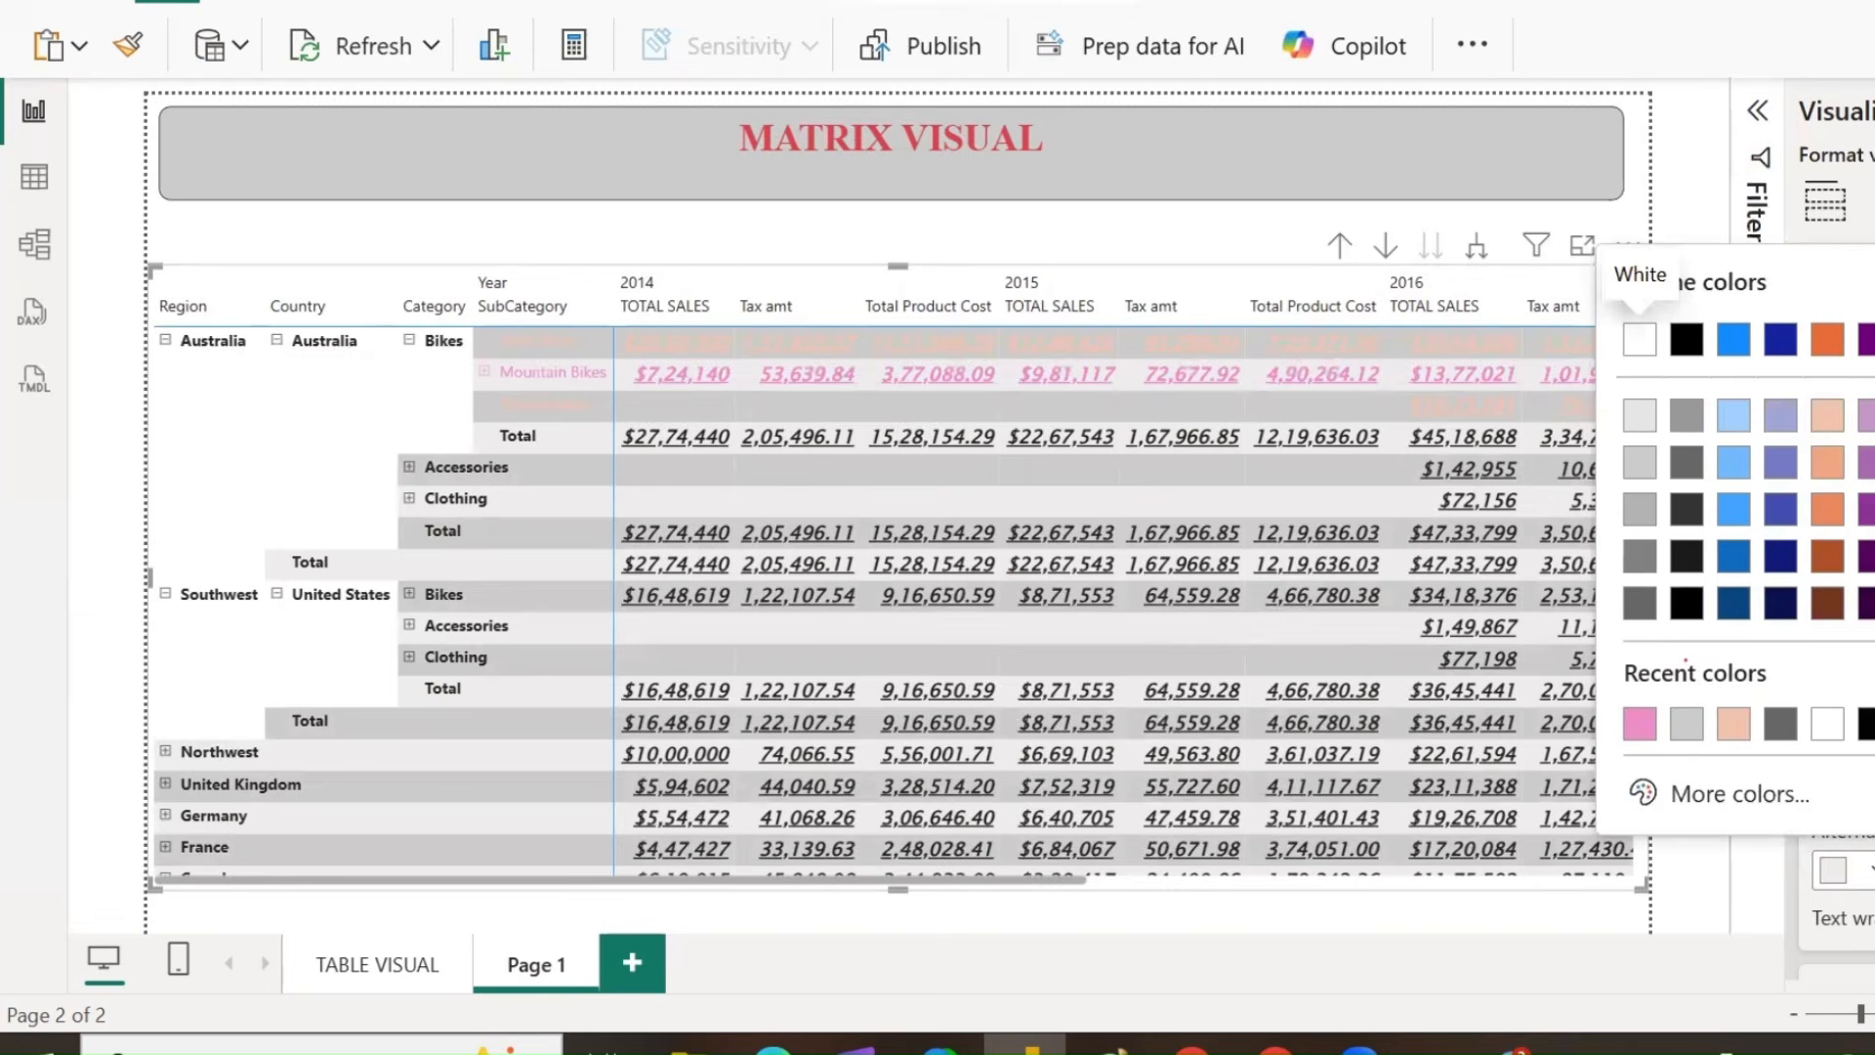
{"action": "left_click", "coordinate": [1873, 462]}
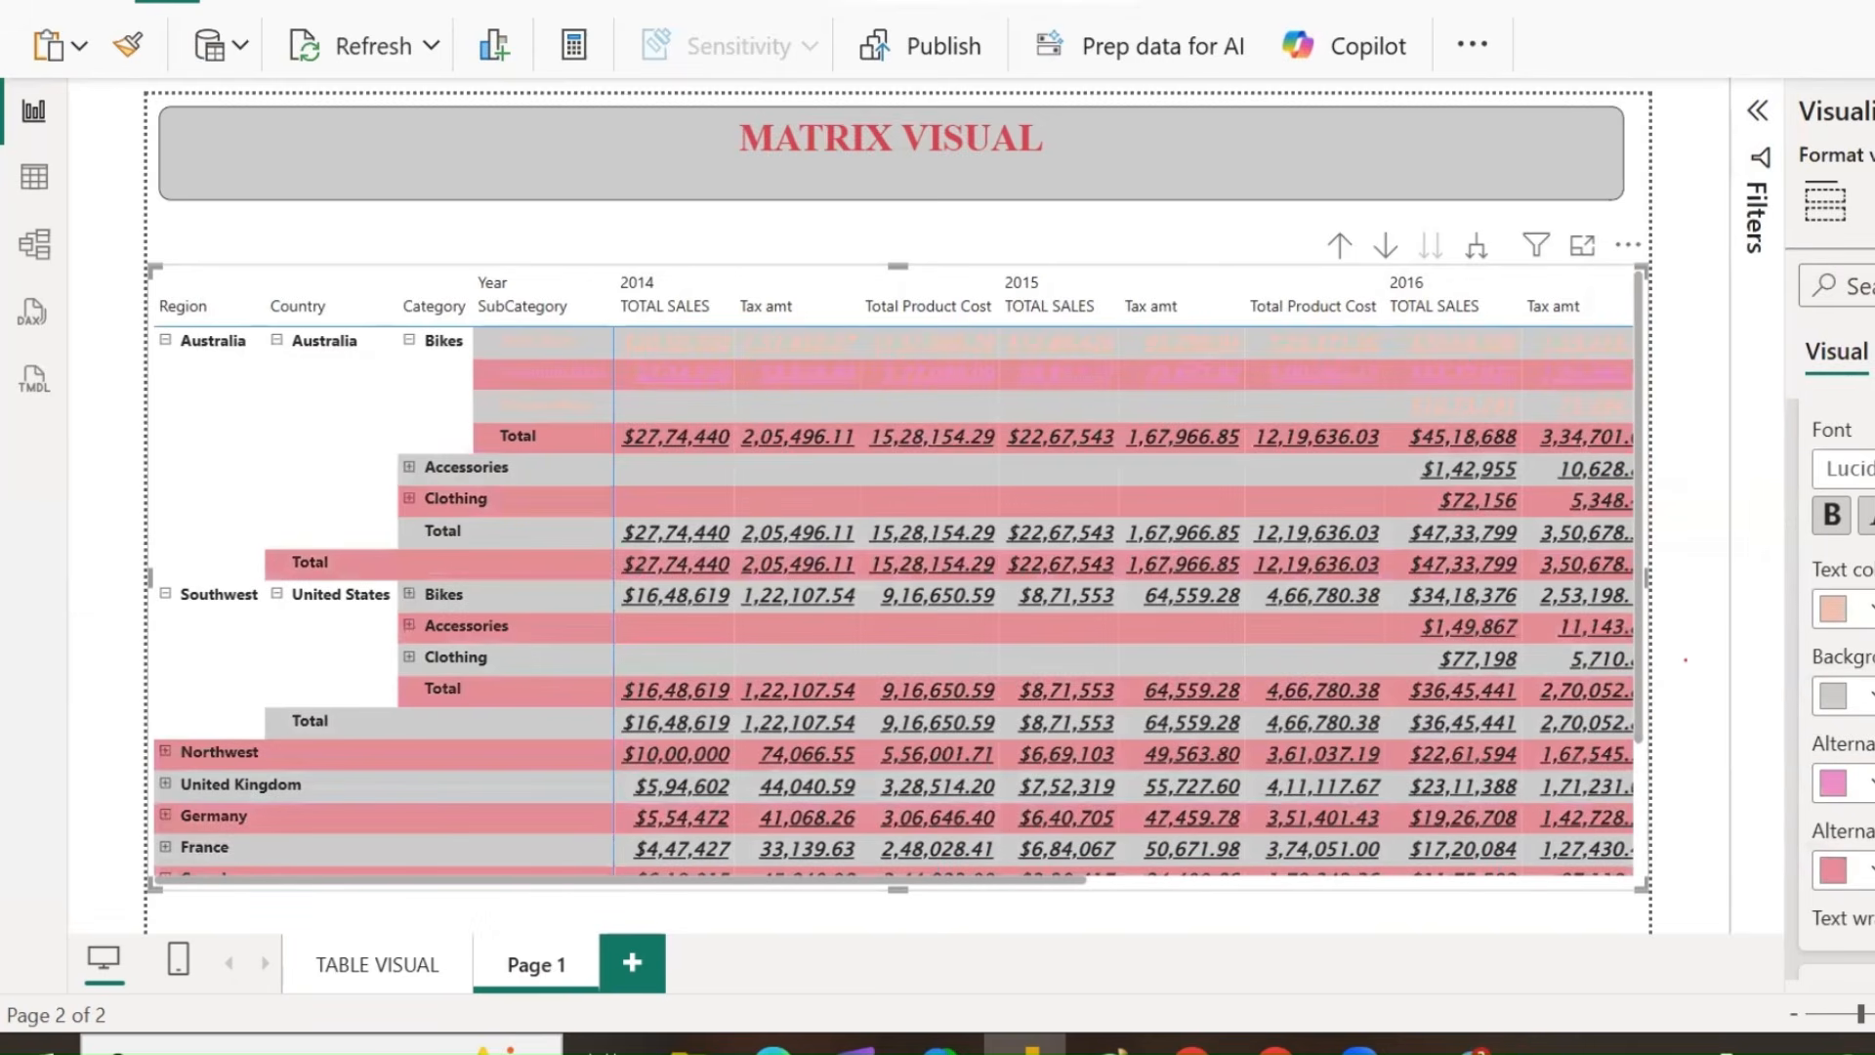
Reset the matrix's values formatting to its defaults.
{"action": "scroll", "coordinate": [1842, 684], "scroll_direction": "down", "scroll_amount": 3}
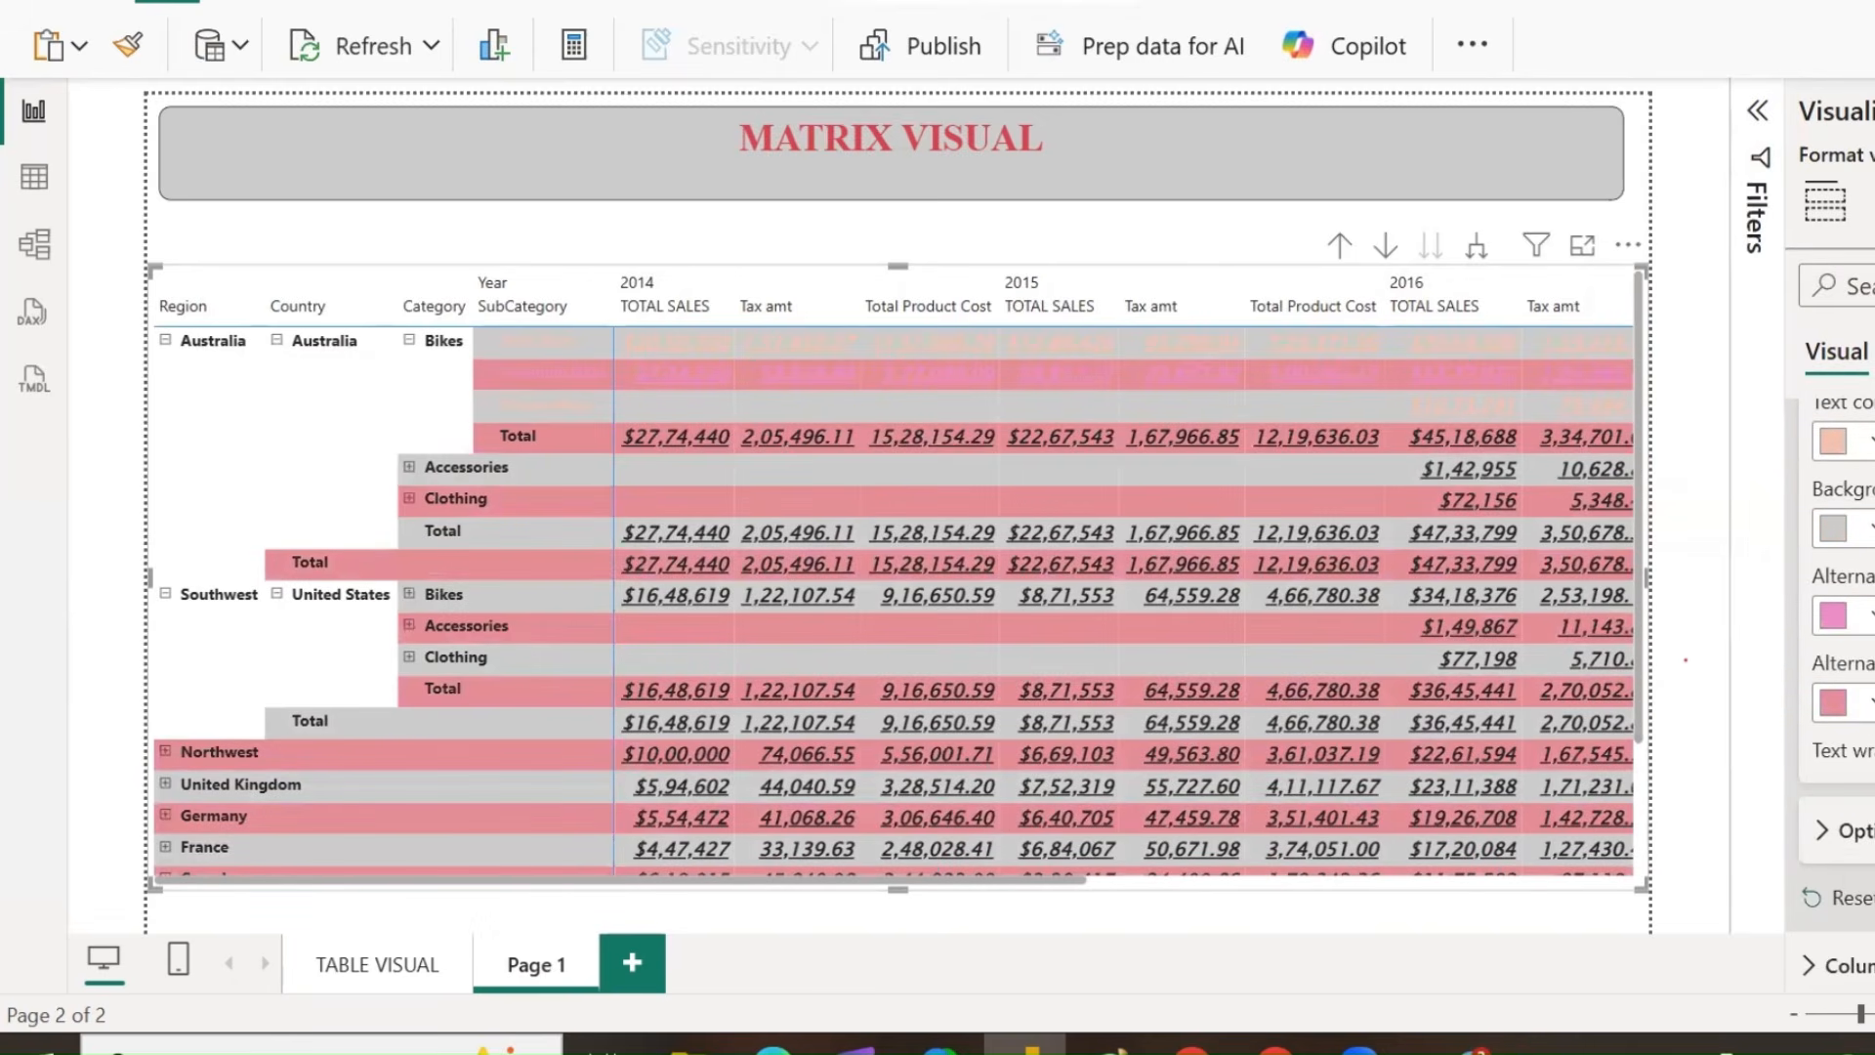
{"action": "scroll", "coordinate": [1832, 684], "scroll_direction": "down", "scroll_amount": 3}
{"action": "left_click", "coordinate": [1859, 731]}
Close the values formatting and open the matrix's column header text settings.
{"action": "scroll", "coordinate": [1861, 761], "scroll_direction": "up", "scroll_amount": 3}
{"action": "scroll", "coordinate": [1836, 635], "scroll_direction": "up", "scroll_amount": 2}
{"action": "left_click", "coordinate": [1810, 637]}
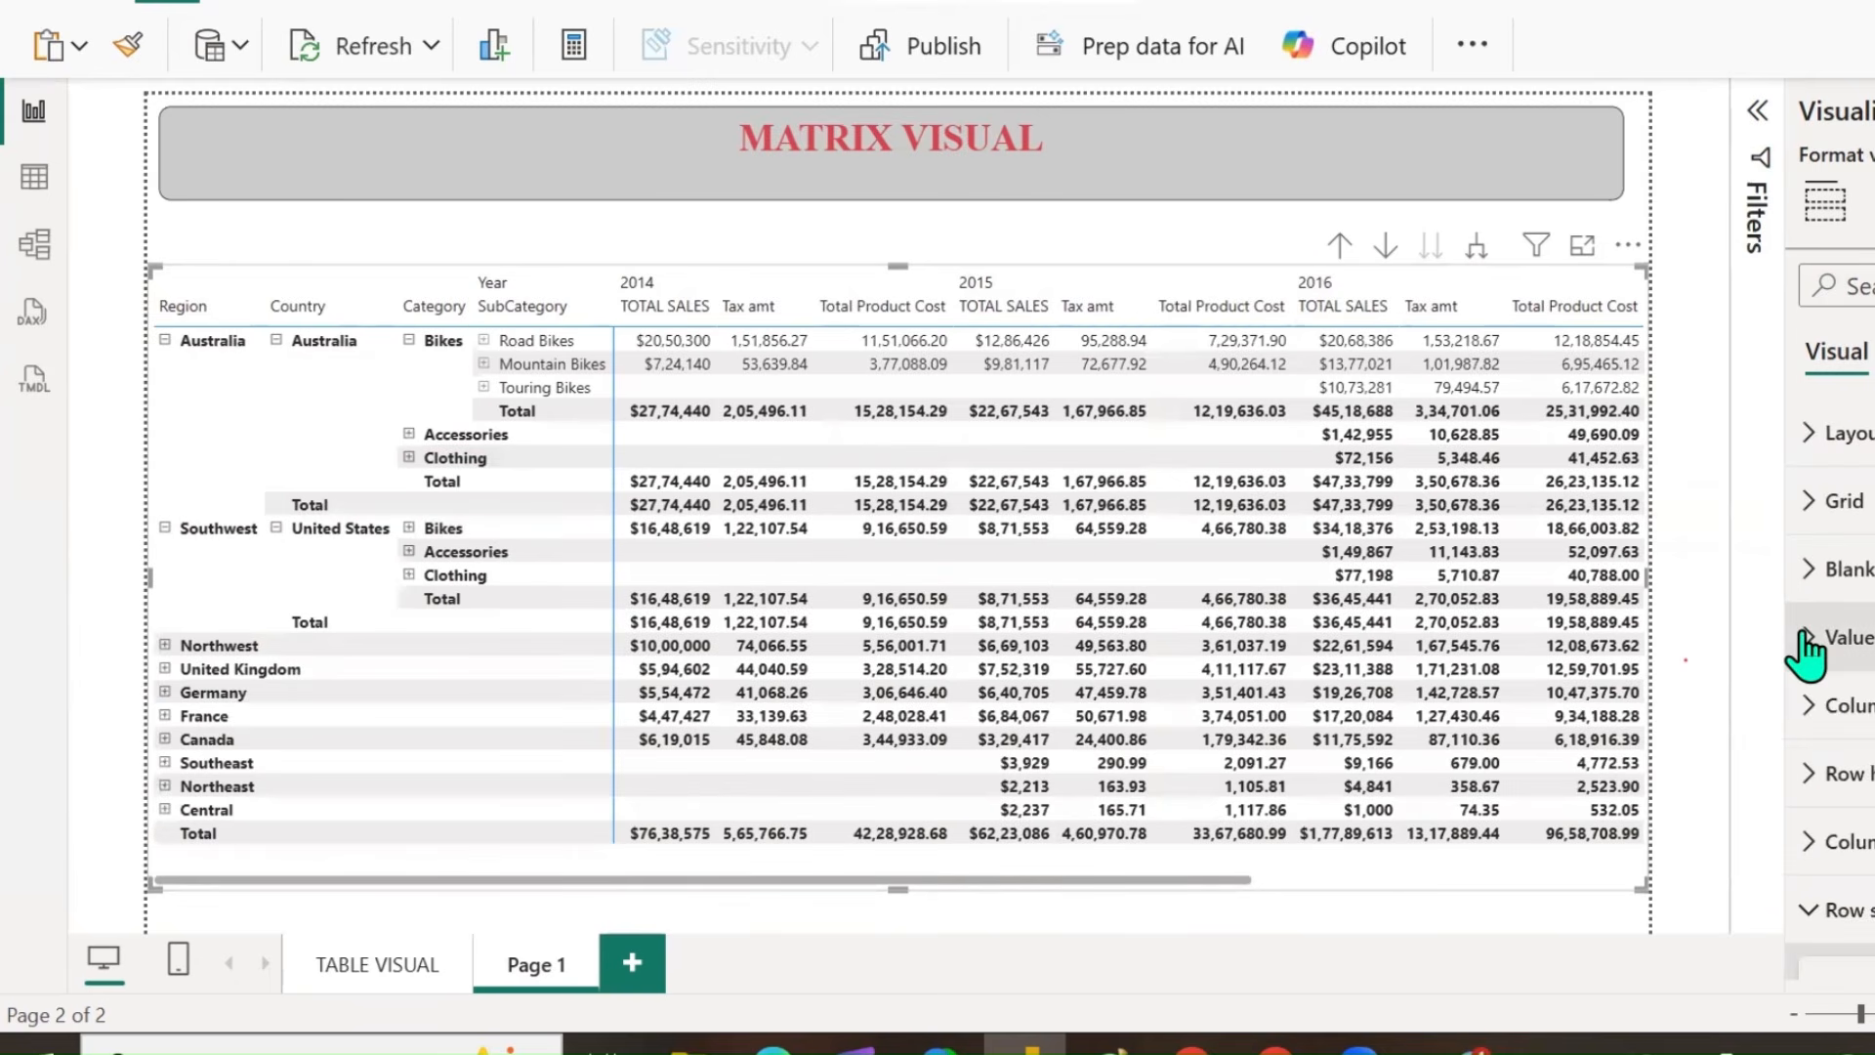
{"action": "left_click", "coordinate": [1806, 711]}
{"action": "scroll", "coordinate": [1837, 664], "scroll_direction": "down", "scroll_amount": 3}
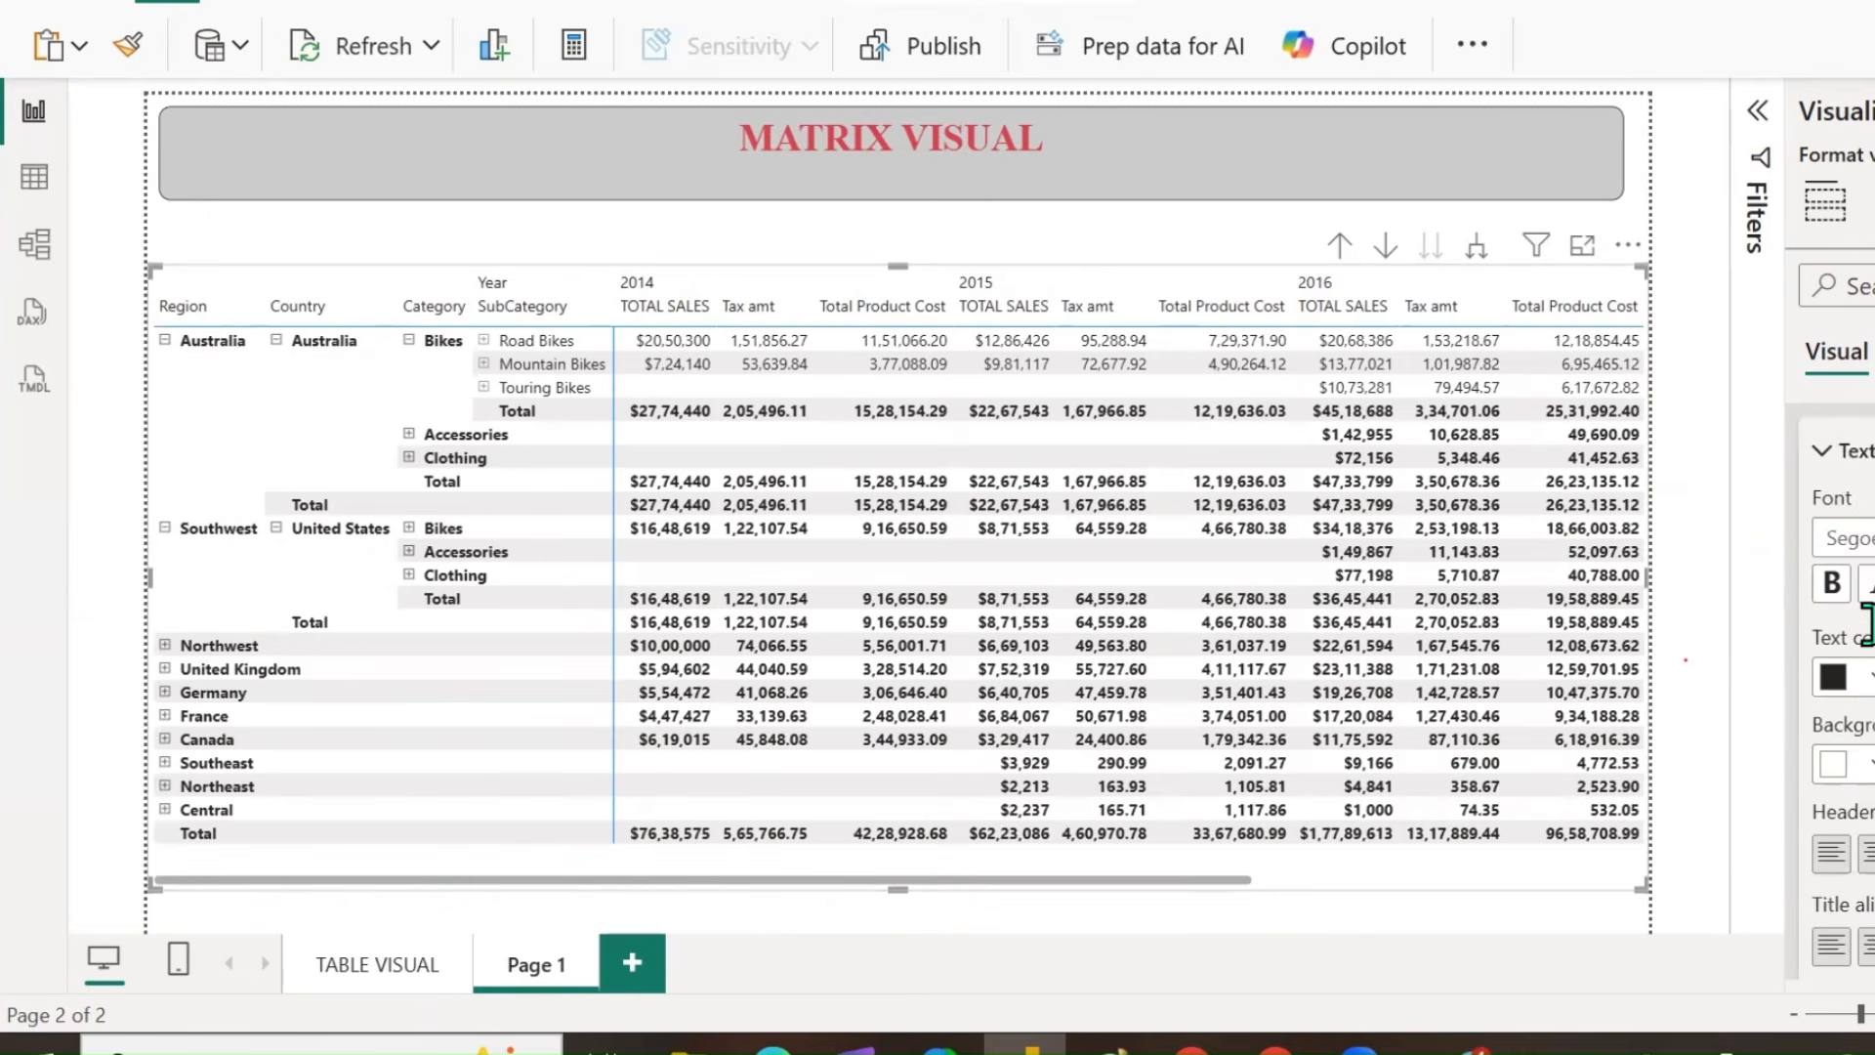
Make the matrix column header text bold, italic and underlined.
{"action": "scroll", "coordinate": [1869, 643], "scroll_direction": "up", "scroll_amount": 1}
{"action": "scroll", "coordinate": [1867, 653], "scroll_direction": "down", "scroll_amount": 1}
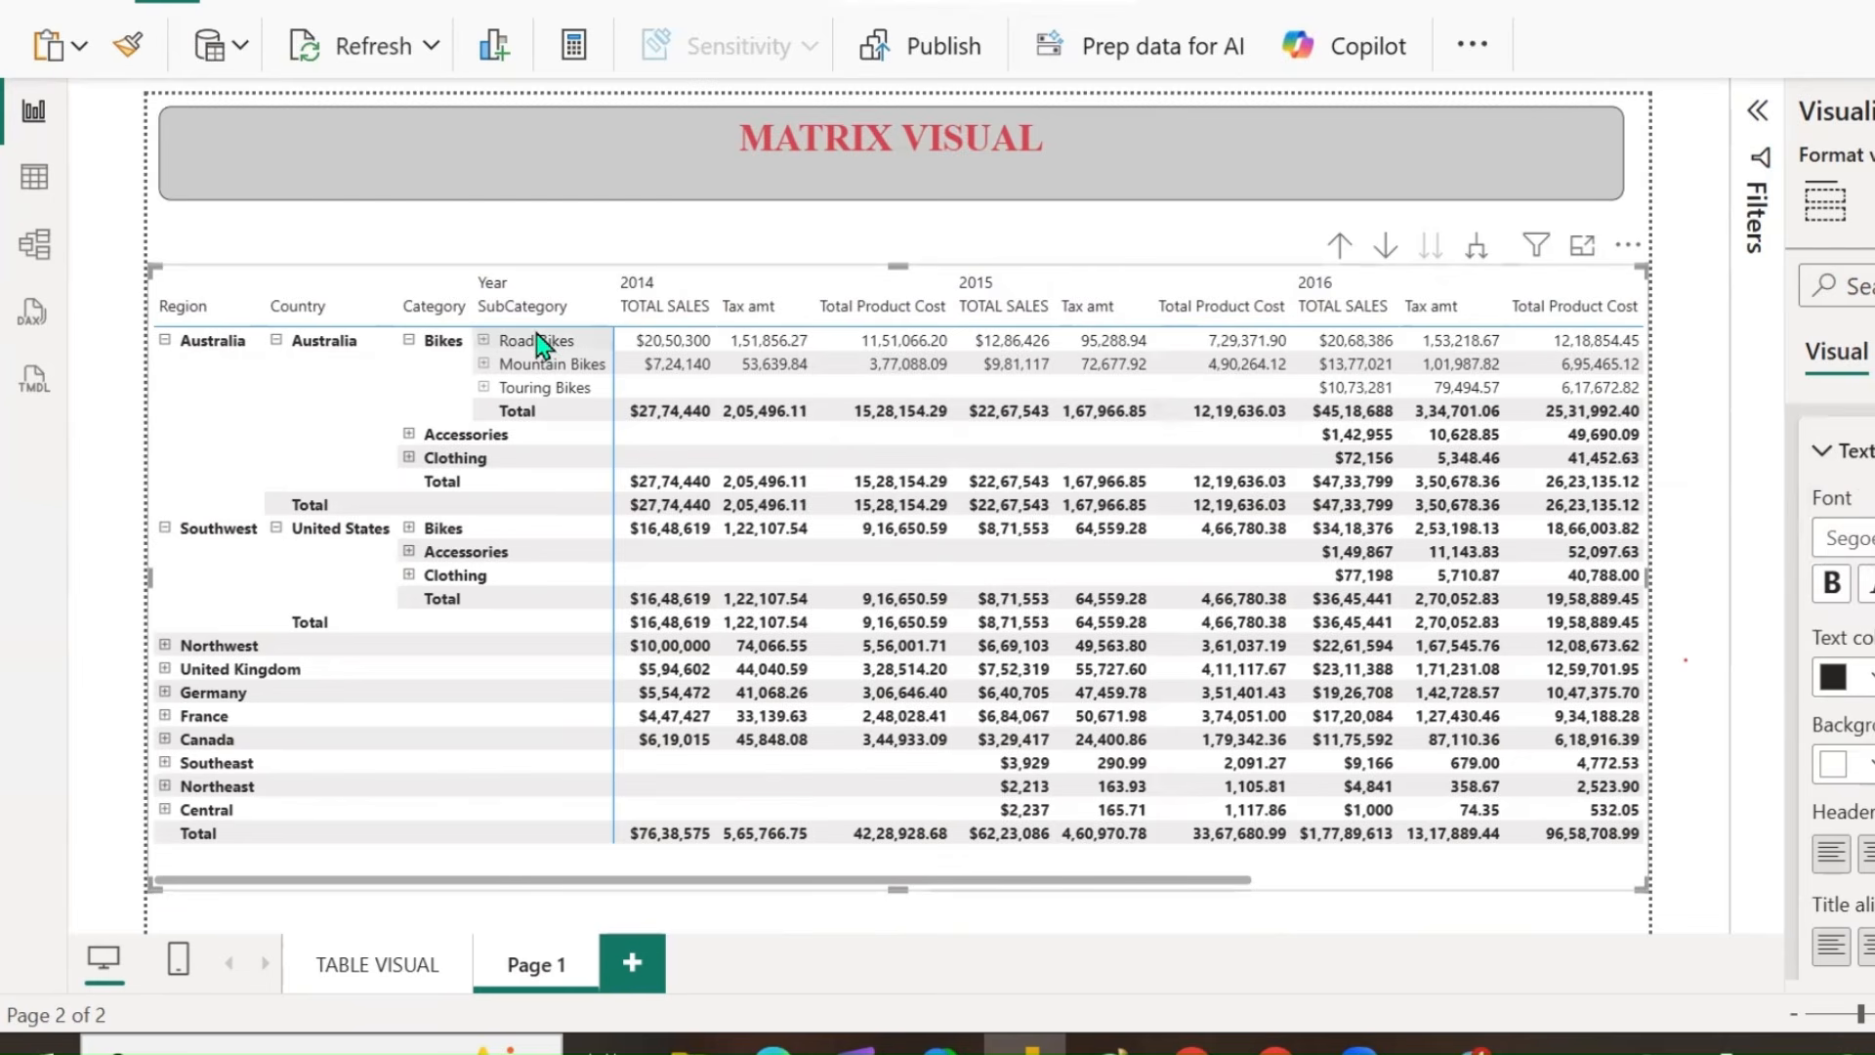
{"action": "left_click", "coordinate": [1832, 586]}
{"action": "left_click", "coordinate": [1868, 586]}
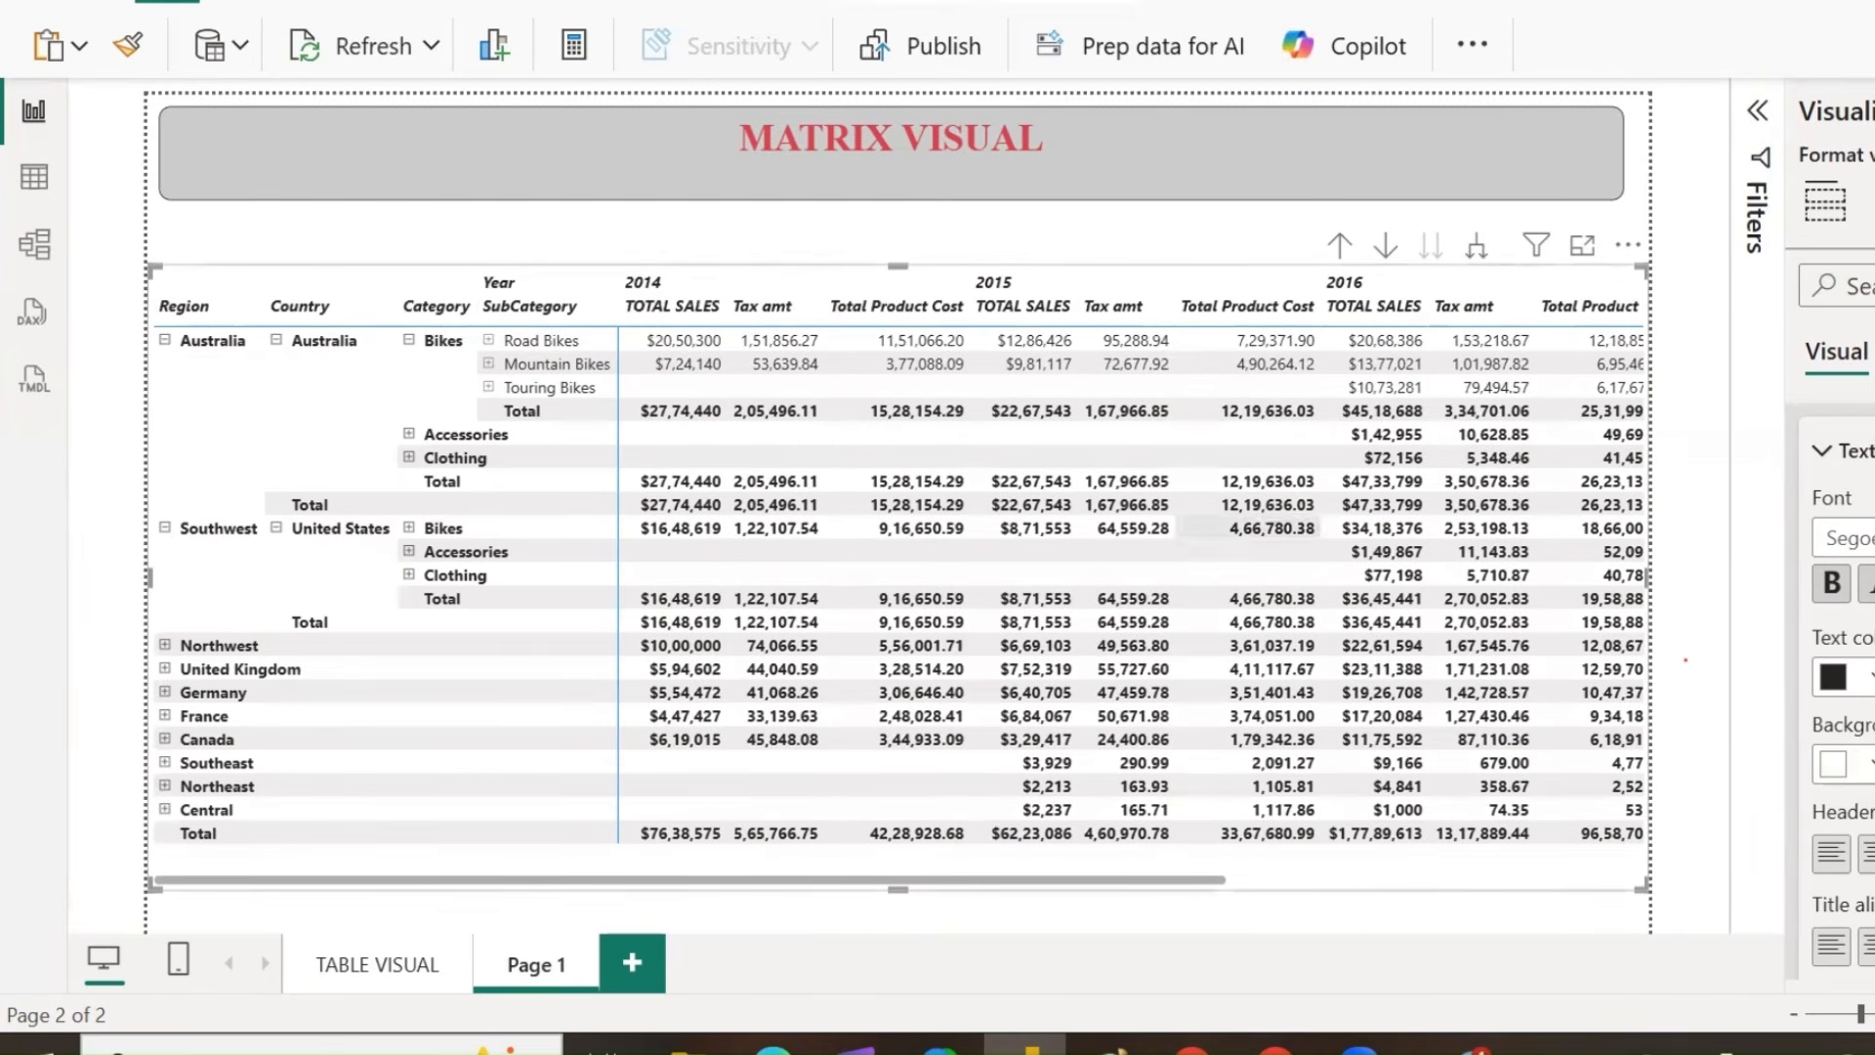
{"action": "left_click", "coordinate": [1873, 584]}
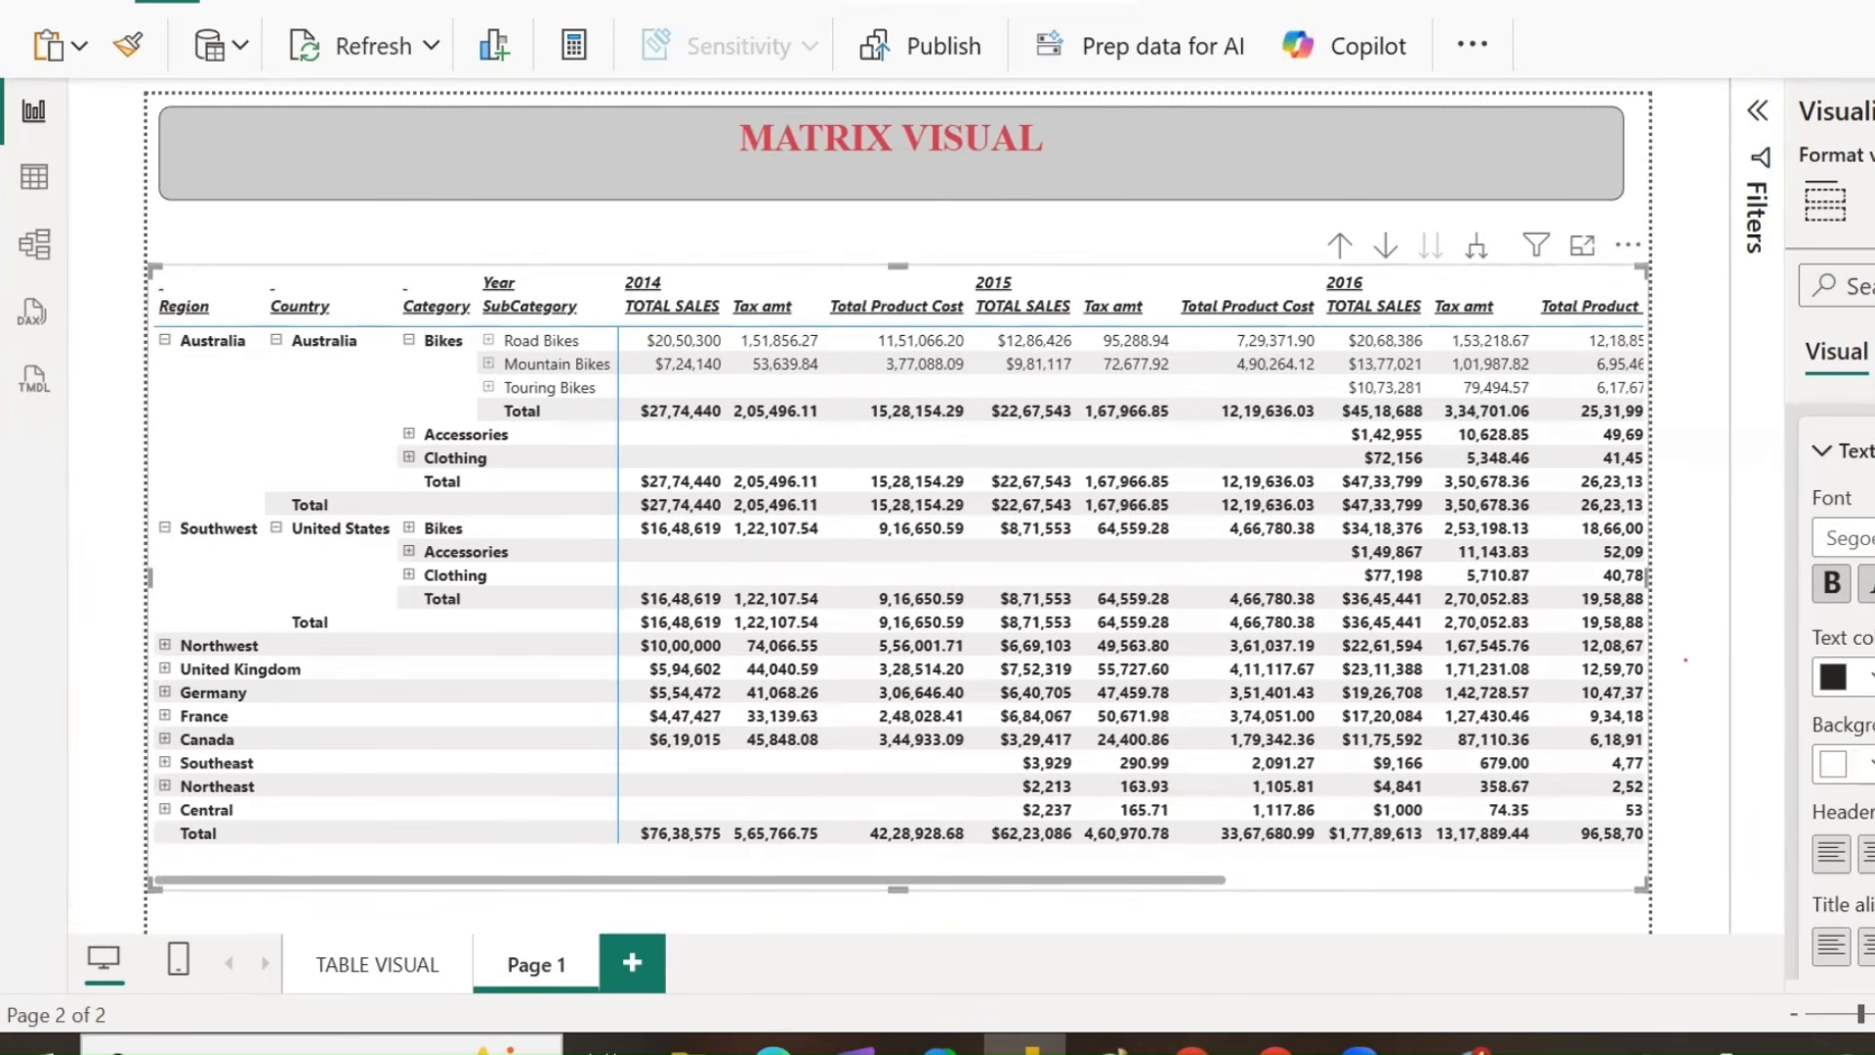
Set the column headers' text color to pink and their background color to dark gray.
{"action": "left_click", "coordinate": [1849, 676]}
{"action": "left_click", "coordinate": [1687, 530]}
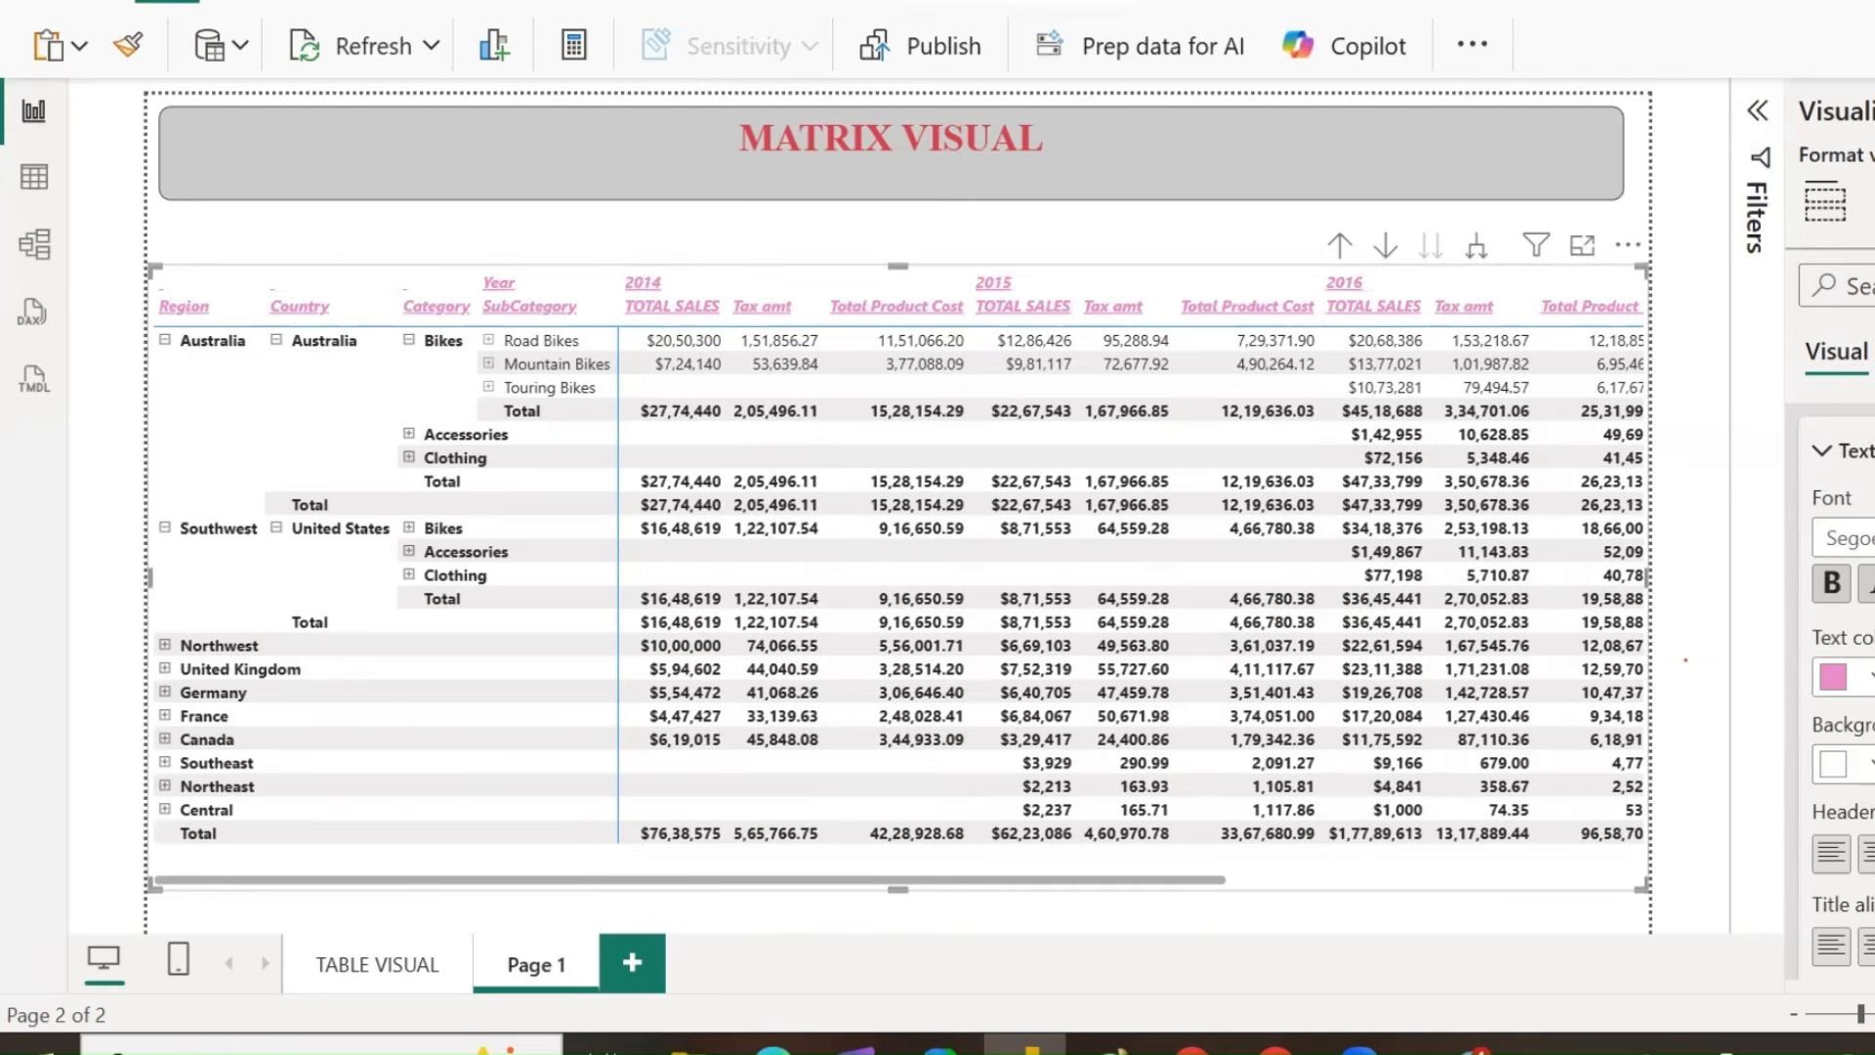
{"action": "left_click", "coordinate": [1849, 764]}
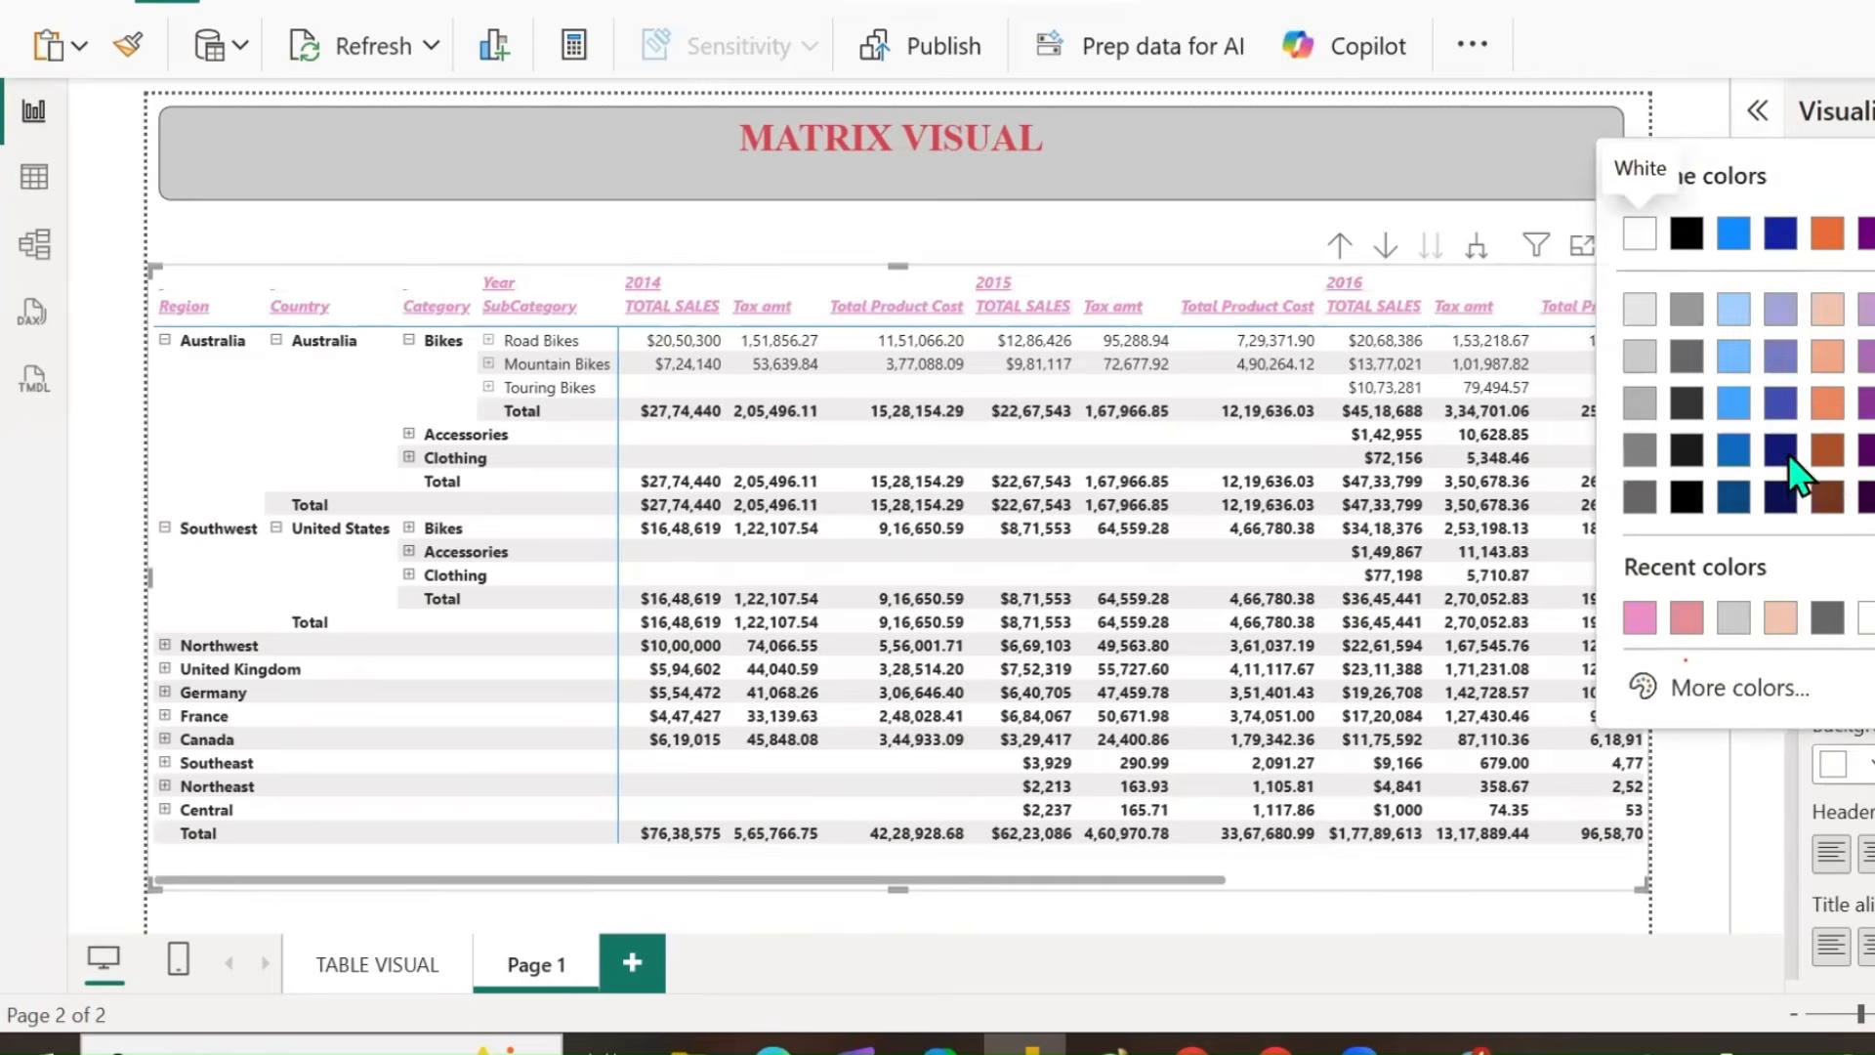
{"action": "left_click", "coordinate": [1688, 338]}
{"action": "scroll", "coordinate": [1831, 840], "scroll_direction": "down", "scroll_amount": 2}
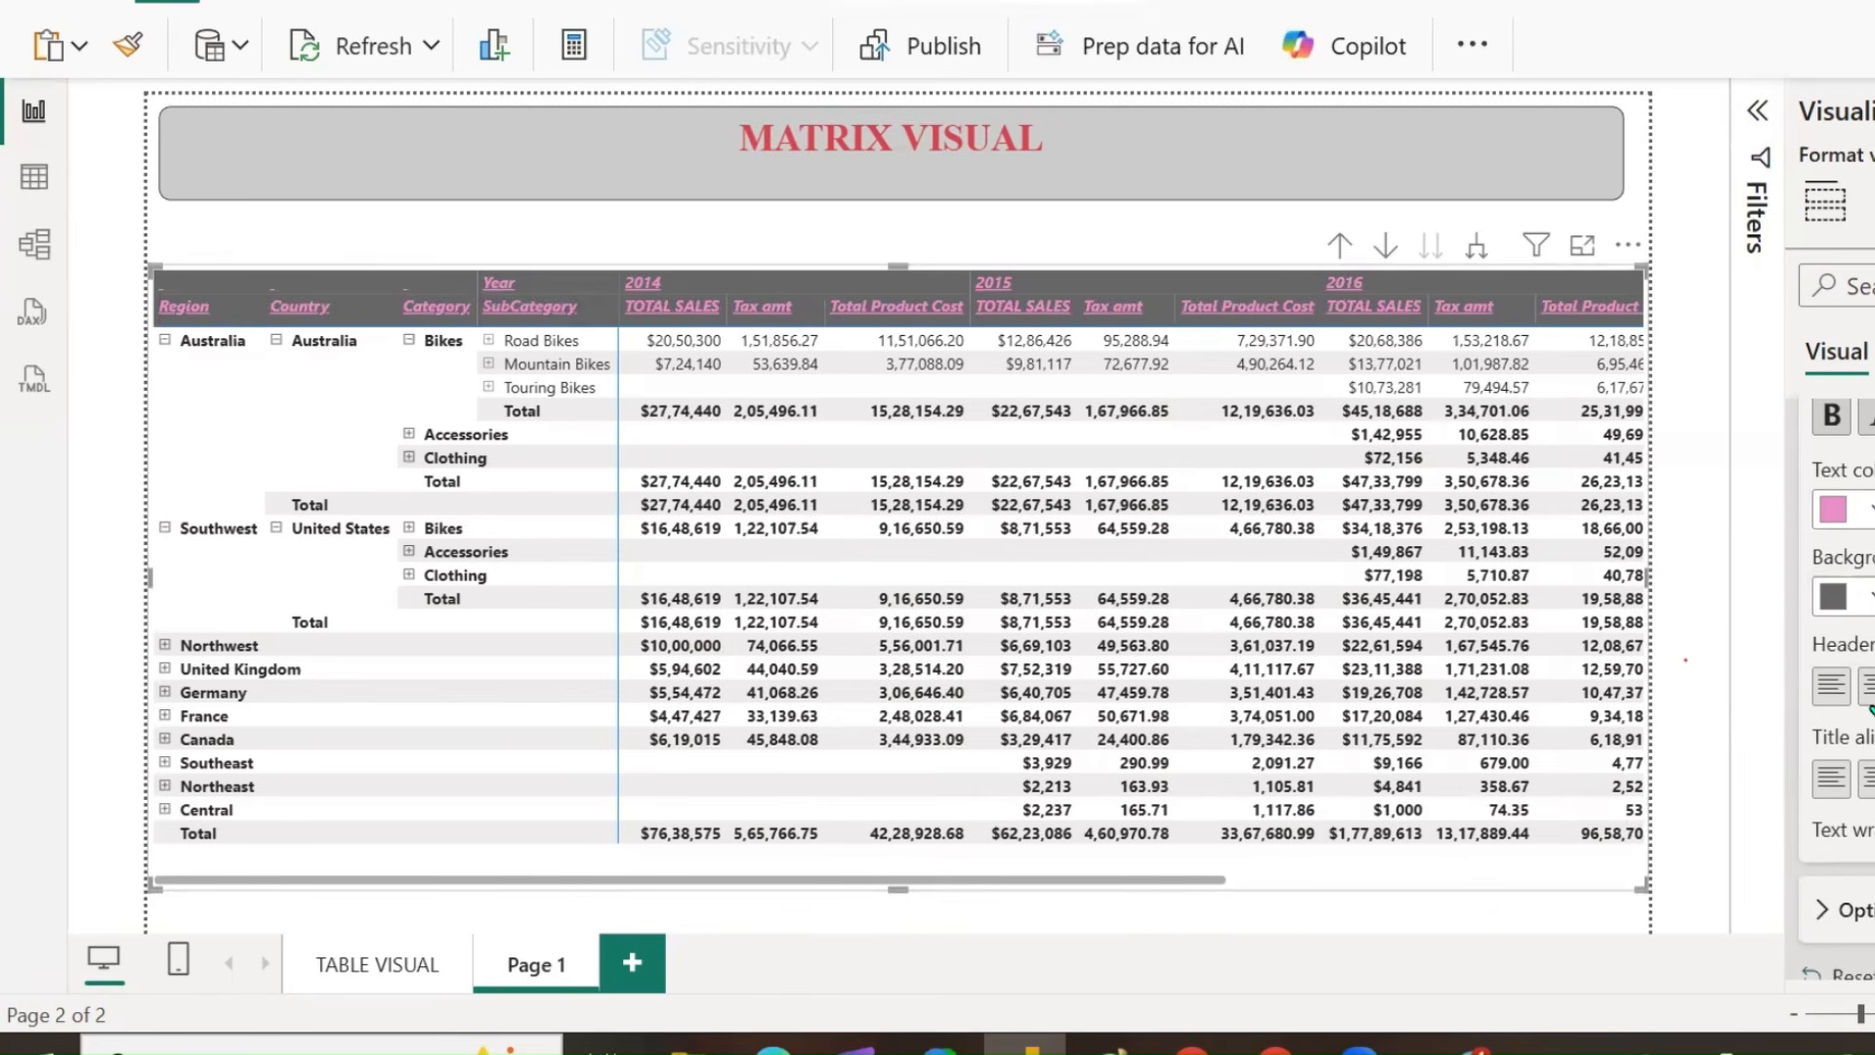
Set both the header alignment and the title alignment of the column headers to right.
{"action": "left_click", "coordinate": [1867, 689]}
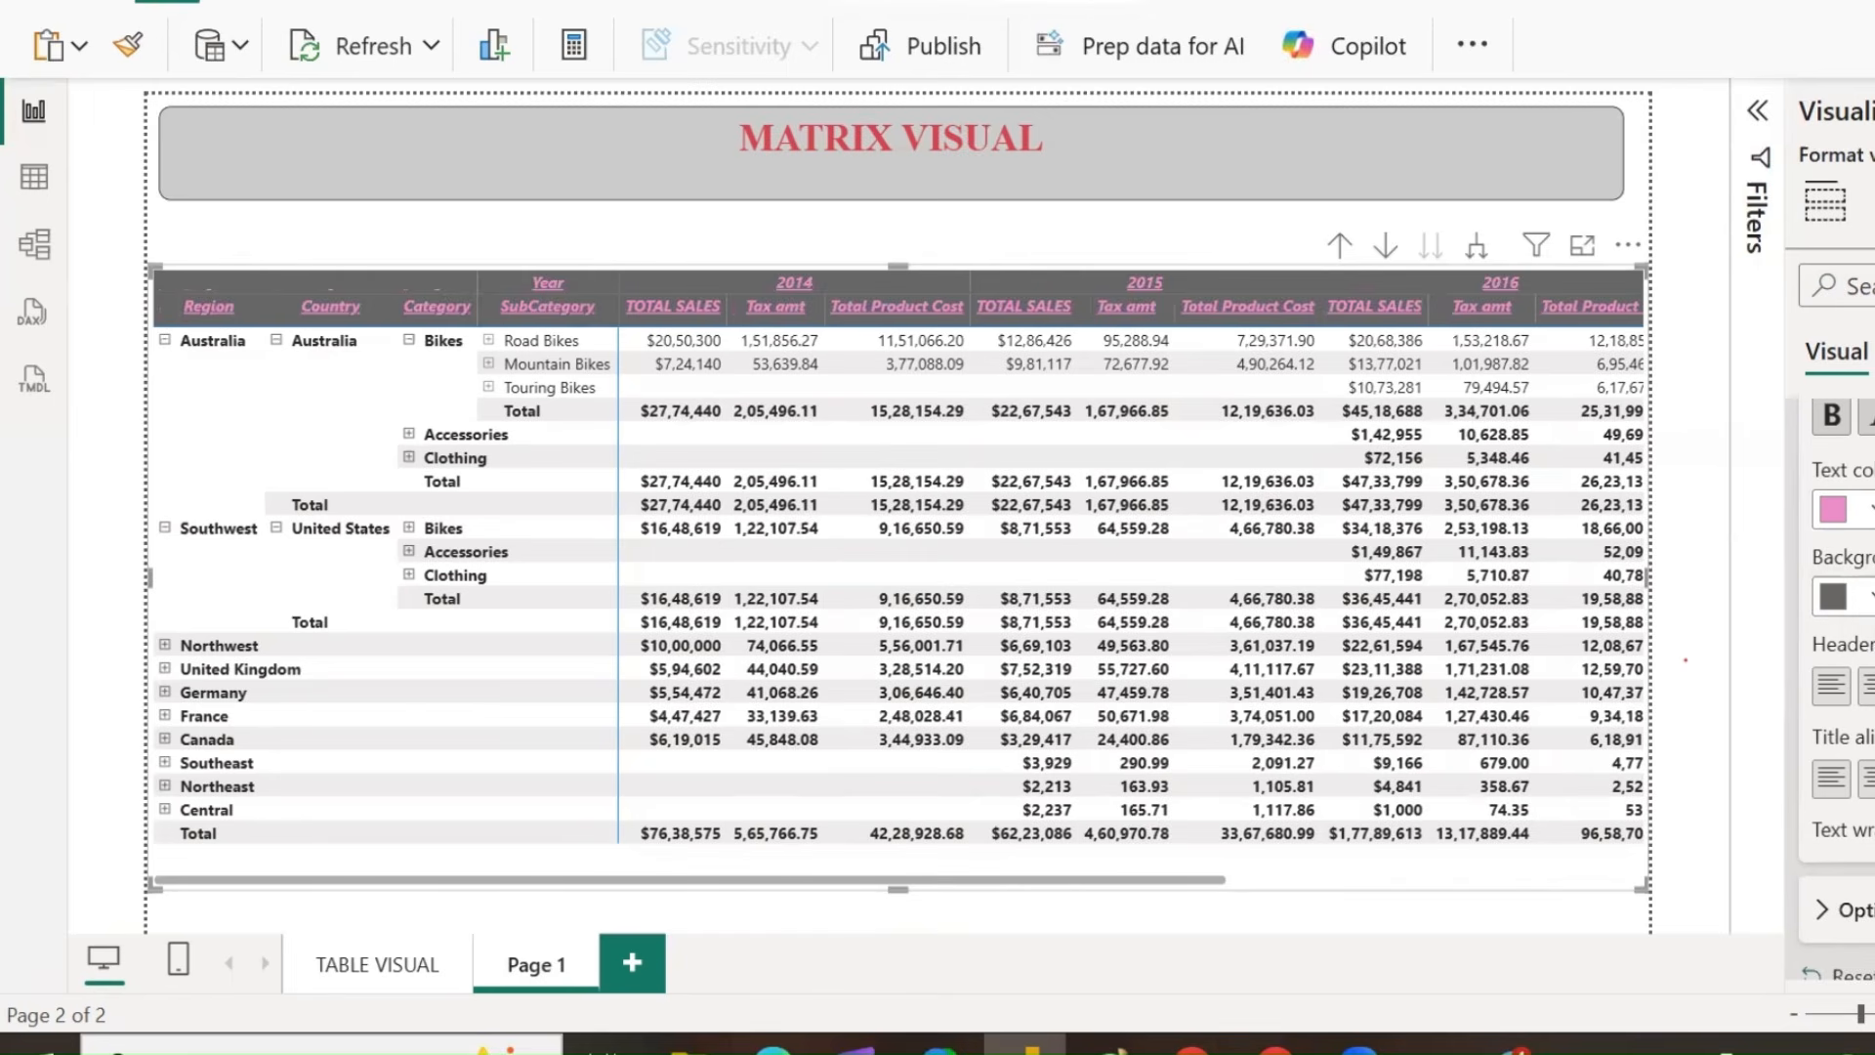
{"action": "left_click", "coordinate": [1874, 687]}
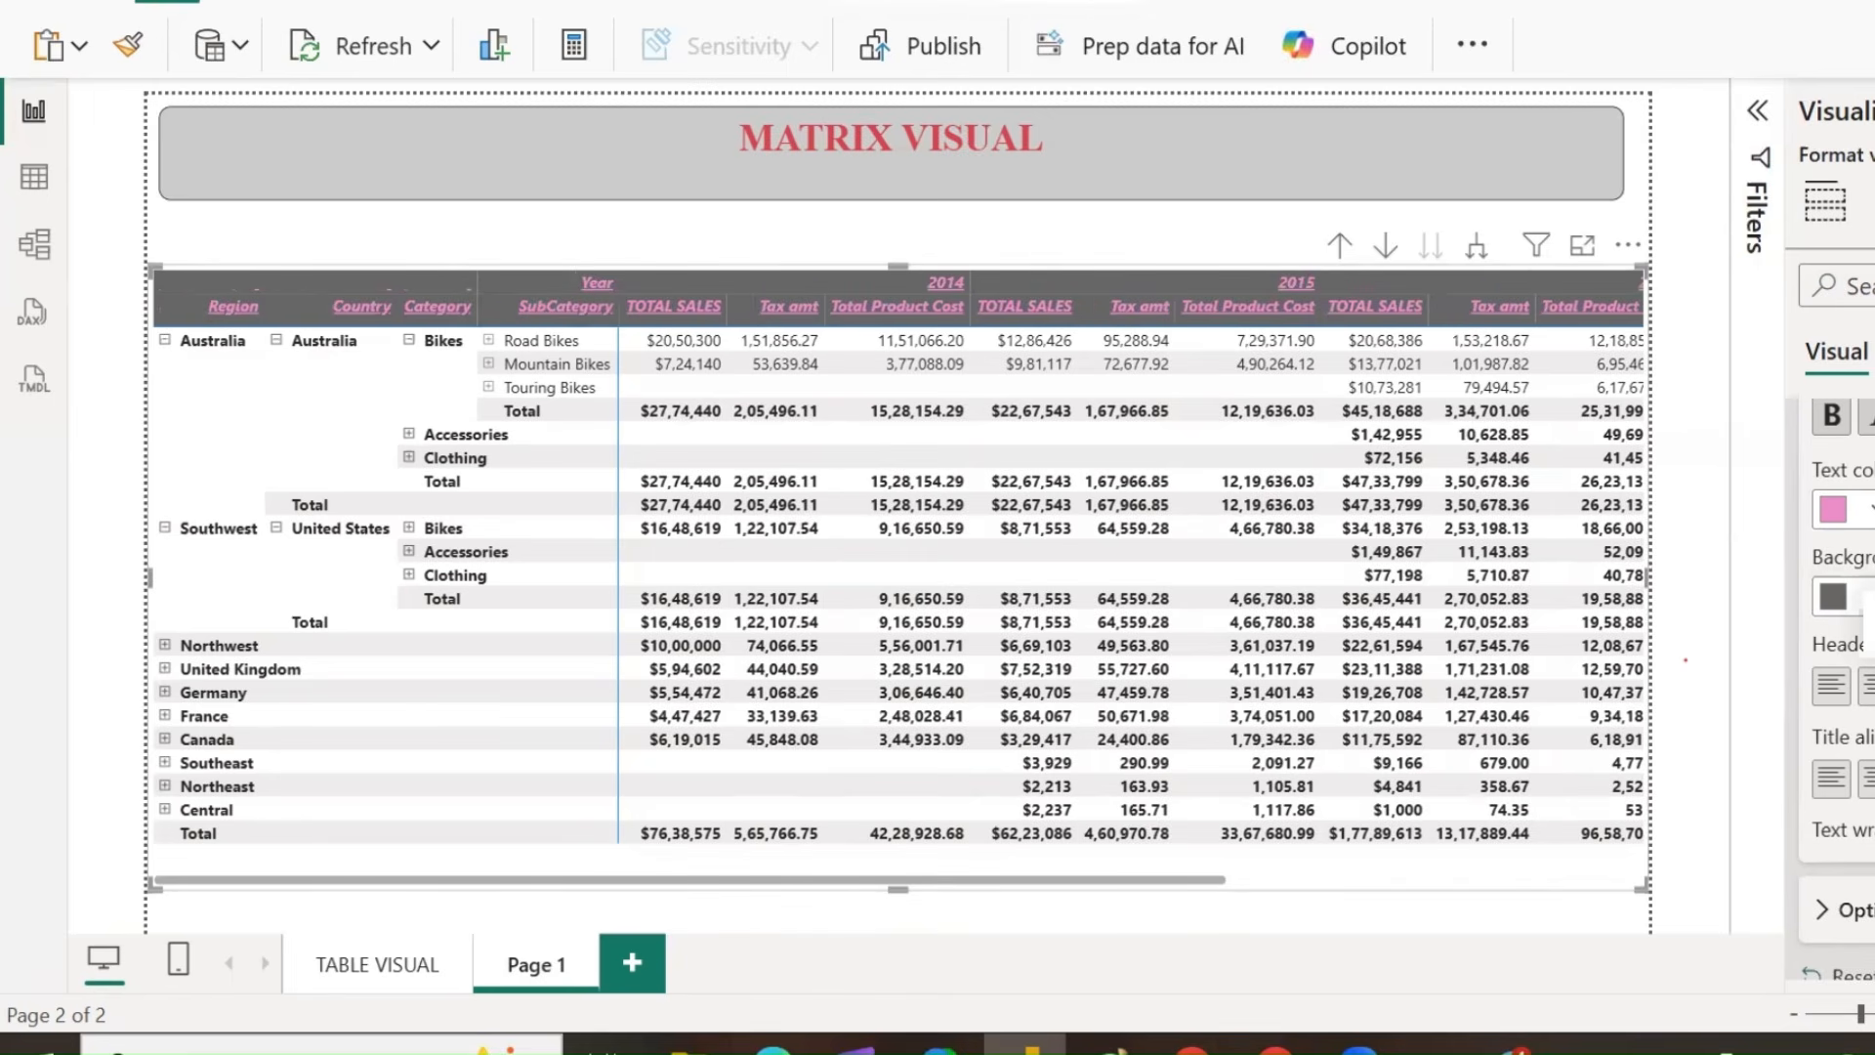
{"action": "left_click", "coordinate": [1866, 782]}
{"action": "left_click", "coordinate": [1873, 779]}
{"action": "scroll", "coordinate": [1865, 733], "scroll_direction": "up", "scroll_amount": 2}
{"action": "scroll", "coordinate": [1831, 586], "scroll_direction": "up", "scroll_amount": 2}
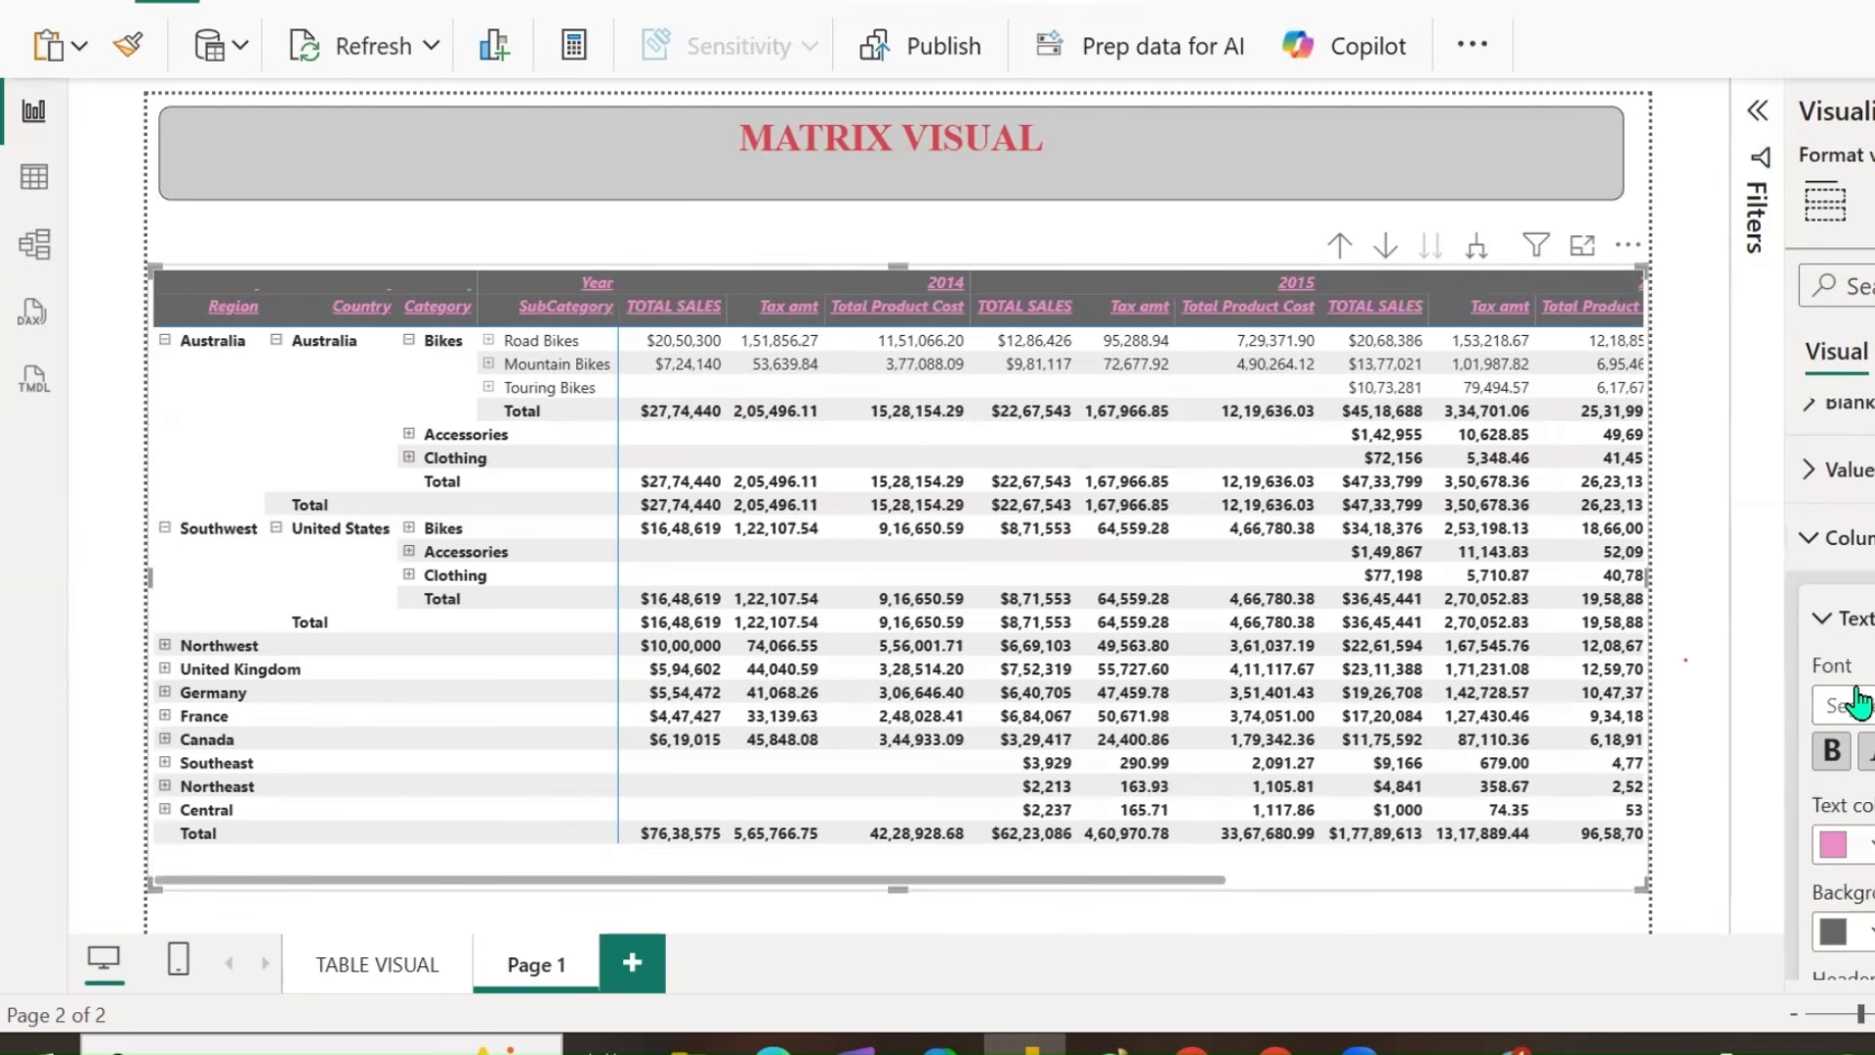
Expand the column header options and reset all column header formatting to default.
{"action": "scroll", "coordinate": [1859, 702], "scroll_direction": "down", "scroll_amount": 5}
{"action": "left_click", "coordinate": [1836, 743]}
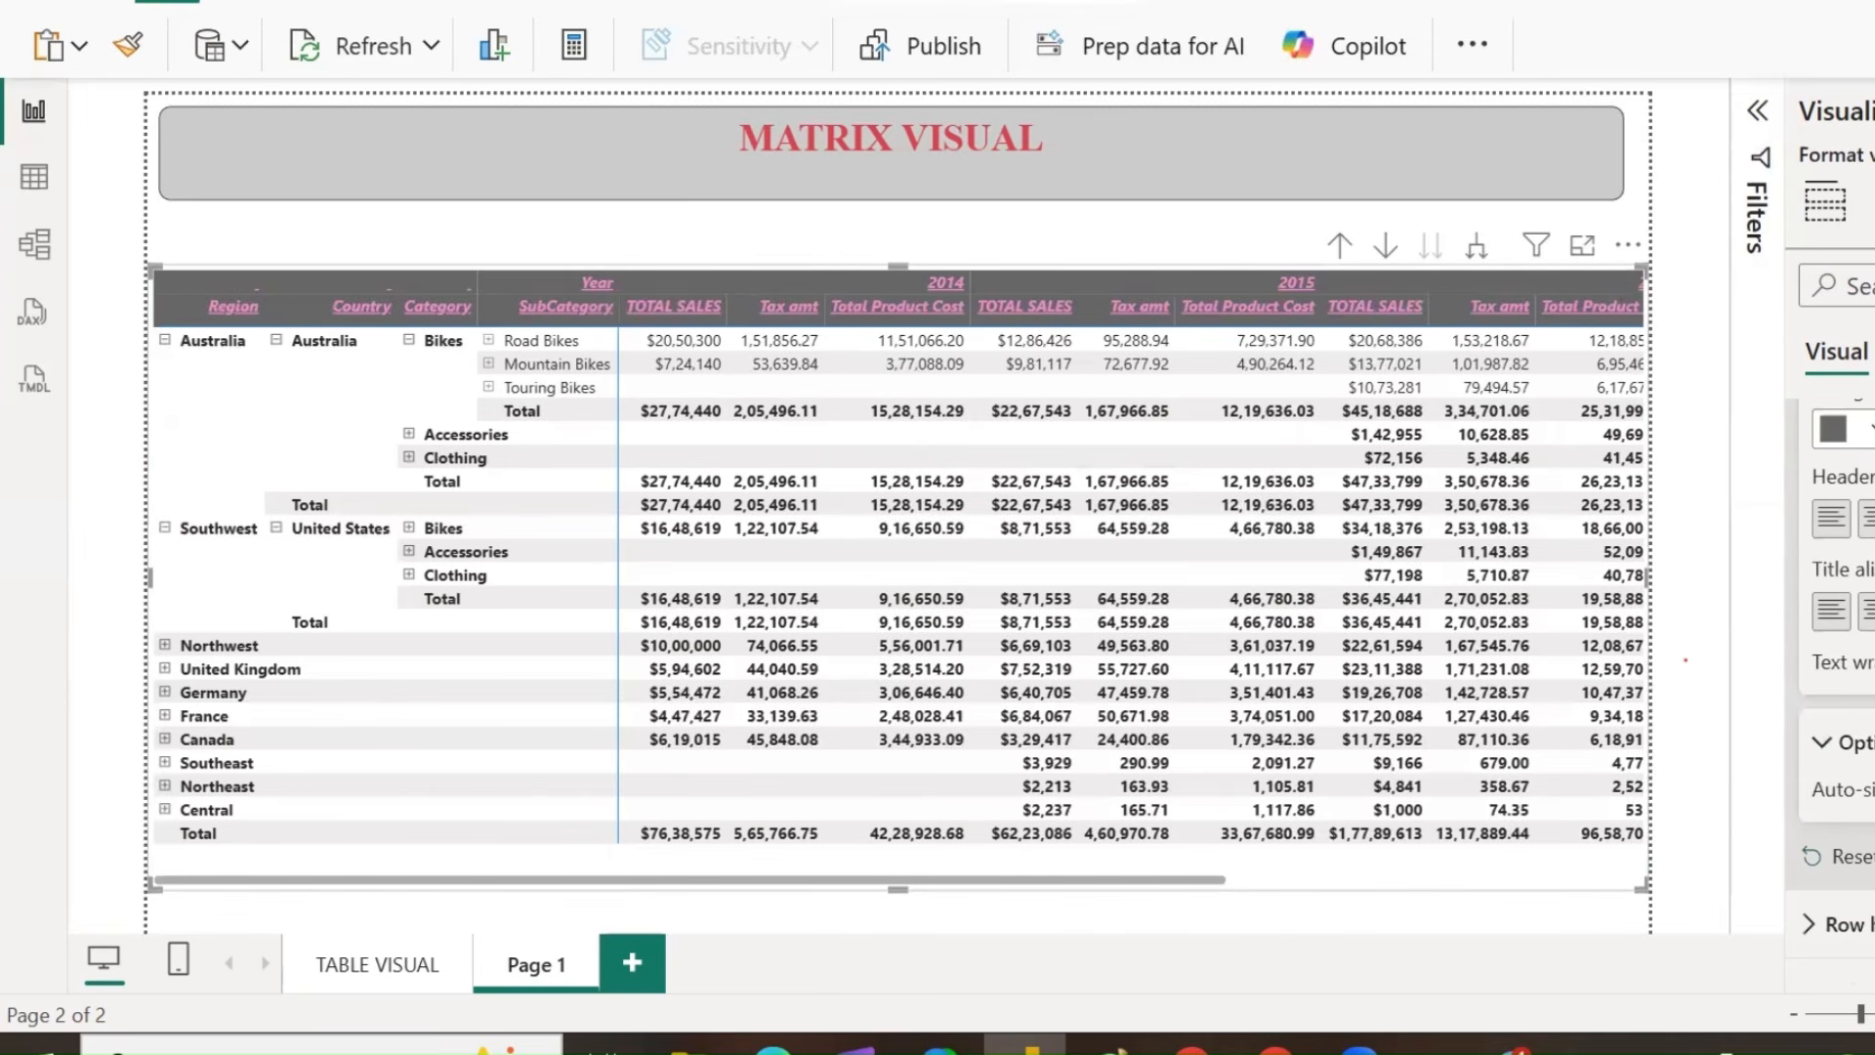
{"action": "scroll", "coordinate": [1836, 743], "scroll_direction": "down", "scroll_amount": 2}
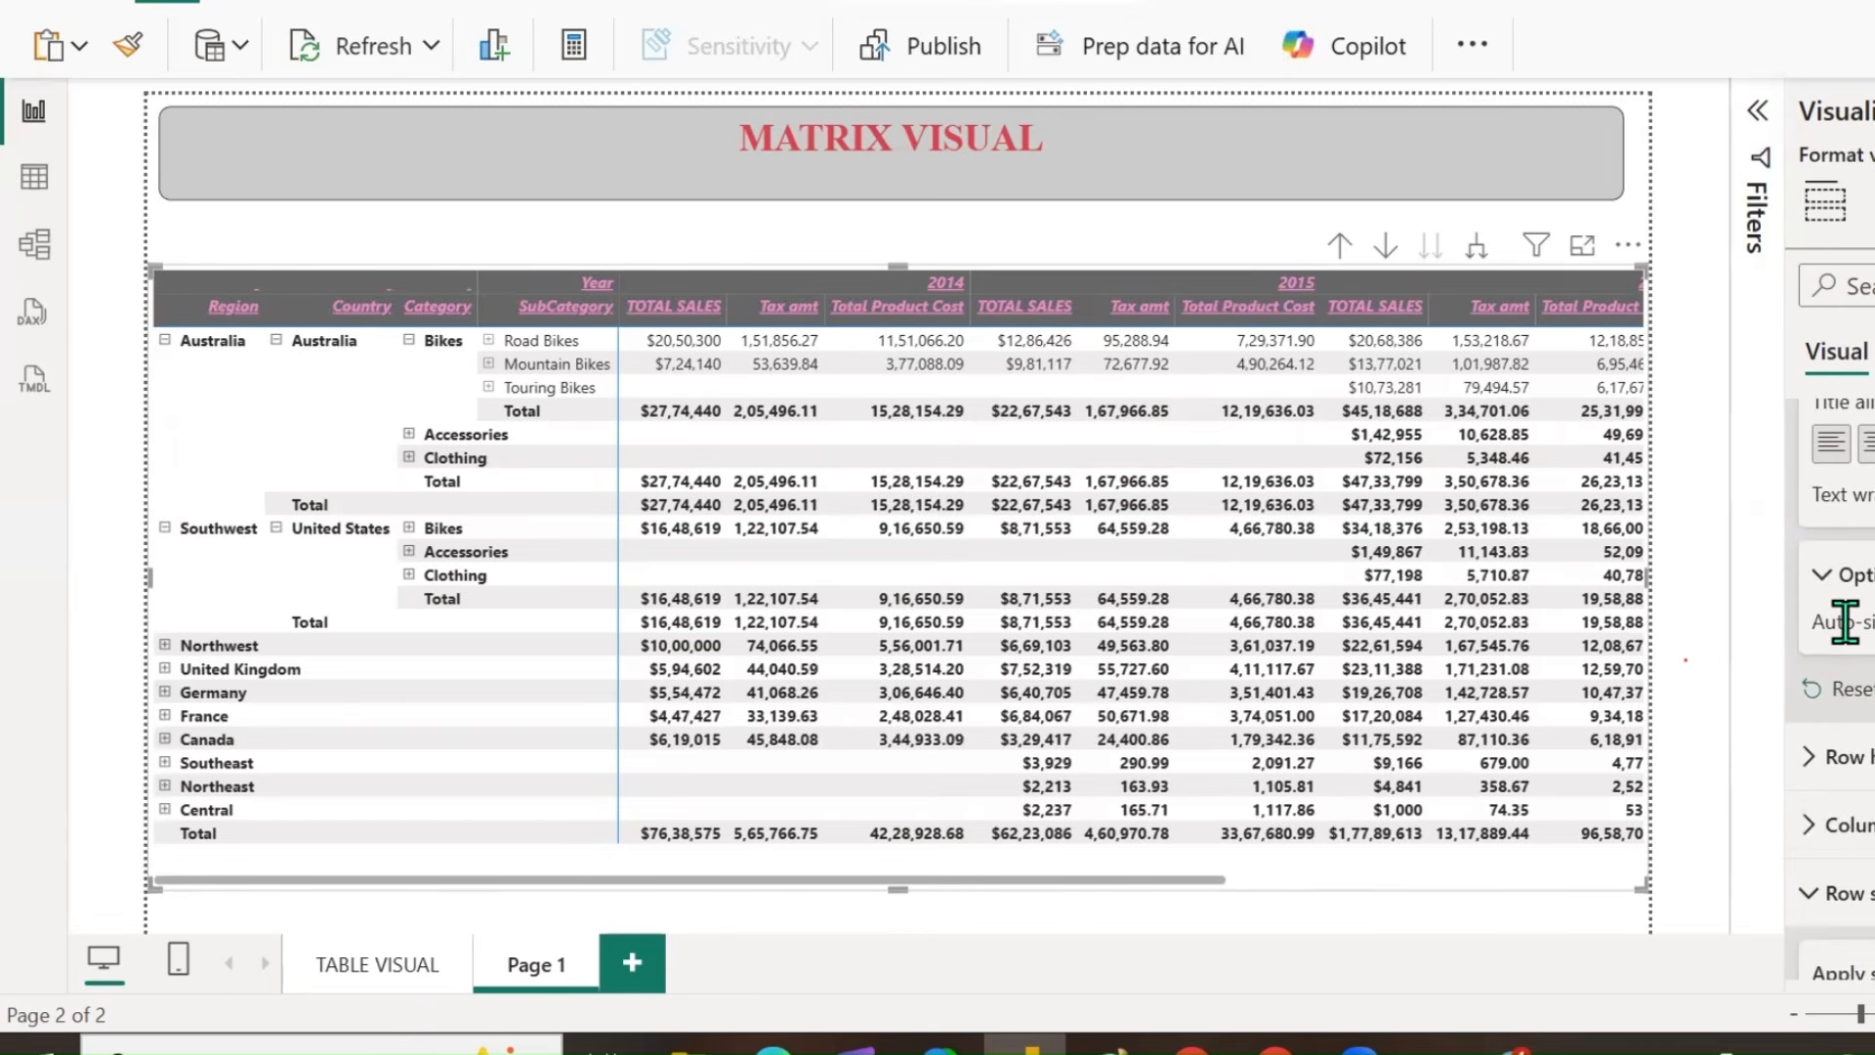
{"action": "left_click_drag", "start_coordinate": [969, 286], "coordinate": [934, 286]}
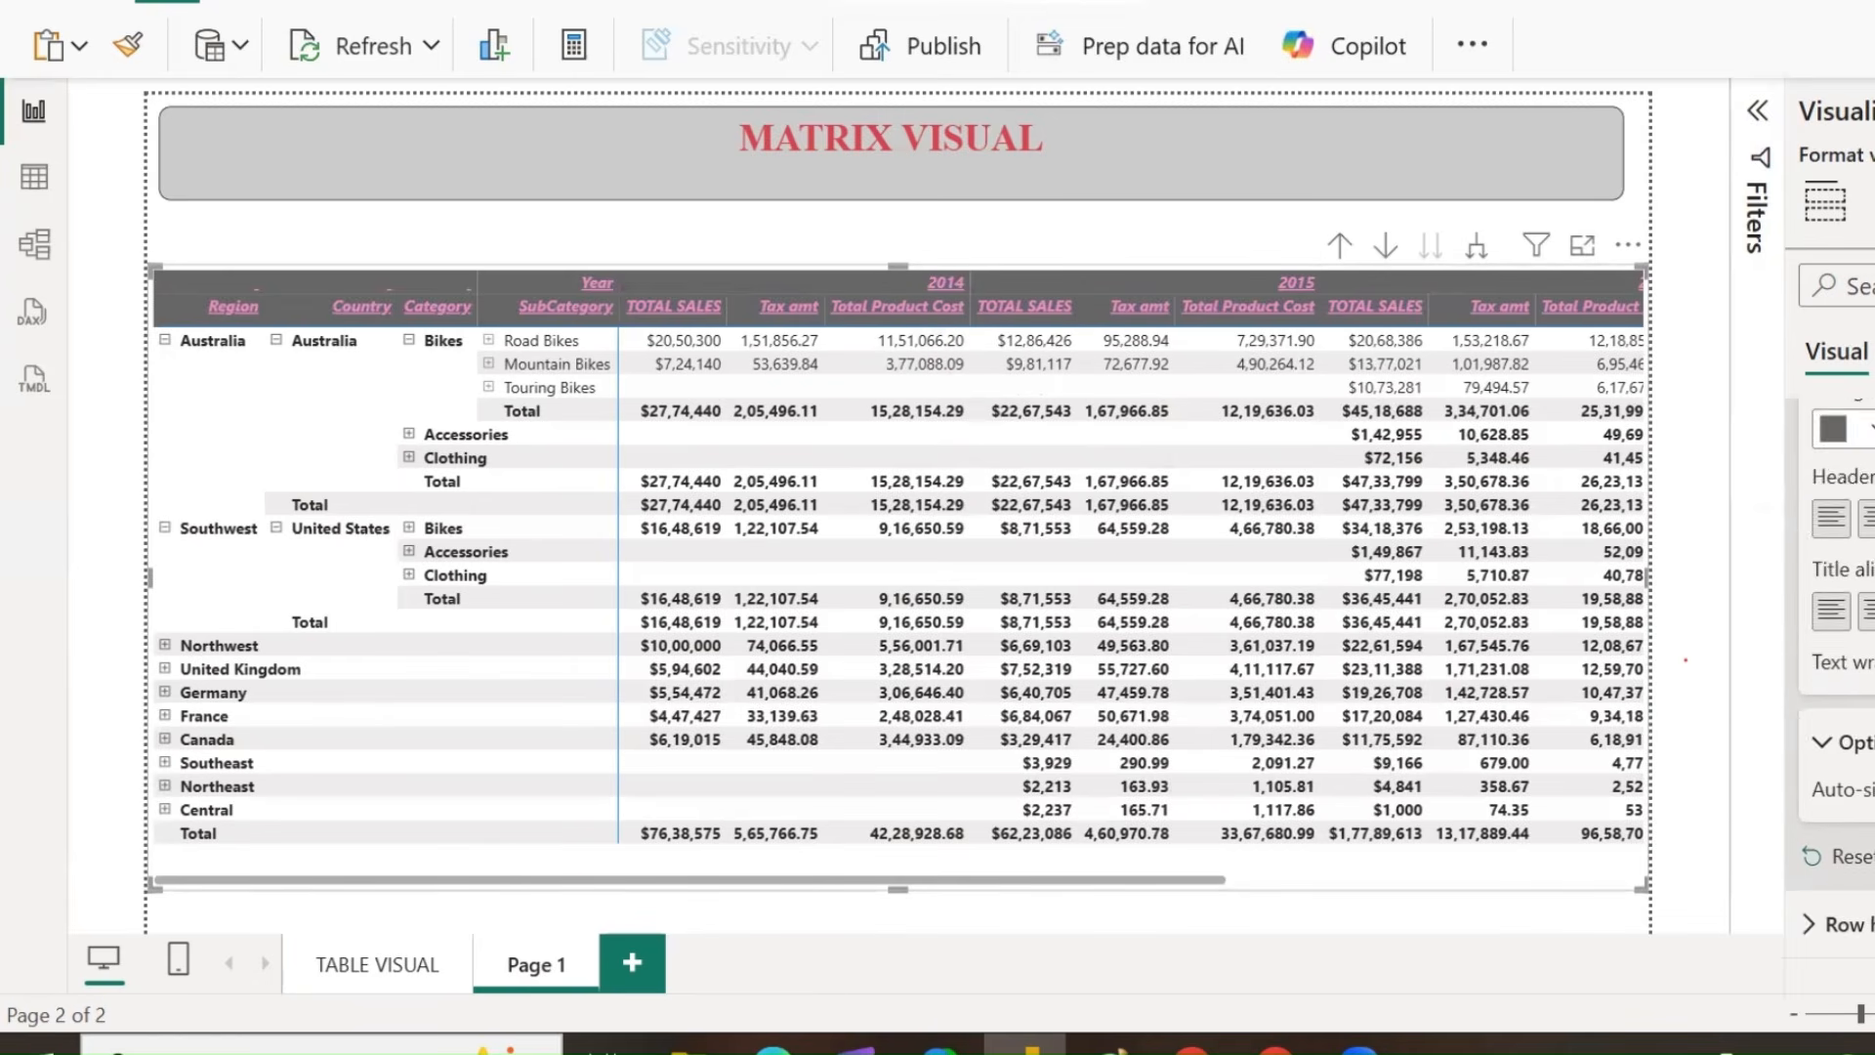
{"action": "left_click", "coordinate": [1852, 689]}
Open the matrix's row header formatting settings and review the available text options.
{"action": "scroll", "coordinate": [1836, 719], "scroll_direction": "down", "scroll_amount": 2}
{"action": "left_click", "coordinate": [1819, 592]}
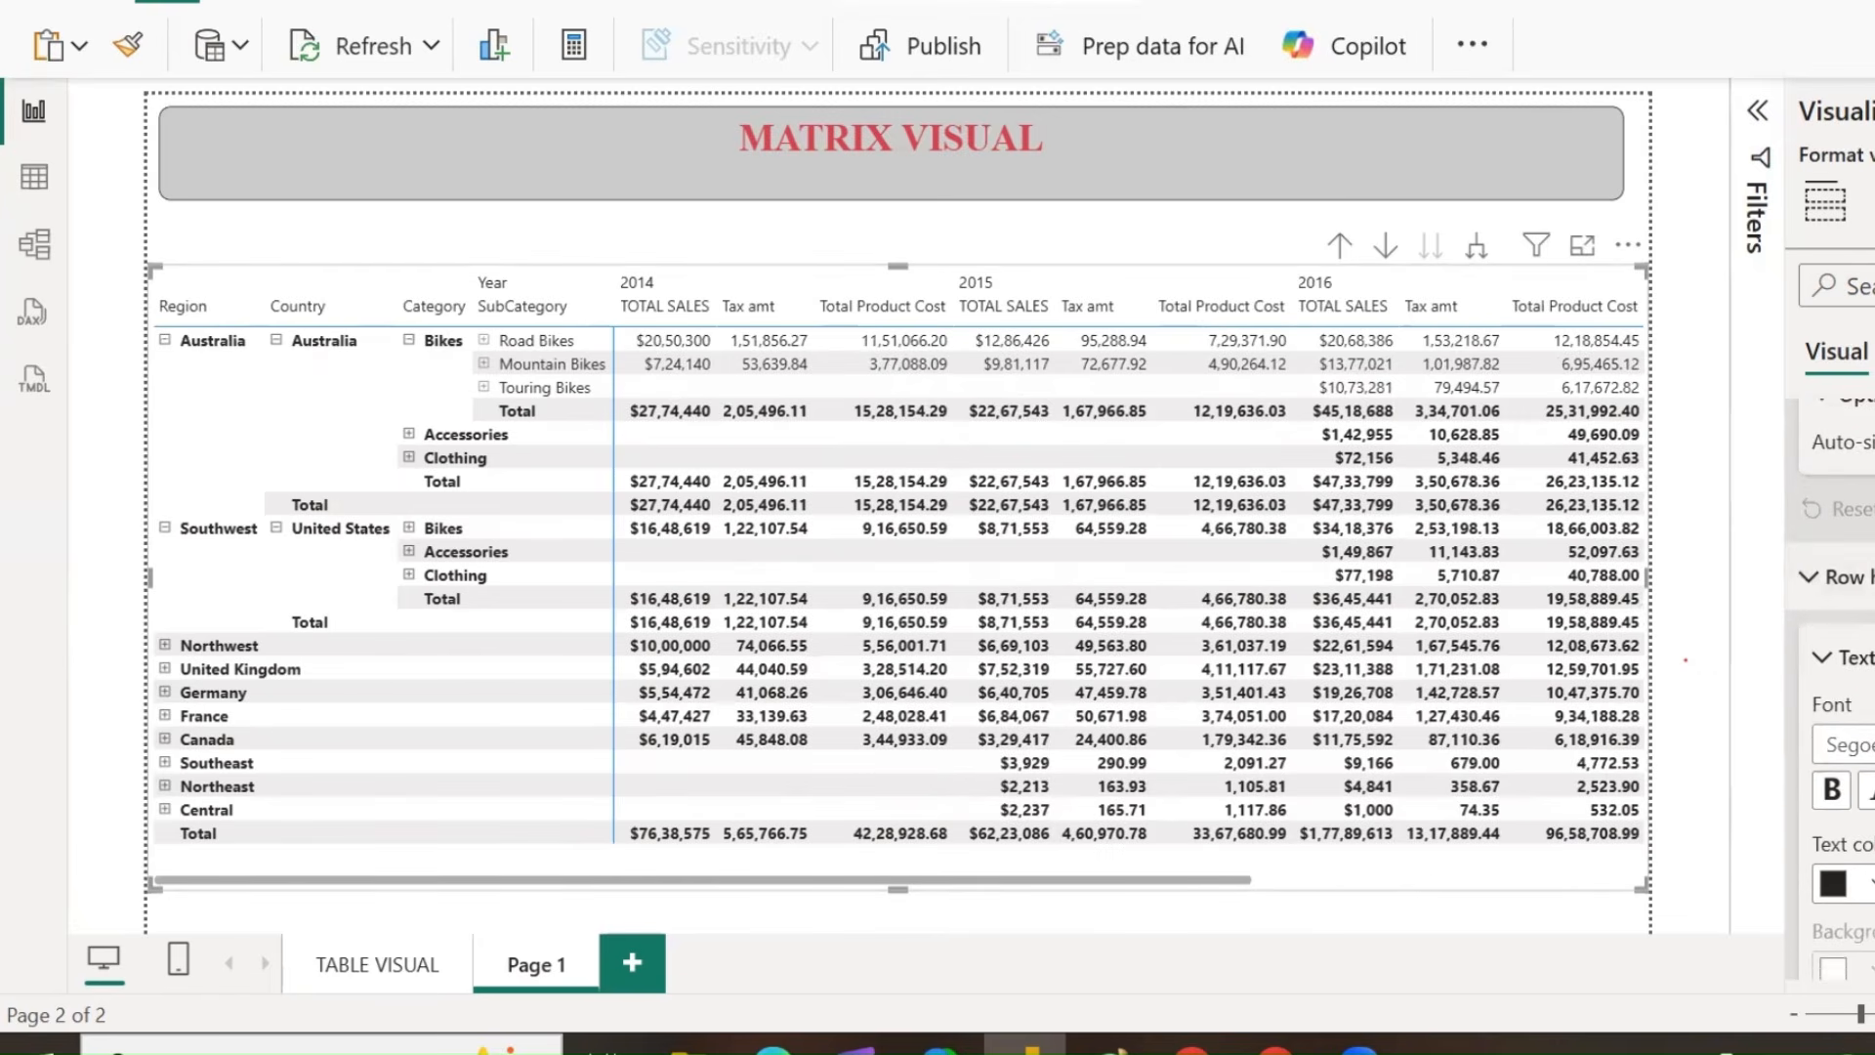
{"action": "scroll", "coordinate": [1836, 586], "scroll_direction": "down", "scroll_amount": 2}
{"action": "scroll", "coordinate": [1836, 684], "scroll_direction": "down", "scroll_amount": 3}
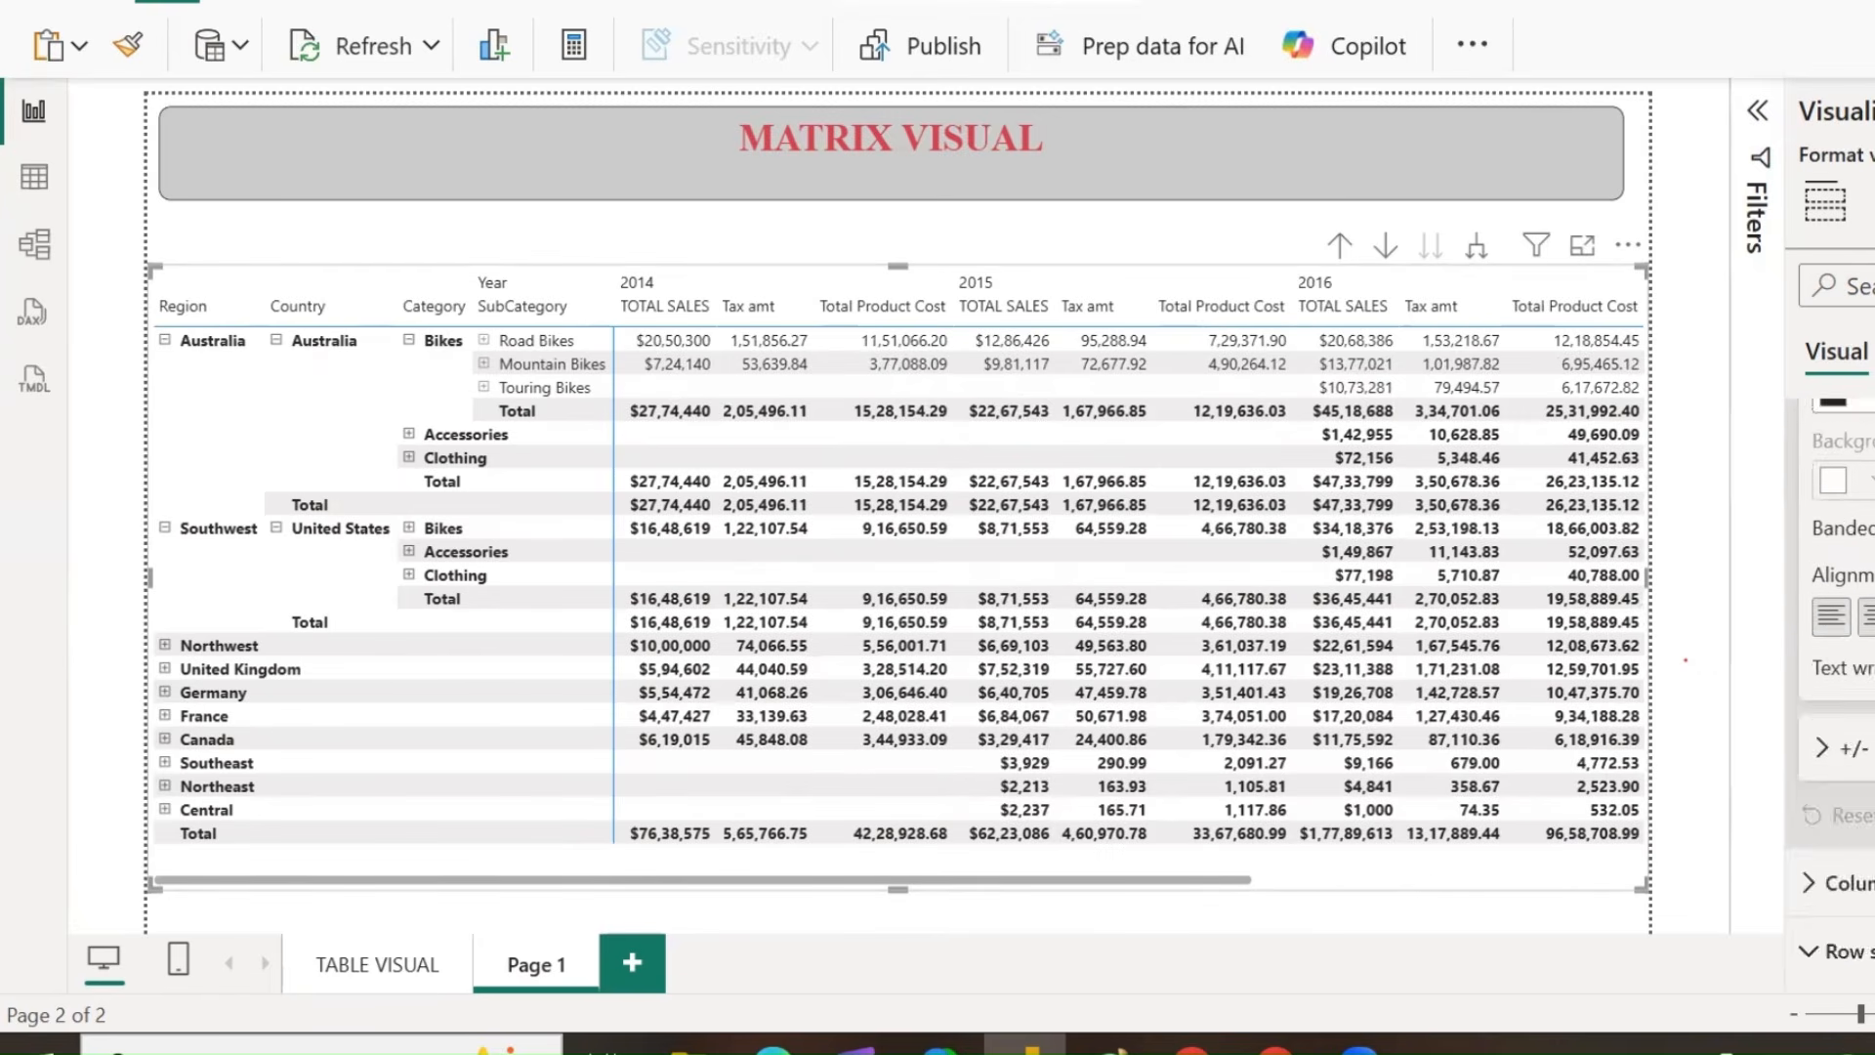
{"action": "scroll", "coordinate": [1836, 683], "scroll_direction": "up", "scroll_amount": 3}
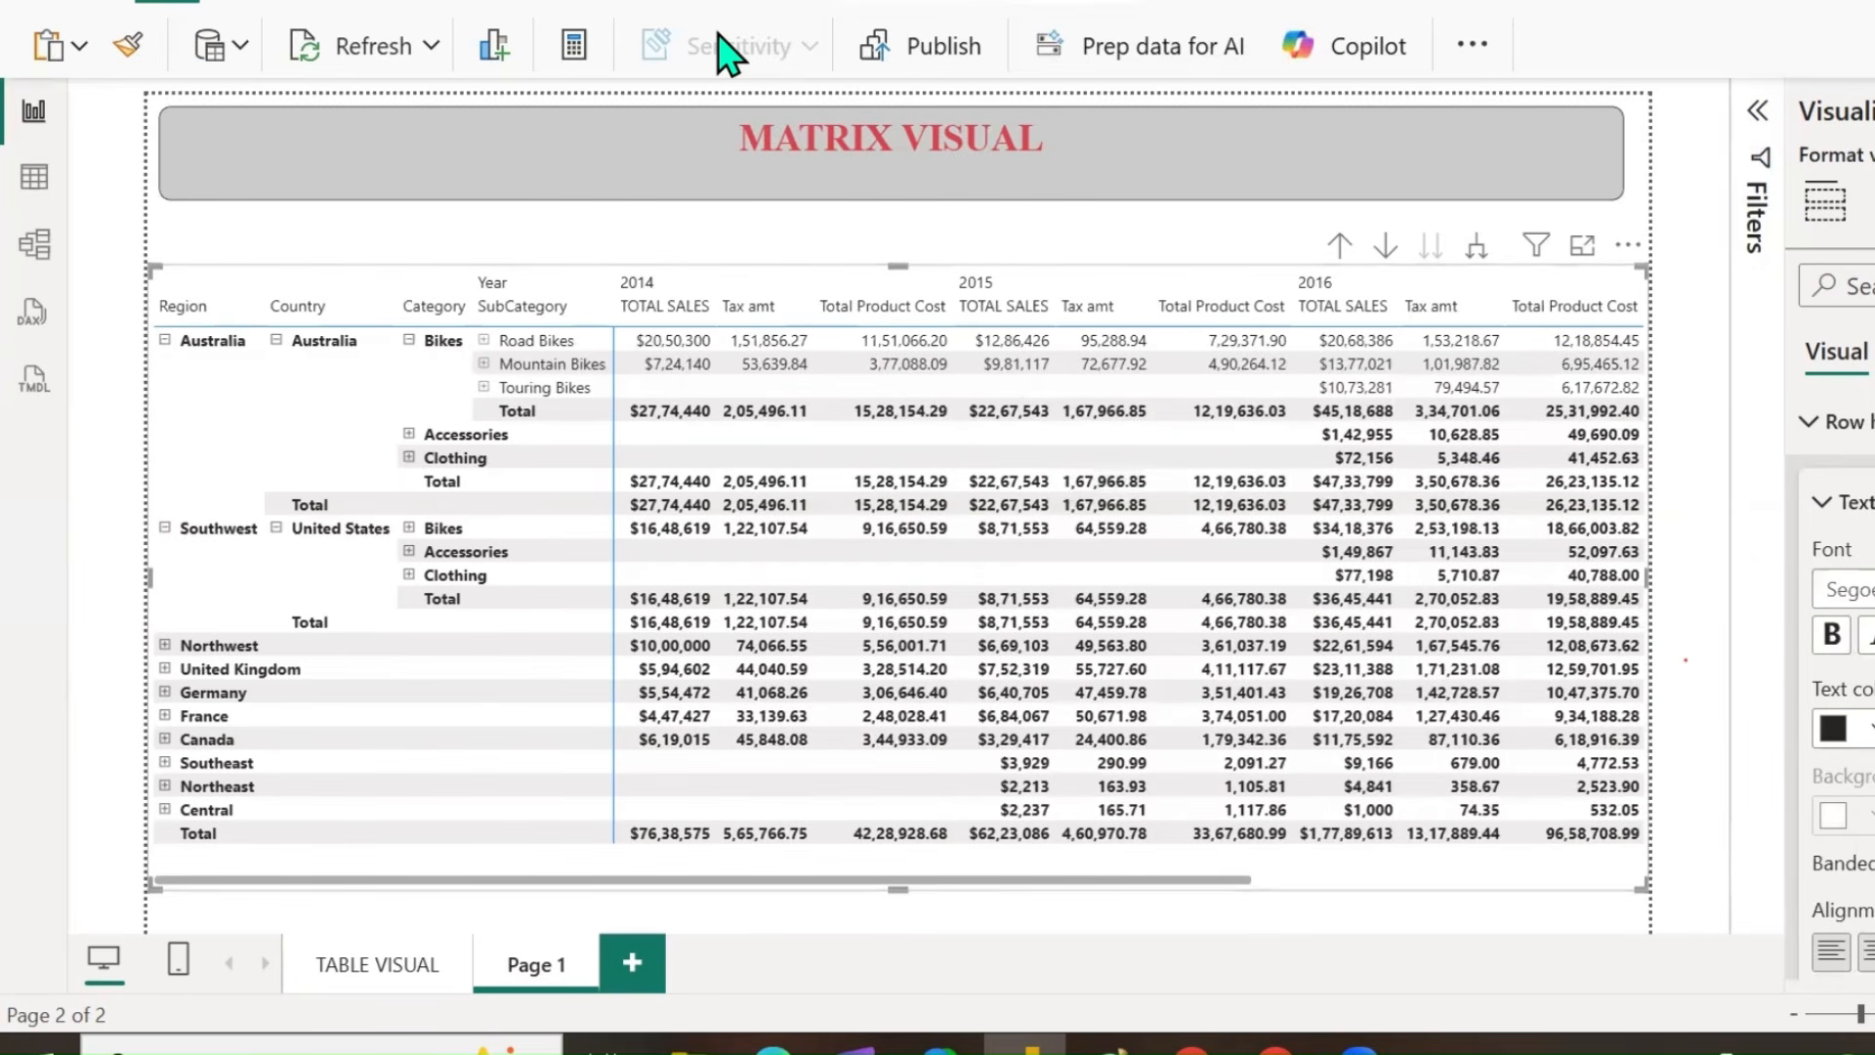
{"action": "mouse_move", "coordinate": [444, 289]}
{"action": "left_mouse_down"}
{"action": "mouse_move", "coordinate": [884, 291]}
{"action": "mouse_move", "coordinate": [1016, 269]}
{"action": "mouse_move", "coordinate": [1009, 238]}
{"action": "mouse_move", "coordinate": [459, 239]}
{"action": "mouse_move", "coordinate": [459, 290]}
{"action": "left_mouse_up"}
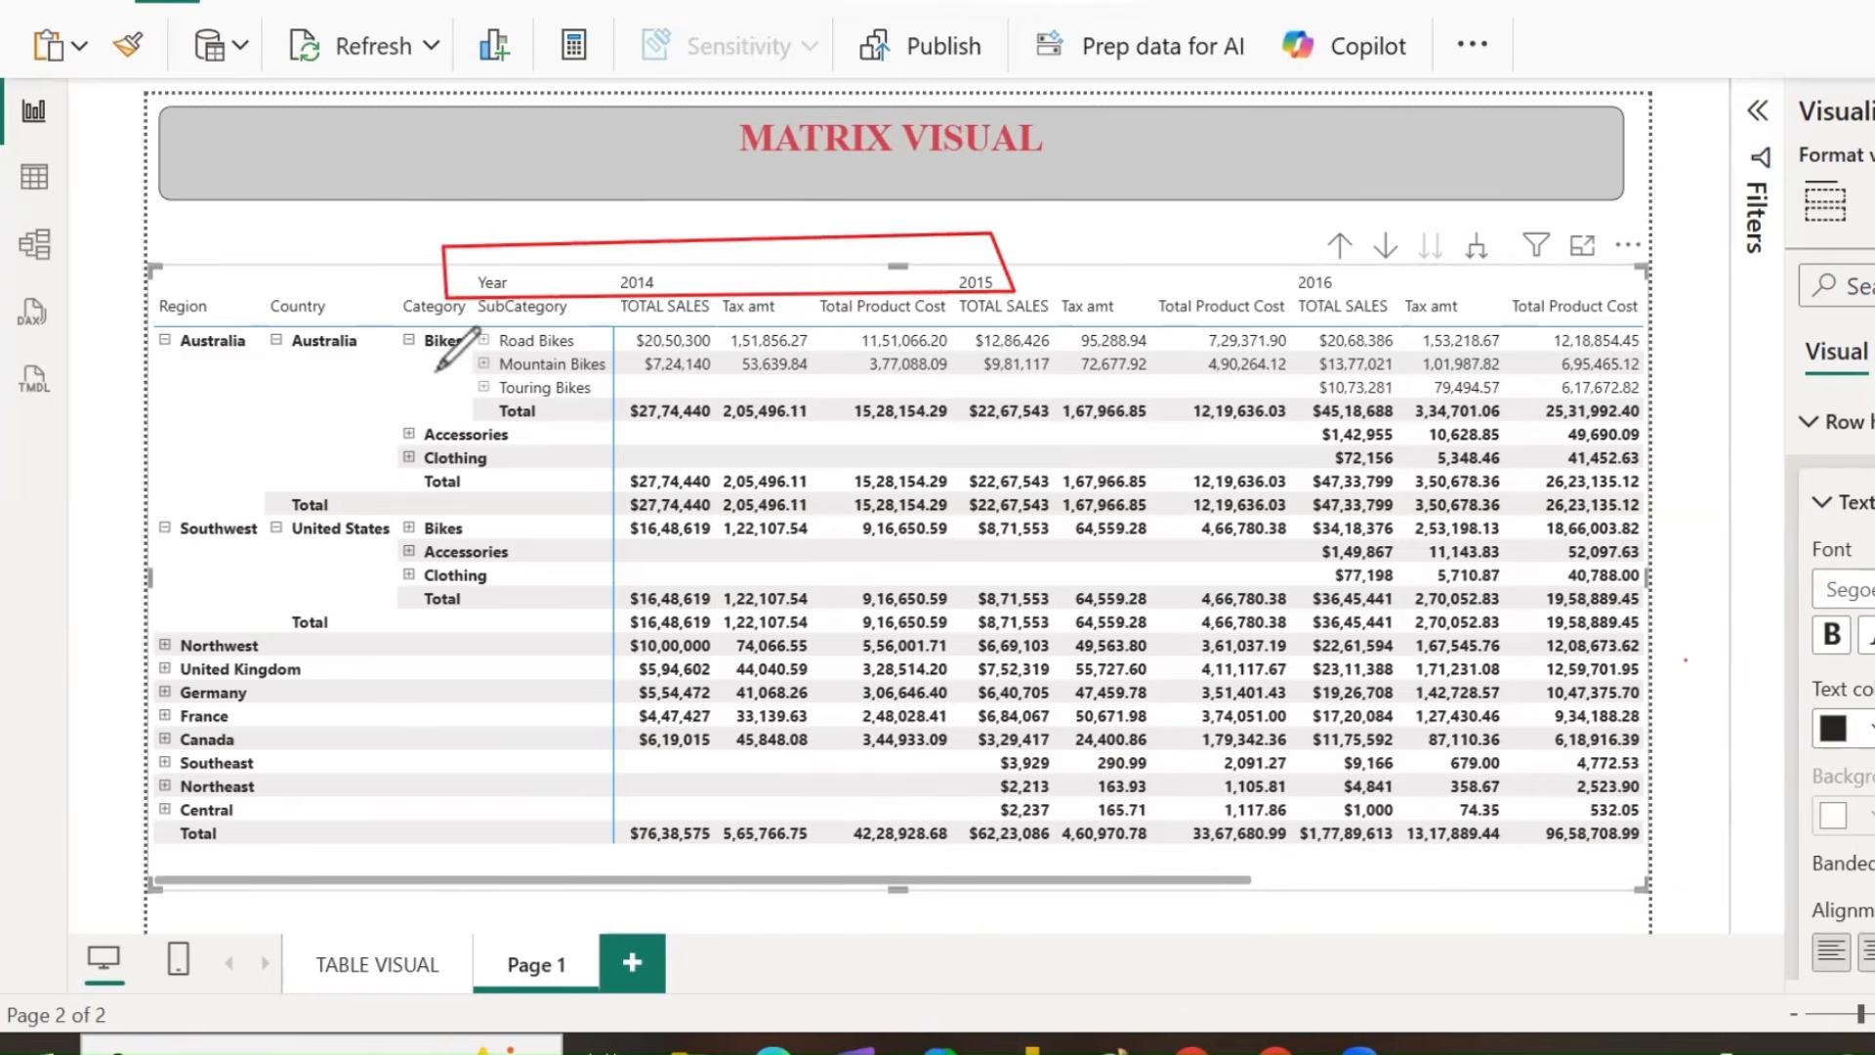
{"action": "mouse_move", "coordinate": [156, 285]}
{"action": "left_mouse_down"}
{"action": "mouse_move", "coordinate": [129, 808]}
{"action": "mouse_move", "coordinate": [376, 872]}
{"action": "mouse_move", "coordinate": [599, 889]}
{"action": "left_mouse_up"}
{"action": "mouse_move", "coordinate": [662, 387]}
{"action": "left_mouse_down"}
{"action": "mouse_move", "coordinate": [567, 246]}
{"action": "mouse_move", "coordinate": [181, 258]}
{"action": "mouse_move", "coordinate": [158, 285]}
{"action": "left_mouse_up"}
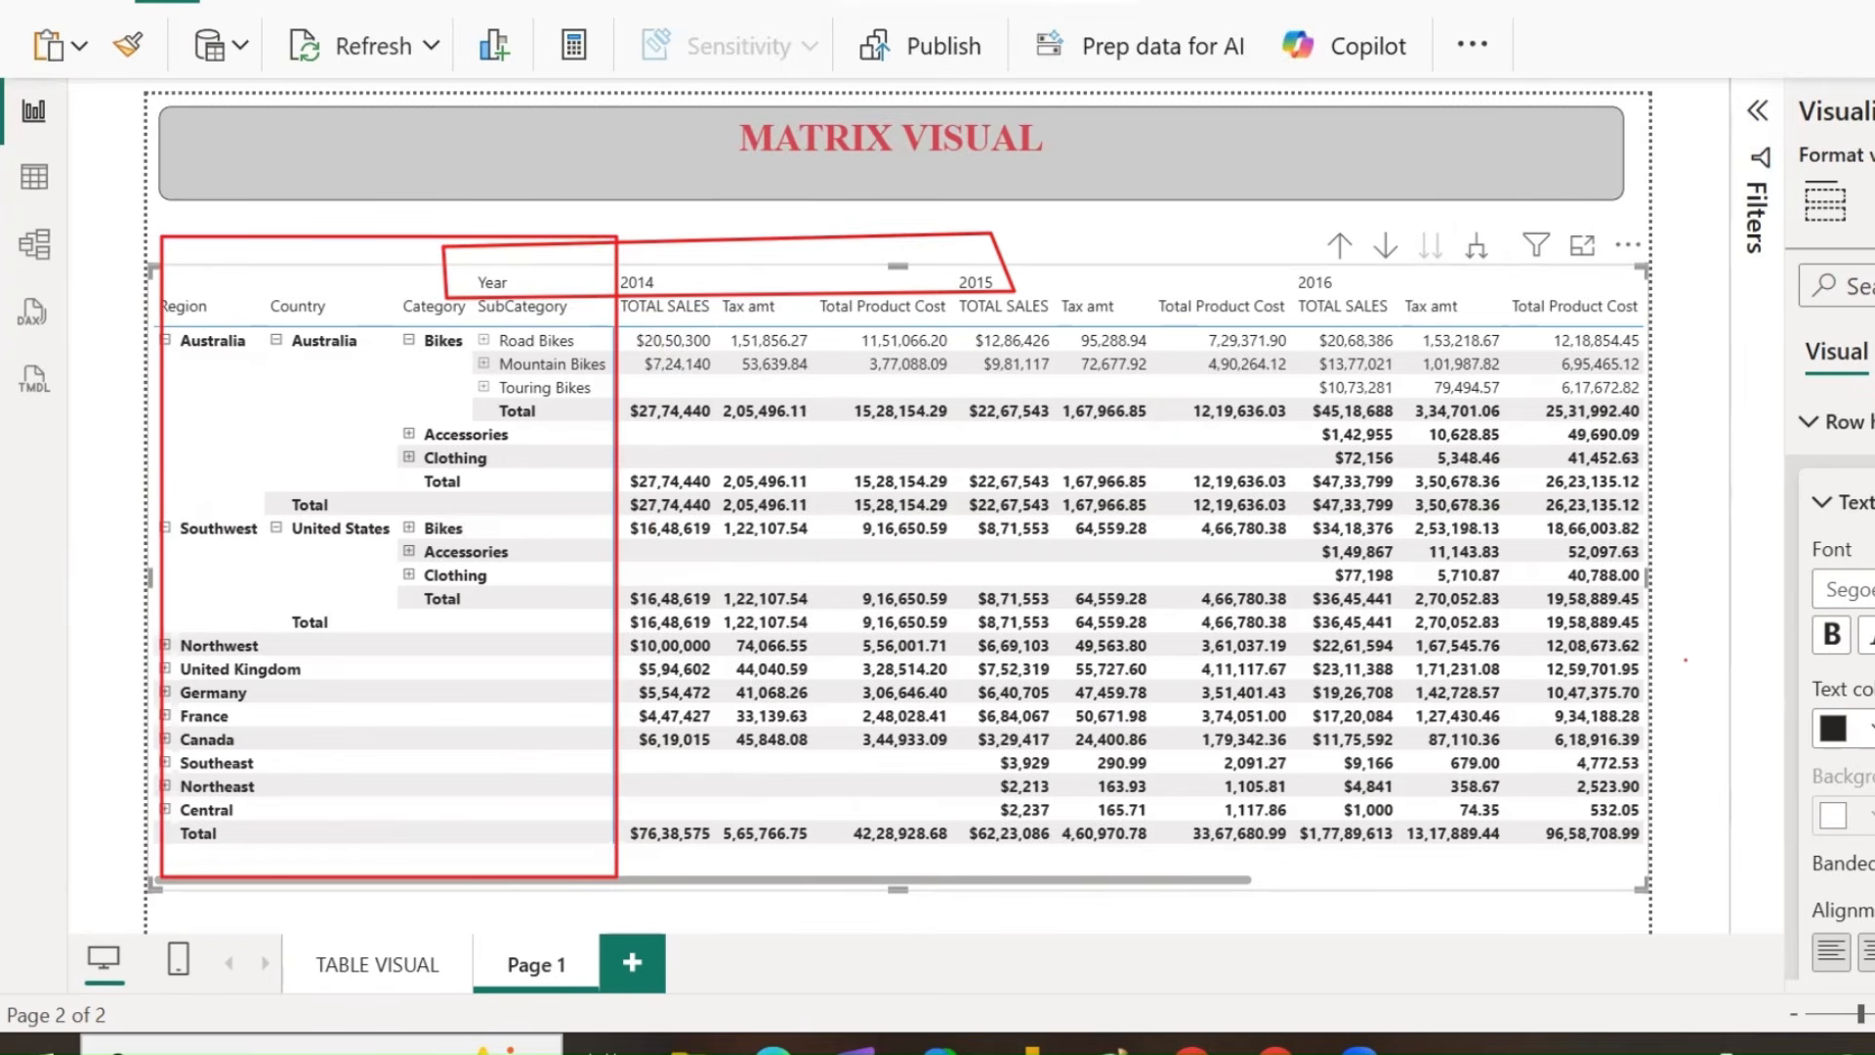
Set the row header font to Lucida and make the text bold, italic and underlined.
{"action": "left_click", "coordinate": [1856, 590]}
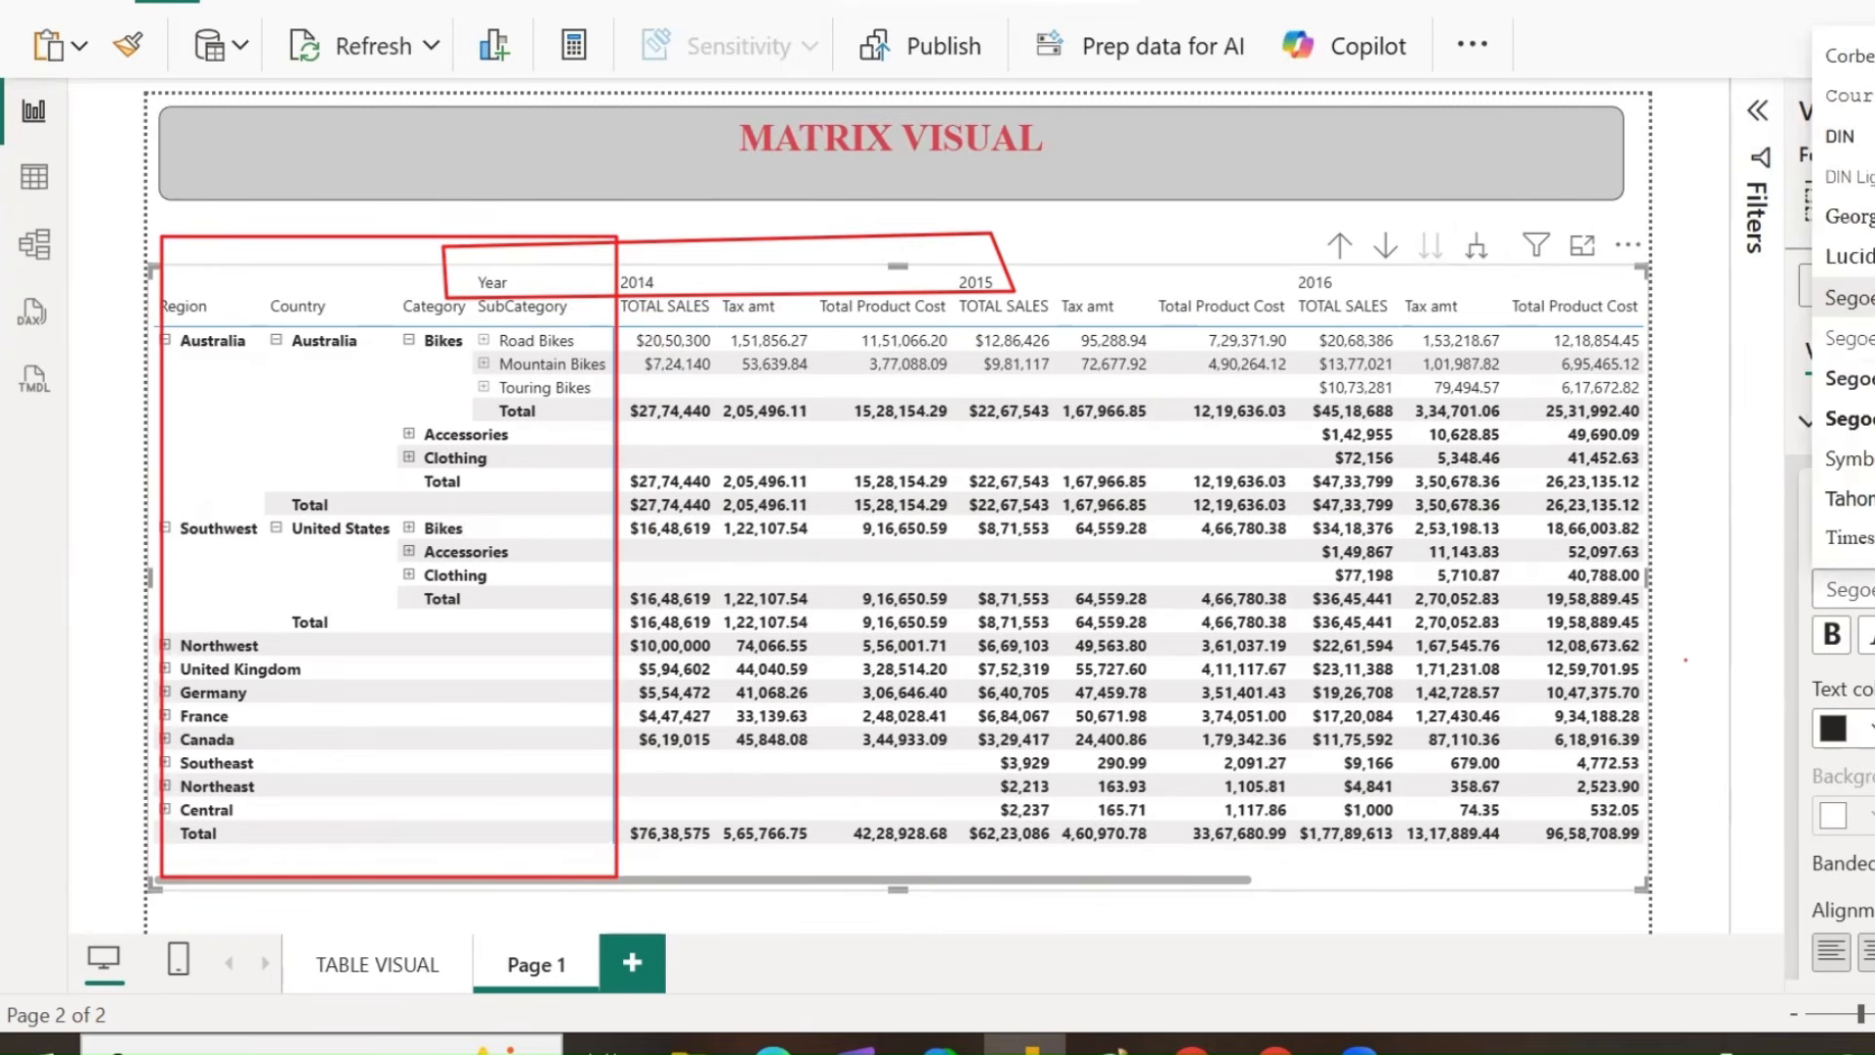
{"action": "left_click", "coordinate": [1863, 260]}
{"action": "scroll", "coordinate": [1866, 695], "scroll_direction": "down", "scroll_amount": 2}
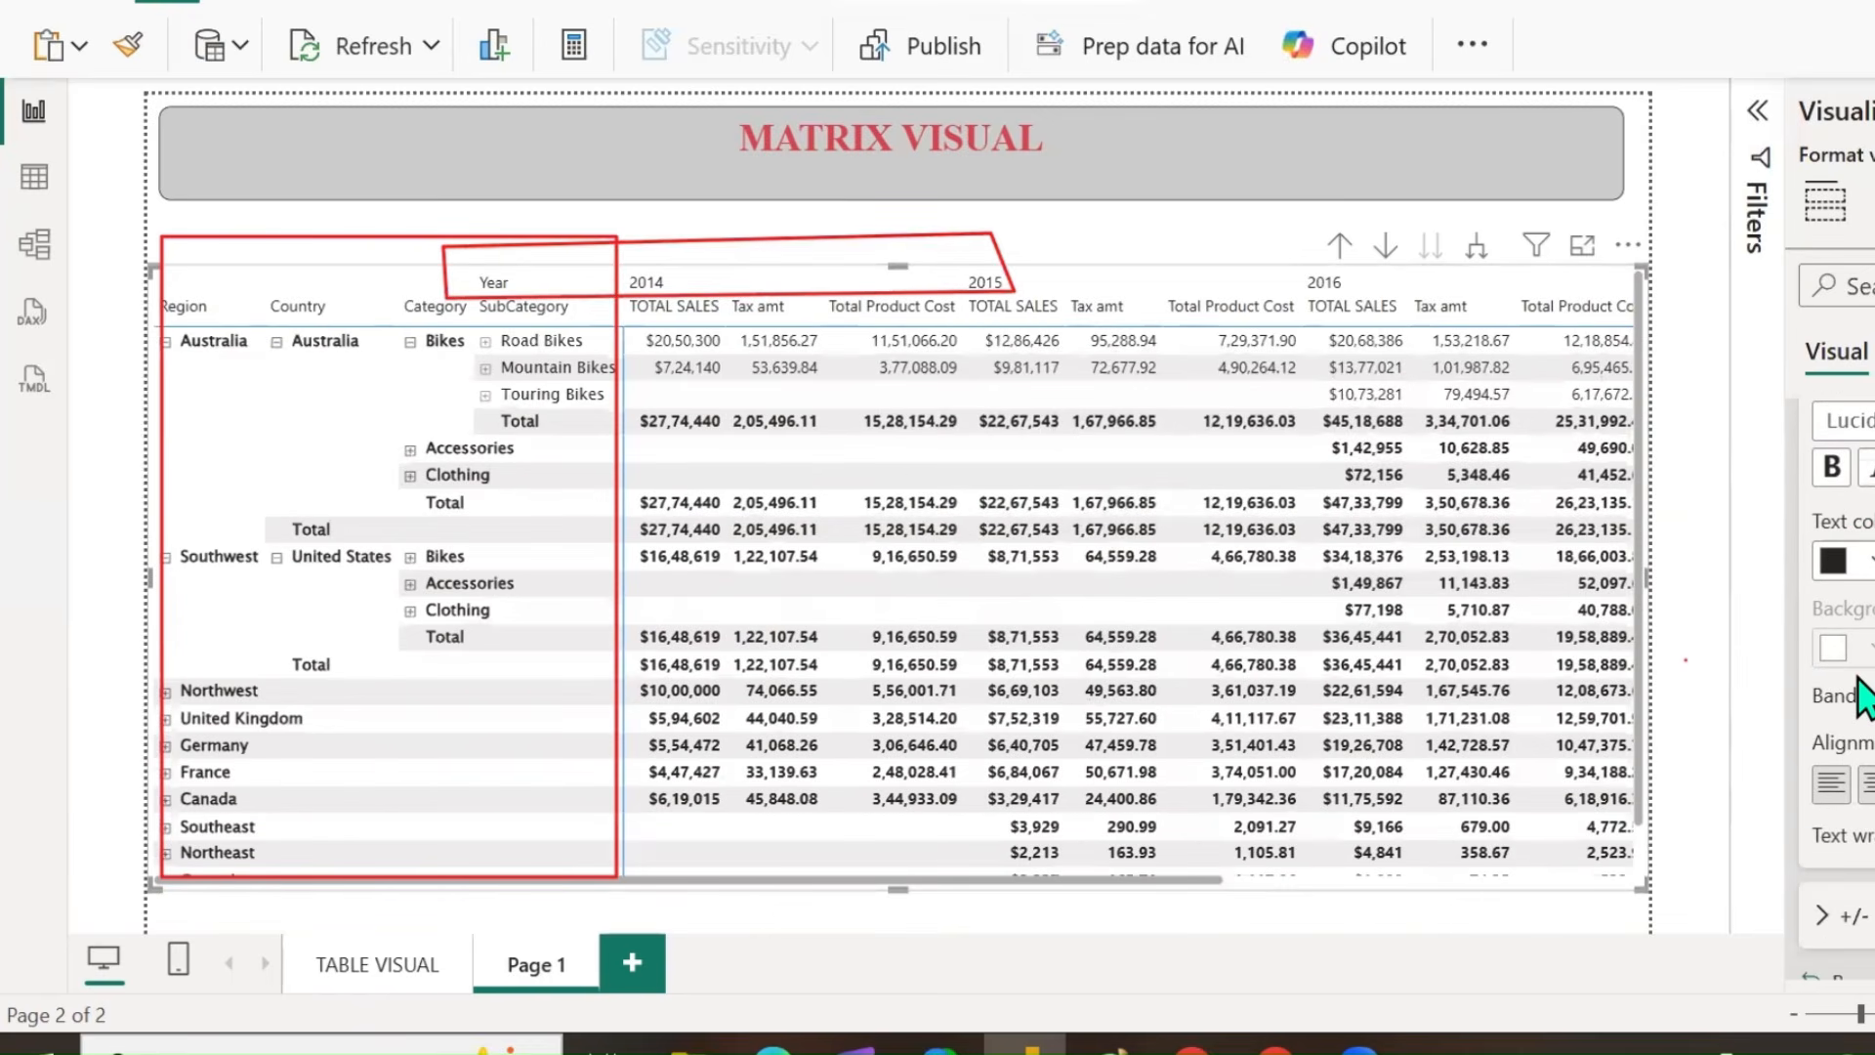
{"action": "left_click", "coordinate": [1832, 468]}
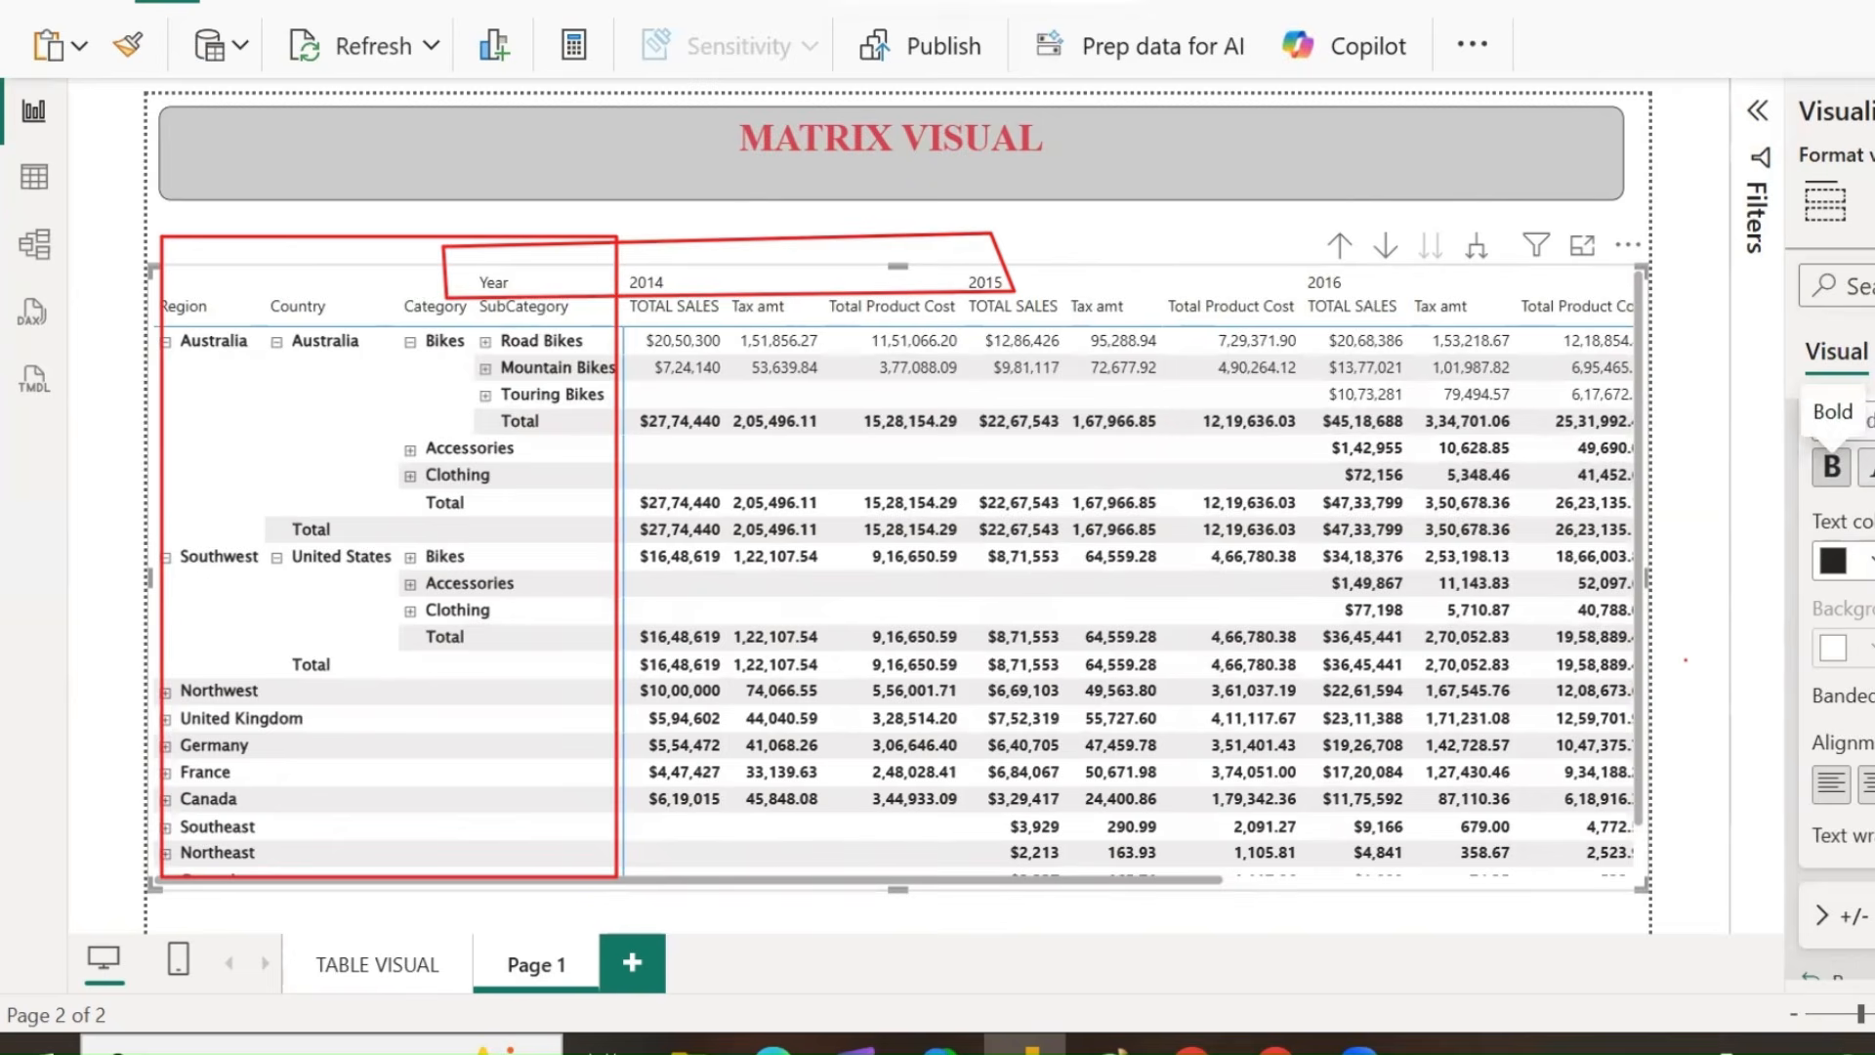
{"action": "left_click", "coordinate": [1867, 469]}
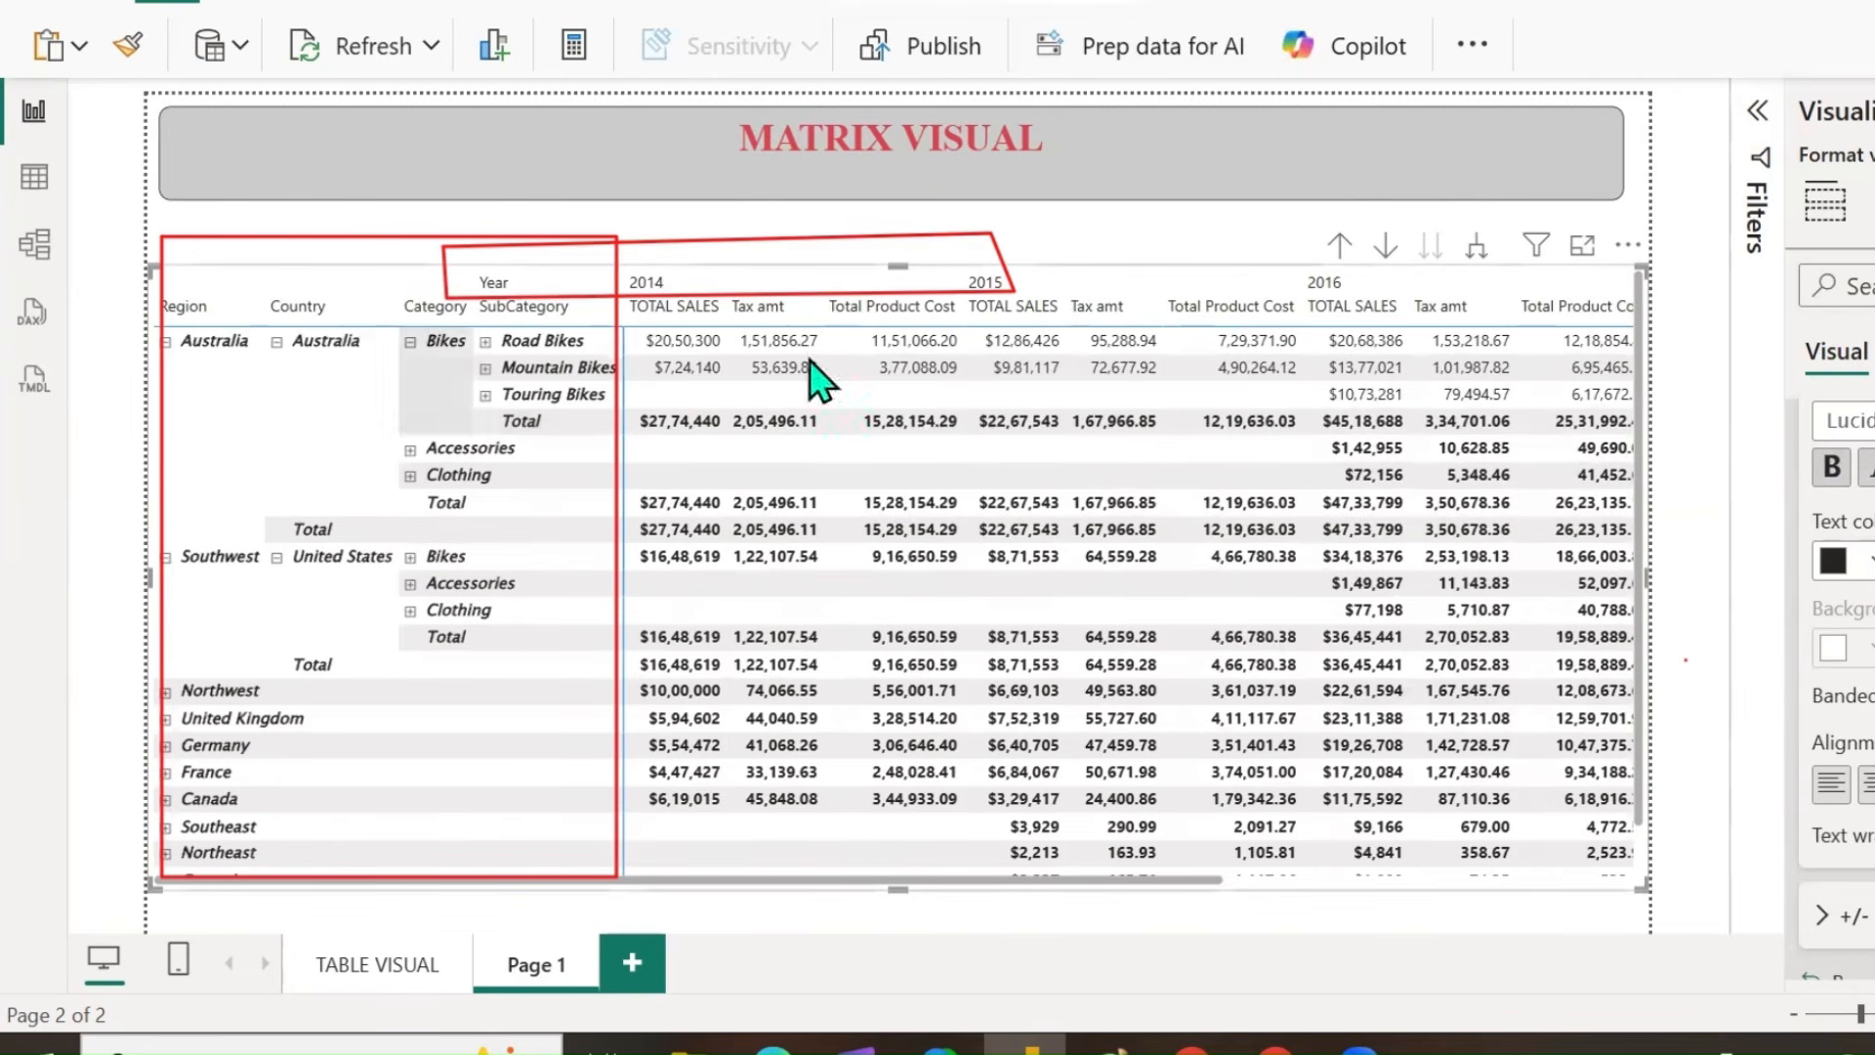
{"action": "left_click", "coordinate": [1874, 469]}
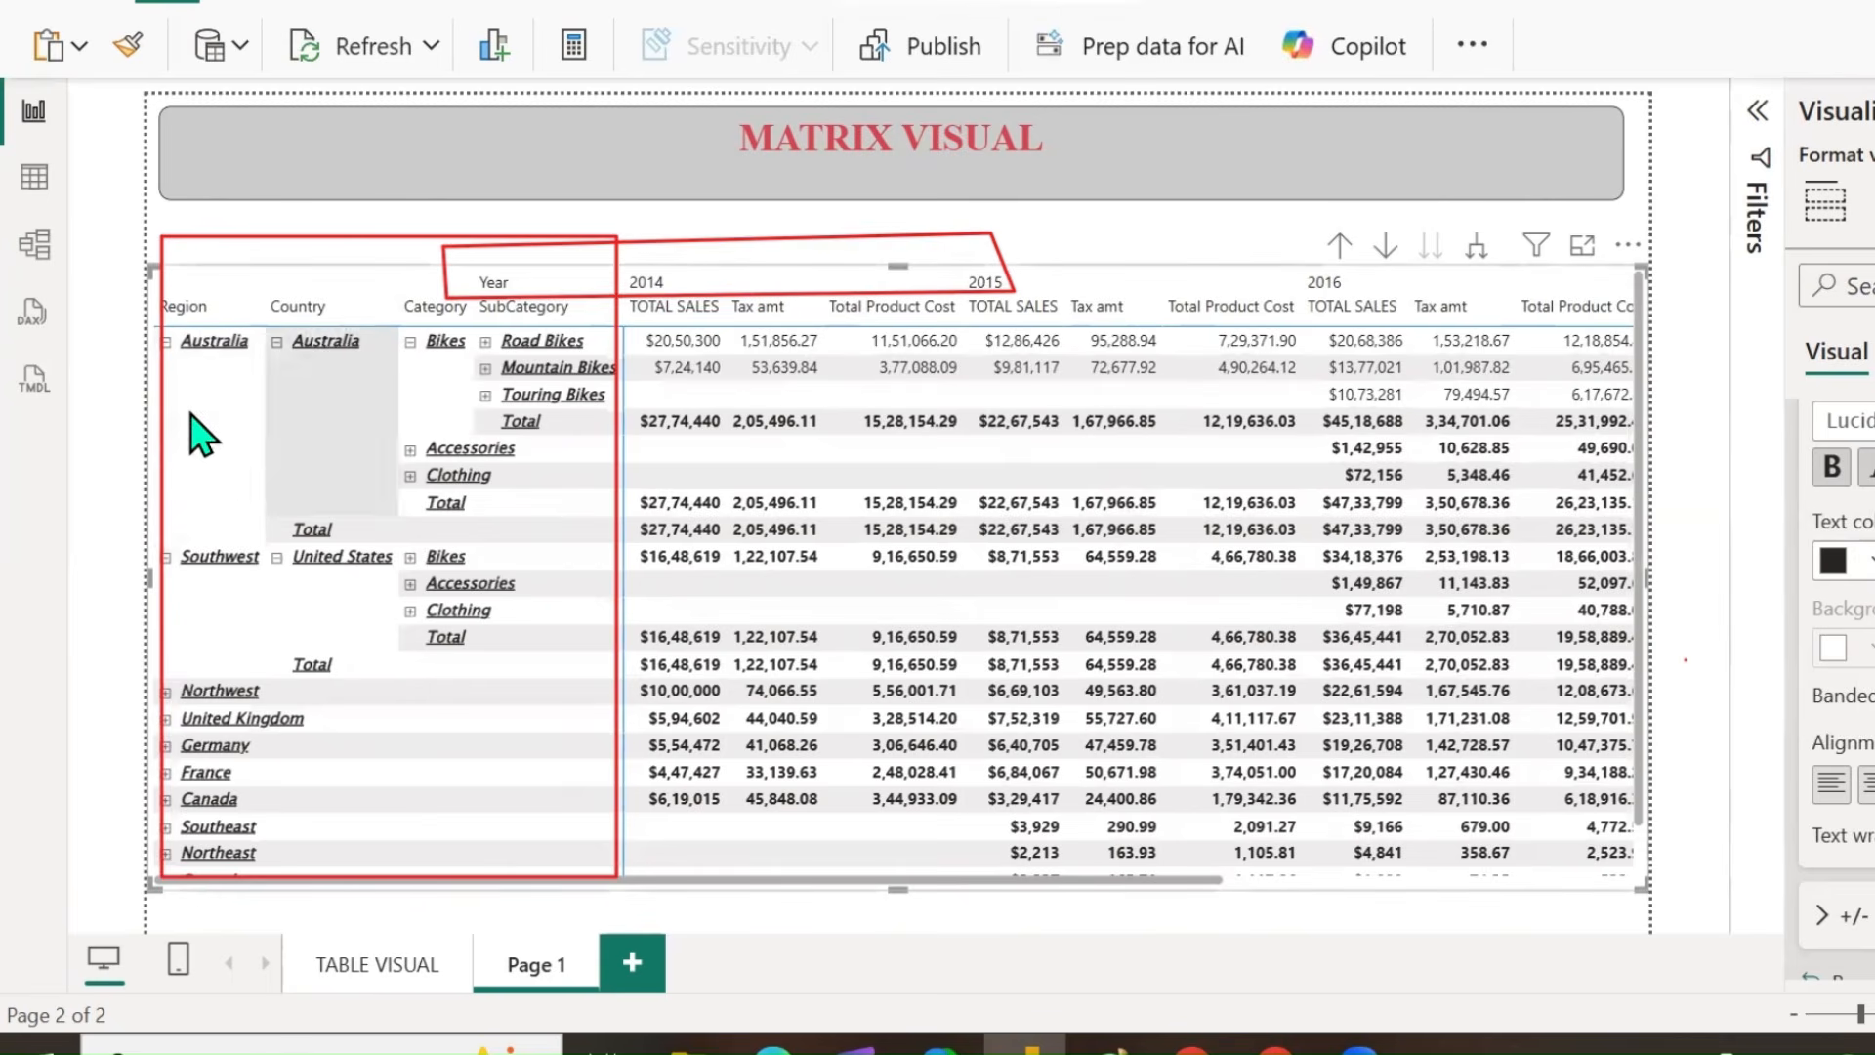
Set the row header text color to pink and turn off the row headers' banded row color.
{"action": "left_click", "coordinate": [1856, 561]}
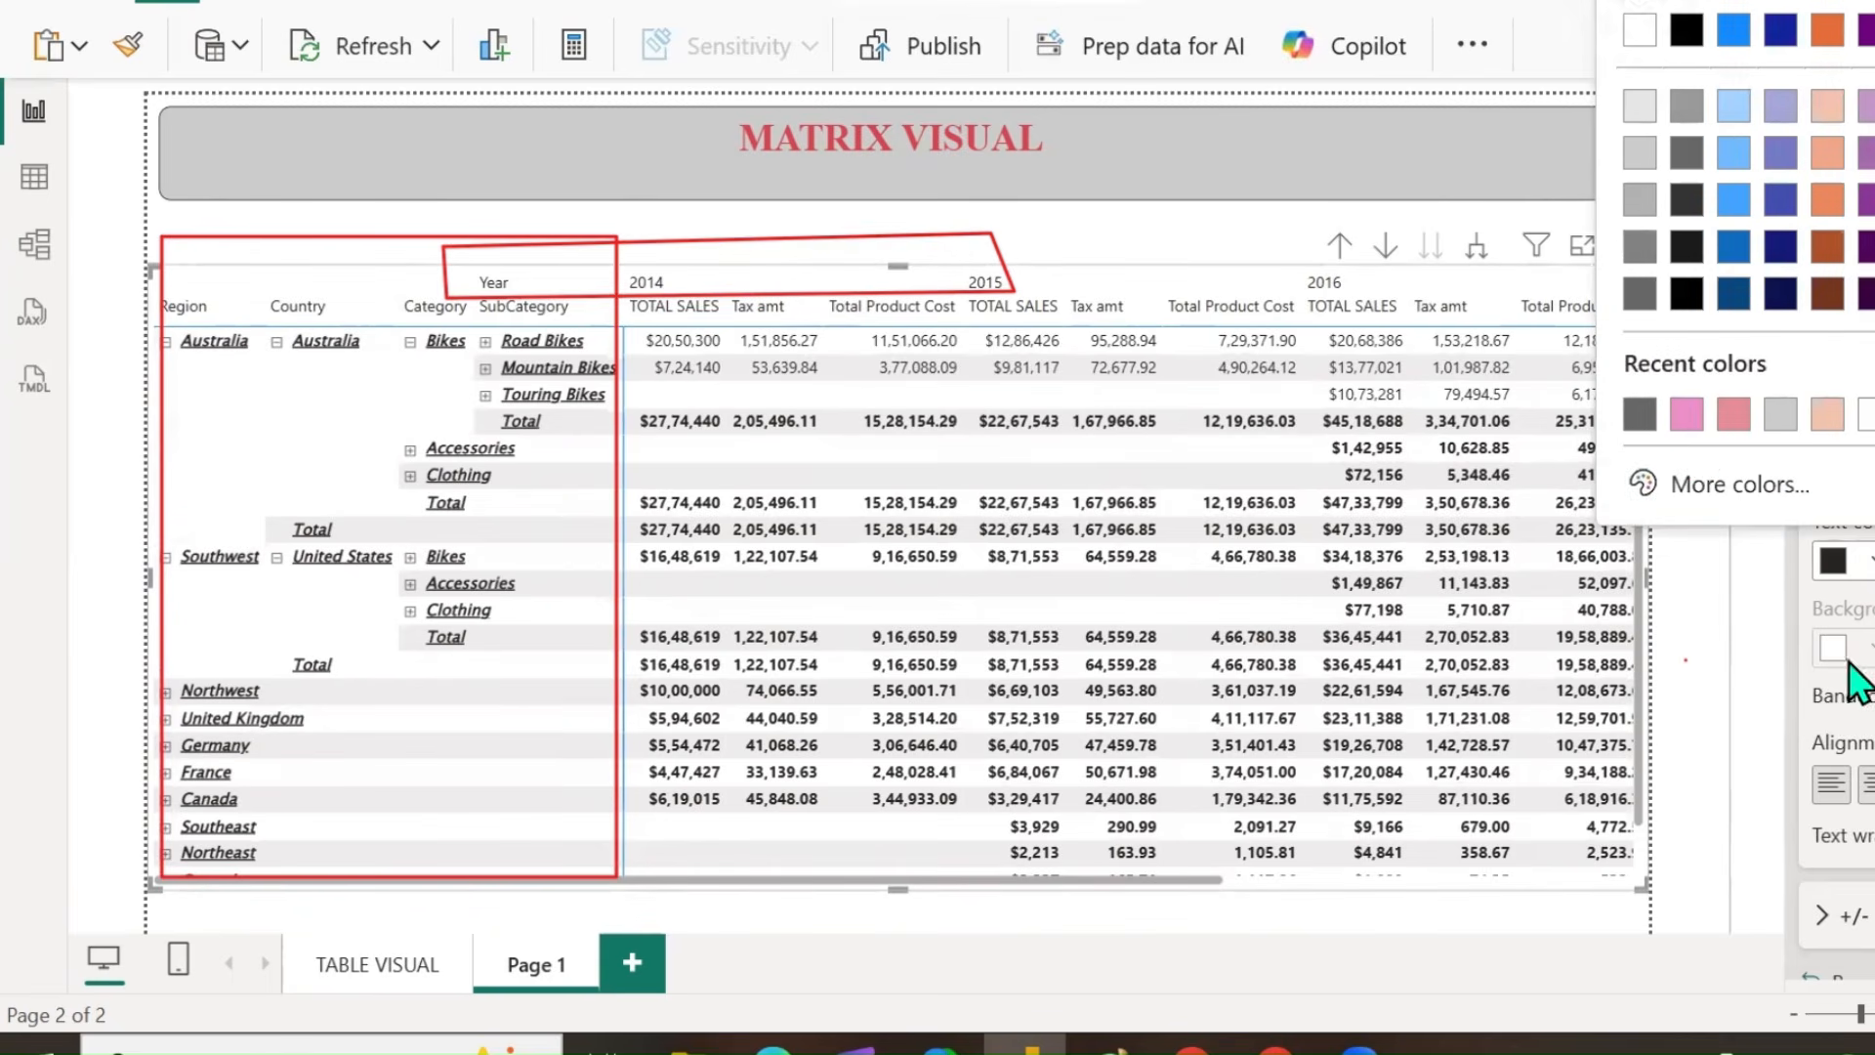
{"action": "left_click", "coordinate": [1633, 413]}
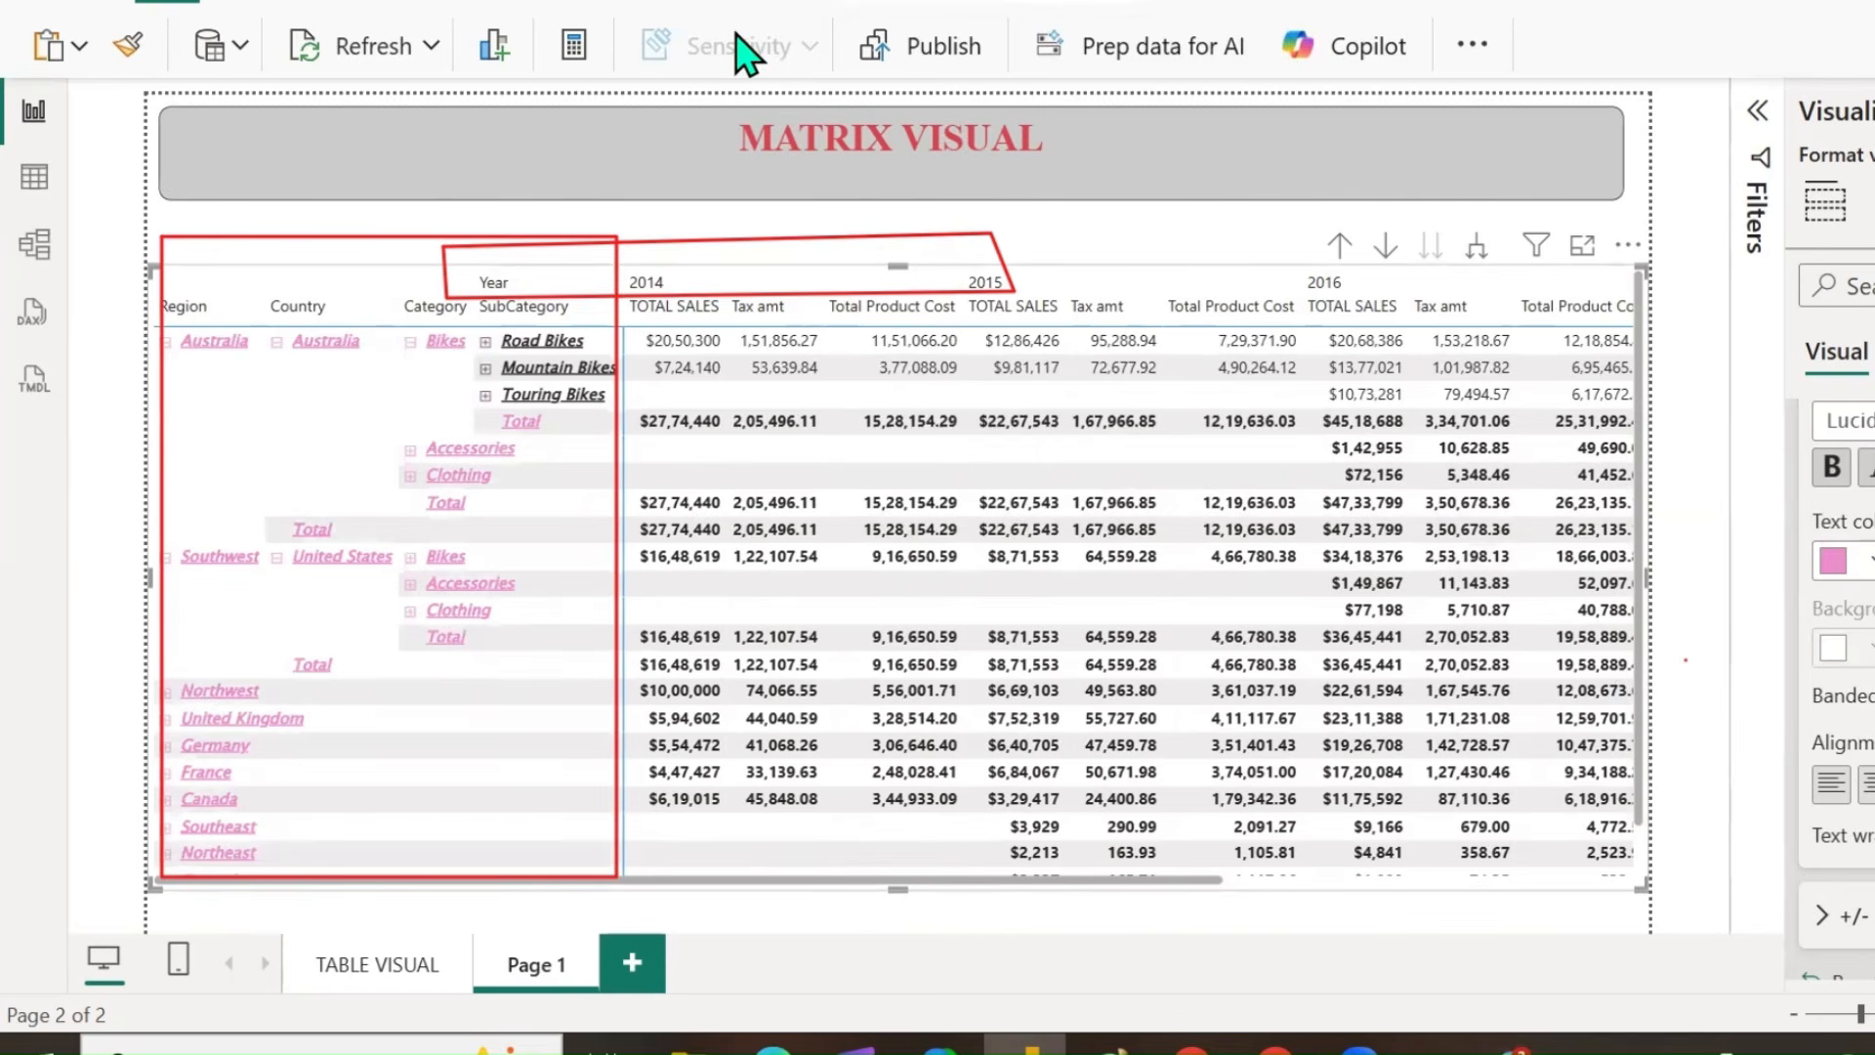
{"action": "mouse_move", "coordinate": [518, 467]}
{"action": "left_mouse_down"}
{"action": "mouse_move", "coordinate": [533, 477]}
{"action": "mouse_move", "coordinate": [575, 431]}
{"action": "left_mouse_up"}
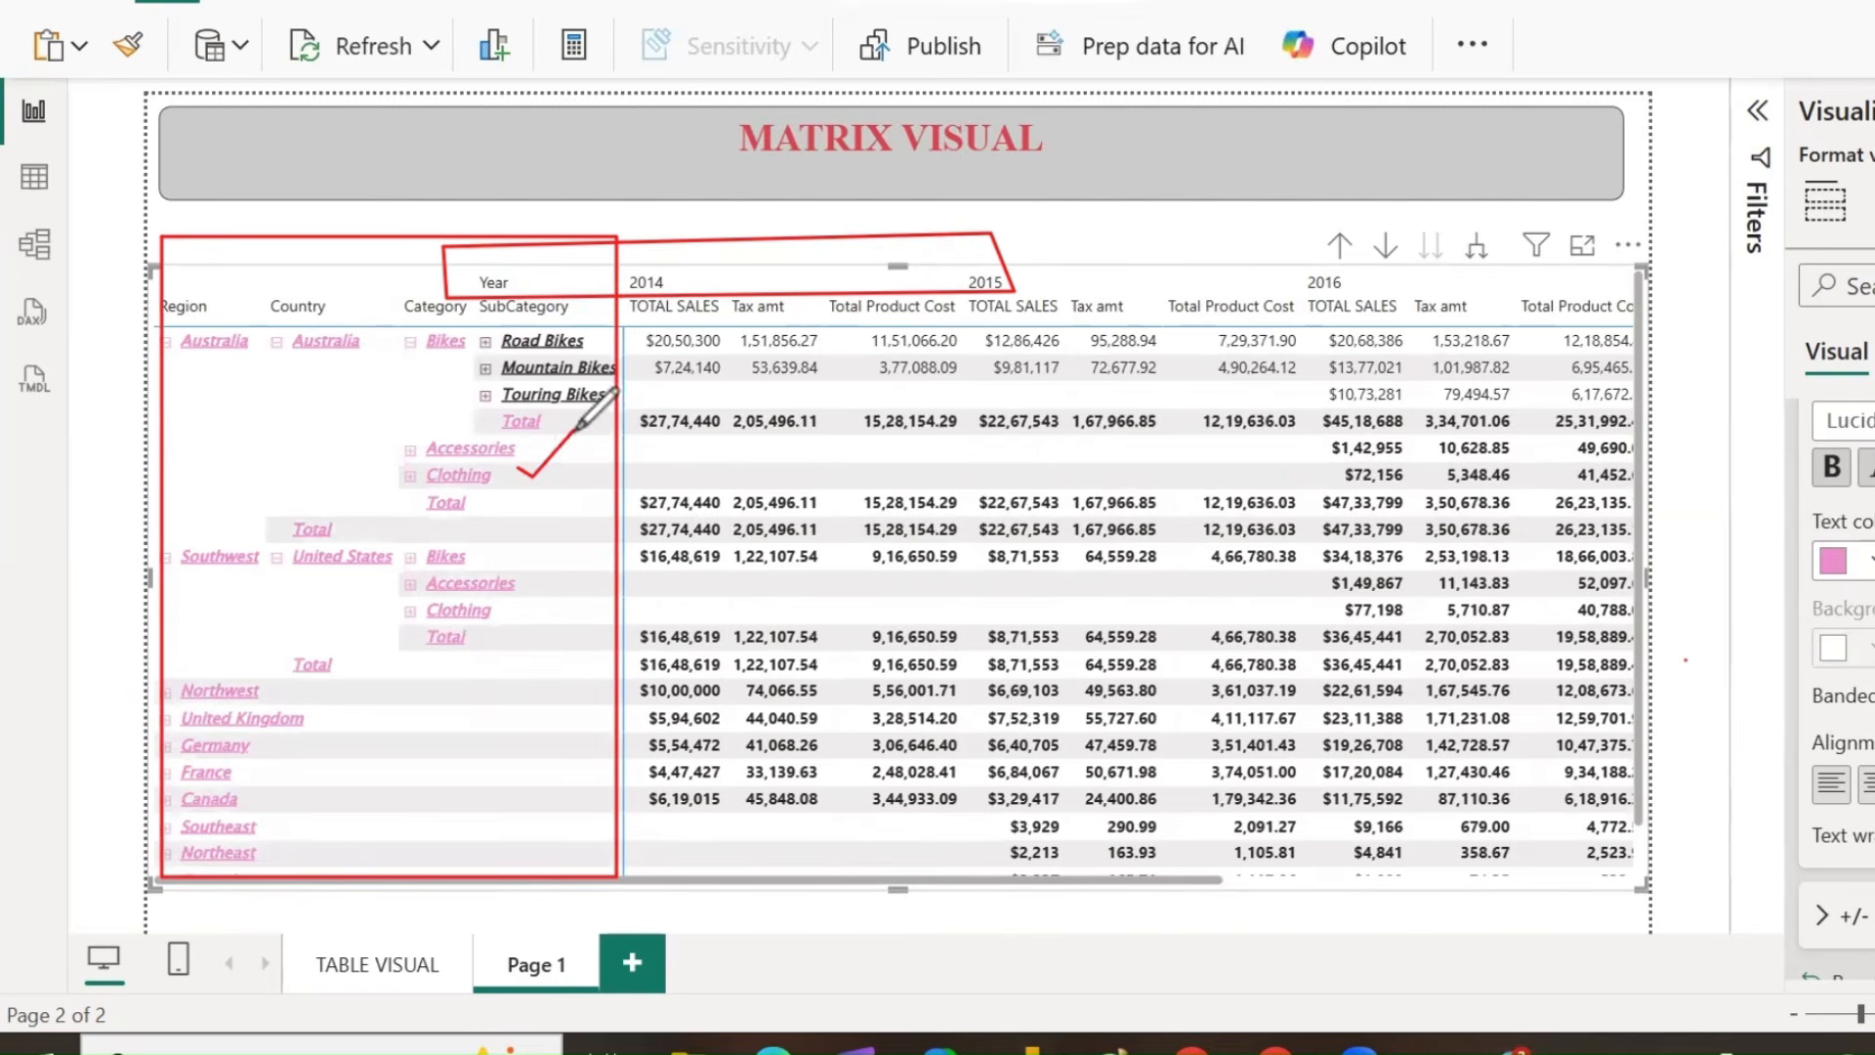
{"action": "left_click_drag", "start_coordinate": [473, 531], "coordinate": [584, 522]}
{"action": "left_click", "coordinate": [1874, 696]}
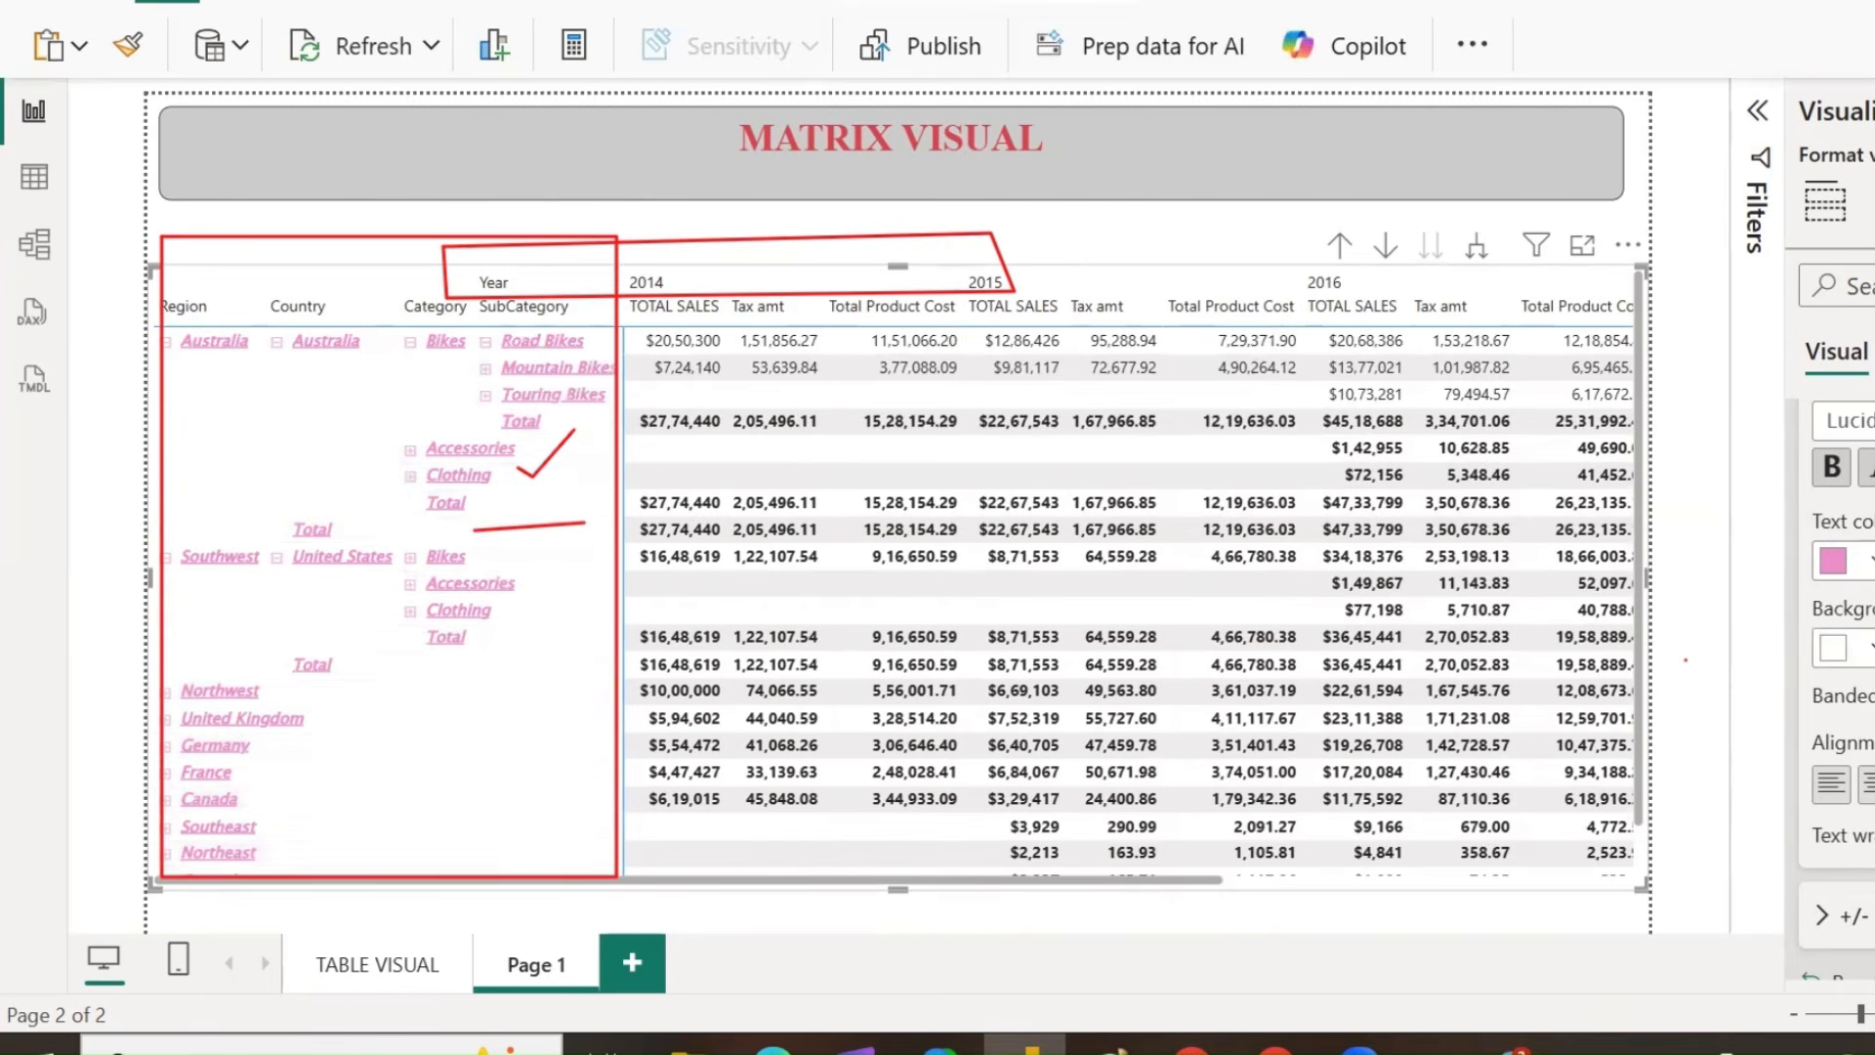
Try center and right alignment on the row headers and restore left alignment.
{"action": "left_click", "coordinate": [1868, 793]}
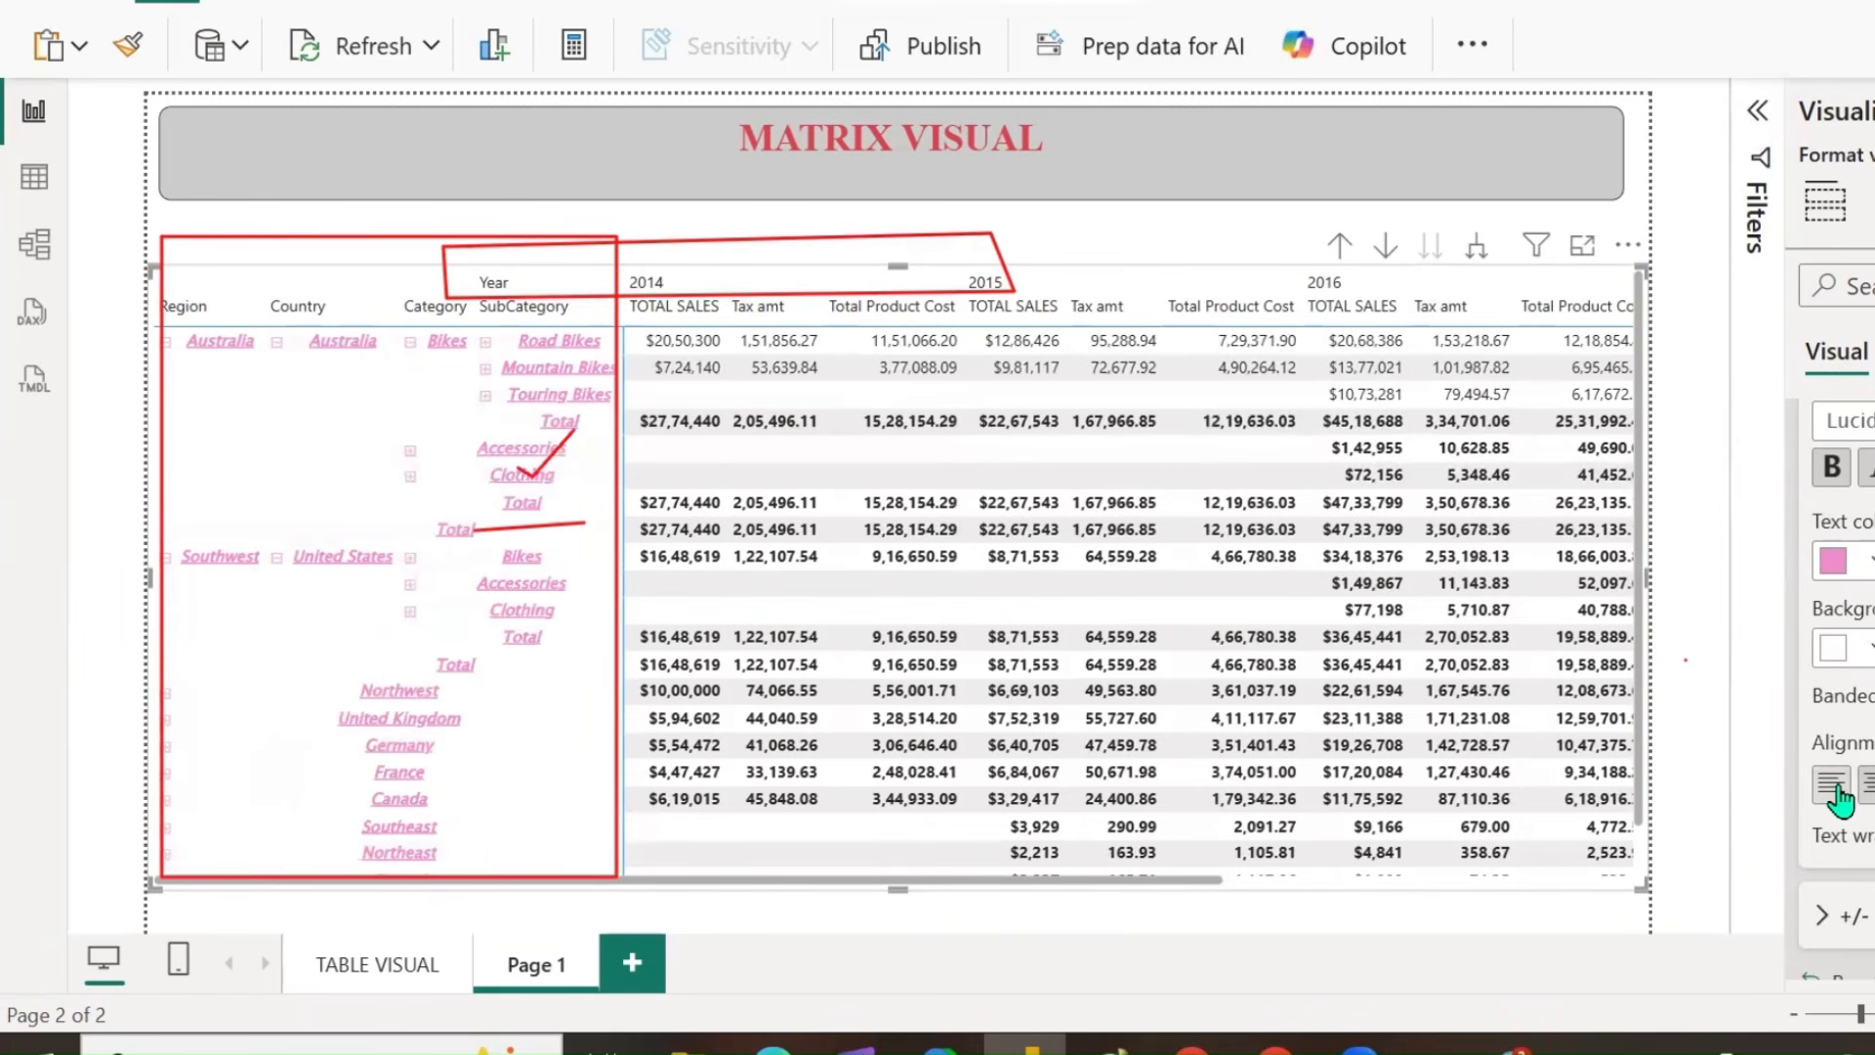
{"action": "left_click", "coordinate": [1832, 784]}
{"action": "left_click", "coordinate": [1868, 786]}
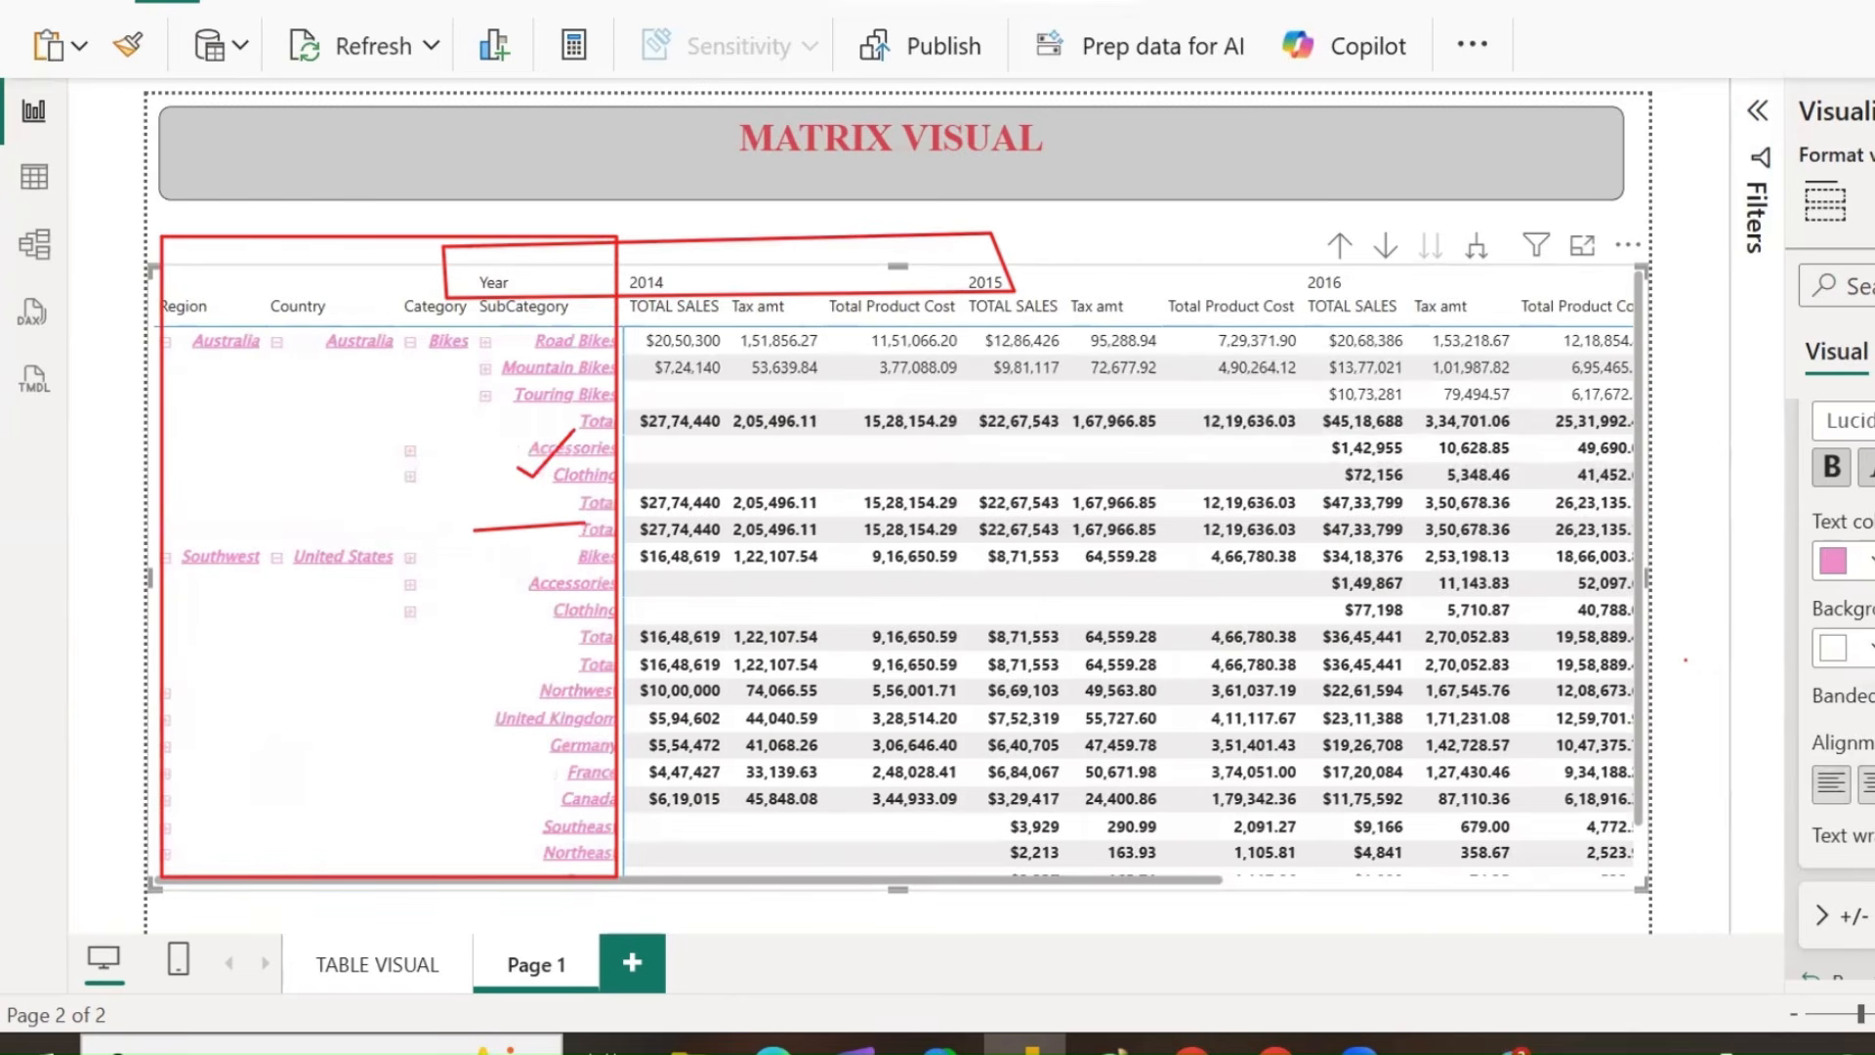
{"action": "left_click", "coordinate": [1832, 784]}
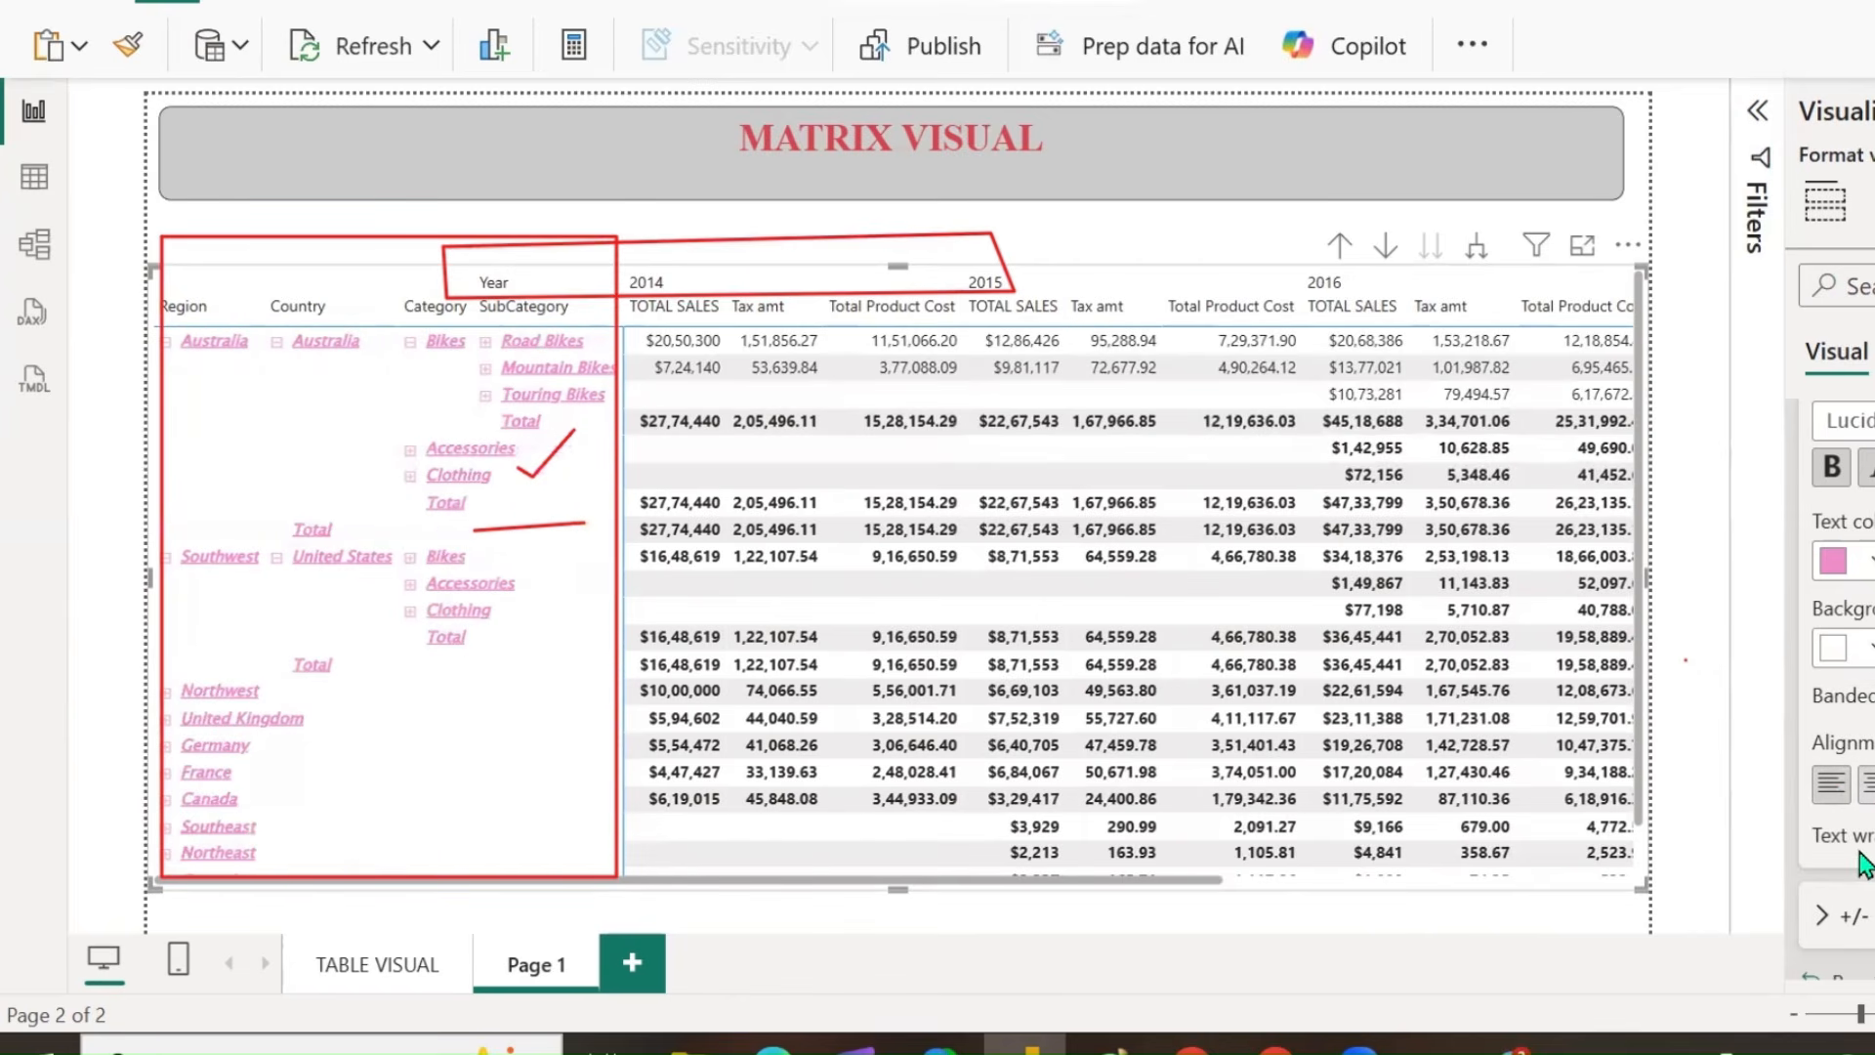
Set the row header background color to white.
{"action": "left_click", "coordinate": [1868, 656]}
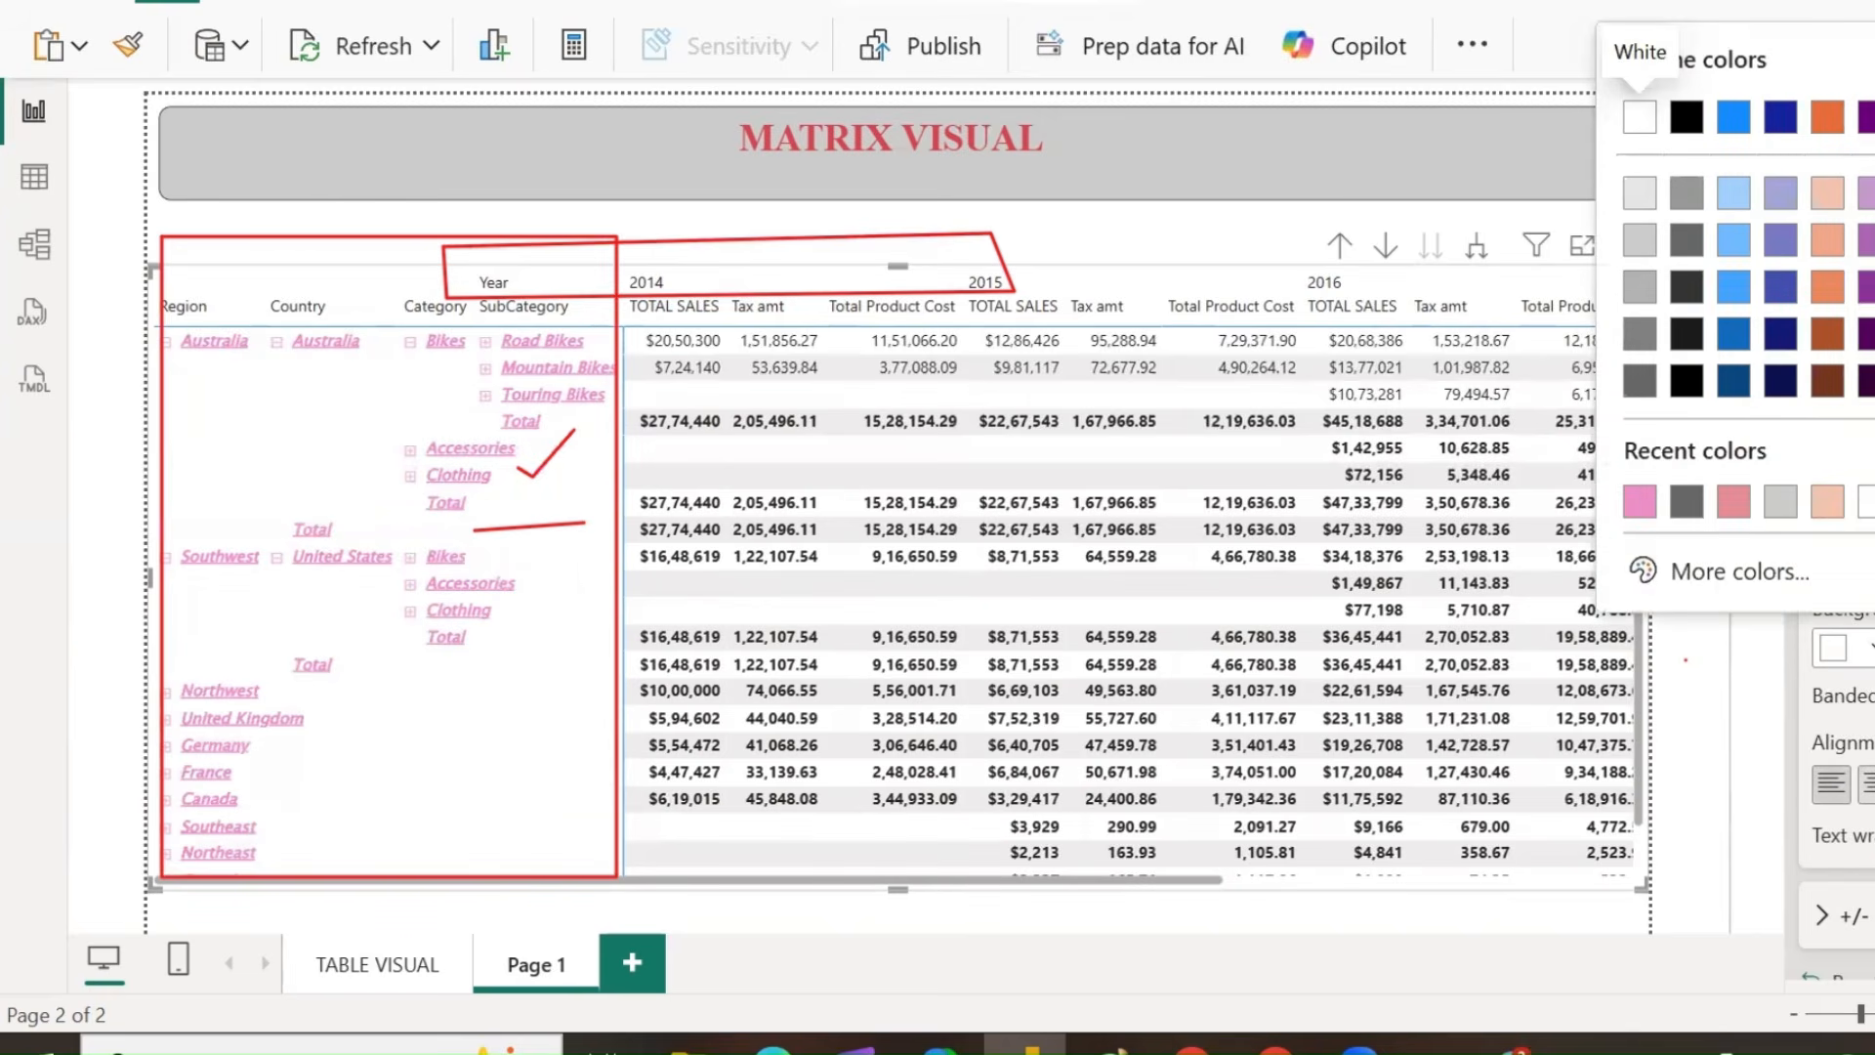
{"action": "left_click", "coordinate": [1640, 116]}
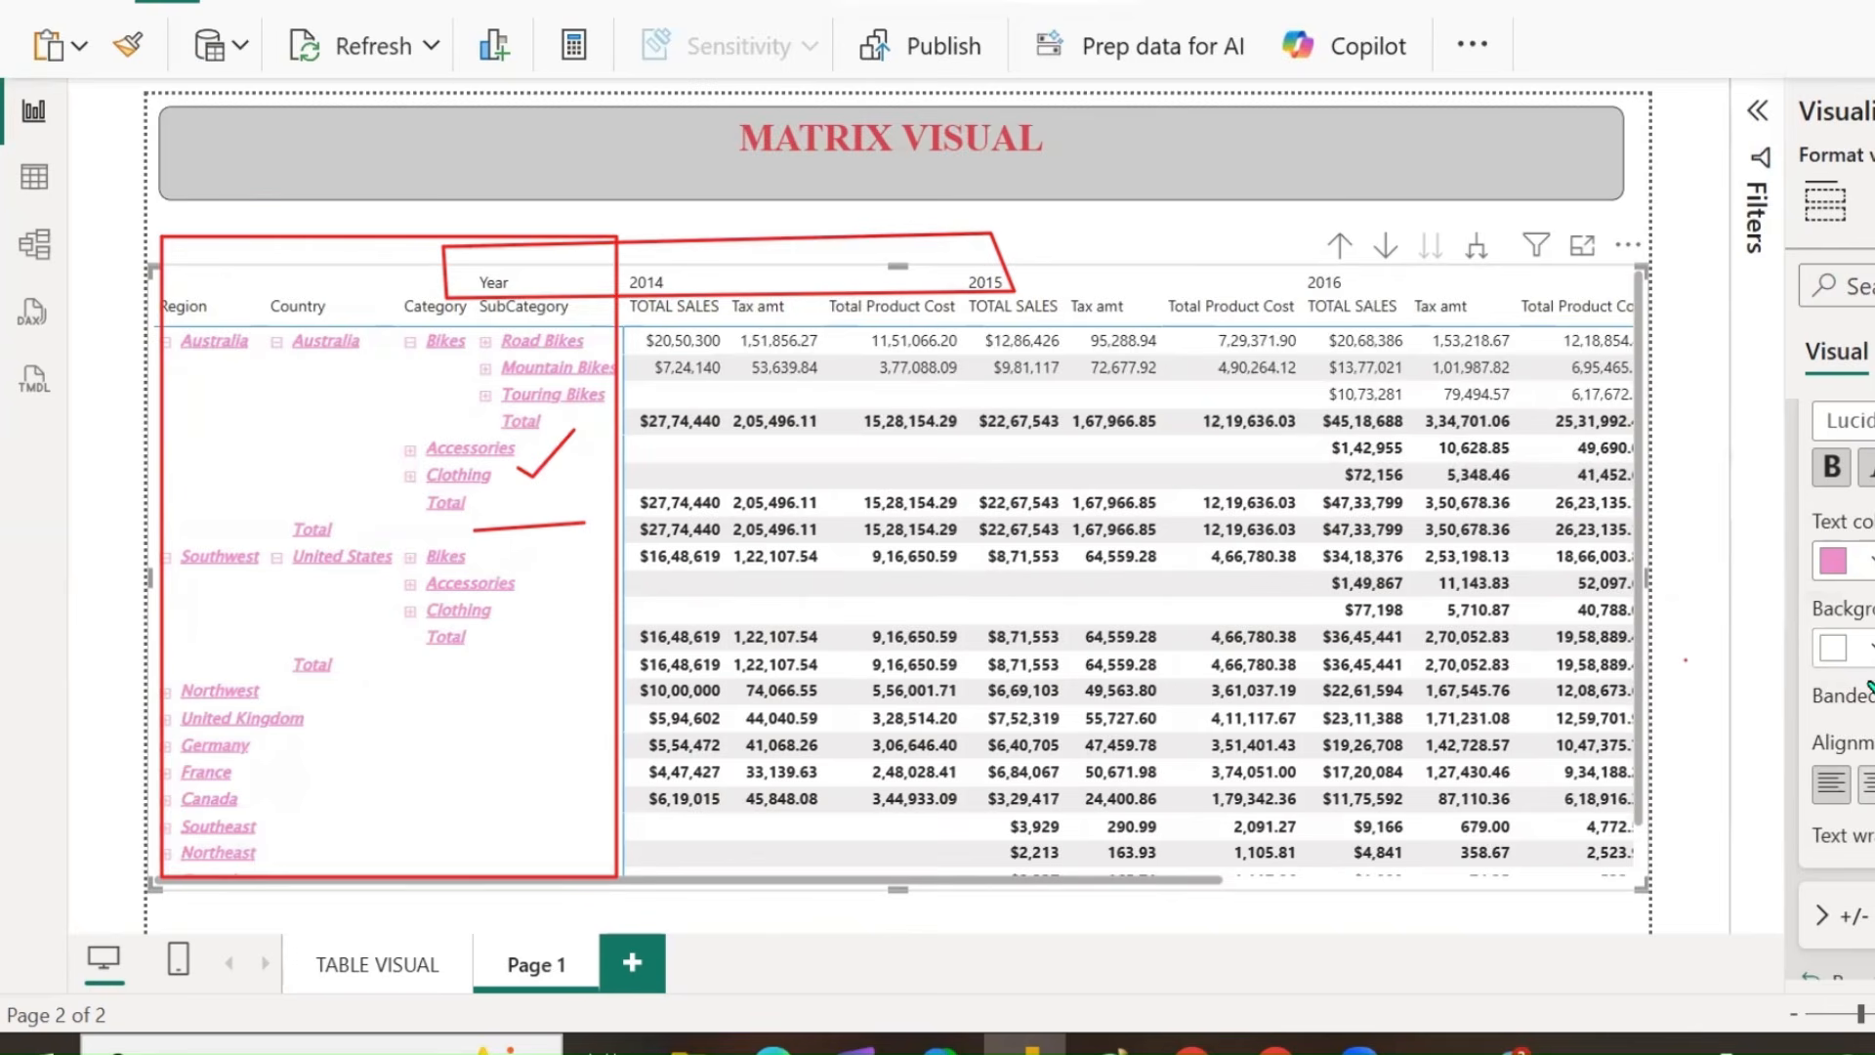
{"action": "left_click", "coordinate": [1870, 647]}
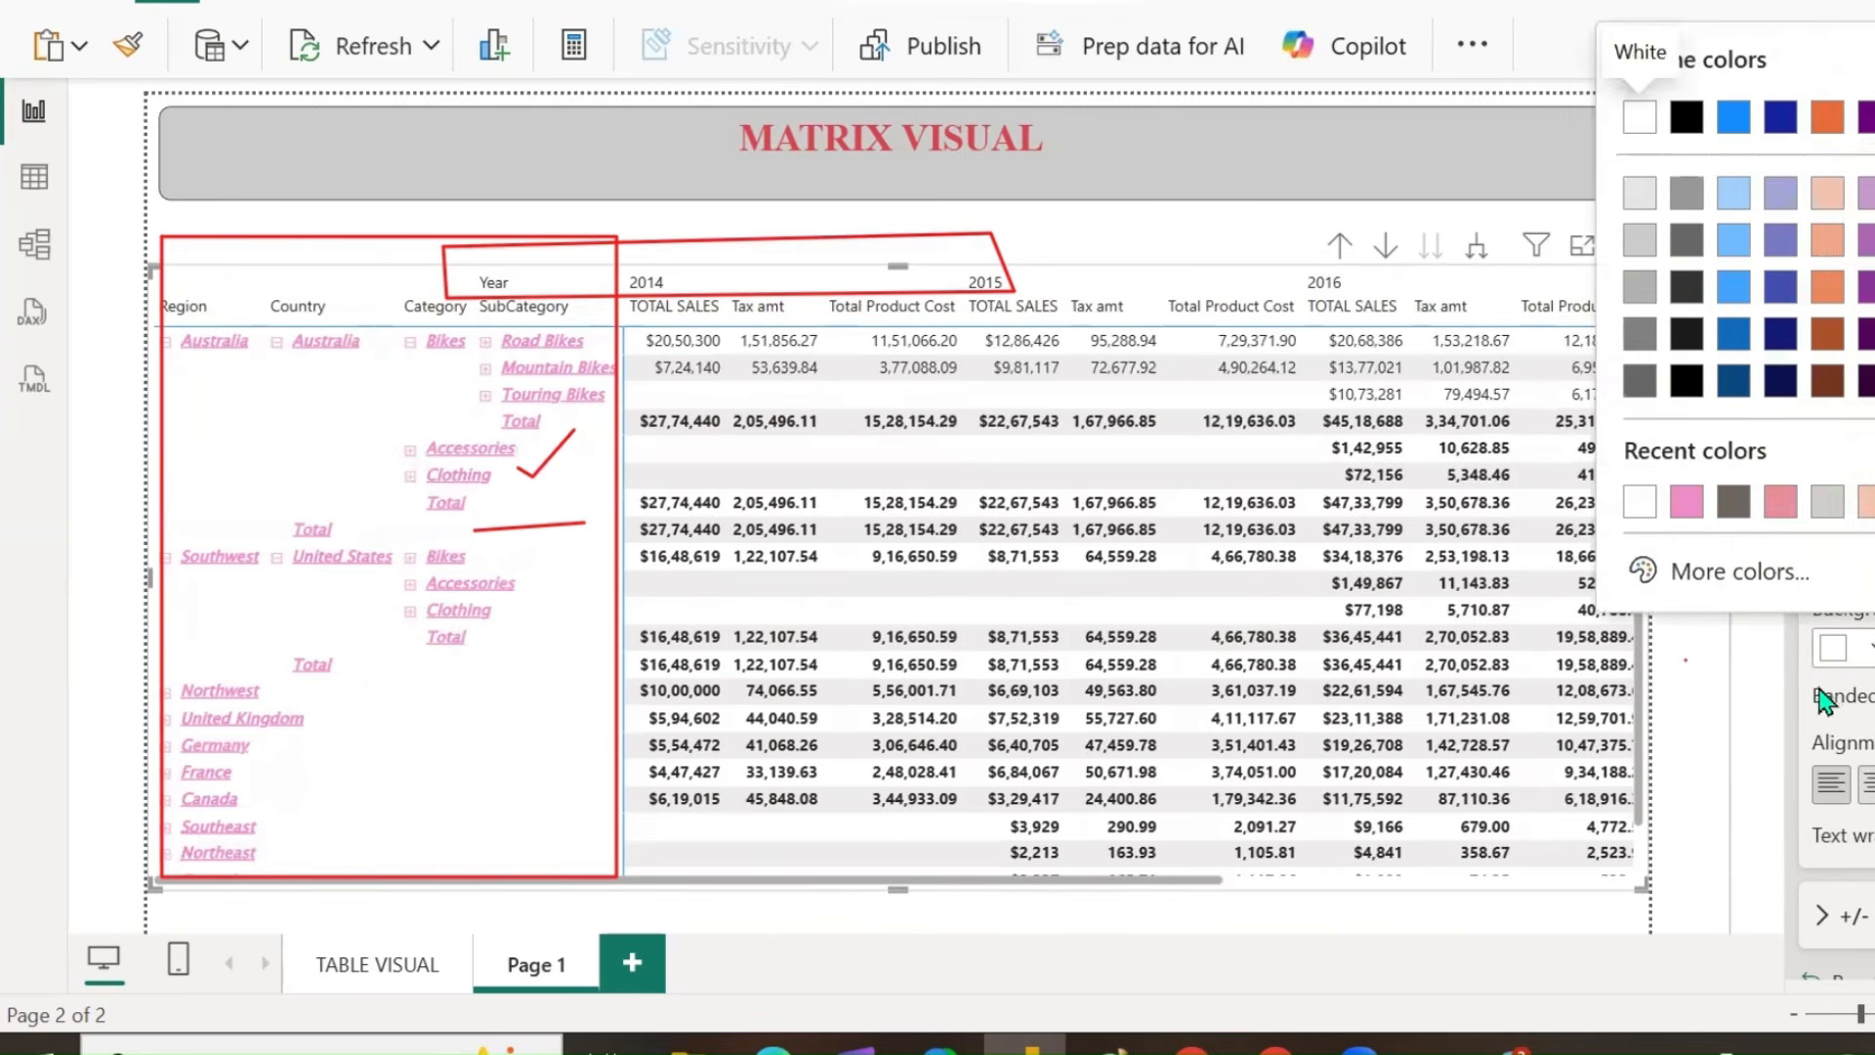
{"action": "left_click", "coordinate": [1824, 698]}
Turn the row headers' banded color on and off again to compare its effect on the background setting.
{"action": "left_click", "coordinate": [1818, 688]}
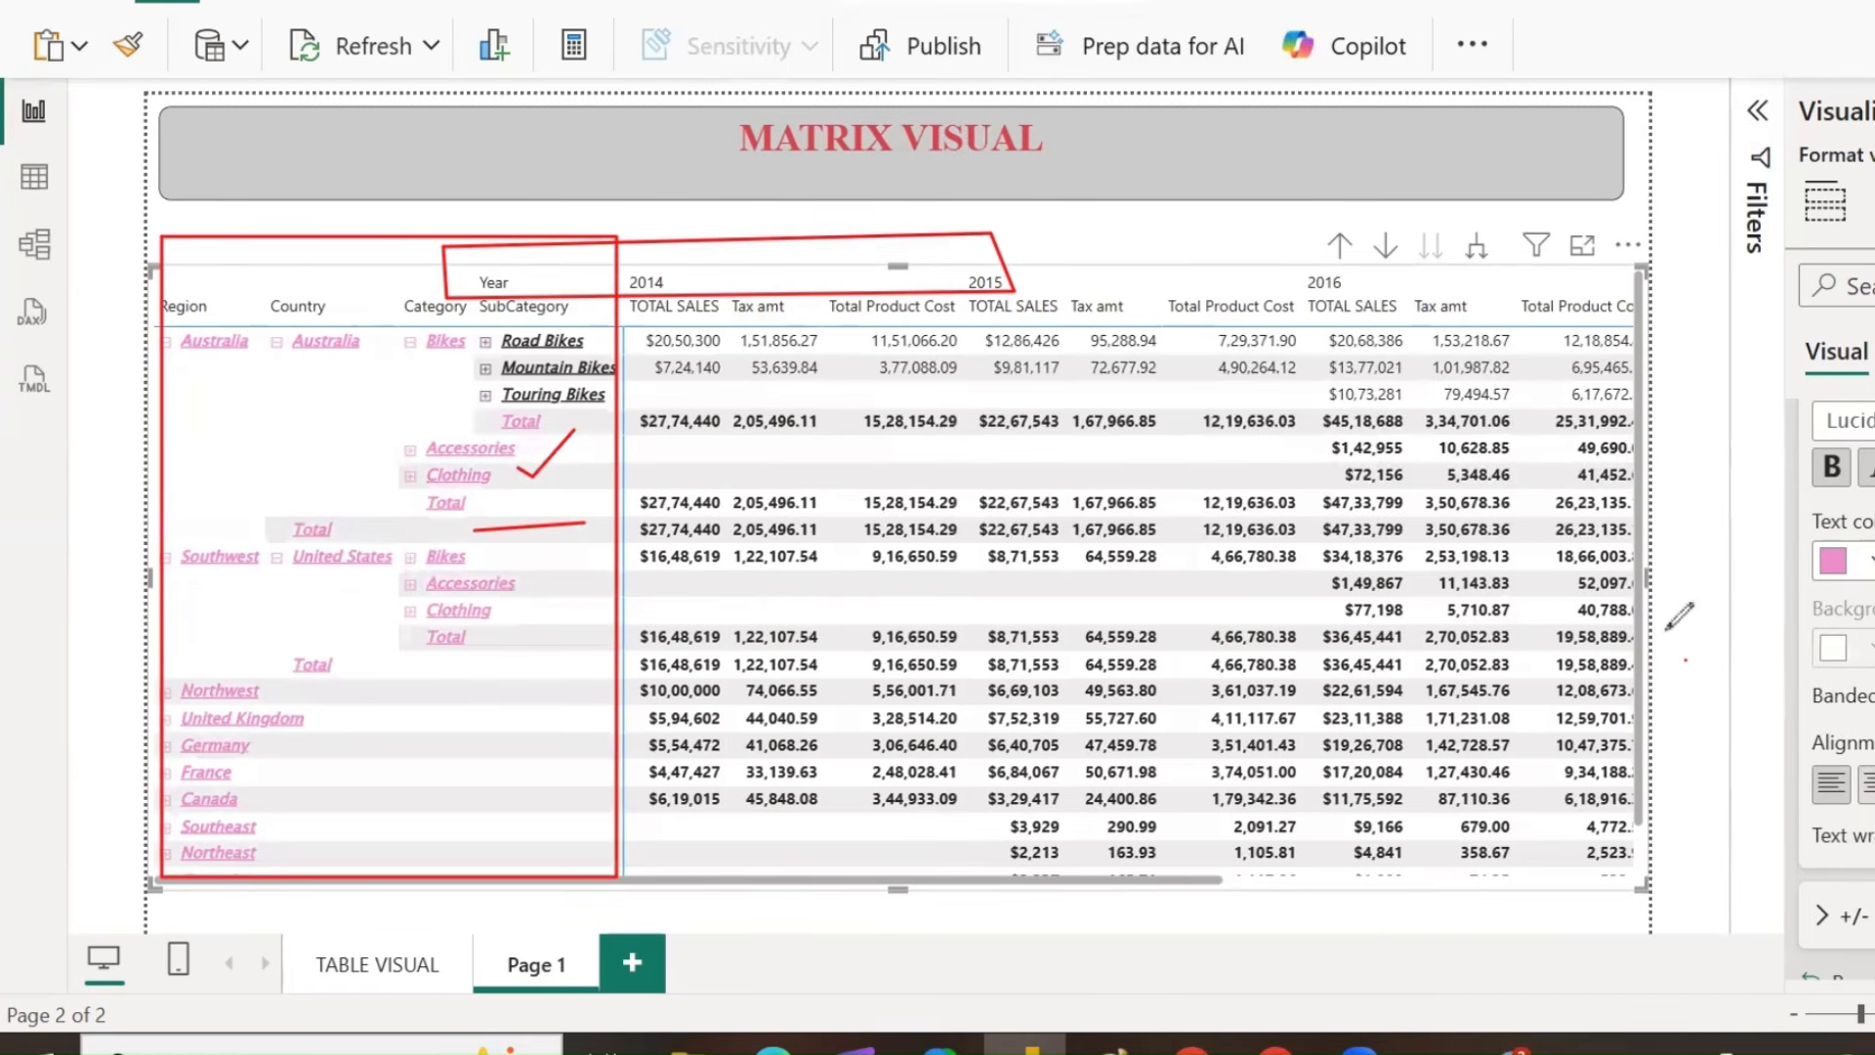
{"action": "left_click_drag", "start_coordinate": [1793, 598], "coordinate": [1871, 690]}
{"action": "mouse_move", "coordinate": [1874, 564]}
{"action": "left_mouse_down"}
{"action": "mouse_move", "coordinate": [1792, 604]}
{"action": "mouse_move", "coordinate": [1874, 674]}
{"action": "left_mouse_up"}
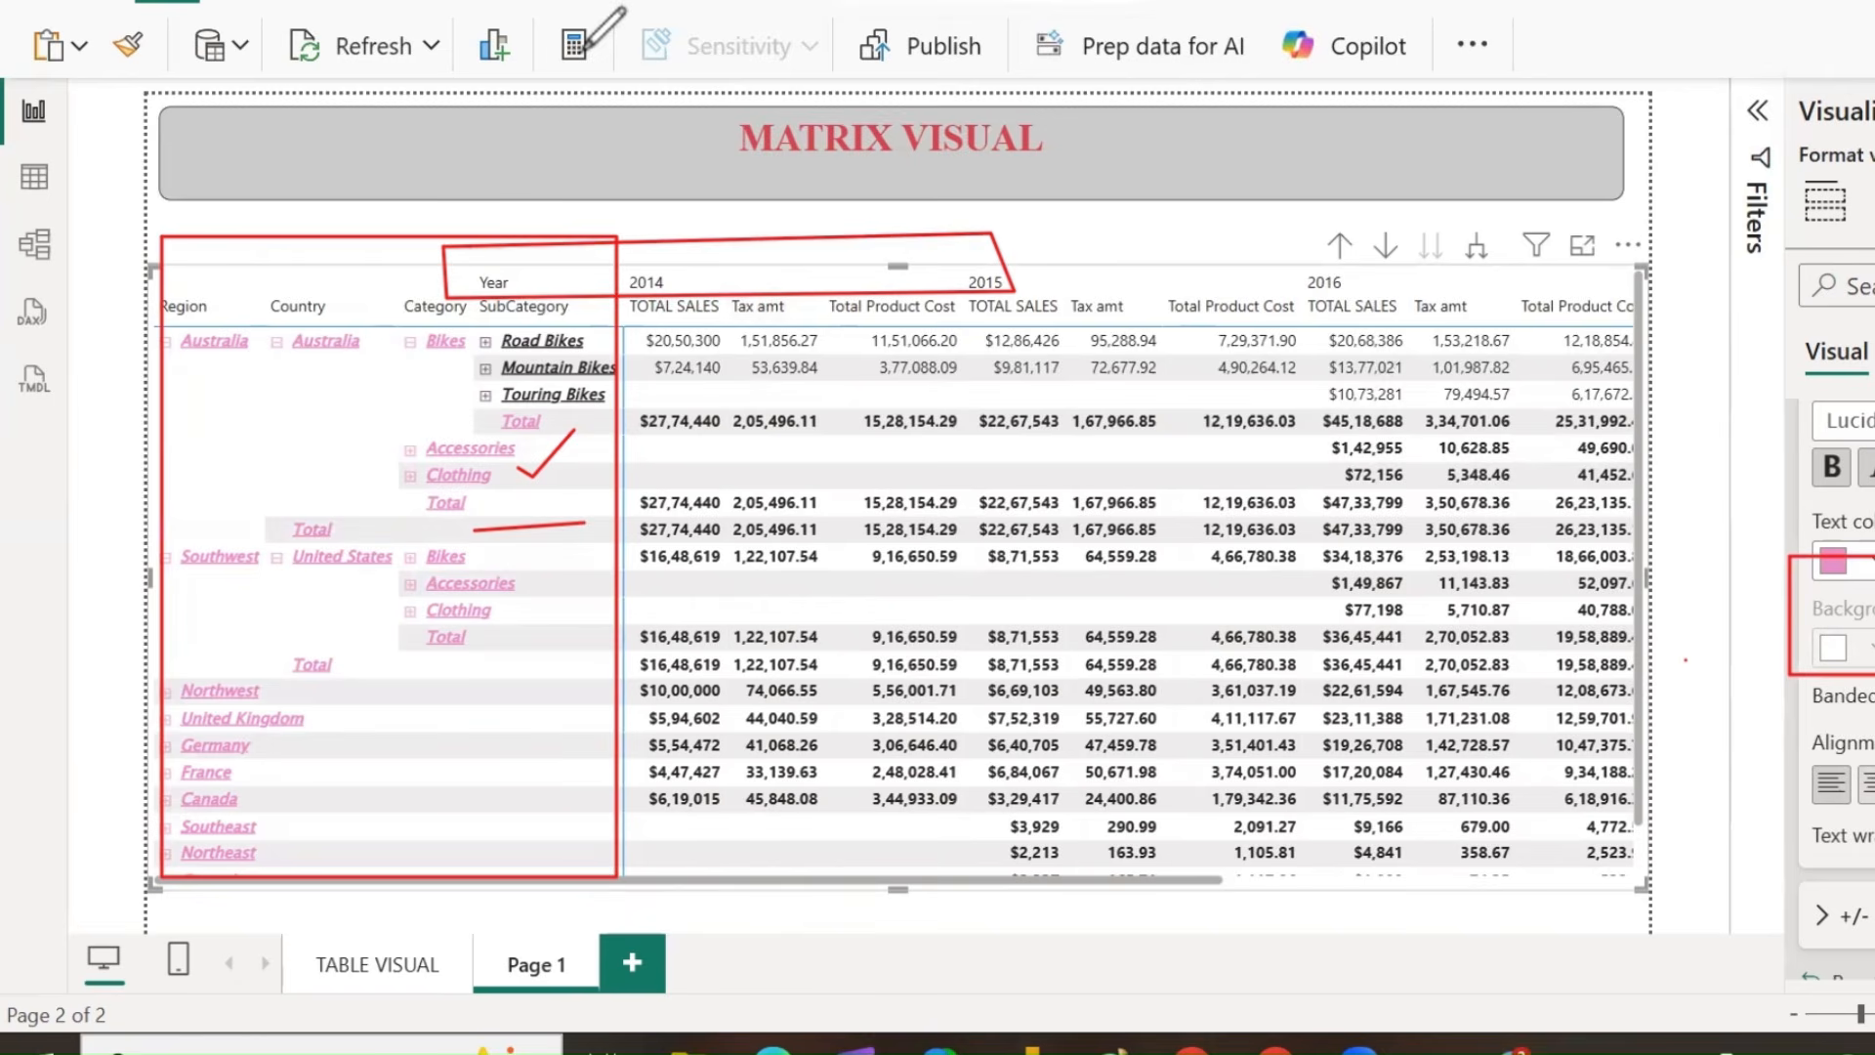
{"action": "left_click", "coordinate": [1873, 695]}
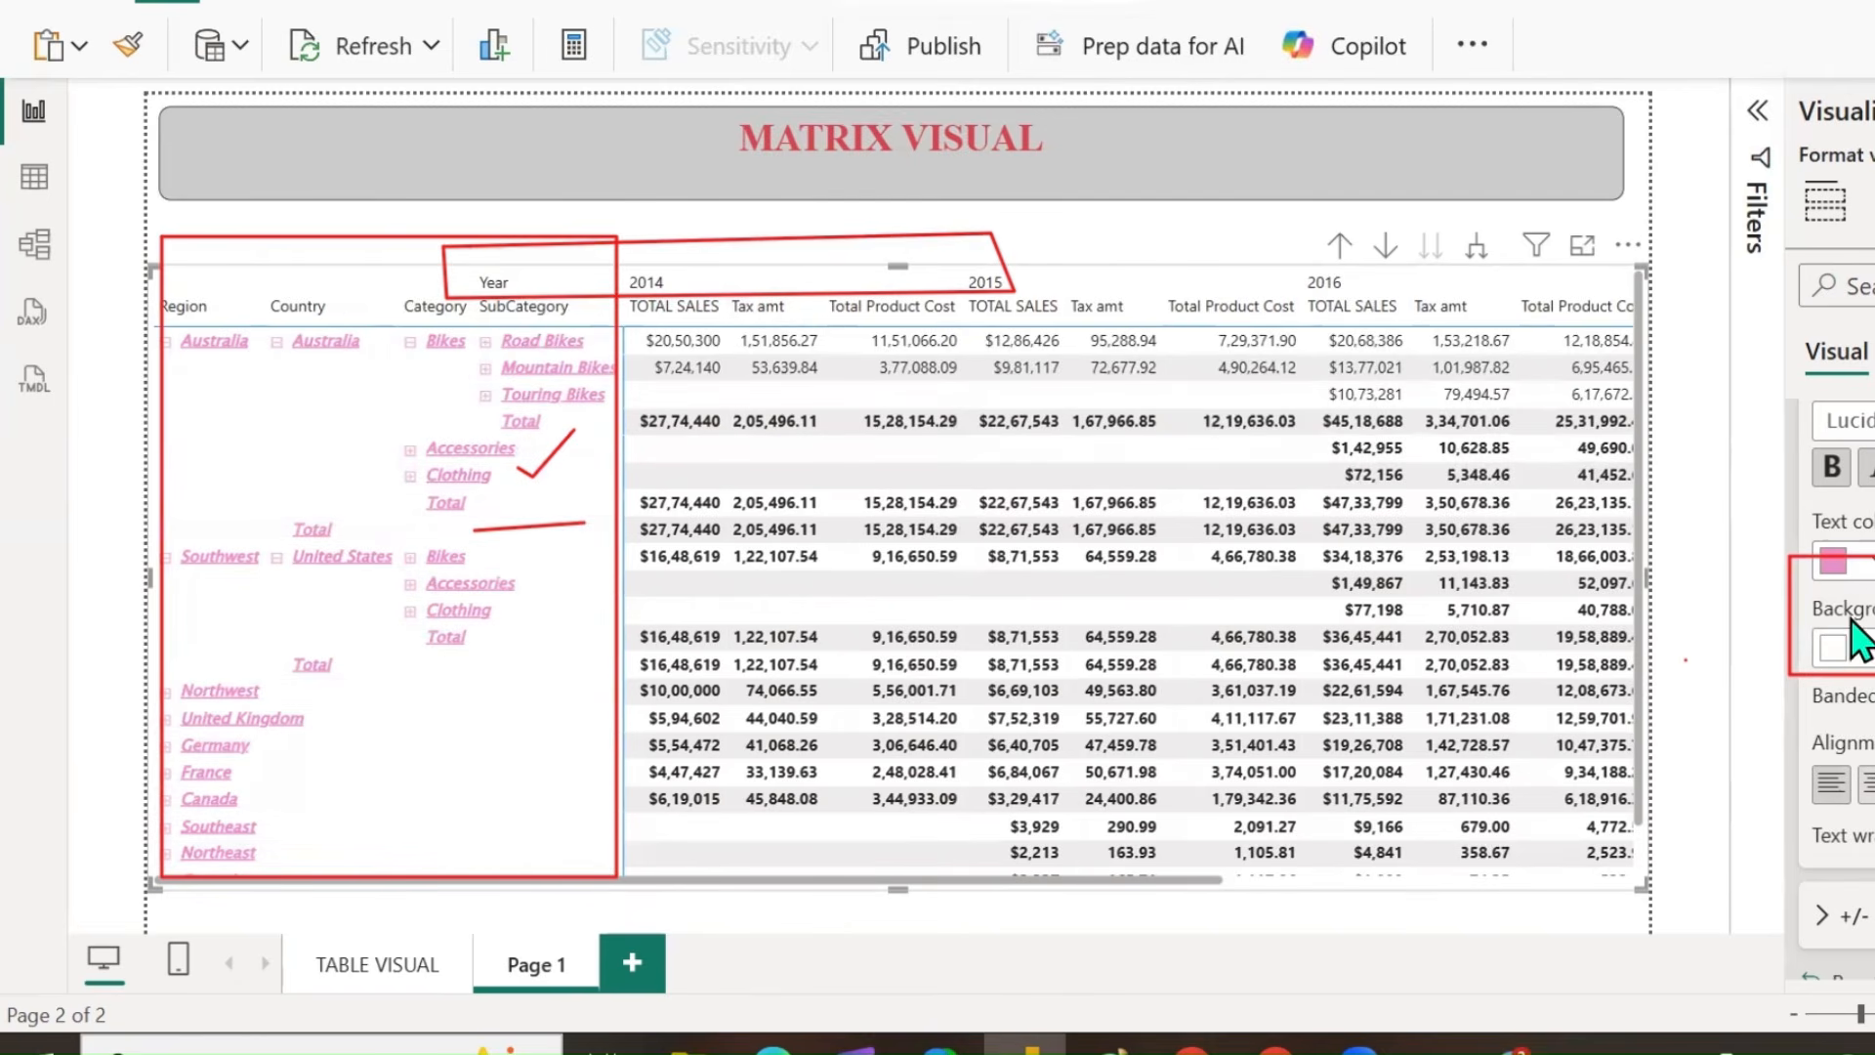
Try a yellow and a dark gray background color on the row headers.
{"action": "left_click", "coordinate": [1854, 647]}
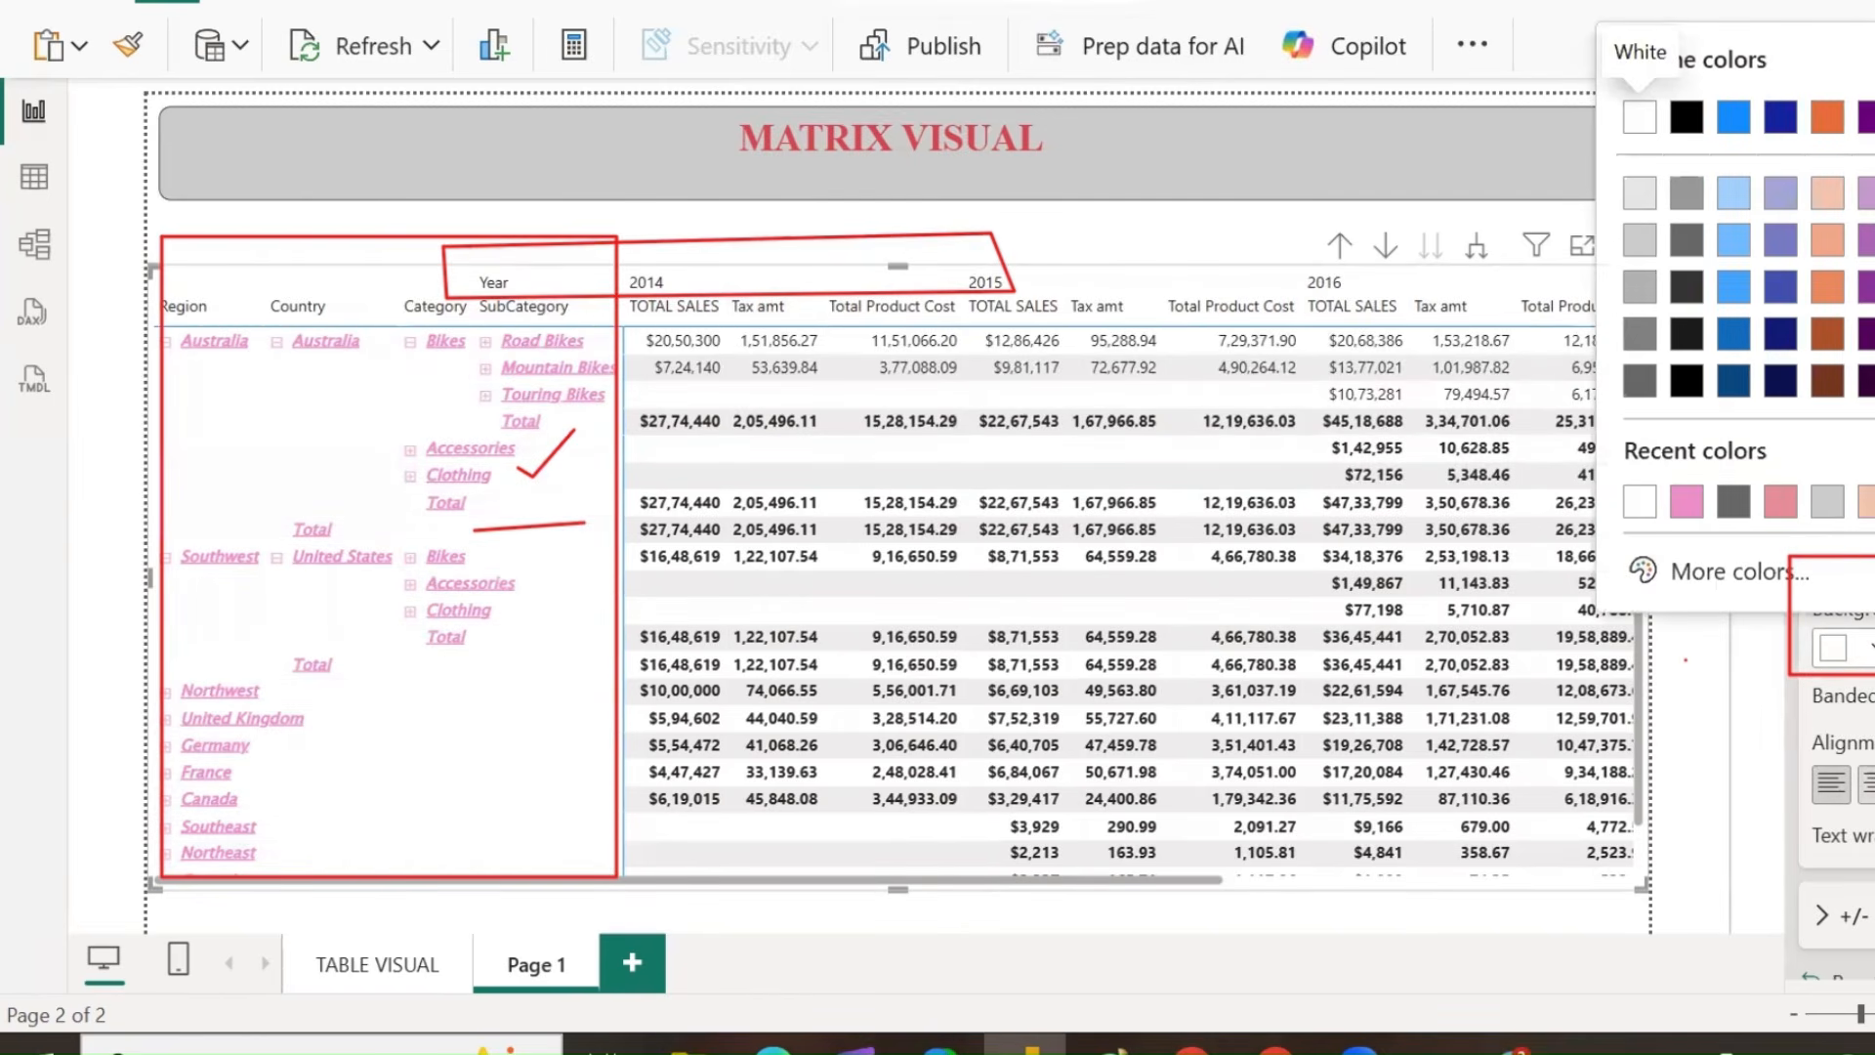
{"action": "left_click", "coordinate": [1874, 240]}
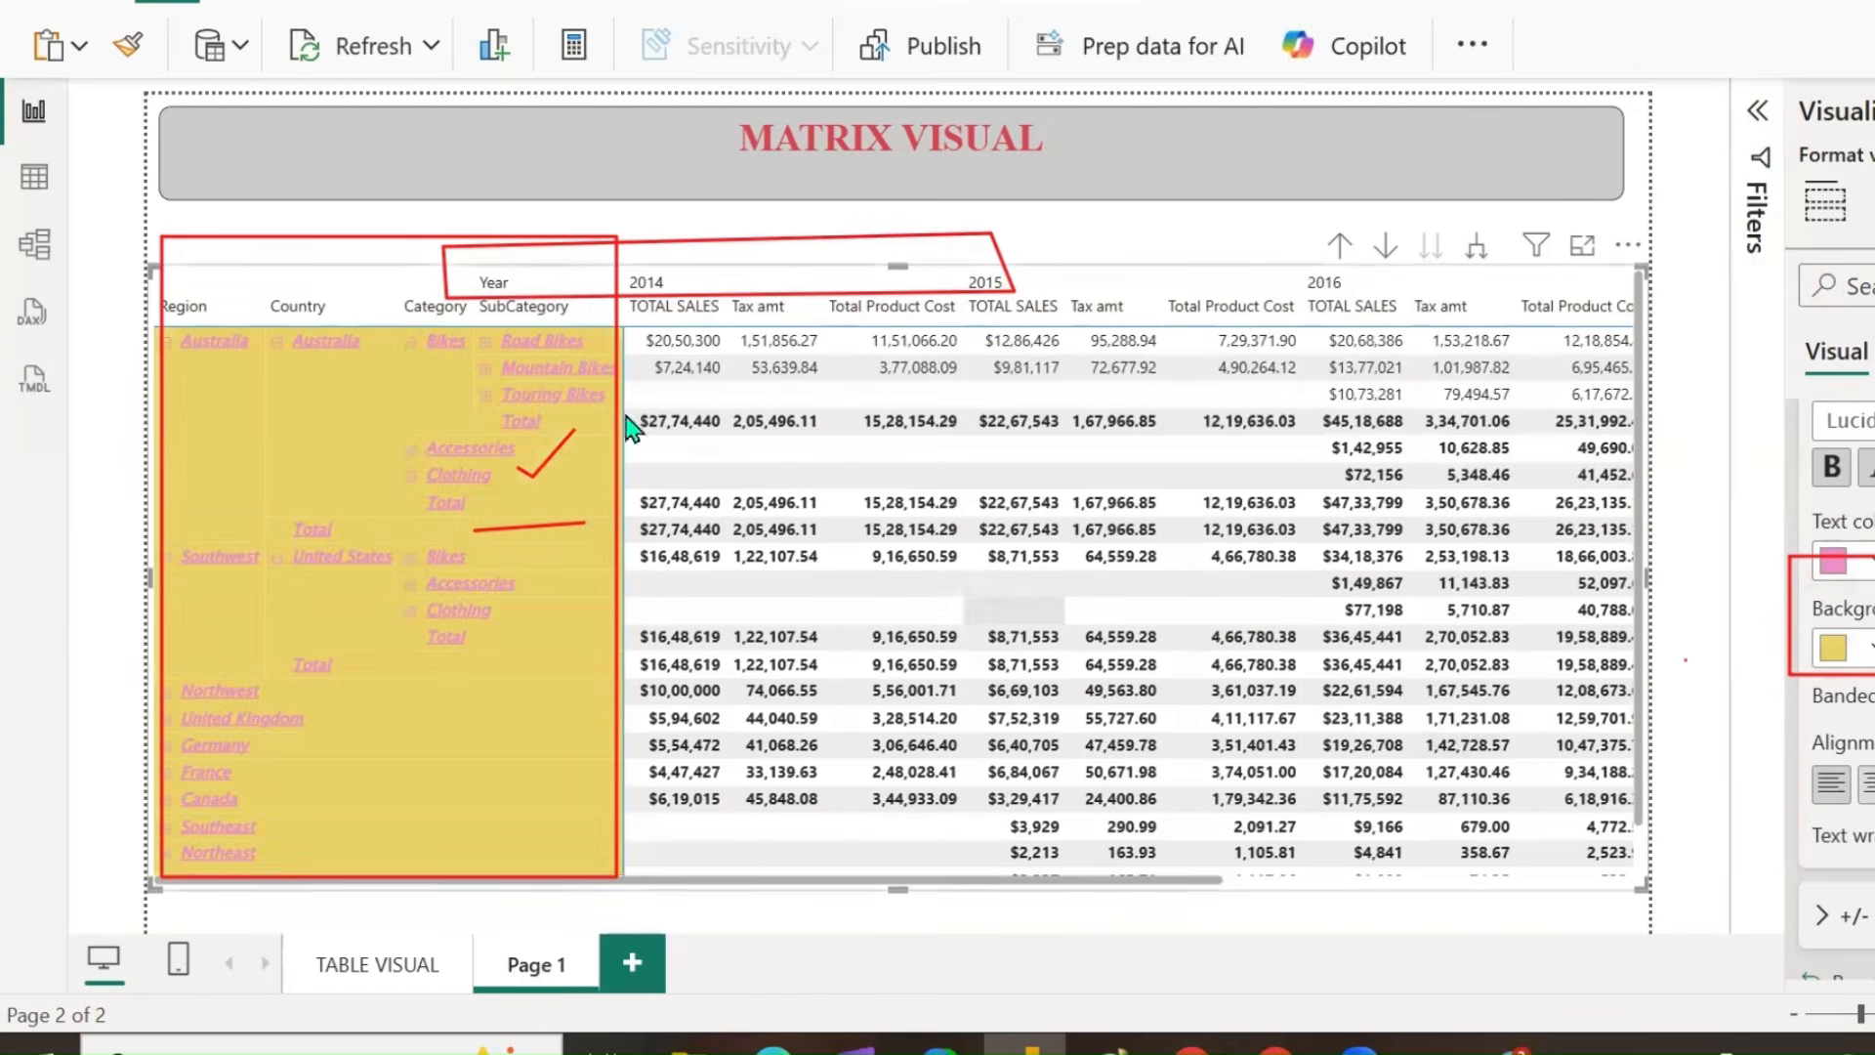
{"action": "left_click", "coordinate": [1872, 648]}
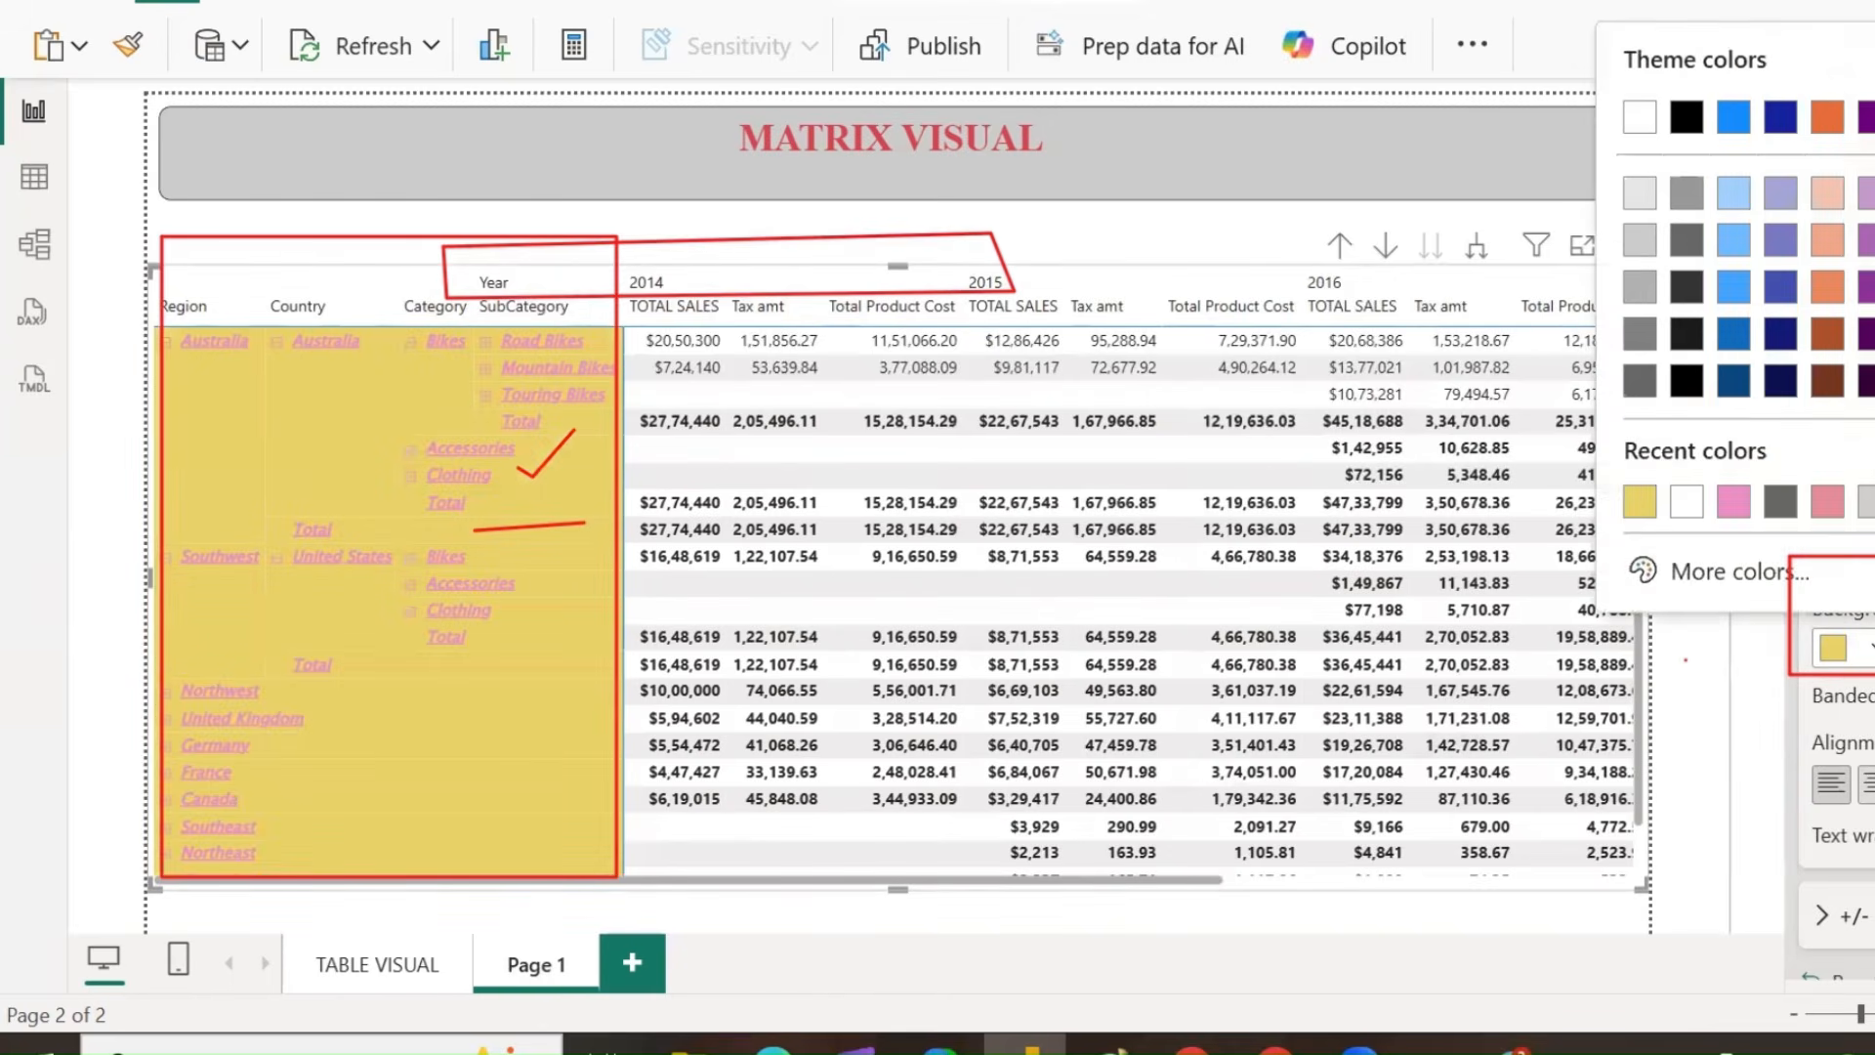
{"action": "left_click", "coordinate": [1690, 244]}
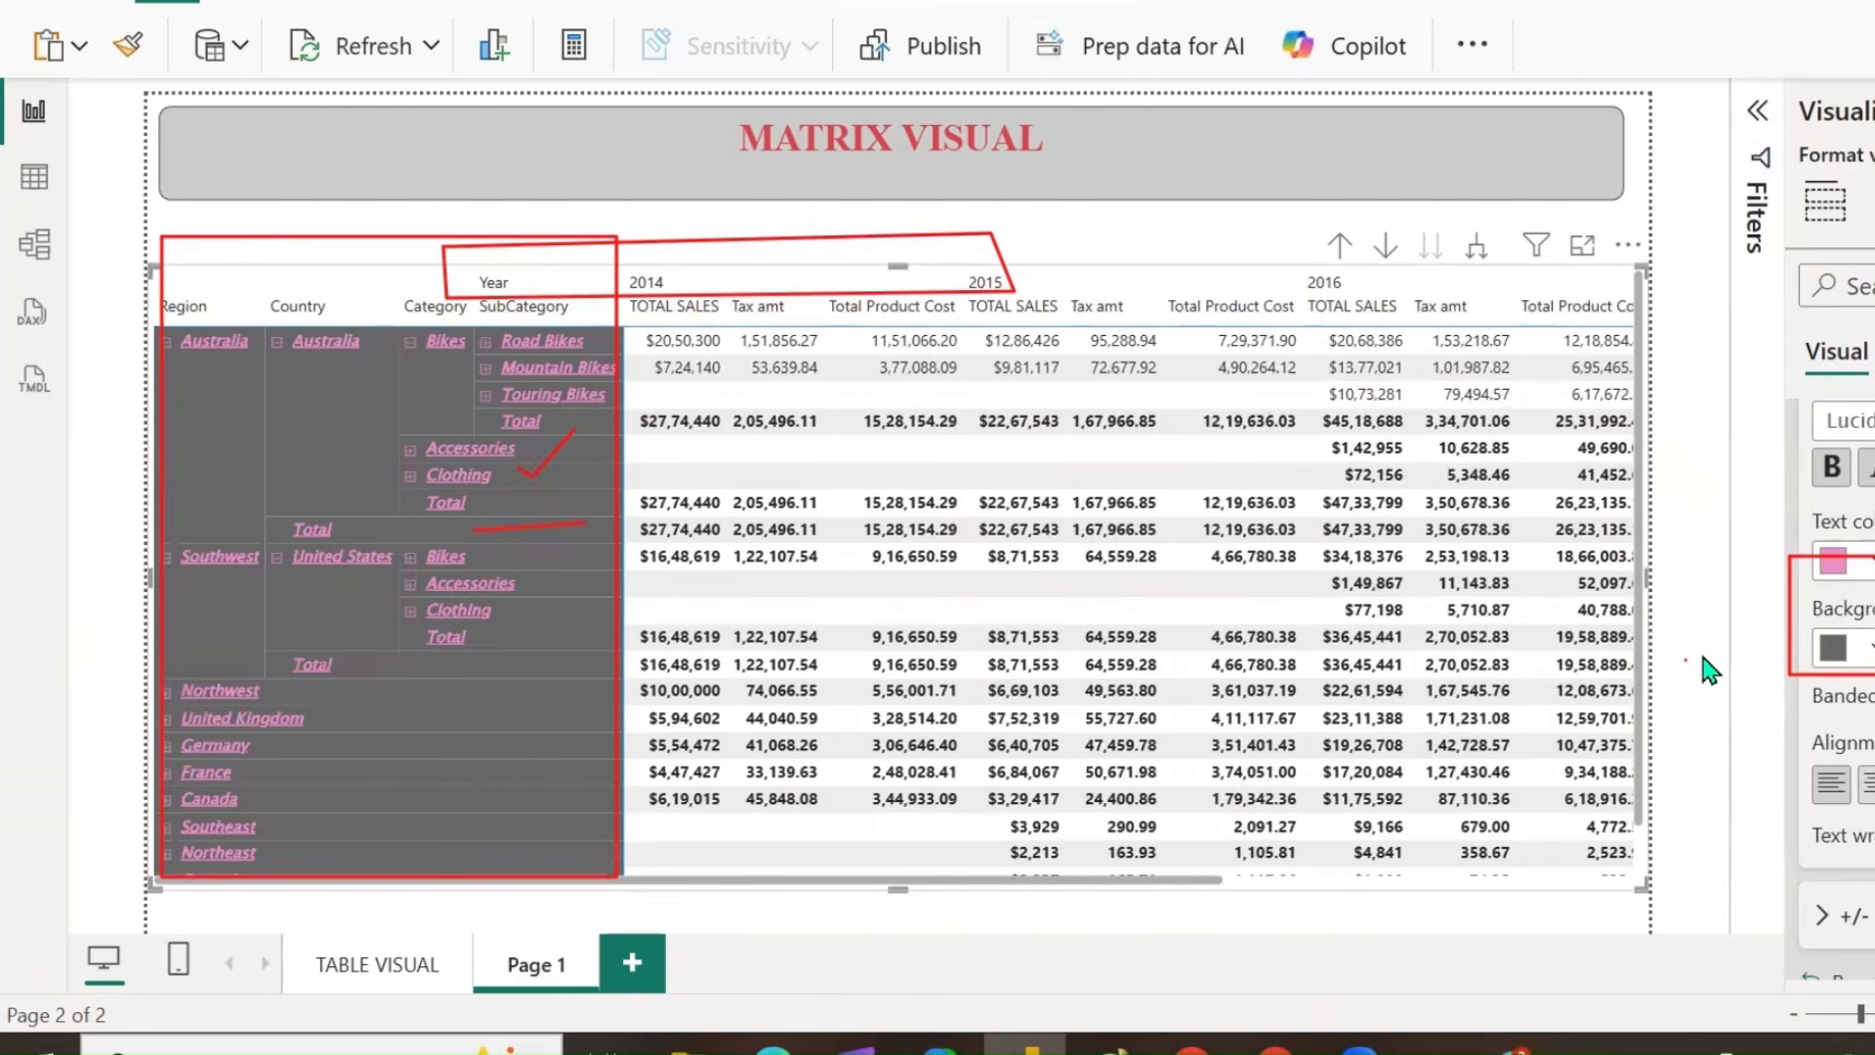
Show the row headers' +/- icons settings and reset the row headers to their default formatting.
{"action": "scroll", "coordinate": [1829, 767], "scroll_direction": "down", "scroll_amount": 2}
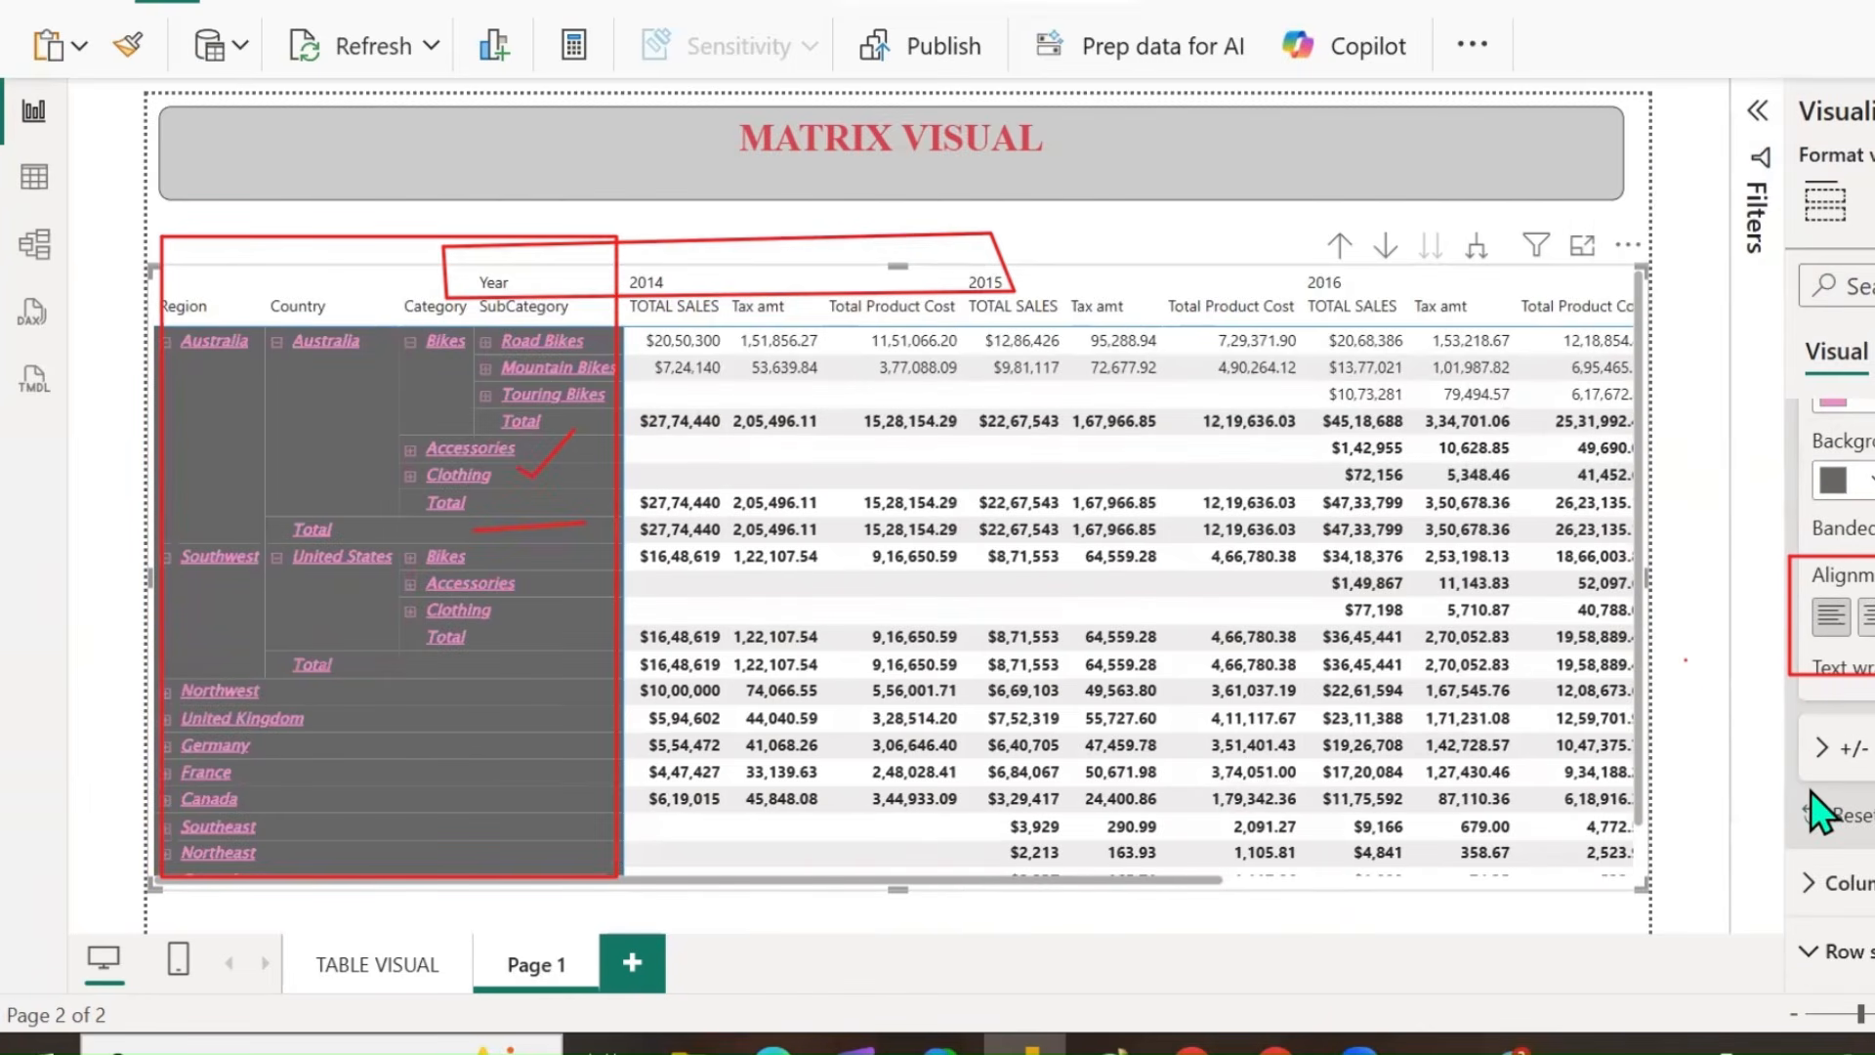
{"action": "left_click", "coordinate": [1824, 749]}
{"action": "scroll", "coordinate": [1829, 767], "scroll_direction": "down", "scroll_amount": 2}
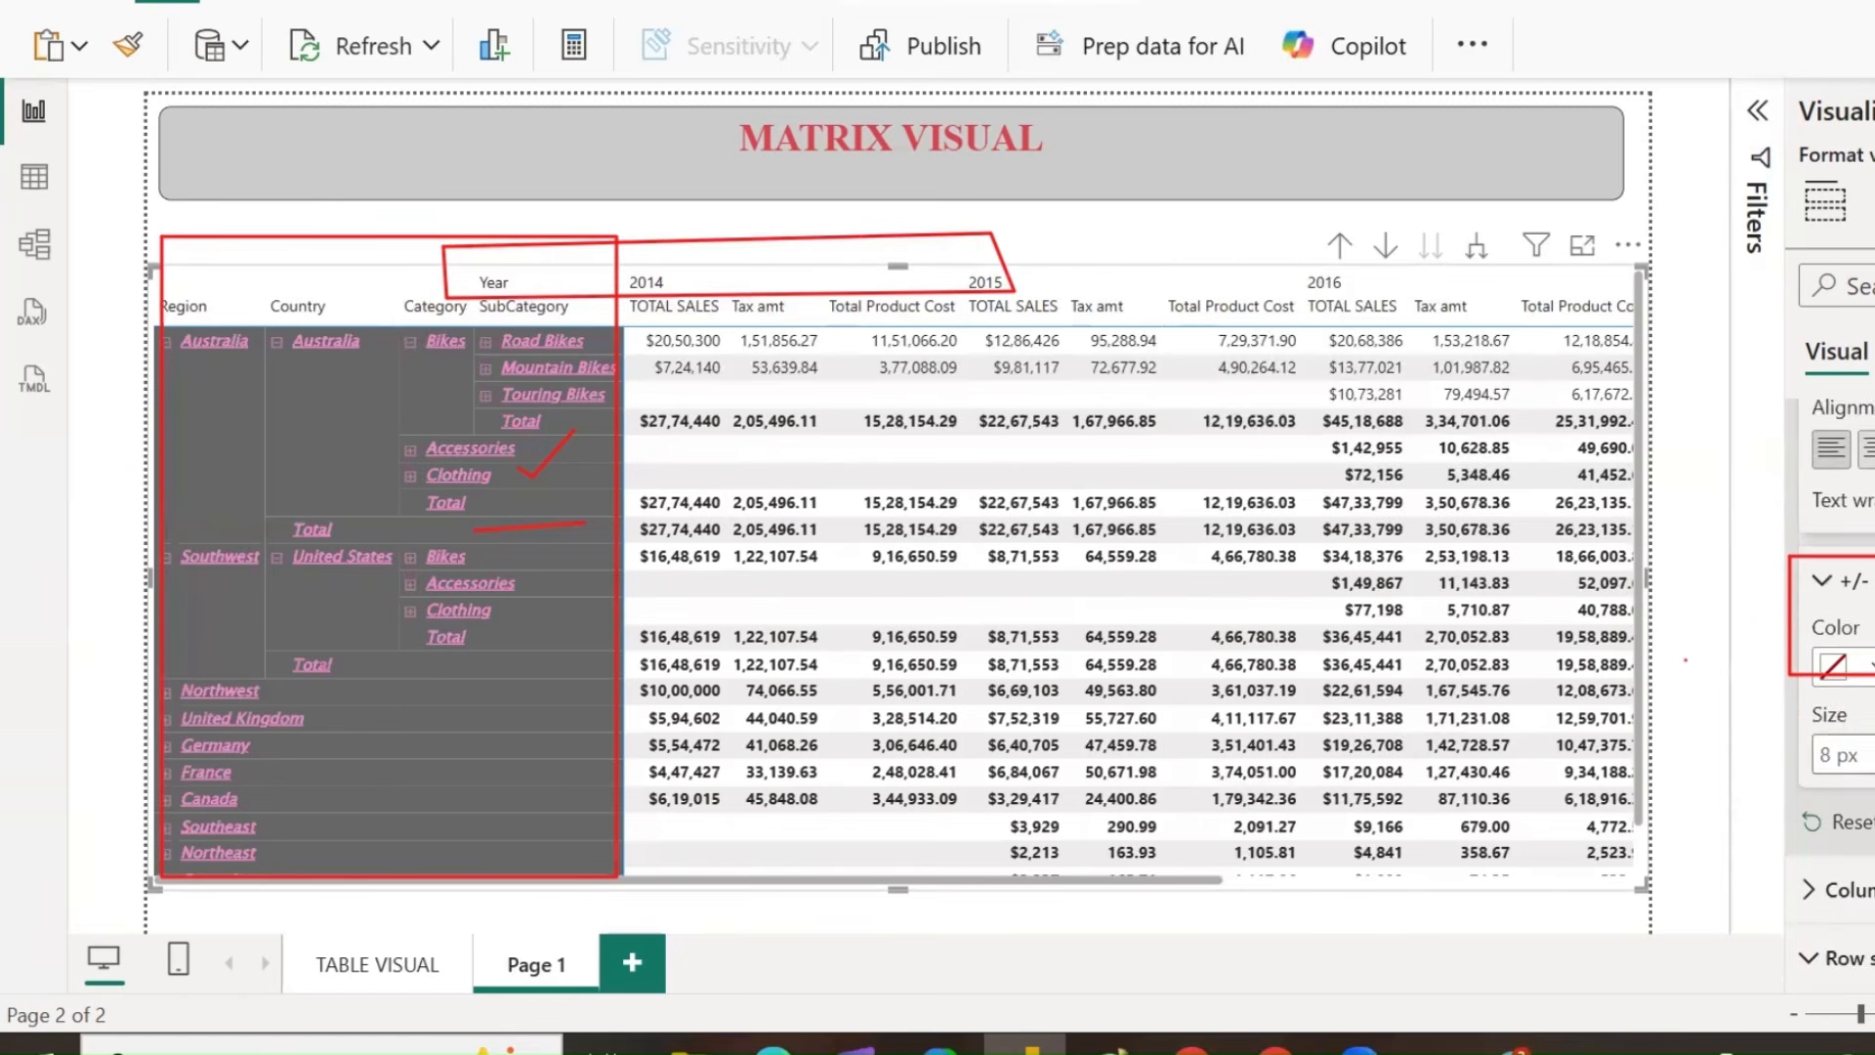
{"action": "scroll", "coordinate": [1828, 683], "scroll_direction": "down", "scroll_amount": 2}
{"action": "scroll", "coordinate": [1829, 684], "scroll_direction": "up", "scroll_amount": 2}
{"action": "left_click", "coordinate": [1852, 821]}
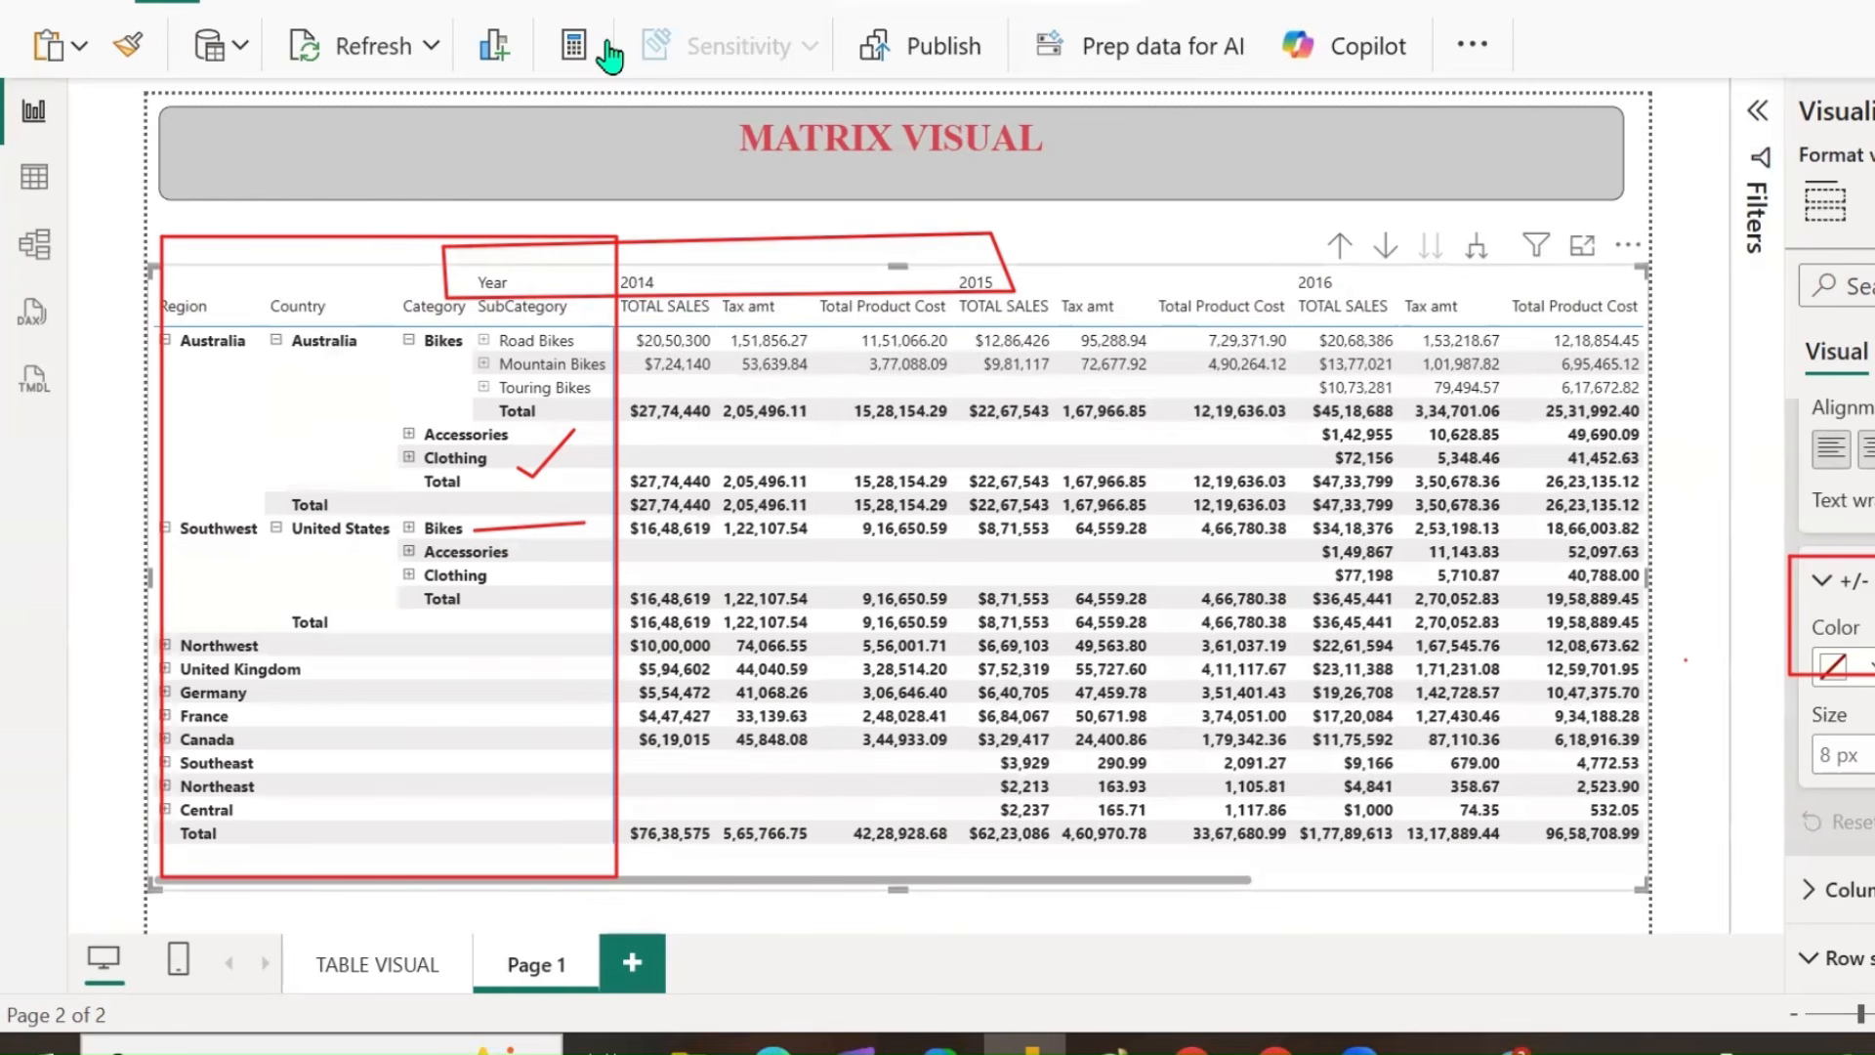
Turn the row headers' +/- icons off and on again to compare the matrix with and without them.
{"action": "mouse_move", "coordinate": [478, 328]}
{"action": "left_mouse_down"}
{"action": "mouse_move", "coordinate": [488, 403]}
{"action": "mouse_move", "coordinate": [500, 333]}
{"action": "mouse_move", "coordinate": [478, 325]}
{"action": "left_mouse_up"}
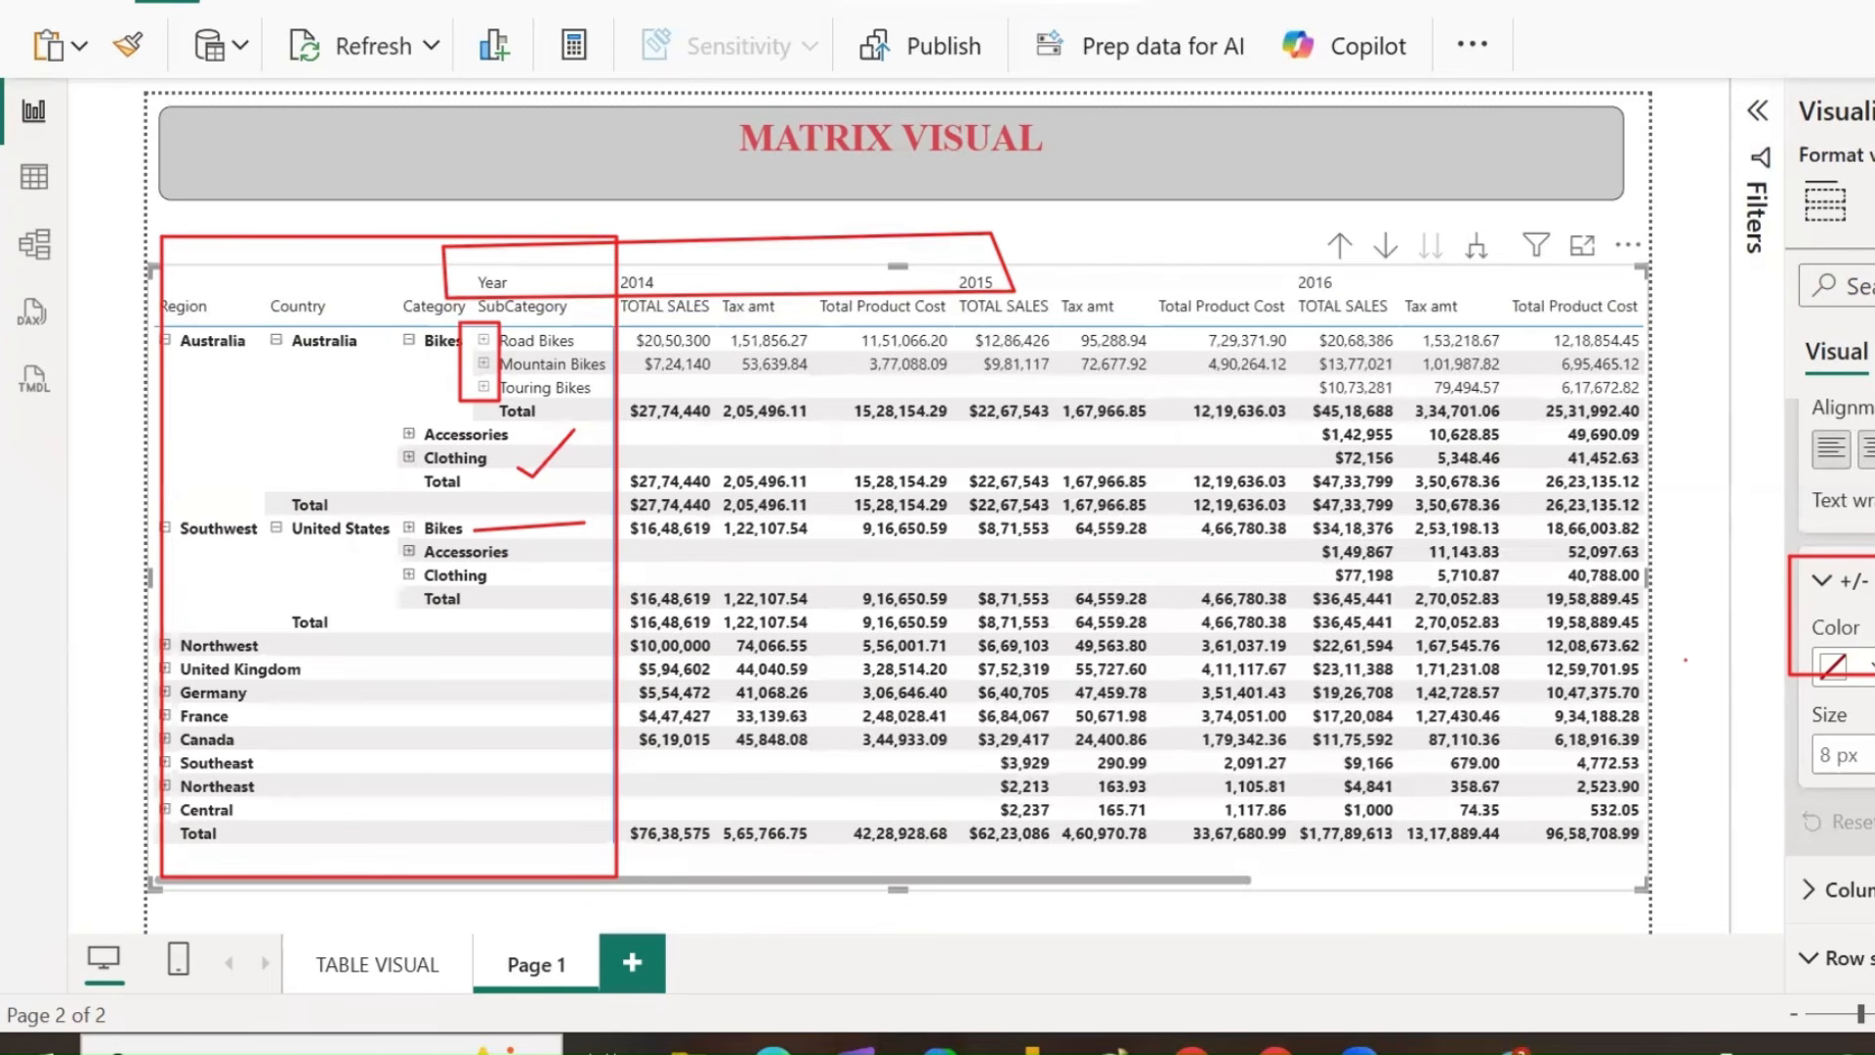
{"action": "left_click", "coordinate": [1873, 581]}
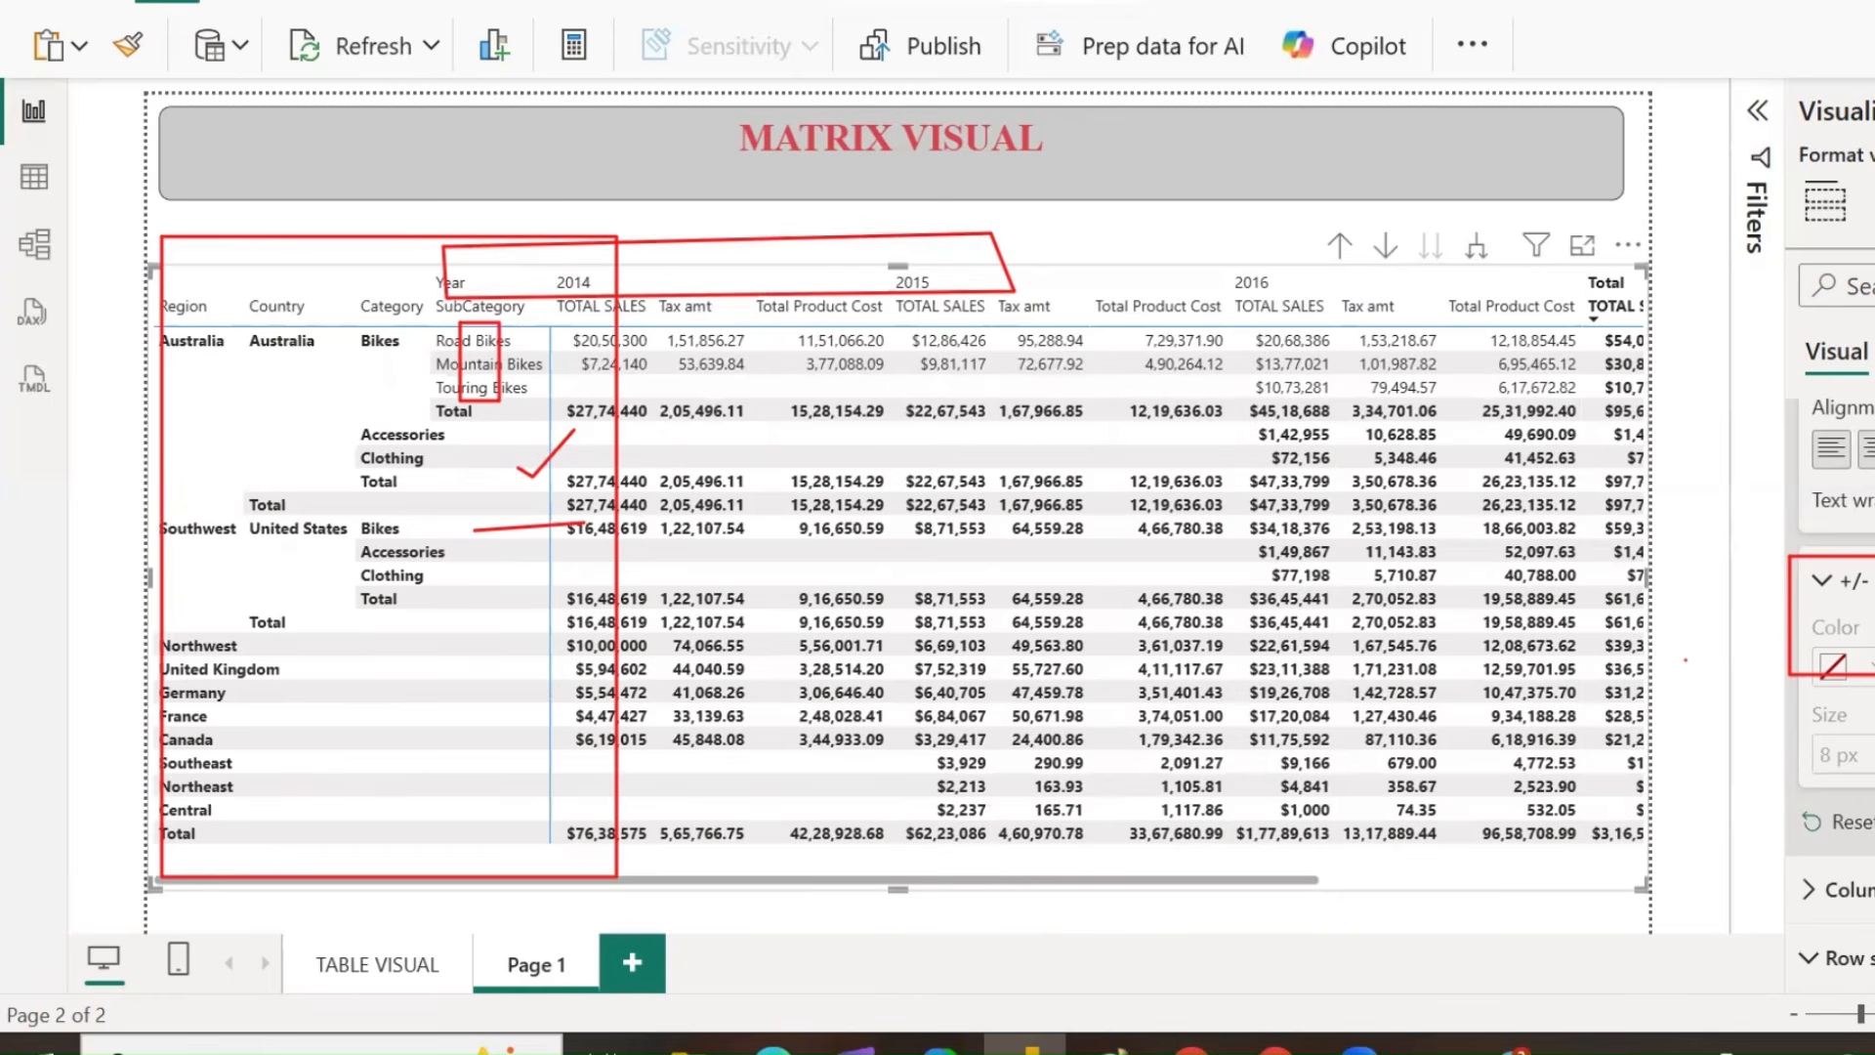
{"action": "left_click", "coordinate": [1872, 581]}
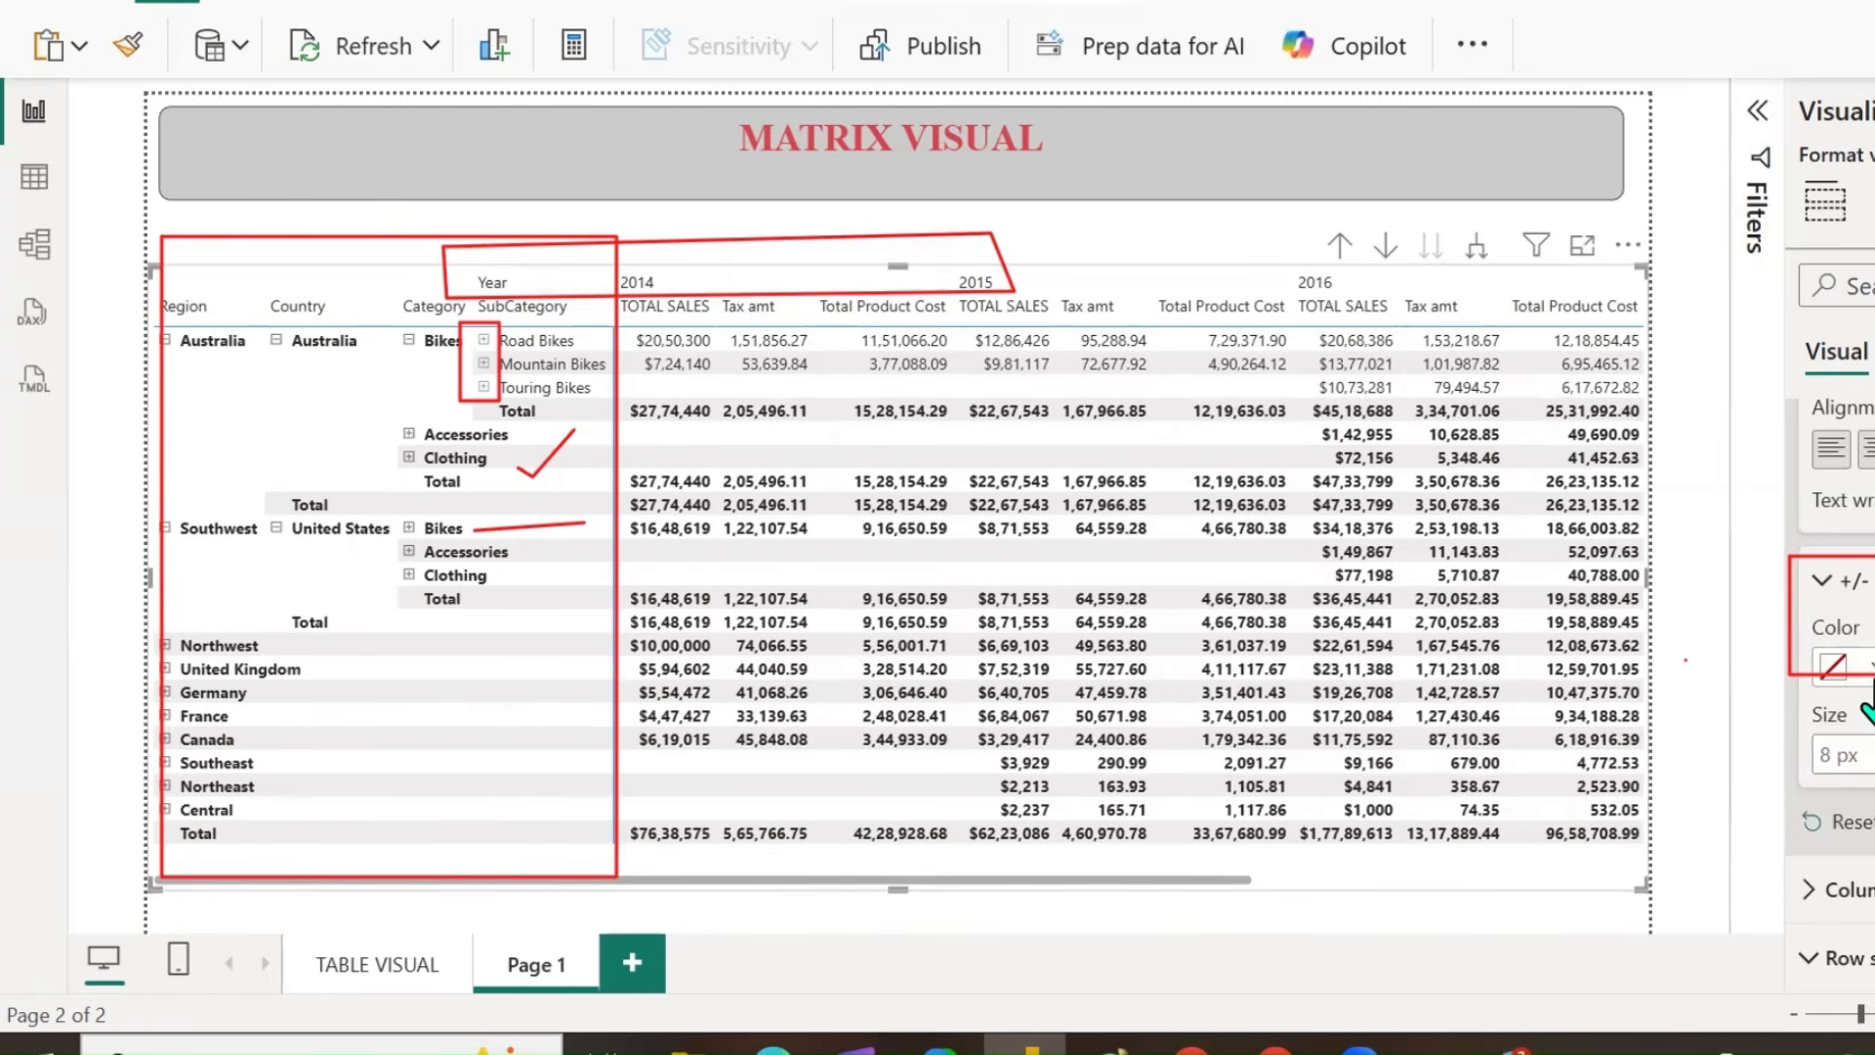
Set the +/- icons color to light blue and their size to 11 px.
{"action": "left_click", "coordinate": [1866, 667]}
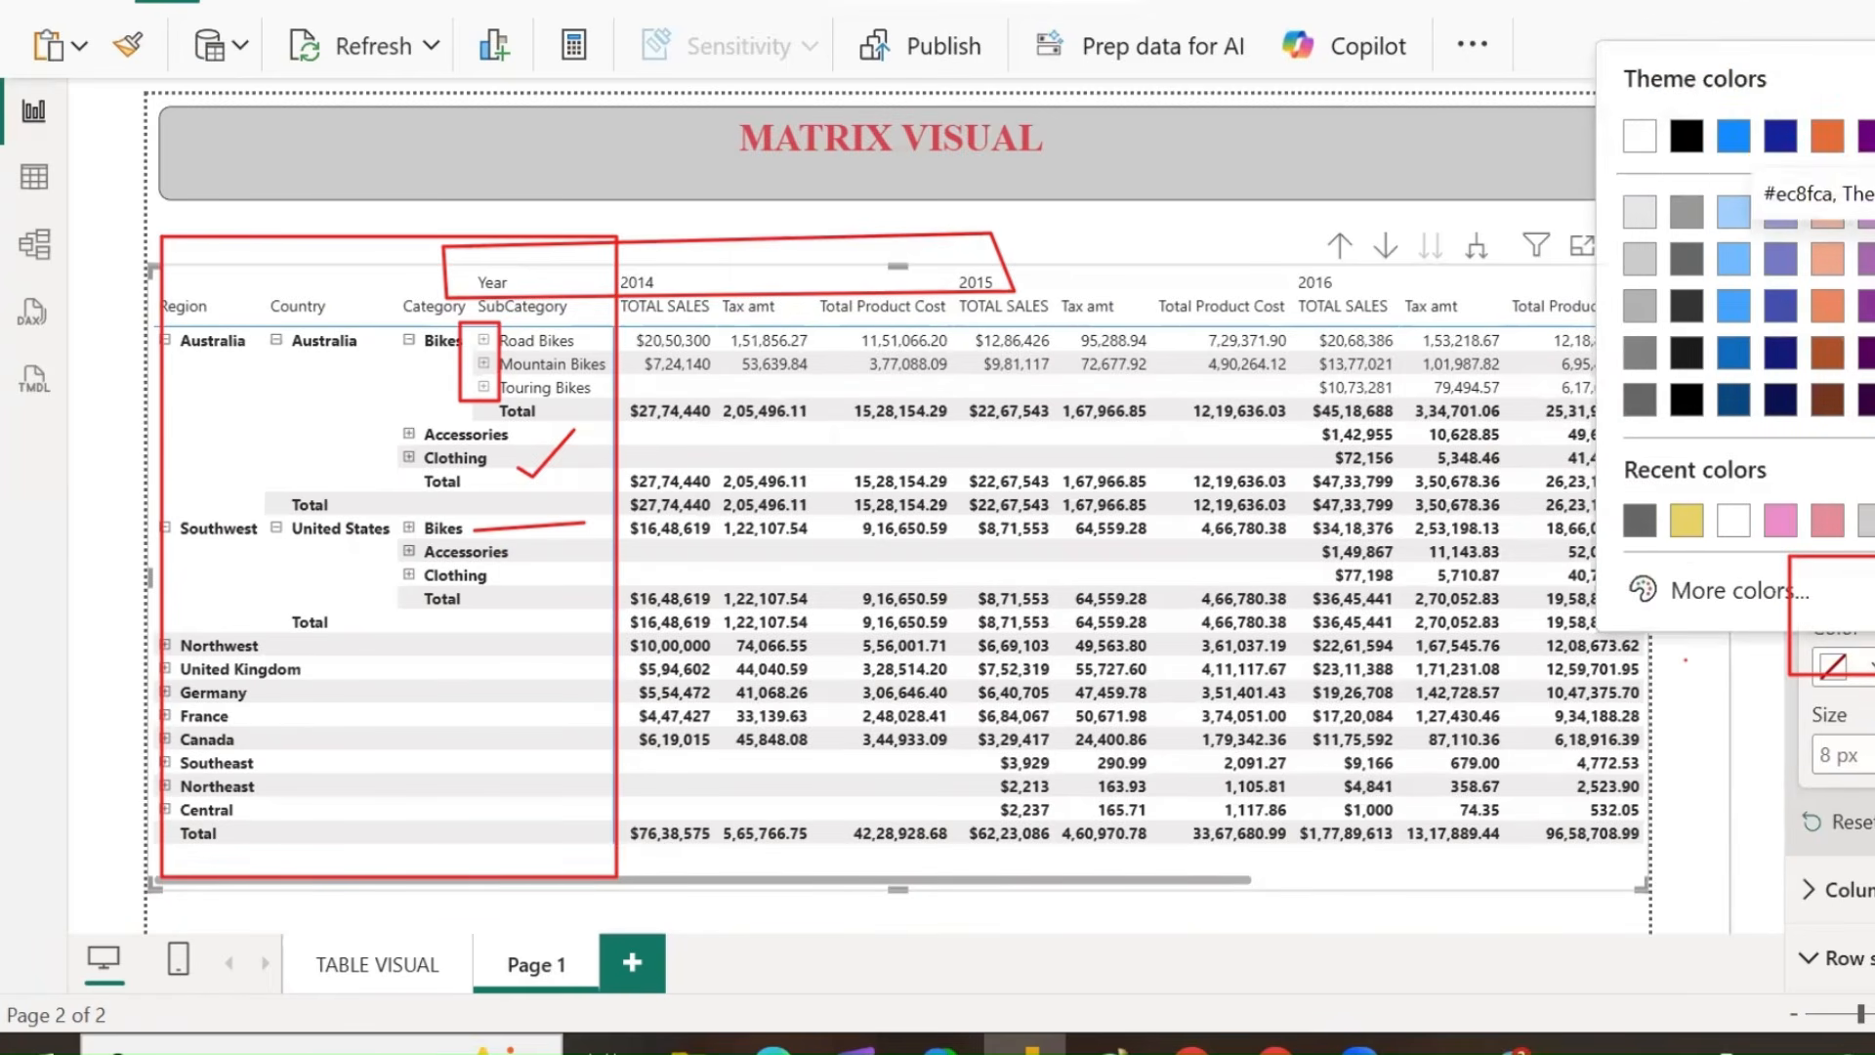
{"action": "left_click", "coordinate": [1741, 212]}
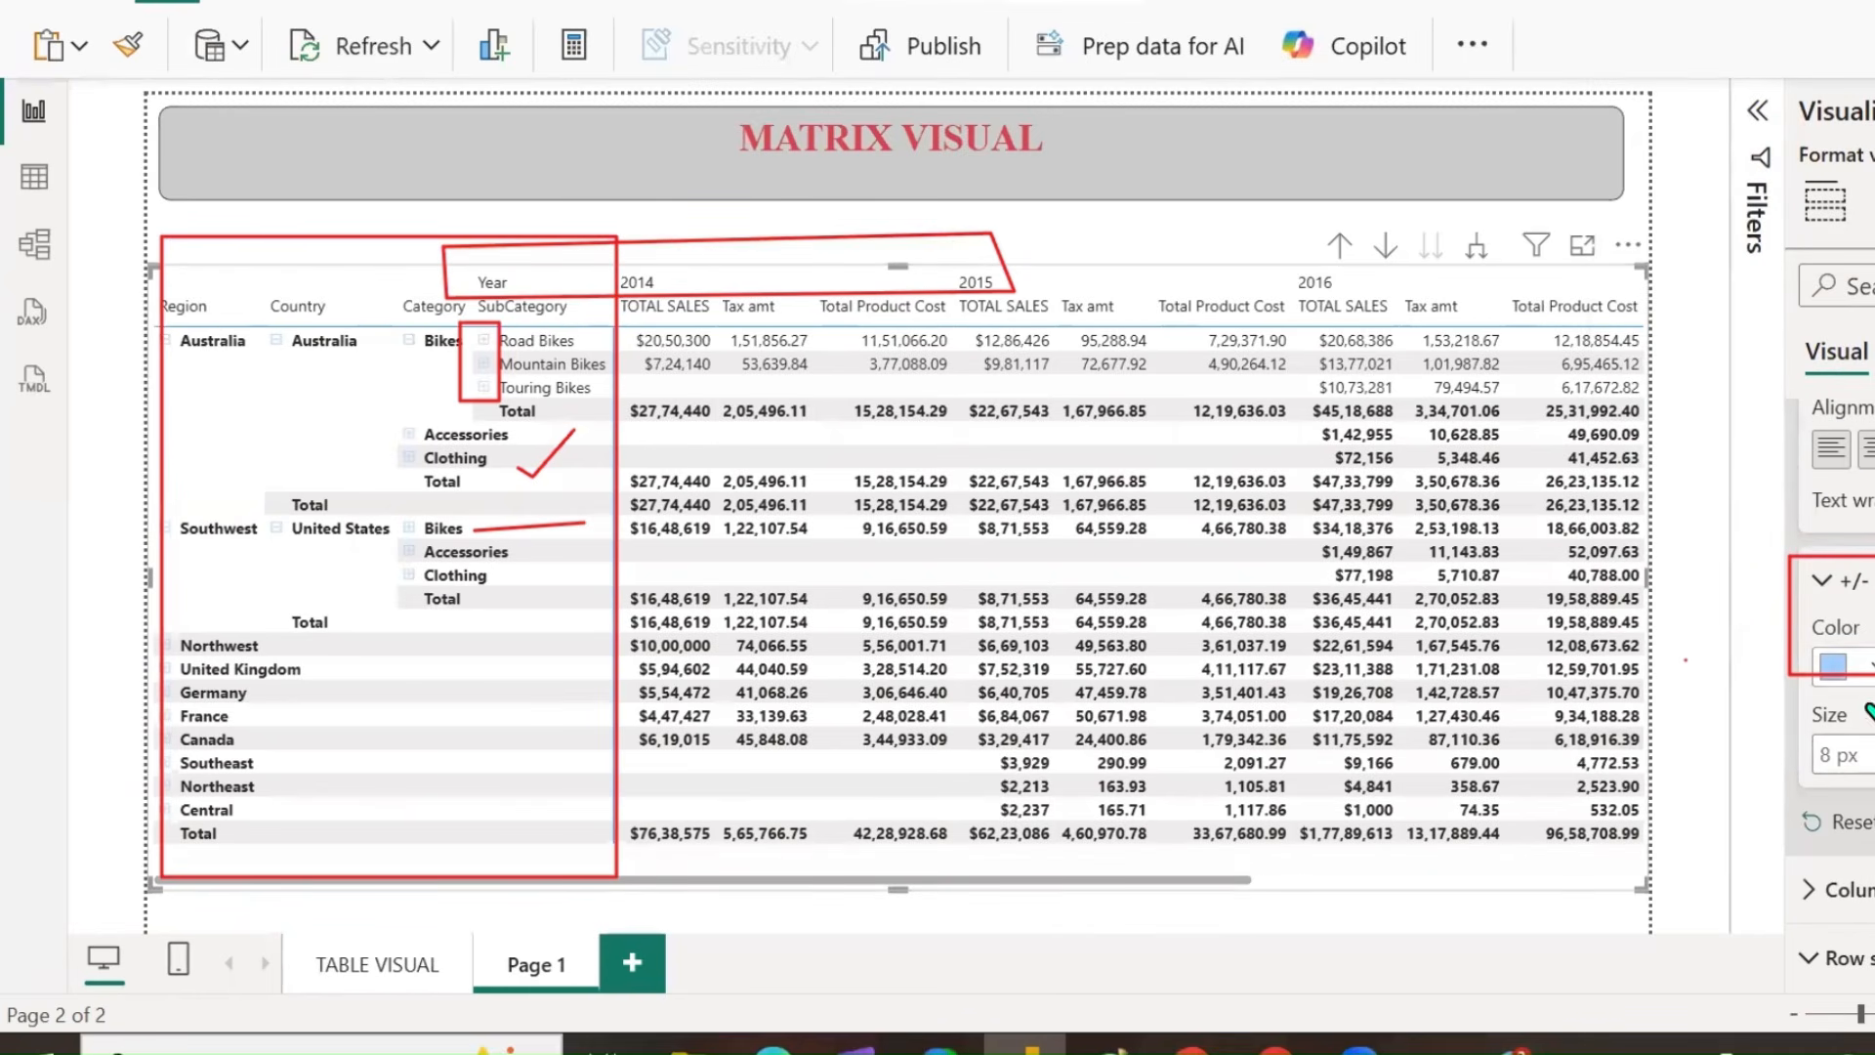
{"action": "key", "text": "Up"}
{"action": "key", "text": "Up"}
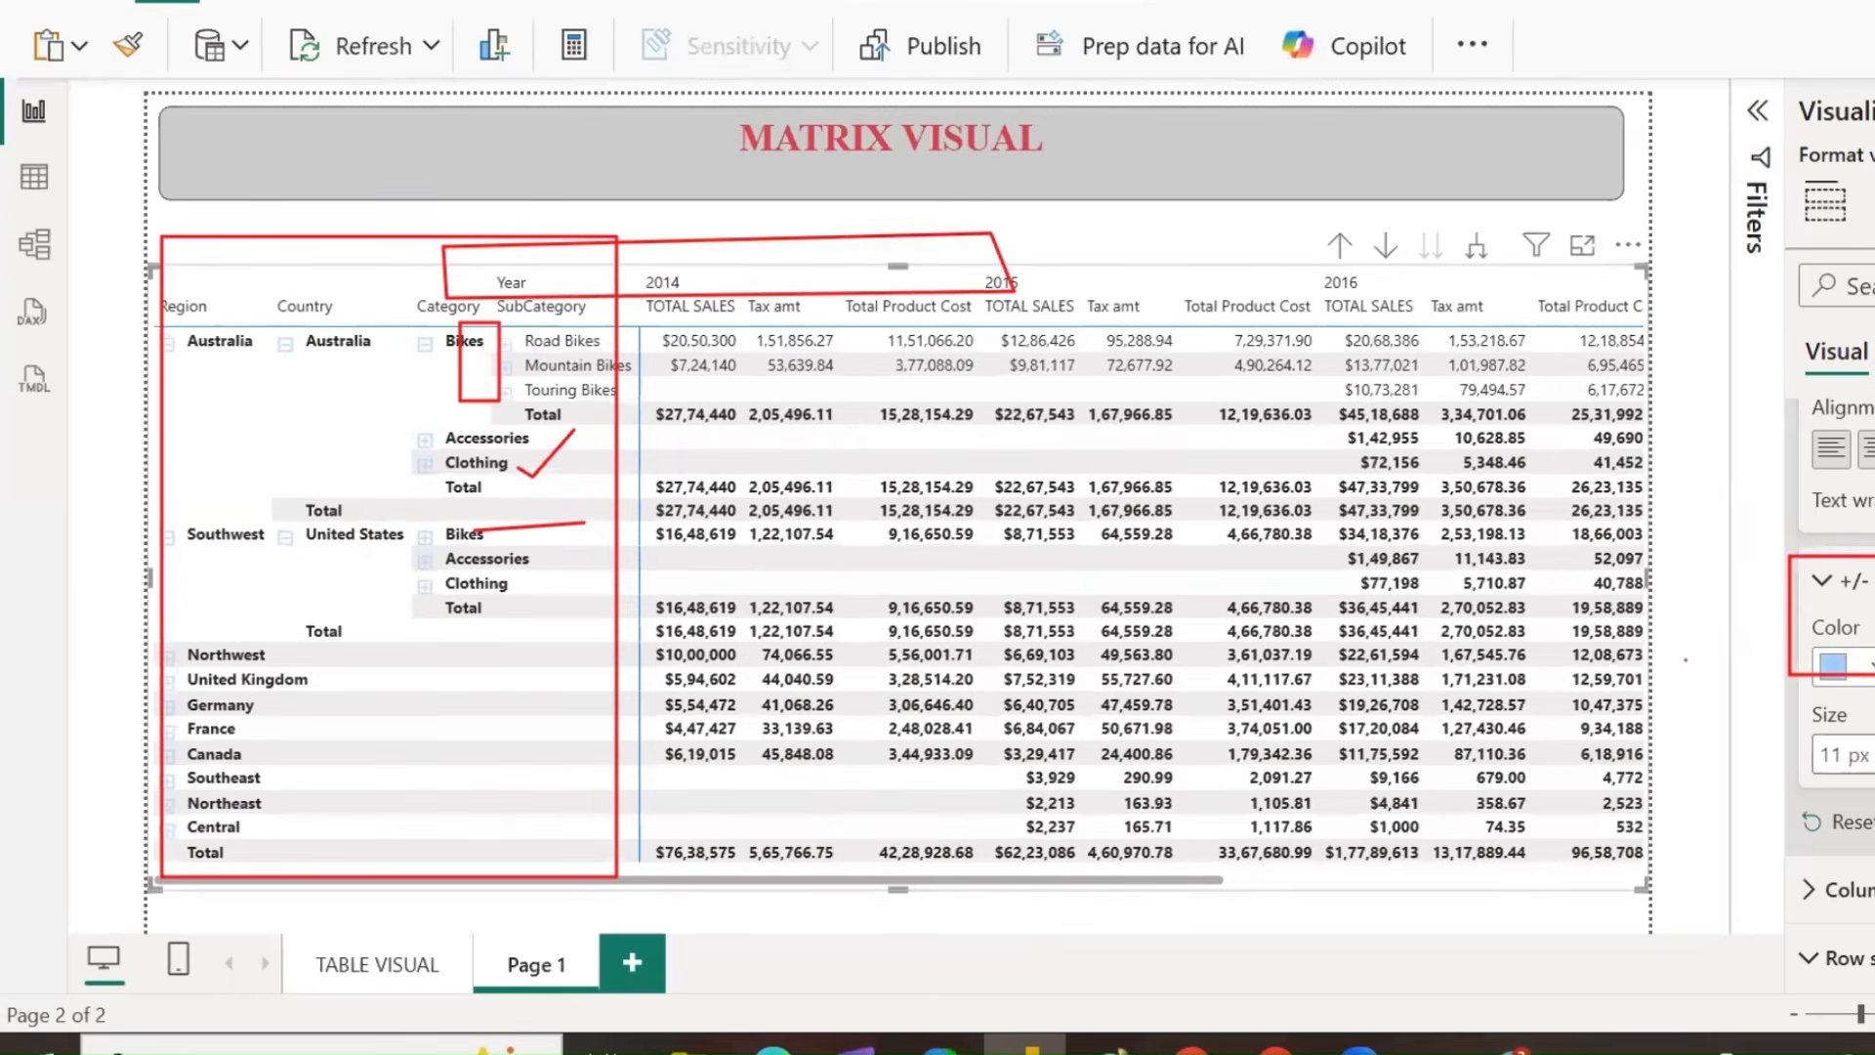
Try a light purple color on the +/- icons and restore the default icon color and 8 px size.
{"action": "left_click", "coordinate": [1841, 668]}
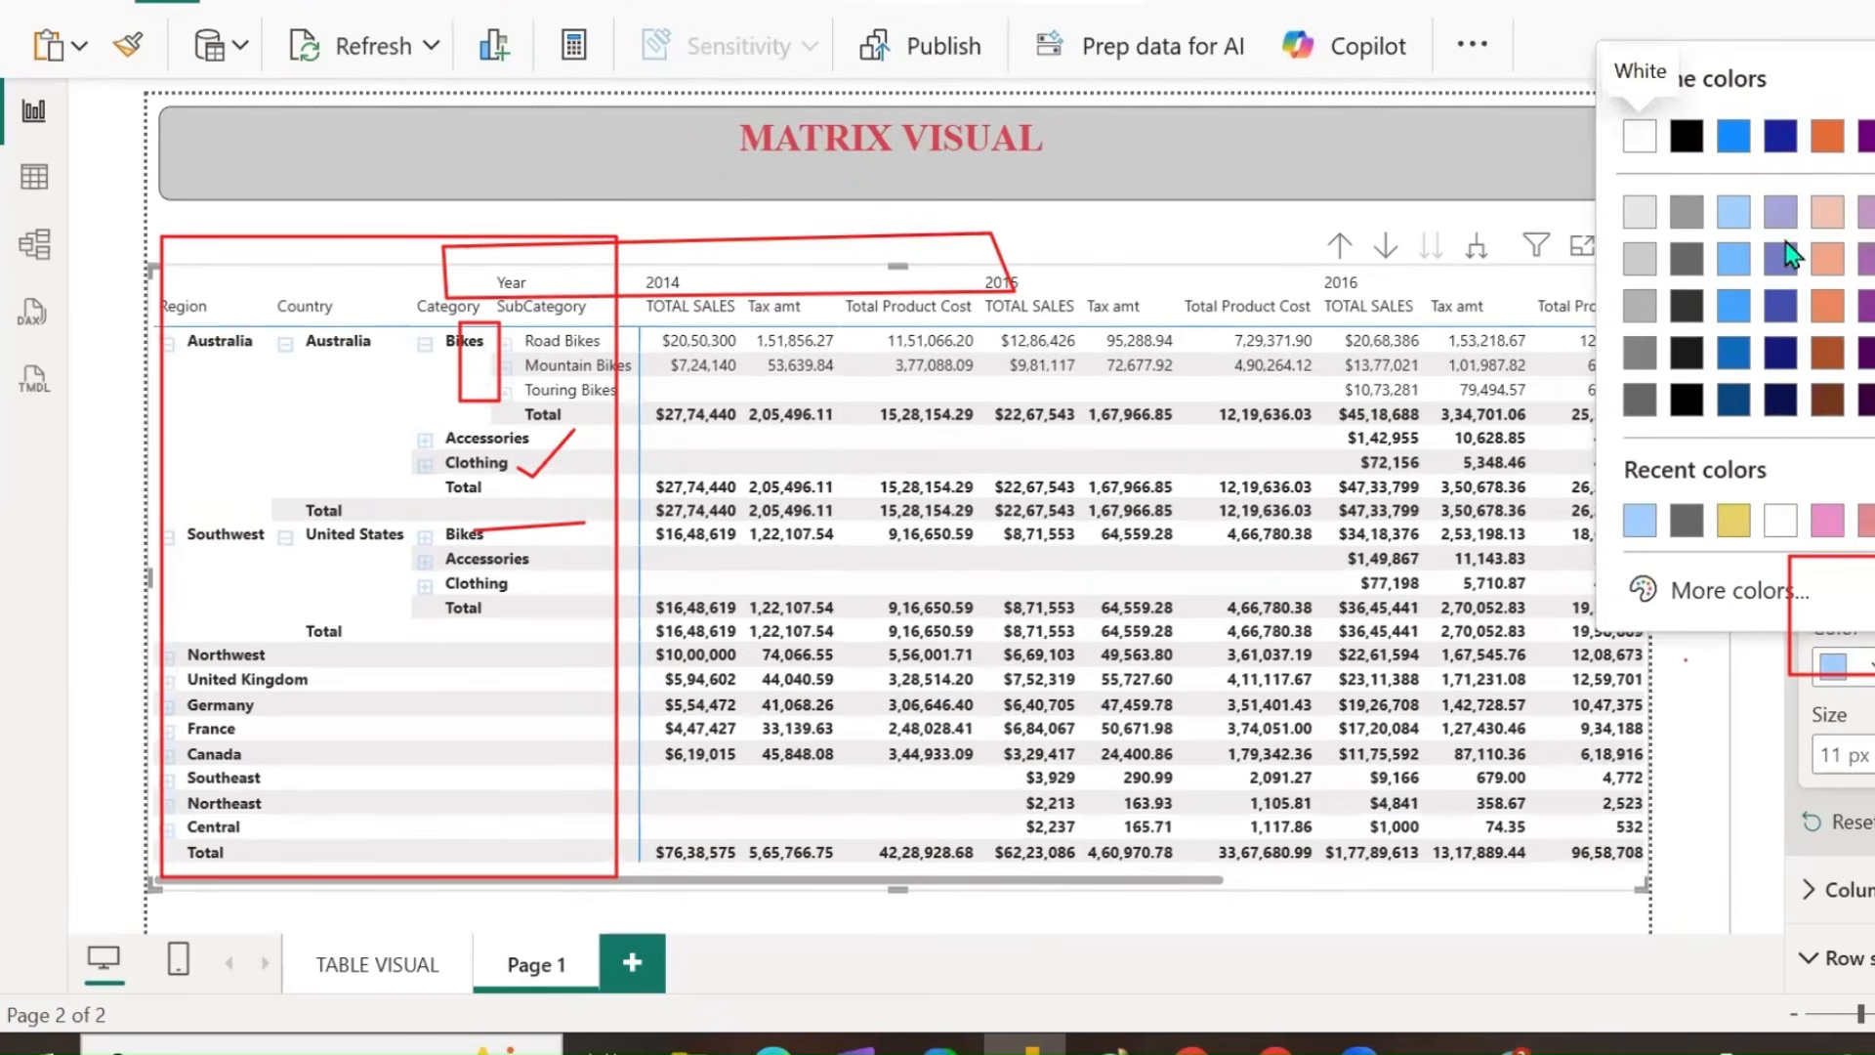
{"action": "left_click", "coordinate": [1868, 215]}
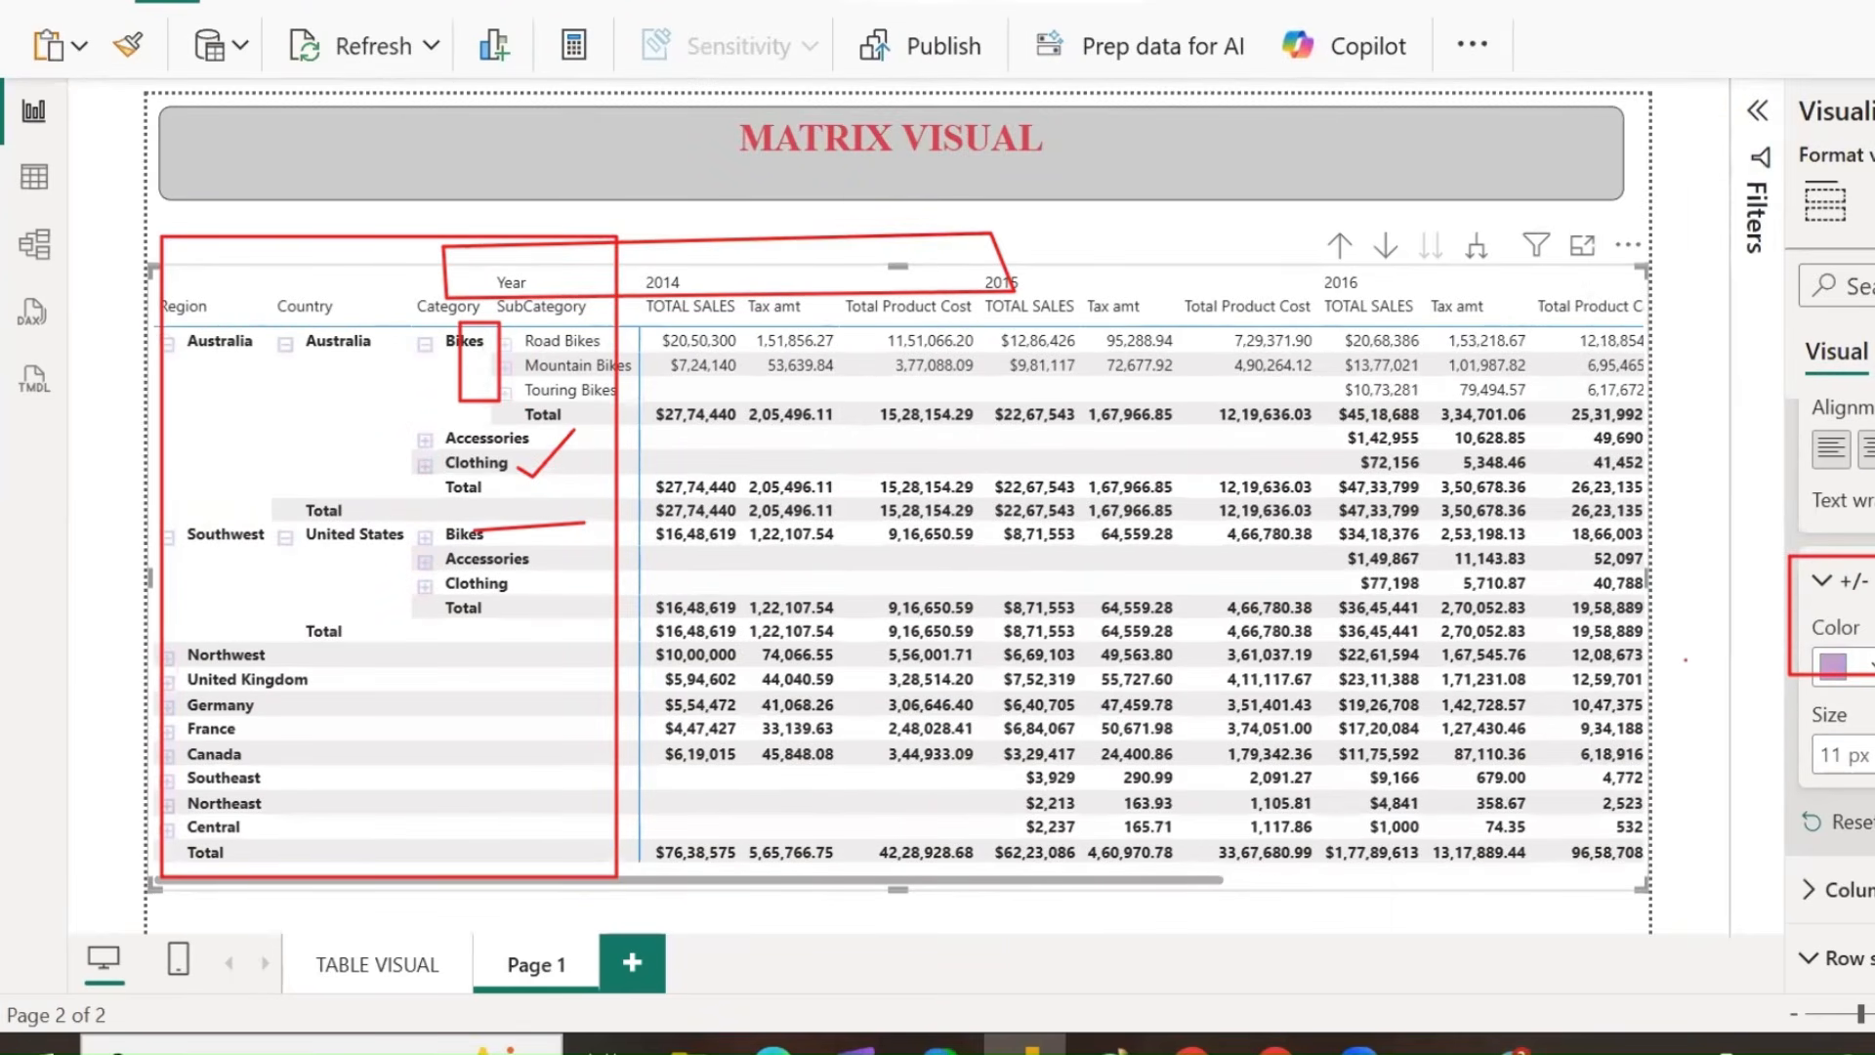
{"action": "key", "text": "Down"}
{"action": "key", "text": "Down"}
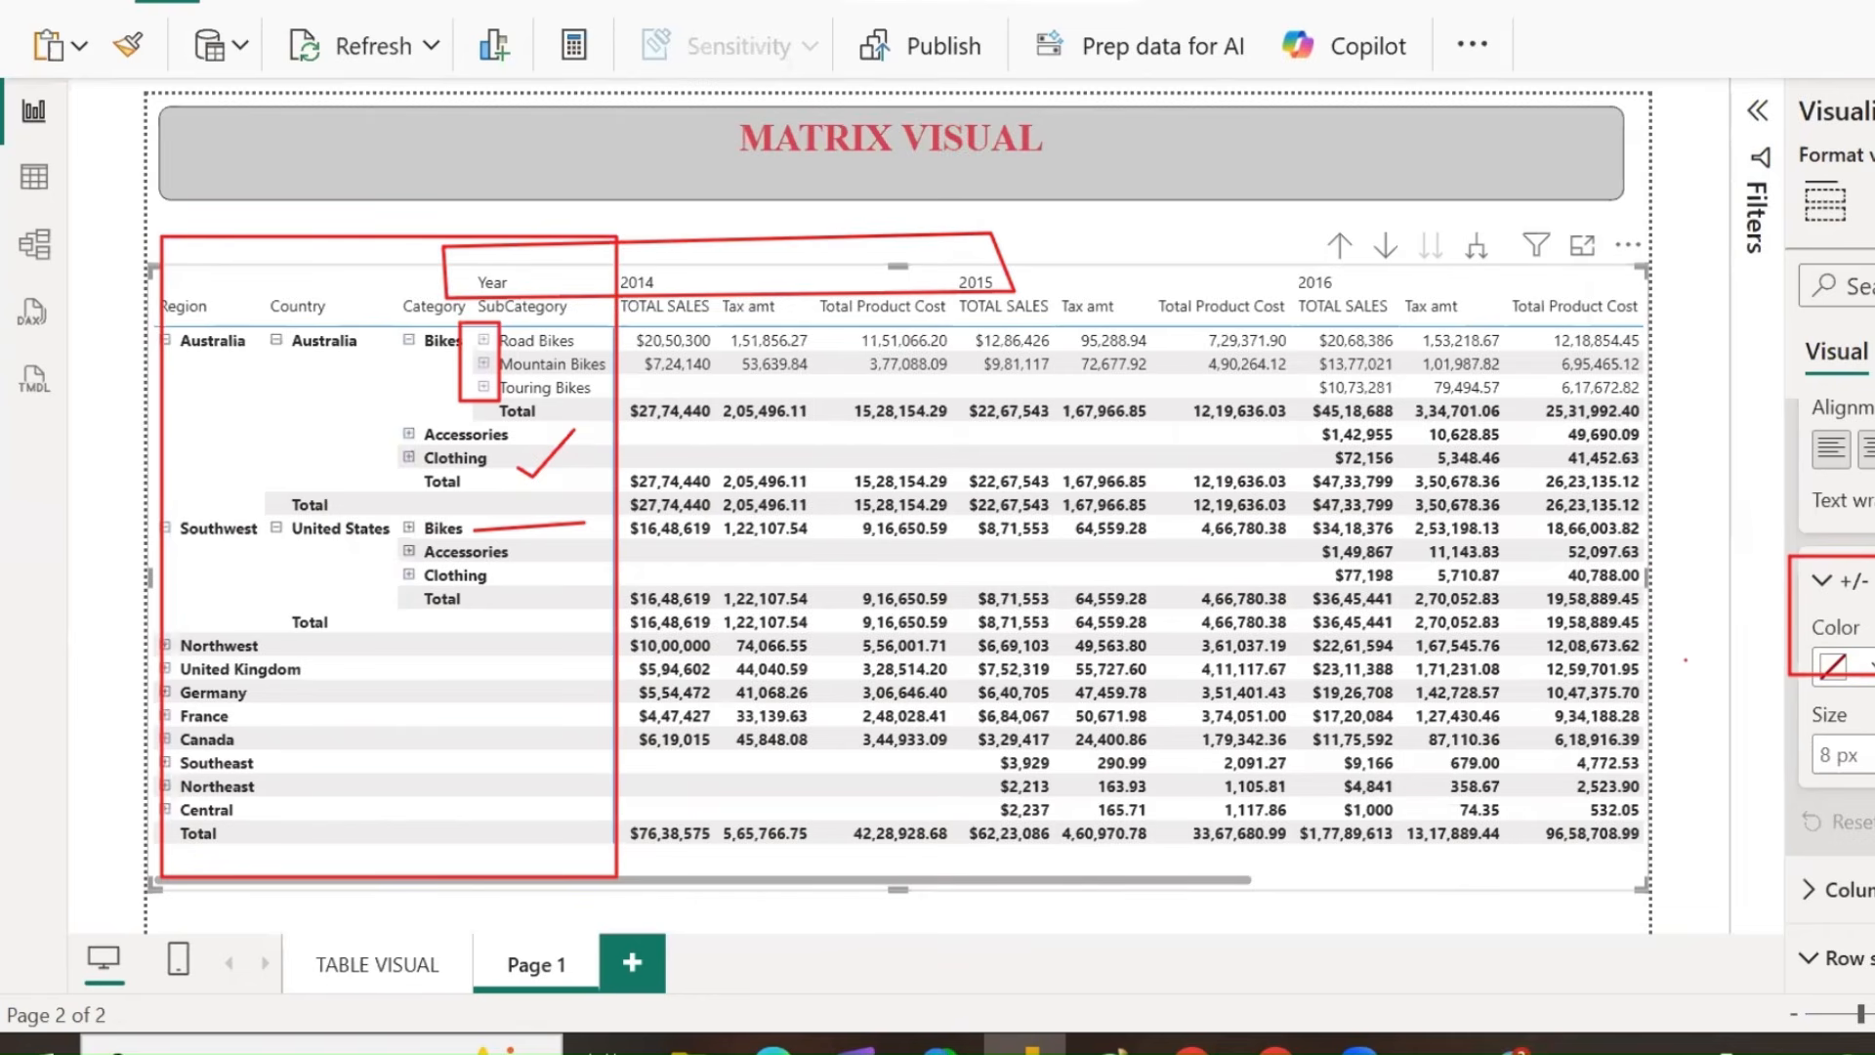
Examine the Total columns for TOTAL SALES, Tax amt and Total Product Cost after the 2016 columns.
{"action": "scroll", "coordinate": [1851, 732], "scroll_direction": "down", "scroll_amount": 3}
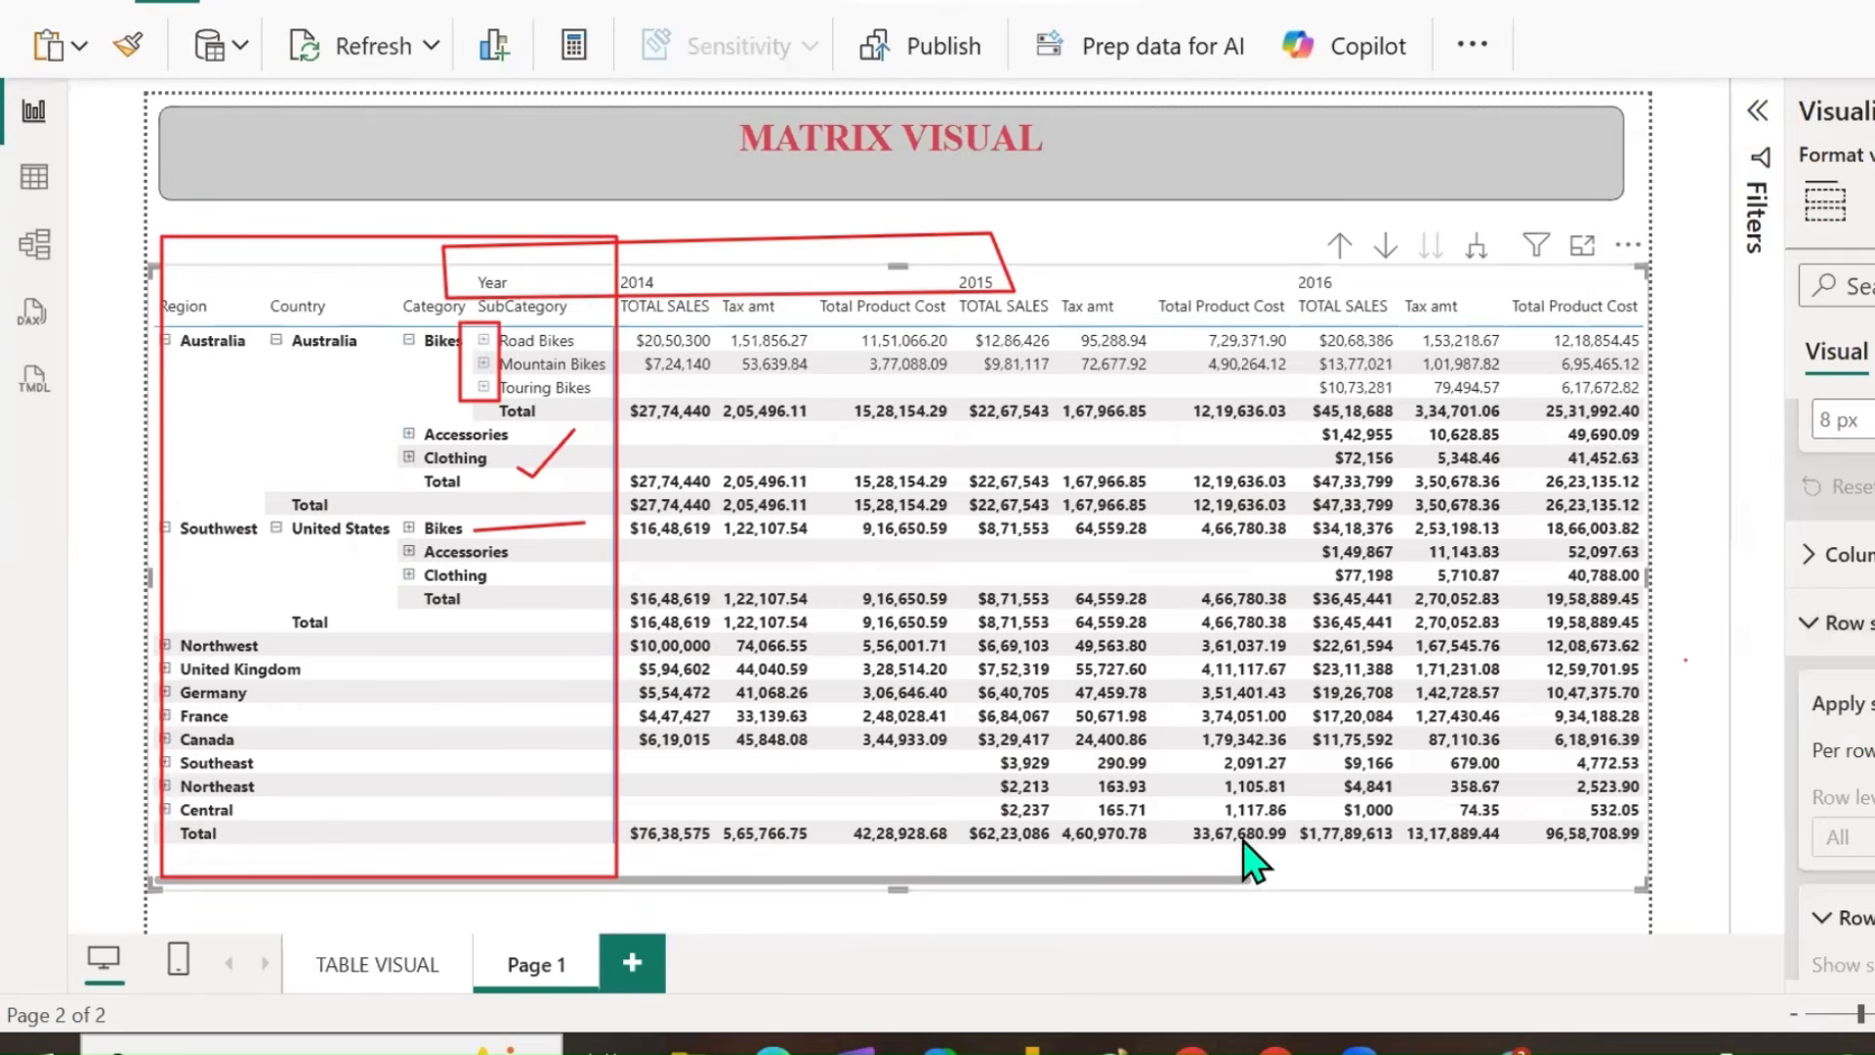
{"action": "left_click_drag", "start_coordinate": [1167, 894], "coordinate": [1515, 892]}
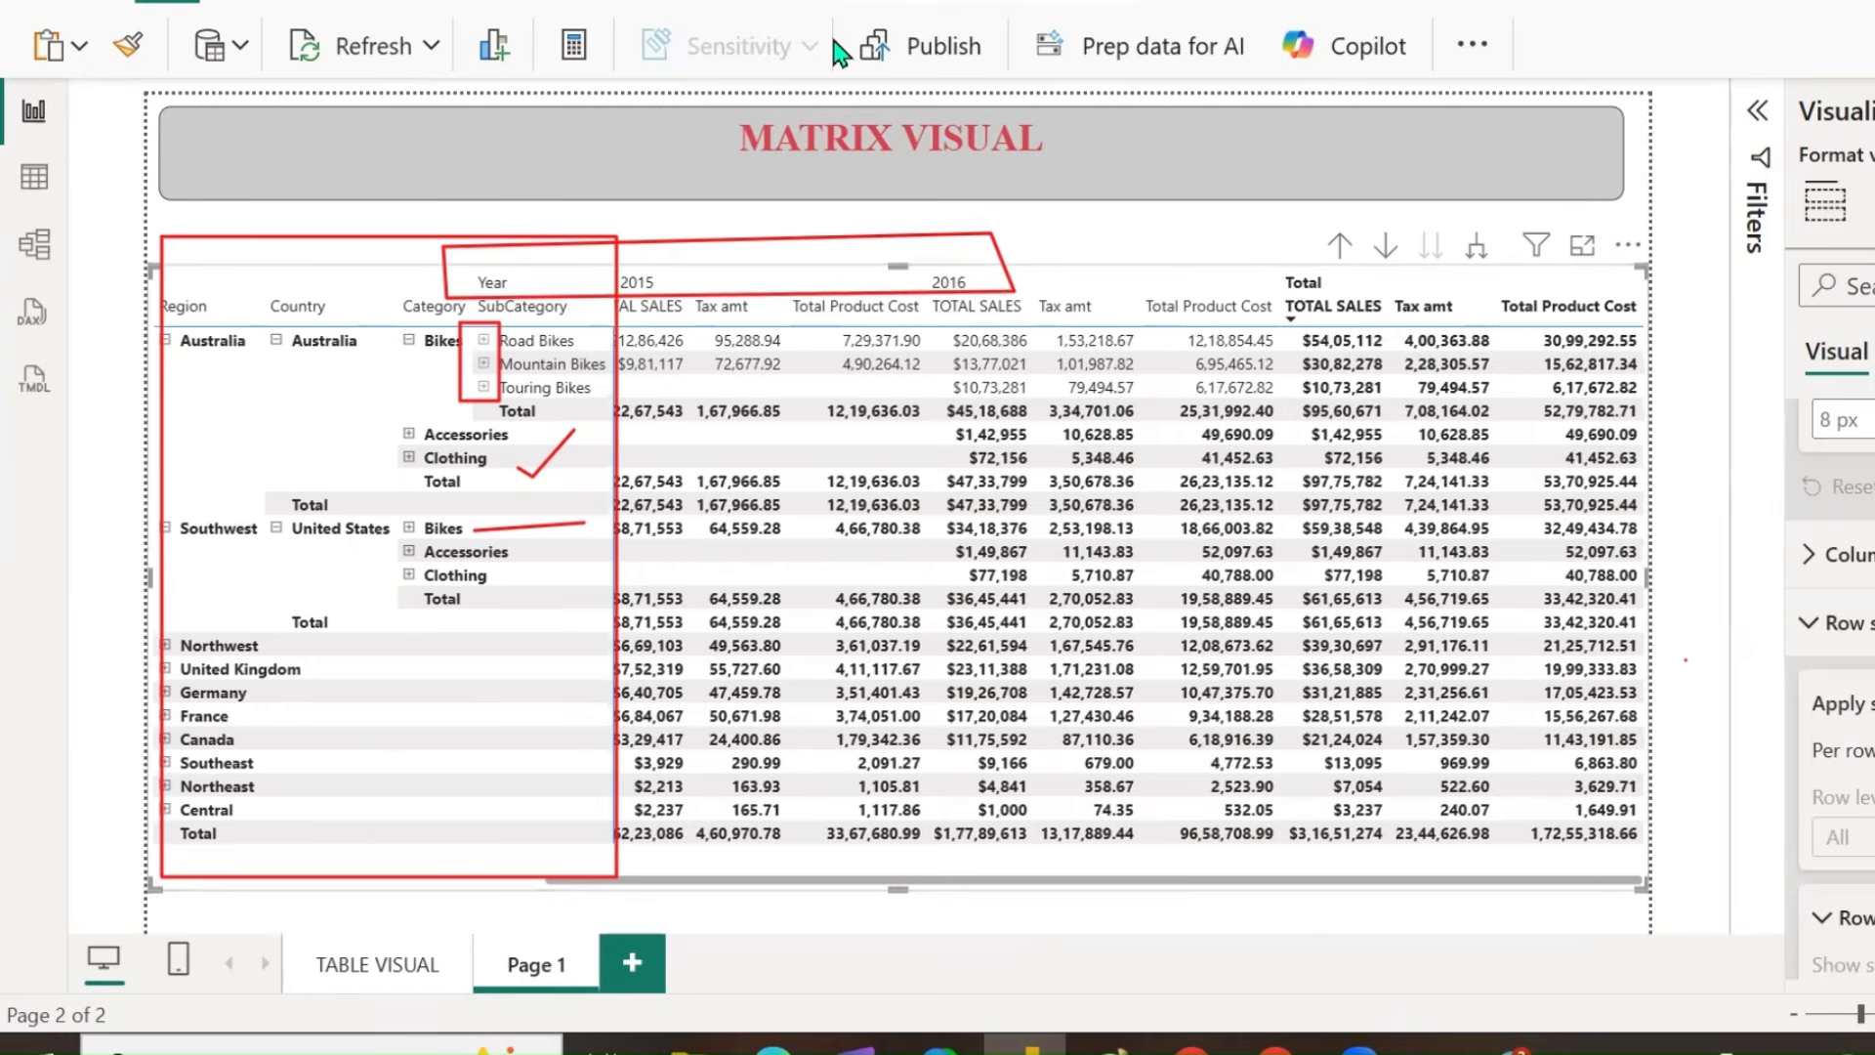
{"action": "mouse_move", "coordinate": [1288, 261]}
{"action": "left_mouse_down"}
{"action": "mouse_move", "coordinate": [1290, 865]}
{"action": "mouse_move", "coordinate": [1660, 871]}
{"action": "mouse_move", "coordinate": [1722, 723]}
{"action": "left_mouse_up"}
{"action": "mouse_move", "coordinate": [1725, 633]}
{"action": "left_mouse_down"}
{"action": "mouse_move", "coordinate": [1714, 231]}
{"action": "mouse_move", "coordinate": [1285, 234]}
{"action": "mouse_move", "coordinate": [1292, 276]}
{"action": "left_mouse_up"}
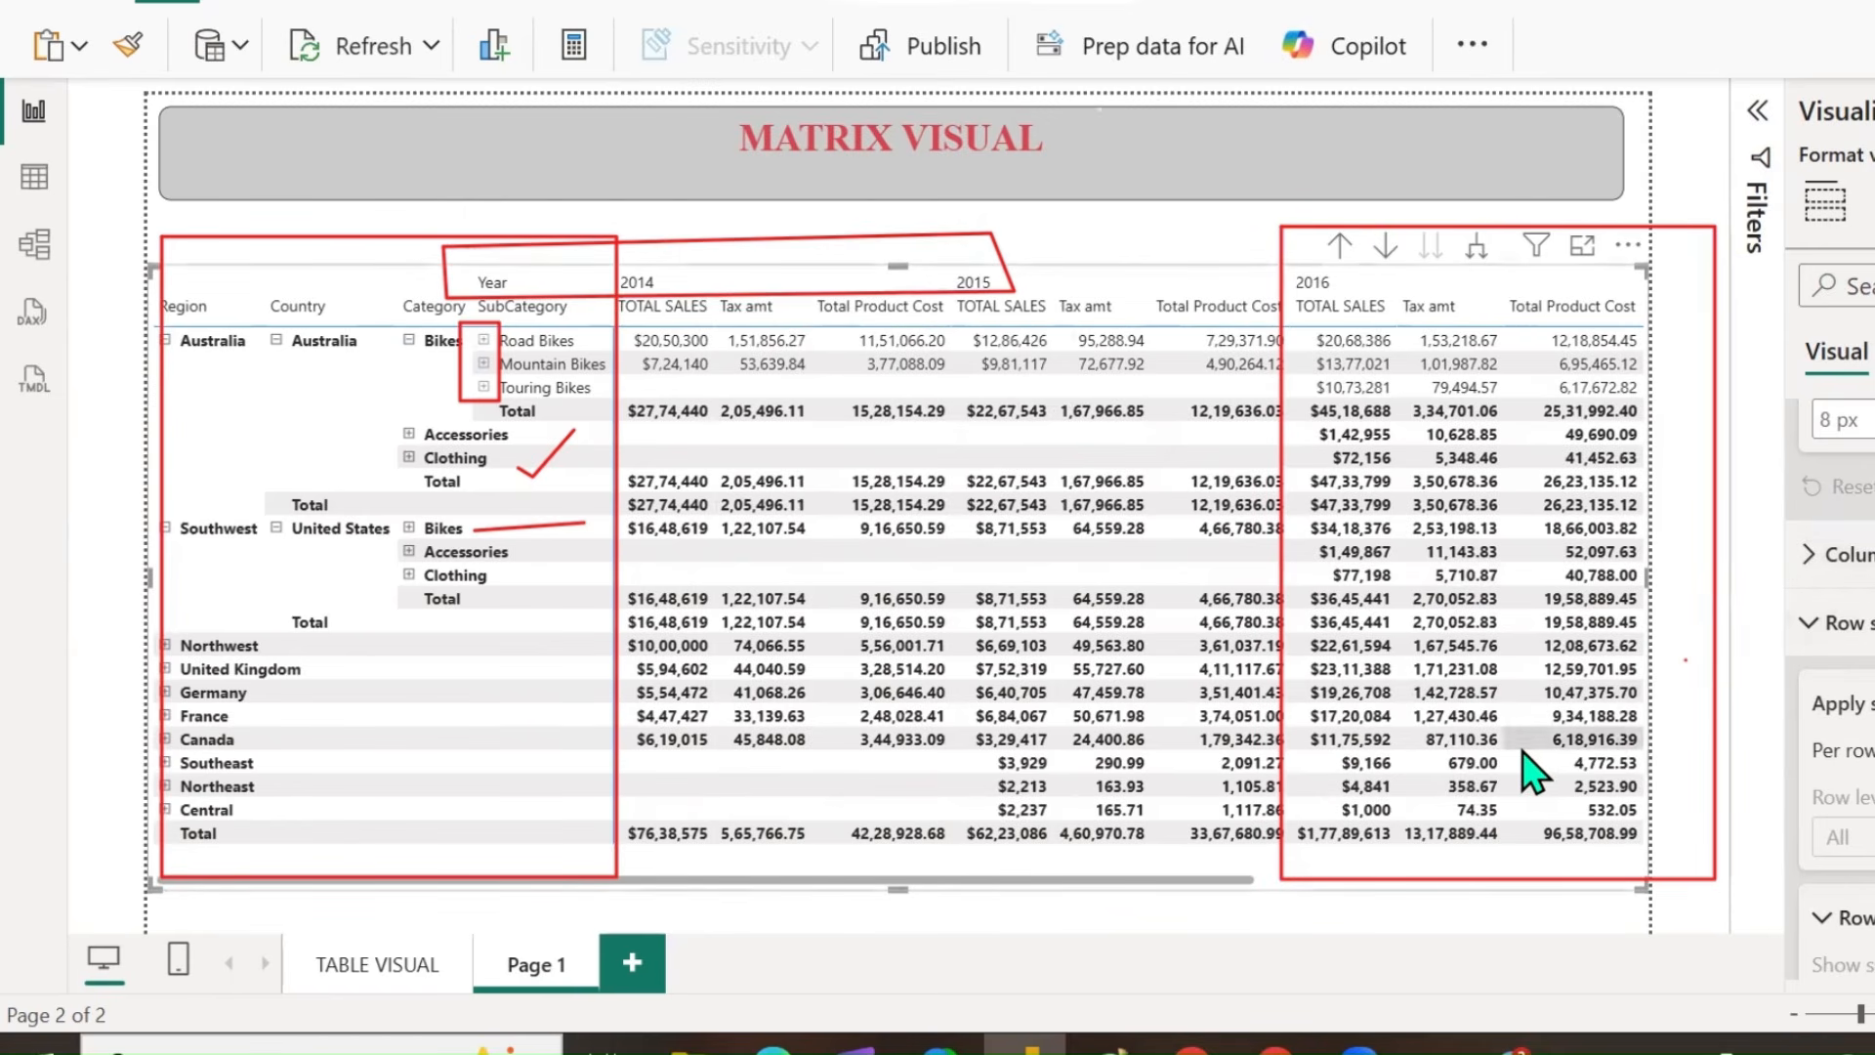
{"action": "left_click_drag", "start_coordinate": [1139, 881], "coordinate": [1654, 883]}
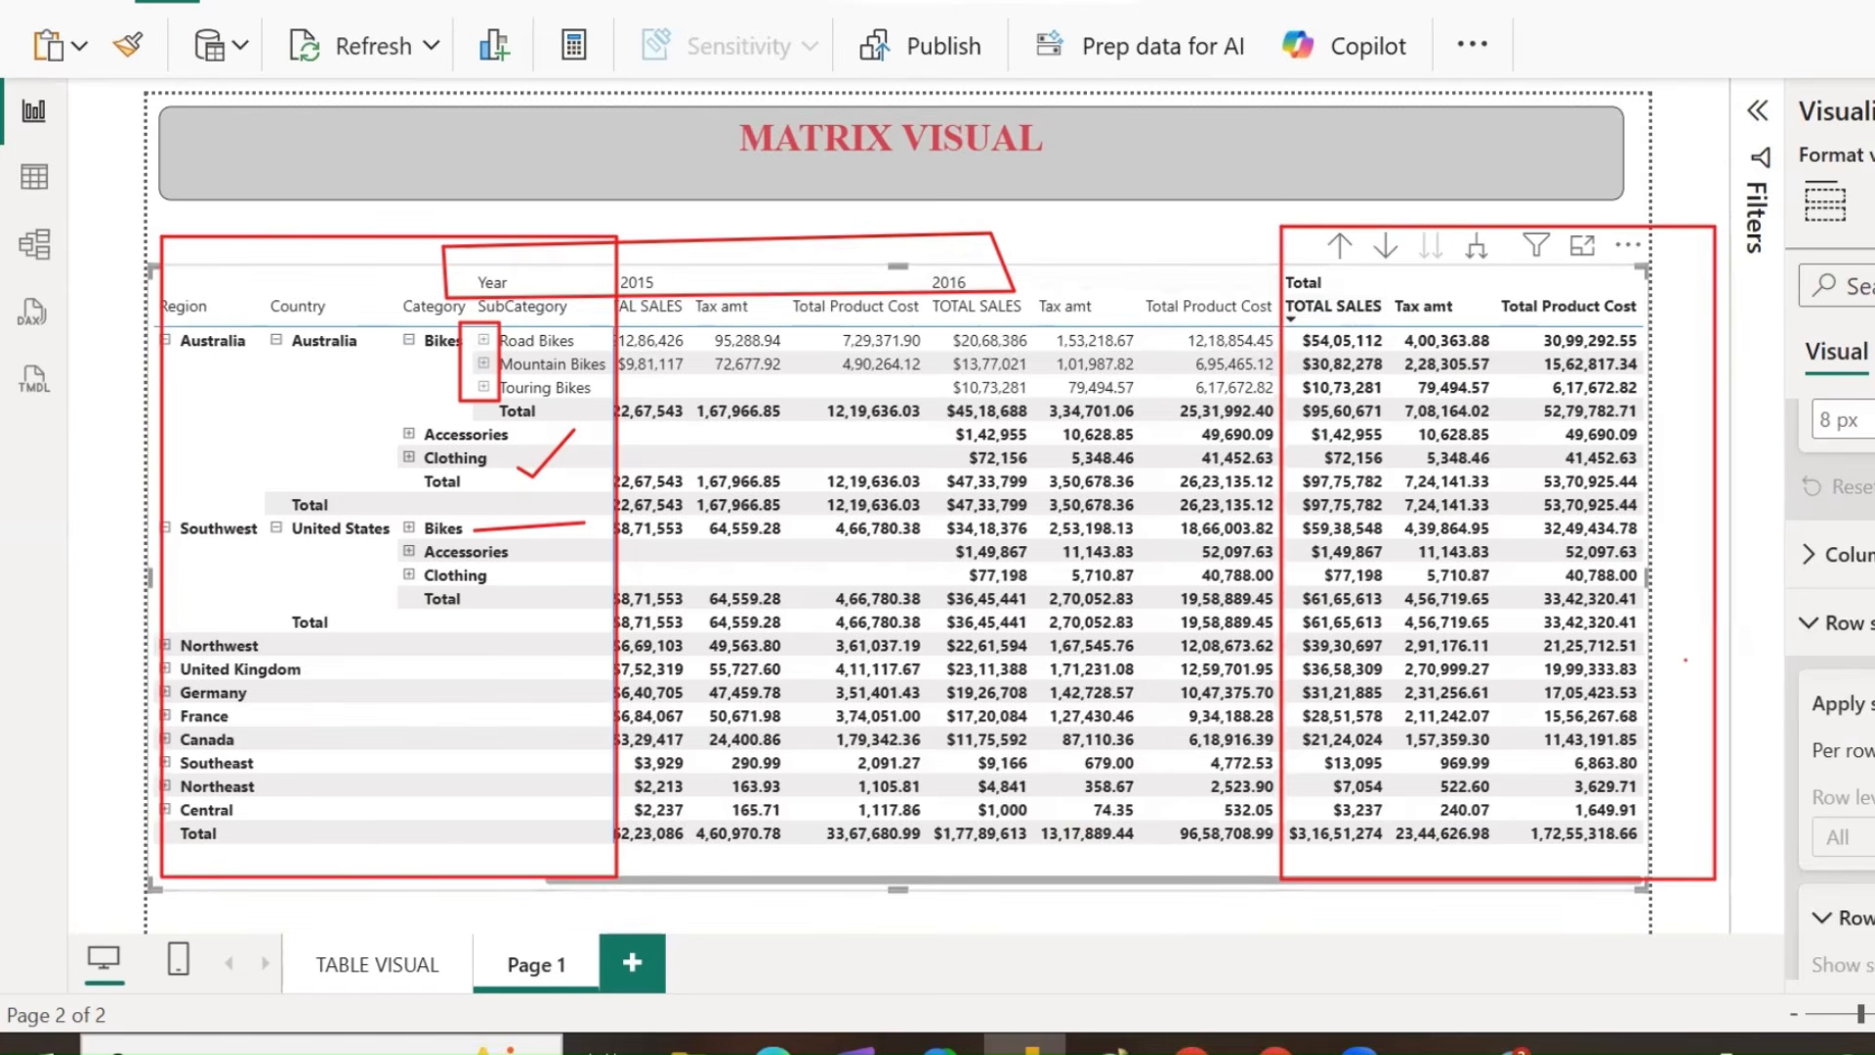
Turn the matrix's column subtotals off and on again to compare the Total columns.
{"action": "left_click", "coordinate": [1870, 554]}
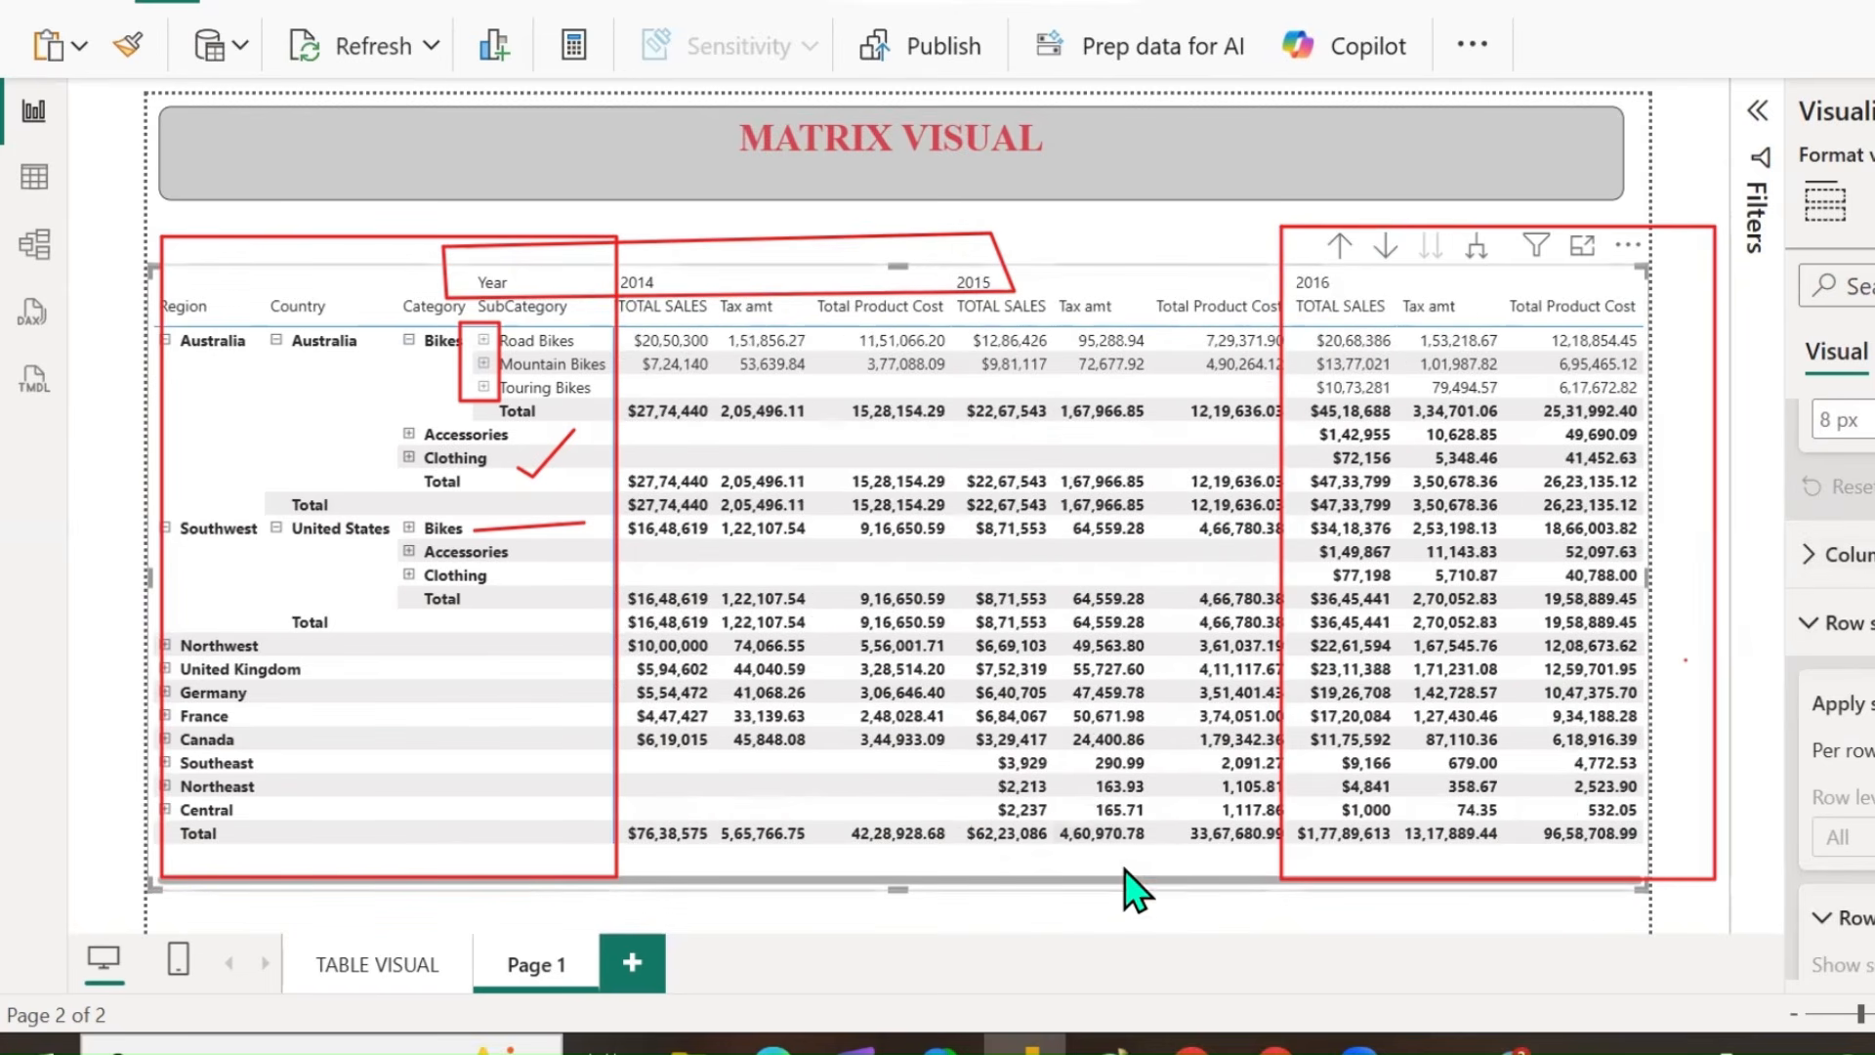
{"action": "scroll", "coordinate": [1123, 866], "scroll_direction": "down", "scroll_amount": 1}
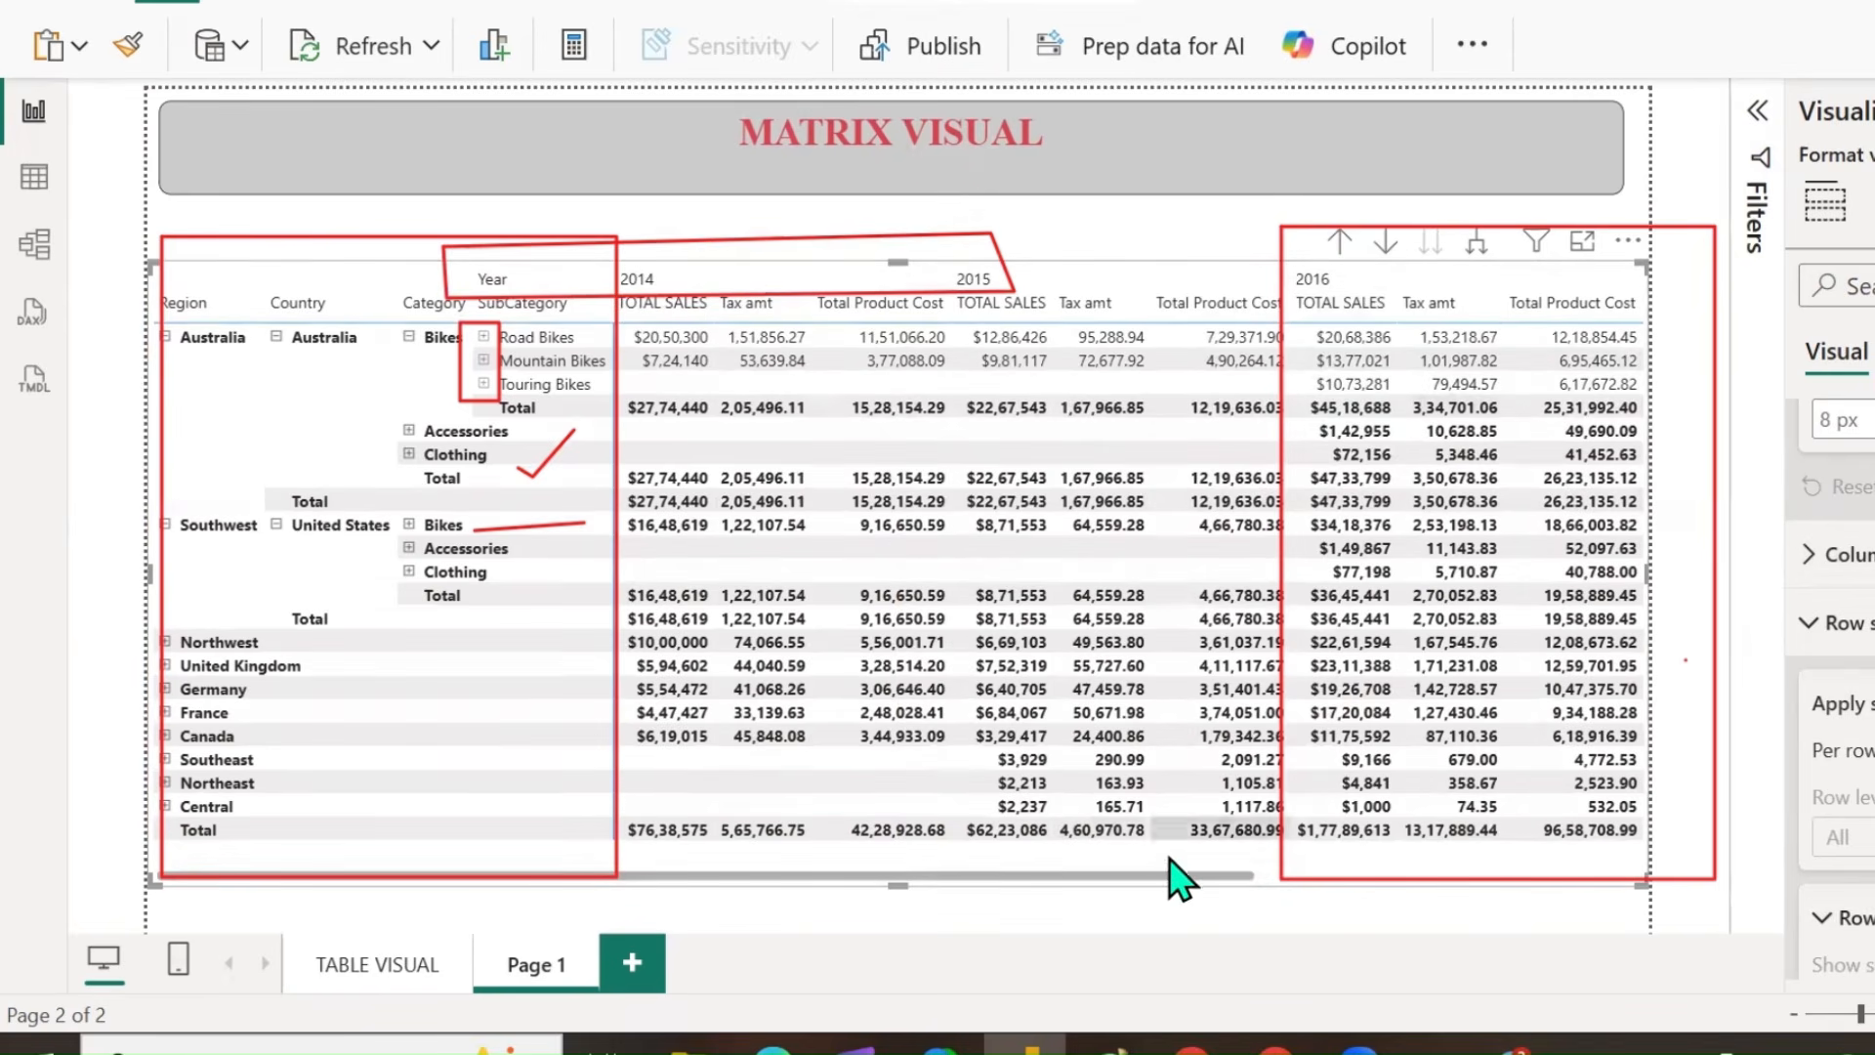
{"action": "left_click_drag", "start_coordinate": [1151, 876], "coordinate": [1603, 879]}
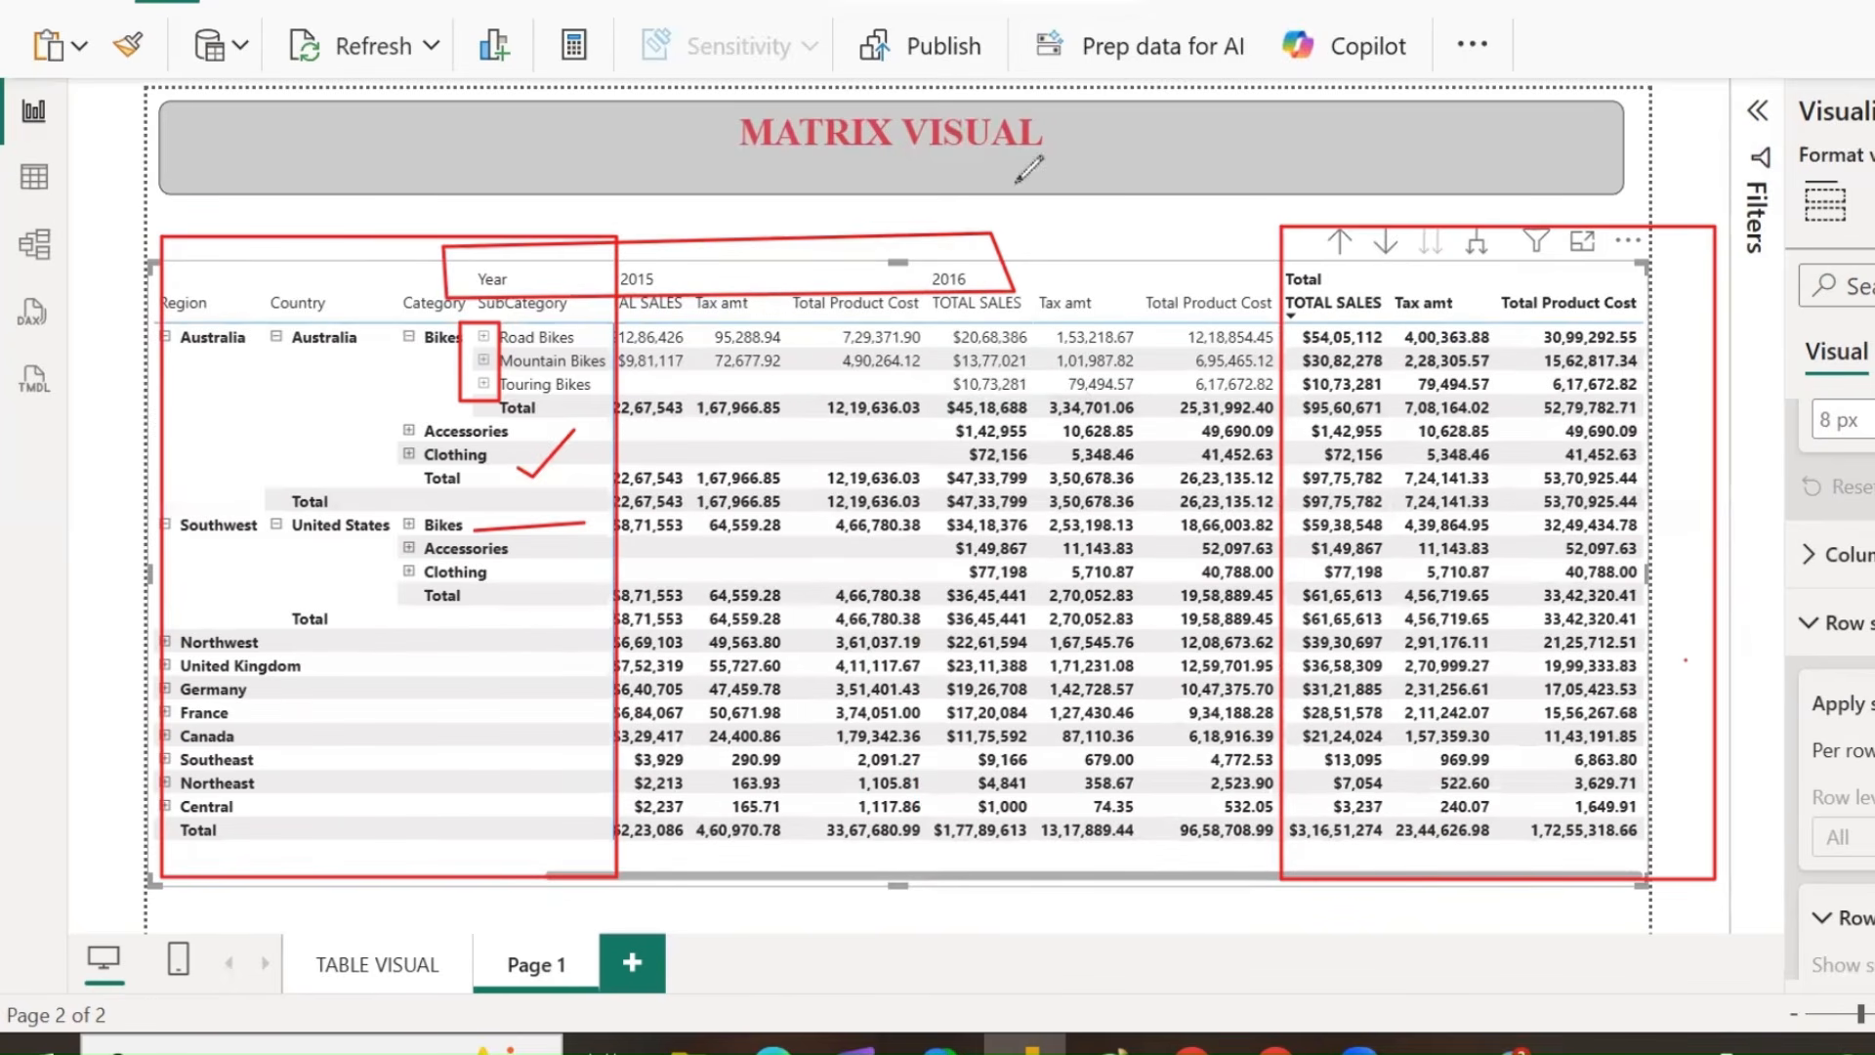
{"action": "left_click_drag", "start_coordinate": [1331, 252], "coordinate": [1410, 210]}
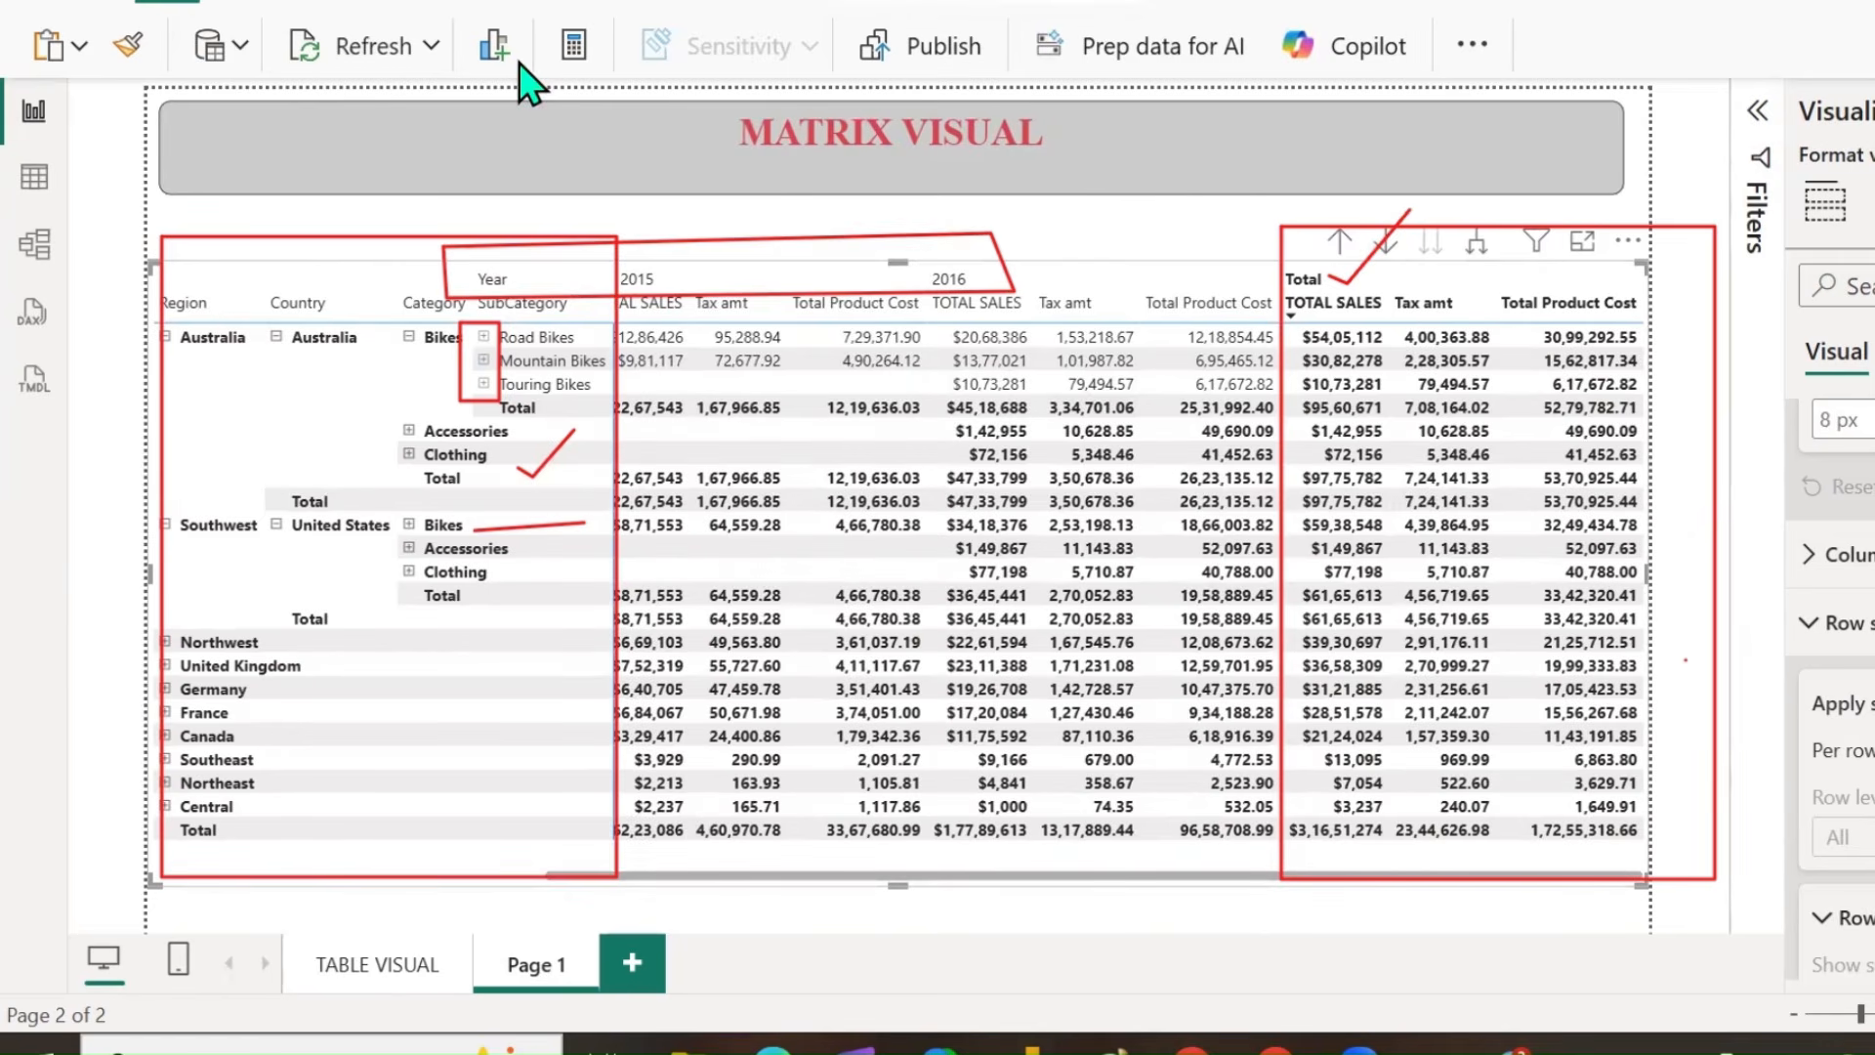
Expand the column subtotals settings to show their options.
{"action": "left_click", "coordinate": [1810, 557]}
{"action": "scroll", "coordinate": [1813, 591], "scroll_direction": "down", "scroll_amount": 2}
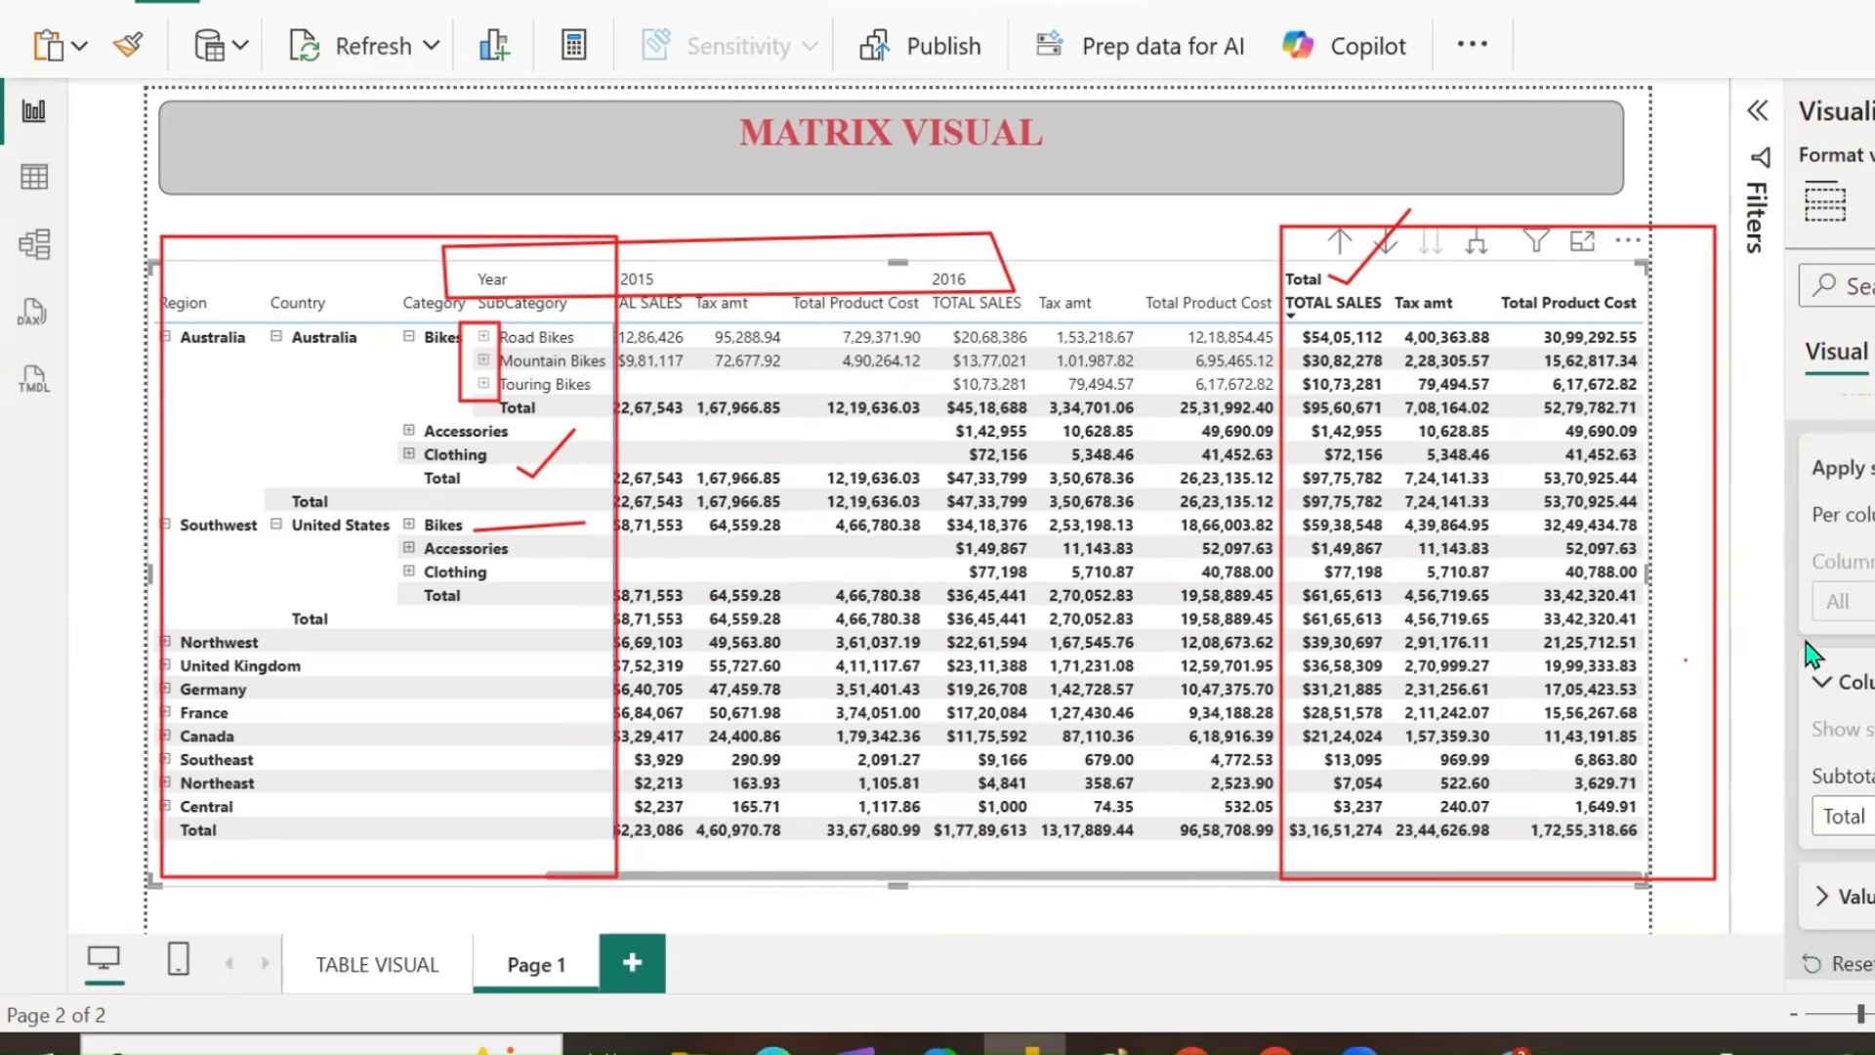
{"action": "left_click", "coordinate": [771, 39]}
{"action": "mouse_move", "coordinate": [395, 515]}
{"action": "left_mouse_down"}
{"action": "mouse_move", "coordinate": [536, 531]}
{"action": "mouse_move", "coordinate": [570, 449]}
{"action": "left_mouse_up"}
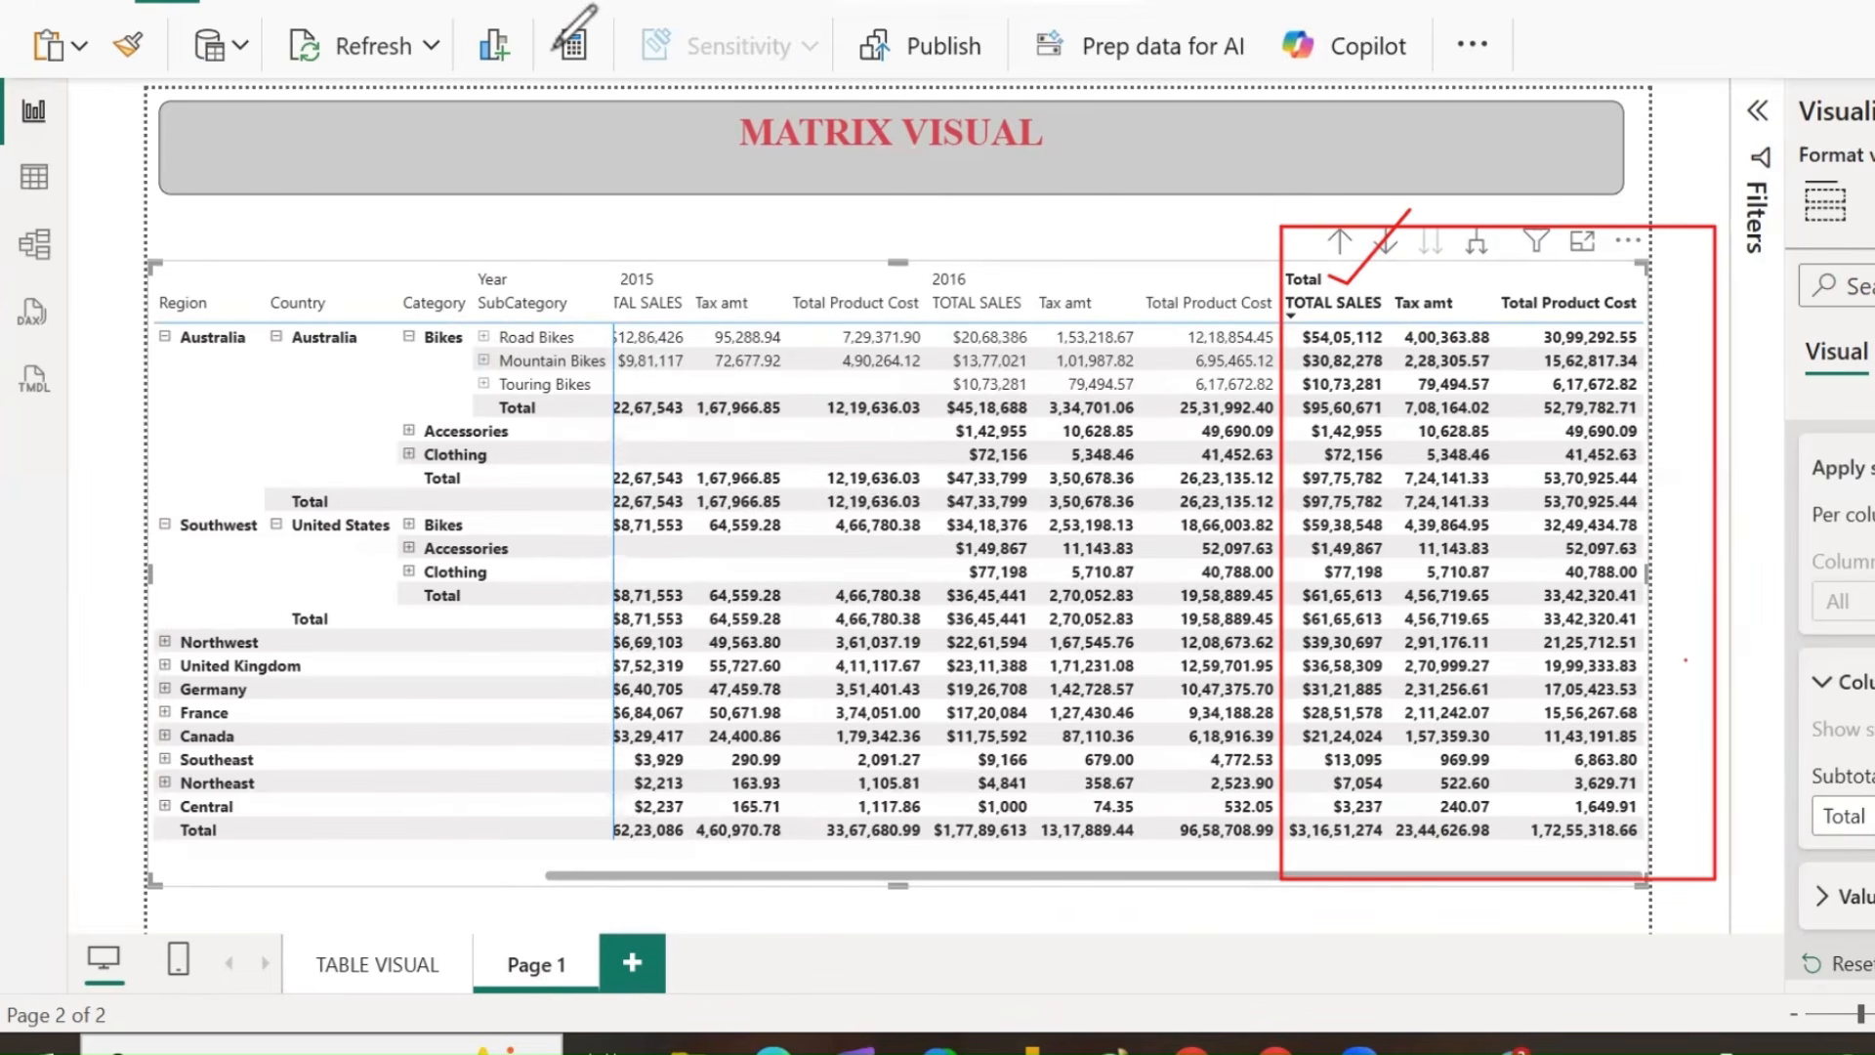
Expand Road Bikes under Australia's Bikes category to show its products down to their total row.
{"action": "left_click_drag", "start_coordinate": [1104, 875], "coordinate": [607, 877]}
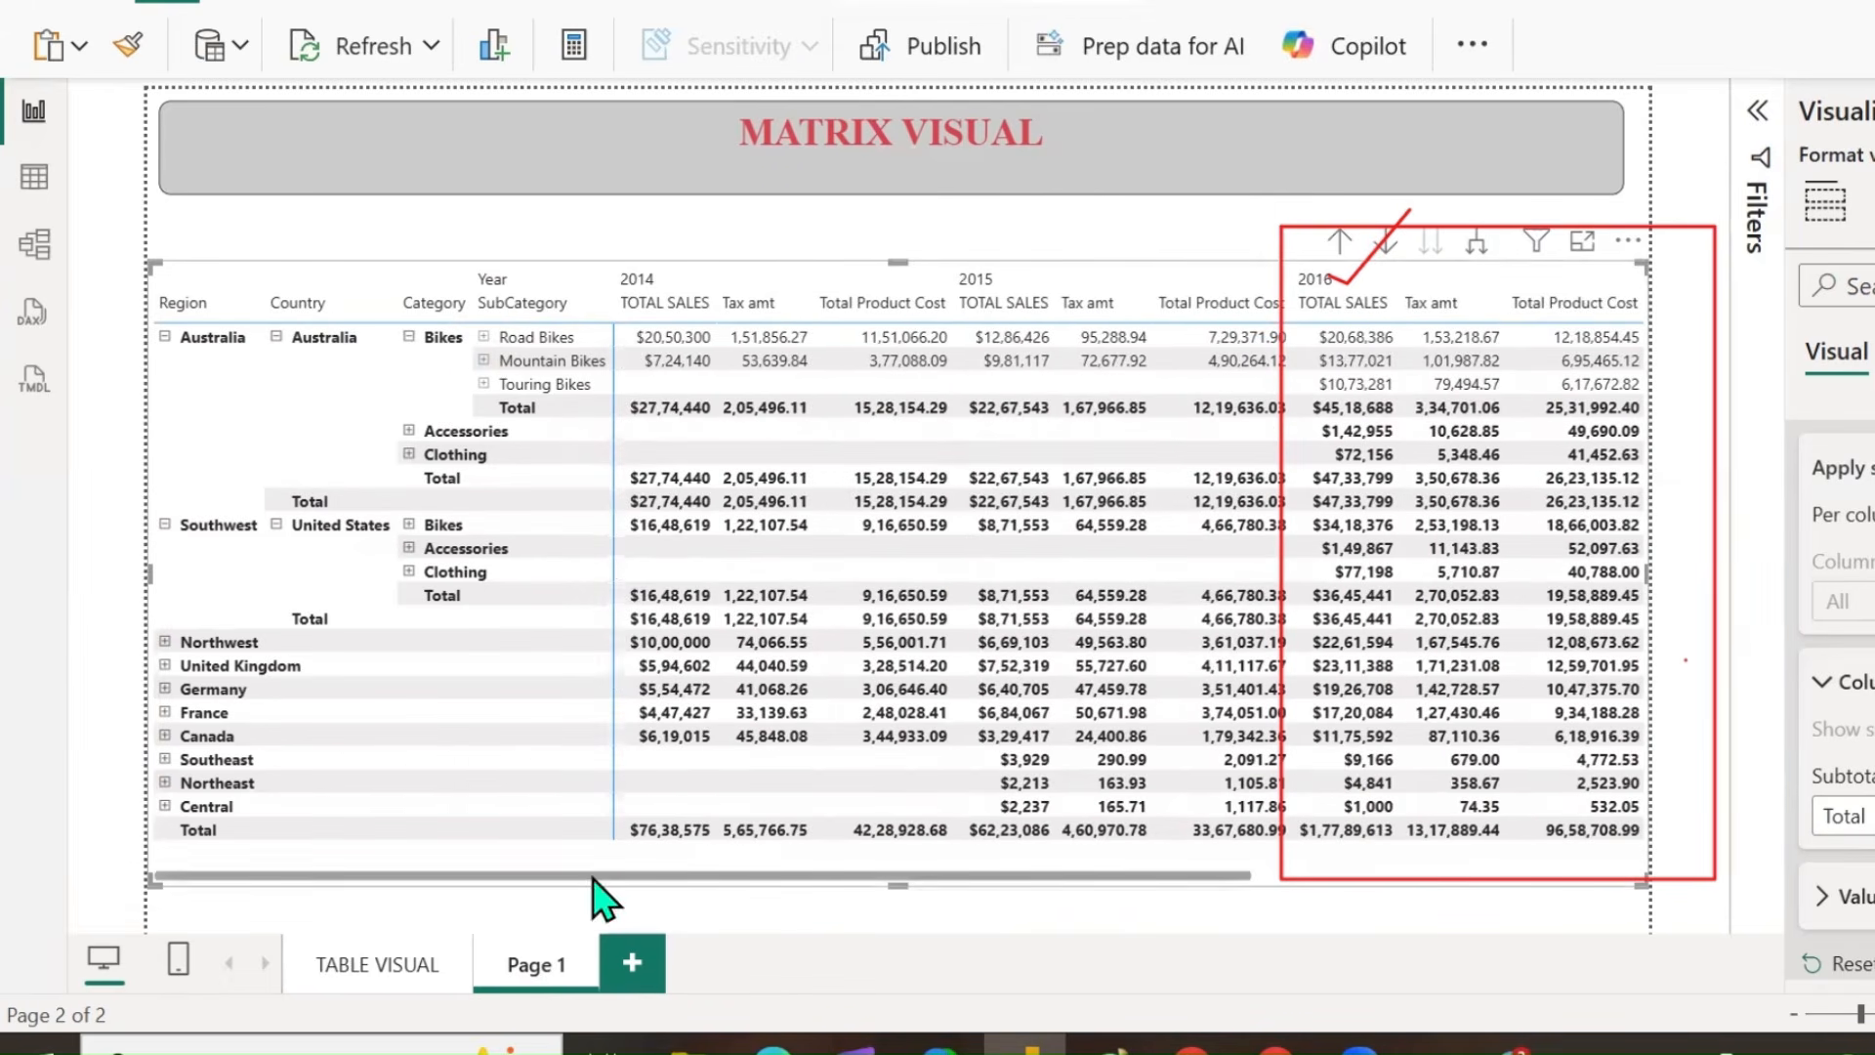
{"action": "left_click", "coordinate": [483, 338]}
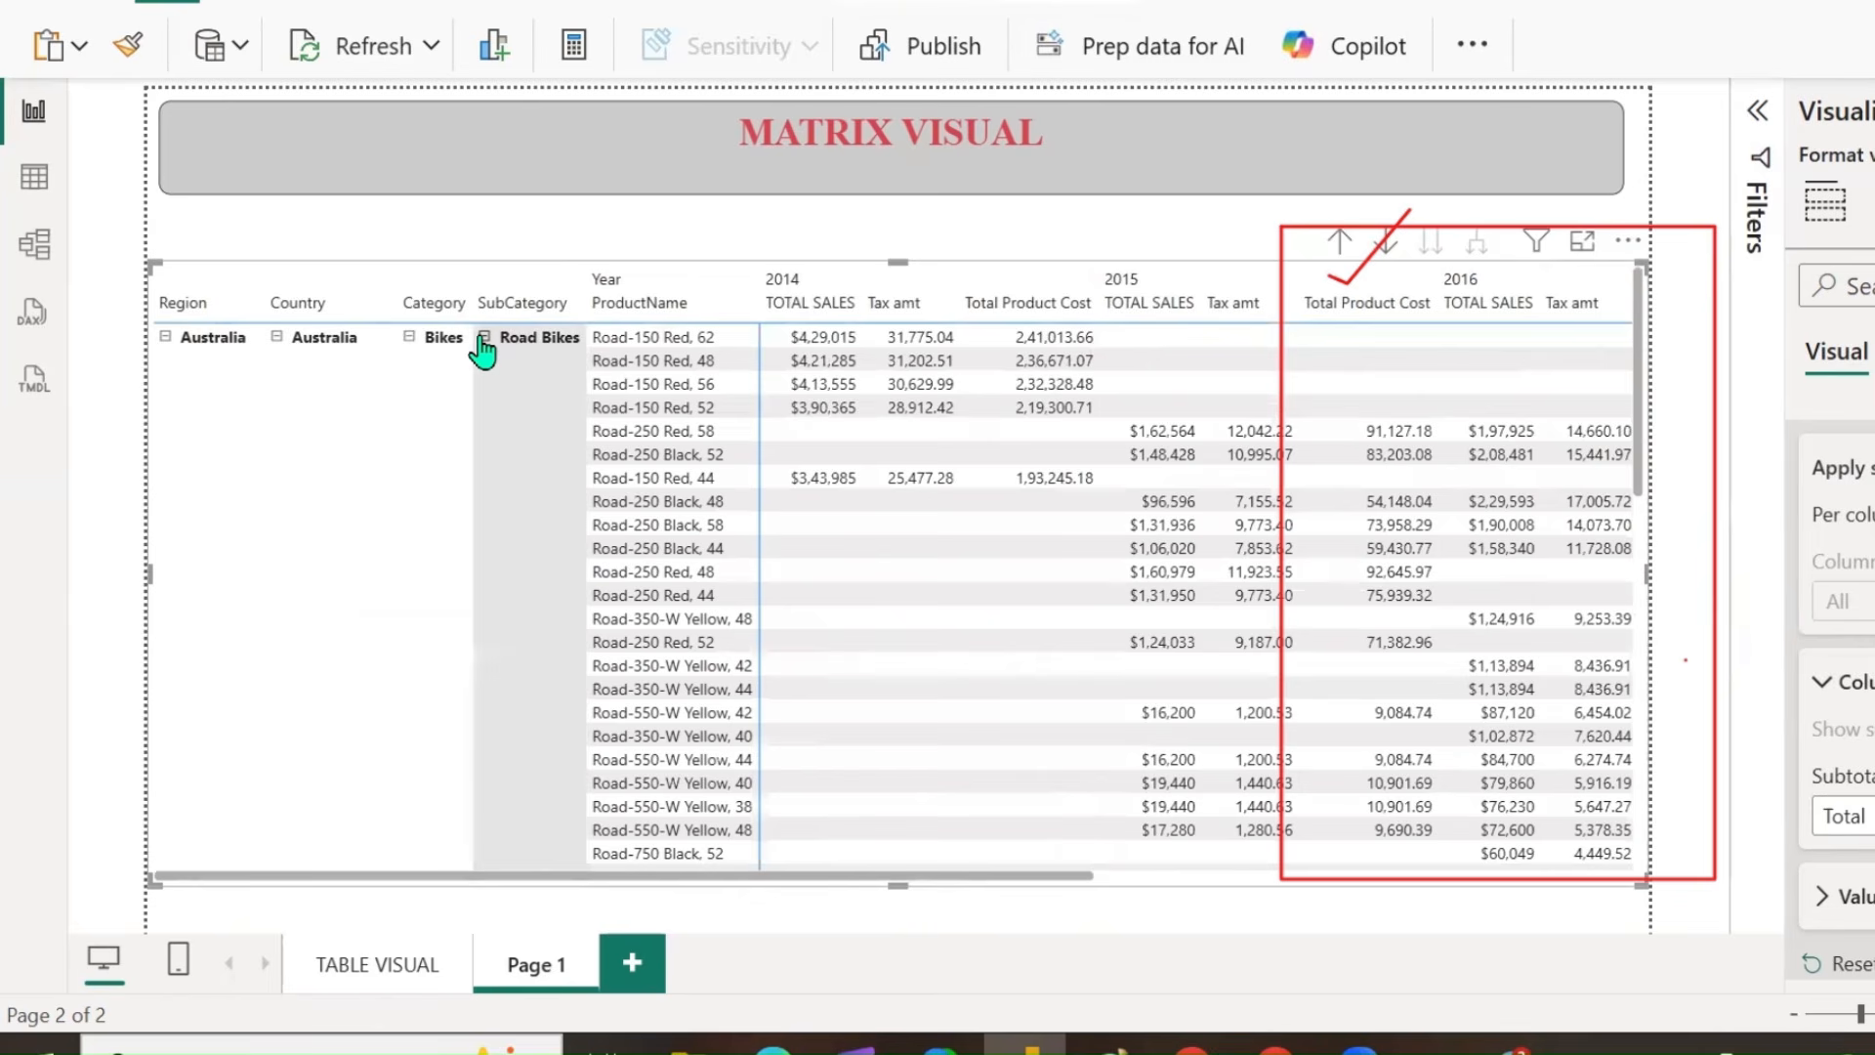
{"action": "scroll", "coordinate": [904, 549], "scroll_direction": "down", "scroll_amount": 10}
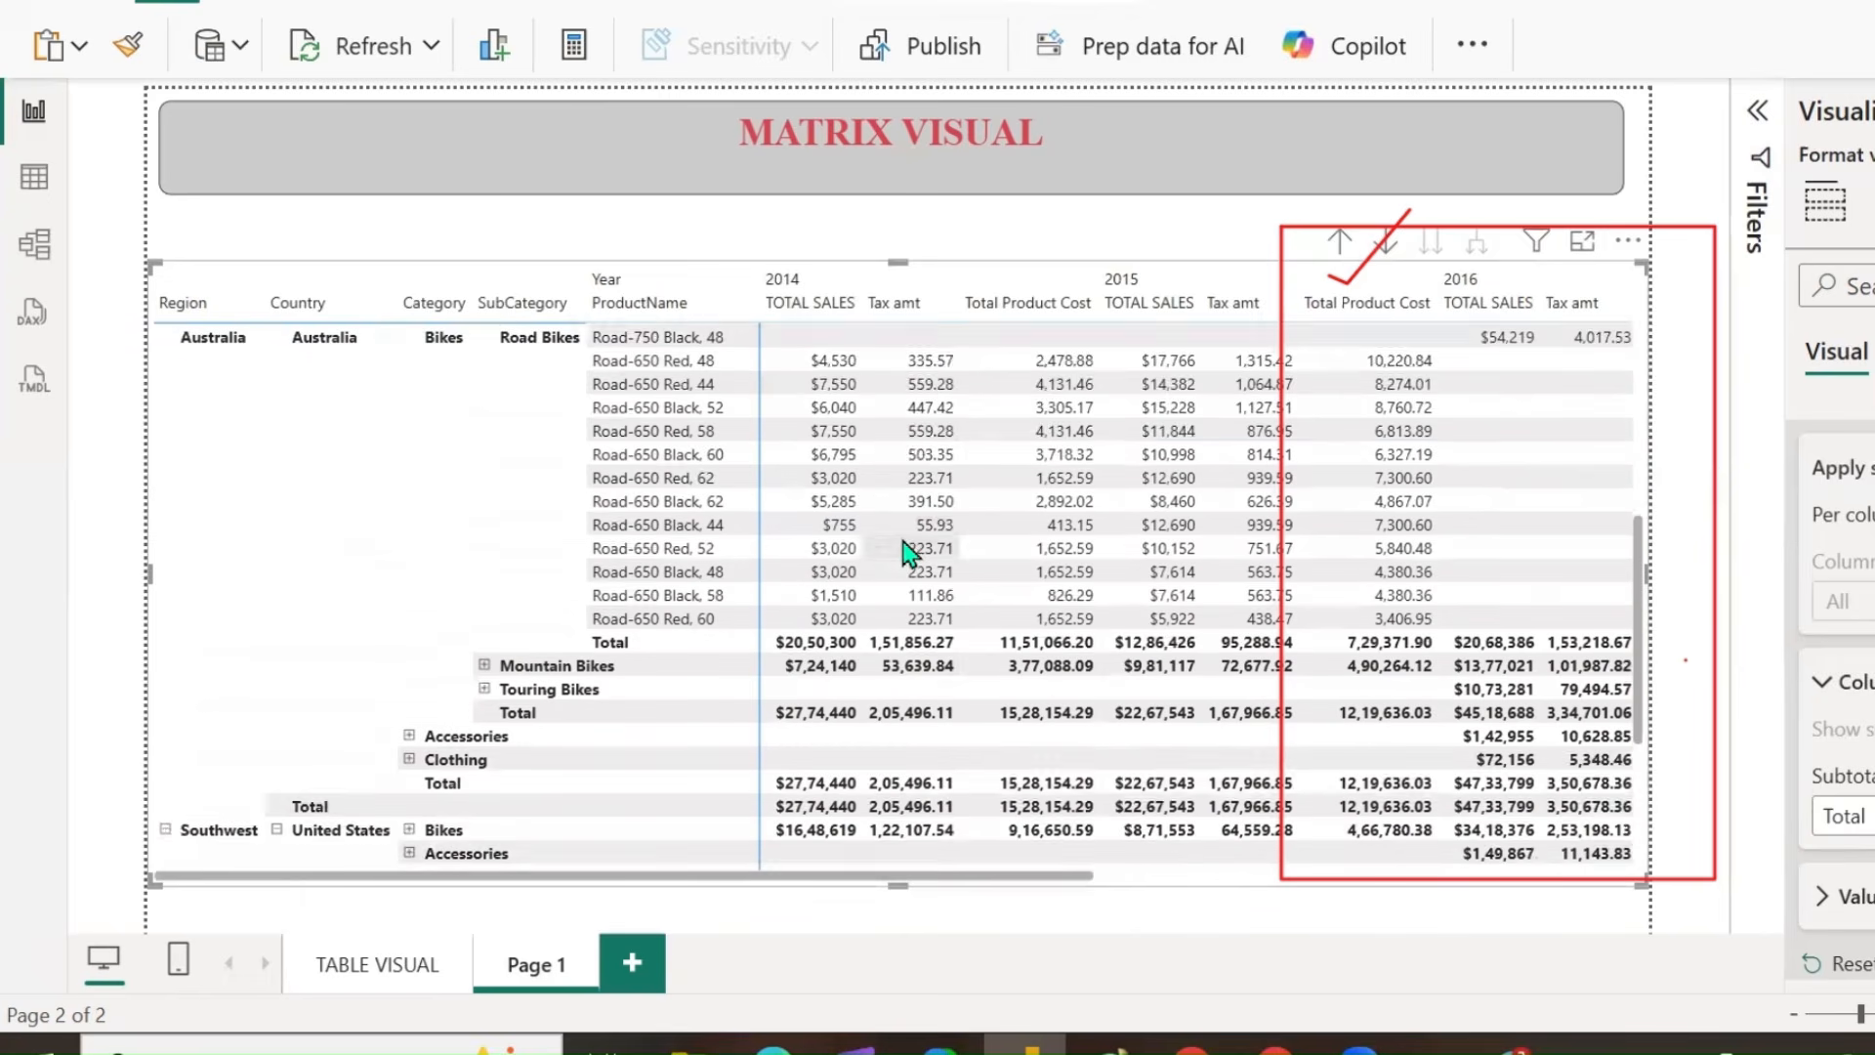
{"action": "scroll", "coordinate": [909, 553], "scroll_direction": "down", "scroll_amount": 2}
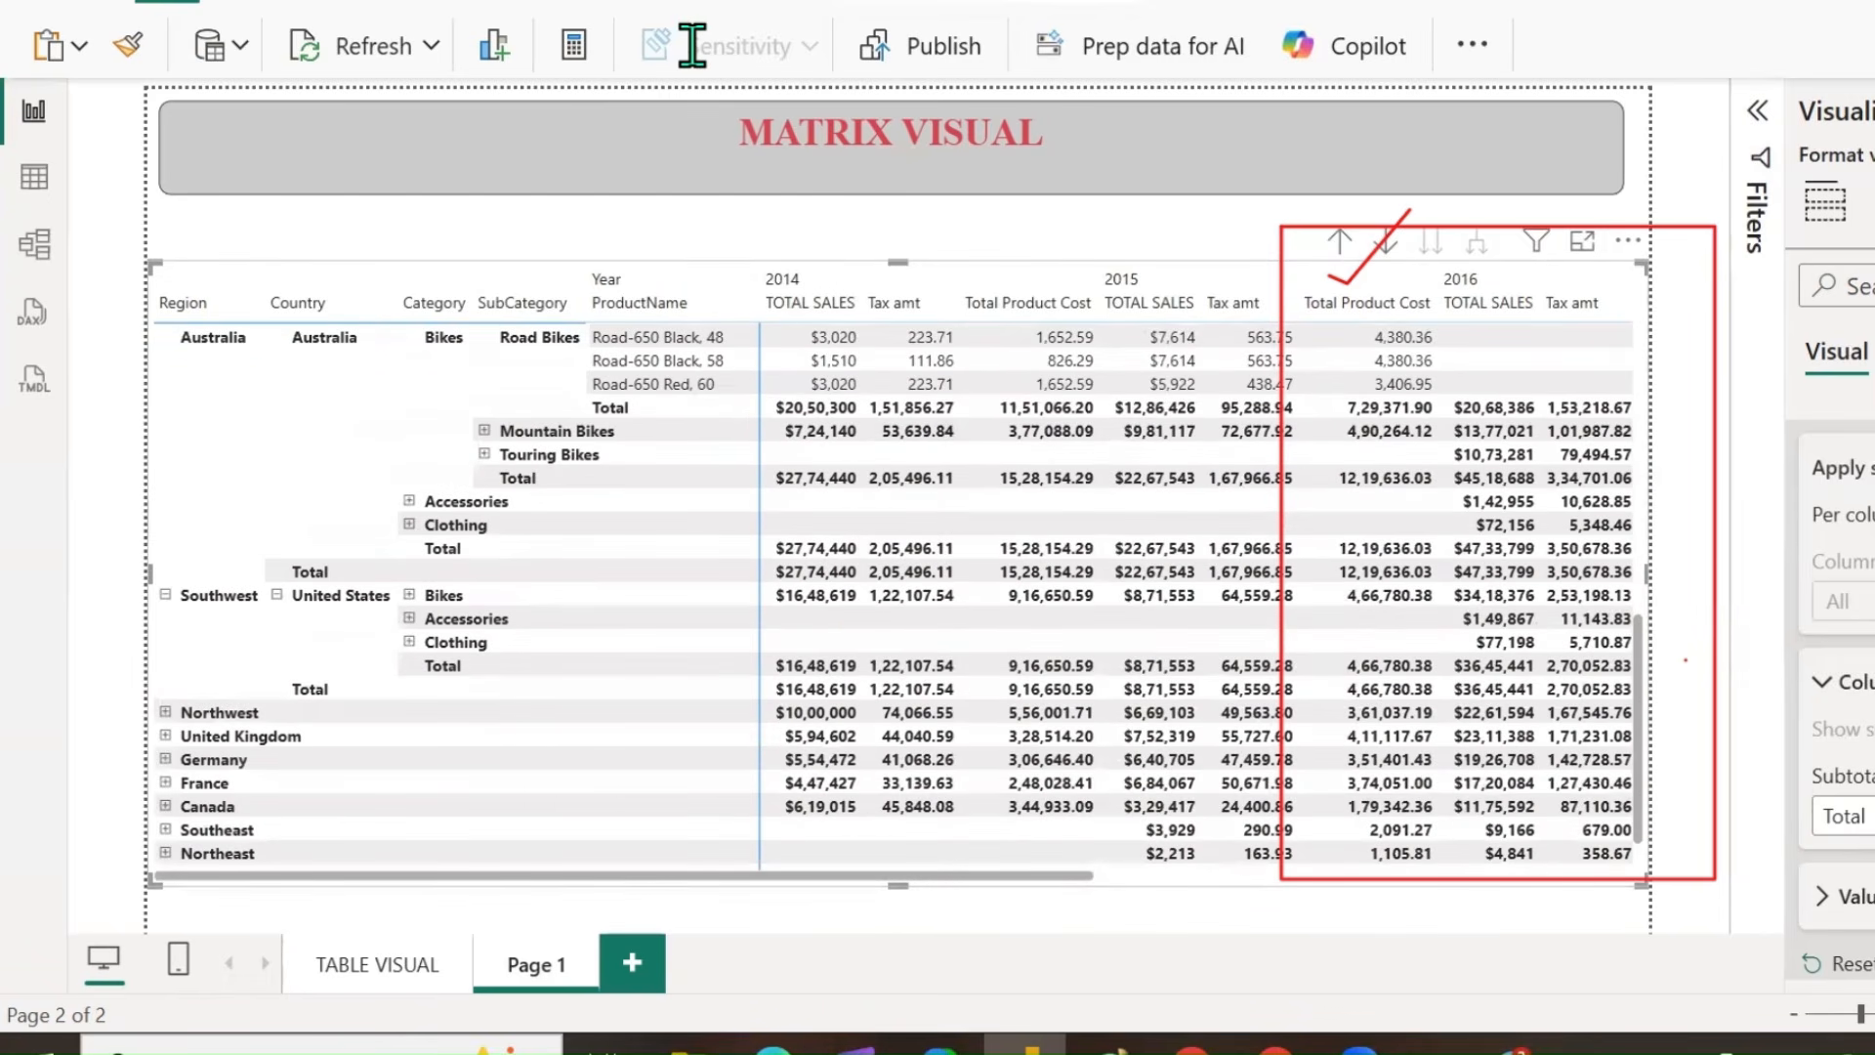
Examine the total rows of the product, SubCategory, Category and Country levels and the matrix's grand total row.
{"action": "mouse_move", "coordinate": [598, 413]}
{"action": "left_mouse_down"}
{"action": "mouse_move", "coordinate": [607, 430]}
{"action": "mouse_move", "coordinate": [641, 392]}
{"action": "mouse_move", "coordinate": [592, 383]}
{"action": "mouse_move", "coordinate": [598, 420]}
{"action": "left_mouse_up"}
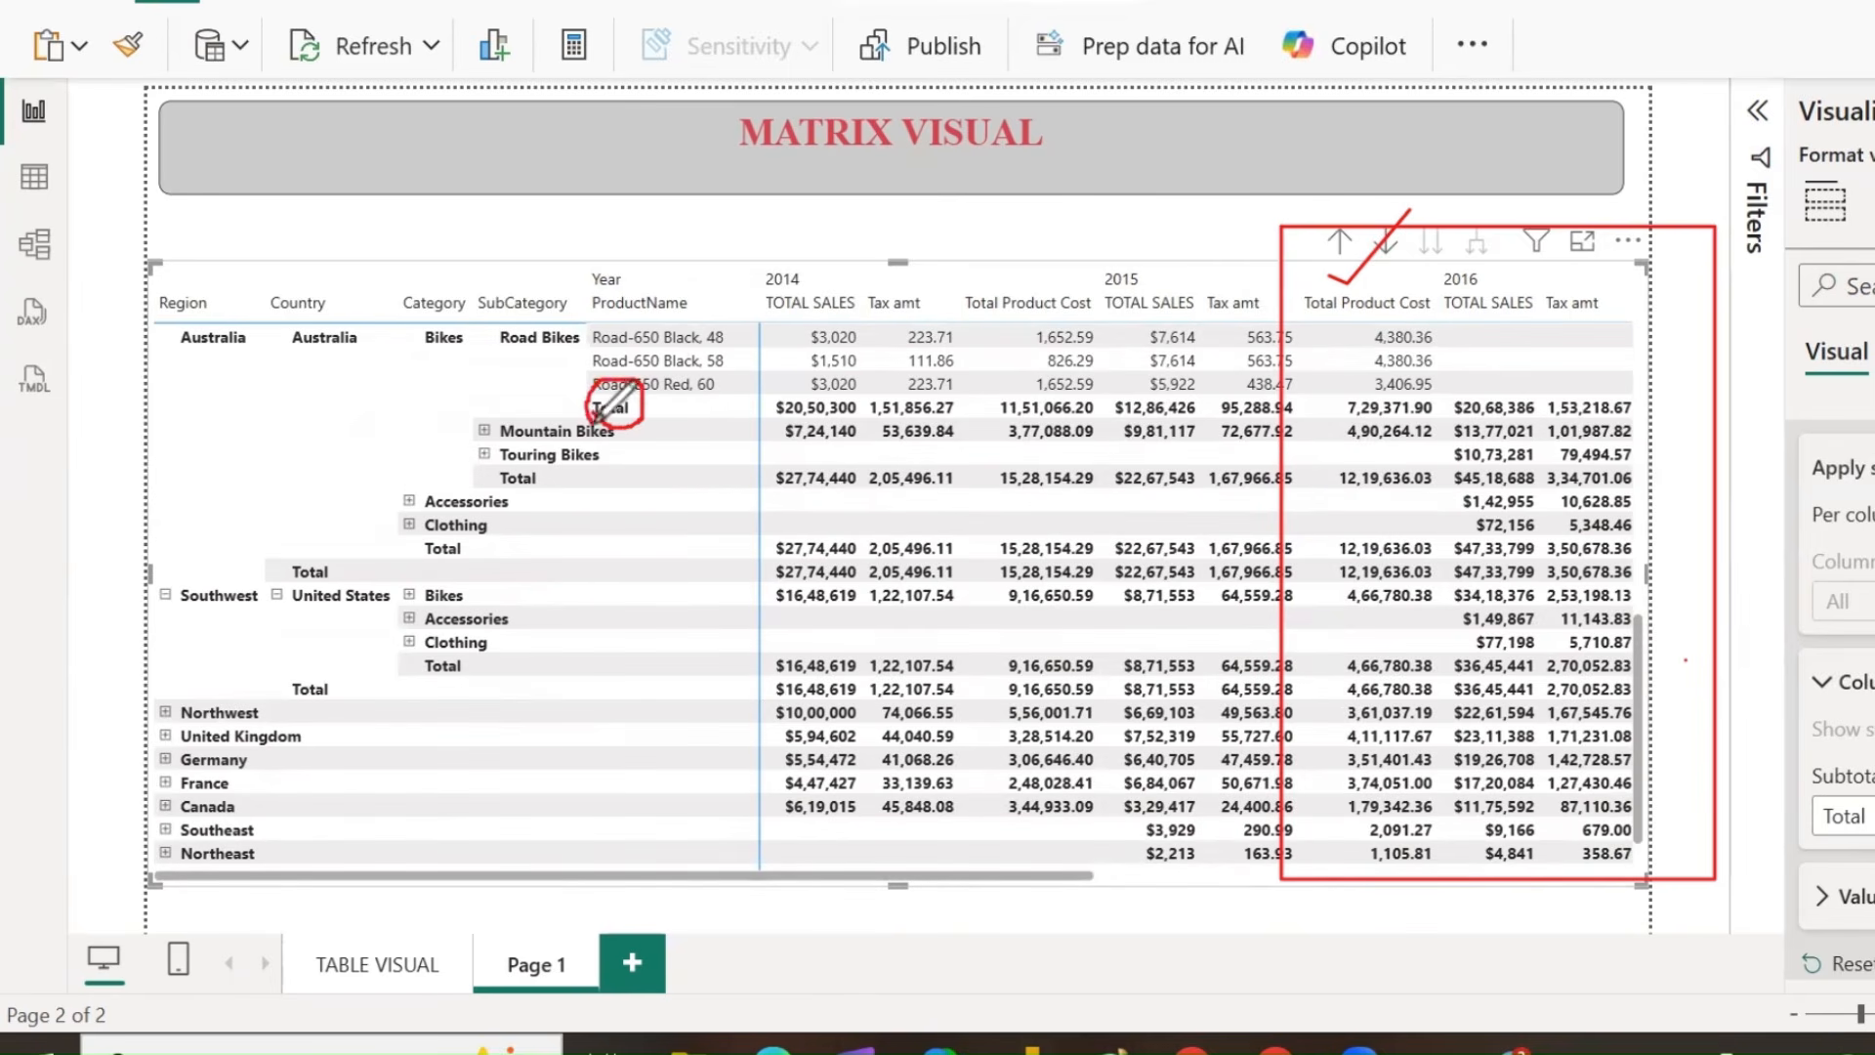
{"action": "mouse_move", "coordinate": [491, 492]}
{"action": "left_mouse_down"}
{"action": "mouse_move", "coordinate": [530, 500]}
{"action": "mouse_move", "coordinate": [500, 455]}
{"action": "mouse_move", "coordinate": [488, 496]}
{"action": "mouse_move", "coordinate": [553, 477]}
{"action": "left_mouse_up"}
{"action": "left_click_drag", "start_coordinate": [520, 313], "coordinate": [520, 459]}
{"action": "mouse_move", "coordinate": [413, 570]}
{"action": "left_mouse_down"}
{"action": "mouse_move", "coordinate": [492, 540]}
{"action": "mouse_move", "coordinate": [415, 537]}
{"action": "mouse_move", "coordinate": [467, 582]}
{"action": "mouse_move", "coordinate": [491, 553]}
{"action": "left_mouse_up"}
{"action": "left_click_drag", "start_coordinate": [451, 344], "coordinate": [451, 531]}
{"action": "mouse_move", "coordinate": [281, 576]}
{"action": "left_mouse_down"}
{"action": "mouse_move", "coordinate": [337, 516]}
{"action": "mouse_move", "coordinate": [282, 547]}
{"action": "mouse_move", "coordinate": [337, 574]}
{"action": "left_mouse_up"}
{"action": "left_click_drag", "start_coordinate": [340, 356], "coordinate": [326, 503]}
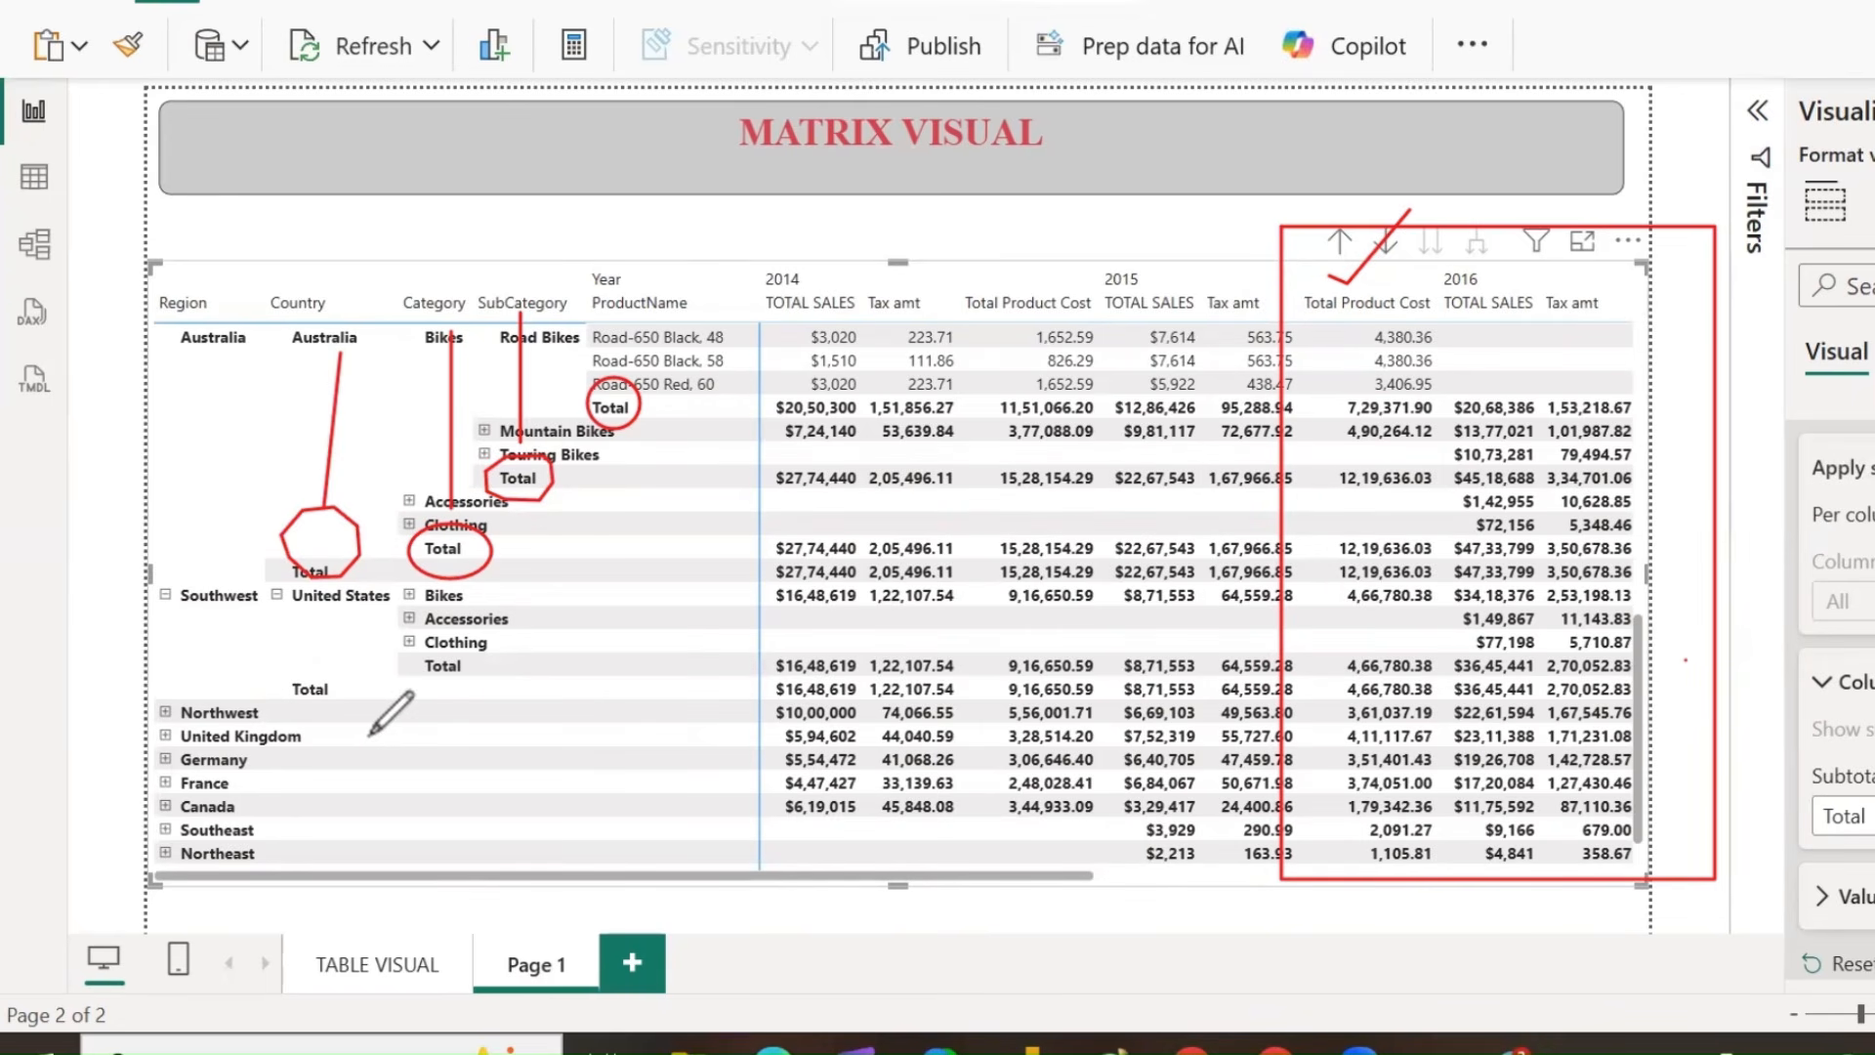
{"action": "mouse_move", "coordinate": [164, 358]}
{"action": "left_mouse_down"}
{"action": "mouse_move", "coordinate": [200, 381]}
{"action": "mouse_move", "coordinate": [291, 293]}
{"action": "mouse_move", "coordinate": [176, 249]}
{"action": "mouse_move", "coordinate": [166, 341]}
{"action": "left_mouse_up"}
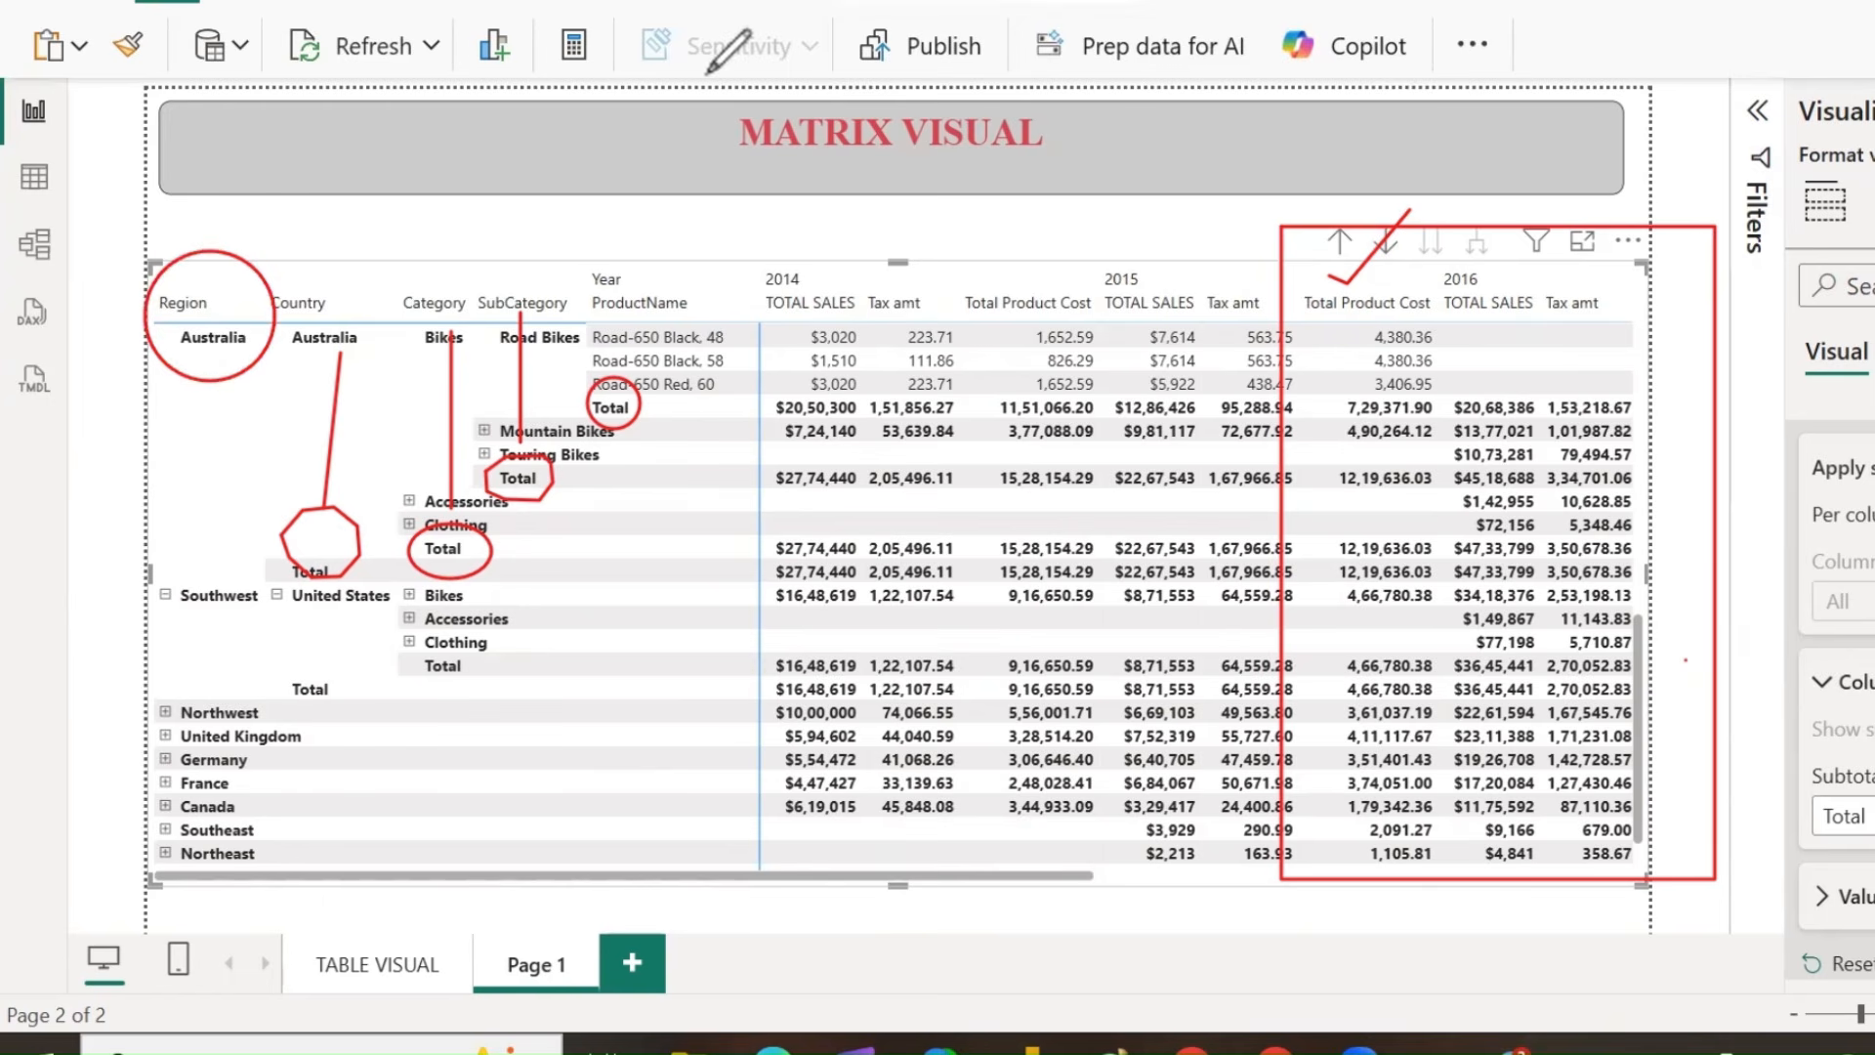
{"action": "scroll", "coordinate": [352, 772], "scroll_direction": "down", "scroll_amount": 1}
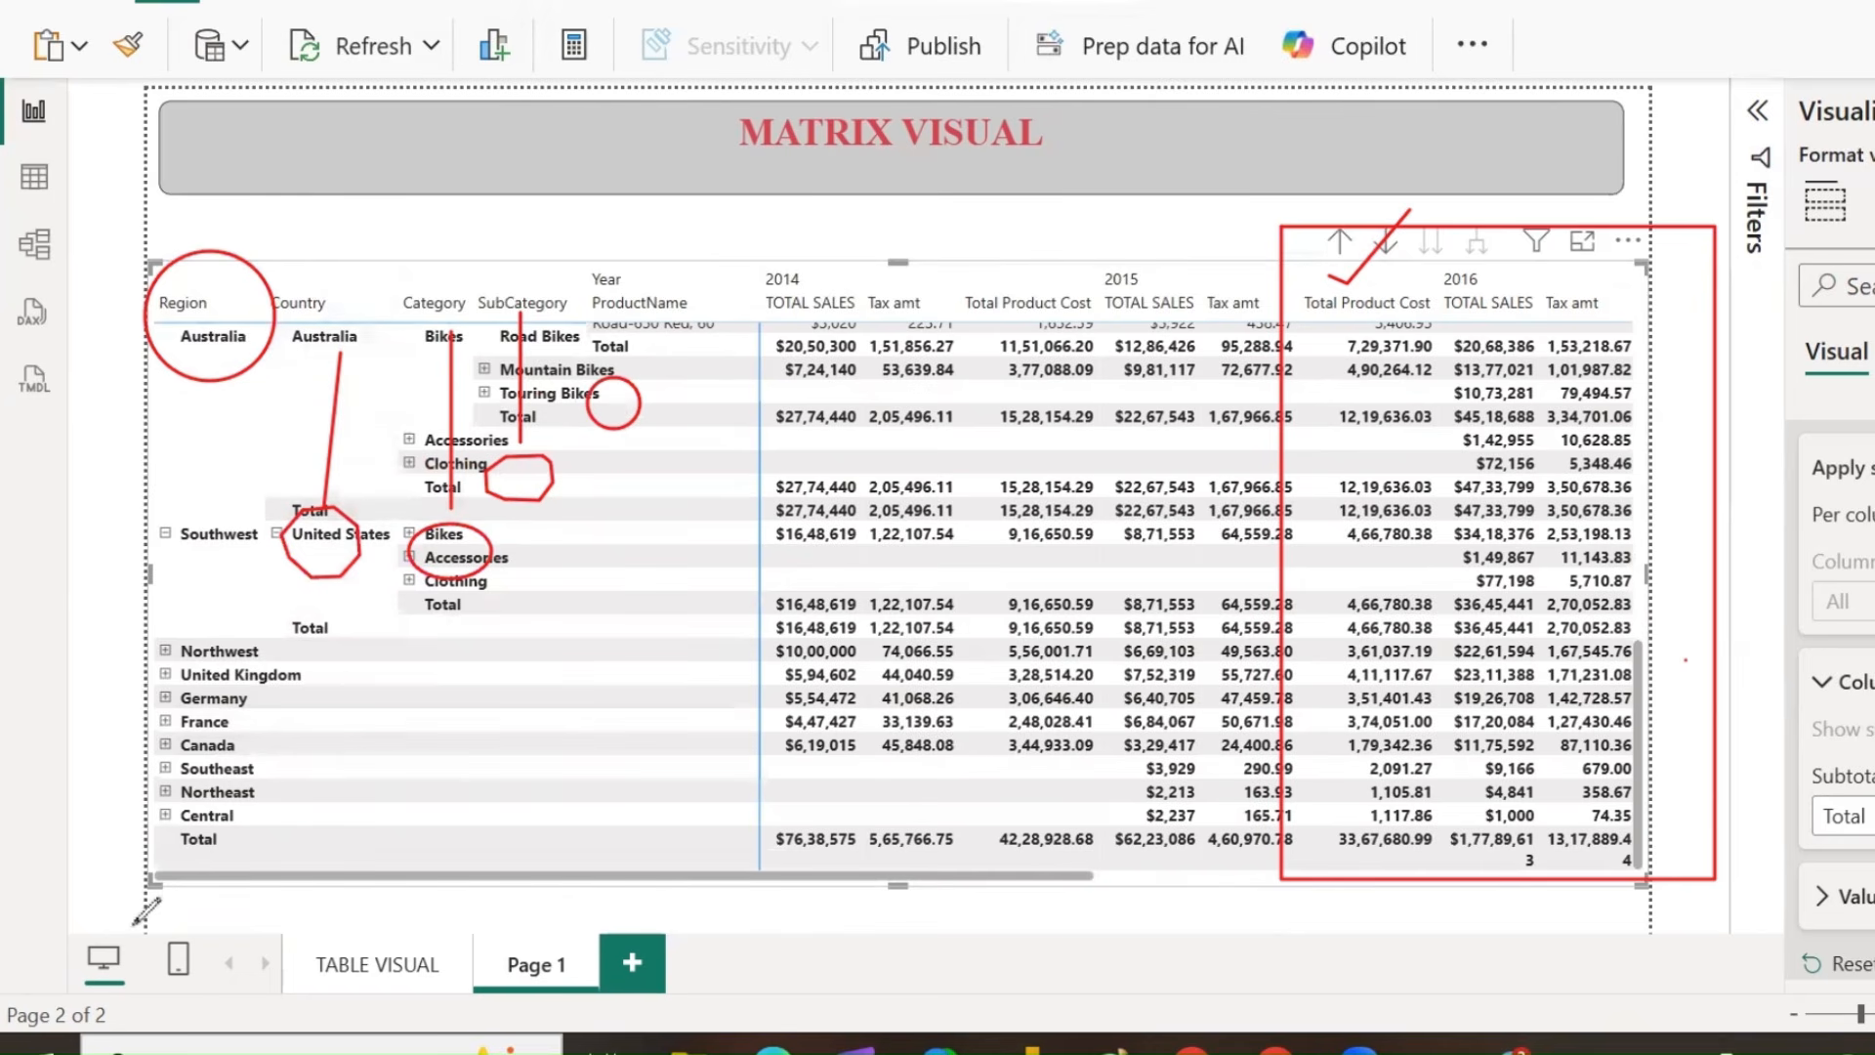
{"action": "mouse_move", "coordinate": [214, 865]}
{"action": "left_mouse_down"}
{"action": "mouse_move", "coordinate": [176, 811]}
{"action": "mouse_move", "coordinate": [222, 863]}
{"action": "left_mouse_up"}
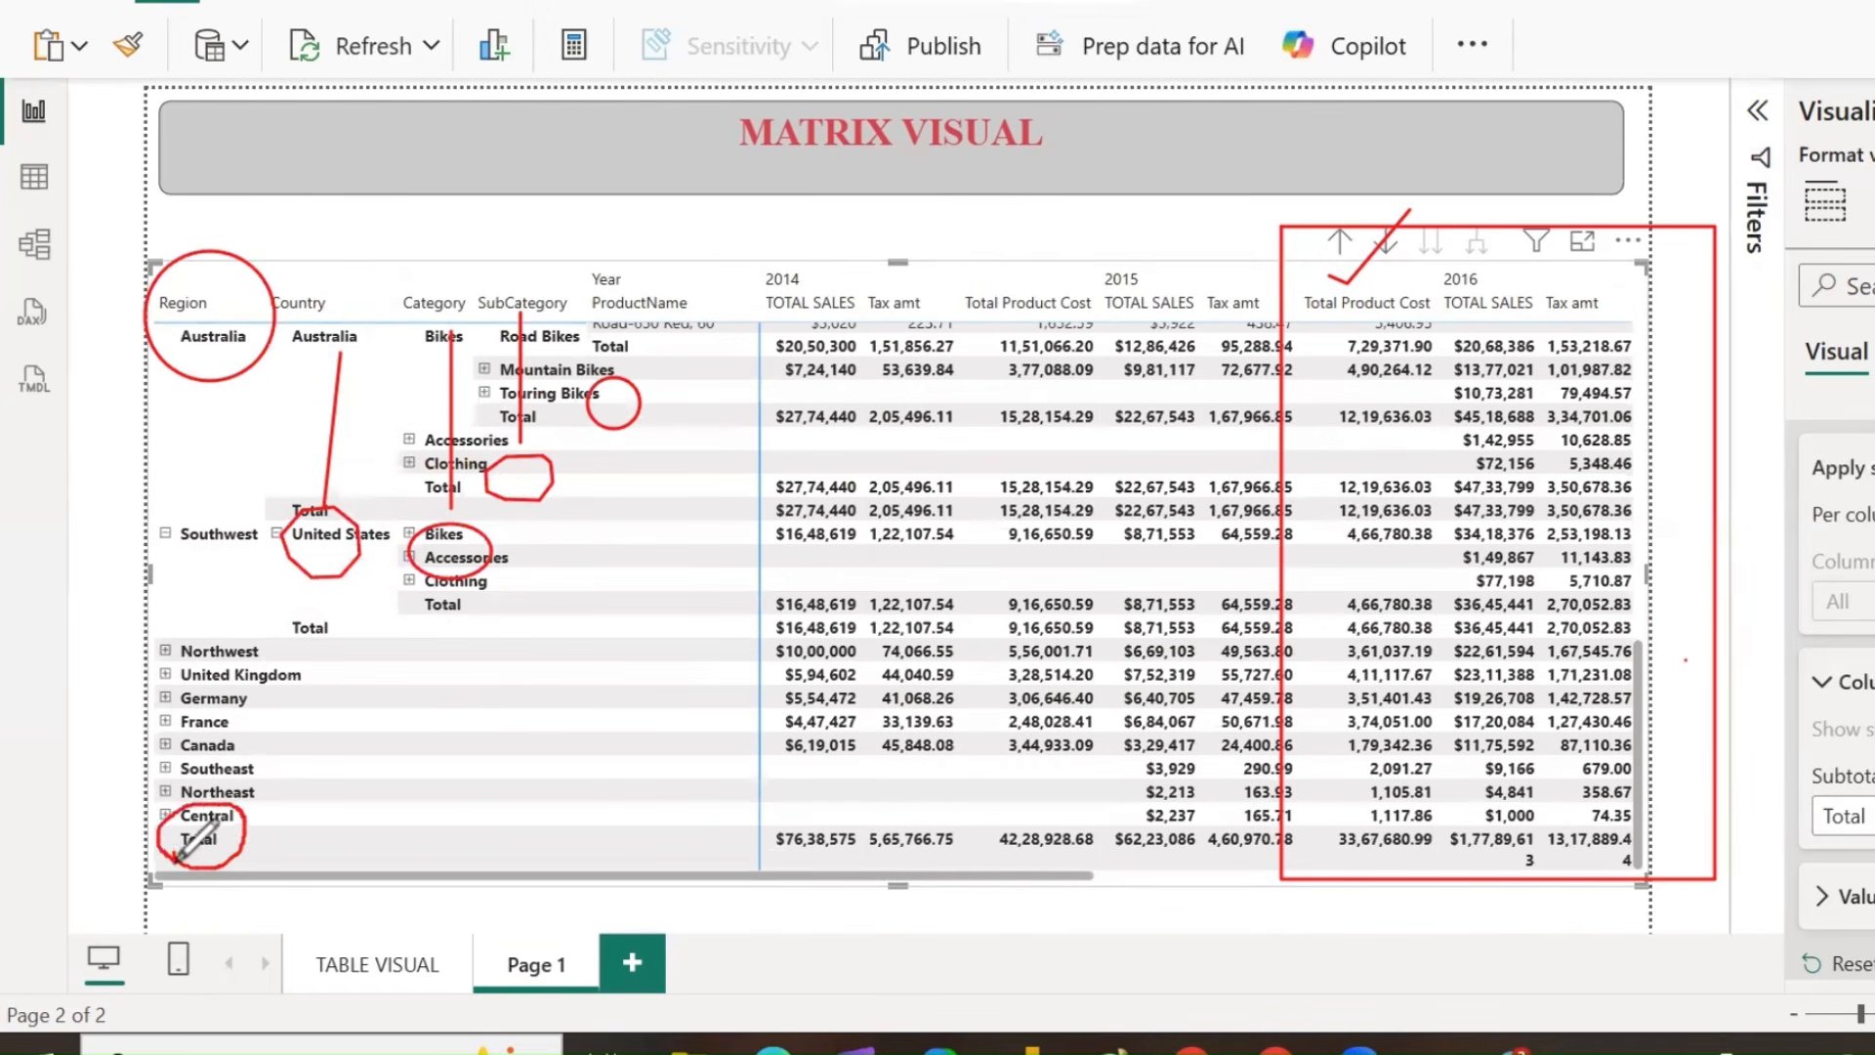
Examine the matrix's row header fields Region, Country, Category, SubCategory and ProductName.
{"action": "left_click_drag", "start_coordinate": [668, 276], "coordinate": [743, 245]}
{"action": "mouse_move", "coordinate": [517, 277]}
{"action": "left_mouse_down"}
{"action": "mouse_move", "coordinate": [540, 294]}
{"action": "mouse_move", "coordinate": [594, 234]}
{"action": "left_mouse_up"}
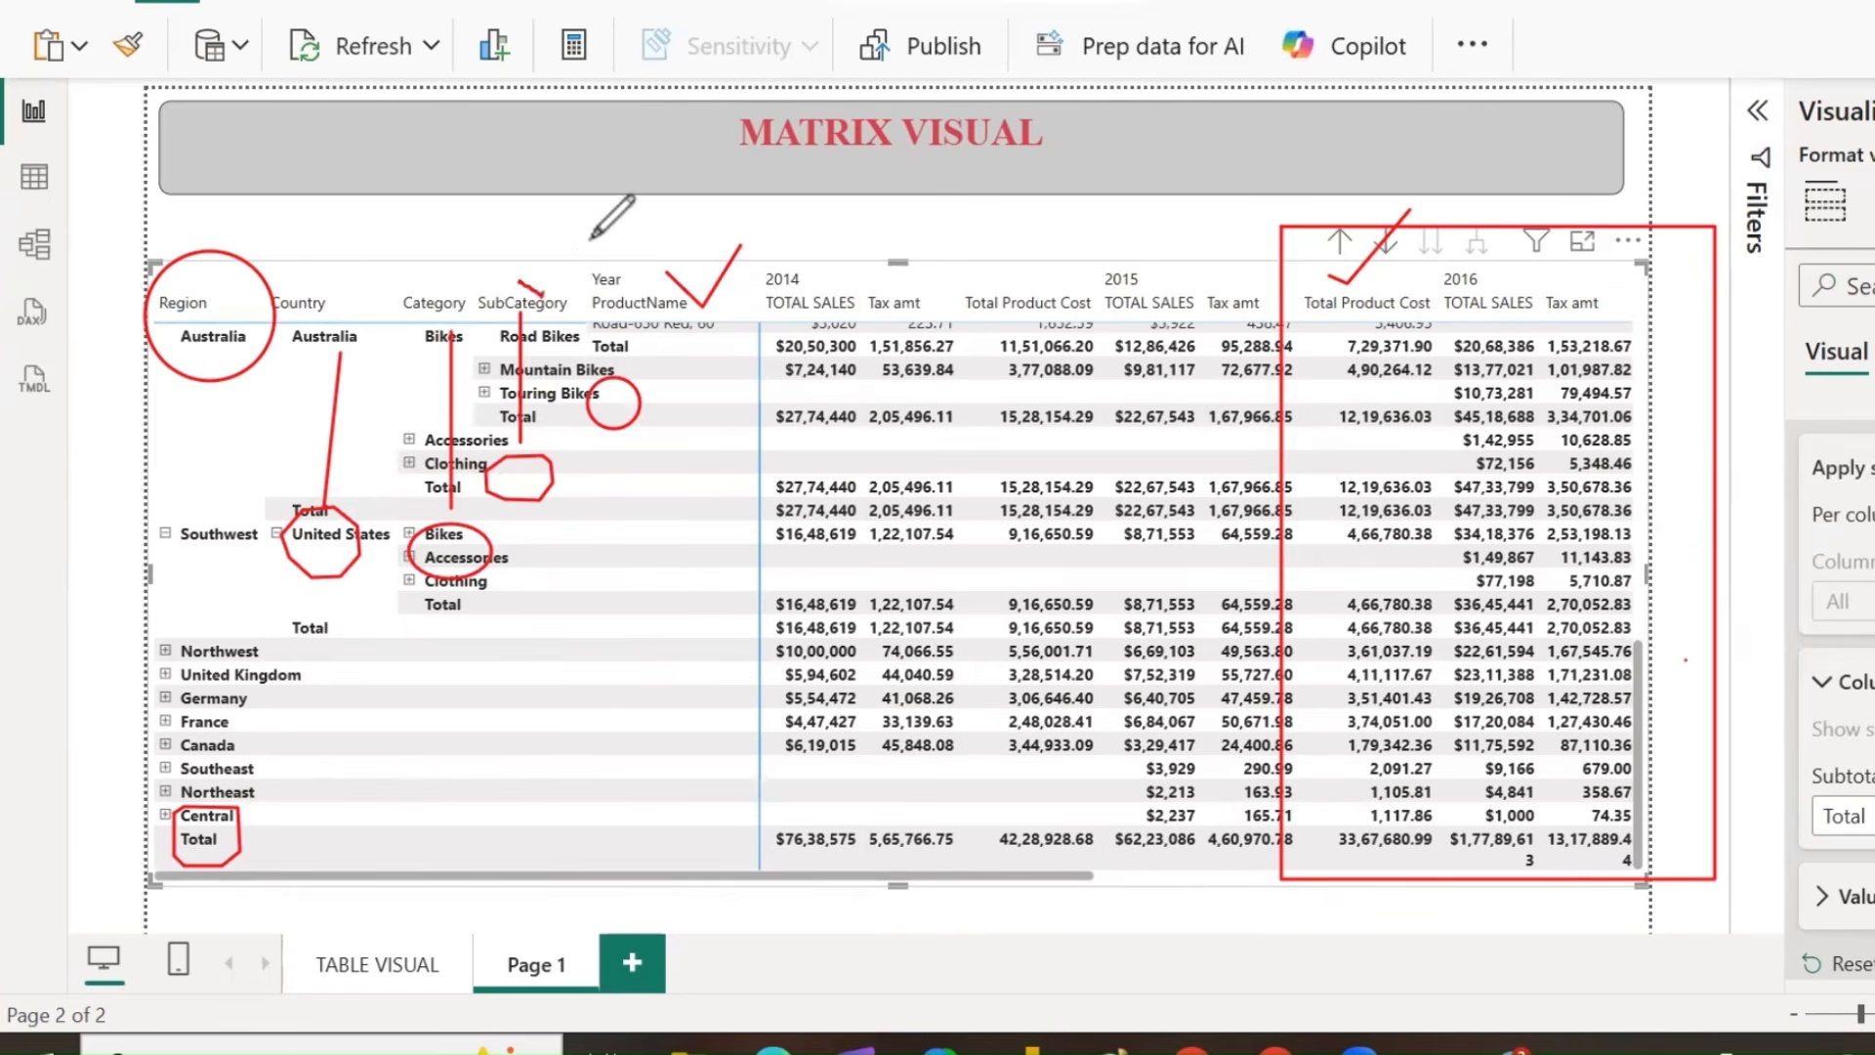
{"action": "left_click_drag", "start_coordinate": [425, 272], "coordinate": [437, 285]}
{"action": "mouse_move", "coordinate": [299, 277]}
{"action": "left_mouse_down"}
{"action": "mouse_move", "coordinate": [315, 291]}
{"action": "mouse_move", "coordinate": [366, 240]}
{"action": "left_mouse_up"}
{"action": "mouse_move", "coordinate": [188, 281]}
{"action": "left_mouse_down"}
{"action": "mouse_move", "coordinate": [205, 293]}
{"action": "mouse_move", "coordinate": [286, 210]}
{"action": "left_mouse_up"}
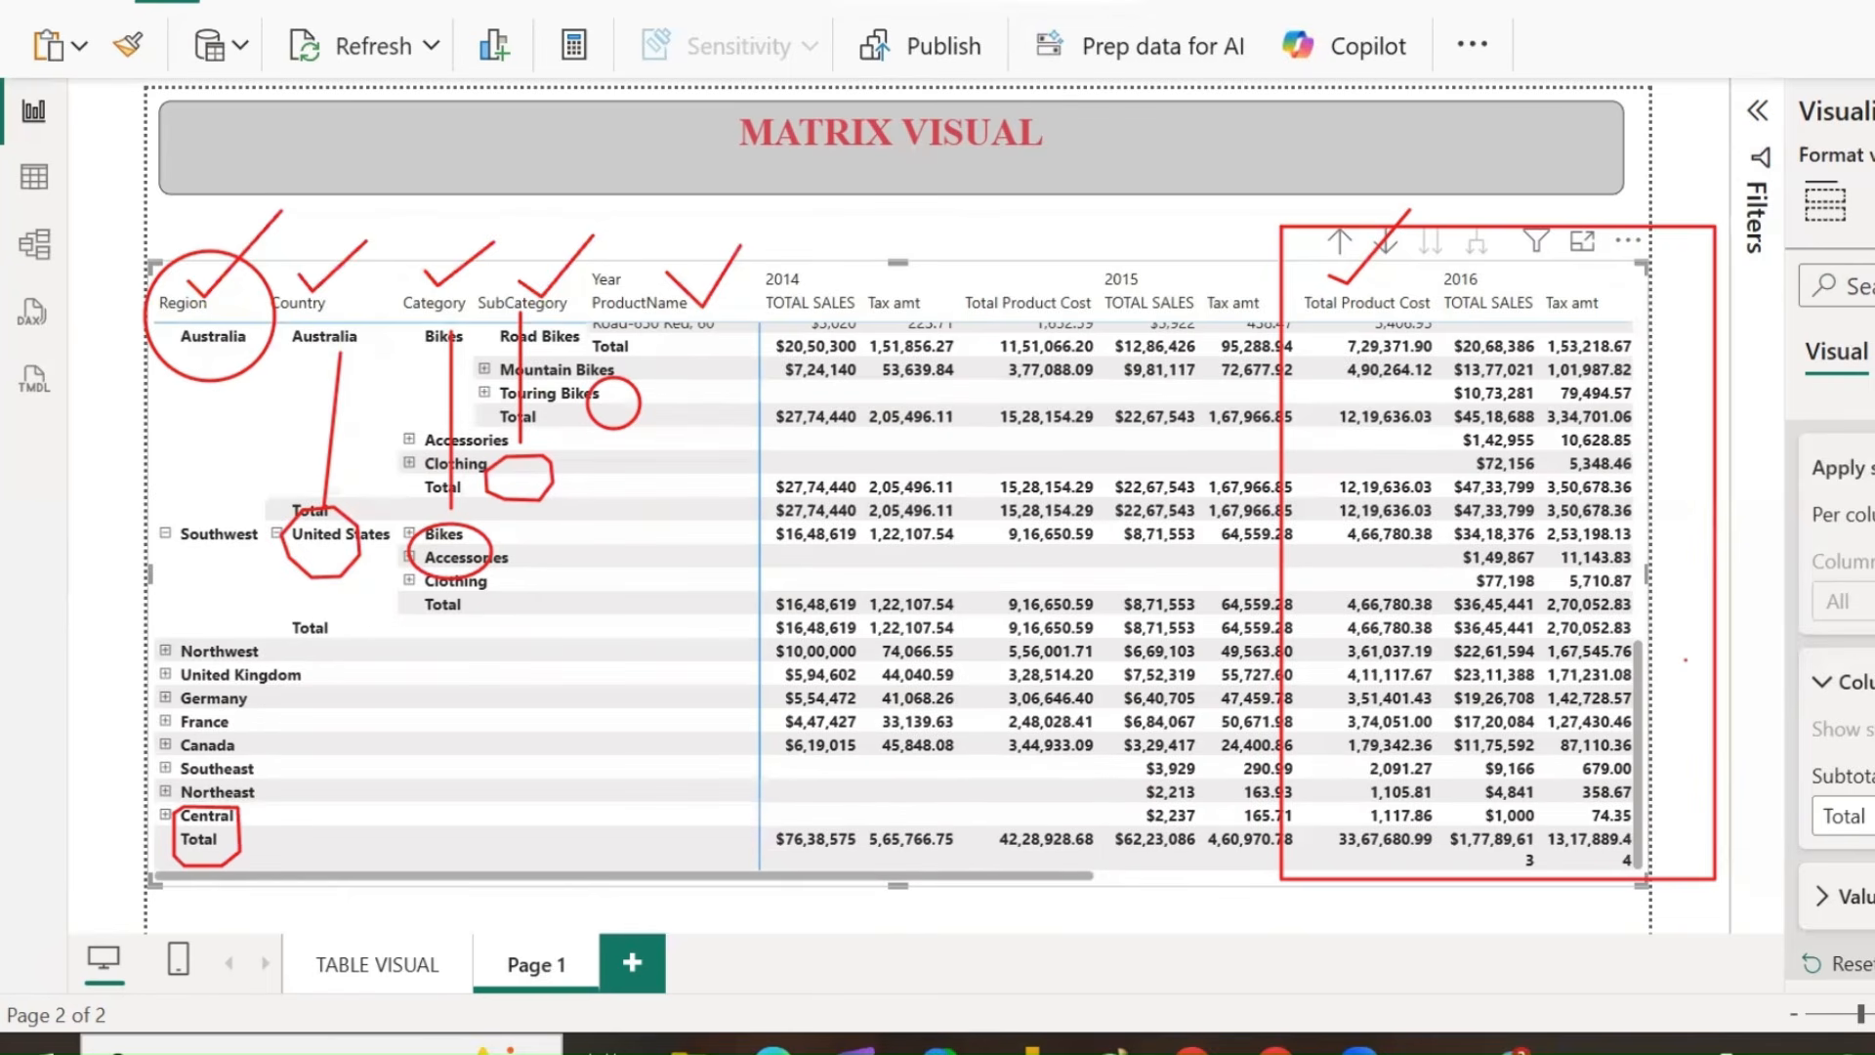
{"action": "left_click", "coordinate": [584, 166]}
{"action": "mouse_move", "coordinate": [337, 161]}
{"action": "left_mouse_down"}
{"action": "mouse_move", "coordinate": [188, 389]}
{"action": "mouse_move", "coordinate": [269, 652]}
{"action": "mouse_move", "coordinate": [391, 495]}
{"action": "mouse_move", "coordinate": [607, 406]}
{"action": "mouse_move", "coordinate": [408, 278]}
{"action": "mouse_move", "coordinate": [452, 479]}
{"action": "mouse_move", "coordinate": [544, 571]}
{"action": "left_mouse_up"}
{"action": "mouse_move", "coordinate": [255, 703]}
{"action": "left_mouse_down"}
{"action": "mouse_move", "coordinate": [202, 837]}
{"action": "mouse_move", "coordinate": [377, 657]}
{"action": "left_mouse_up"}
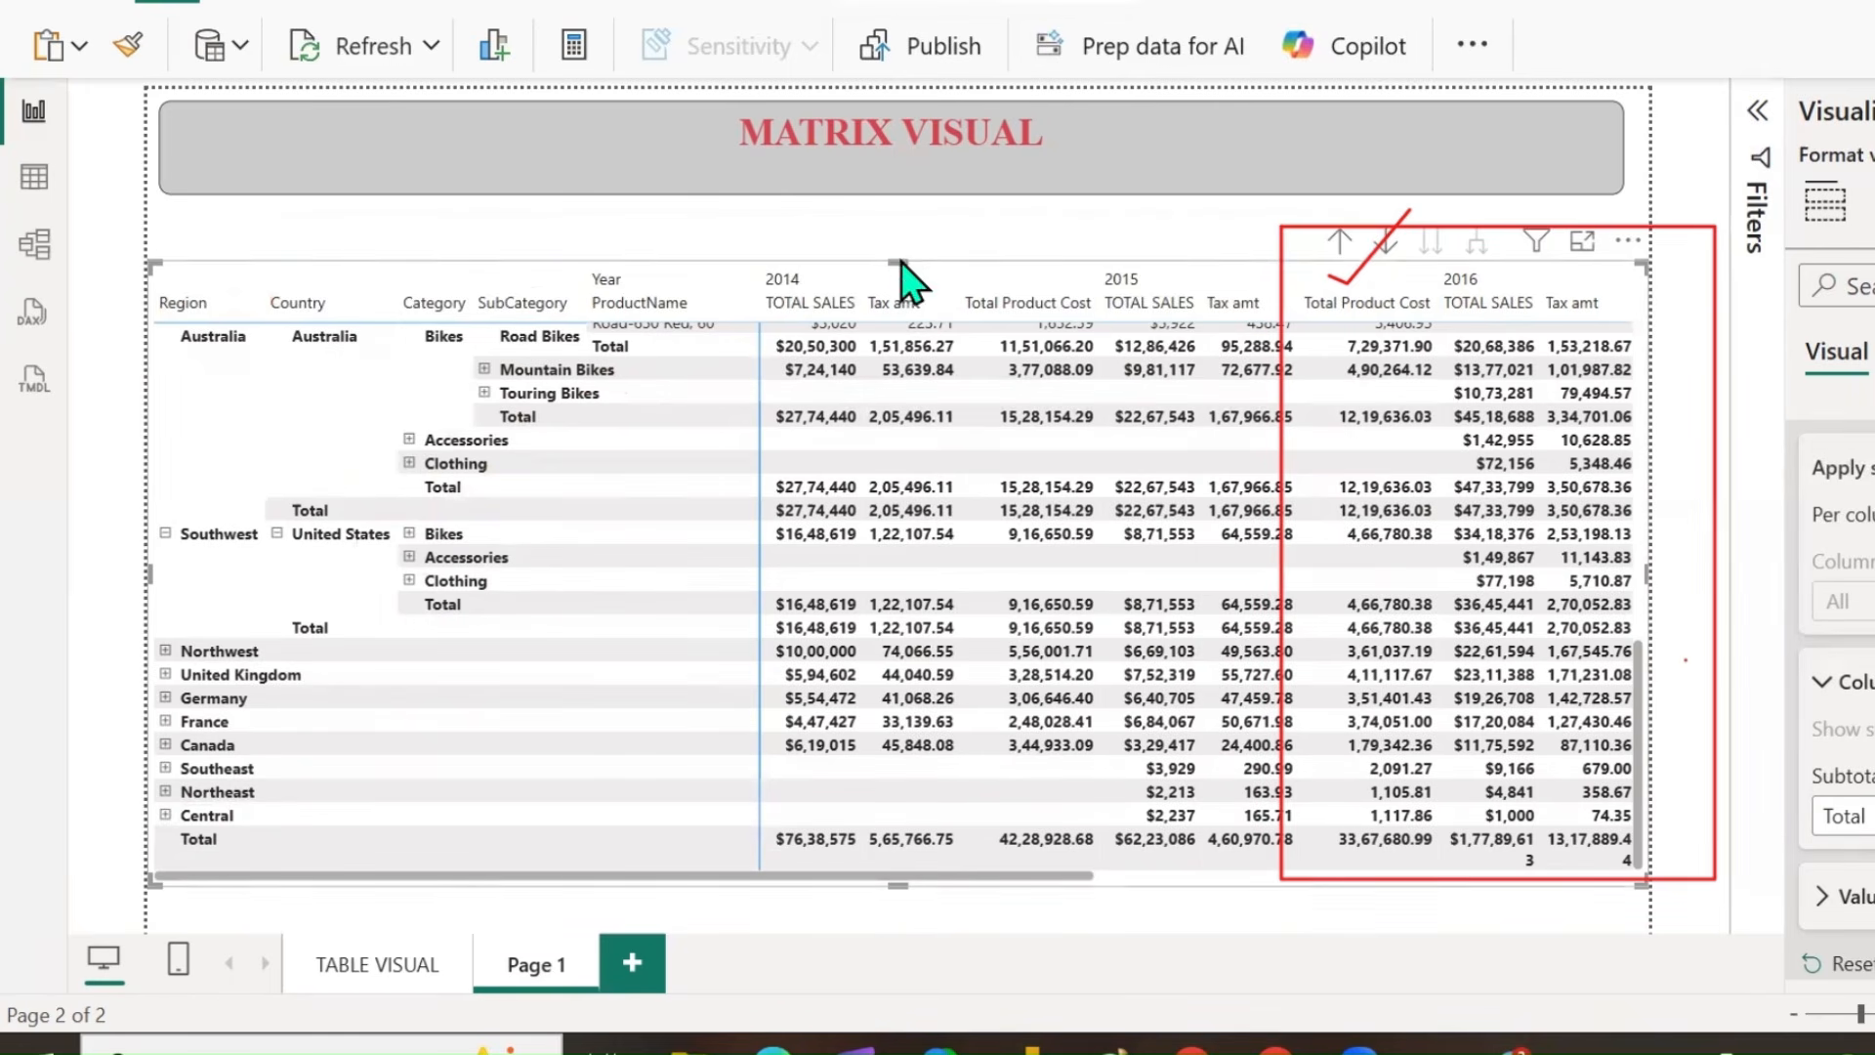
Extend the matrix visual slightly upward toward the title and bring its yearly Total columns into view.
{"action": "left_click_drag", "start_coordinate": [899, 261], "coordinate": [905, 230]}
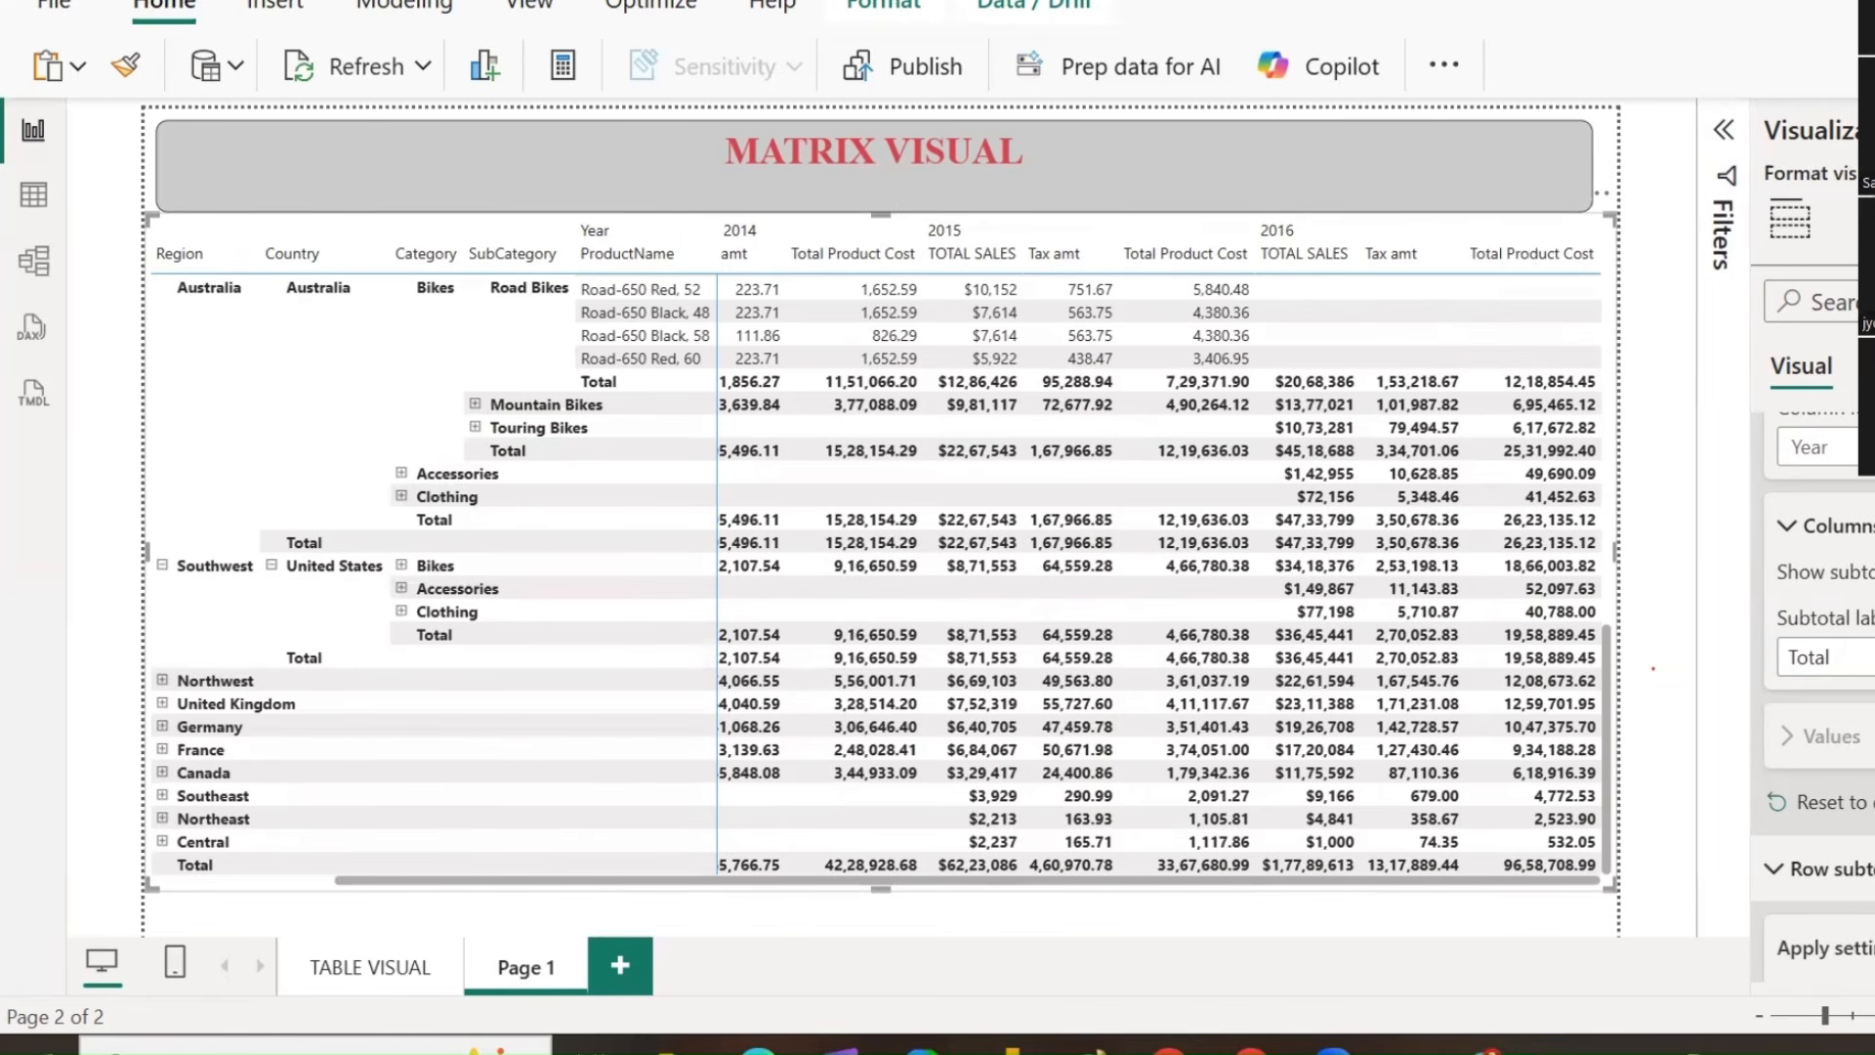
{"action": "left_click_drag", "start_coordinate": [840, 881], "coordinate": [1239, 885]}
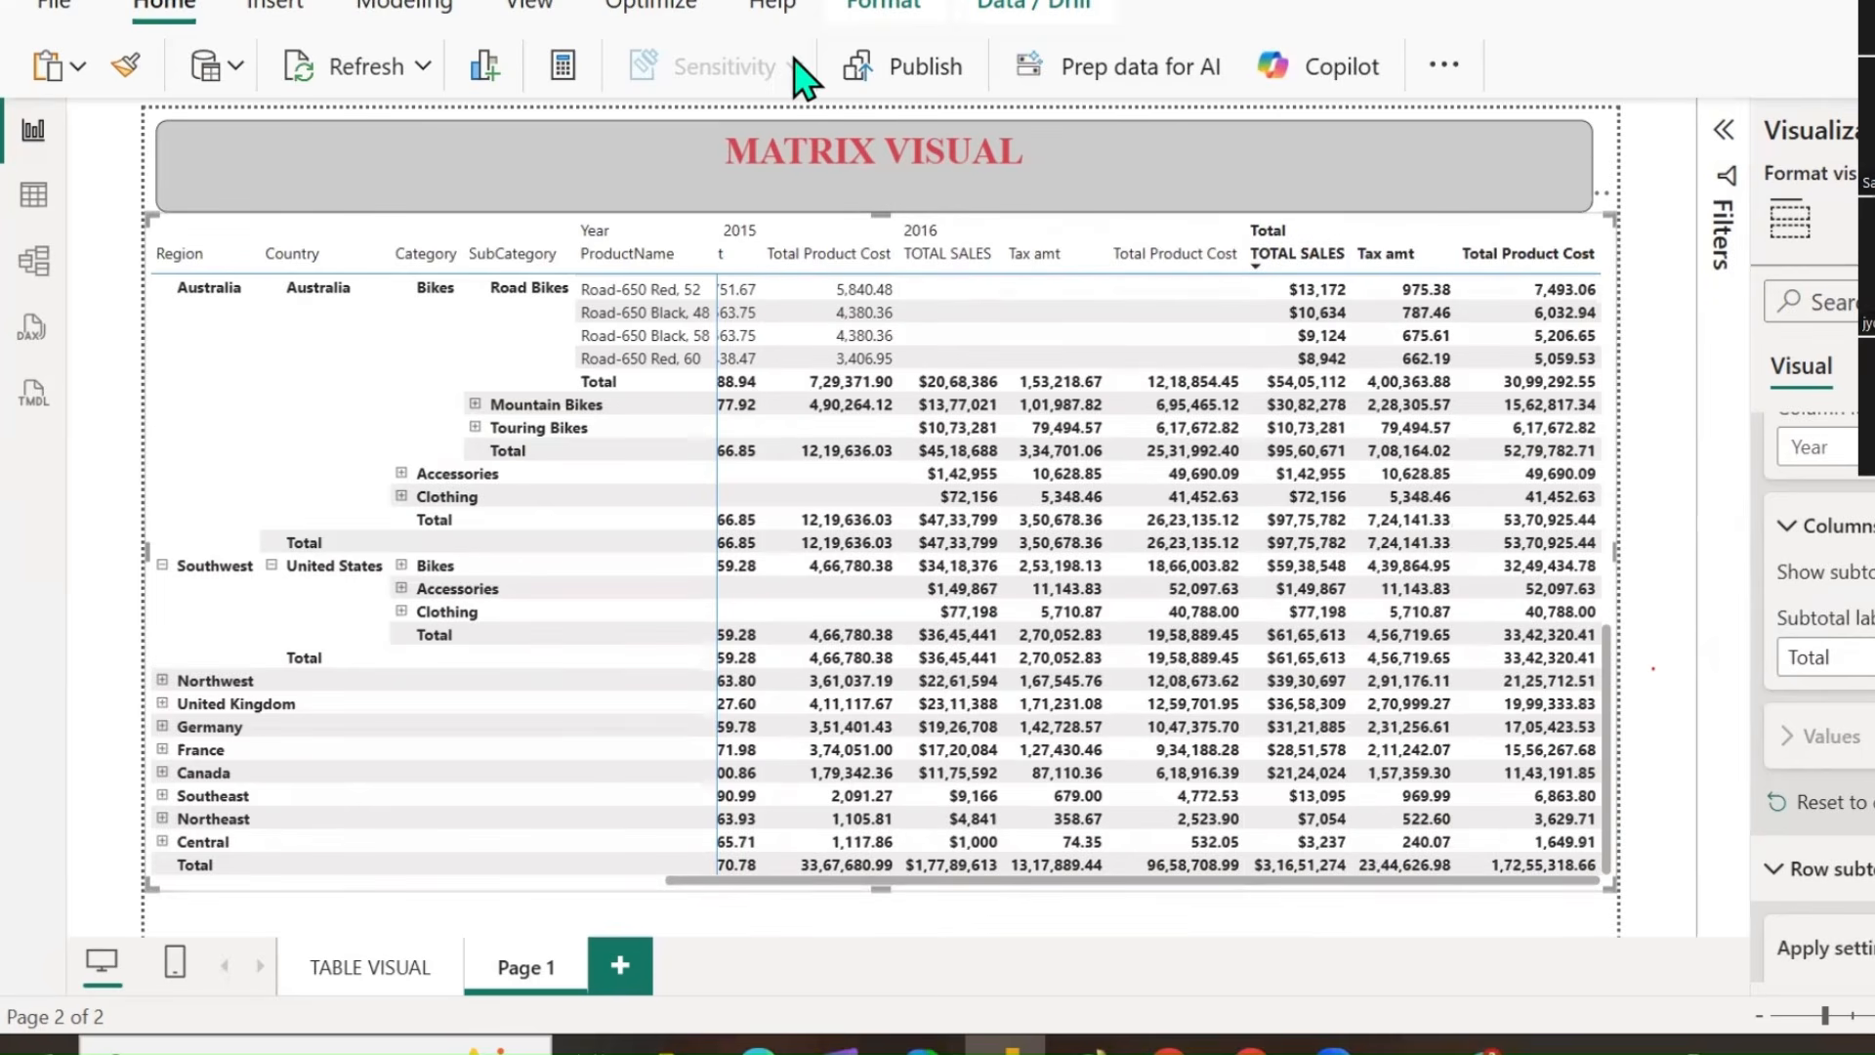
{"action": "mouse_move", "coordinate": [1235, 207]}
{"action": "left_mouse_down"}
{"action": "mouse_move", "coordinate": [1240, 848]}
{"action": "mouse_move", "coordinate": [1553, 928]}
{"action": "mouse_move", "coordinate": [1693, 743]}
{"action": "mouse_move", "coordinate": [1668, 156]}
{"action": "mouse_move", "coordinate": [1245, 152]}
{"action": "mouse_move", "coordinate": [1229, 242]}
{"action": "left_mouse_up"}
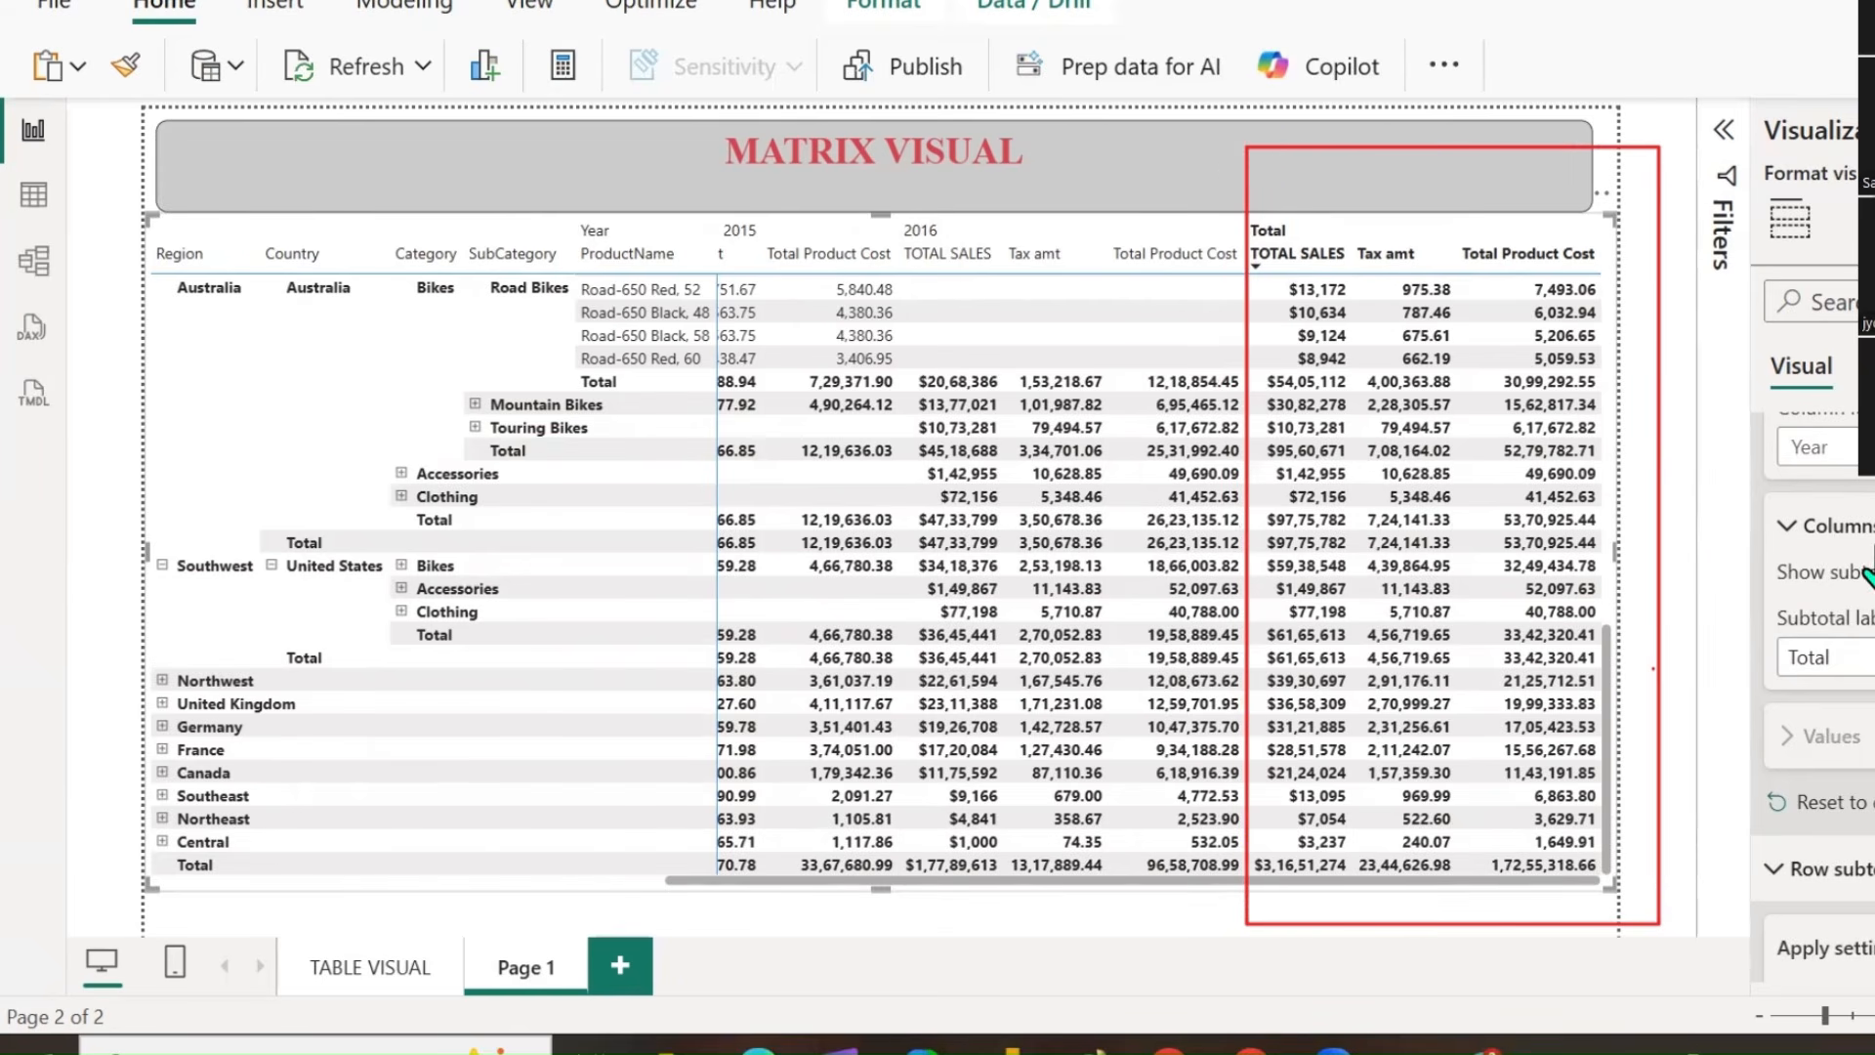
Switch the column level in the column subtotals settings to All and look over the available options.
{"action": "scroll", "coordinate": [1867, 576], "scroll_direction": "up", "scroll_amount": 3}
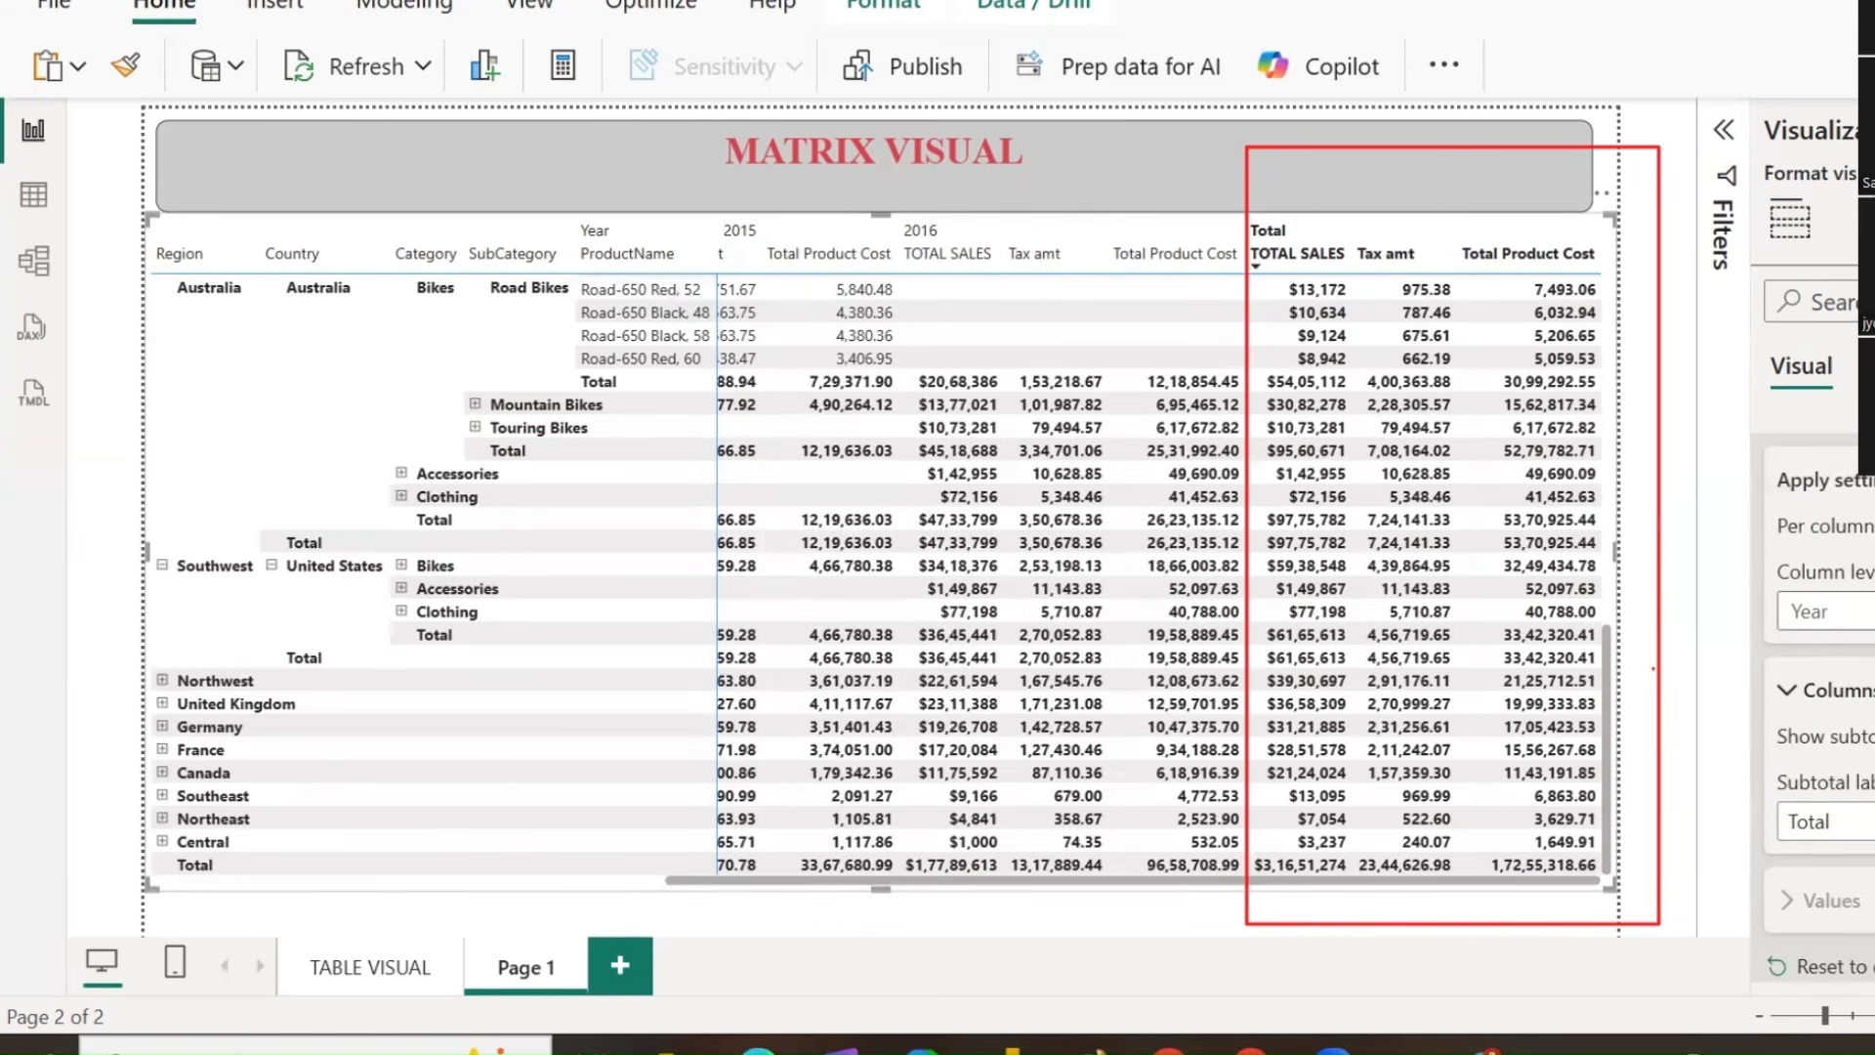
{"action": "left_click", "coordinate": [1822, 611]}
{"action": "left_click", "coordinate": [1829, 649]}
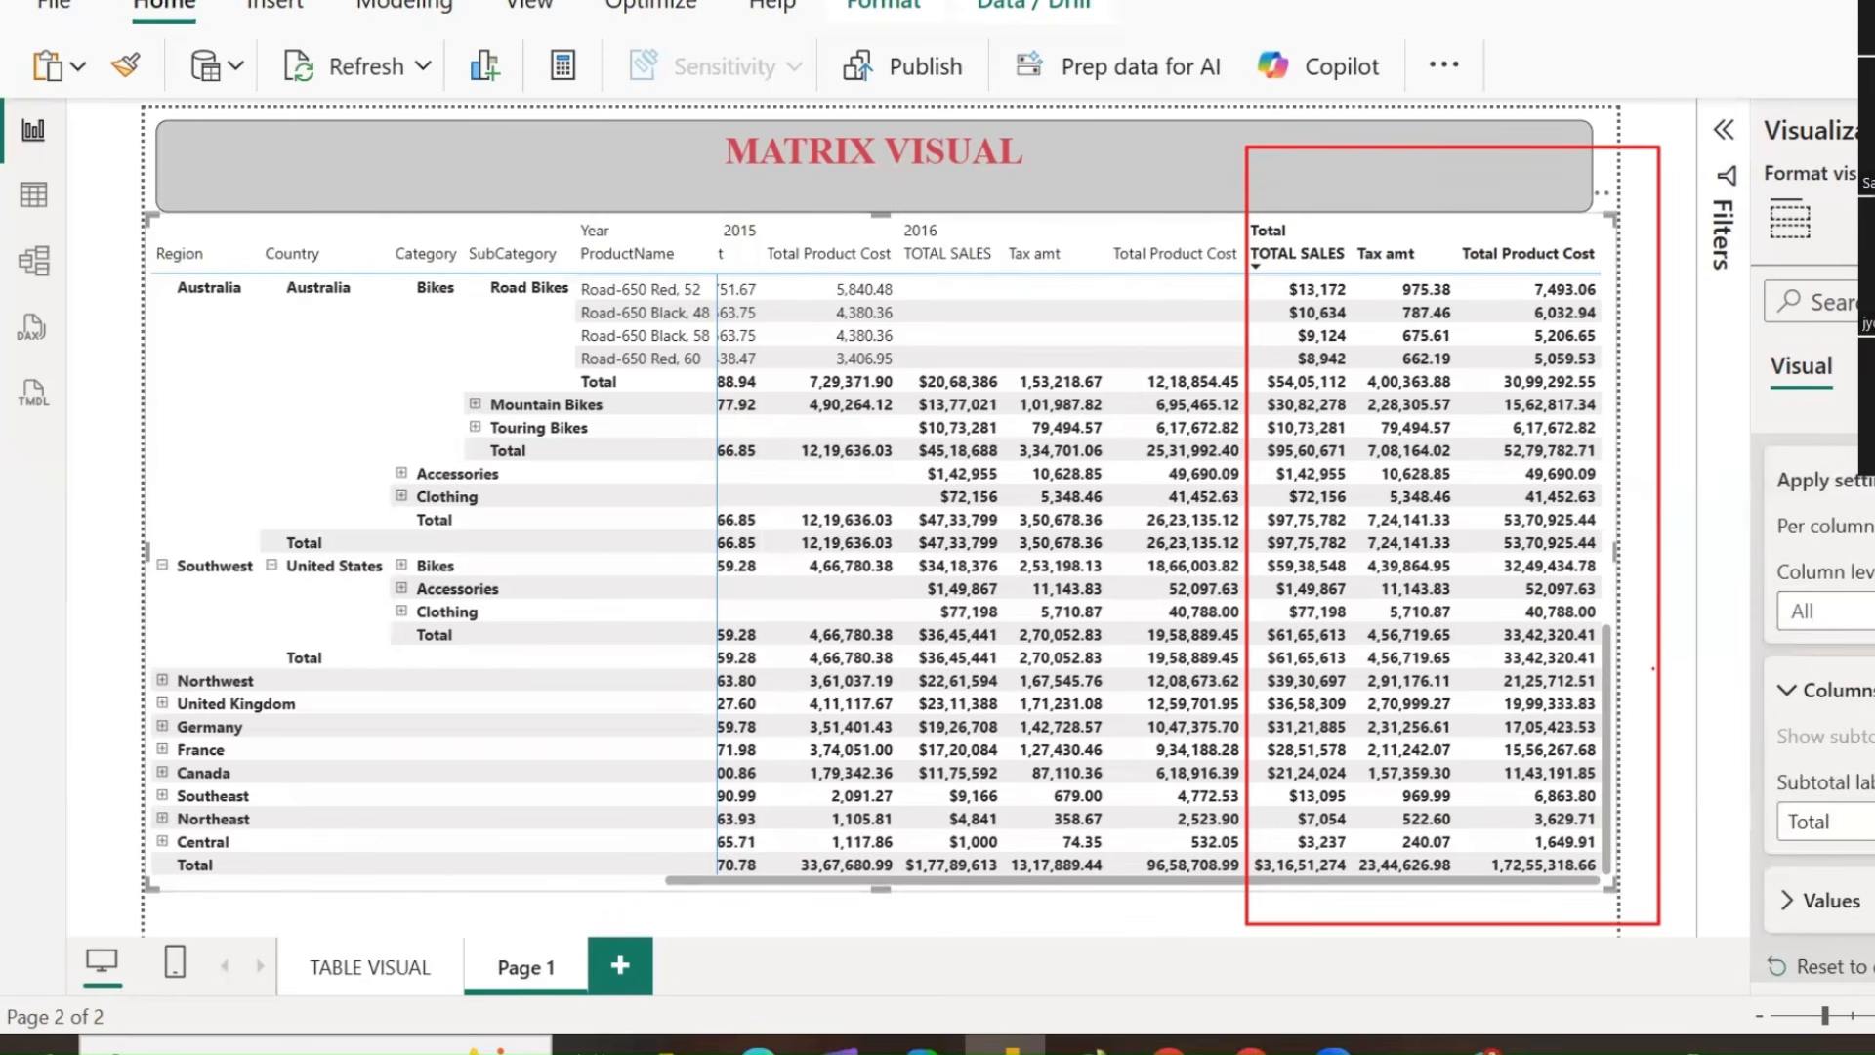
{"action": "scroll", "coordinate": [1856, 742], "scroll_direction": "down", "scroll_amount": 2}
{"action": "scroll", "coordinate": [1817, 684], "scroll_direction": "up", "scroll_amount": 2}
Set the column subtotals' level to Year and change its subtotal label to TotalS BY YEAR.
{"action": "left_click", "coordinate": [1817, 611]}
{"action": "left_click", "coordinate": [1807, 690]}
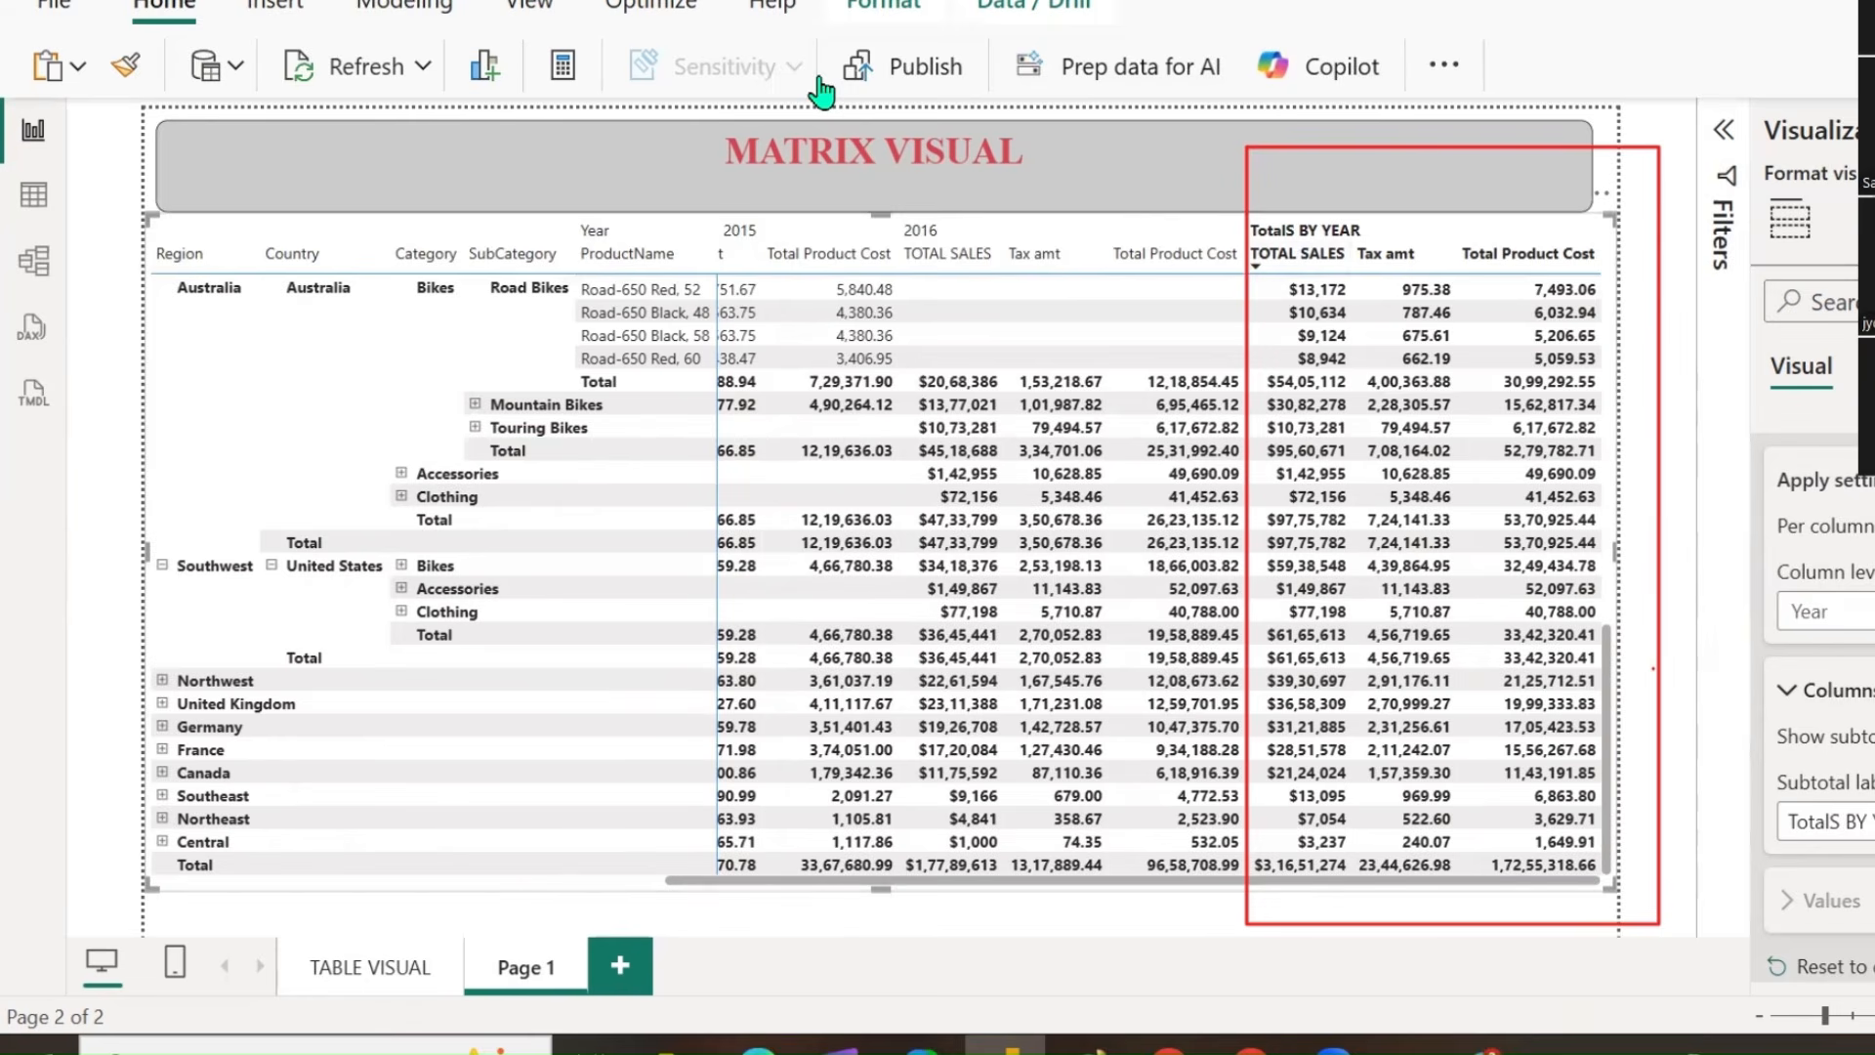
{"action": "left_click_drag", "start_coordinate": [1361, 223], "coordinate": [1471, 158]}
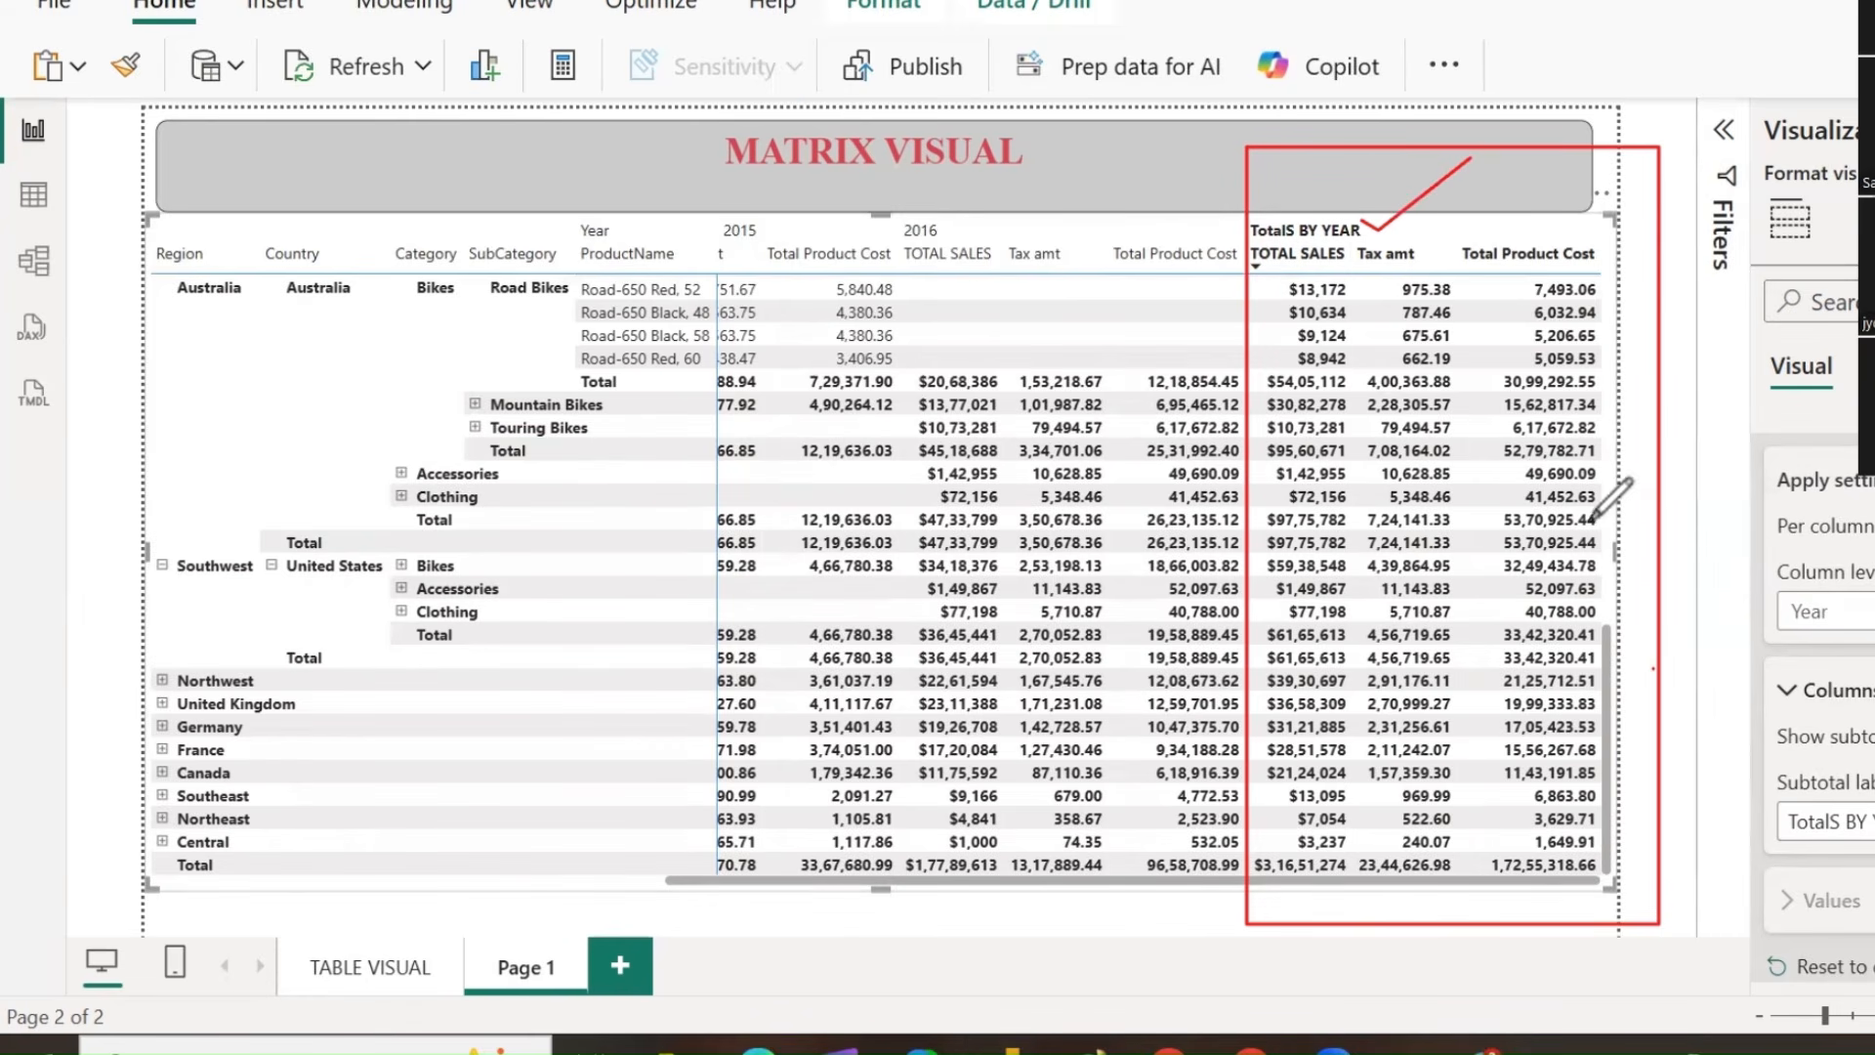
{"action": "mouse_move", "coordinate": [1759, 842]}
{"action": "left_mouse_down"}
{"action": "mouse_move", "coordinate": [1871, 864]}
{"action": "mouse_move", "coordinate": [1717, 723]}
{"action": "mouse_move", "coordinate": [1778, 847]}
{"action": "left_mouse_up"}
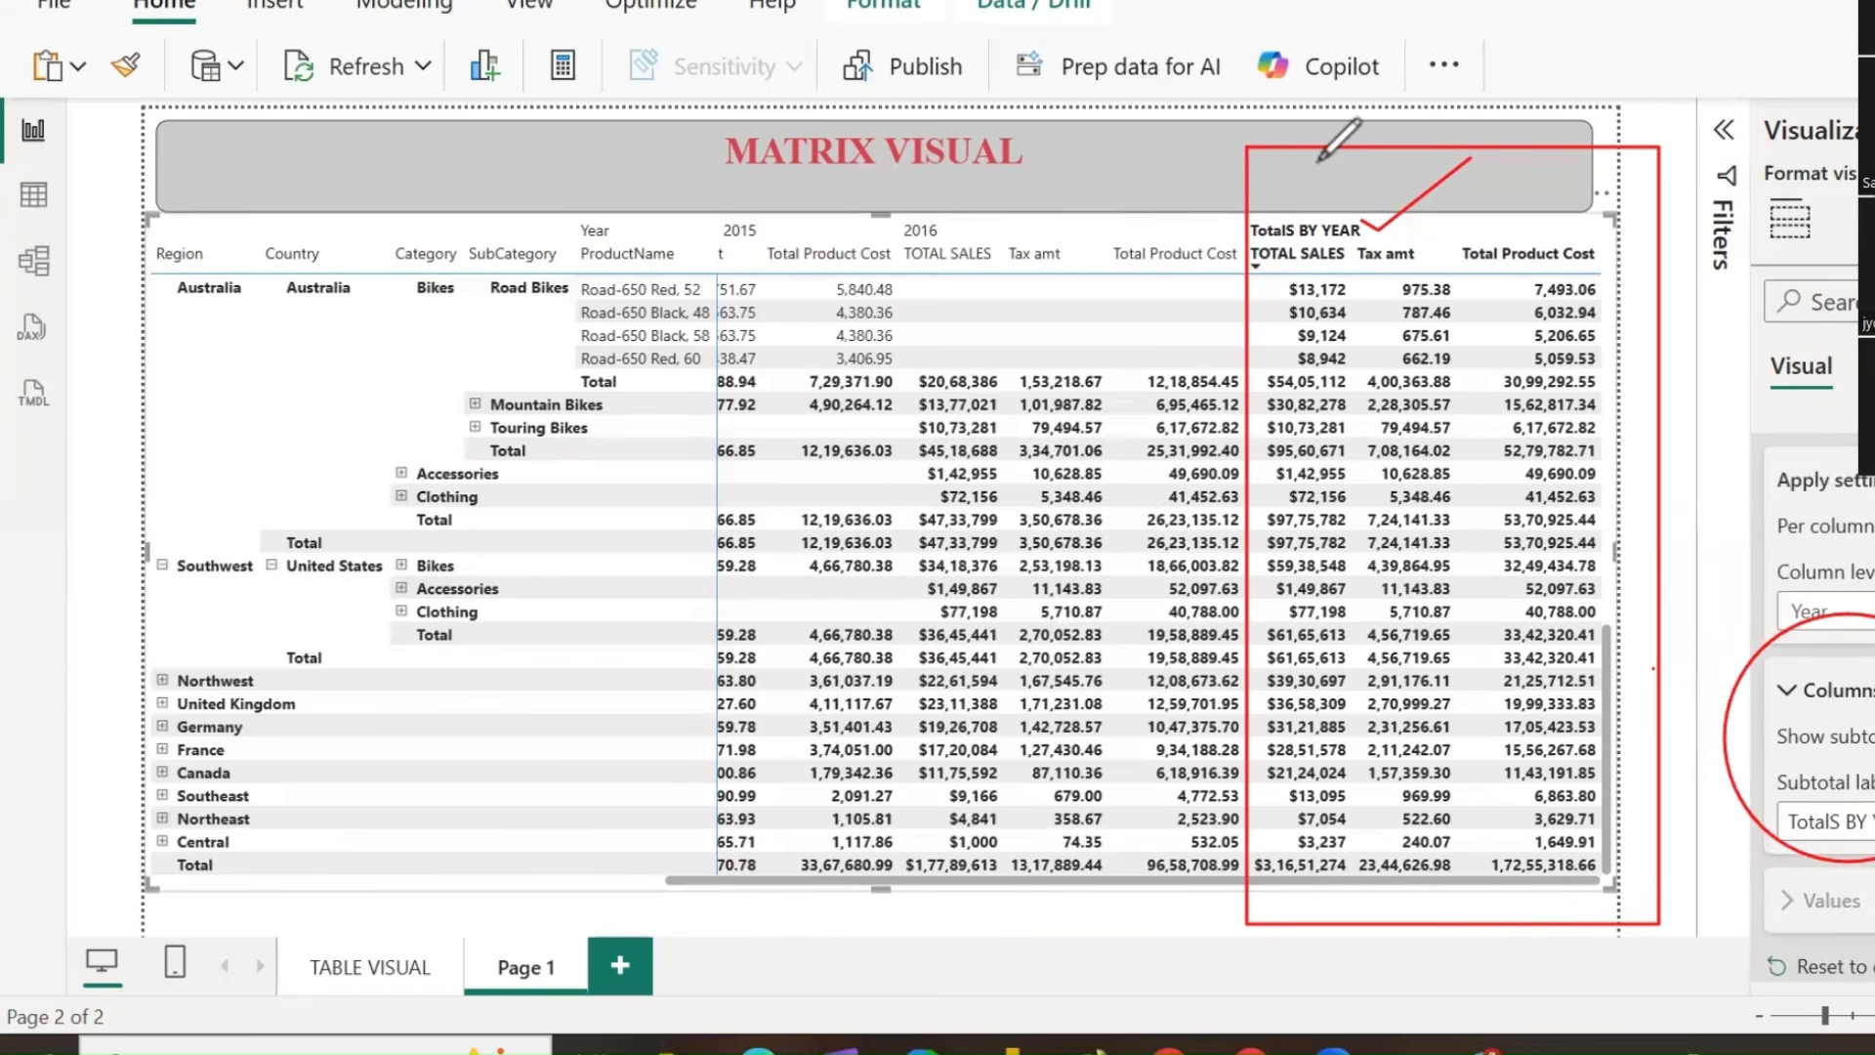
{"action": "left_click", "coordinate": [1855, 753]}
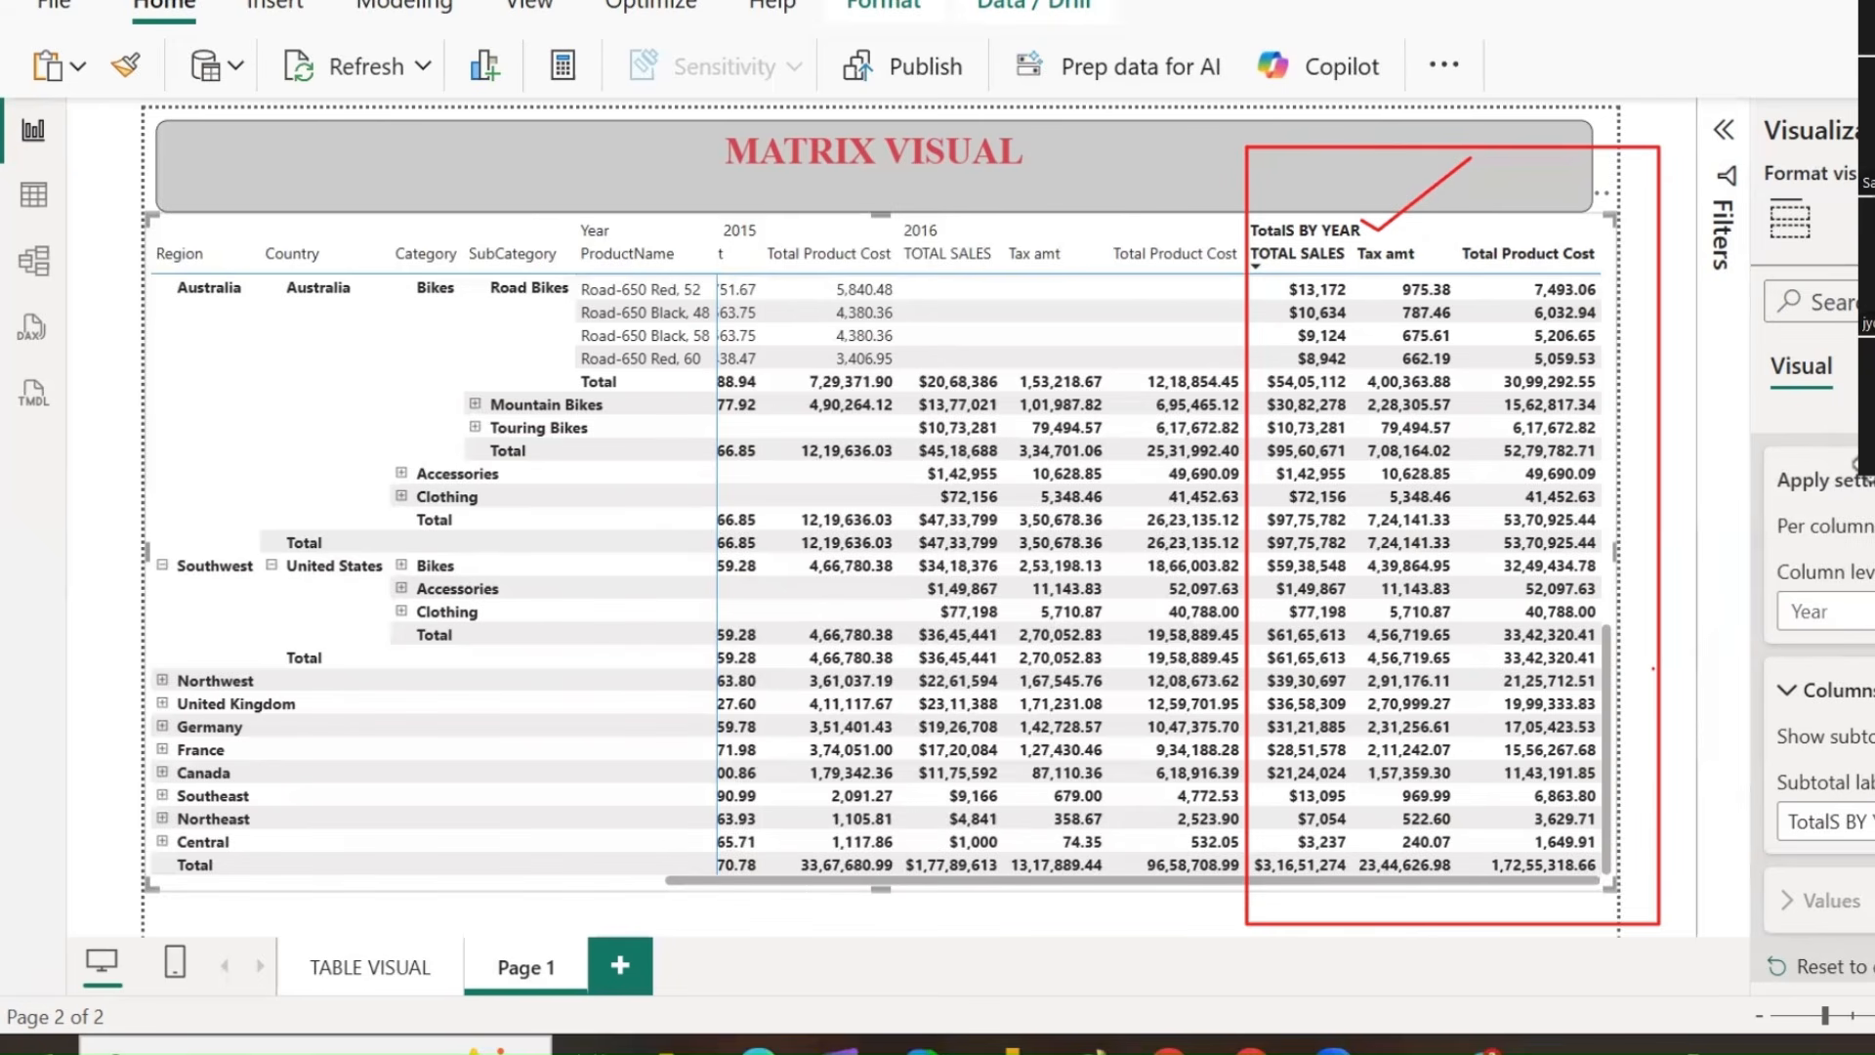
Examine the row subtotals settings and the matching total rows at each level of the matrix.
{"action": "scroll", "coordinate": [1817, 683], "scroll_direction": "down", "scroll_amount": 5}
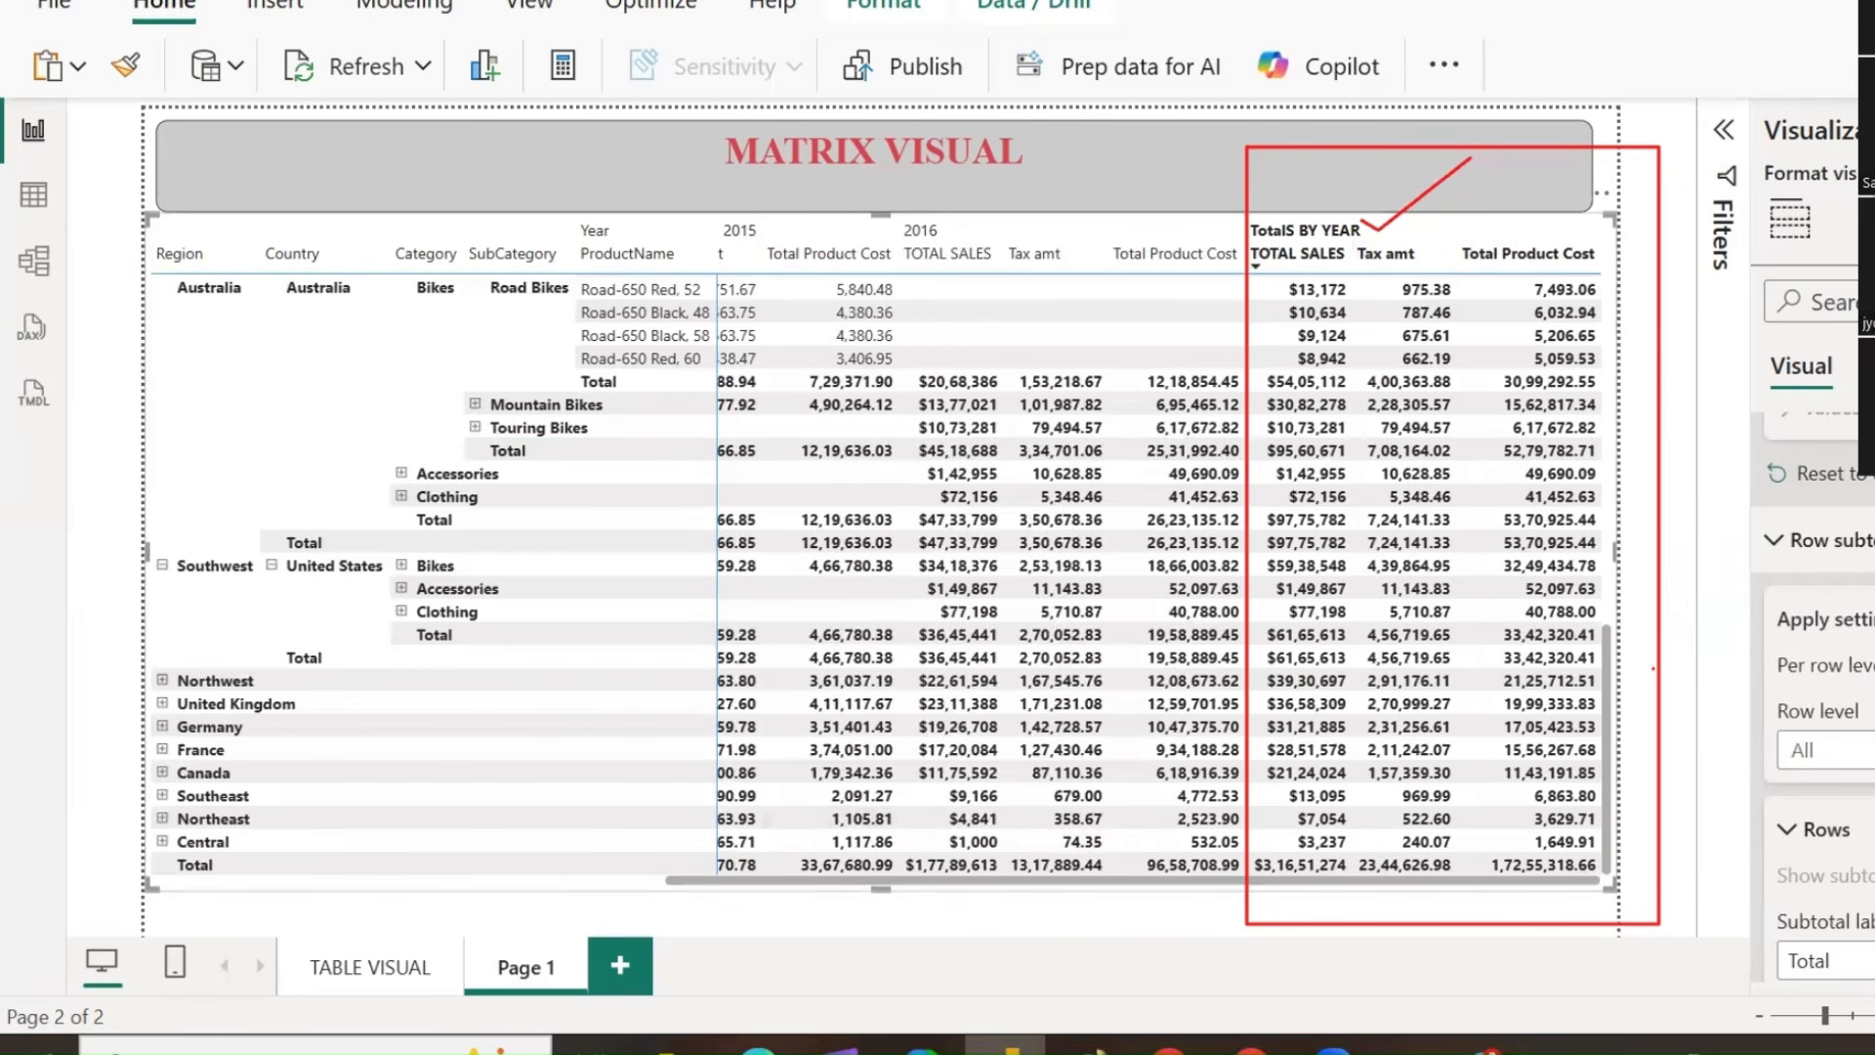
{"action": "scroll", "coordinate": [1817, 635], "scroll_direction": "down", "scroll_amount": 3}
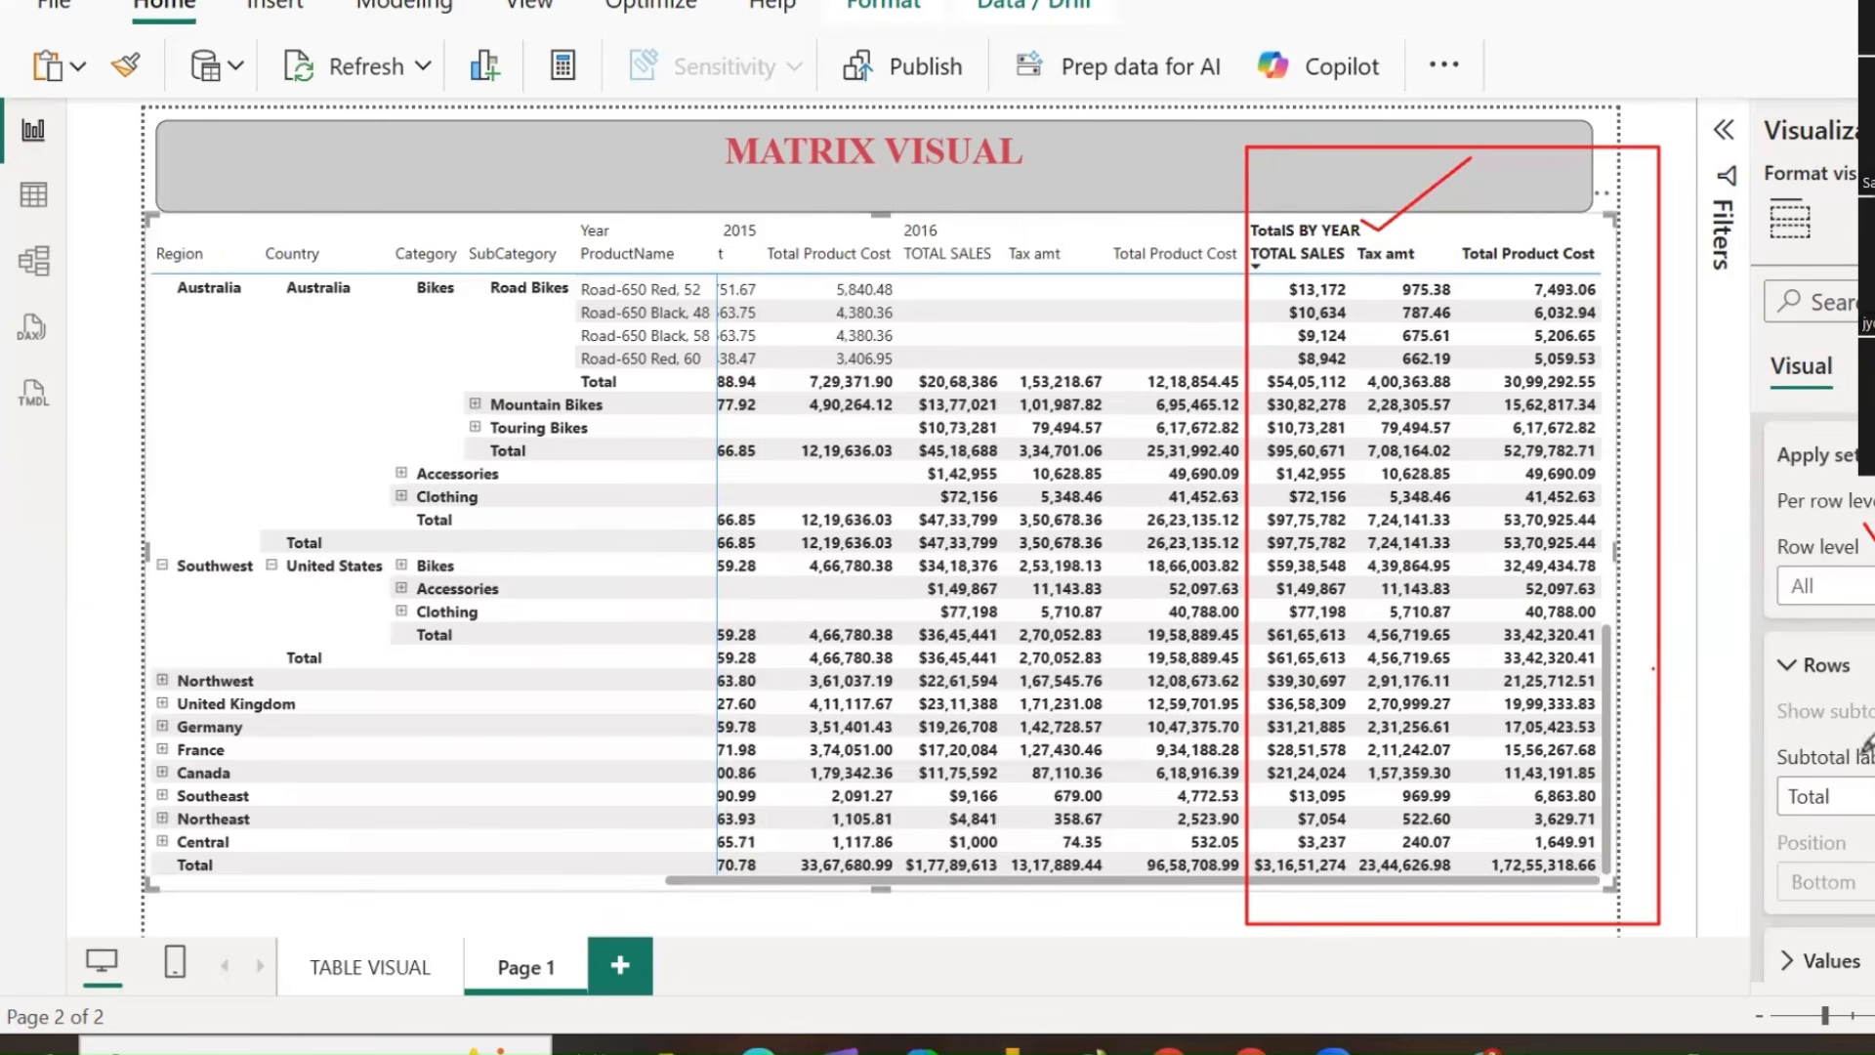
{"action": "mouse_move", "coordinate": [568, 381]}
{"action": "left_mouse_down"}
{"action": "mouse_move", "coordinate": [630, 401]}
{"action": "mouse_move", "coordinate": [635, 344]}
{"action": "mouse_move", "coordinate": [558, 353]}
{"action": "mouse_move", "coordinate": [635, 363]}
{"action": "left_mouse_up"}
{"action": "mouse_move", "coordinate": [500, 467]}
{"action": "left_mouse_down"}
{"action": "mouse_move", "coordinate": [469, 461]}
{"action": "mouse_move", "coordinate": [553, 460]}
{"action": "mouse_move", "coordinate": [474, 458]}
{"action": "left_mouse_up"}
{"action": "mouse_move", "coordinate": [420, 555]}
{"action": "left_mouse_down"}
{"action": "mouse_move", "coordinate": [468, 545]}
{"action": "mouse_move", "coordinate": [435, 500]}
{"action": "mouse_move", "coordinate": [409, 540]}
{"action": "mouse_move", "coordinate": [430, 552]}
{"action": "left_mouse_up"}
{"action": "mouse_move", "coordinate": [406, 629]}
{"action": "left_mouse_down"}
{"action": "mouse_move", "coordinate": [484, 630]}
{"action": "mouse_move", "coordinate": [408, 637]}
{"action": "left_mouse_up"}
{"action": "mouse_move", "coordinate": [252, 667]}
{"action": "left_mouse_down"}
{"action": "mouse_move", "coordinate": [310, 691]}
{"action": "mouse_move", "coordinate": [265, 643]}
{"action": "mouse_move", "coordinate": [264, 676]}
{"action": "left_mouse_up"}
{"action": "mouse_move", "coordinate": [160, 867]}
{"action": "left_mouse_down"}
{"action": "mouse_move", "coordinate": [224, 907]}
{"action": "mouse_move", "coordinate": [174, 840]}
{"action": "mouse_move", "coordinate": [173, 896]}
{"action": "mouse_move", "coordinate": [200, 906]}
{"action": "left_mouse_up"}
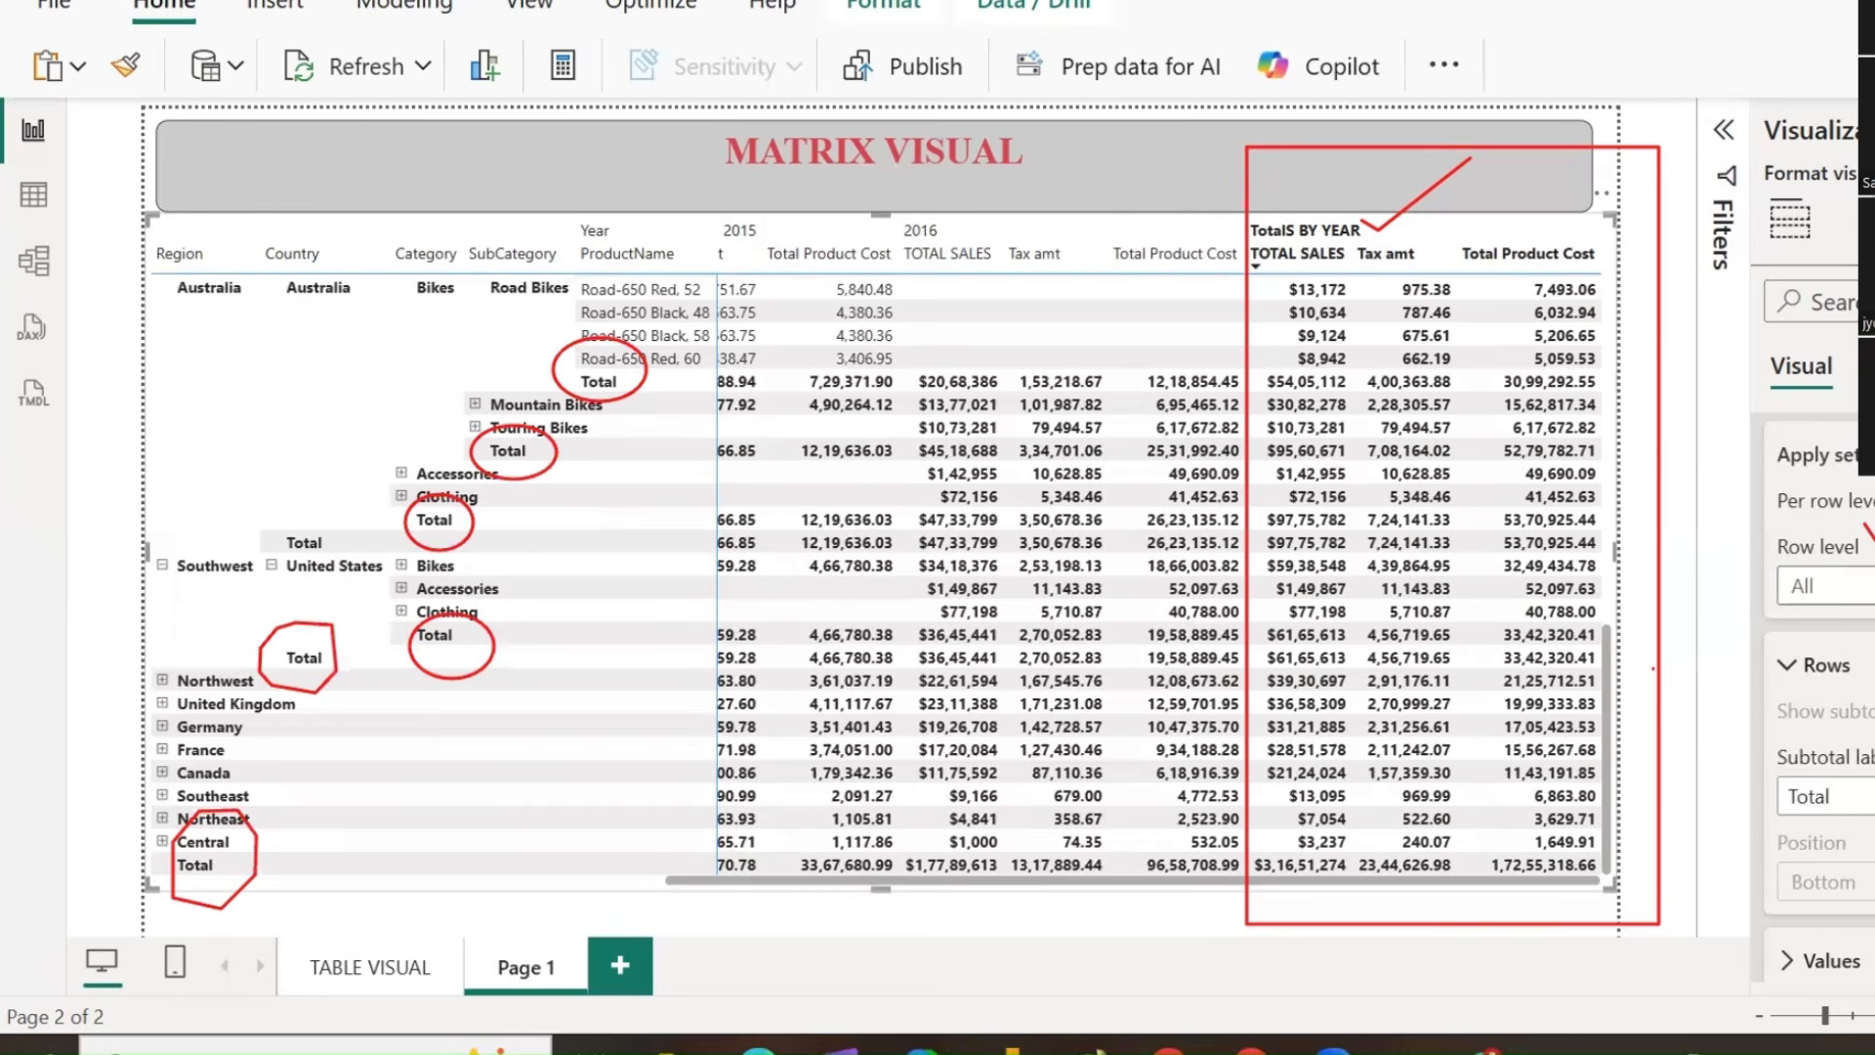
Turn off the row subtotals for the ProductName and SubCategory levels.
{"action": "left_click", "coordinate": [1846, 586]}
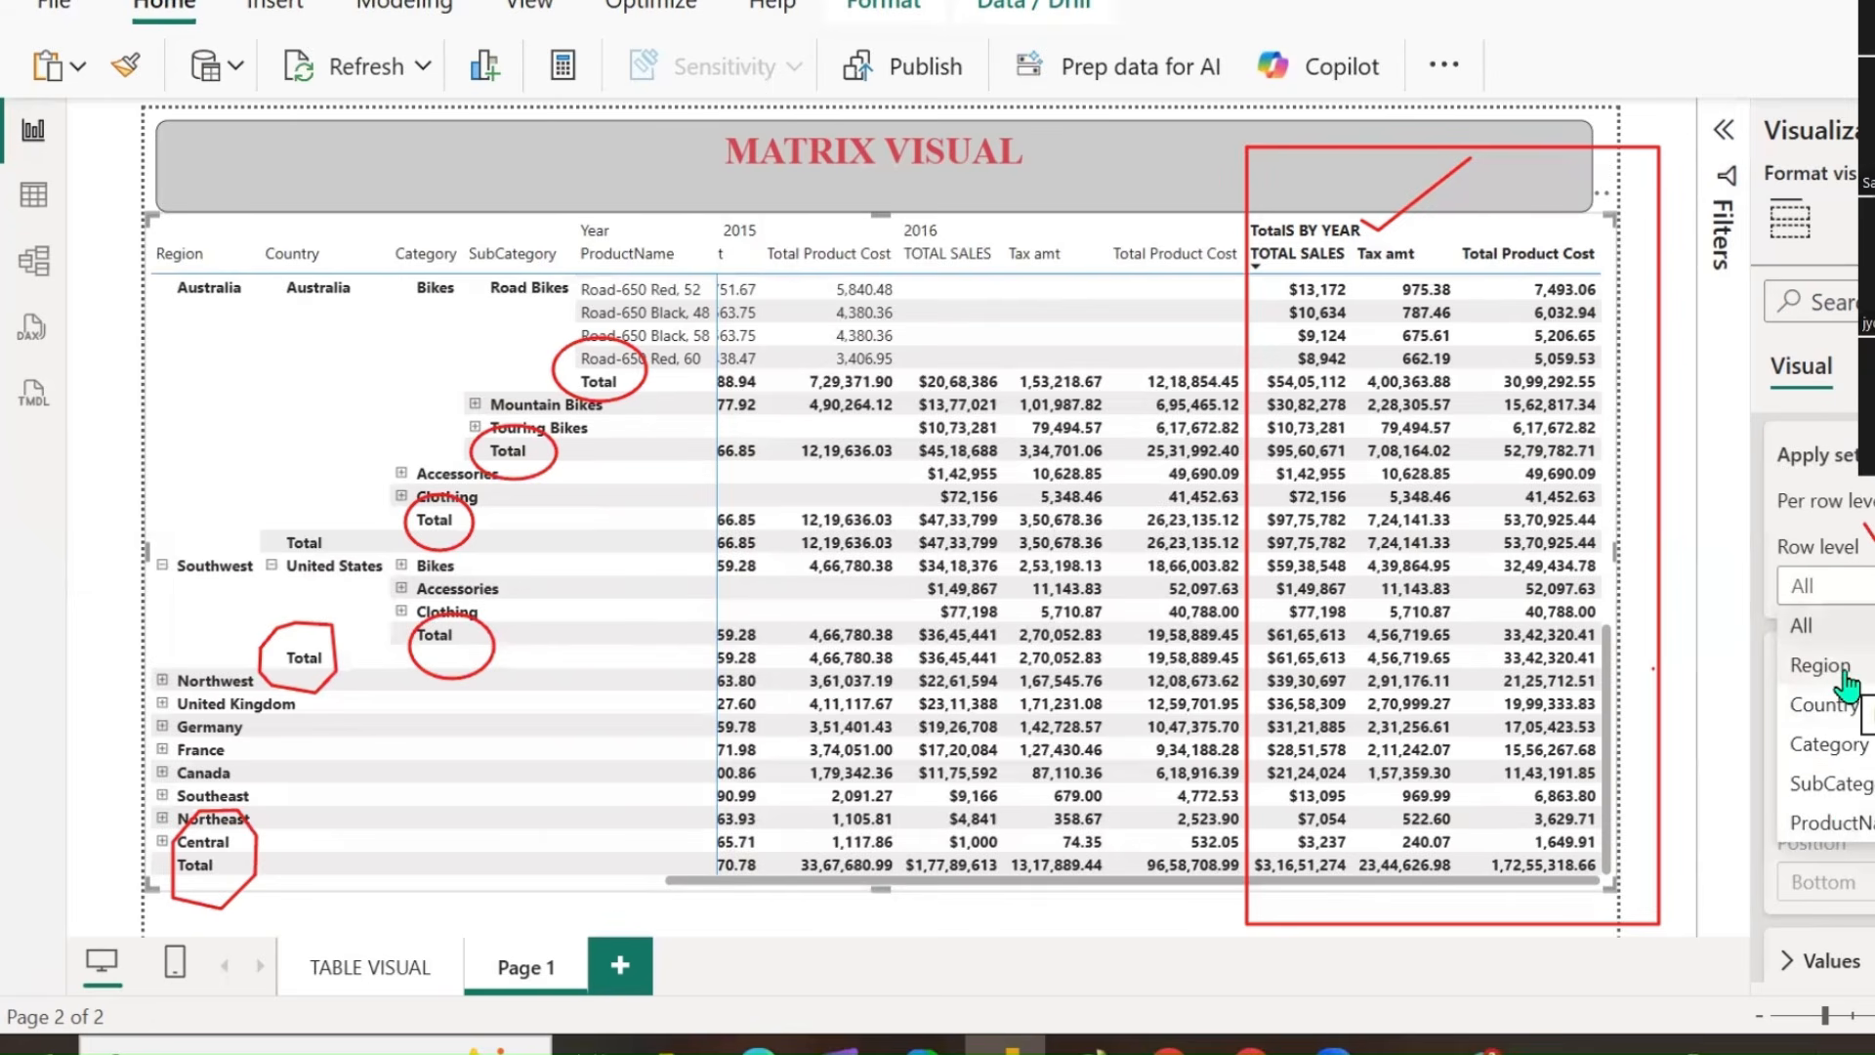
{"action": "left_click", "coordinate": [1860, 830]}
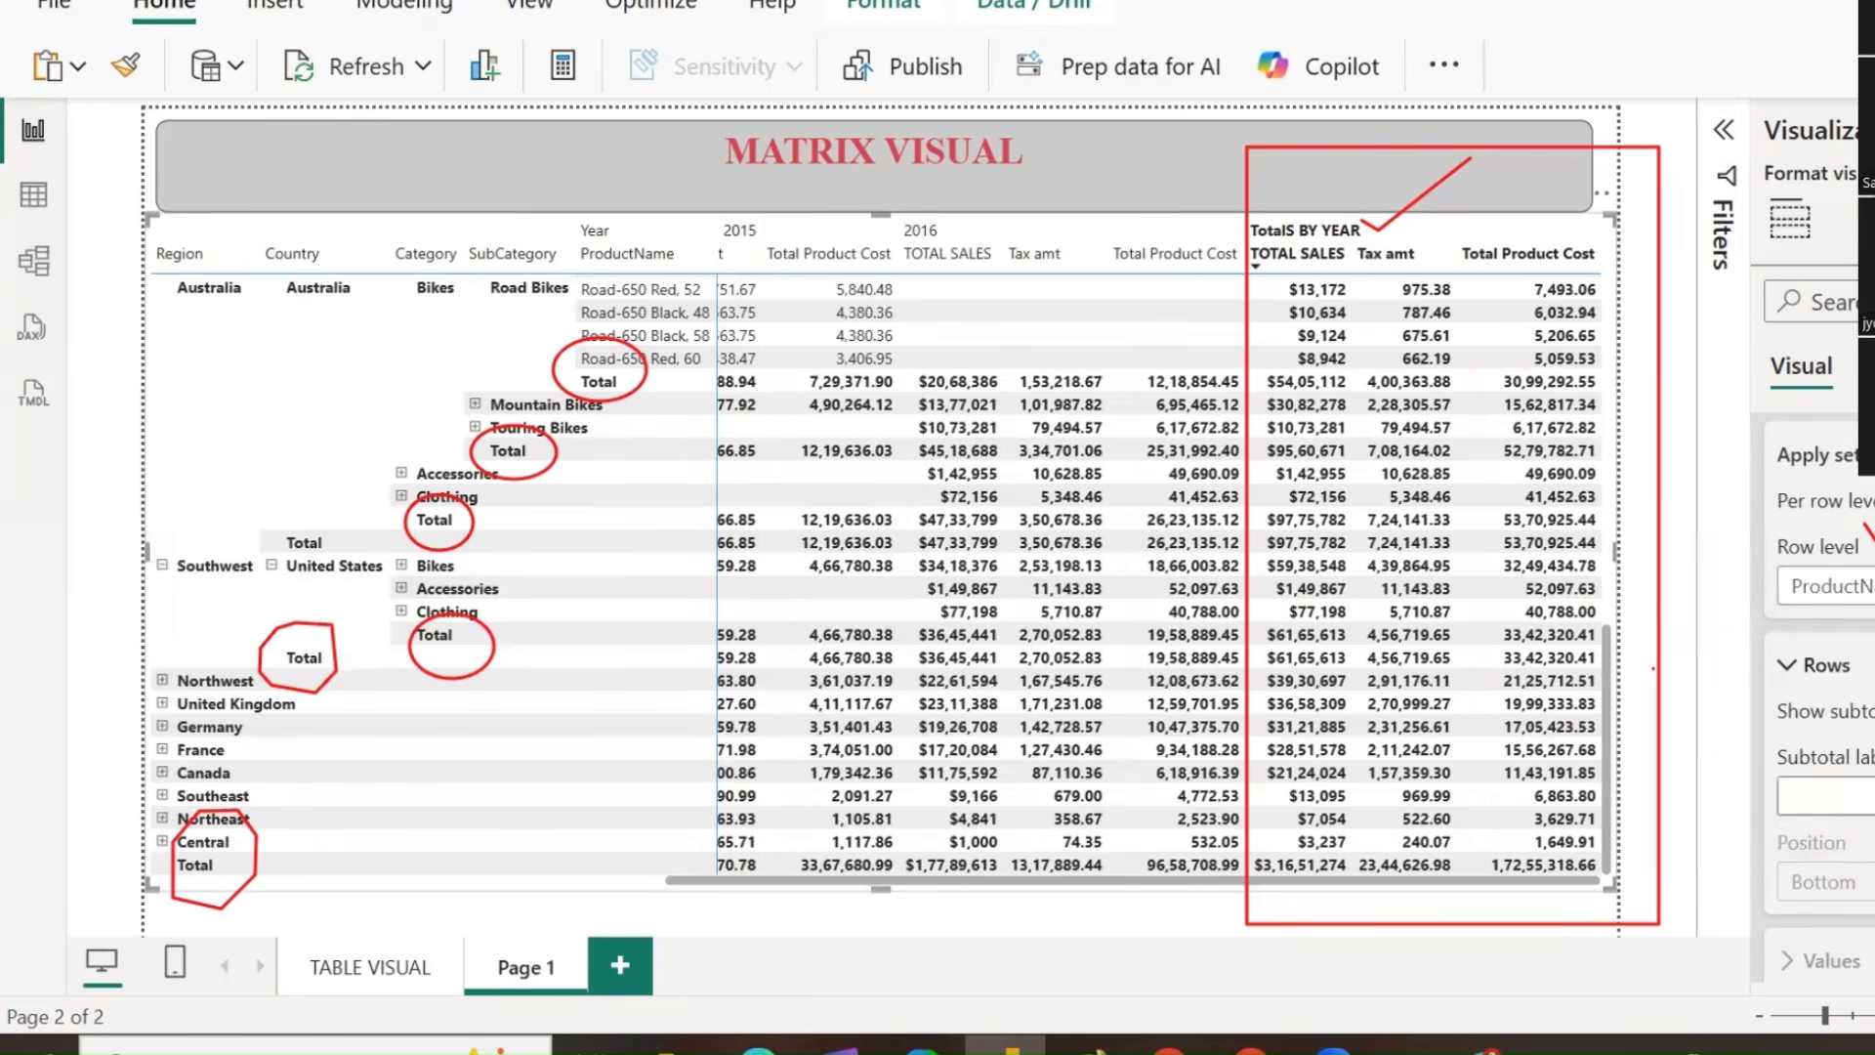
{"action": "scroll", "coordinate": [610, 396], "scroll_direction": "up", "scroll_amount": 1}
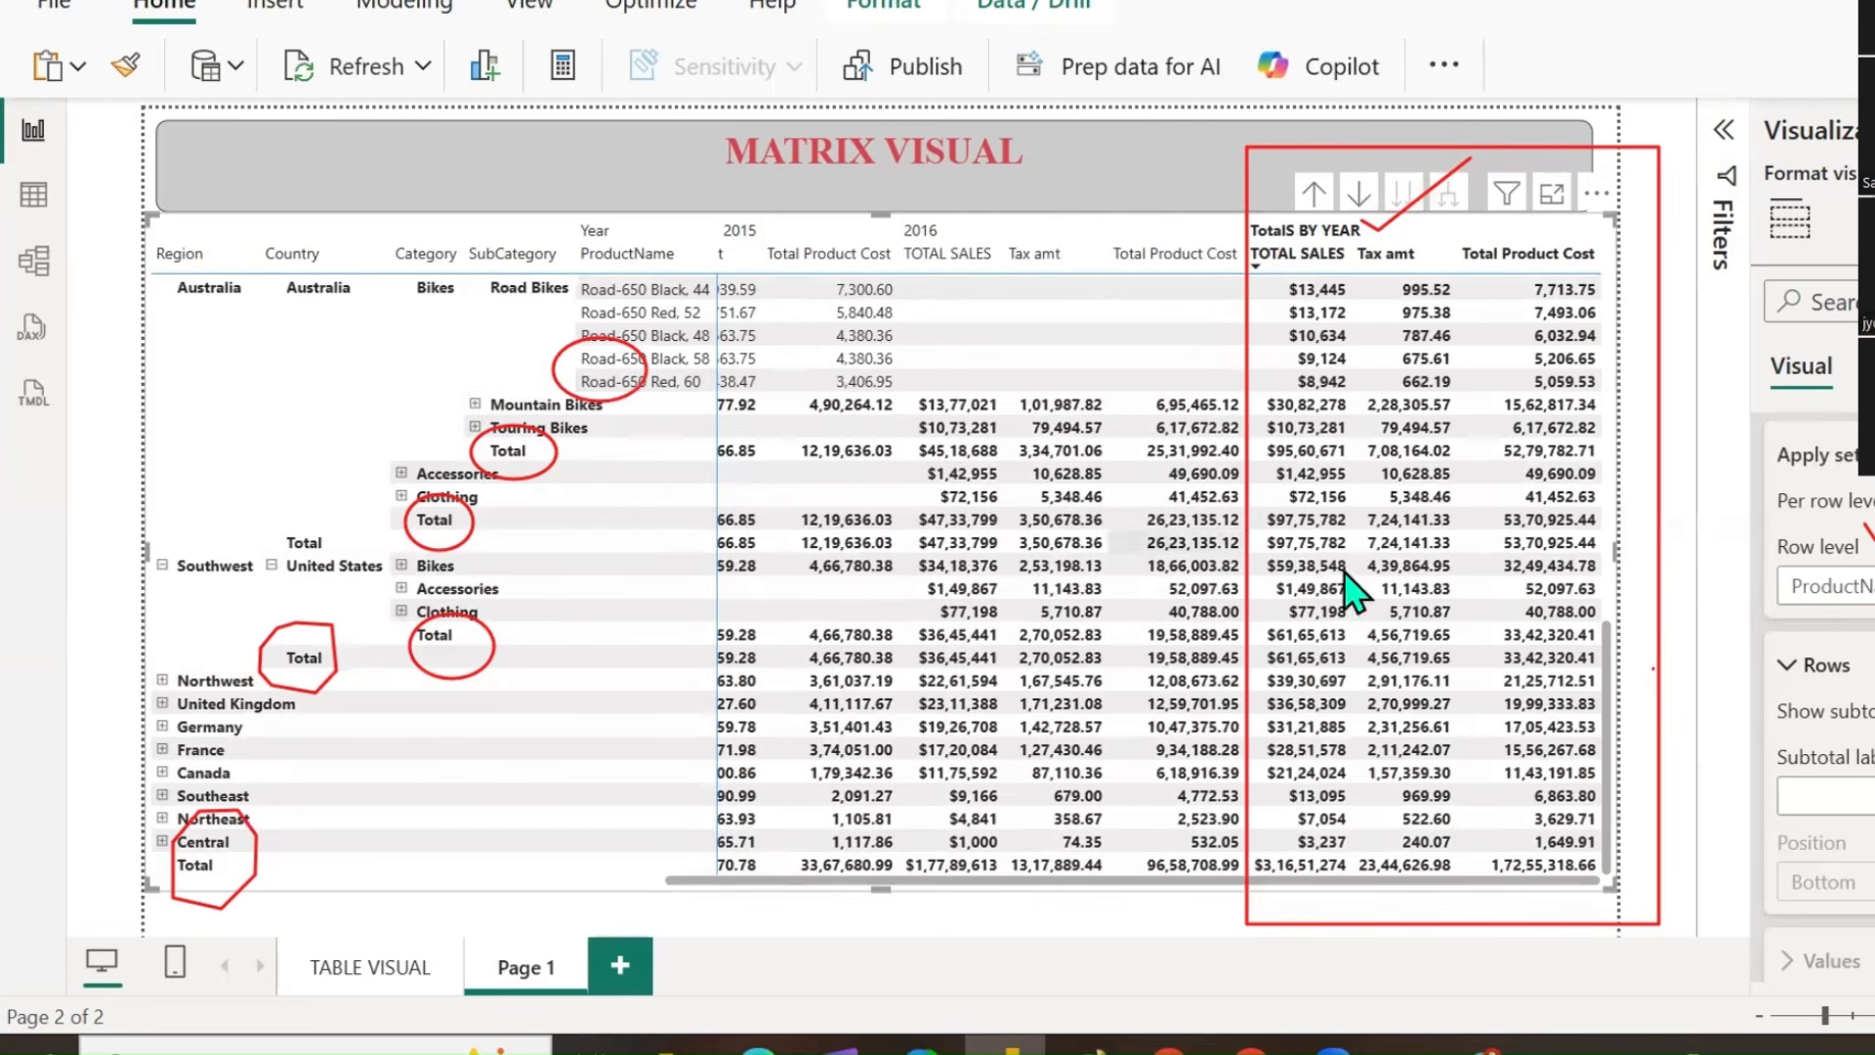
{"action": "left_click", "coordinate": [1851, 586]}
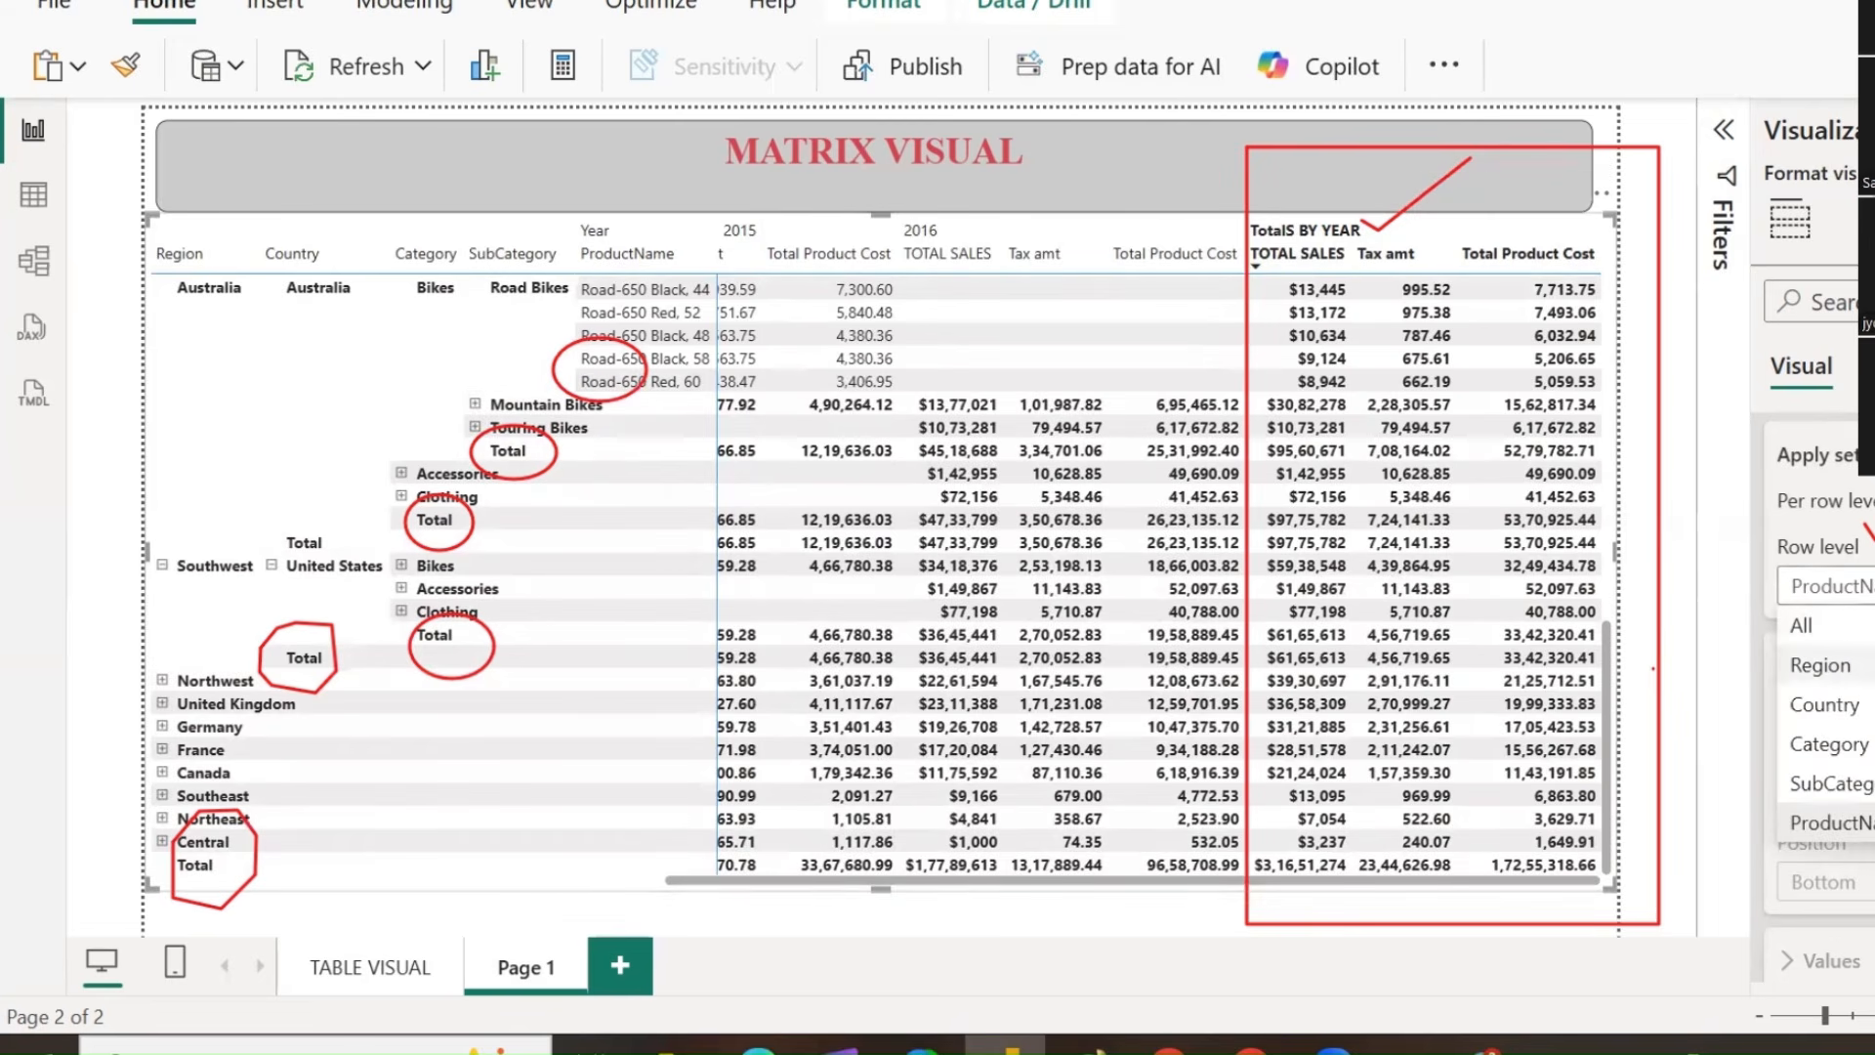
{"action": "left_click", "coordinate": [1860, 785]}
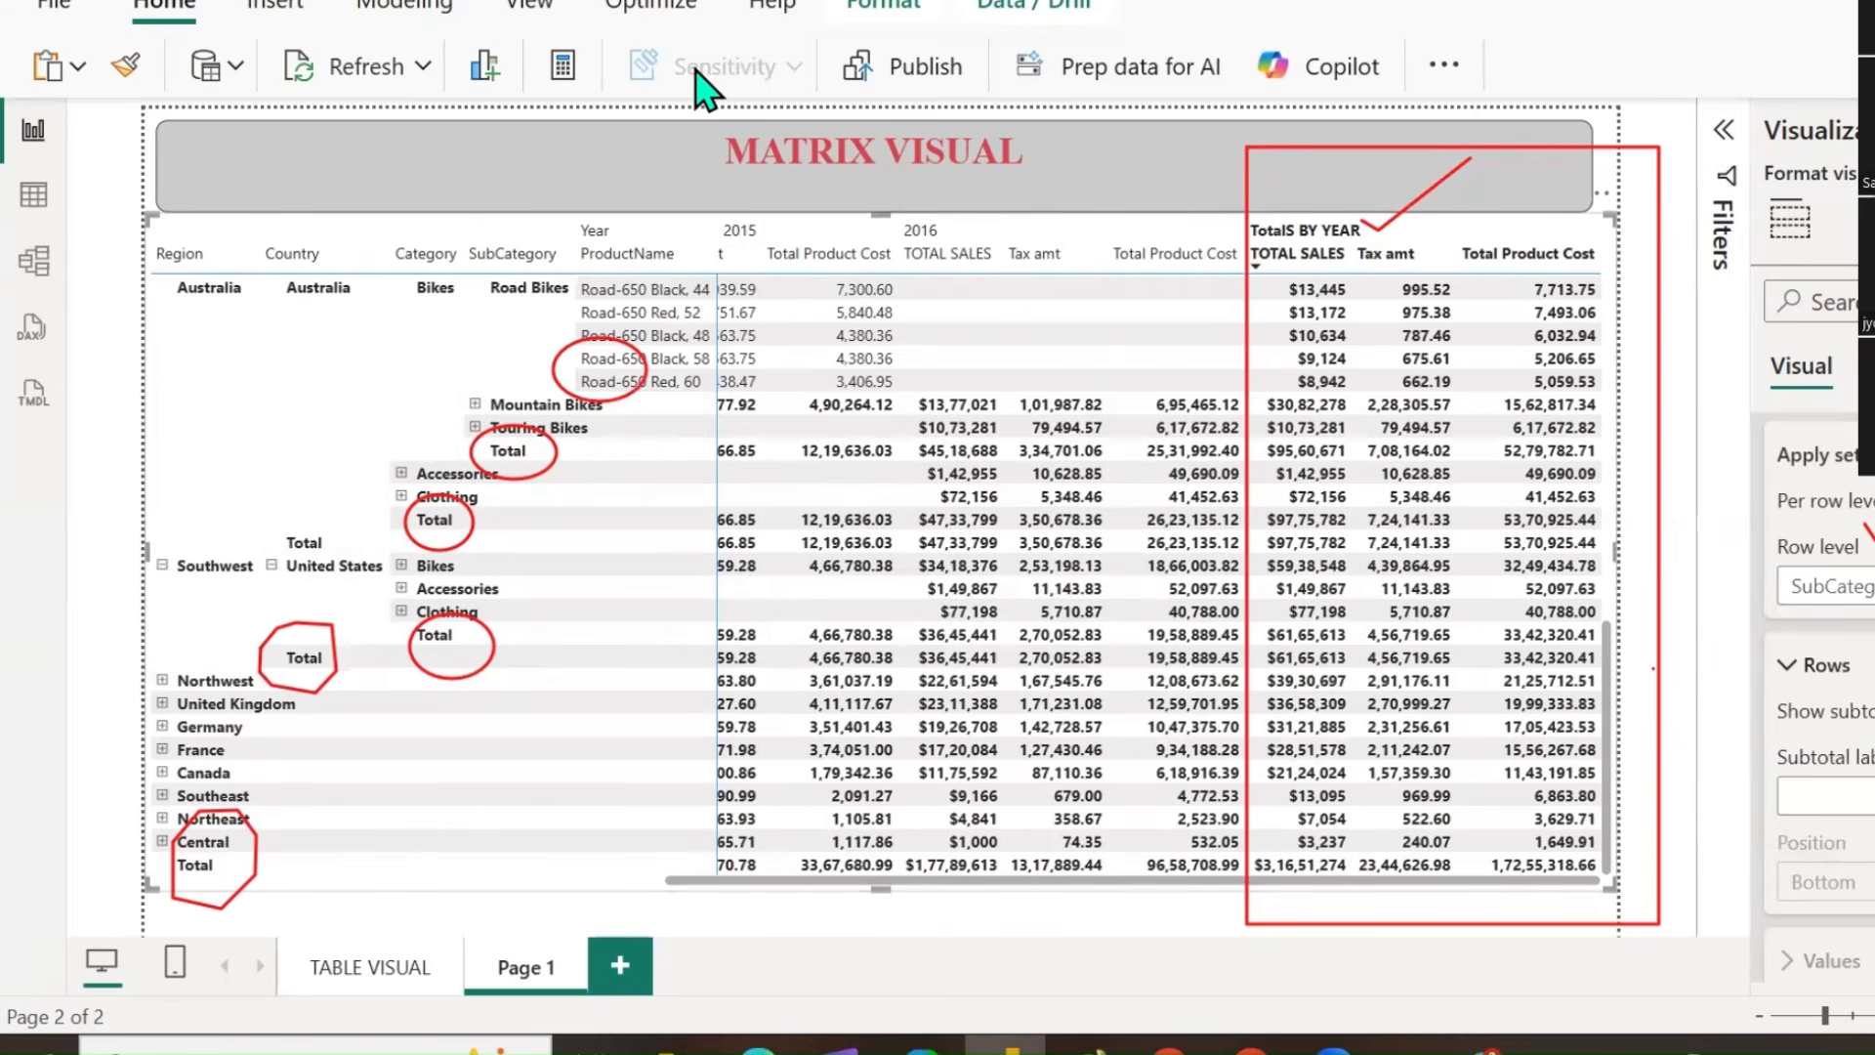
{"action": "mouse_move", "coordinate": [554, 439]}
{"action": "left_mouse_down"}
{"action": "mouse_move", "coordinate": [568, 457]}
{"action": "mouse_move", "coordinate": [679, 405]}
{"action": "left_mouse_up"}
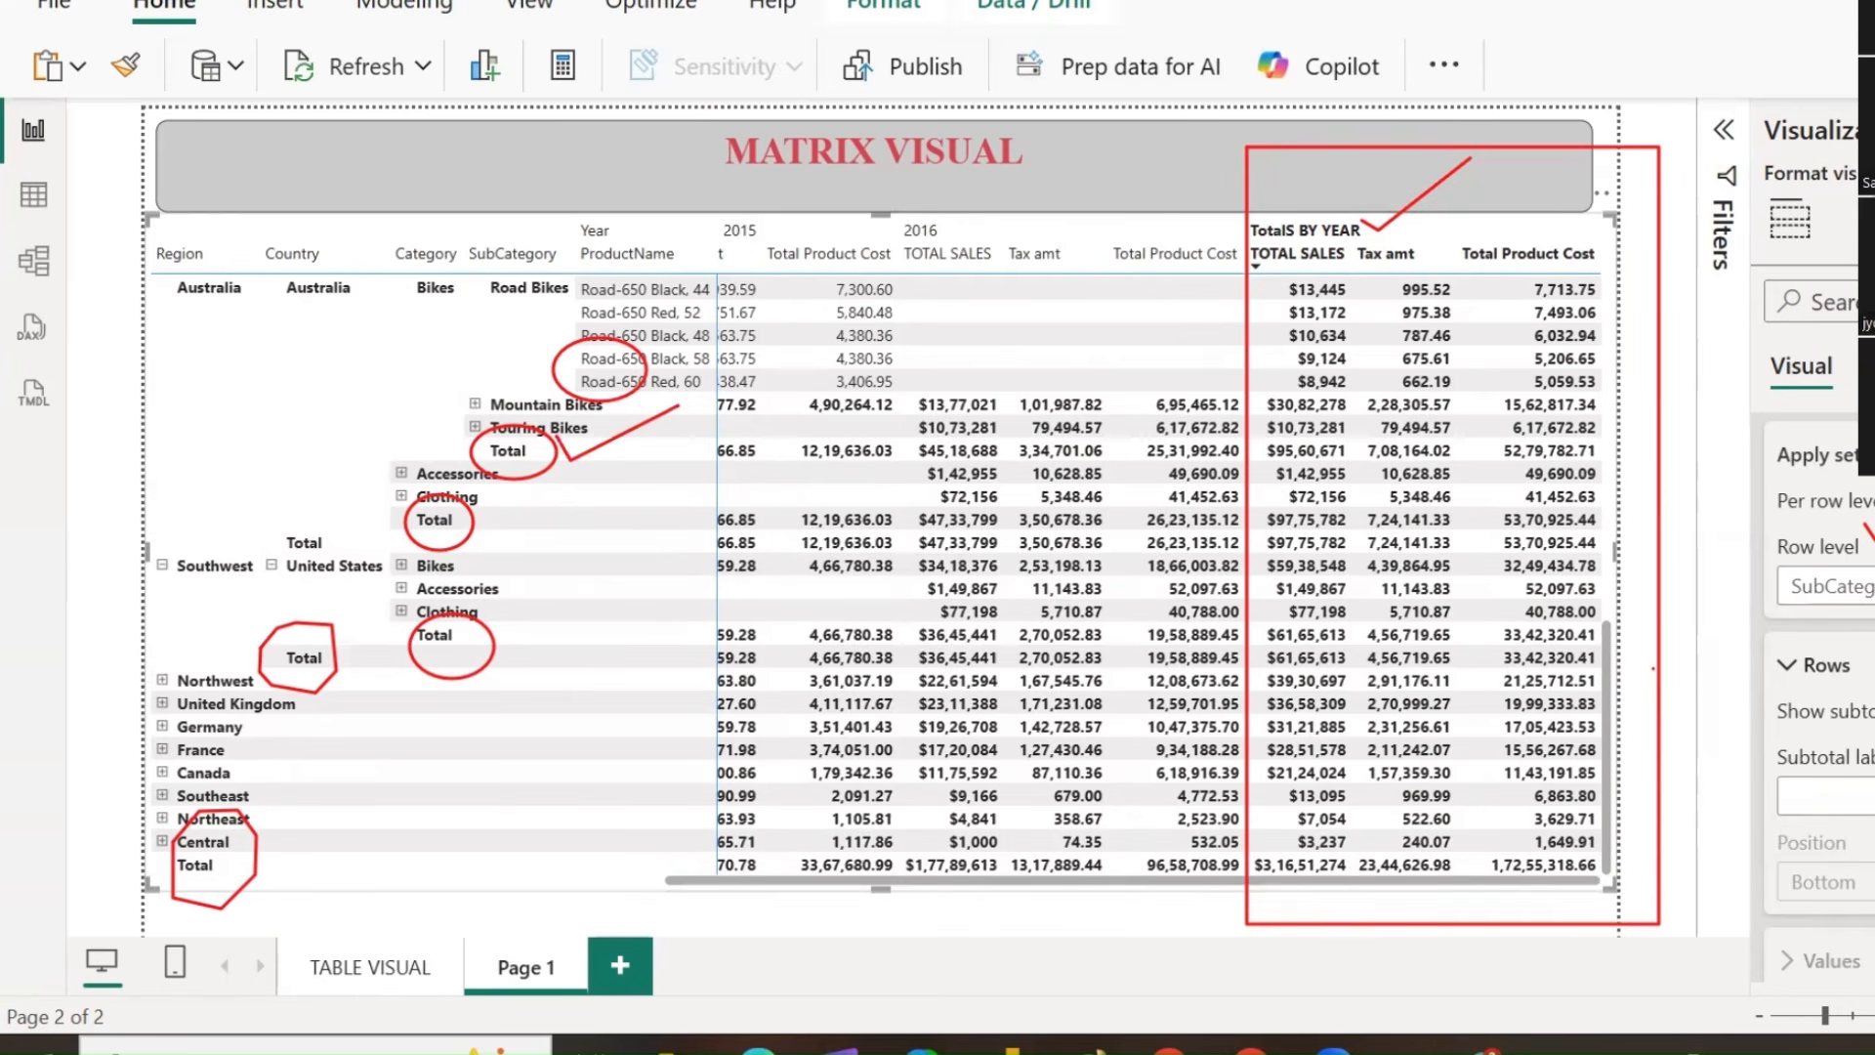
{"action": "left_click", "coordinate": [1870, 712]}
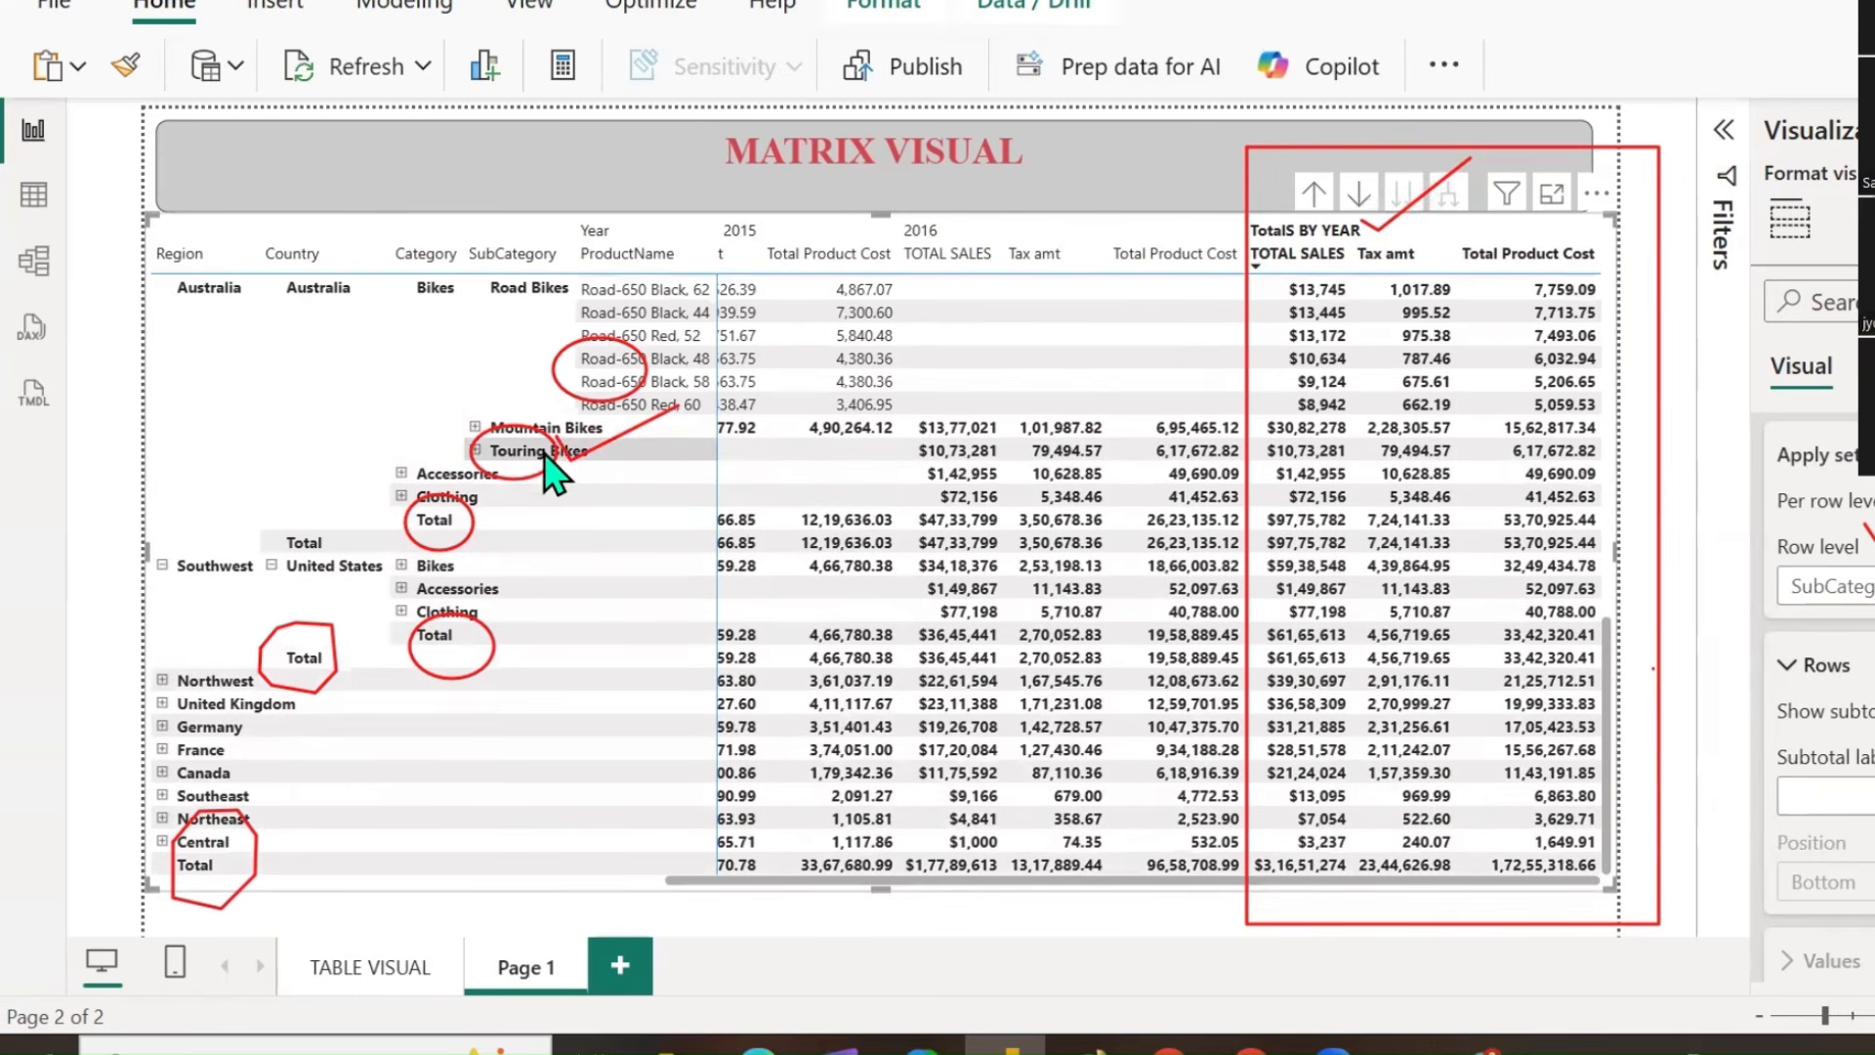
Turn off the row subtotals for the Category, Country and Region levels.
{"action": "left_click", "coordinate": [1825, 586]}
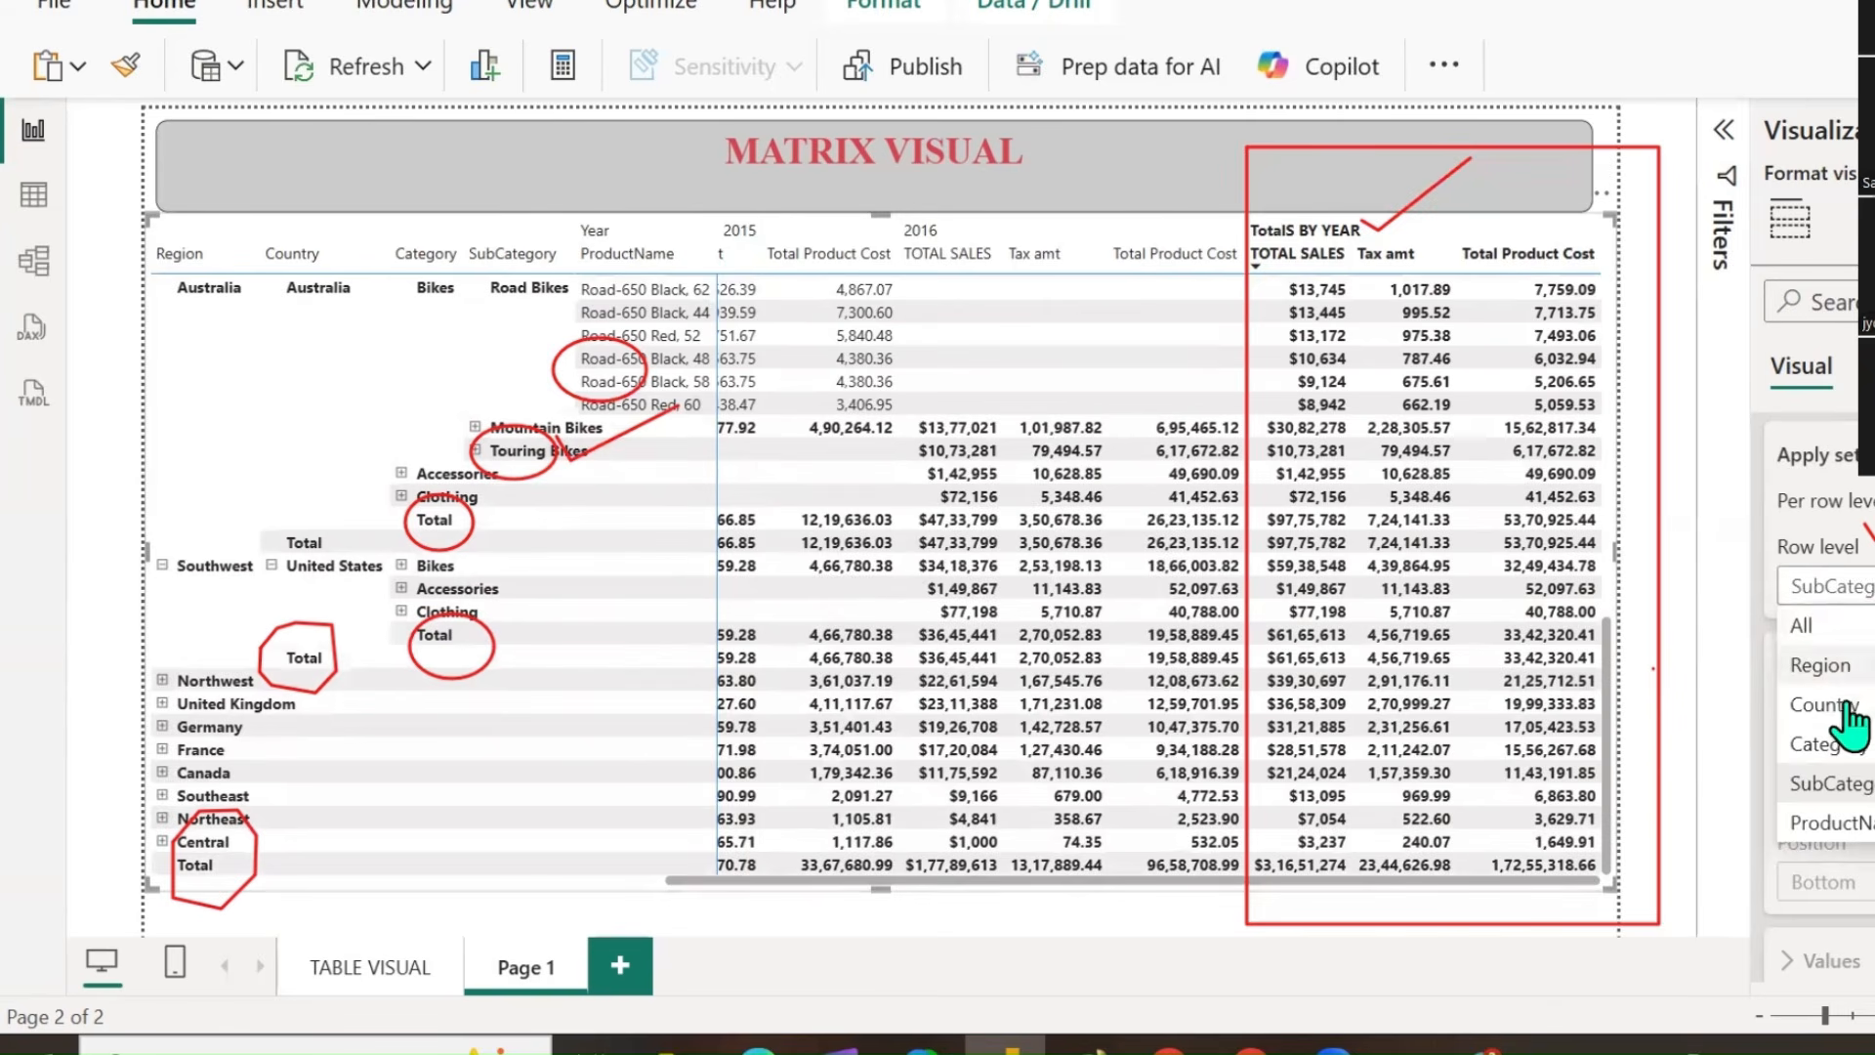
{"action": "left_click", "coordinate": [1829, 744]}
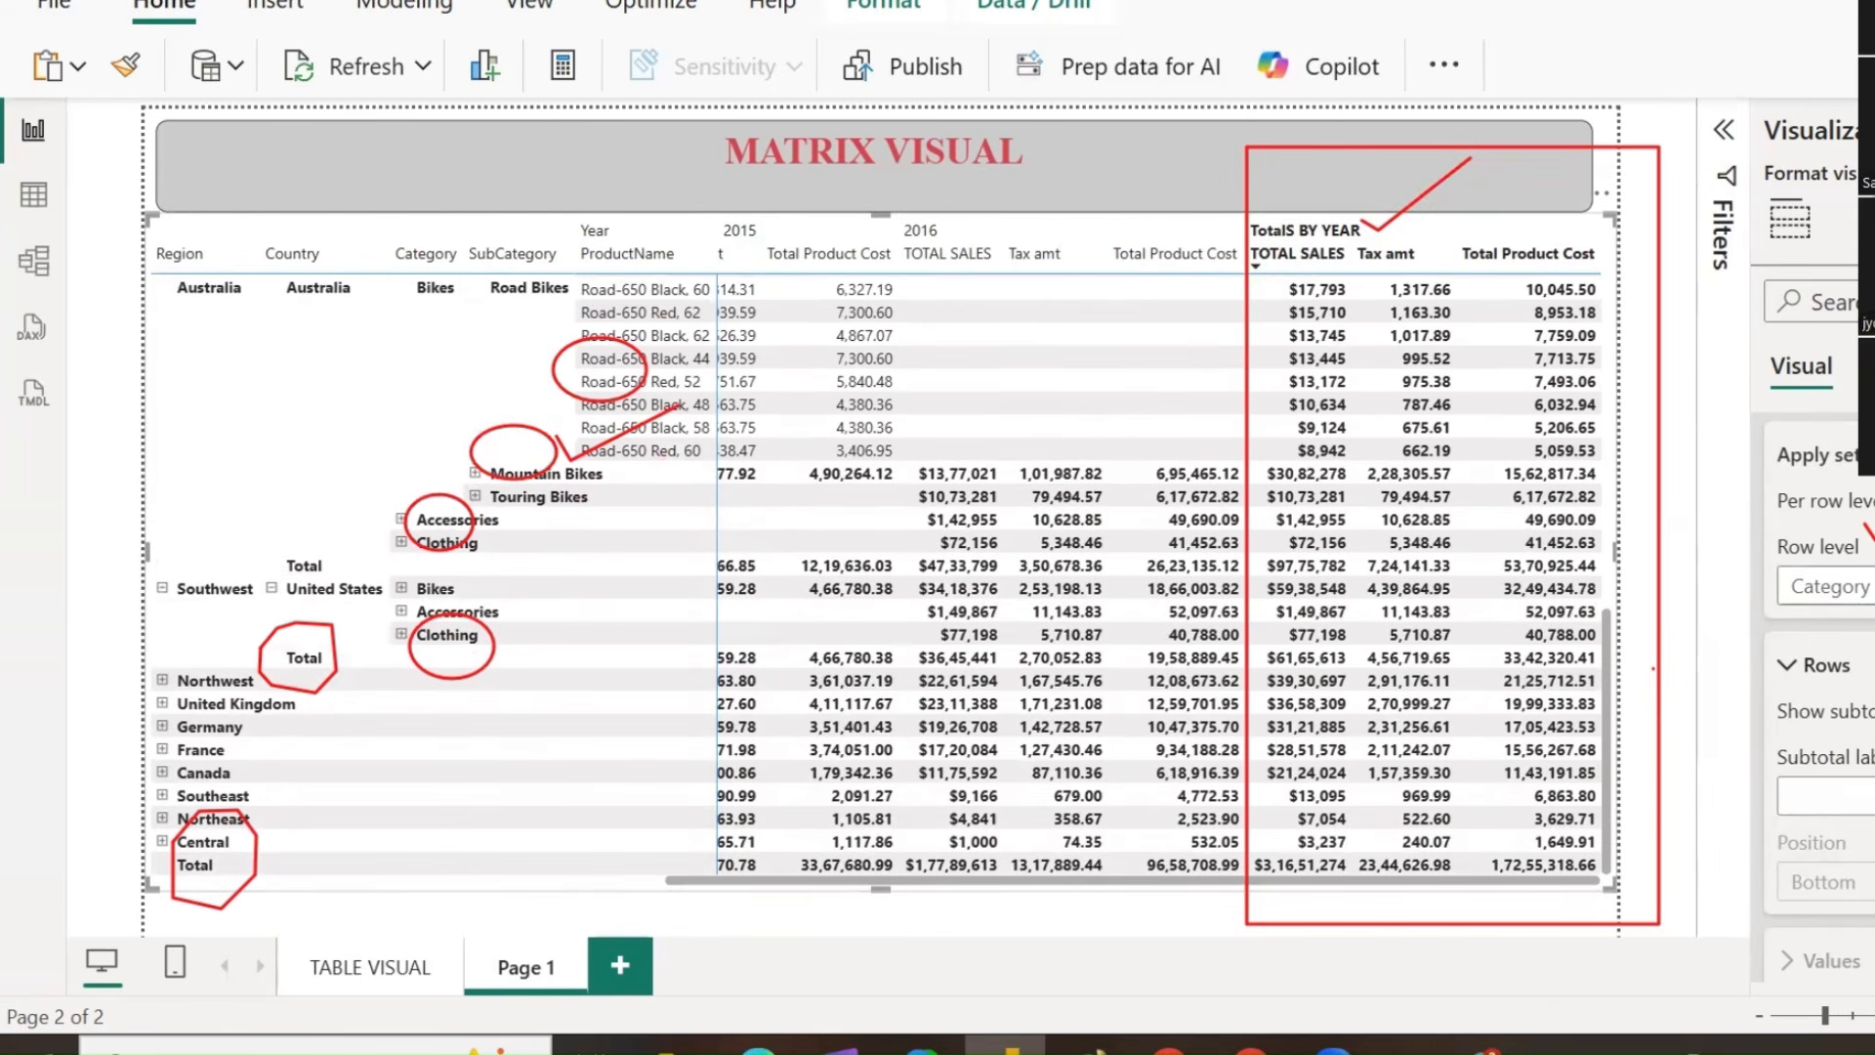
{"action": "left_click", "coordinate": [1824, 586]}
{"action": "left_click", "coordinate": [1826, 700]}
{"action": "left_click", "coordinate": [1824, 586]}
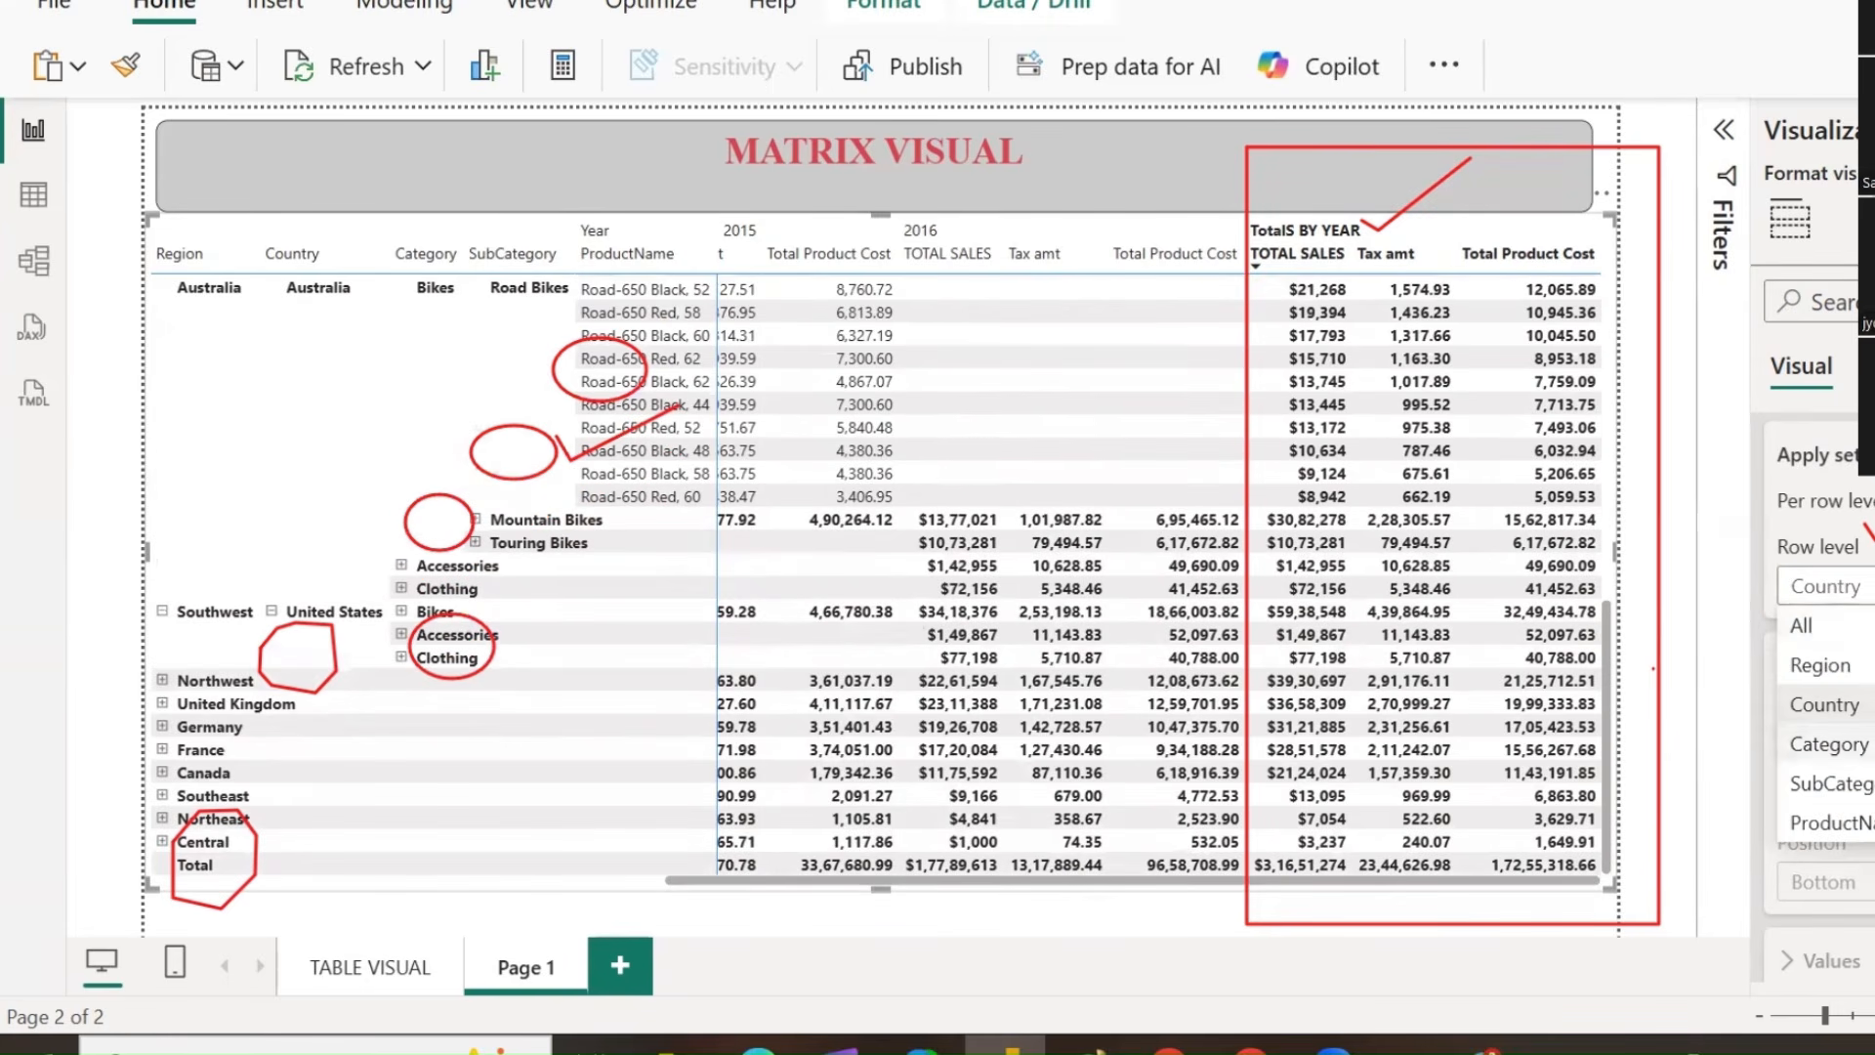
{"action": "left_click", "coordinate": [1826, 662]}
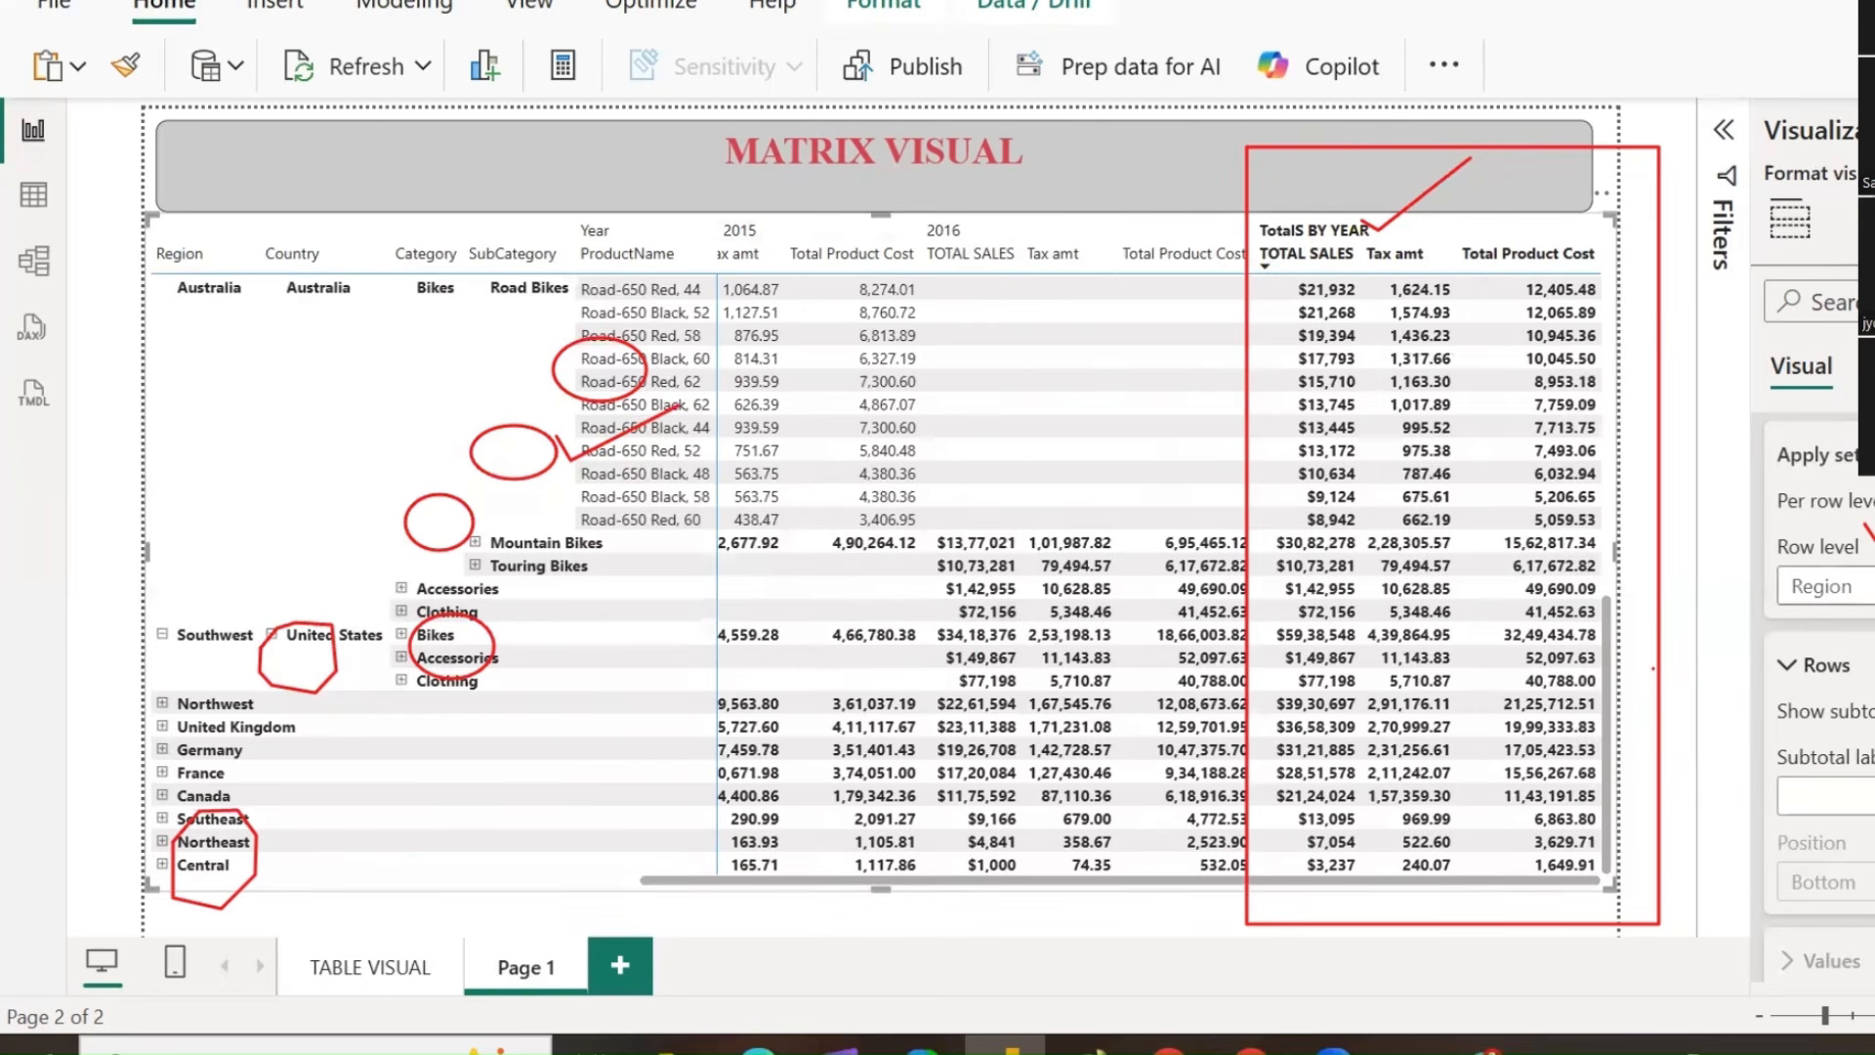
Turn the row subtotals back on for the Region and Country levels.
{"action": "left_click", "coordinate": [1821, 586]}
{"action": "left_click", "coordinate": [1802, 619]}
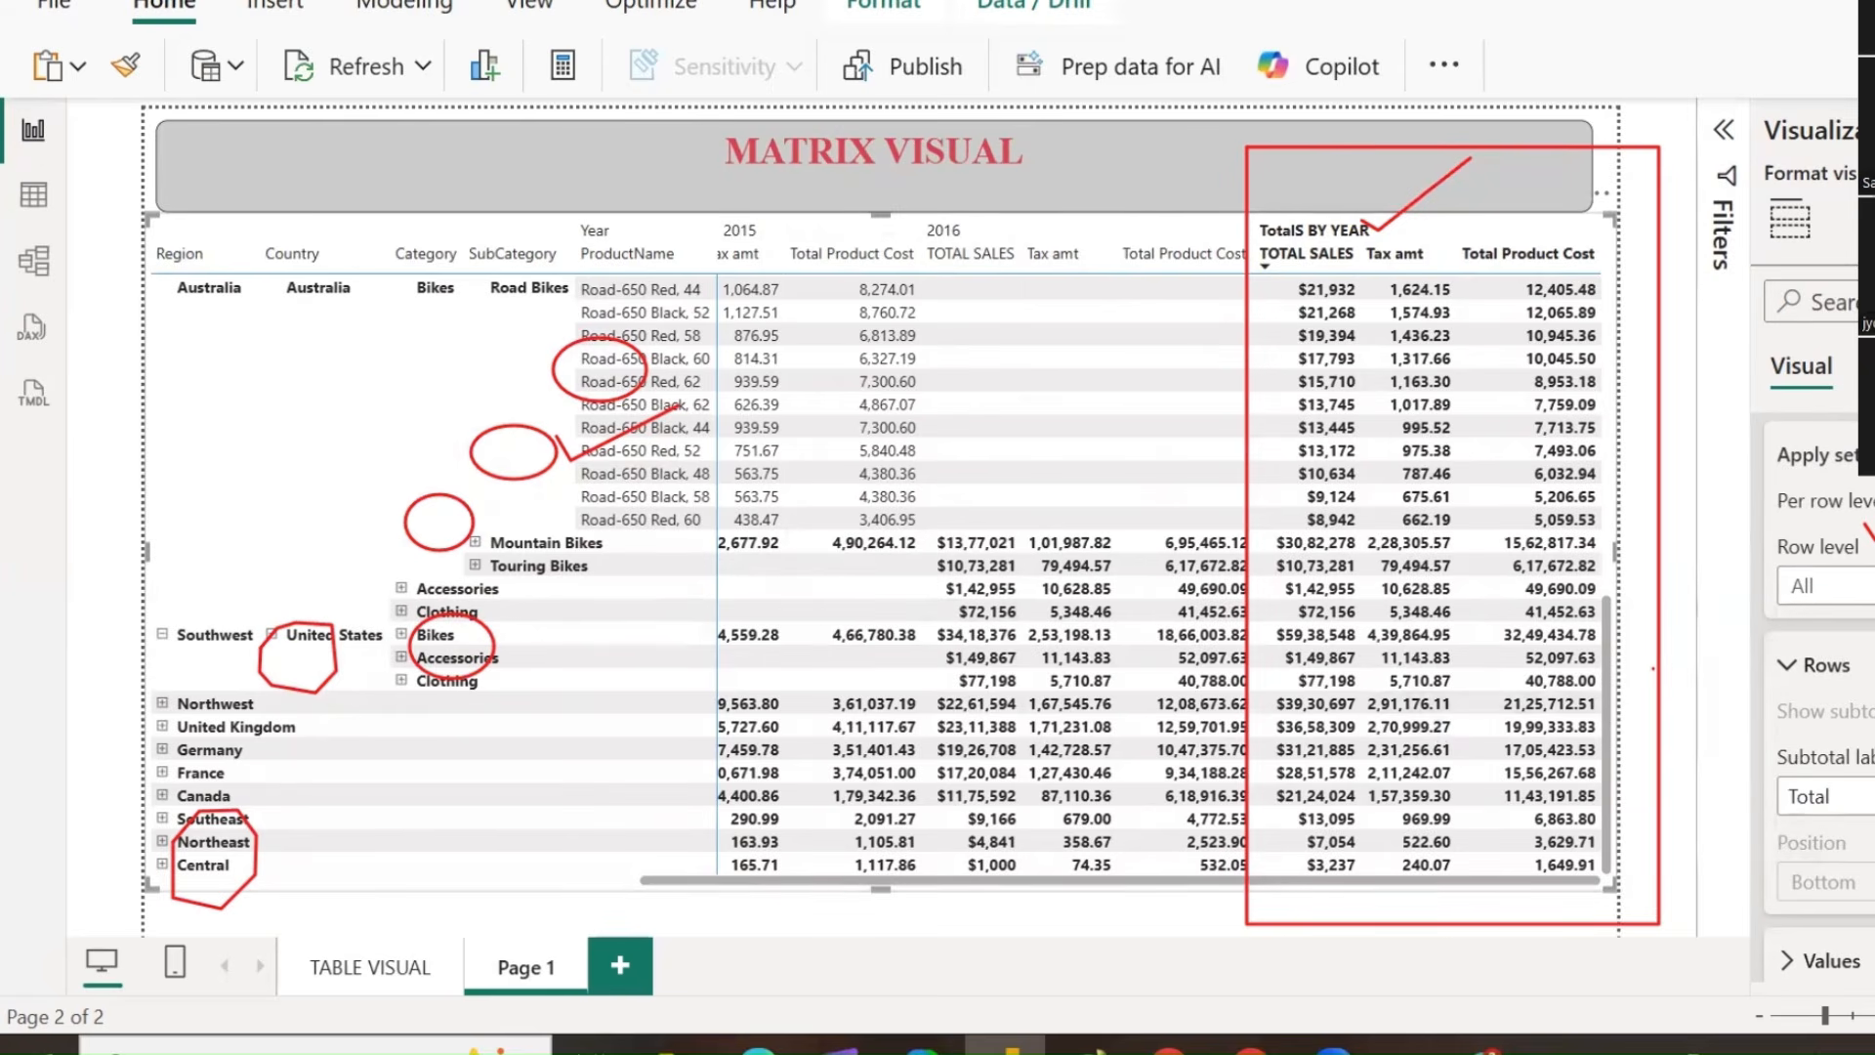
{"action": "left_click", "coordinate": [1822, 586]}
{"action": "left_click", "coordinate": [1807, 661]}
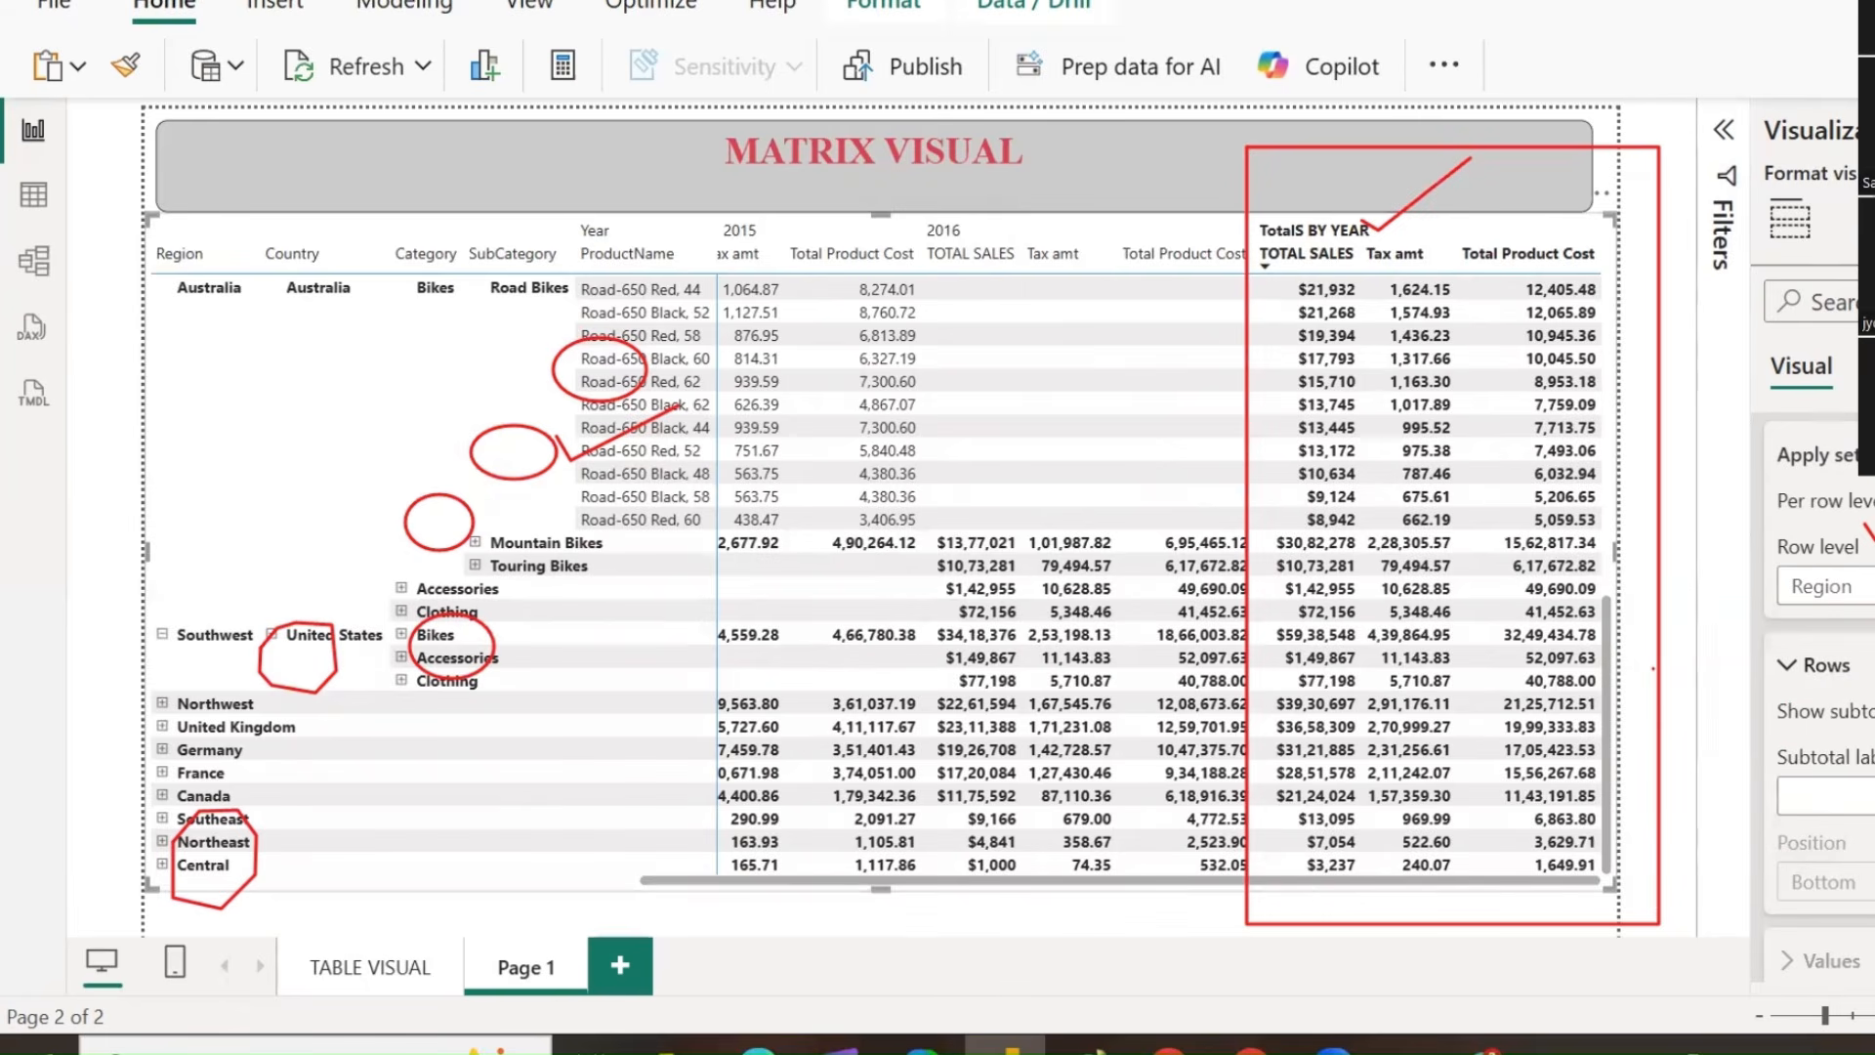
{"action": "left_click", "coordinate": [1821, 586]}
{"action": "left_click", "coordinate": [1807, 703]}
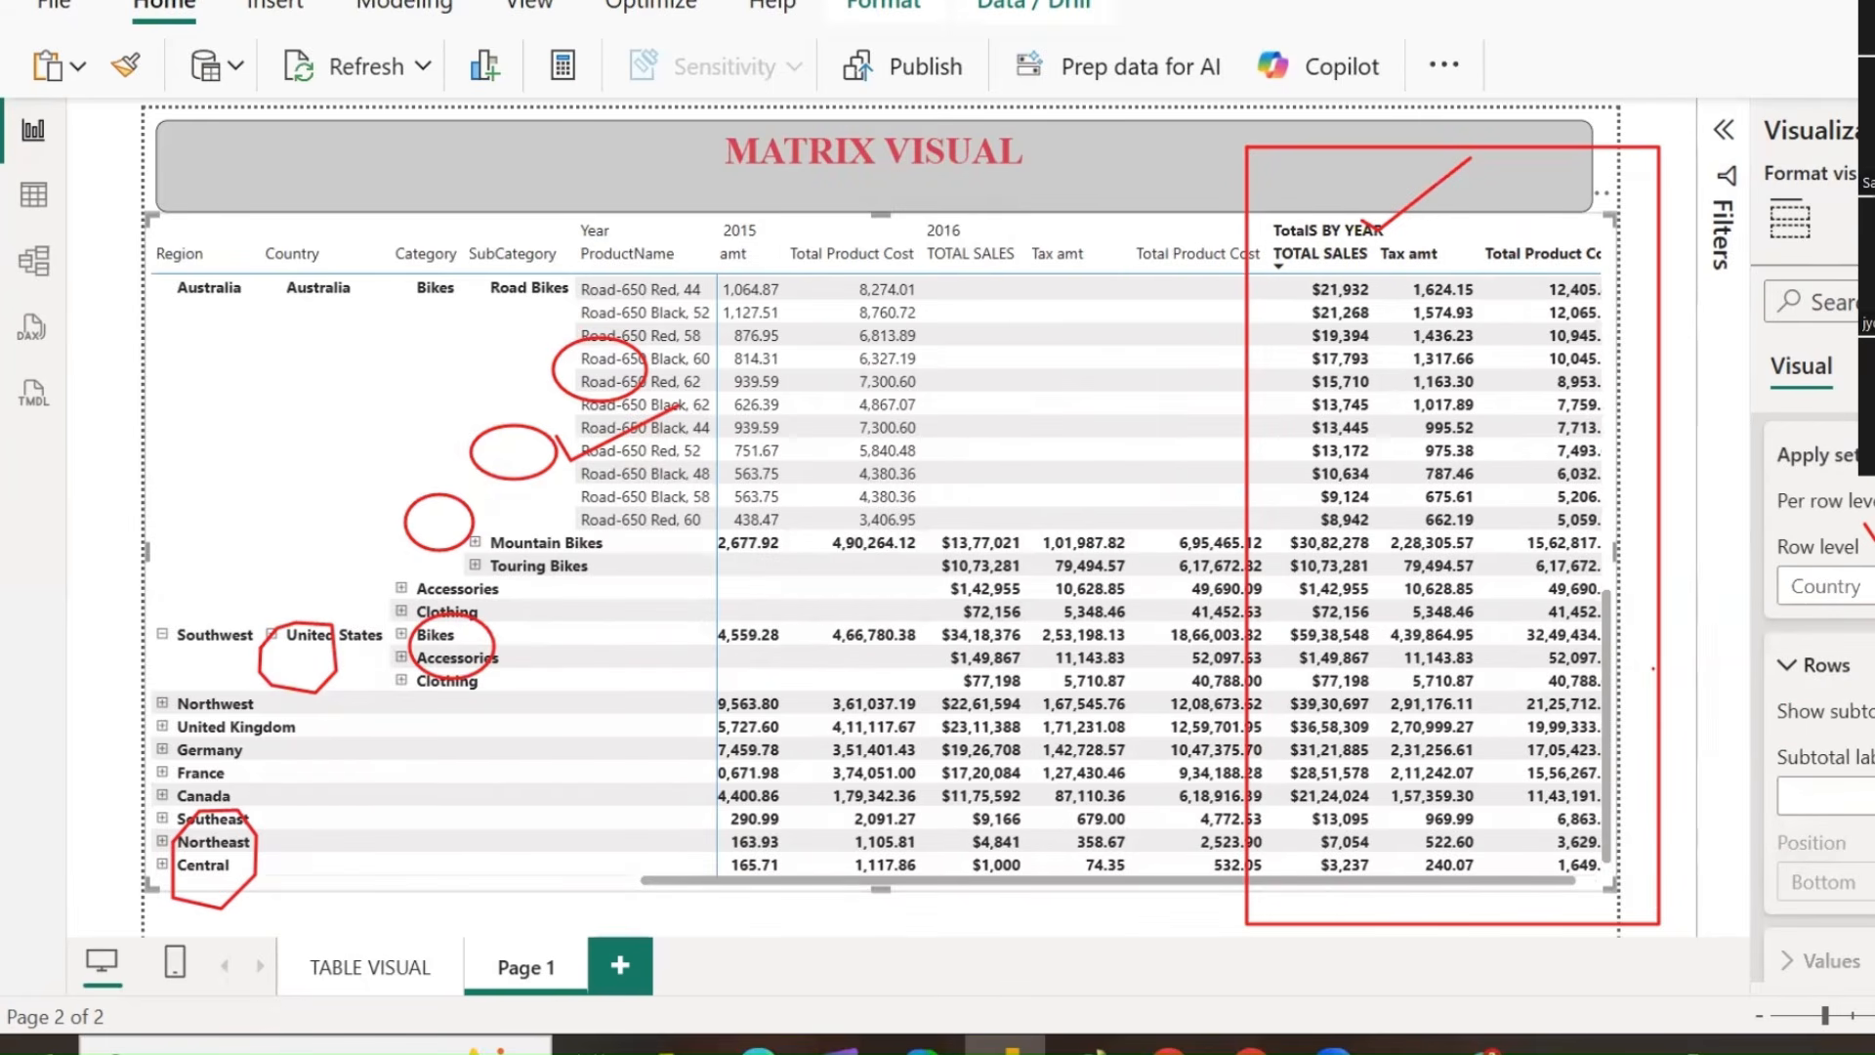
Turn the row subtotals back on for the Category, SubCategory and ProductName levels.
{"action": "left_click", "coordinate": [1822, 586]}
{"action": "left_click", "coordinate": [1807, 744]}
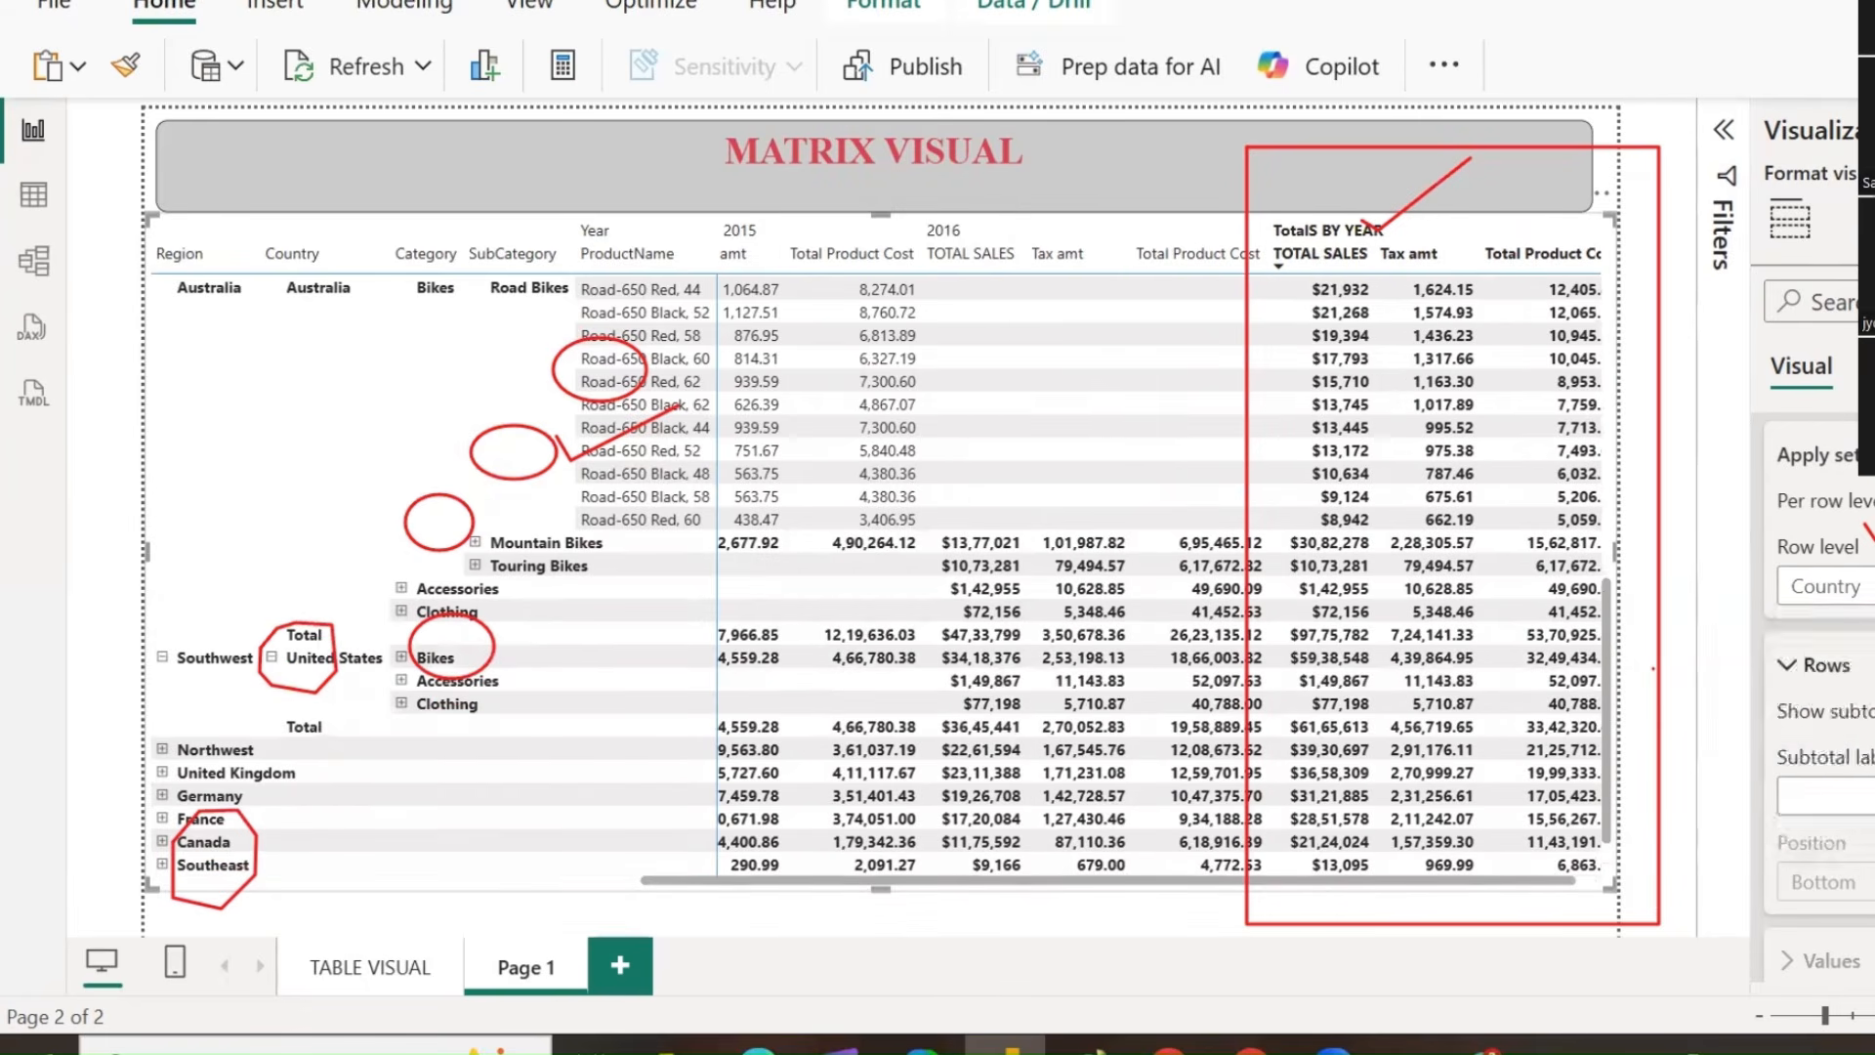
{"action": "left_click", "coordinate": [1822, 586]}
{"action": "left_click", "coordinate": [1807, 786]}
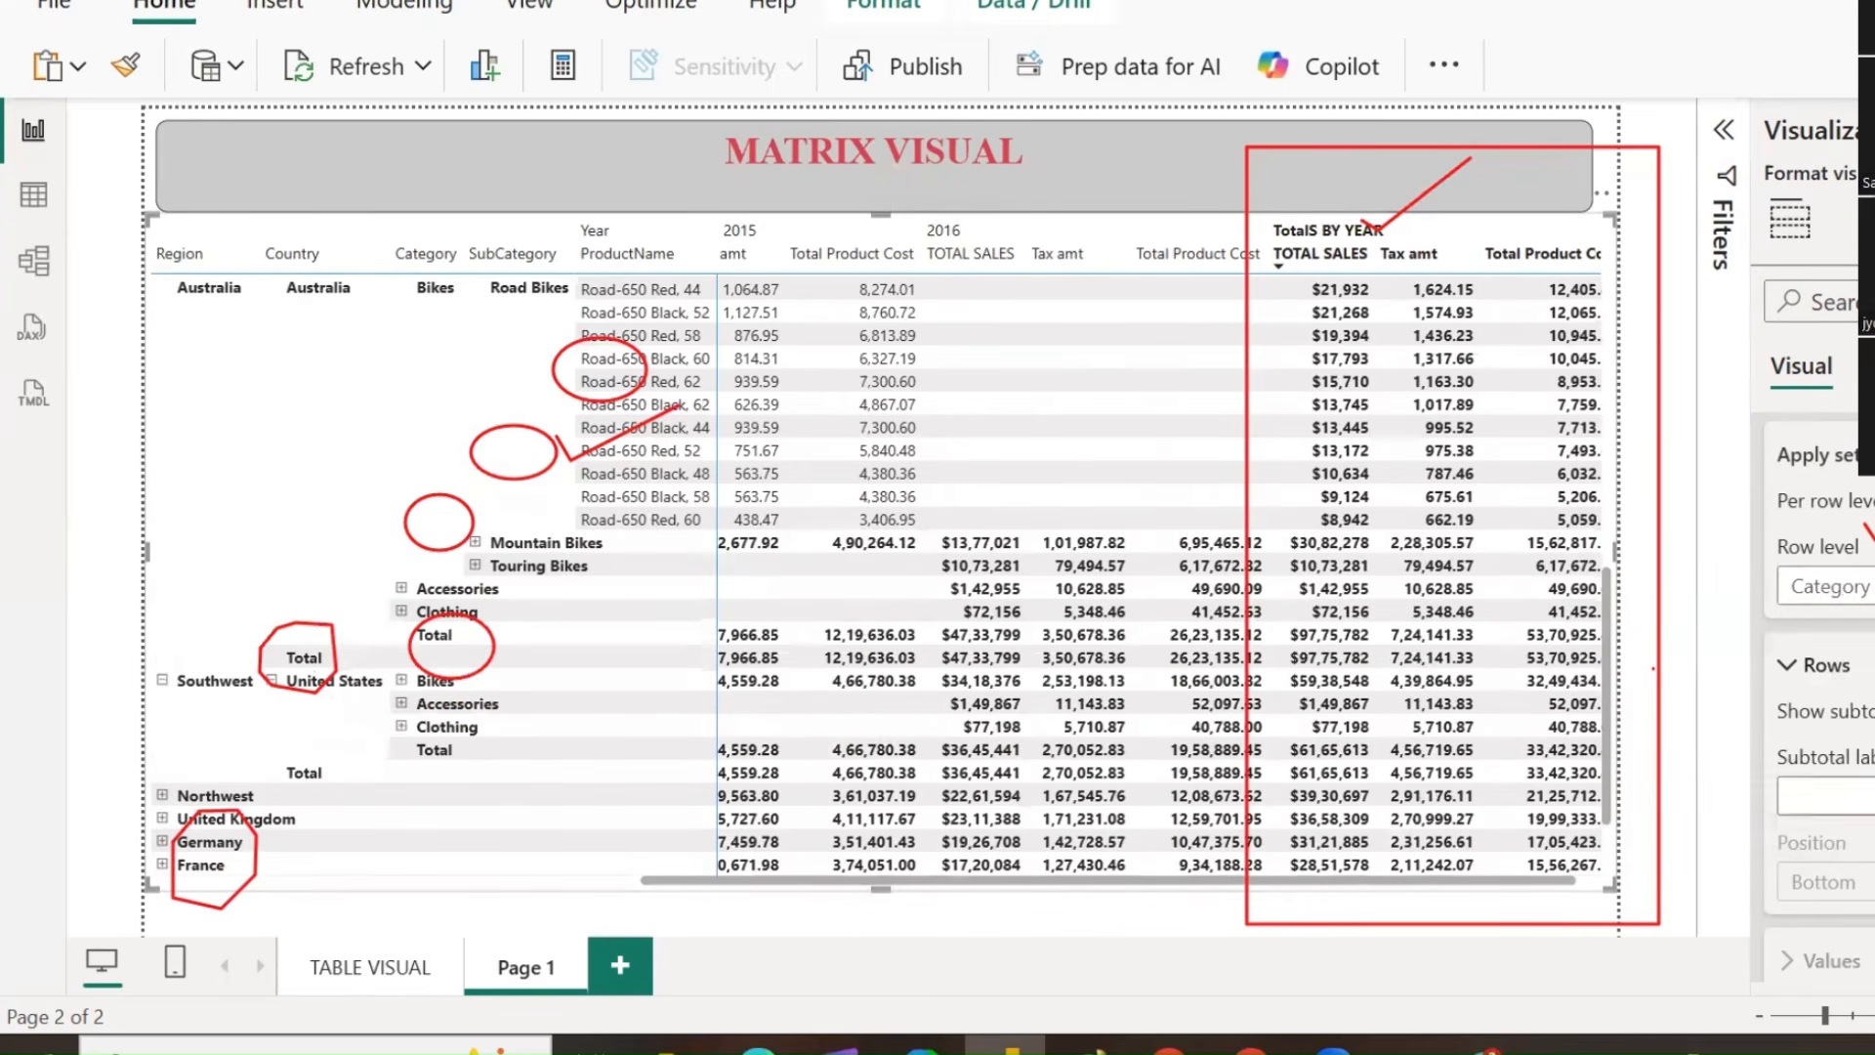
{"action": "left_click", "coordinate": [1821, 586]}
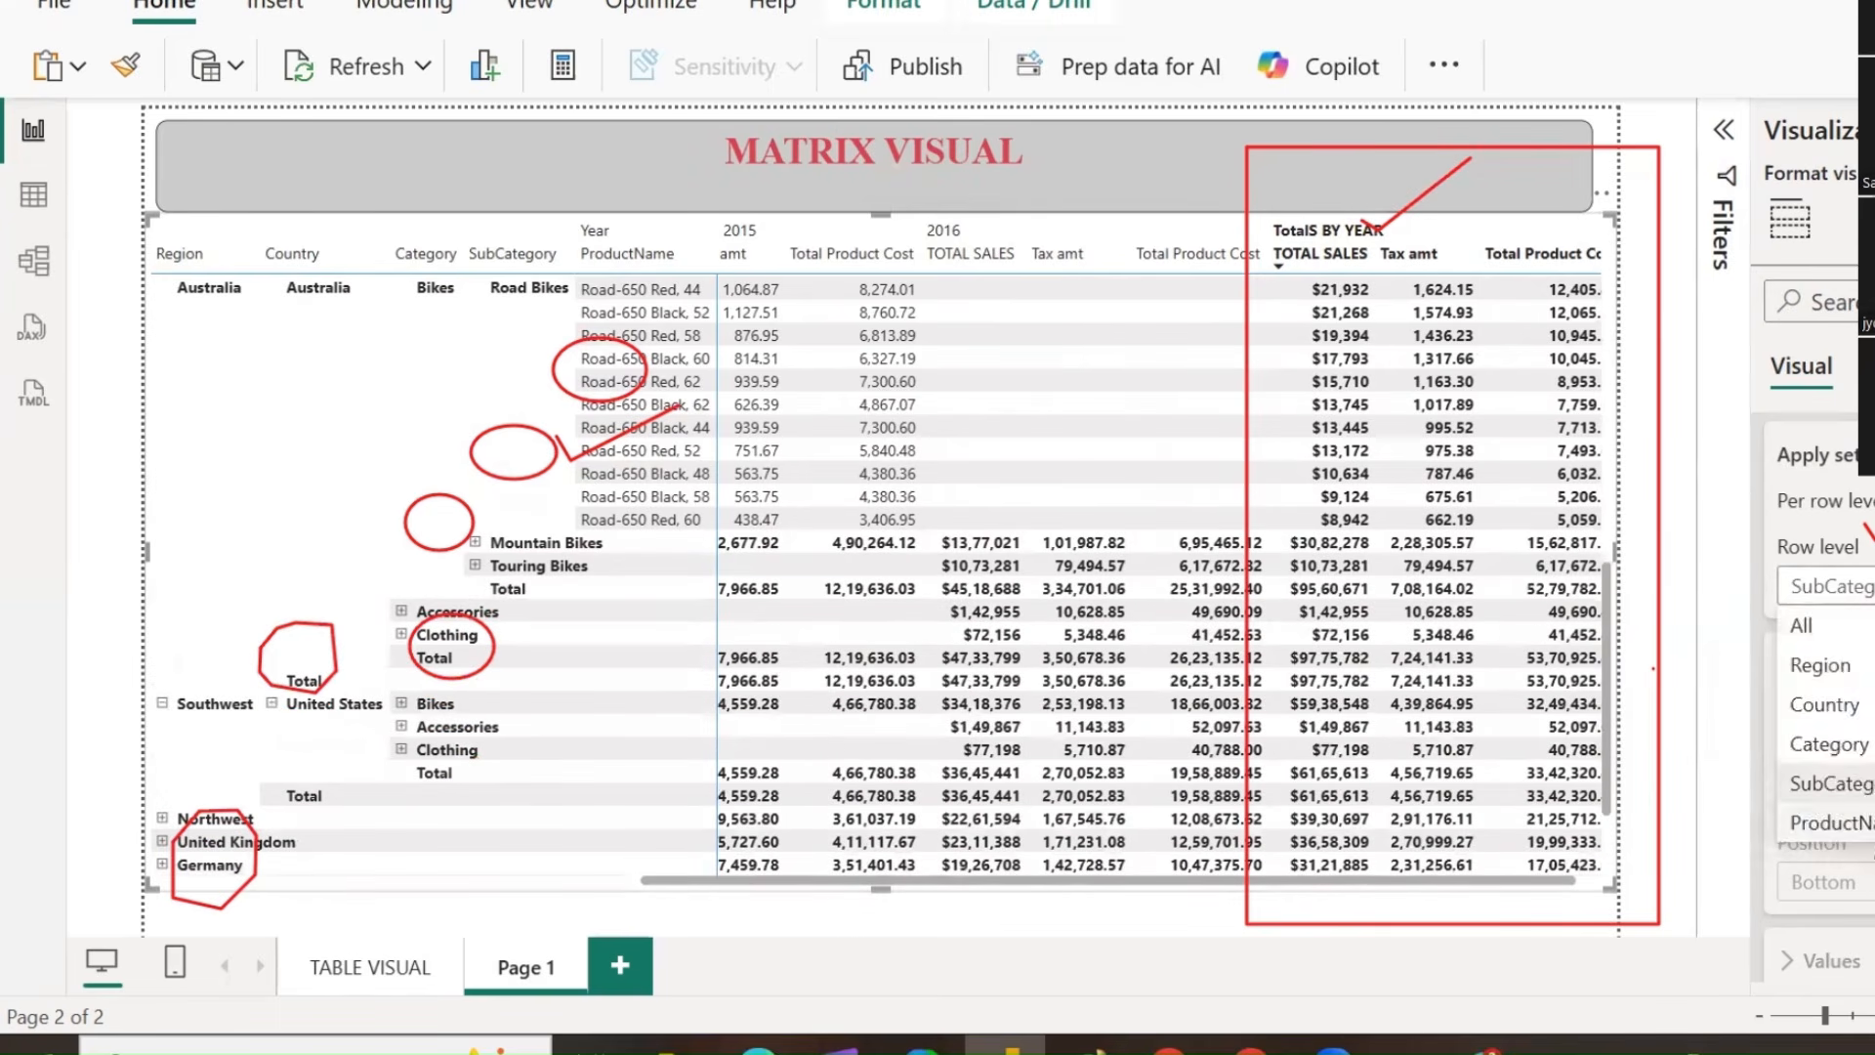
{"action": "left_click", "coordinate": [1807, 828]}
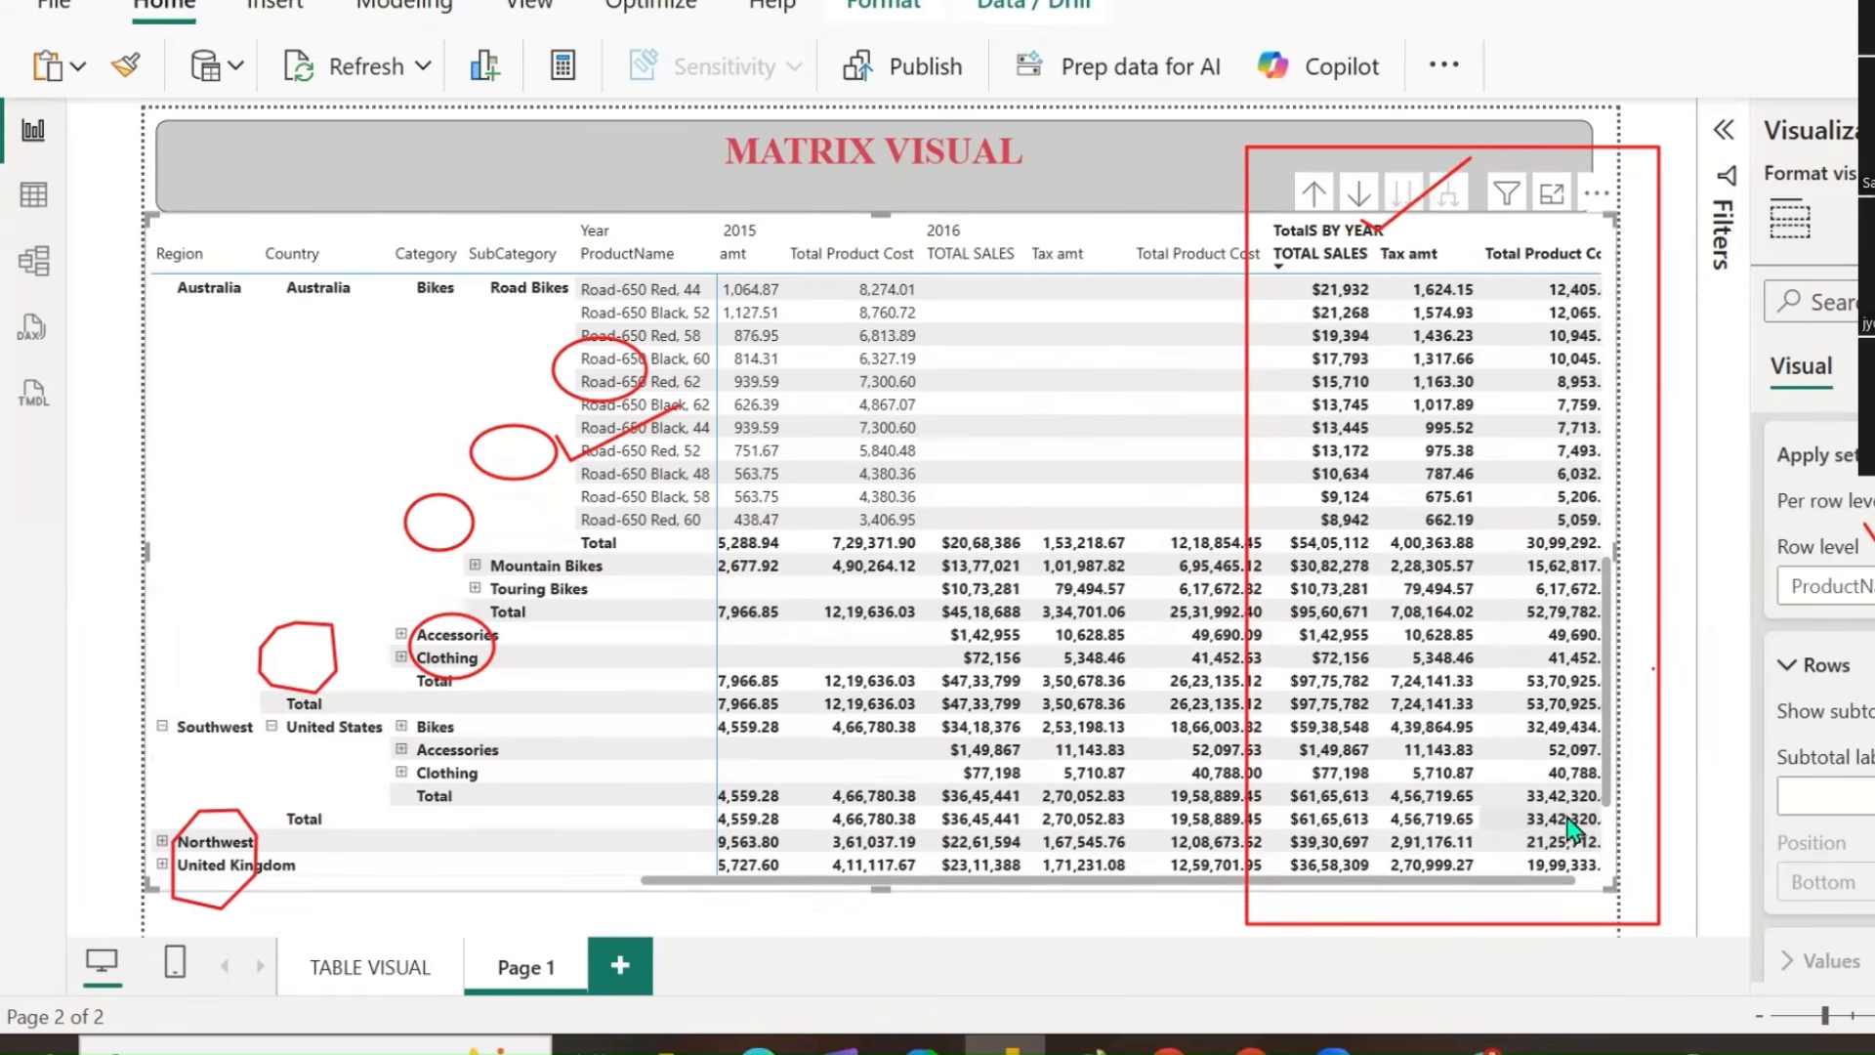
{"action": "scroll", "coordinate": [1861, 757], "scroll_direction": "down", "scroll_amount": 5}
{"action": "scroll", "coordinate": [1865, 761], "scroll_direction": "up", "scroll_amount": 3}
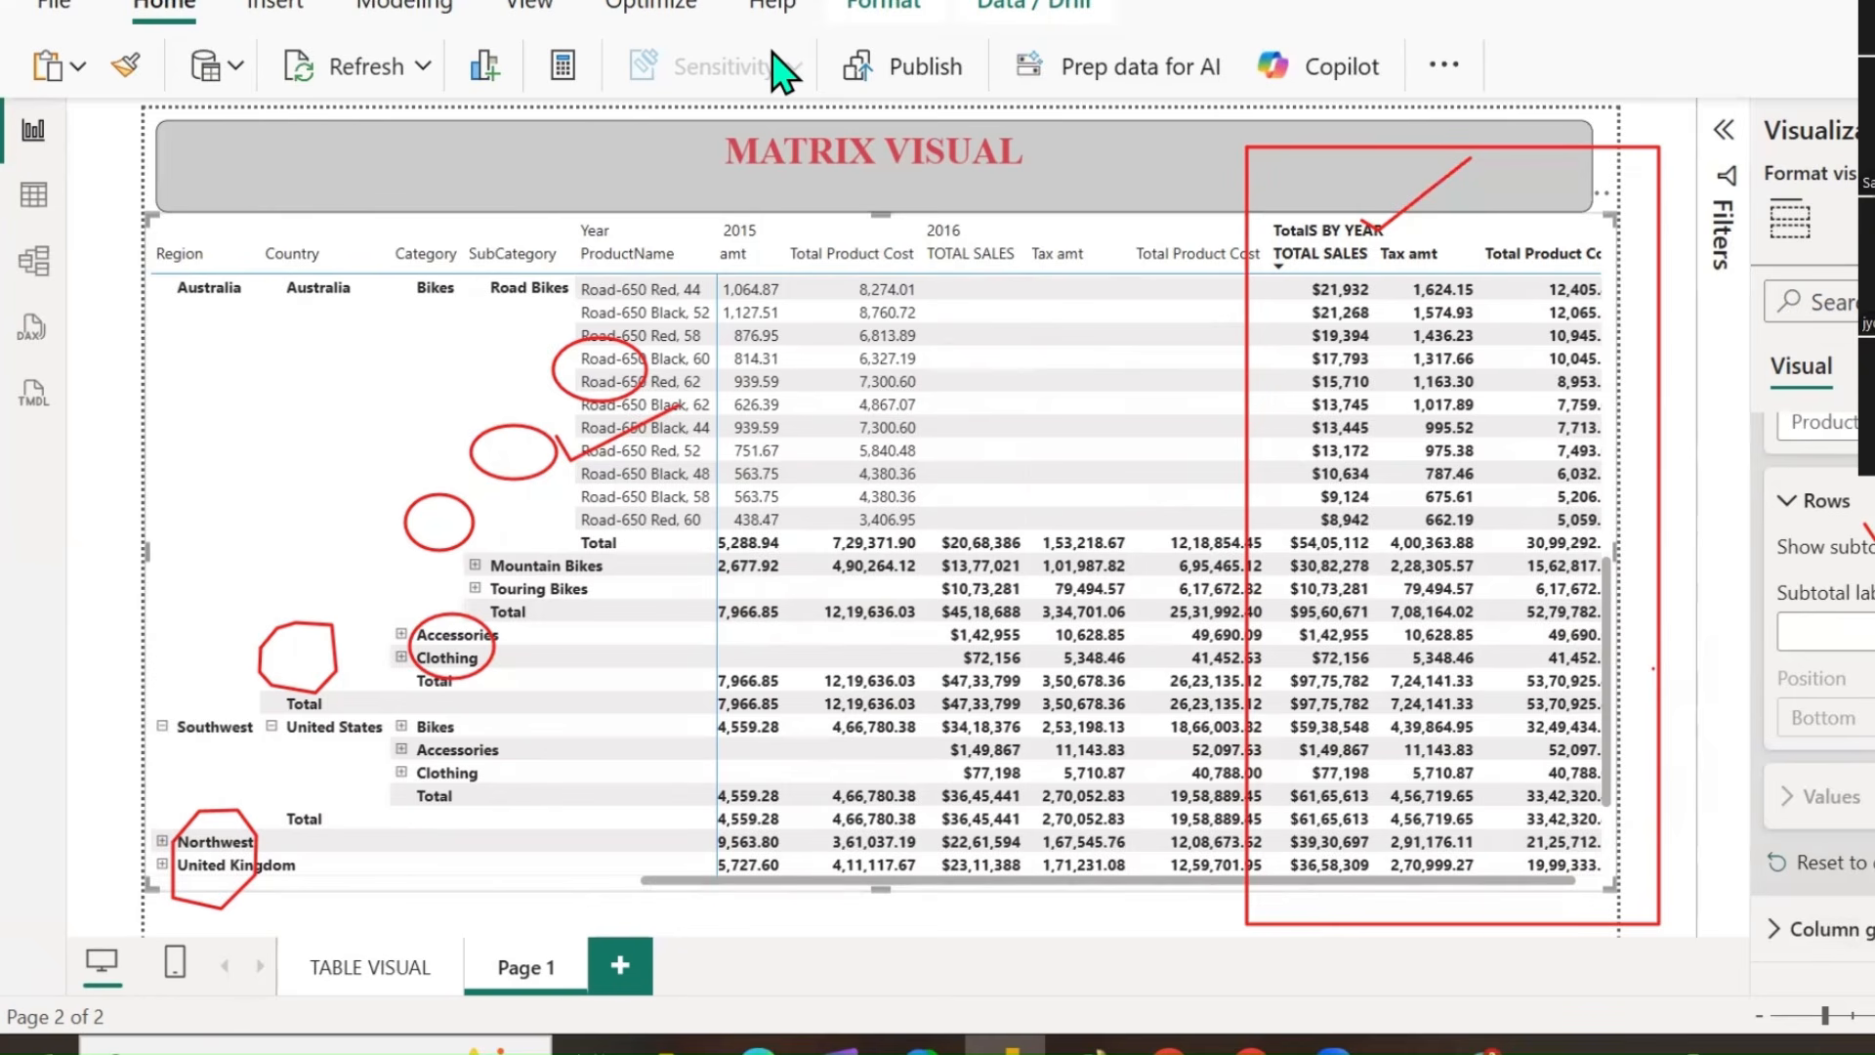
{"action": "mouse_move", "coordinate": [781, 231]}
{"action": "left_mouse_down"}
{"action": "mouse_move", "coordinate": [196, 862]}
{"action": "mouse_move", "coordinate": [511, 498]}
{"action": "mouse_move", "coordinate": [1380, 137]}
{"action": "mouse_move", "coordinate": [1661, 418]}
{"action": "left_mouse_up"}
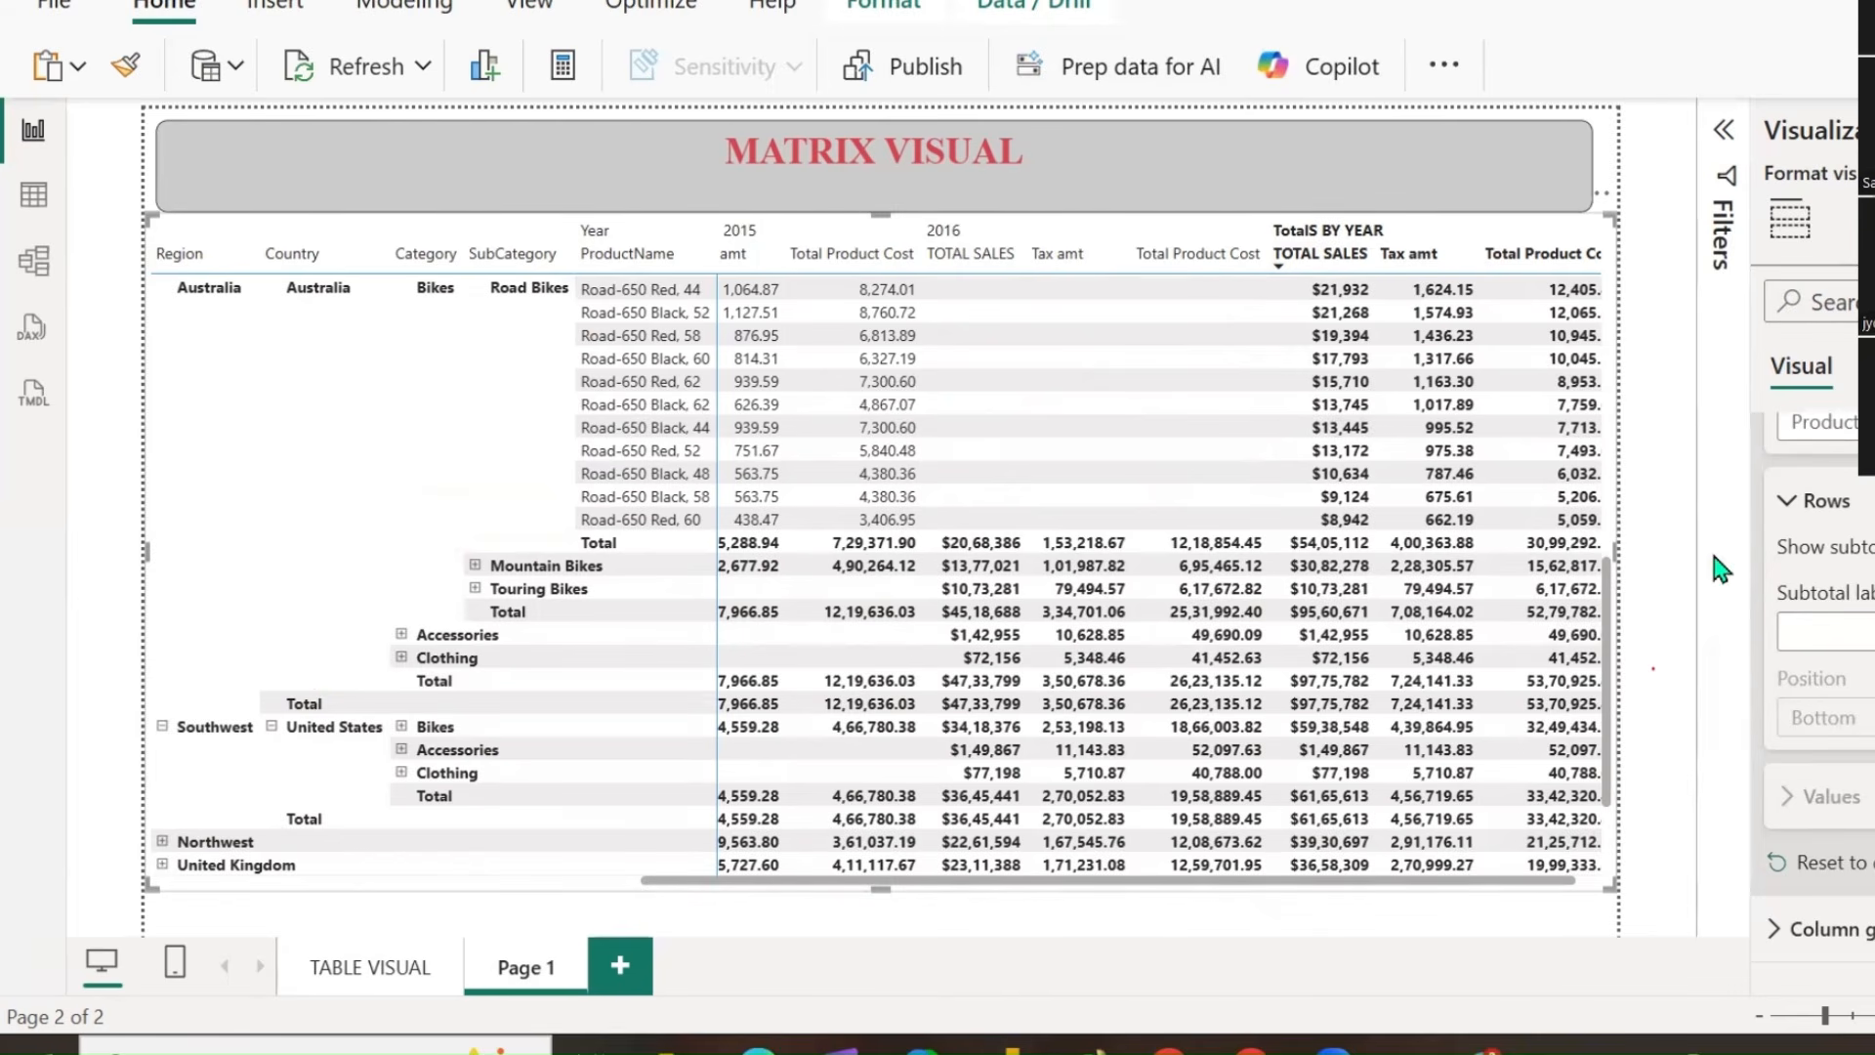
Reset the matrix's row and column subtotal settings to their defaults.
{"action": "scroll", "coordinate": [1817, 635], "scroll_direction": "down", "scroll_amount": 2}
{"action": "left_click", "coordinate": [1838, 695]}
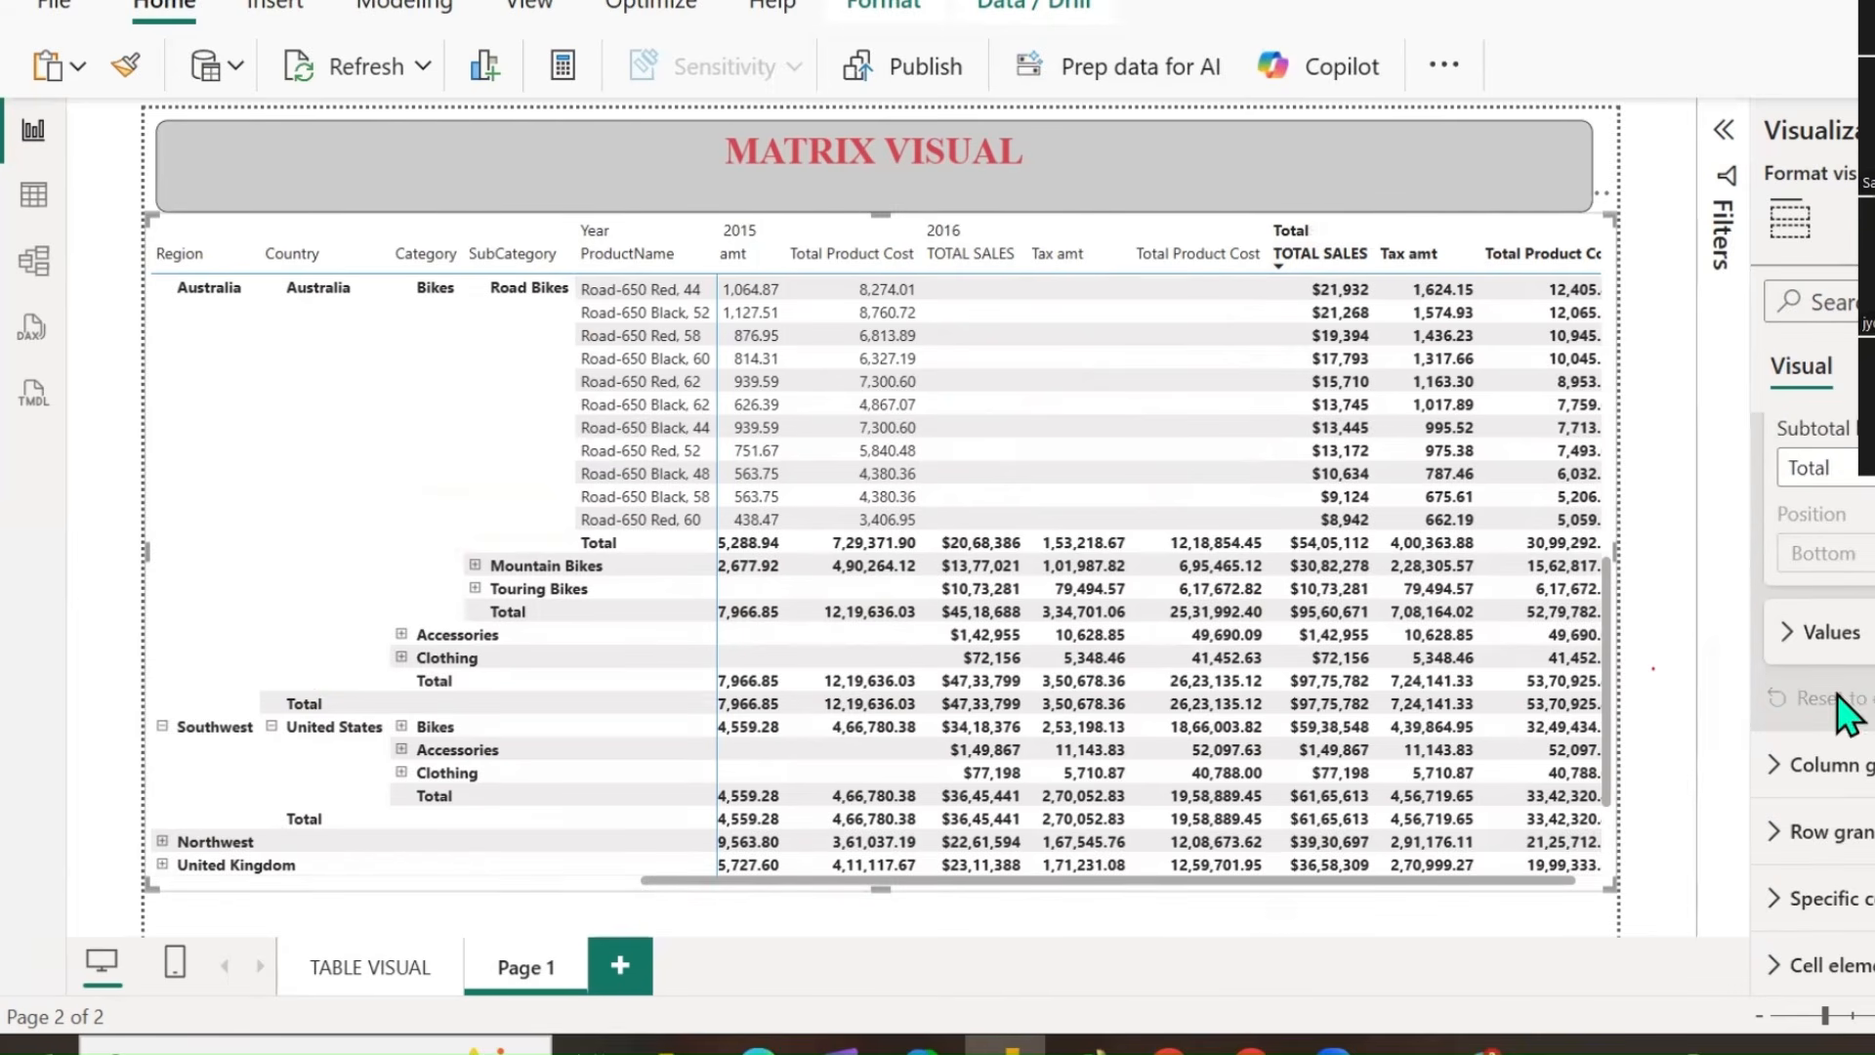
Make the matrix's column grand total values italic and underlined.
{"action": "scroll", "coordinate": [1816, 674], "scroll_direction": "down", "scroll_amount": 2}
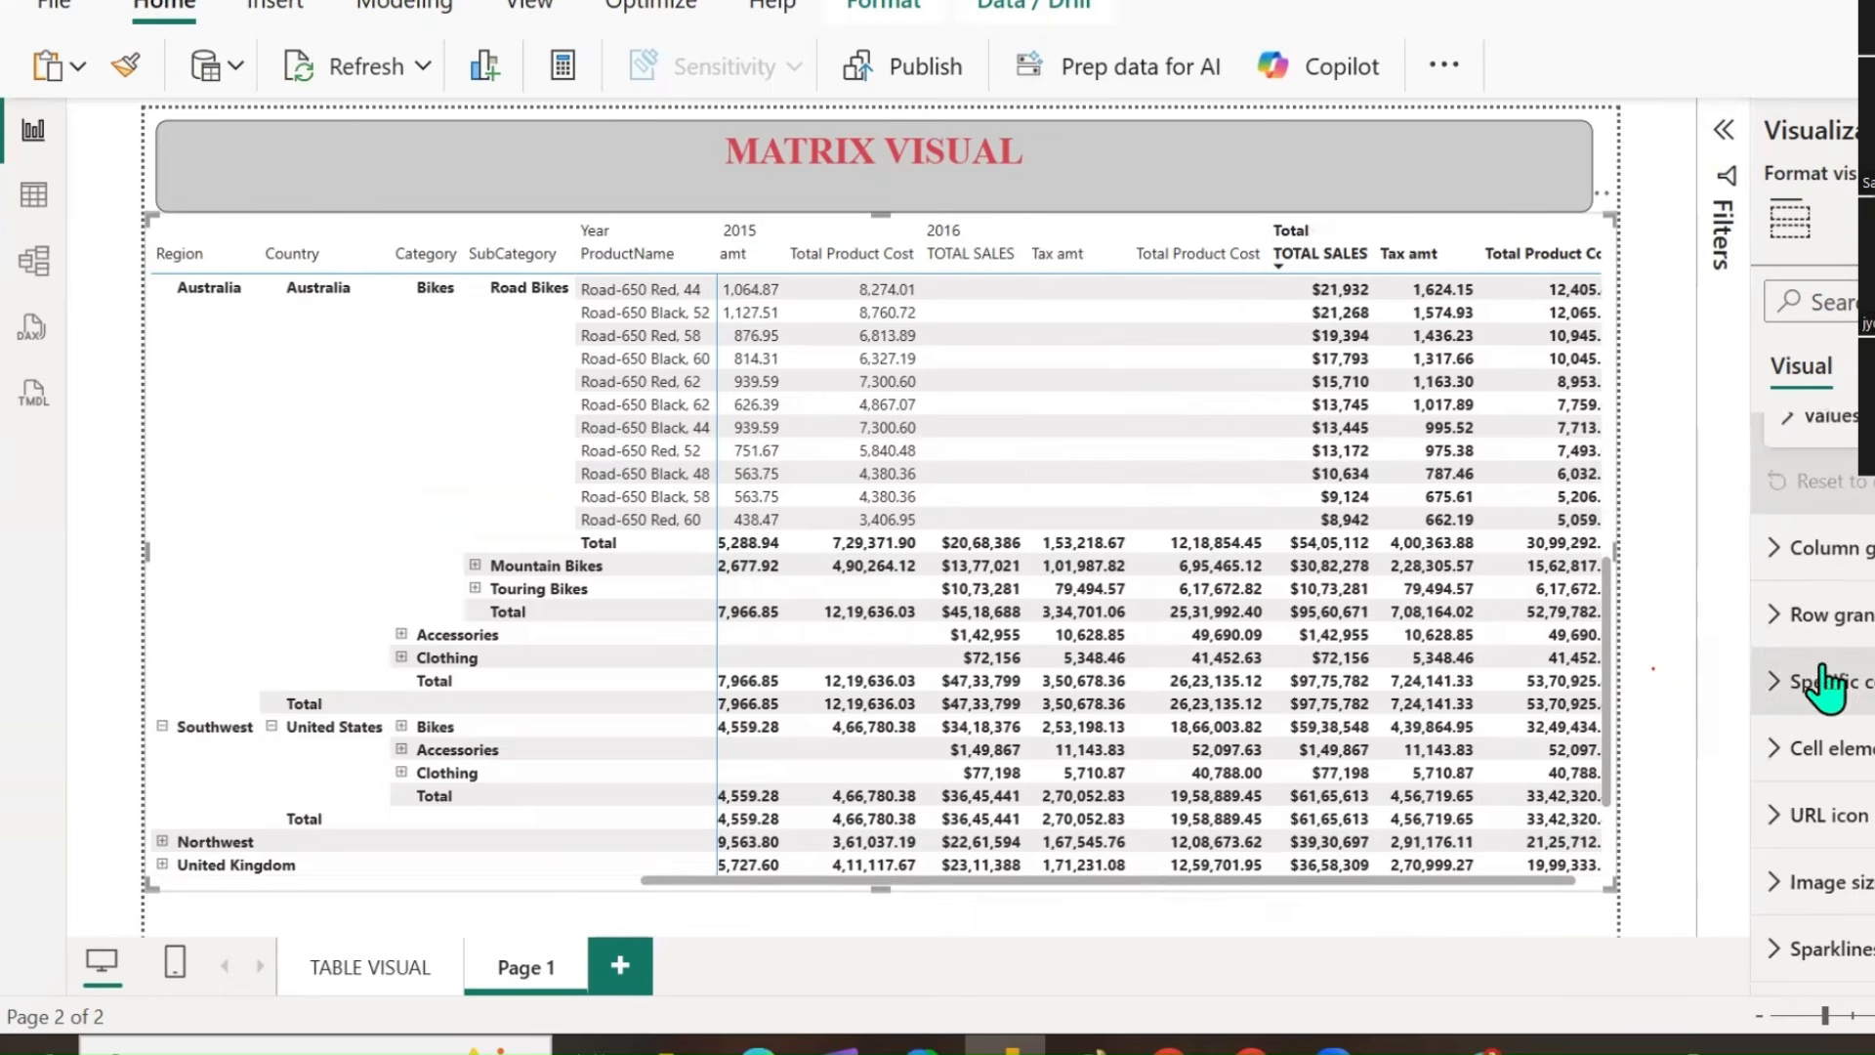
{"action": "left_click", "coordinate": [1788, 562]}
{"action": "scroll", "coordinate": [1817, 635], "scroll_direction": "down", "scroll_amount": 2}
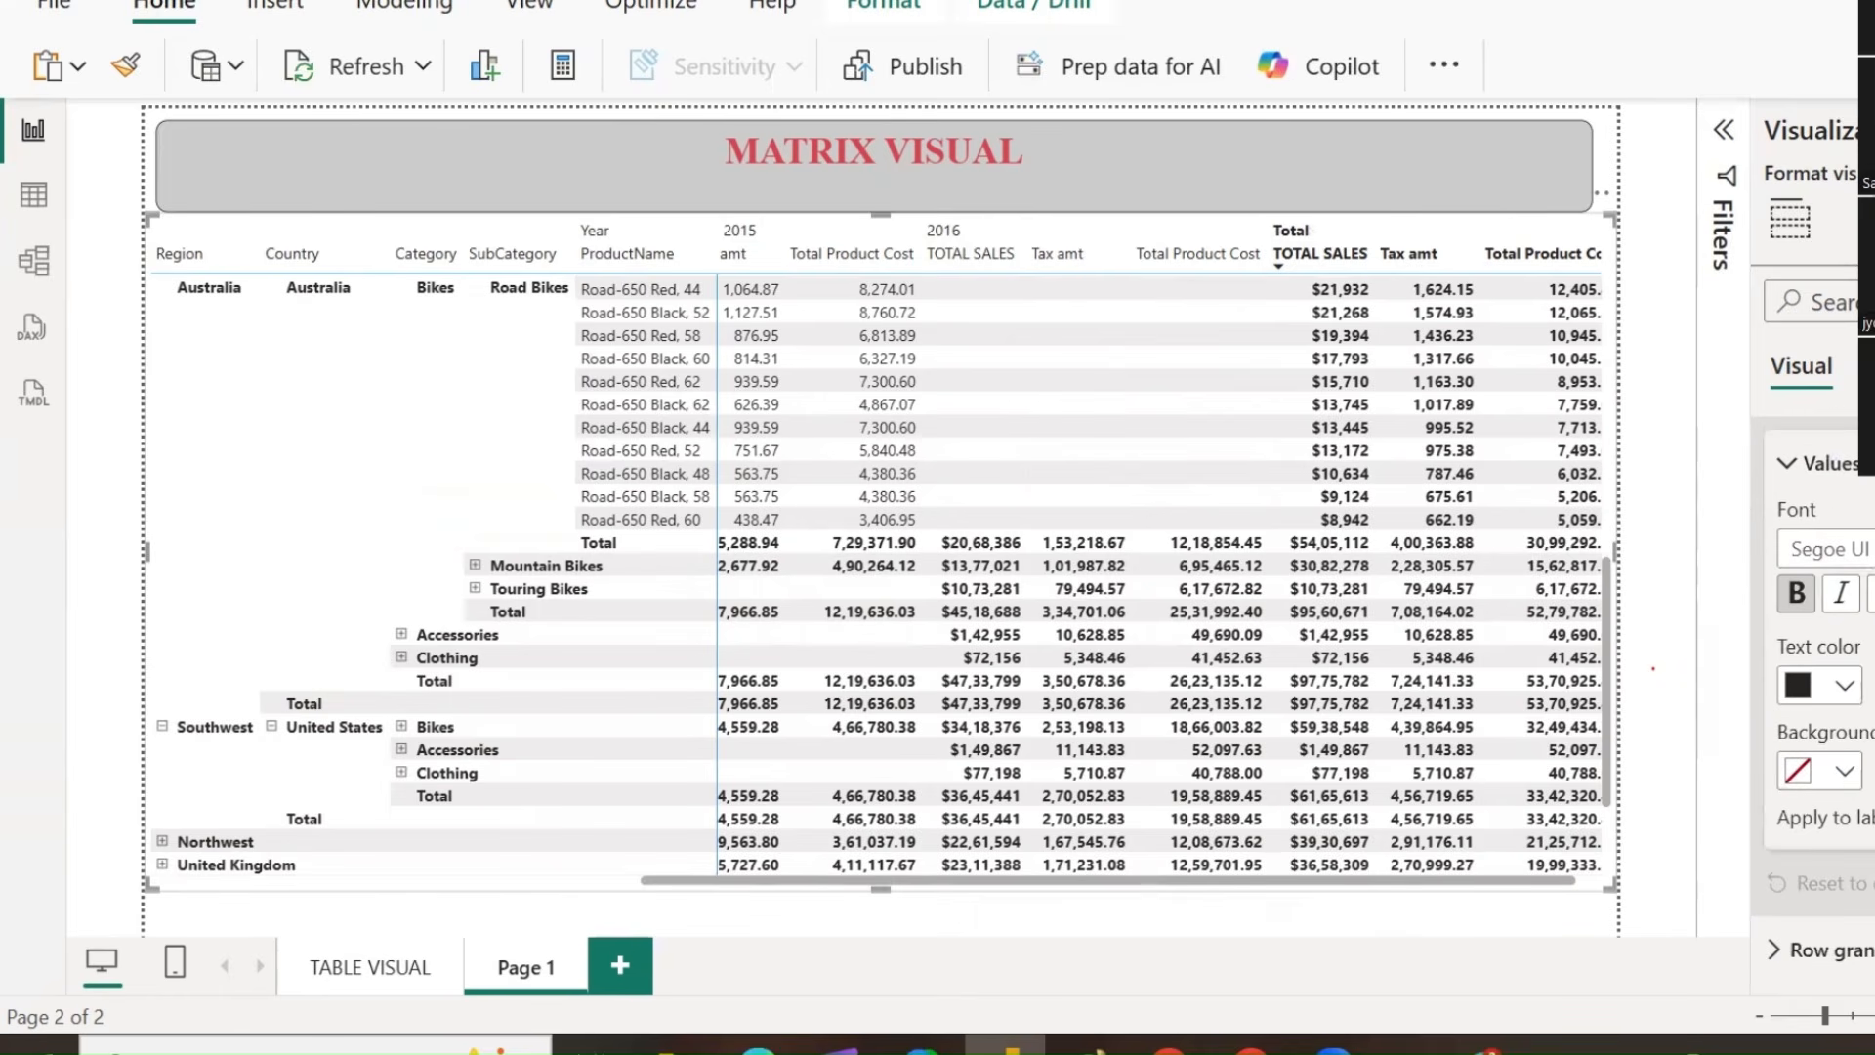
{"action": "scroll", "coordinate": [1796, 748], "scroll_direction": "up", "scroll_amount": 2}
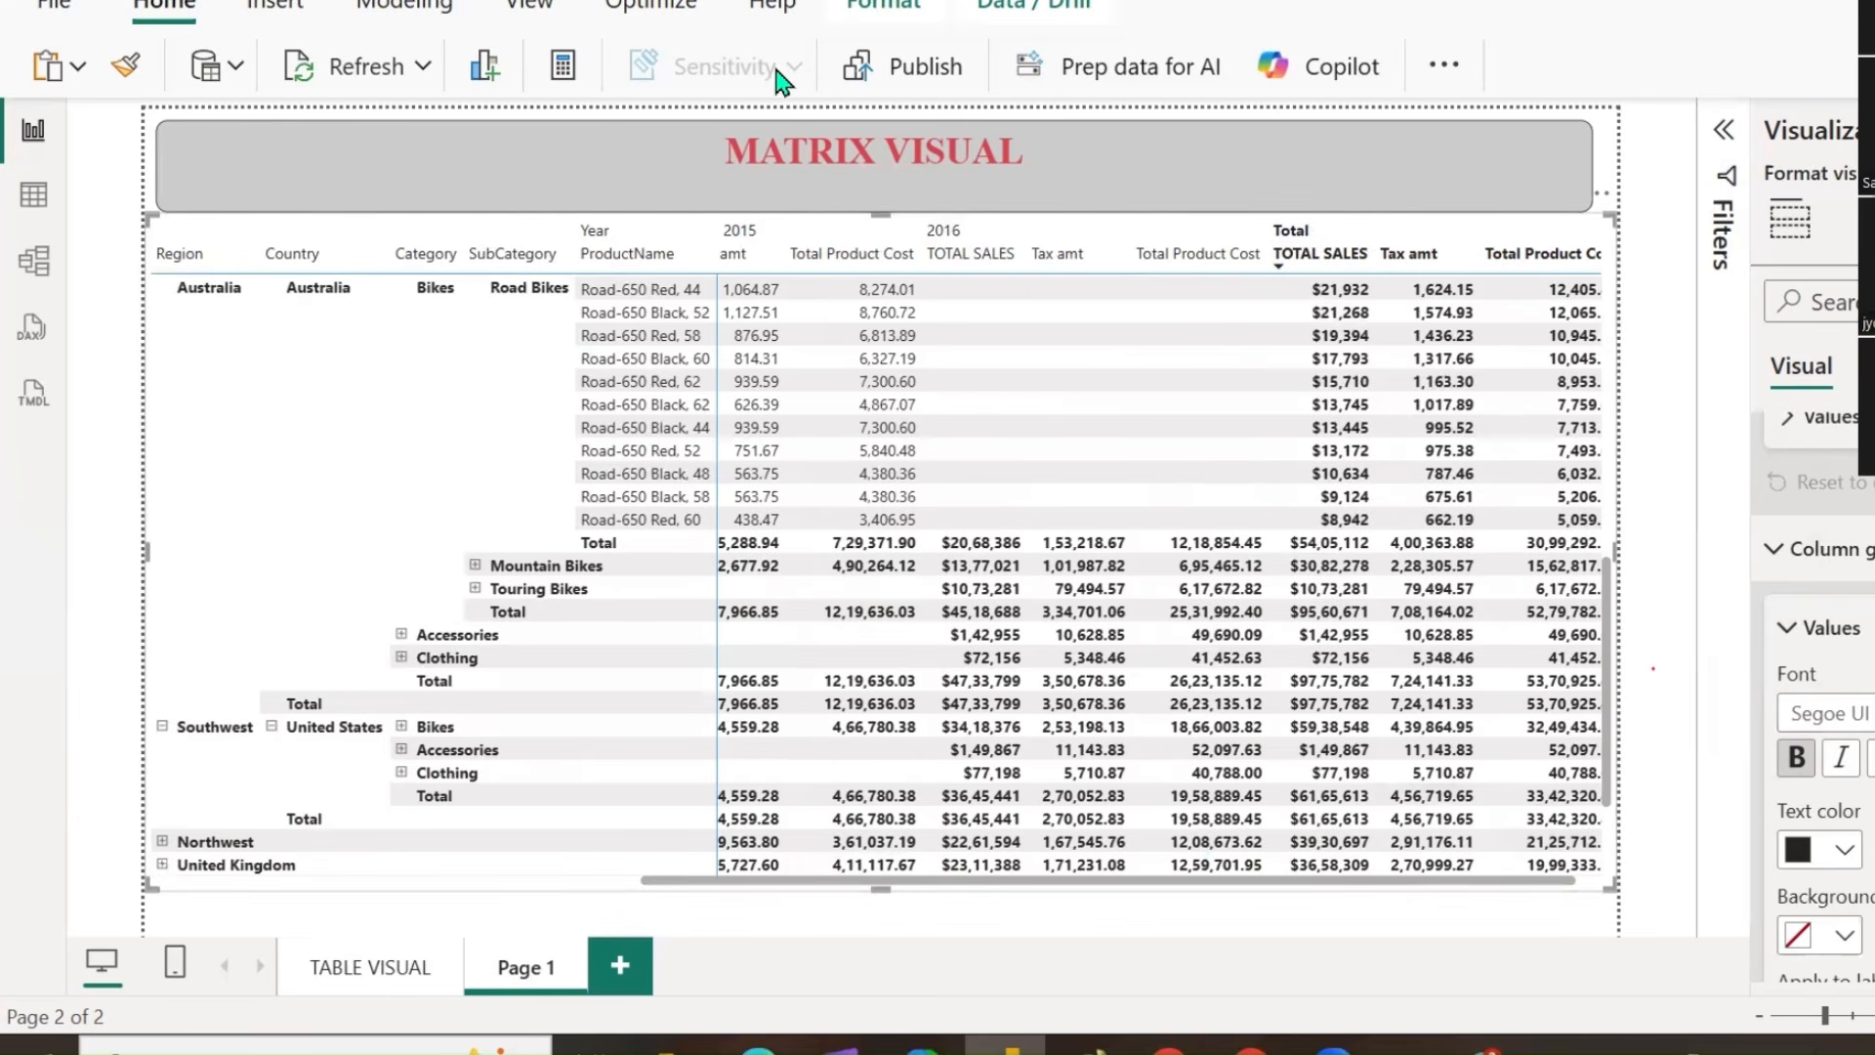
{"action": "scroll", "coordinate": [1422, 605], "scroll_direction": "down", "scroll_amount": 3}
{"action": "scroll", "coordinate": [1418, 603], "scroll_direction": "up", "scroll_amount": 6}
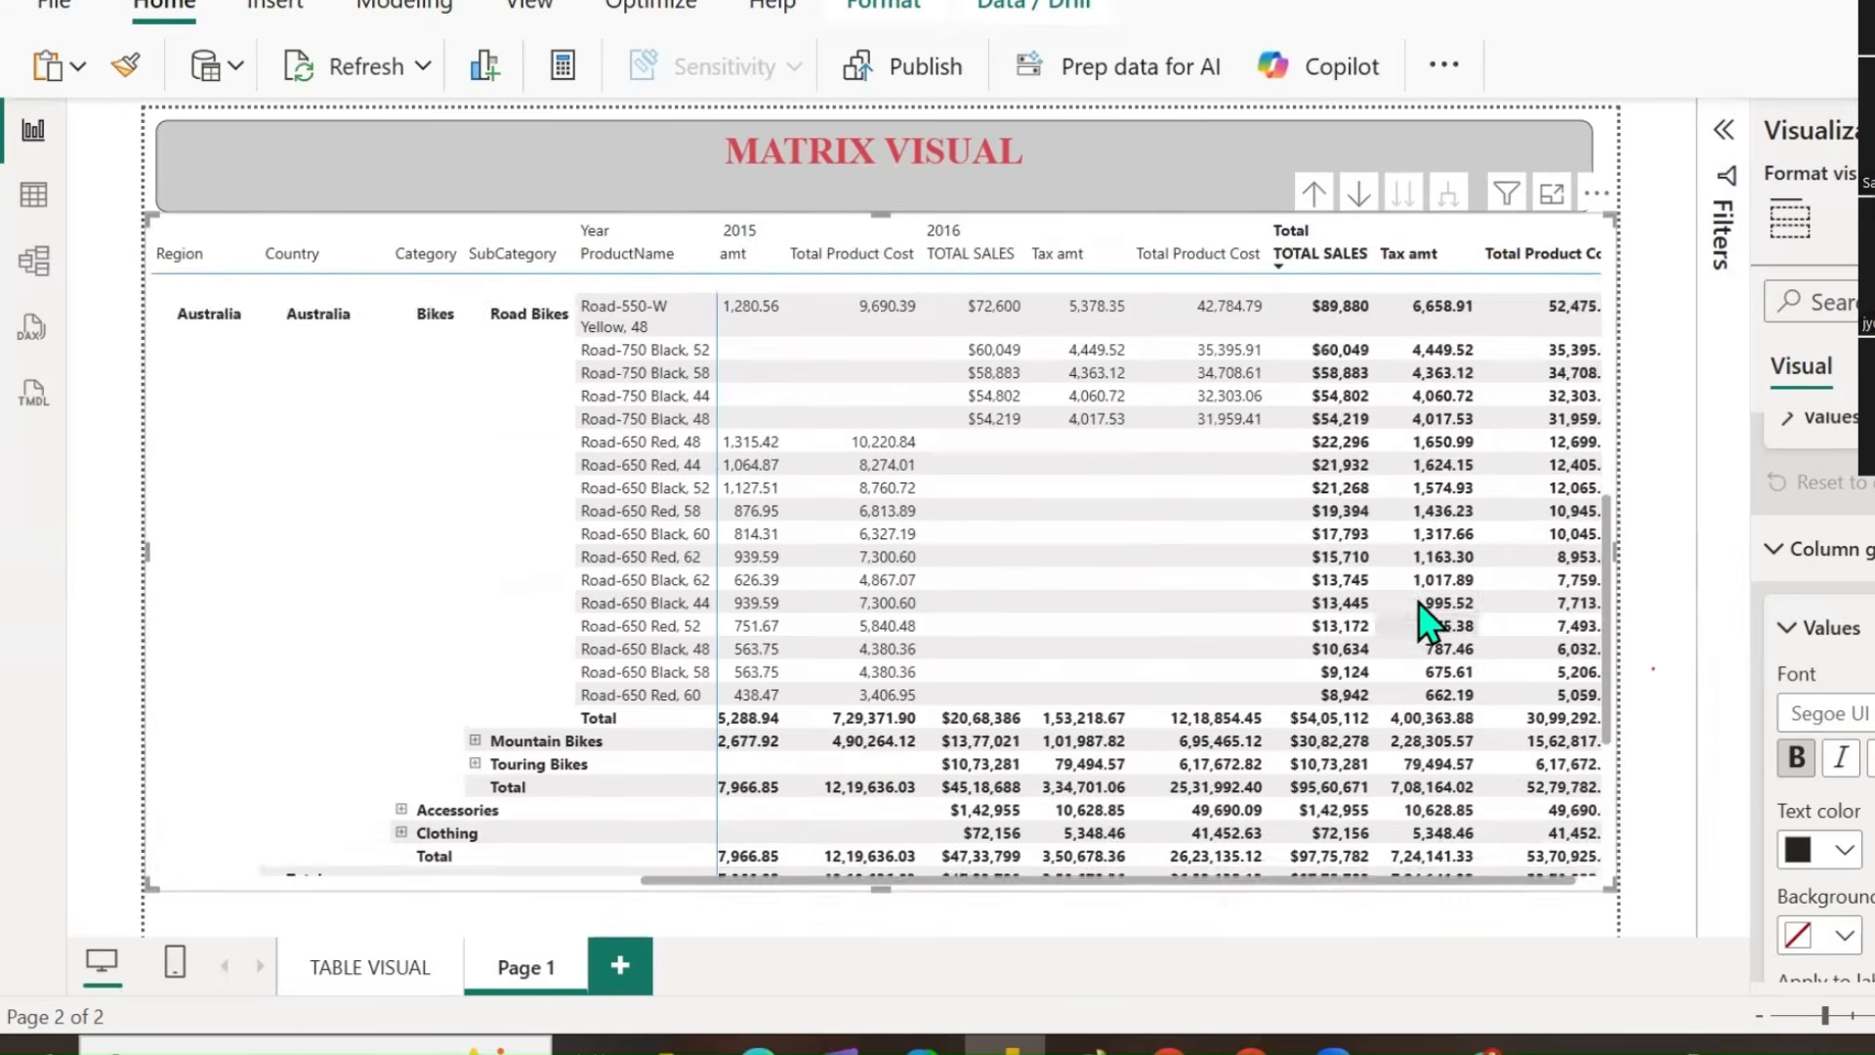
{"action": "scroll", "coordinate": [1426, 610], "scroll_direction": "up", "scroll_amount": 4}
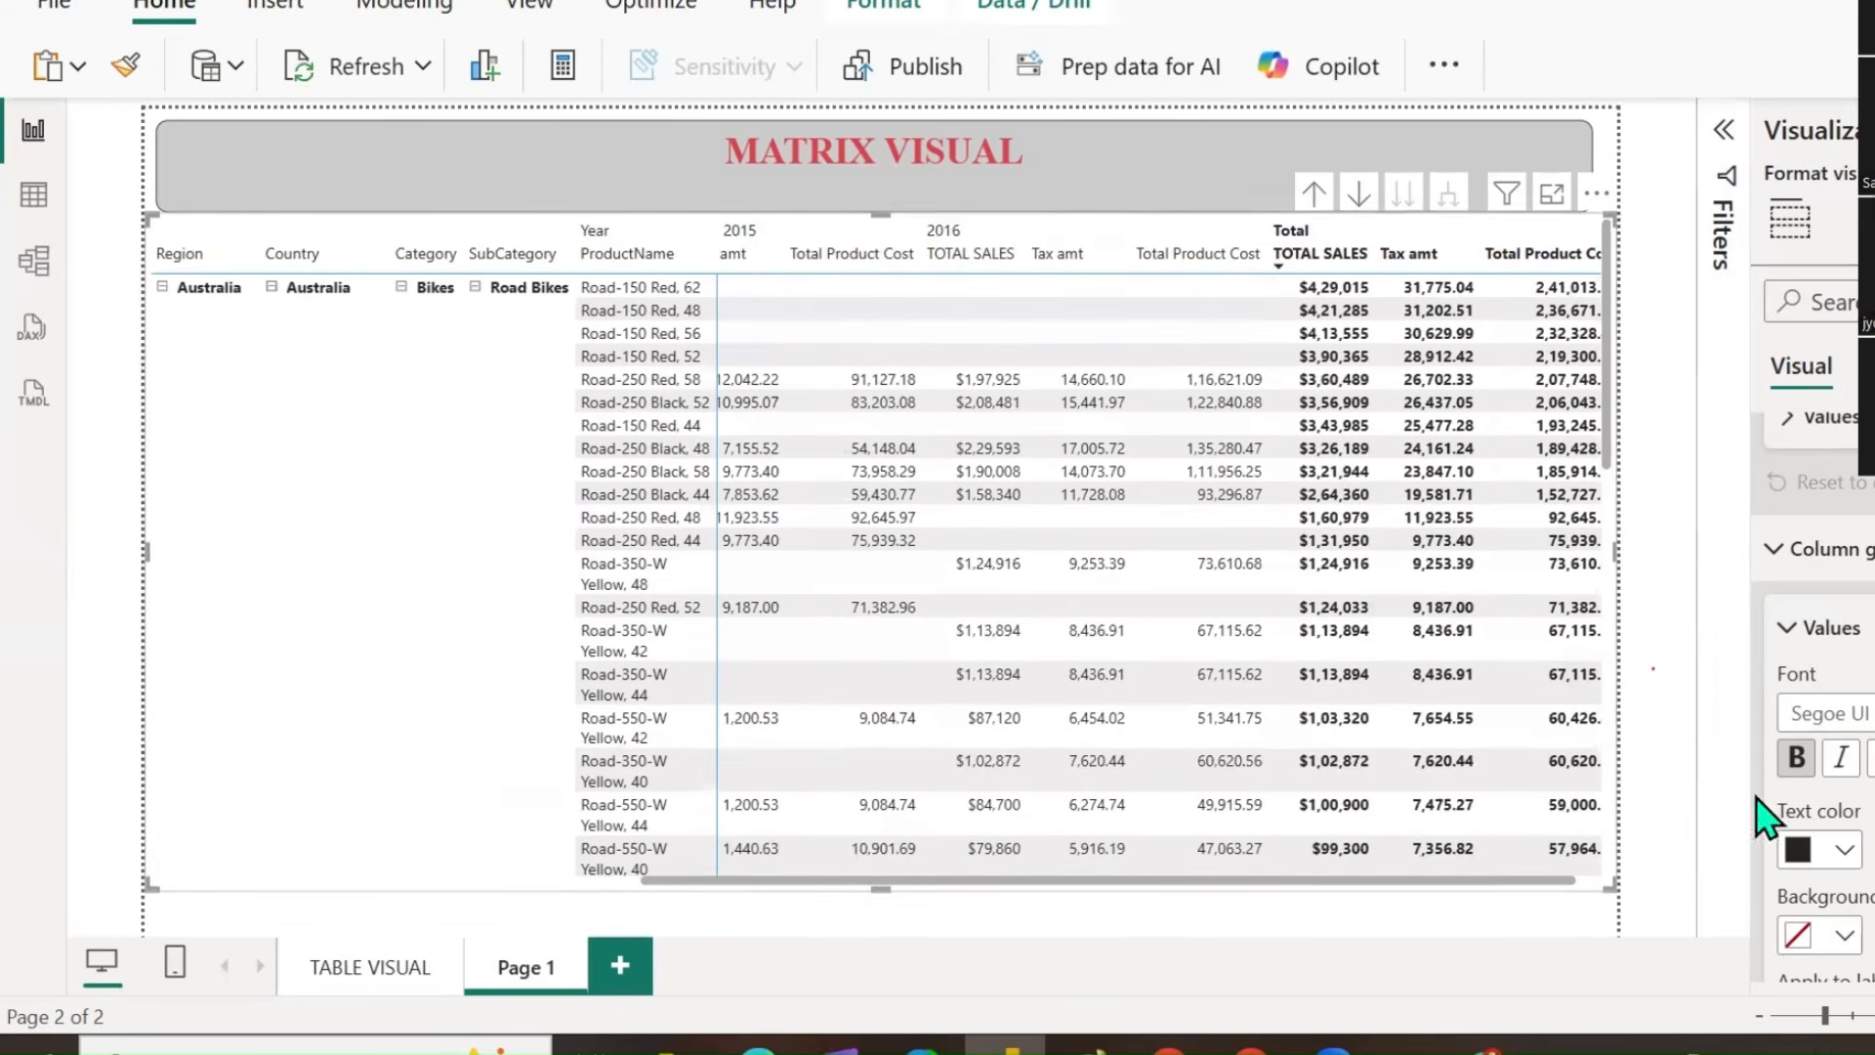
{"action": "left_click", "coordinate": [1843, 759]}
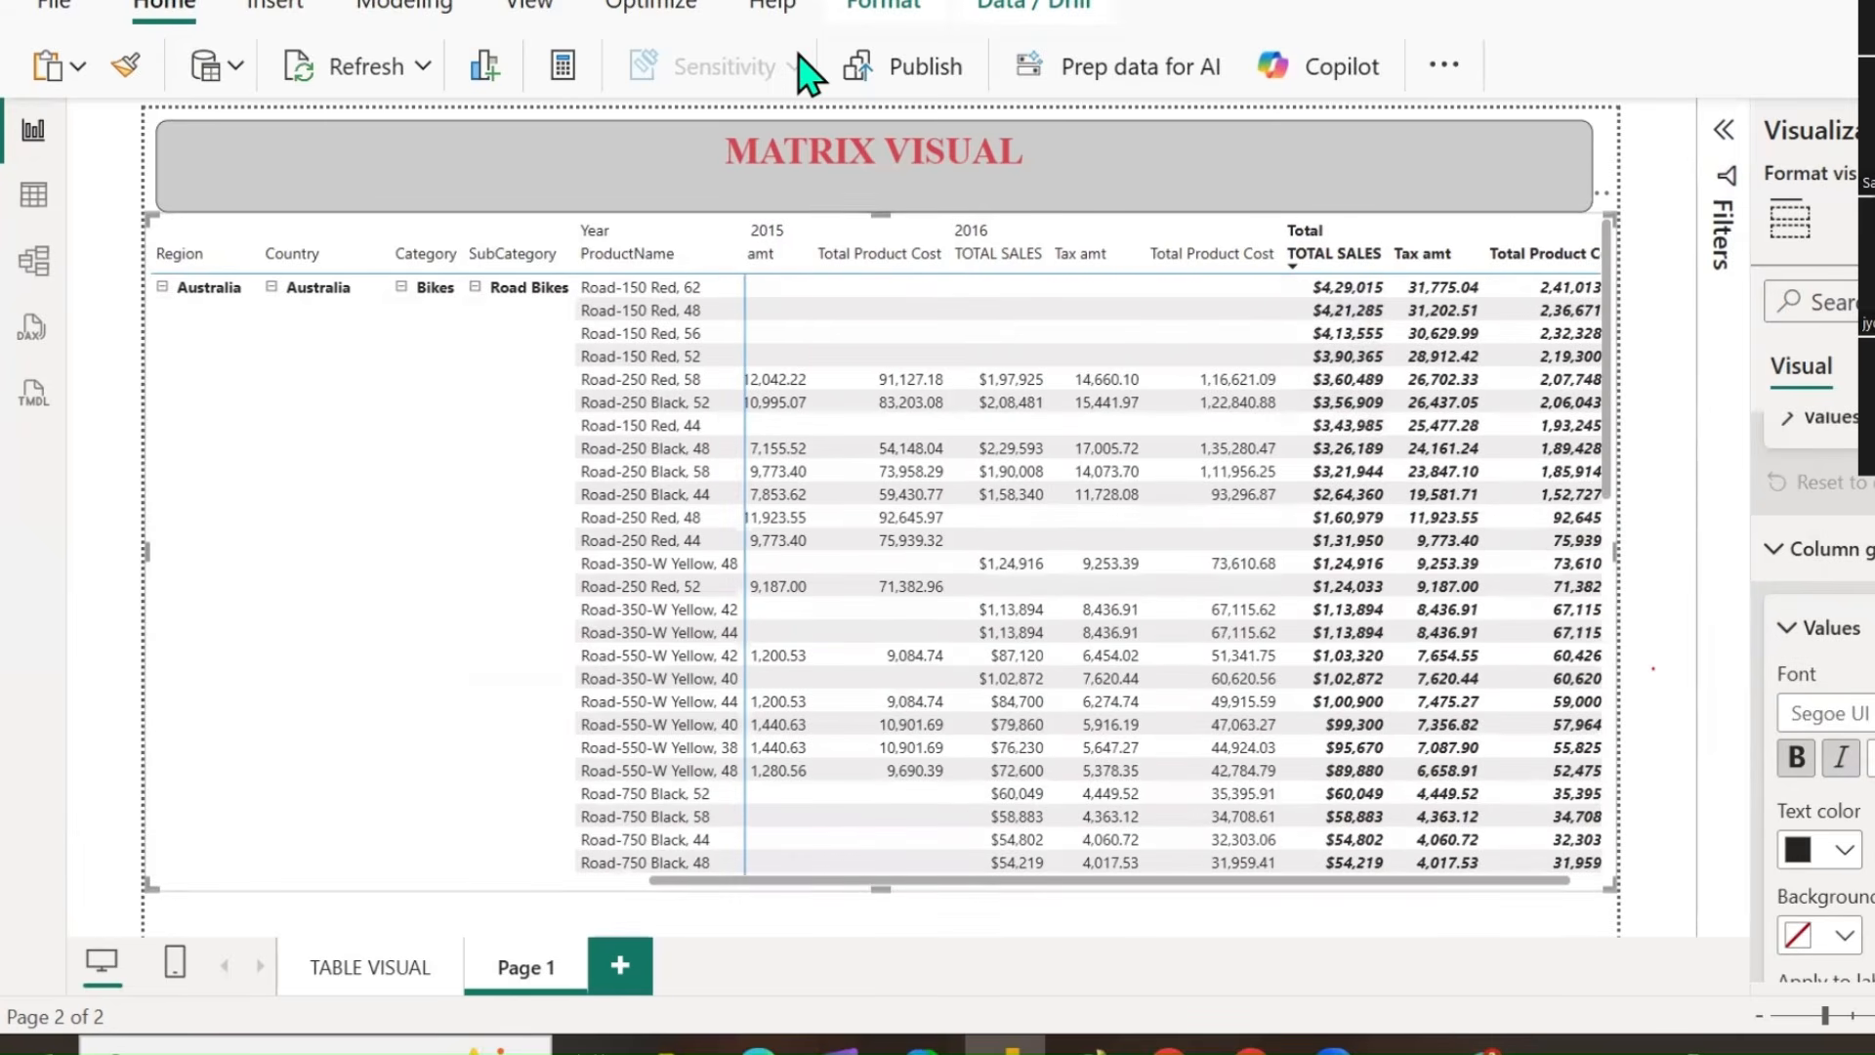
{"action": "left_click_drag", "start_coordinate": [1456, 167], "coordinate": [1354, 227]}
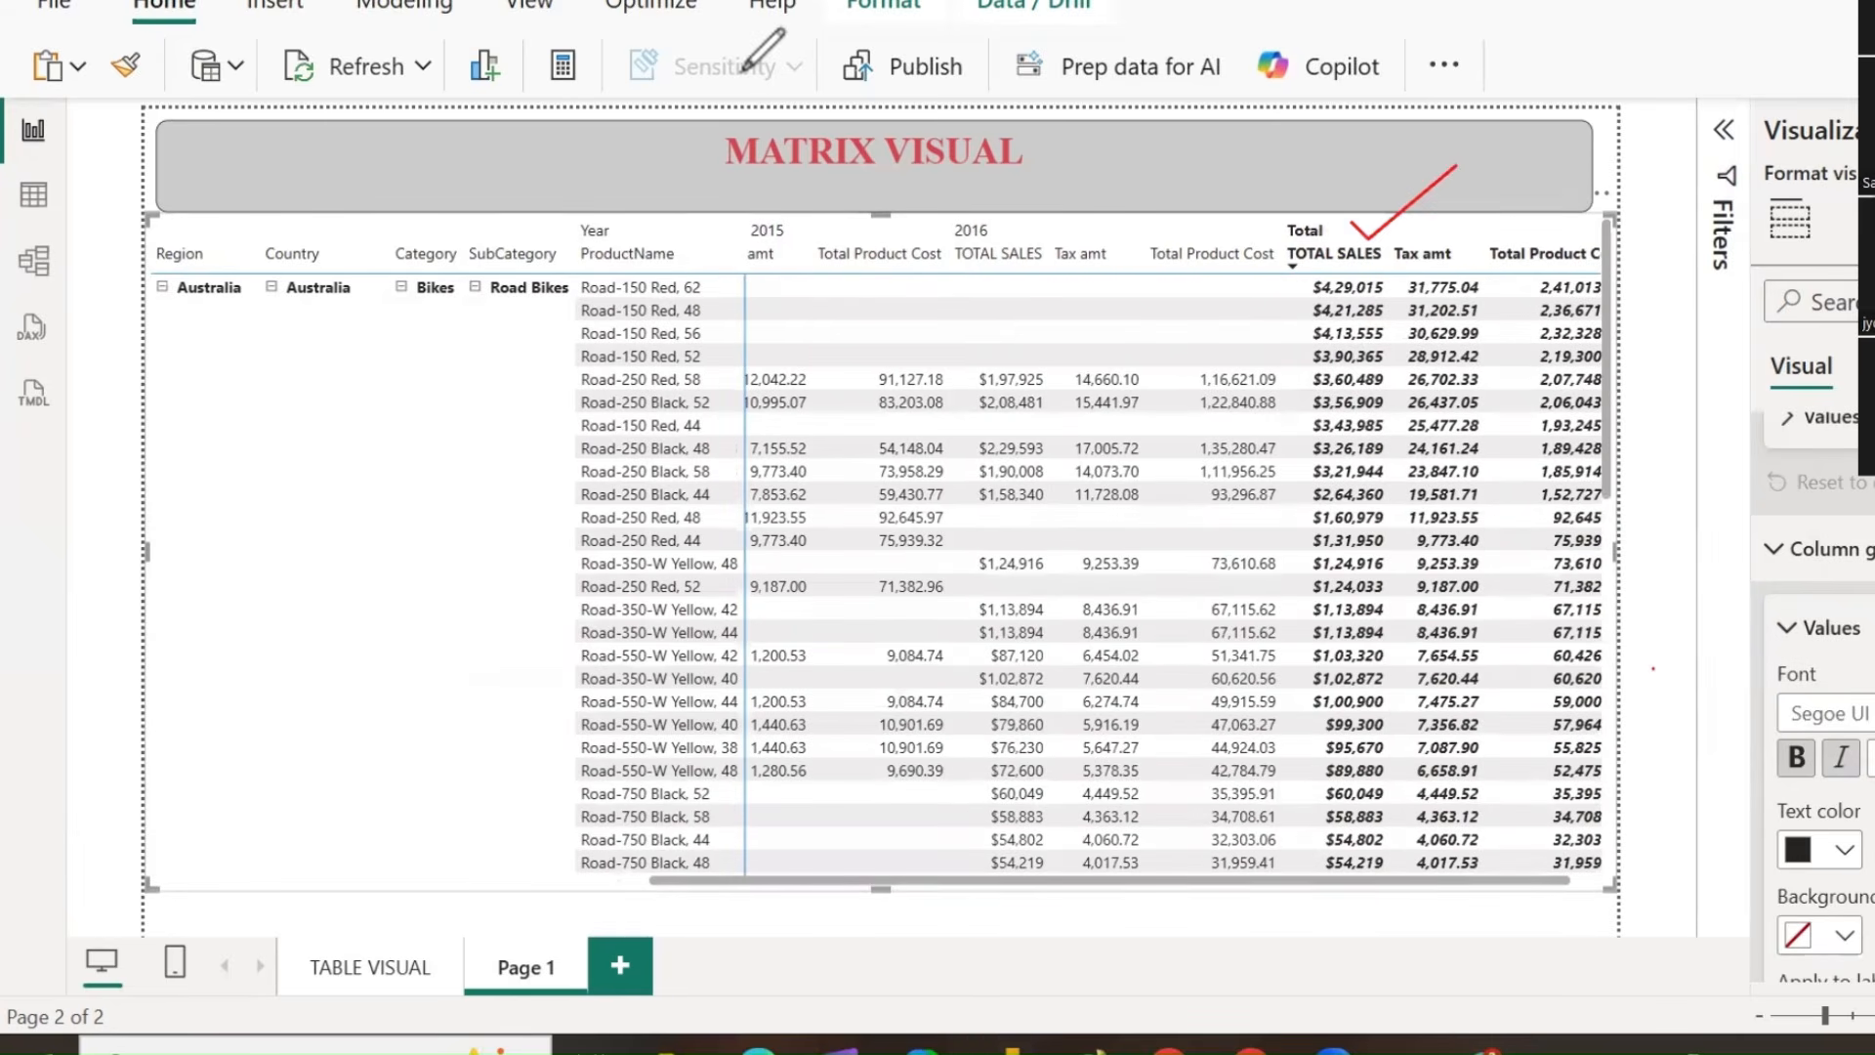
{"action": "left_click", "coordinate": [1872, 759]}
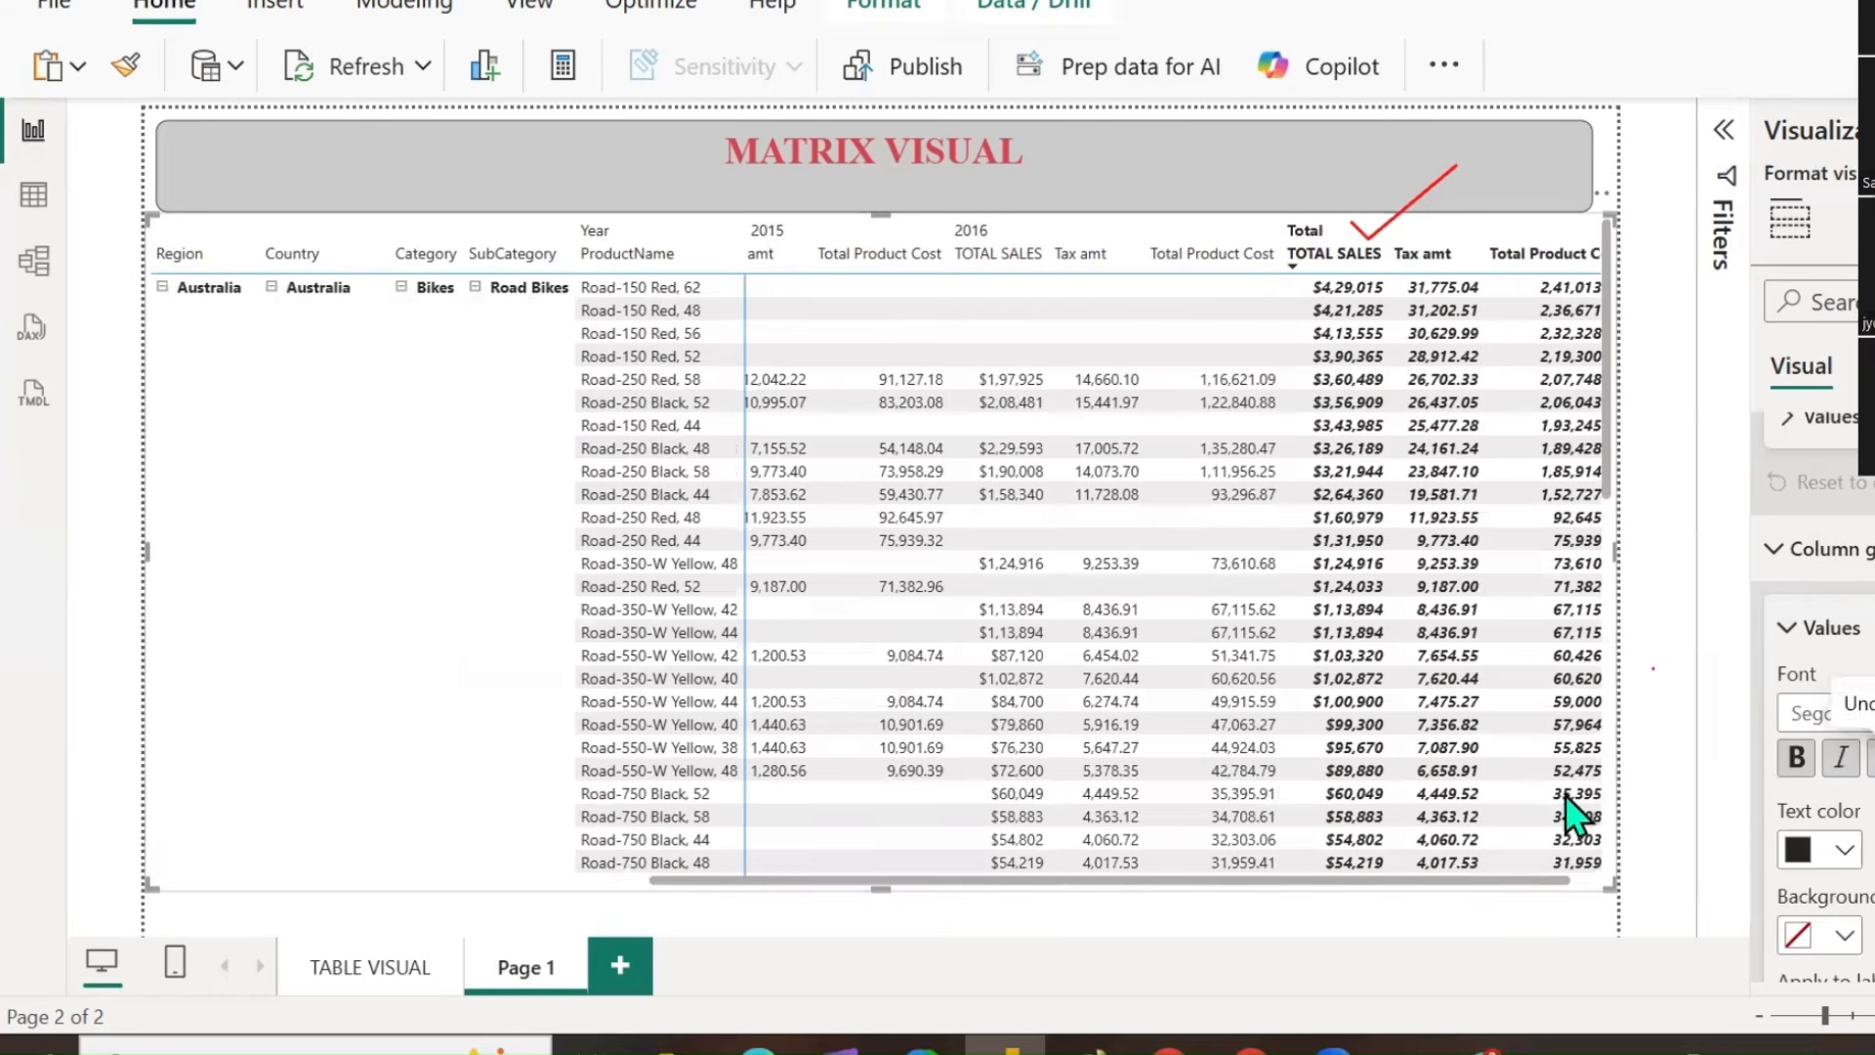
Set the column grand total's background to light orange and apply its formatting to the labels as well.
{"action": "scroll", "coordinate": [1836, 772], "scroll_direction": "down", "scroll_amount": 1}
{"action": "scroll", "coordinate": [1837, 742], "scroll_direction": "down", "scroll_amount": 2}
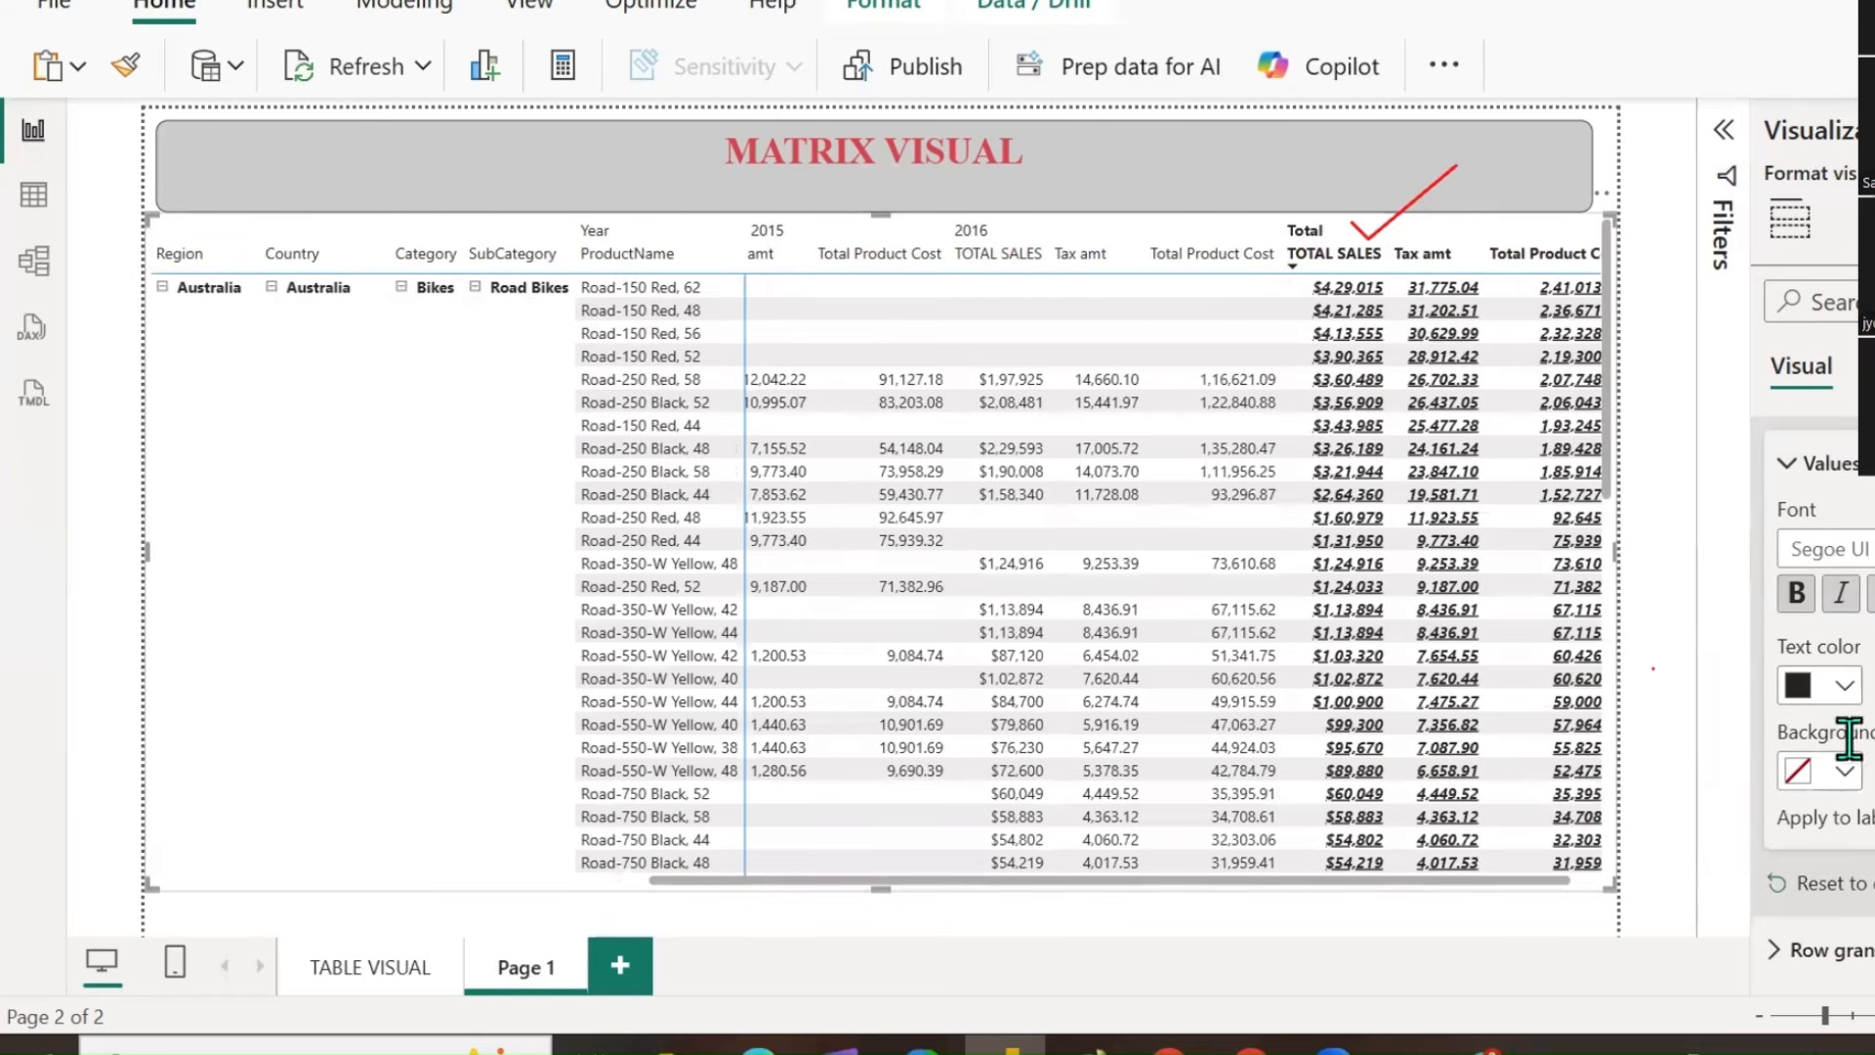
{"action": "left_click", "coordinate": [1845, 770]}
{"action": "left_click", "coordinate": [1802, 415]}
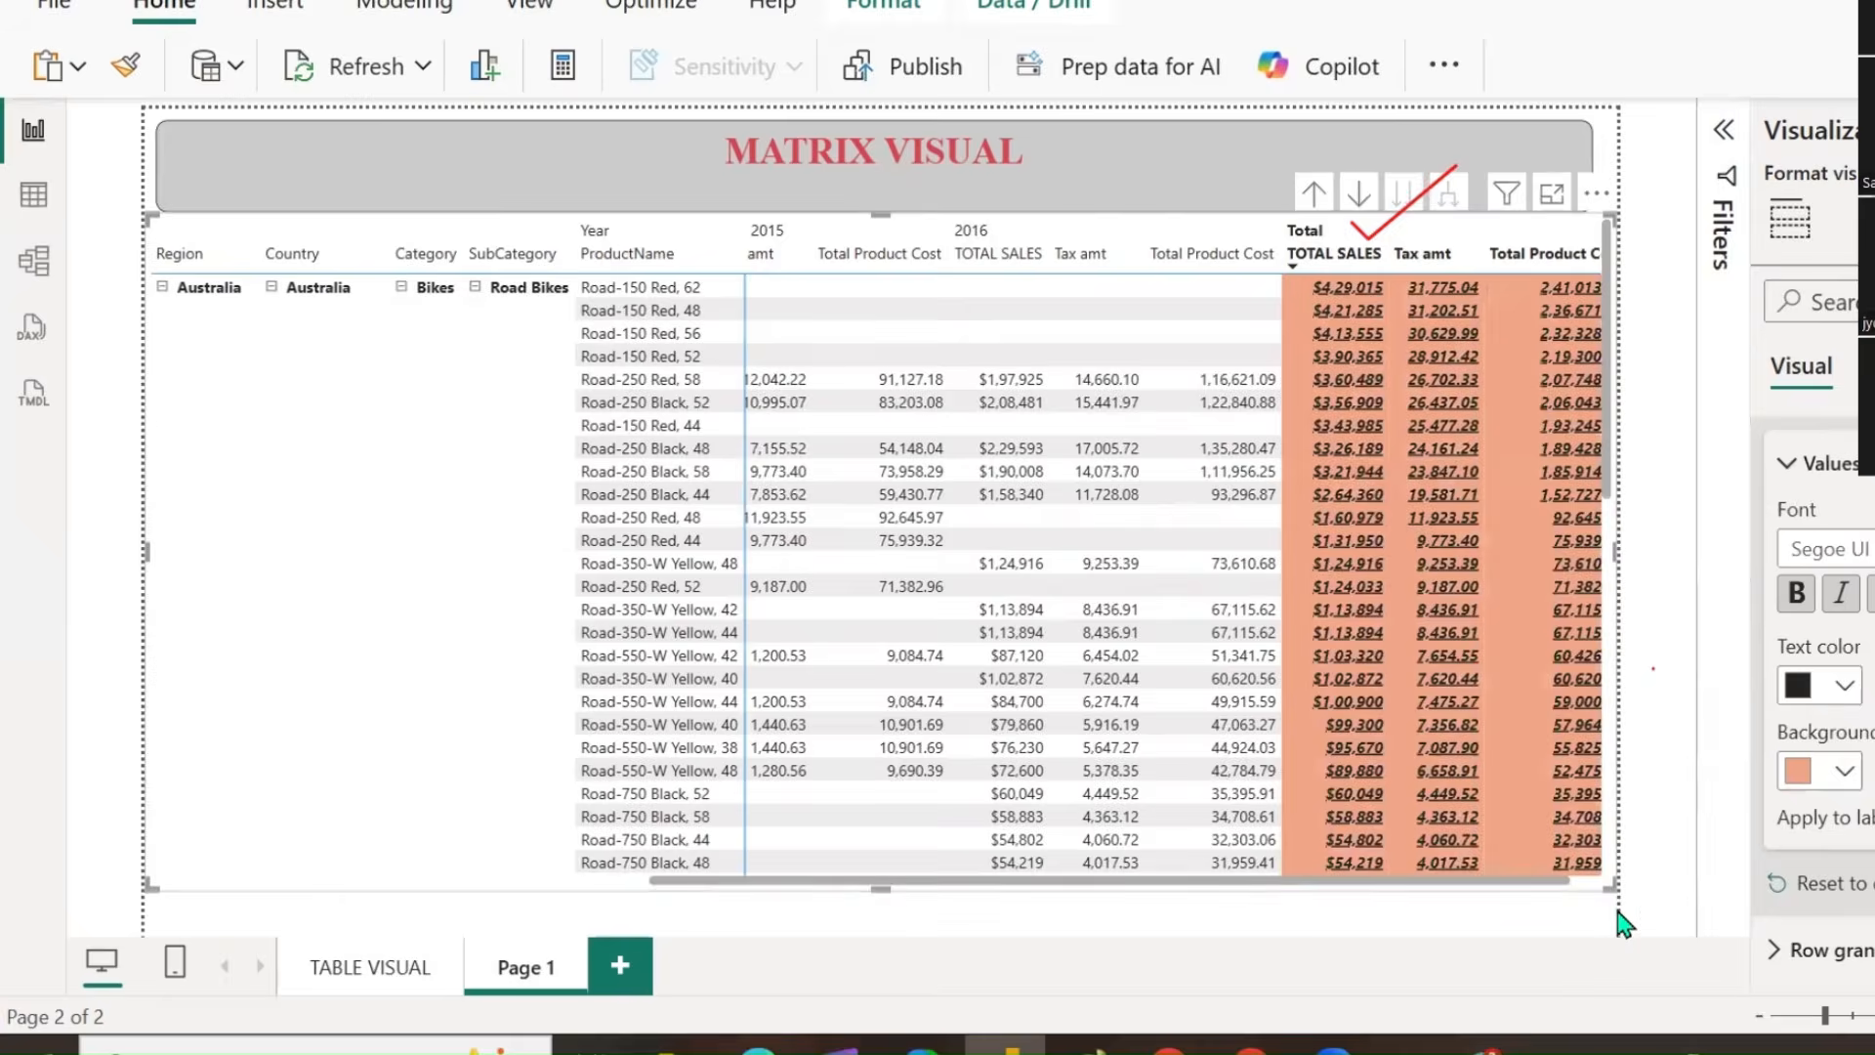
{"action": "scroll", "coordinate": [1856, 801], "scroll_direction": "down", "scroll_amount": 1}
{"action": "scroll", "coordinate": [1309, 725], "scroll_direction": "down", "scroll_amount": 5}
{"action": "scroll", "coordinate": [1417, 718], "scroll_direction": "up", "scroll_amount": 5}
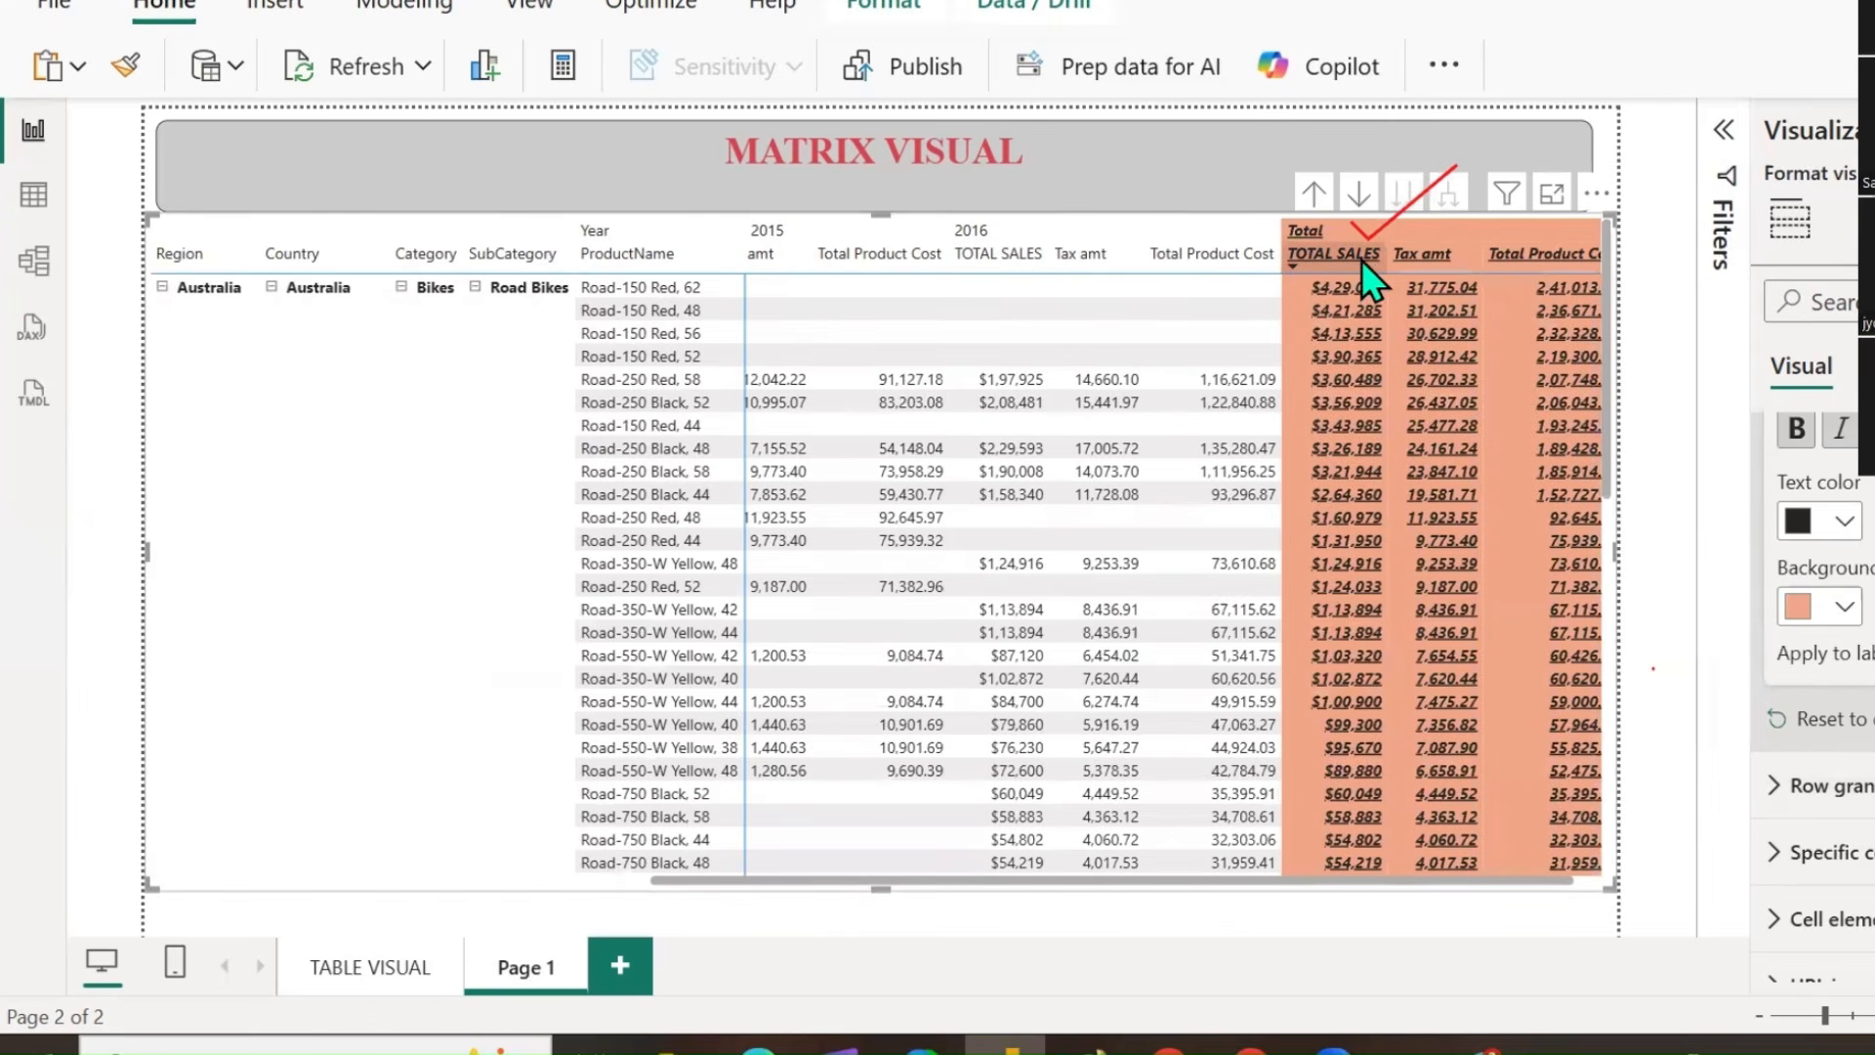
{"action": "scroll", "coordinate": [1822, 664], "scroll_direction": "up", "scroll_amount": 3}
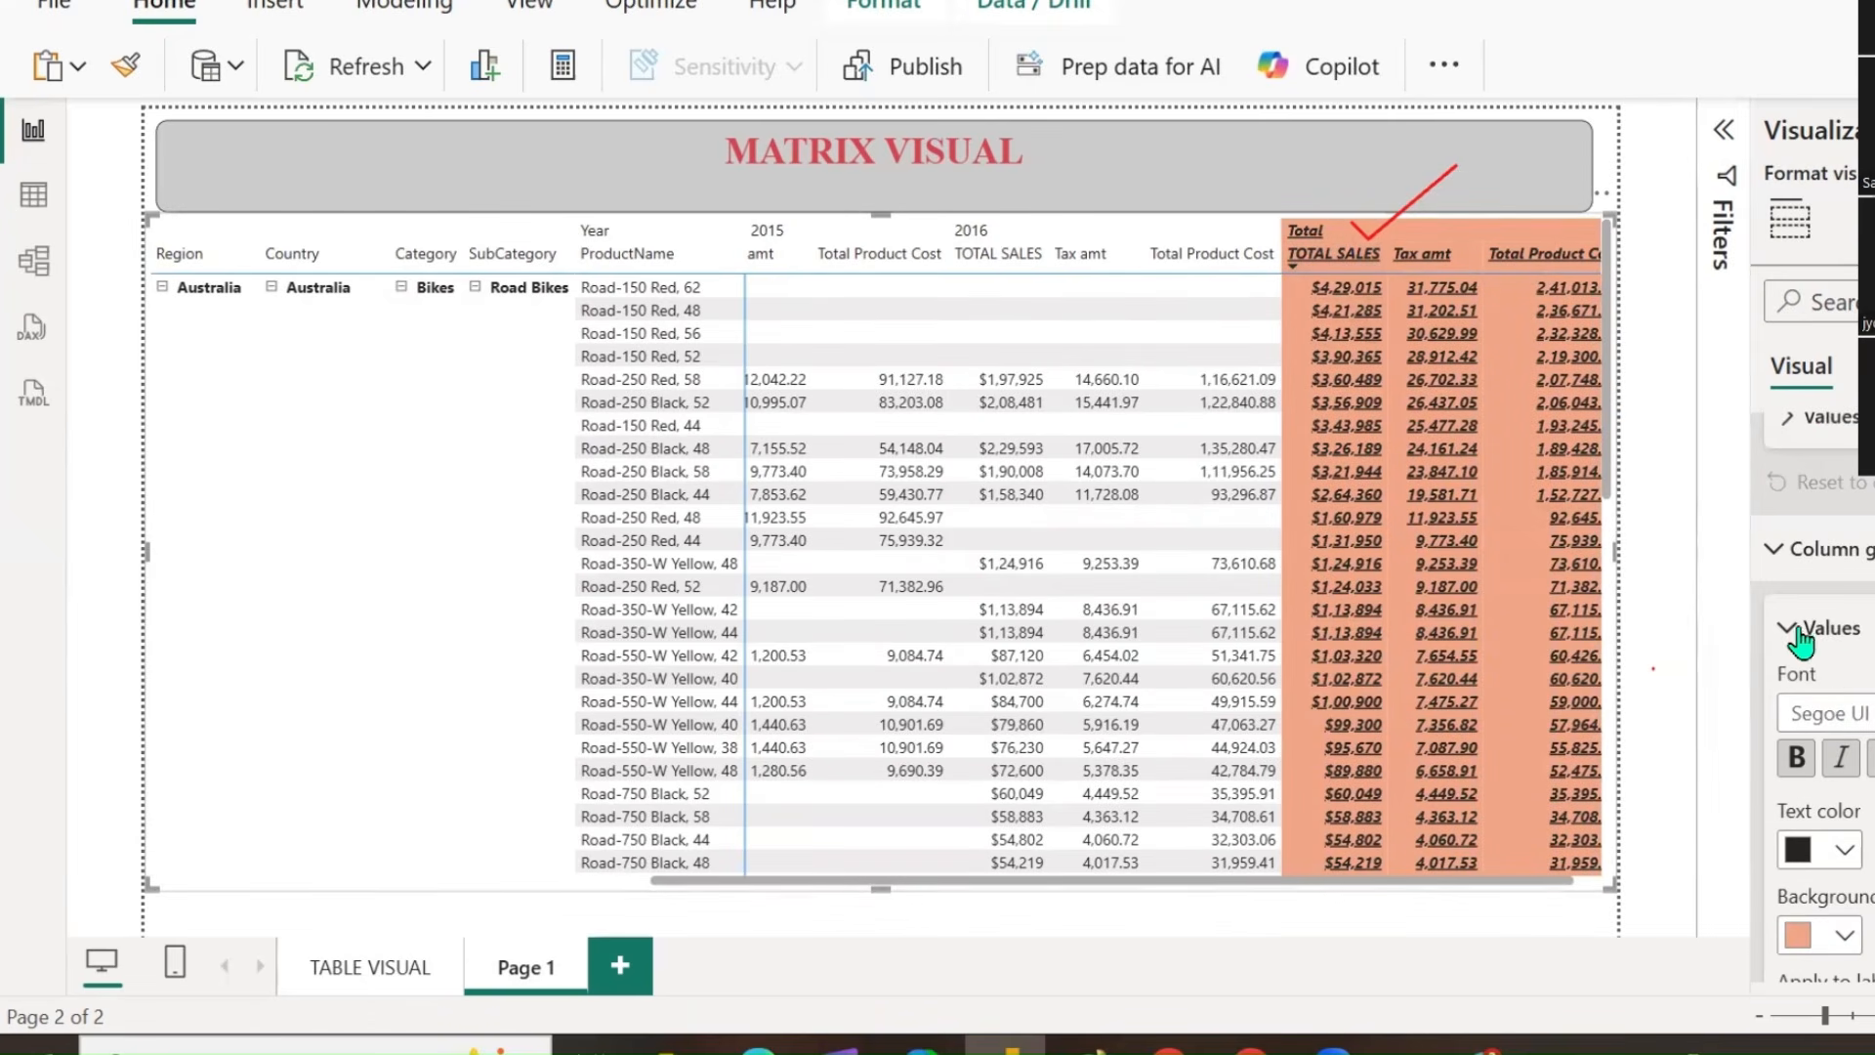
{"action": "scroll", "coordinate": [1851, 645], "scroll_direction": "down", "scroll_amount": 5}
{"action": "scroll", "coordinate": [1836, 645], "scroll_direction": "up", "scroll_amount": 5}
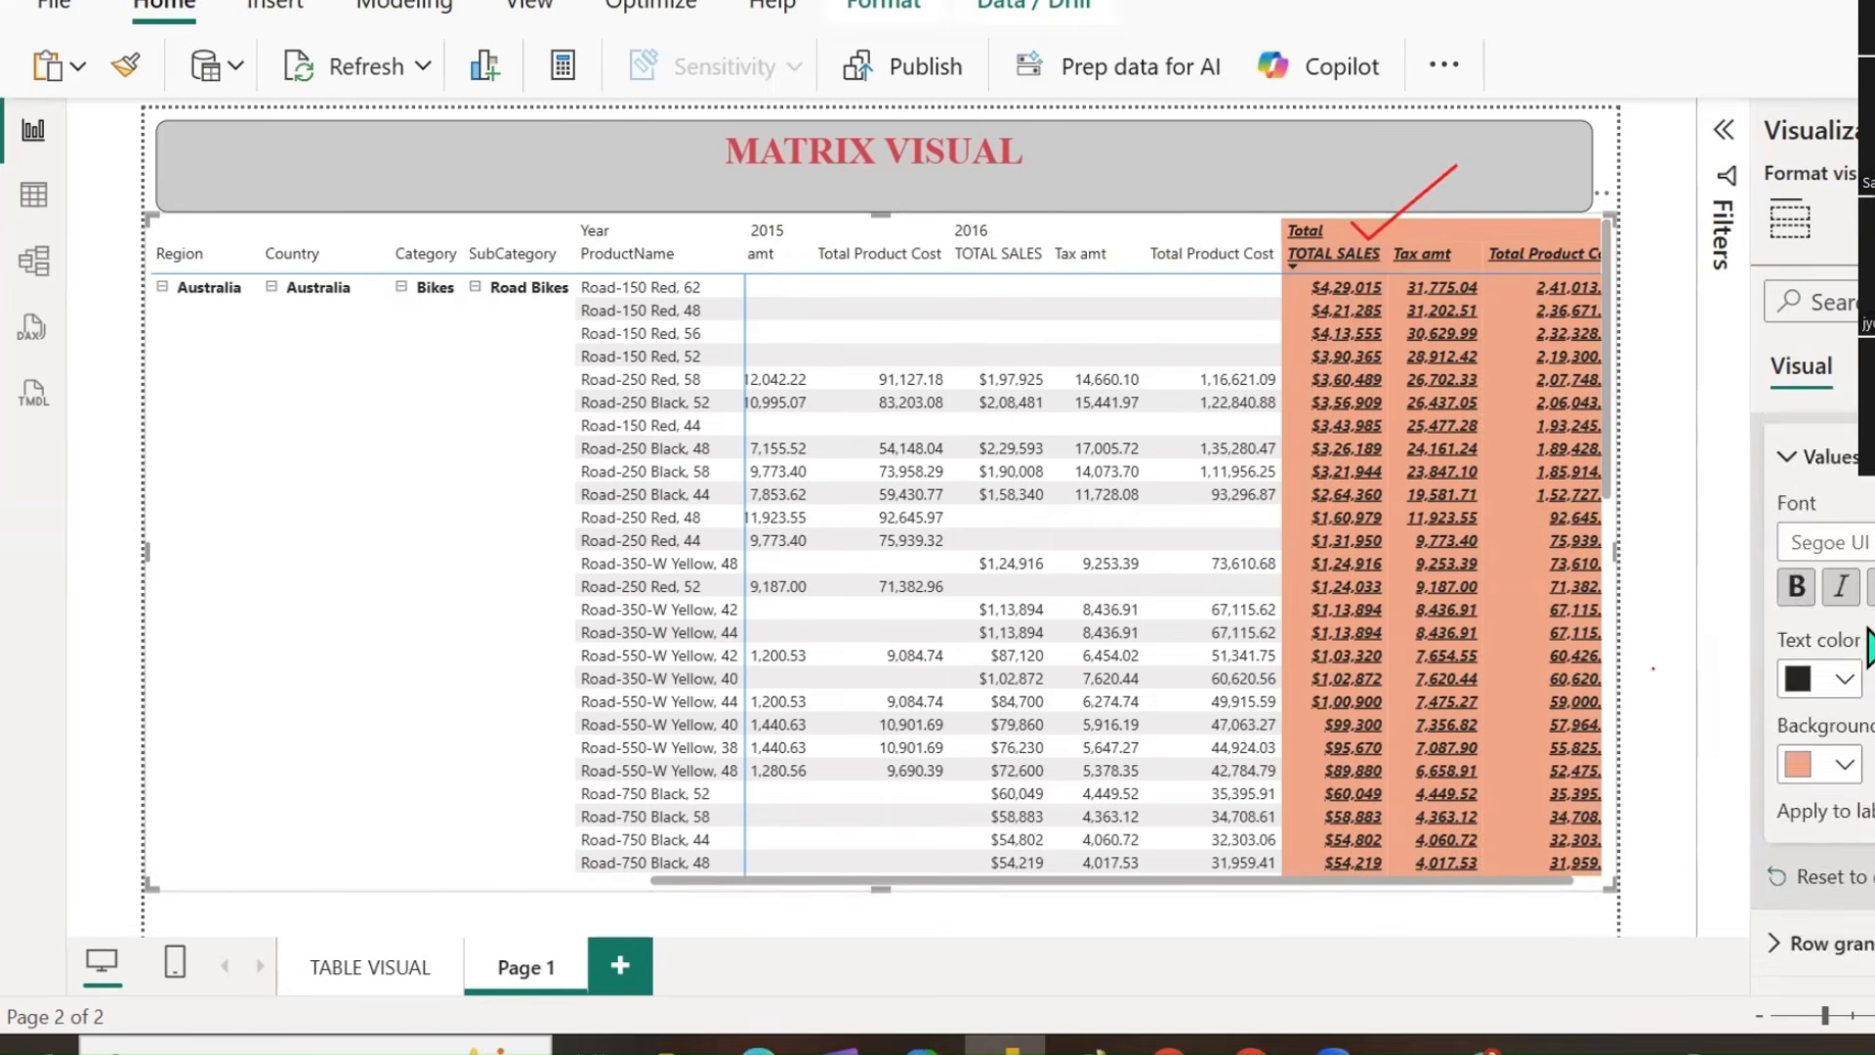
Set the row grand total's background to light blue and check the bottom Total row across the years.
{"action": "left_click", "coordinate": [1775, 547]}
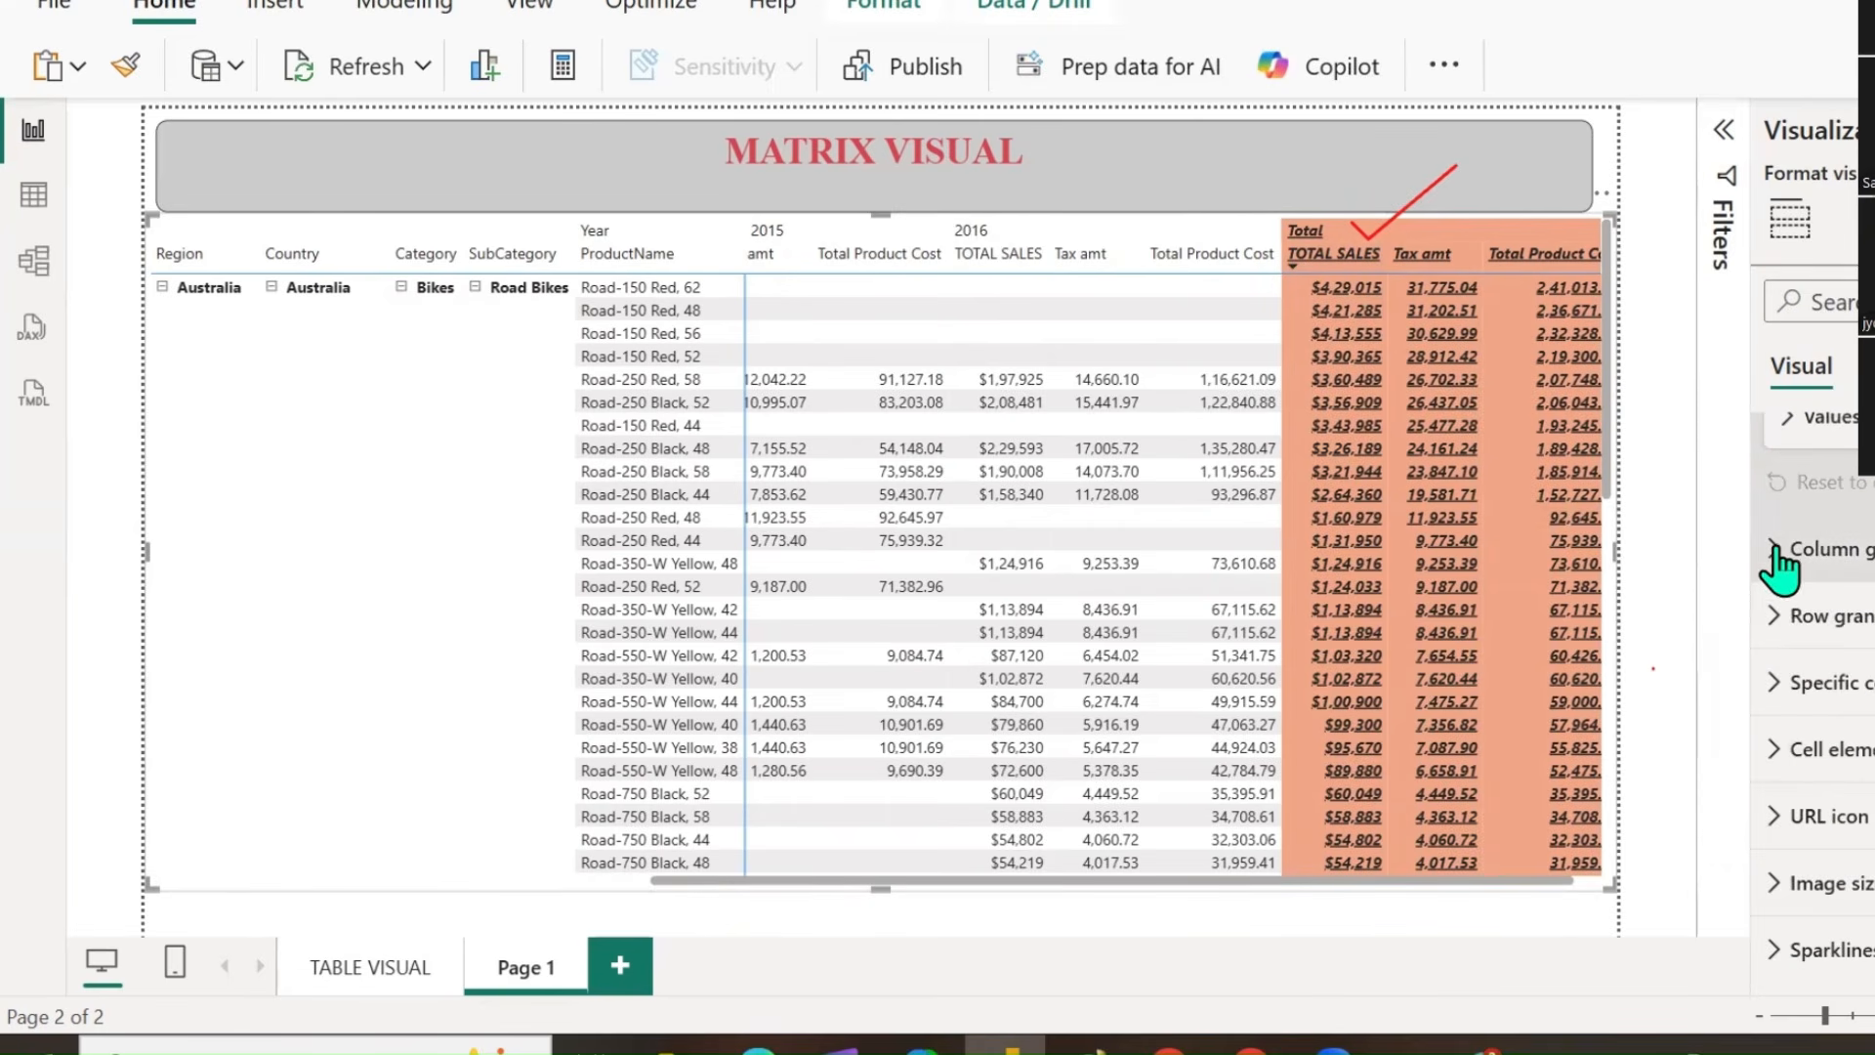
{"action": "left_click", "coordinate": [1780, 616]}
{"action": "scroll", "coordinate": [1866, 728], "scroll_direction": "down", "scroll_amount": 2}
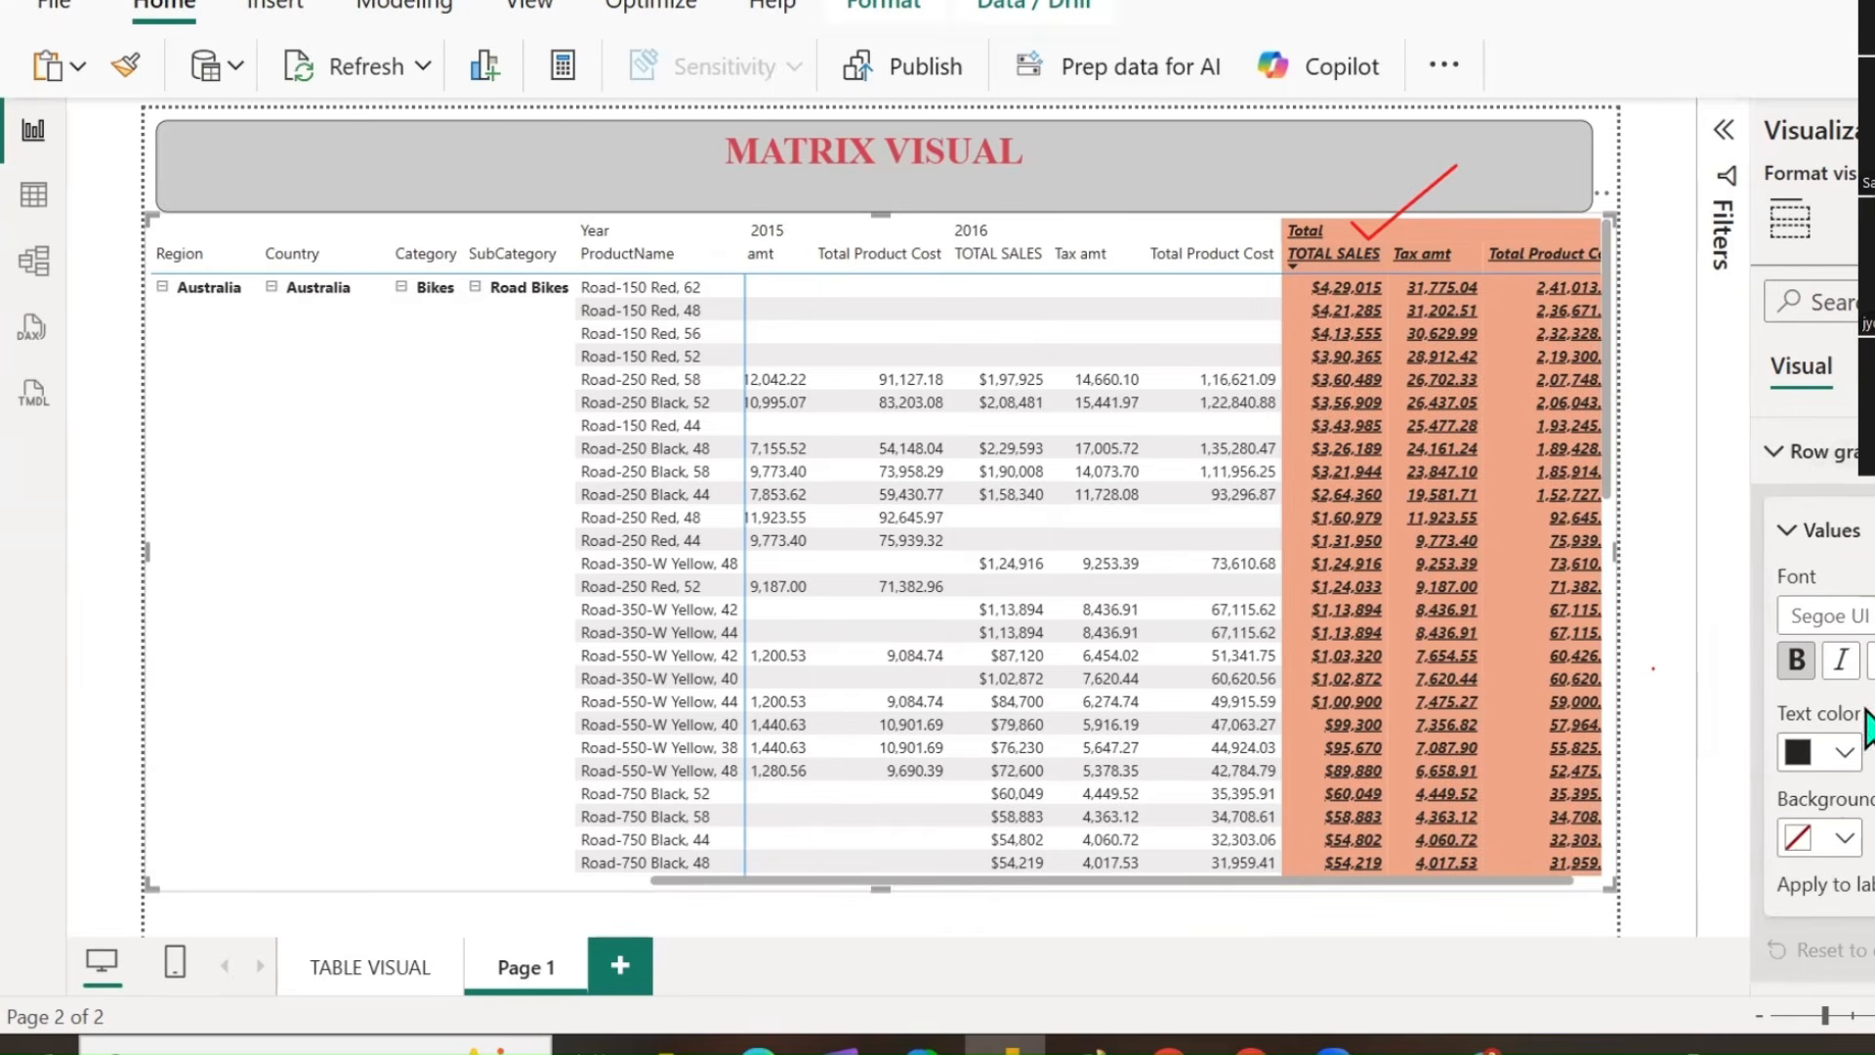
{"action": "scroll", "coordinate": [1827, 743], "scroll_direction": "down", "scroll_amount": 2}
{"action": "left_click", "coordinate": [1817, 674]}
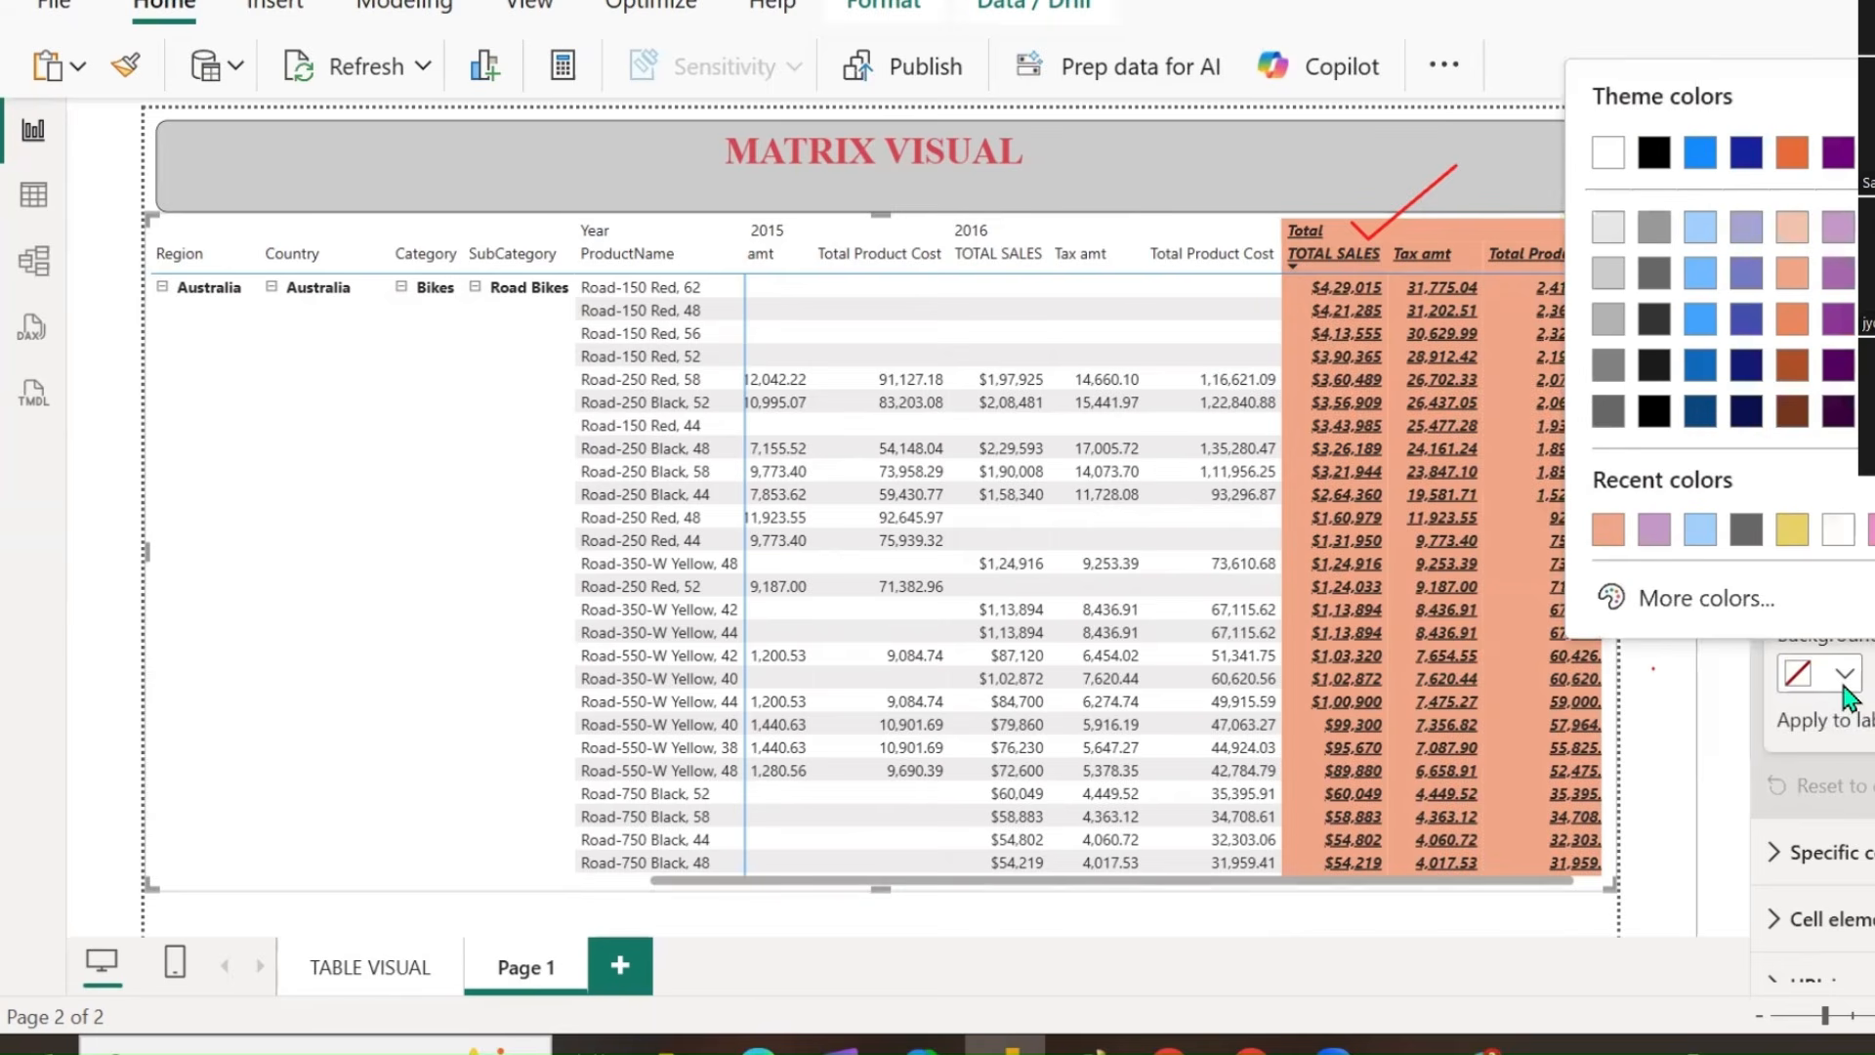
{"action": "left_click", "coordinate": [1701, 529]}
{"action": "scroll", "coordinate": [867, 644], "scroll_direction": "down", "scroll_amount": 10}
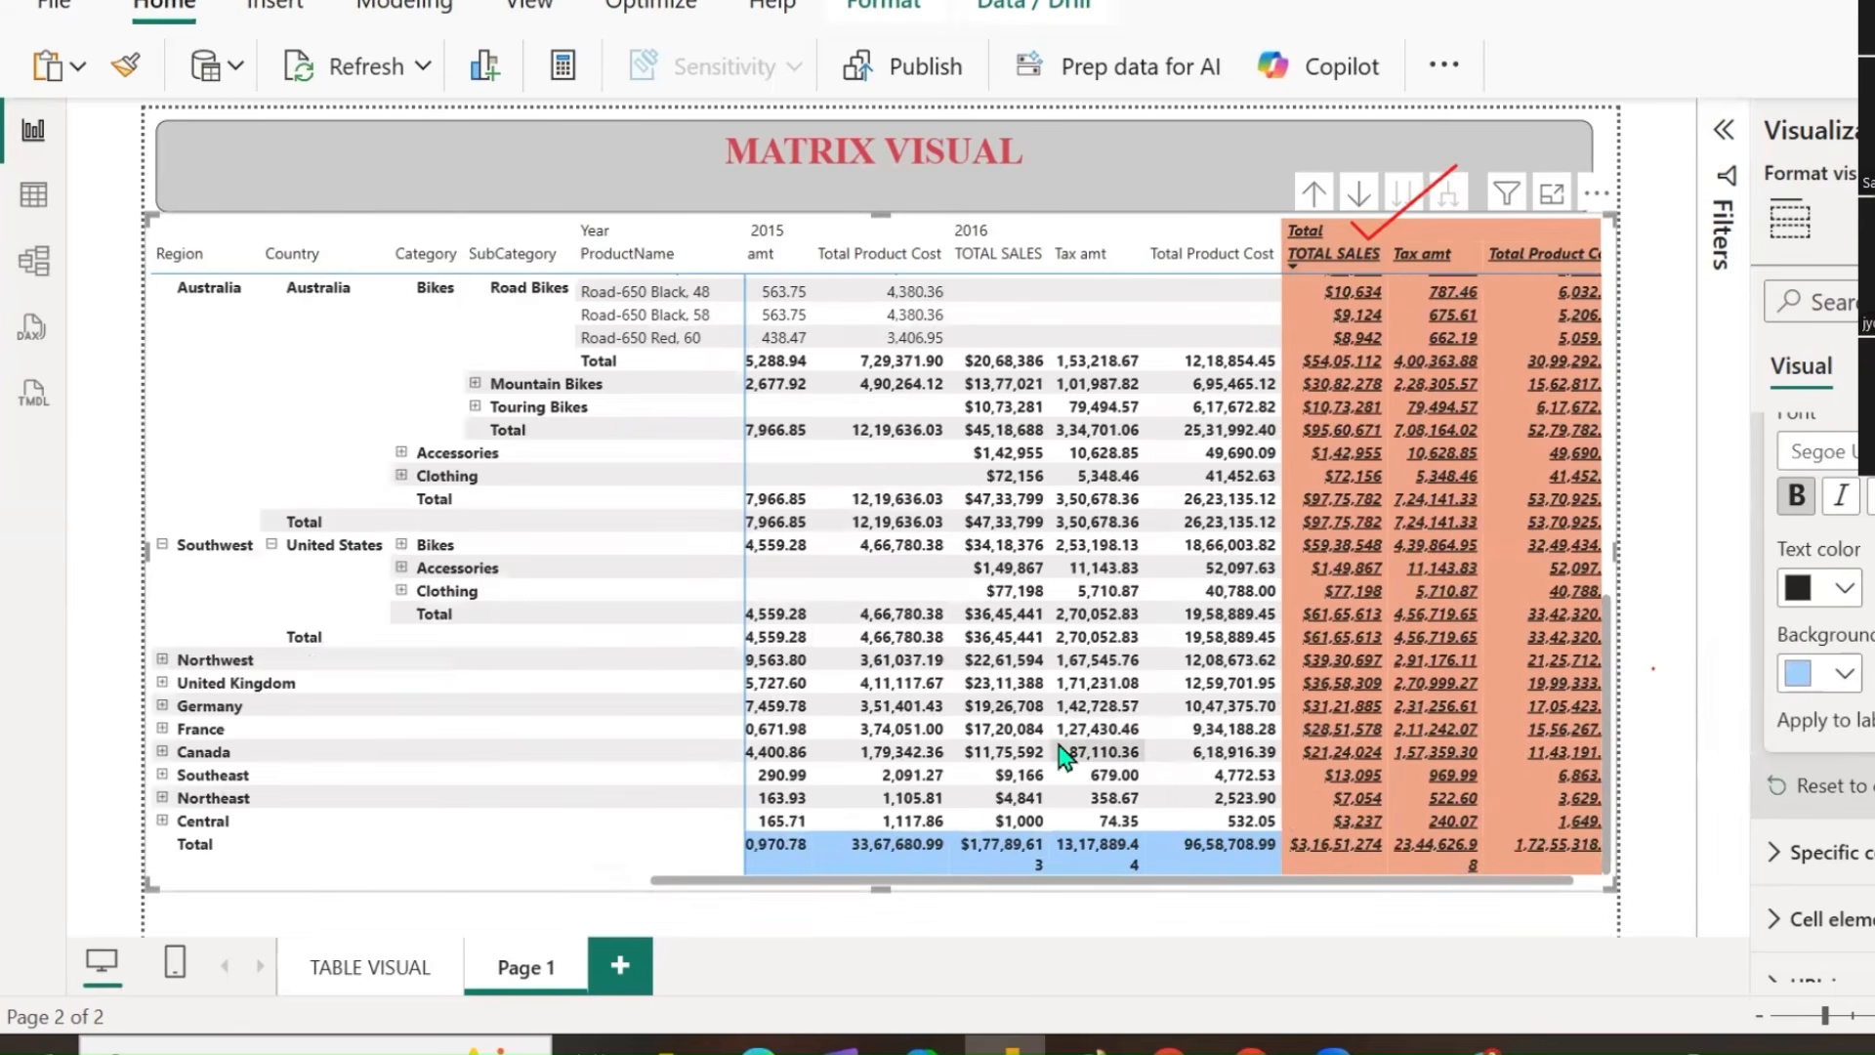
{"action": "left_click_drag", "start_coordinate": [959, 881], "coordinate": [419, 912]}
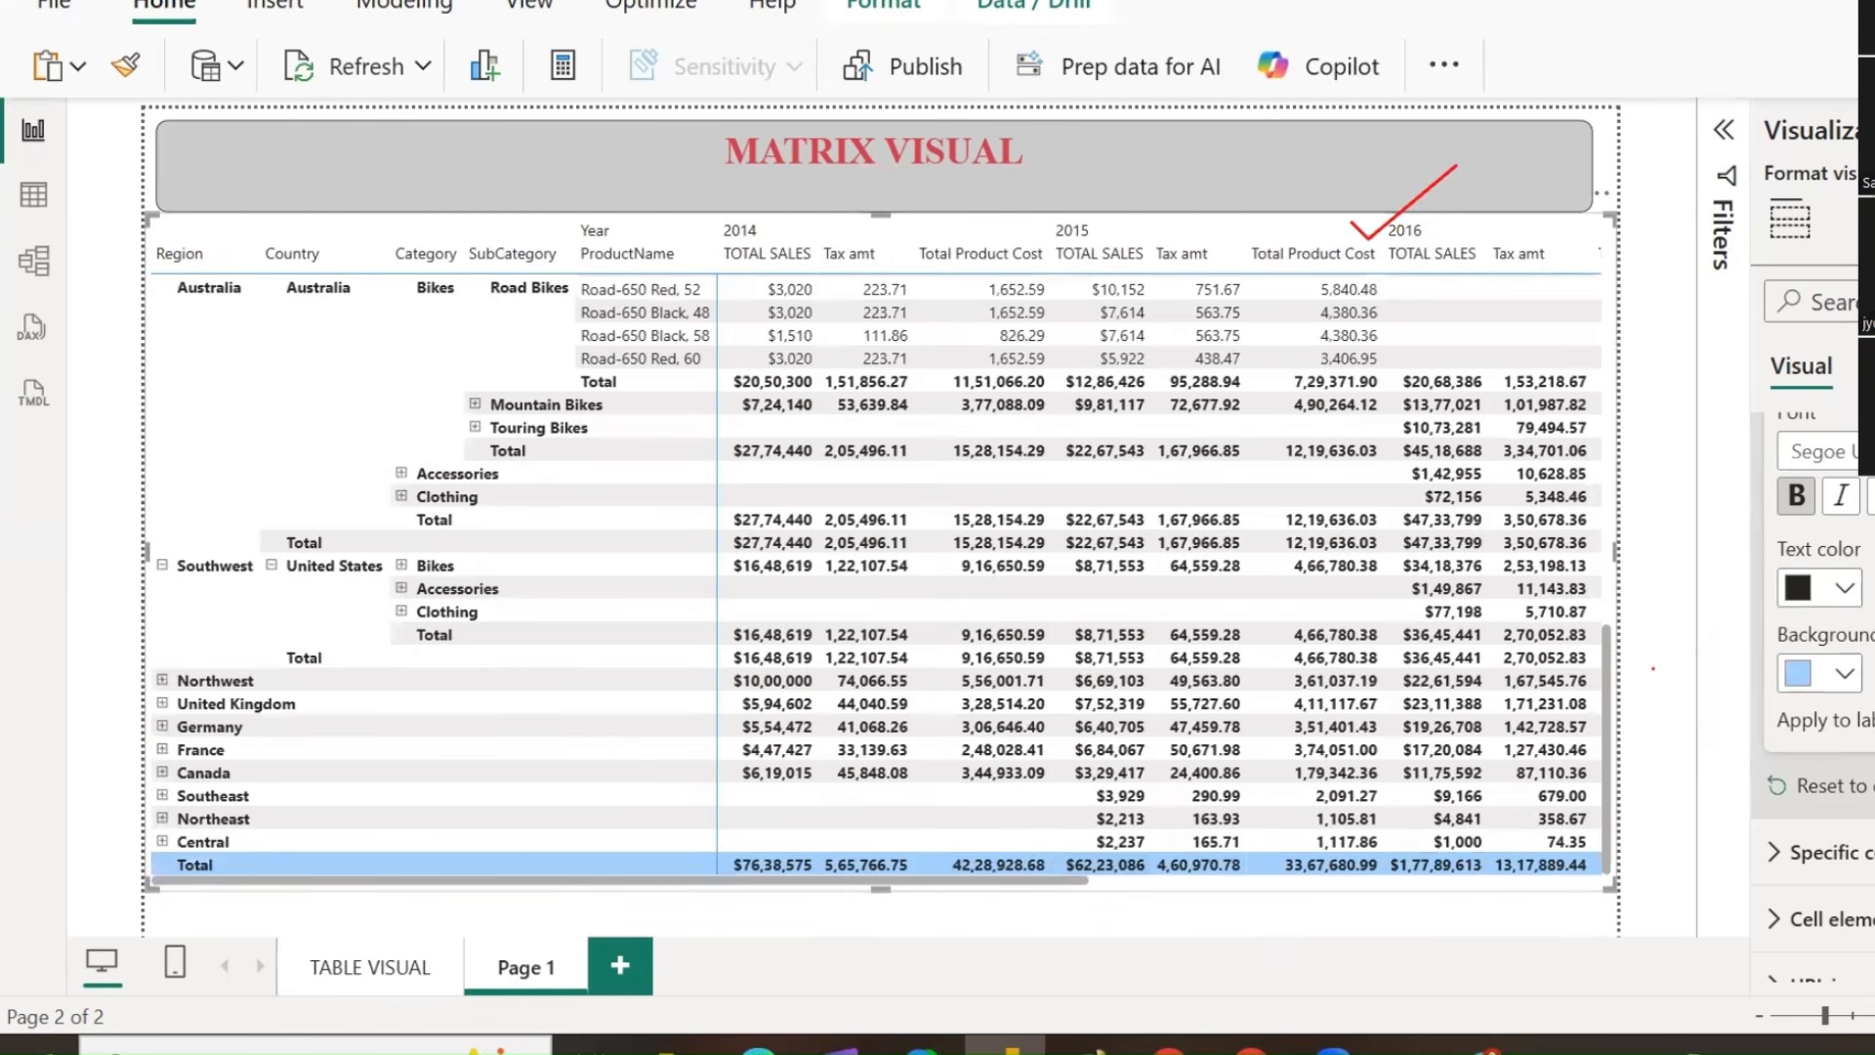
Reset the row grand total and column grand total formatting to their defaults.
{"action": "scroll", "coordinate": [1871, 709], "scroll_direction": "up", "scroll_amount": 2}
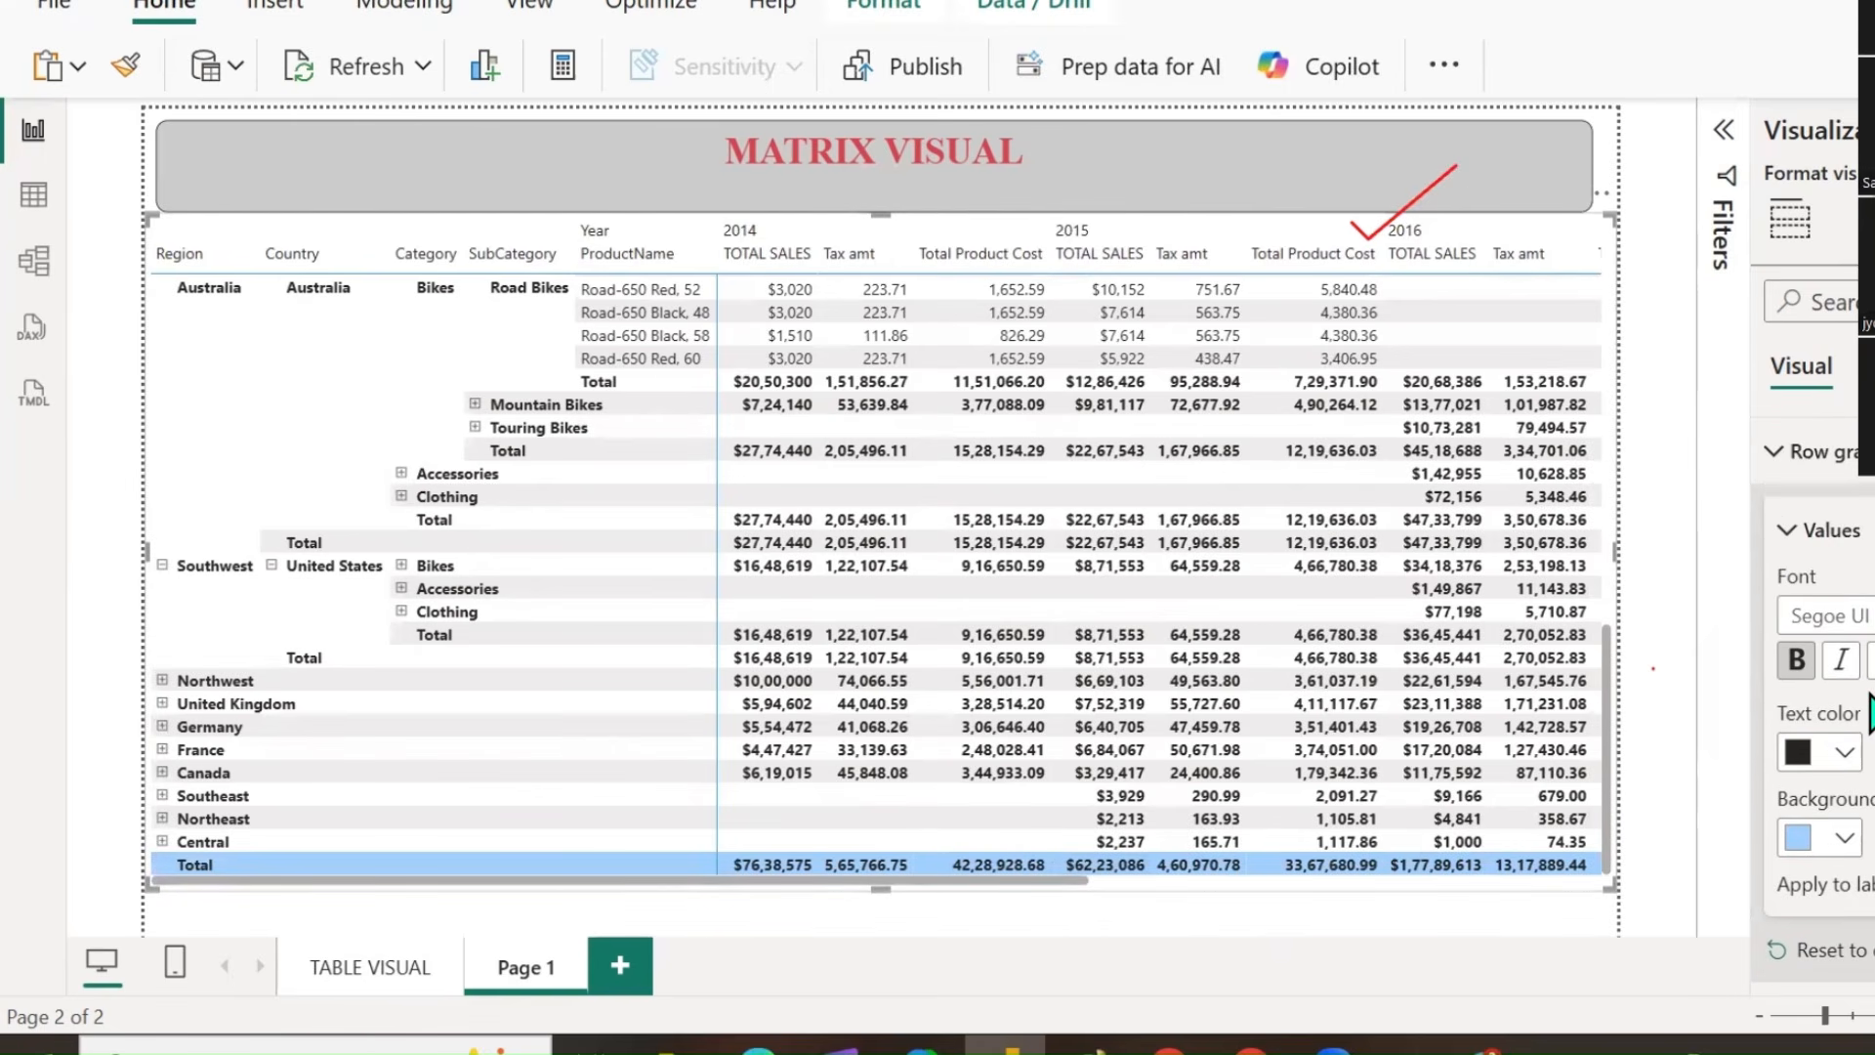
{"action": "scroll", "coordinate": [1871, 713], "scroll_direction": "down", "scroll_amount": 2}
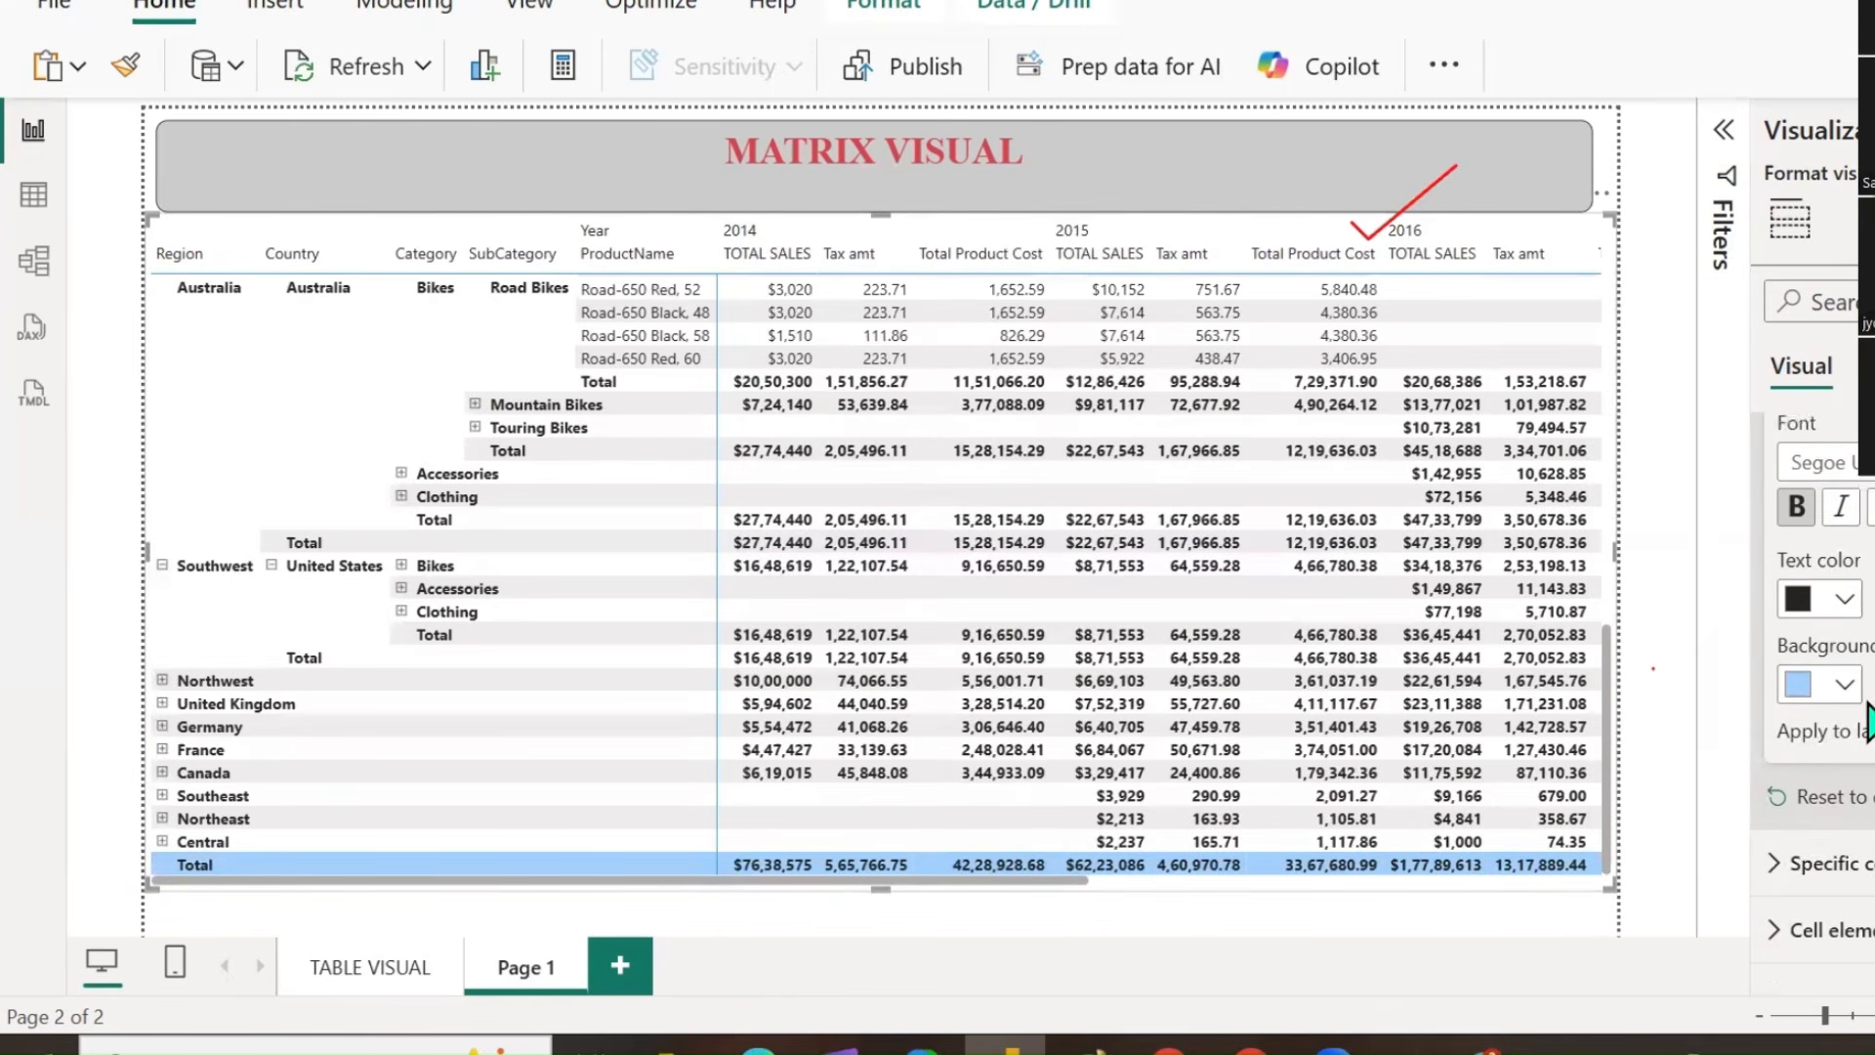
{"action": "left_click", "coordinate": [1858, 796]}
{"action": "scroll", "coordinate": [1778, 728], "scroll_direction": "up", "scroll_amount": 6}
{"action": "left_click", "coordinate": [1778, 728]}
{"action": "scroll", "coordinate": [1827, 742], "scroll_direction": "down", "scroll_amount": 4}
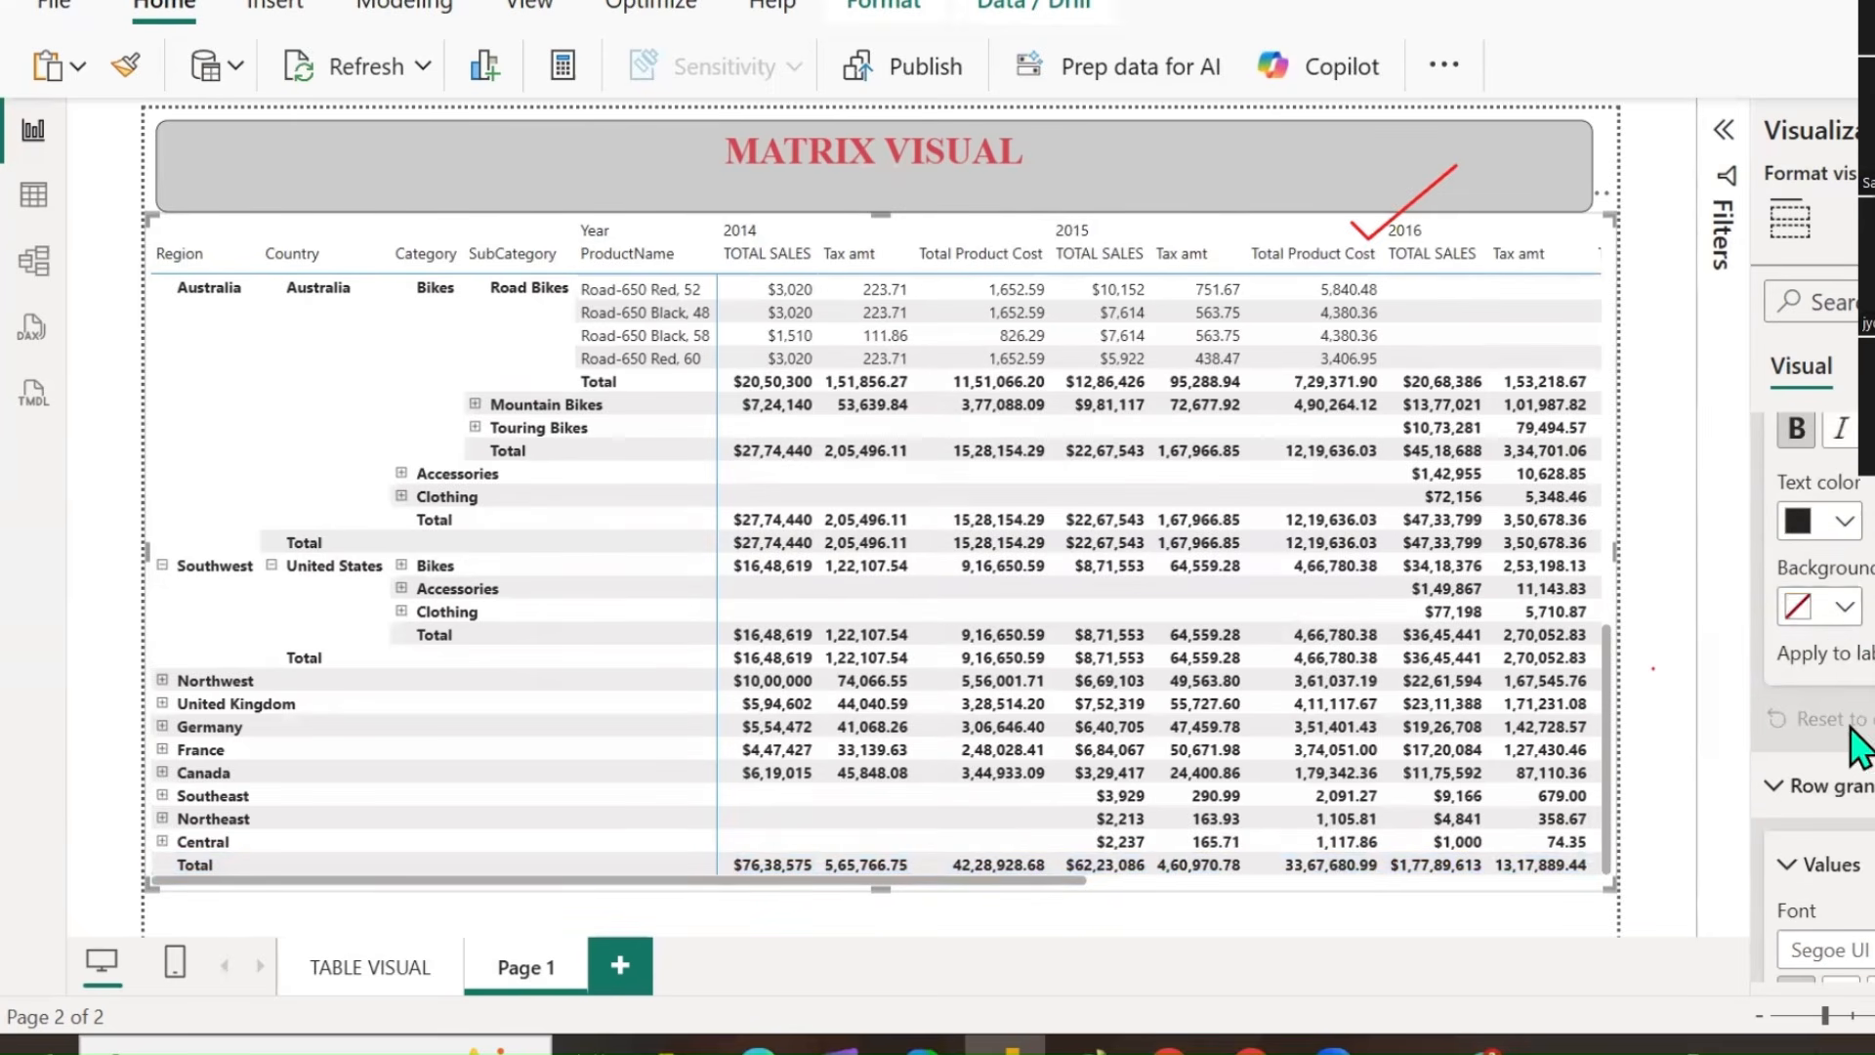
{"action": "scroll", "coordinate": [1846, 745], "scroll_direction": "up", "scroll_amount": 3}
{"action": "left_click", "coordinate": [1774, 575]}
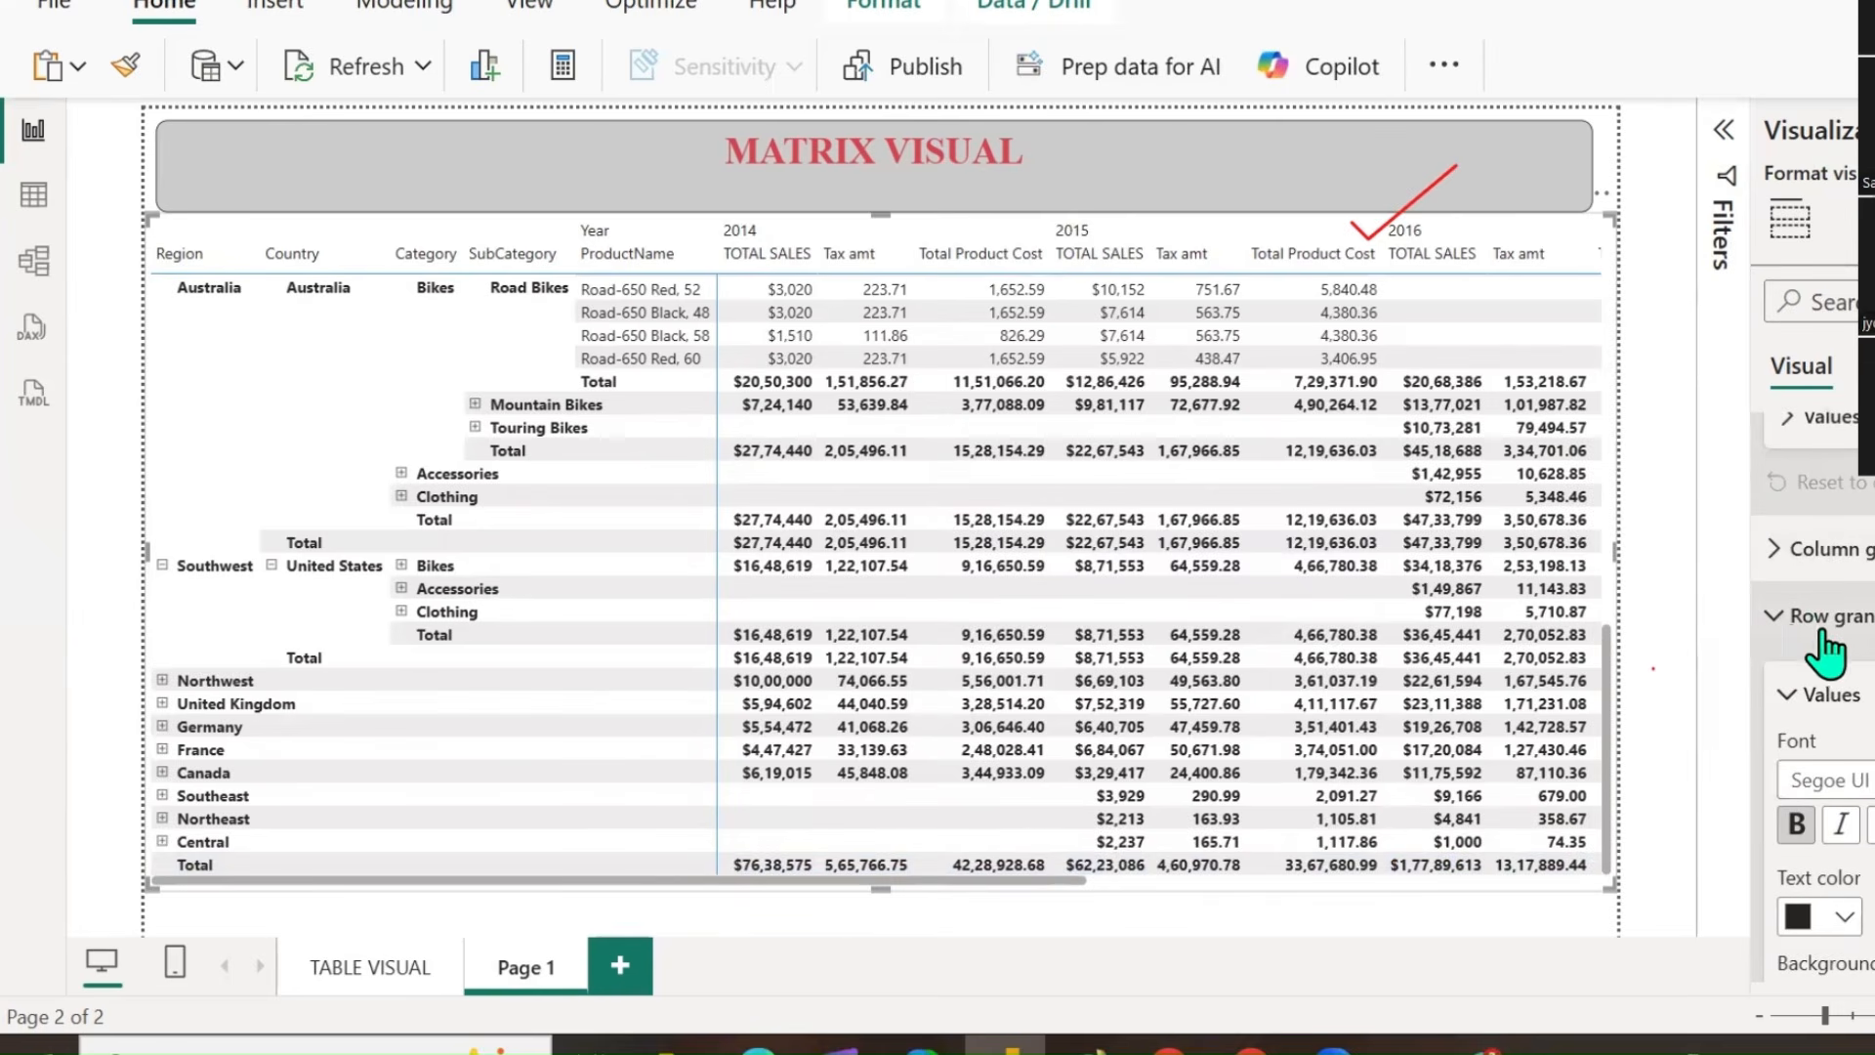
{"action": "left_click", "coordinate": [1776, 617]}
In the specific column settings for the TOTAL SALES series, set a light blue background and apply it to the header.
{"action": "left_click", "coordinate": [1783, 697]}
{"action": "scroll", "coordinate": [1784, 697], "scroll_direction": "down", "scroll_amount": 3}
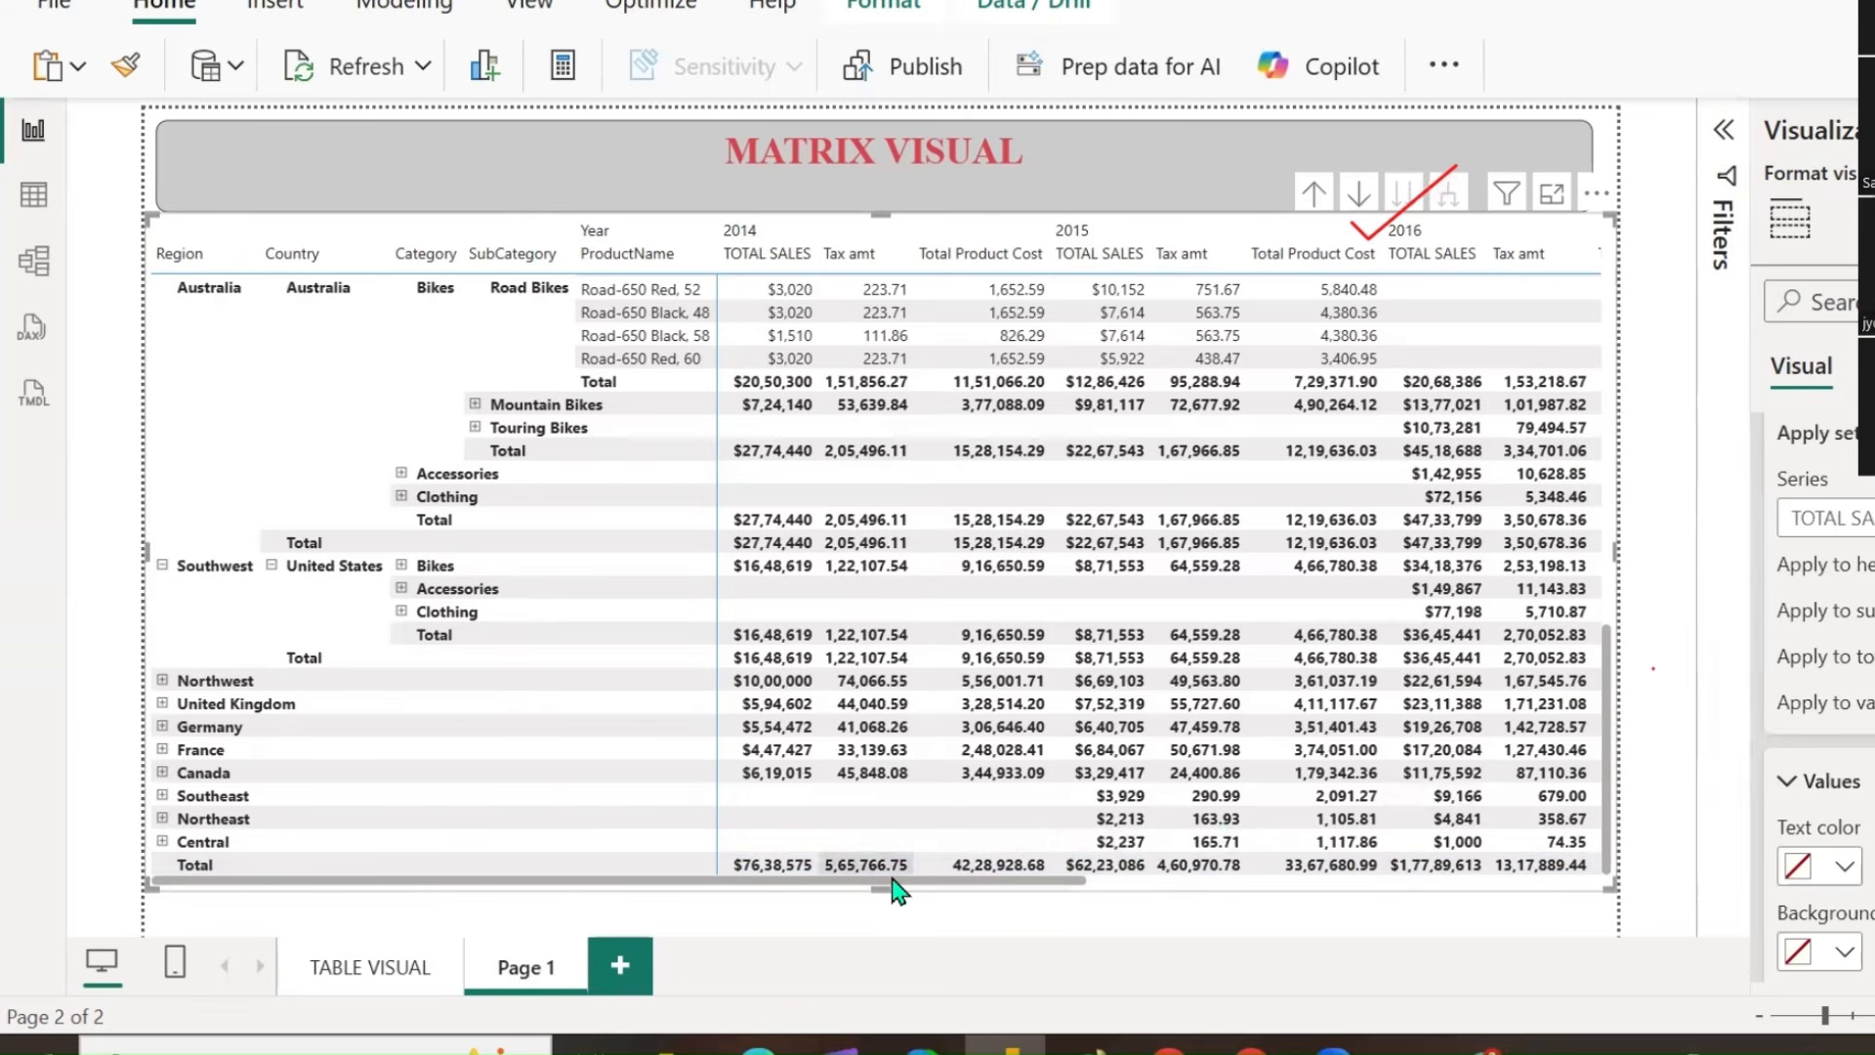
{"action": "left_click_drag", "start_coordinate": [1066, 894], "coordinate": [1633, 862]}
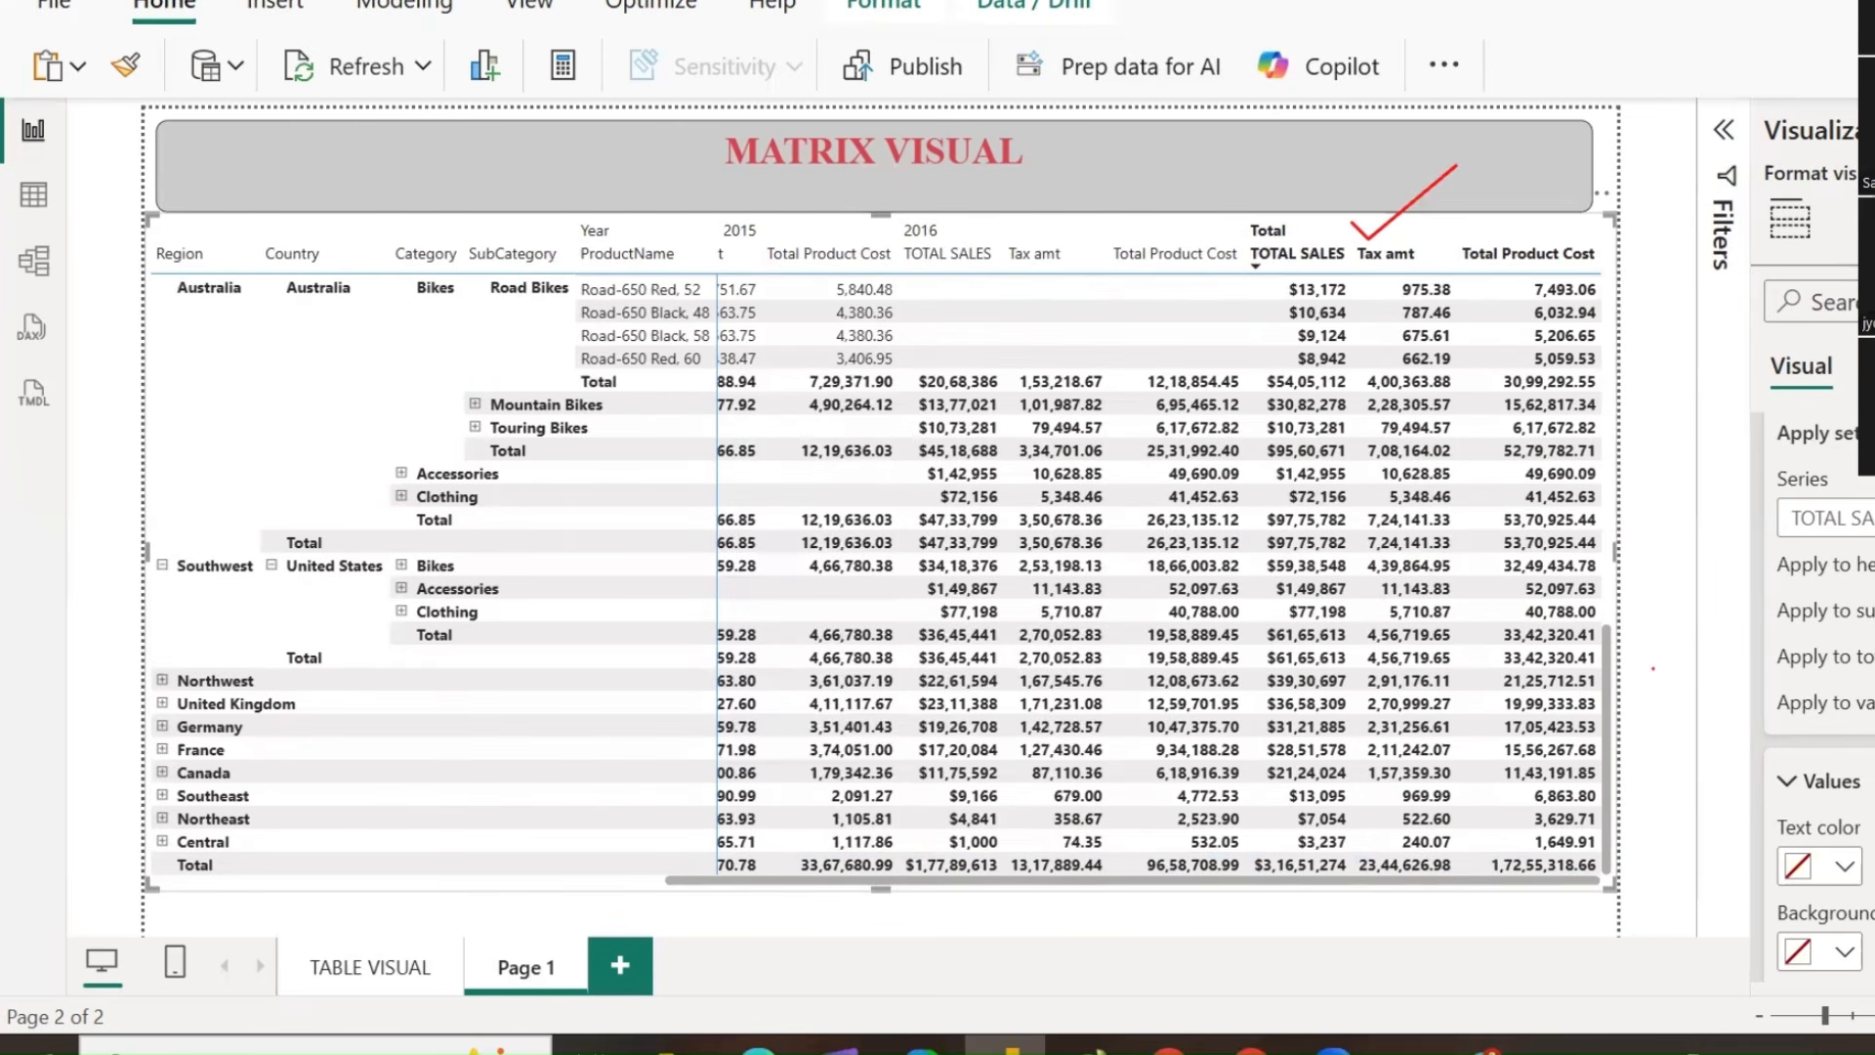
{"action": "left_click", "coordinate": [1856, 517]}
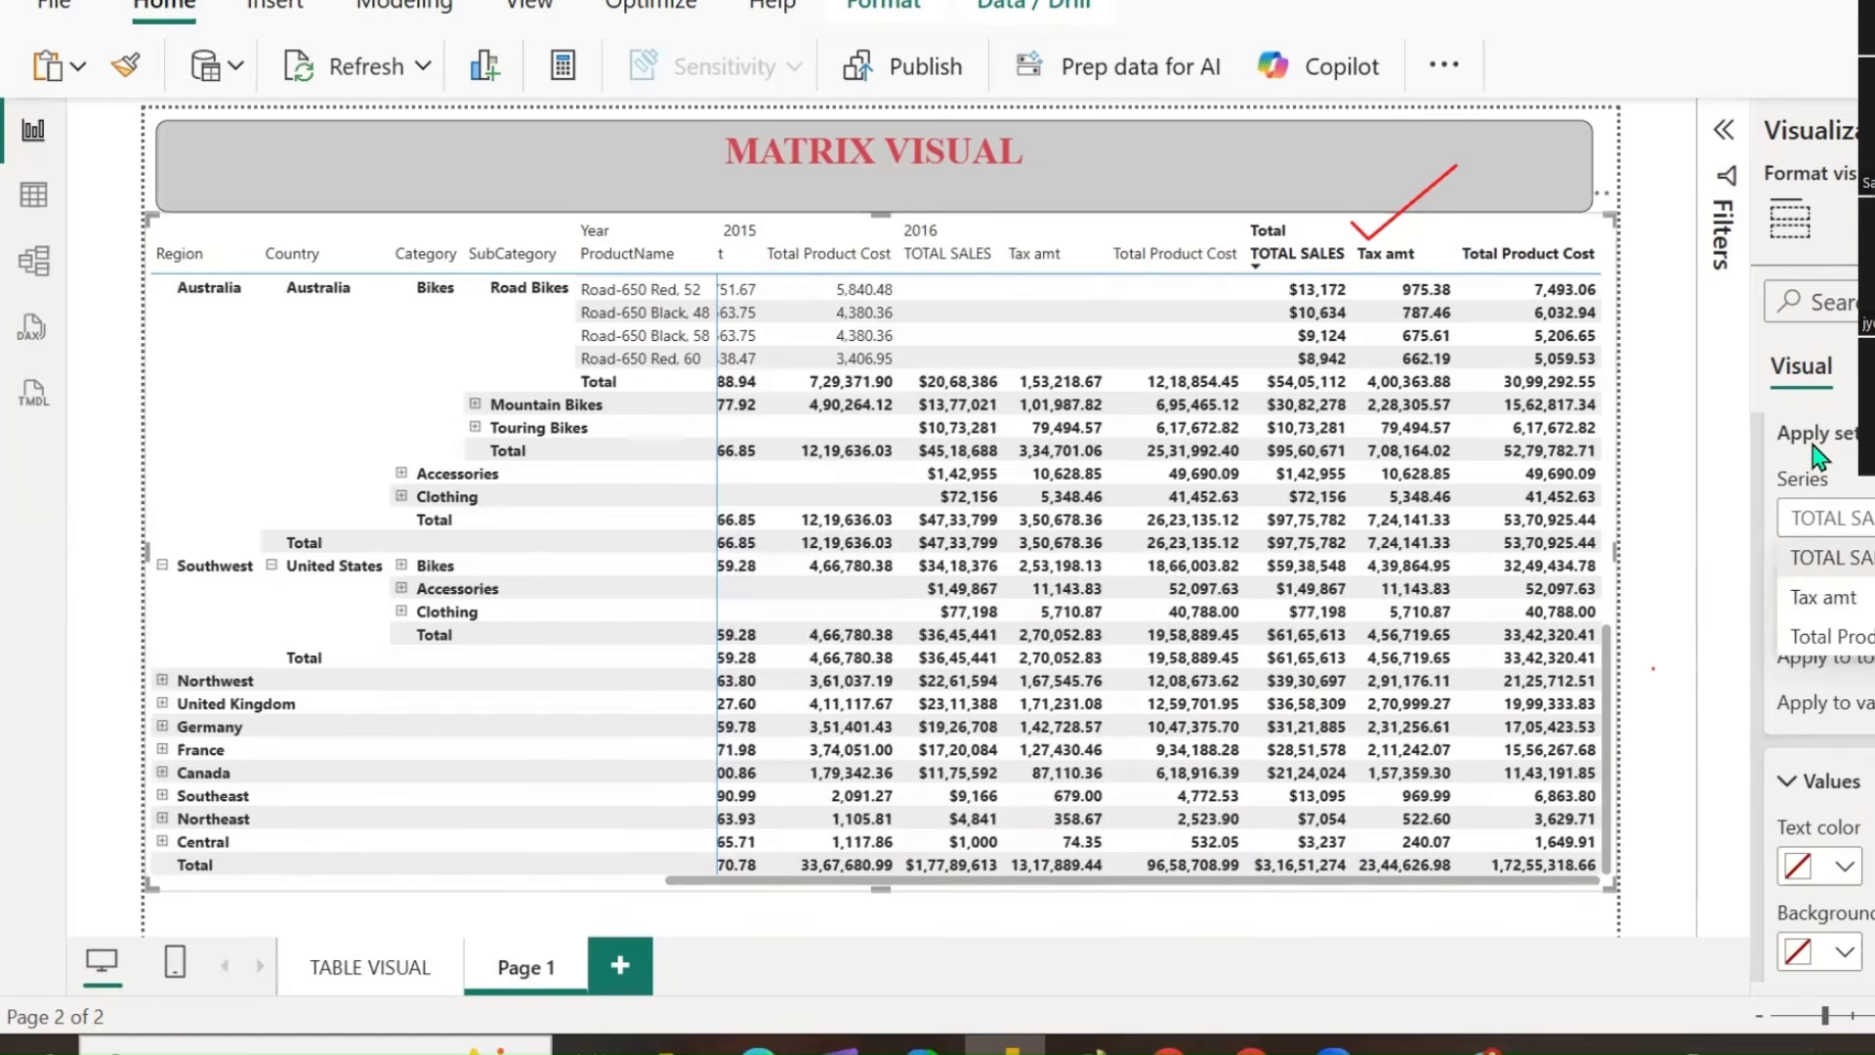
{"action": "left_click", "coordinate": [1860, 757]}
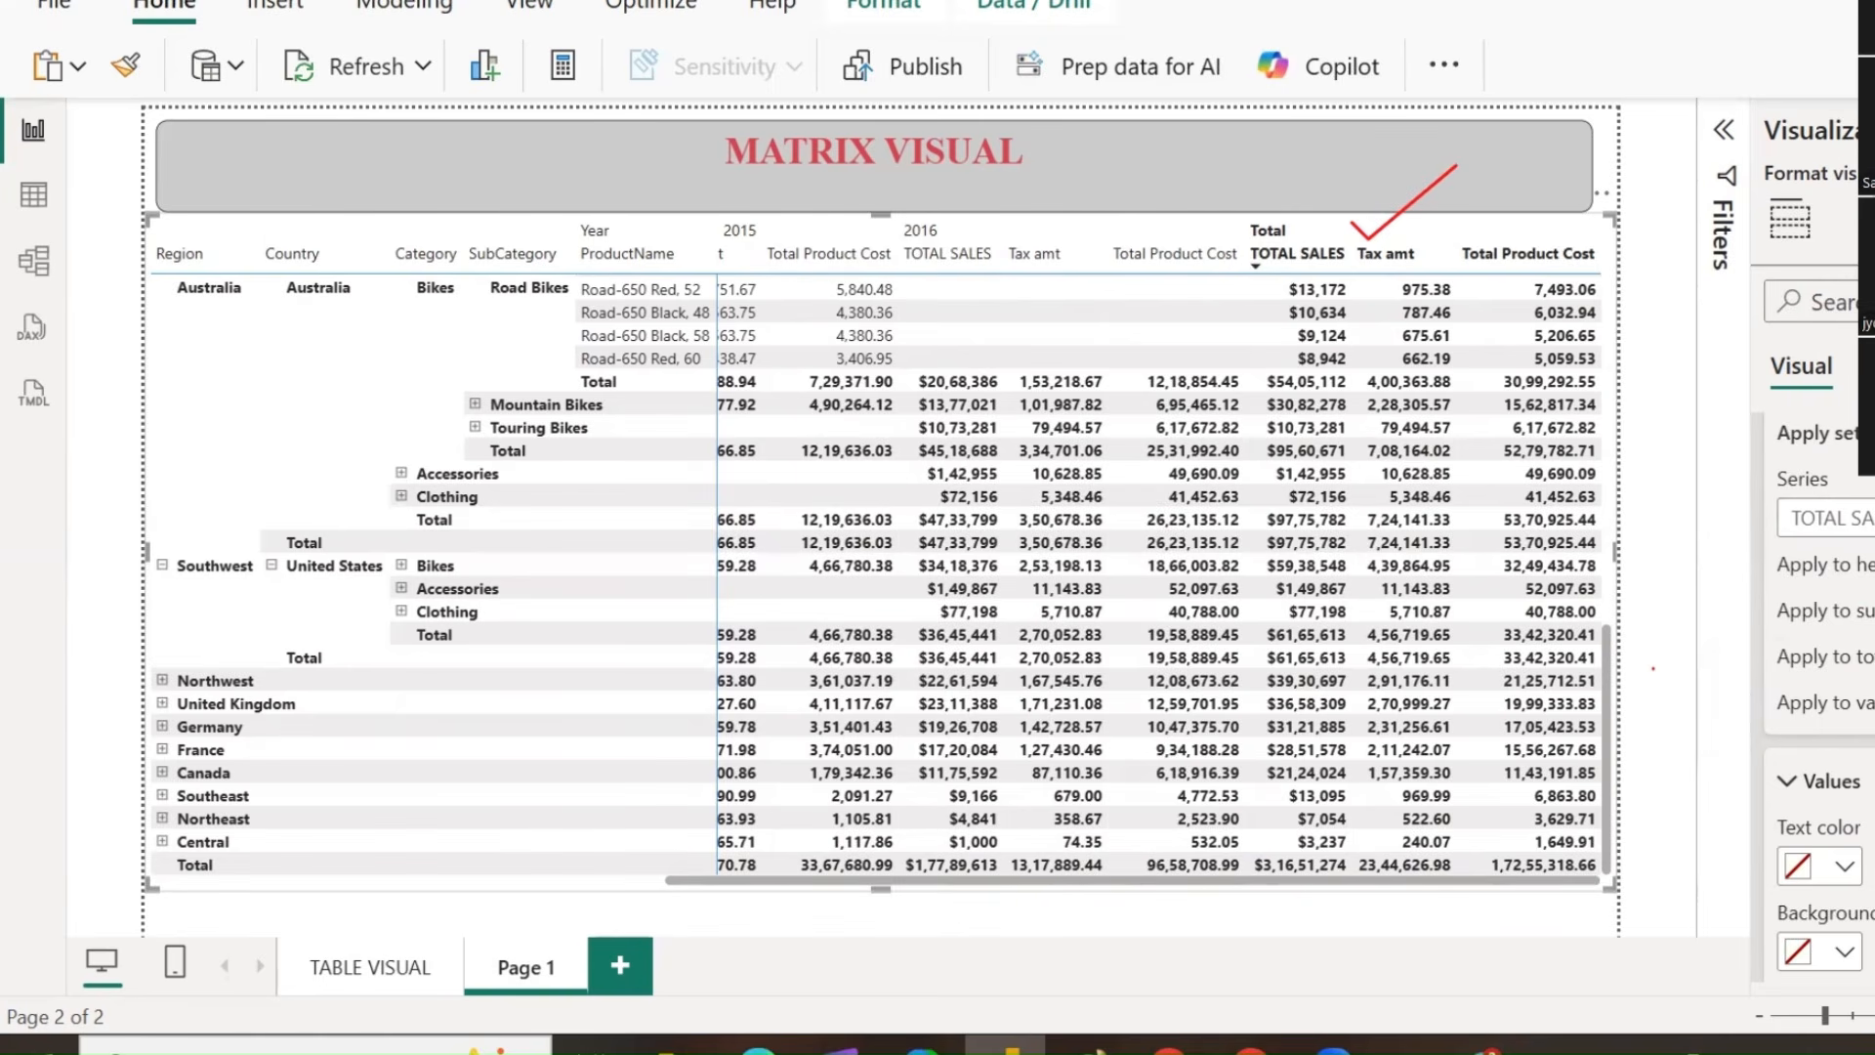
{"action": "scroll", "coordinate": [1817, 635], "scroll_direction": "down", "scroll_amount": 2}
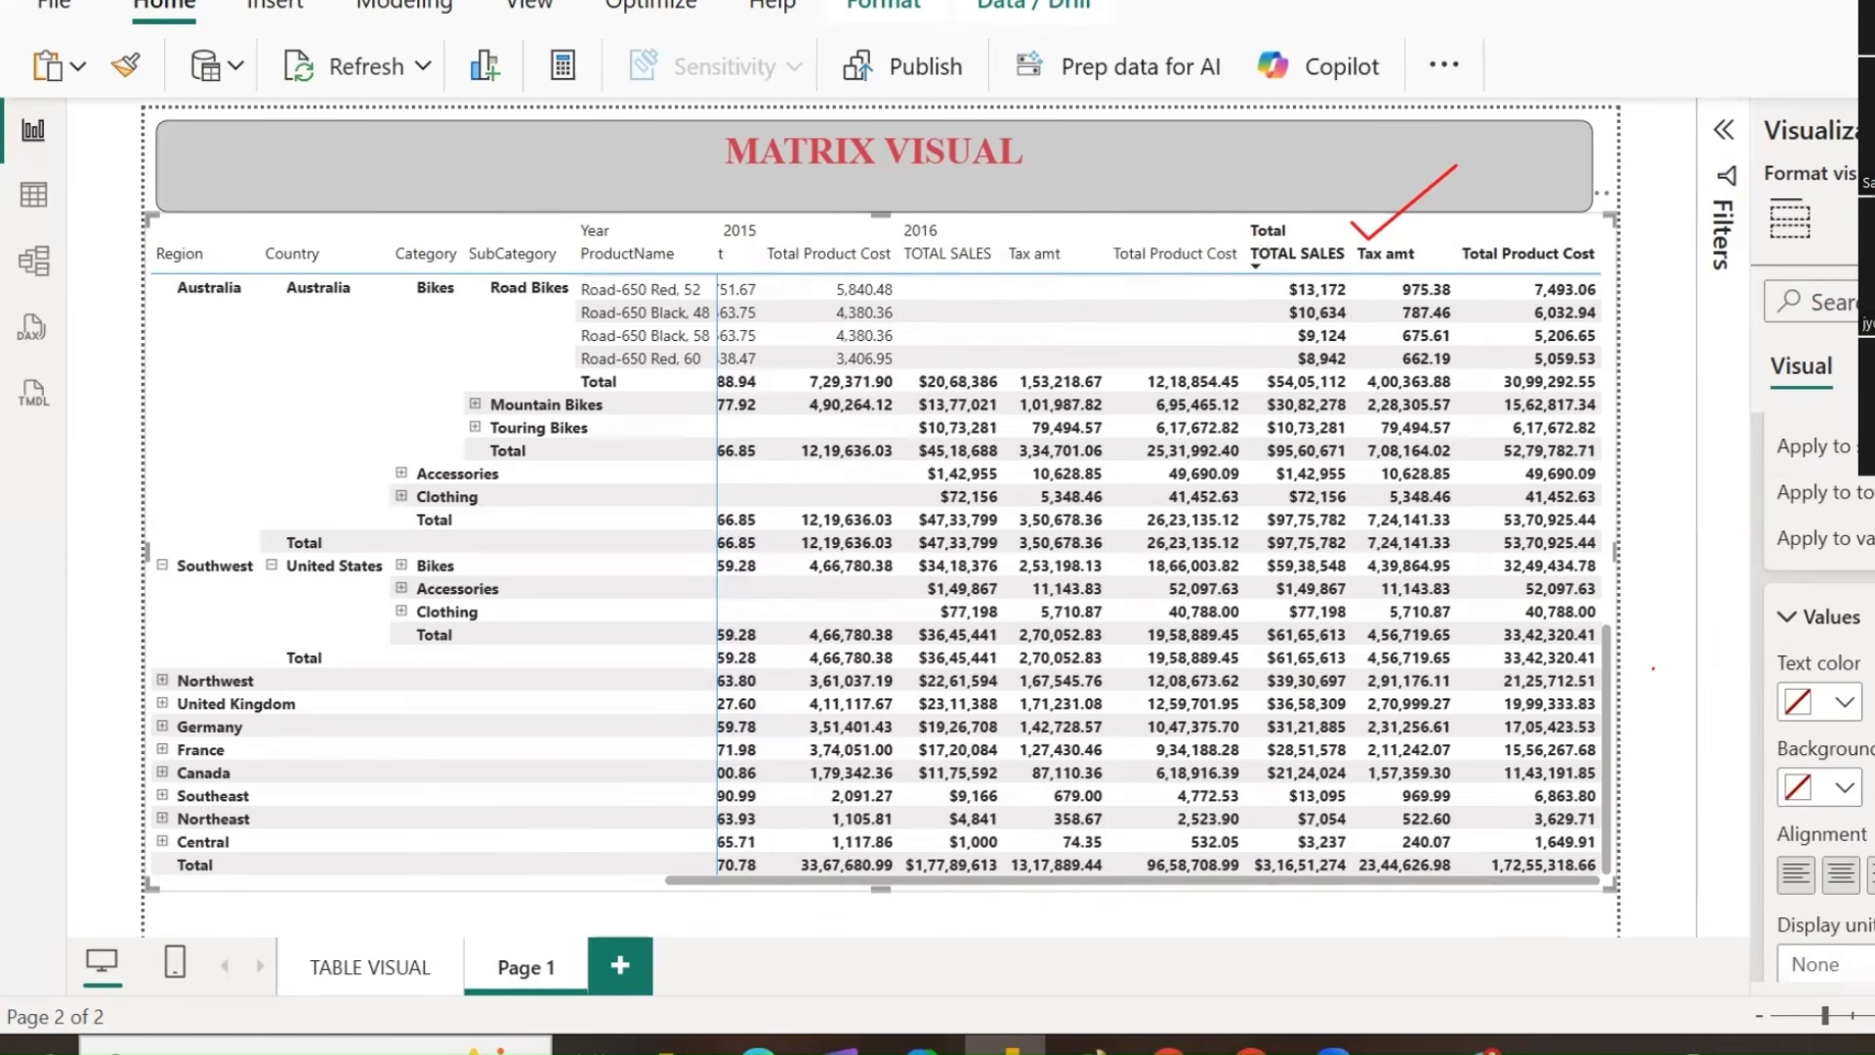
{"action": "left_click", "coordinate": [1859, 804]}
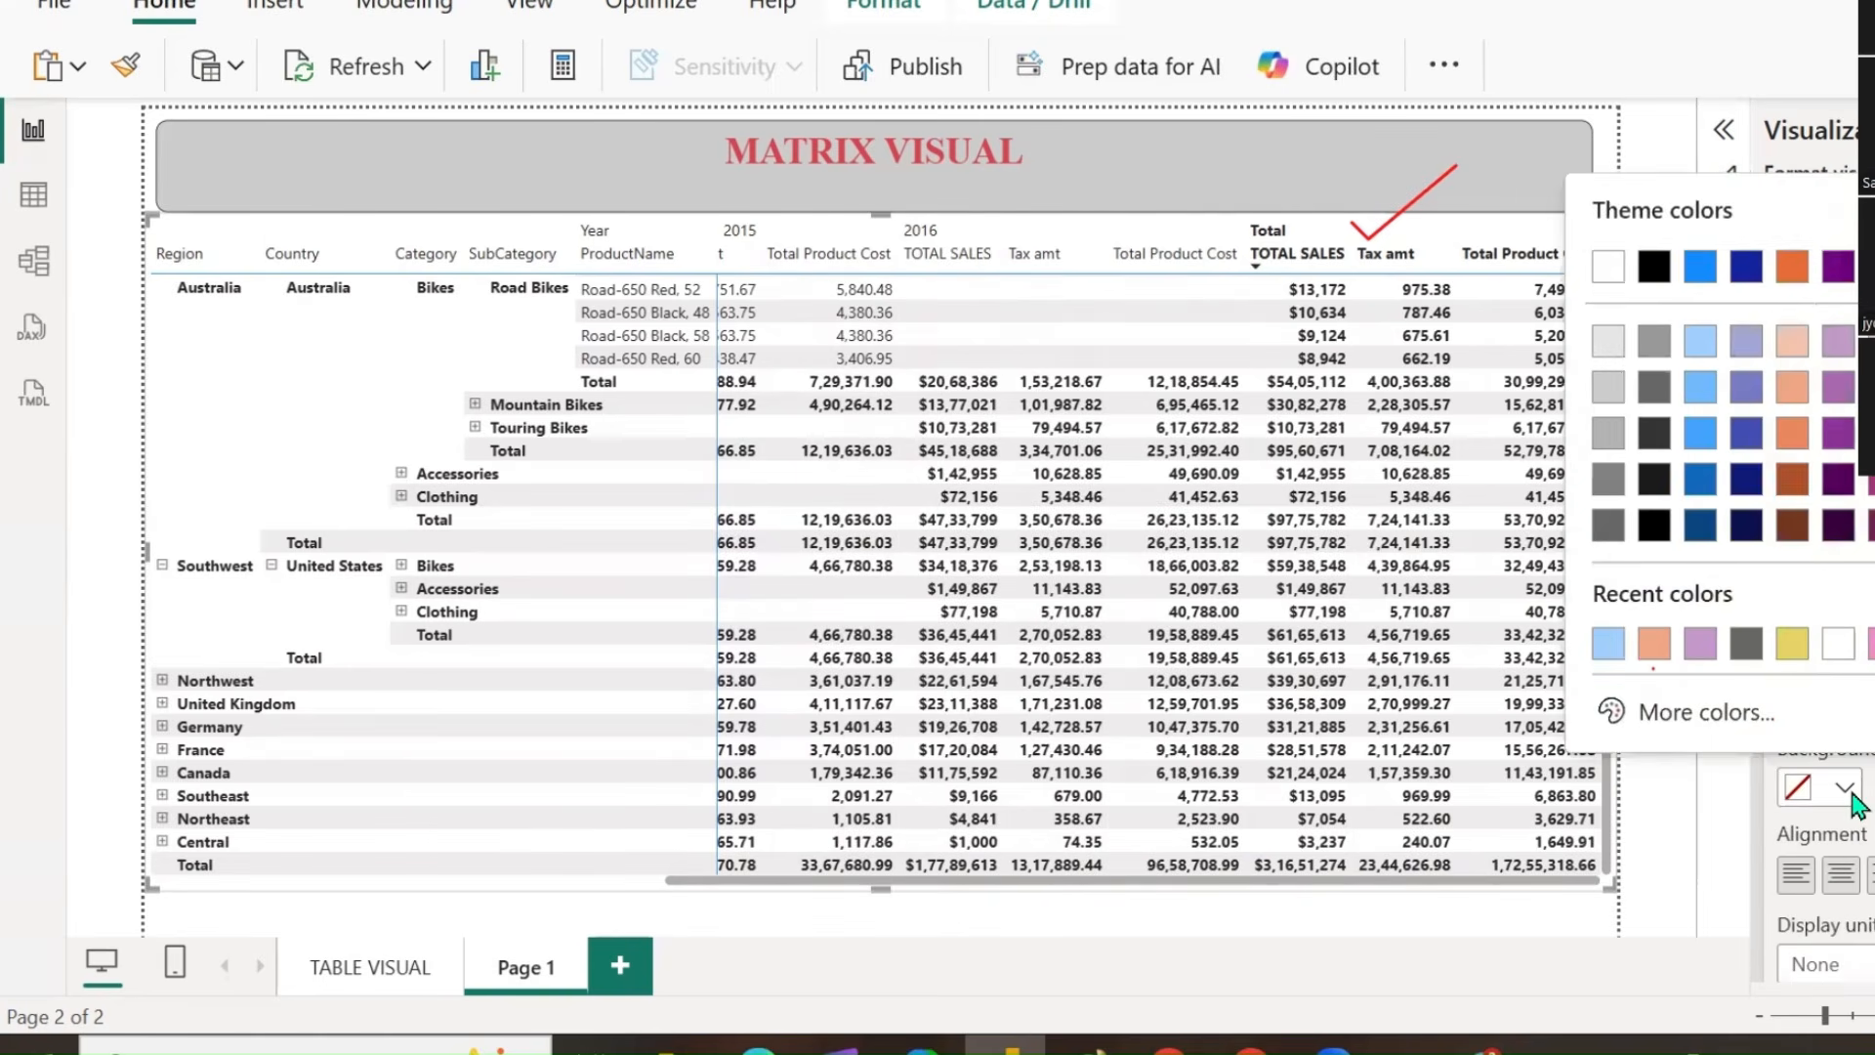
{"action": "left_click", "coordinate": [1705, 354]}
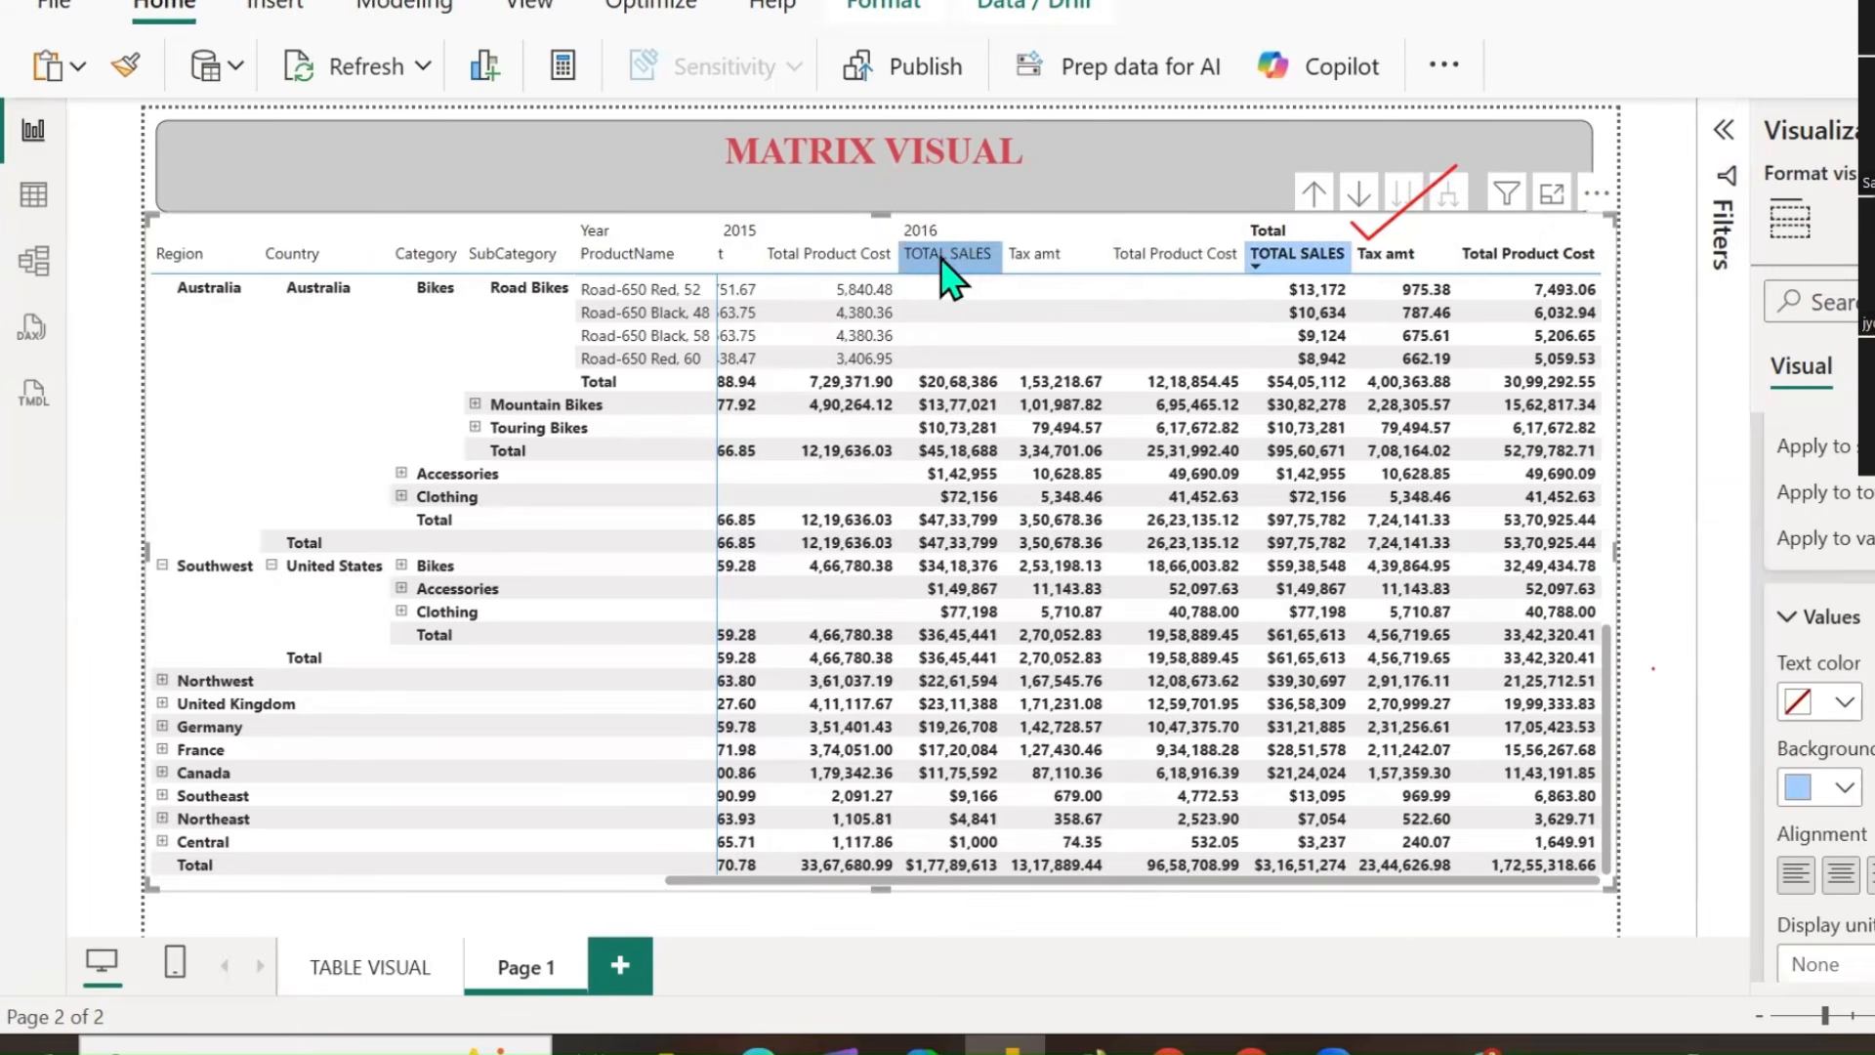
Extend the TOTAL SALES column formatting to its subtotals, total and values.
{"action": "left_click_drag", "start_coordinate": [1324, 894], "coordinate": [1591, 912]}
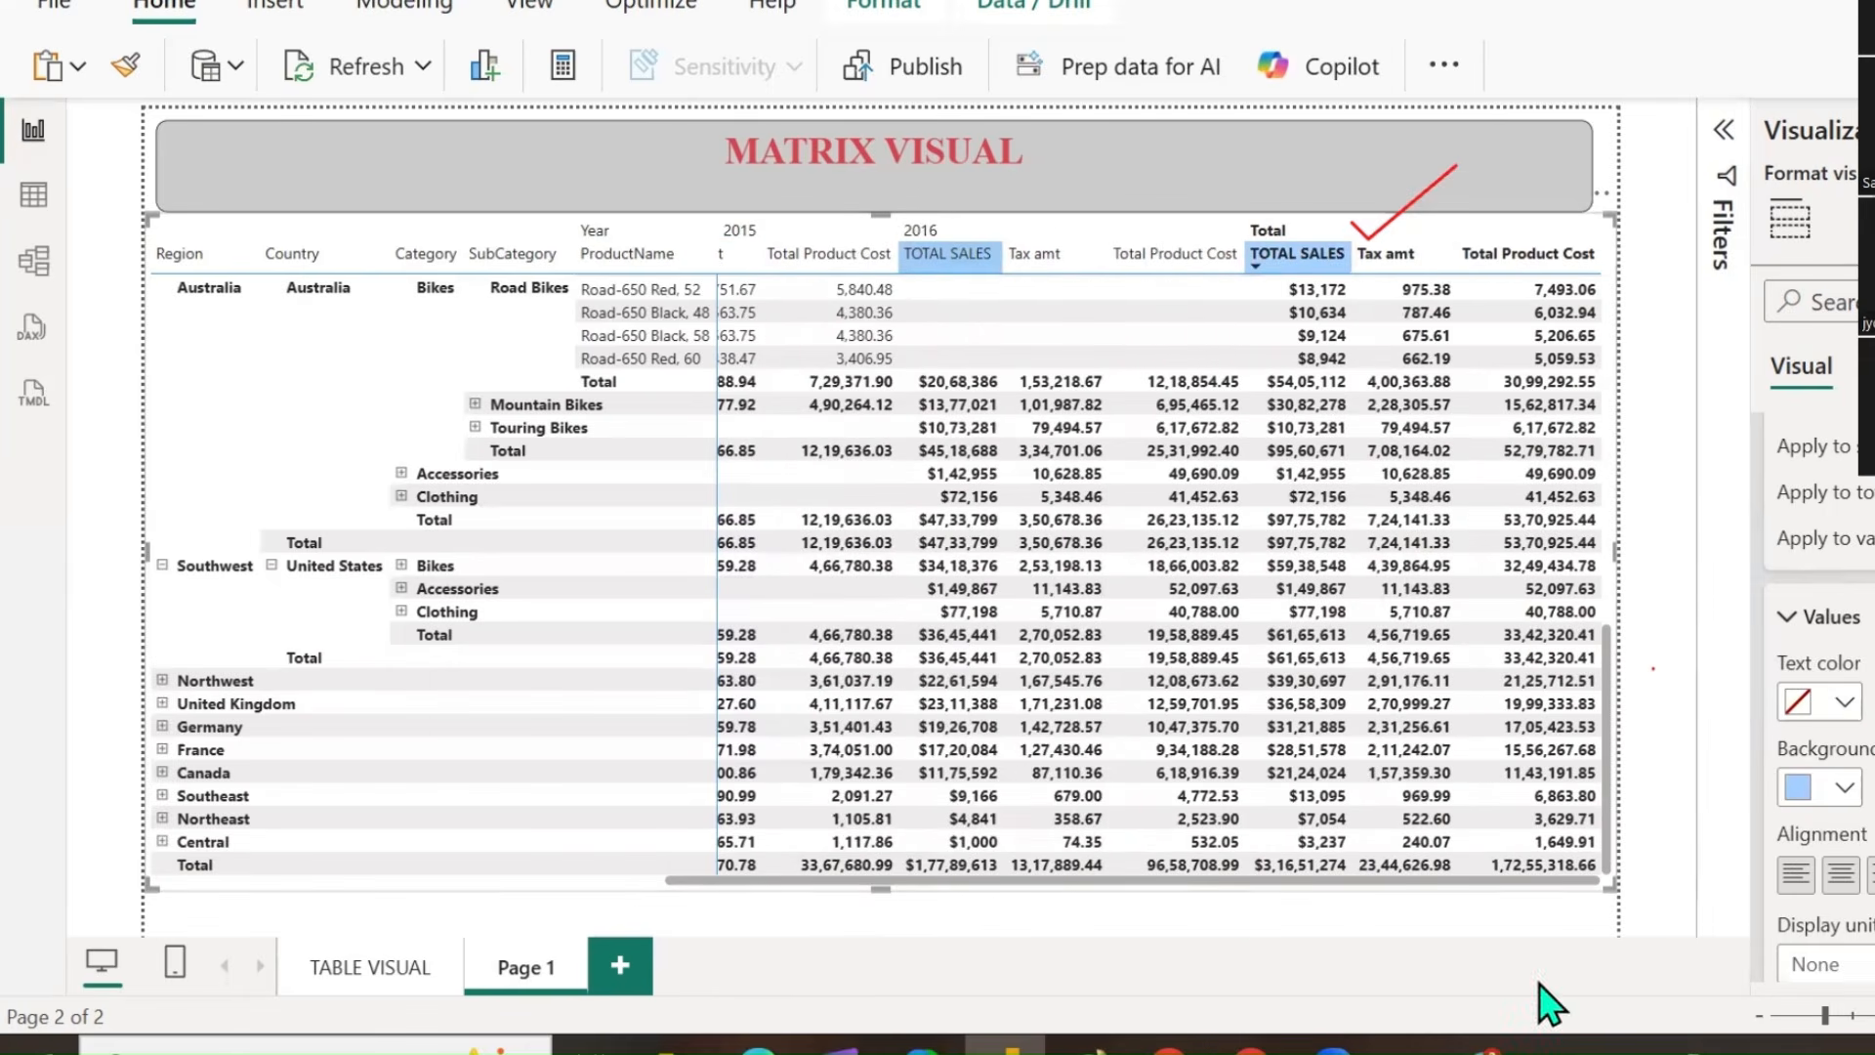
{"action": "scroll", "coordinate": [1818, 698], "scroll_direction": "up", "scroll_amount": 1}
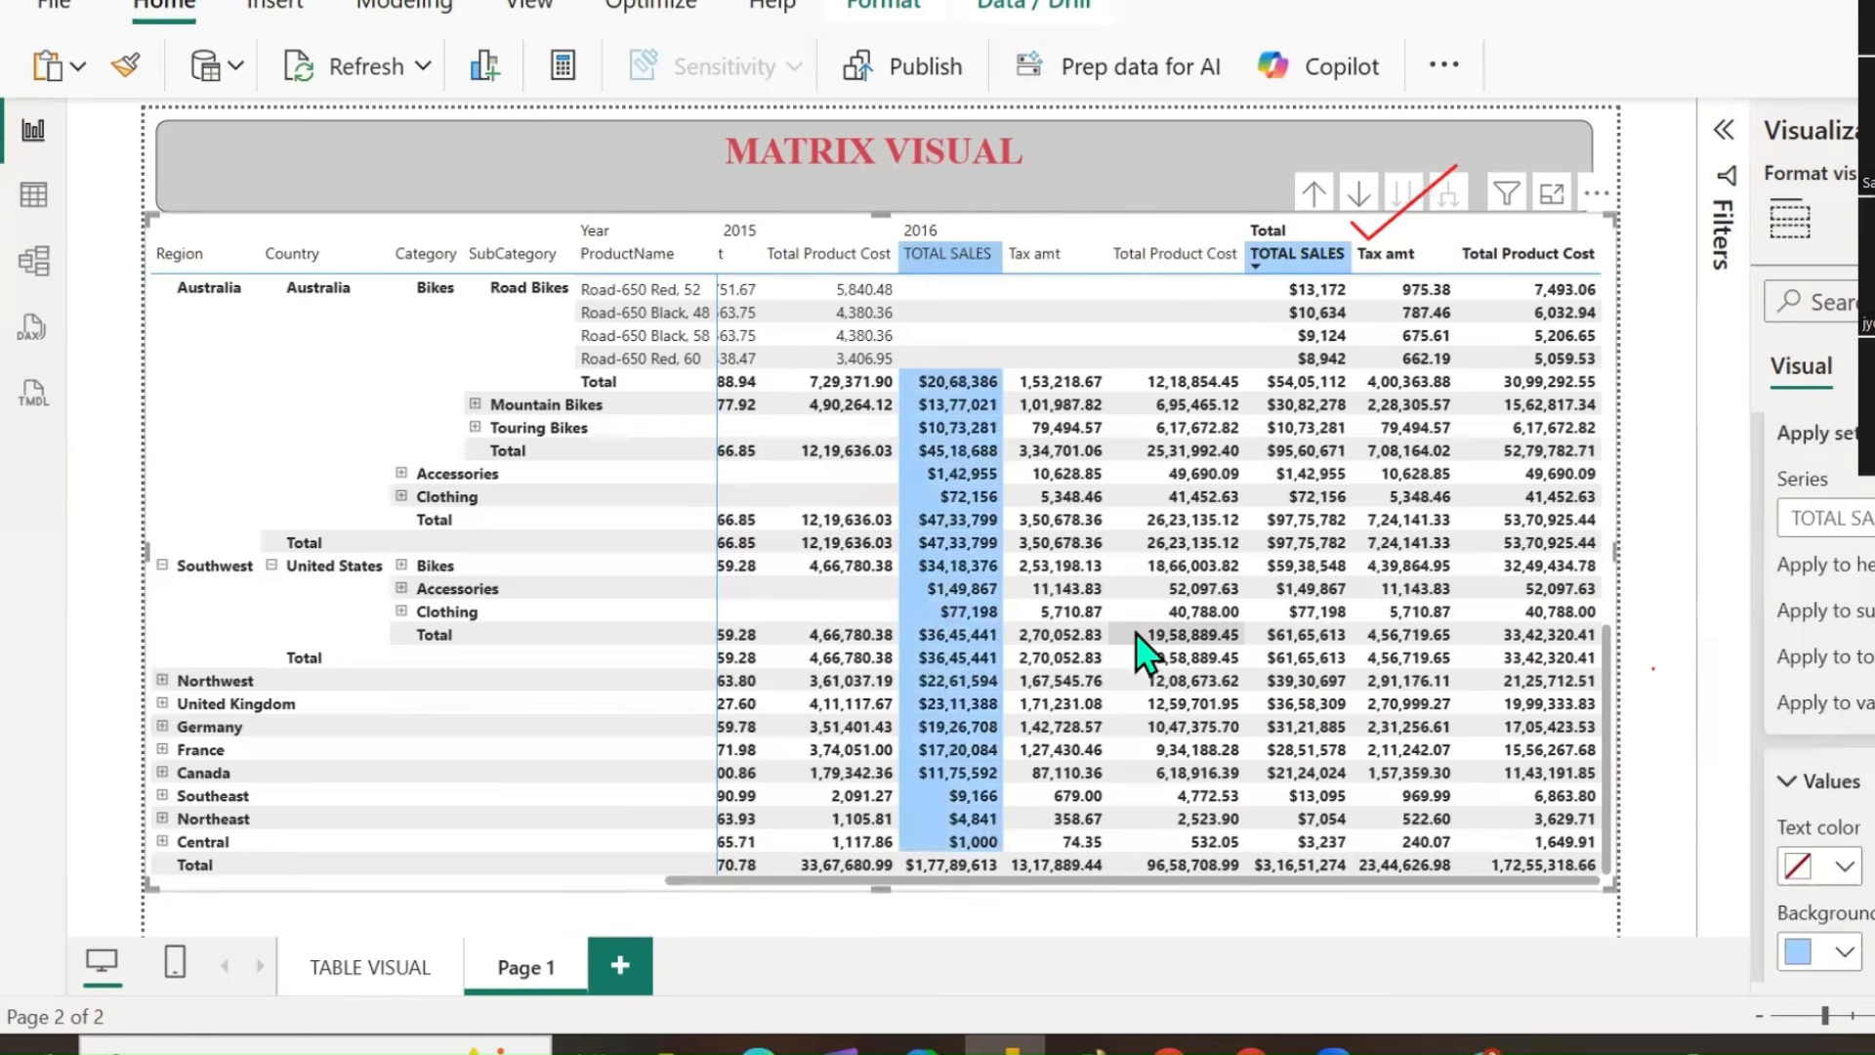
{"action": "left_click_drag", "start_coordinate": [1046, 890], "coordinate": [1239, 925]}
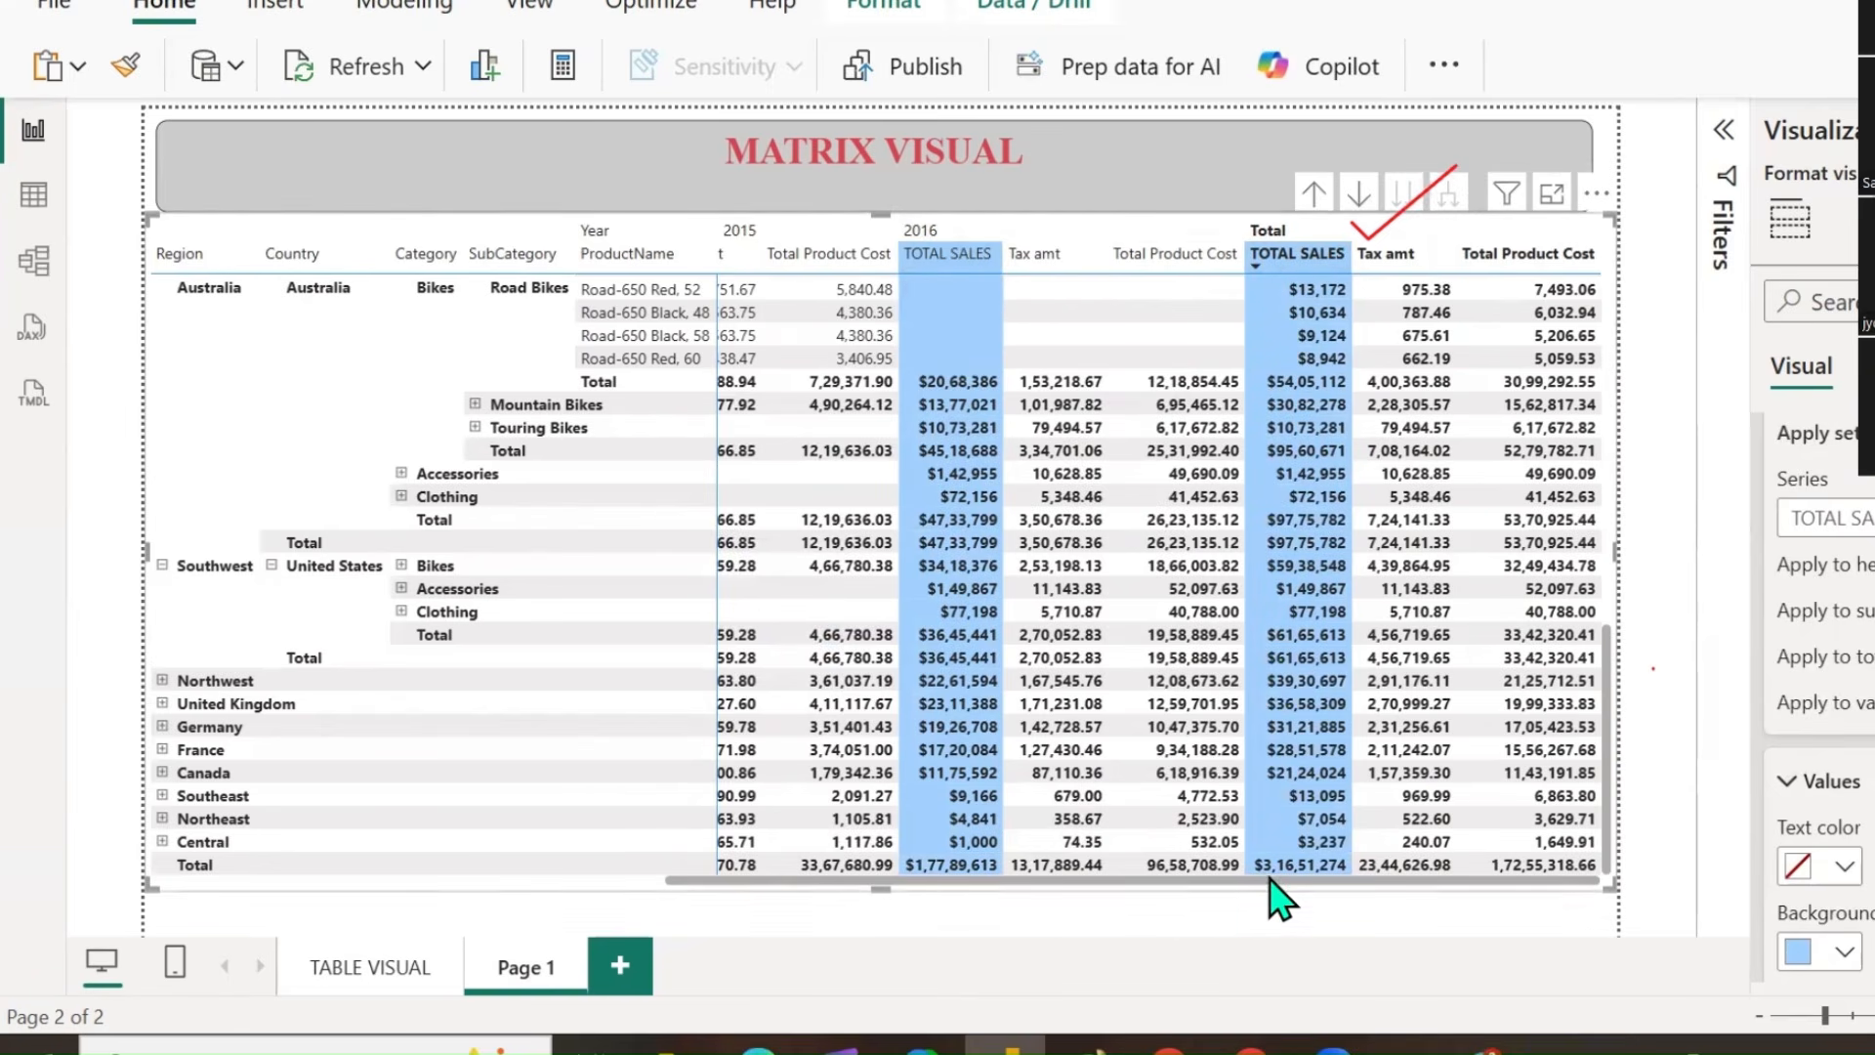
{"action": "left_click_drag", "start_coordinate": [1273, 881], "coordinate": [1473, 913]}
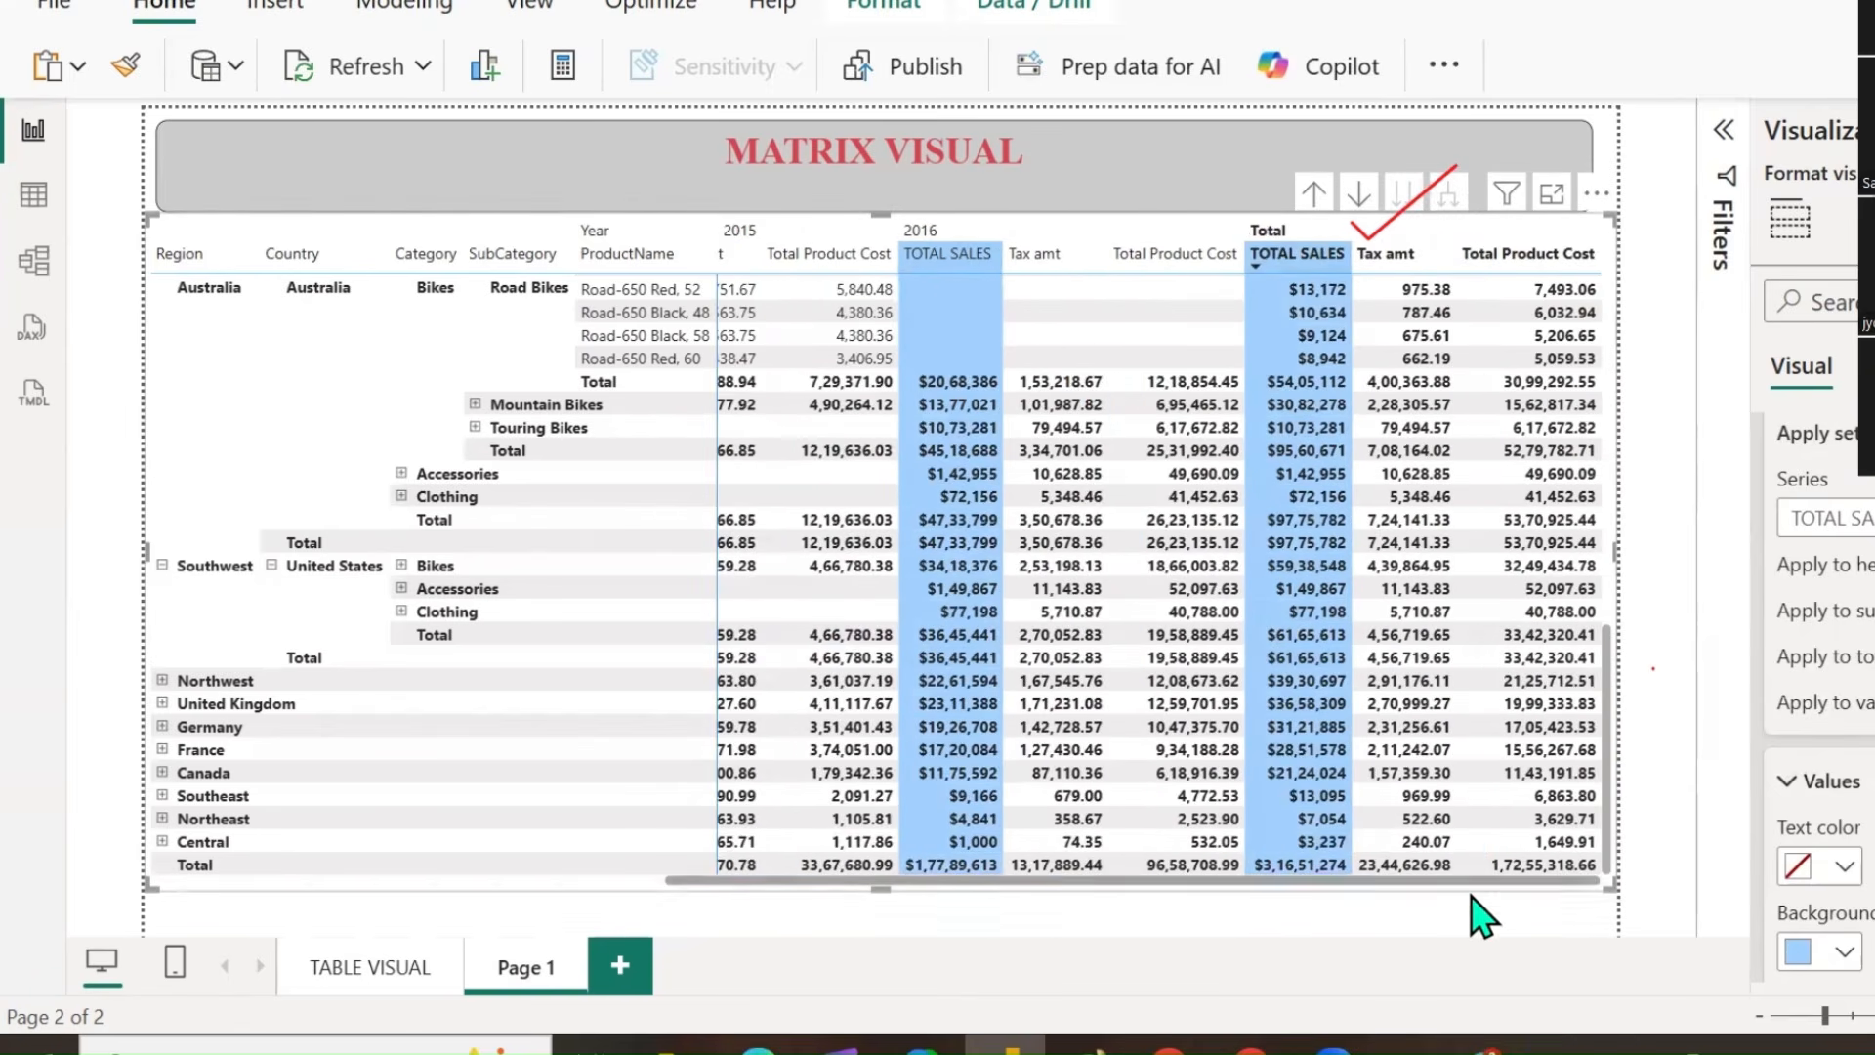
In the specific column settings, switch to the Tax amt series and give its values a light blue background.
{"action": "left_click", "coordinate": [1868, 519]}
{"action": "left_click", "coordinate": [1865, 599]}
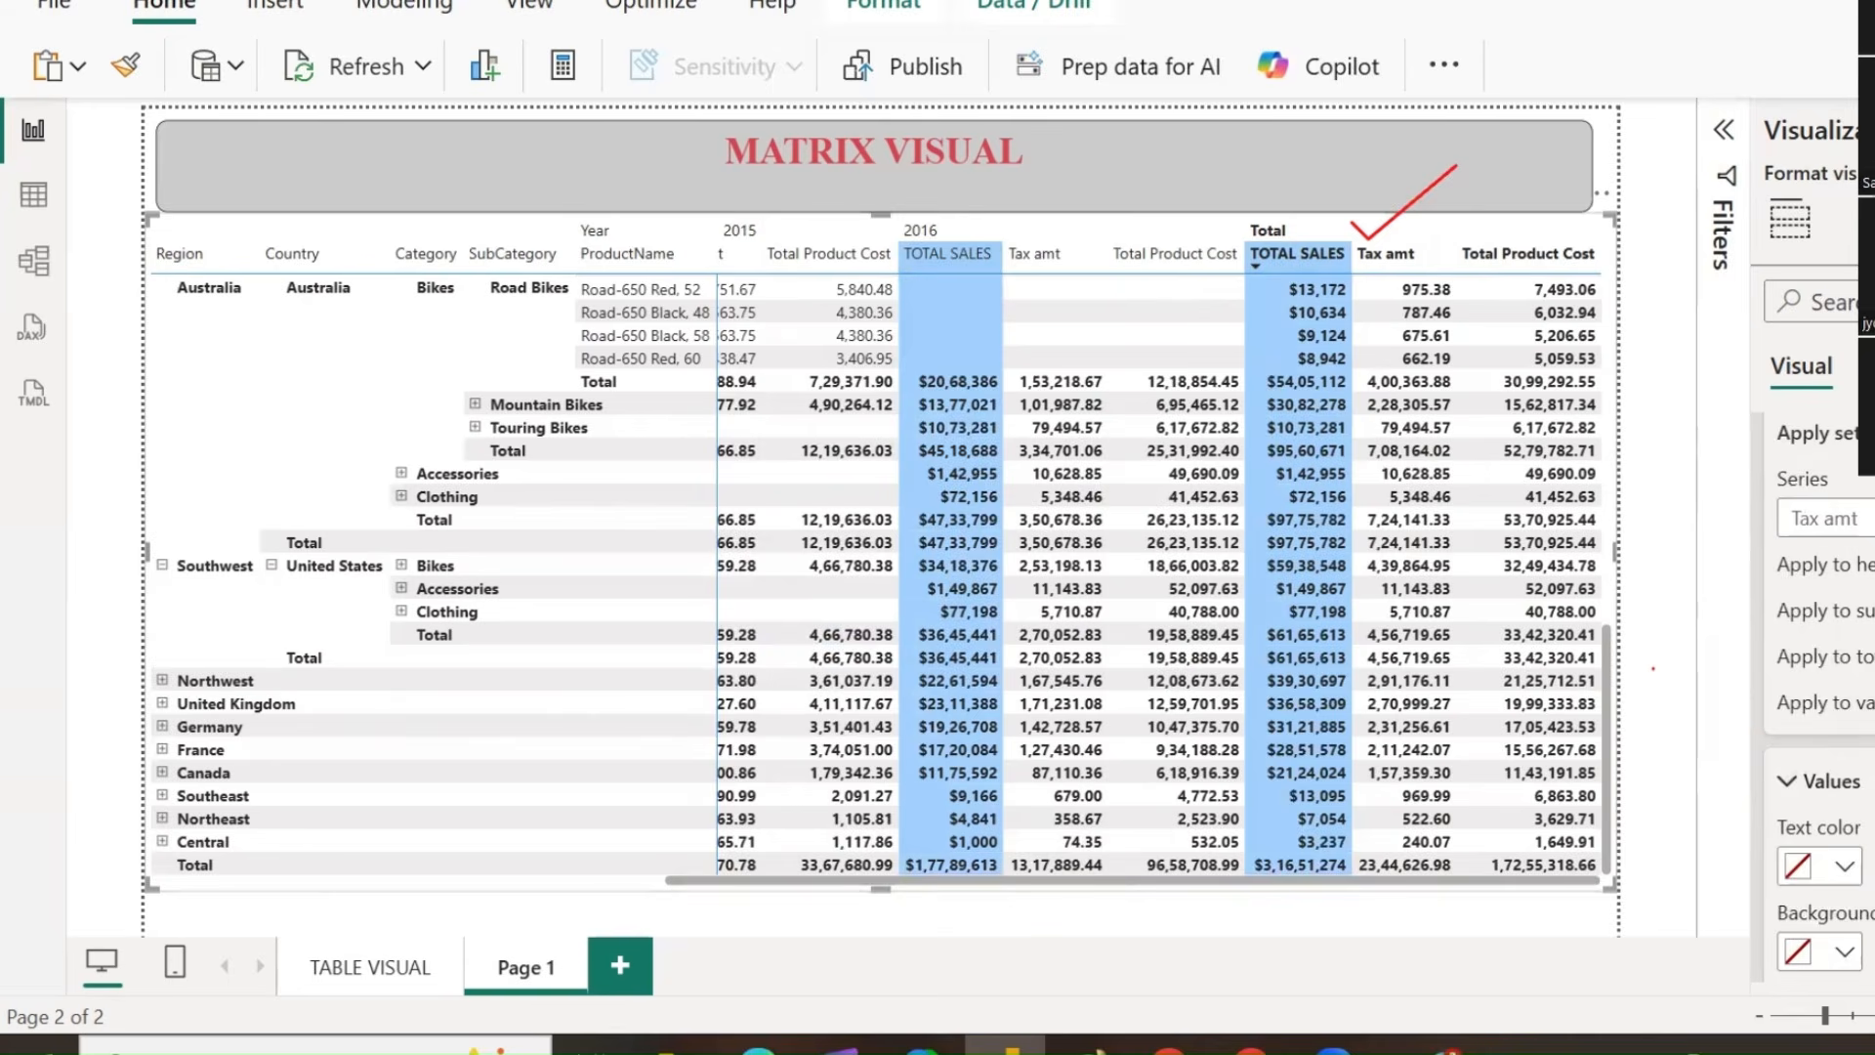
{"action": "scroll", "coordinate": [1849, 793], "scroll_direction": "down", "scroll_amount": 3}
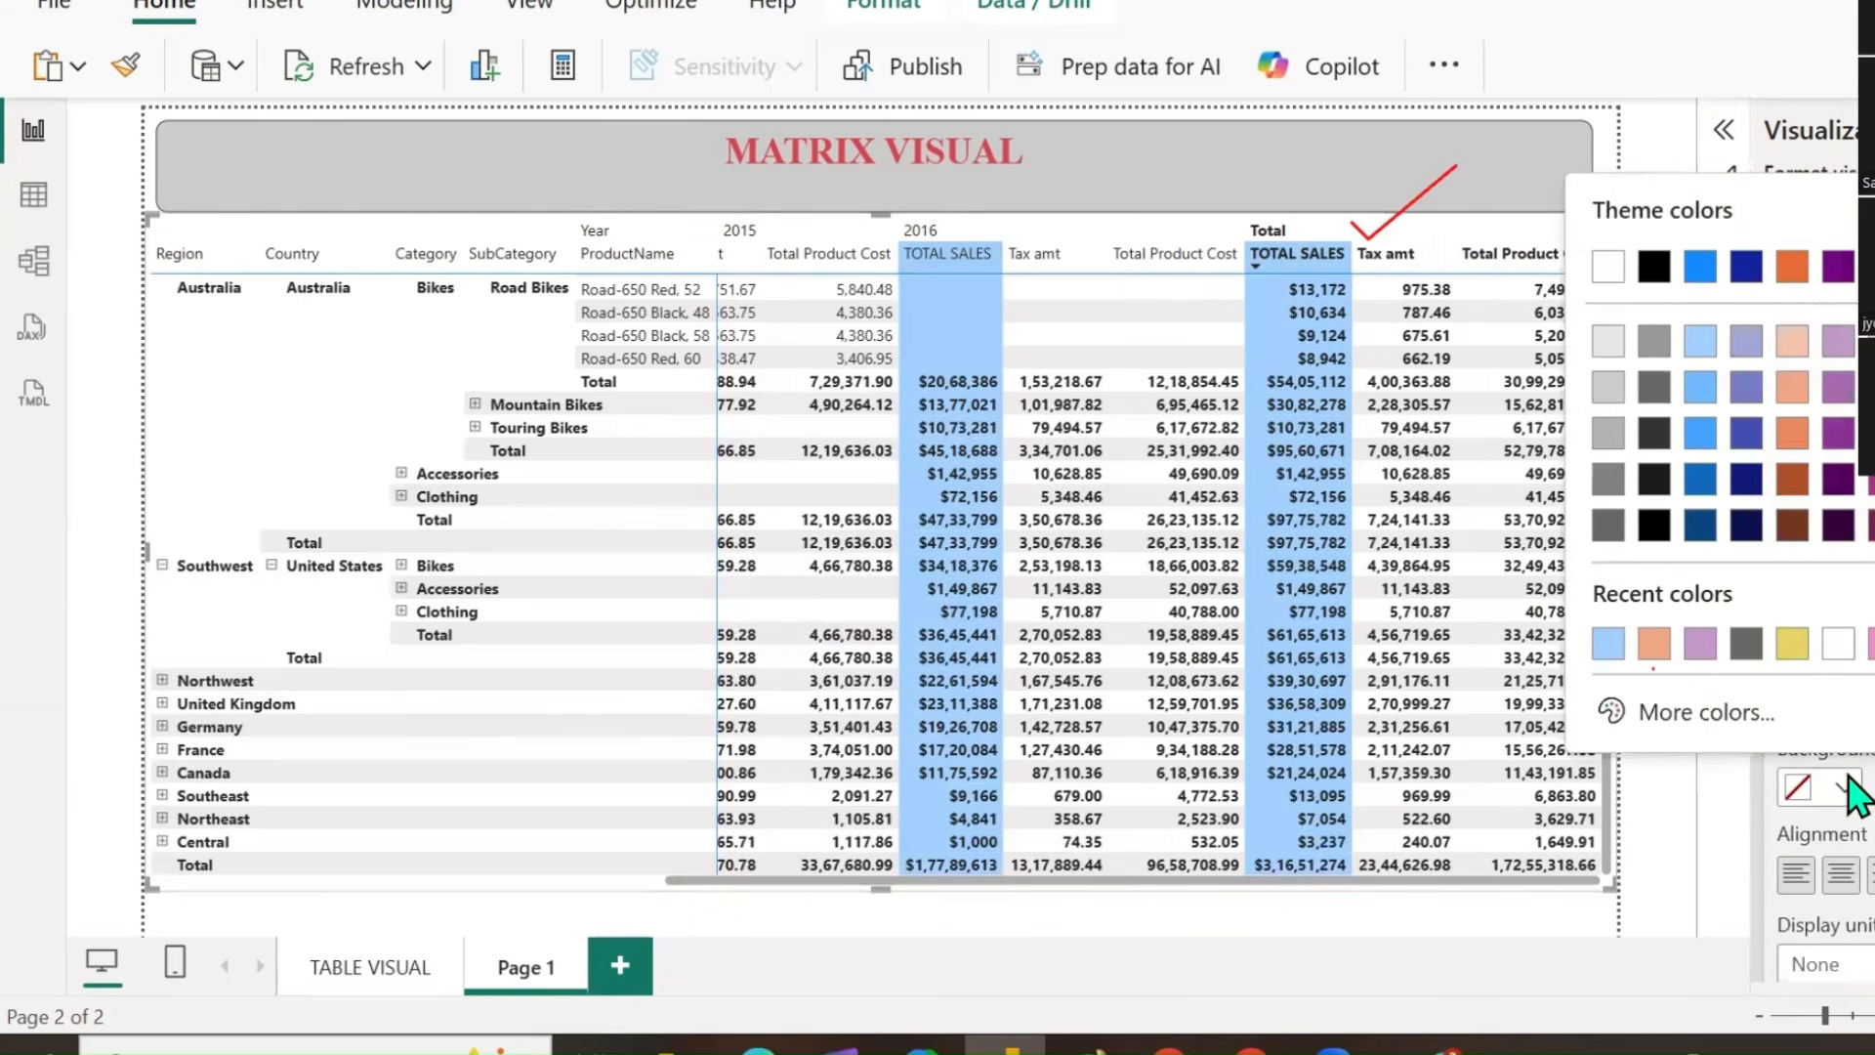
{"action": "left_click", "coordinate": [1609, 645]}
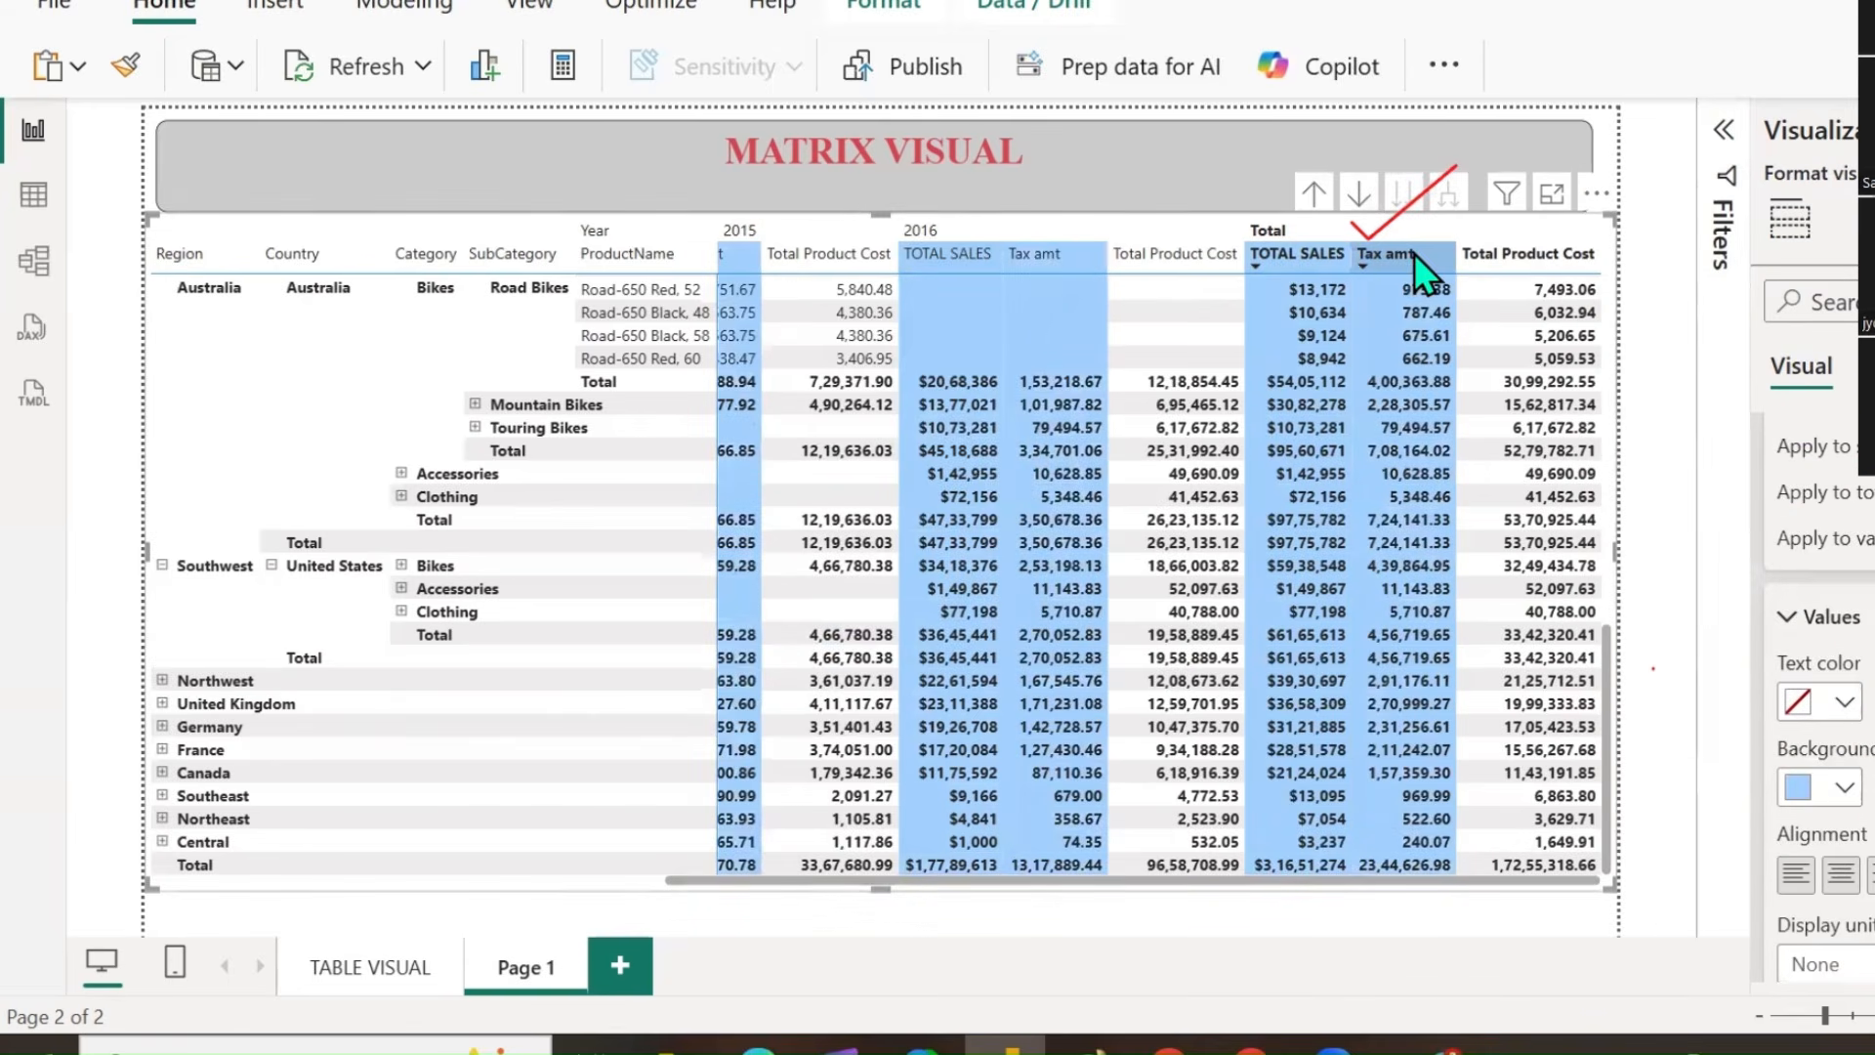
{"action": "scroll", "coordinate": [1819, 684], "scroll_direction": "up", "scroll_amount": 1}
{"action": "scroll", "coordinate": [1854, 596], "scroll_direction": "up", "scroll_amount": 4}
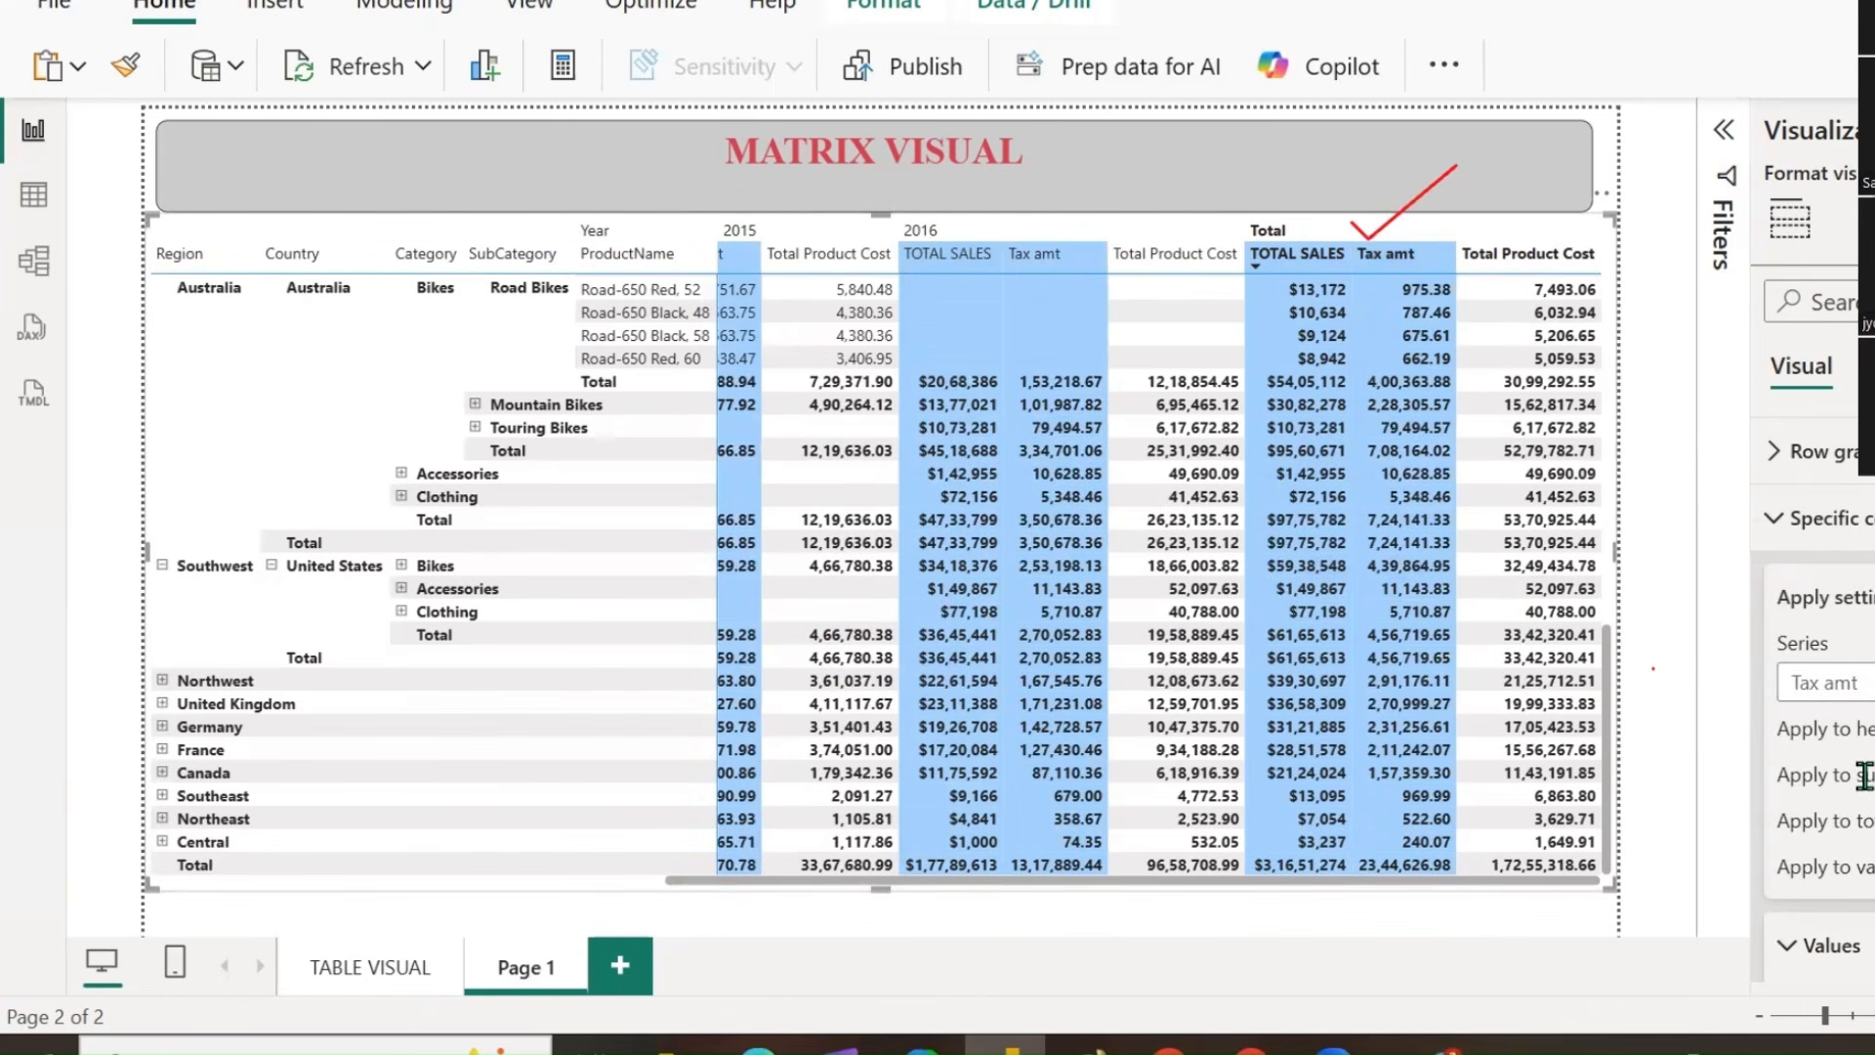
Center-align the Tax amt values and set their display units to Thousands.
{"action": "scroll", "coordinate": [1864, 772], "scroll_direction": "down", "scroll_amount": 5}
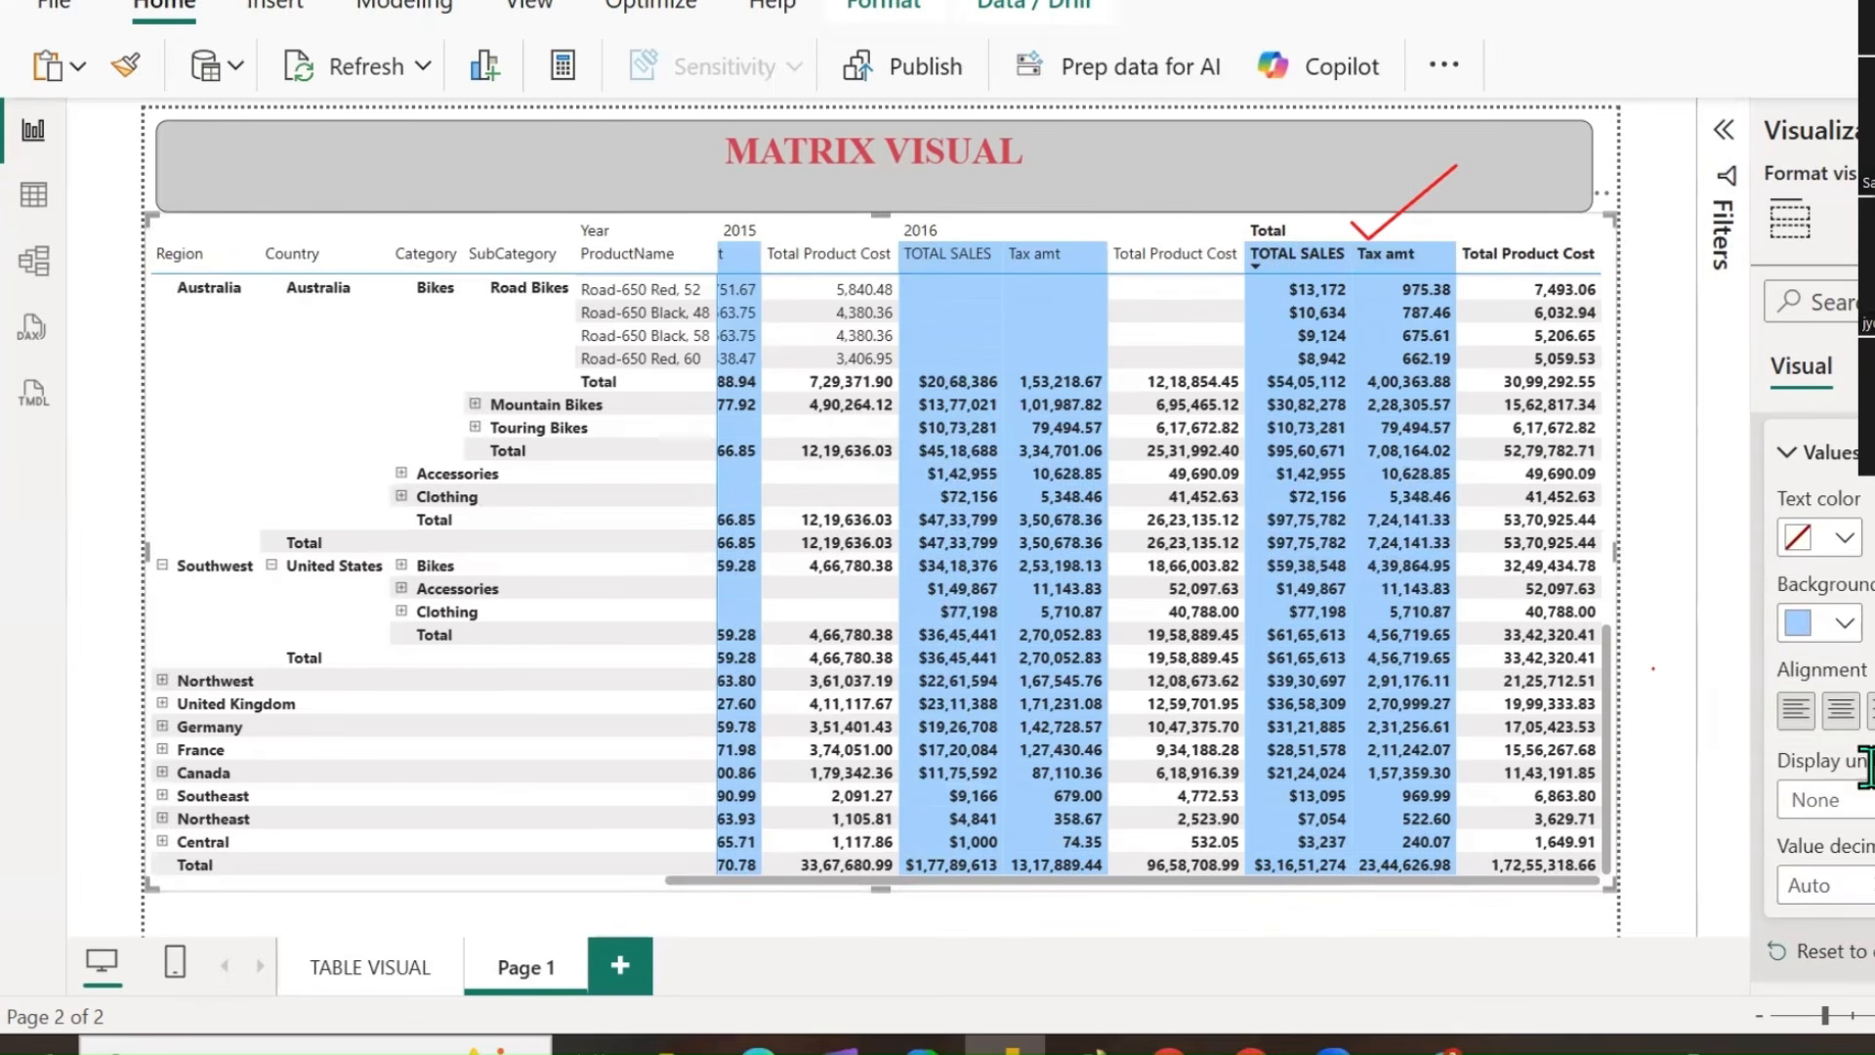
{"action": "left_click", "coordinate": [1838, 722]}
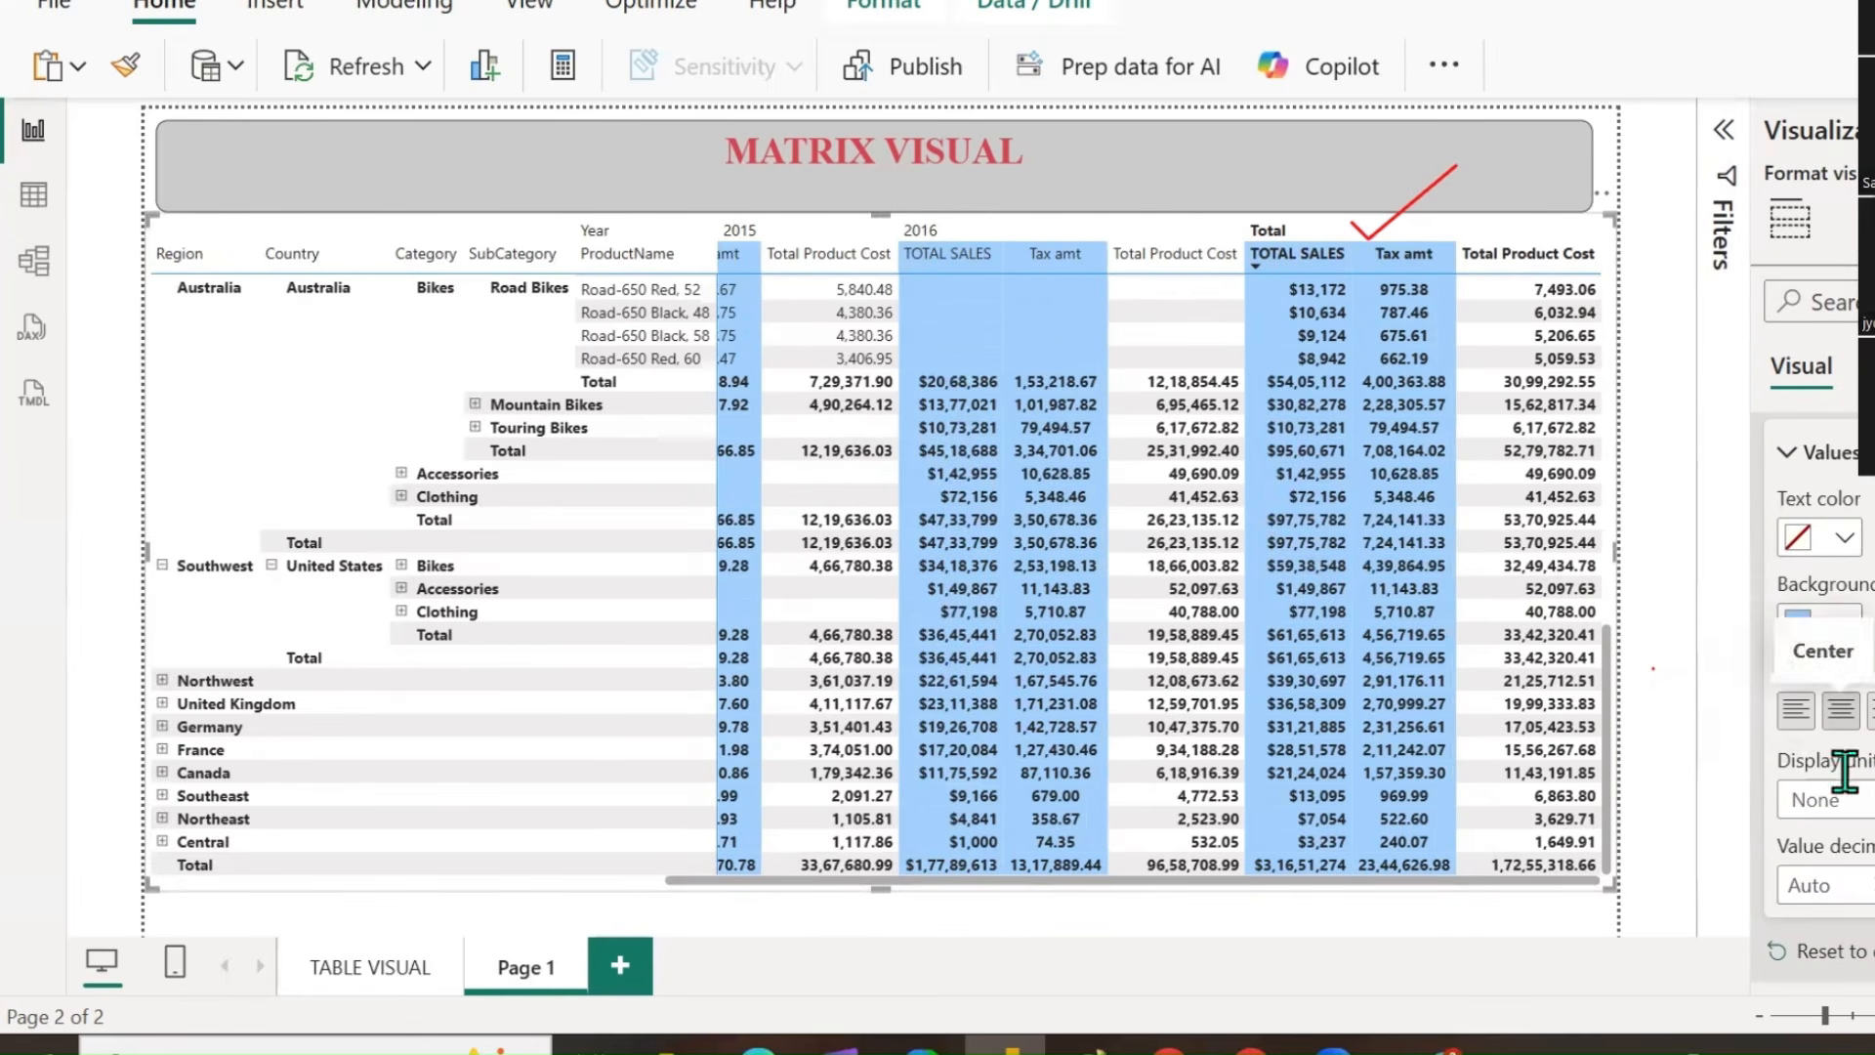
{"action": "left_click", "coordinate": [1820, 800]}
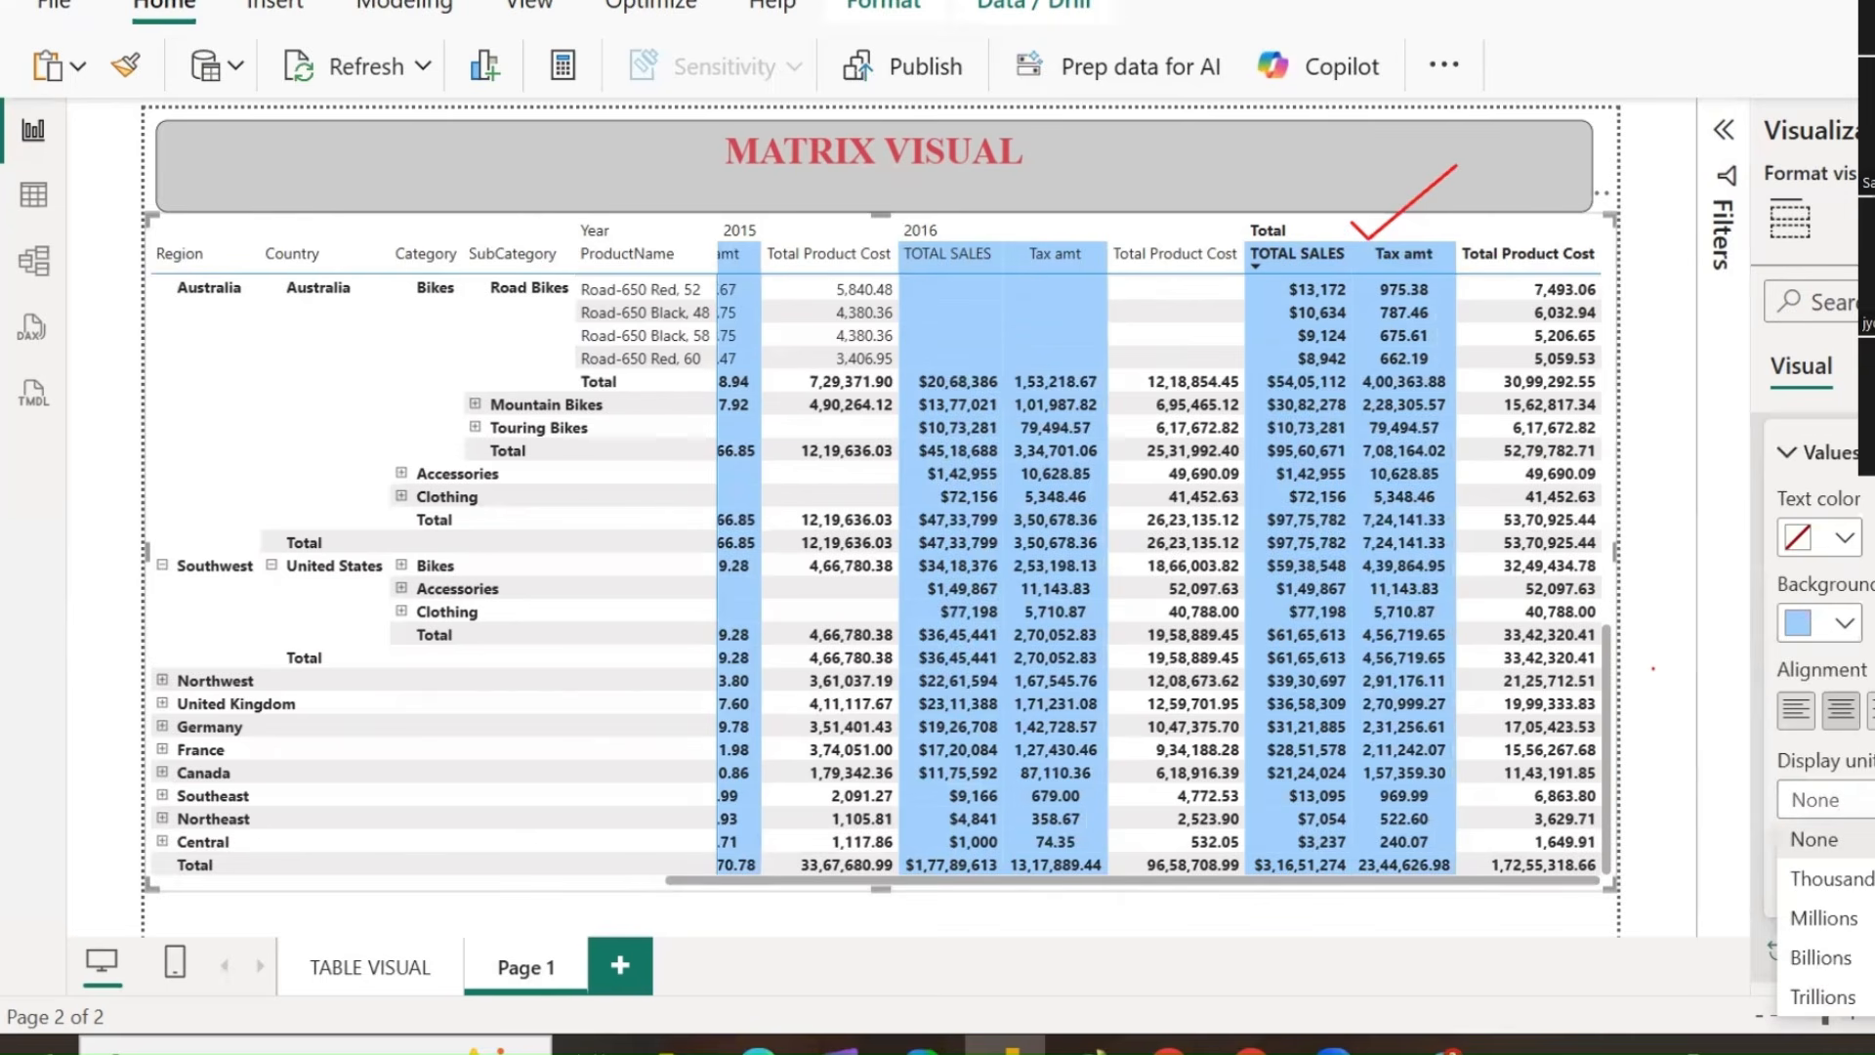
{"action": "left_click", "coordinate": [1819, 800]}
{"action": "scroll", "coordinate": [1820, 772], "scroll_direction": "down", "scroll_amount": 3}
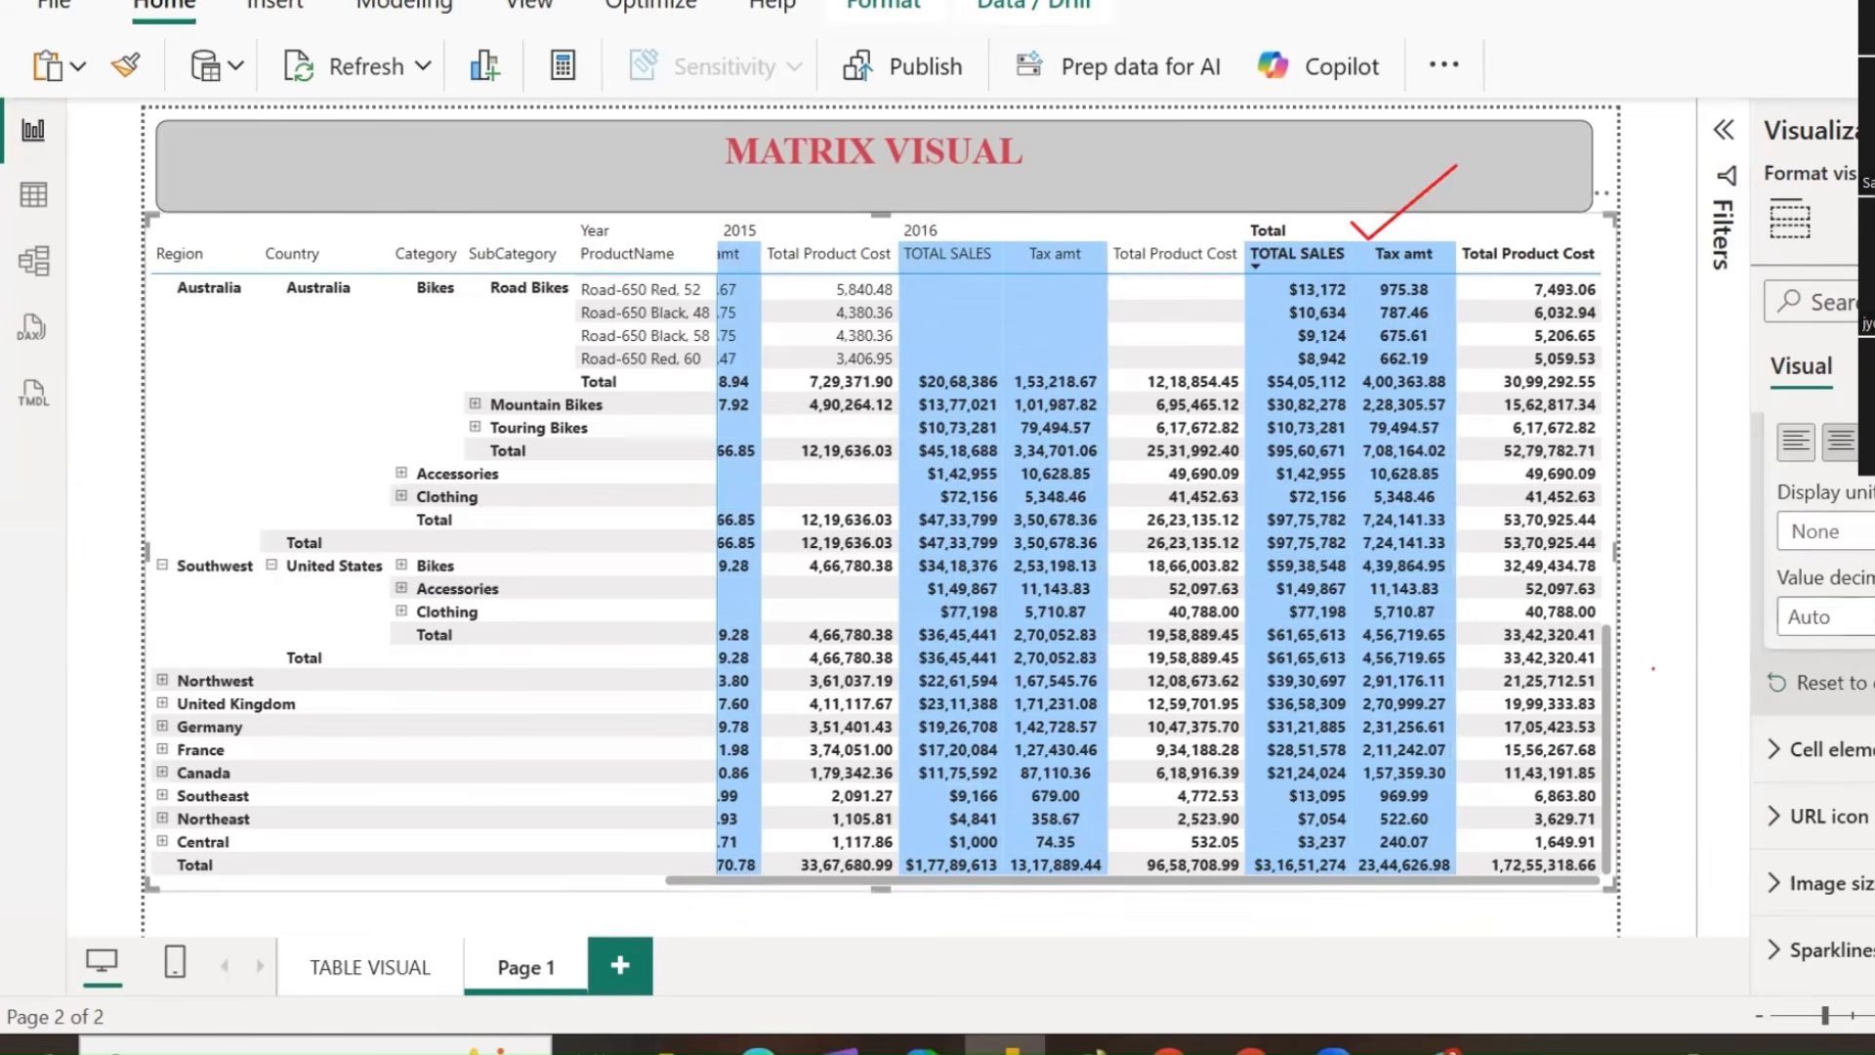
{"action": "left_click", "coordinate": [1814, 527]}
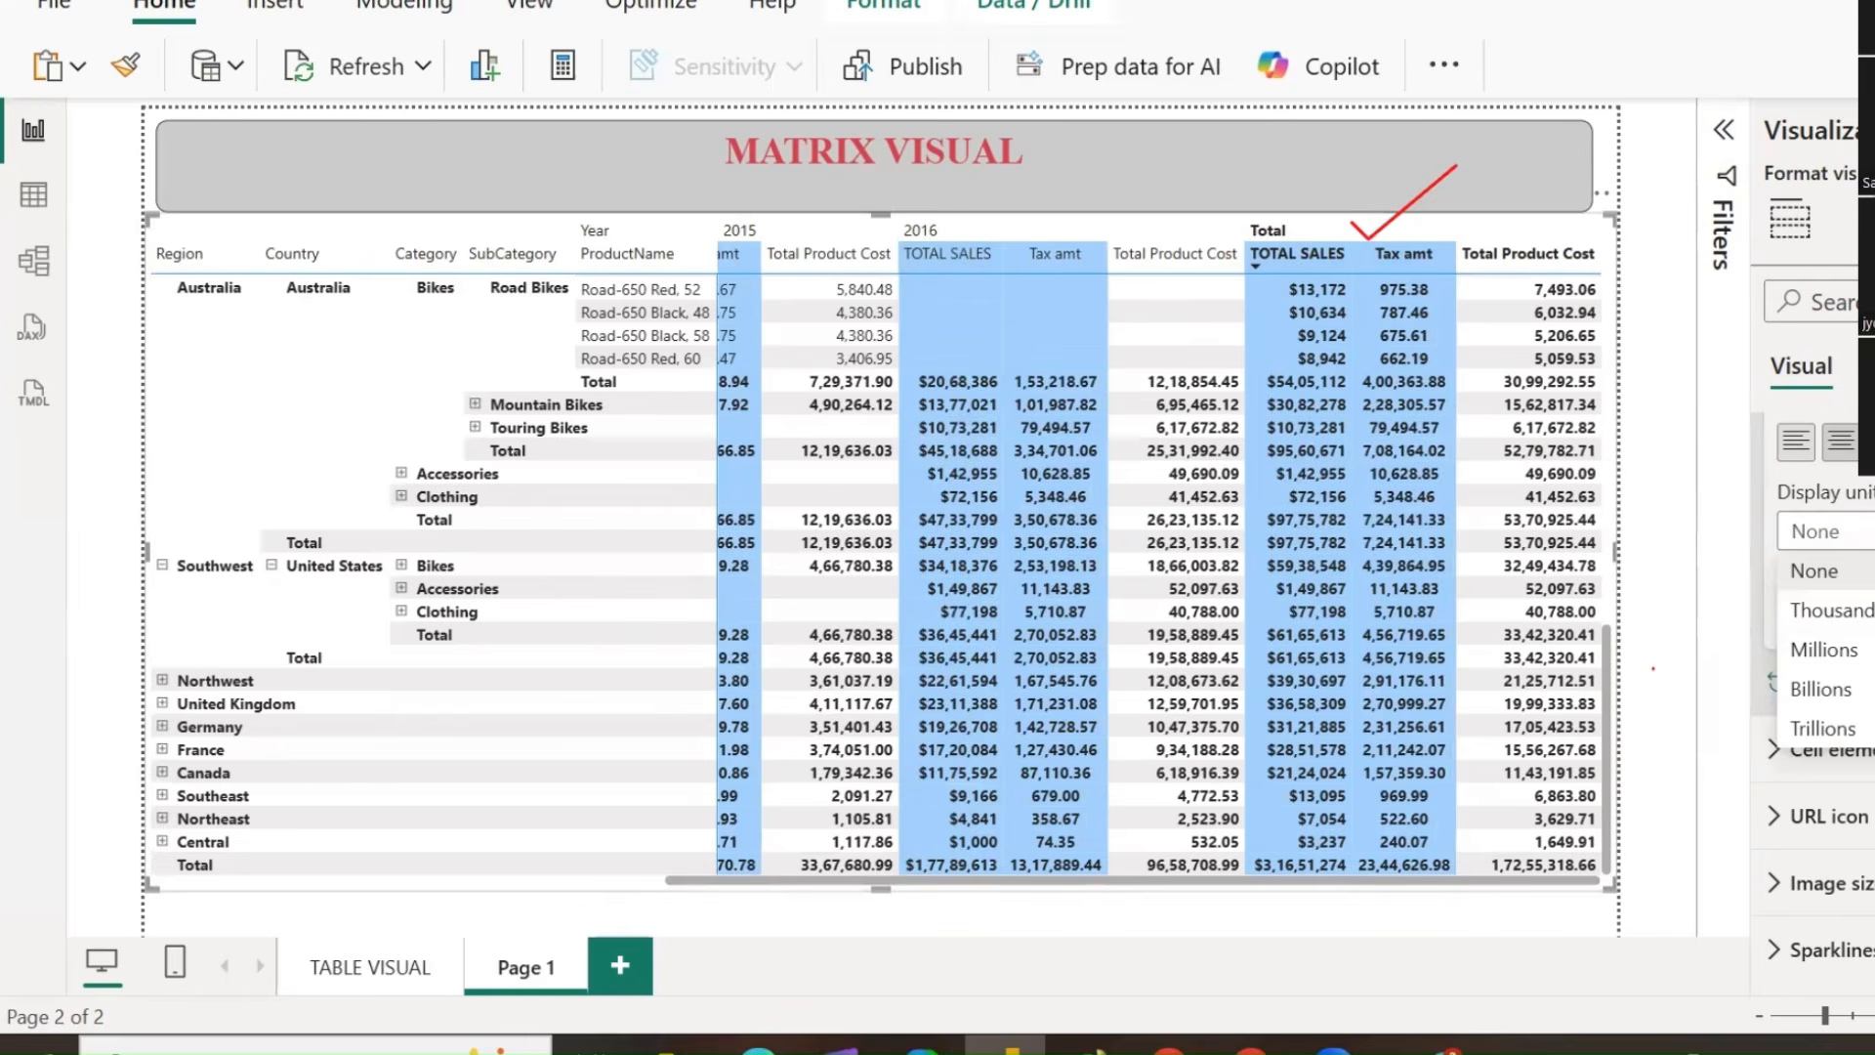
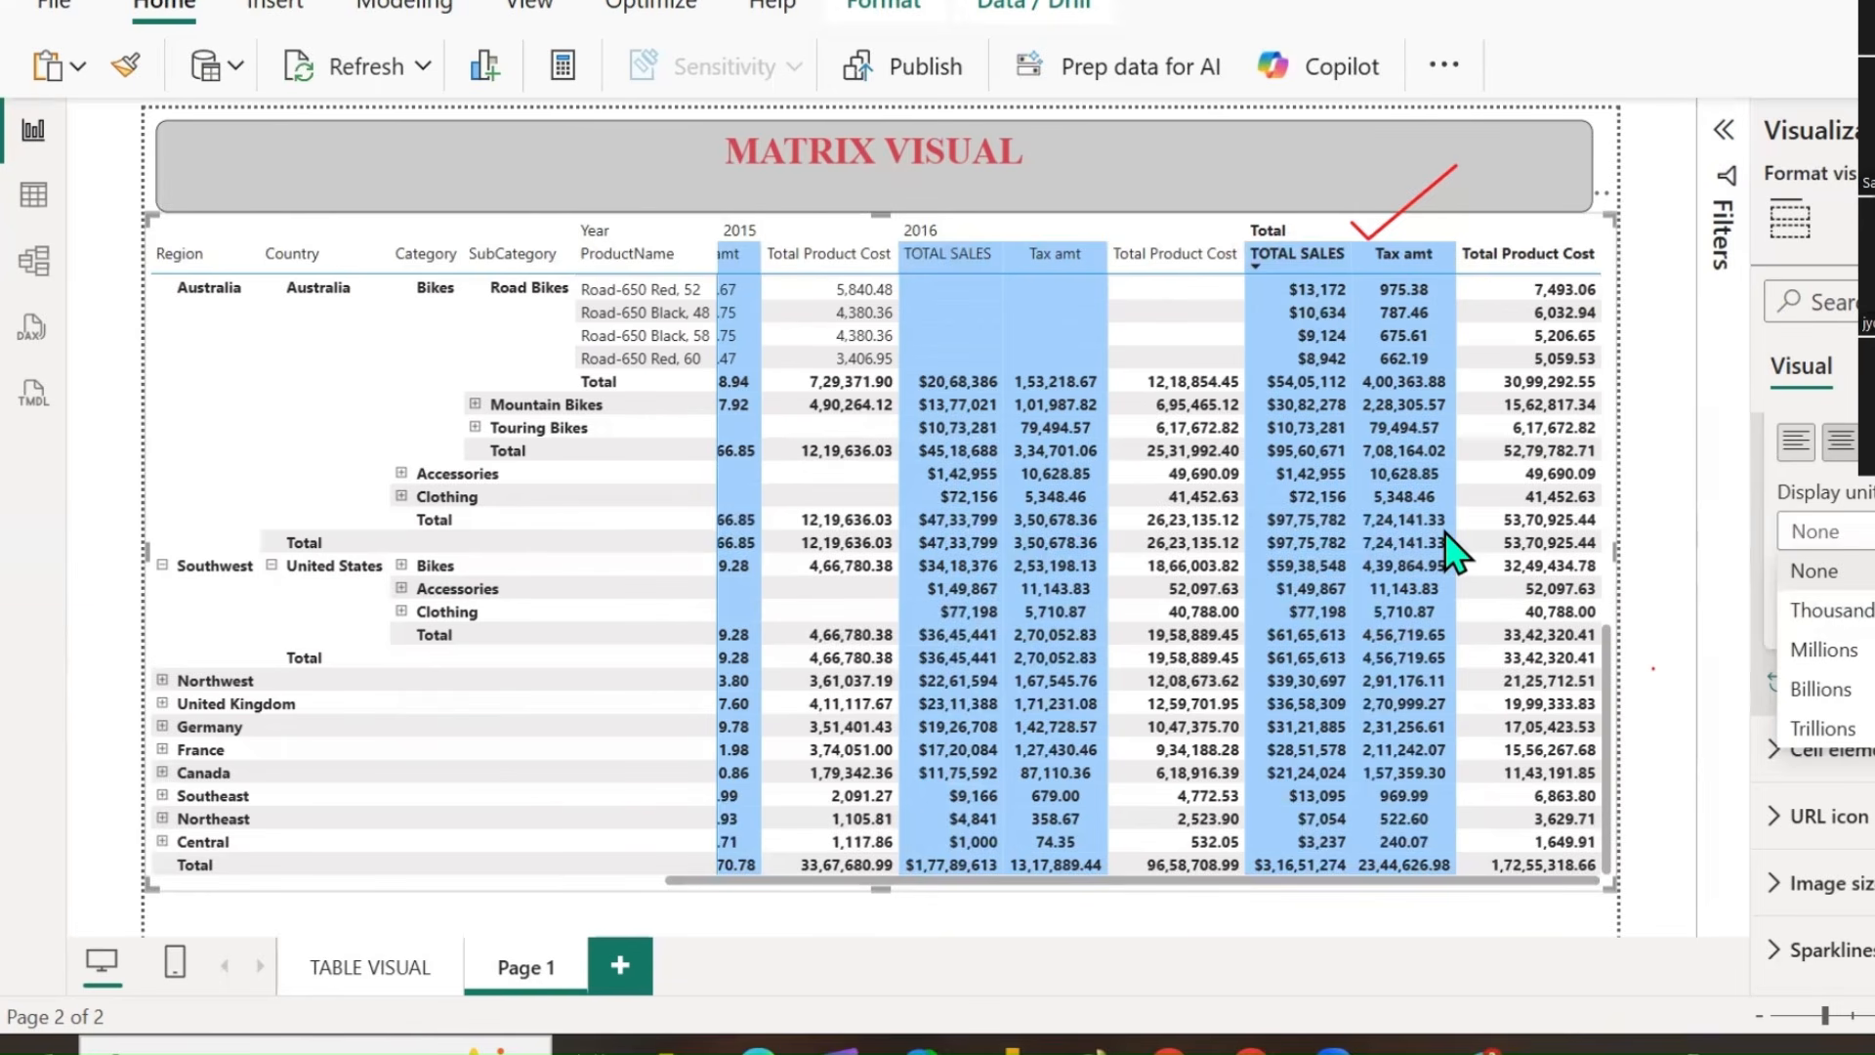
{"action": "left_click", "coordinate": [1835, 612]}
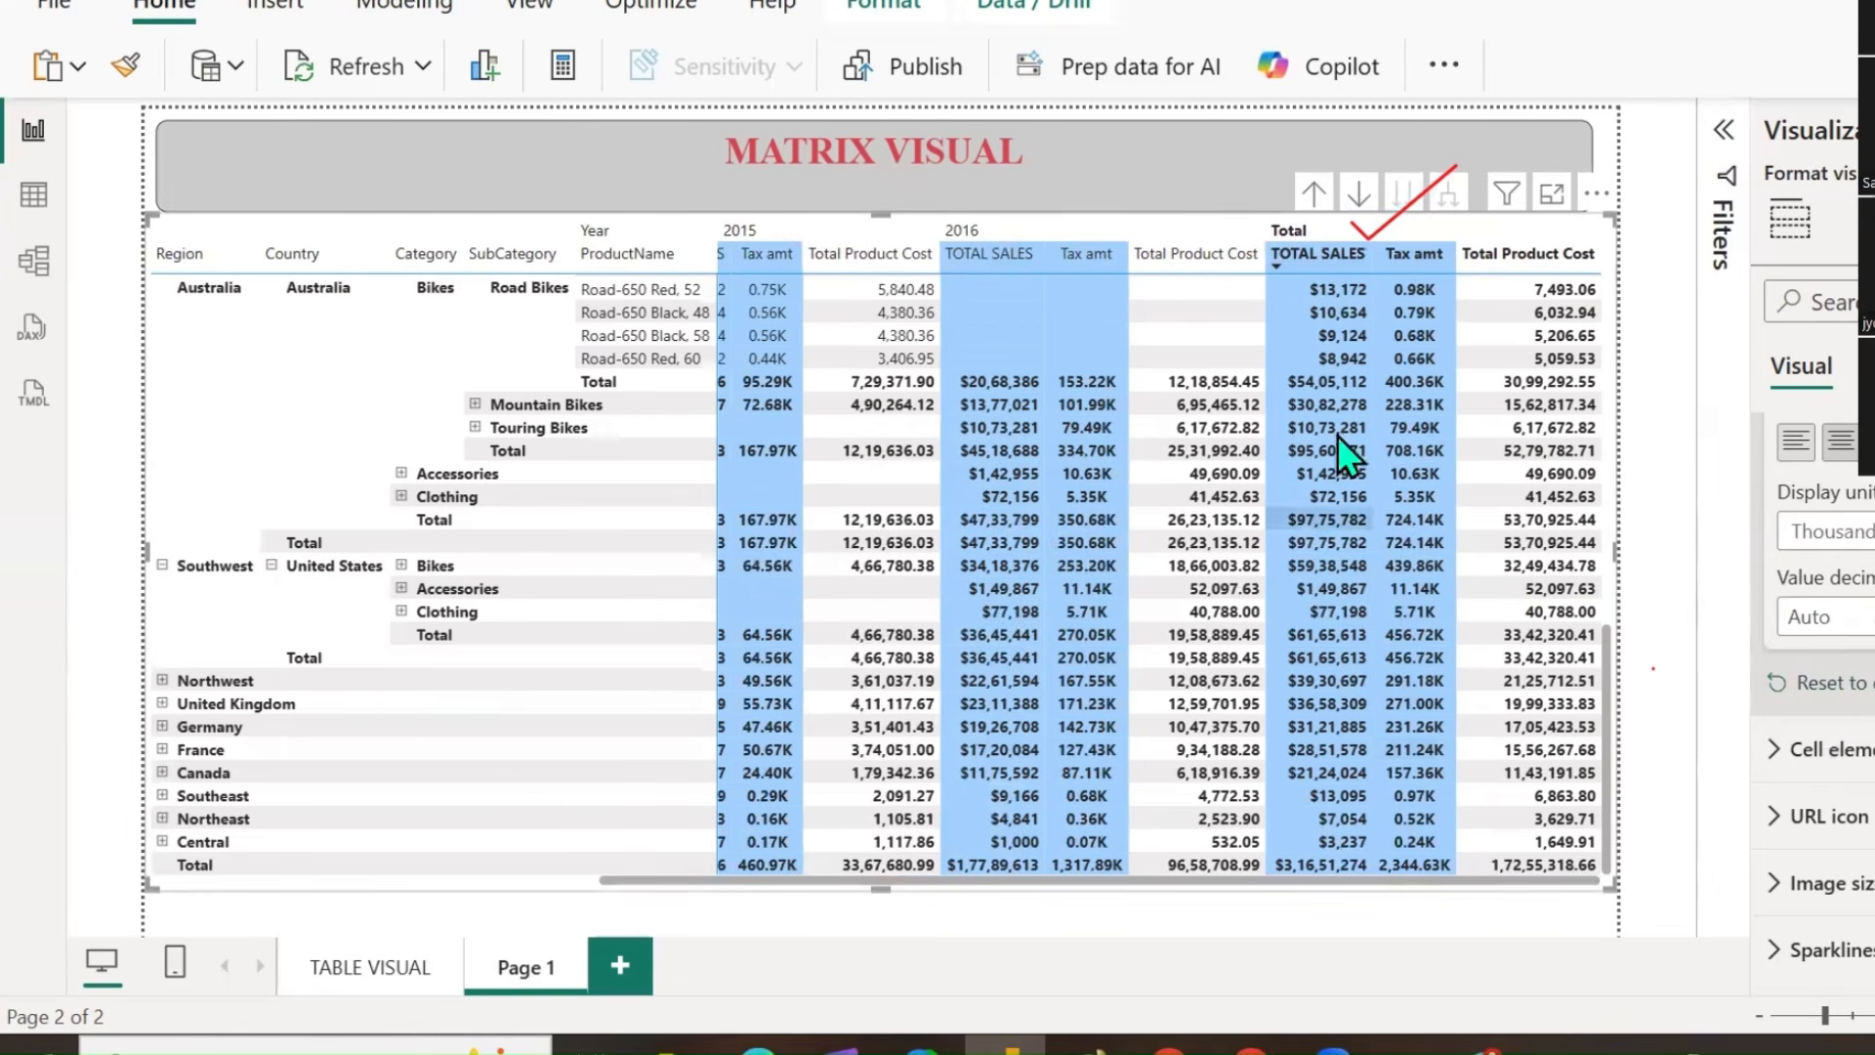
Switch the specific column settings to the TOTAL SALES series and set its display units to Thousands.
{"action": "scroll", "coordinate": [1817, 635], "scroll_direction": "up", "scroll_amount": 3}
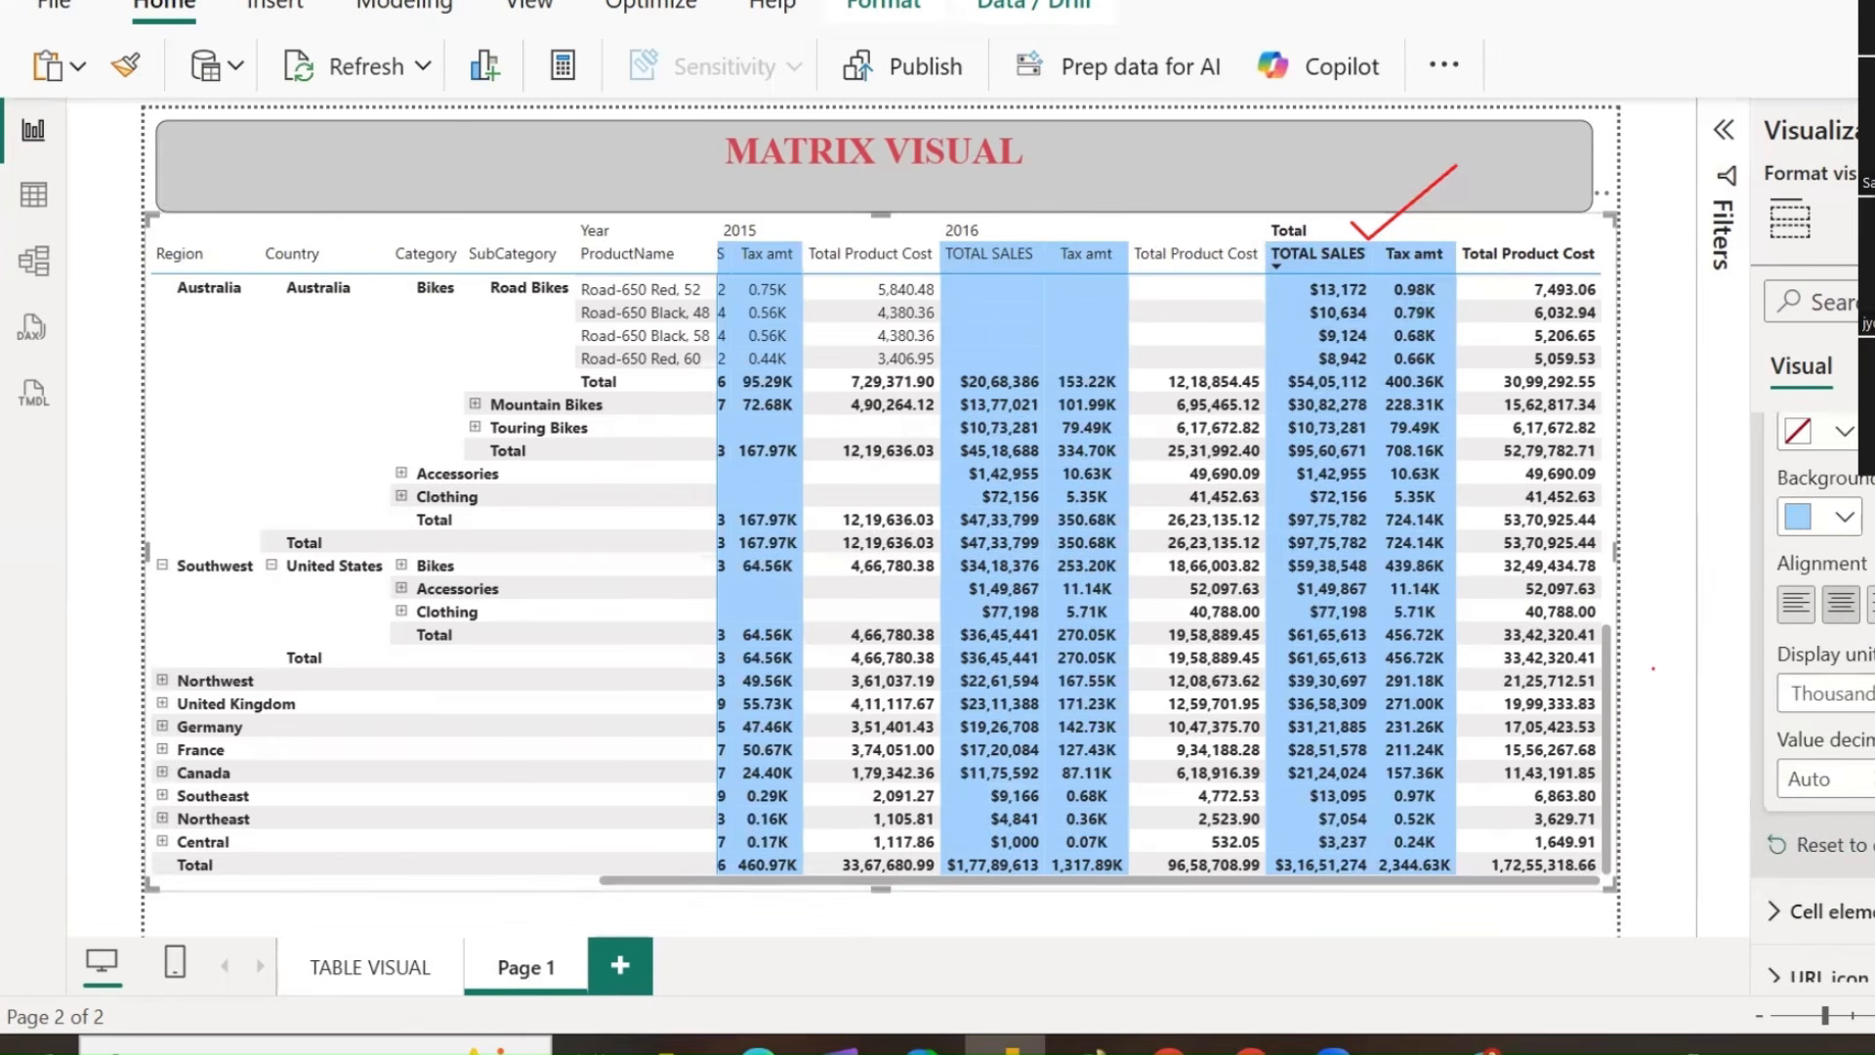
{"action": "scroll", "coordinate": [1817, 635], "scroll_direction": "up", "scroll_amount": 10}
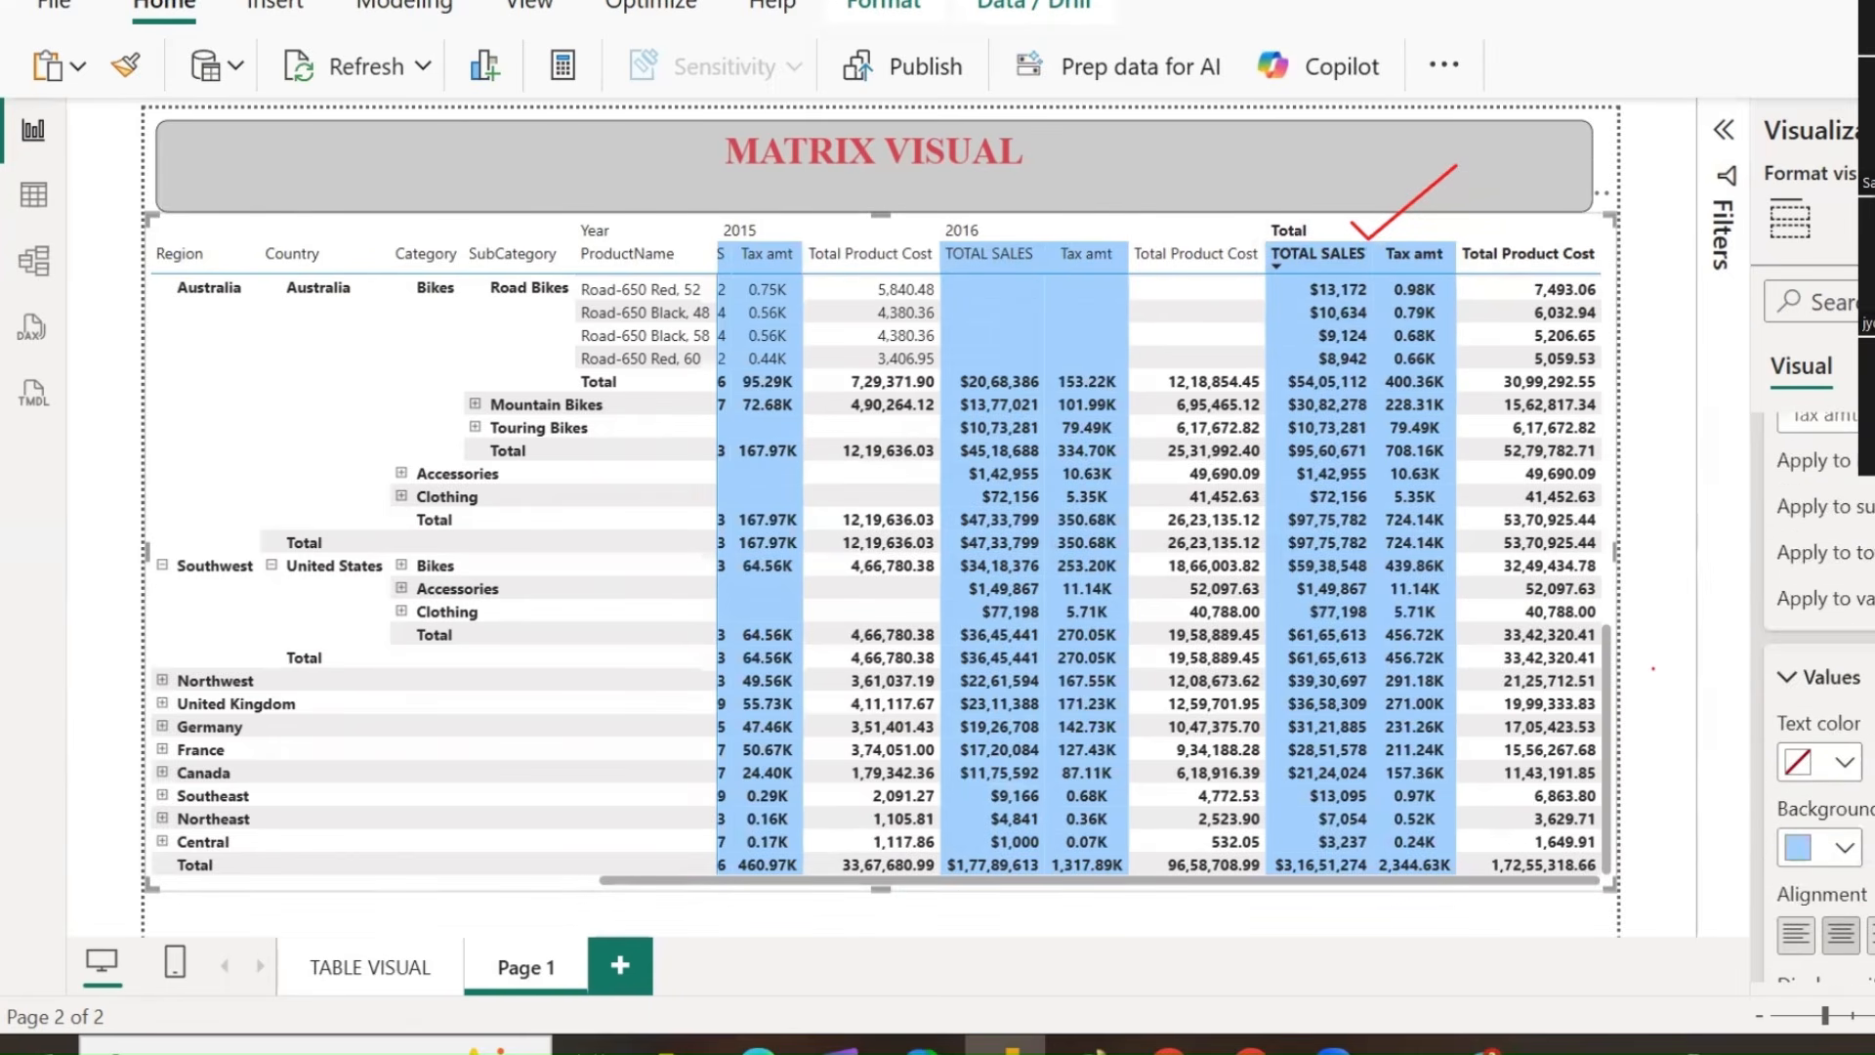
{"action": "left_click", "coordinate": [1825, 743]}
{"action": "left_click", "coordinate": [1832, 782]}
{"action": "scroll", "coordinate": [1817, 782], "scroll_direction": "down", "scroll_amount": 8}
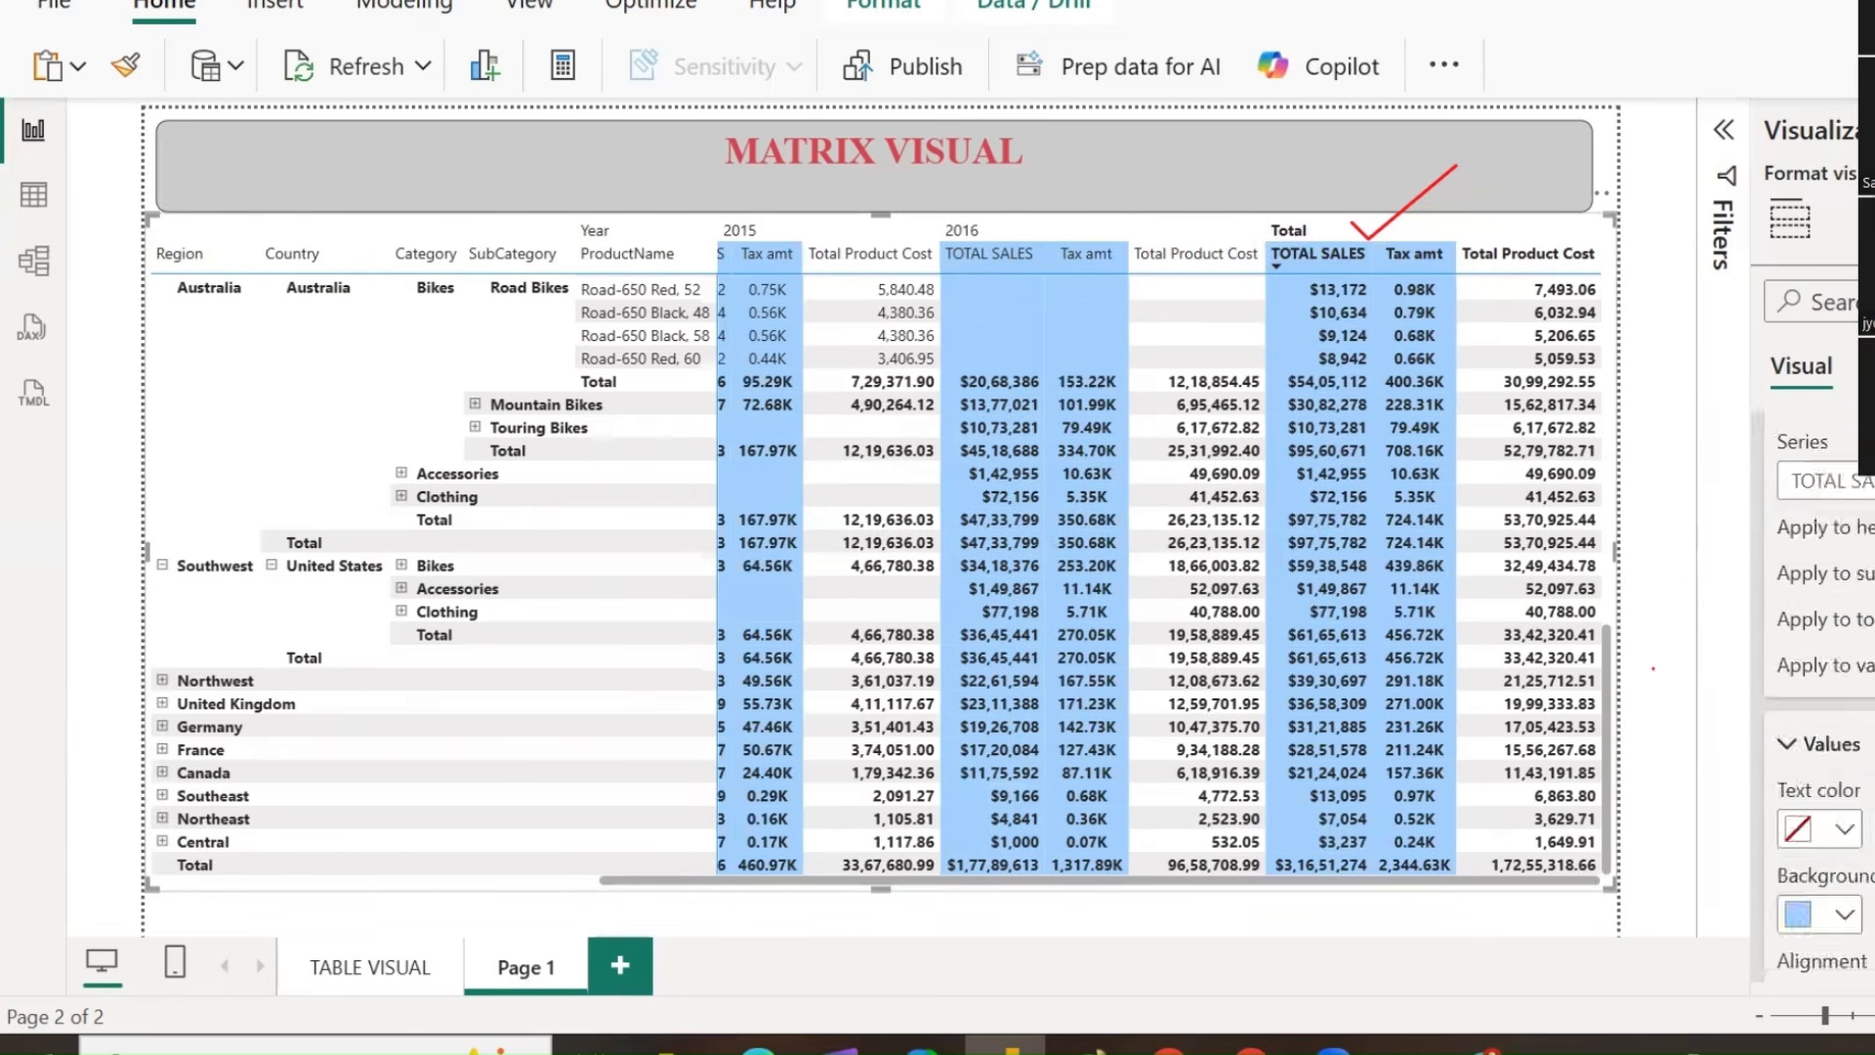
{"action": "left_click", "coordinate": [1819, 531]}
{"action": "left_click", "coordinate": [1817, 613]}
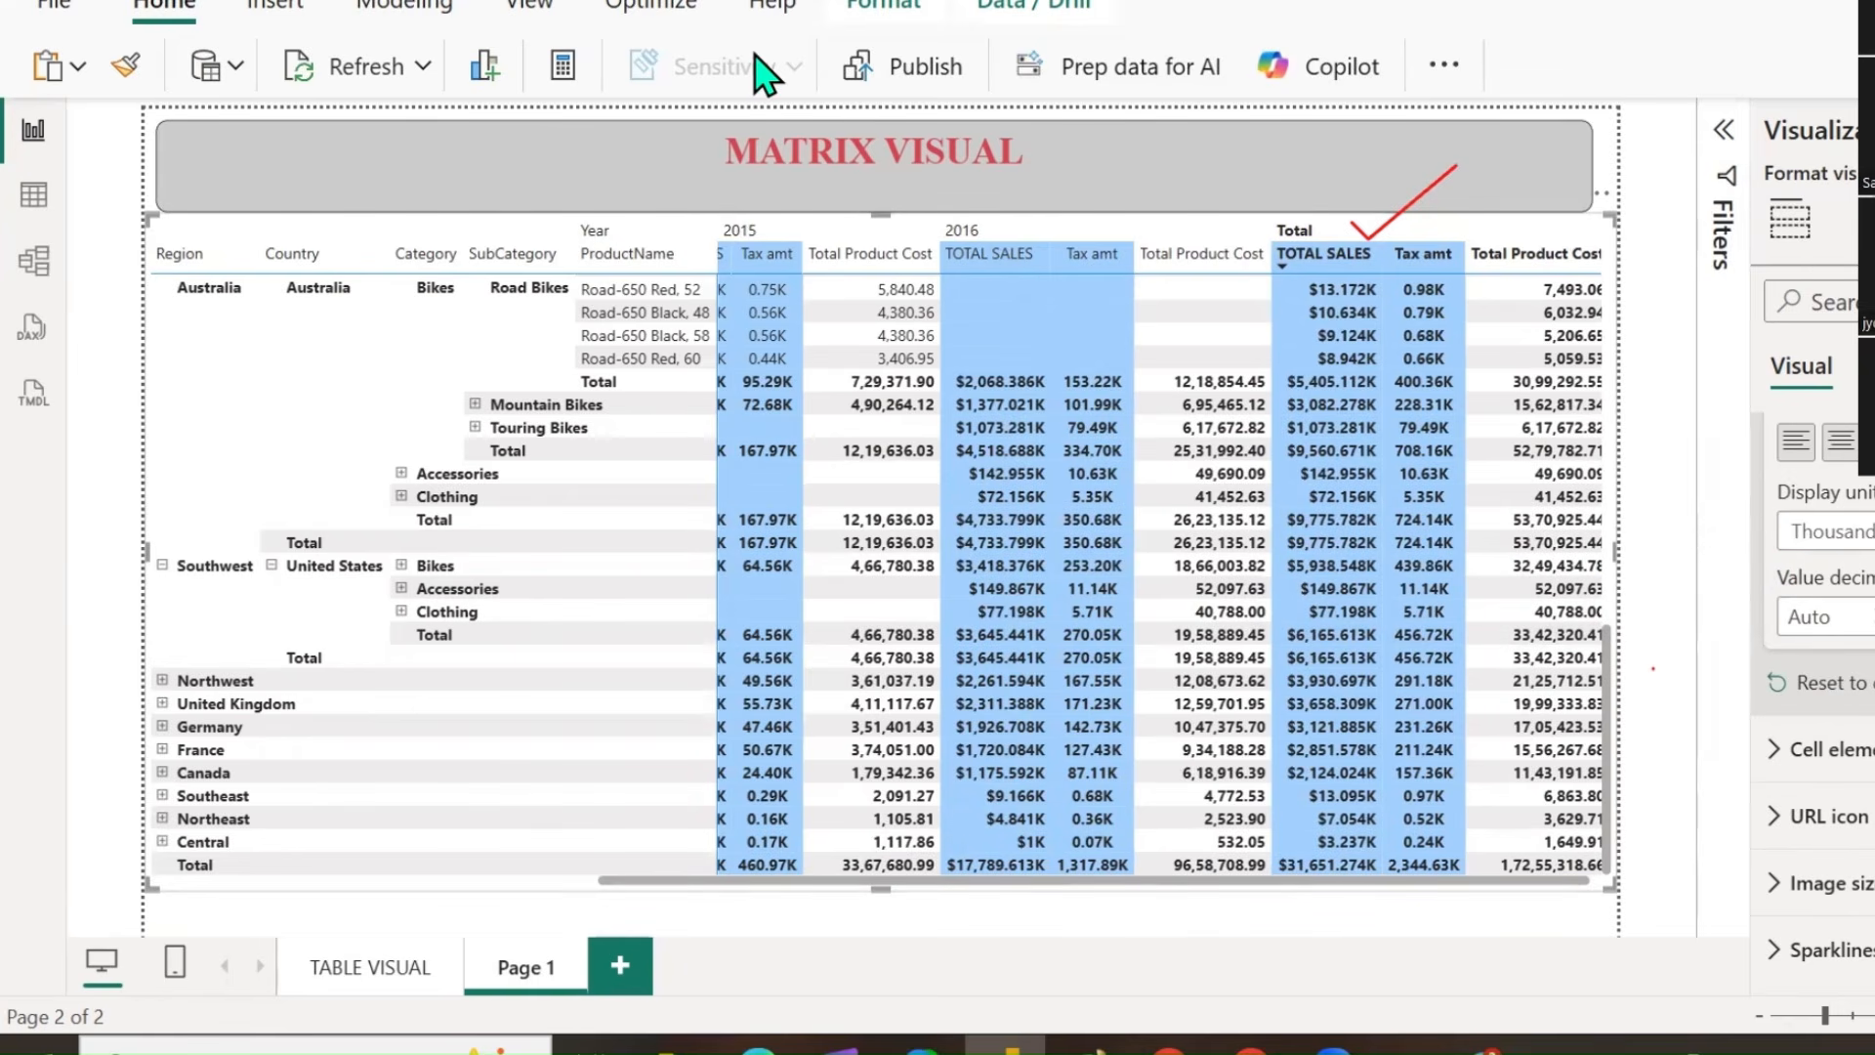
Set the TOTAL SALES value decimal places to 1 and change them to 2.
{"action": "mouse_move", "coordinate": [1807, 564]}
{"action": "left_mouse_down"}
{"action": "mouse_move", "coordinate": [1754, 591]}
{"action": "mouse_move", "coordinate": [1868, 651]}
{"action": "mouse_move", "coordinate": [1874, 635]}
{"action": "left_mouse_up"}
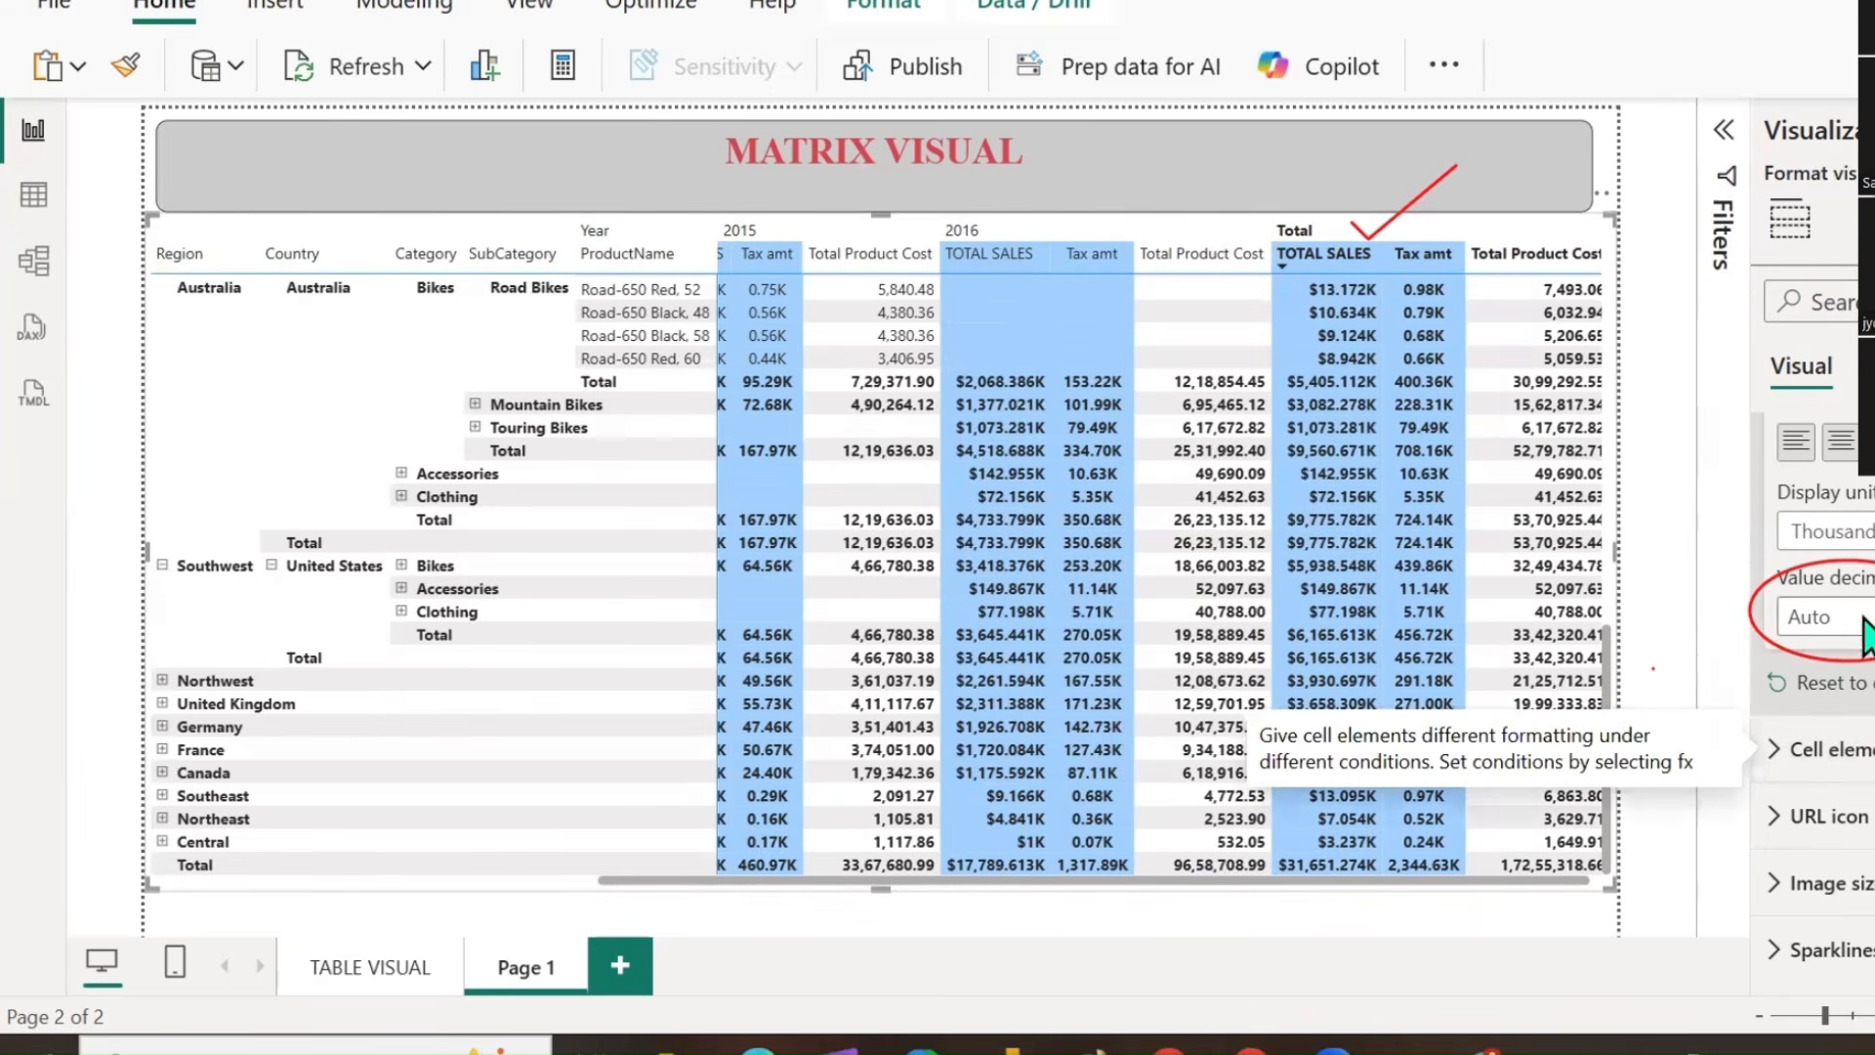
{"action": "left_click", "coordinate": [1818, 615]}
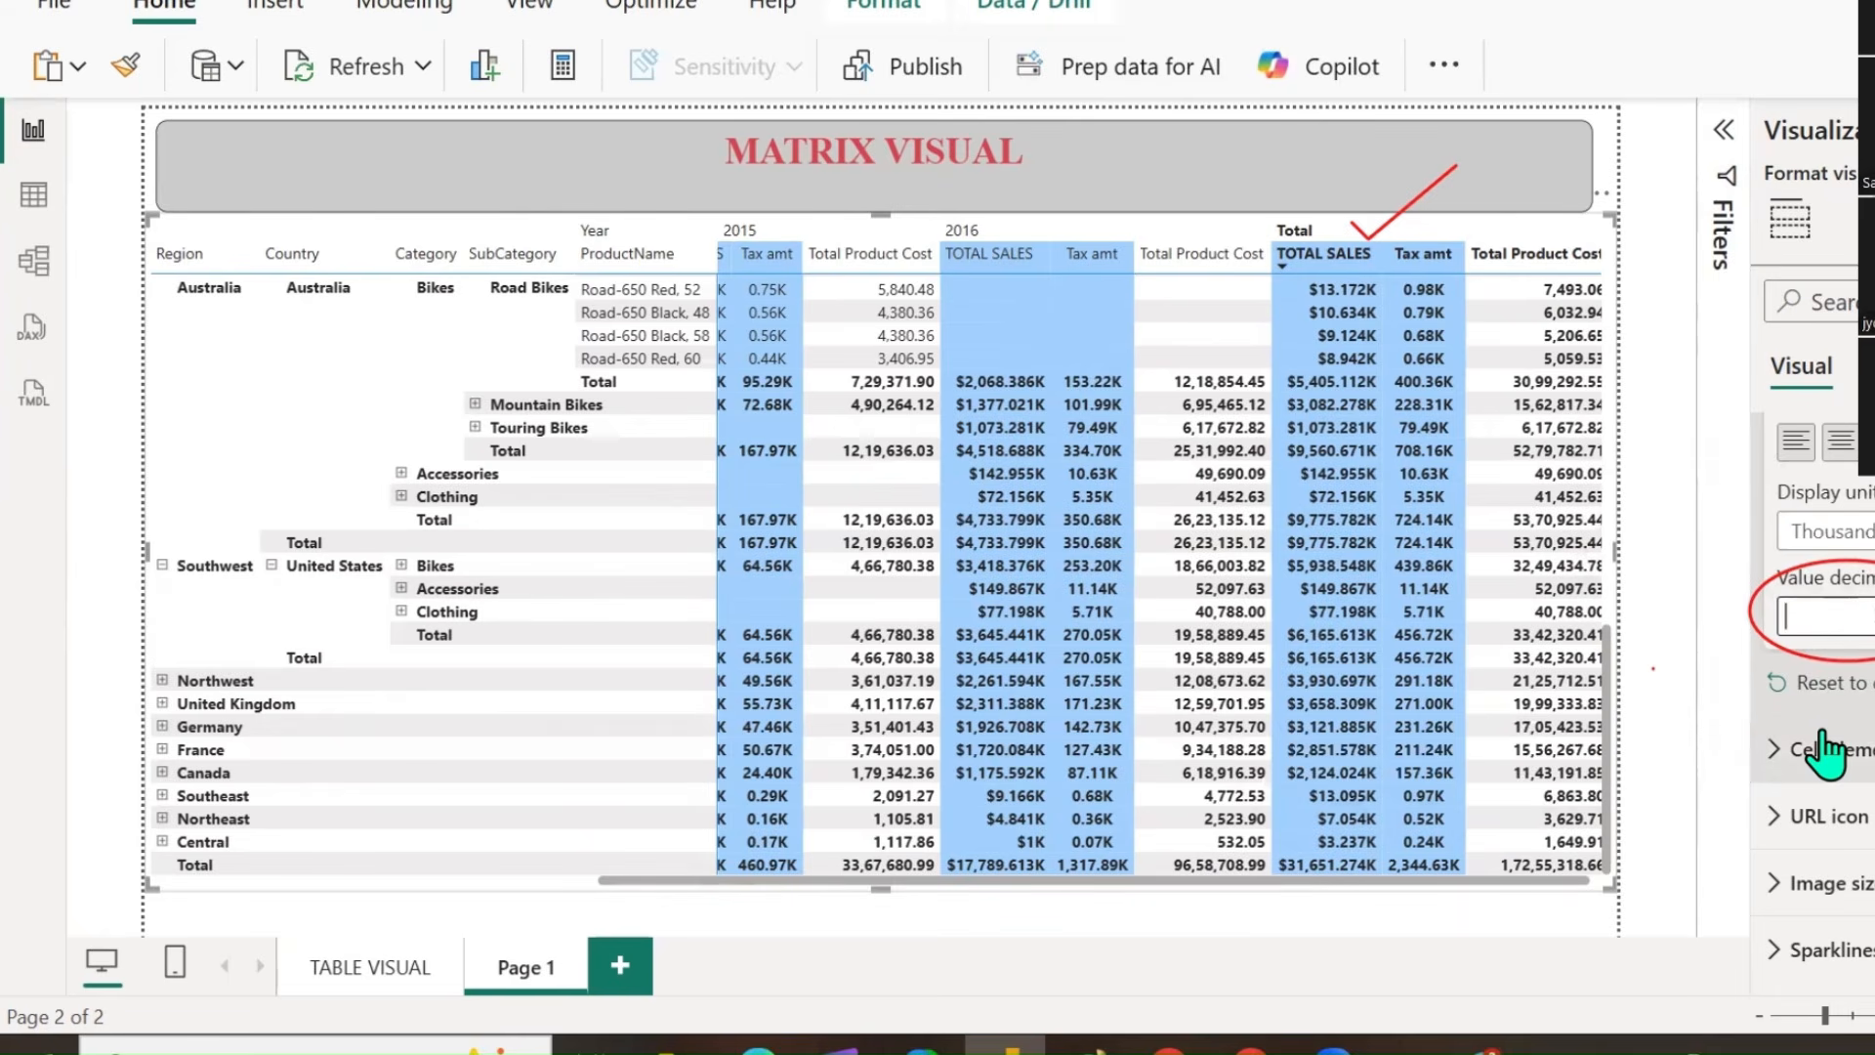
{"action": "type", "text": "1"}
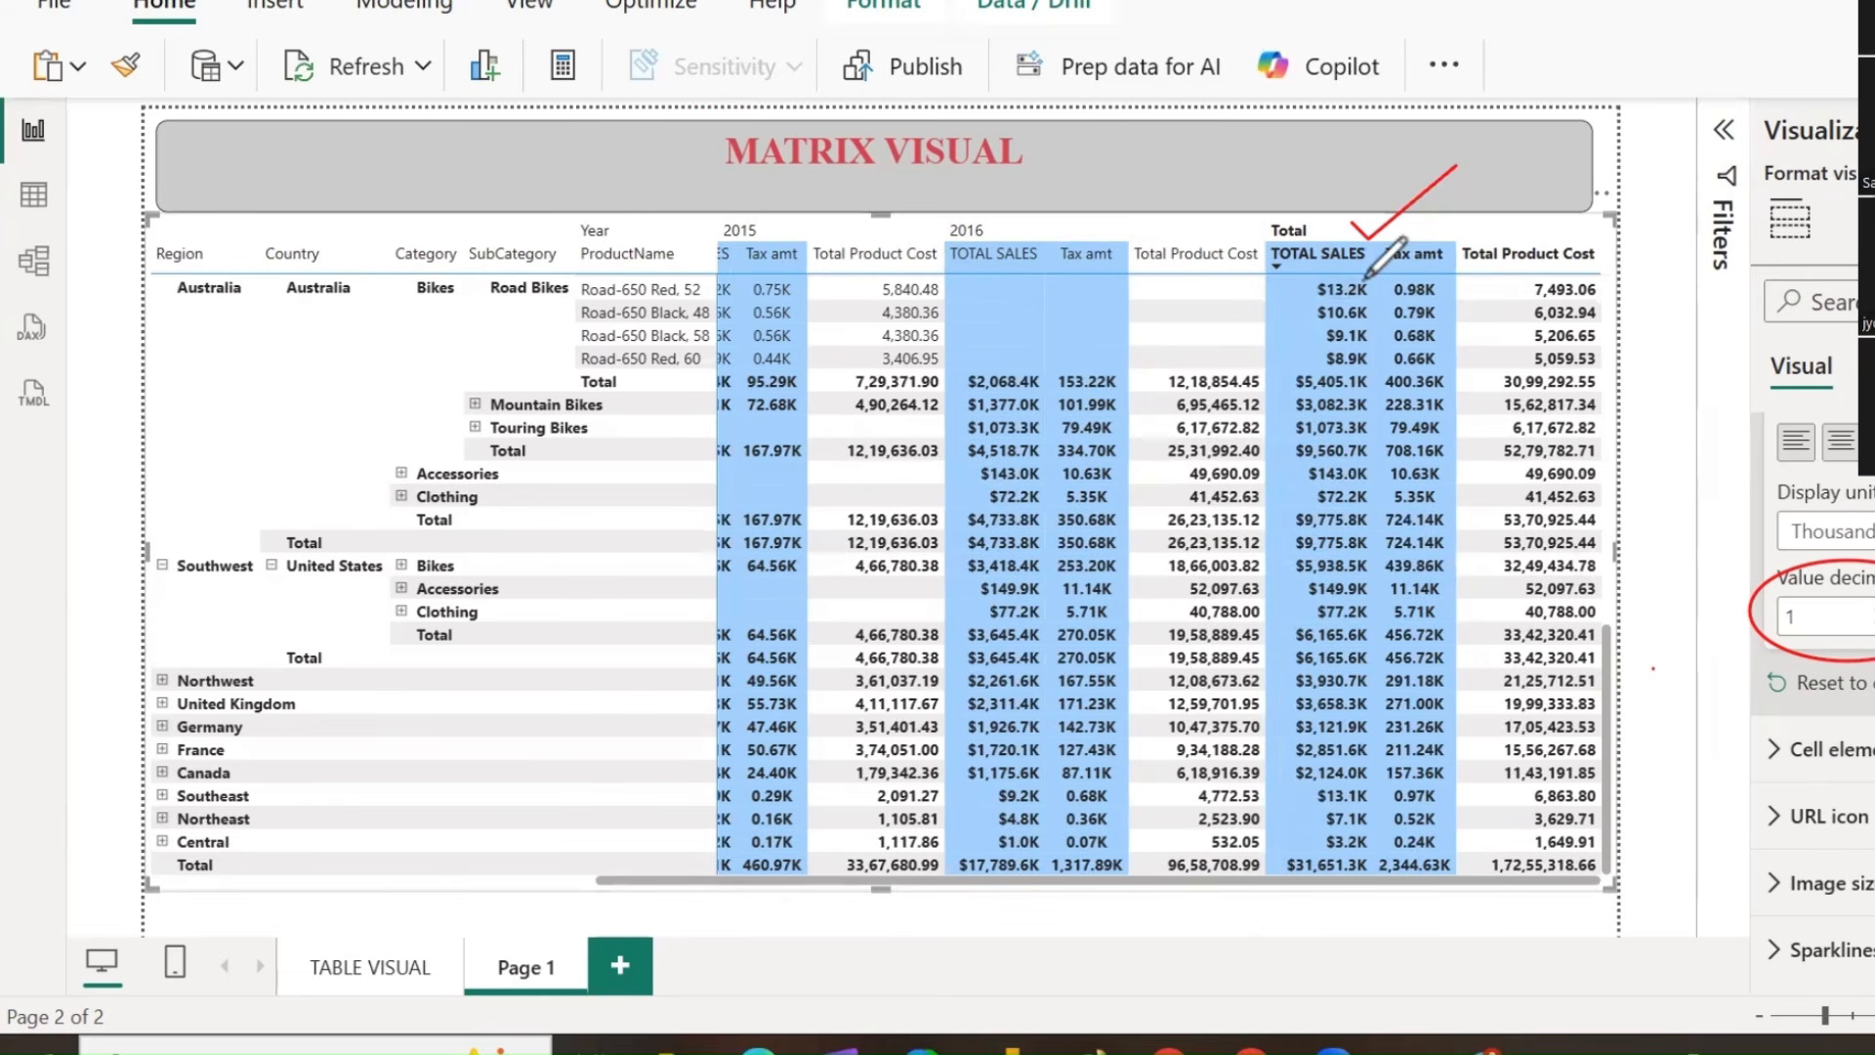
{"action": "left_click_drag", "start_coordinate": [1366, 276], "coordinate": [1445, 219]}
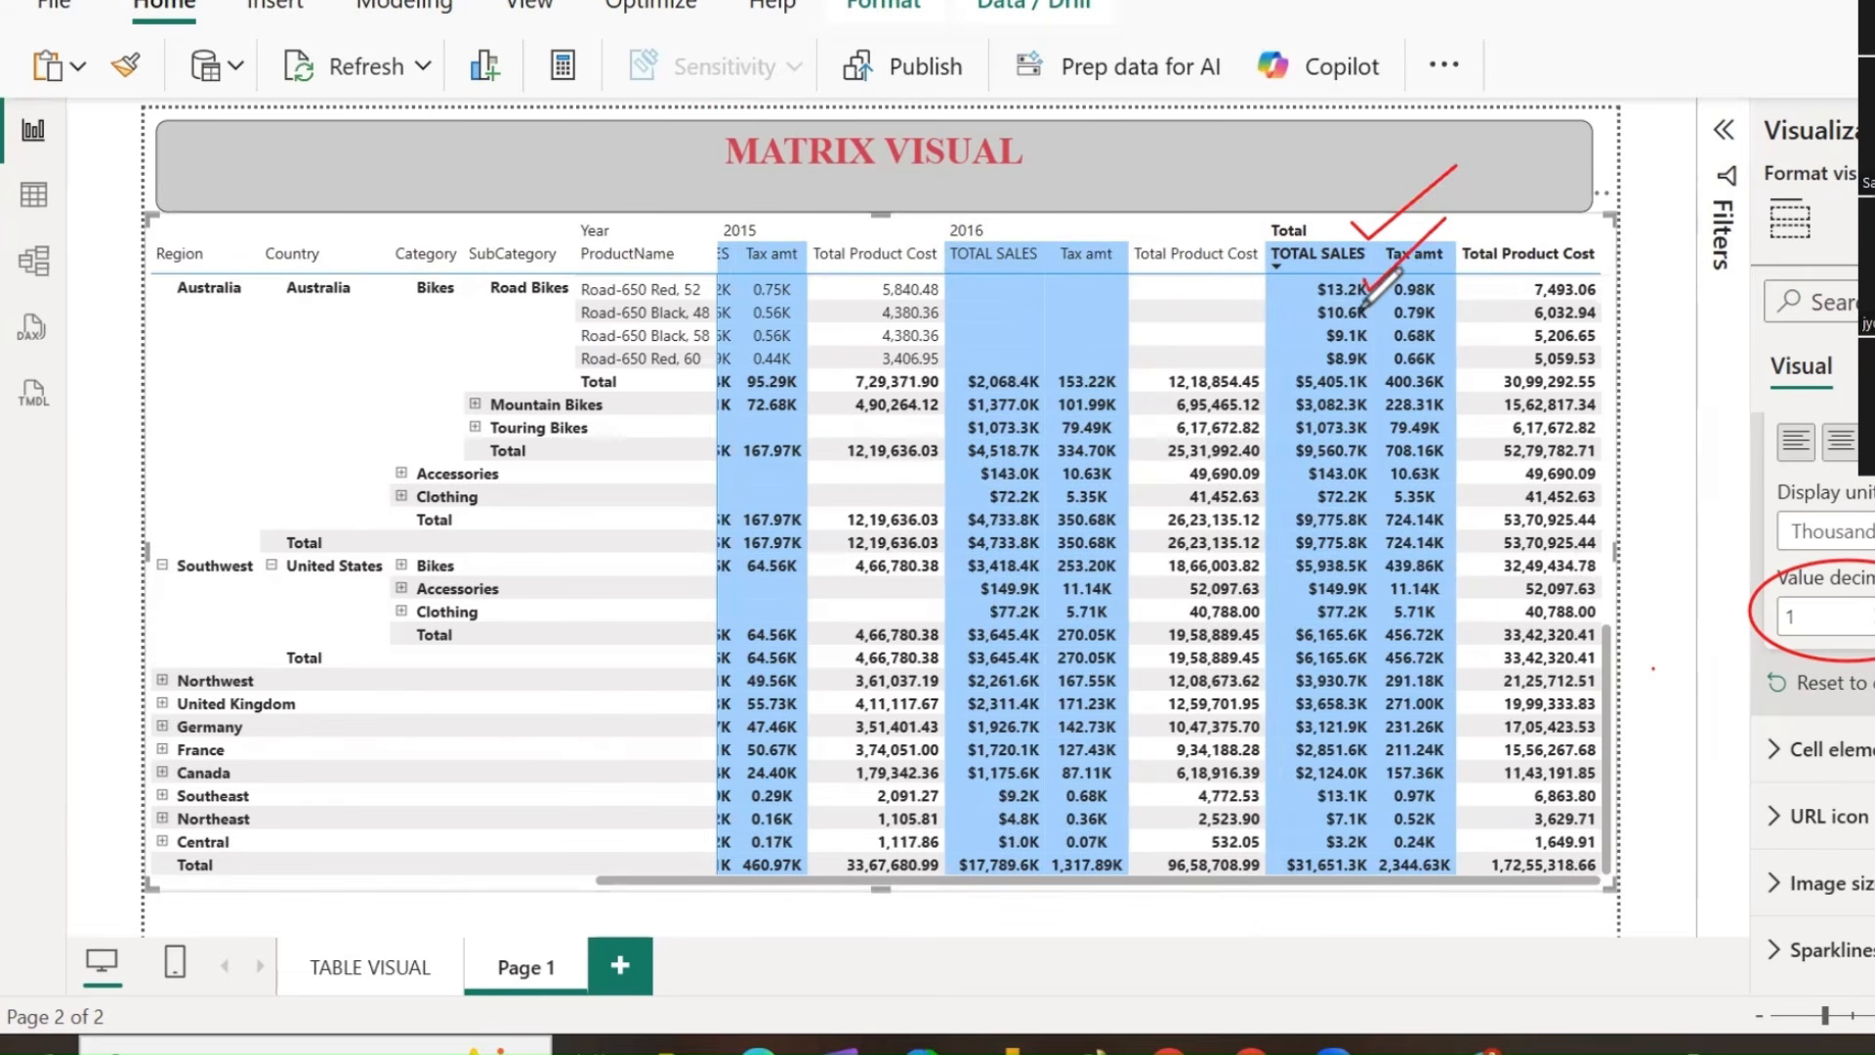
{"action": "left_click", "coordinate": [1812, 617]}
{"action": "type", "text": "2"}
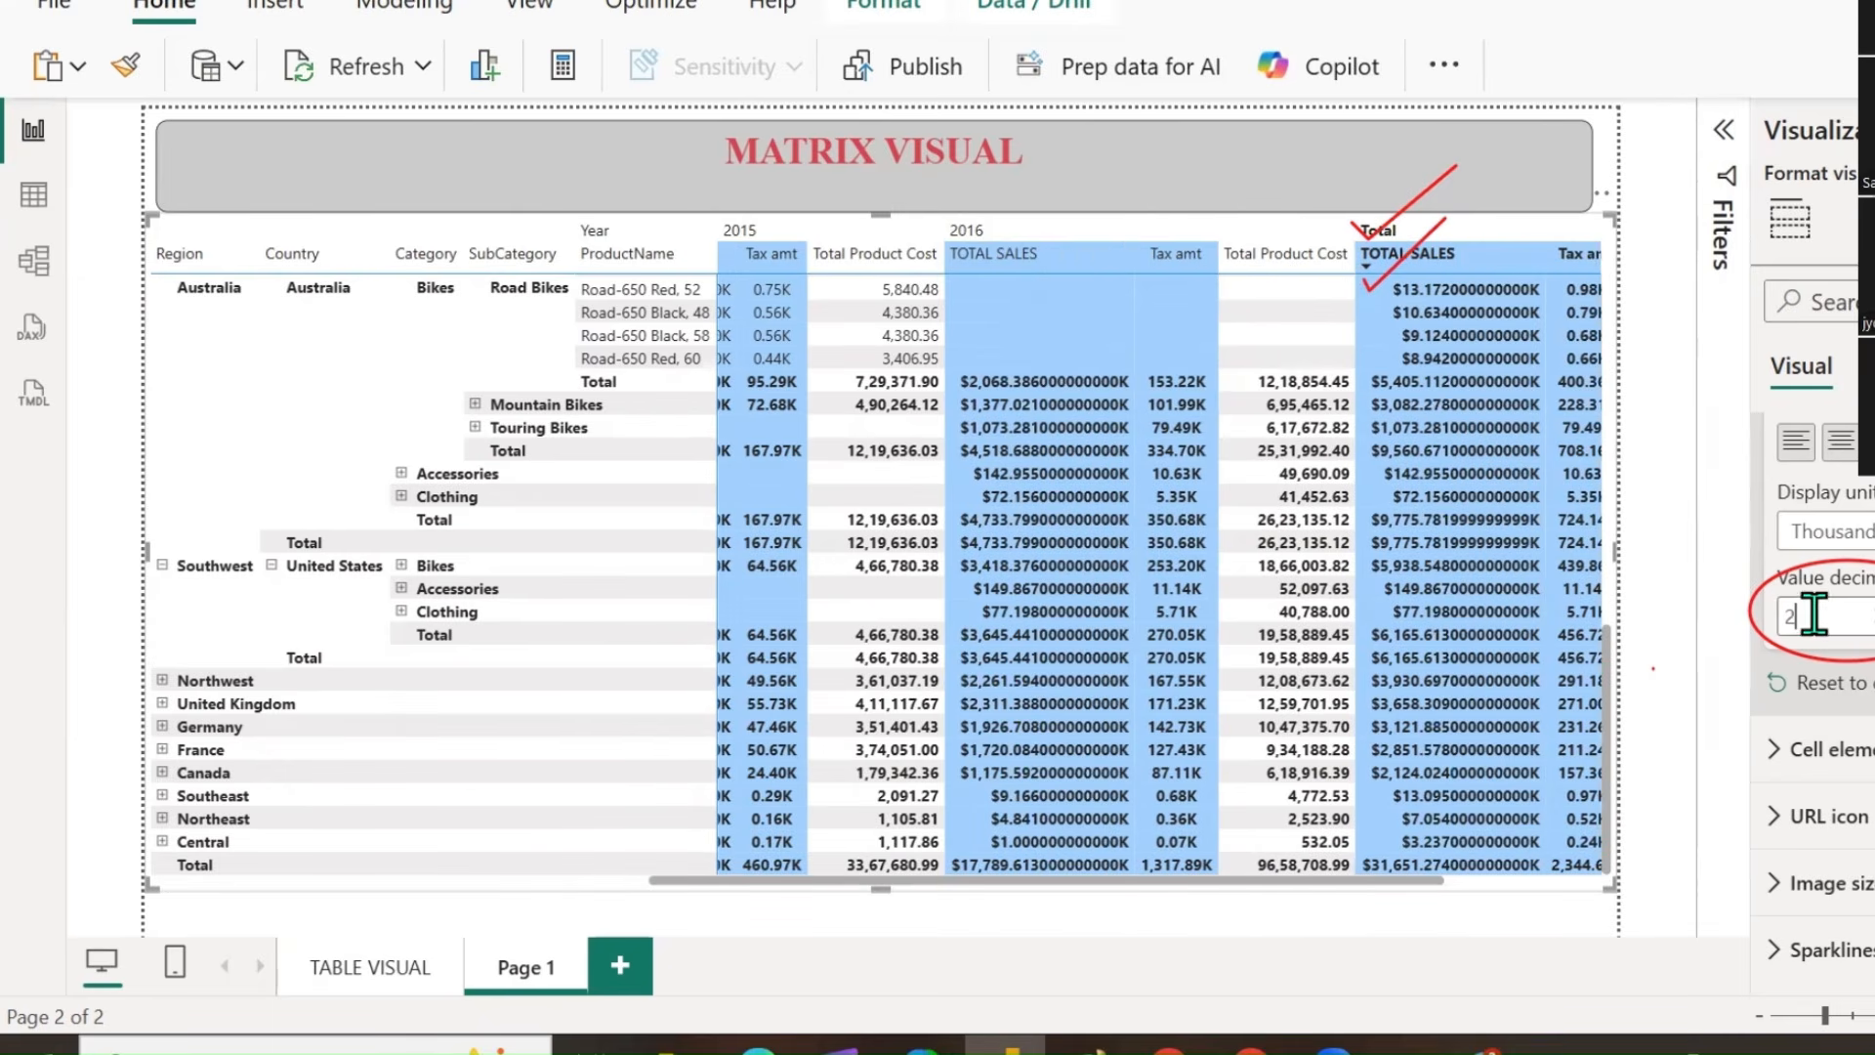
{"action": "key", "text": "Left"}
{"action": "key", "text": "BackSpace"}
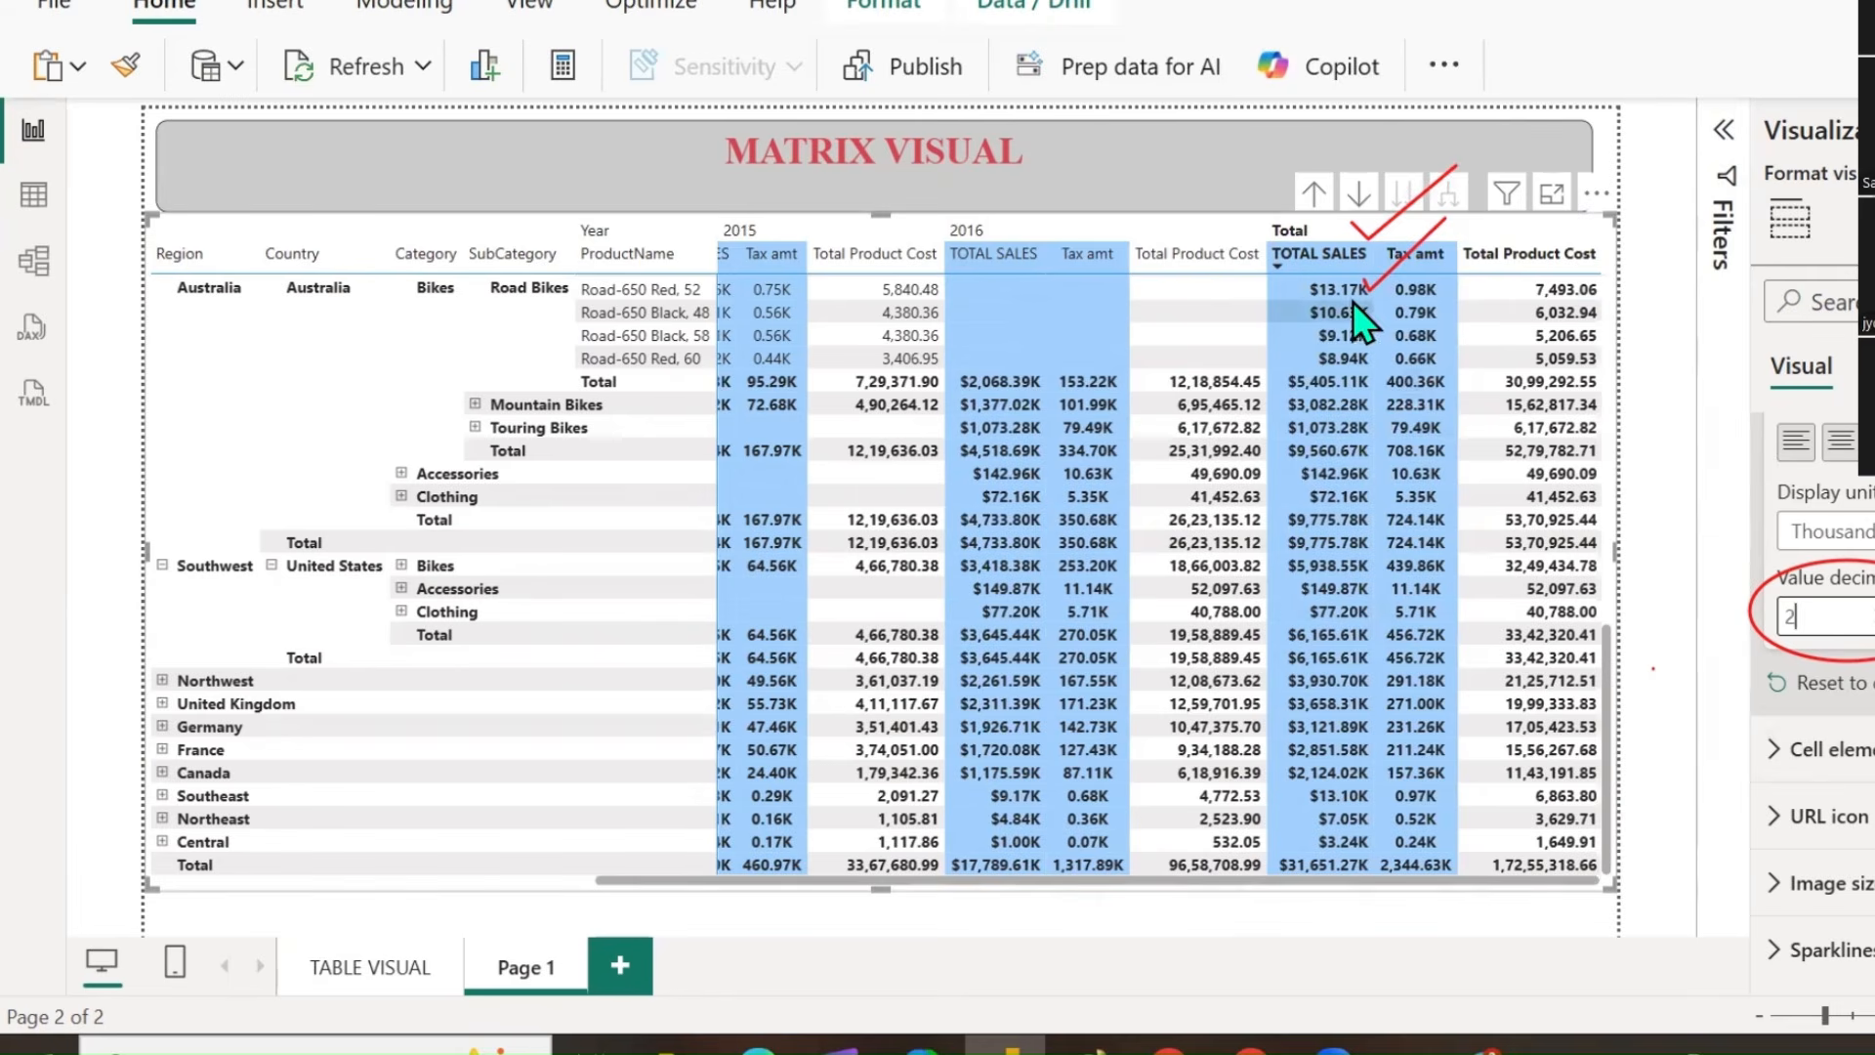
Try 3 decimal places for the TOTAL SALES values and restore the setting to 2.
{"action": "double_click", "coordinate": [1795, 616]}
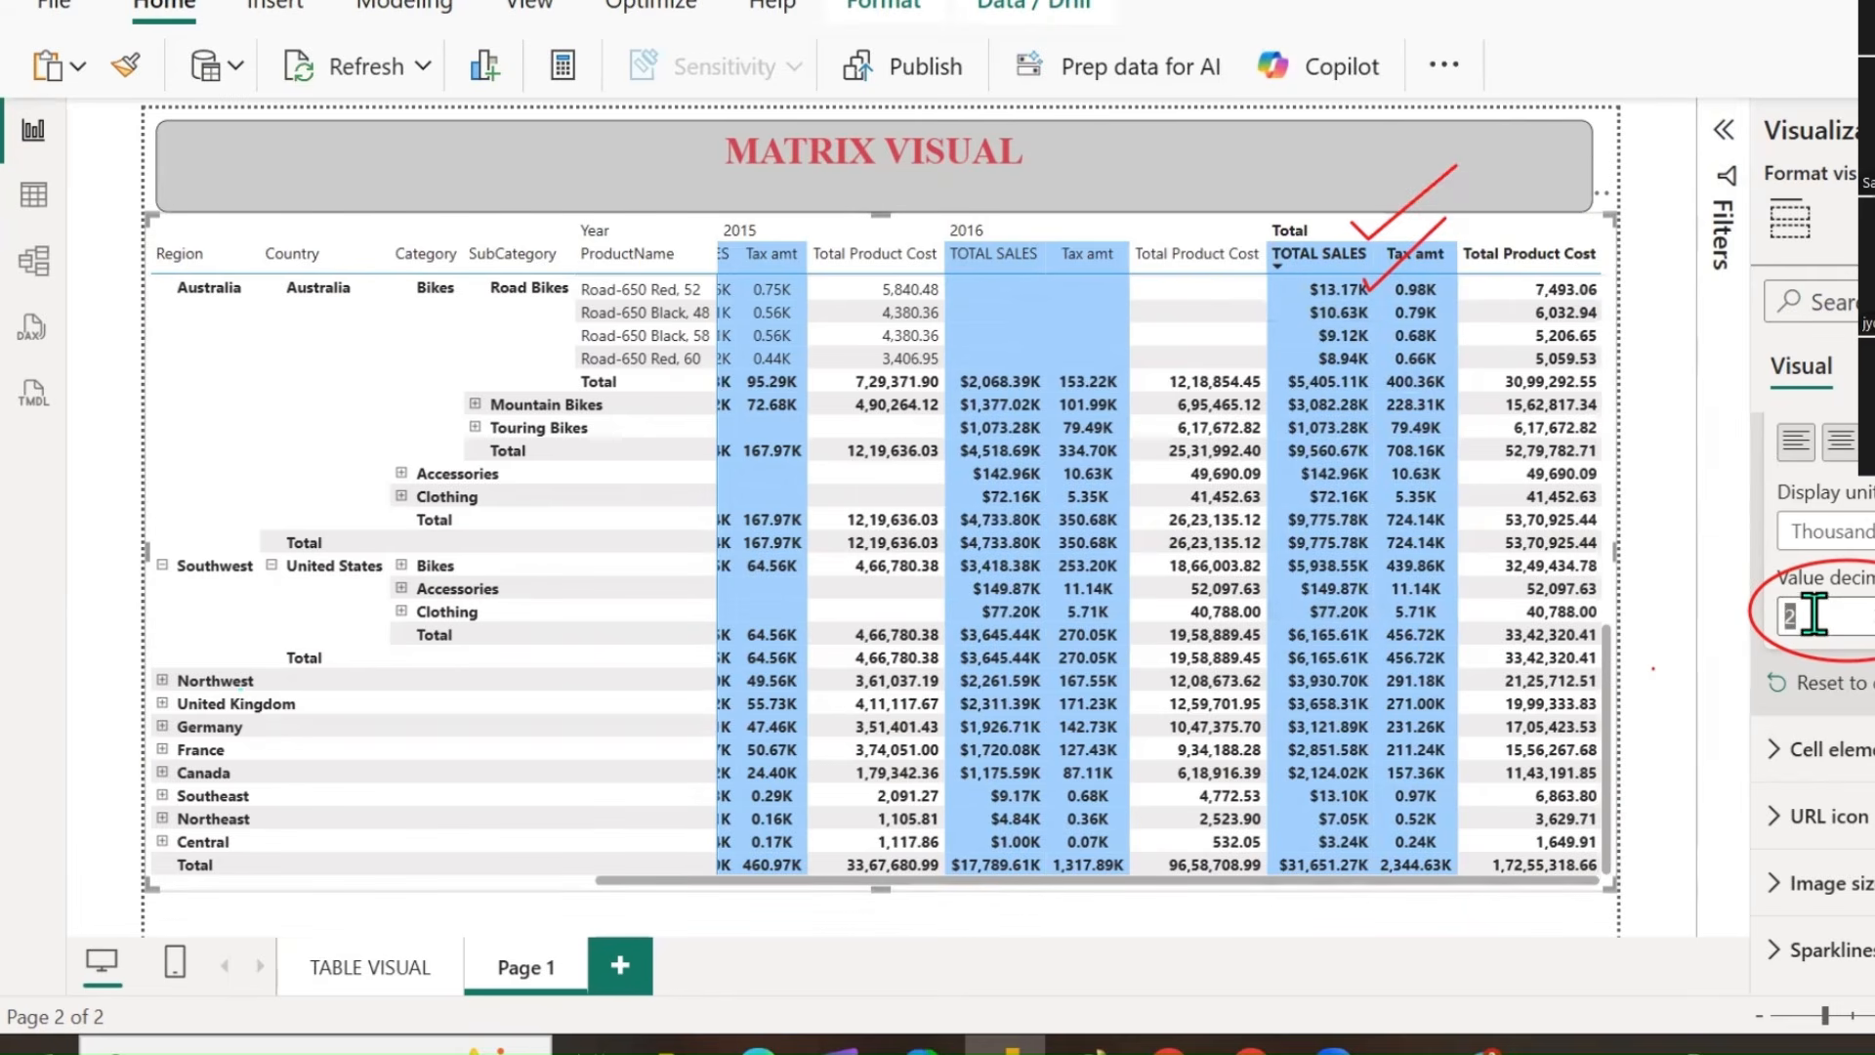
{"action": "type", "text": "3"}
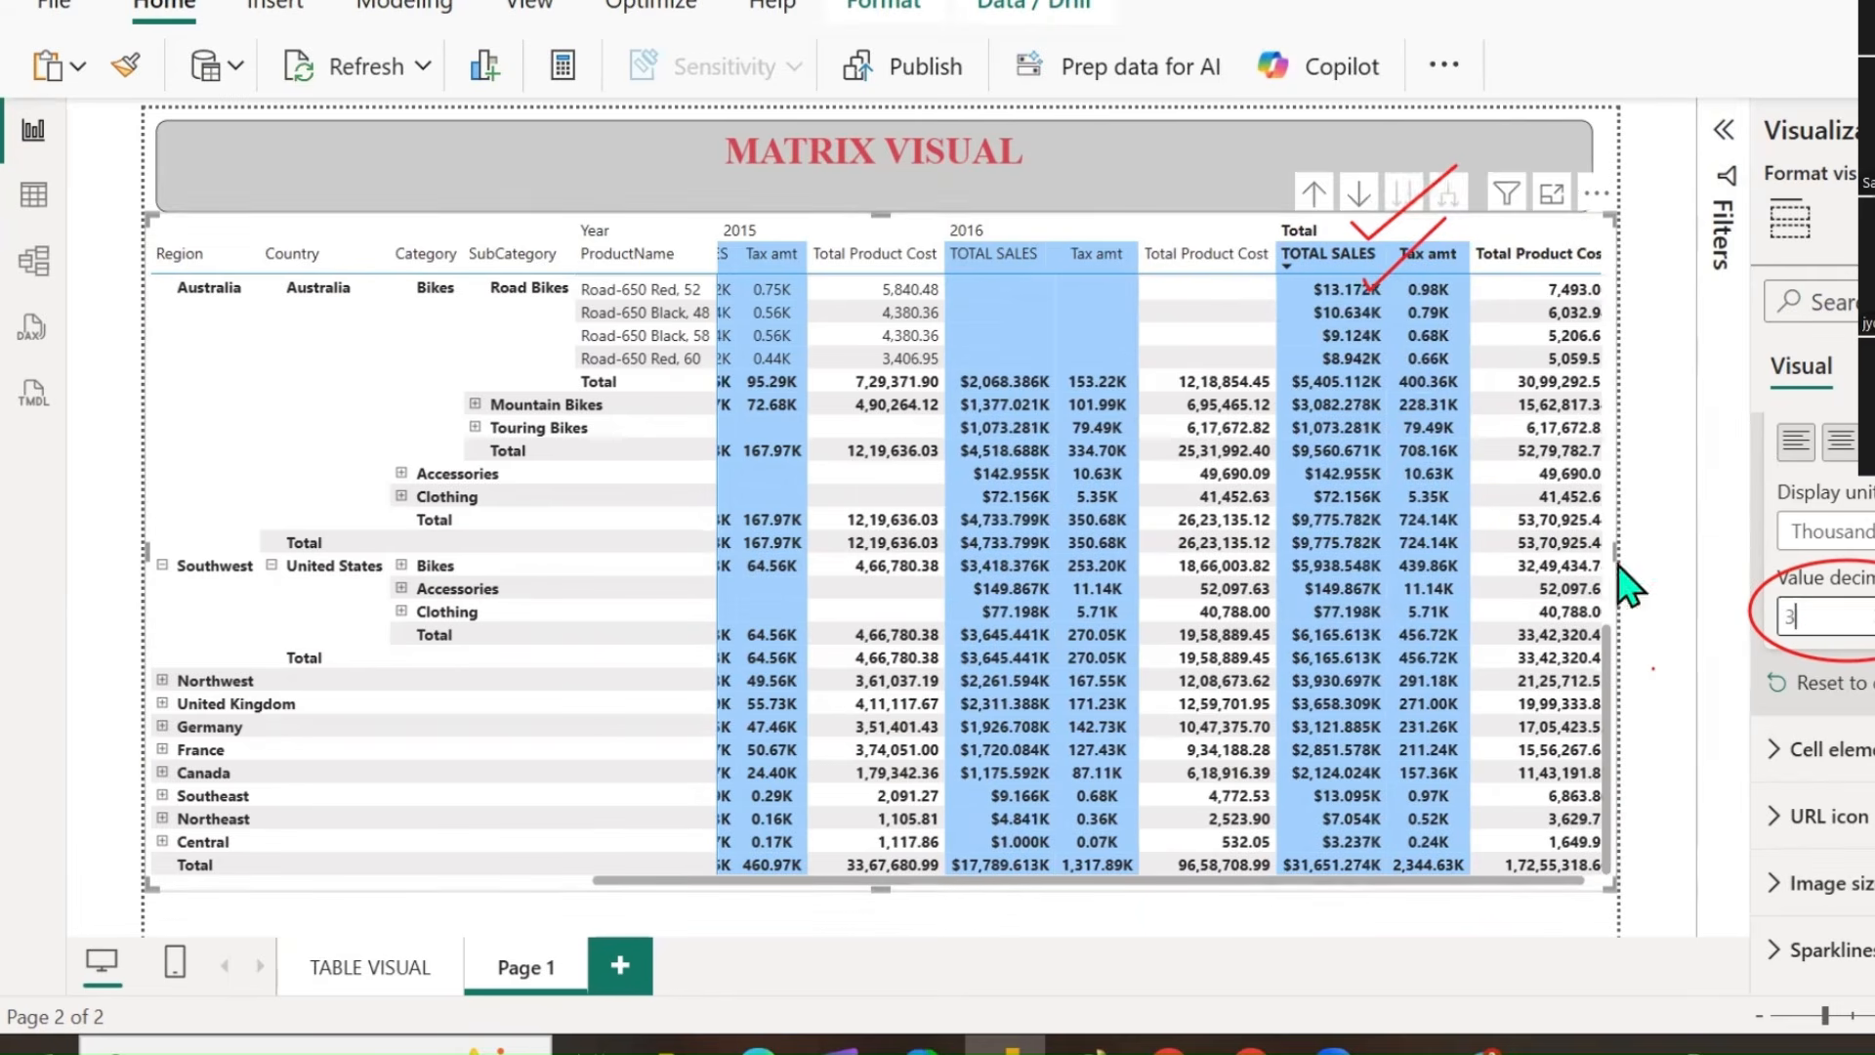
{"action": "double_click", "coordinate": [1830, 616]}
{"action": "type", "text": "2"}
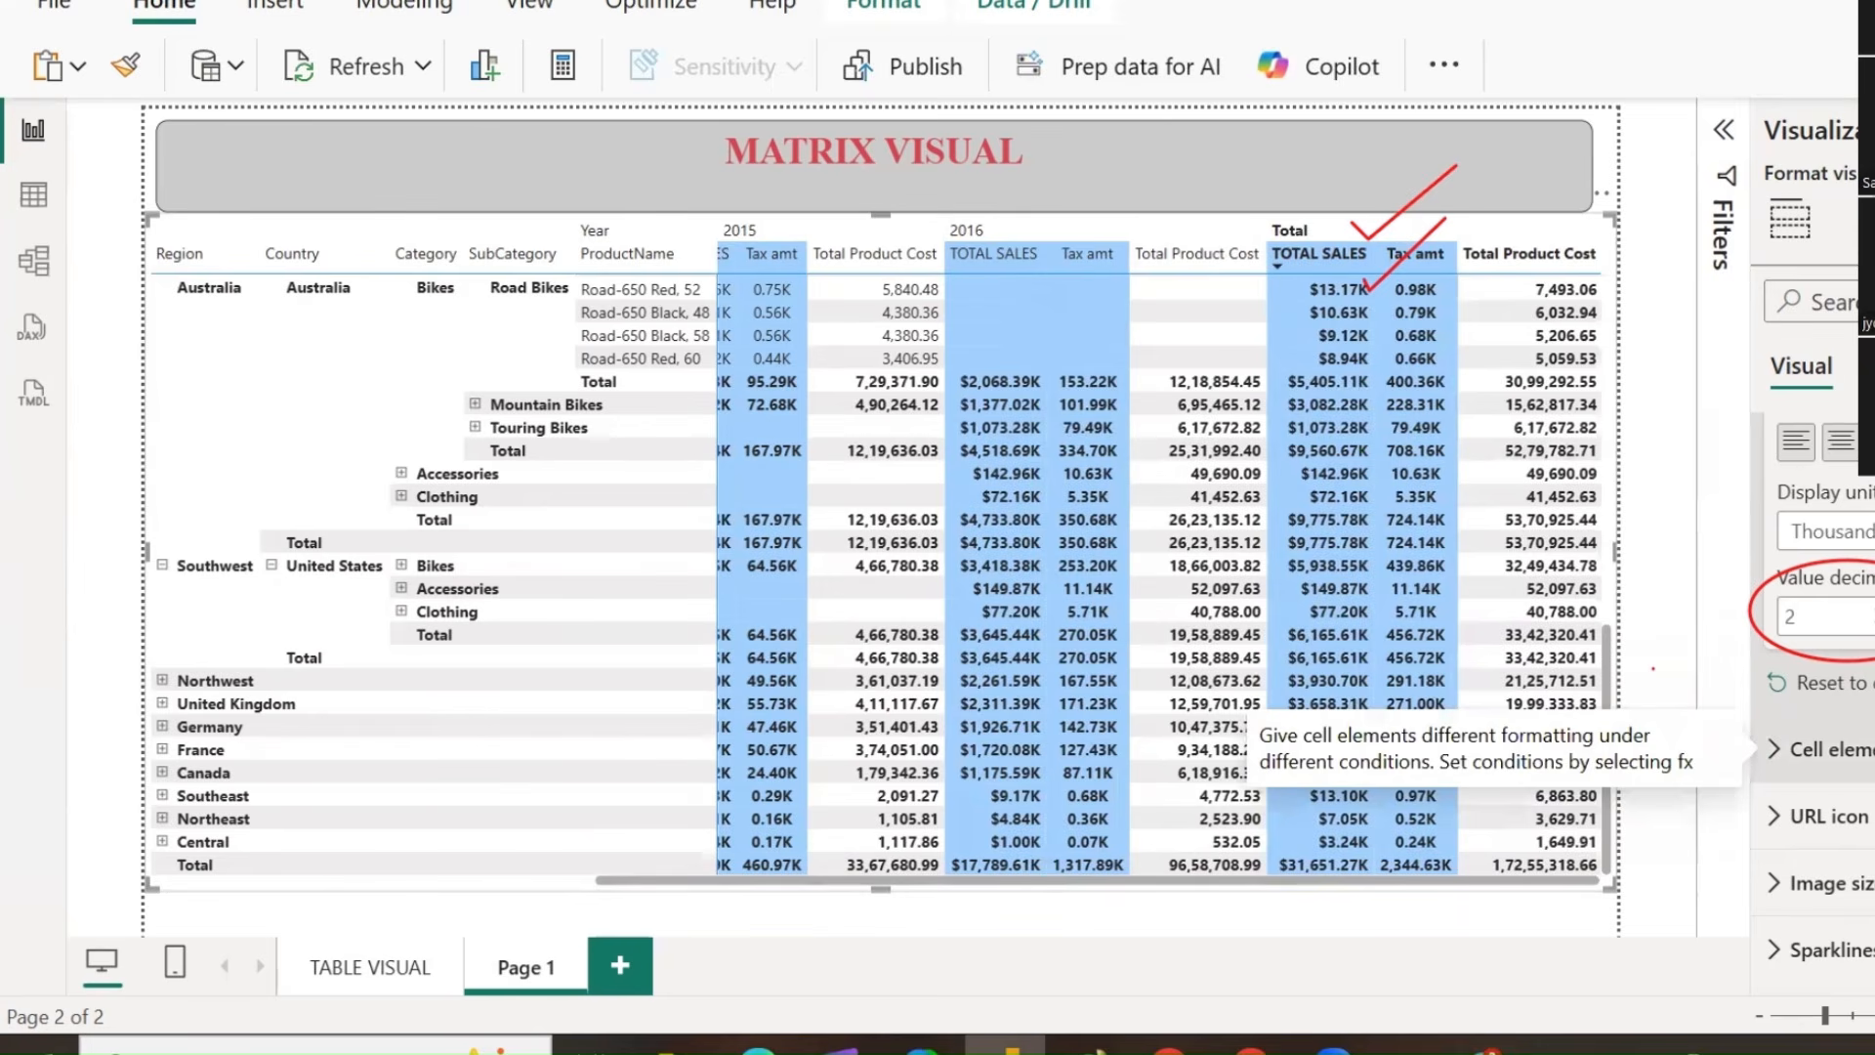
Try Millions as the TOTAL SALES display units and return them to Thousands.
{"action": "left_click", "coordinate": [1827, 532]}
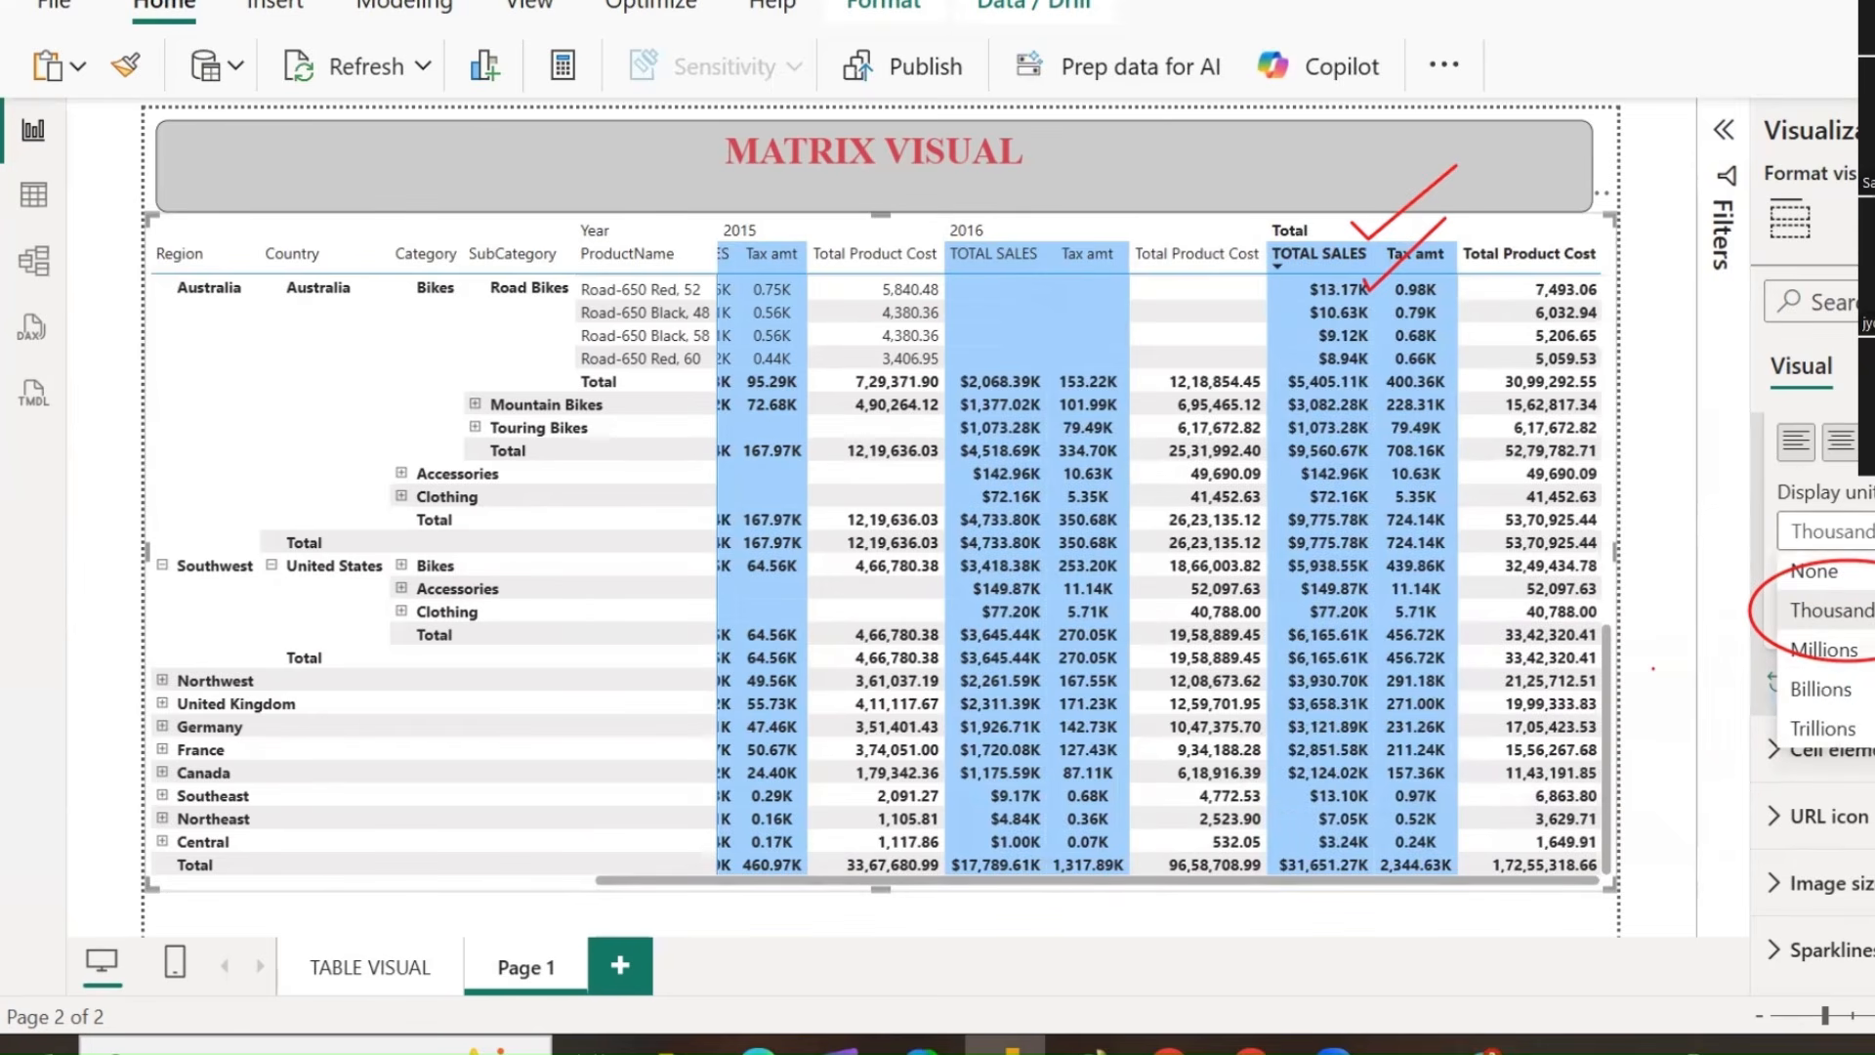
{"action": "left_click", "coordinate": [1861, 654]}
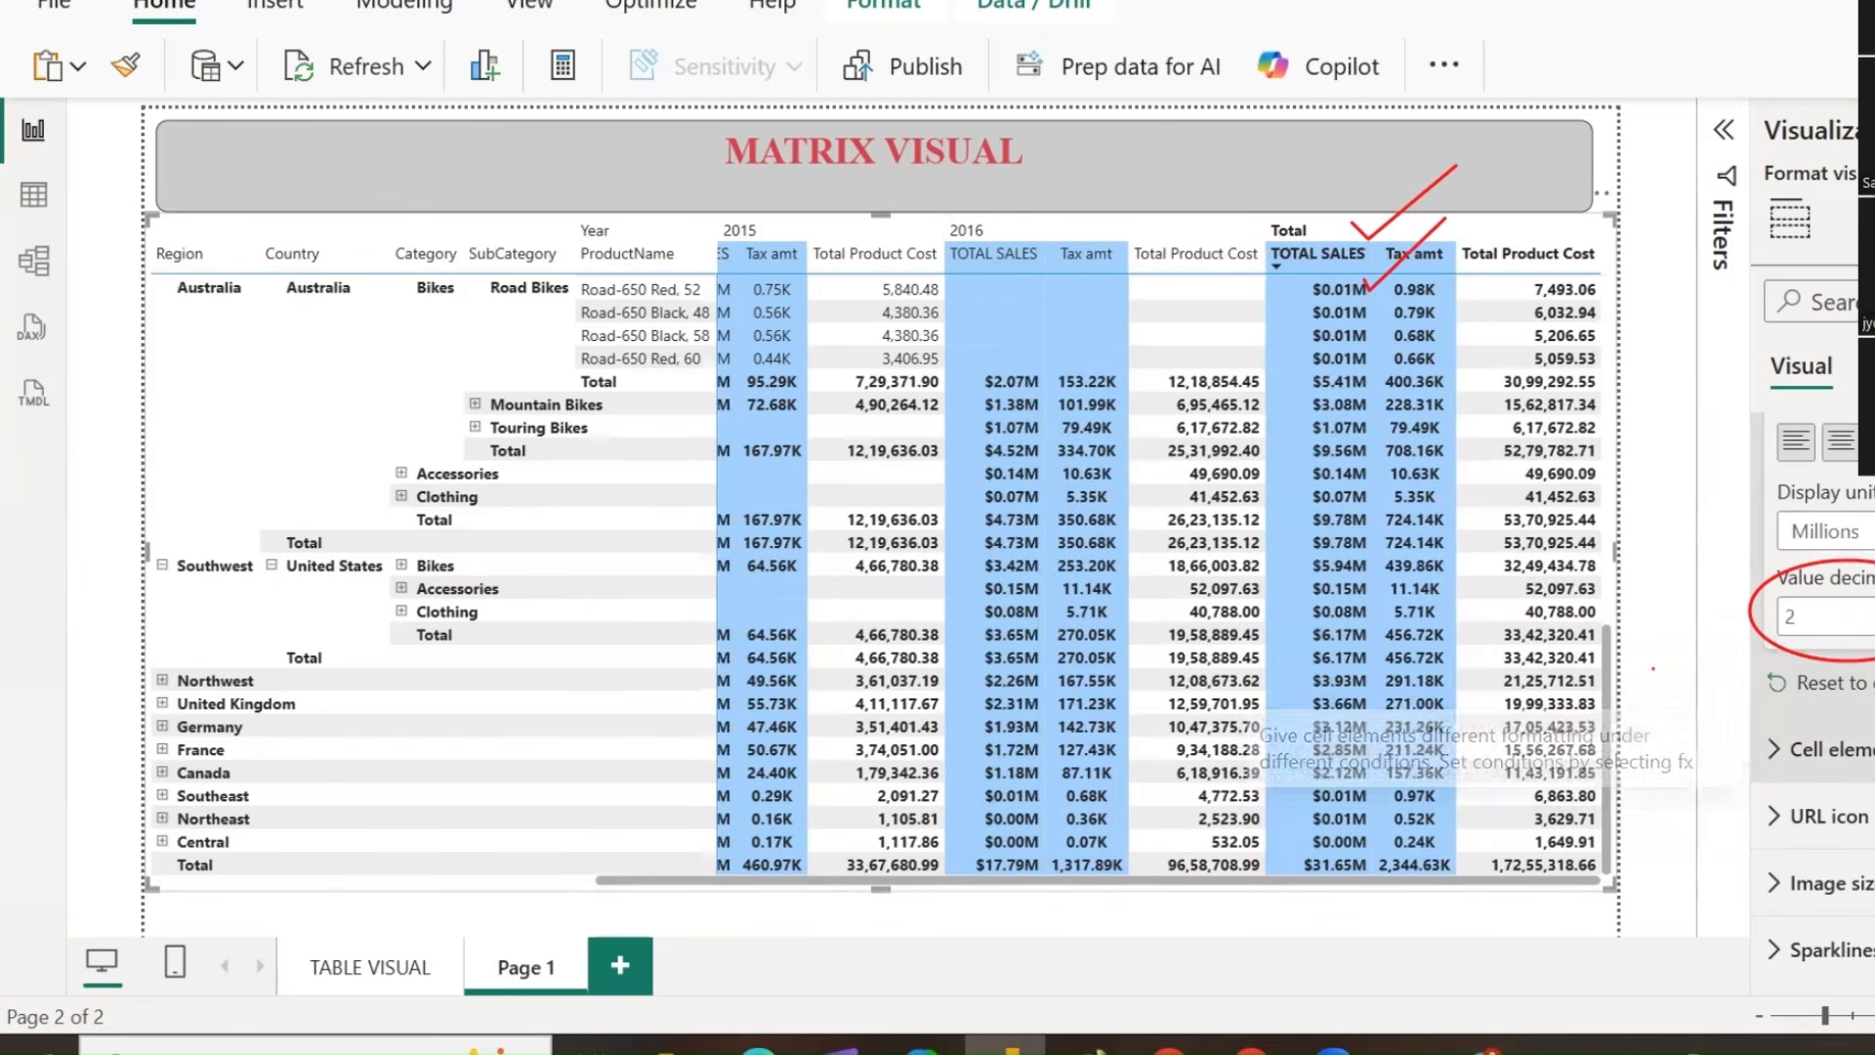
{"action": "left_click", "coordinate": [1826, 531]}
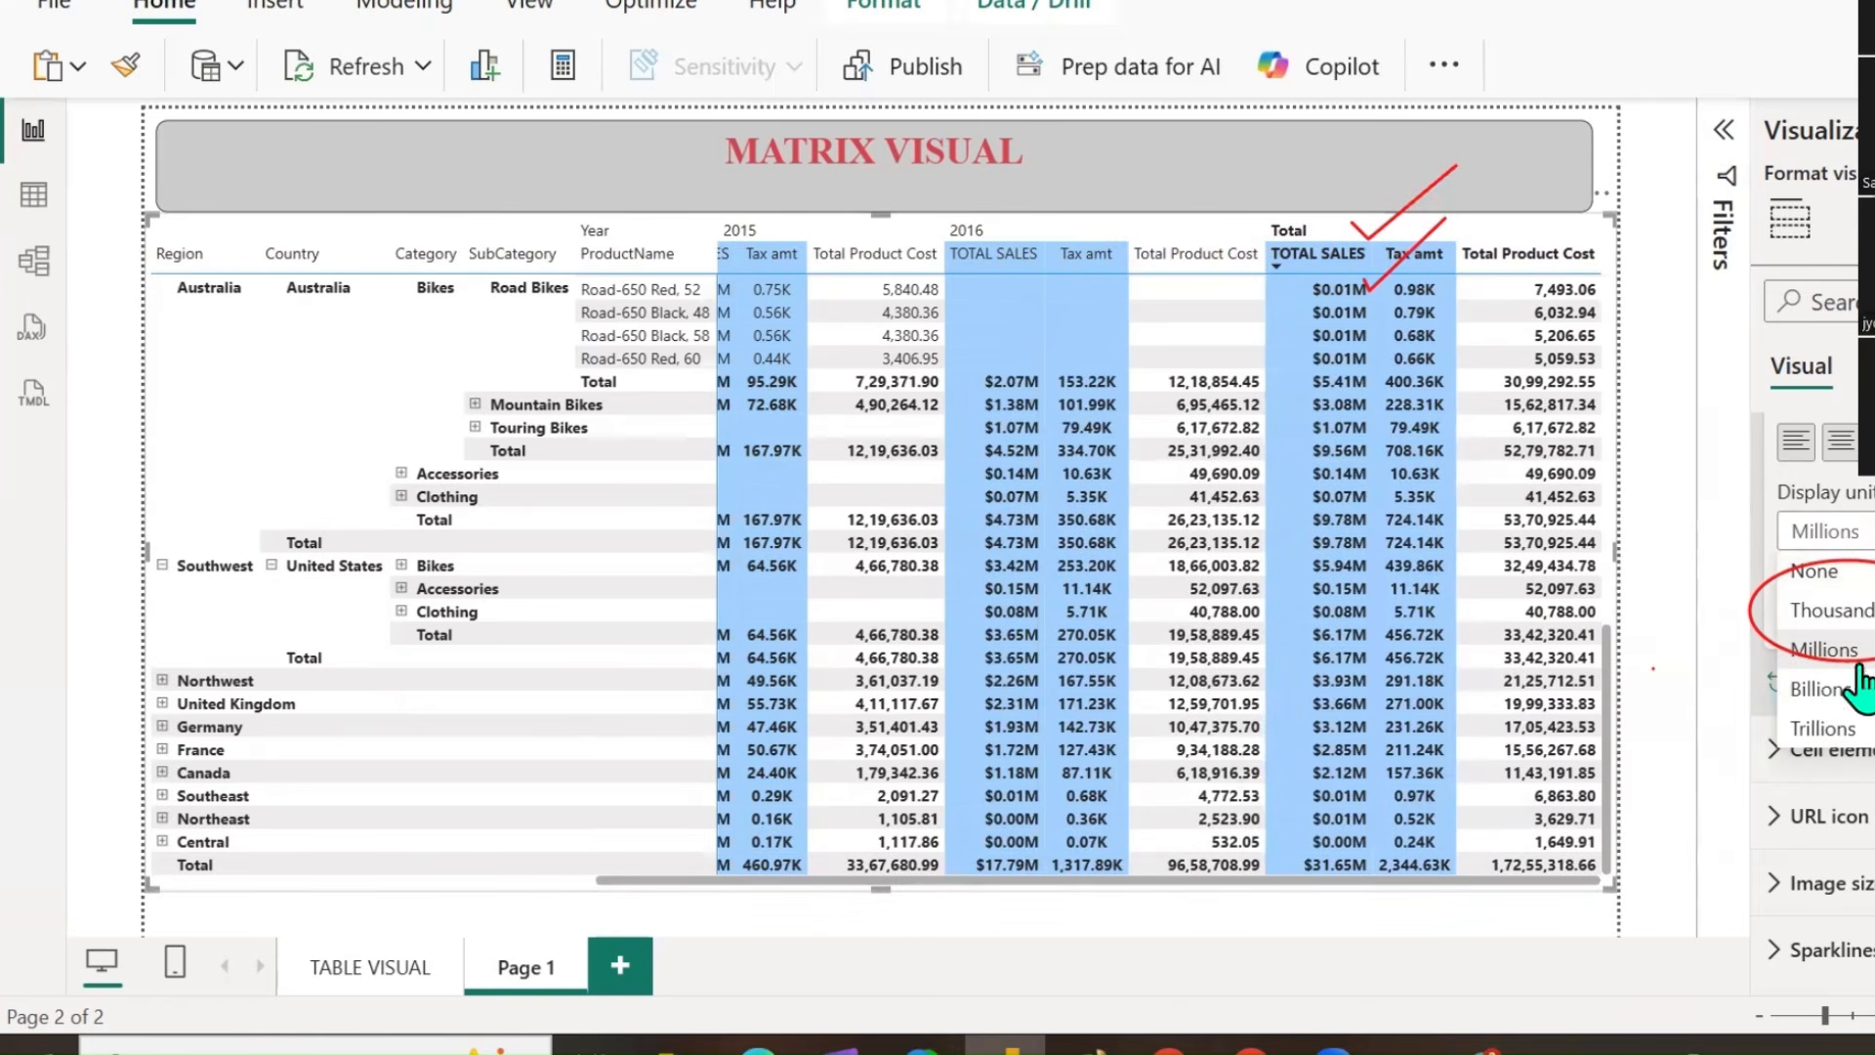
{"action": "left_click", "coordinate": [1860, 532]}
{"action": "left_click", "coordinate": [1861, 531]}
{"action": "left_click", "coordinate": [1846, 607]}
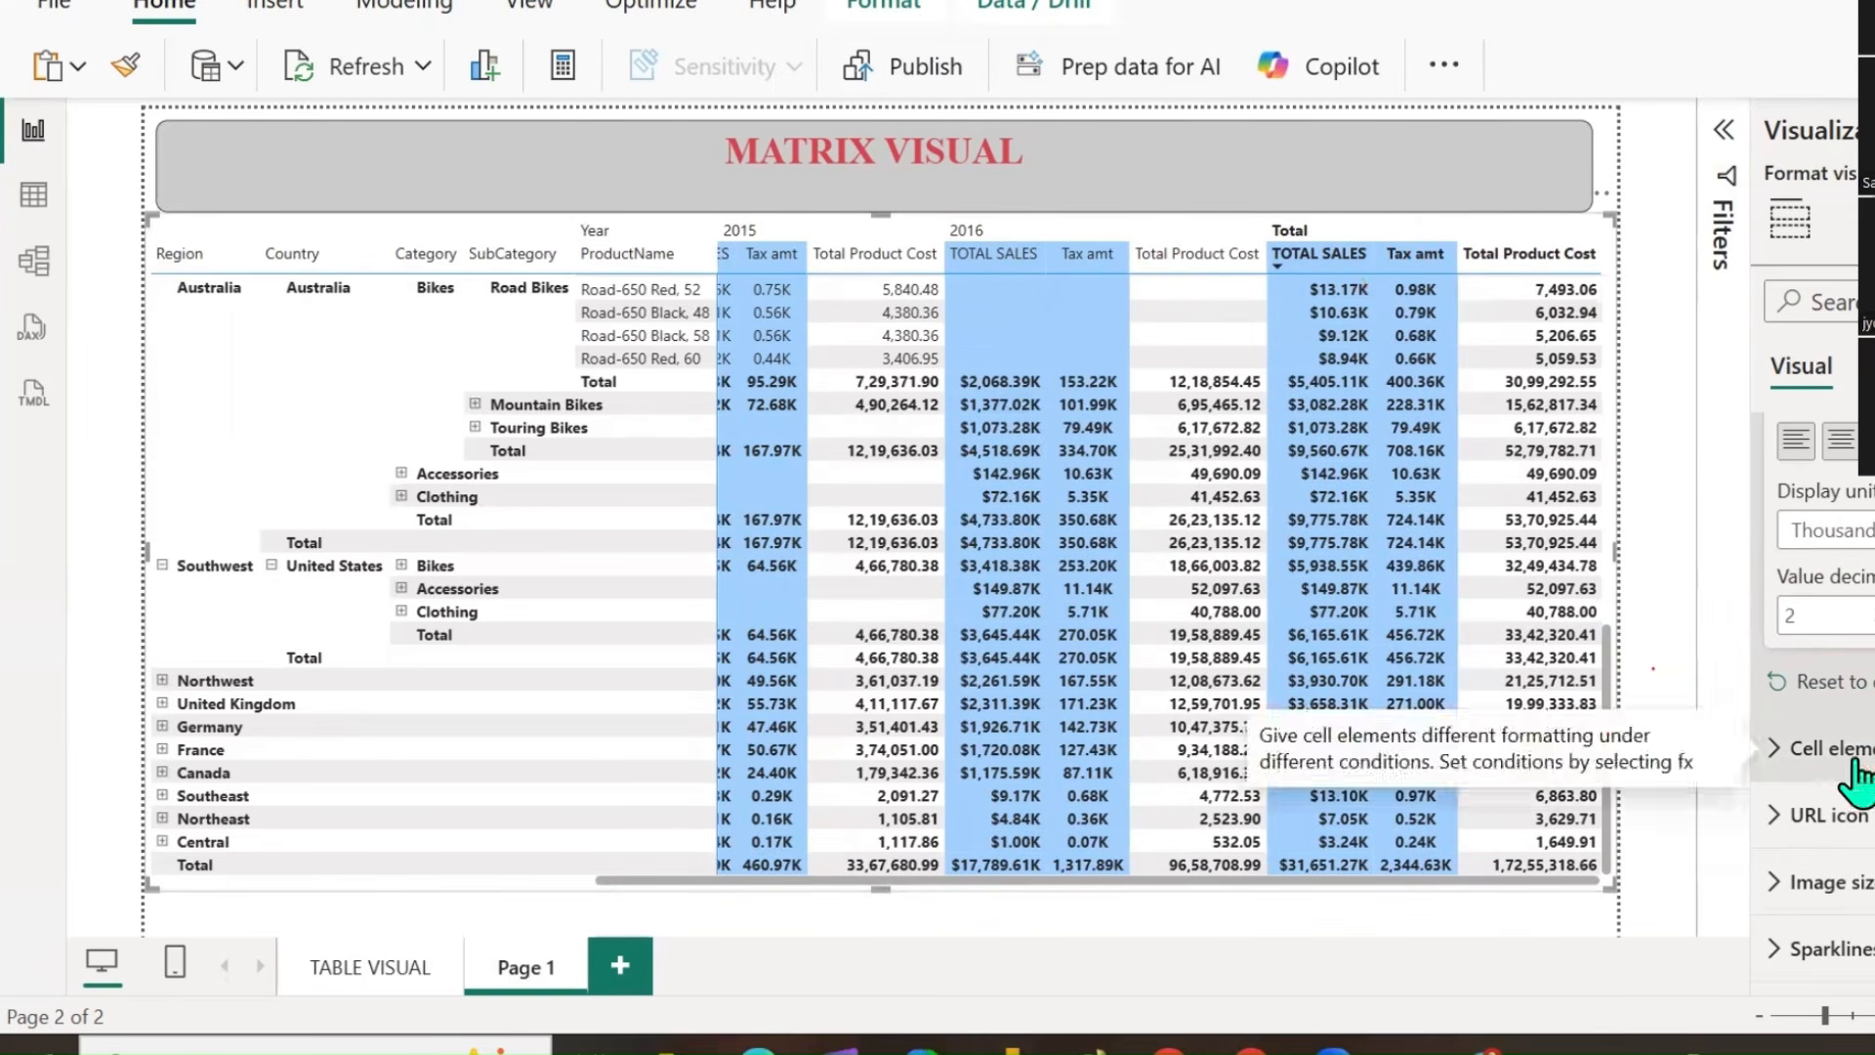
Check the cell elements options for TOTAL SALES, and collapse the expanded header, subtotal and specific column formatting sections.
{"action": "left_click", "coordinate": [1826, 750]}
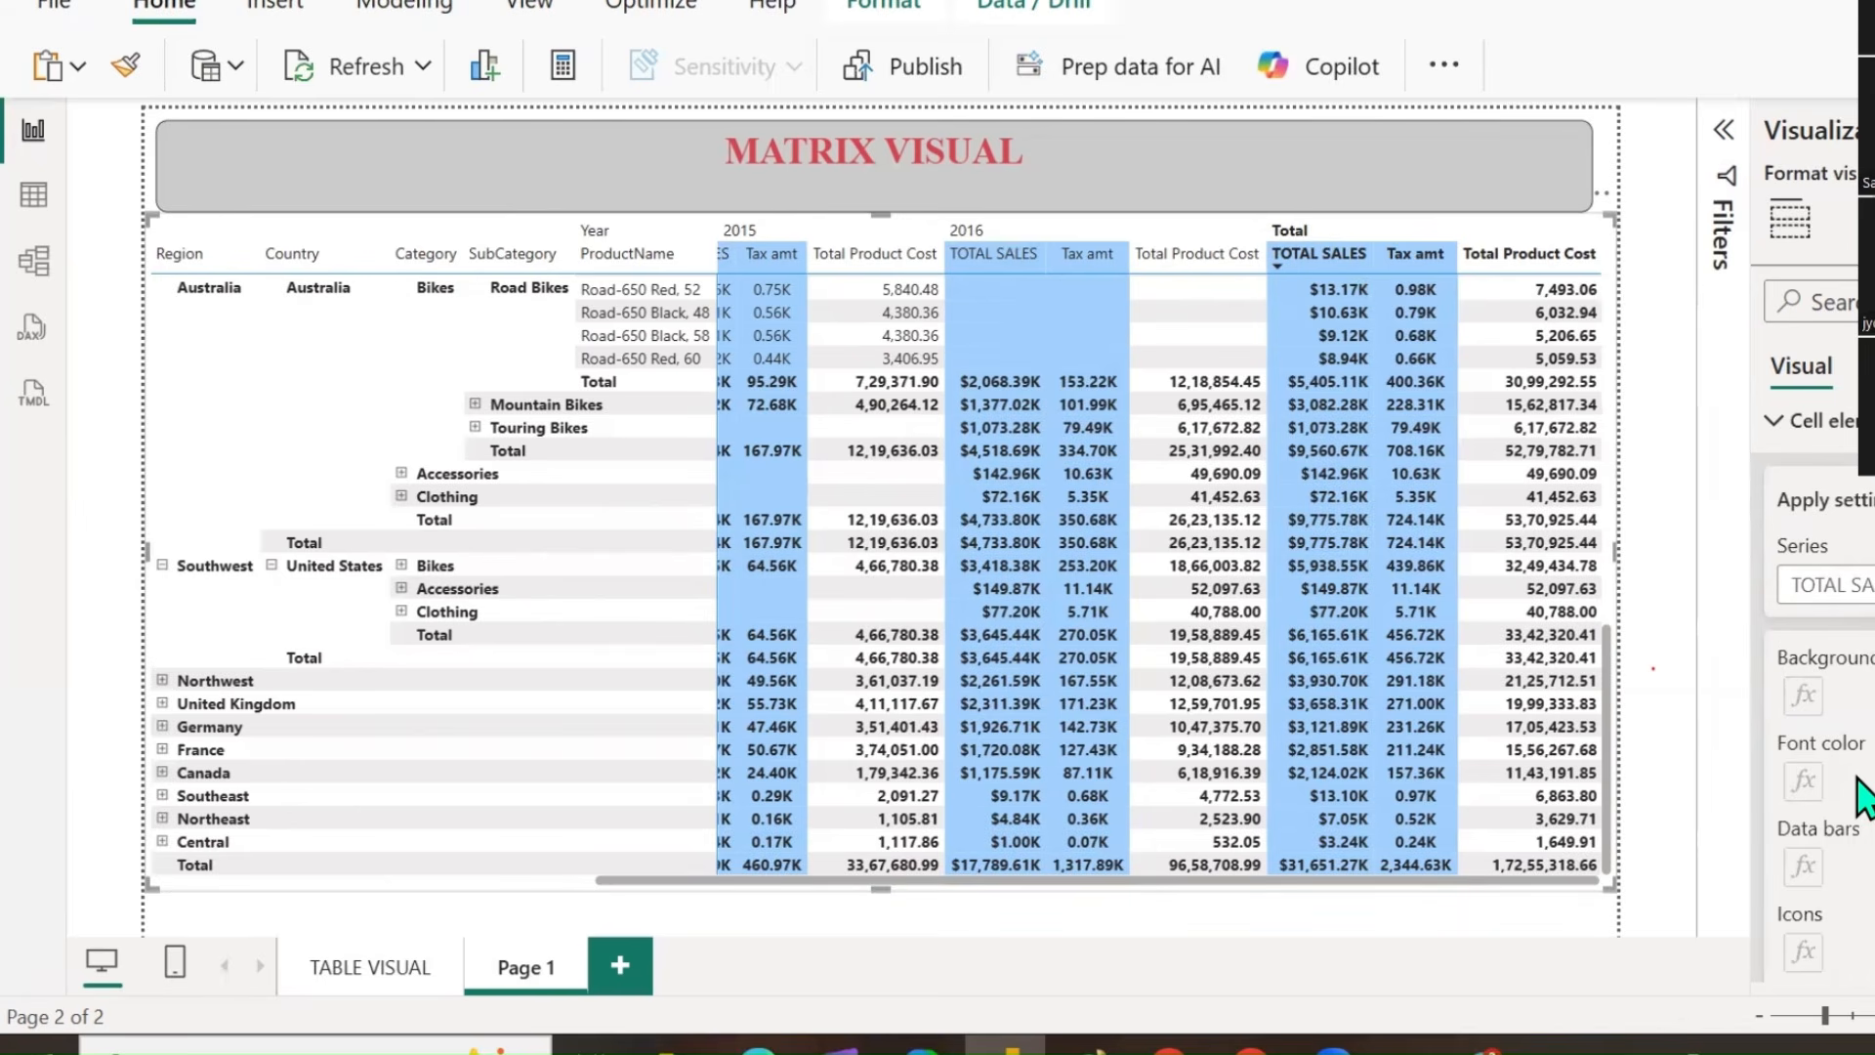
{"action": "left_click", "coordinate": [1778, 422]}
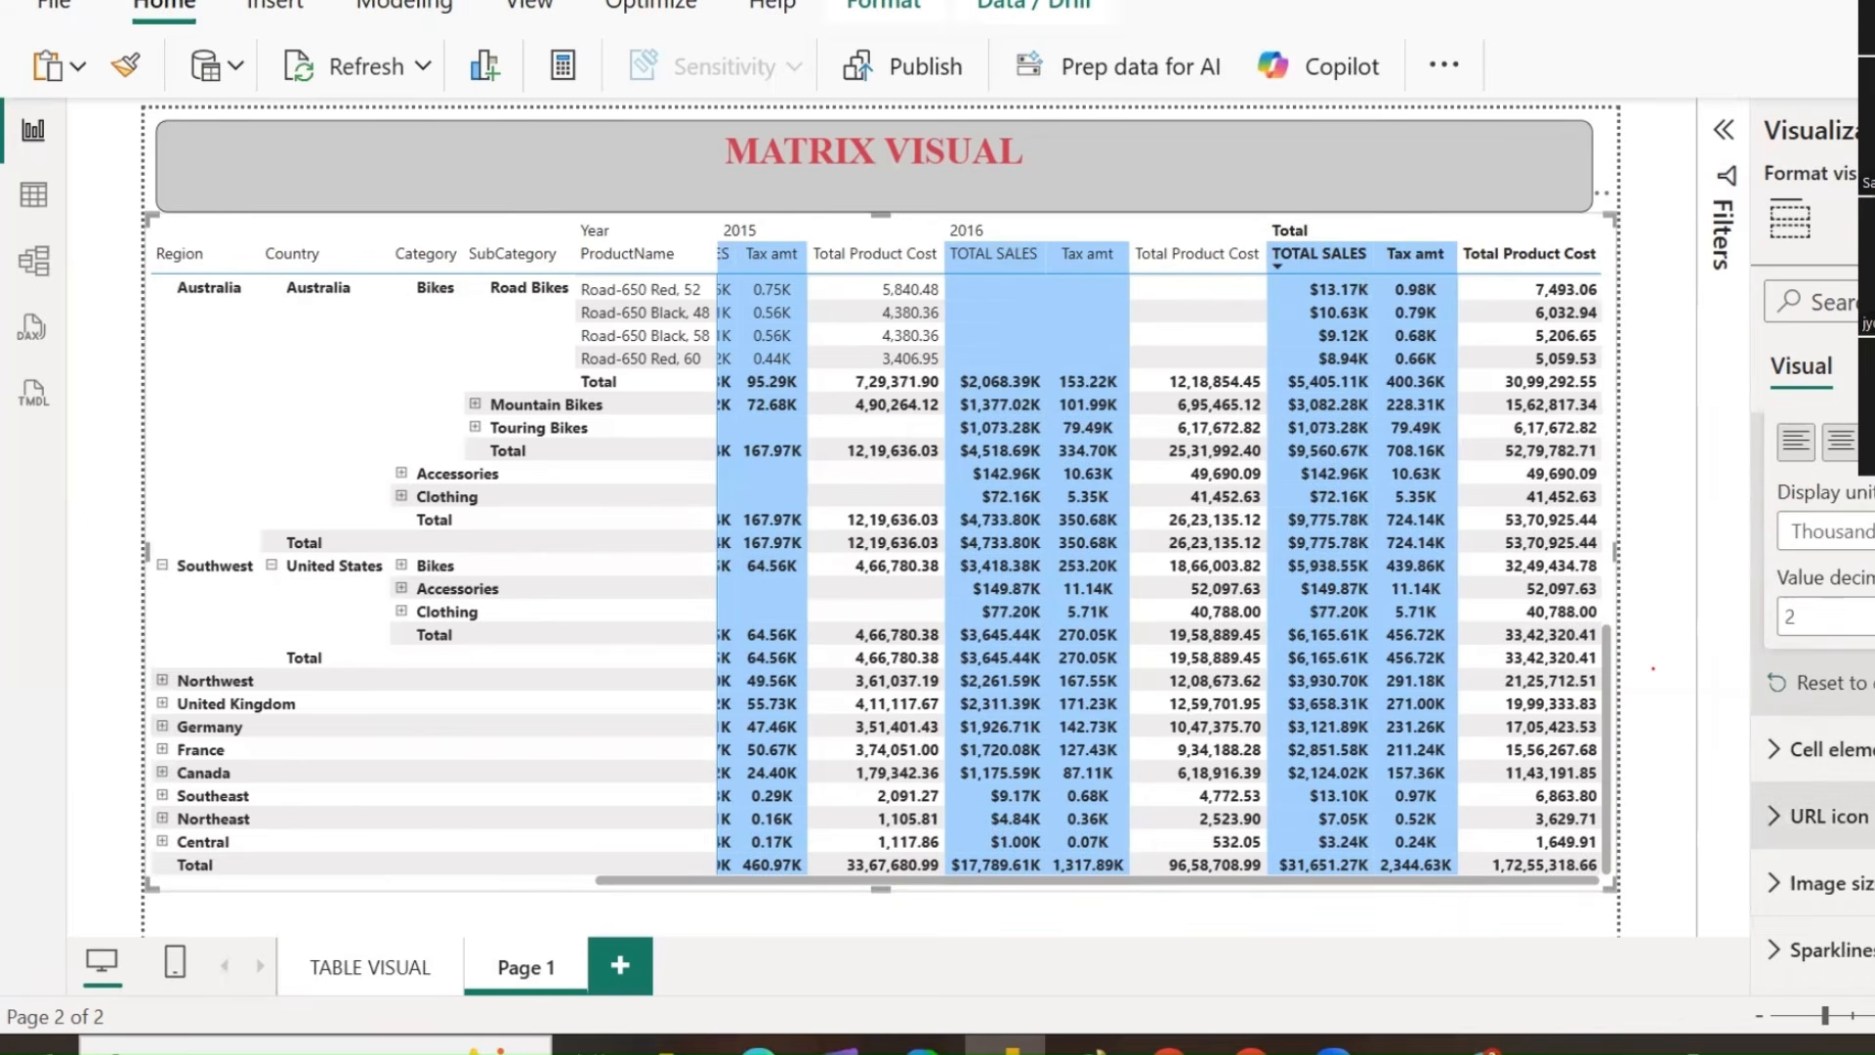
{"action": "scroll", "coordinate": [1778, 441], "scroll_direction": "up", "scroll_amount": 3}
{"action": "scroll", "coordinate": [1817, 704], "scroll_direction": "up", "scroll_amount": 15}
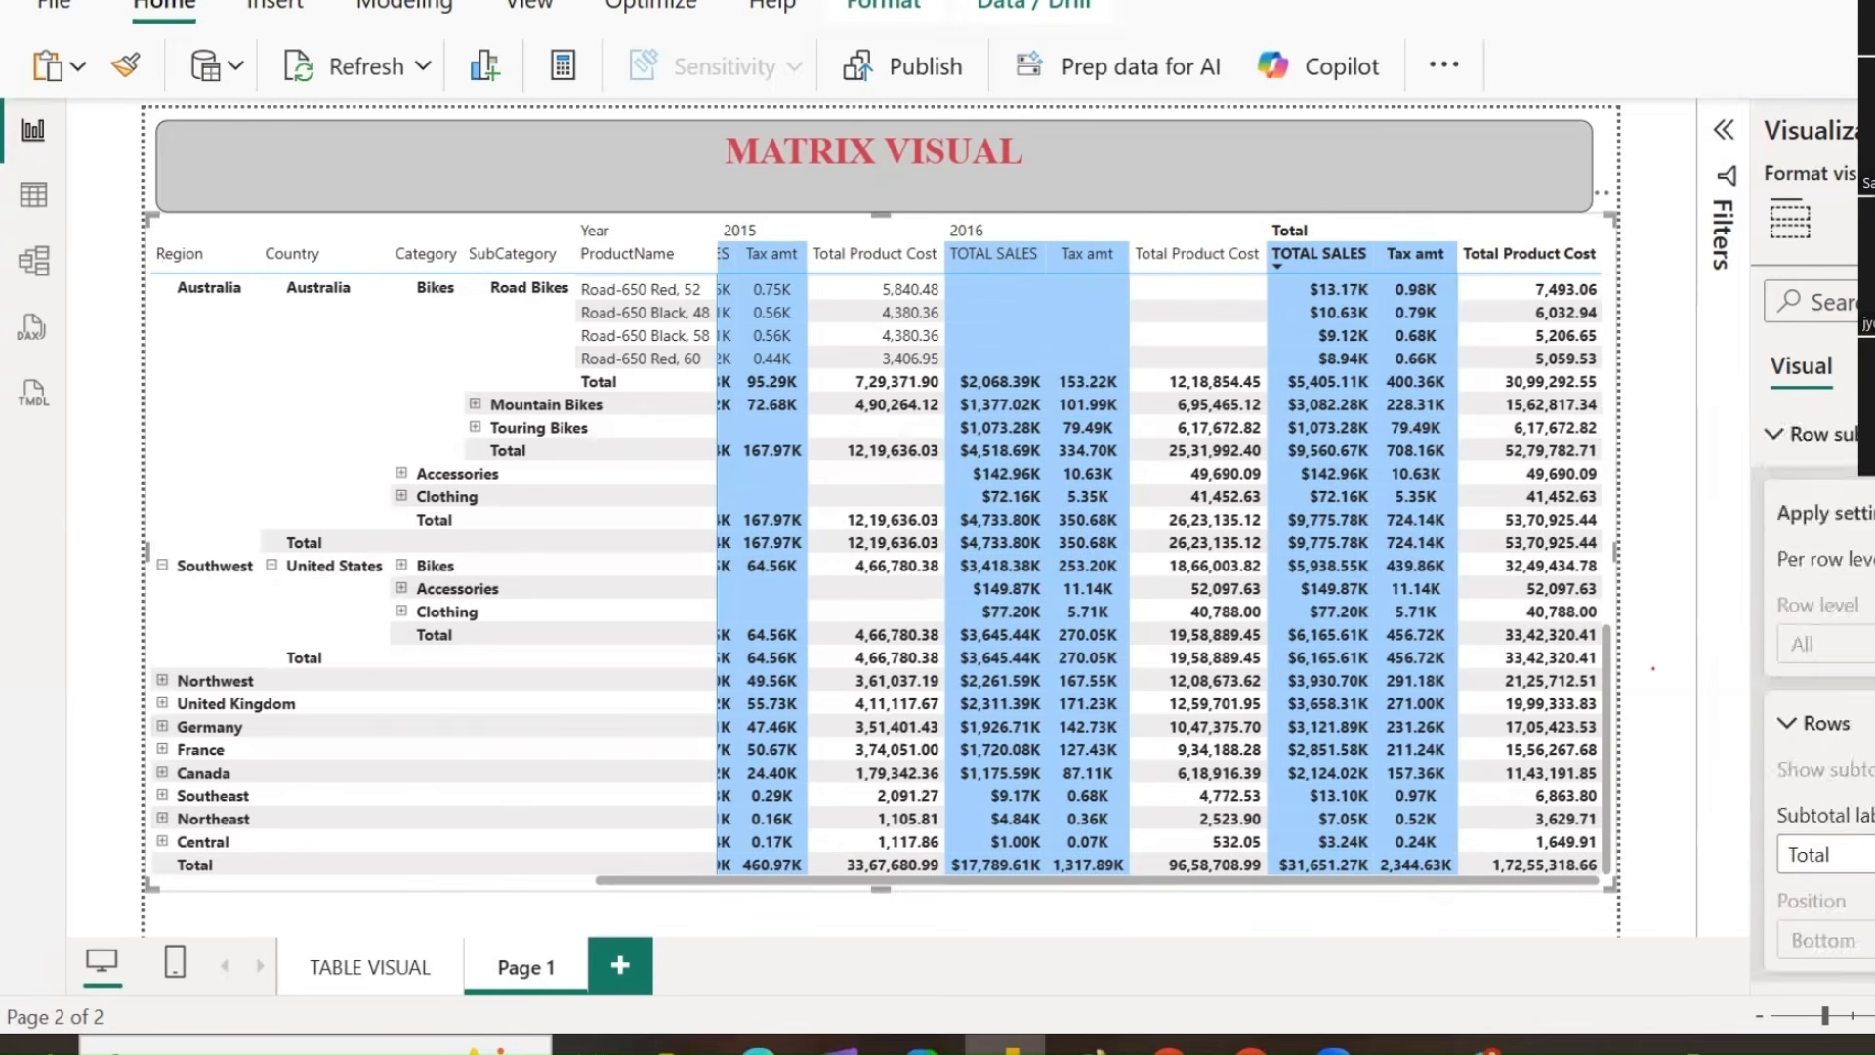
{"action": "scroll", "coordinate": [1812, 586], "scroll_direction": "up", "scroll_amount": 5}
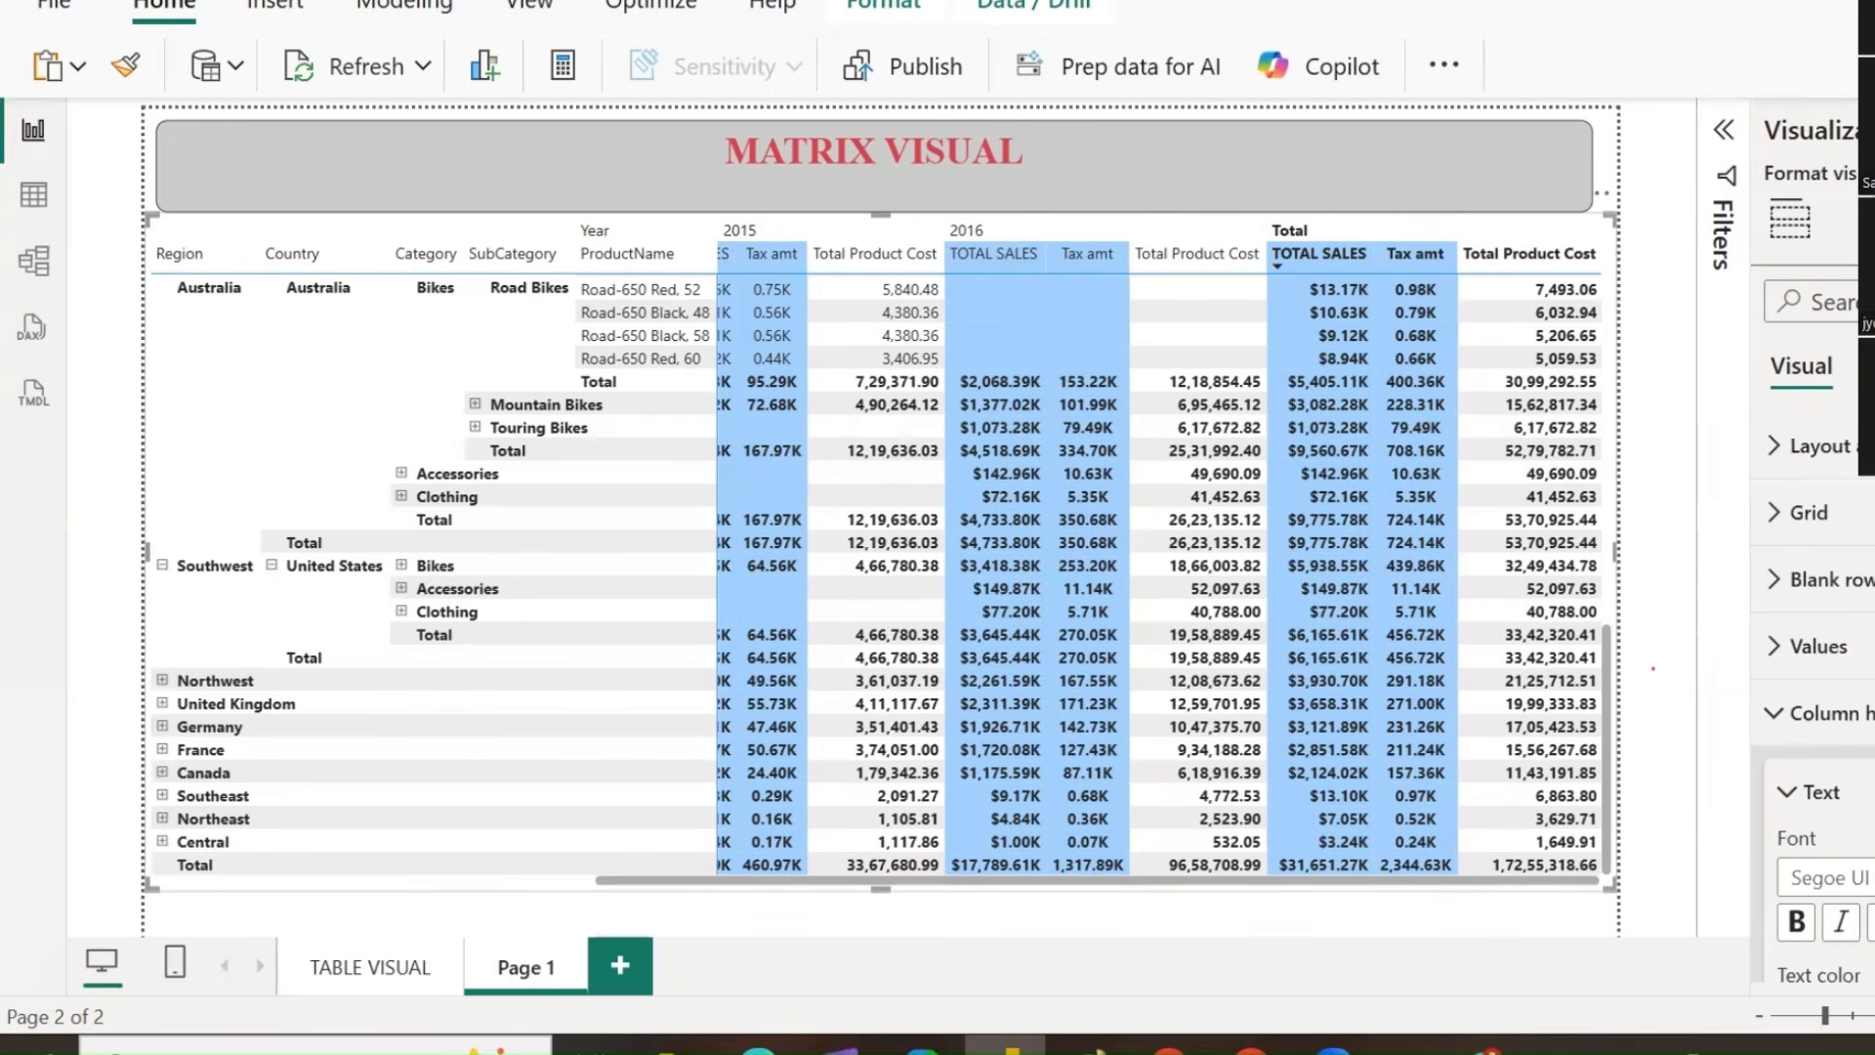
{"action": "left_click", "coordinate": [1780, 740]}
{"action": "scroll", "coordinate": [1810, 657], "scroll_direction": "down", "scroll_amount": 3}
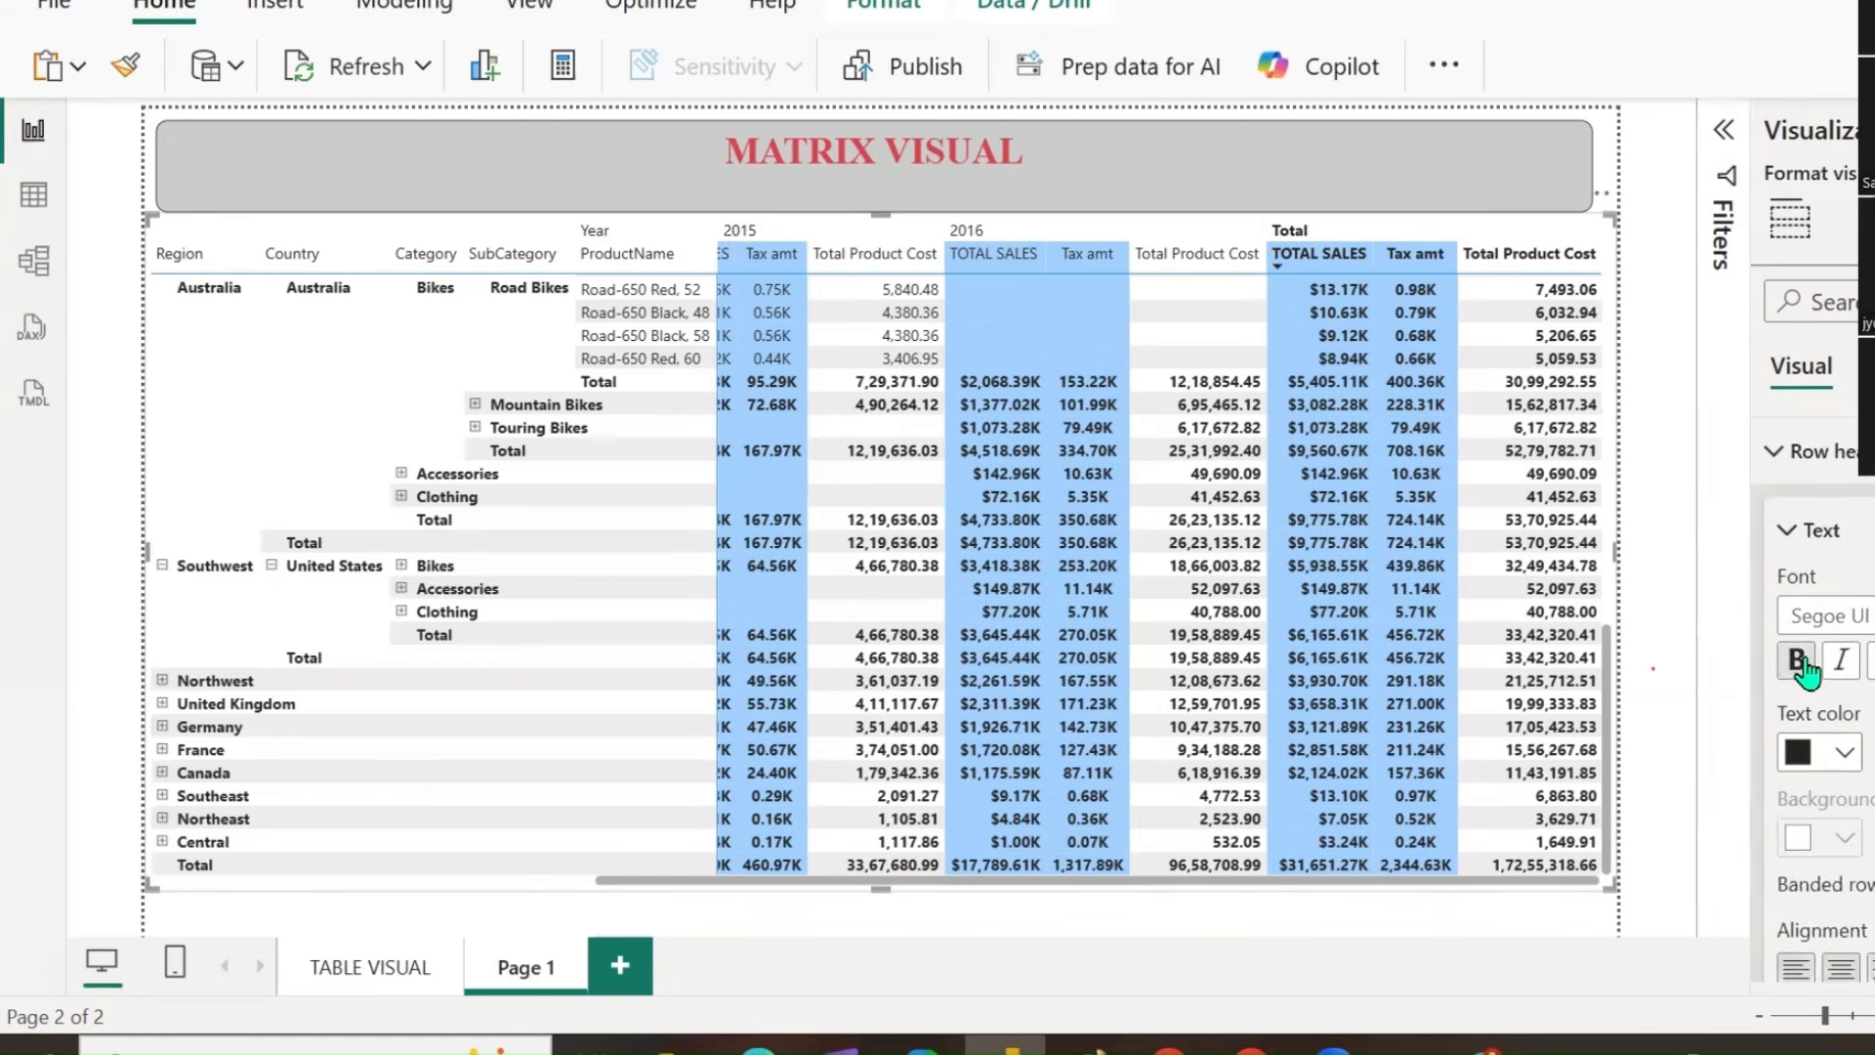
{"action": "scroll", "coordinate": [1793, 658], "scroll_direction": "up", "scroll_amount": 1}
{"action": "left_click", "coordinate": [1808, 640]}
{"action": "scroll", "coordinate": [1825, 672], "scroll_direction": "down", "scroll_amount": 2}
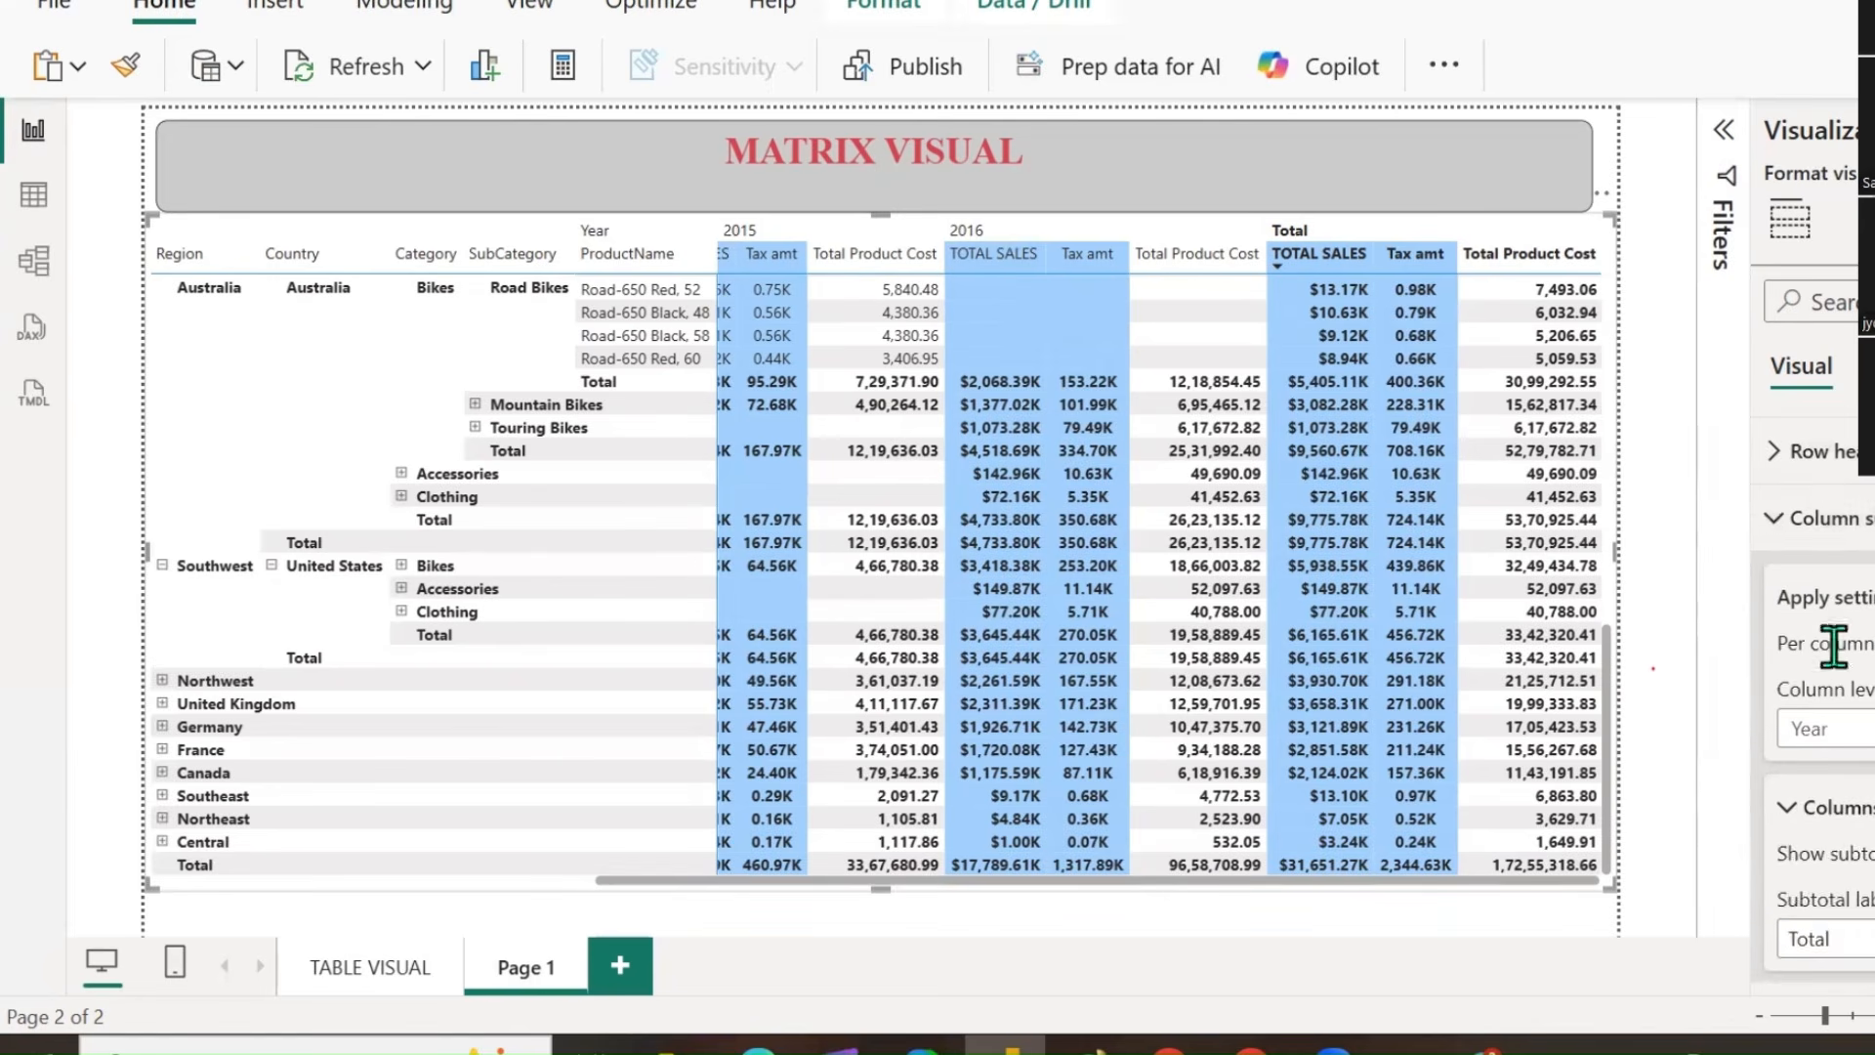
{"action": "left_click", "coordinate": [1773, 518]}
{"action": "left_click", "coordinate": [1775, 592]}
{"action": "scroll", "coordinate": [1763, 762], "scroll_direction": "down", "scroll_amount": 2}
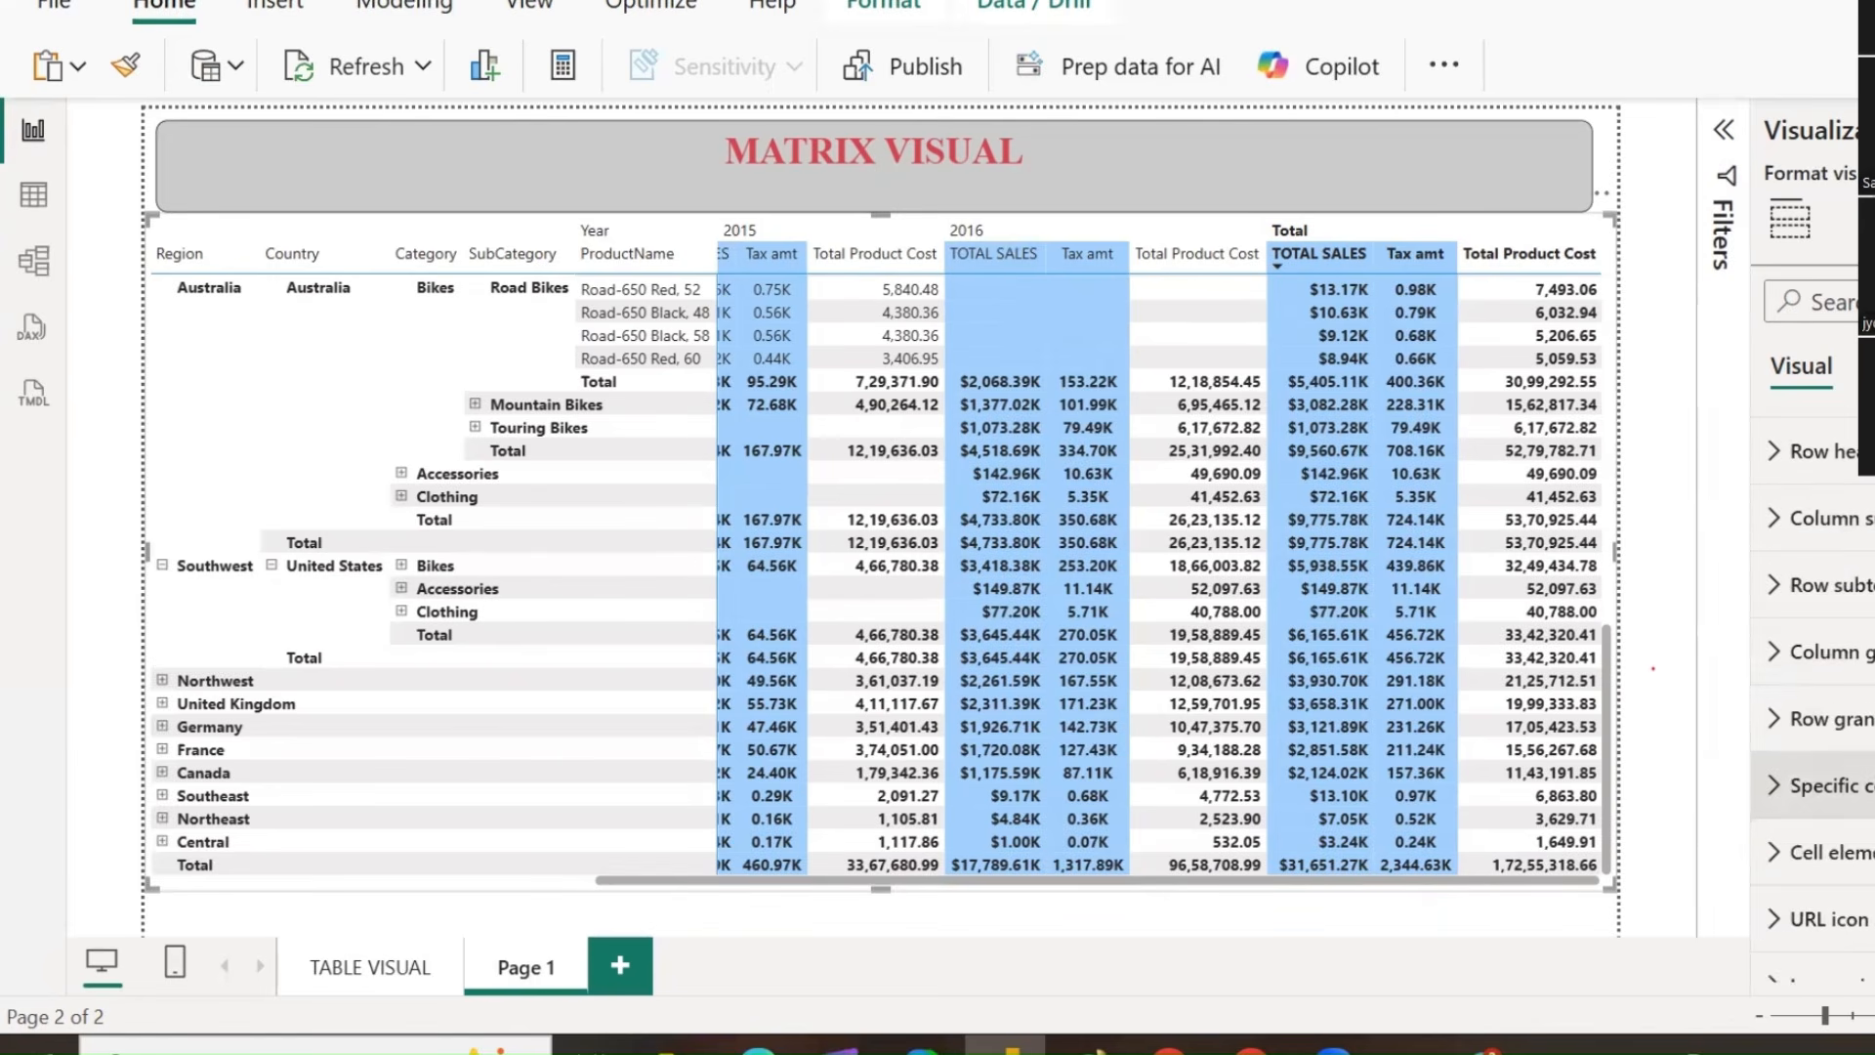
Reset all of the matrix visual's formatting settings to default.
{"action": "scroll", "coordinate": [1763, 762], "scroll_direction": "up", "scroll_amount": 5}
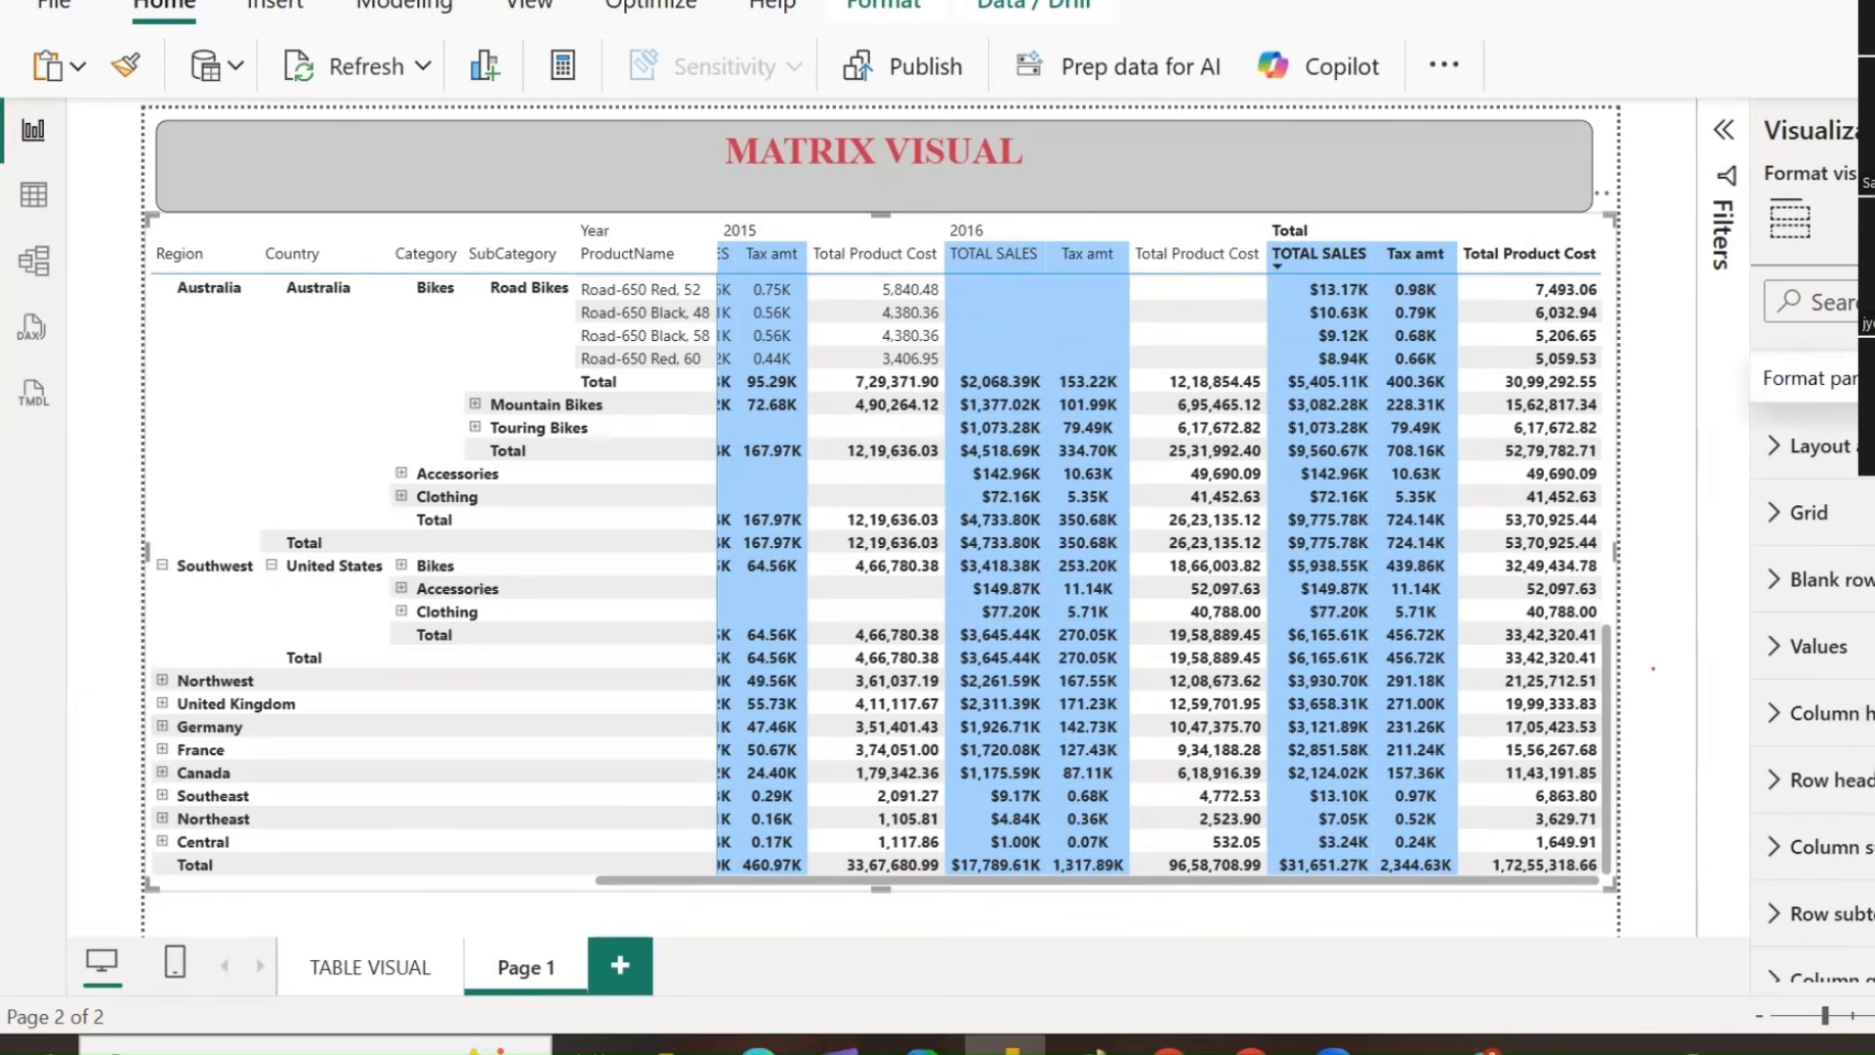
{"action": "left_click", "coordinate": [1868, 364]}
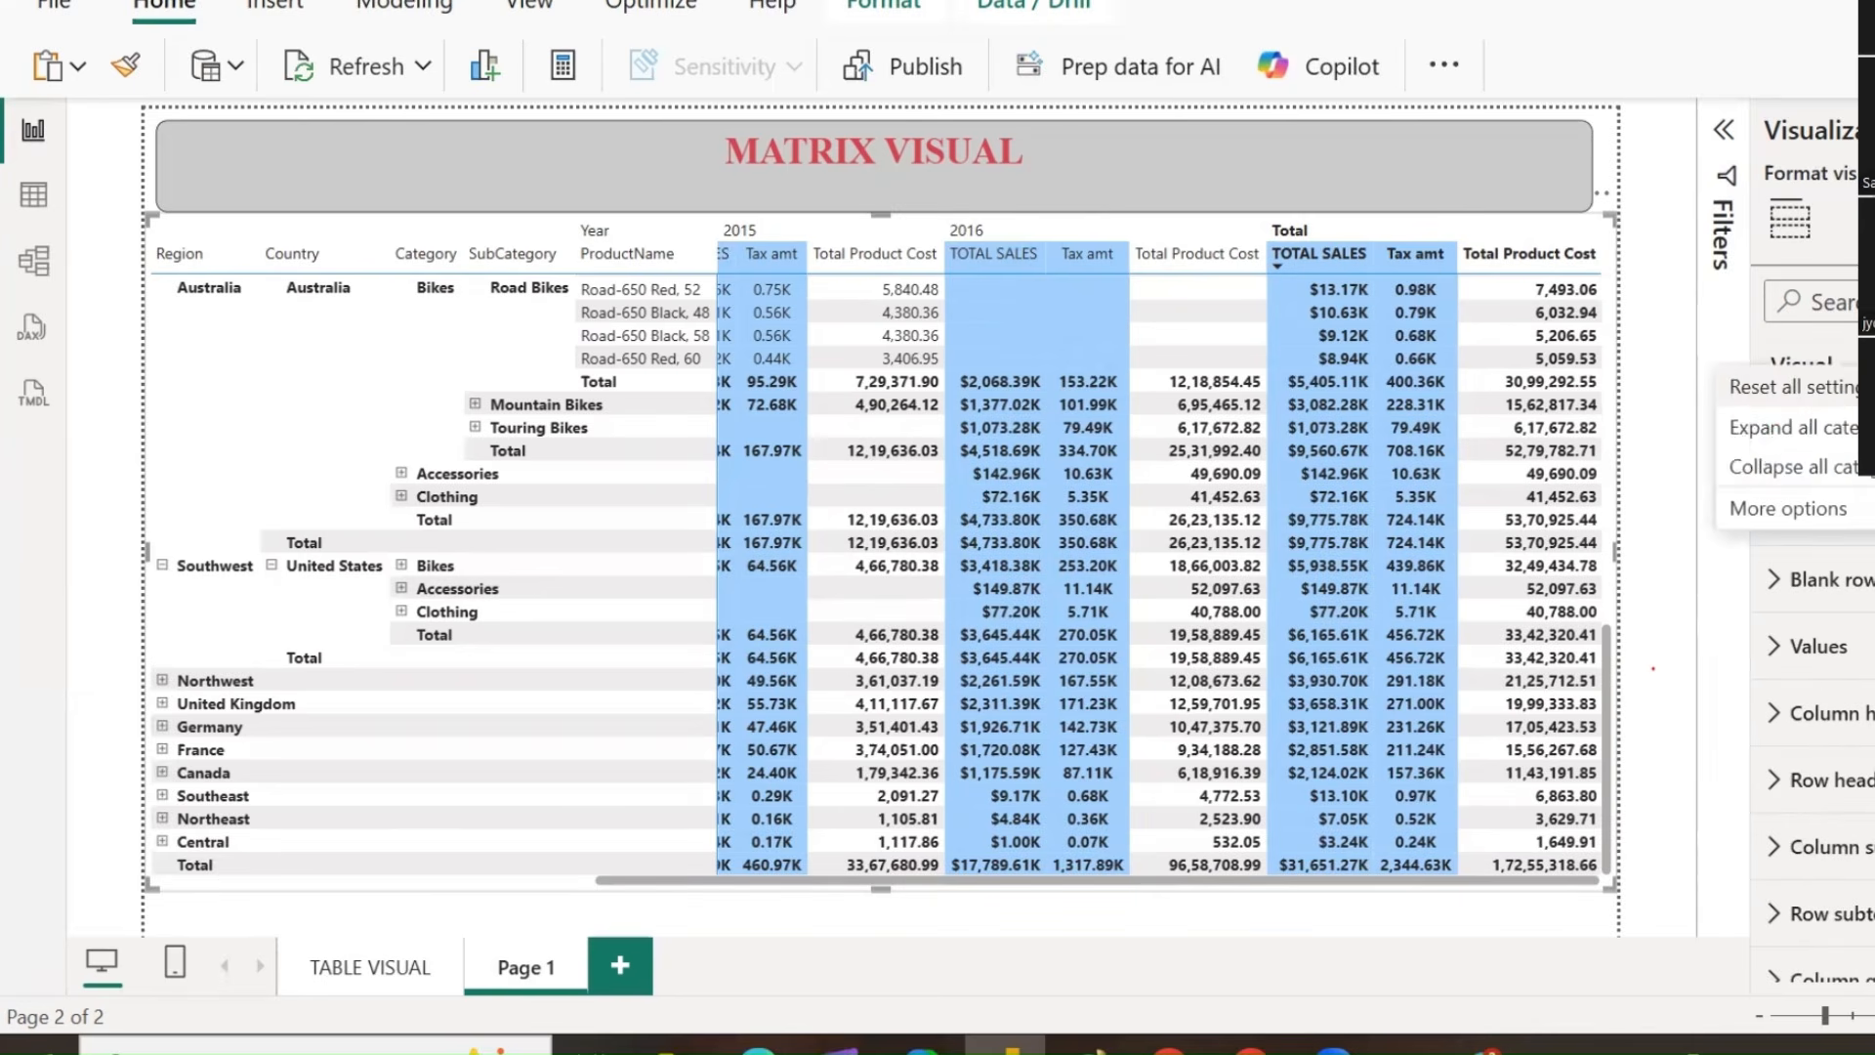
{"action": "left_click", "coordinate": [1805, 391]}
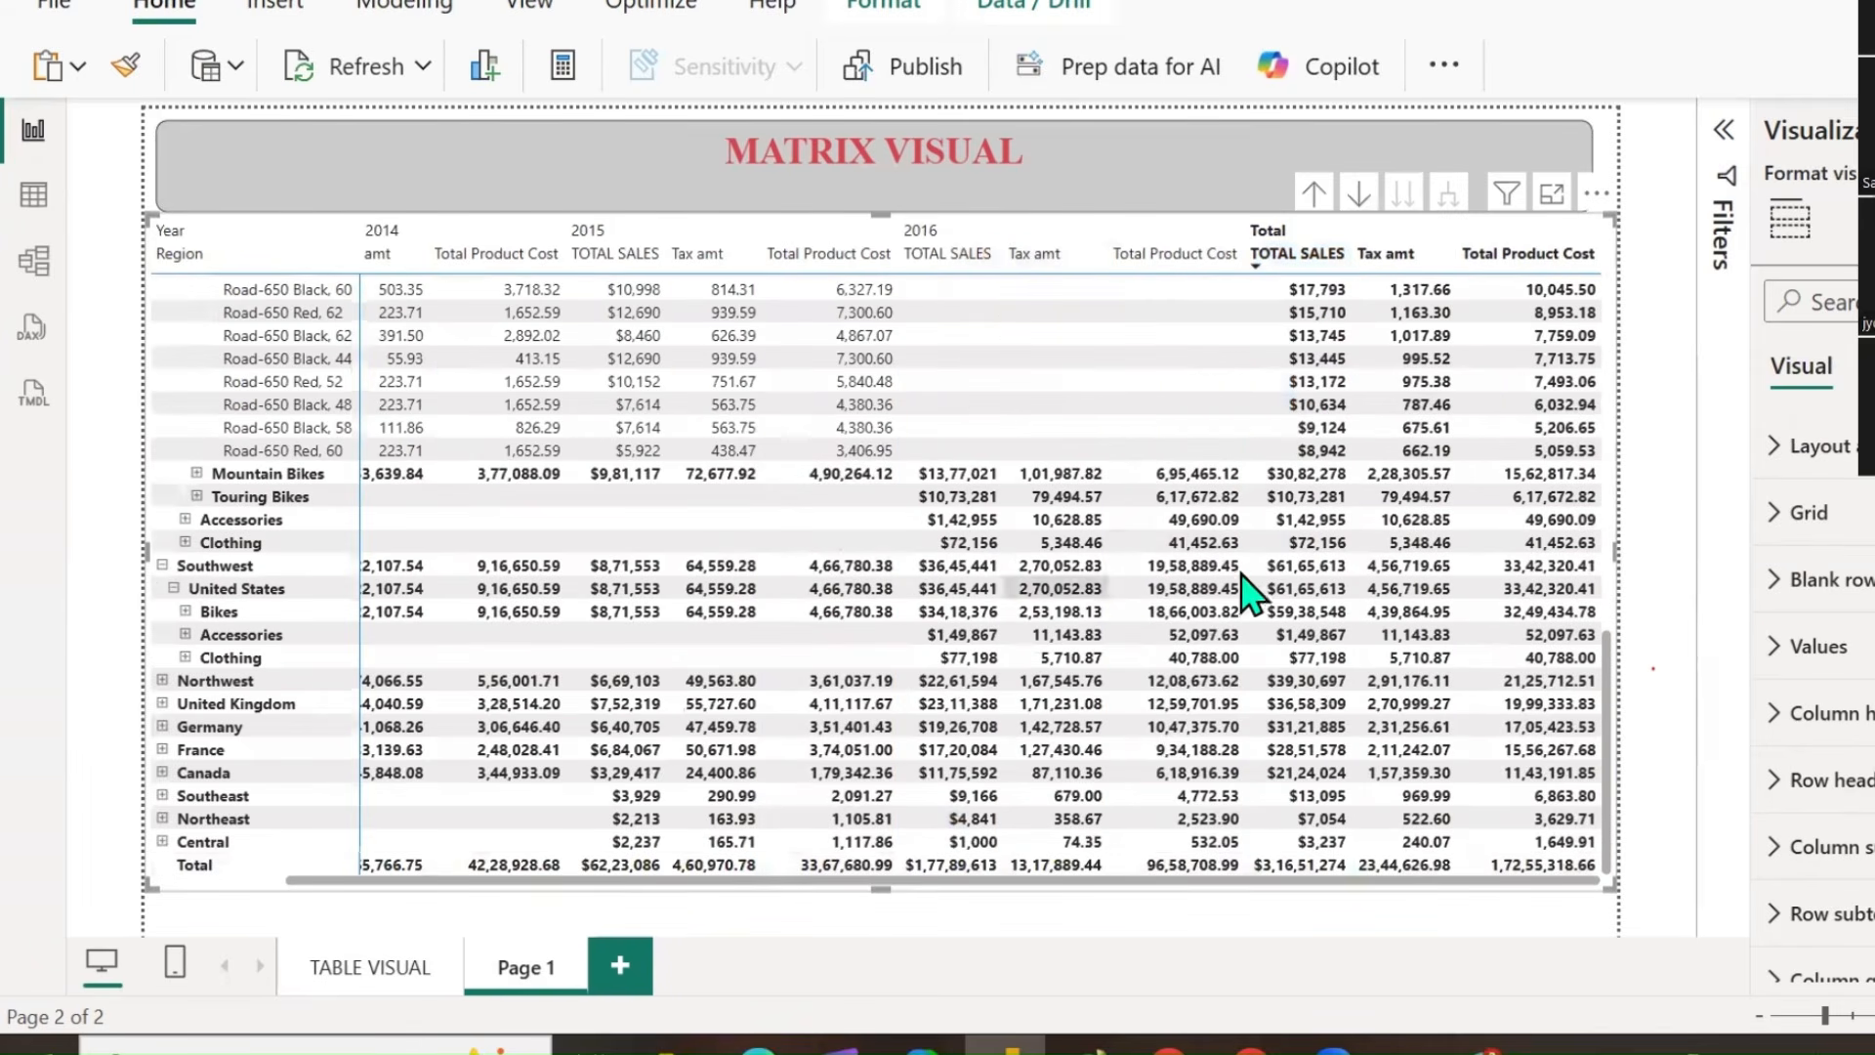
Expand all formatting categories of the matrix, look through their options, and collapse all categories again.
{"action": "left_click", "coordinate": [1868, 359]}
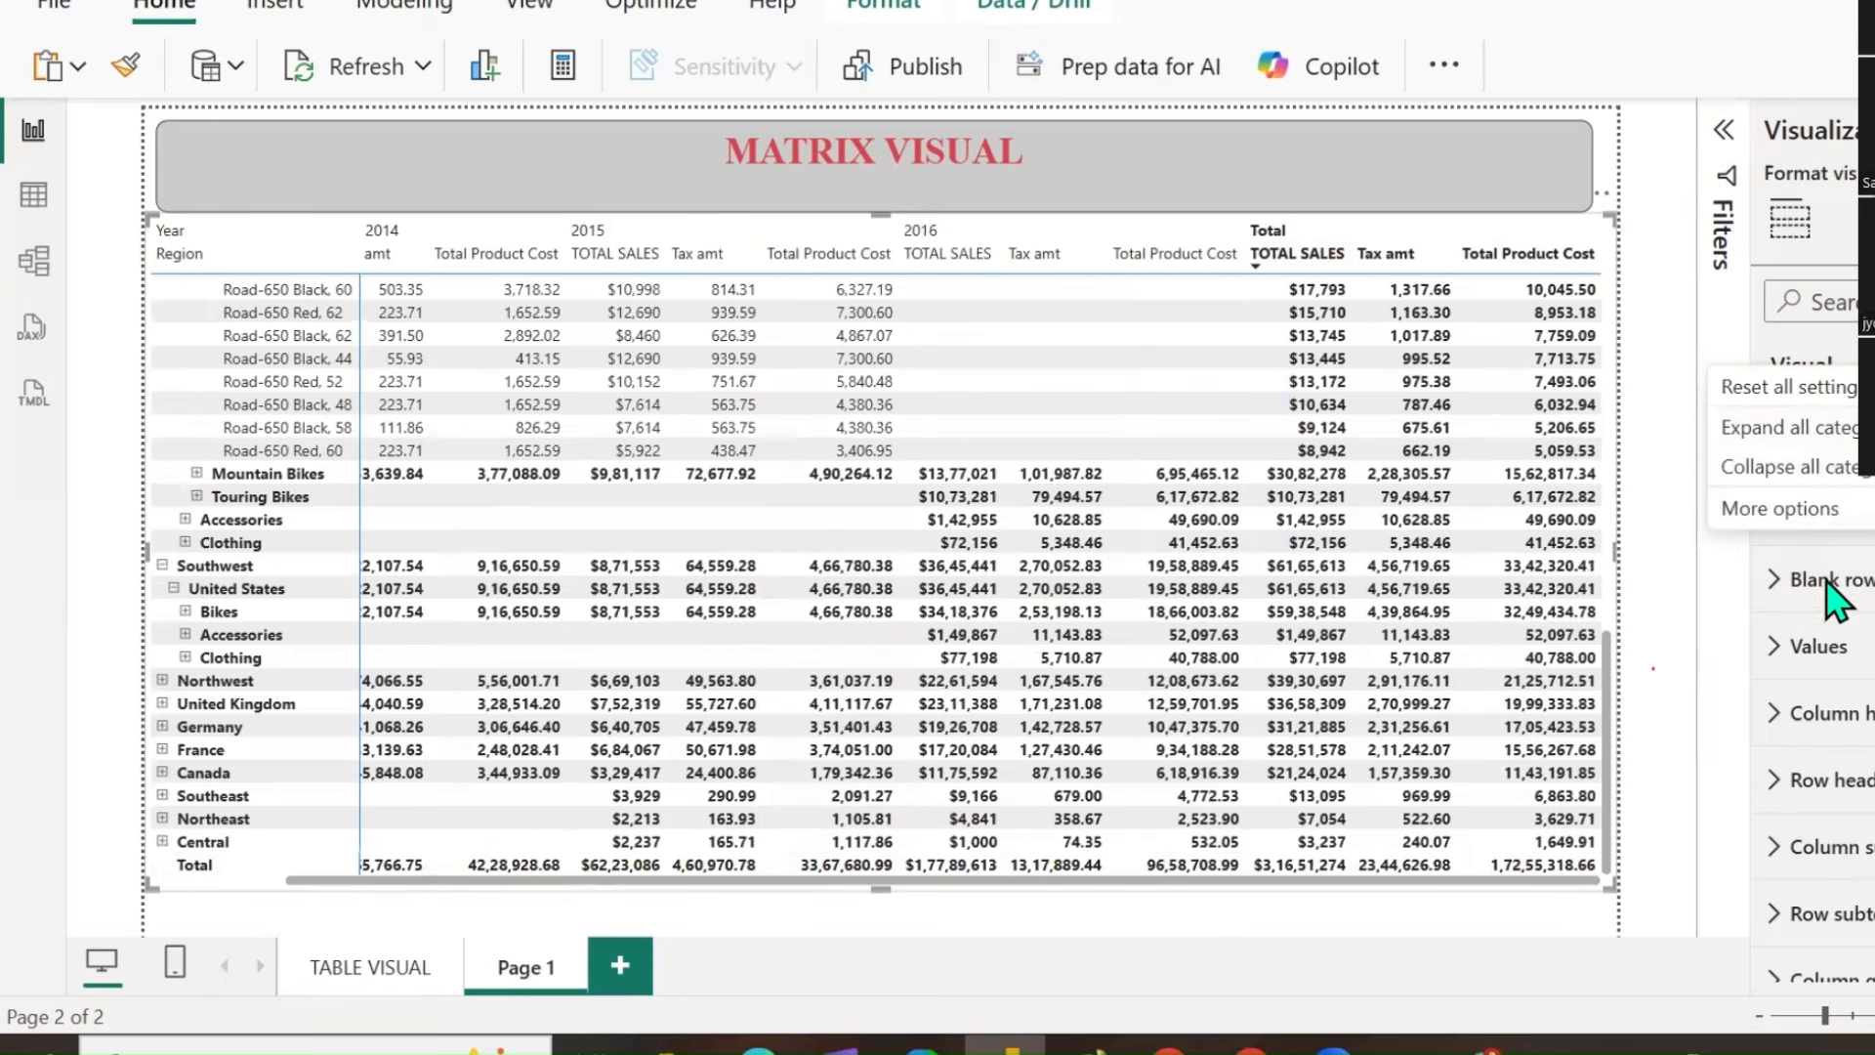
{"action": "left_click", "coordinate": [1794, 430]}
{"action": "scroll", "coordinate": [1817, 635], "scroll_direction": "down", "scroll_amount": 10}
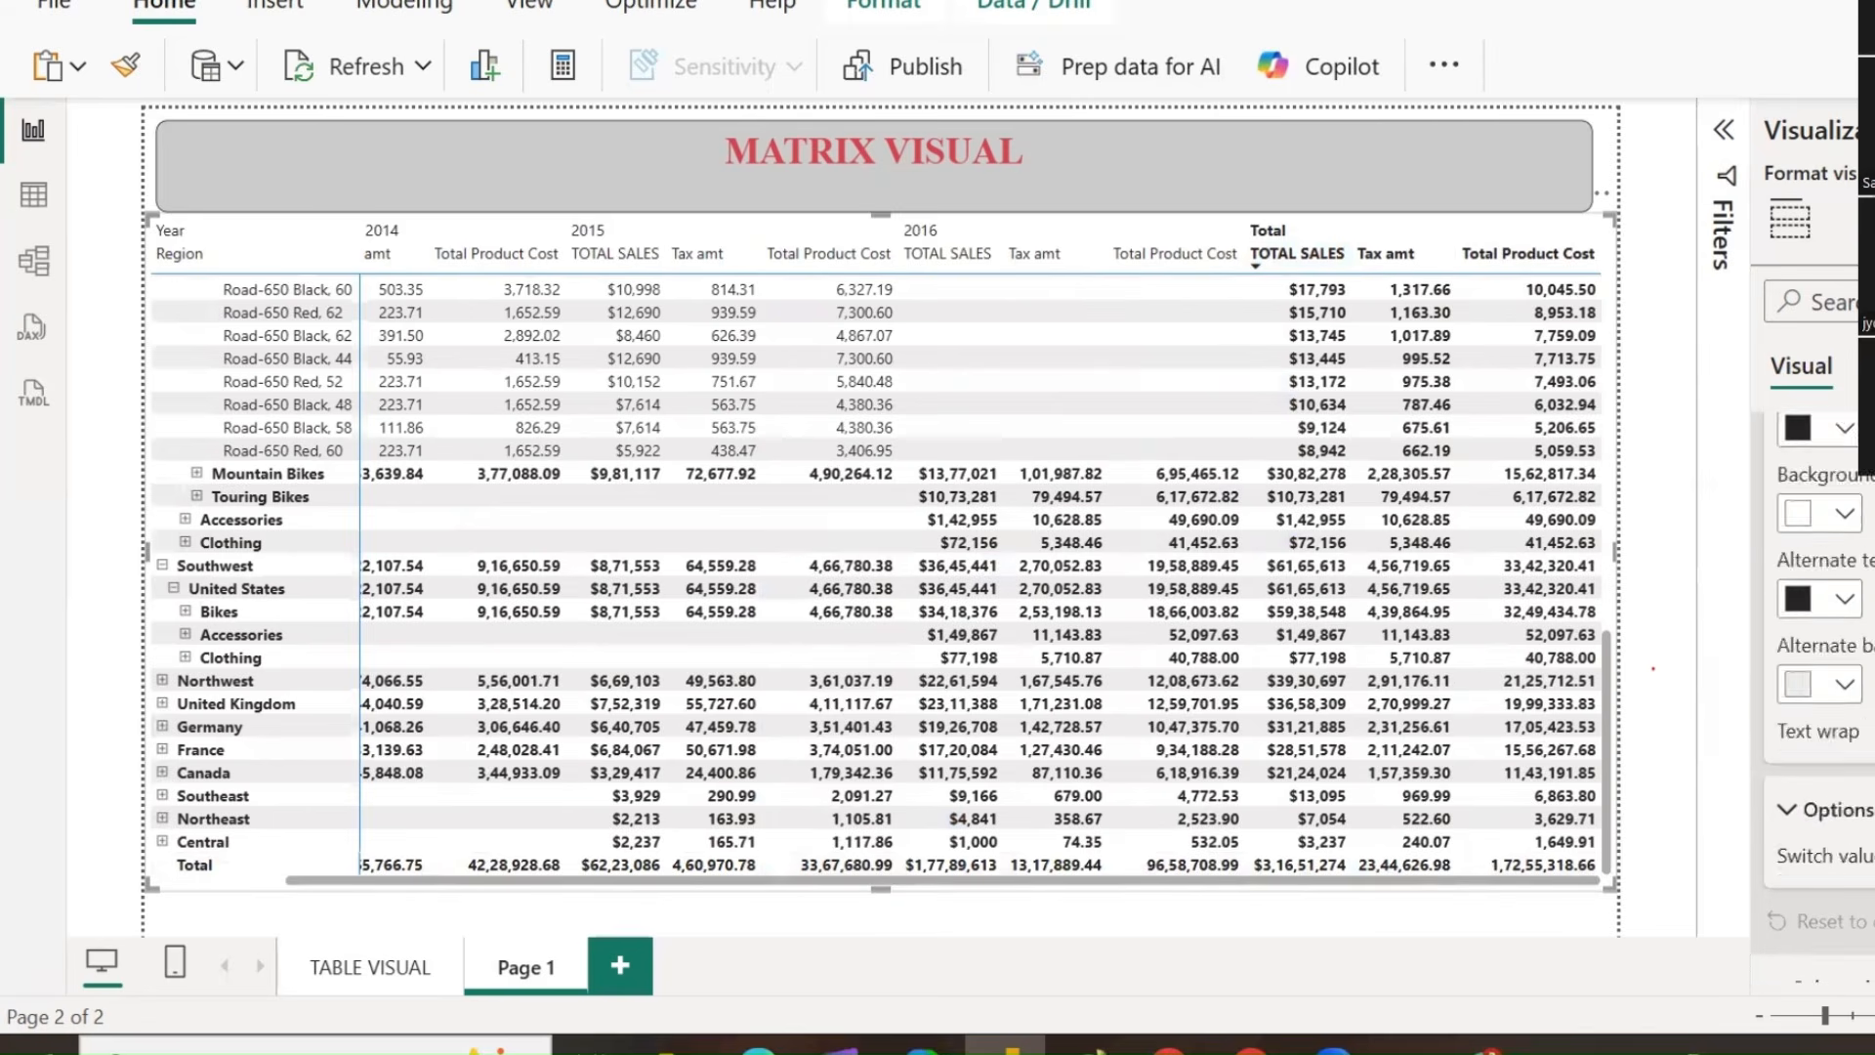
{"action": "scroll", "coordinate": [1817, 635], "scroll_direction": "down", "scroll_amount": 5}
{"action": "left_click", "coordinate": [1870, 367]}
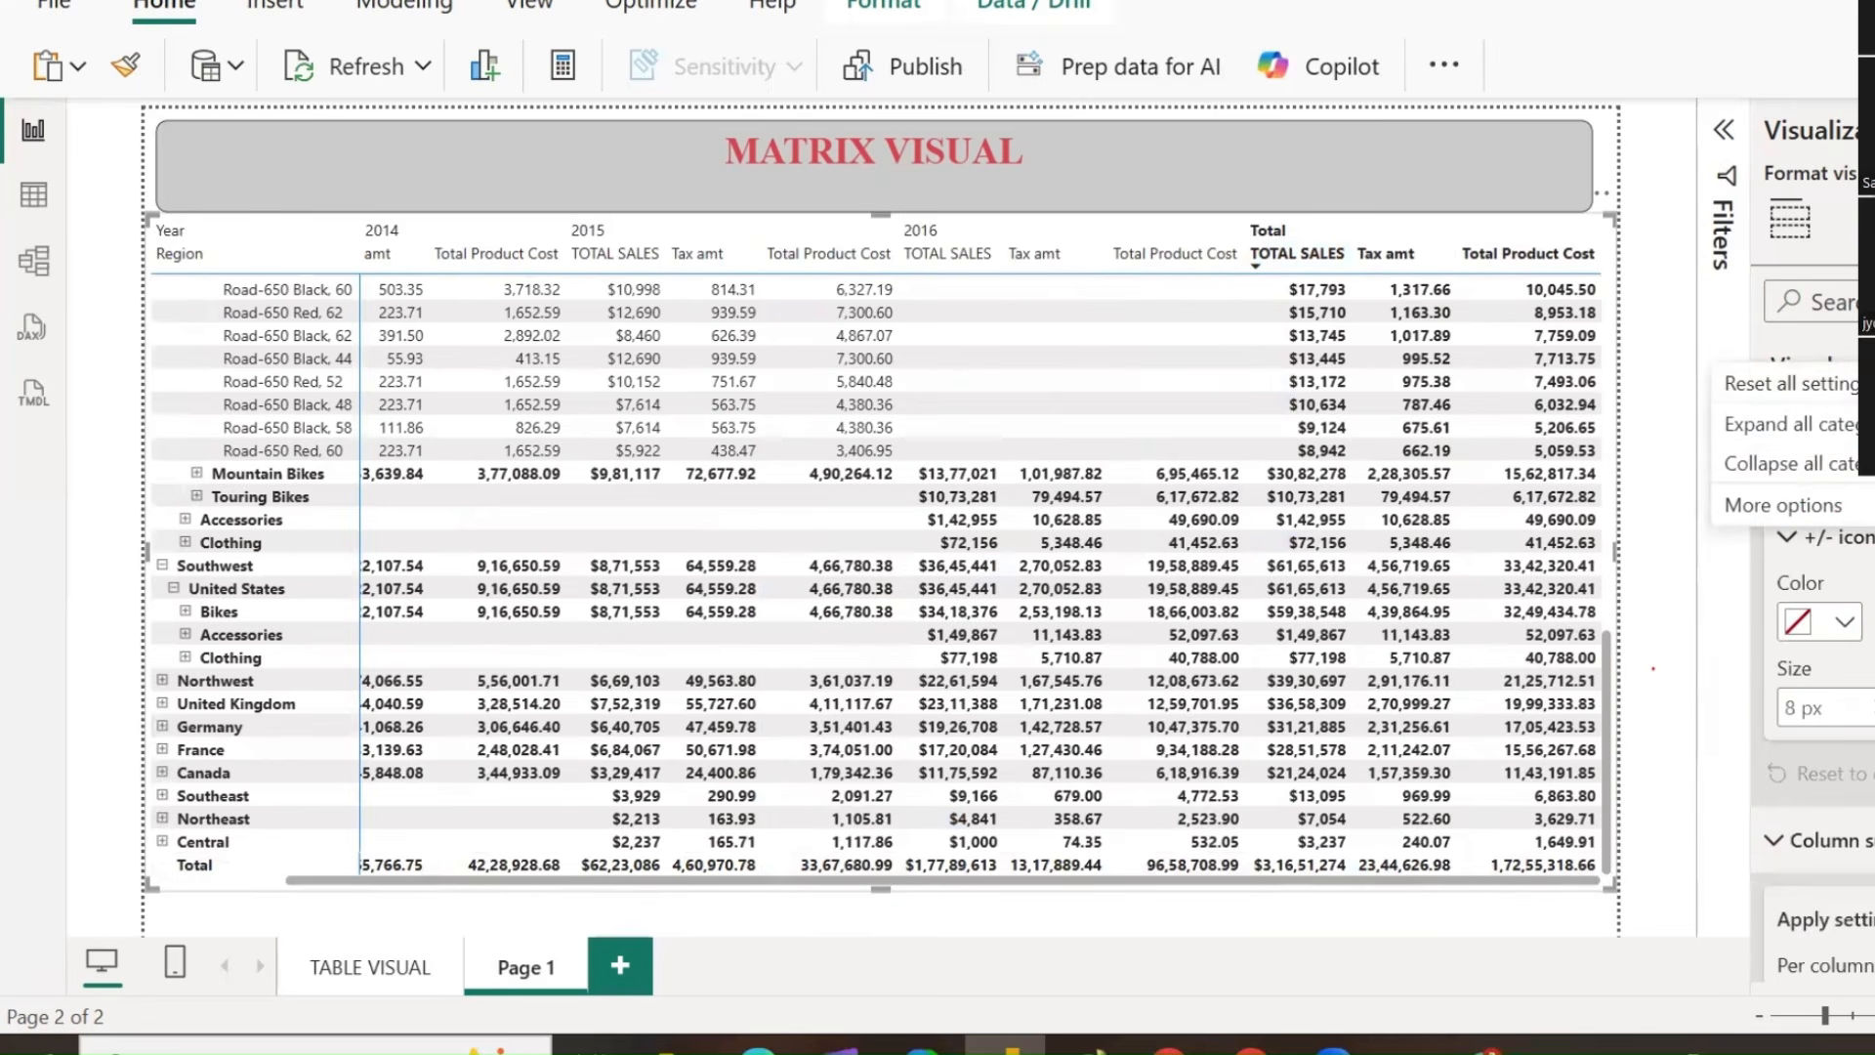
{"action": "left_click", "coordinate": [1810, 465]}
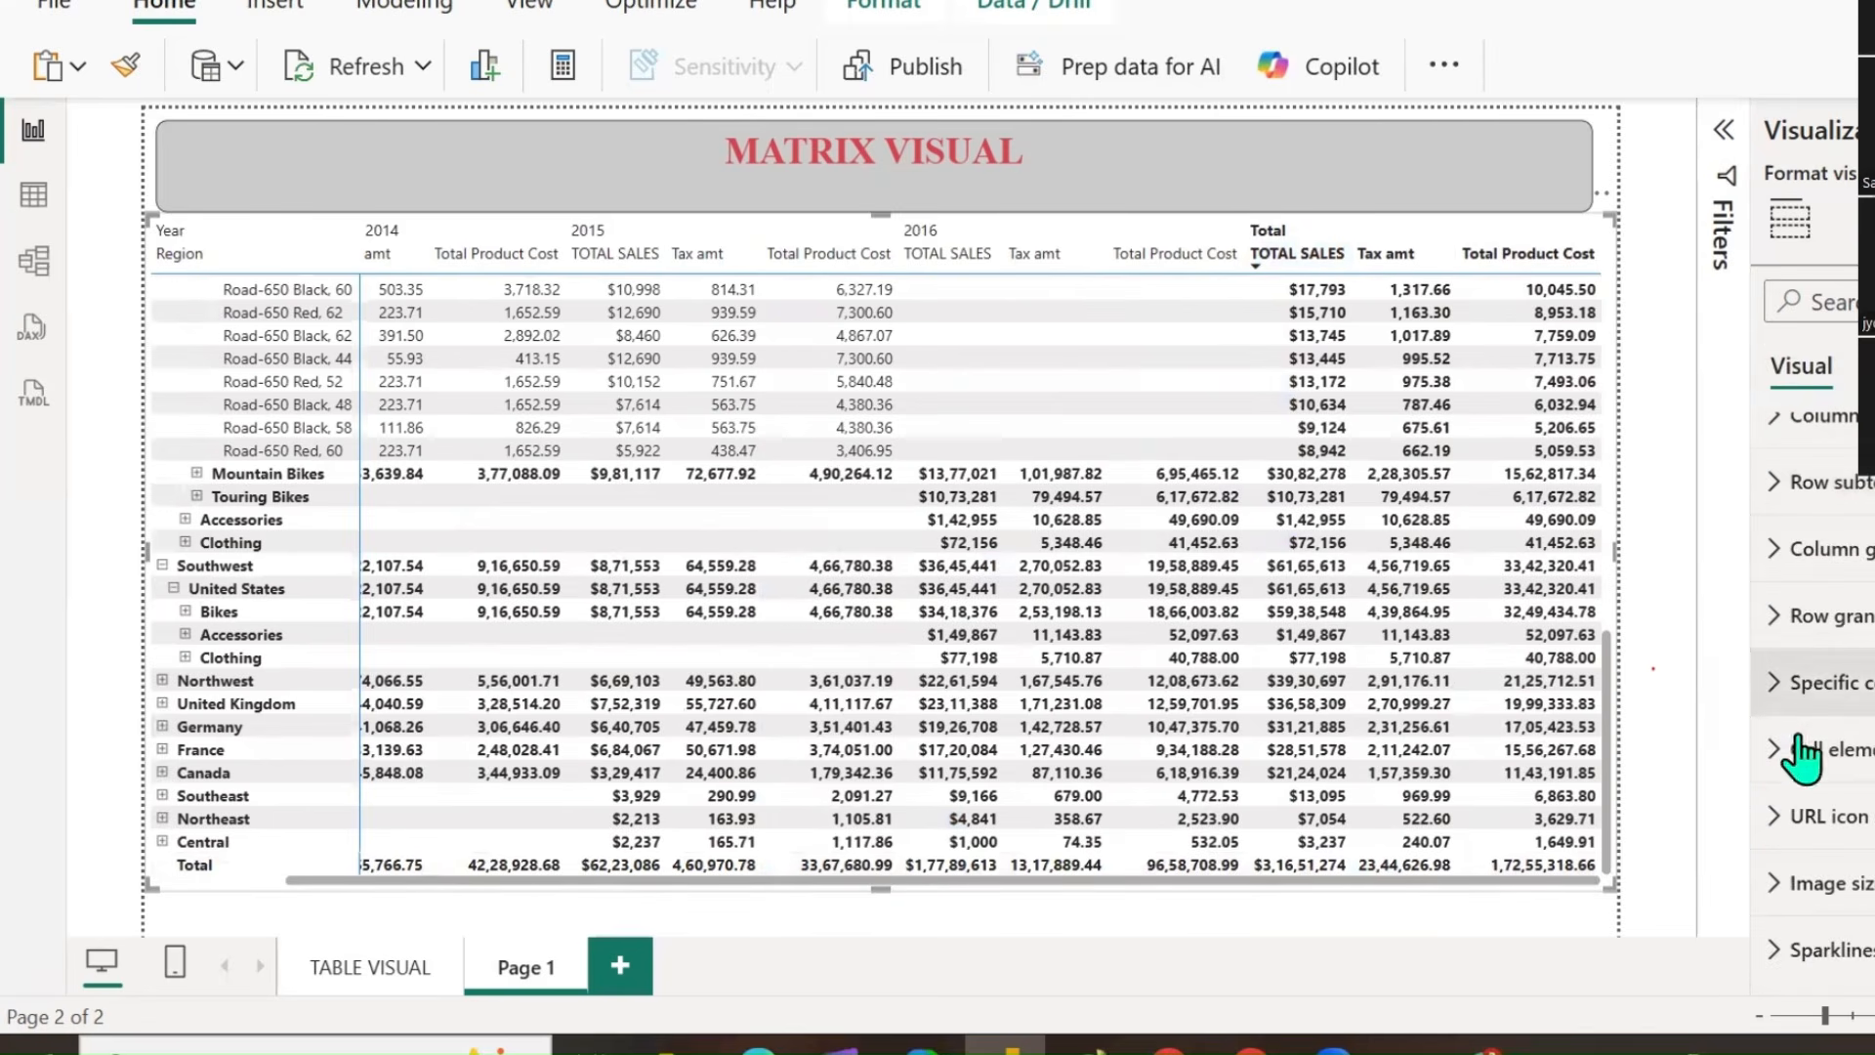
Check the Report settings options reached from the format pane and close them without changes.
{"action": "left_click", "coordinate": [1870, 367]}
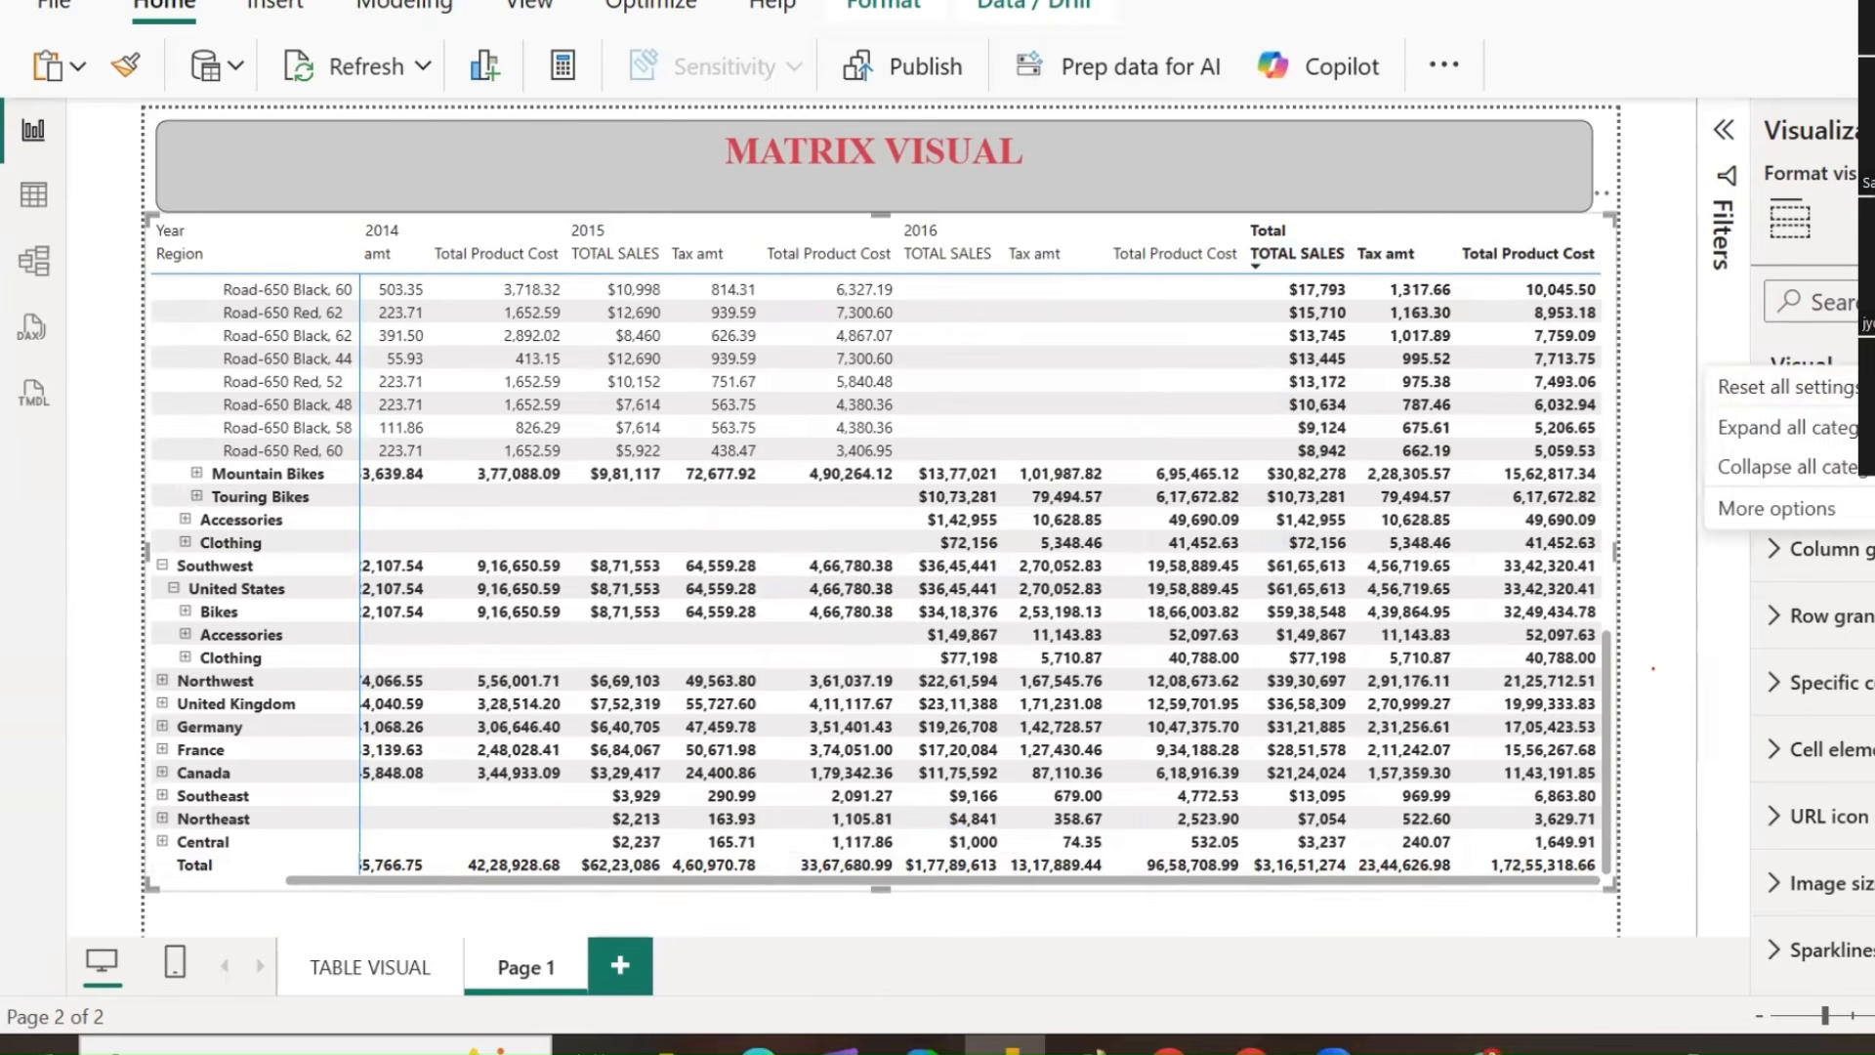
{"action": "left_click", "coordinate": [1831, 510]}
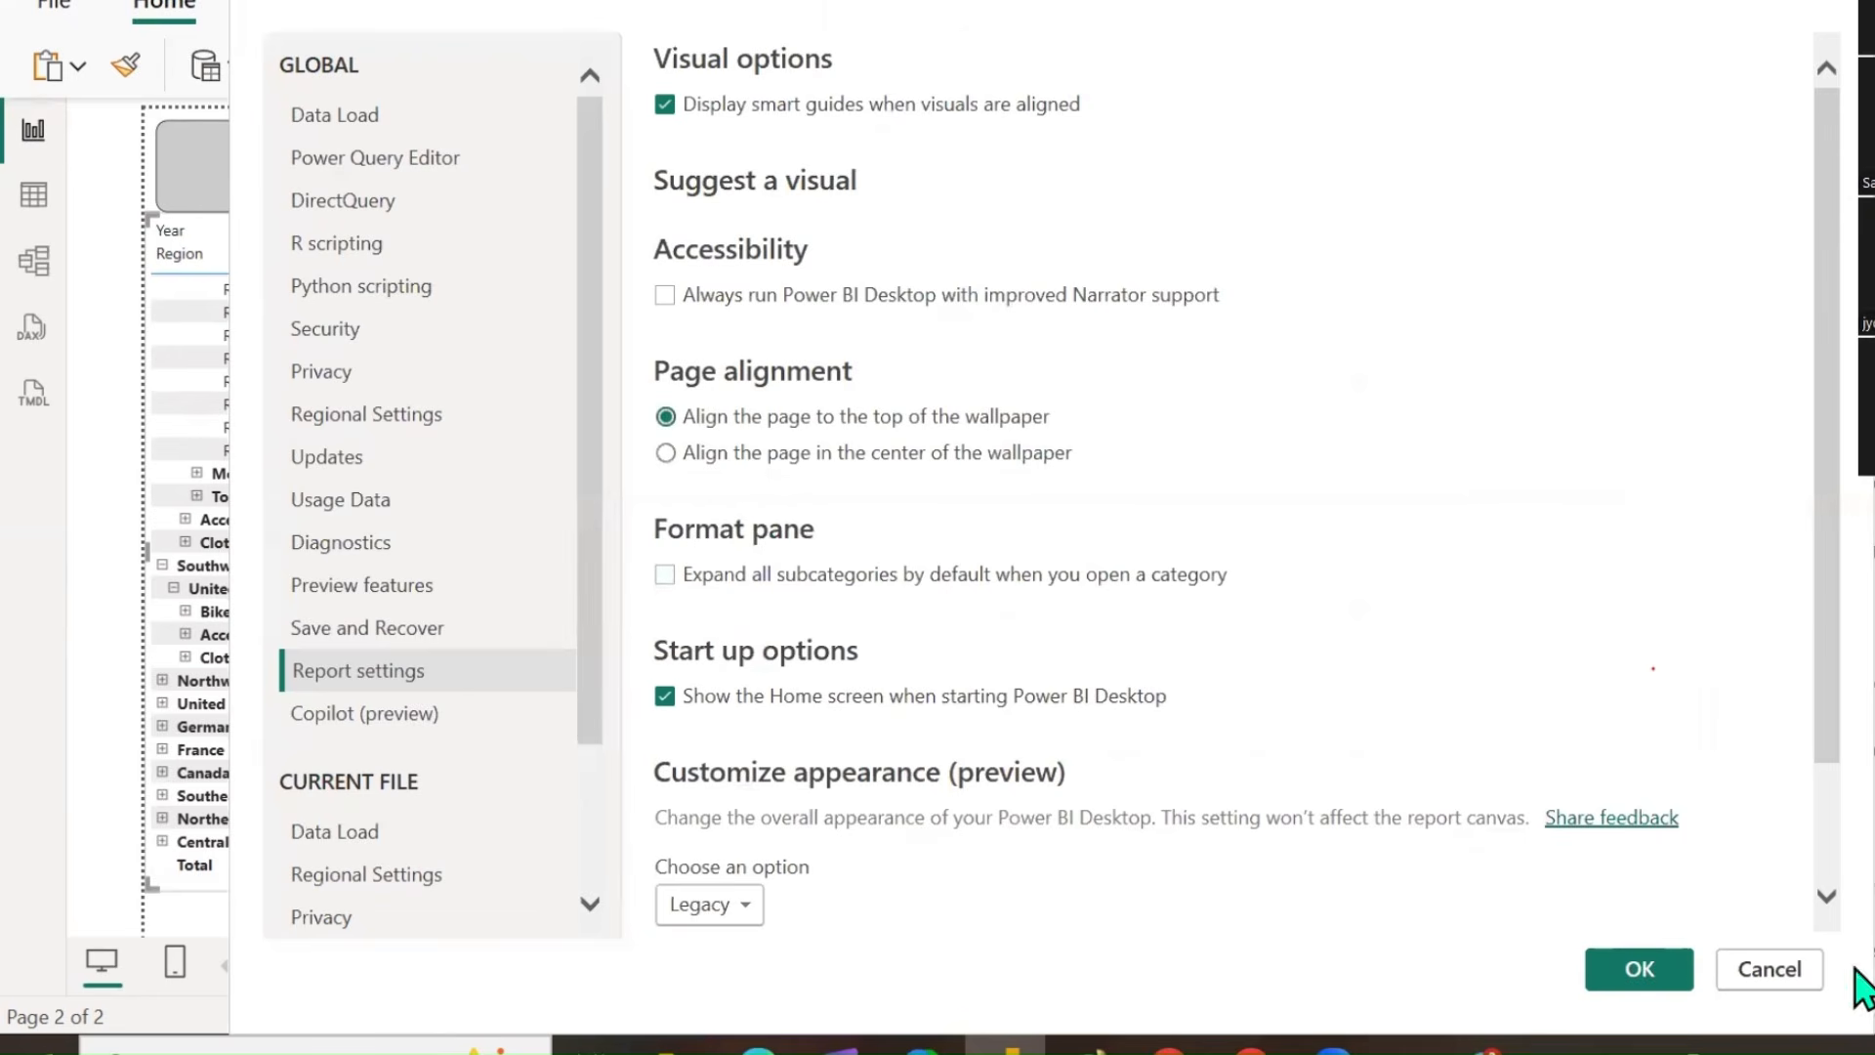
{"action": "left_click", "coordinate": [1773, 971]}
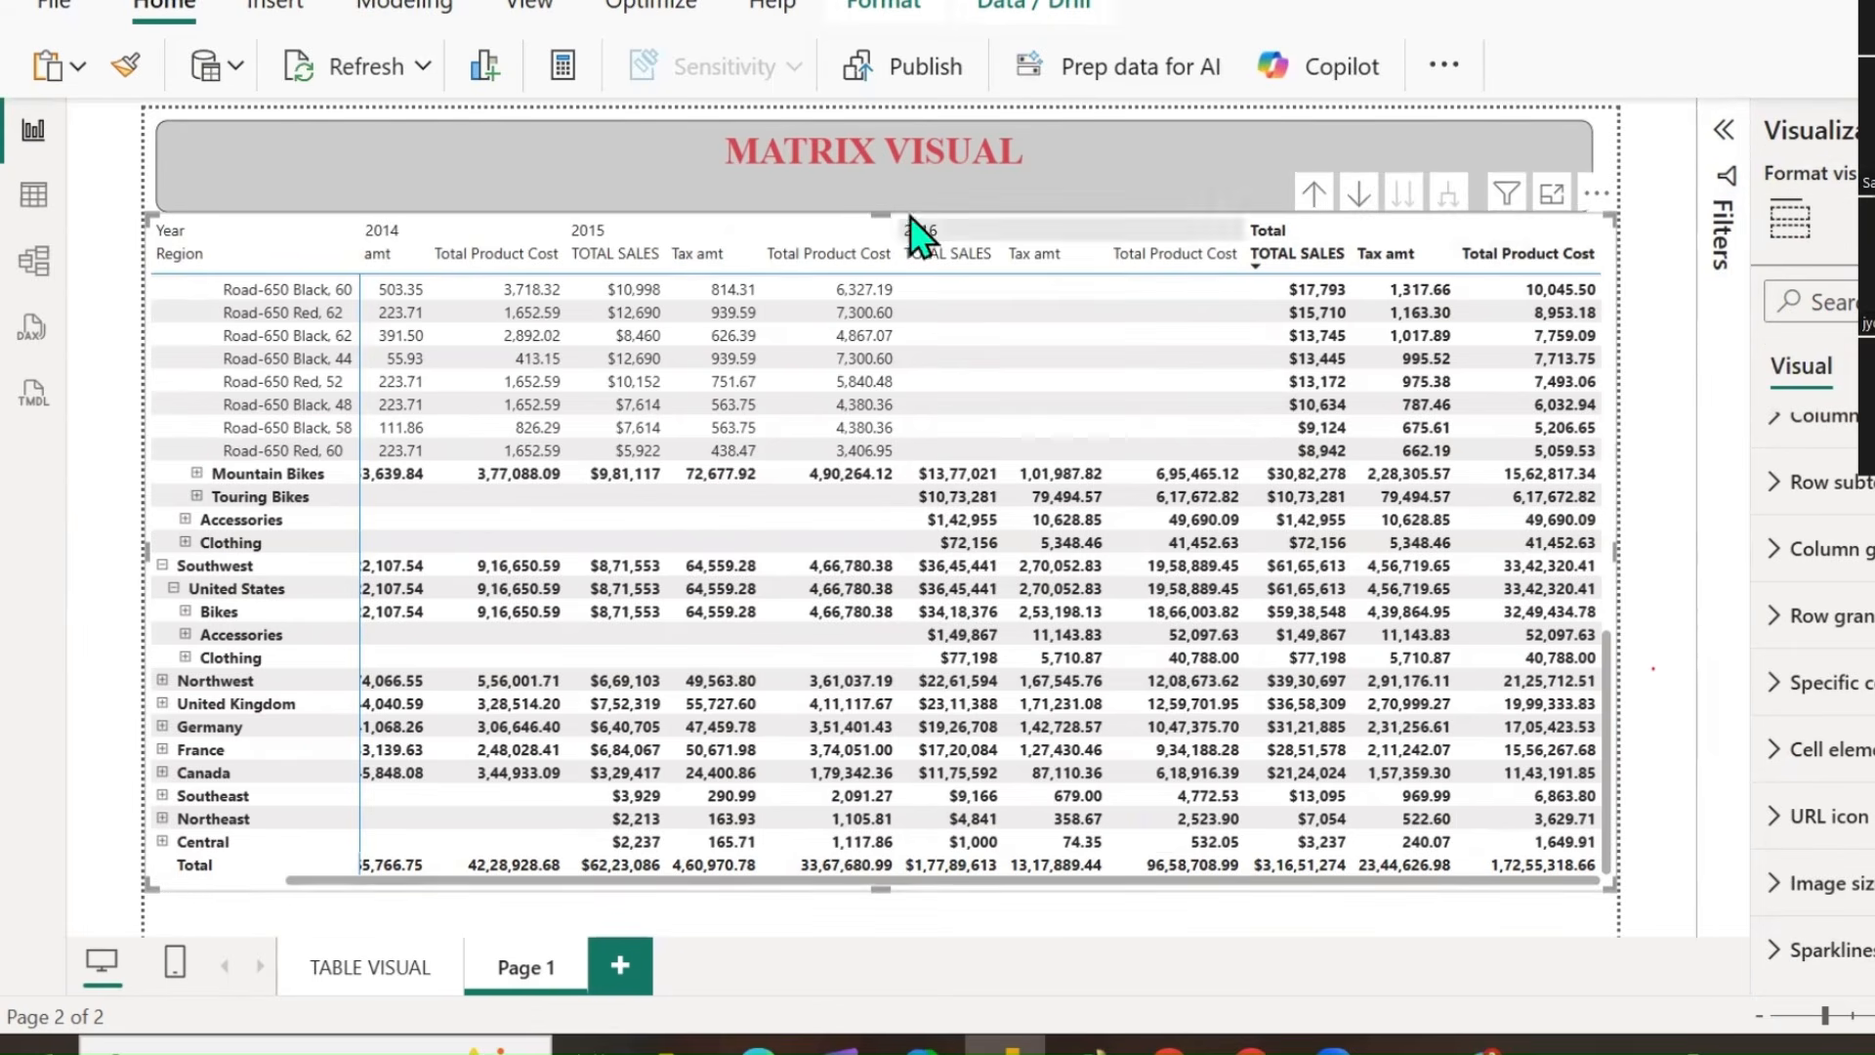
Lower the matrix's upper edge slightly below the title banner and drill the rows up to the Region level.
{"action": "left_click_drag", "start_coordinate": [881, 208], "coordinate": [881, 230]}
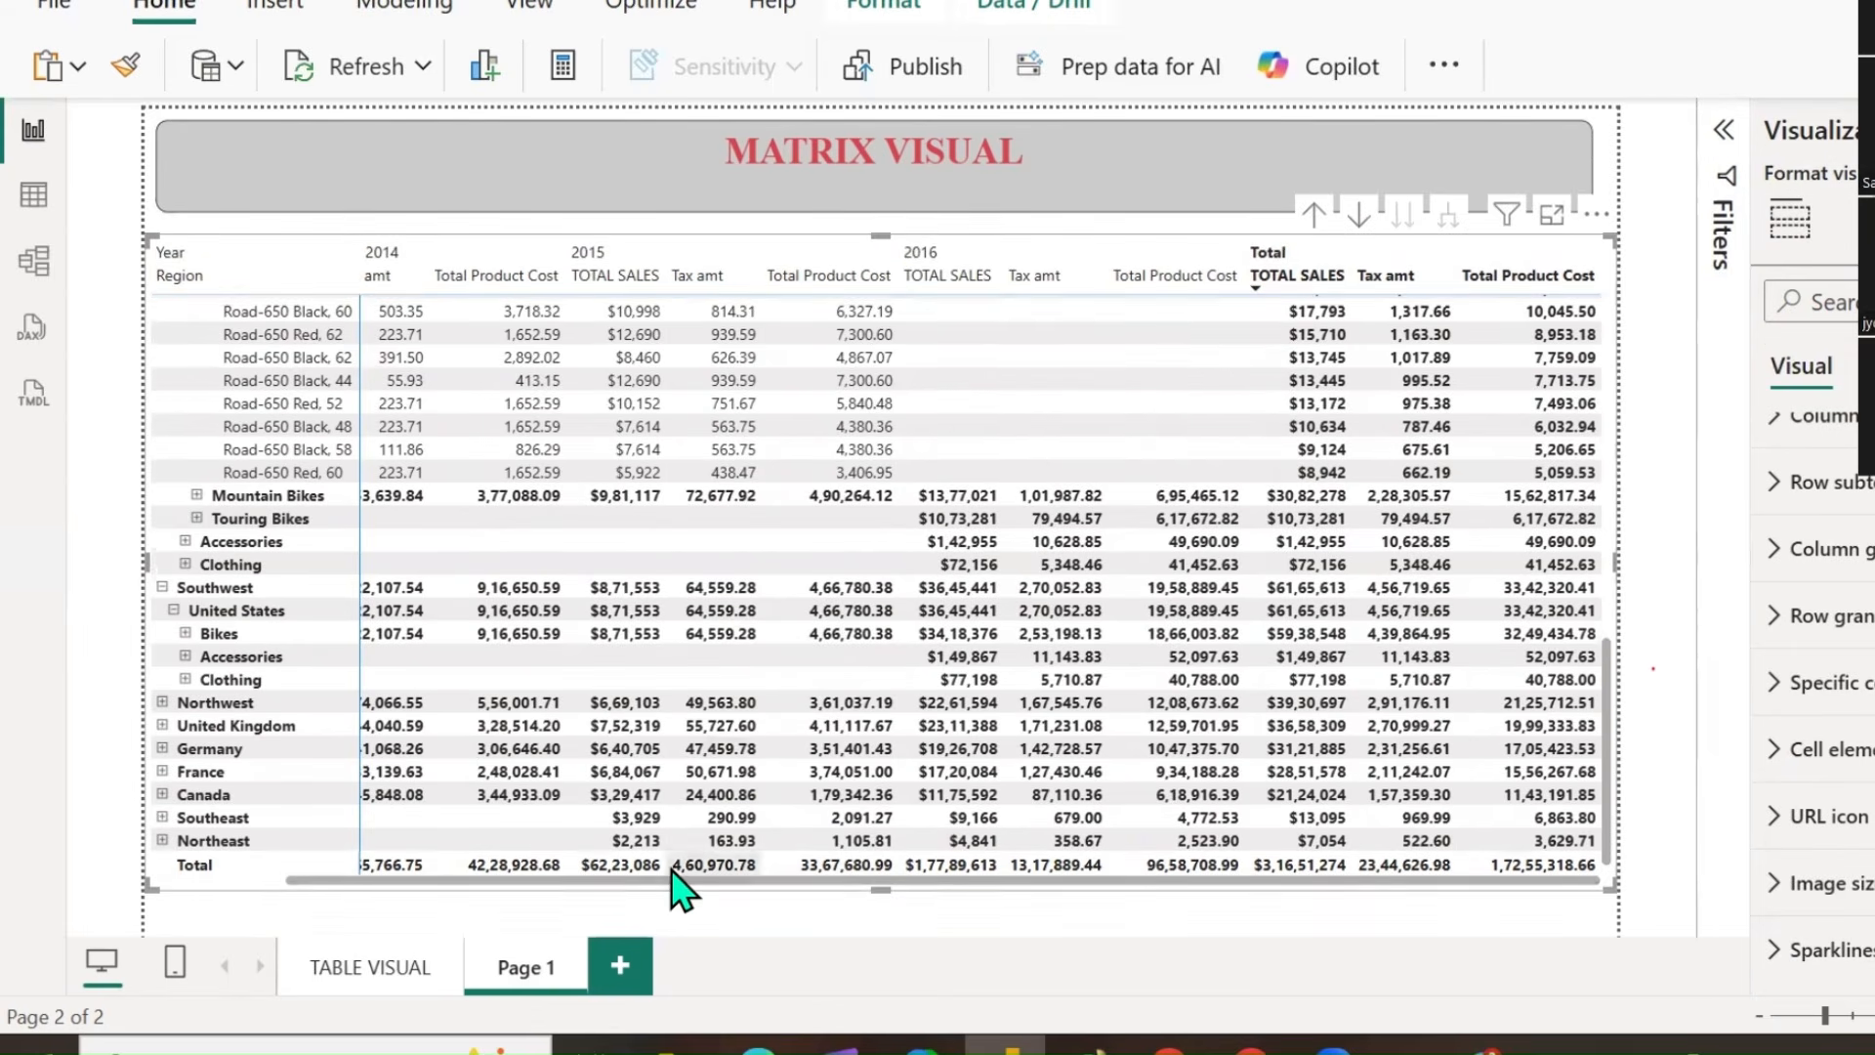
{"action": "left_click_drag", "start_coordinate": [664, 882], "coordinate": [460, 912]}
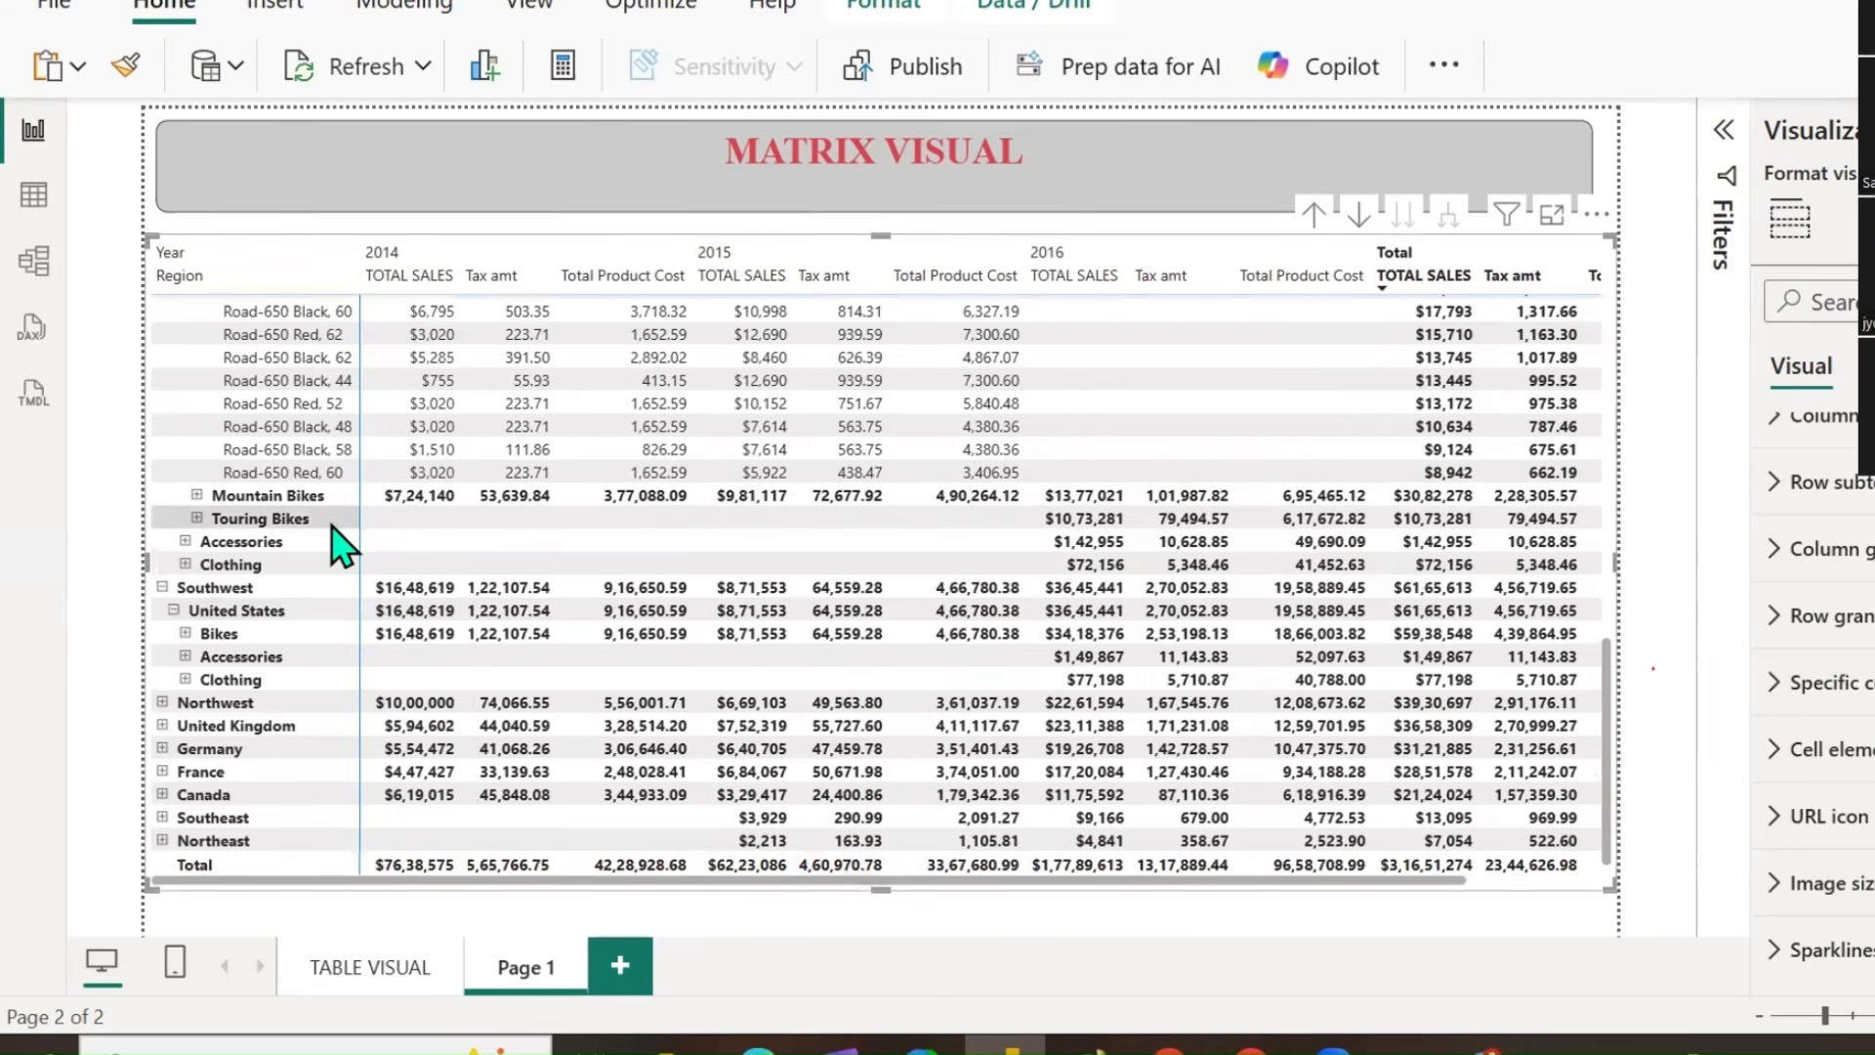
{"action": "scroll", "coordinate": [293, 508], "scroll_direction": "up", "scroll_amount": 5}
{"action": "scroll", "coordinate": [361, 537], "scroll_direction": "up", "scroll_amount": 10}
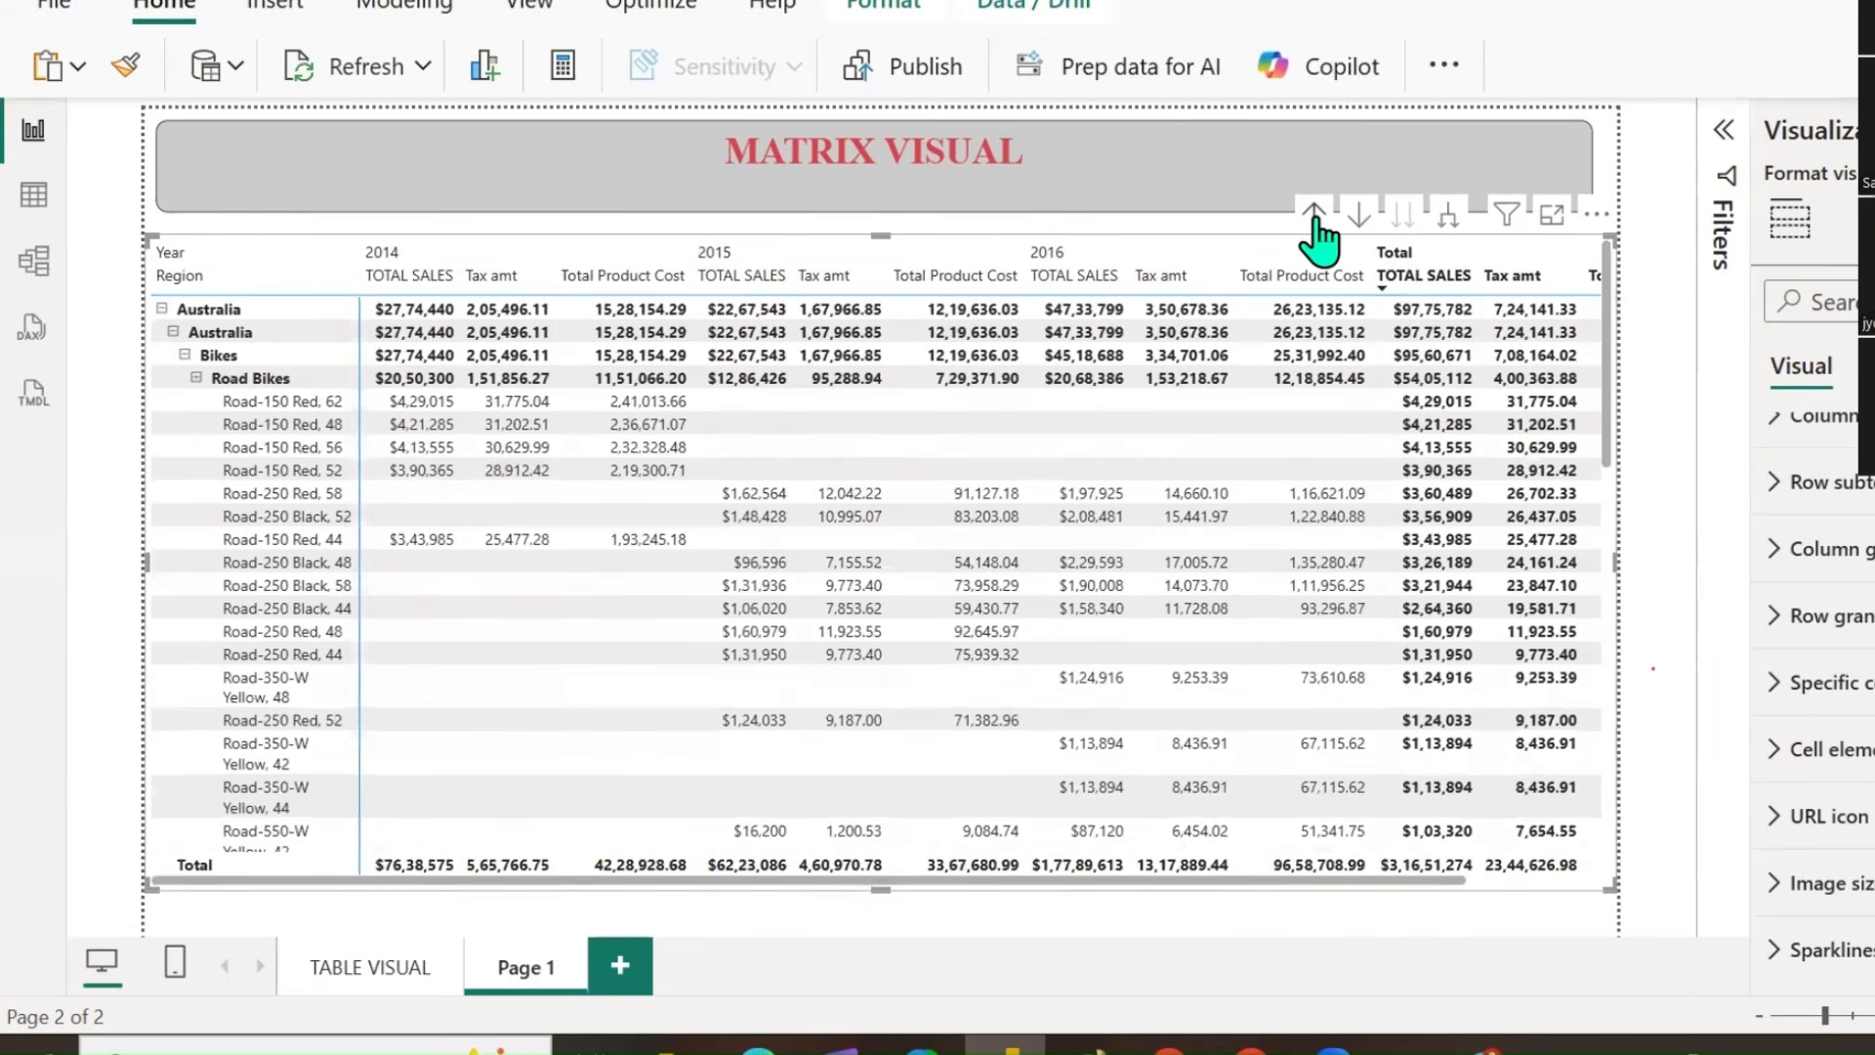
{"action": "left_click", "coordinate": [1315, 215]}
{"action": "left_click", "coordinate": [1315, 215]}
{"action": "left_click", "coordinate": [1315, 215]}
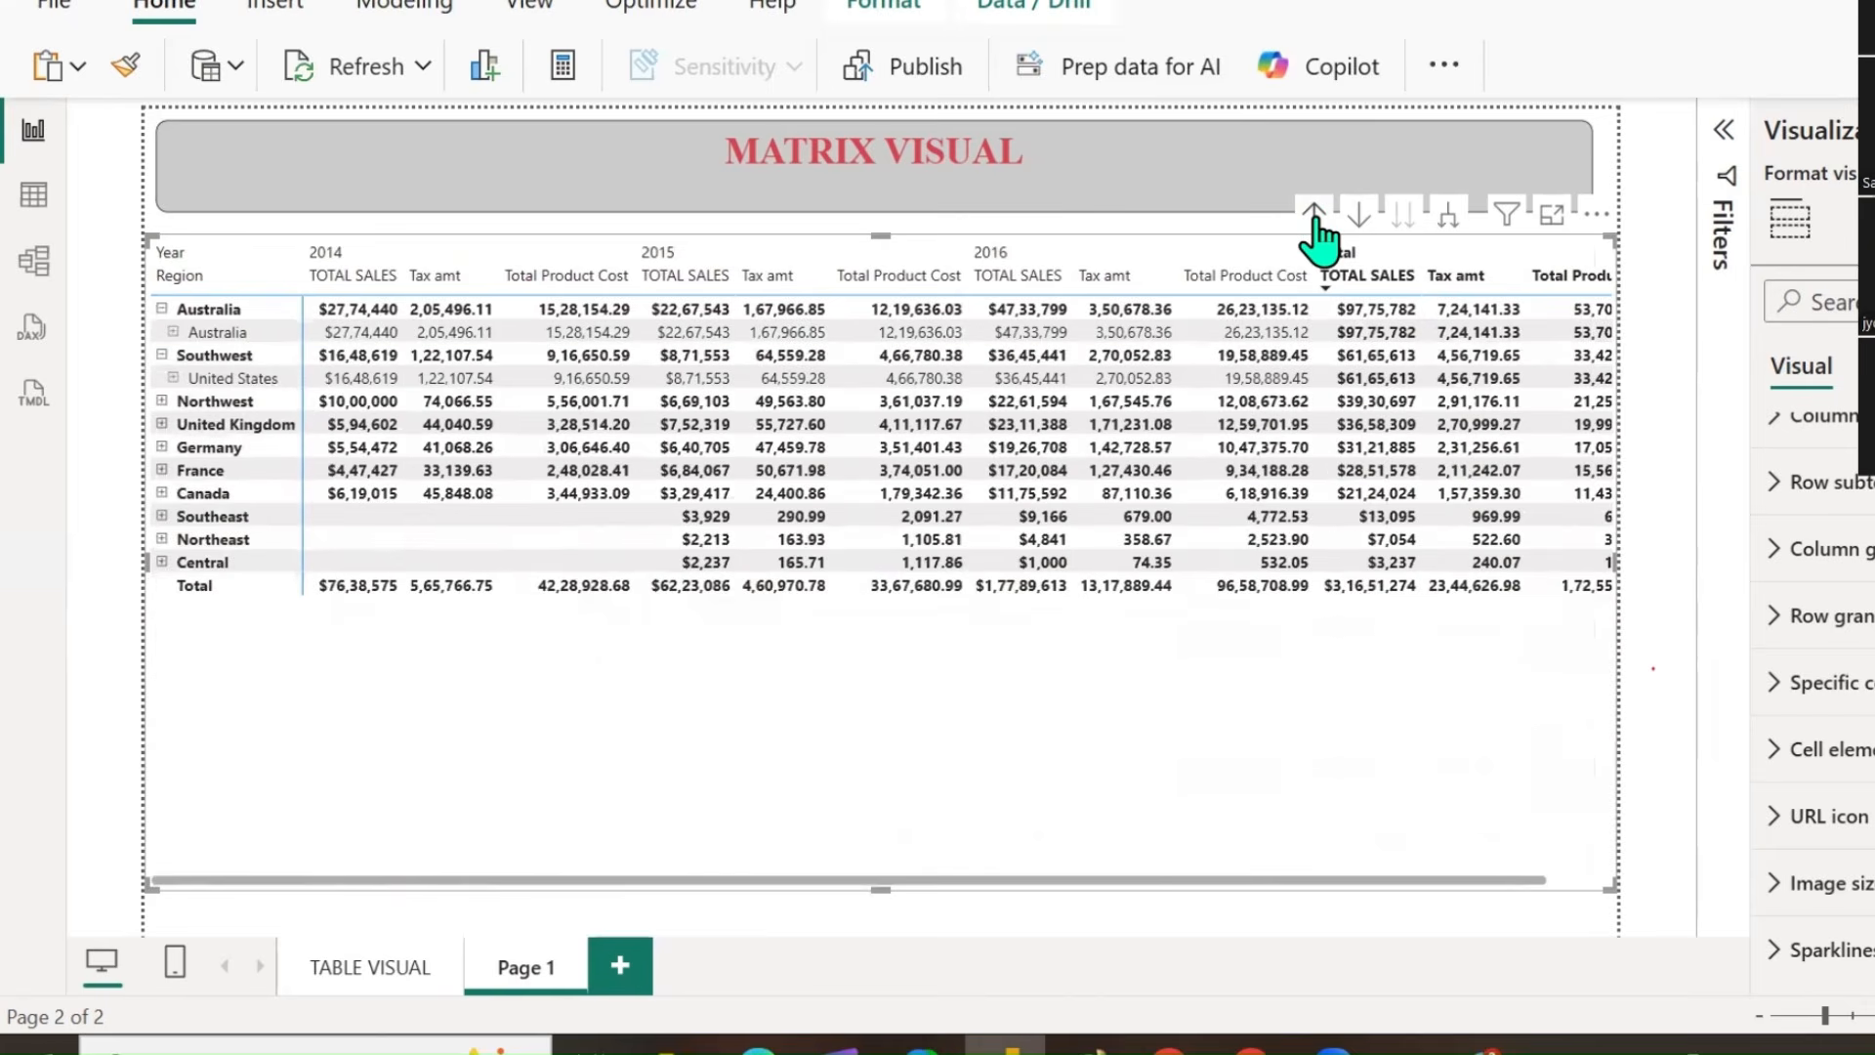
{"action": "left_click", "coordinate": [1315, 217]}
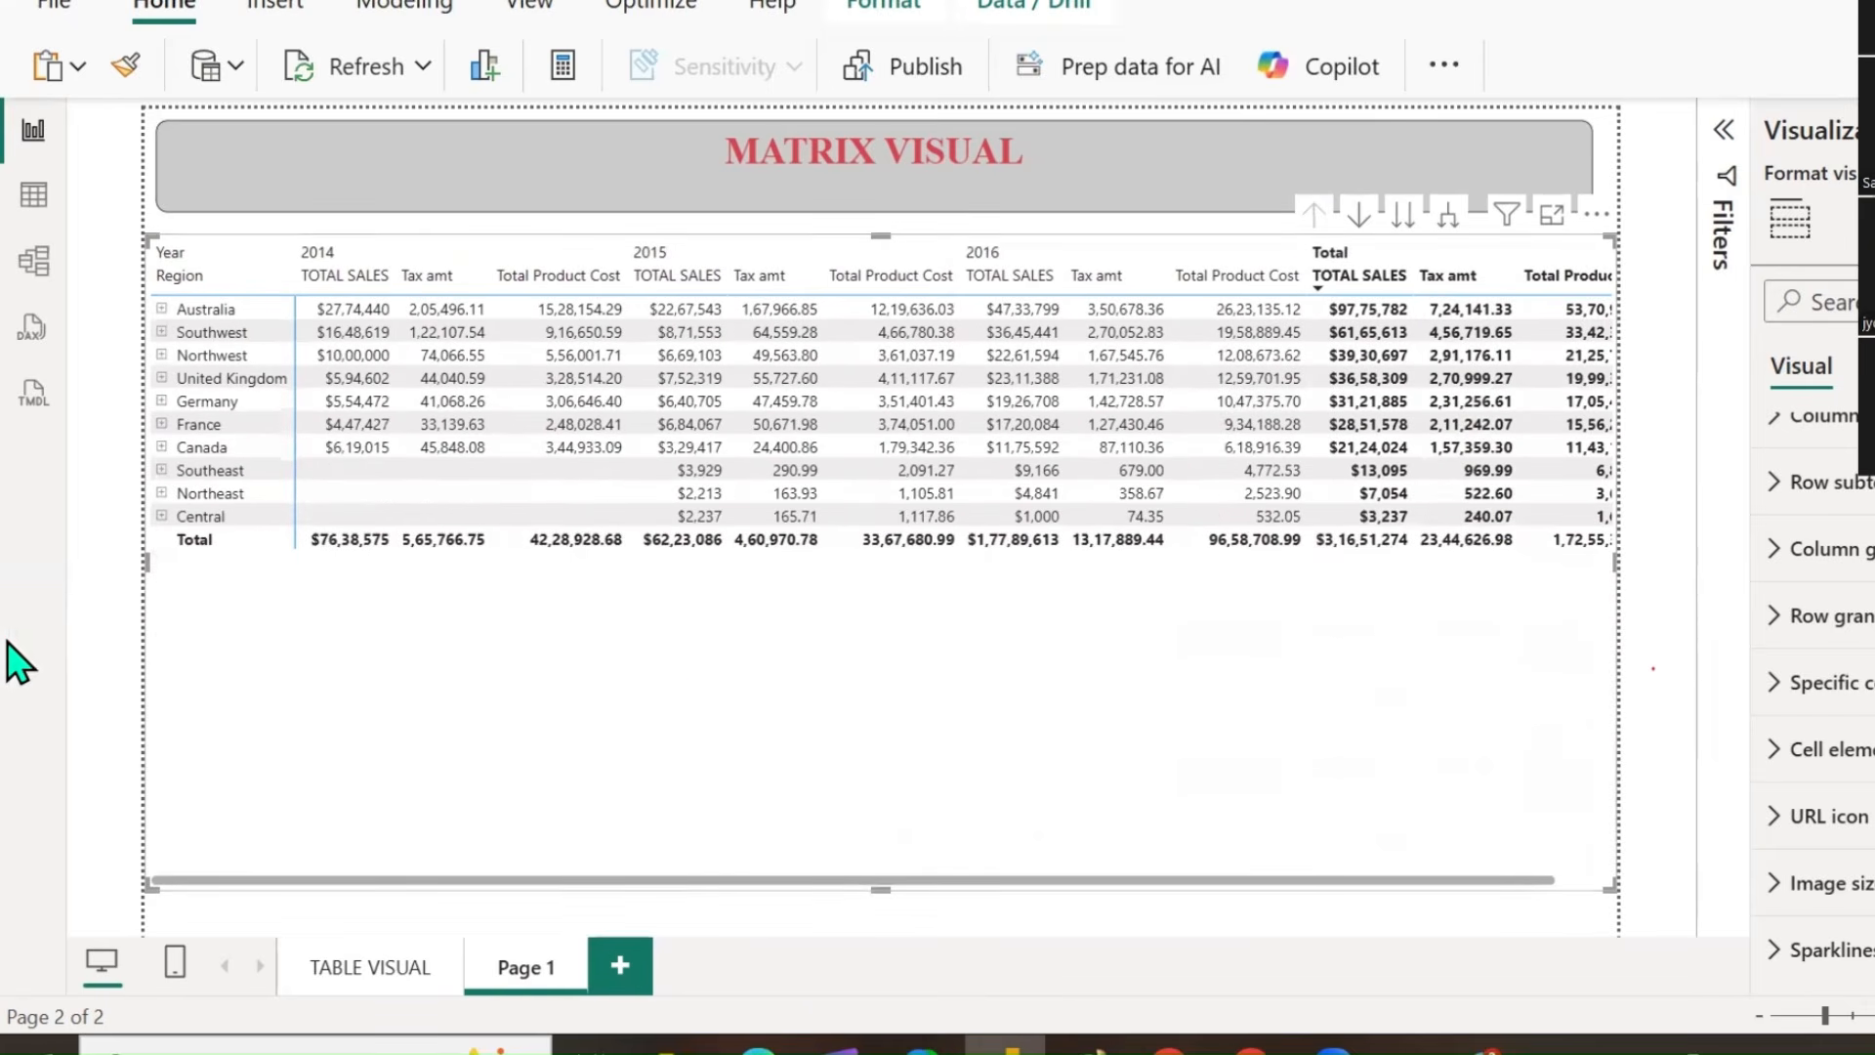
{"action": "left_click", "coordinate": [125, 633]}
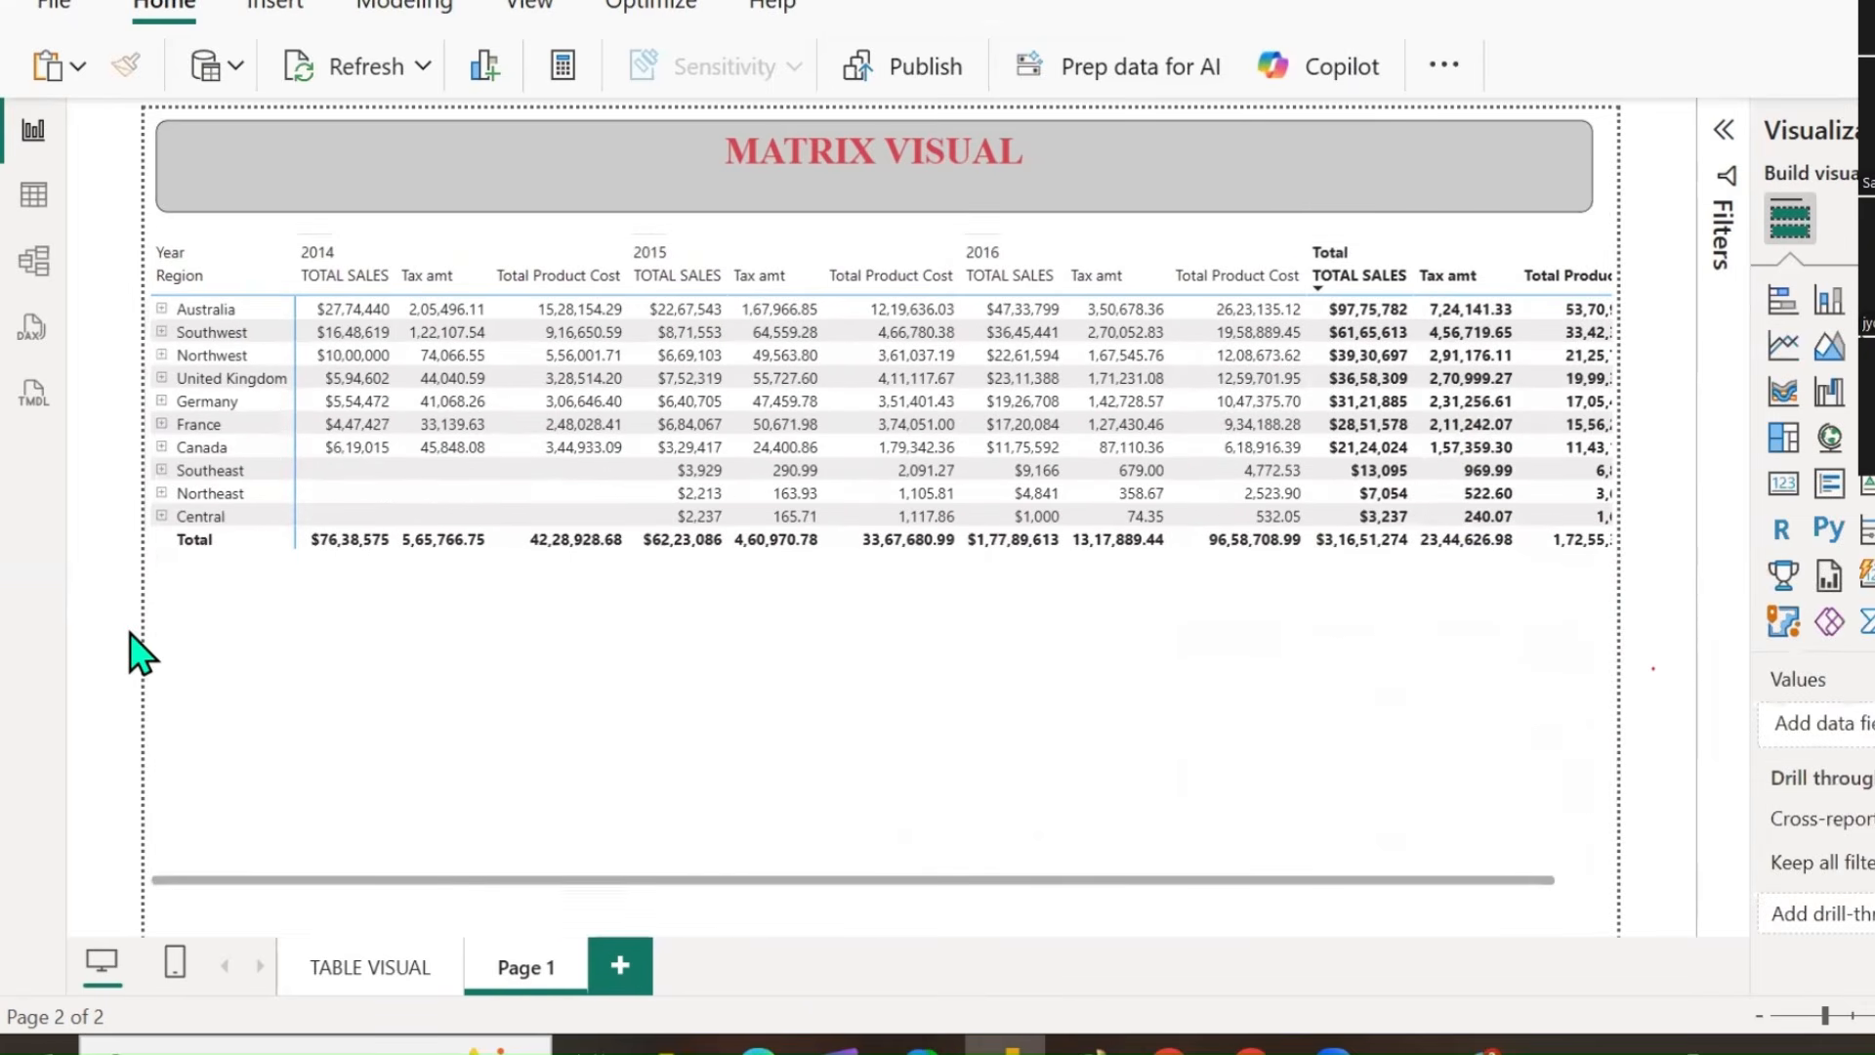
Copy the value of the Australia region row, paste it as text over the canvas, and delete the pasted text.
{"action": "right_click", "coordinate": [207, 315]}
{"action": "mouse_move", "coordinate": [293, 335]}
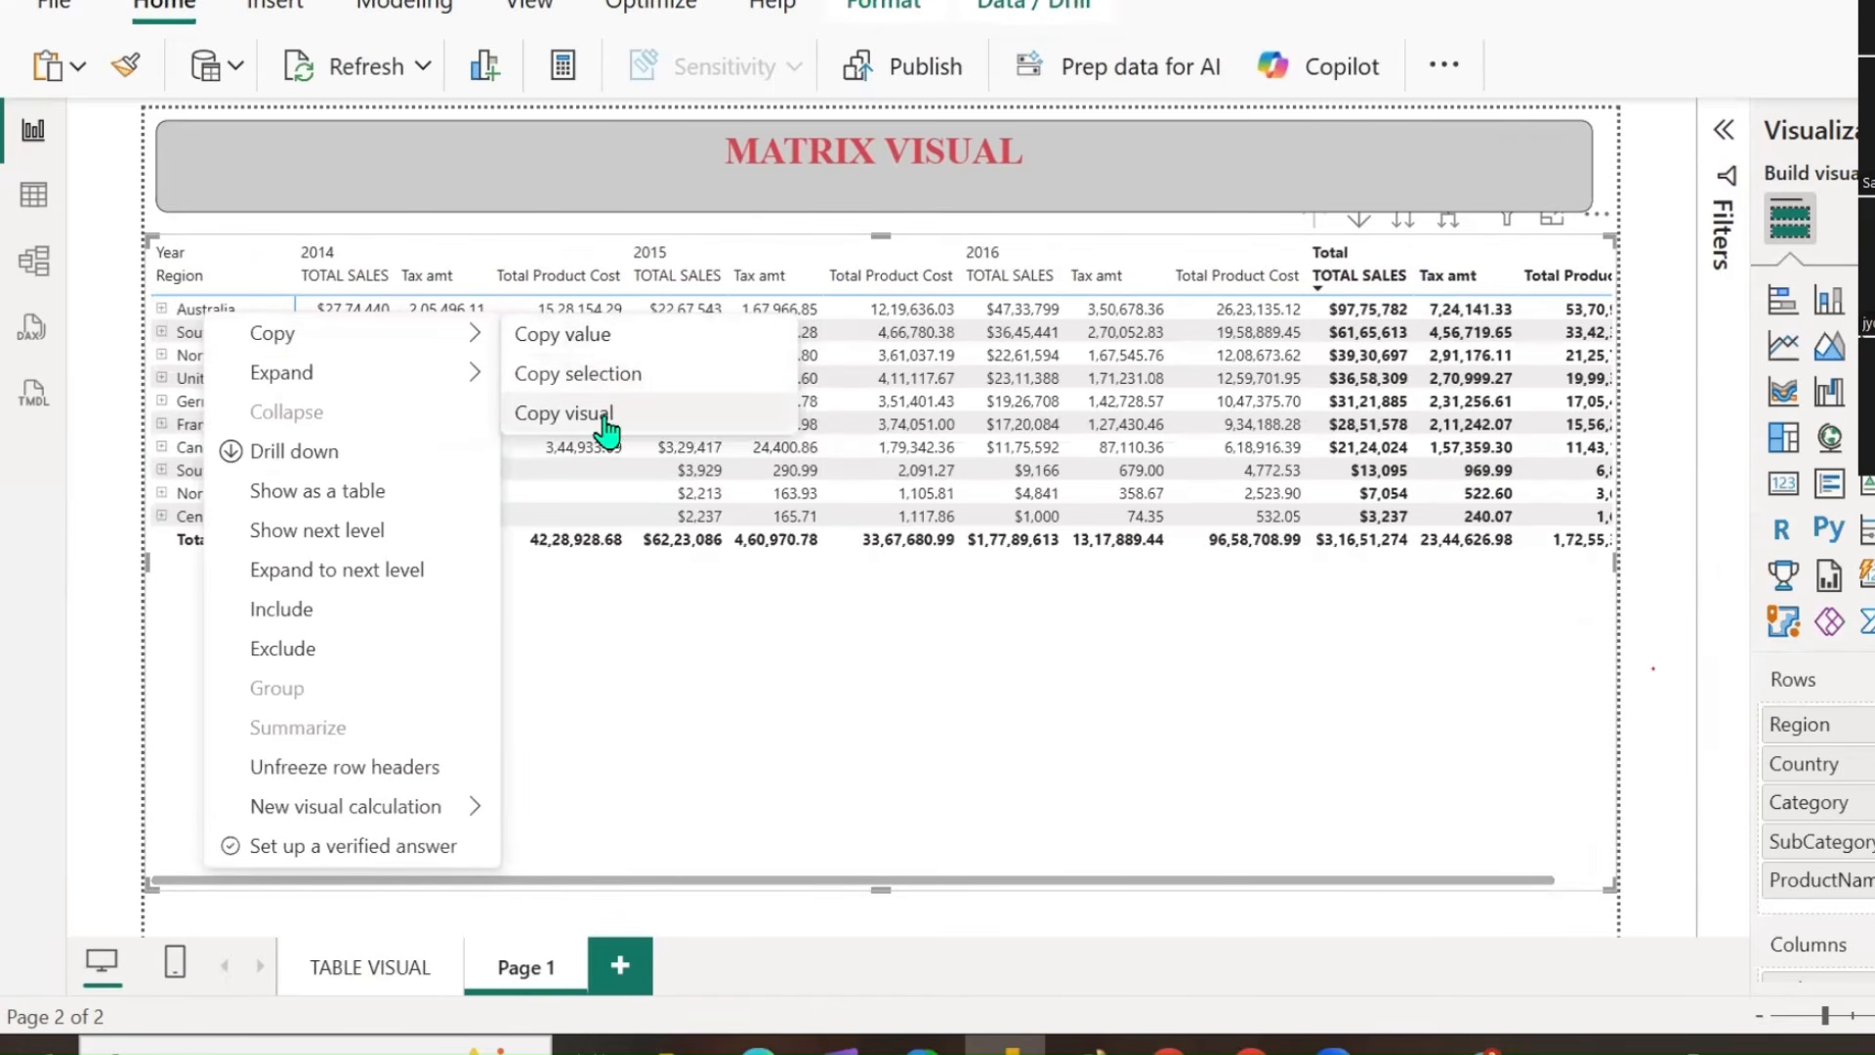
{"action": "left_click", "coordinate": [574, 338]}
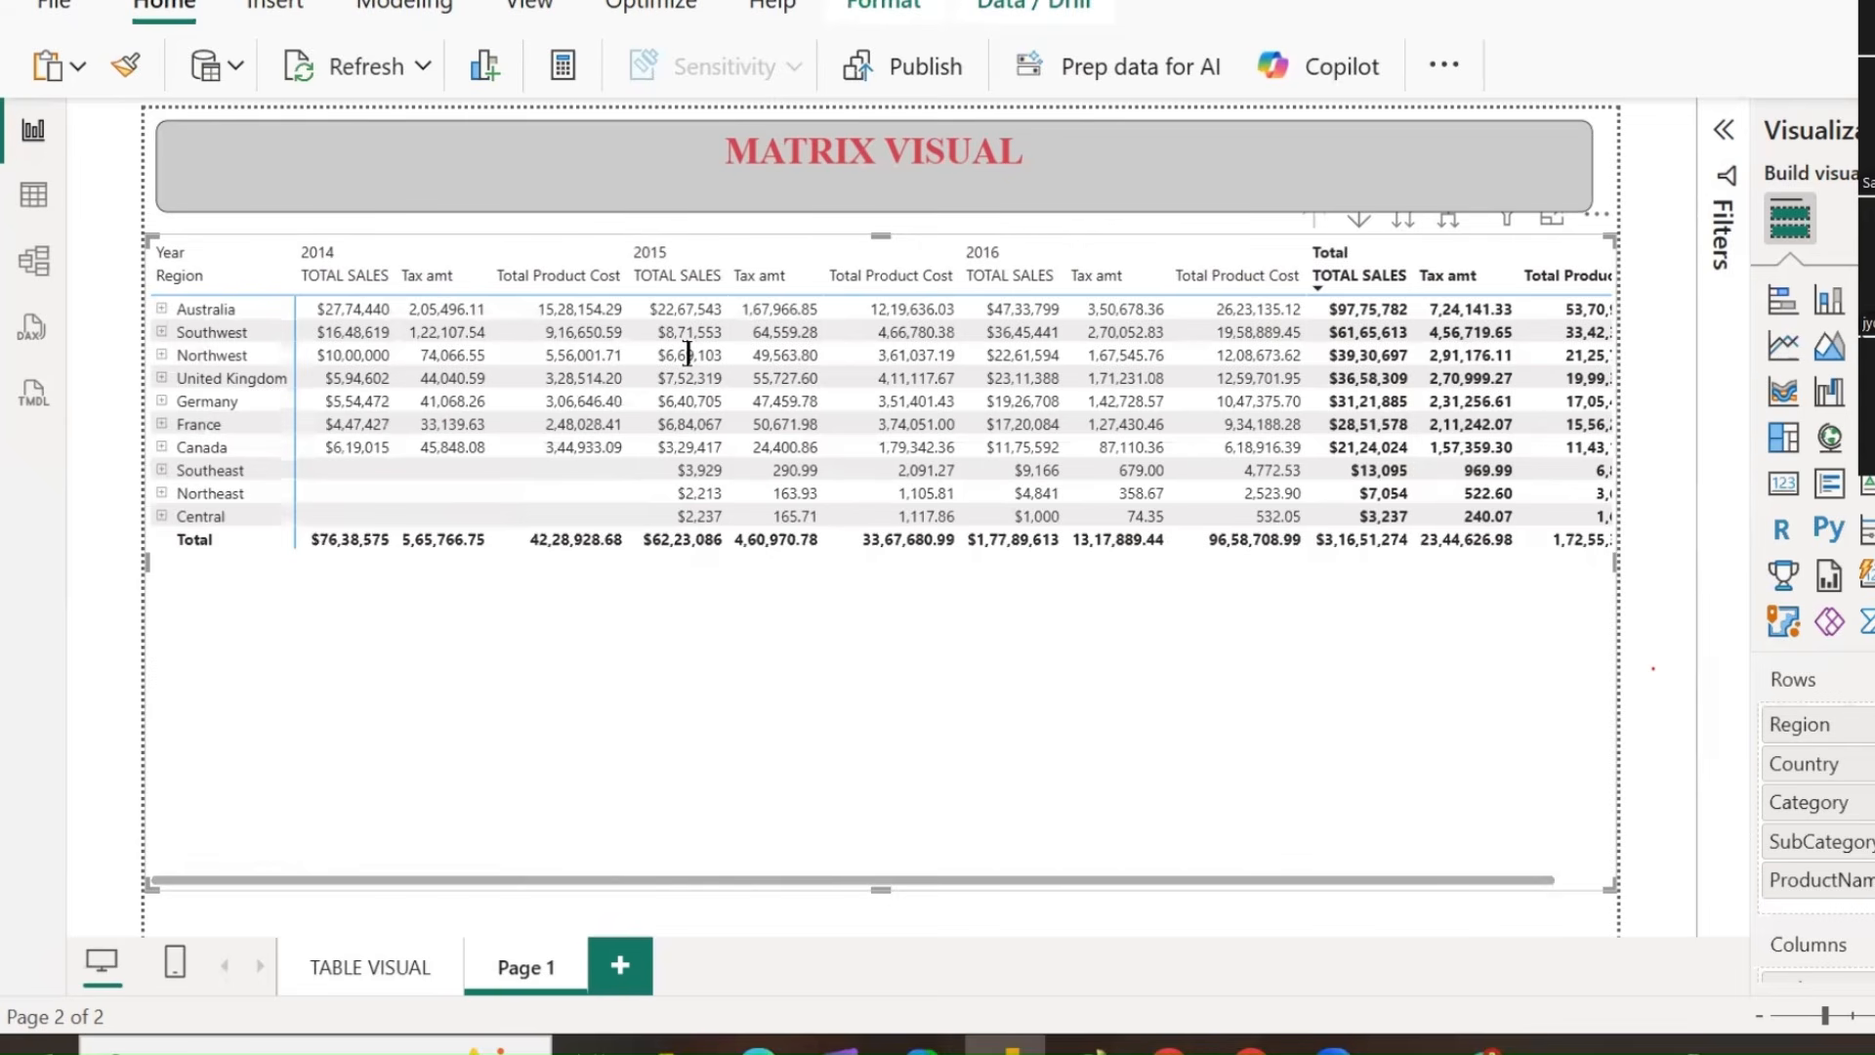
{"action": "left_click", "coordinate": [714, 670]}
{"action": "key", "text": "ctrl+v"}
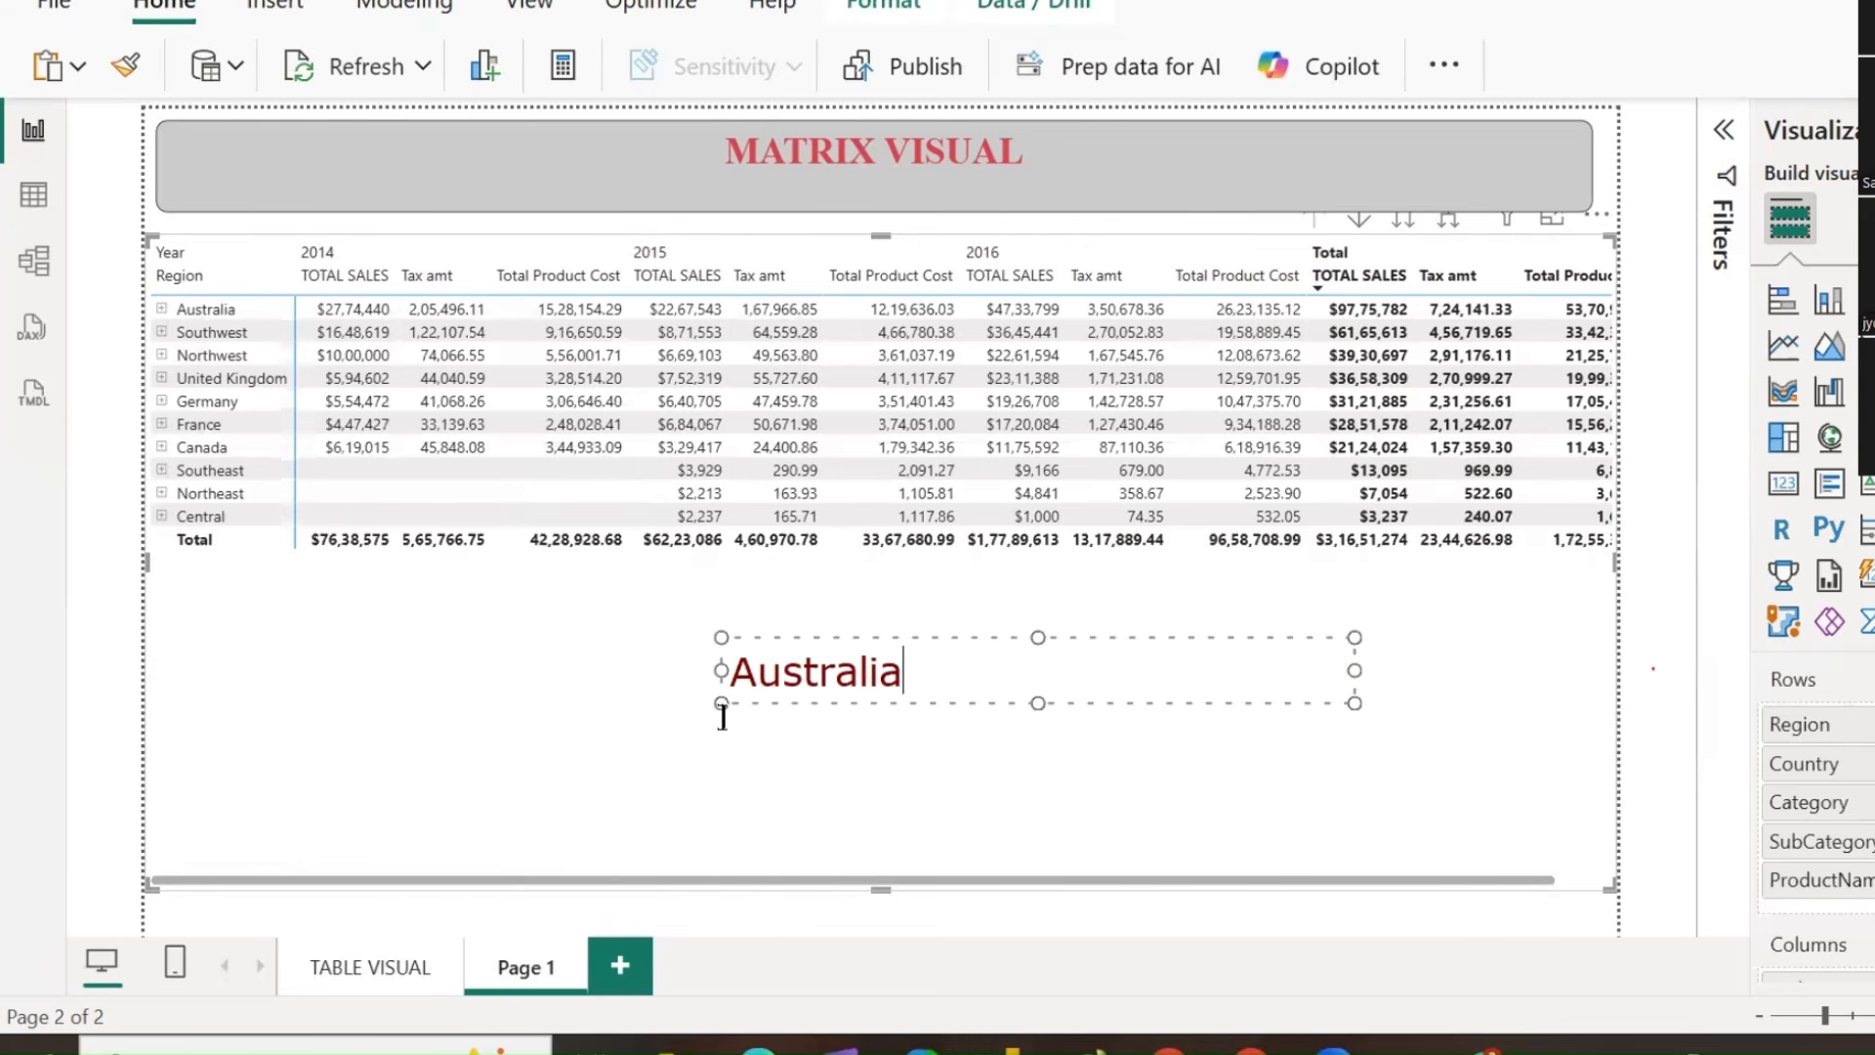
{"action": "left_click_drag", "start_coordinate": [920, 675], "coordinate": [721, 692]}
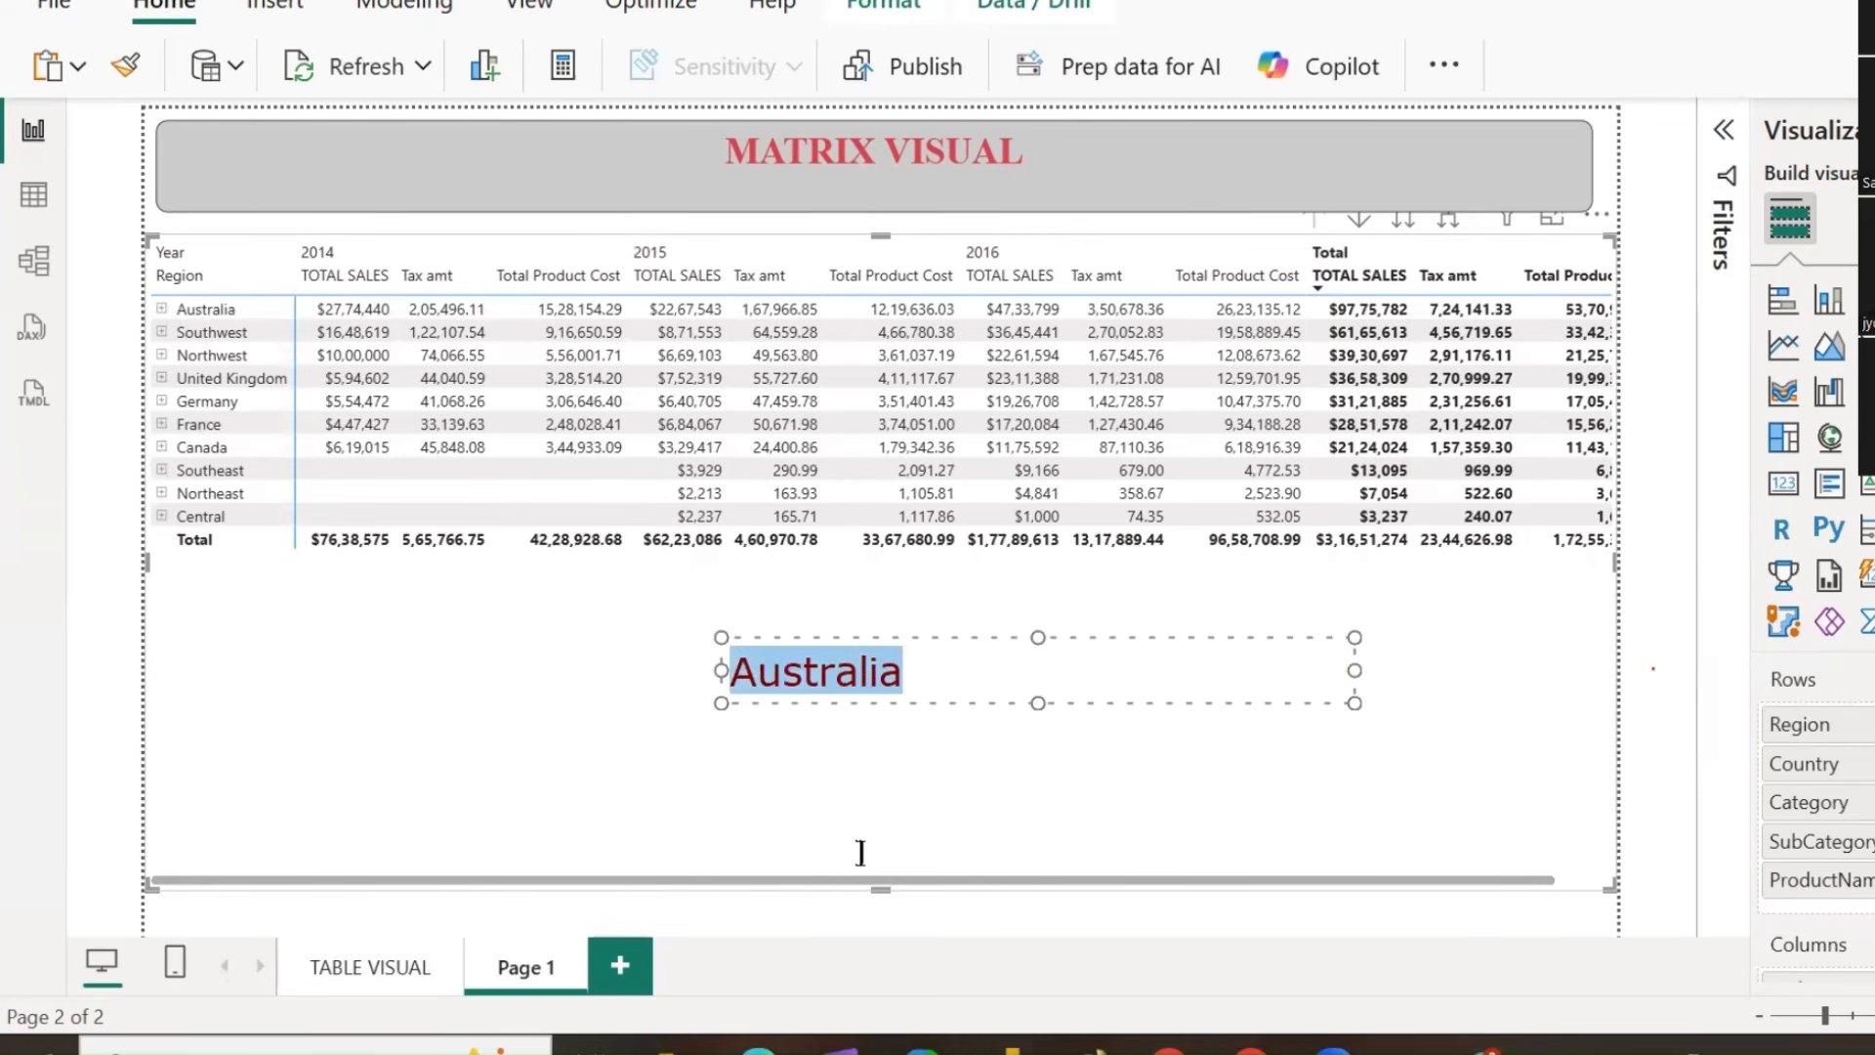
{"action": "key", "text": "BackSpace"}
{"action": "left_click", "coordinate": [547, 768]}
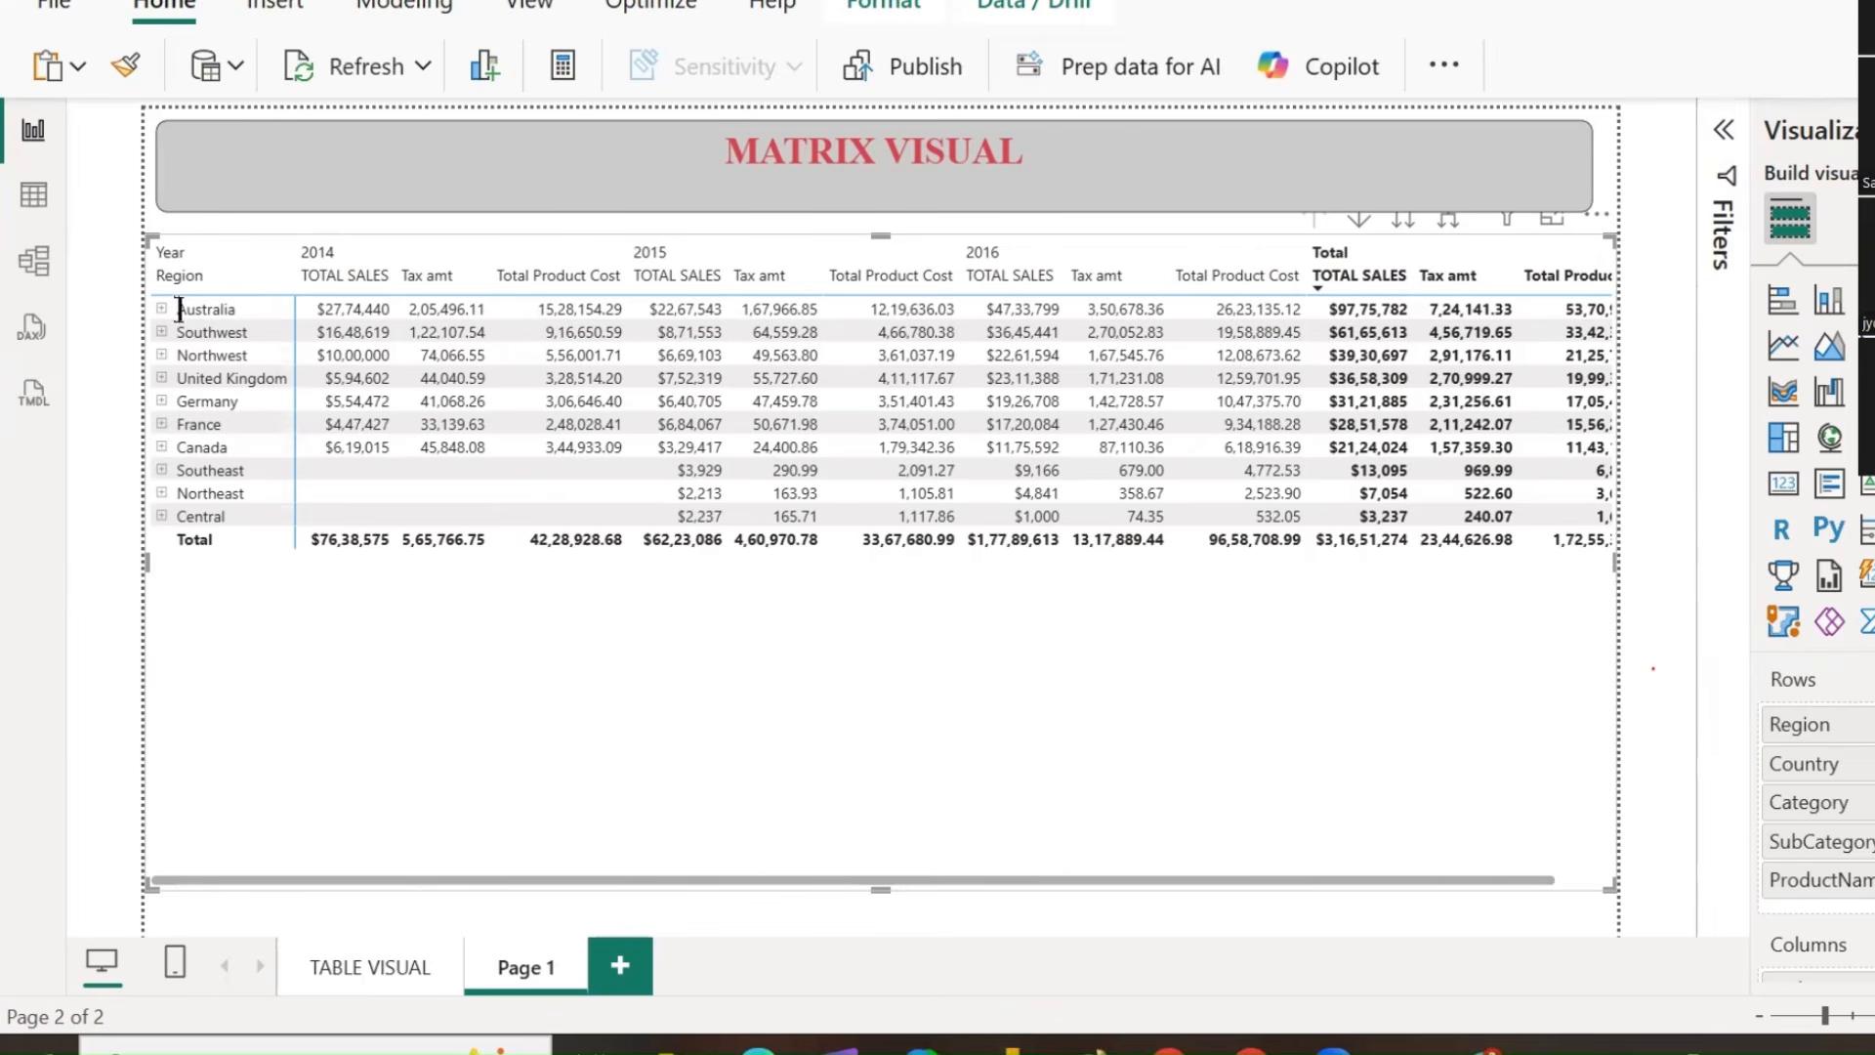
Copy the Australia row as a selection, paste it into a widened text box over the canvas, and delete it.
{"action": "right_click", "coordinate": [210, 315]}
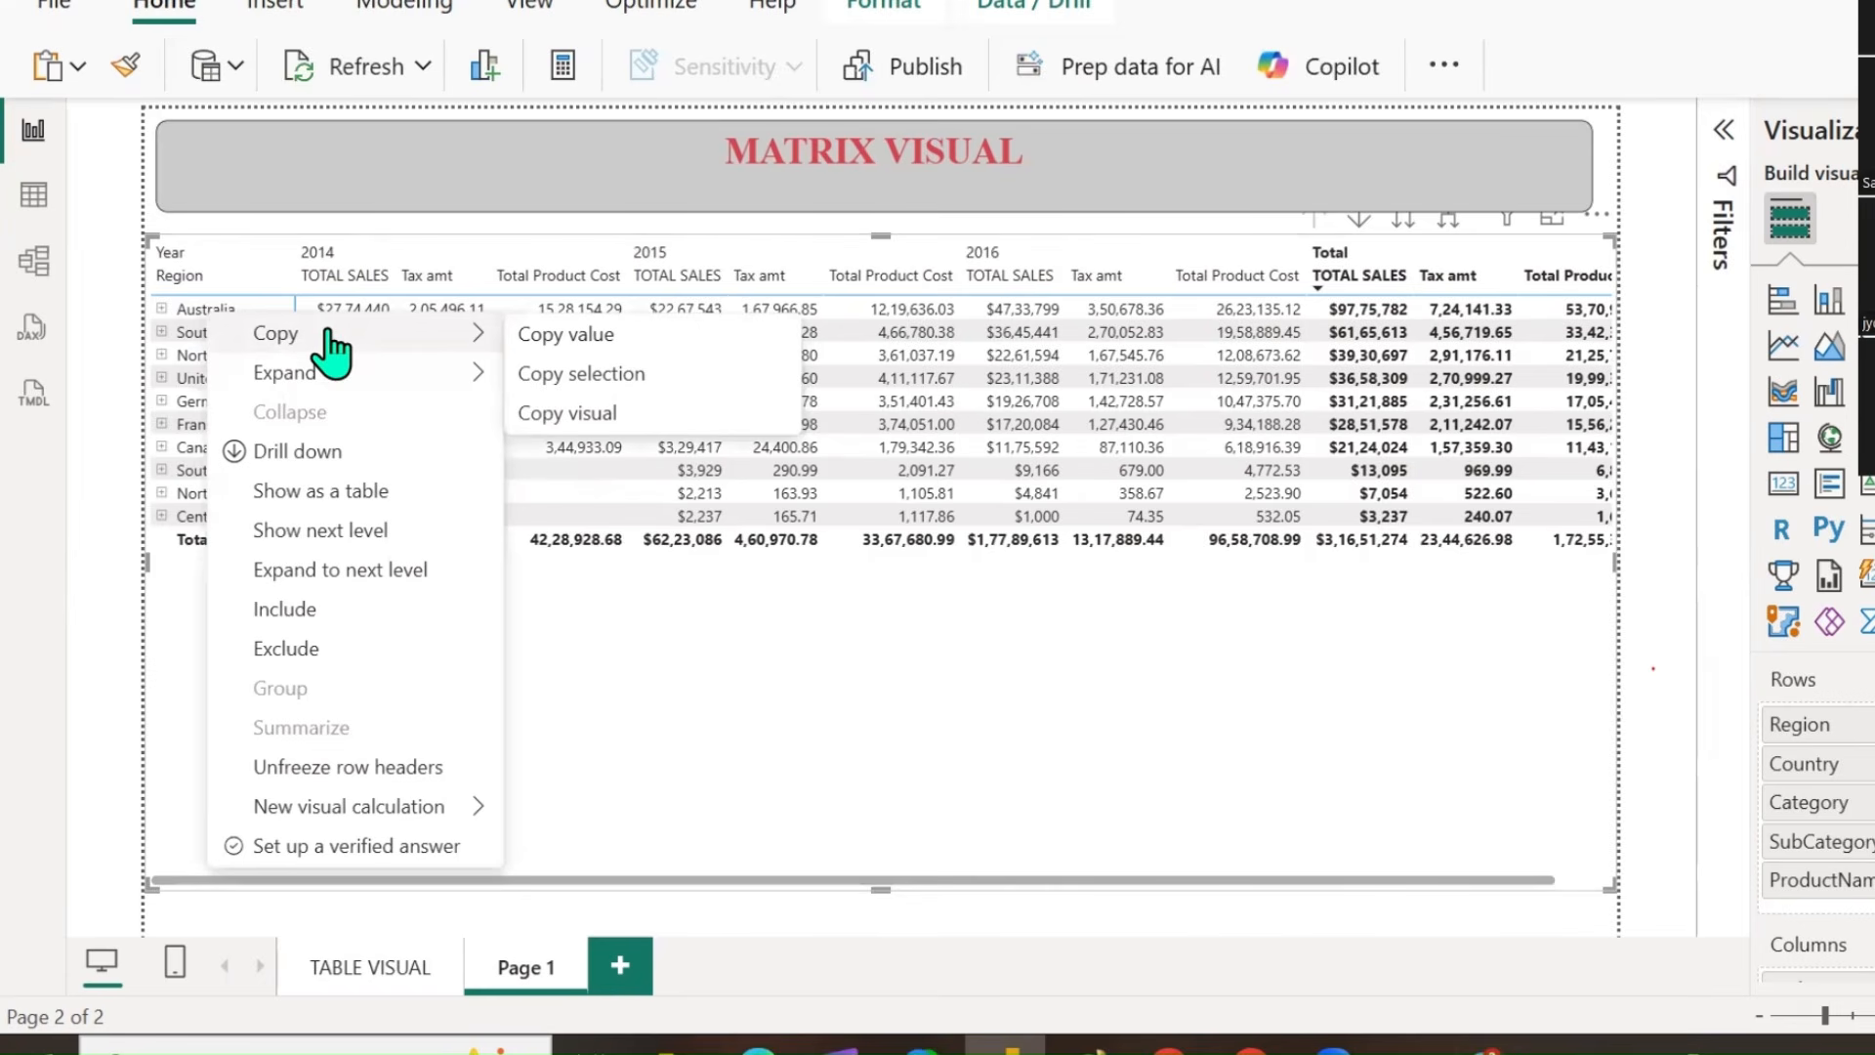
{"action": "left_click", "coordinate": [552, 373]}
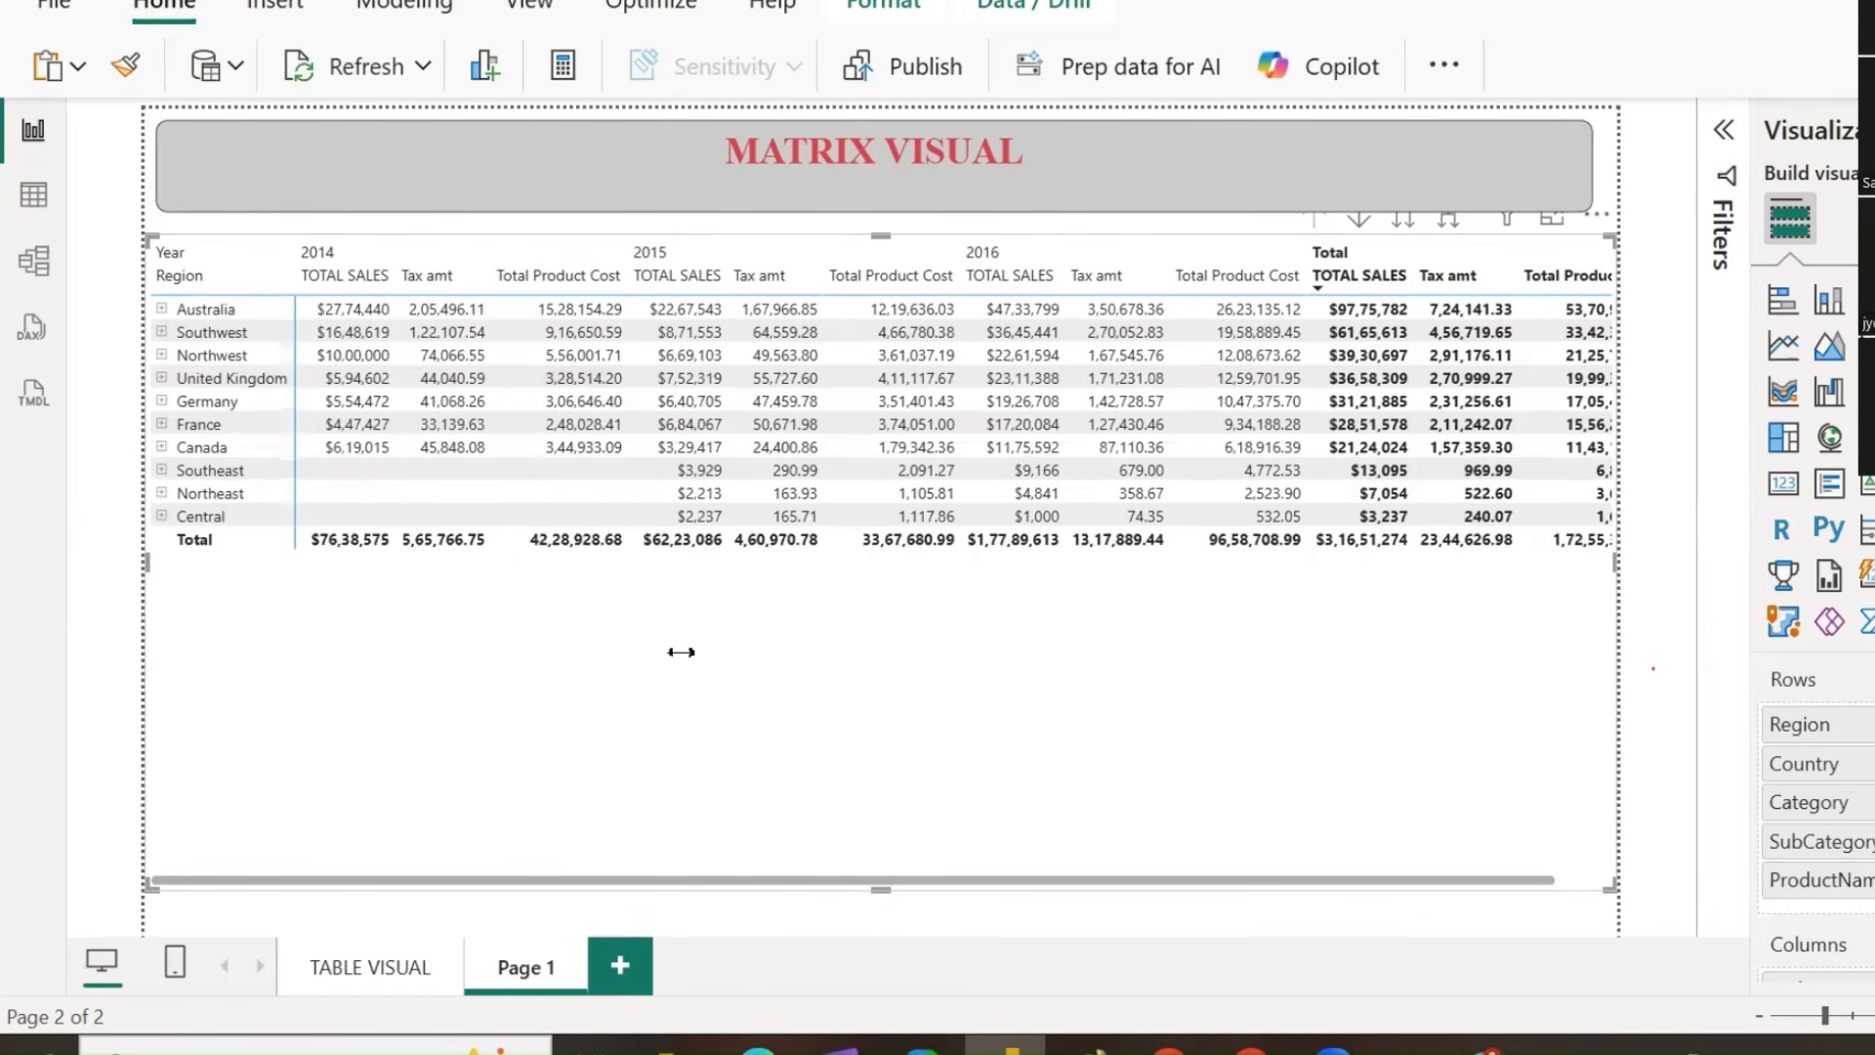
{"action": "key", "text": "ctrl+v"}
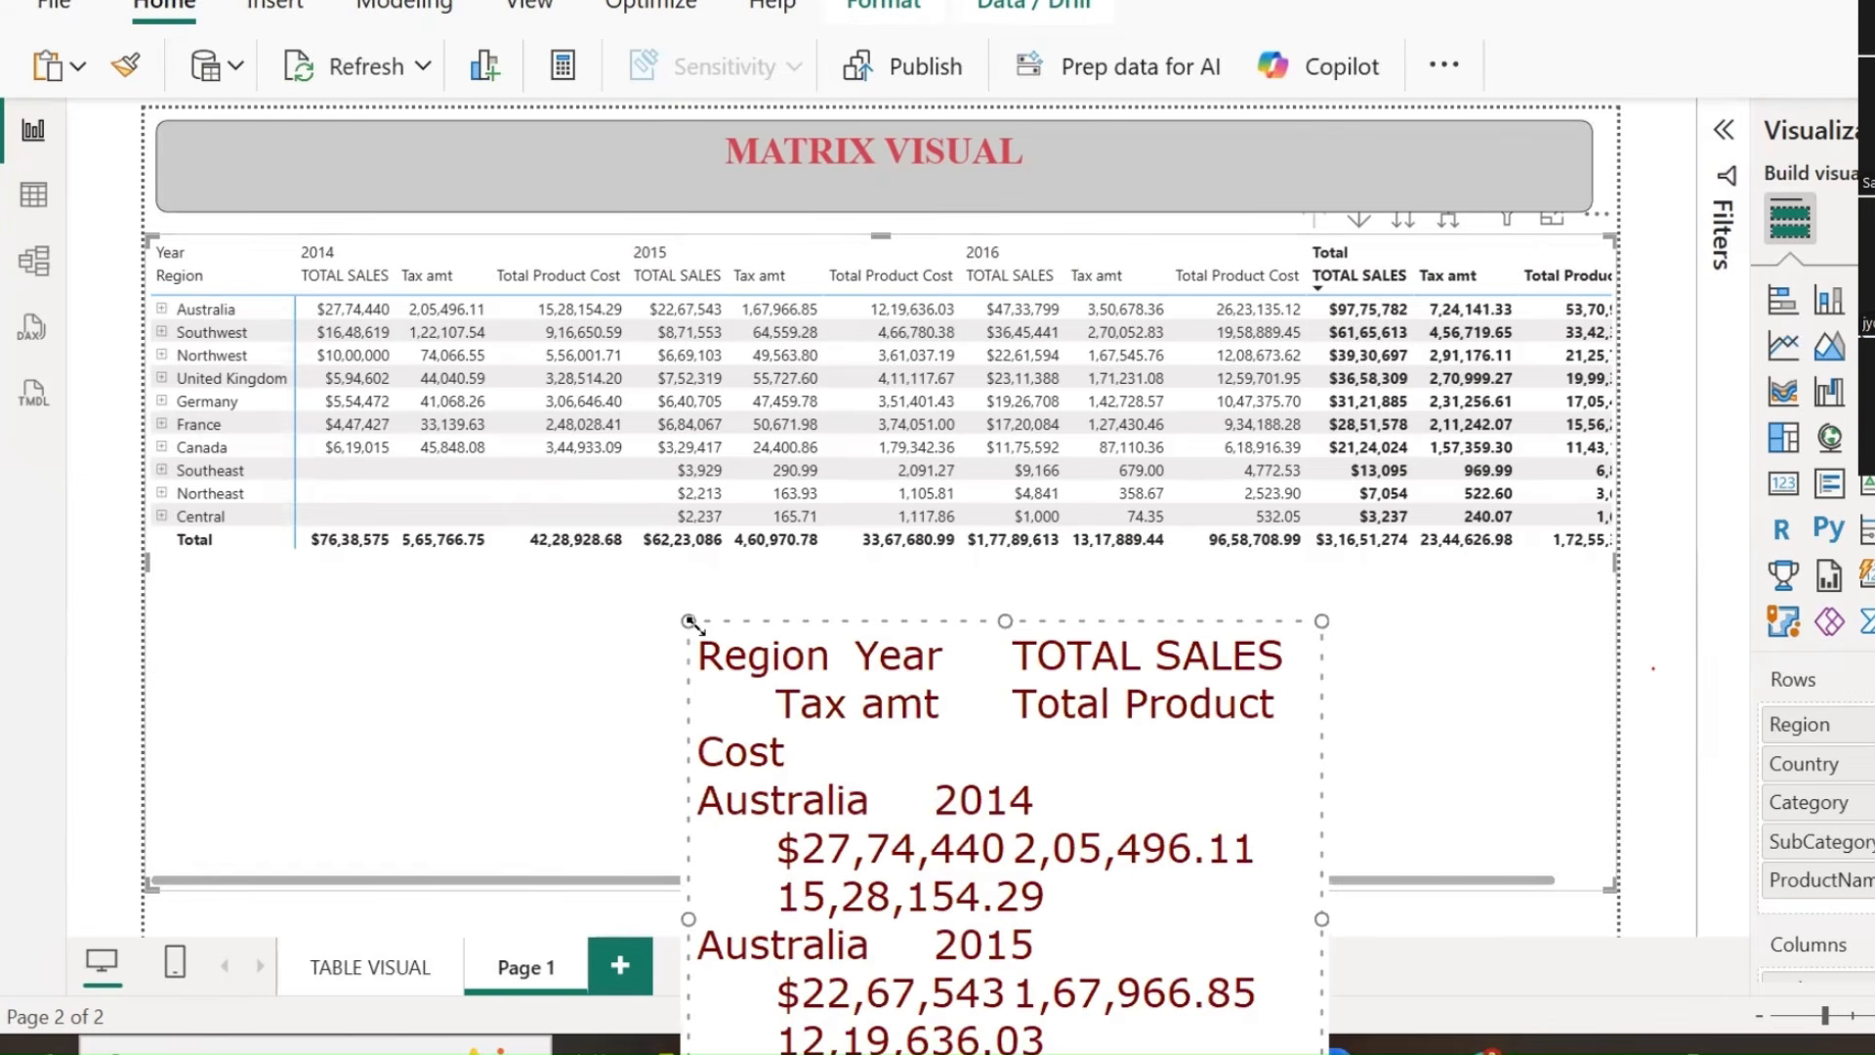
{"action": "left_click_drag", "start_coordinate": [692, 626], "coordinate": [95, 403]}
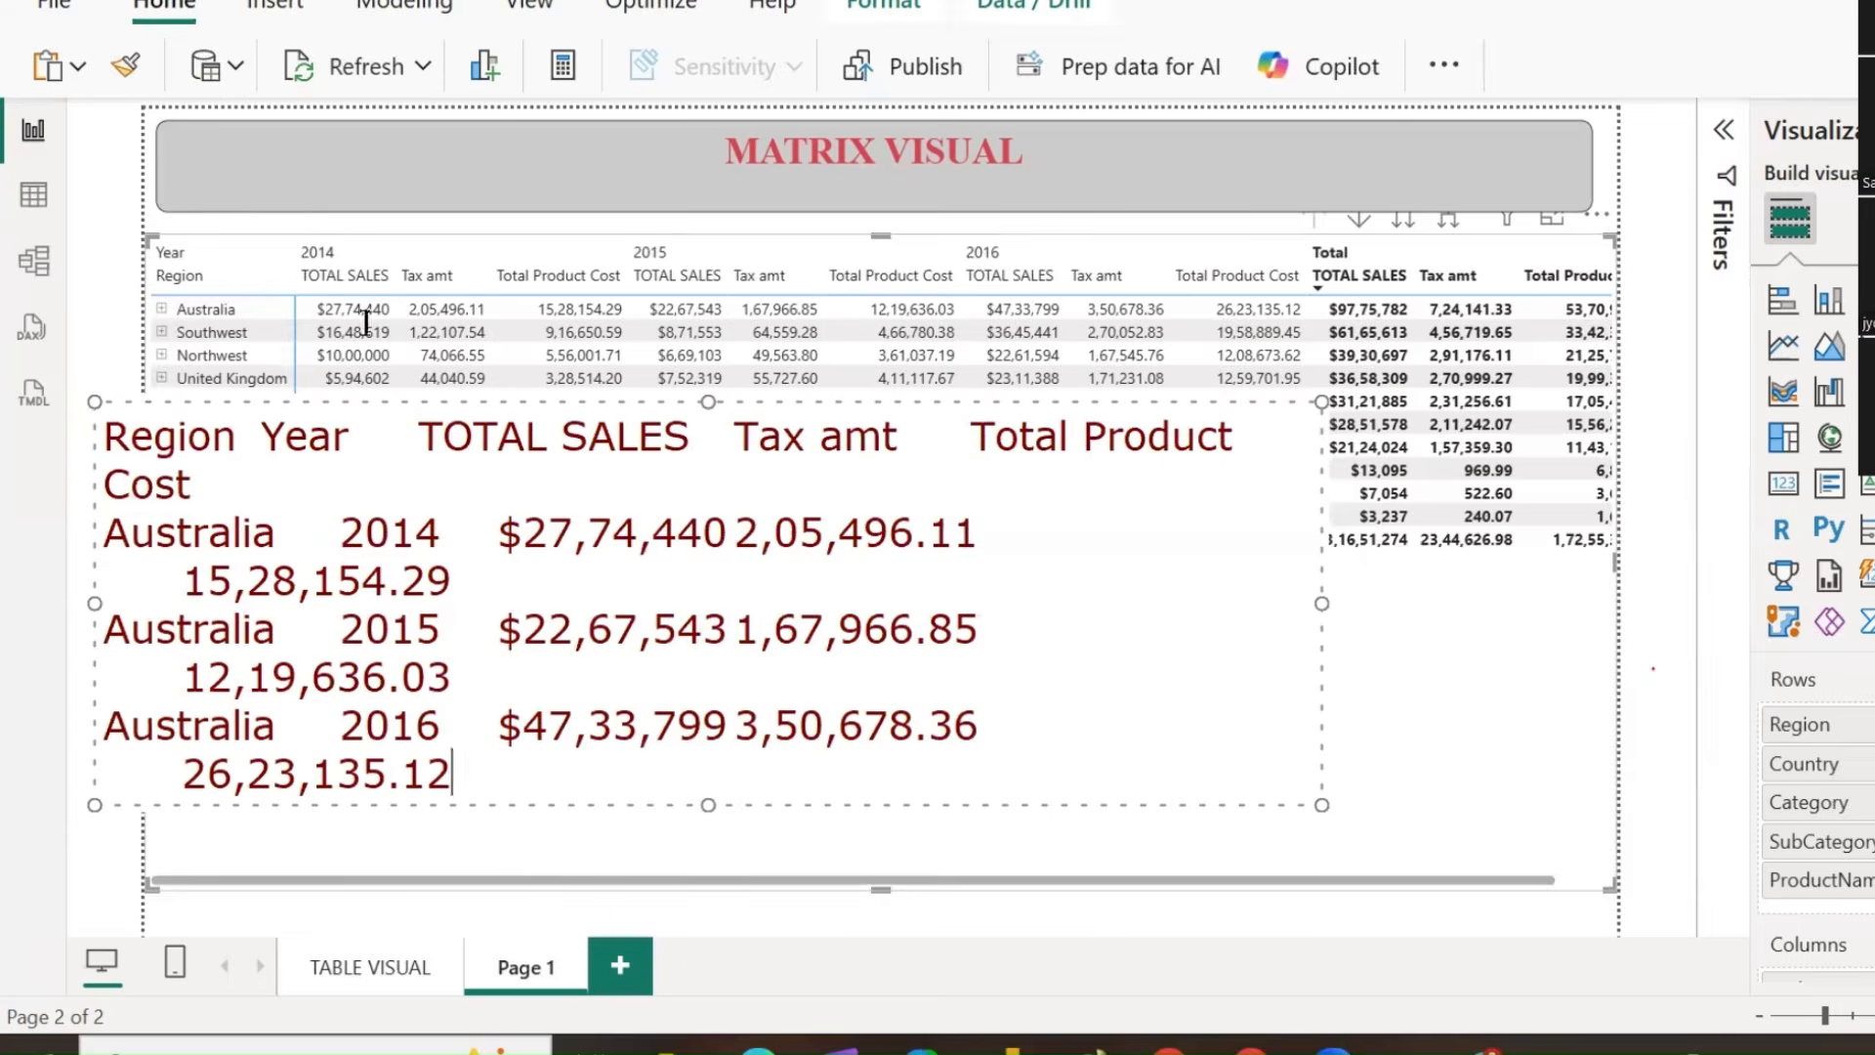
{"action": "left_click_drag", "start_coordinate": [488, 782], "coordinate": [30, 437]}
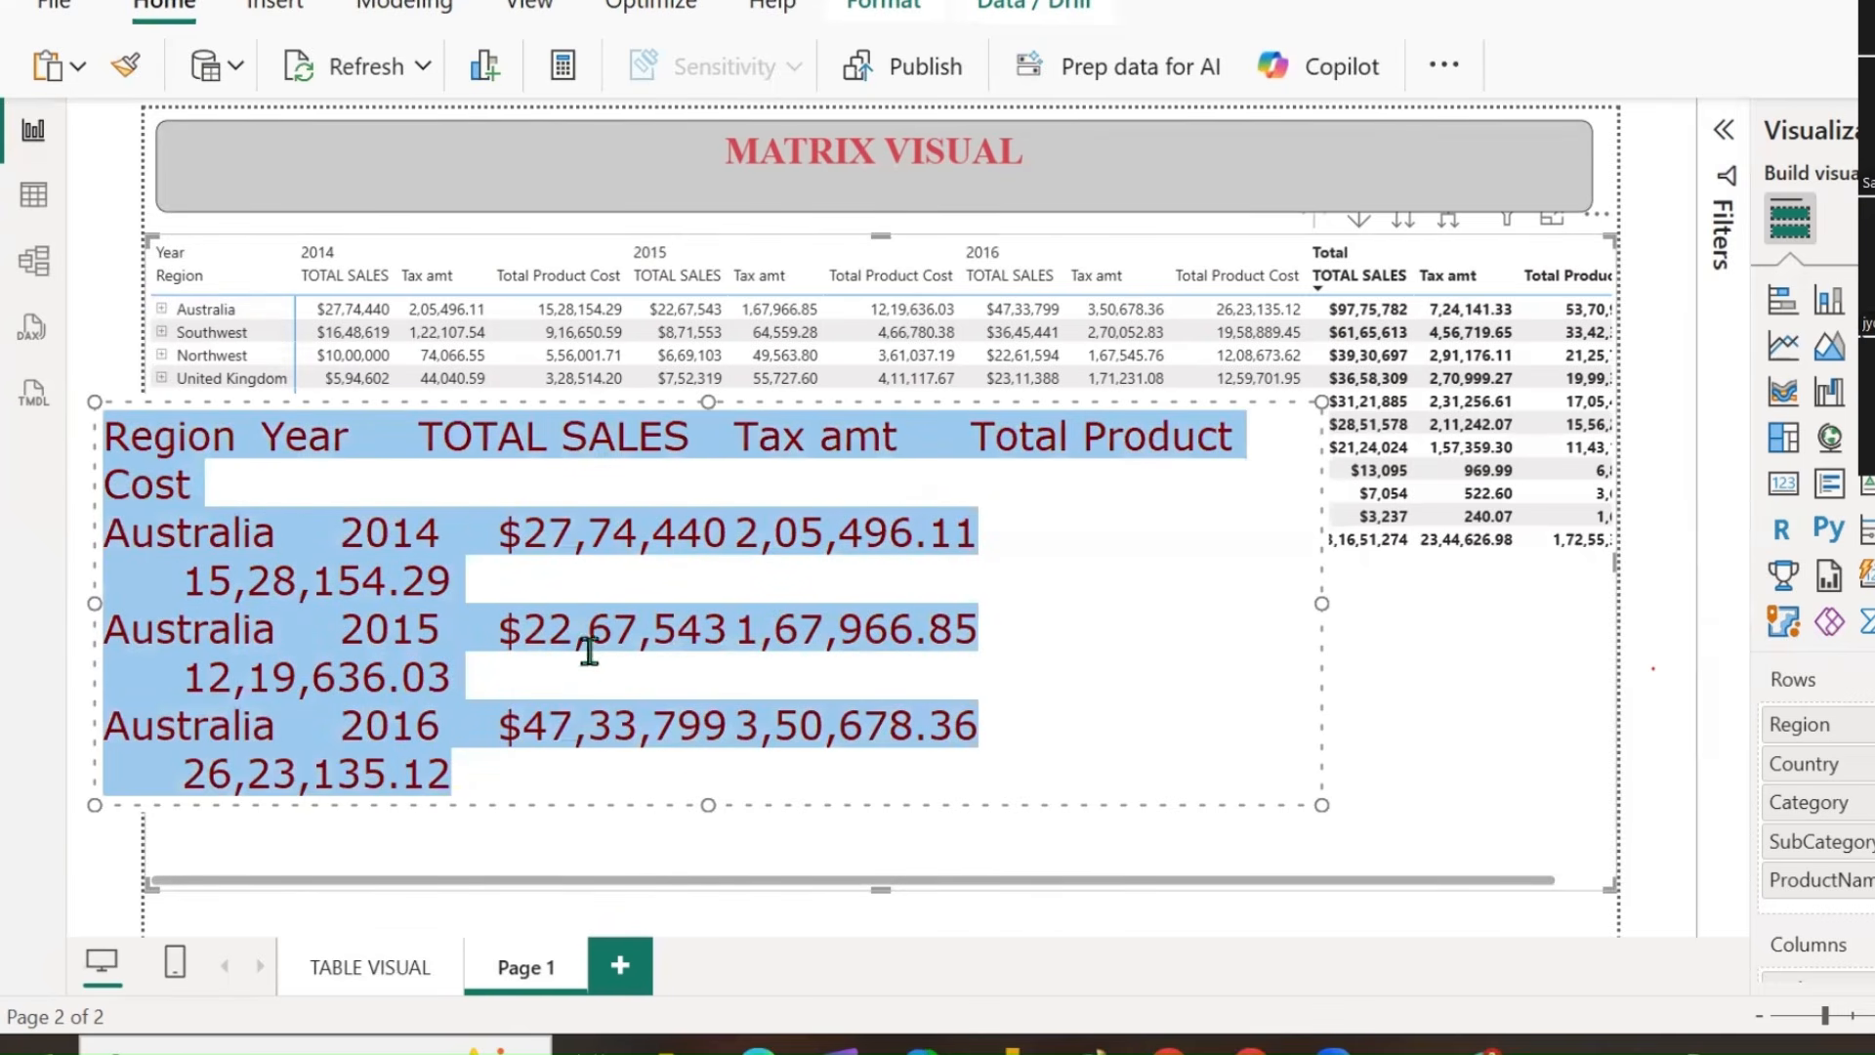
{"action": "key", "text": "BackSpace"}
{"action": "left_click", "coordinate": [1387, 638]}
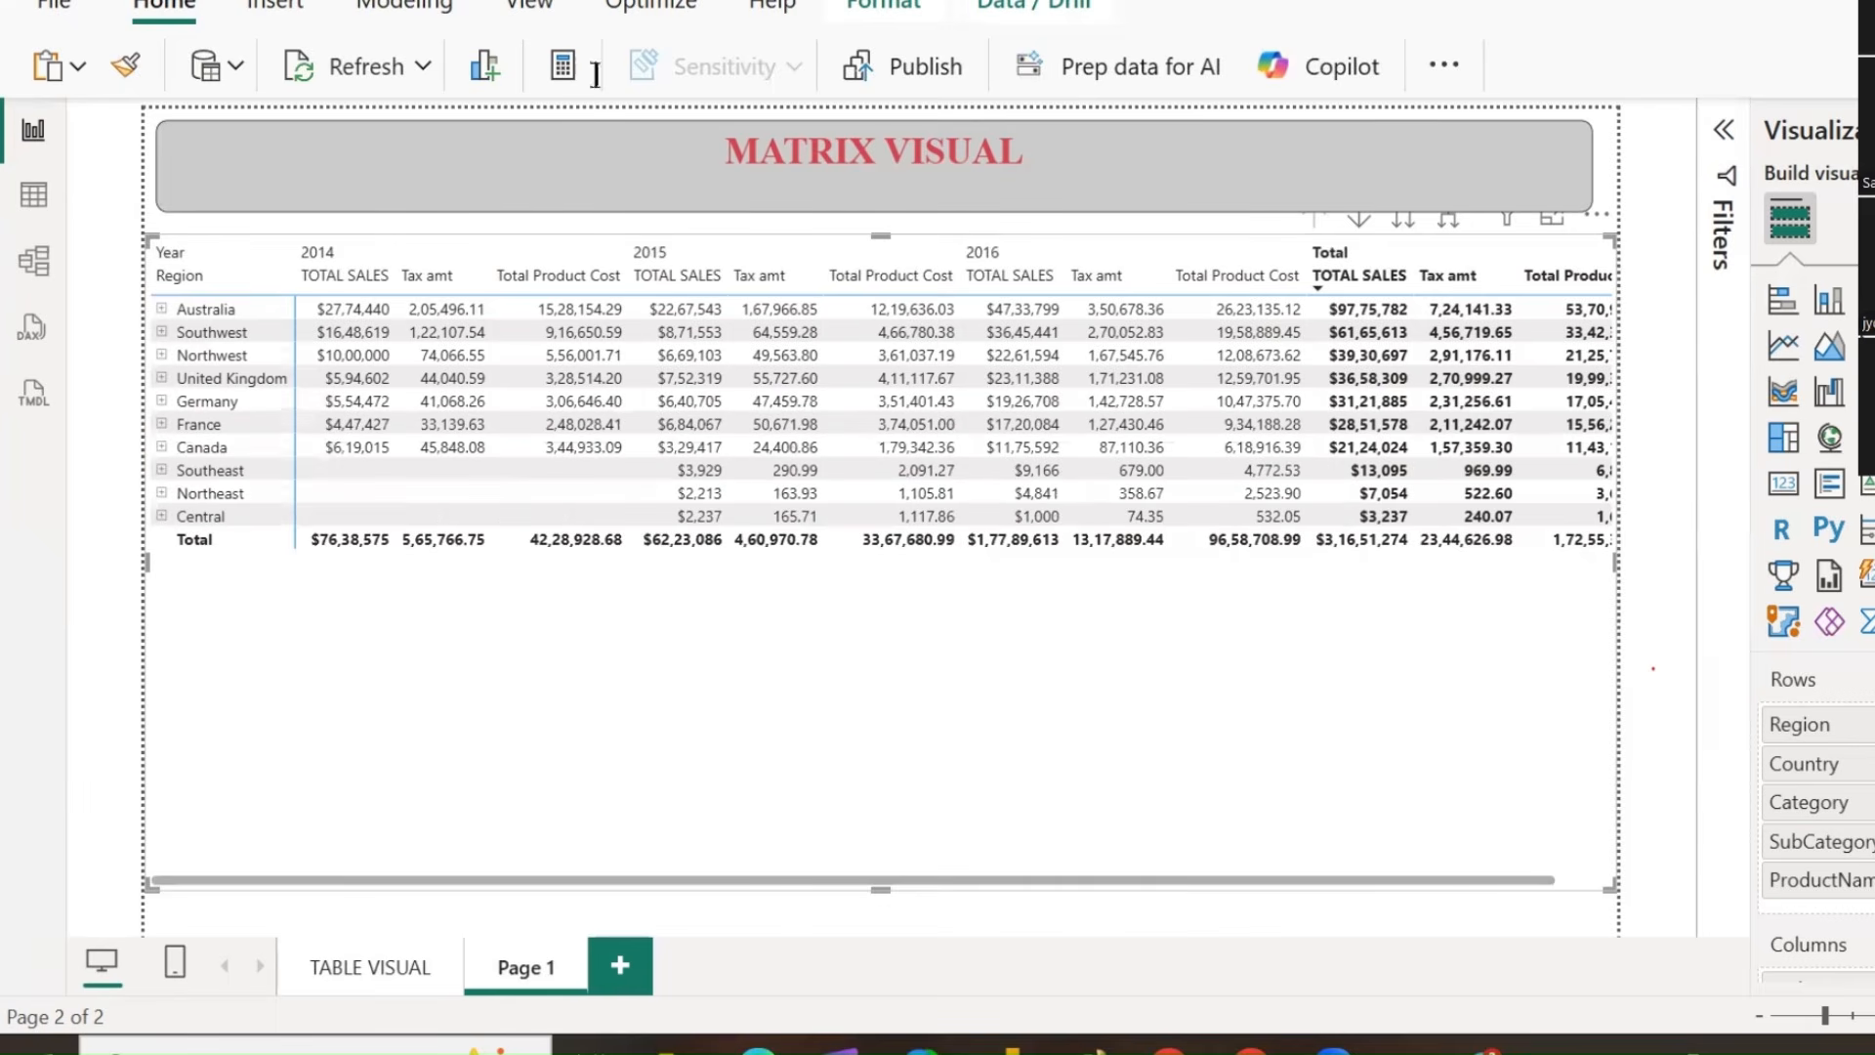
Expand only the selected Australia region row to show its country level.
{"action": "right_click", "coordinate": [207, 315]}
{"action": "mouse_move", "coordinate": [467, 371]}
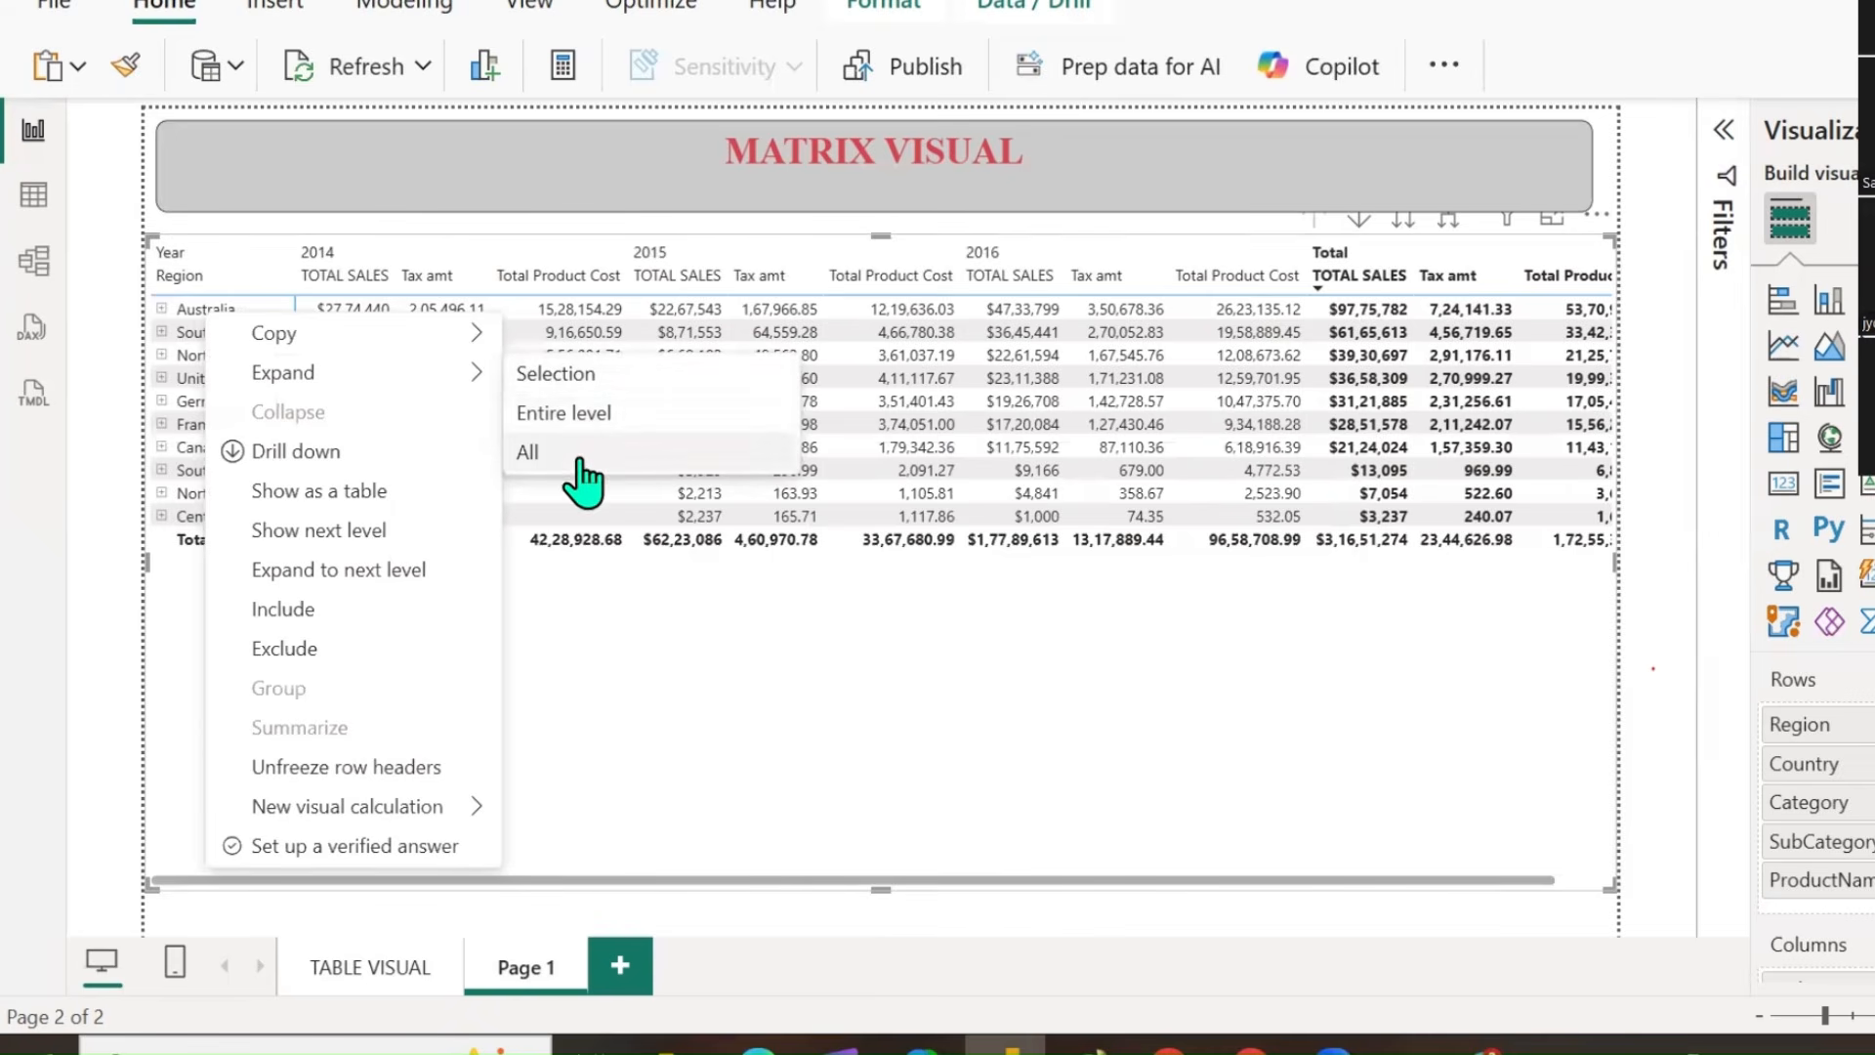
{"action": "mouse_move", "coordinate": [410, 391]}
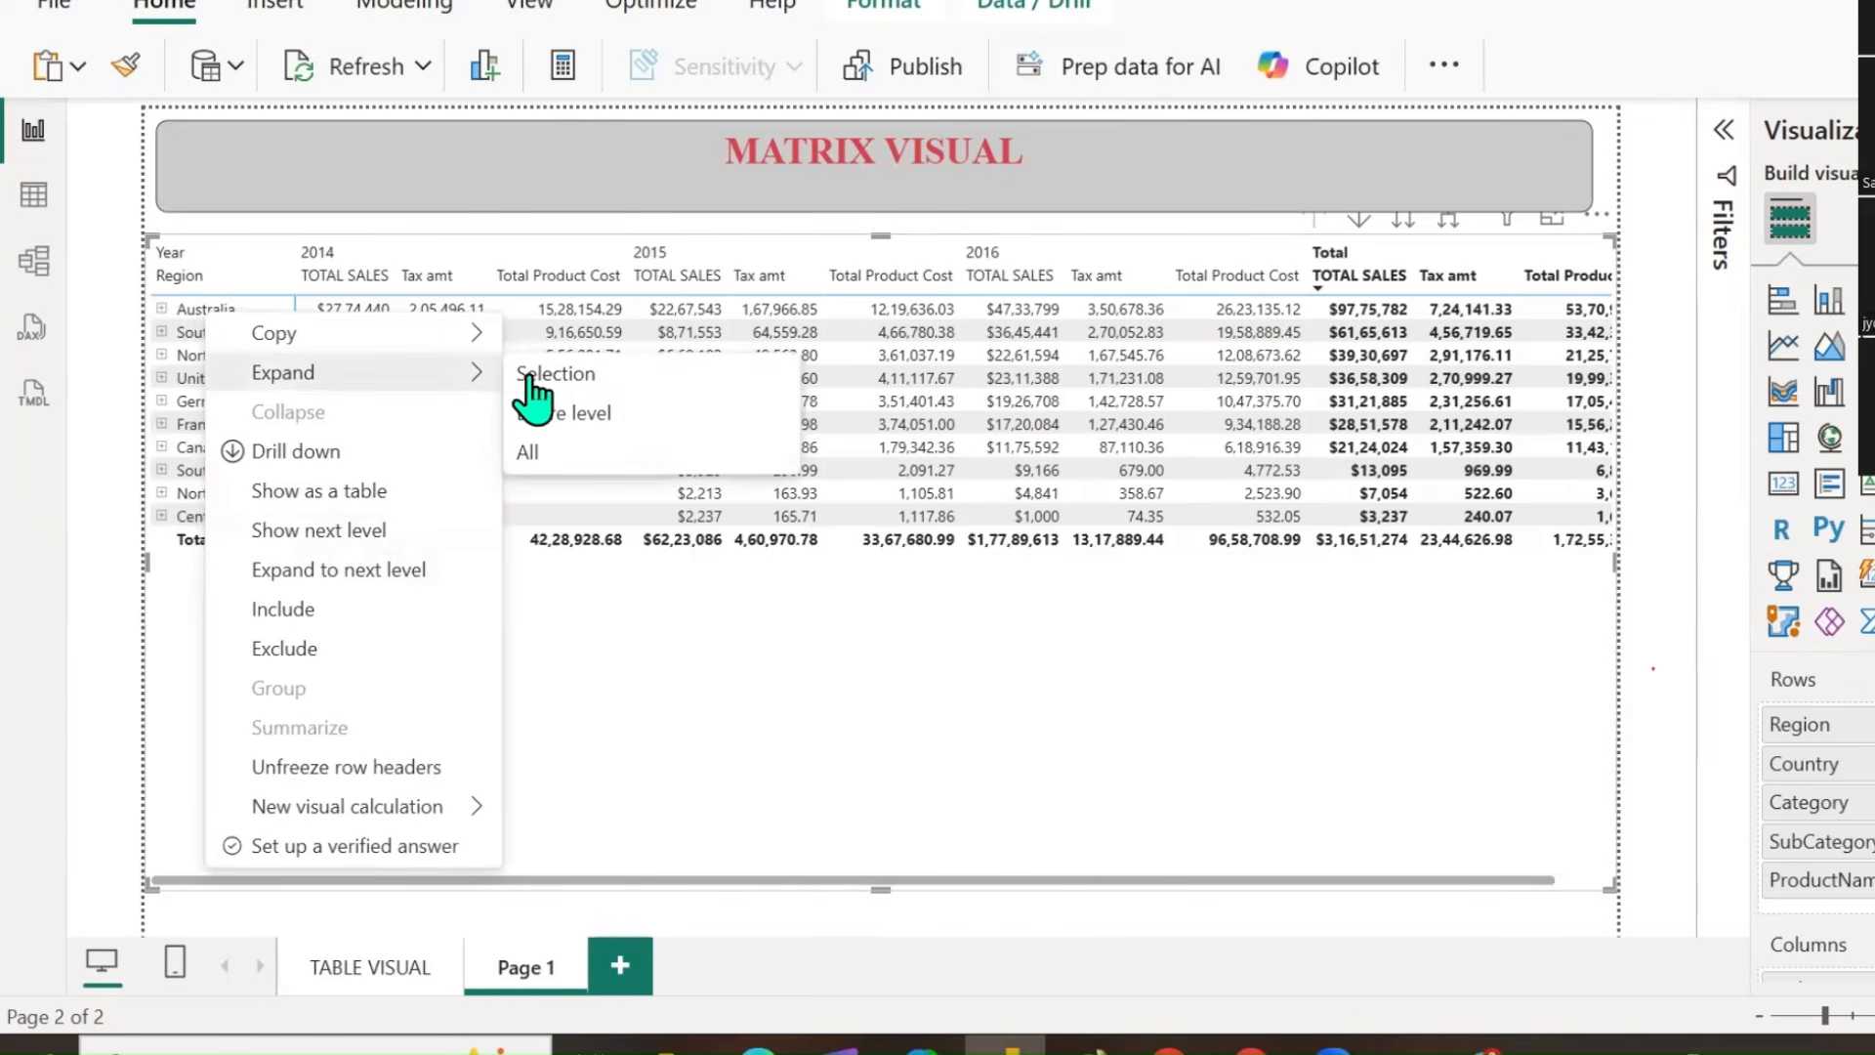
{"action": "left_click", "coordinate": [567, 383]}
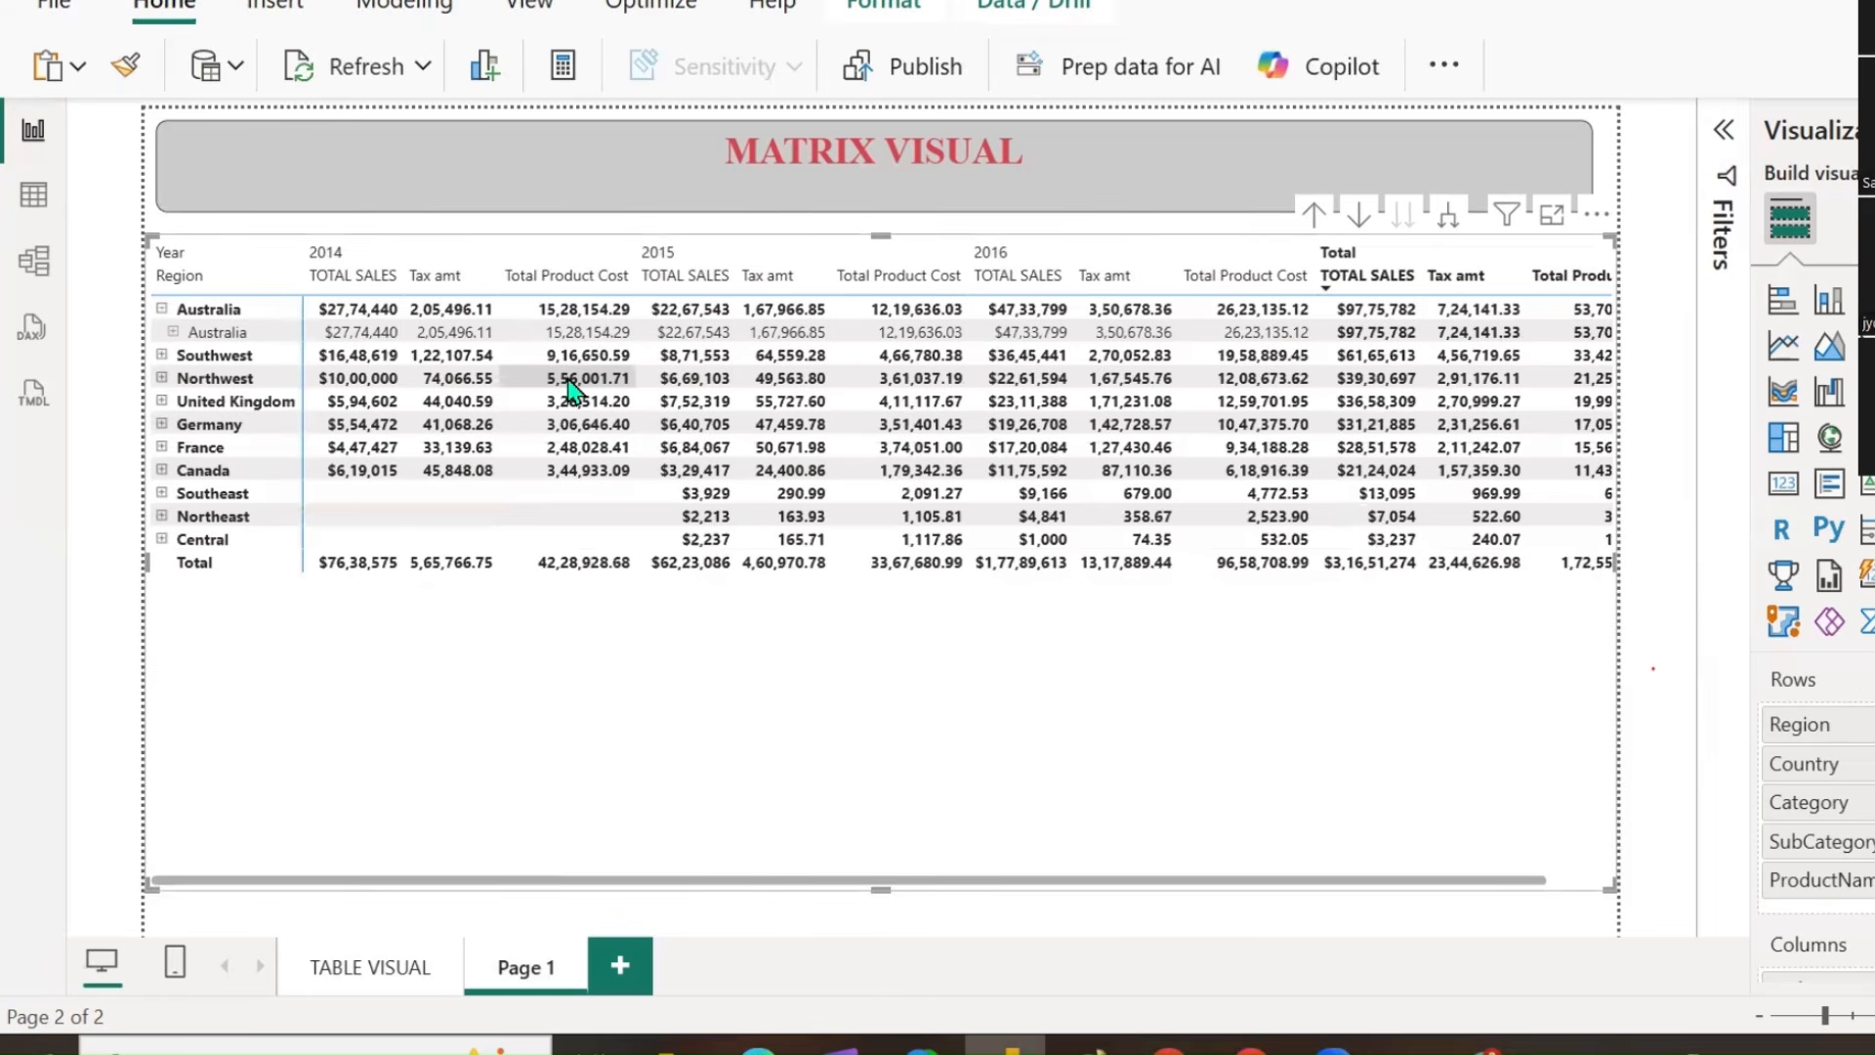
Expand the Australia country row to its categories using Selection, and collapse the entire country level again.
{"action": "right_click", "coordinate": [218, 339]}
{"action": "mouse_move", "coordinate": [365, 398]}
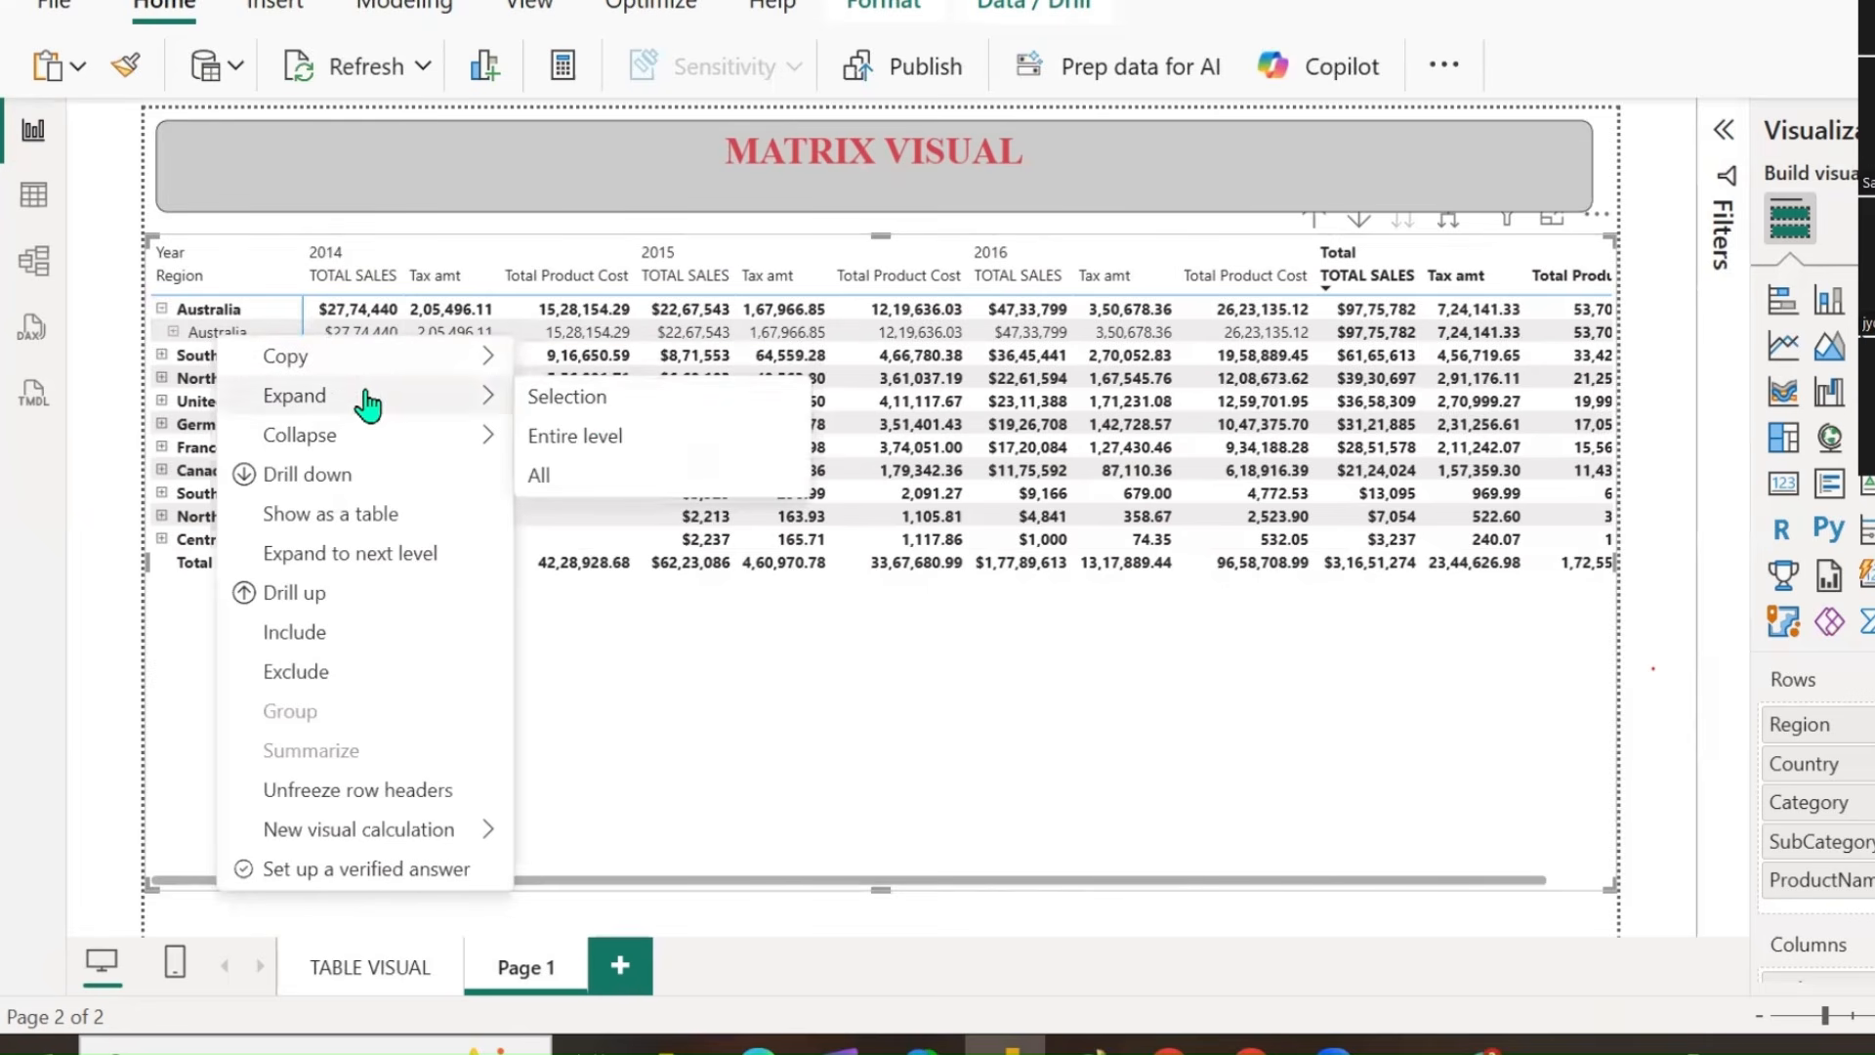
{"action": "left_click", "coordinate": [596, 400]}
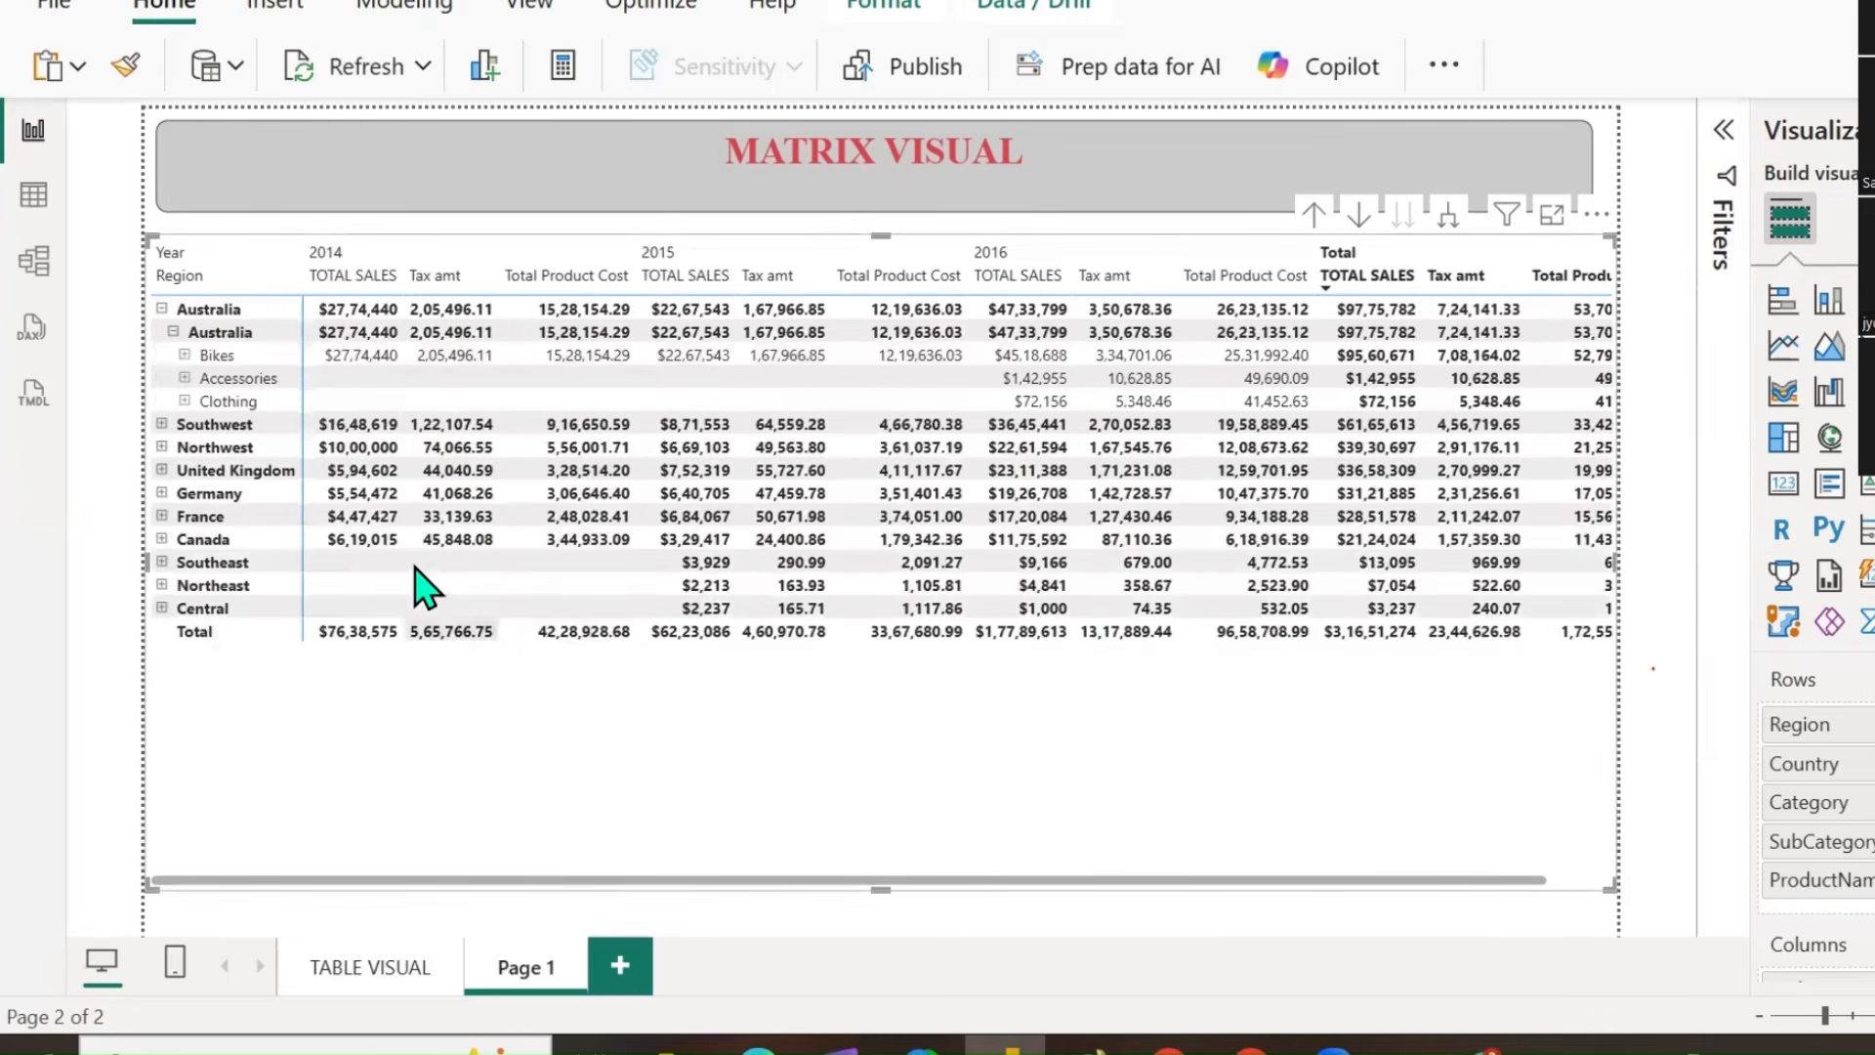
{"action": "right_click", "coordinate": [217, 334]}
{"action": "mouse_move", "coordinate": [331, 447]}
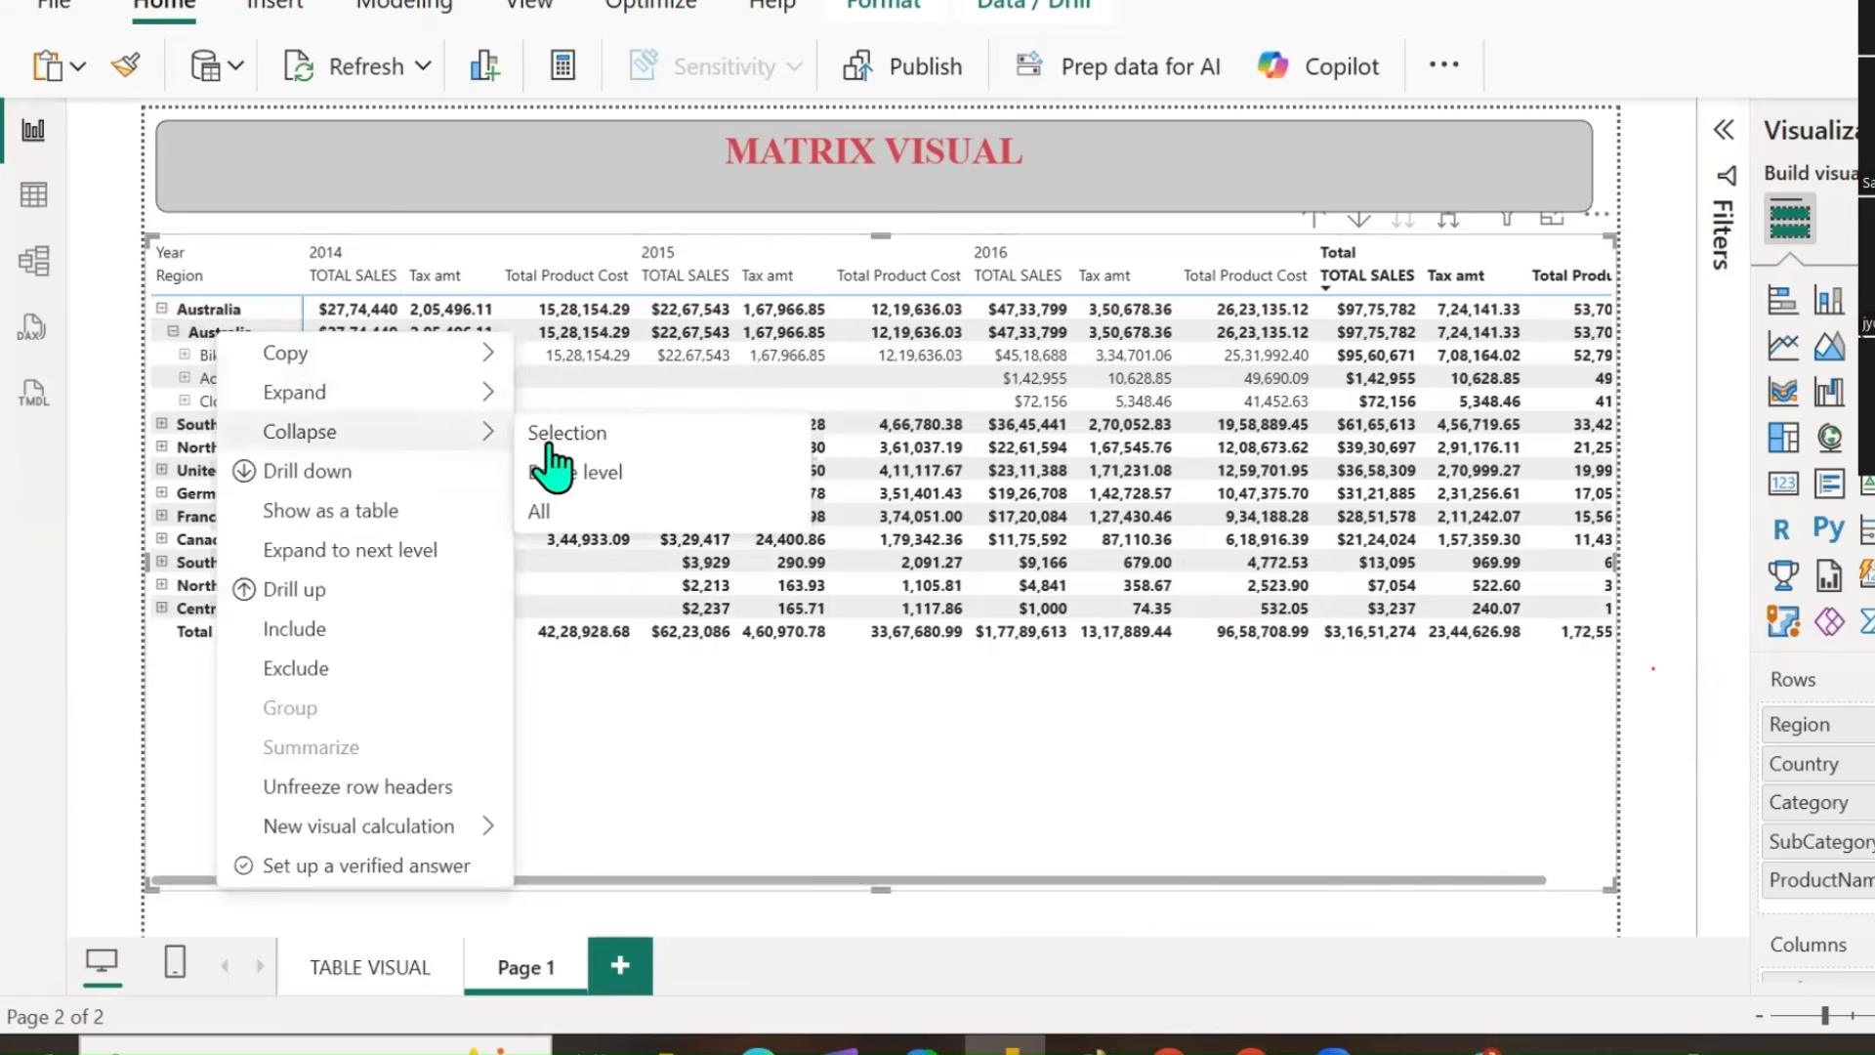
{"action": "left_click", "coordinate": [569, 471]}
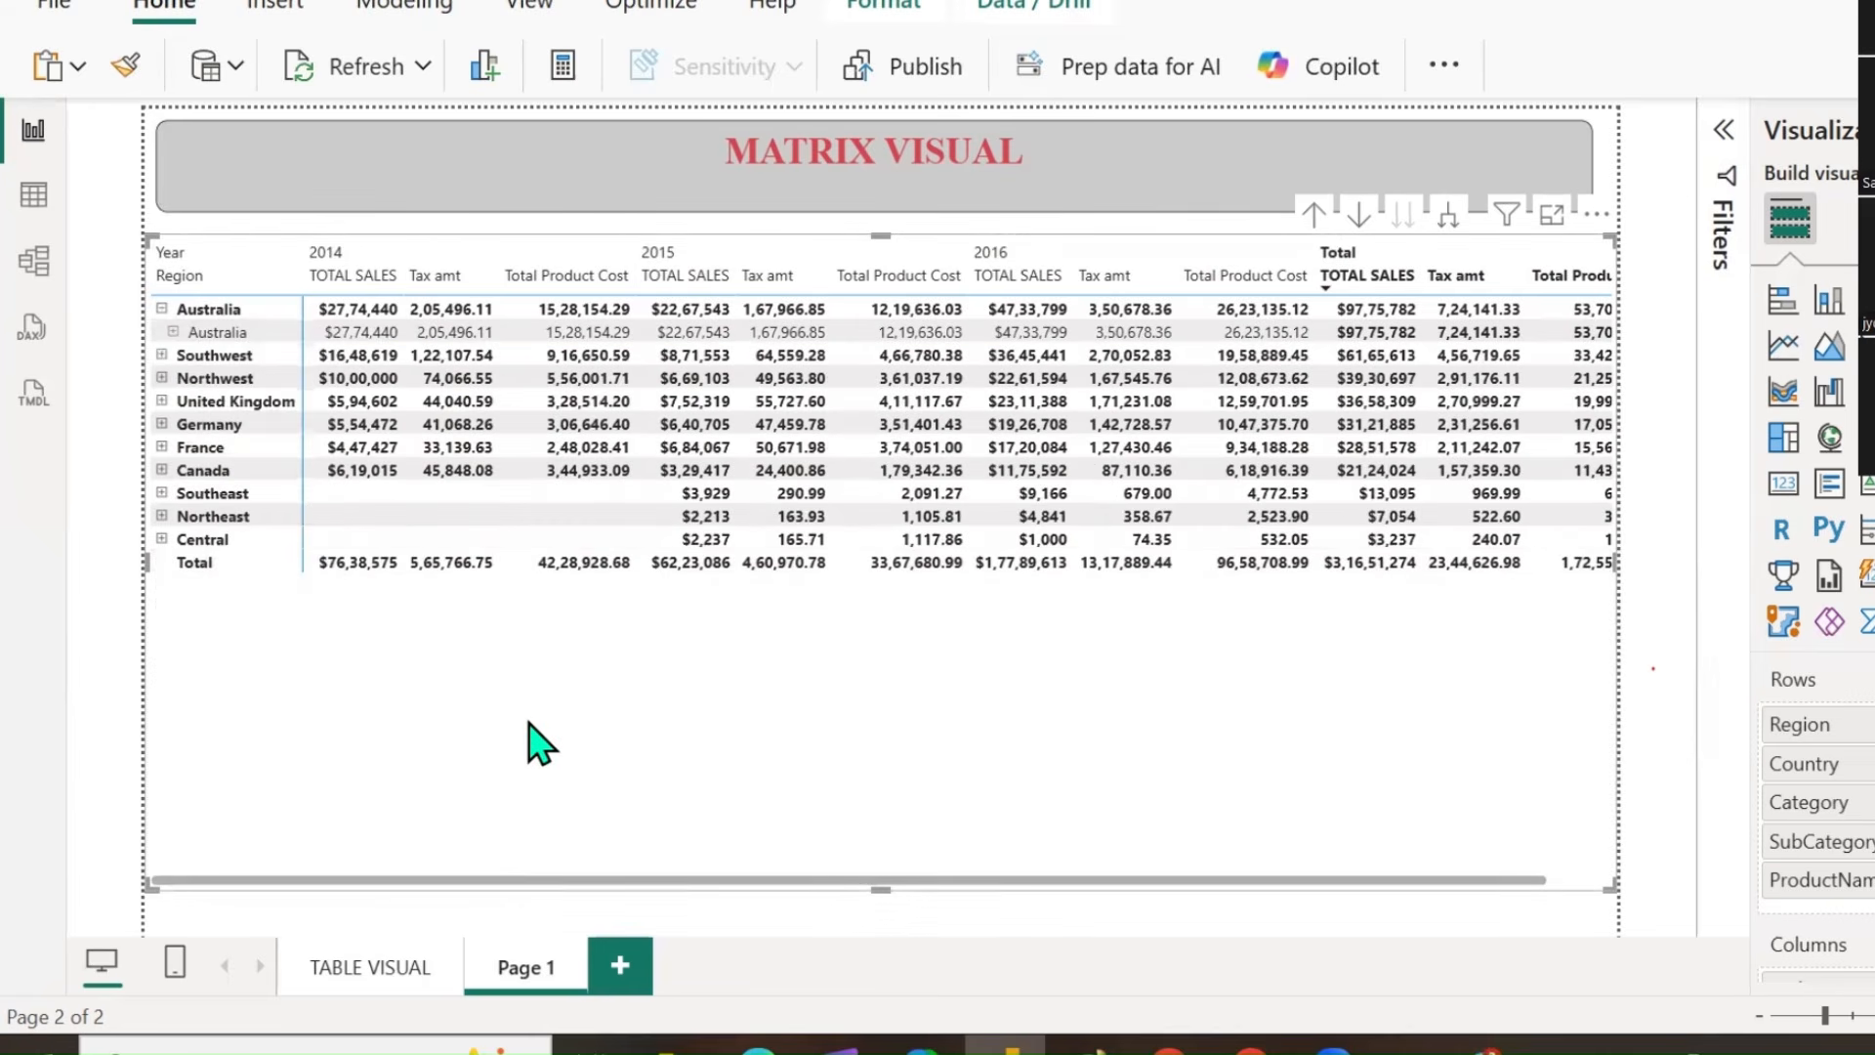
Collapse all expanded hierarchy levels from the Australia country row so only regions remain.
{"action": "right_click", "coordinate": [207, 332]}
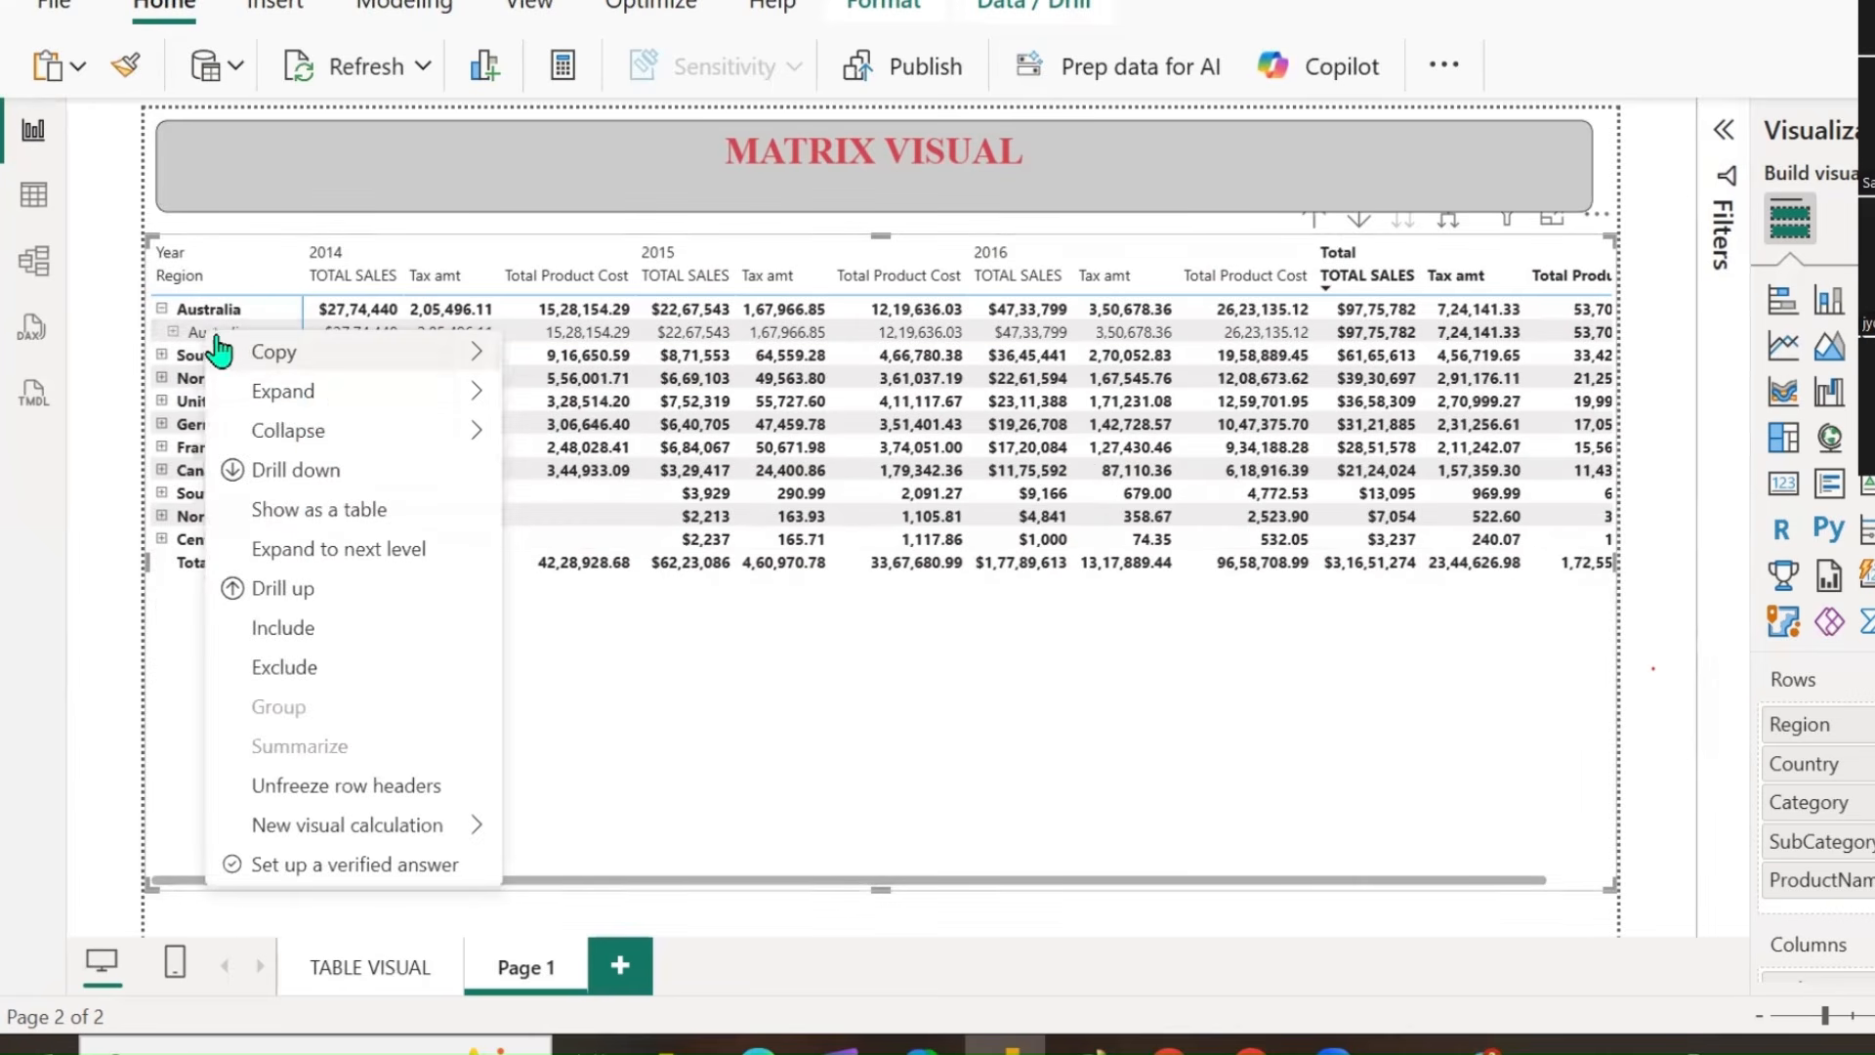
{"action": "mouse_move", "coordinate": [413, 442]}
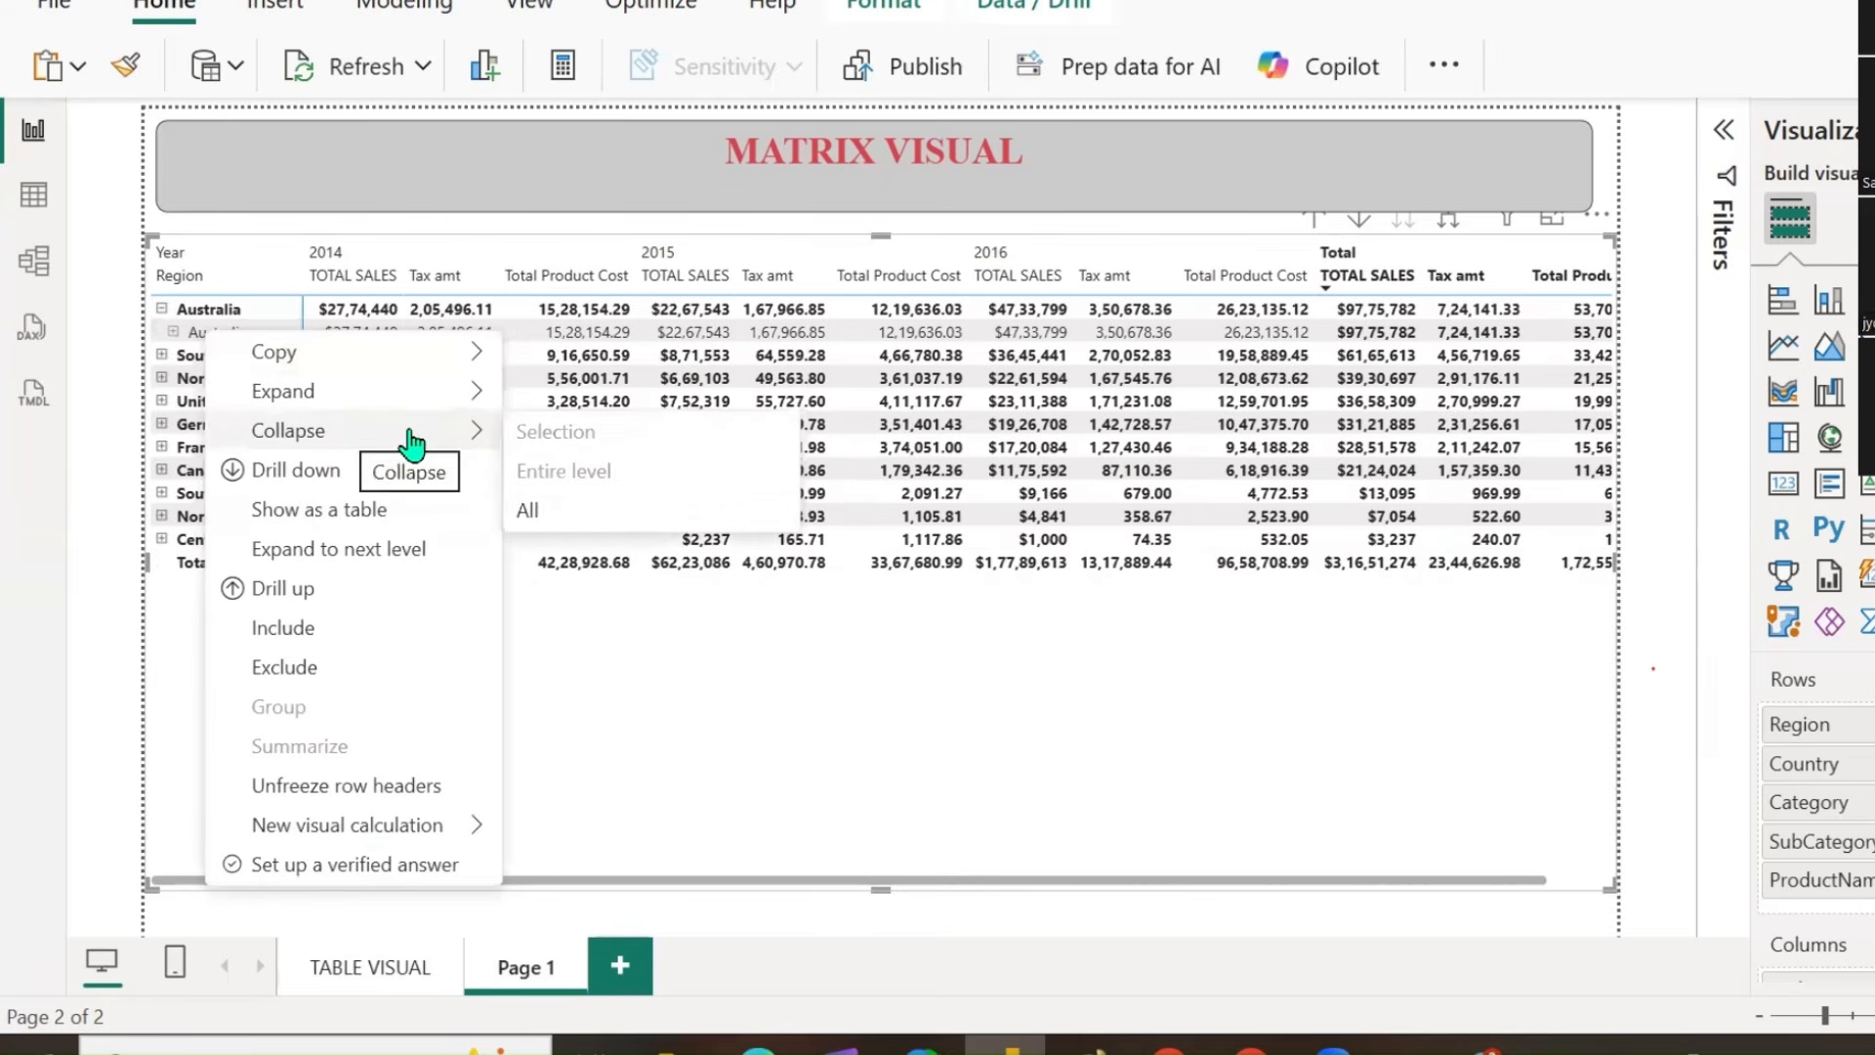
{"action": "left_click", "coordinate": [533, 511]}
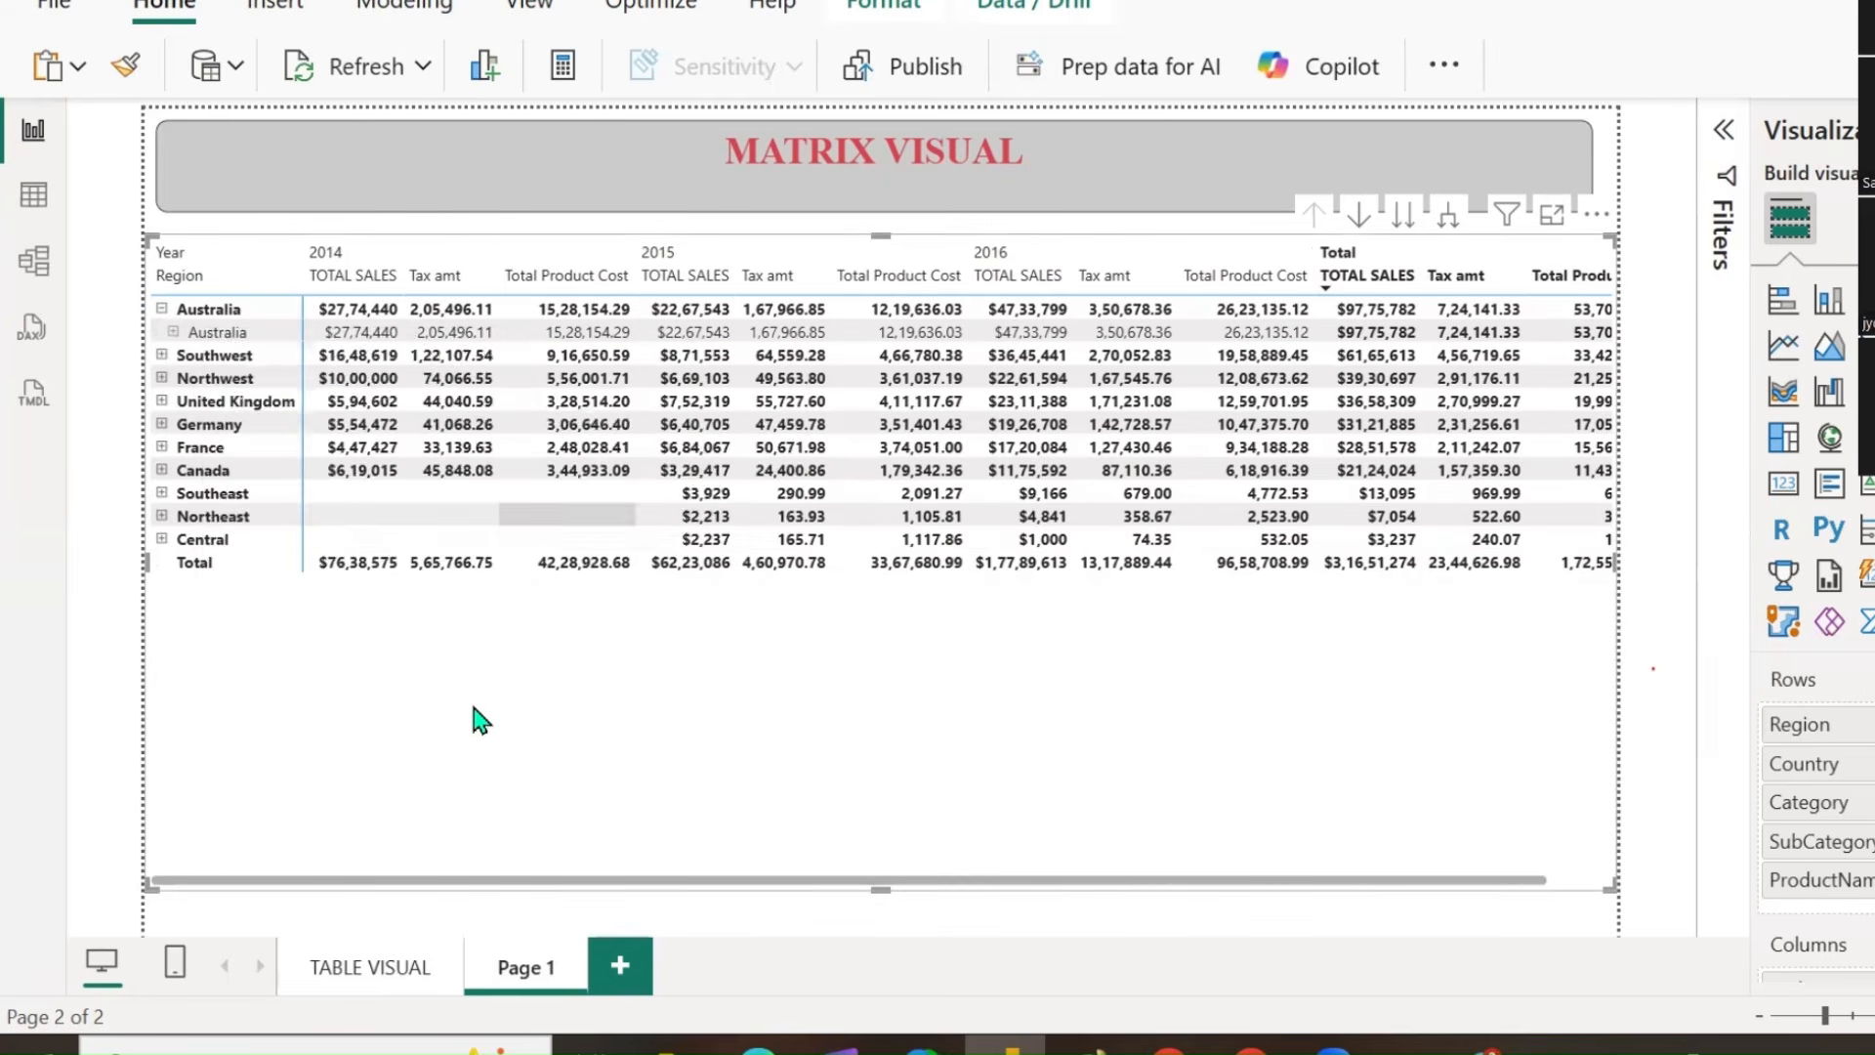
Expand the entire region level to show every region's country, and collapse all levels again.
{"action": "right_click", "coordinate": [229, 320]}
{"action": "mouse_move", "coordinate": [293, 369]}
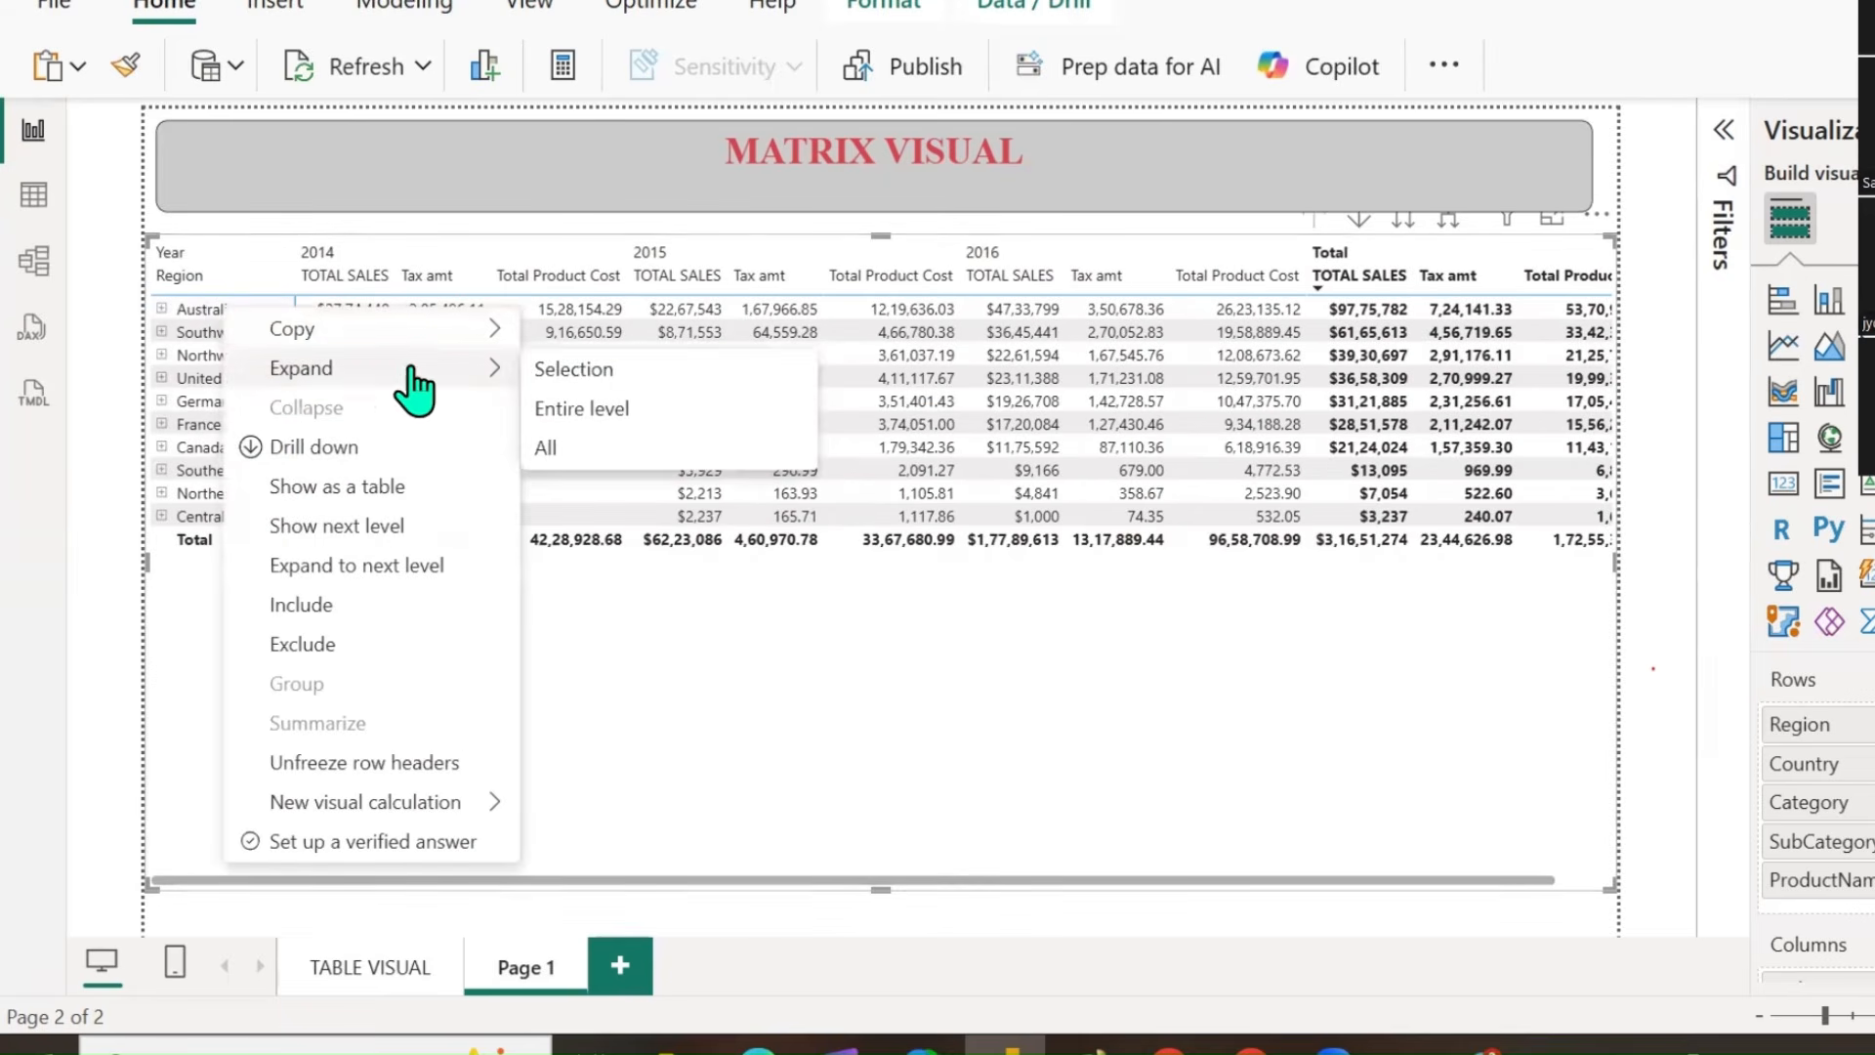
{"action": "left_click", "coordinate": [610, 413]}
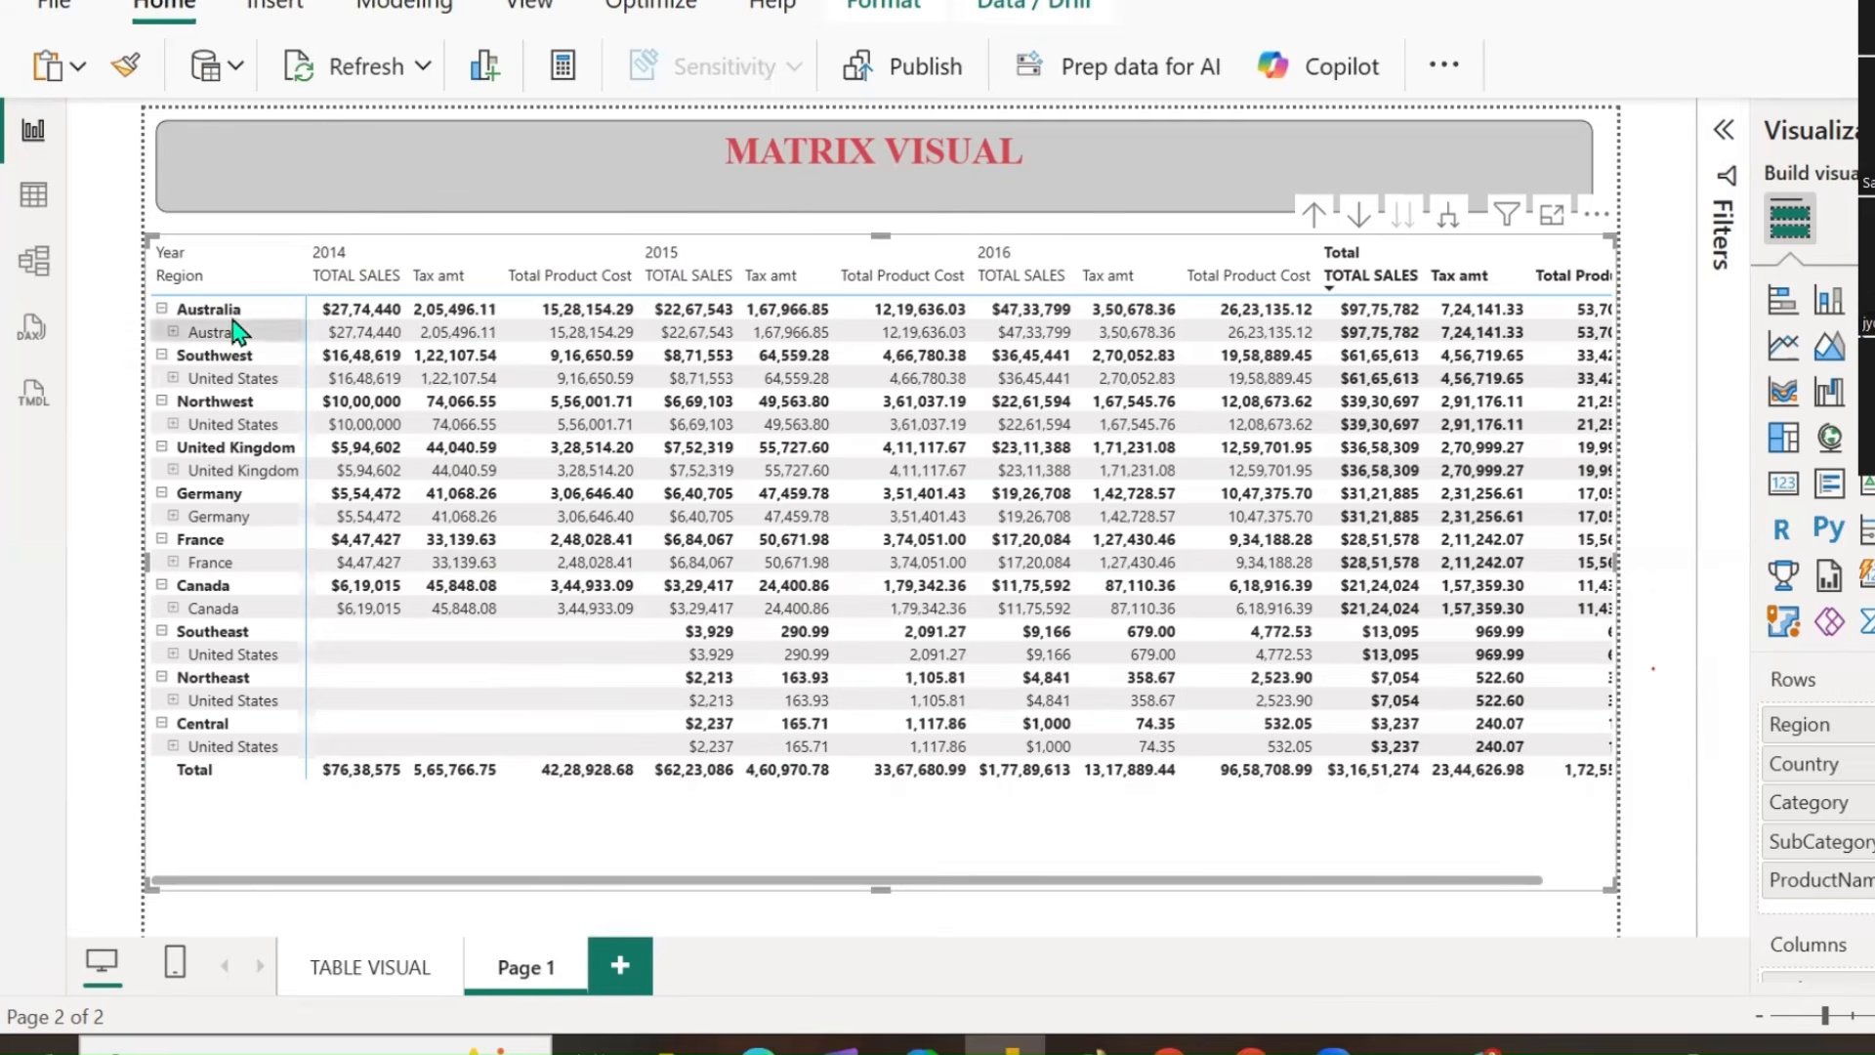
{"action": "right_click", "coordinate": [202, 337]}
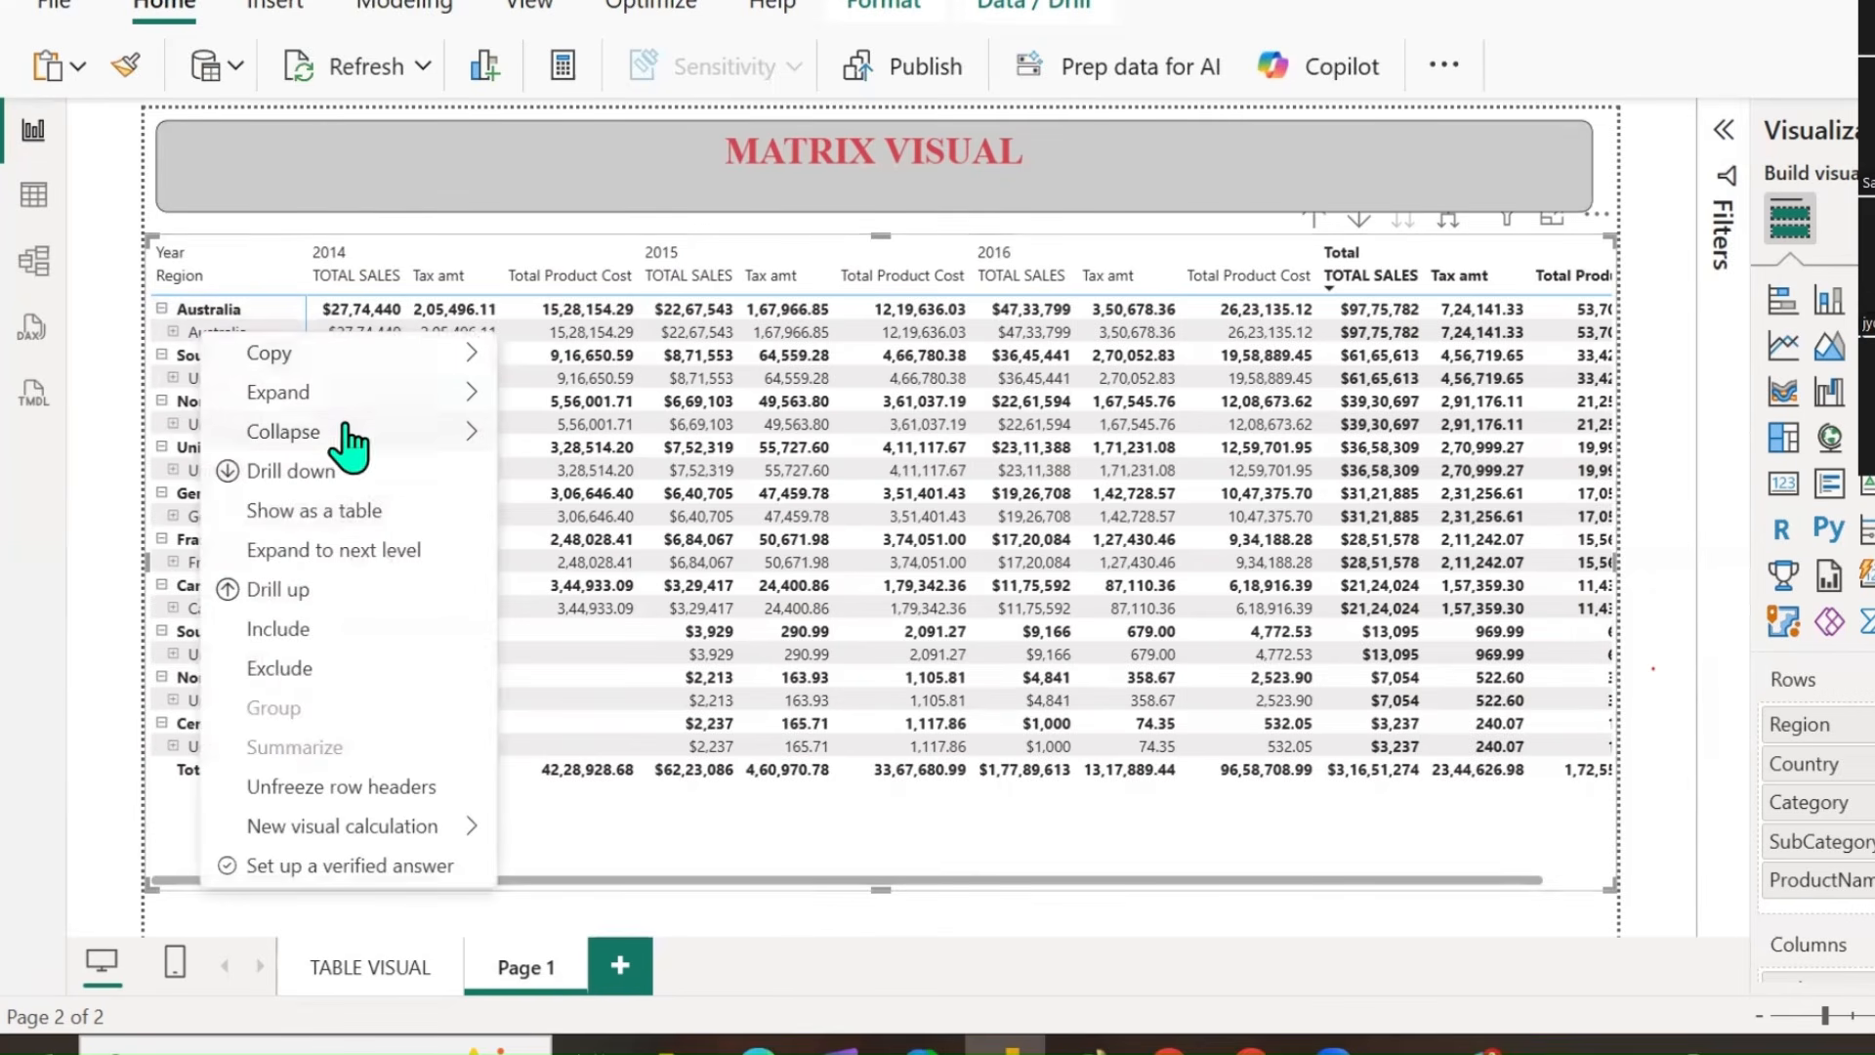
{"action": "mouse_move", "coordinate": [361, 439]}
{"action": "left_click", "coordinate": [523, 511]}
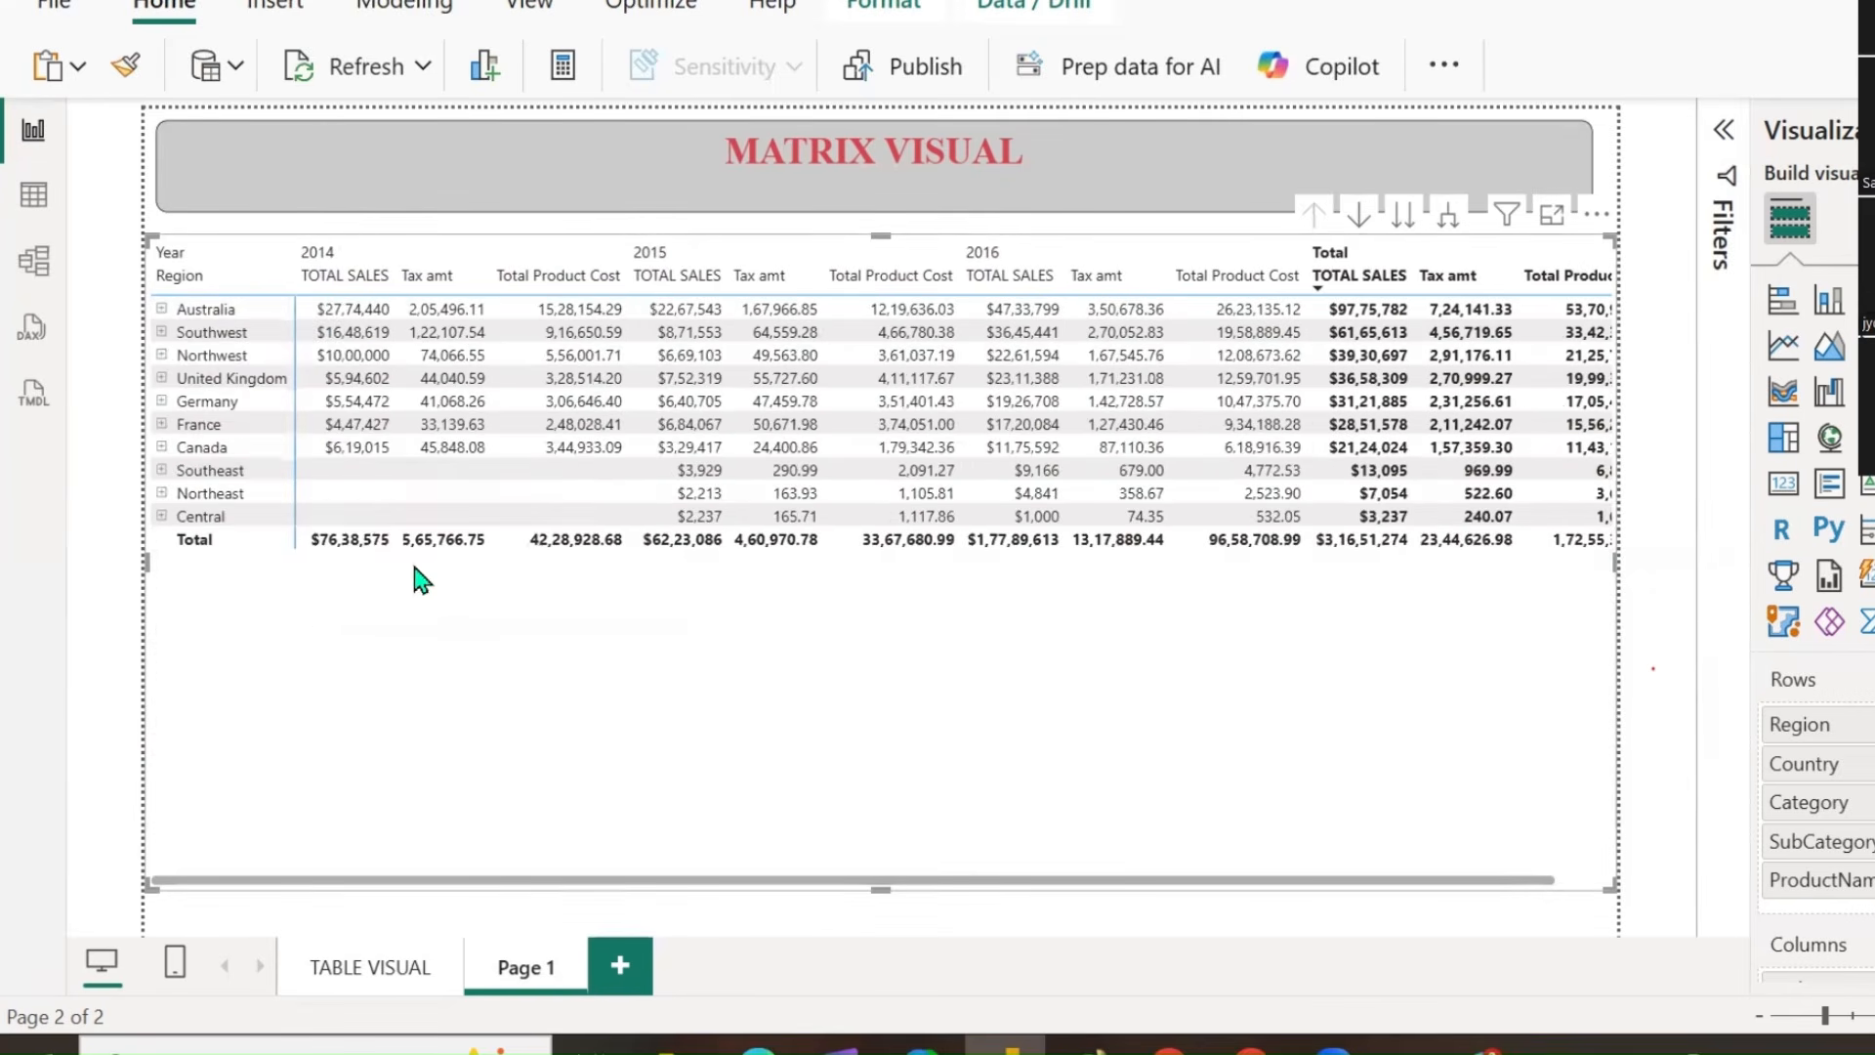
Expand all hierarchy levels down to product names, look through the rows, and collapse everything back to regions.
{"action": "right_click", "coordinate": [201, 321]}
{"action": "mouse_move", "coordinate": [452, 371]}
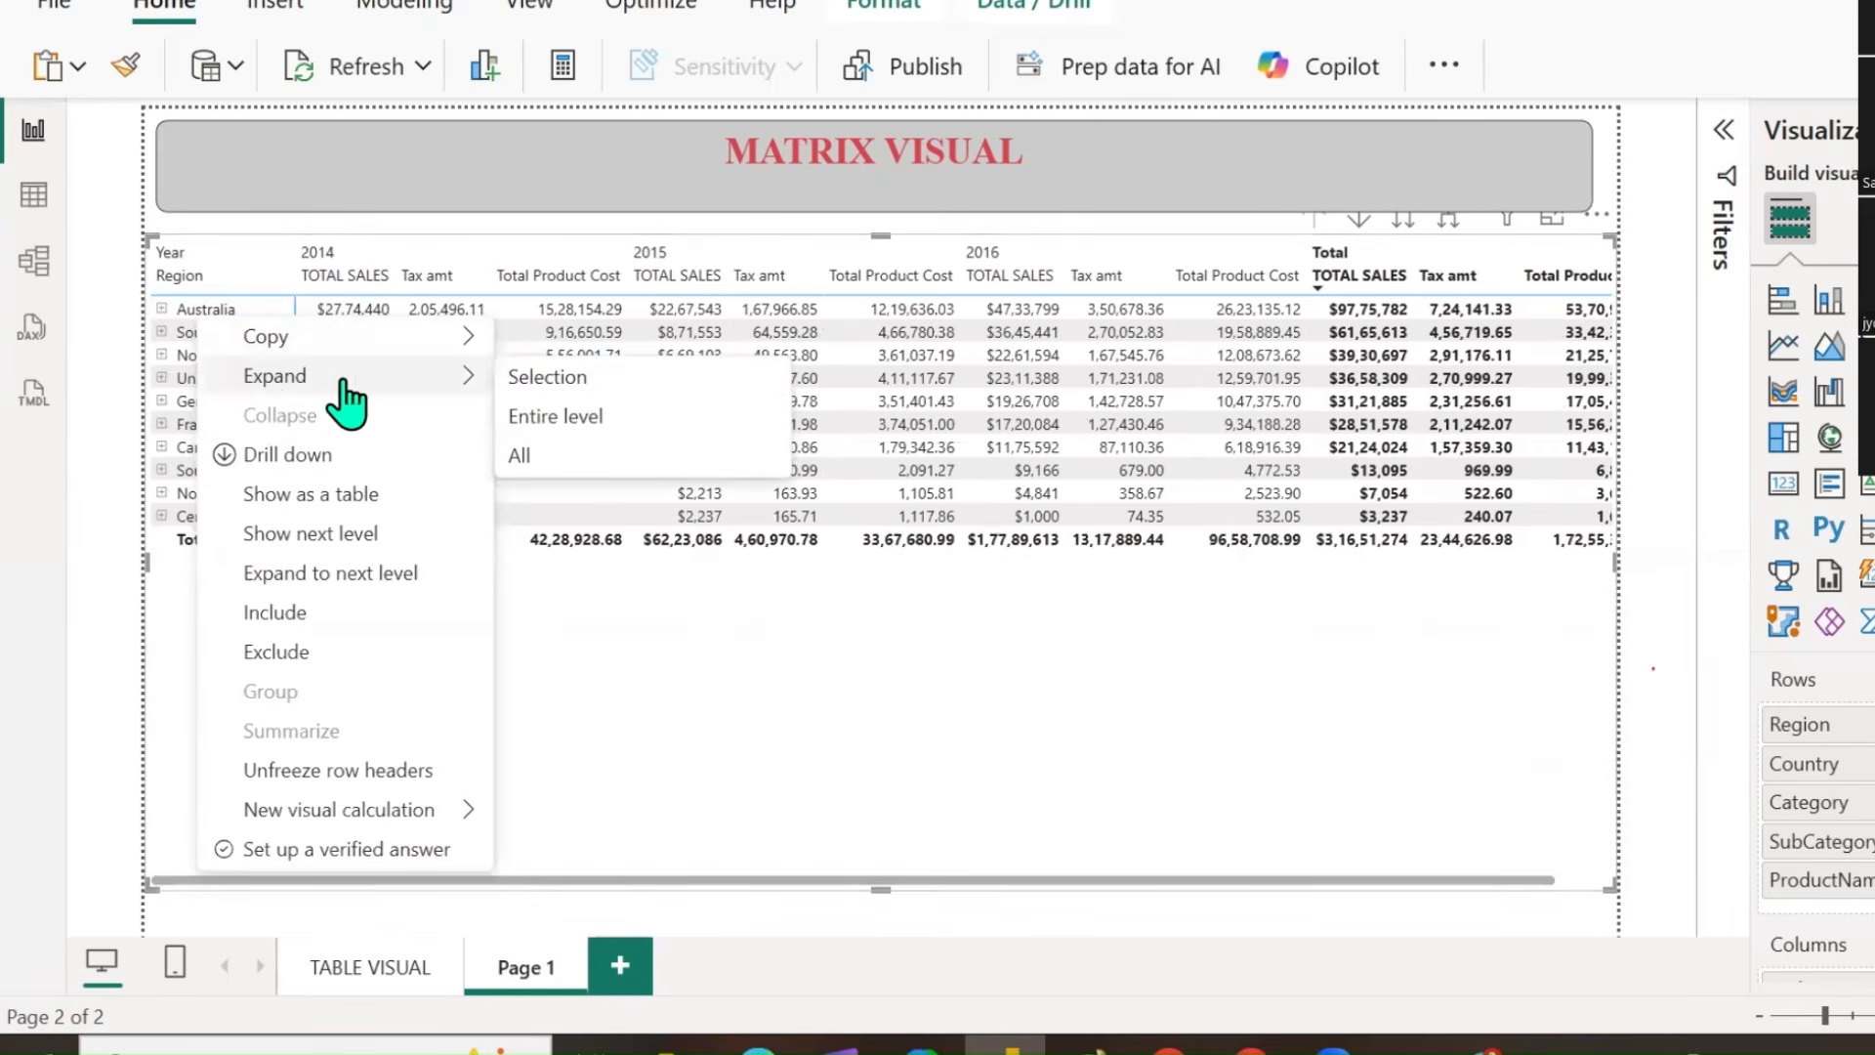
{"action": "left_click", "coordinate": [550, 457]}
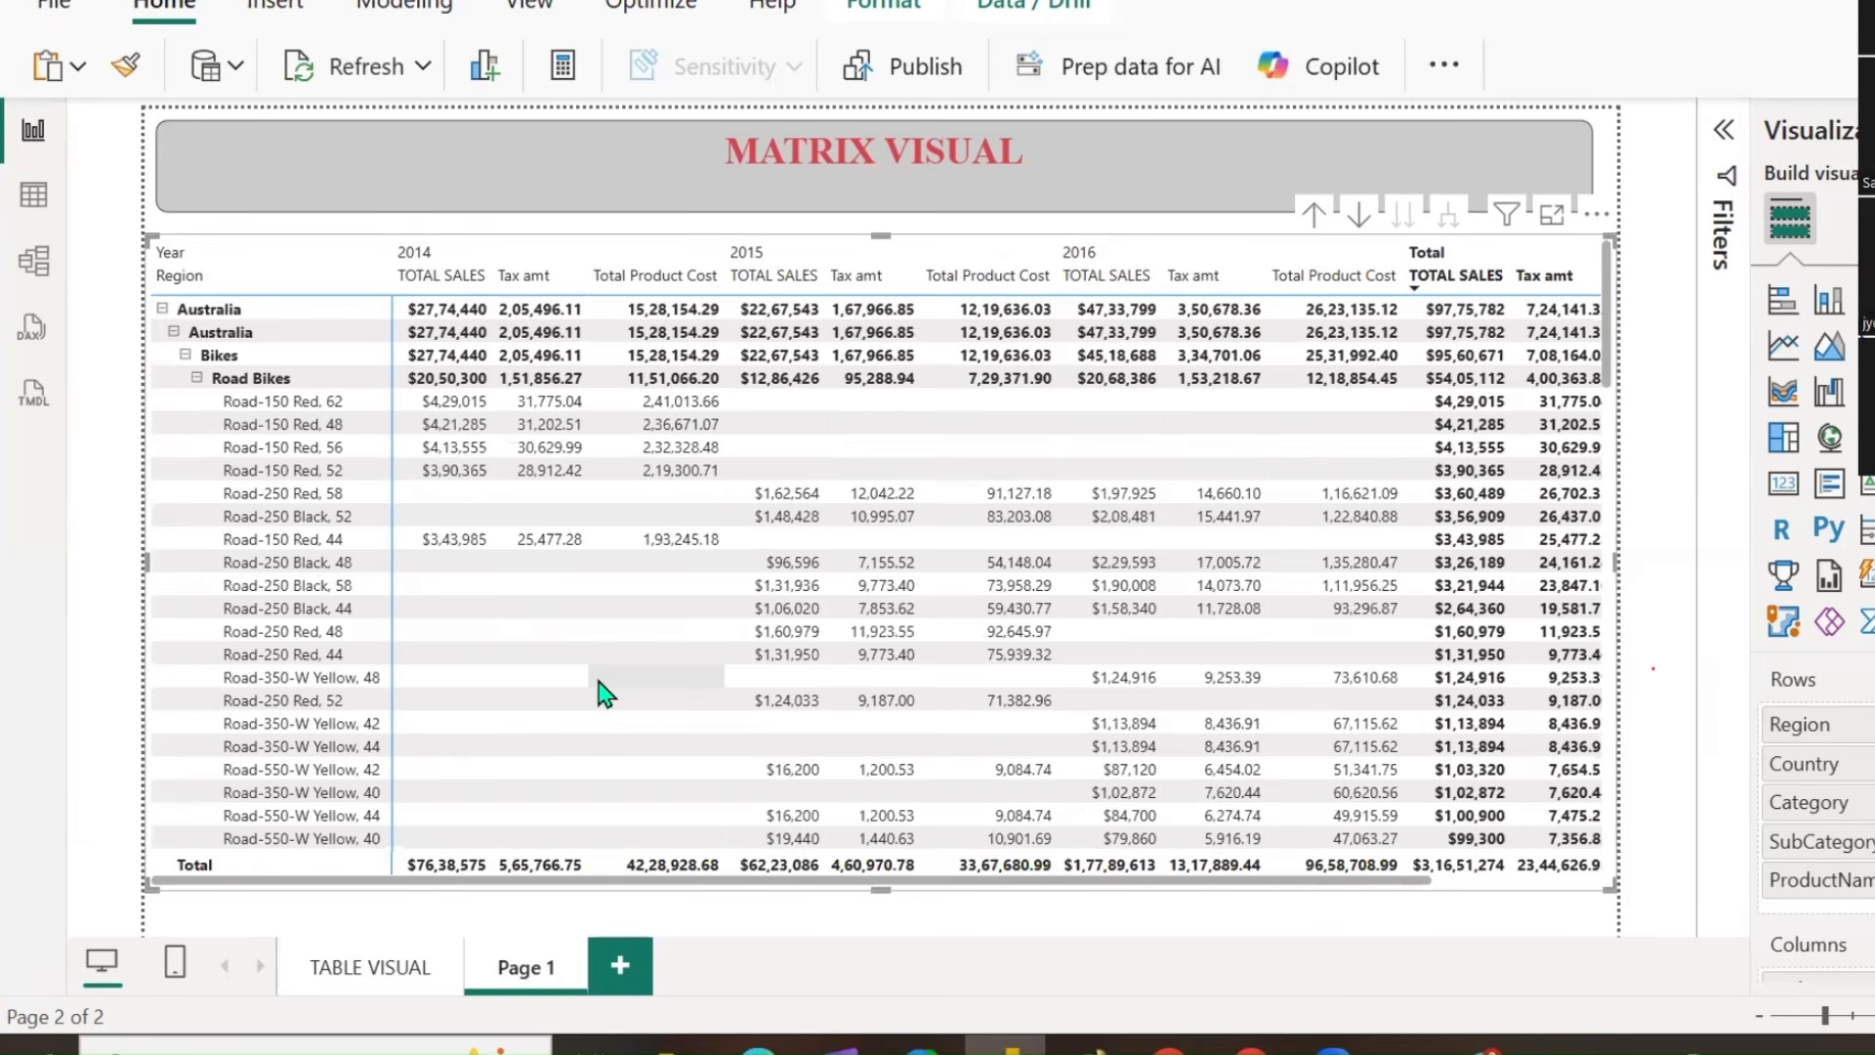
{"action": "scroll", "coordinate": [606, 693], "scroll_direction": "down", "scroll_amount": 20}
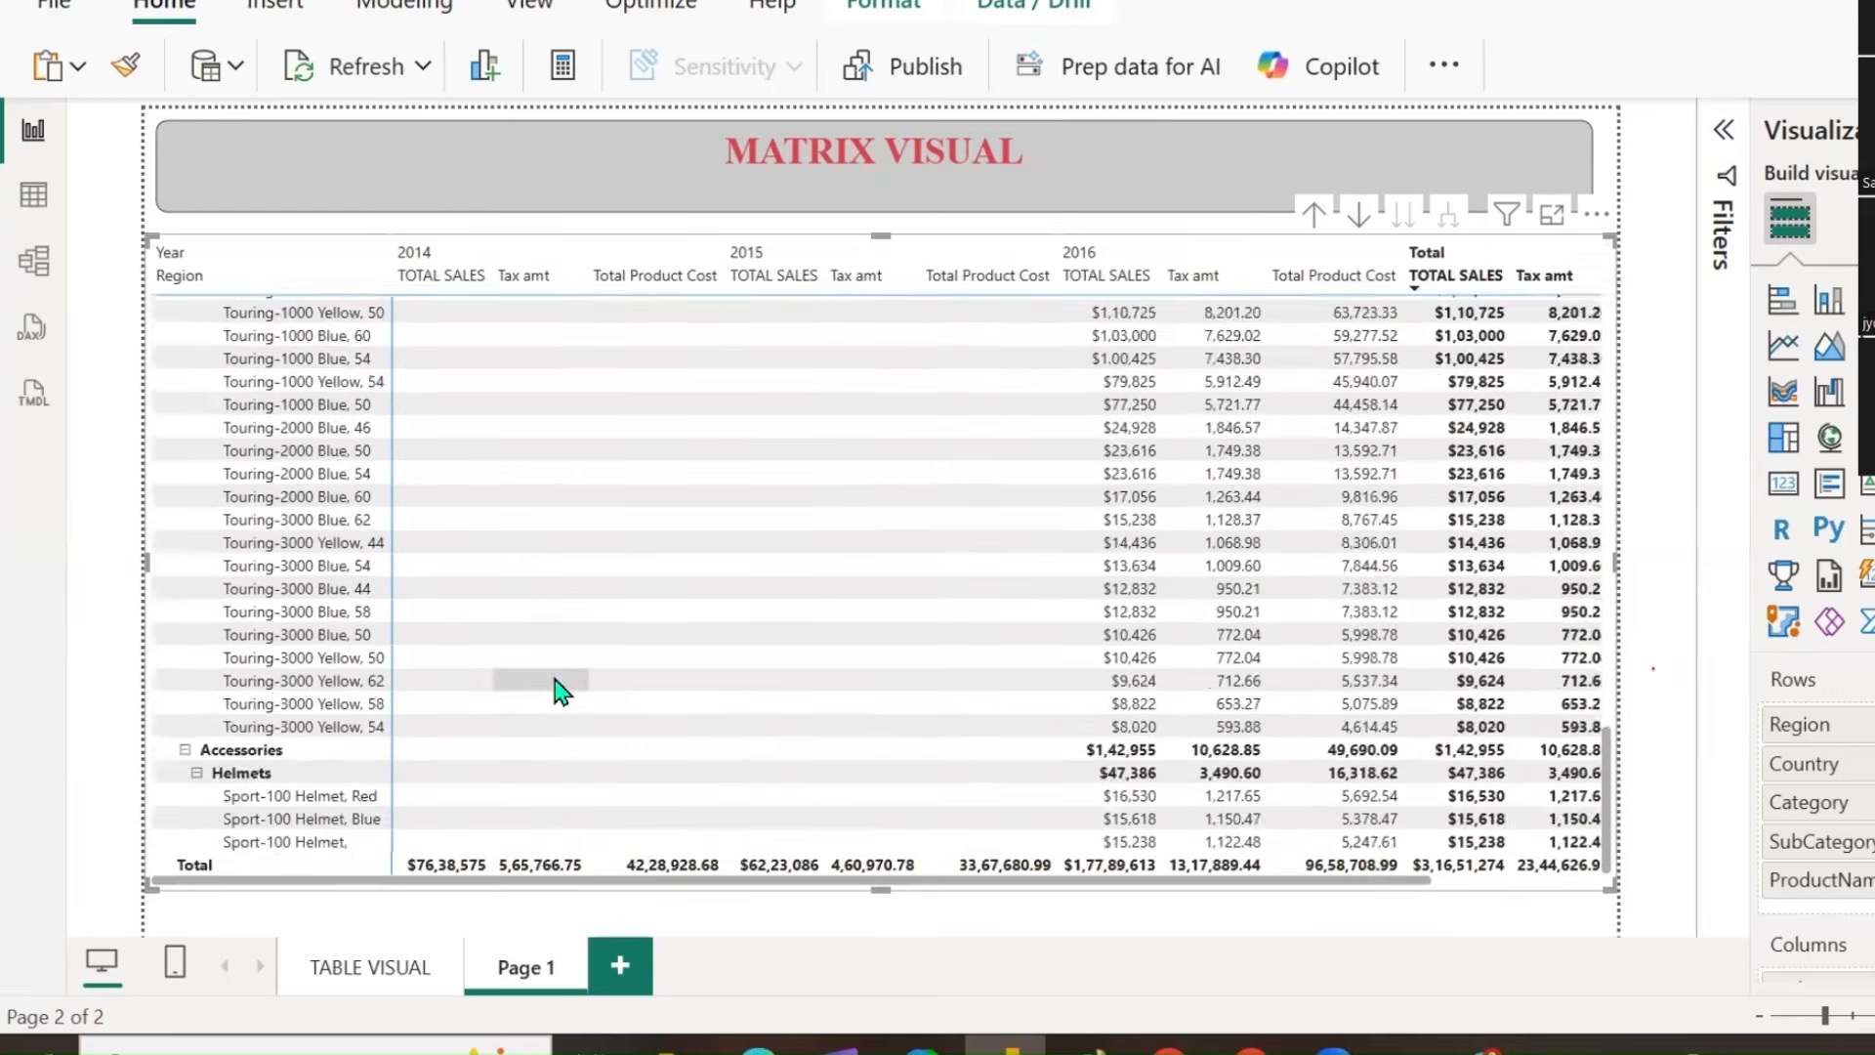
{"action": "scroll", "coordinate": [555, 691], "scroll_direction": "down", "scroll_amount": 15}
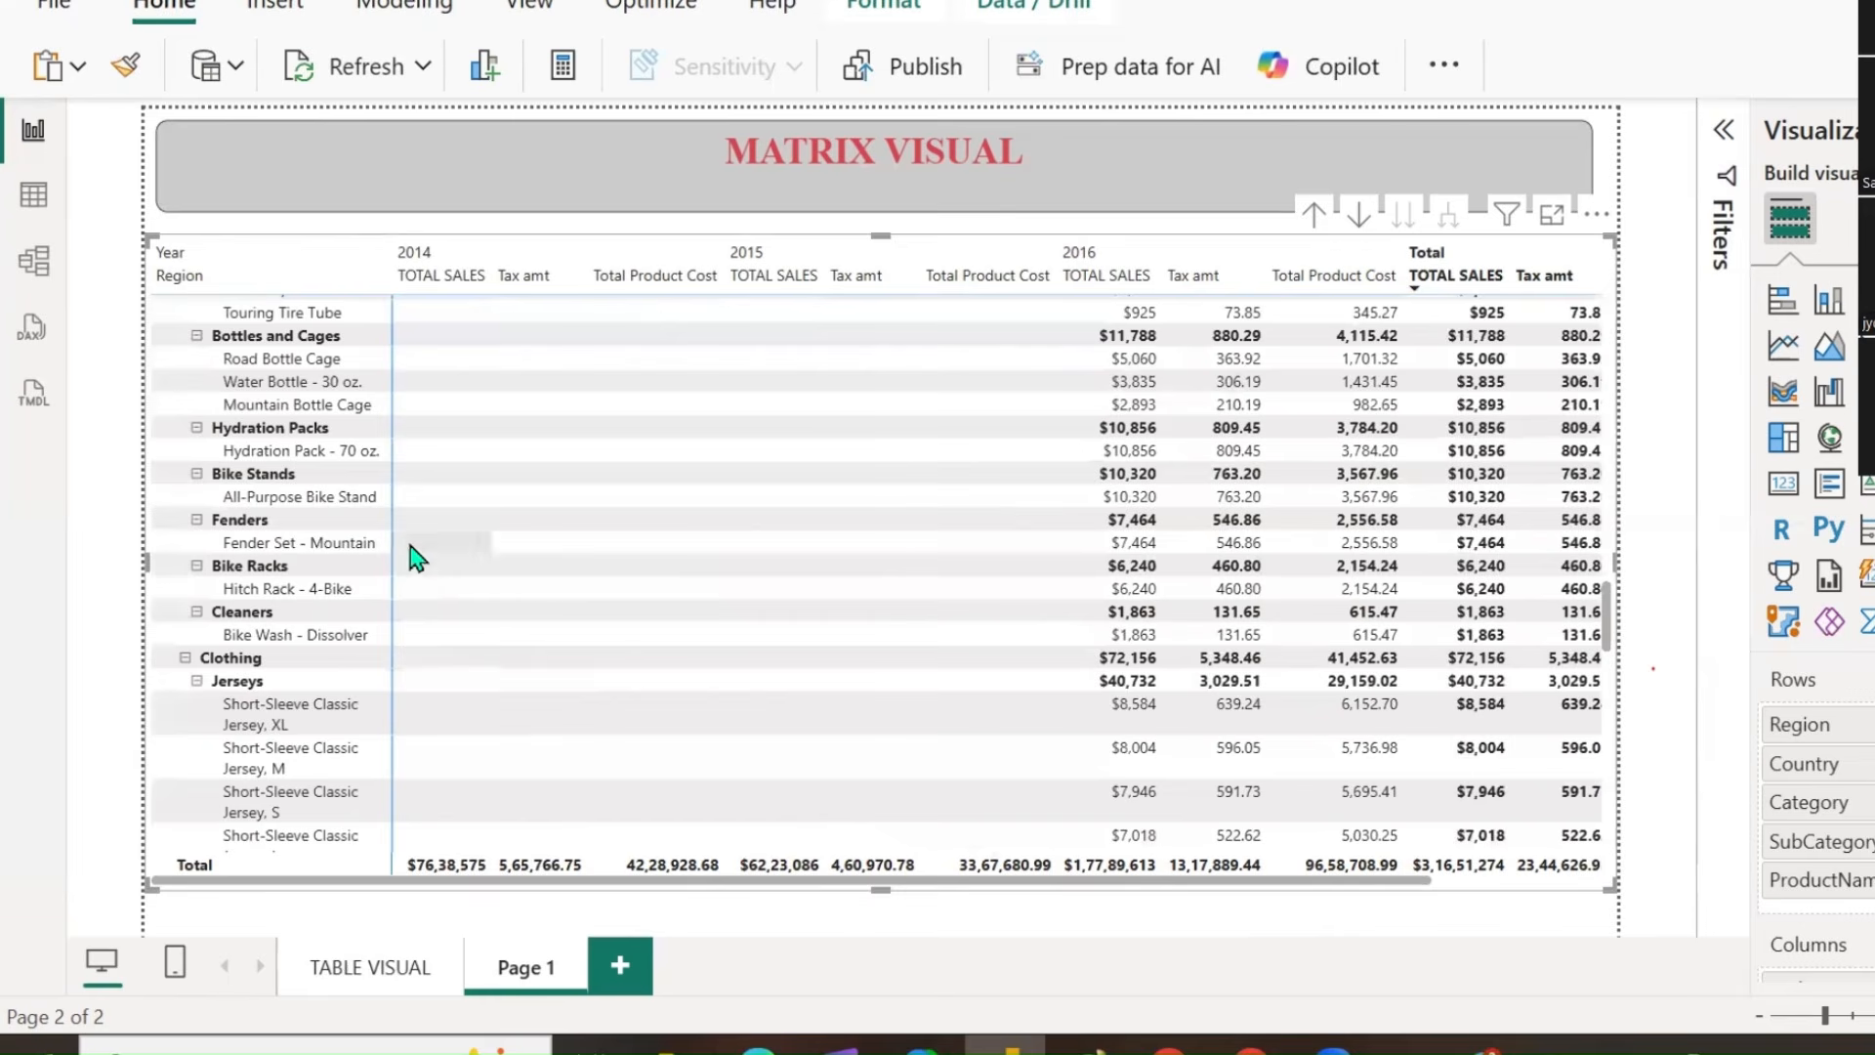
{"action": "right_click", "coordinate": [277, 493]}
{"action": "mouse_move", "coordinate": [399, 593]}
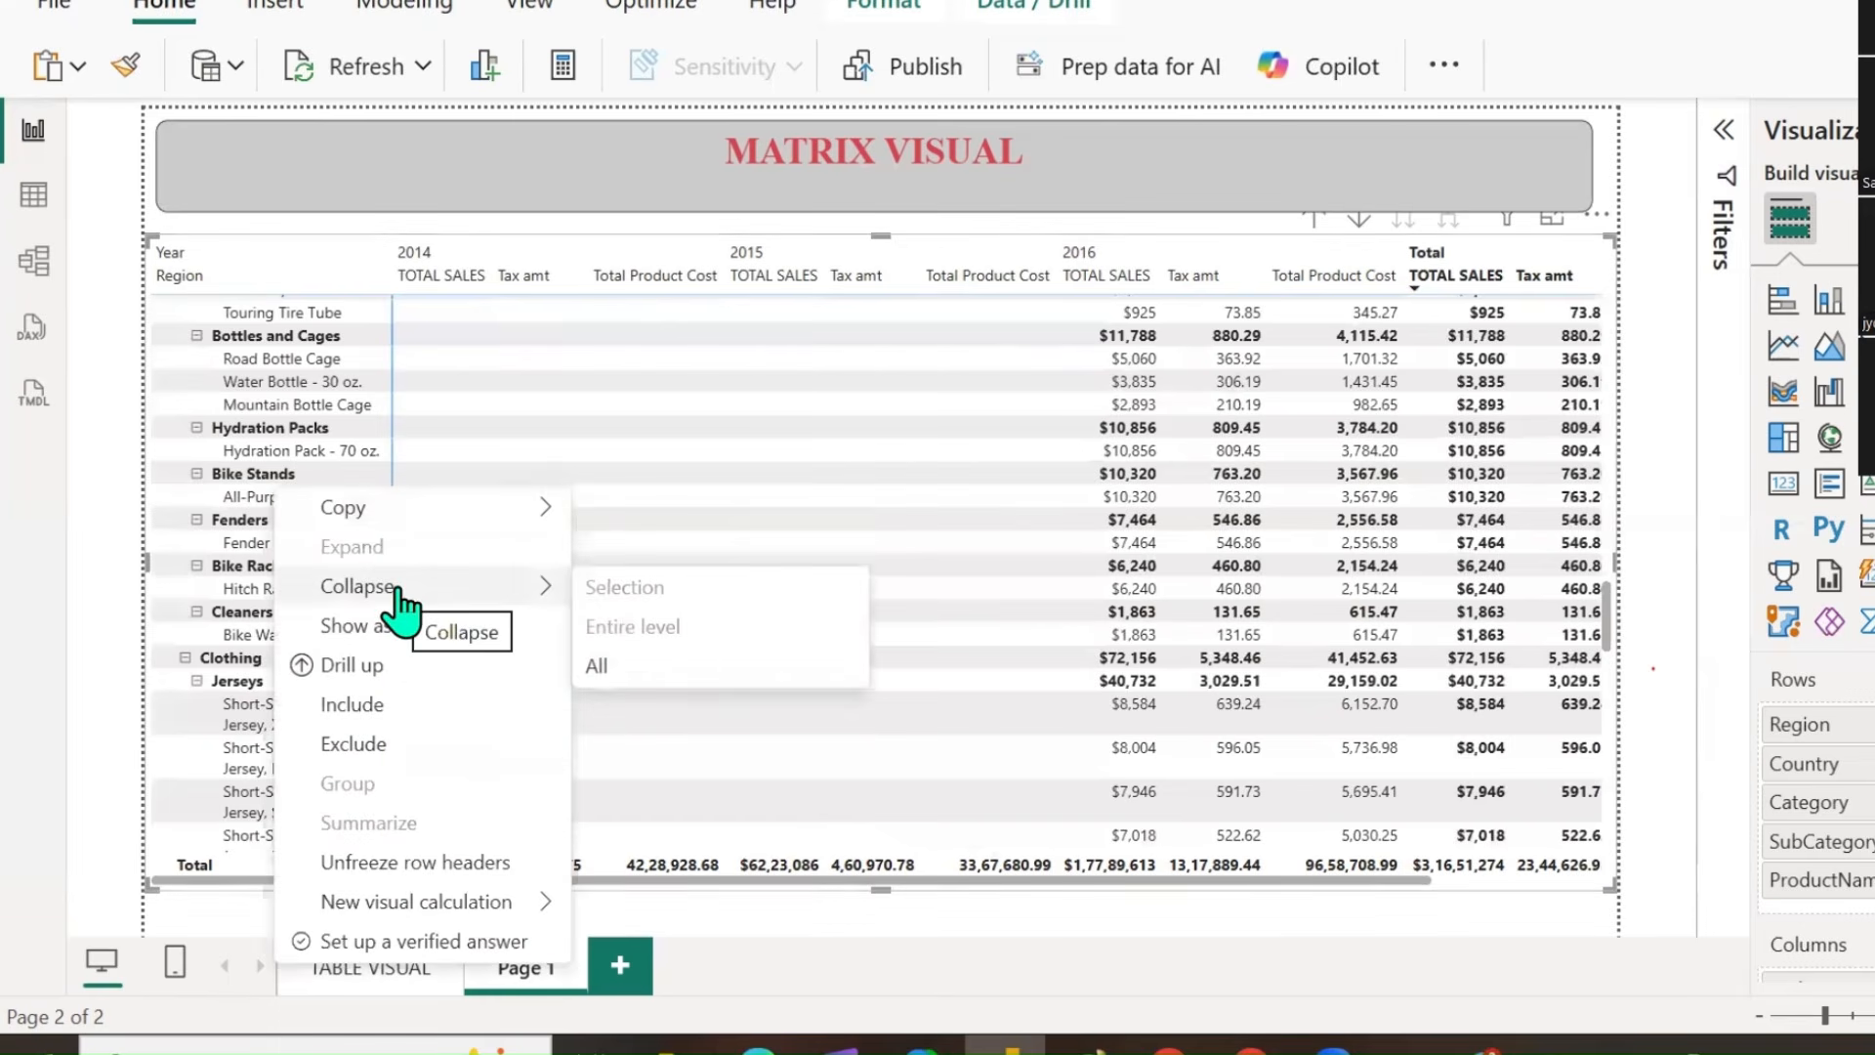
{"action": "left_click", "coordinate": [603, 663]}
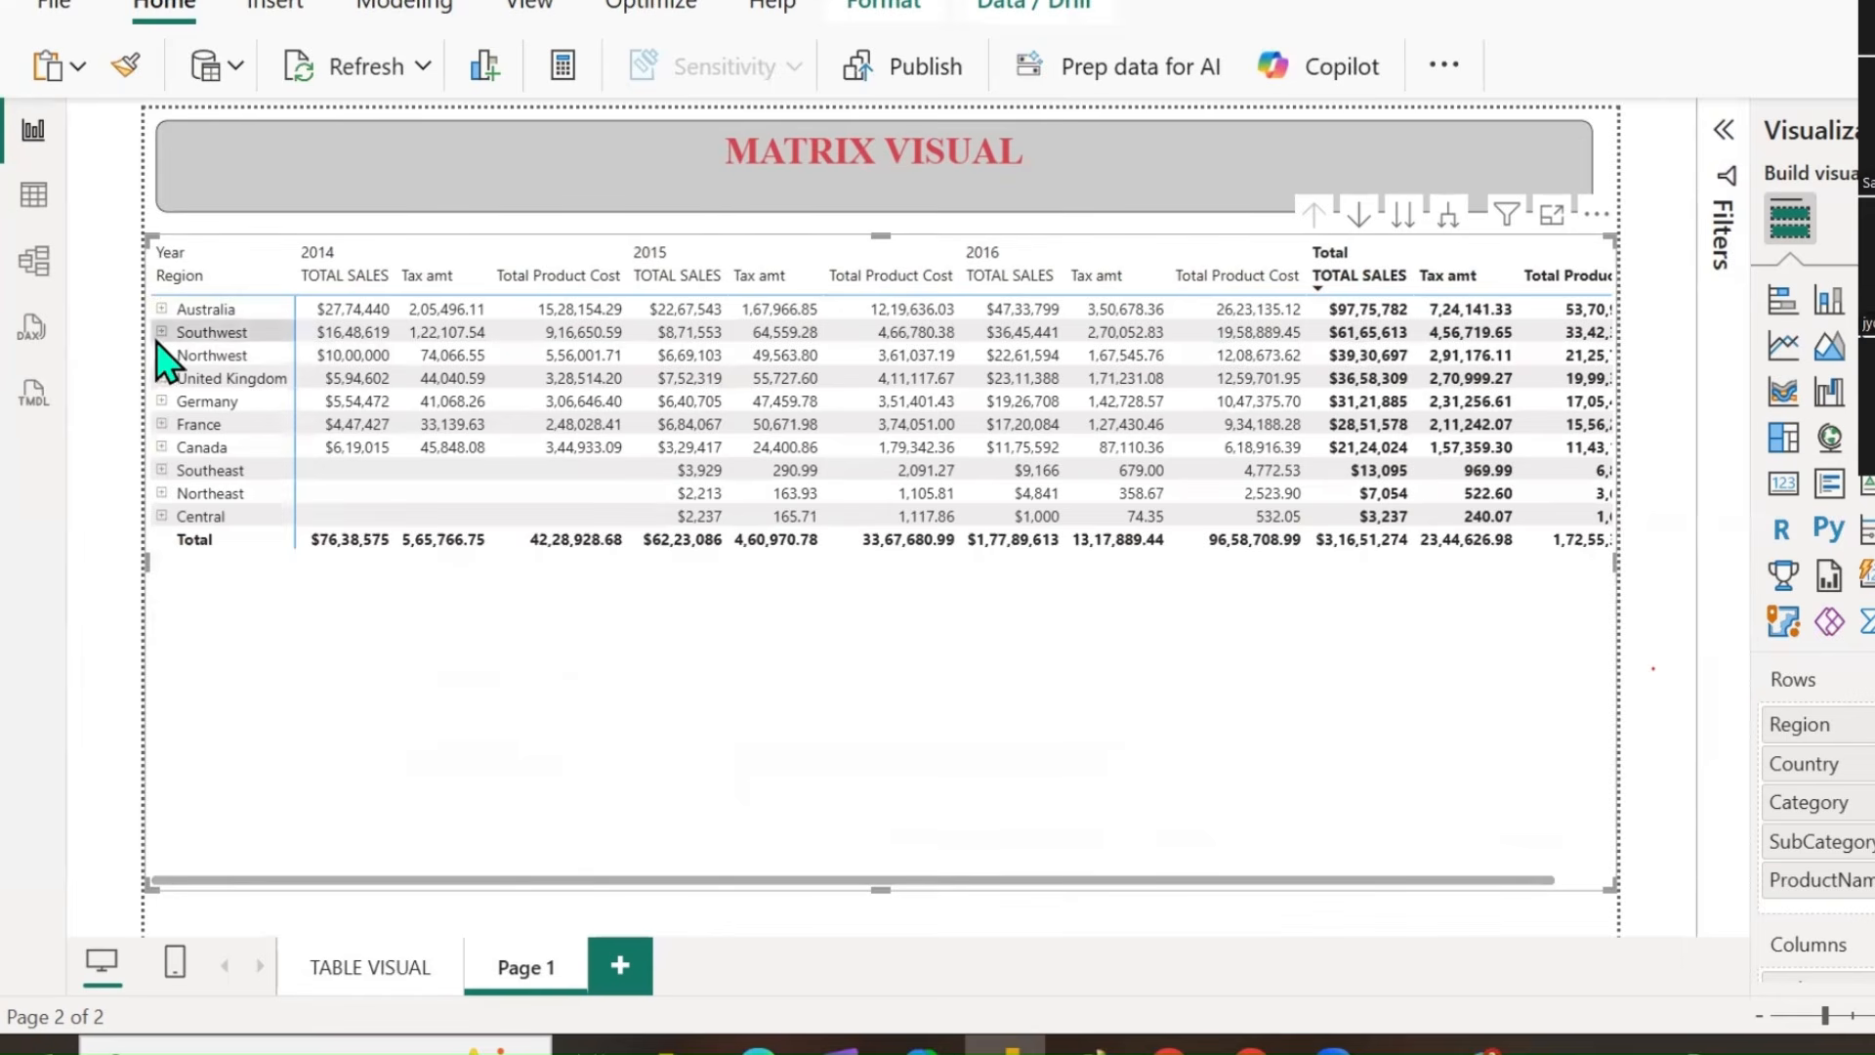
Expand the Germany region and its country to categories, and drill down into Accessories.
{"action": "left_click", "coordinate": [162, 401]}
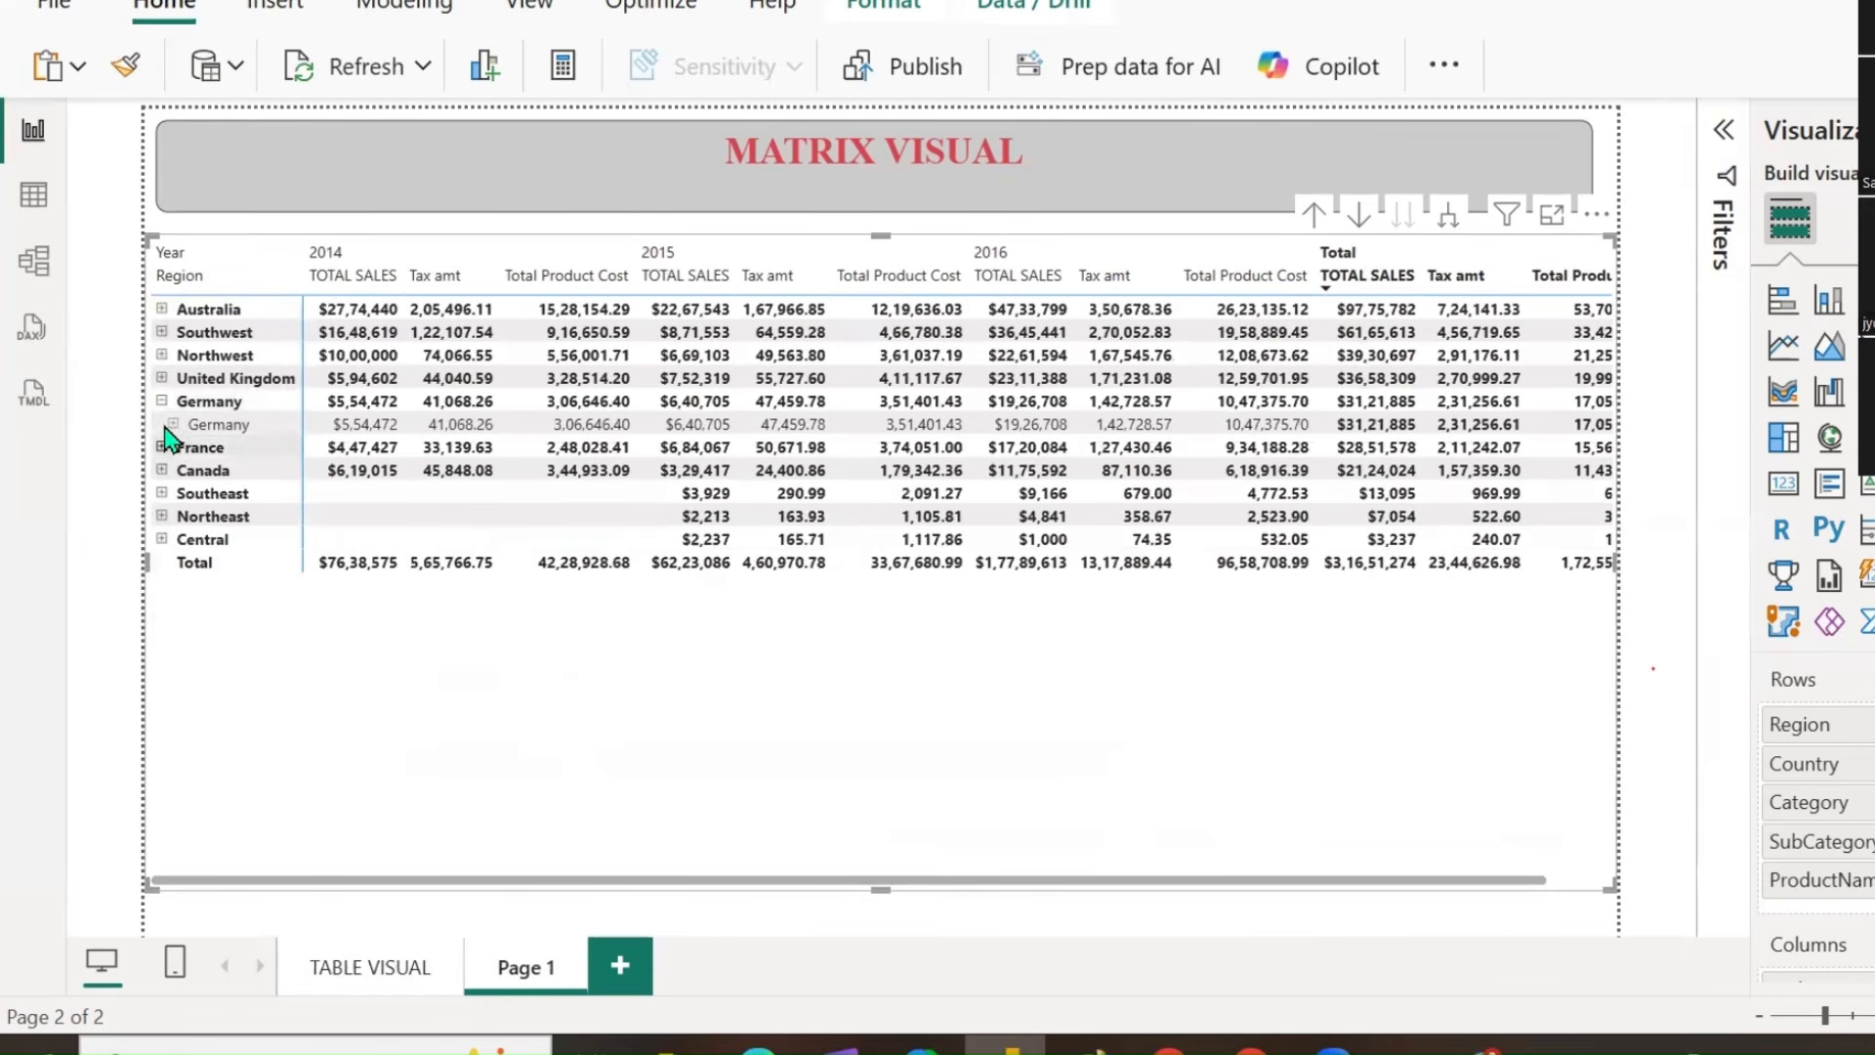
{"action": "left_click", "coordinate": [173, 426]}
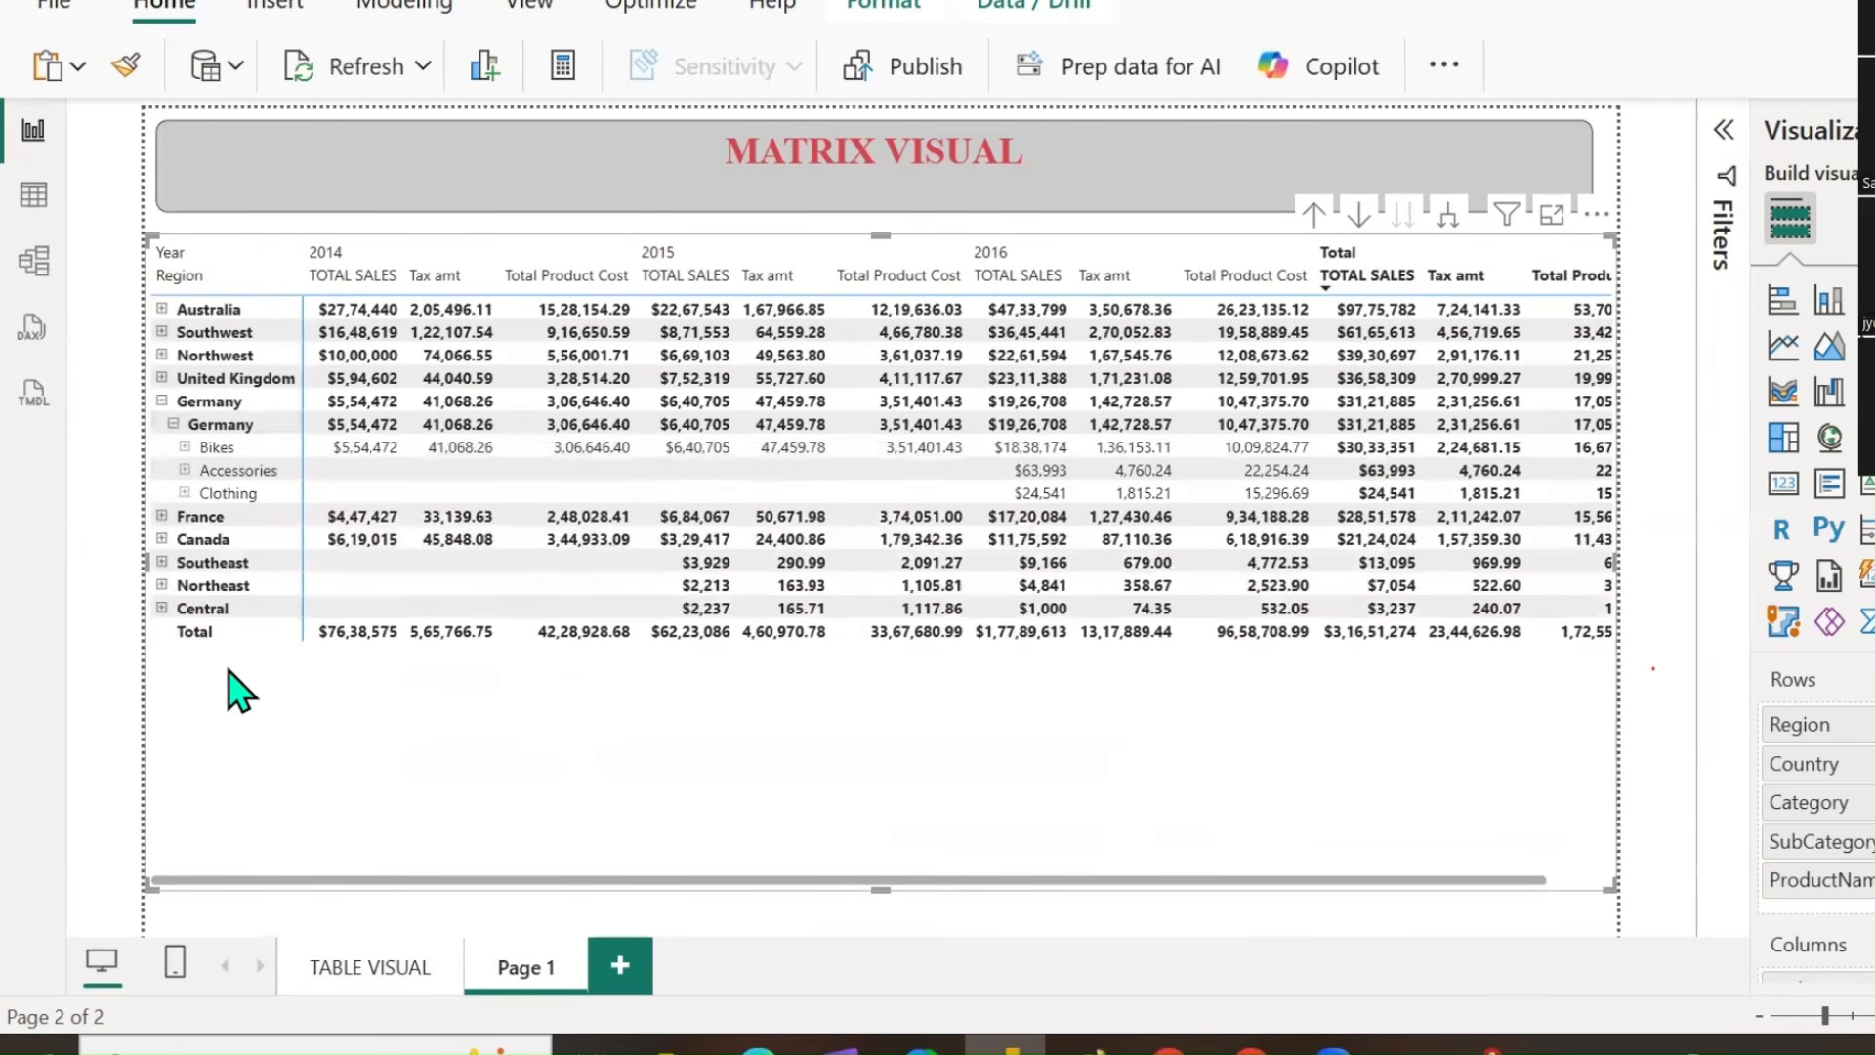
{"action": "right_click", "coordinate": [241, 472]}
{"action": "left_click", "coordinate": [344, 606]}
Drill down into the Fenders subcategory and drill back up to the Accessories subcategories.
{"action": "right_click", "coordinate": [239, 454]}
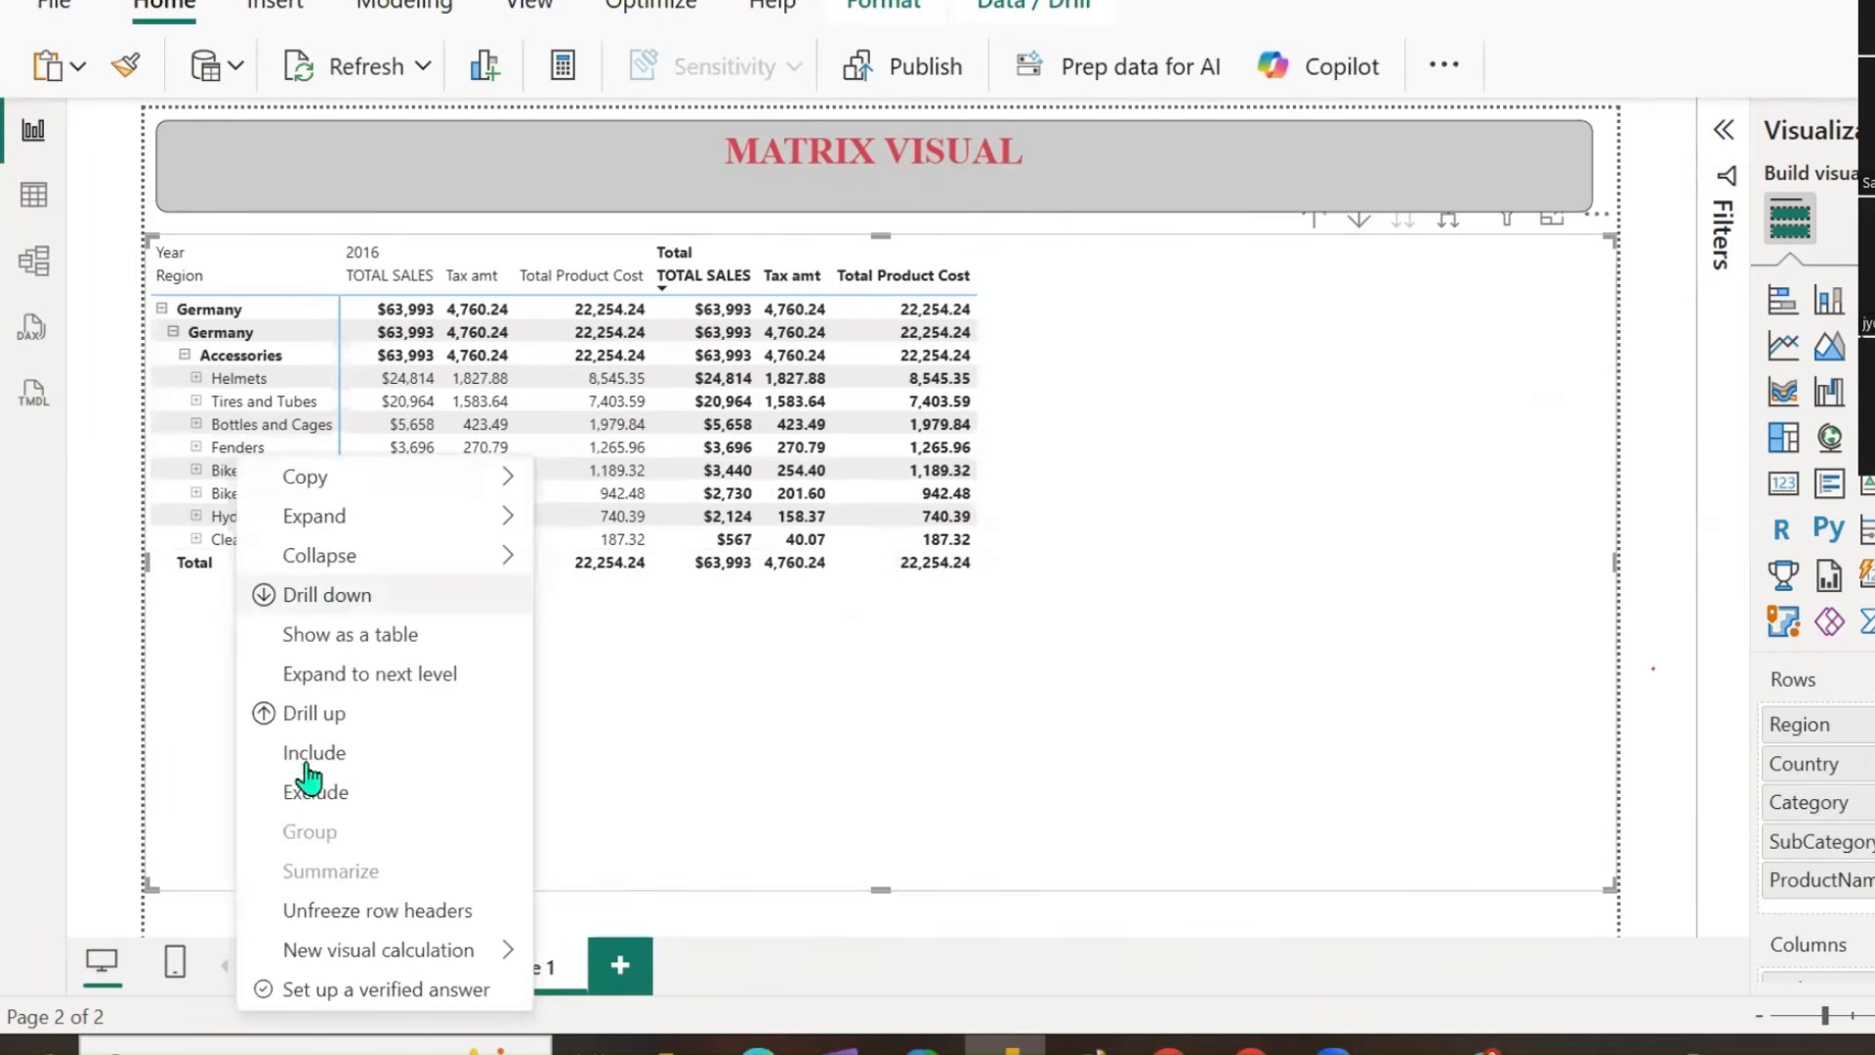
{"action": "left_click", "coordinate": [333, 594]}
{"action": "right_click", "coordinate": [247, 406]}
{"action": "left_click", "coordinate": [311, 572]}
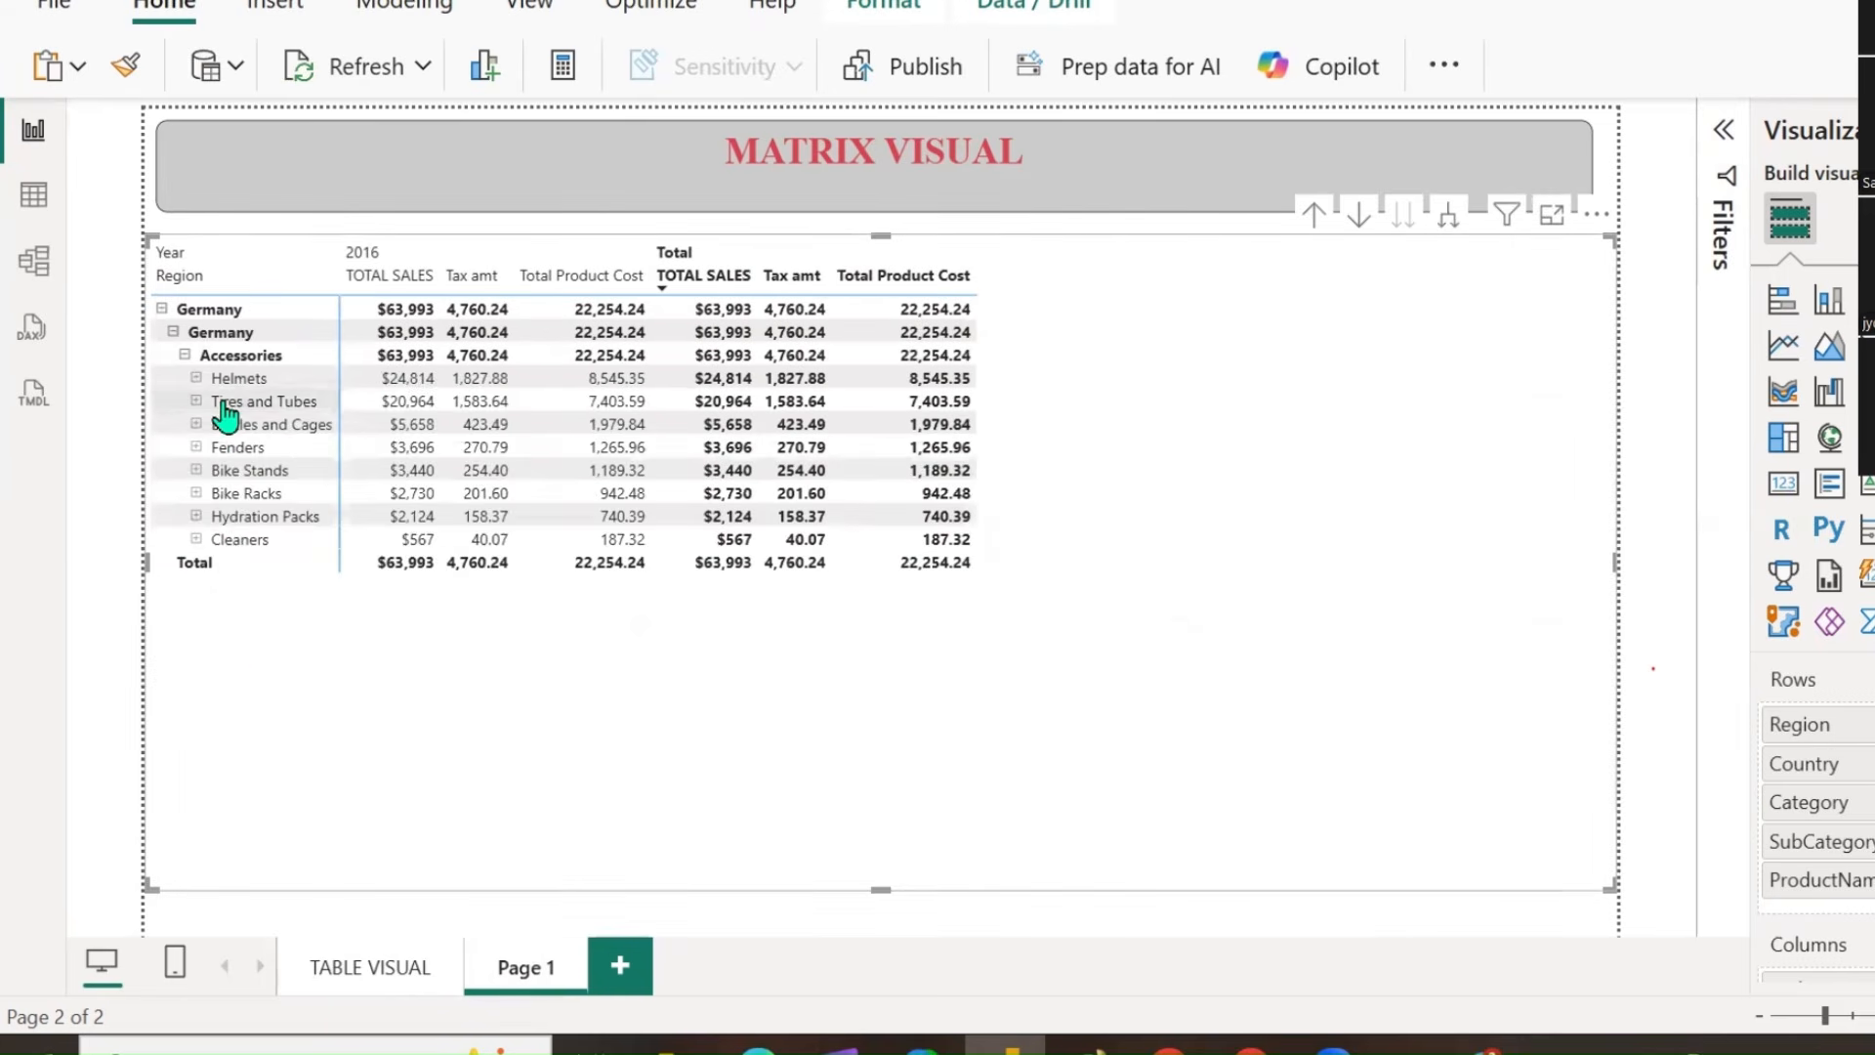
Drill up from Germany's accessory subcategories through category and country to the full region list.
{"action": "right_click", "coordinate": [225, 403]}
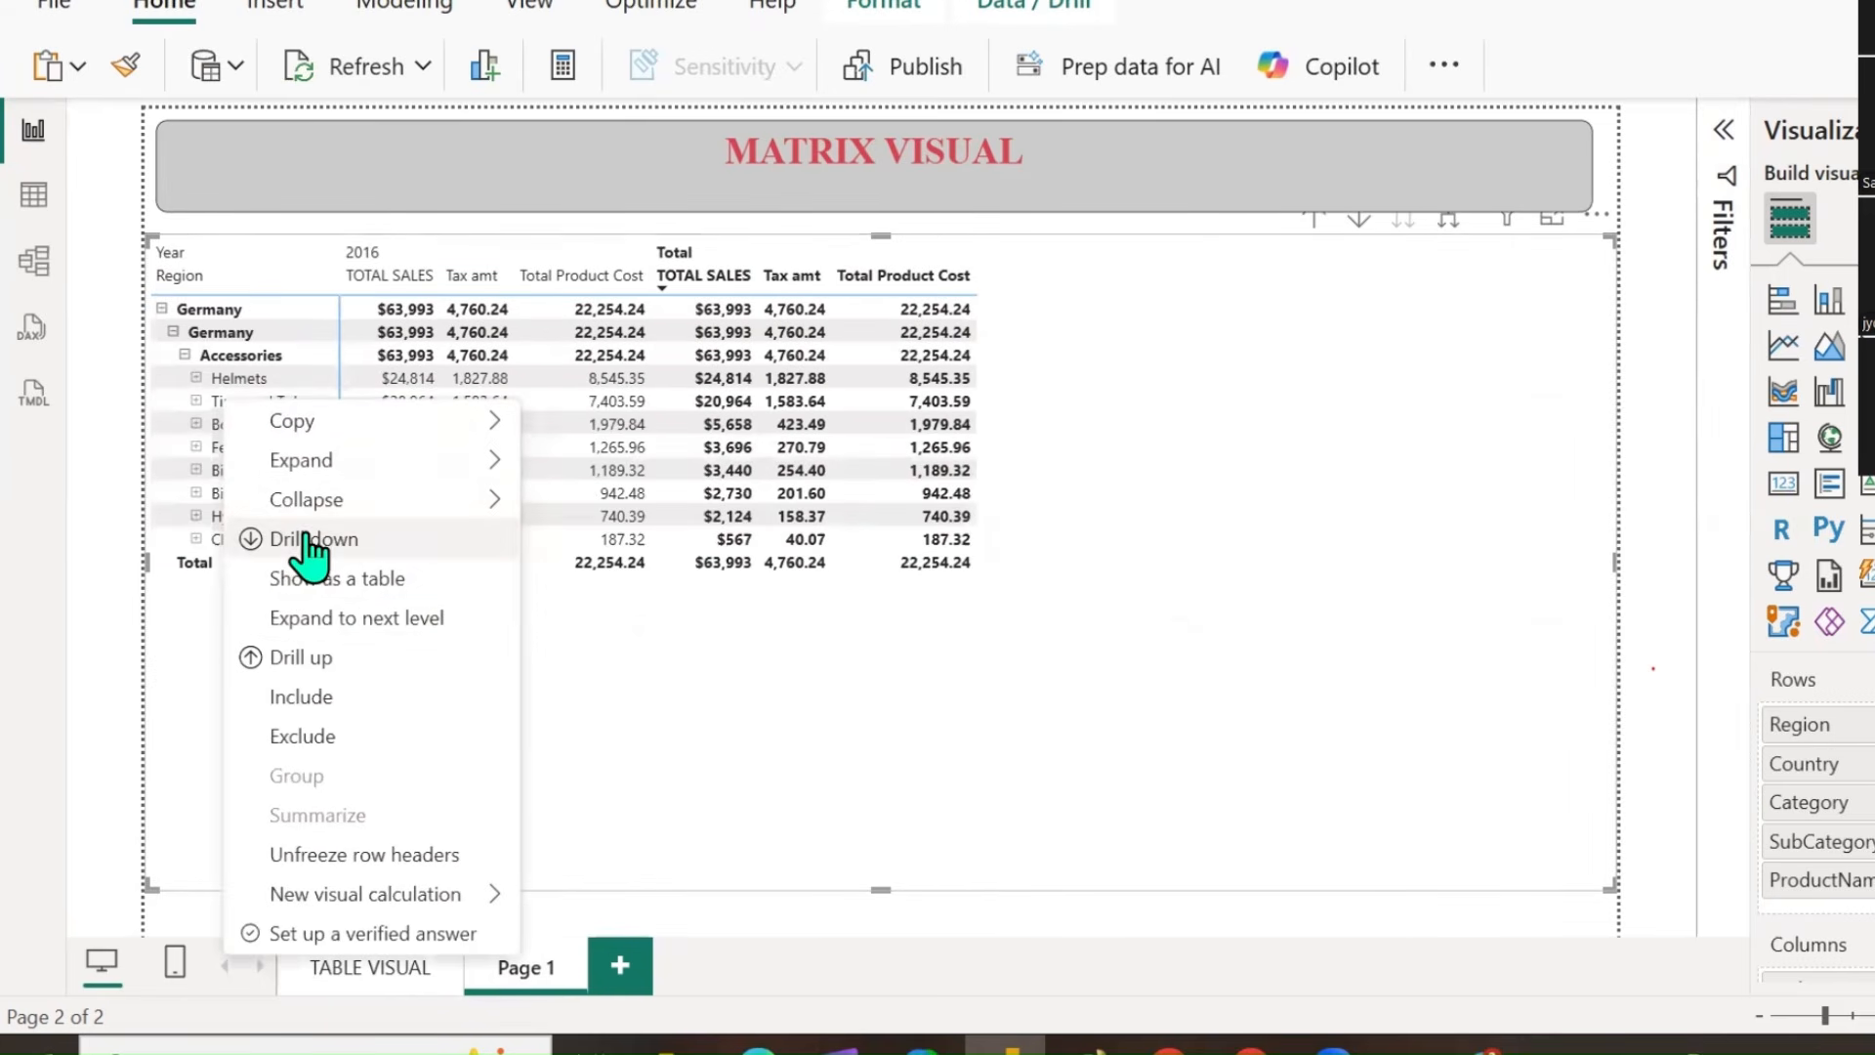
{"action": "left_click", "coordinate": [303, 658]}
{"action": "right_click", "coordinate": [196, 390]}
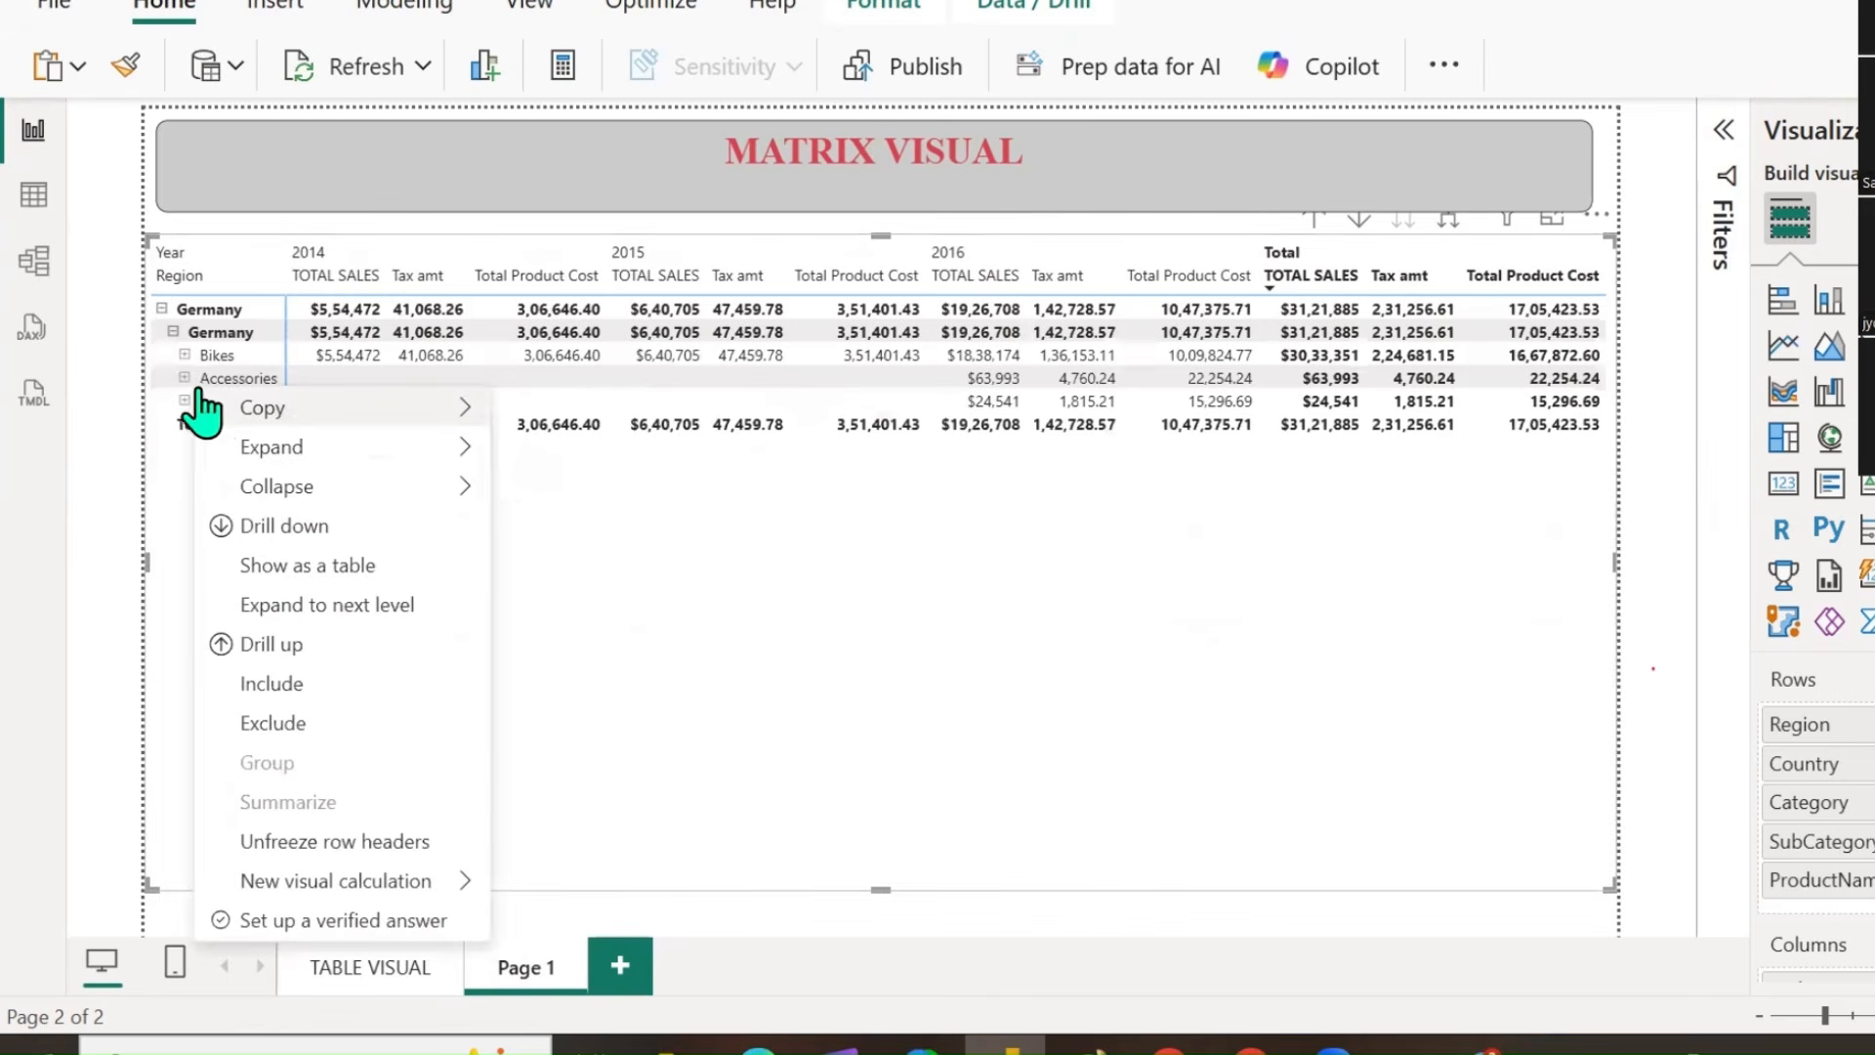
{"action": "left_click", "coordinate": [293, 647]}
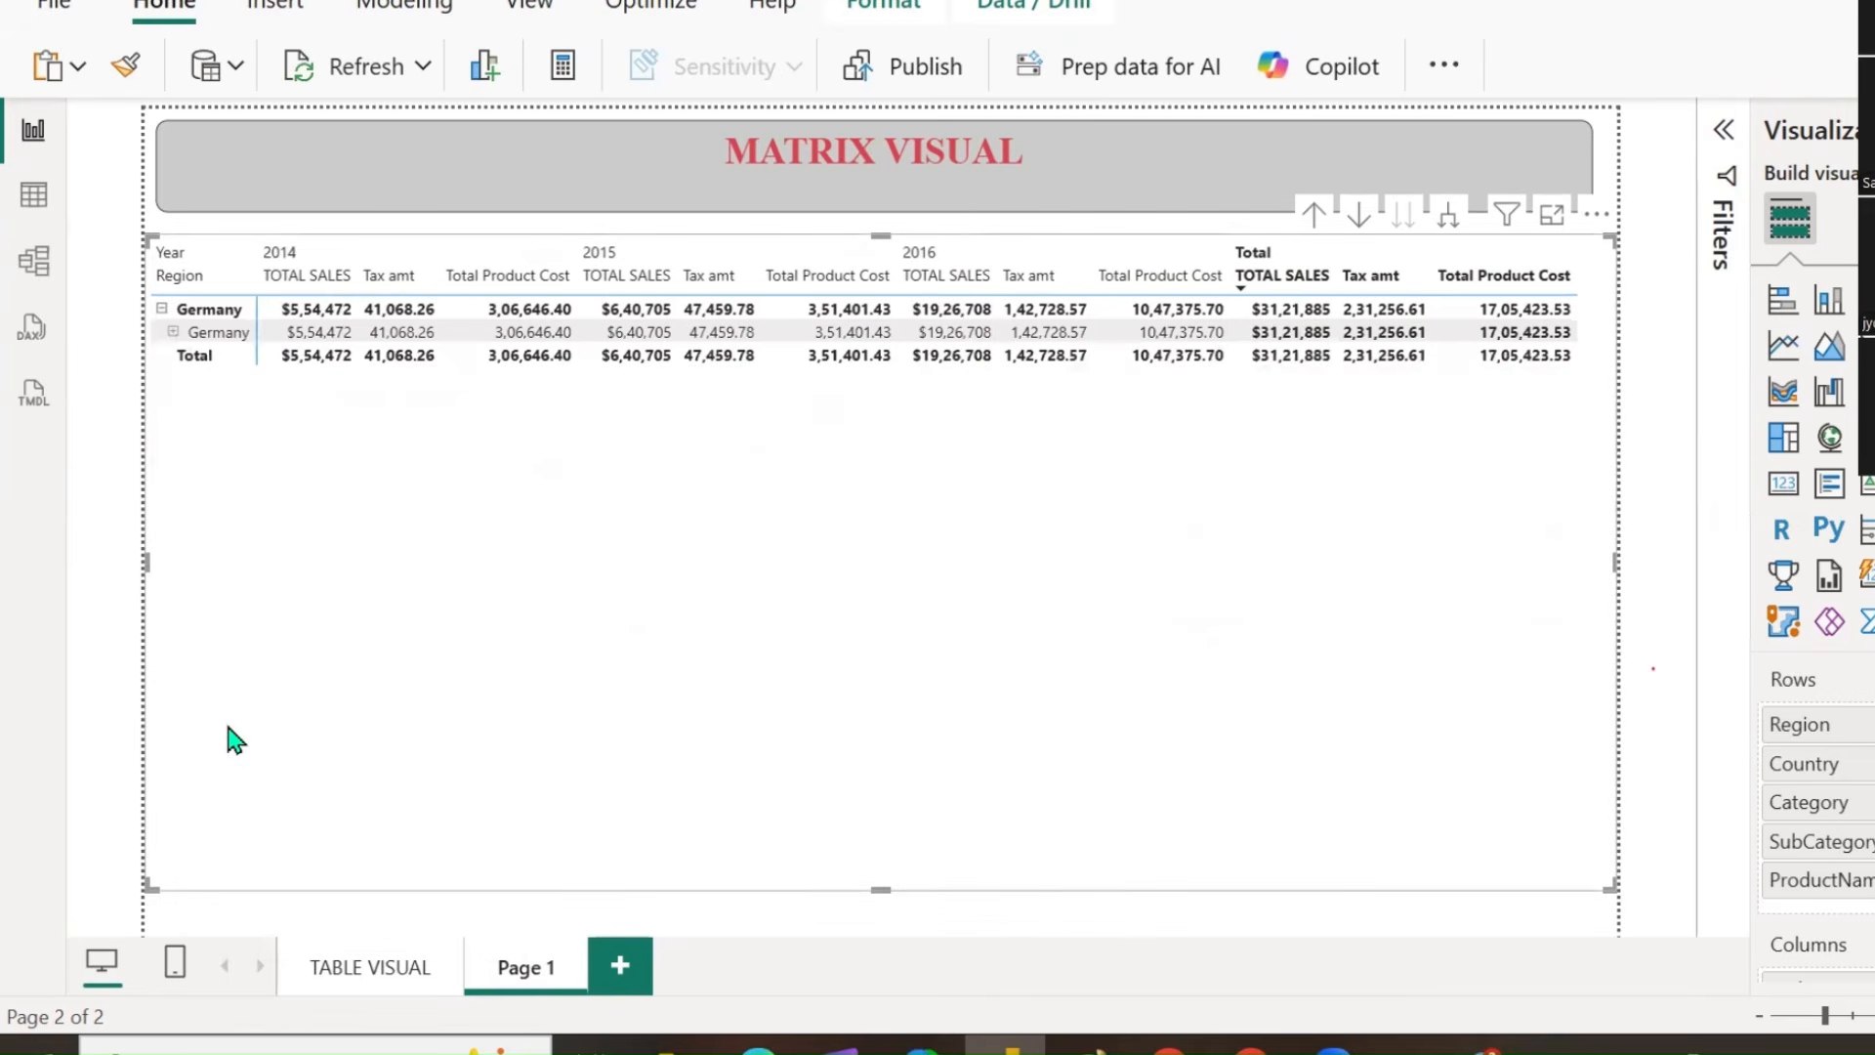
{"action": "right_click", "coordinate": [209, 337]}
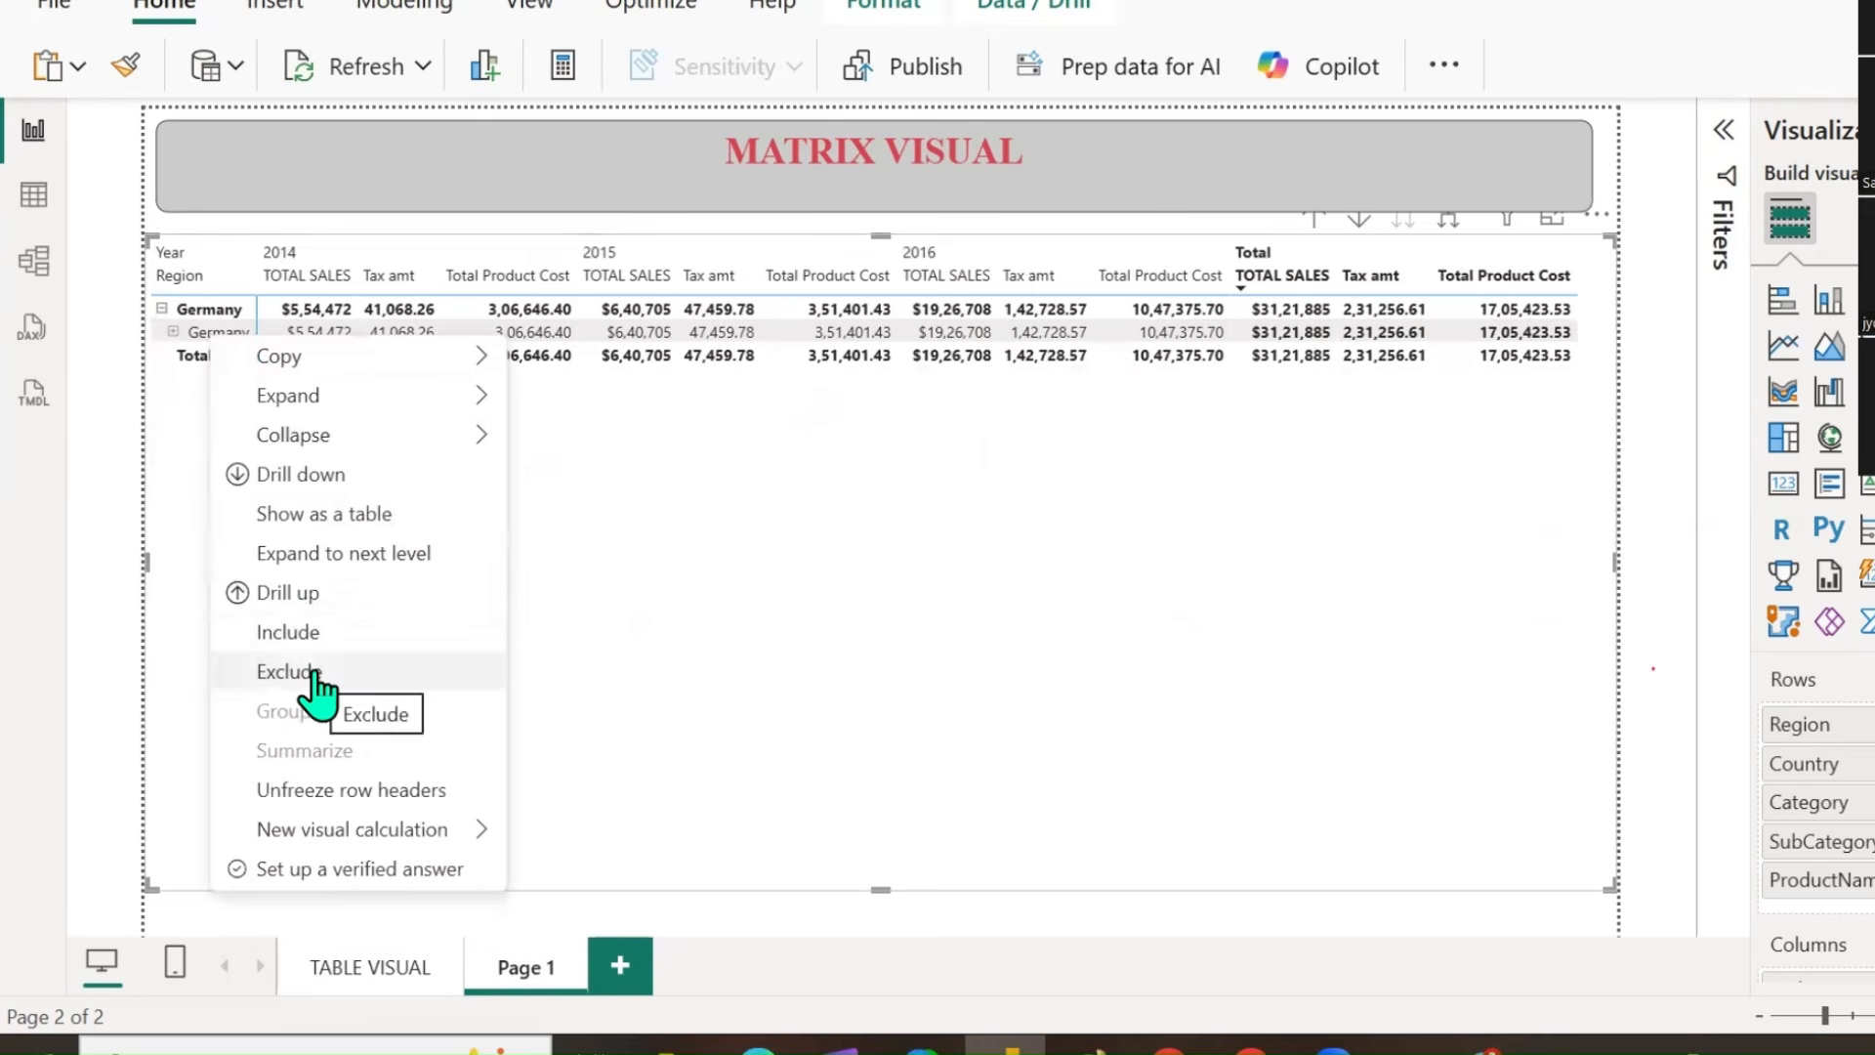
{"action": "left_click", "coordinate": [297, 595]}
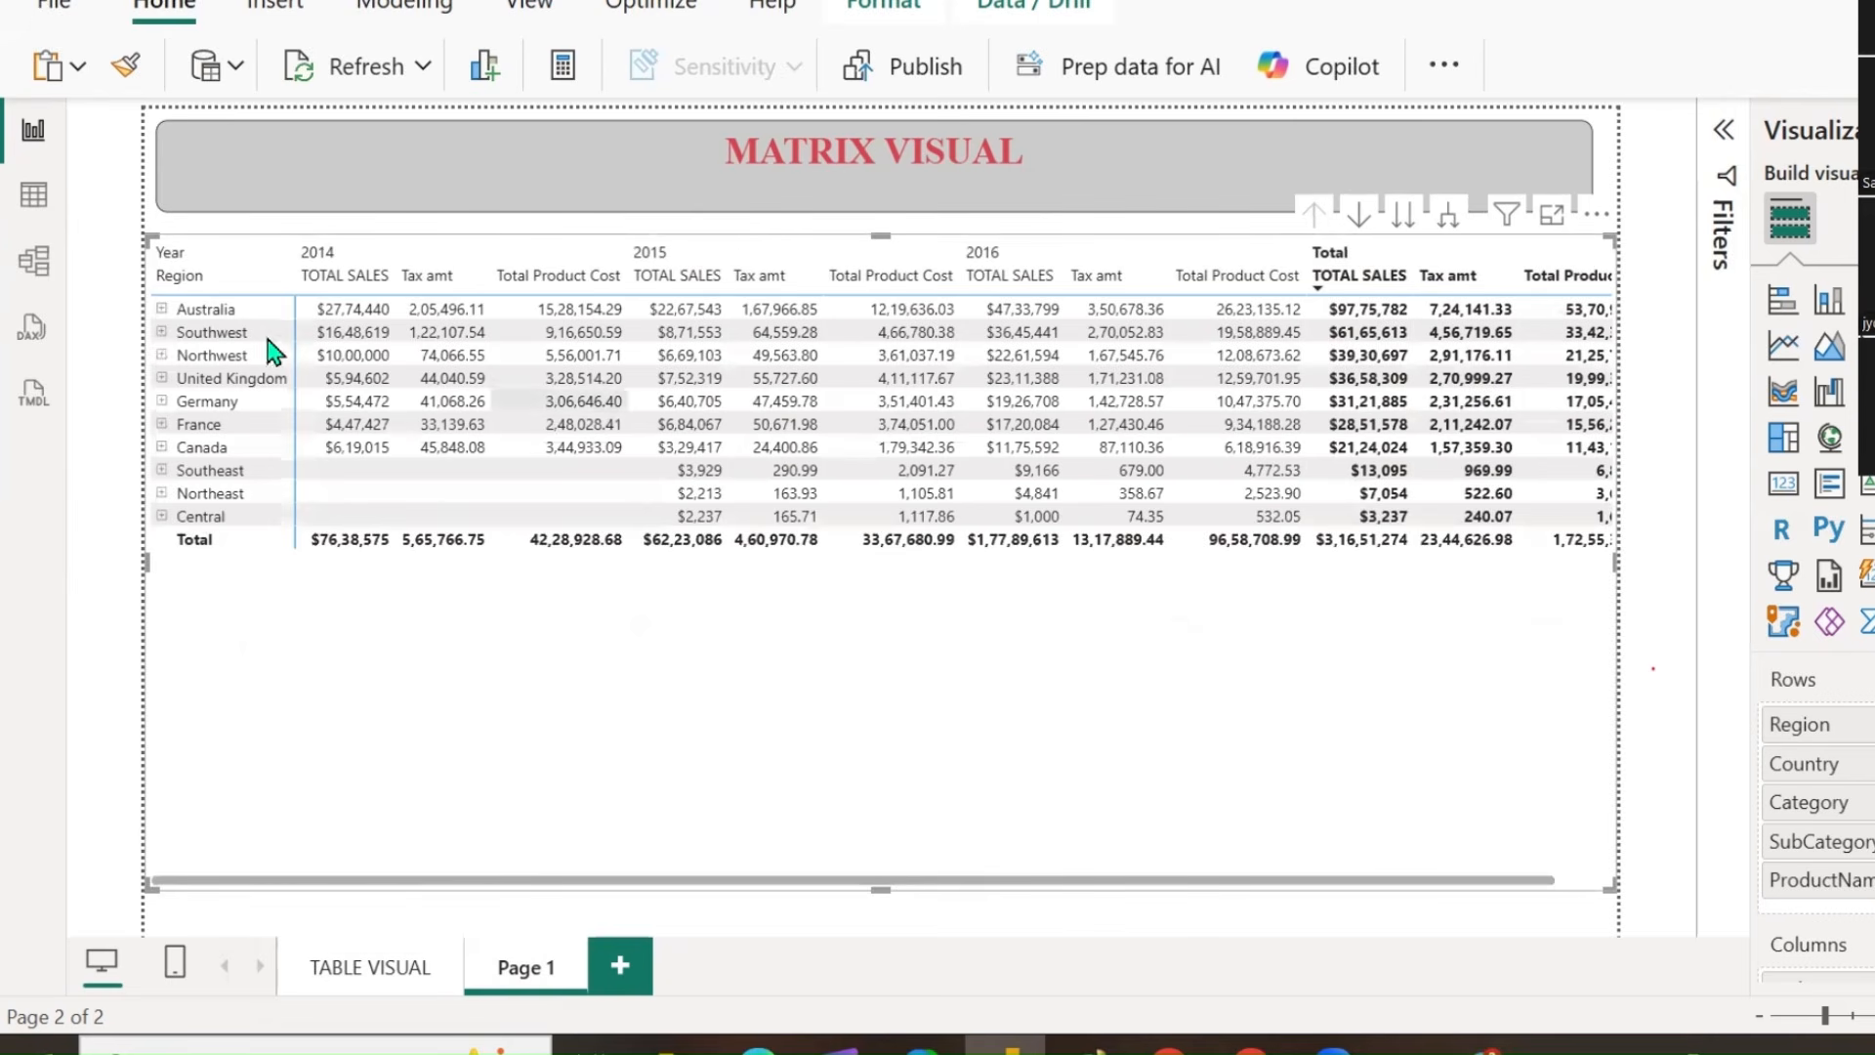
Show the matrix data as a table from the Southwest row's options.
{"action": "right_click", "coordinate": [219, 334]}
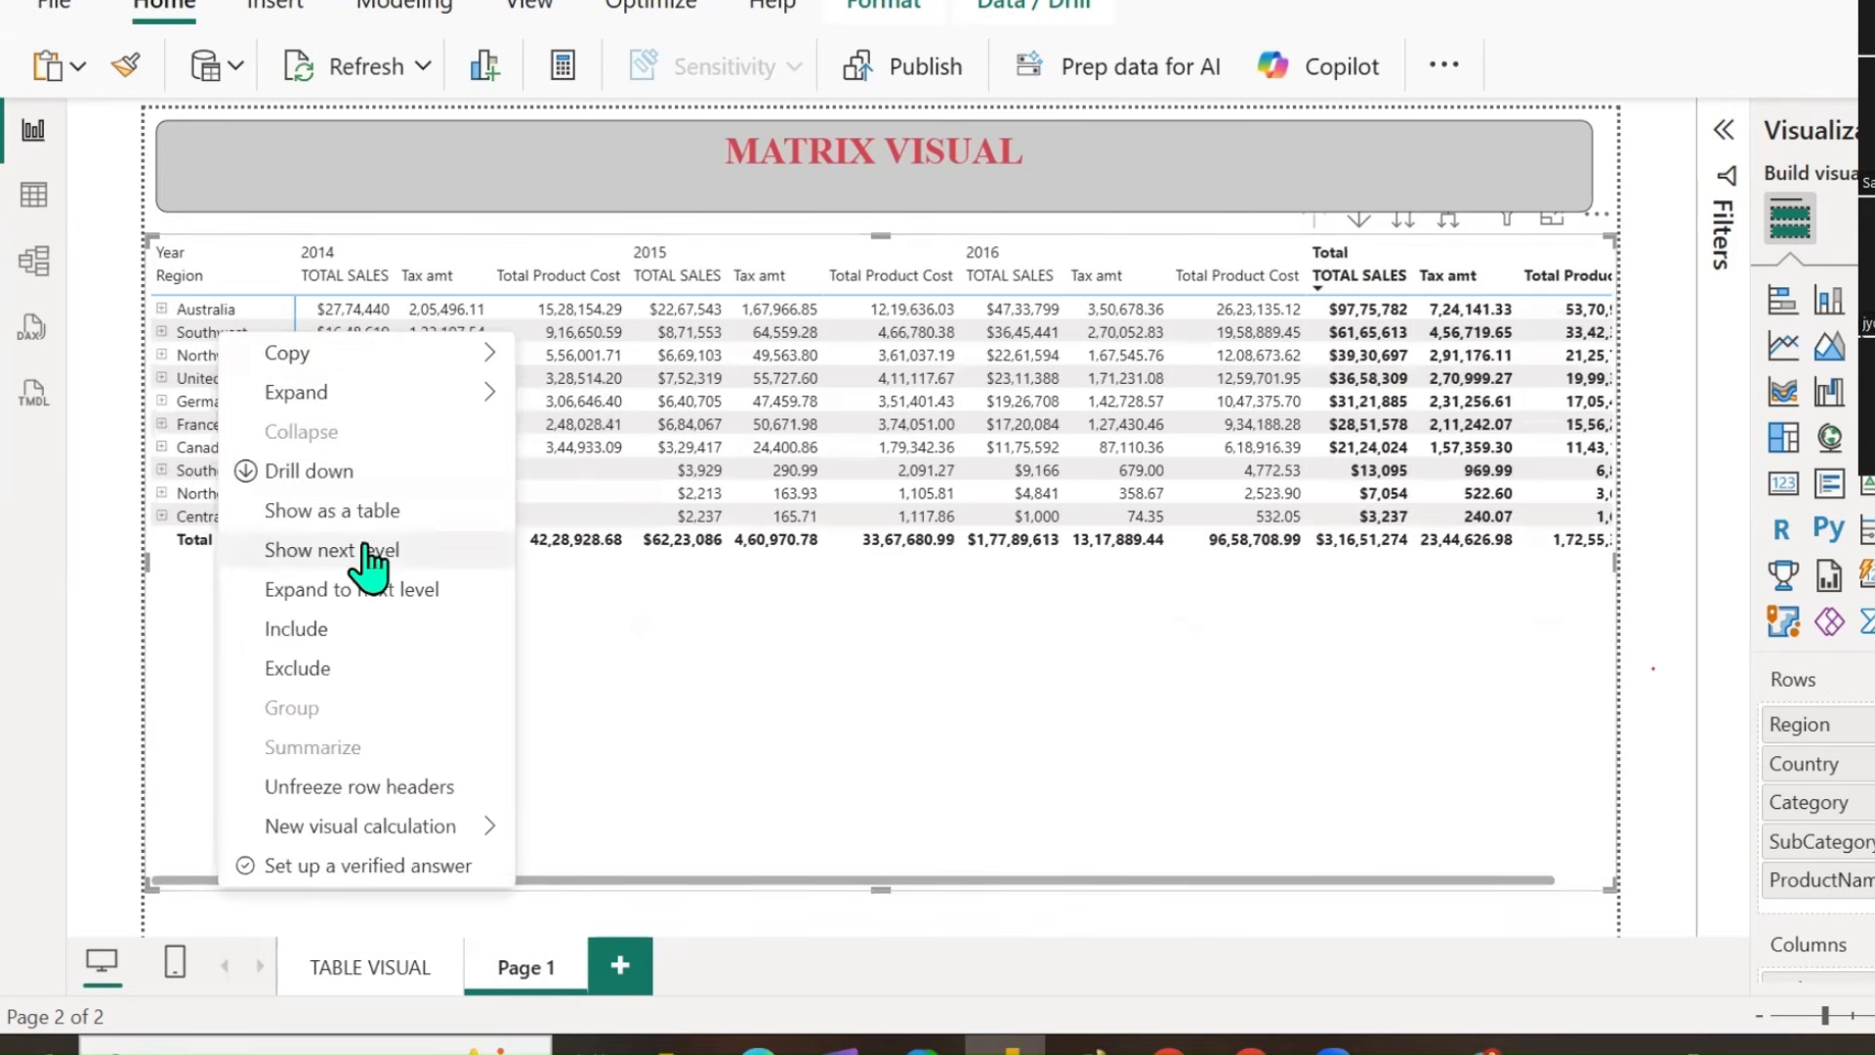
{"action": "left_click", "coordinate": [381, 513]}
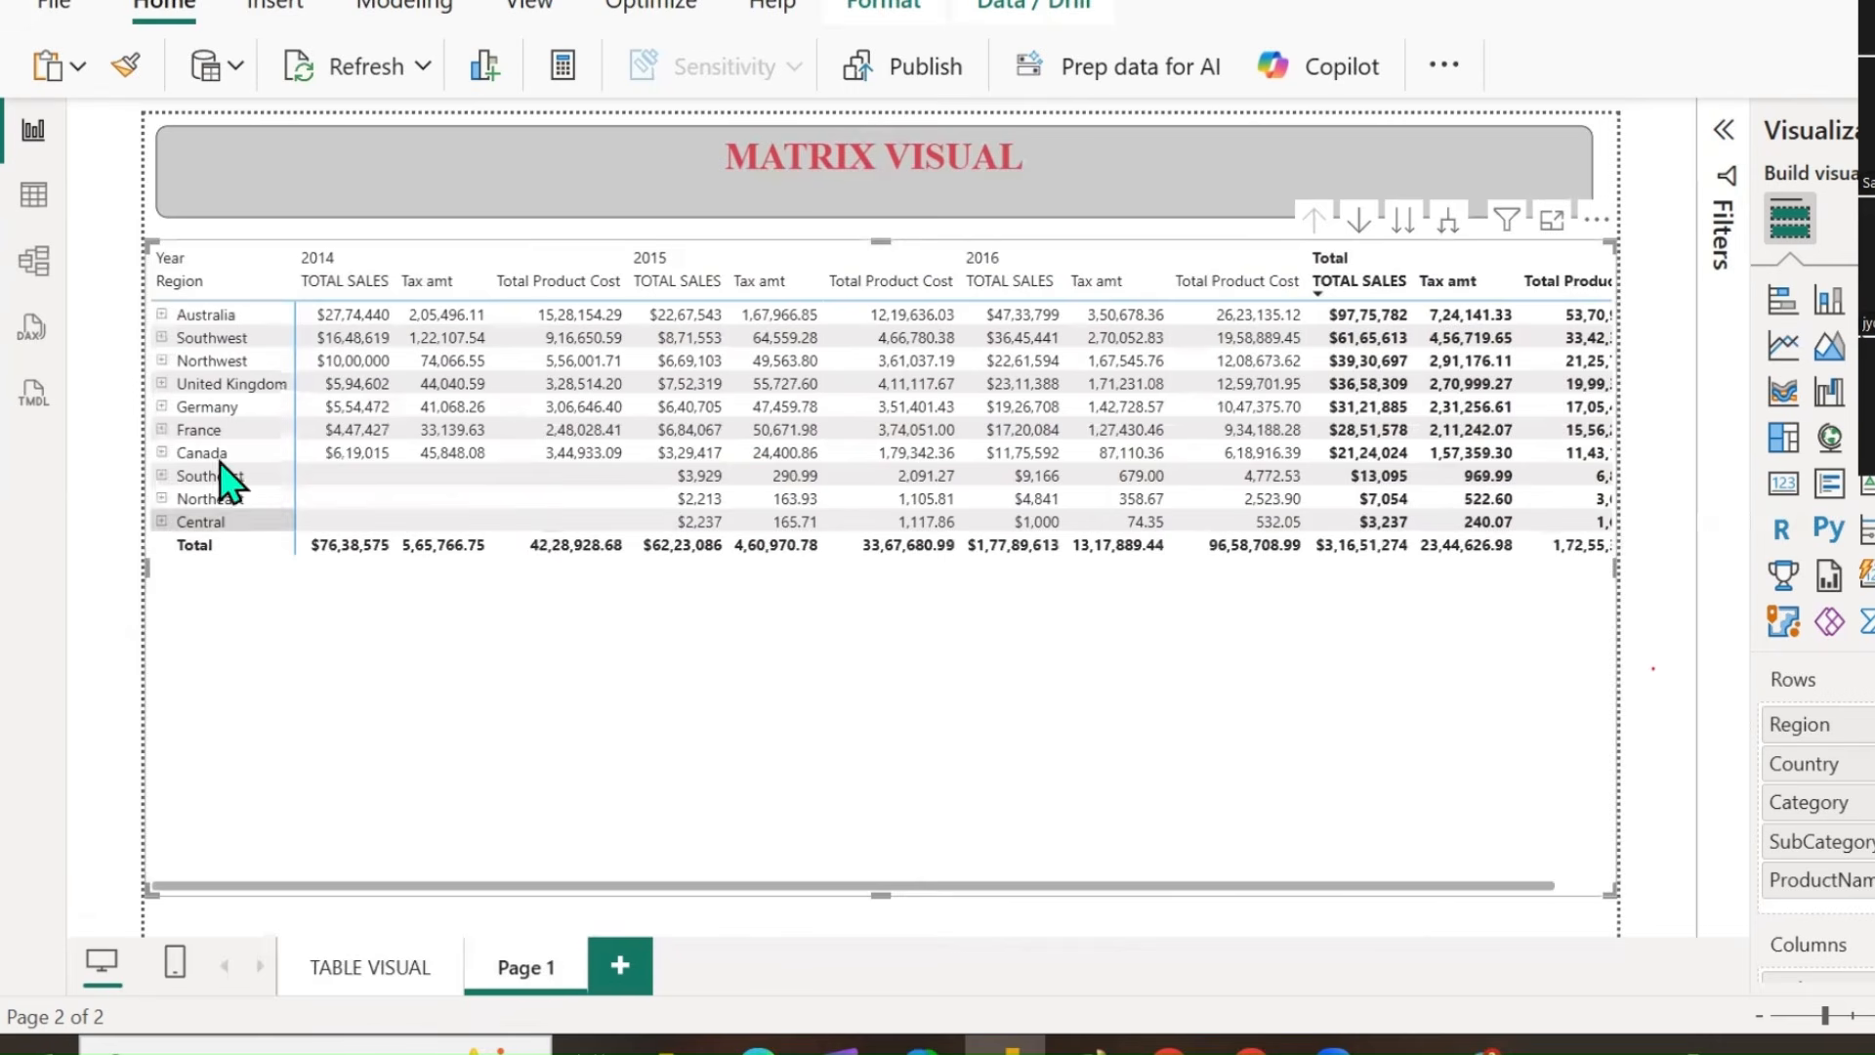
Show the next level so the matrix lists countries only, and drill back up to regions.
{"action": "right_click", "coordinate": [217, 426]}
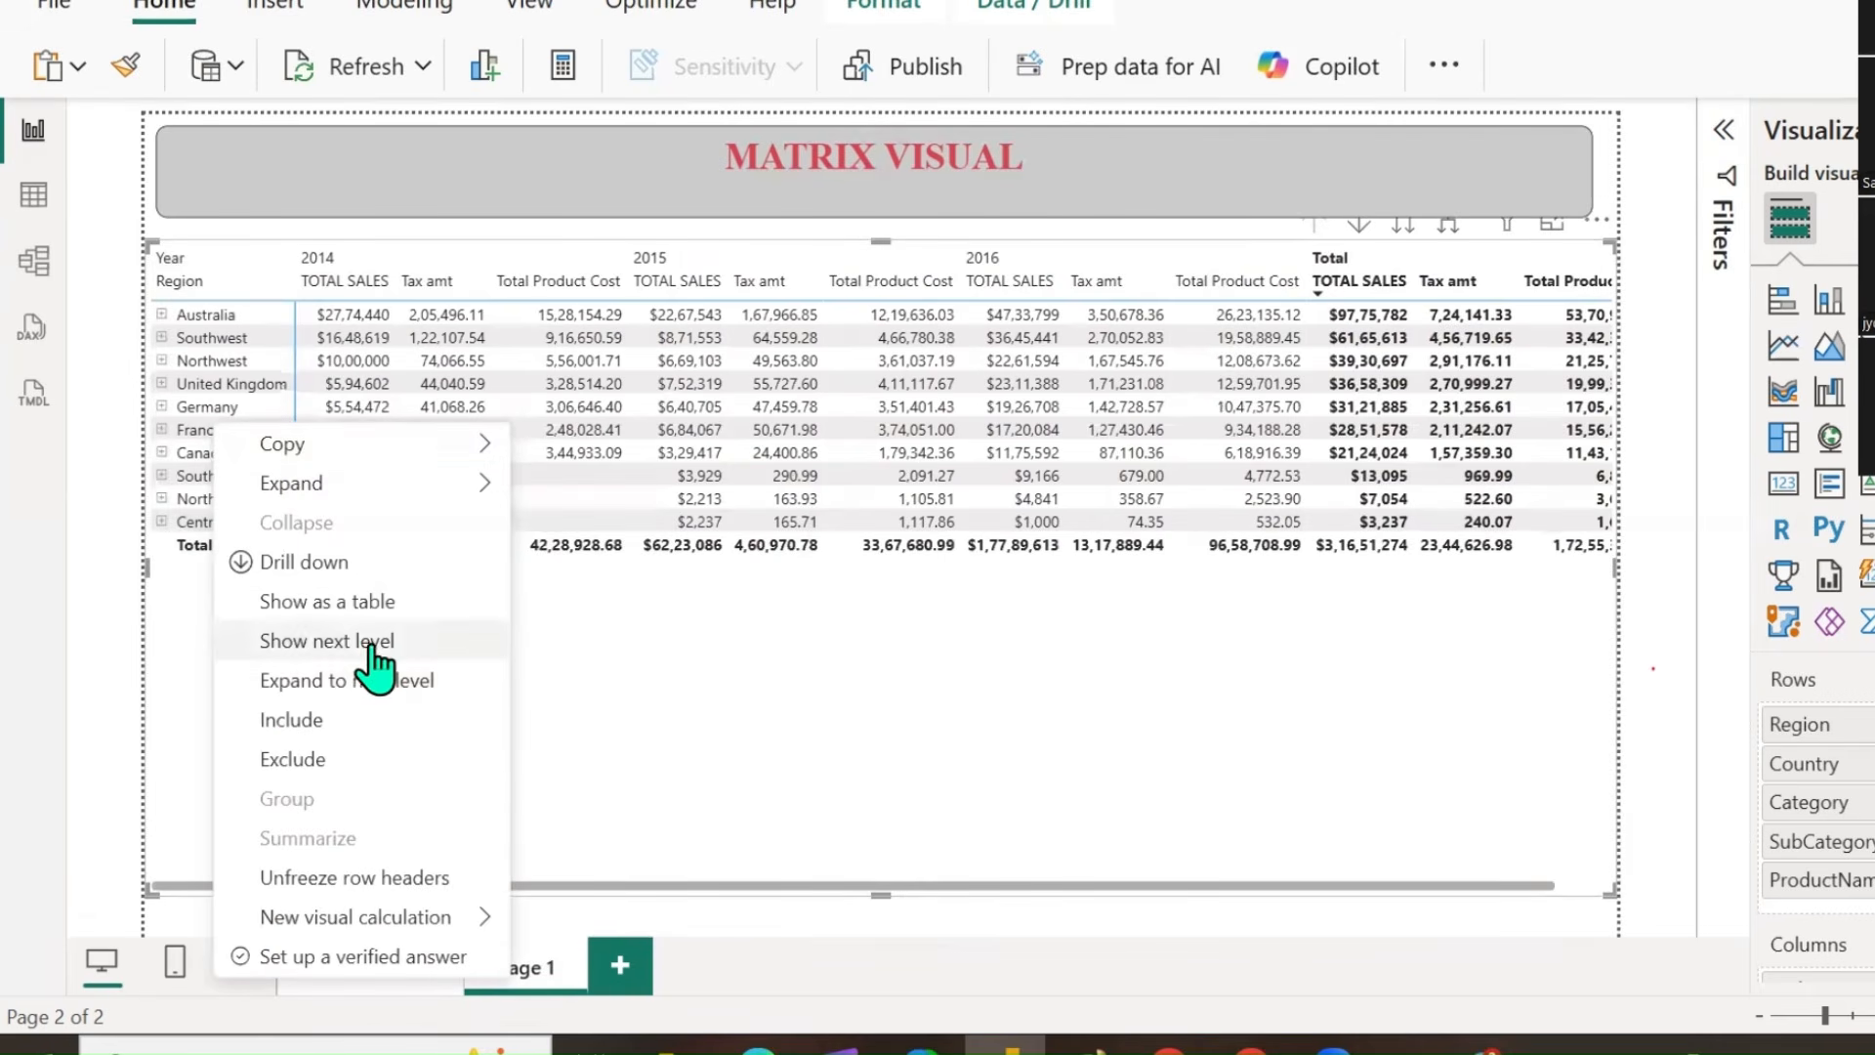
{"action": "left_click", "coordinate": [327, 641]}
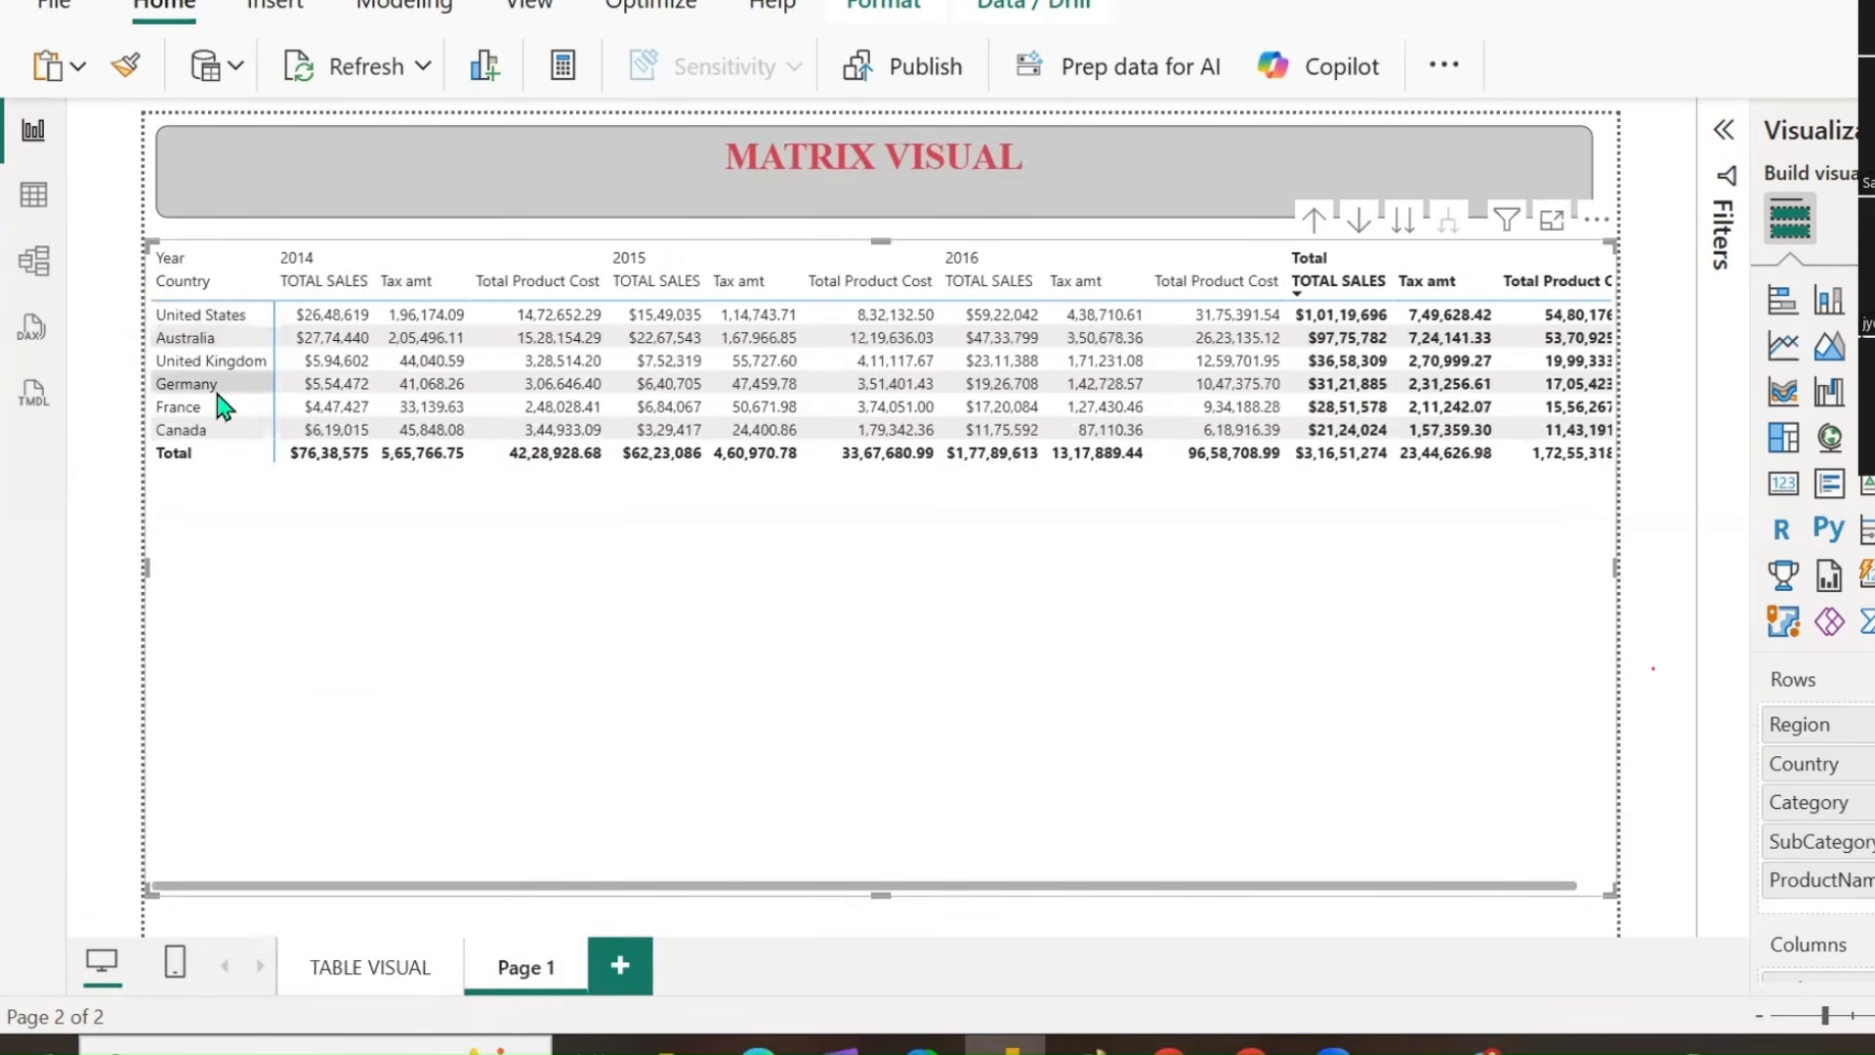
{"action": "left_click", "coordinate": [1314, 222]}
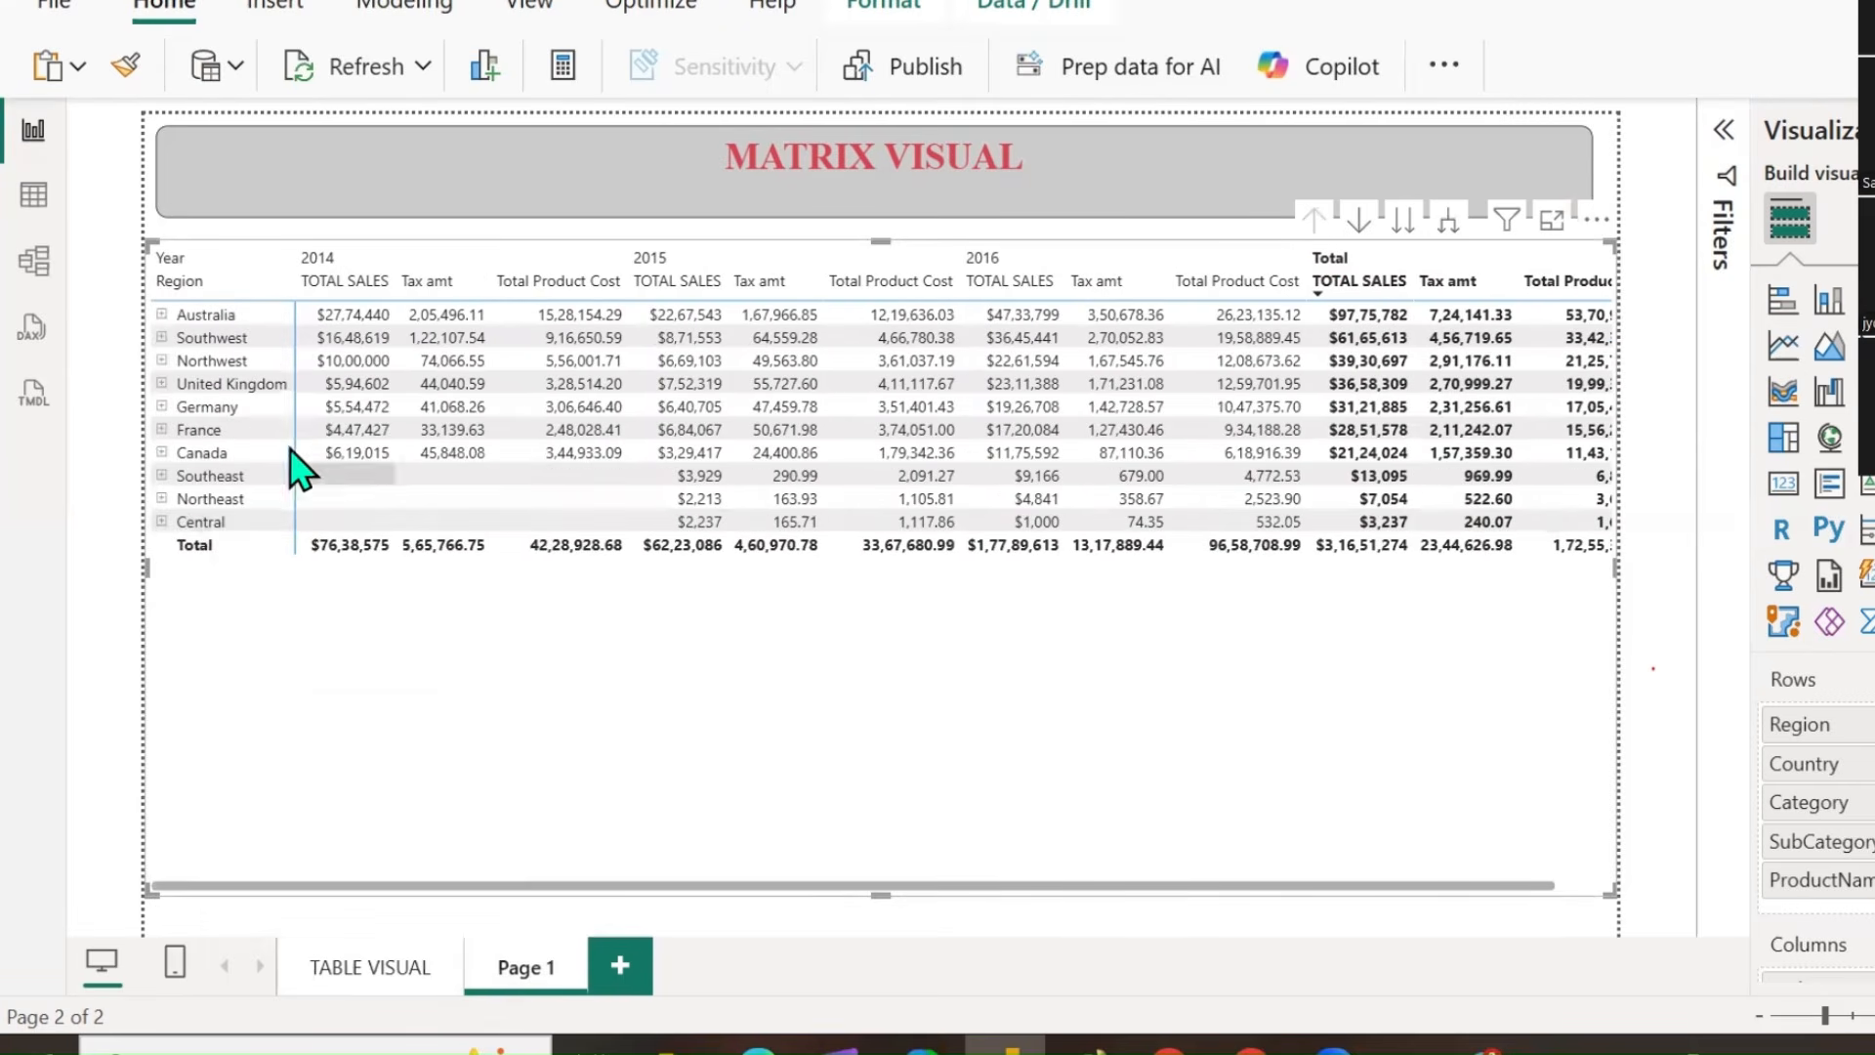
Expand all regions to the next level to show countries beneath them, and drill back up.
{"action": "right_click", "coordinate": [230, 429]}
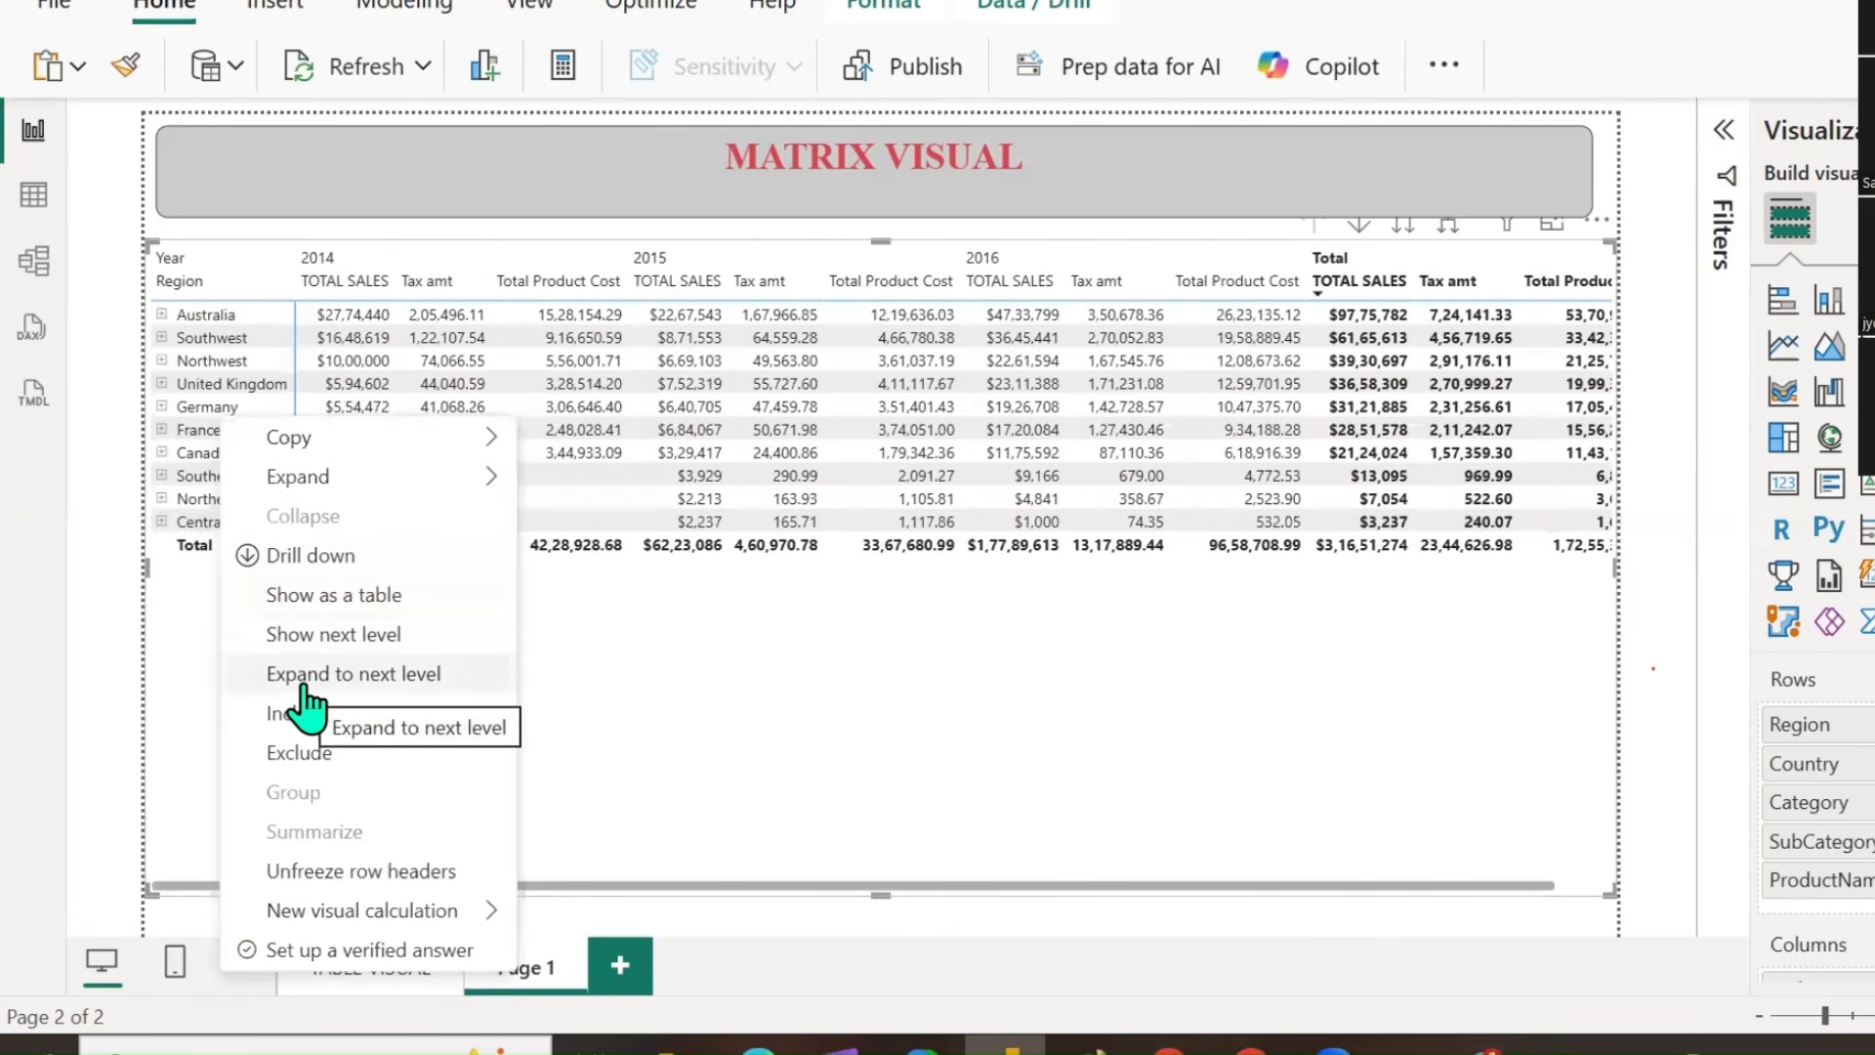
{"action": "left_click", "coordinate": [362, 675]}
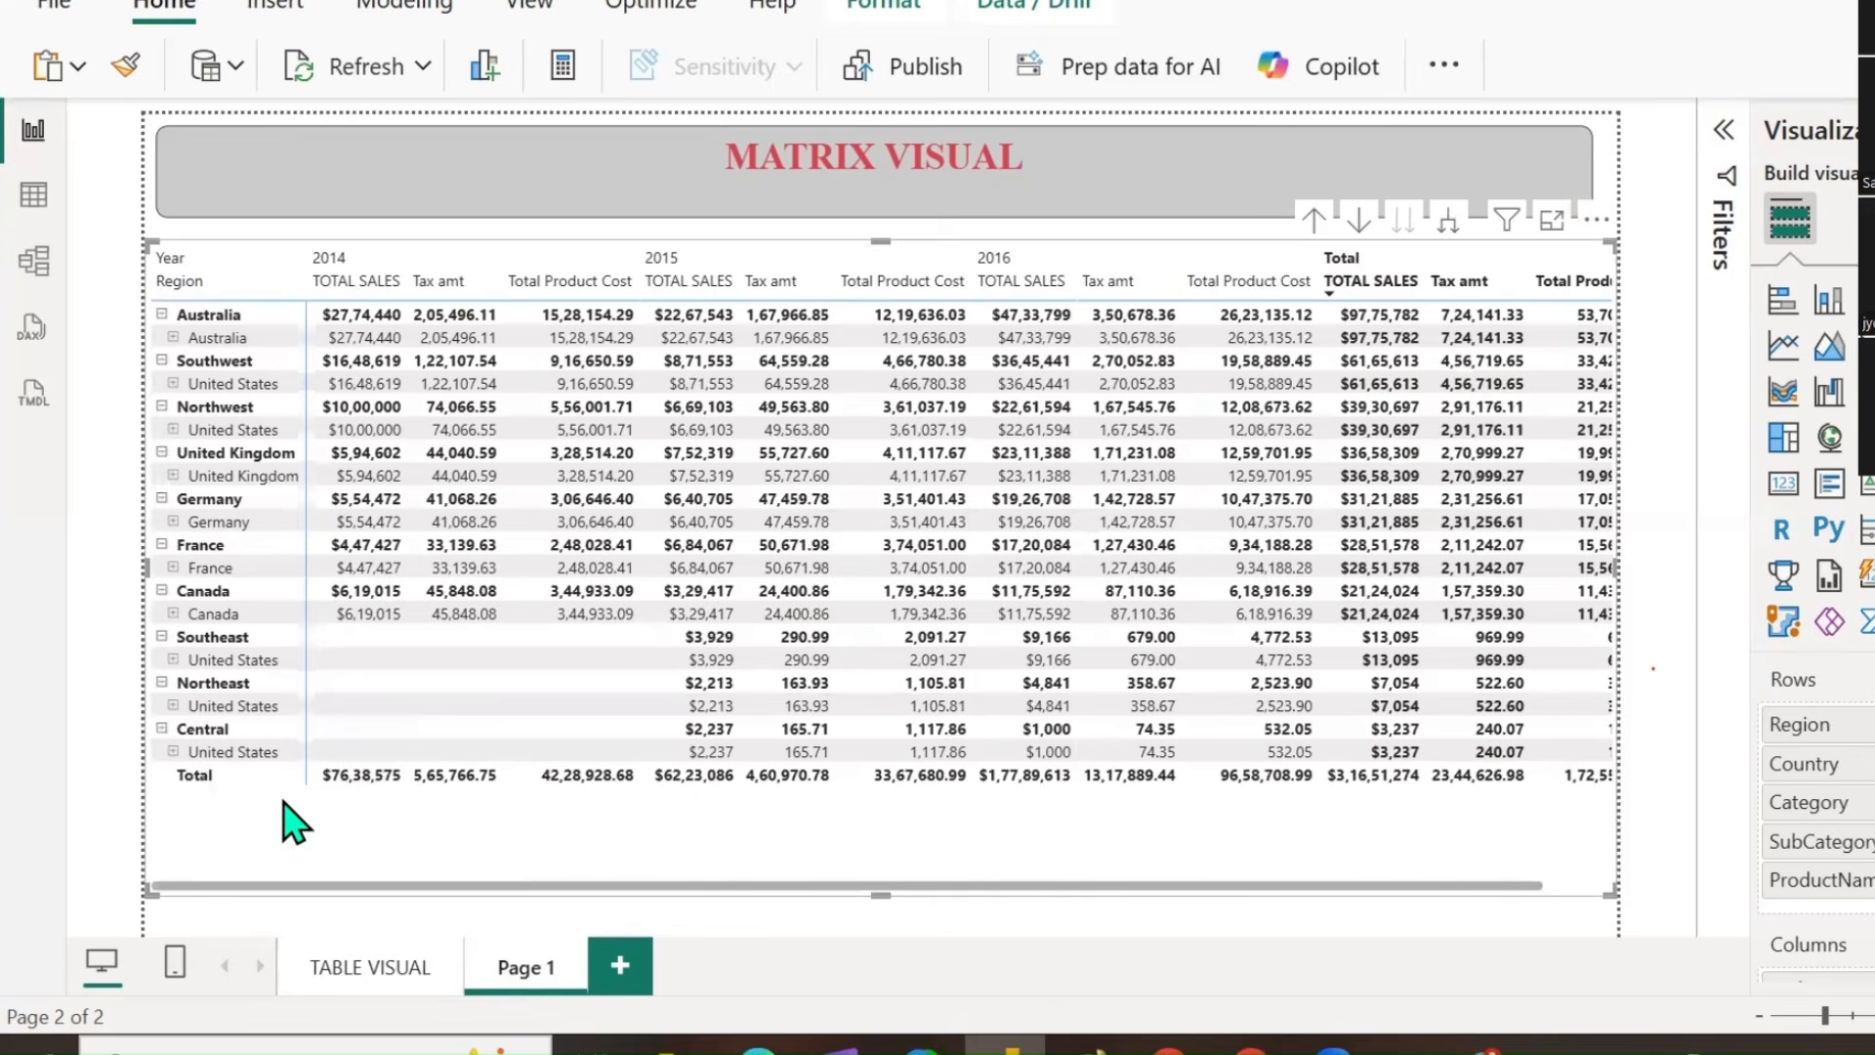
{"action": "left_click", "coordinate": [1314, 221]}
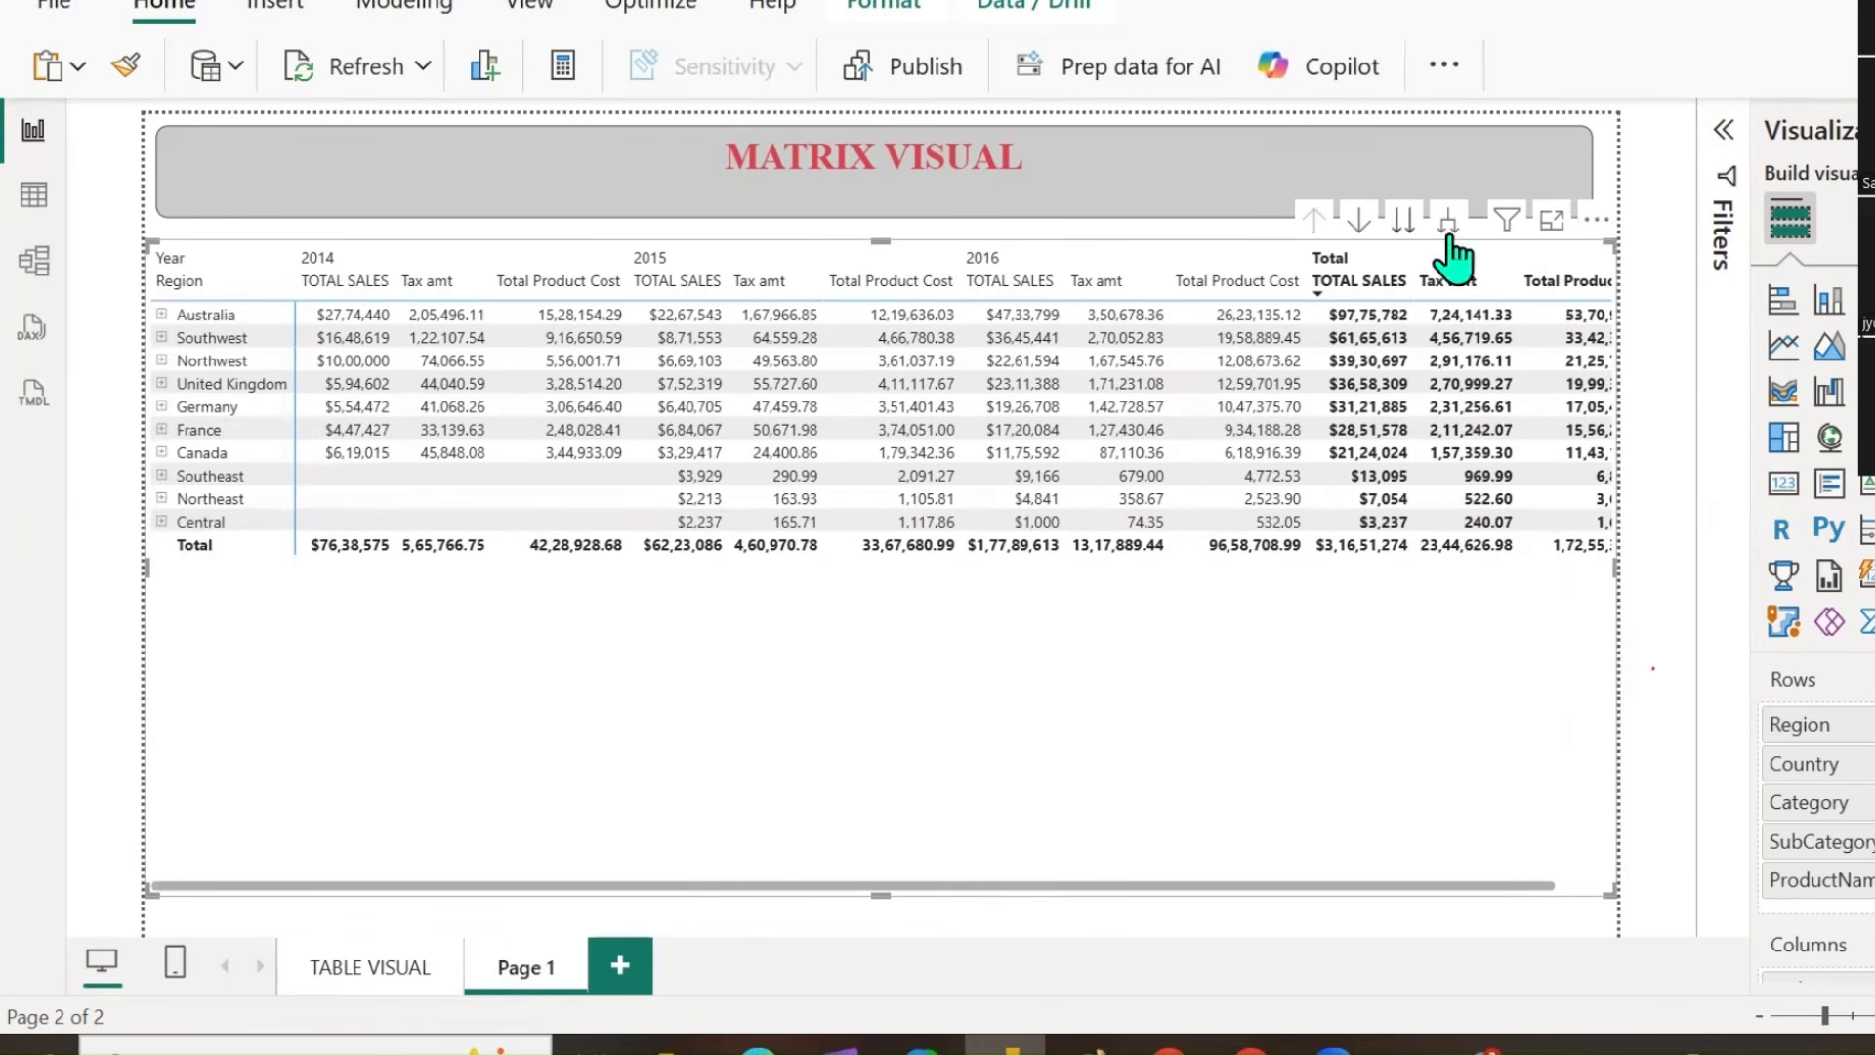
Include only the United Kingdom region in the matrix, and undo the inclusion.
{"action": "right_click", "coordinate": [199, 389]}
{"action": "mouse_move", "coordinate": [201, 399]}
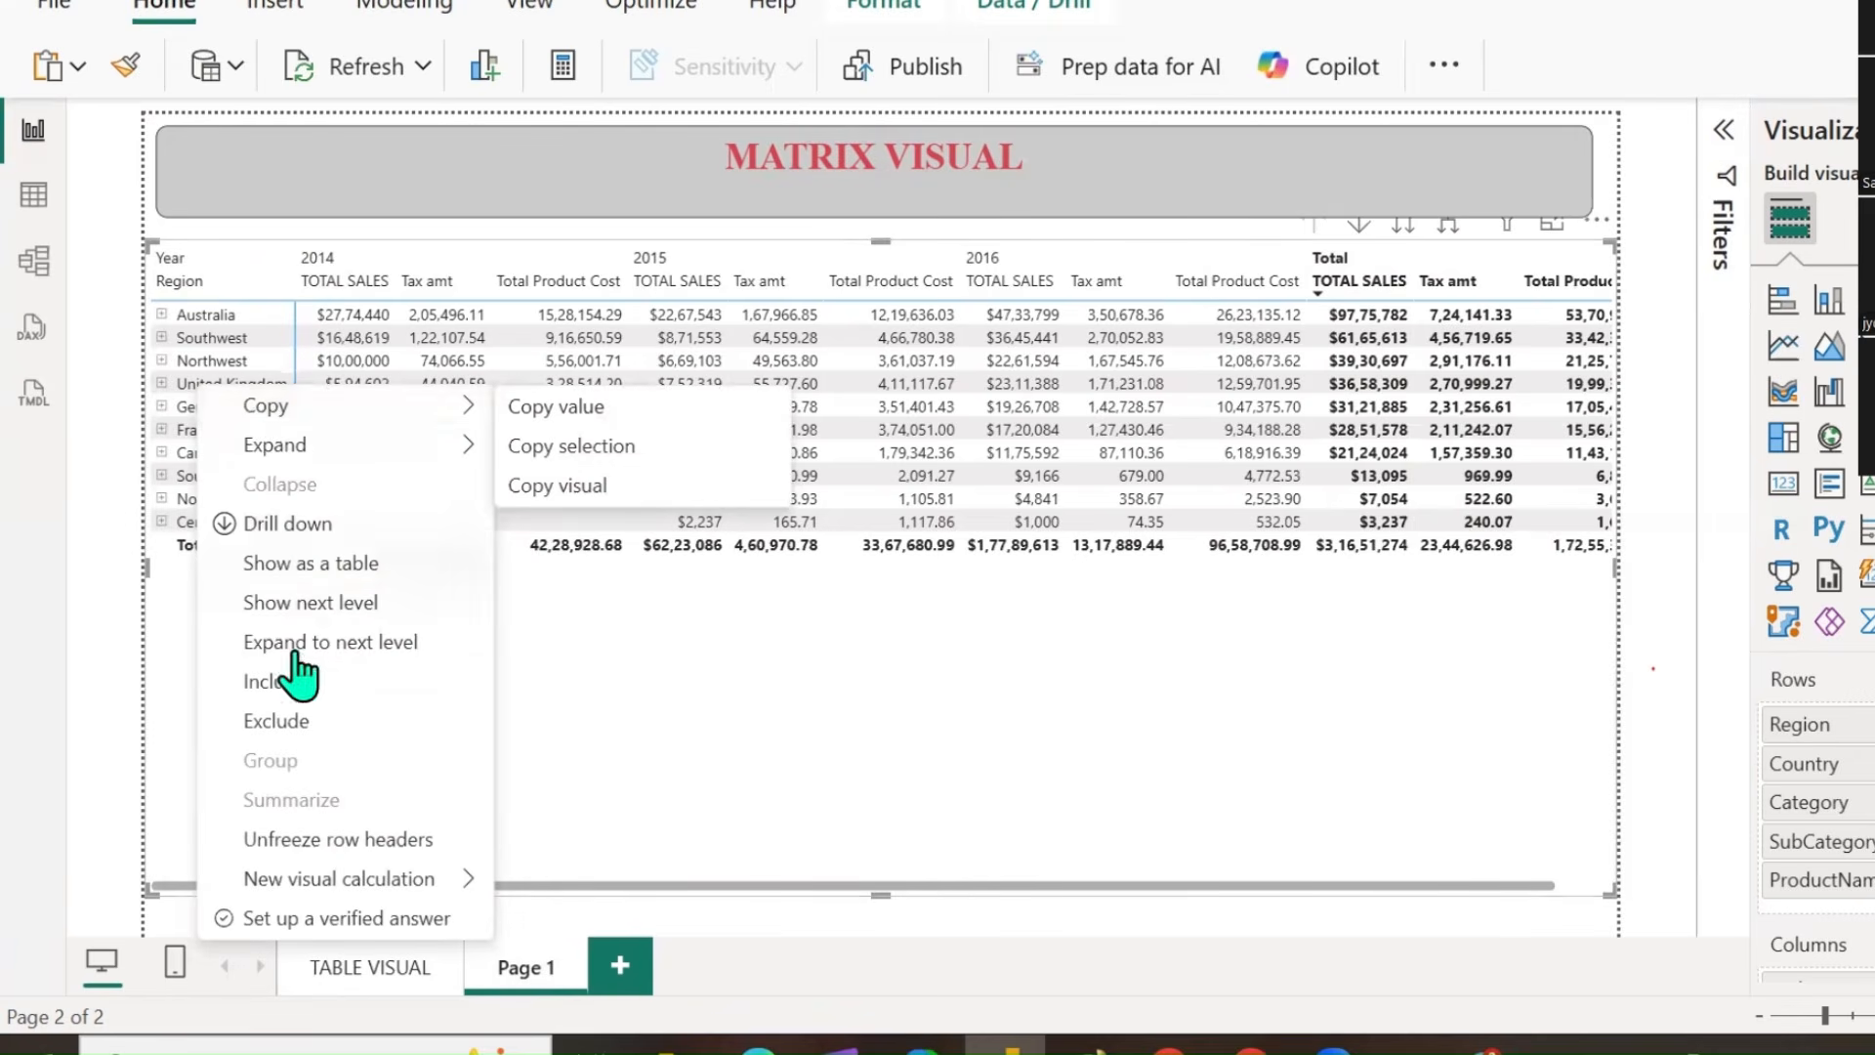
{"action": "left_click", "coordinate": [298, 687]}
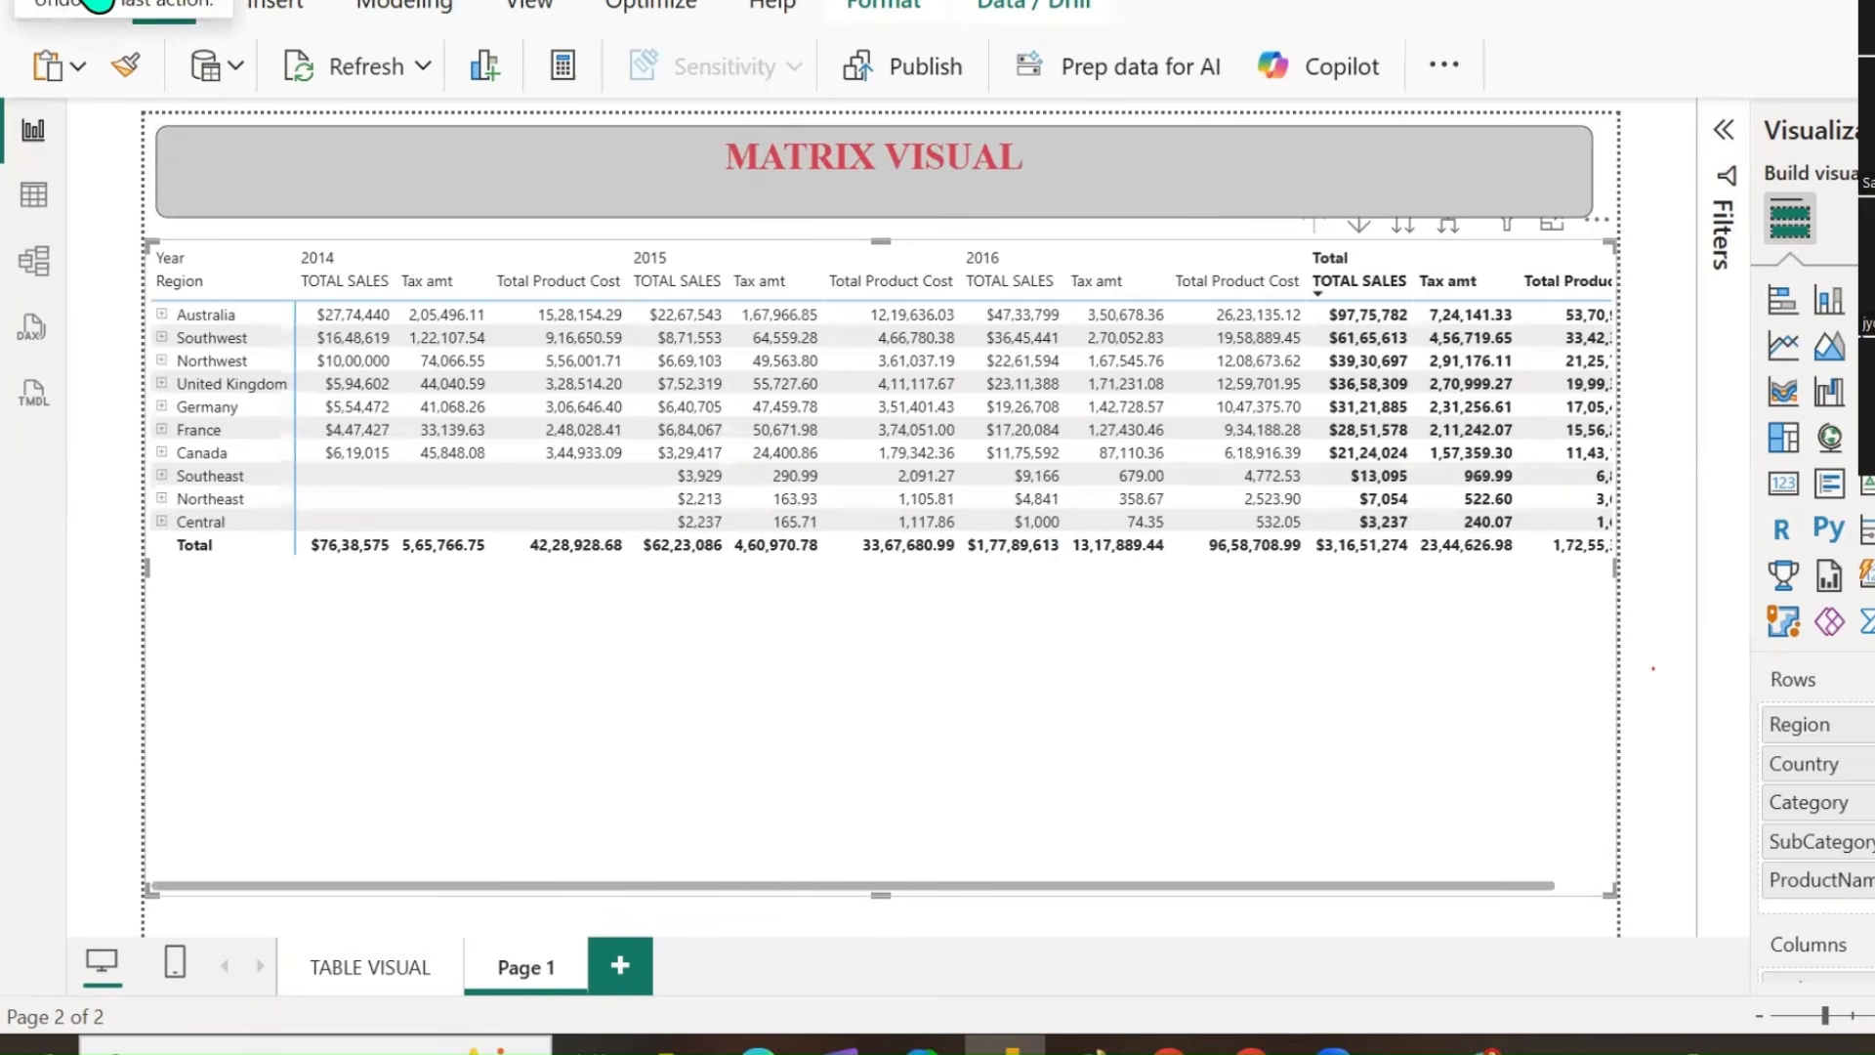
Exclude the Germany region from the matrix, and undo the exclusion.
{"action": "right_click", "coordinate": [215, 401]}
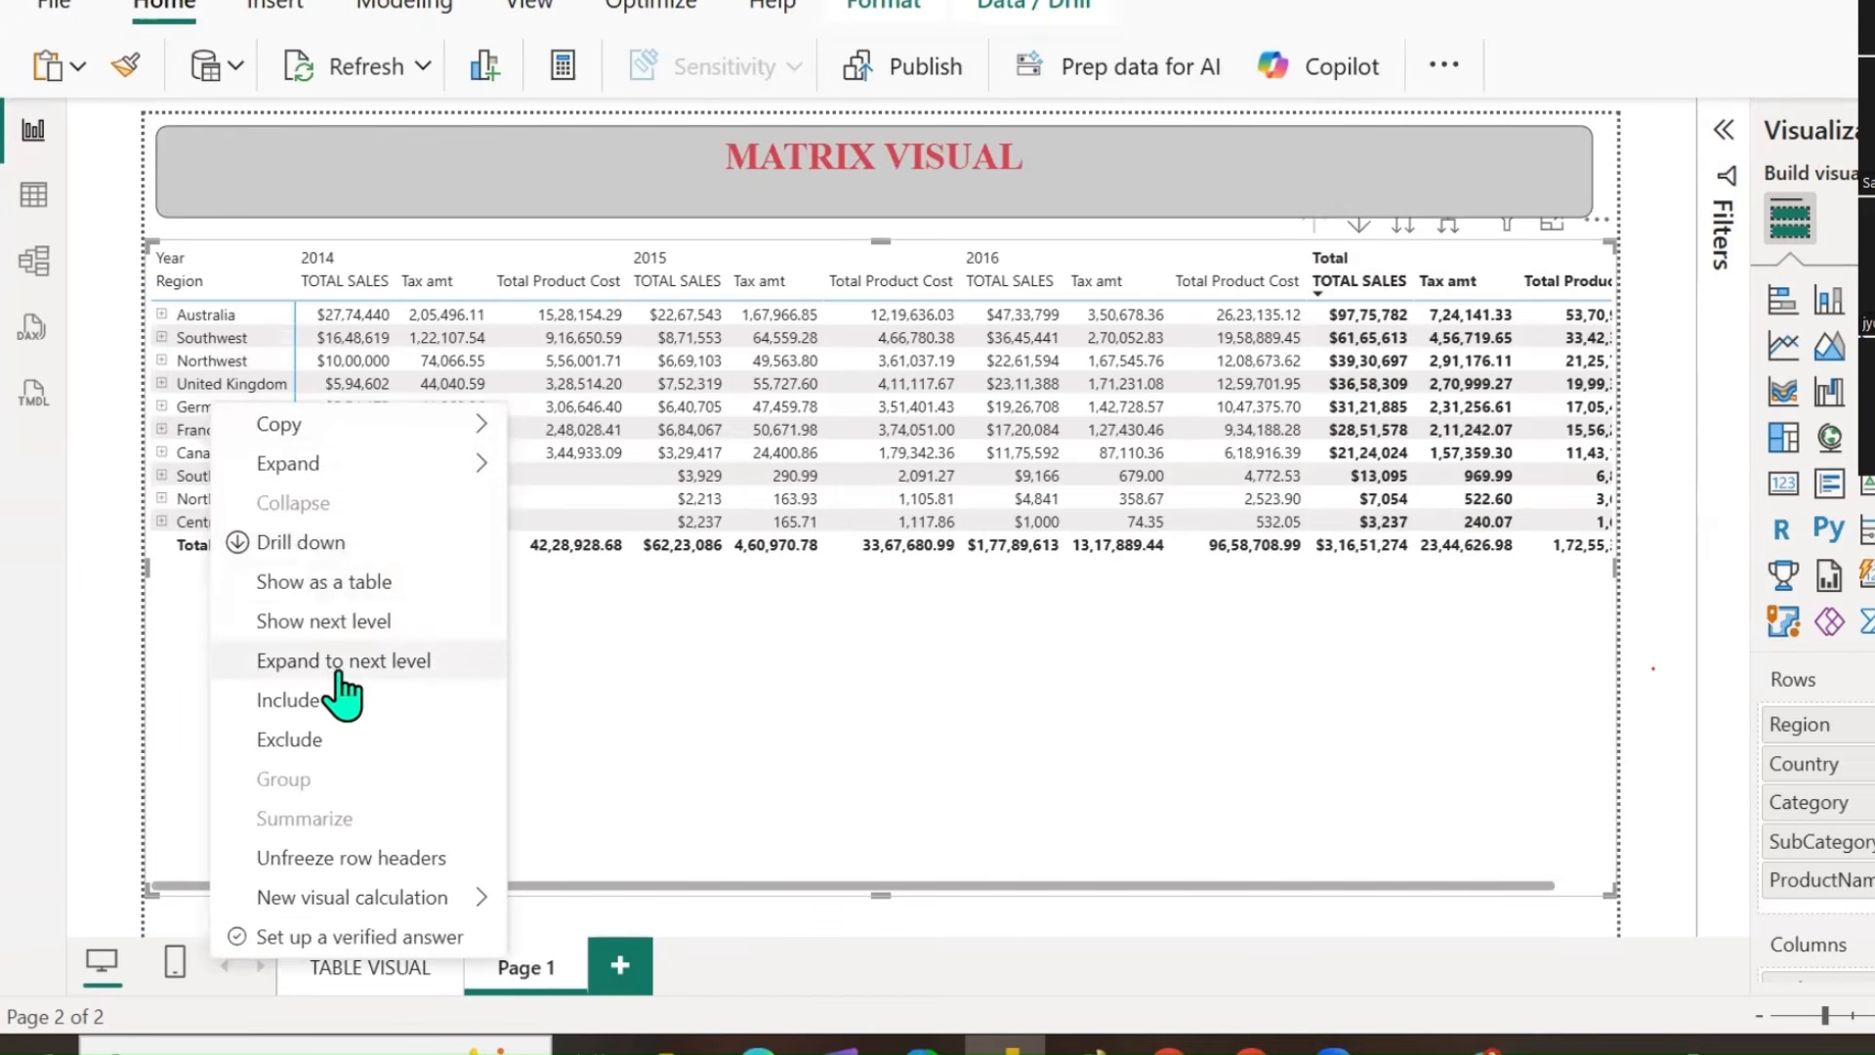
{"action": "left_click", "coordinate": [317, 743]}
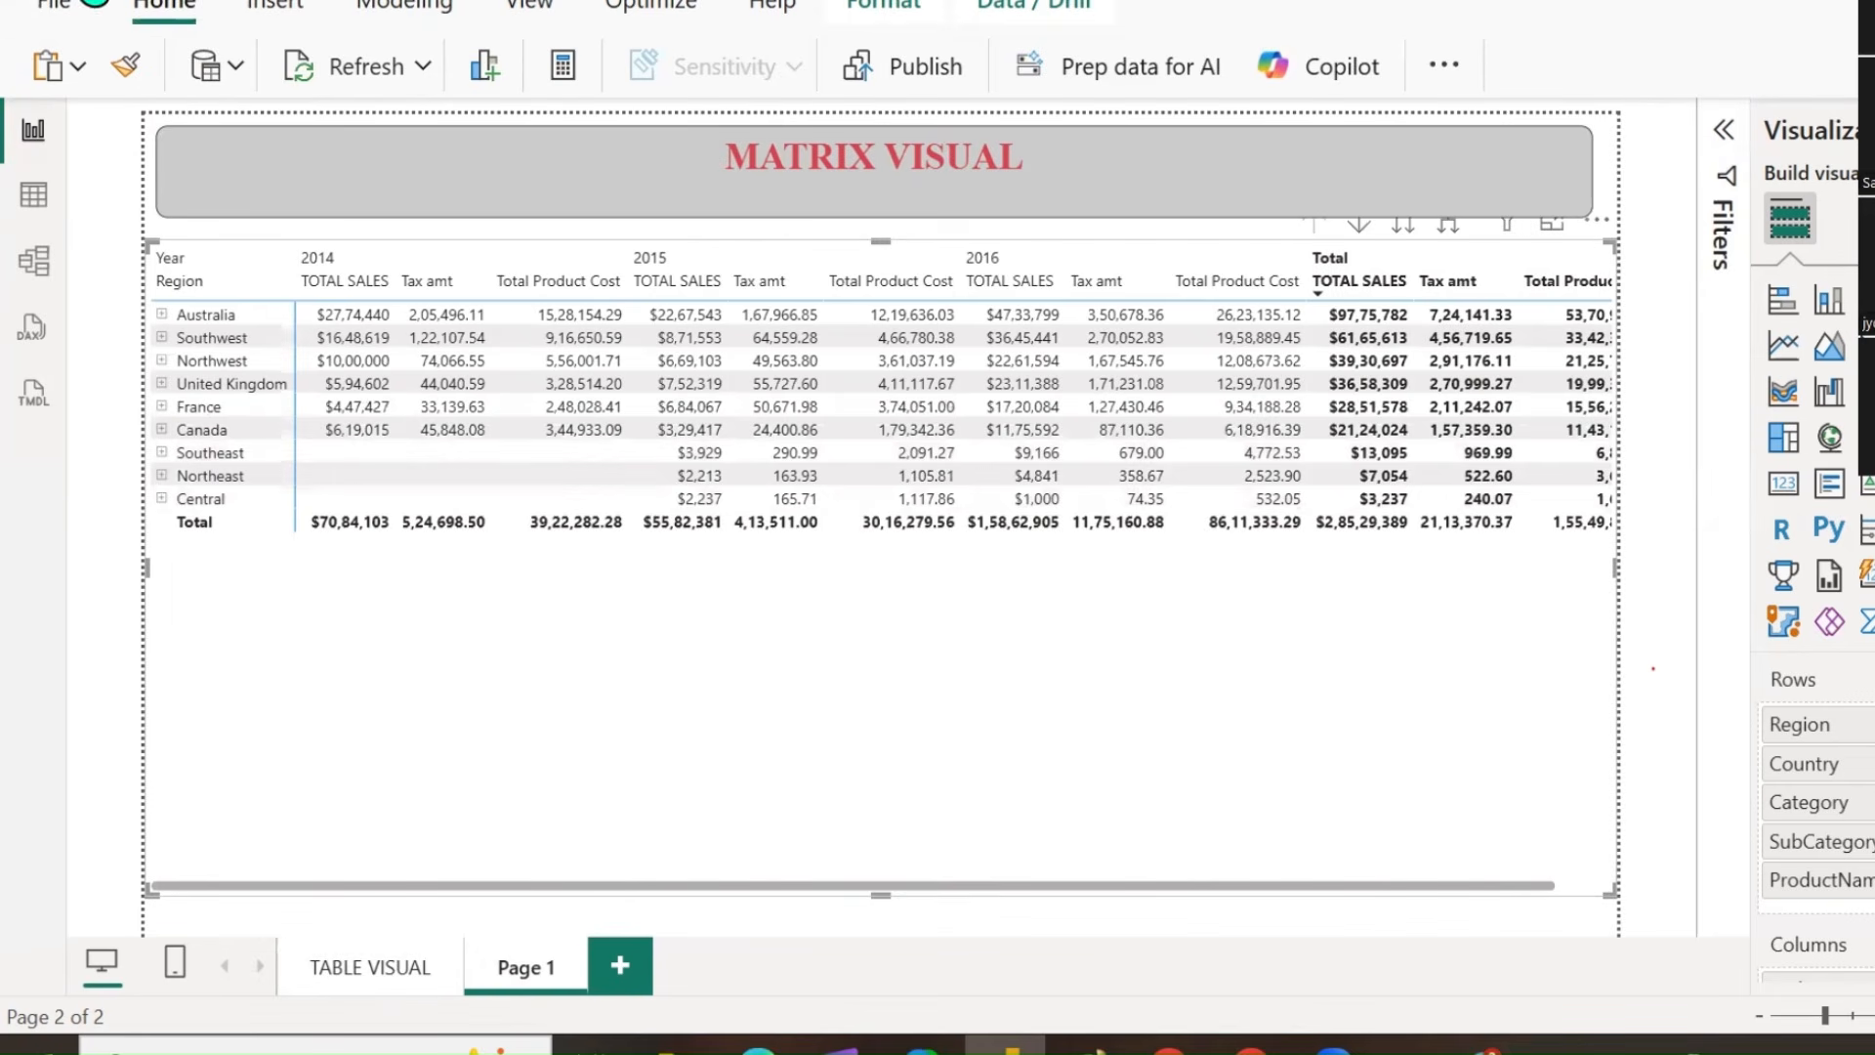
{"action": "key", "text": "ctrl+z"}
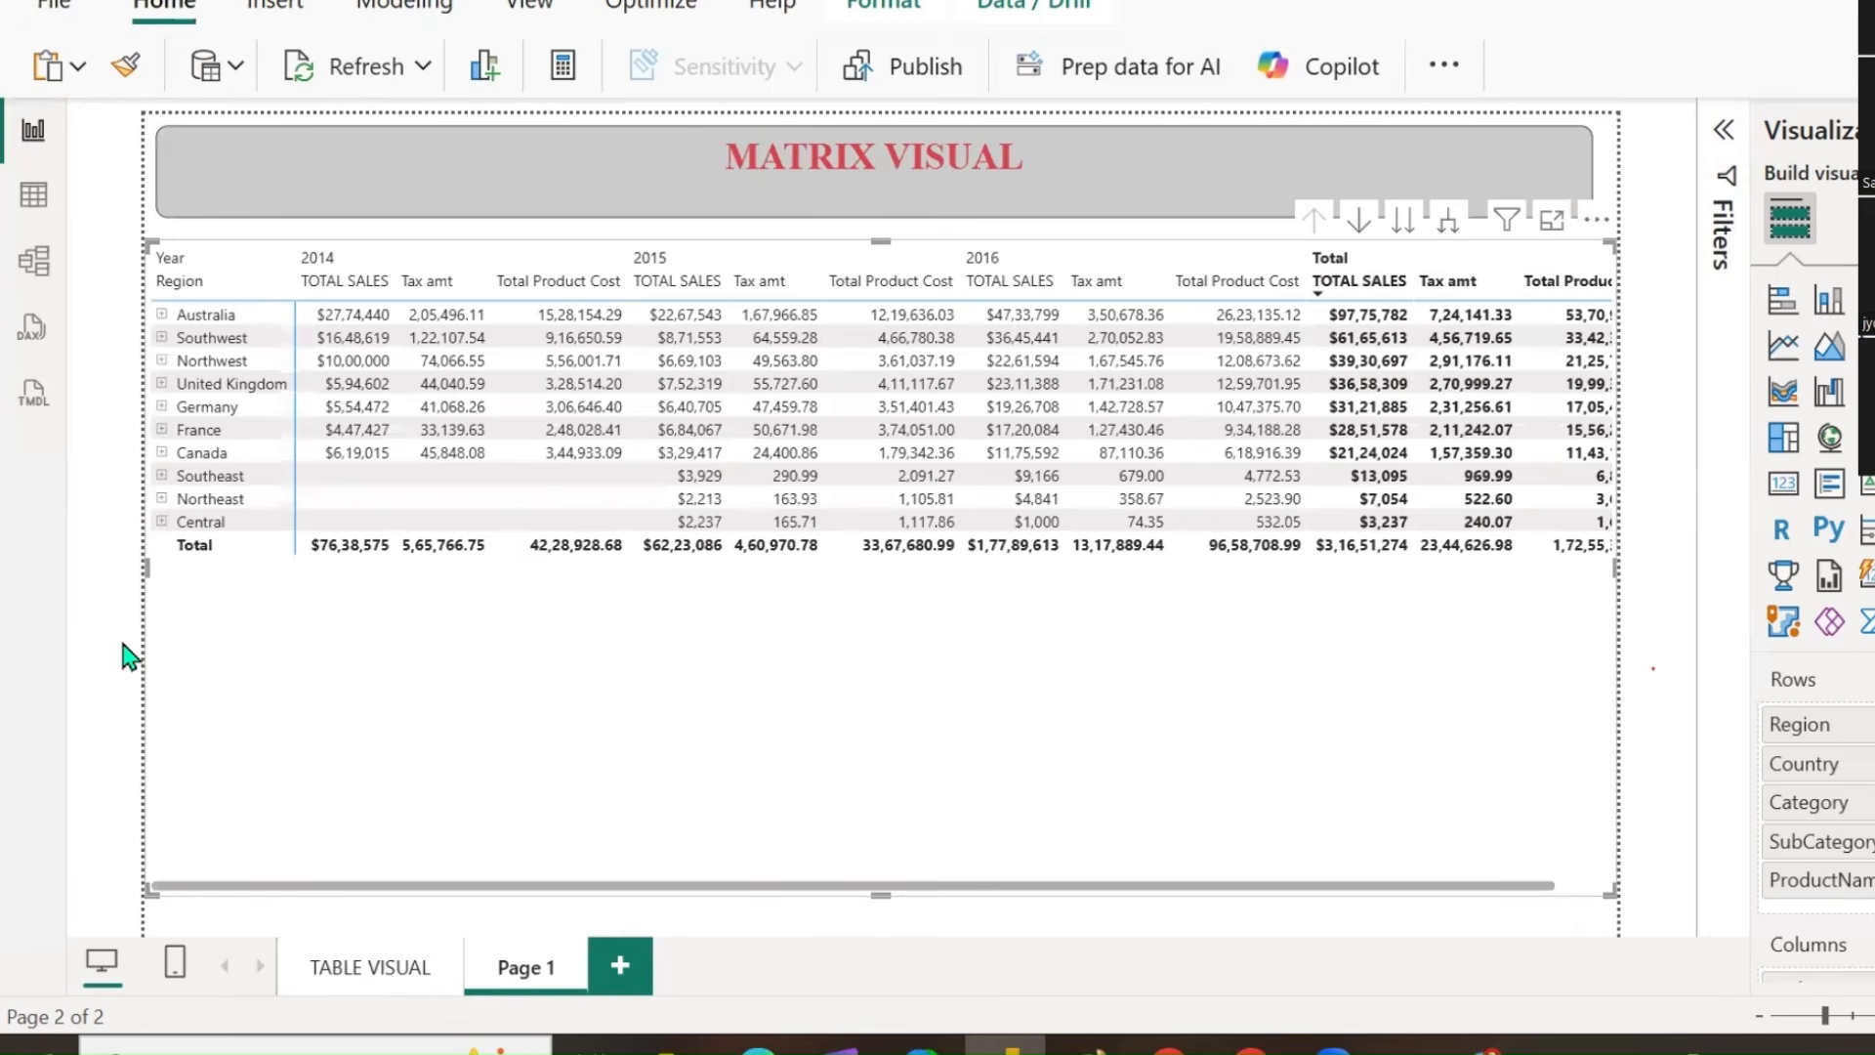
Expand all levels of the matrix hierarchy from the France row to show every product.
{"action": "right_click", "coordinate": [198, 402]}
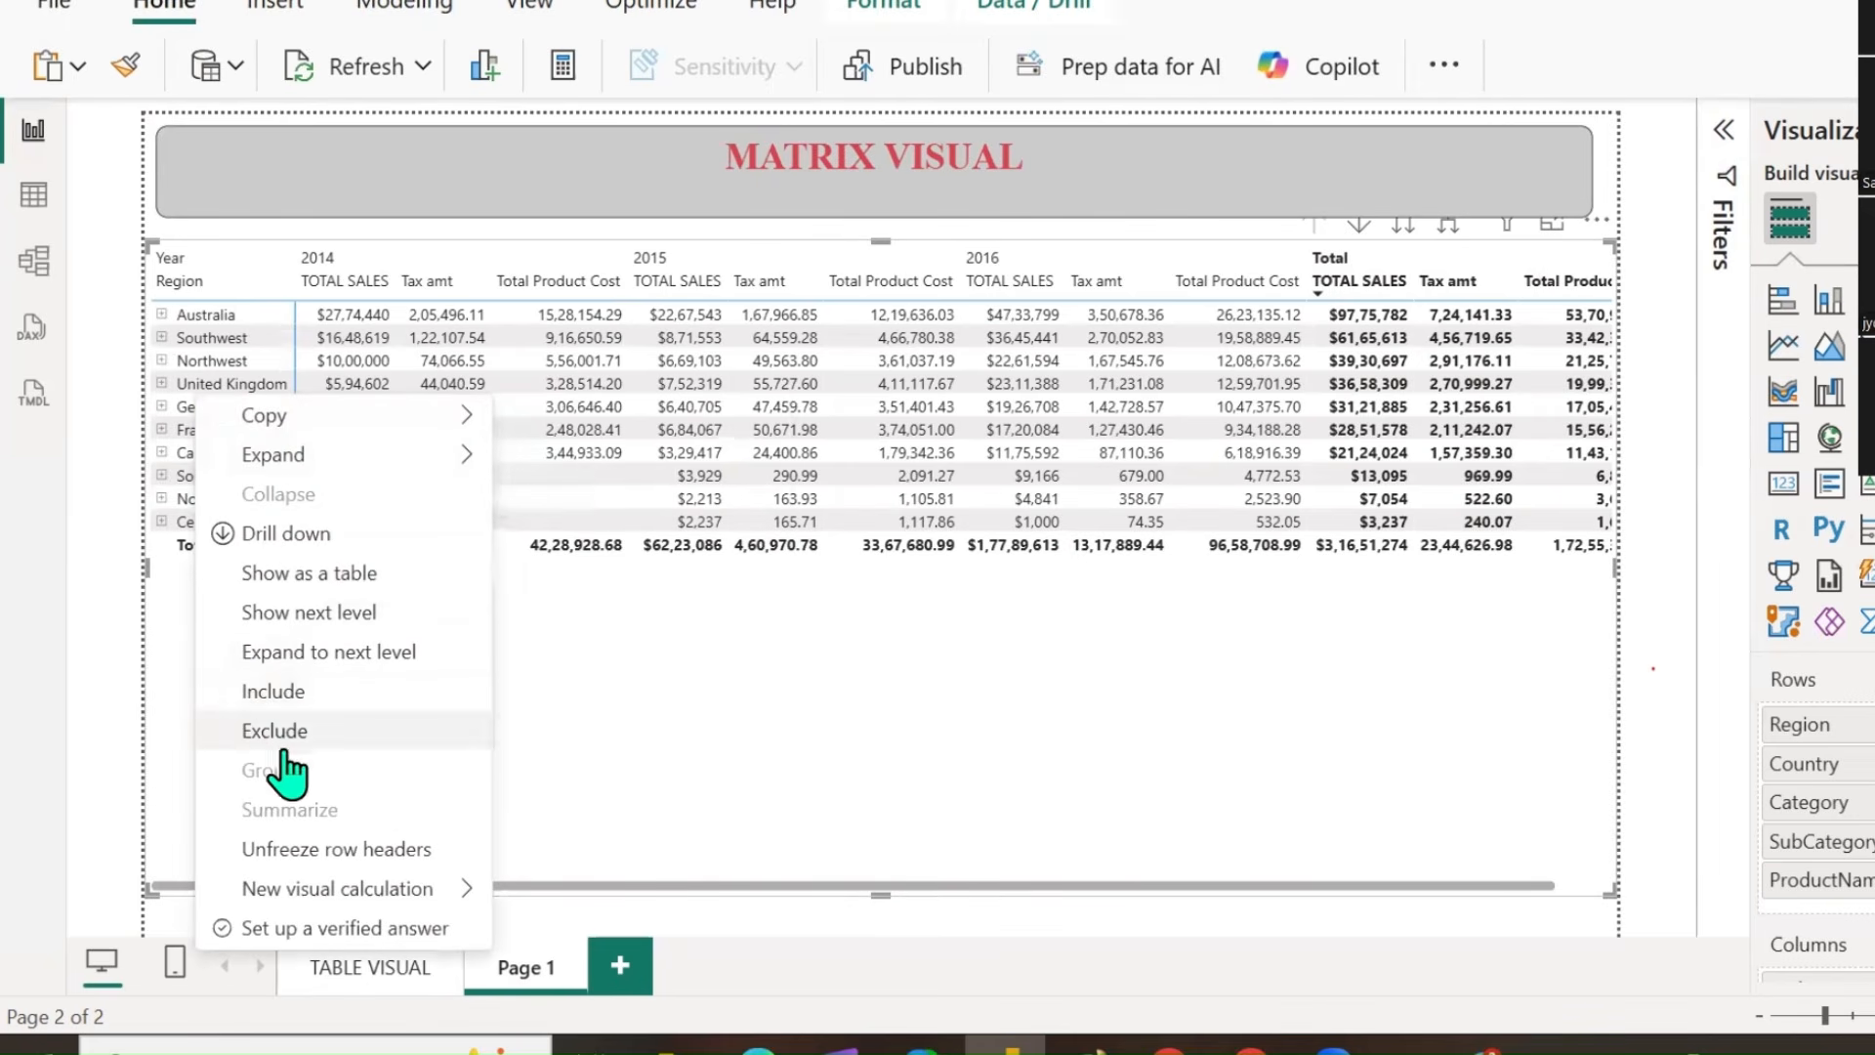
{"action": "left_click", "coordinate": [652, 825]}
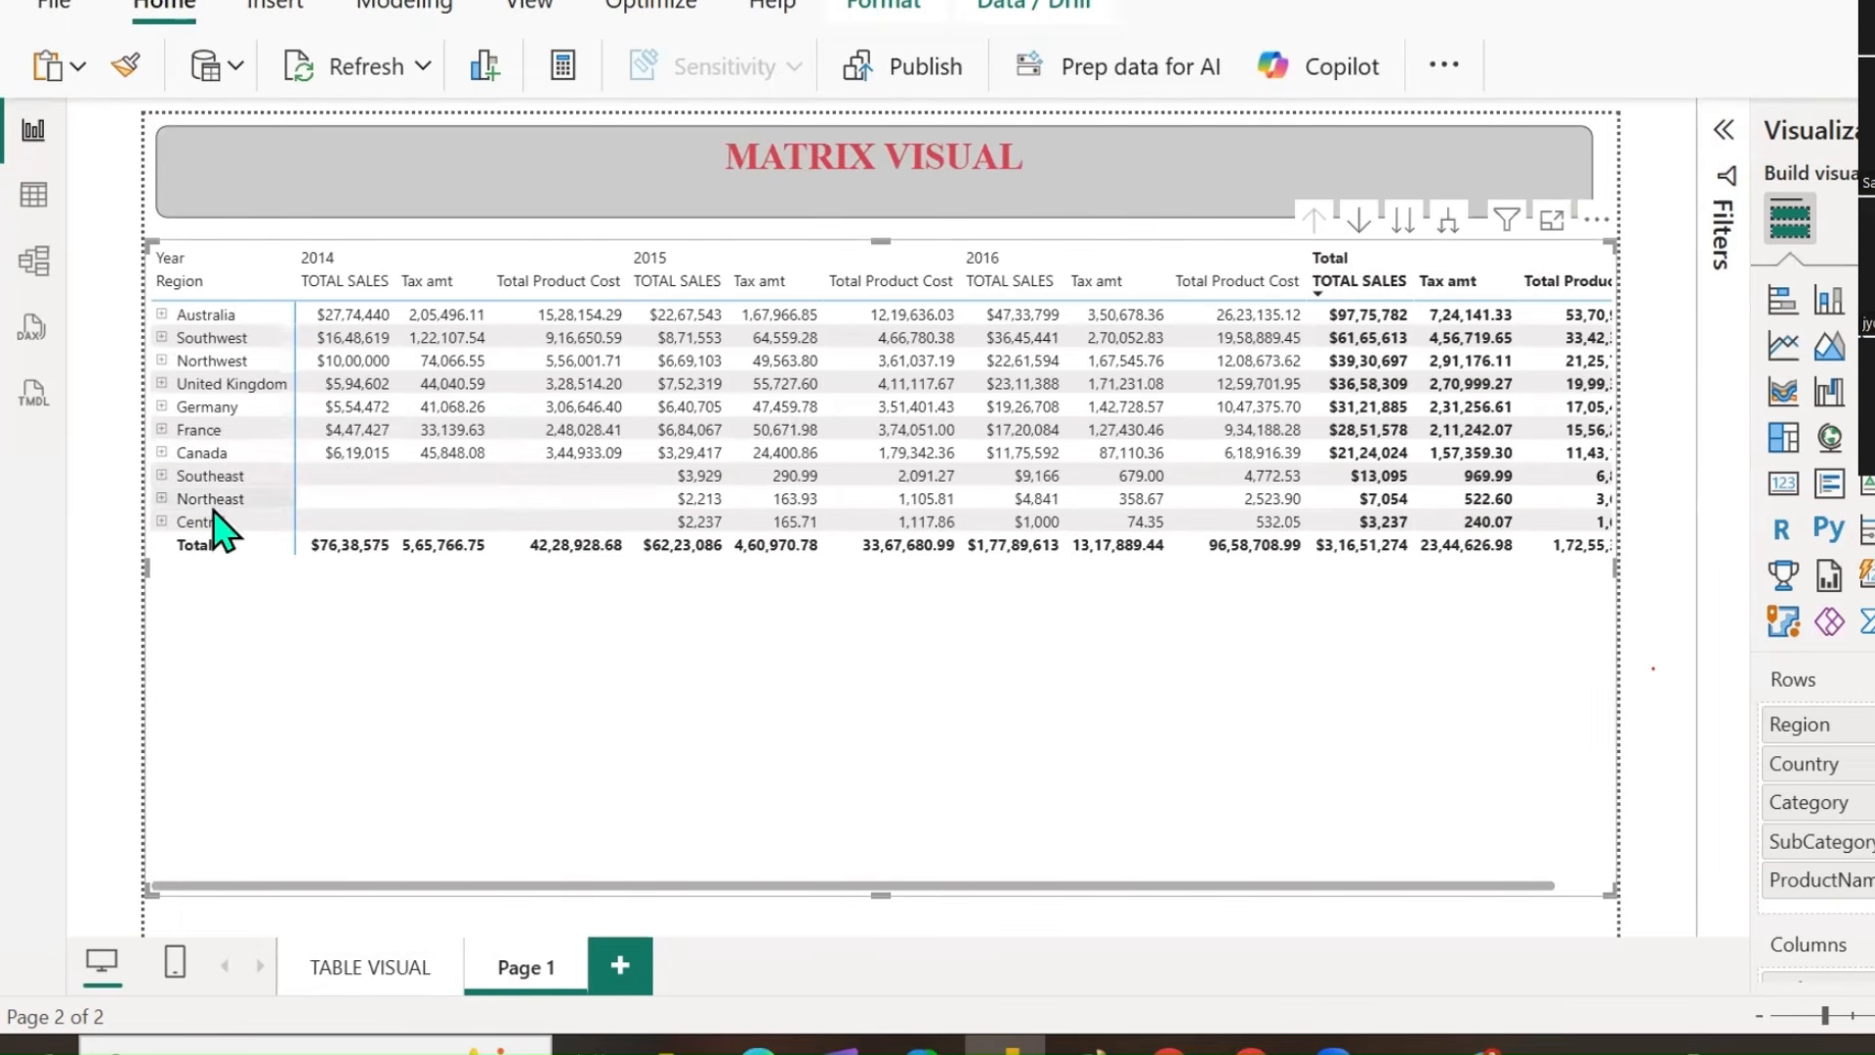
{"action": "right_click", "coordinate": [205, 434]}
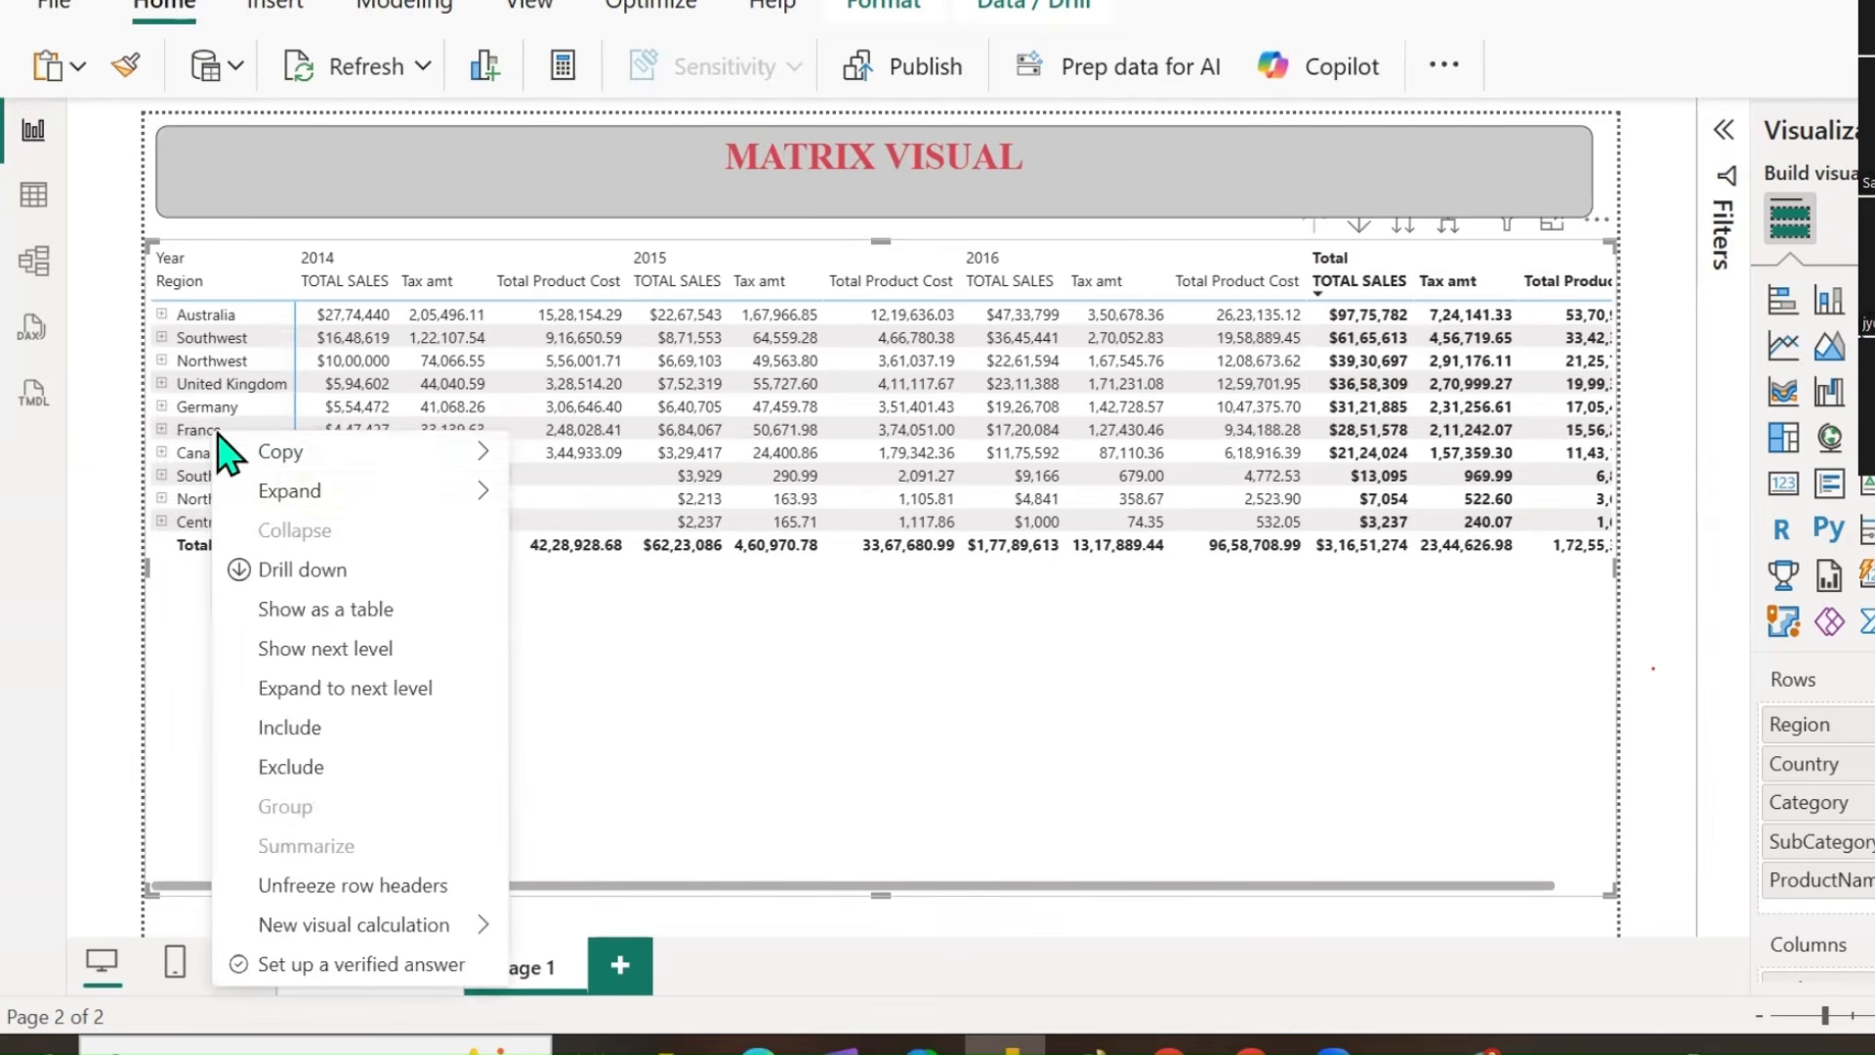
{"action": "mouse_move", "coordinate": [347, 491]}
{"action": "left_click", "coordinate": [561, 570]}
{"action": "scroll", "coordinate": [606, 718], "scroll_direction": "down", "scroll_amount": 6}
{"action": "scroll", "coordinate": [605, 717], "scroll_direction": "down", "scroll_amount": 10}
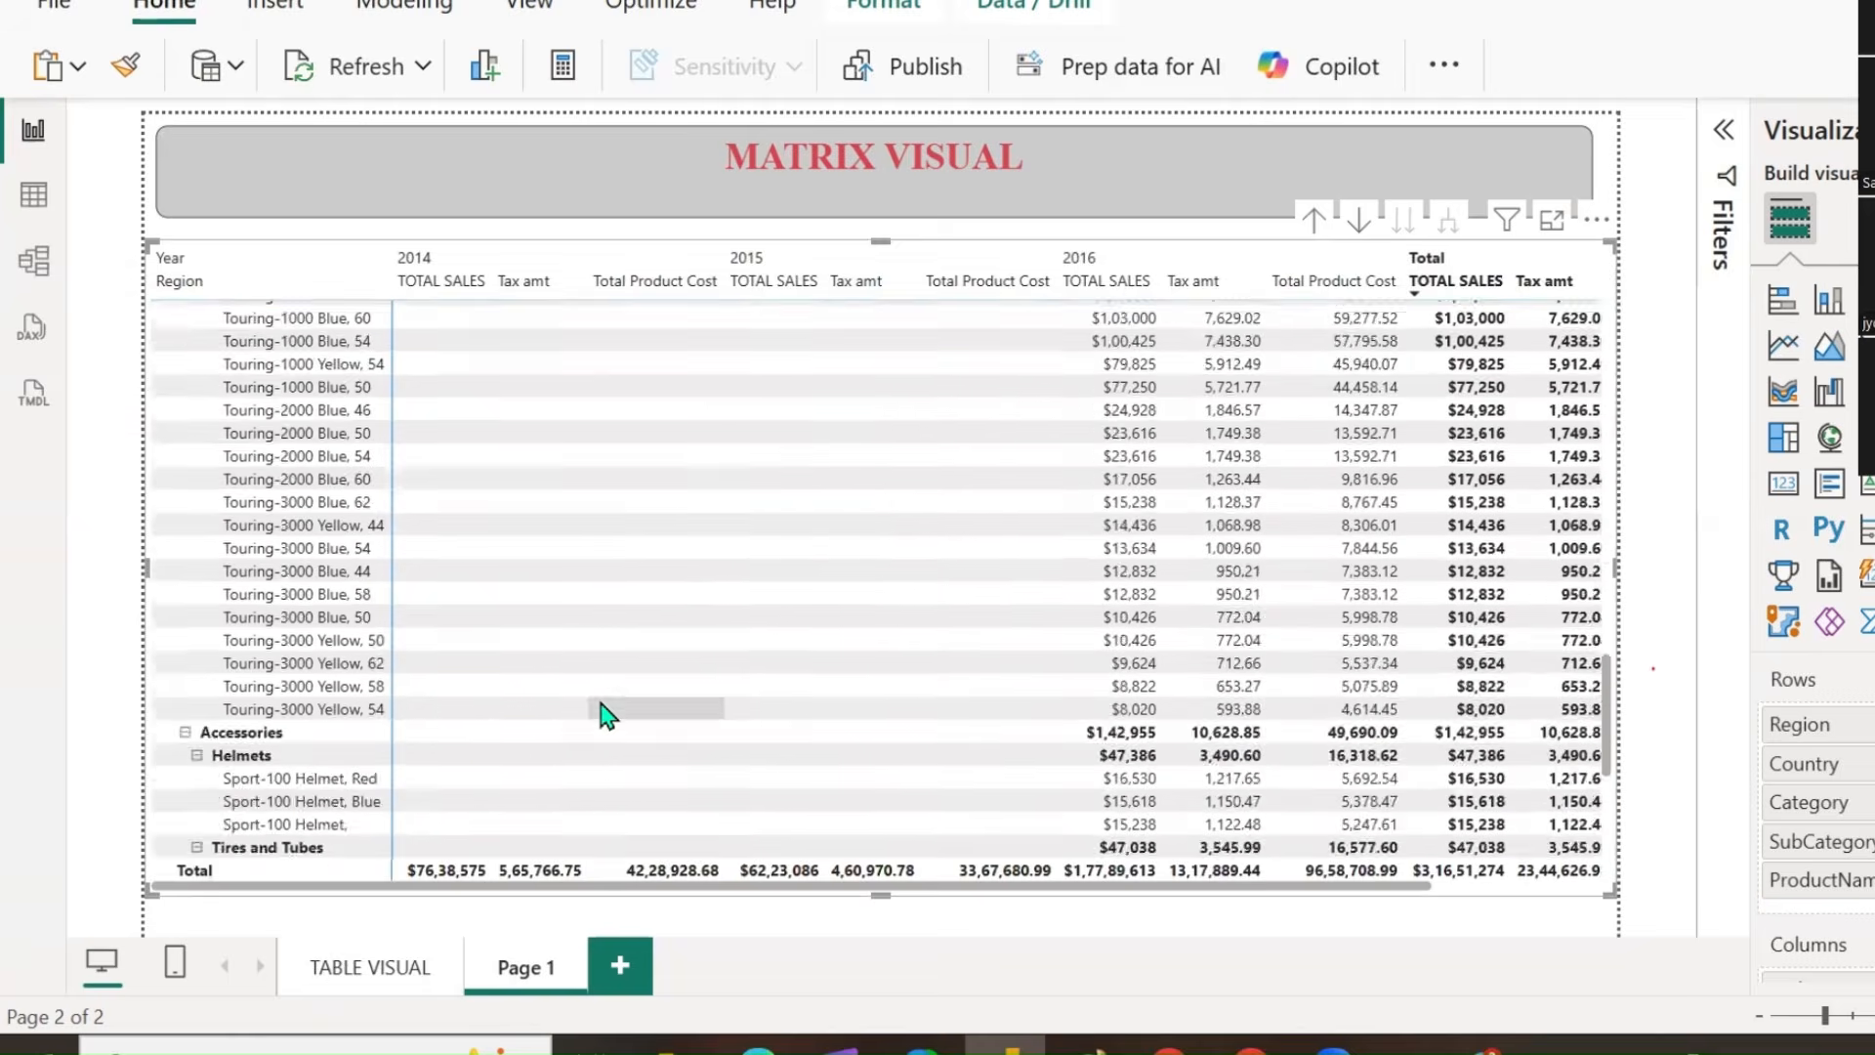
{"action": "scroll", "coordinate": [603, 716], "scroll_direction": "up", "scroll_amount": 12}
{"action": "scroll", "coordinate": [603, 716], "scroll_direction": "up", "scroll_amount": 3}
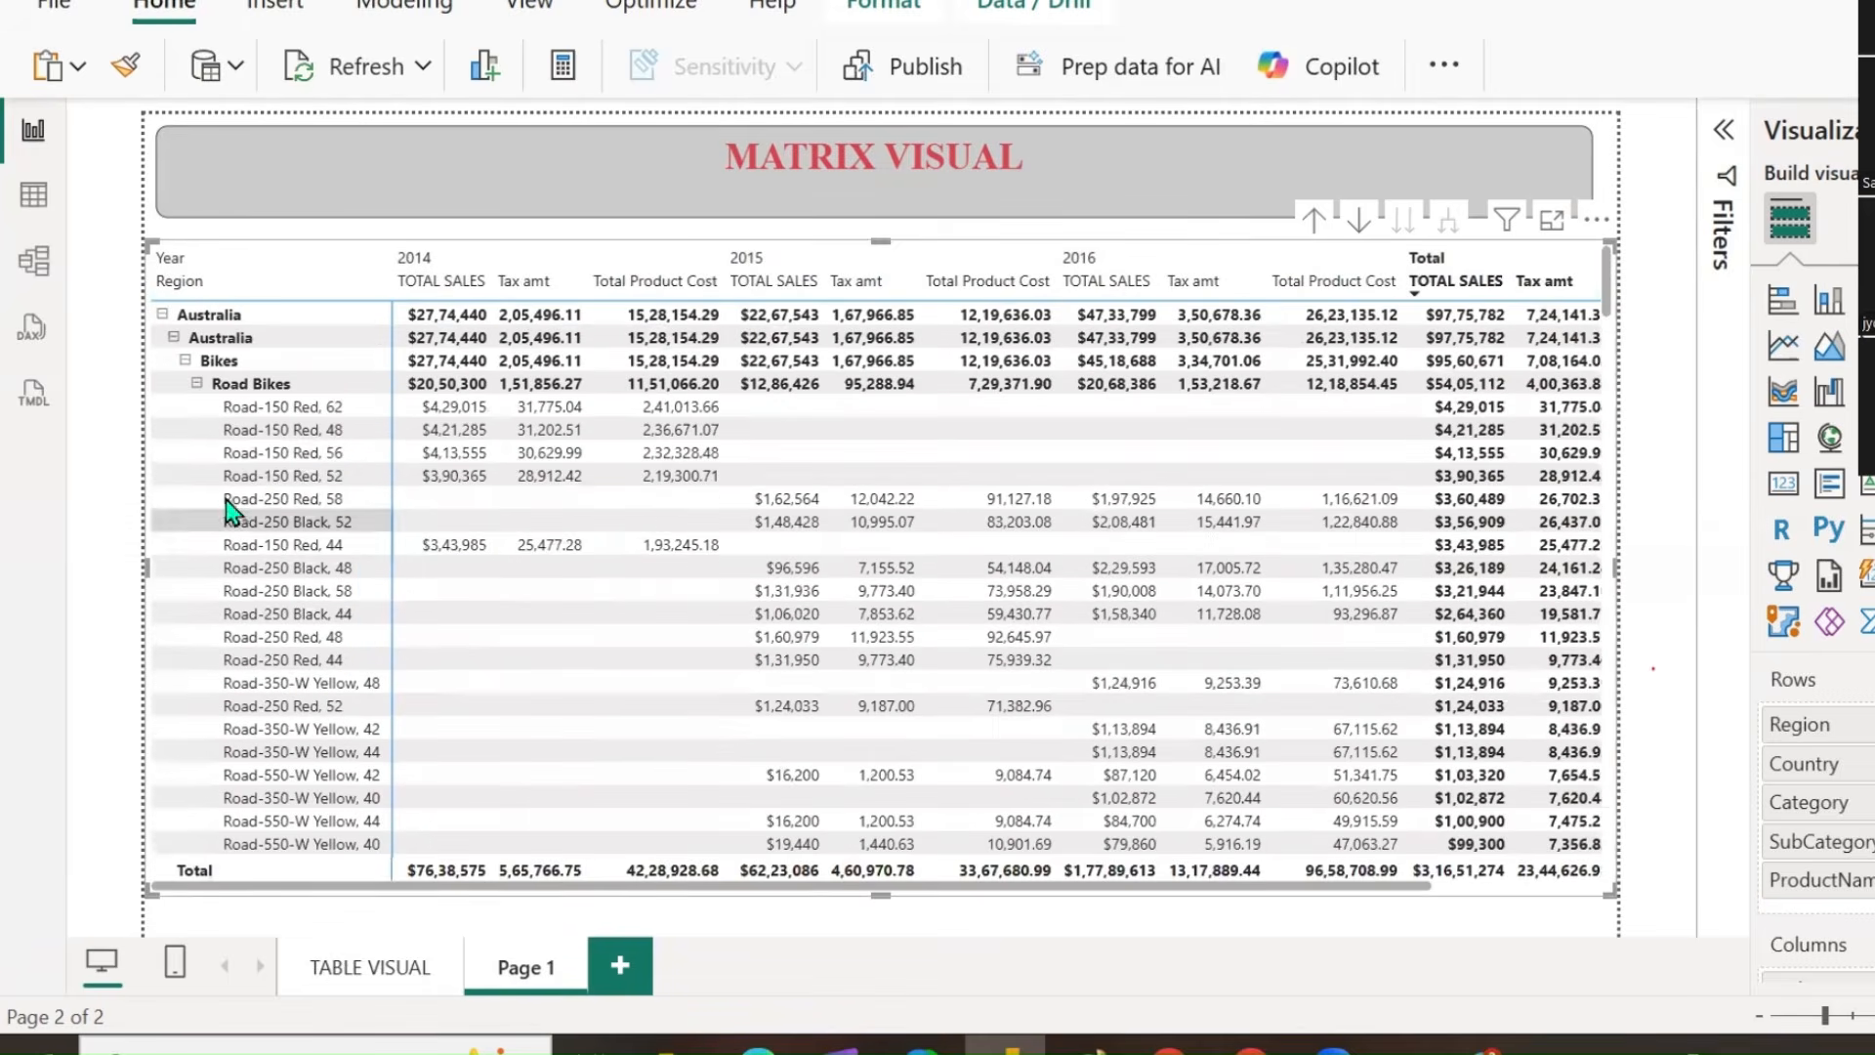
Unfreeze the matrix's row headers.
{"action": "right_click", "coordinate": [256, 430]}
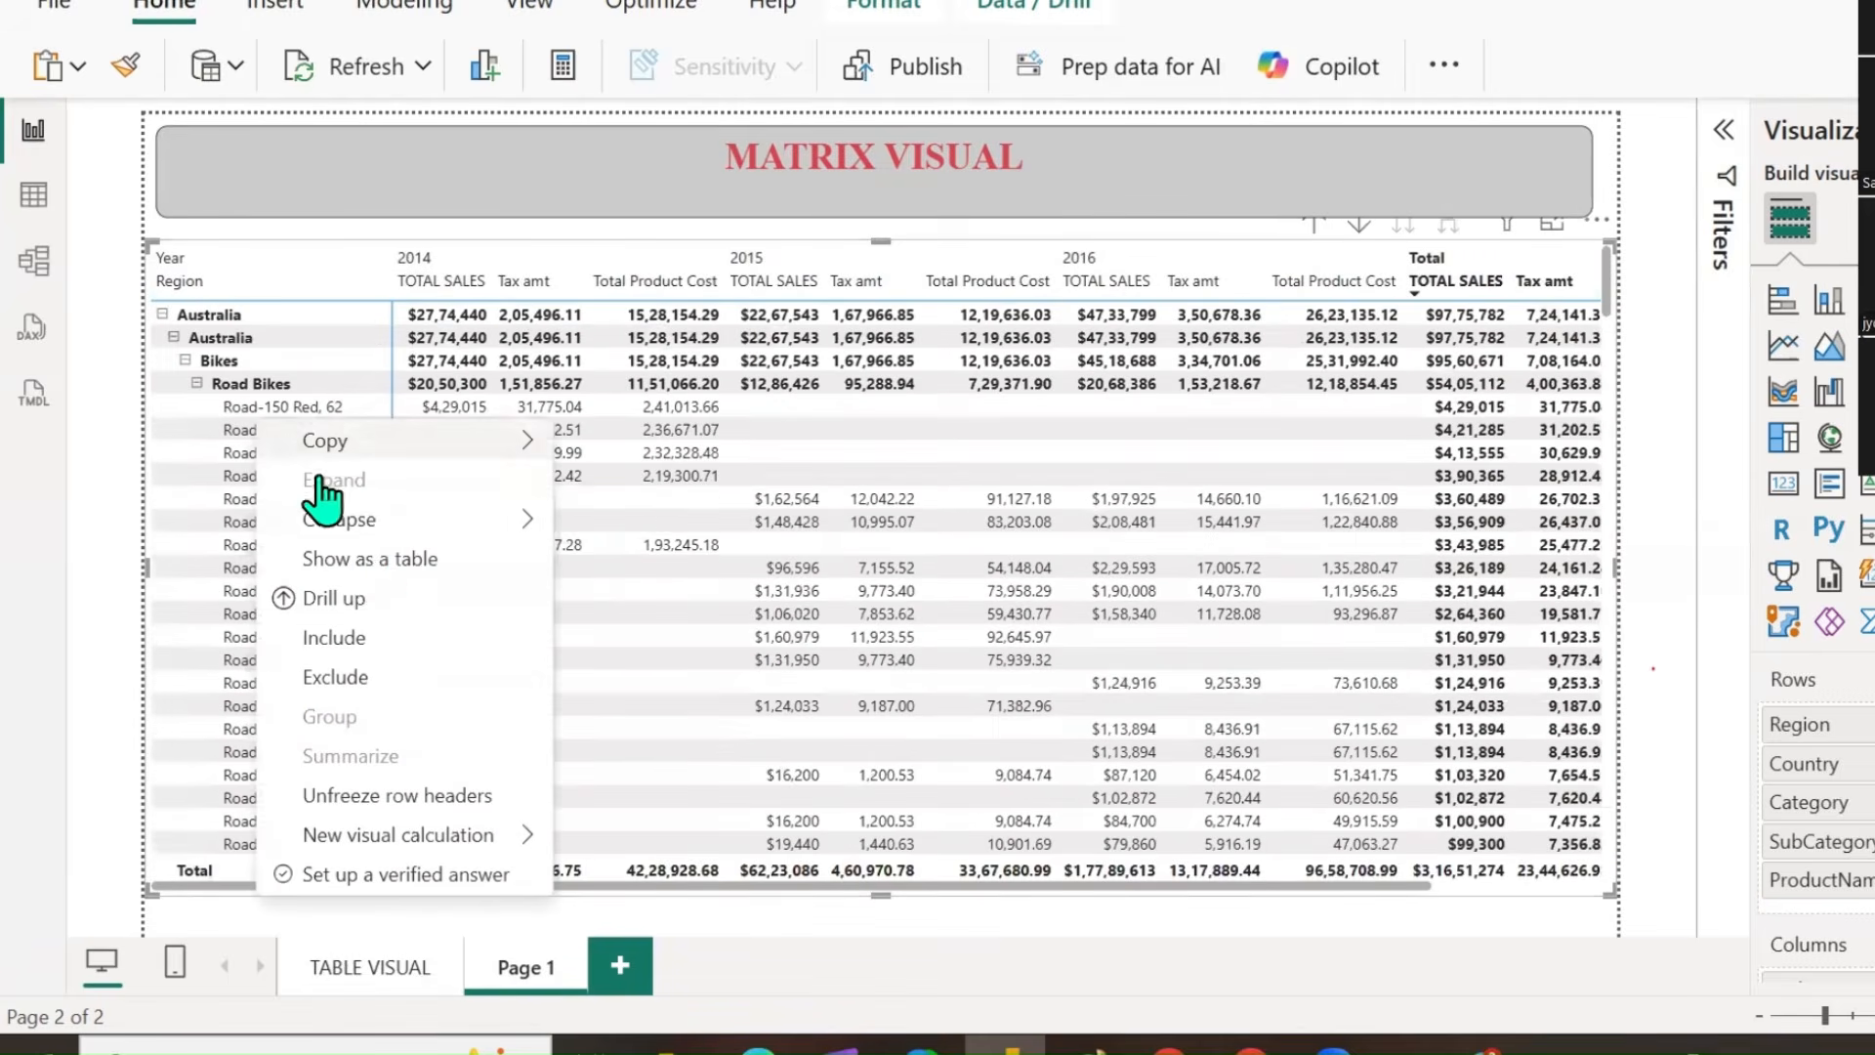
{"action": "left_click", "coordinate": [415, 796]}
{"action": "scroll", "coordinate": [493, 708], "scroll_direction": "down", "scroll_amount": 12}
{"action": "scroll", "coordinate": [493, 708], "scroll_direction": "up", "scroll_amount": 8}
{"action": "scroll", "coordinate": [488, 705], "scroll_direction": "down", "scroll_amount": 20}
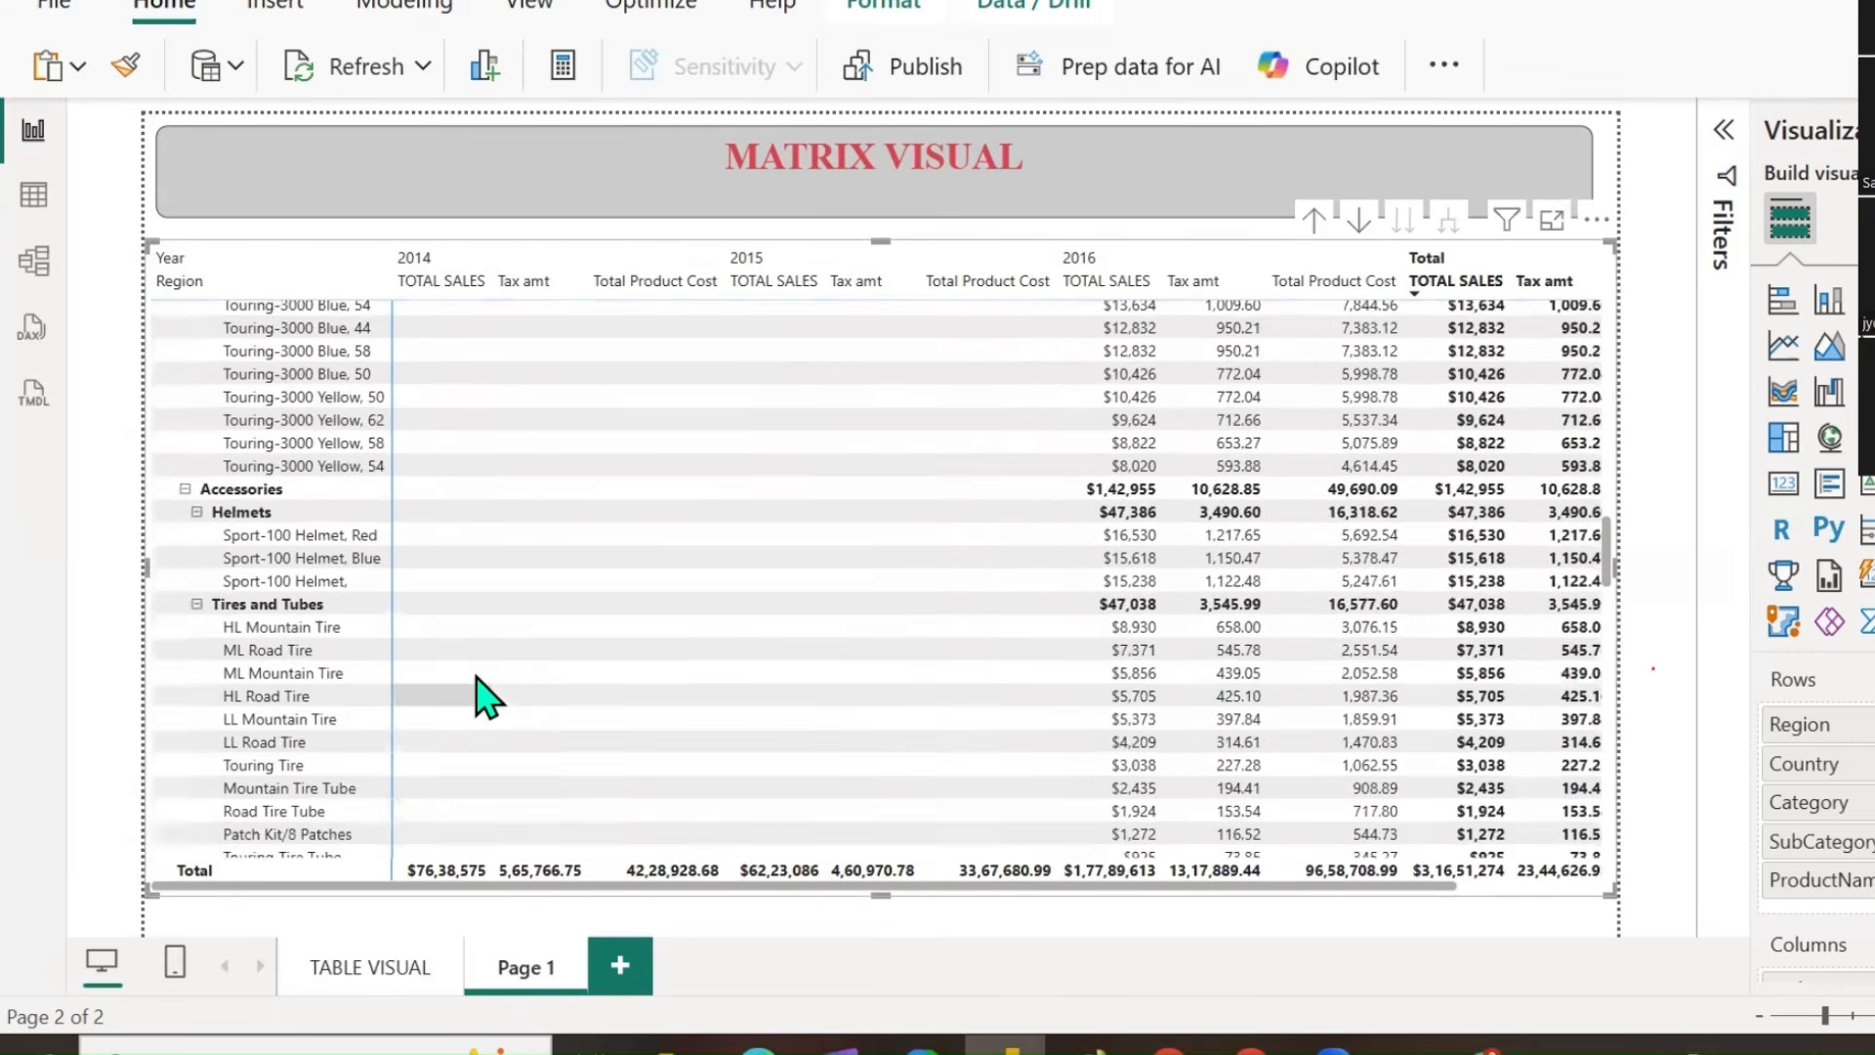
{"action": "scroll", "coordinate": [491, 698], "scroll_direction": "up", "scroll_amount": 20}
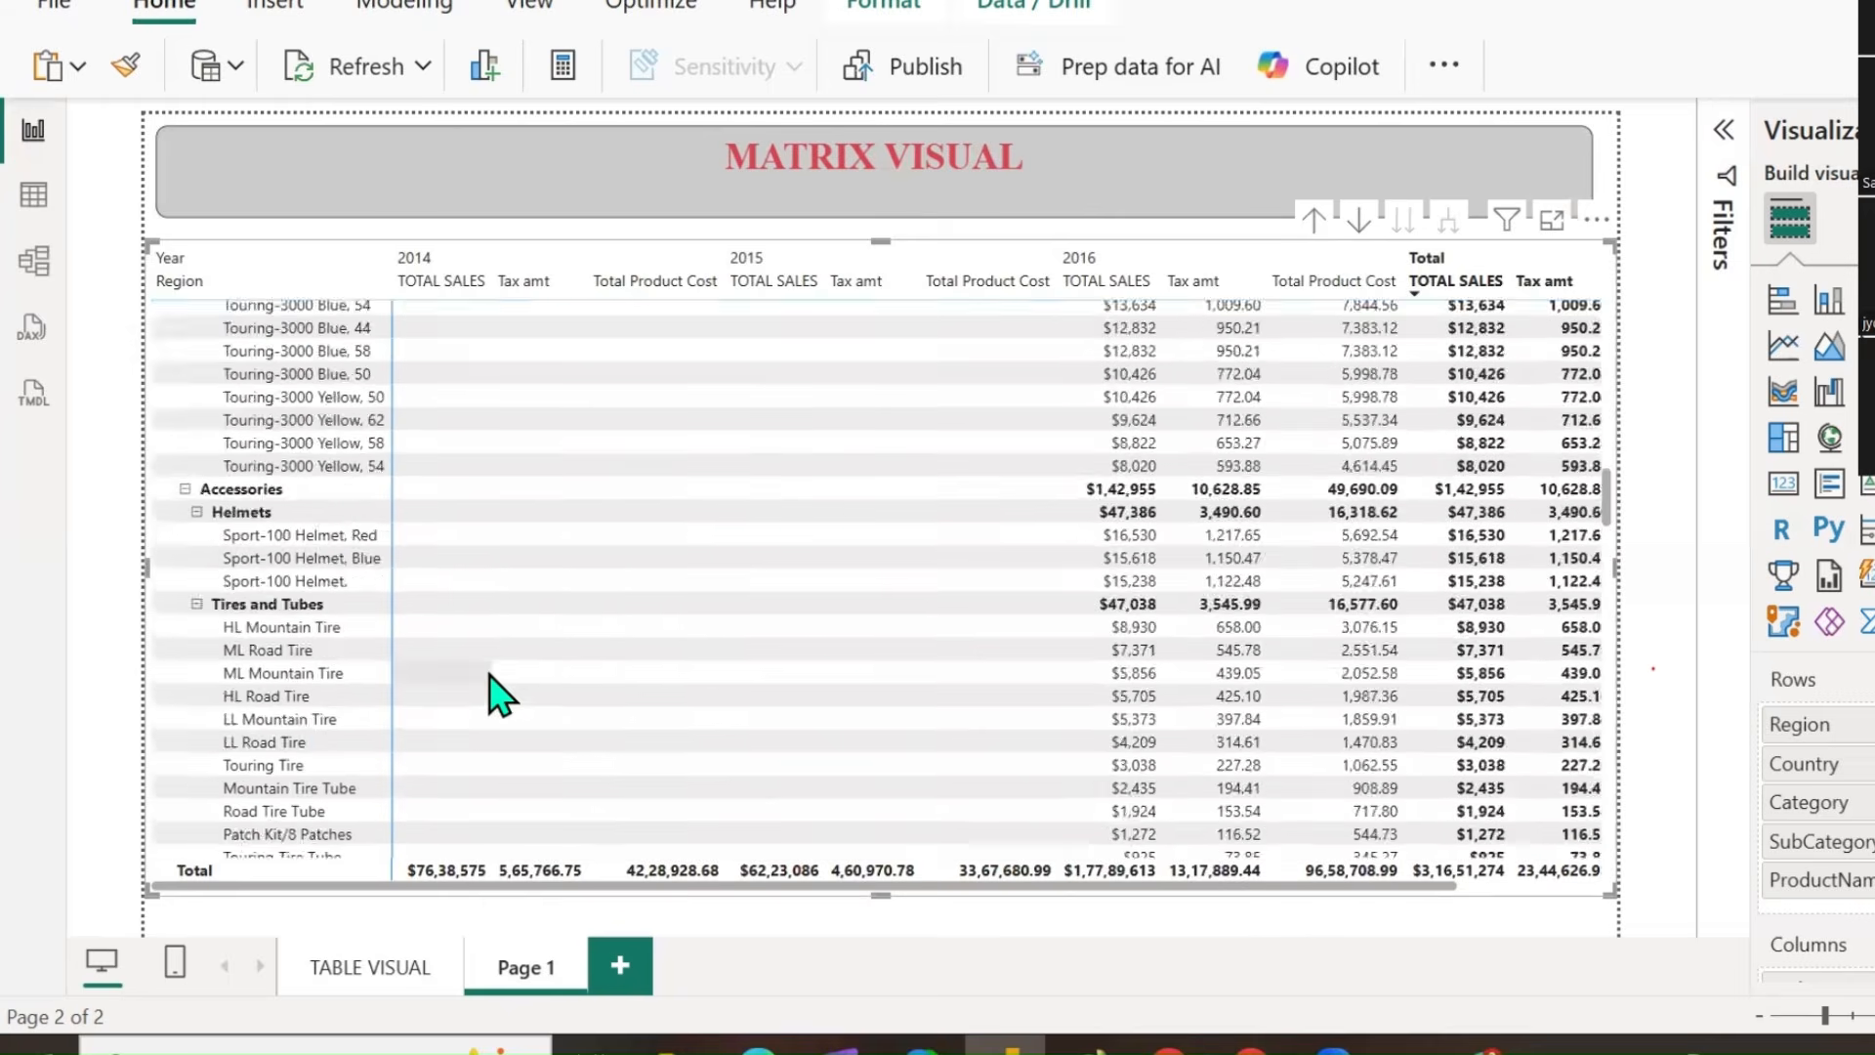
{"action": "scroll", "coordinate": [493, 699], "scroll_direction": "up", "scroll_amount": 3}
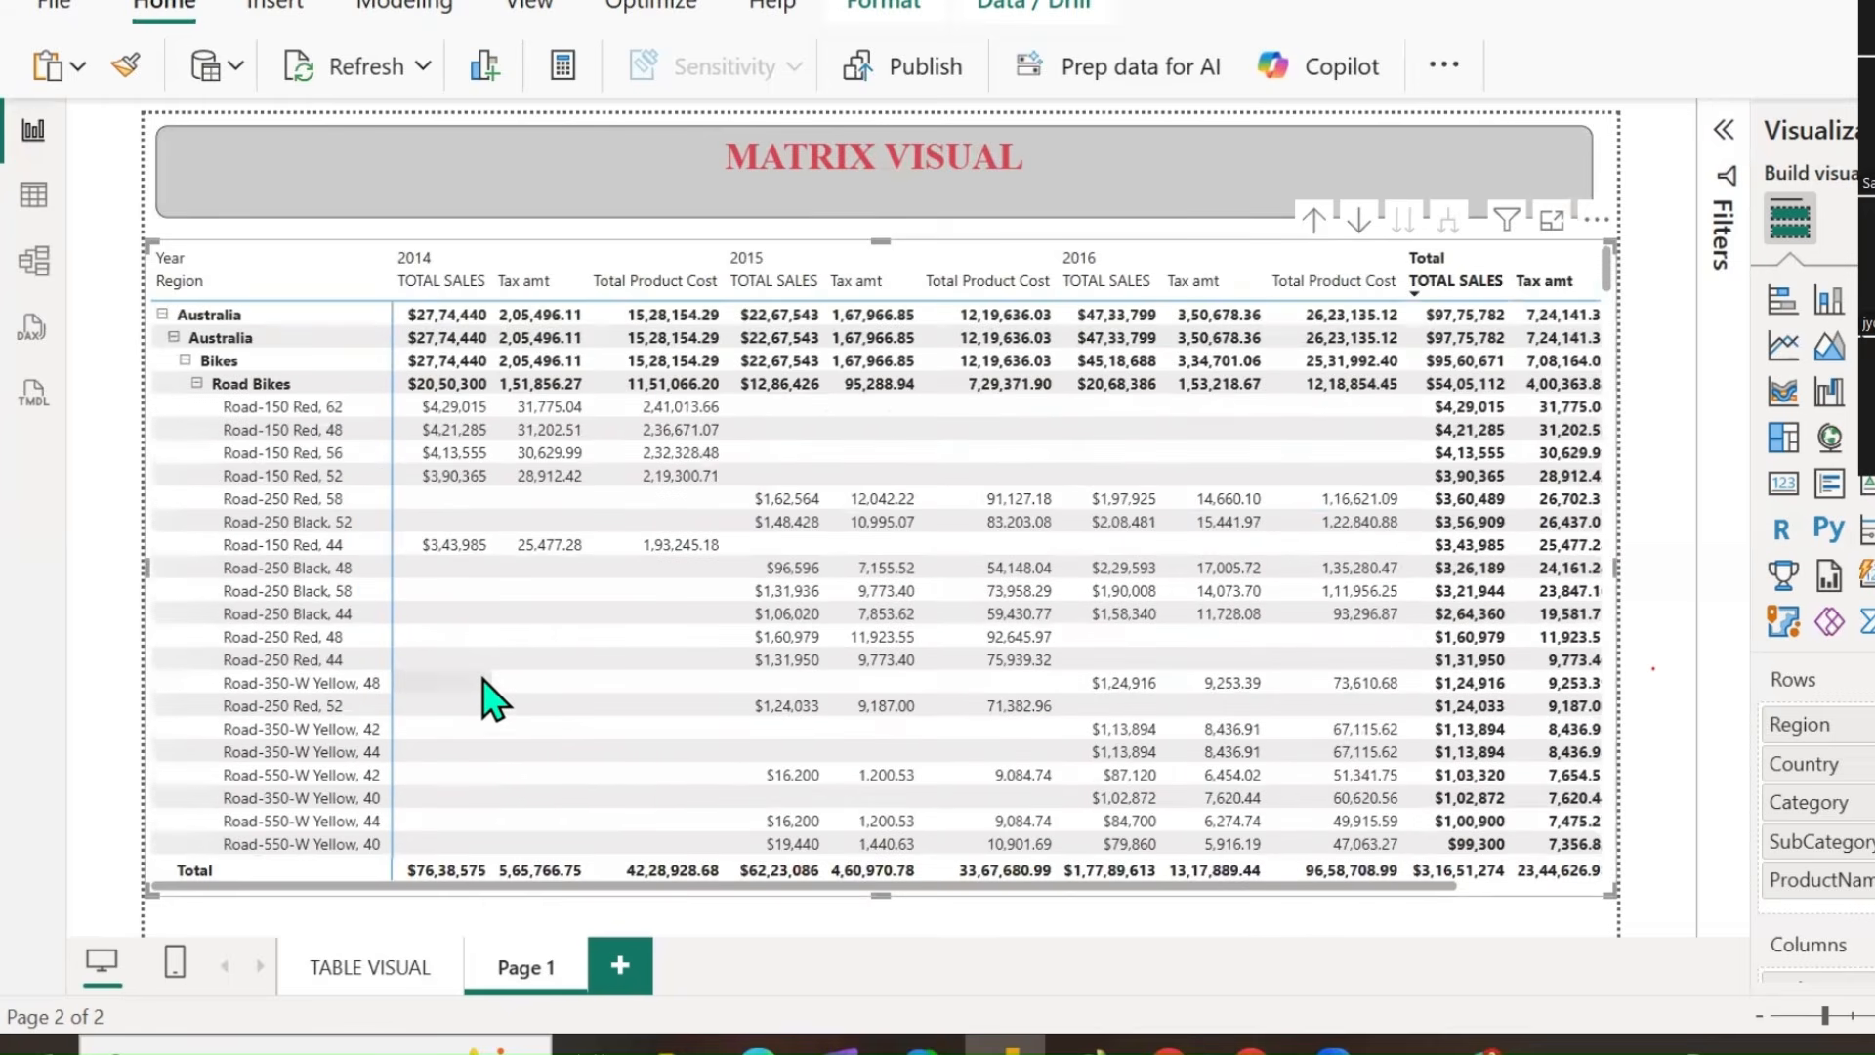
Freeze the matrix's row headers again.
{"action": "right_click", "coordinate": [285, 615]}
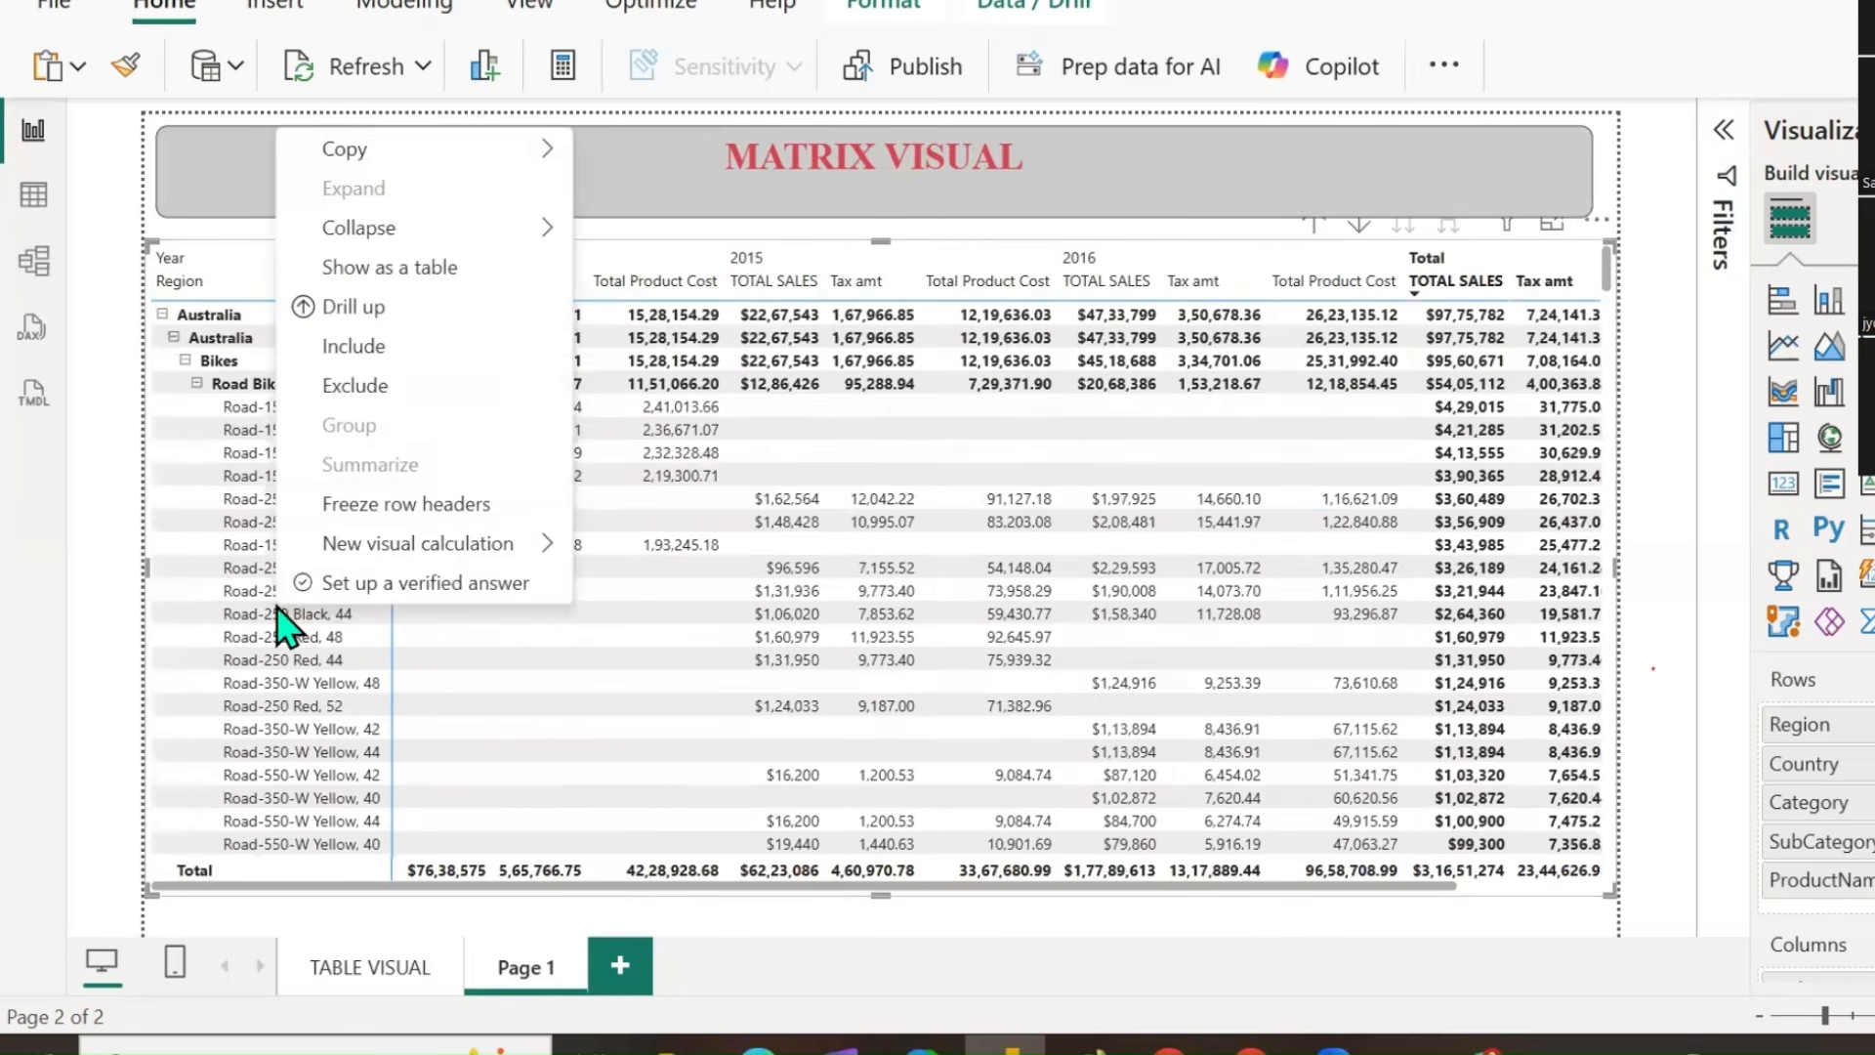
{"action": "left_click", "coordinate": [460, 508]}
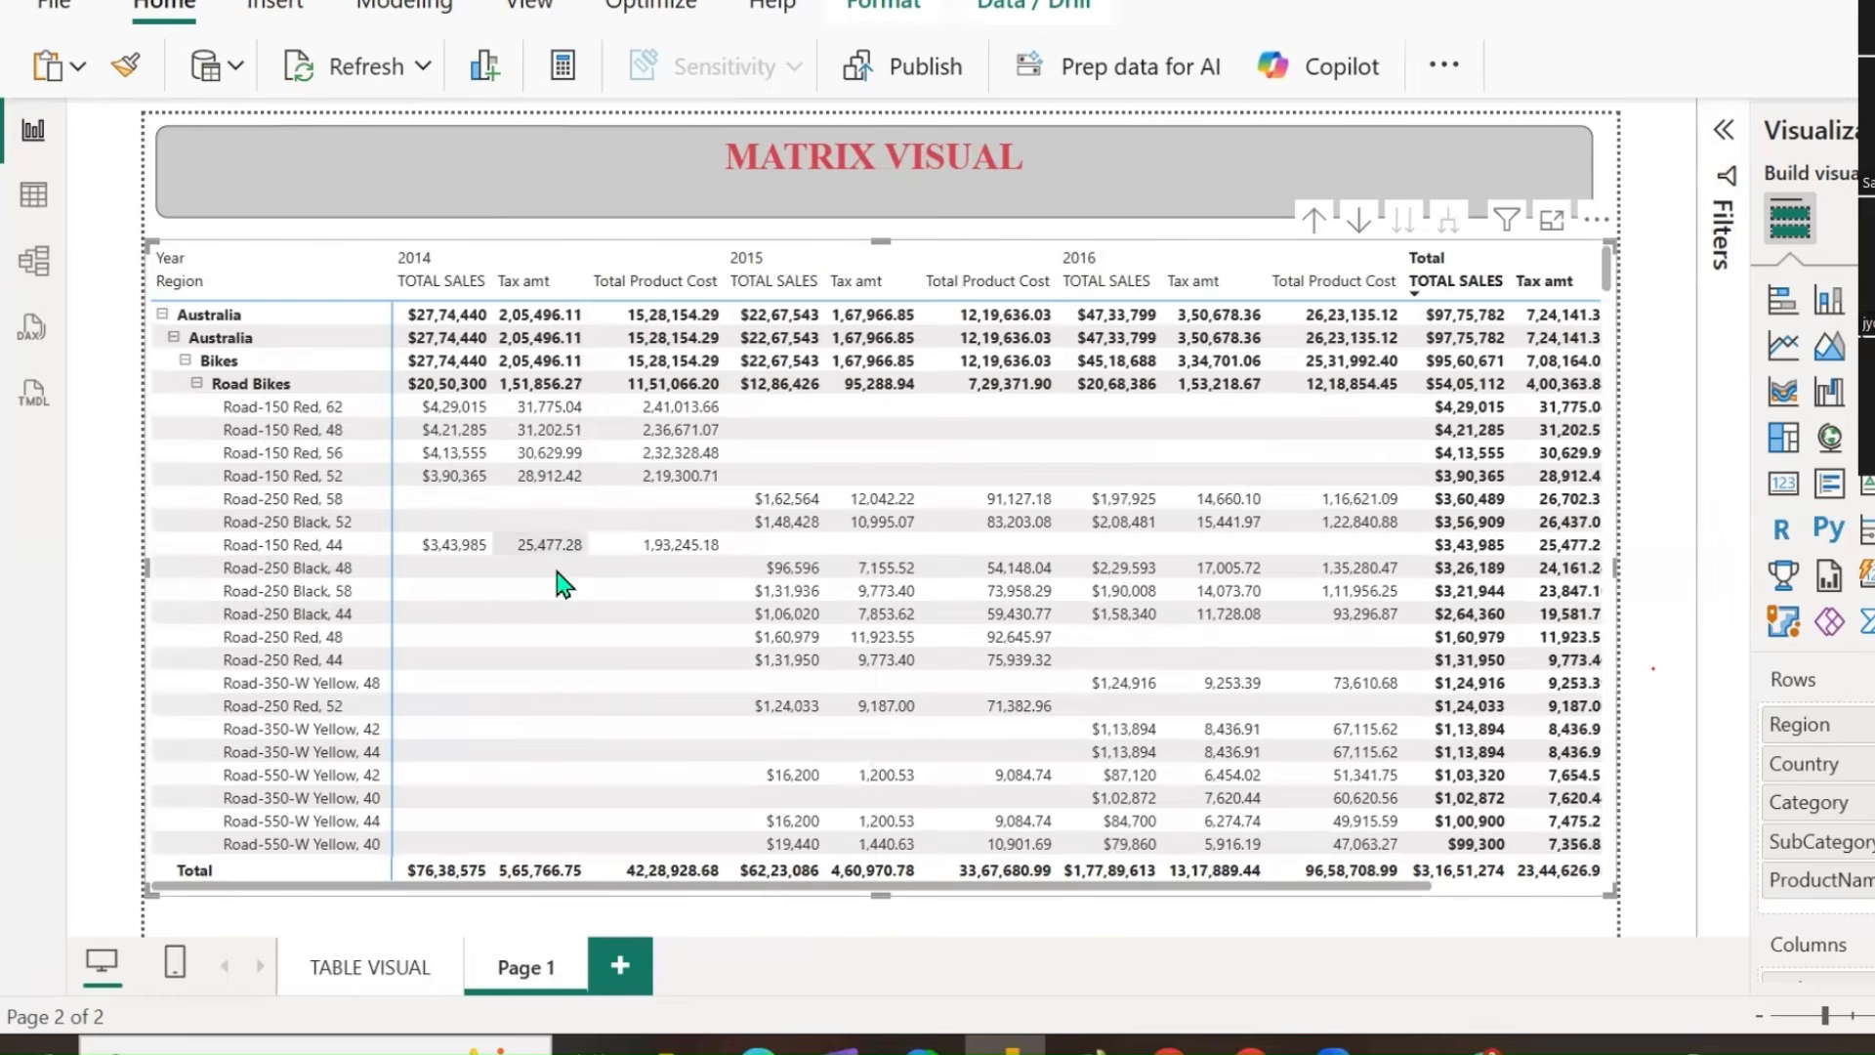
{"action": "scroll", "coordinate": [565, 586], "scroll_direction": "down", "scroll_amount": 10}
{"action": "scroll", "coordinate": [566, 586], "scroll_direction": "up", "scroll_amount": 10}
Unfreeze the matrix's row headers once more from a product row.
{"action": "right_click", "coordinate": [291, 500]}
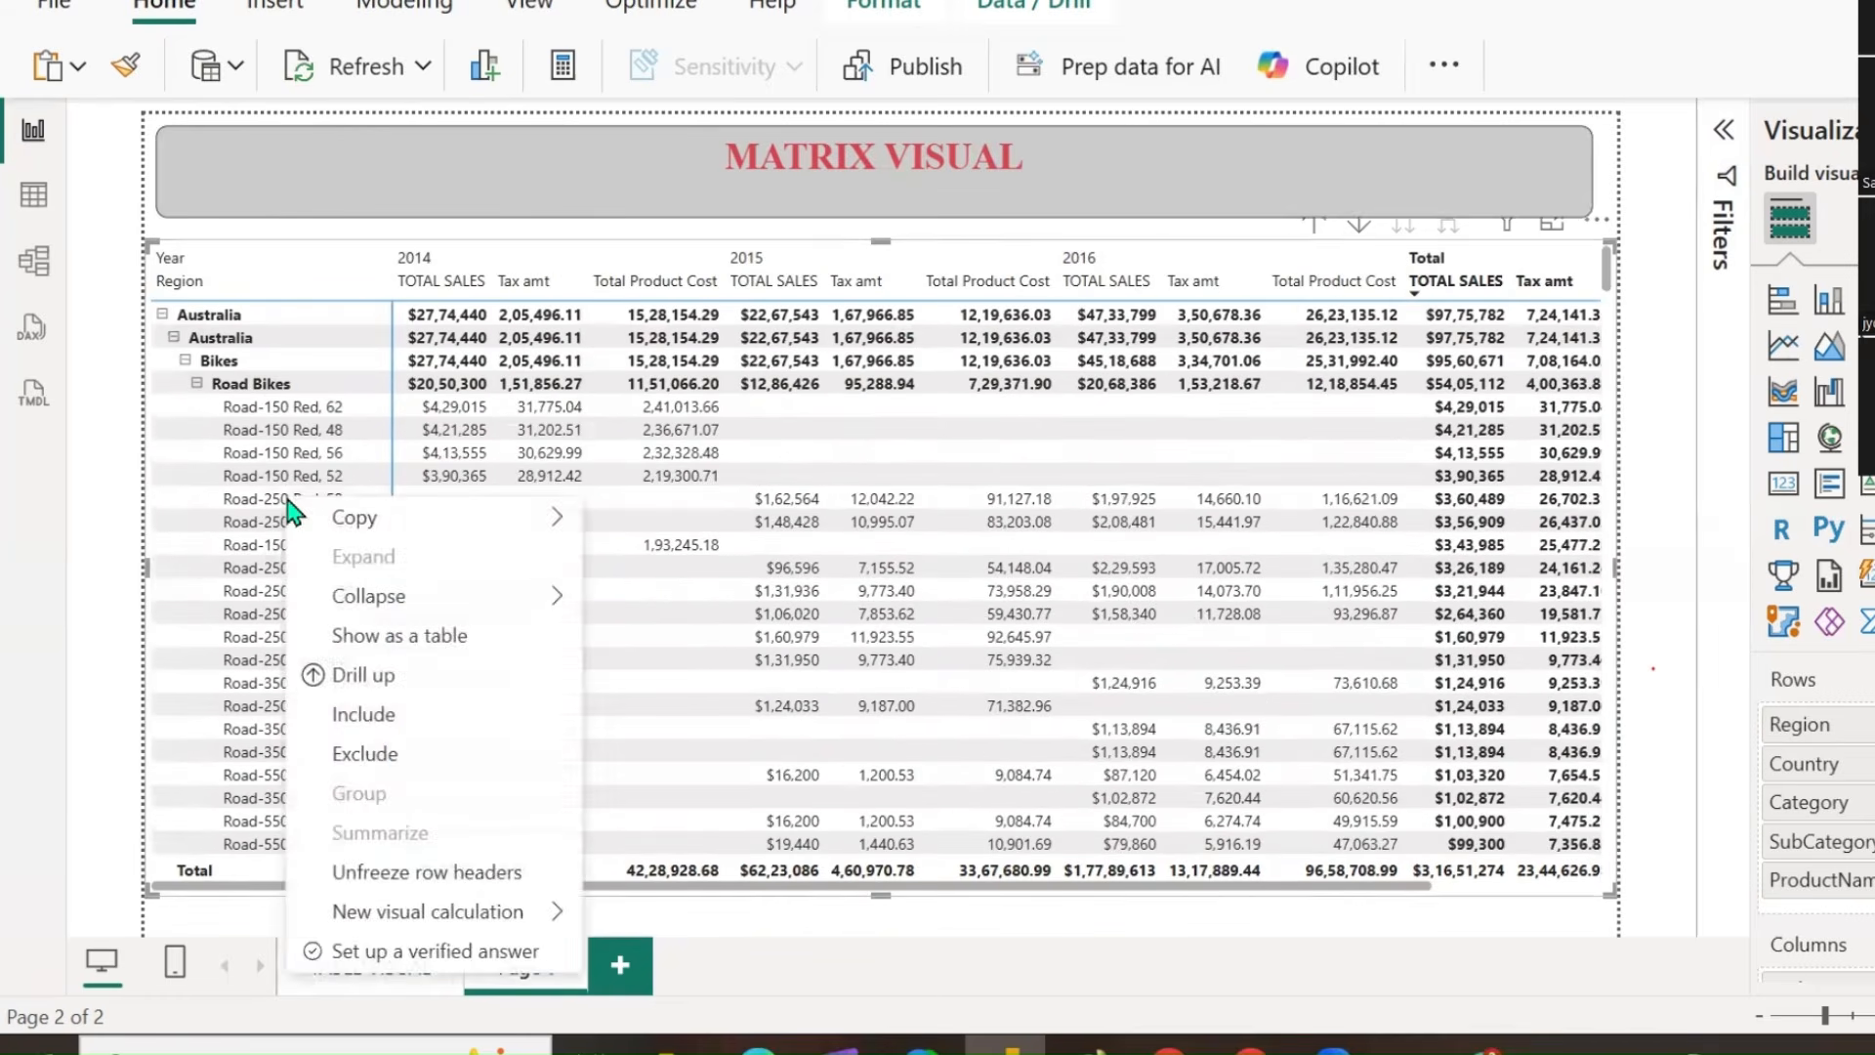
{"action": "left_click", "coordinate": [449, 880]}
{"action": "scroll", "coordinate": [249, 538], "scroll_direction": "down", "scroll_amount": 2}
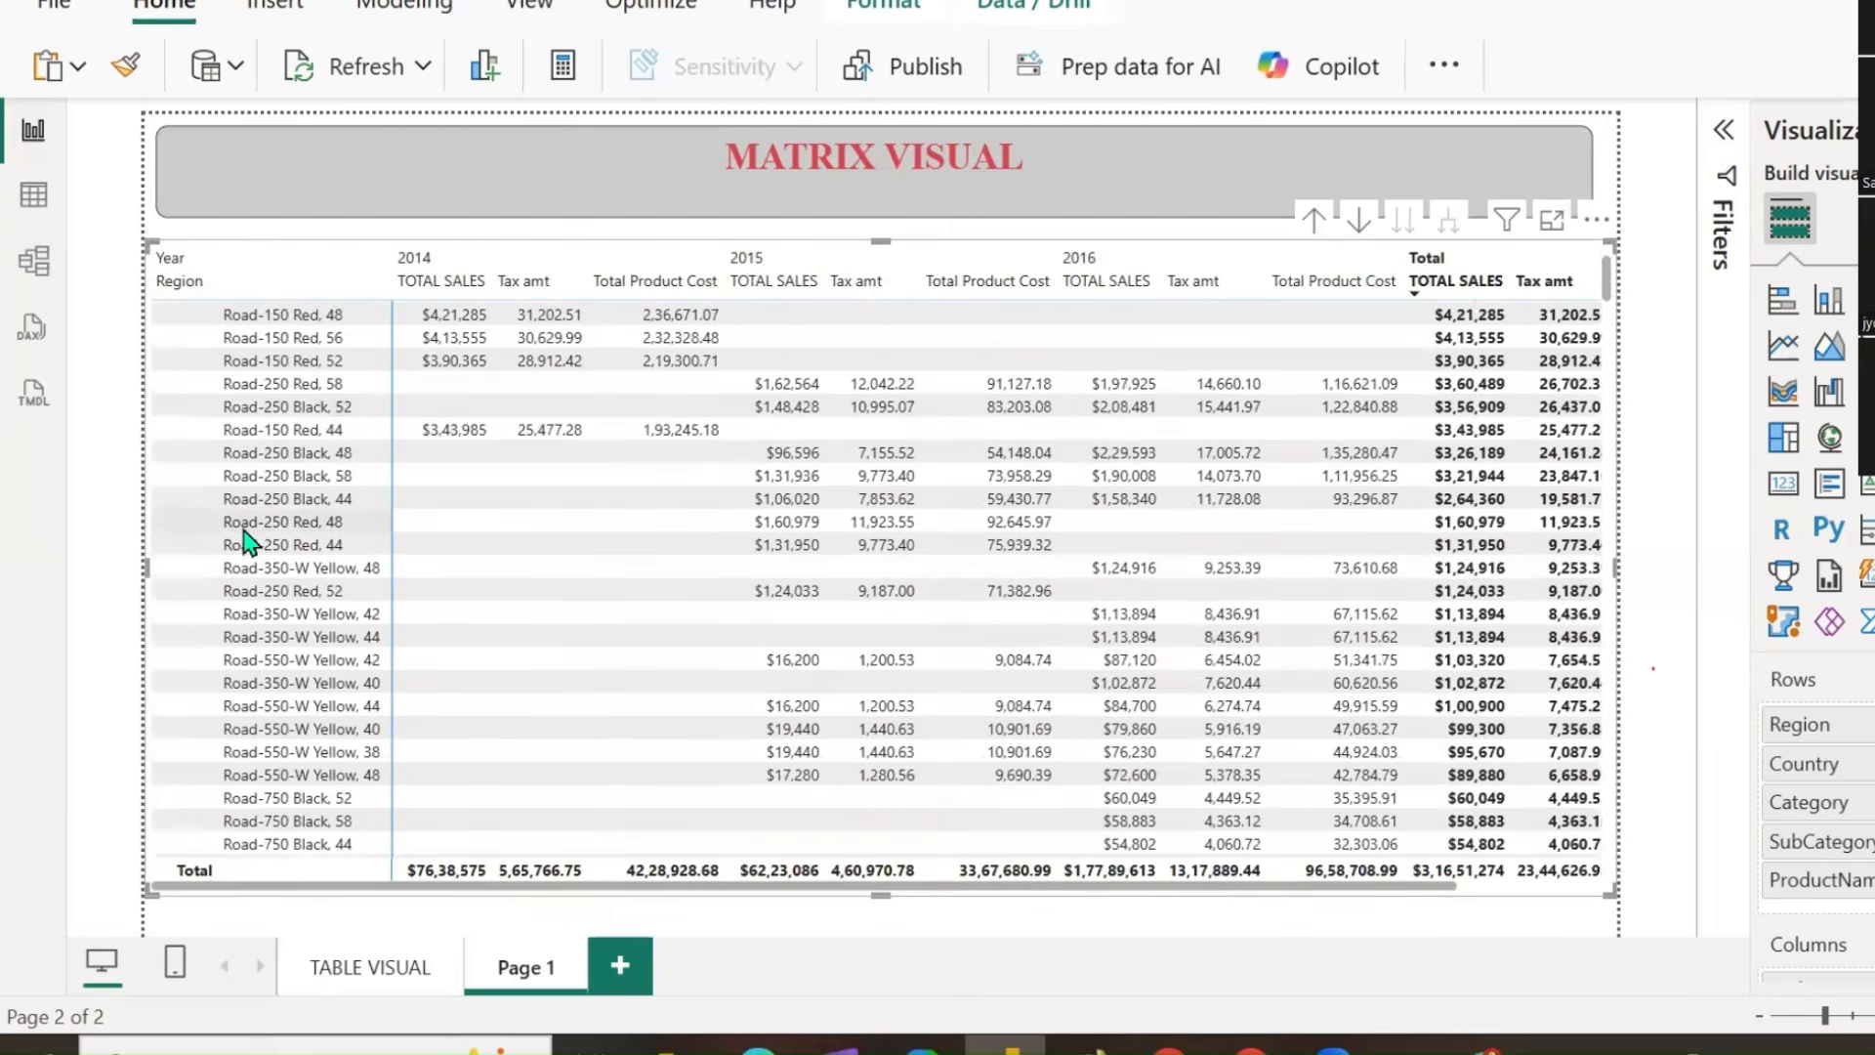
{"action": "scroll", "coordinate": [249, 537], "scroll_direction": "down", "scroll_amount": 5}
{"action": "scroll", "coordinate": [249, 537], "scroll_direction": "up", "scroll_amount": 6}
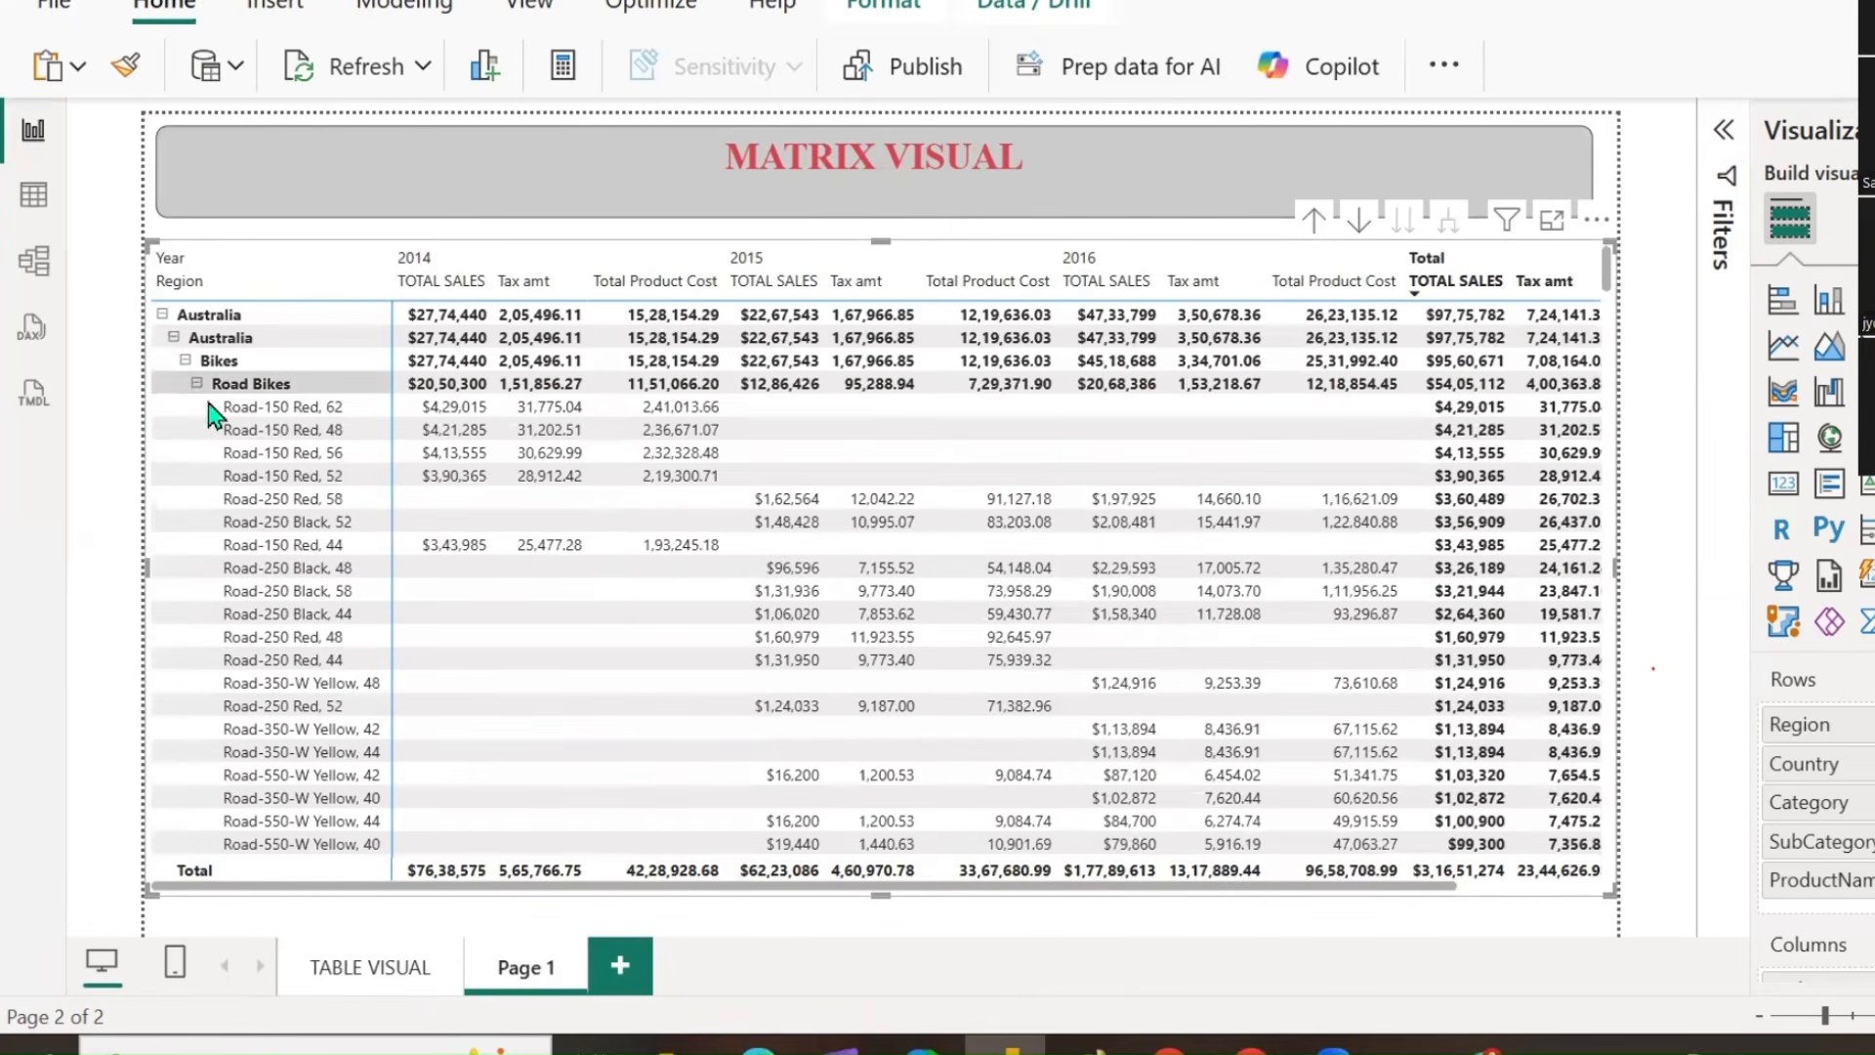
Freeze the matrix's row headers from the Road Bikes row and review the remaining row context options.
{"action": "right_click", "coordinate": [262, 385]}
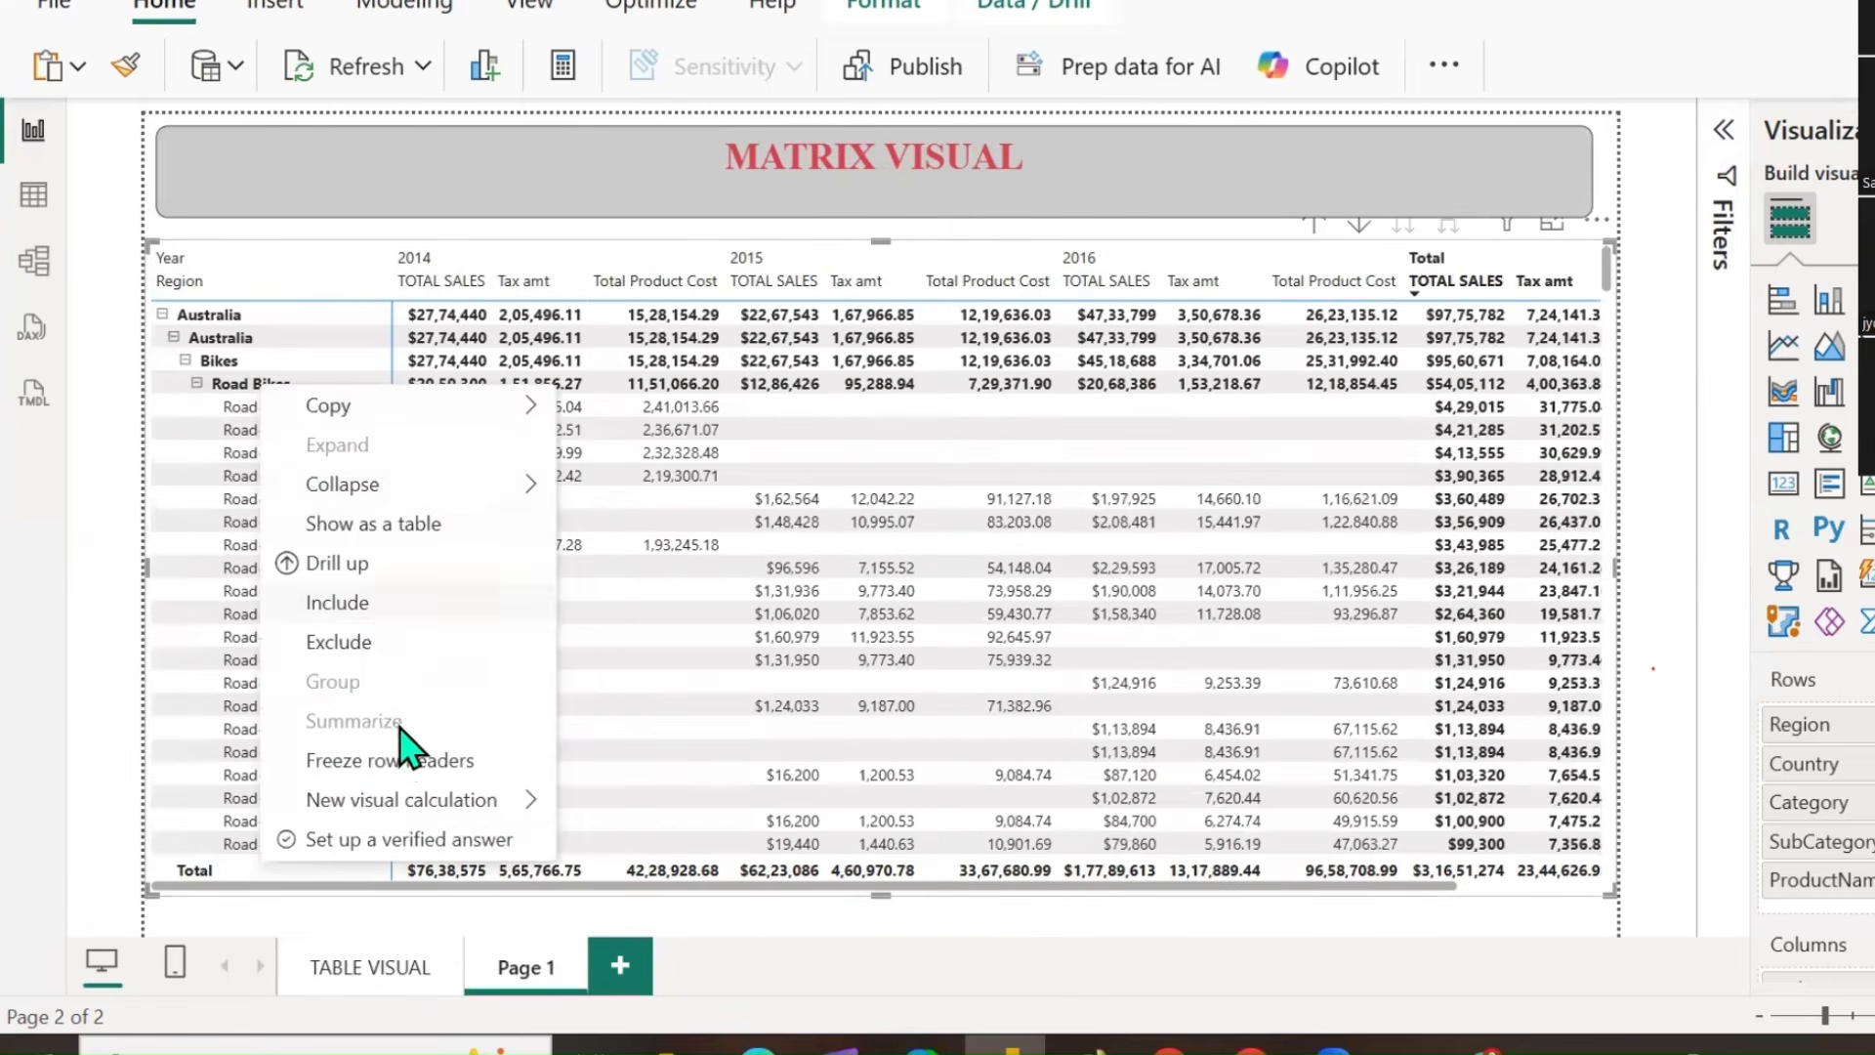
{"action": "left_click", "coordinate": [390, 763]}
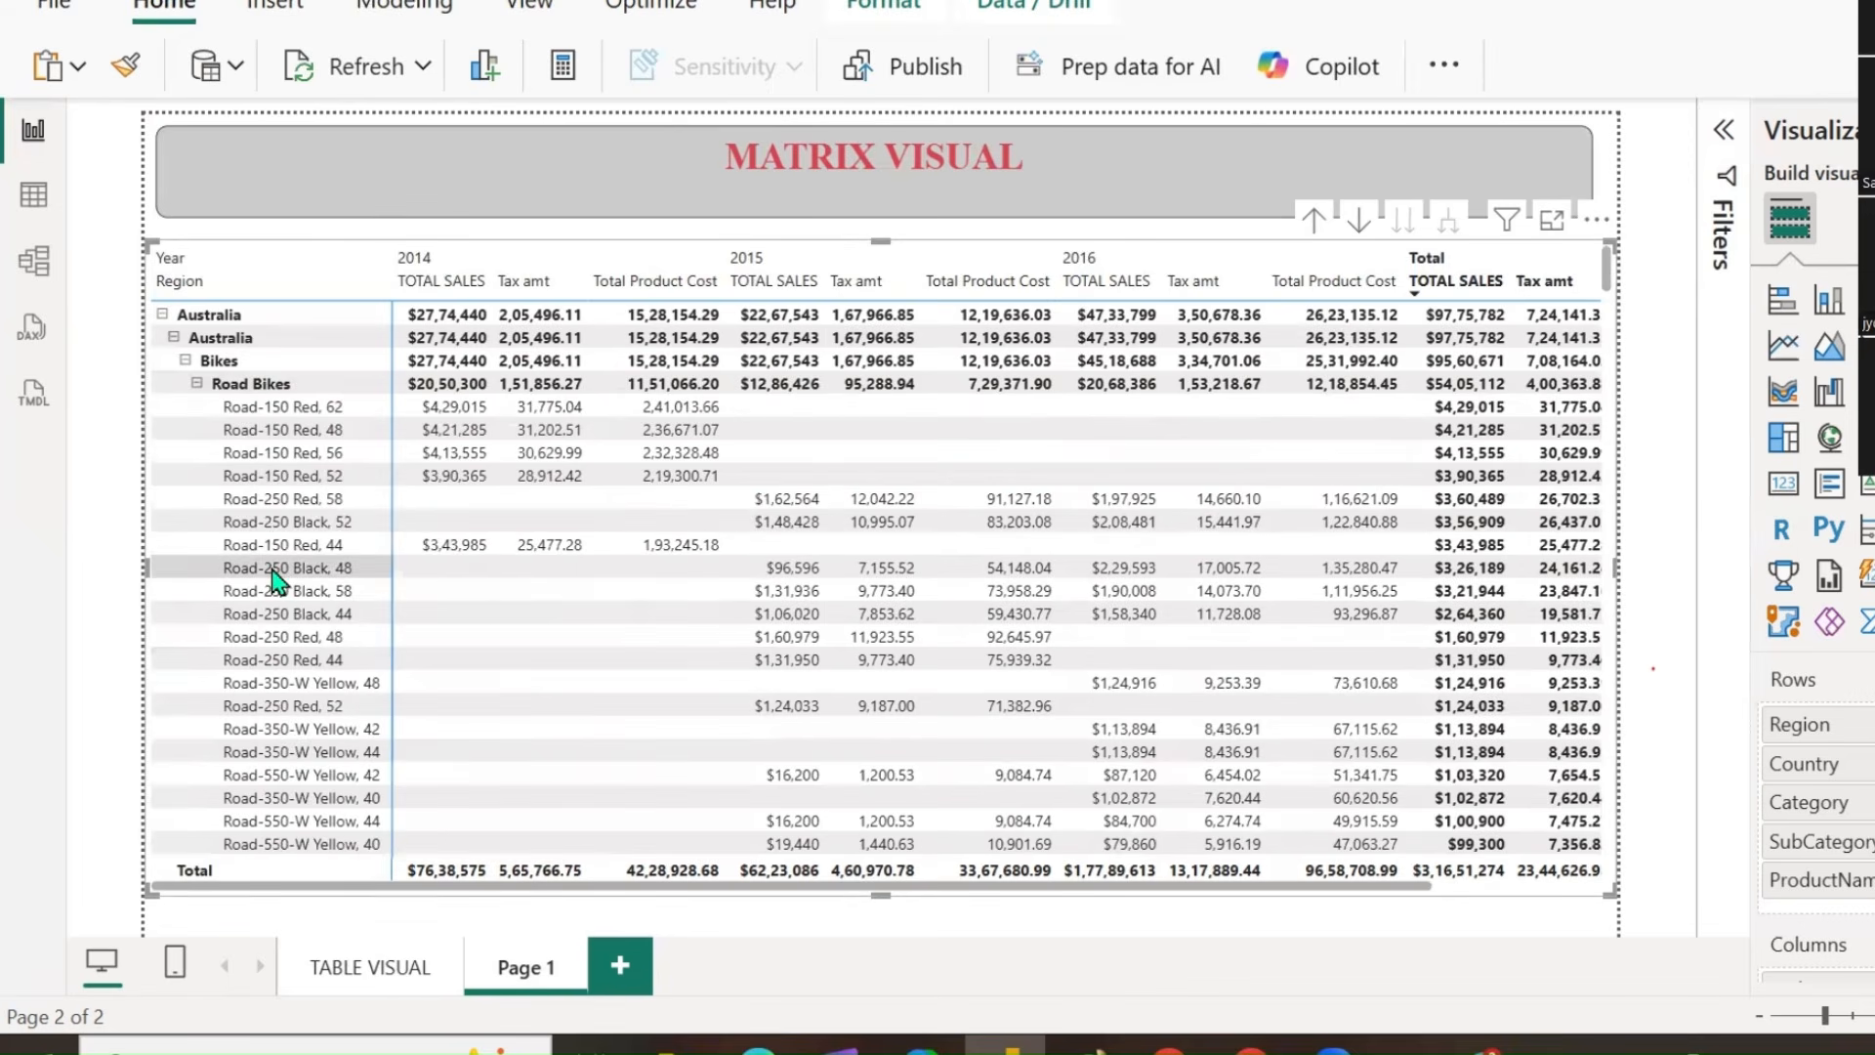
{"action": "scroll", "coordinate": [279, 581], "scroll_direction": "down", "scroll_amount": 12}
{"action": "scroll", "coordinate": [278, 582], "scroll_direction": "up", "scroll_amount": 12}
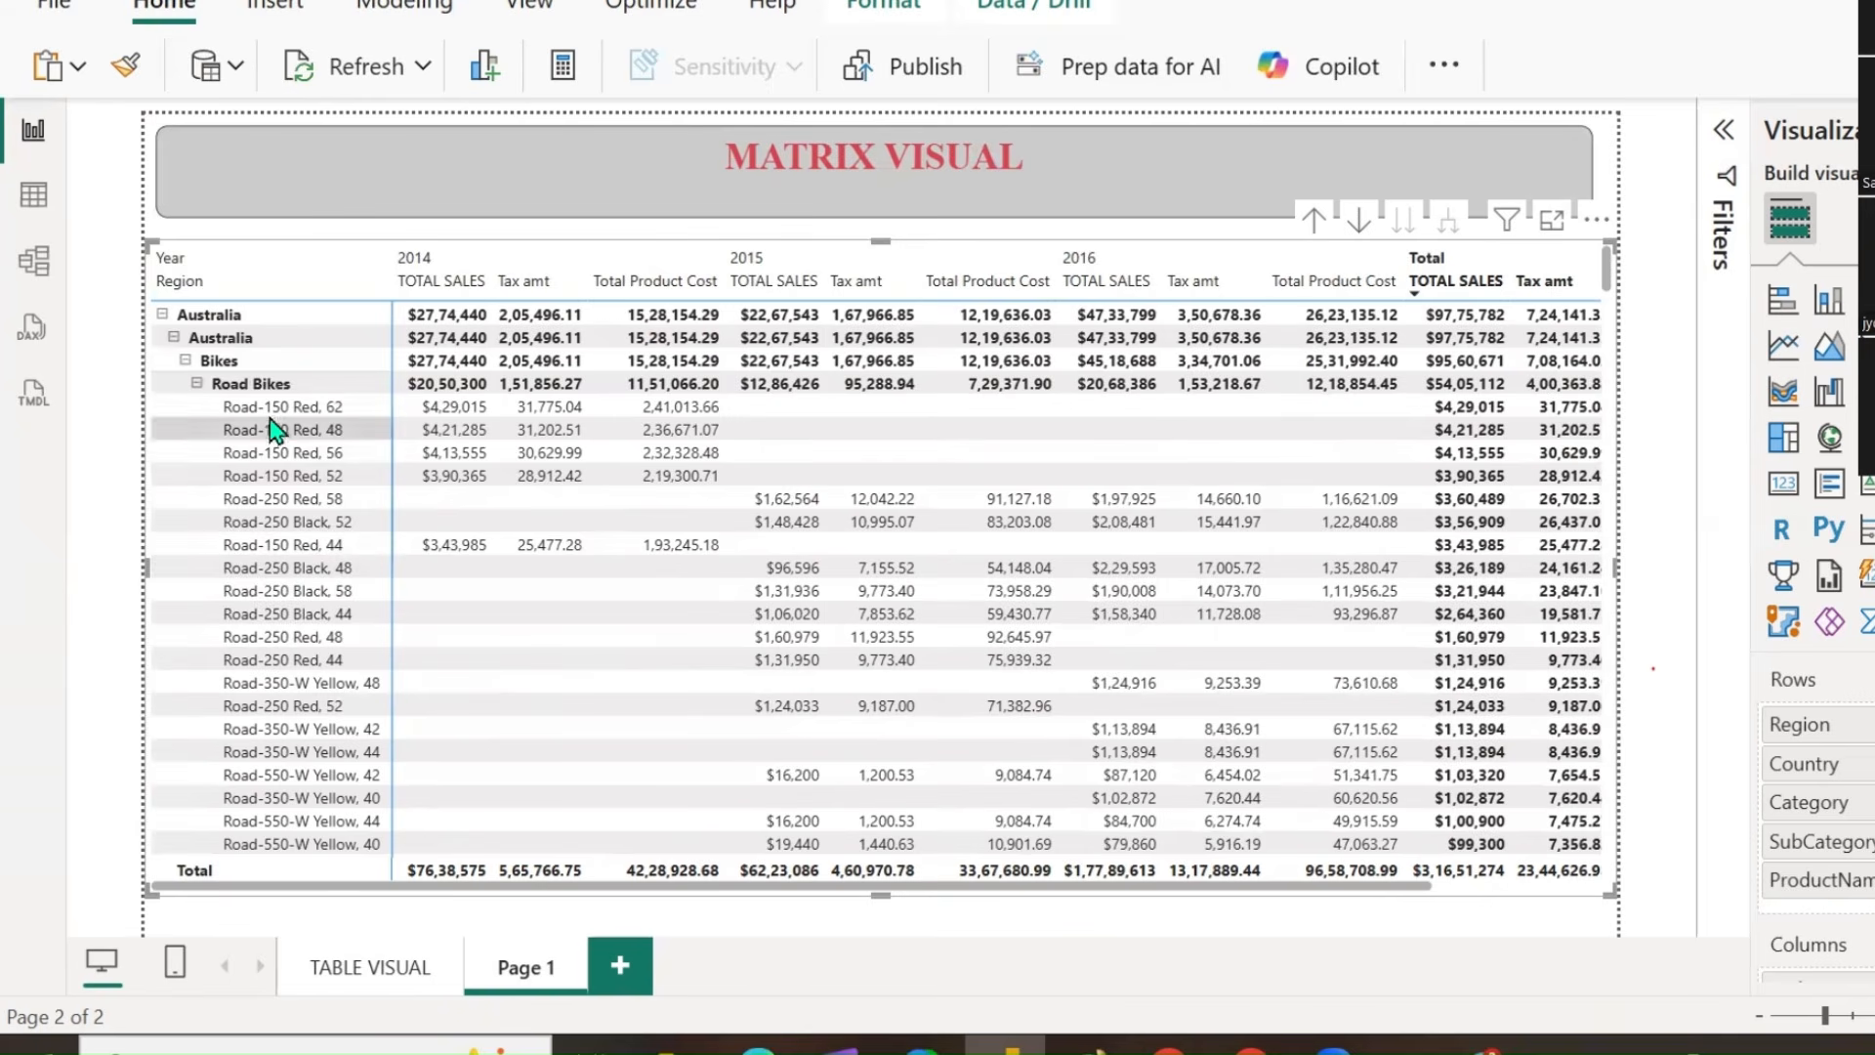
{"action": "right_click", "coordinate": [288, 495]}
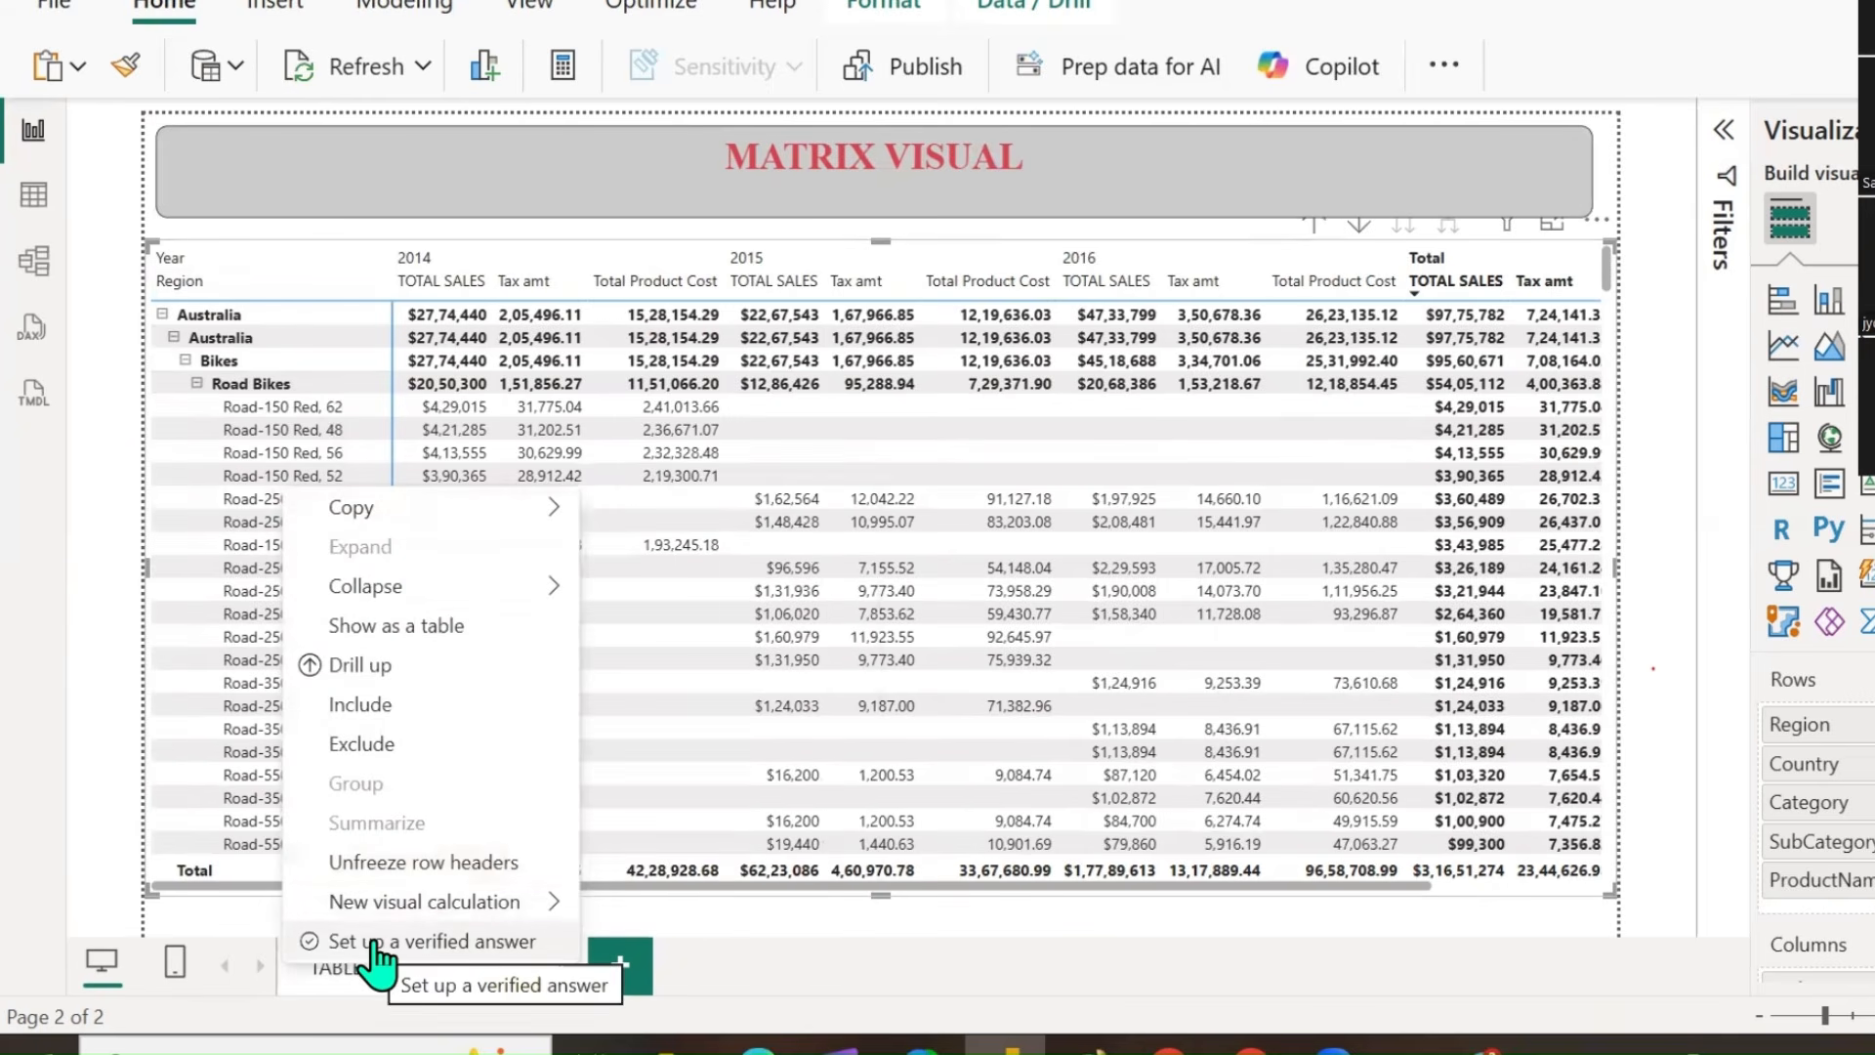
{"action": "left_click", "coordinate": [233, 455]}
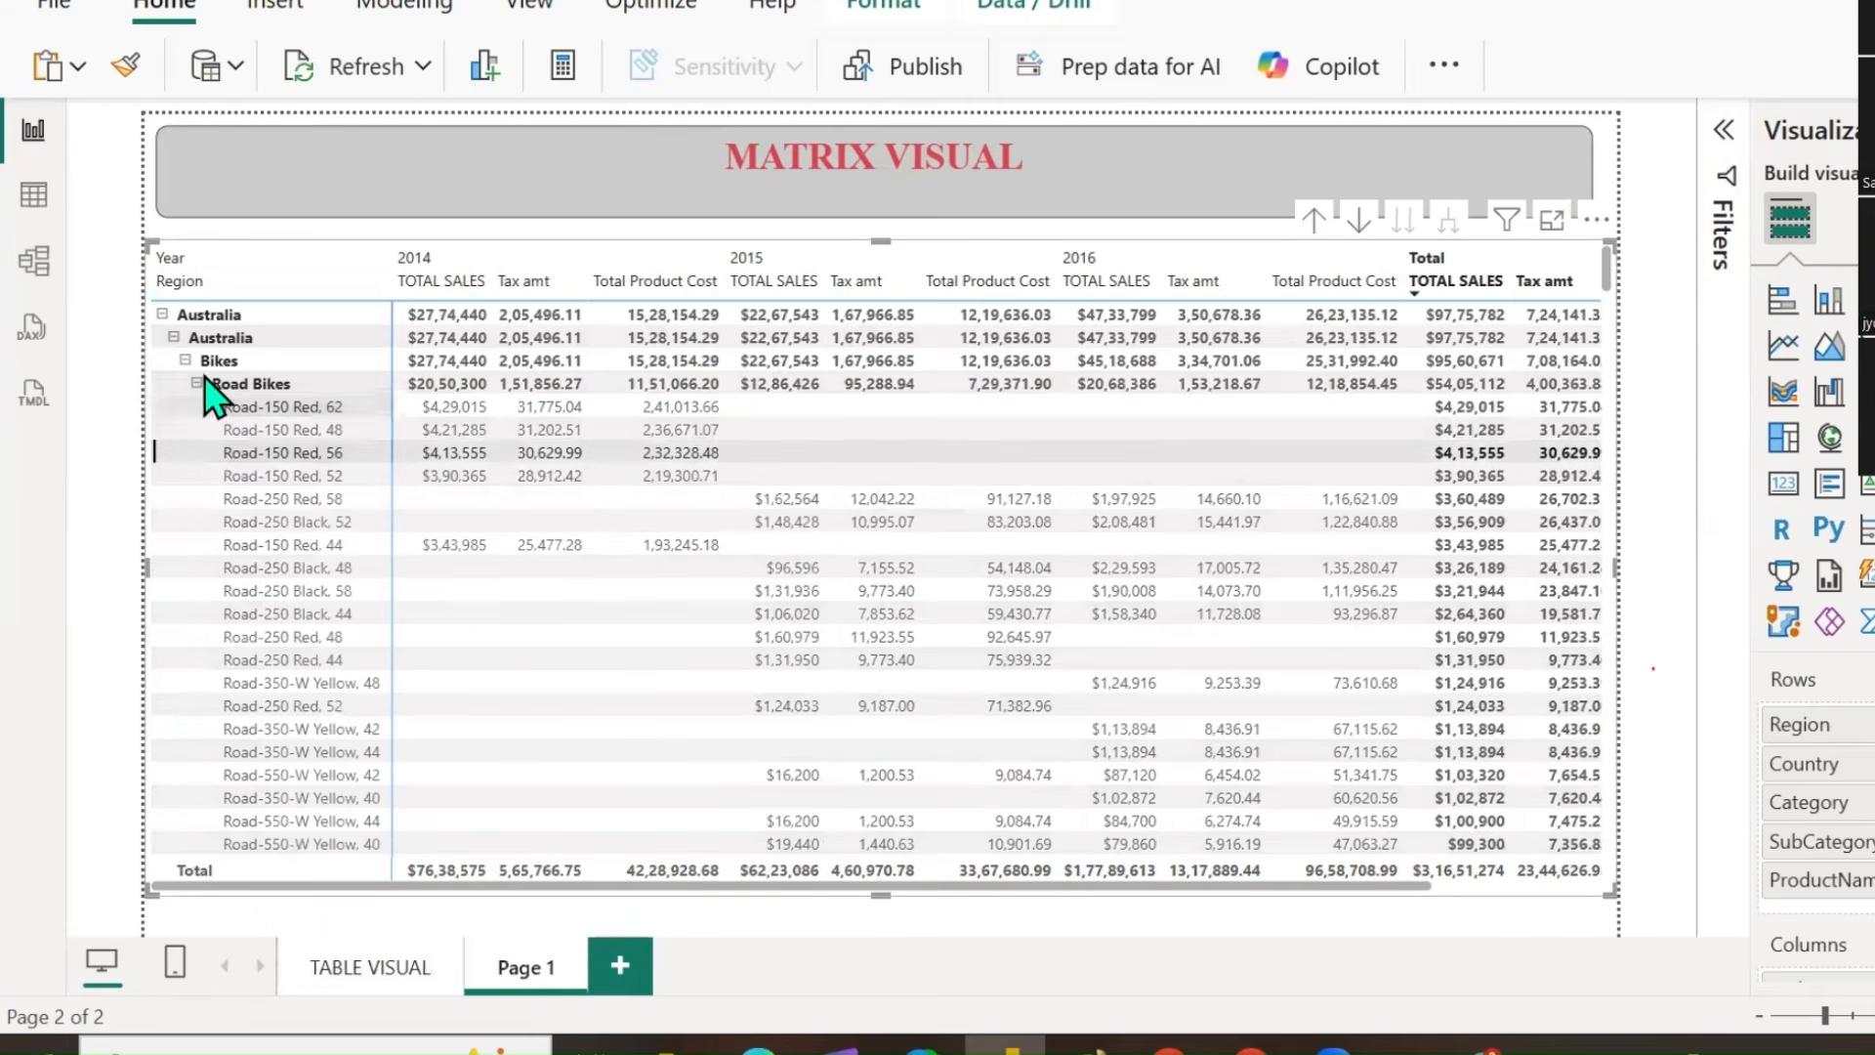
Collapse the Australia region and then all hierarchy levels so the matrix lists regions only.
{"action": "left_click", "coordinate": [162, 314]}
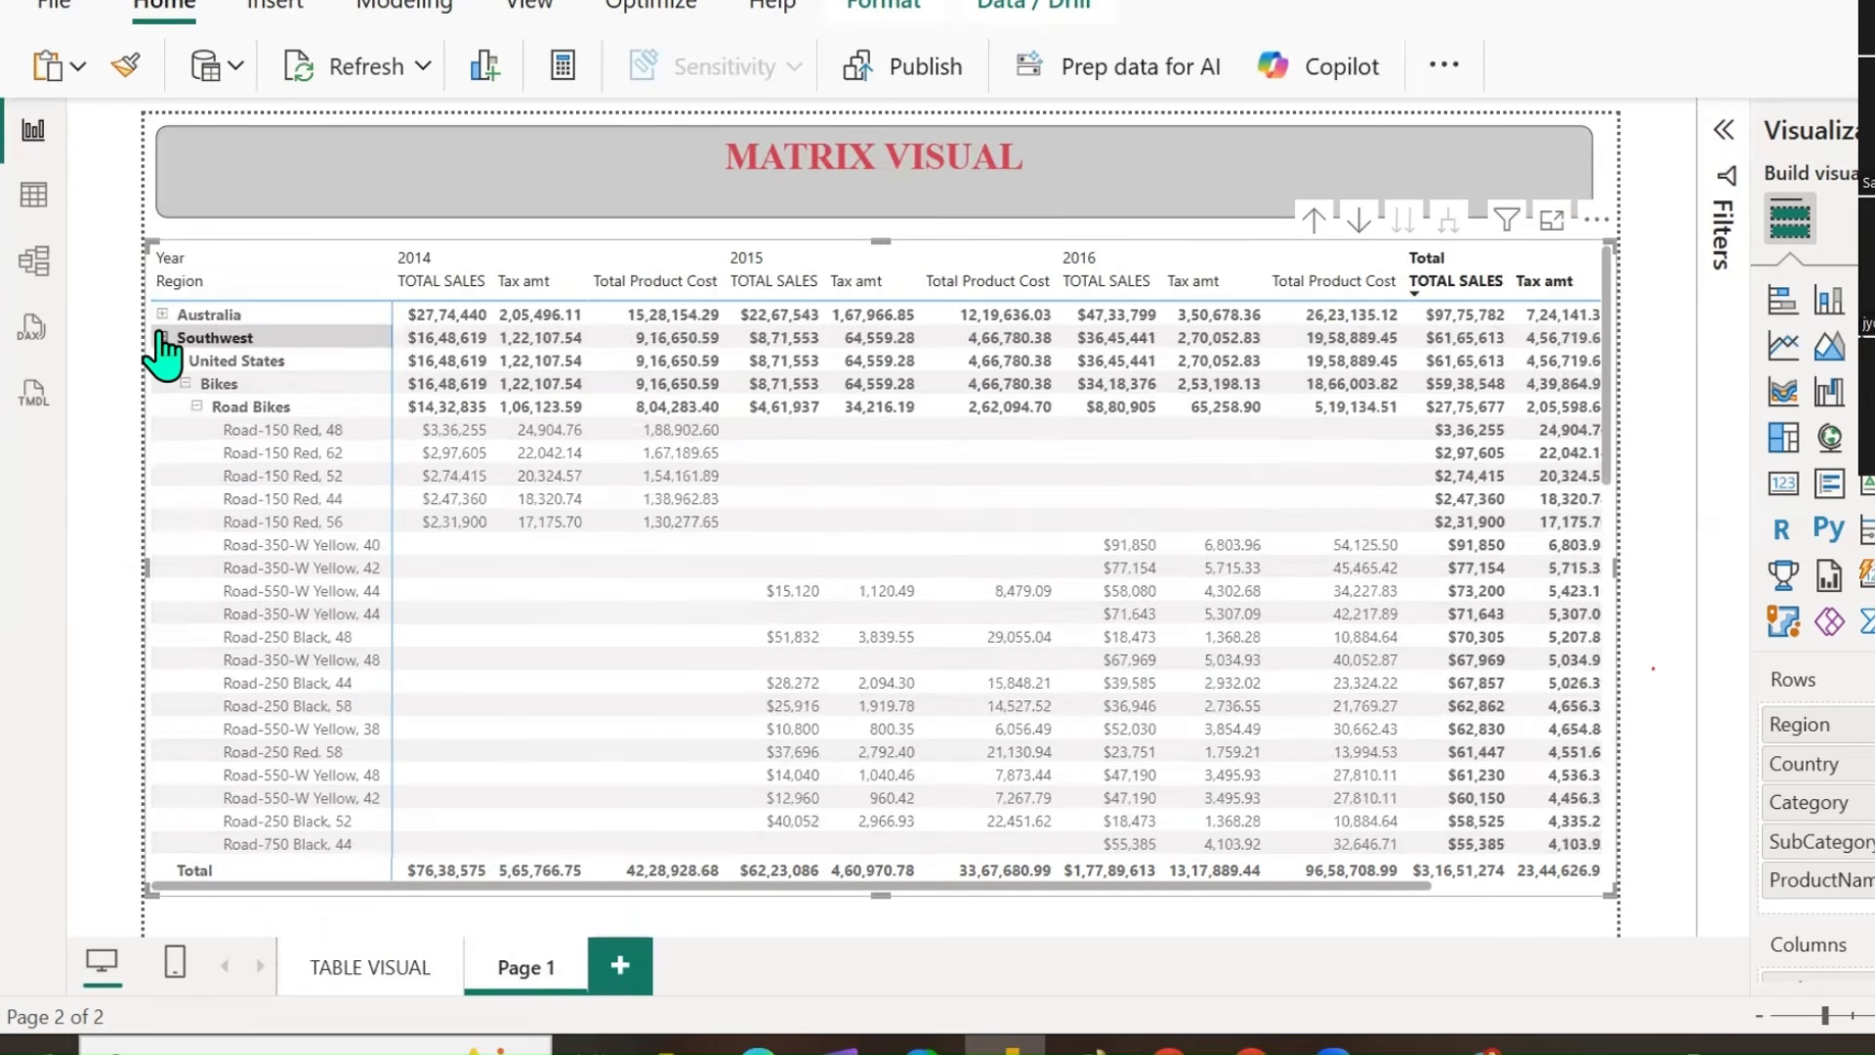
{"action": "right_click", "coordinate": [252, 430]}
{"action": "mouse_move", "coordinate": [364, 527]}
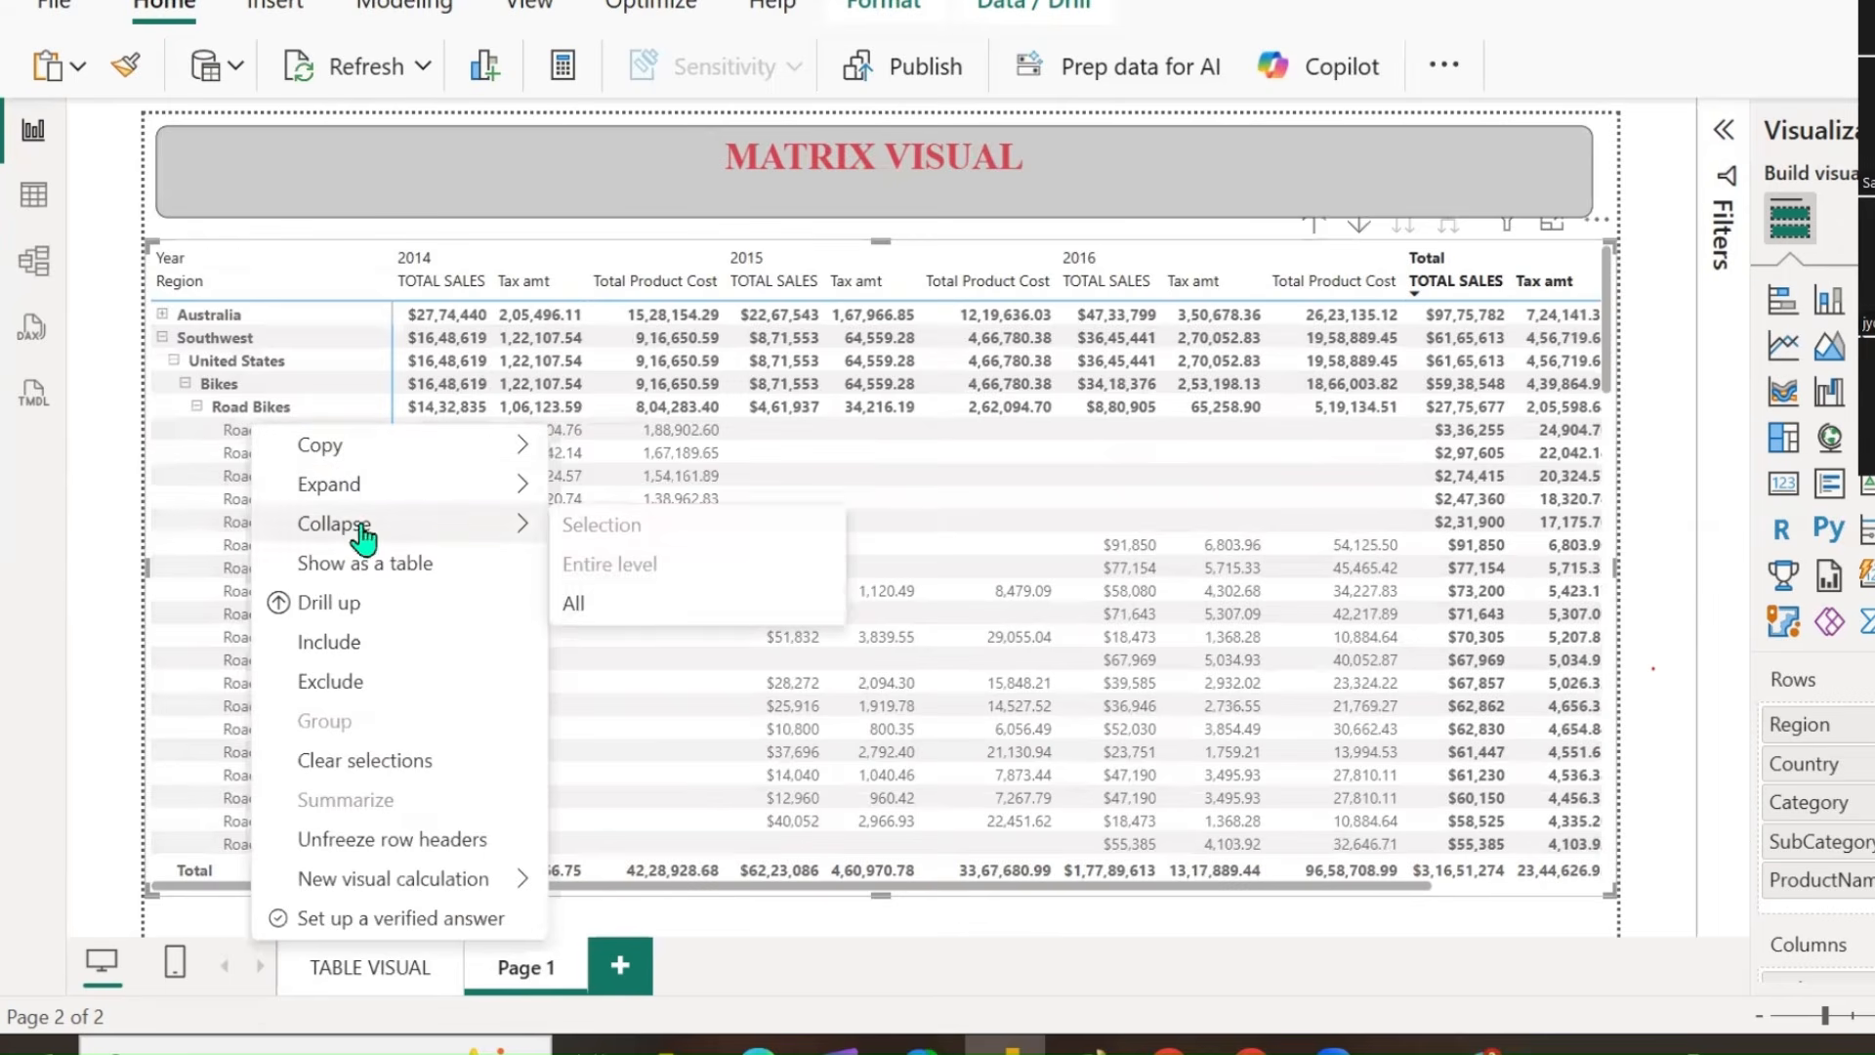
{"action": "left_click", "coordinate": [609, 602]}
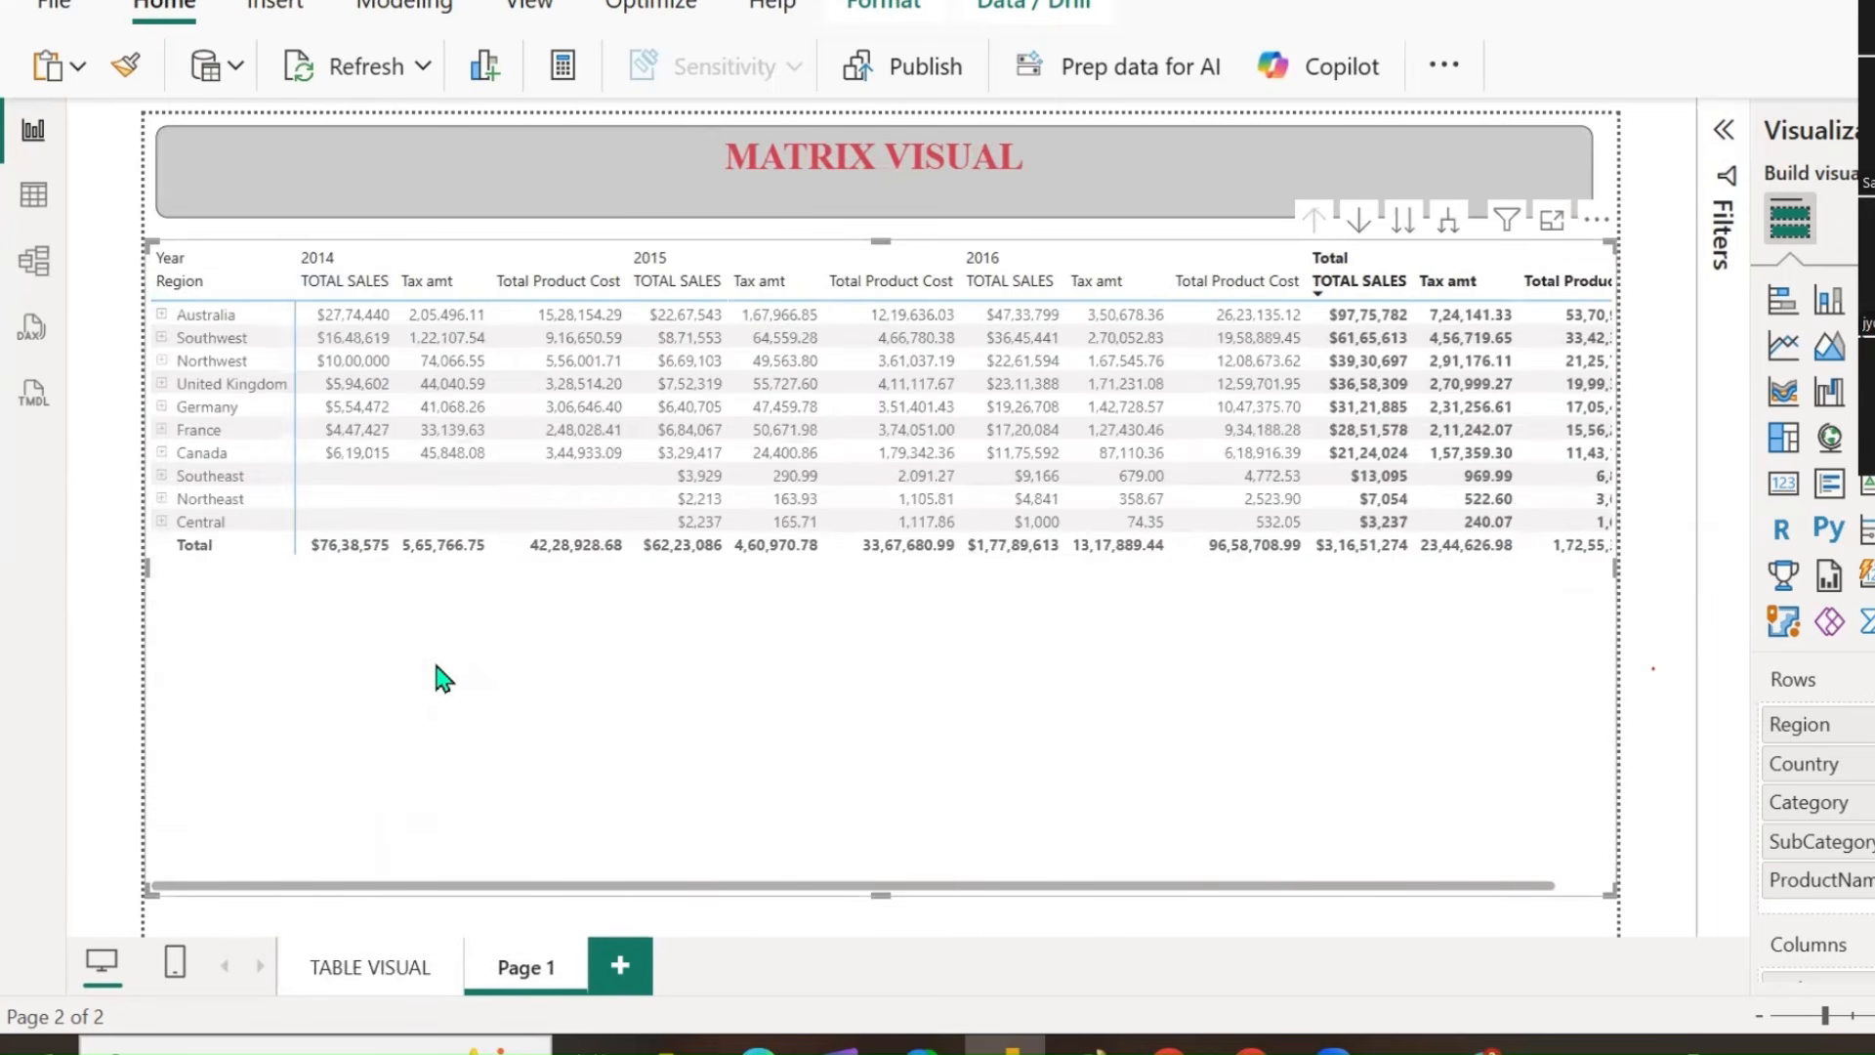
Open the formatting options of the matrix visual.
{"action": "left_click", "coordinate": [1791, 217]}
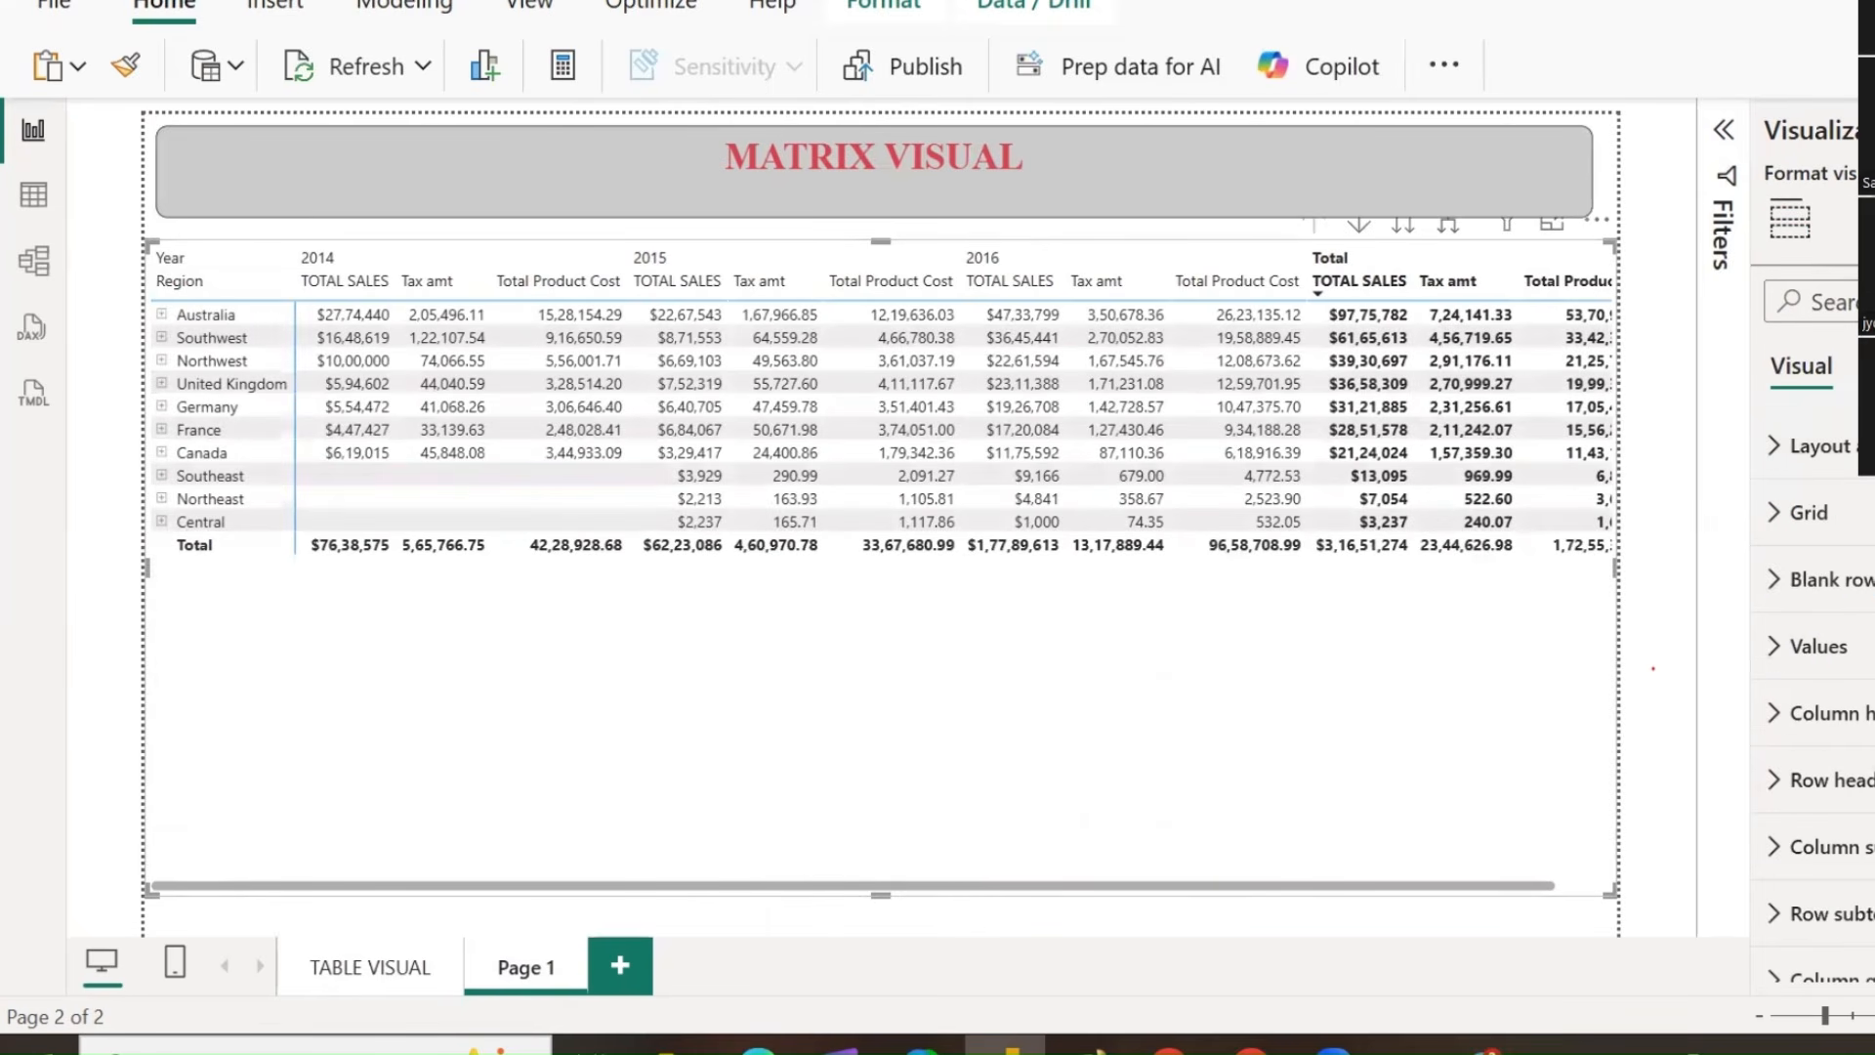
{"action": "left_click", "coordinate": [1870, 366]}
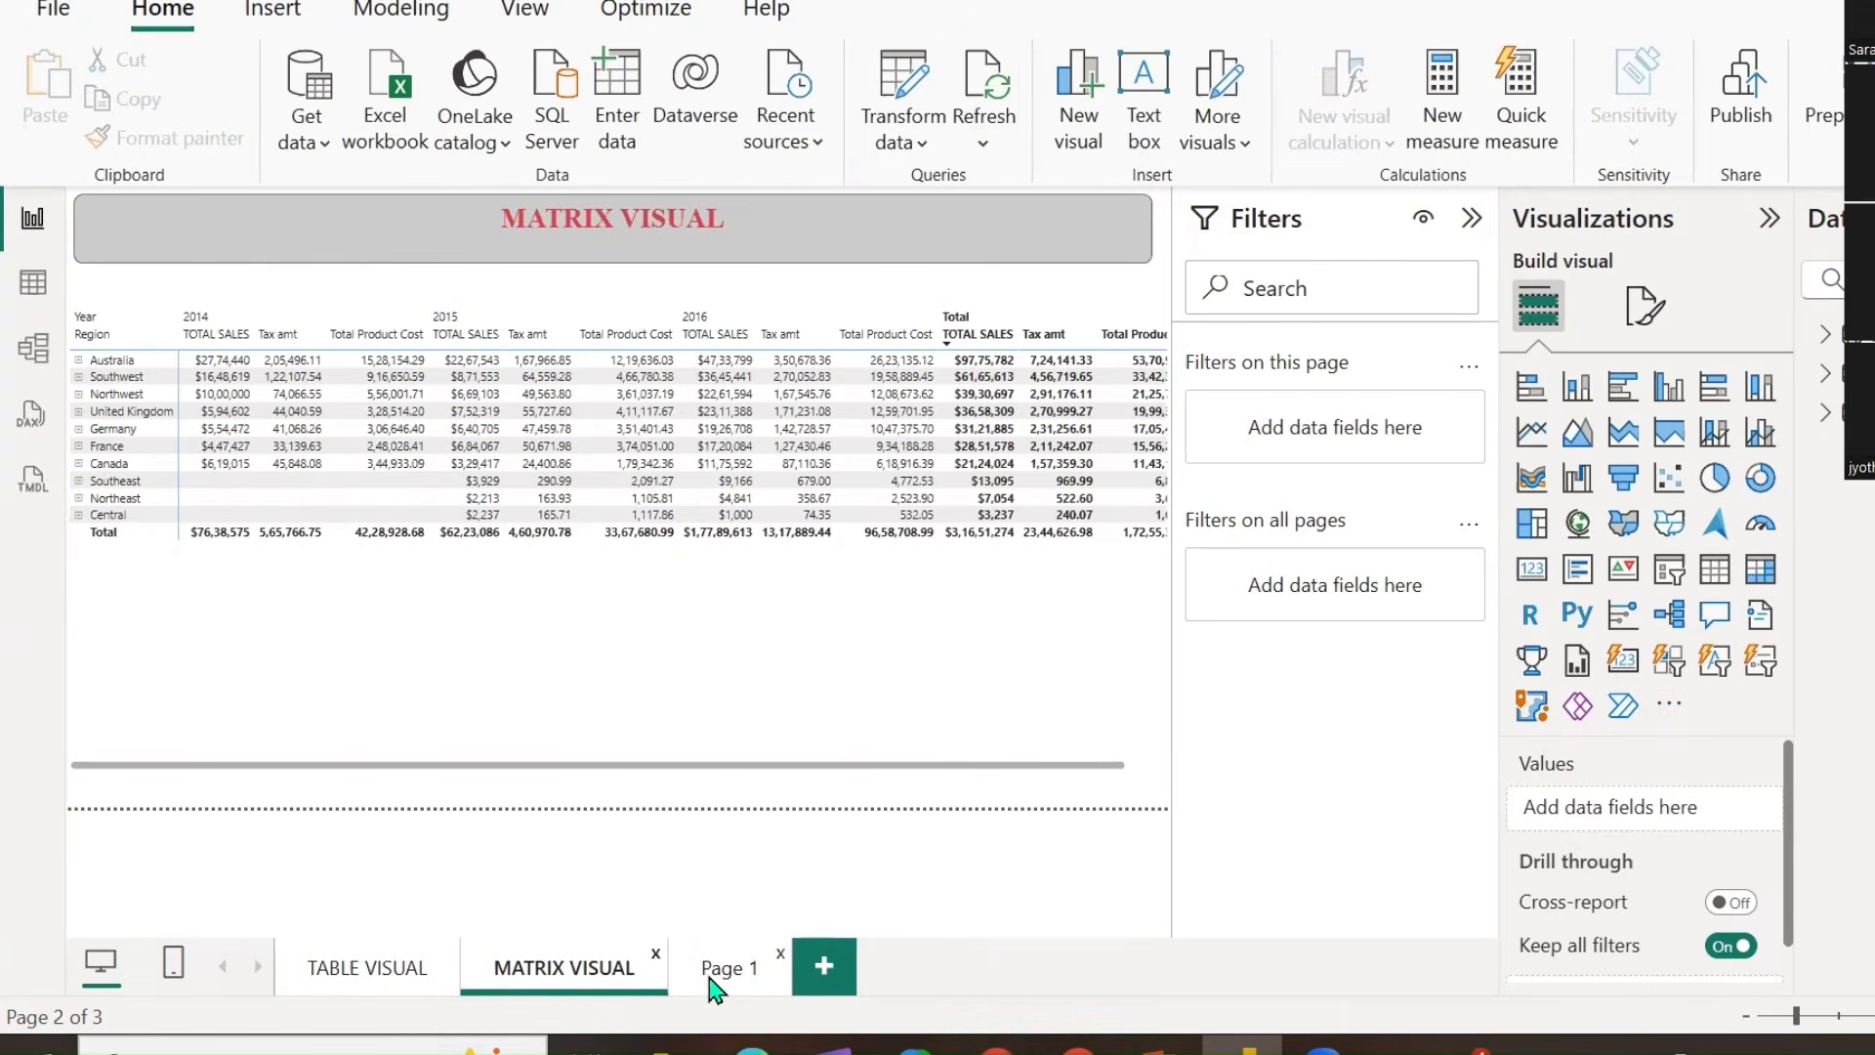
Copy the title text box from the MATRIX VISUAL page and paste it onto Page 1.
{"action": "left_click", "coordinate": [723, 970]}
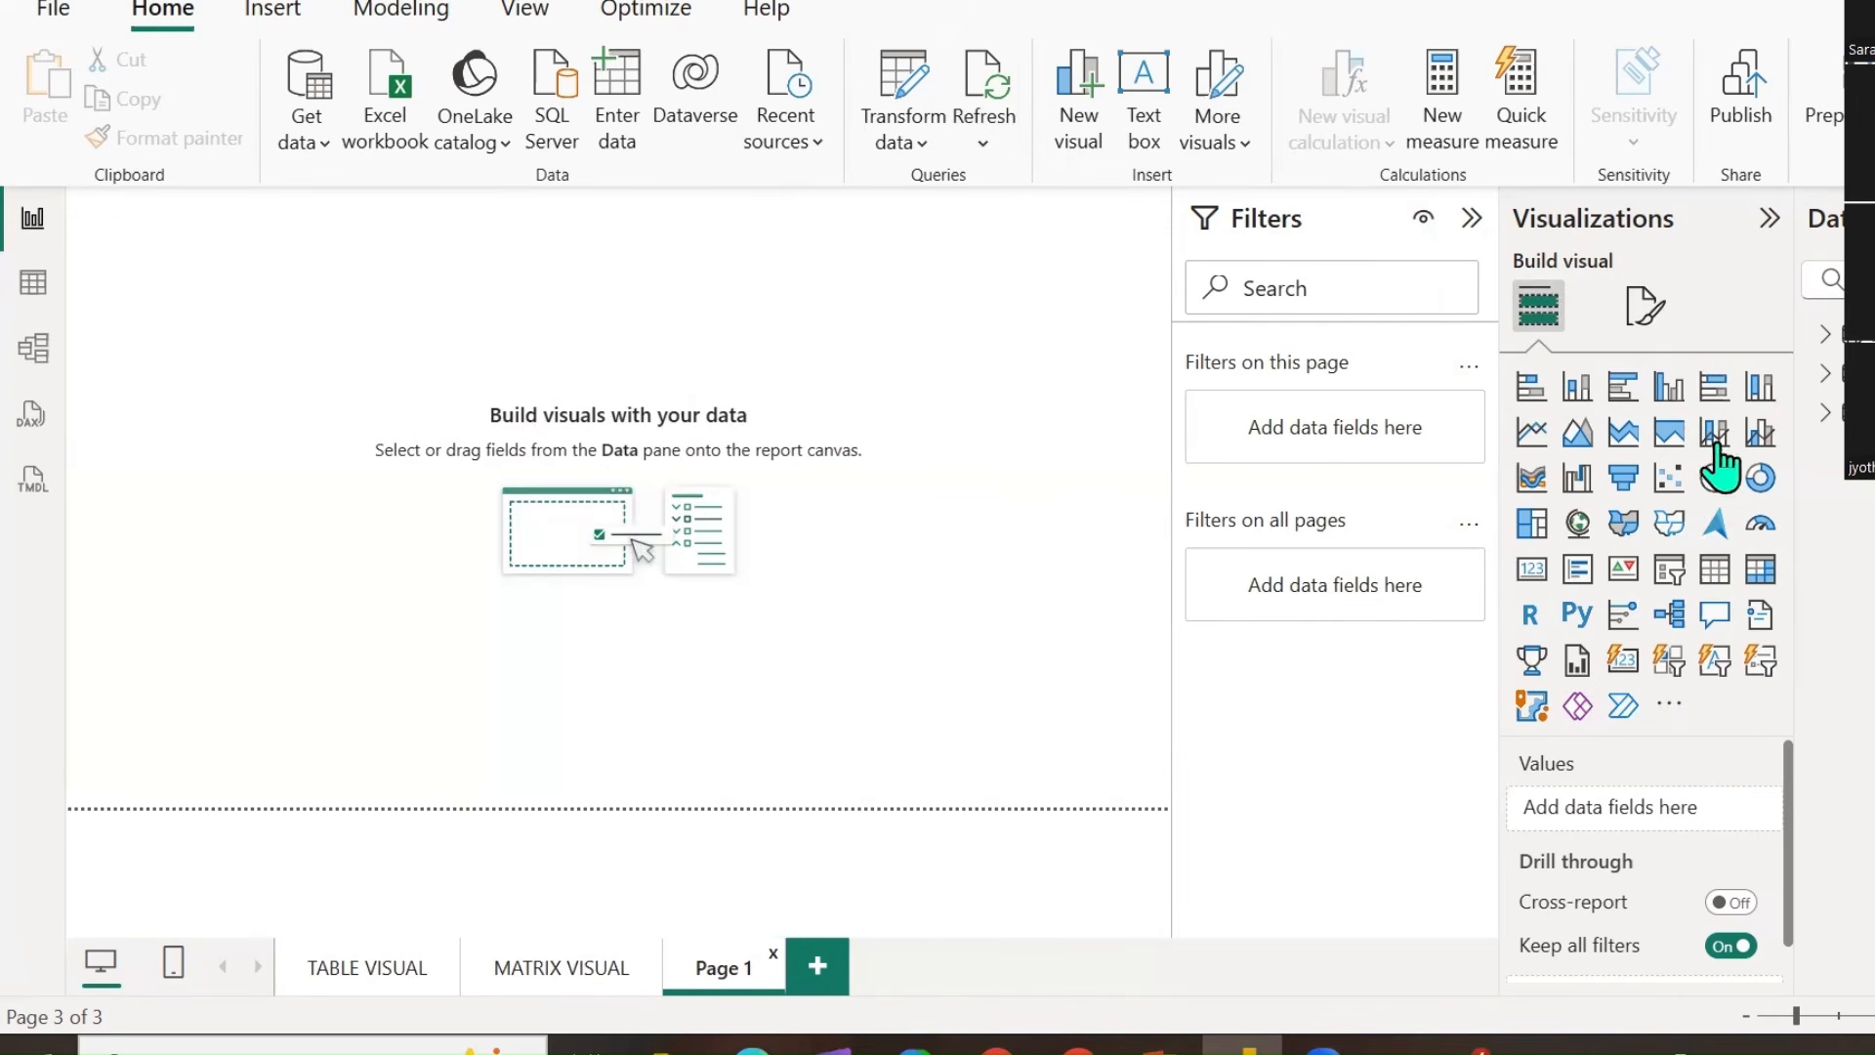
{"action": "left_click", "coordinate": [564, 970]}
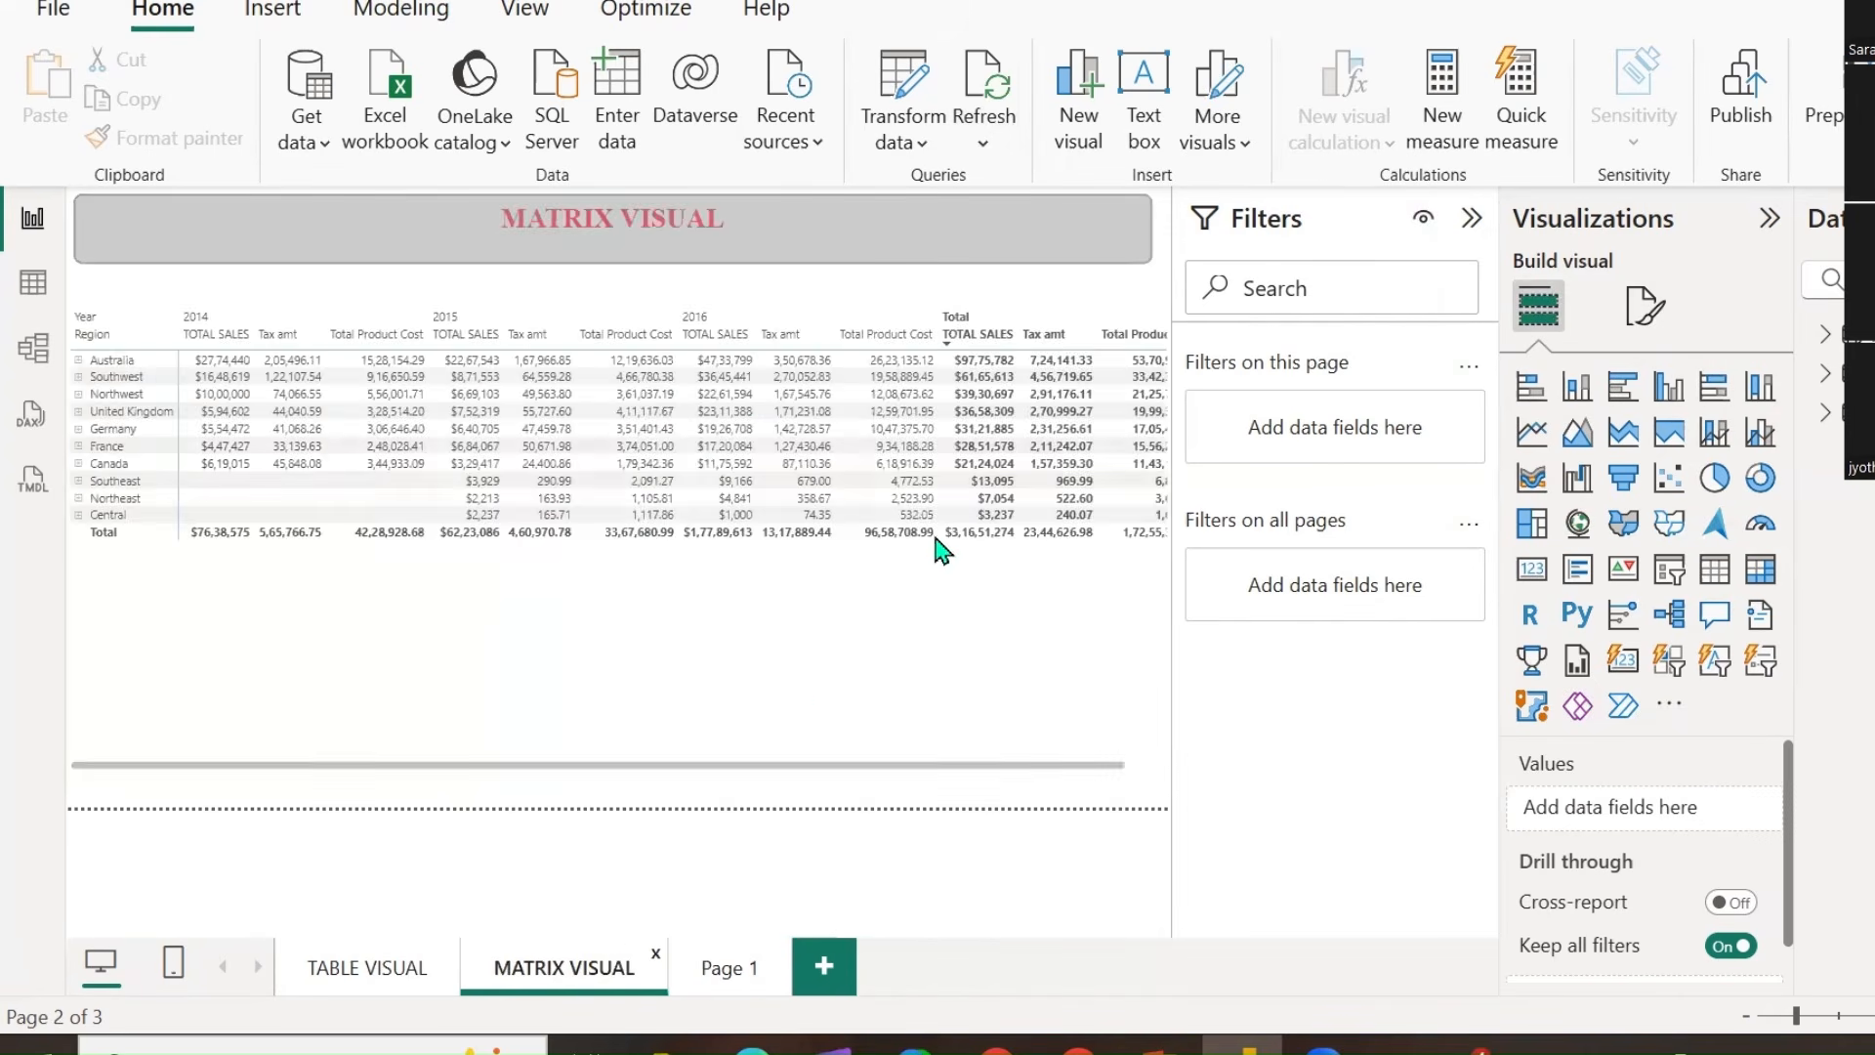
{"action": "left_click", "coordinate": [1148, 259]}
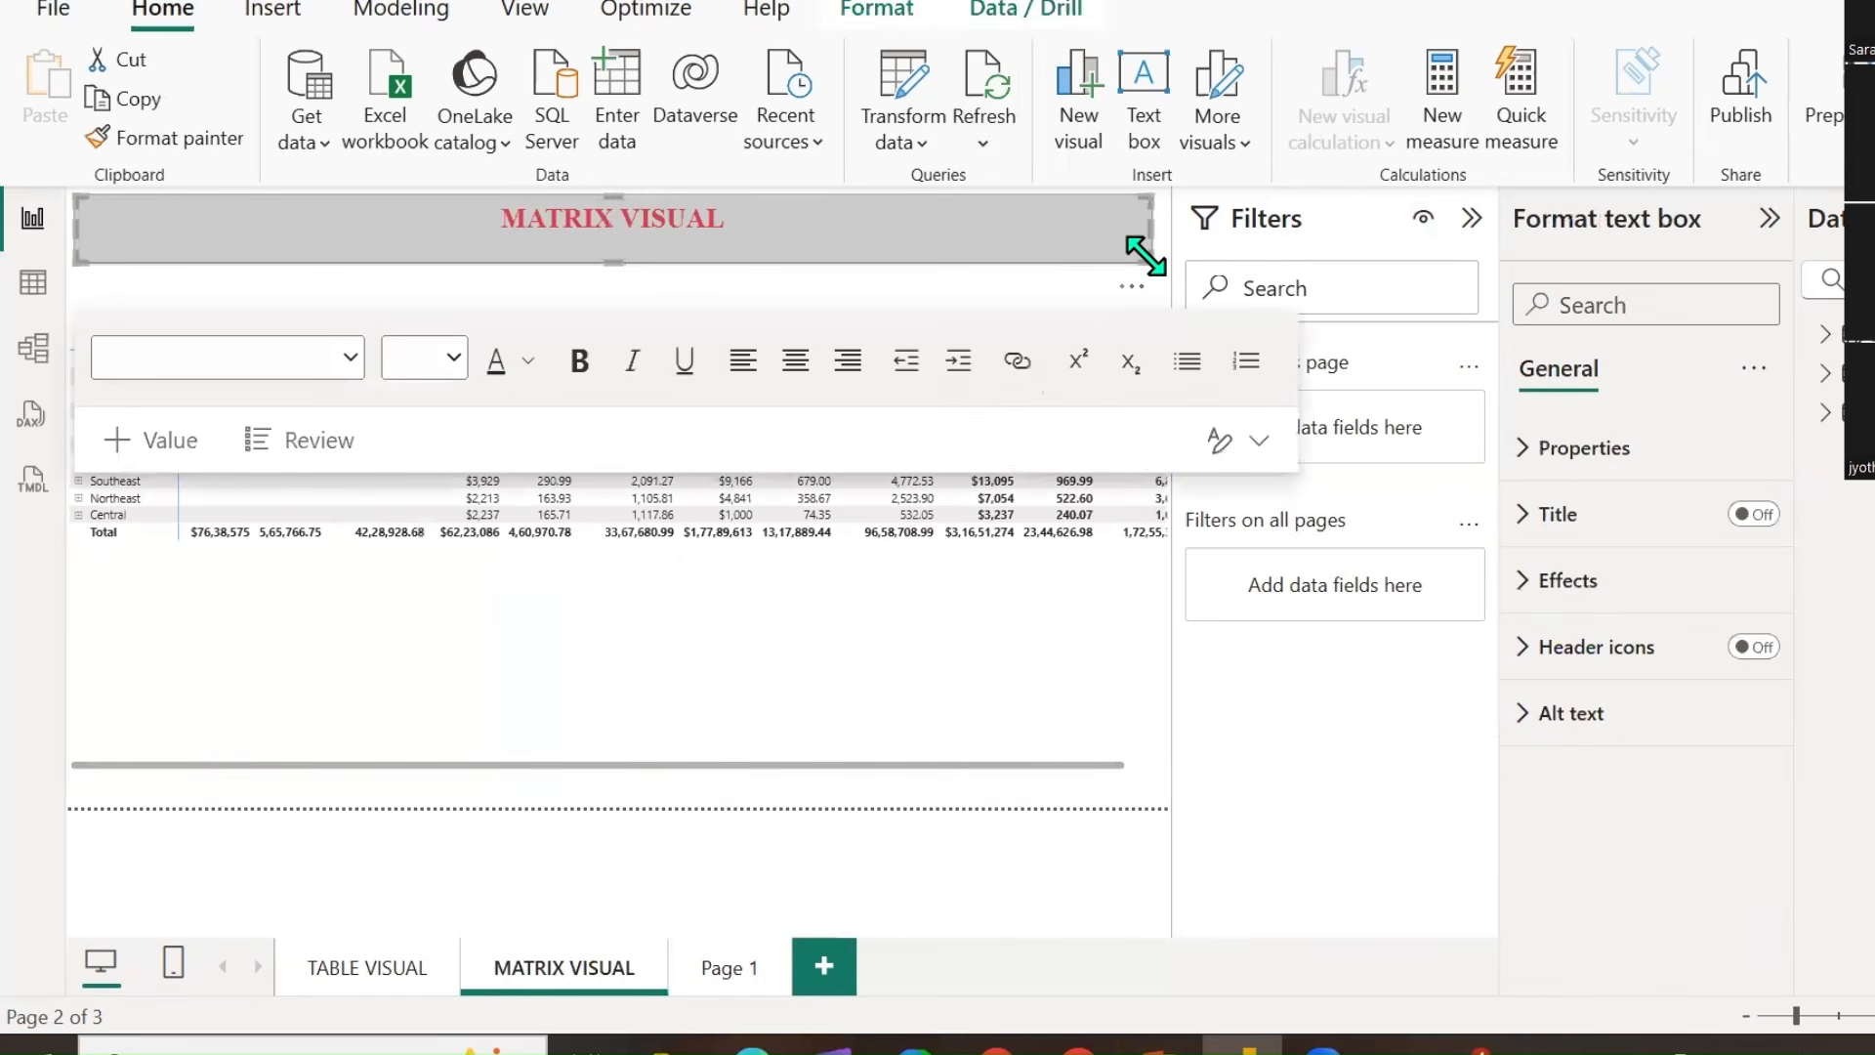
{"action": "left_click", "coordinate": [727, 969]}
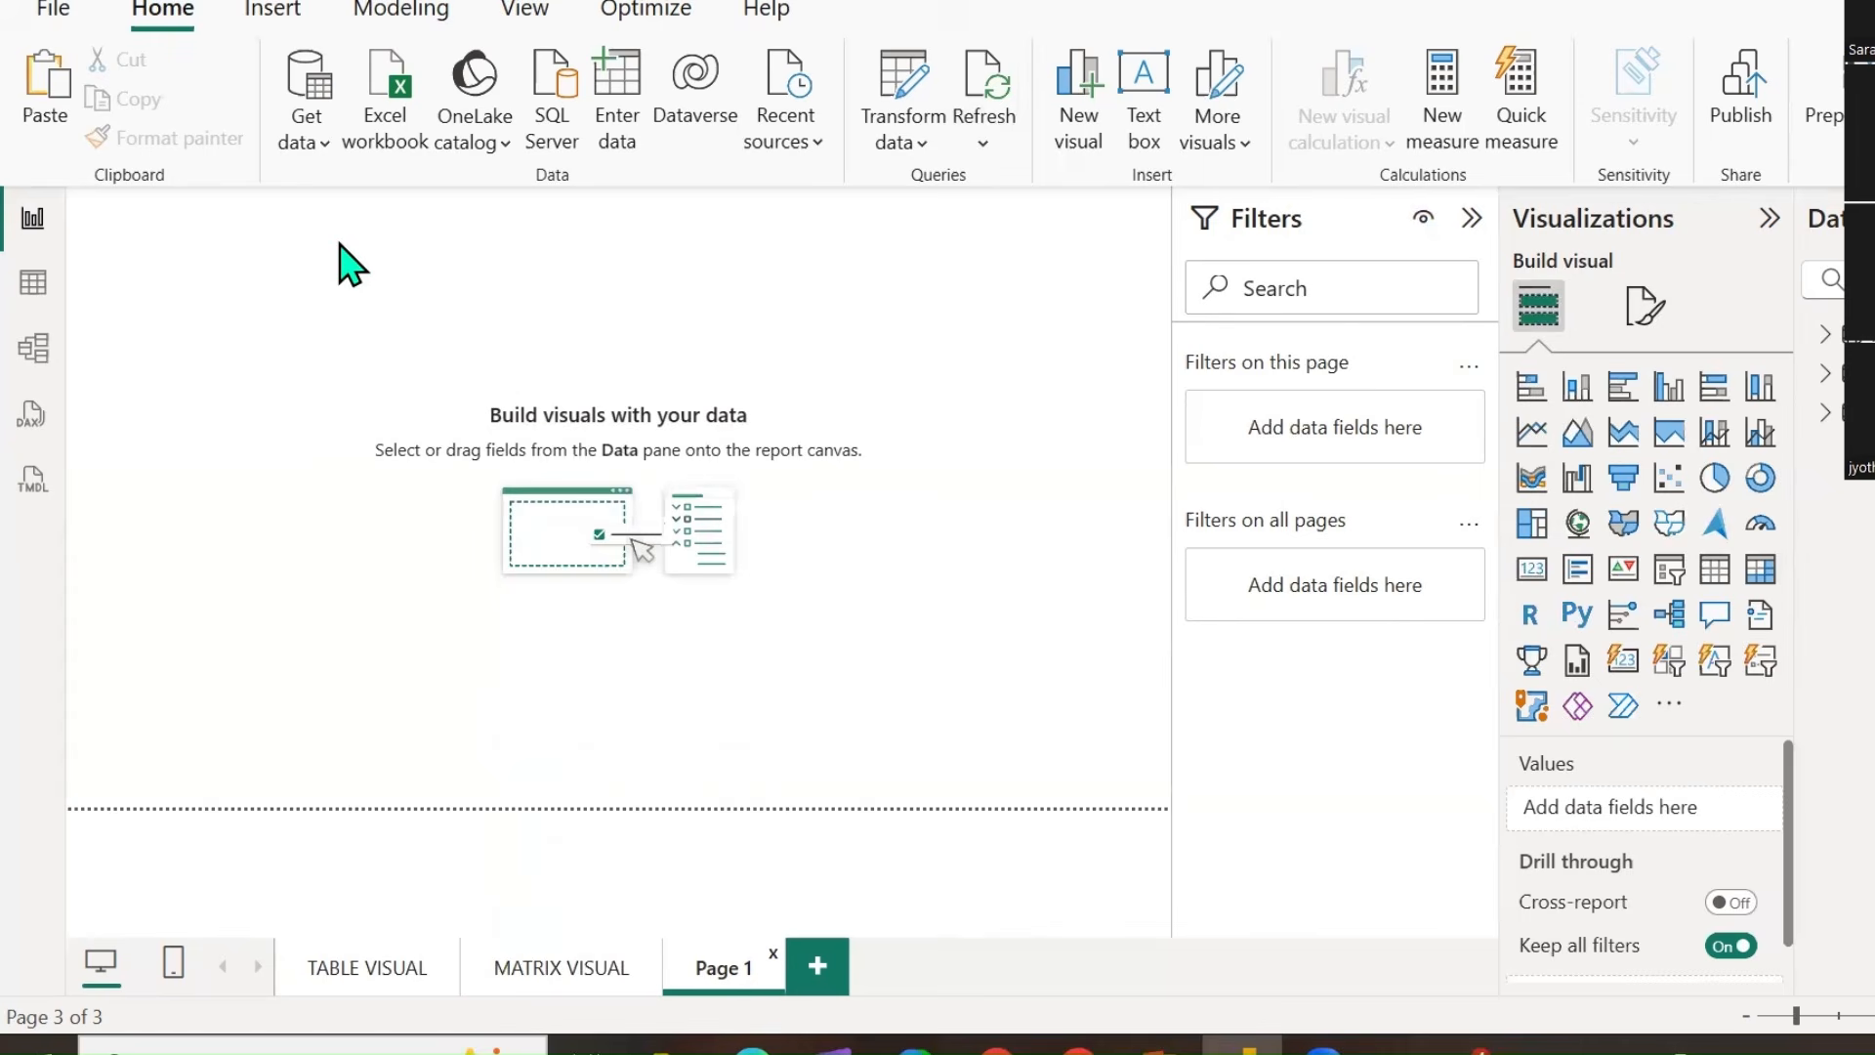
{"action": "key", "text": "ctrl+v"}
Delete the word MATRIX from the pasted title on Page 1.
{"action": "left_click_drag", "start_coordinate": [737, 224], "coordinate": [490, 230]}
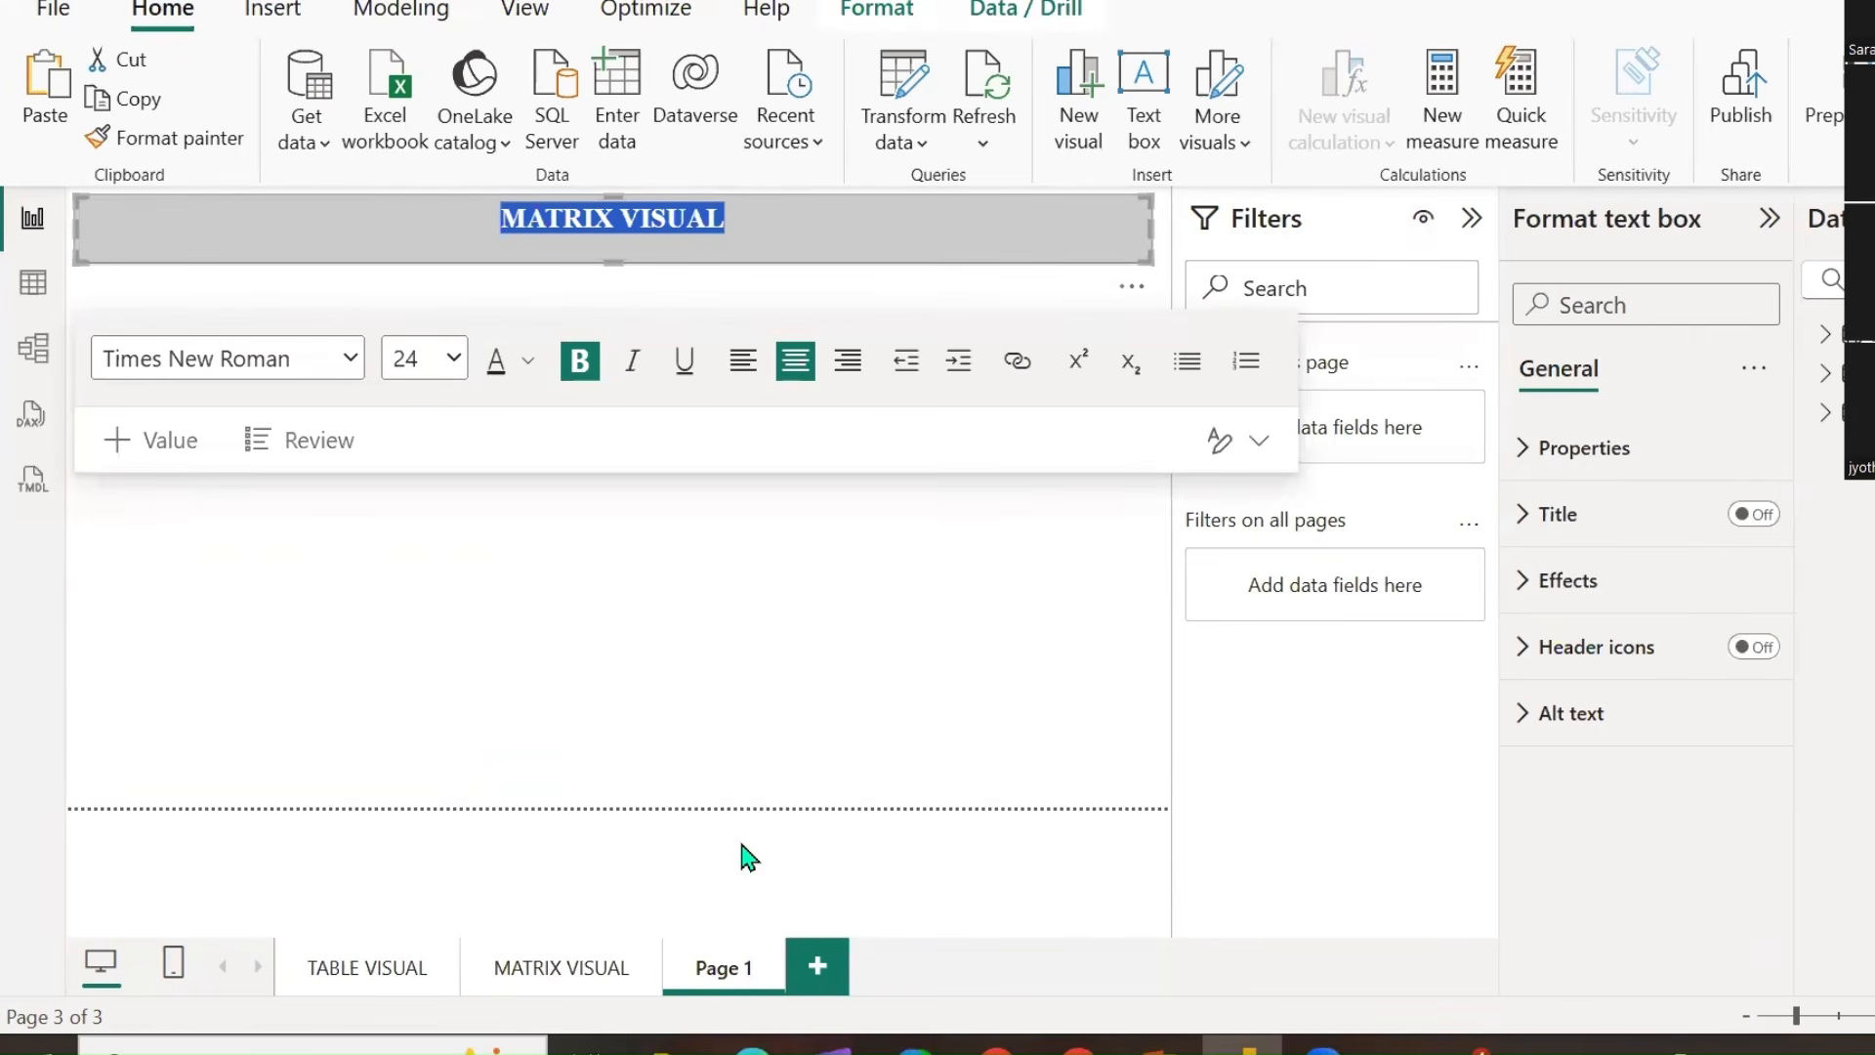
{"action": "key", "text": "Left"}
{"action": "key", "text": "Right"}
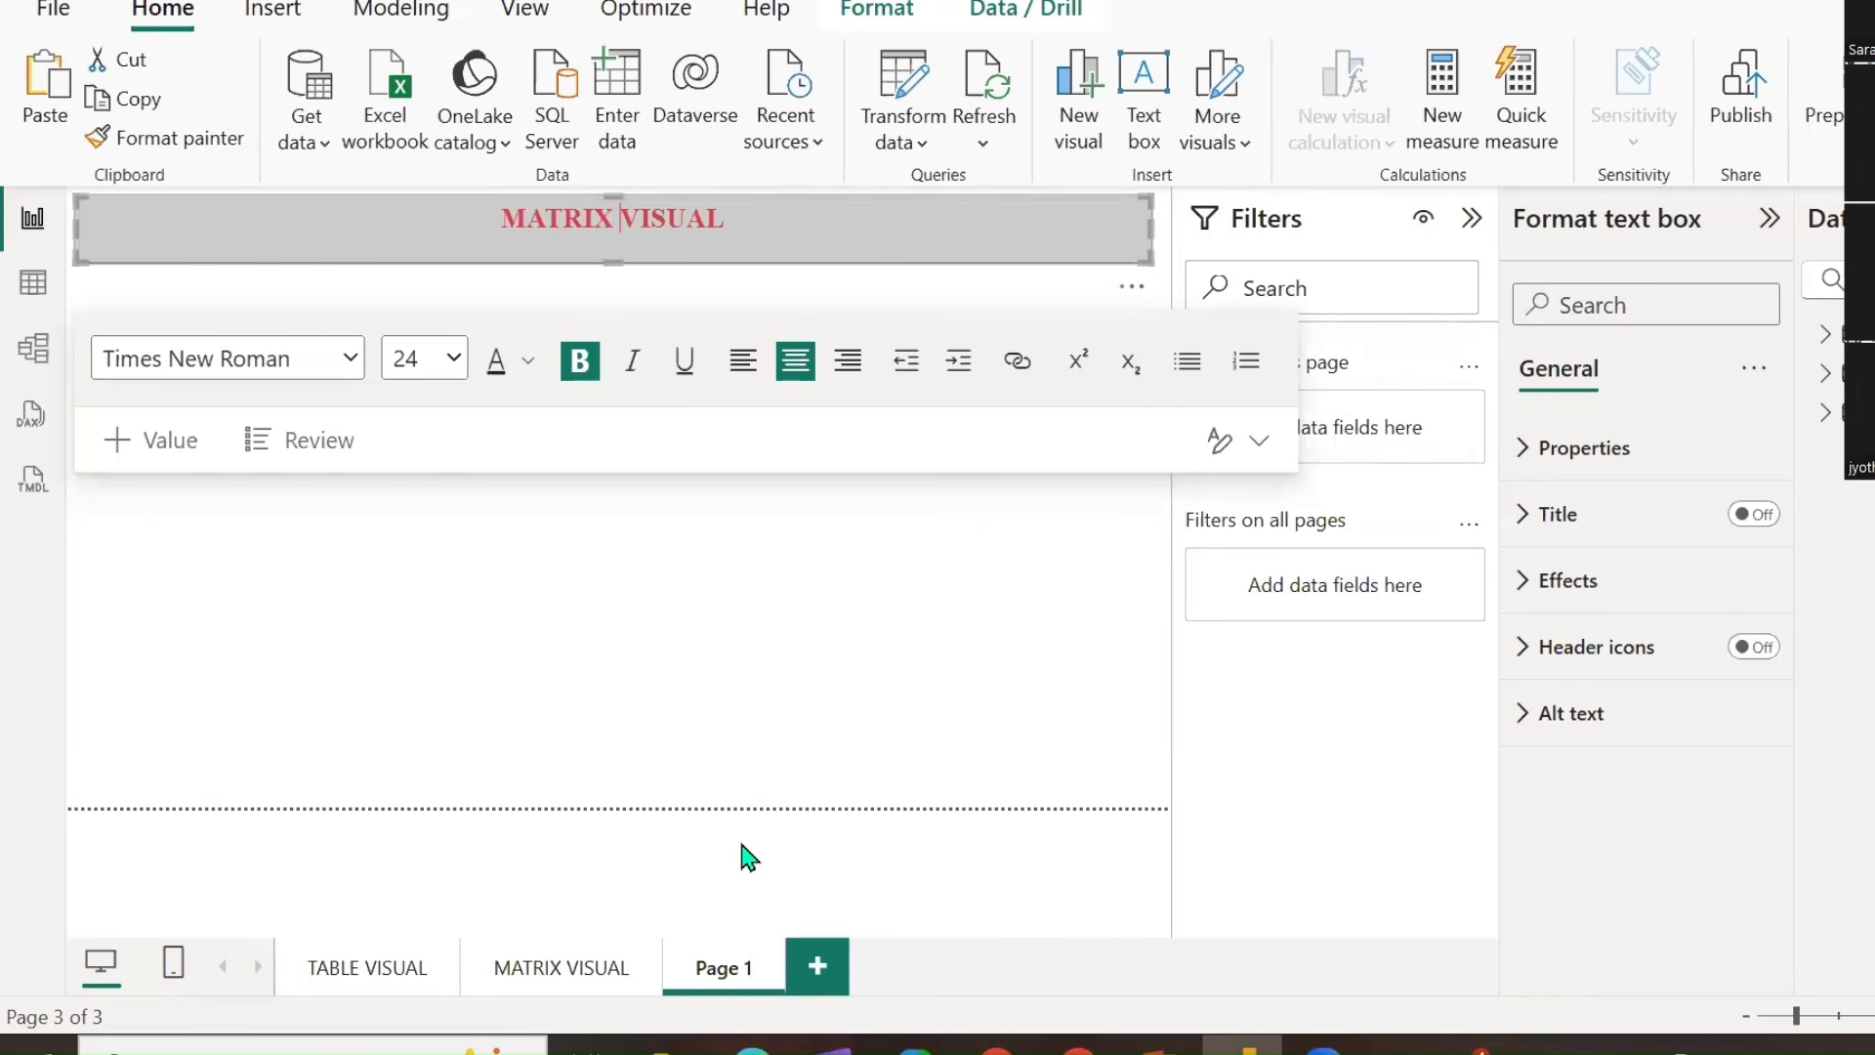
{"action": "key", "text": "BackSpace"}
{"action": "key", "text": "BackSpace"}
{"action": "key", "text": "BackSpace"}
{"action": "key", "text": "BackSpace"}
{"action": "key", "text": "BackSpace"}
{"action": "key", "text": "BackSpace"}
{"action": "key", "text": "BackSpace"}
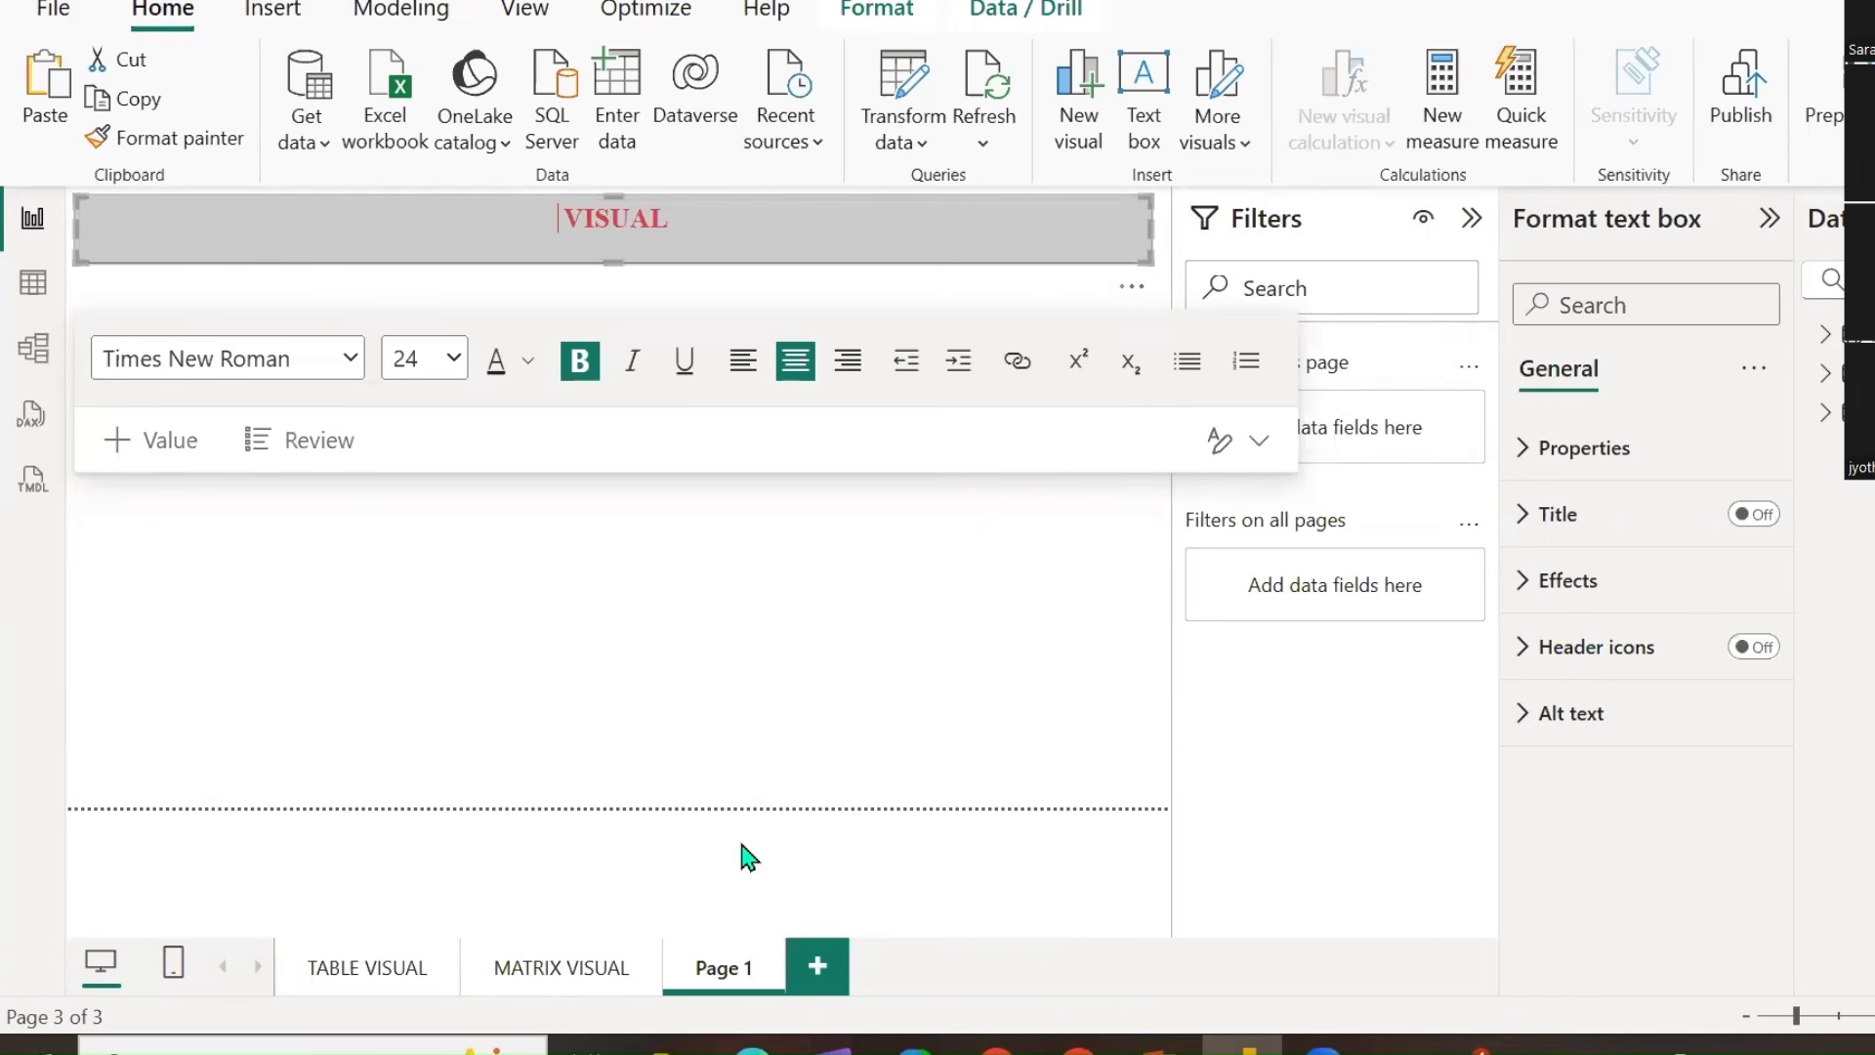
{"action": "left_click", "coordinate": [1112, 743]}
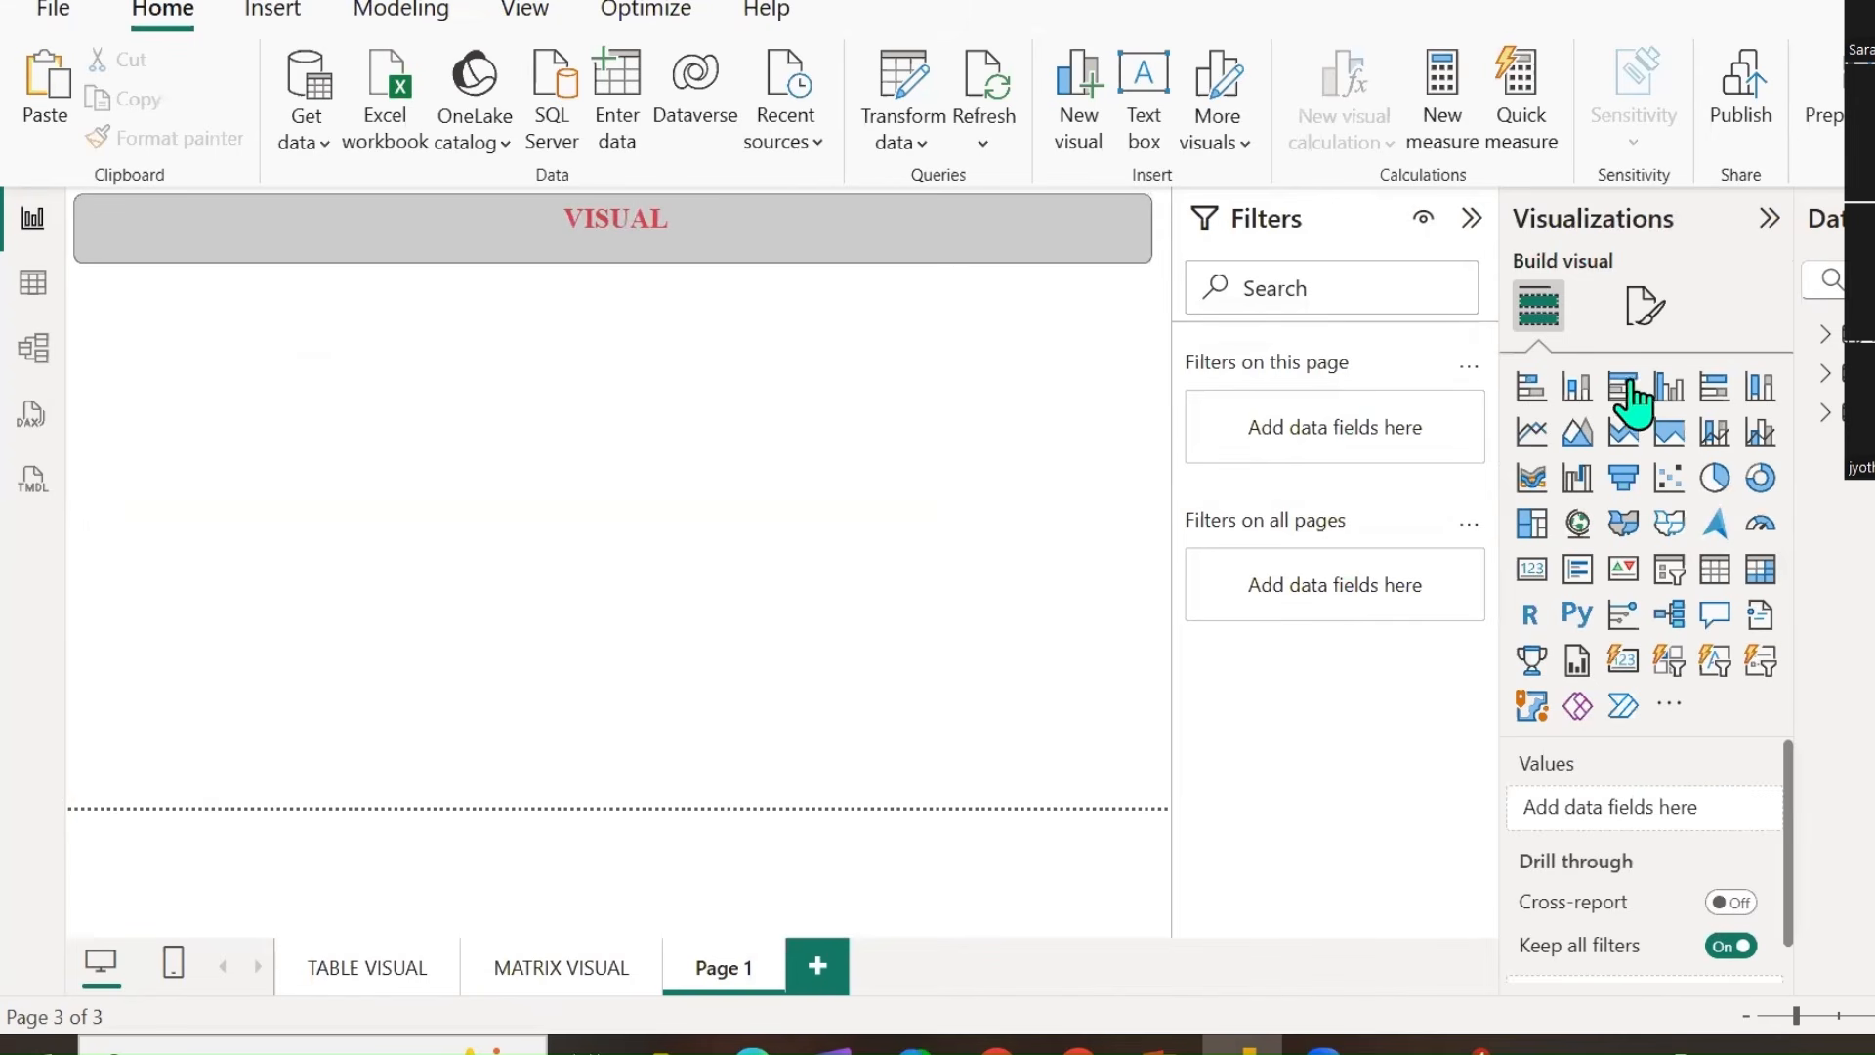
Insert the words STACKED BAR before VISUAL in the Page 1 title.
{"action": "left_click", "coordinate": [562, 205]}
{"action": "key", "text": "Caps_Lock"}
{"action": "type", "text": "STCKED"}
{"action": "key", "text": "BackSpace"}
{"action": "key", "text": "BackSpace"}
{"action": "key", "text": "BackSpace"}
{"action": "key", "text": "BackSpace"}
{"action": "key", "text": "BackSpace"}
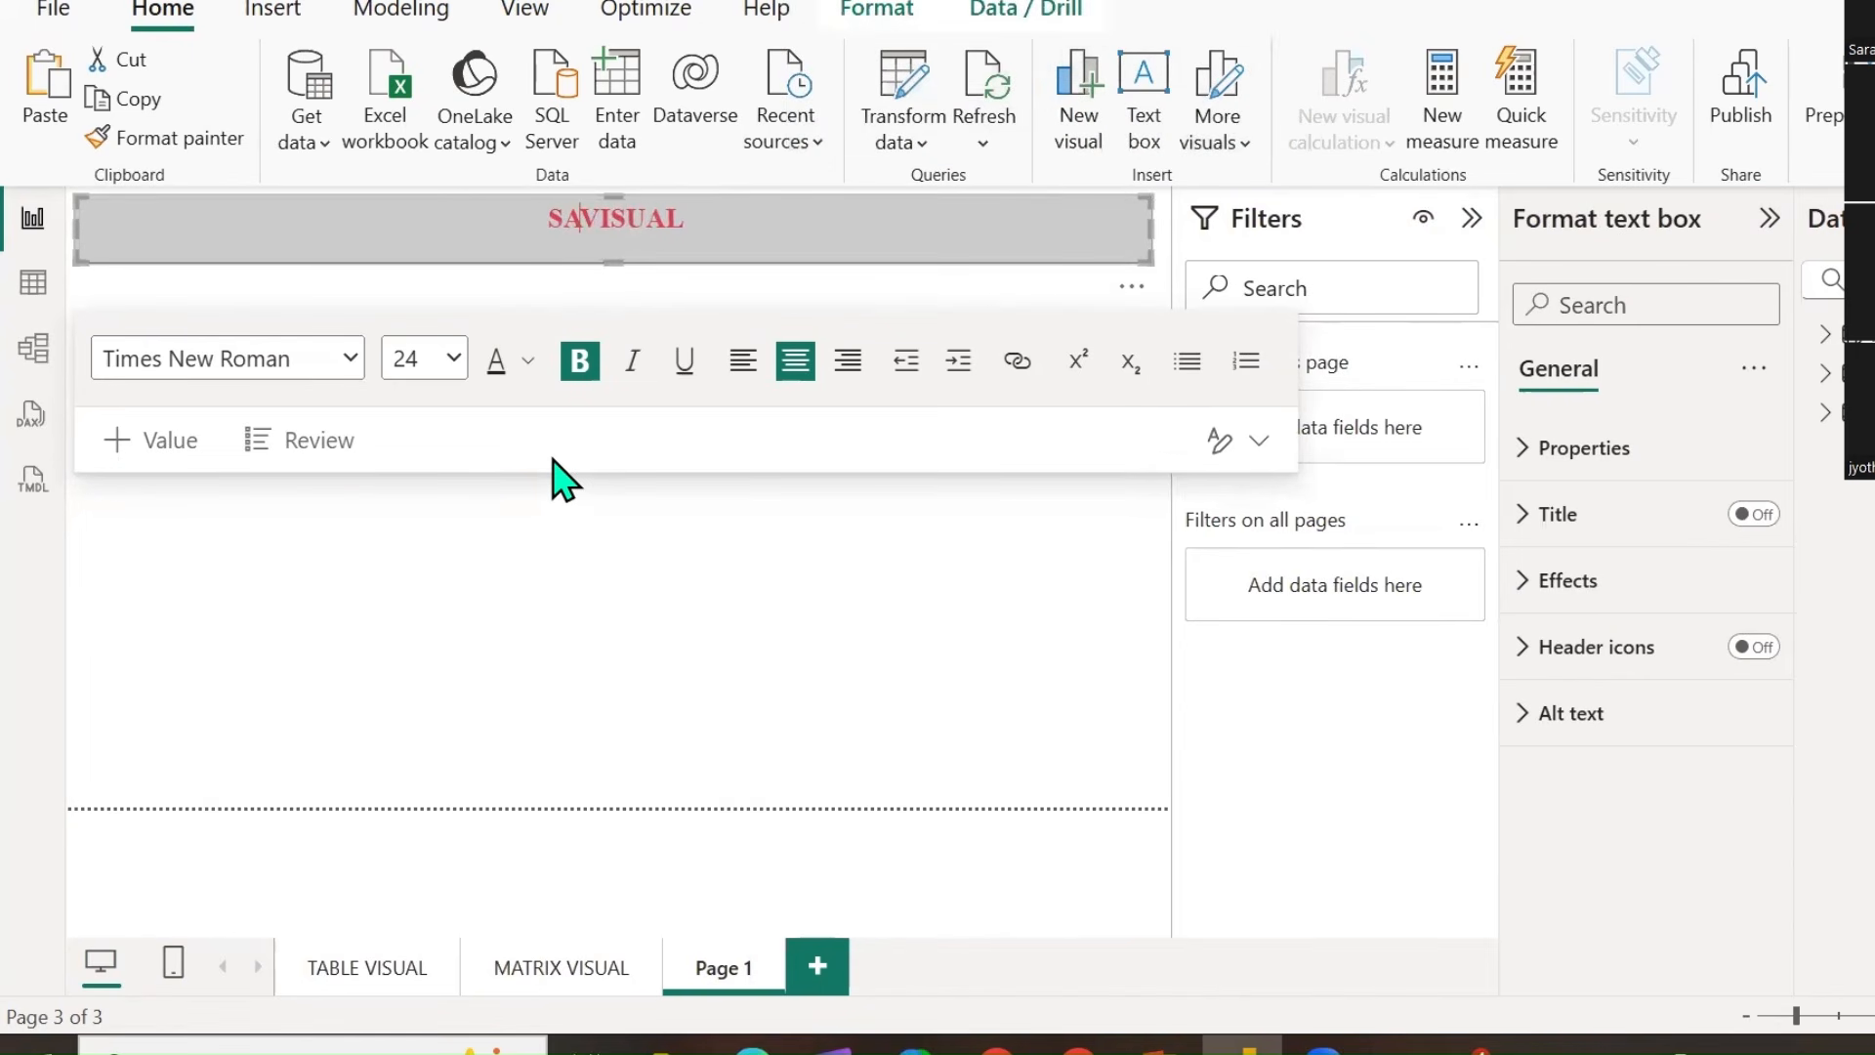
{"action": "type", "text": "TACKED BAR"}
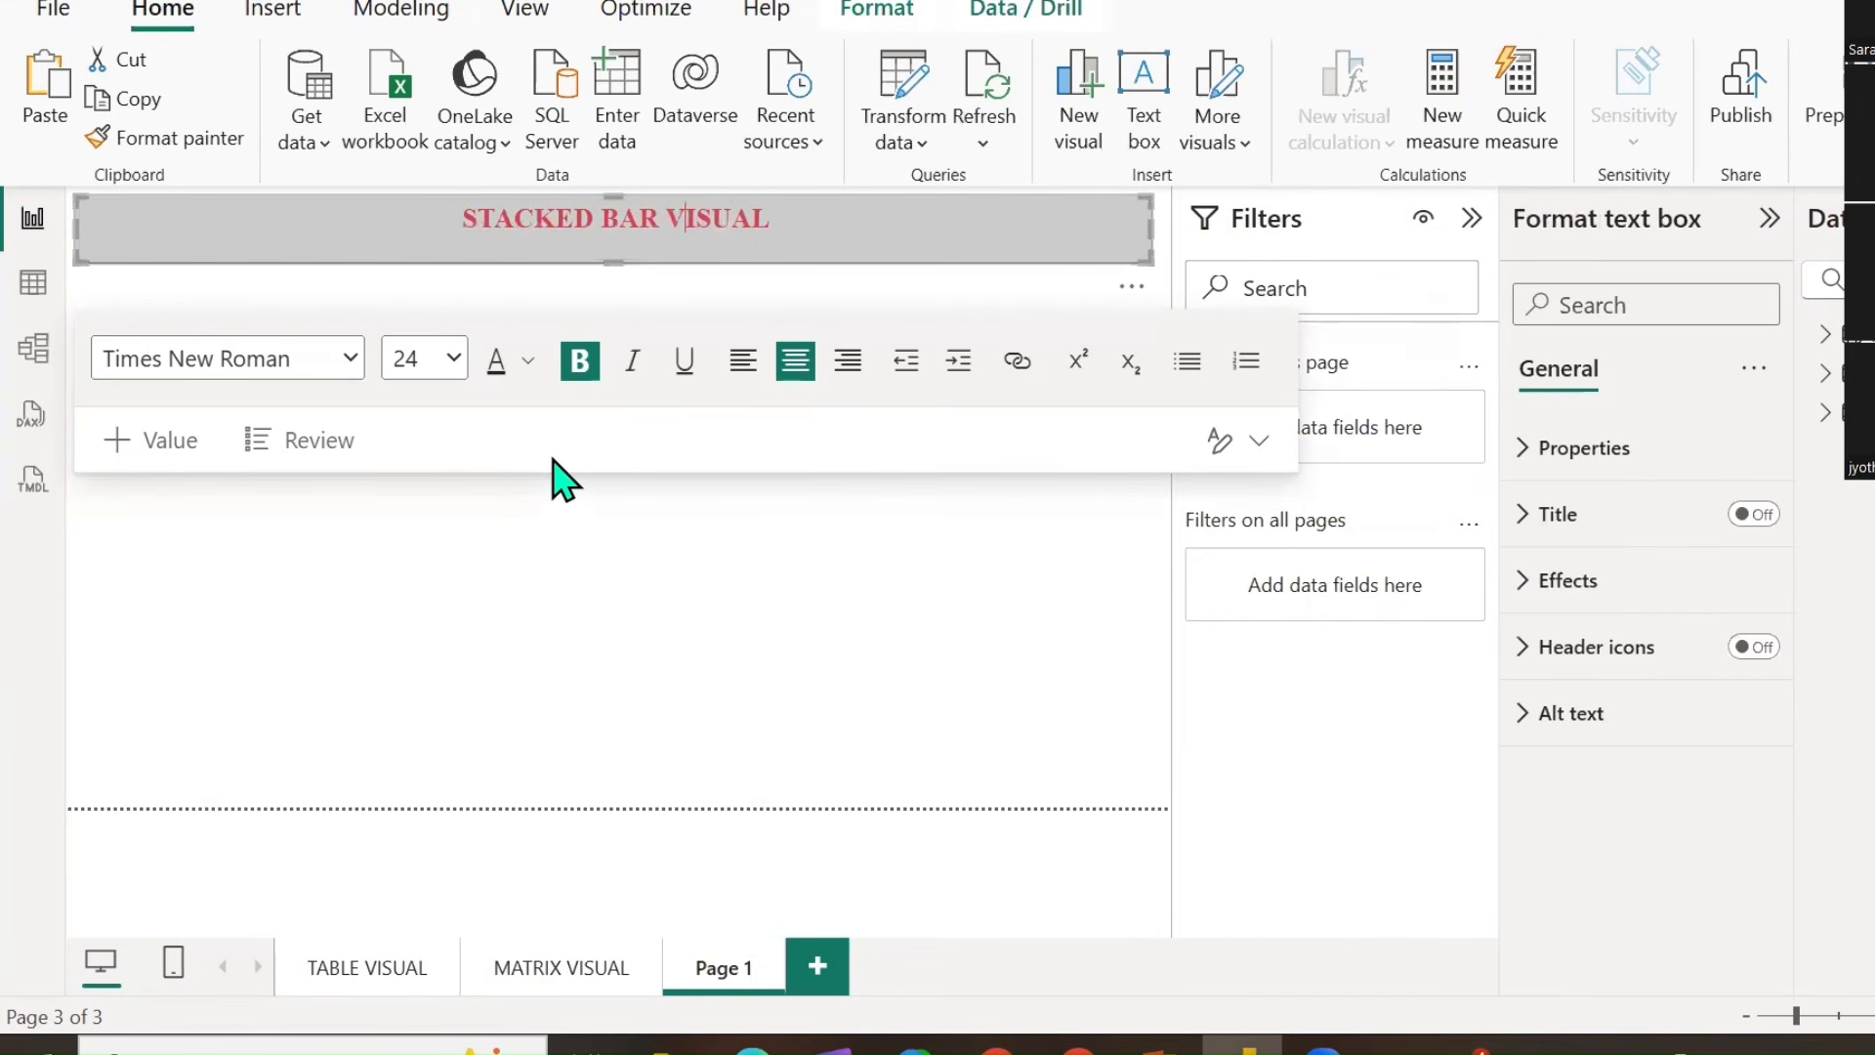
Replace the word VISUAL with CHART in the Page 1 title text box.
{"action": "key", "text": "BackSpace"}
{"action": "key", "text": "BackSpace"}
{"action": "key", "text": "BackSpace"}
{"action": "key", "text": "BackSpace"}
{"action": "key", "text": "BackSpace"}
{"action": "key", "text": "BackSpace"}
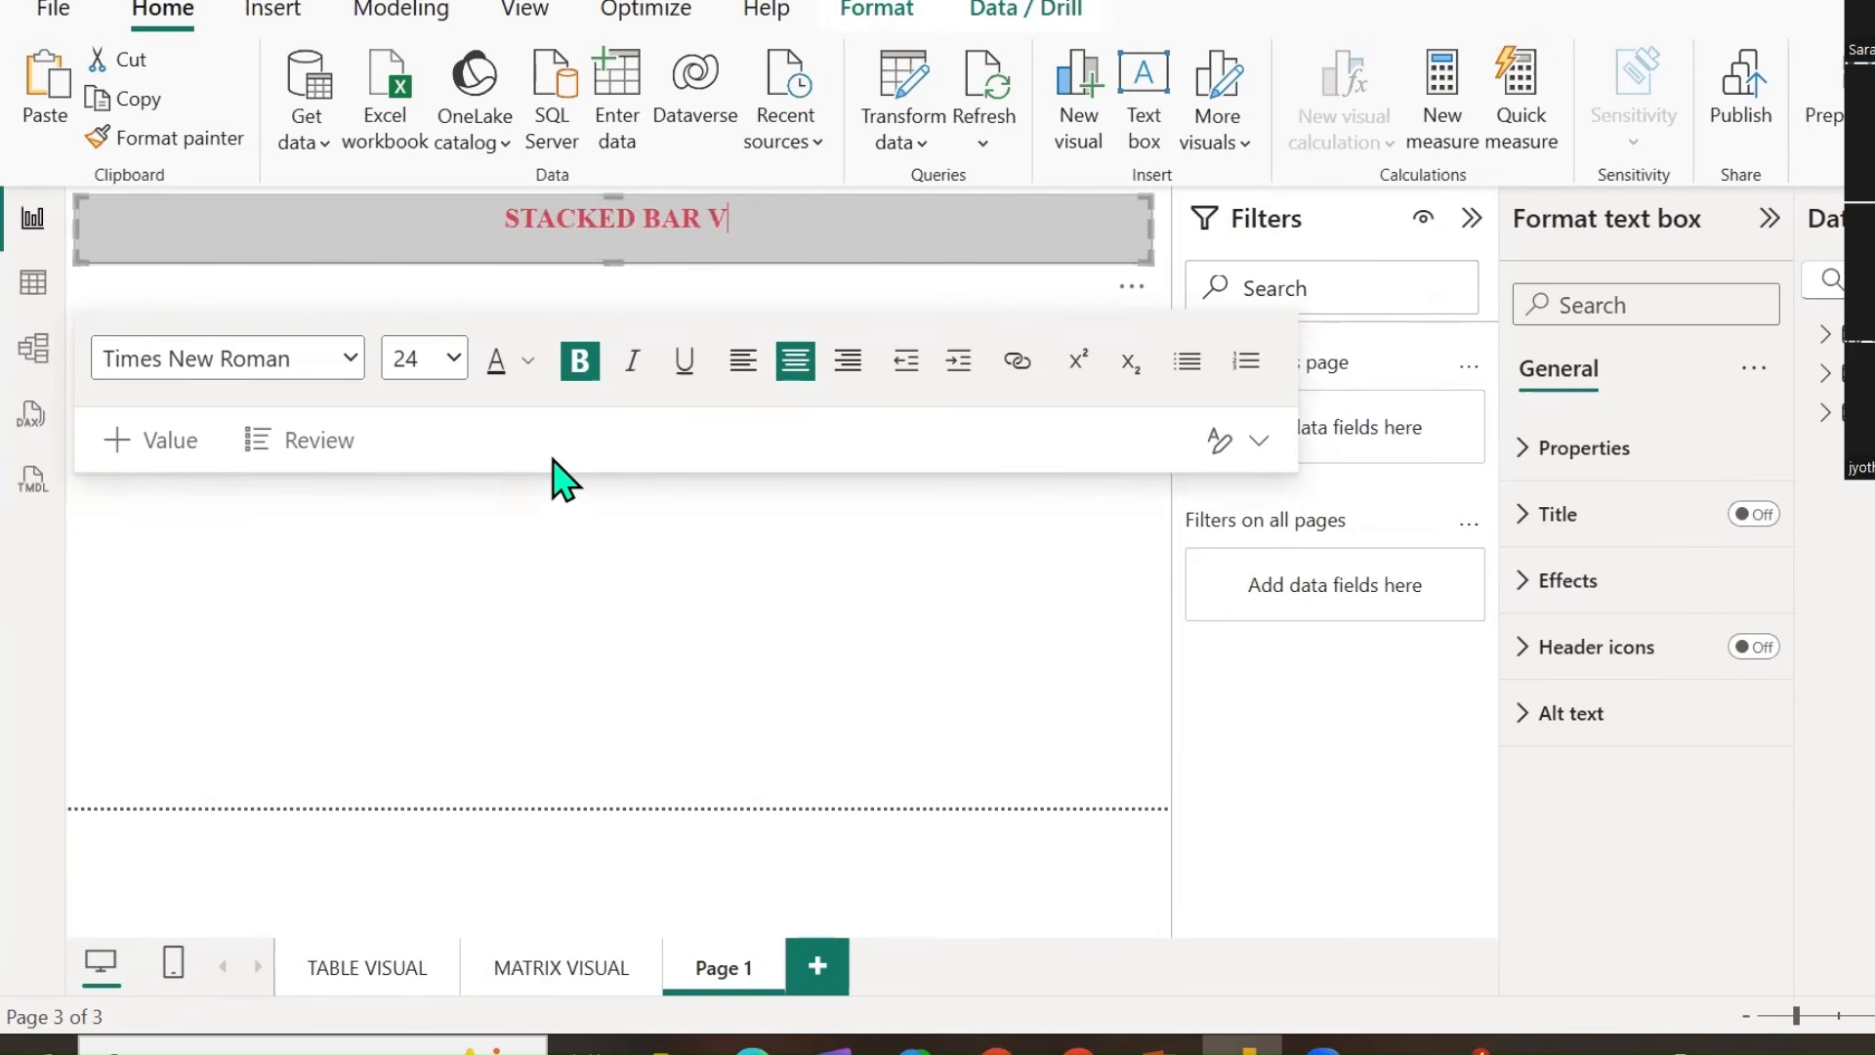
{"action": "type", "text": "CHART"}
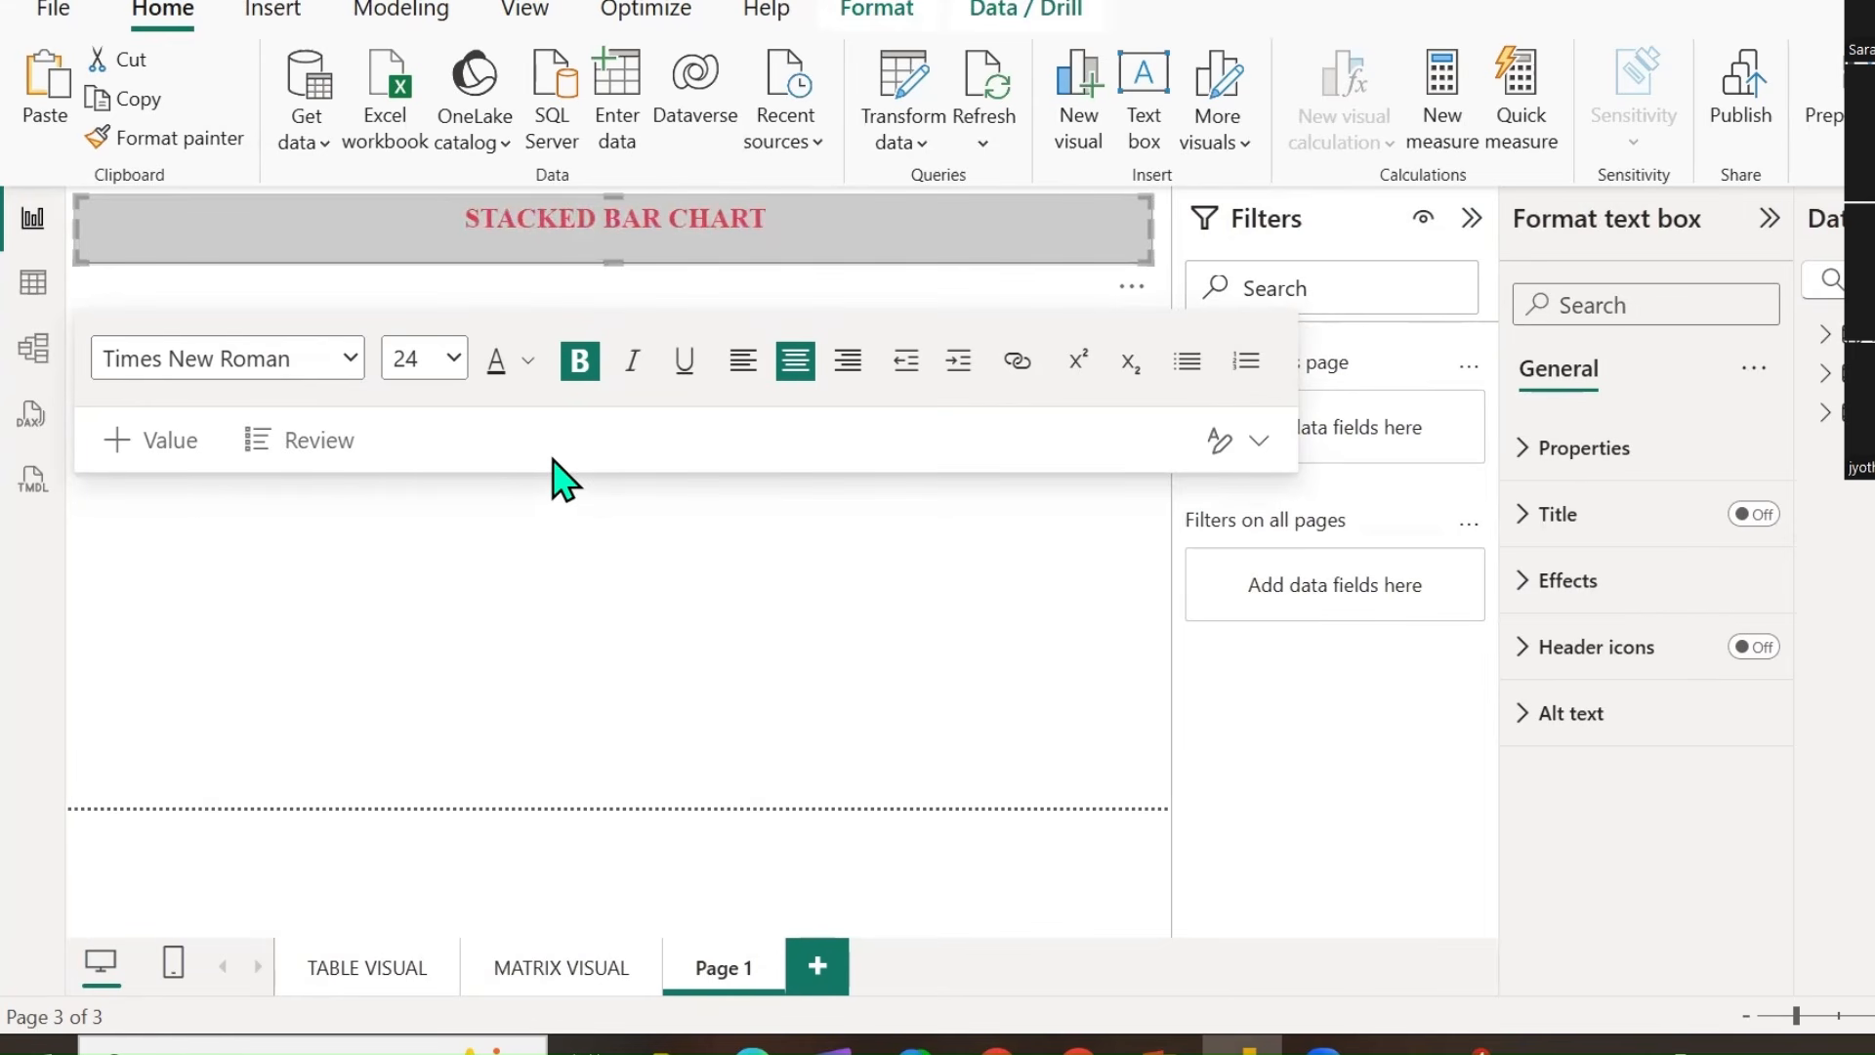
{"action": "left_click", "coordinate": [607, 640]}
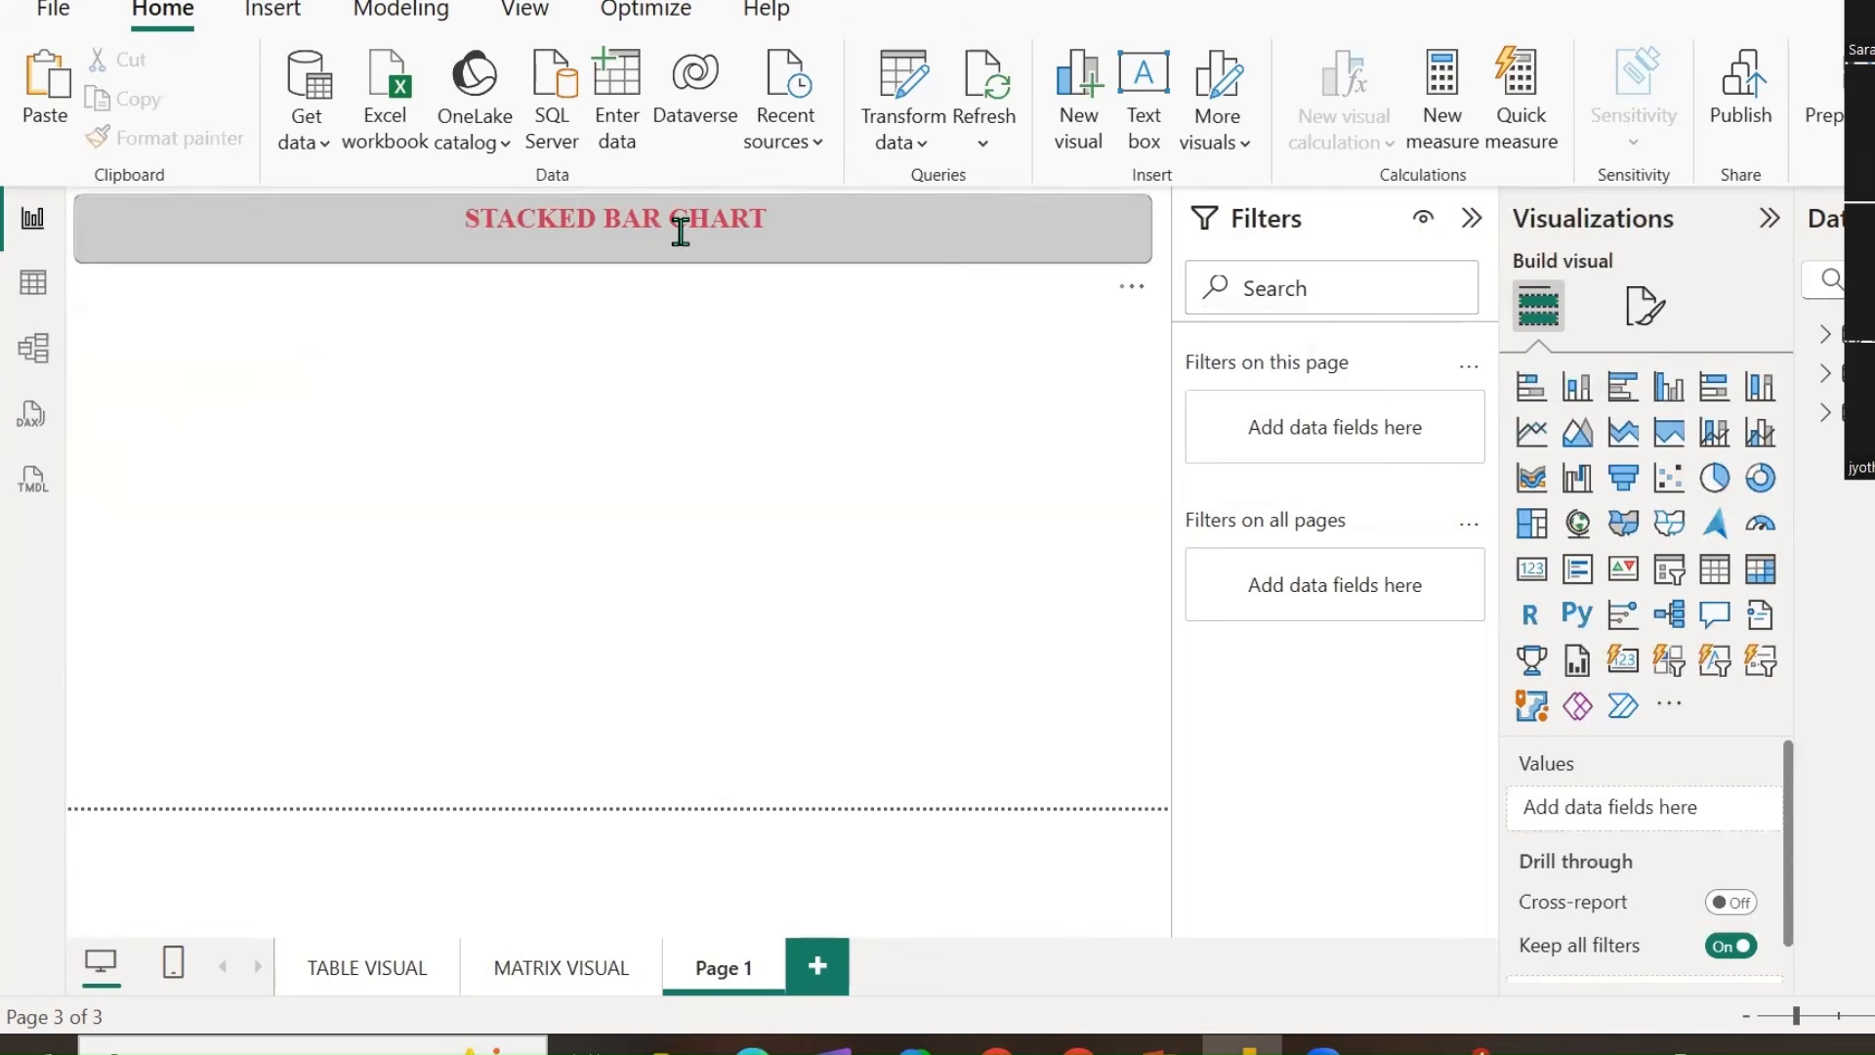
Copy the title text and use it to rename Page 1 as STACKED BAR CHART.
{"action": "triple_click", "coordinate": [681, 232]}
{"action": "key", "text": "ctrl+c"}
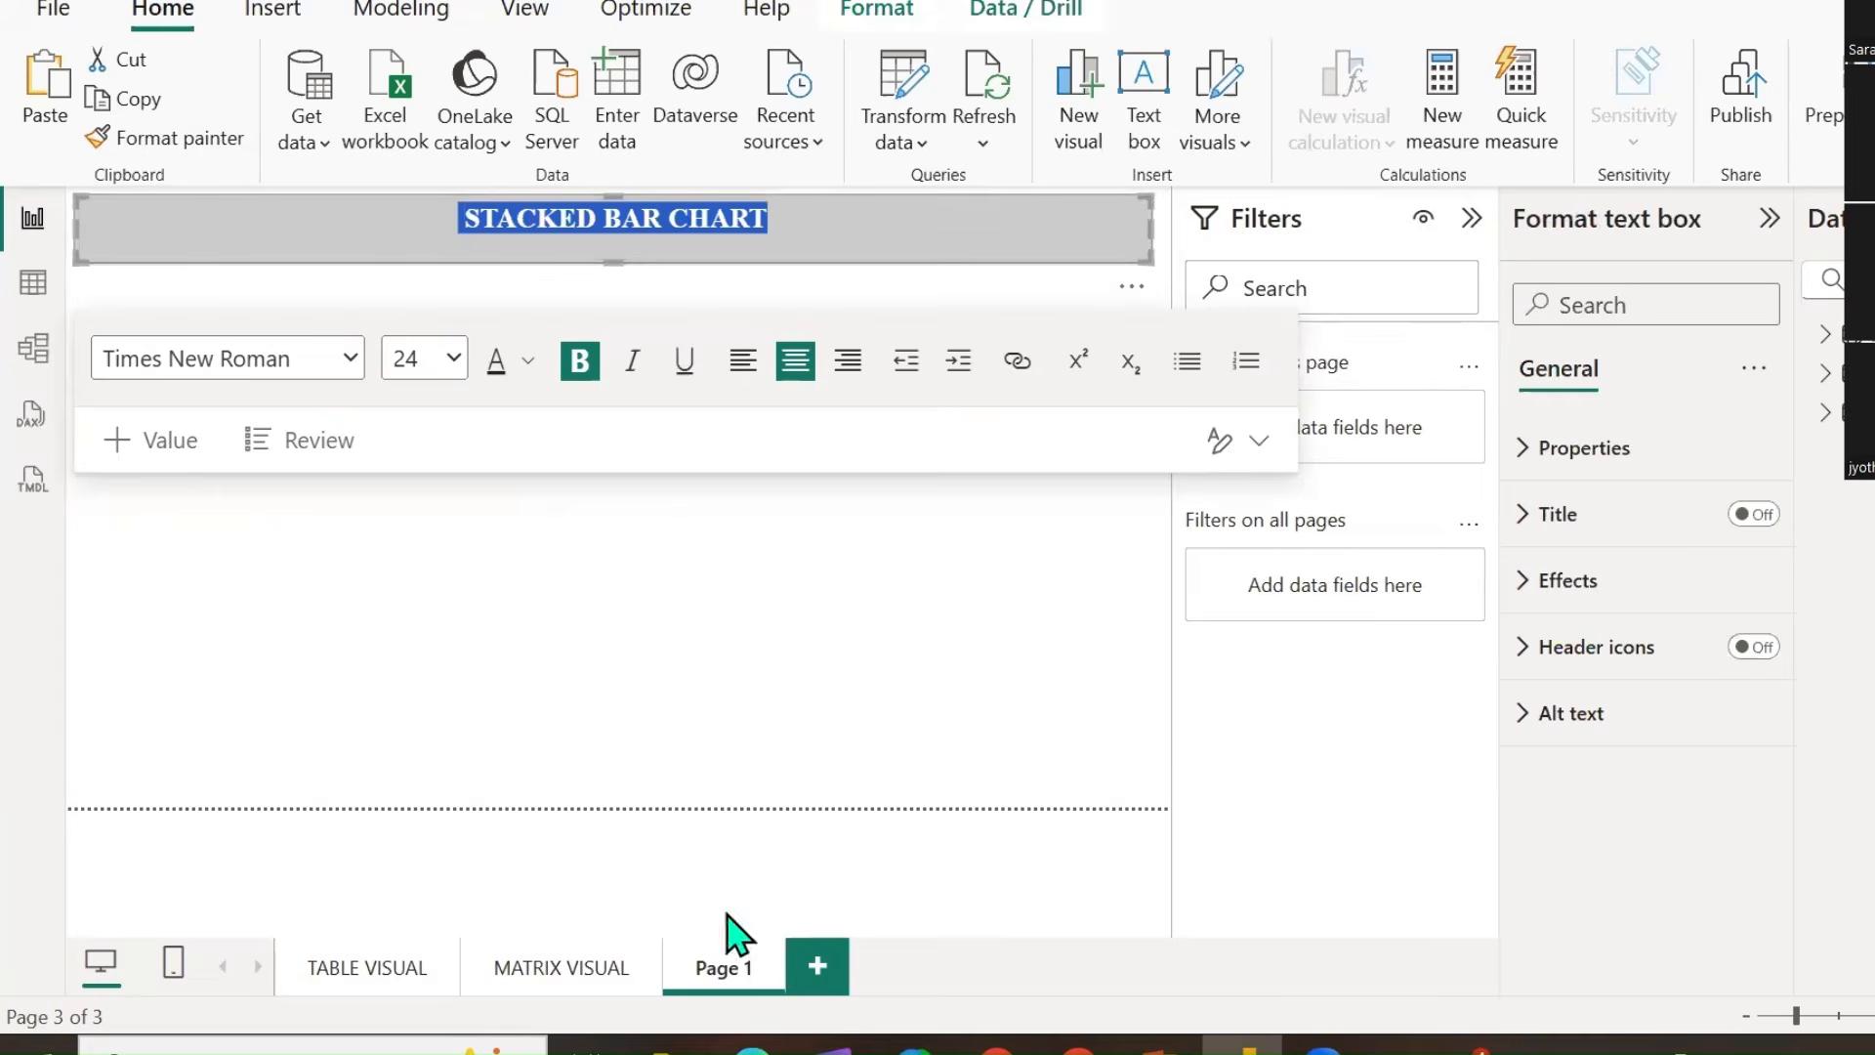
{"action": "left_click", "coordinate": [759, 808]}
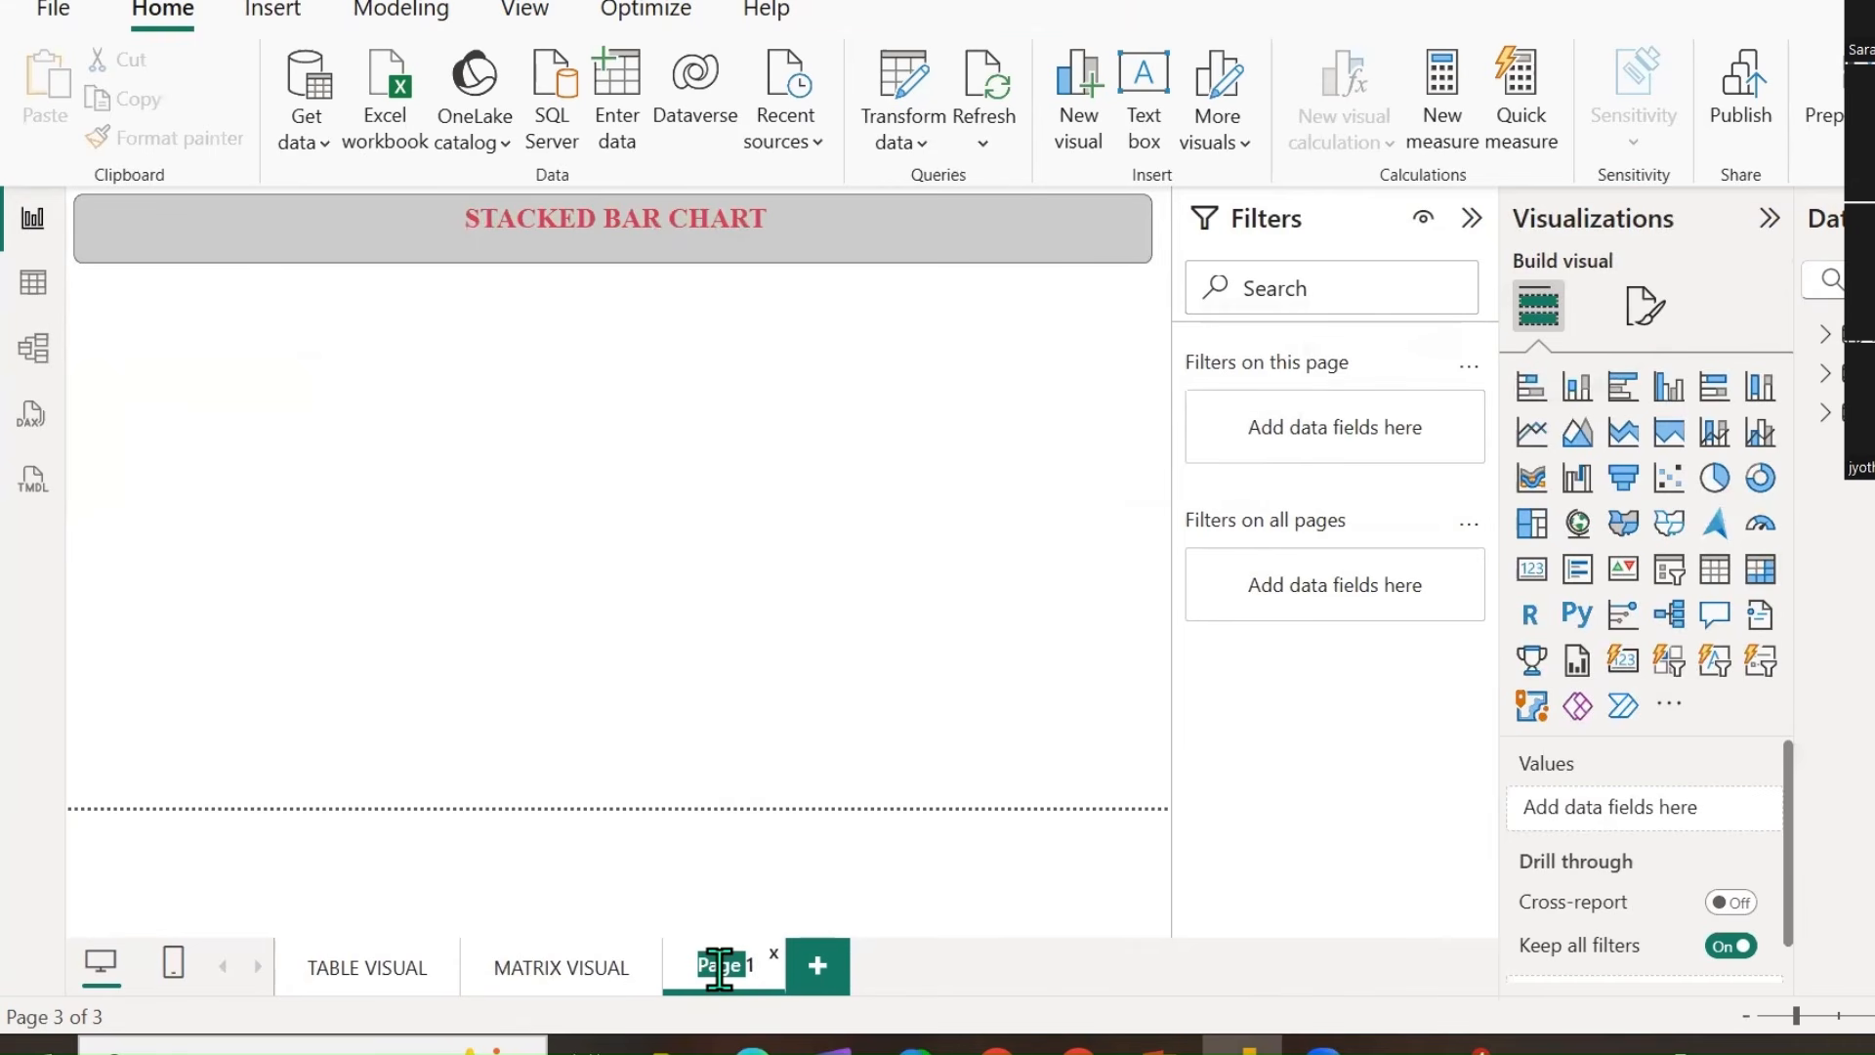
{"action": "key", "text": "ctrl+v"}
{"action": "key", "text": "Return"}
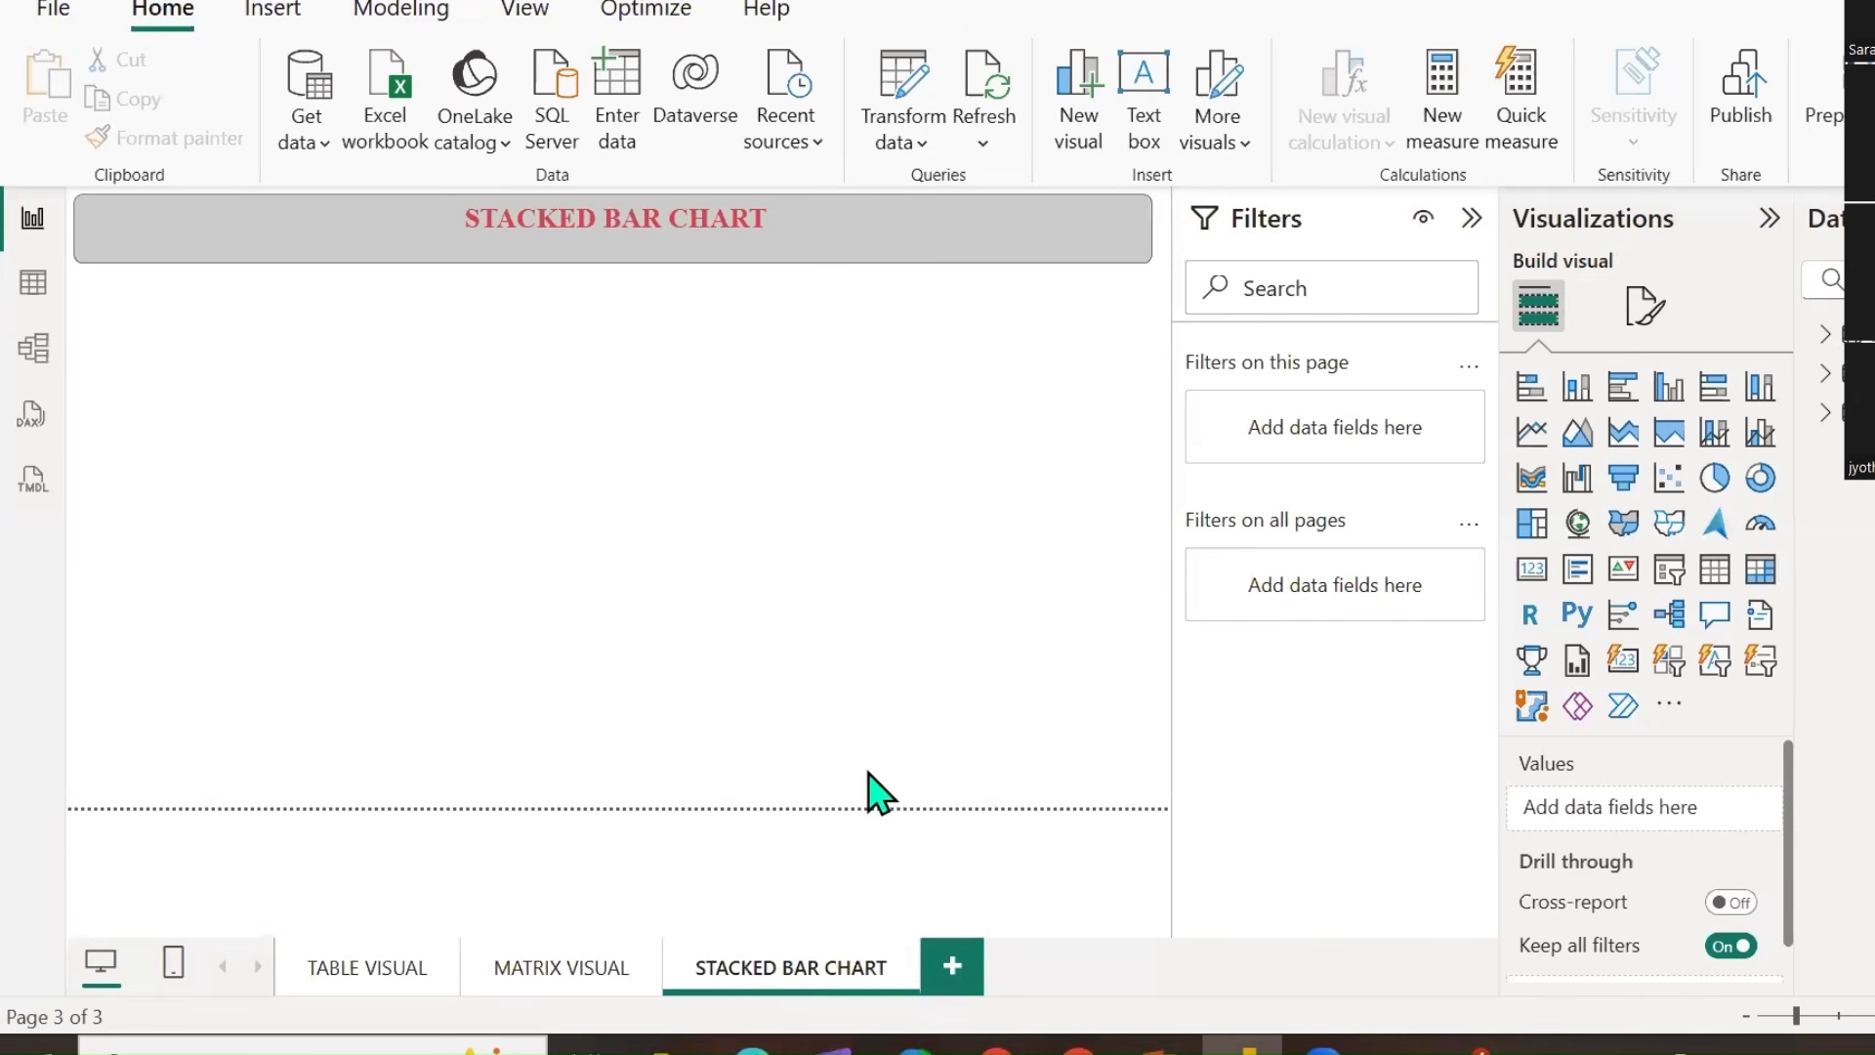
Insert a stacked bar chart below the title and extend it down to the page's lower edge.
{"action": "left_click", "coordinate": [1530, 389]}
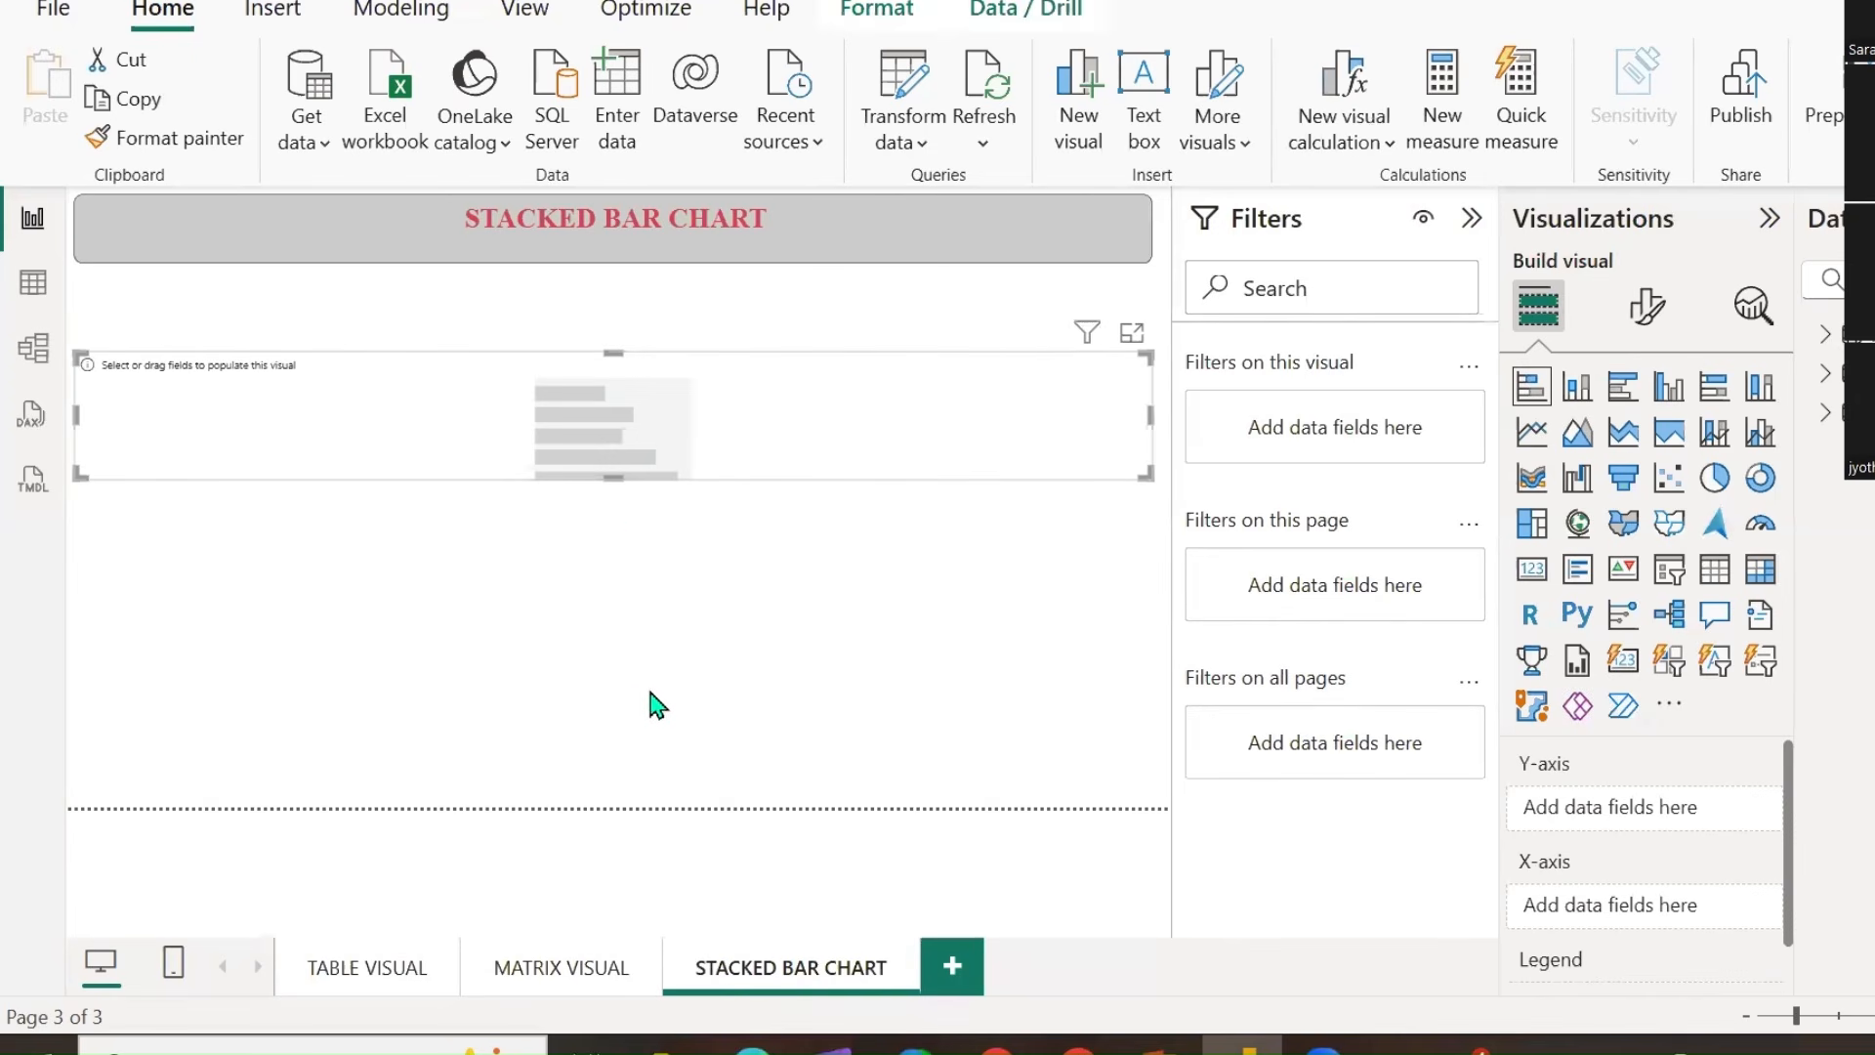
{"action": "left_click_drag", "start_coordinate": [619, 474], "coordinate": [619, 807]}
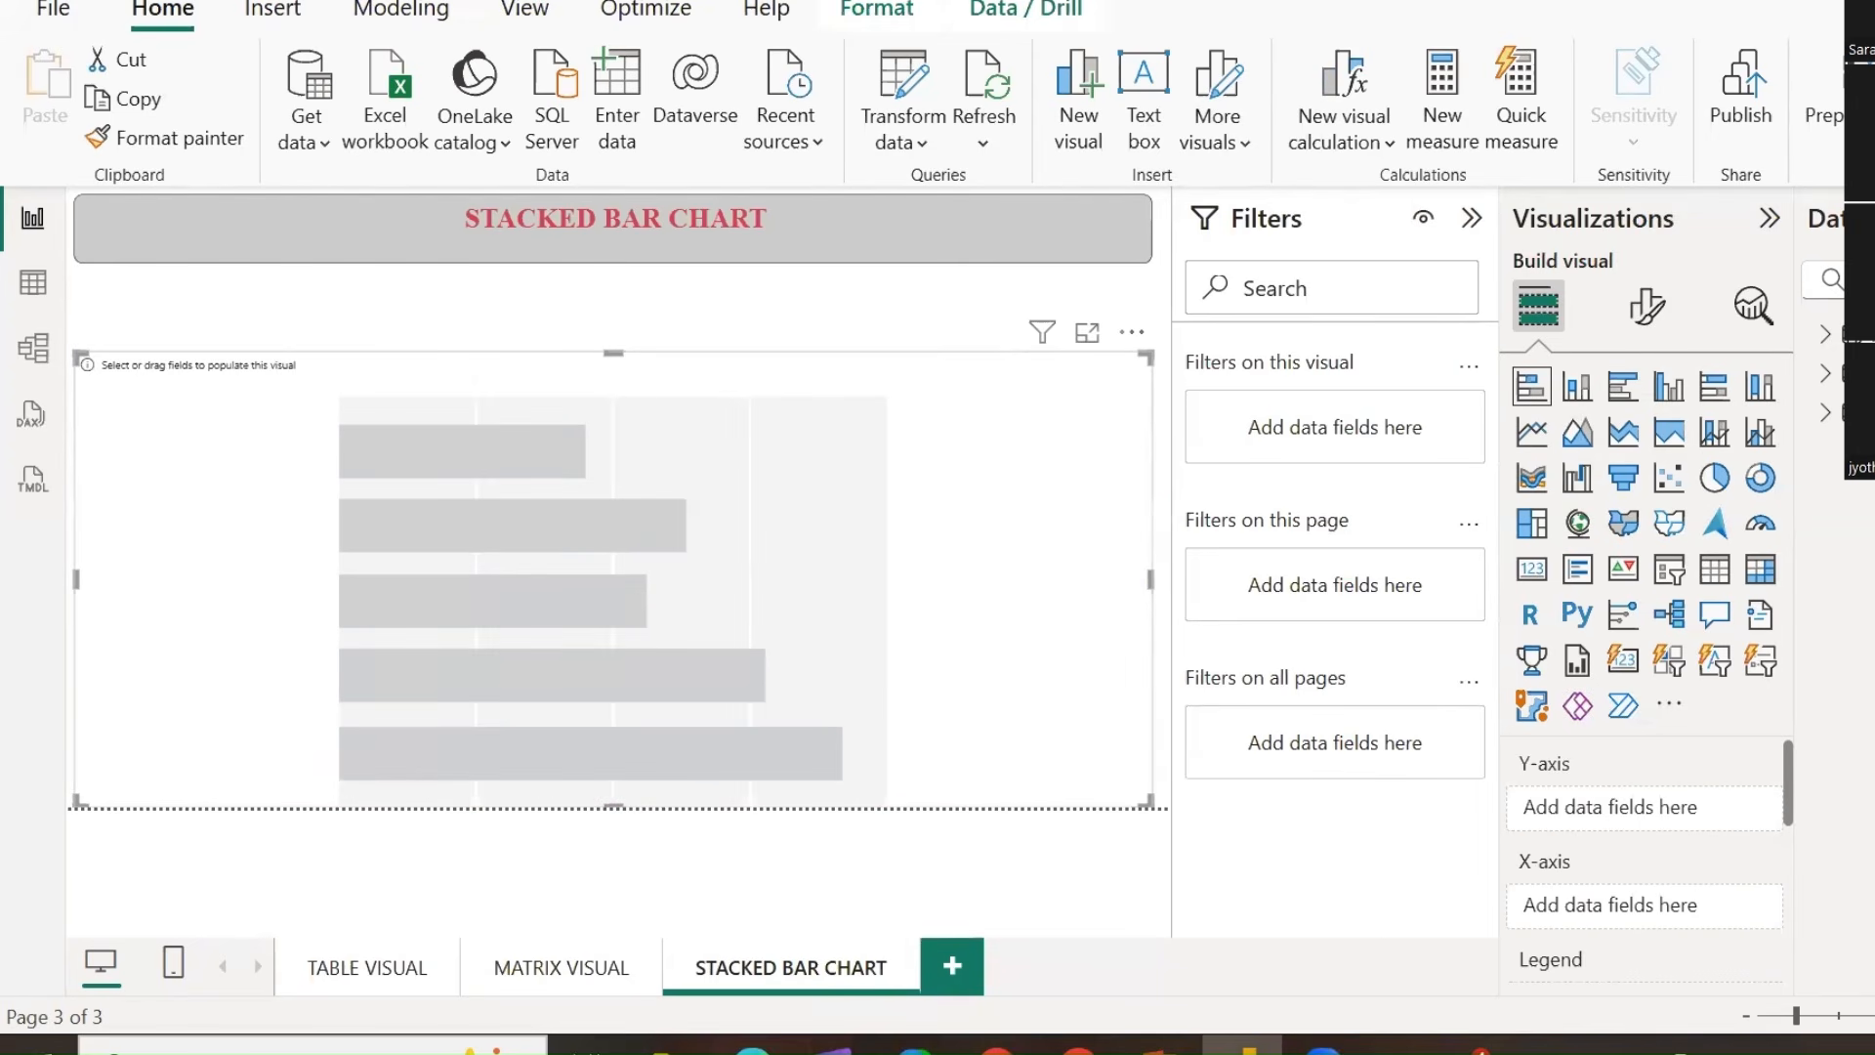
Collapse the ribbon to its single-line layout and look through the chart's field wells down to Drill through.
{"action": "left_click", "coordinate": [1864, 174]}
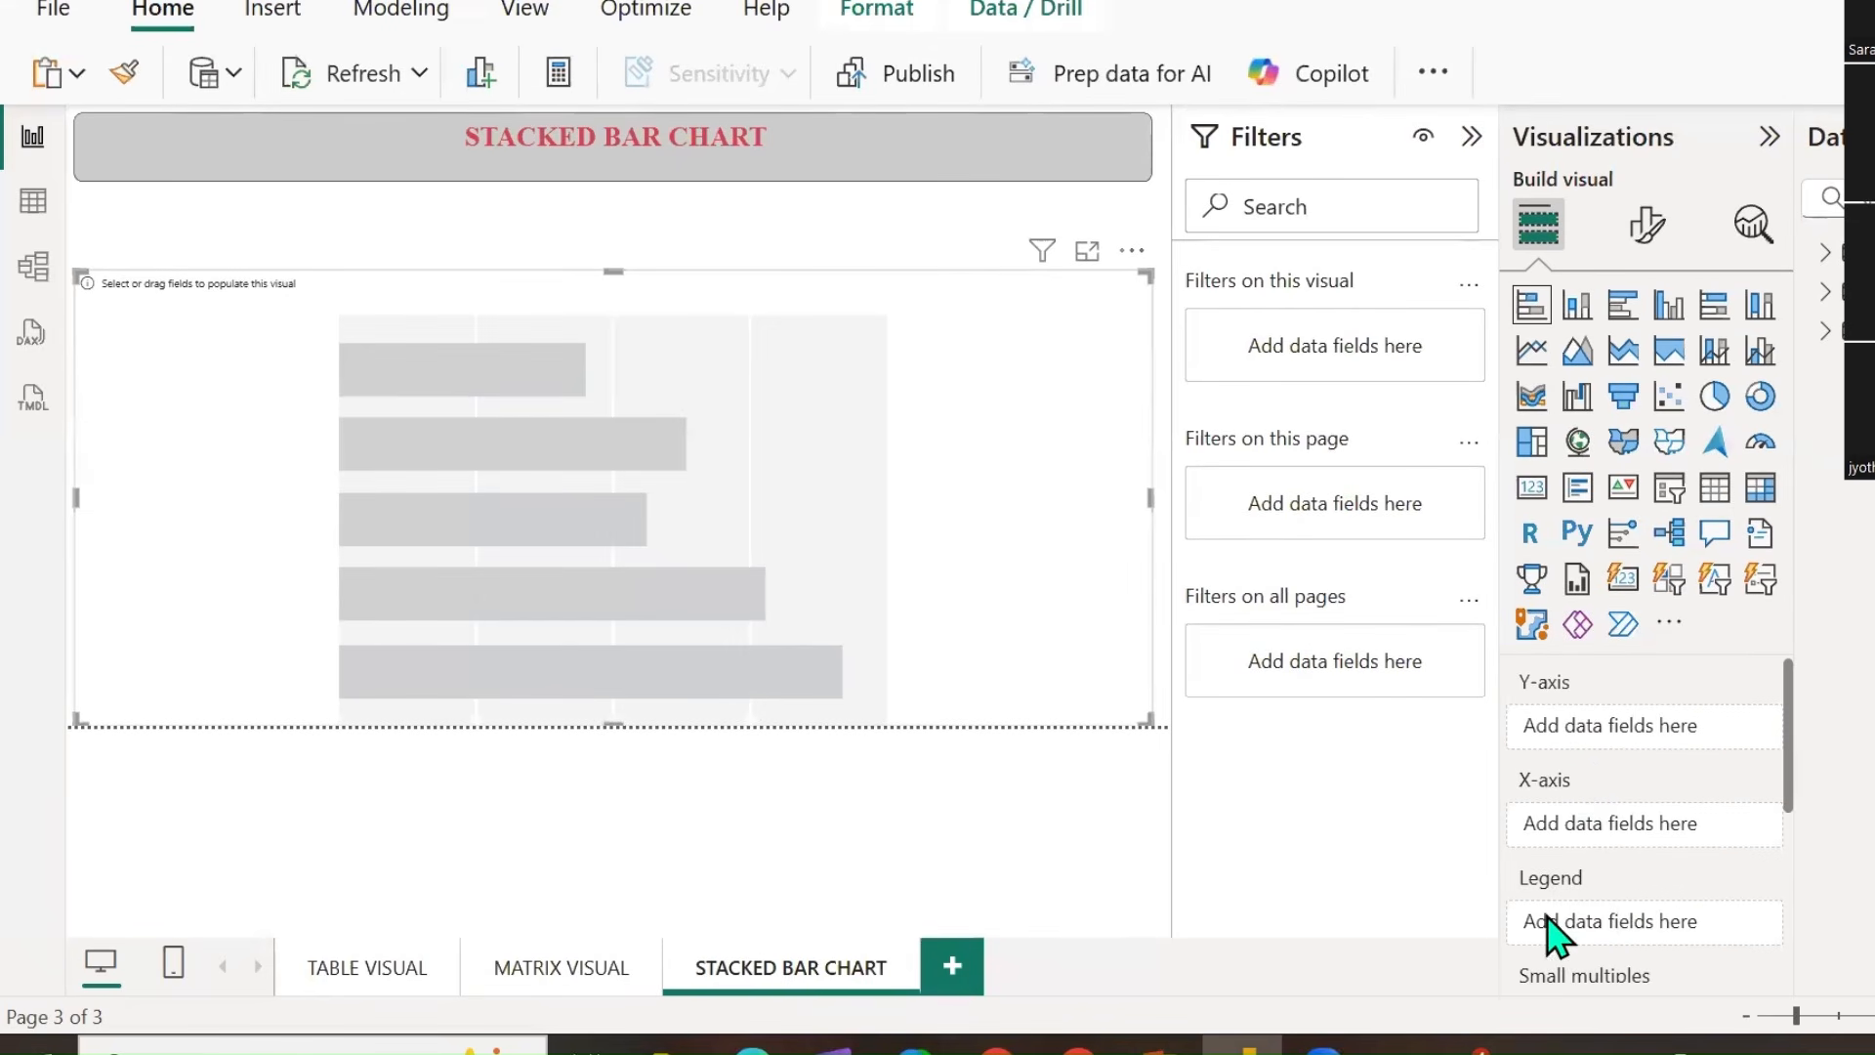
{"action": "scroll", "coordinate": [1602, 910], "scroll_direction": "down", "scroll_amount": 3}
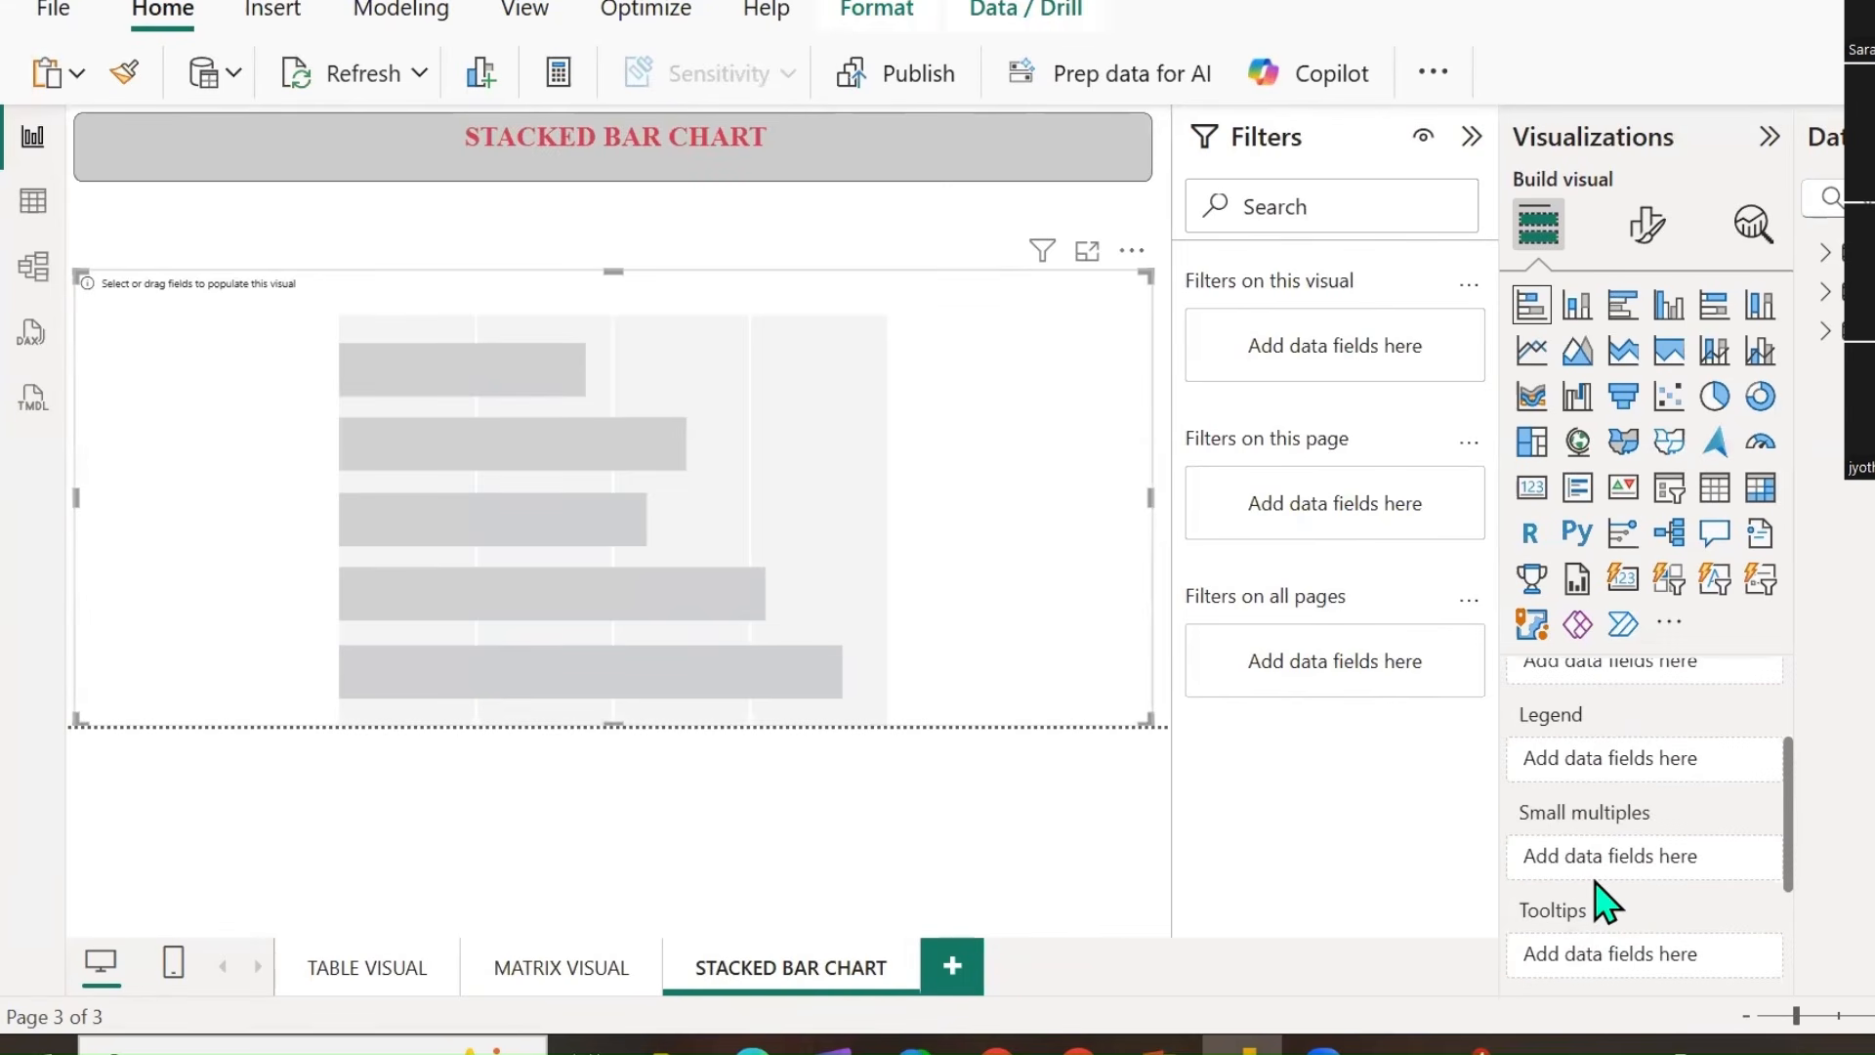
{"action": "scroll", "coordinate": [1610, 910], "scroll_direction": "down", "scroll_amount": 2}
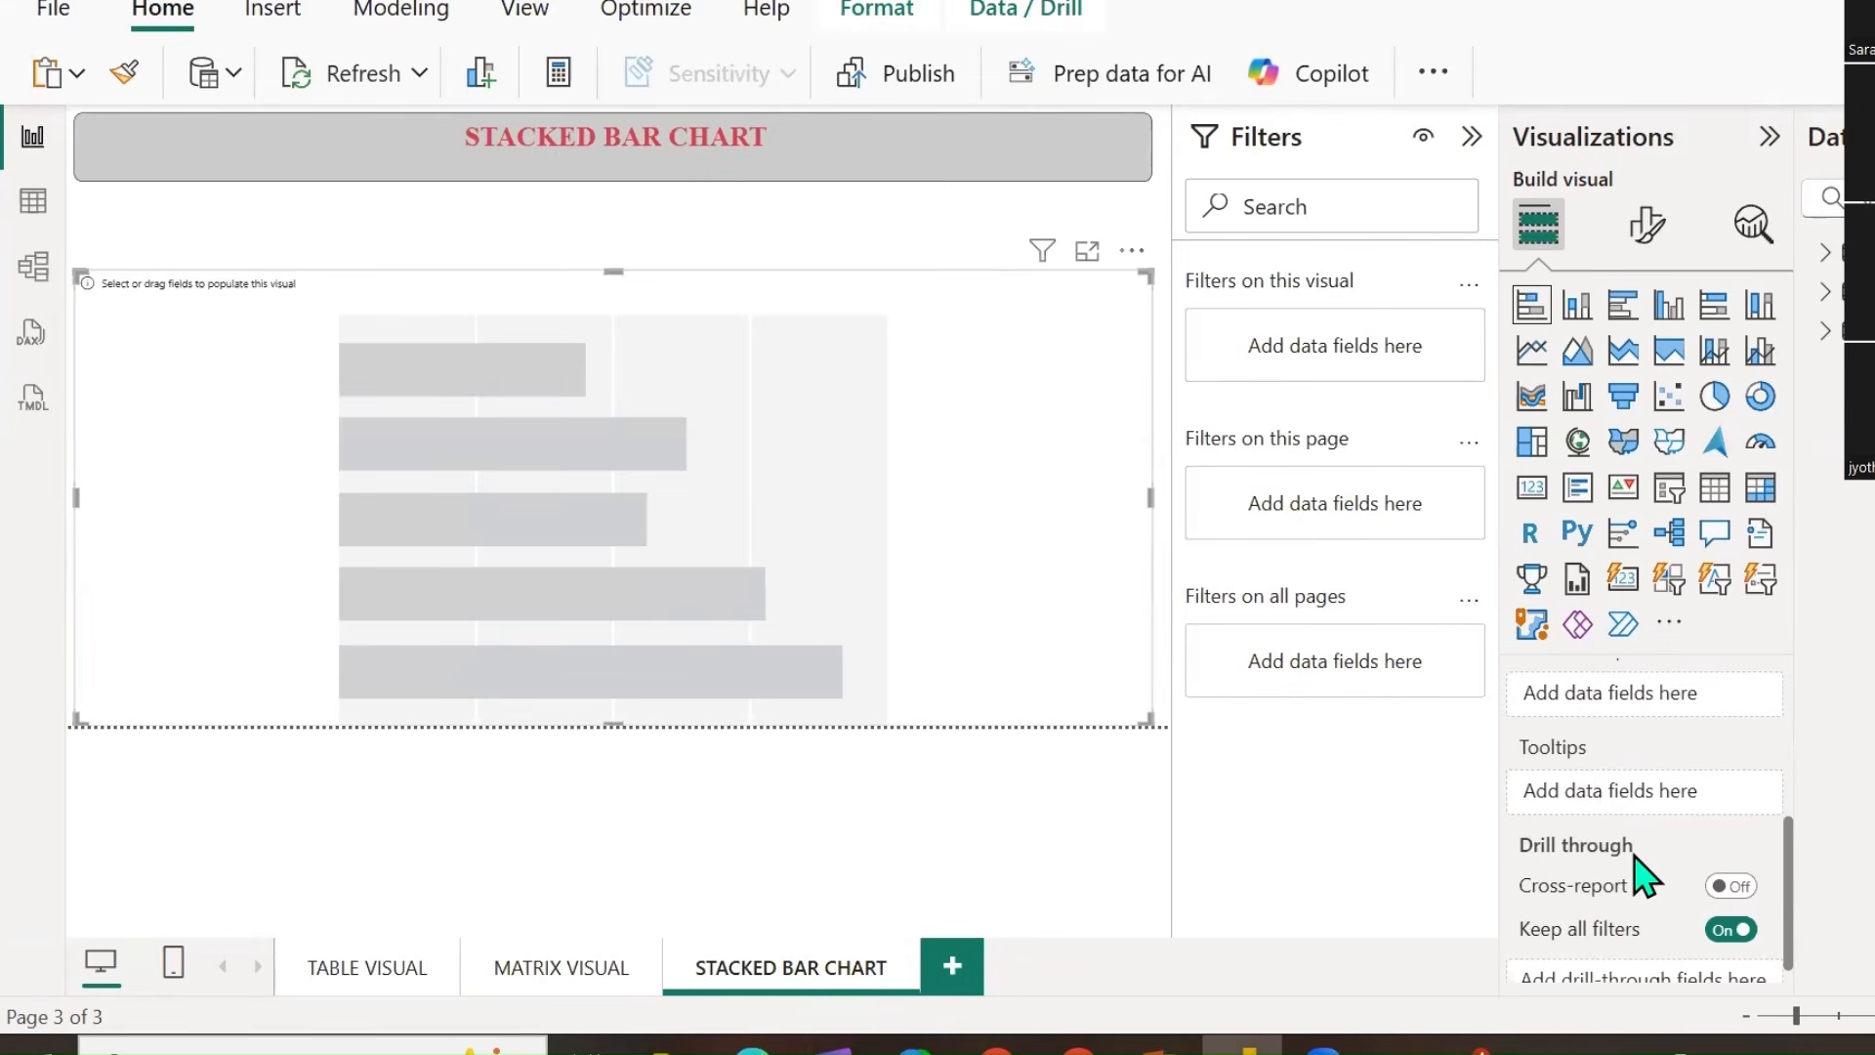
{"action": "scroll", "coordinate": [1647, 875], "scroll_direction": "up", "scroll_amount": 3}
{"action": "scroll", "coordinate": [1646, 875], "scroll_direction": "up", "scroll_amount": 2}
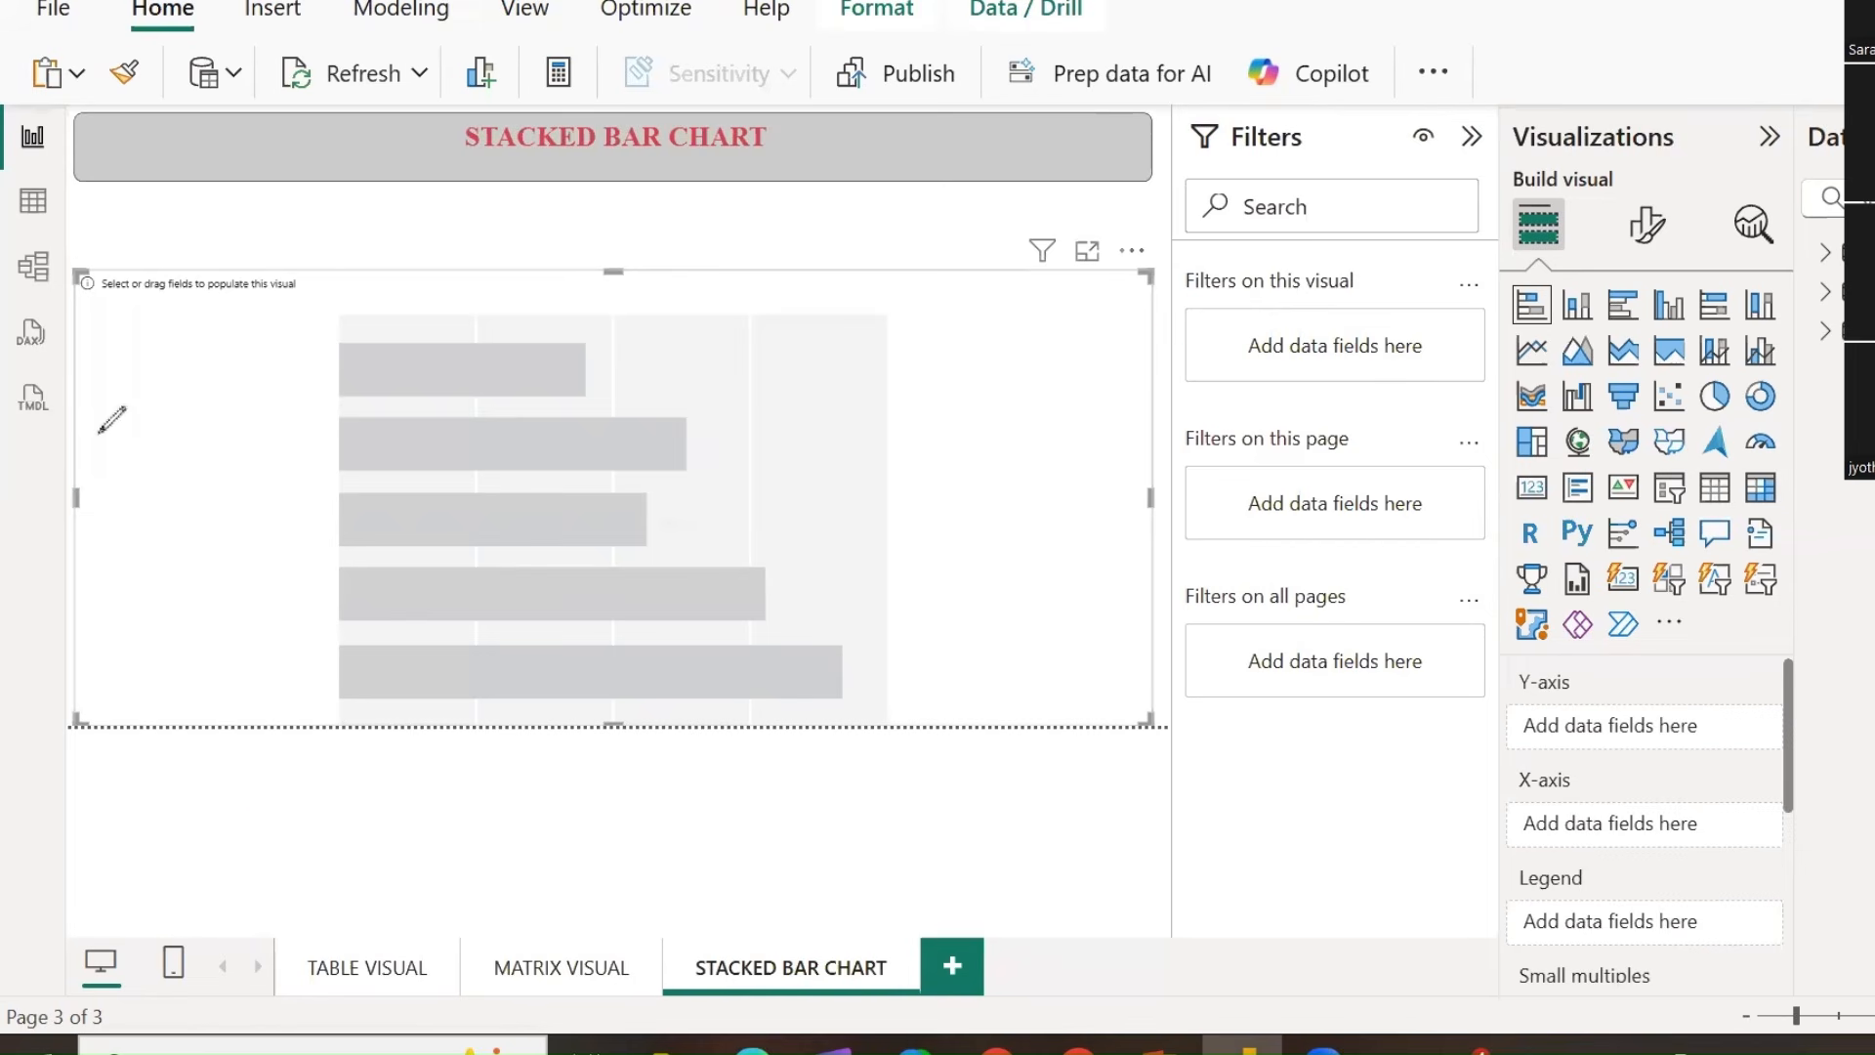
Draw vertical, horizontal and diagonal axes over the empty chart with the annotation pen and label them Y, X and Z.
{"action": "left_click_drag", "start_coordinate": [524, 310], "coordinate": [523, 757]}
{"action": "left_click_drag", "start_coordinate": [452, 692], "coordinate": [1035, 697]}
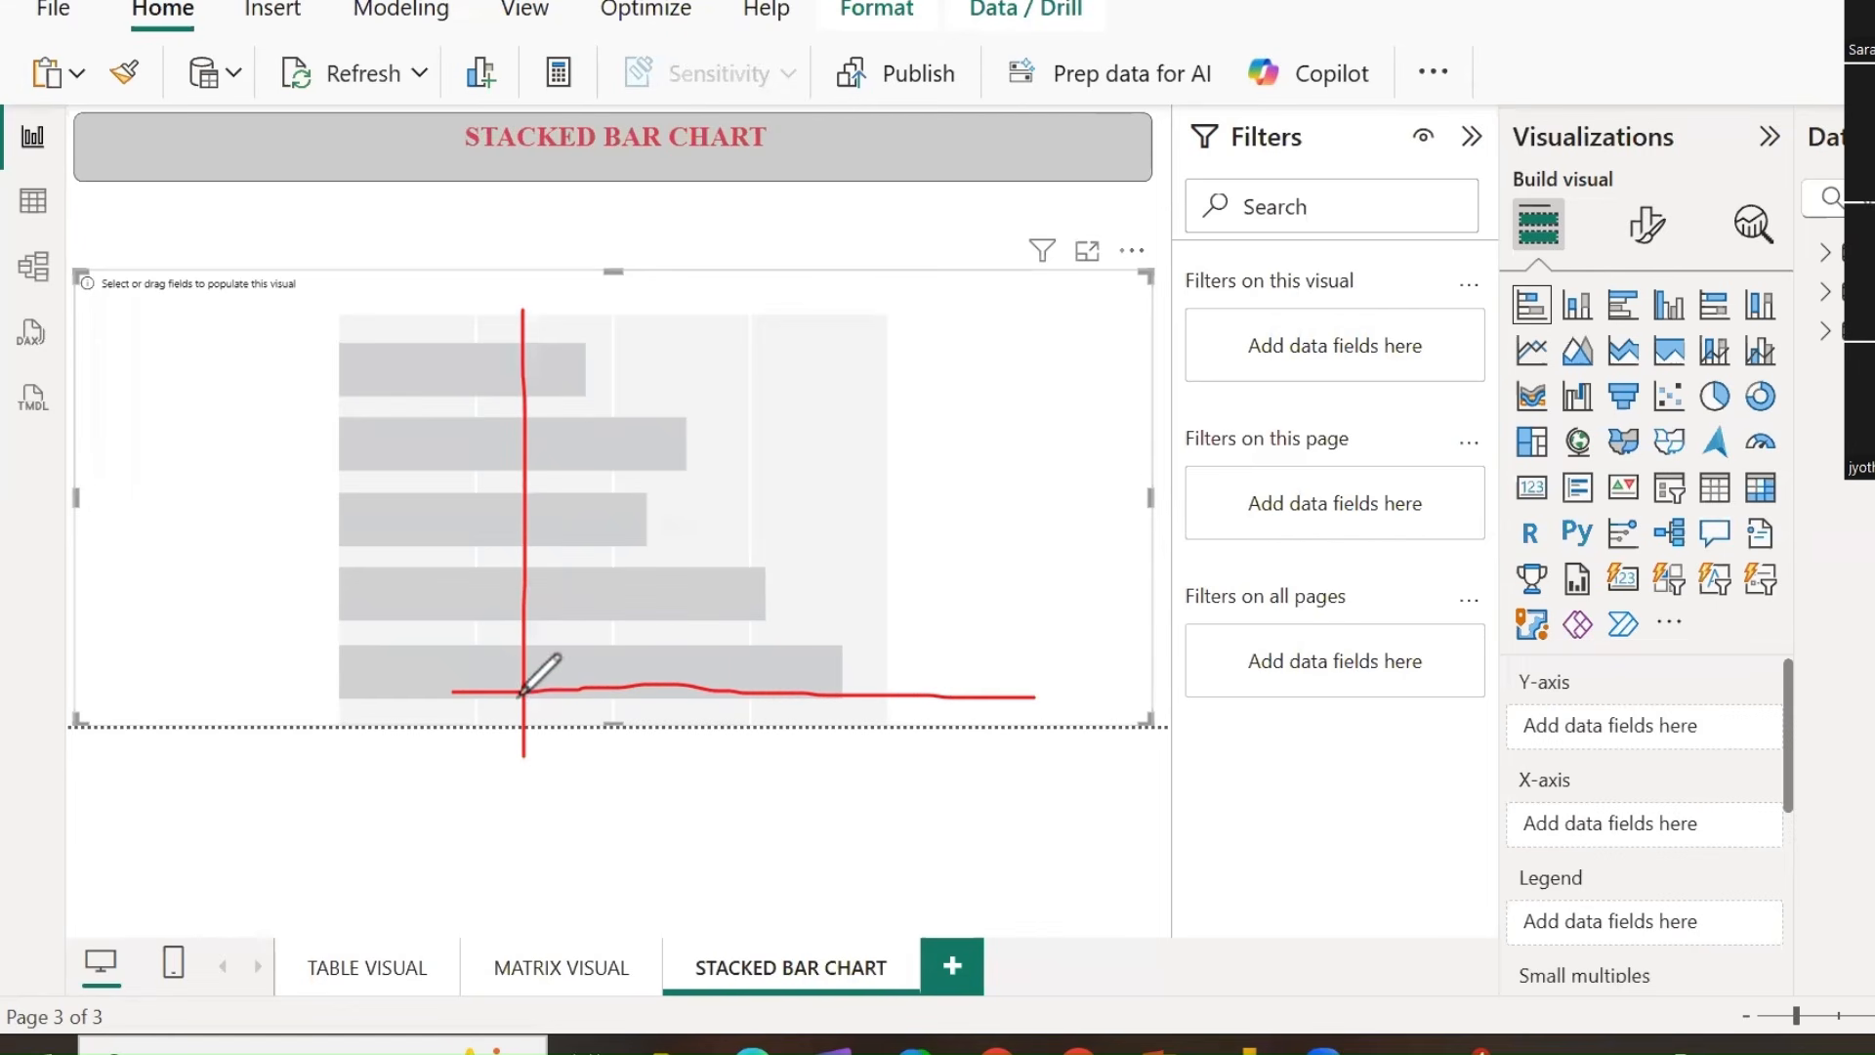
{"action": "mouse_move", "coordinate": [525, 689]}
{"action": "left_mouse_down"}
{"action": "mouse_move", "coordinate": [270, 873]}
{"action": "mouse_move", "coordinate": [327, 857]}
{"action": "left_mouse_up"}
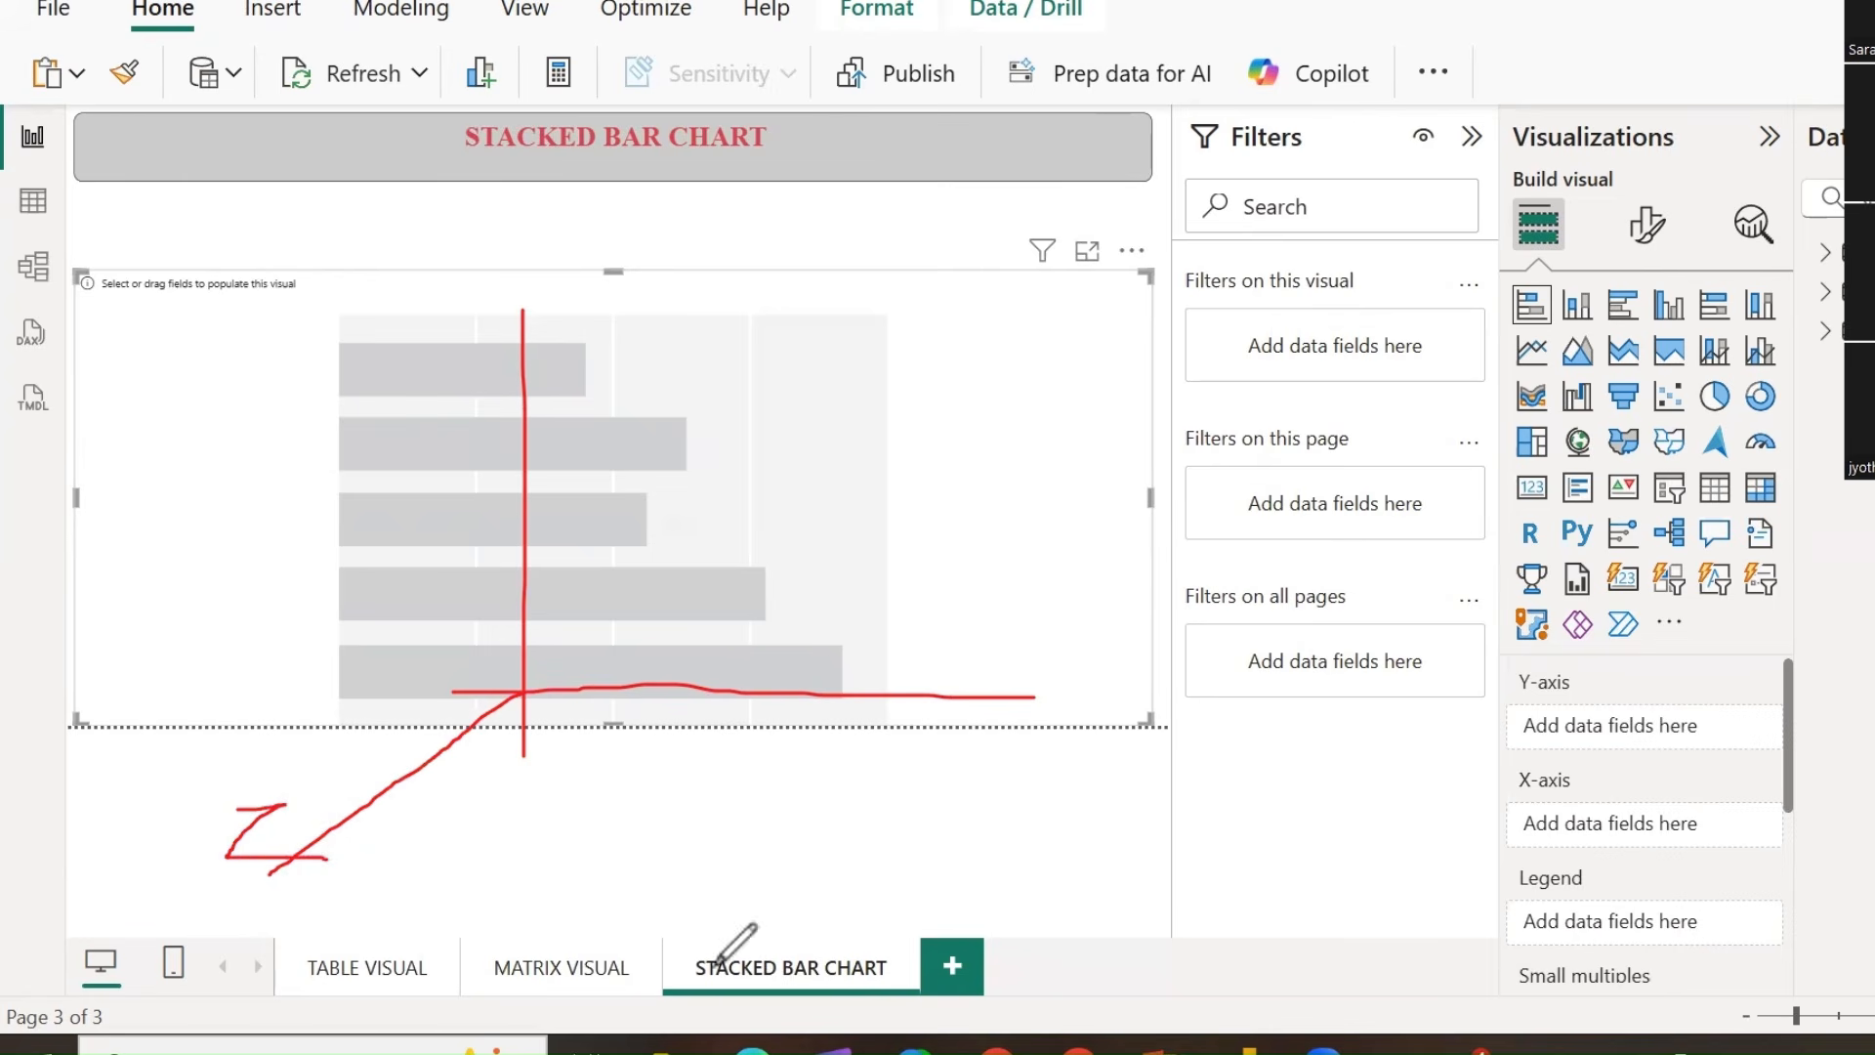
{"action": "mouse_move", "coordinate": [1095, 668]}
{"action": "left_mouse_down"}
{"action": "mouse_move", "coordinate": [1050, 701]}
{"action": "mouse_move", "coordinate": [1075, 709]}
{"action": "left_mouse_up"}
{"action": "left_click_drag", "start_coordinate": [635, 348], "coordinate": [634, 261]}
{"action": "left_click_drag", "start_coordinate": [635, 344], "coordinate": [627, 433]}
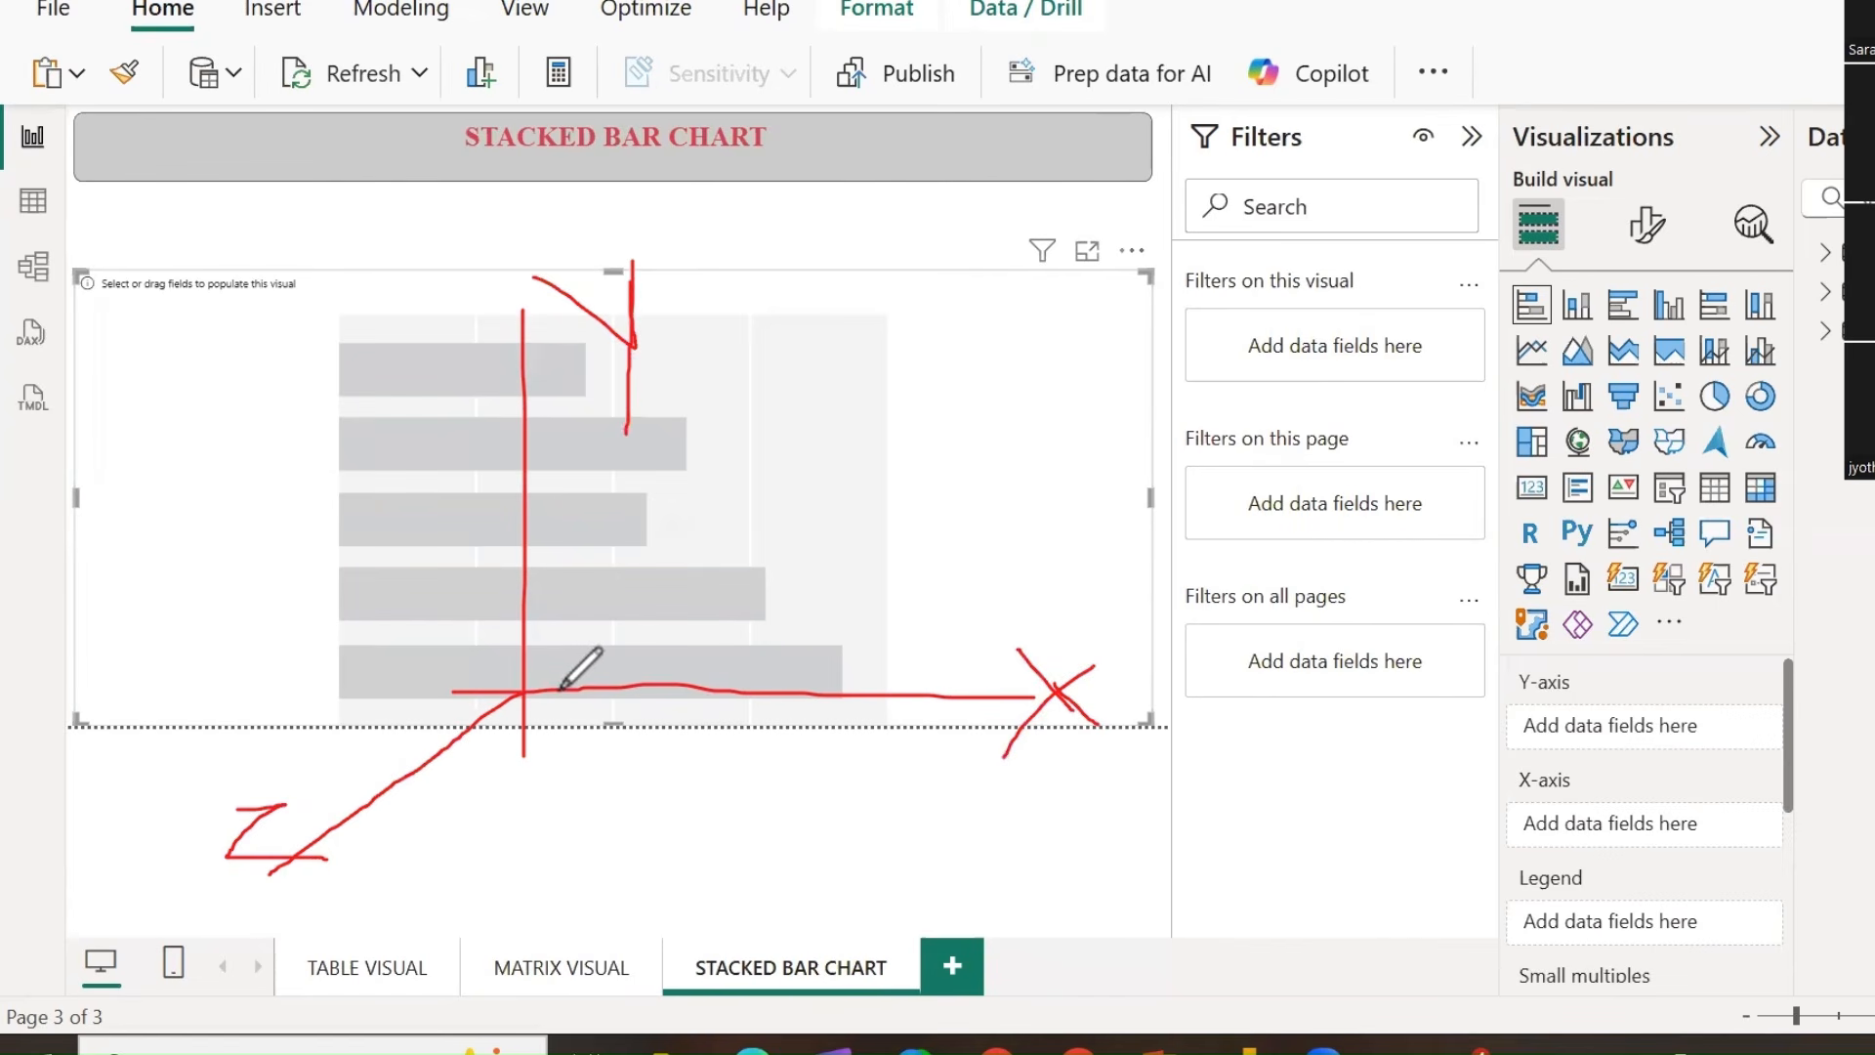
Add pen tick marks along the drawn X axis and four horizontal lines extending from the Y axis.
{"action": "left_click_drag", "start_coordinate": [650, 691], "coordinate": [652, 747]}
{"action": "left_click_drag", "start_coordinate": [747, 696], "coordinate": [766, 774]}
{"action": "left_click_drag", "start_coordinate": [868, 695], "coordinate": [872, 749]}
{"action": "left_click_drag", "start_coordinate": [964, 693], "coordinate": [969, 749]}
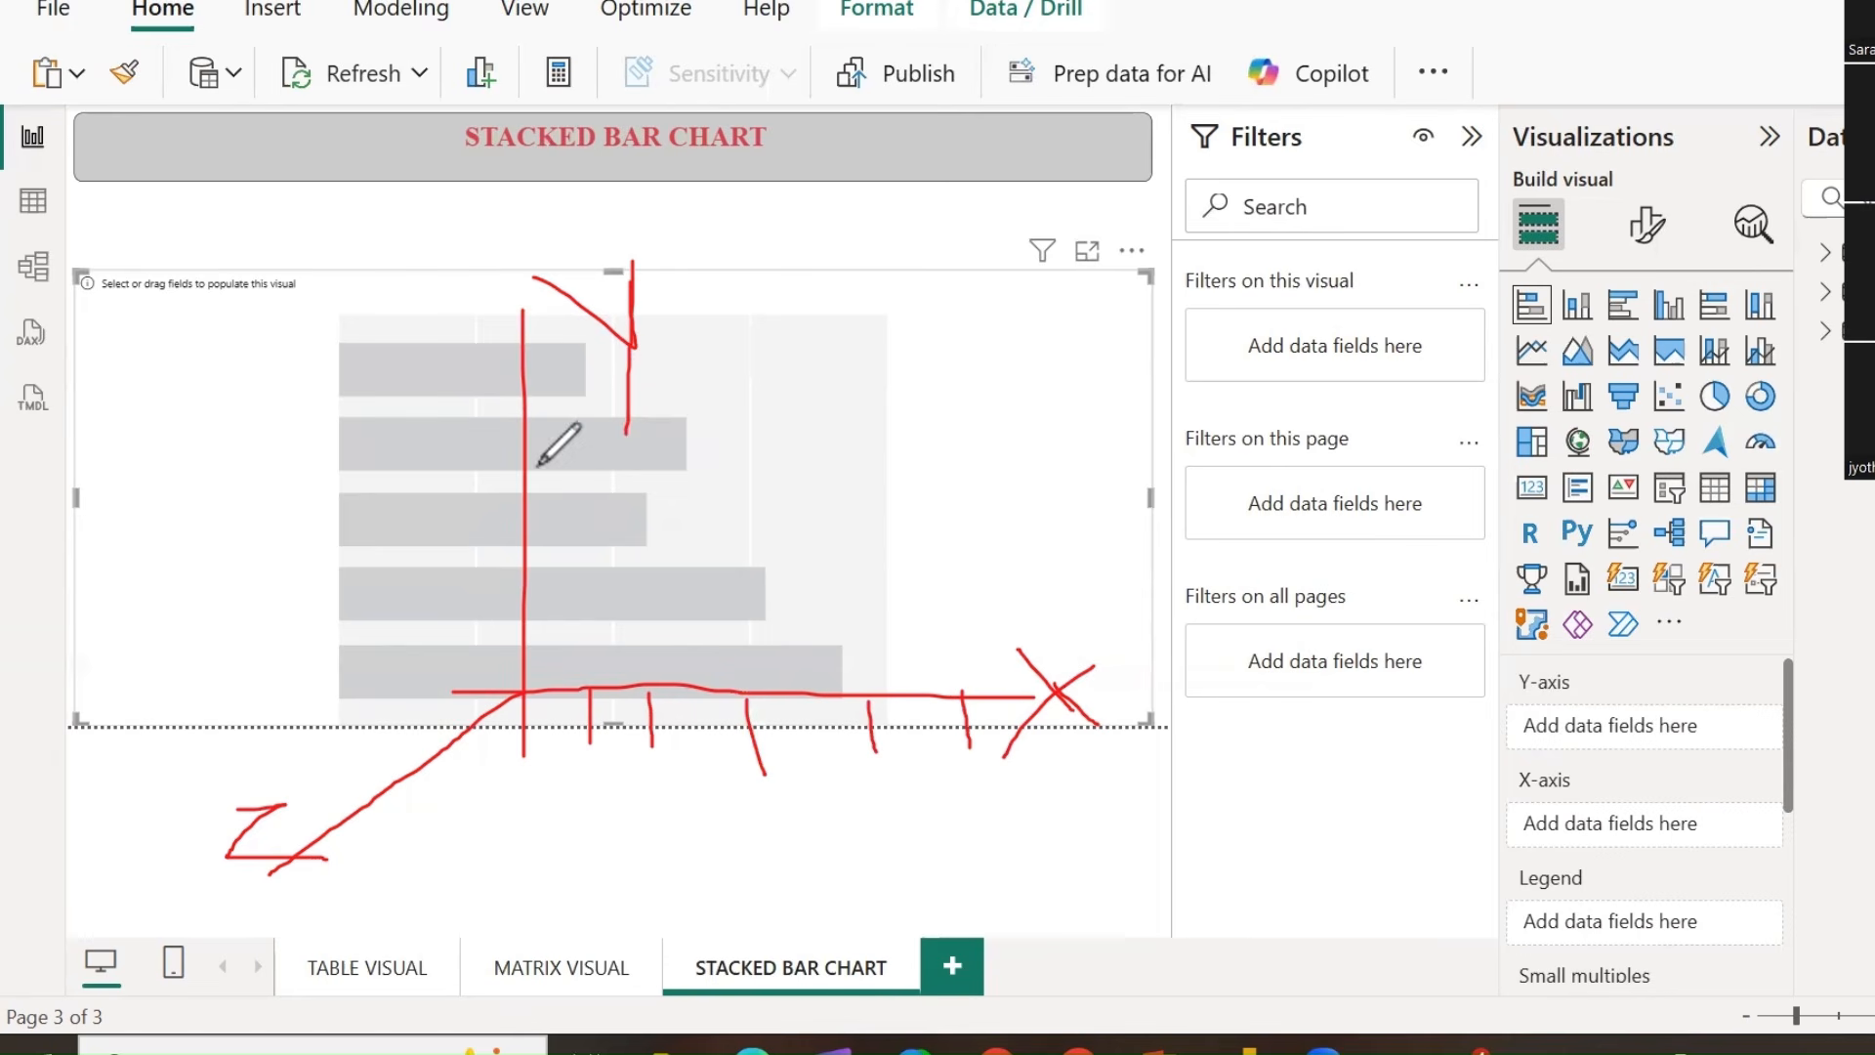
{"action": "left_click_drag", "start_coordinate": [524, 381], "coordinate": [865, 382]}
{"action": "left_click_drag", "start_coordinate": [525, 467], "coordinate": [803, 455]}
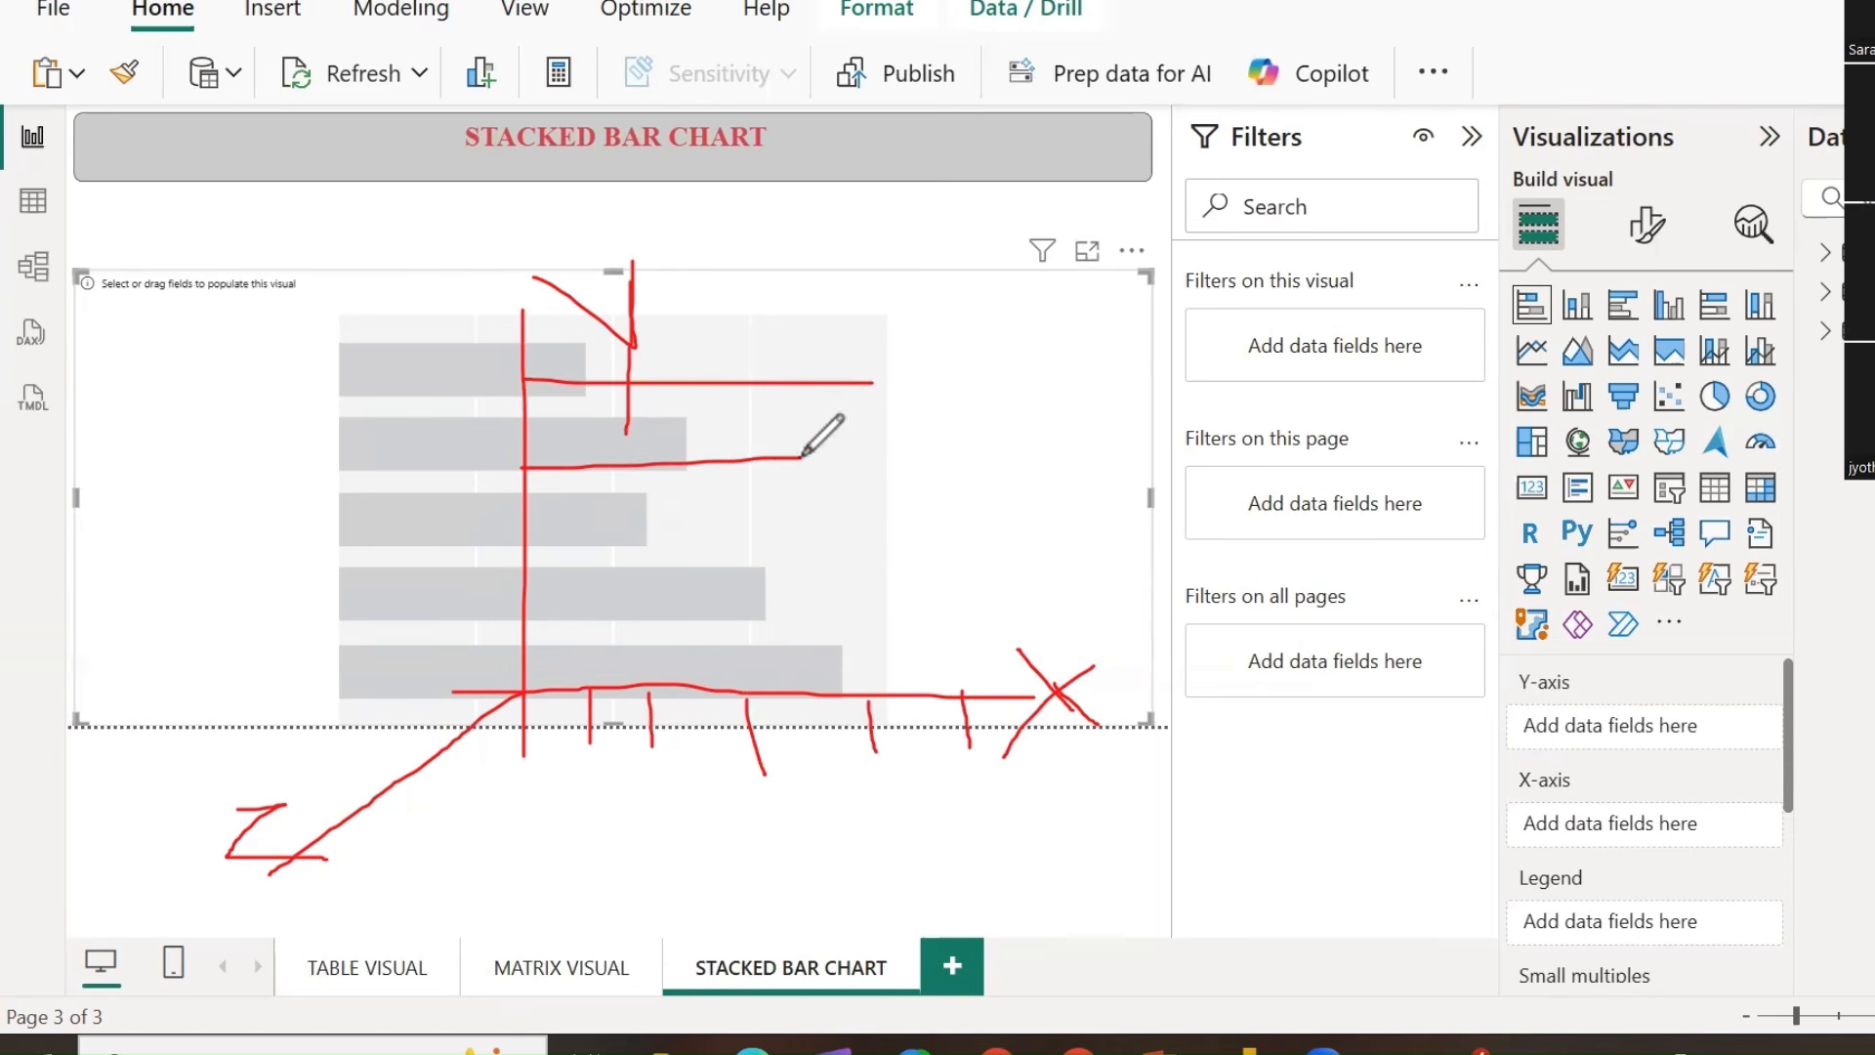
{"action": "left_click_drag", "start_coordinate": [527, 547], "coordinate": [818, 529]}
{"action": "left_click_drag", "start_coordinate": [524, 623], "coordinate": [876, 619]}
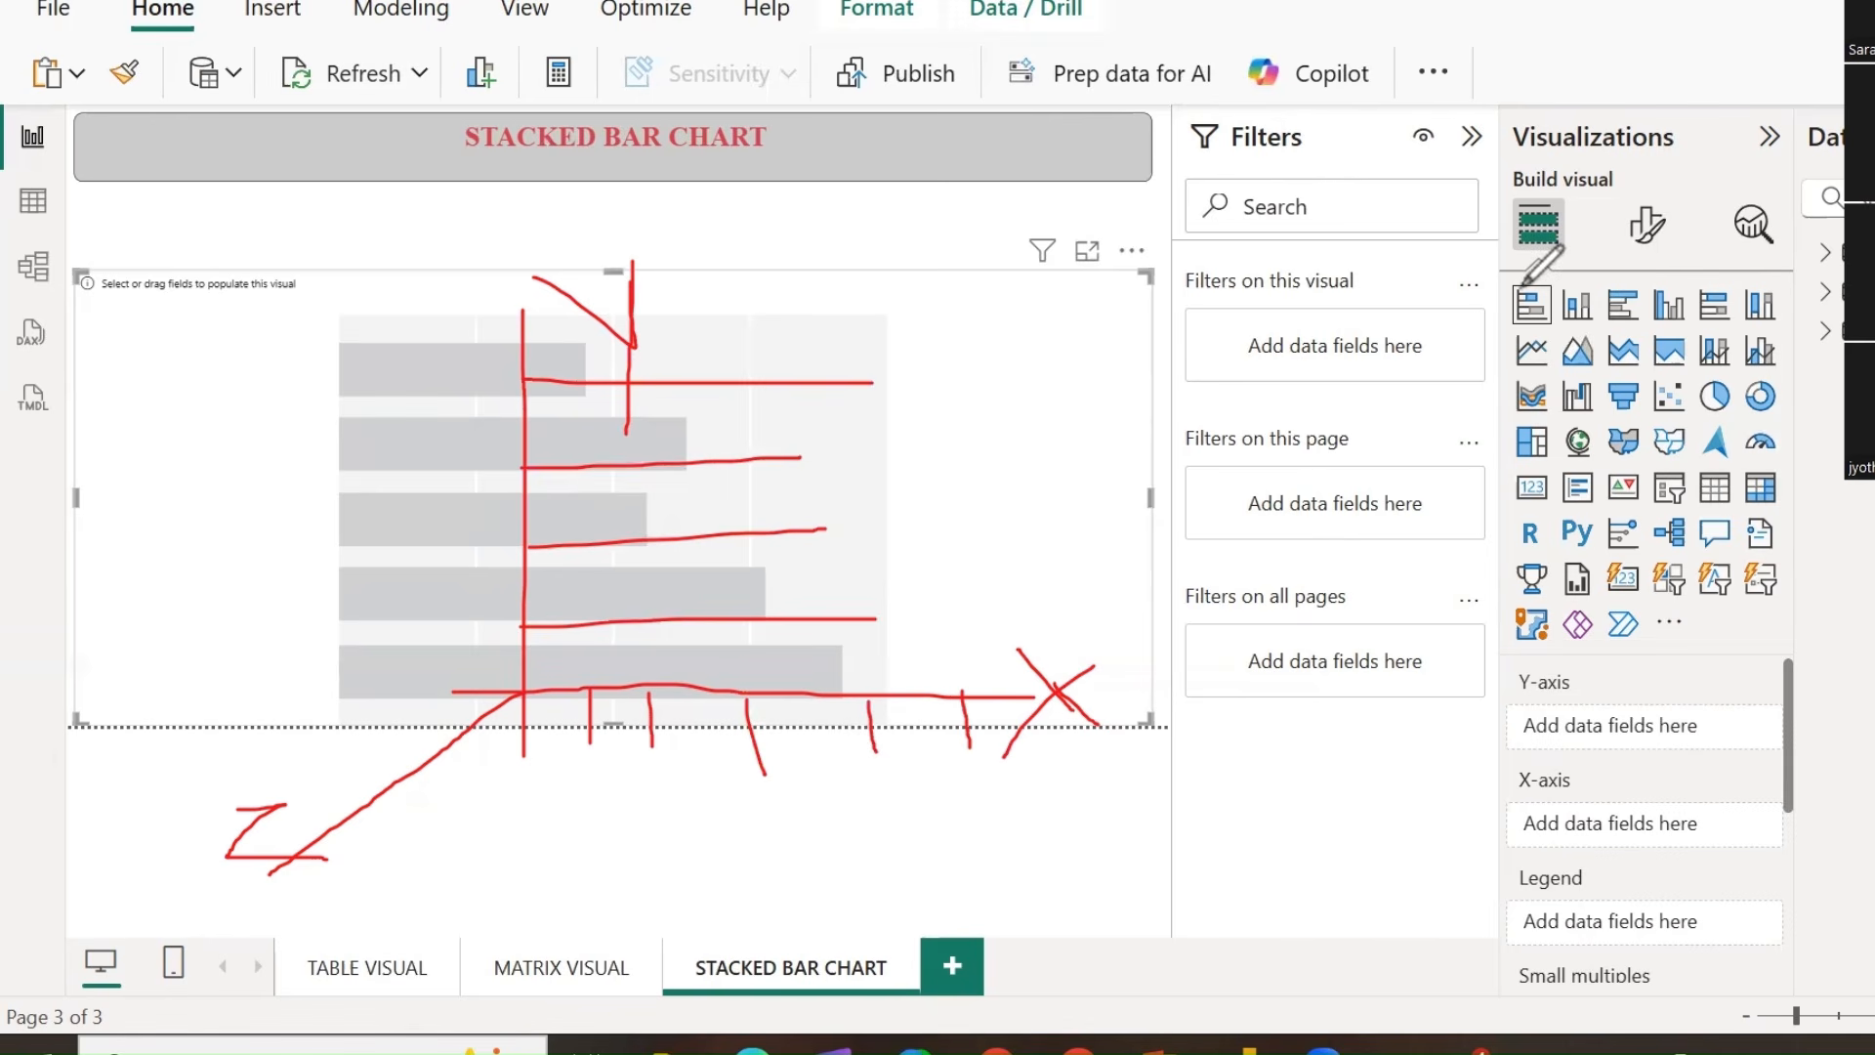
Mark the stacked bar chart type and the Y-axis, X-axis and Legend wells in red, and erase all pen marks.
{"action": "mouse_move", "coordinate": [1510, 311]}
{"action": "left_mouse_down"}
{"action": "mouse_move", "coordinate": [1553, 332]}
{"action": "mouse_move", "coordinate": [1513, 281]}
{"action": "mouse_move", "coordinate": [1501, 322]}
{"action": "left_mouse_up"}
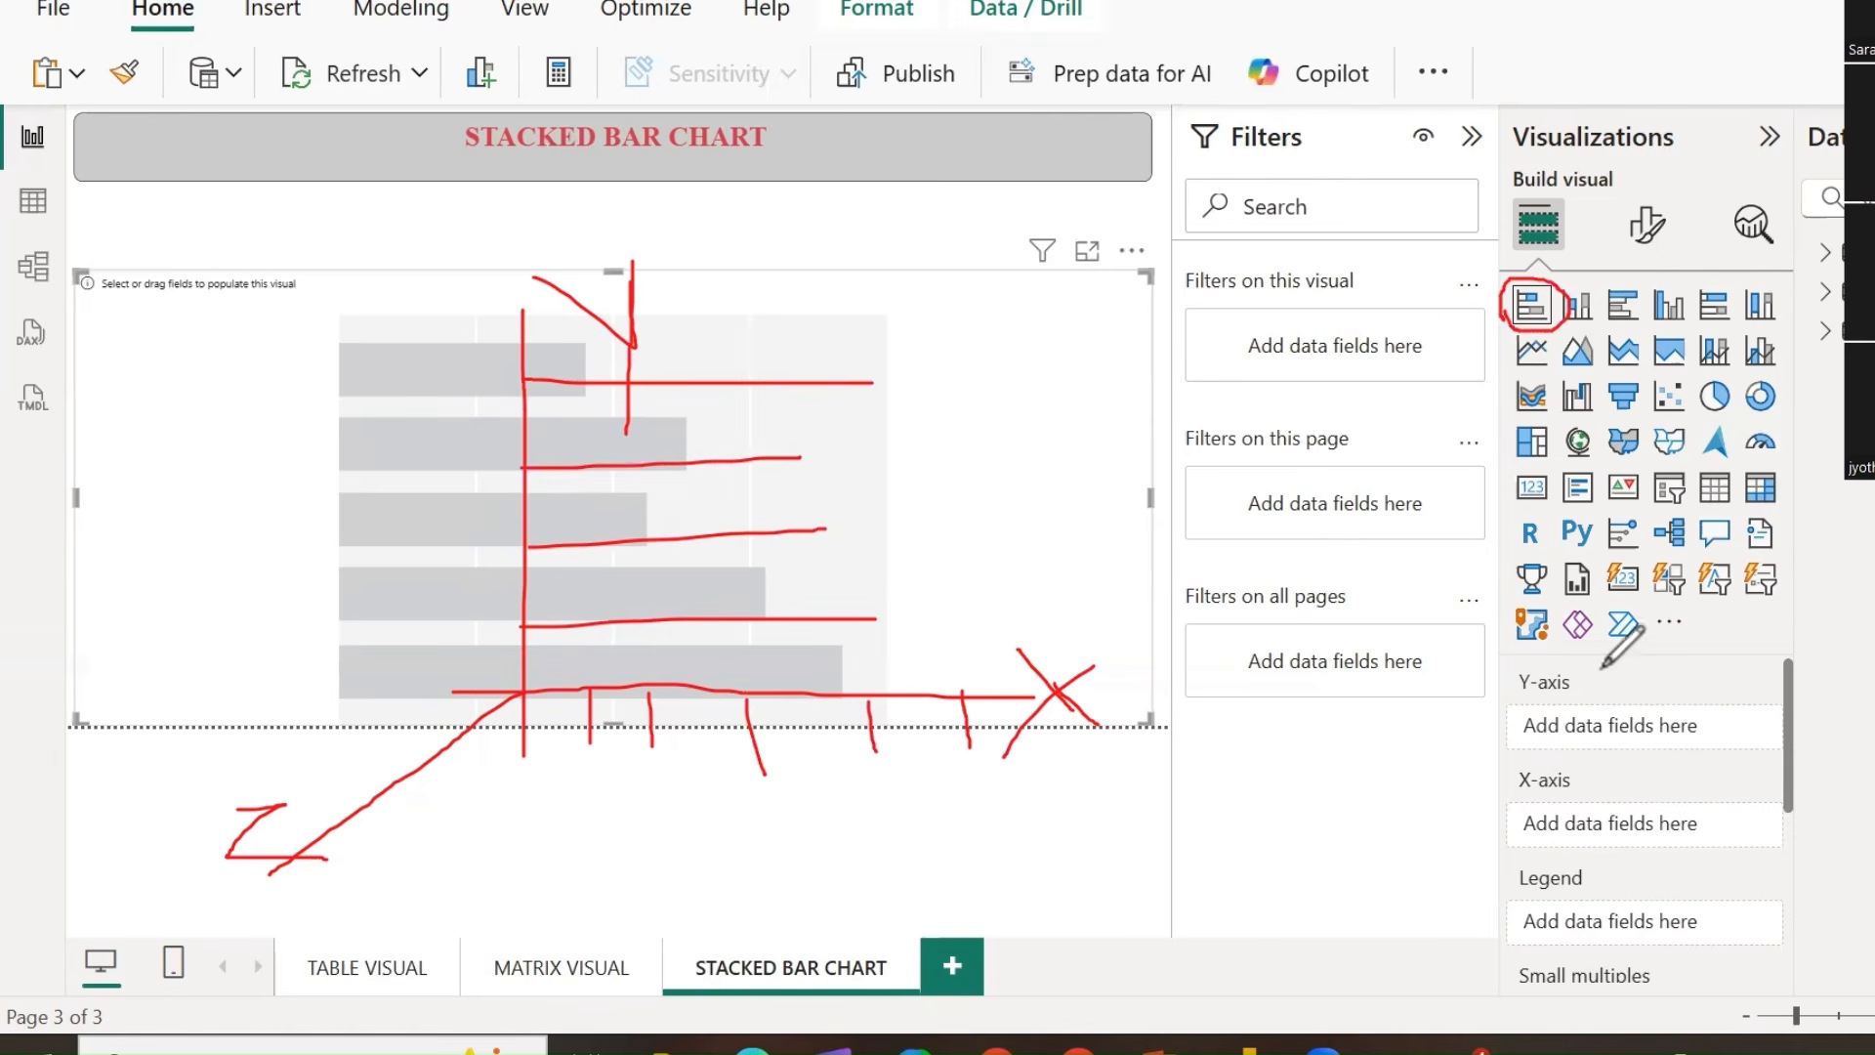
{"action": "left_click_drag", "start_coordinate": [1594, 672], "coordinate": [1679, 621]}
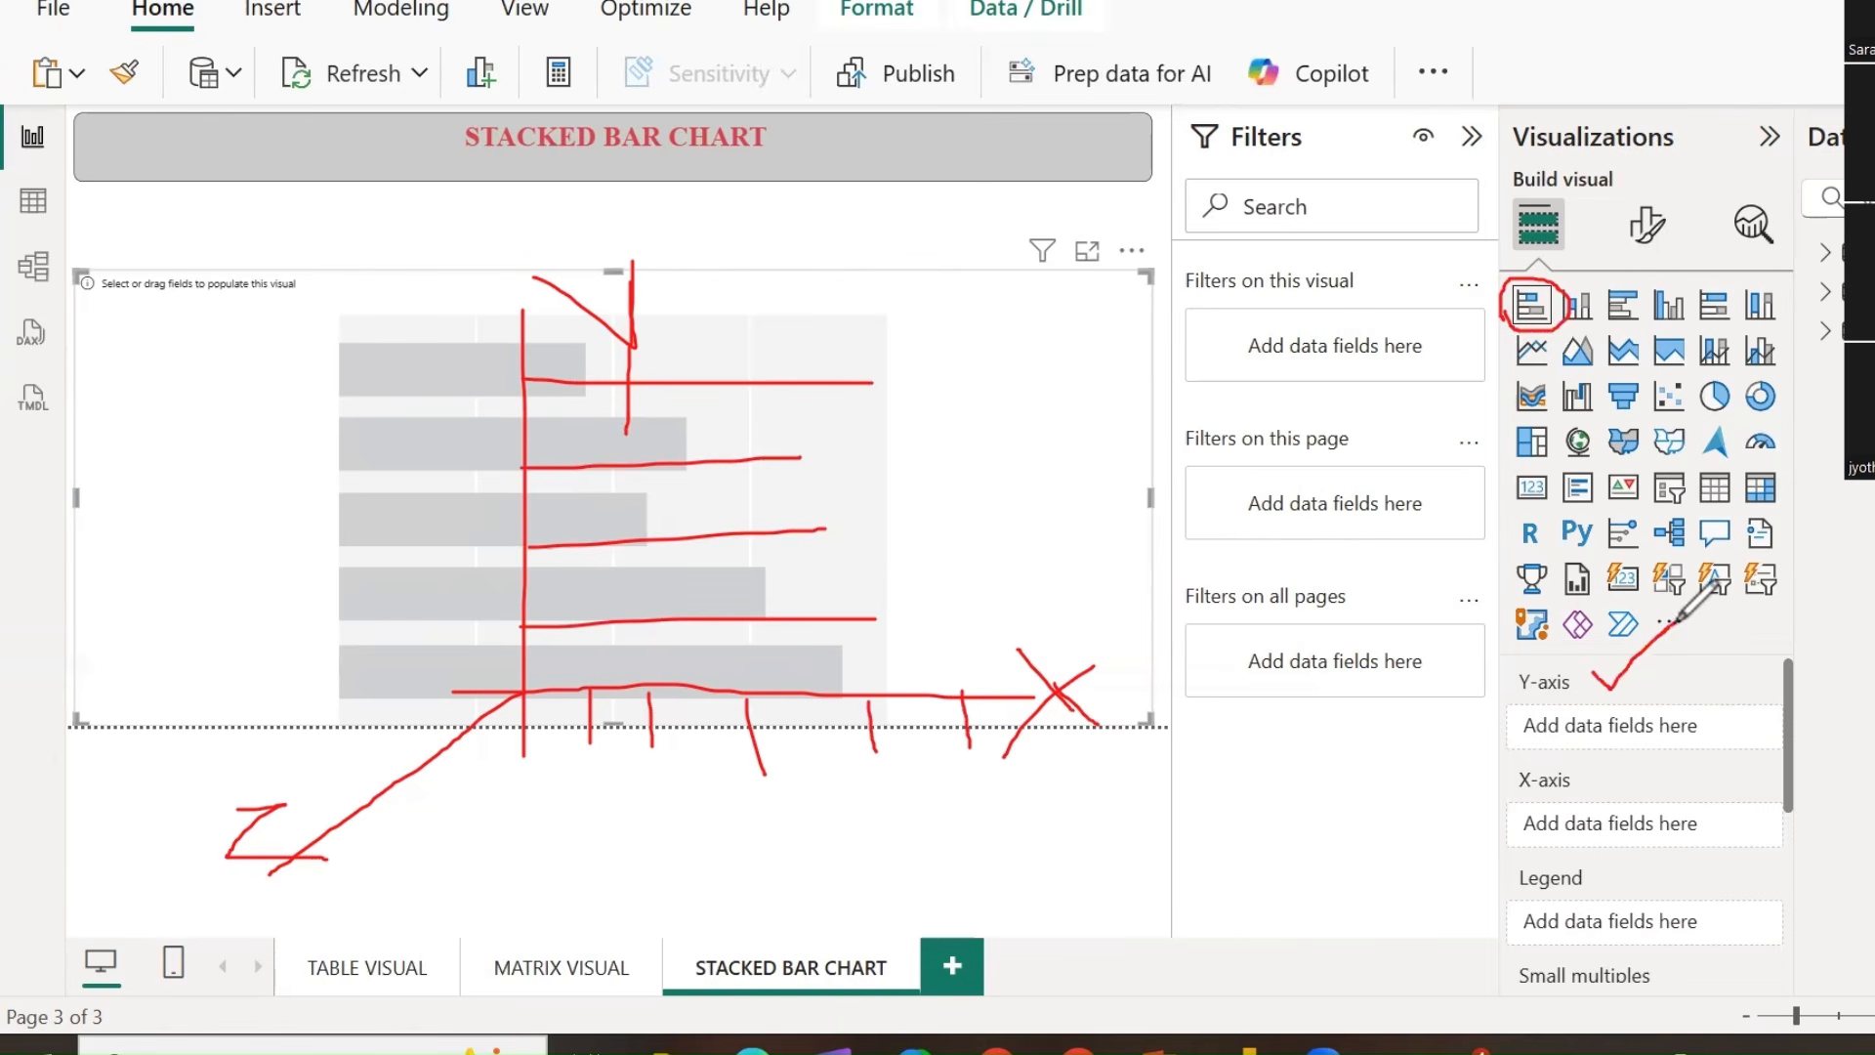
{"action": "left_click_drag", "start_coordinate": [1582, 772], "coordinate": [1603, 789]}
{"action": "left_click_drag", "start_coordinate": [1697, 732], "coordinate": [1704, 724]}
{"action": "left_click_drag", "start_coordinate": [1598, 865], "coordinate": [1748, 813]}
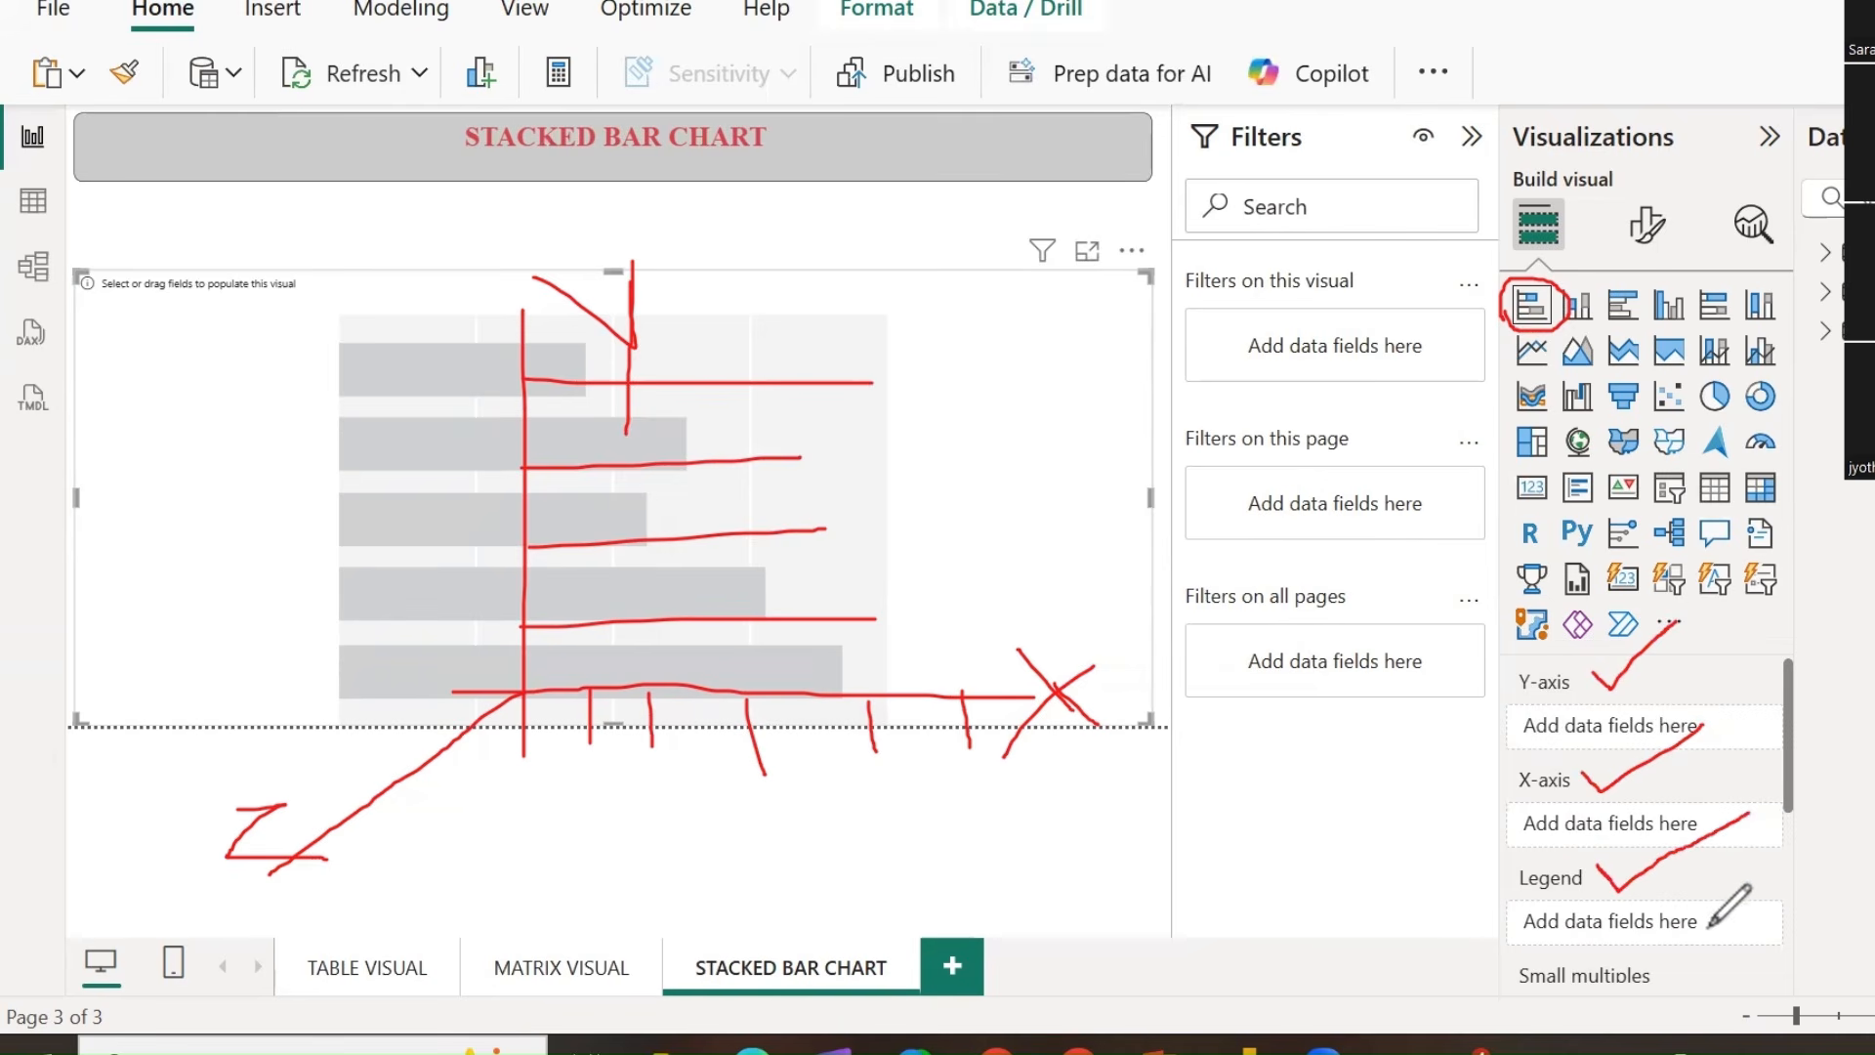
{"action": "mouse_move", "coordinate": [1509, 850]}
{"action": "left_mouse_down"}
{"action": "mouse_move", "coordinate": [1542, 899]}
{"action": "mouse_move", "coordinate": [1607, 865]}
{"action": "mouse_move", "coordinate": [1529, 838]}
{"action": "mouse_move", "coordinate": [1499, 873]}
{"action": "left_mouse_up"}
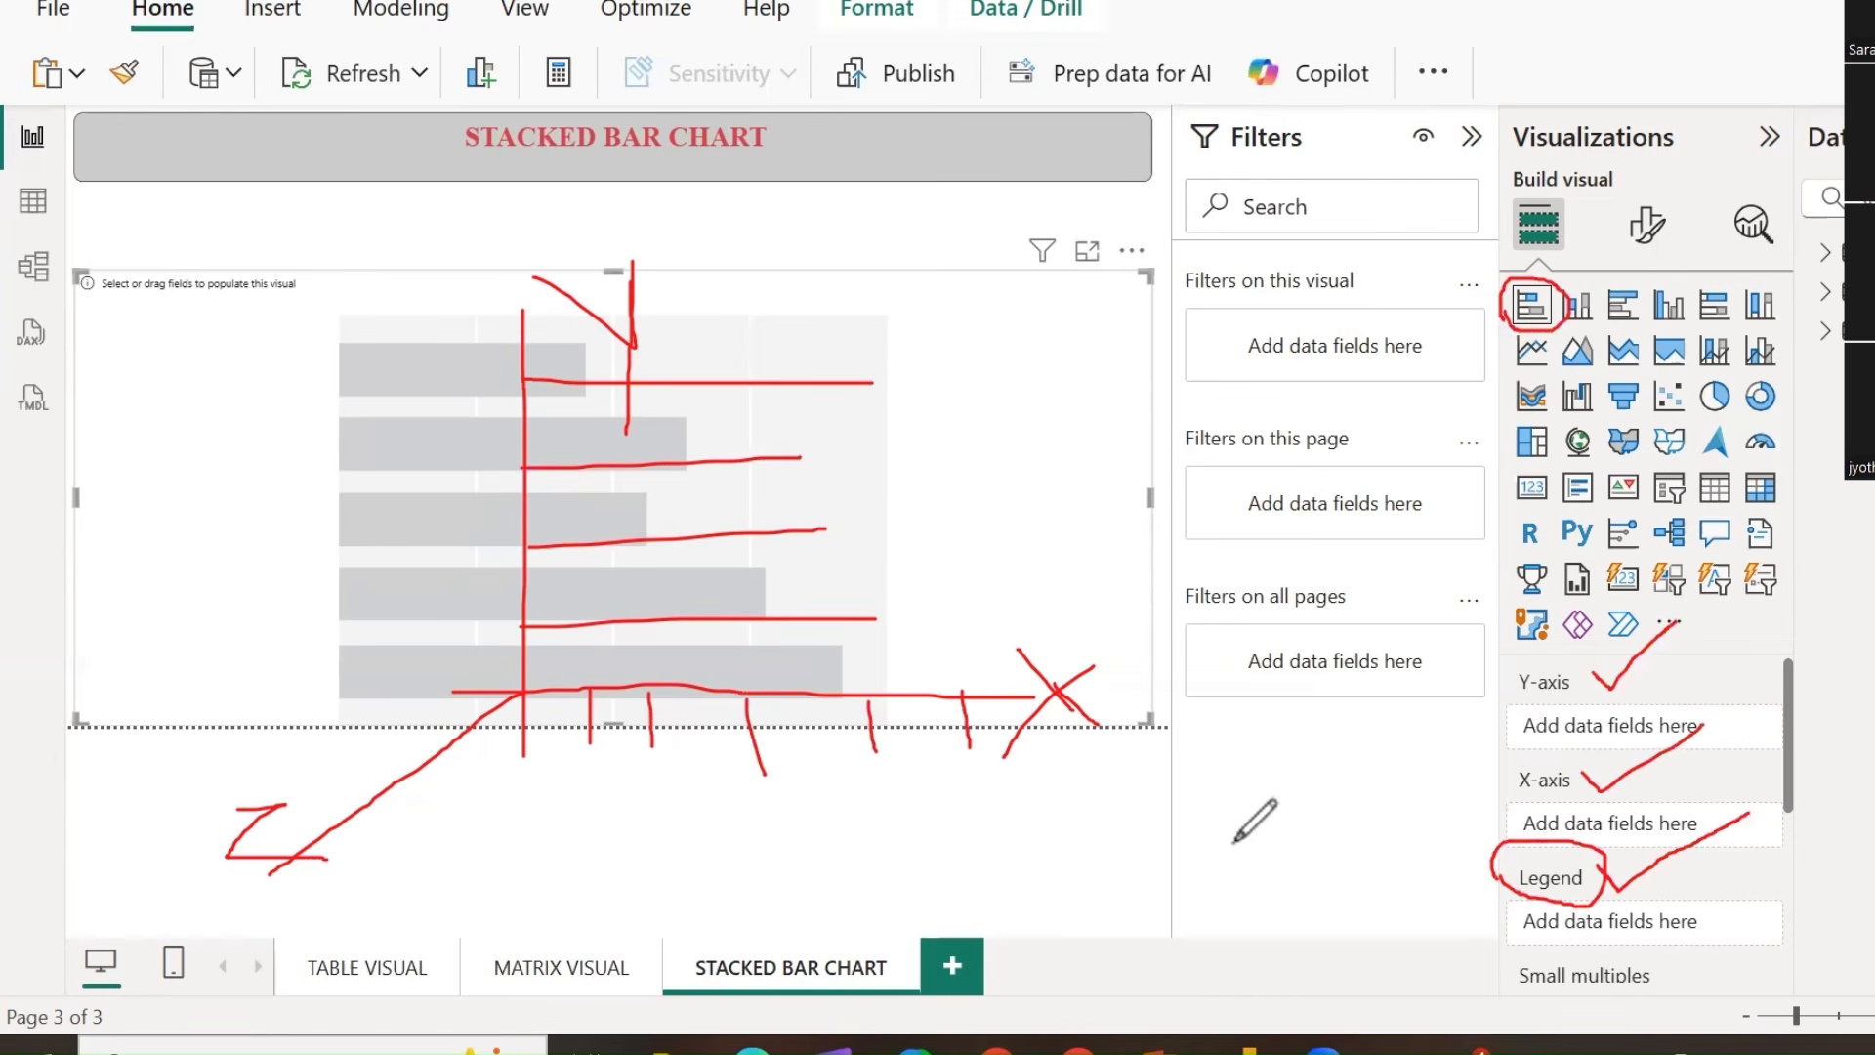
{"action": "left_click", "coordinate": [474, 736]}
{"action": "mouse_move", "coordinate": [469, 557]}
{"action": "left_mouse_down"}
{"action": "mouse_move", "coordinate": [365, 795]}
{"action": "mouse_move", "coordinate": [600, 388]}
{"action": "mouse_move", "coordinate": [502, 731]}
{"action": "mouse_move", "coordinate": [603, 774]}
{"action": "mouse_move", "coordinate": [1465, 502]}
{"action": "mouse_move", "coordinate": [1445, 406]}
{"action": "mouse_move", "coordinate": [1633, 628]}
{"action": "mouse_move", "coordinate": [1637, 816]}
{"action": "left_mouse_up"}
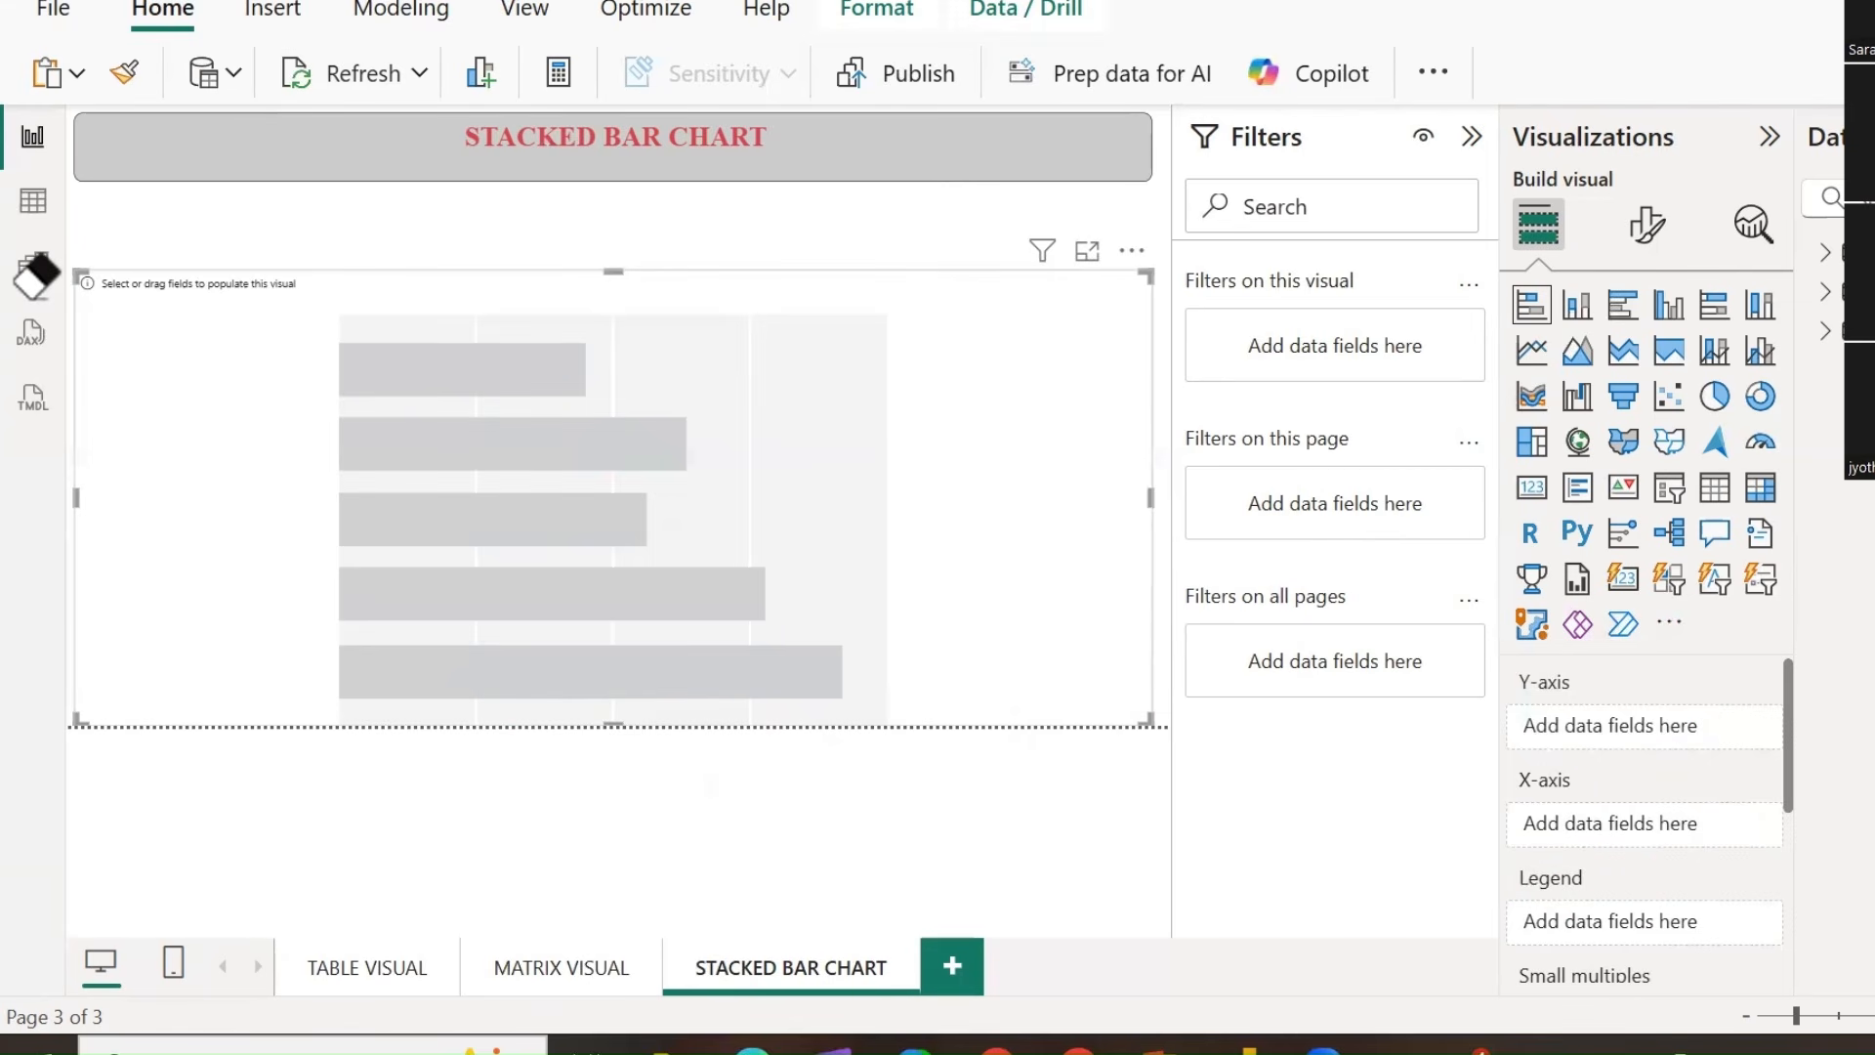
Add the Category field to the Y-axis of the stacked bar chart.
{"action": "left_click", "coordinate": [1826, 252]}
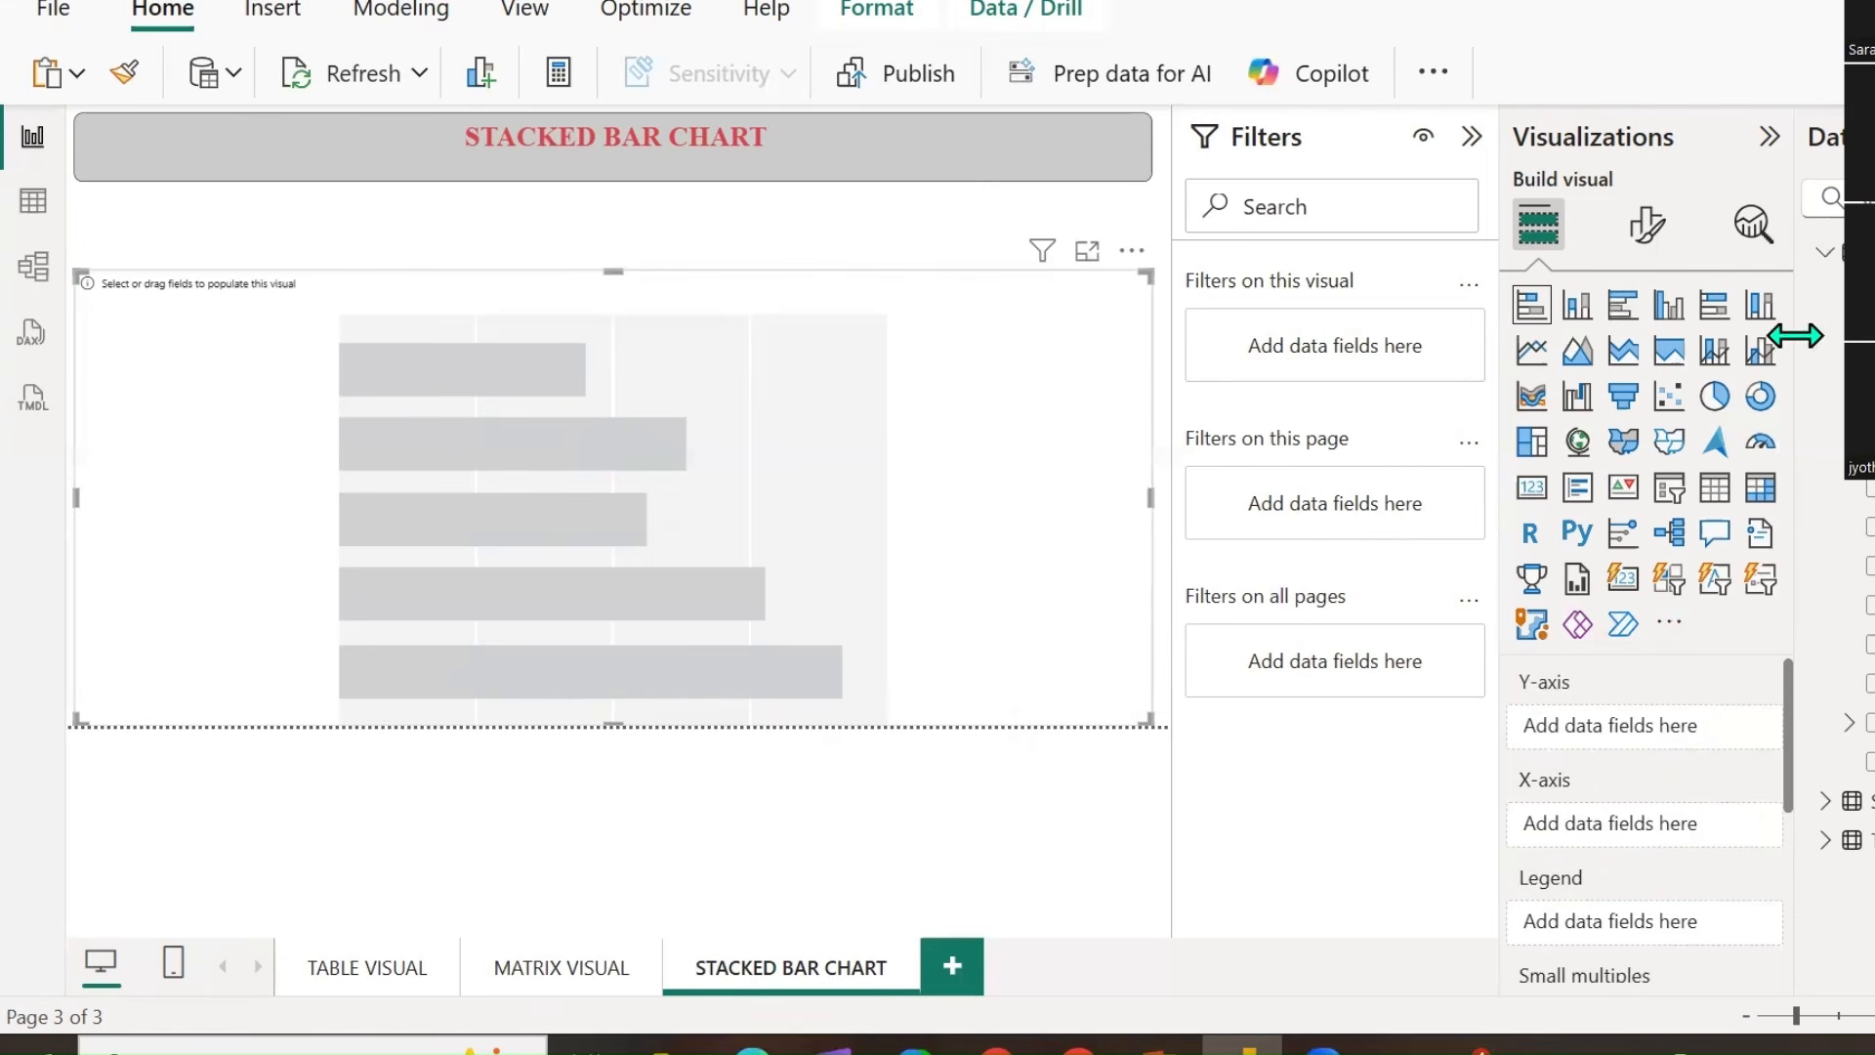
{"action": "left_click", "coordinate": [1871, 292]}
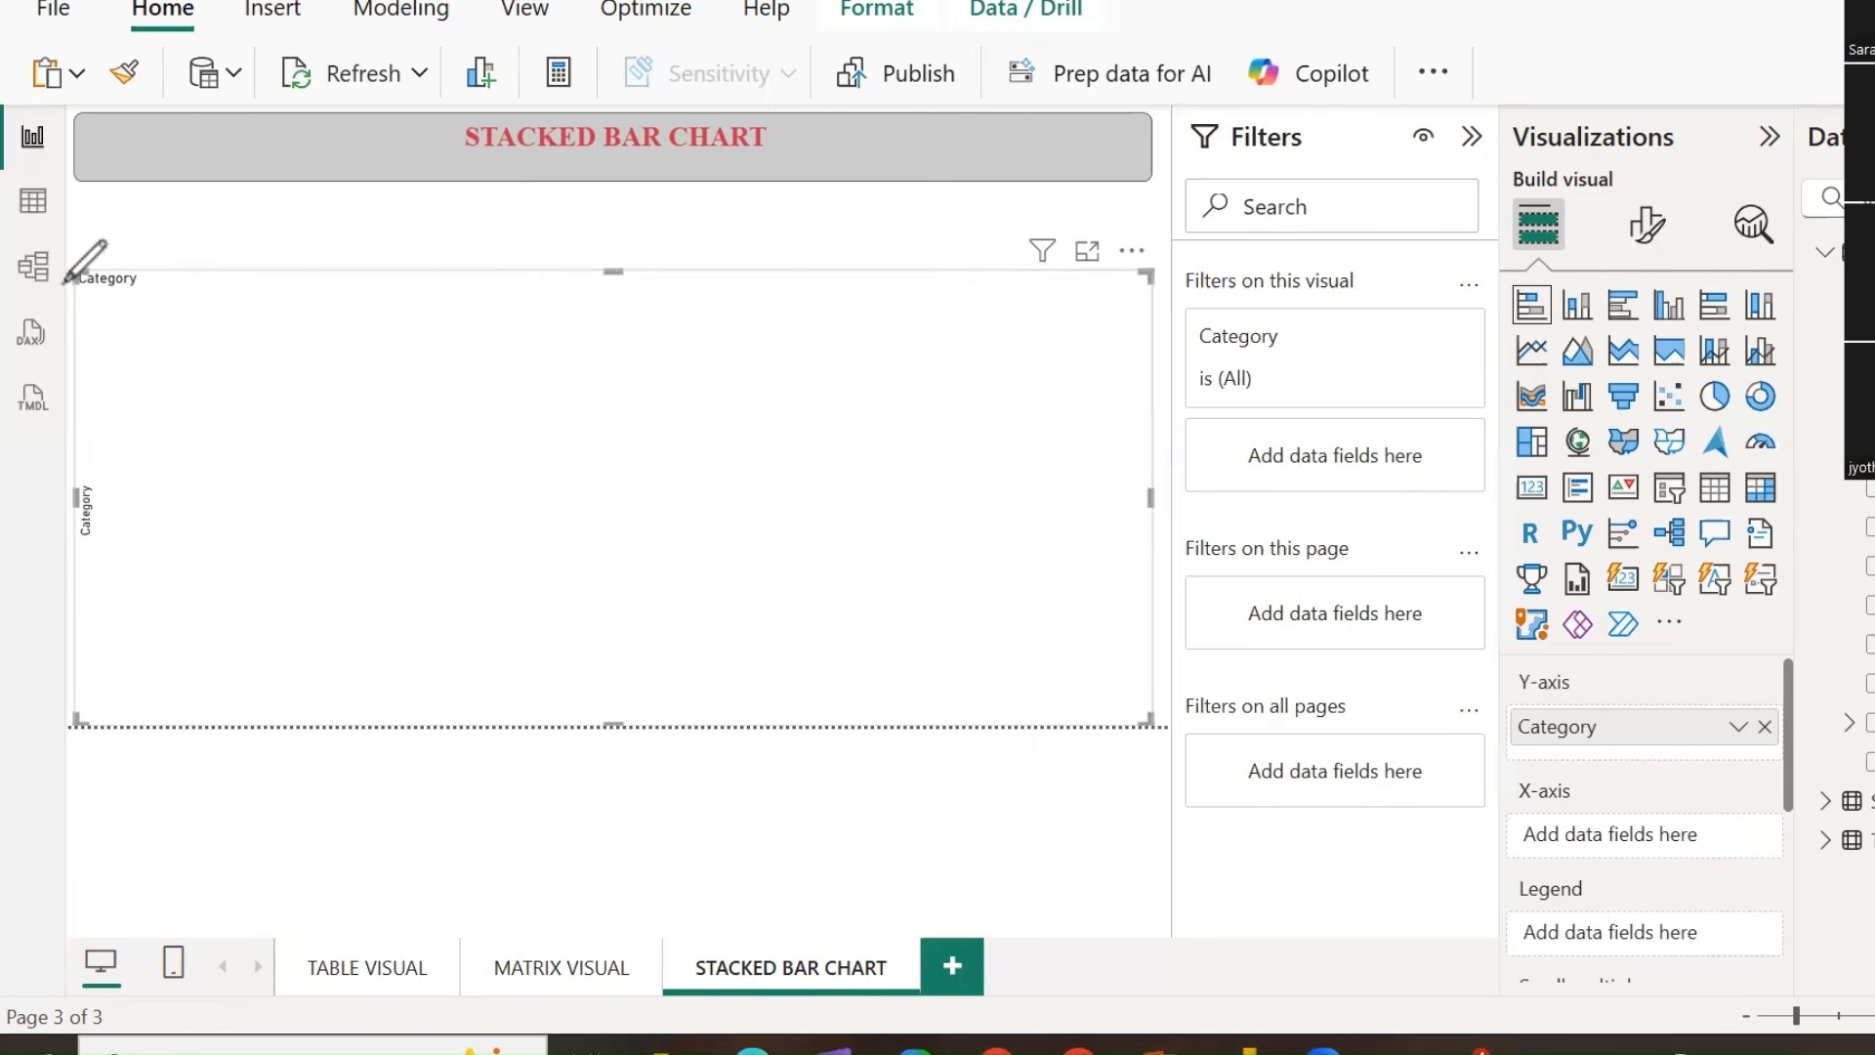
Draw red pen lines alongside the chart's vertical axis and below its horizontal axis.
{"action": "left_click_drag", "start_coordinate": [62, 283], "coordinate": [52, 690]}
{"action": "left_click_drag", "start_coordinate": [107, 765], "coordinate": [543, 774]}
{"action": "left_click_drag", "start_coordinate": [779, 777], "coordinate": [1135, 779]}
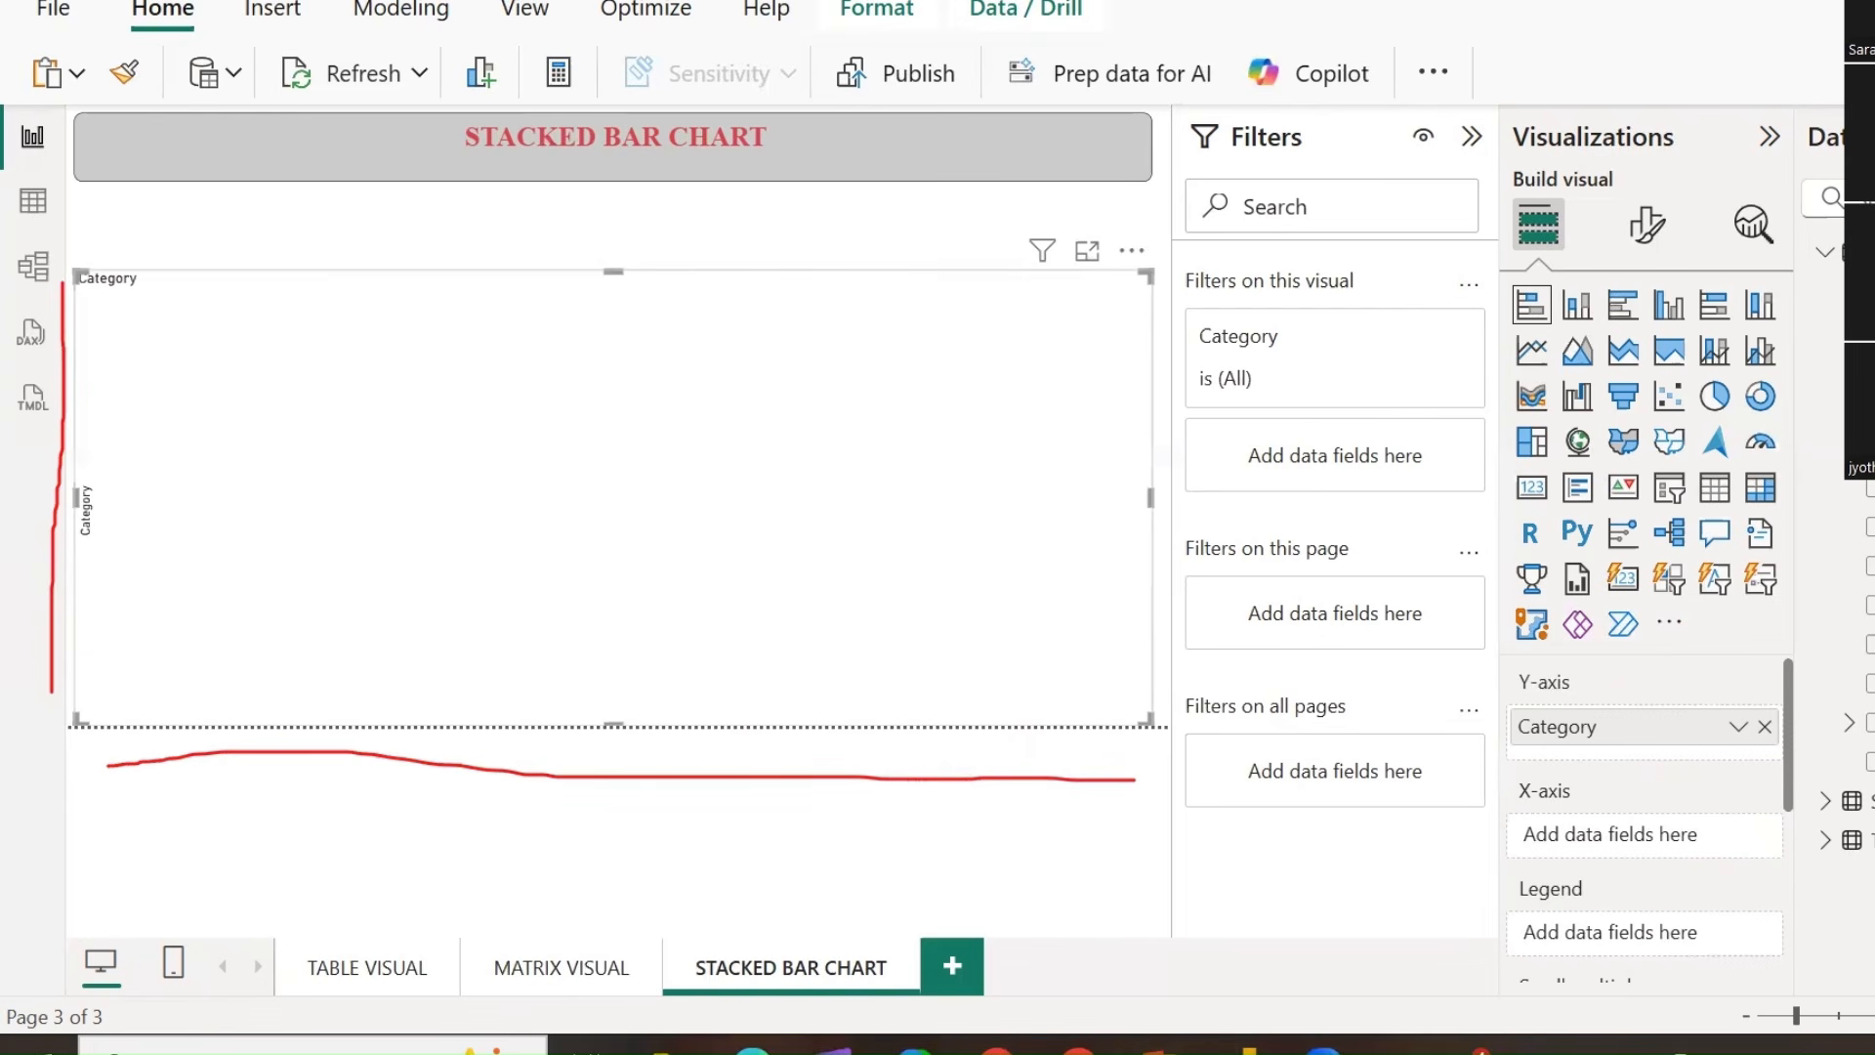
Add the Total Product Cost field from the Sales table to the chart's X-axis.
{"action": "left_click", "coordinate": [1824, 254]}
{"action": "left_click", "coordinate": [1823, 293]}
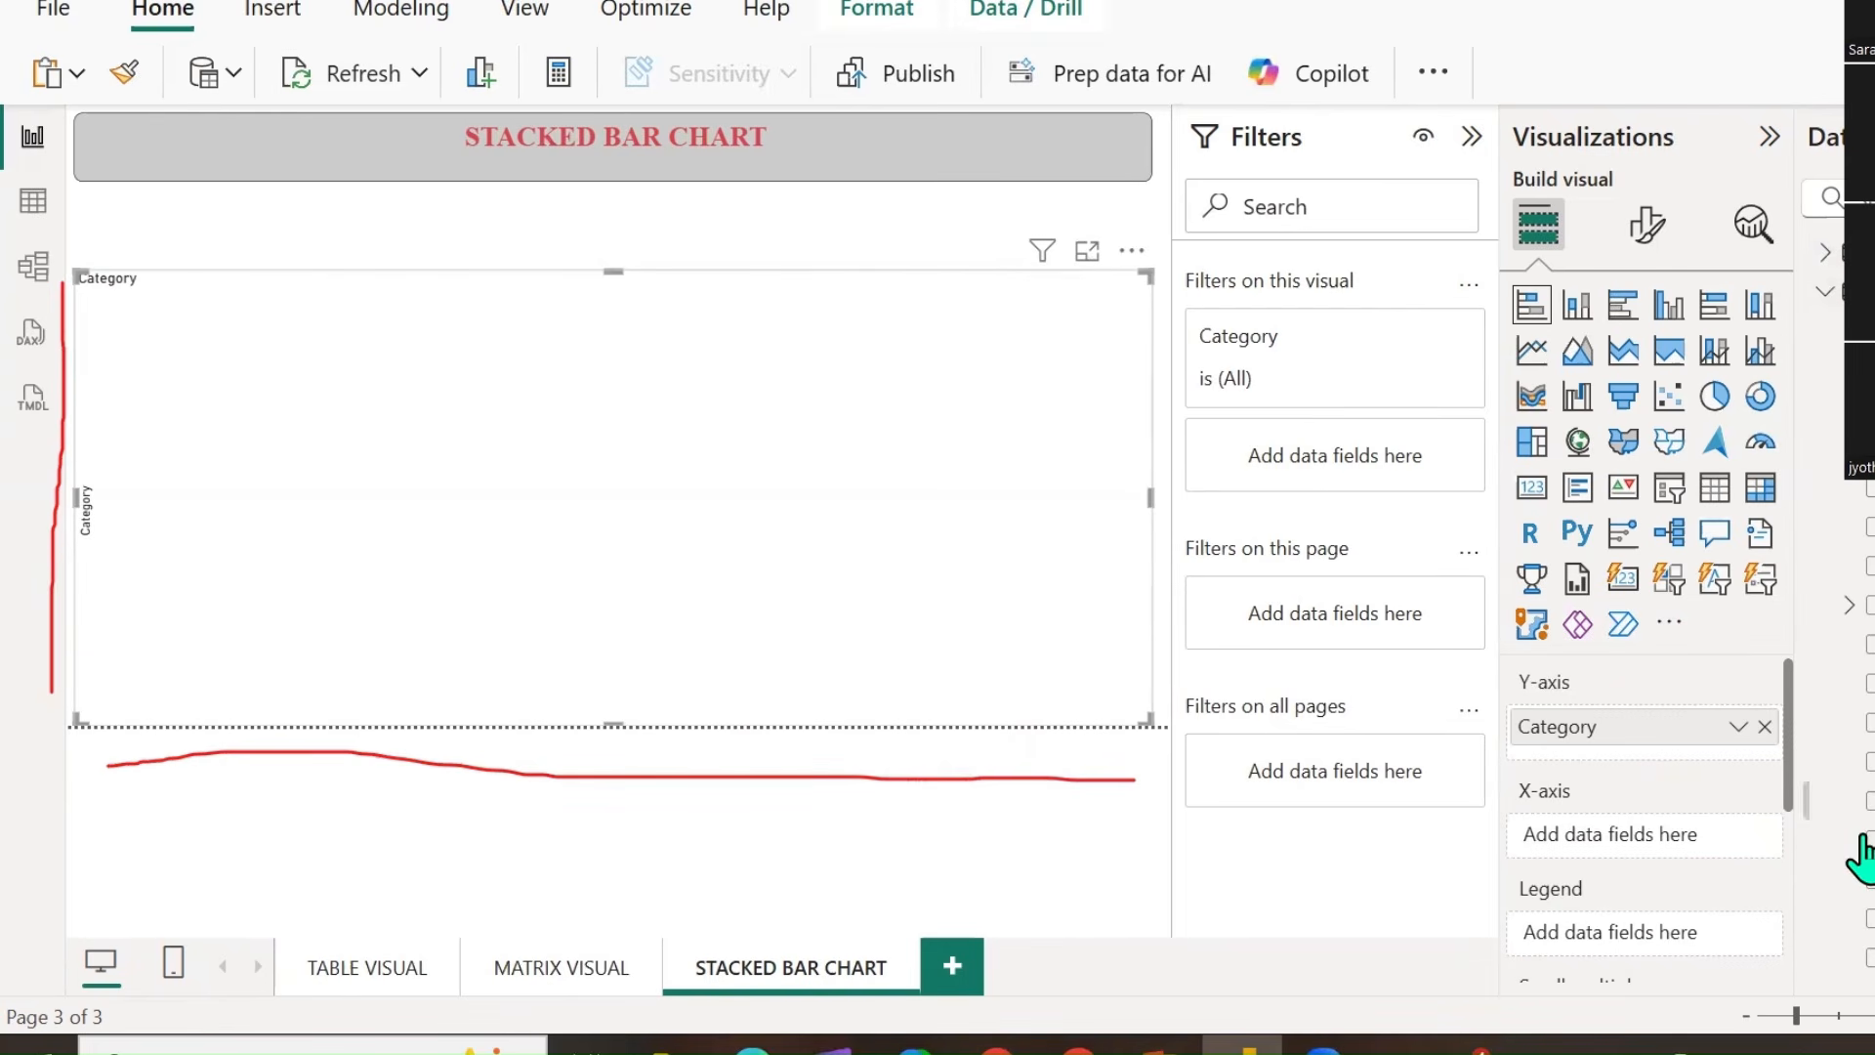
{"action": "scroll", "coordinate": [1856, 625], "scroll_direction": "down", "scroll_amount": 4}
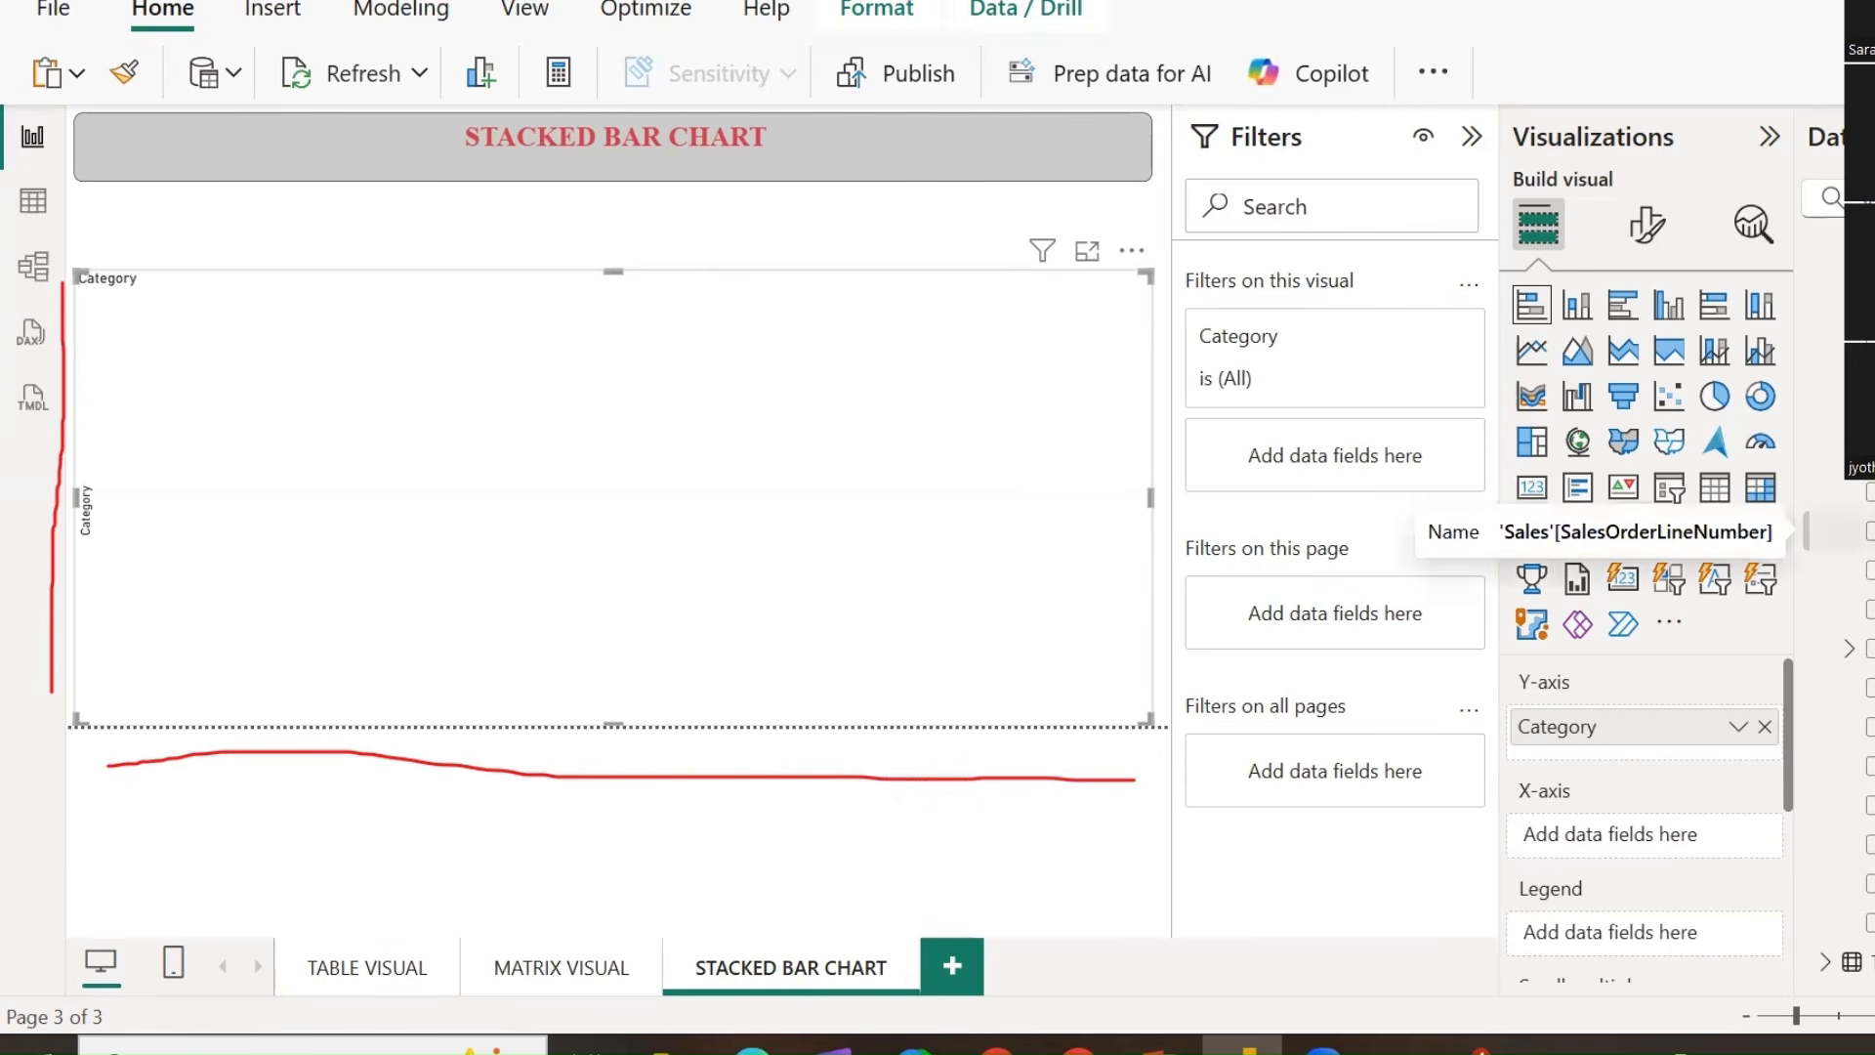
{"action": "left_click", "coordinate": [1869, 765]}
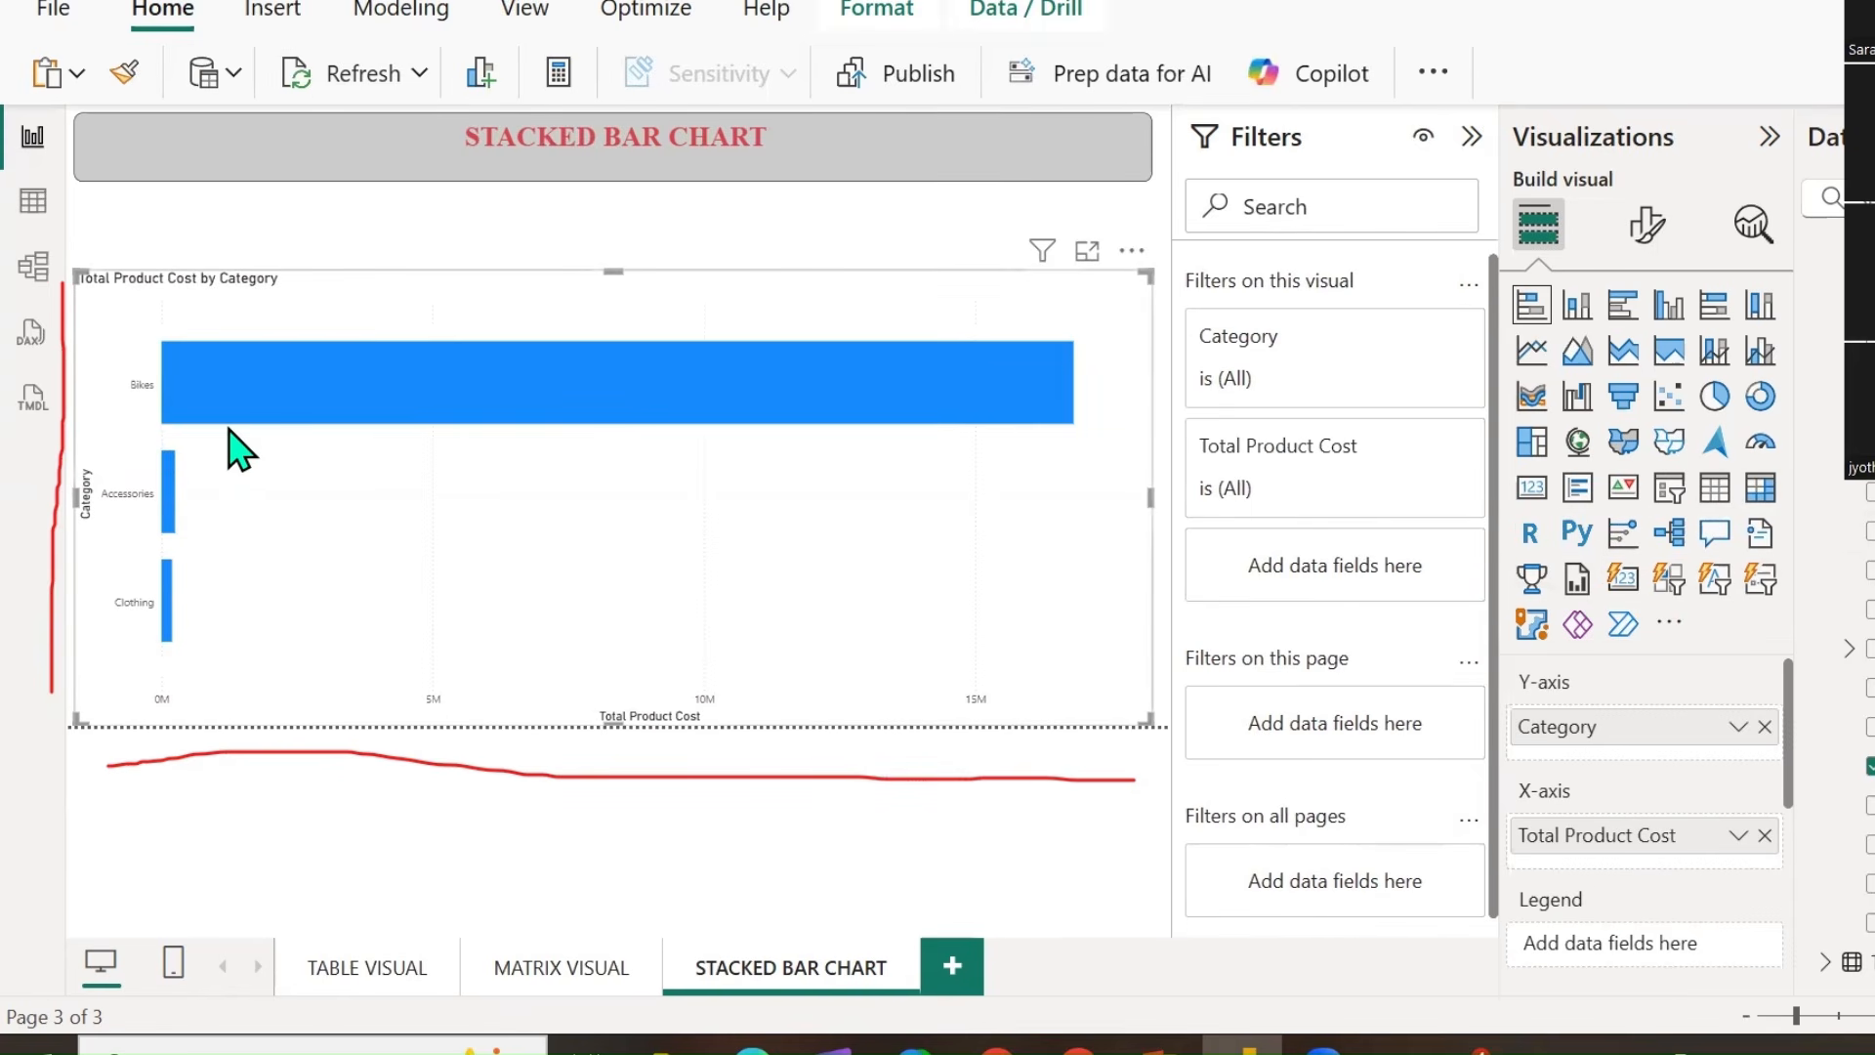
Mark the Bikes, Accessories and Clothing bars with red pen lines above and below each bar.
{"action": "mouse_move", "coordinate": [251, 431]}
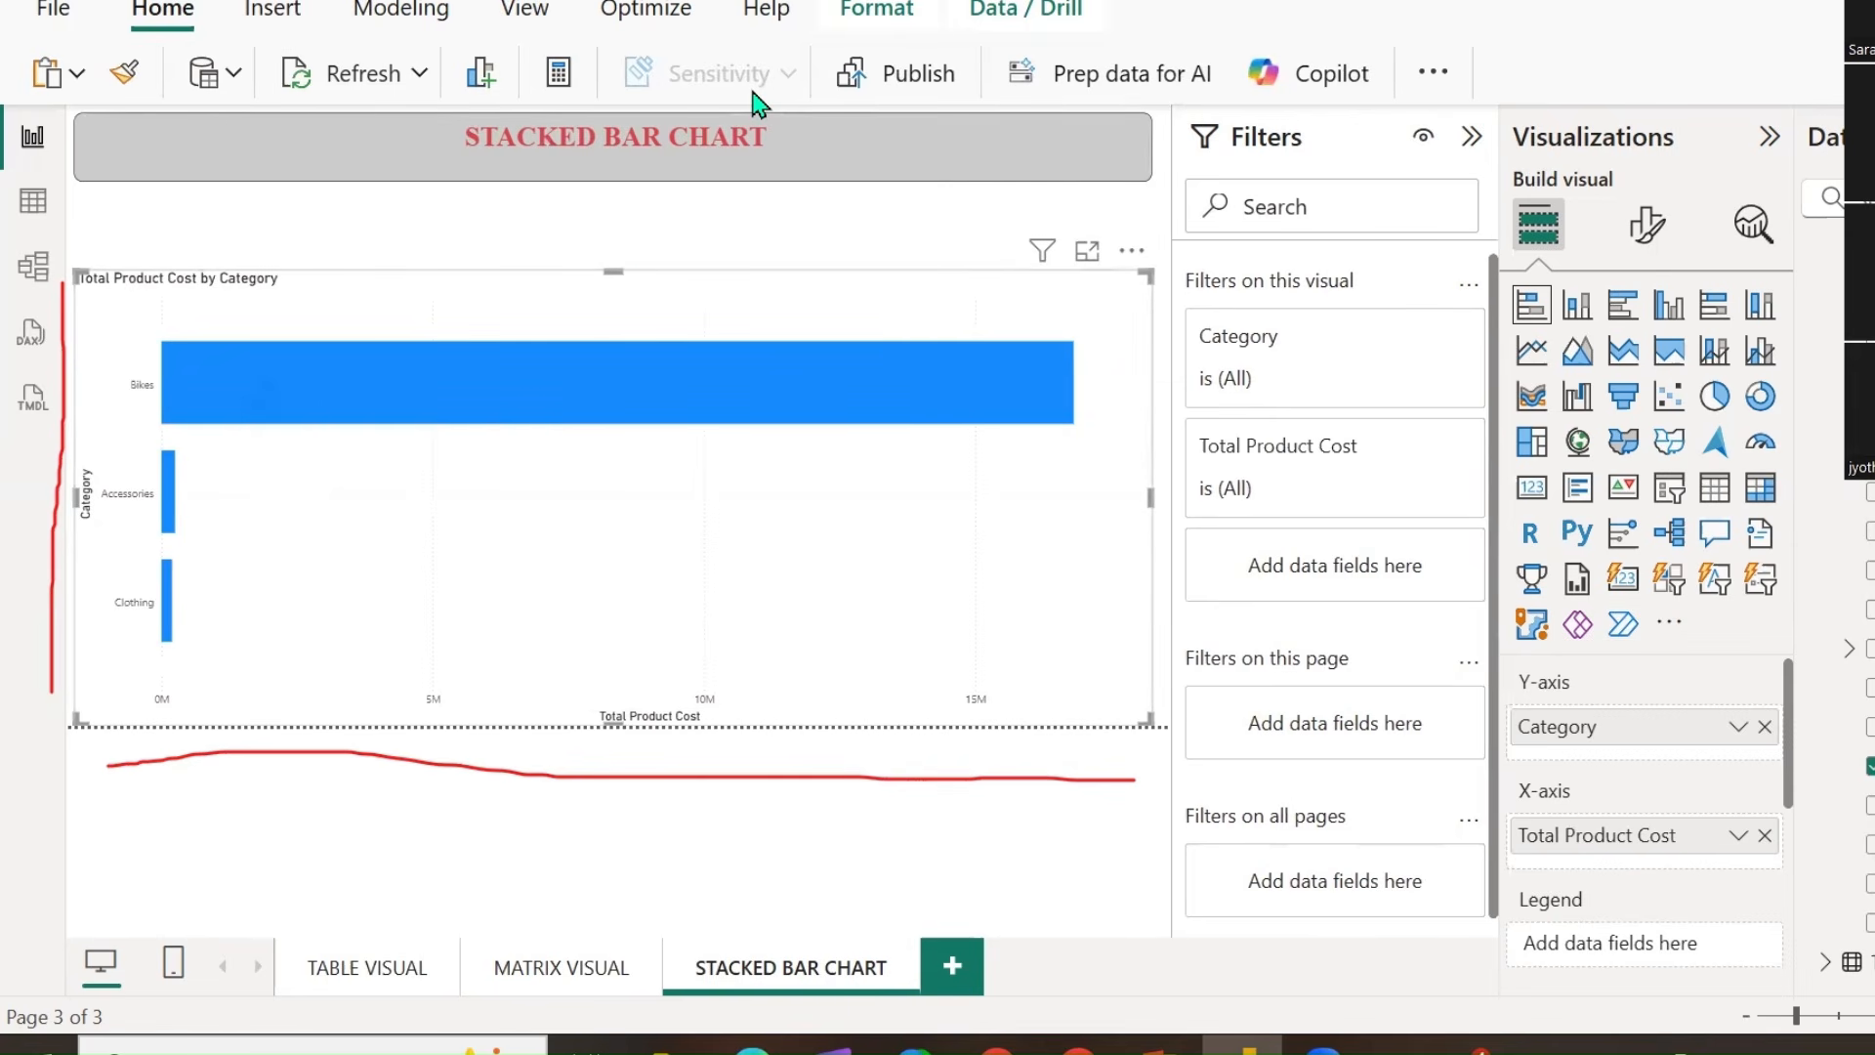
{"action": "left_click_drag", "start_coordinate": [299, 317], "coordinate": [1013, 307]}
{"action": "left_click_drag", "start_coordinate": [263, 431], "coordinate": [1060, 432]}
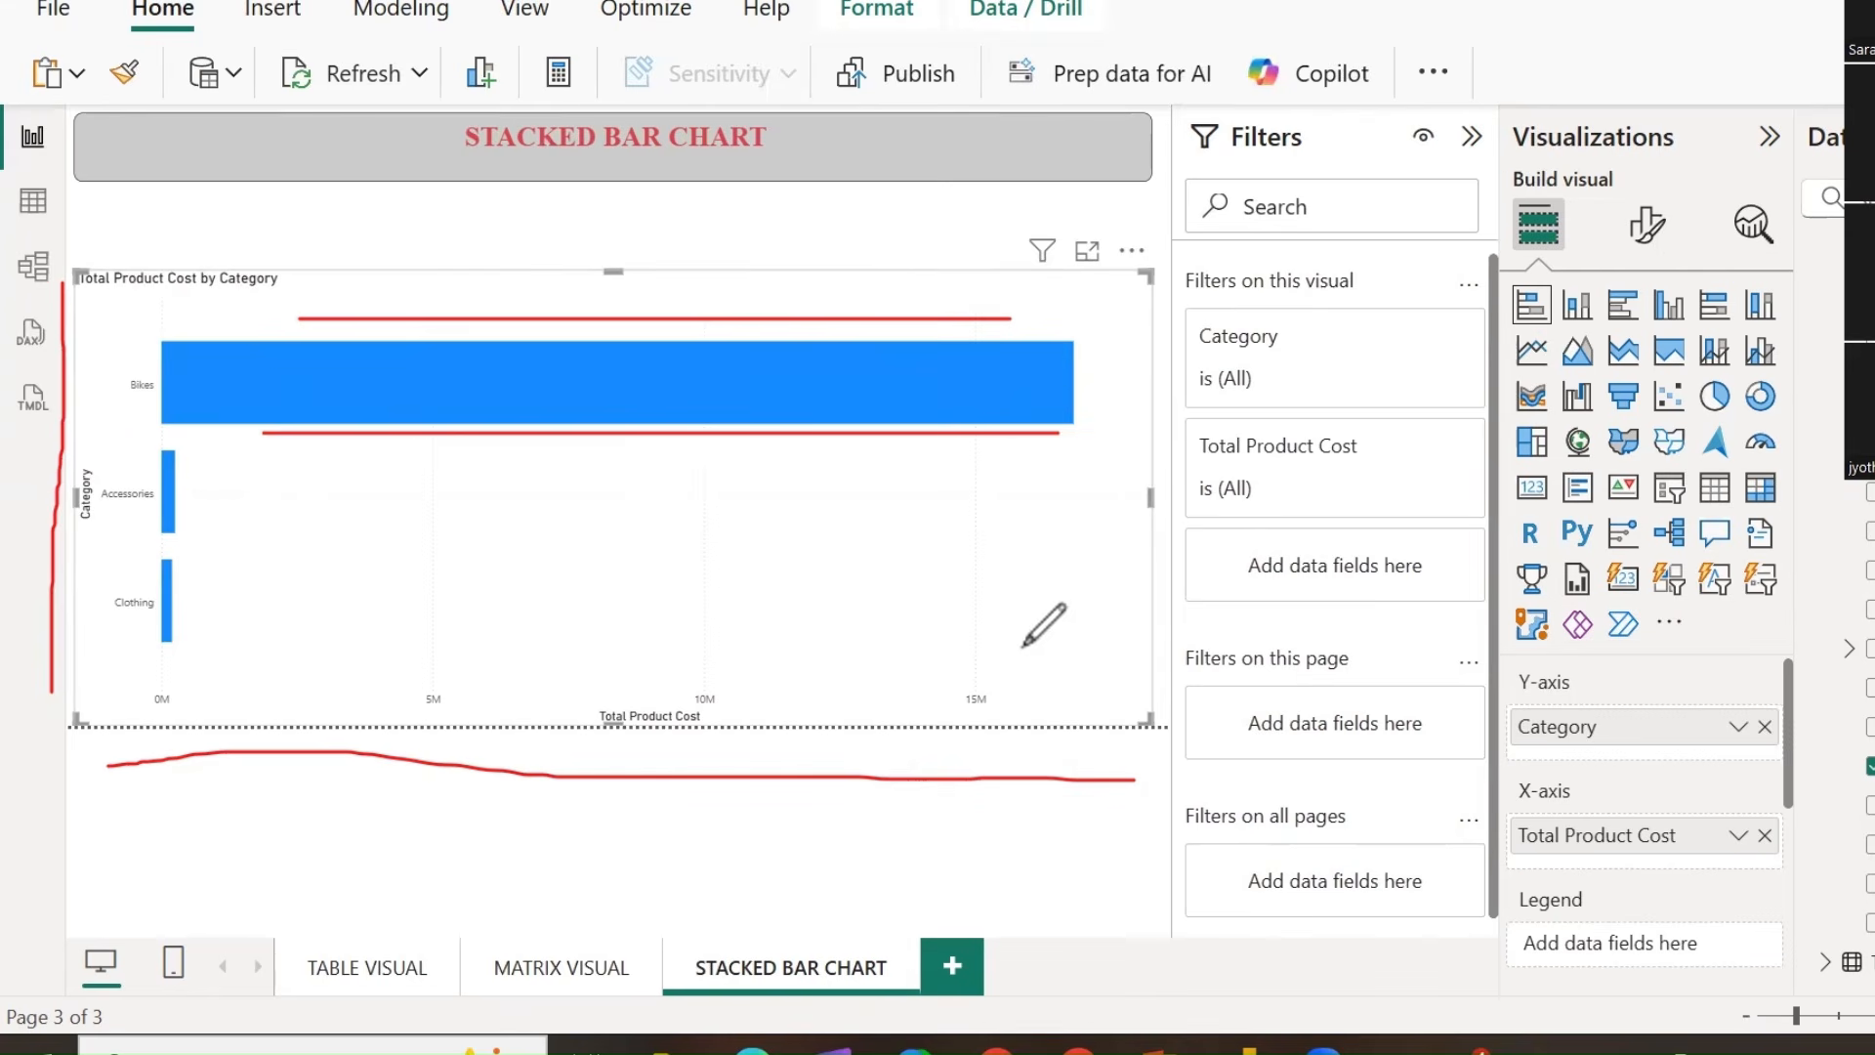
{"action": "left_click_drag", "start_coordinate": [131, 541], "coordinate": [207, 540]}
{"action": "left_click_drag", "start_coordinate": [196, 443], "coordinate": [142, 440]}
{"action": "left_click_drag", "start_coordinate": [144, 659], "coordinate": [232, 659]}
{"action": "left_click_drag", "start_coordinate": [132, 556], "coordinate": [225, 556]}
Circle the Total Product Cost and Category fields in red and put check marks beside the X-axis and Y-axis wells.
{"action": "mouse_move", "coordinate": [1575, 798]}
{"action": "left_mouse_down"}
{"action": "mouse_move", "coordinate": [1510, 837]}
{"action": "mouse_move", "coordinate": [1654, 894]}
{"action": "mouse_move", "coordinate": [1699, 817]}
{"action": "mouse_move", "coordinate": [1636, 794]}
{"action": "mouse_move", "coordinate": [1536, 809]}
{"action": "left_mouse_up"}
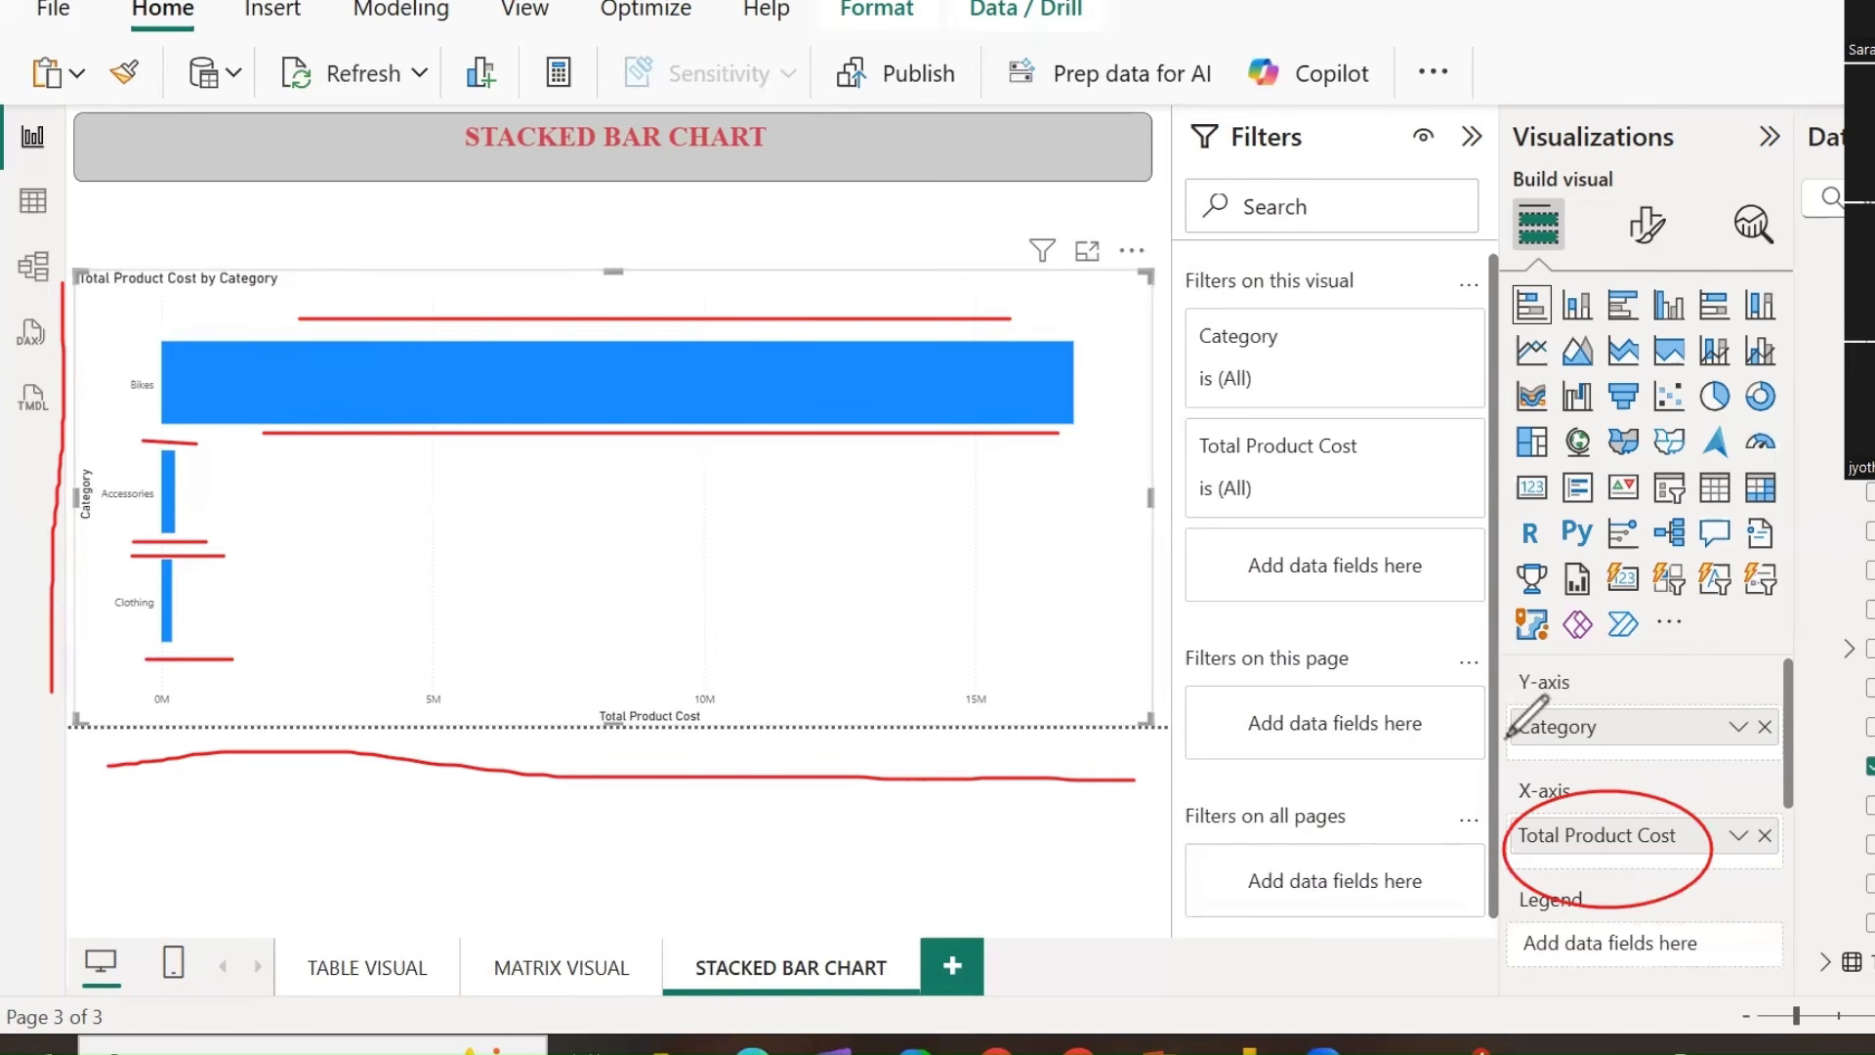
{"action": "mouse_move", "coordinate": [1510, 734]}
{"action": "left_mouse_down"}
{"action": "mouse_move", "coordinate": [1548, 776]}
{"action": "mouse_move", "coordinate": [1646, 709]}
{"action": "mouse_move", "coordinate": [1514, 705]}
{"action": "mouse_move", "coordinate": [1504, 762]}
{"action": "left_mouse_up"}
{"action": "left_click_drag", "start_coordinate": [1649, 674], "coordinate": [1714, 630]}
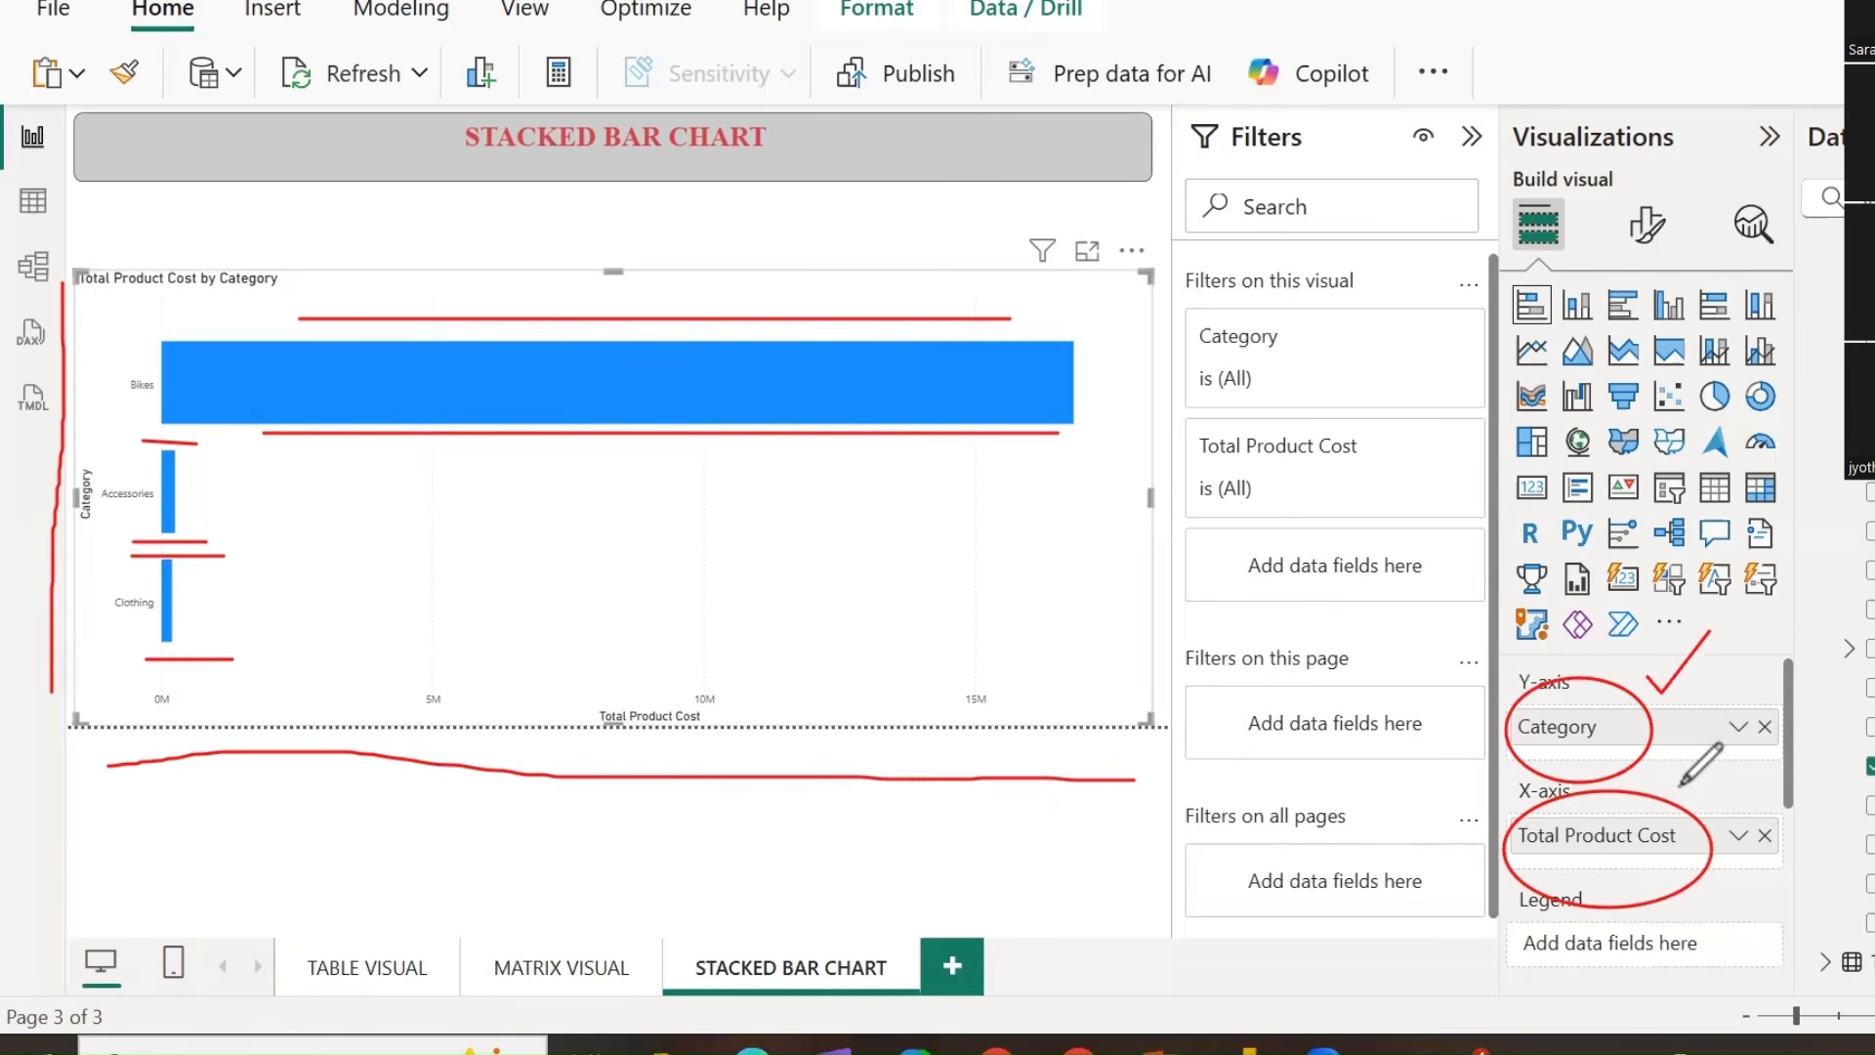
{"action": "mouse_move", "coordinate": [1682, 784]}
{"action": "left_mouse_down"}
{"action": "mouse_move", "coordinate": [1698, 803]}
{"action": "mouse_move", "coordinate": [1758, 733]}
{"action": "left_mouse_up"}
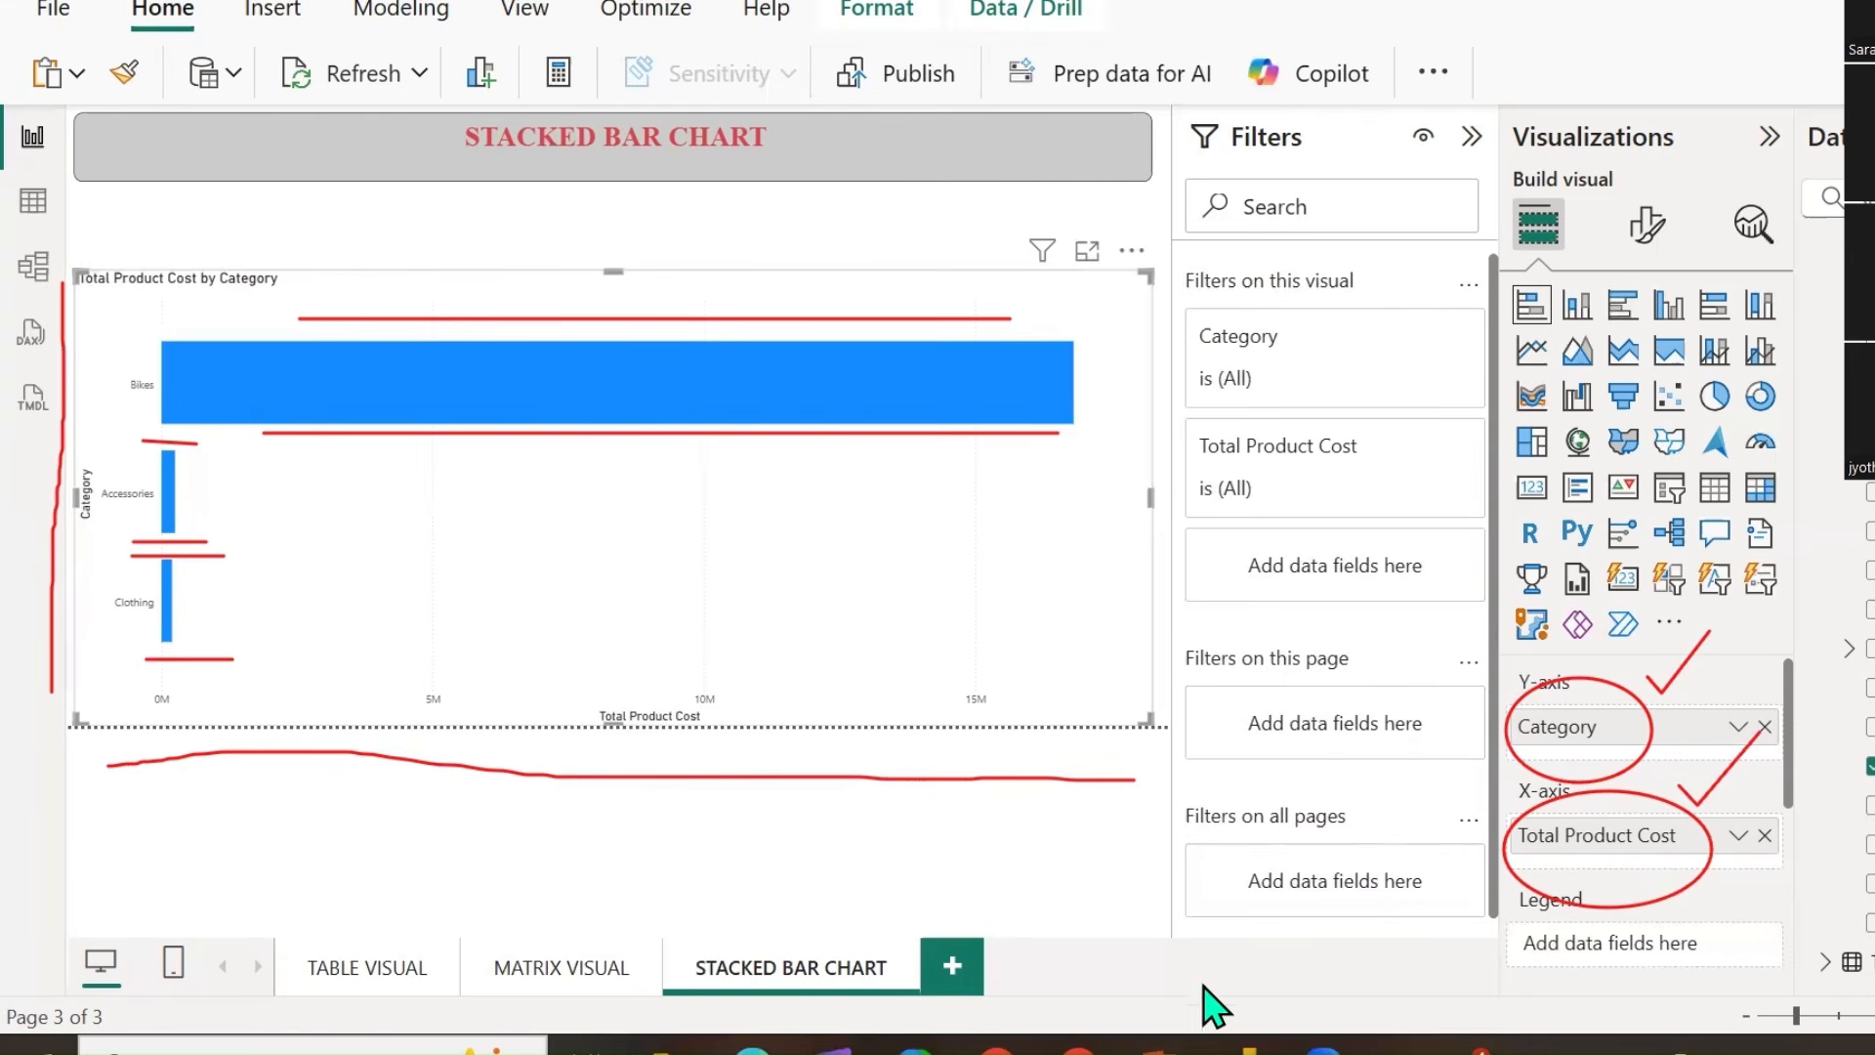
Switch to the PowerPoint presentation showing the Stacked Bar Chart slide.
{"action": "key", "text": "alt+Tab"}
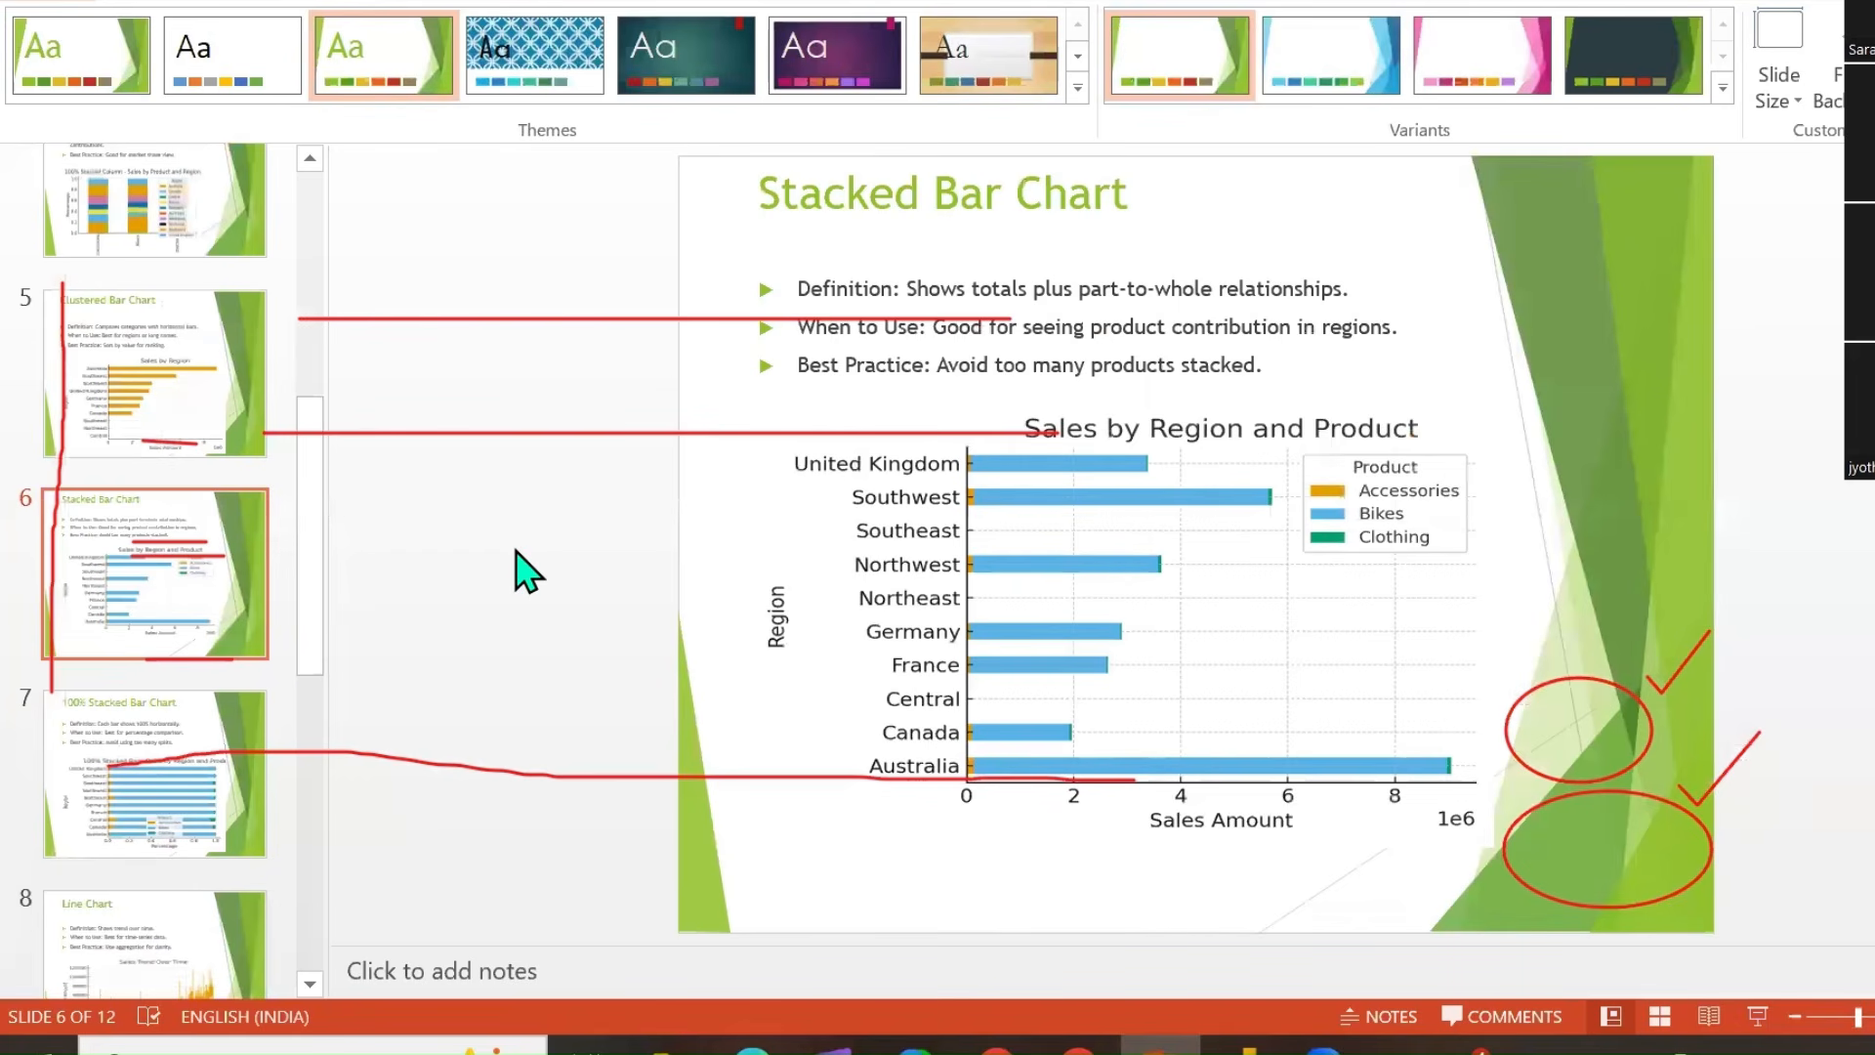
Erase the old pen marks, put a red check beside the slide's Definition, and underline "product contribution in regions" and "many products stacked".
{"action": "mouse_move", "coordinate": [783, 949]}
{"action": "left_mouse_down"}
{"action": "mouse_move", "coordinate": [453, 478]}
{"action": "mouse_move", "coordinate": [237, 492]}
{"action": "mouse_move", "coordinate": [37, 554]}
{"action": "left_mouse_up"}
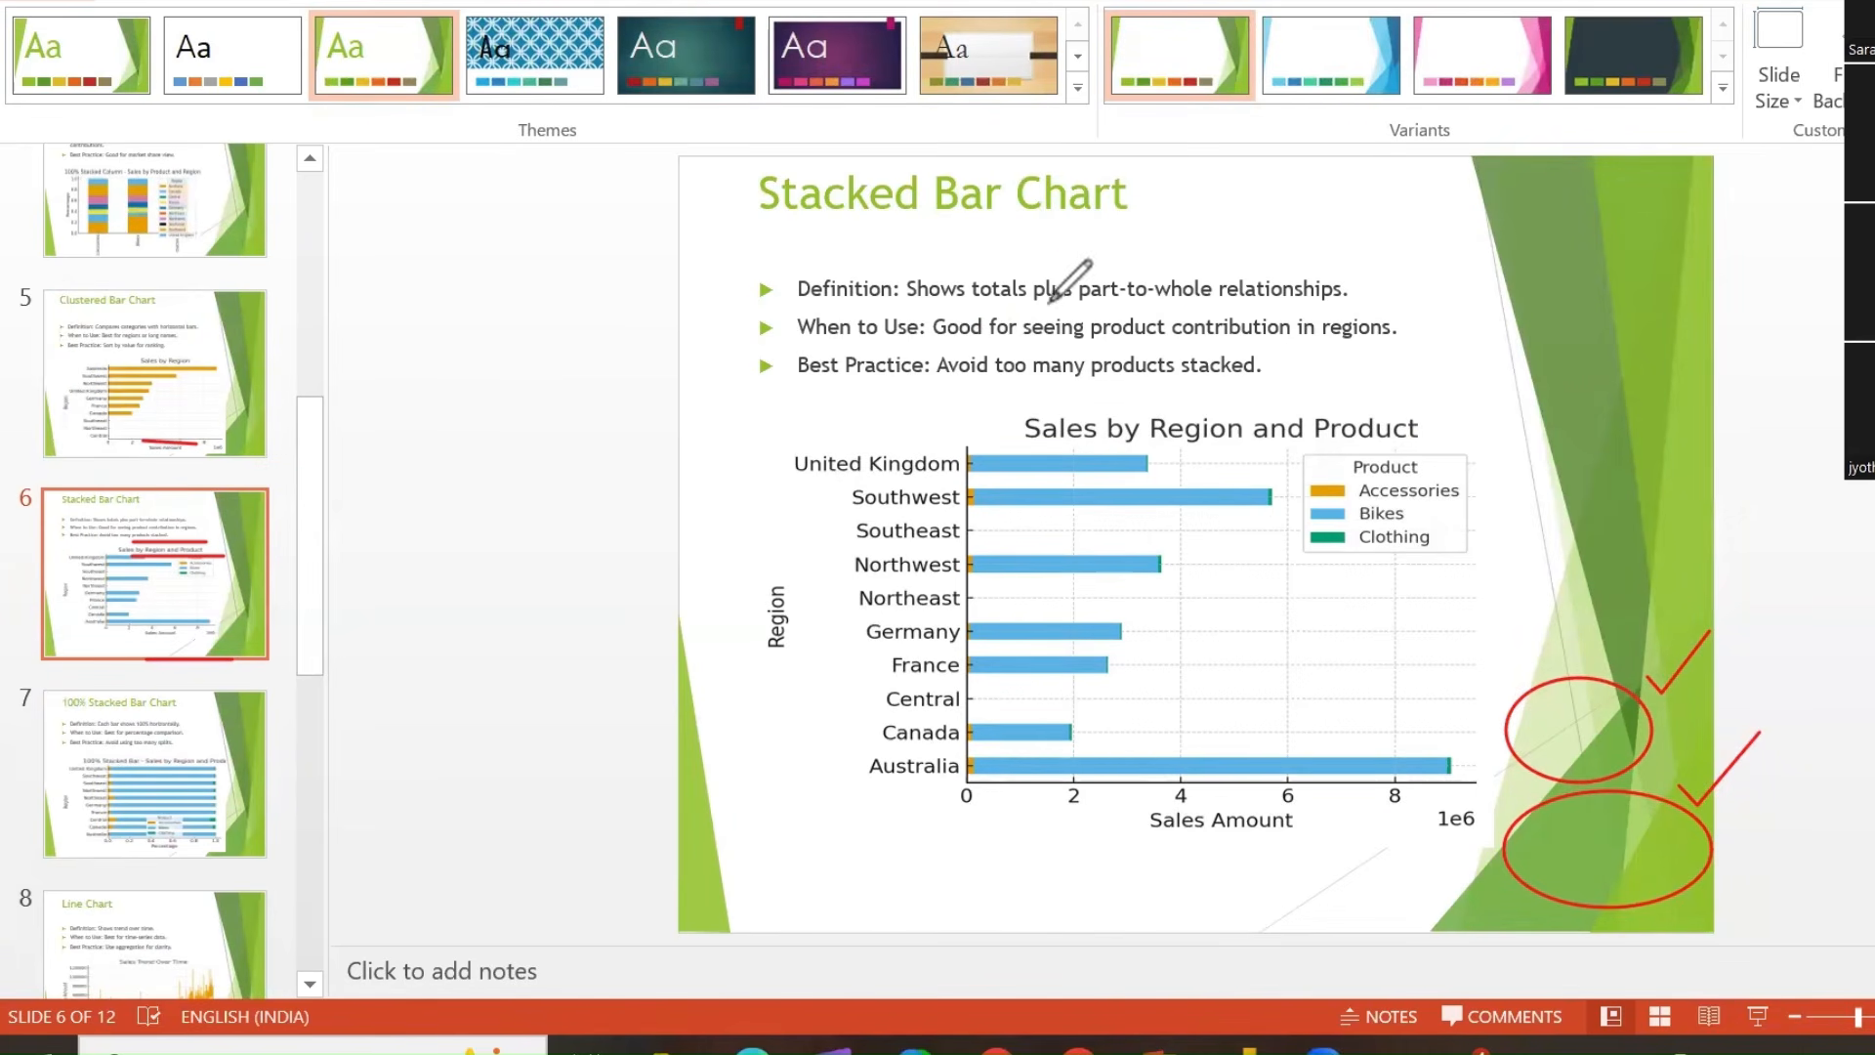
{"action": "mouse_move", "coordinate": [1354, 270]}
{"action": "left_mouse_down"}
{"action": "mouse_move", "coordinate": [1363, 293]}
{"action": "mouse_move", "coordinate": [1417, 238]}
{"action": "left_mouse_up"}
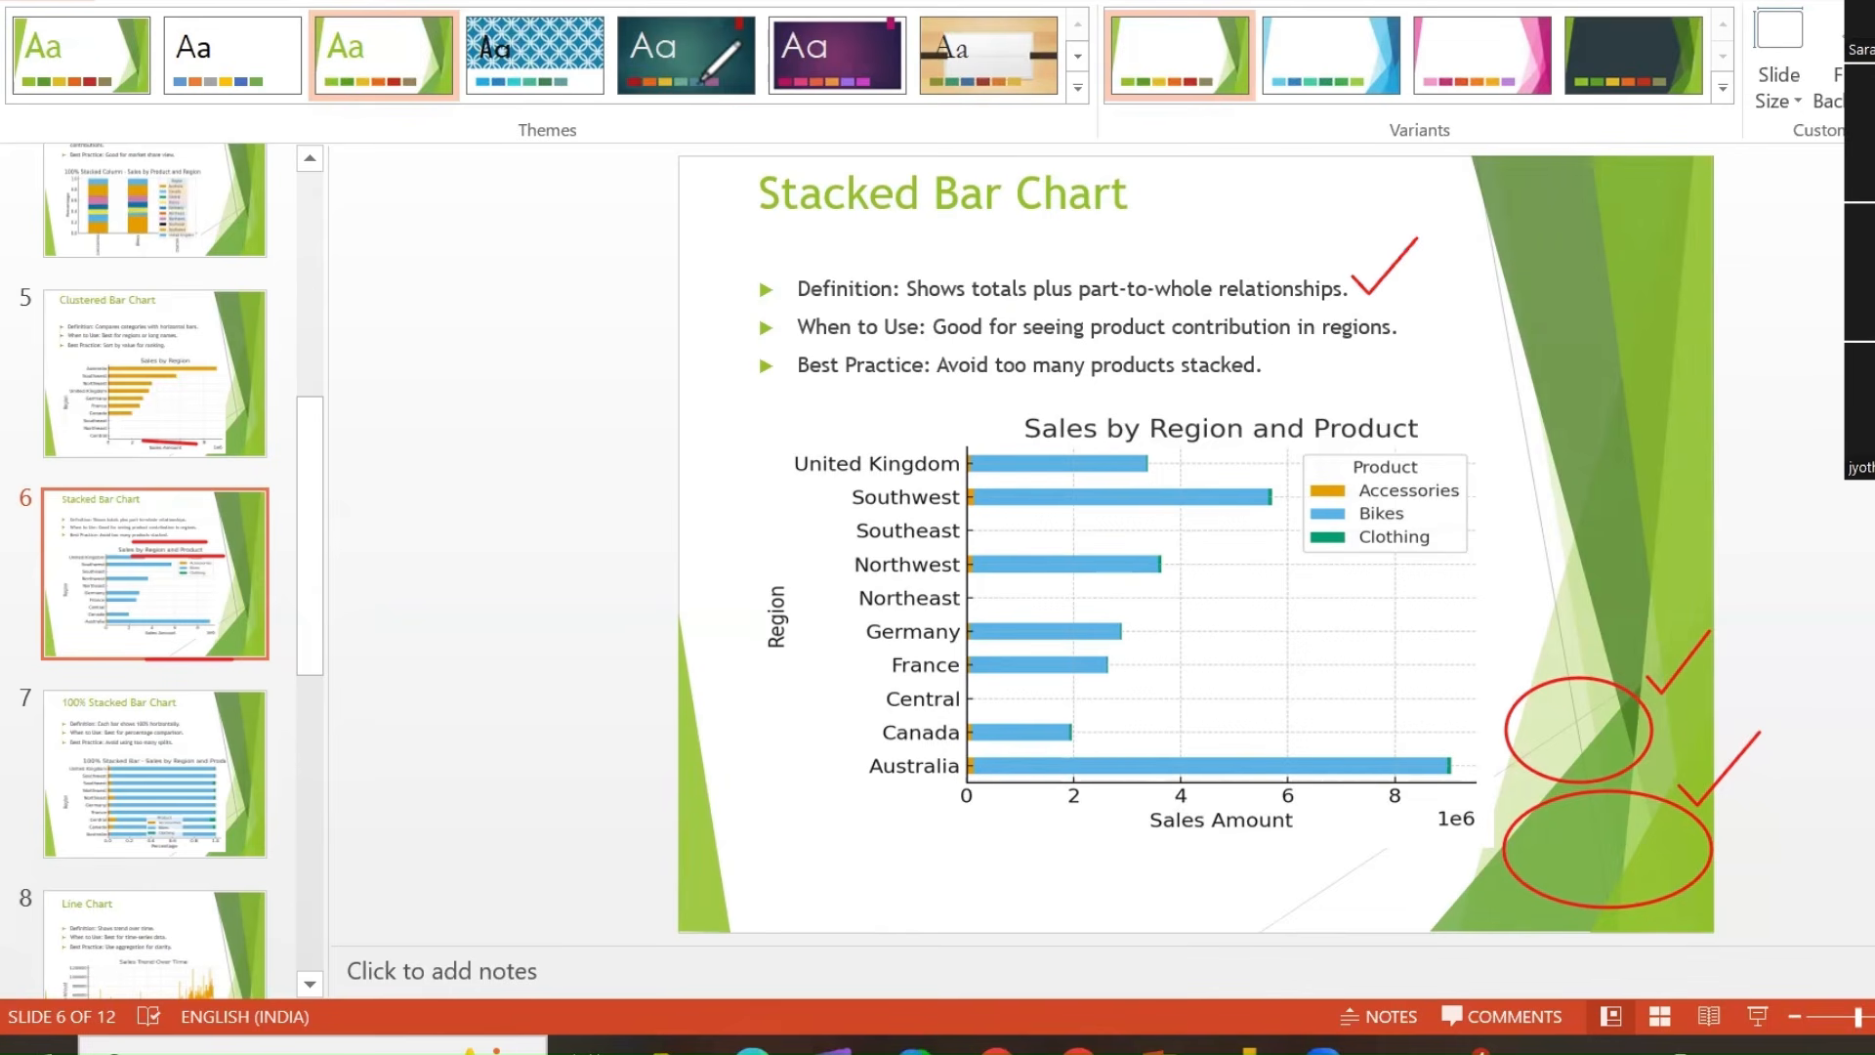
{"action": "left_click_drag", "start_coordinate": [1702, 635], "coordinate": [1606, 764]}
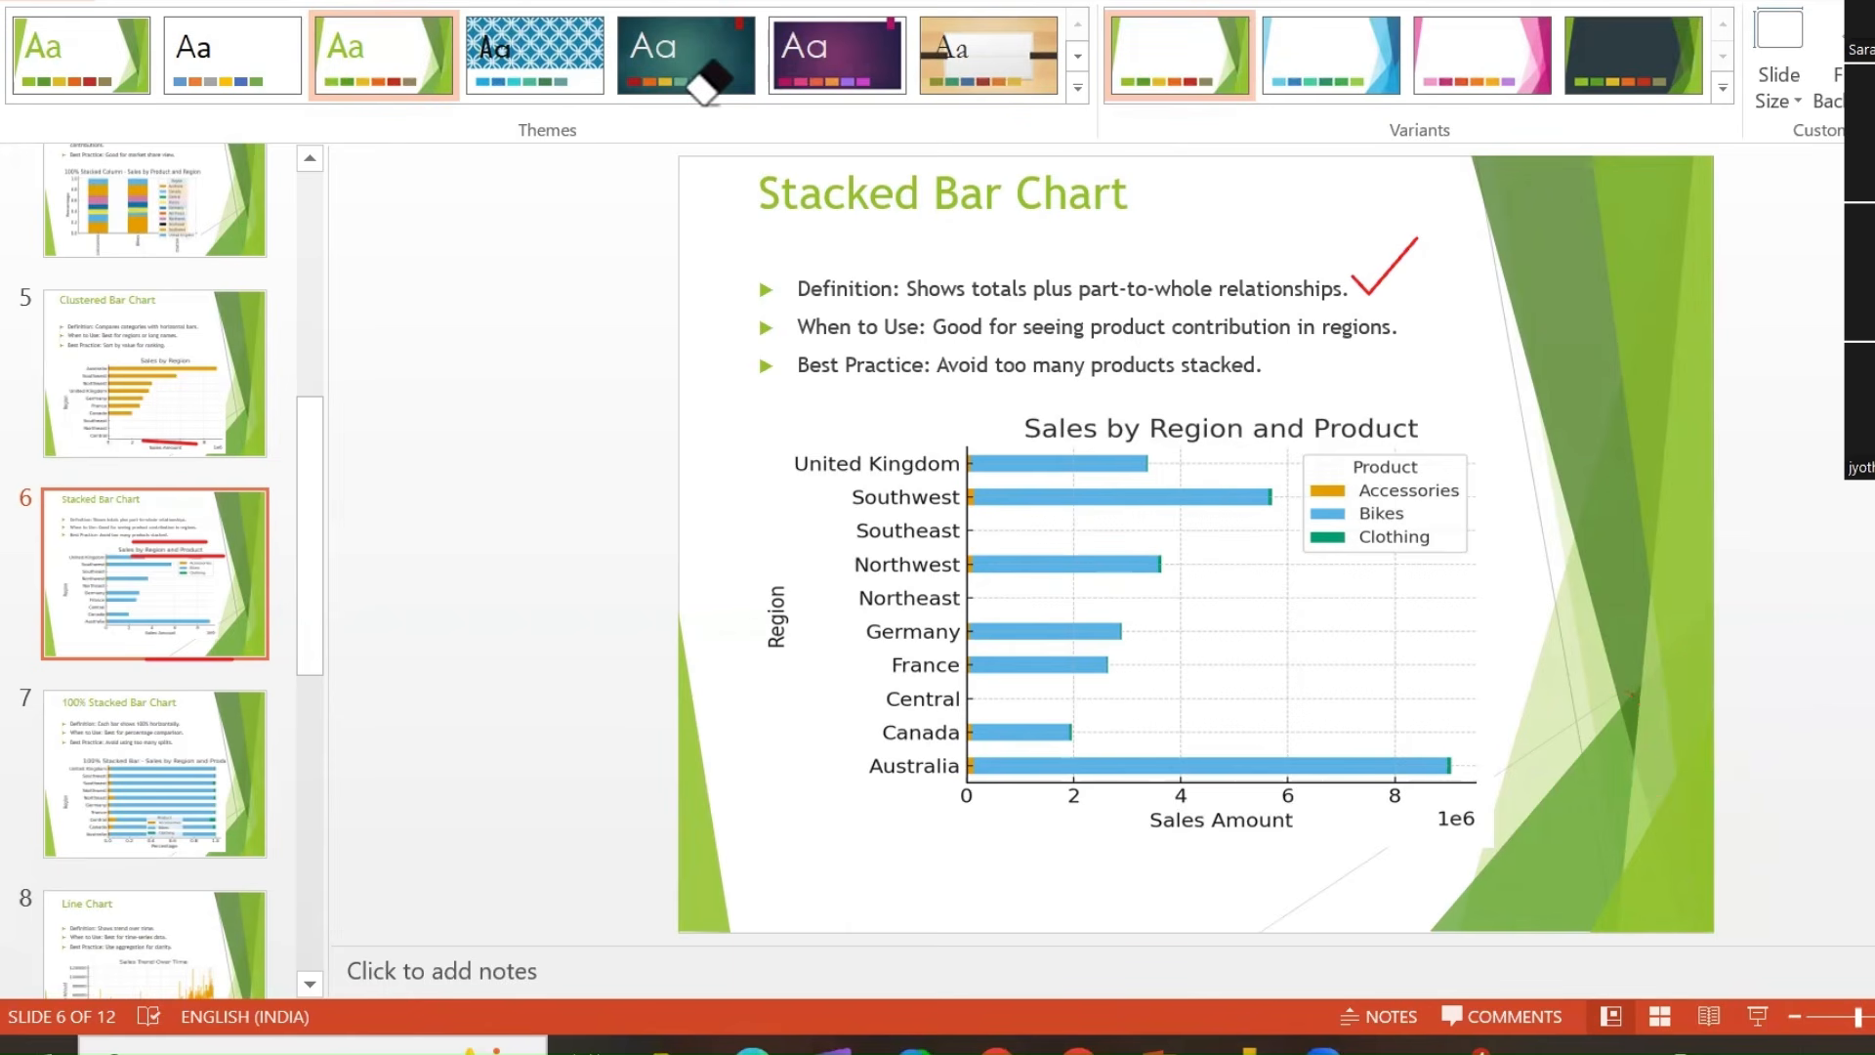
{"action": "left_click_drag", "start_coordinate": [1116, 342], "coordinate": [1407, 342]}
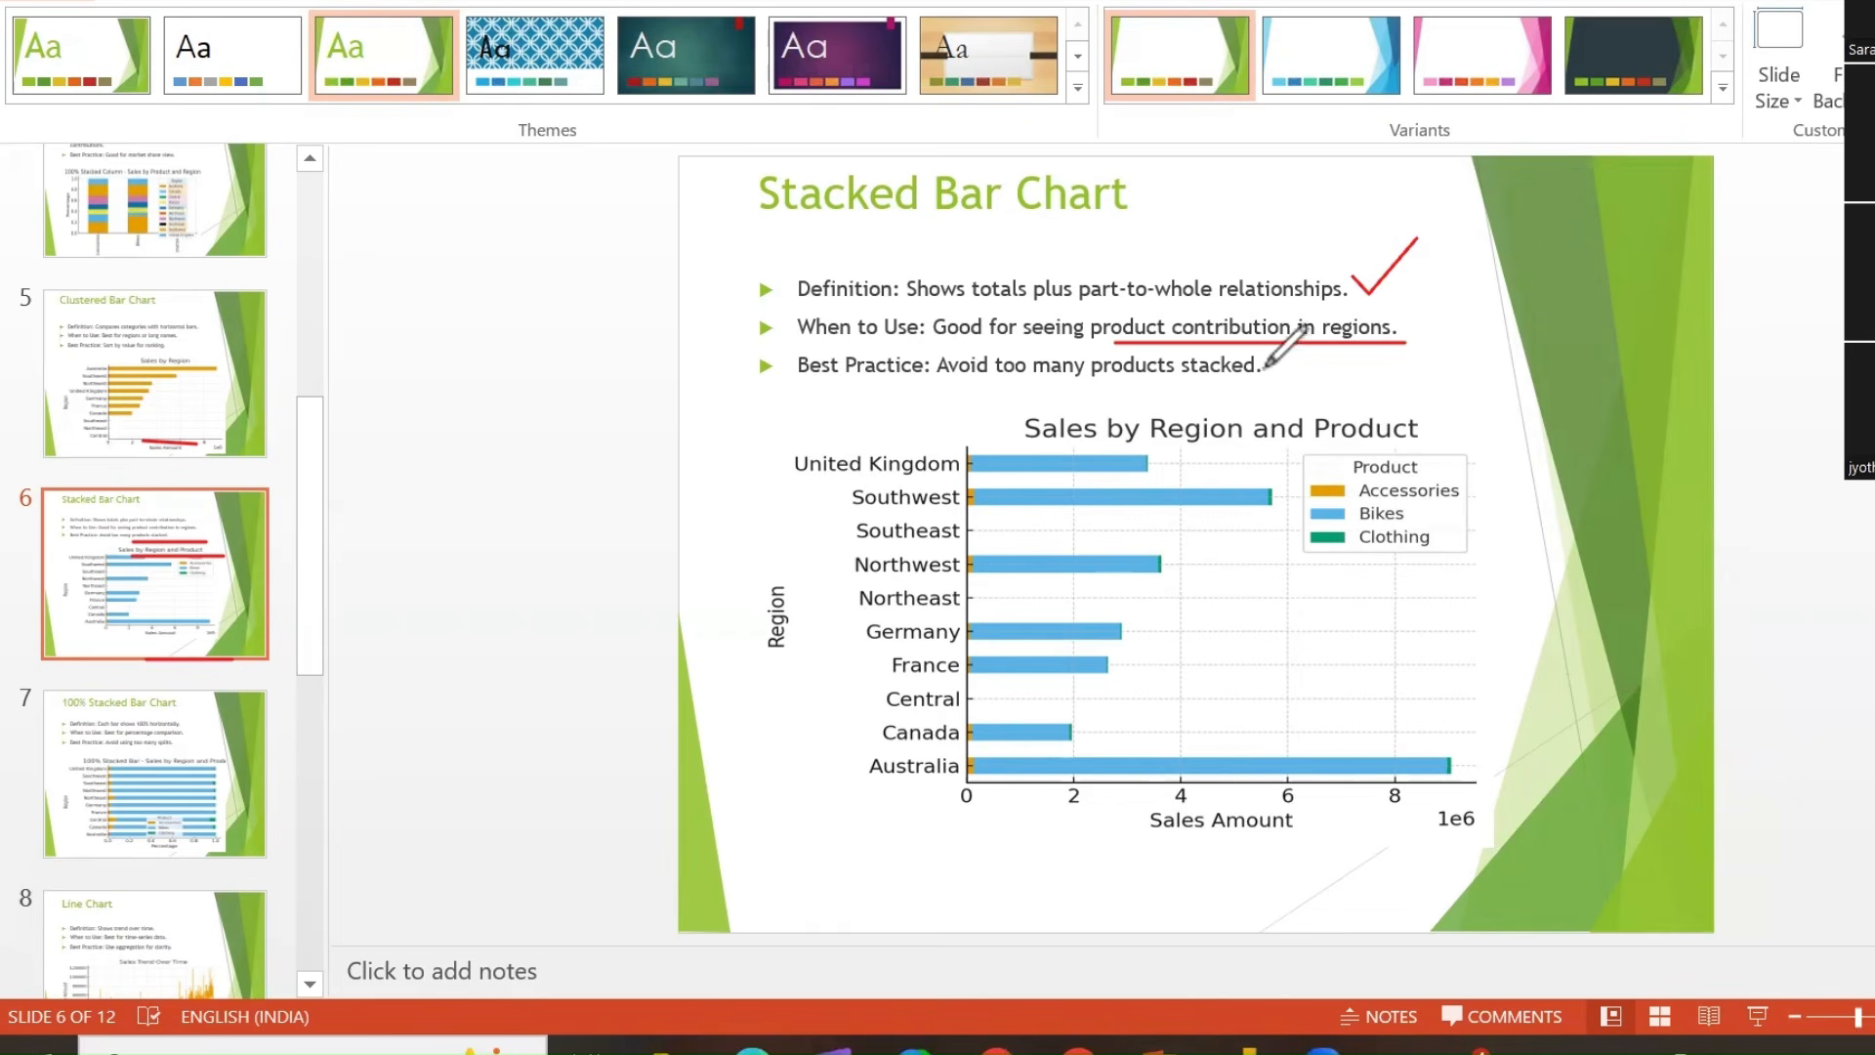
{"action": "left_click_drag", "start_coordinate": [1018, 383], "coordinate": [1265, 383]}
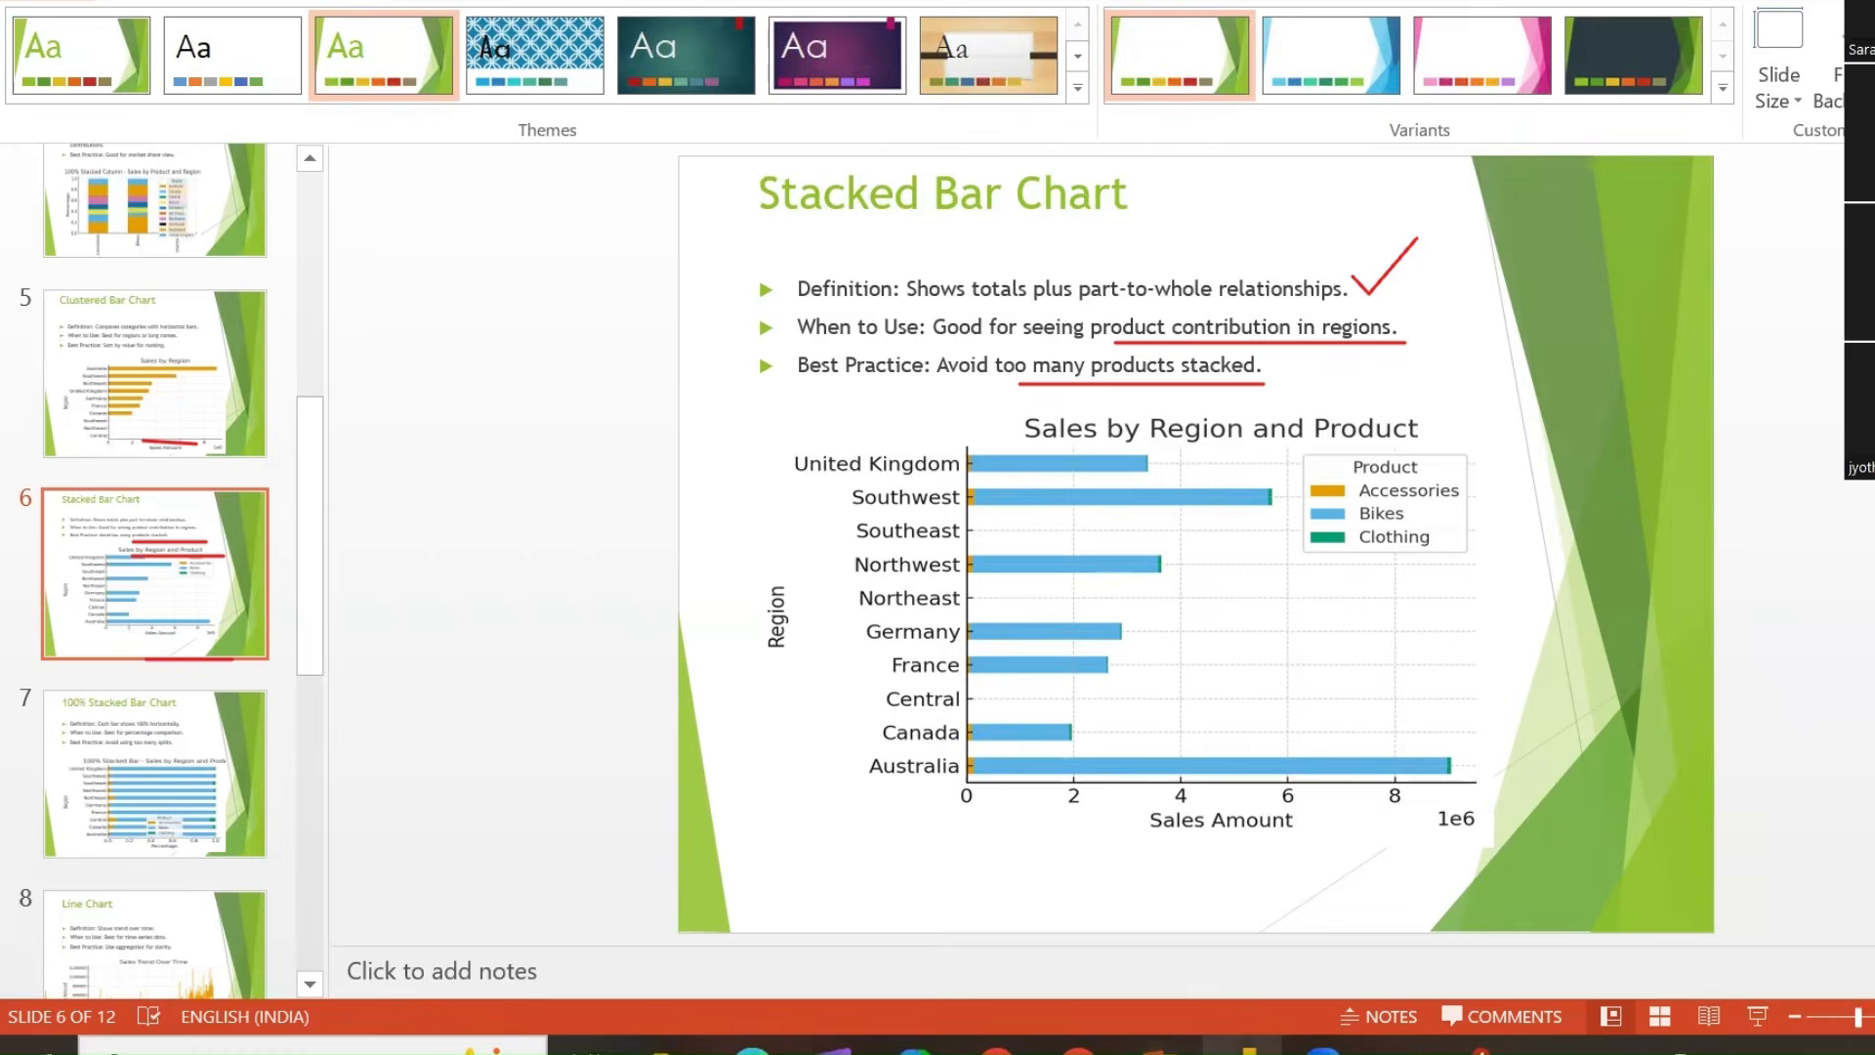
Switch back to the Power BI report, clear the pen marks, and extend the chart's upper edge toward the page title.
{"action": "left_click", "coordinate": [1245, 1048]}
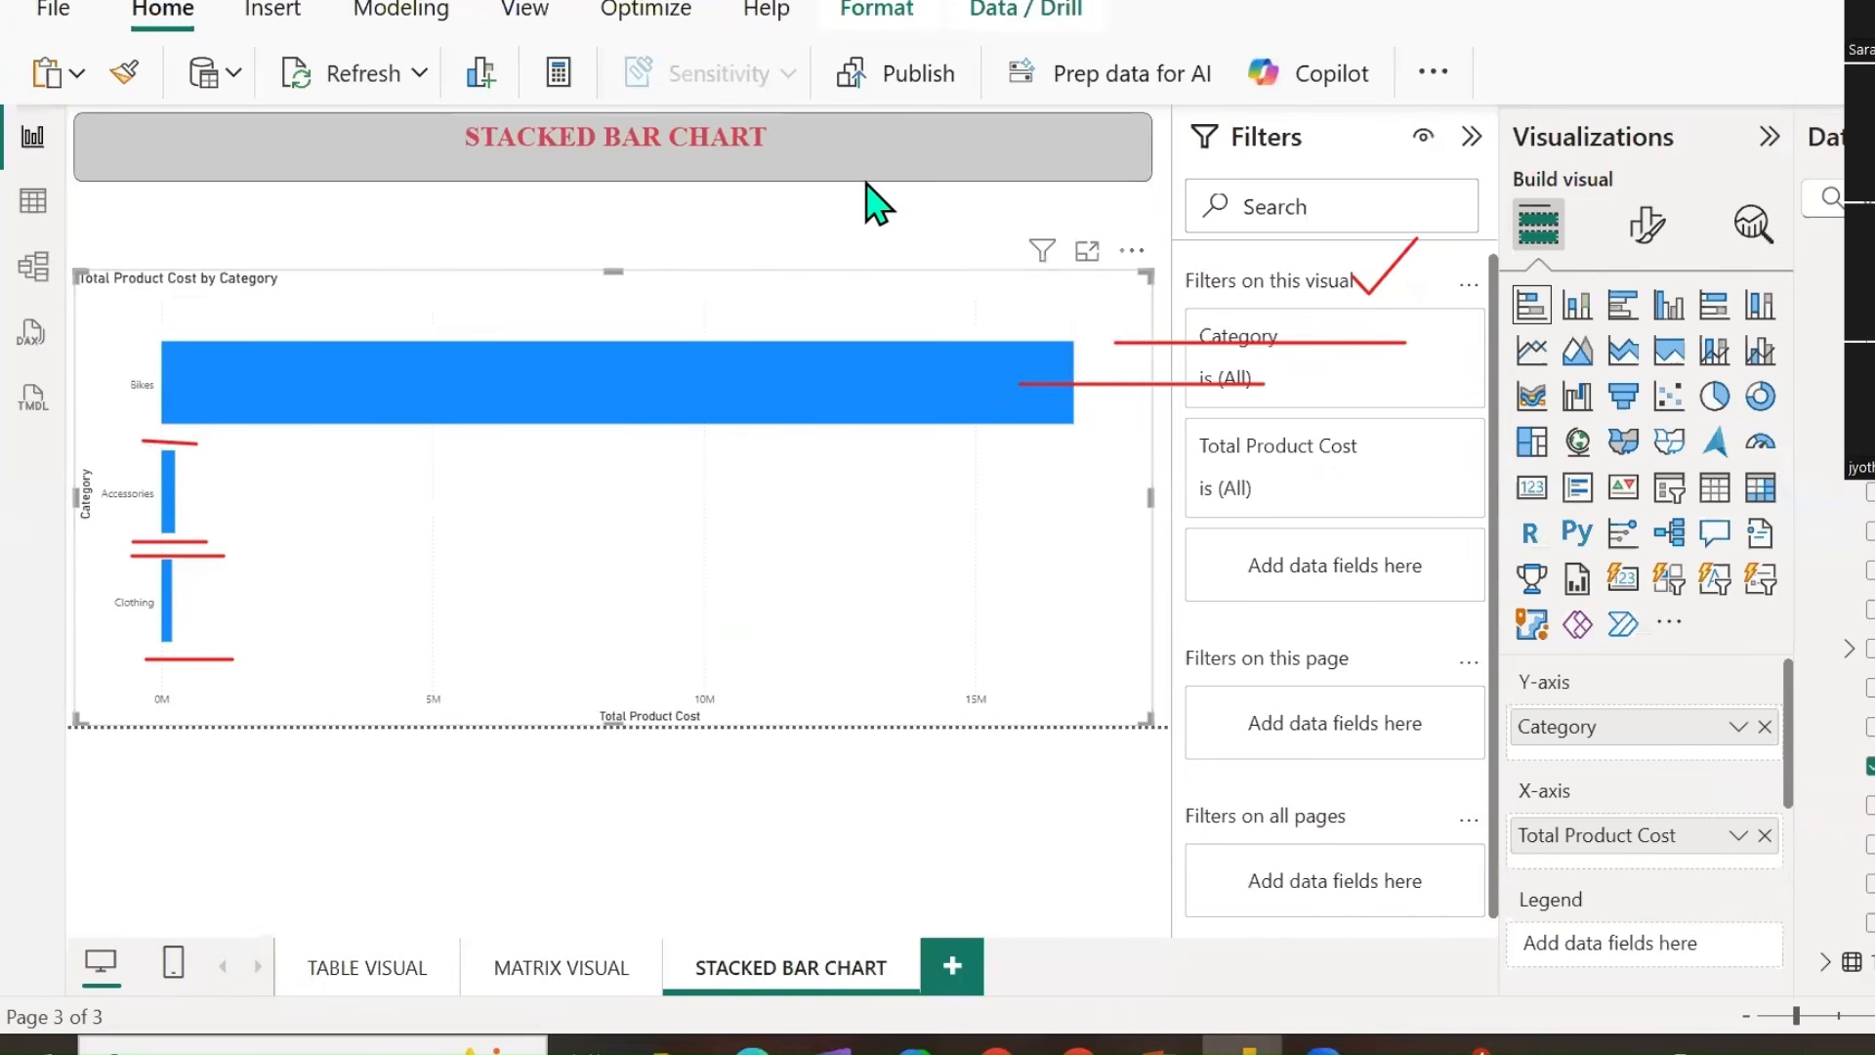
{"action": "mouse_move", "coordinate": [1212, 449]}
{"action": "left_mouse_down"}
{"action": "mouse_move", "coordinate": [220, 313]}
{"action": "mouse_move", "coordinate": [187, 362]}
{"action": "mouse_move", "coordinate": [202, 532]}
{"action": "left_mouse_up"}
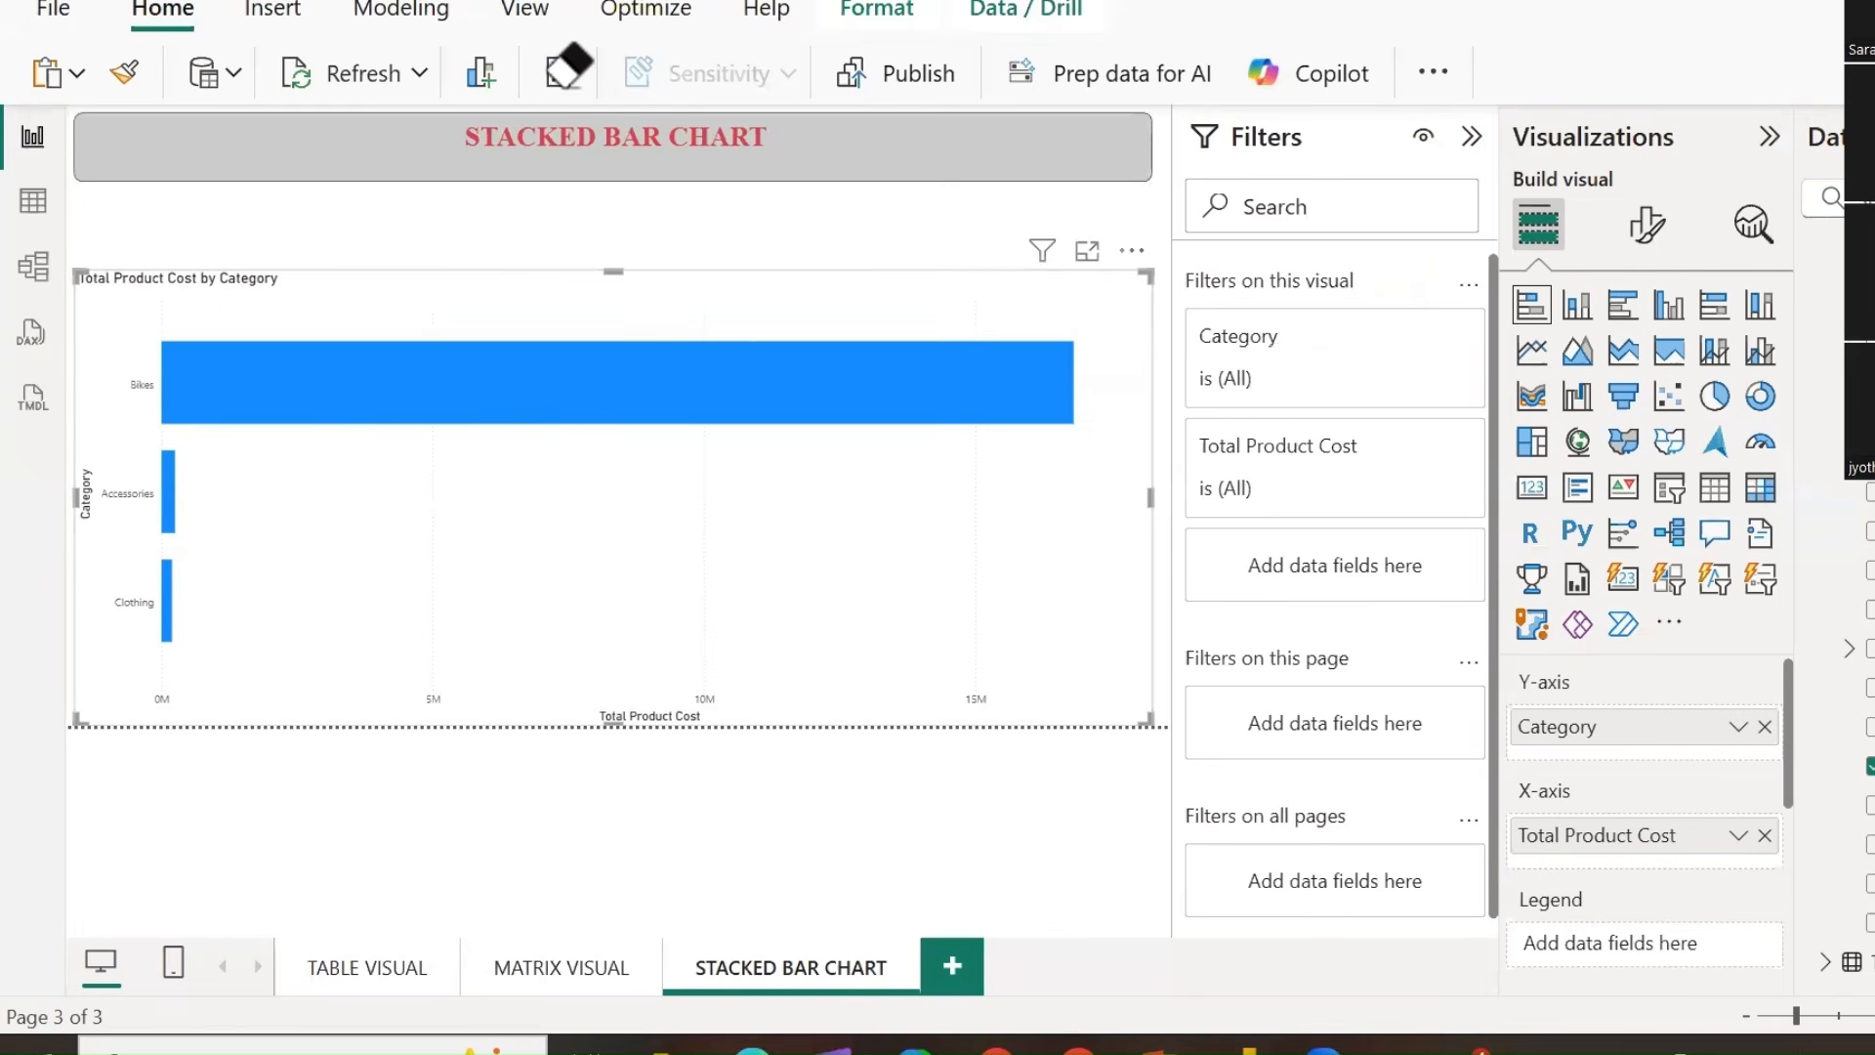
{"action": "left_click_drag", "start_coordinate": [613, 273], "coordinate": [611, 222]}
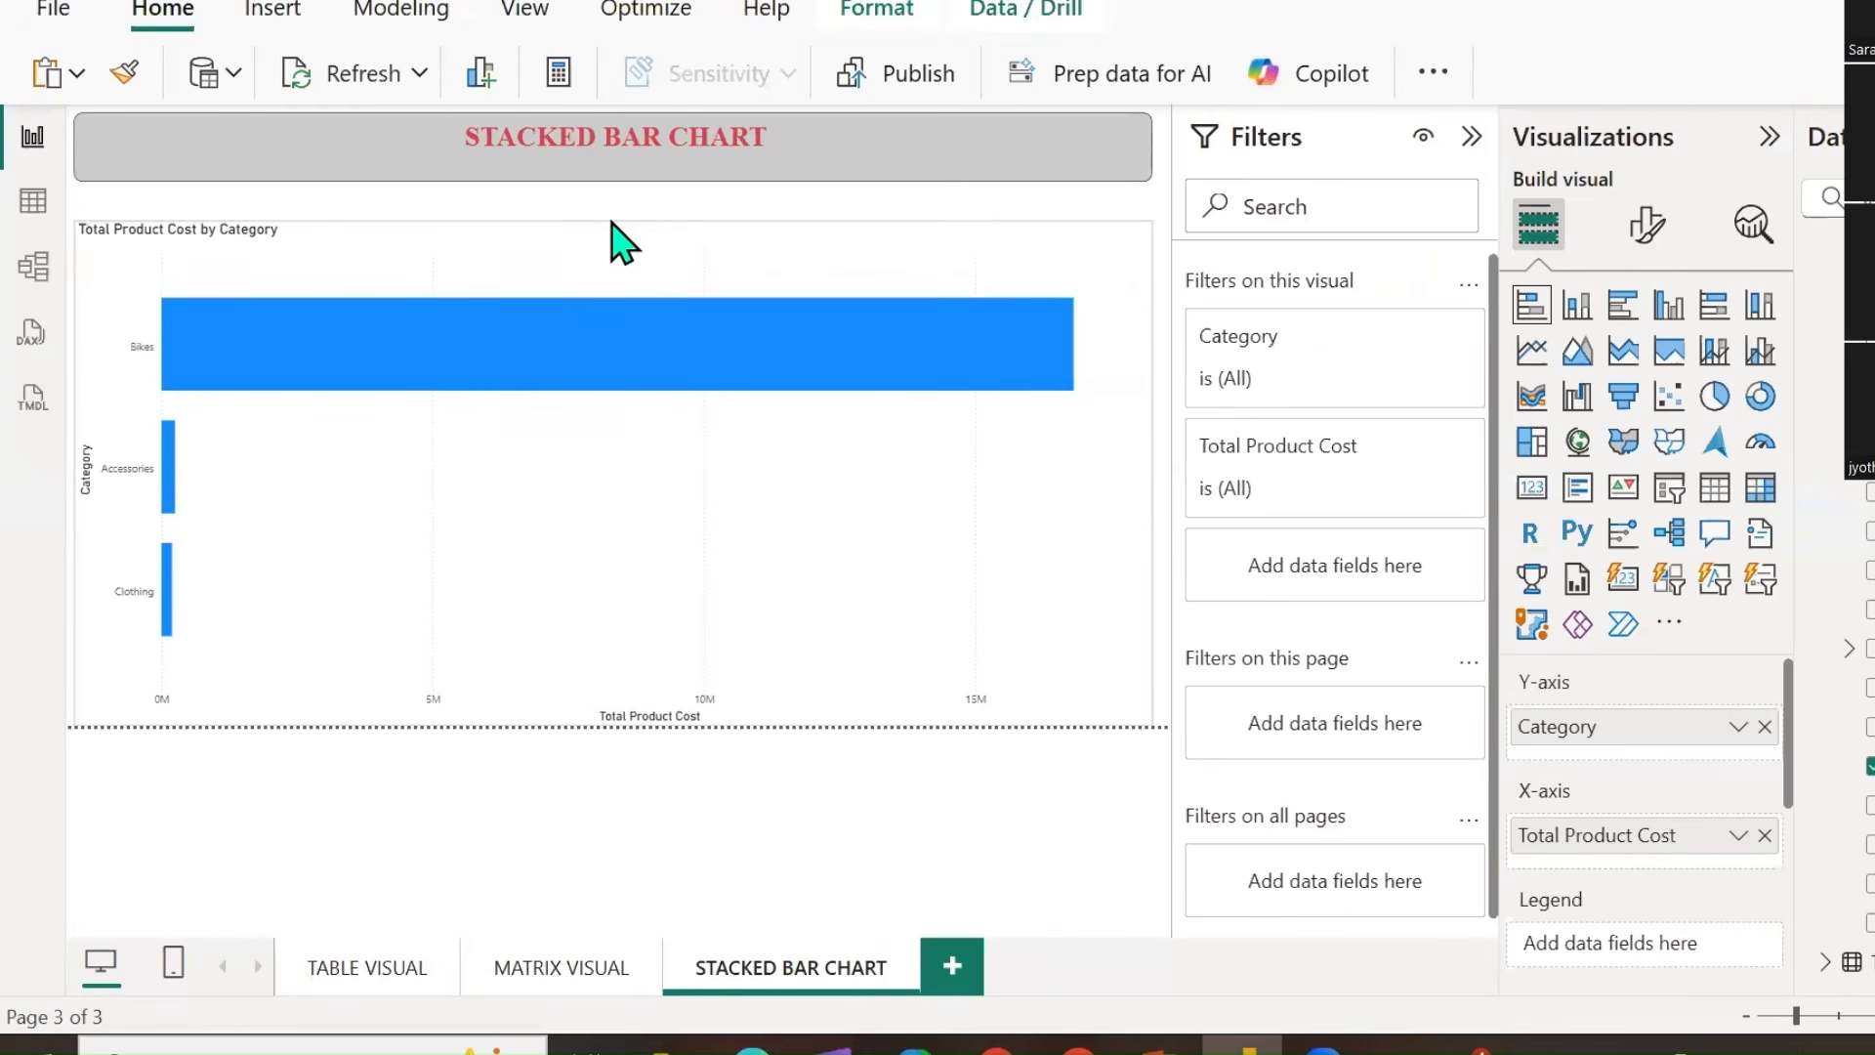
Replace Category with Region on the chart's Y-axis and Total Product Cost with TOTAL SALES on the X-axis.
{"action": "left_click", "coordinate": [1765, 727]}
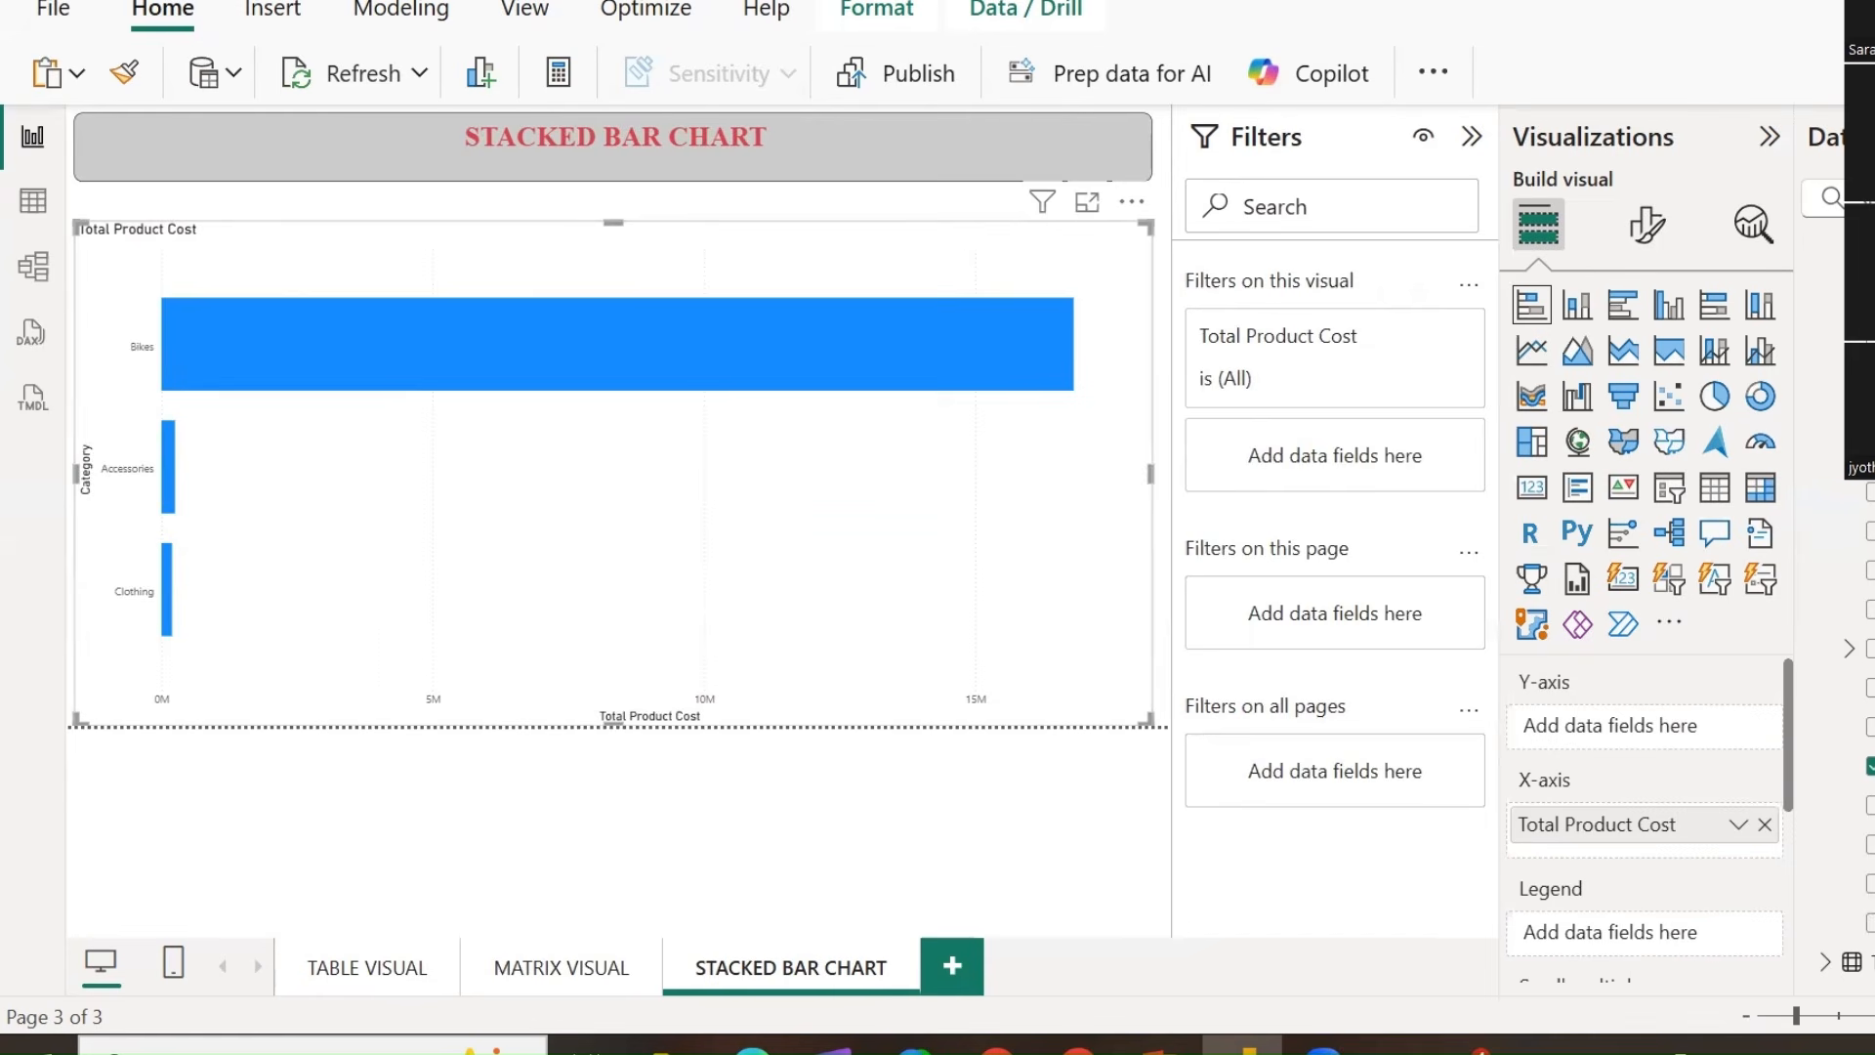
{"action": "scroll", "coordinate": [1872, 885], "scroll_direction": "down", "scroll_amount": 2}
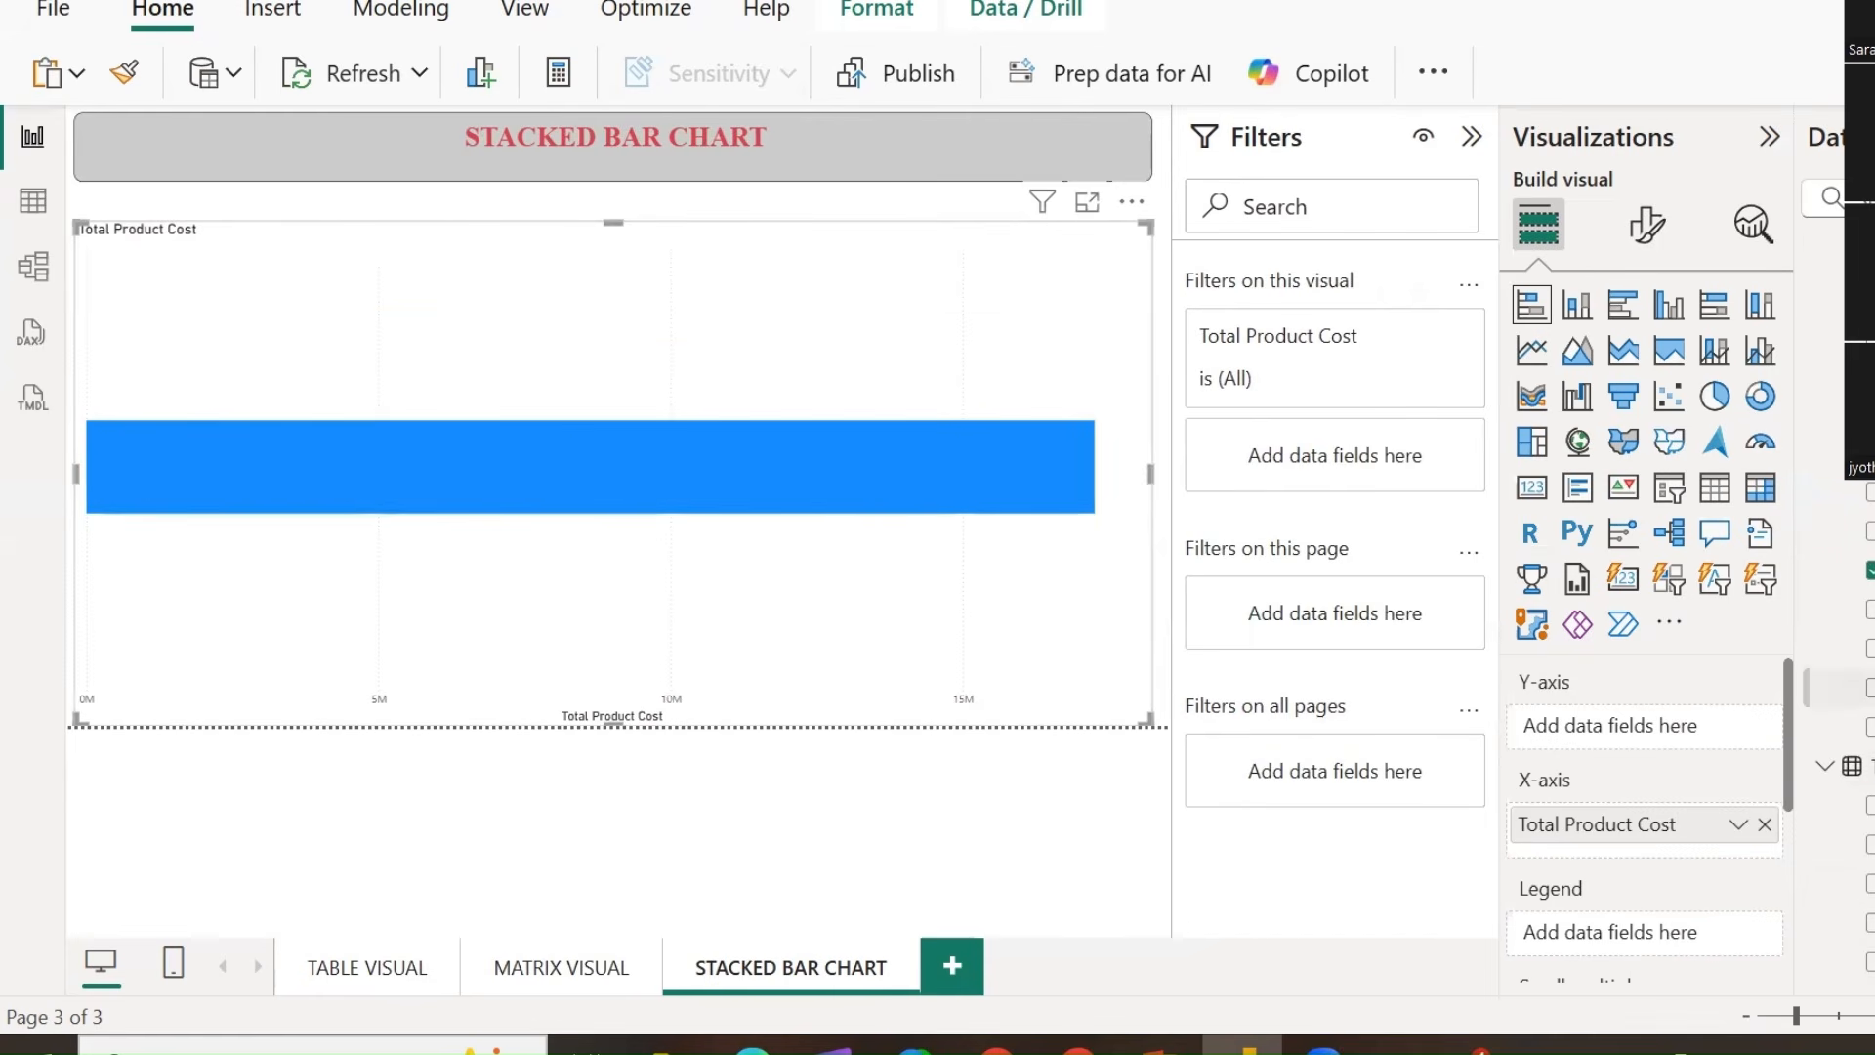
{"action": "left_click", "coordinate": [1869, 883]}
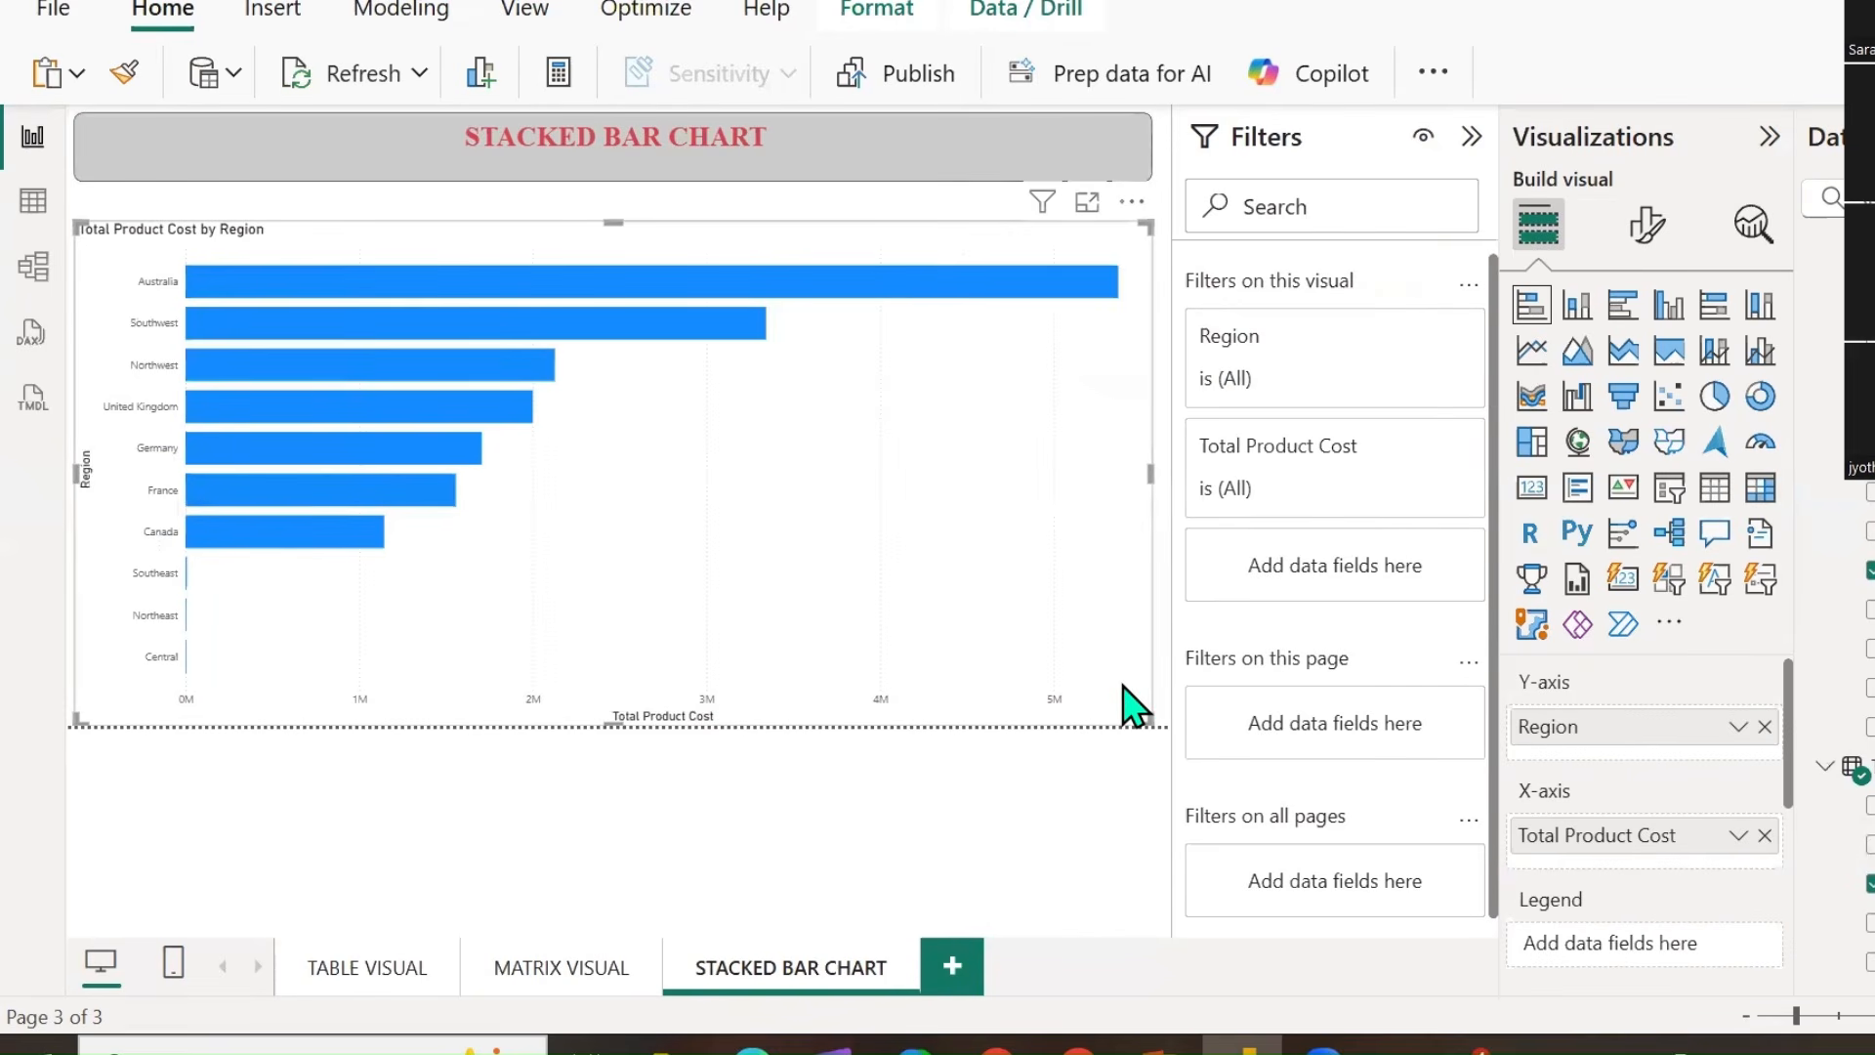
{"action": "left_click", "coordinate": [1765, 835]}
{"action": "left_click", "coordinate": [1869, 610]}
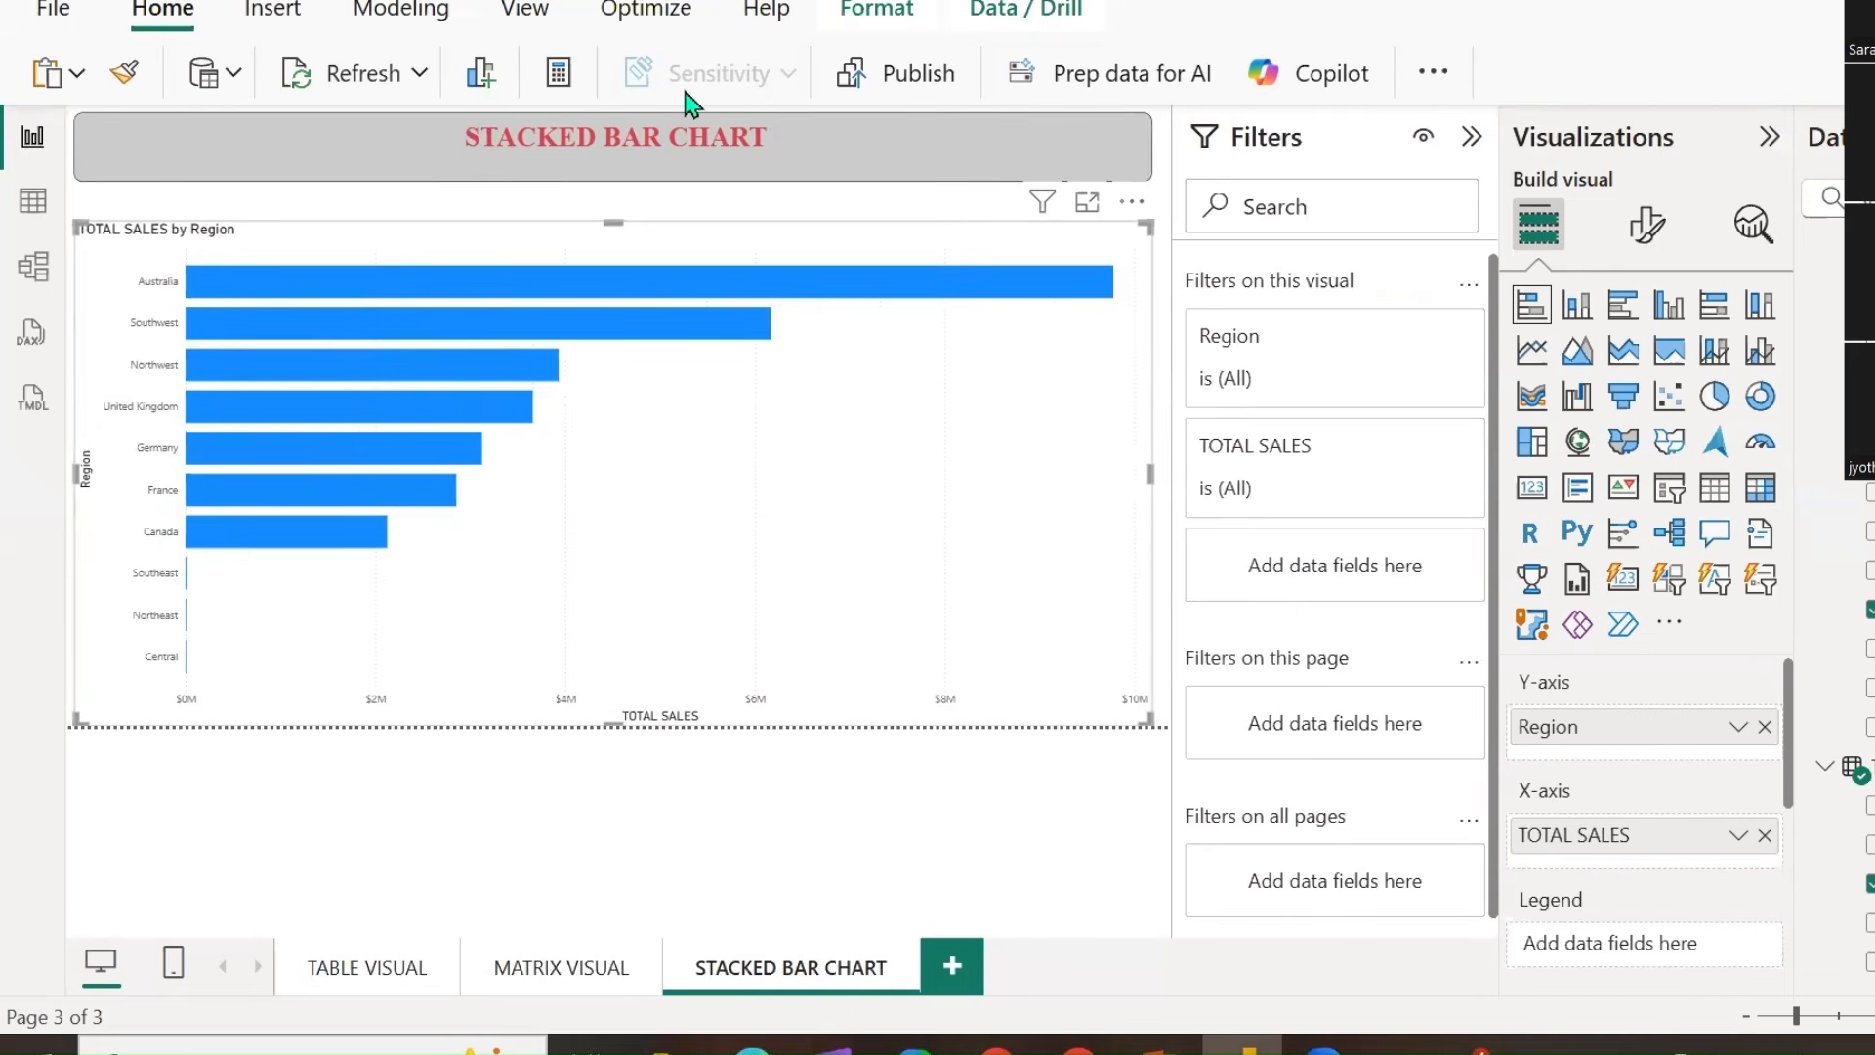
Mark both axes, divisions on the Australia and Southwest bars, and the Legend well with red pen strokes, and erase them.
{"action": "mouse_move", "coordinate": [102, 264]}
{"action": "left_mouse_down"}
{"action": "mouse_move", "coordinate": [89, 744]}
{"action": "mouse_move", "coordinate": [849, 773]}
{"action": "mouse_move", "coordinate": [1092, 743]}
{"action": "left_mouse_up"}
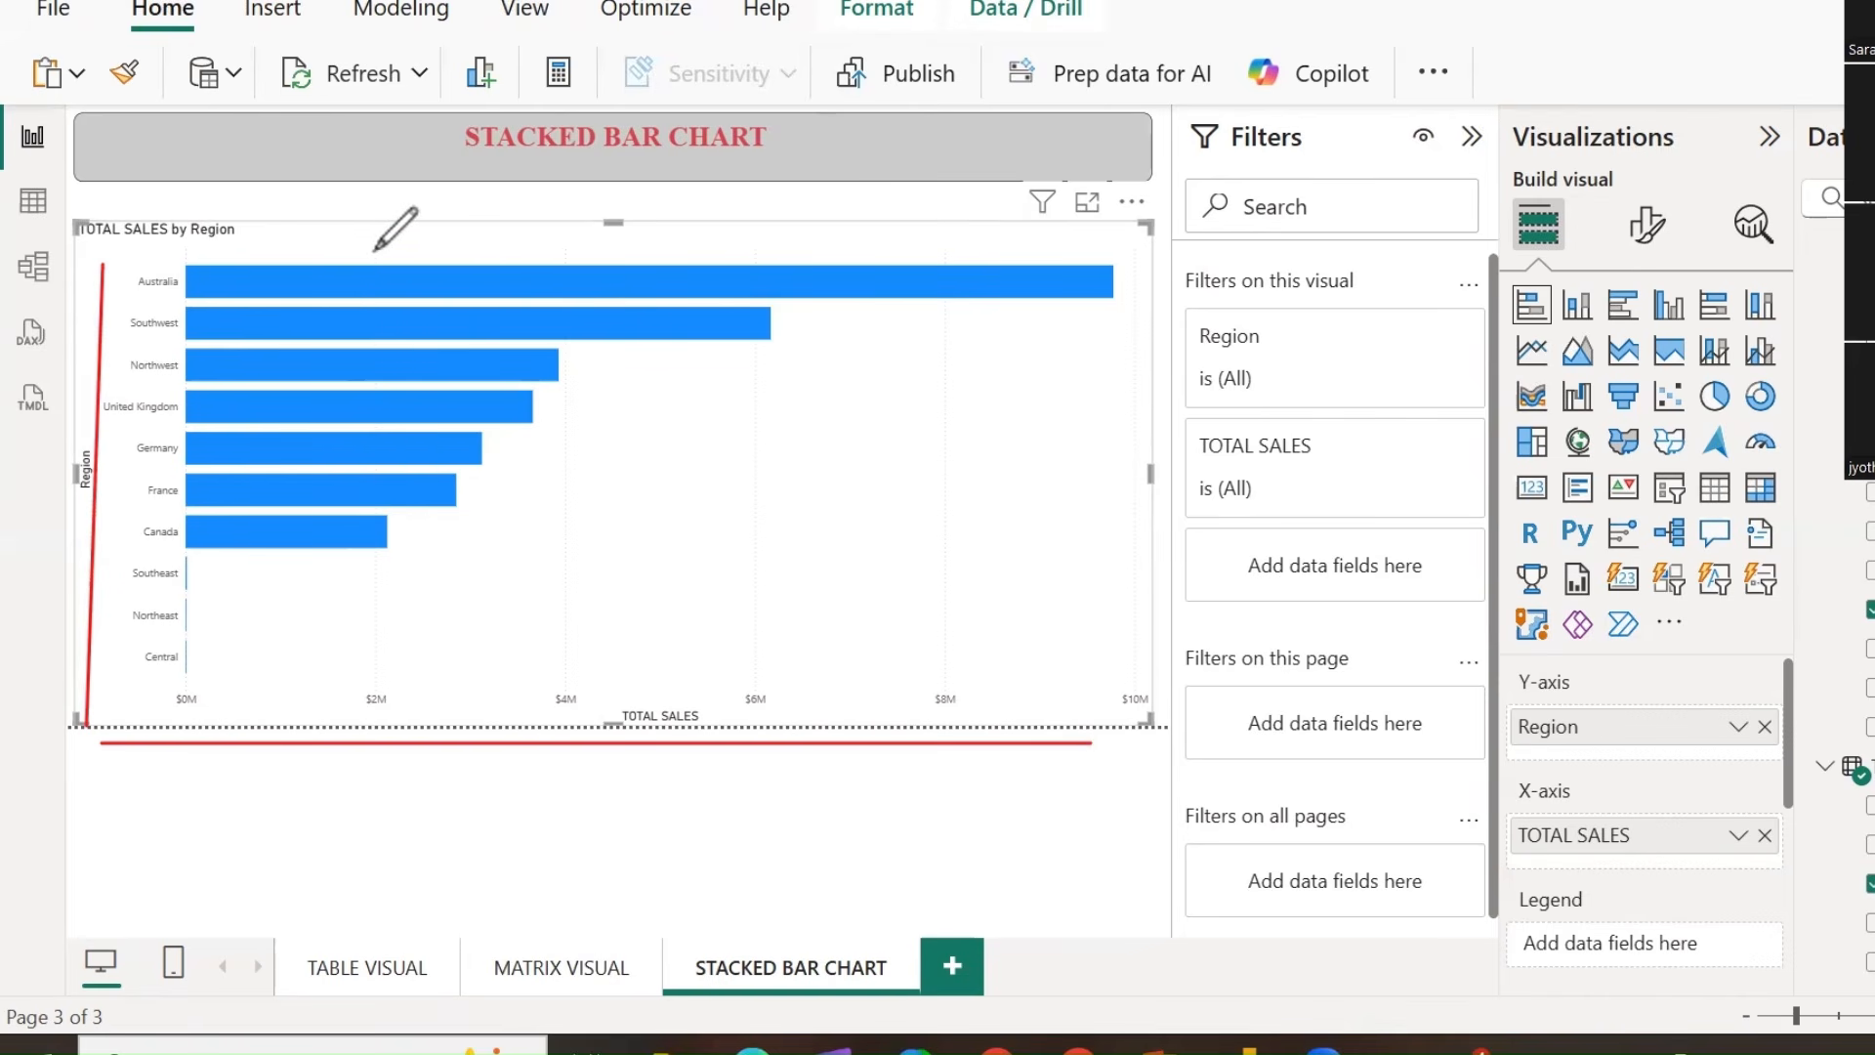
{"action": "left_click_drag", "start_coordinate": [370, 254], "coordinate": [369, 307]}
{"action": "left_click_drag", "start_coordinate": [573, 252], "coordinate": [572, 303]}
{"action": "left_click_drag", "start_coordinate": [770, 258], "coordinate": [774, 311]}
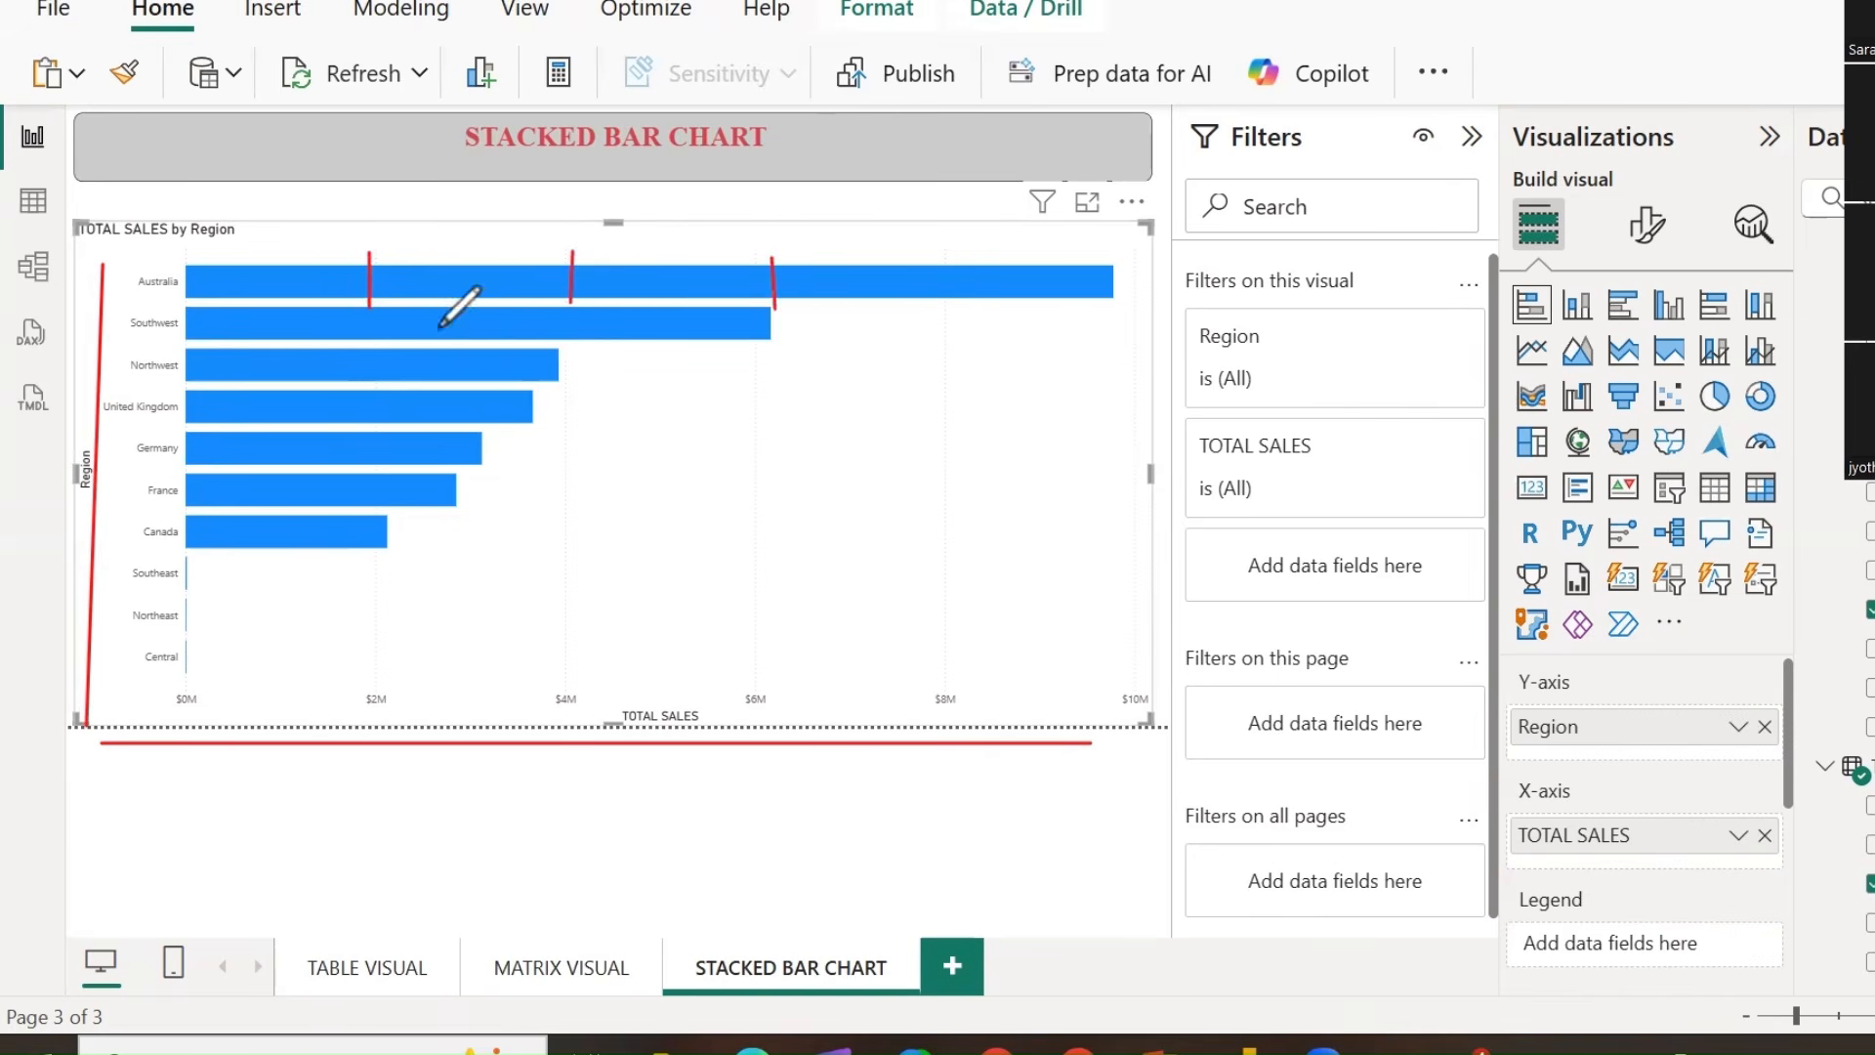
{"action": "left_click_drag", "start_coordinate": [317, 305], "coordinate": [318, 349]}
{"action": "left_click_drag", "start_coordinate": [479, 305], "coordinate": [477, 346]}
{"action": "left_click_drag", "start_coordinate": [643, 313], "coordinate": [648, 347]}
{"action": "mouse_move", "coordinate": [1594, 869]}
{"action": "left_mouse_down"}
{"action": "mouse_move", "coordinate": [1543, 875]}
{"action": "mouse_move", "coordinate": [1522, 942]}
{"action": "mouse_move", "coordinate": [1627, 939]}
{"action": "left_mouse_up"}
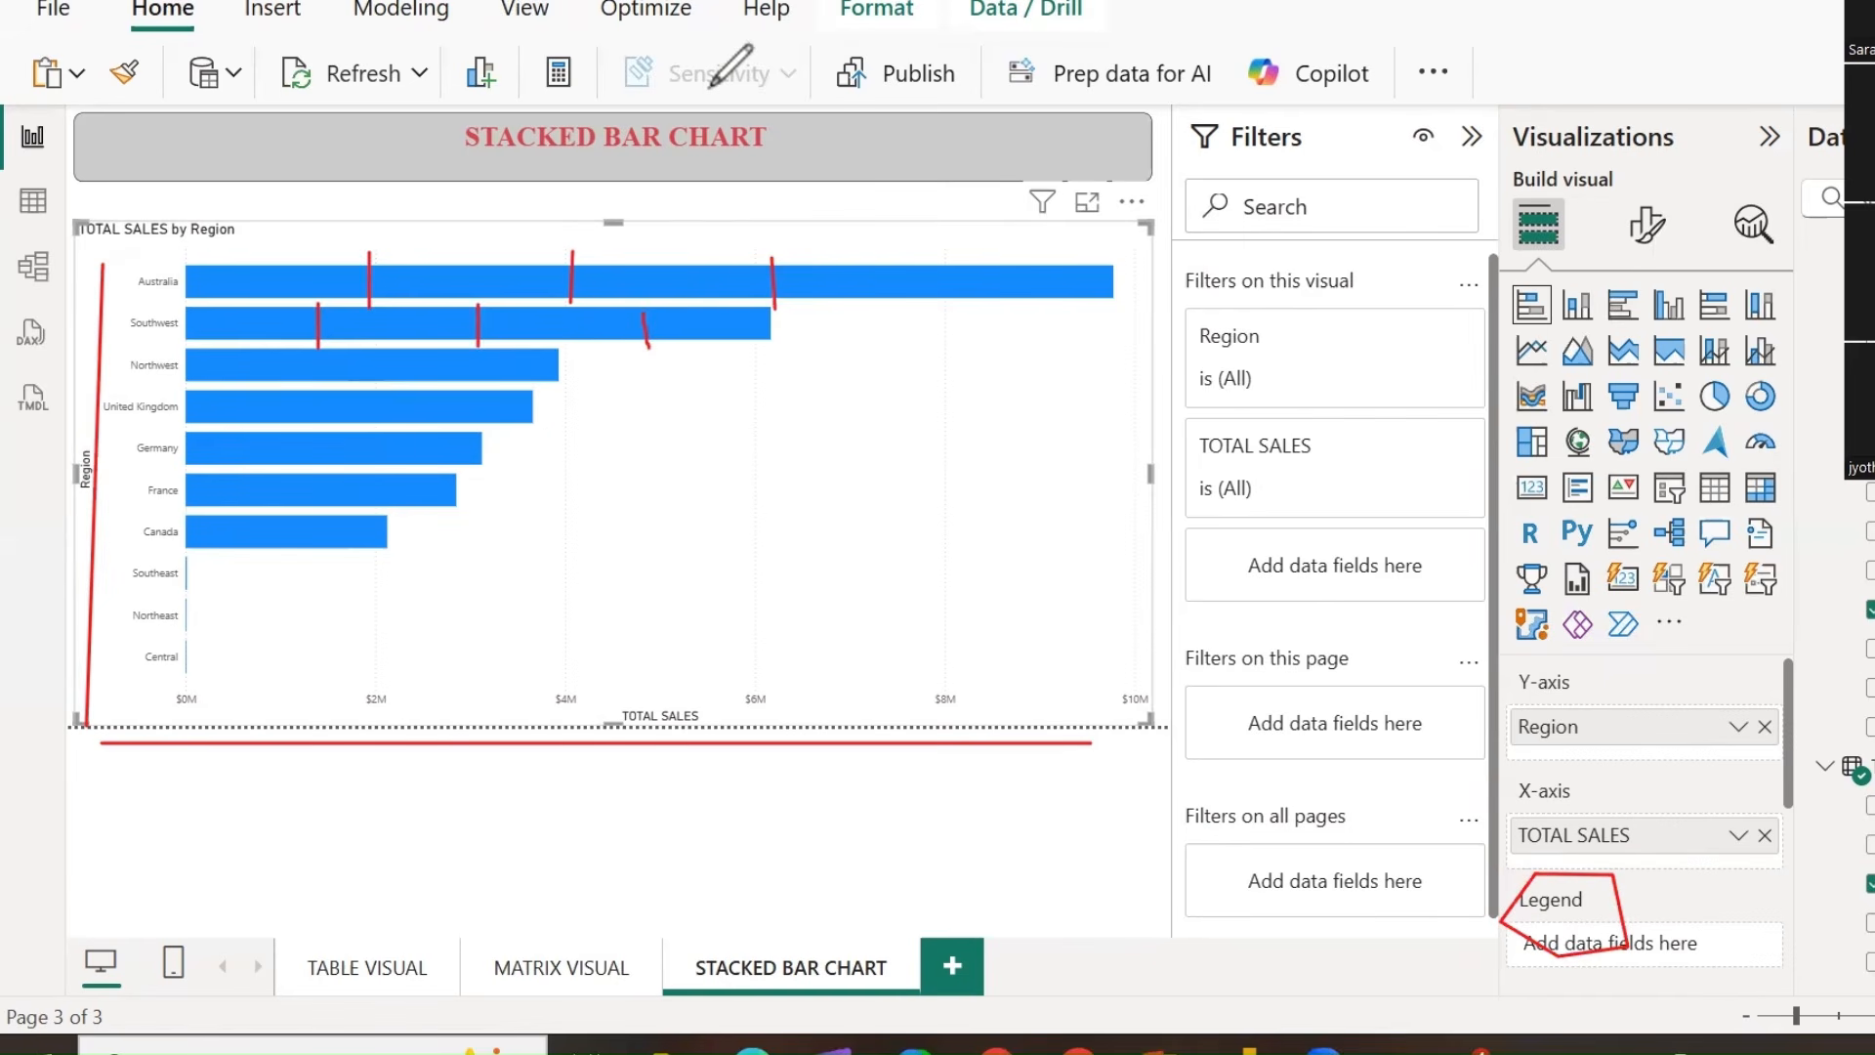
{"action": "mouse_move", "coordinate": [97, 554]}
{"action": "left_mouse_down"}
{"action": "mouse_move", "coordinate": [435, 191]}
{"action": "mouse_move", "coordinate": [528, 376]}
{"action": "mouse_move", "coordinate": [835, 239]}
{"action": "mouse_move", "coordinate": [808, 850]}
{"action": "mouse_move", "coordinate": [1549, 929]}
{"action": "left_mouse_up"}
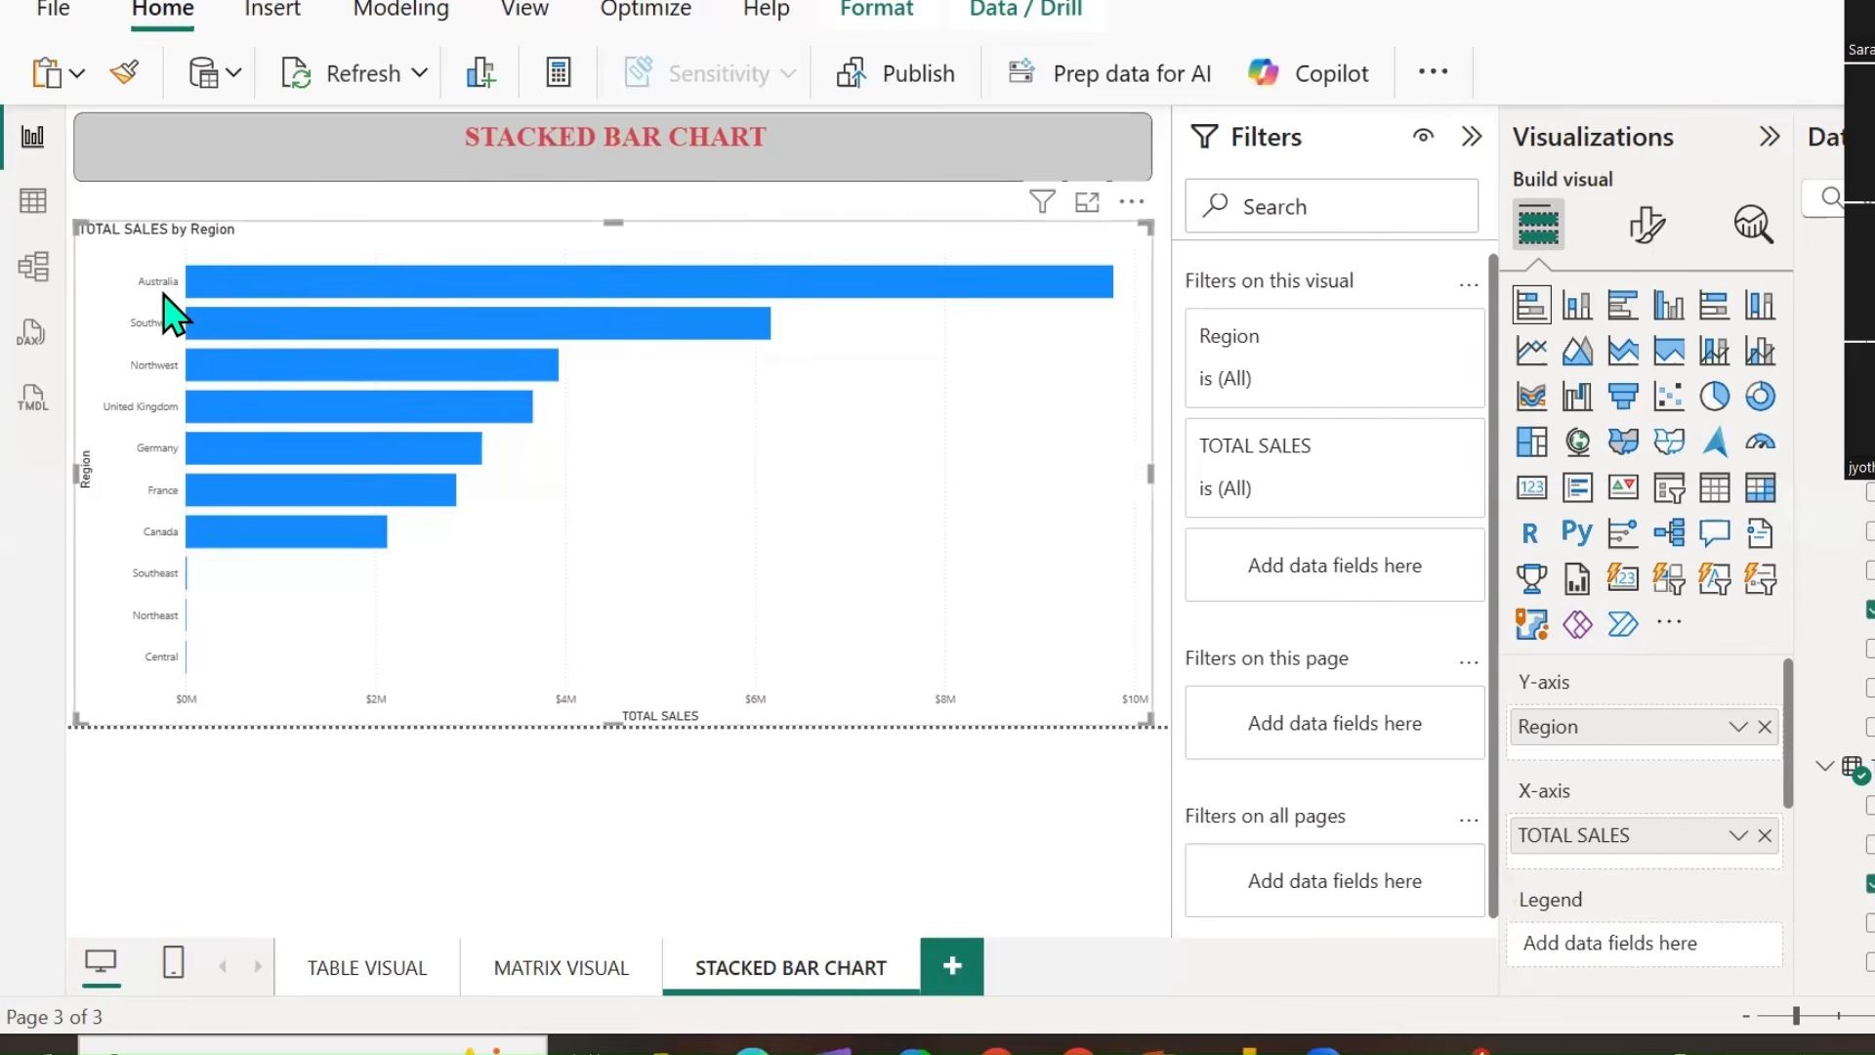
Add Category to the chart's Legend and replace it with SubCategory.
{"action": "scroll", "coordinate": [1864, 727], "scroll_direction": "up", "scroll_amount": 6}
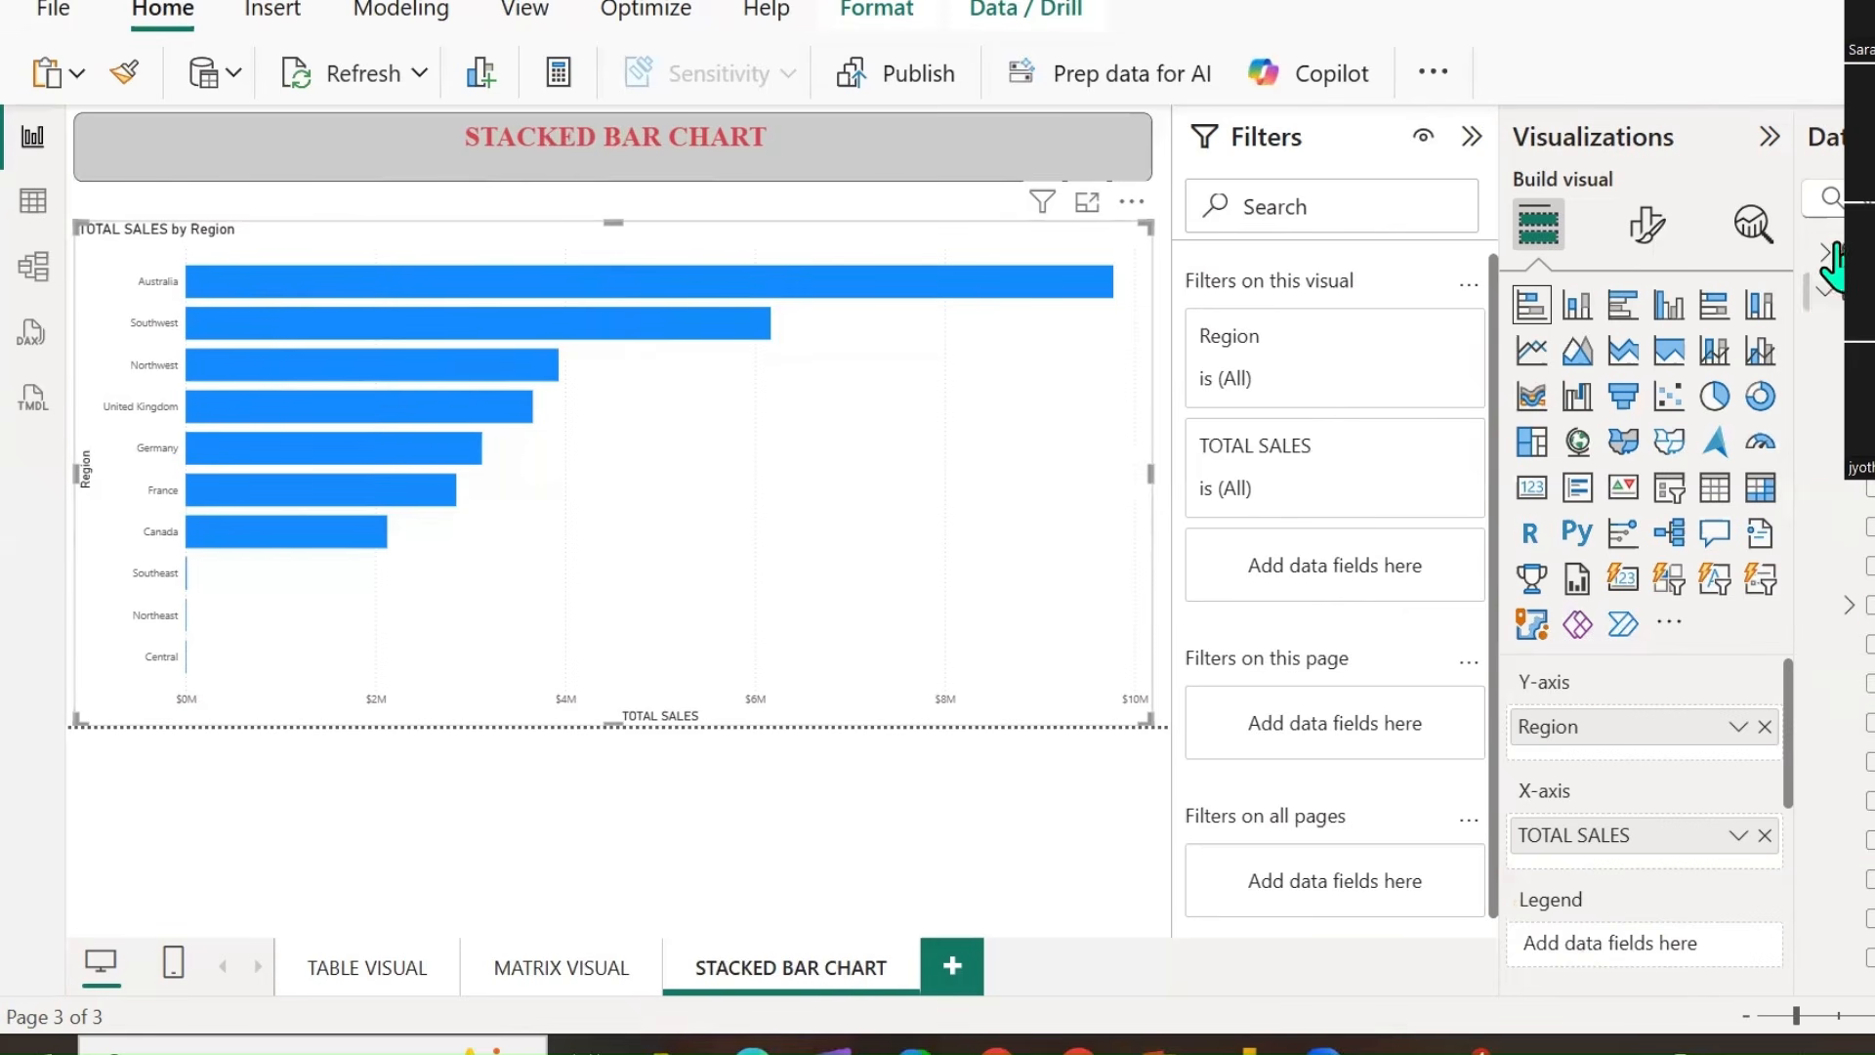
{"action": "left_click", "coordinate": [1824, 253]}
{"action": "left_click_drag", "start_coordinate": [1861, 879], "coordinate": [1617, 945]}
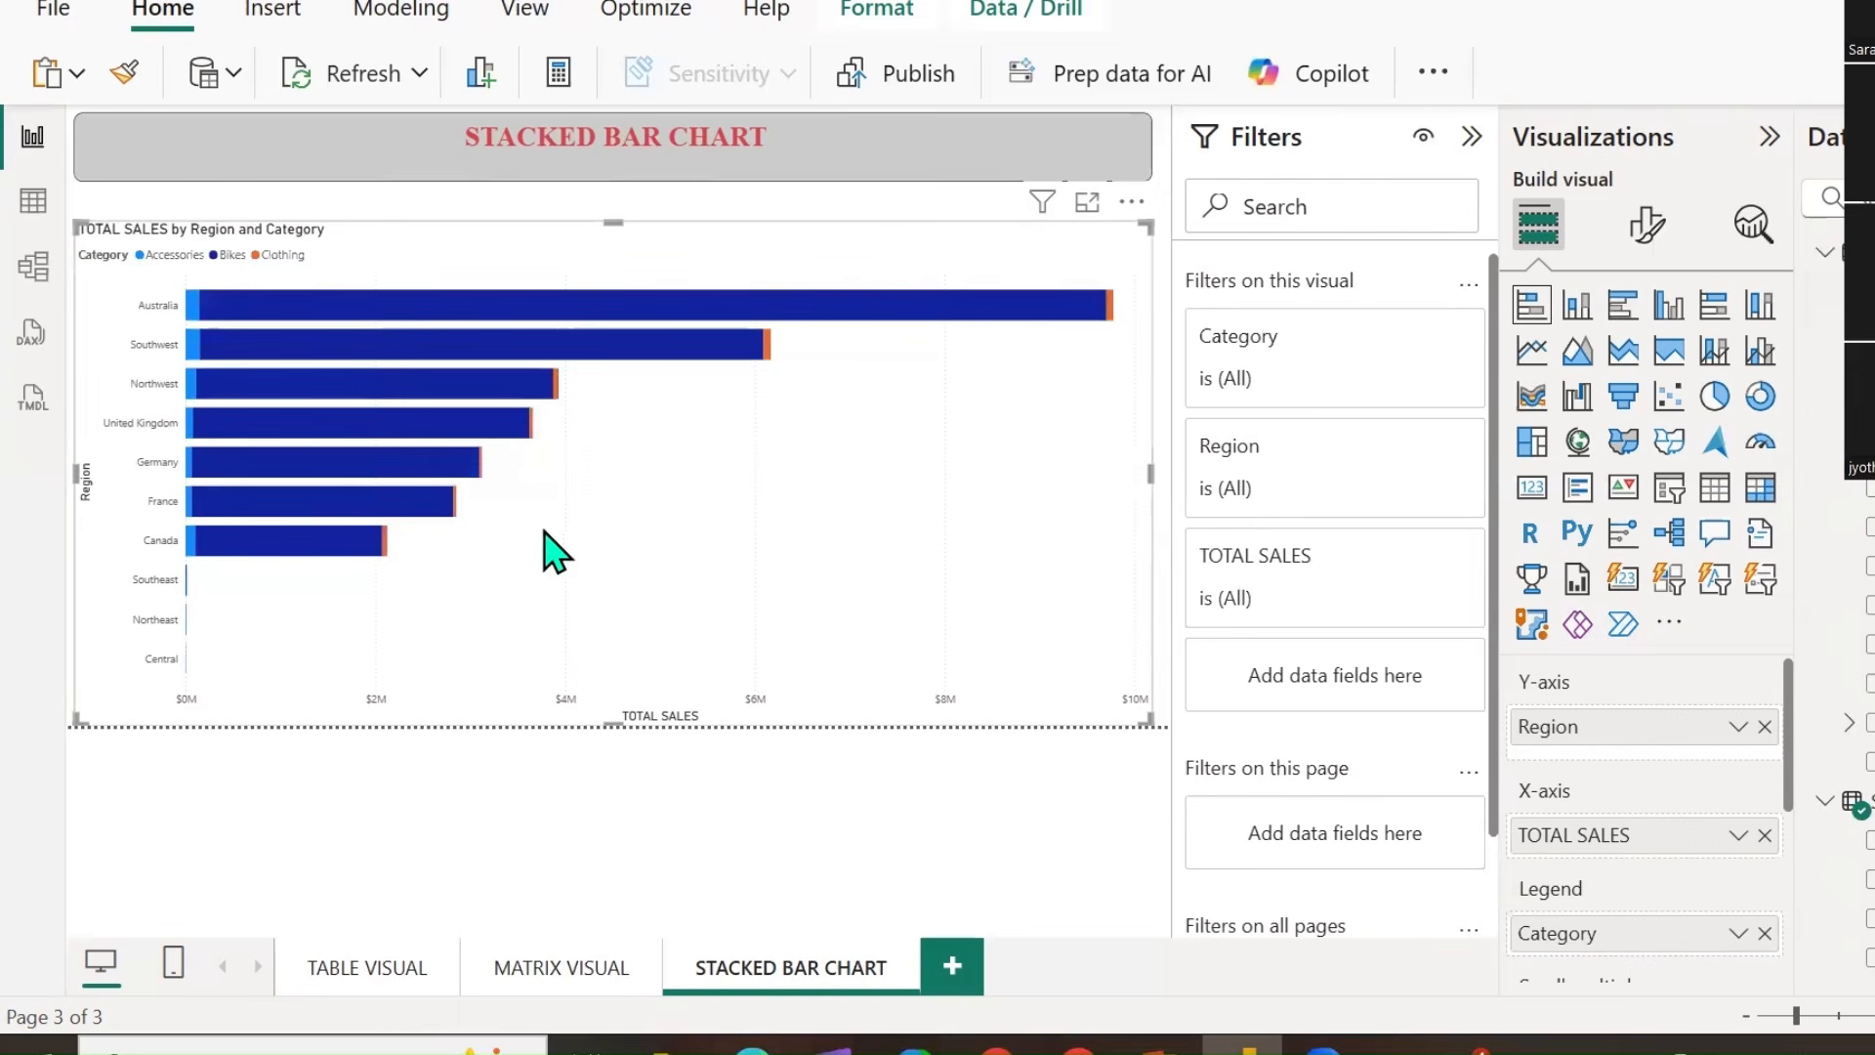
{"action": "left_click", "coordinate": [1764, 933]}
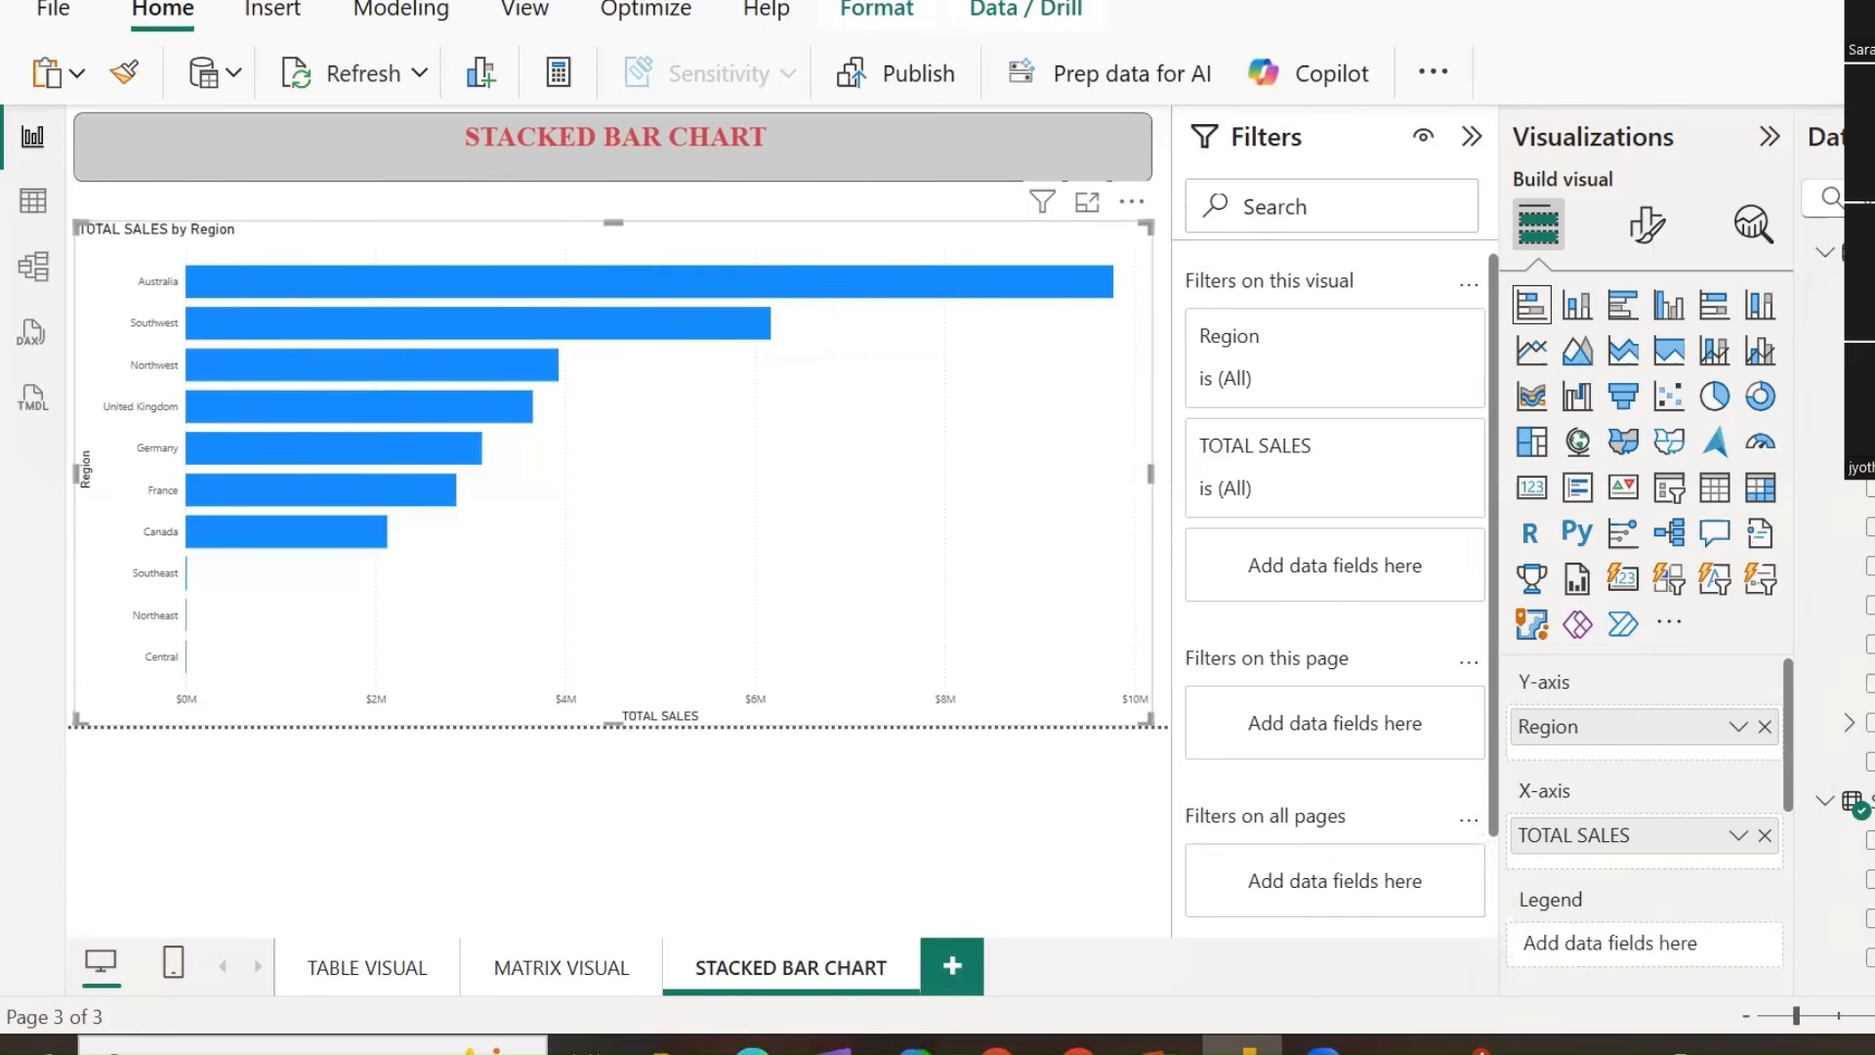
{"action": "left_click_drag", "start_coordinate": [1861, 879], "coordinate": [1651, 952]}
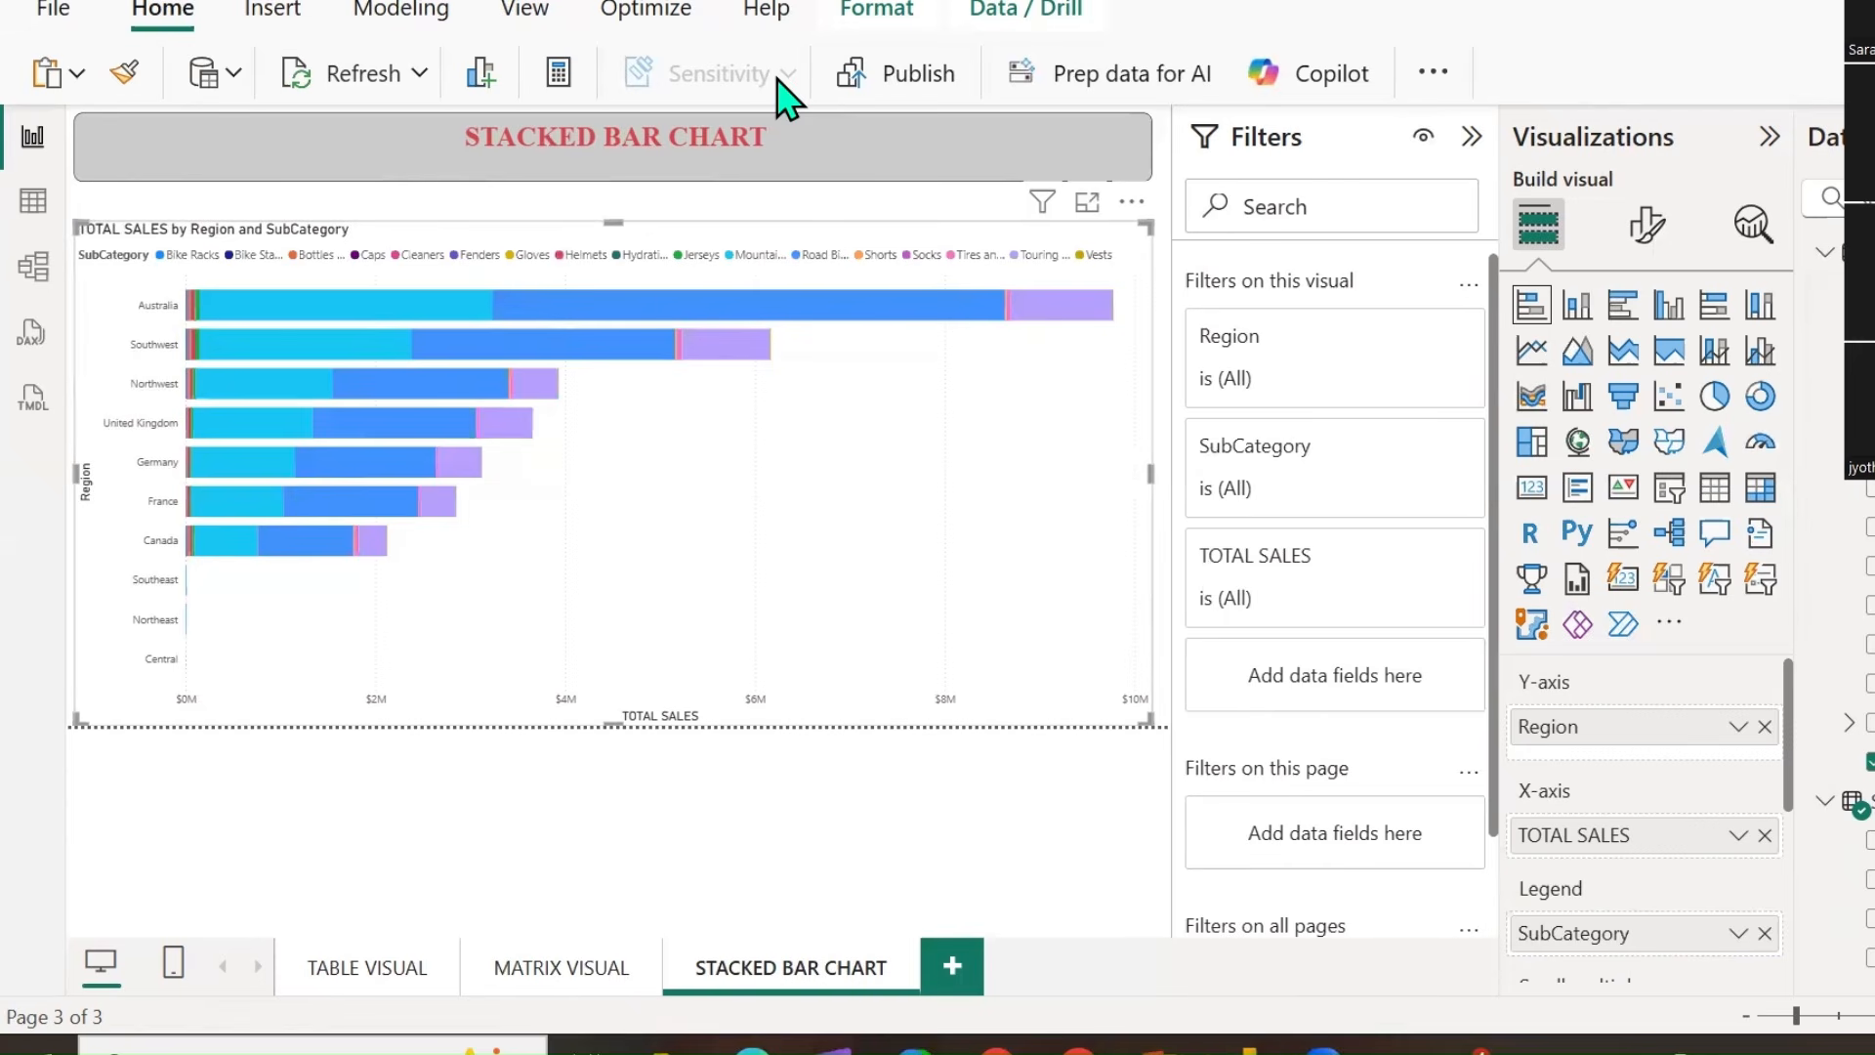
Circle the SubCategory legend in red, clear the circle, and underline the Australia, Southwest, Germany and France labels.
{"action": "mouse_move", "coordinate": [164, 274]}
{"action": "left_mouse_down"}
{"action": "mouse_move", "coordinate": [1123, 266]}
{"action": "mouse_move", "coordinate": [1116, 234]}
{"action": "mouse_move", "coordinate": [150, 223]}
{"action": "mouse_move", "coordinate": [68, 278]}
{"action": "mouse_move", "coordinate": [191, 284]}
{"action": "left_mouse_up"}
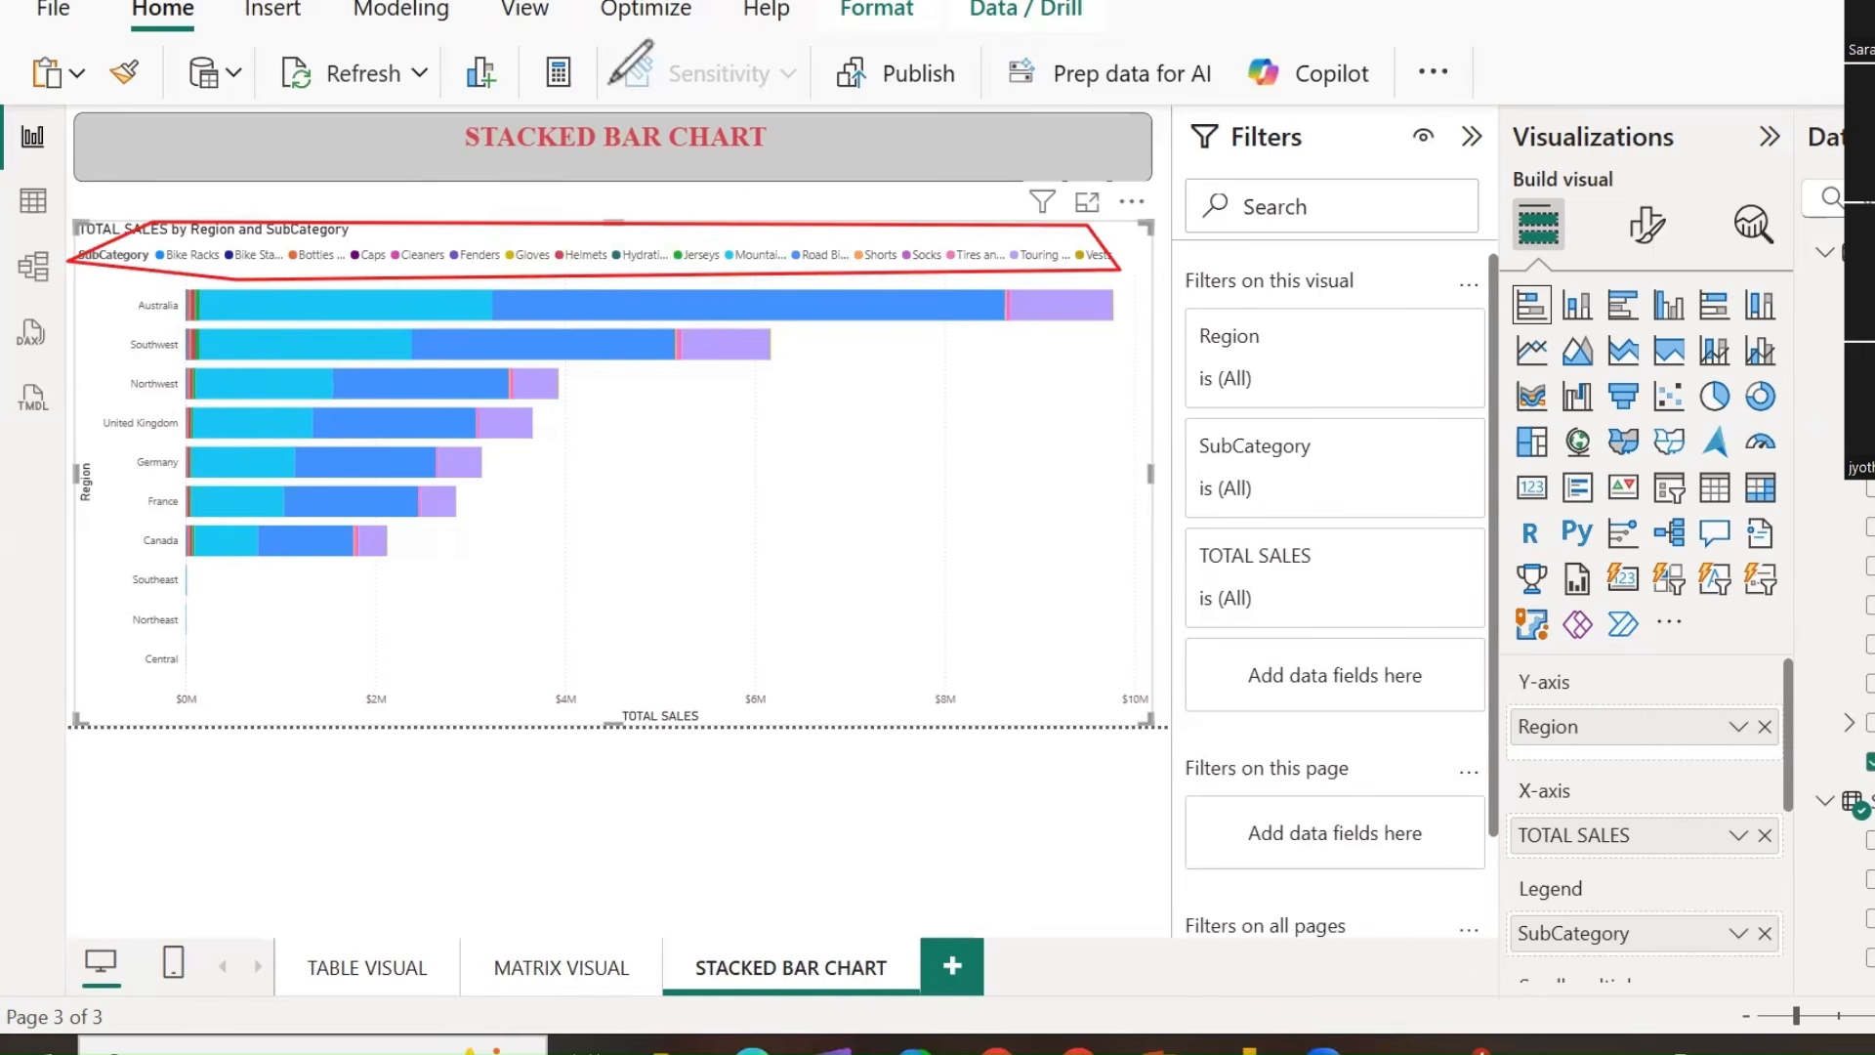
{"action": "left_click", "coordinate": [717, 255]}
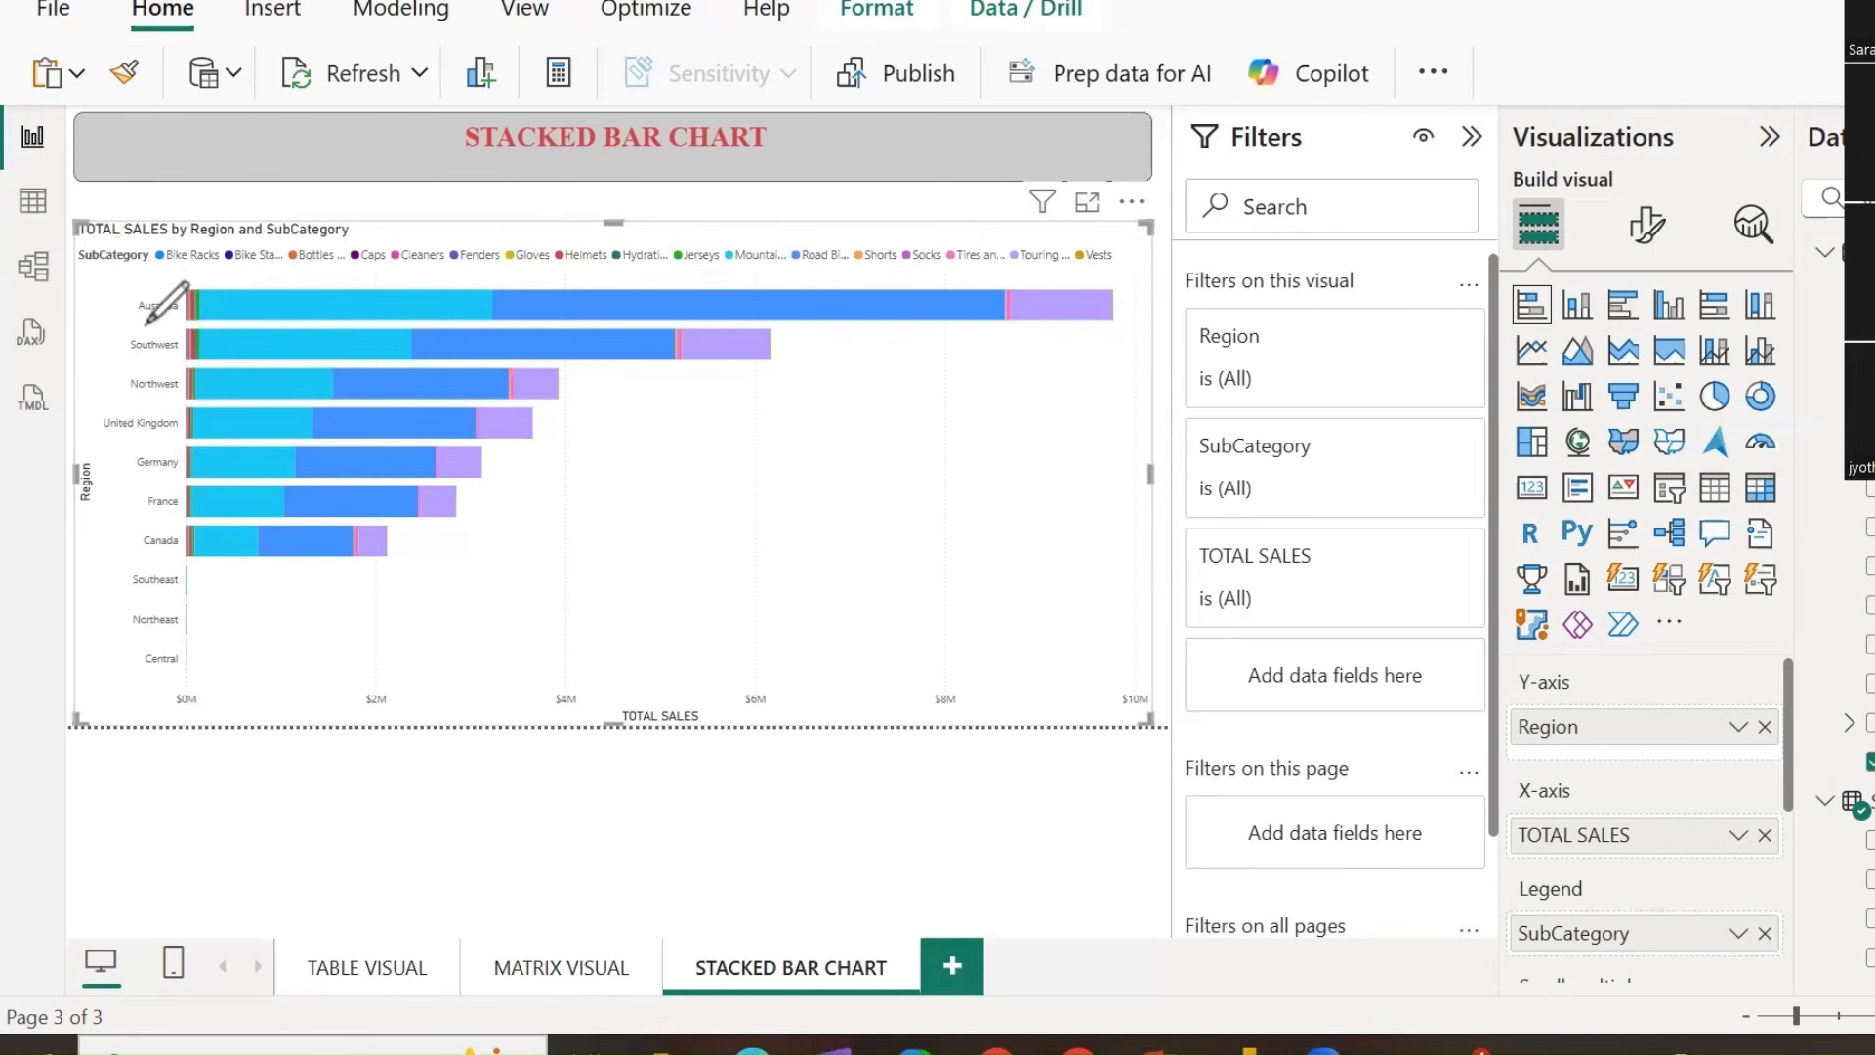
{"action": "mouse_move", "coordinate": [131, 321]}
{"action": "left_mouse_down"}
{"action": "mouse_move", "coordinate": [184, 312]}
{"action": "mouse_move", "coordinate": [158, 355]}
{"action": "mouse_move", "coordinate": [179, 356]}
{"action": "left_mouse_up"}
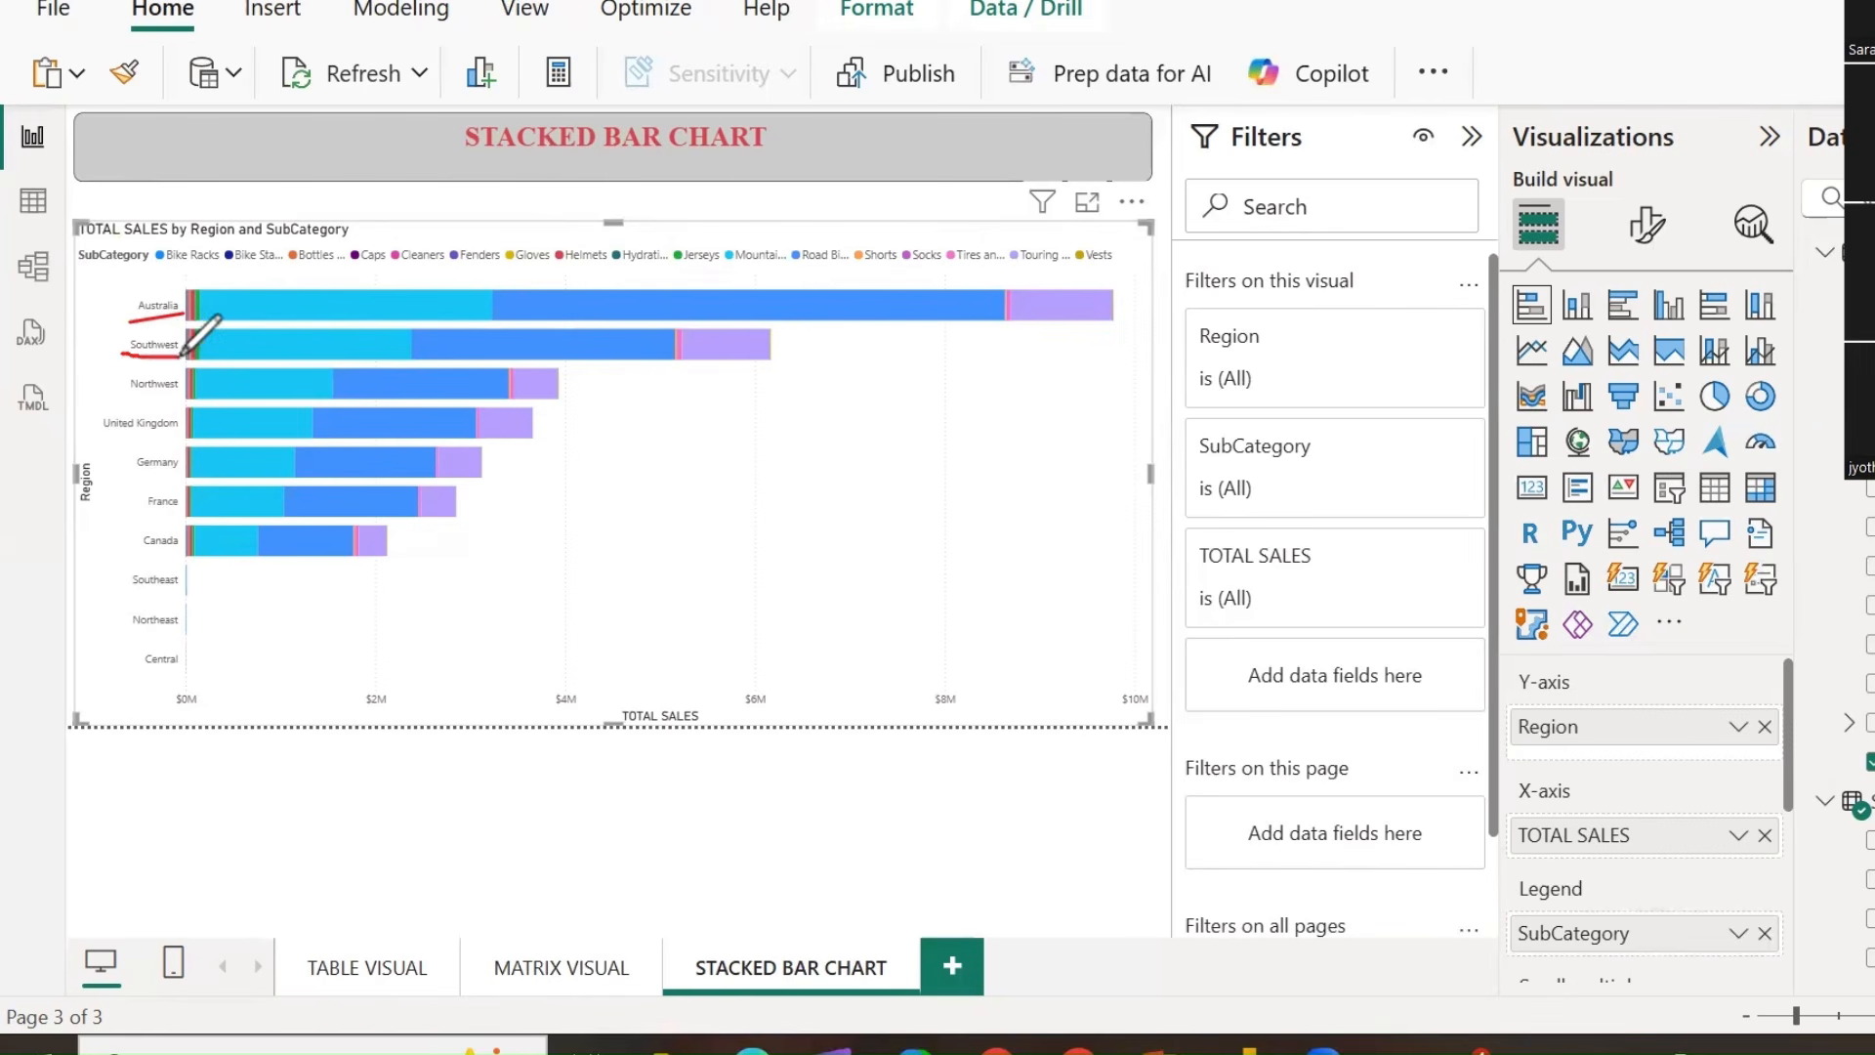
{"action": "mouse_move", "coordinate": [128, 476]}
{"action": "left_mouse_down"}
{"action": "mouse_move", "coordinate": [178, 475]}
{"action": "mouse_move", "coordinate": [186, 507]}
{"action": "left_mouse_up"}
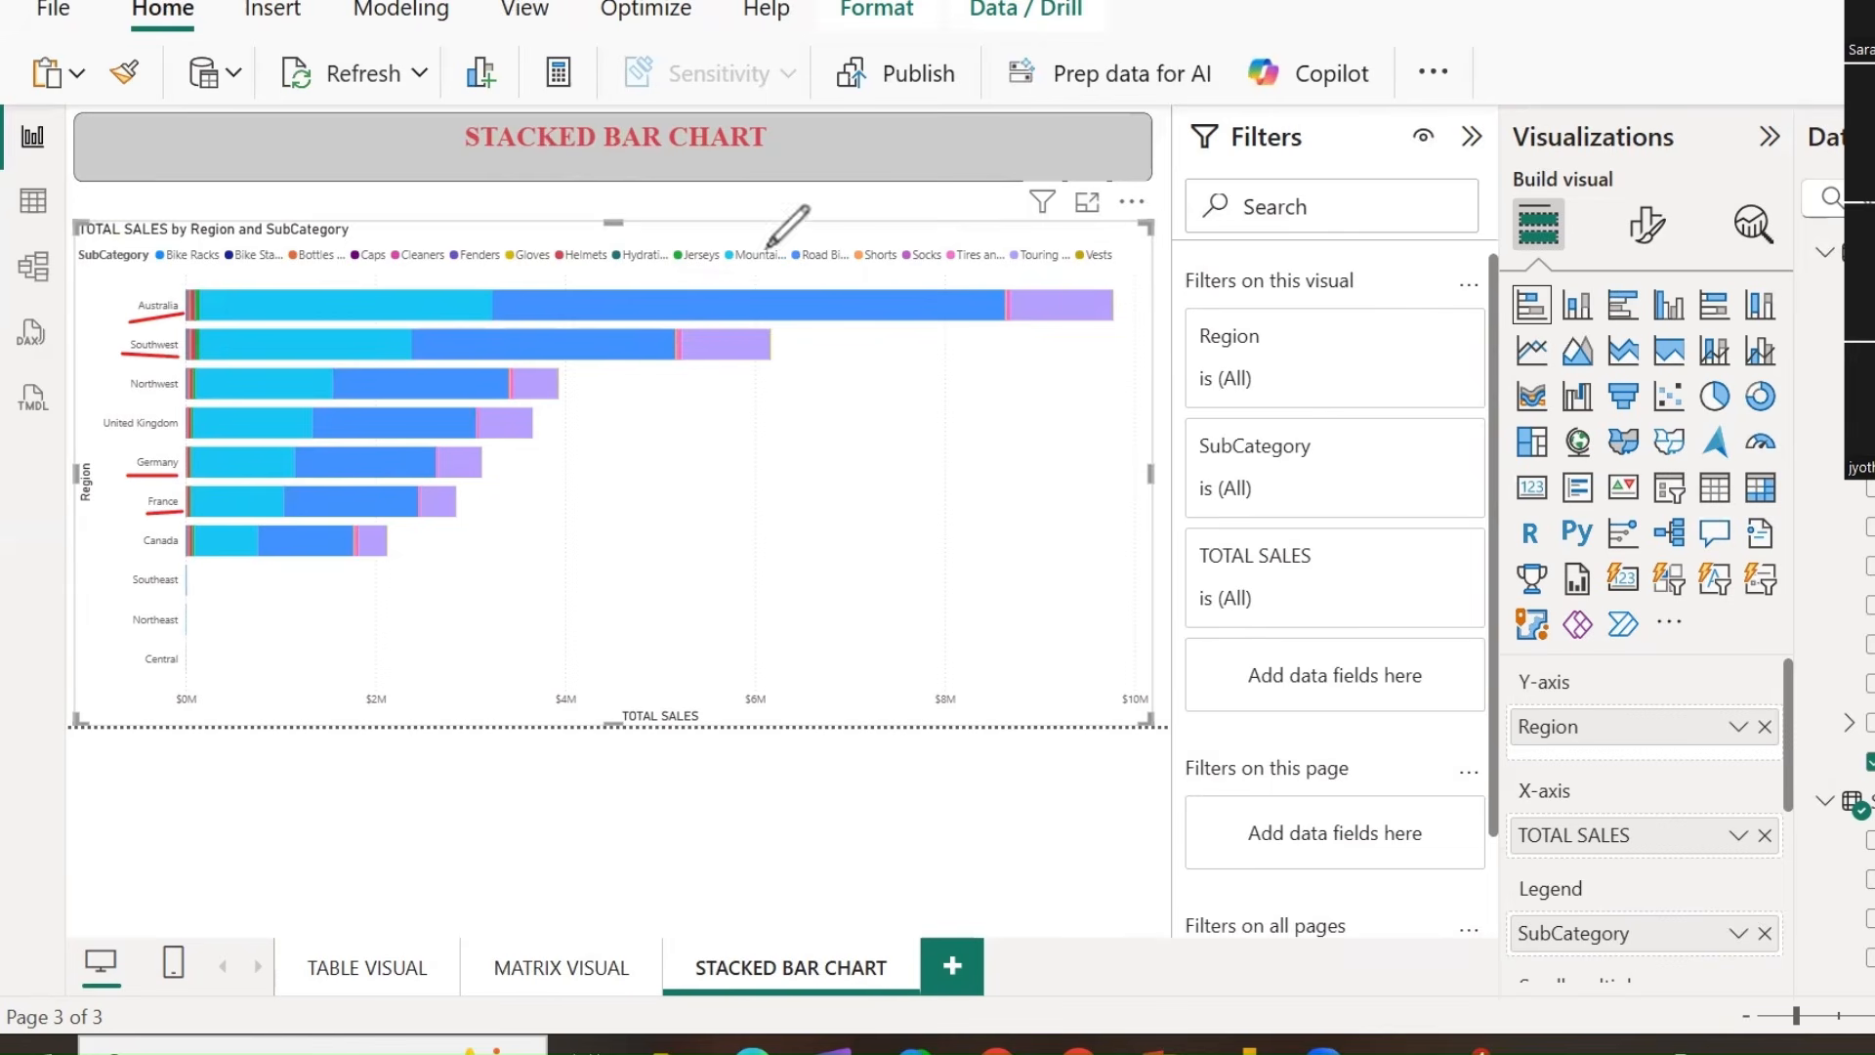
Underline the first two subcategories in the legend and draw three red check marks around the legend and Australia bar.
{"action": "mouse_move", "coordinate": [165, 267]}
{"action": "left_mouse_down"}
{"action": "mouse_move", "coordinate": [314, 287]}
{"action": "mouse_move", "coordinate": [434, 211]}
{"action": "left_mouse_up"}
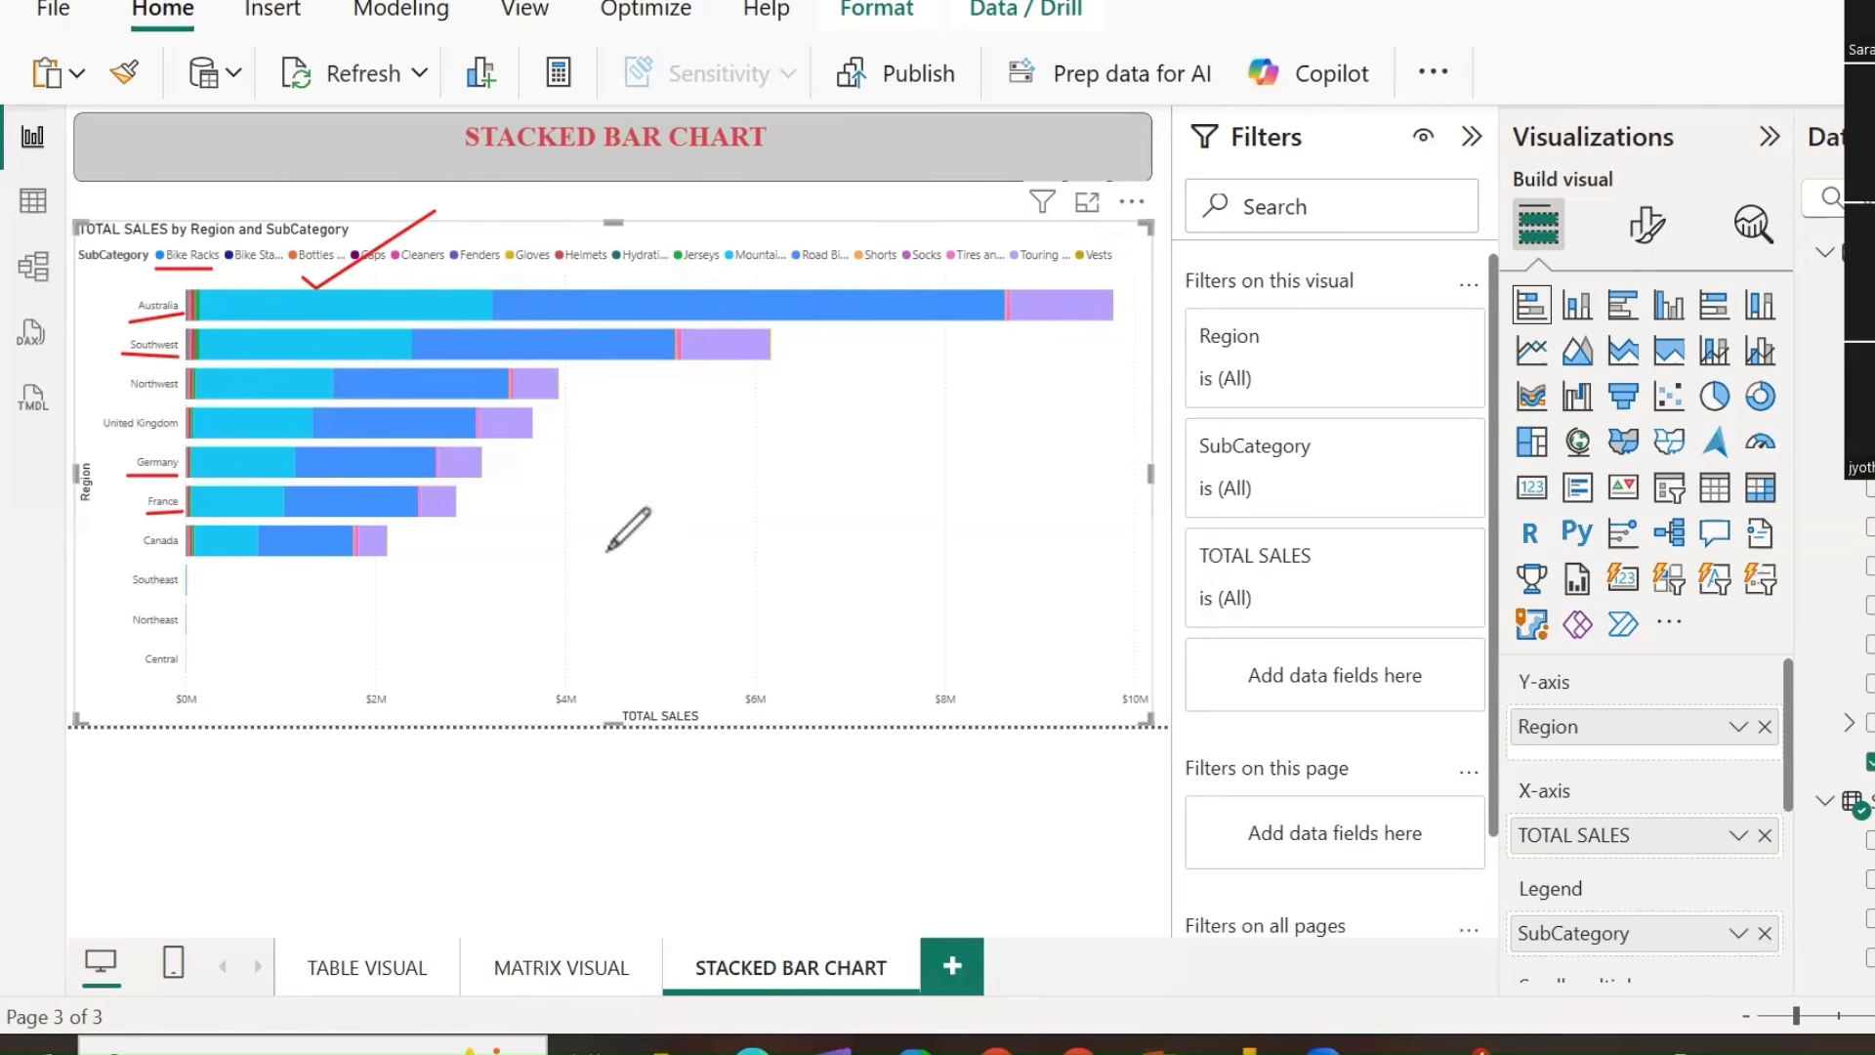
{"action": "mouse_move", "coordinate": [597, 273]}
{"action": "left_mouse_down"}
{"action": "mouse_move", "coordinate": [630, 290]}
{"action": "mouse_move", "coordinate": [706, 223]}
{"action": "left_mouse_up"}
{"action": "mouse_move", "coordinate": [217, 265]}
{"action": "left_mouse_down"}
{"action": "mouse_move", "coordinate": [274, 263]}
{"action": "mouse_move", "coordinate": [338, 193]}
{"action": "left_mouse_up"}
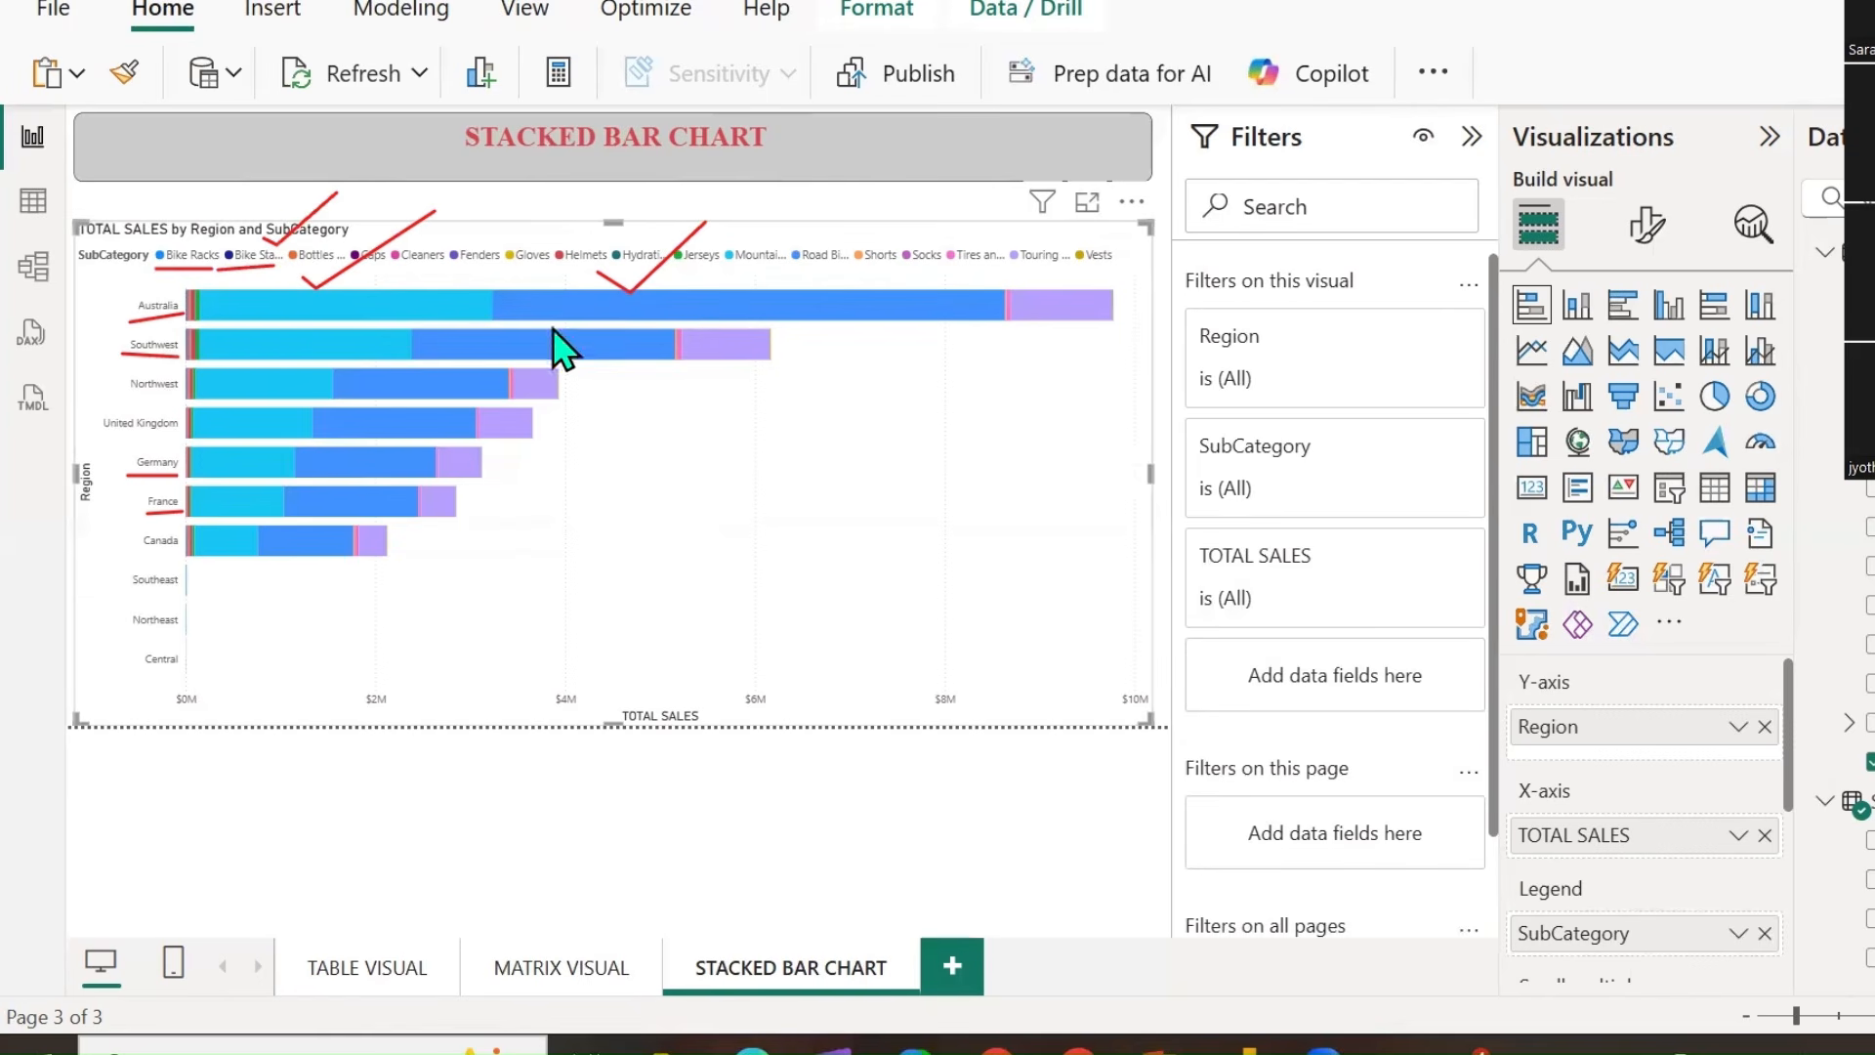
Draw short red lines on or beside the Australia, Southwest, Northwest and United Kingdom bars.
{"action": "left_click_drag", "start_coordinate": [753, 302], "coordinate": [867, 301]}
{"action": "left_click_drag", "start_coordinate": [783, 346], "coordinate": [892, 346]}
{"action": "left_click_drag", "start_coordinate": [554, 391], "coordinate": [688, 391]}
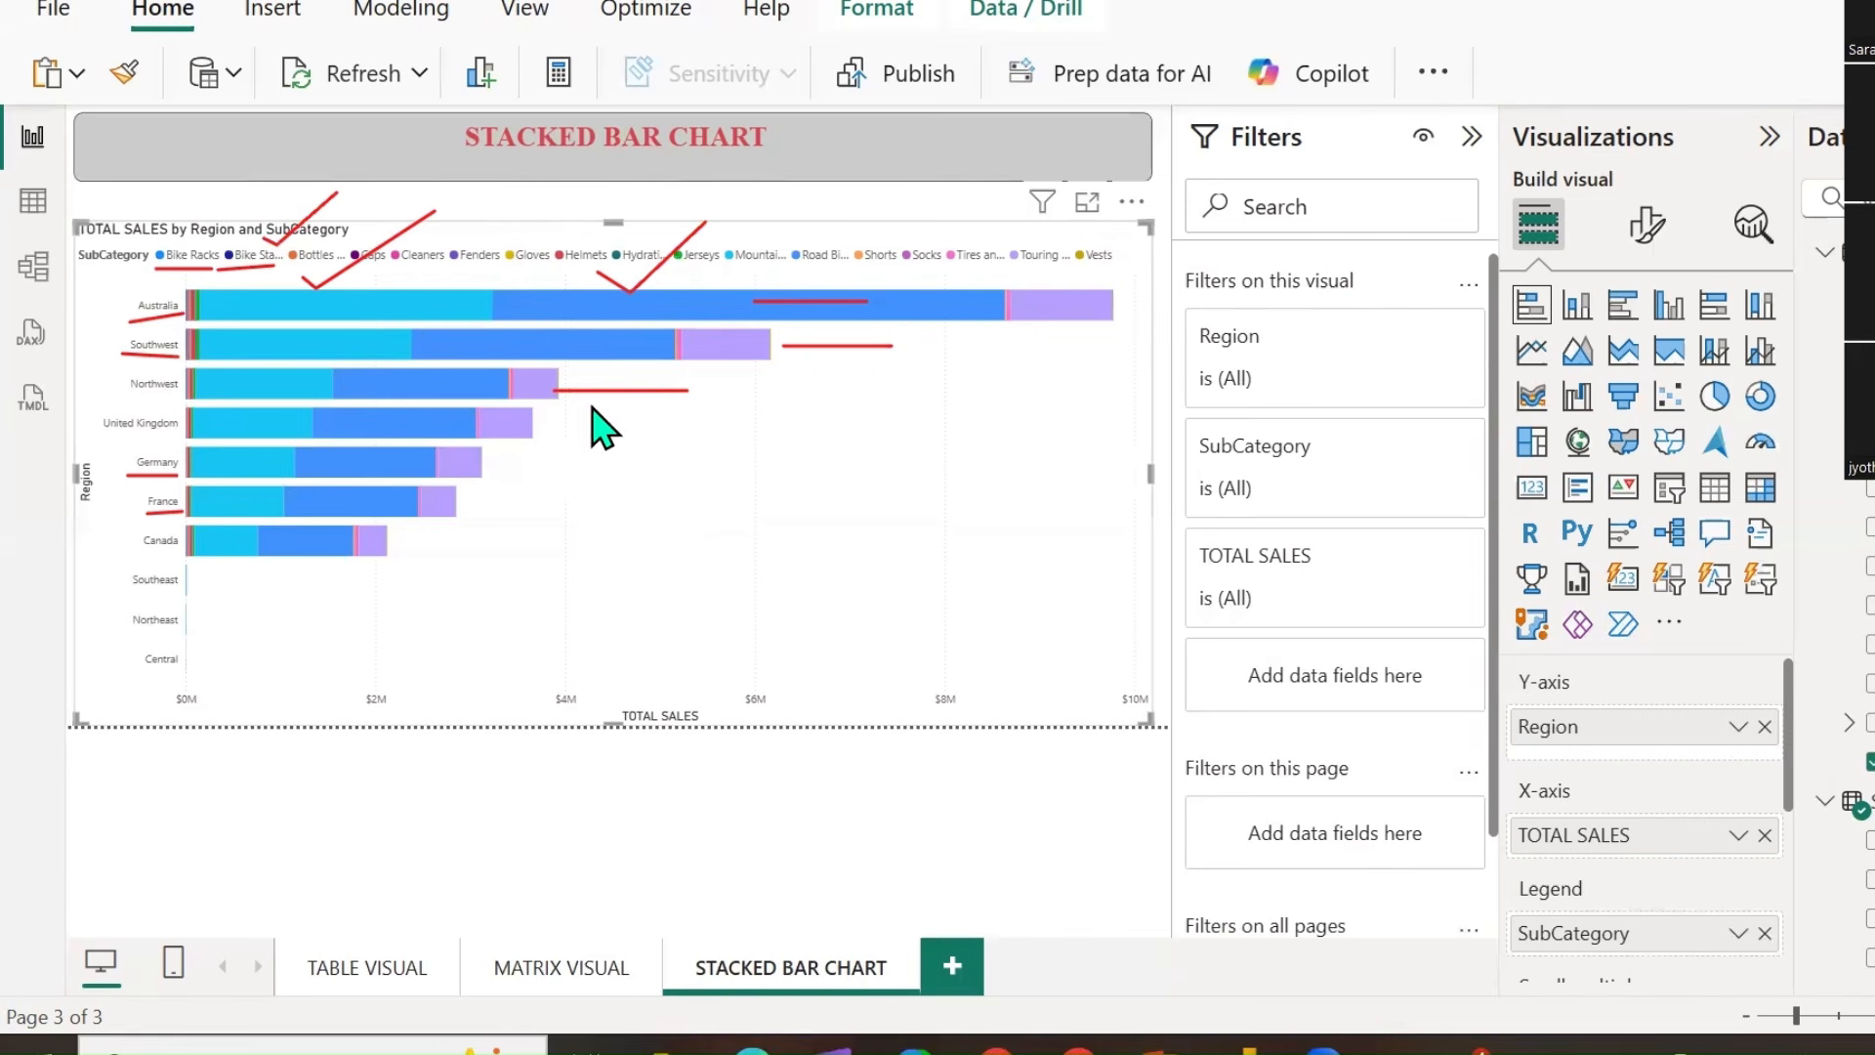
{"action": "left_click_drag", "start_coordinate": [540, 431], "coordinate": [647, 420]}
{"action": "mouse_move", "coordinate": [275, 304]}
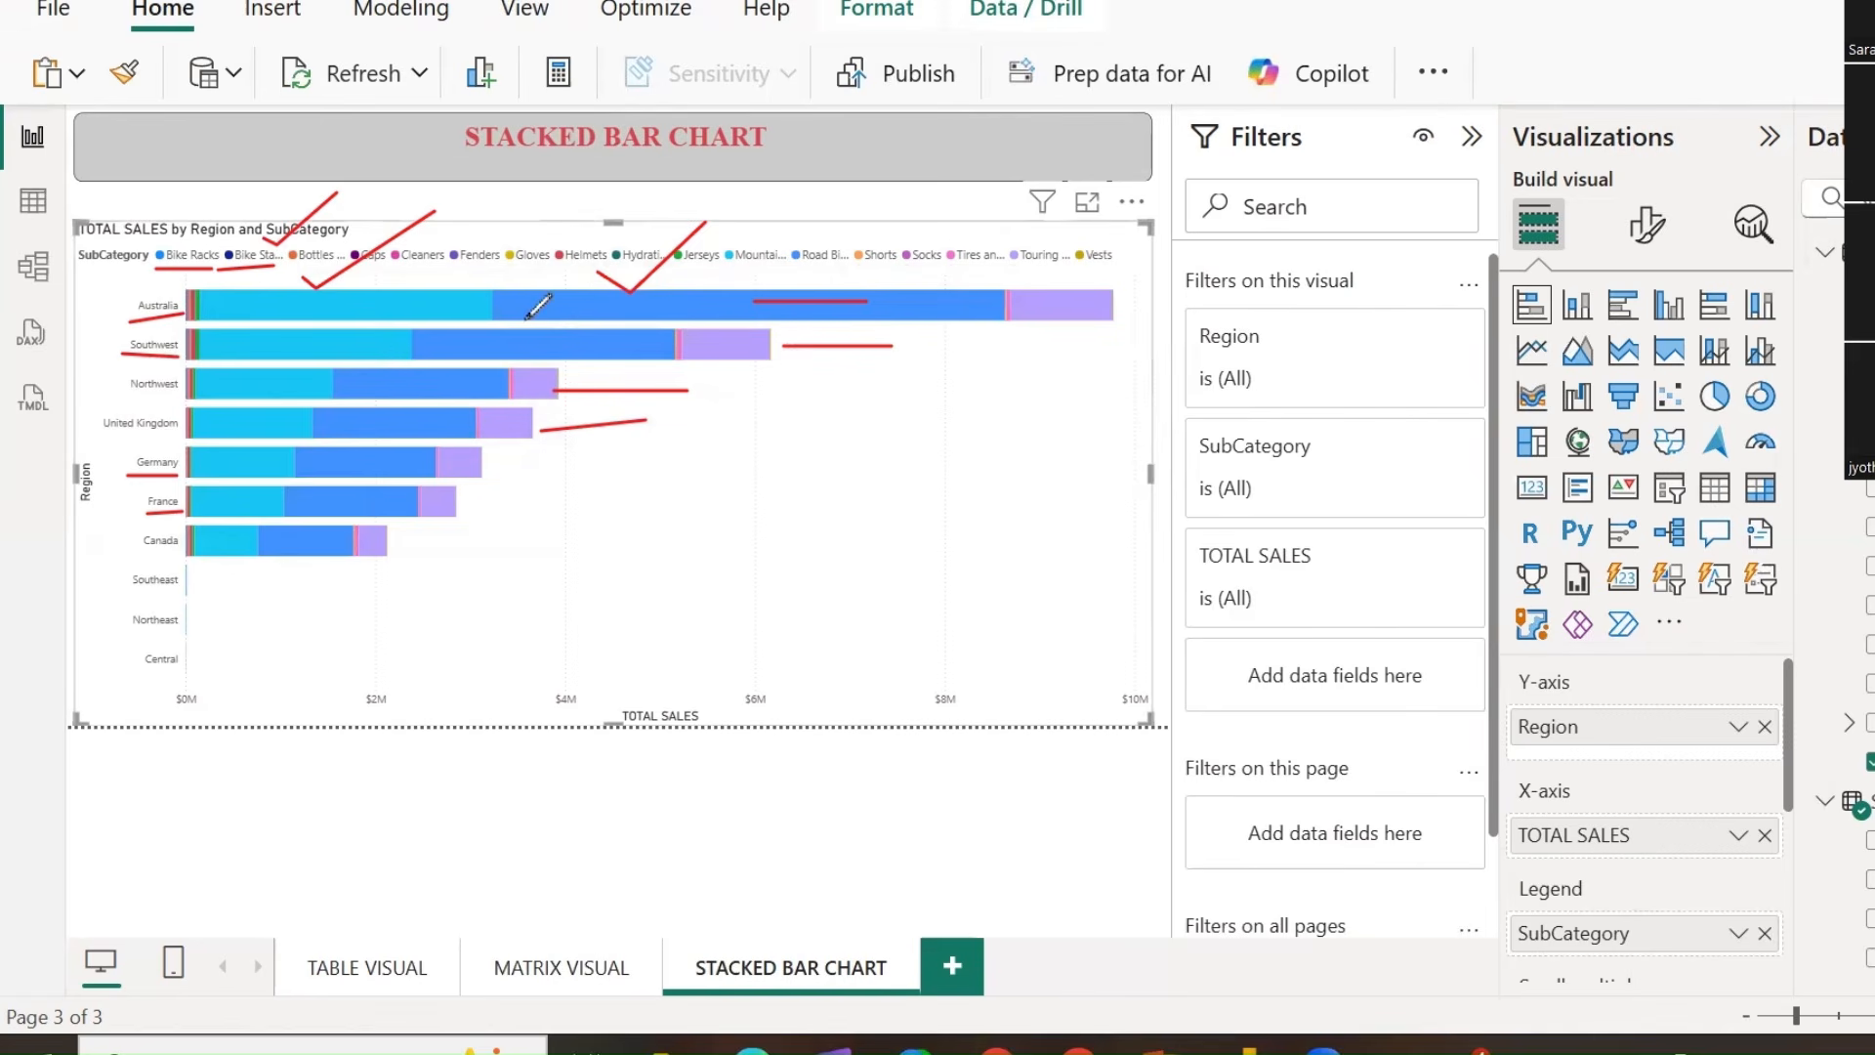
Mark the subcategory segments of the Australia, Southwest, Northwest and United Kingdom bars in red, and erase all the pen marks.
{"action": "left_click_drag", "start_coordinate": [493, 329], "coordinate": [994, 327]}
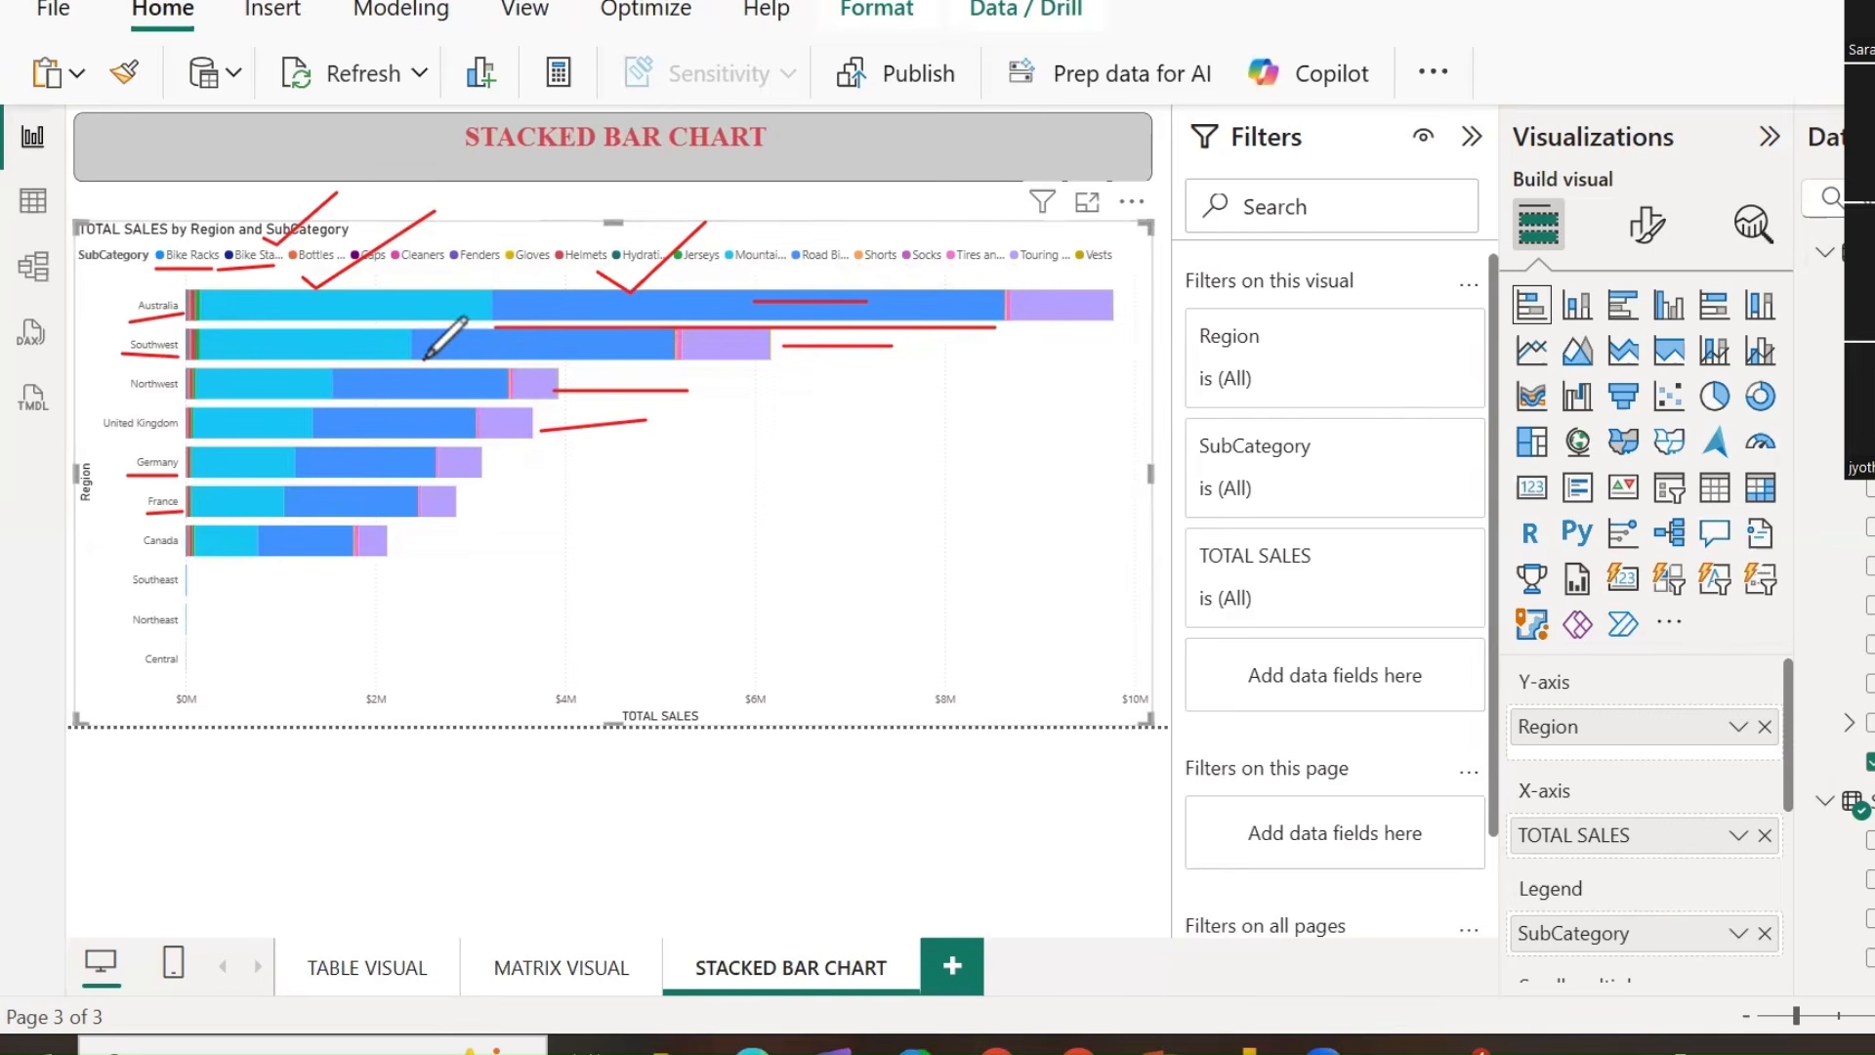
{"action": "left_click_drag", "start_coordinate": [215, 361], "coordinate": [418, 367]}
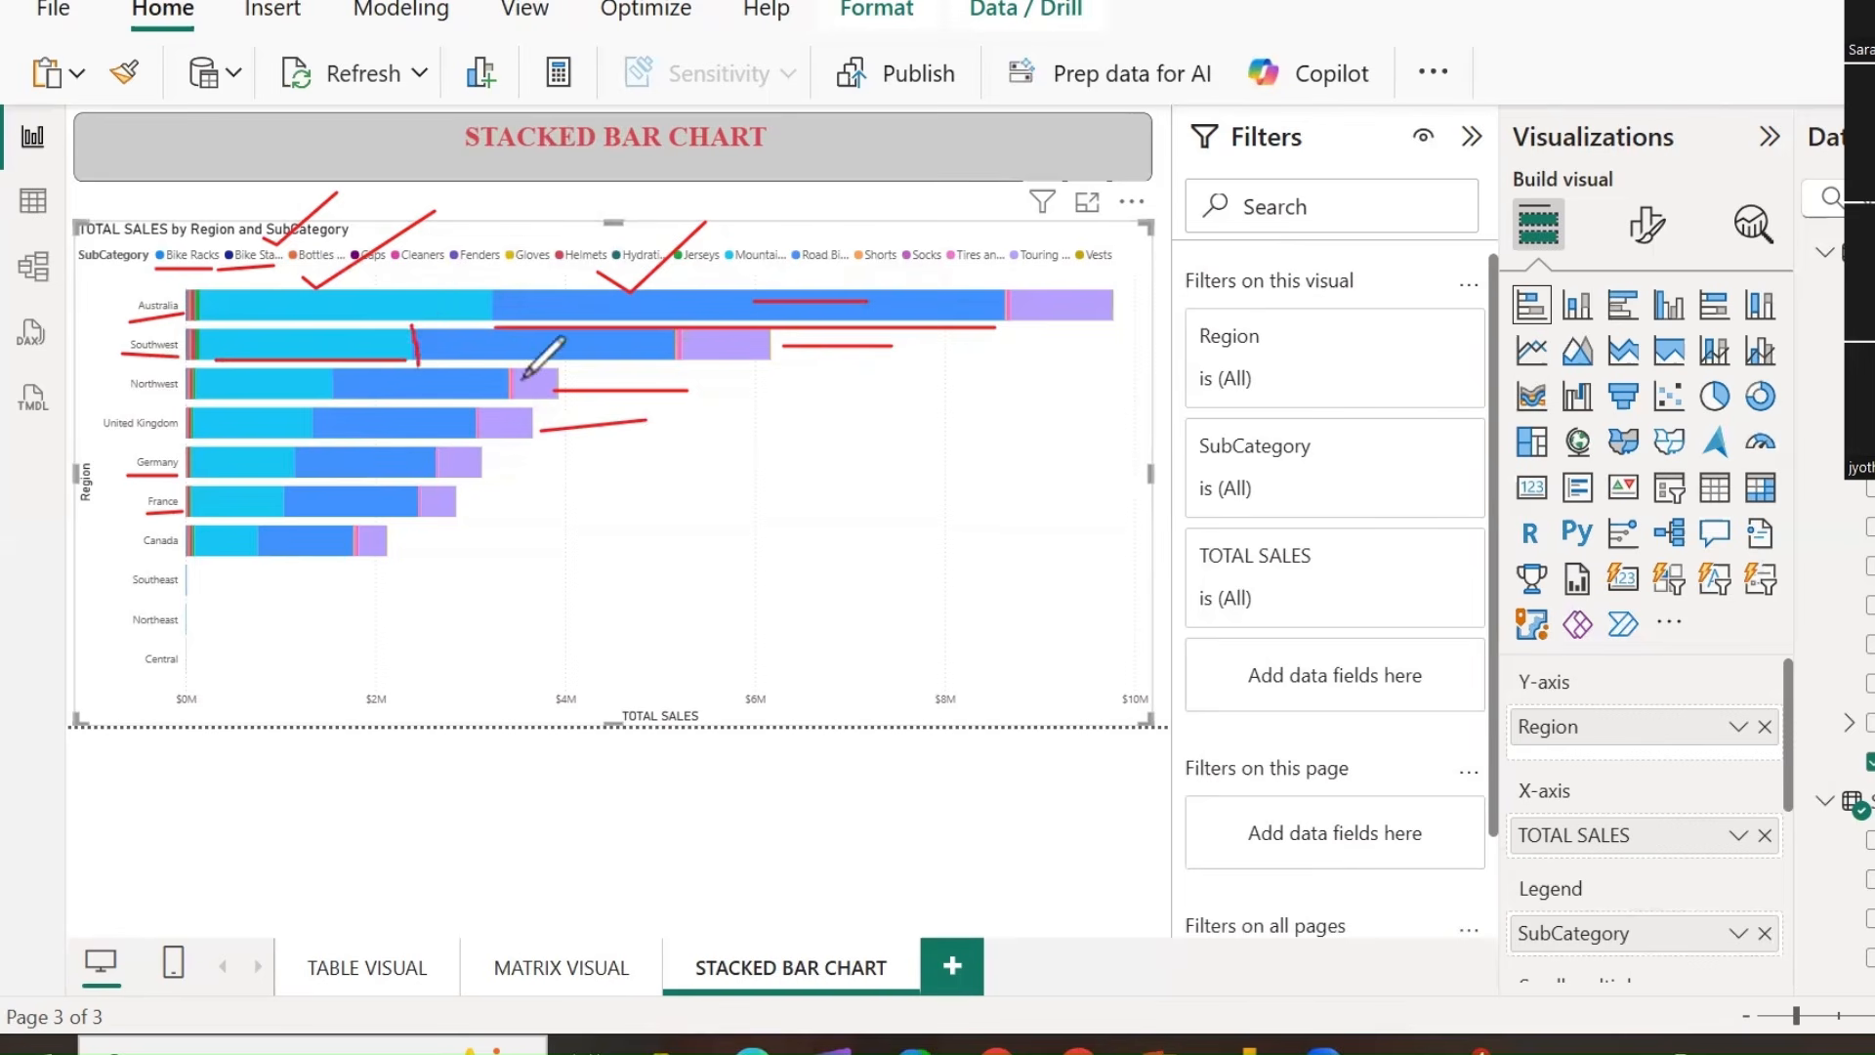
{"action": "left_click_drag", "start_coordinate": [676, 326], "coordinate": [676, 374]}
{"action": "left_click_drag", "start_coordinate": [327, 361], "coordinate": [331, 395]}
{"action": "left_click_drag", "start_coordinate": [507, 368], "coordinate": [512, 400]}
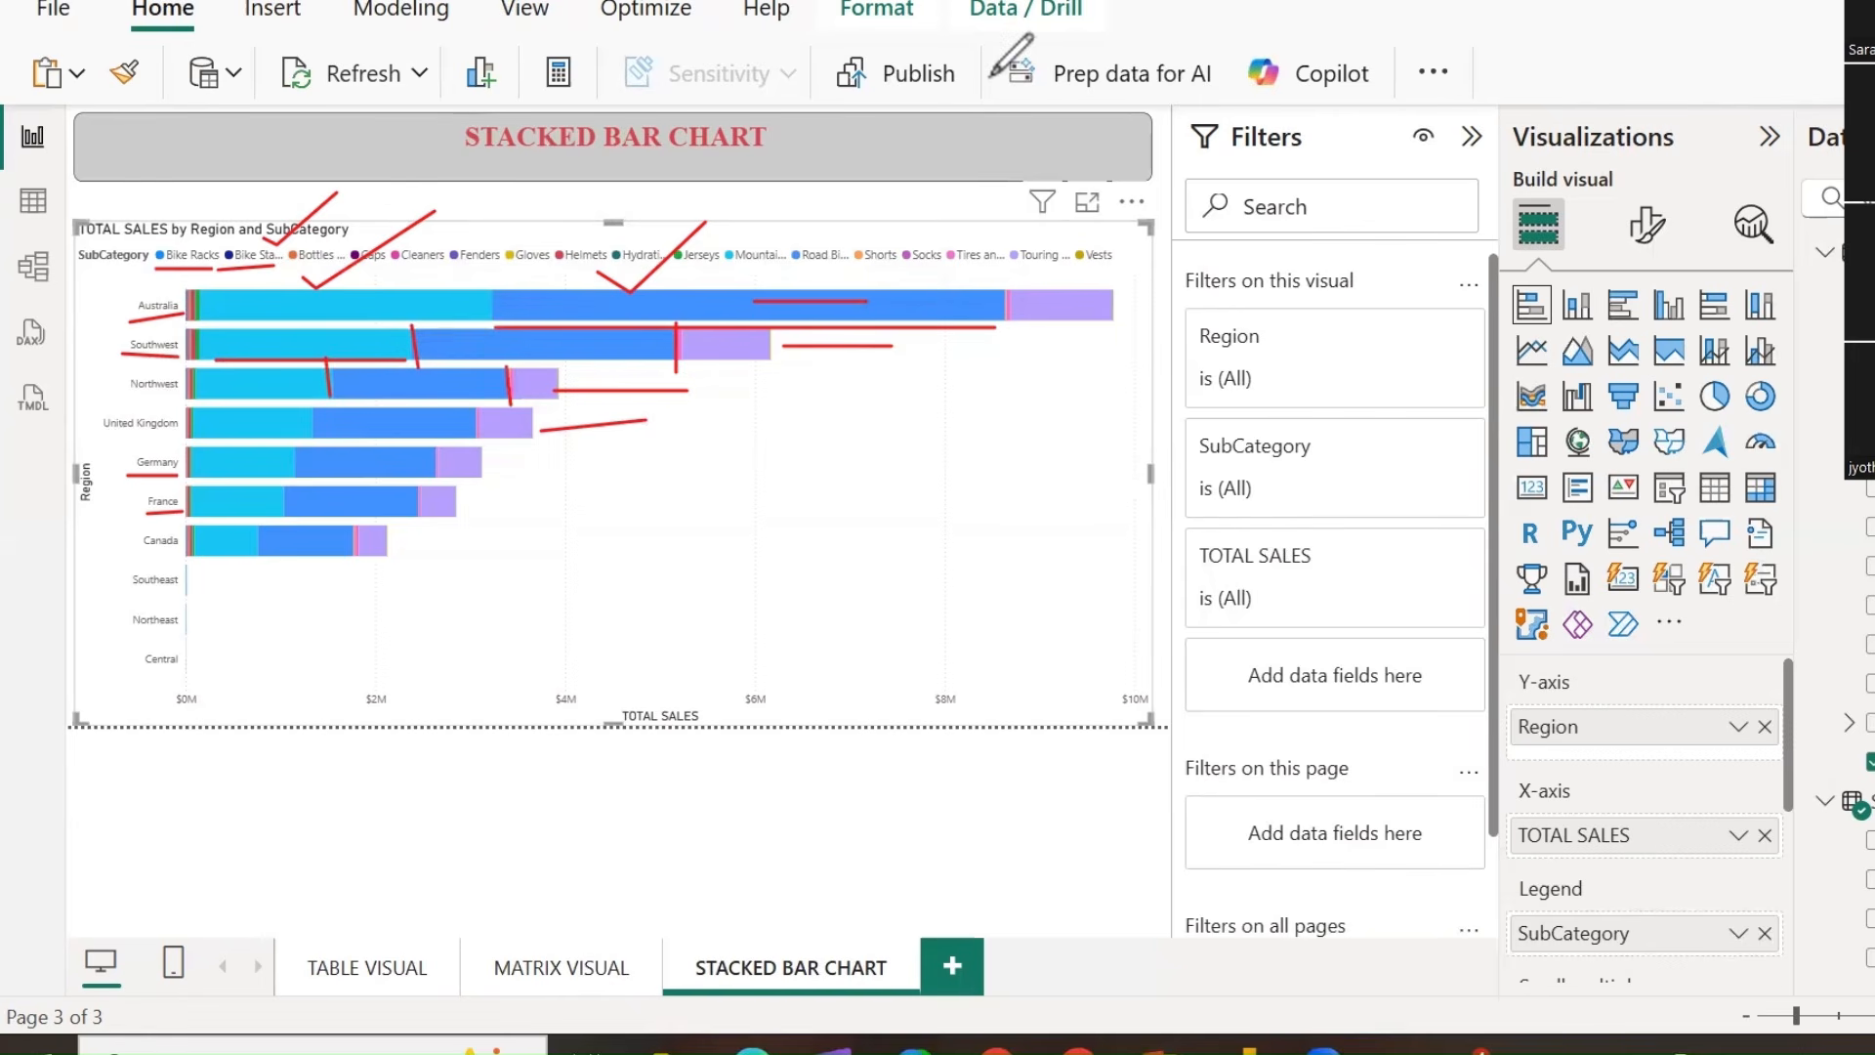
{"action": "left_click_drag", "start_coordinate": [313, 411], "coordinate": [313, 450]}
{"action": "left_click_drag", "start_coordinate": [477, 396], "coordinate": [477, 466]}
{"action": "left_click", "coordinate": [750, 80]}
{"action": "mouse_move", "coordinate": [296, 293]}
{"action": "left_mouse_down"}
{"action": "mouse_move", "coordinate": [183, 322]}
{"action": "mouse_move", "coordinate": [360, 403]}
{"action": "mouse_move", "coordinate": [478, 293]}
{"action": "mouse_move", "coordinate": [419, 410]}
{"action": "mouse_move", "coordinate": [502, 407]}
{"action": "mouse_move", "coordinate": [845, 259]}
{"action": "mouse_move", "coordinate": [712, 418]}
{"action": "mouse_move", "coordinate": [573, 436]}
{"action": "left_mouse_up"}
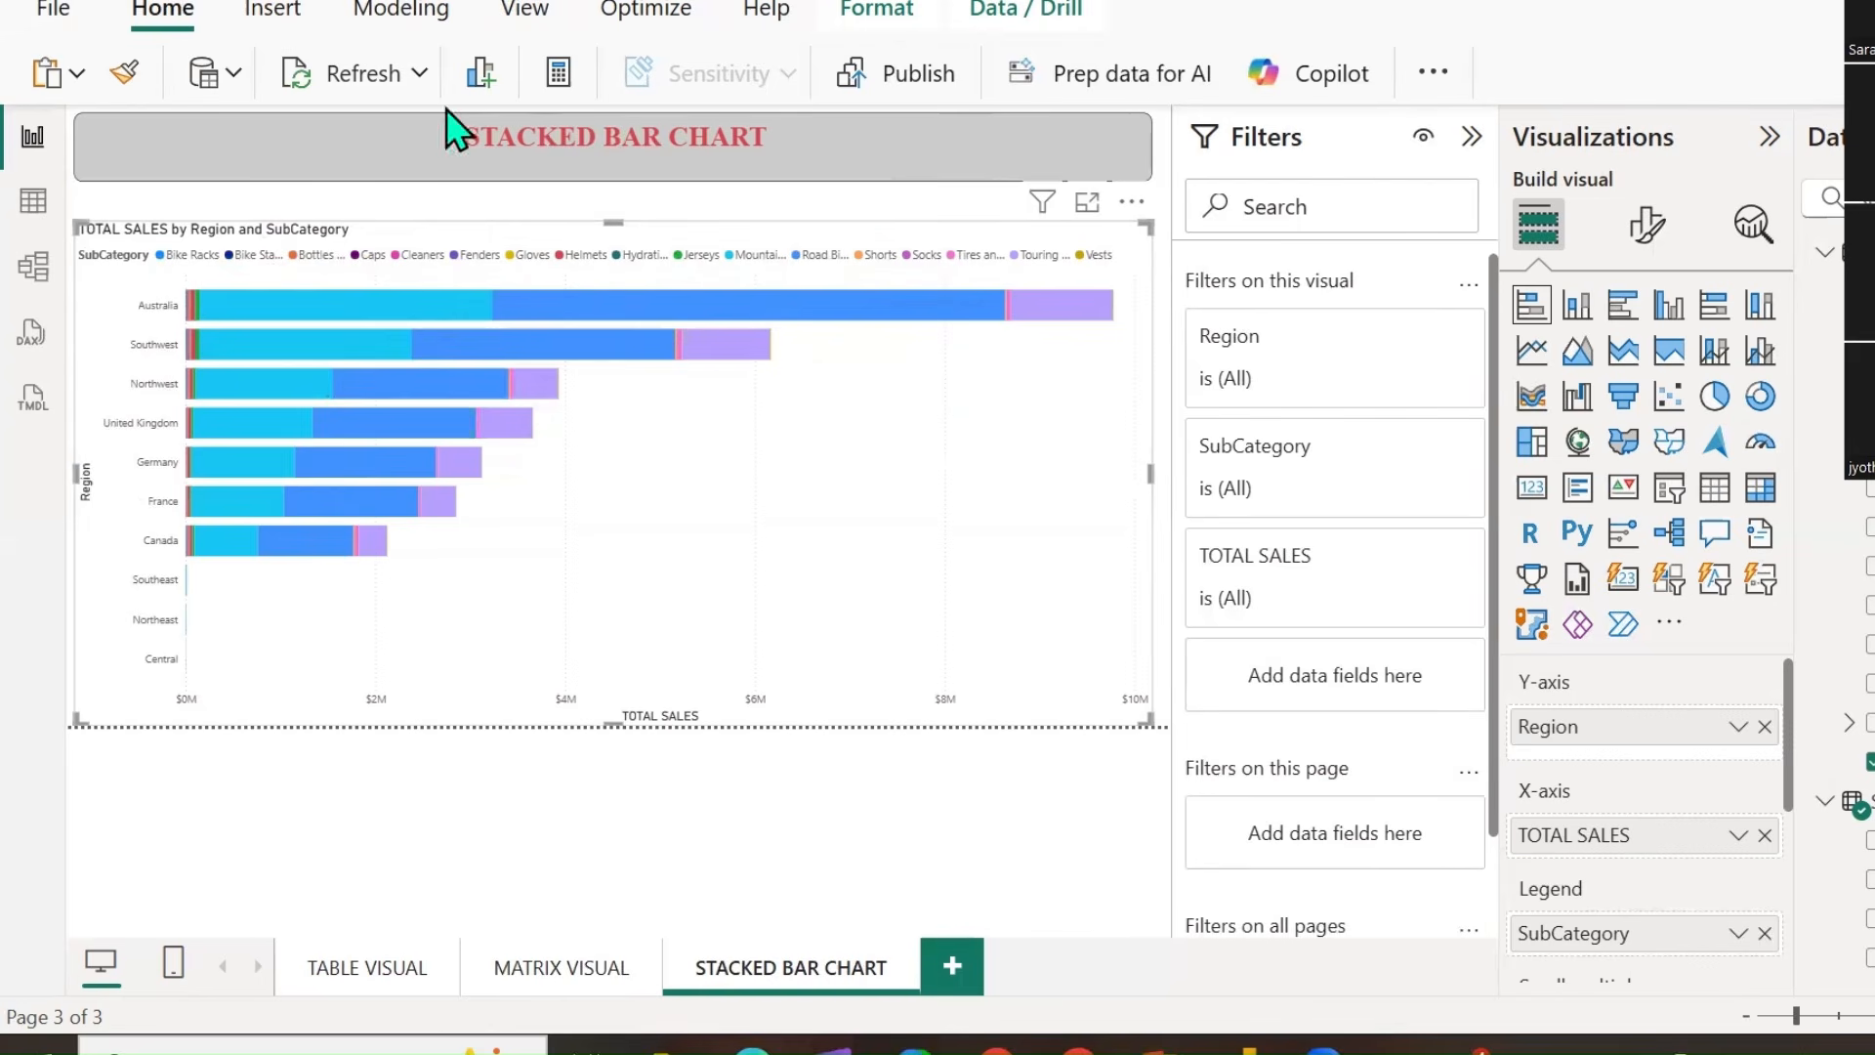
Divide the chart into four quadrants with yellow pen lines and add Category to the chart's Small multiples.
{"action": "mouse_move", "coordinate": [368, 547]}
{"action": "scroll", "coordinate": [1661, 720], "scroll_direction": "down", "scroll_amount": 2}
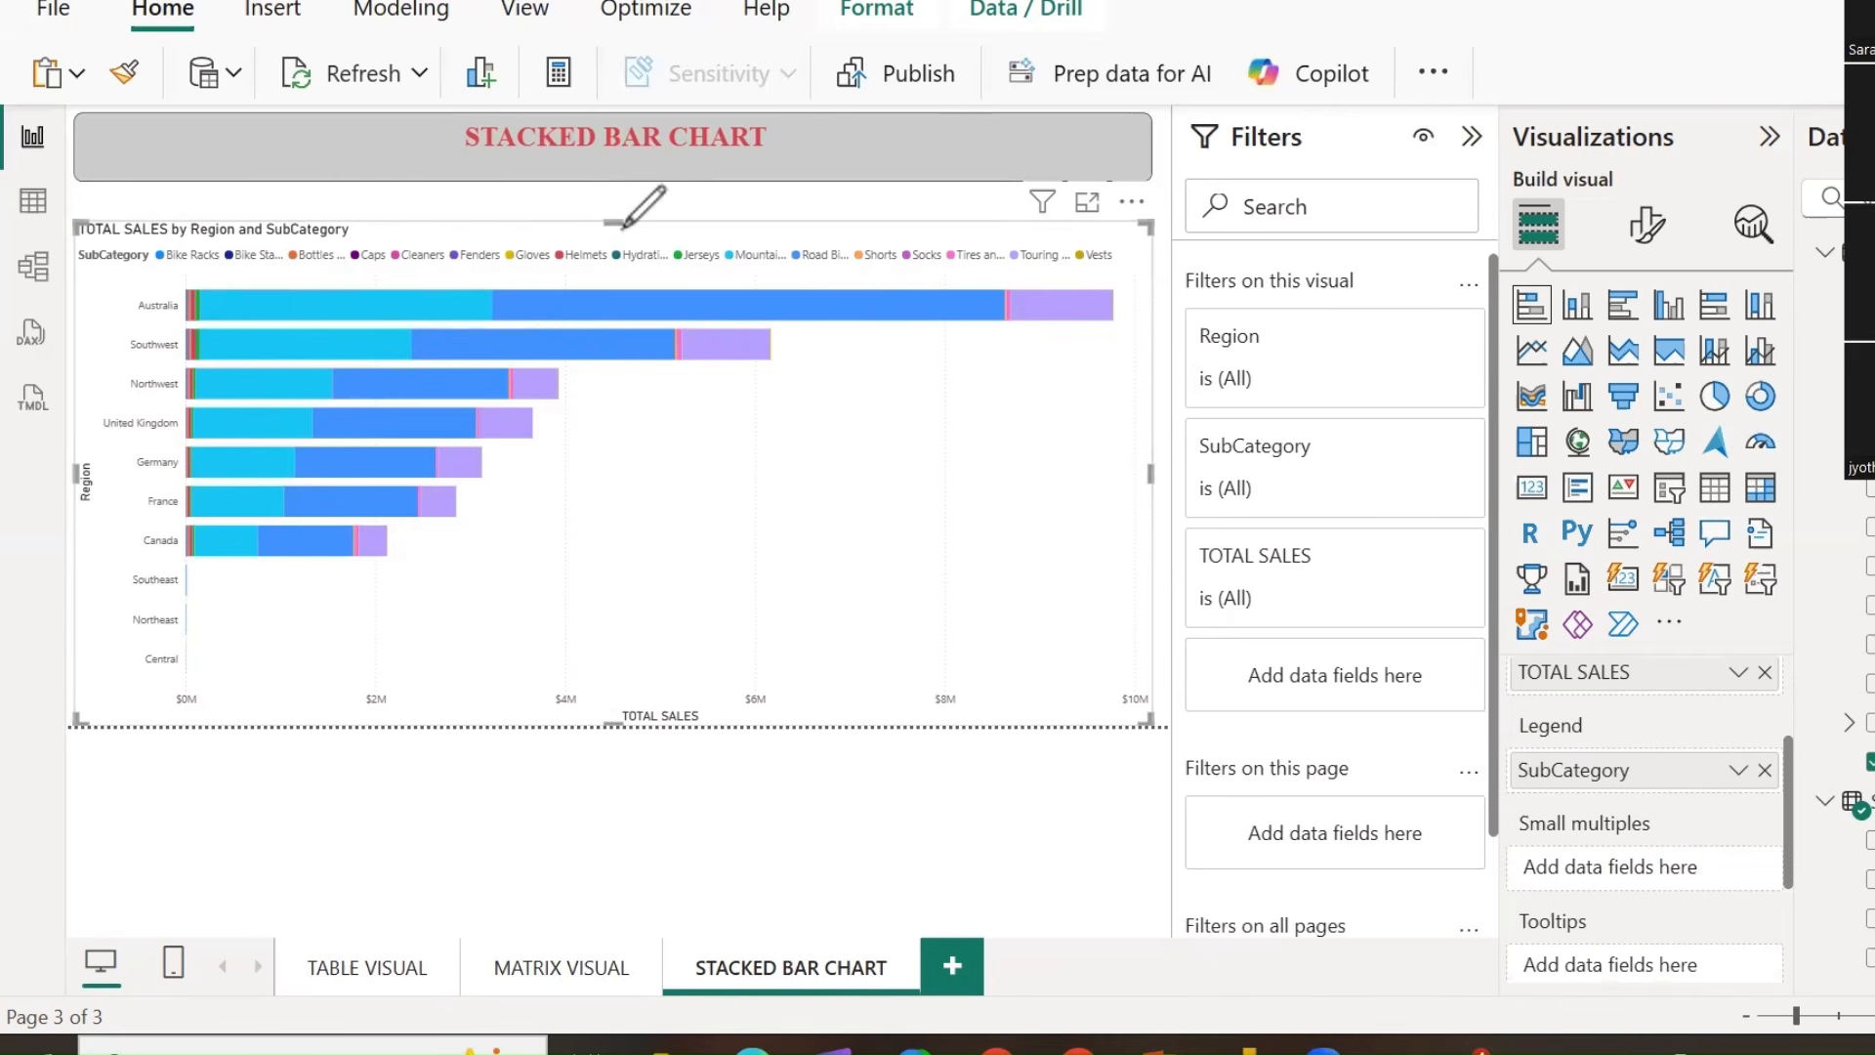
{"action": "left_click_drag", "start_coordinate": [623, 222], "coordinate": [622, 728]}
{"action": "left_click_drag", "start_coordinate": [83, 477], "coordinate": [1153, 475]}
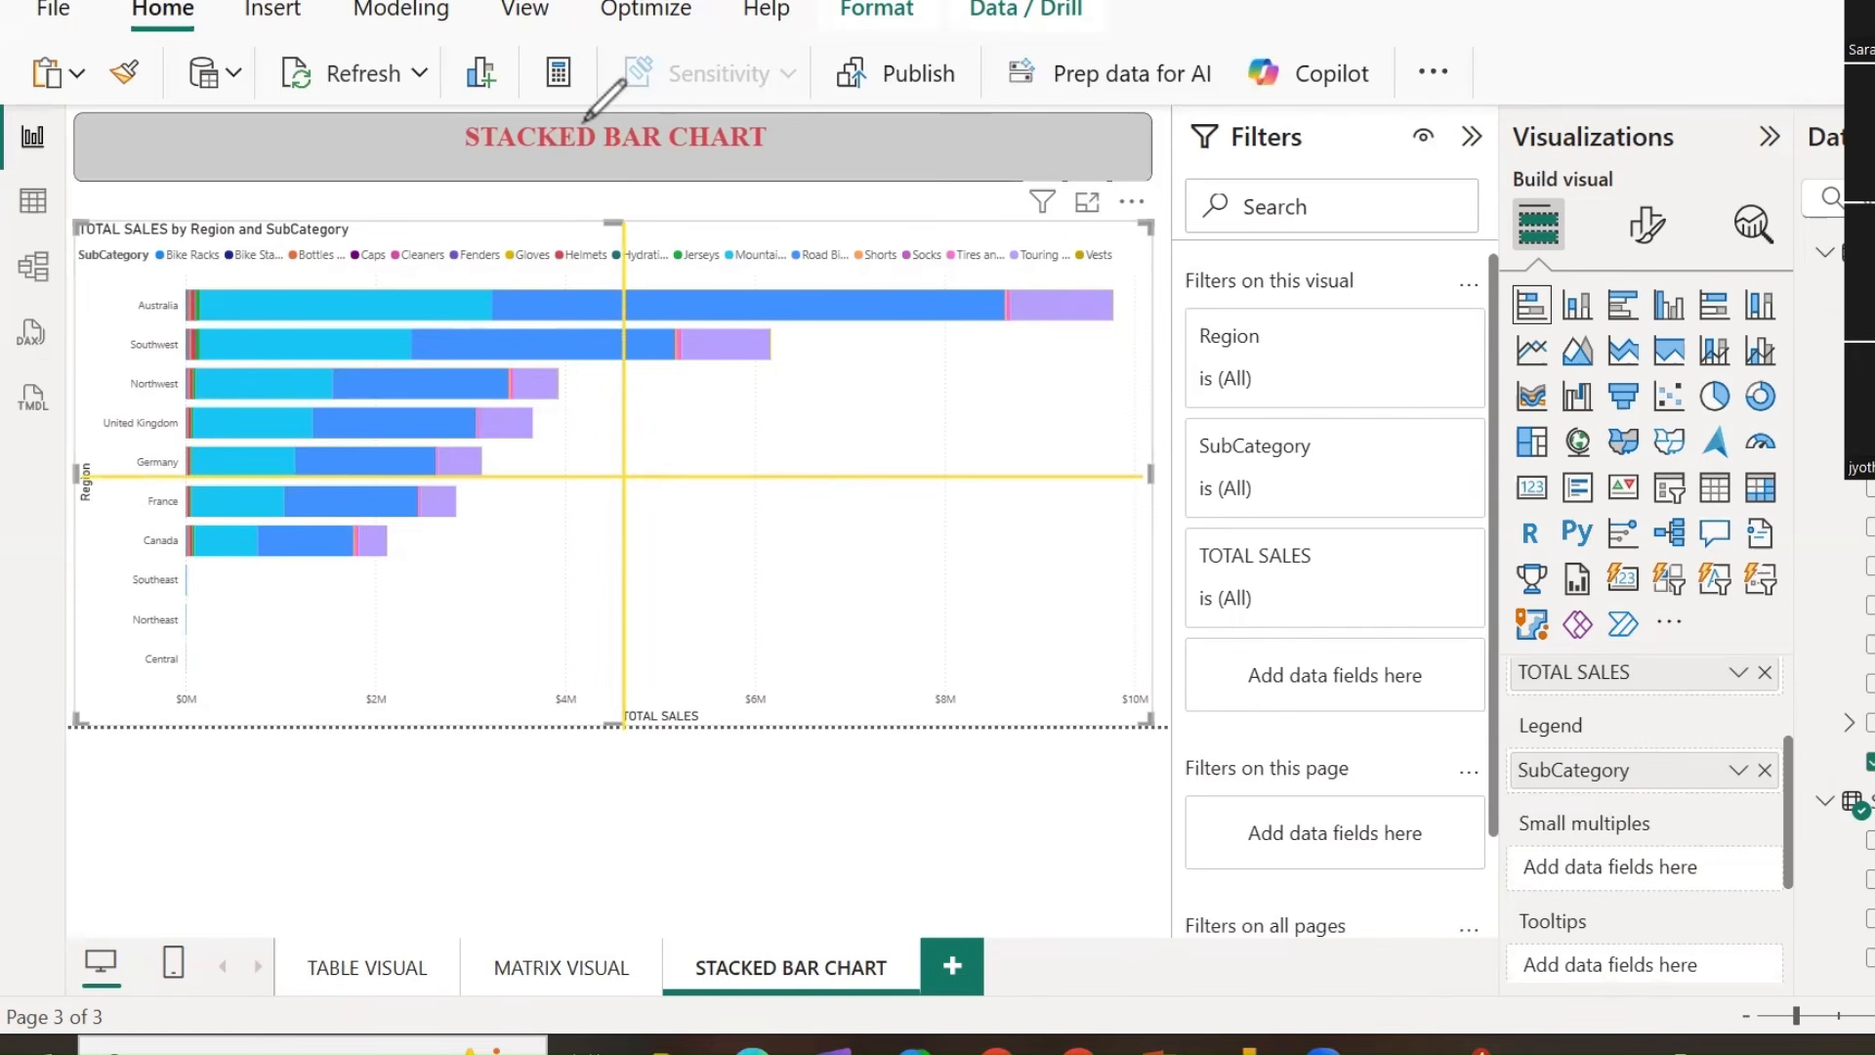
{"action": "left_click_drag", "start_coordinate": [1867, 840], "coordinate": [1602, 868]}
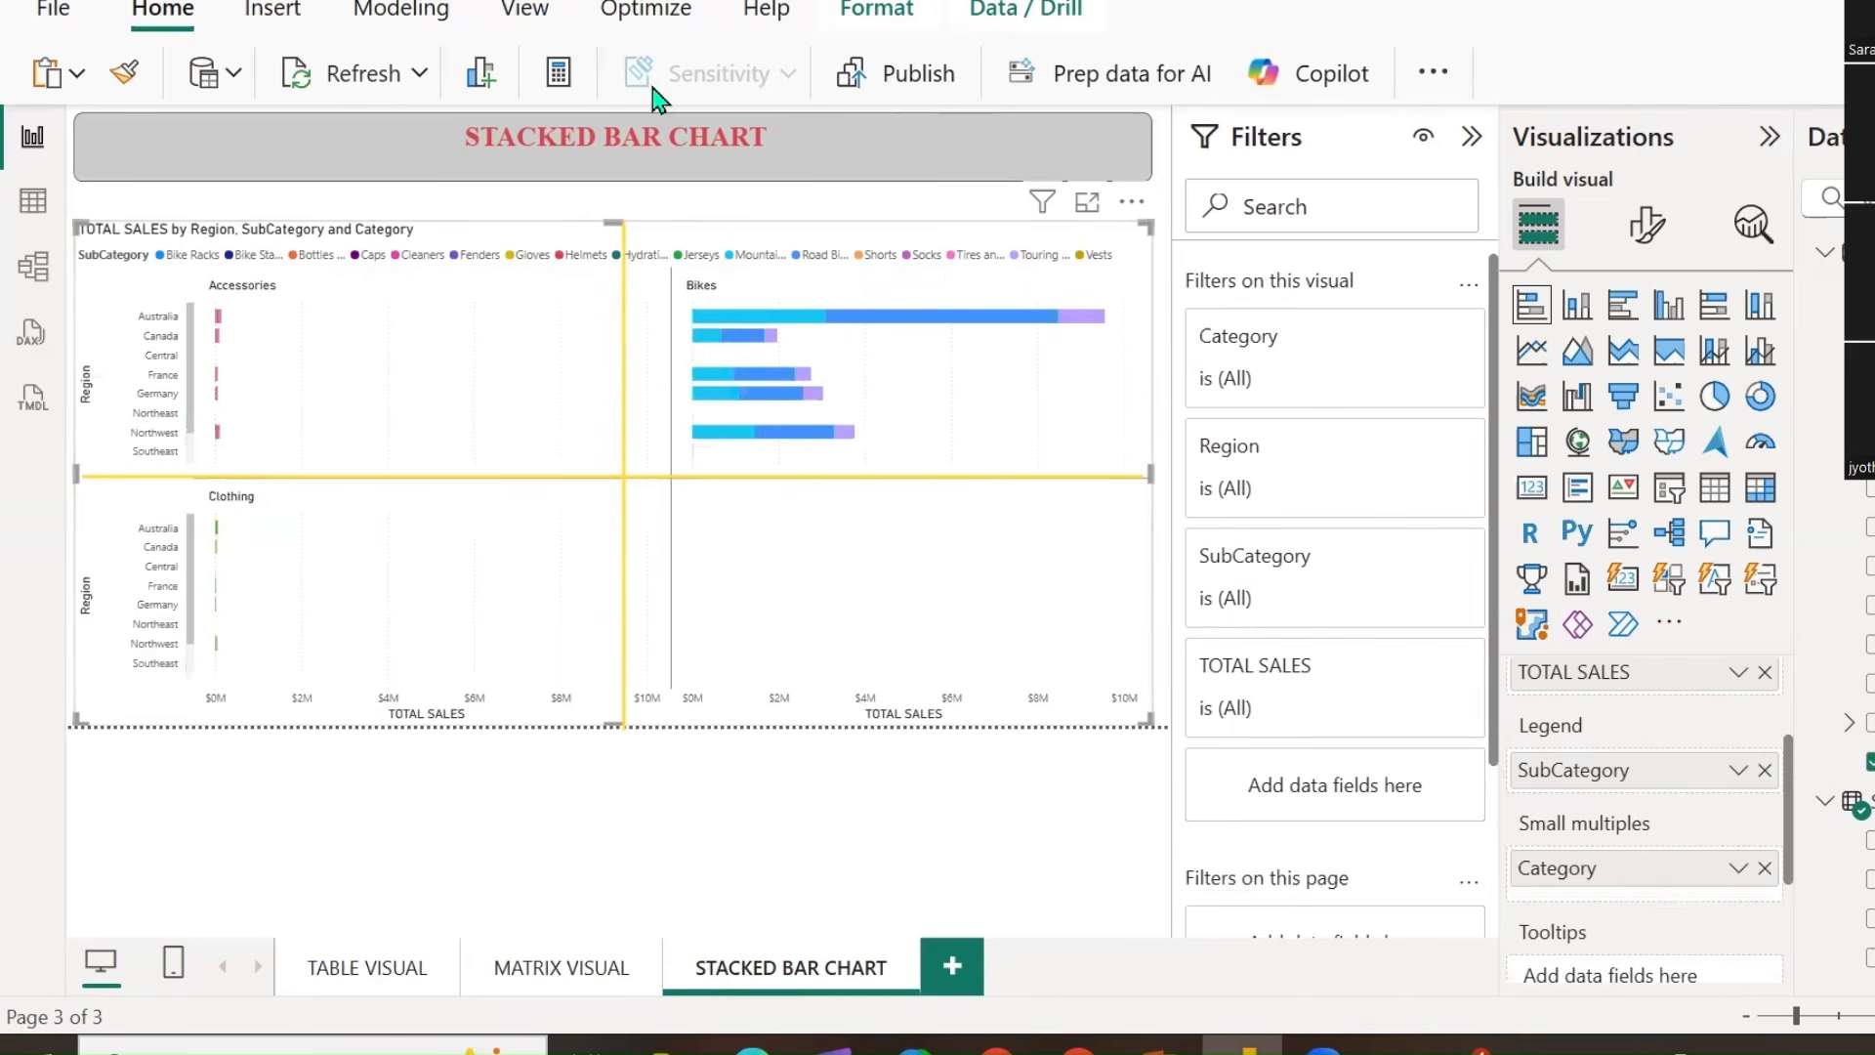
Draw yellow check marks beside the Accessories, Bikes and Clothing titles and a yellow circle in the empty fourth quadrant.
{"action": "left_click_drag", "start_coordinate": [296, 285], "coordinate": [369, 234]}
{"action": "mouse_move", "coordinate": [737, 283]}
{"action": "left_mouse_down"}
{"action": "mouse_move", "coordinate": [759, 304]}
{"action": "mouse_move", "coordinate": [908, 164]}
{"action": "left_mouse_up"}
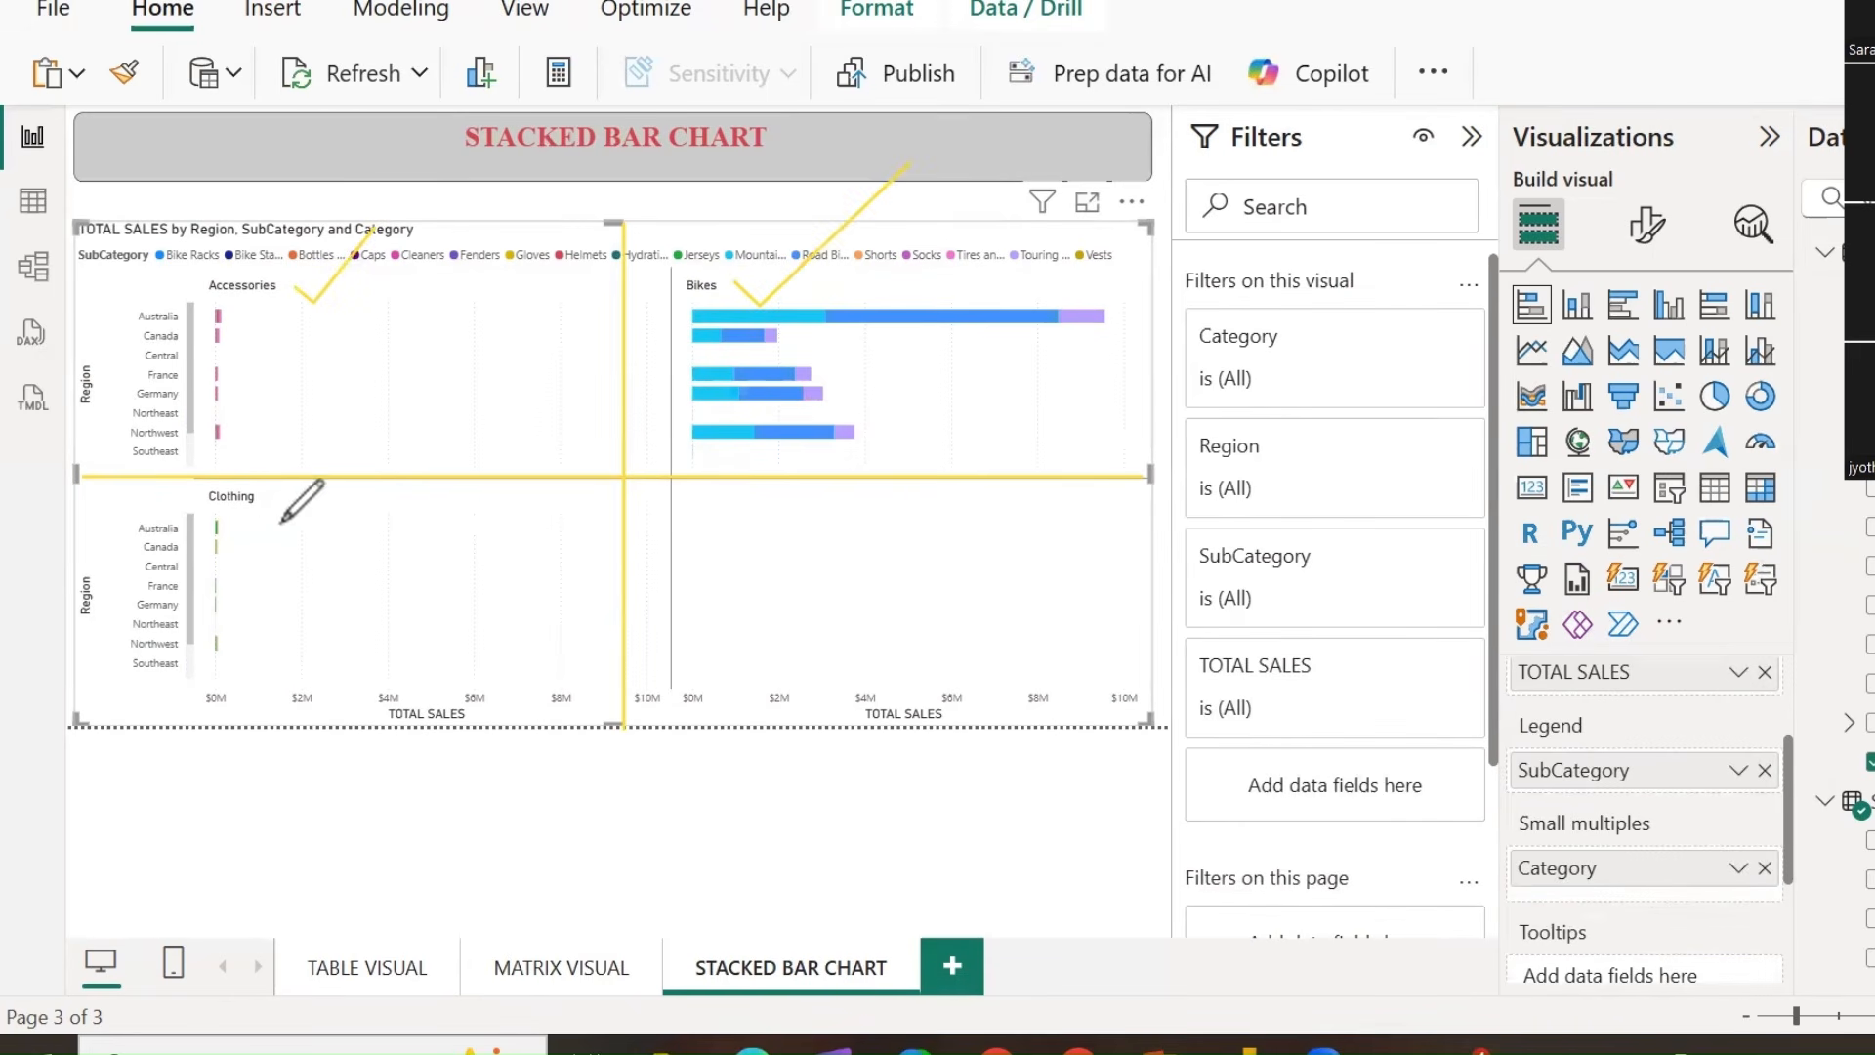
{"action": "left_click_drag", "start_coordinate": [265, 515], "coordinate": [431, 399]}
{"action": "mouse_move", "coordinate": [869, 610]}
{"action": "left_mouse_down"}
{"action": "mouse_move", "coordinate": [928, 635]}
{"action": "mouse_move", "coordinate": [974, 527]}
{"action": "mouse_move", "coordinate": [894, 532]}
{"action": "mouse_move", "coordinate": [870, 610]}
{"action": "left_mouse_up"}
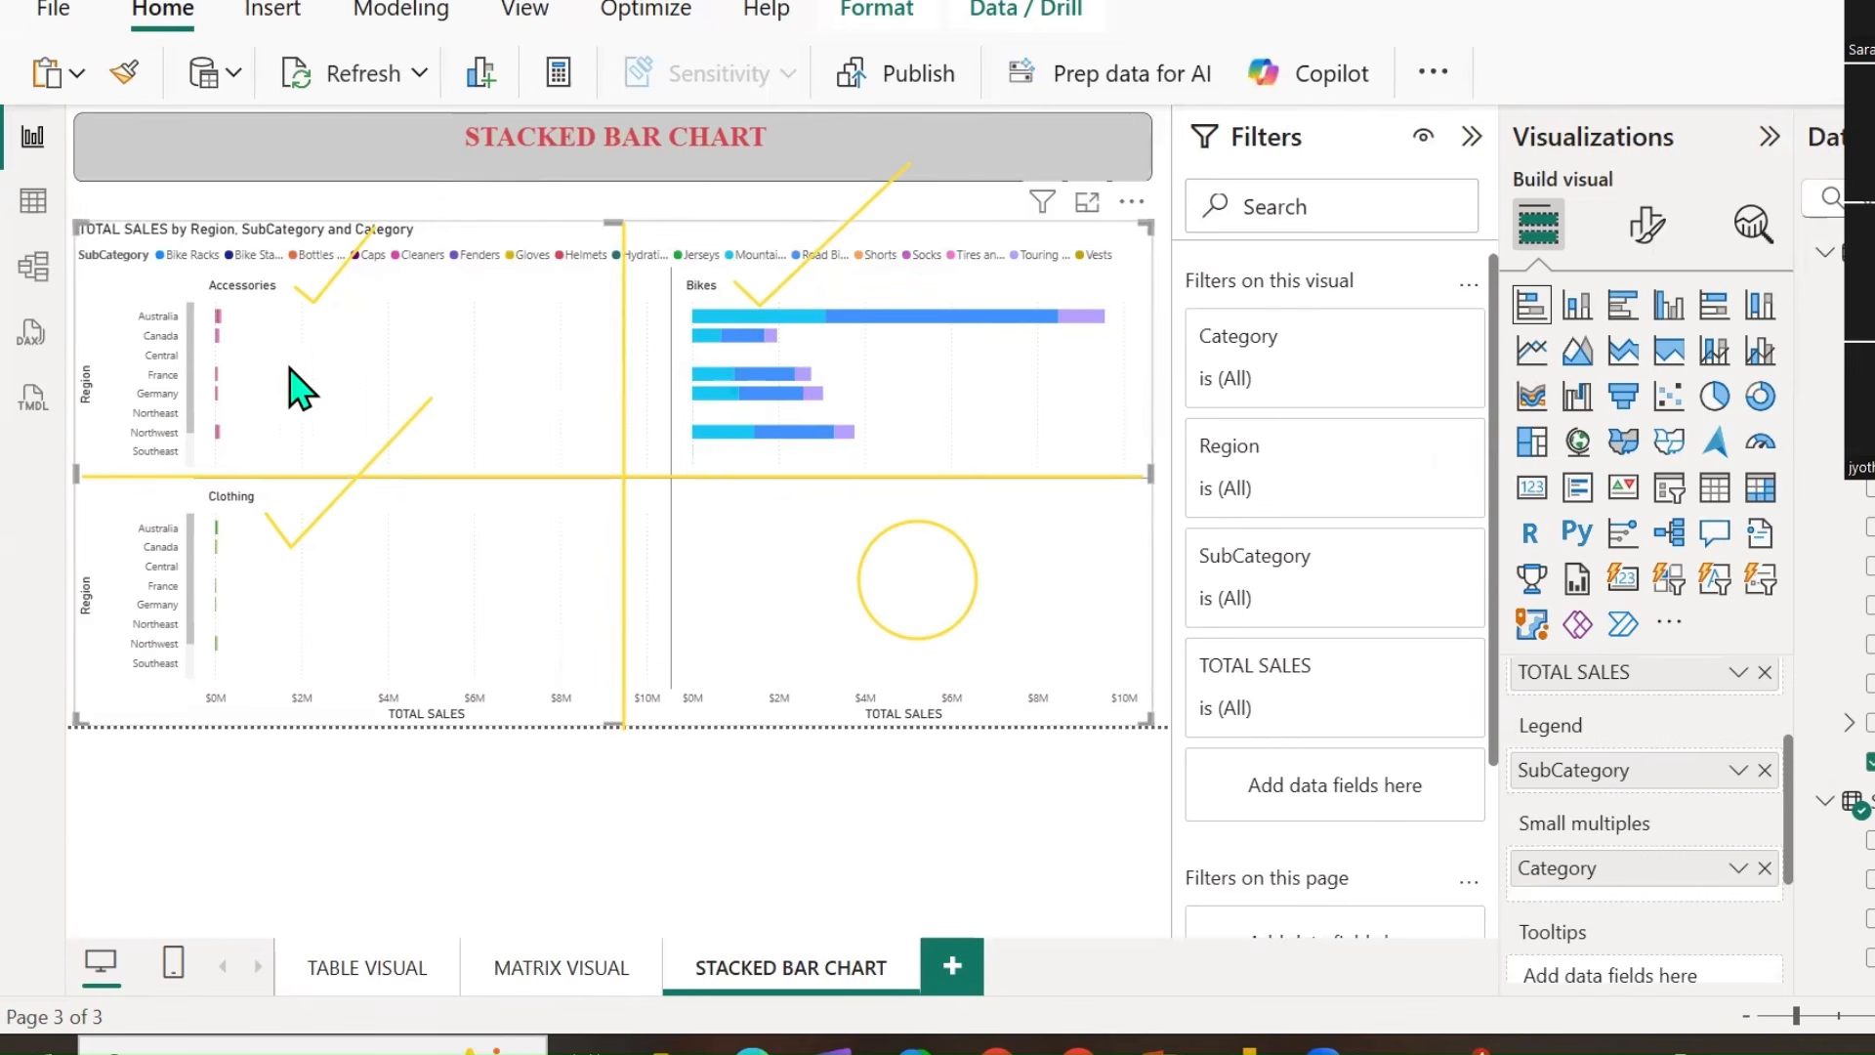
Erase all the yellow pen marks and remove Category from the chart's Small multiples.
{"action": "left_click_drag", "start_coordinate": [194, 415], "coordinate": [209, 335]}
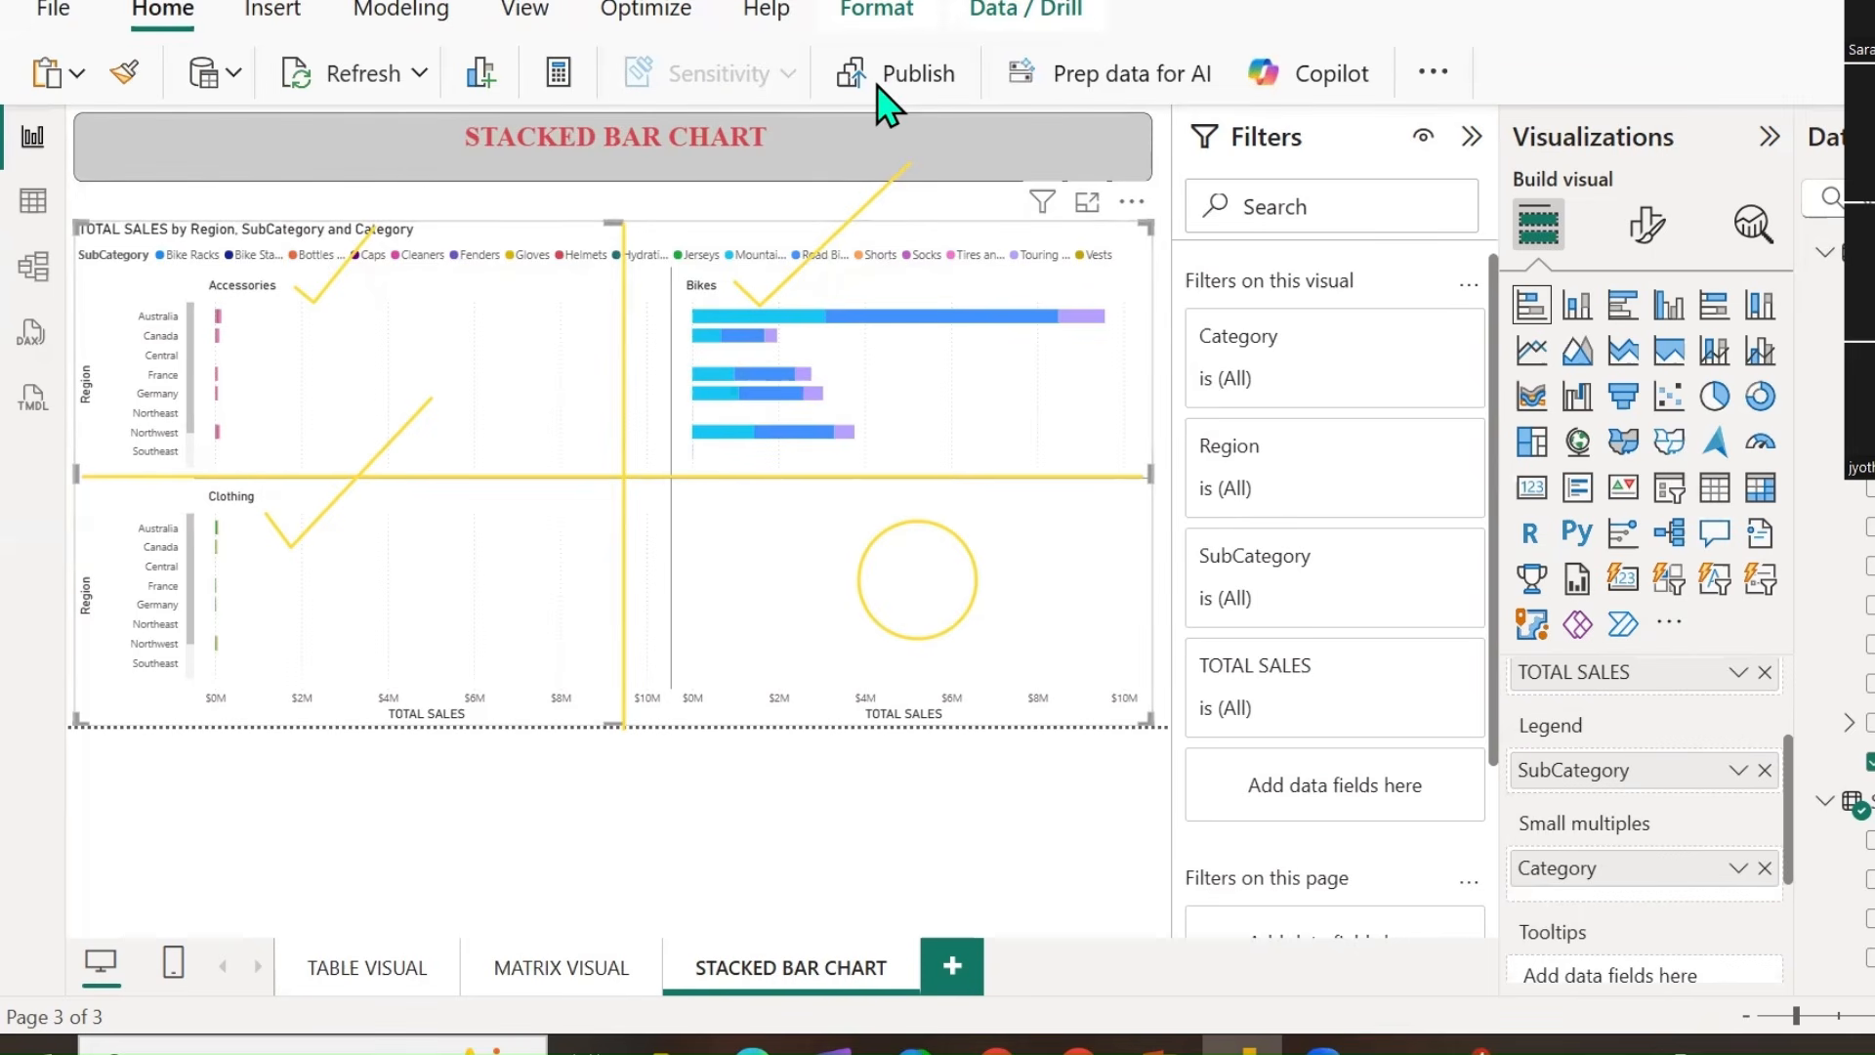
{"action": "mouse_move", "coordinate": [299, 483]}
{"action": "left_mouse_down"}
{"action": "mouse_move", "coordinate": [889, 607]}
{"action": "mouse_move", "coordinate": [940, 690]}
{"action": "left_mouse_up"}
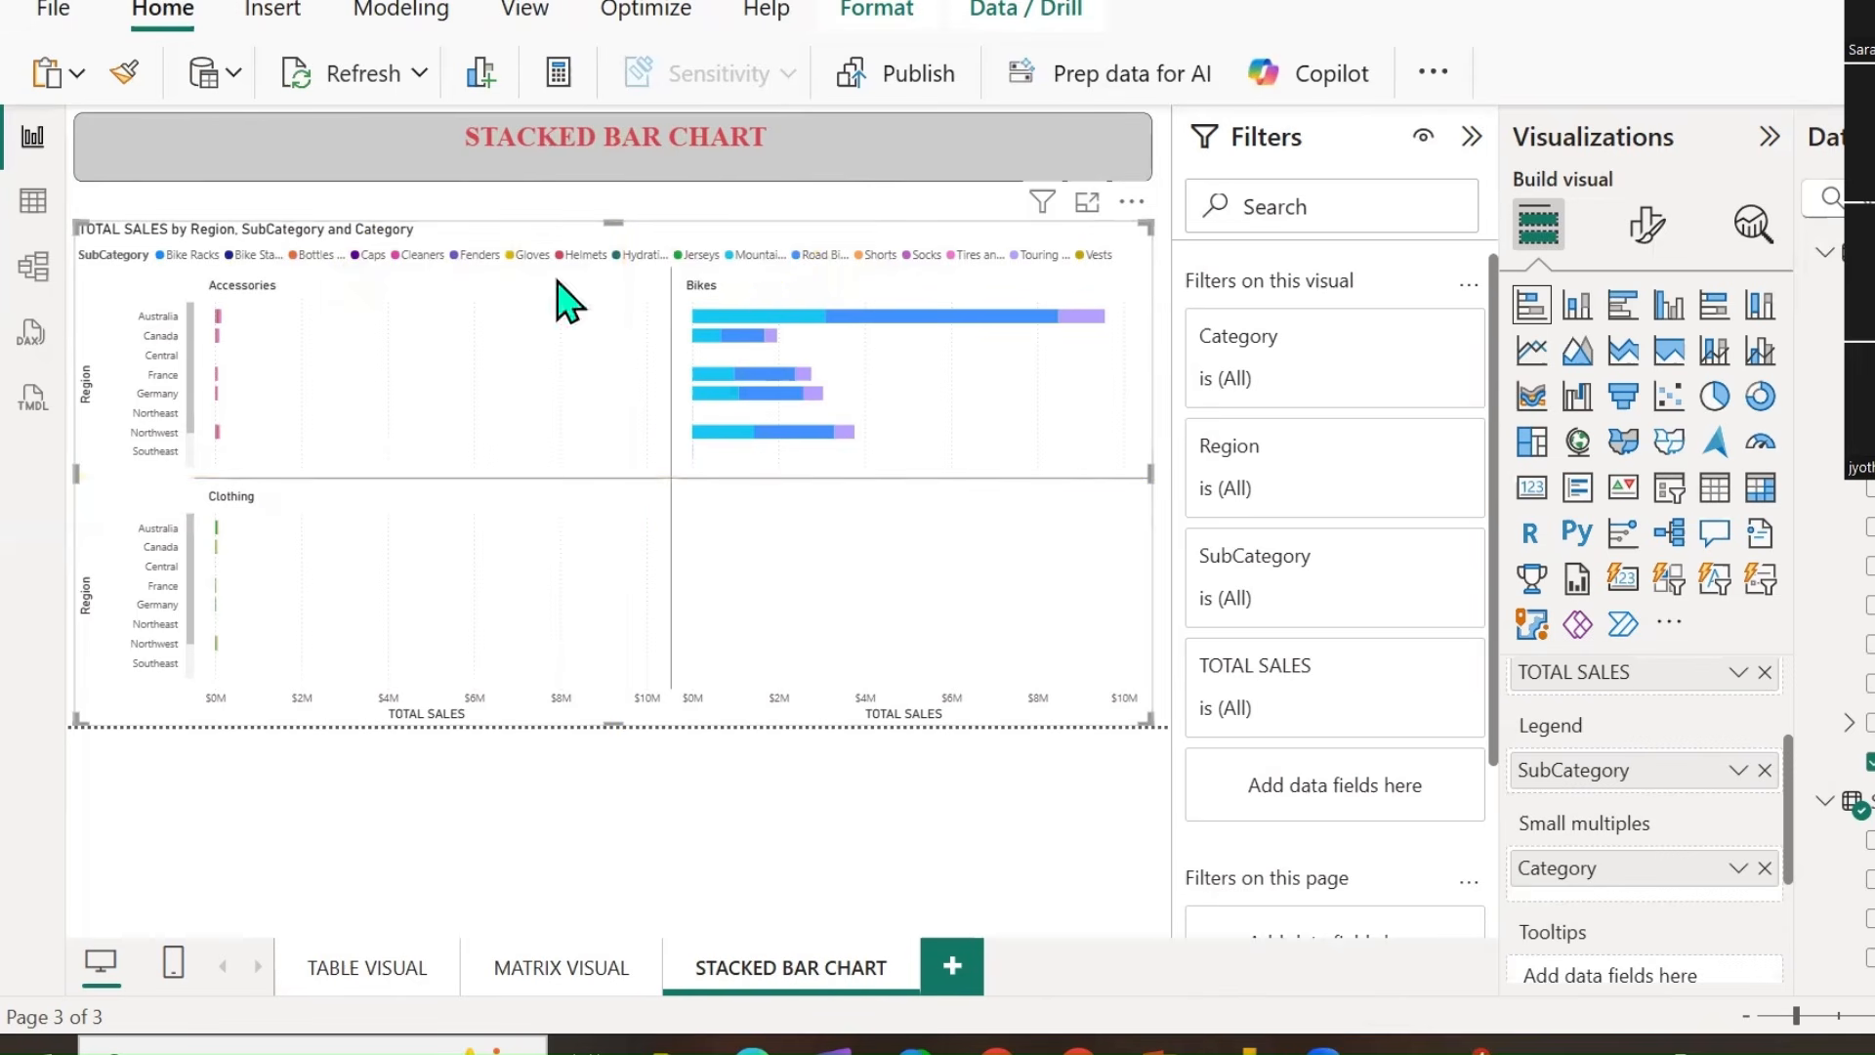
{"action": "left_click", "coordinate": [1765, 868]}
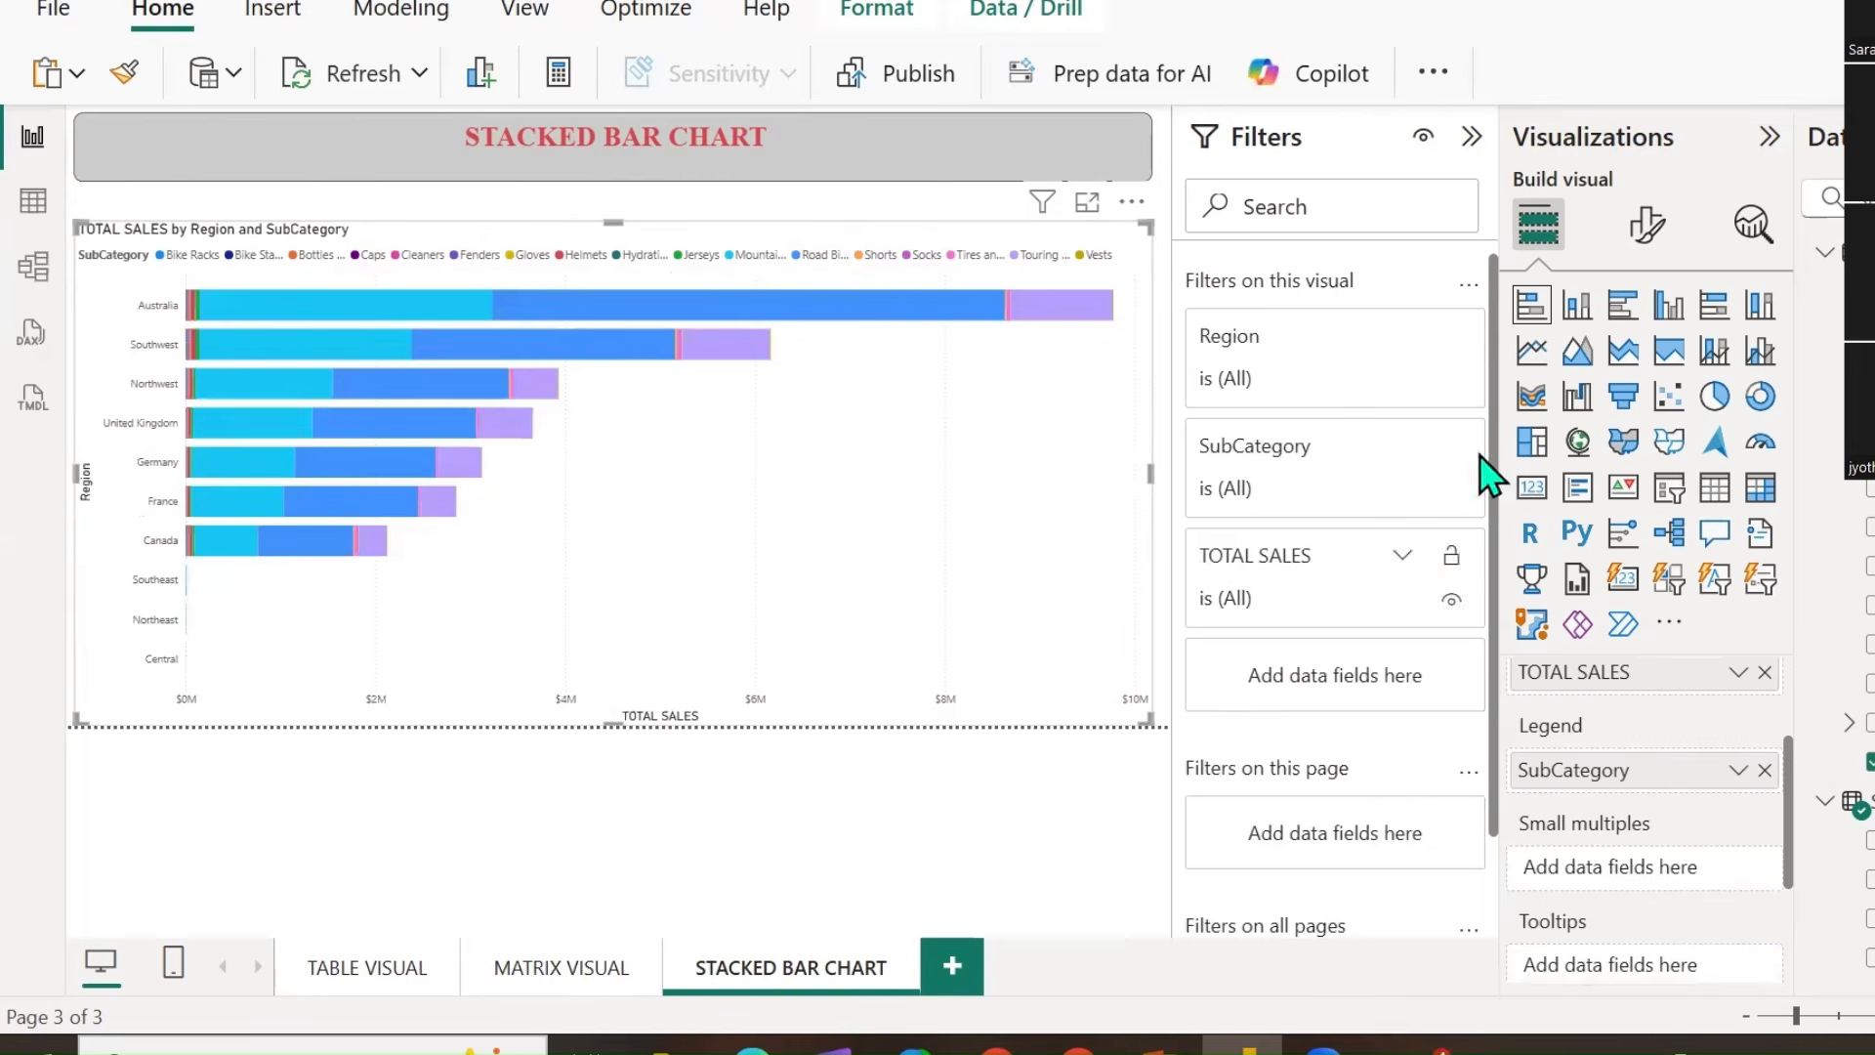
Open the chart's Y-axis formatting options and draw a vertical yellow line along the region labels.
{"action": "left_click", "coordinate": [1649, 231]}
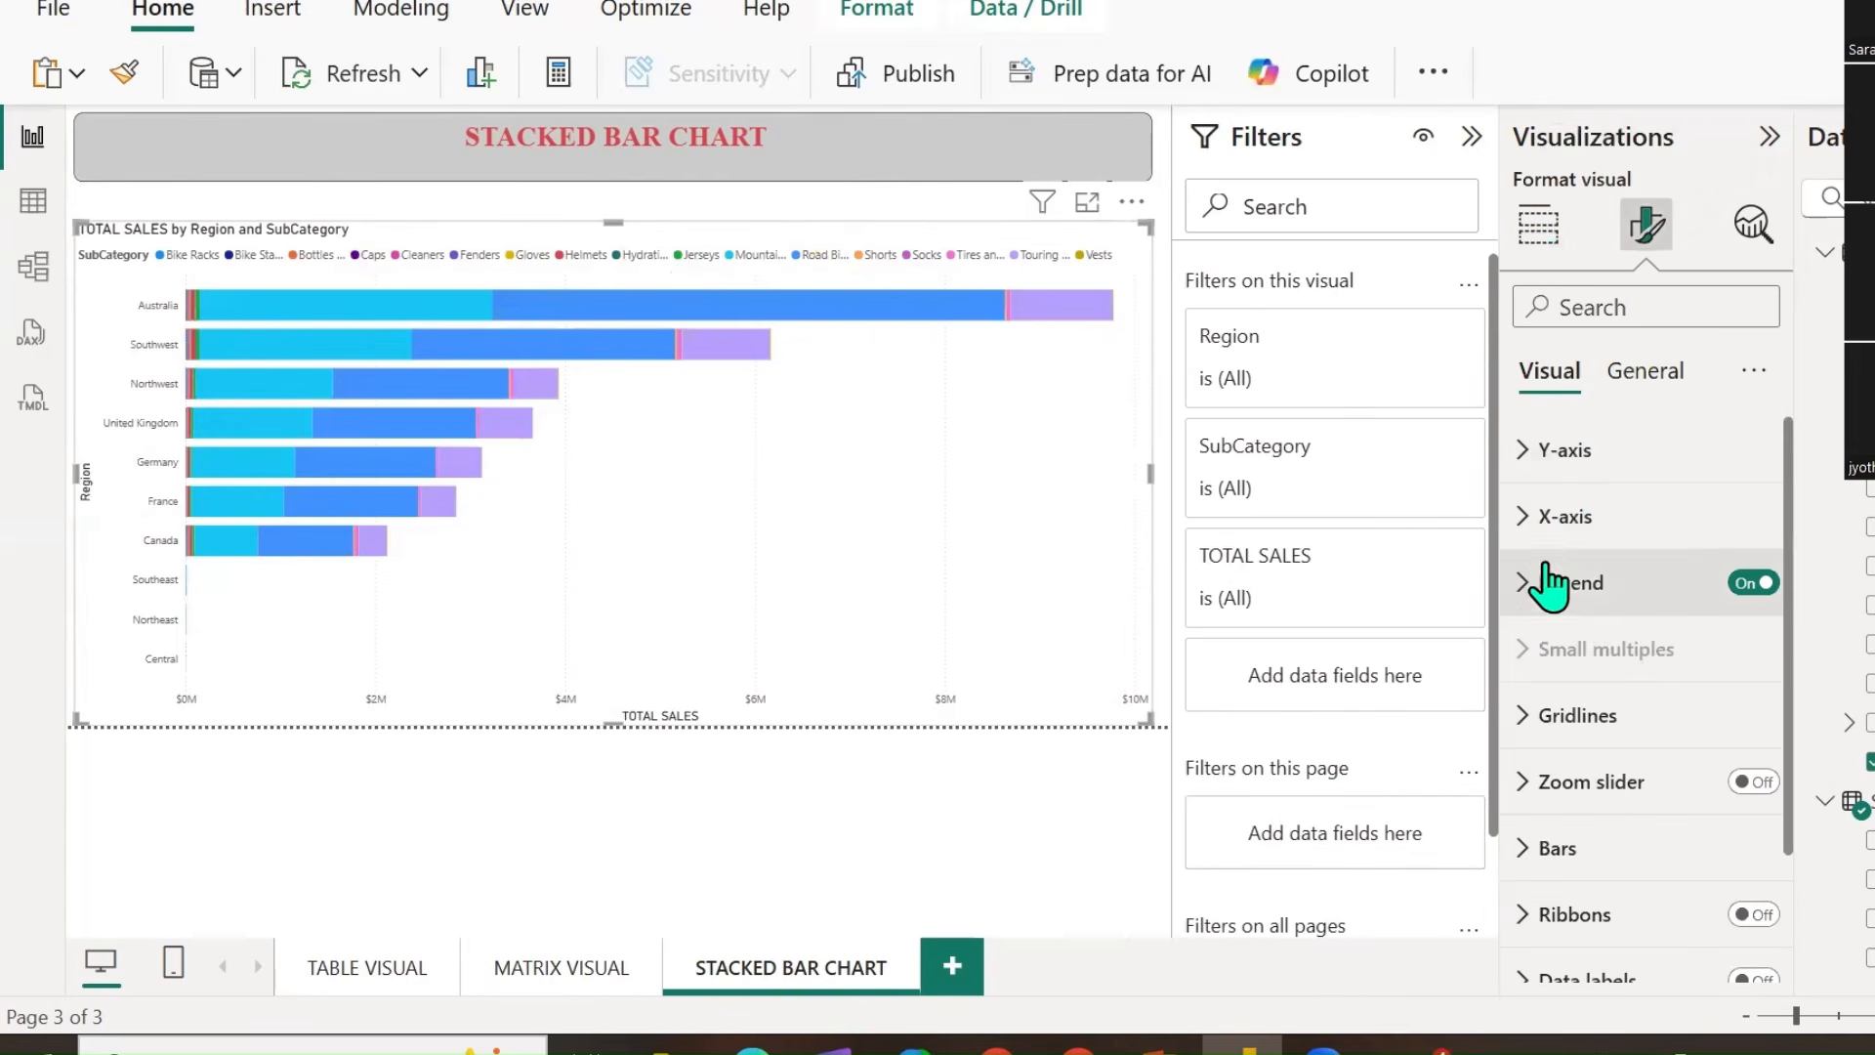
{"action": "left_click", "coordinate": [1519, 454]}
{"action": "scroll", "coordinate": [1623, 547], "scroll_direction": "down", "scroll_amount": 1}
{"action": "scroll", "coordinate": [1627, 557], "scroll_direction": "down", "scroll_amount": 1}
{"action": "scroll", "coordinate": [1625, 553], "scroll_direction": "up", "scroll_amount": 3}
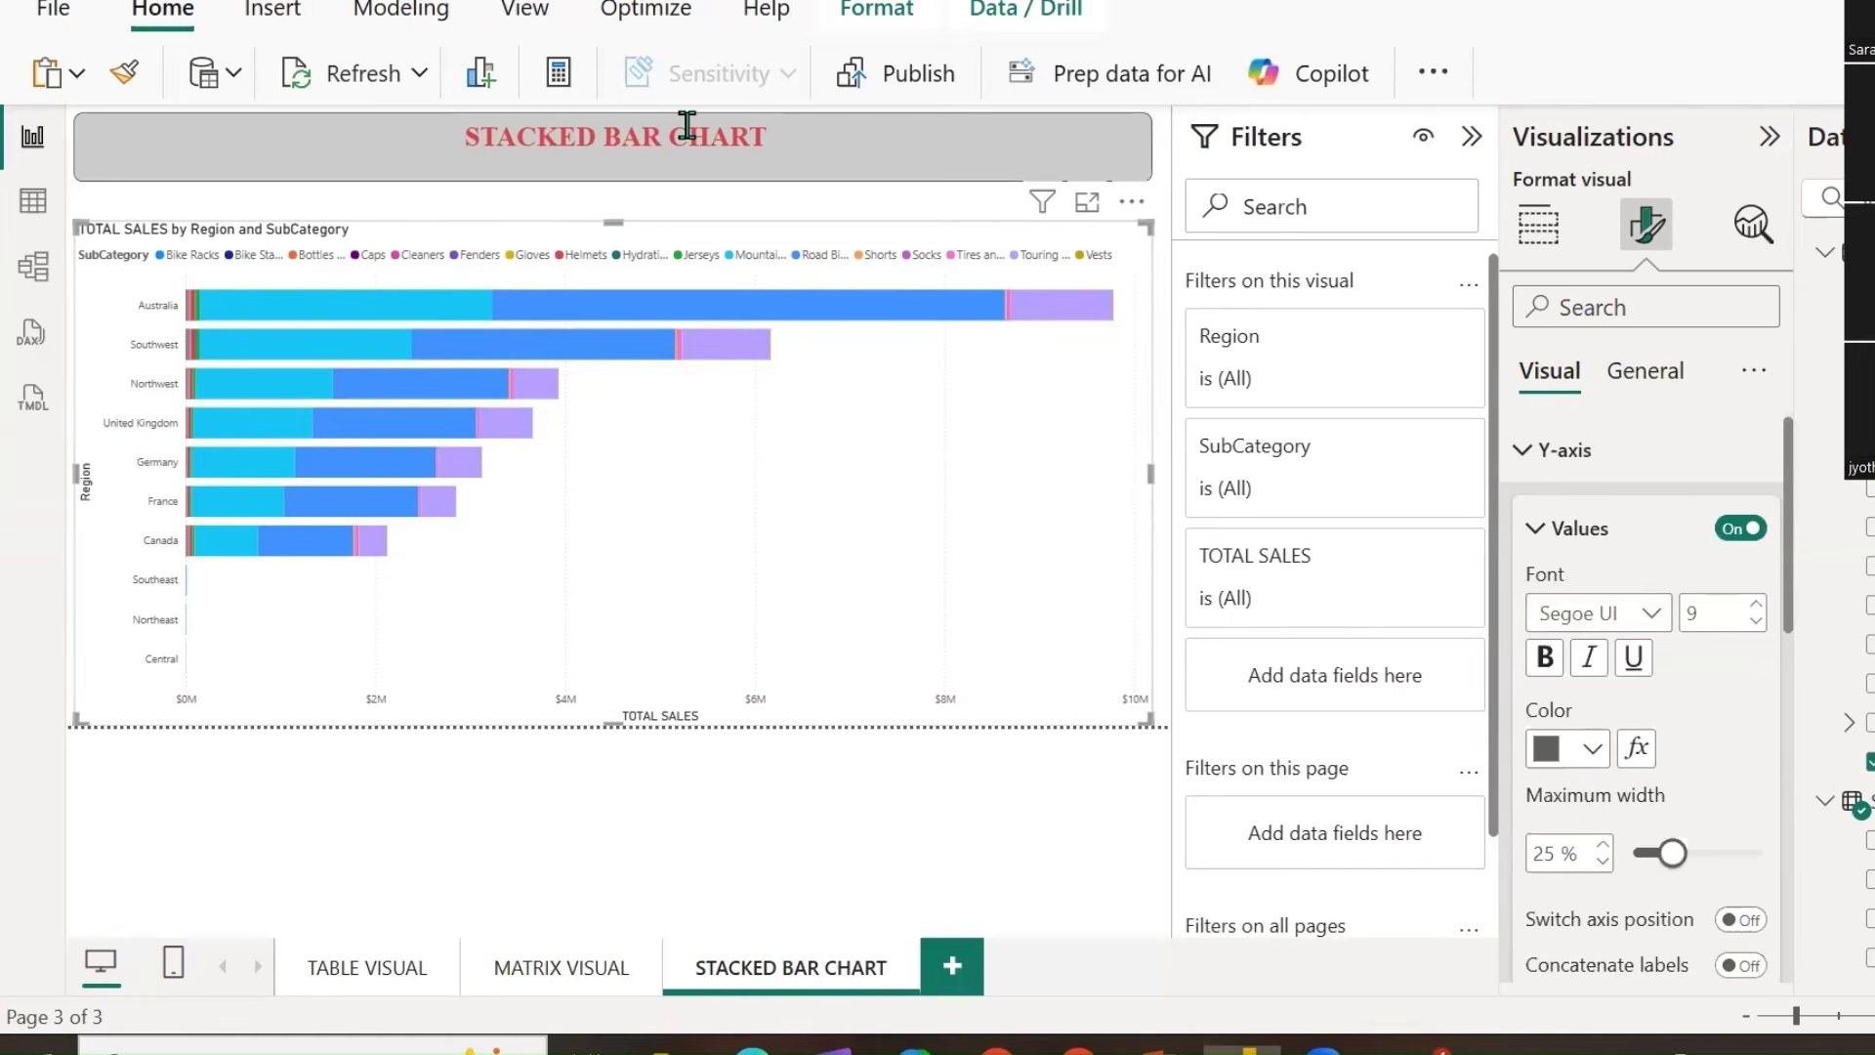
{"action": "left_click_drag", "start_coordinate": [117, 284], "coordinate": [118, 728]}
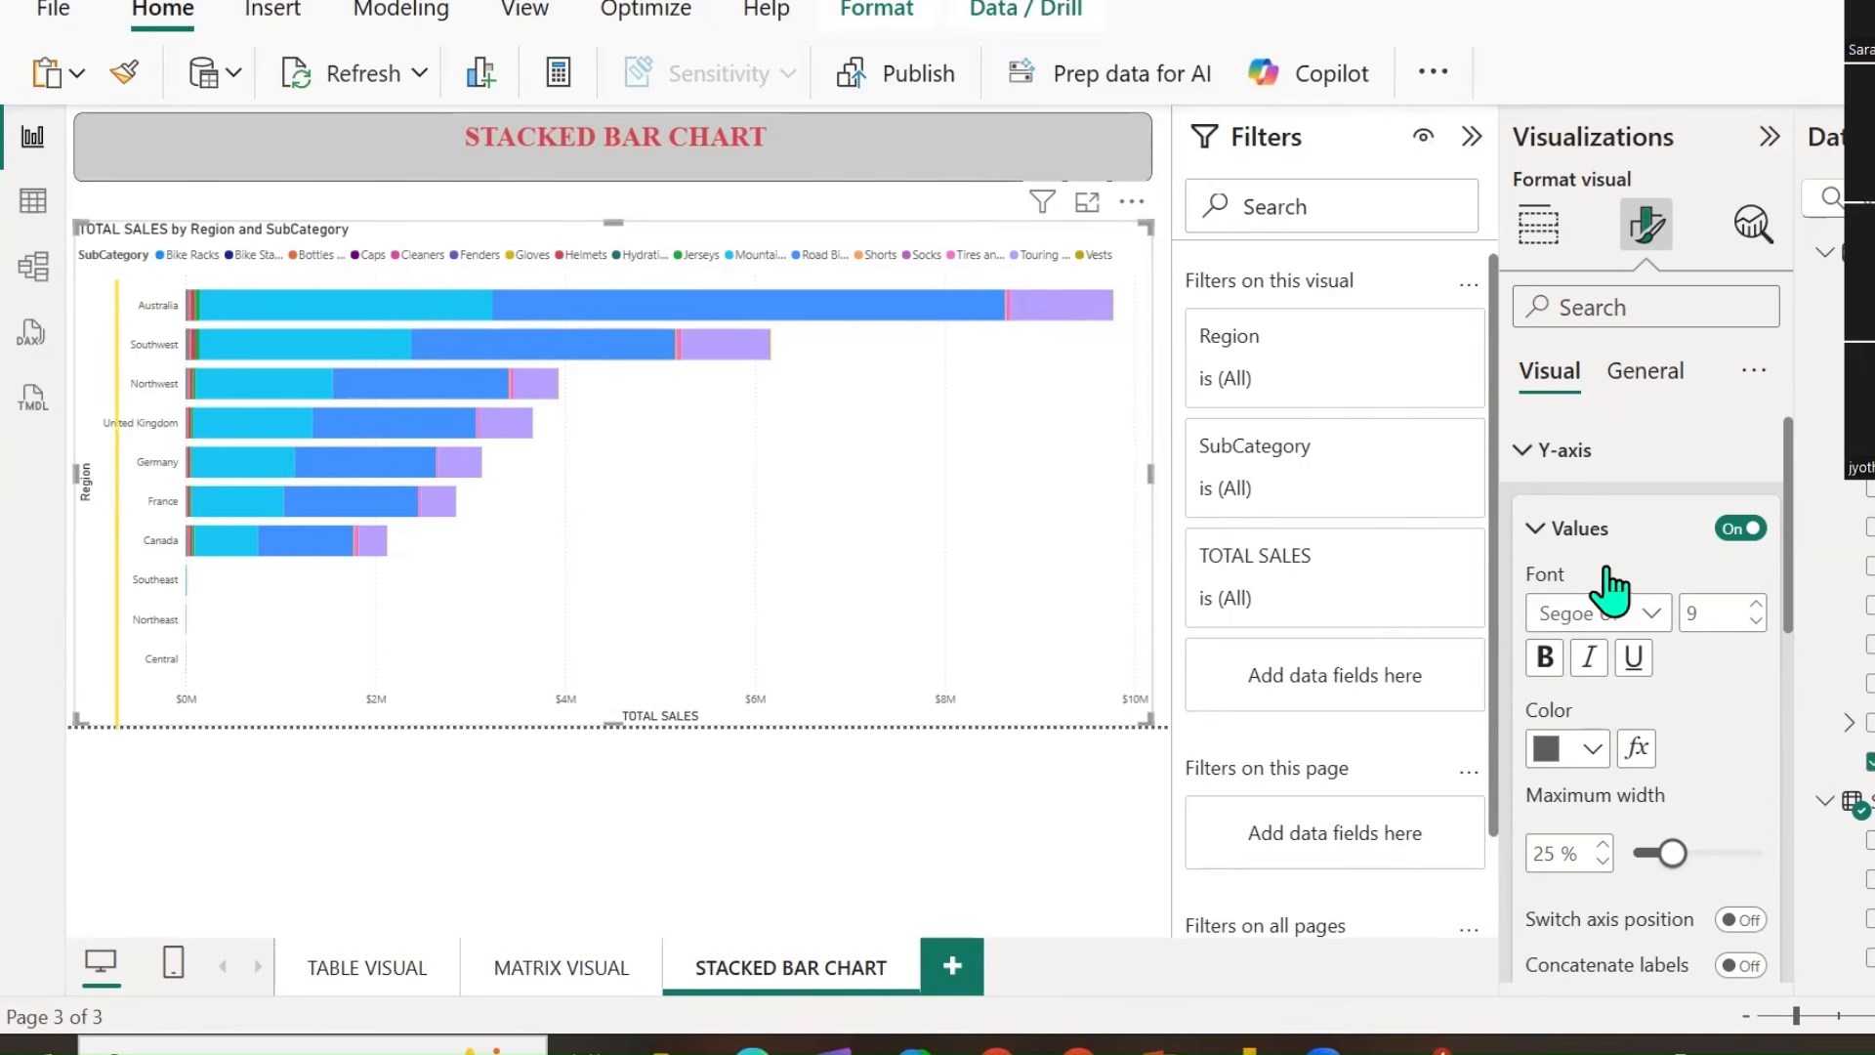
Format the chart's Y-axis labels in DIN font, size 13, with bold, italic and underline.
{"action": "left_click", "coordinate": [1653, 615]}
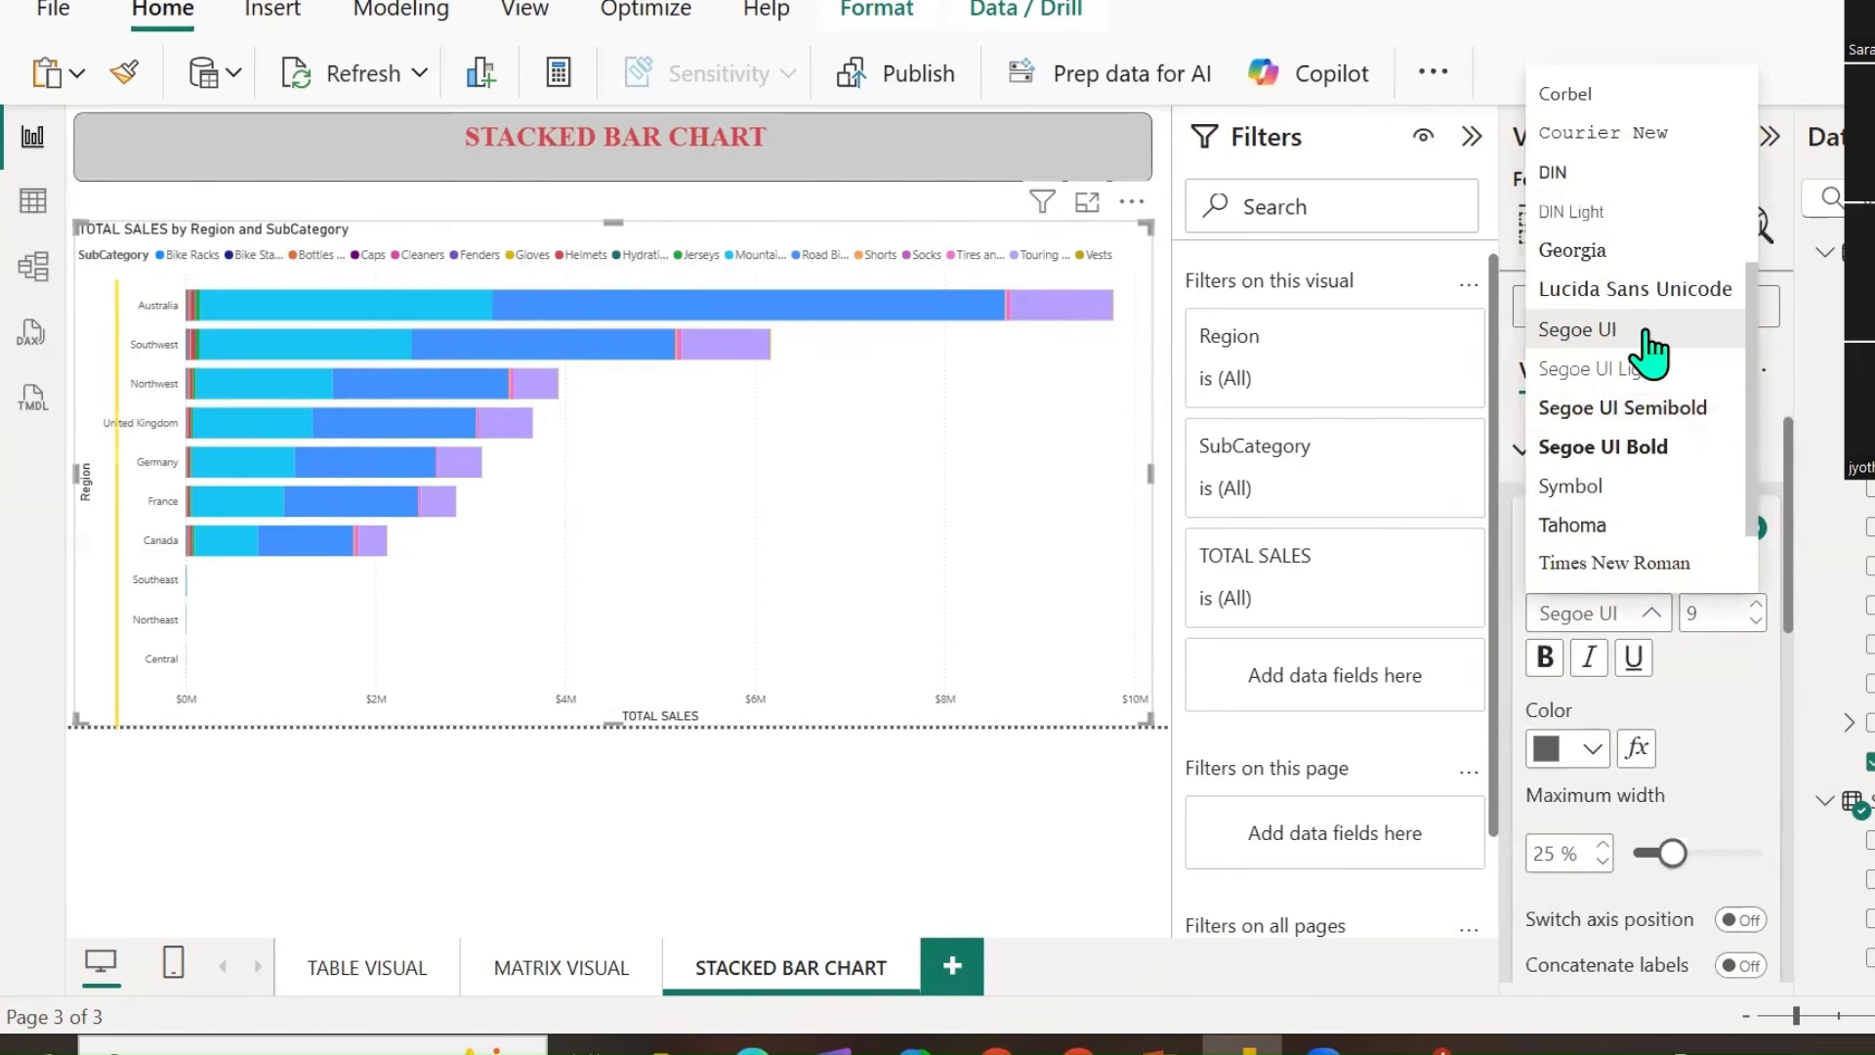
{"action": "left_click", "coordinate": [1606, 176]}
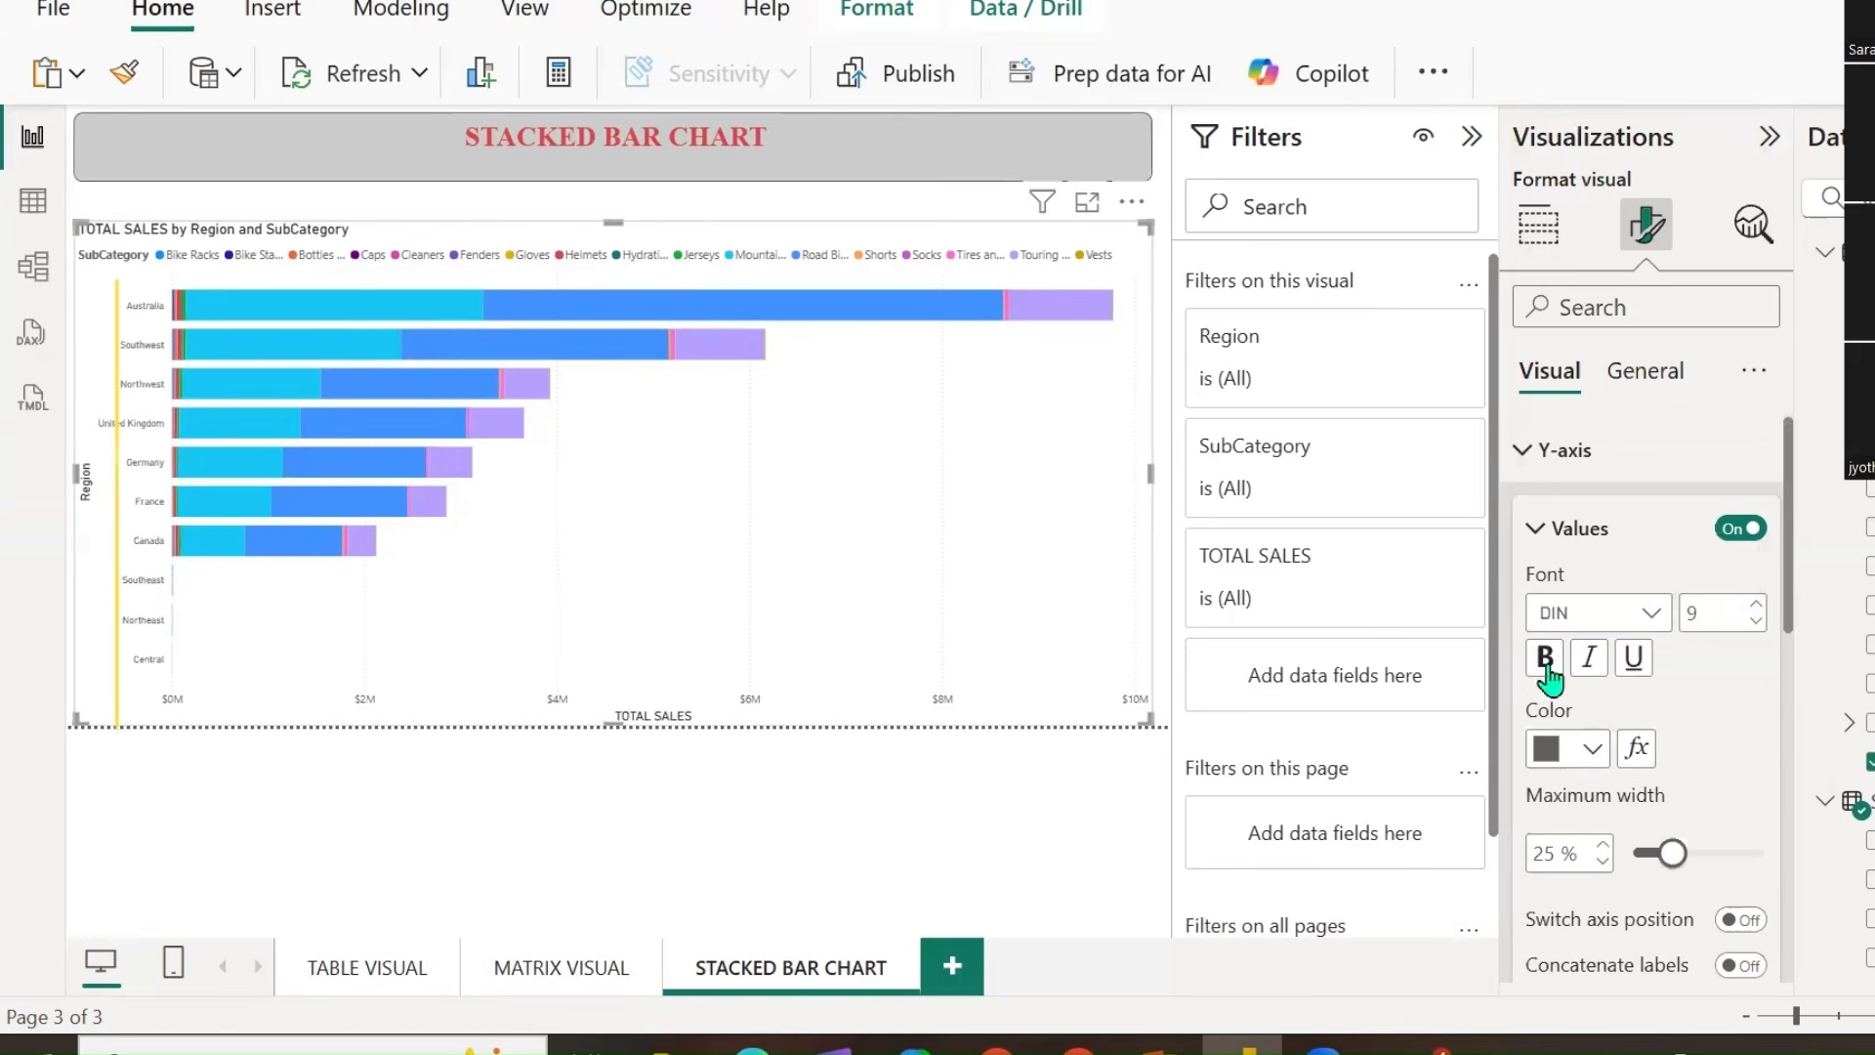
{"action": "left_click", "coordinate": [1756, 605]}
{"action": "left_click", "coordinate": [1757, 604]}
{"action": "left_click", "coordinate": [1756, 604]}
{"action": "left_click", "coordinate": [1757, 605]}
{"action": "left_click", "coordinate": [1546, 659]}
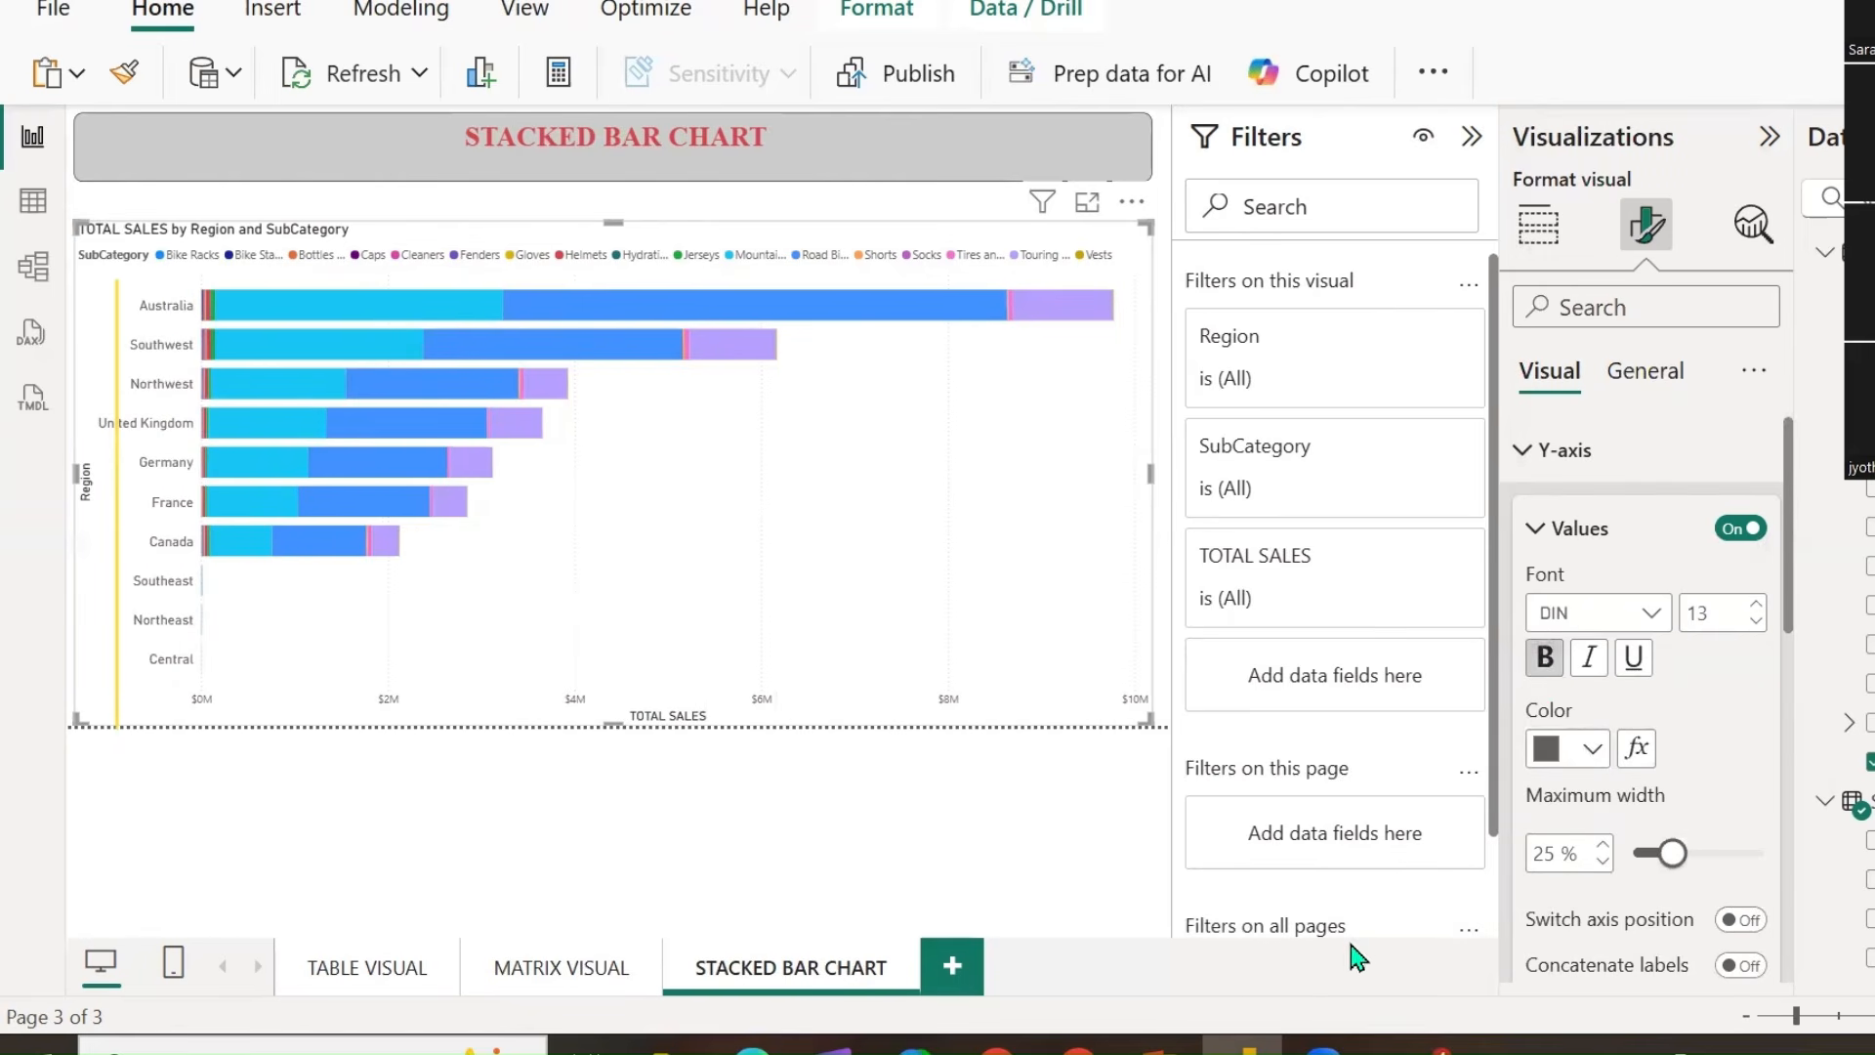
{"action": "left_click", "coordinate": [1590, 659]}
{"action": "left_click", "coordinate": [1634, 659]}
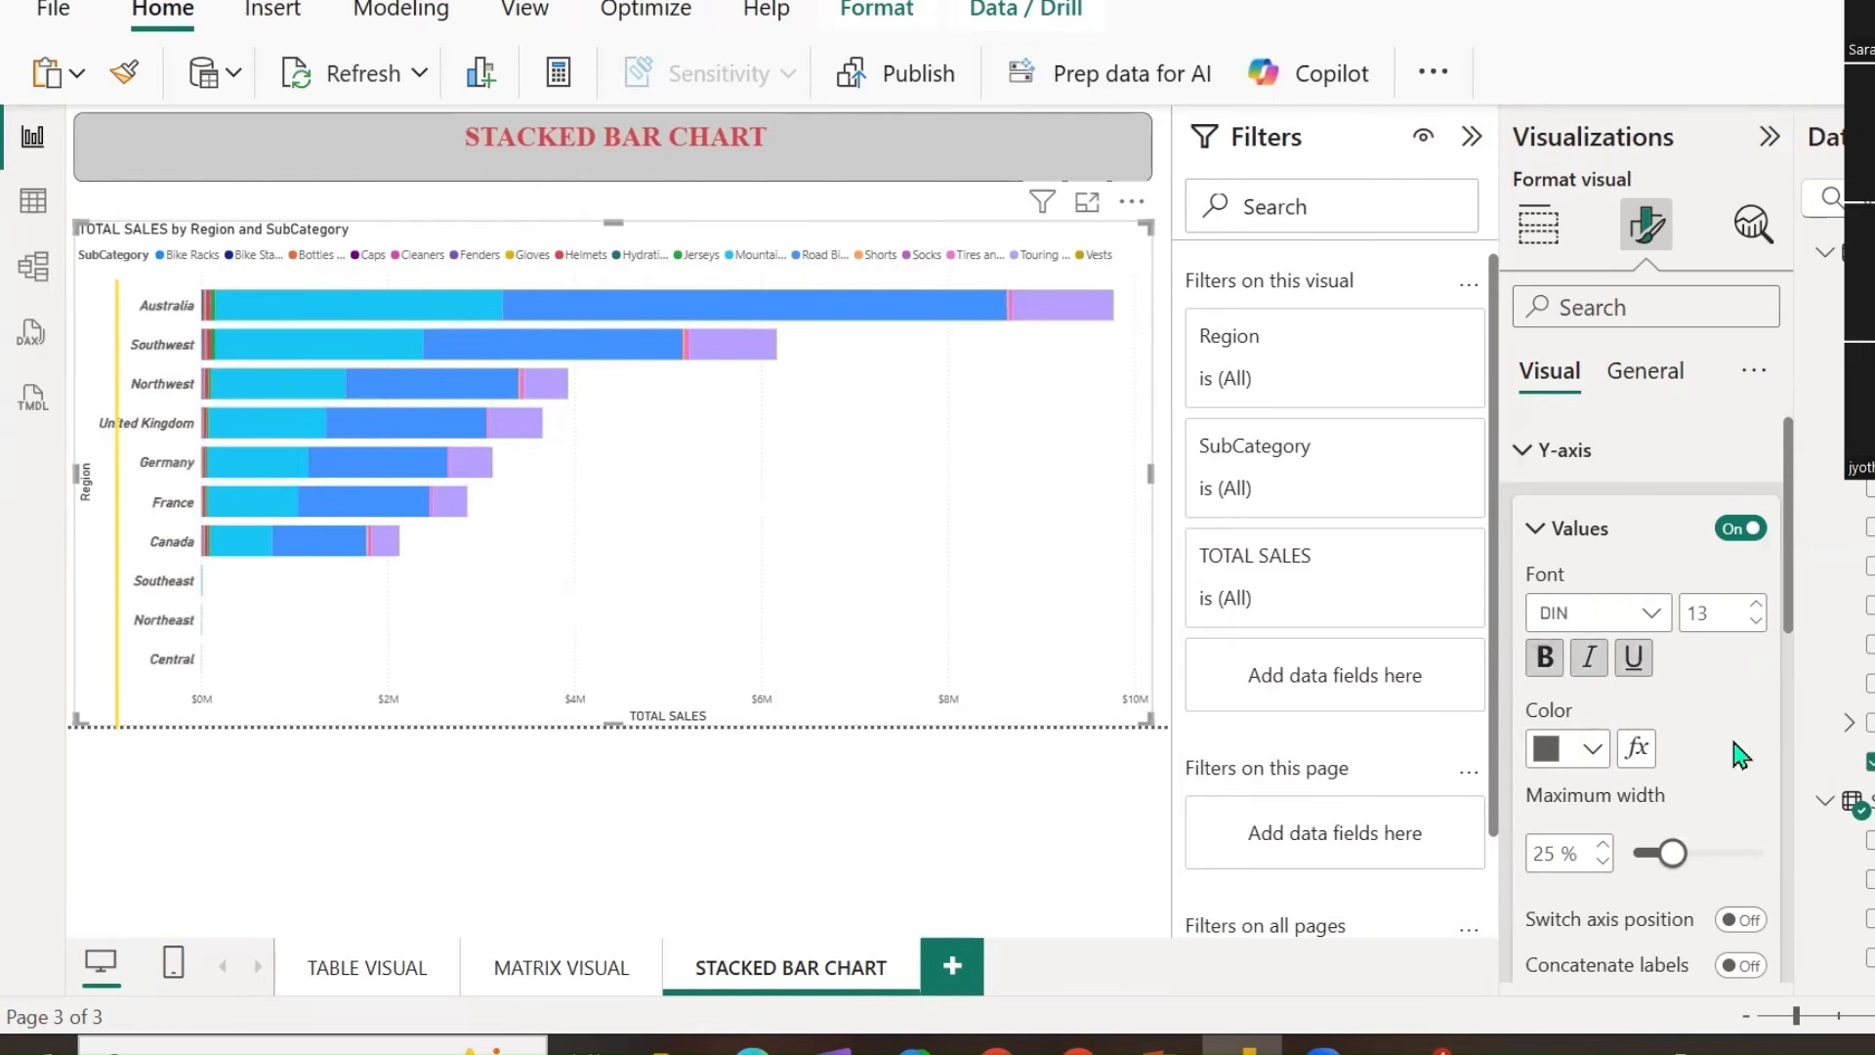
Colour the Y-axis labels light pink and set their maximum width to 15 %.
{"action": "scroll", "coordinate": [1763, 742], "scroll_direction": "down", "scroll_amount": 2}
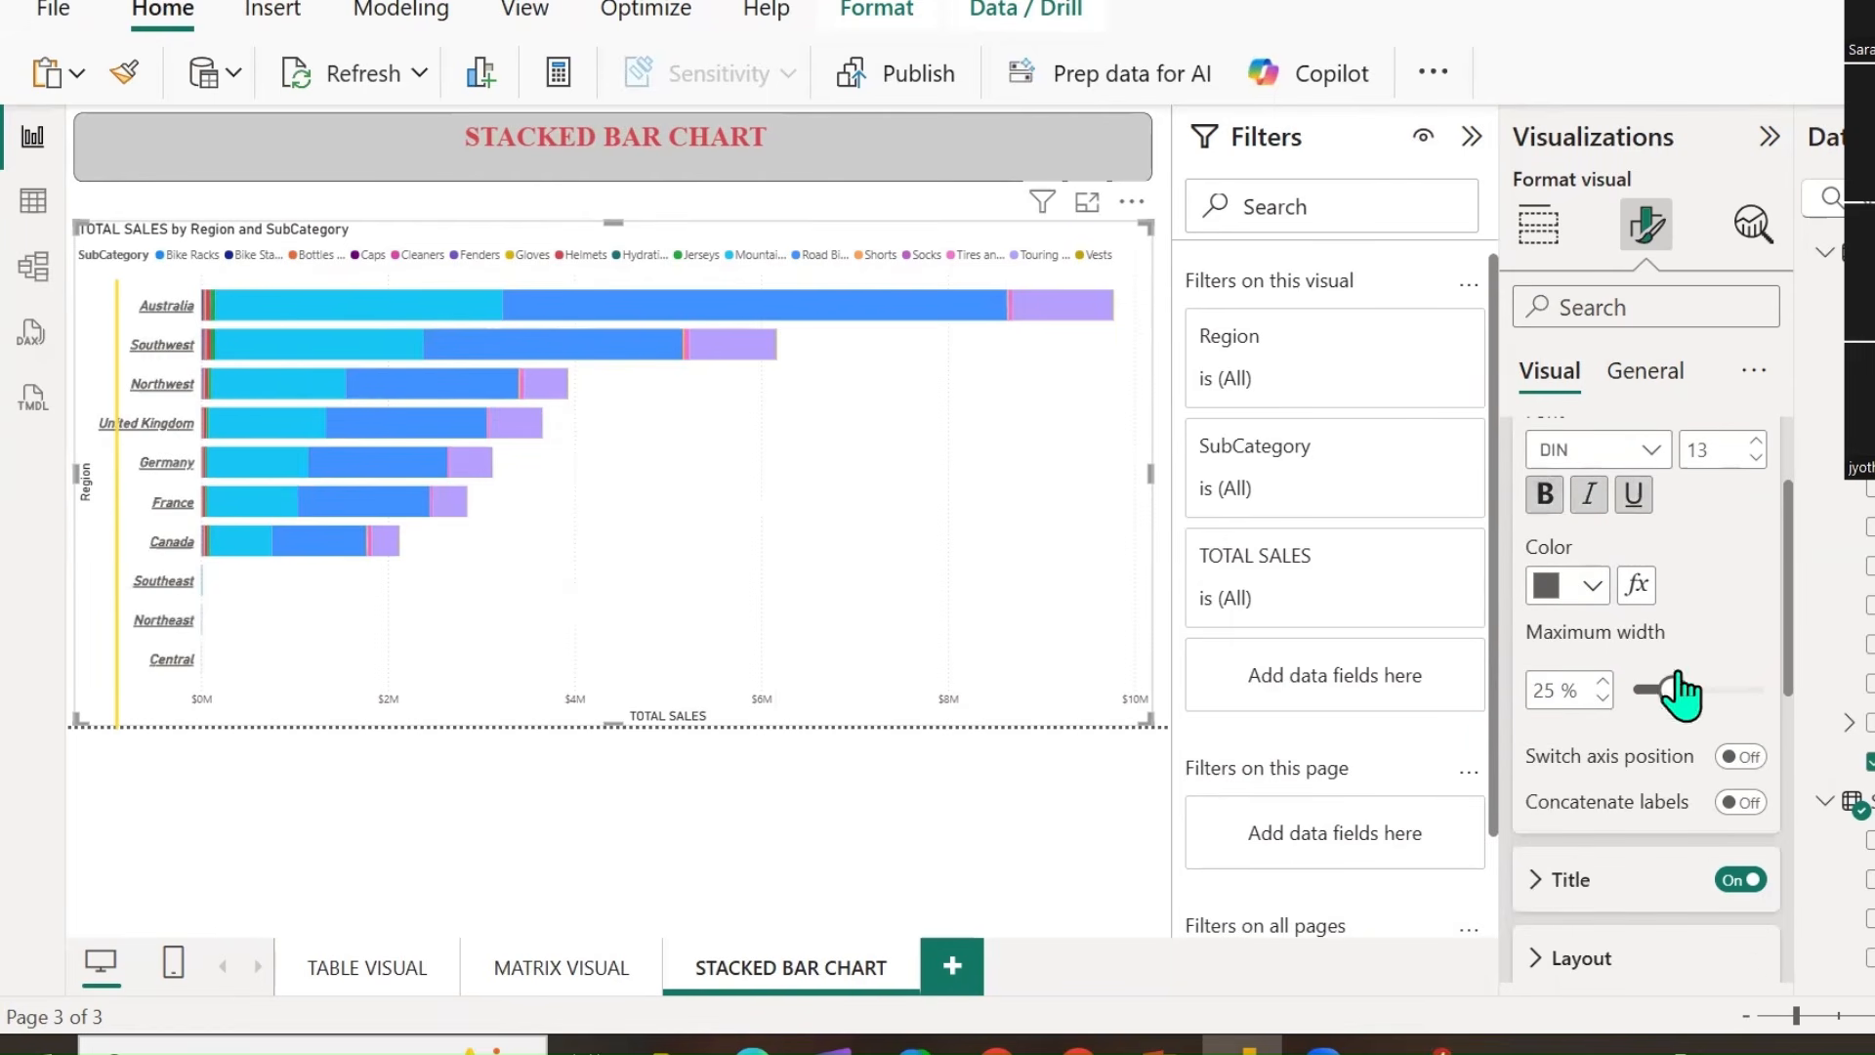
{"action": "left_click", "coordinate": [1592, 586]}
{"action": "left_click", "coordinate": [1657, 239]}
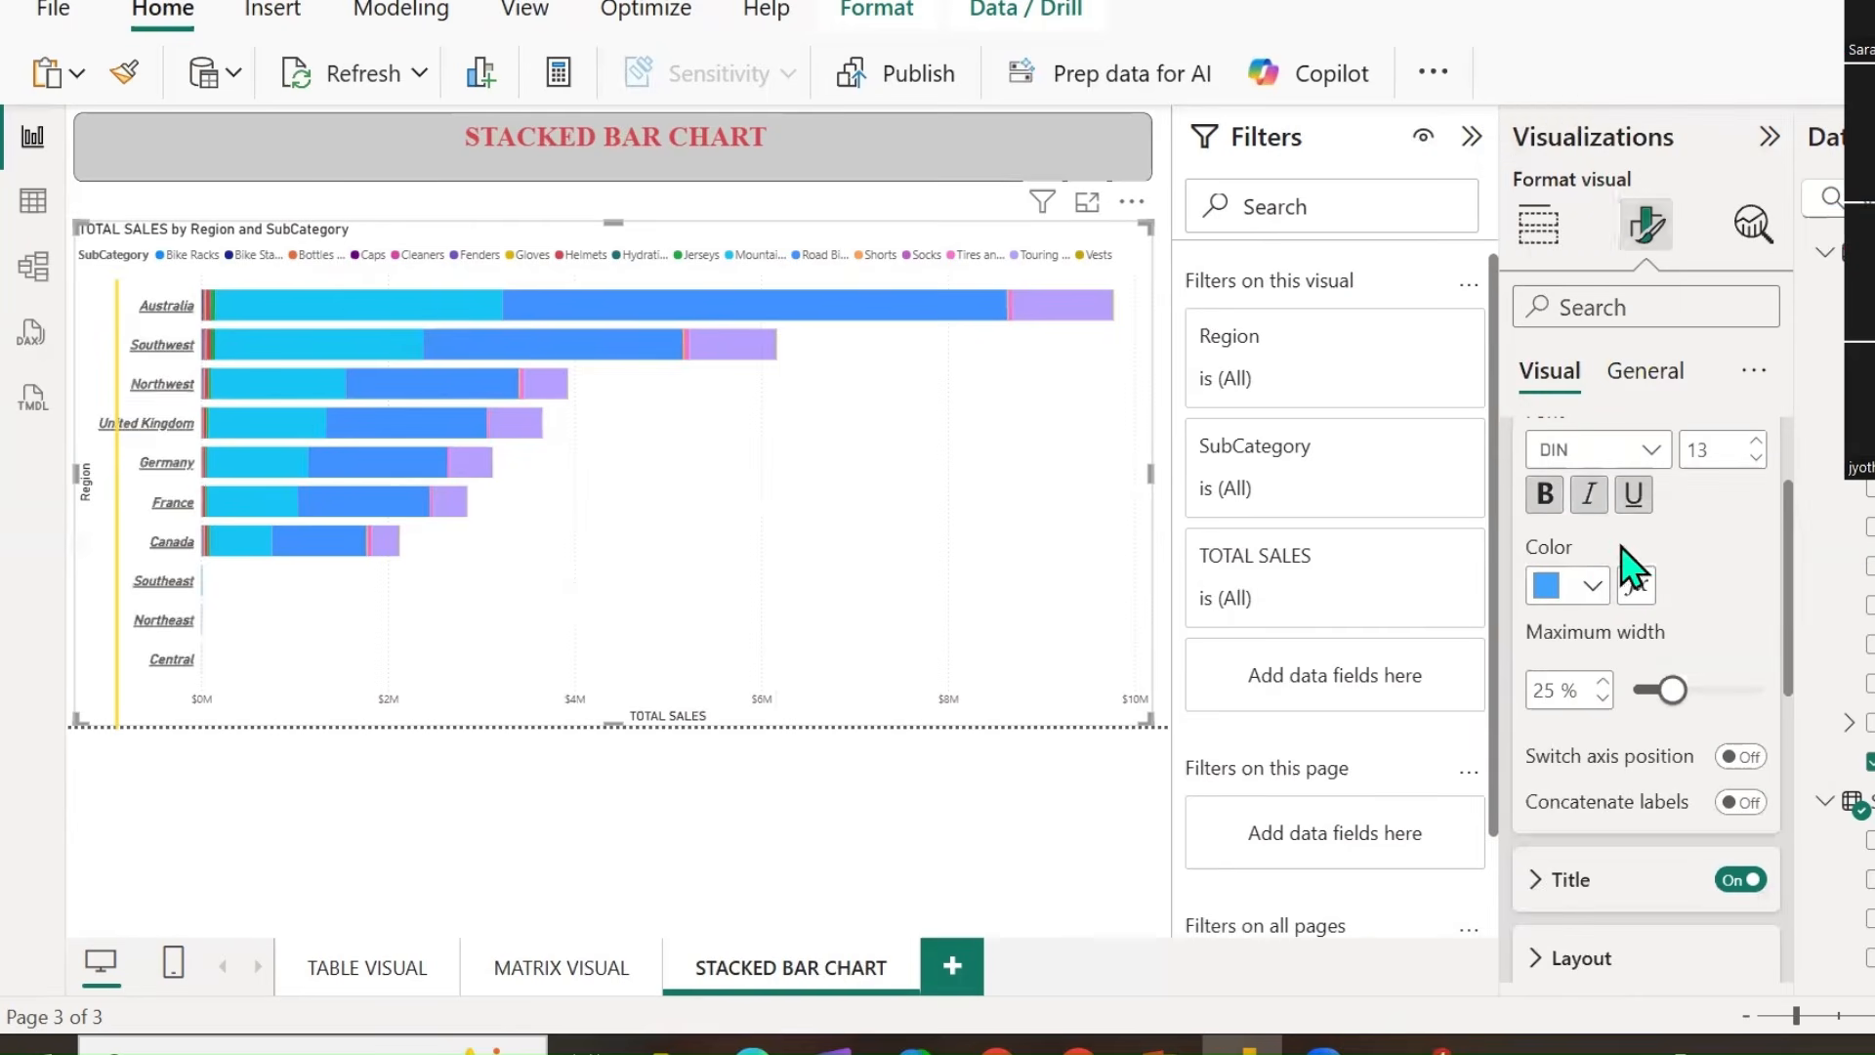
{"action": "left_click", "coordinate": [1593, 586]}
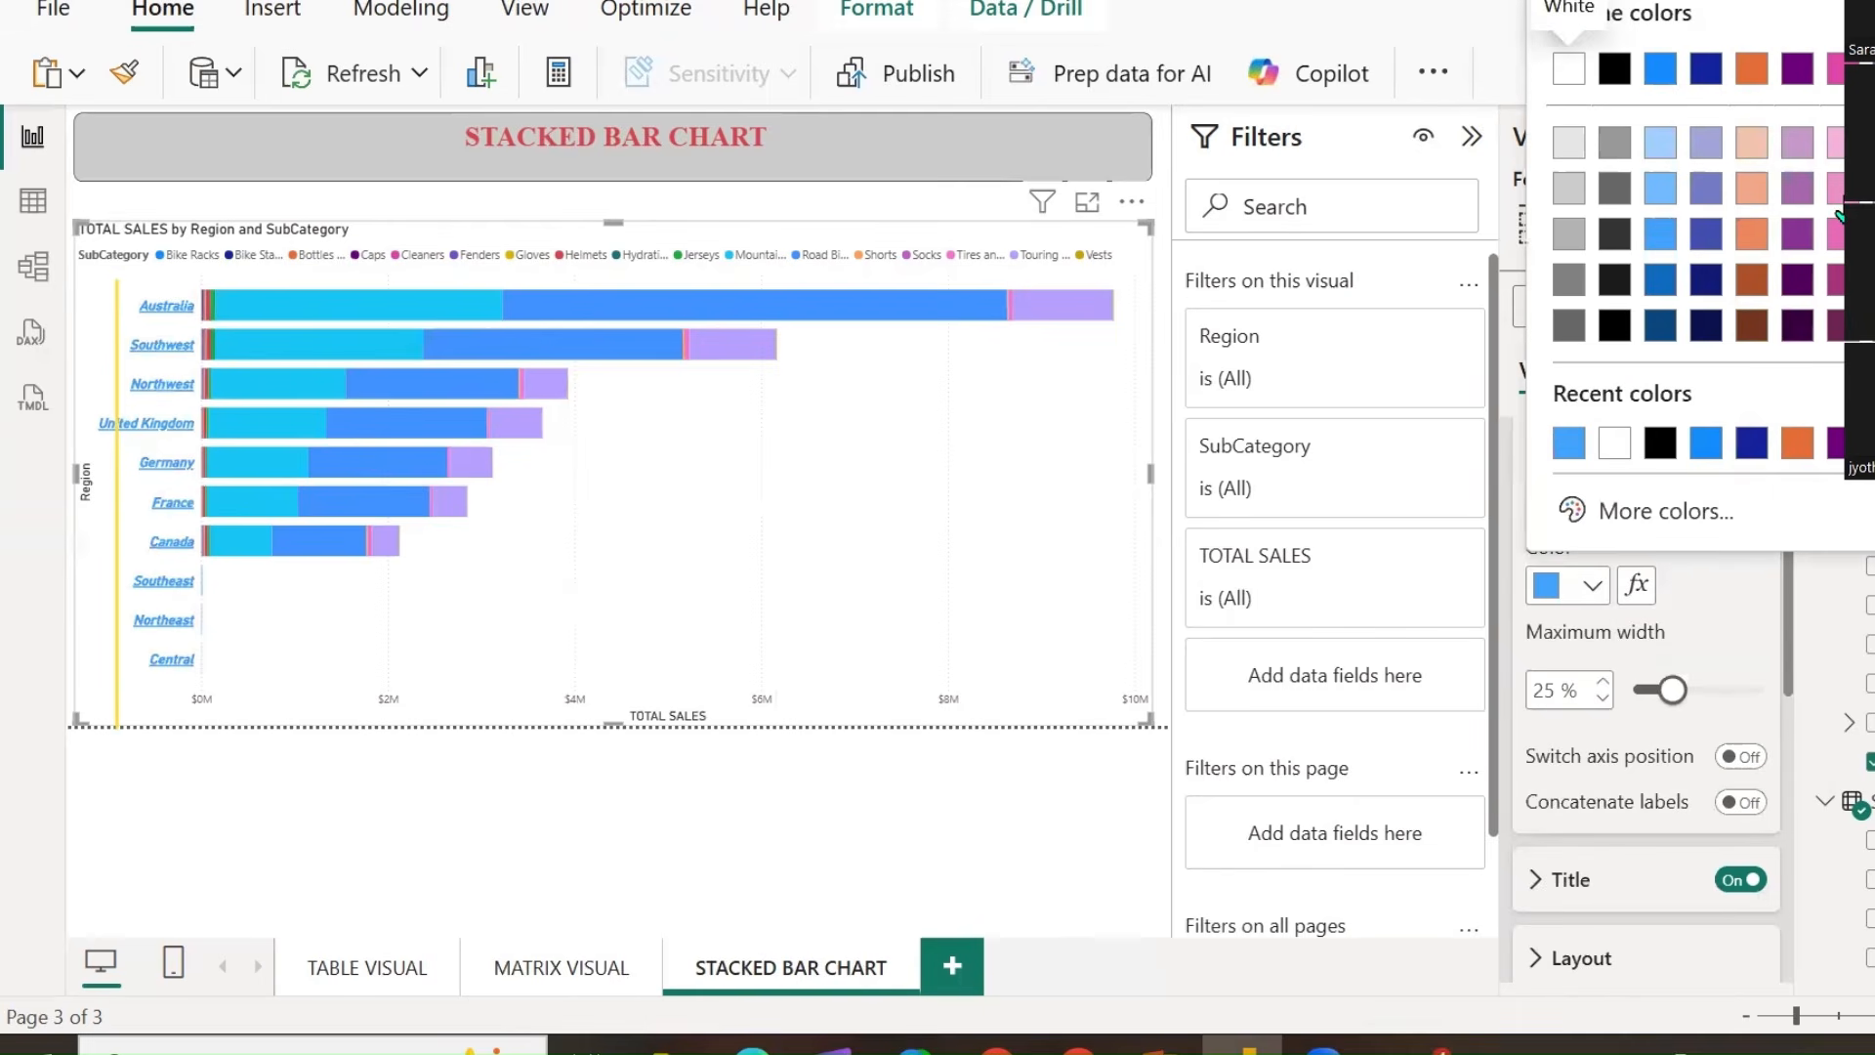
{"action": "left_click", "coordinate": [1834, 190]}
{"action": "left_click_drag", "start_coordinate": [1673, 690], "coordinate": [1583, 703]}
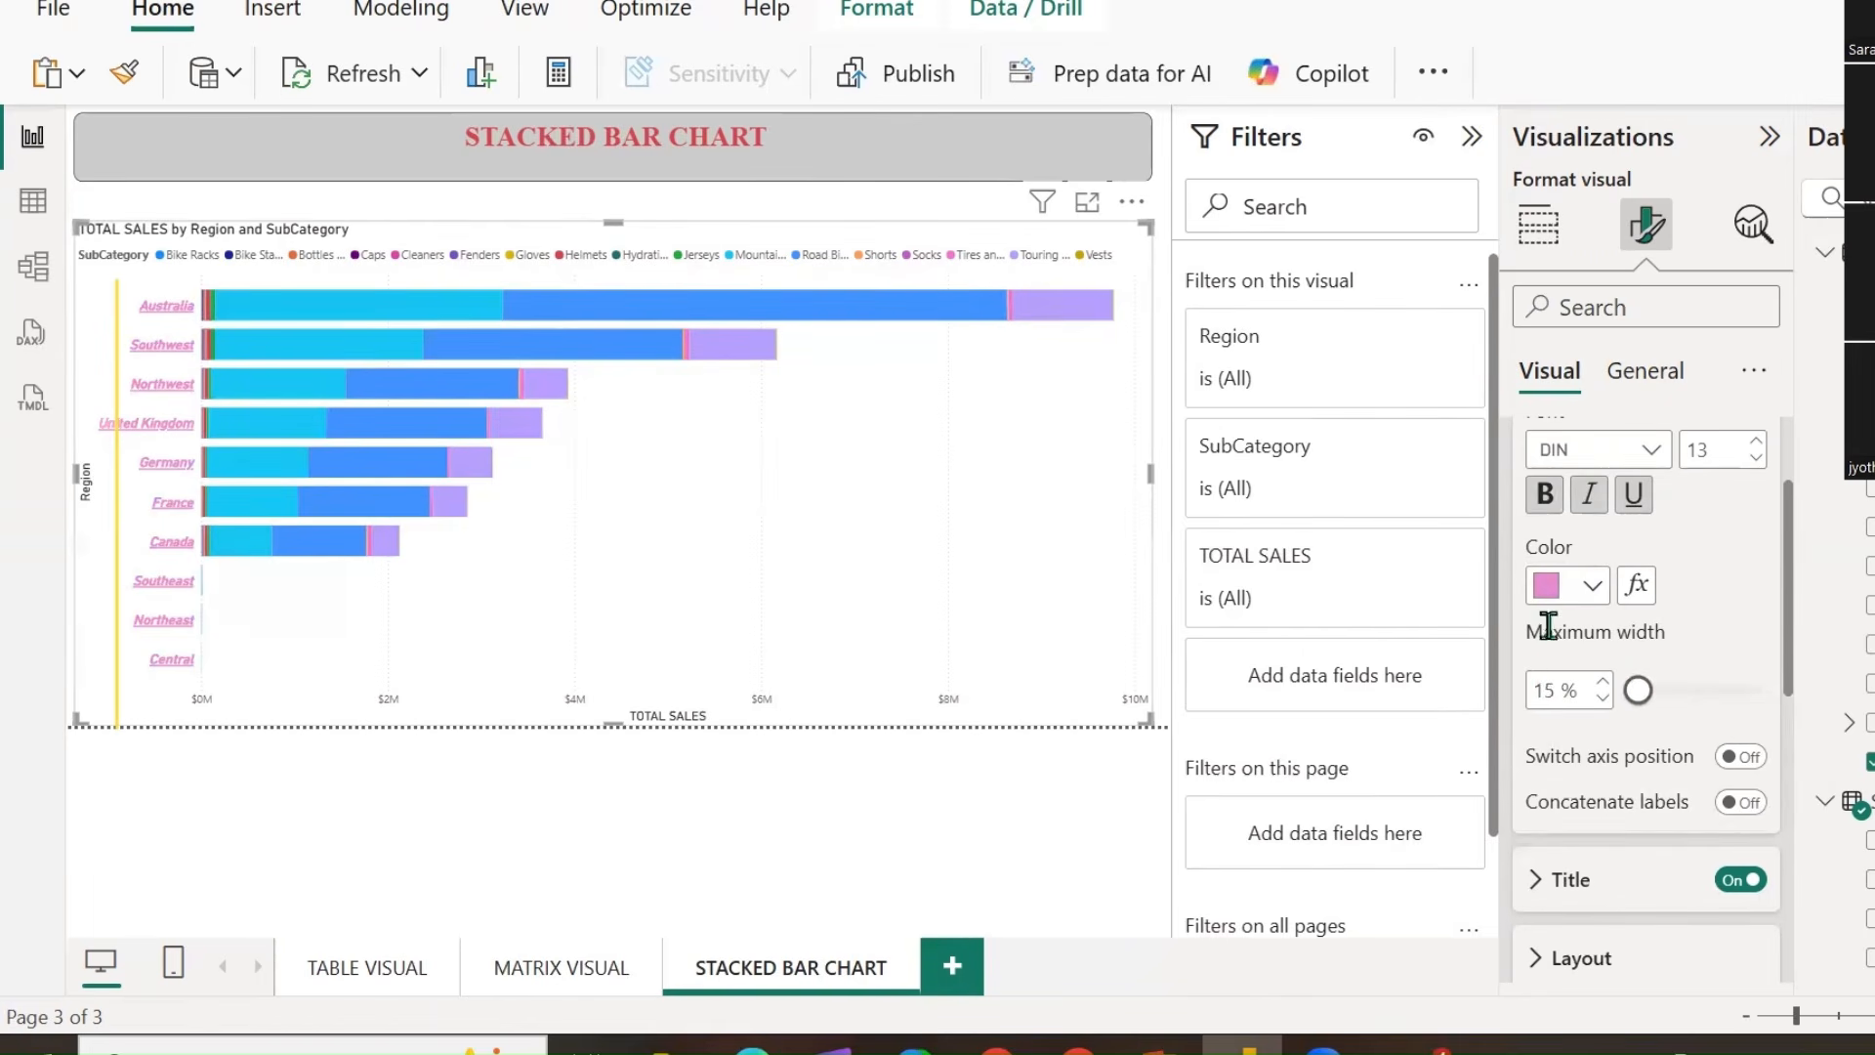
Try the Switch axis position and Concatenate labels options on the Y-axis values, and turn both off again.
{"action": "scroll", "coordinate": [1645, 655], "scroll_direction": "down", "scroll_amount": 2}
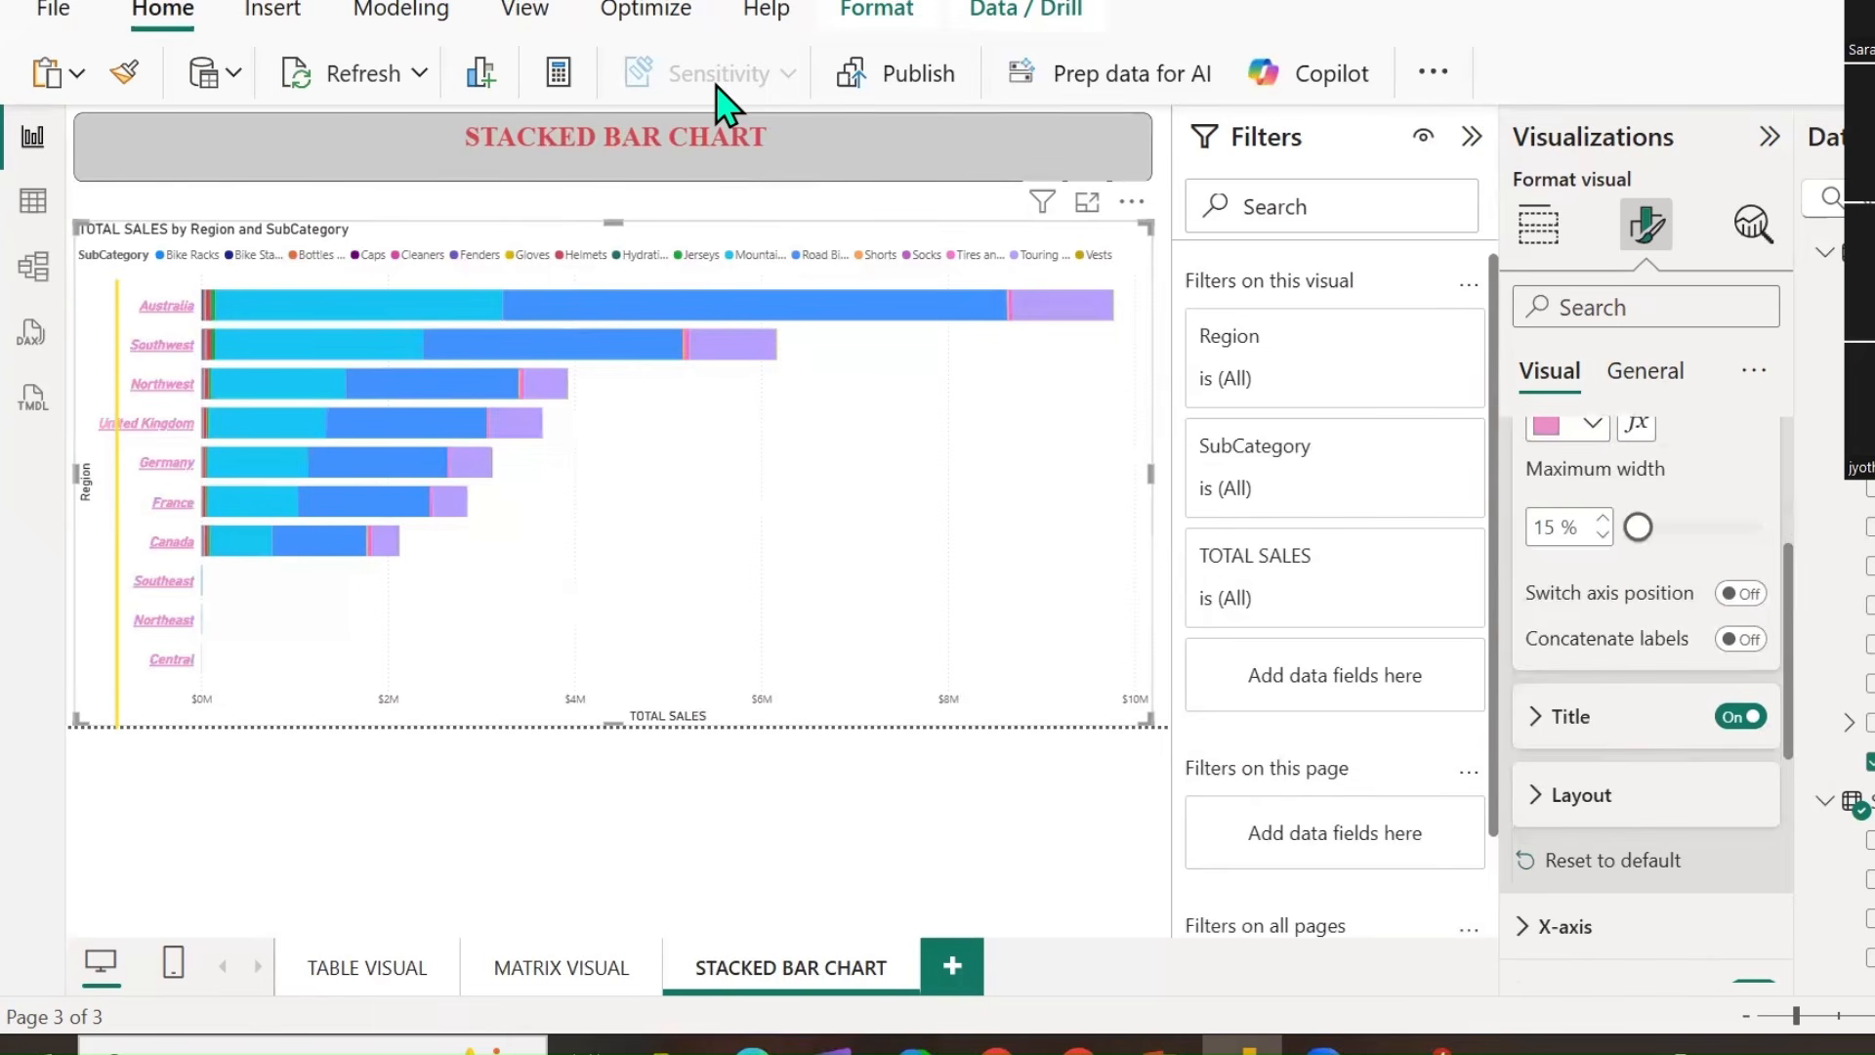
{"action": "left_click_drag", "start_coordinate": [119, 701], "coordinate": [215, 700]}
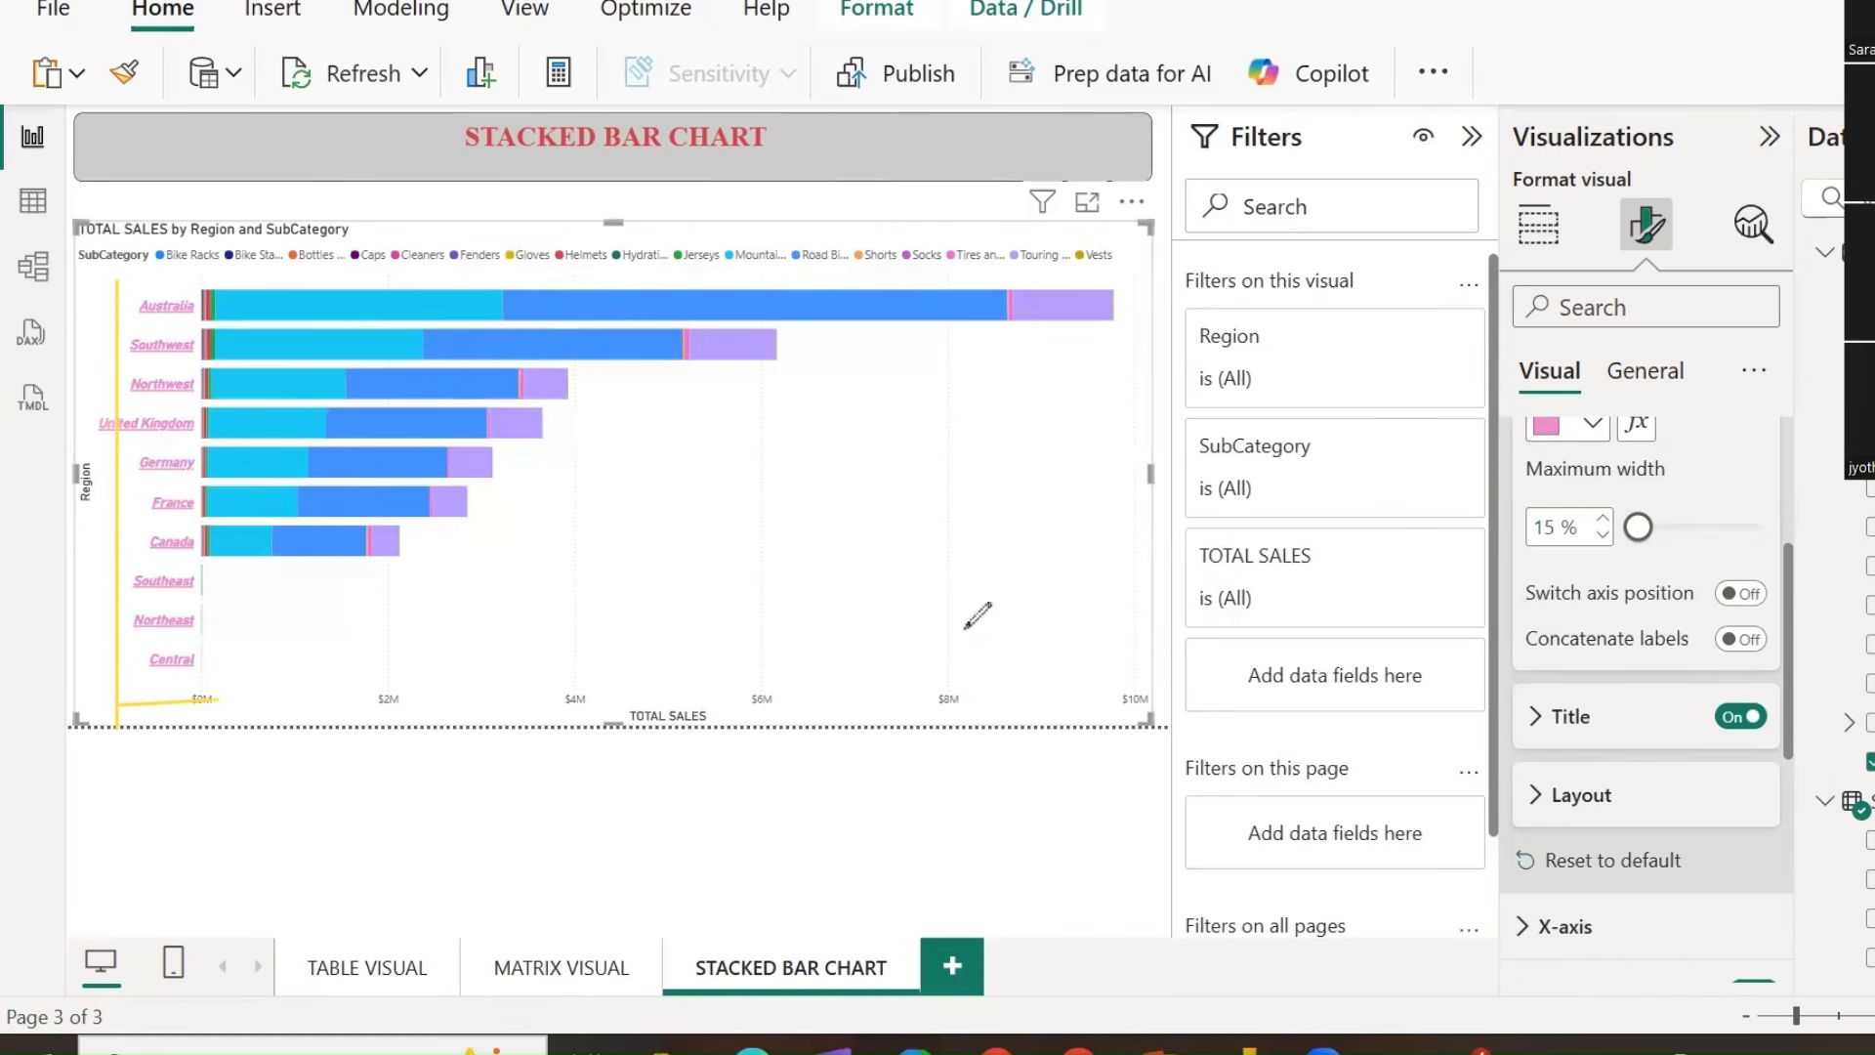
{"action": "left_click_drag", "start_coordinate": [961, 645], "coordinate": [1128, 644]}
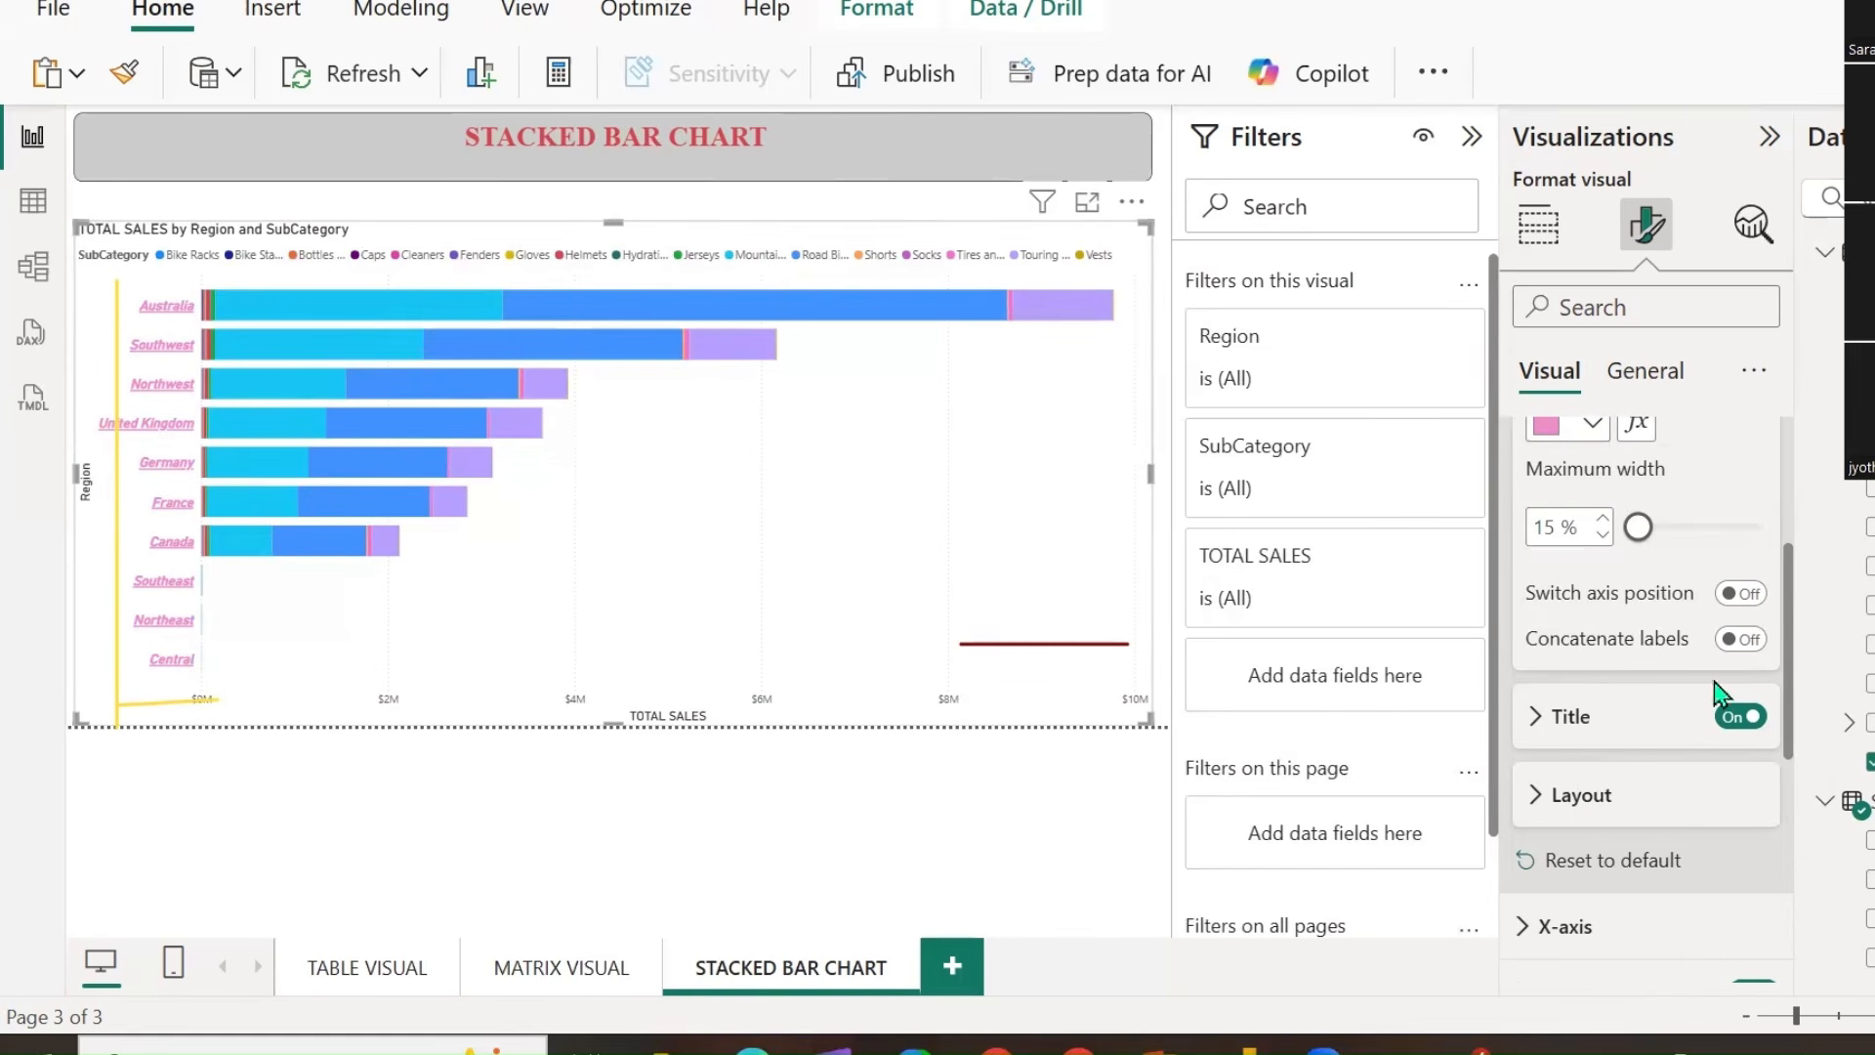
{"action": "left_click", "coordinate": [1741, 593]}
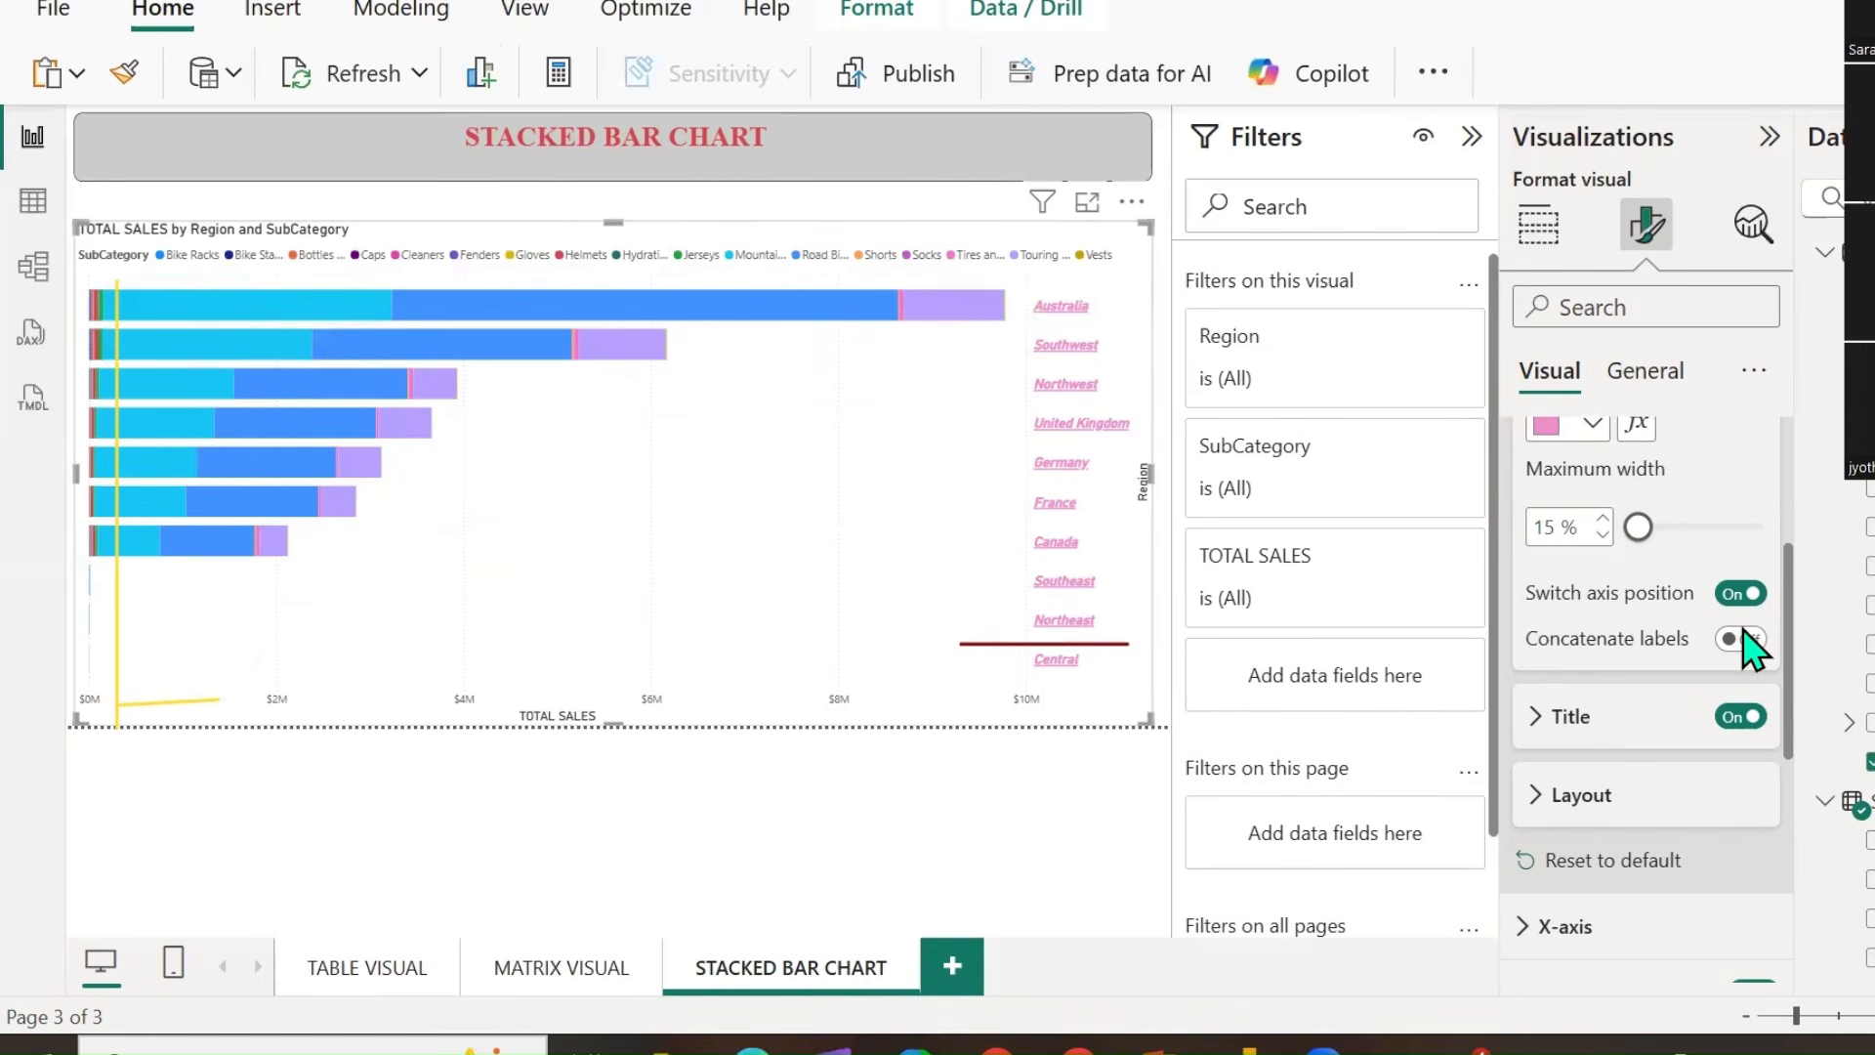
{"action": "left_click", "coordinate": [1745, 641]}
{"action": "left_click", "coordinate": [1741, 640]}
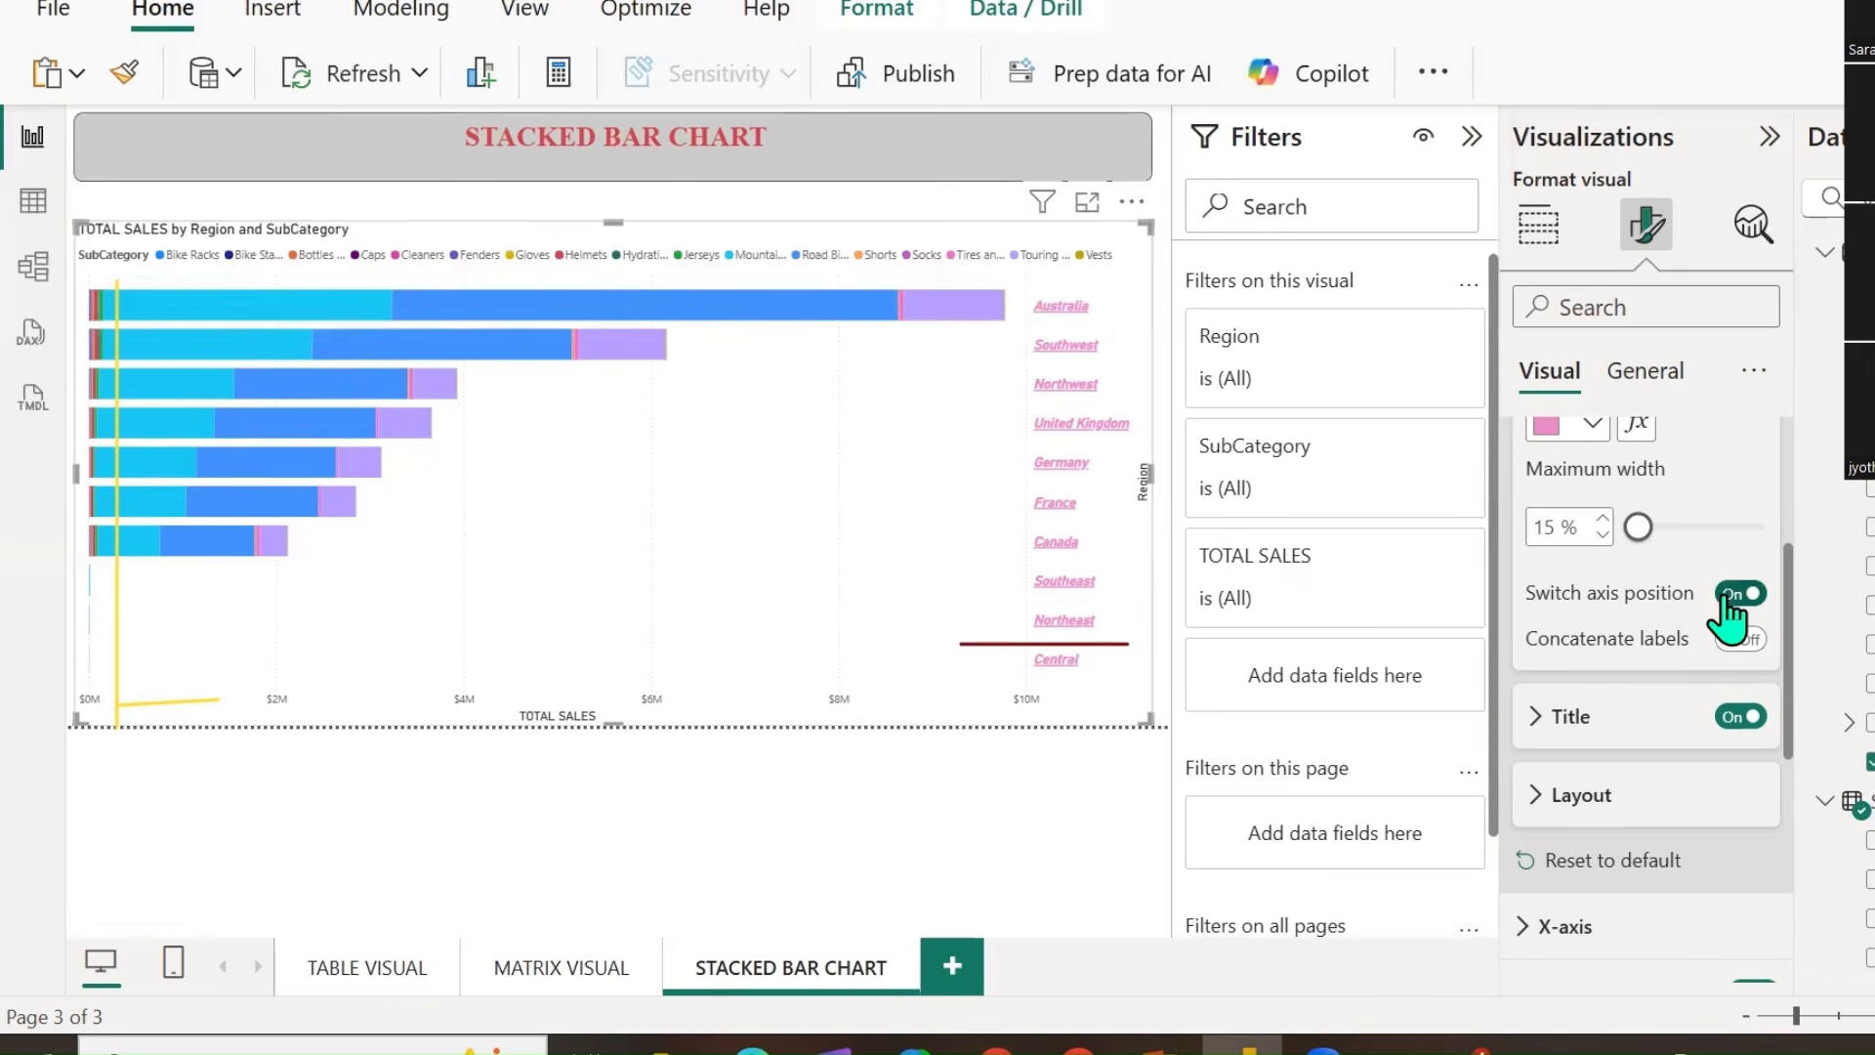
{"action": "left_click", "coordinate": [1737, 594]}
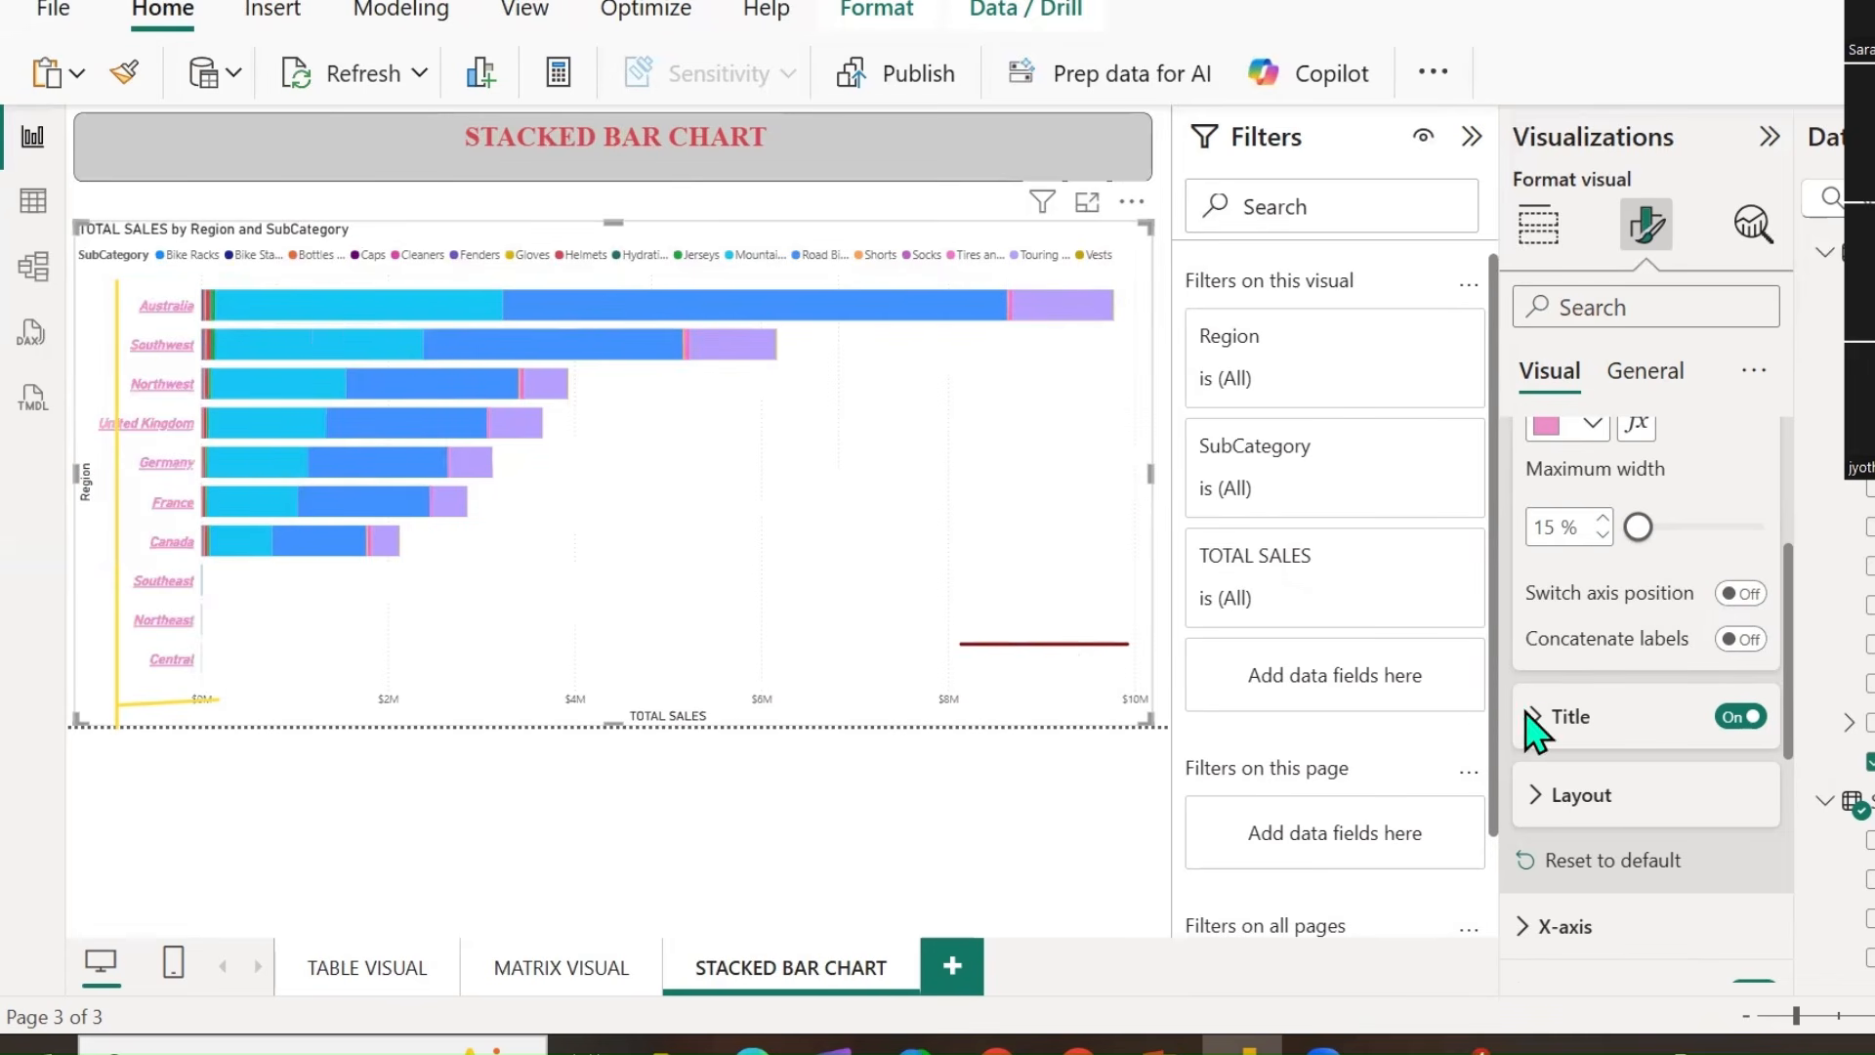
Change the Y-axis title text to REGION WISE.
{"action": "left_click", "coordinate": [1540, 725]}
{"action": "scroll", "coordinate": [1633, 712], "scroll_direction": "down", "scroll_amount": 3}
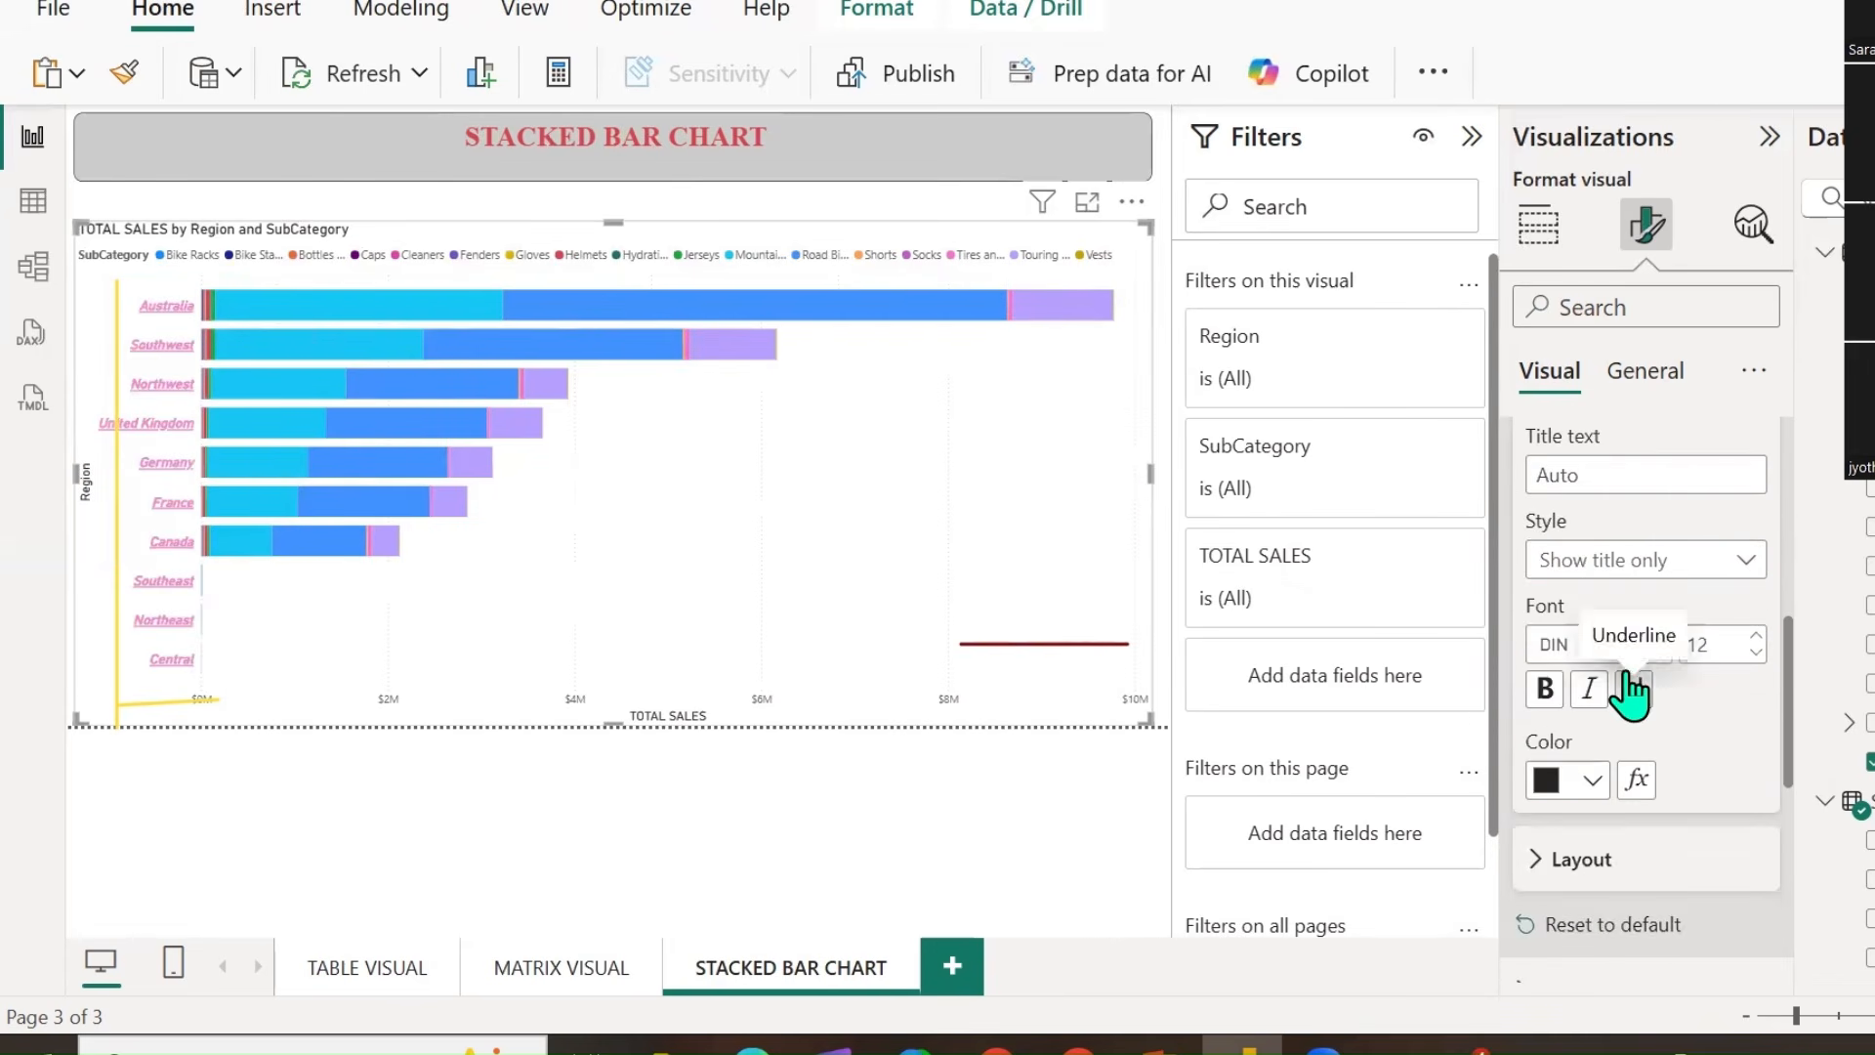
{"action": "scroll", "coordinate": [1621, 683], "scroll_direction": "up", "scroll_amount": 2}
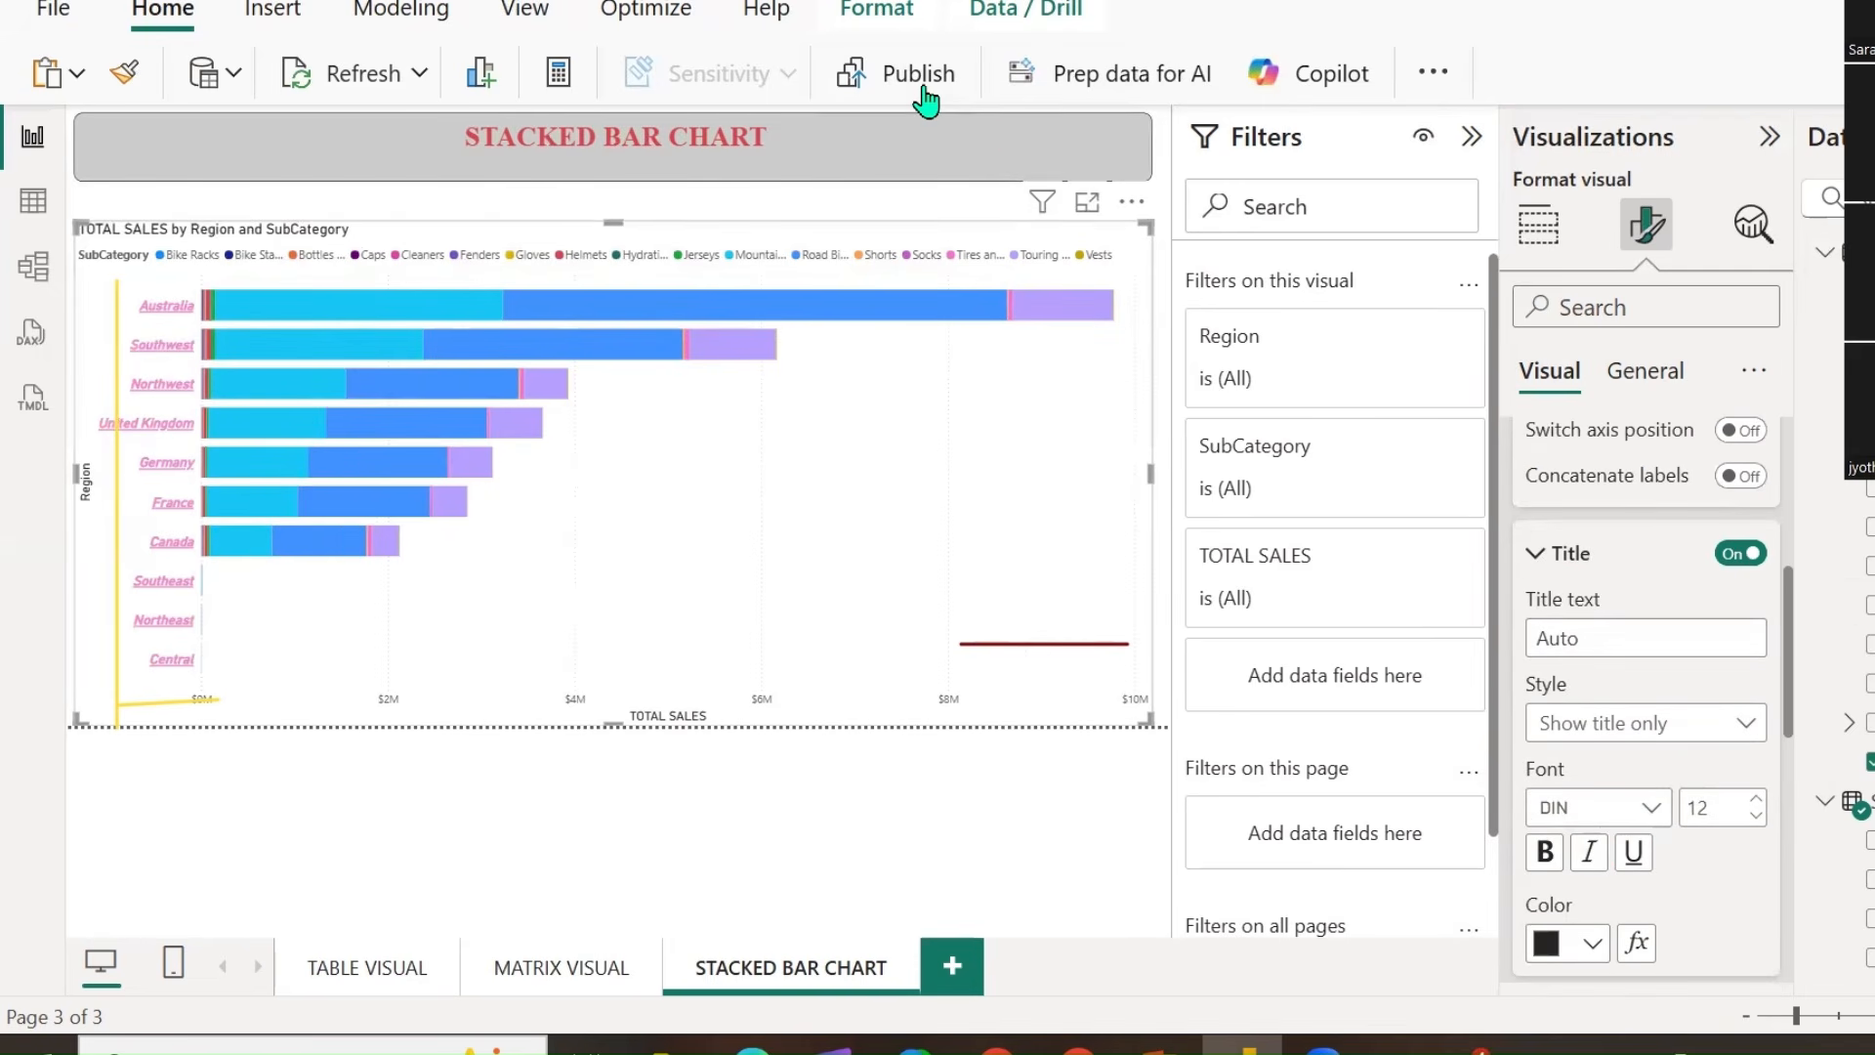
{"action": "left_click", "coordinate": [95, 615]}
{"action": "mouse_move", "coordinate": [119, 669]}
{"action": "left_mouse_down"}
{"action": "mouse_move", "coordinate": [161, 721]}
{"action": "mouse_move", "coordinate": [235, 723]}
{"action": "left_mouse_up"}
{"action": "left_click_drag", "start_coordinate": [977, 567], "coordinate": [1038, 697]}
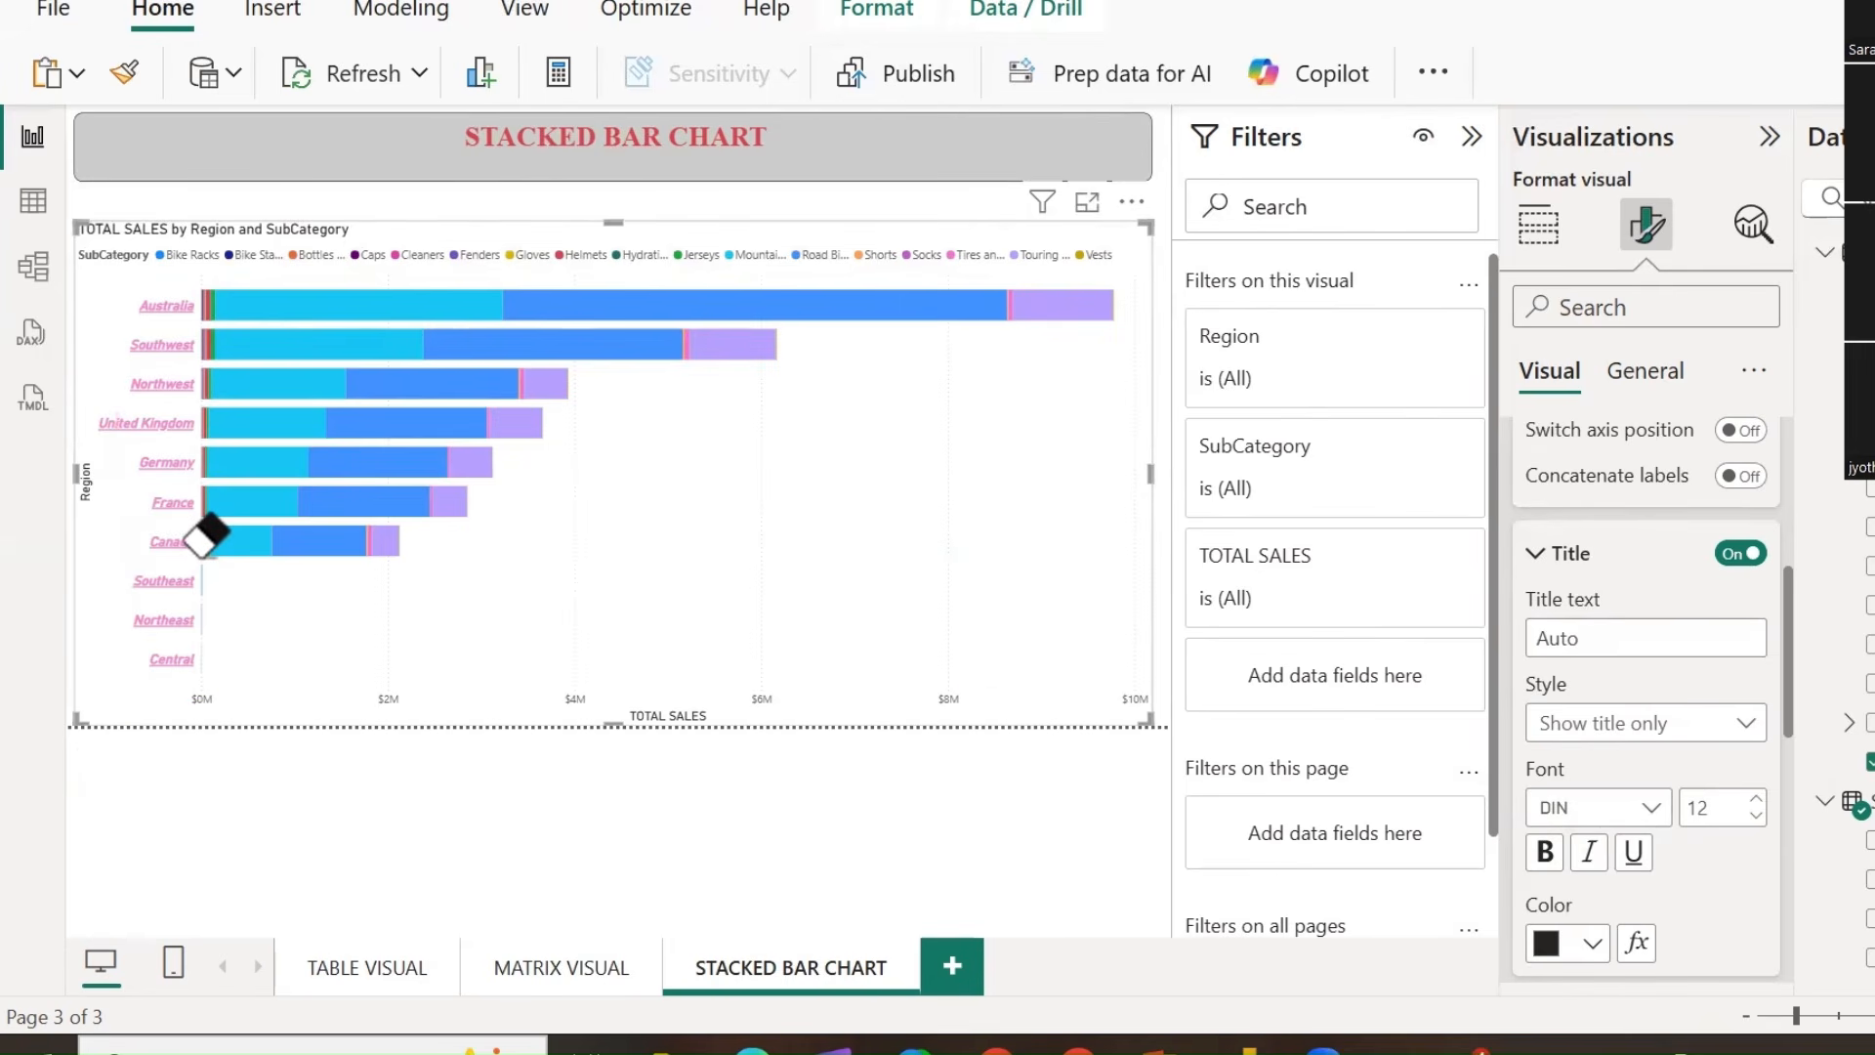
{"action": "mouse_move", "coordinate": [127, 532]}
{"action": "left_mouse_down"}
{"action": "mouse_move", "coordinate": [130, 402]}
{"action": "mouse_move", "coordinate": [15, 468]}
{"action": "mouse_move", "coordinate": [64, 555]}
{"action": "left_mouse_up"}
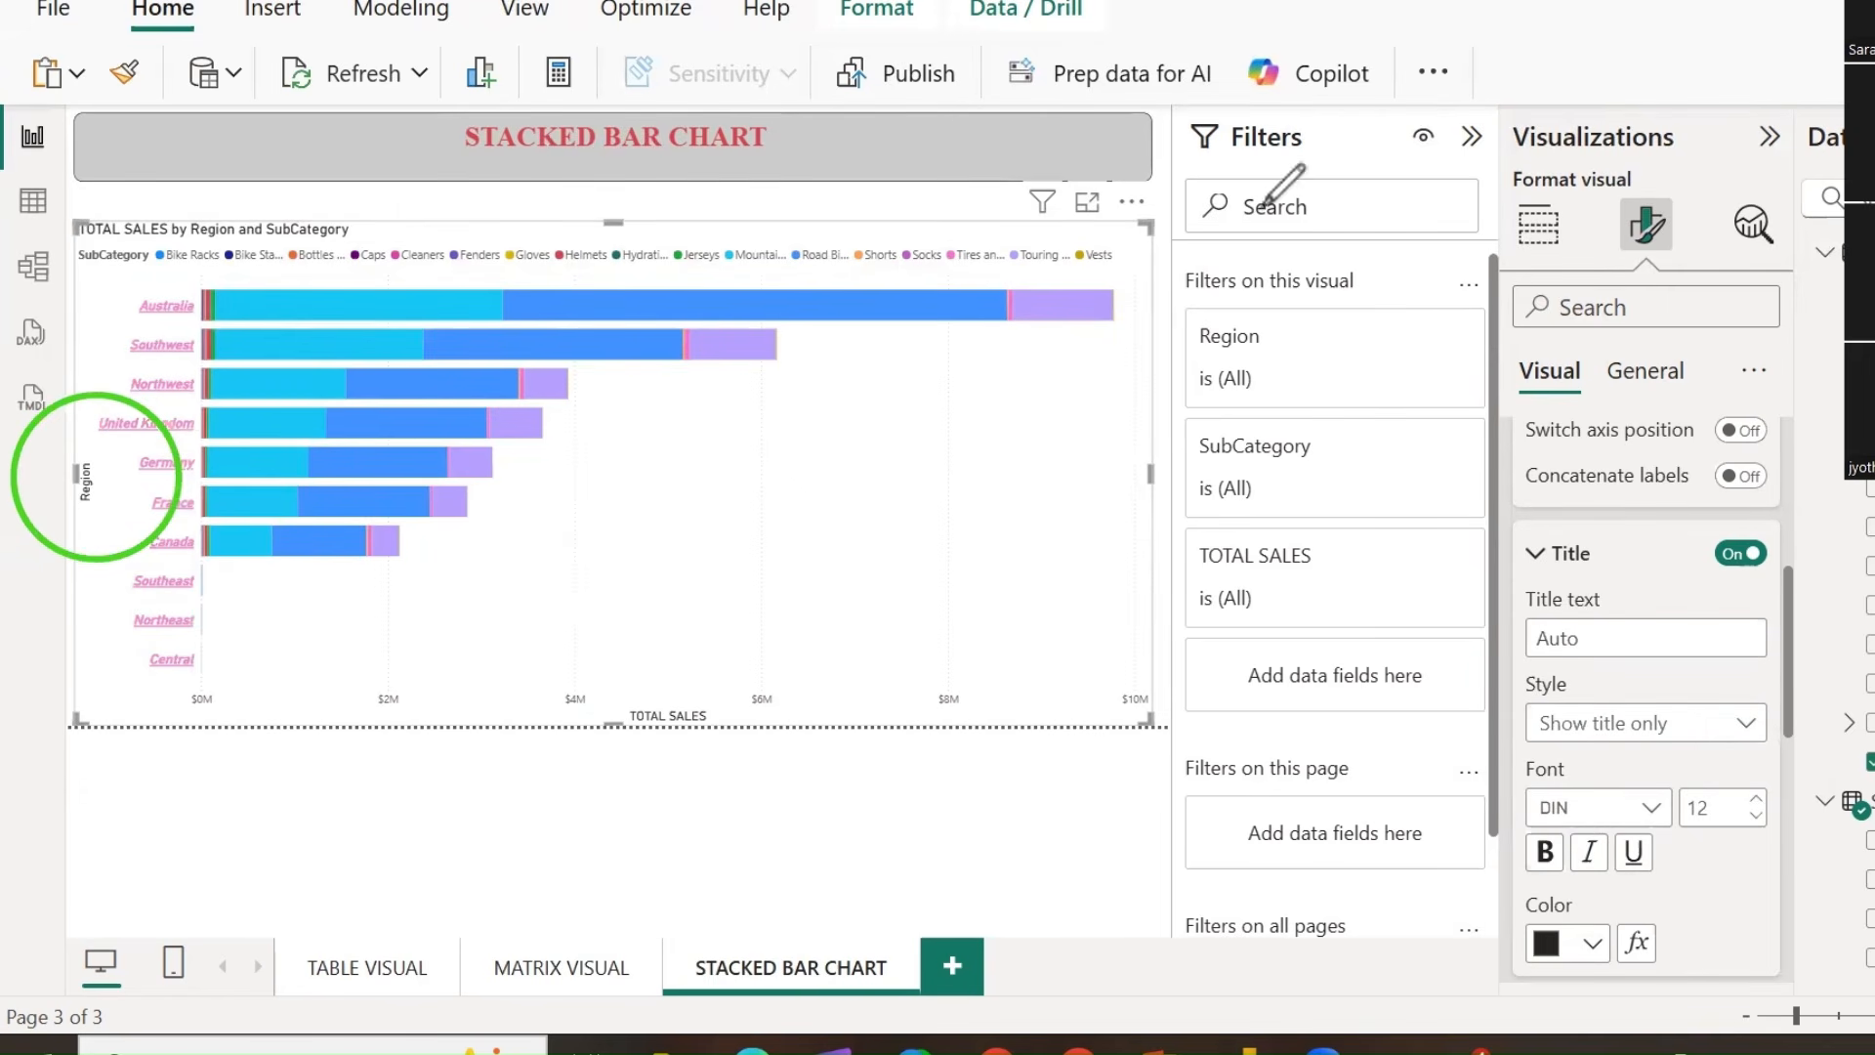
{"action": "left_click", "coordinate": [1610, 643]}
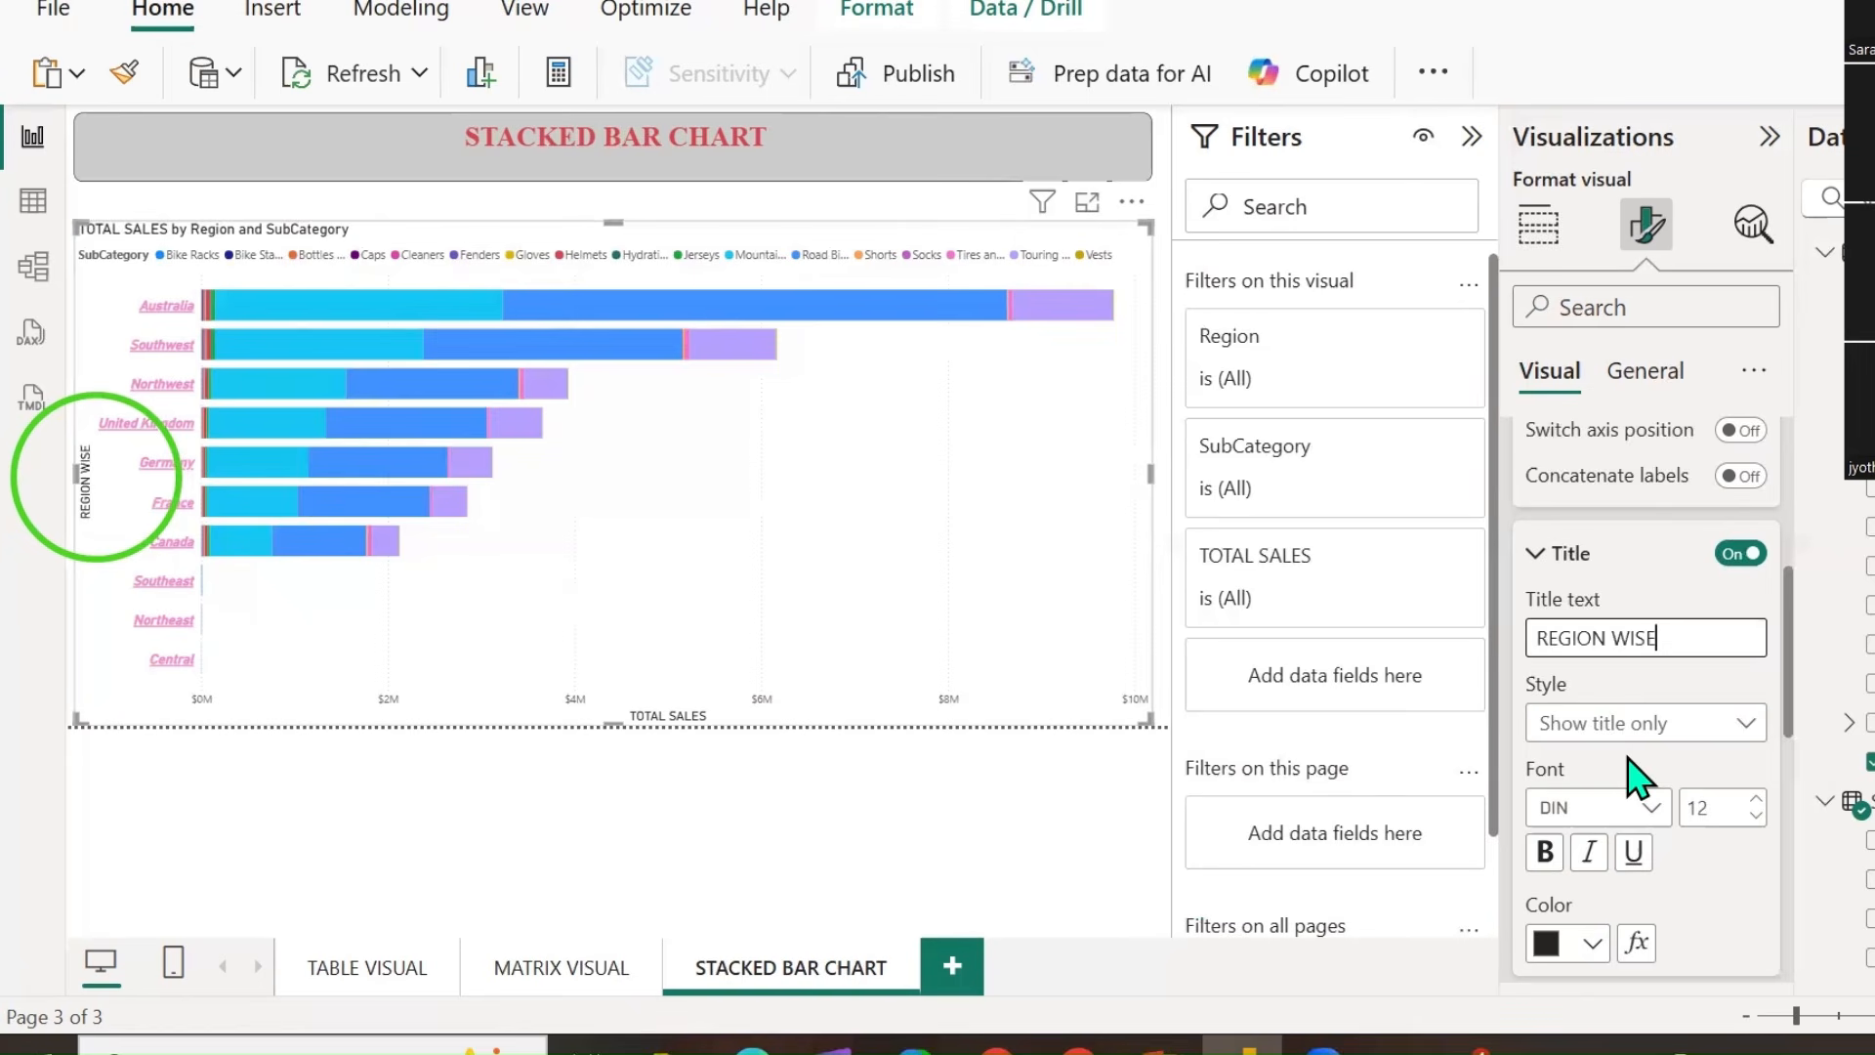
Make the Y-axis title bold, italic and underlined, keeping the title-only style and DIN font.
{"action": "scroll", "coordinate": [1636, 775], "scroll_direction": "down", "scroll_amount": 3}
{"action": "left_click", "coordinate": [1737, 561]}
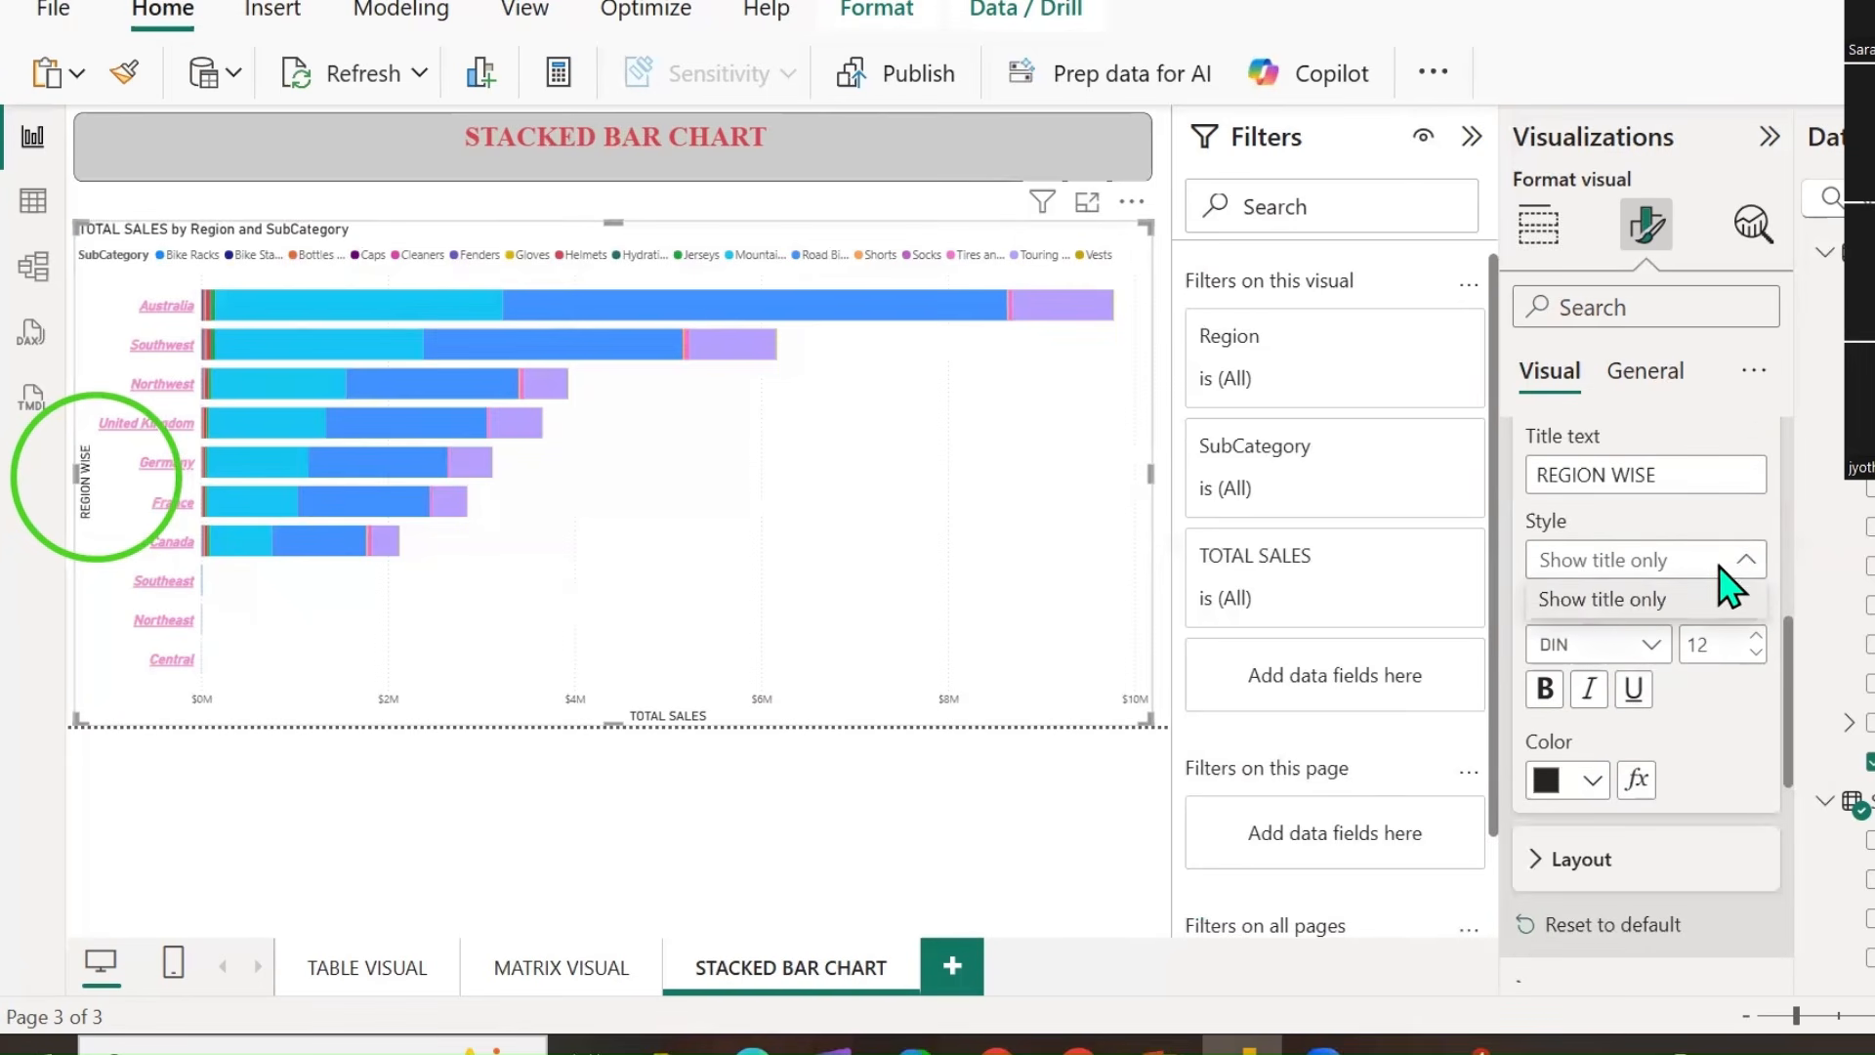
{"action": "left_click", "coordinate": [1634, 668]}
{"action": "left_click", "coordinate": [1654, 646]}
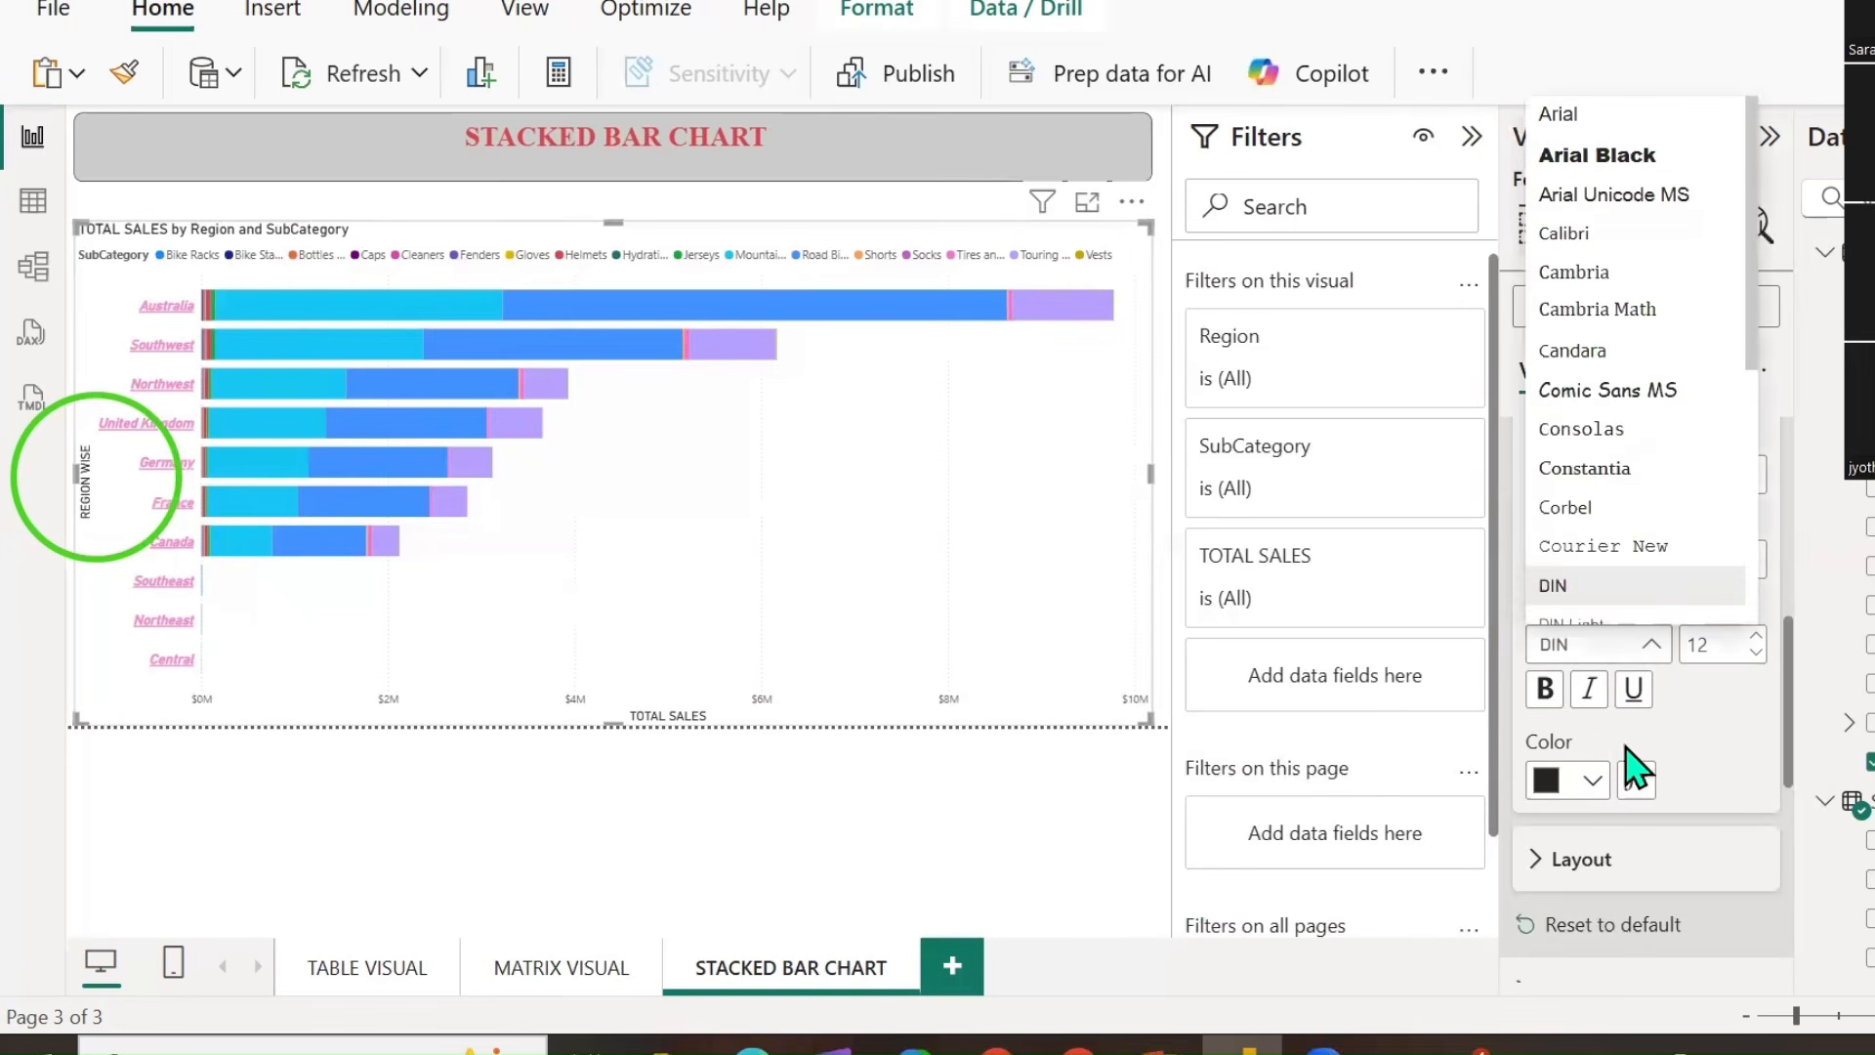
{"action": "left_click", "coordinate": [1719, 745]}
{"action": "left_click", "coordinate": [1546, 689]}
{"action": "left_click", "coordinate": [1589, 689]}
{"action": "left_click", "coordinate": [1634, 689]}
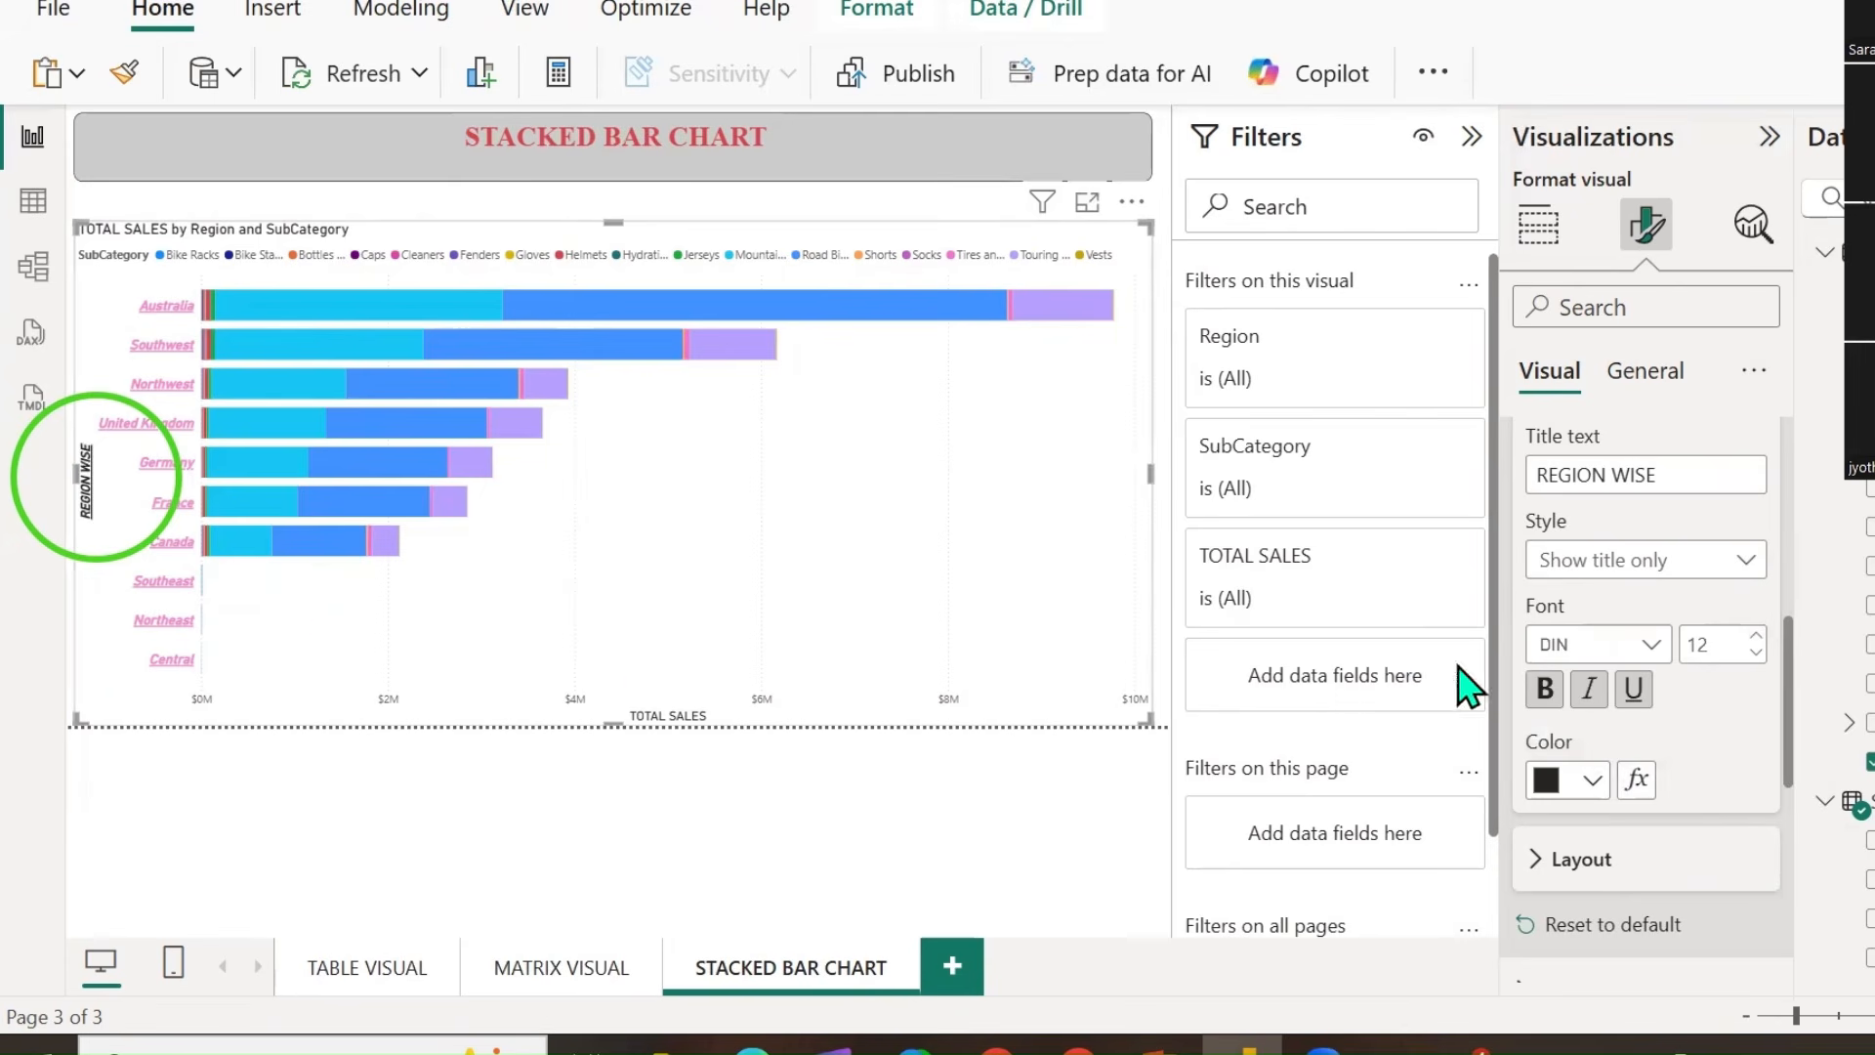
Try to lower the minimum category height in the Y-axis layout settings.
{"action": "scroll", "coordinate": [1690, 757], "scroll_direction": "down", "scroll_amount": 3}
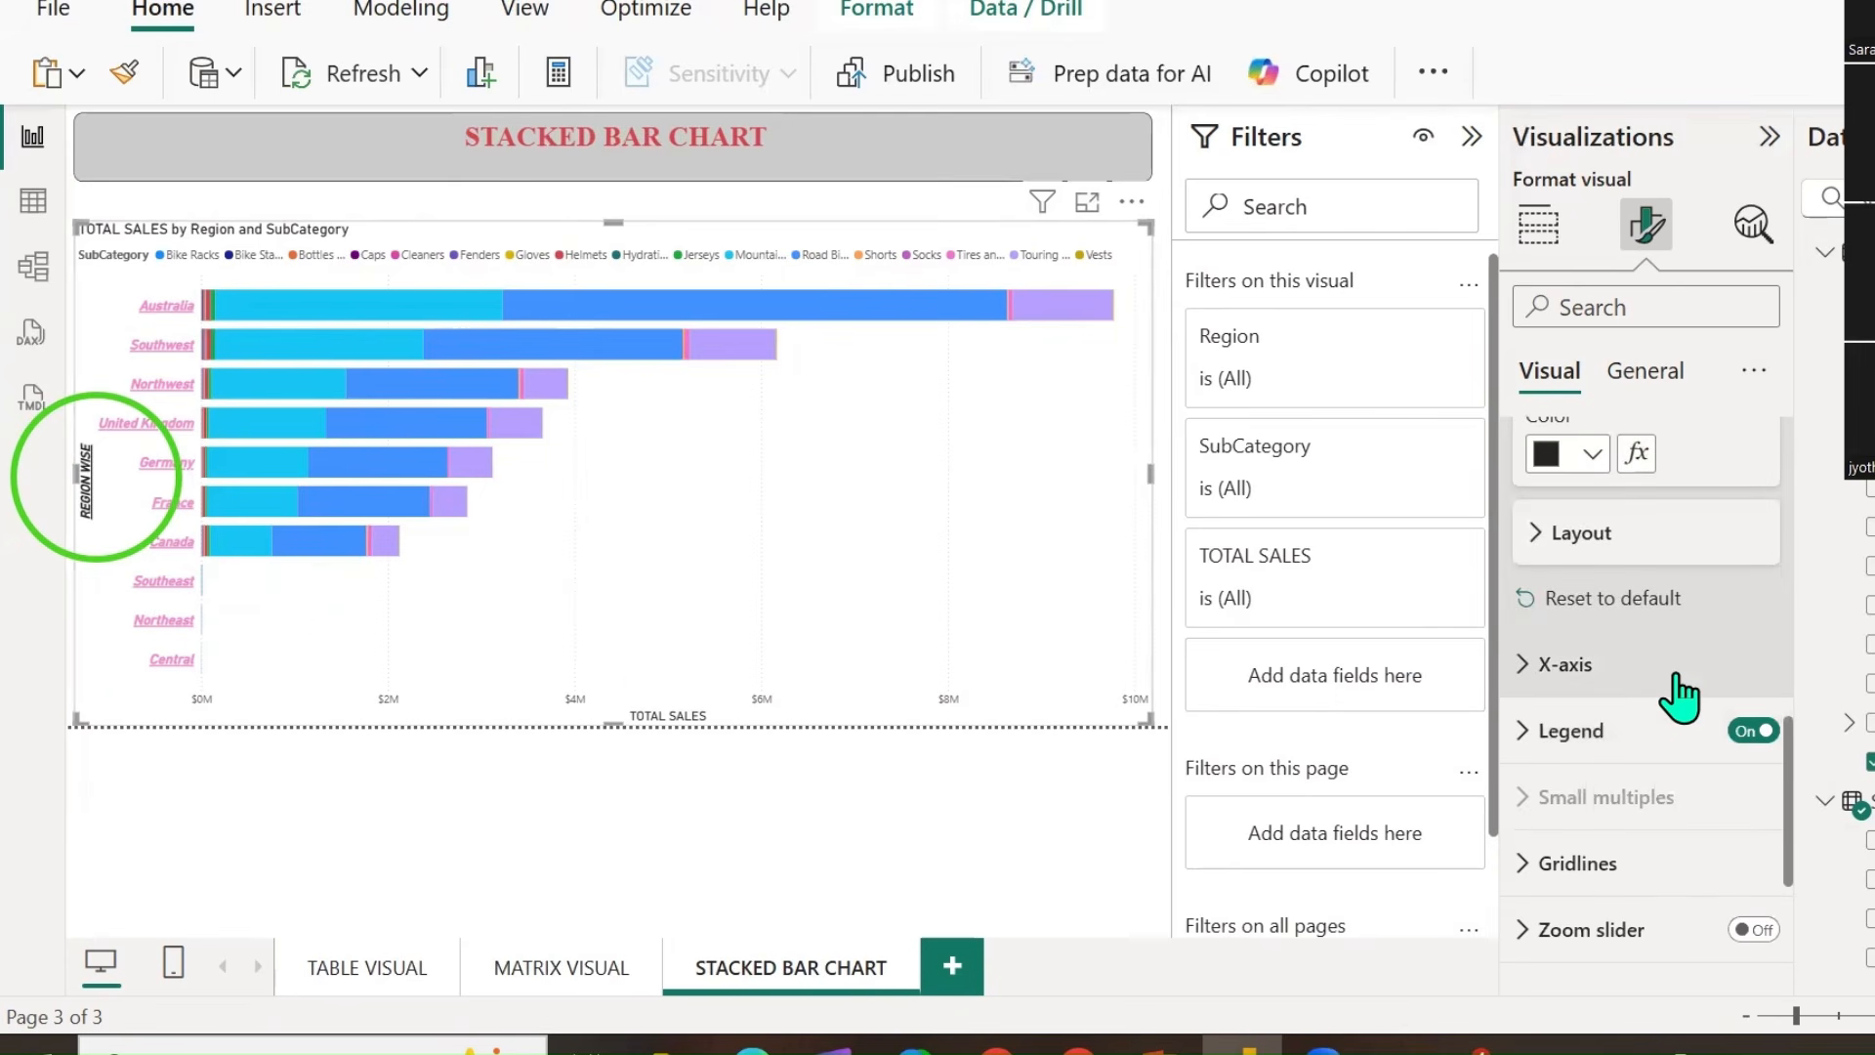
{"action": "left_click", "coordinate": [1540, 534]}
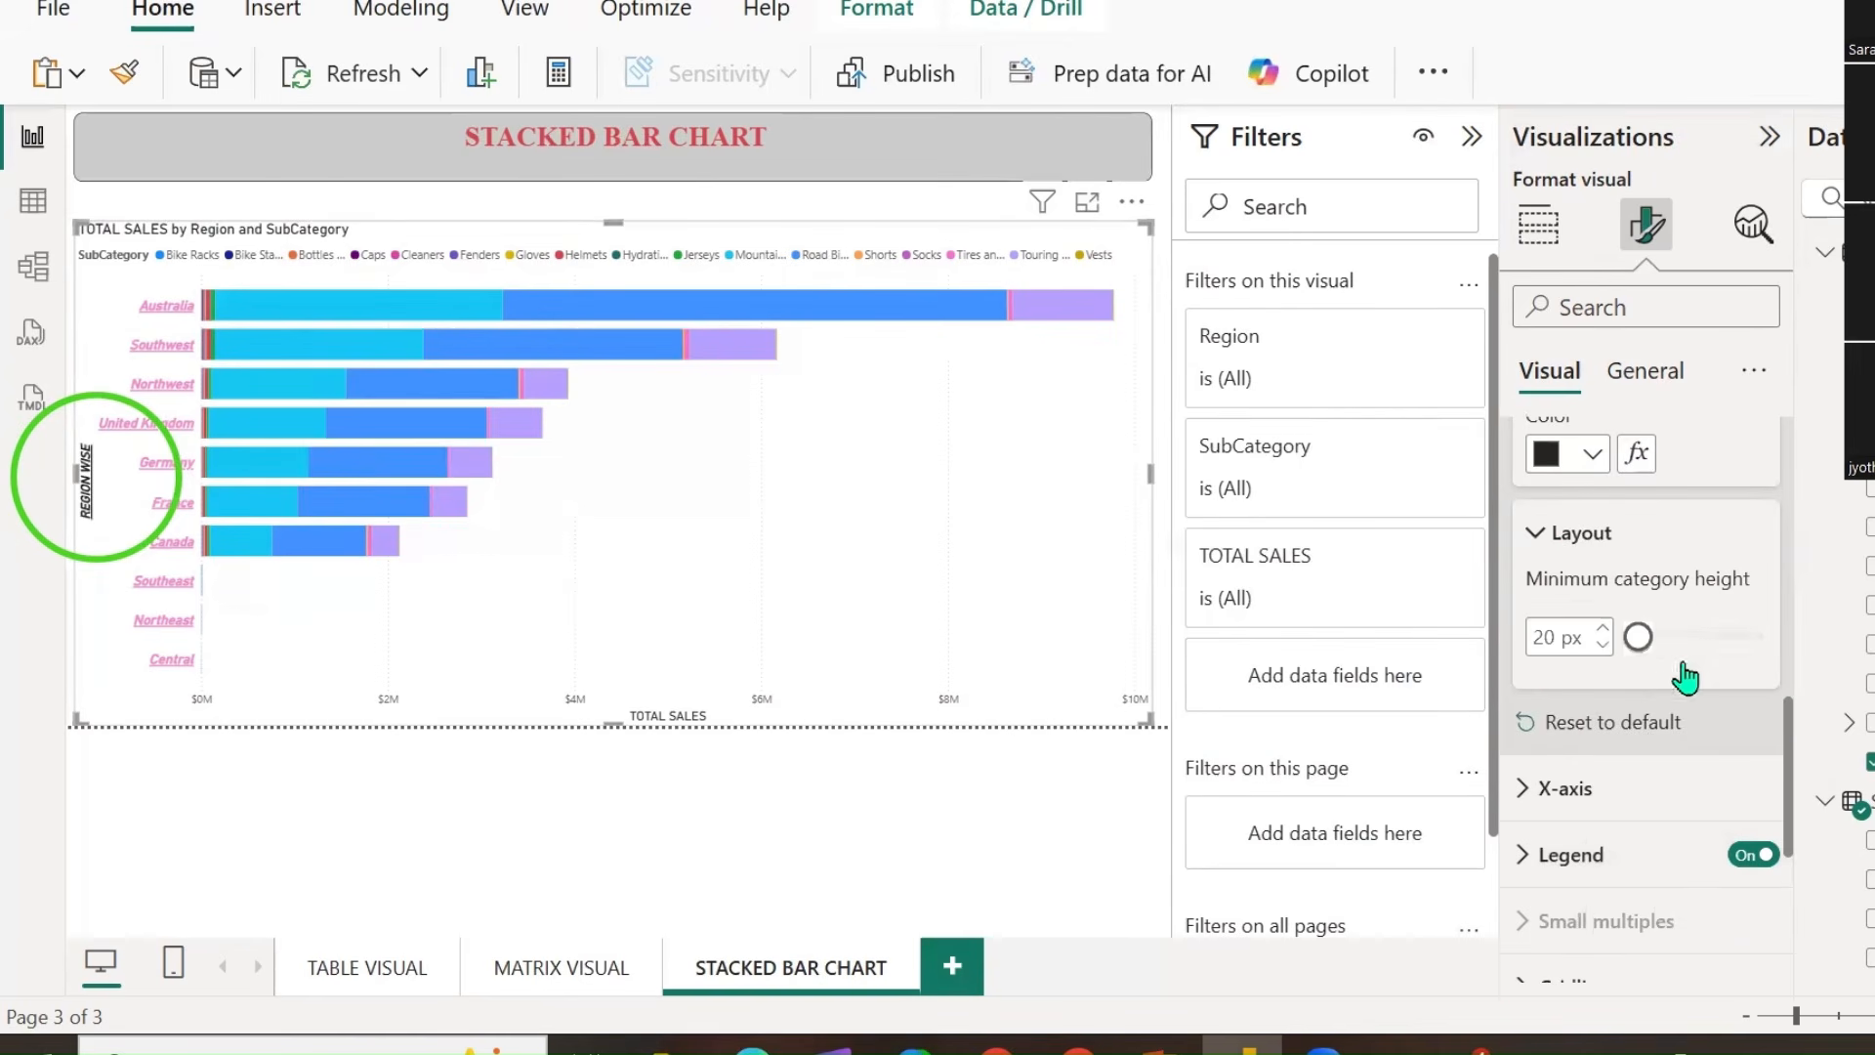
{"action": "mouse_move", "coordinate": [1639, 638]}
{"action": "left_mouse_down"}
{"action": "mouse_move", "coordinate": [1735, 641]}
{"action": "mouse_move", "coordinate": [1602, 641]}
{"action": "left_mouse_up"}
{"action": "scroll", "coordinate": [1605, 796], "scroll_direction": "up", "scroll_amount": 3}
{"action": "scroll", "coordinate": [1605, 792], "scroll_direction": "down", "scroll_amount": 6}
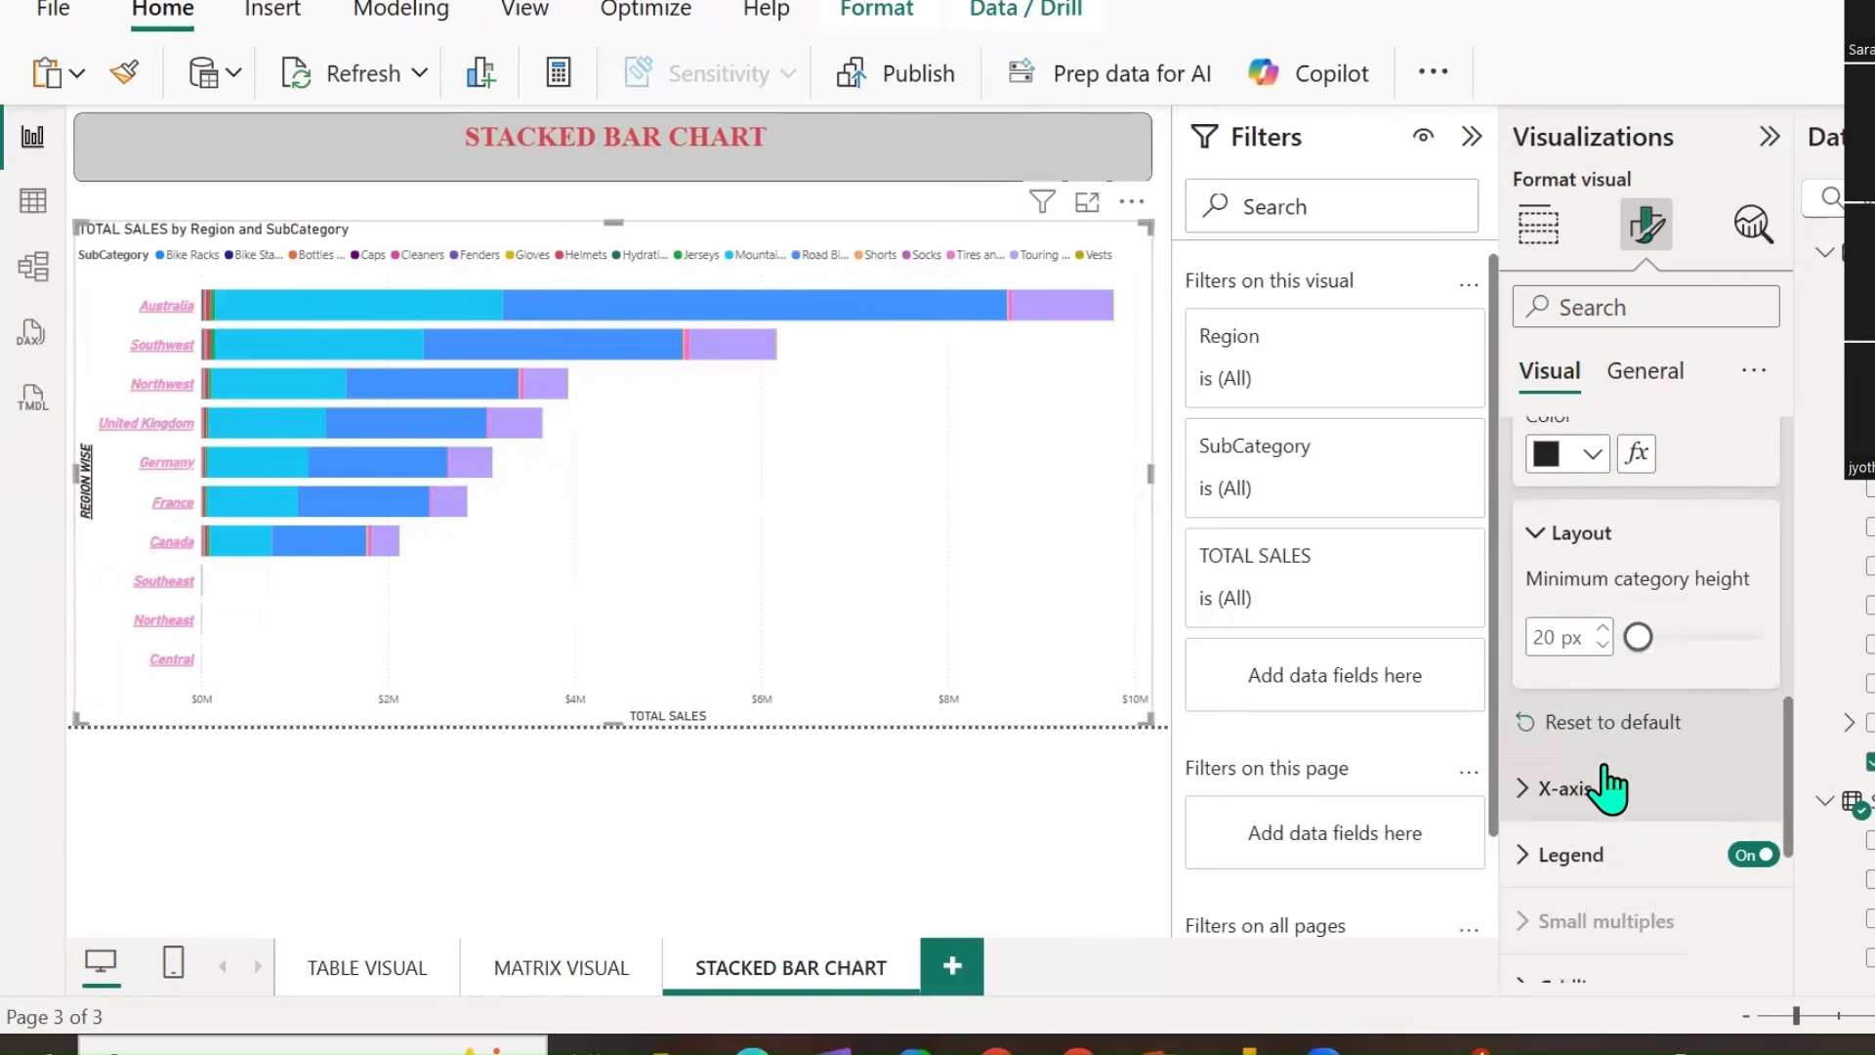
Collapse the Y-axis settings and expand the X-axis settings.
{"action": "left_click", "coordinate": [1523, 452]}
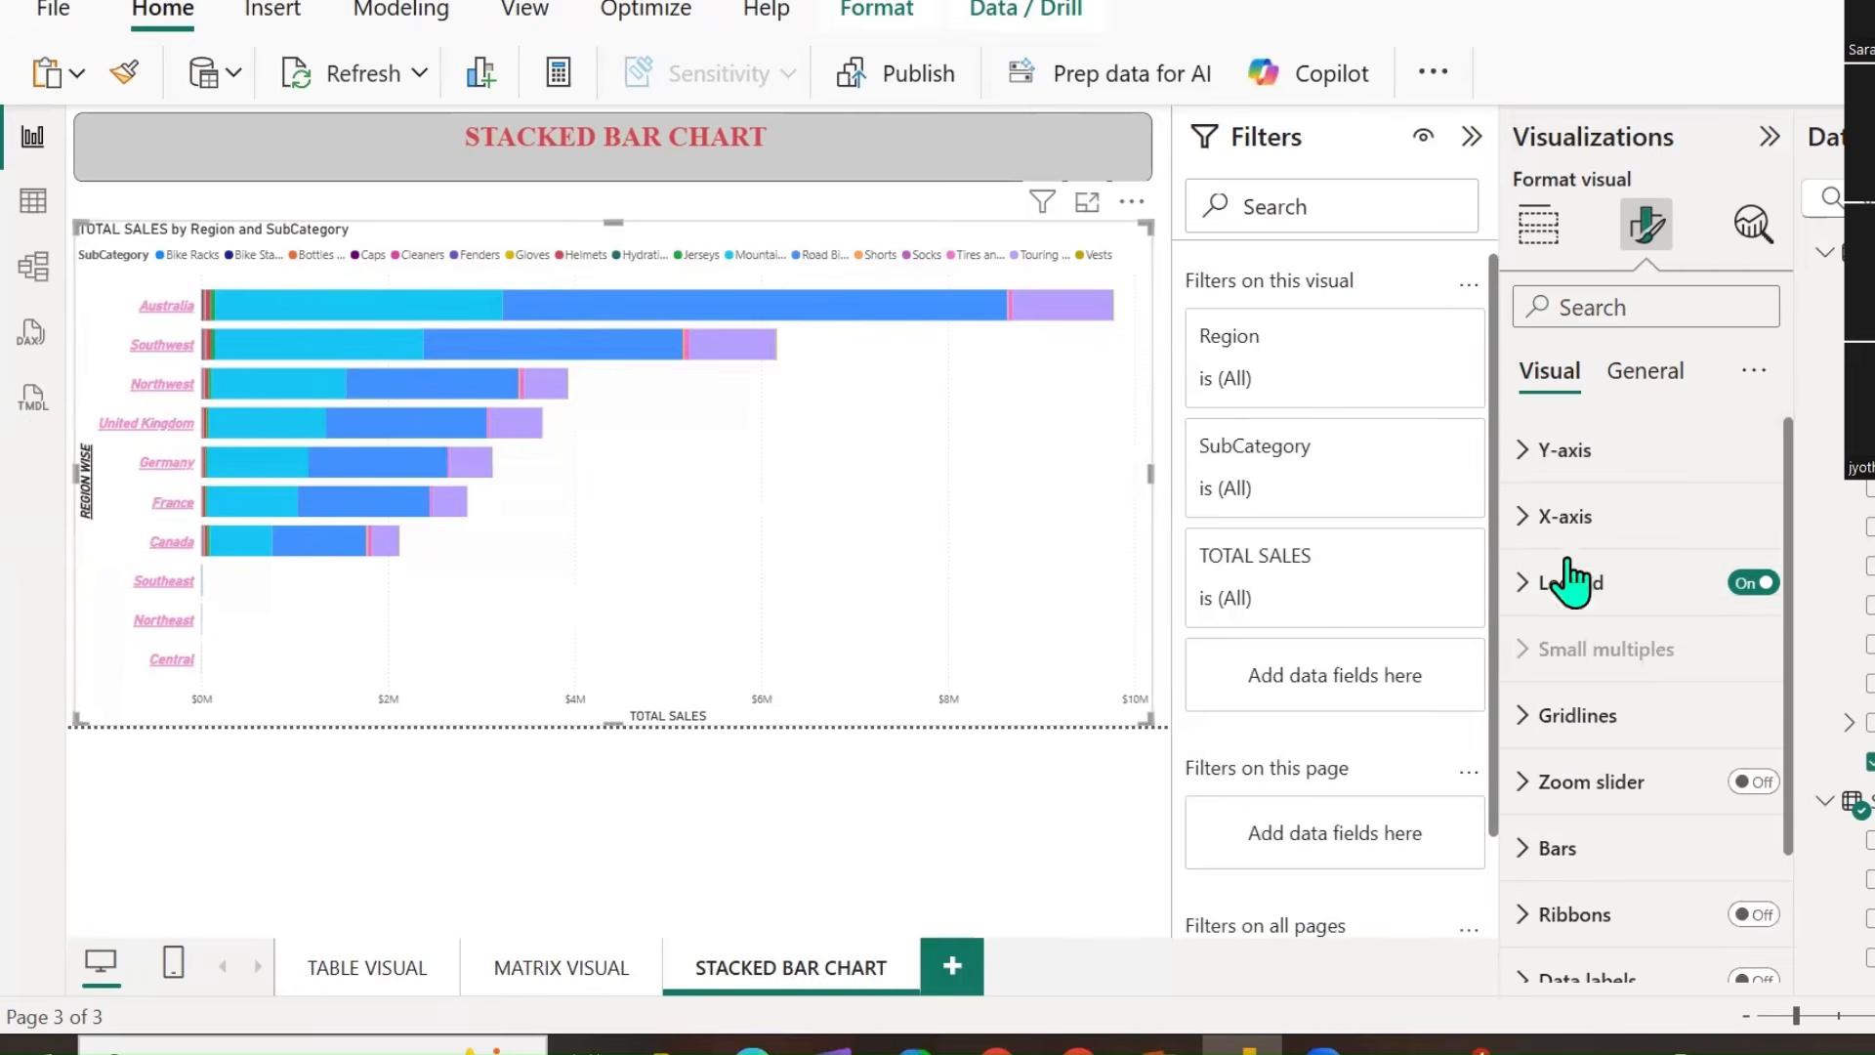
{"action": "left_click", "coordinate": [1523, 518]}
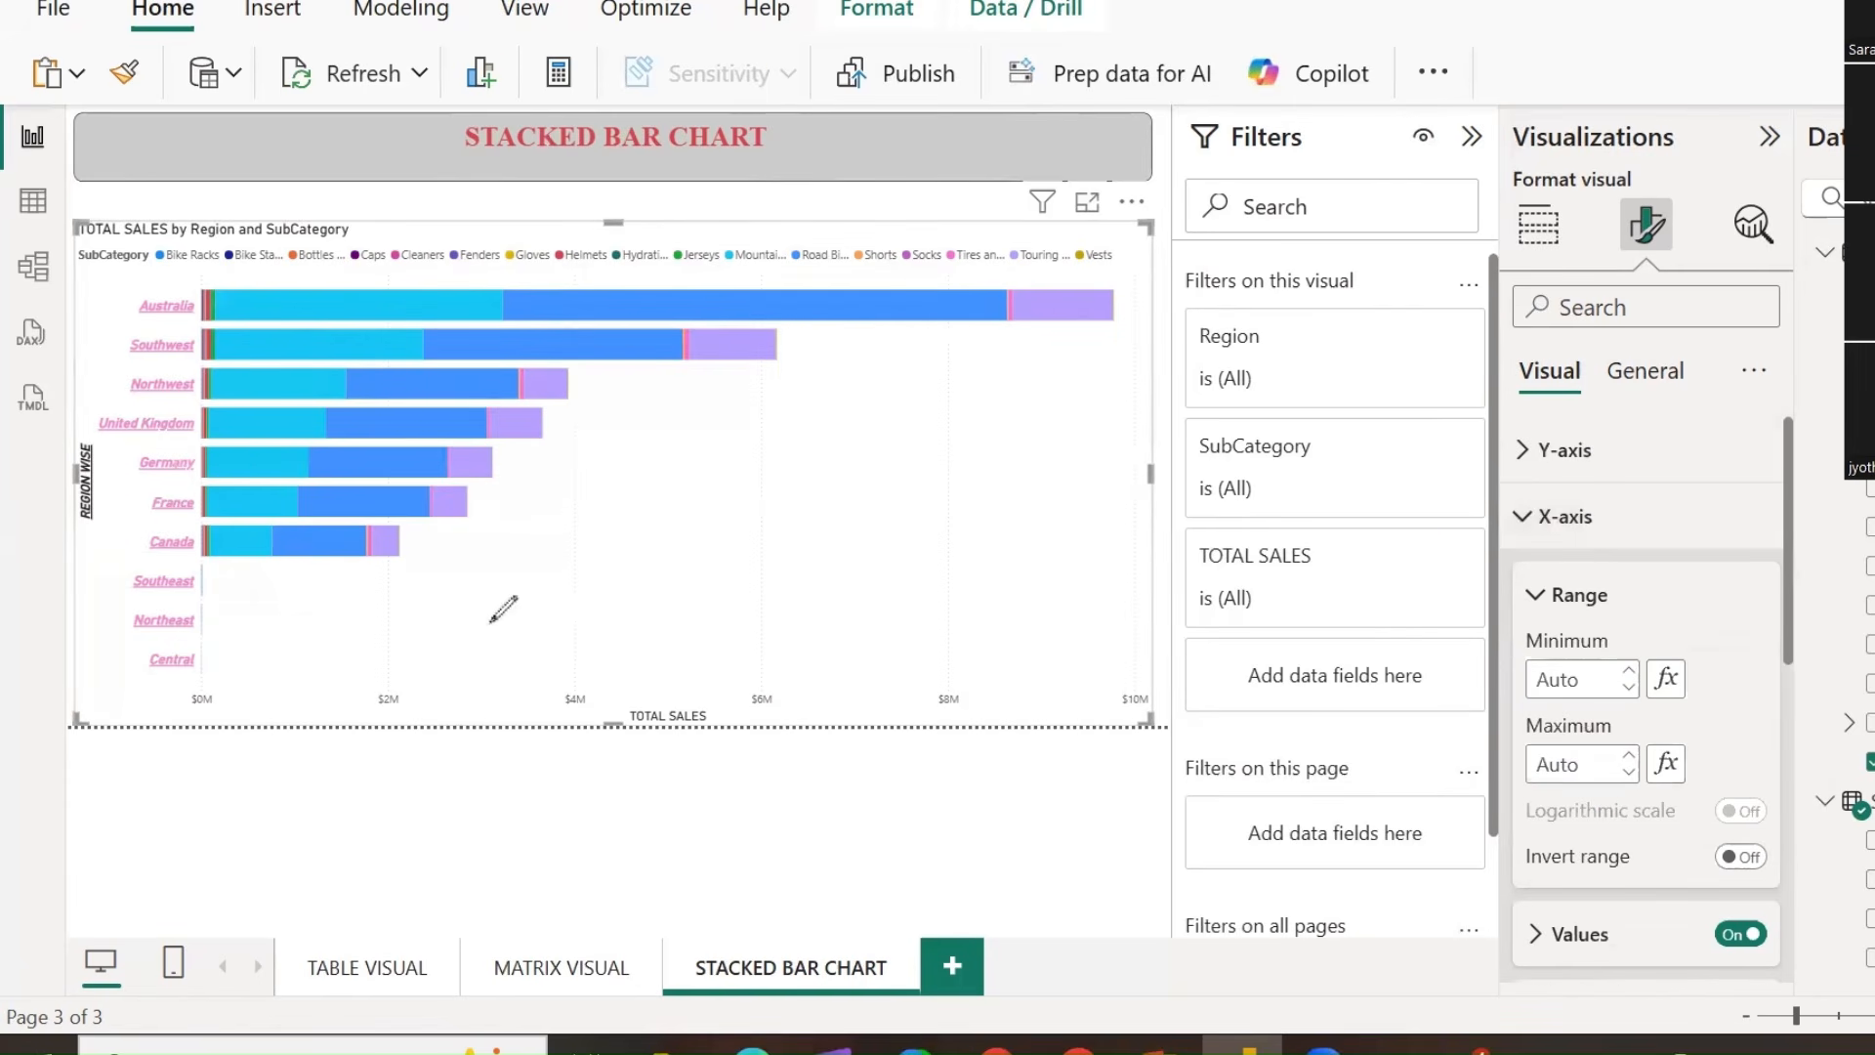
{"action": "left_click_drag", "start_coordinate": [181, 747], "coordinate": [1153, 744]}
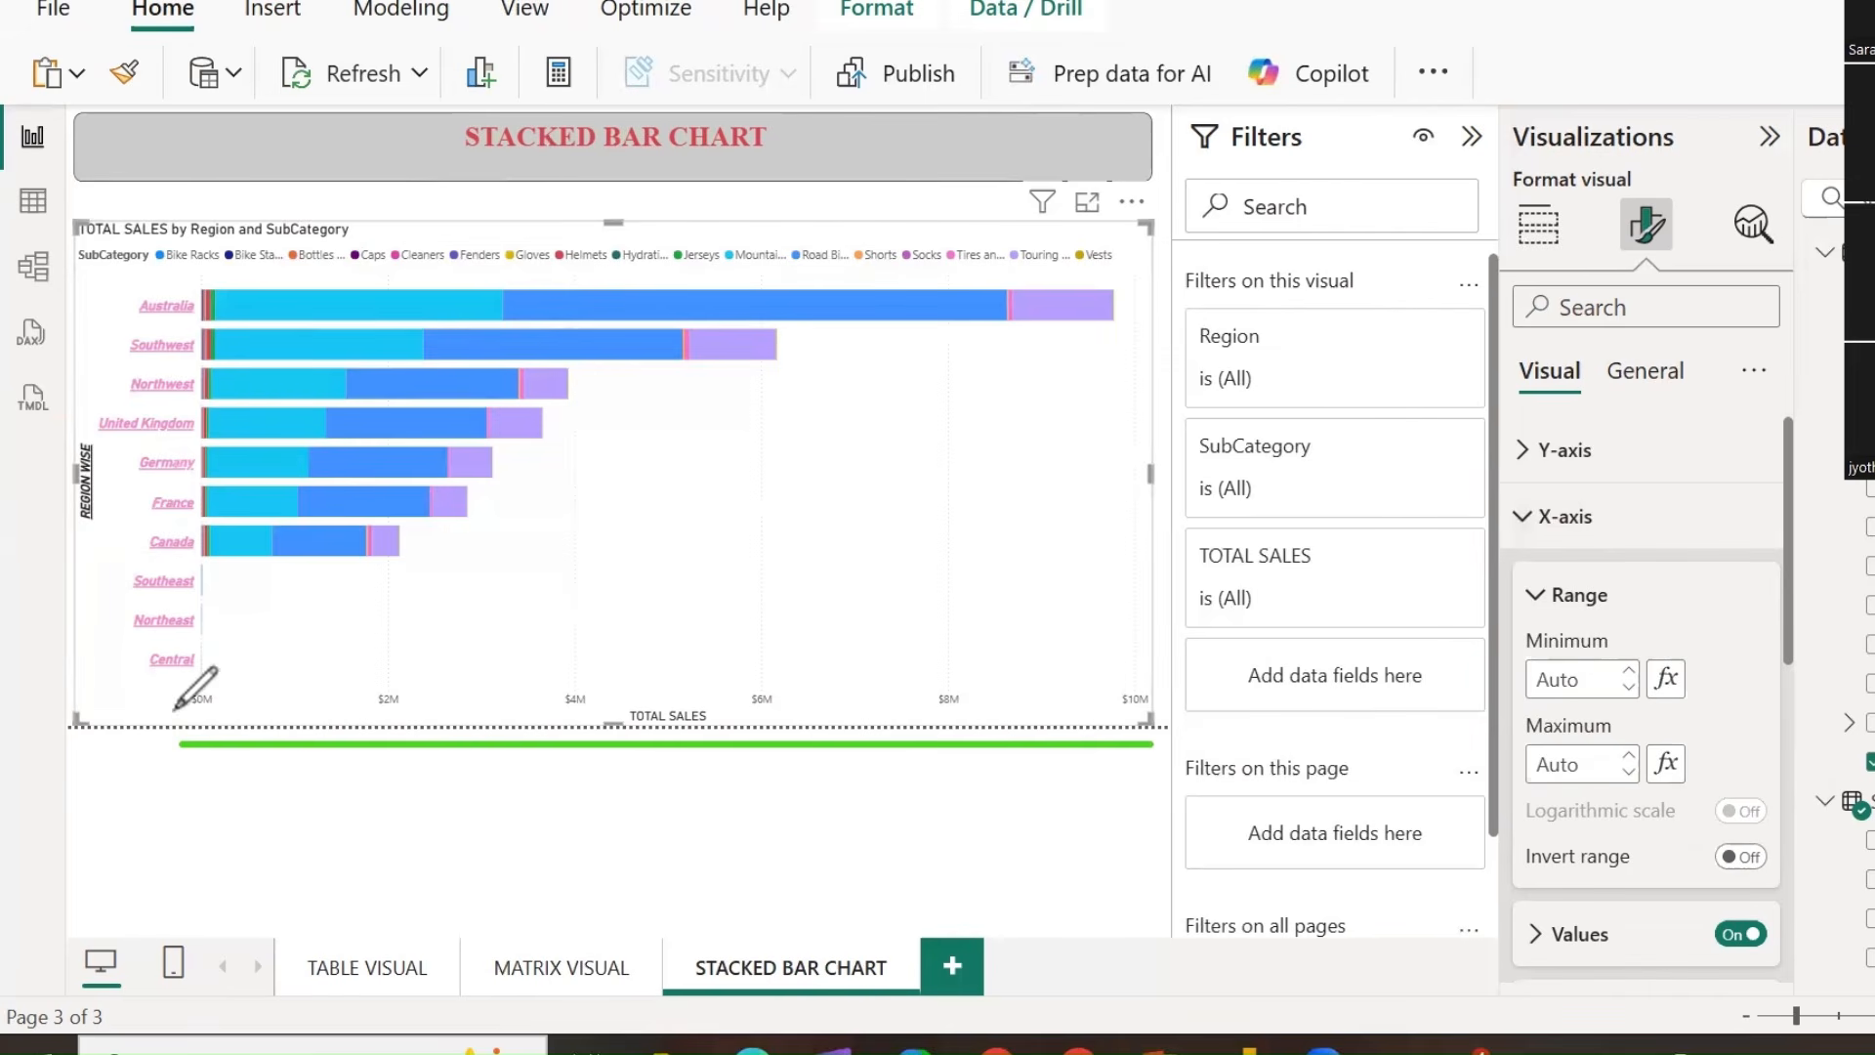
{"action": "left_click", "coordinate": [299, 649]}
{"action": "mouse_move", "coordinate": [178, 699]}
{"action": "left_mouse_down"}
{"action": "mouse_move", "coordinate": [260, 711]}
{"action": "mouse_move", "coordinate": [233, 660]}
{"action": "mouse_move", "coordinate": [176, 692]}
{"action": "mouse_move", "coordinate": [200, 739]}
{"action": "left_mouse_up"}
{"action": "mouse_move", "coordinate": [356, 695]}
{"action": "left_mouse_down"}
{"action": "mouse_move", "coordinate": [445, 696]}
{"action": "mouse_move", "coordinate": [369, 668]}
{"action": "mouse_move", "coordinate": [396, 748]}
{"action": "left_mouse_up"}
{"action": "mouse_move", "coordinate": [557, 695]}
{"action": "left_mouse_down"}
{"action": "mouse_move", "coordinate": [632, 691]}
{"action": "mouse_move", "coordinate": [570, 720]}
{"action": "mouse_move", "coordinate": [586, 752]}
{"action": "left_mouse_up"}
{"action": "mouse_move", "coordinate": [730, 716]}
{"action": "left_mouse_down"}
{"action": "mouse_move", "coordinate": [838, 683]}
{"action": "mouse_move", "coordinate": [737, 690]}
{"action": "mouse_move", "coordinate": [781, 747]}
{"action": "left_mouse_up"}
{"action": "mouse_move", "coordinate": [926, 711]}
{"action": "left_mouse_down"}
{"action": "mouse_move", "coordinate": [923, 674]}
{"action": "mouse_move", "coordinate": [1021, 723]}
{"action": "mouse_move", "coordinate": [1099, 725]}
{"action": "left_mouse_up"}
{"action": "left_click_drag", "start_coordinate": [1118, 630], "coordinate": [1134, 745]}
{"action": "left_click_drag", "start_coordinate": [1125, 296], "coordinate": [1229, 220]}
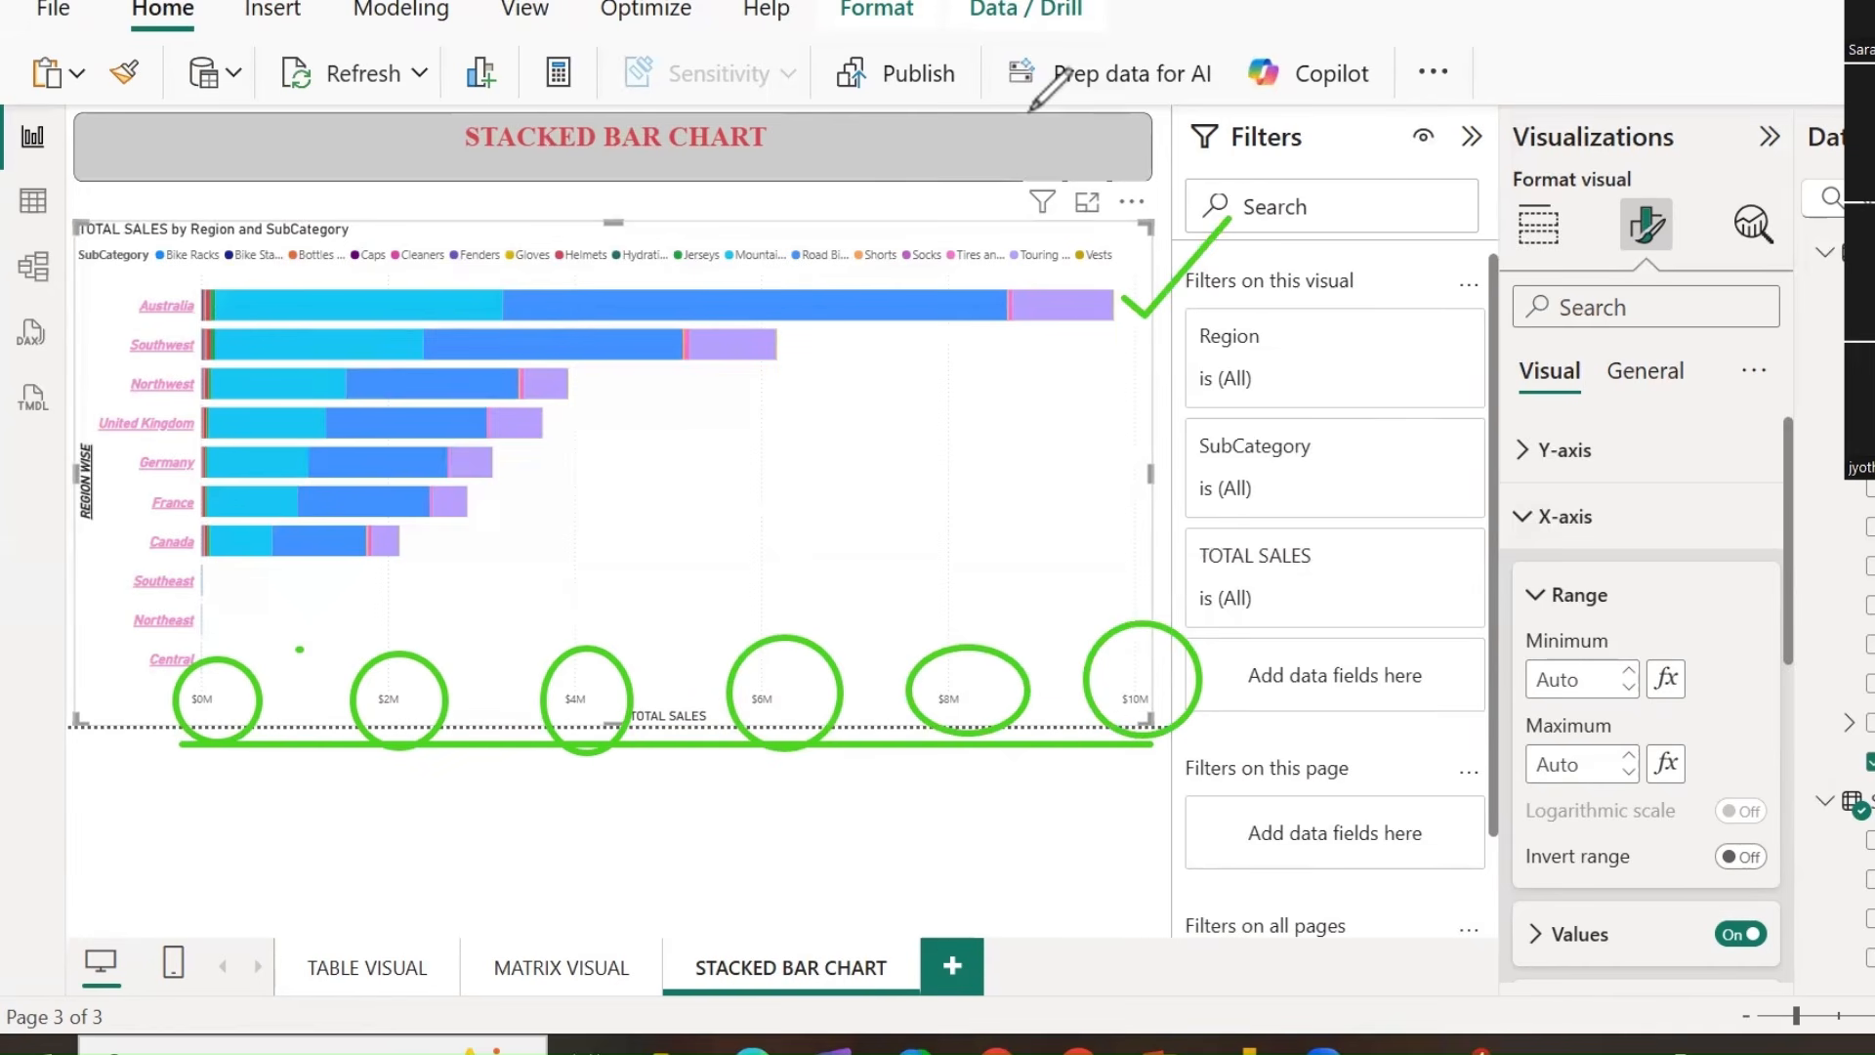
Set the X-axis range to a maximum of 12000000 and a minimum of 1000000.
{"action": "left_click", "coordinate": [1597, 679]}
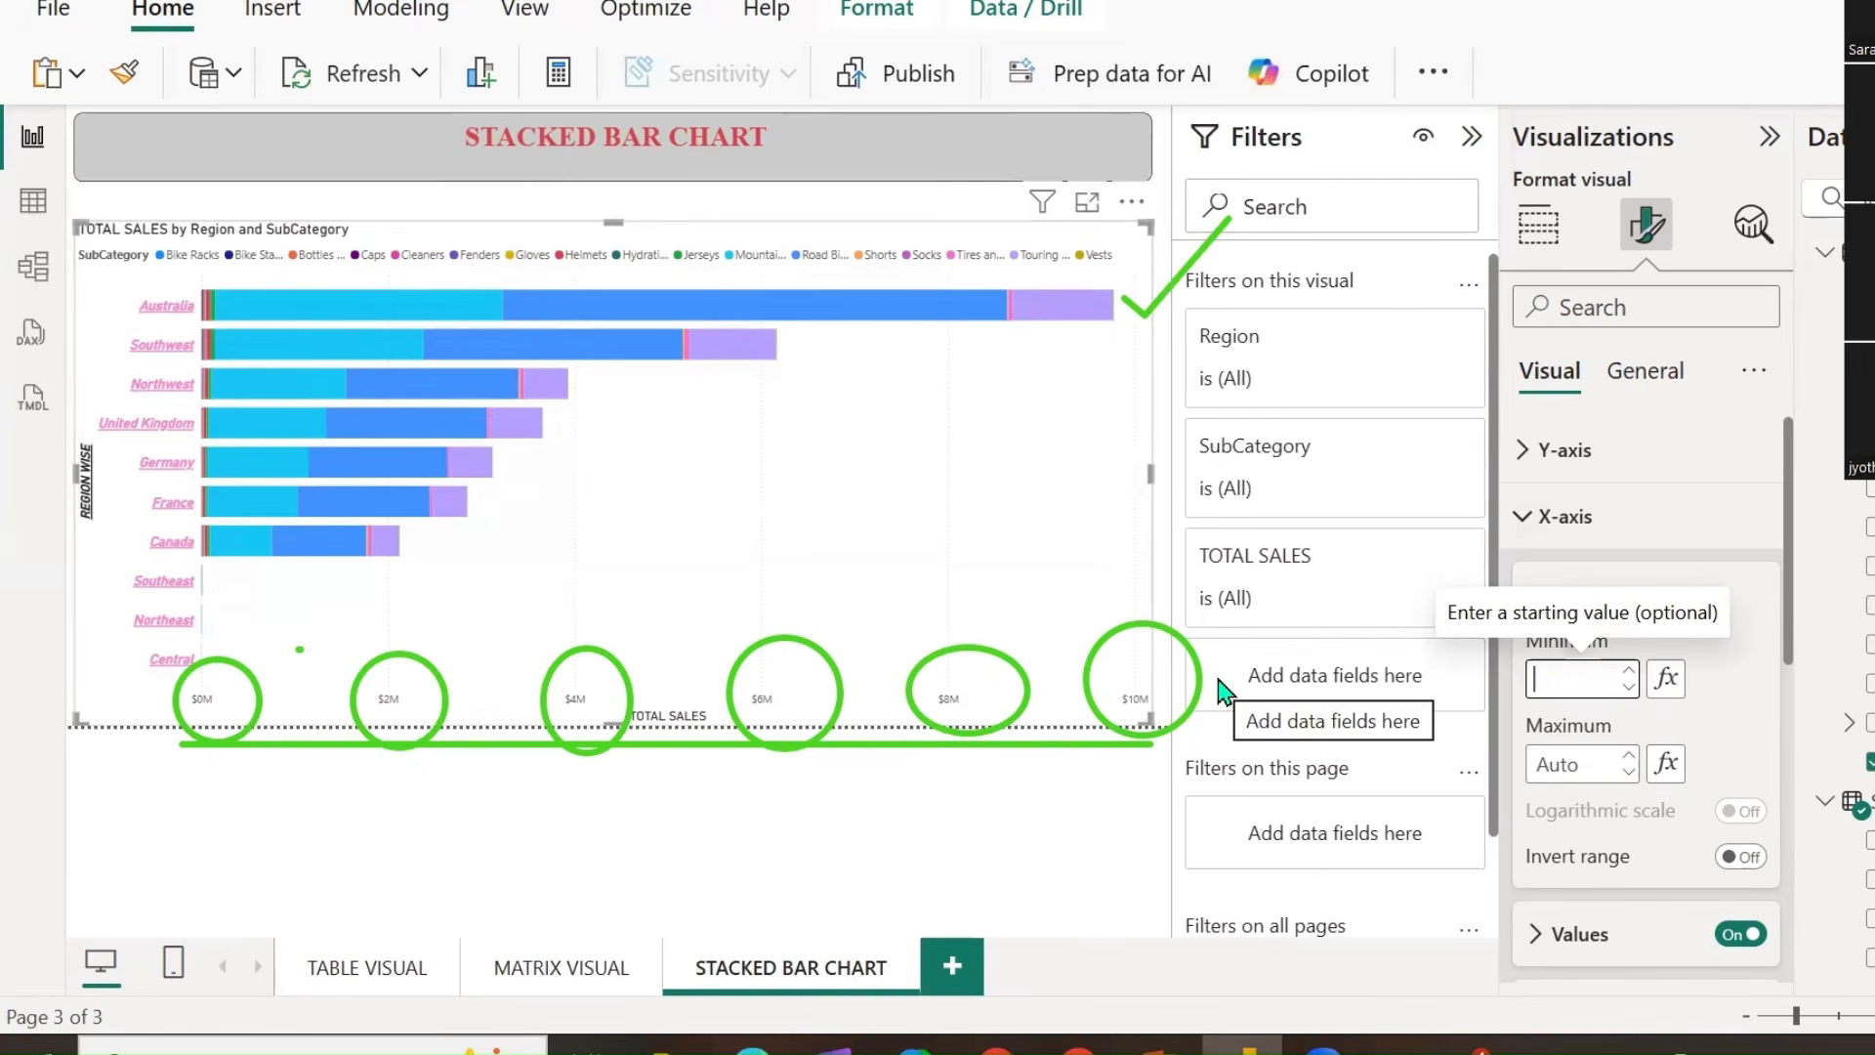
{"action": "left_click", "coordinate": [1585, 767]}
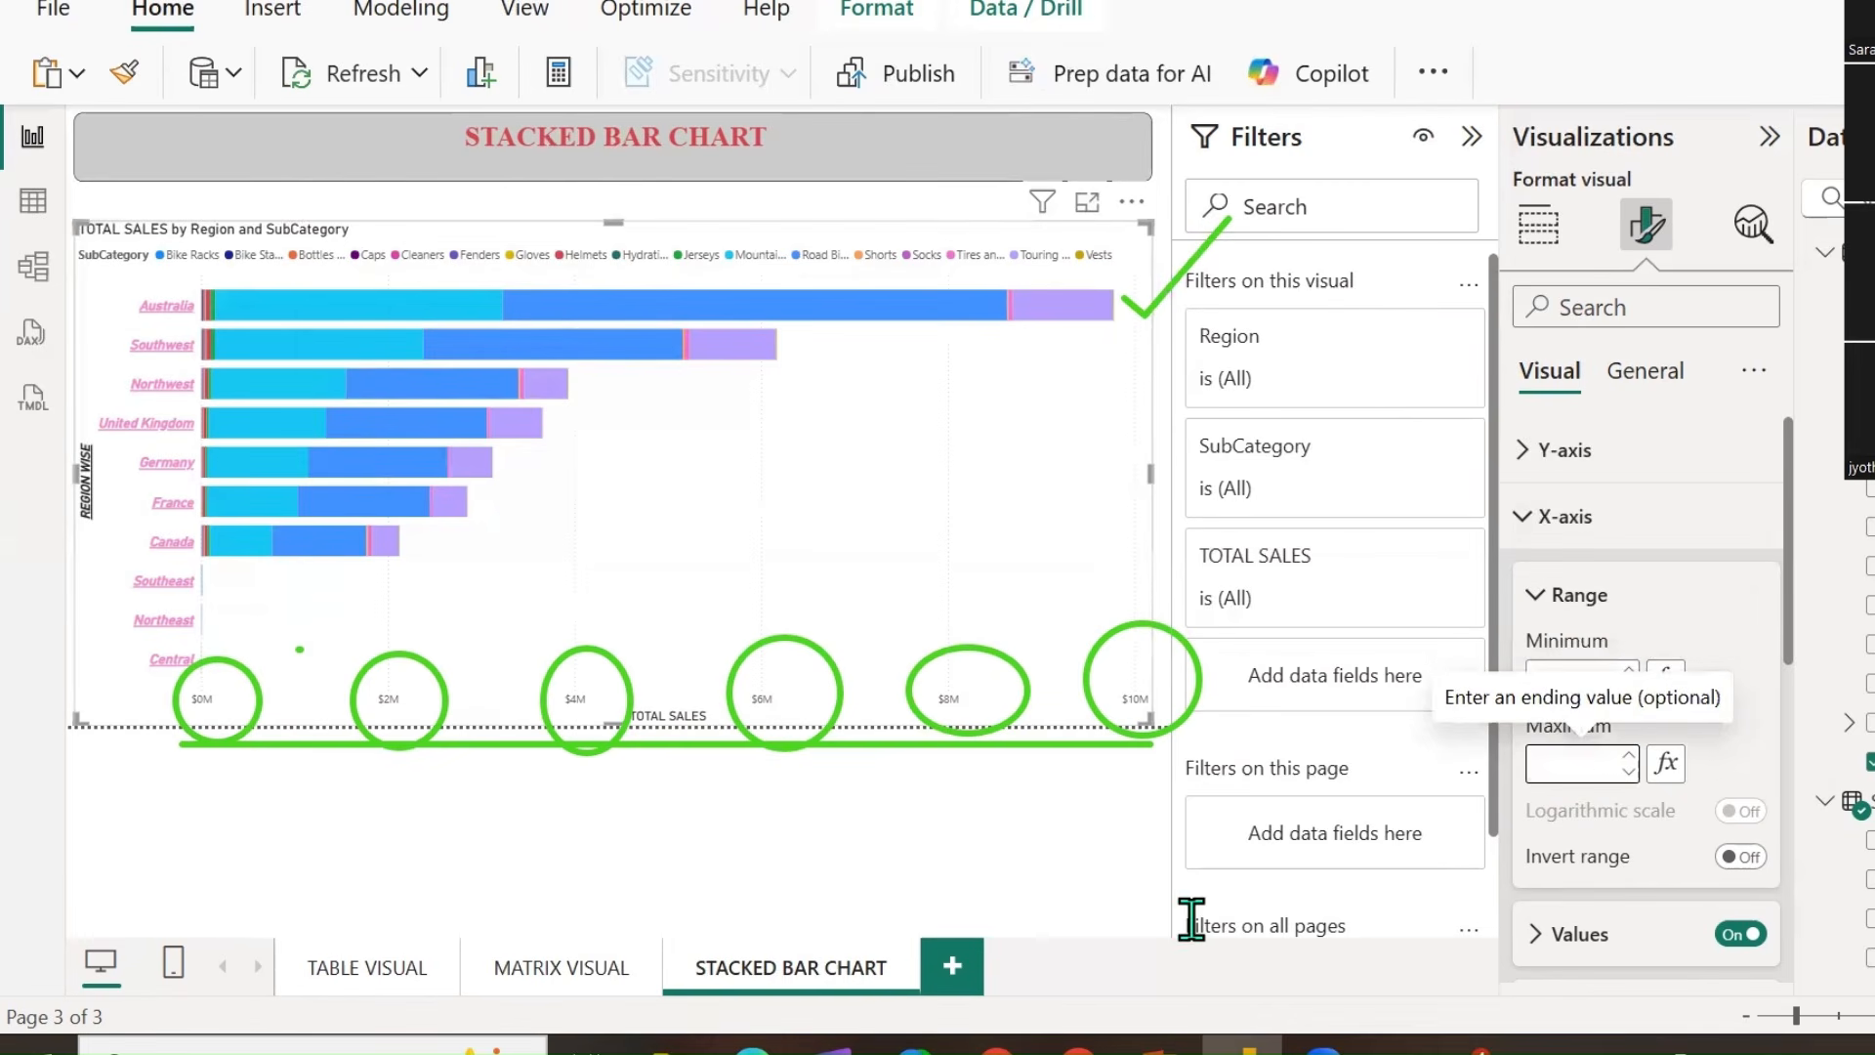
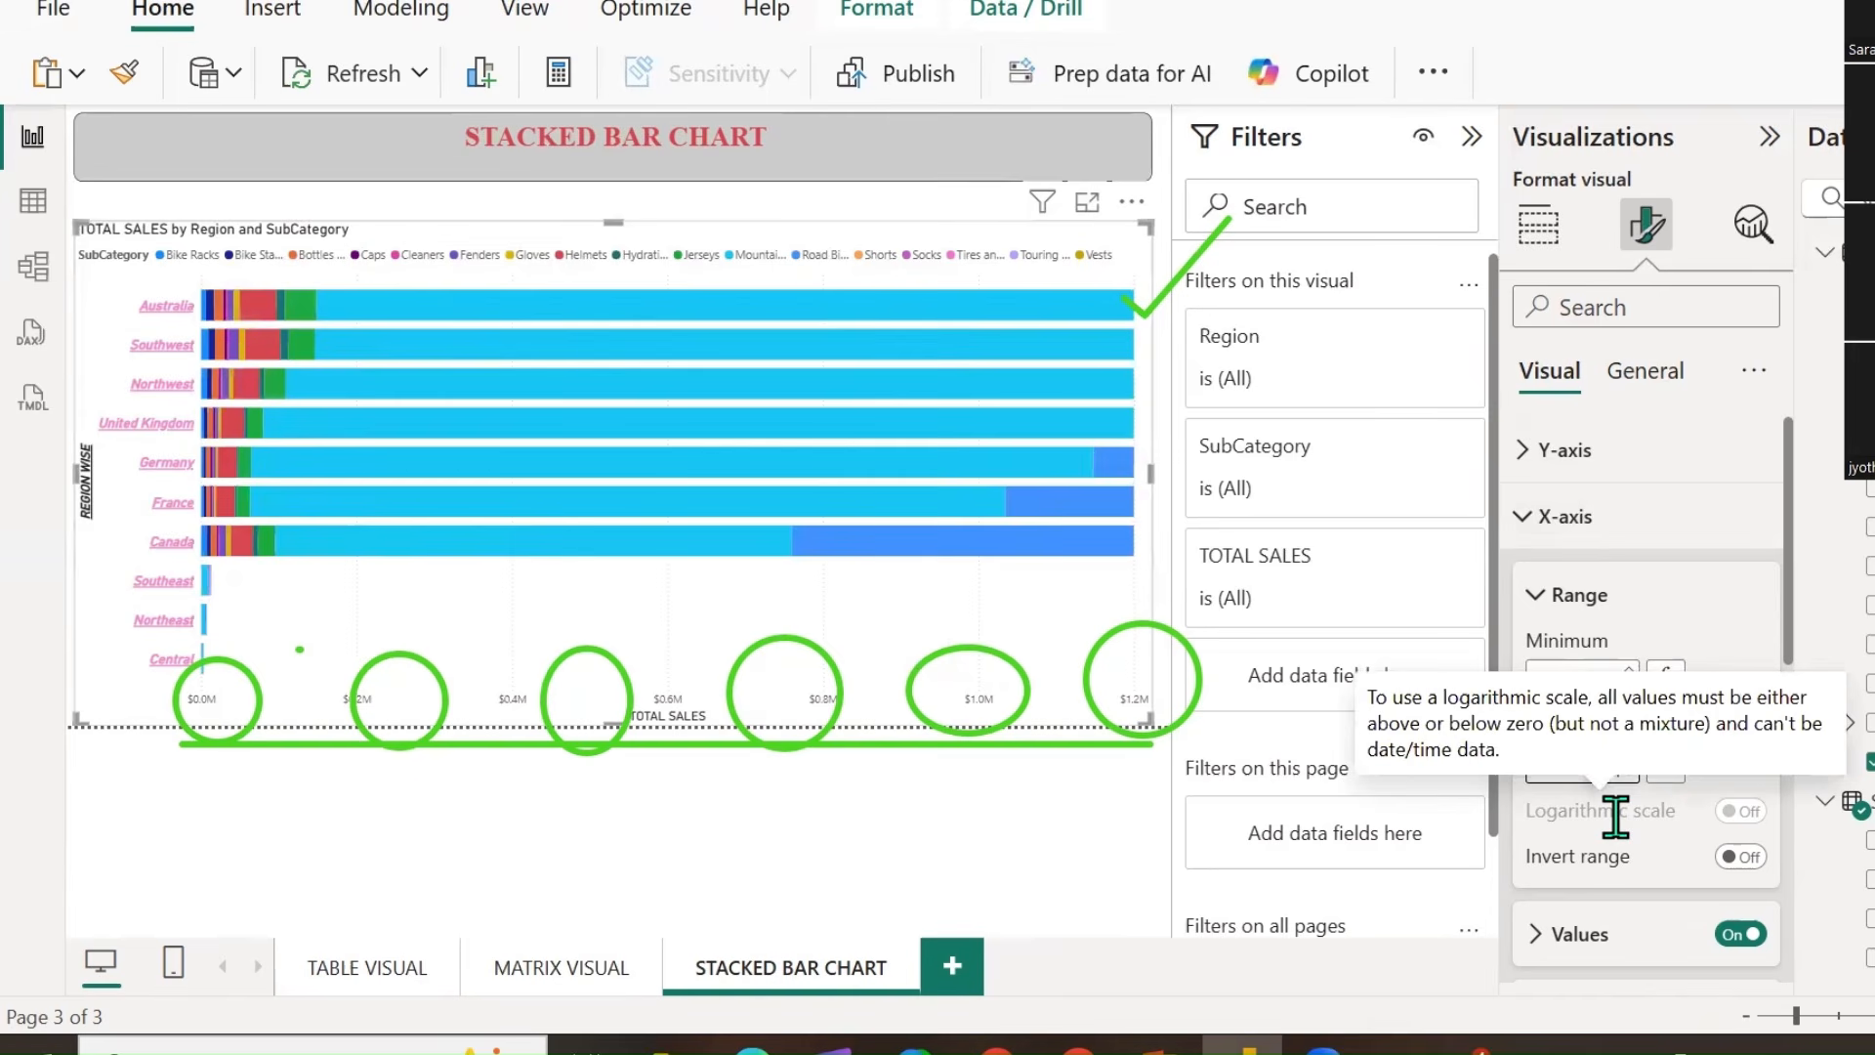
{"action": "type", "text": "000000"}
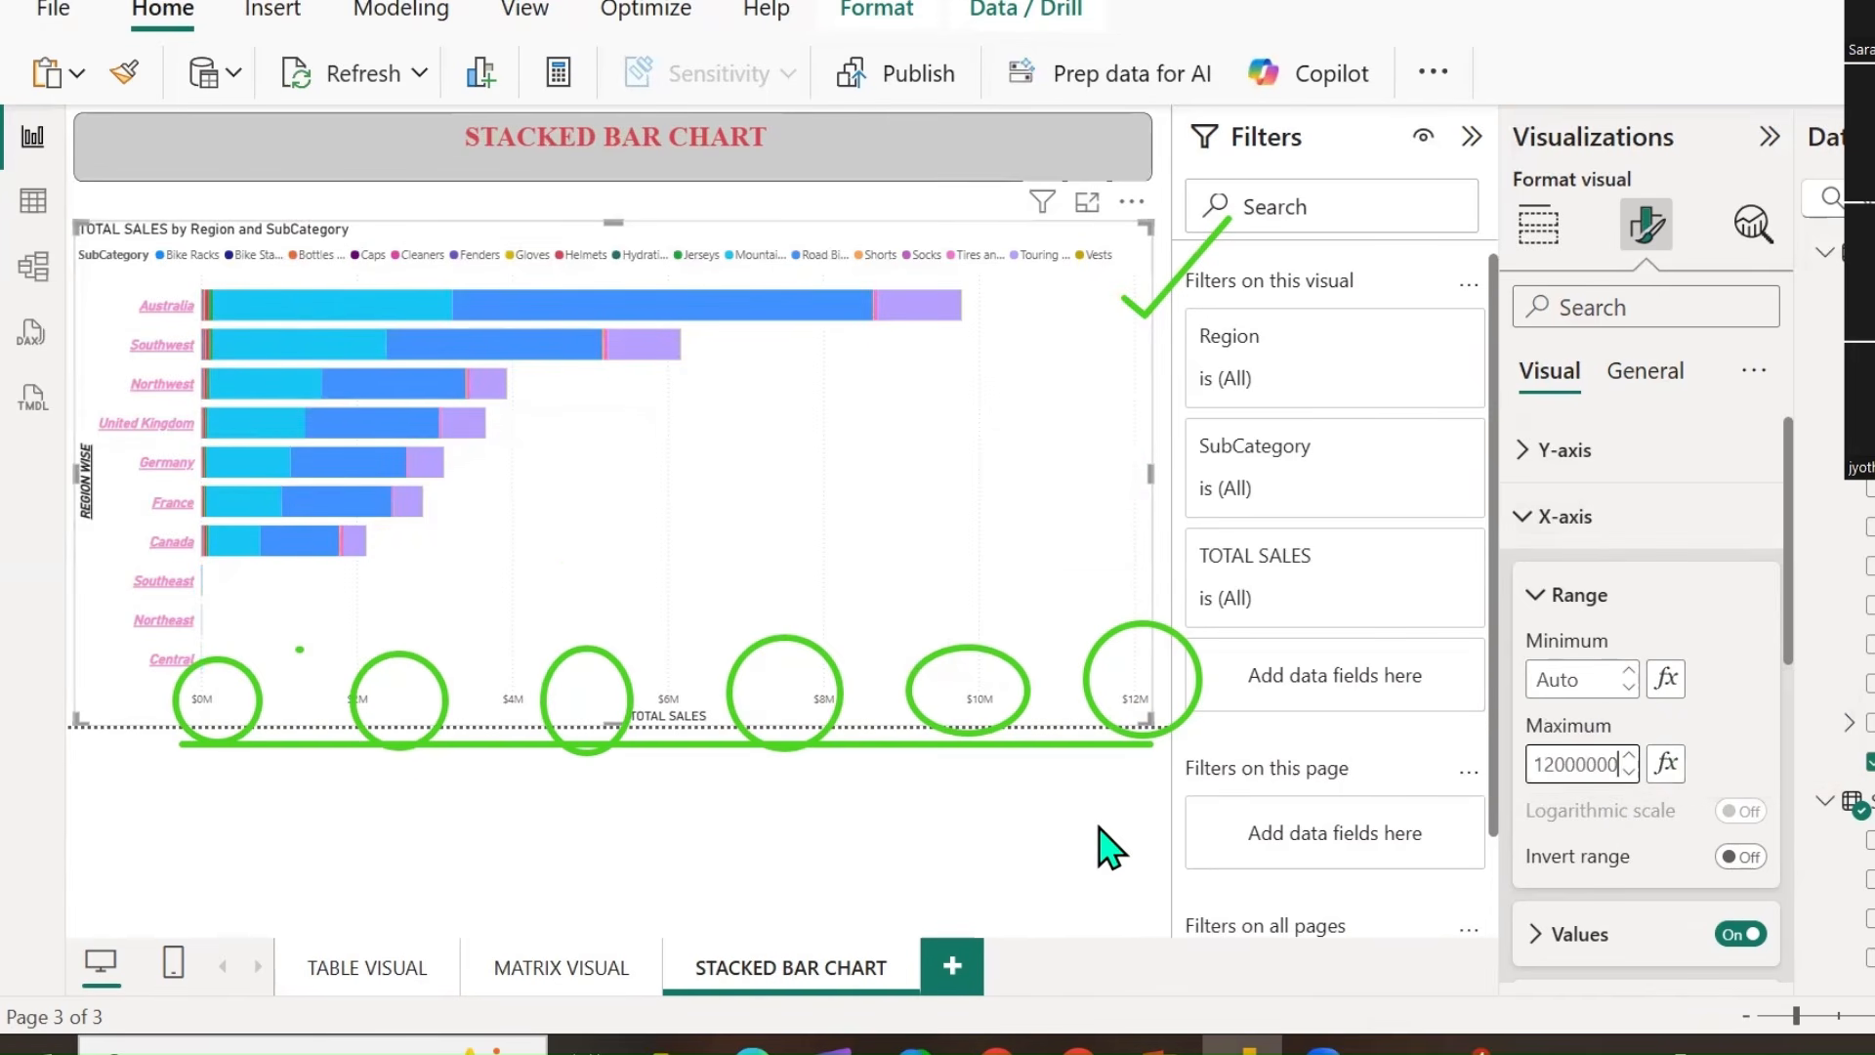
{"action": "left_click", "coordinate": [1574, 677]}
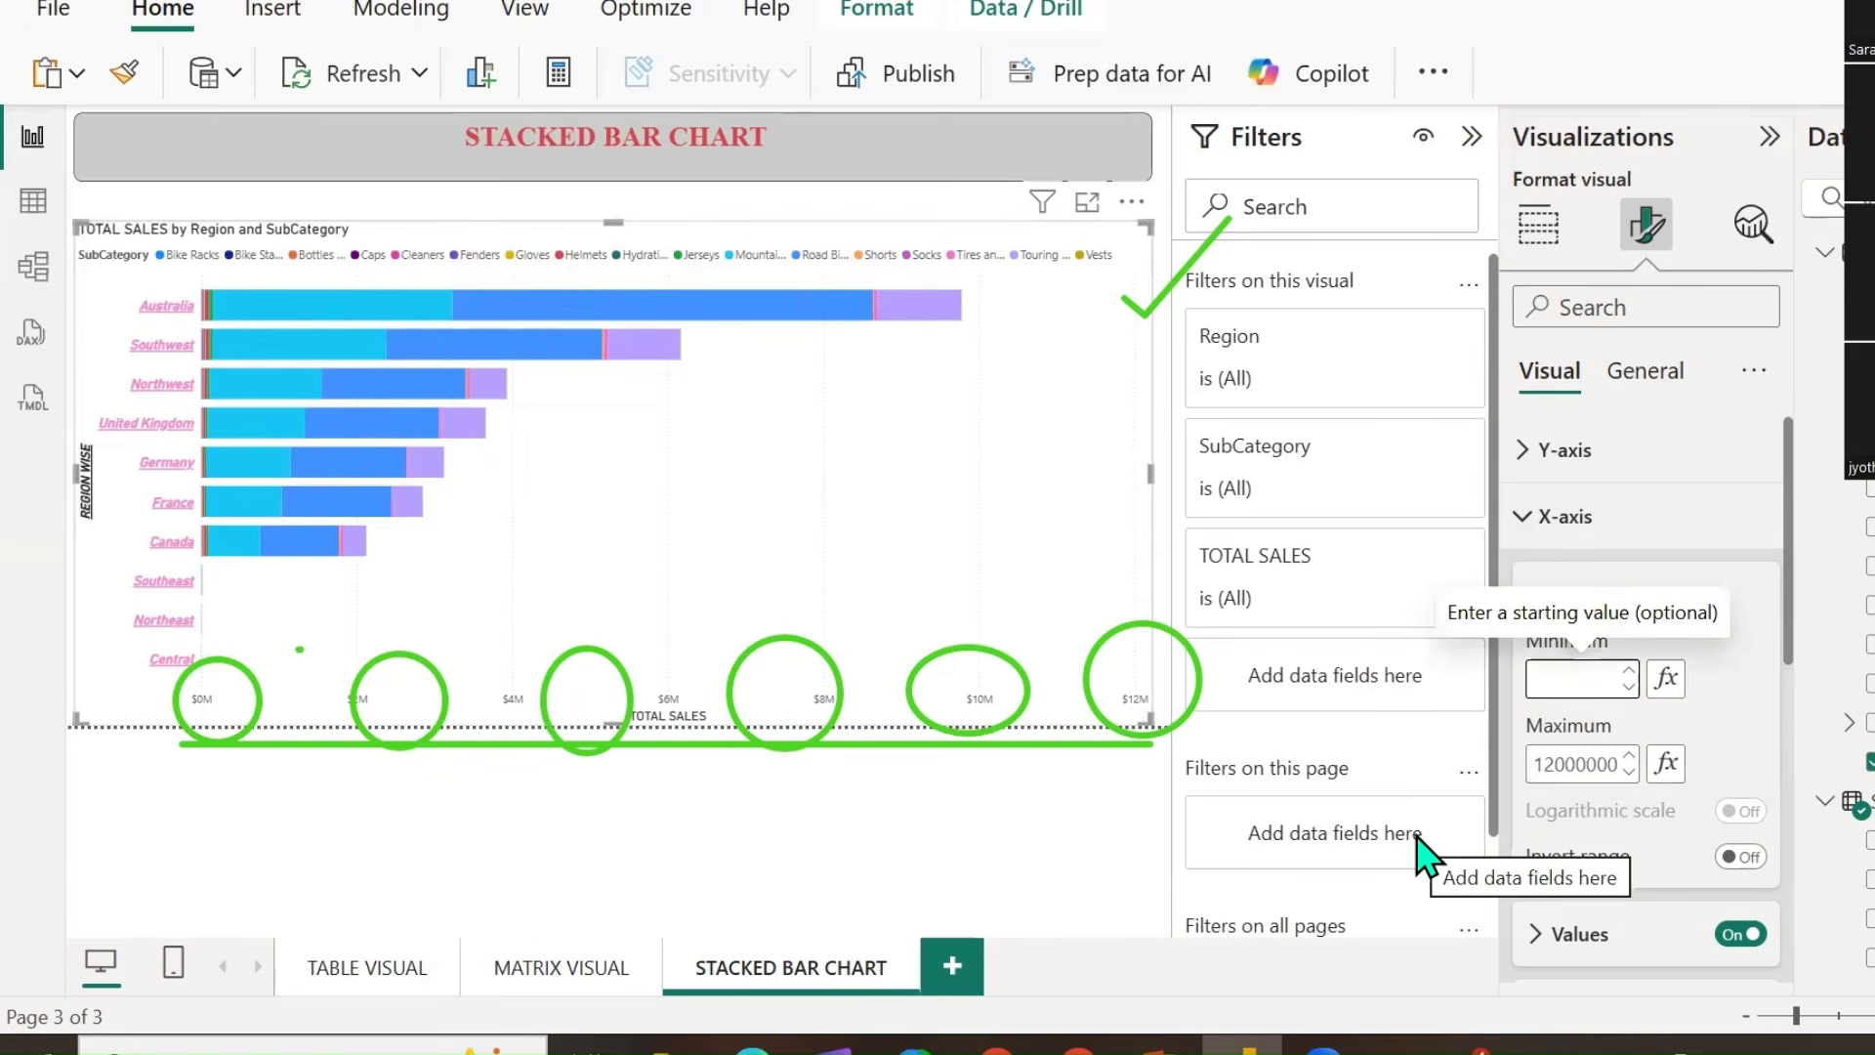
{"action": "type", "text": "1000000"}
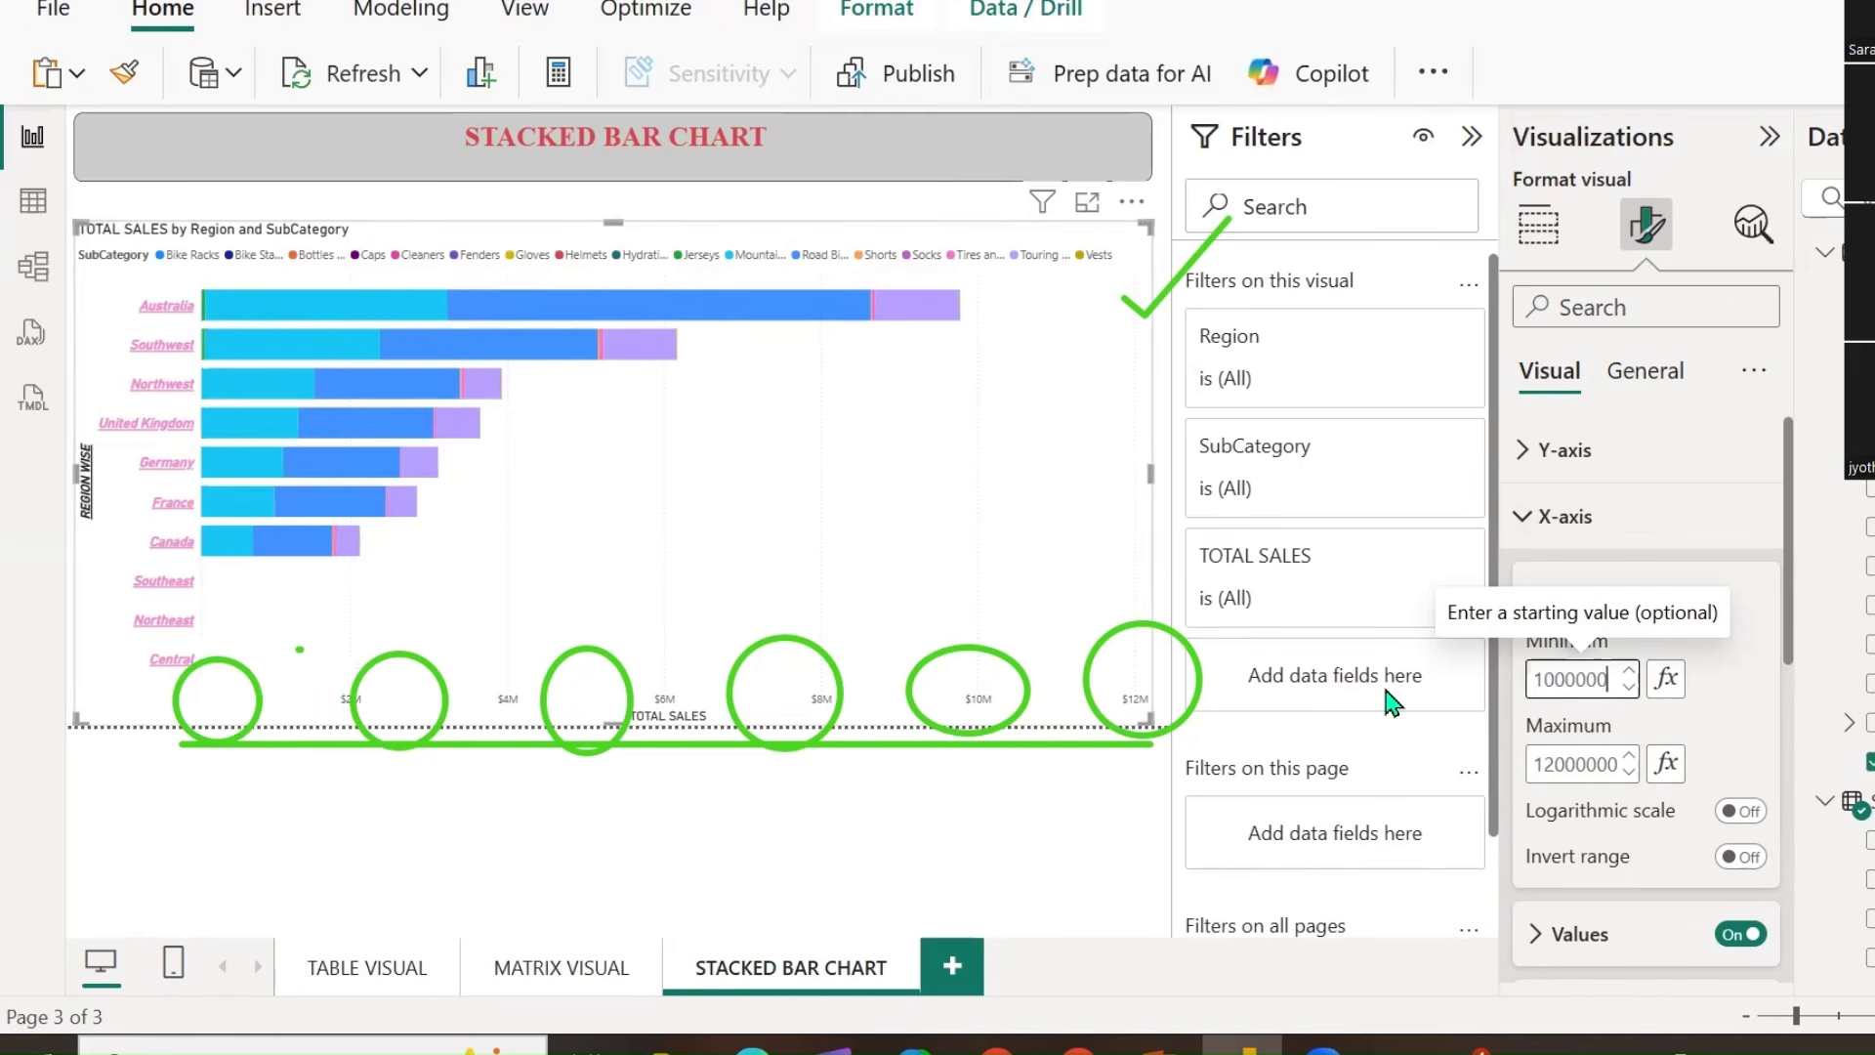
Commit the X-axis range minimum of 1000000 and try the logarithmic scale, turning it back off.
{"action": "key", "text": "Return"}
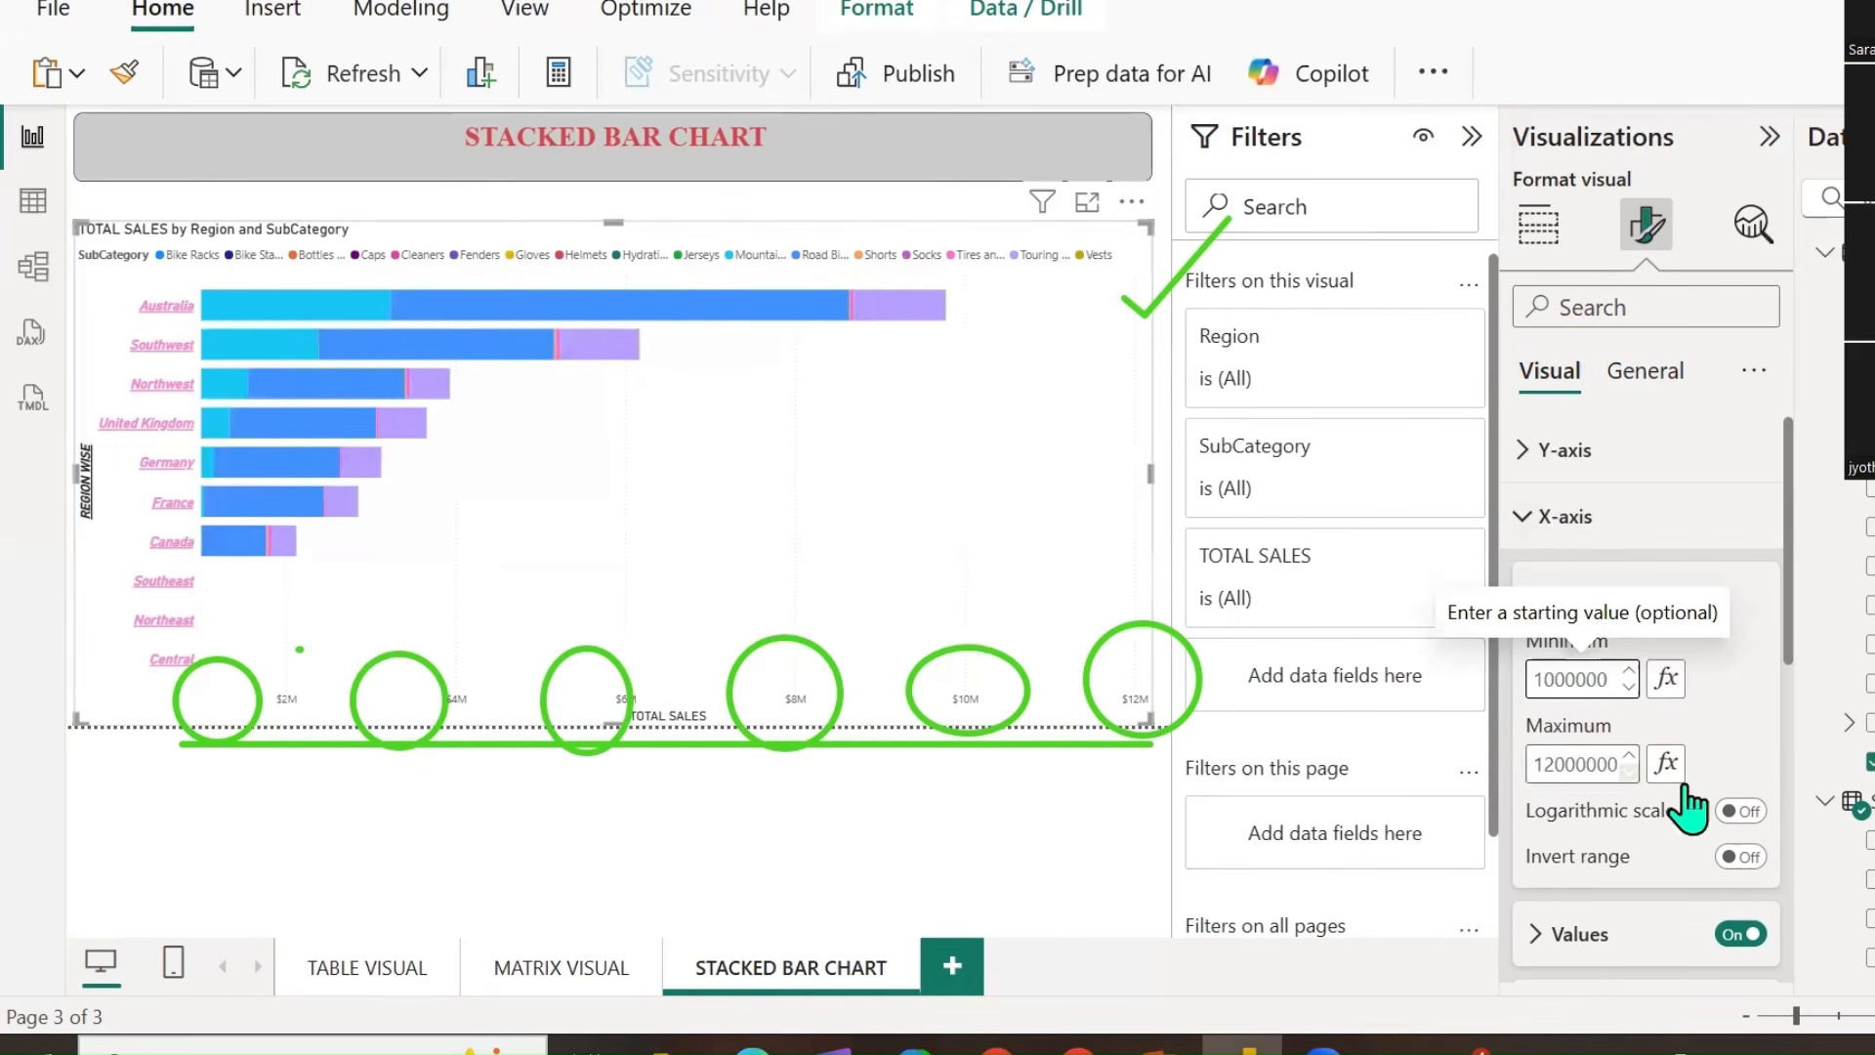
{"action": "scroll", "coordinate": [1696, 793], "scroll_direction": "down", "scroll_amount": 2}
{"action": "left_click", "coordinate": [1745, 648]}
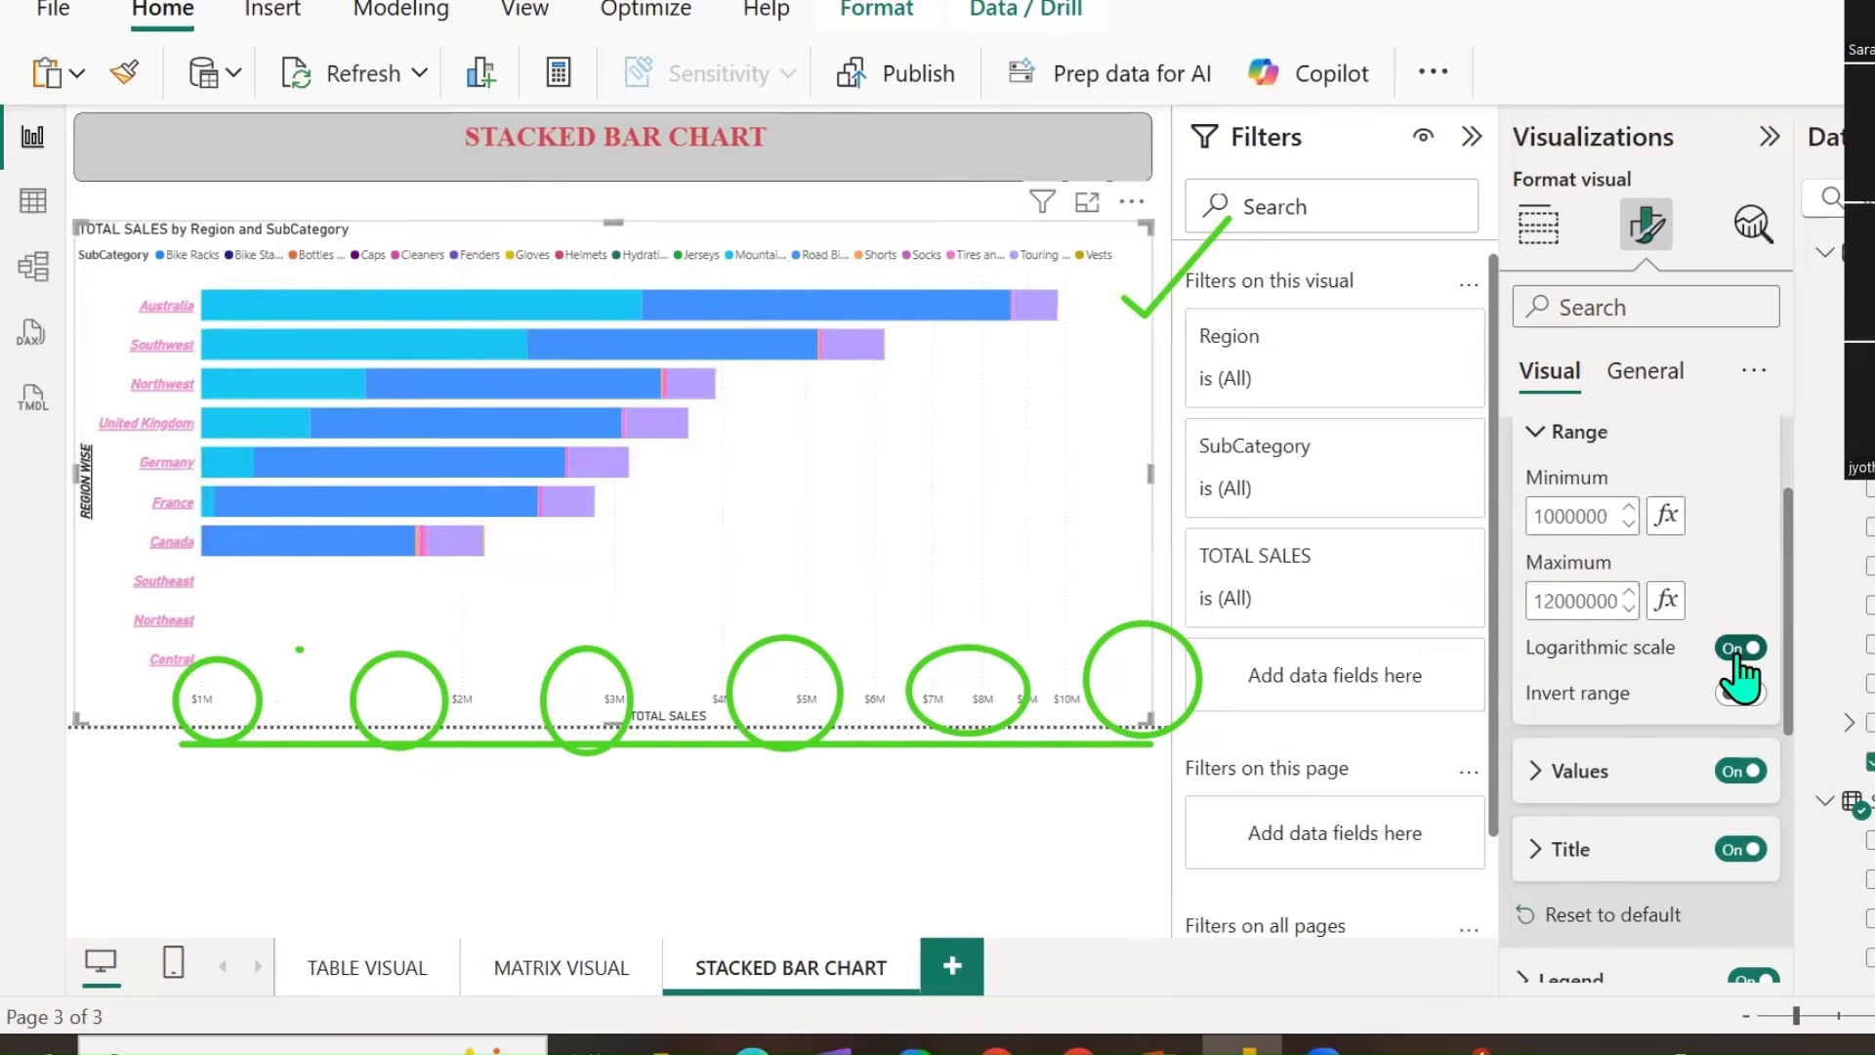
{"action": "left_click", "coordinate": [1739, 653]}
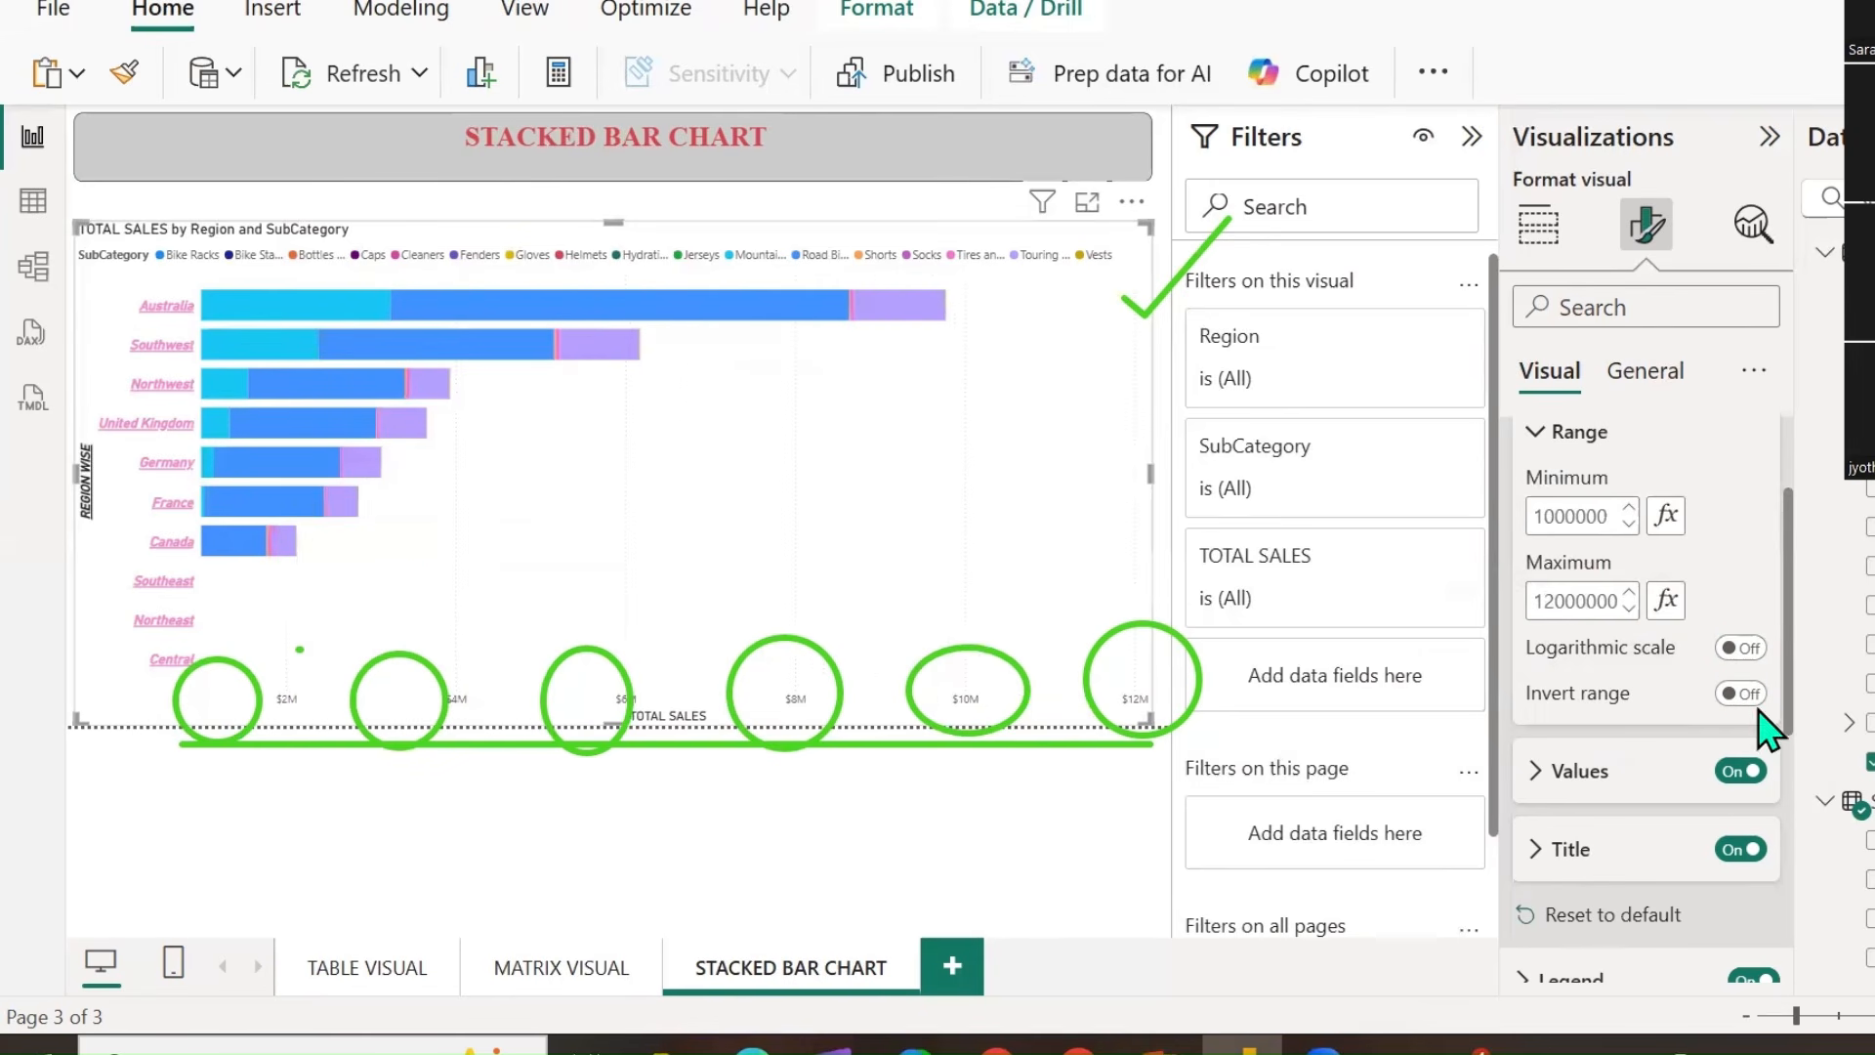
Try inverting the X-axis range several times, leaving the inversion switched off.
{"action": "left_click", "coordinate": [1749, 695]}
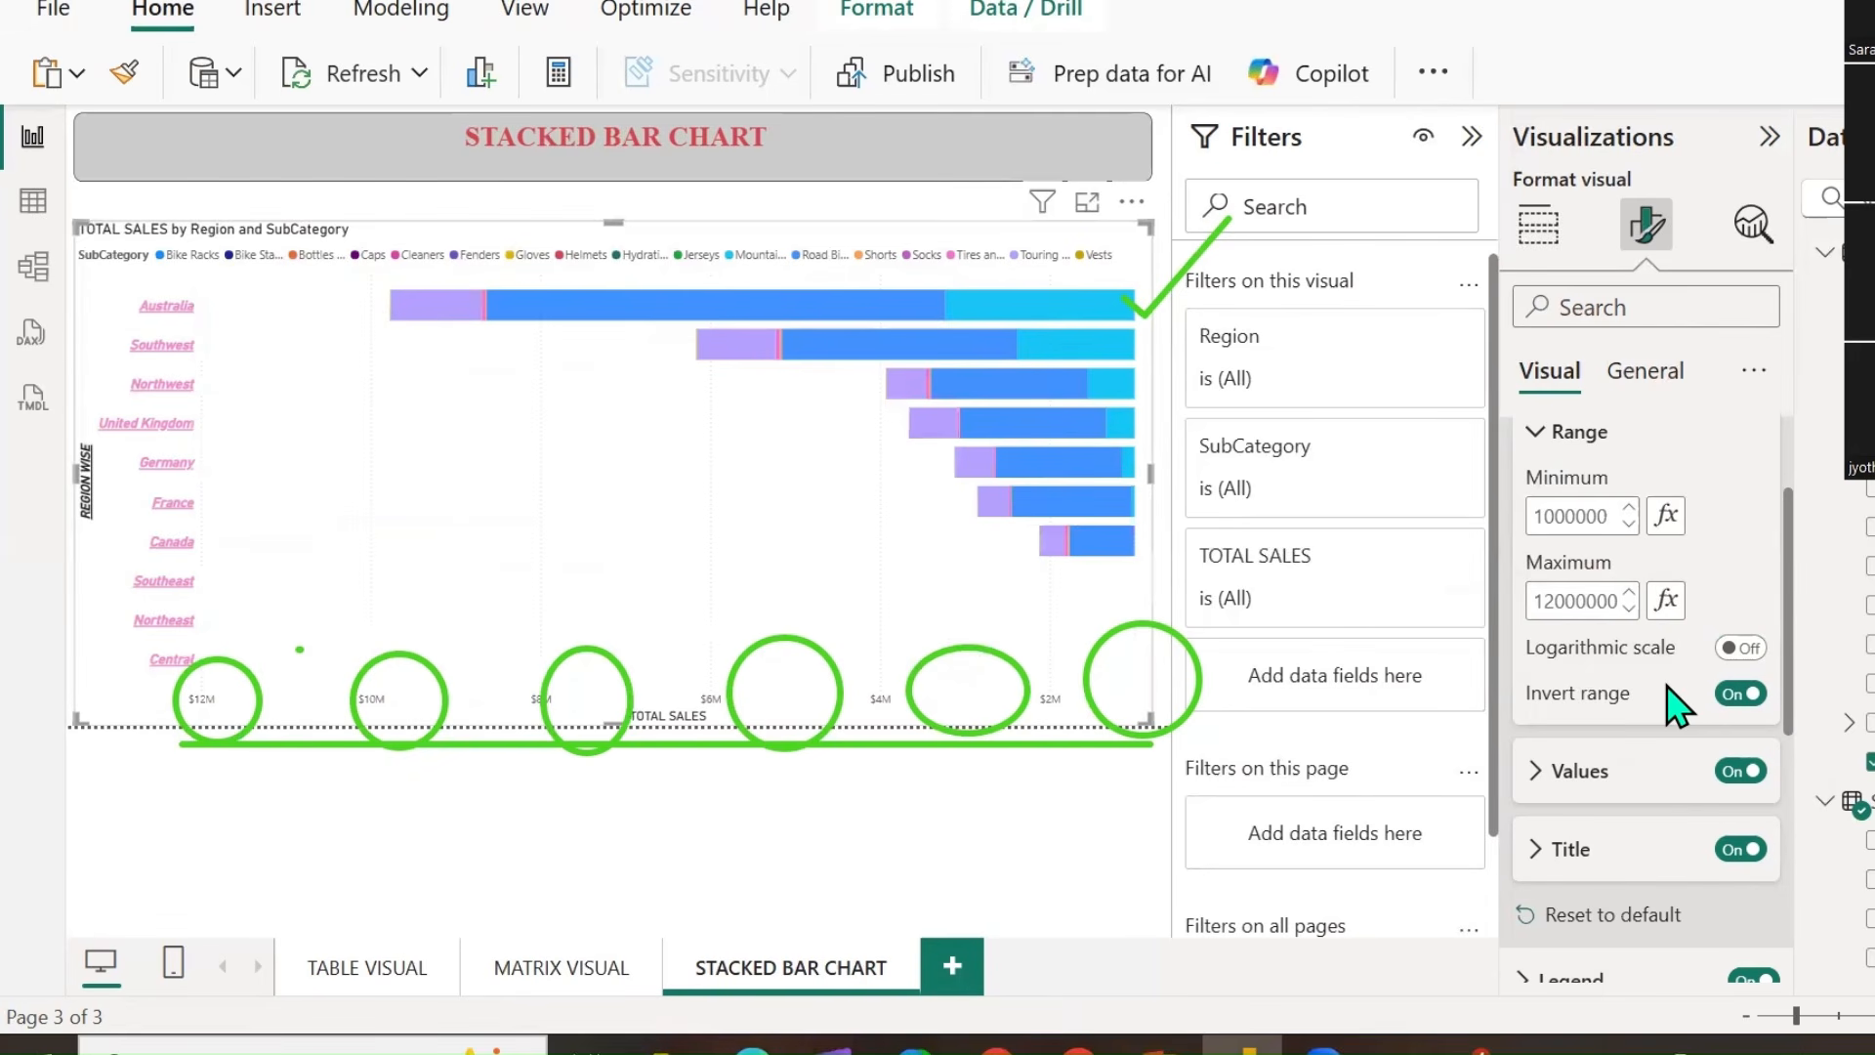
{"action": "left_click", "coordinate": [1745, 695]}
{"action": "left_click", "coordinate": [1745, 694]}
{"action": "left_click", "coordinate": [1734, 700]}
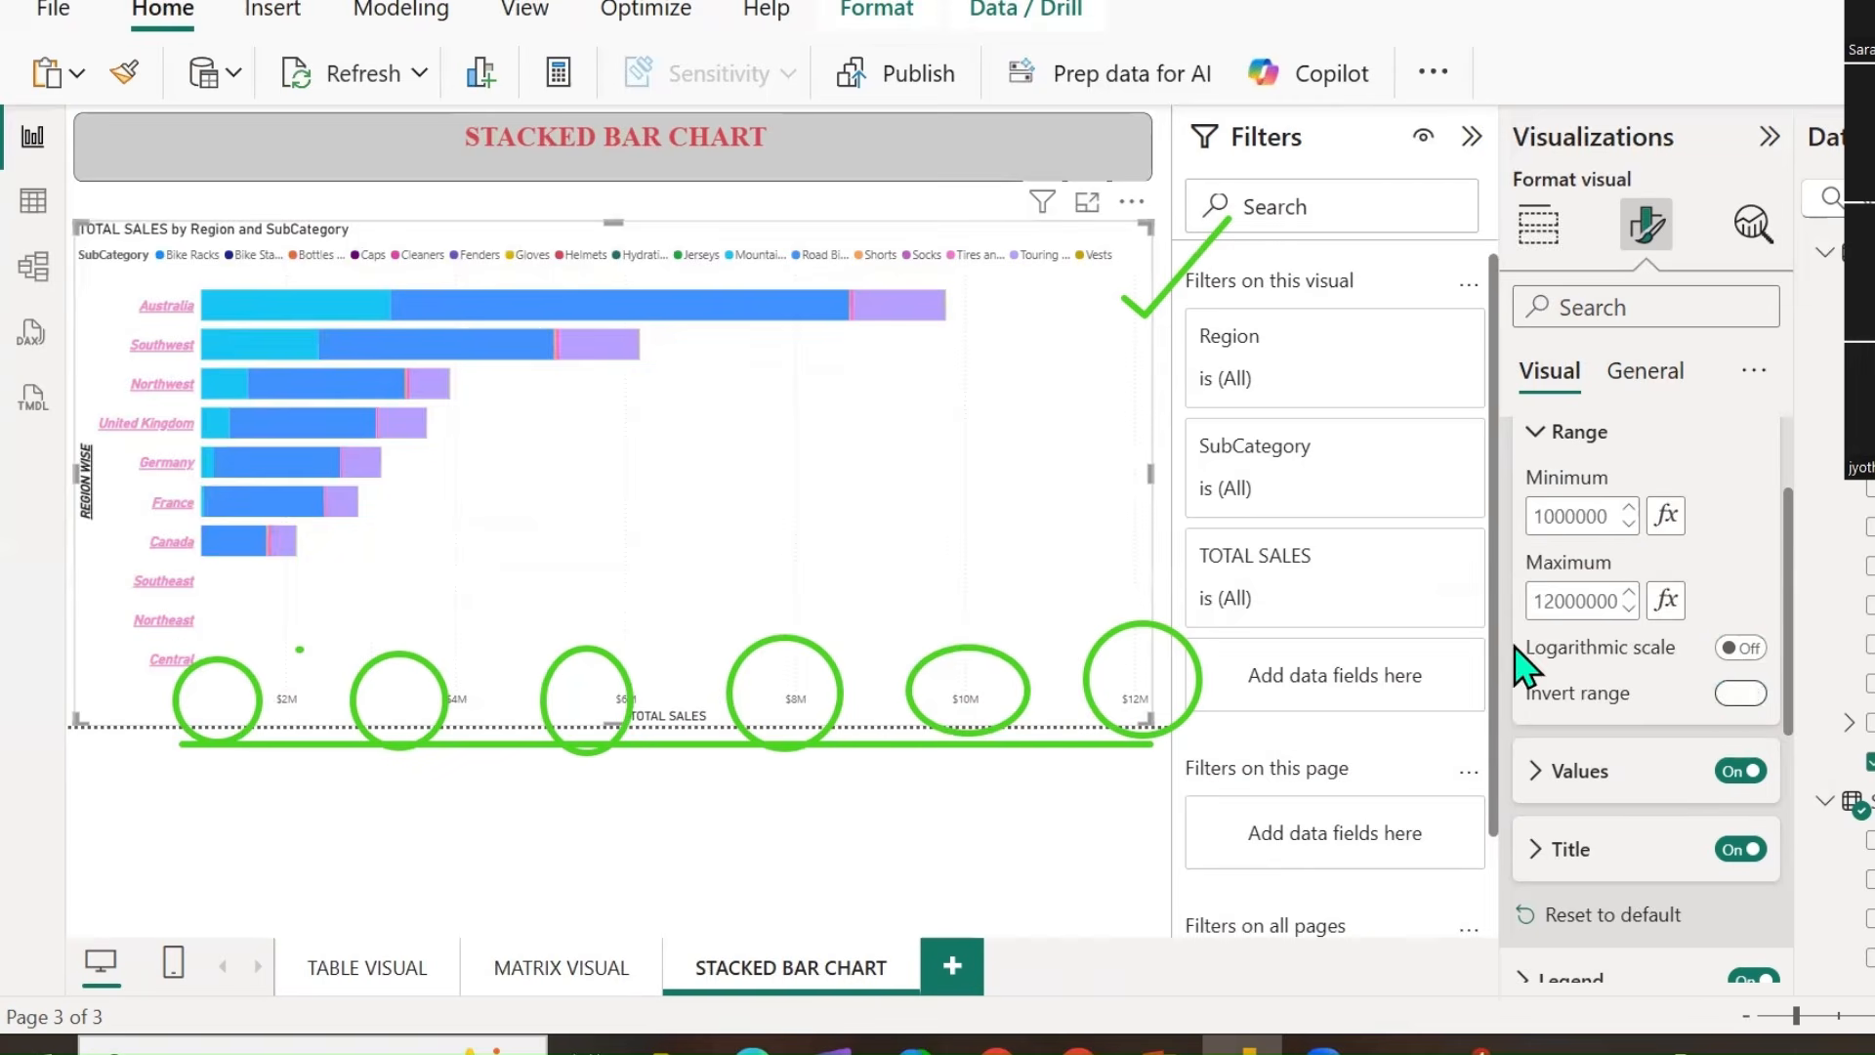
{"action": "left_click", "coordinate": [1734, 699]}
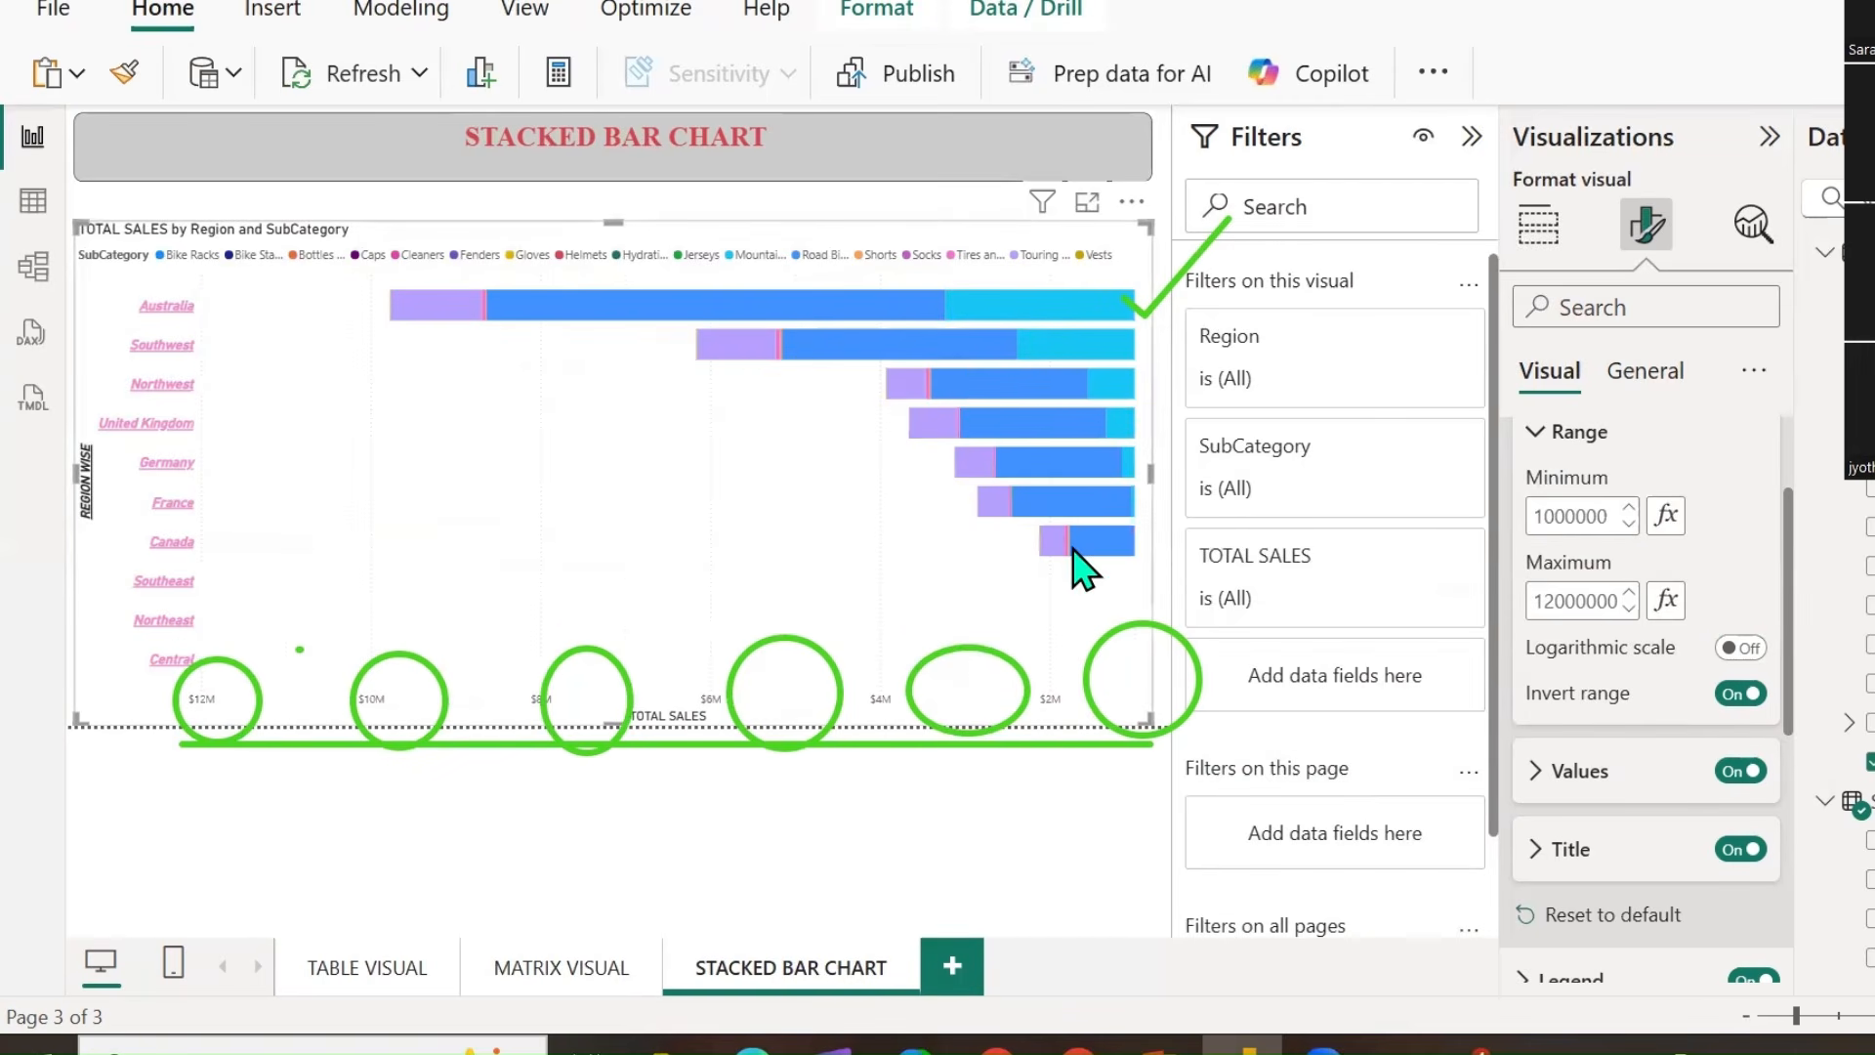
{"action": "left_click", "coordinate": [1727, 695]}
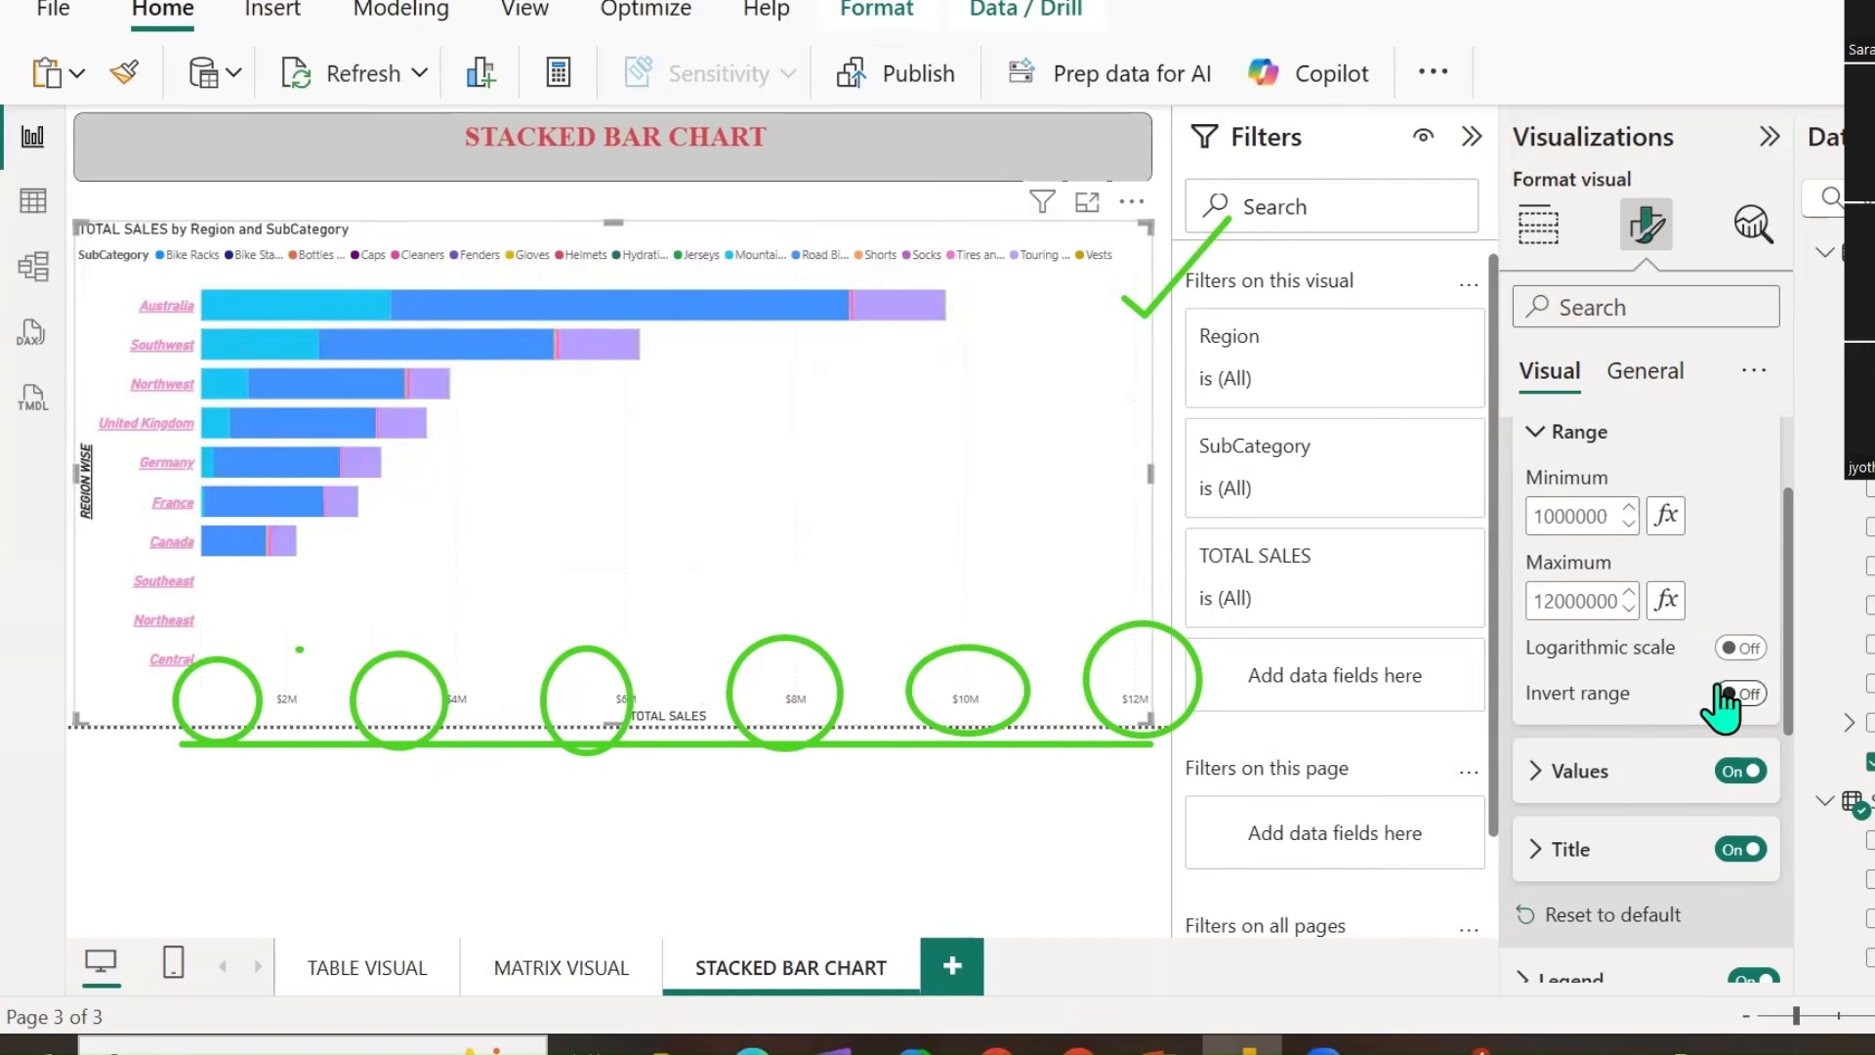
{"action": "scroll", "coordinate": [1632, 712], "scroll_direction": "up", "scroll_amount": 2}
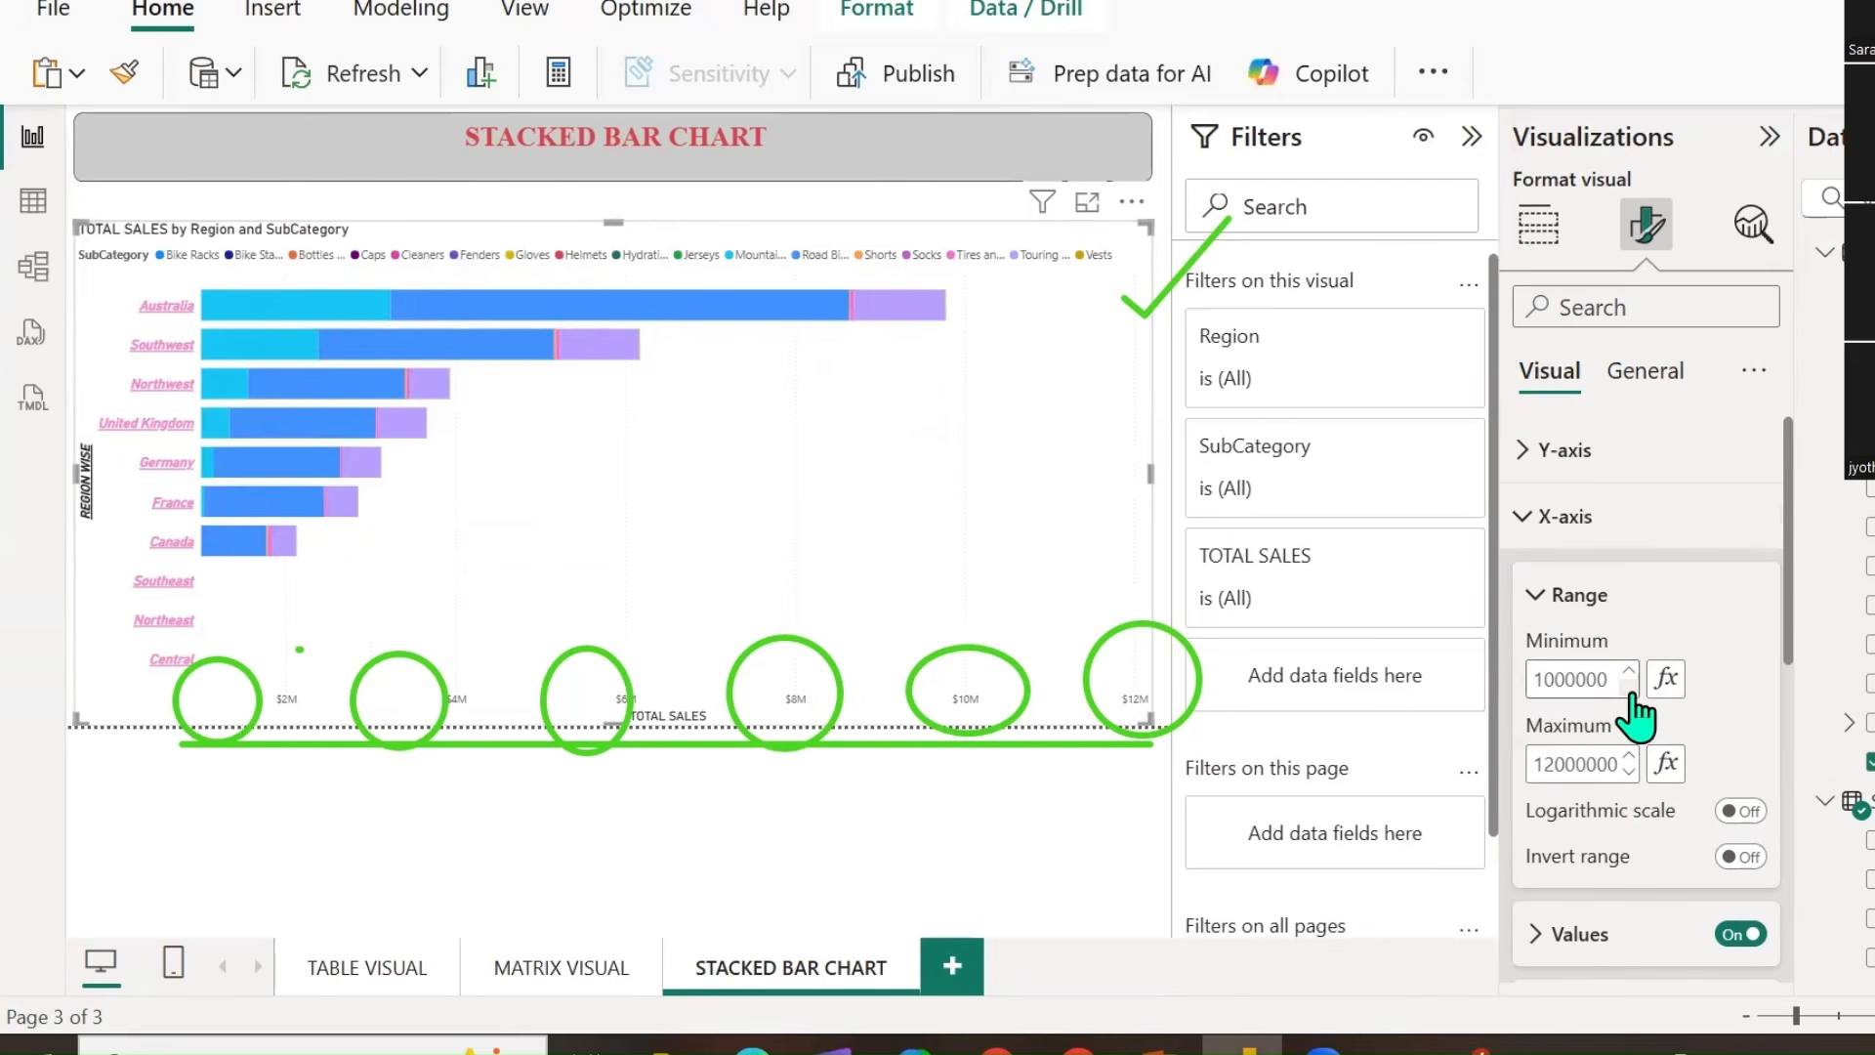
Change the X-axis values to a heavier Segoe UI font variant at size 14.
{"action": "scroll", "coordinate": [1563, 615], "scroll_direction": "down", "scroll_amount": 3}
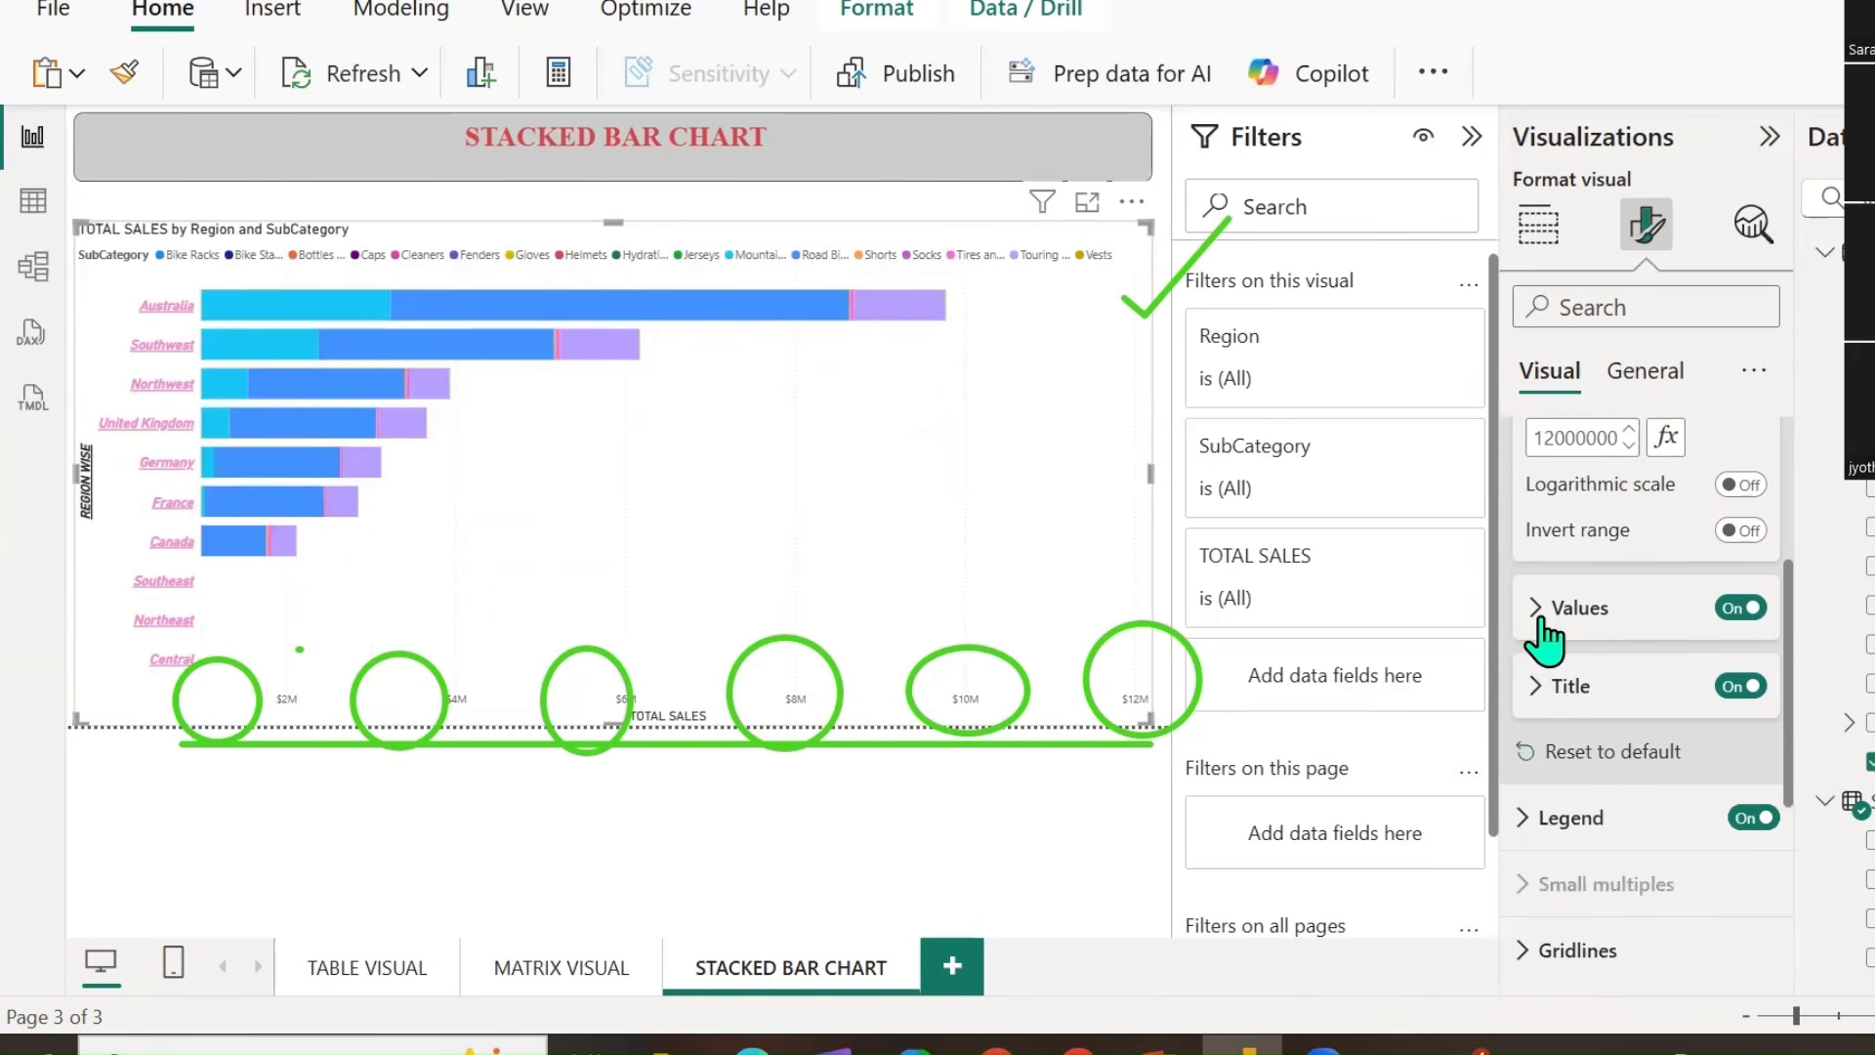
{"action": "left_click", "coordinate": [1544, 625]}
{"action": "scroll", "coordinate": [1660, 639], "scroll_direction": "down", "scroll_amount": 3}
{"action": "scroll", "coordinate": [1660, 650], "scroll_direction": "up", "scroll_amount": 3}
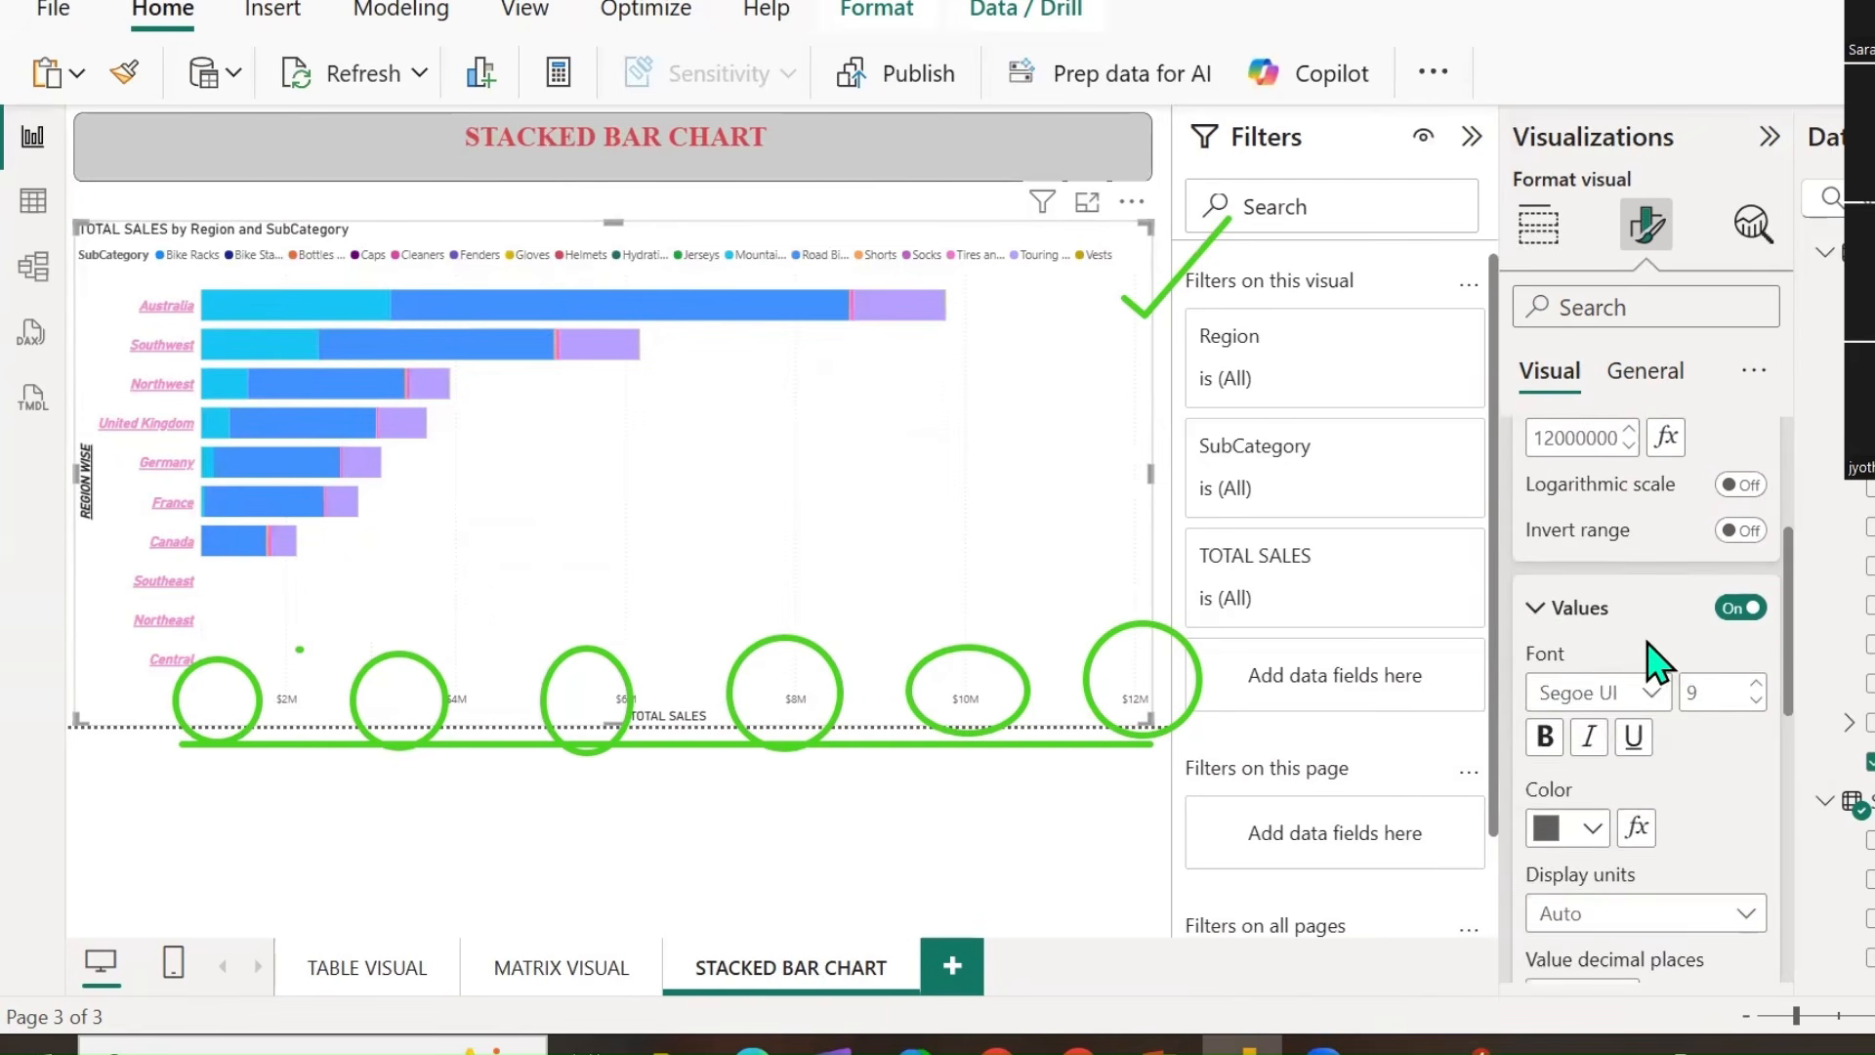
{"action": "left_click", "coordinate": [1634, 695]}
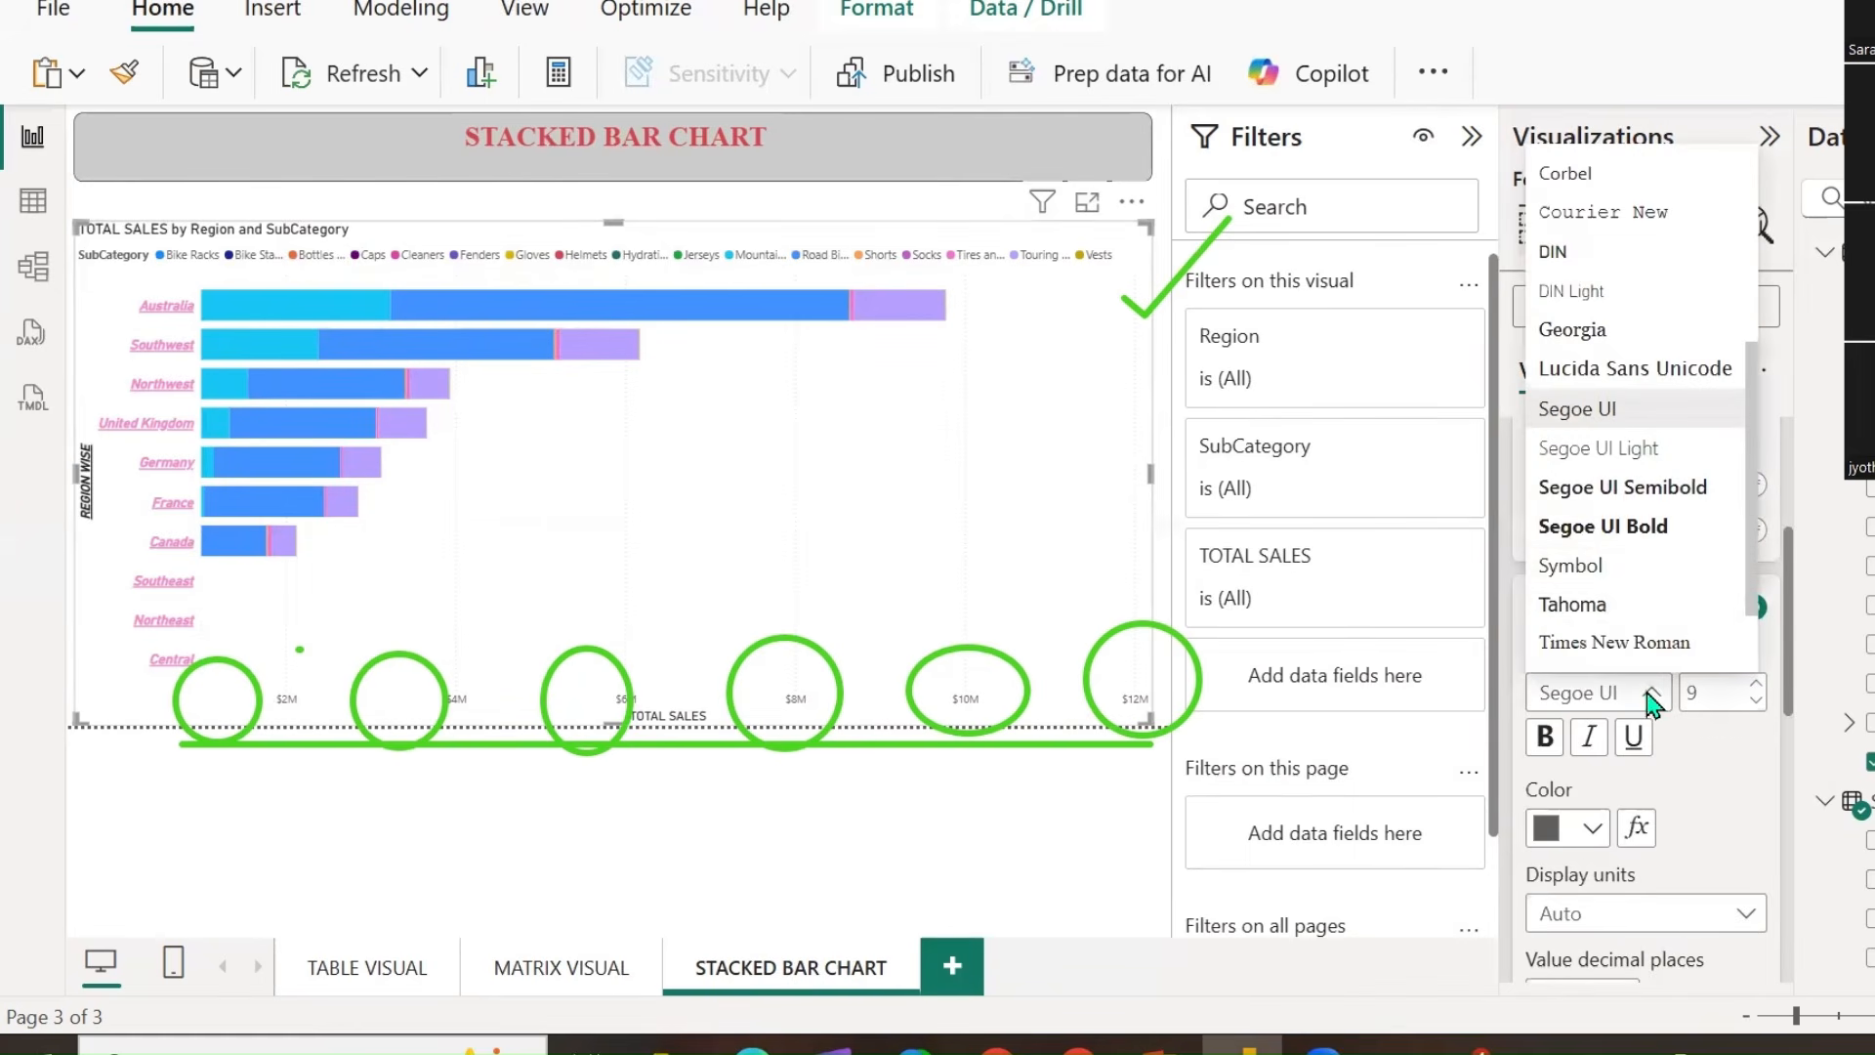
{"action": "left_click", "coordinate": [1639, 588]}
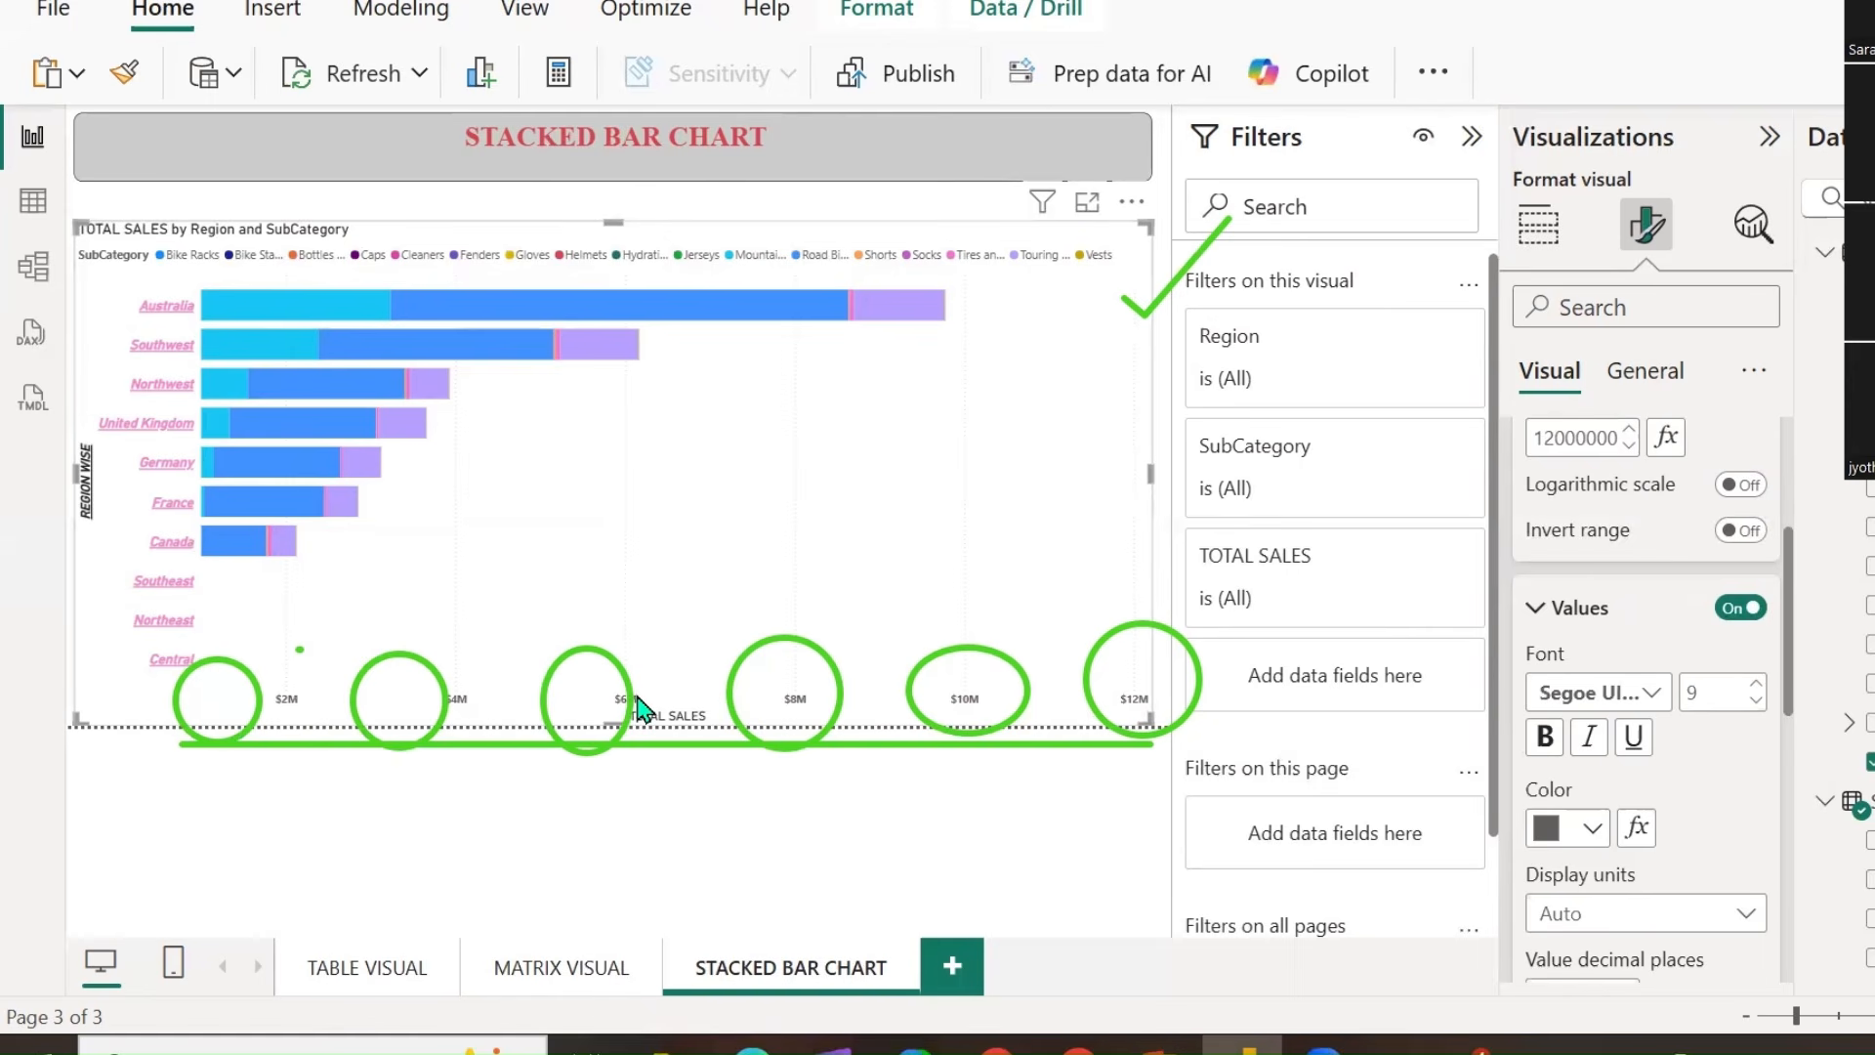
{"action": "mouse_move", "coordinate": [188, 623]}
{"action": "left_mouse_down"}
{"action": "mouse_move", "coordinate": [500, 657]}
{"action": "mouse_move", "coordinate": [1250, 317]}
{"action": "left_mouse_up"}
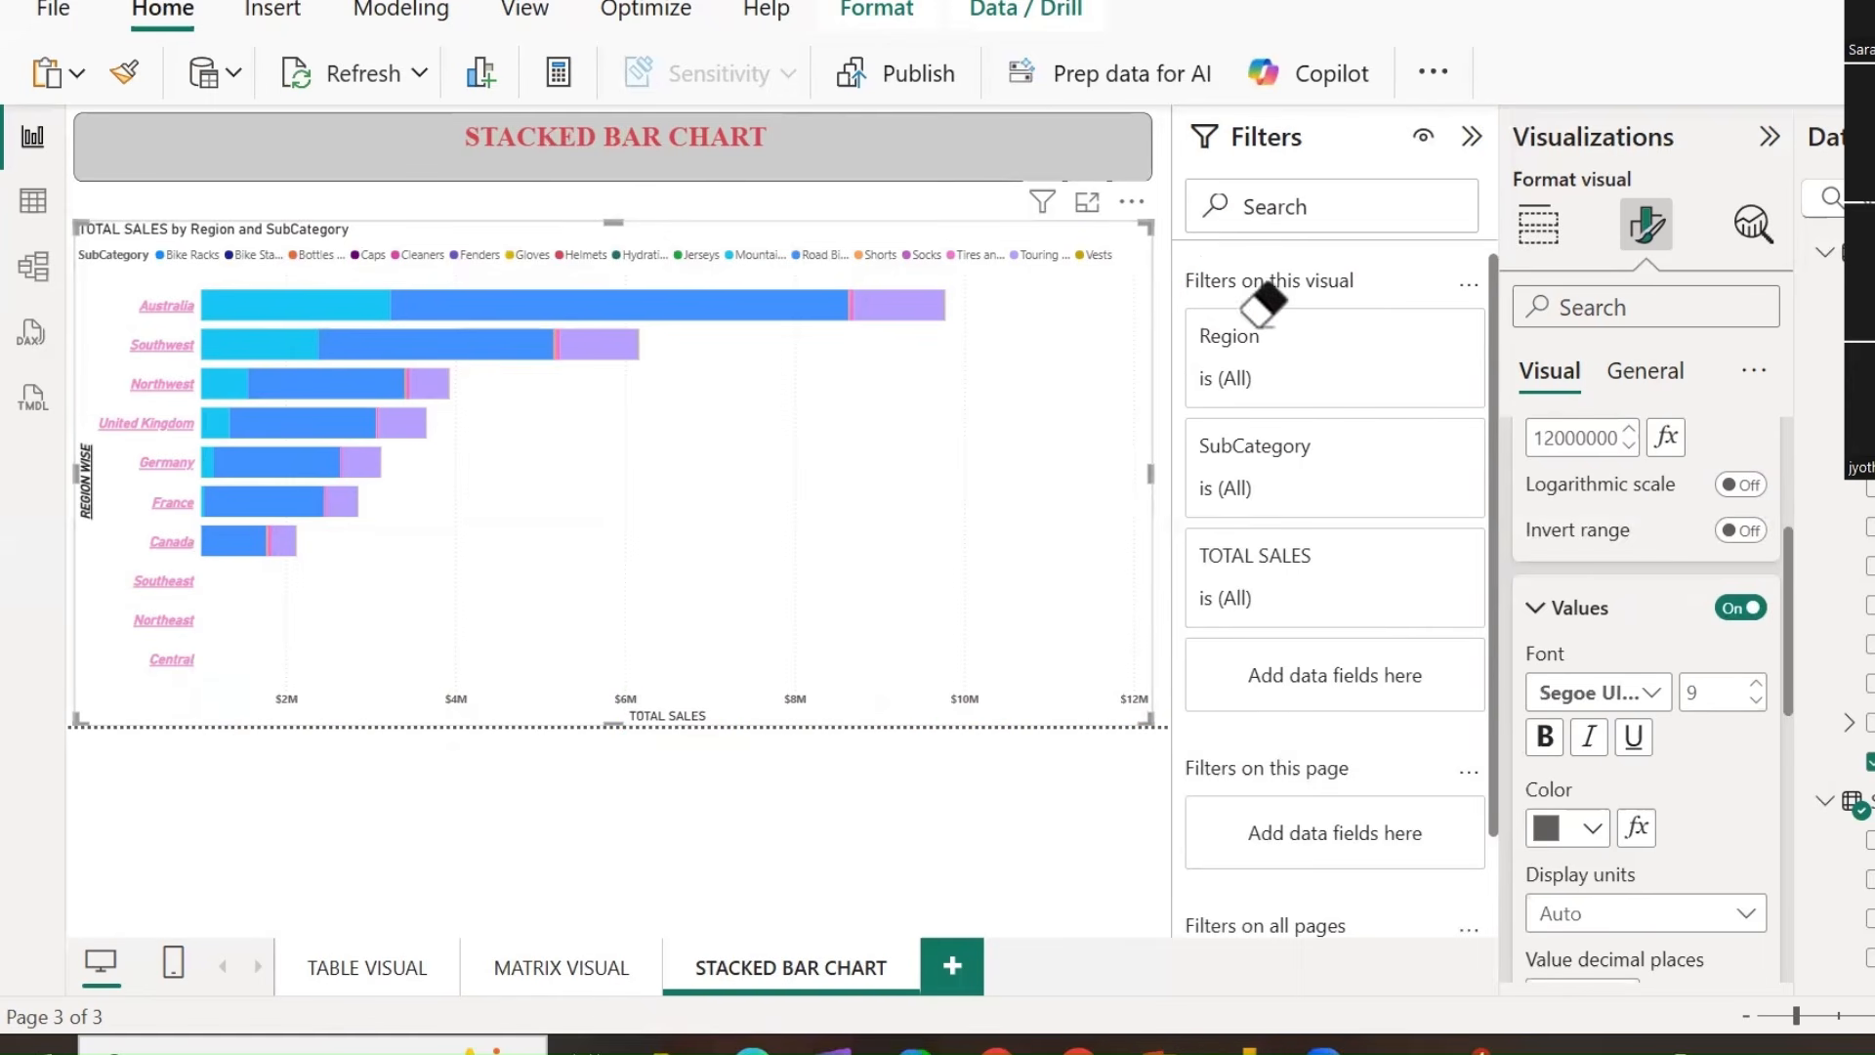
{"action": "left_click", "coordinate": [1757, 684]}
{"action": "left_click", "coordinate": [1756, 684]}
{"action": "left_click", "coordinate": [1756, 684]}
{"action": "left_click", "coordinate": [1756, 684]}
{"action": "left_click", "coordinate": [1757, 684]}
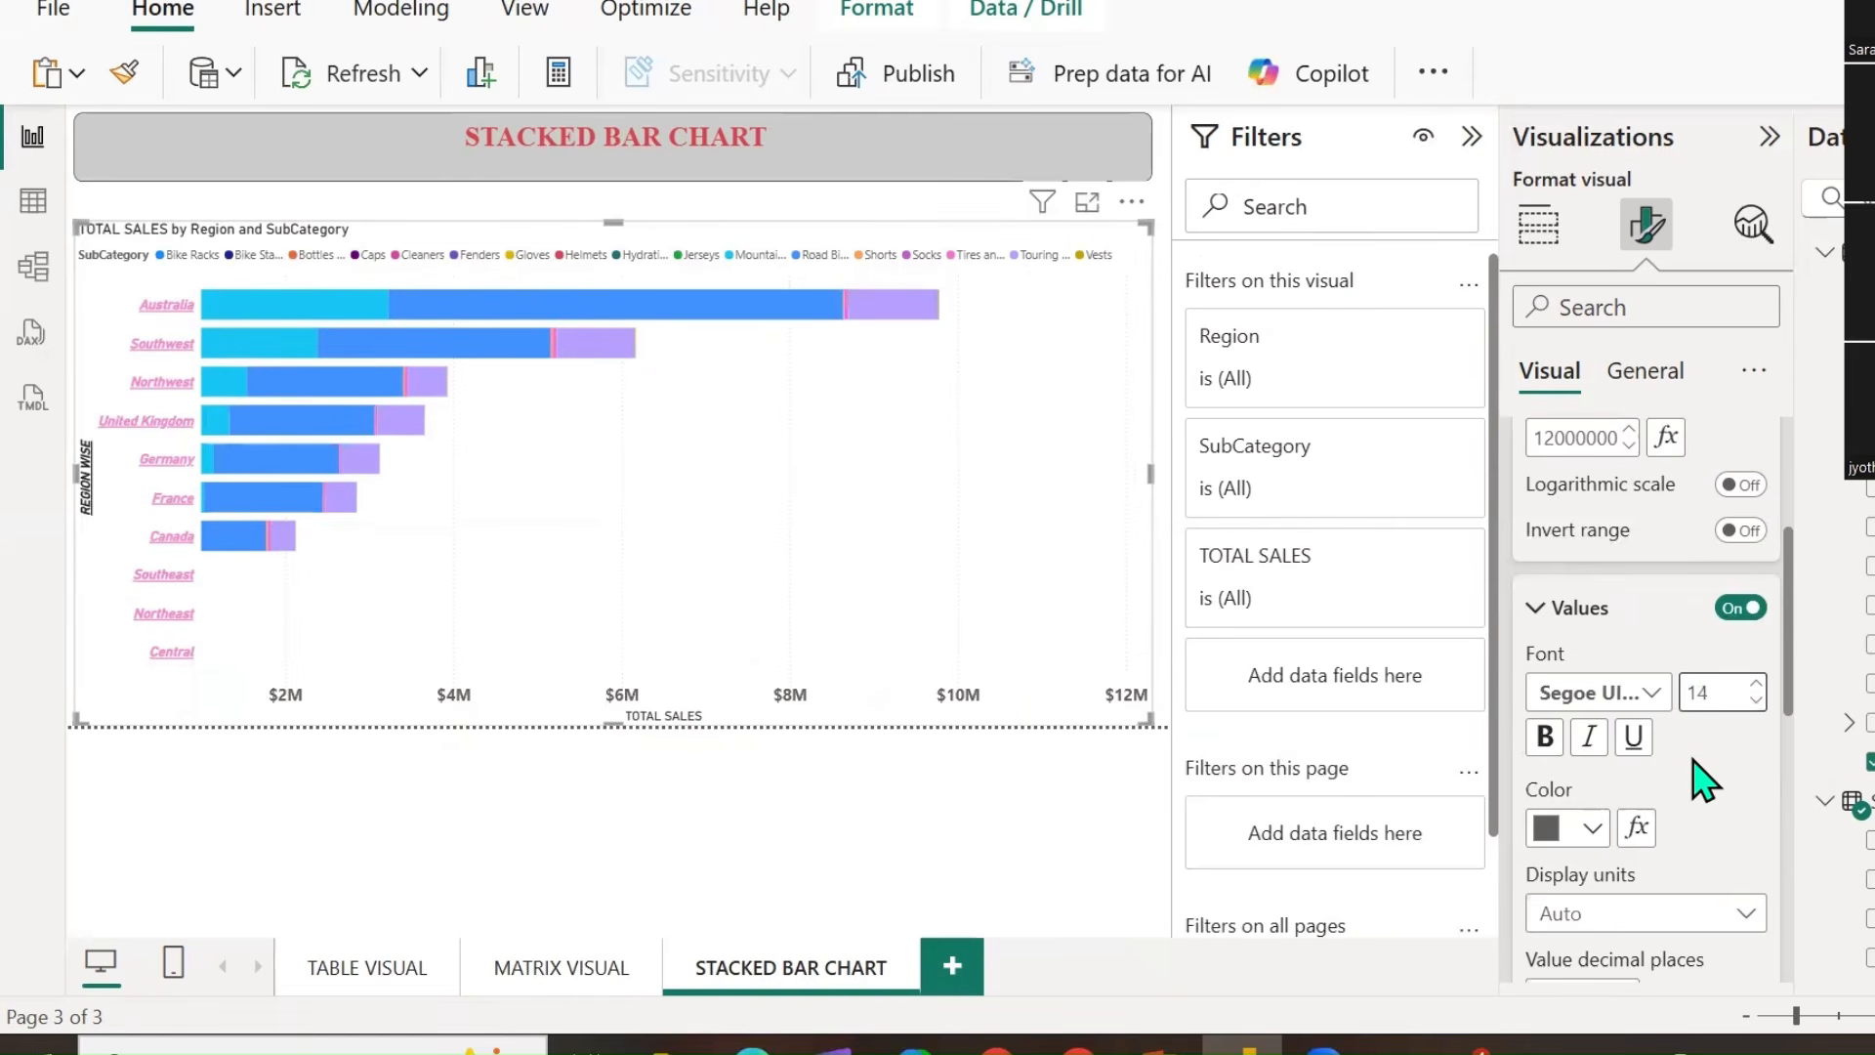
Try Millions as the display units for the X-axis values and settle on None.
{"action": "scroll", "coordinate": [1703, 775], "scroll_direction": "down", "scroll_amount": 3}
{"action": "scroll", "coordinate": [1675, 757], "scroll_direction": "up", "scroll_amount": 2}
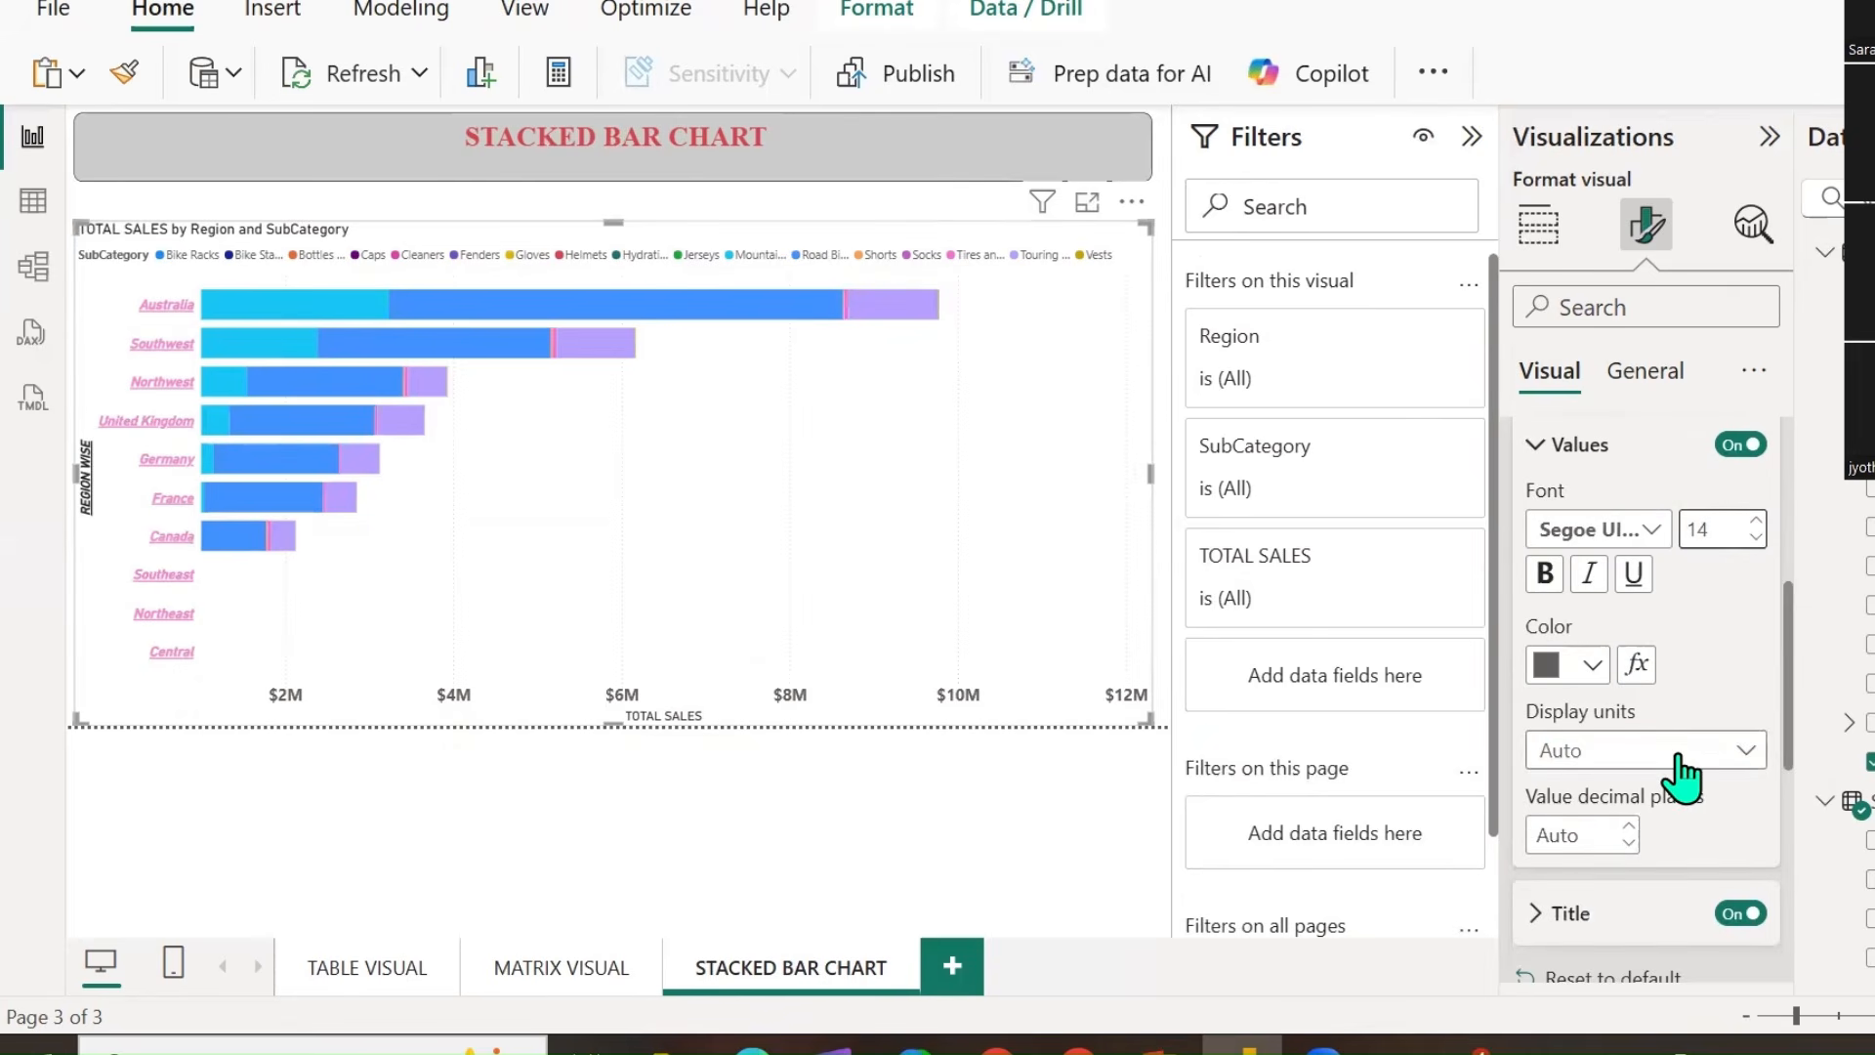
{"action": "left_click", "coordinate": [1748, 757]}
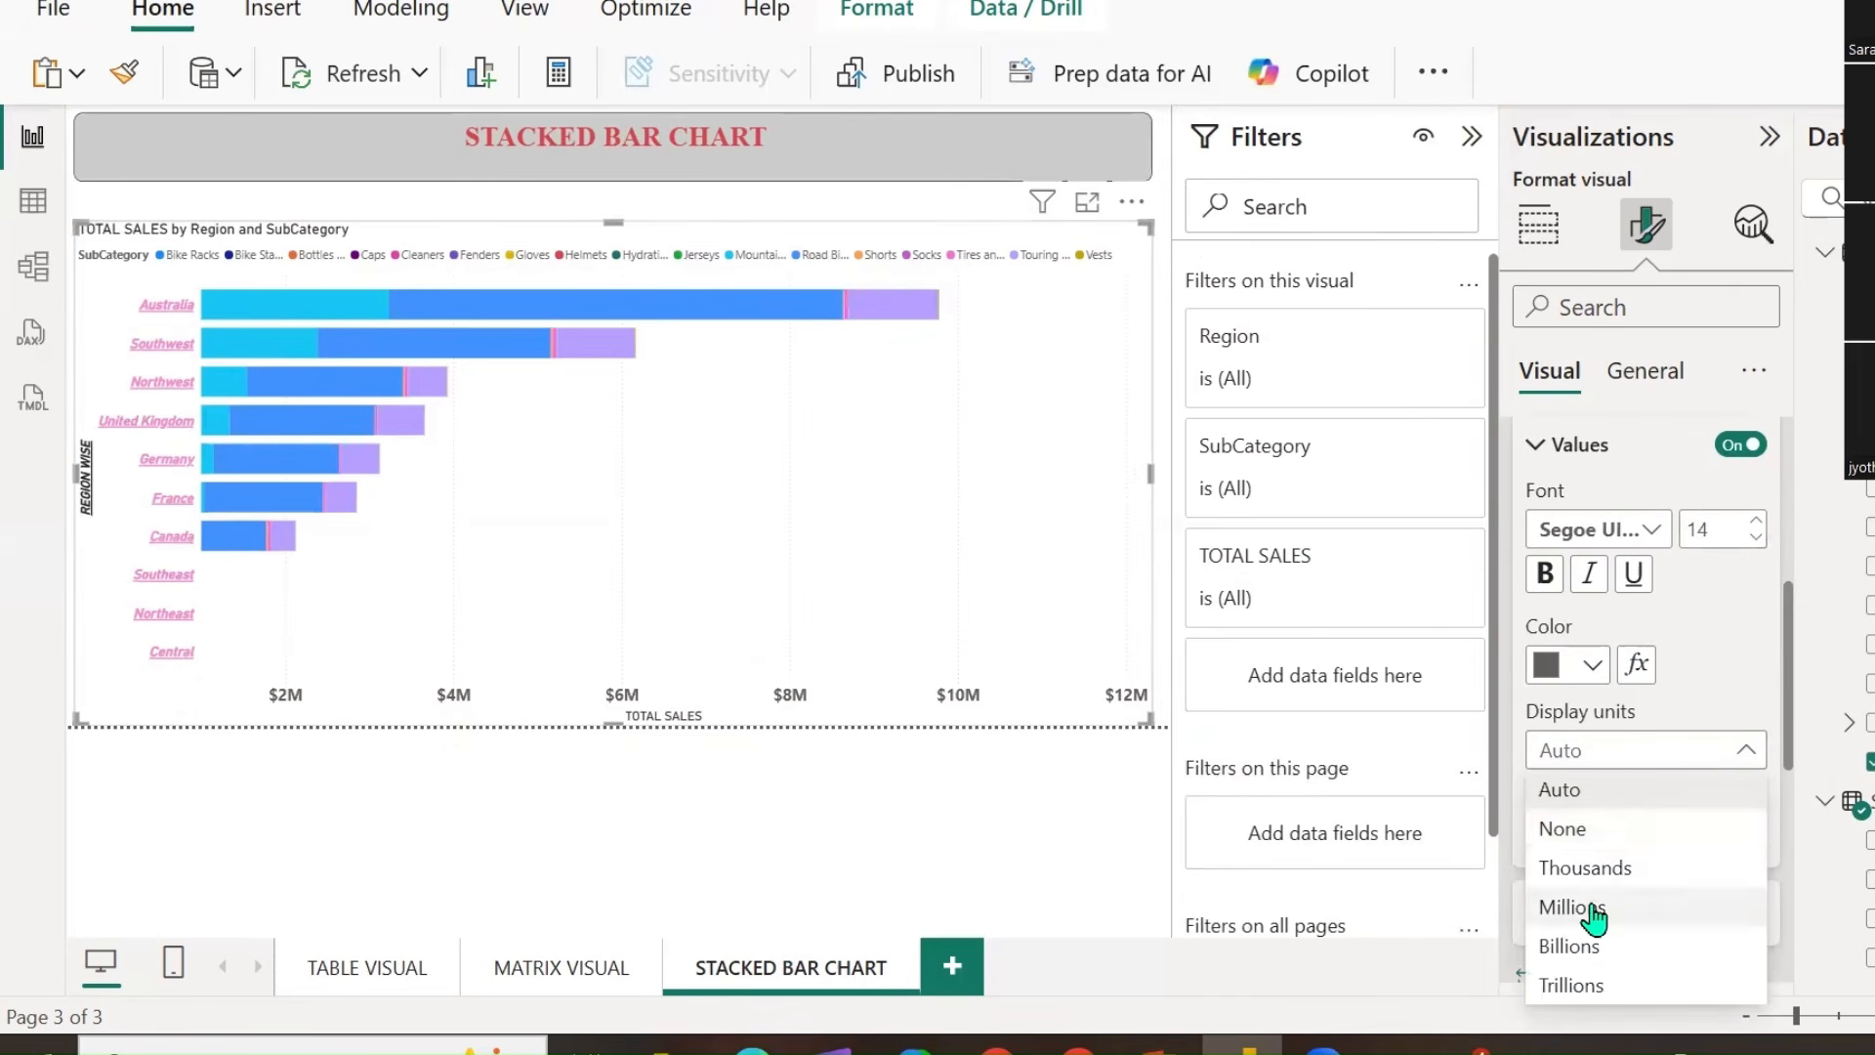
{"action": "left_click", "coordinate": [1589, 905]}
{"action": "left_click", "coordinate": [1678, 758]}
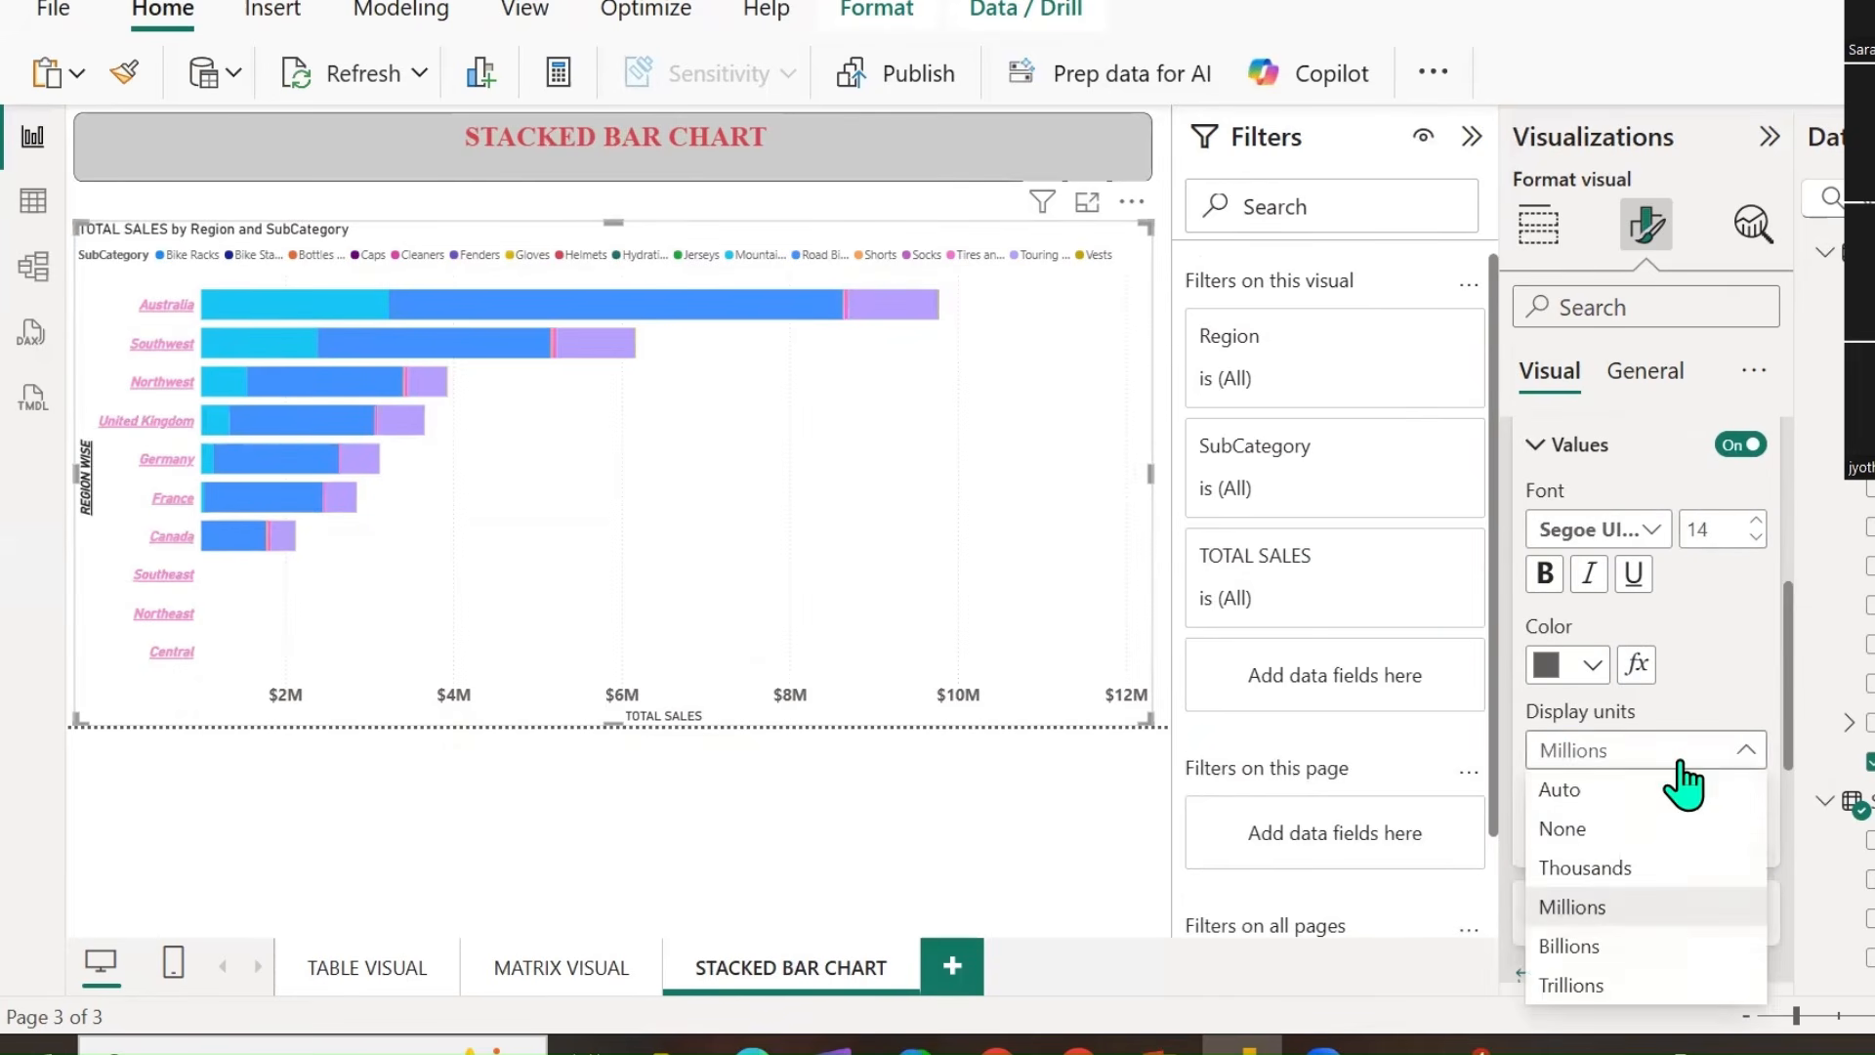
{"action": "left_click", "coordinate": [1604, 870]}
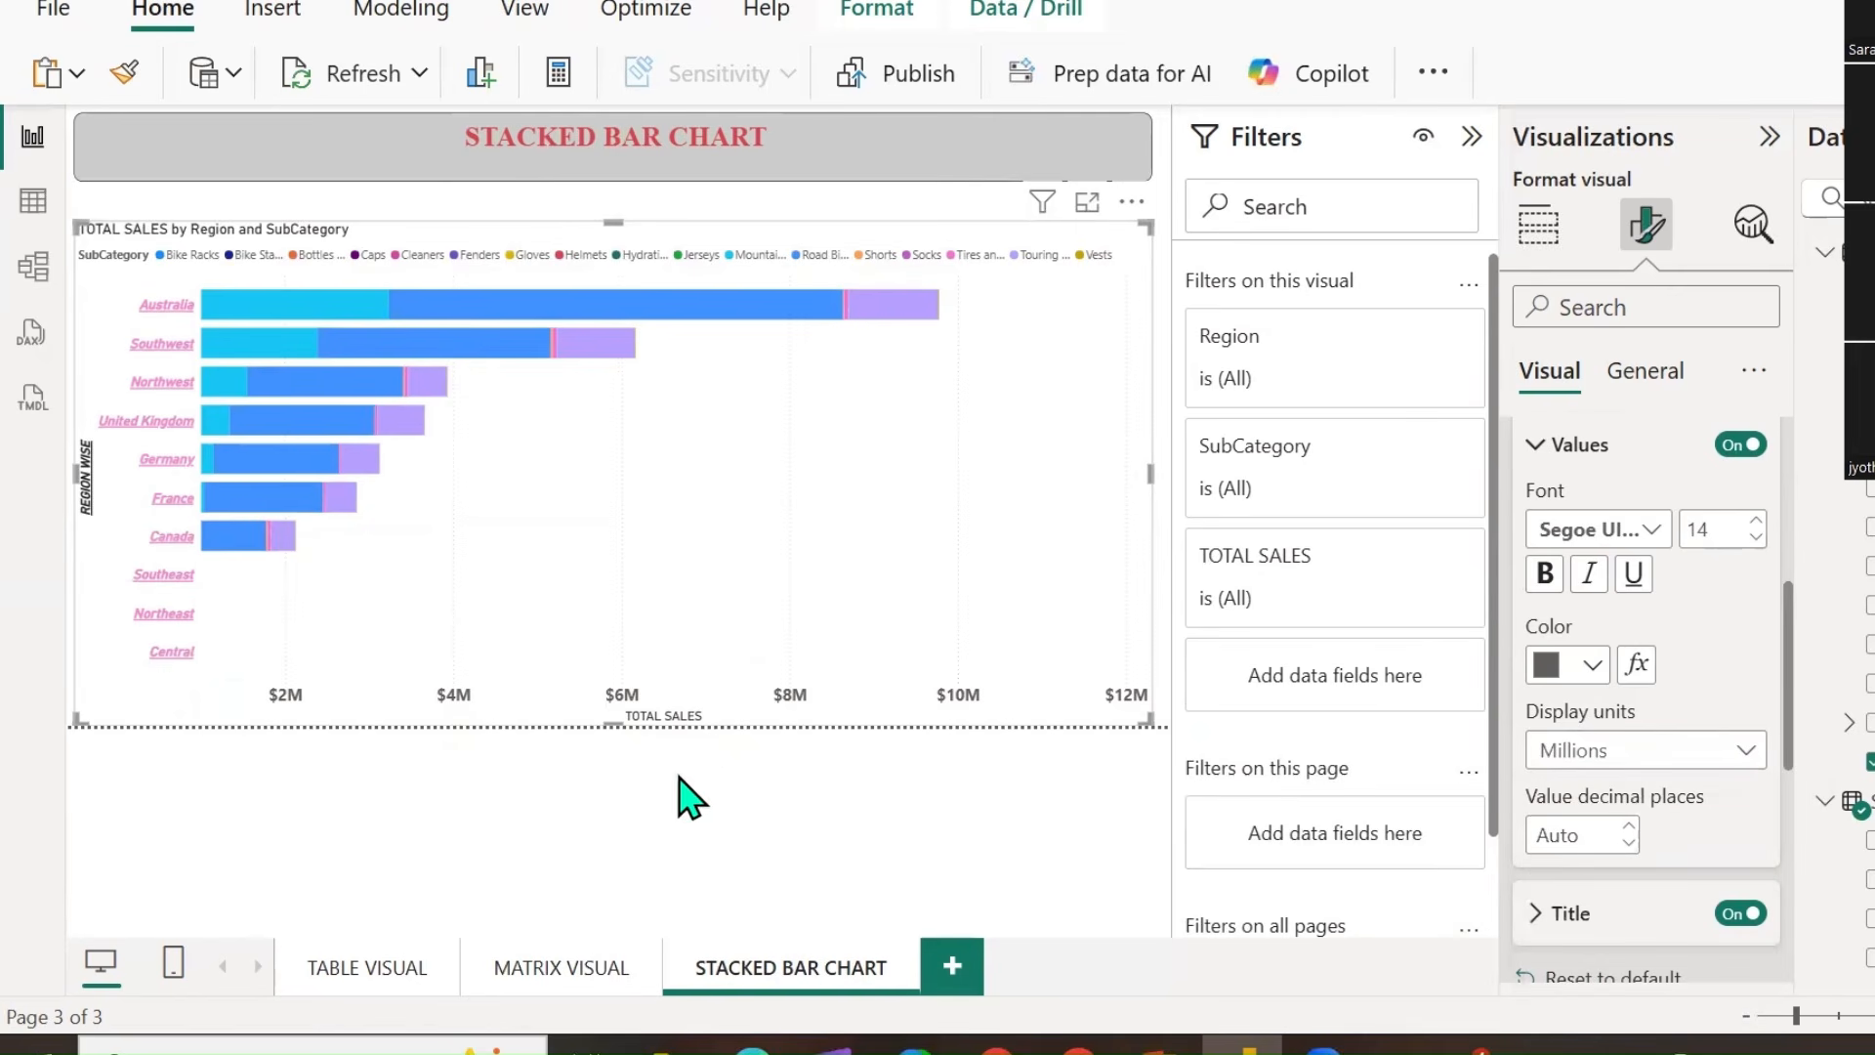
{"action": "left_click", "coordinate": [1621, 762]}
{"action": "left_click", "coordinate": [1582, 832]}
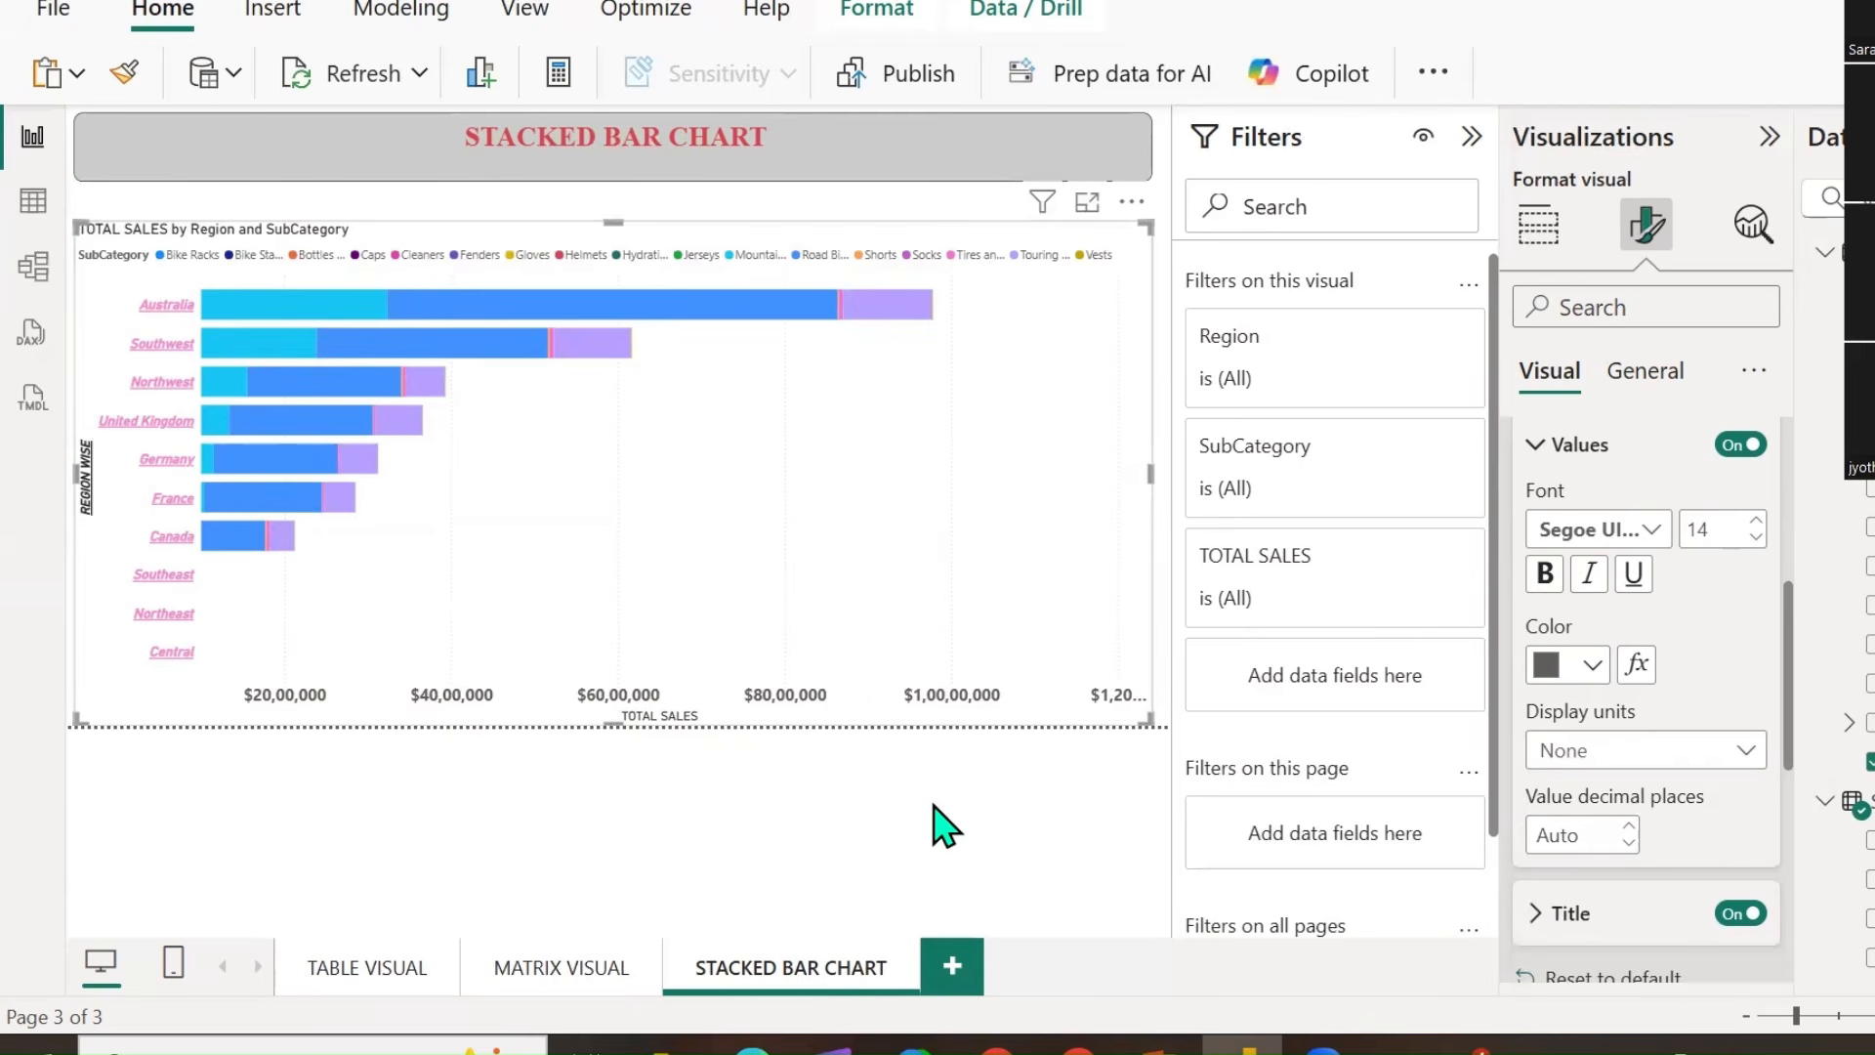
Set the decimal places of the X-axis values to 4.
{"action": "scroll", "coordinate": [1767, 817], "scroll_direction": "down", "scroll_amount": 3}
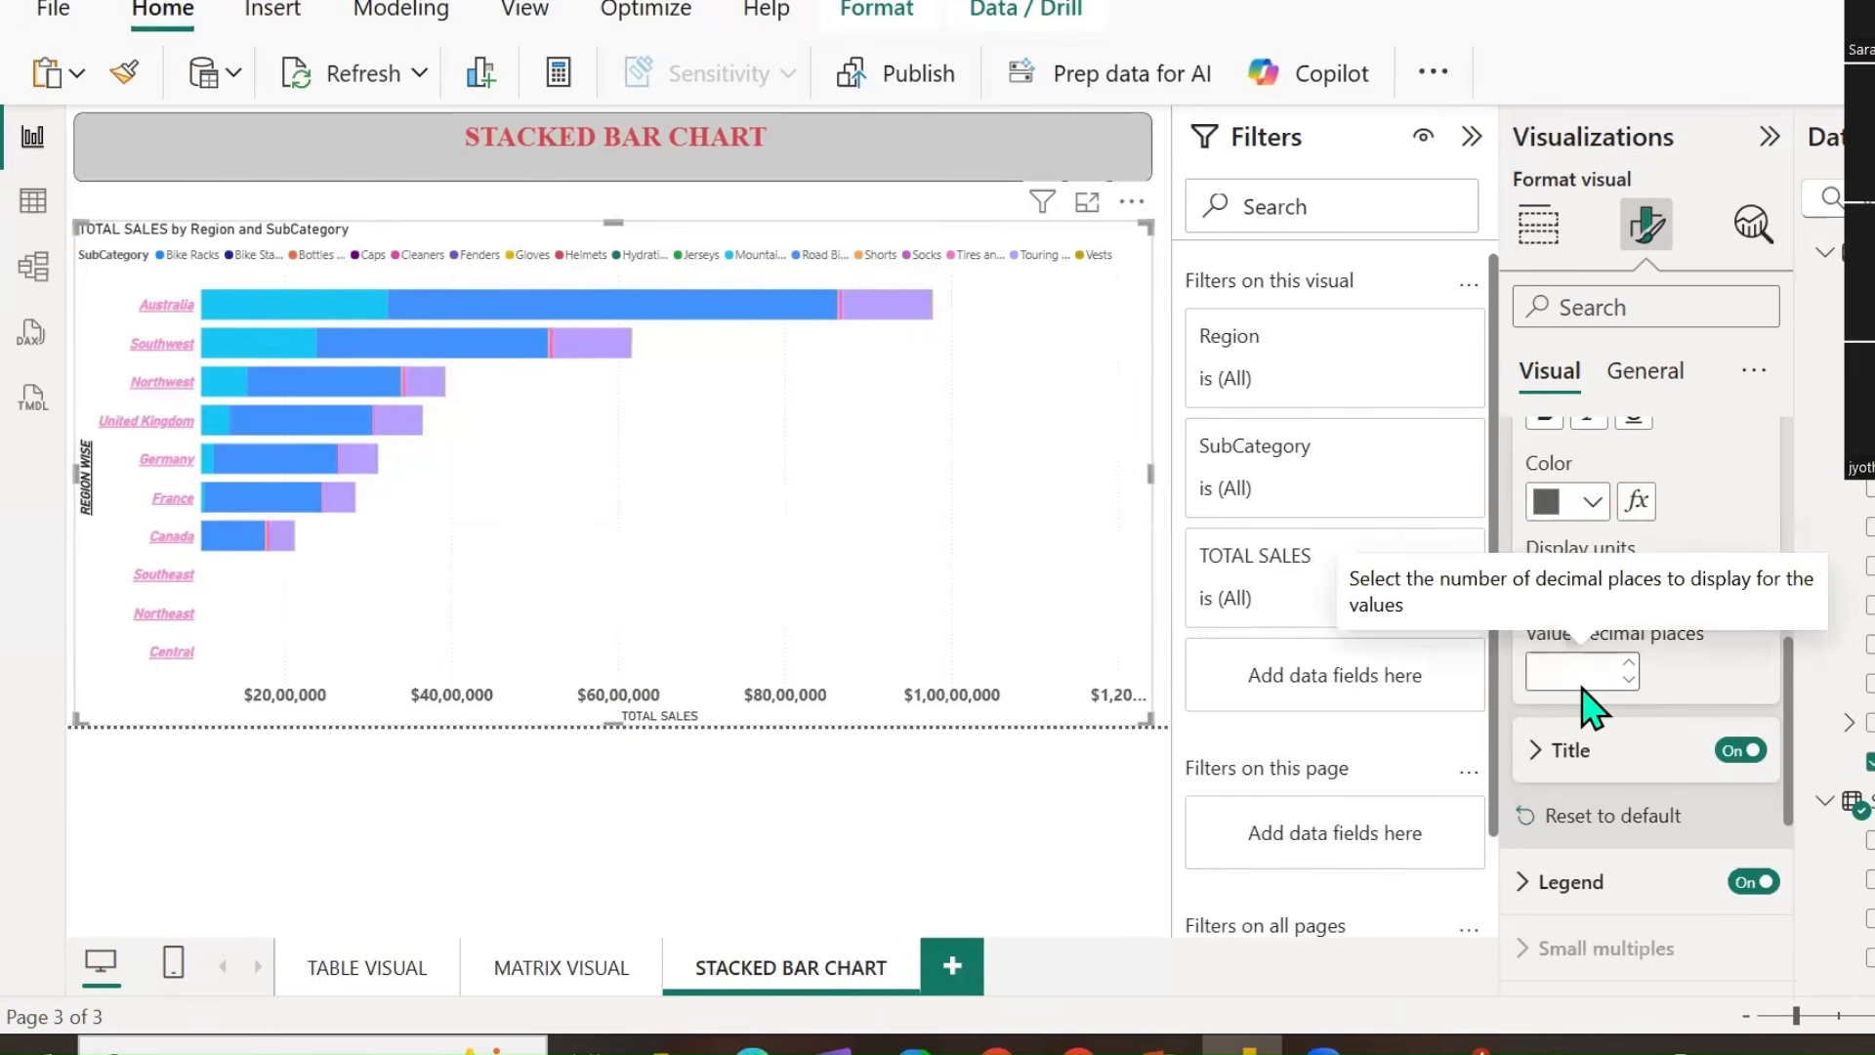
{"action": "left_click", "coordinate": [1629, 663]}
{"action": "left_click", "coordinate": [1628, 665]}
{"action": "left_click", "coordinate": [1628, 666]}
{"action": "left_click", "coordinate": [1628, 665]}
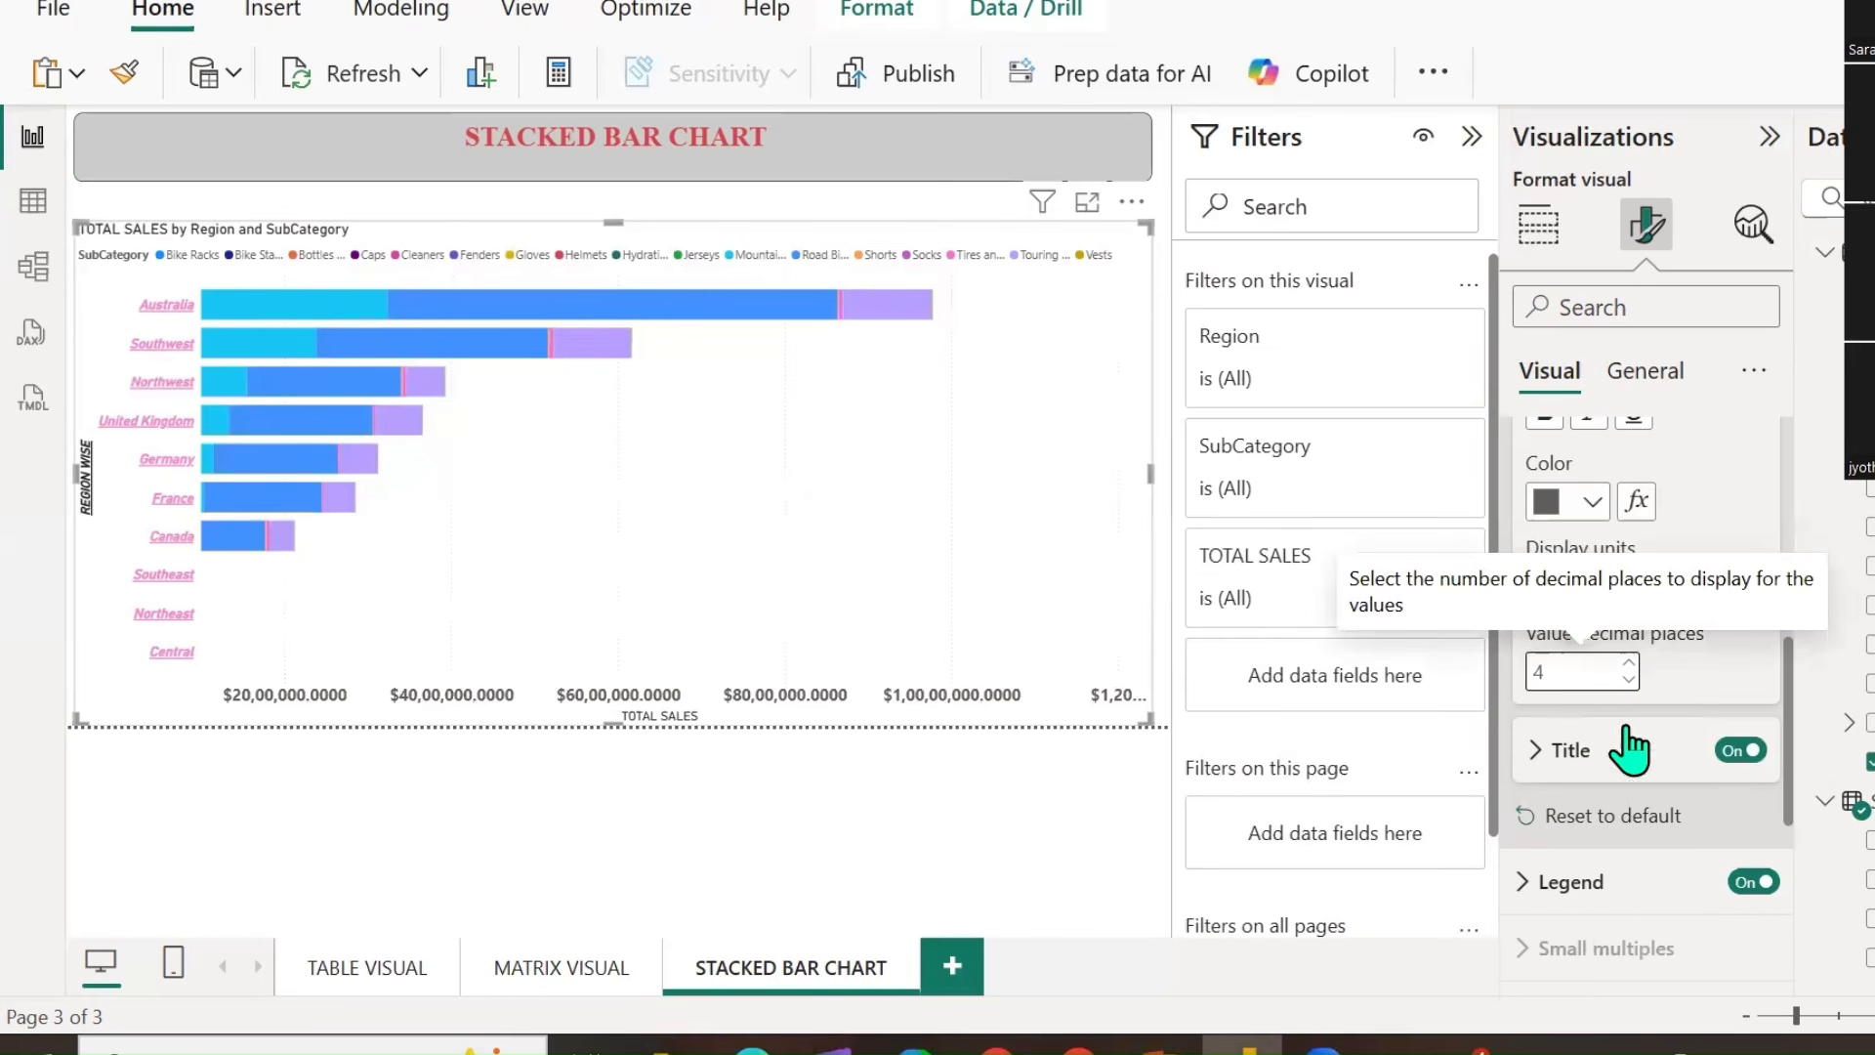
Replace the automatic X-axis title text with SALES AMOUNT.
{"action": "scroll", "coordinate": [1584, 787], "scroll_direction": "down", "scroll_amount": 2}
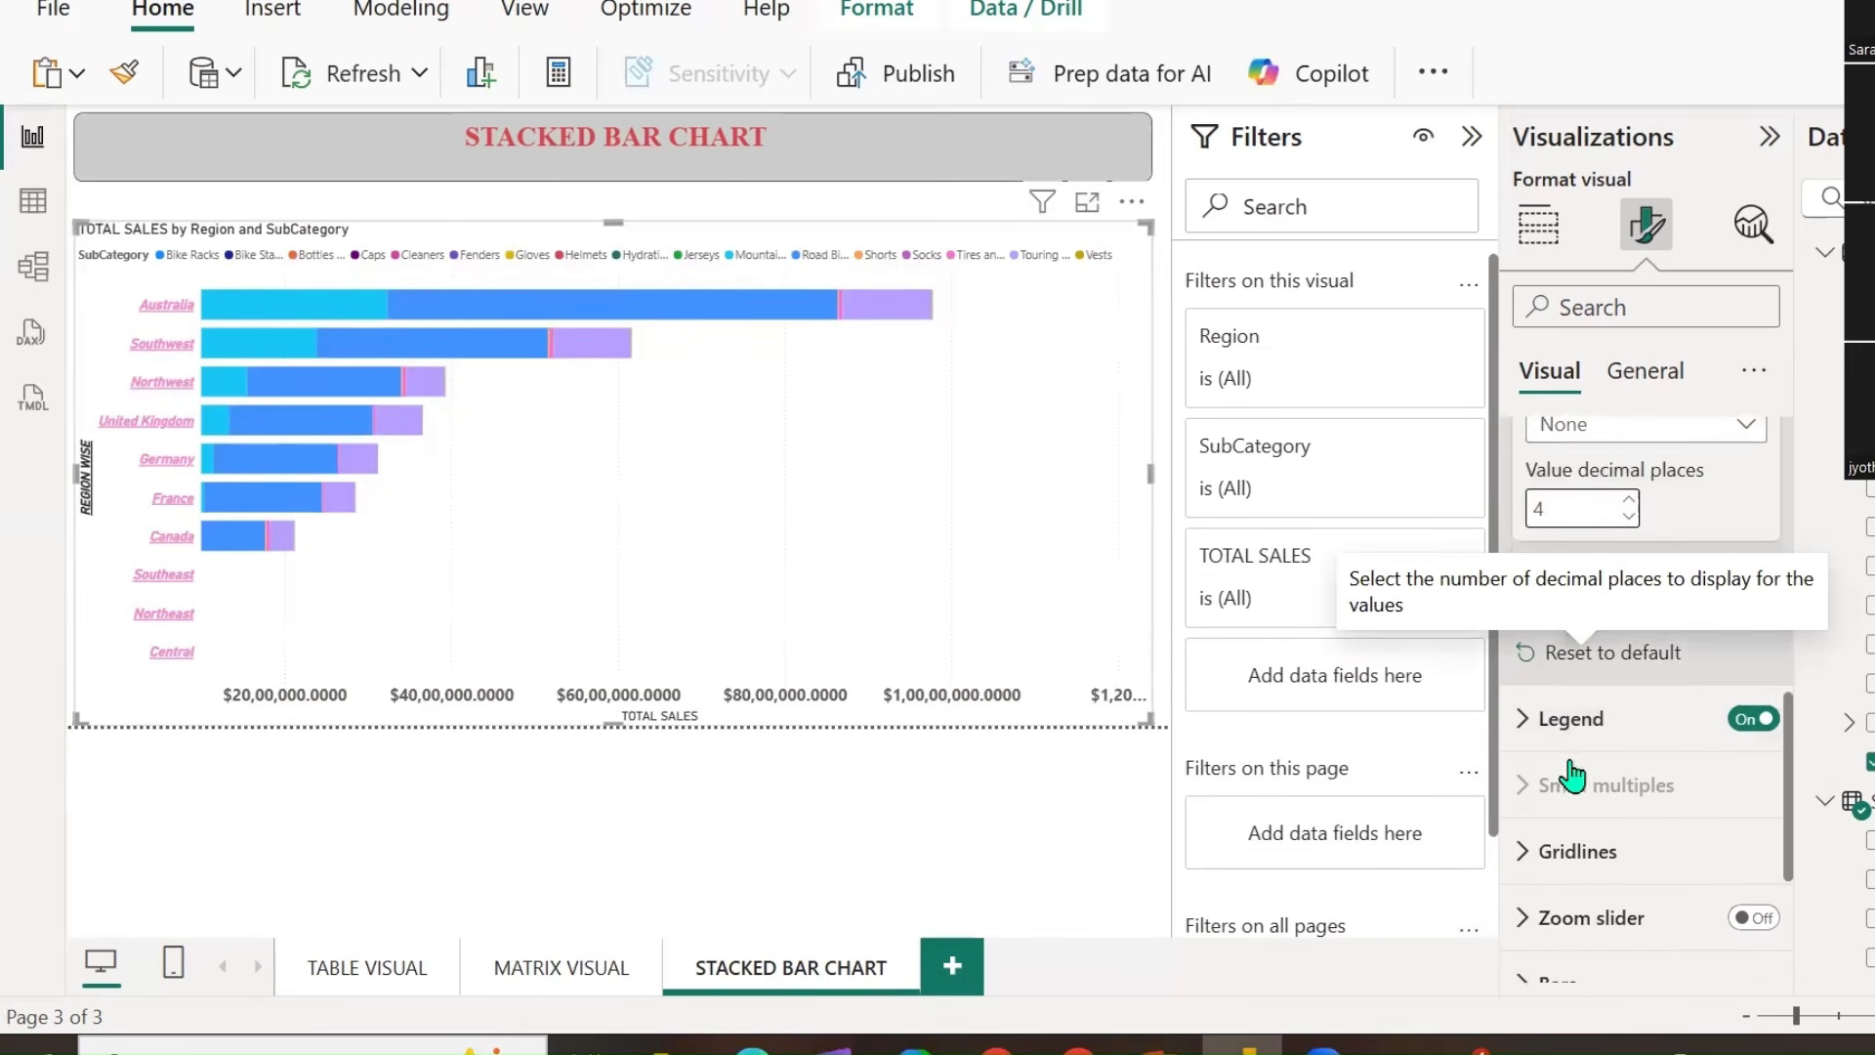
{"action": "scroll", "coordinate": [1563, 771], "scroll_direction": "up", "scroll_amount": 2}
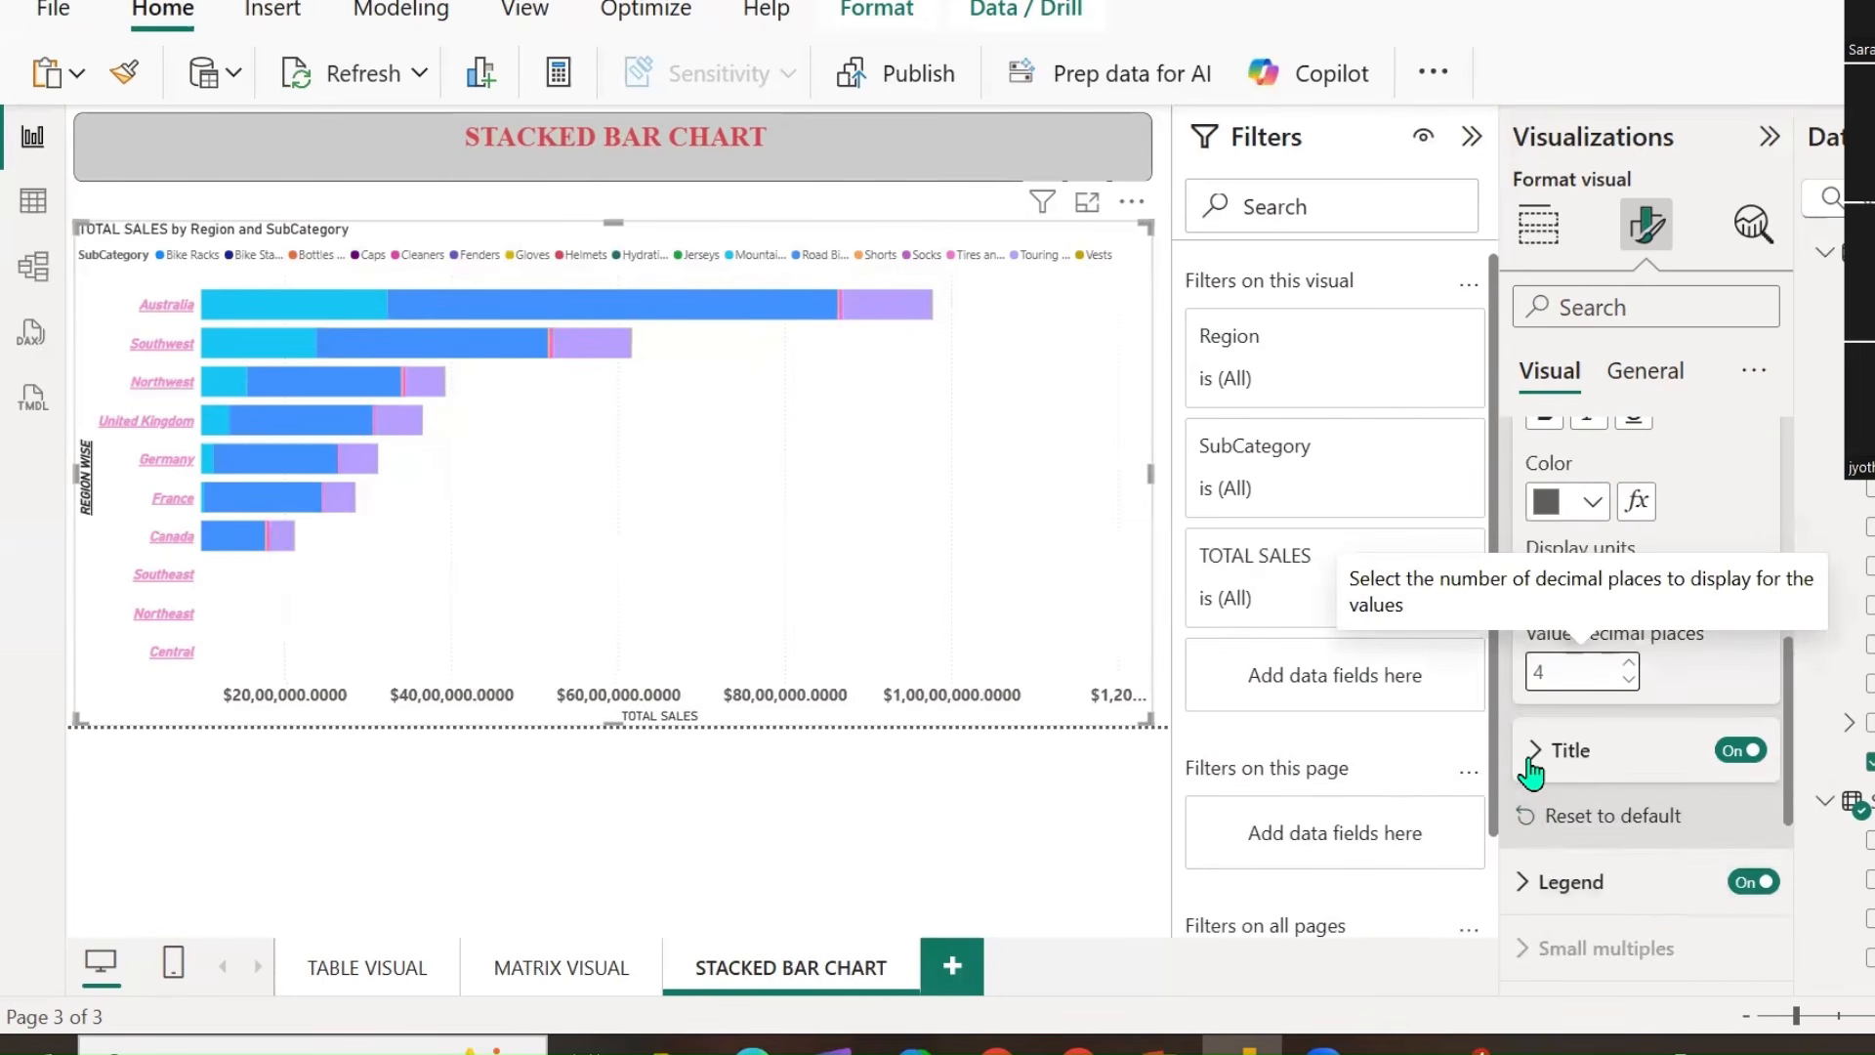
{"action": "left_click", "coordinate": [1533, 764]}
{"action": "scroll", "coordinate": [1602, 757], "scroll_direction": "down", "scroll_amount": 2}
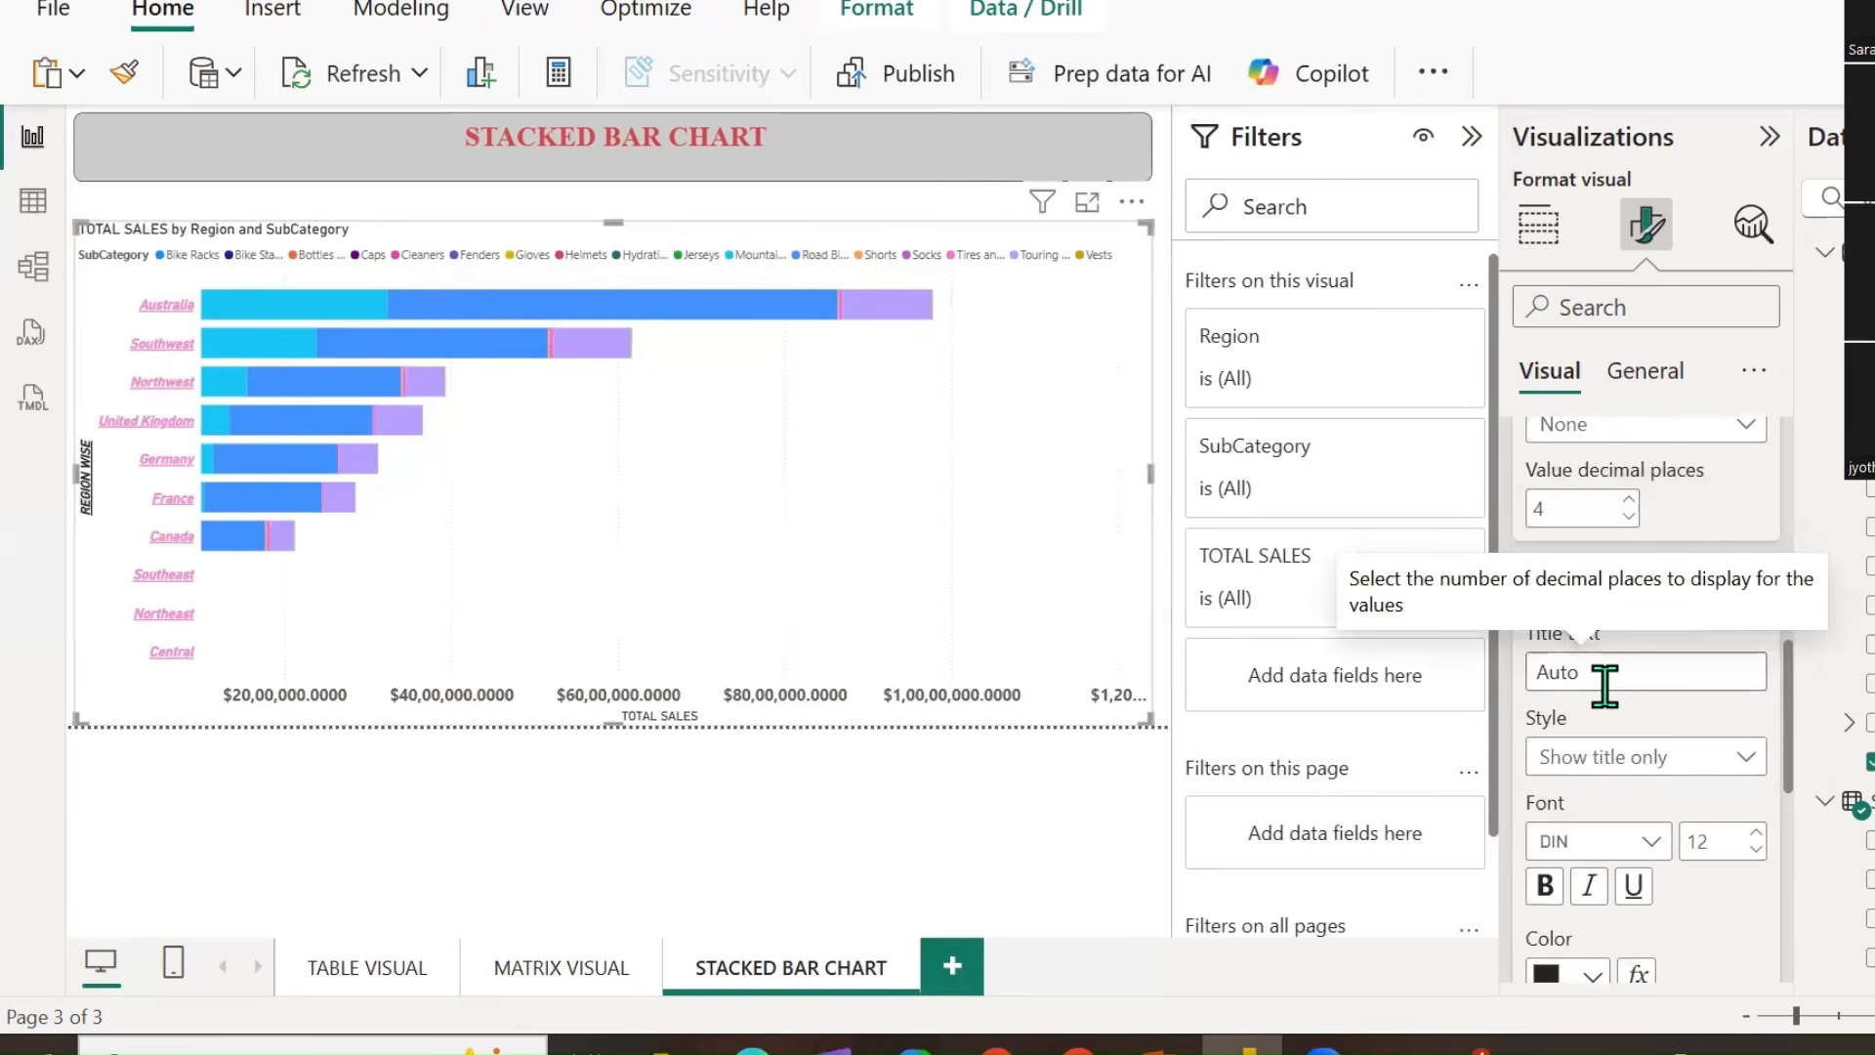
{"action": "left_click", "coordinate": [1605, 687]}
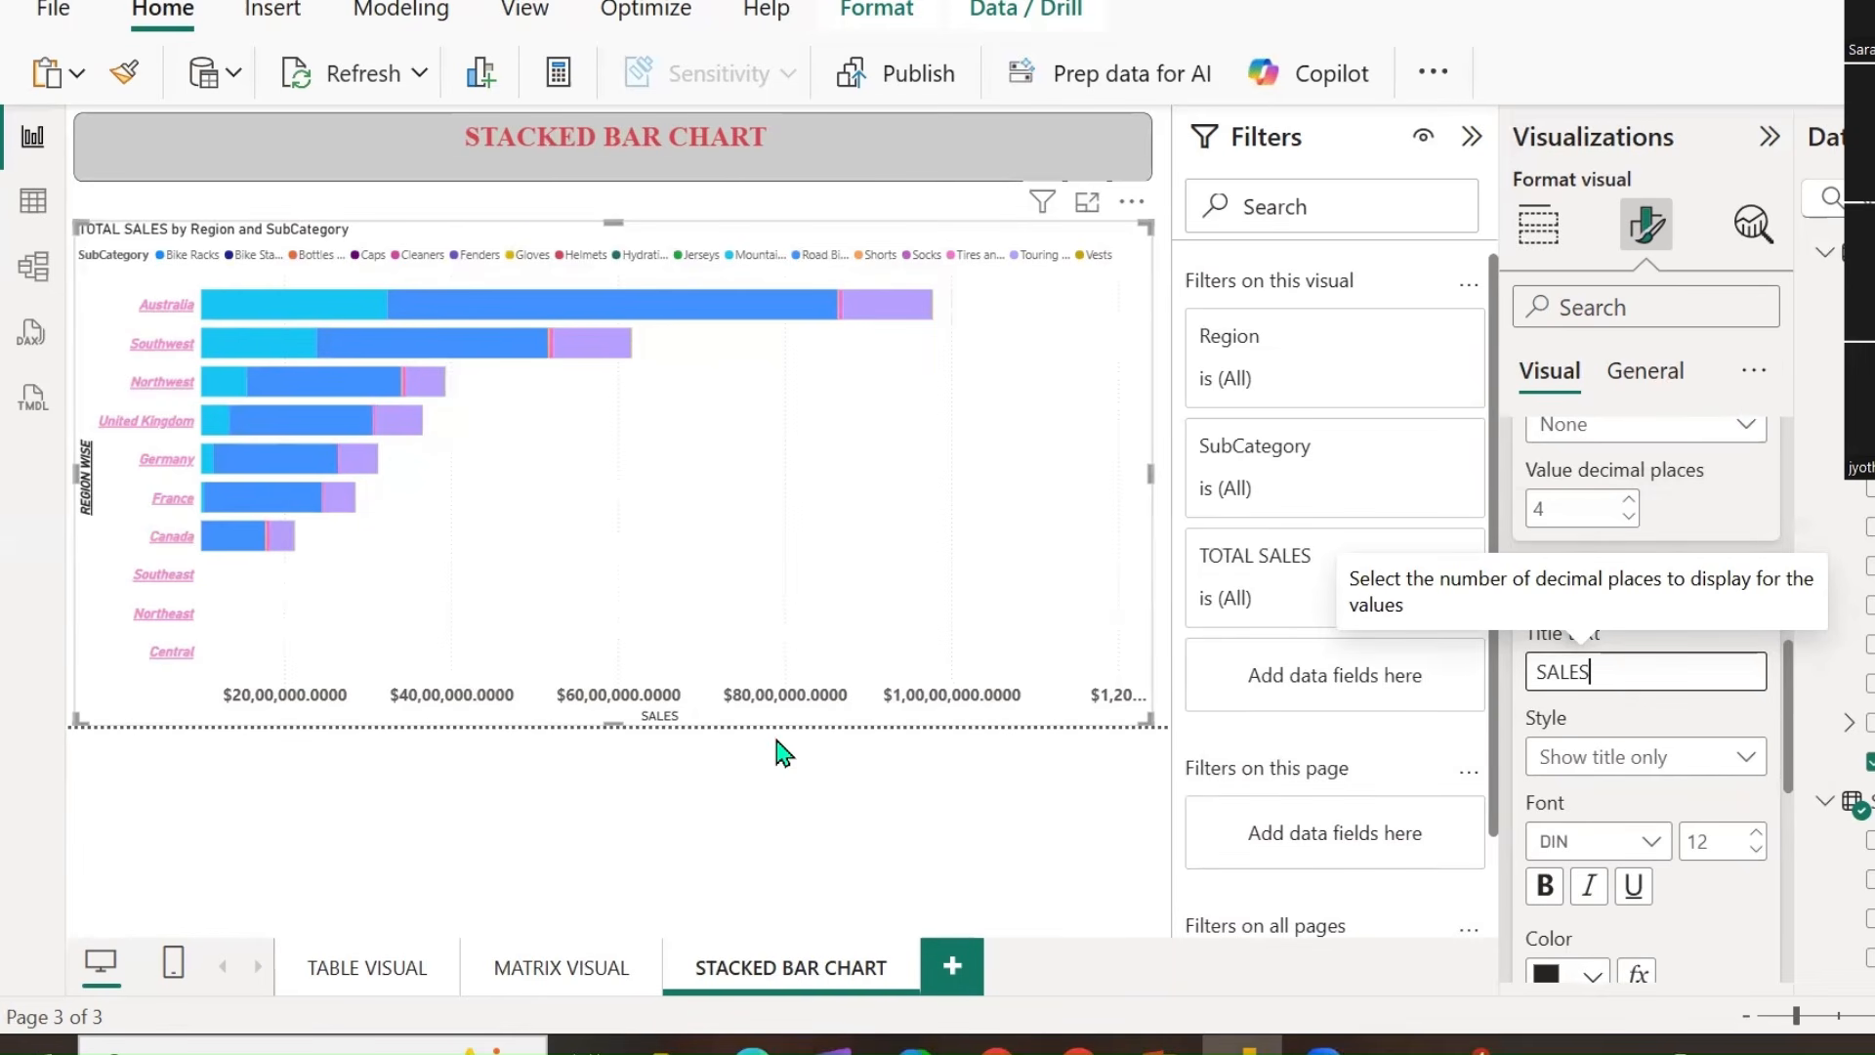
{"action": "mouse_move", "coordinate": [643, 759]}
{"action": "left_mouse_down"}
{"action": "mouse_move", "coordinate": [636, 696]}
{"action": "mouse_move", "coordinate": [632, 716]}
{"action": "left_mouse_up"}
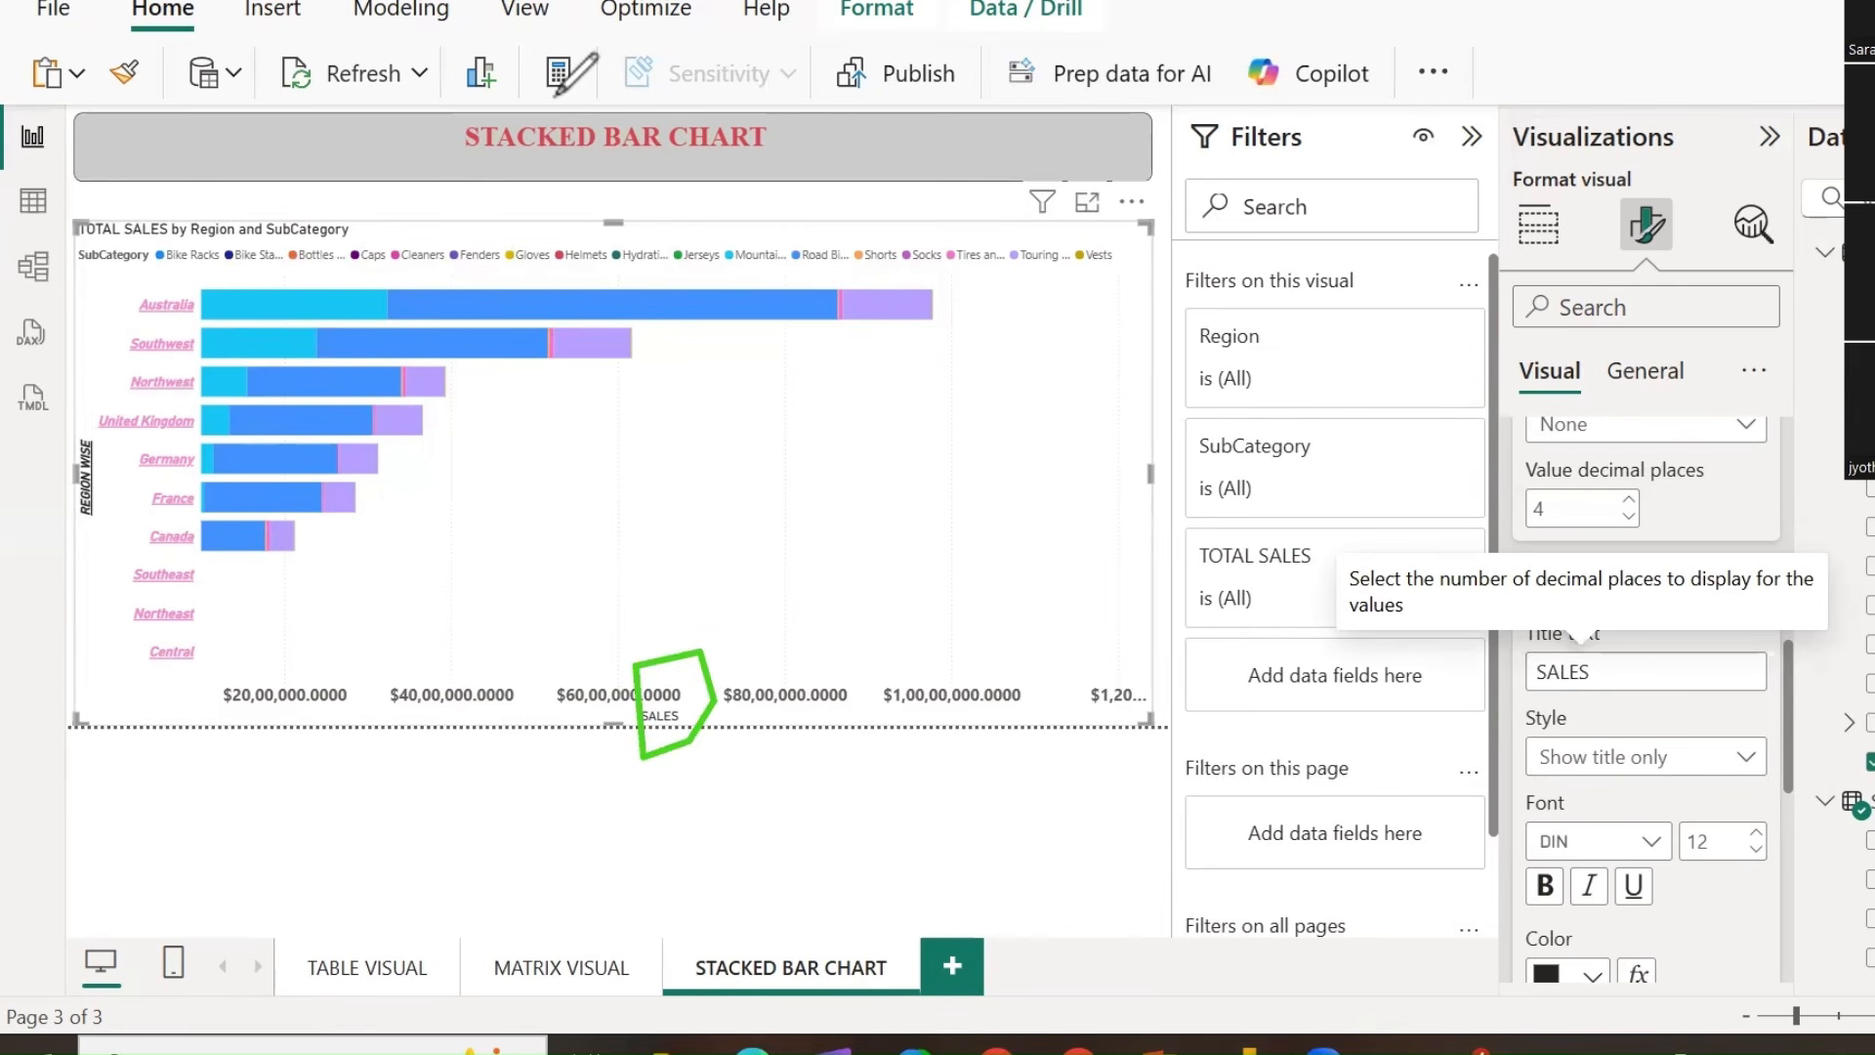
{"action": "left_click", "coordinate": [1560, 672]}
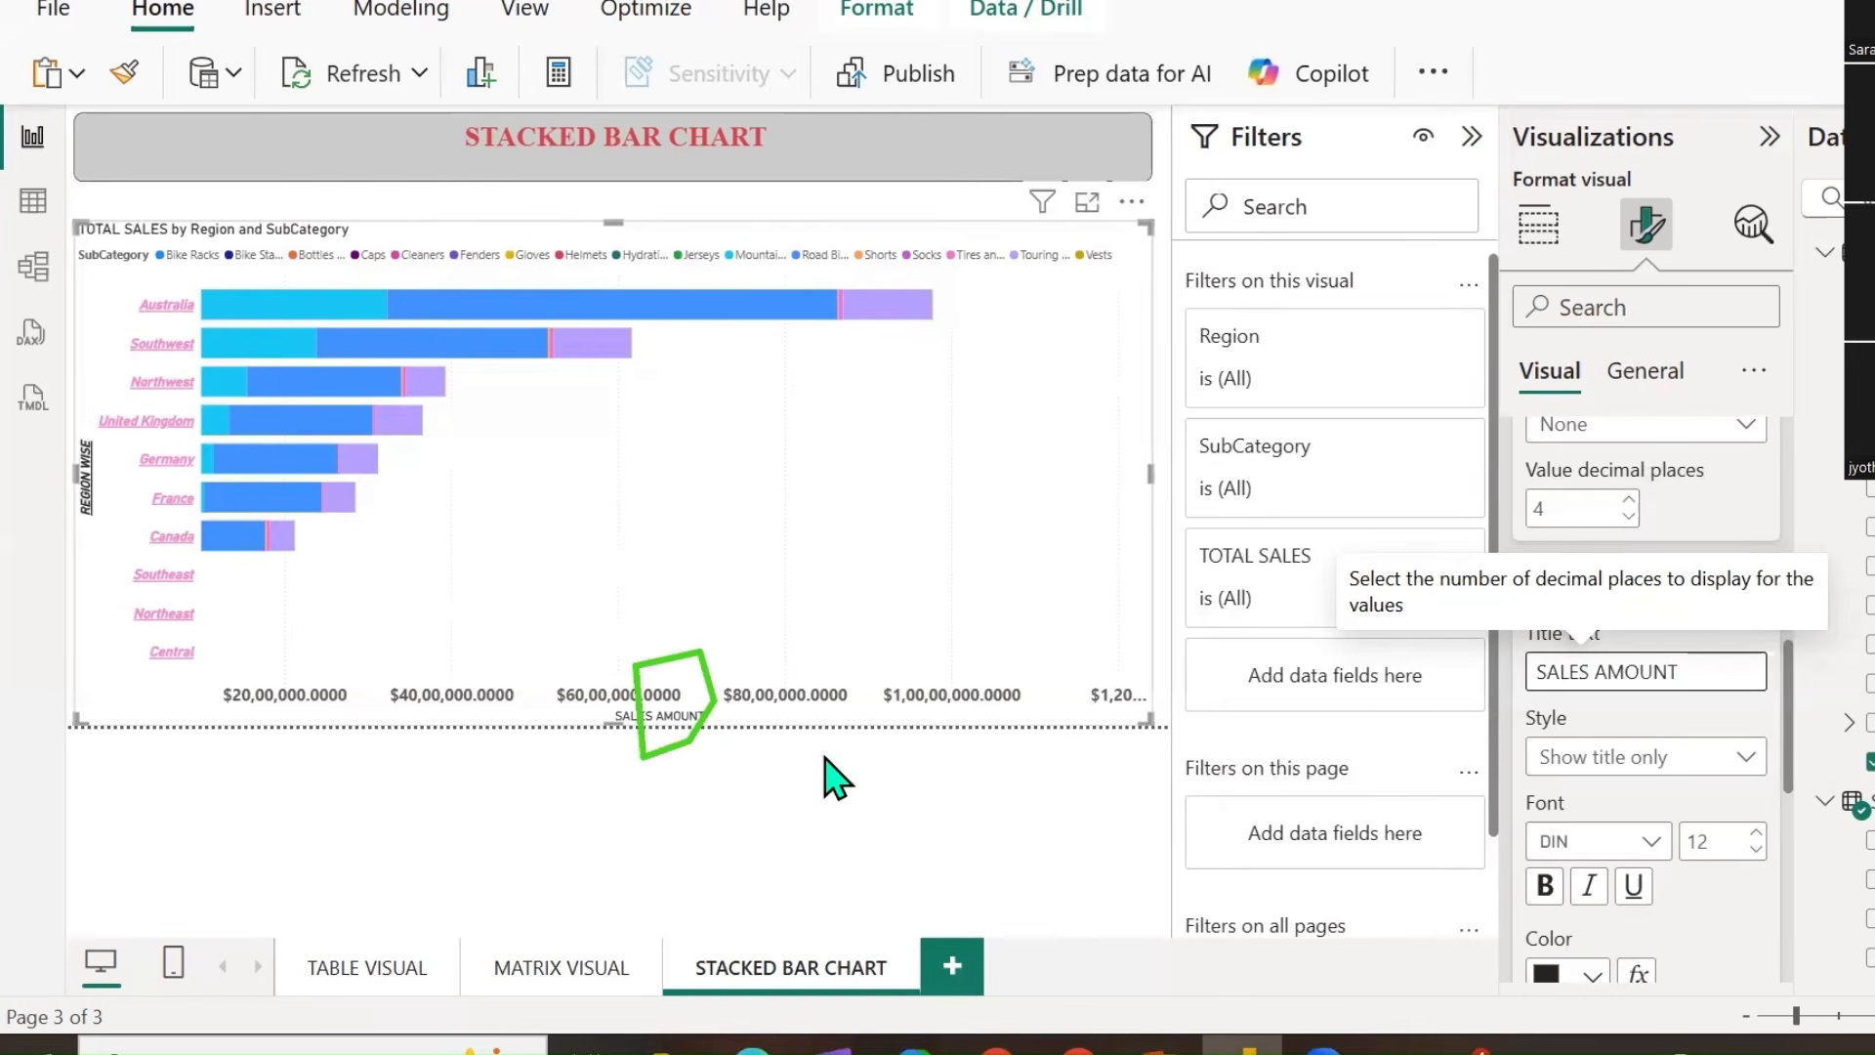
{"action": "left_click", "coordinate": [856, 95]}
{"action": "left_click_drag", "start_coordinate": [825, 488], "coordinate": [629, 859]}
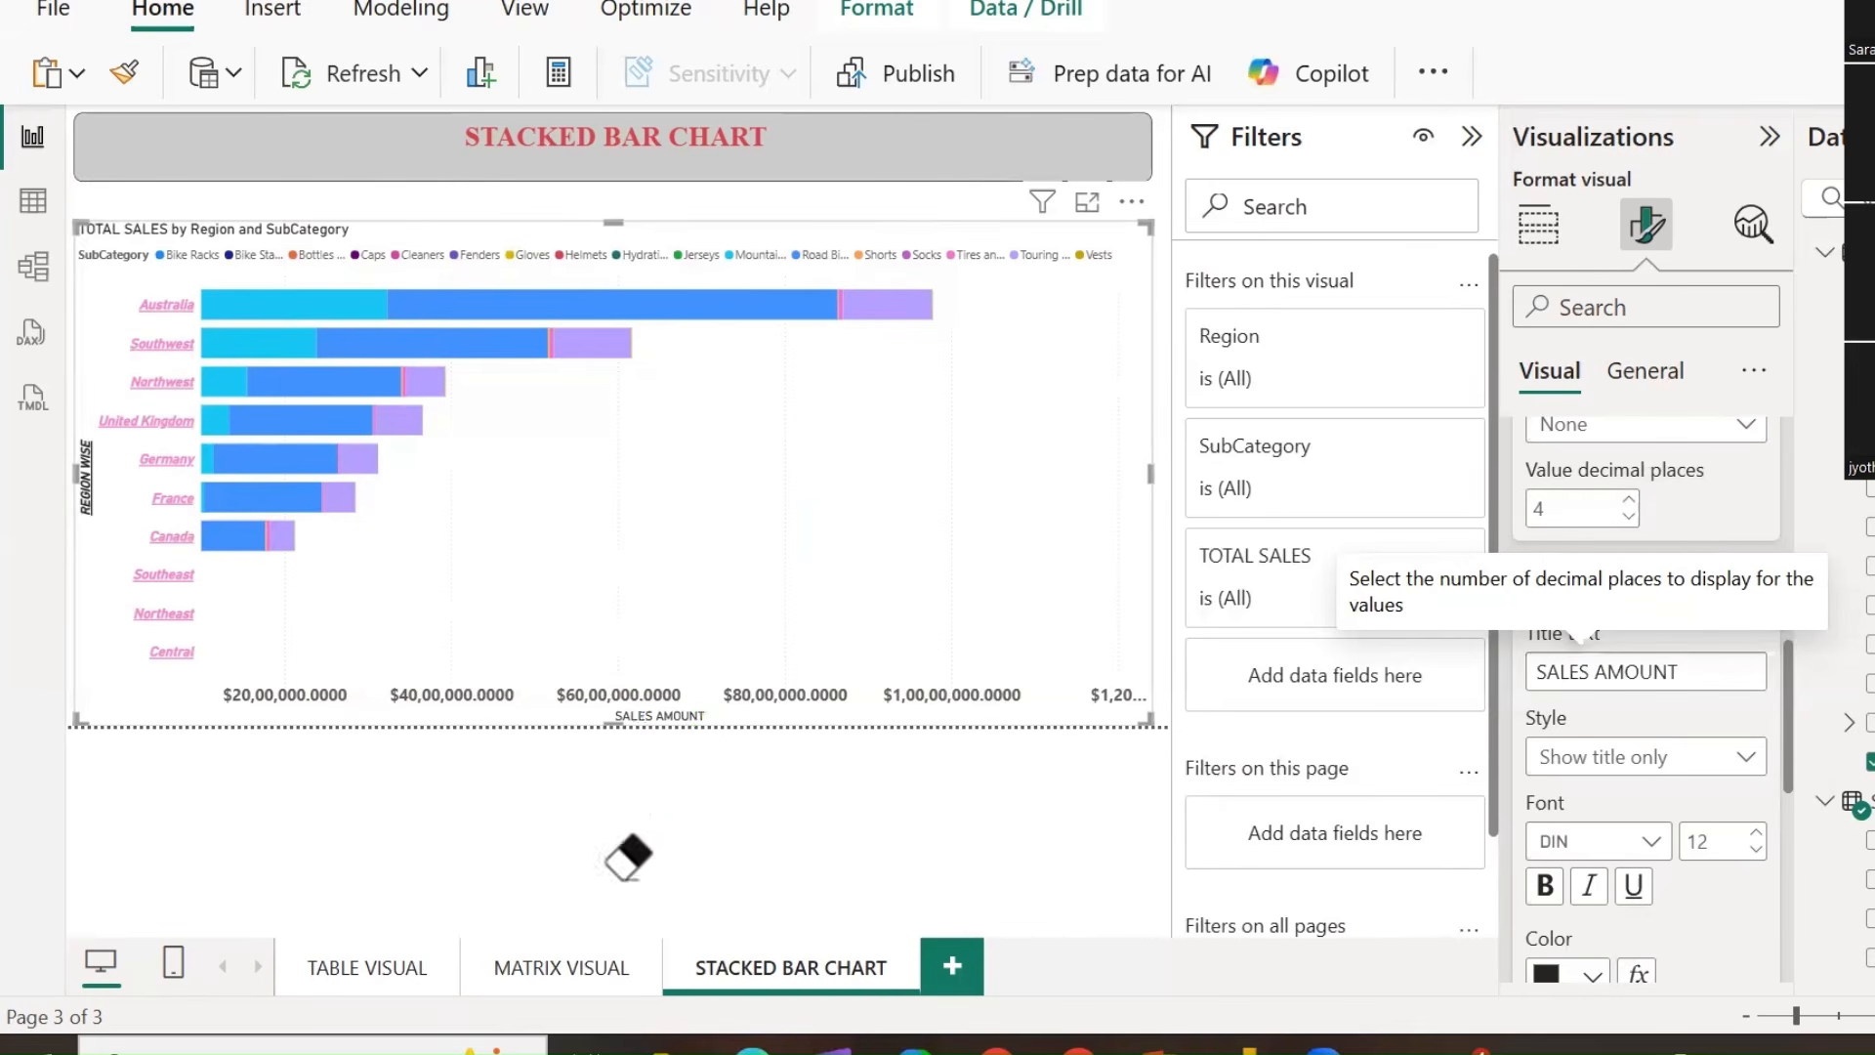
{"action": "left_click", "coordinate": [562, 70]}
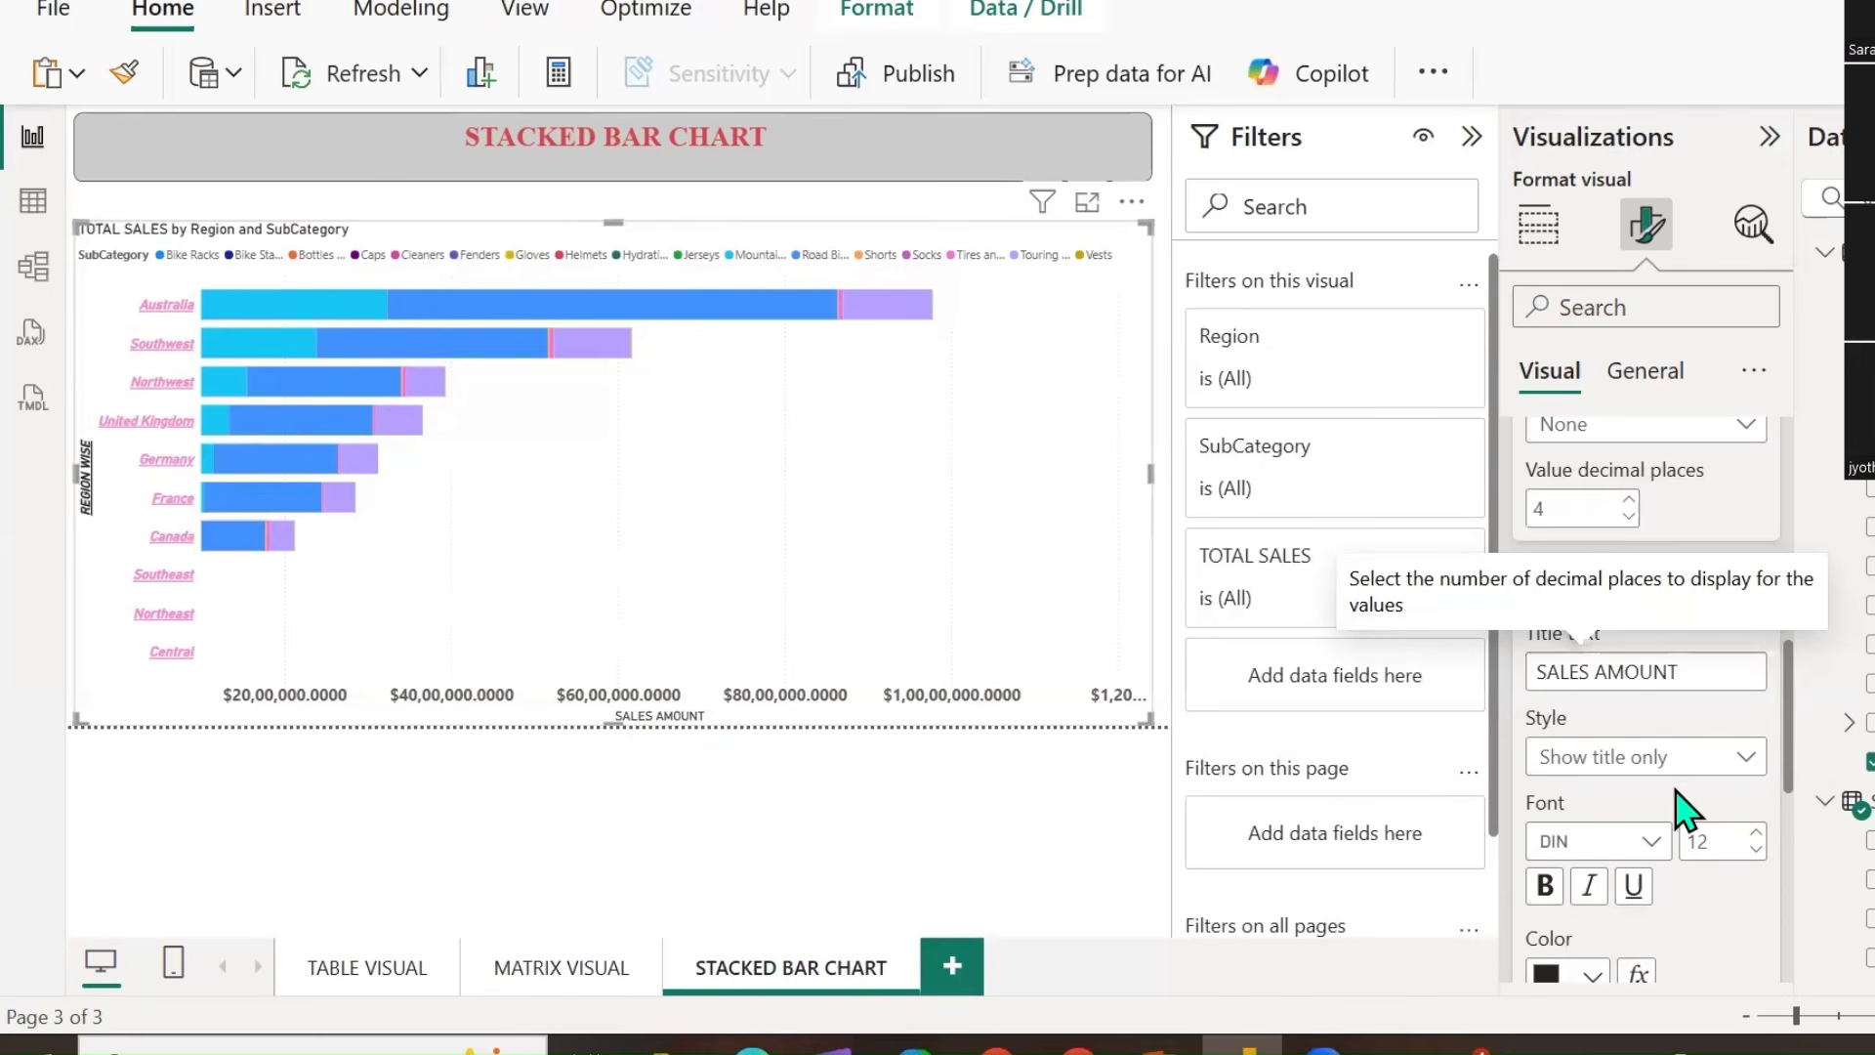
Reset all X-axis settings to their defaults and collapse the X-axis section.
{"action": "scroll", "coordinate": [1685, 809], "scroll_direction": "down", "scroll_amount": 3}
{"action": "left_click", "coordinate": [1523, 721]}
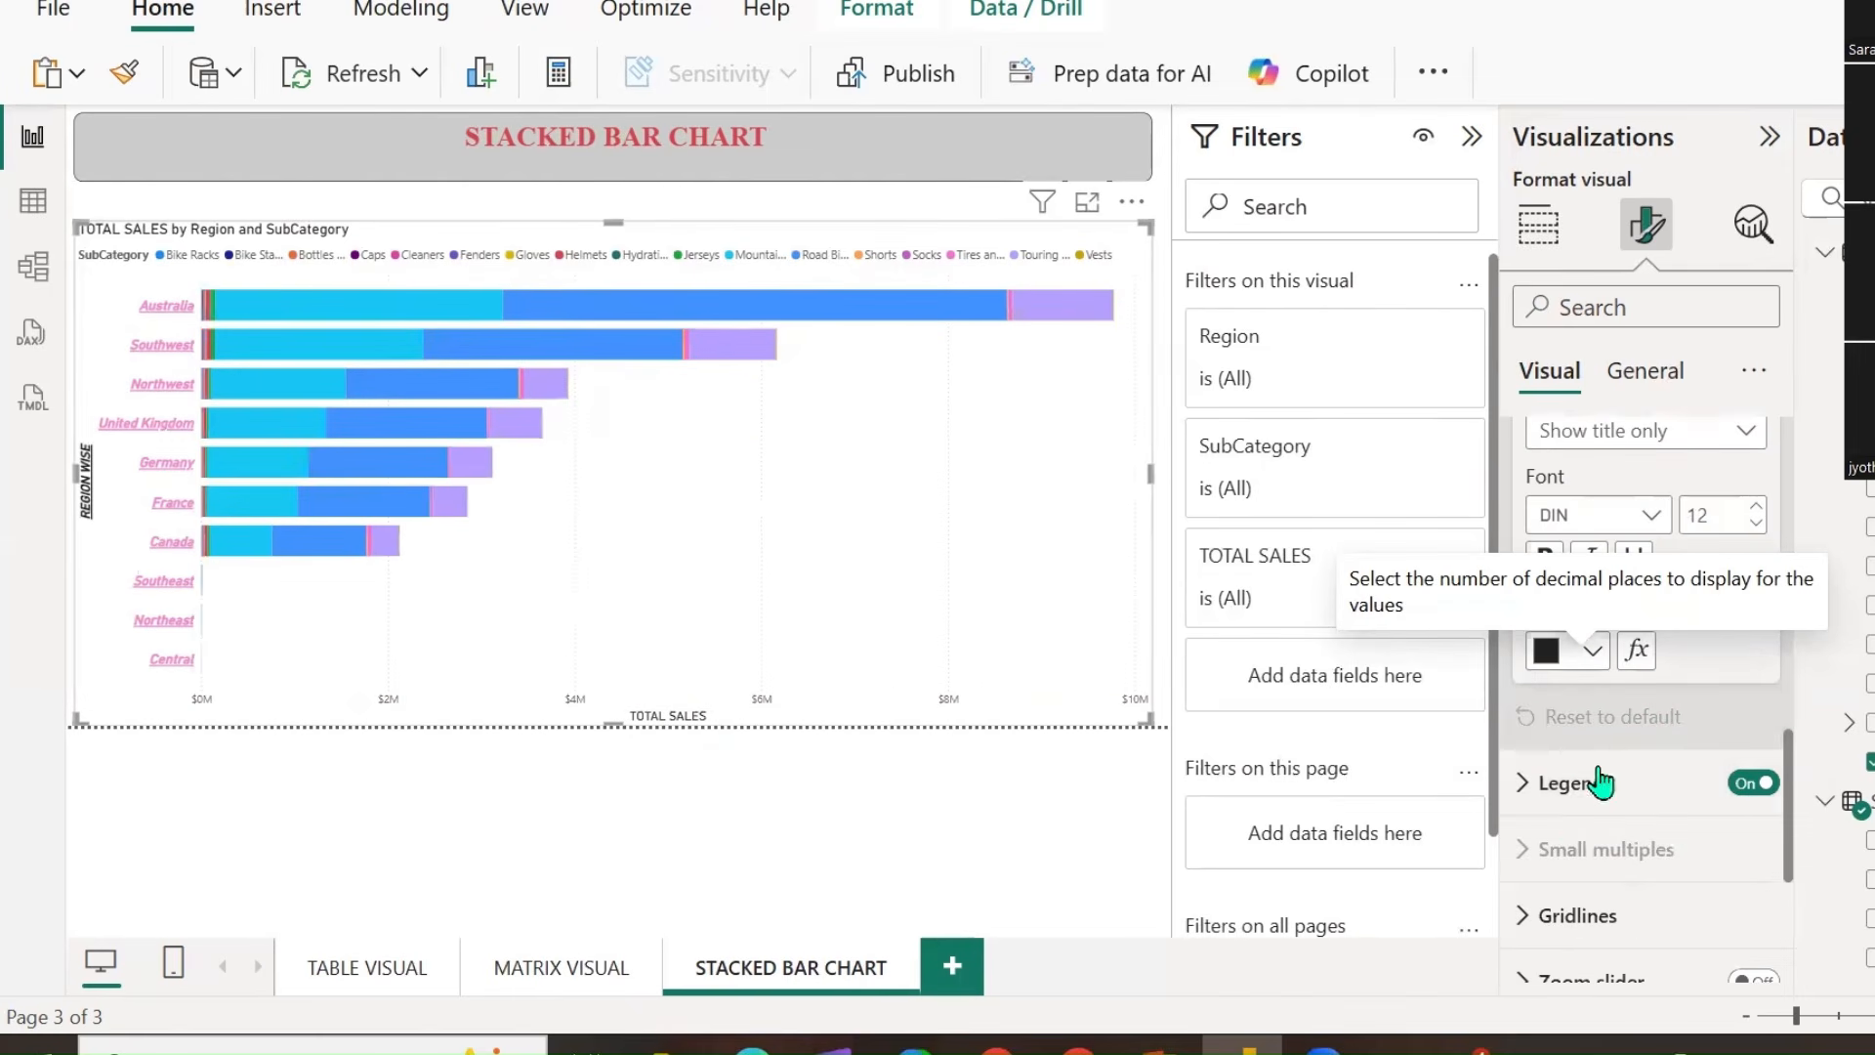
{"action": "scroll", "coordinate": [1661, 792], "scroll_direction": "up", "scroll_amount": 8}
{"action": "scroll", "coordinate": [1664, 787], "scroll_direction": "up", "scroll_amount": 3}
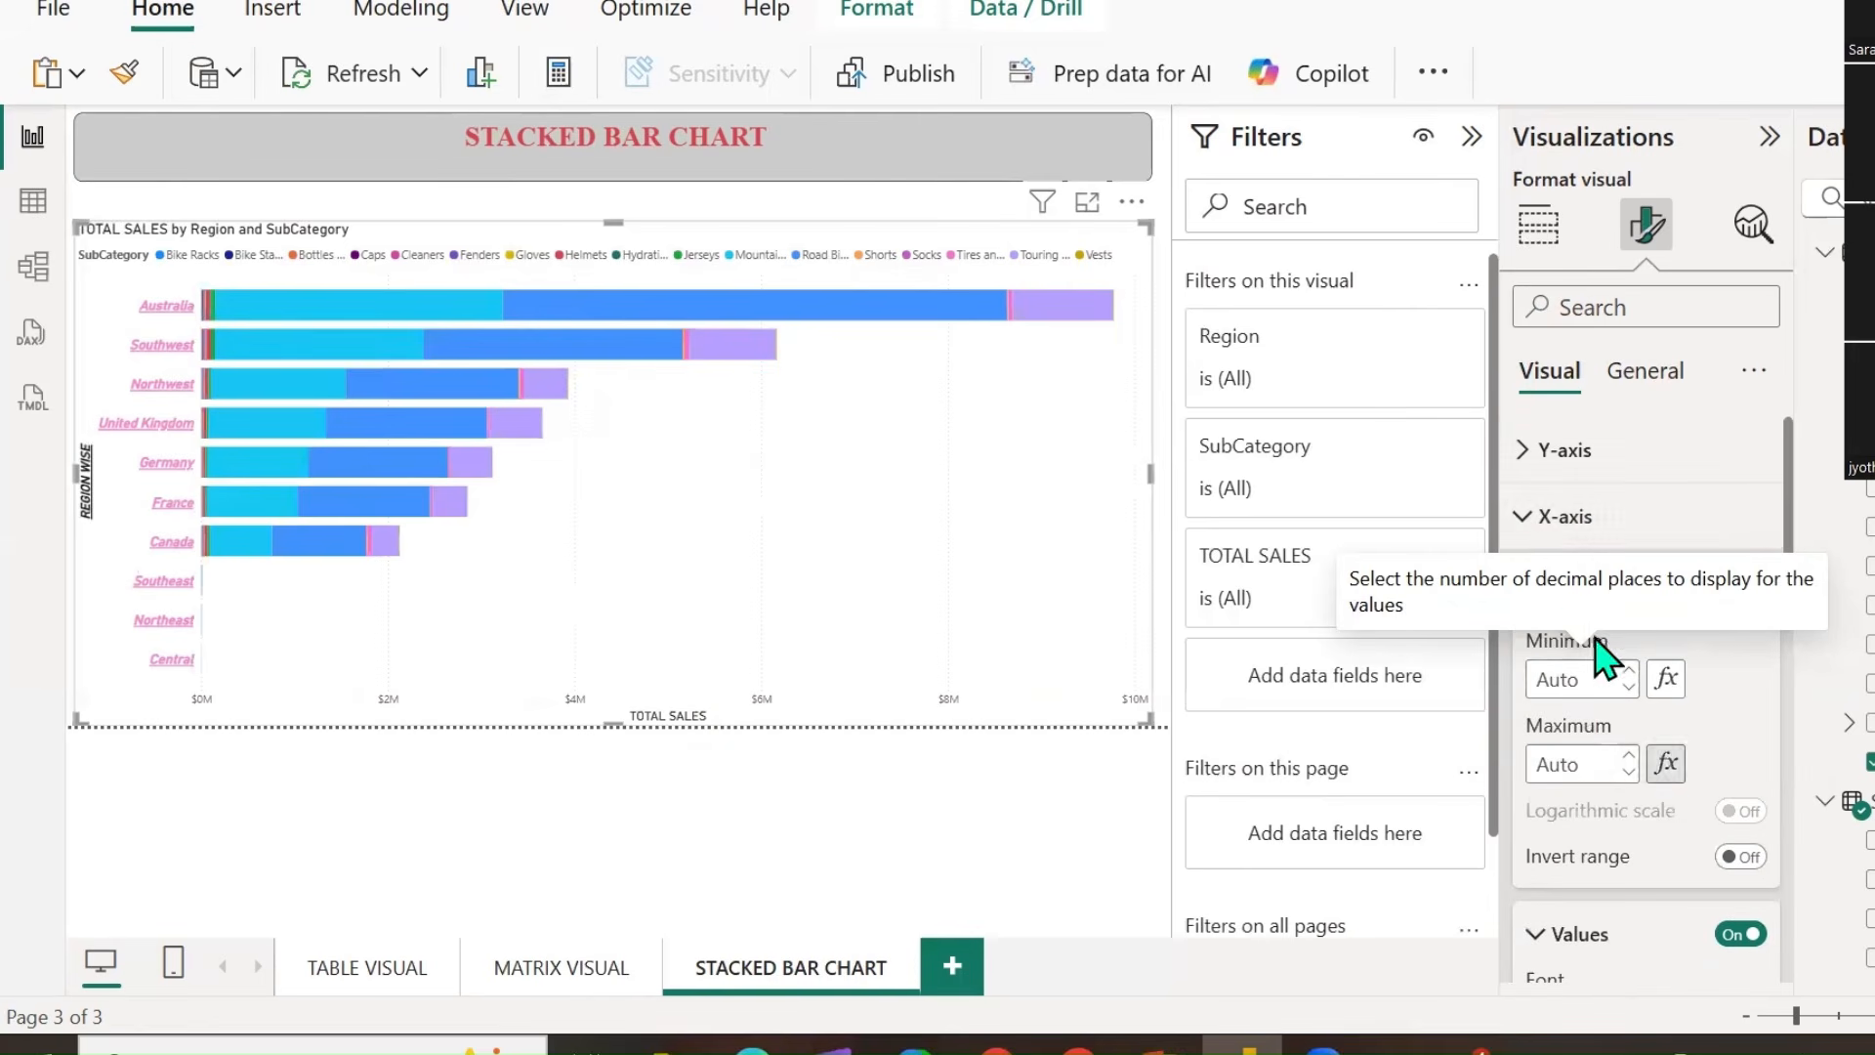
{"action": "left_click", "coordinate": [1512, 520]}
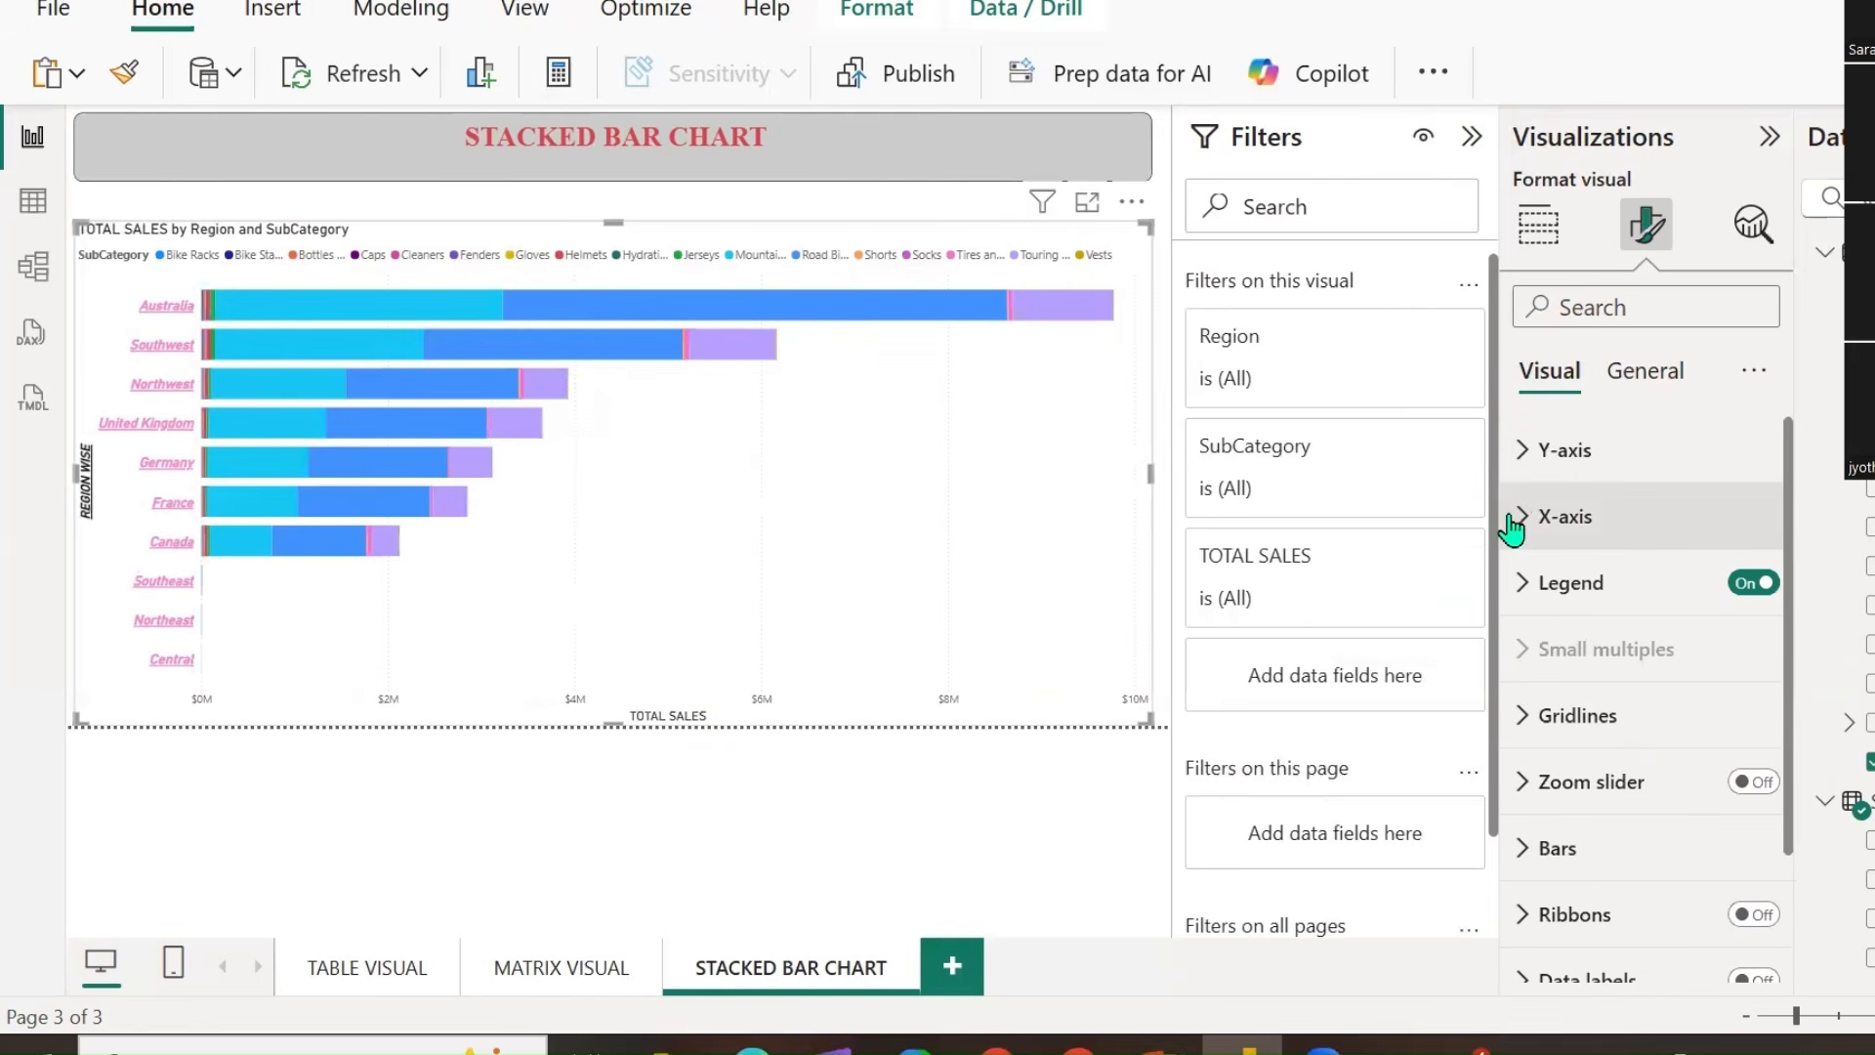
Try the Top center, Top right and Top left stacked positions for the chart legend.
{"action": "left_click", "coordinate": [1520, 583]}
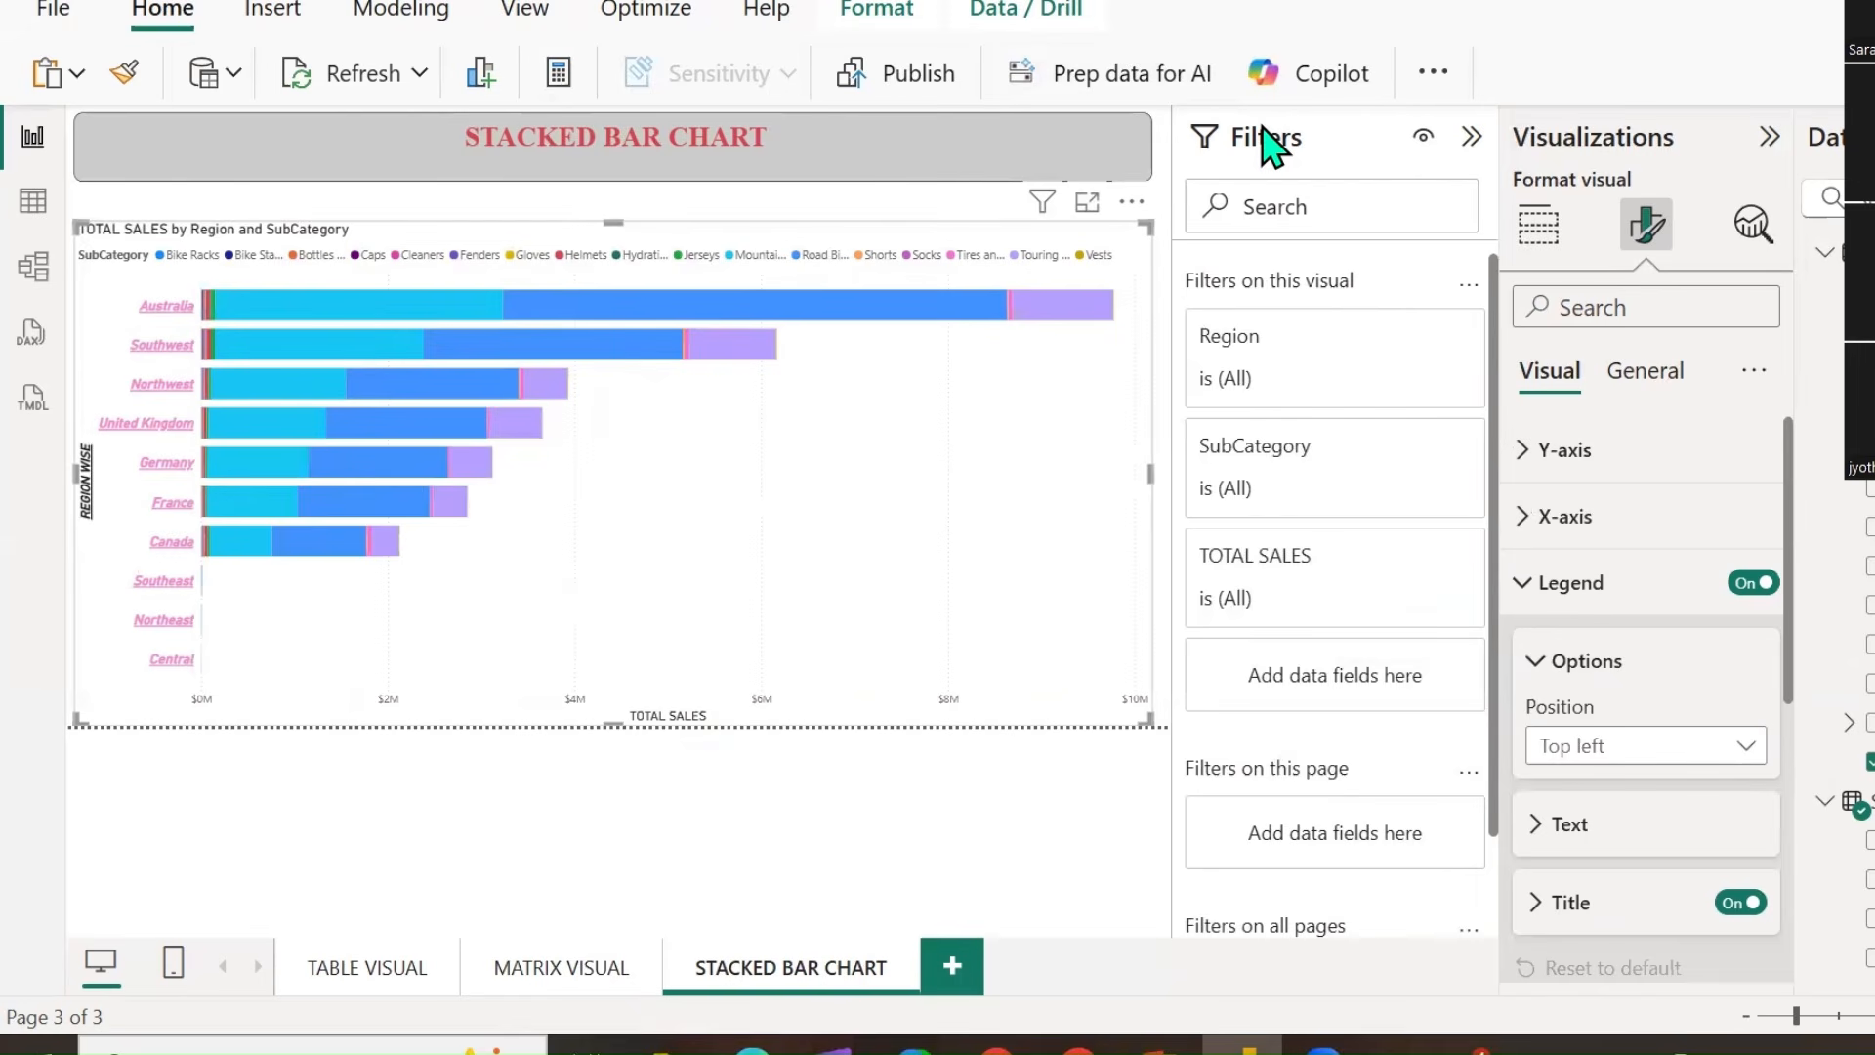
{"action": "left_click_drag", "start_coordinate": [76, 278], "coordinate": [1109, 276]}
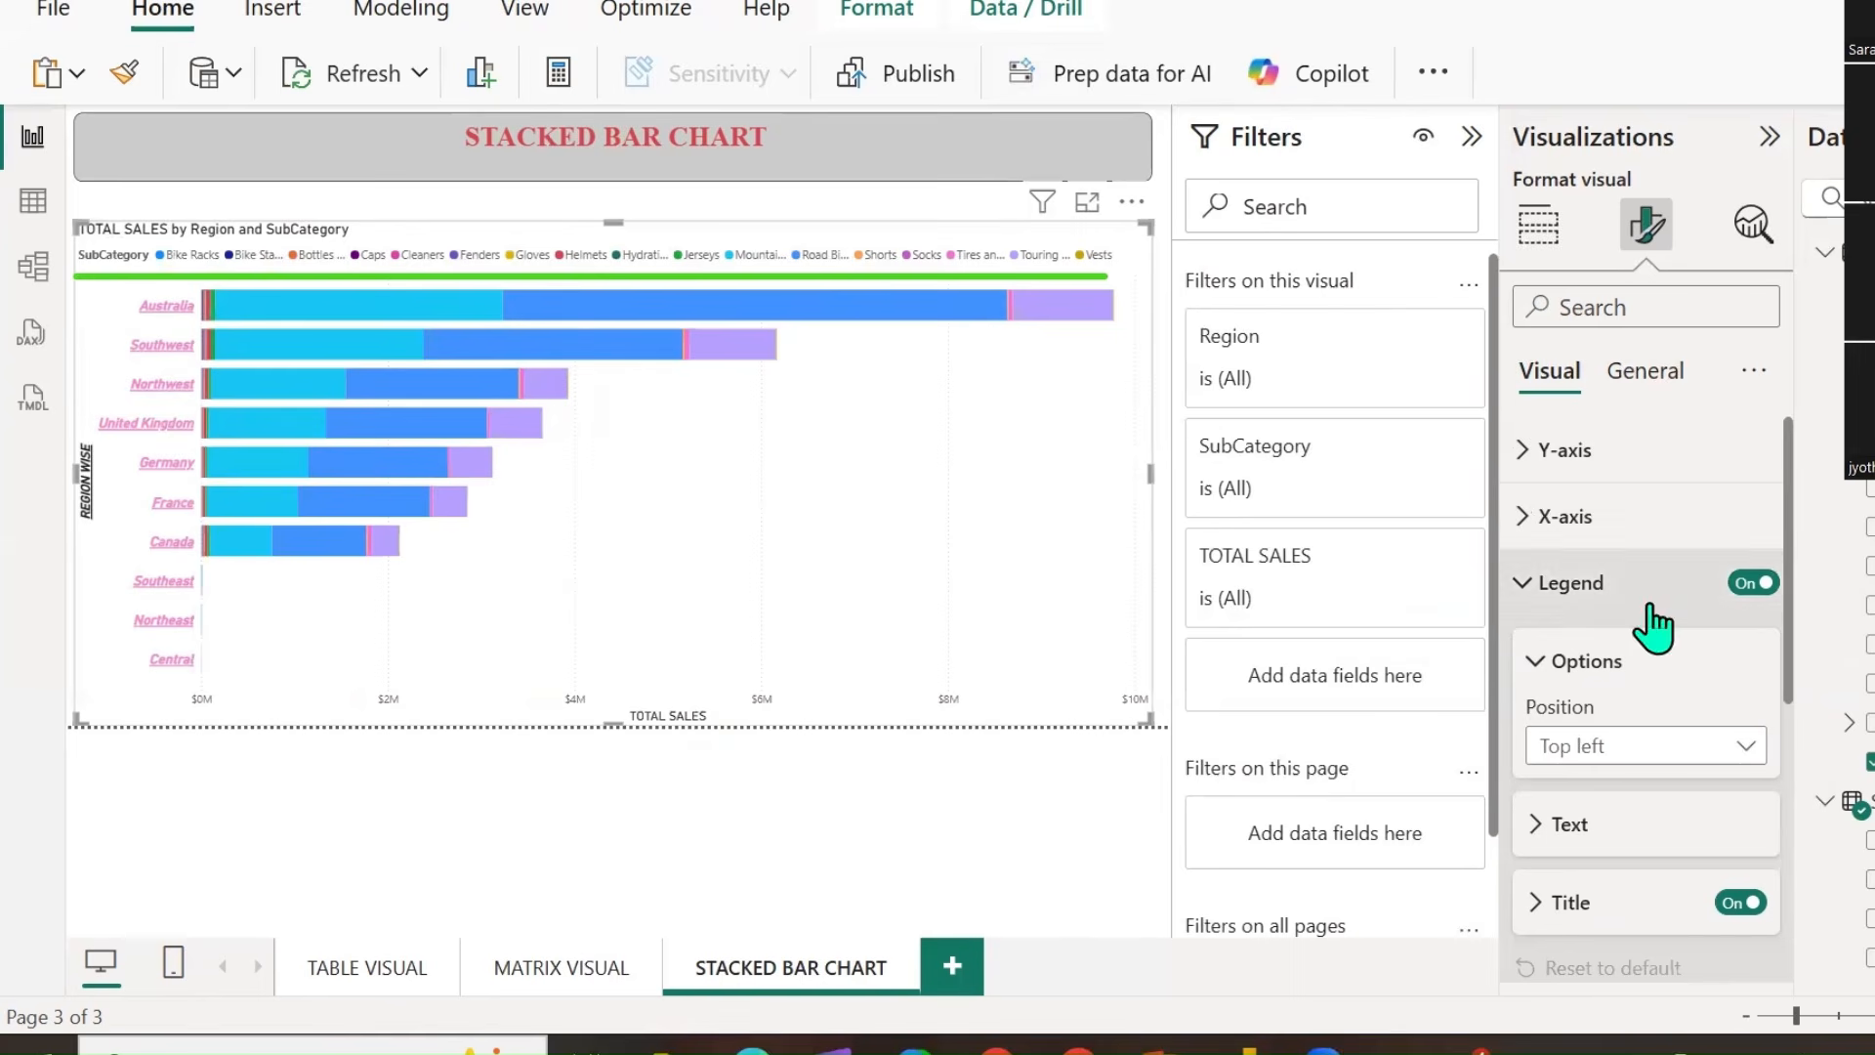
{"action": "scroll", "coordinate": [1654, 628], "scroll_direction": "down", "scroll_amount": 2}
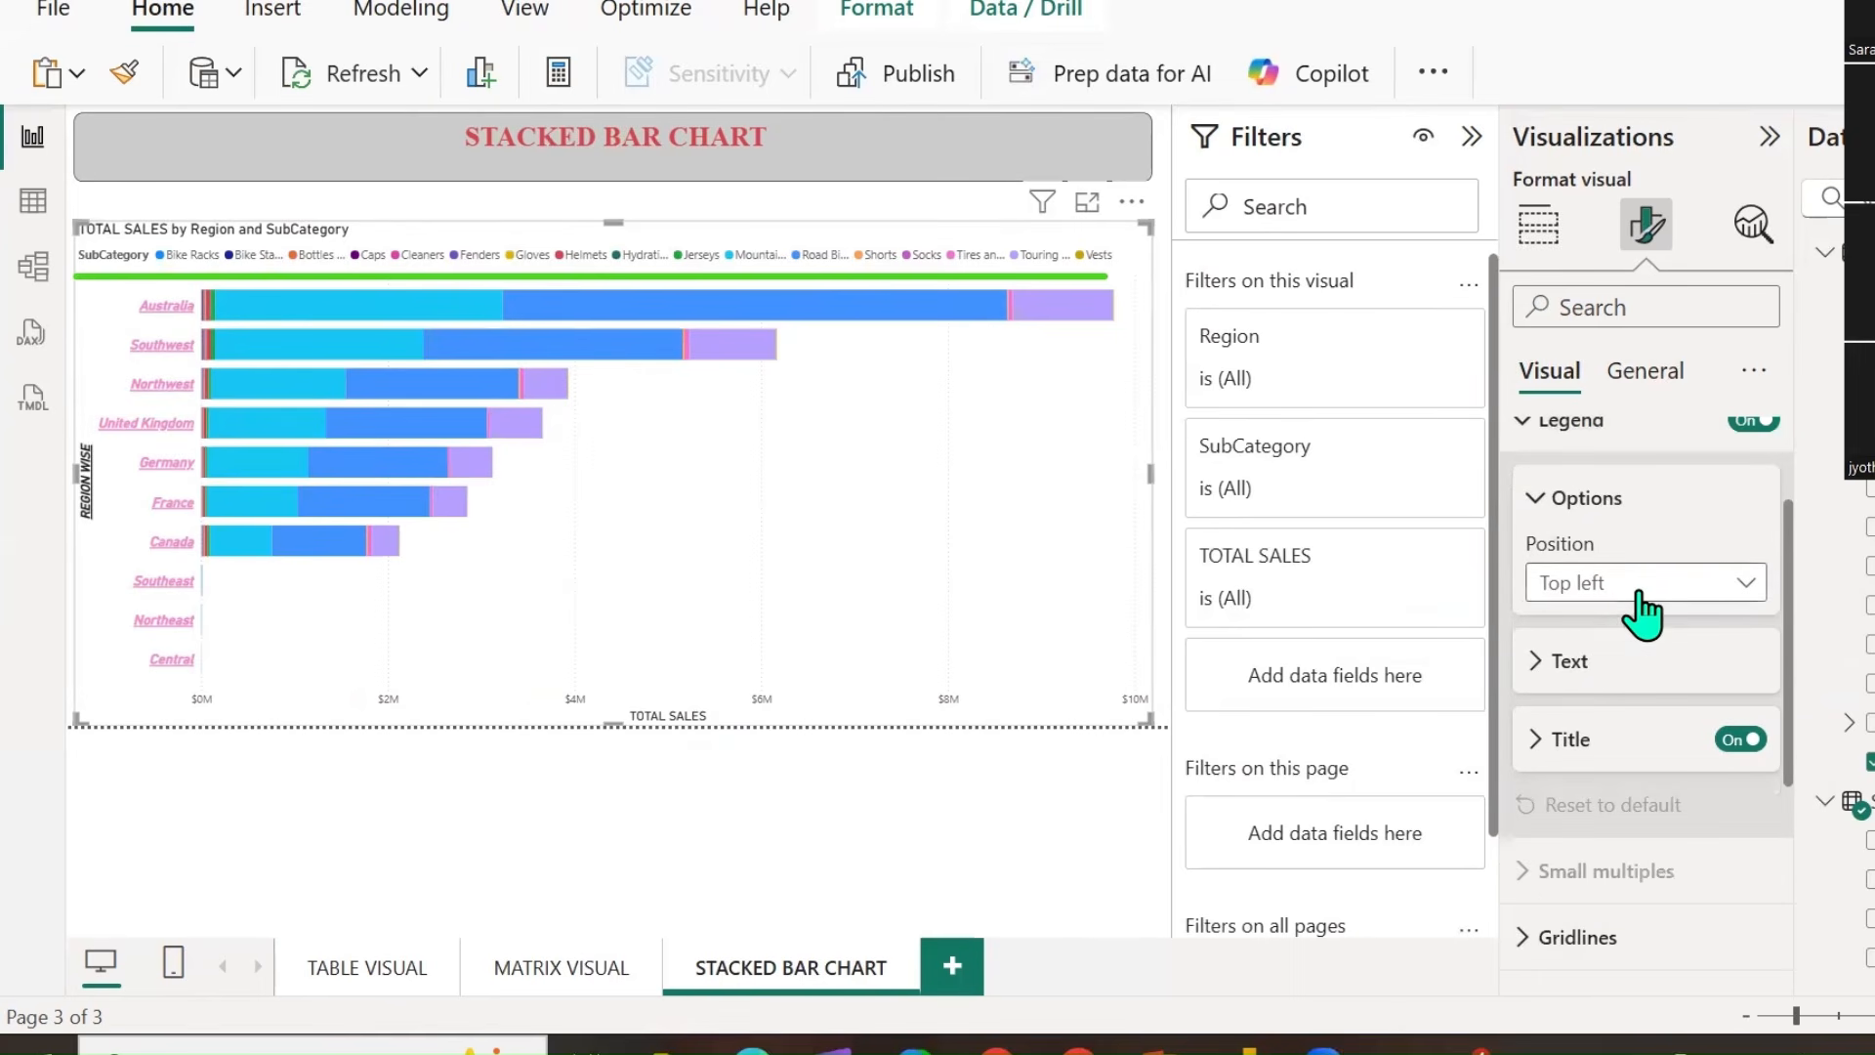
{"action": "left_click", "coordinate": [1644, 596]}
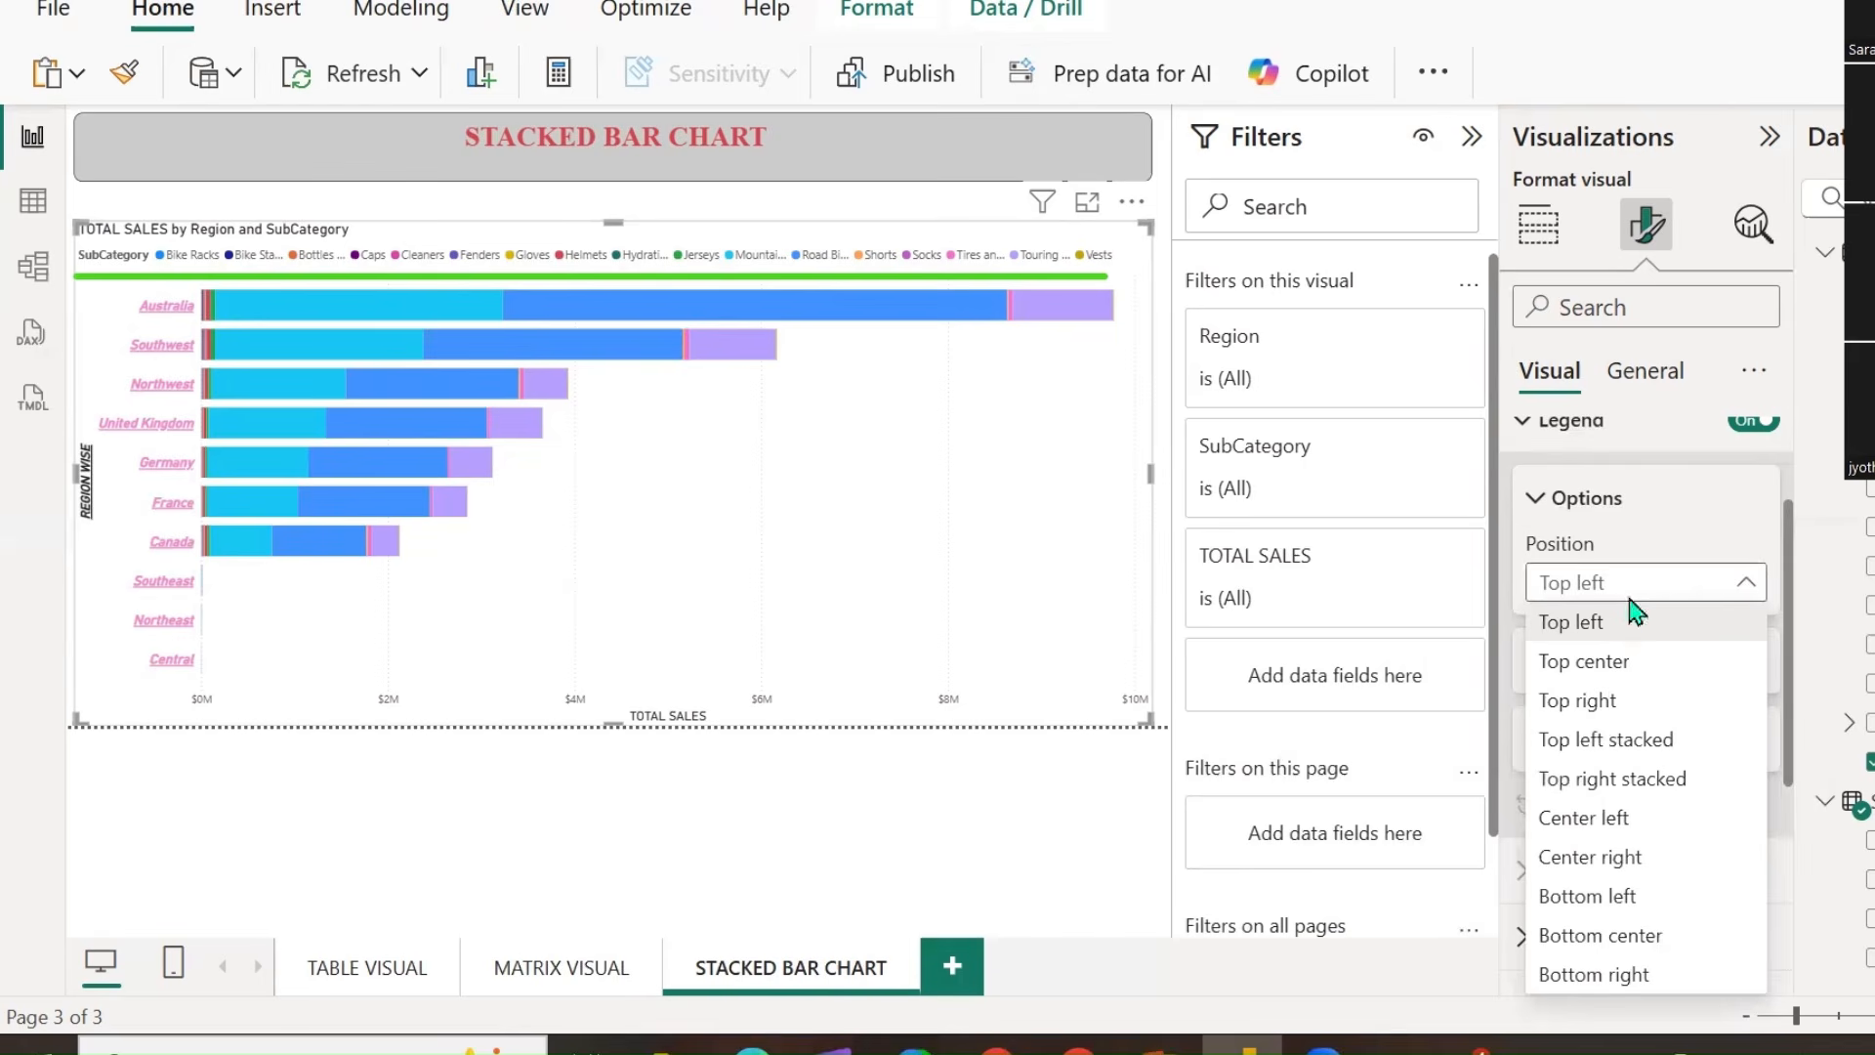
{"action": "left_click", "coordinate": [1593, 664]}
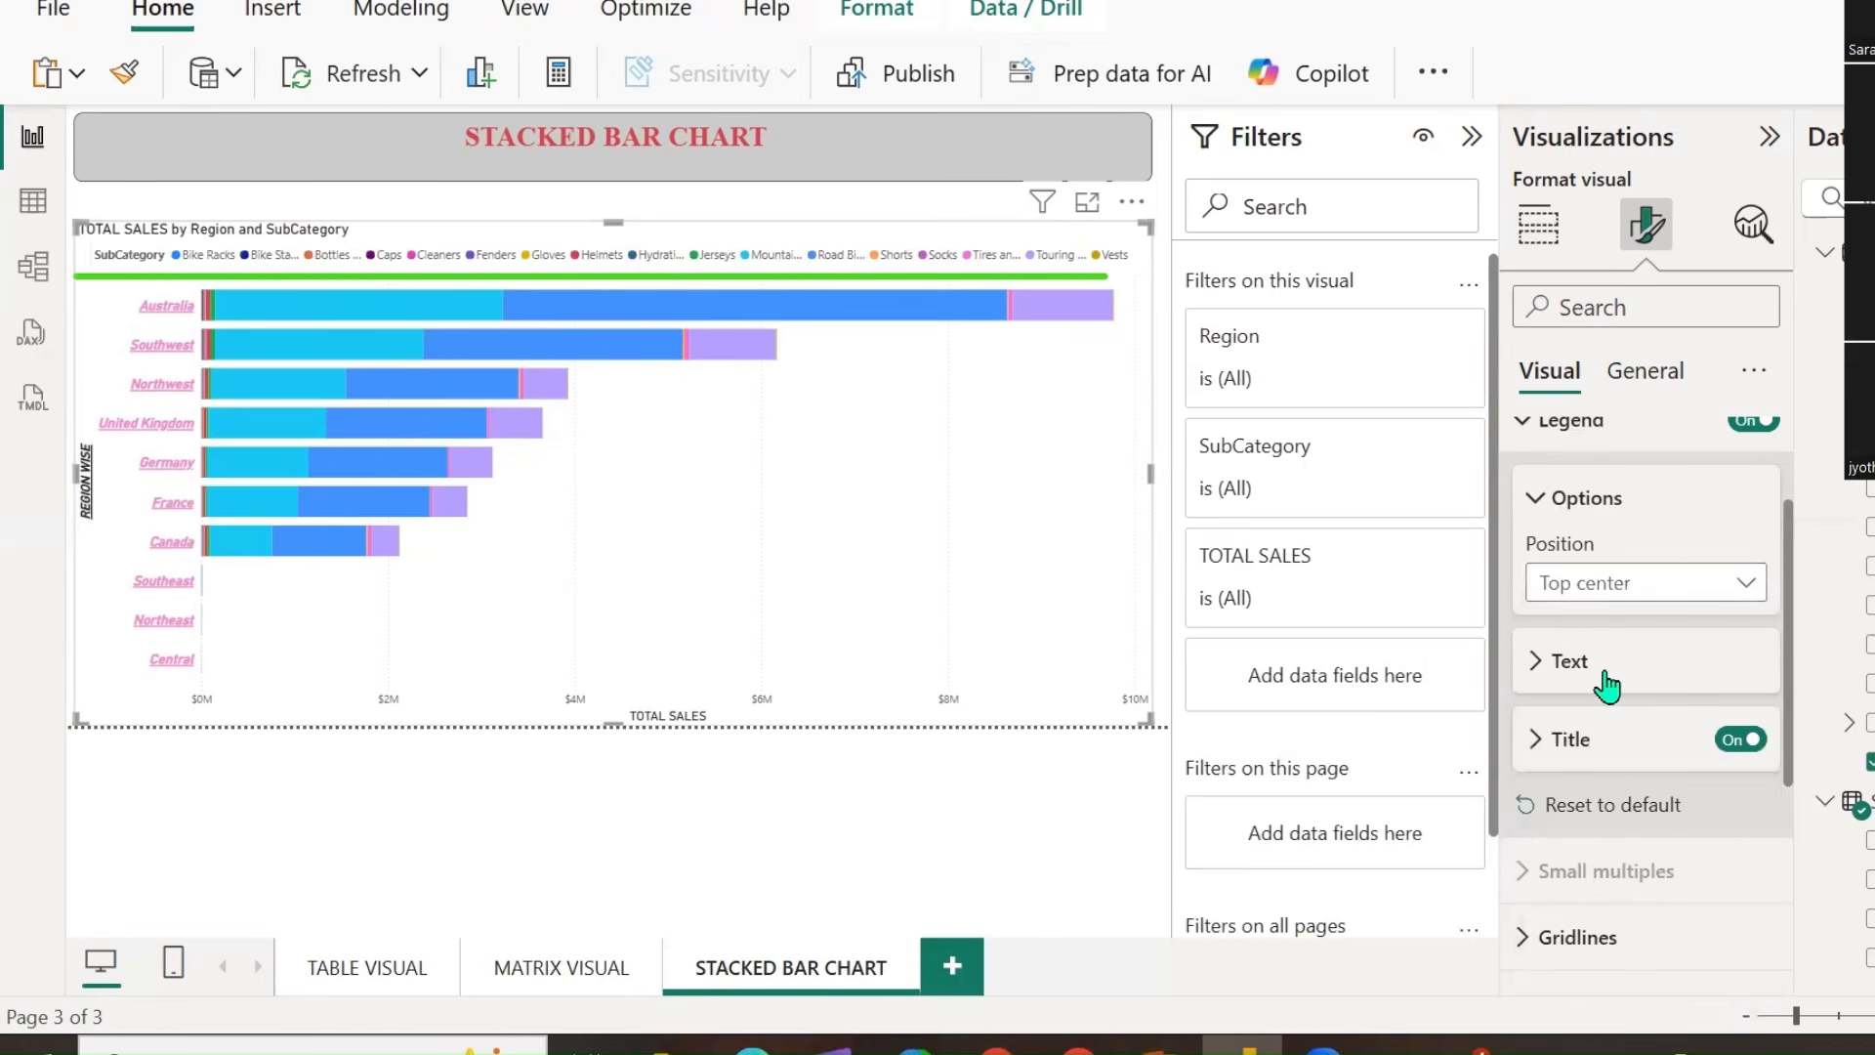
{"action": "left_click", "coordinate": [1709, 596]}
{"action": "left_click", "coordinate": [1578, 703]}
{"action": "left_click", "coordinate": [1753, 586]}
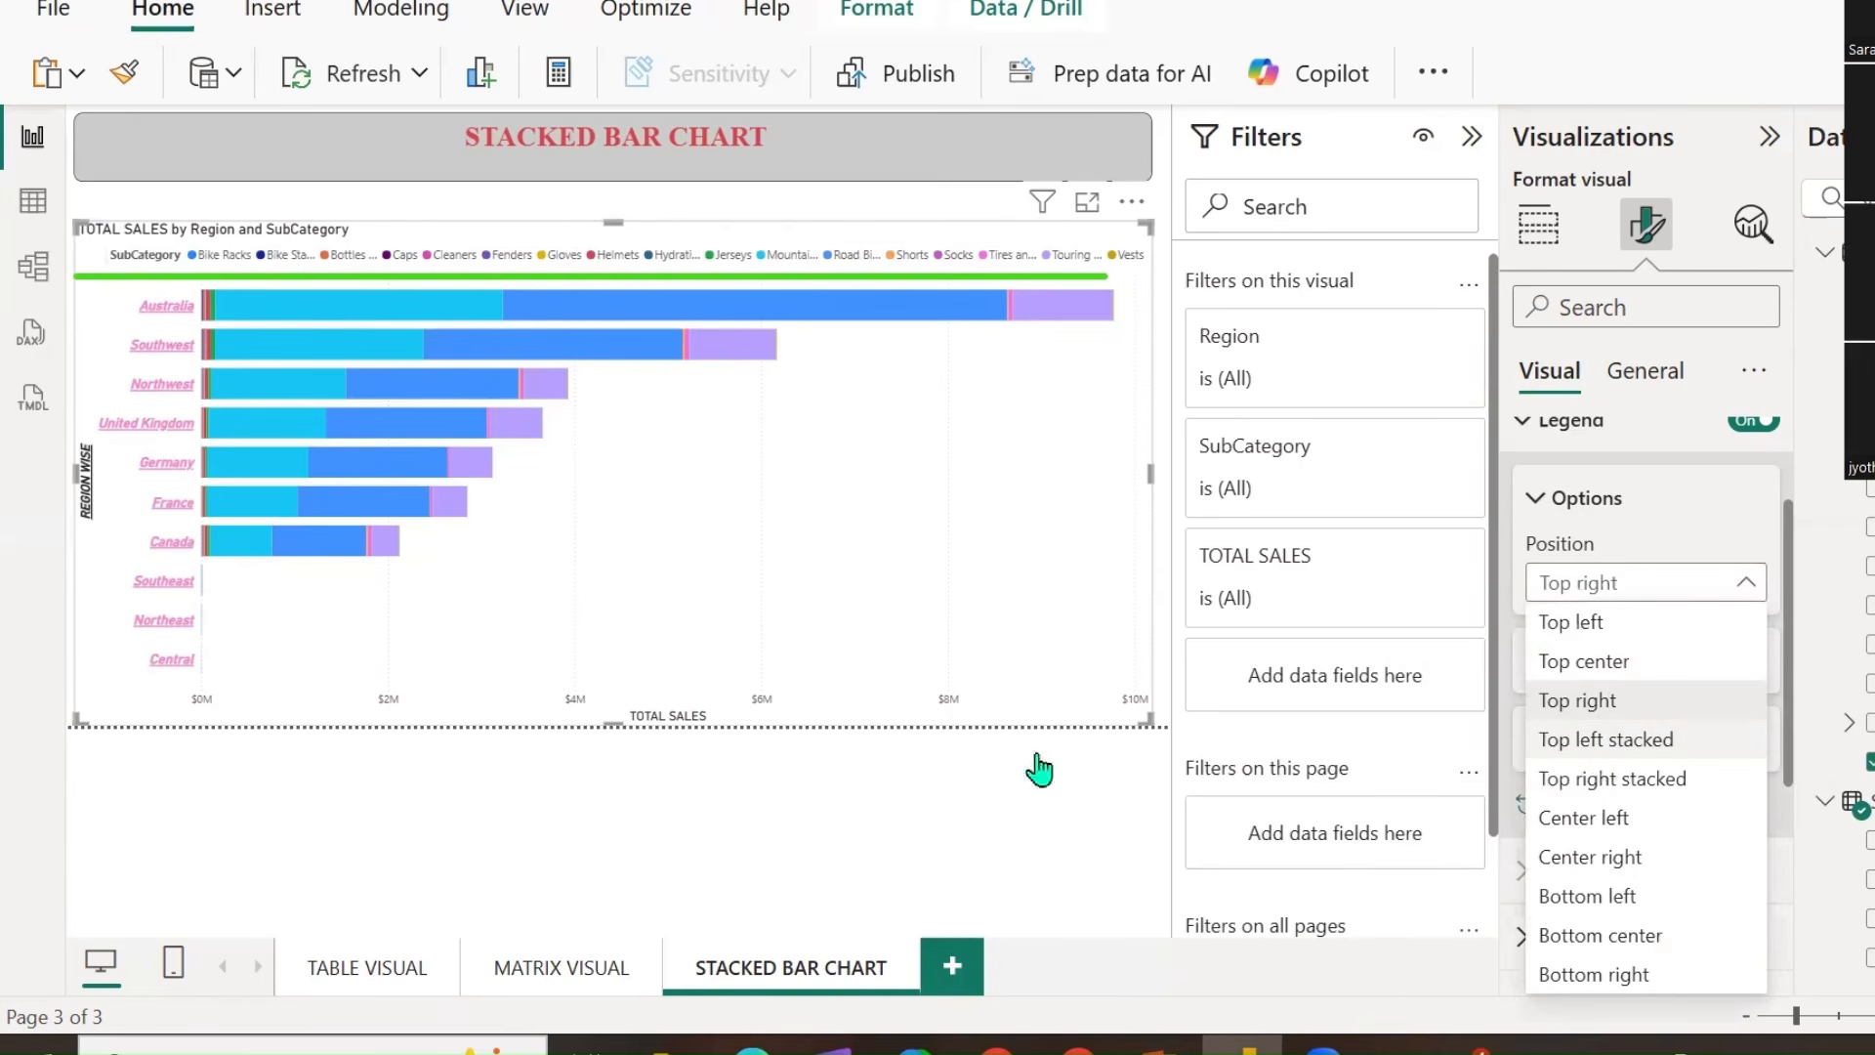
{"action": "left_click", "coordinate": [1535, 747]}
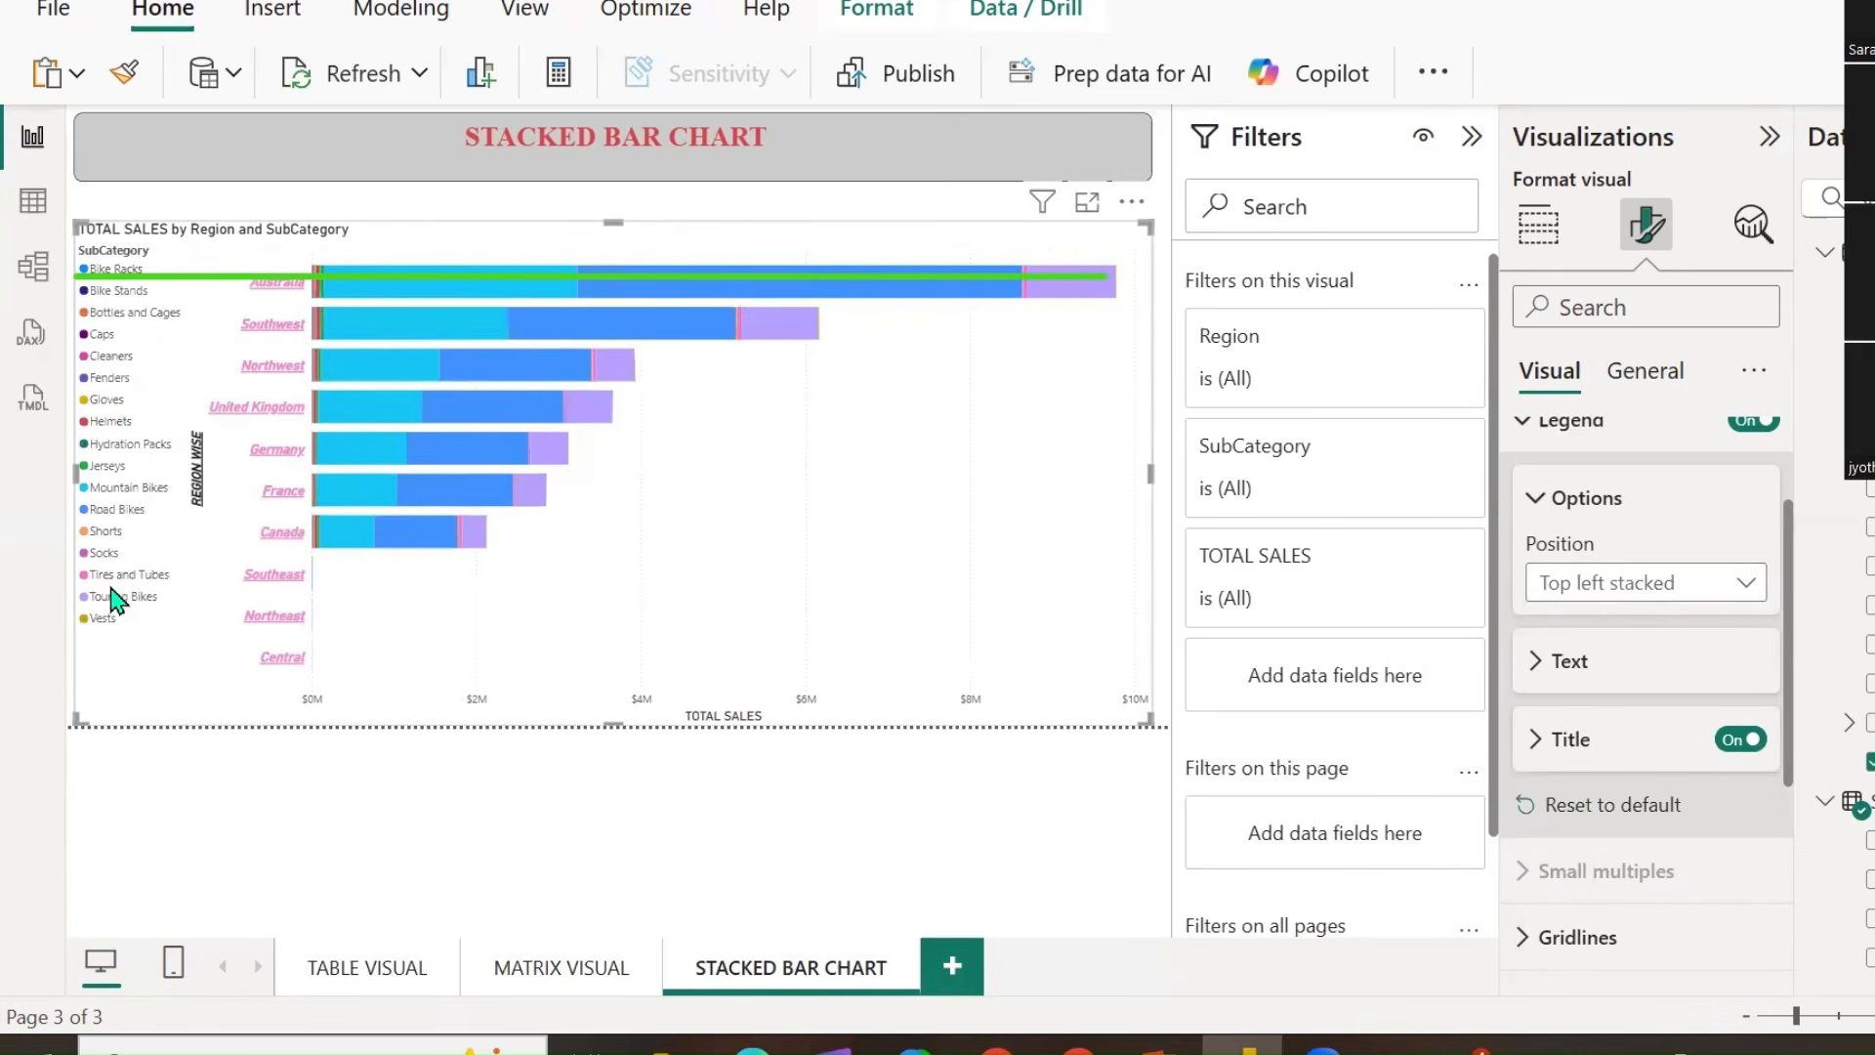
Try the Top right stacked, Center left and Center right positions for the legend.
{"action": "left_click", "coordinate": [1607, 586]}
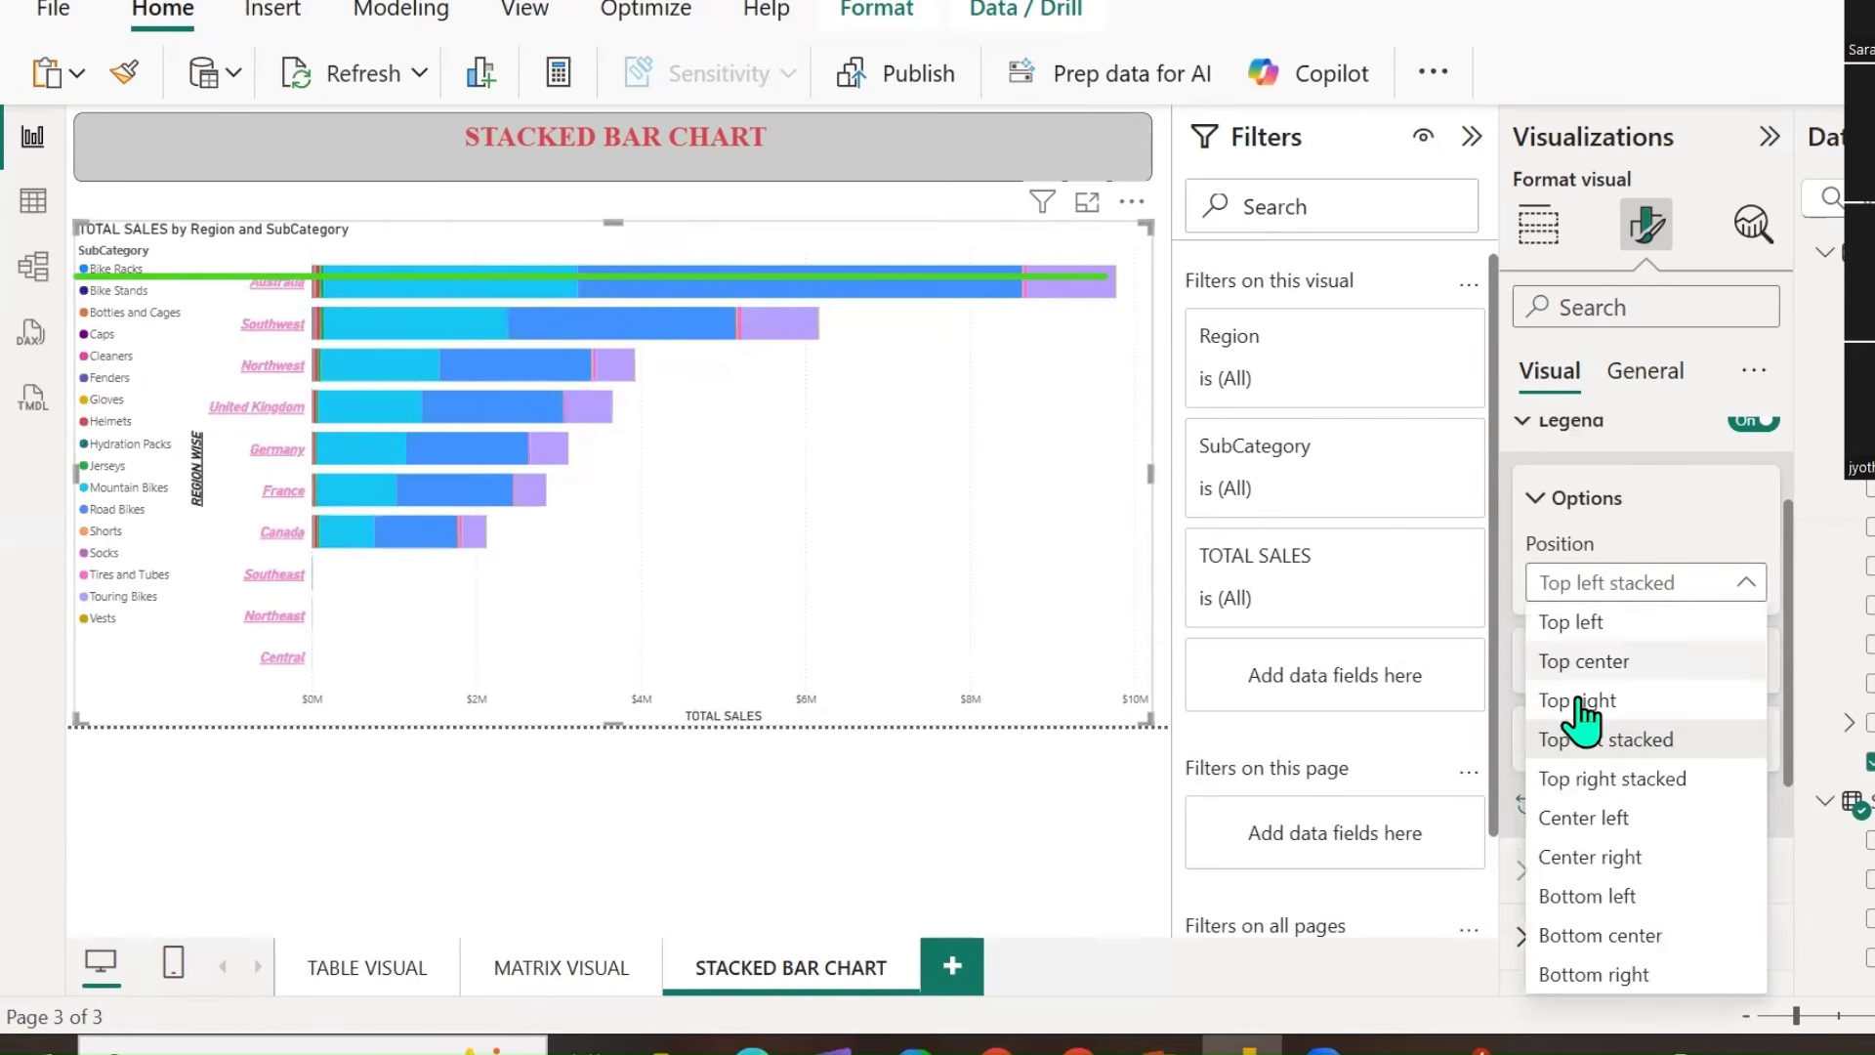
{"action": "left_click", "coordinate": [1592, 778]}
{"action": "left_click", "coordinate": [1675, 587]}
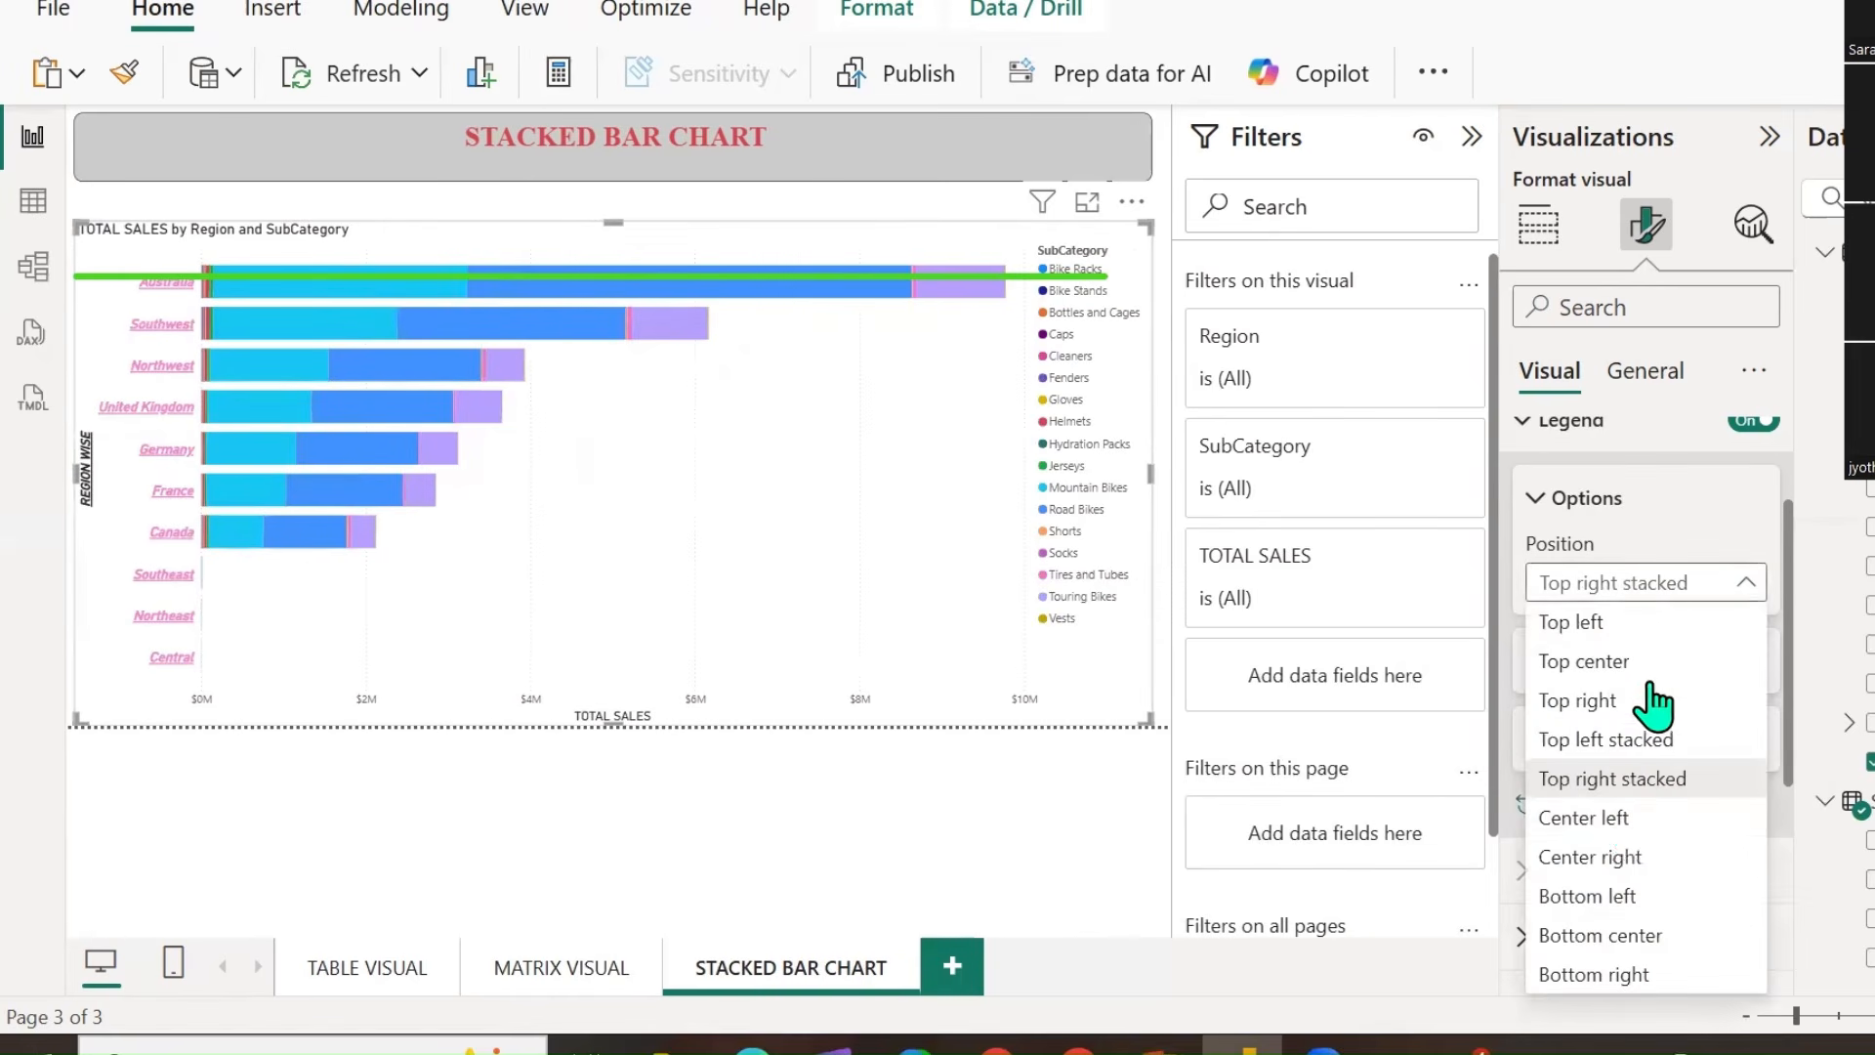
{"action": "left_click", "coordinate": [1621, 824]}
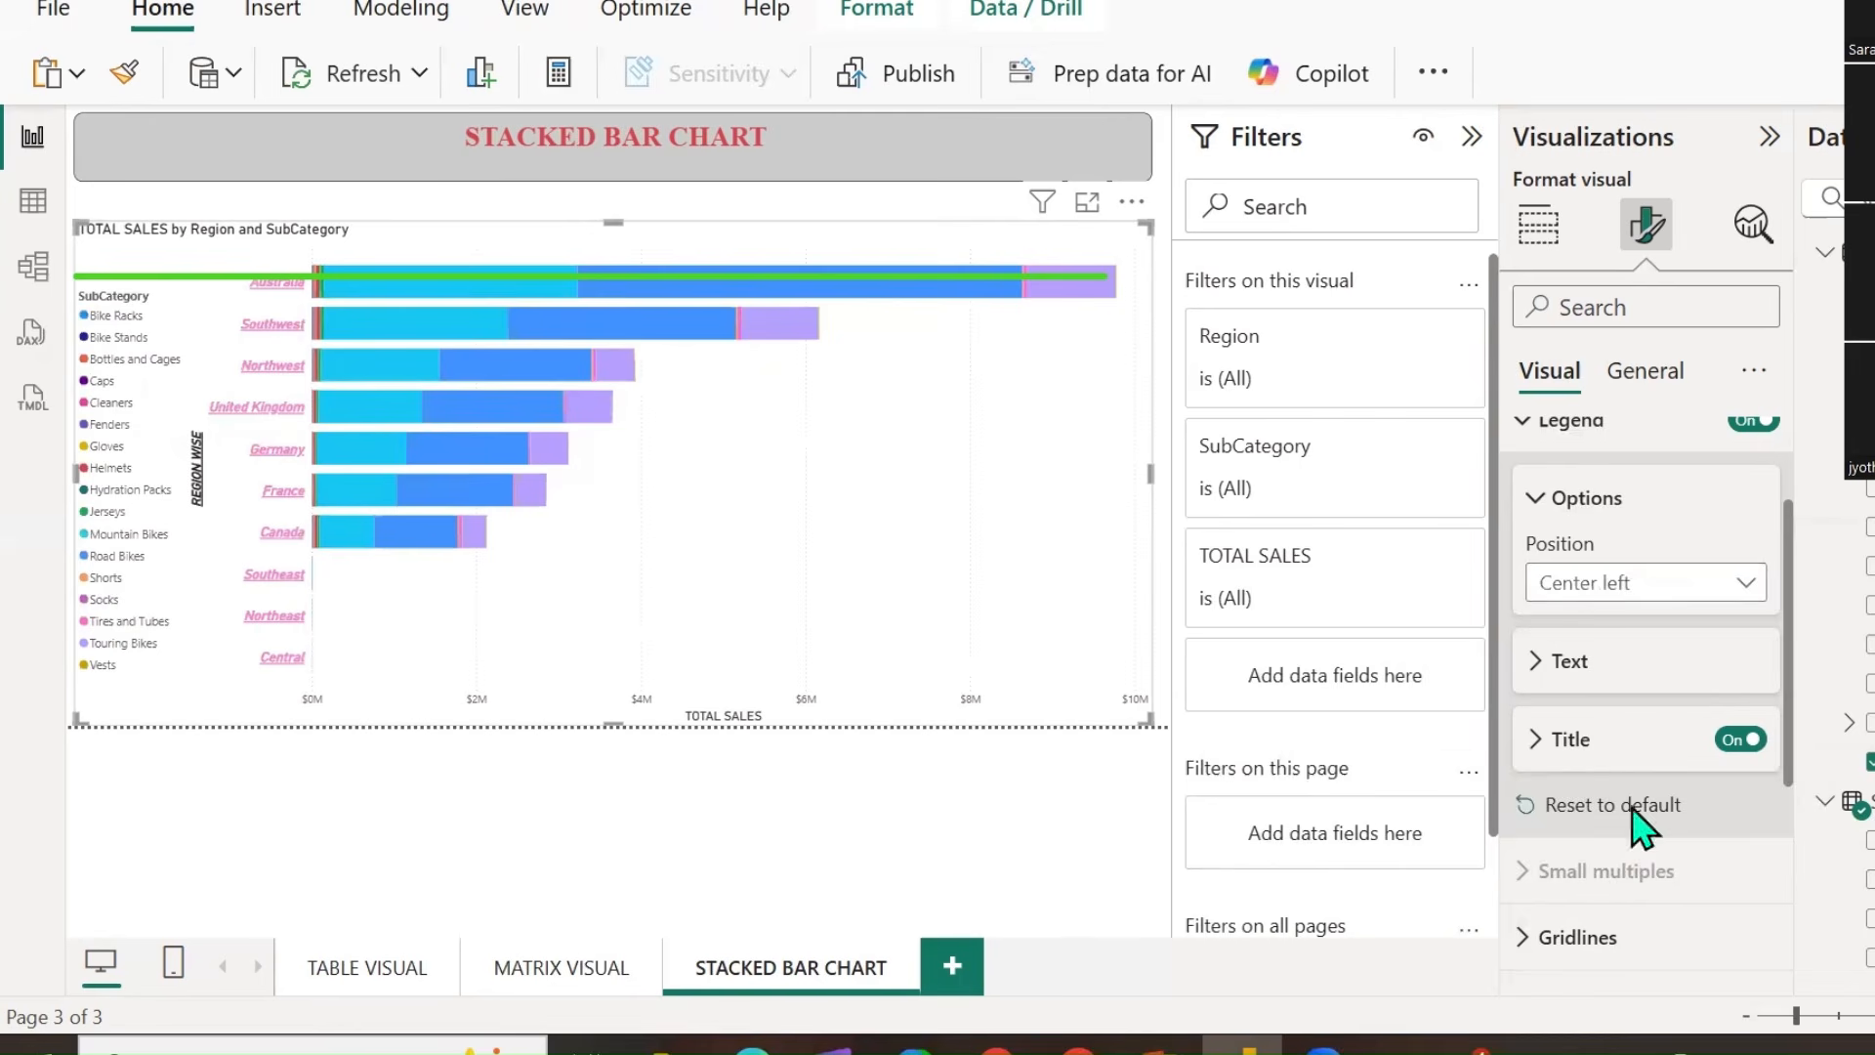
{"action": "left_click", "coordinate": [1676, 586]}
{"action": "left_click", "coordinate": [1590, 857]}
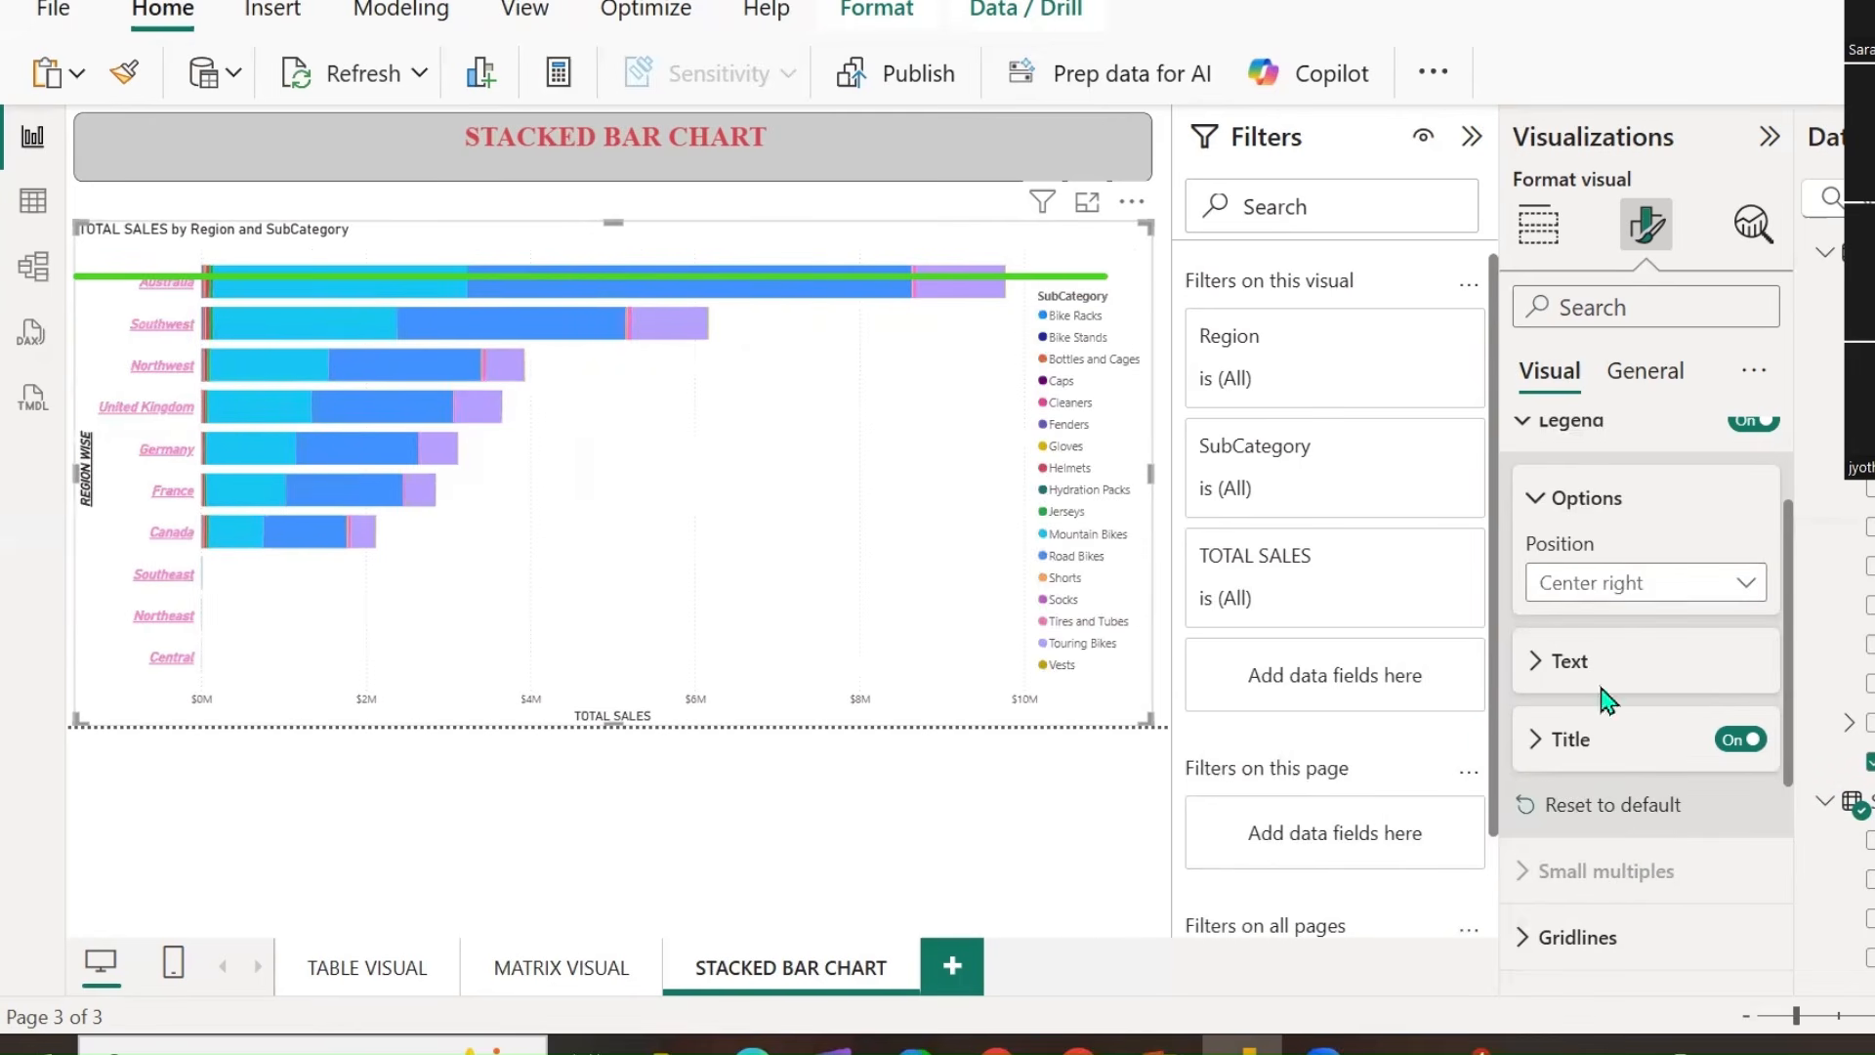
Try the Bottom left and Bottom center legend positions and return the legend to Top left.
{"action": "left_click", "coordinate": [1614, 587]}
{"action": "left_click", "coordinate": [1603, 908]}
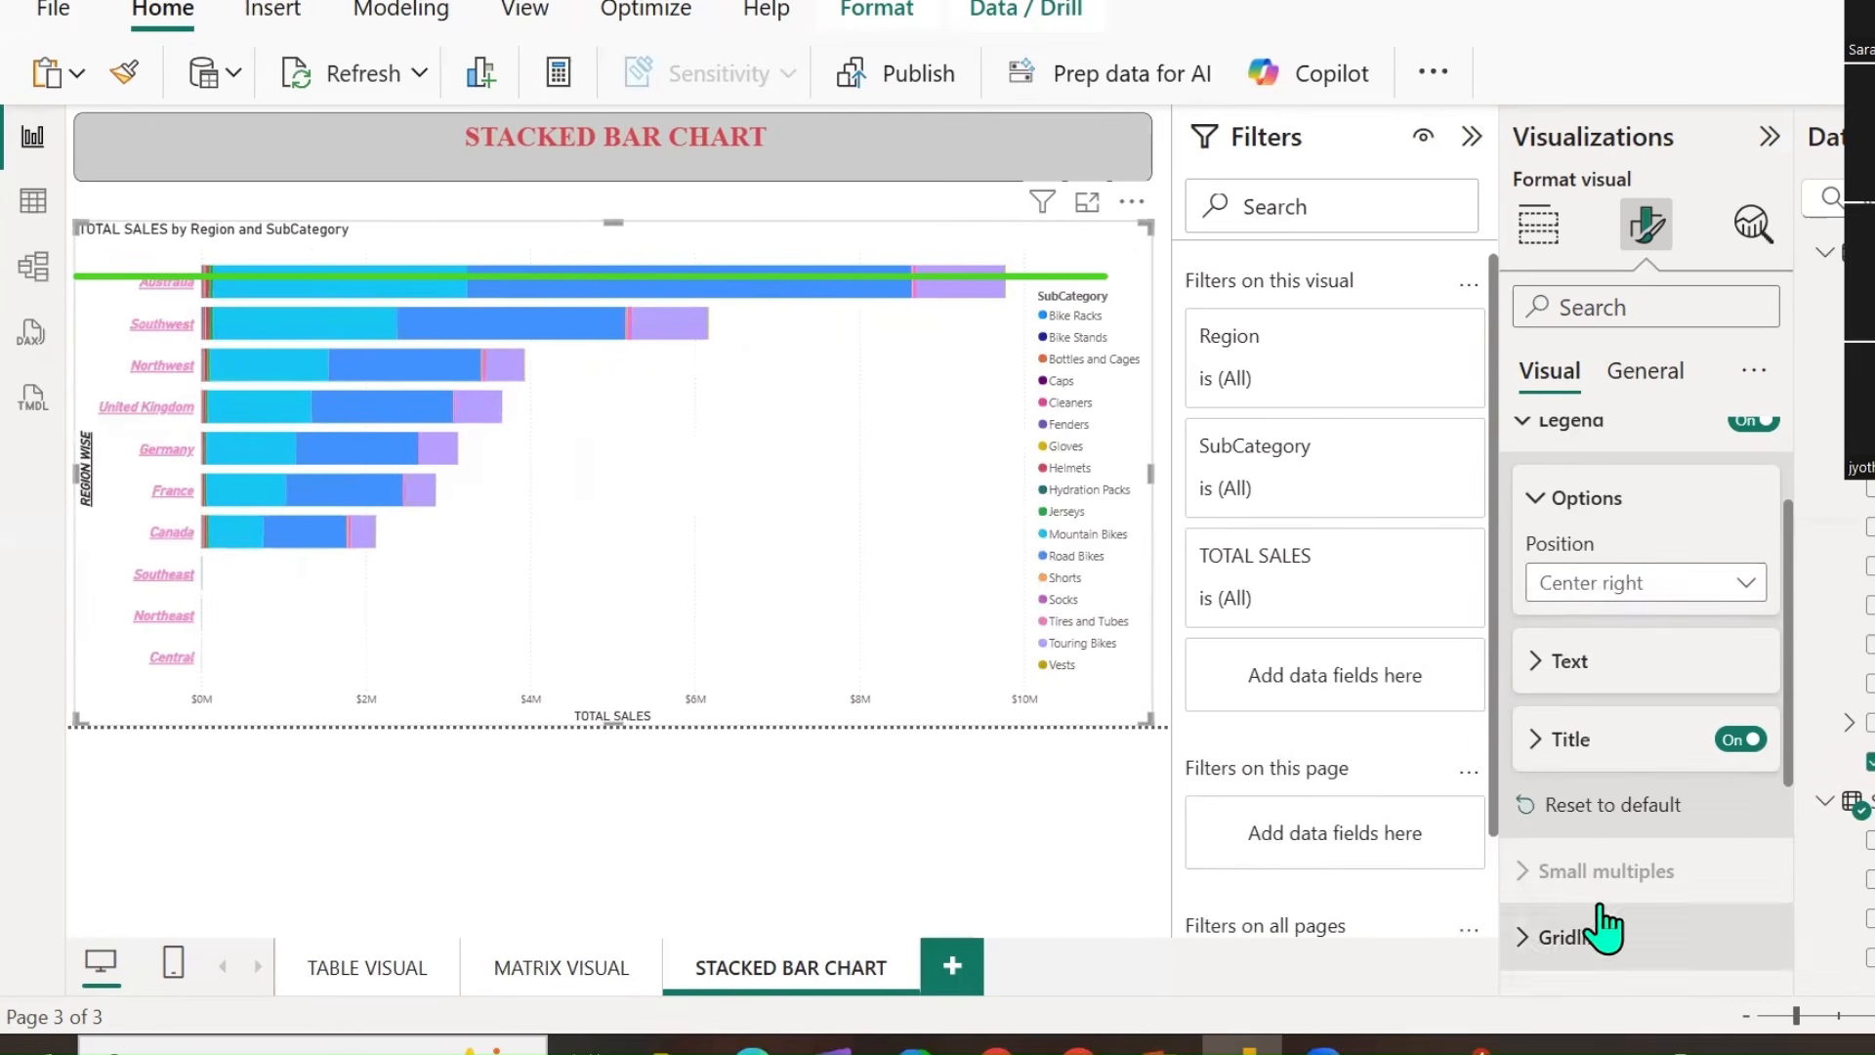
{"action": "left_click", "coordinate": [1592, 586]}
{"action": "left_click", "coordinate": [1602, 935]}
{"action": "left_click", "coordinate": [1588, 586]}
{"action": "left_click", "coordinate": [1468, 730]}
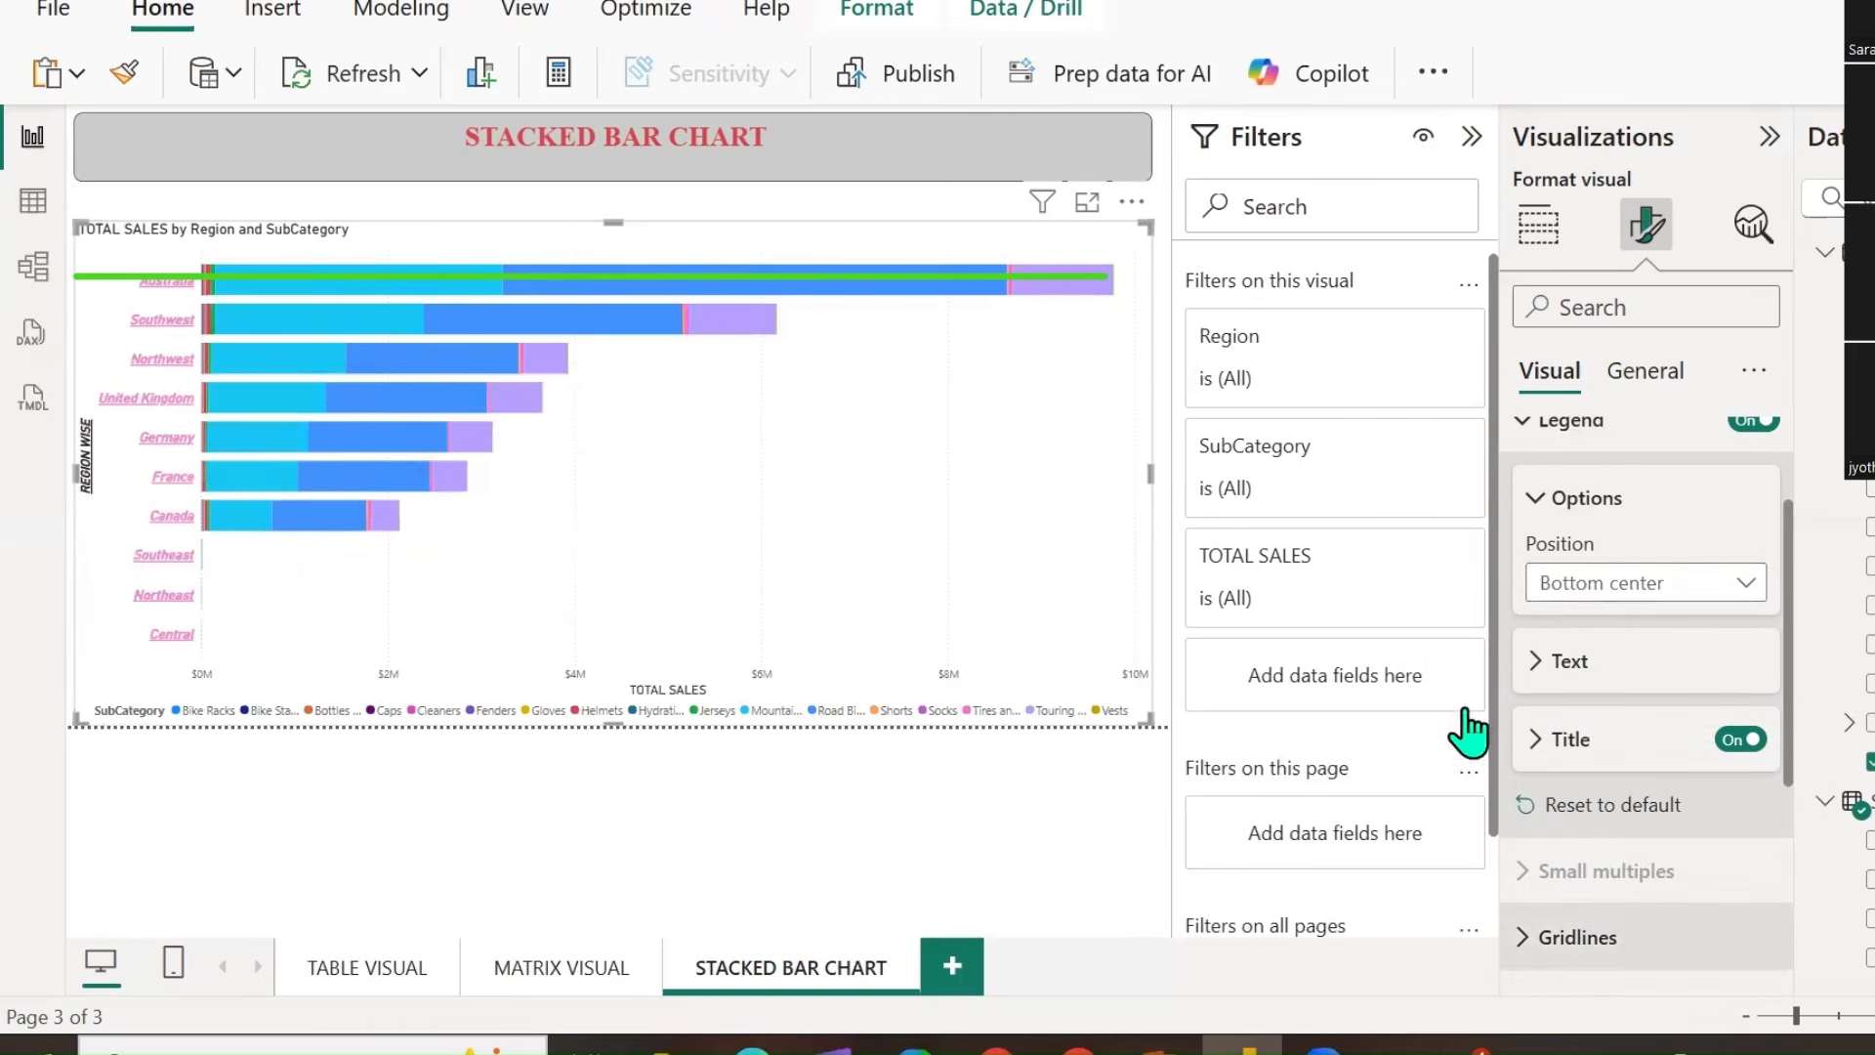
{"action": "left_click", "coordinate": [1577, 584]}
{"action": "left_click", "coordinate": [1563, 619]}
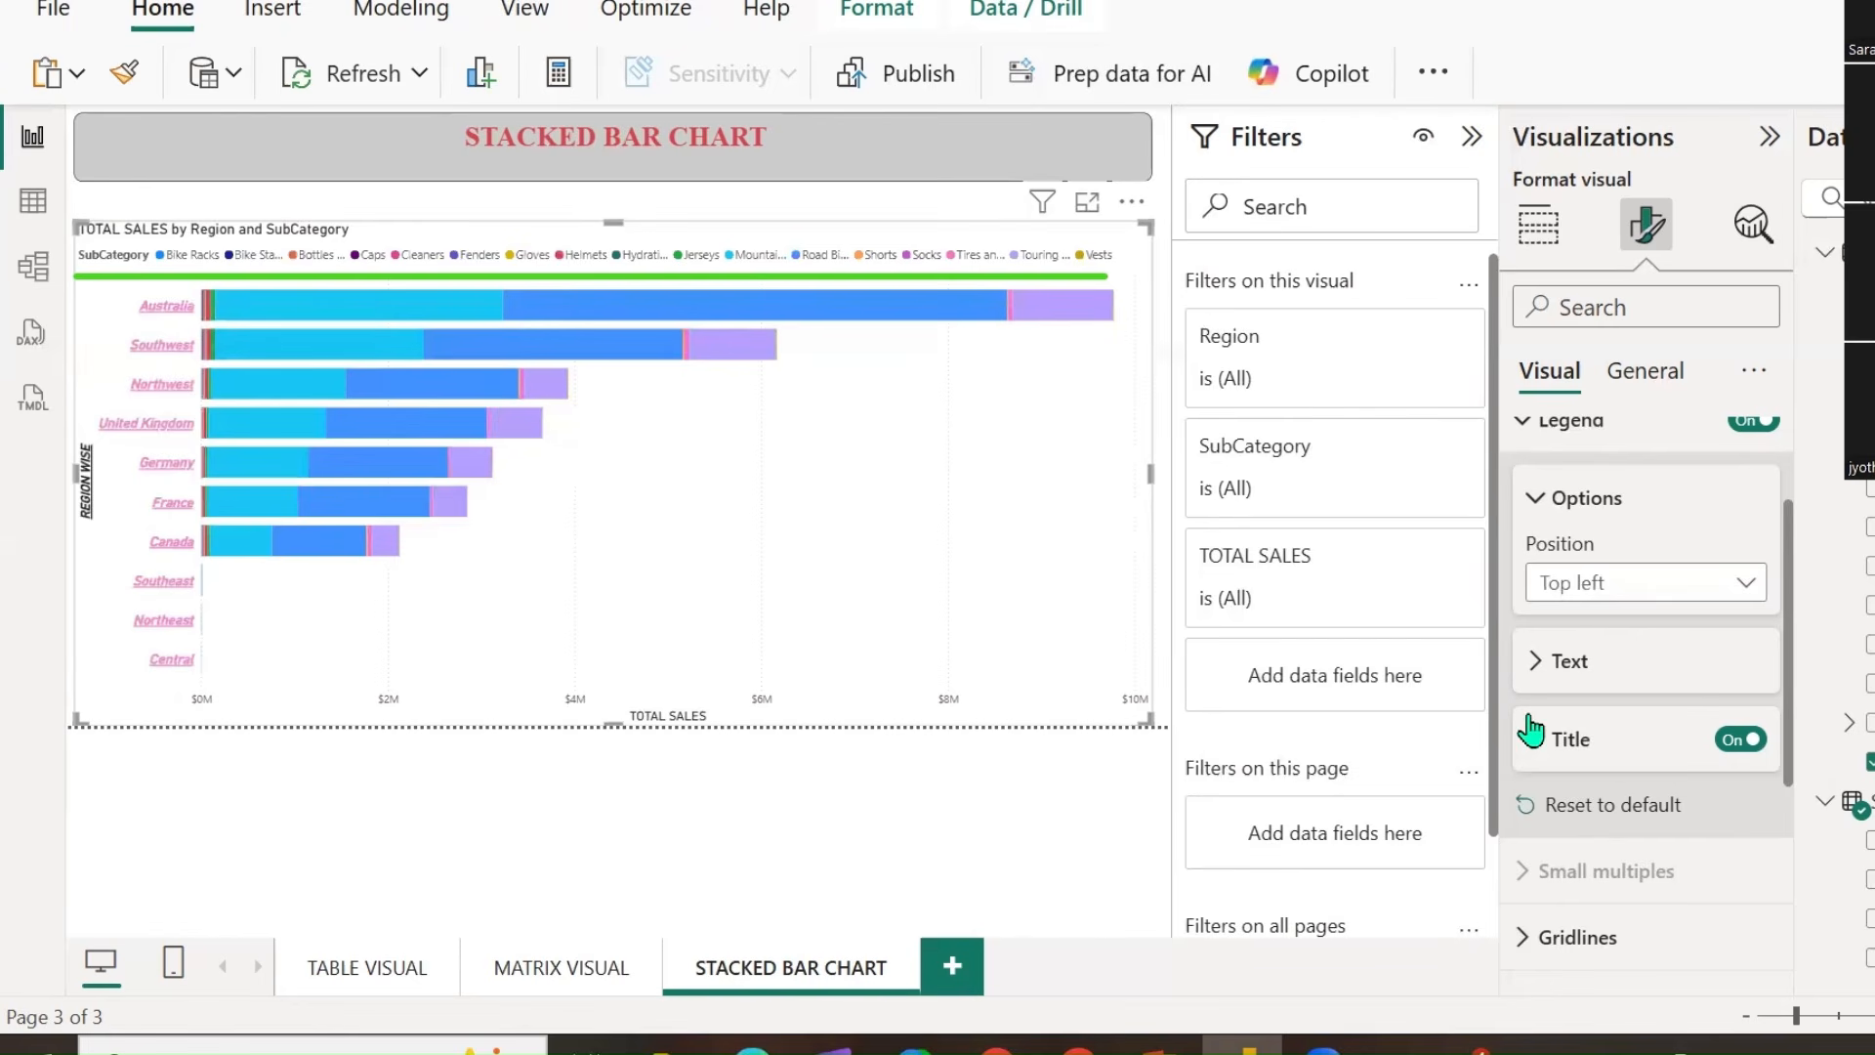
Change the legend's title text to SubCategory WISE.
{"action": "left_click", "coordinate": [1539, 664]}
{"action": "scroll", "coordinate": [1719, 747], "scroll_direction": "down", "scroll_amount": 3}
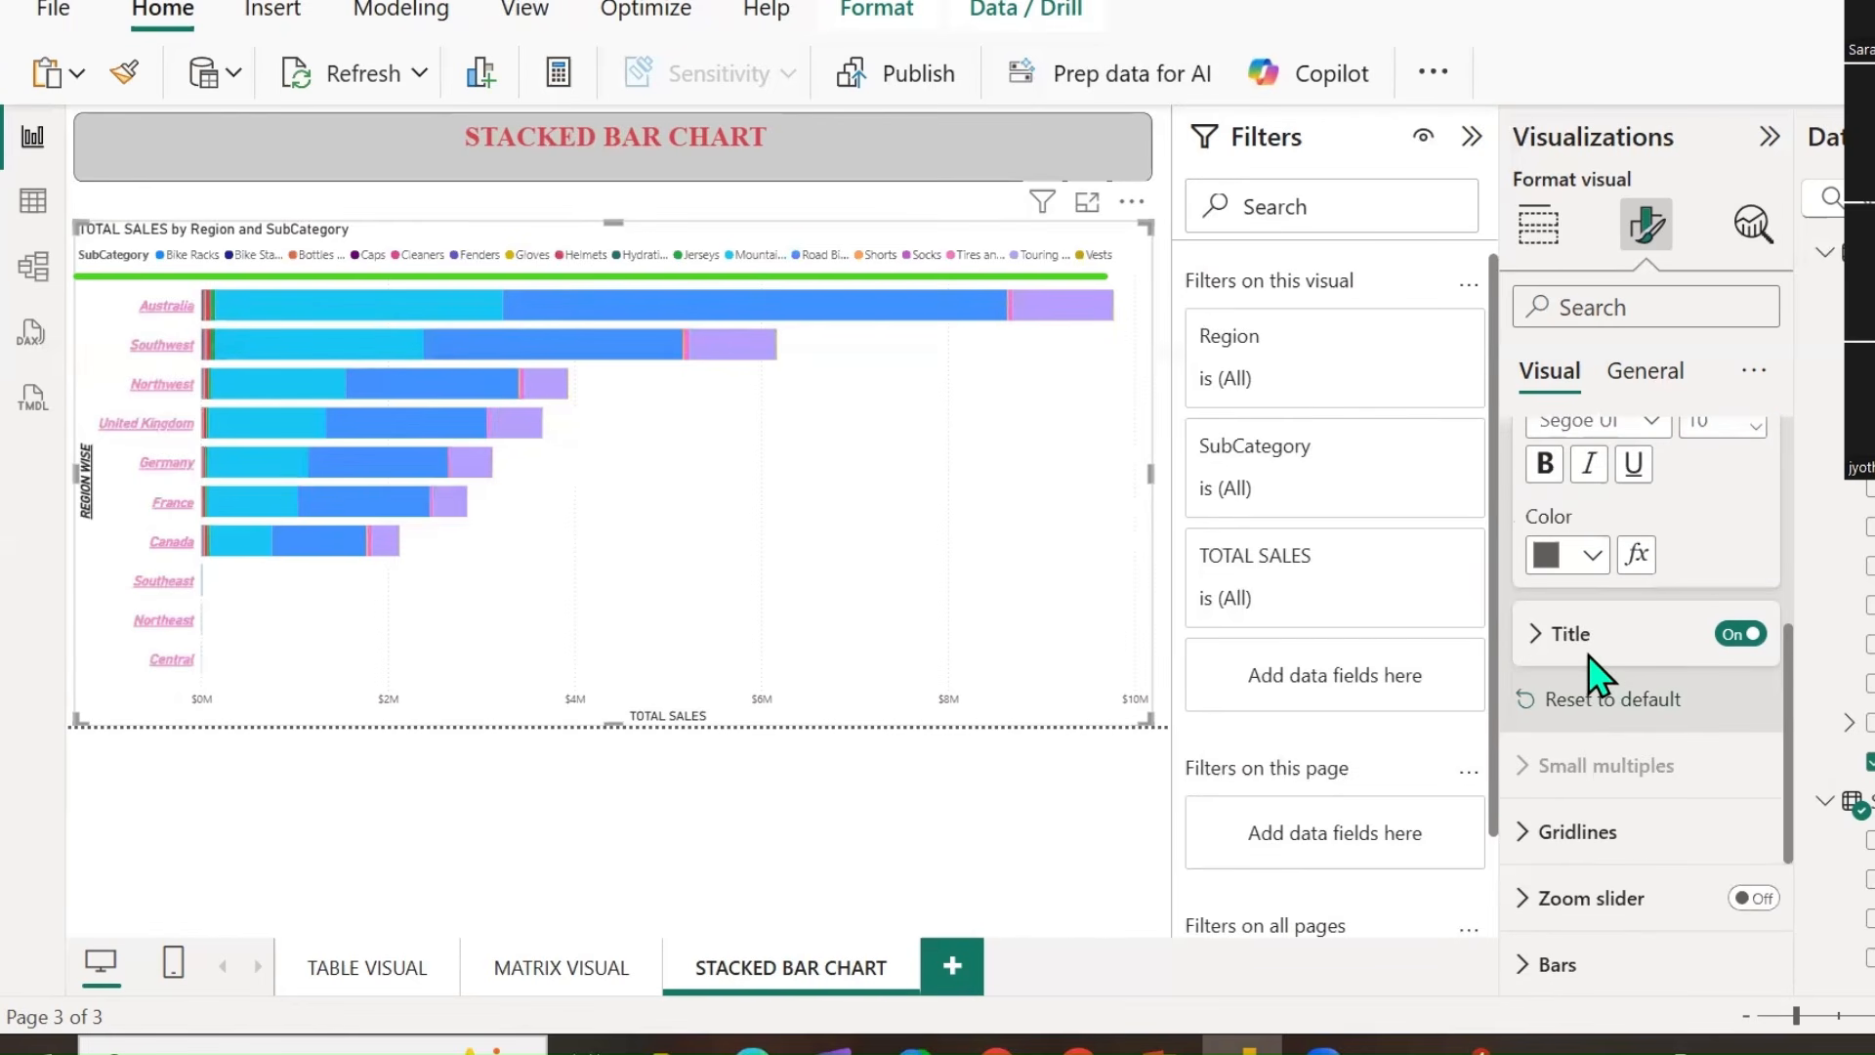
{"action": "left_click", "coordinate": [1549, 636]}
{"action": "left_click", "coordinate": [1695, 723]}
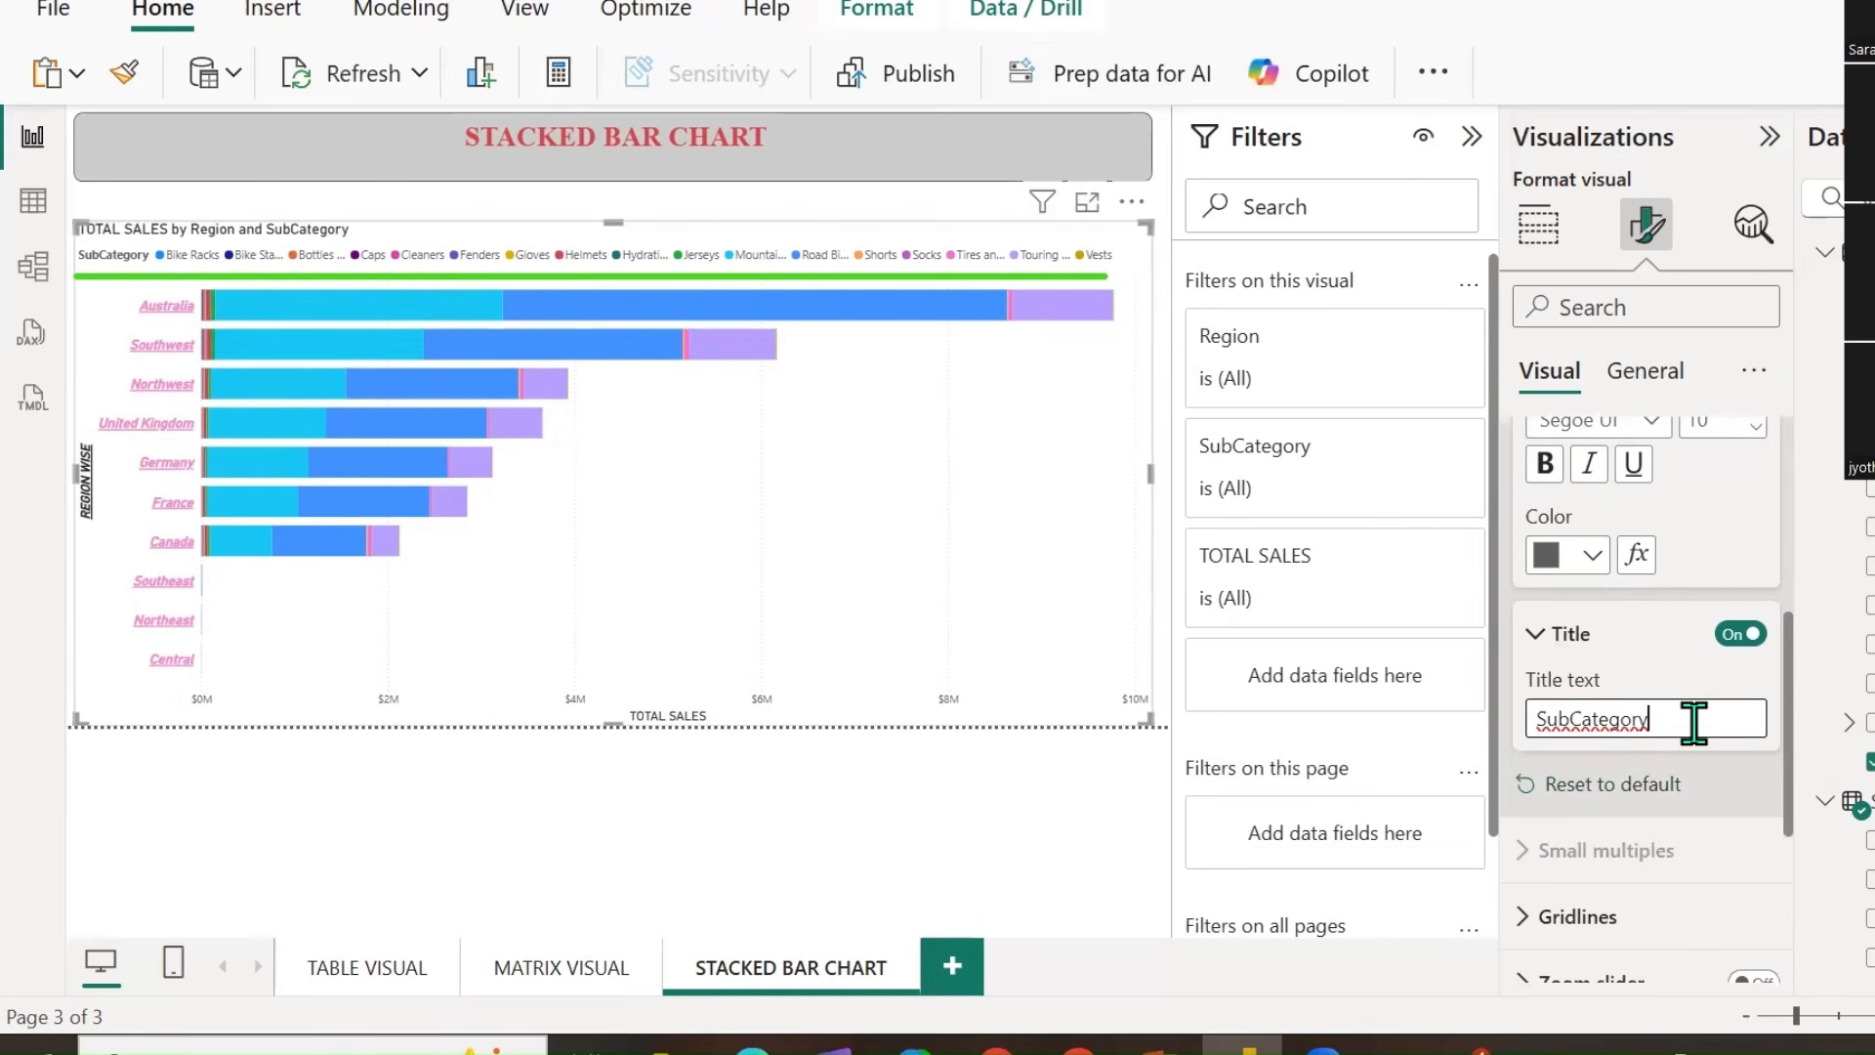
{"action": "type", "text": "WISE"}
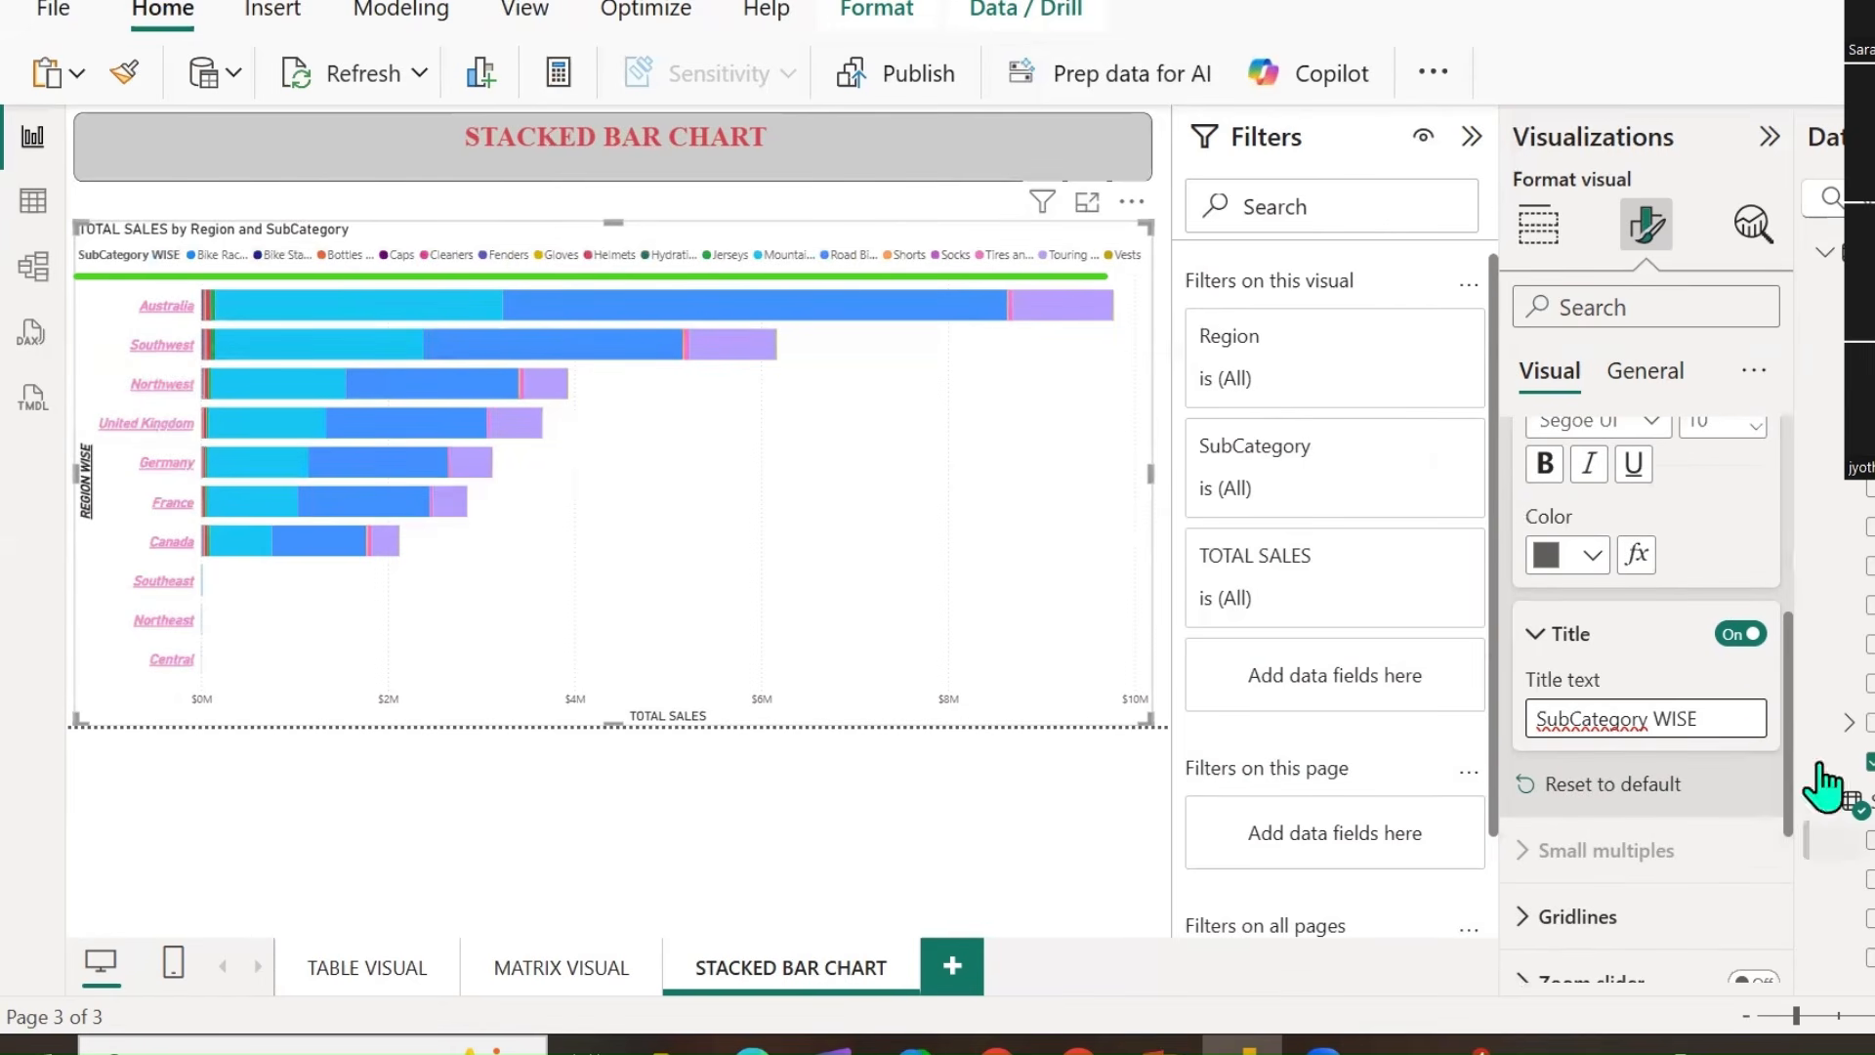
Remove WISE from the legend title text, reset the legend settings to default and collapse the Legend section.
{"action": "key", "text": "BackSpace"}
{"action": "key", "text": "BackSpace"}
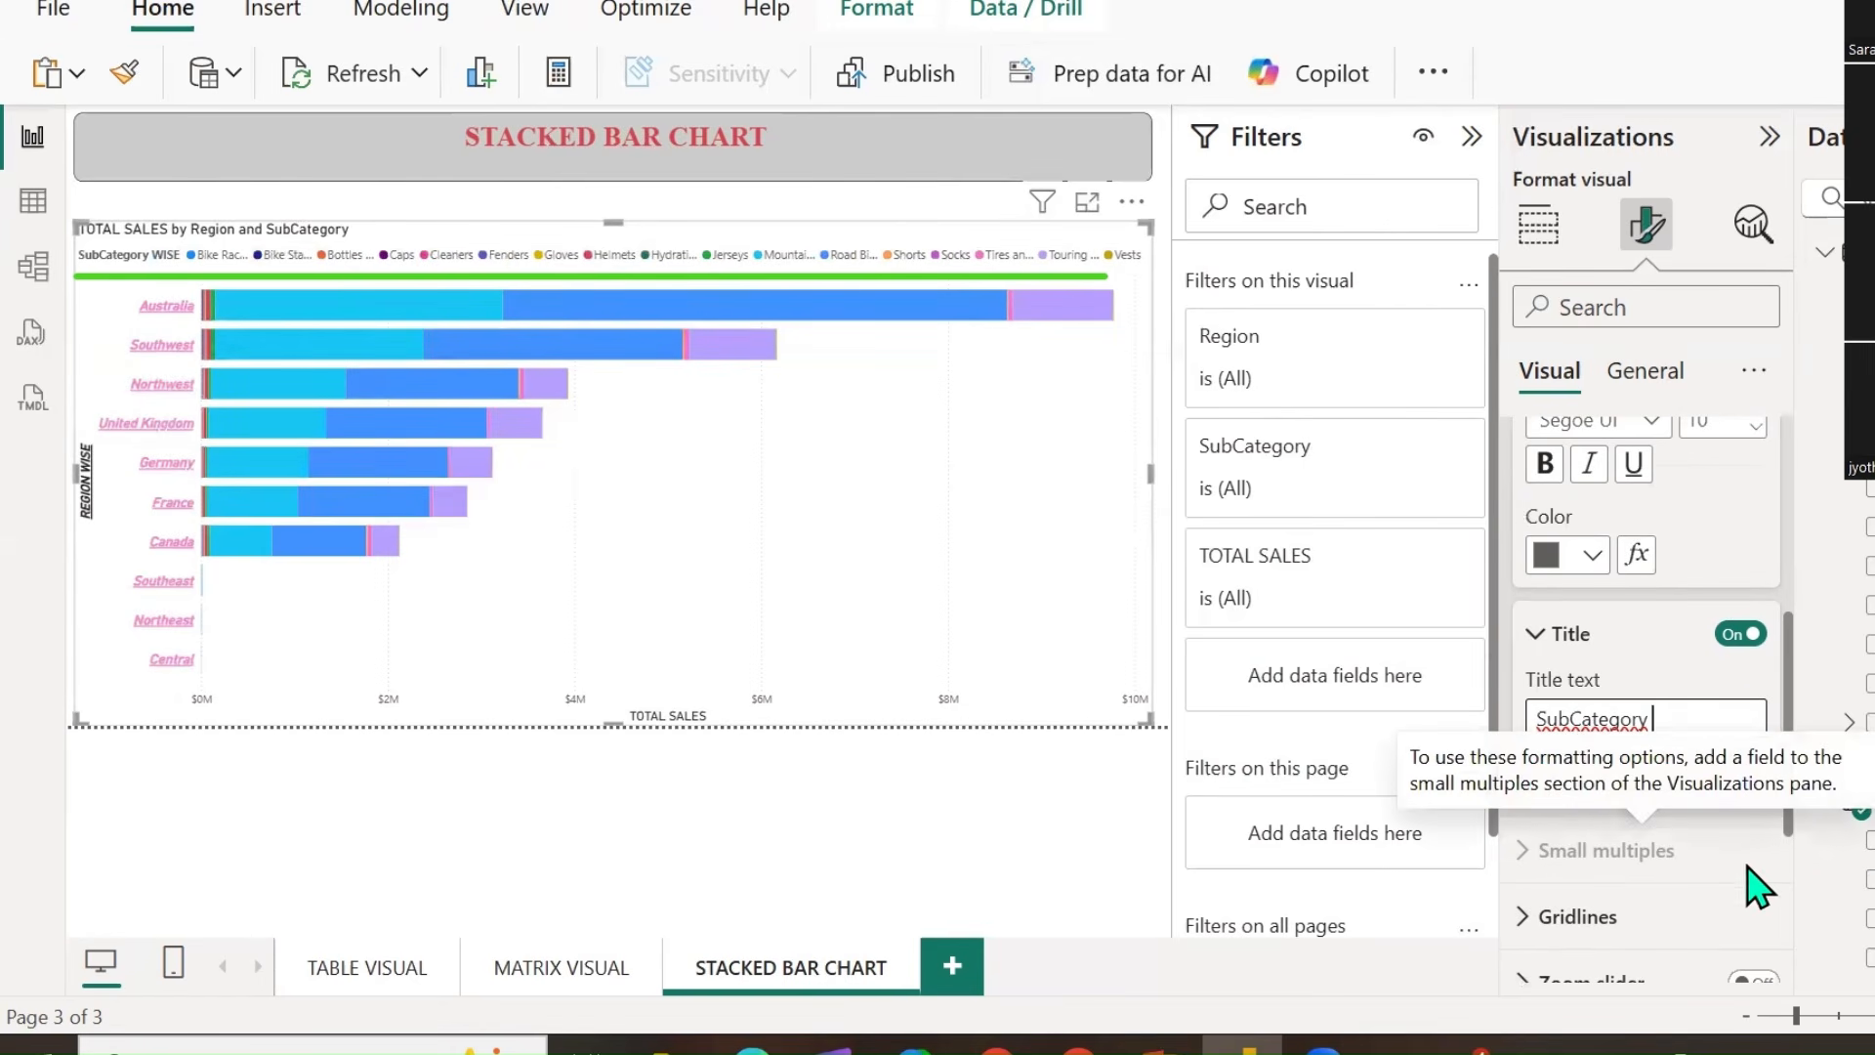
{"action": "left_click", "coordinate": [1536, 636]}
{"action": "scroll", "coordinate": [1670, 645], "scroll_direction": "up", "scroll_amount": 3}
{"action": "scroll", "coordinate": [1666, 647], "scroll_direction": "down", "scroll_amount": 3}
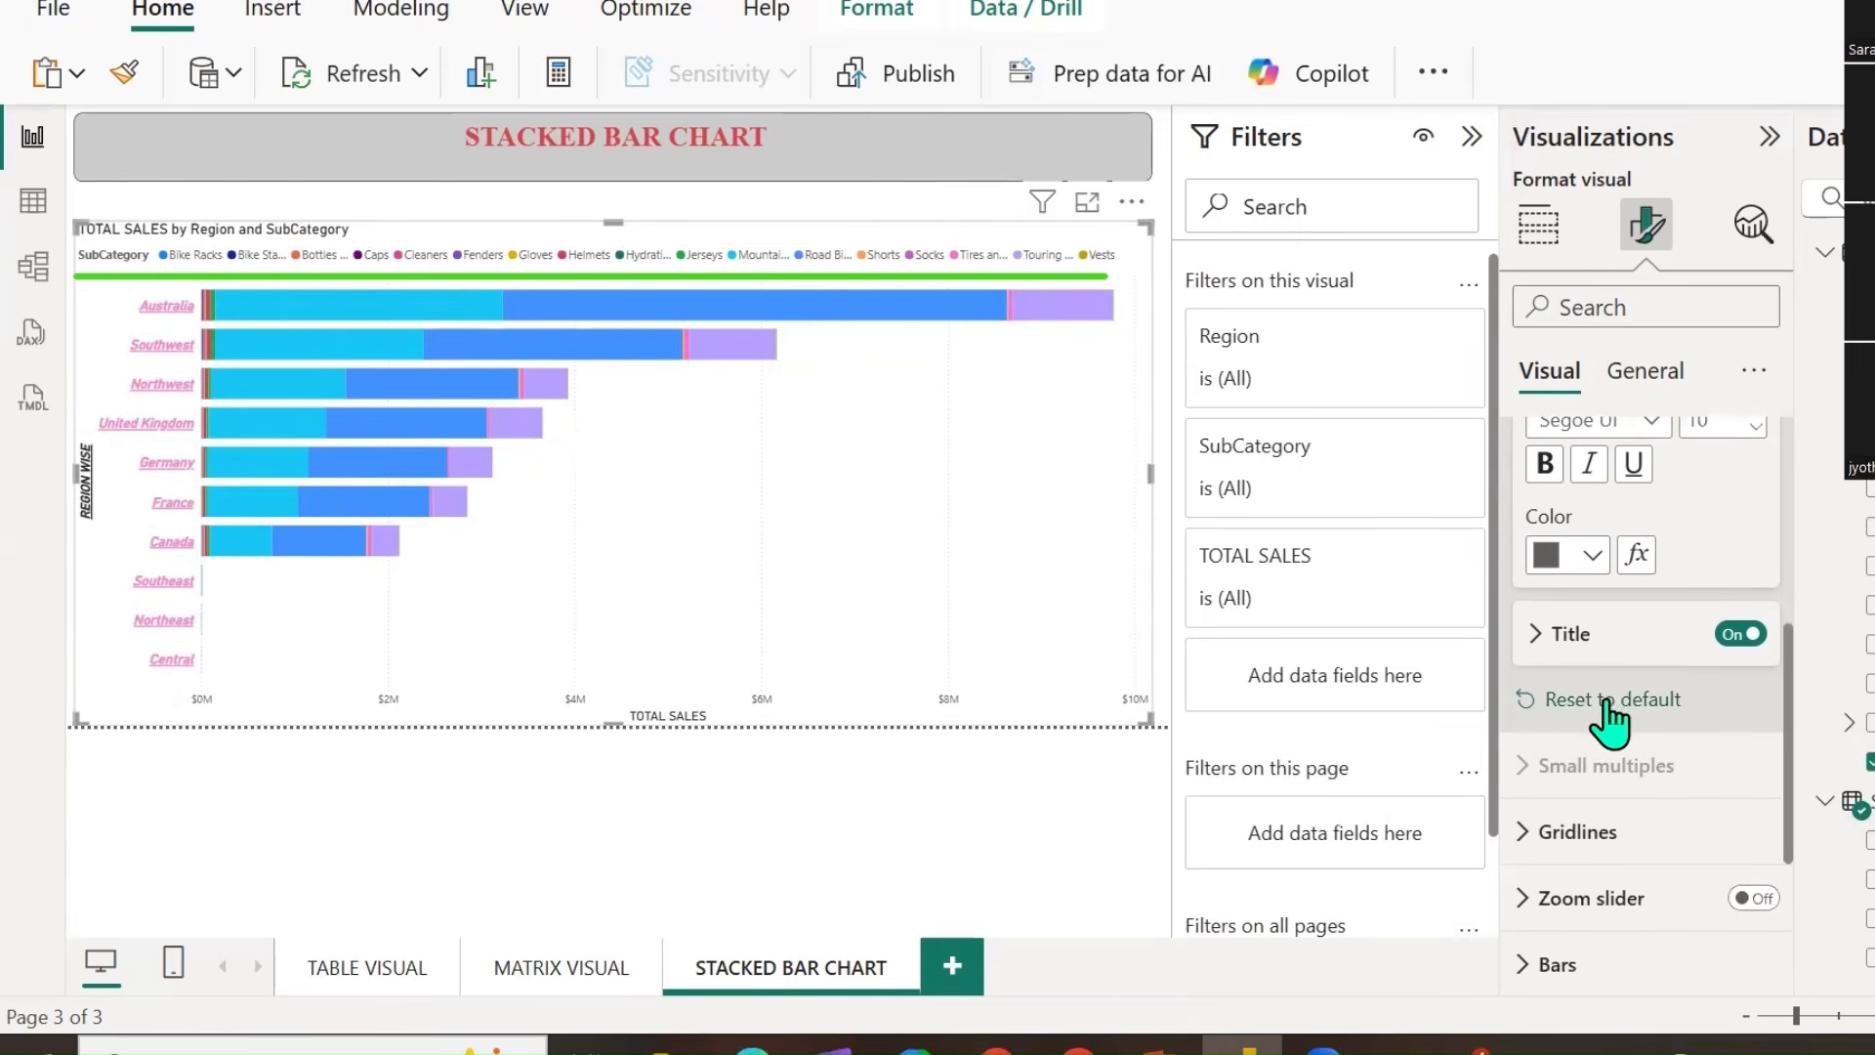
{"action": "scroll", "coordinate": [1634, 762], "scroll_direction": "up", "scroll_amount": 5}
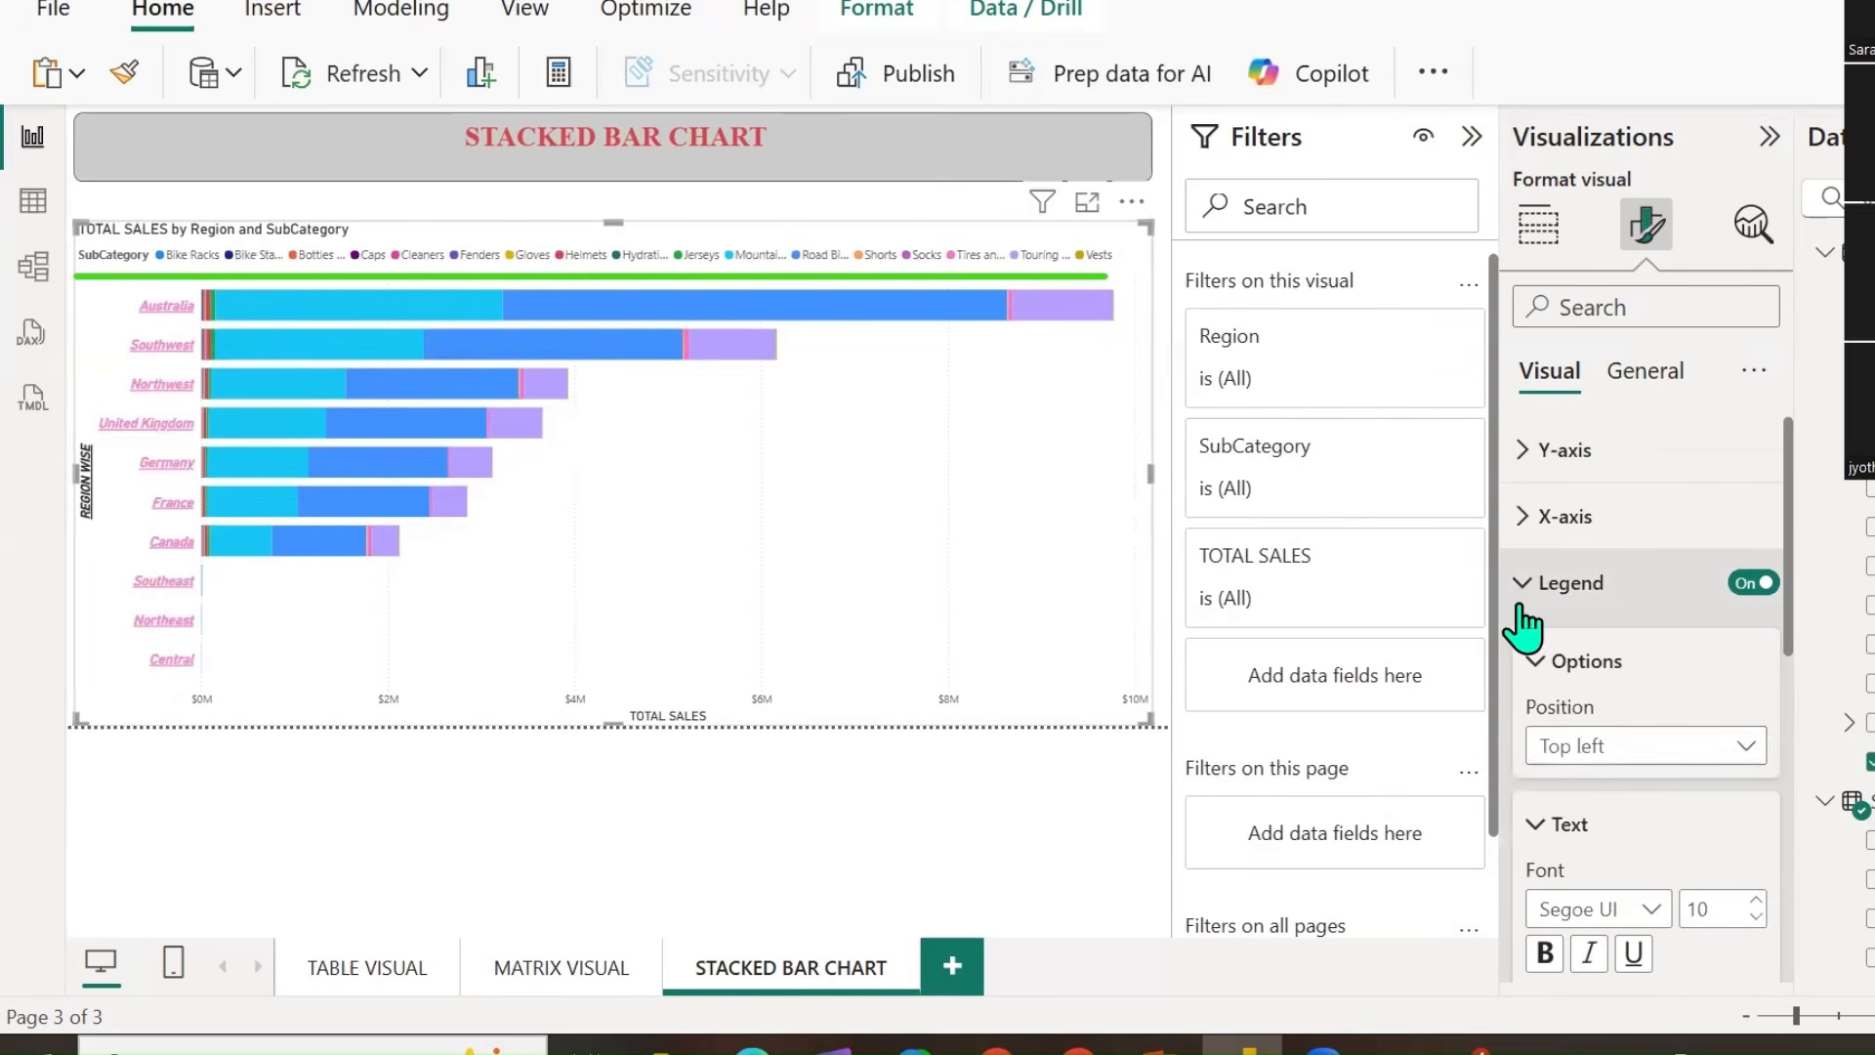
{"action": "left_click", "coordinate": [1519, 608]}
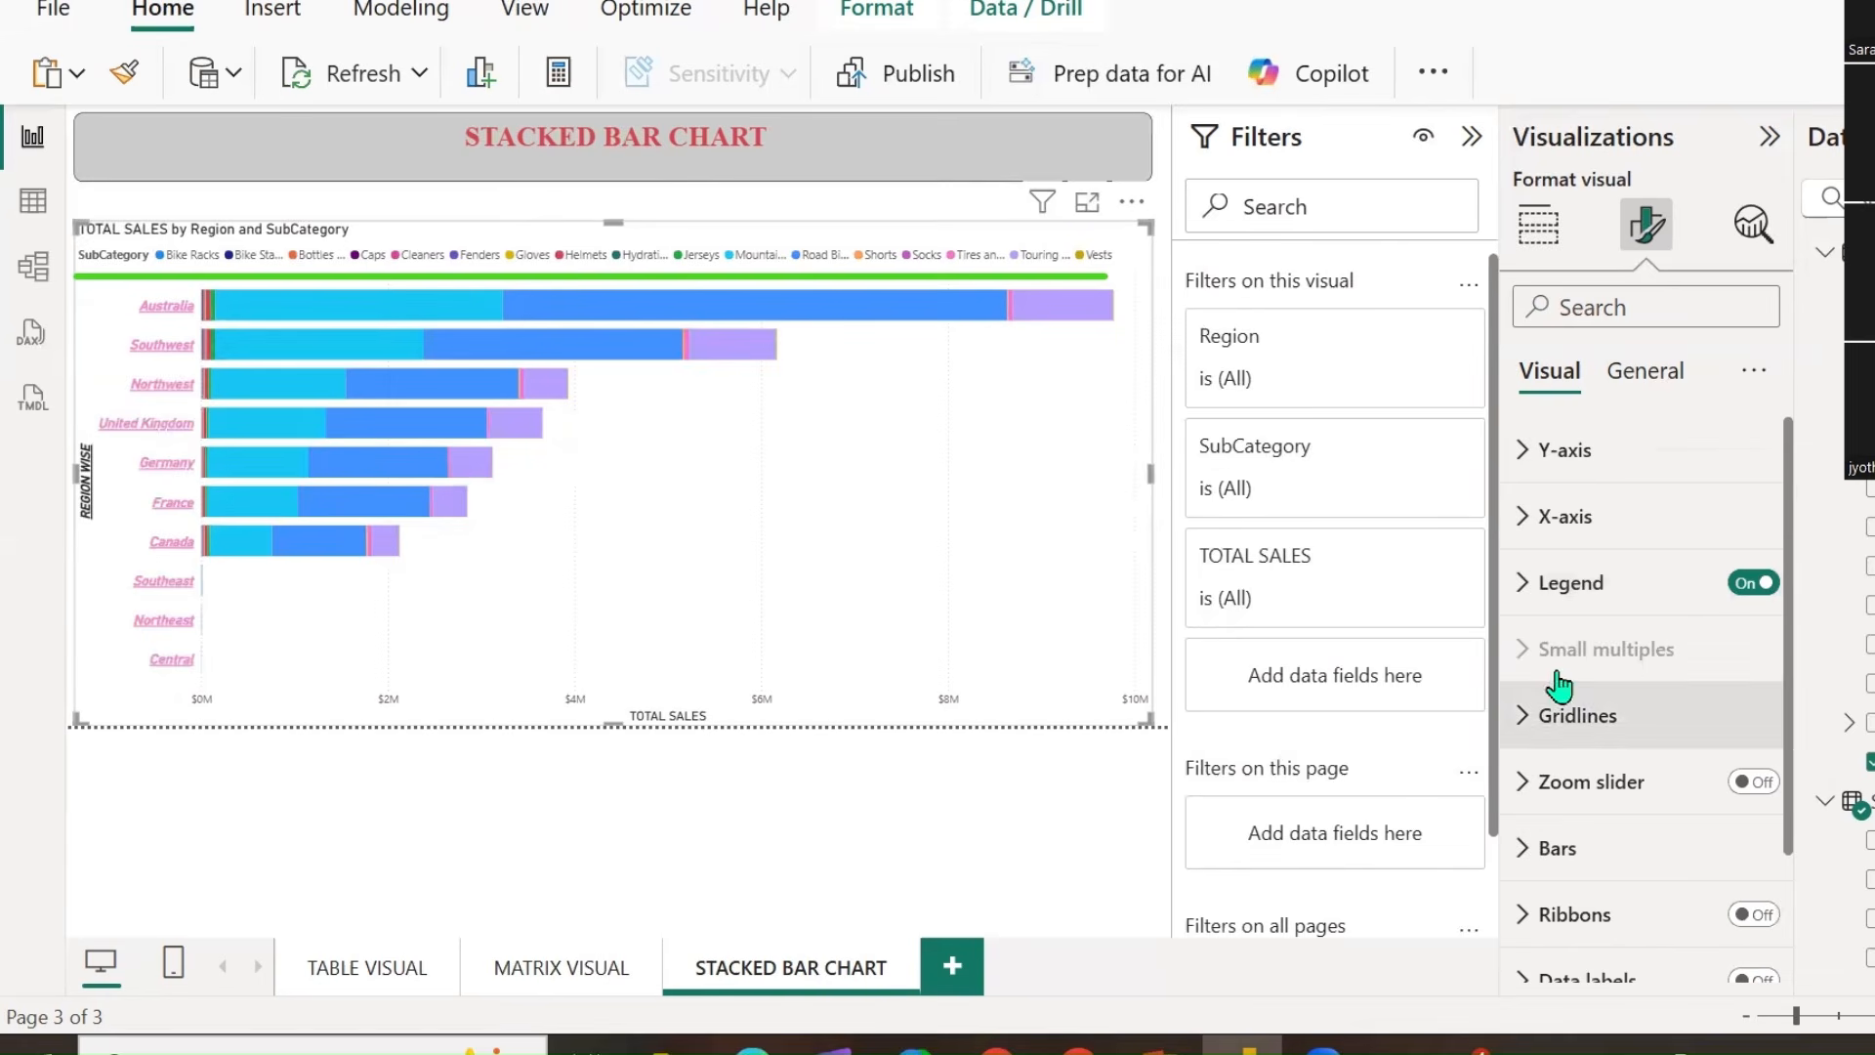
Open the gridline settings, try 57% transparency on the vertical gridlines and return it to 0%.
{"action": "mouse_move", "coordinate": [1622, 681]}
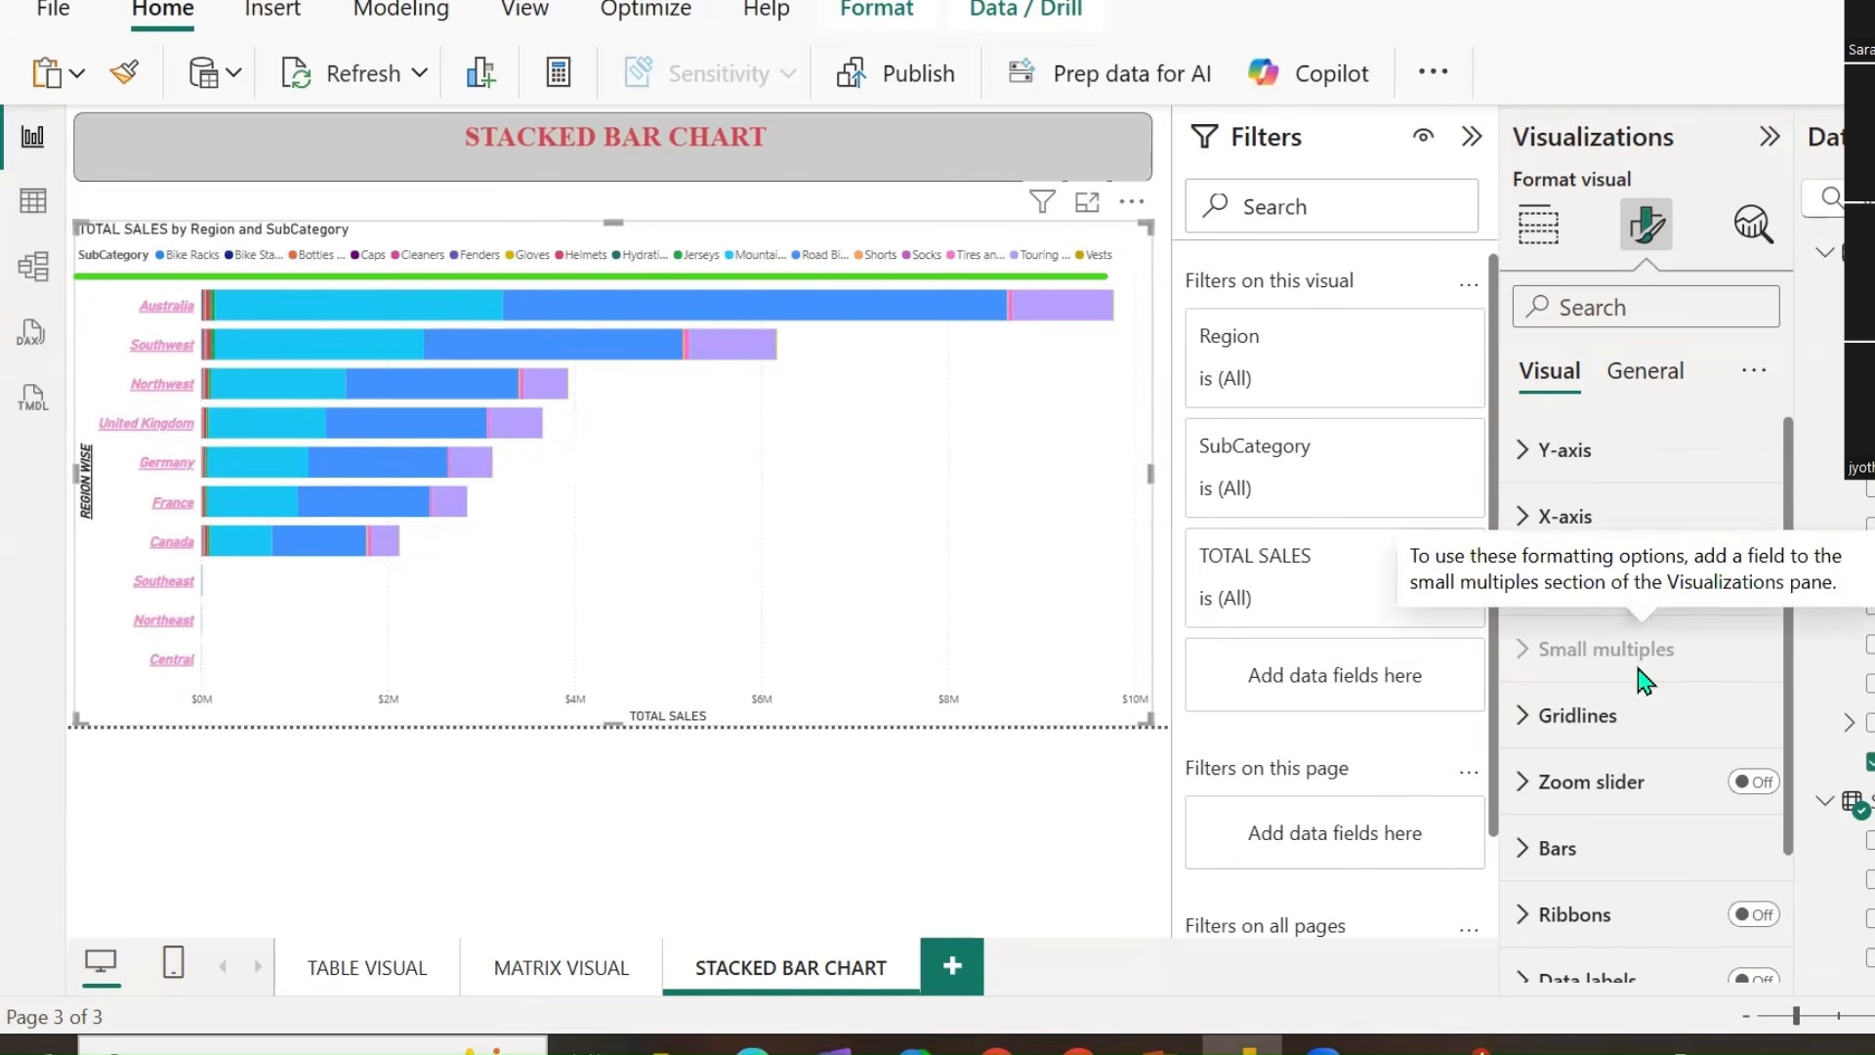
{"action": "left_click", "coordinate": [1563, 715]}
{"action": "scroll", "coordinate": [1690, 712], "scroll_direction": "down", "scroll_amount": 2}
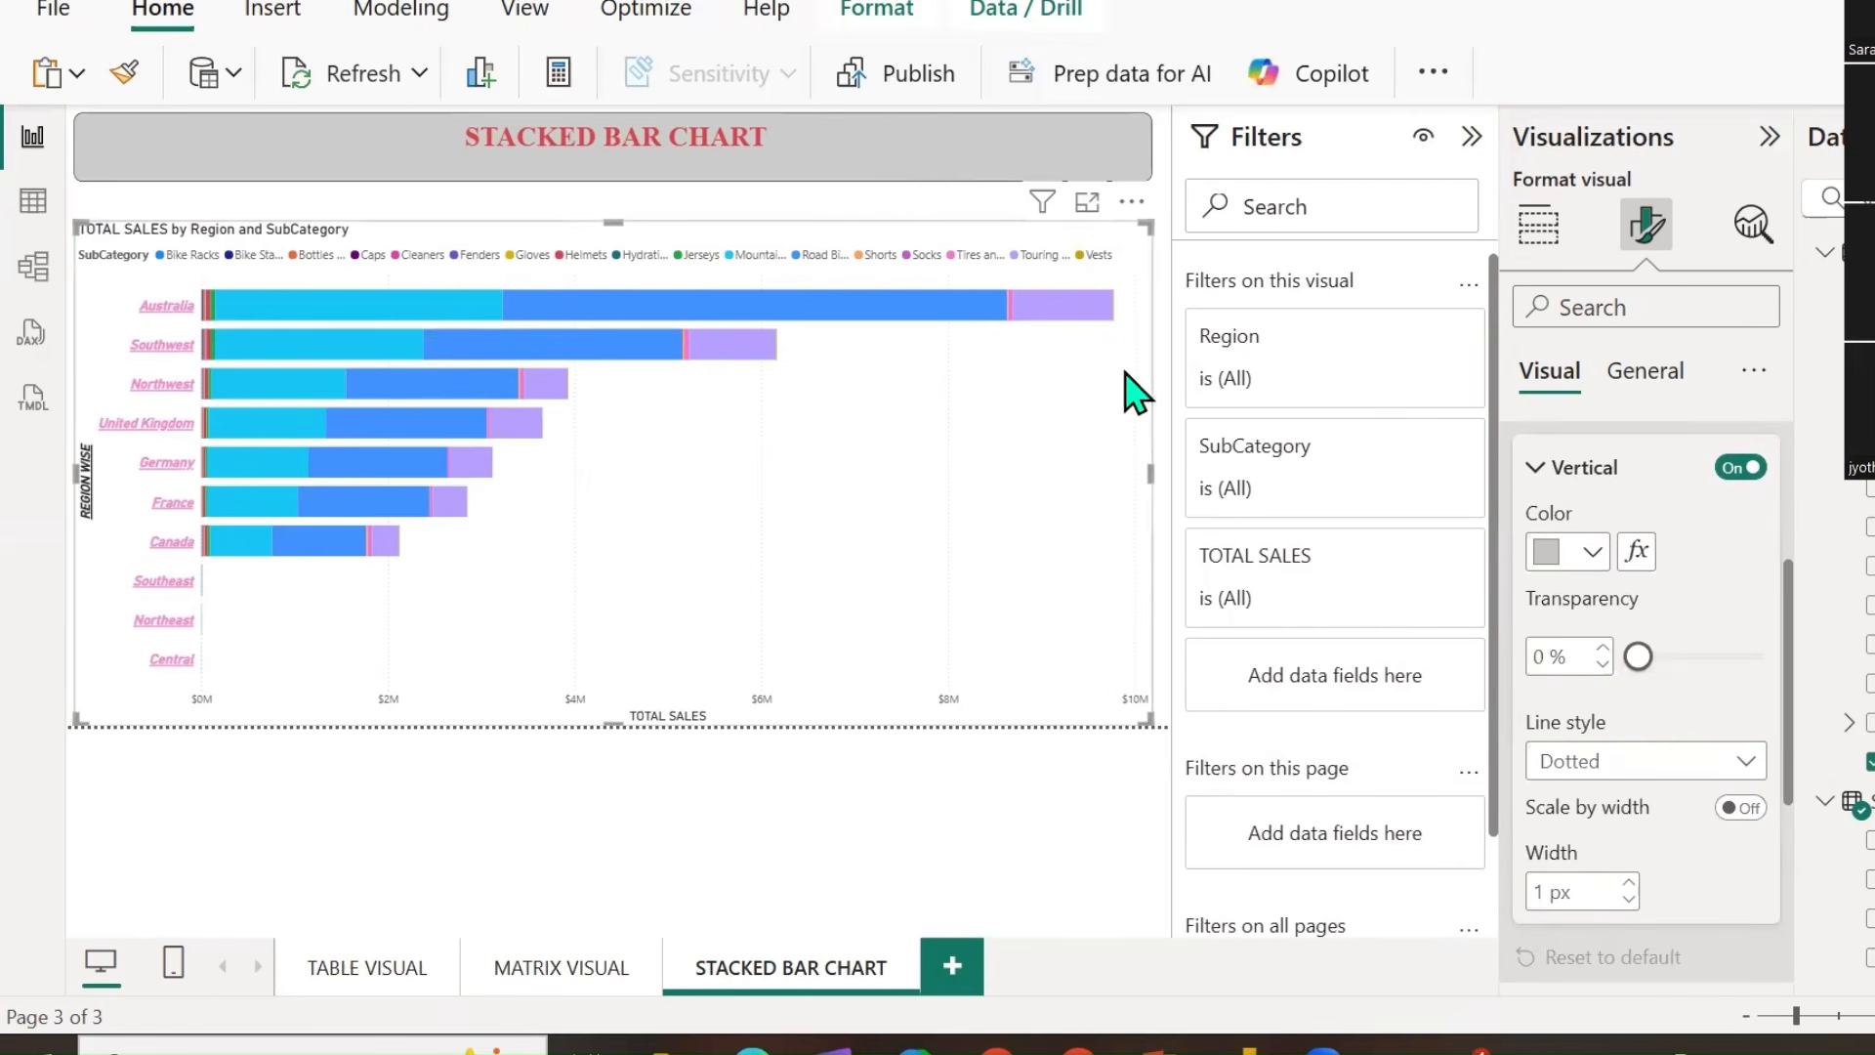
{"action": "left_click_drag", "start_coordinate": [1651, 658], "coordinate": [1701, 658]}
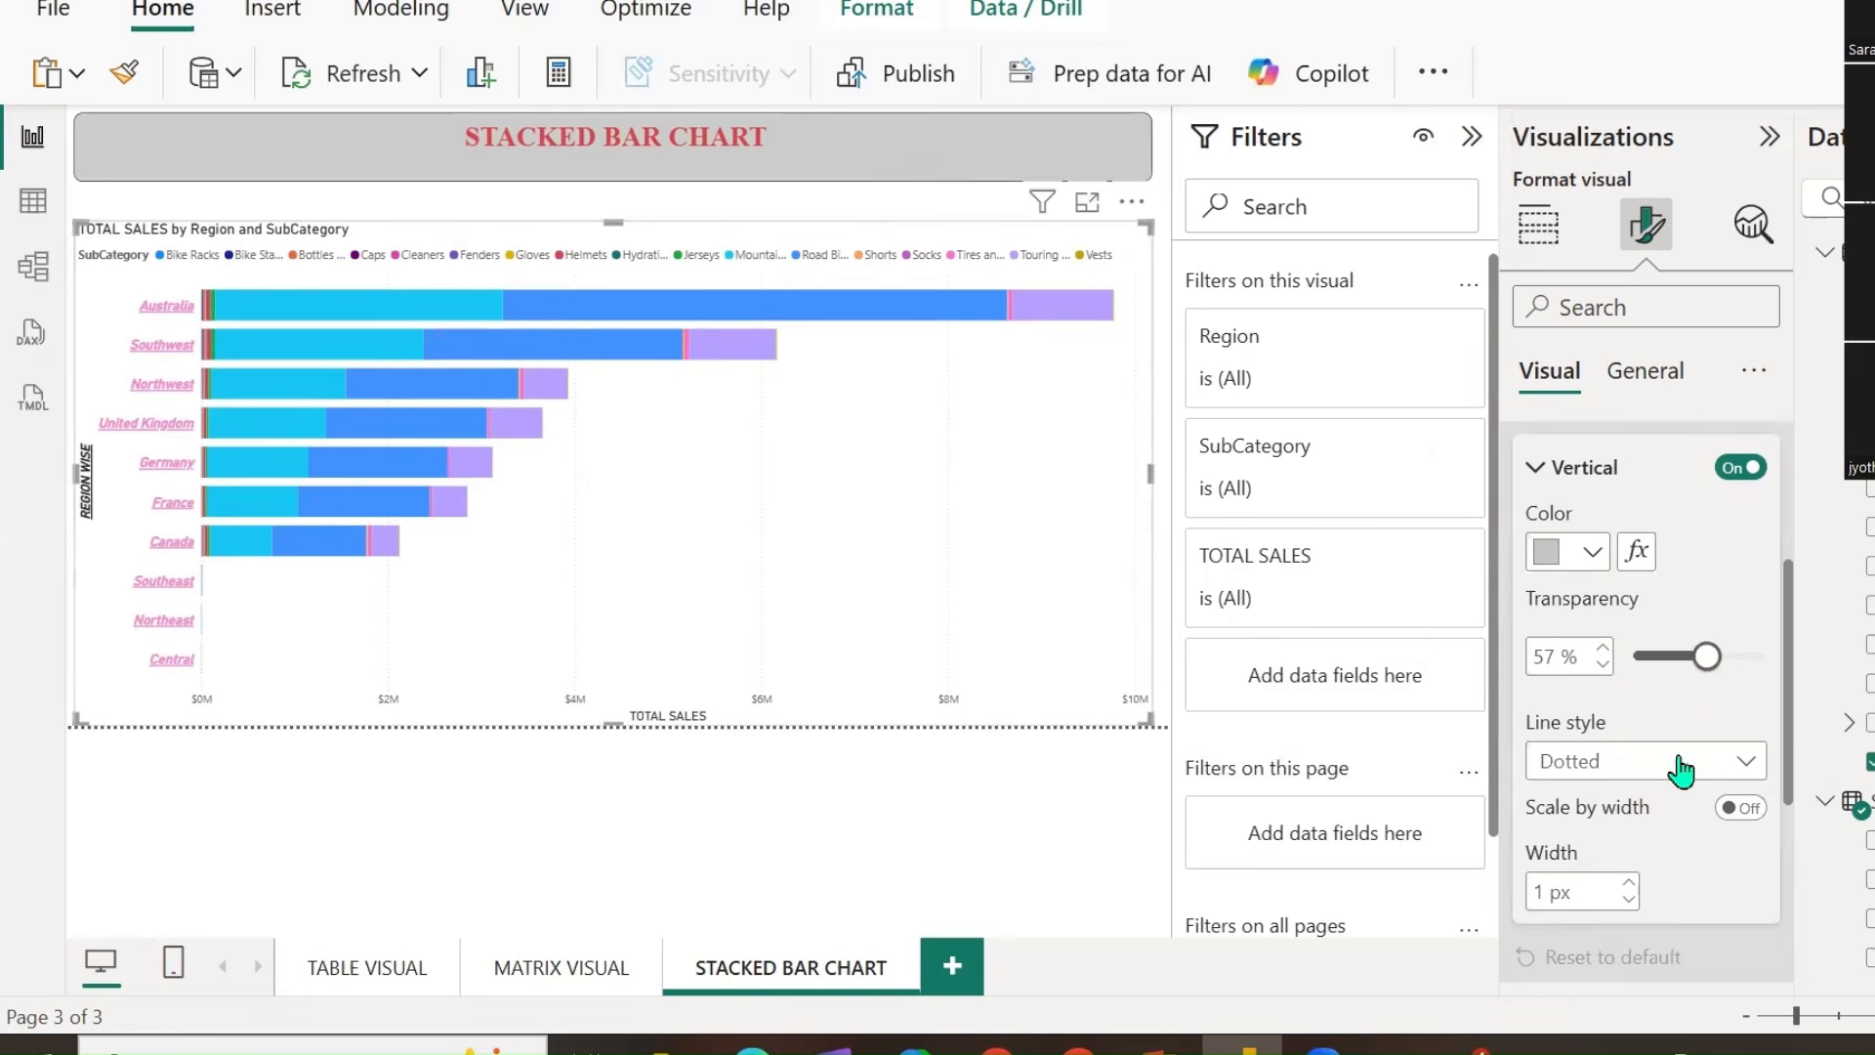
{"action": "left_click", "coordinate": [1630, 657]}
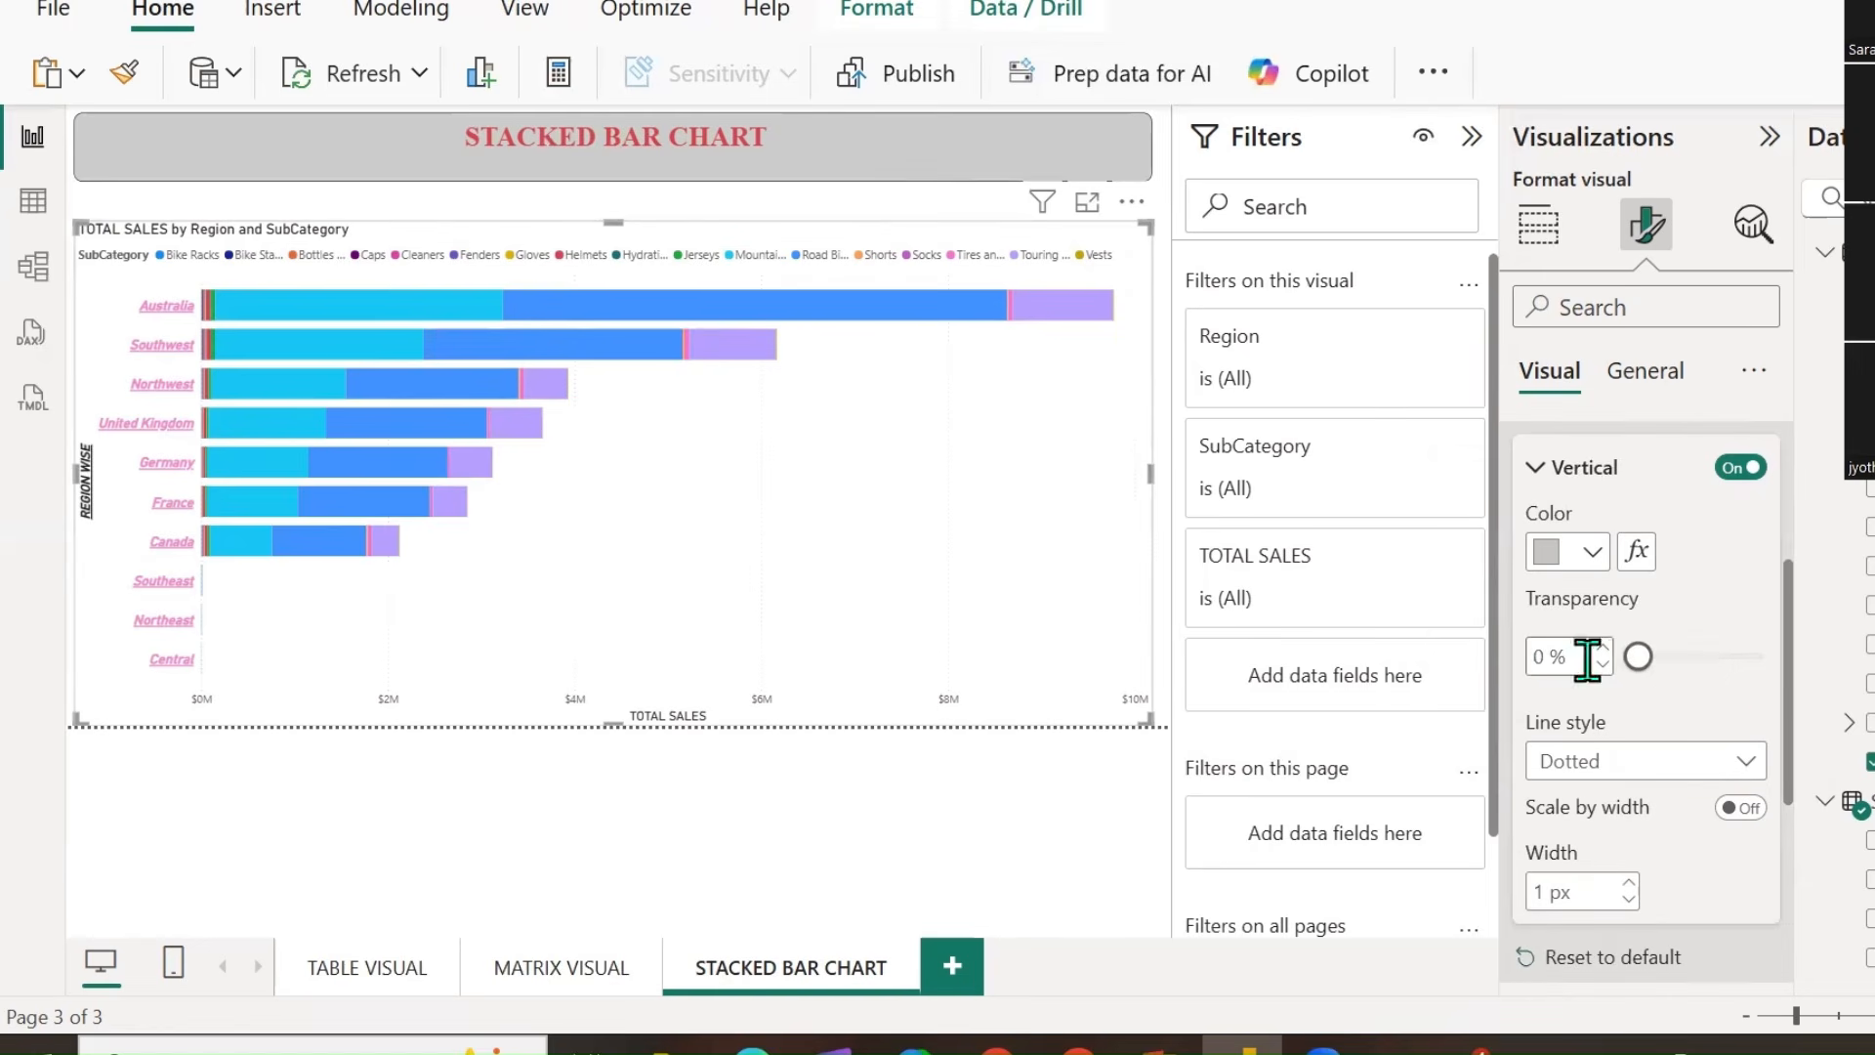
Color the vertical gridlines Black, 10% lighter and set their width to 4 px, keeping transparency at 0%.
{"action": "left_click", "coordinate": [1592, 551]}
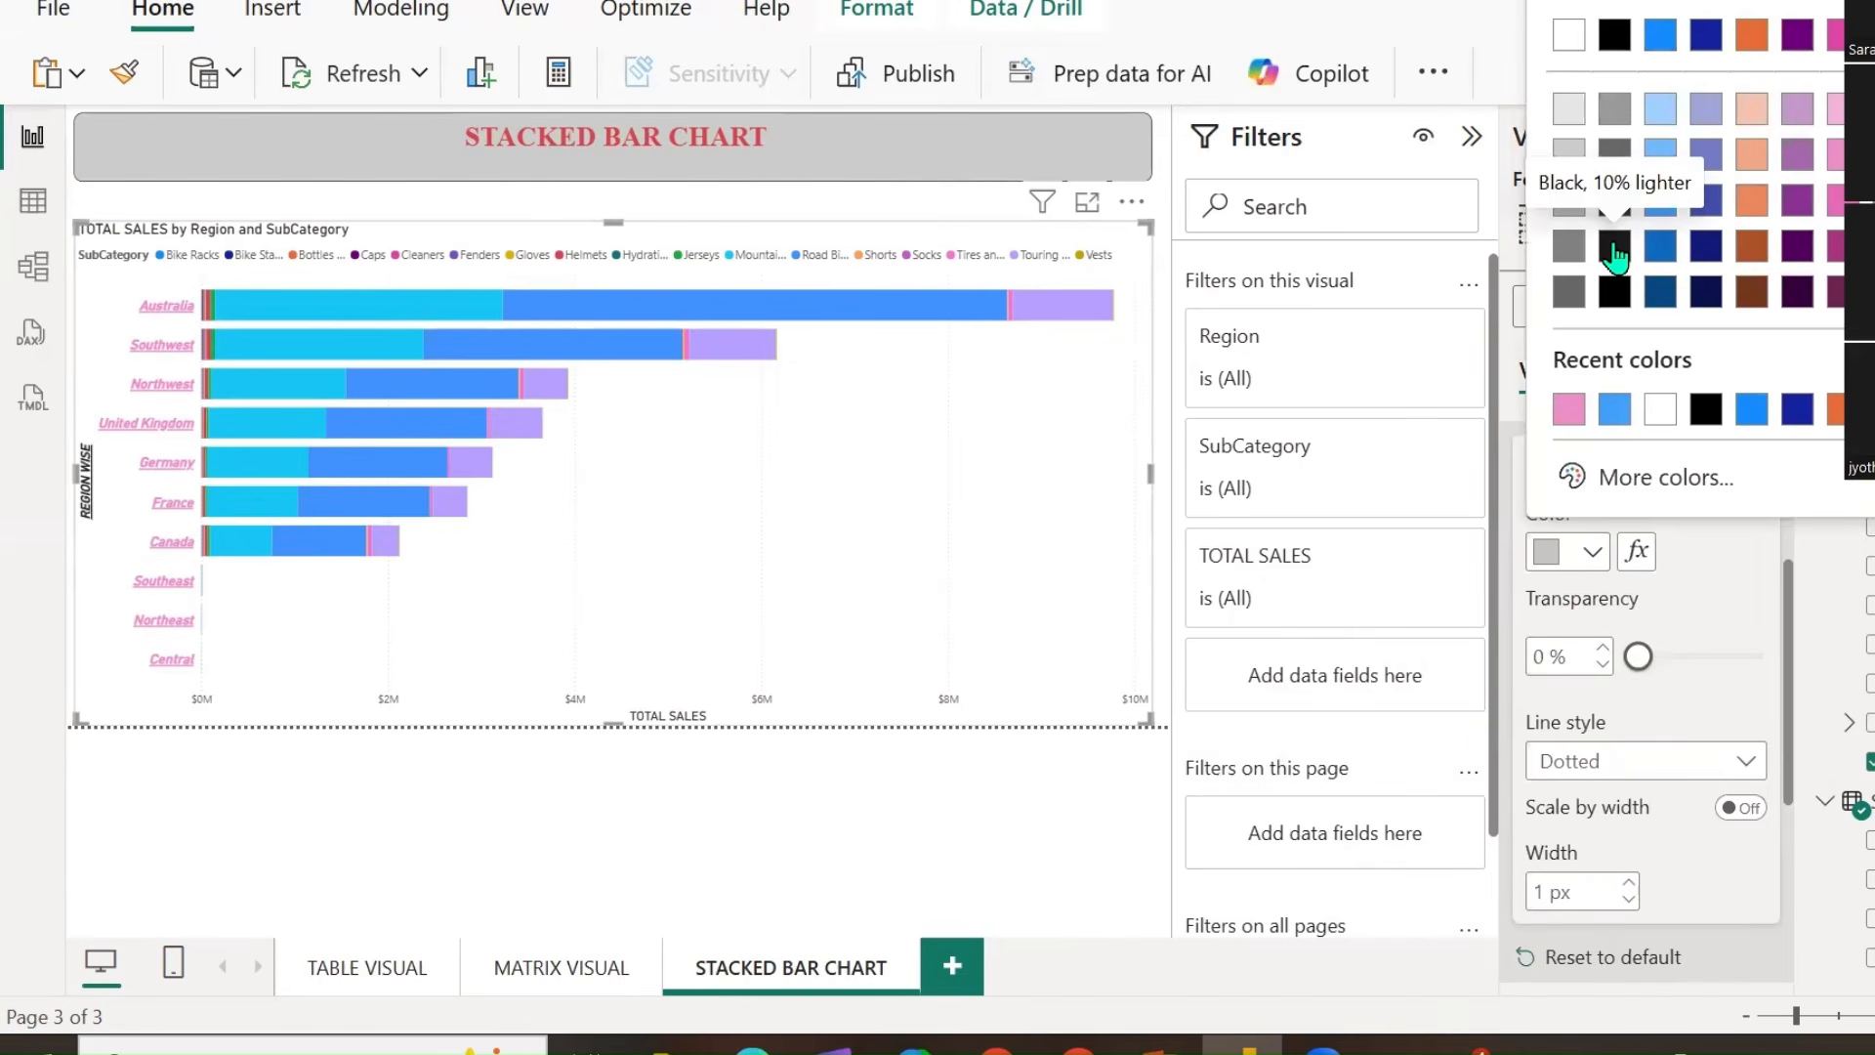
{"action": "left_click", "coordinate": [1615, 246]}
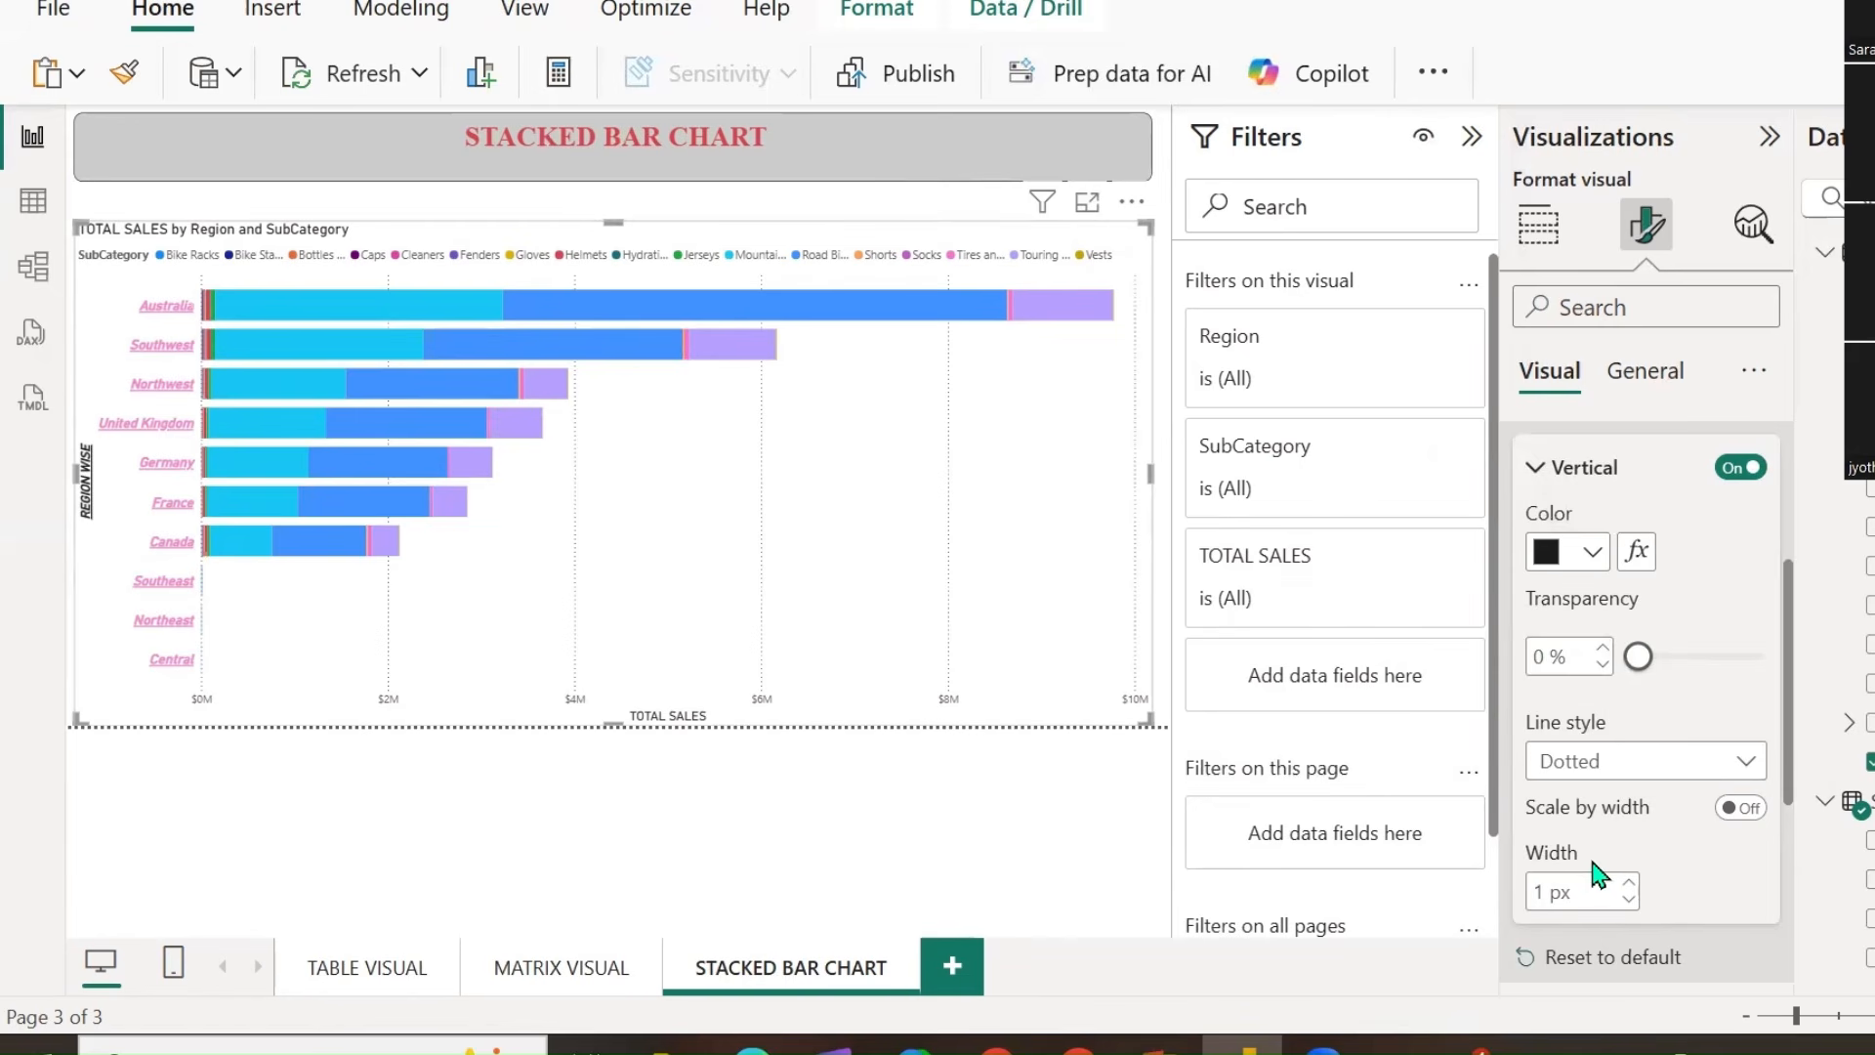
{"action": "left_click", "coordinate": [1629, 887]}
{"action": "left_click", "coordinate": [1628, 887]}
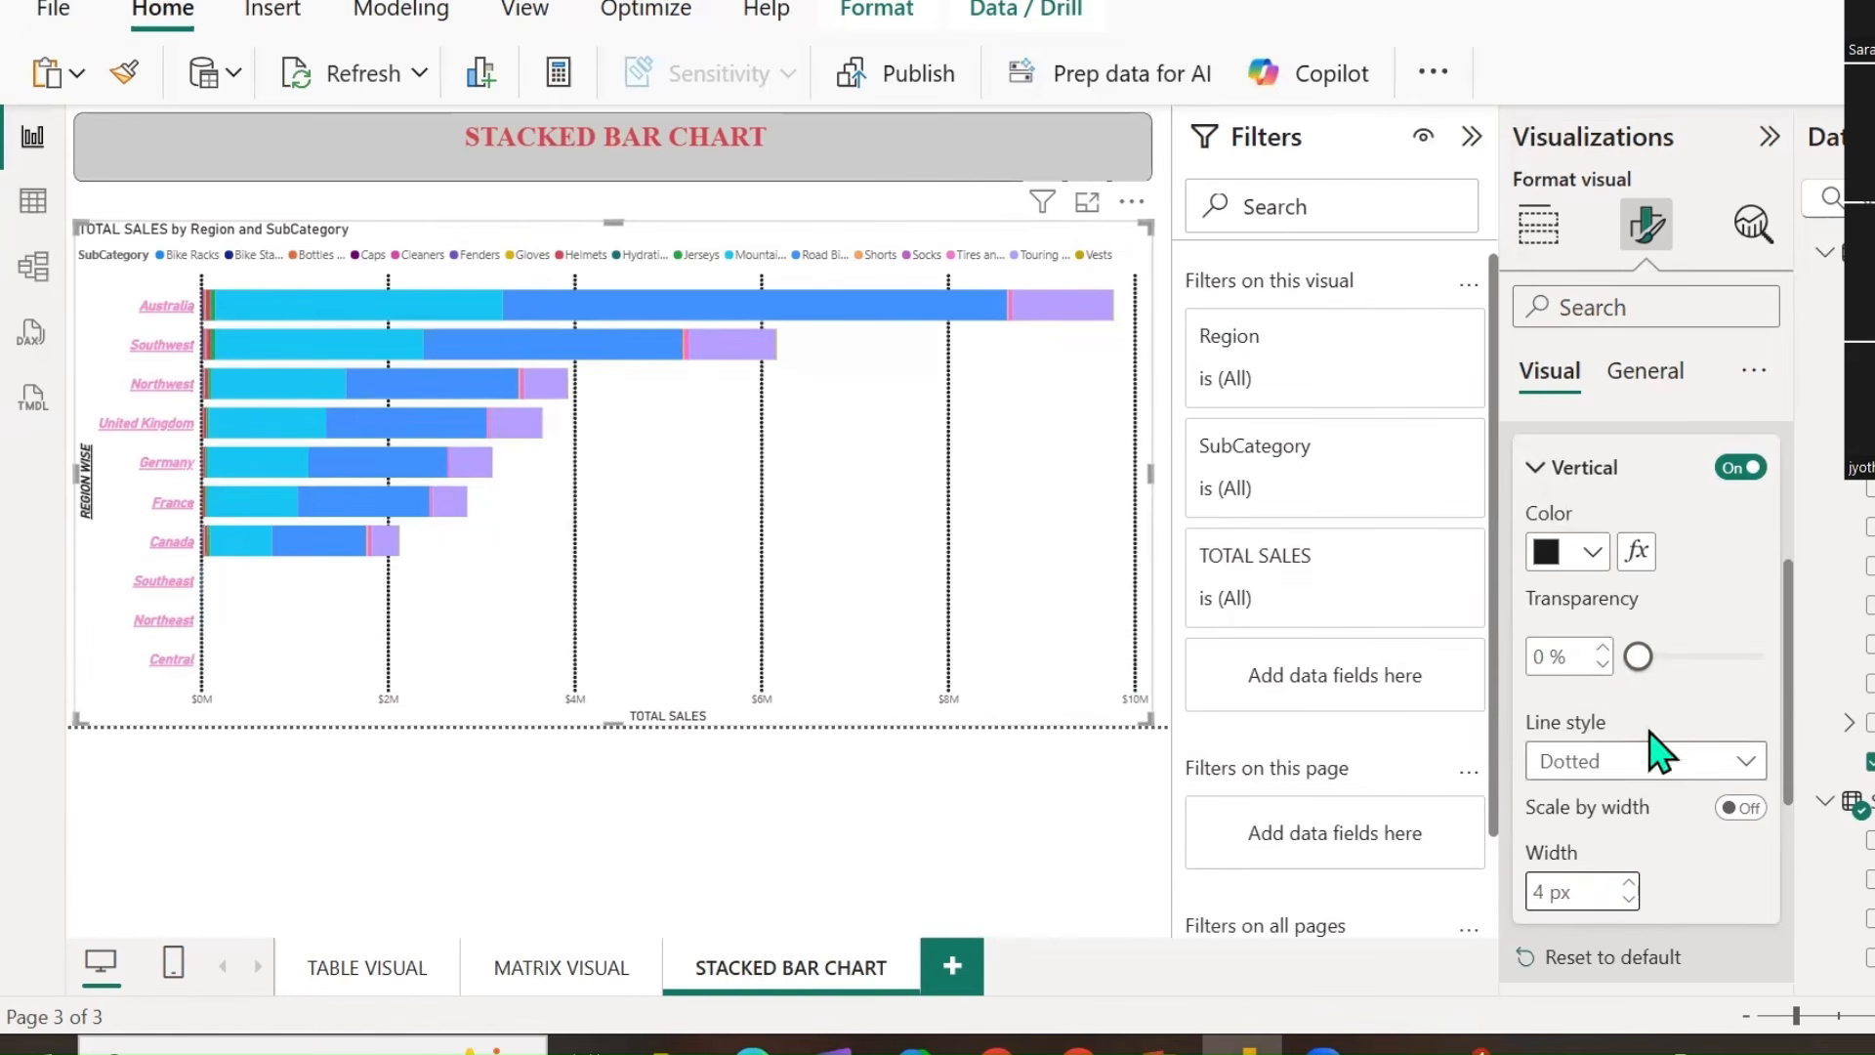
{"action": "mouse_move", "coordinate": [1639, 657]}
{"action": "left_mouse_down"}
{"action": "mouse_move", "coordinate": [1697, 674]}
{"action": "mouse_move", "coordinate": [1630, 674]}
{"action": "left_mouse_up"}
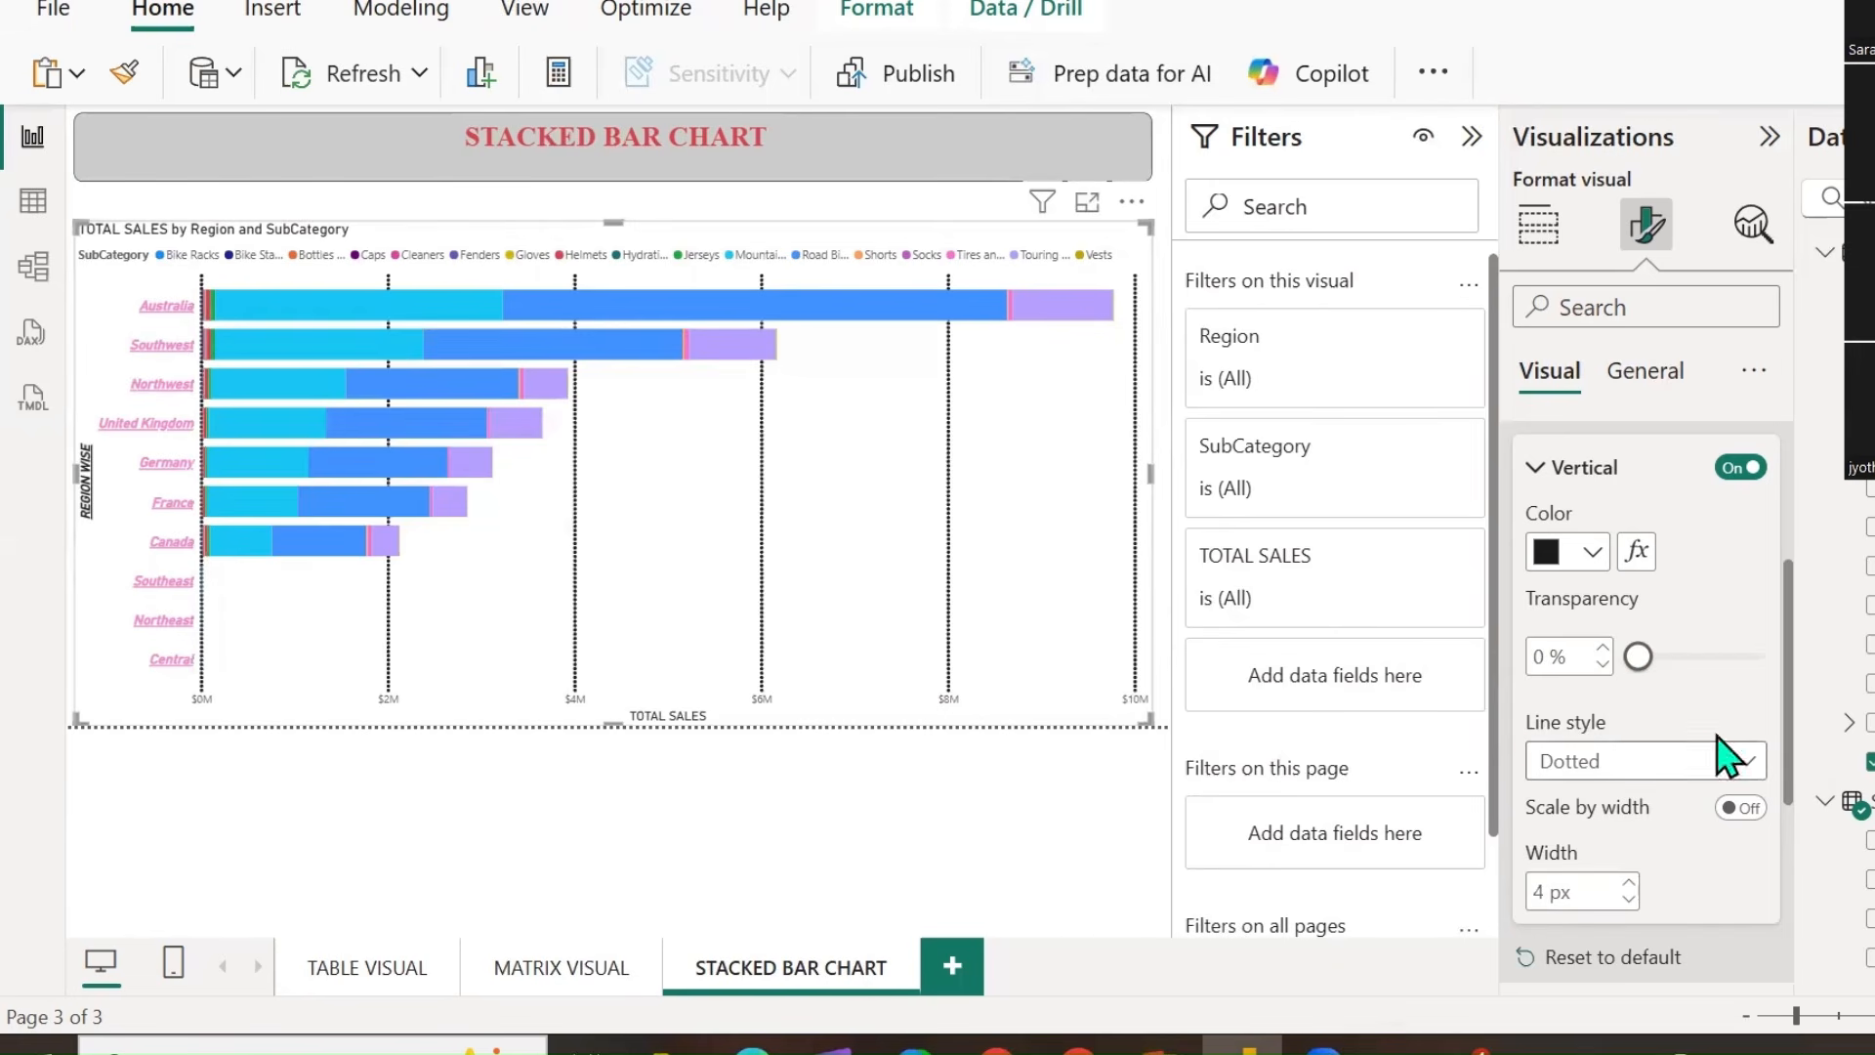
Try the Solid, Dashed and Dotted line styles on the vertical gridlines.
{"action": "scroll", "coordinate": [1705, 757], "scroll_direction": "down", "scroll_amount": 2}
{"action": "scroll", "coordinate": [1688, 737], "scroll_direction": "up", "scroll_amount": 2}
{"action": "left_click", "coordinate": [1746, 767]}
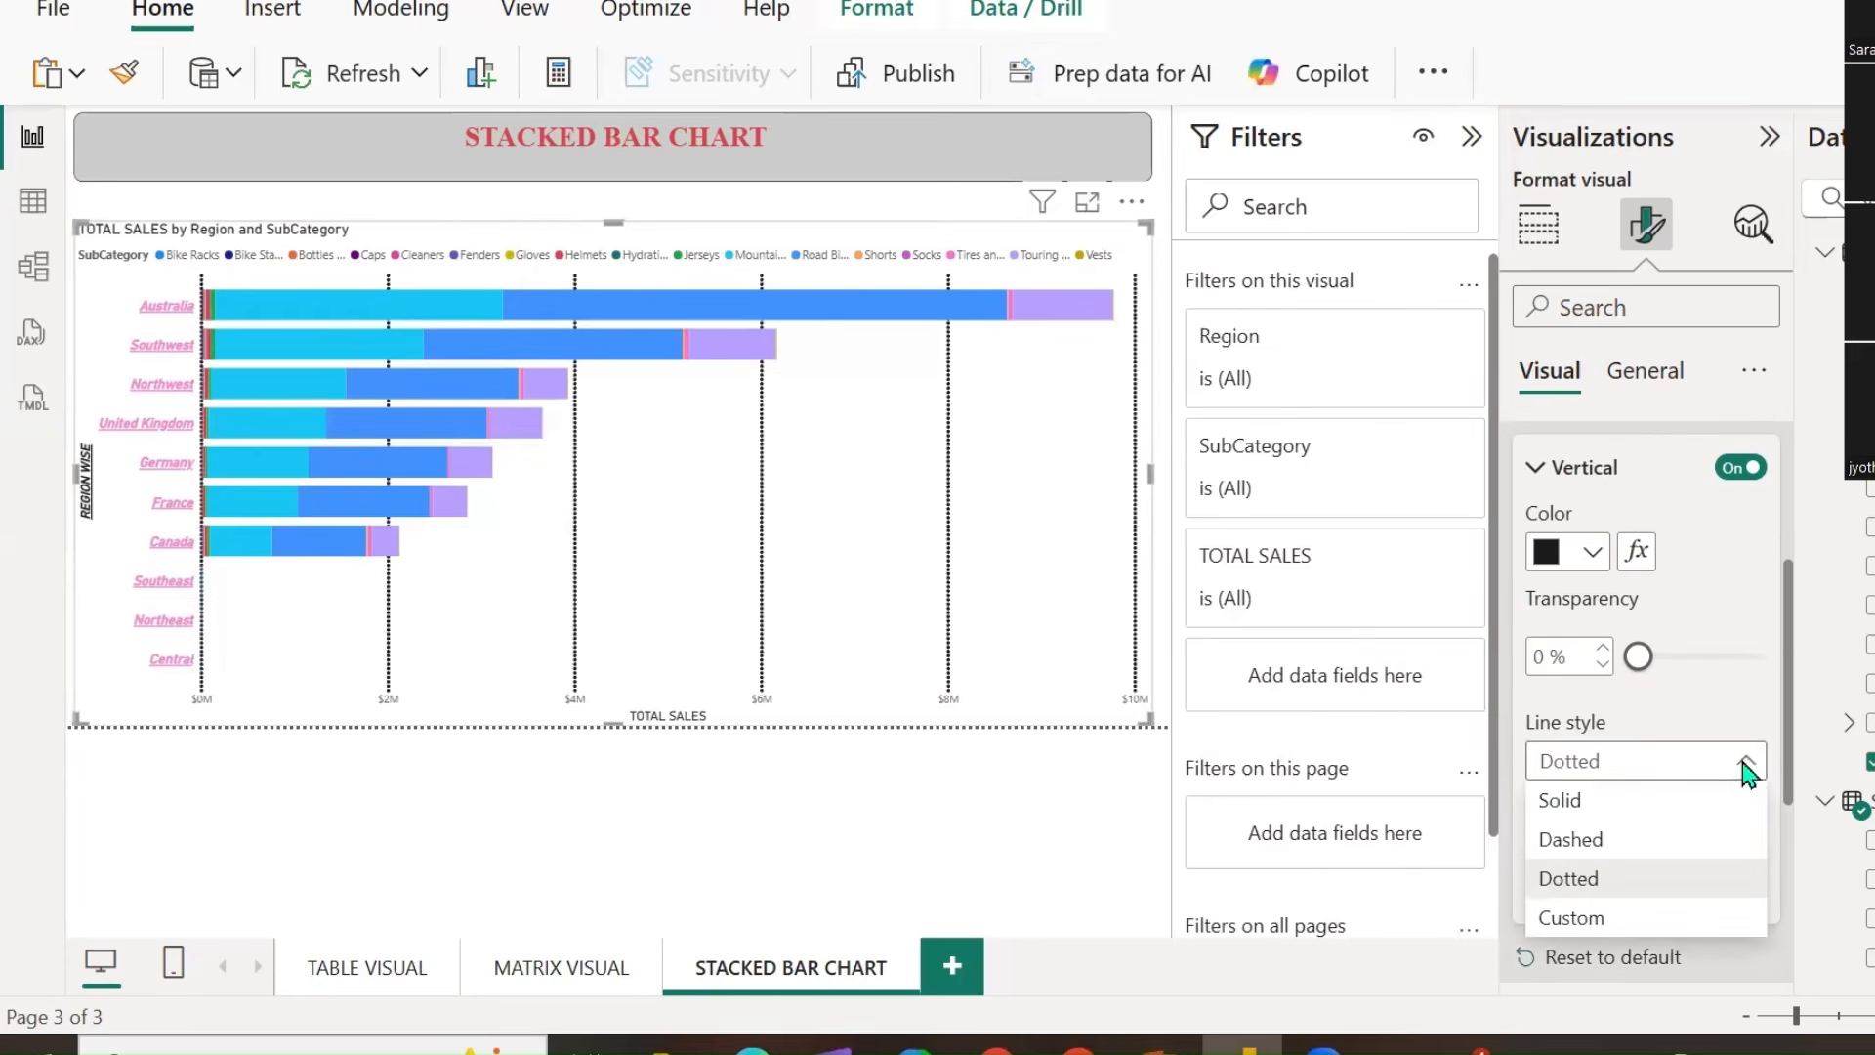
{"action": "left_click", "coordinate": [1620, 803]}
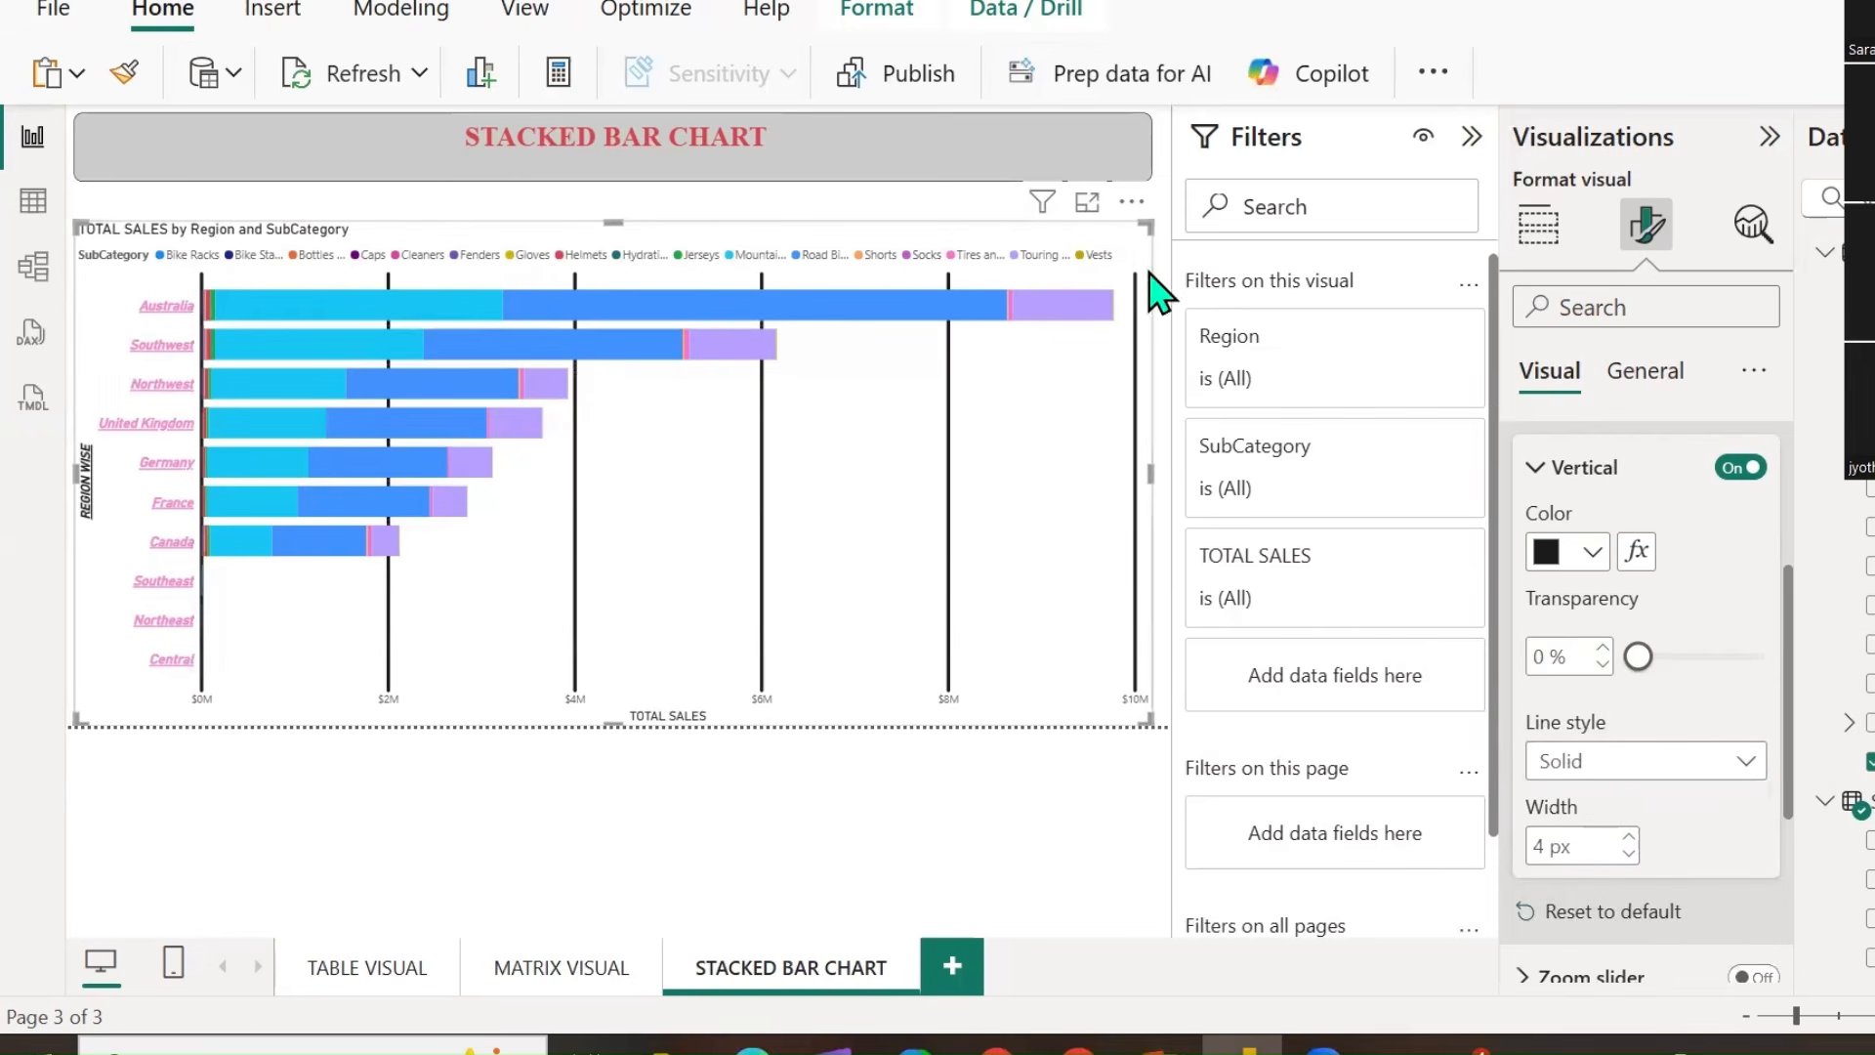
{"action": "left_click", "coordinate": [1720, 776]}
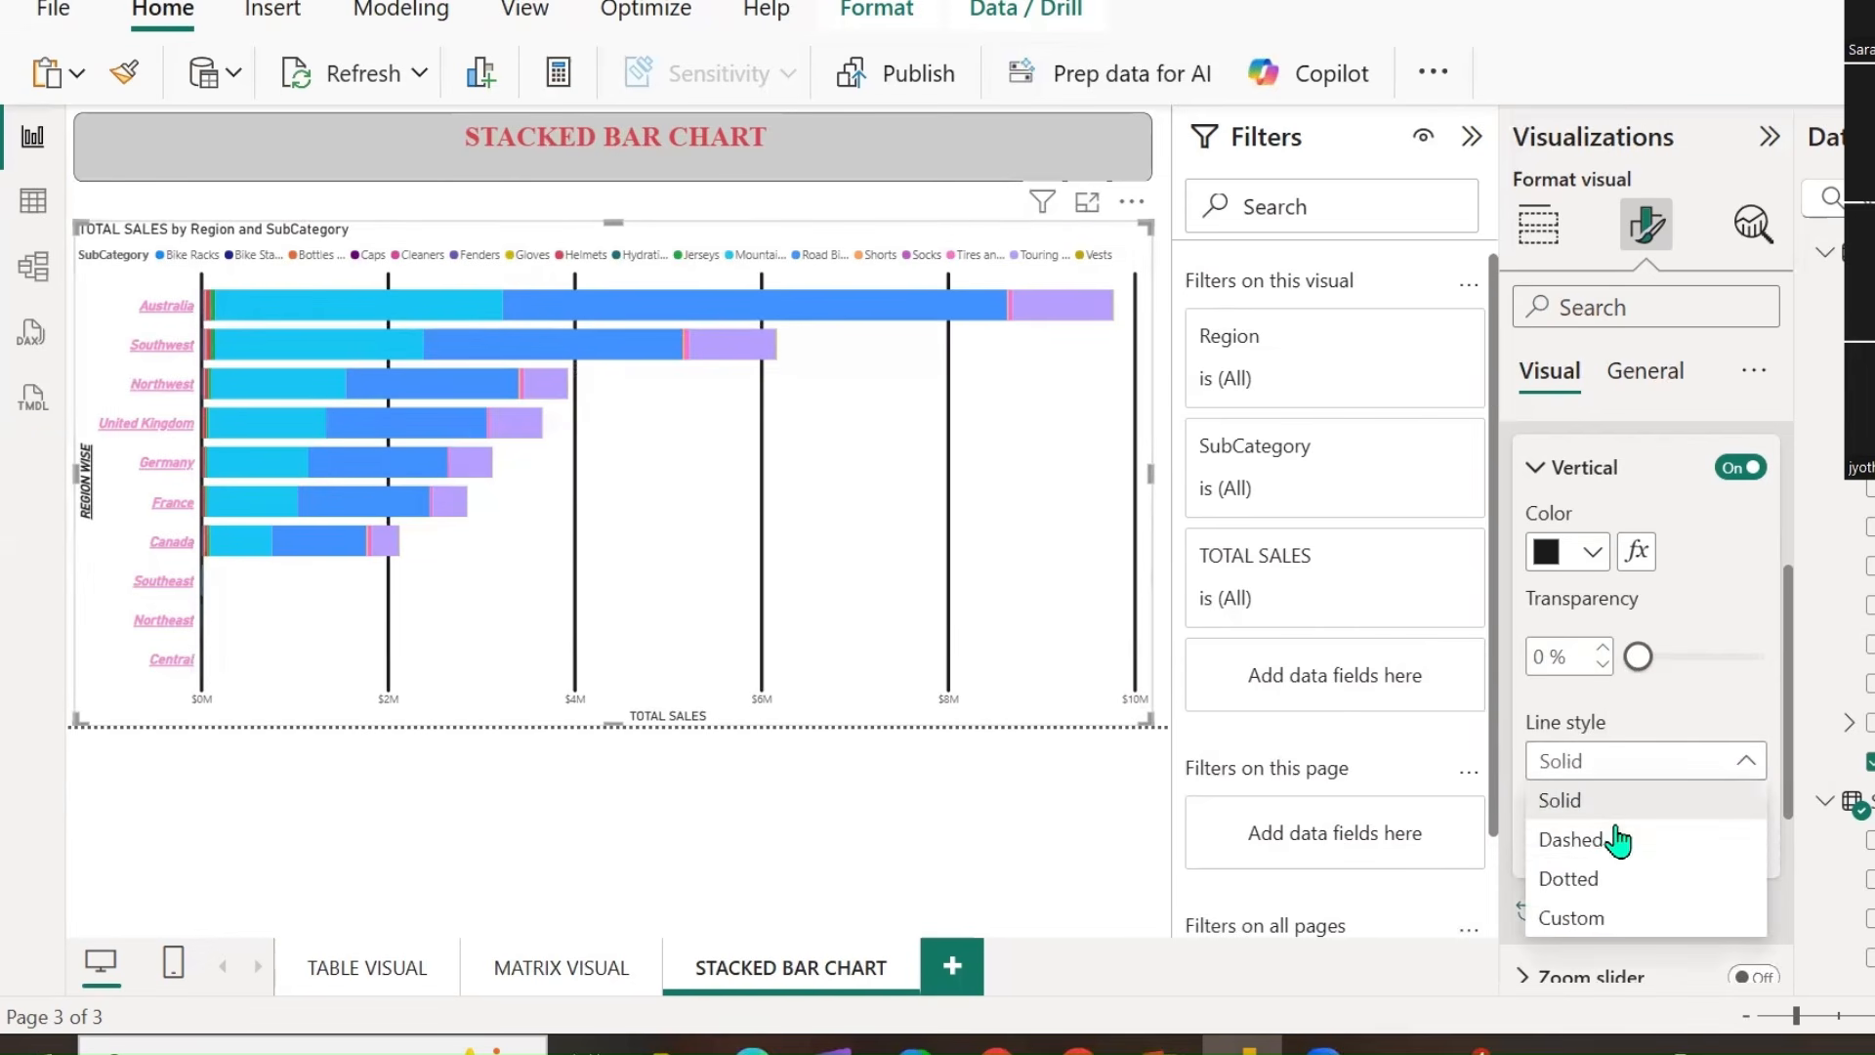
{"action": "left_click", "coordinate": [1616, 835]}
{"action": "scroll", "coordinate": [1672, 625], "scroll_direction": "down", "scroll_amount": 2}
{"action": "left_click", "coordinate": [1748, 615]}
{"action": "left_click", "coordinate": [1593, 713]}
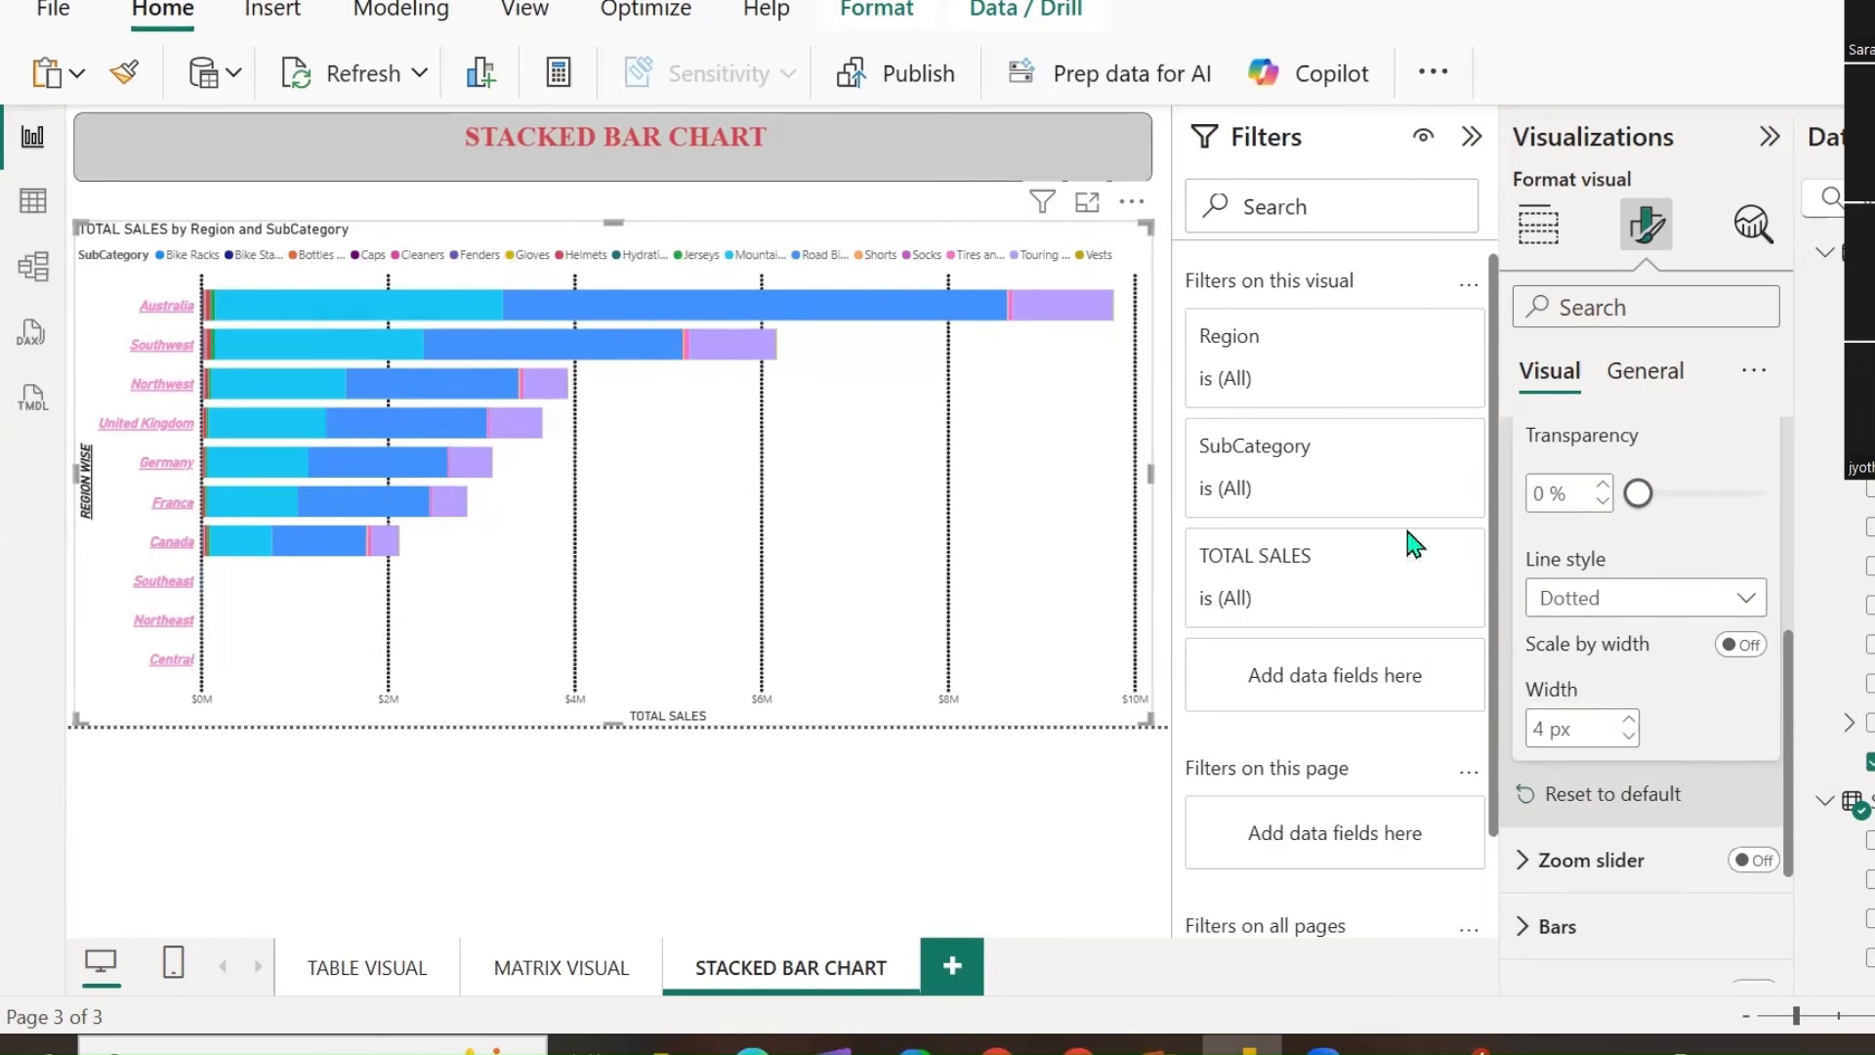
Try the Custom line style on the vertical gridlines, checking its dash array, and settle on Solid.
{"action": "left_click", "coordinate": [1737, 594]}
{"action": "left_click", "coordinate": [1607, 753]}
{"action": "left_click_drag", "start_coordinate": [1628, 683], "coordinate": [1465, 723]}
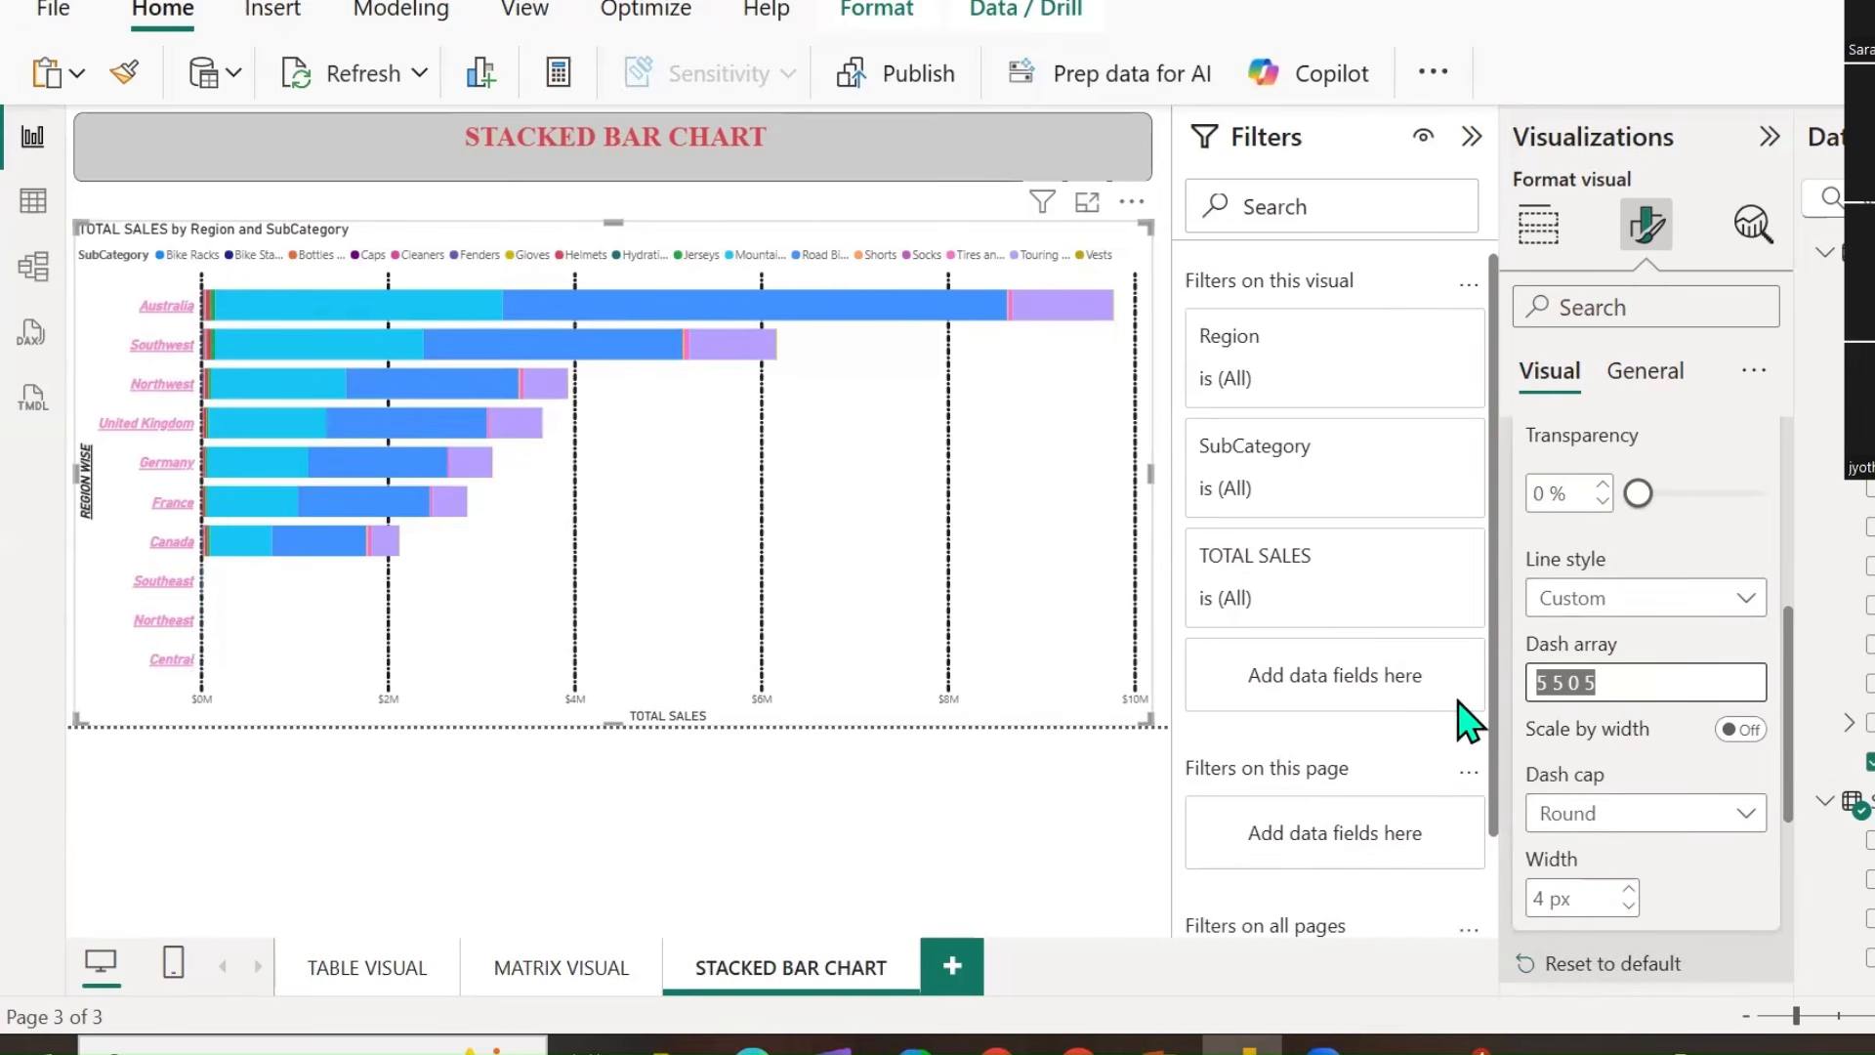
{"action": "left_click", "coordinate": [1672, 616]}
{"action": "left_click", "coordinate": [1617, 637]}
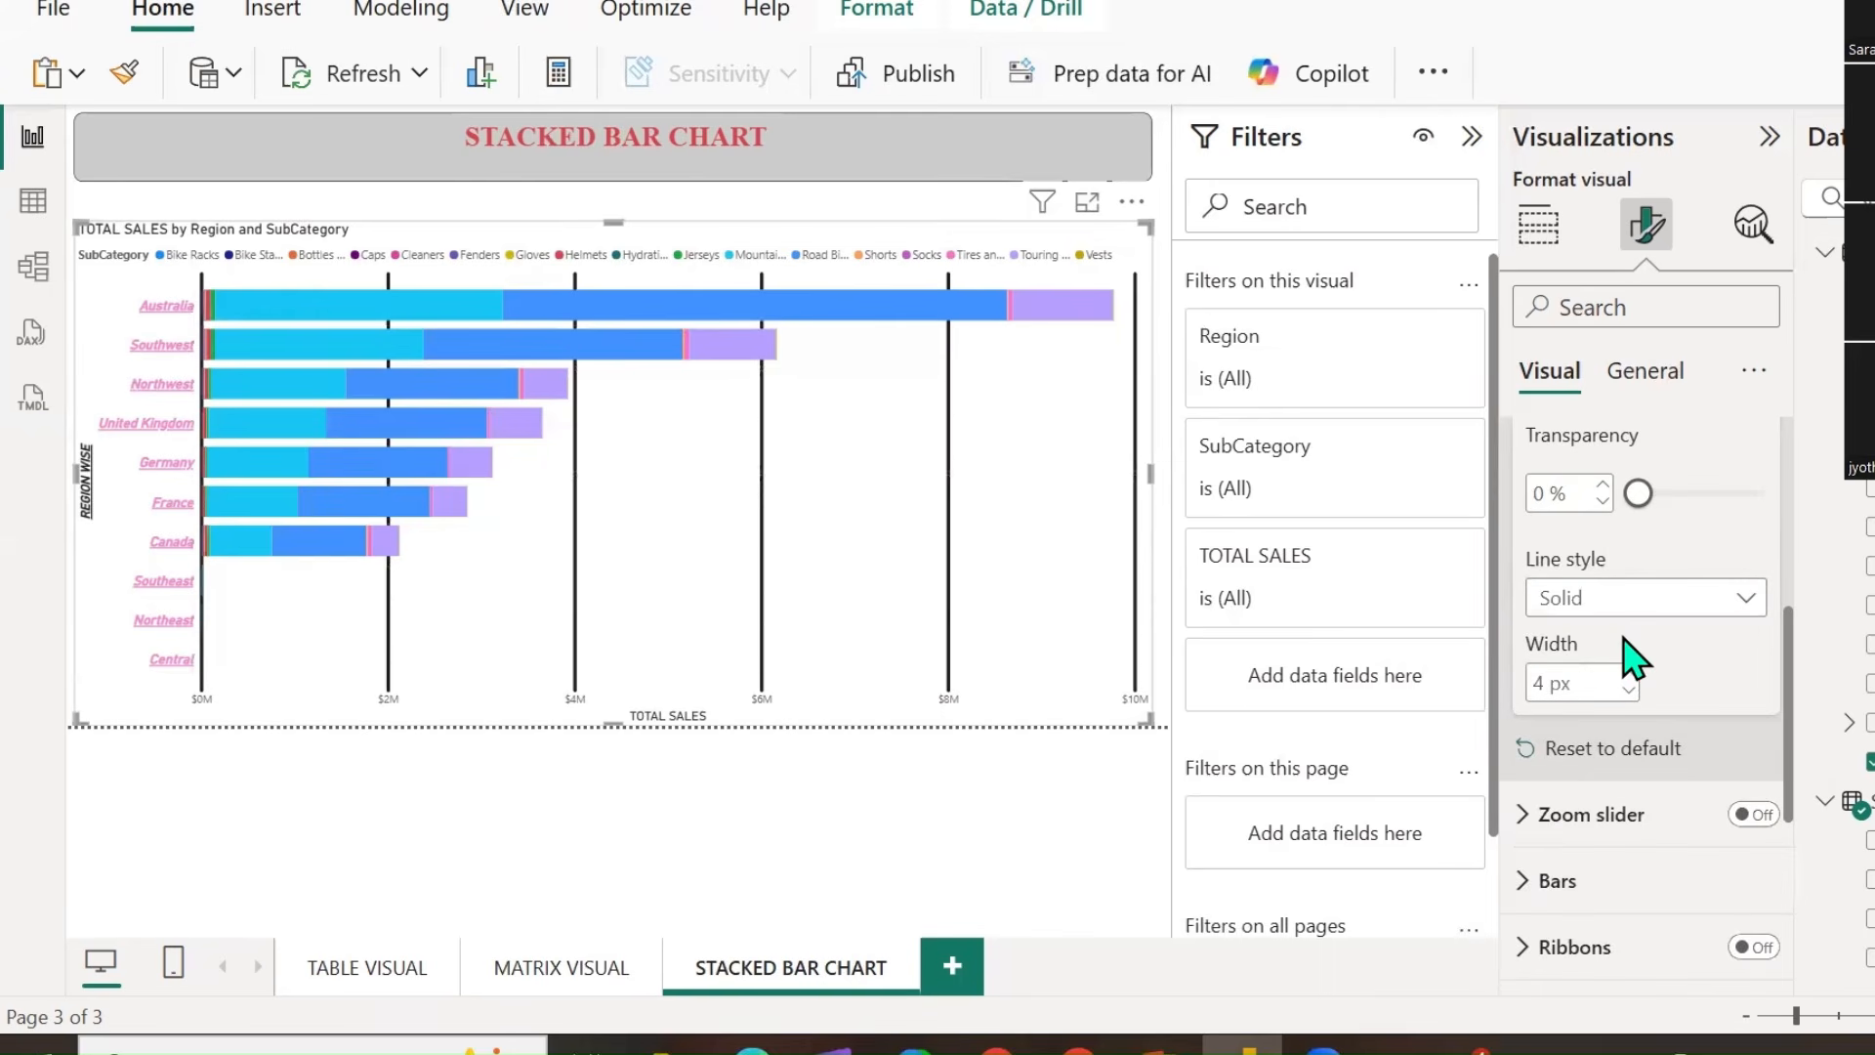
Set the vertical gridlines to the Dotted line style with Scale by width on, and collapse their settings.
{"action": "left_click", "coordinate": [1694, 613]}
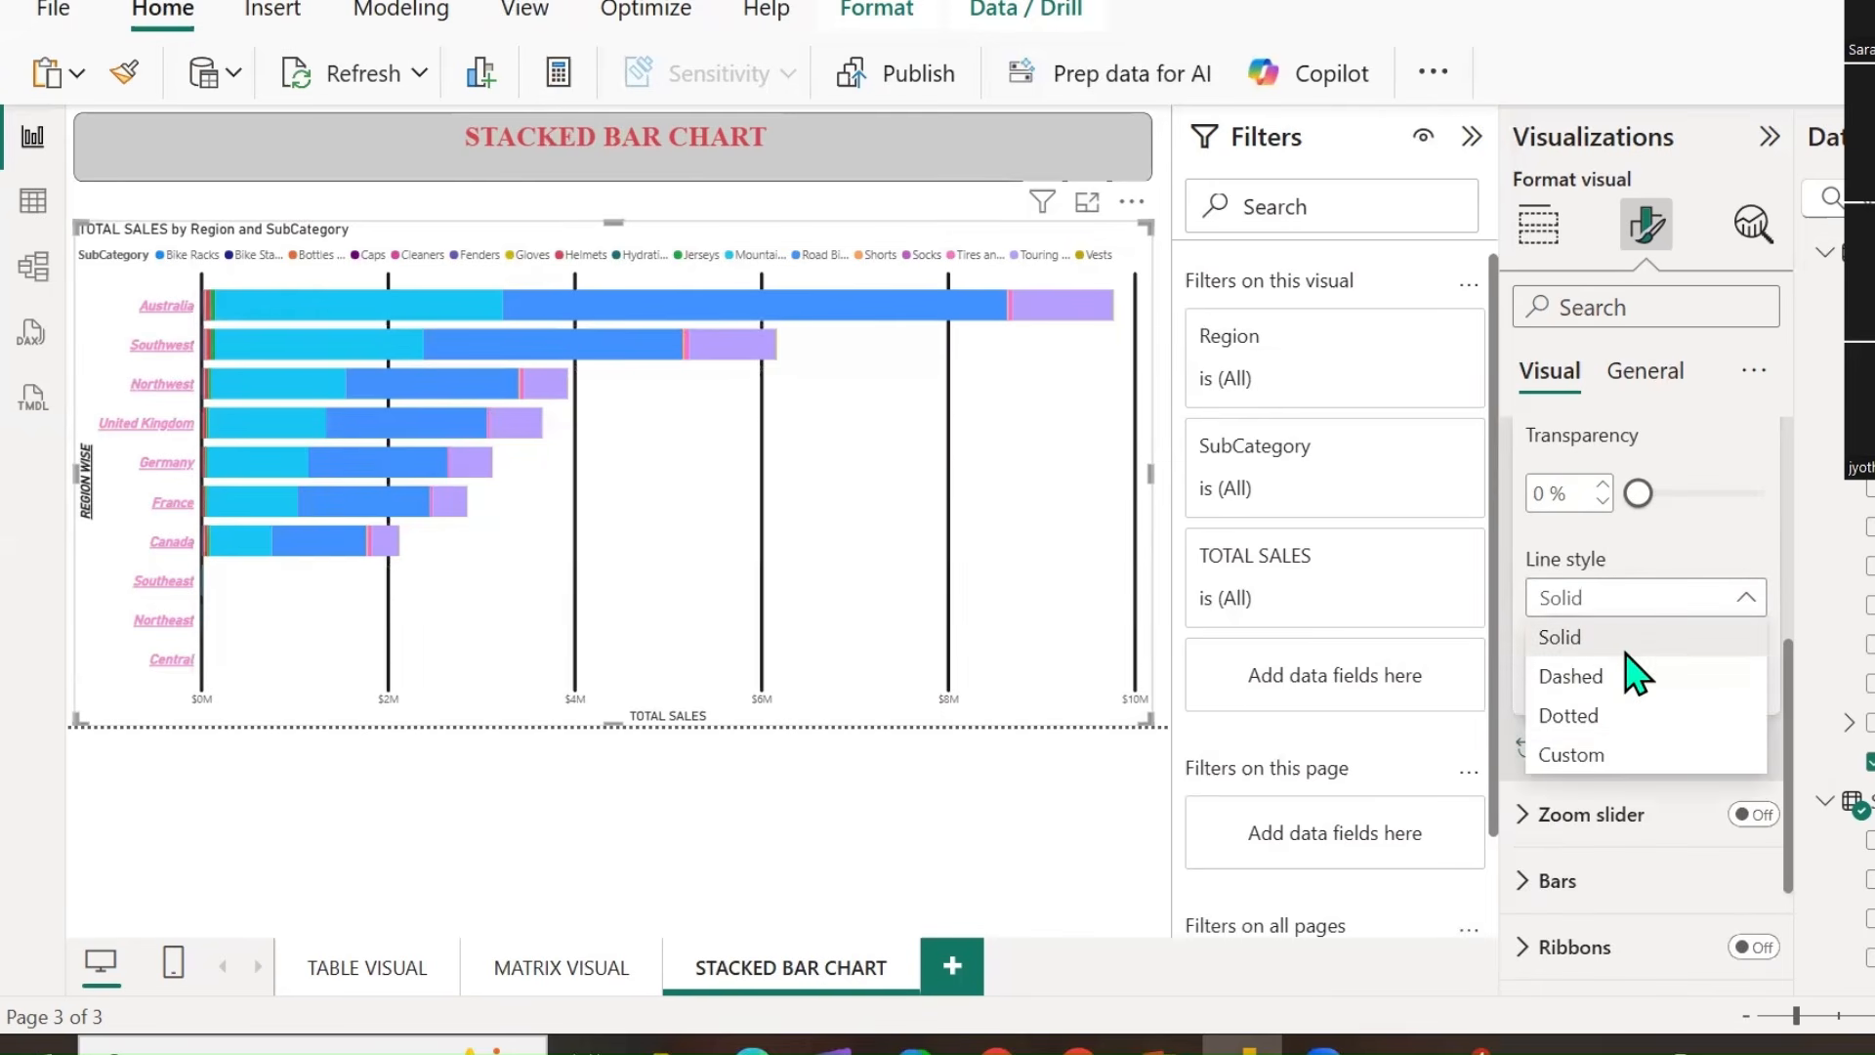
{"action": "left_click", "coordinate": [1598, 718]}
{"action": "scroll", "coordinate": [1625, 782], "scroll_direction": "down", "scroll_amount": 2}
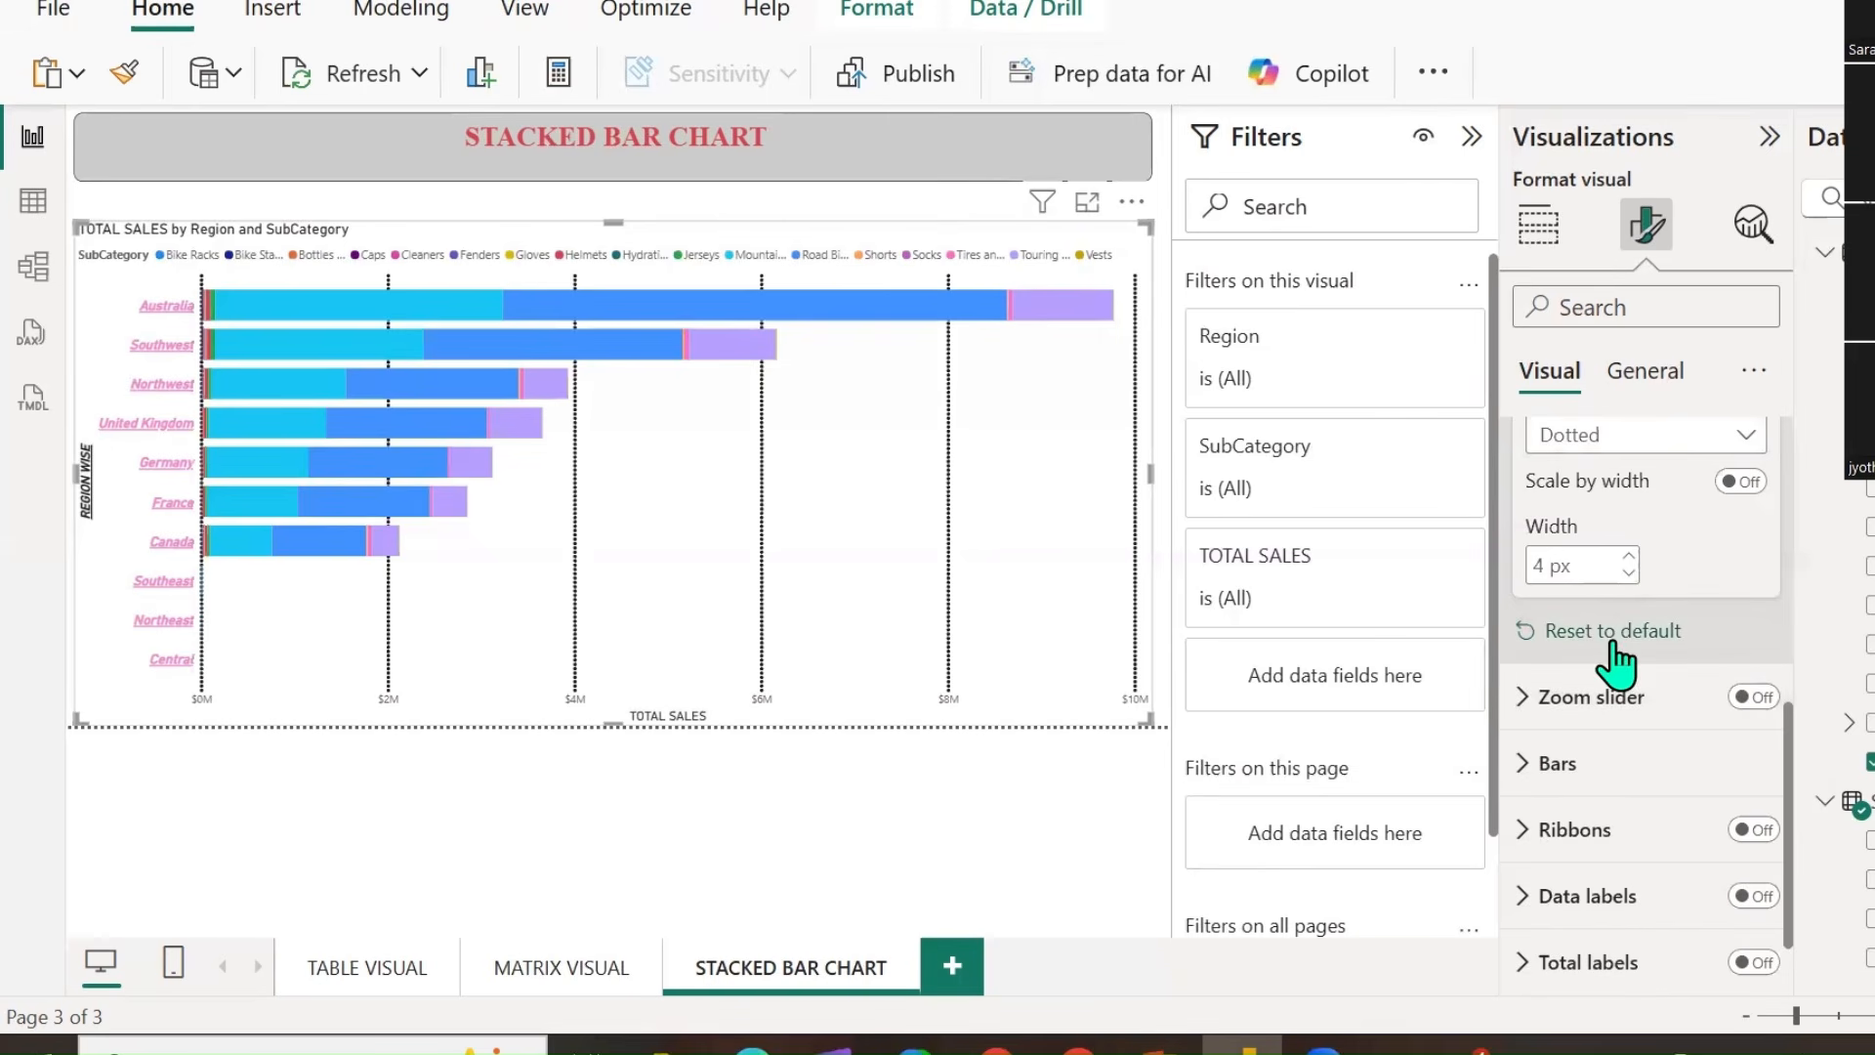
{"action": "left_click", "coordinate": [1739, 484]}
{"action": "left_click", "coordinate": [1743, 484]}
{"action": "left_click", "coordinate": [1743, 483]}
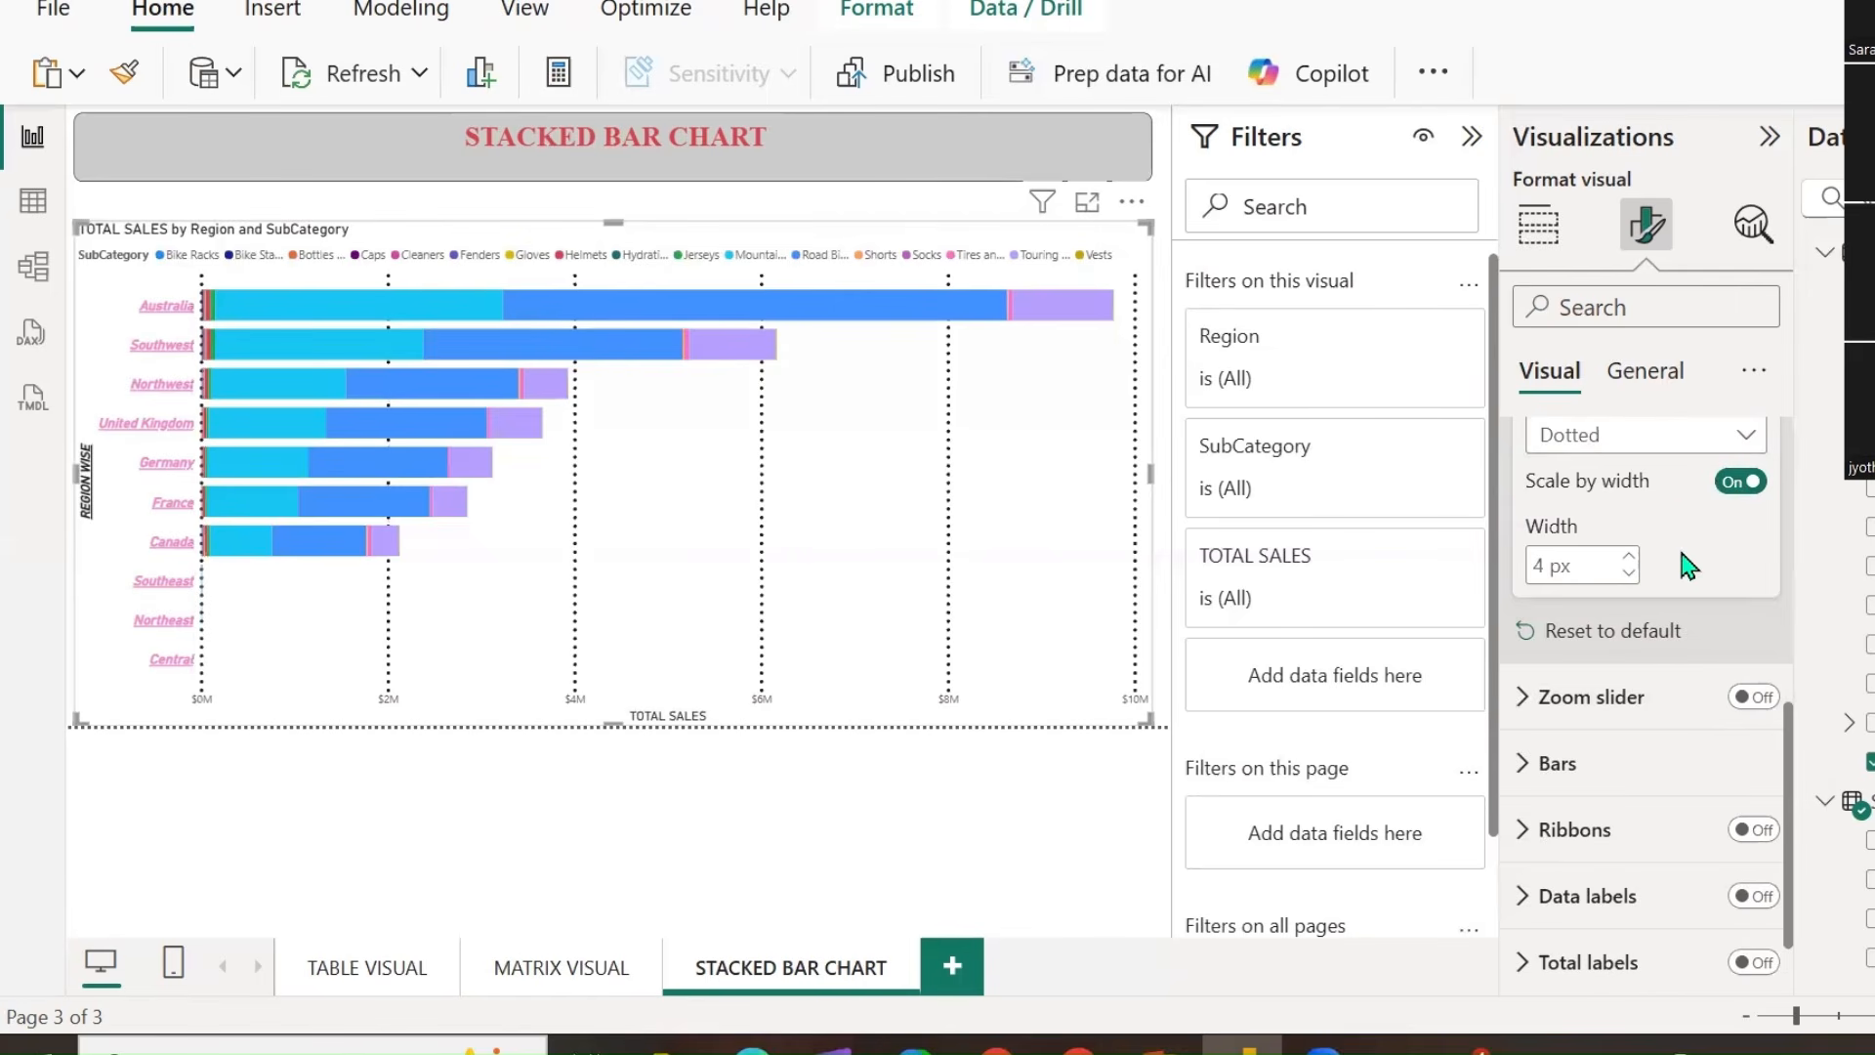
{"action": "scroll", "coordinate": [1666, 536], "scroll_direction": "up", "scroll_amount": 5}
{"action": "scroll", "coordinate": [1667, 536], "scroll_direction": "down", "scroll_amount": 2}
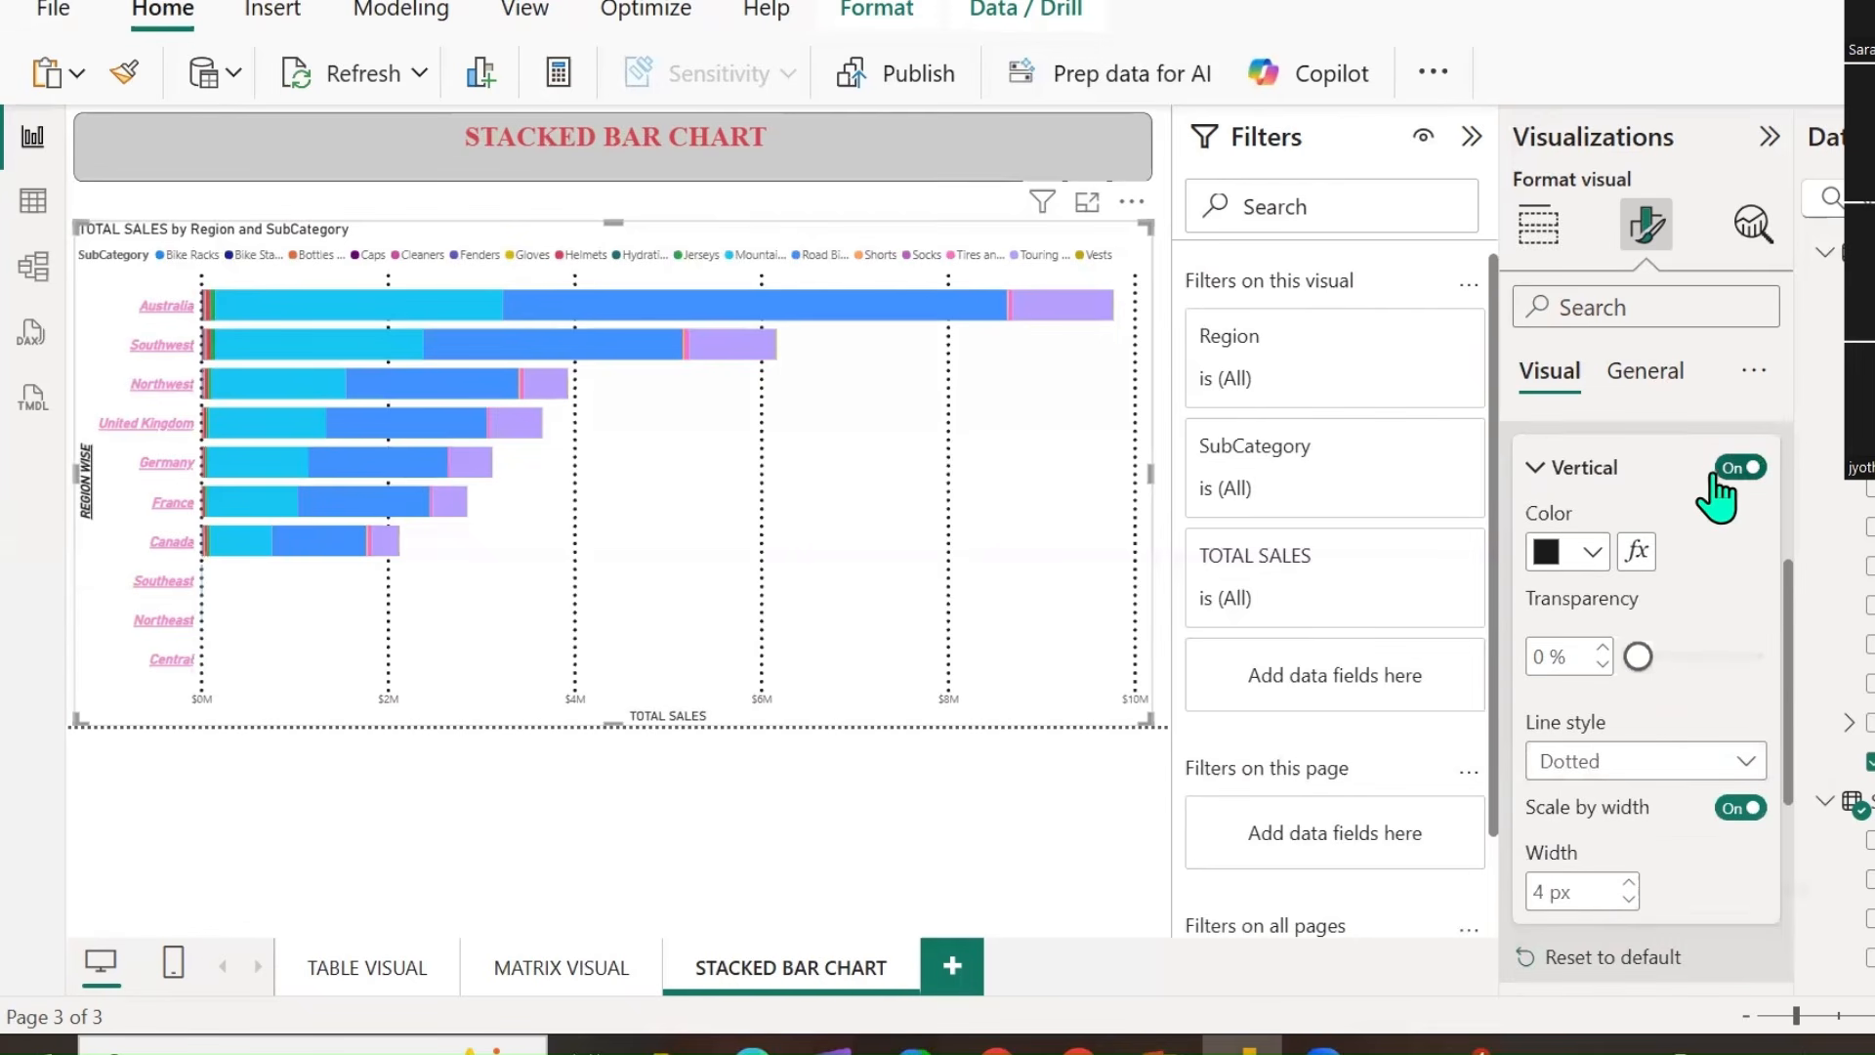
{"action": "left_click", "coordinate": [1549, 469]}
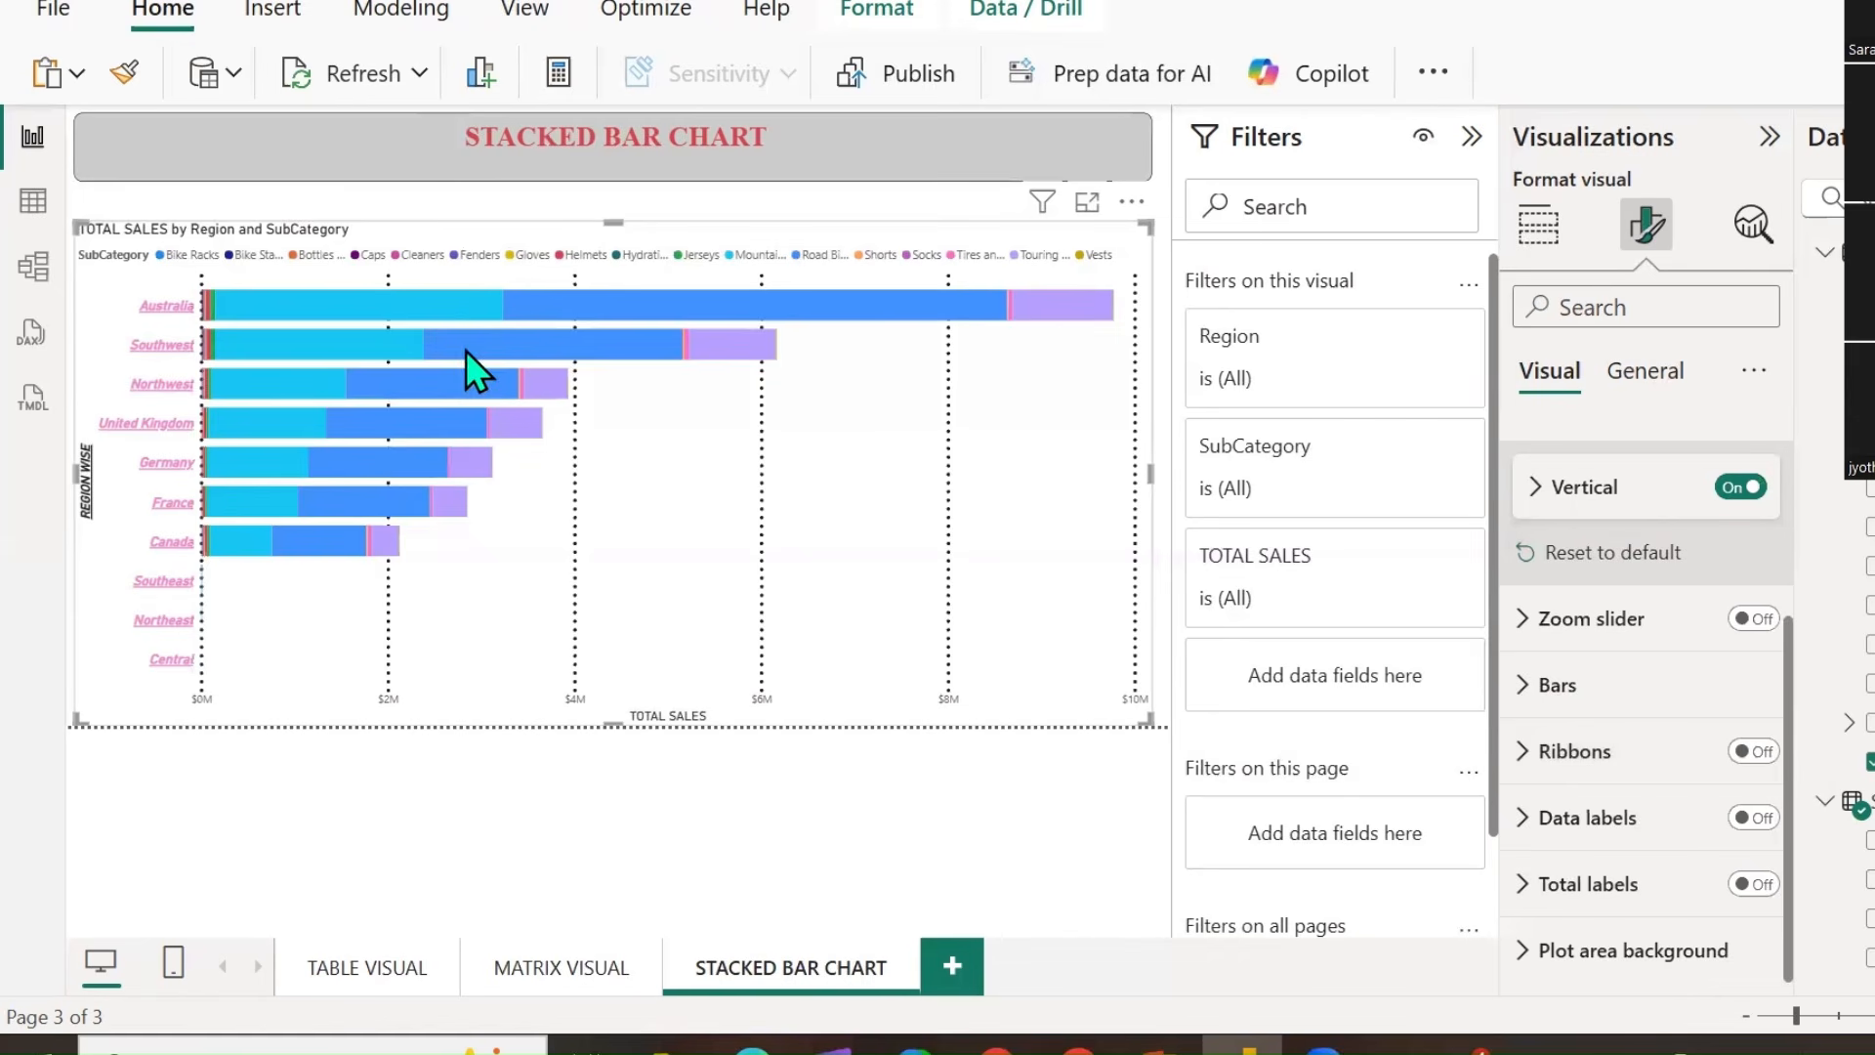
{"action": "mouse_move", "coordinate": [219, 281]}
{"action": "left_mouse_down"}
{"action": "mouse_move", "coordinate": [159, 322]}
{"action": "mouse_move", "coordinate": [177, 490]}
{"action": "mouse_move", "coordinate": [208, 559]}
{"action": "mouse_move", "coordinate": [214, 476]}
{"action": "left_mouse_up"}
{"action": "left_click_drag", "start_coordinate": [217, 383], "coordinate": [208, 282]}
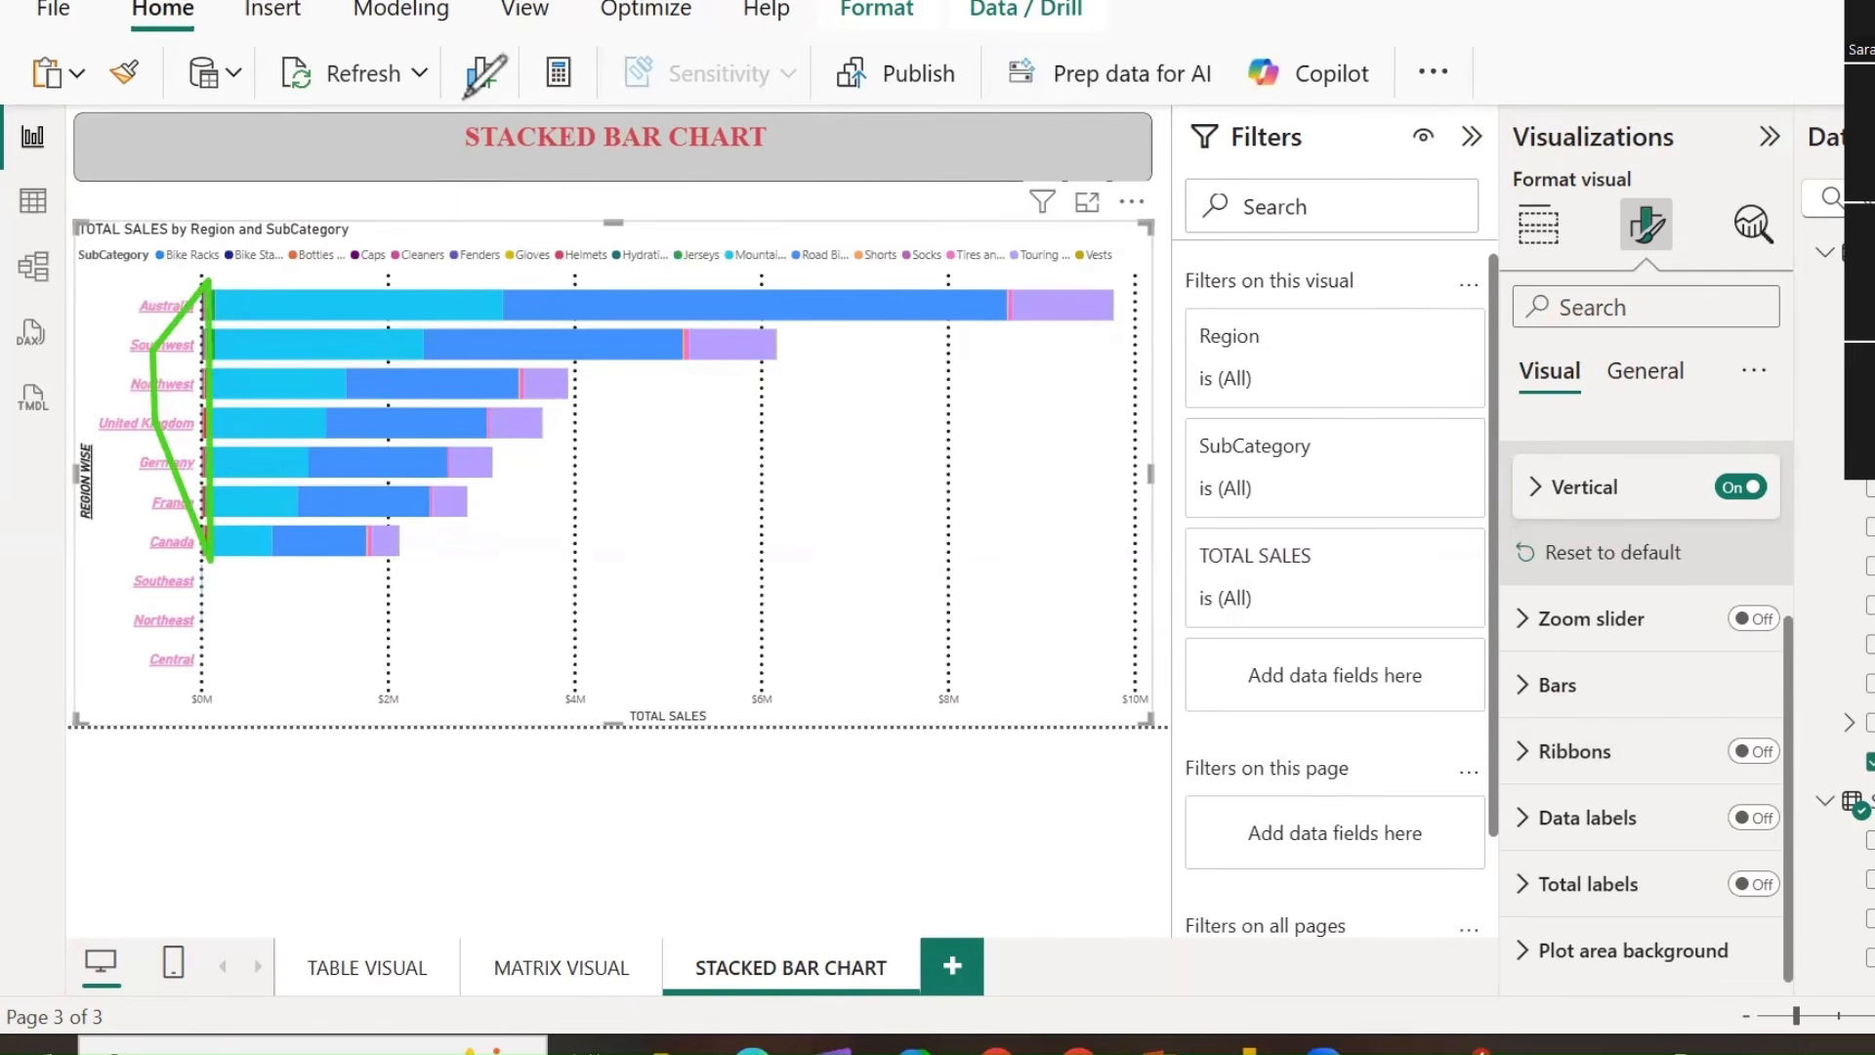
{"action": "left_click", "coordinate": [303, 246]}
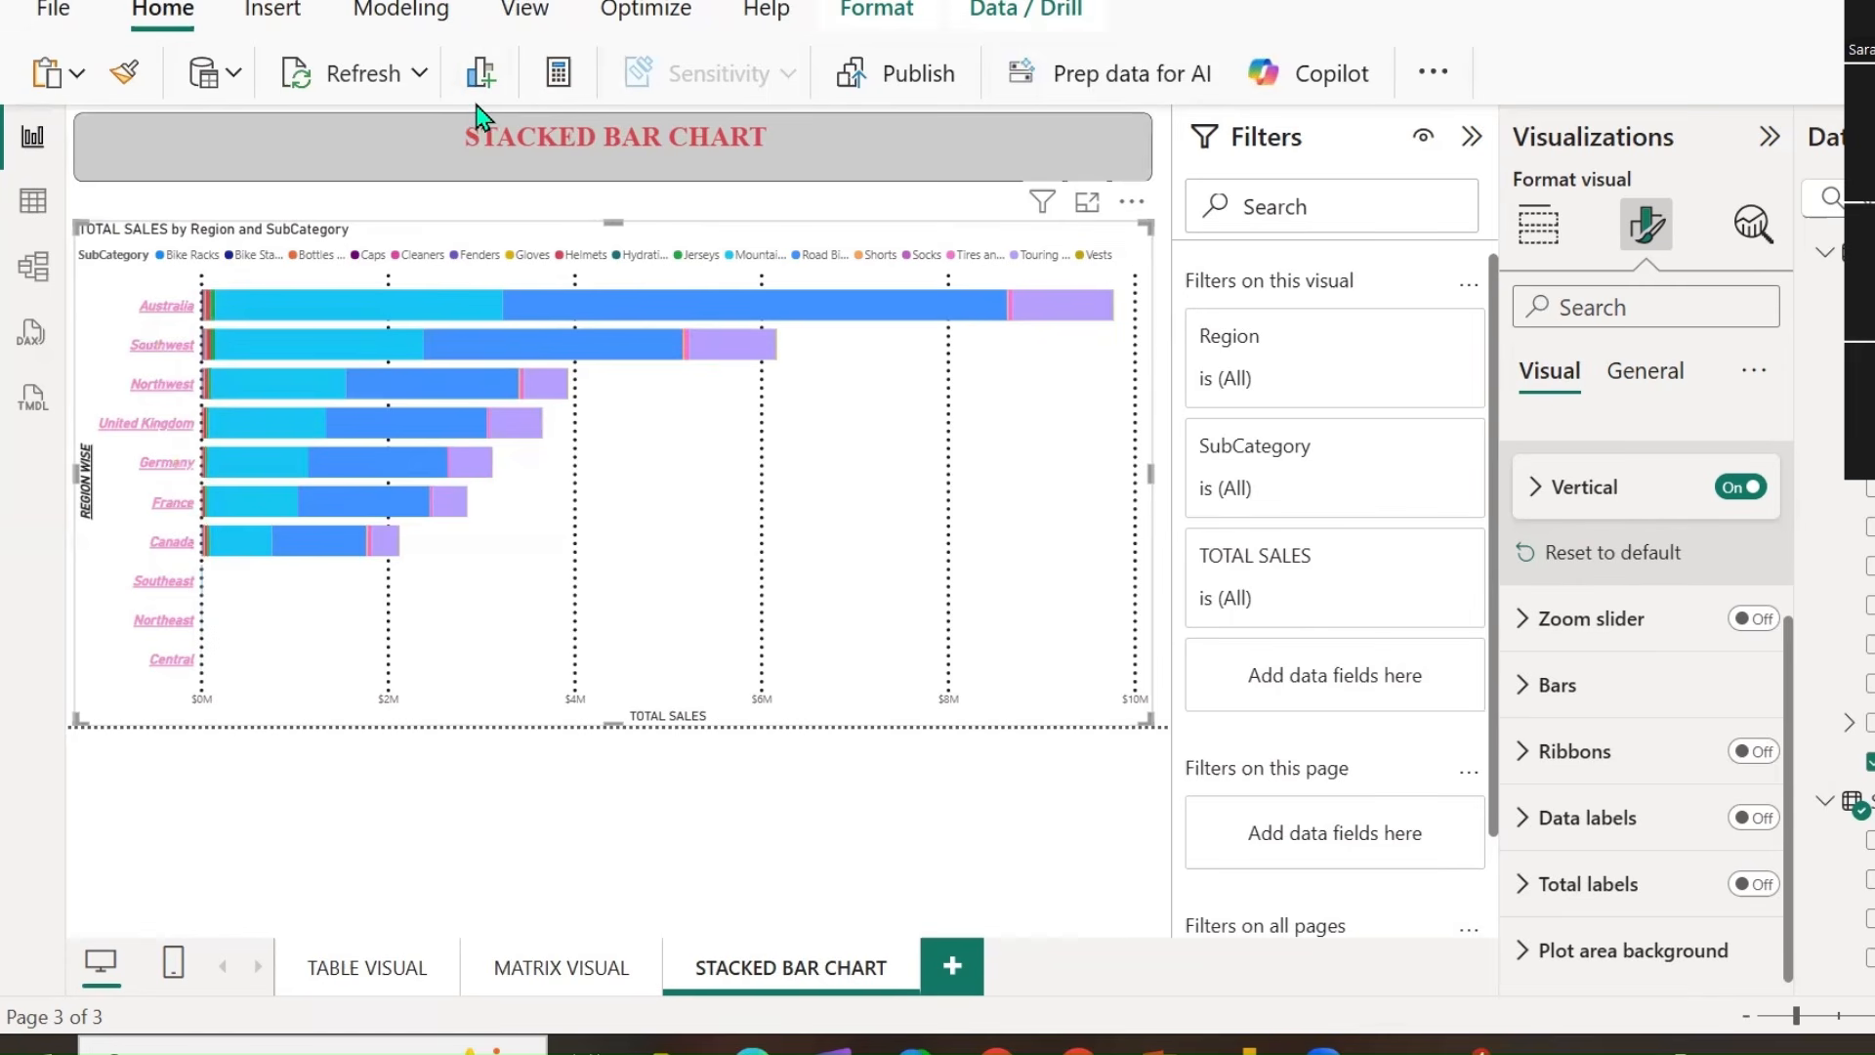
{"action": "mouse_move", "coordinate": [187, 558]}
{"action": "left_mouse_down"}
{"action": "mouse_move", "coordinate": [265, 508]}
{"action": "mouse_move", "coordinate": [256, 327]}
{"action": "mouse_move", "coordinate": [217, 266]}
{"action": "mouse_move", "coordinate": [121, 372]}
{"action": "mouse_move", "coordinate": [188, 562]}
{"action": "left_mouse_up"}
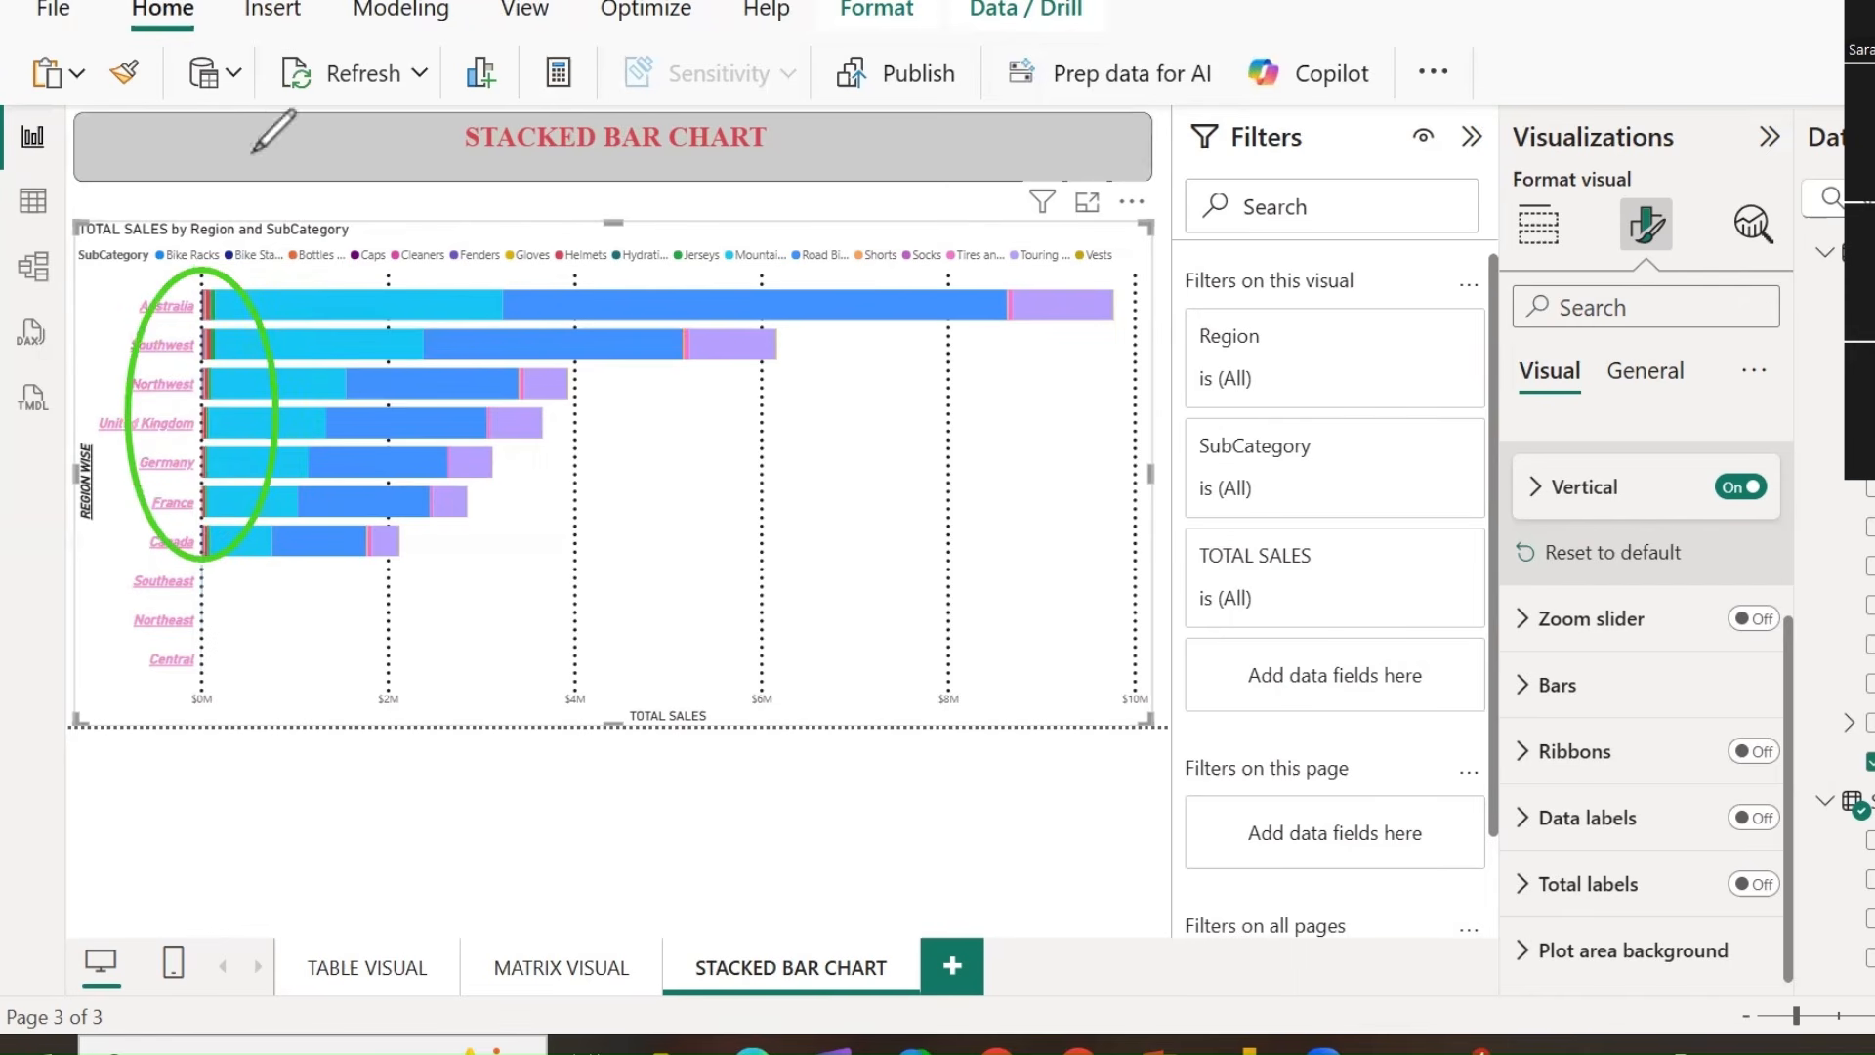
{"action": "mouse_move", "coordinate": [207, 304]}
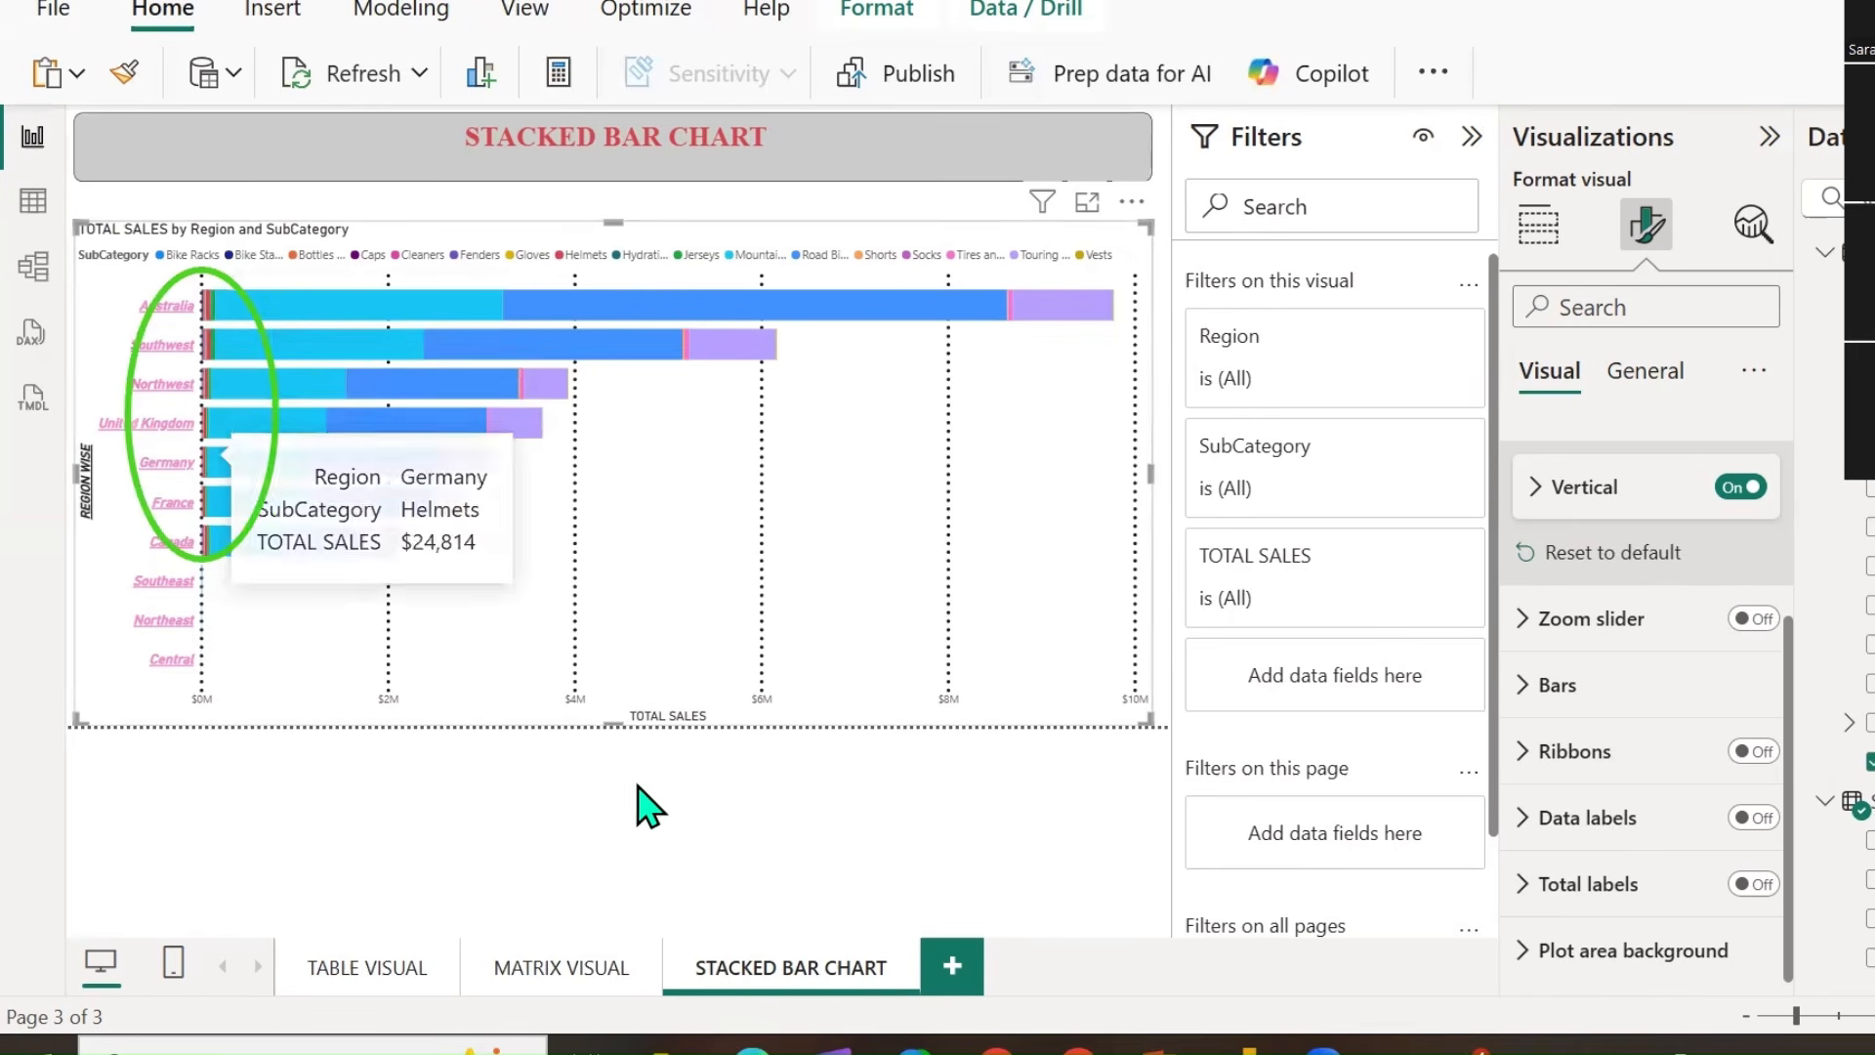
{"action": "left_click", "coordinate": [708, 816]}
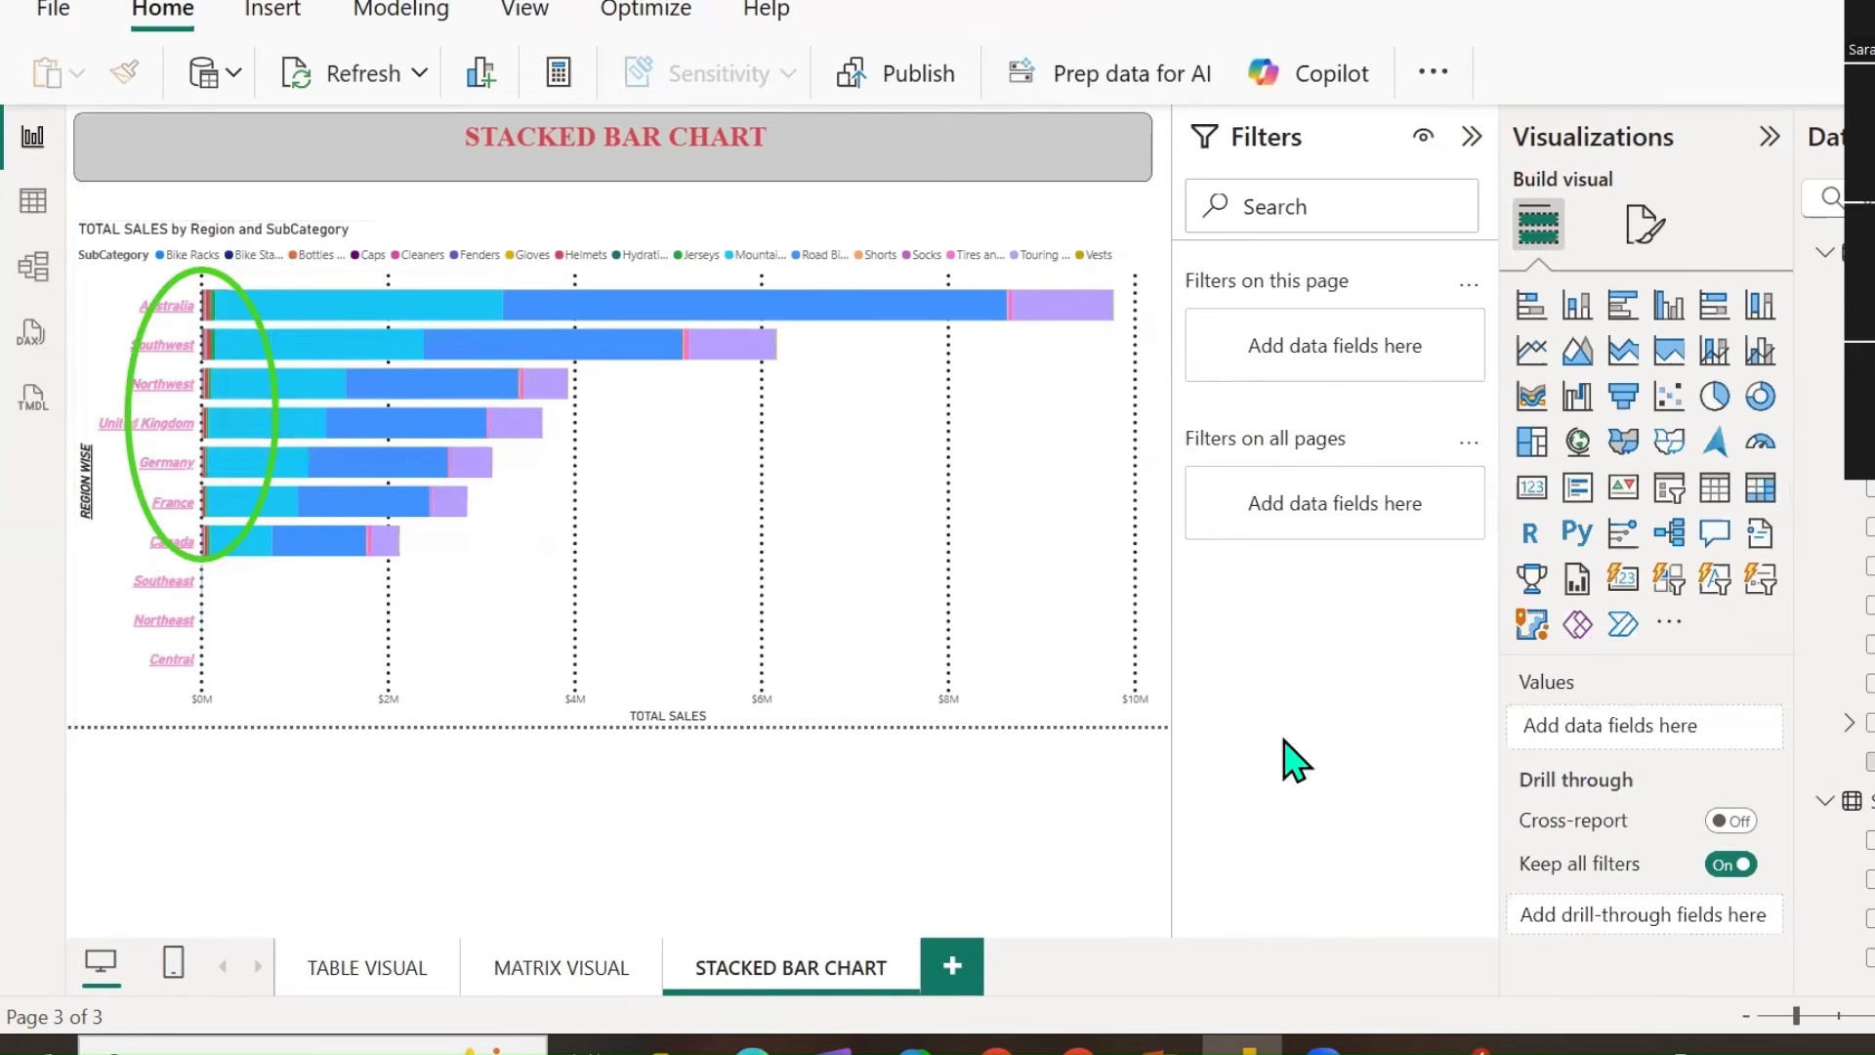
Reselect the stacked bar chart and turn on its zoom slider in the visual formatting options.
{"action": "left_click", "coordinate": [993, 672]}
{"action": "left_click", "coordinate": [1647, 225]}
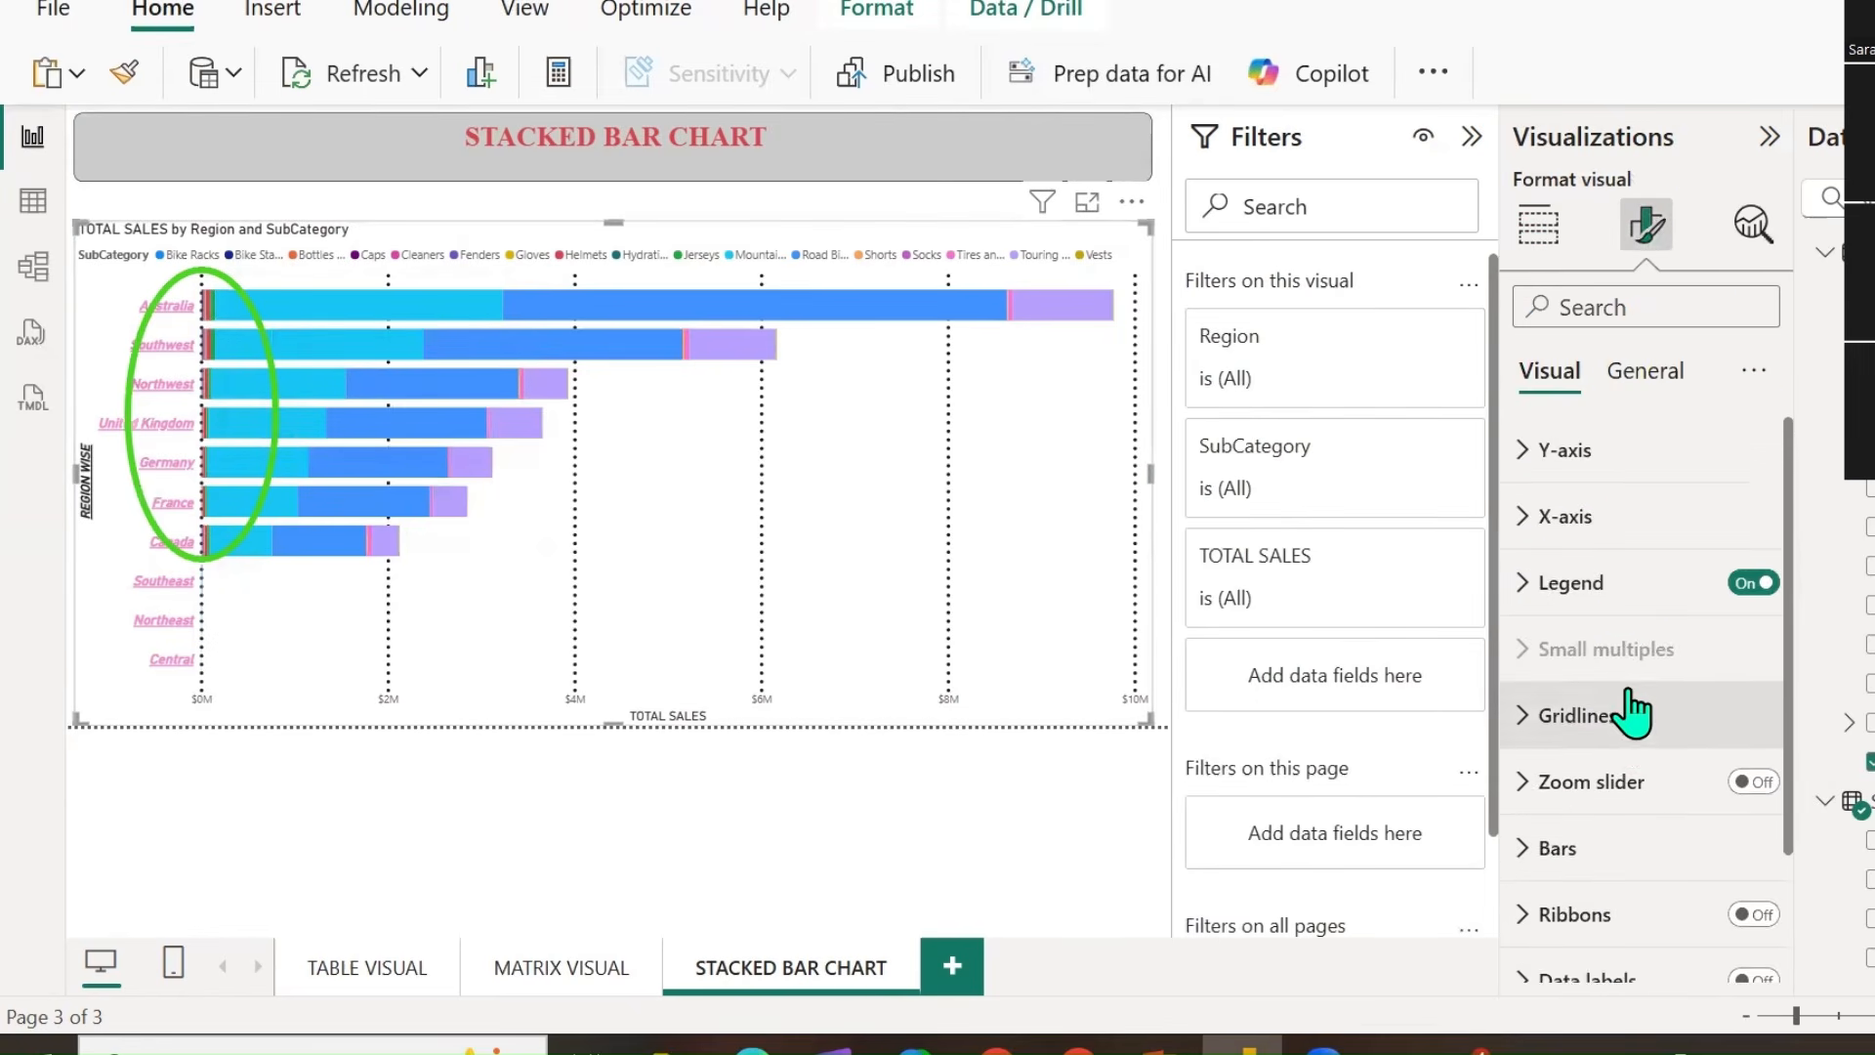
{"action": "scroll", "coordinate": [1629, 713], "scroll_direction": "down", "scroll_amount": 2}
{"action": "left_click", "coordinate": [1754, 619]}
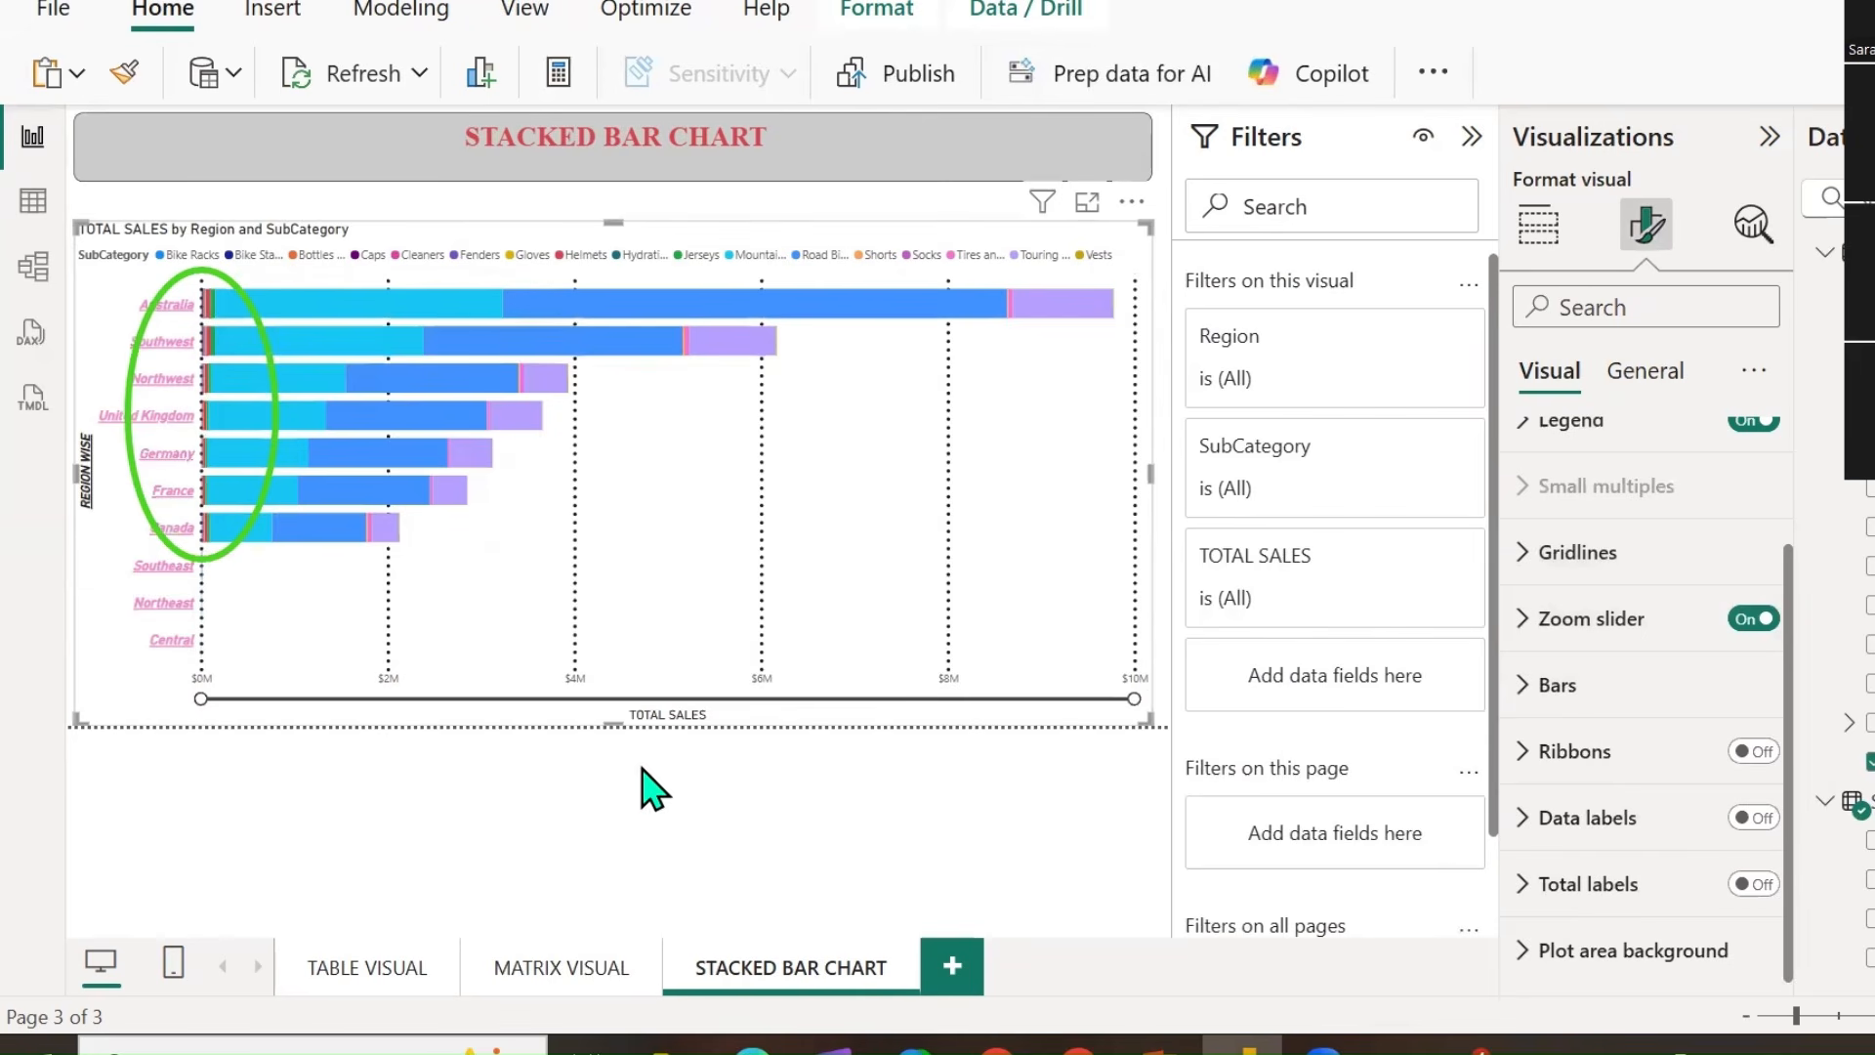
Narrow the zoom slider range to the lowest sales values and inspect the small subcategory segments.
{"action": "mouse_move", "coordinate": [200, 699]}
{"action": "left_mouse_down"}
{"action": "mouse_move", "coordinate": [276, 703]}
{"action": "mouse_move", "coordinate": [197, 712]}
{"action": "left_mouse_up"}
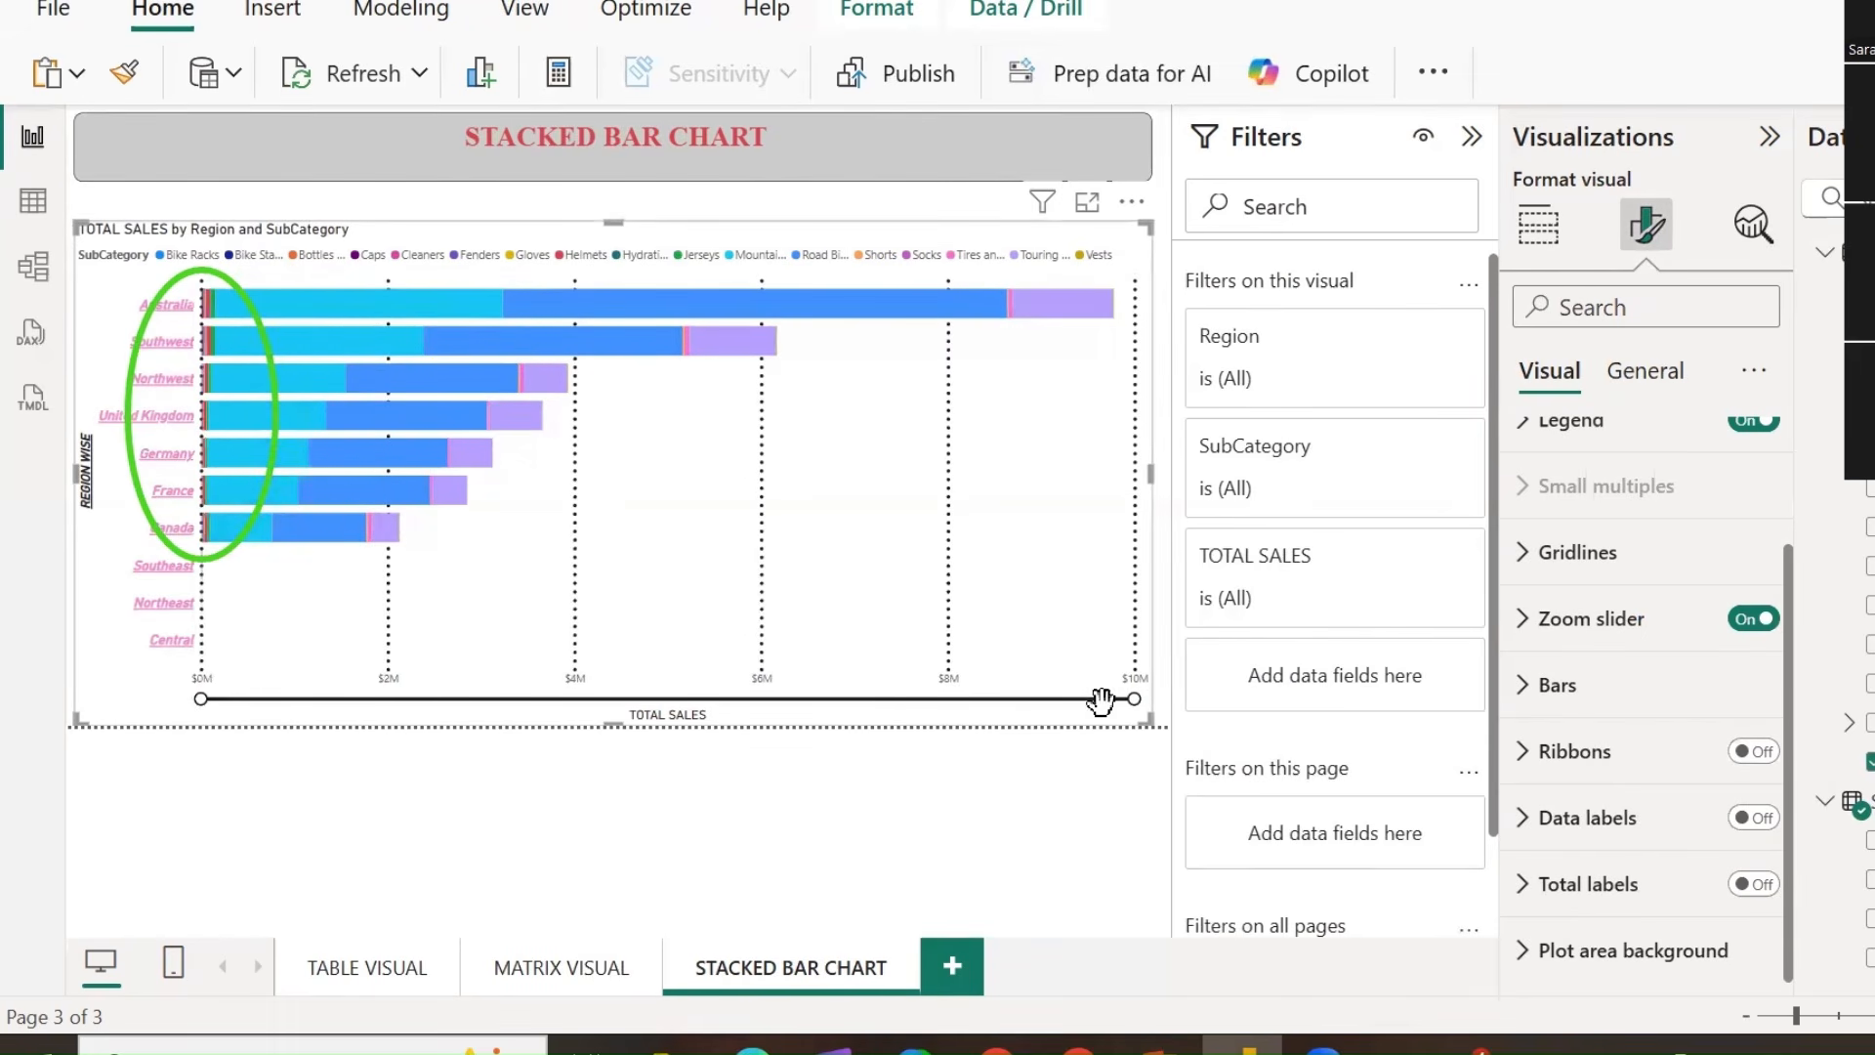
{"action": "left_click_drag", "start_coordinate": [1134, 700], "coordinate": [221, 699]}
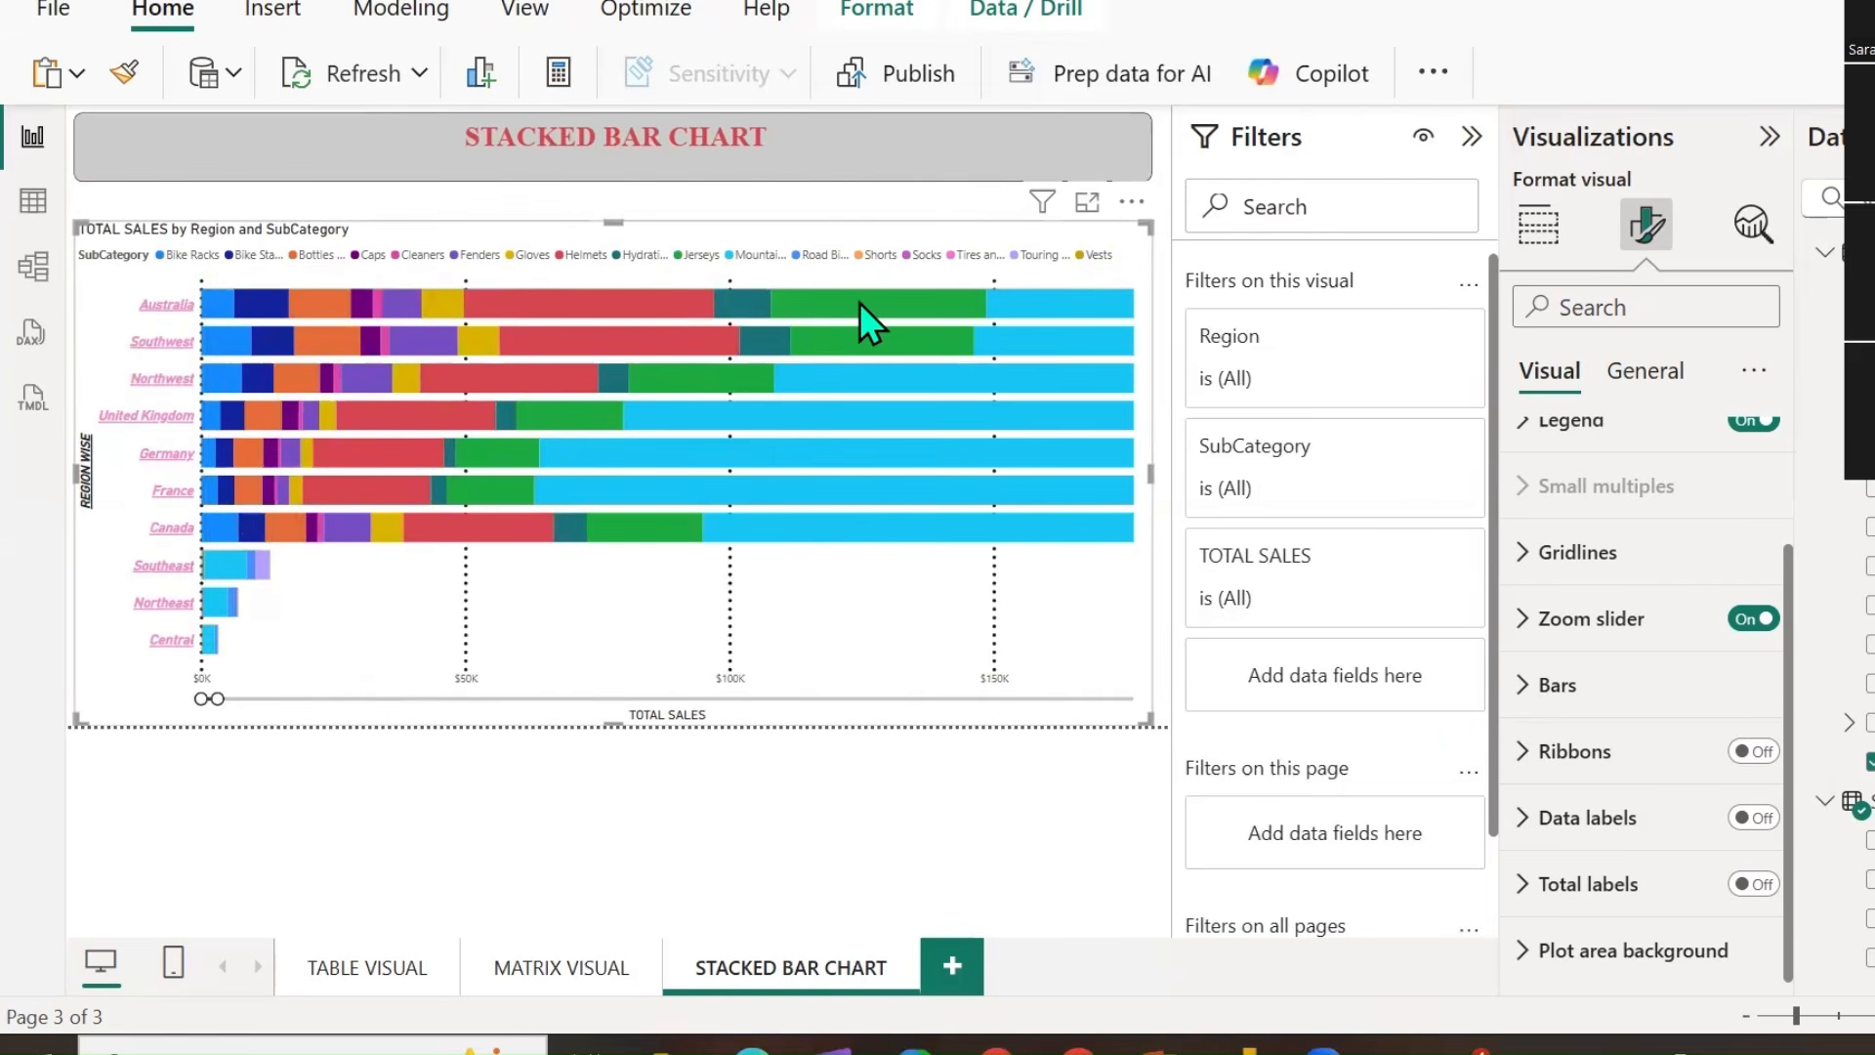
{"action": "mouse_move", "coordinate": [860, 303]}
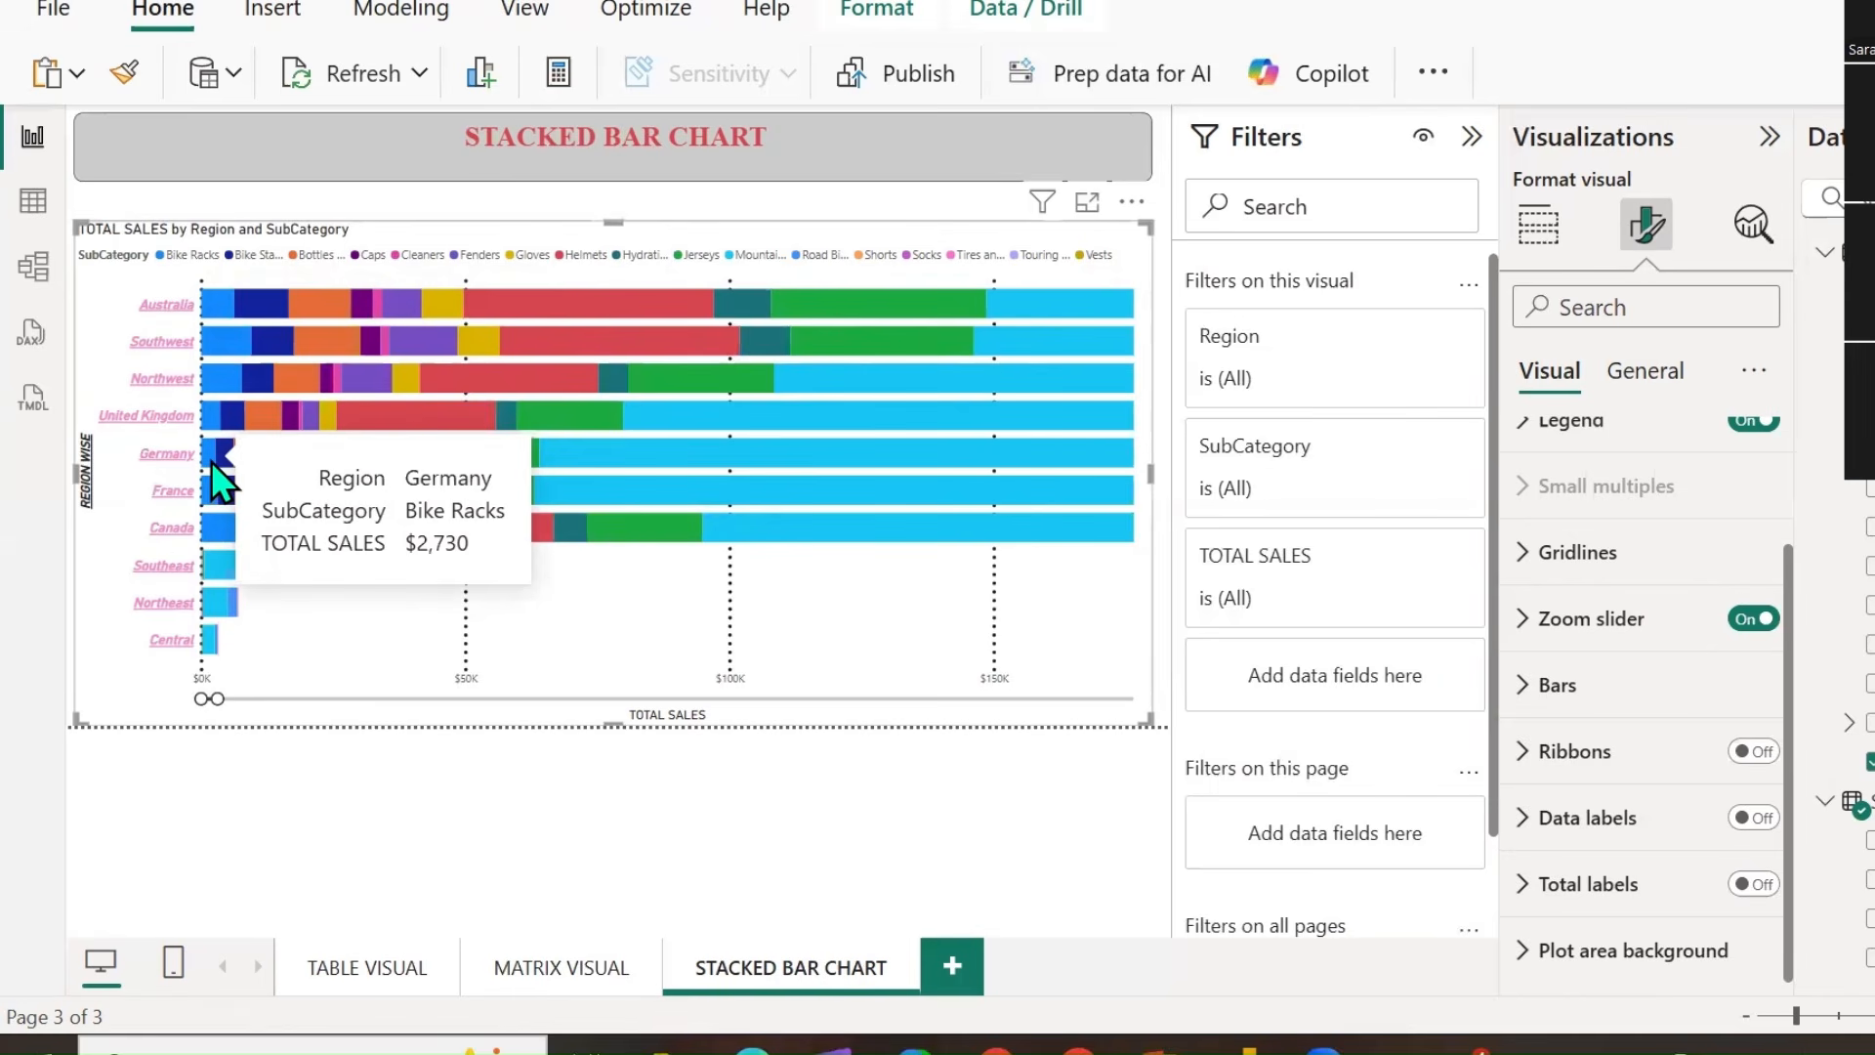
Open the zoom slider options and switch the X-axis slider off and back on.
{"action": "left_click", "coordinate": [1519, 618]}
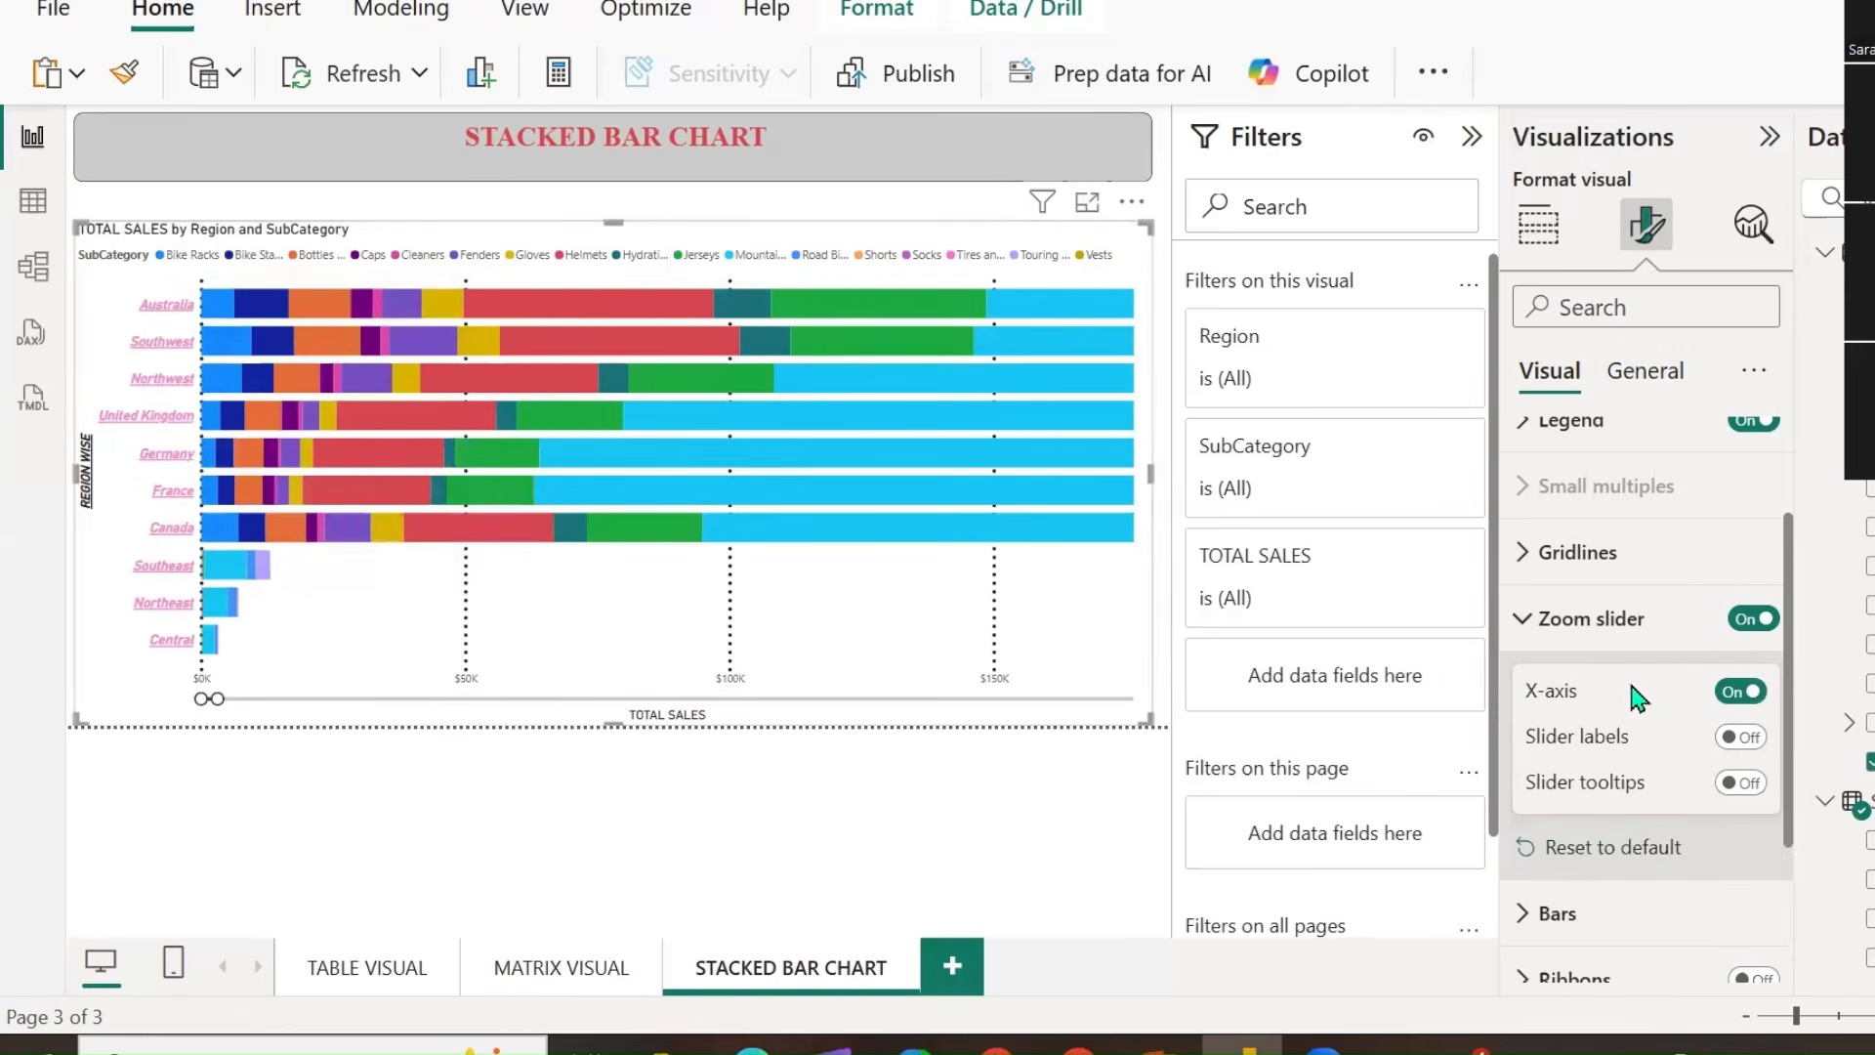
{"action": "scroll", "coordinate": [1639, 697], "scroll_direction": "down", "scroll_amount": 2}
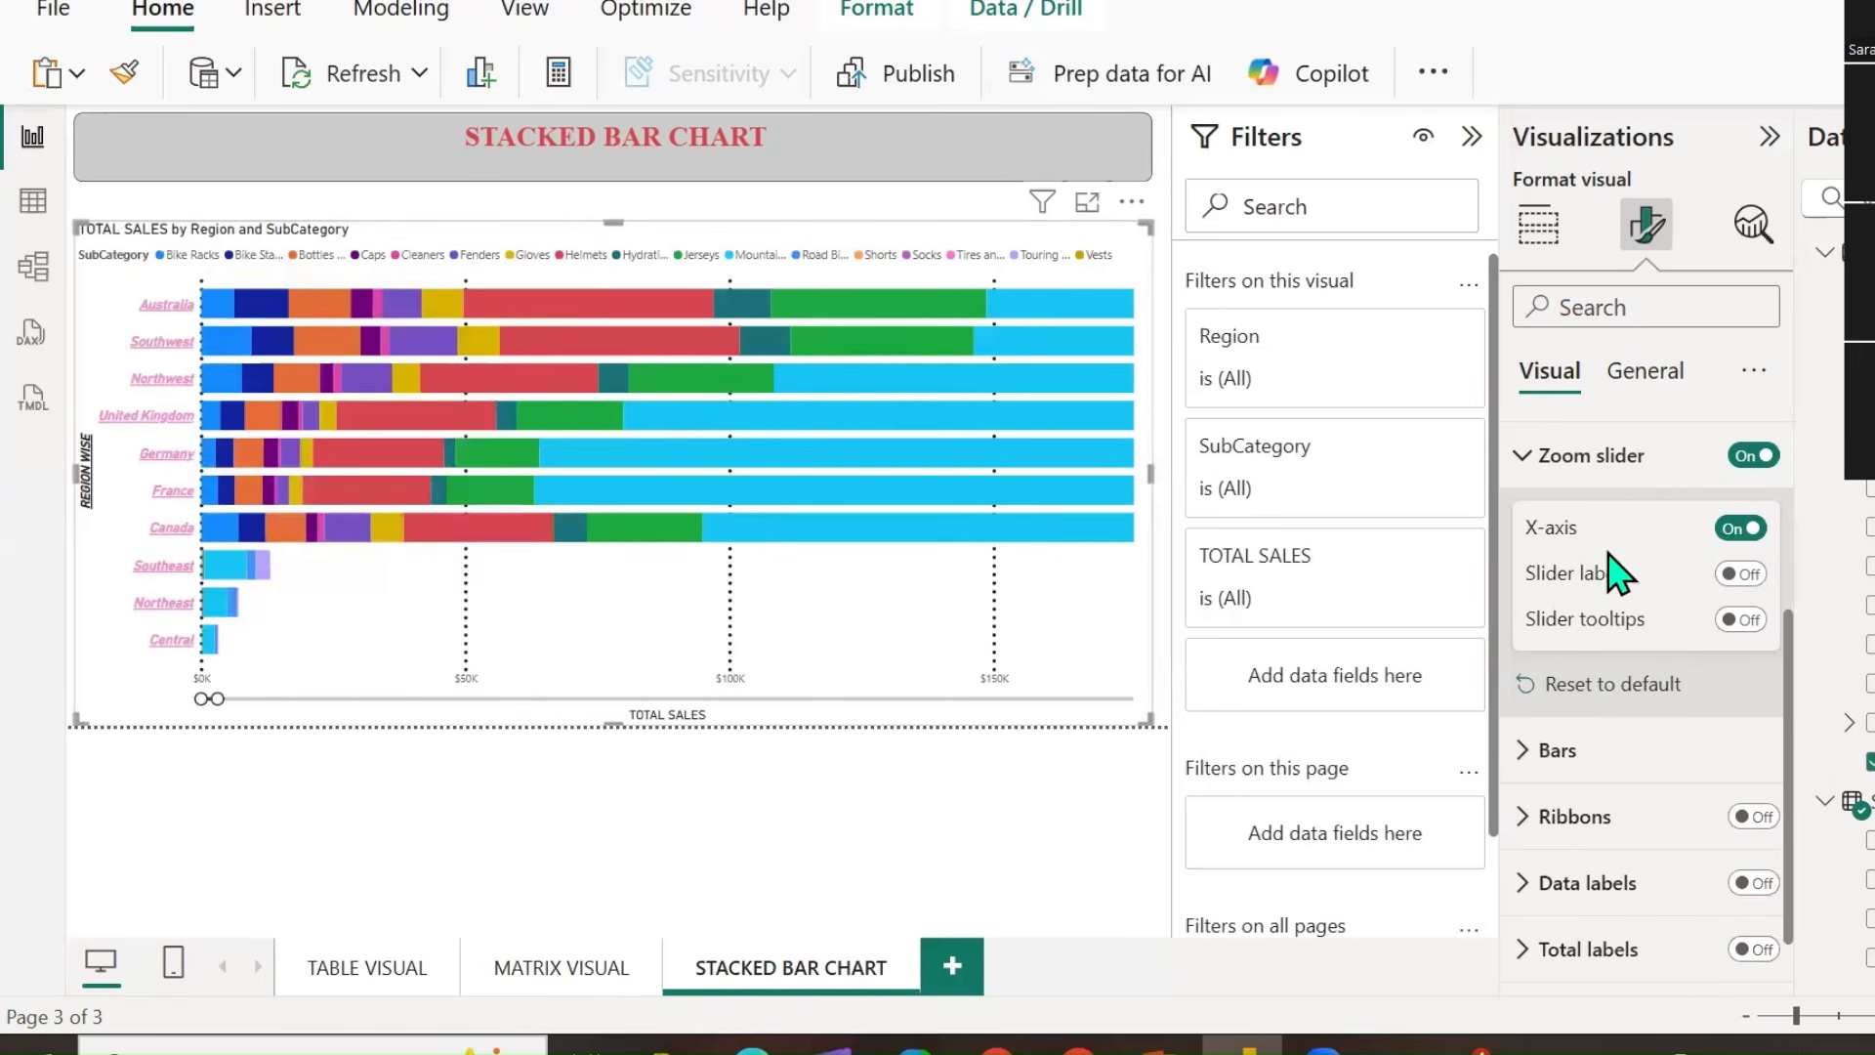
{"action": "left_click", "coordinate": [1730, 535]}
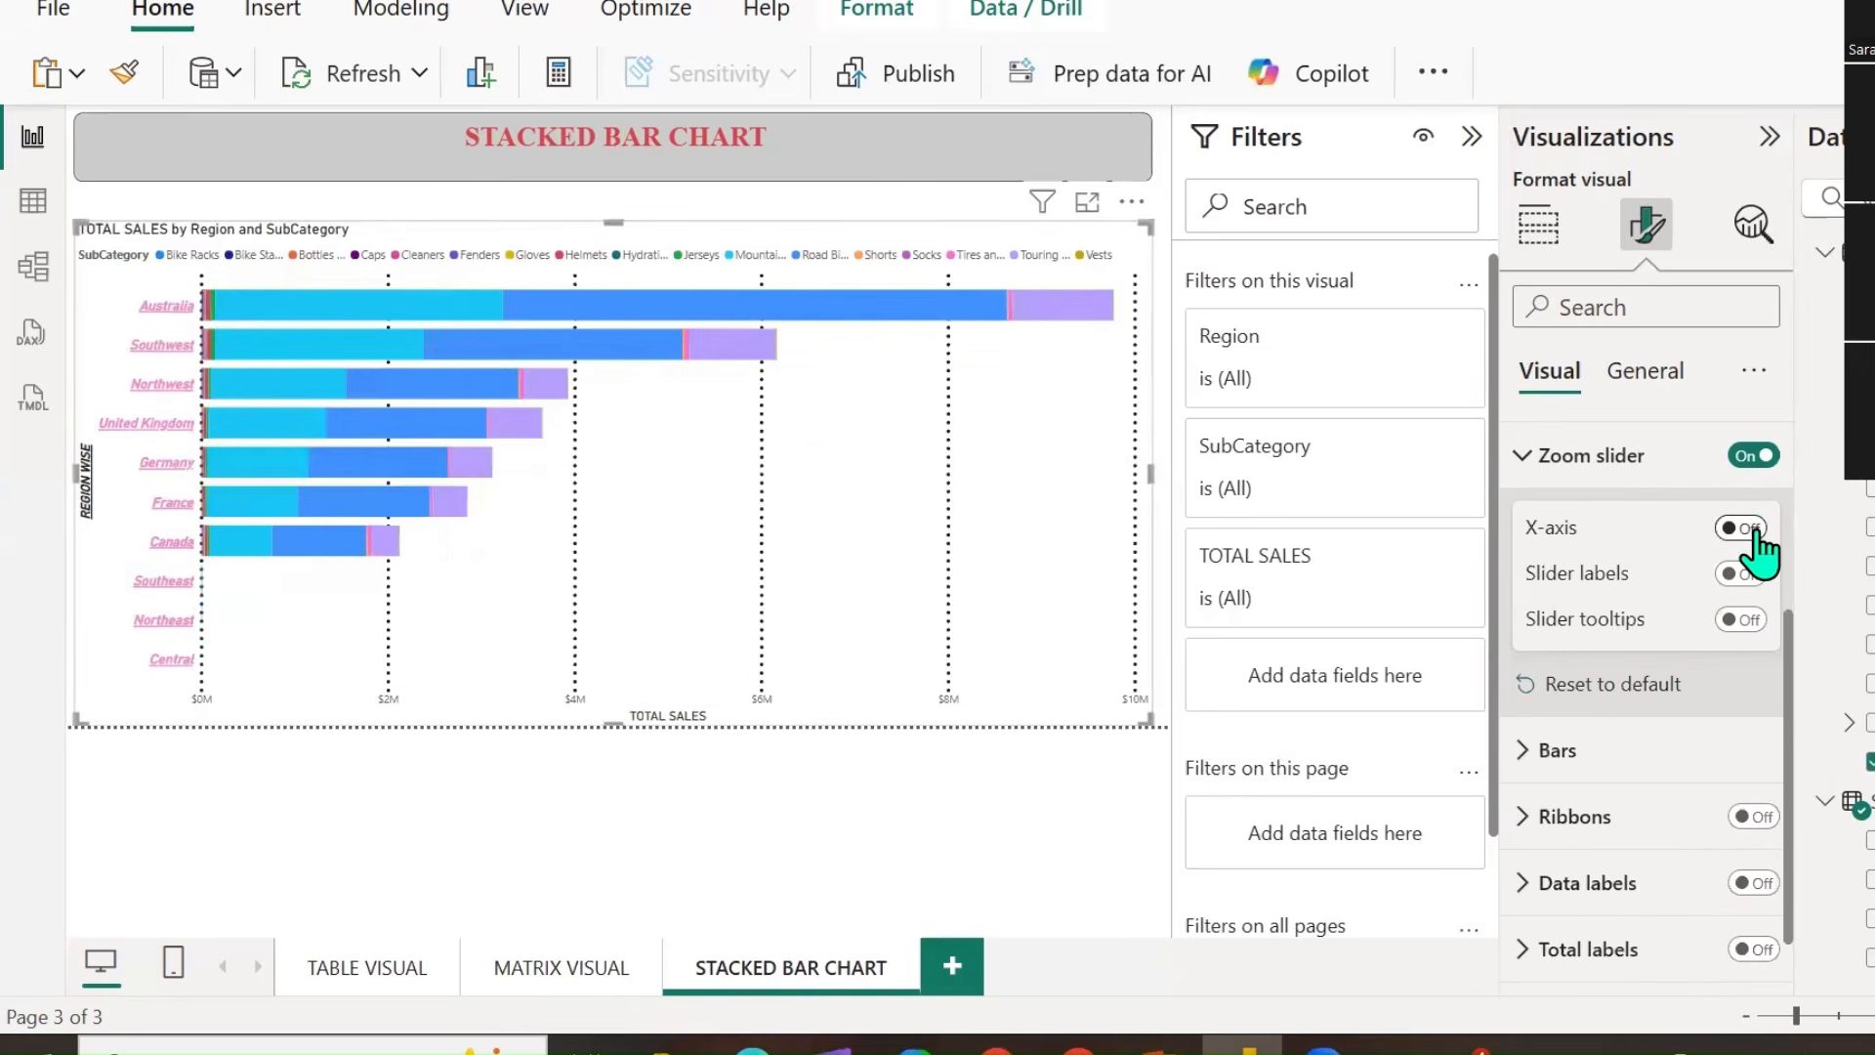
{"action": "left_click", "coordinate": [1744, 533]}
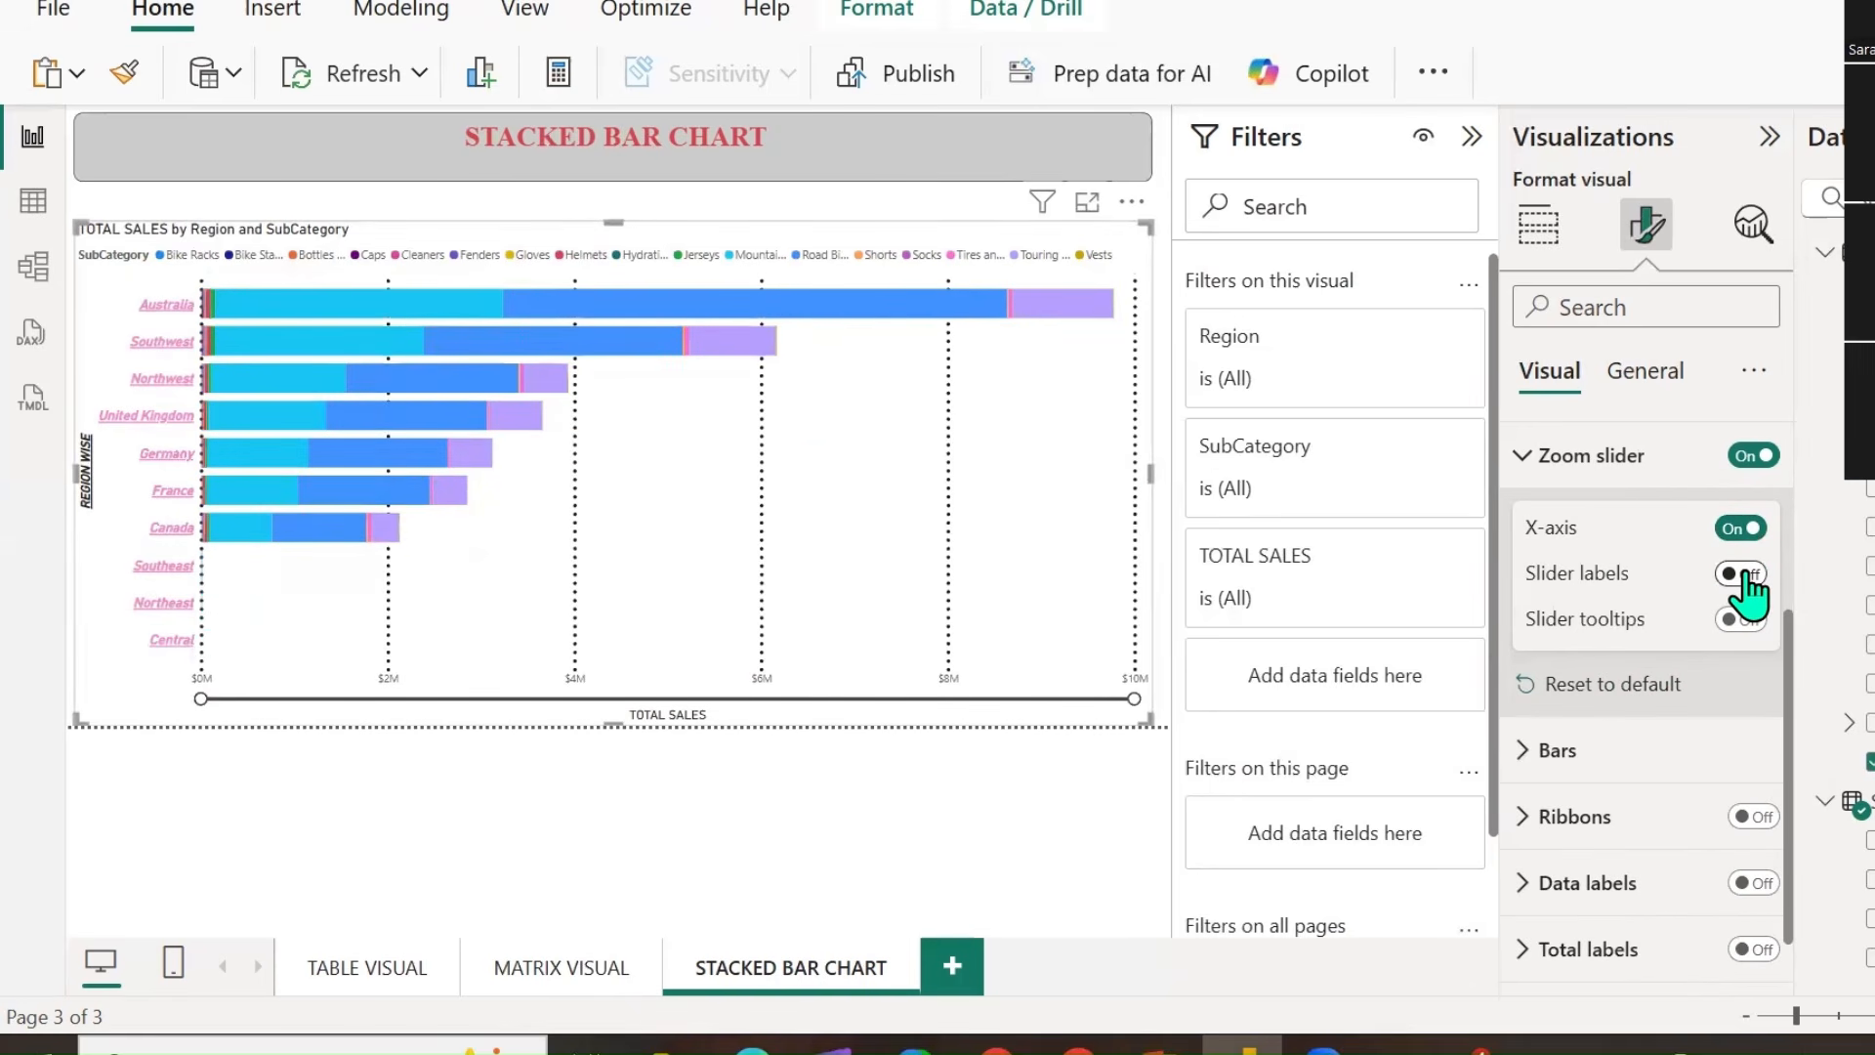
Turn on the zoom slider's labels, try the slider tooltips and switch them back off, and collapse the zoom slider options.
{"action": "left_click", "coordinate": [1744, 577]}
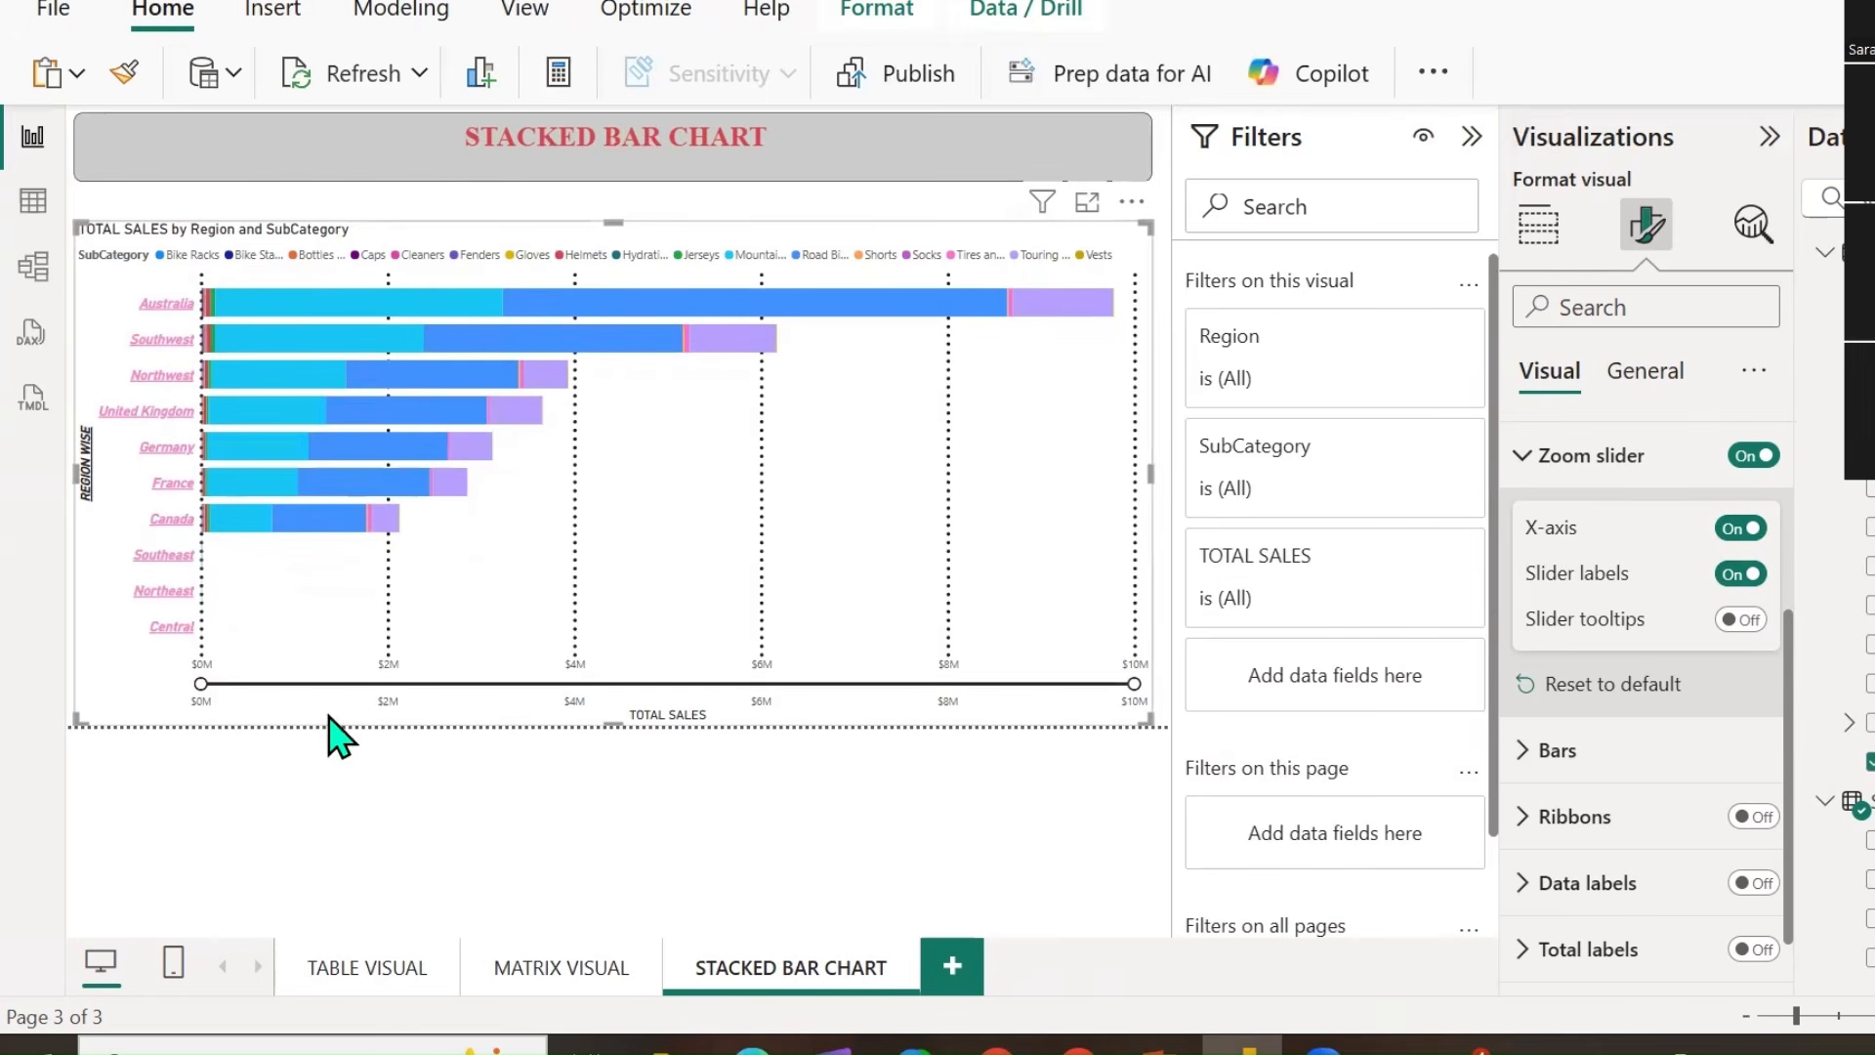
{"action": "left_click", "coordinate": [1738, 621]}
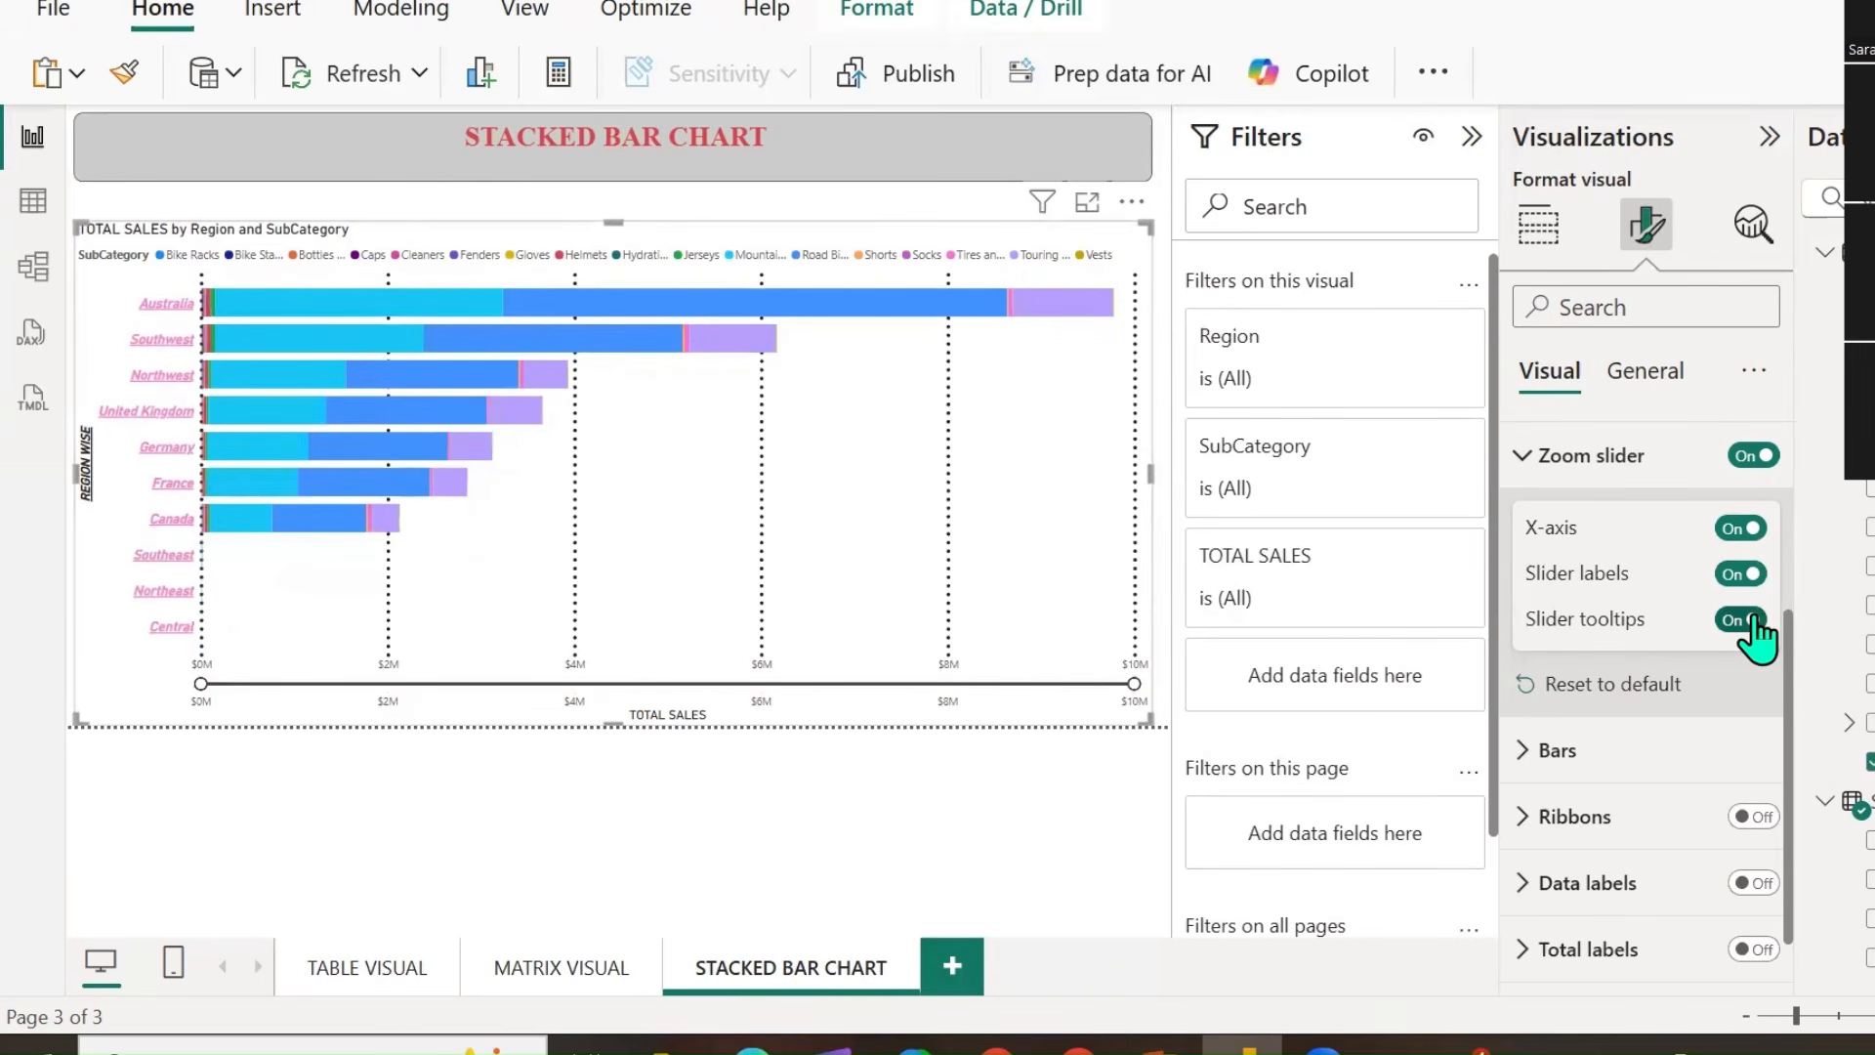
{"action": "left_click", "coordinate": [1740, 622]}
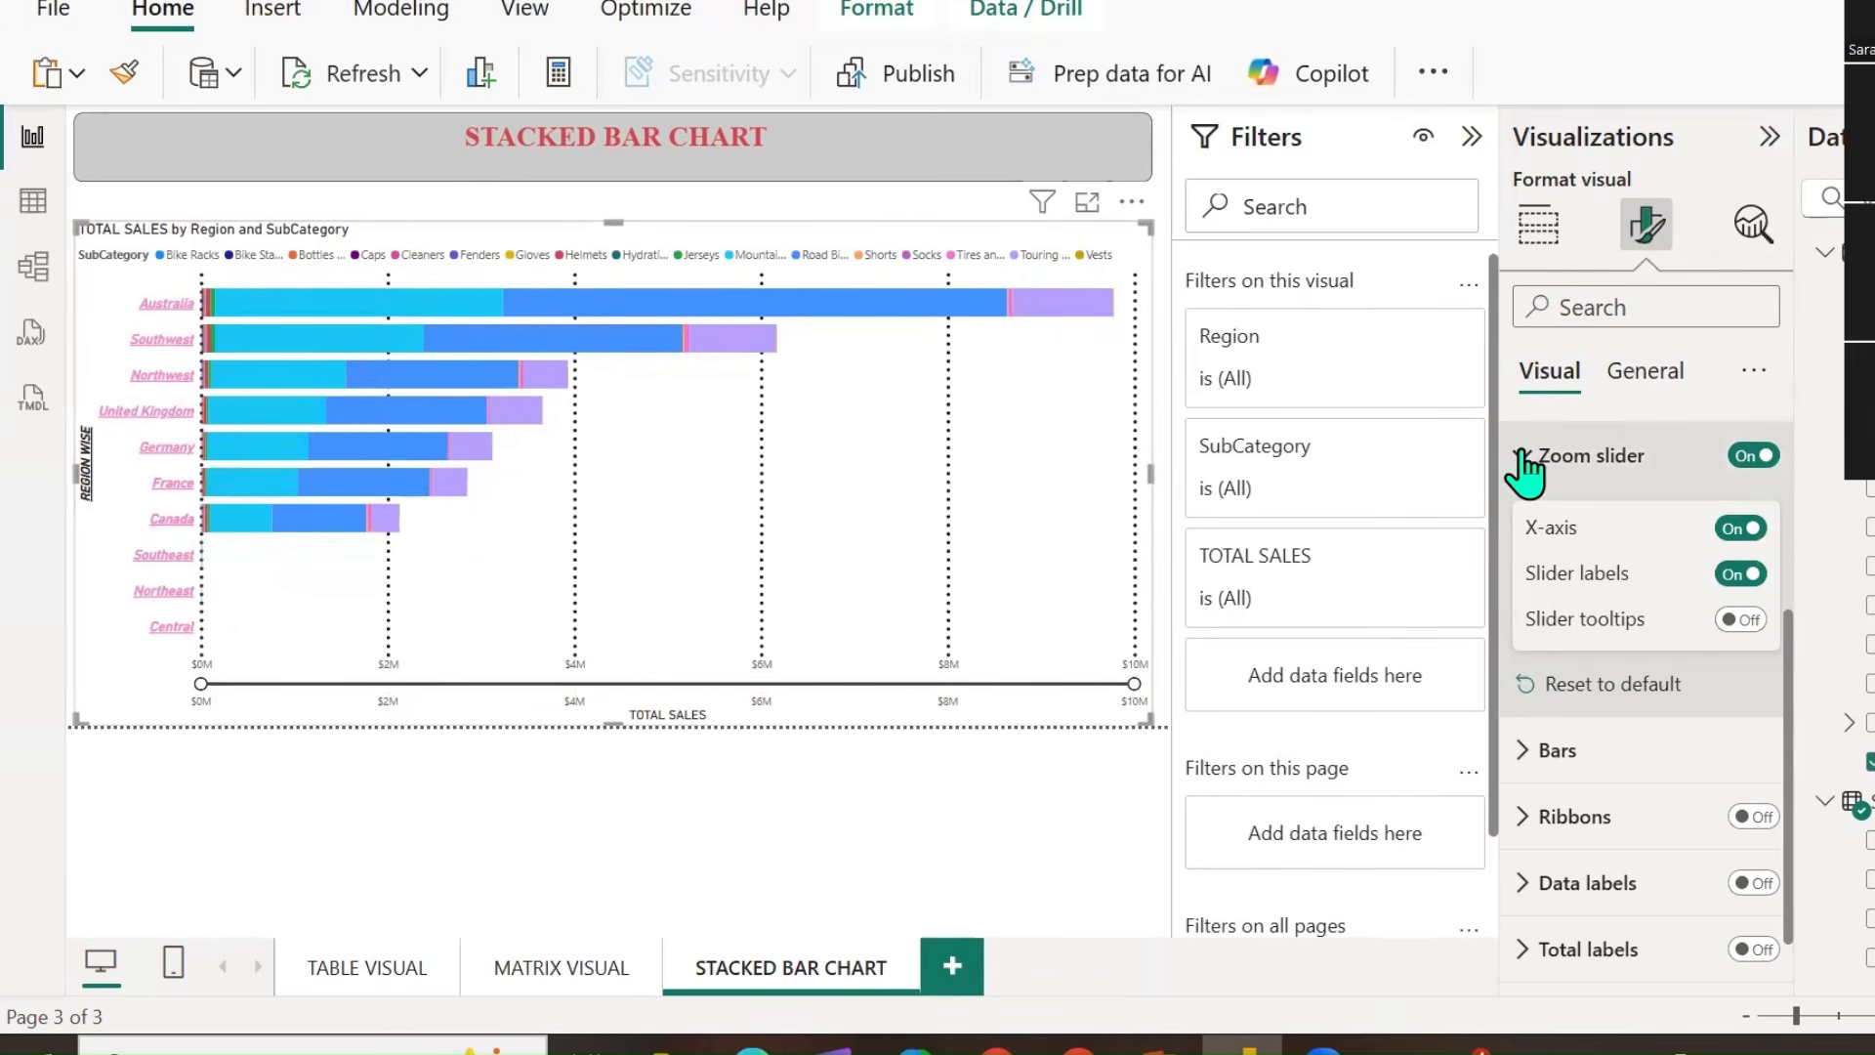
{"action": "left_click", "coordinate": [1522, 455]}
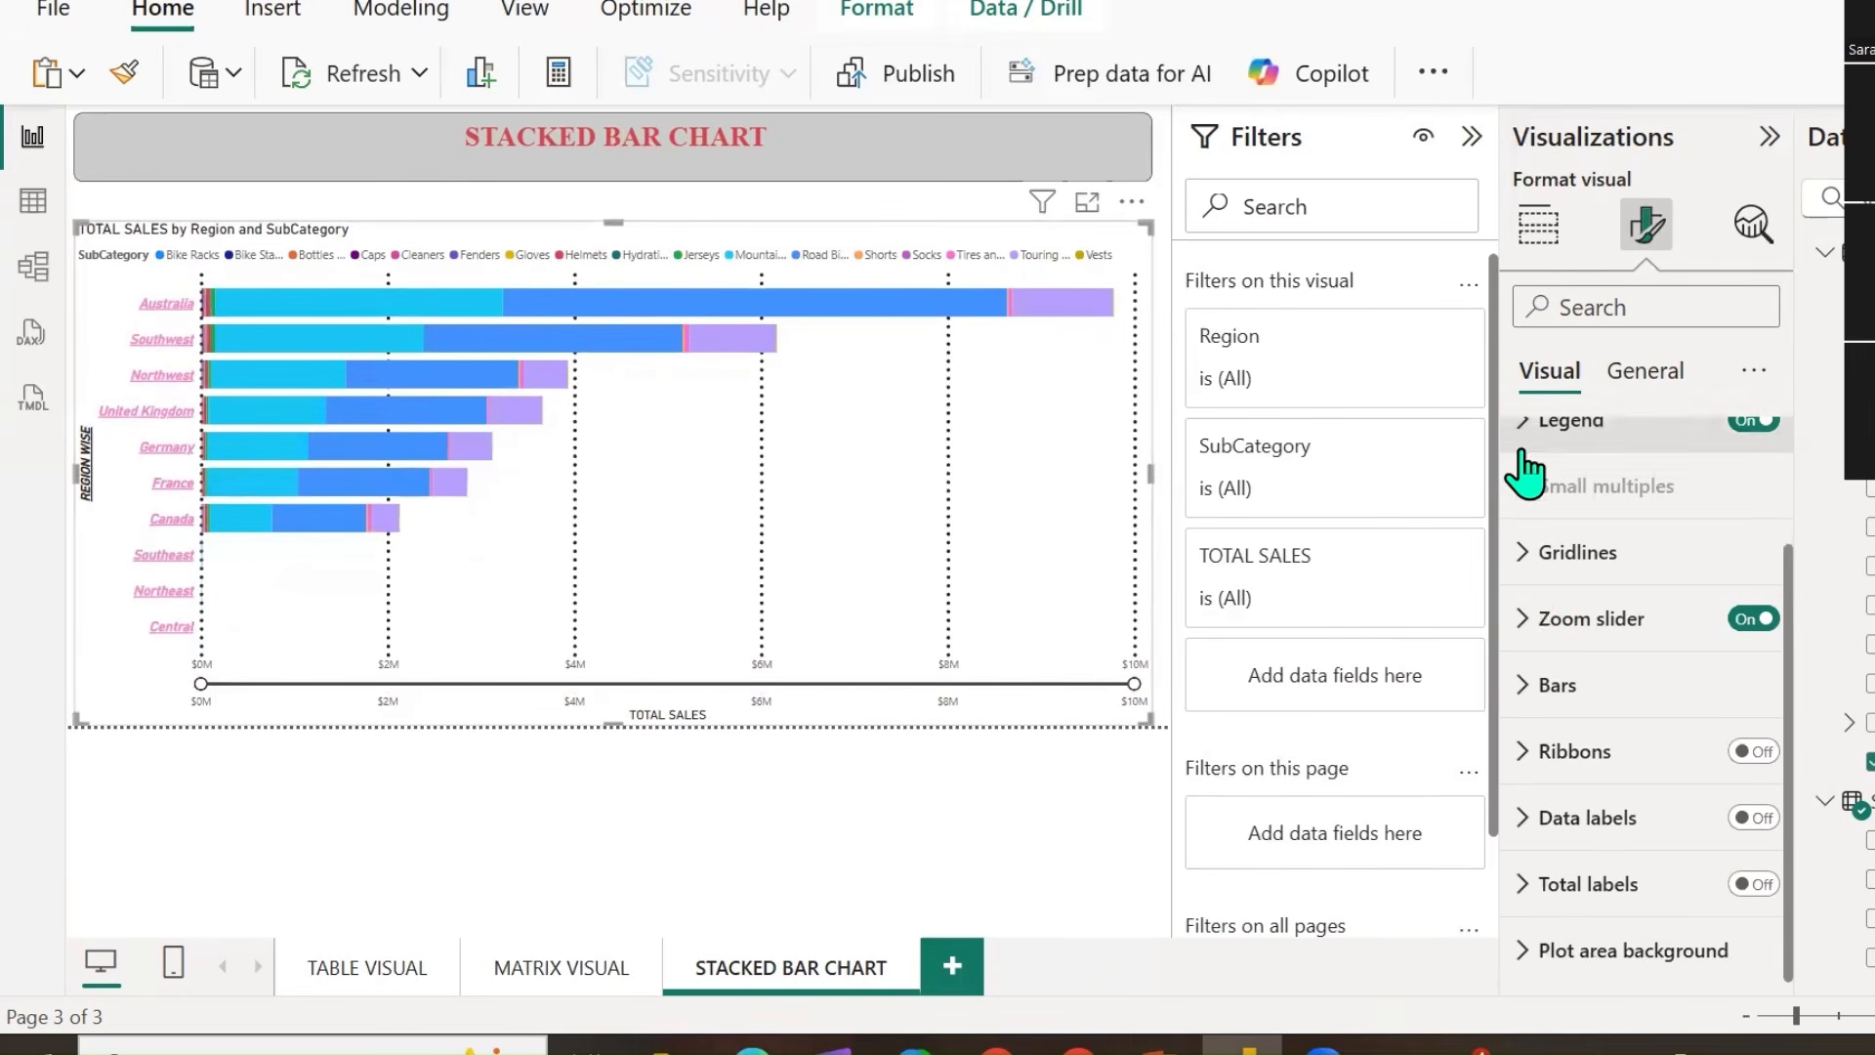
Open the Bars formatting settings and look over the series and color options.
{"action": "left_click", "coordinate": [1525, 703]}
{"action": "scroll", "coordinate": [1668, 723], "scroll_direction": "down", "scroll_amount": 2}
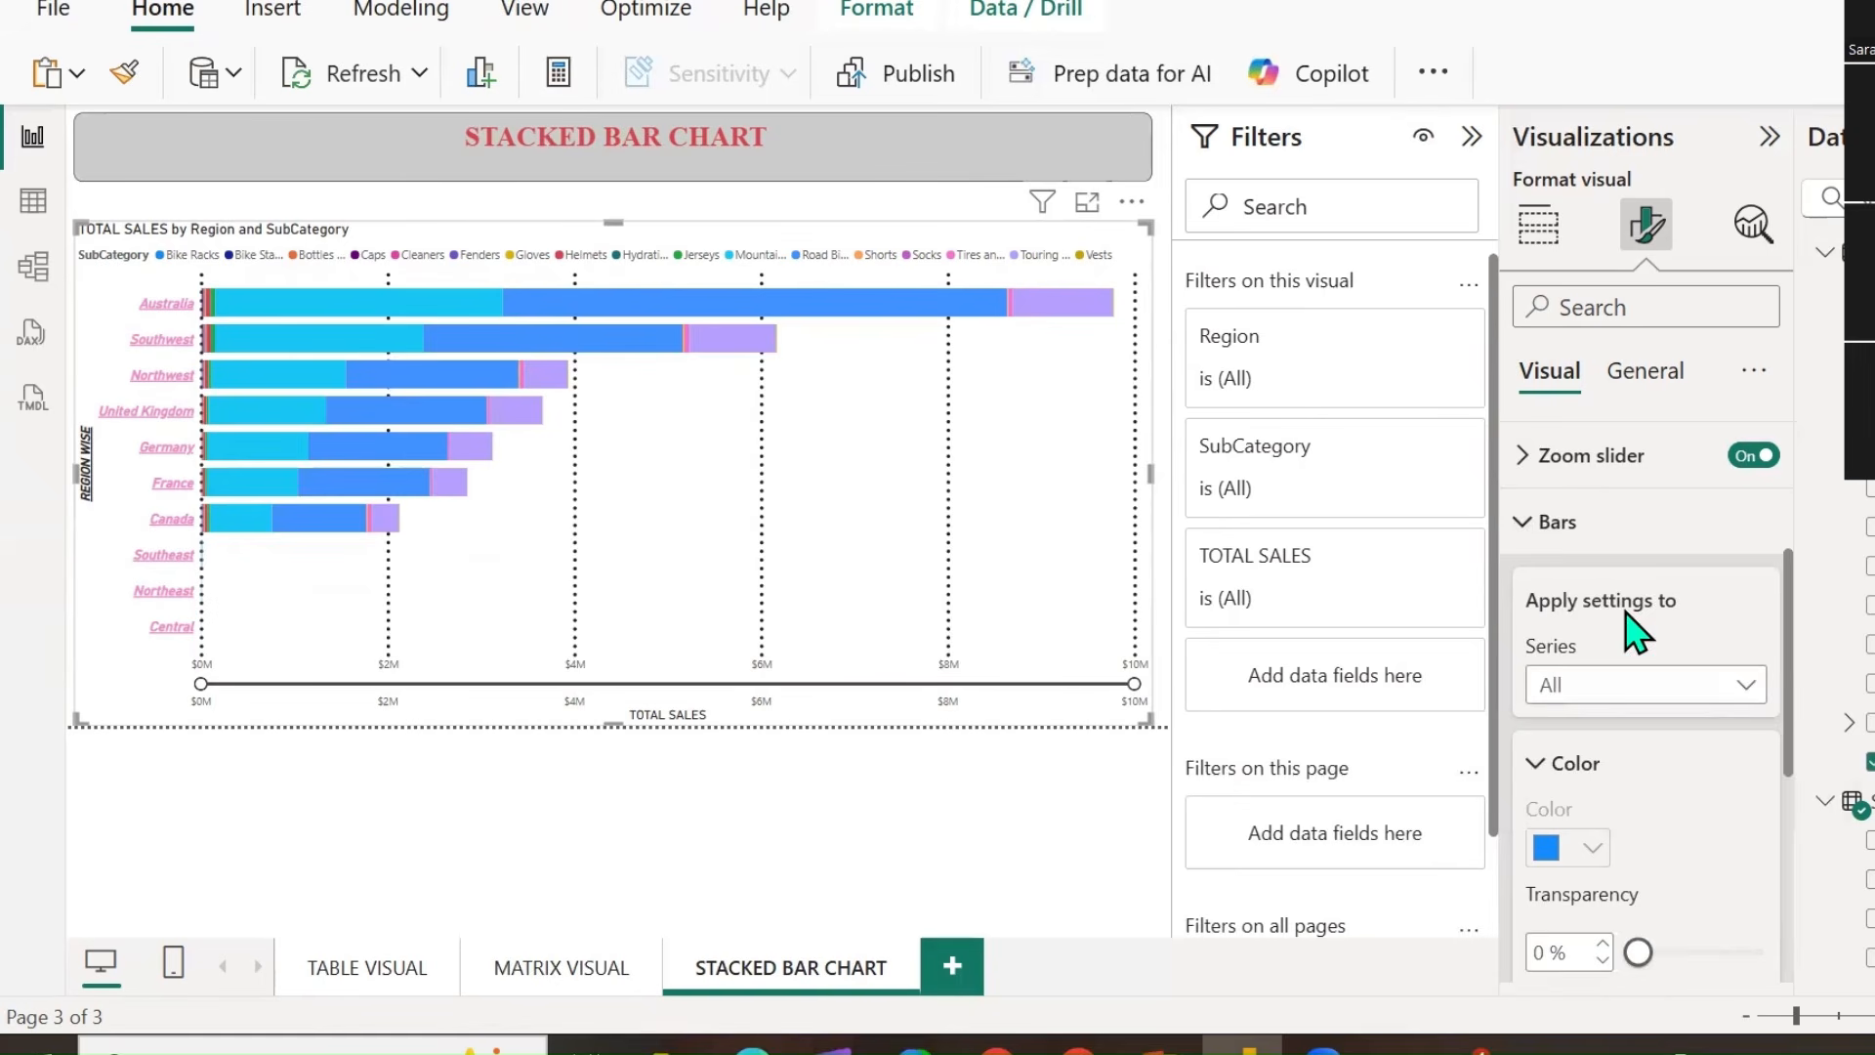
{"action": "scroll", "coordinate": [1628, 630], "scroll_direction": "down", "scroll_amount": 2}
{"action": "scroll", "coordinate": [1629, 630], "scroll_direction": "up", "scroll_amount": 2}
{"action": "key", "text": "ctrl+shift+3"}
{"action": "left_click_drag", "start_coordinate": [253, 273], "coordinate": [328, 203]}
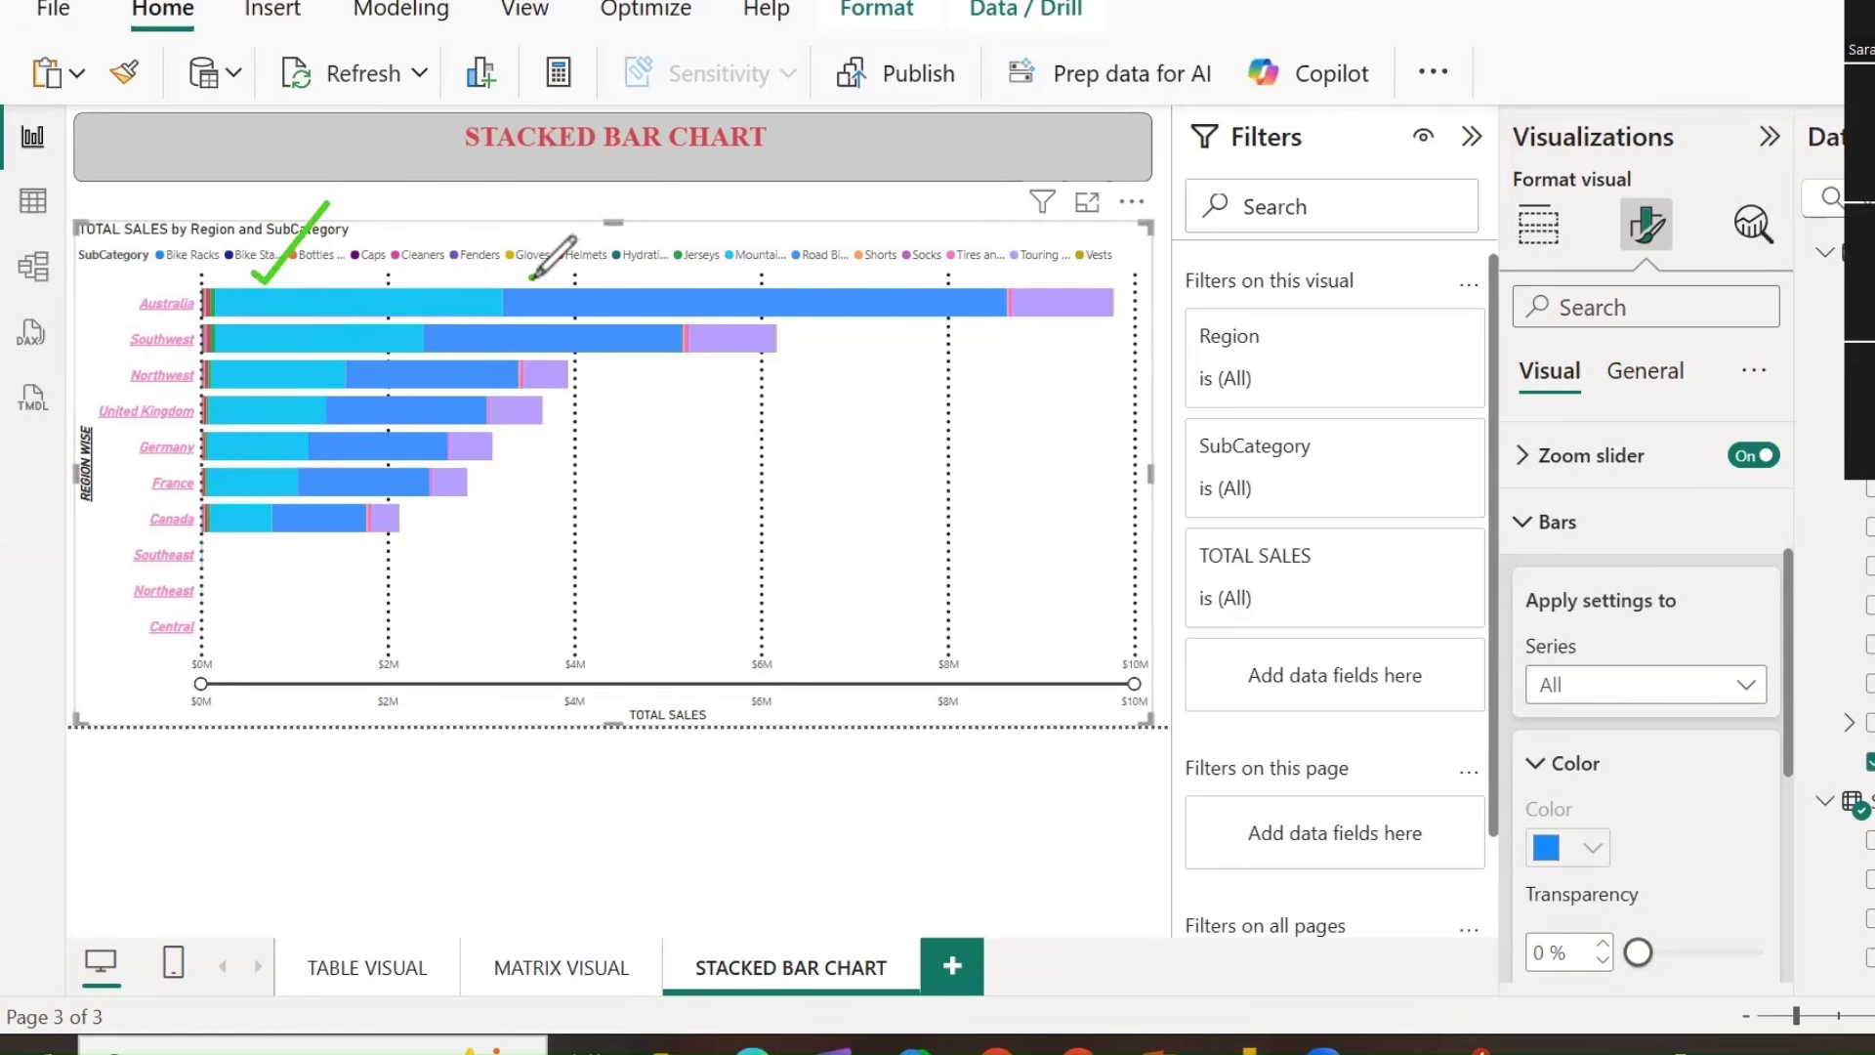
{"action": "left_click_drag", "start_coordinate": [543, 288], "coordinate": [586, 218]}
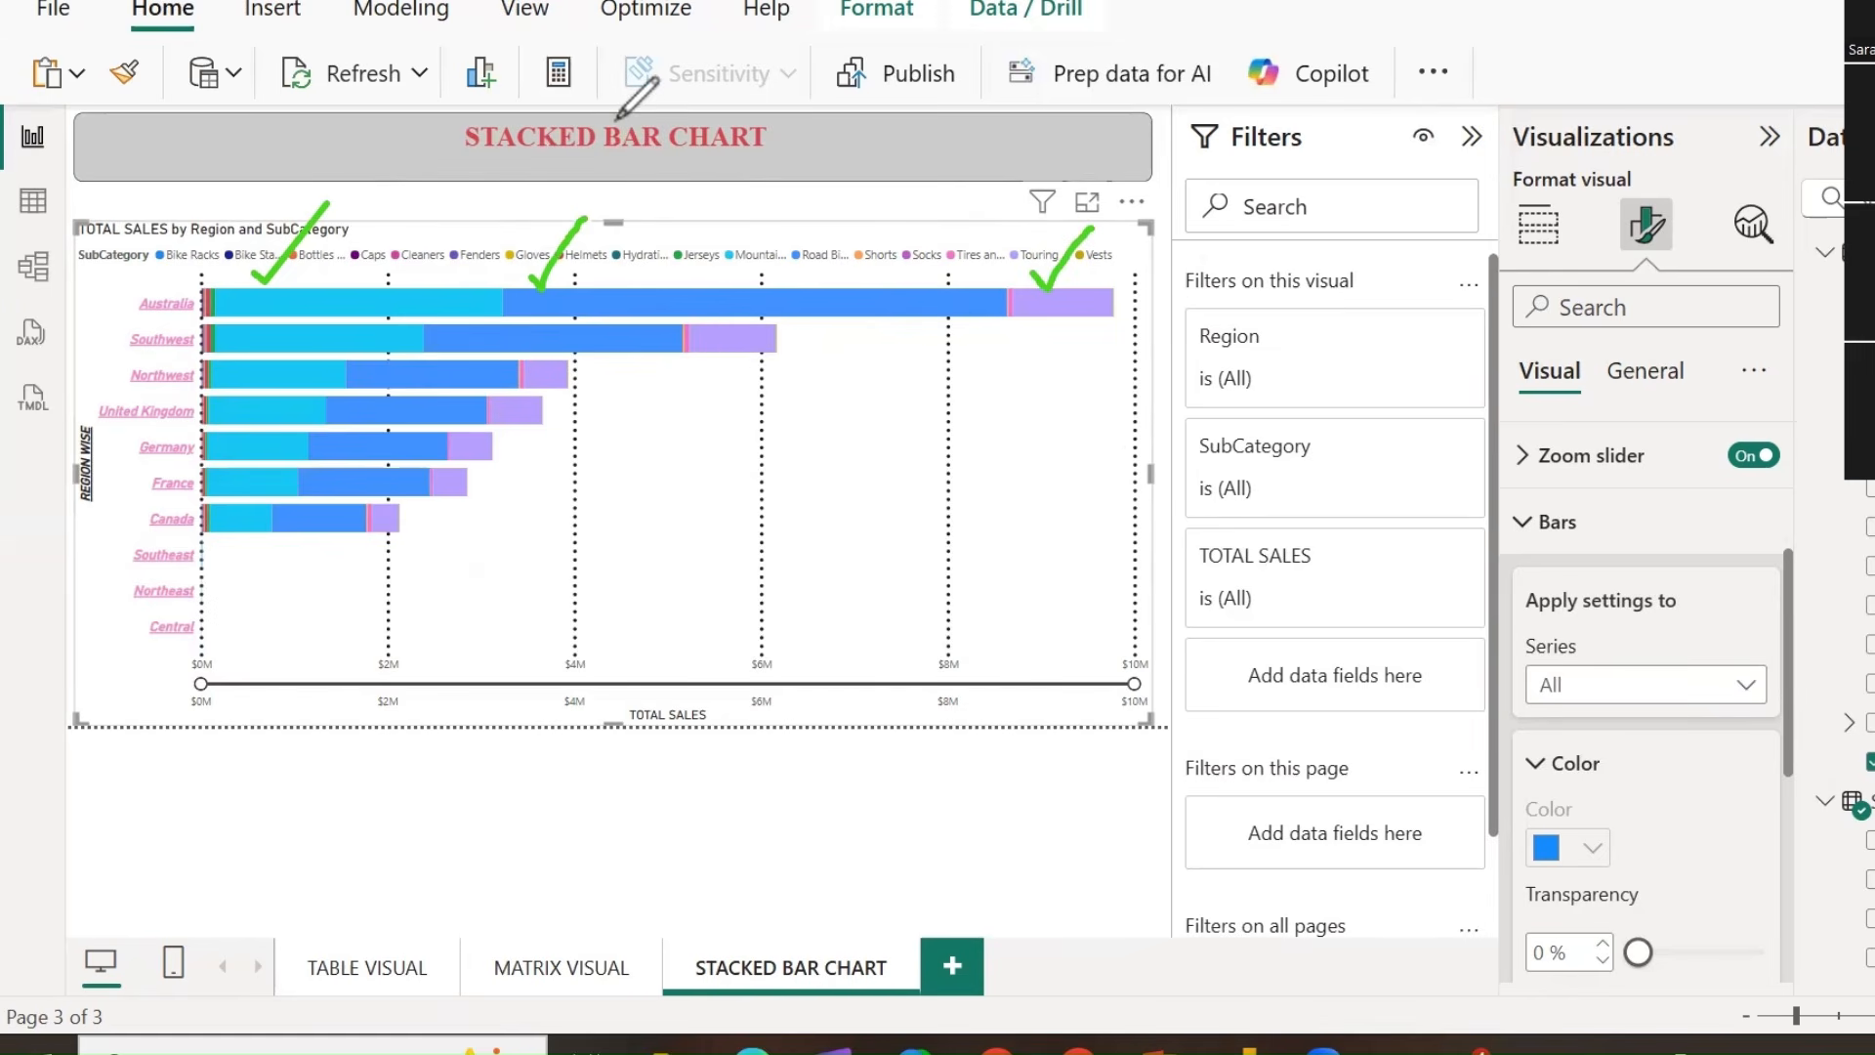
Apply the bar settings to the Bike Racks series and give it the custom color #4F8FC9.
{"action": "scroll", "coordinate": [1675, 556], "scroll_direction": "down", "scroll_amount": 3}
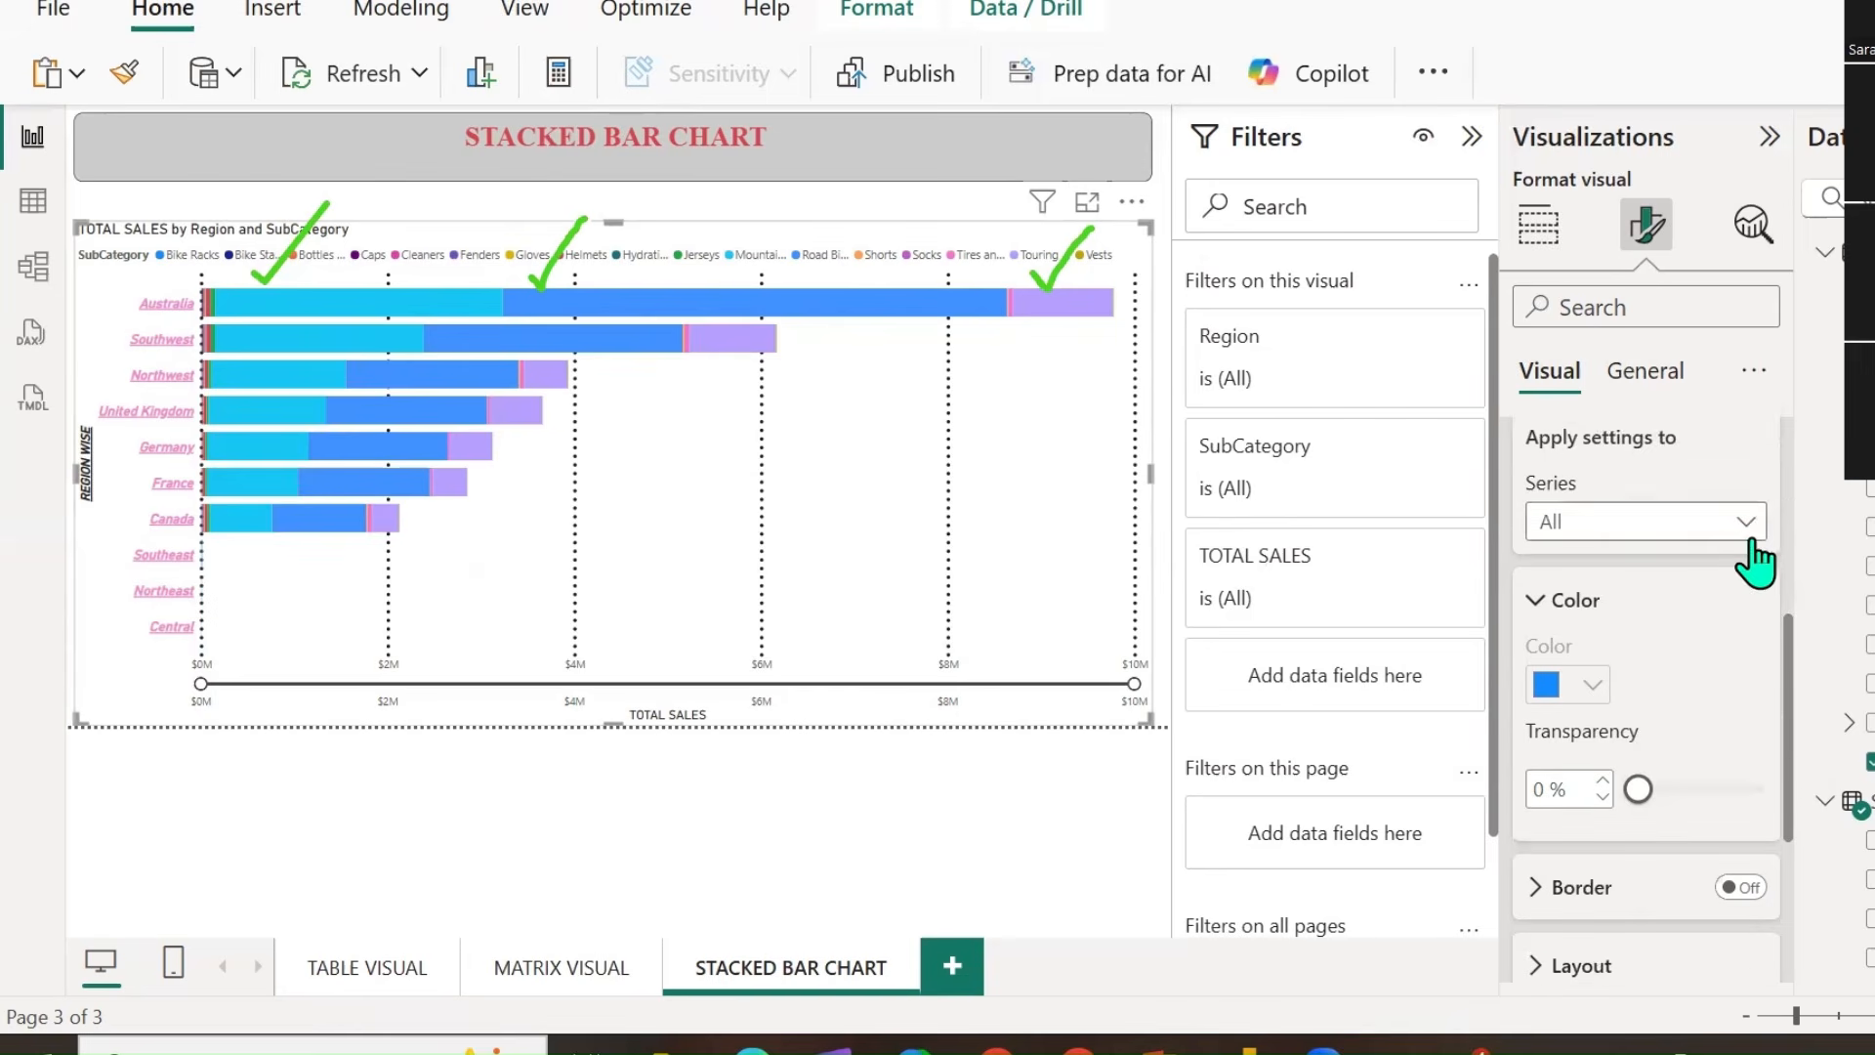
{"action": "left_click", "coordinate": [1746, 522]}
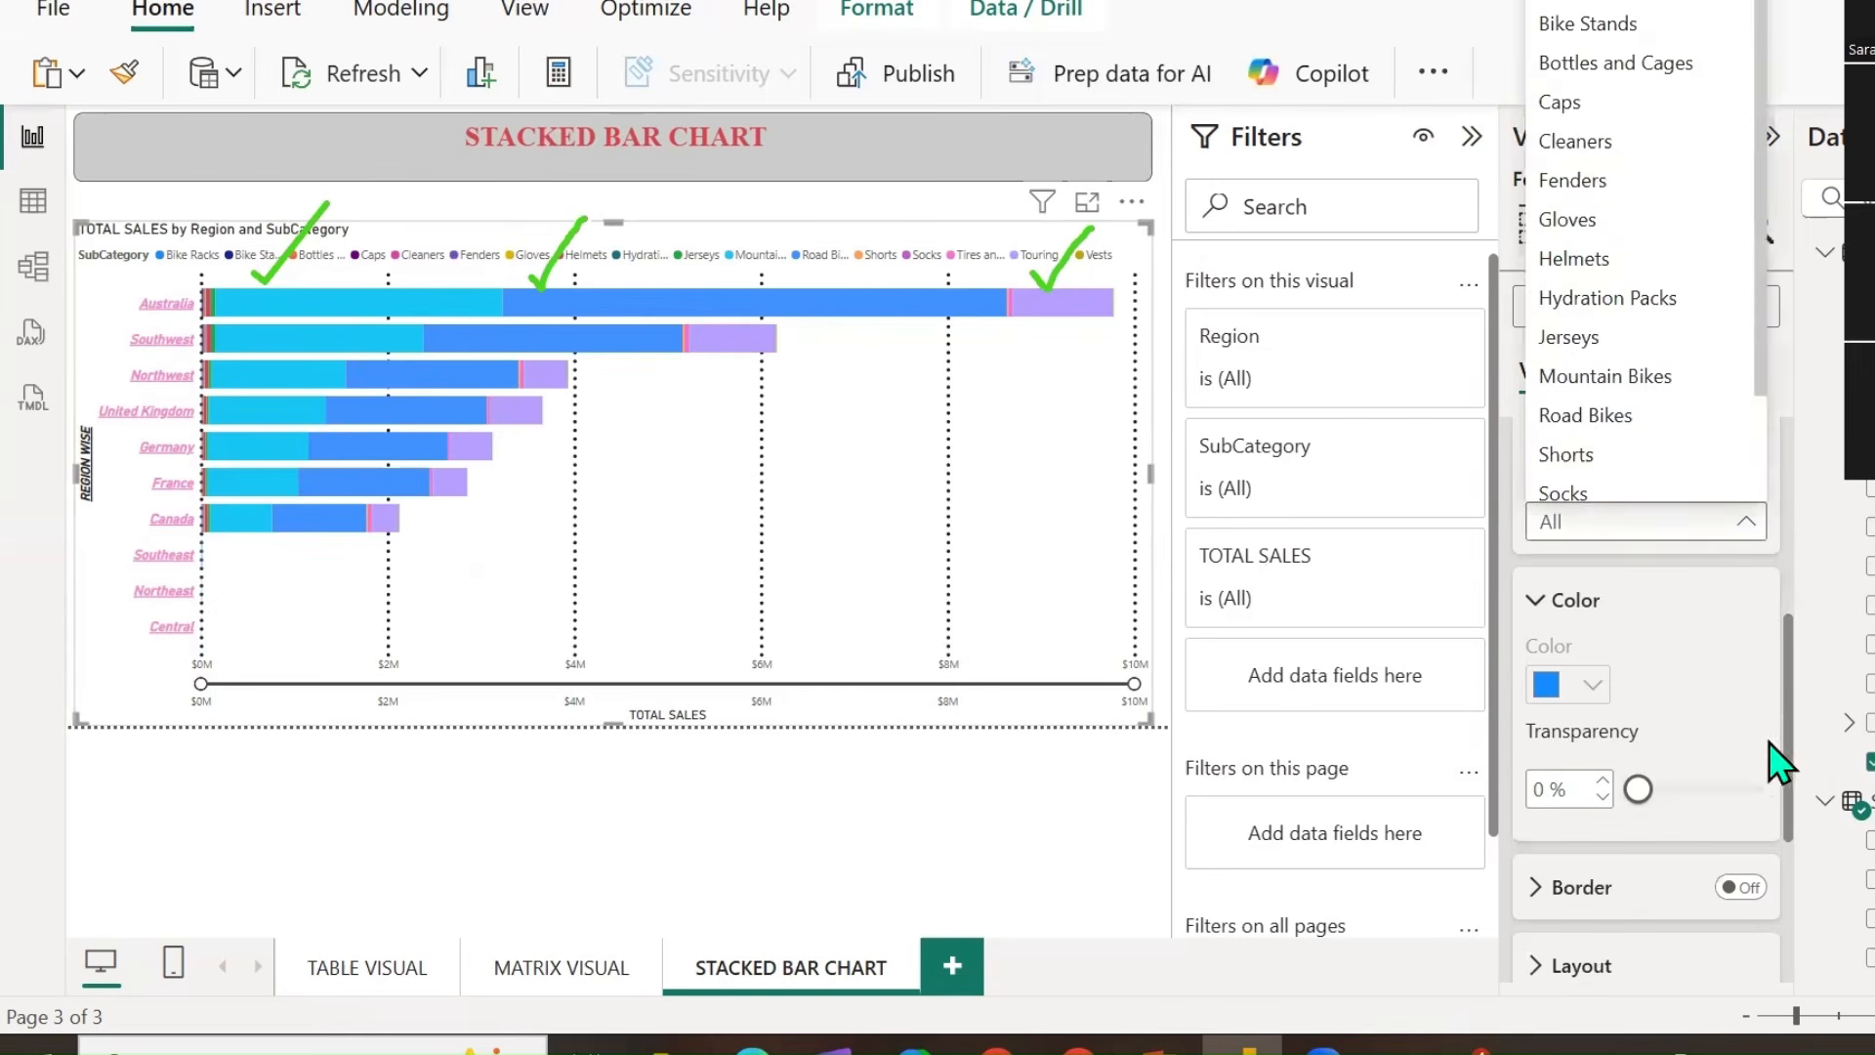
{"action": "left_click", "coordinate": [1658, 11]}
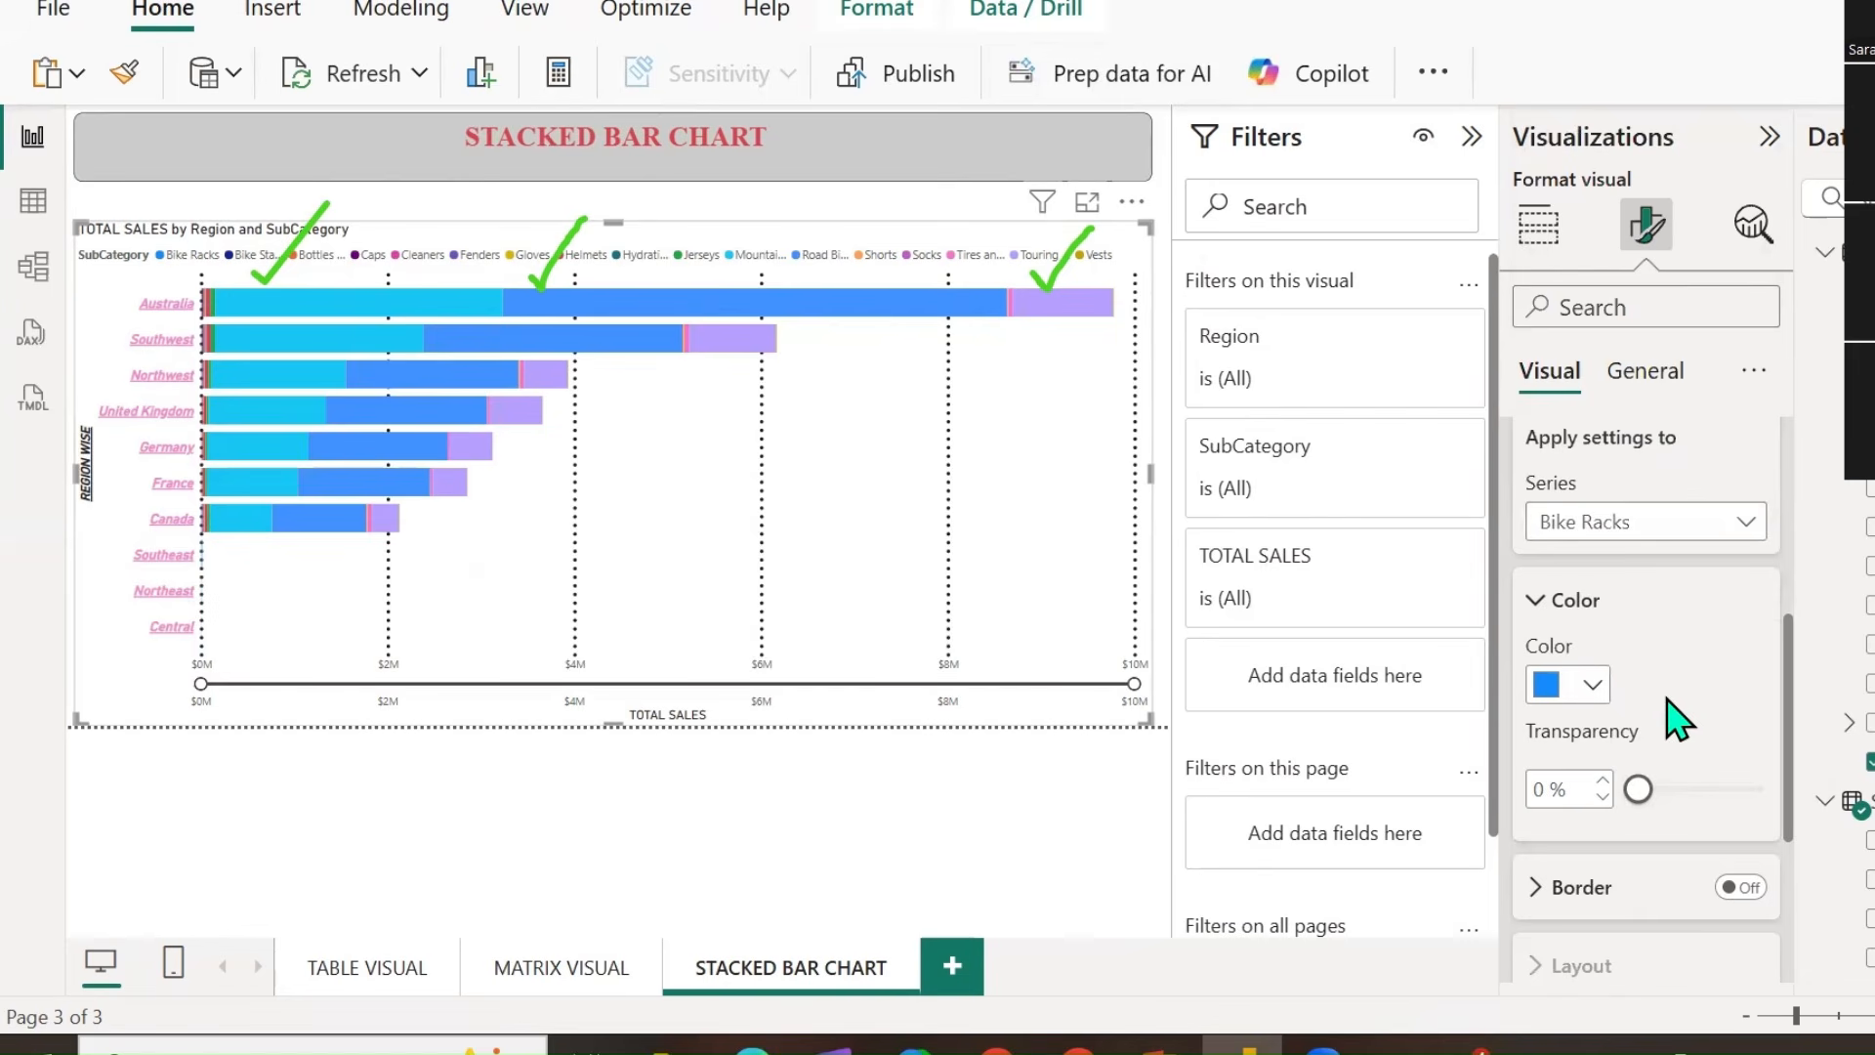
{"action": "scroll", "coordinate": [1678, 695], "scroll_direction": "up", "scroll_amount": 2}
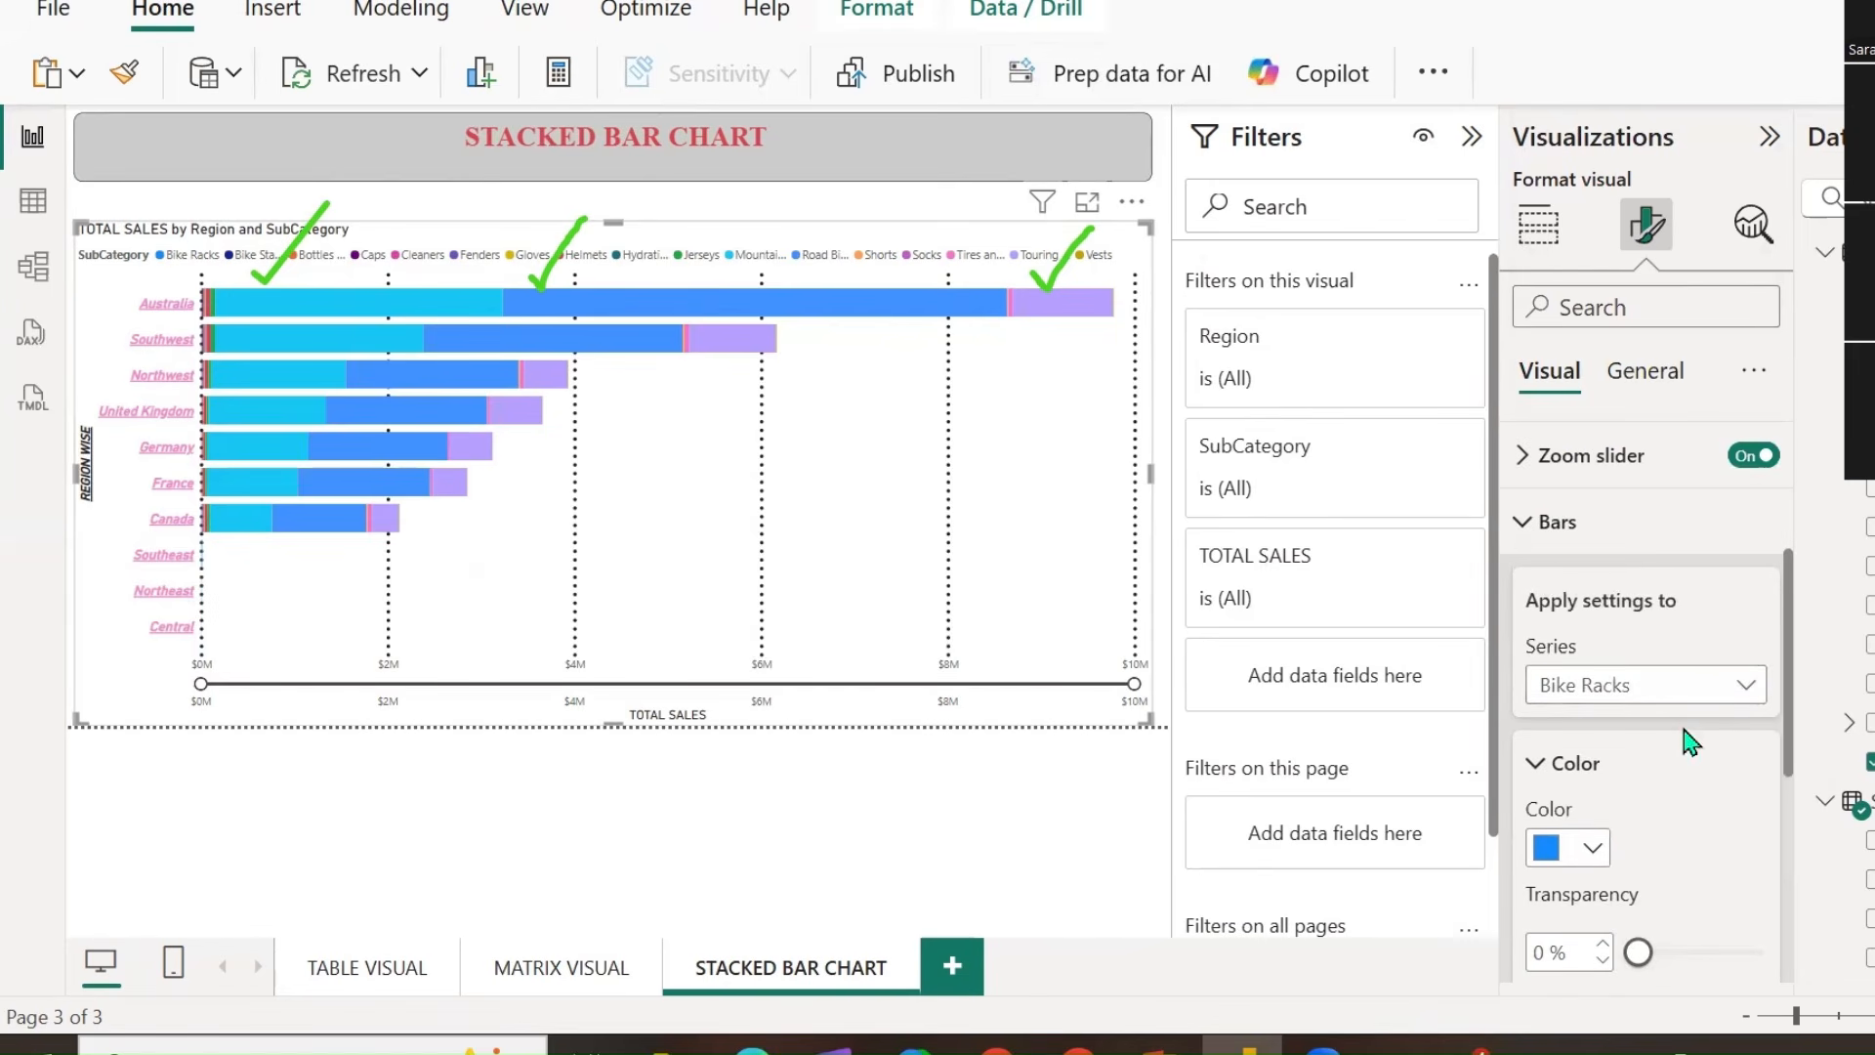
{"action": "scroll", "coordinate": [1686, 742], "scroll_direction": "down", "scroll_amount": 2}
{"action": "left_click", "coordinate": [1602, 692]}
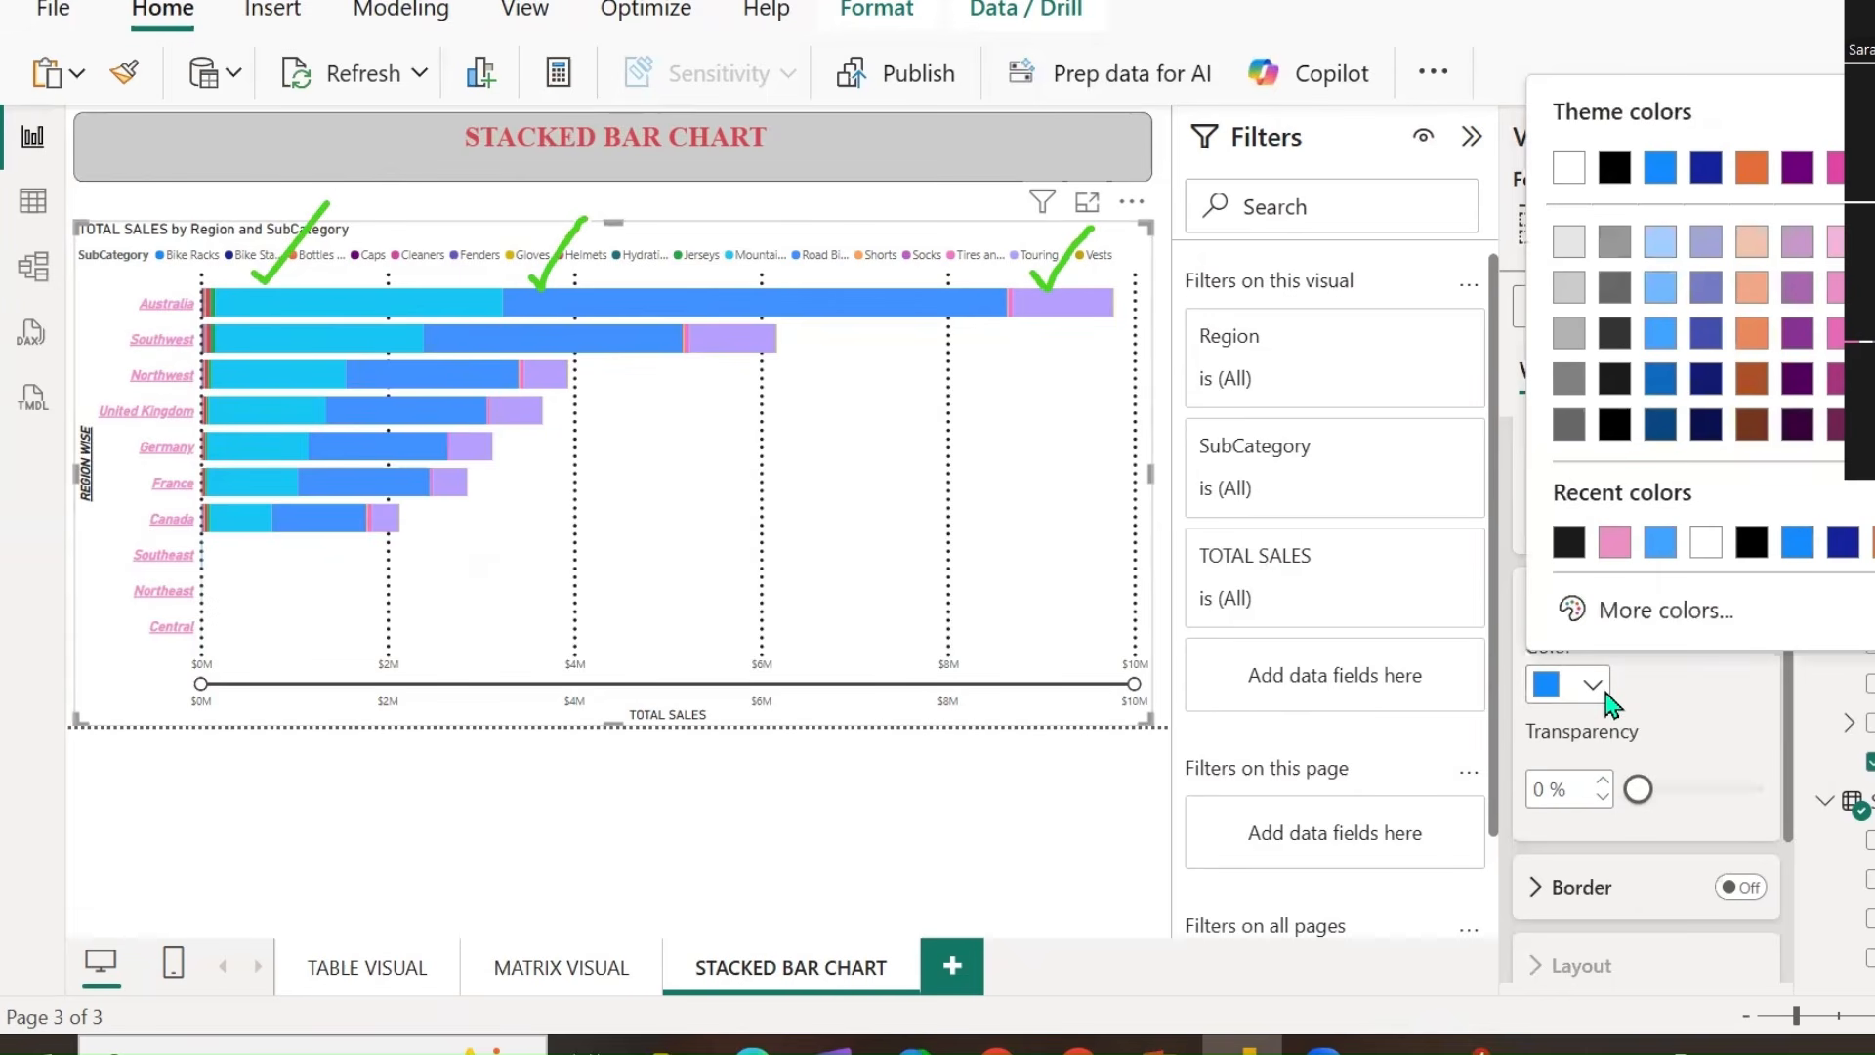
{"action": "left_click", "coordinate": [1626, 614]}
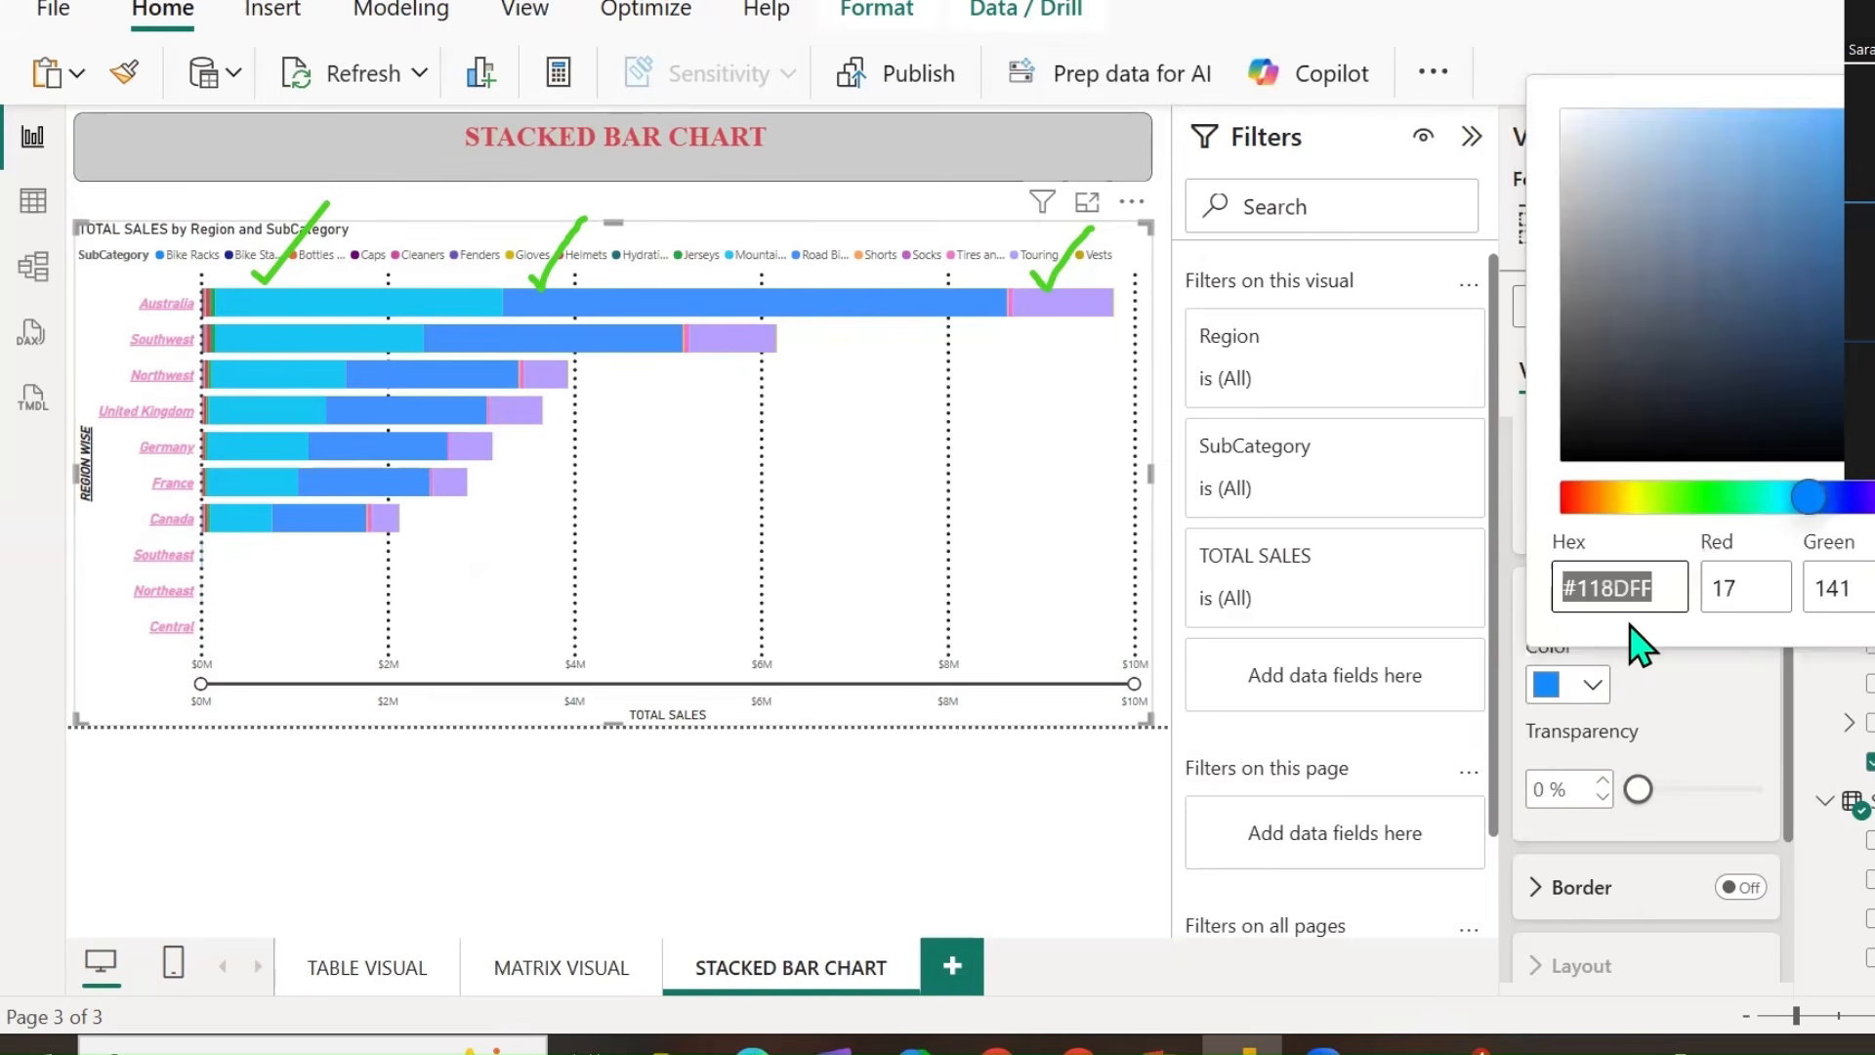
{"action": "left_click", "coordinate": [1712, 123]}
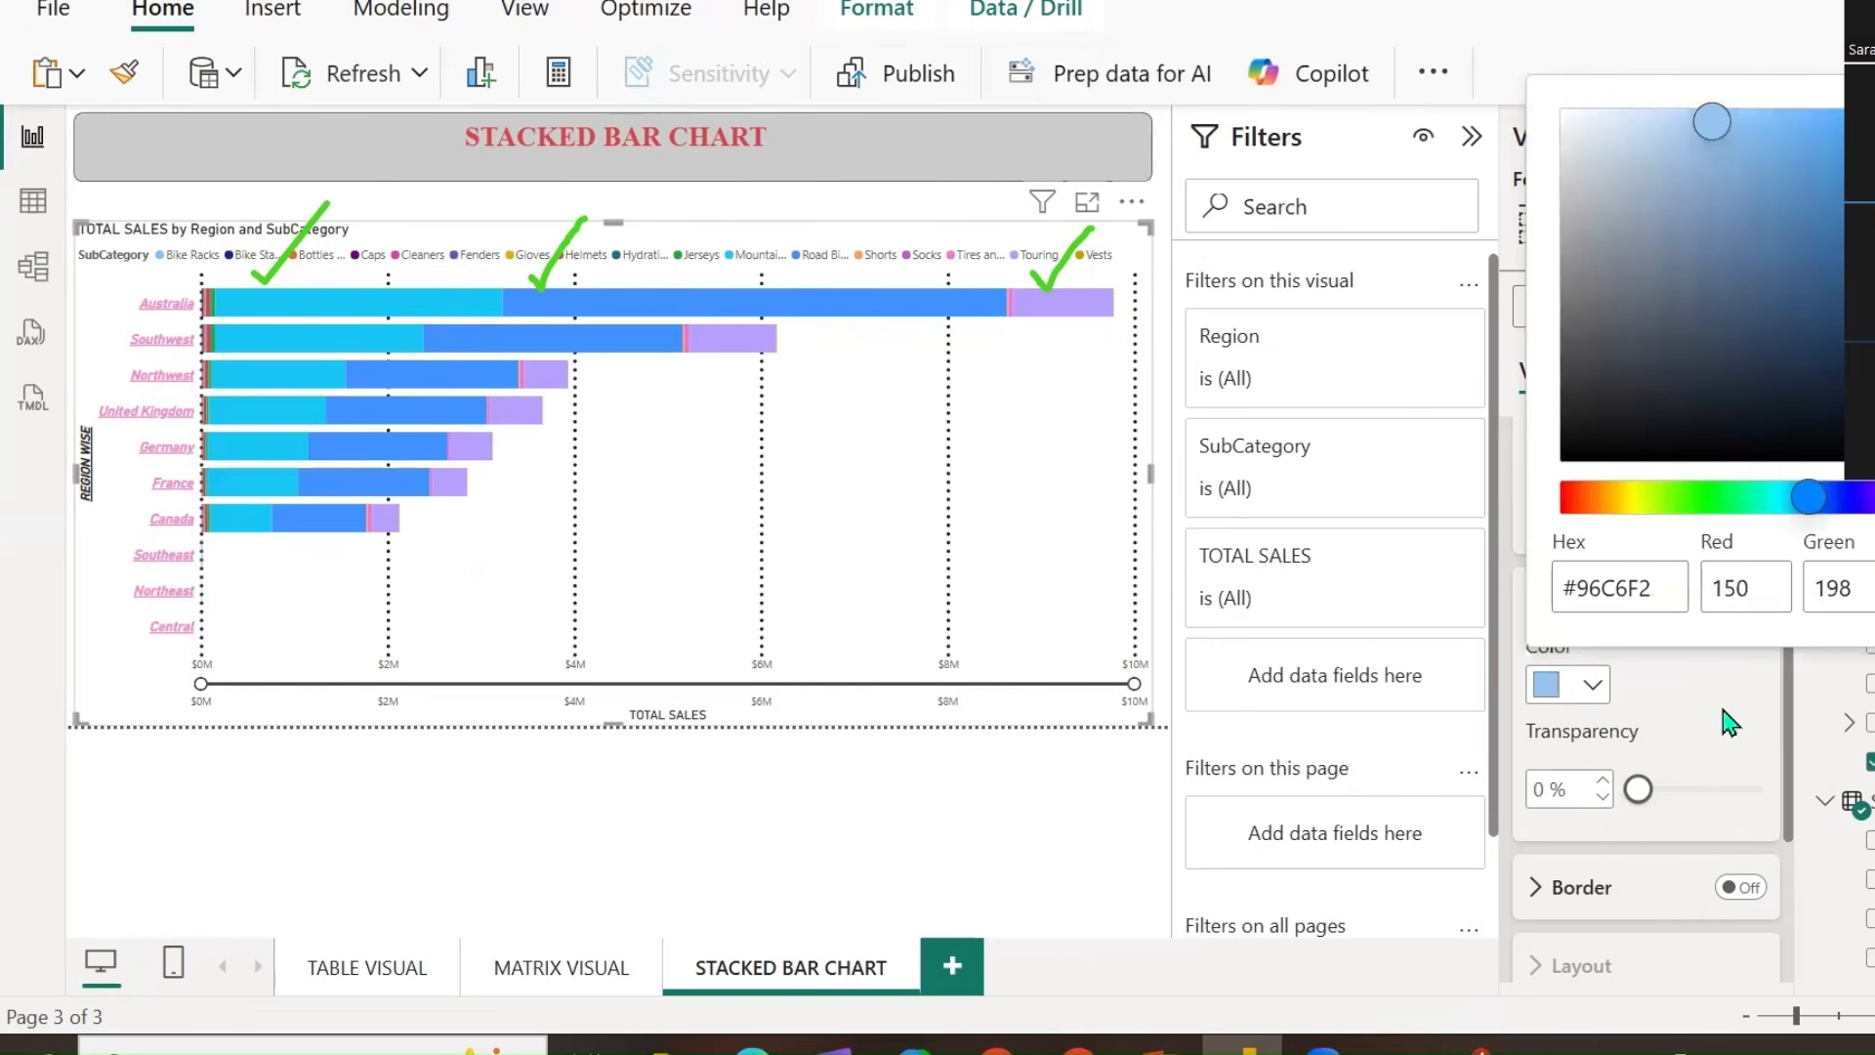
{"action": "left_click", "coordinate": [1810, 177]}
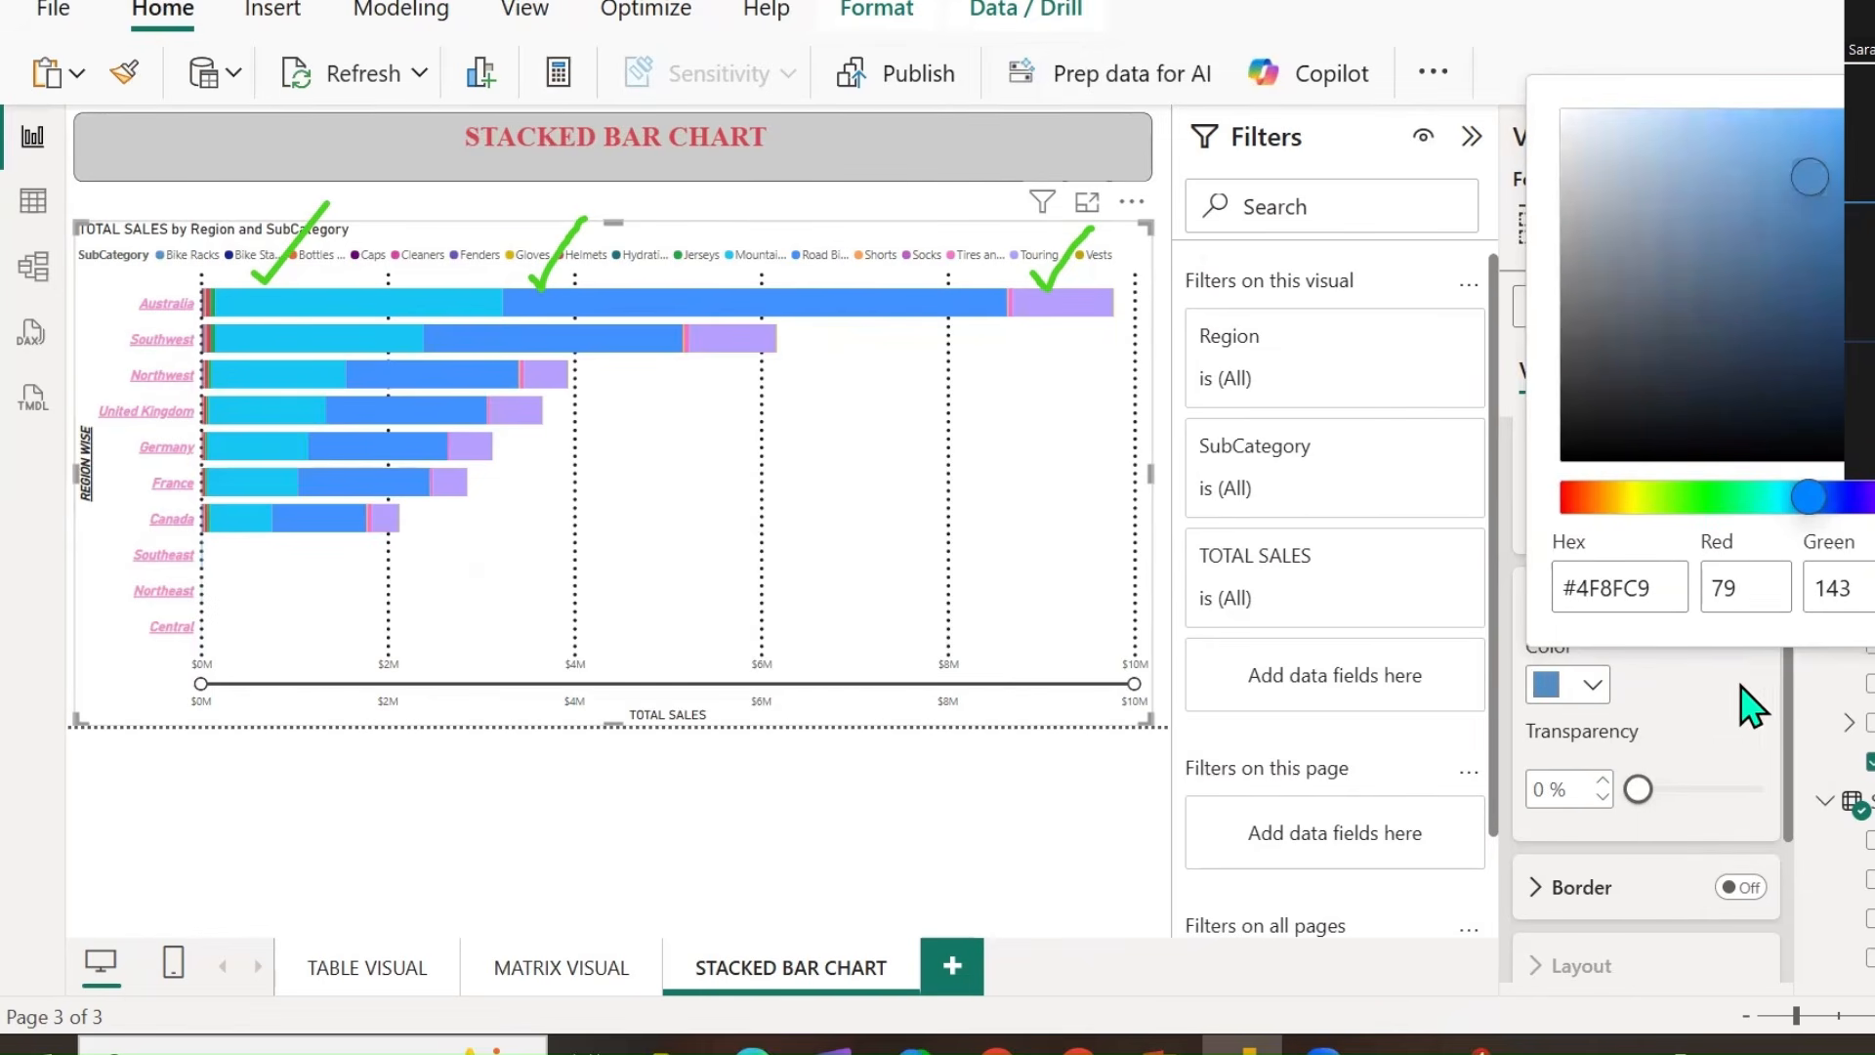
{"action": "left_click", "coordinate": [1724, 728]}
Apply the bar settings to the Bike Stands series and give it the custom green color #56D35A.
{"action": "left_click", "coordinate": [1664, 527]}
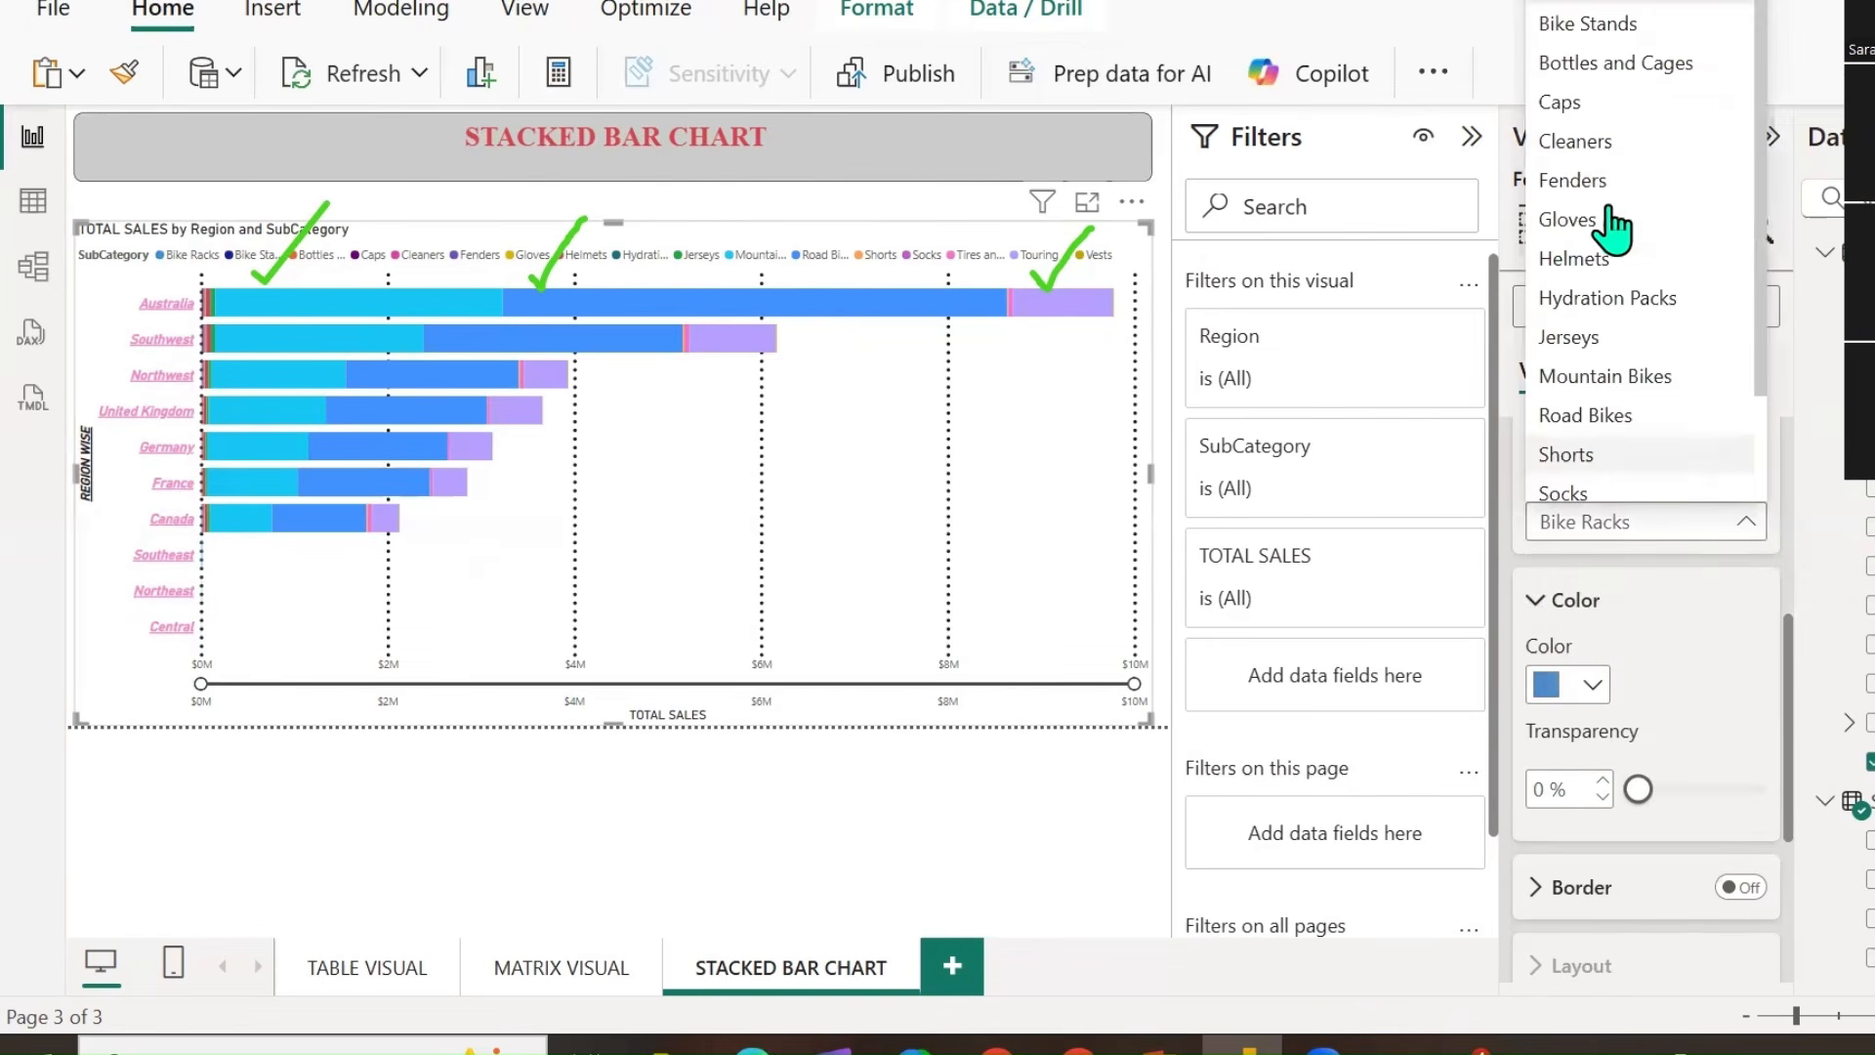
{"action": "left_click", "coordinate": [1626, 48]}
{"action": "left_click", "coordinate": [1594, 694]}
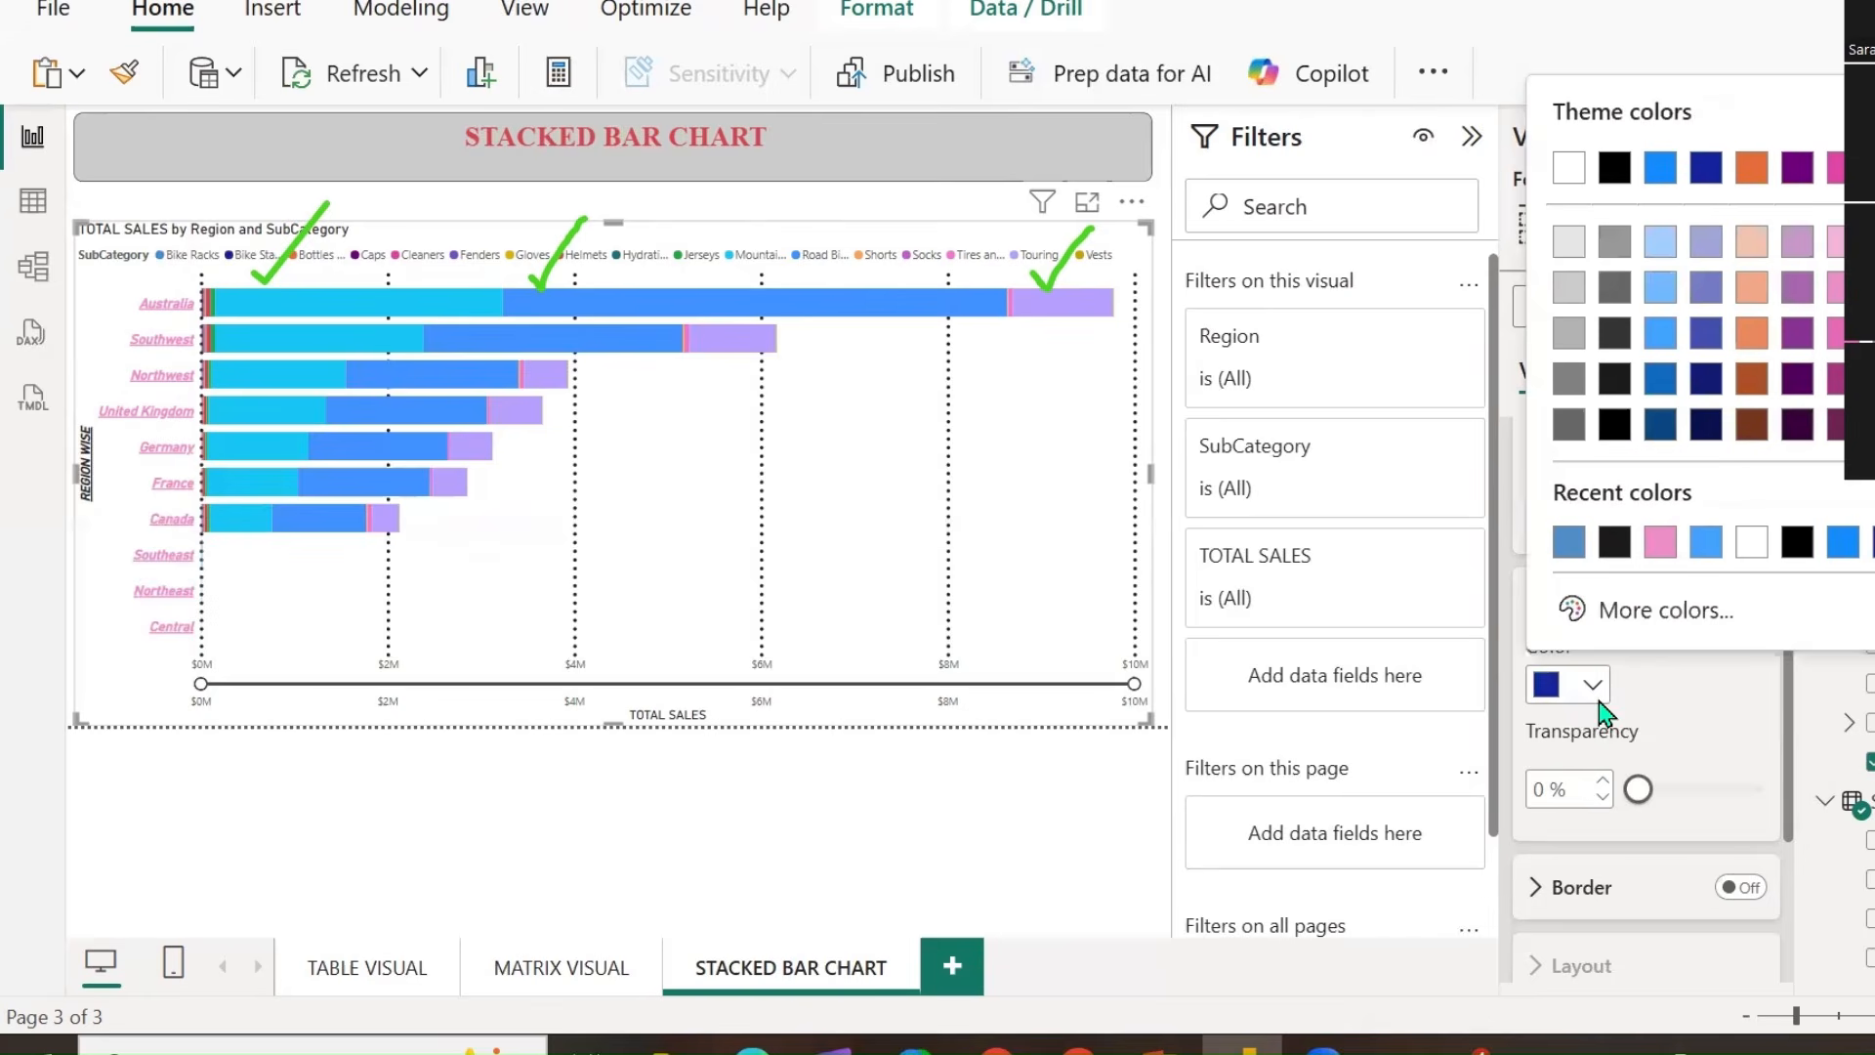
{"action": "left_click", "coordinate": [1606, 640]}
{"action": "left_click", "coordinate": [1706, 498]}
{"action": "left_click", "coordinate": [1805, 154]}
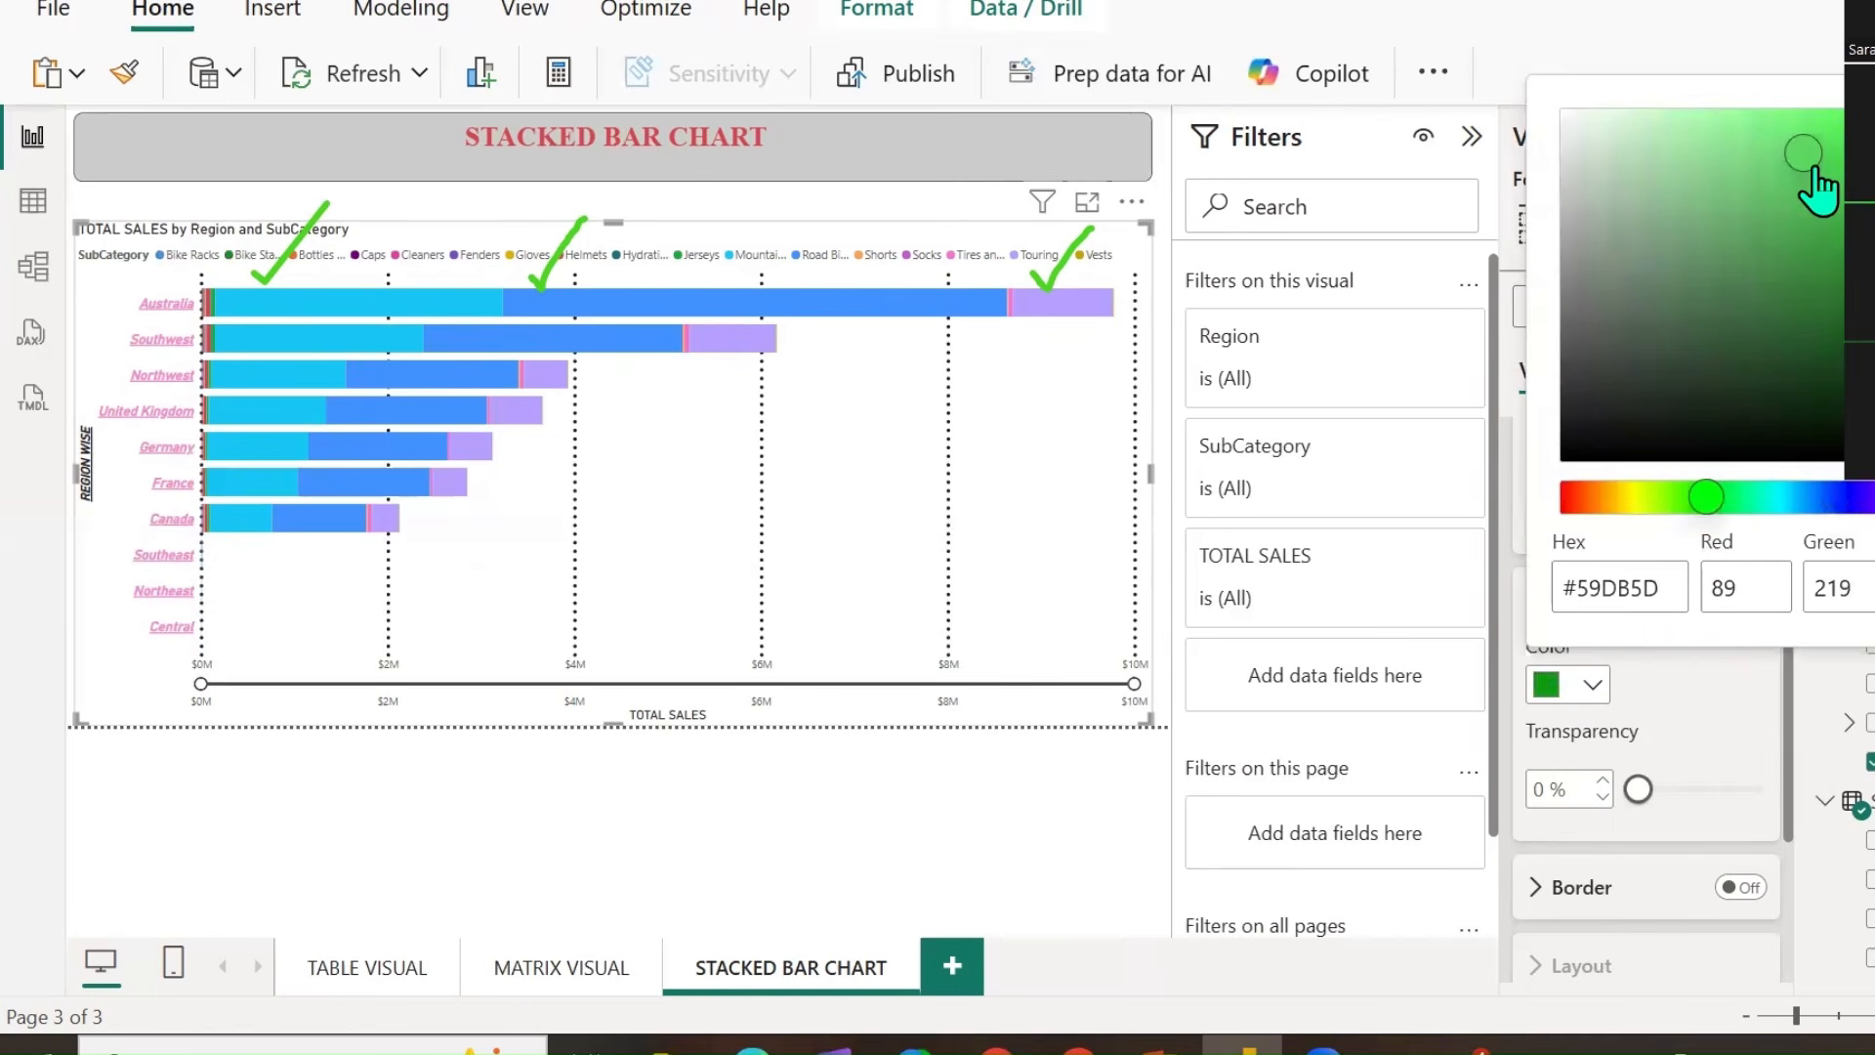
{"action": "left_click_drag", "start_coordinate": [1823, 229], "coordinate": [1747, 251]}
{"action": "left_click", "coordinate": [1805, 163]}
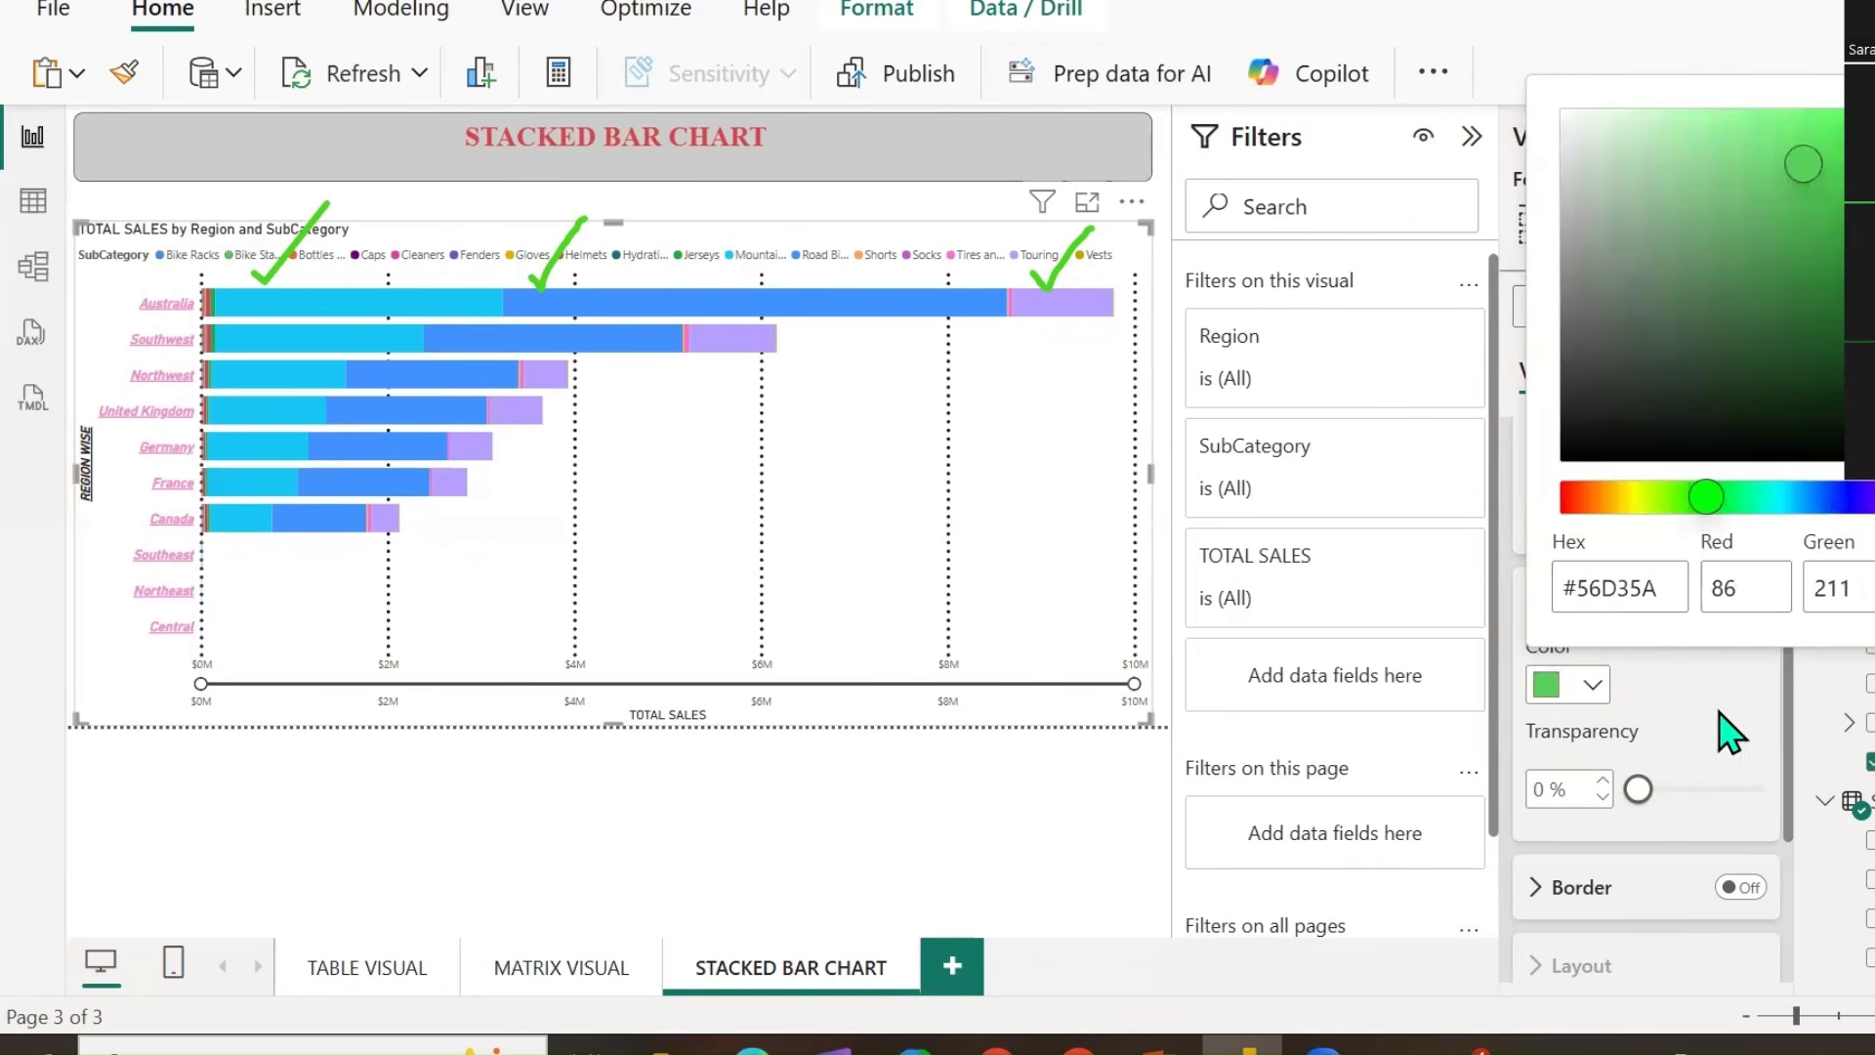
{"action": "left_click", "coordinate": [1763, 720]}
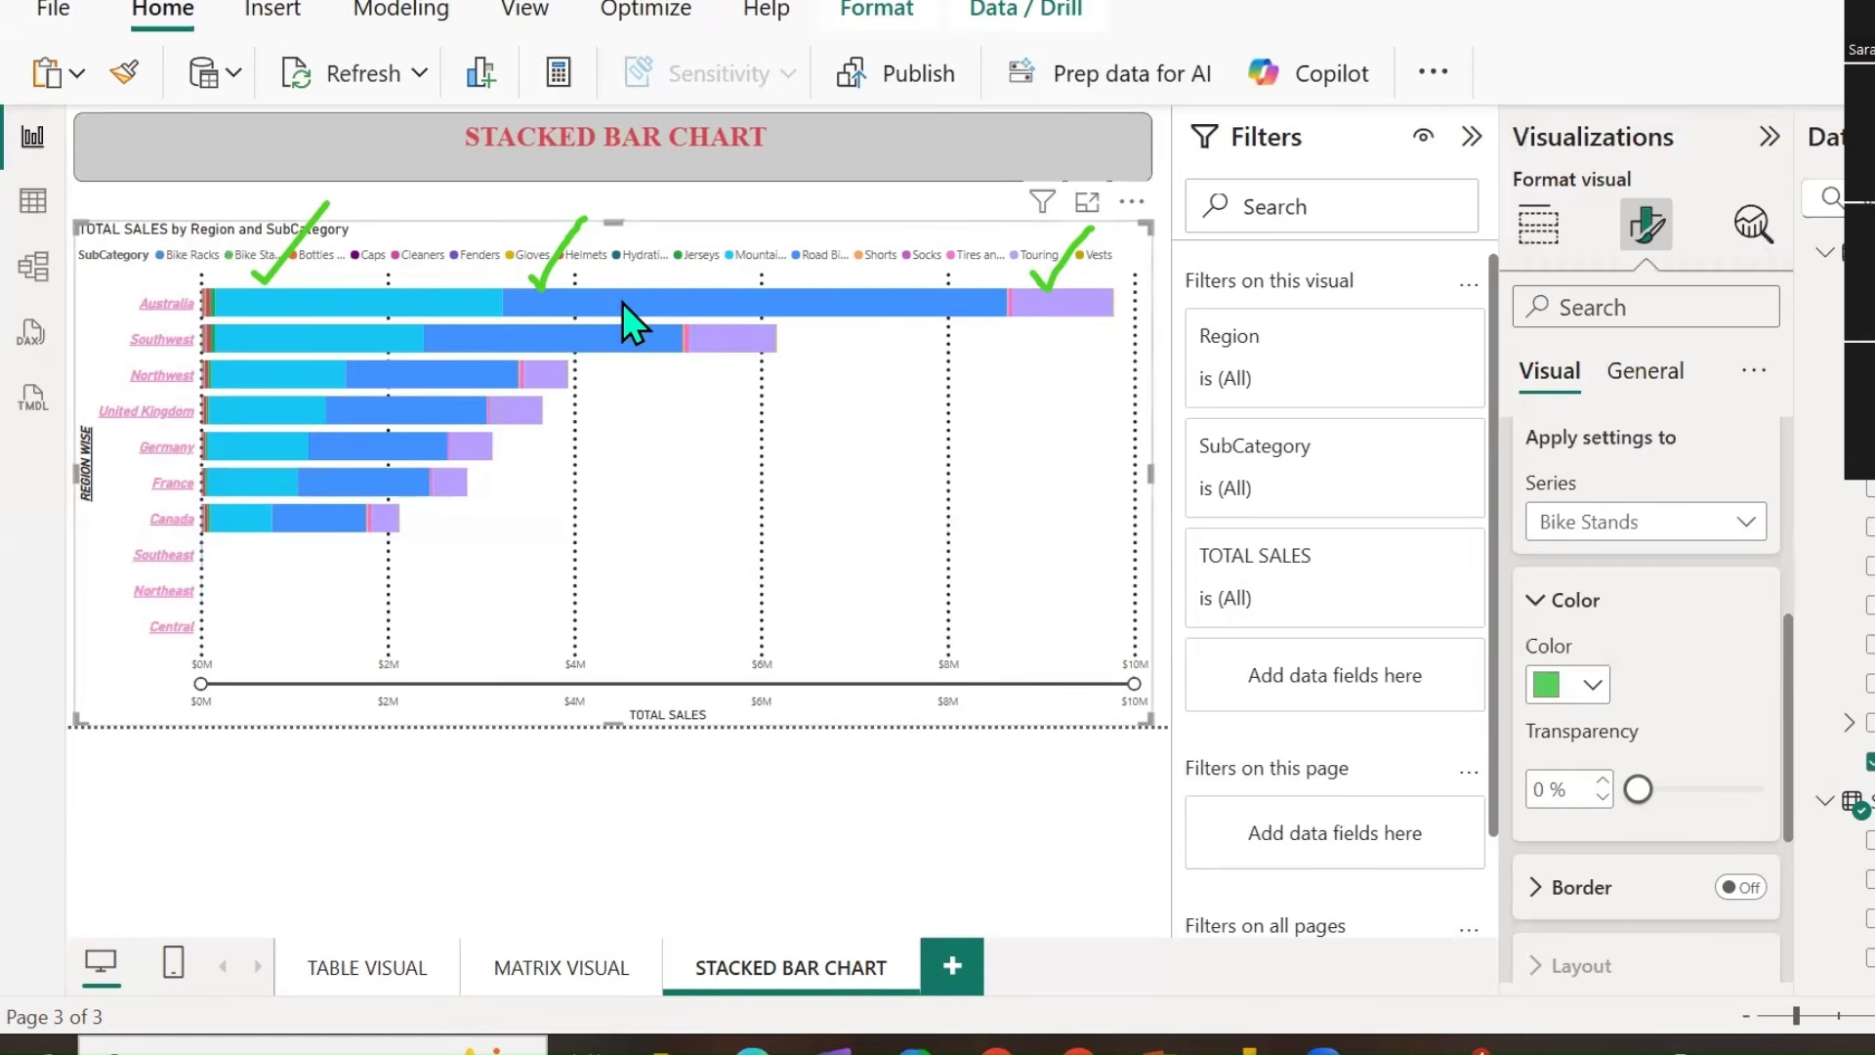
Check which series the large blue segments belong to and give Road Bikes the custom color #0B4559.
{"action": "mouse_move", "coordinate": [634, 302]}
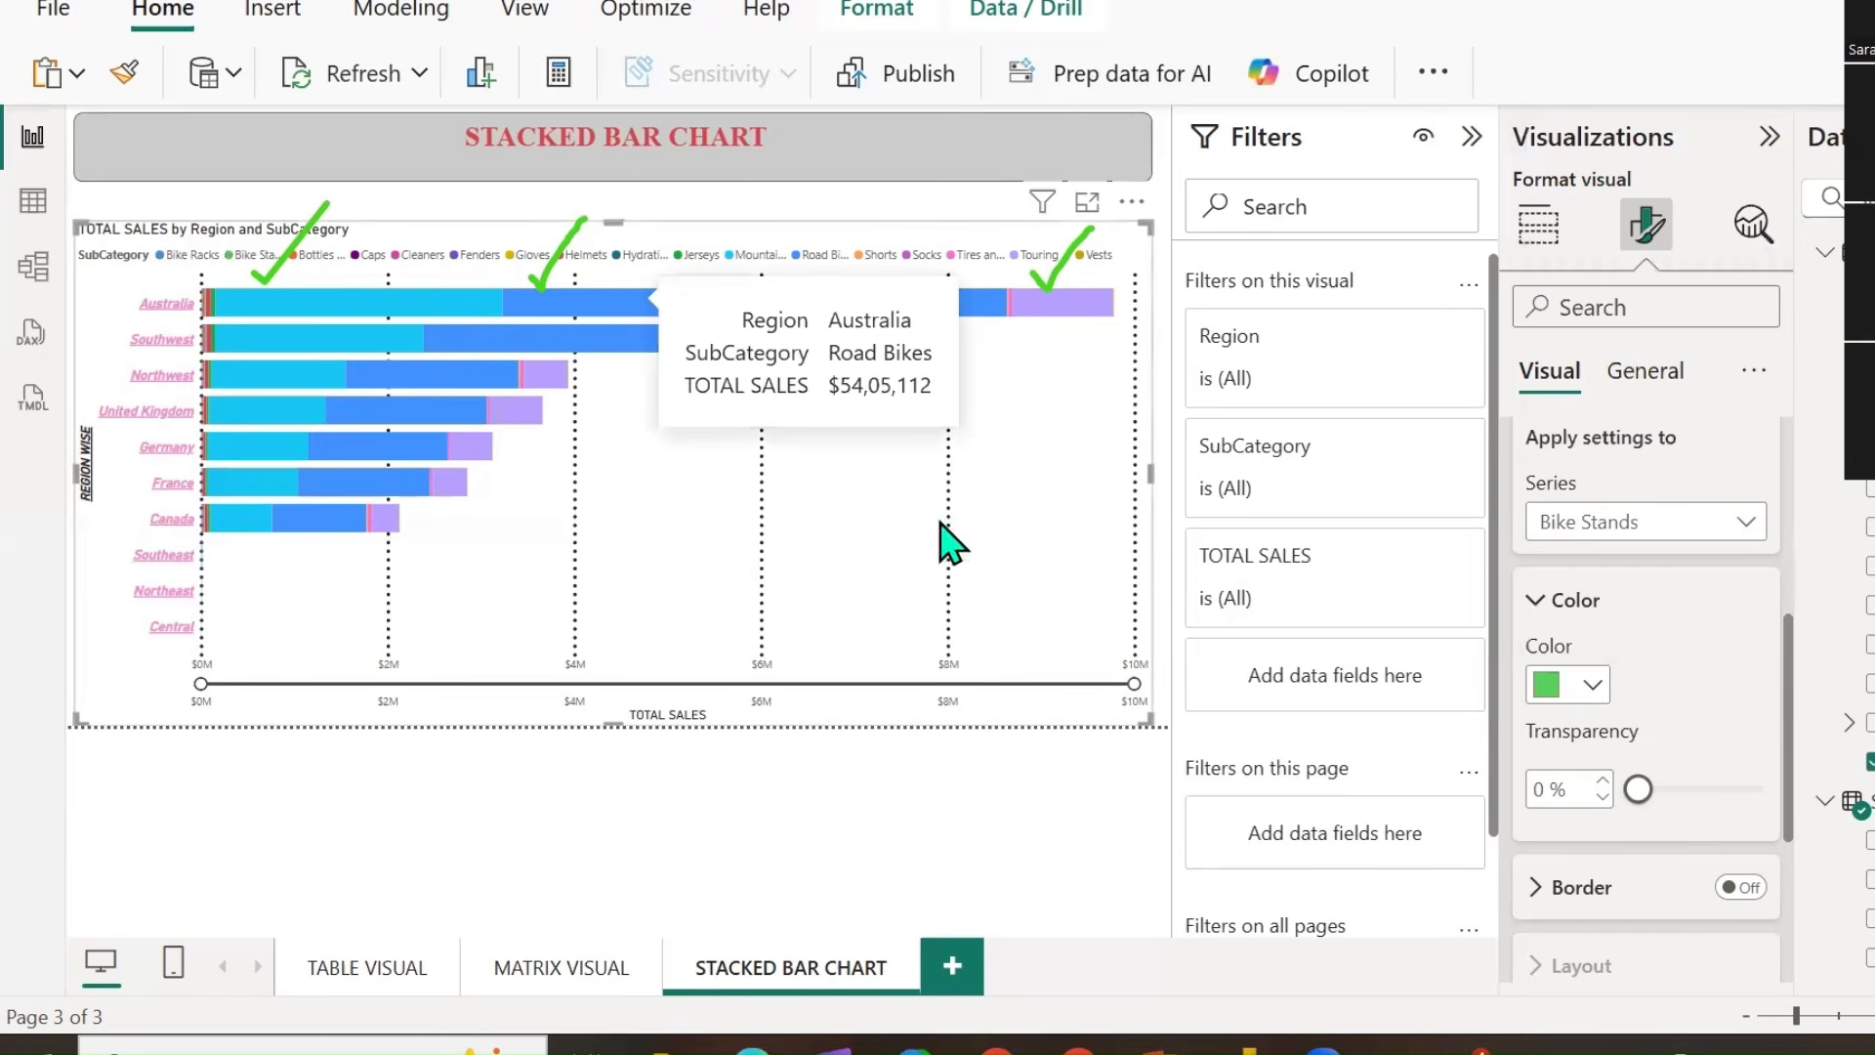
{"action": "left_click", "coordinate": [1649, 528]}
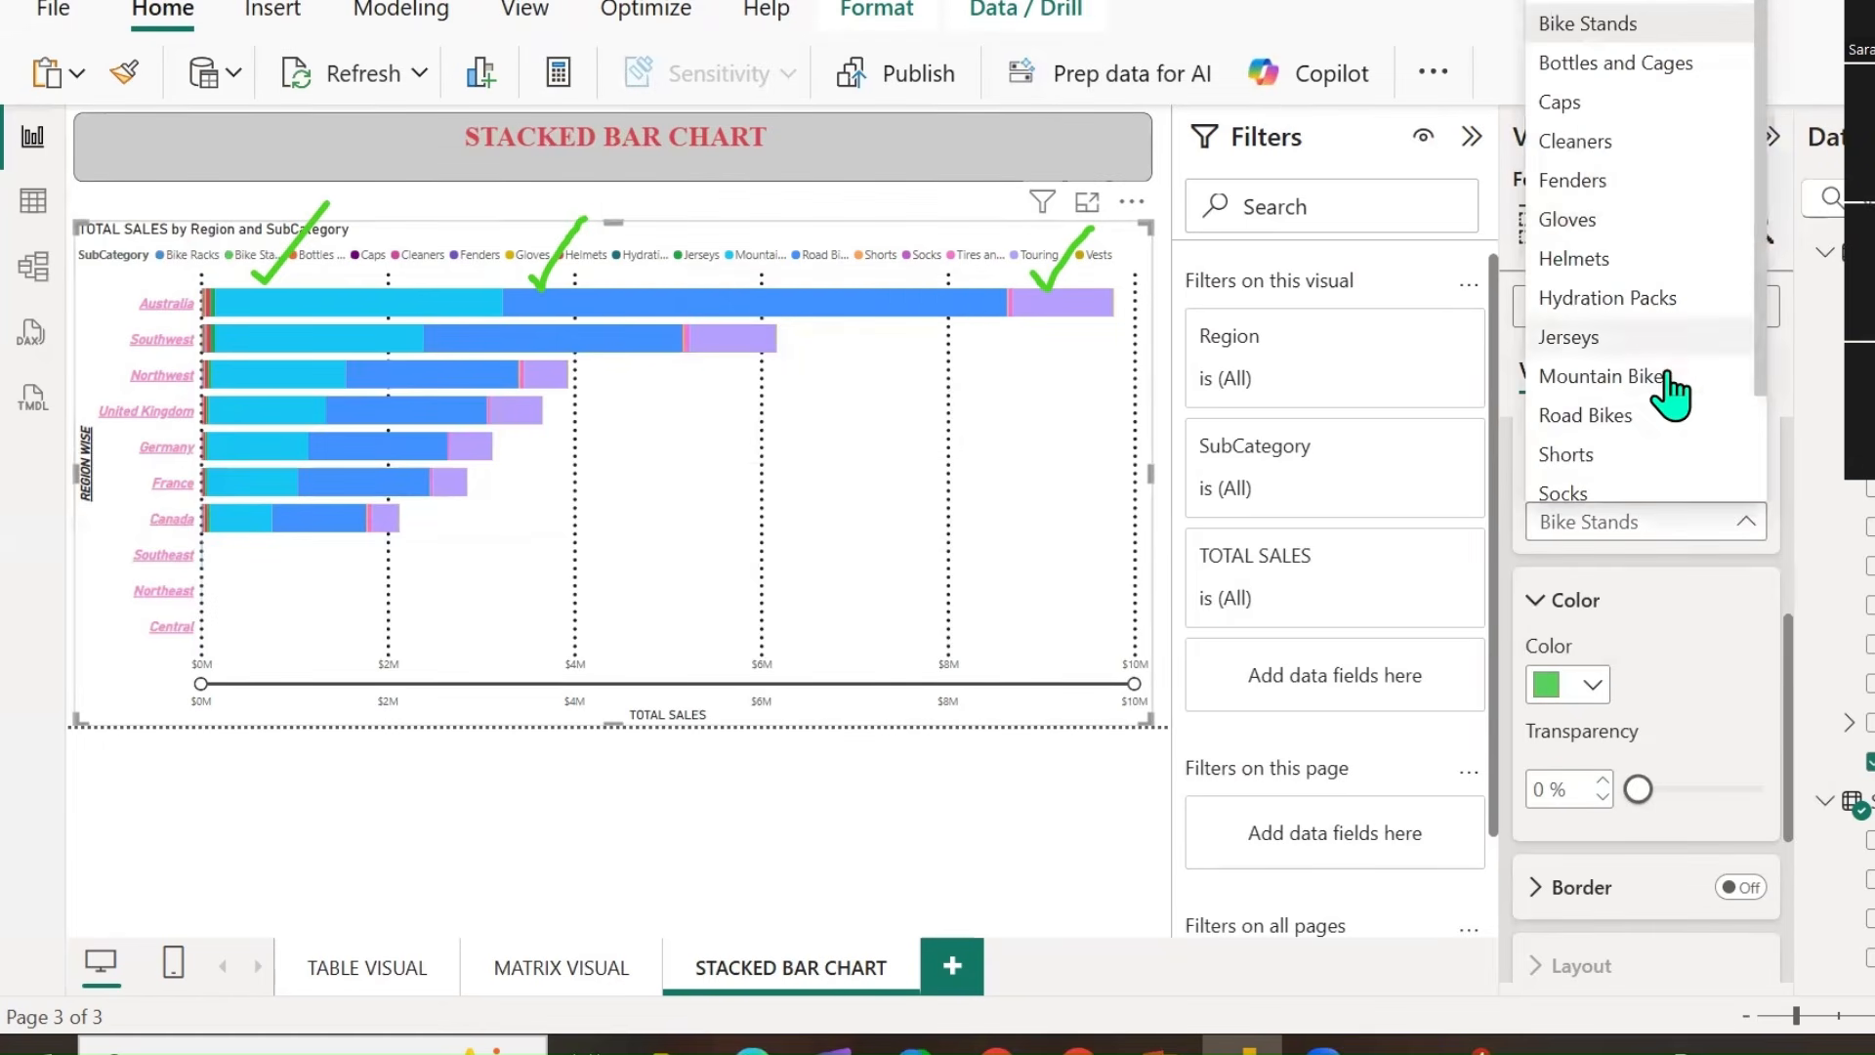
{"action": "scroll", "coordinate": [1666, 472], "scroll_direction": "down", "scroll_amount": 2}
{"action": "scroll", "coordinate": [1658, 479], "scroll_direction": "up", "scroll_amount": 2}
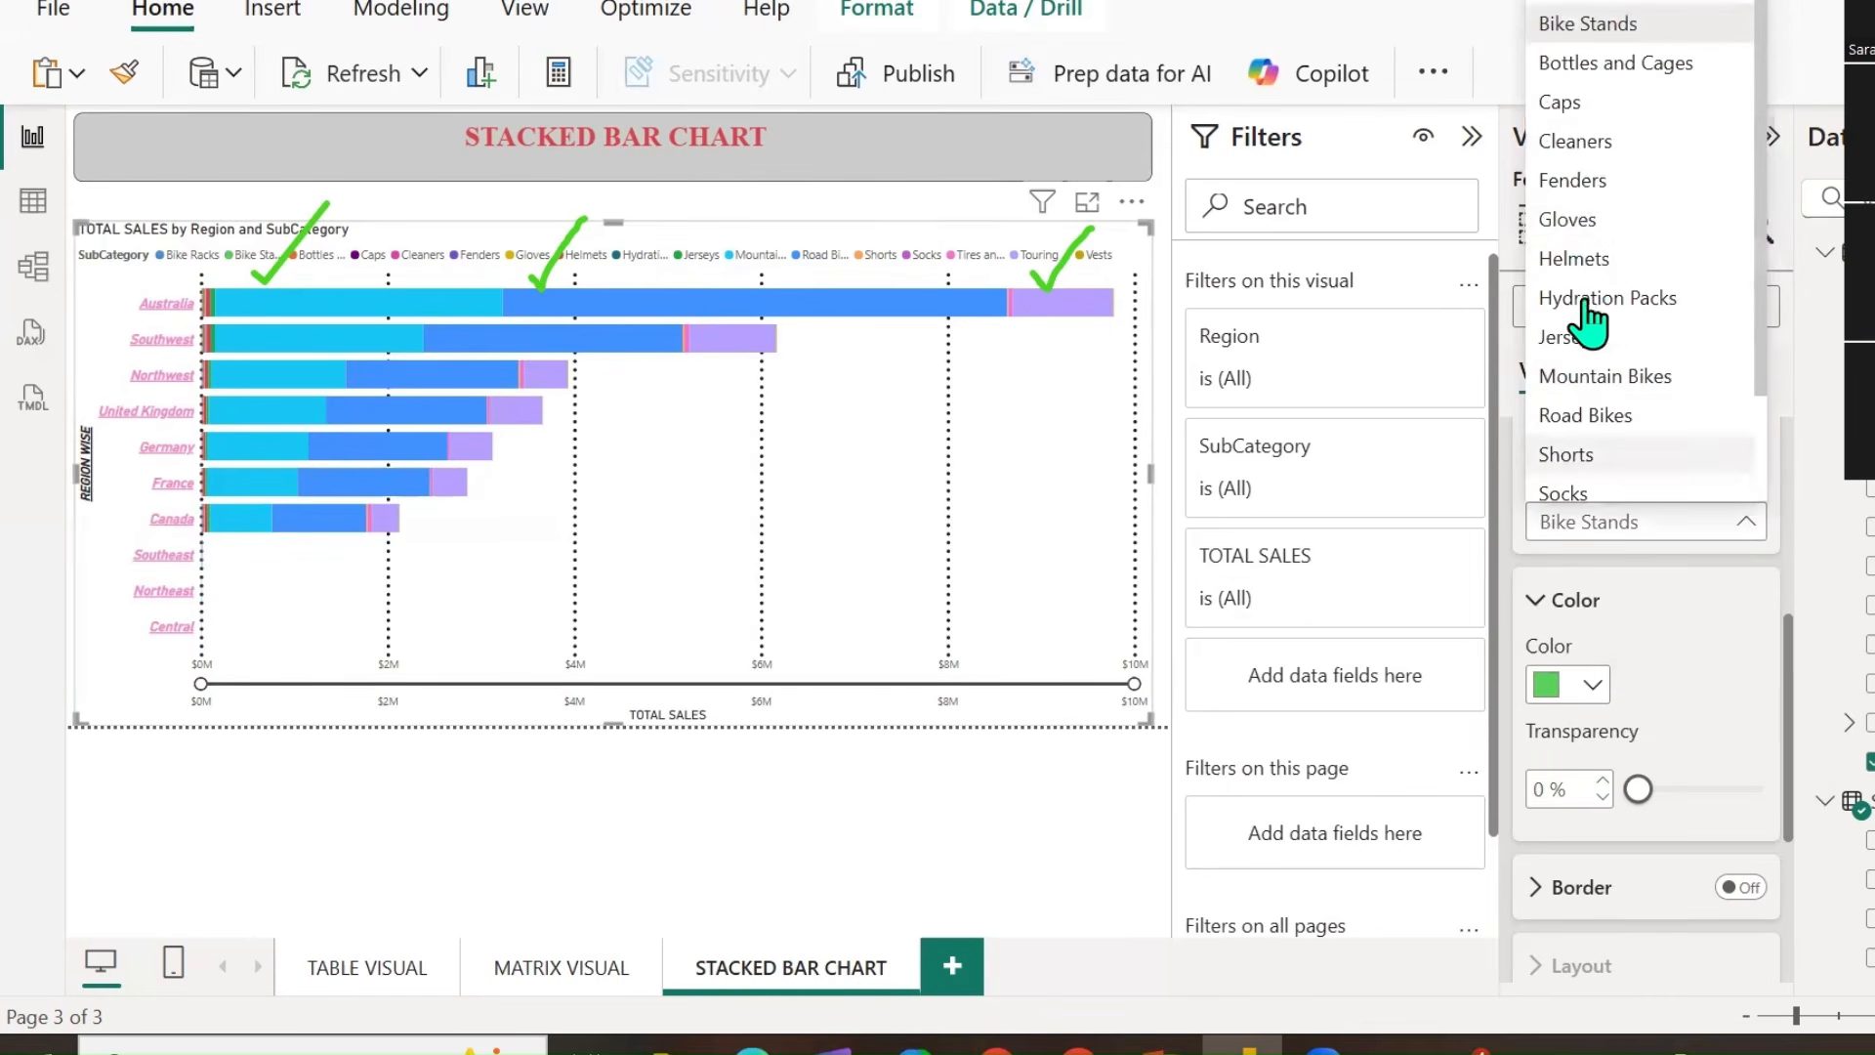
{"action": "scroll", "coordinate": [1651, 418], "scroll_direction": "down", "scroll_amount": 2}
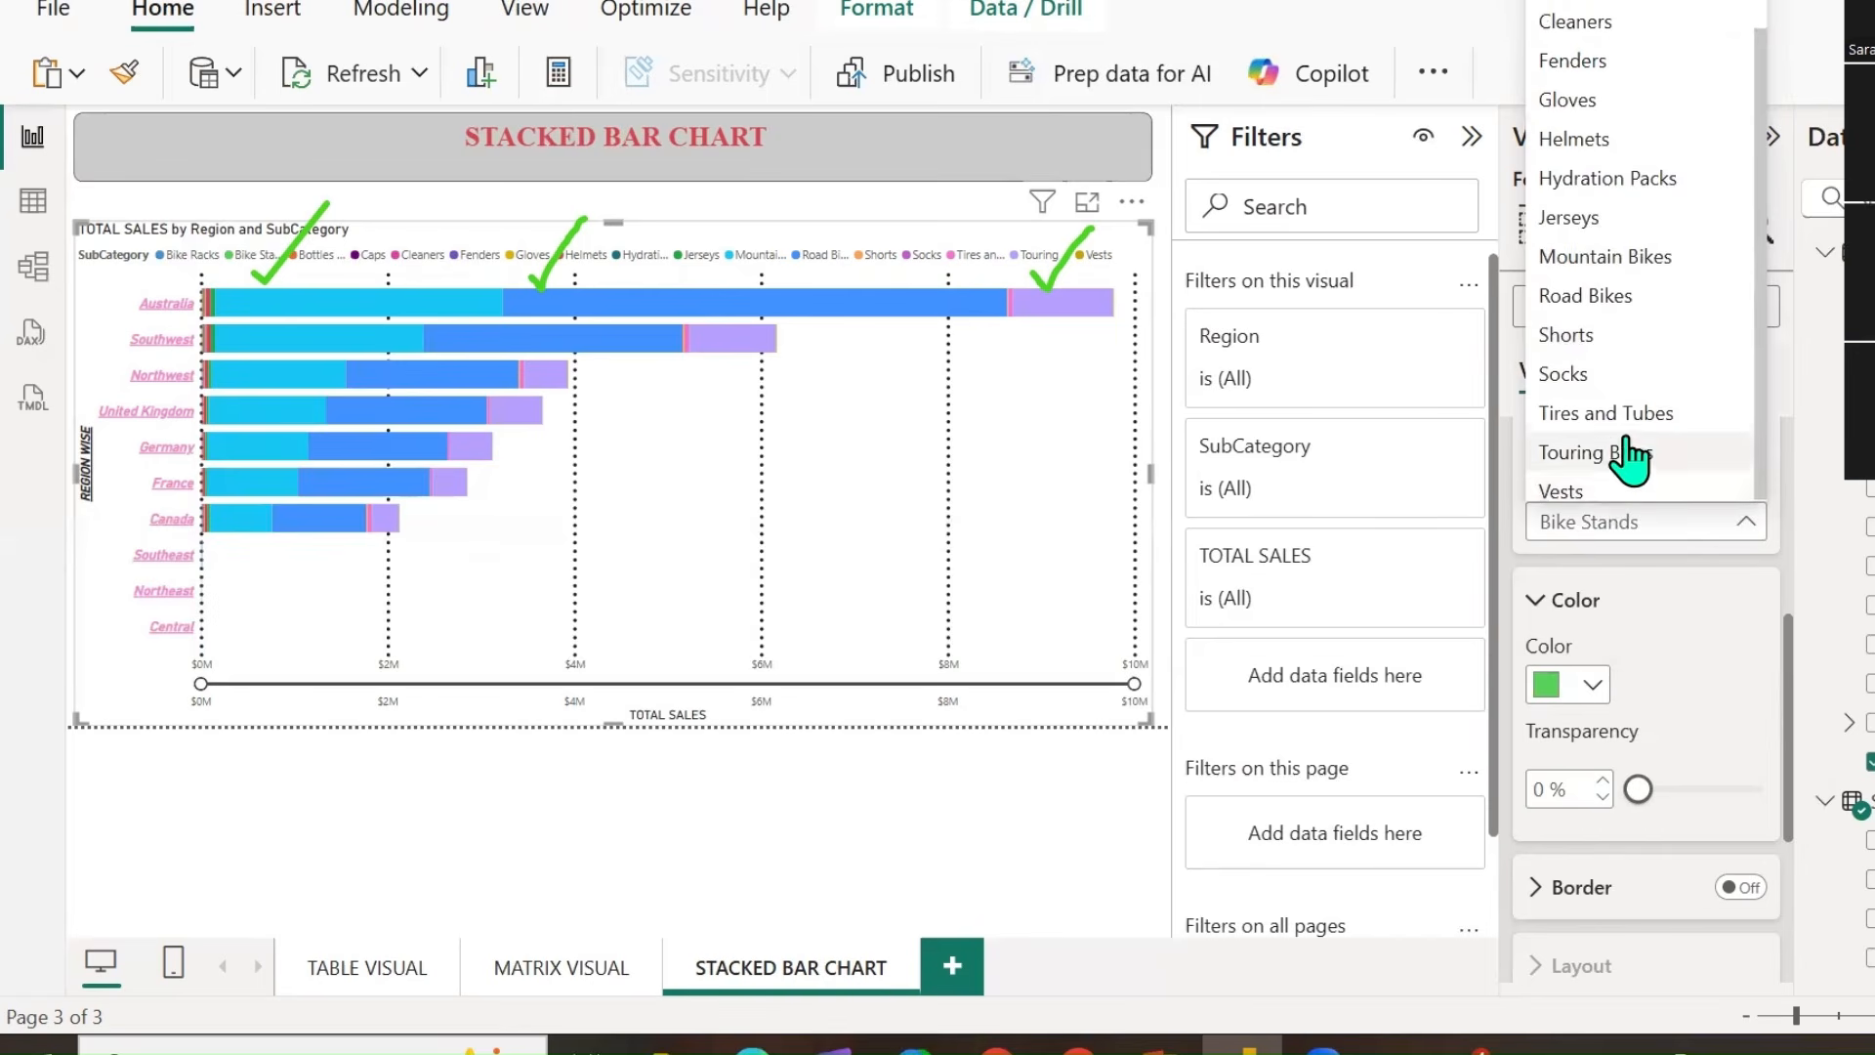
{"action": "scroll", "coordinate": [1610, 410], "scroll_direction": "up", "scroll_amount": 2}
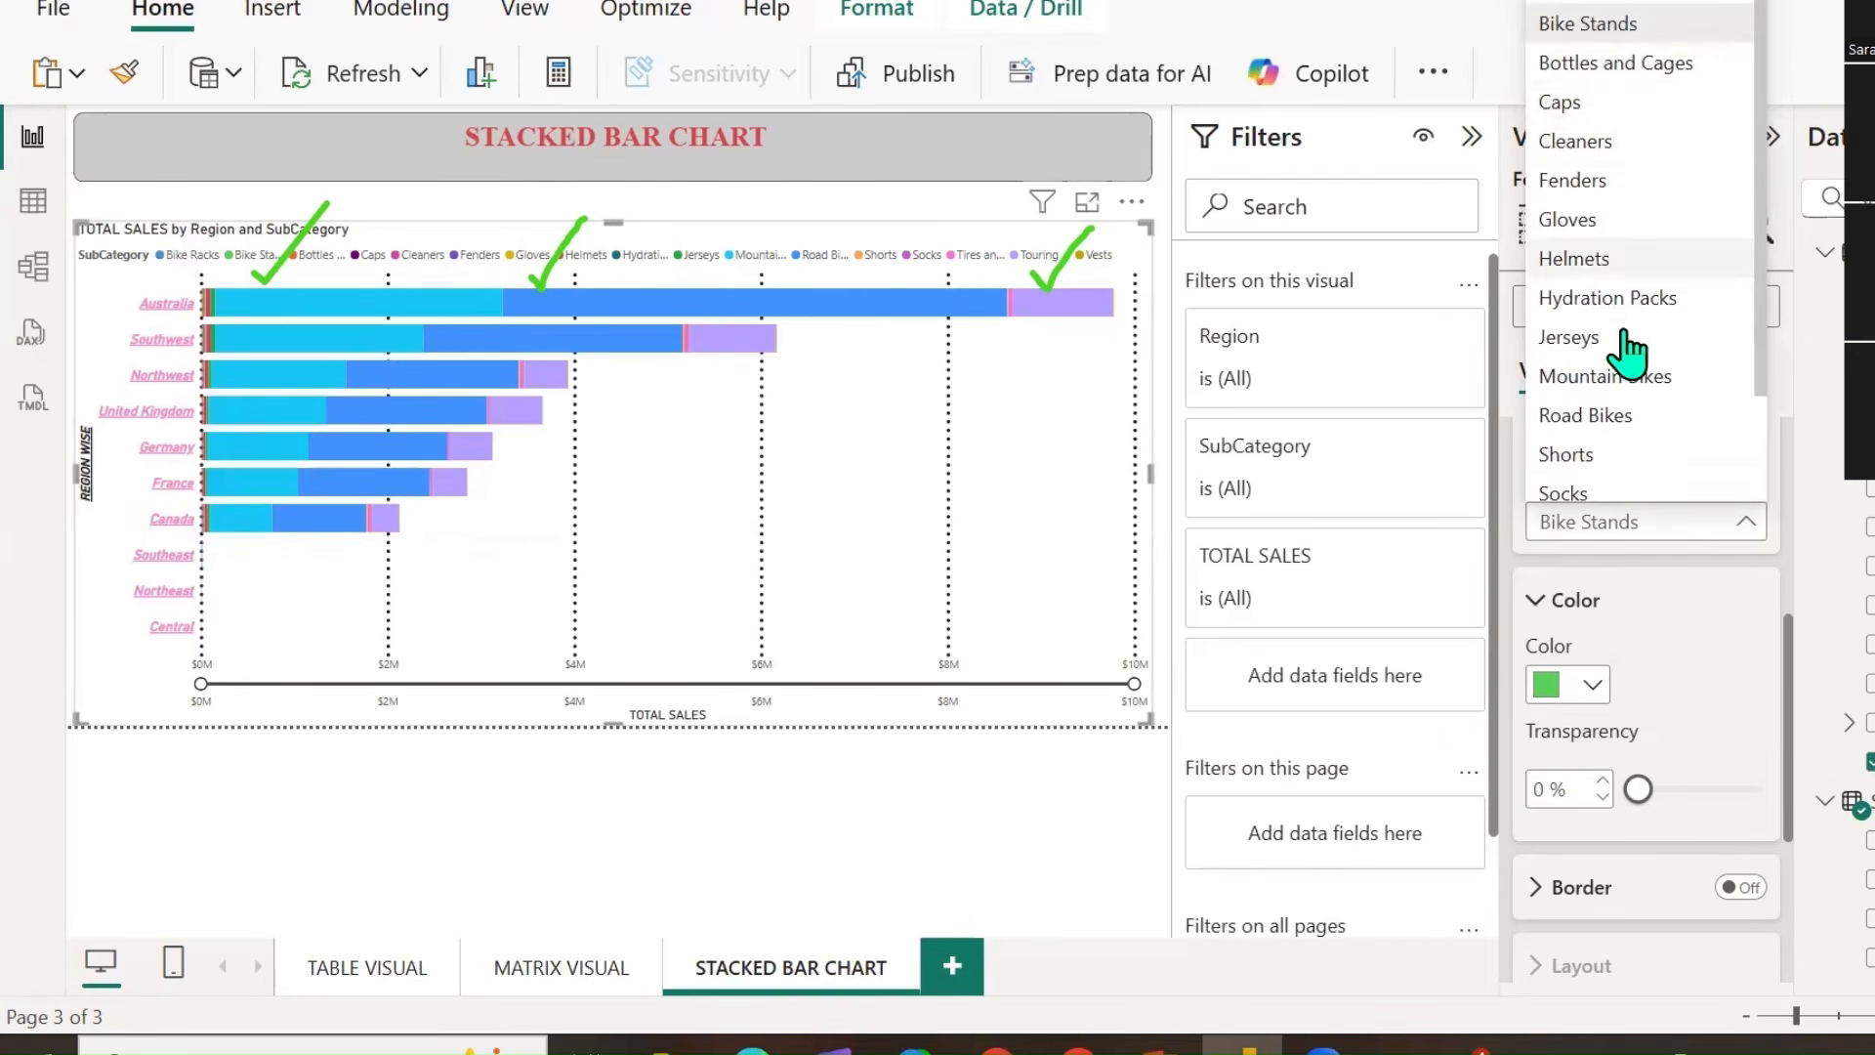
{"action": "scroll", "coordinate": [1625, 333], "scroll_direction": "down", "scroll_amount": 2}
{"action": "left_click", "coordinate": [1631, 293]}
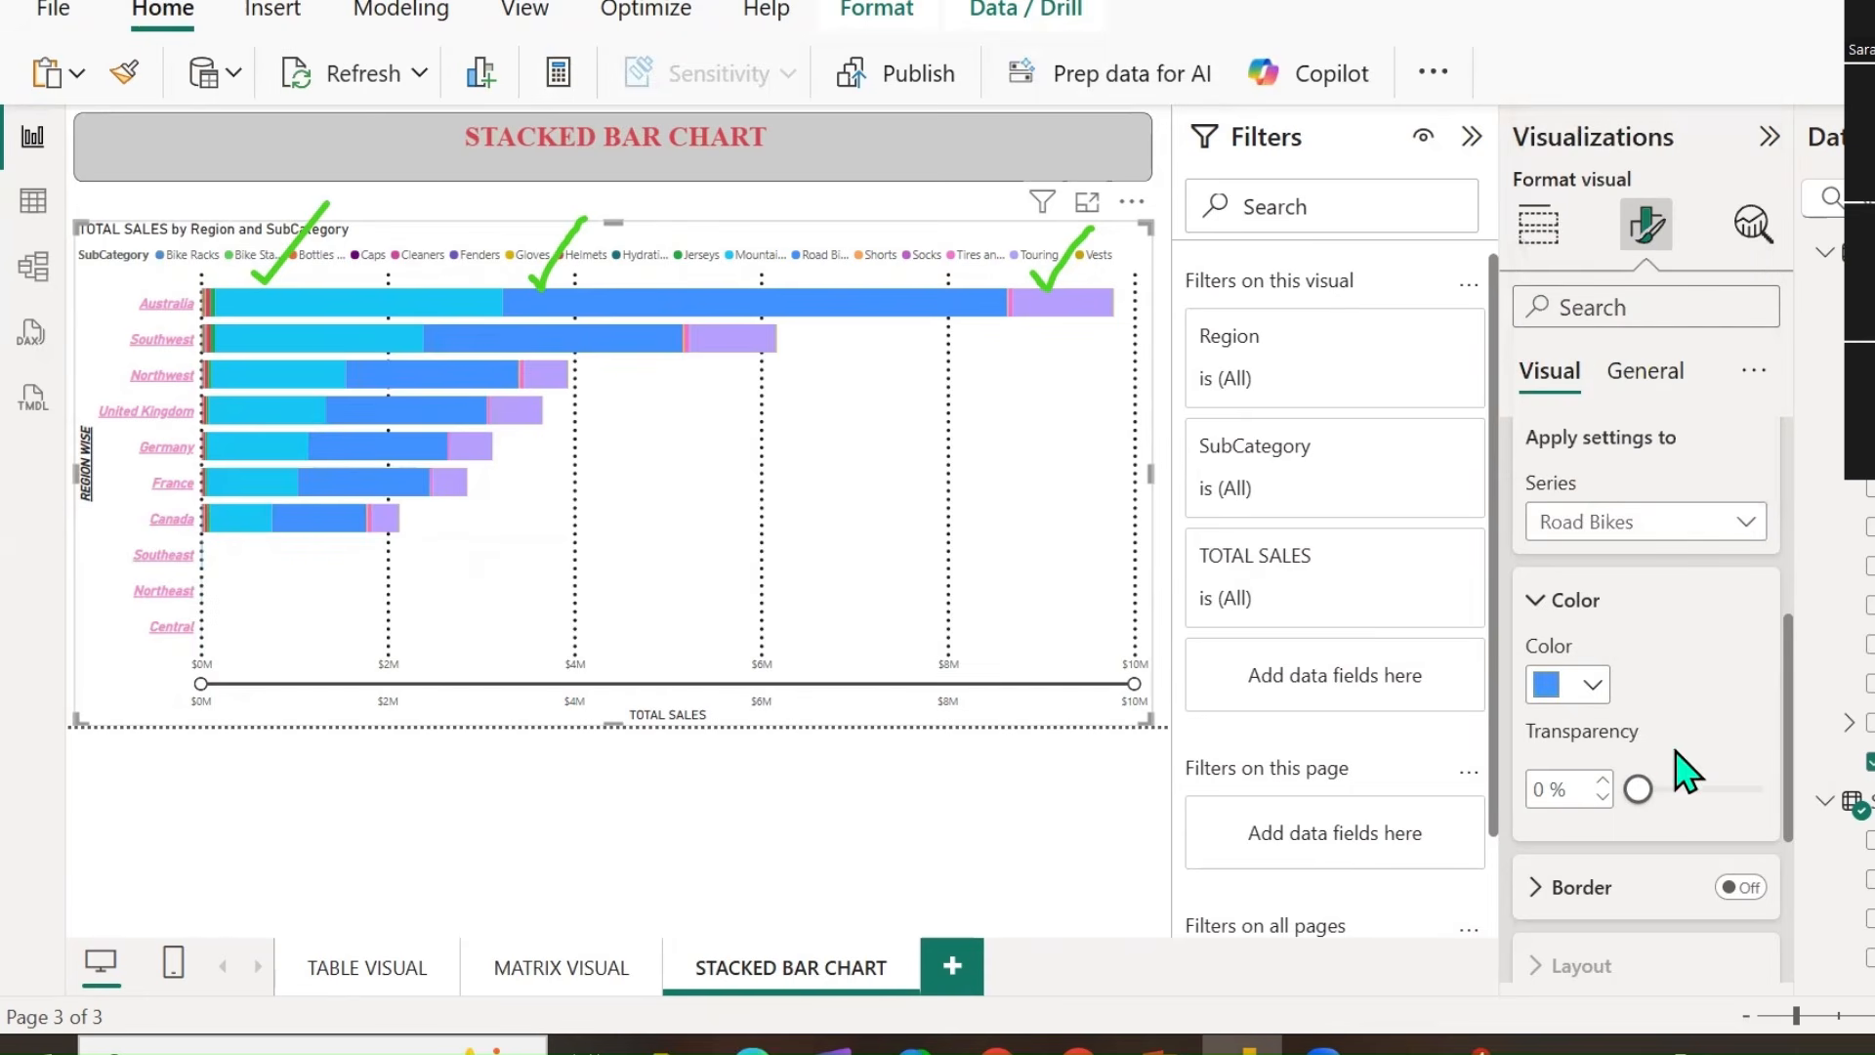
{"action": "left_click", "coordinate": [1592, 686]}
{"action": "left_click", "coordinate": [1588, 606]}
{"action": "left_click", "coordinate": [1780, 515]}
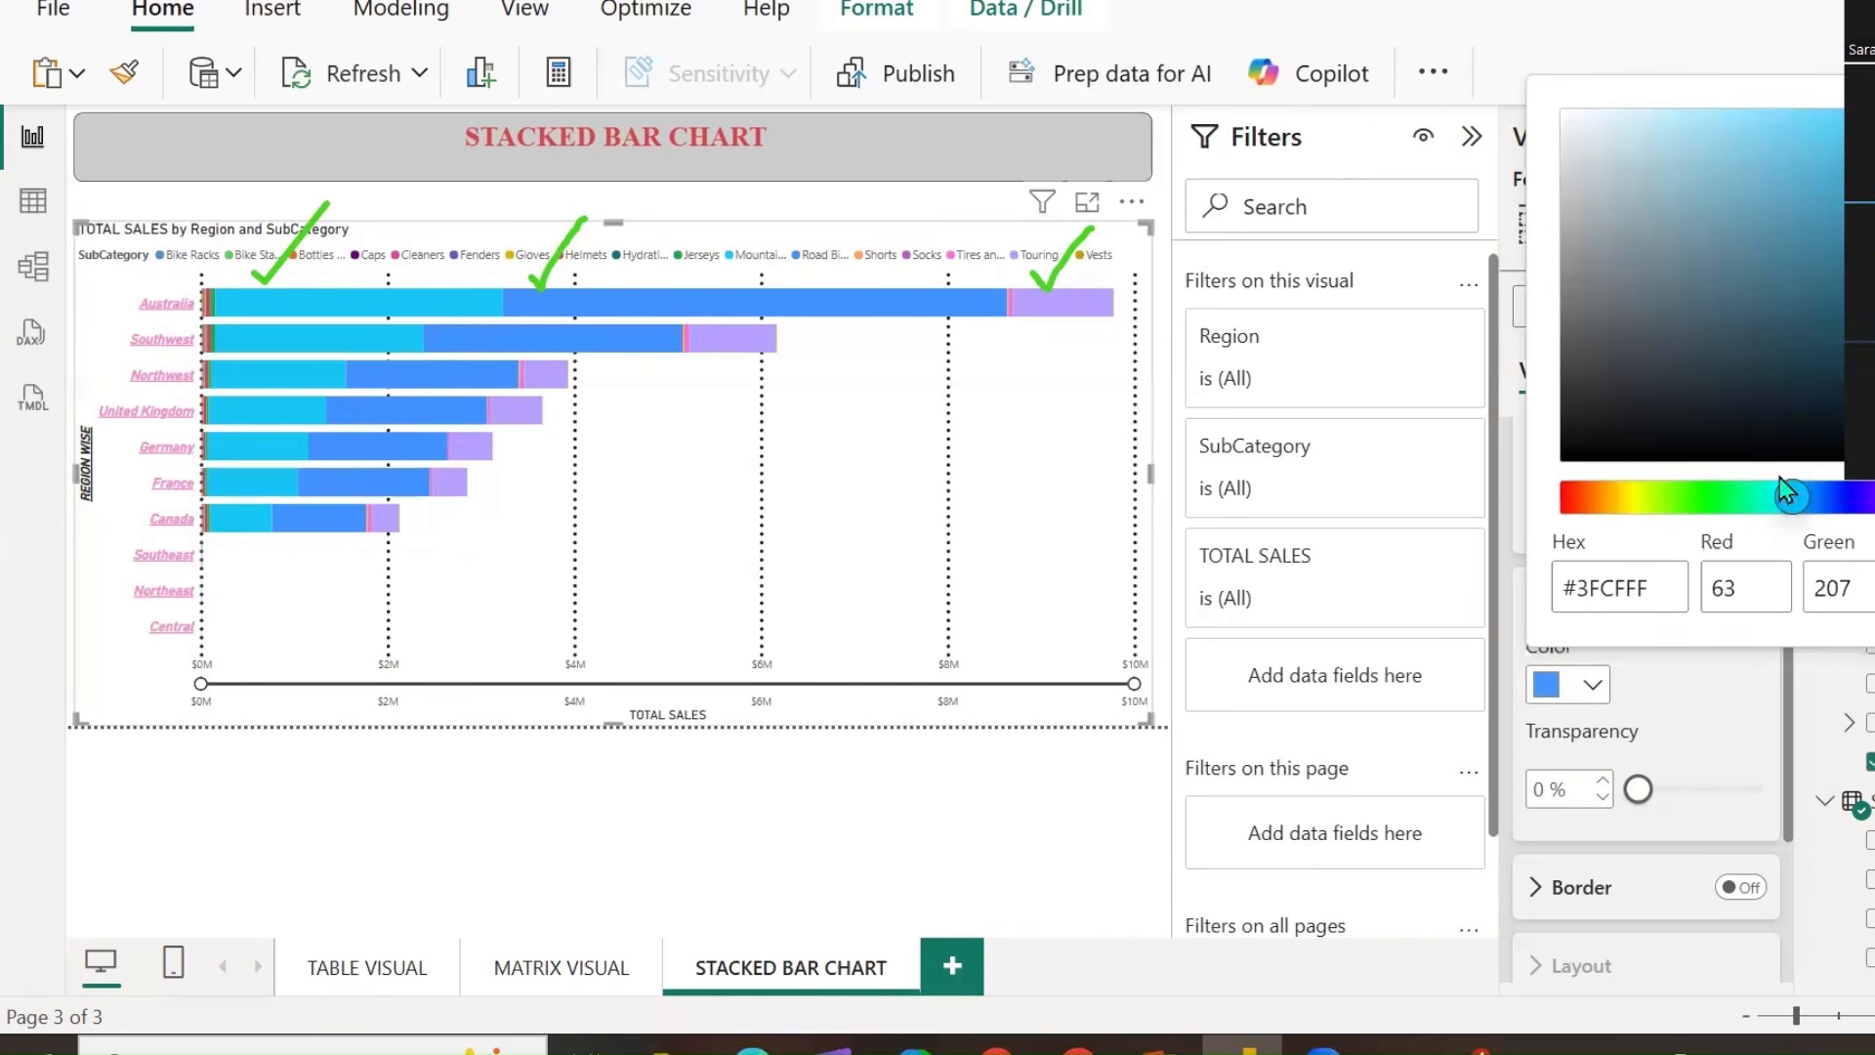
{"action": "left_click", "coordinate": [1836, 141]}
{"action": "left_click", "coordinate": [1872, 254]}
{"action": "left_click", "coordinate": [1874, 338]}
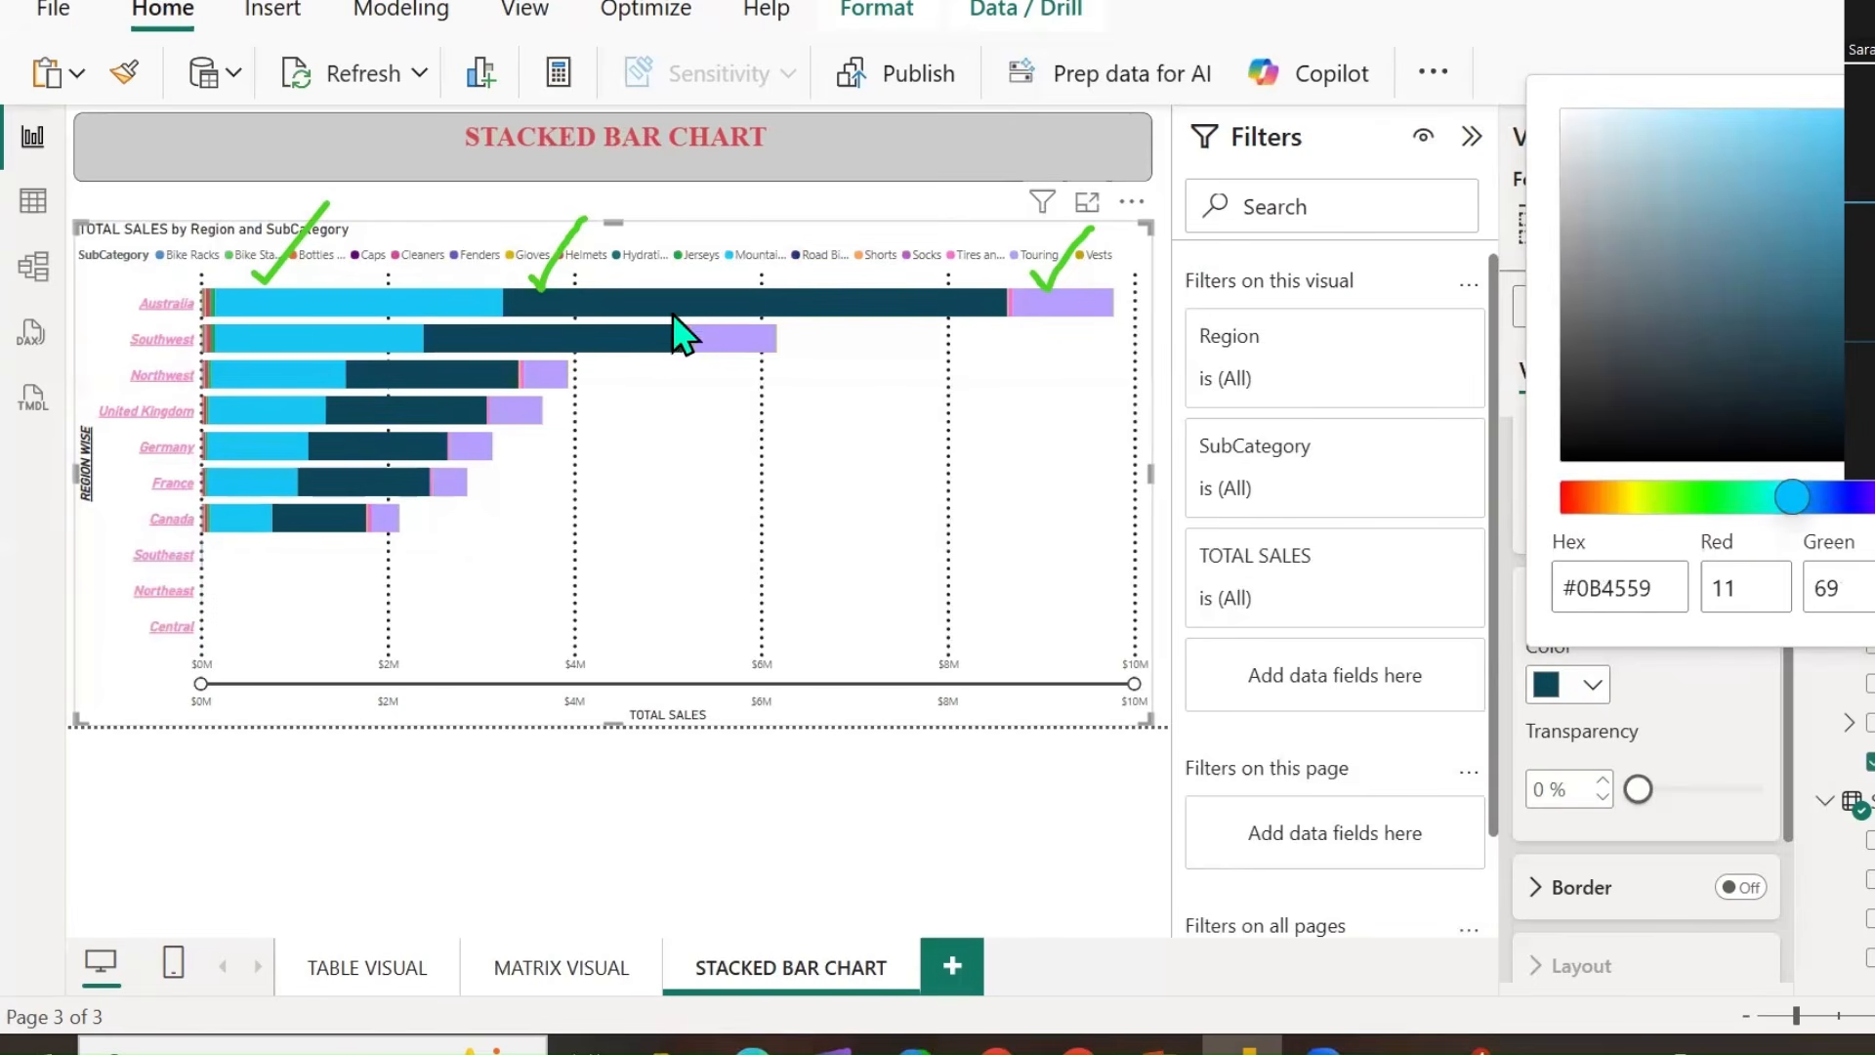
{"action": "left_click", "coordinate": [1672, 727]}
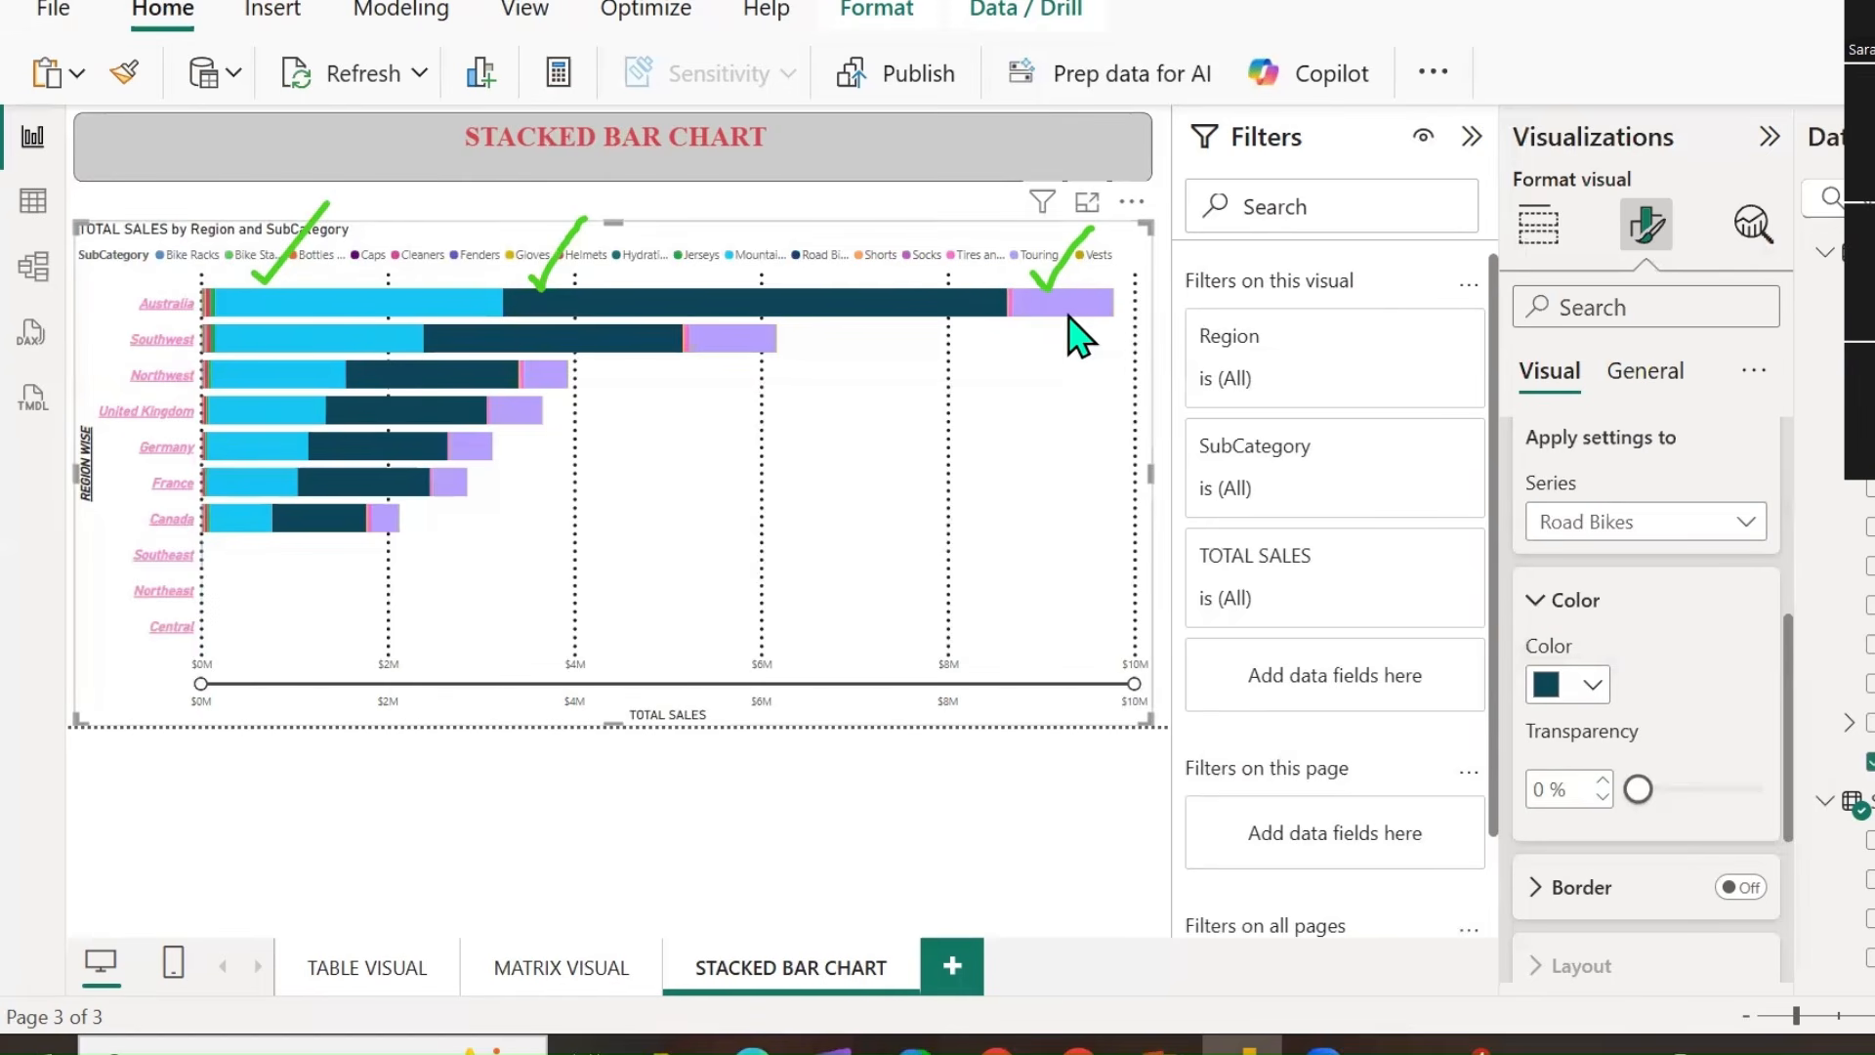
Identify the purple segments' series and give Touring Bikes the custom color #CF32B2.
{"action": "mouse_move", "coordinate": [1082, 324]}
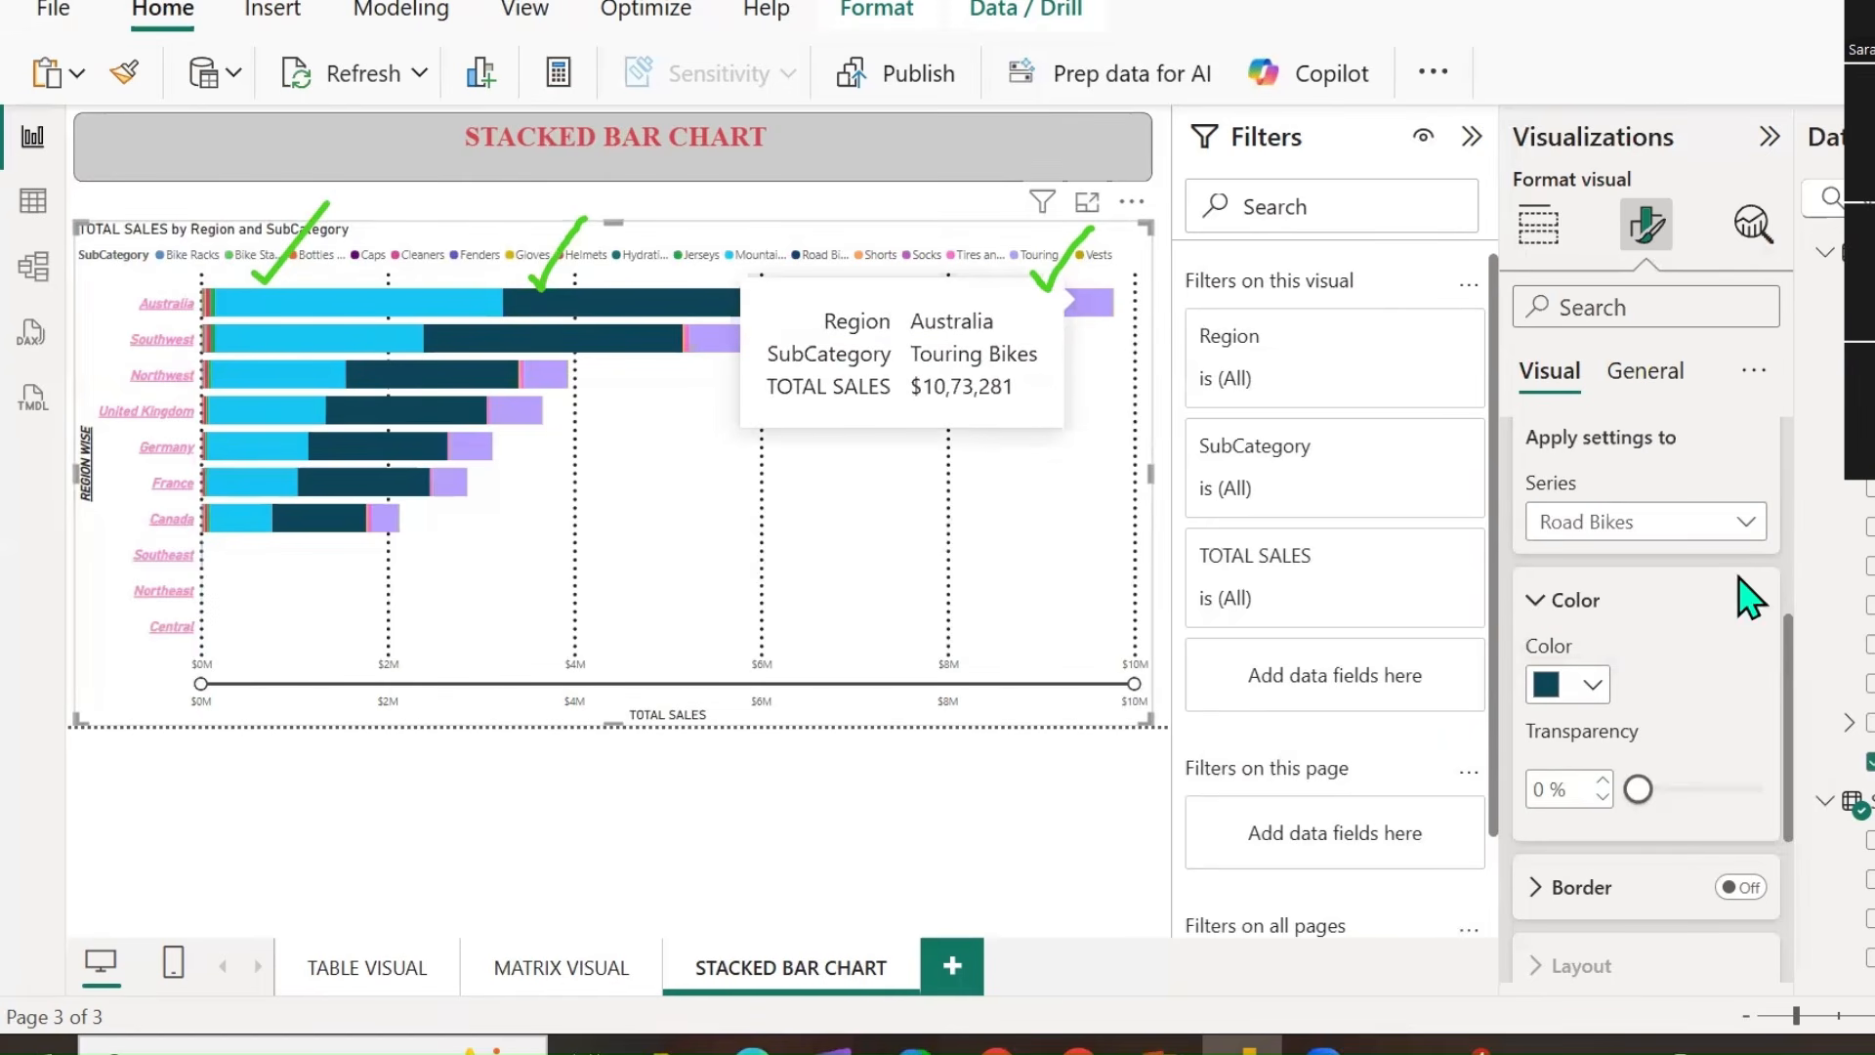
{"action": "left_click", "coordinate": [1746, 525]}
{"action": "scroll", "coordinate": [1688, 427], "scroll_direction": "down", "scroll_amount": 3}
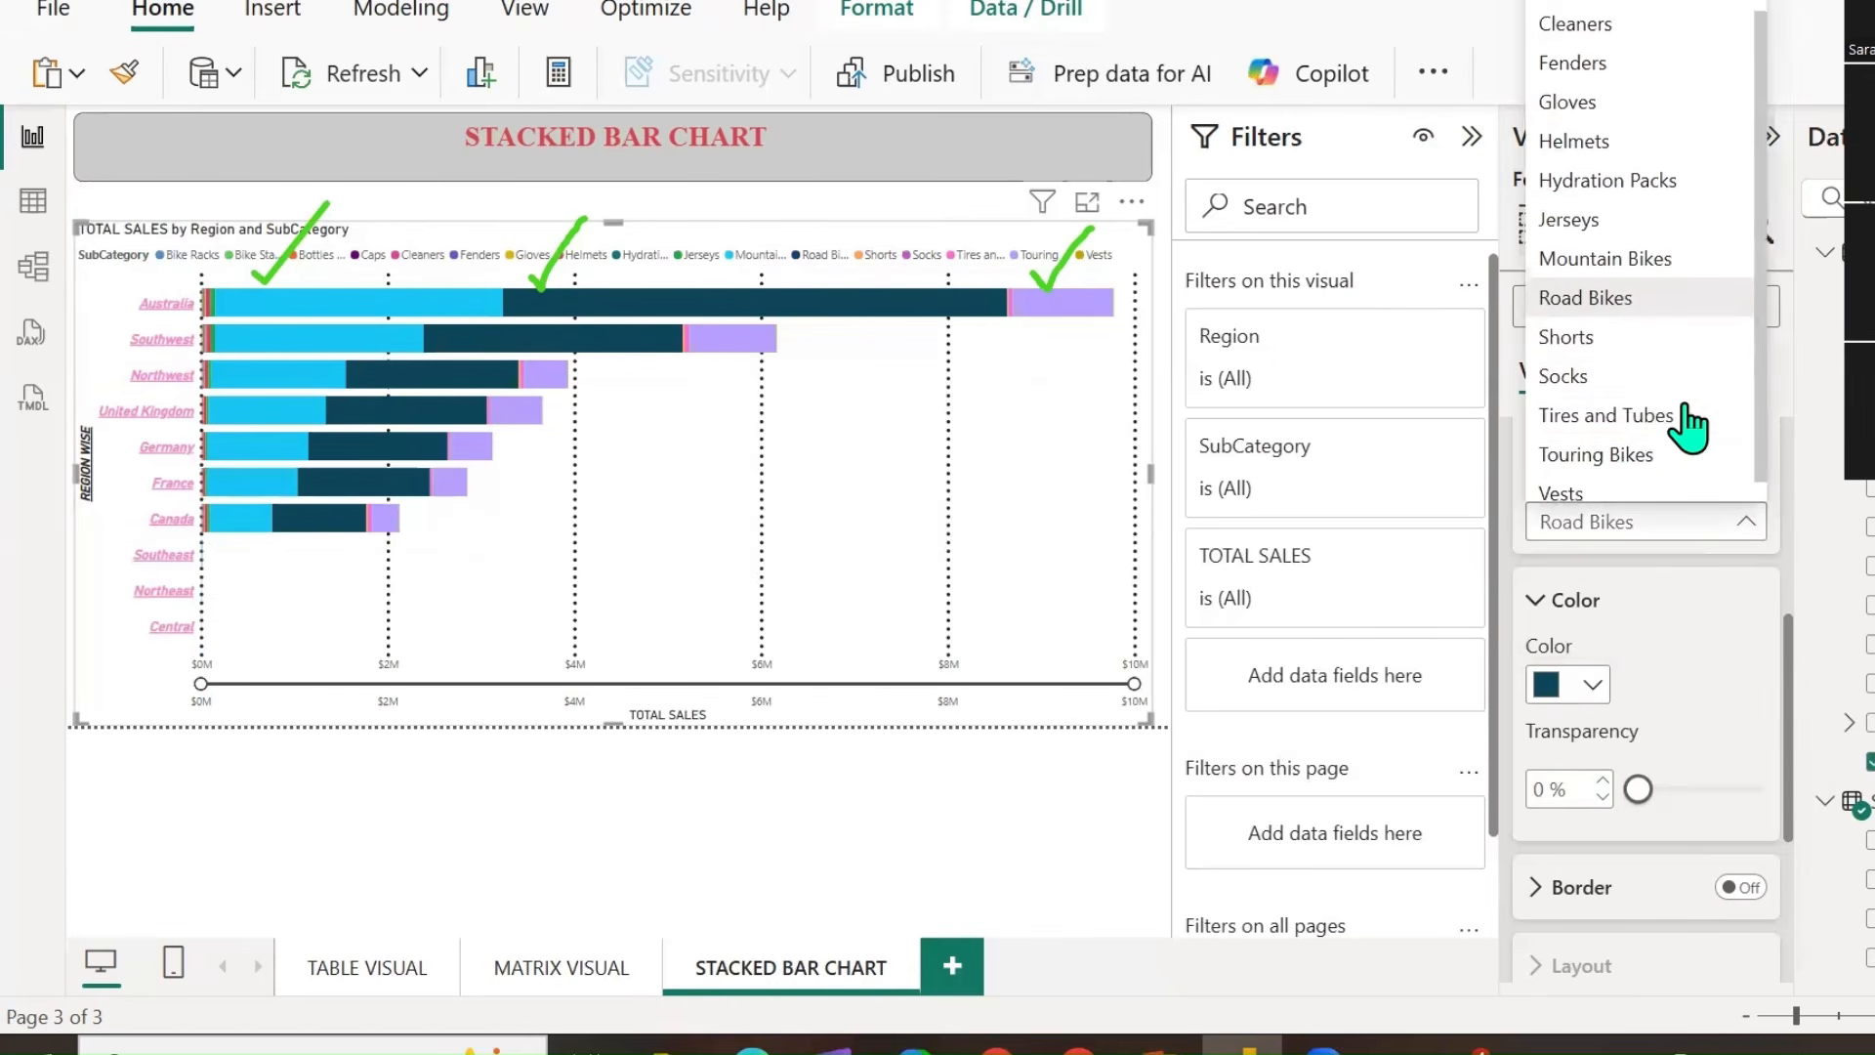
{"action": "left_click", "coordinate": [1641, 442]}
{"action": "left_click", "coordinate": [1599, 686]}
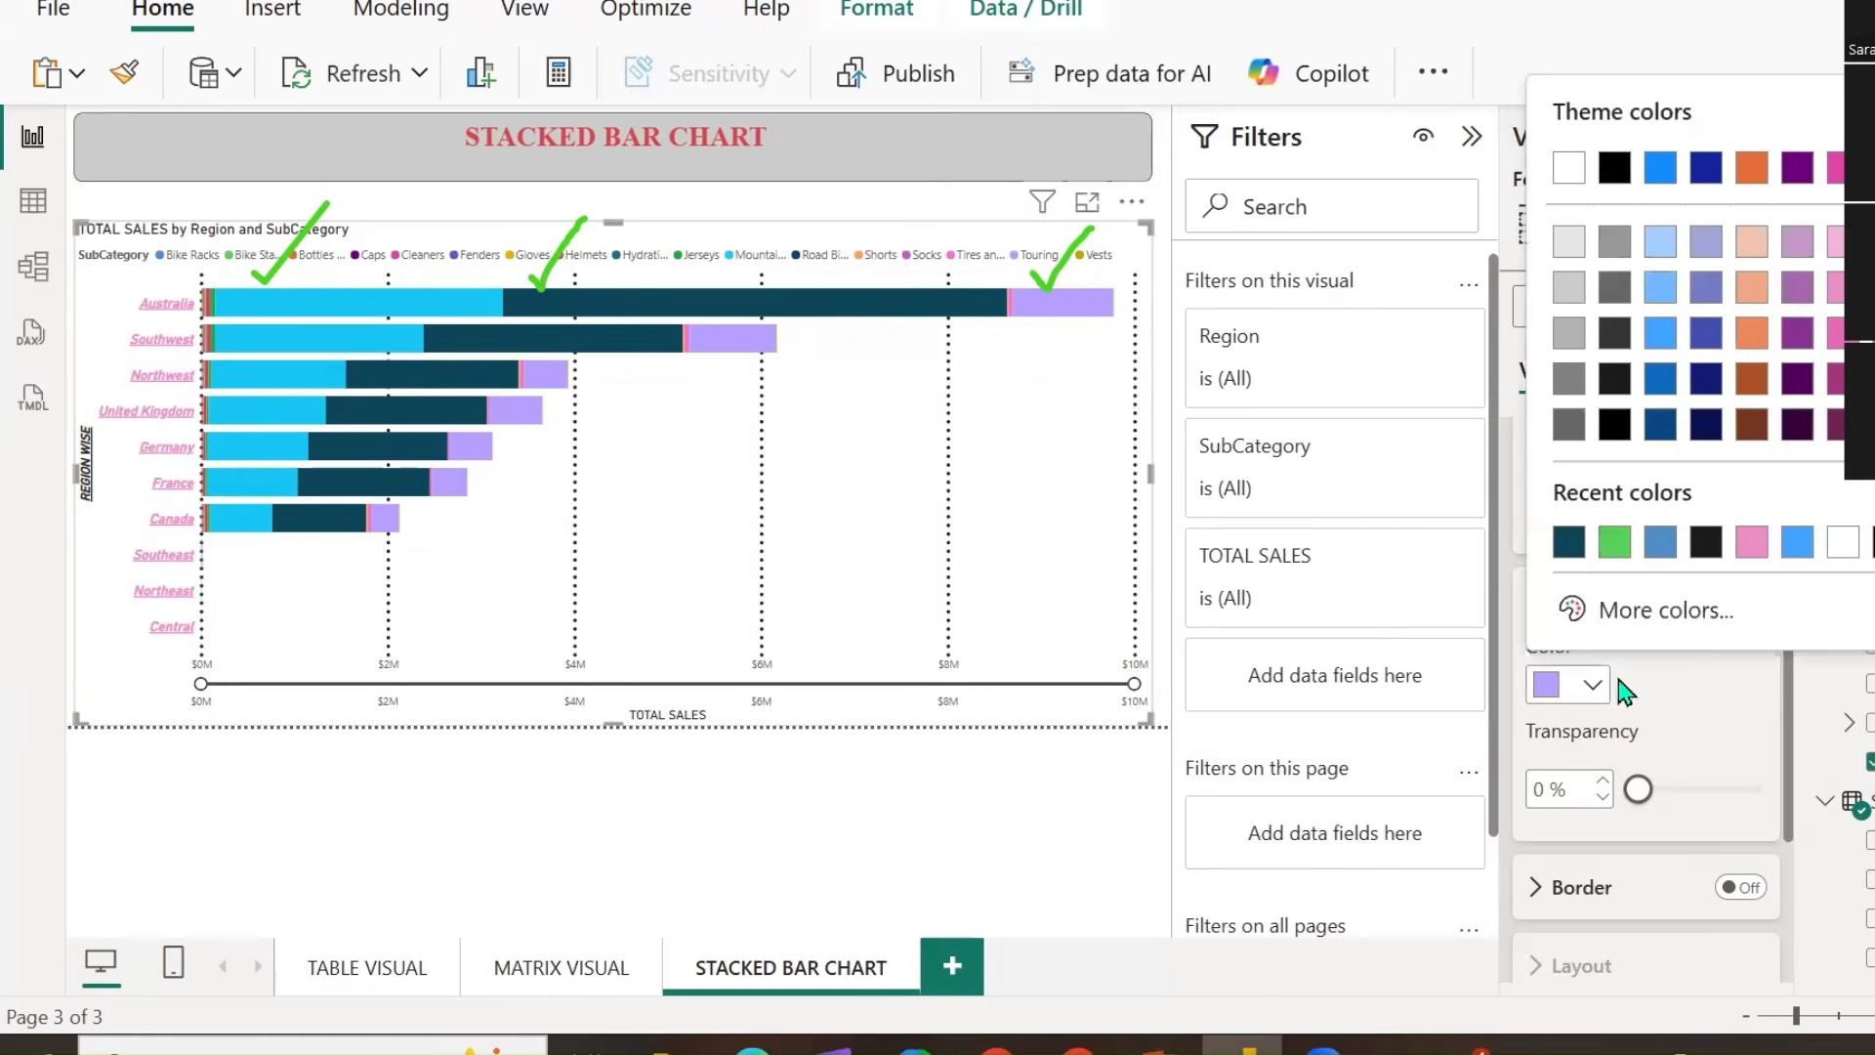
{"action": "left_click", "coordinate": [1685, 630]}
{"action": "type", "text": "#FFA1EE"}
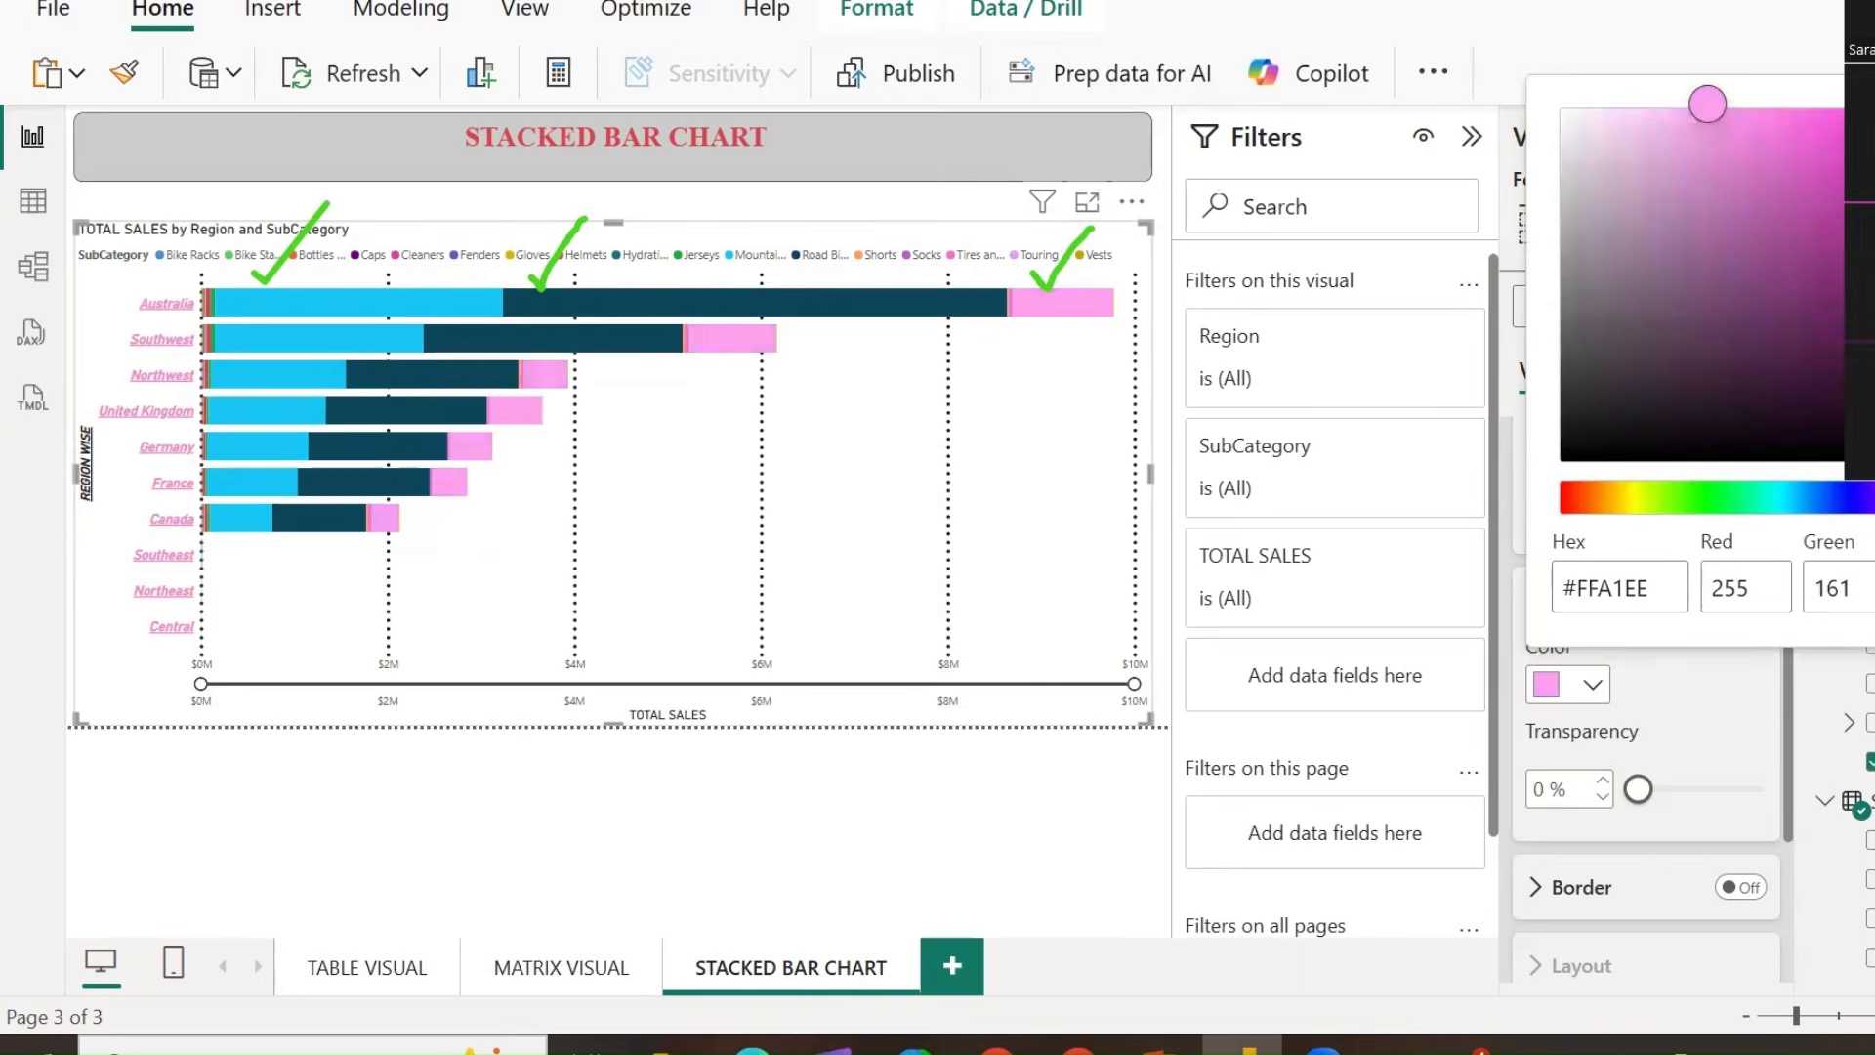
{"action": "left_click", "coordinate": [1865, 175]}
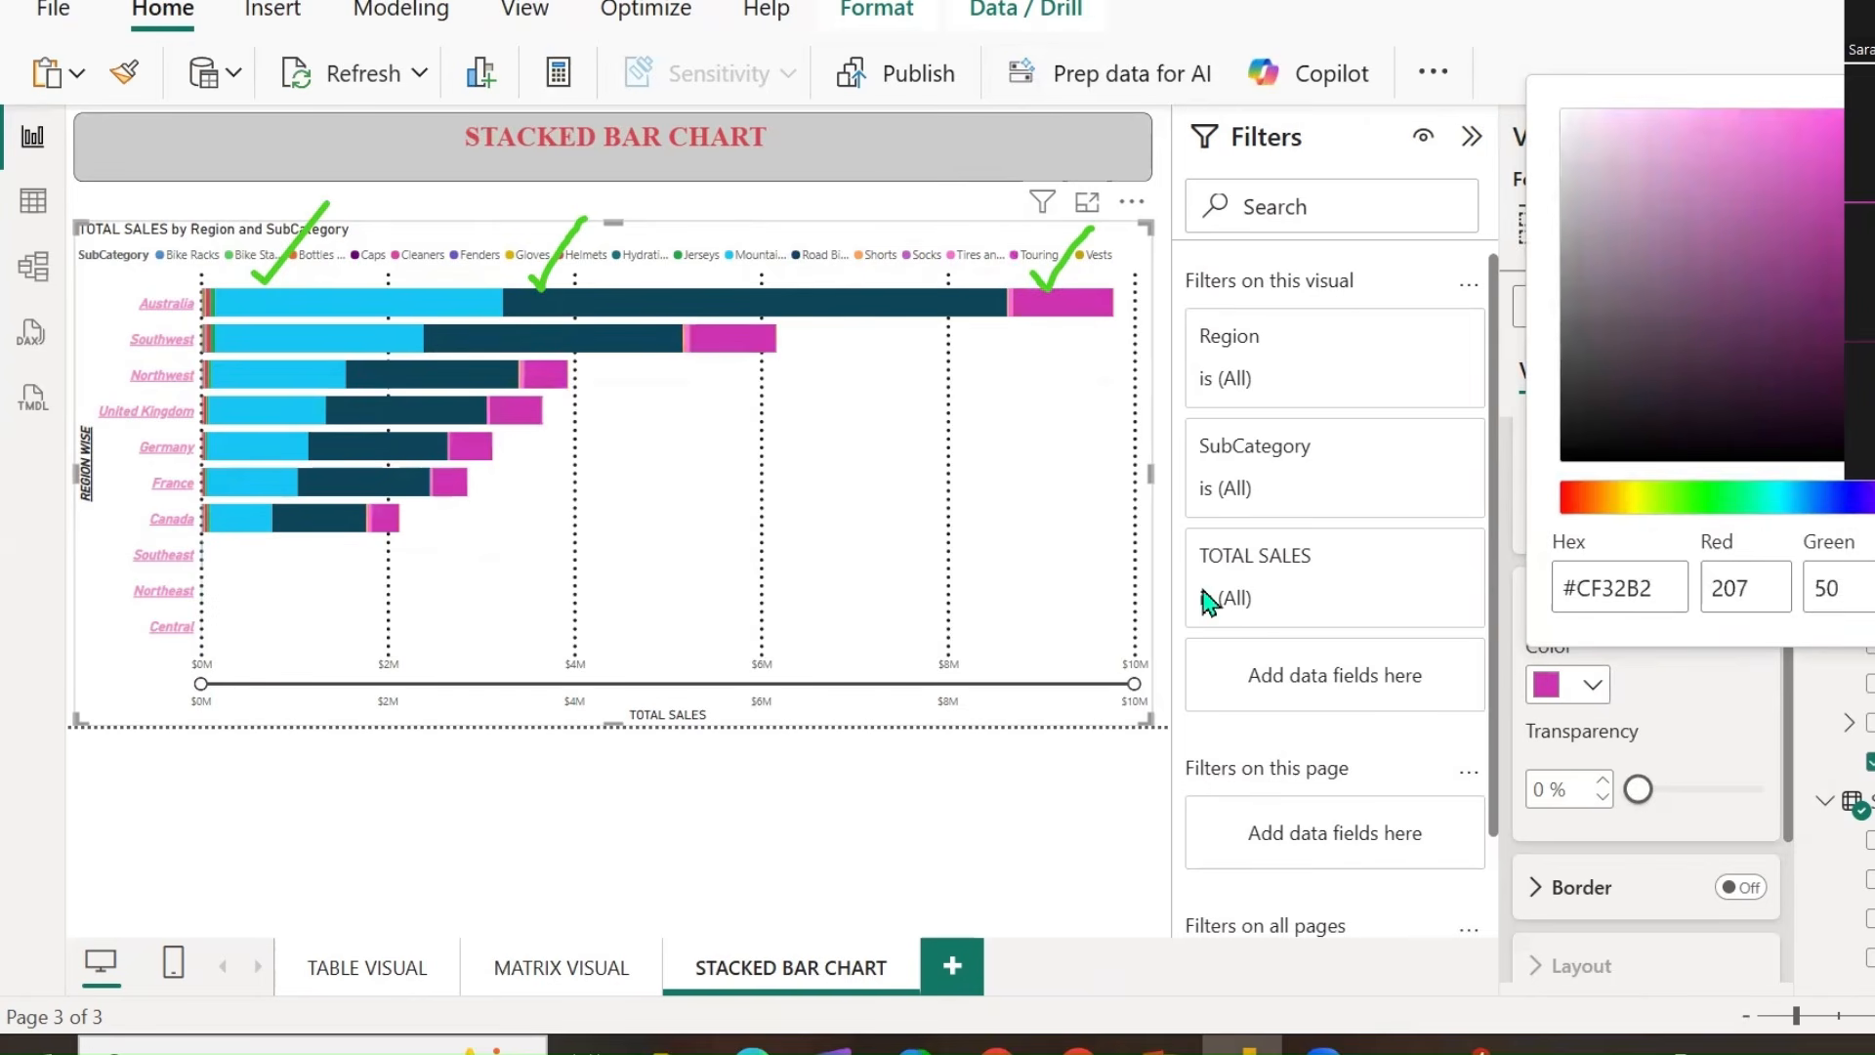
{"action": "left_click", "coordinate": [1710, 727]}
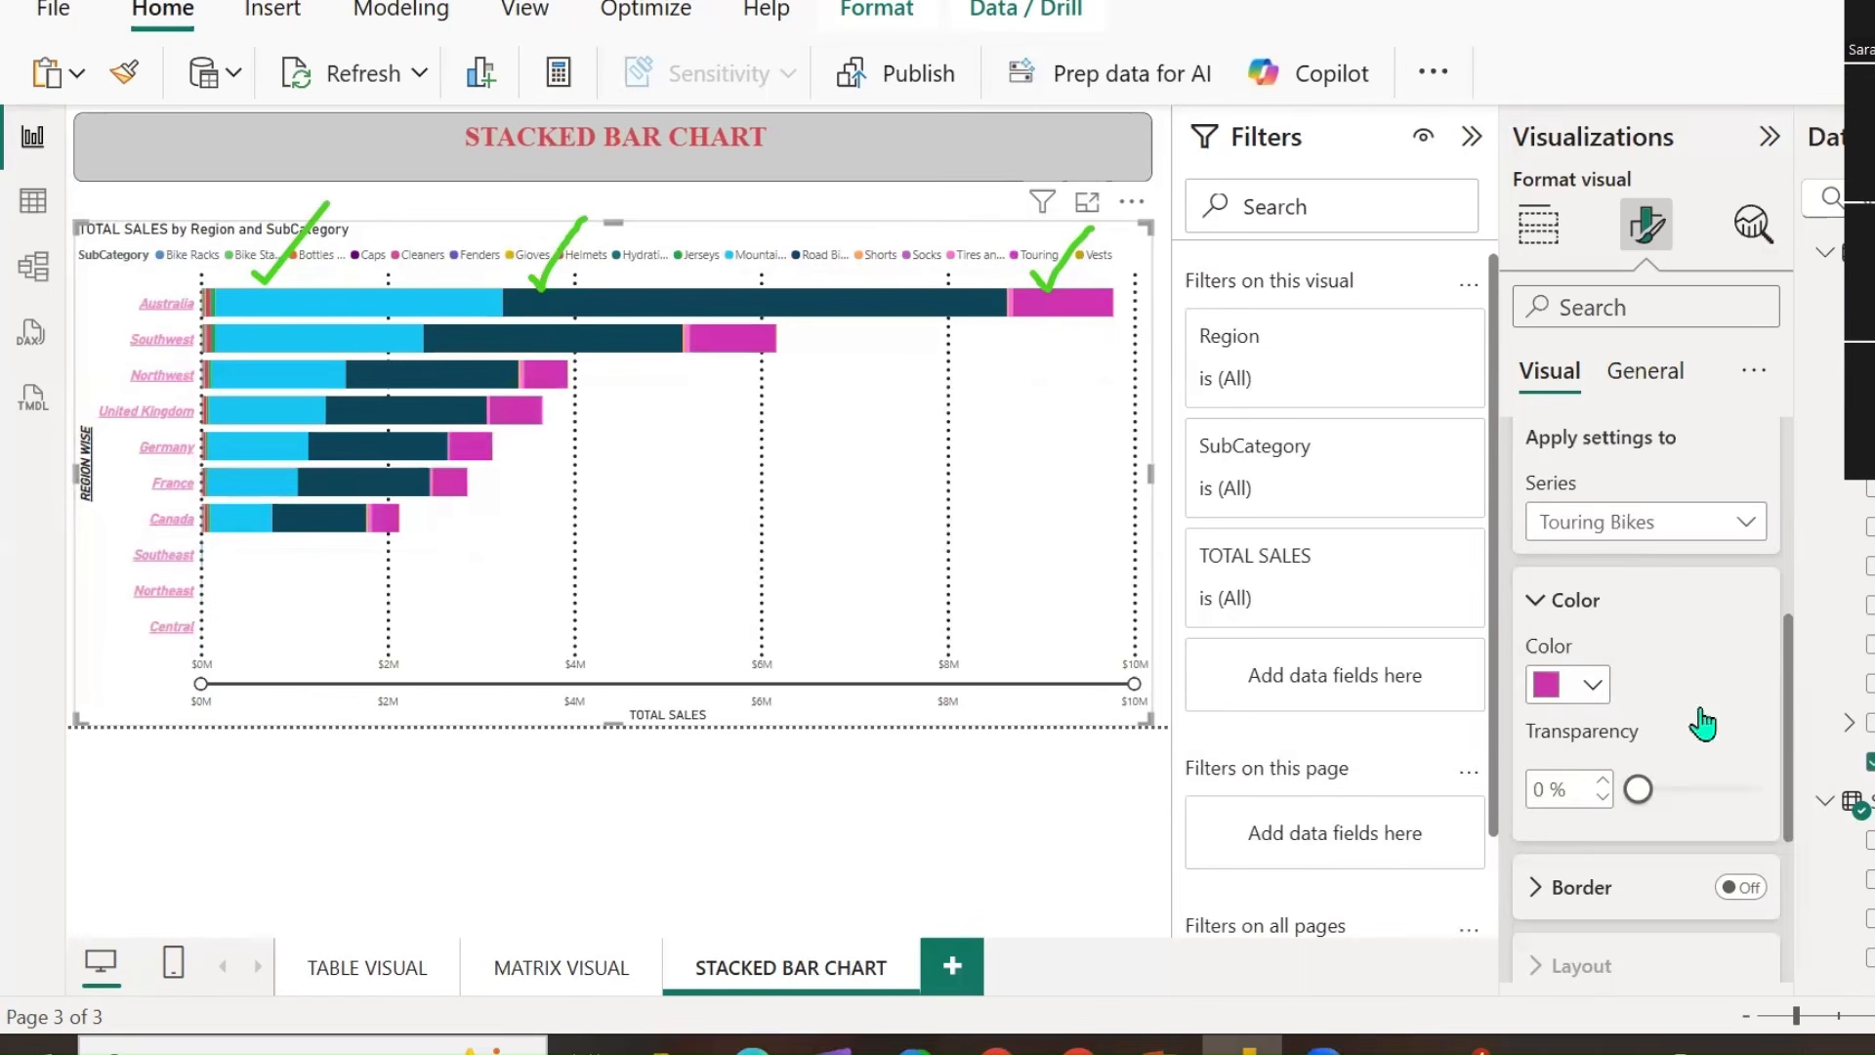
Turn on the border for the Touring Bikes bars, try the match fill color option and pick a custom brown border color.
{"action": "scroll", "coordinate": [1708, 722], "scroll_direction": "up", "scroll_amount": 2}
{"action": "scroll", "coordinate": [1707, 747], "scroll_direction": "down", "scroll_amount": 5}
{"action": "left_click", "coordinate": [1746, 561]}
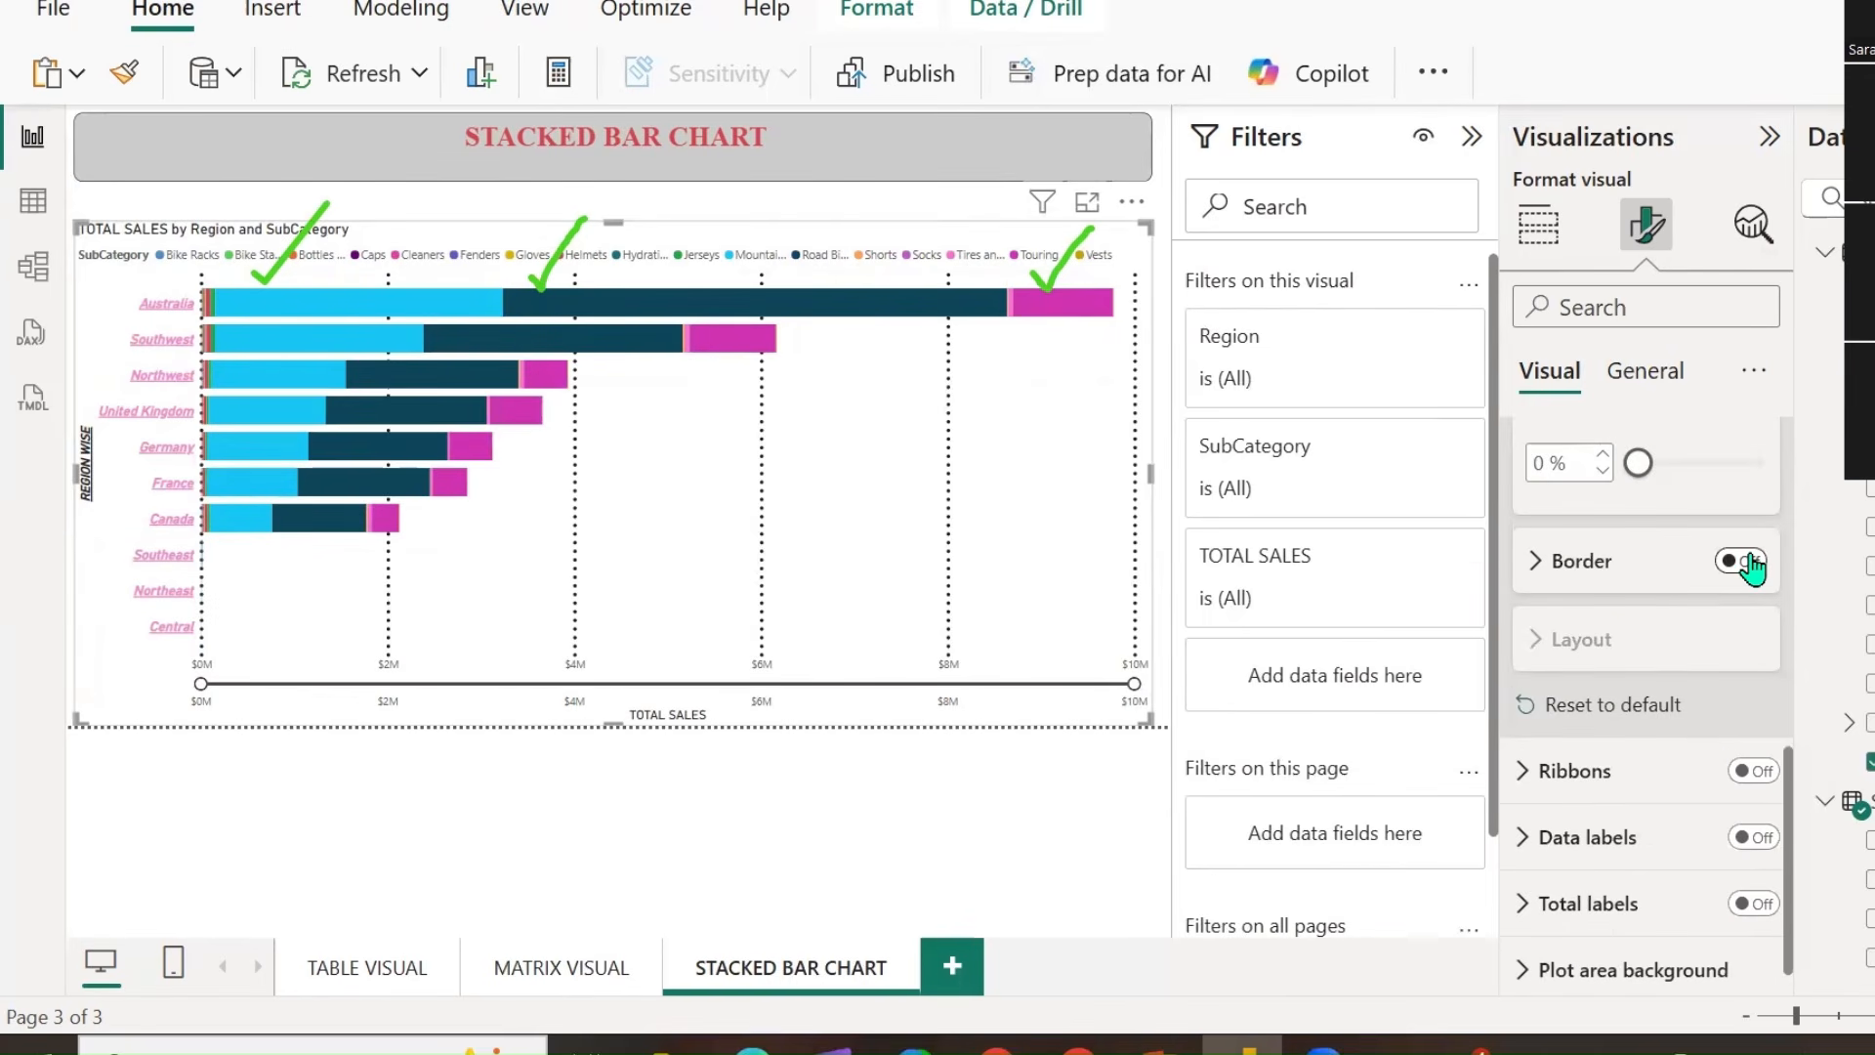
{"action": "left_click", "coordinate": [1553, 563]}
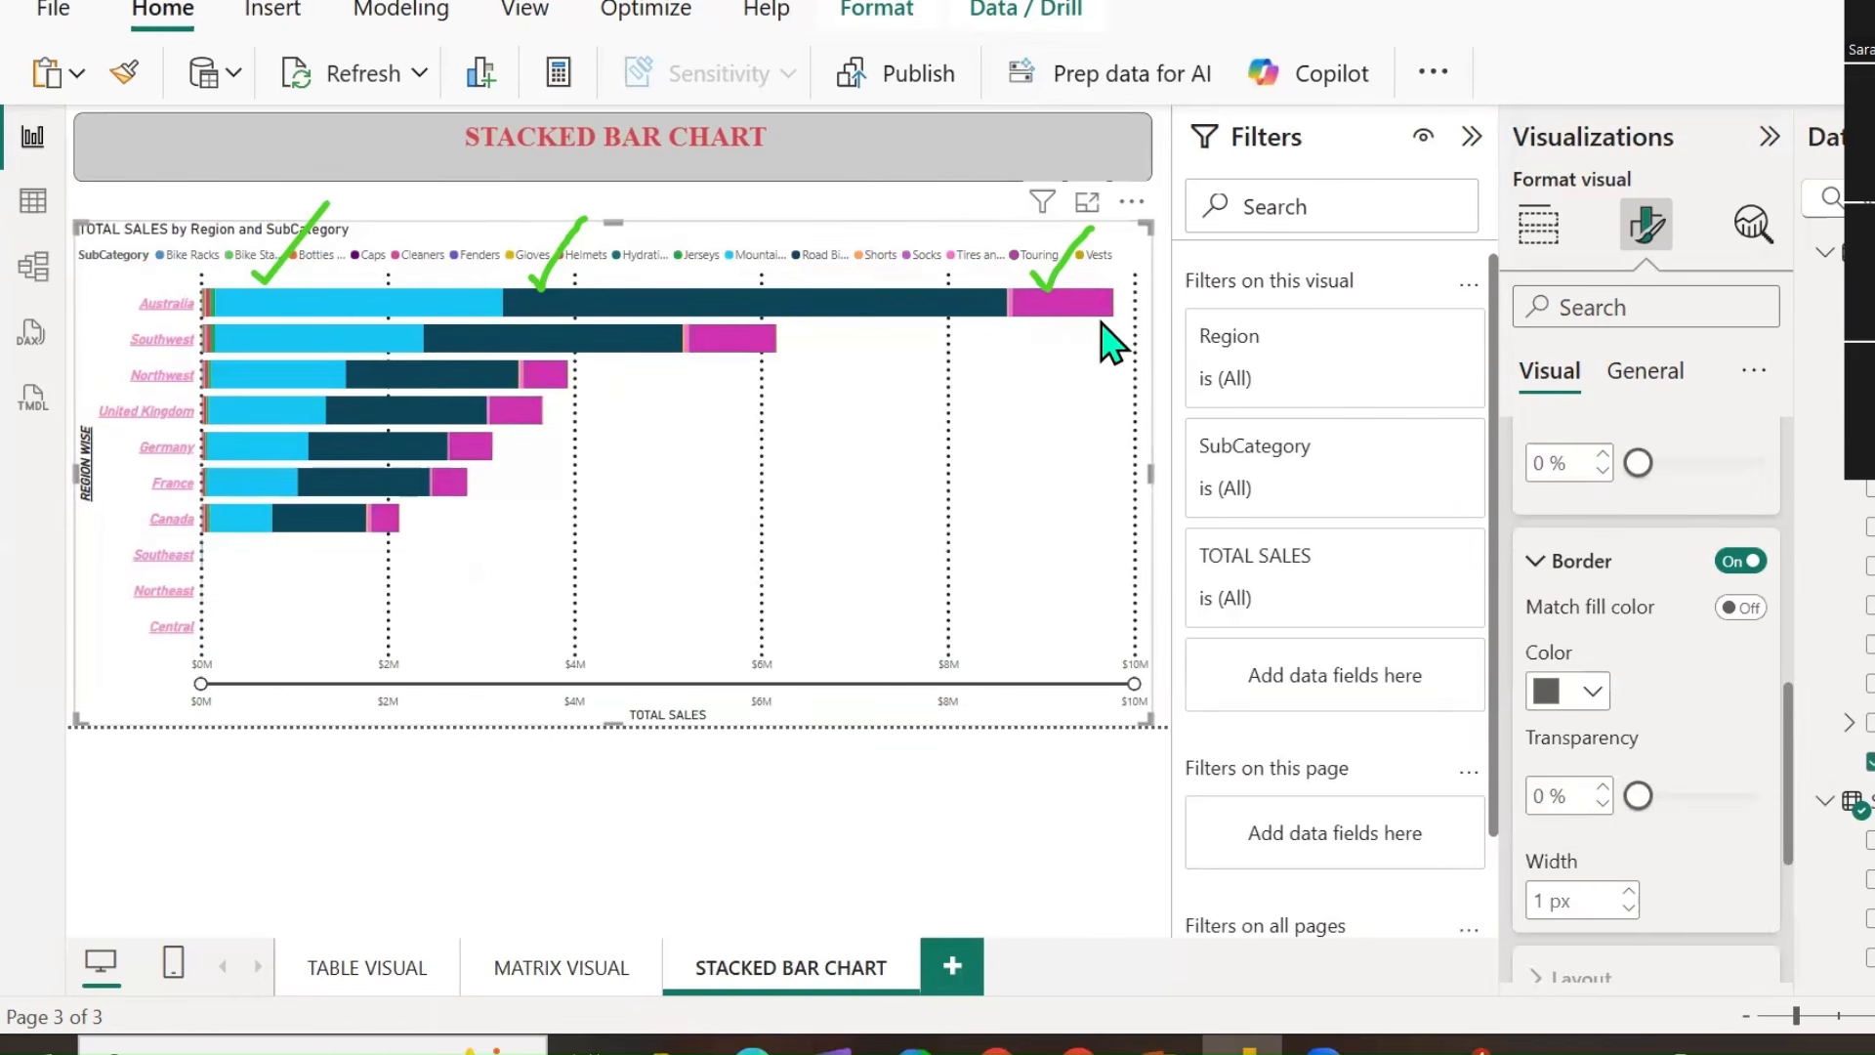
{"action": "left_click", "coordinate": [1744, 608]}
{"action": "left_click", "coordinate": [1587, 692]}
{"action": "left_click", "coordinate": [1584, 617]}
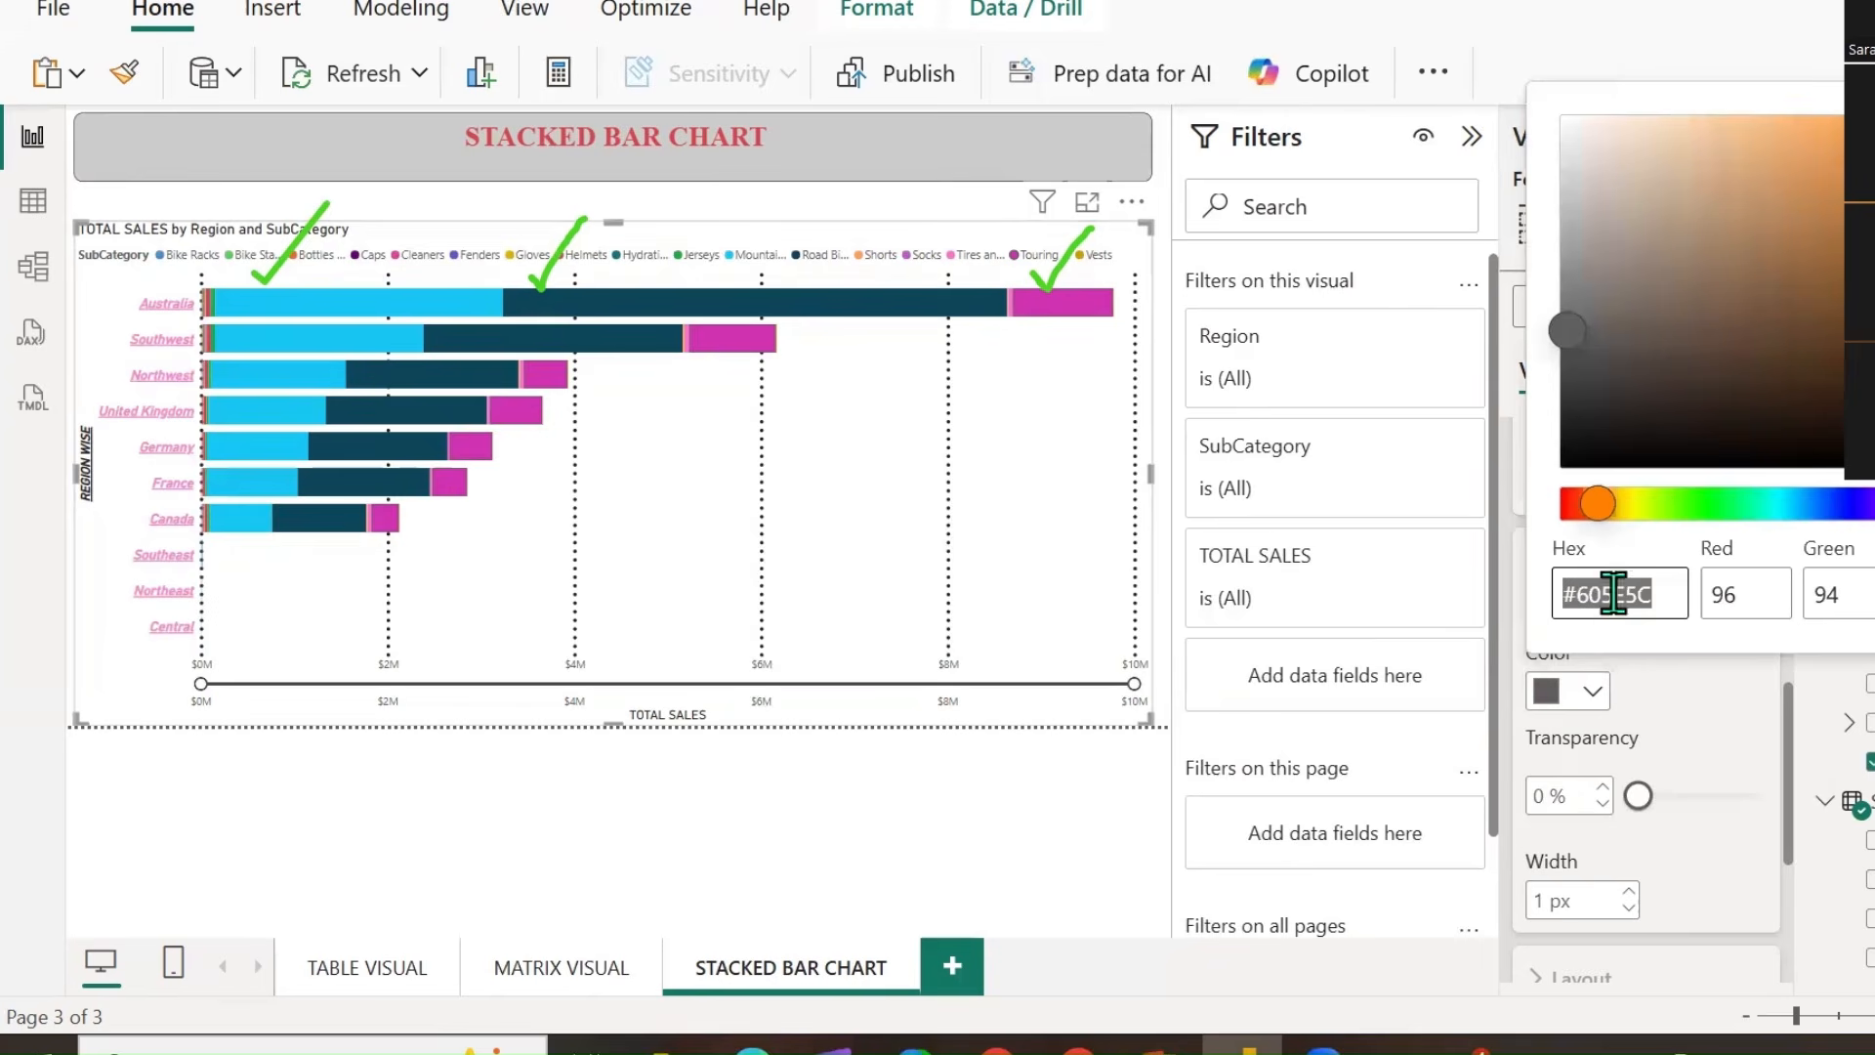
{"action": "left_click", "coordinate": [1788, 159]}
{"action": "left_click", "coordinate": [1839, 212]}
{"action": "left_click", "coordinate": [1858, 326]}
{"action": "left_click", "coordinate": [1793, 419]}
{"action": "left_click", "coordinate": [1678, 304]}
{"action": "left_click", "coordinate": [1720, 723]}
{"action": "scroll", "coordinate": [1722, 730], "scroll_direction": "down", "scroll_amount": 3}
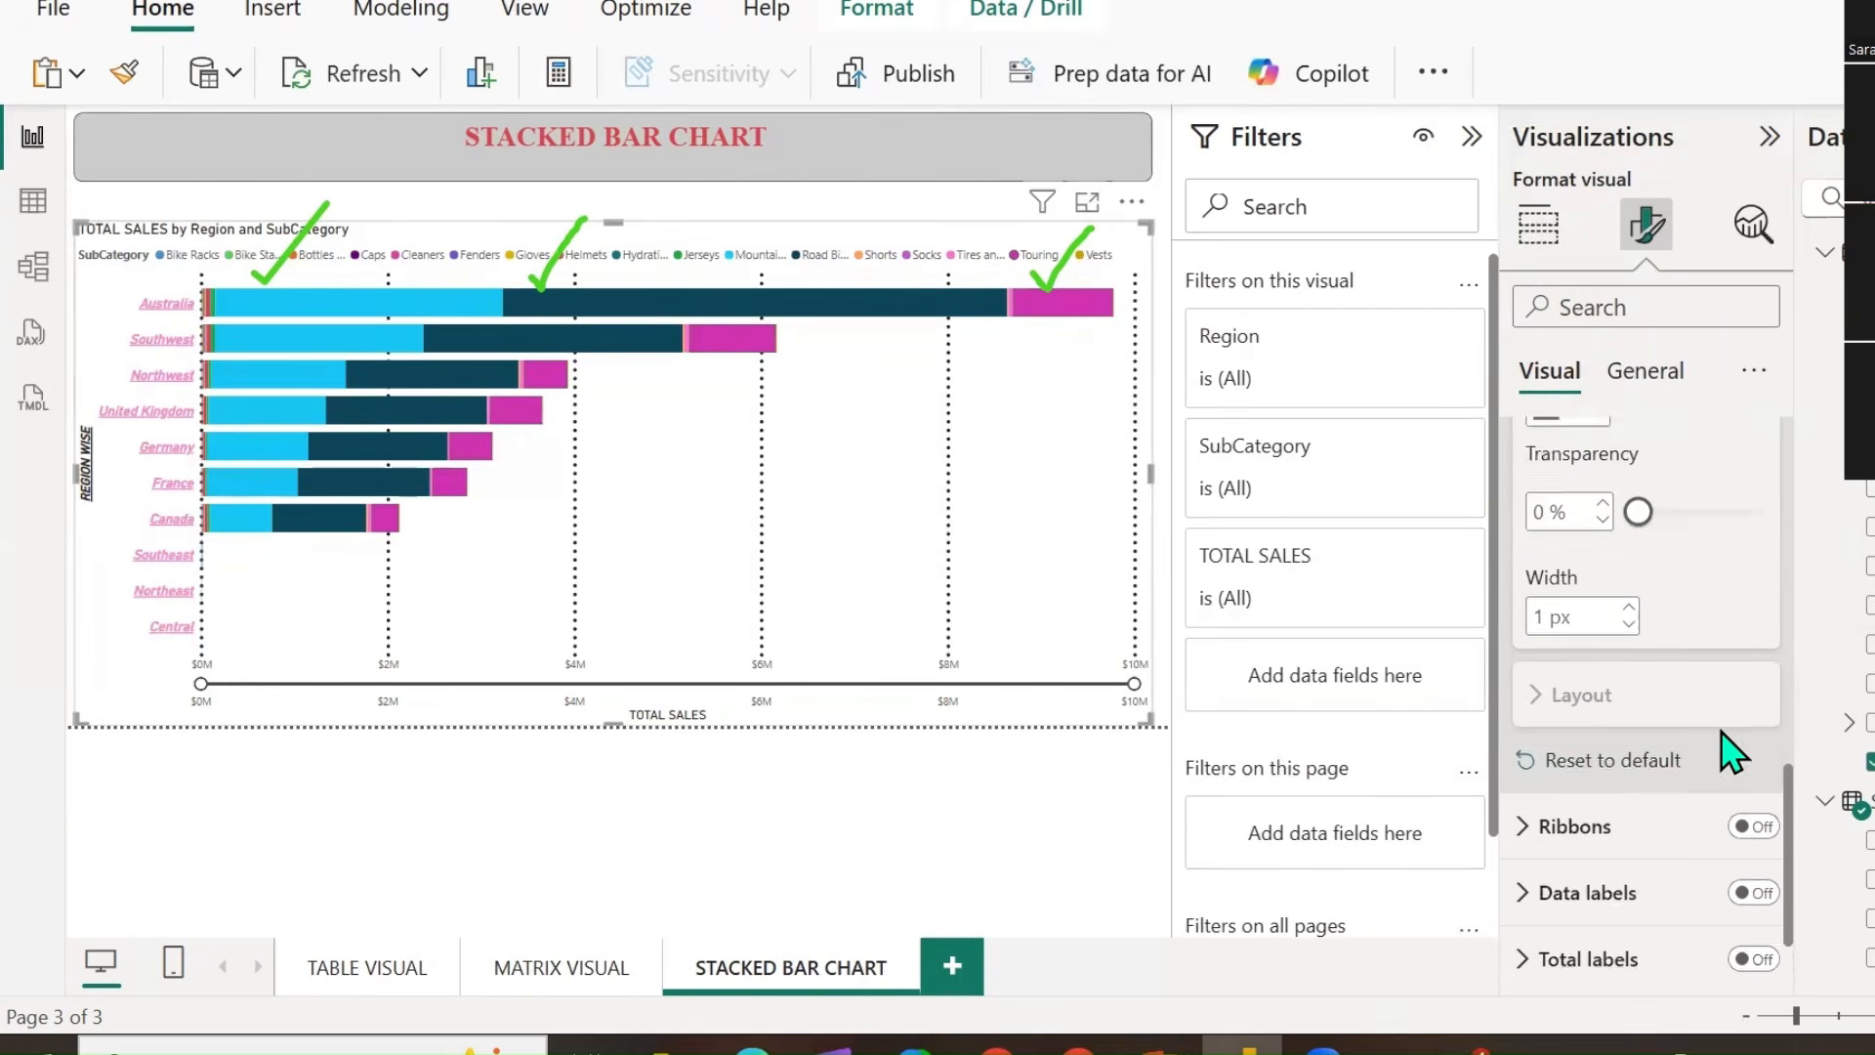
Reset the Bars formatting to its default settings.
{"action": "left_click", "coordinate": [1662, 724]}
{"action": "scroll", "coordinate": [1665, 750], "scroll_direction": "up", "scroll_amount": 5}
{"action": "scroll", "coordinate": [1716, 638], "scroll_direction": "up", "scroll_amount": 1}
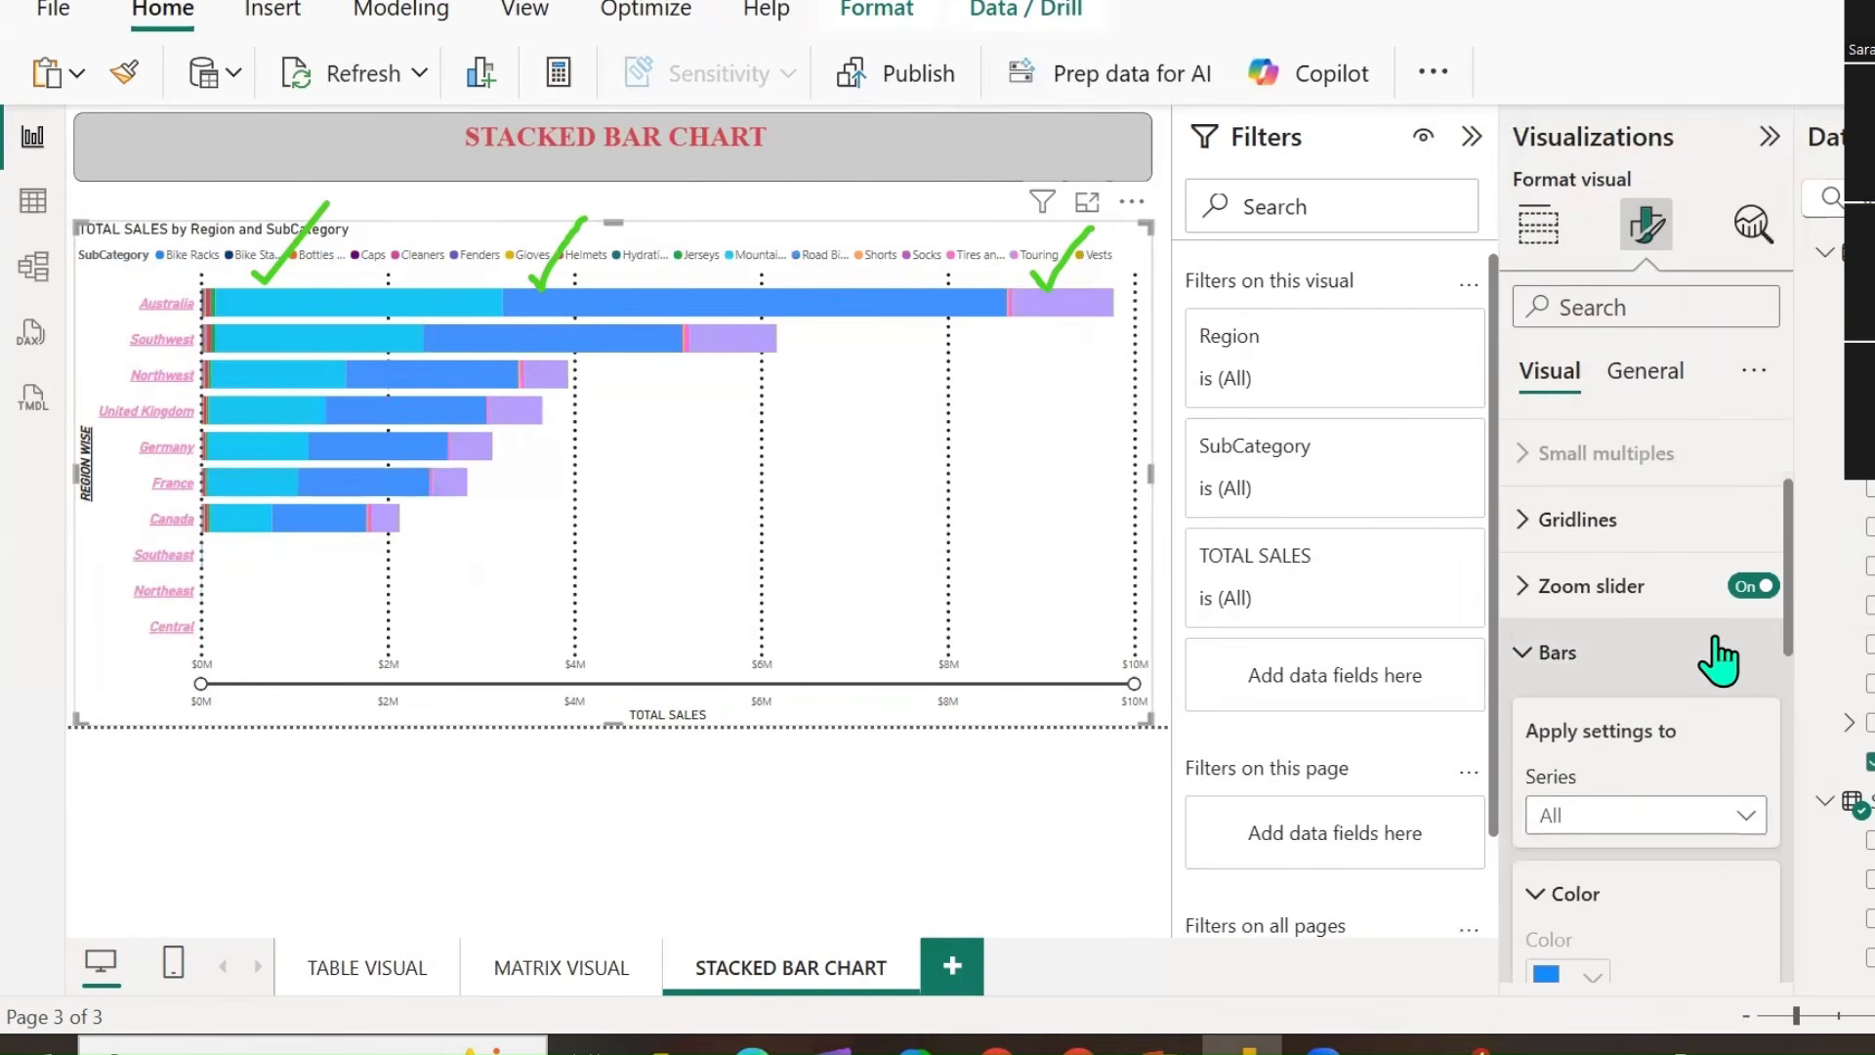
Turn on the bar border for all series and color it red.
{"action": "scroll", "coordinate": [1716, 661], "scroll_direction": "down", "scroll_amount": 3}
{"action": "scroll", "coordinate": [1716, 662], "scroll_direction": "up", "scroll_amount": 2}
{"action": "scroll", "coordinate": [1716, 665], "scroll_direction": "down", "scroll_amount": 3}
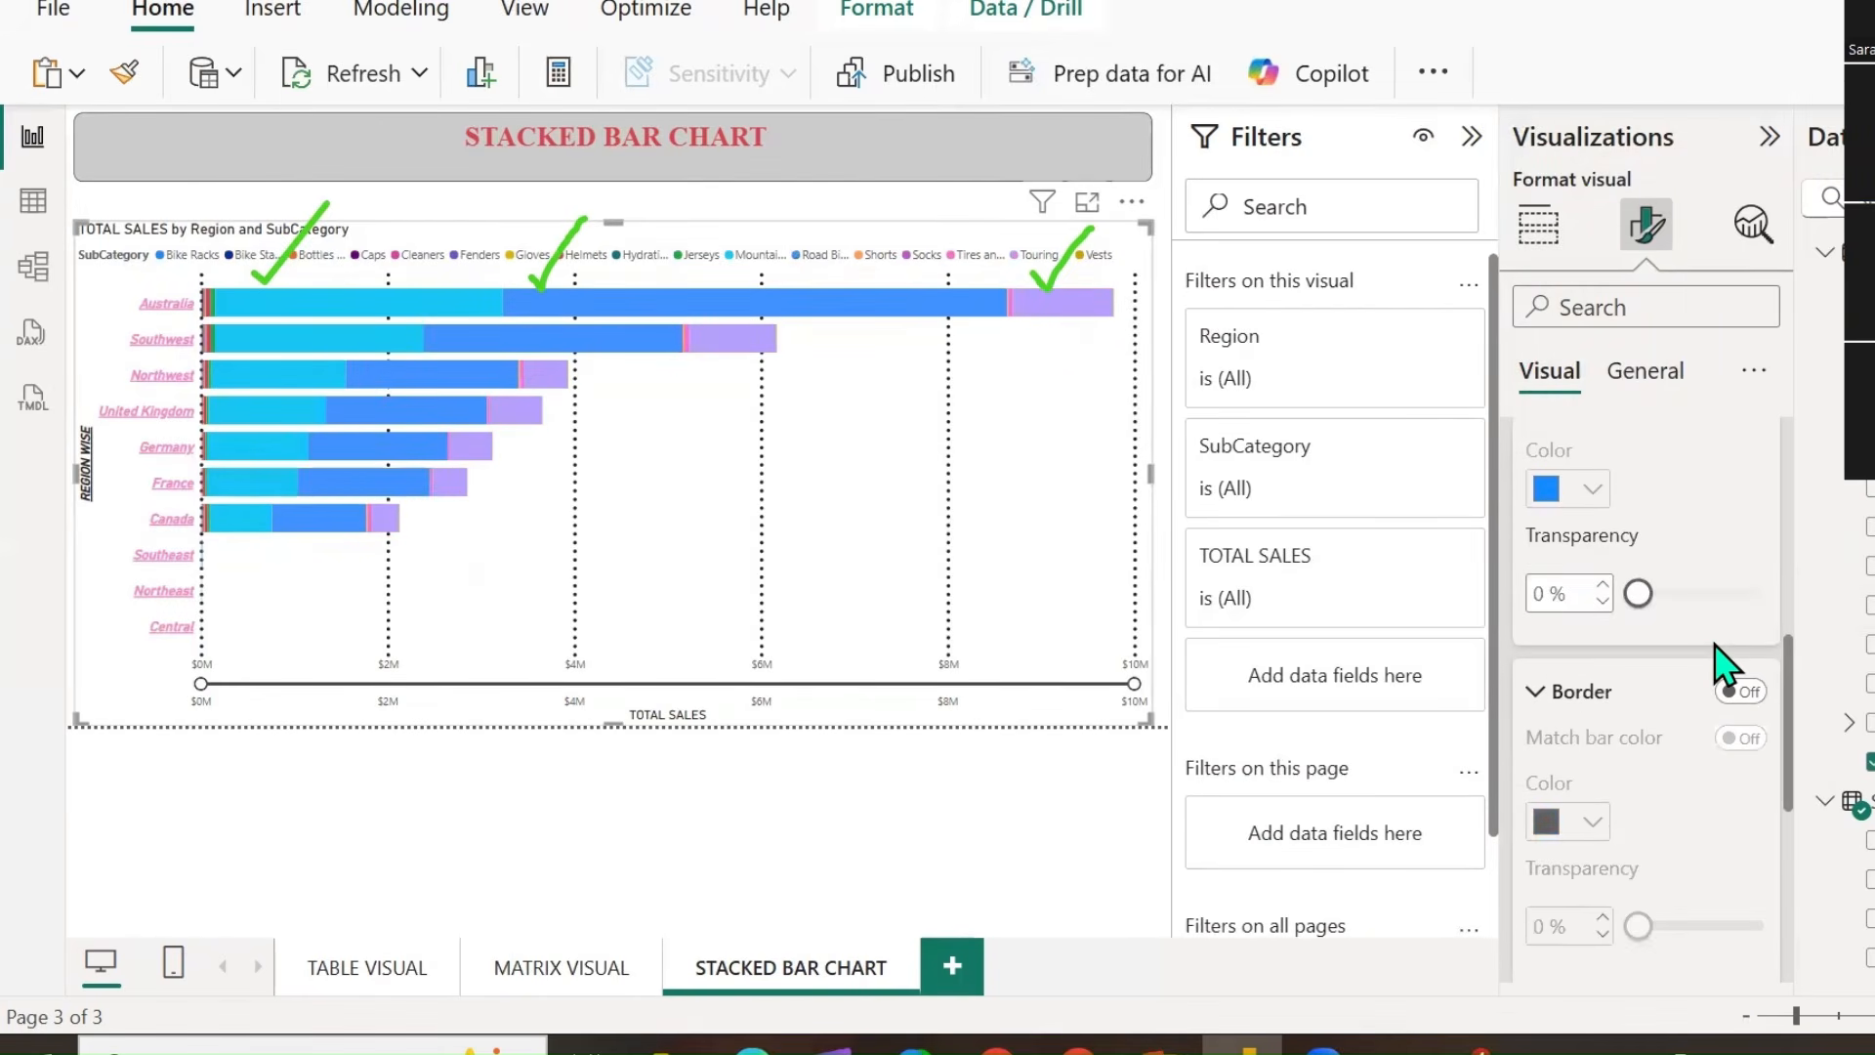
{"action": "left_click", "coordinate": [1742, 690]}
{"action": "scroll", "coordinate": [1651, 760], "scroll_direction": "down", "scroll_amount": 2}
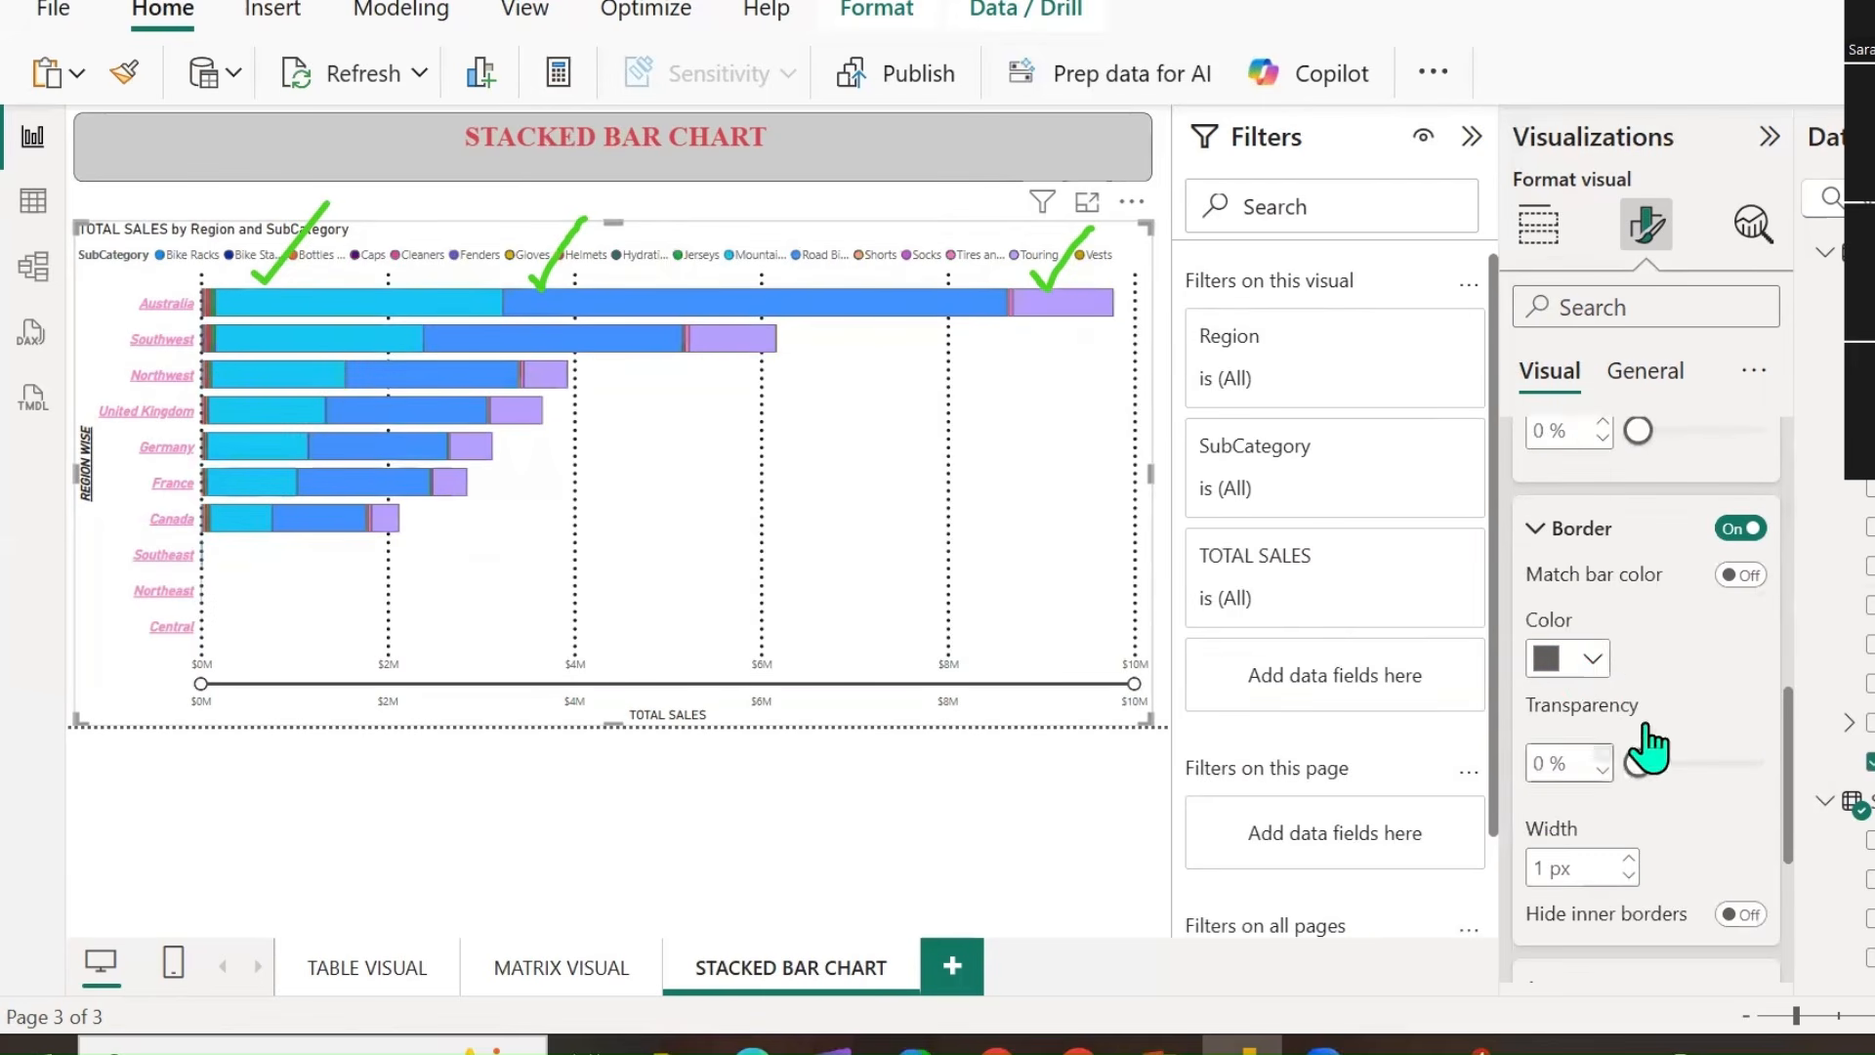
{"action": "left_click", "coordinate": [1593, 661]}
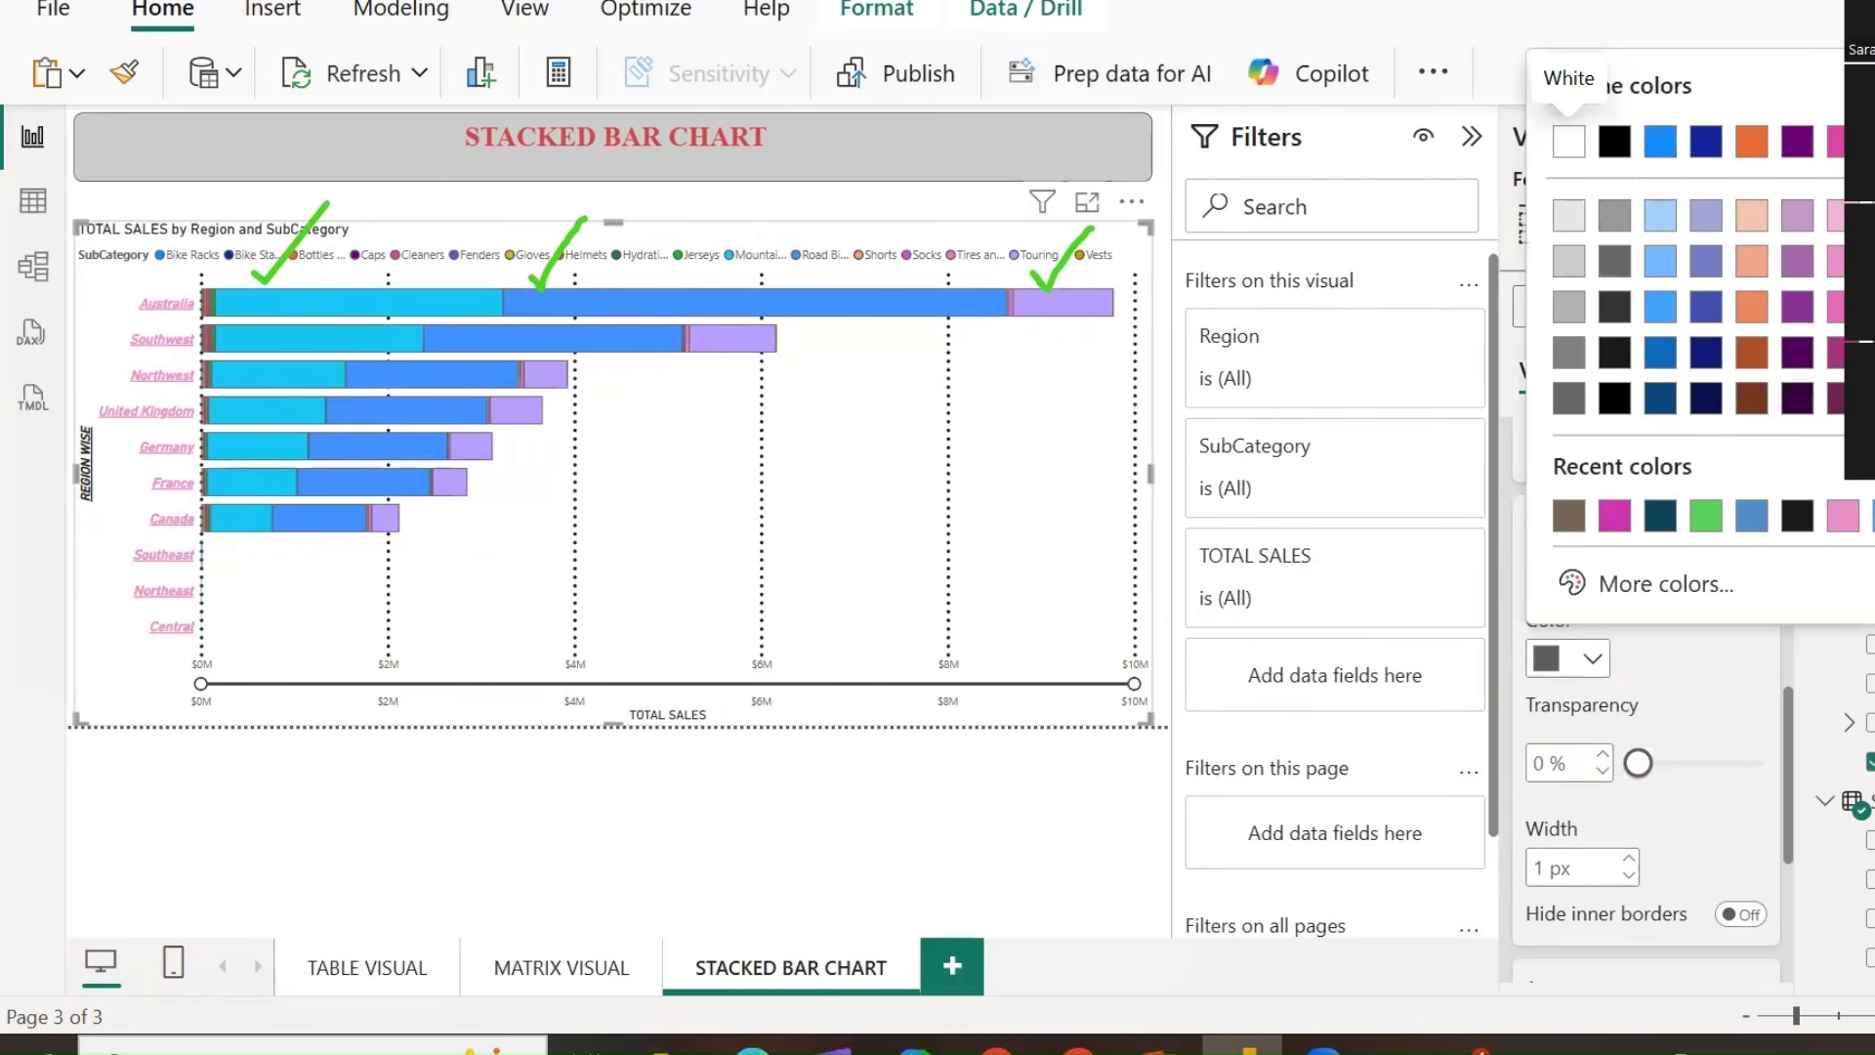
{"action": "left_click", "coordinate": [1874, 142]}
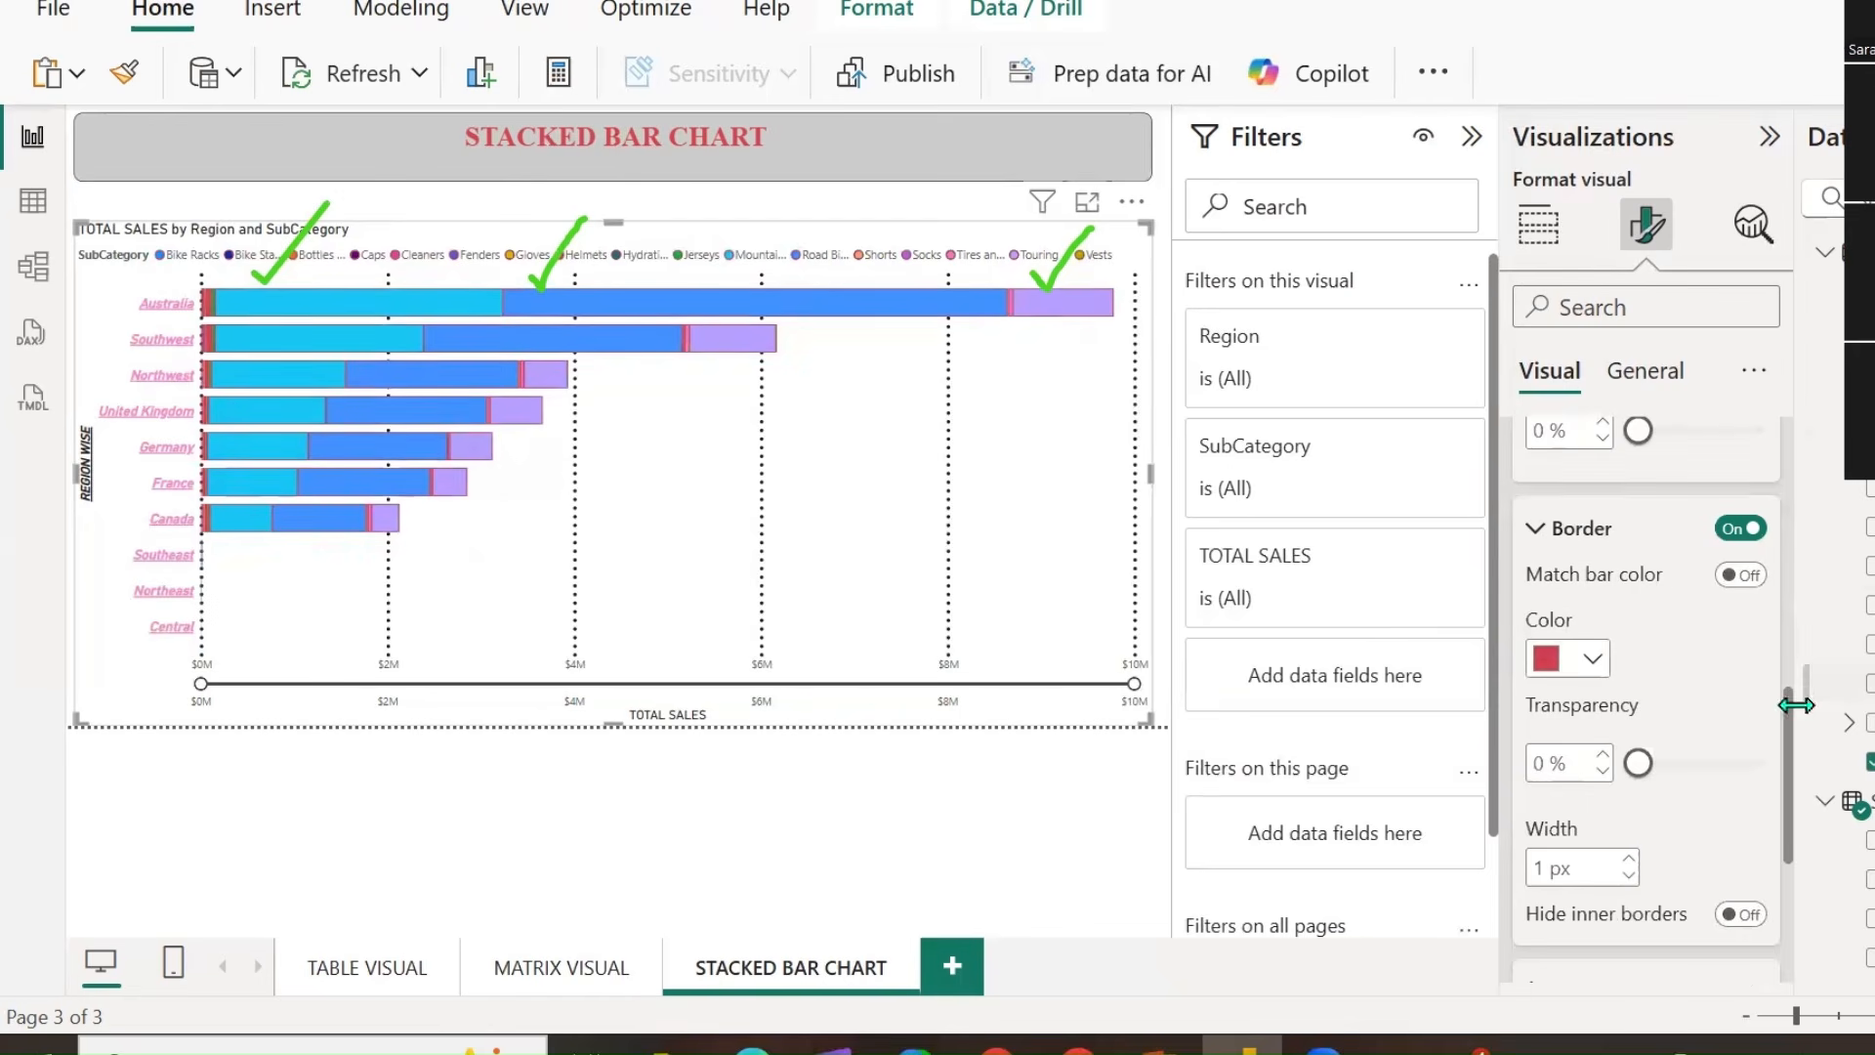
Set the bar border width to 6 px, narrow the zoom slider range to inspect the borders and restore the full range.
{"action": "left_click_drag", "start_coordinate": [1131, 682], "coordinate": [287, 683]}
{"action": "left_click_drag", "start_coordinate": [175, 658], "coordinate": [141, 658]}
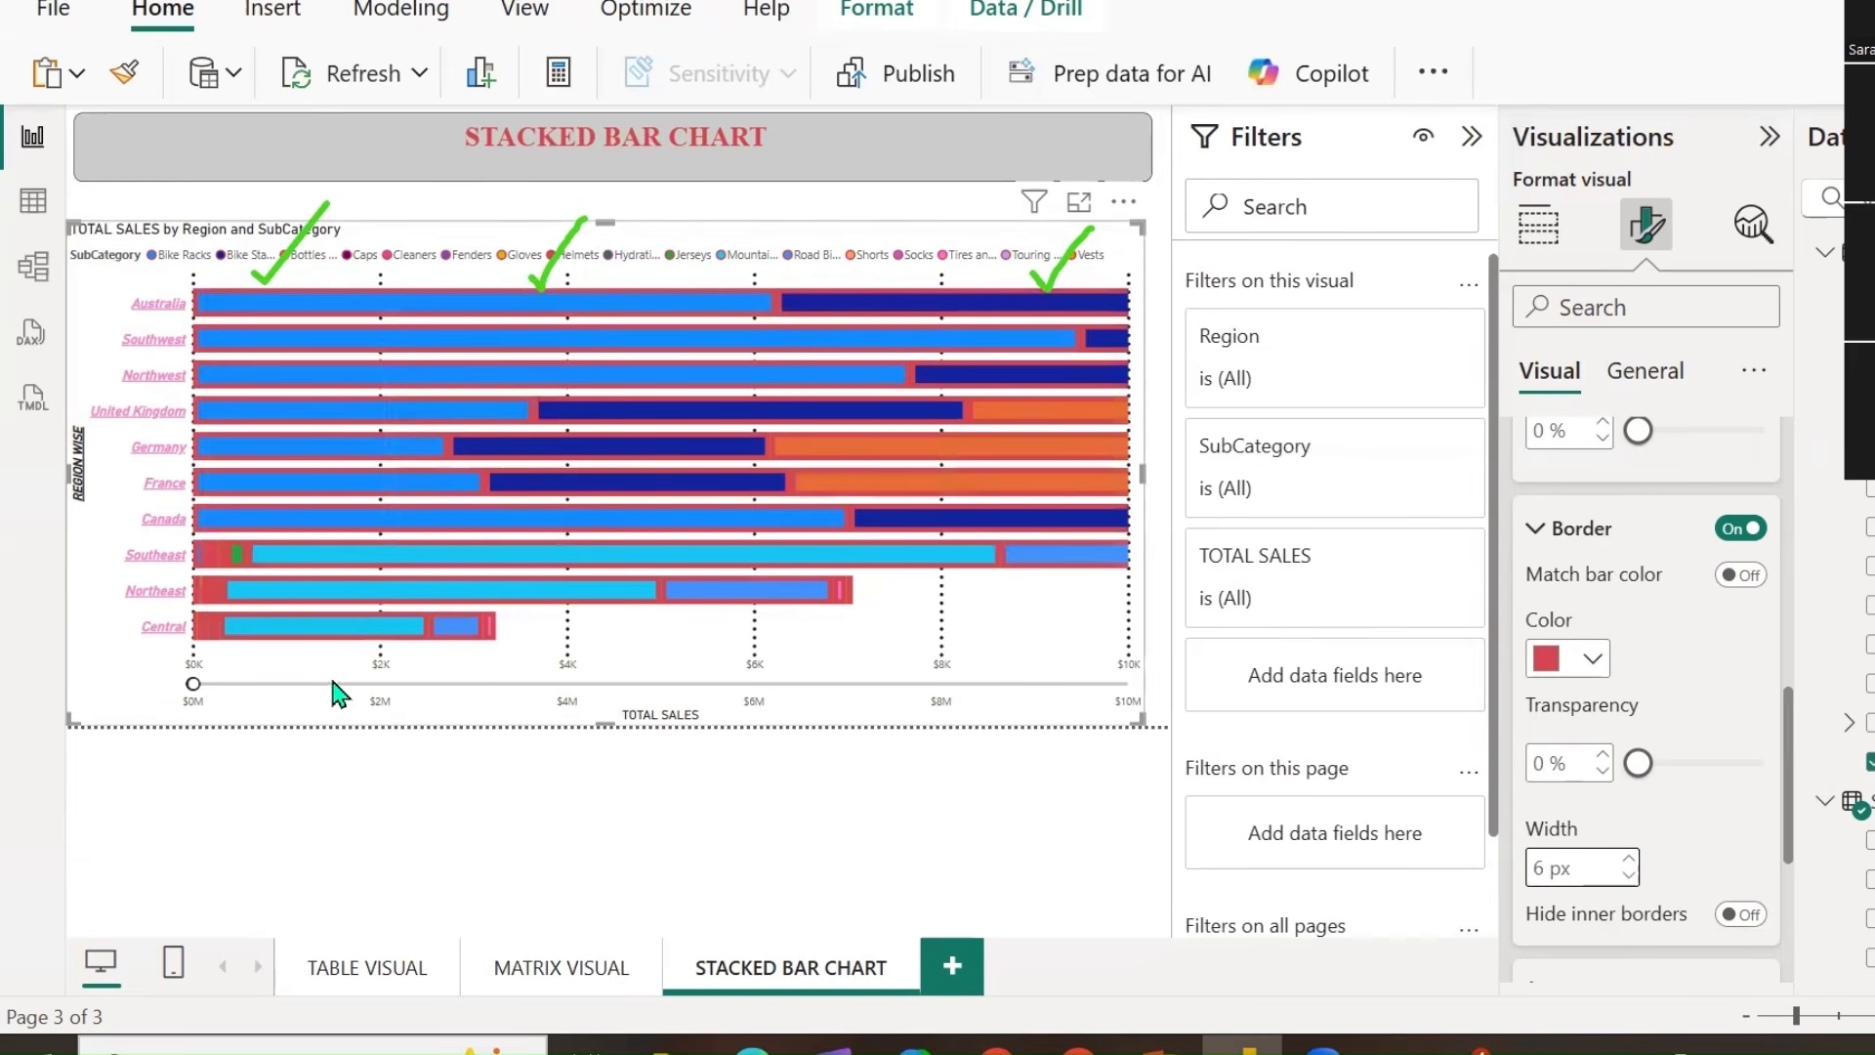
{"action": "left_click_drag", "start_coordinate": [191, 688], "coordinate": [1126, 684]}
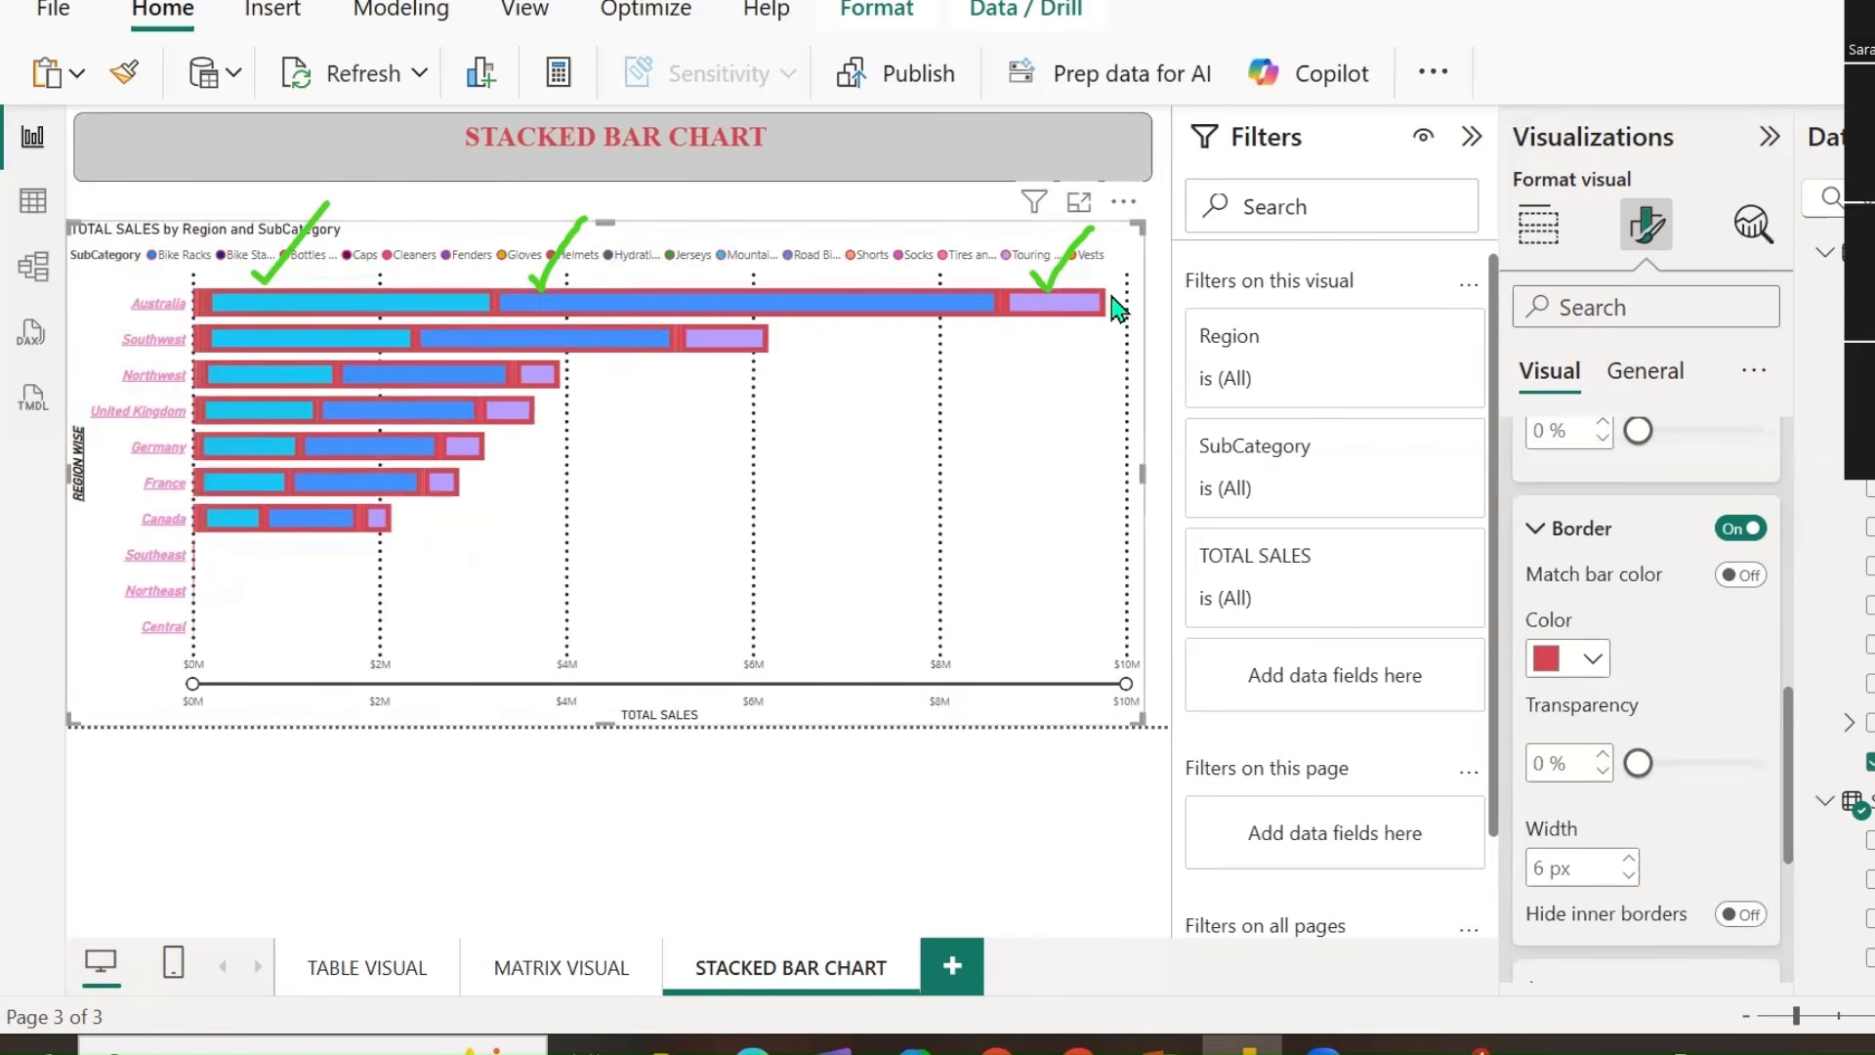
Turn the bar border off and collapse the Bars formatting settings.
{"action": "left_click", "coordinate": [1730, 531]}
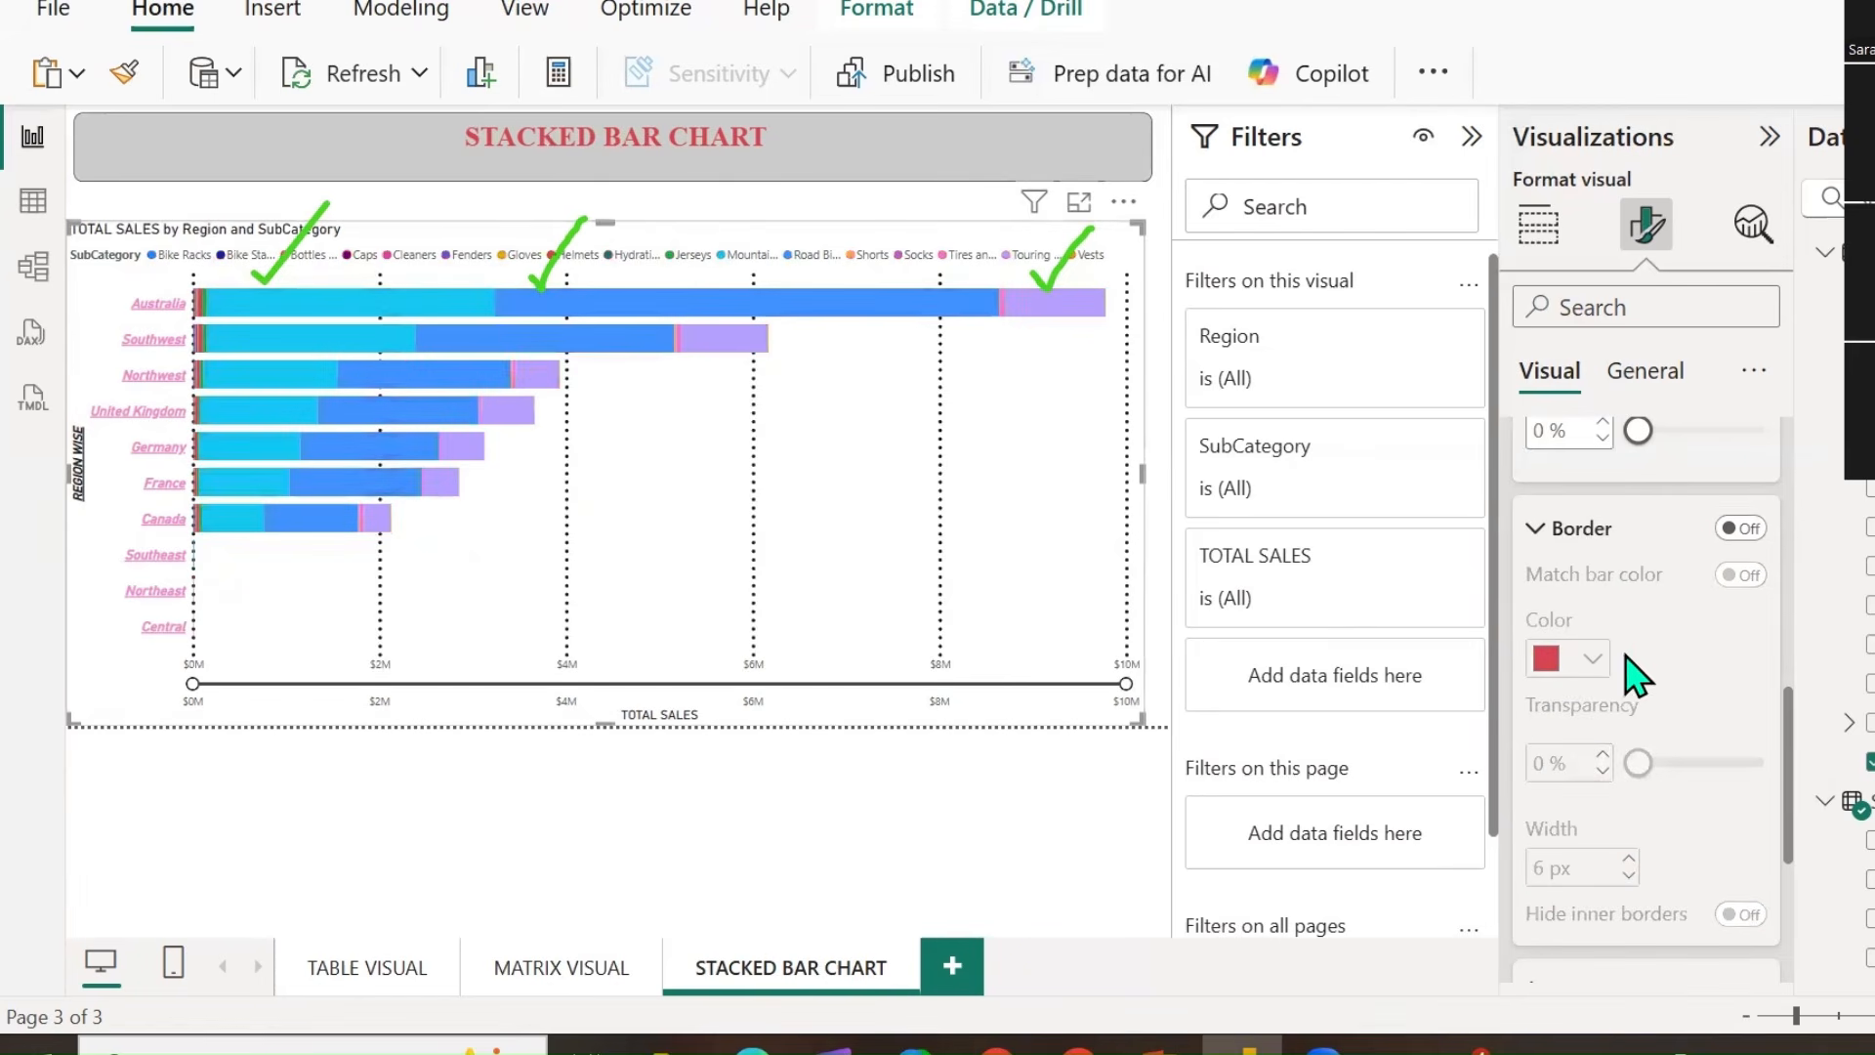
{"action": "scroll", "coordinate": [1625, 625], "scroll_direction": "up", "scroll_amount": 3}
{"action": "scroll", "coordinate": [1624, 625], "scroll_direction": "up", "scroll_amount": 2}
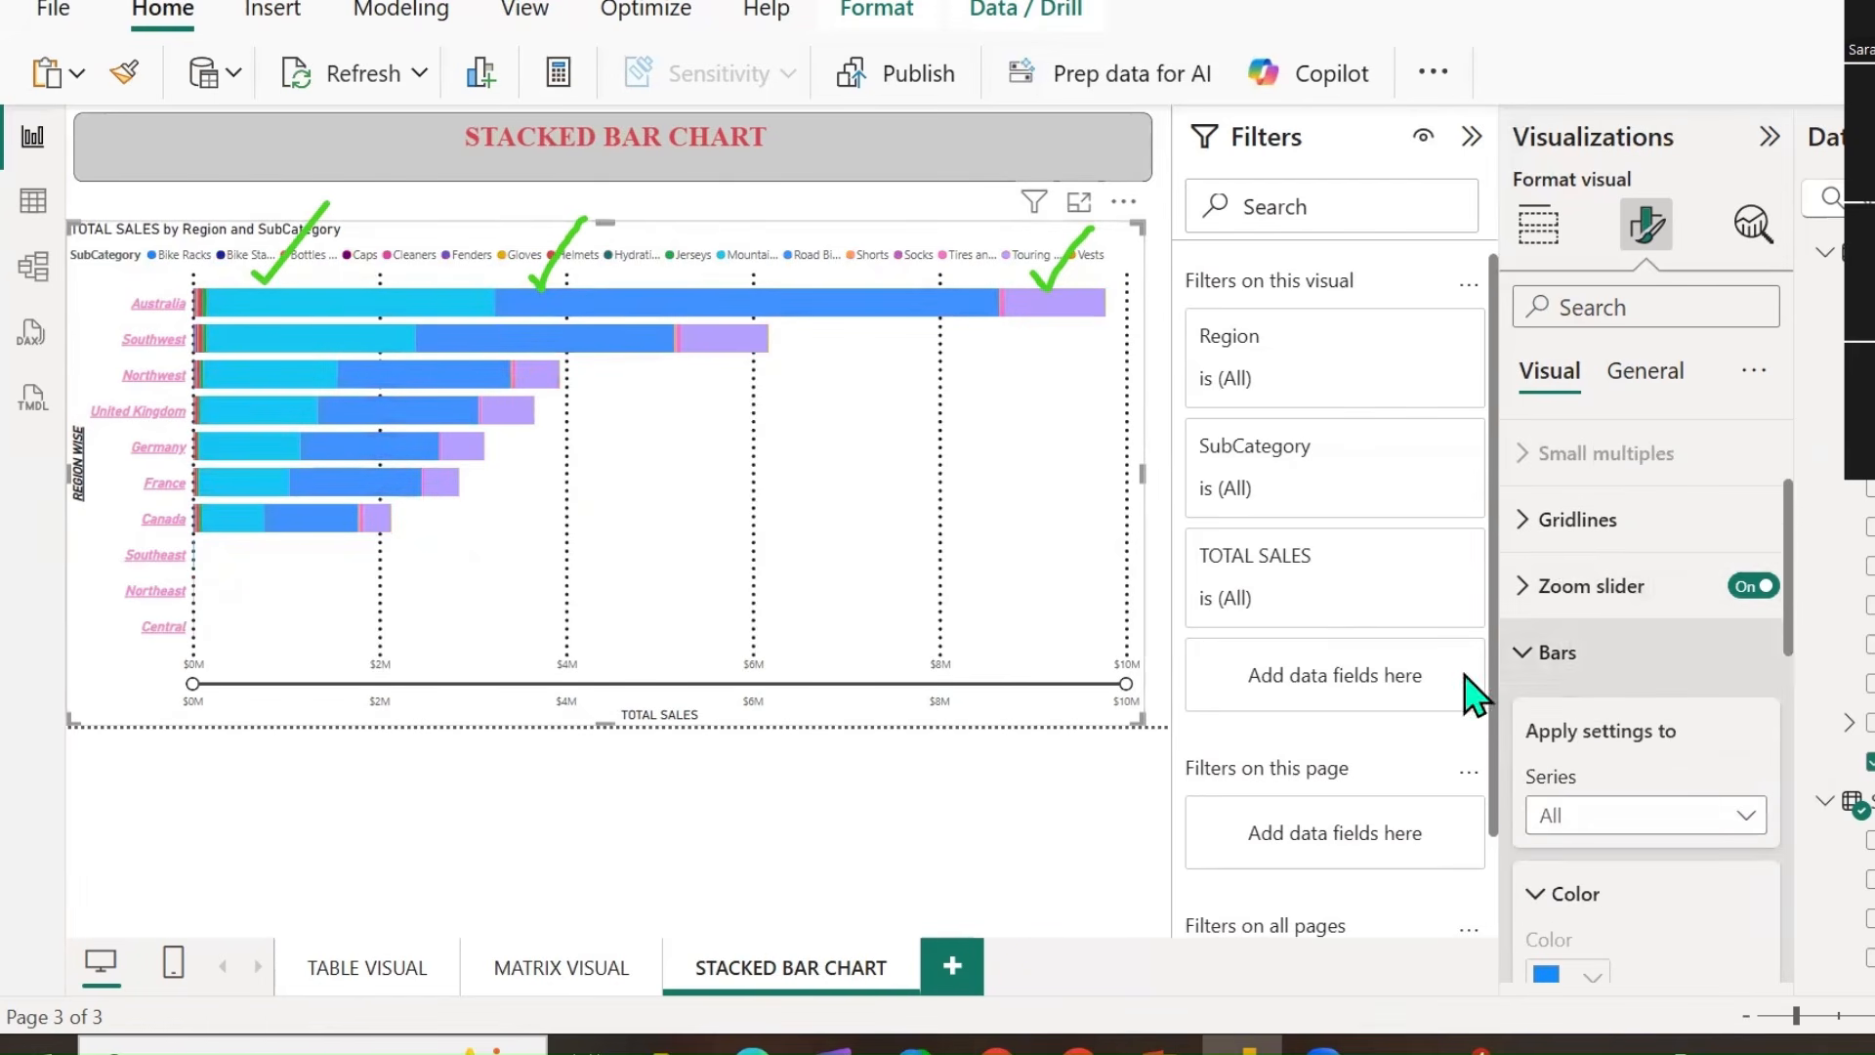
{"action": "left_click", "coordinate": [1527, 657]}
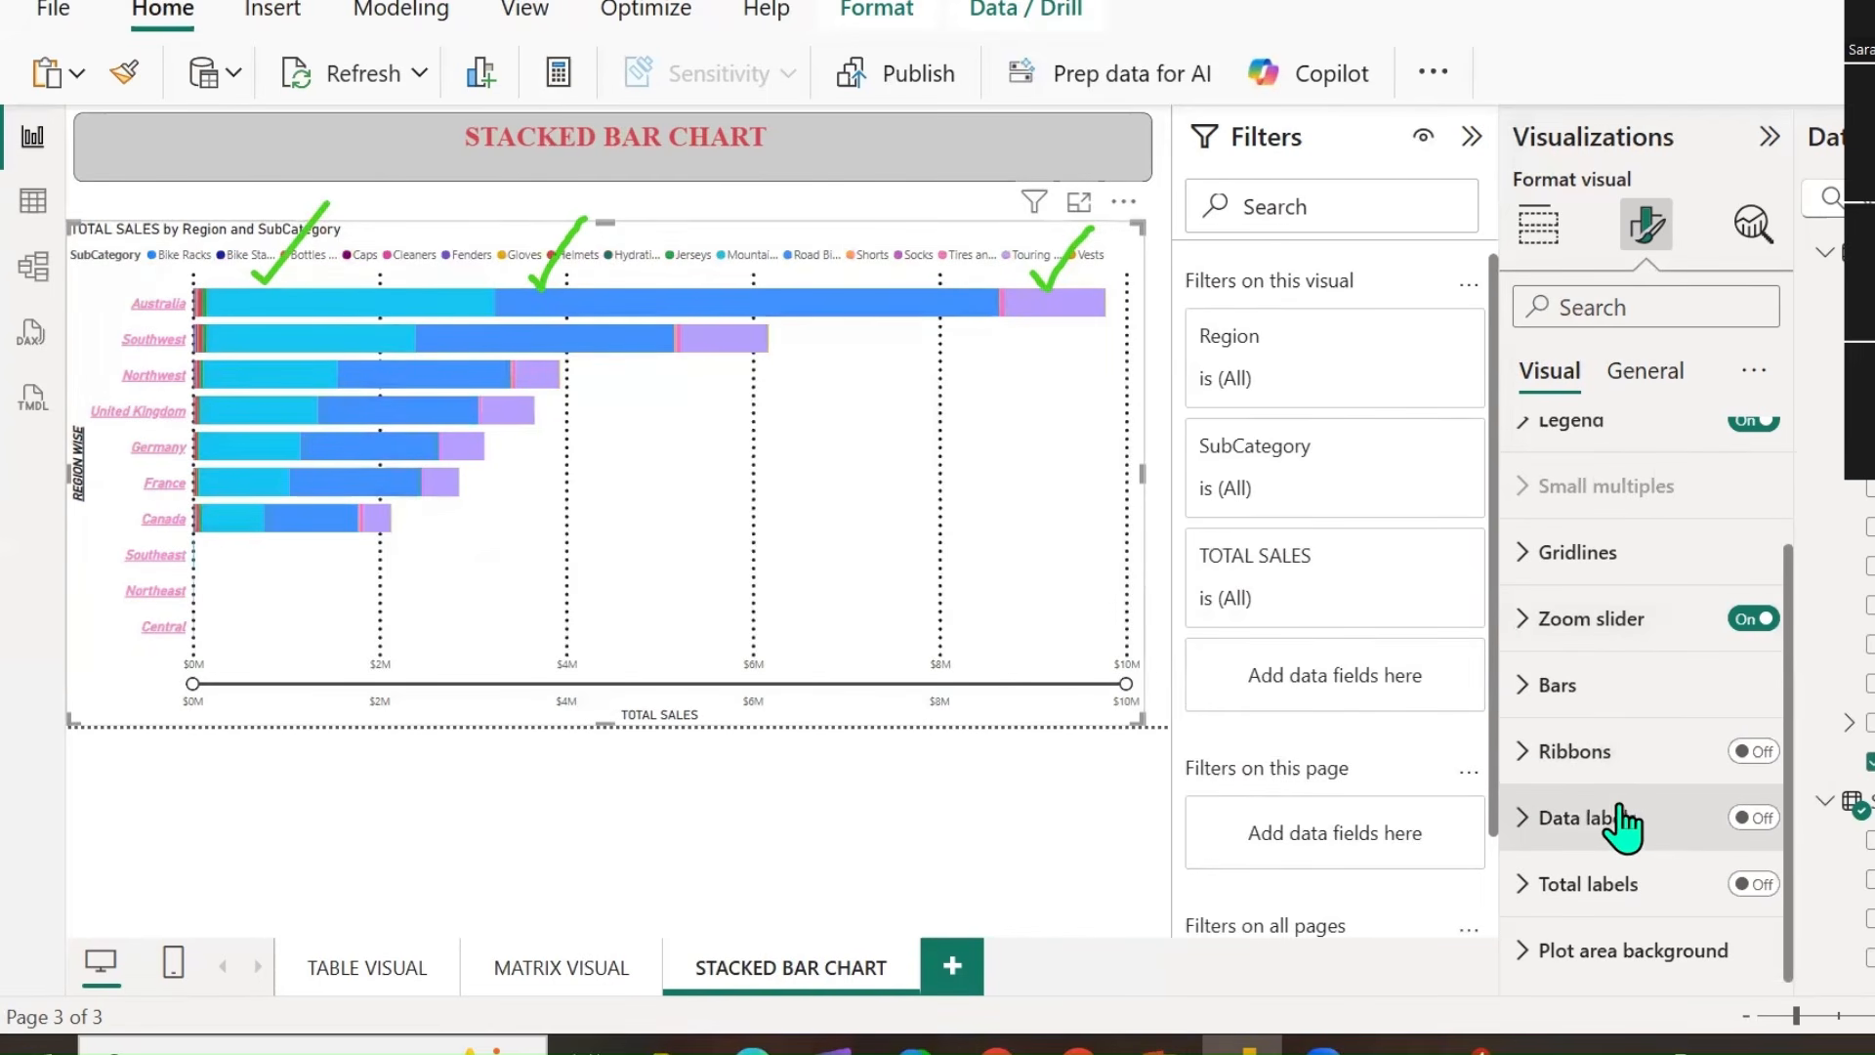
{"action": "mouse_move", "coordinate": [952, 316]}
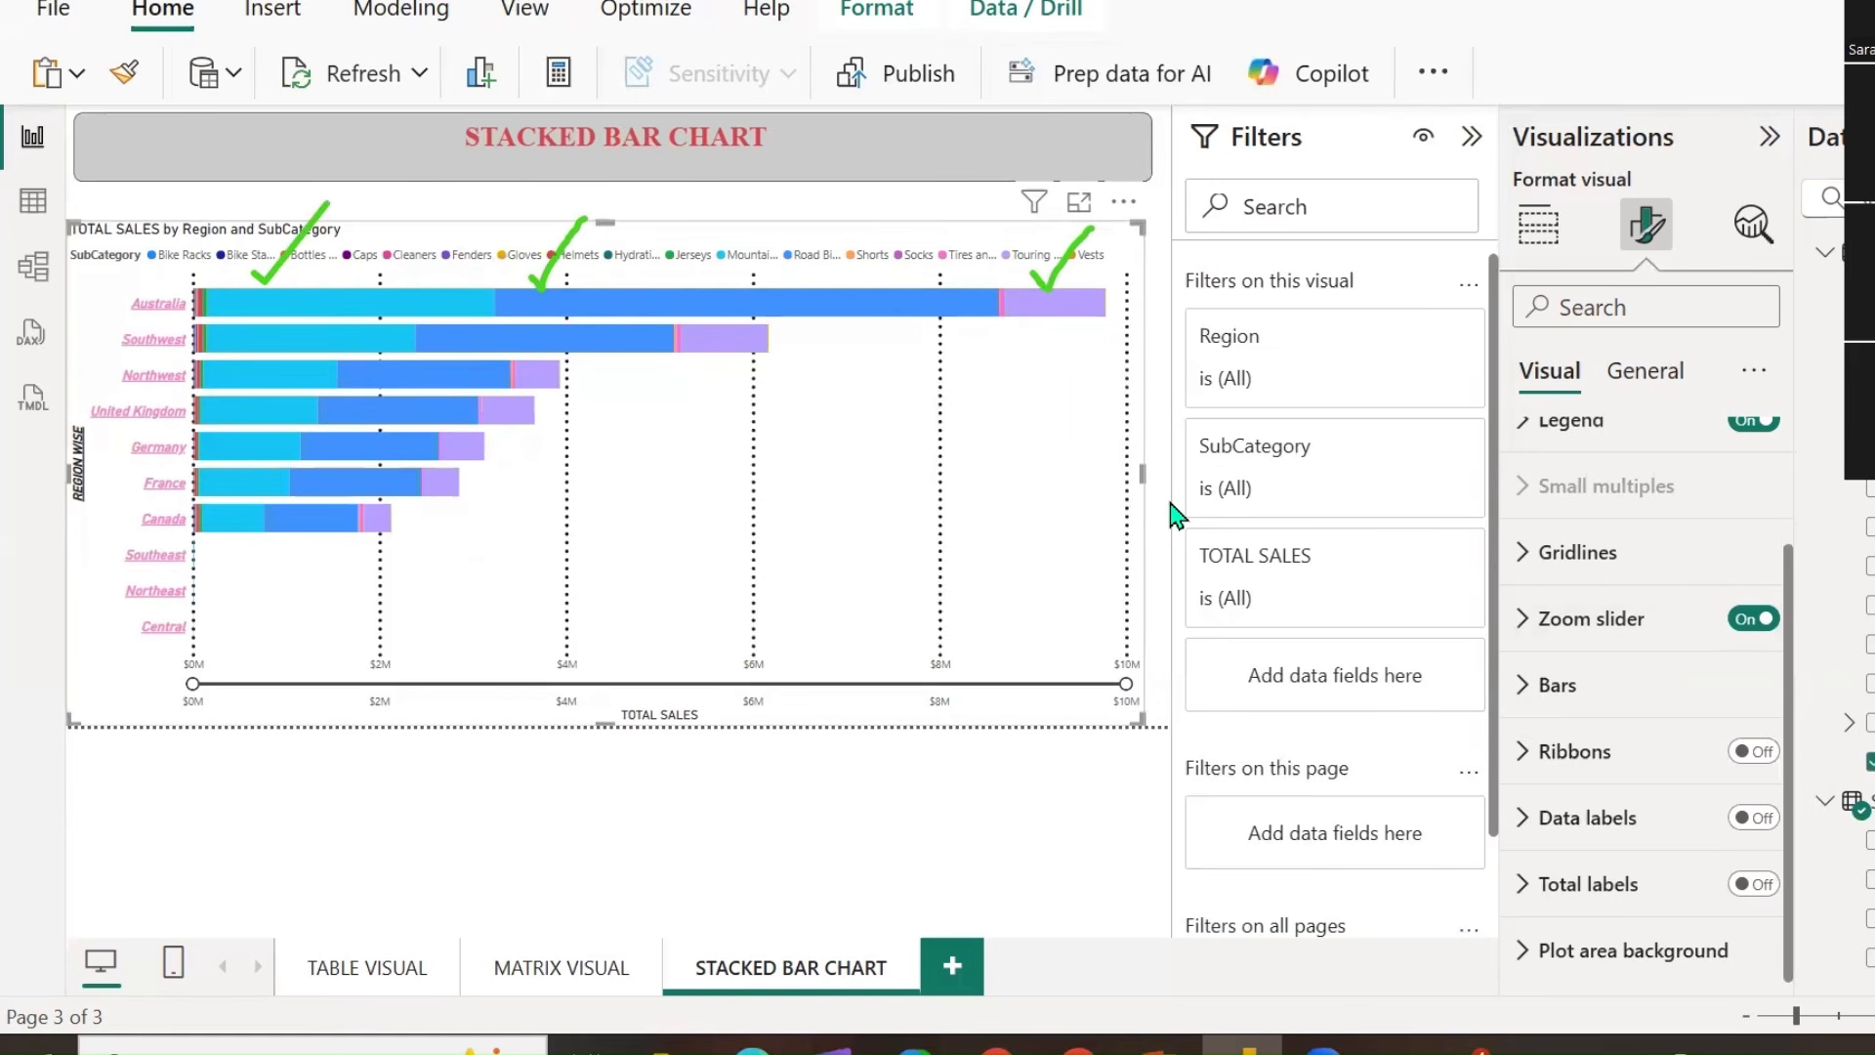
Try ribbons connecting the subcategory series between the region bars and turn them off again.
{"action": "left_click", "coordinate": [1761, 753]}
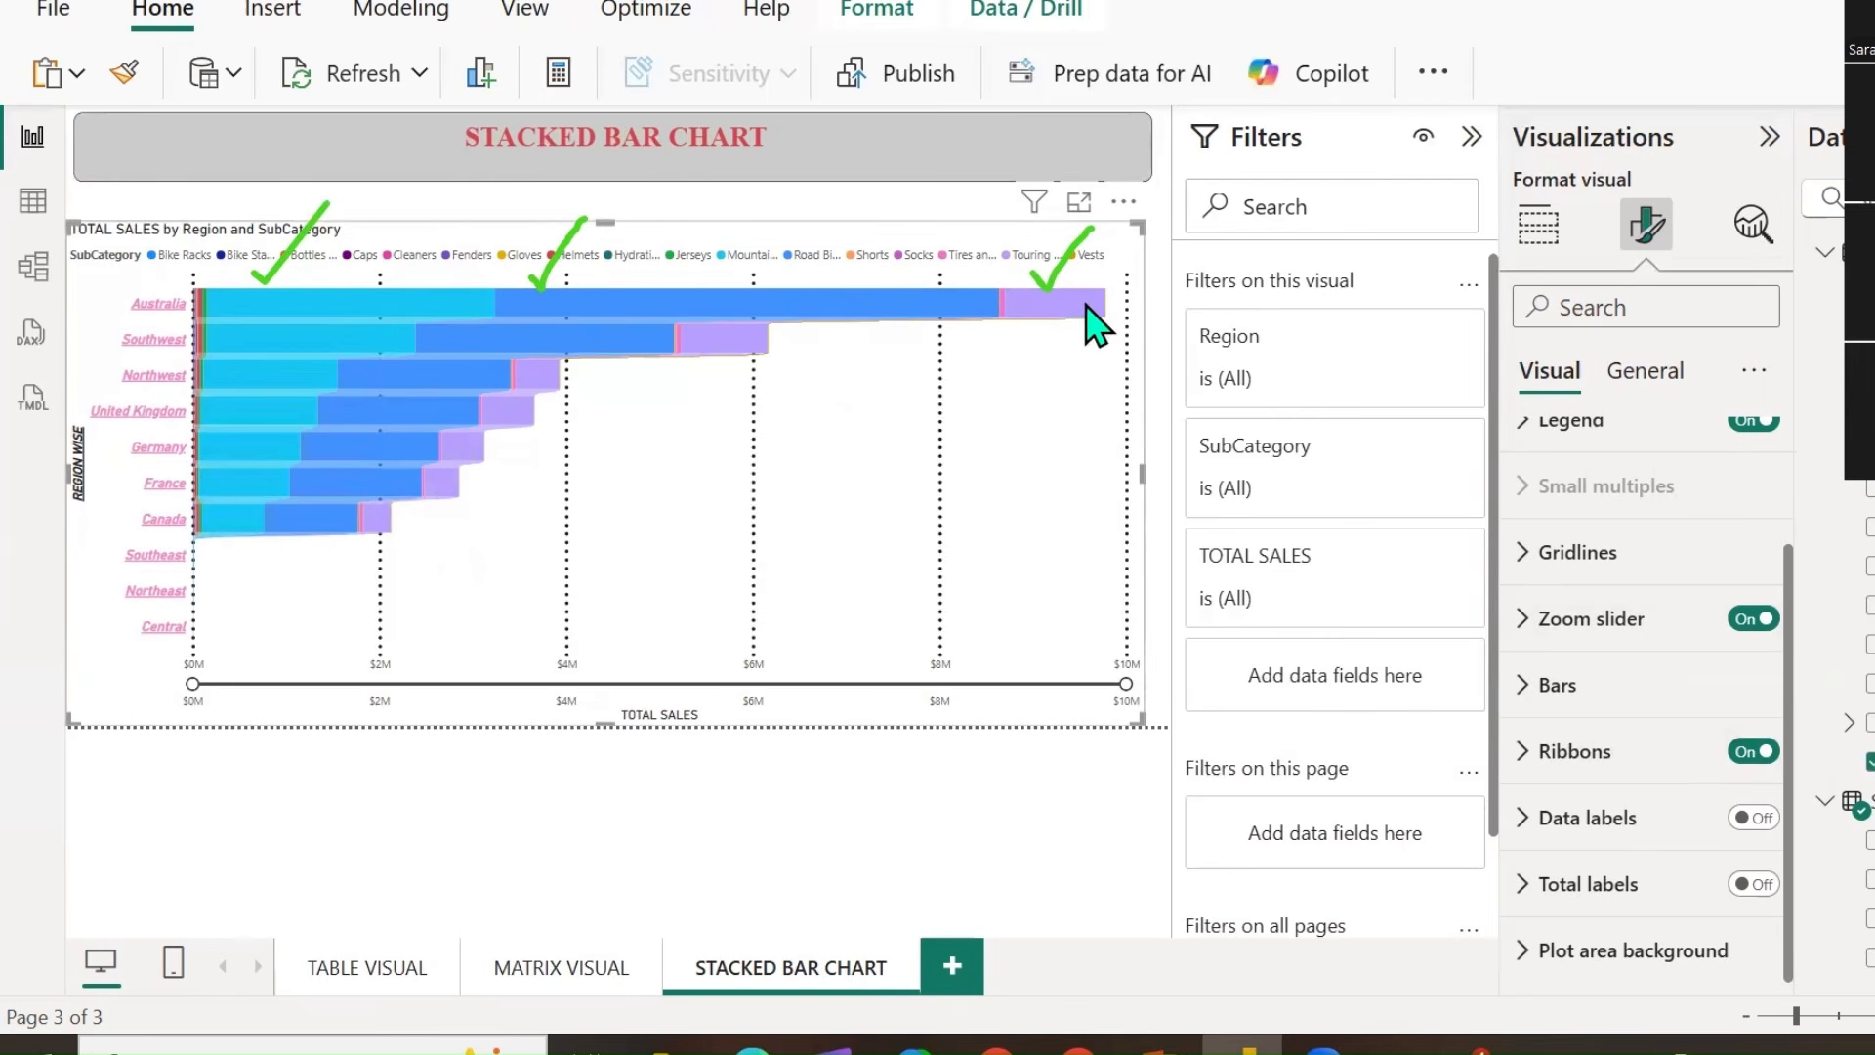
{"action": "left_click", "coordinate": [1753, 752]}
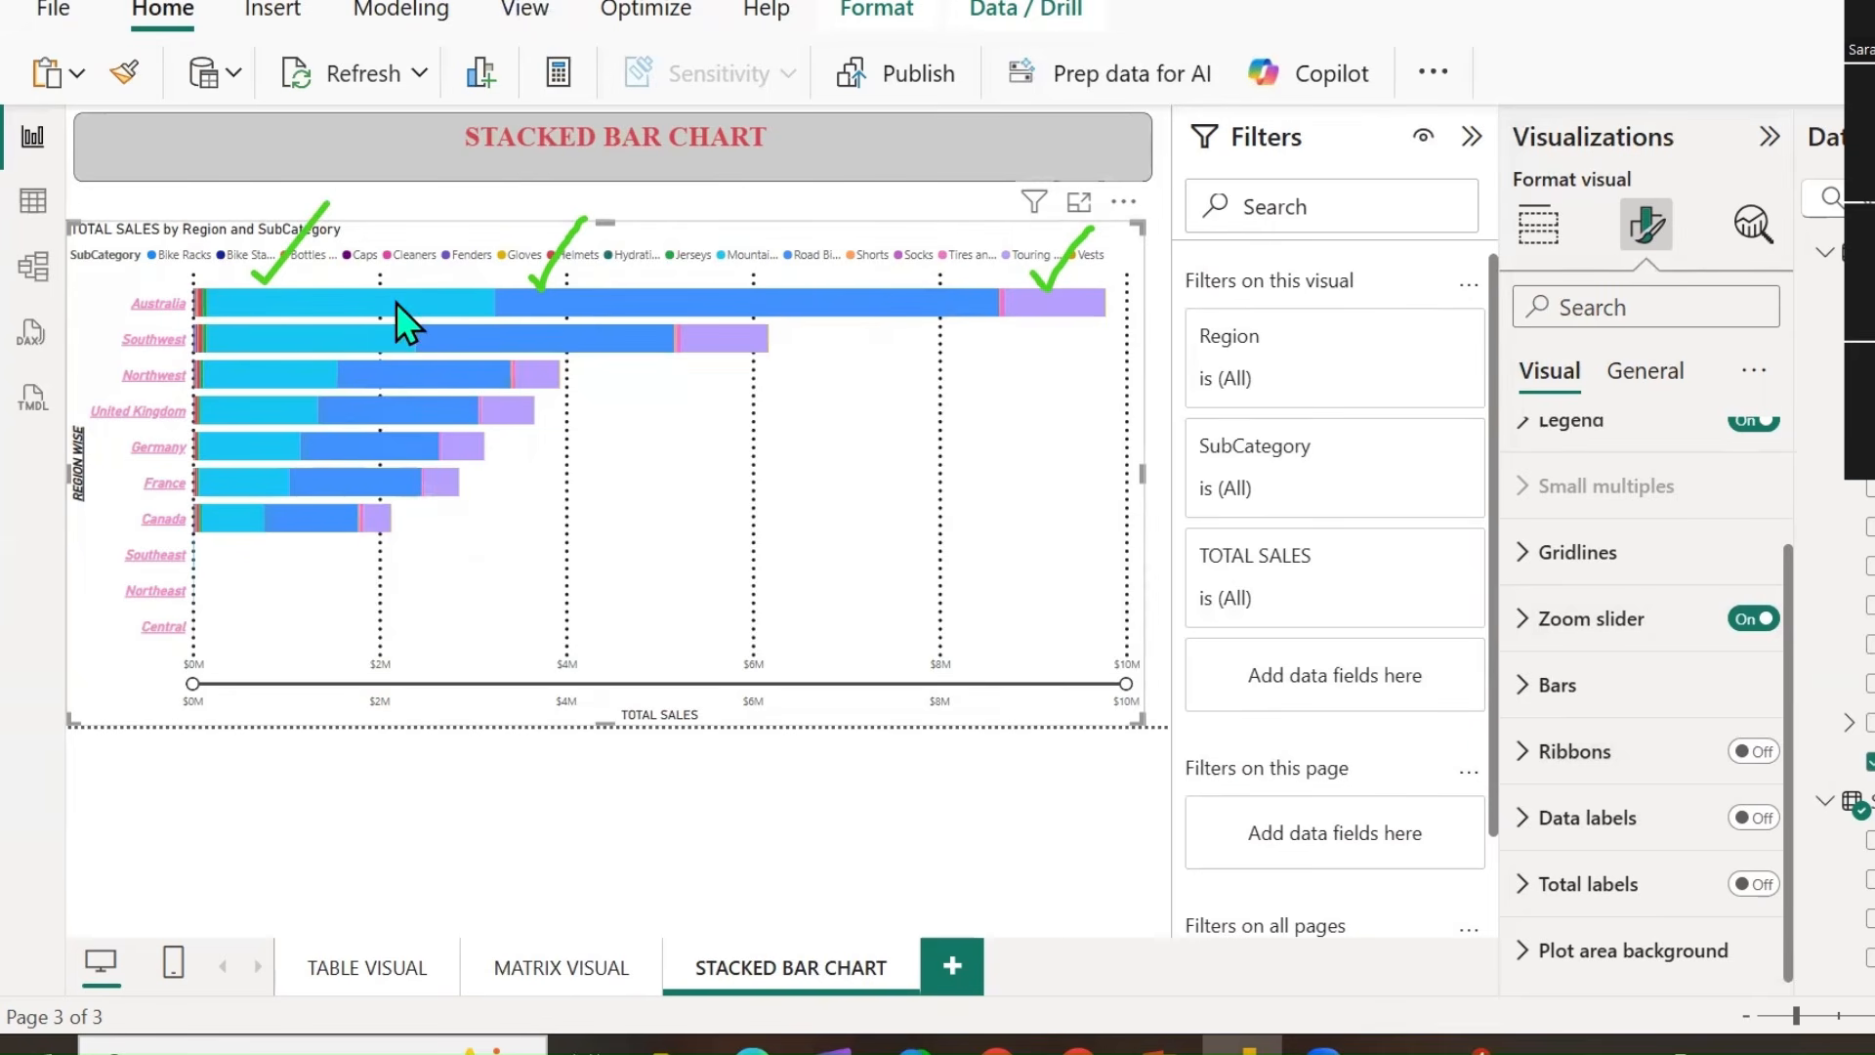
{"action": "mouse_move", "coordinate": [390, 307]}
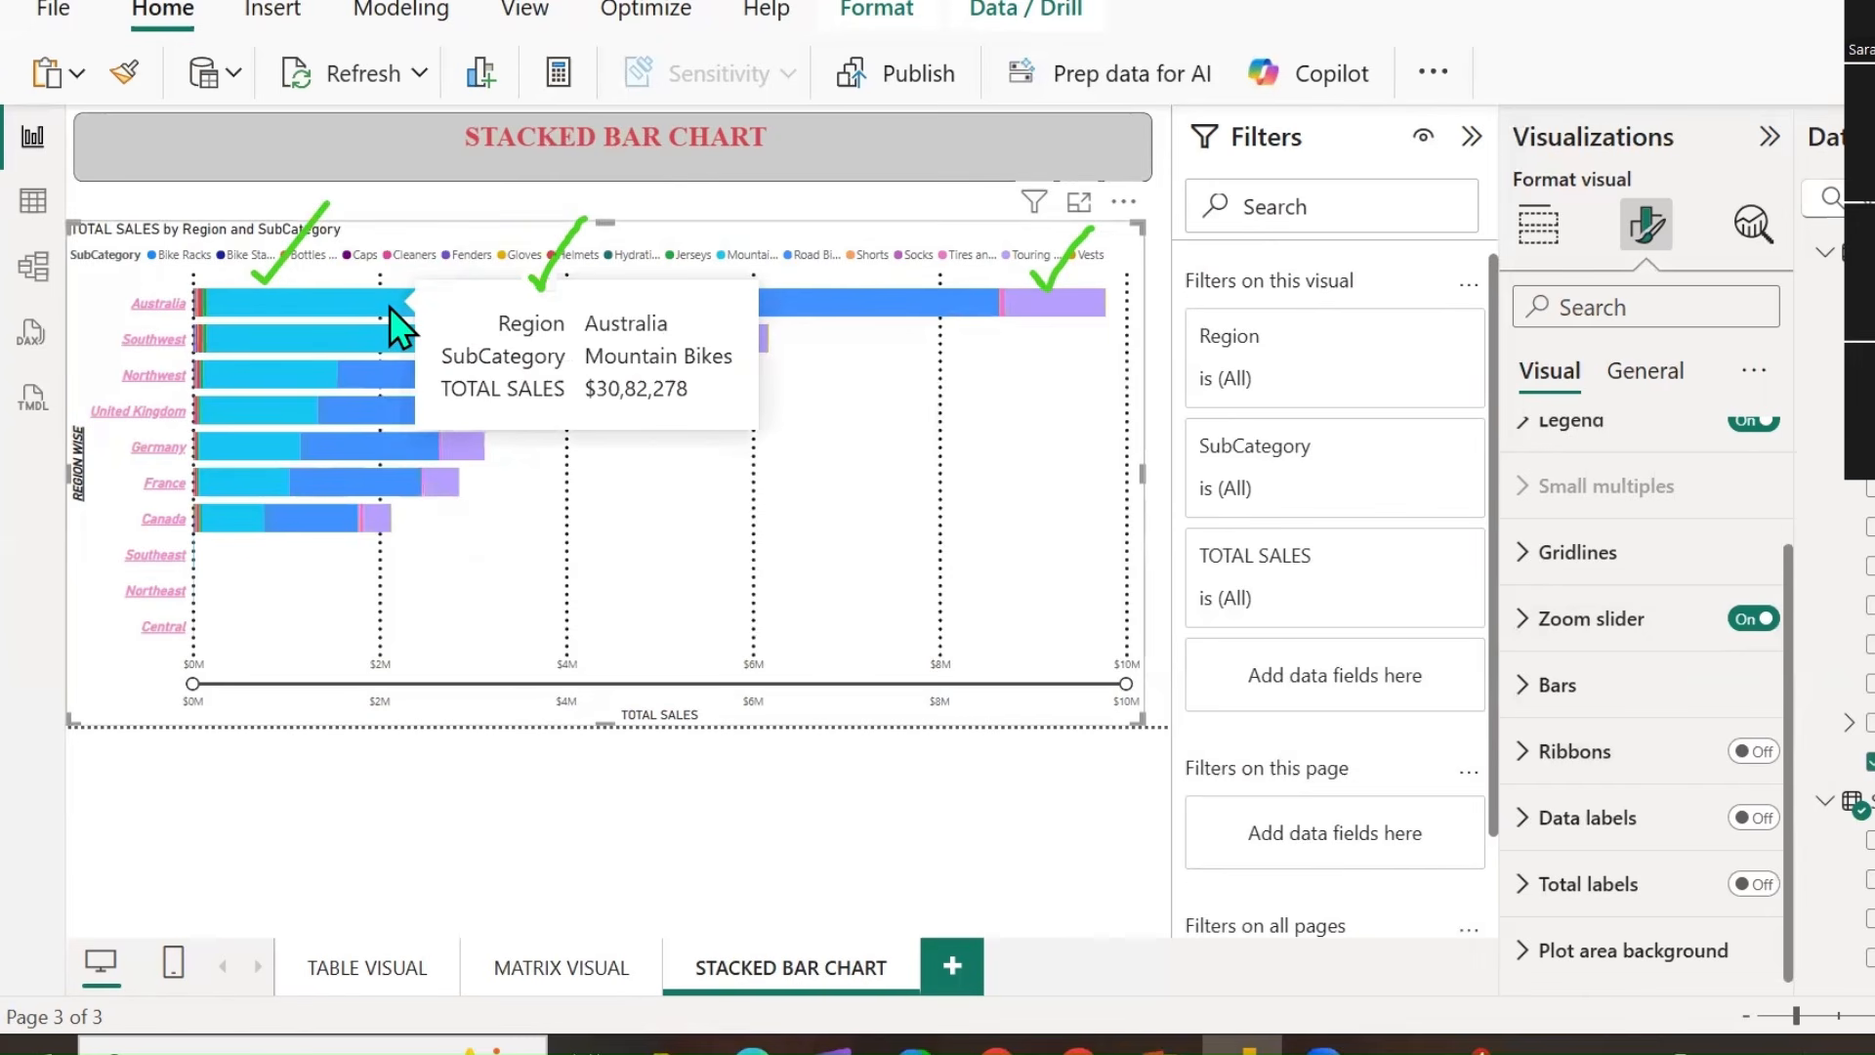
{"action": "left_click_drag", "start_coordinate": [270, 289], "coordinate": [1155, 242]}
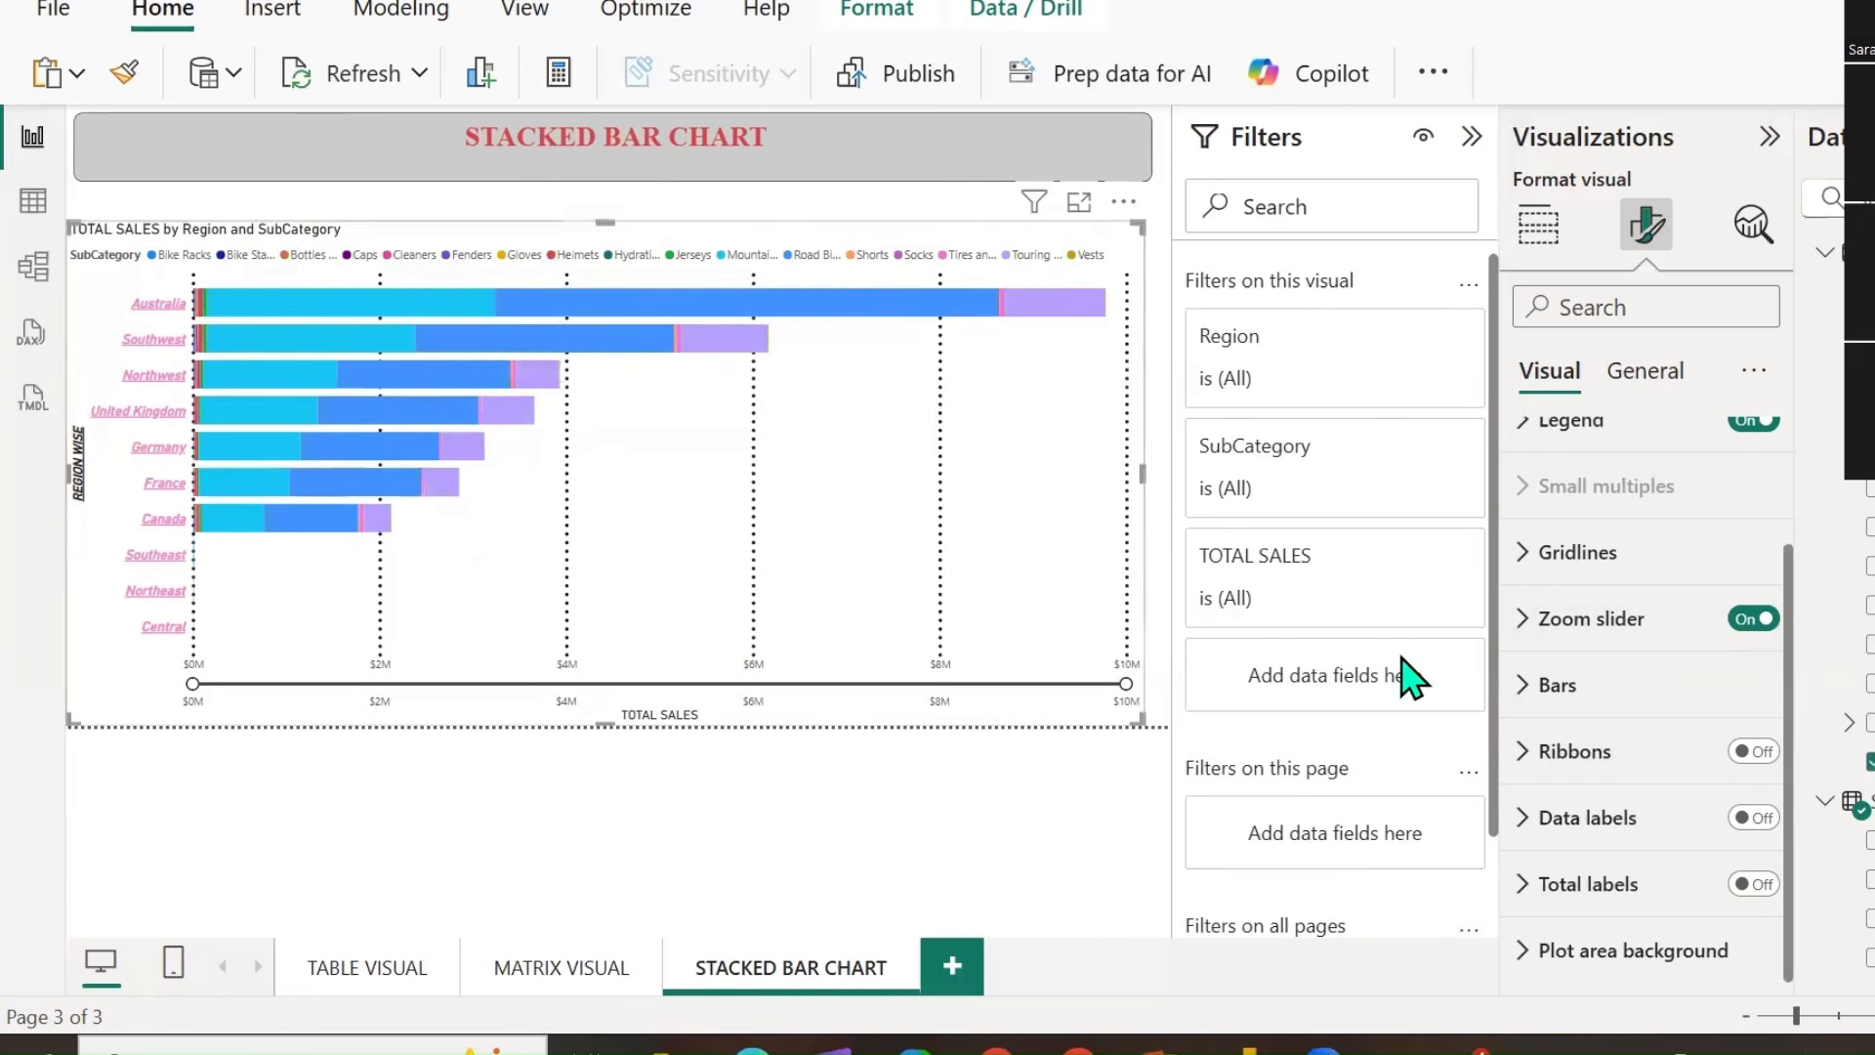
Turn on data labels for all series, expand their settings and collapse the Filters pane to enlarge the chart.
{"action": "left_click", "coordinate": [1755, 820]}
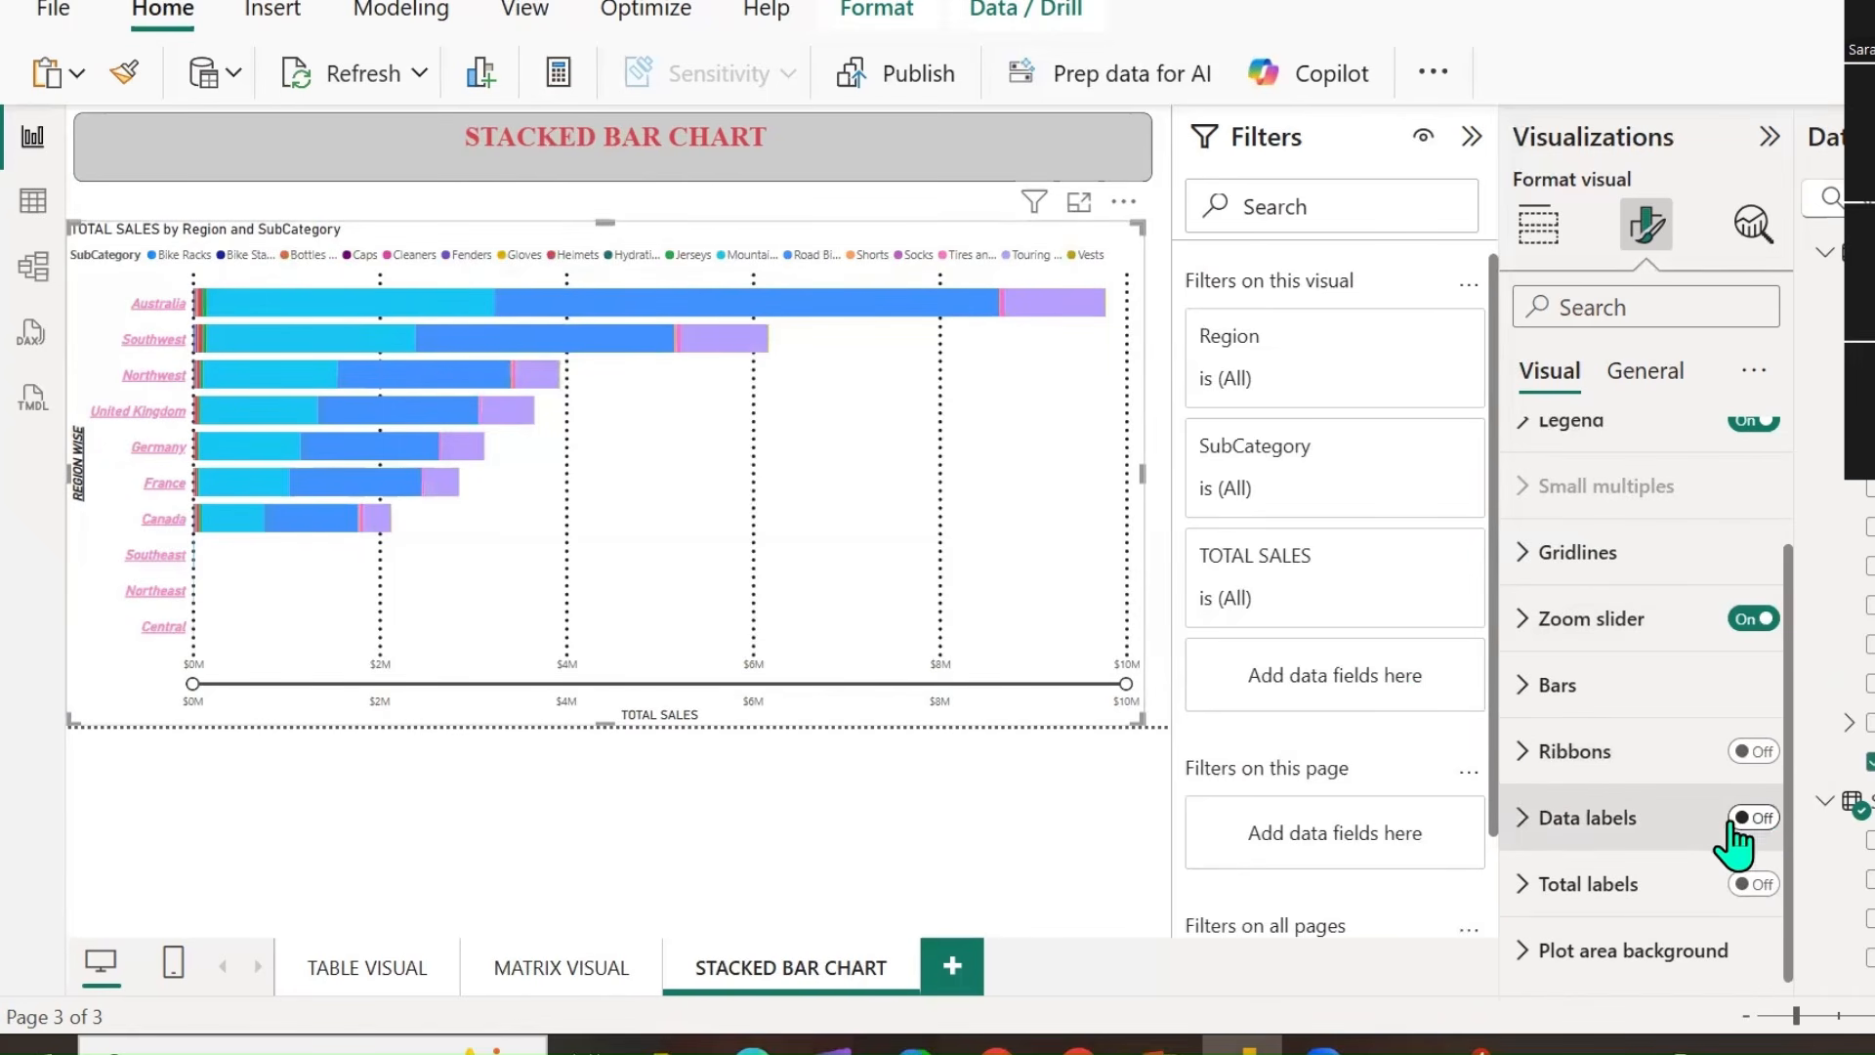
{"action": "left_click", "coordinate": [1536, 832]}
{"action": "scroll", "coordinate": [1584, 720], "scroll_direction": "down", "scroll_amount": 3}
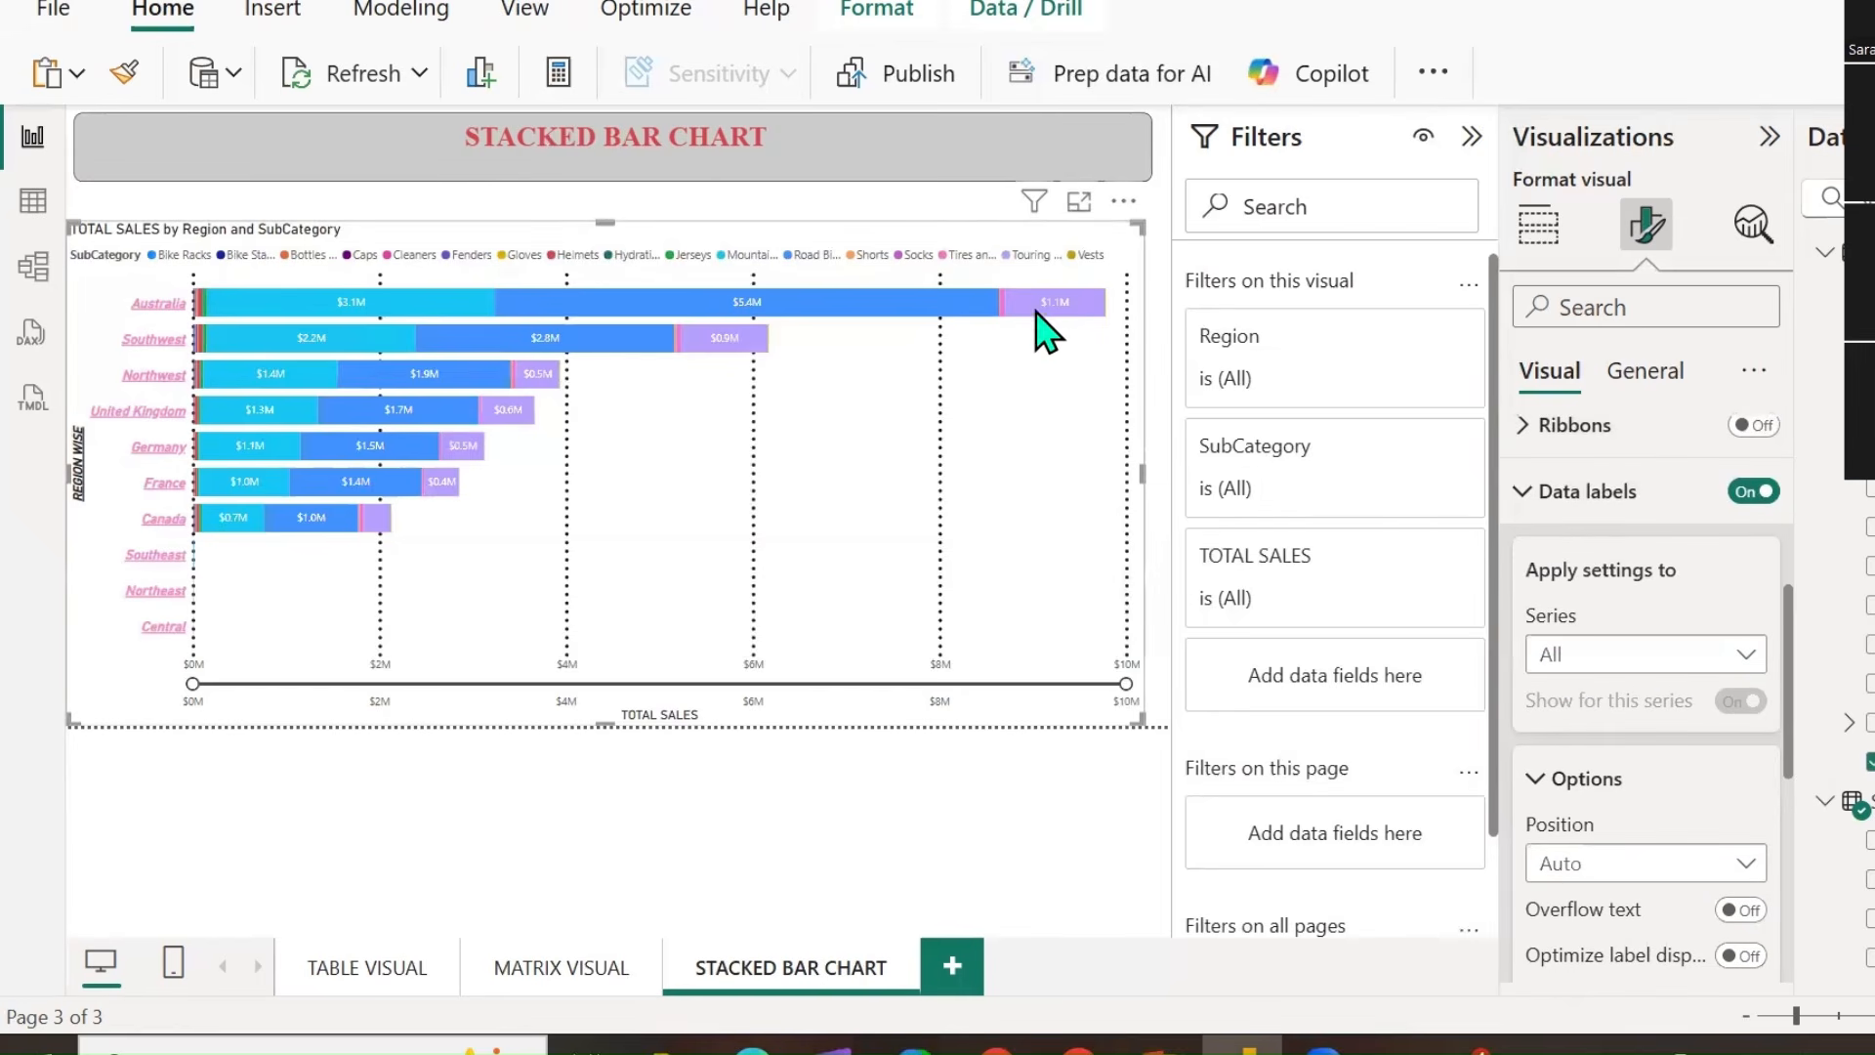
{"action": "left_click", "coordinate": [1472, 136]}
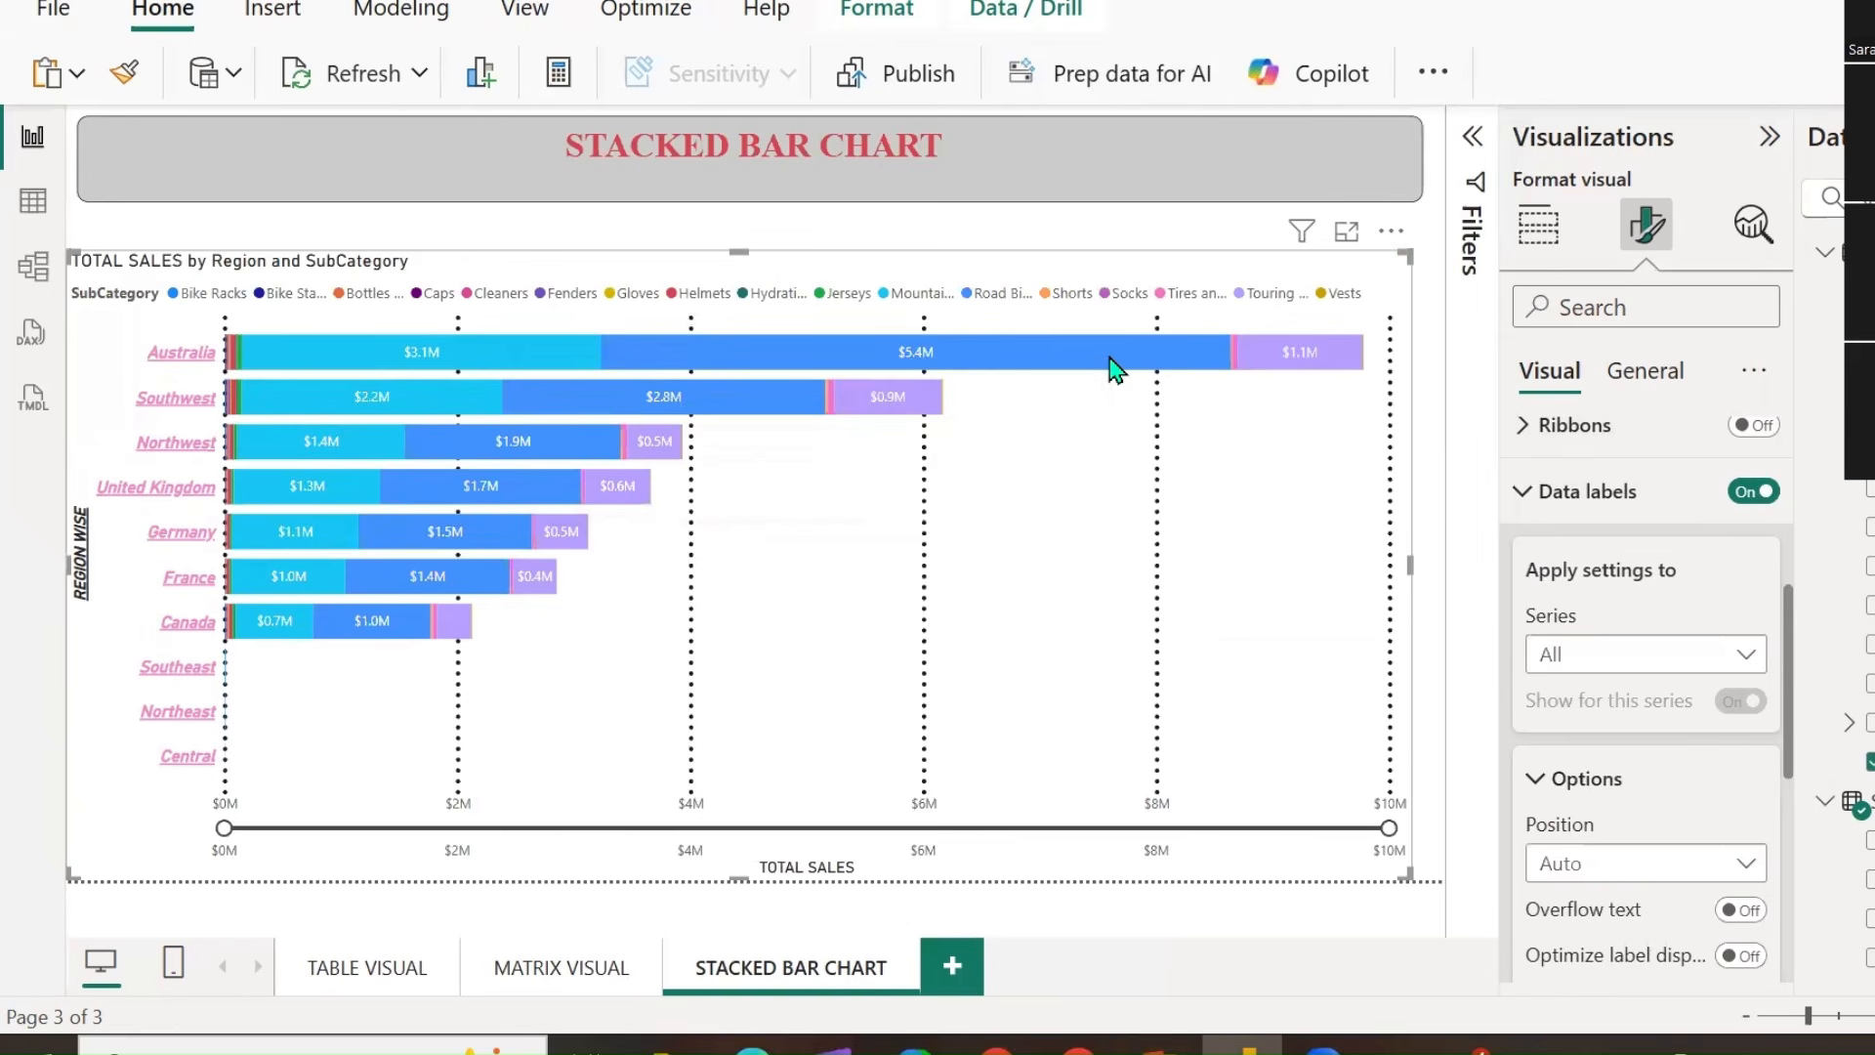
{"action": "mouse_move", "coordinate": [1111, 369]}
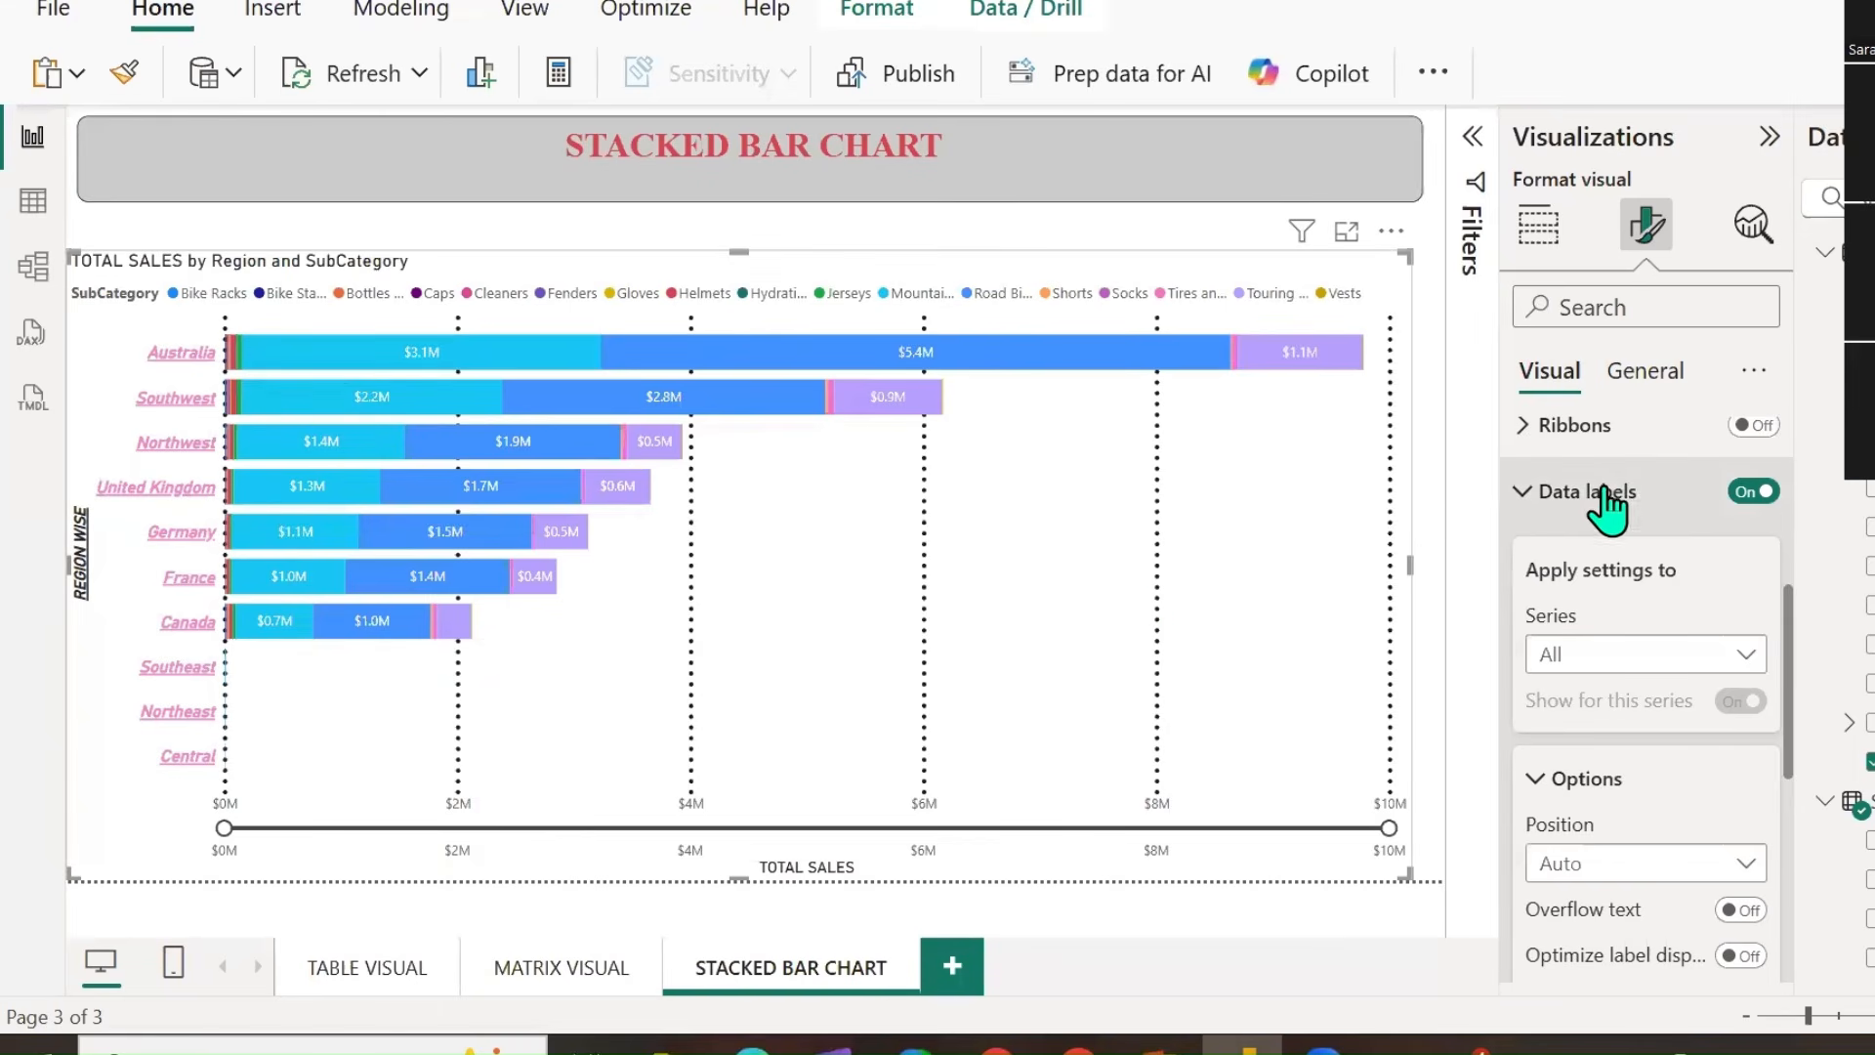
{"action": "scroll", "coordinate": [1602, 535], "scroll_direction": "down", "scroll_amount": 3}
{"action": "scroll", "coordinate": [1606, 536], "scroll_direction": "up", "scroll_amount": 5}
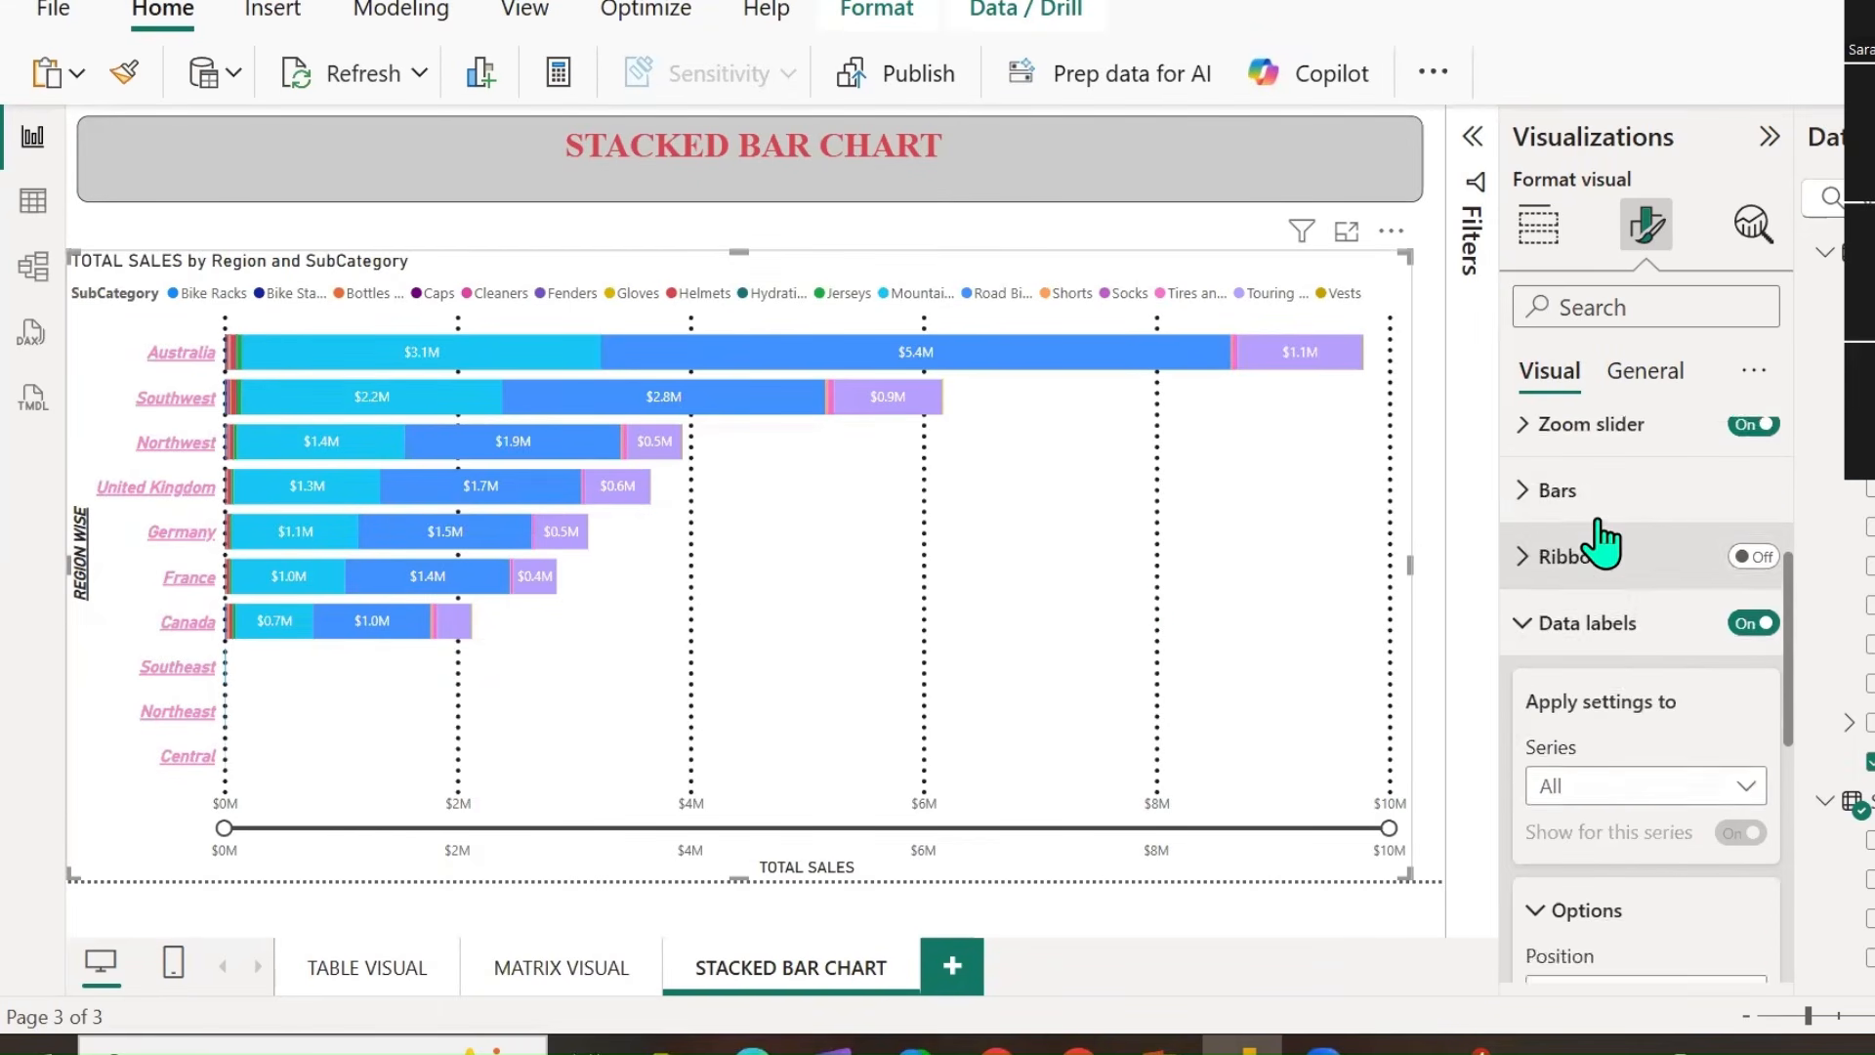
{"action": "scroll", "coordinate": [1651, 679], "scroll_direction": "down", "scroll_amount": 2}
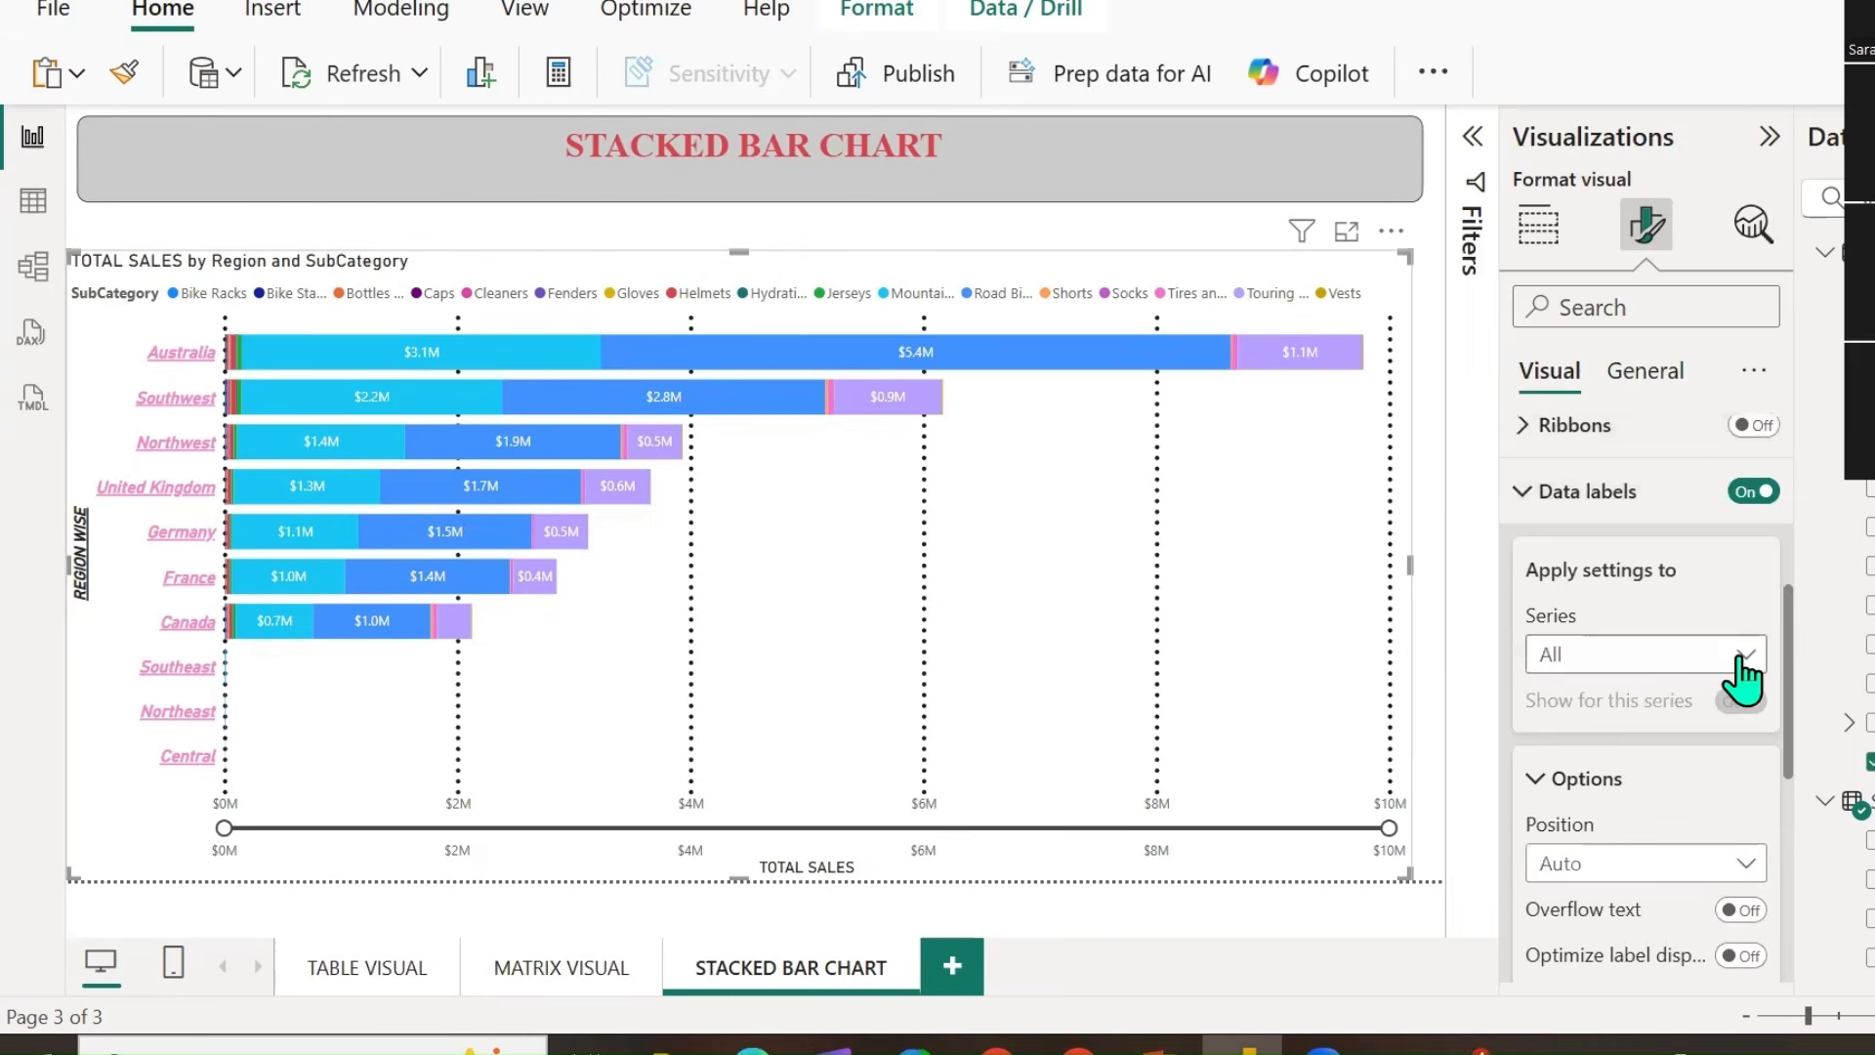
Target the data label settings at the Road Bikes series, hiding its labels briefly and showing them again.
{"action": "left_click", "coordinate": [1729, 666]}
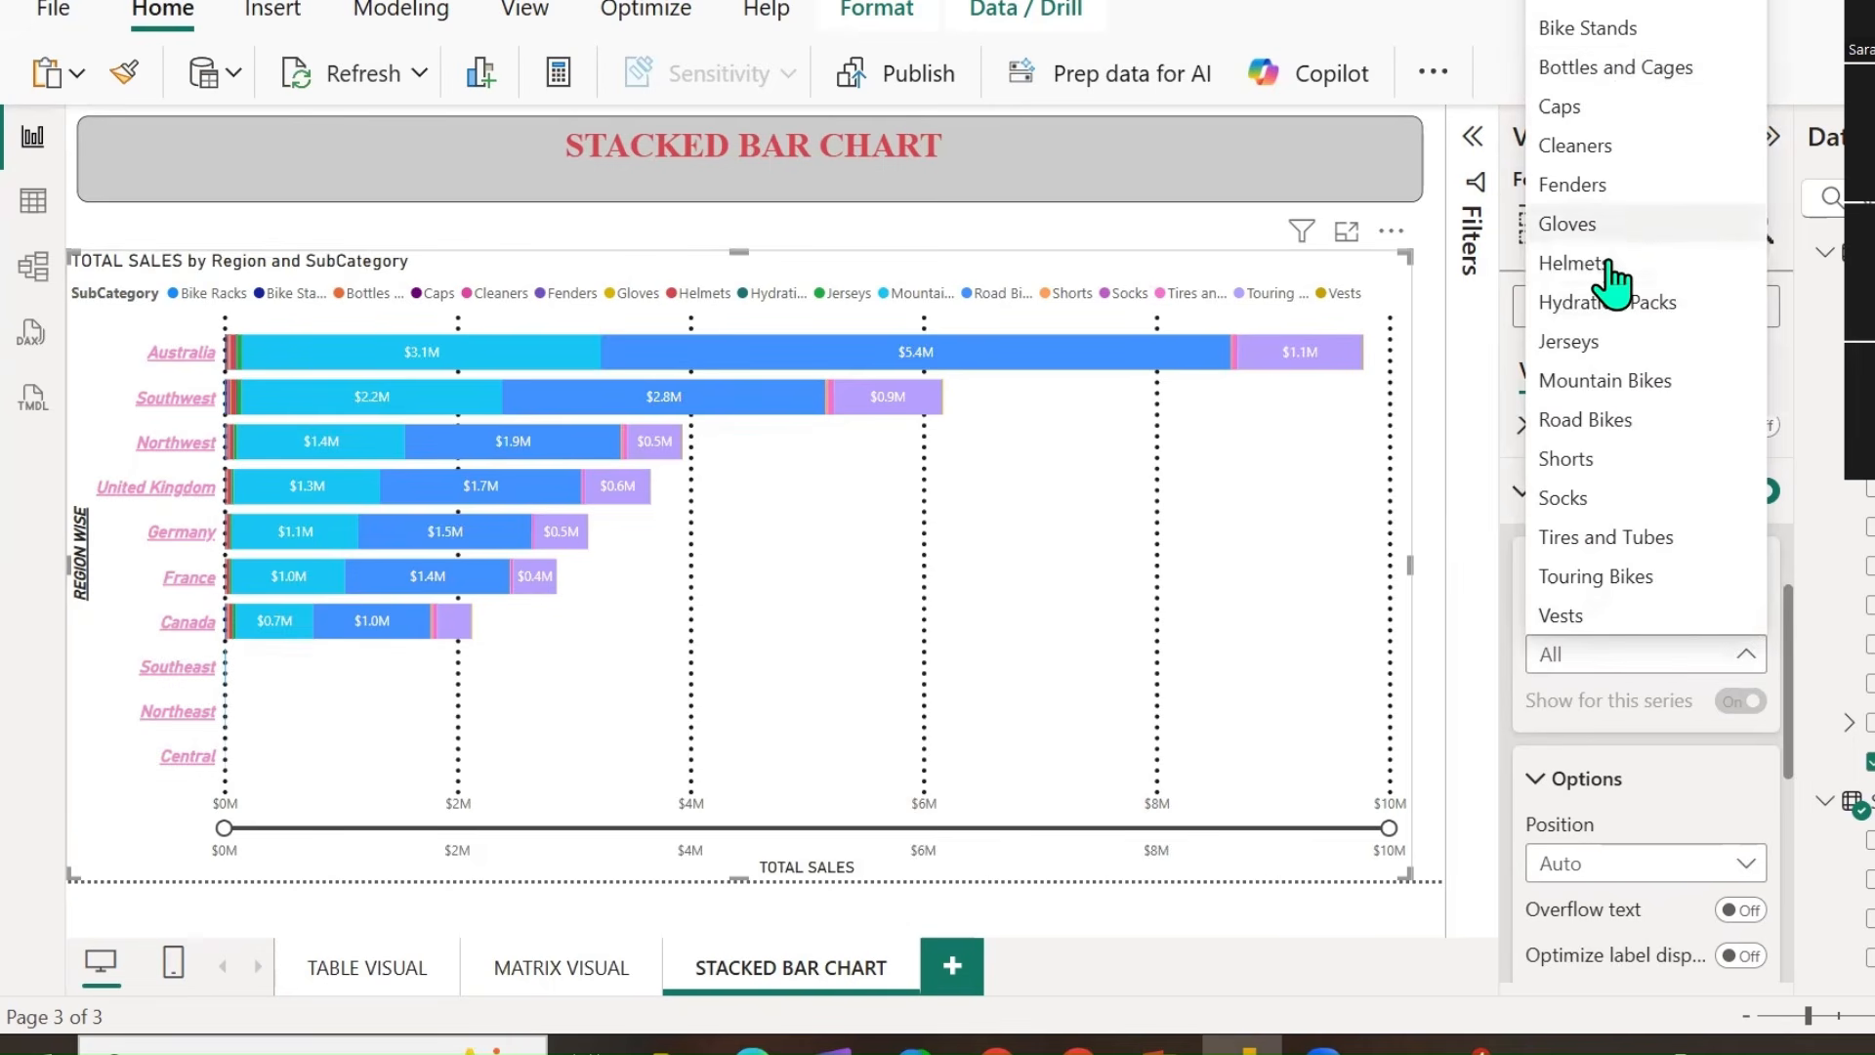
{"action": "left_click", "coordinate": [1648, 419]}
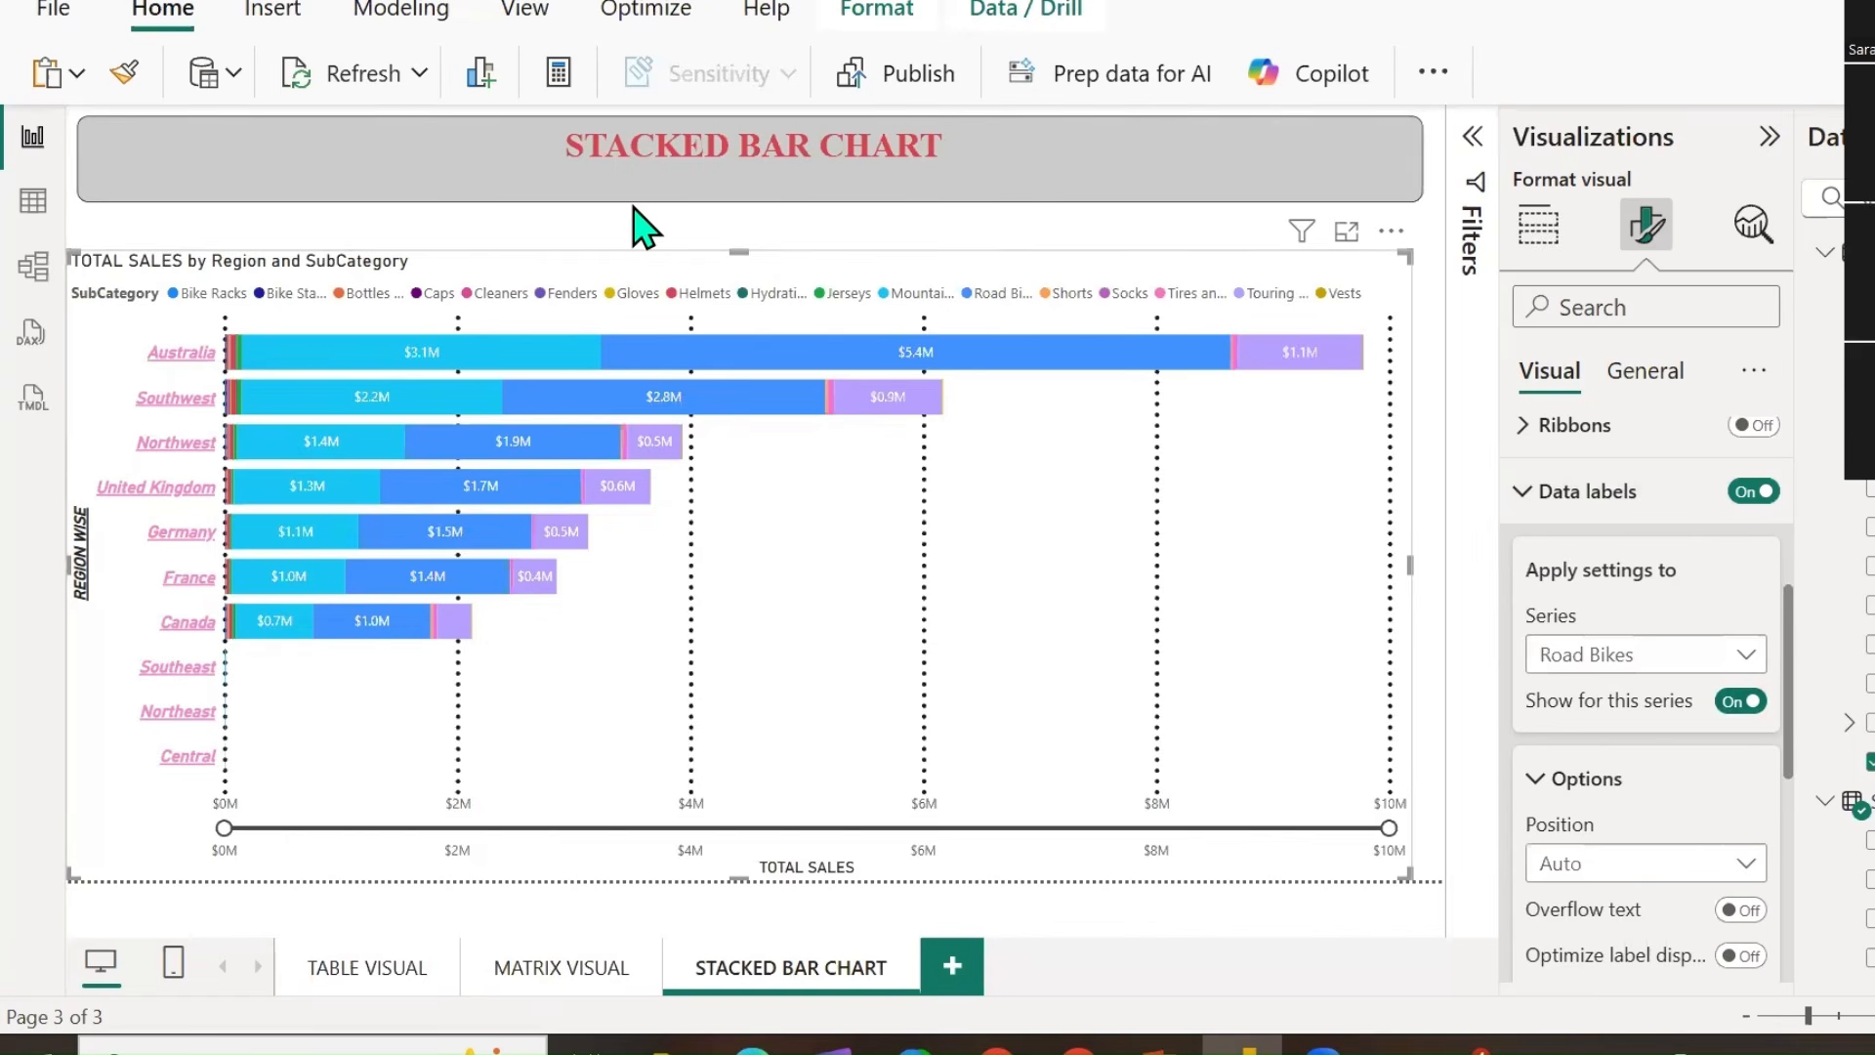
{"action": "mouse_move", "coordinate": [950, 328]}
{"action": "left_mouse_down"}
{"action": "mouse_move", "coordinate": [908, 362]}
{"action": "mouse_move", "coordinate": [959, 311]}
{"action": "mouse_move", "coordinate": [953, 329]}
{"action": "left_mouse_up"}
{"action": "mouse_move", "coordinate": [701, 383]}
{"action": "left_mouse_down"}
{"action": "mouse_move", "coordinate": [640, 383]}
{"action": "mouse_move", "coordinate": [621, 415]}
{"action": "left_mouse_up"}
{"action": "mouse_move", "coordinate": [481, 461]}
{"action": "left_mouse_down"}
{"action": "mouse_move", "coordinate": [549, 418]}
{"action": "mouse_move", "coordinate": [484, 436]}
{"action": "mouse_move", "coordinate": [518, 465]}
{"action": "left_mouse_up"}
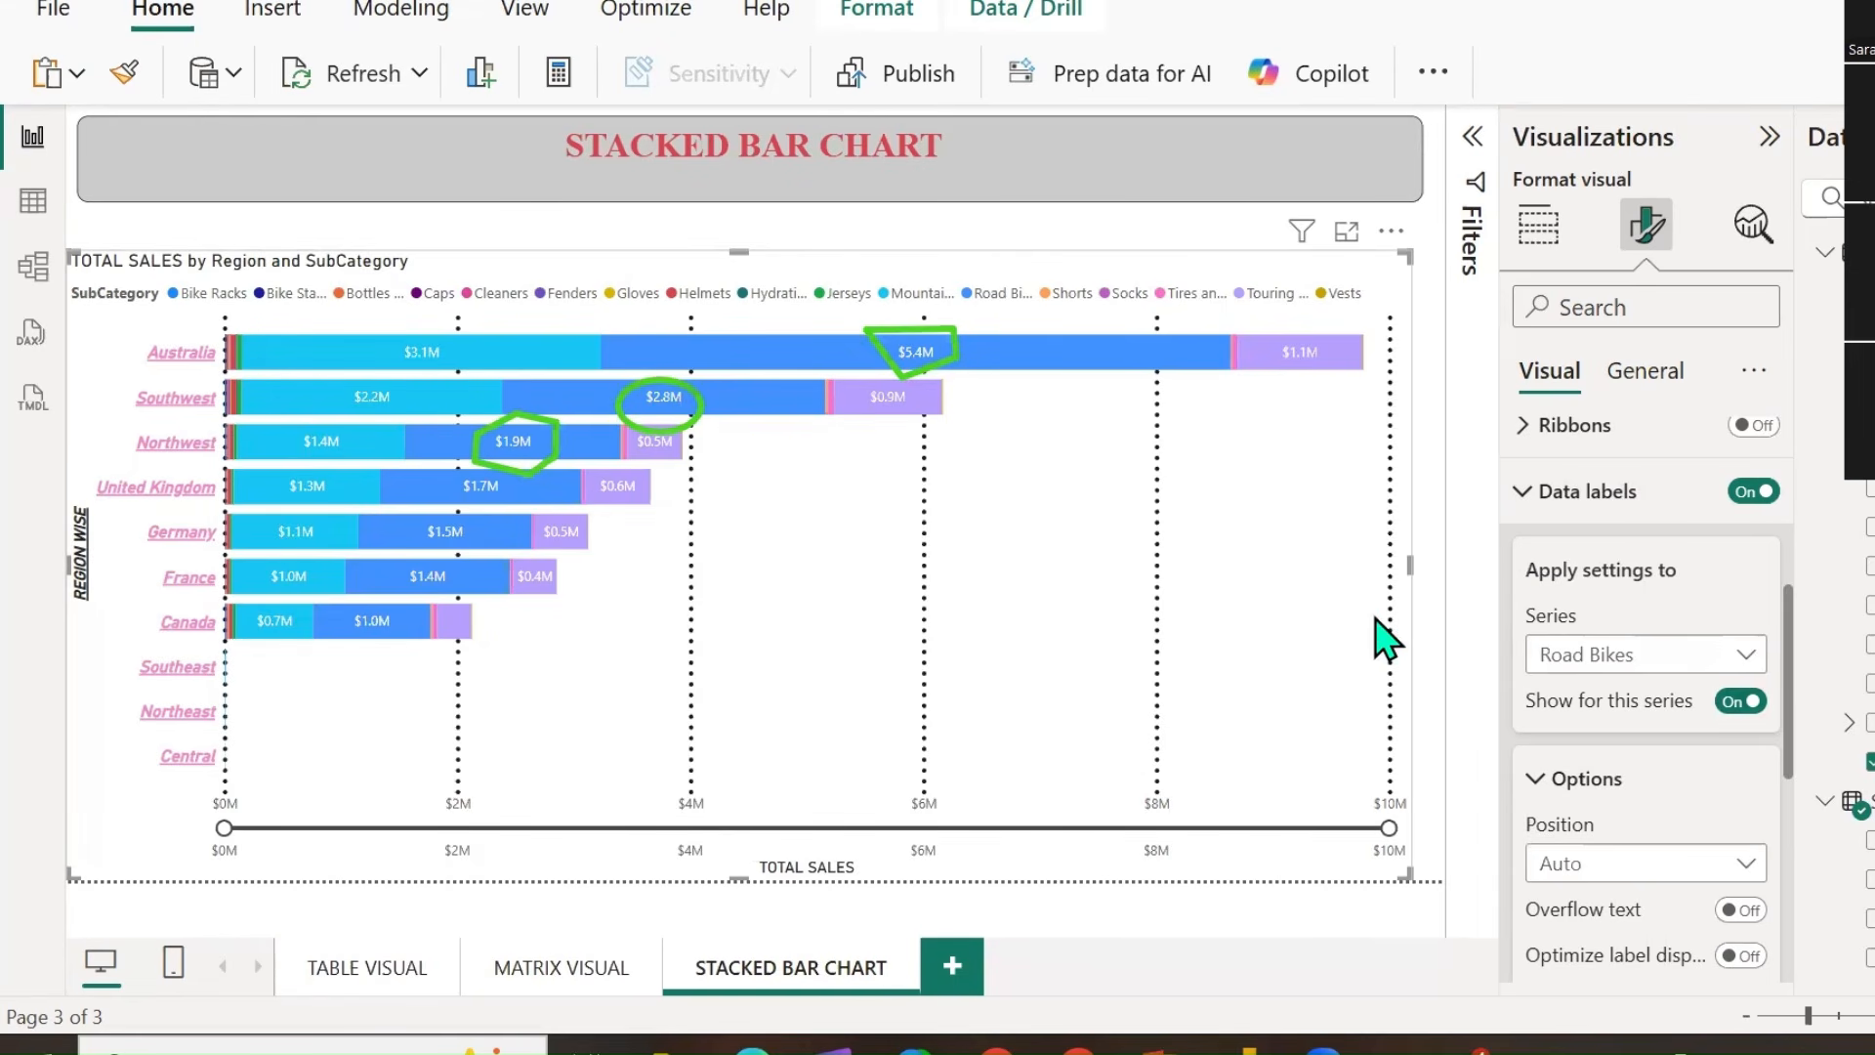
{"action": "left_click", "coordinate": [1724, 704]}
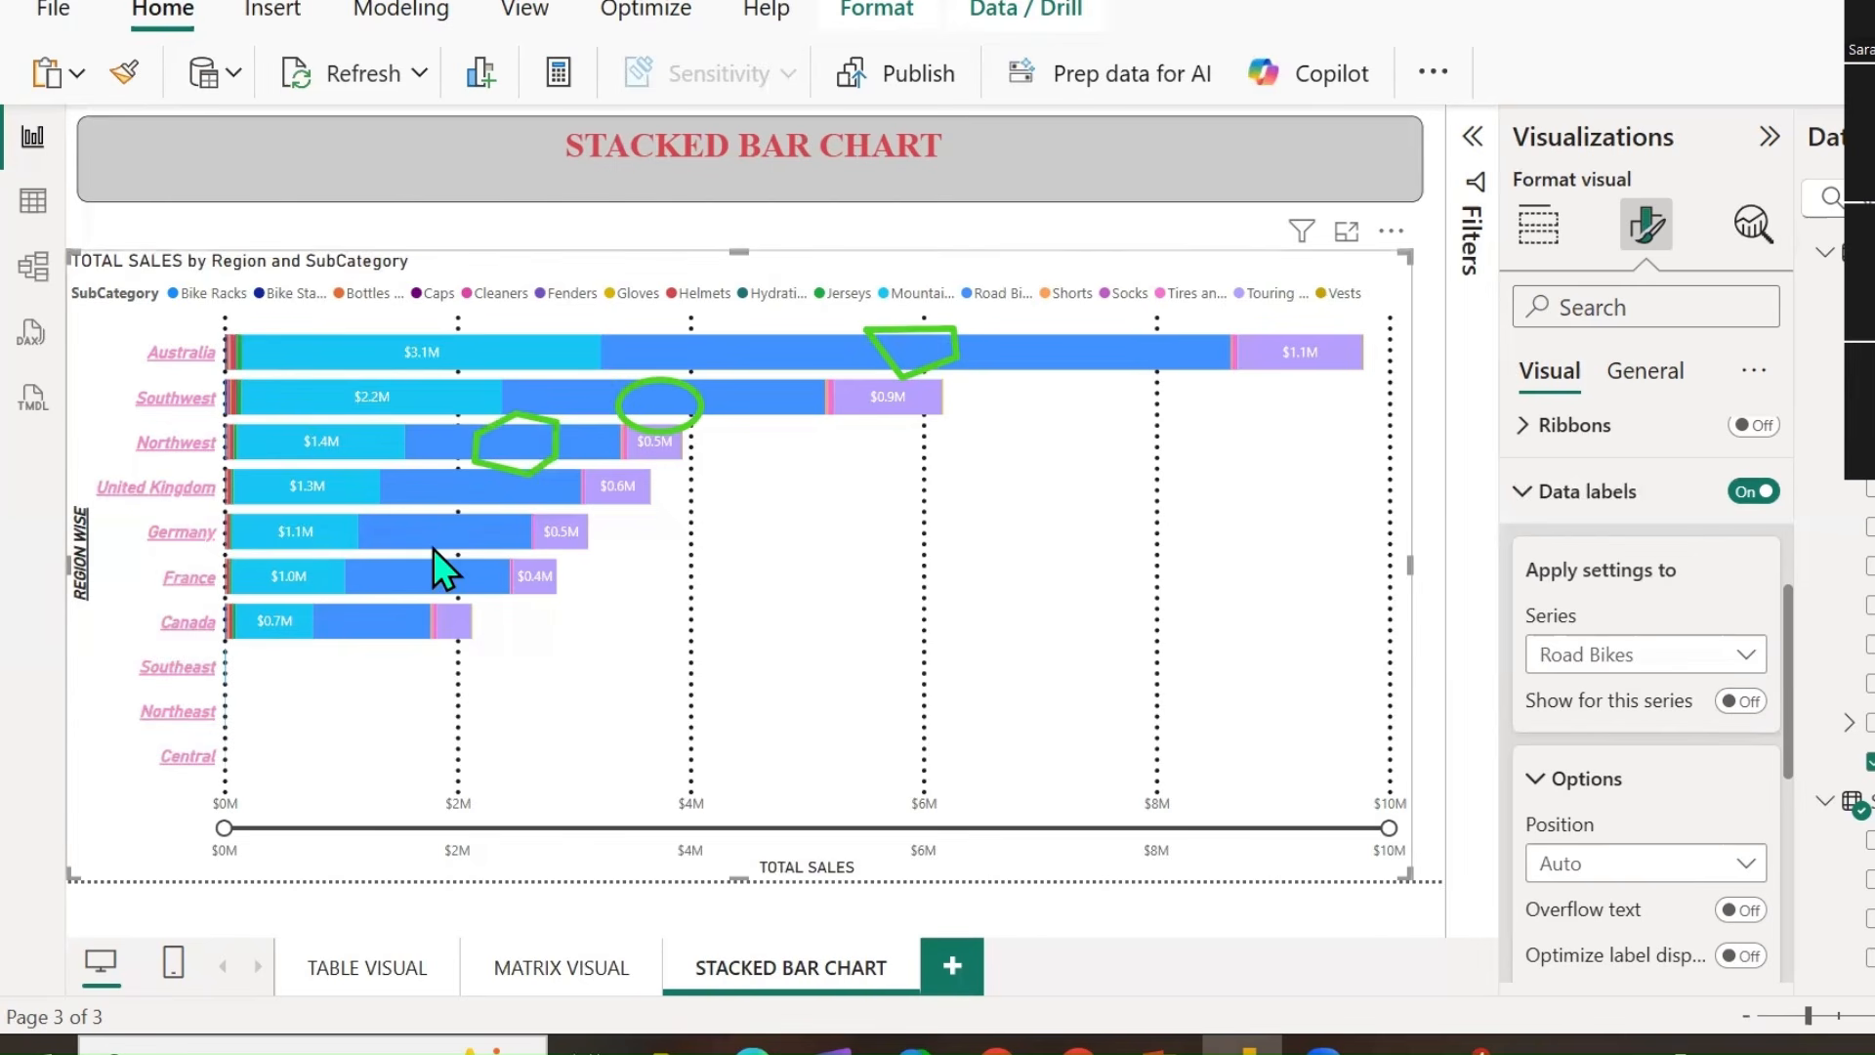
{"action": "left_click", "coordinate": [1743, 704]}
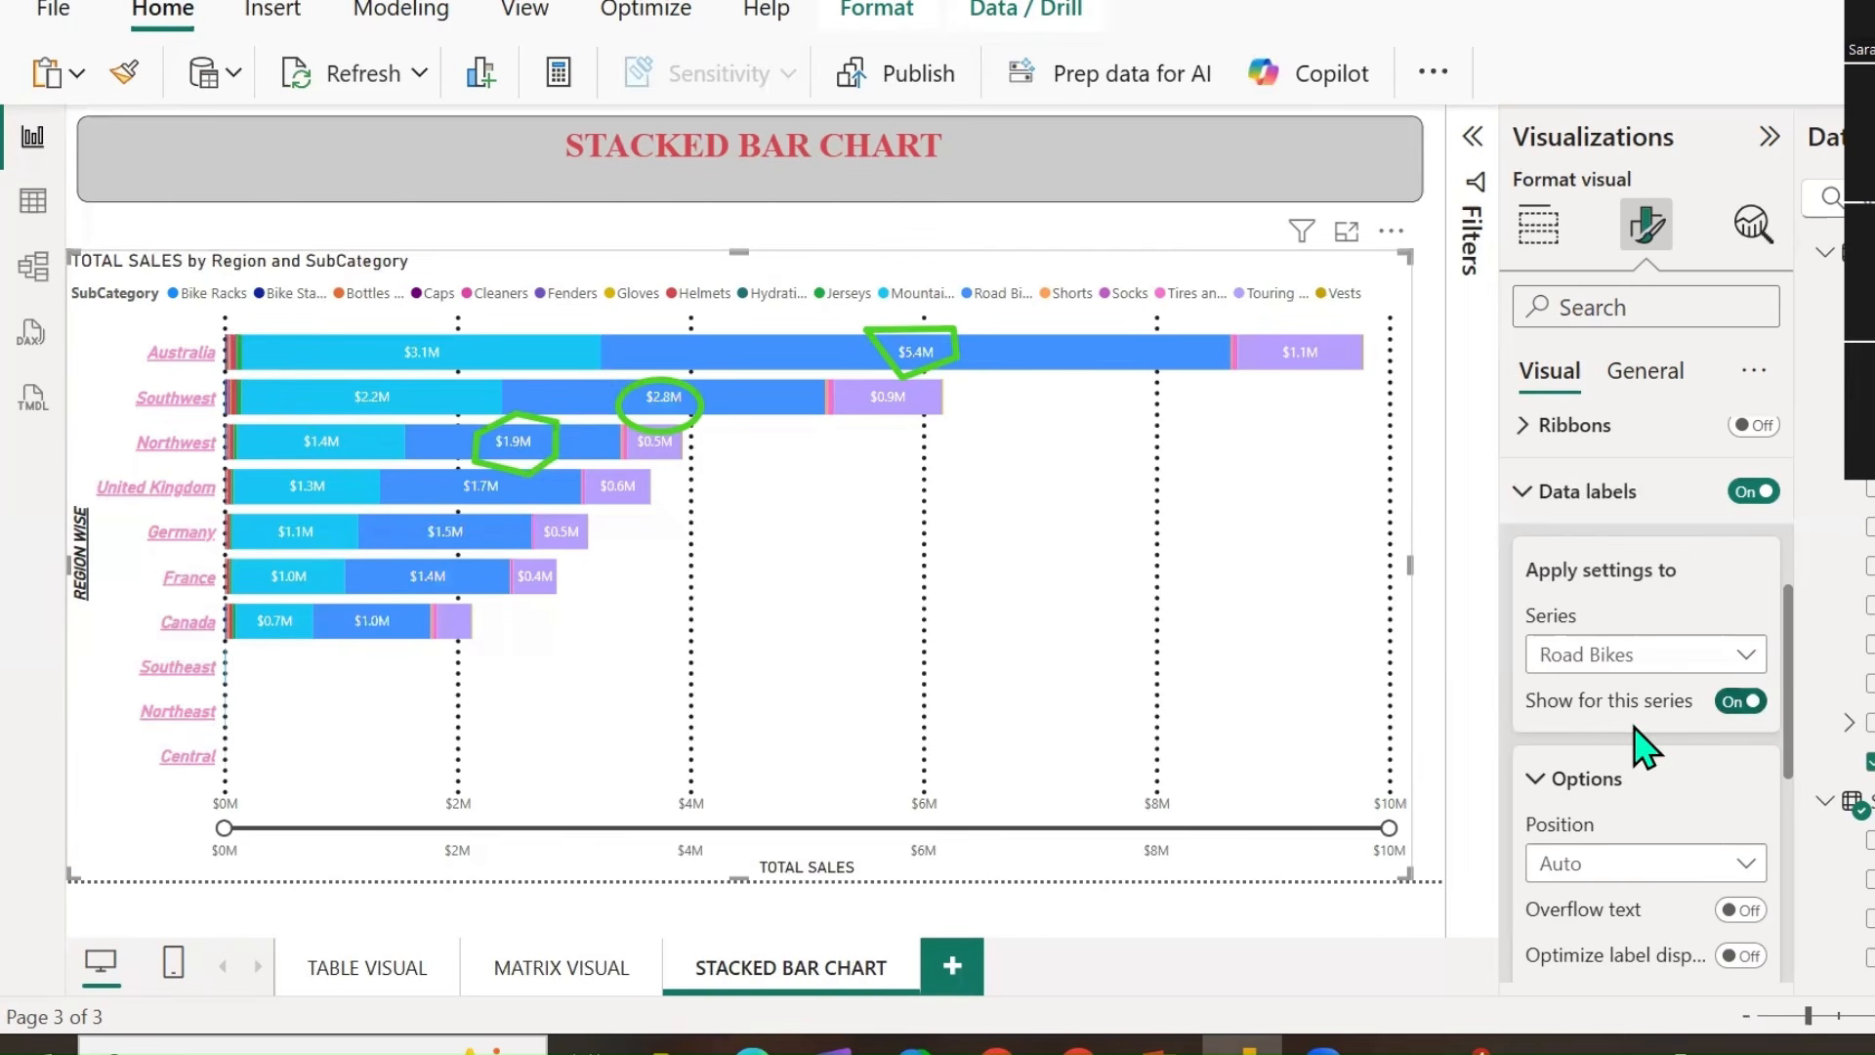
Try the Inside end and Inside center positions for the Road Bikes data labels and settle on Inside base.
{"action": "scroll", "coordinate": [1639, 757], "scroll_direction": "down", "scroll_amount": 2}
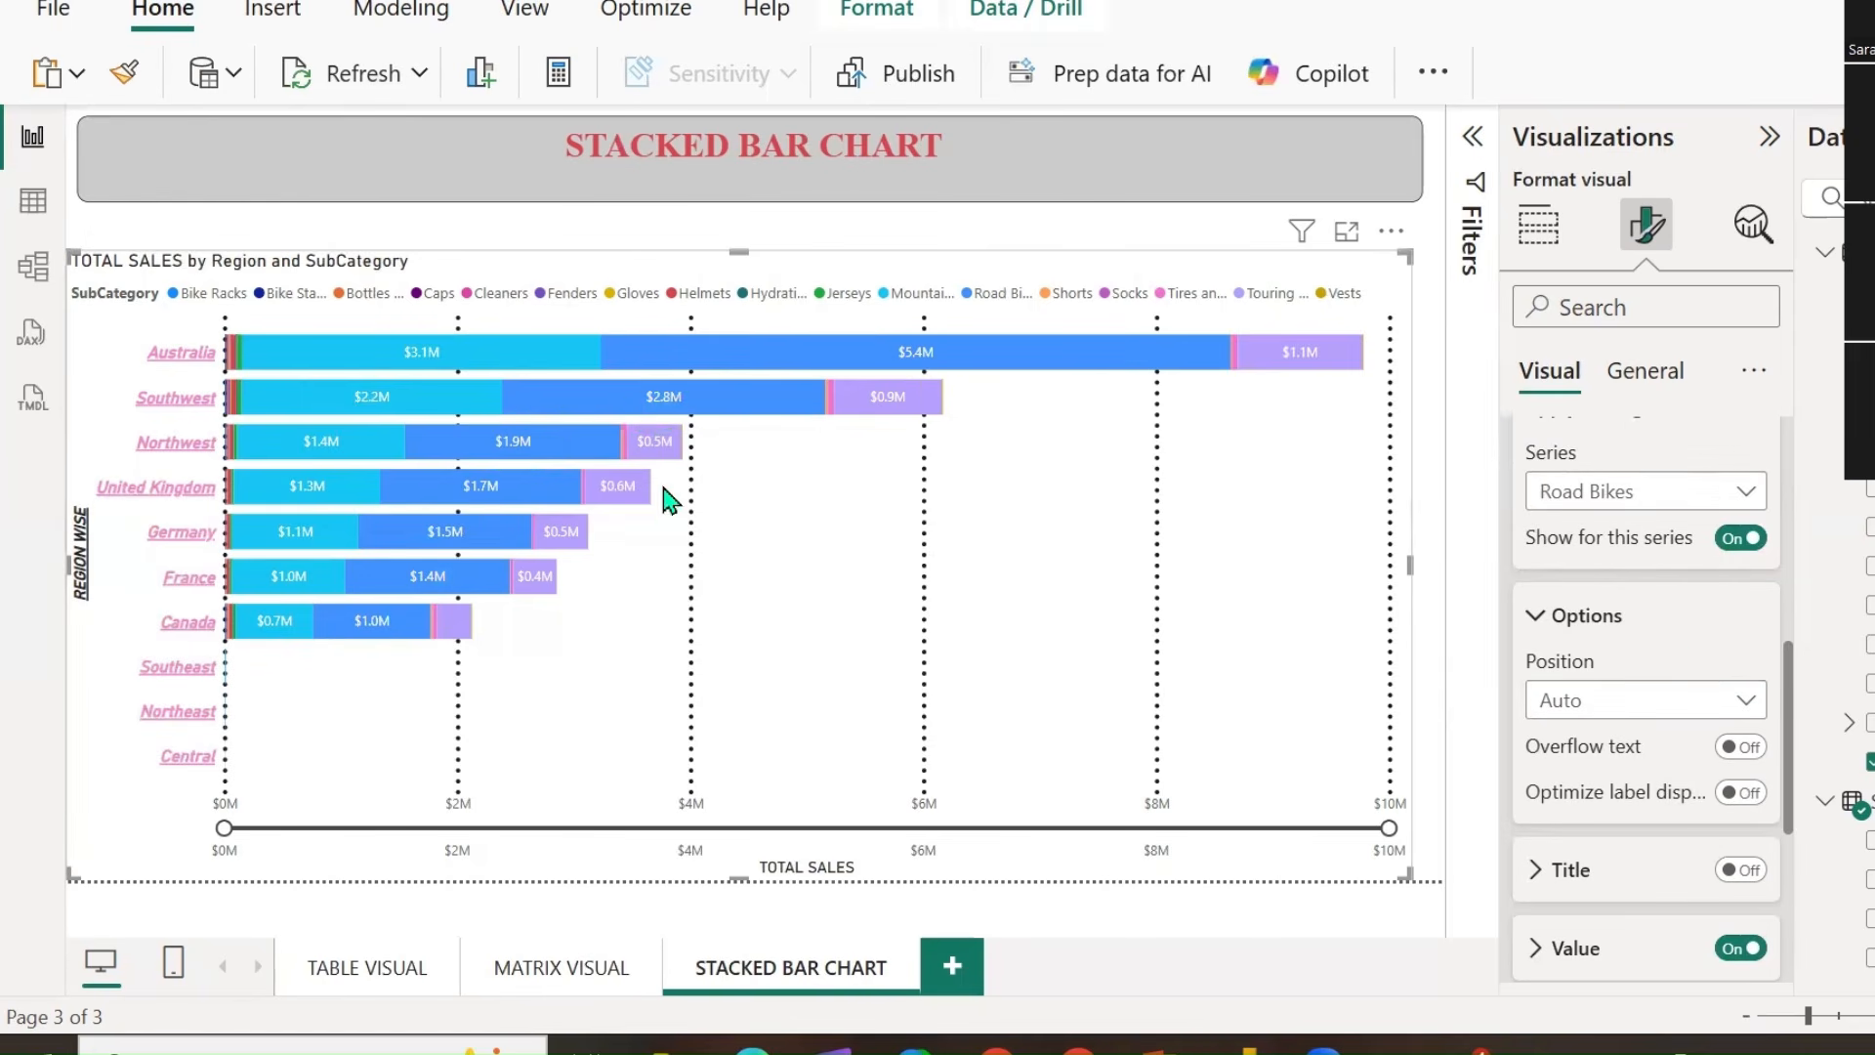
{"action": "scroll", "coordinate": [1672, 629], "scroll_direction": "down", "scroll_amount": 2}
{"action": "left_click", "coordinate": [1738, 537]}
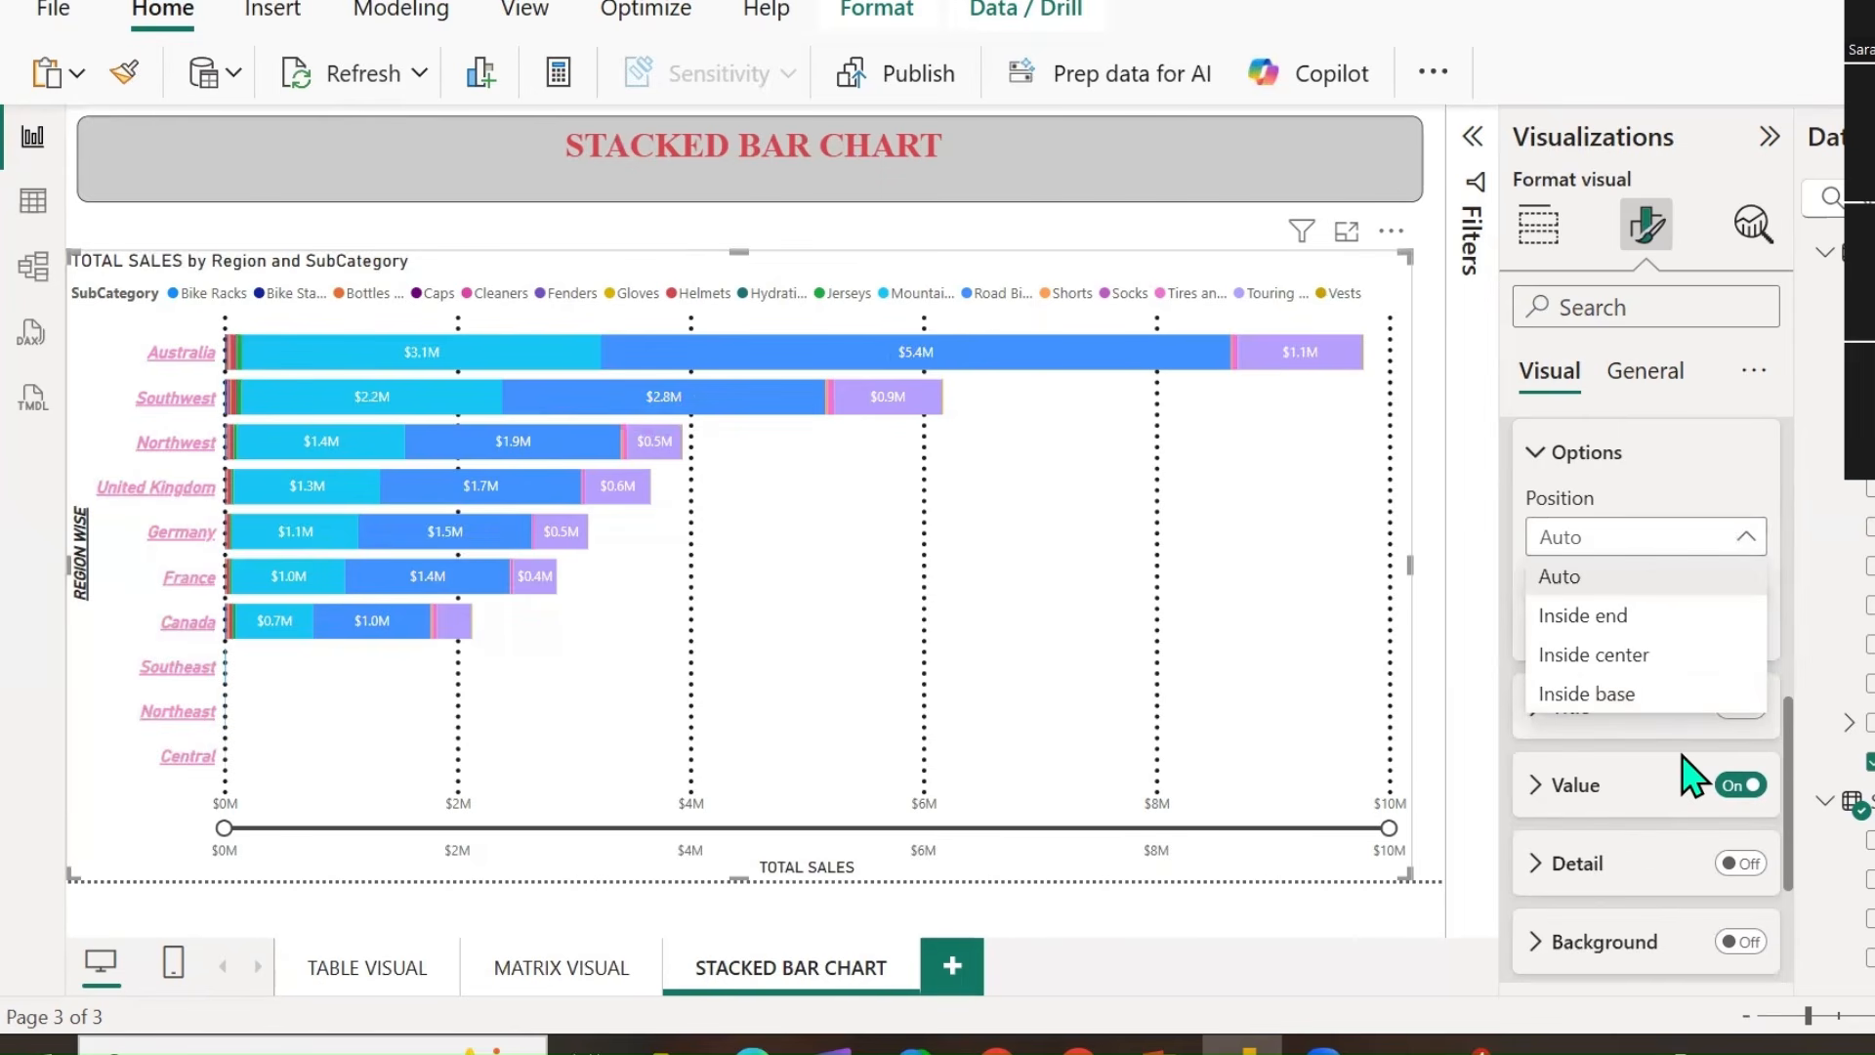
{"action": "left_click", "coordinate": [1625, 622]}
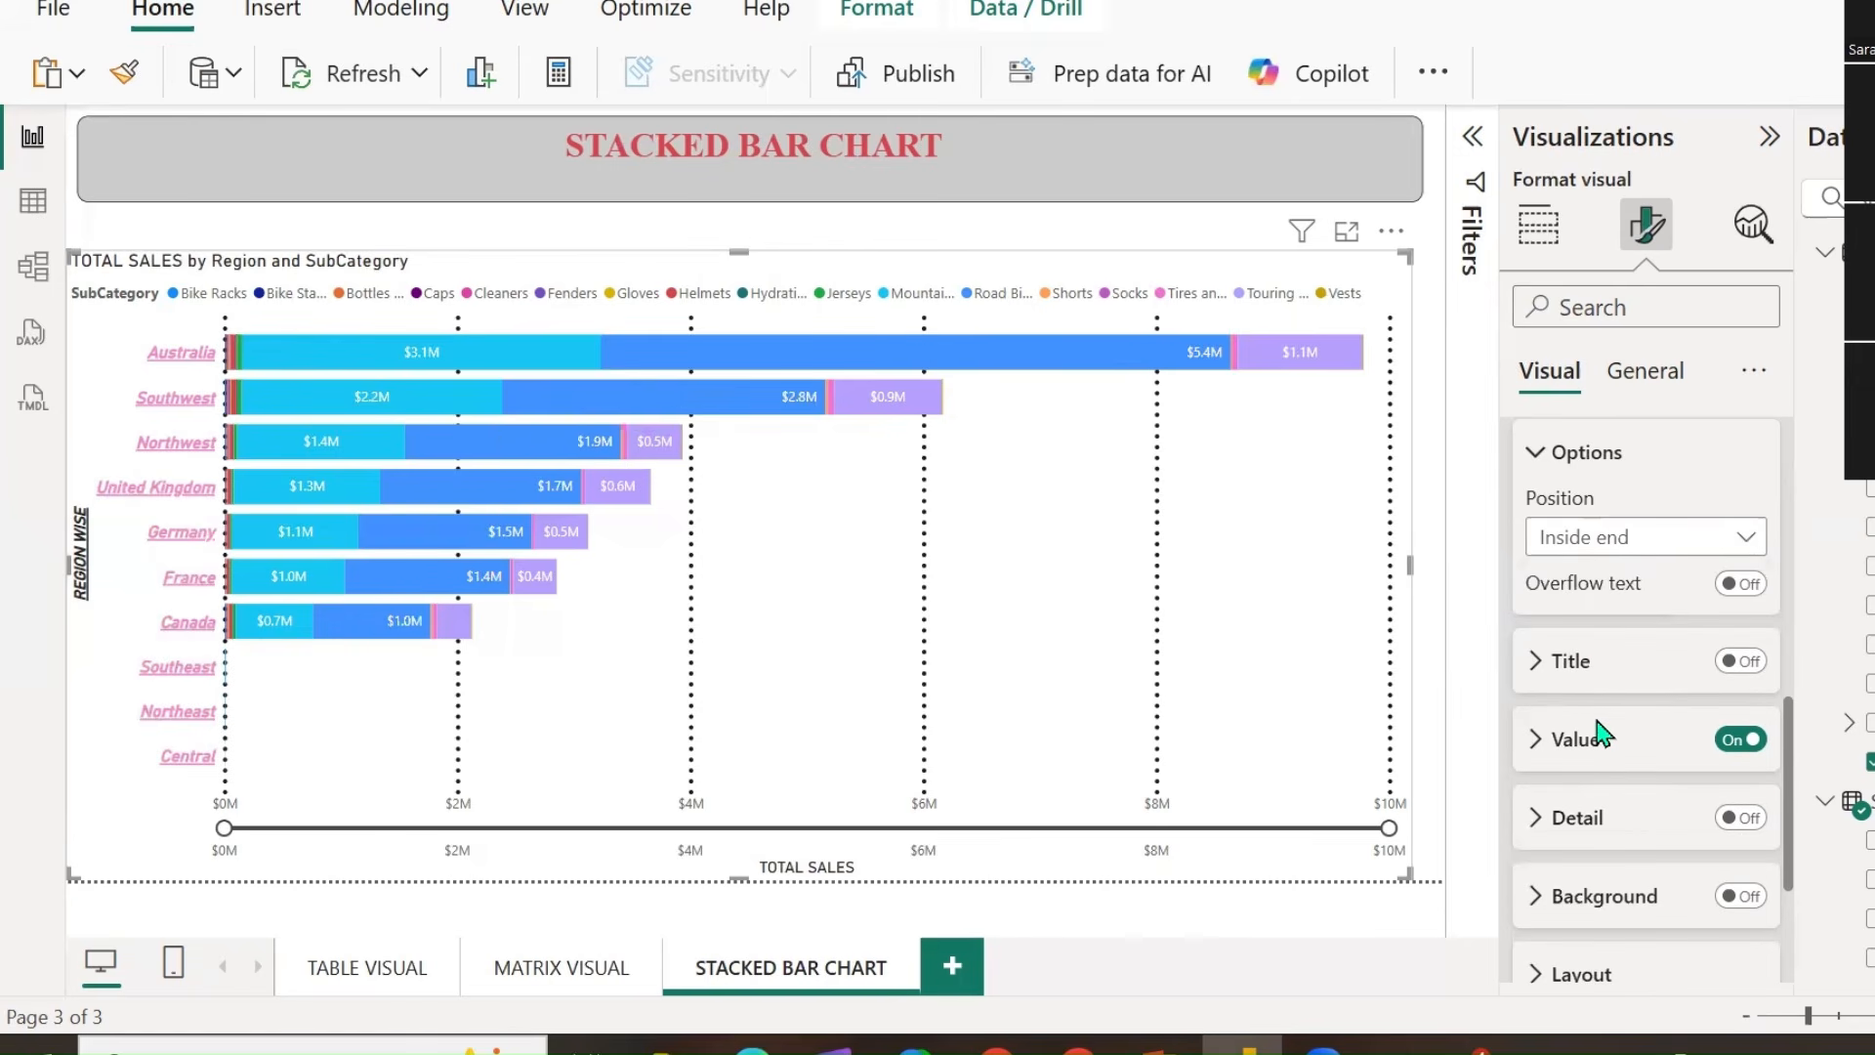
{"action": "left_click", "coordinate": [1661, 539]}
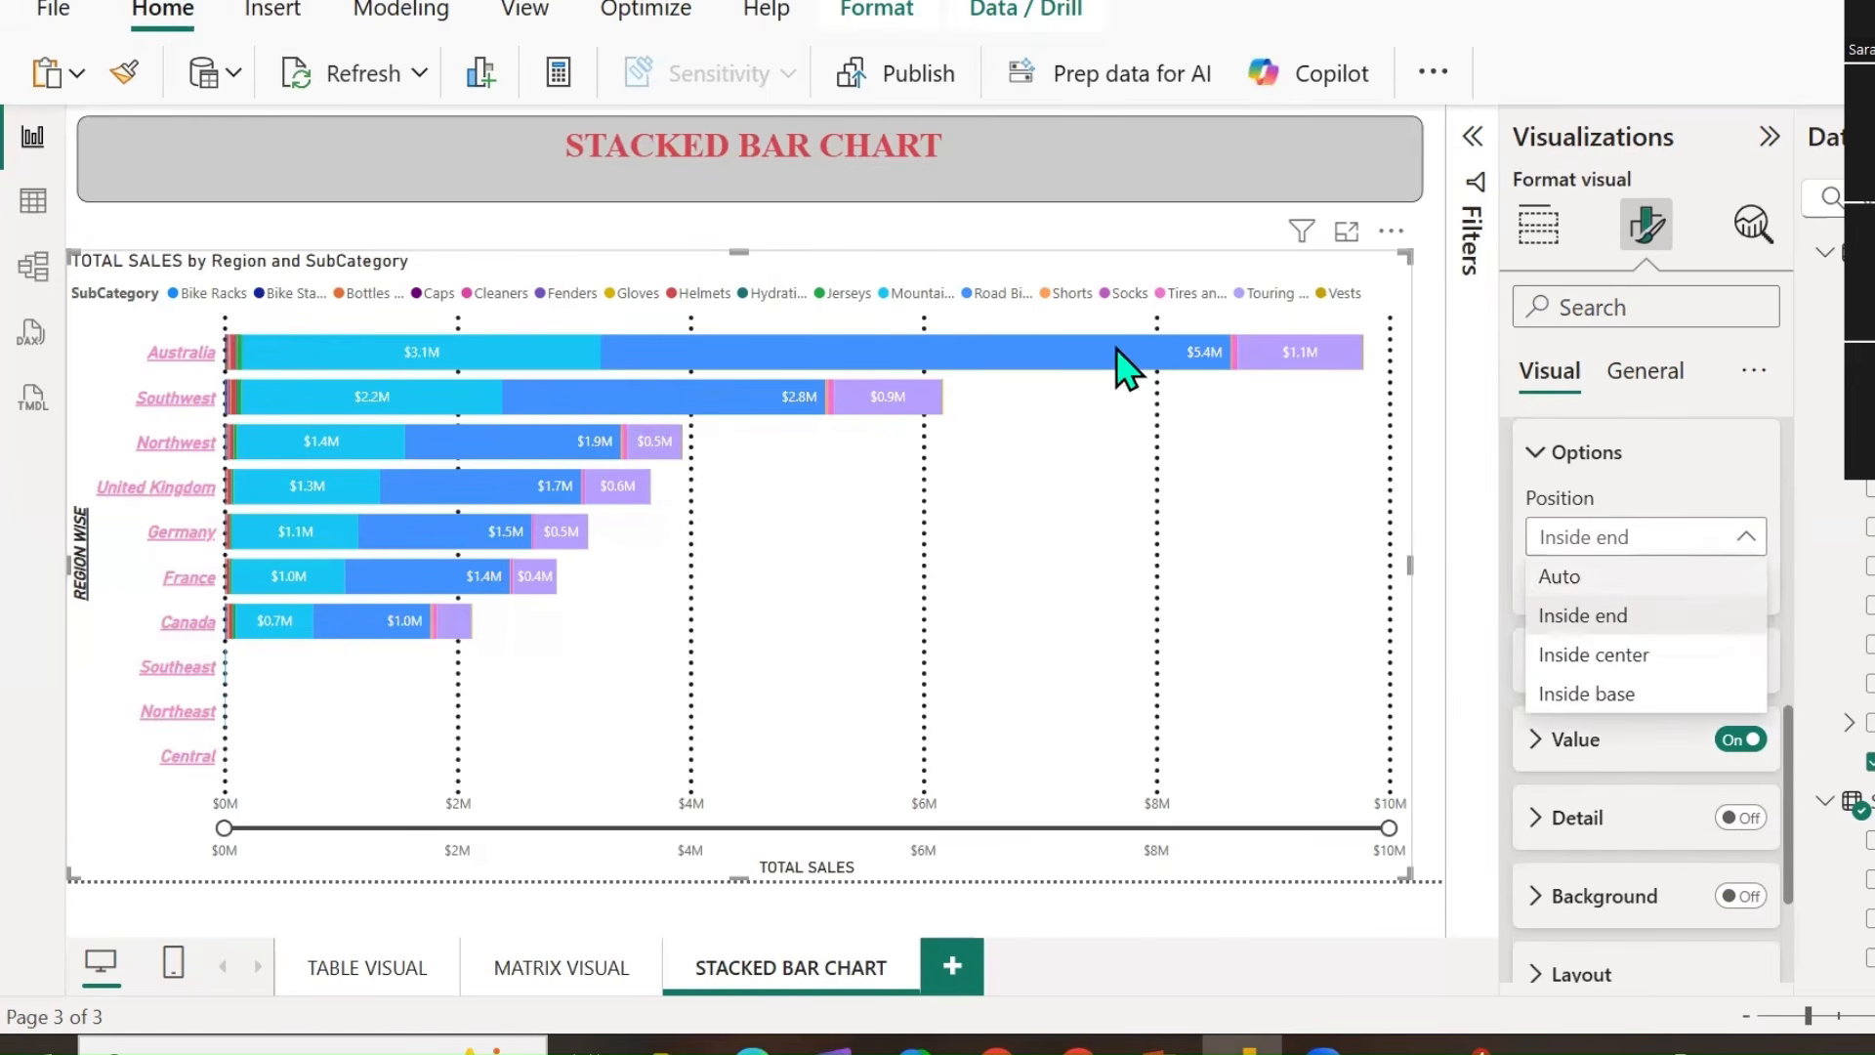
{"action": "left_click", "coordinate": [1602, 656]}
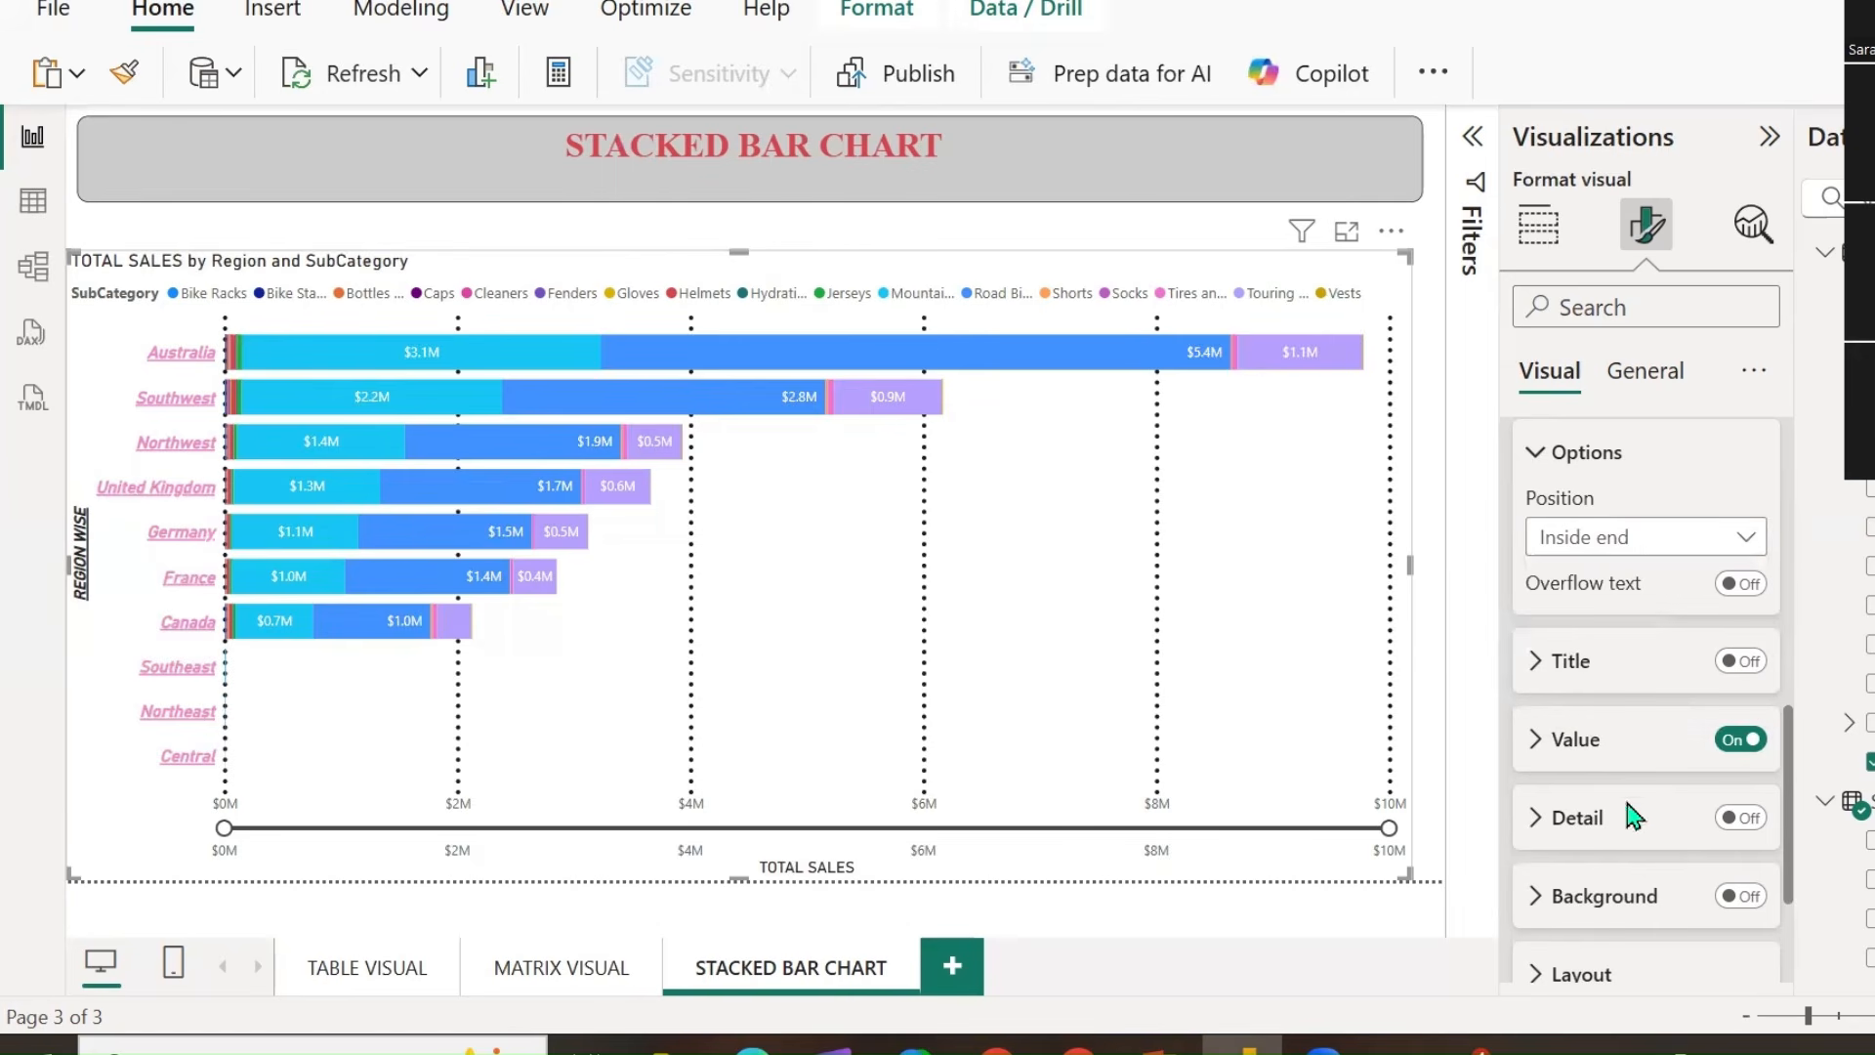
{"action": "left_click", "coordinate": [1747, 539]}
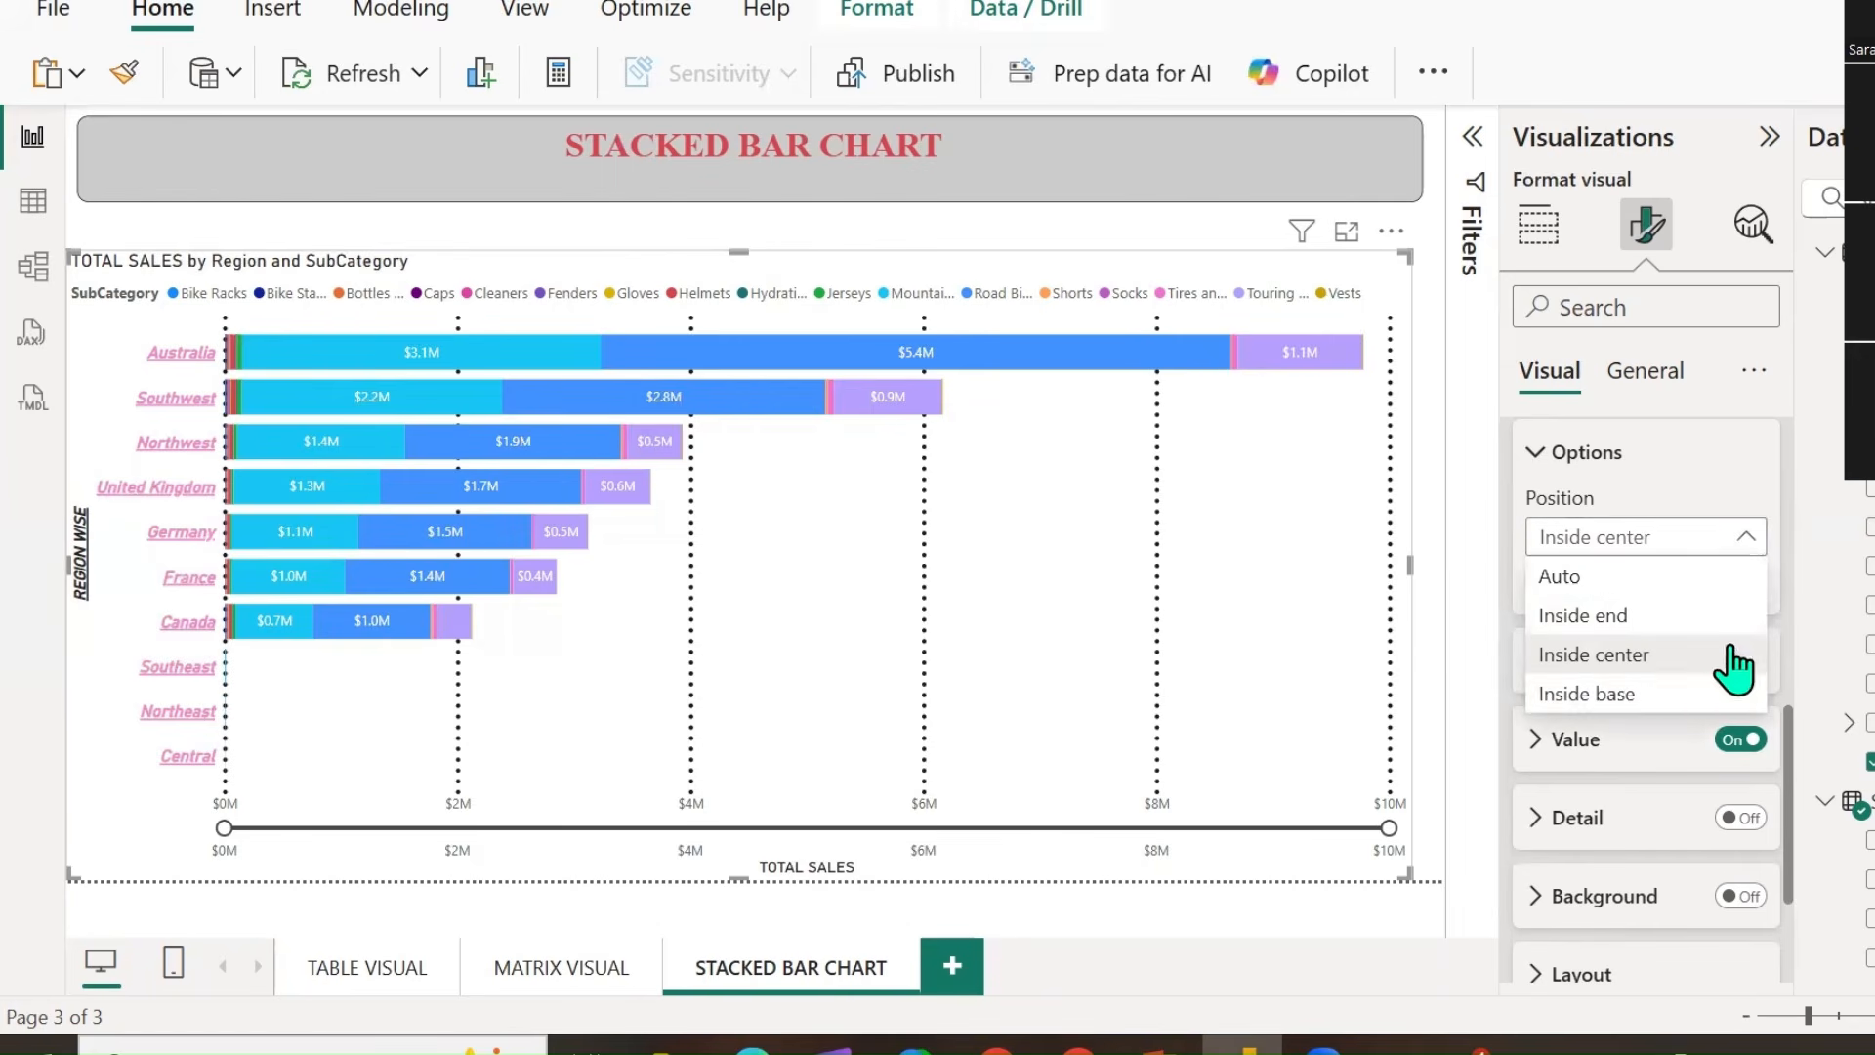
{"action": "left_click", "coordinate": [1627, 692]}
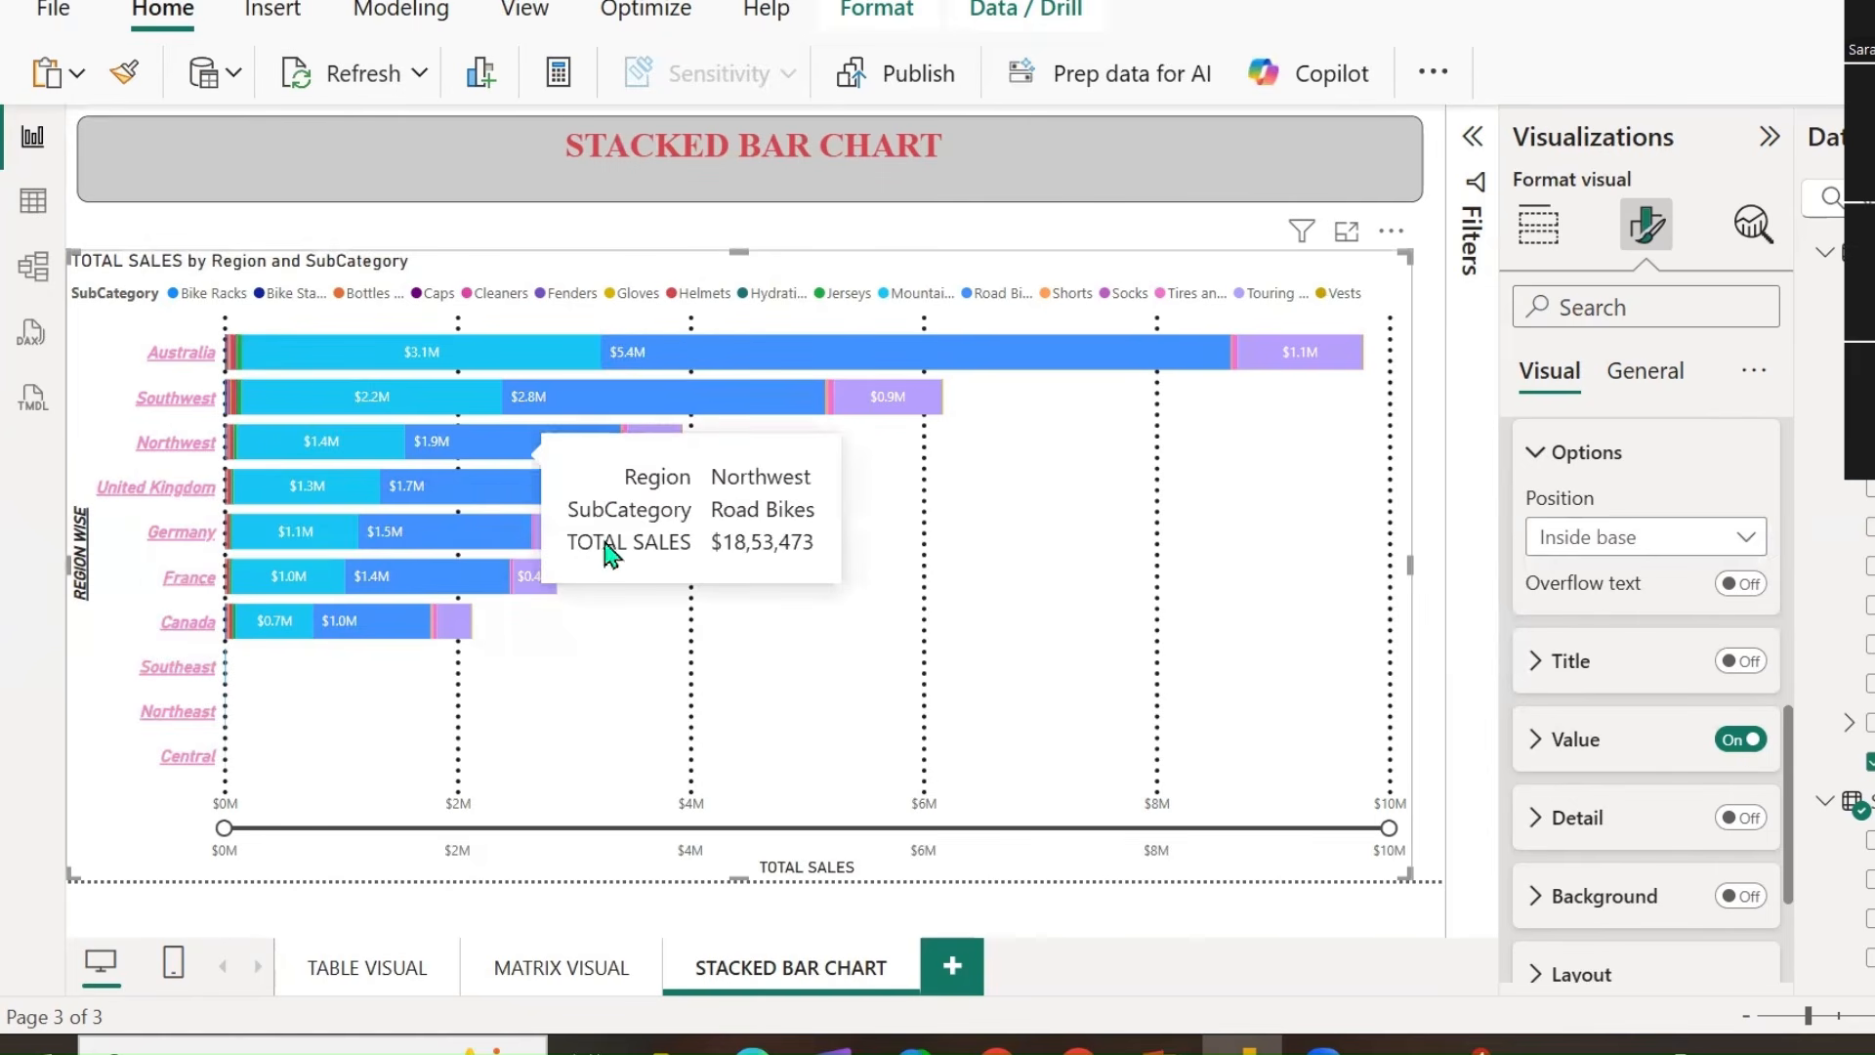
Try overflow text for the Road Bikes data labels, turn it off again and collapse the data label settings.
{"action": "scroll", "coordinate": [1667, 674], "scroll_direction": "up", "scroll_amount": 2}
{"action": "scroll", "coordinate": [1662, 661], "scroll_direction": "up", "scroll_amount": 2}
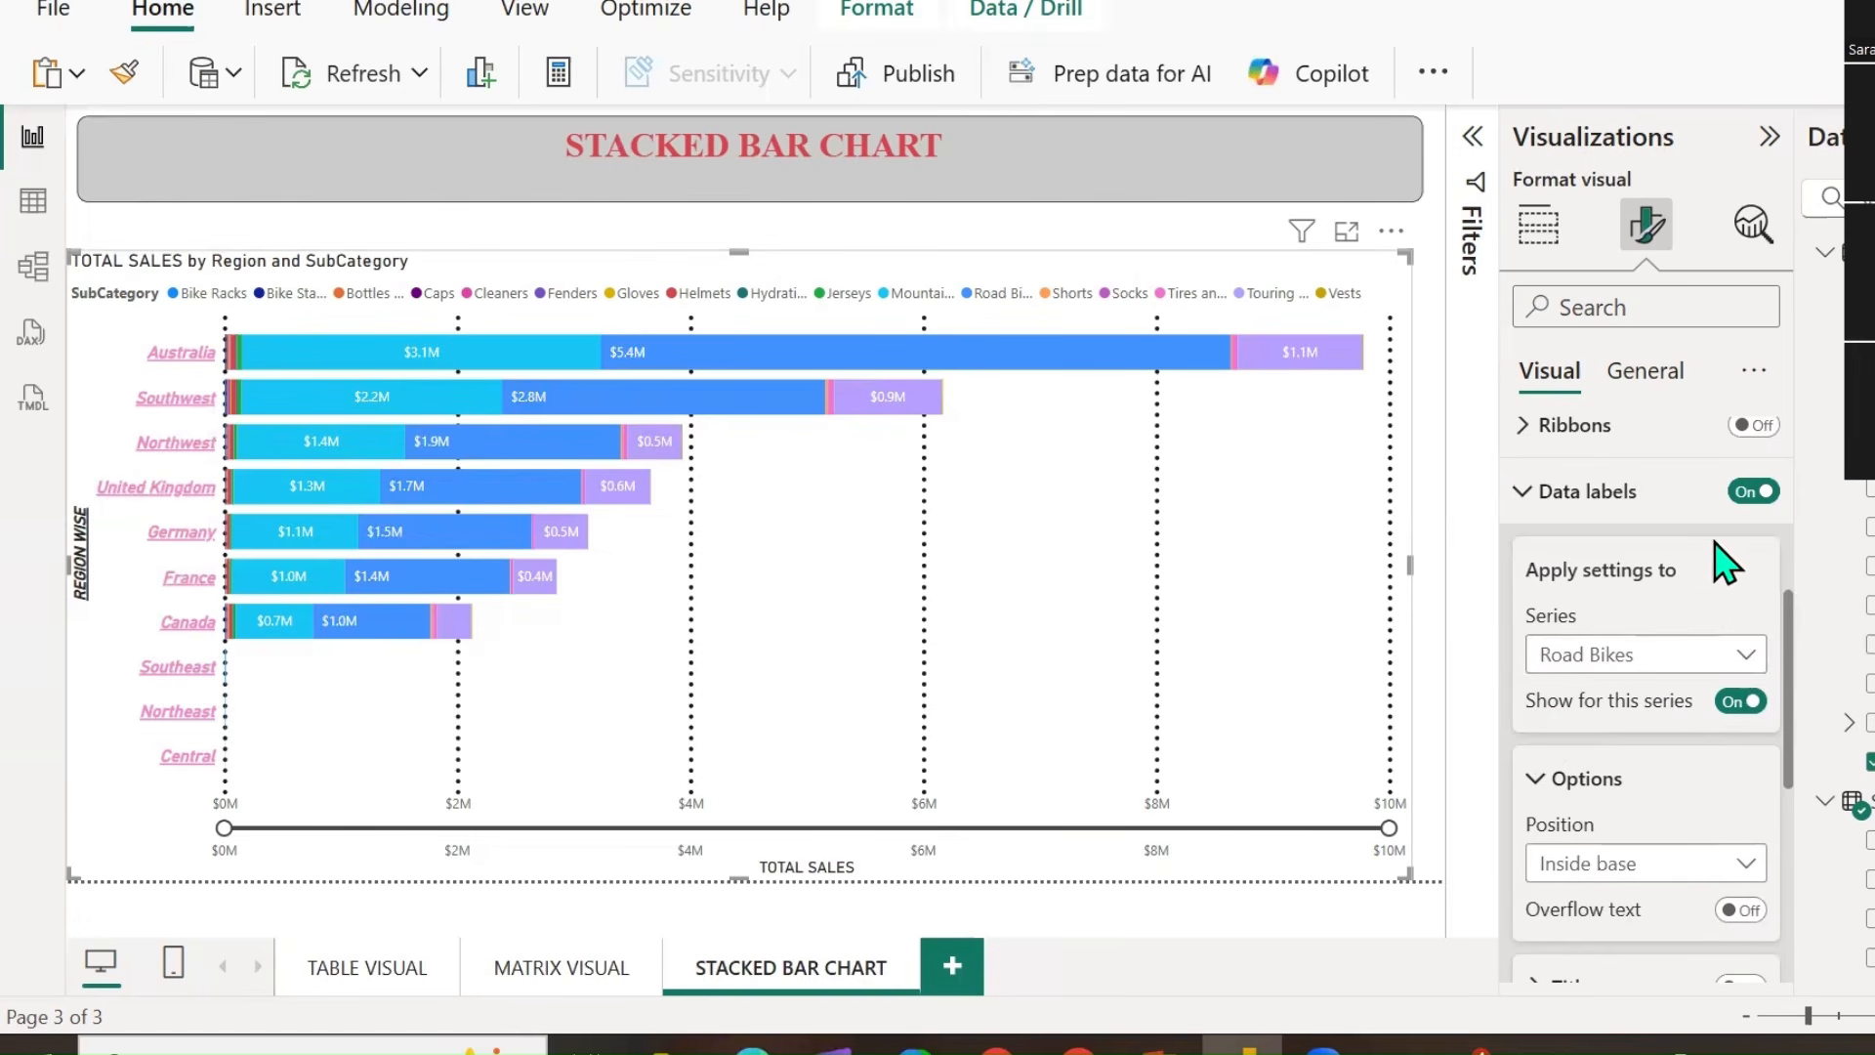
{"action": "scroll", "coordinate": [1561, 612], "scroll_direction": "down", "scroll_amount": 3}
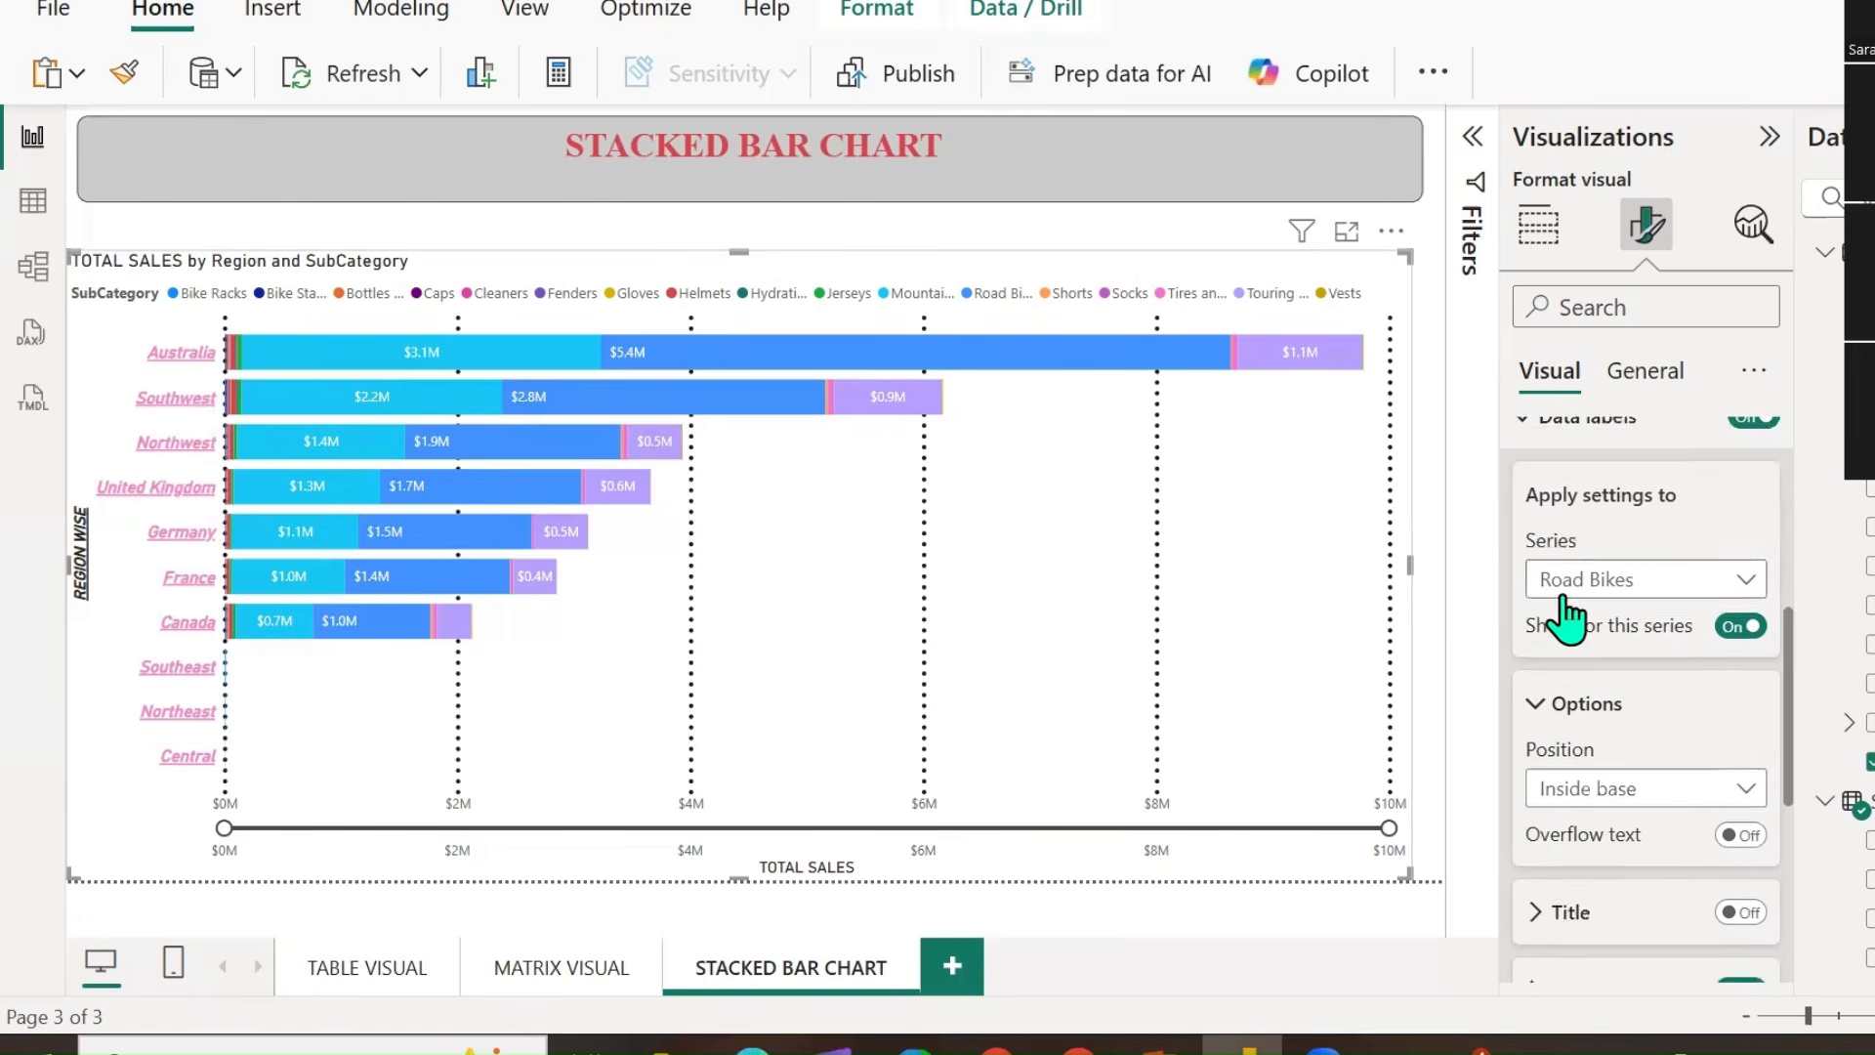
{"action": "scroll", "coordinate": [1612, 576], "scroll_direction": "down", "scroll_amount": 2}
{"action": "scroll", "coordinate": [1629, 593], "scroll_direction": "up", "scroll_amount": 2}
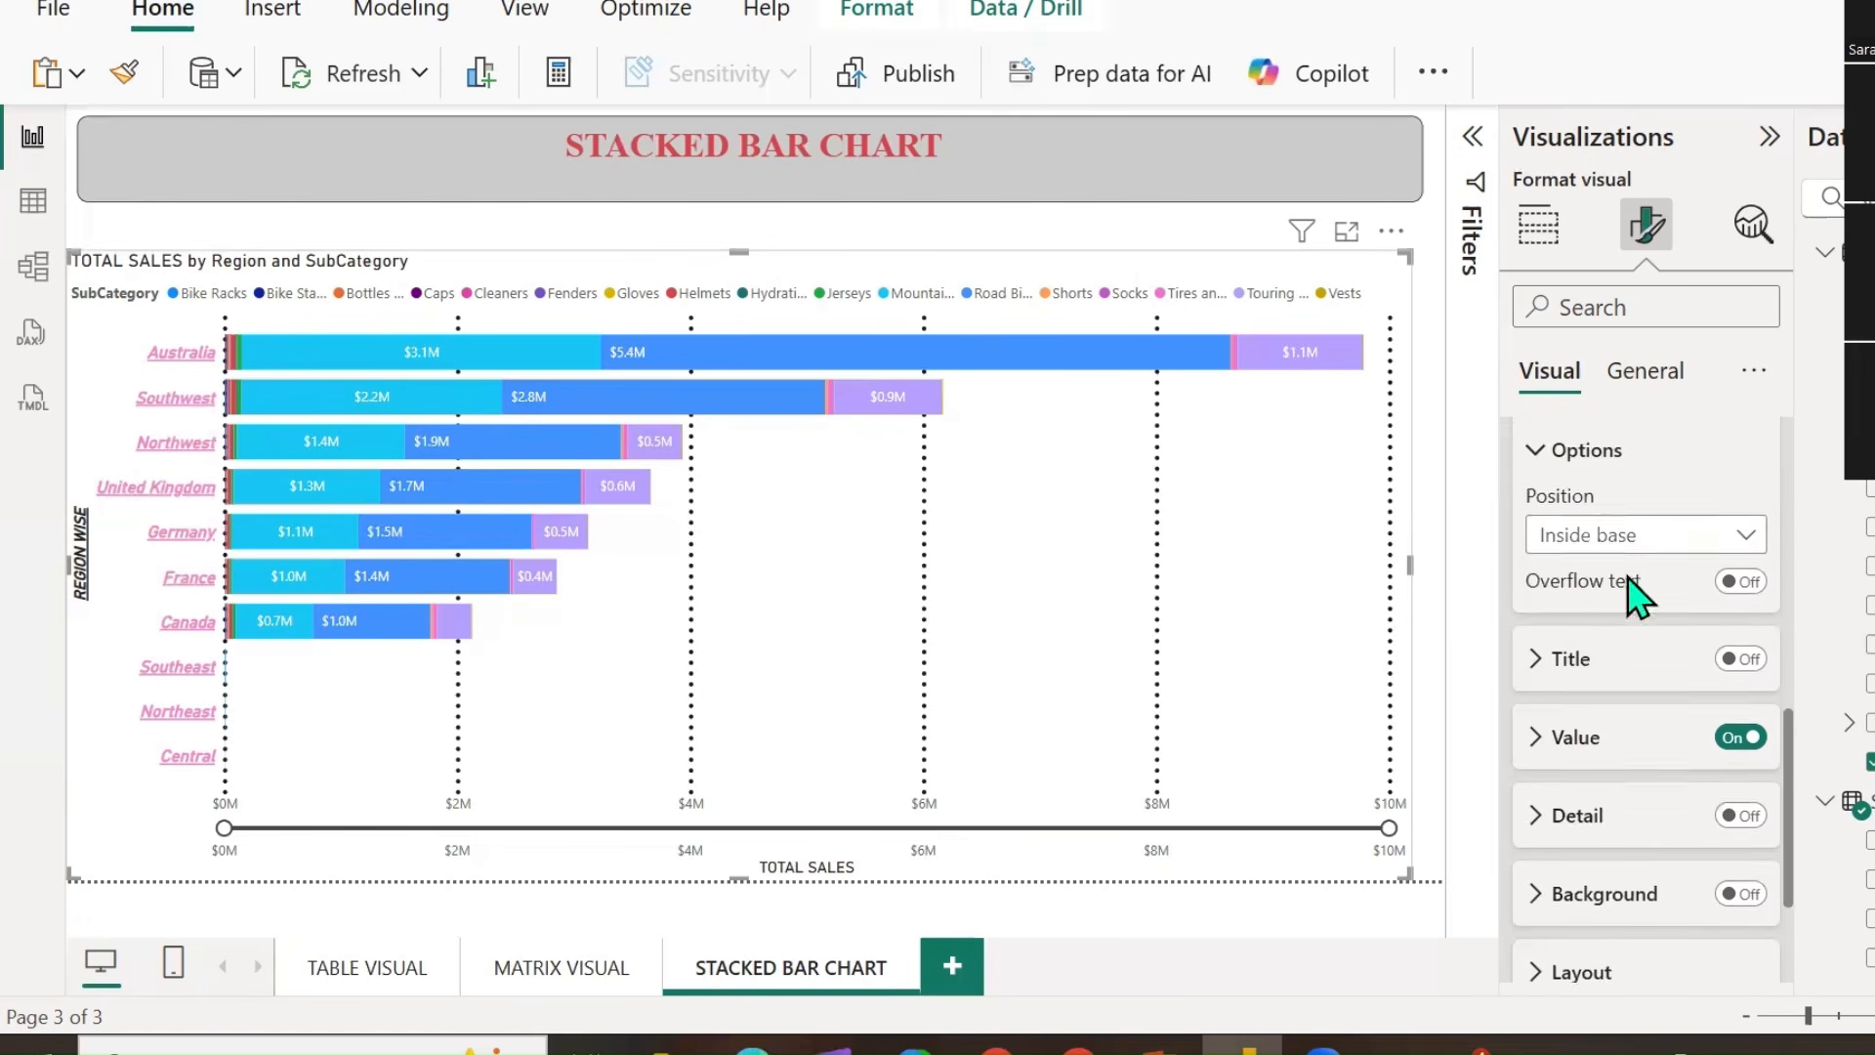
{"action": "left_click", "coordinate": [1748, 586]}
{"action": "left_click", "coordinate": [1741, 586]}
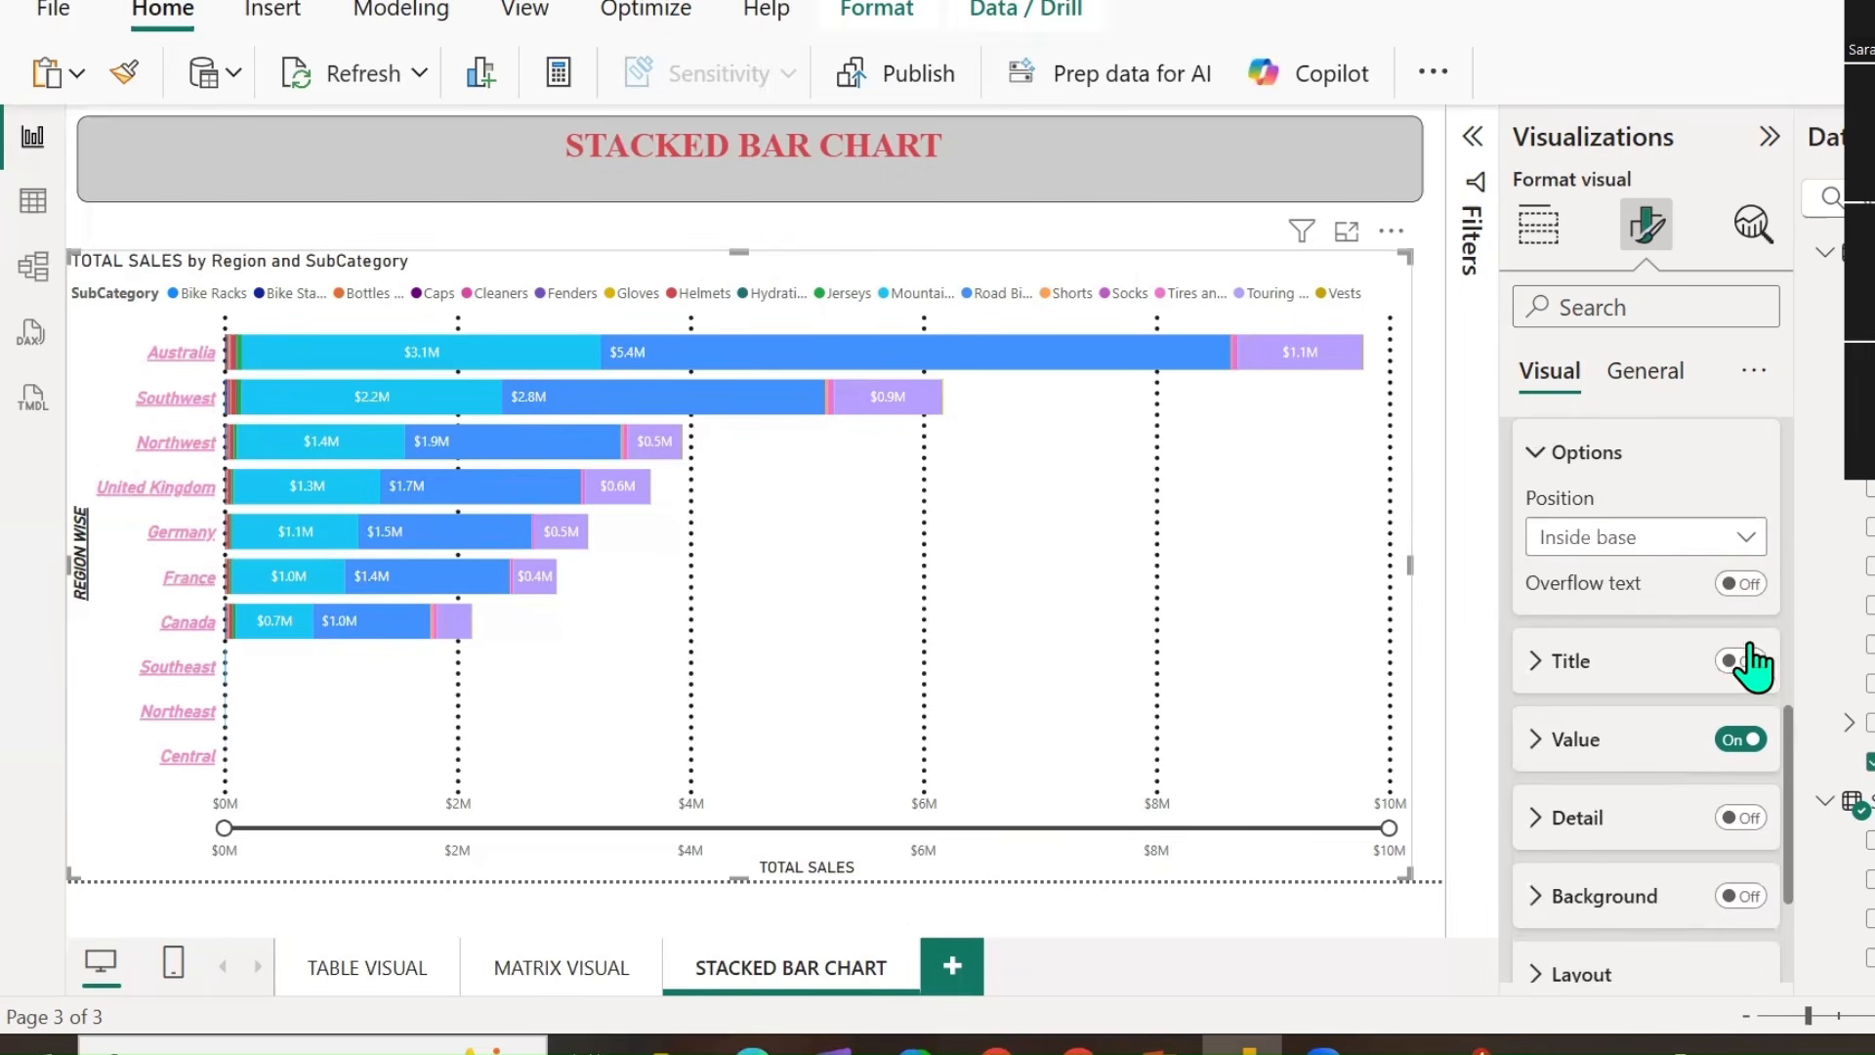
{"action": "scroll", "coordinate": [1602, 654], "scroll_direction": "up", "scroll_amount": 3}
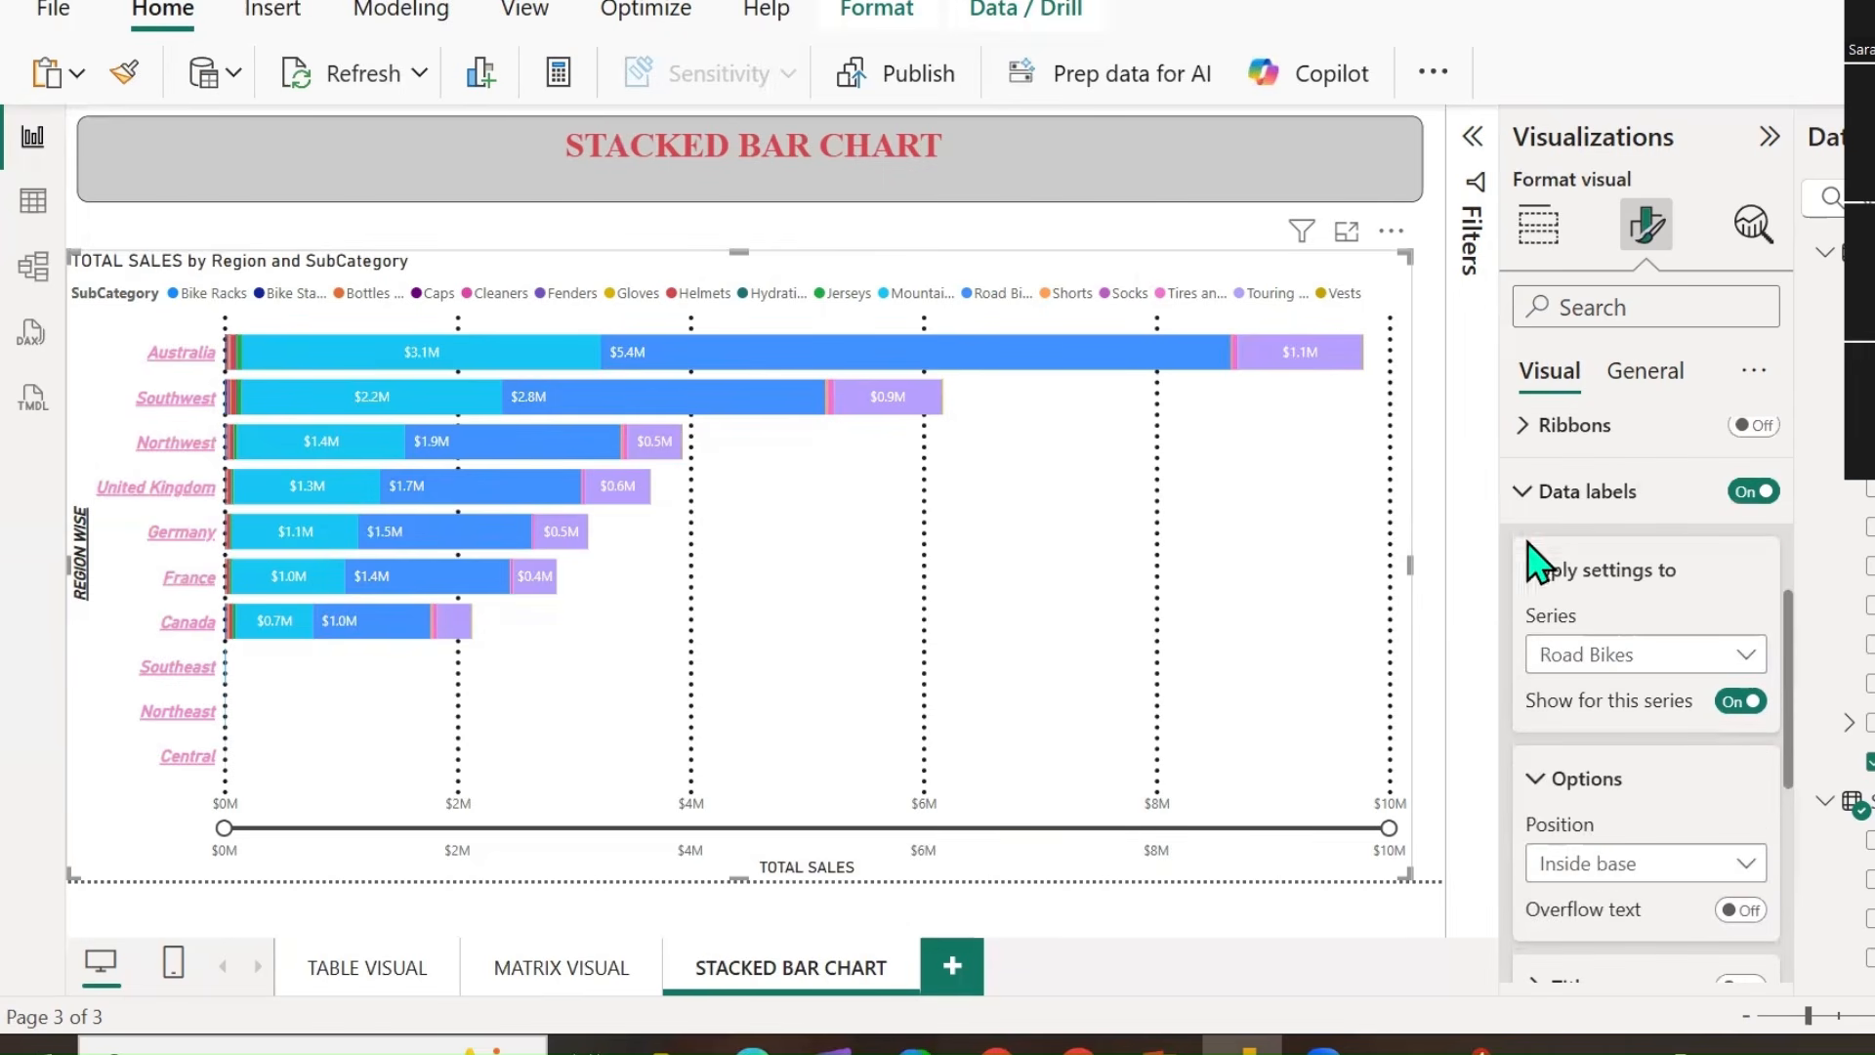
{"action": "scroll", "coordinate": [1583, 664], "scroll_direction": "down", "scroll_amount": 2}
{"action": "scroll", "coordinate": [1592, 695], "scroll_direction": "down", "scroll_amount": 3}
{"action": "scroll", "coordinate": [1592, 683], "scroll_direction": "up", "scroll_amount": 5}
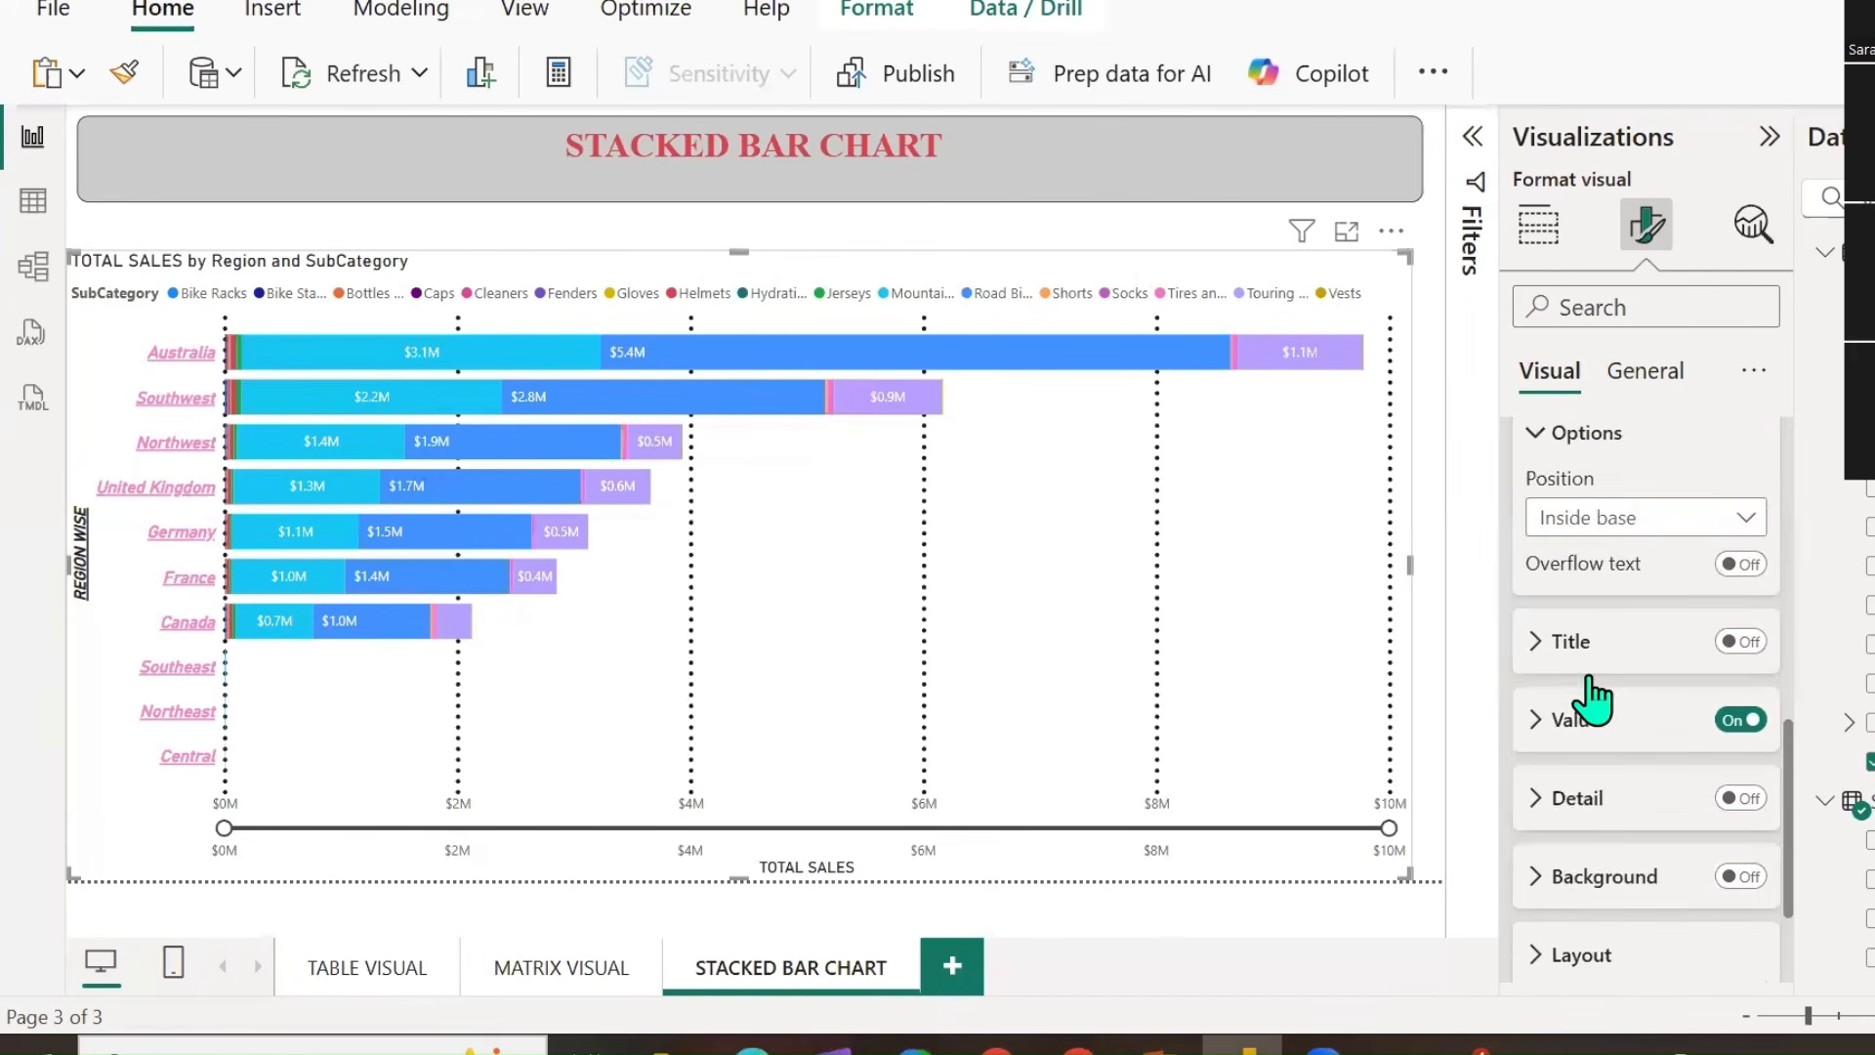
{"action": "left_click", "coordinate": [1524, 494]}
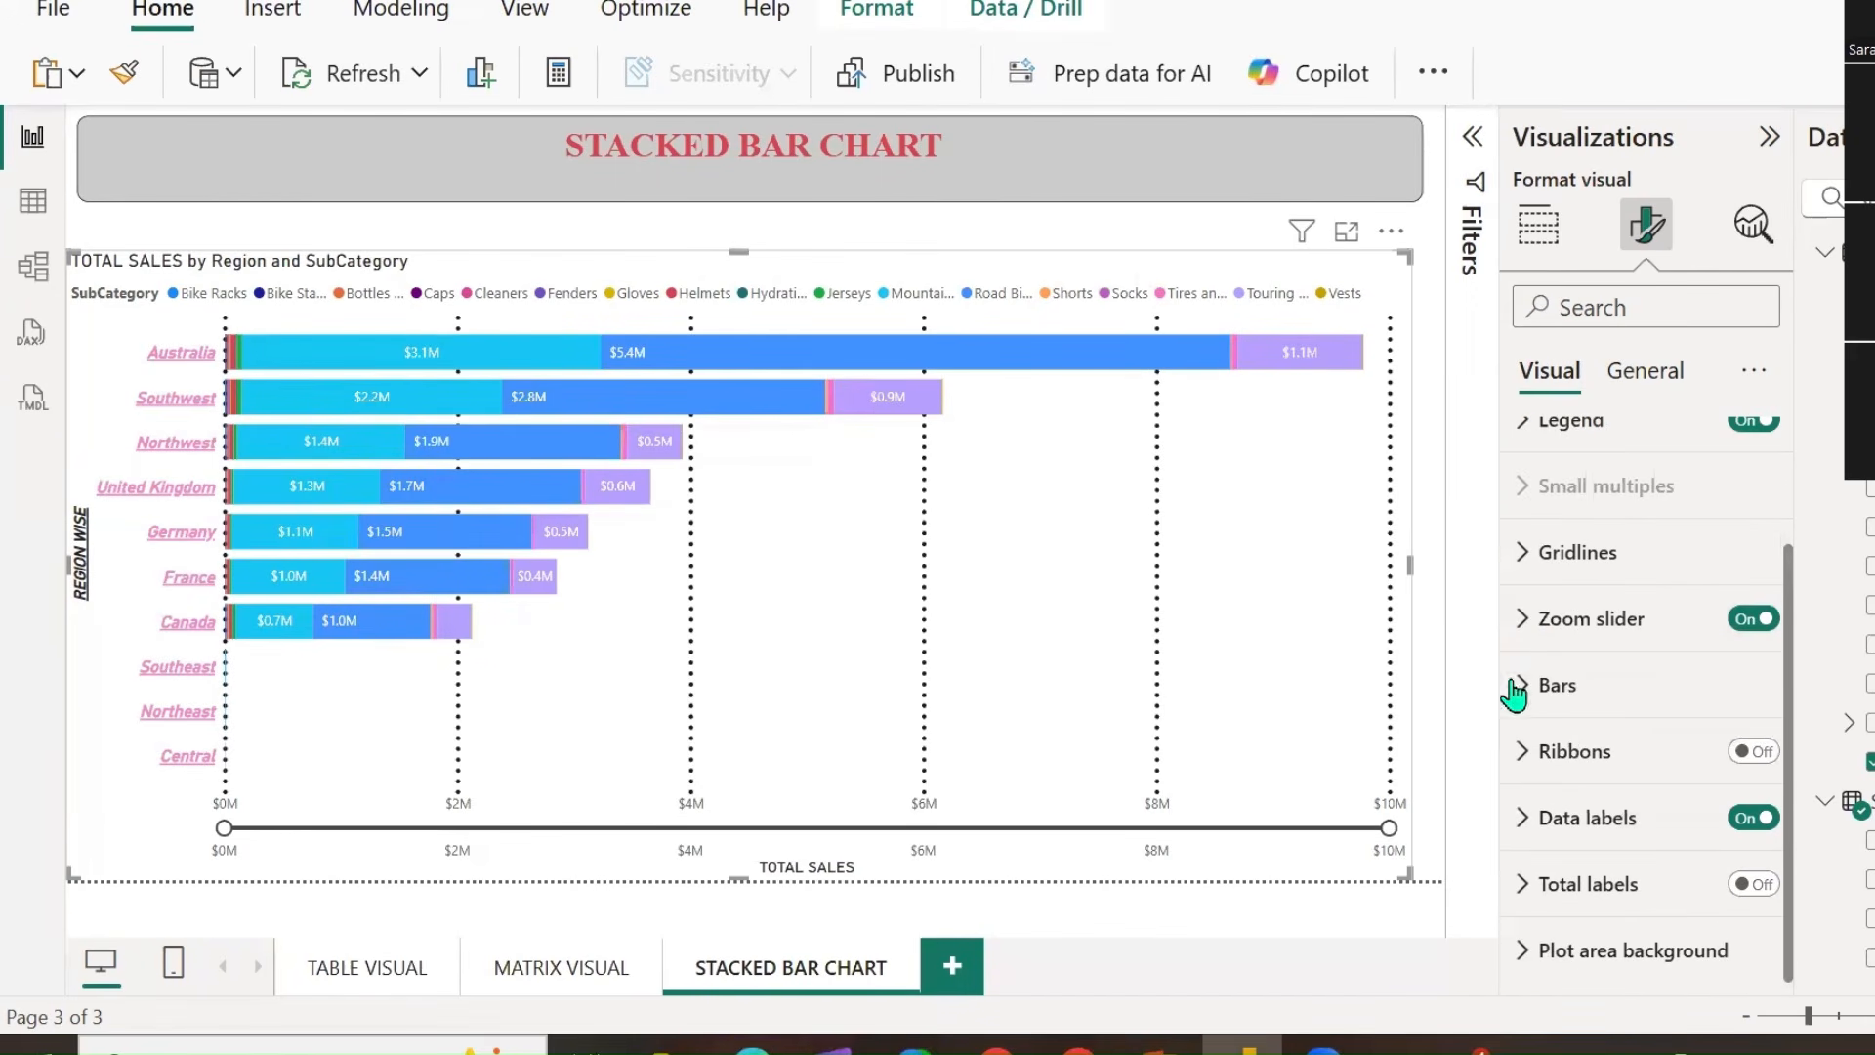
Reopen the data label settings, turn on the title for the Road Bikes labels and set its content to Custom.
{"action": "left_click", "coordinate": [1552, 816]}
{"action": "scroll", "coordinate": [1602, 762], "scroll_direction": "down", "scroll_amount": 3}
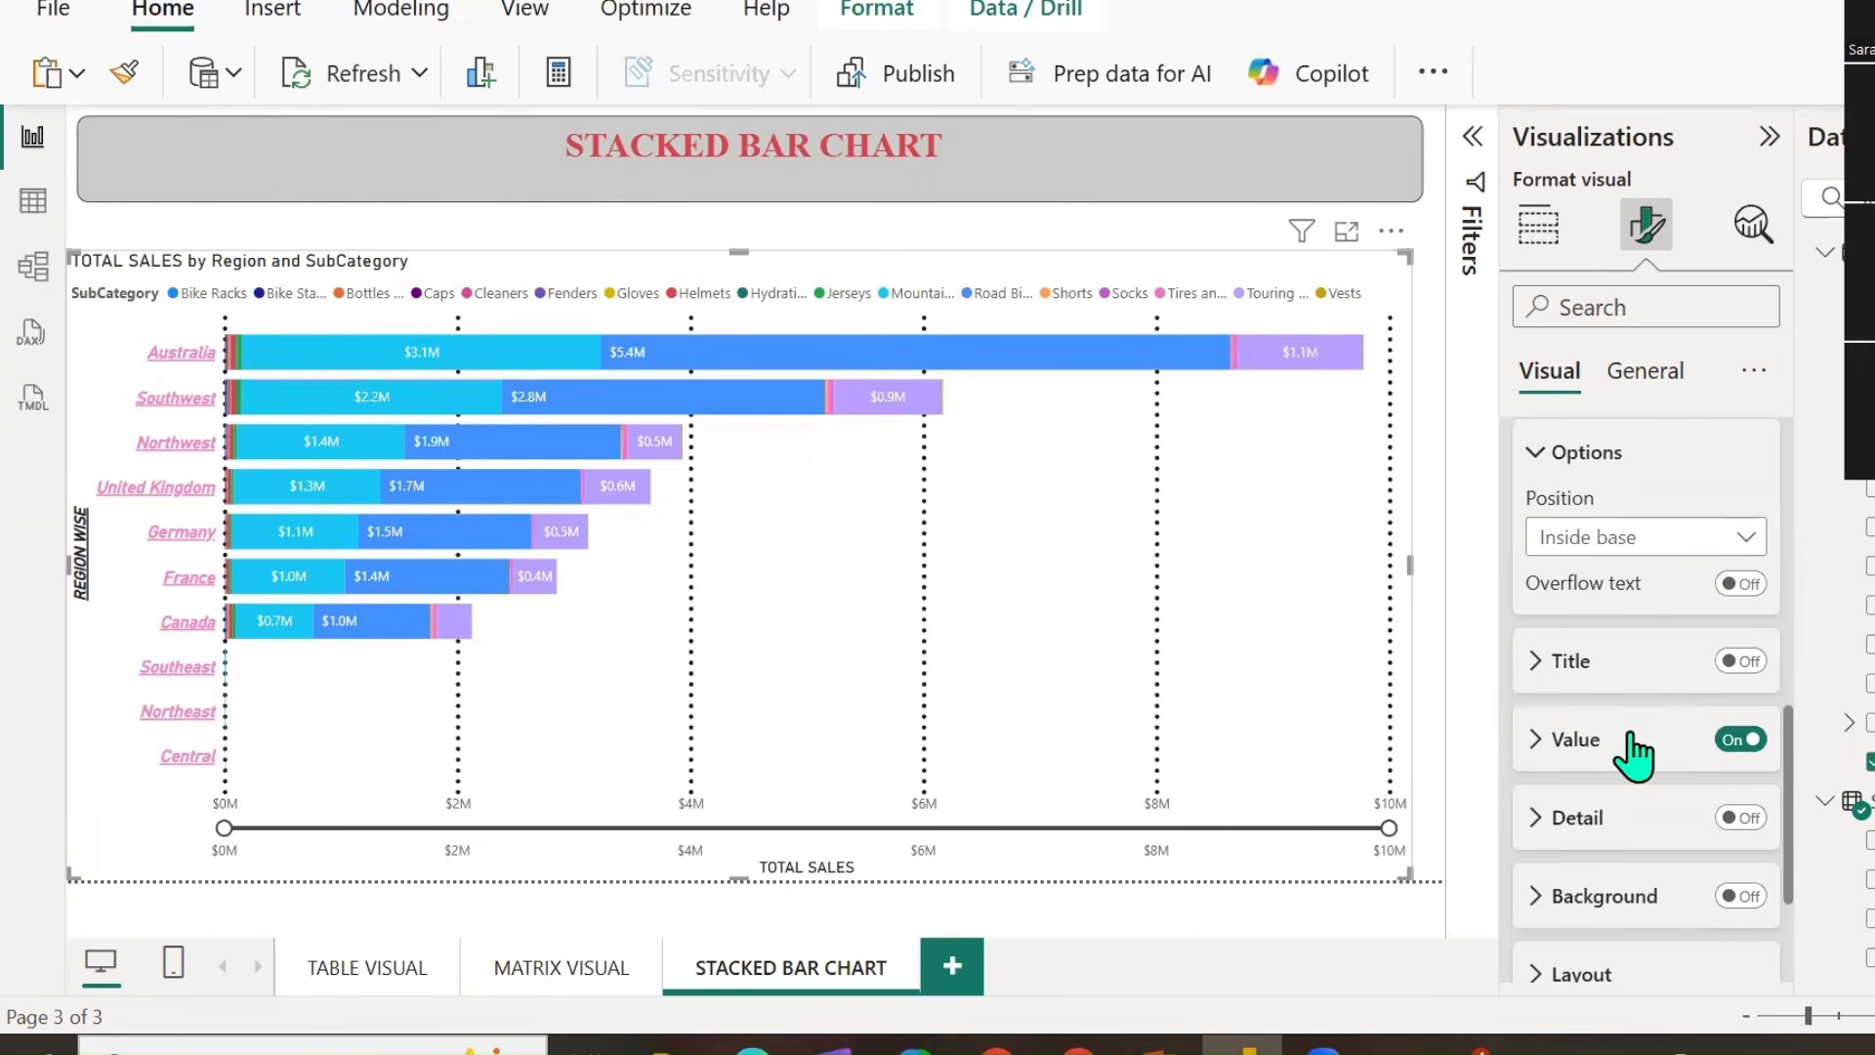
{"action": "left_click", "coordinate": [1529, 664]}
{"action": "left_click", "coordinate": [1742, 663]}
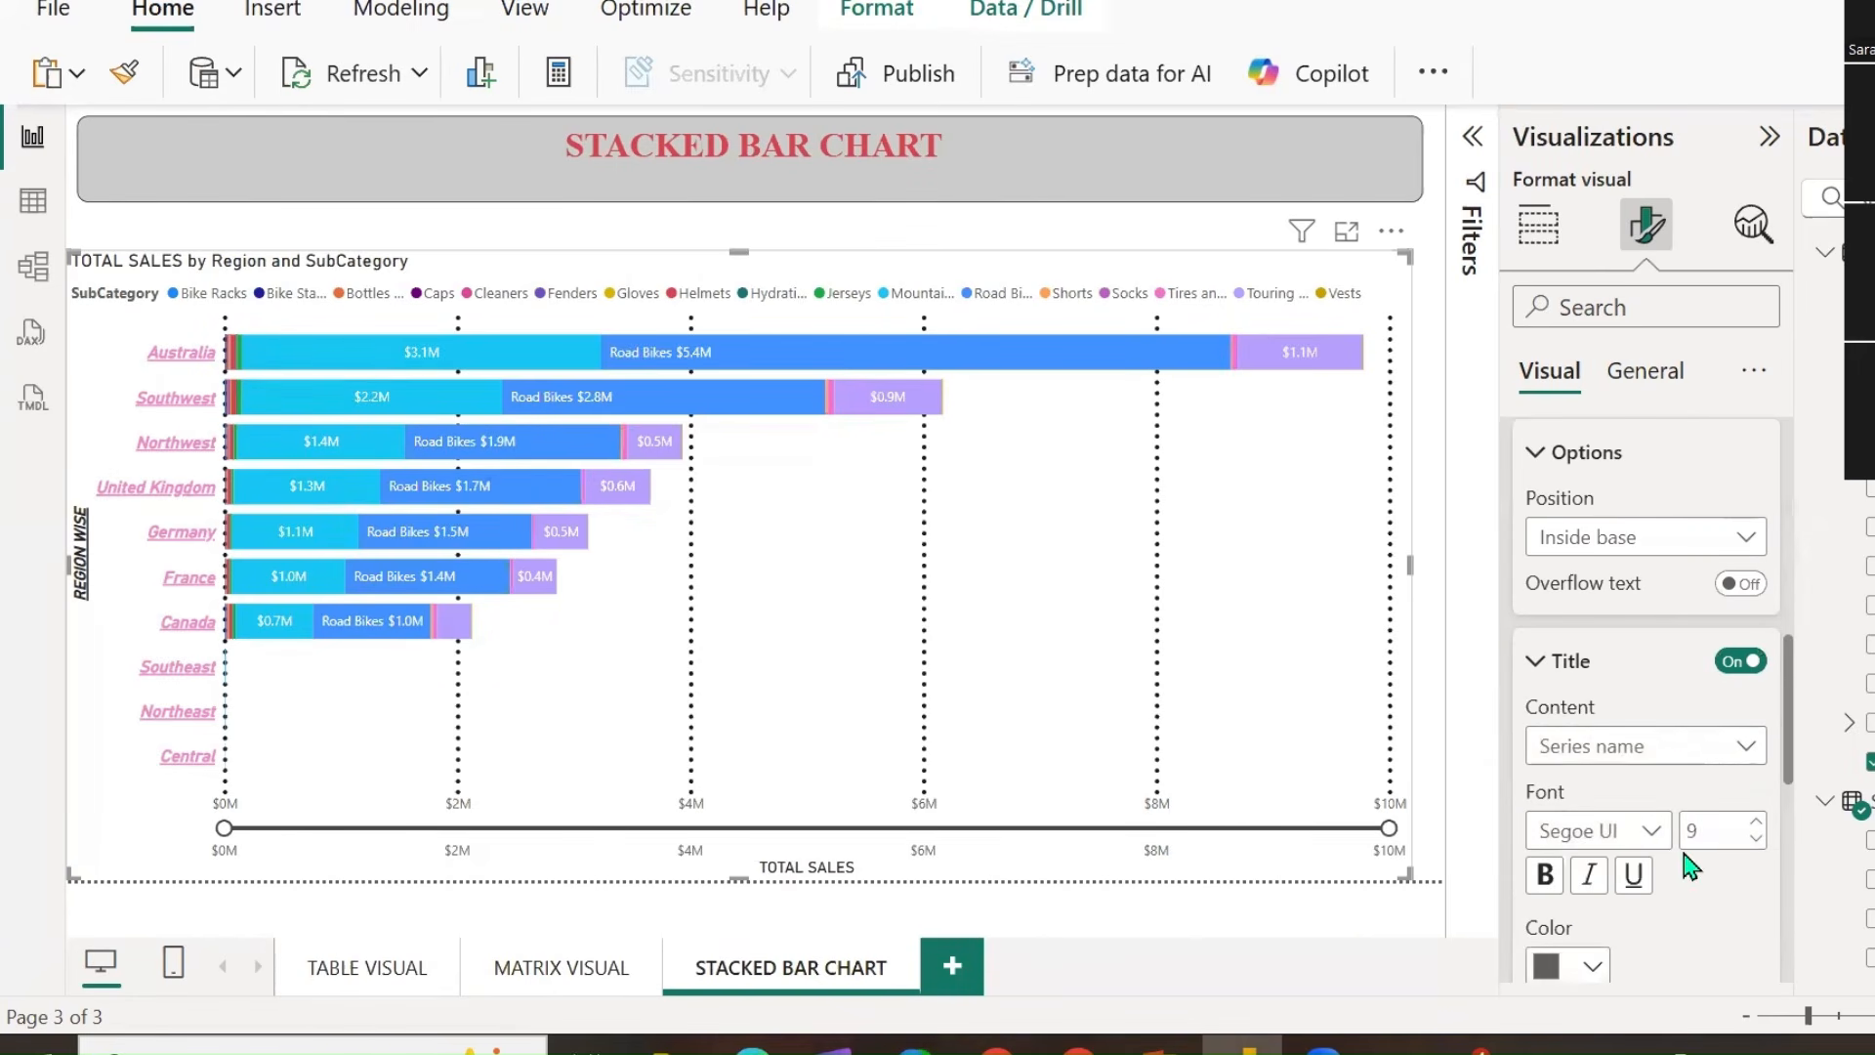
{"action": "scroll", "coordinate": [1672, 732], "scroll_direction": "down", "scroll_amount": 2}
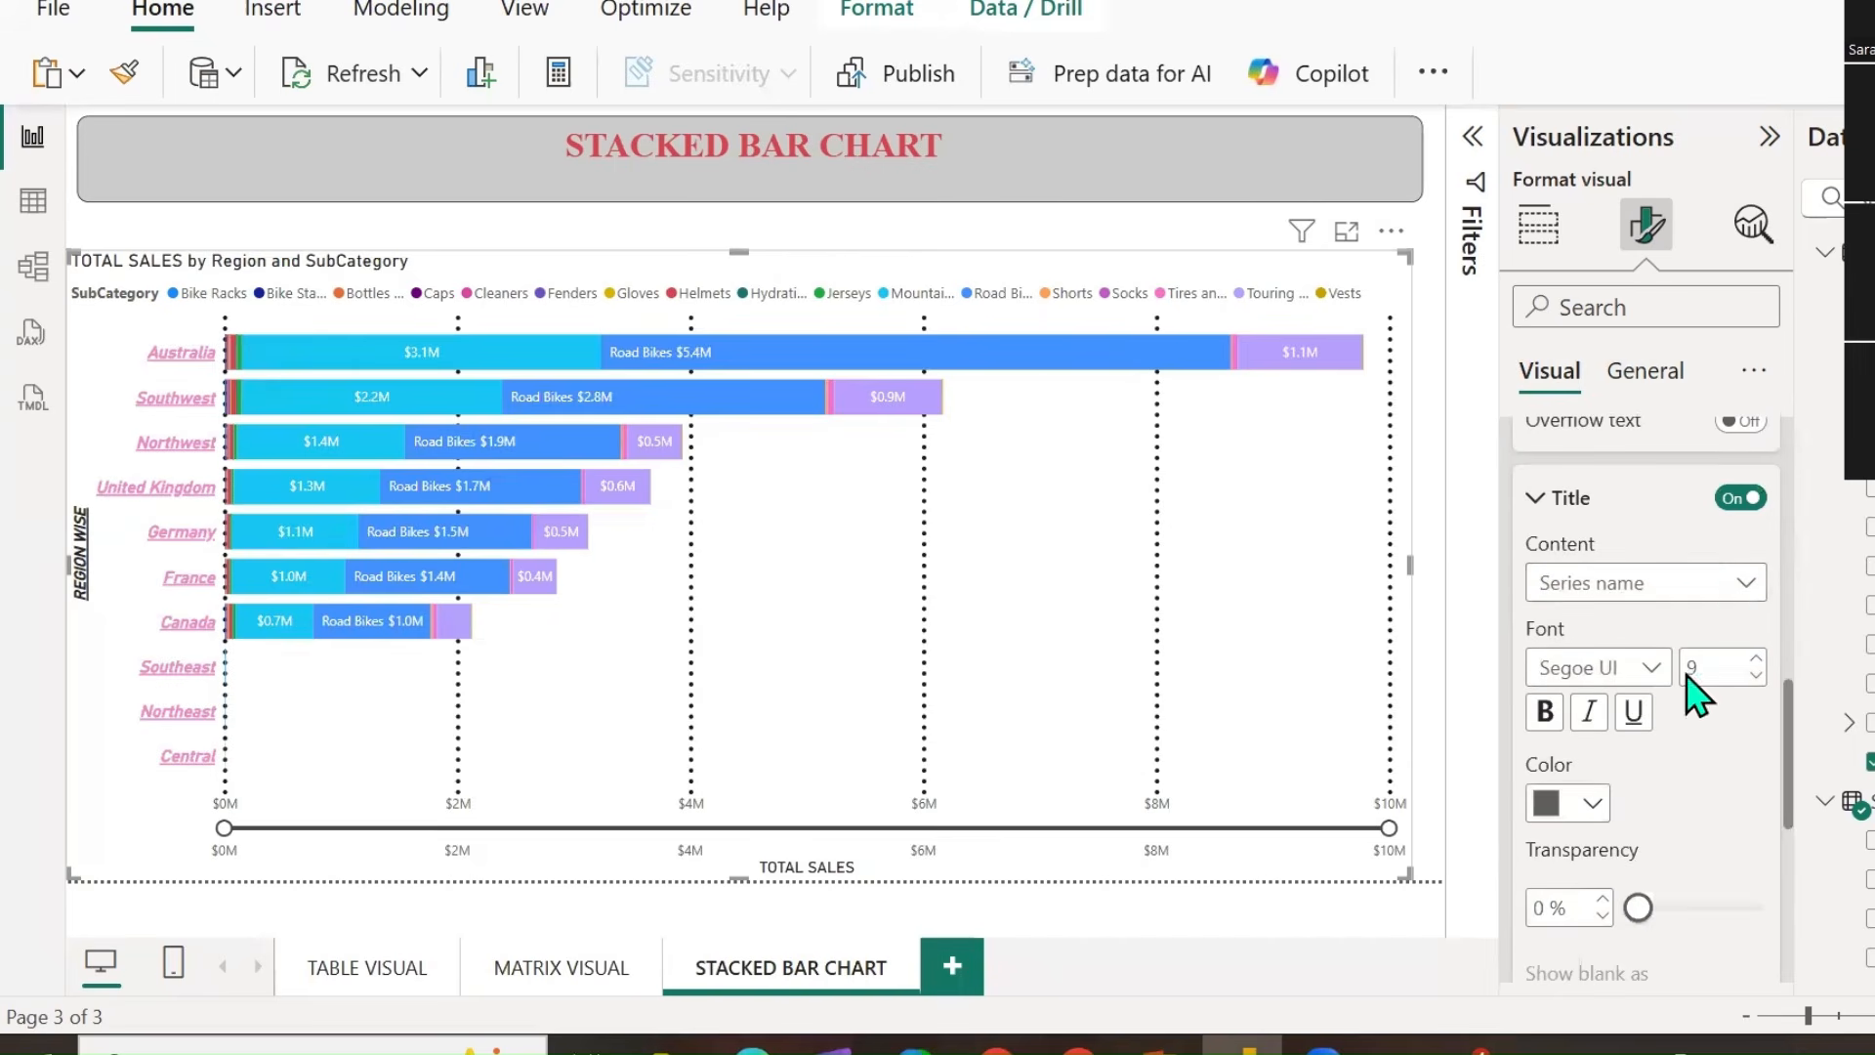
{"action": "left_click", "coordinate": [1721, 586]}
{"action": "left_click", "coordinate": [1602, 661]}
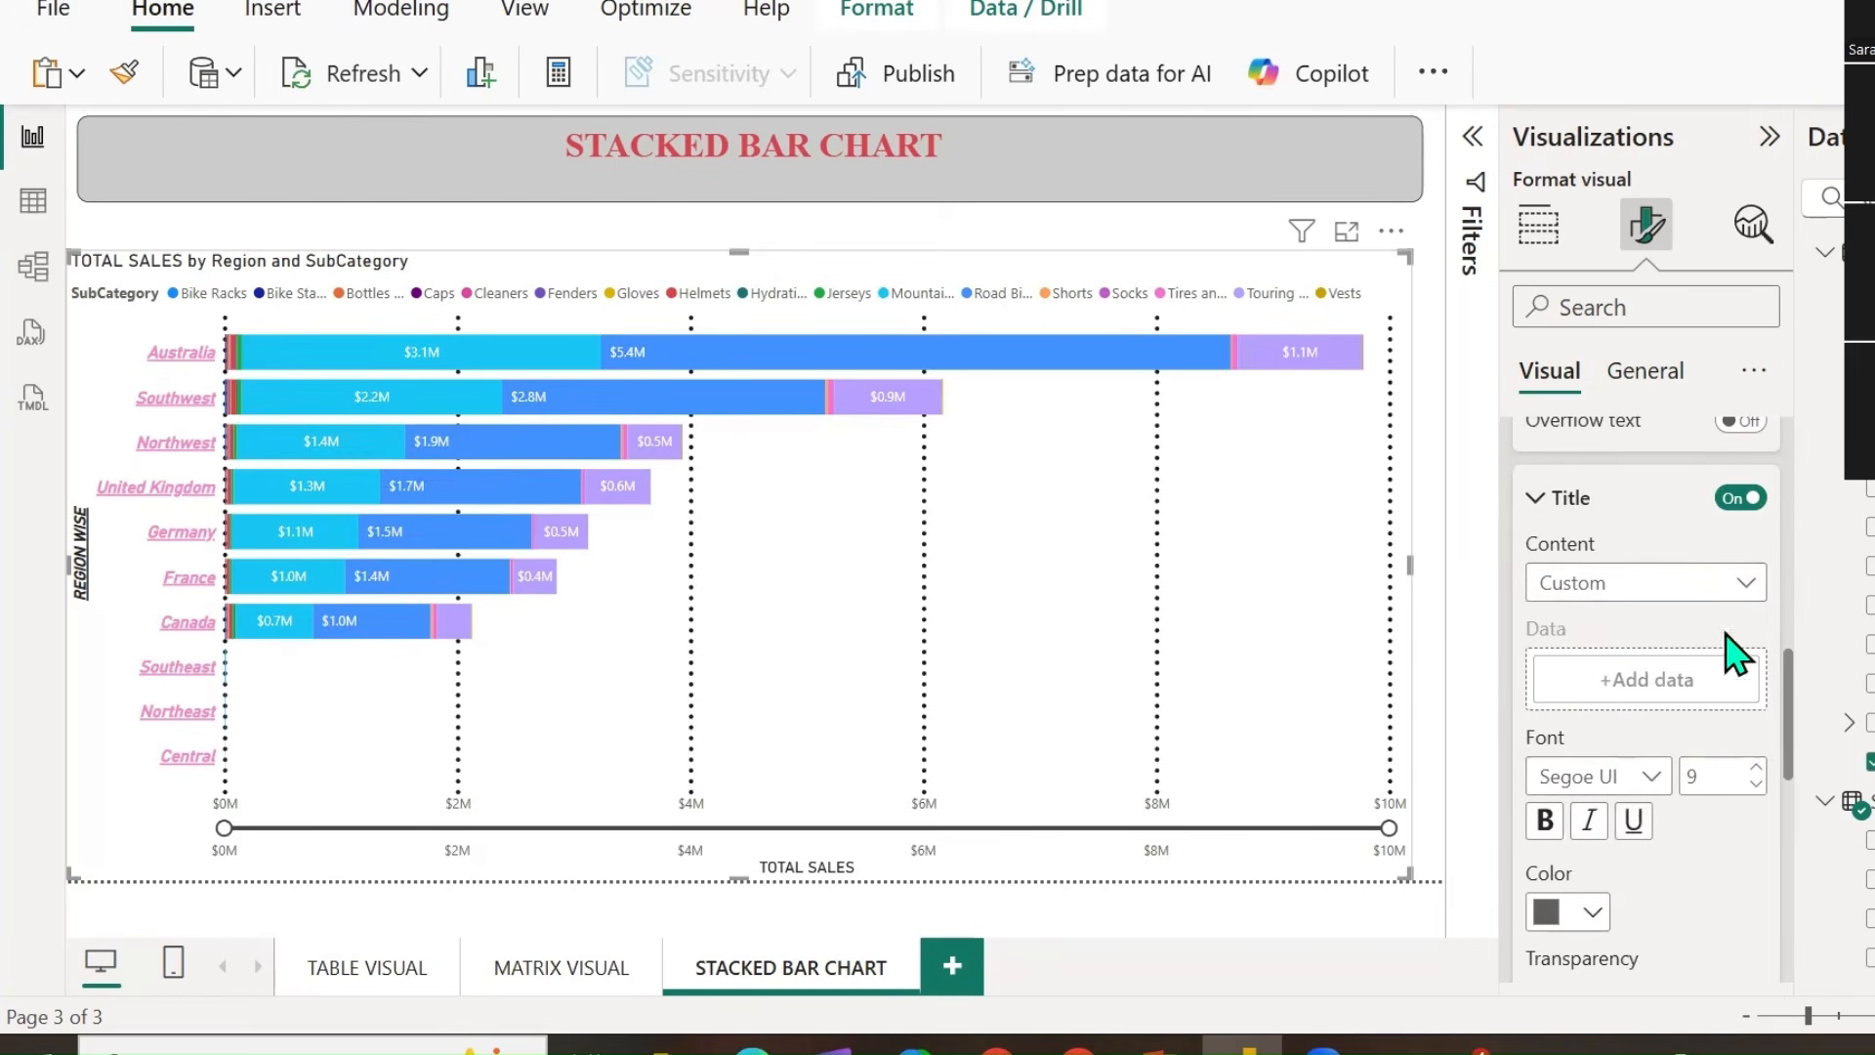
Turn off the title for the Road Bikes data labels and expand the label Value settings.
{"action": "left_click", "coordinate": [1756, 784]}
{"action": "scroll", "coordinate": [1750, 816], "scroll_direction": "down", "scroll_amount": 2}
{"action": "scroll", "coordinate": [1658, 703], "scroll_direction": "up", "scroll_amount": 2}
{"action": "left_click", "coordinate": [1731, 503]}
{"action": "left_click", "coordinate": [1729, 504]}
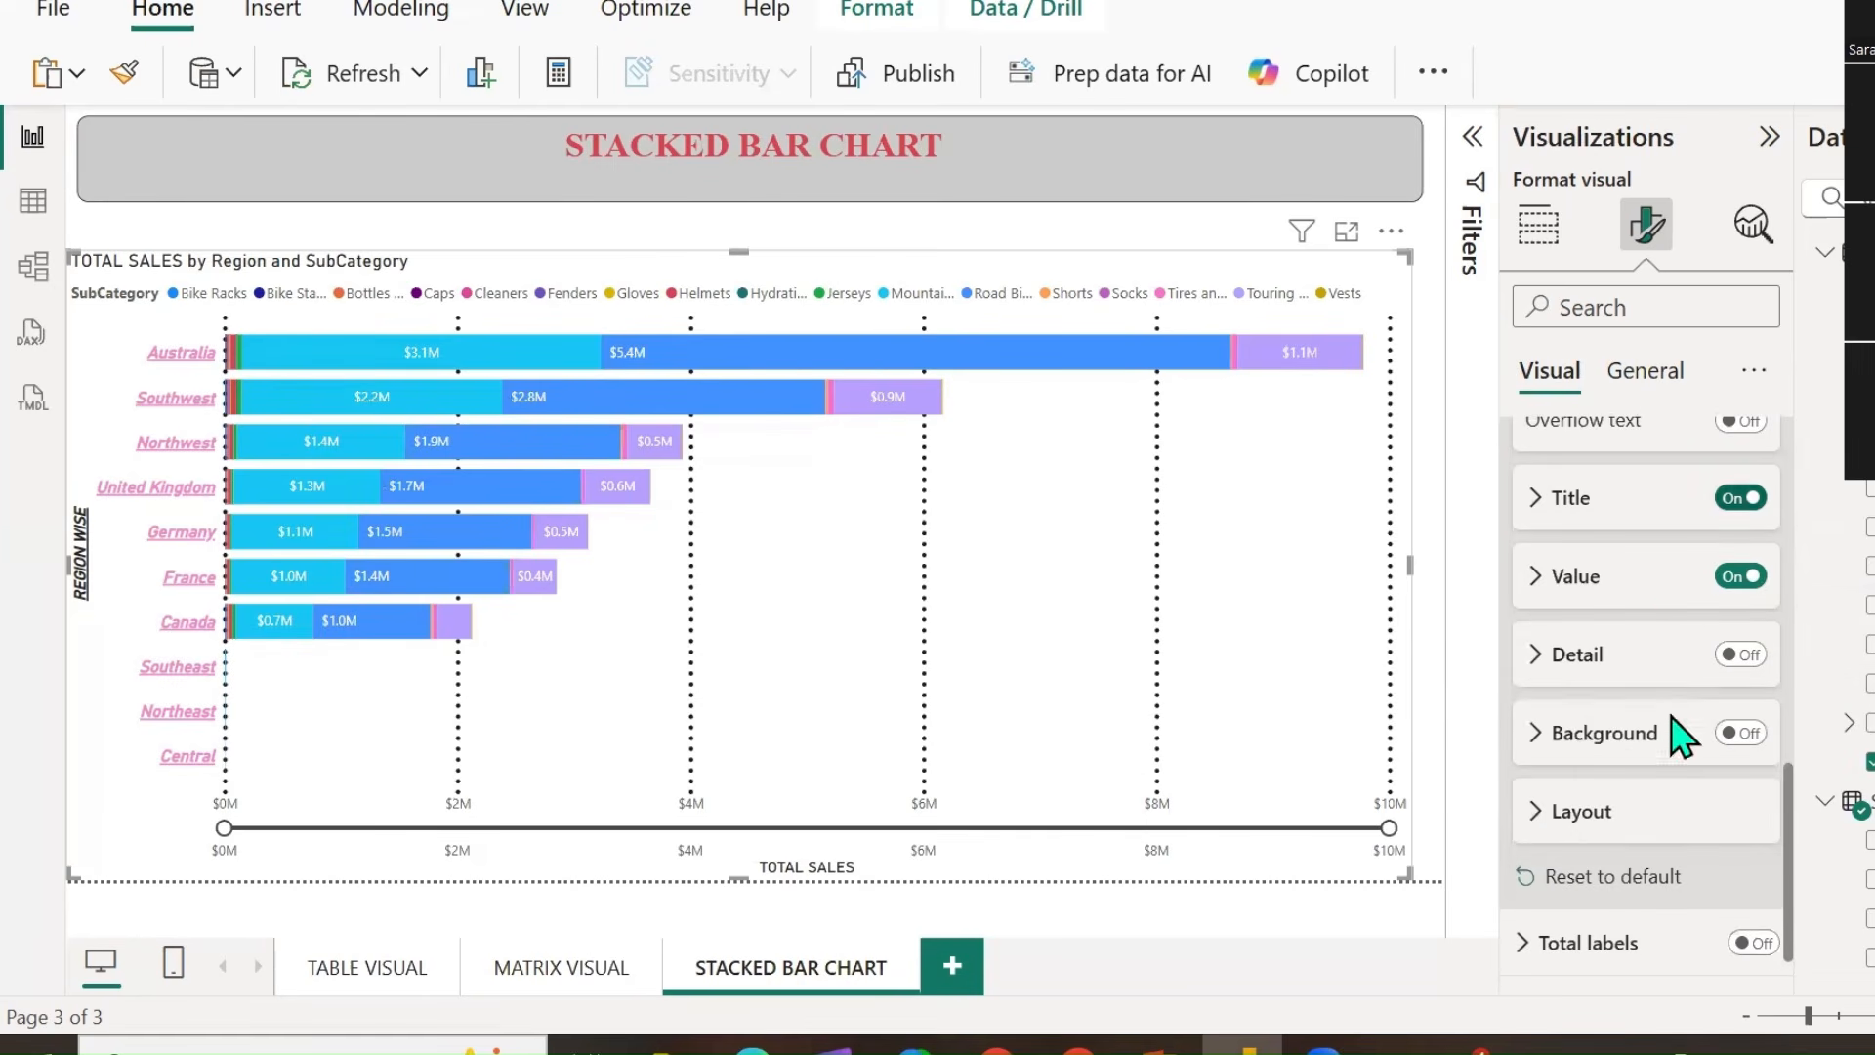
{"action": "left_click", "coordinate": [1541, 585]}
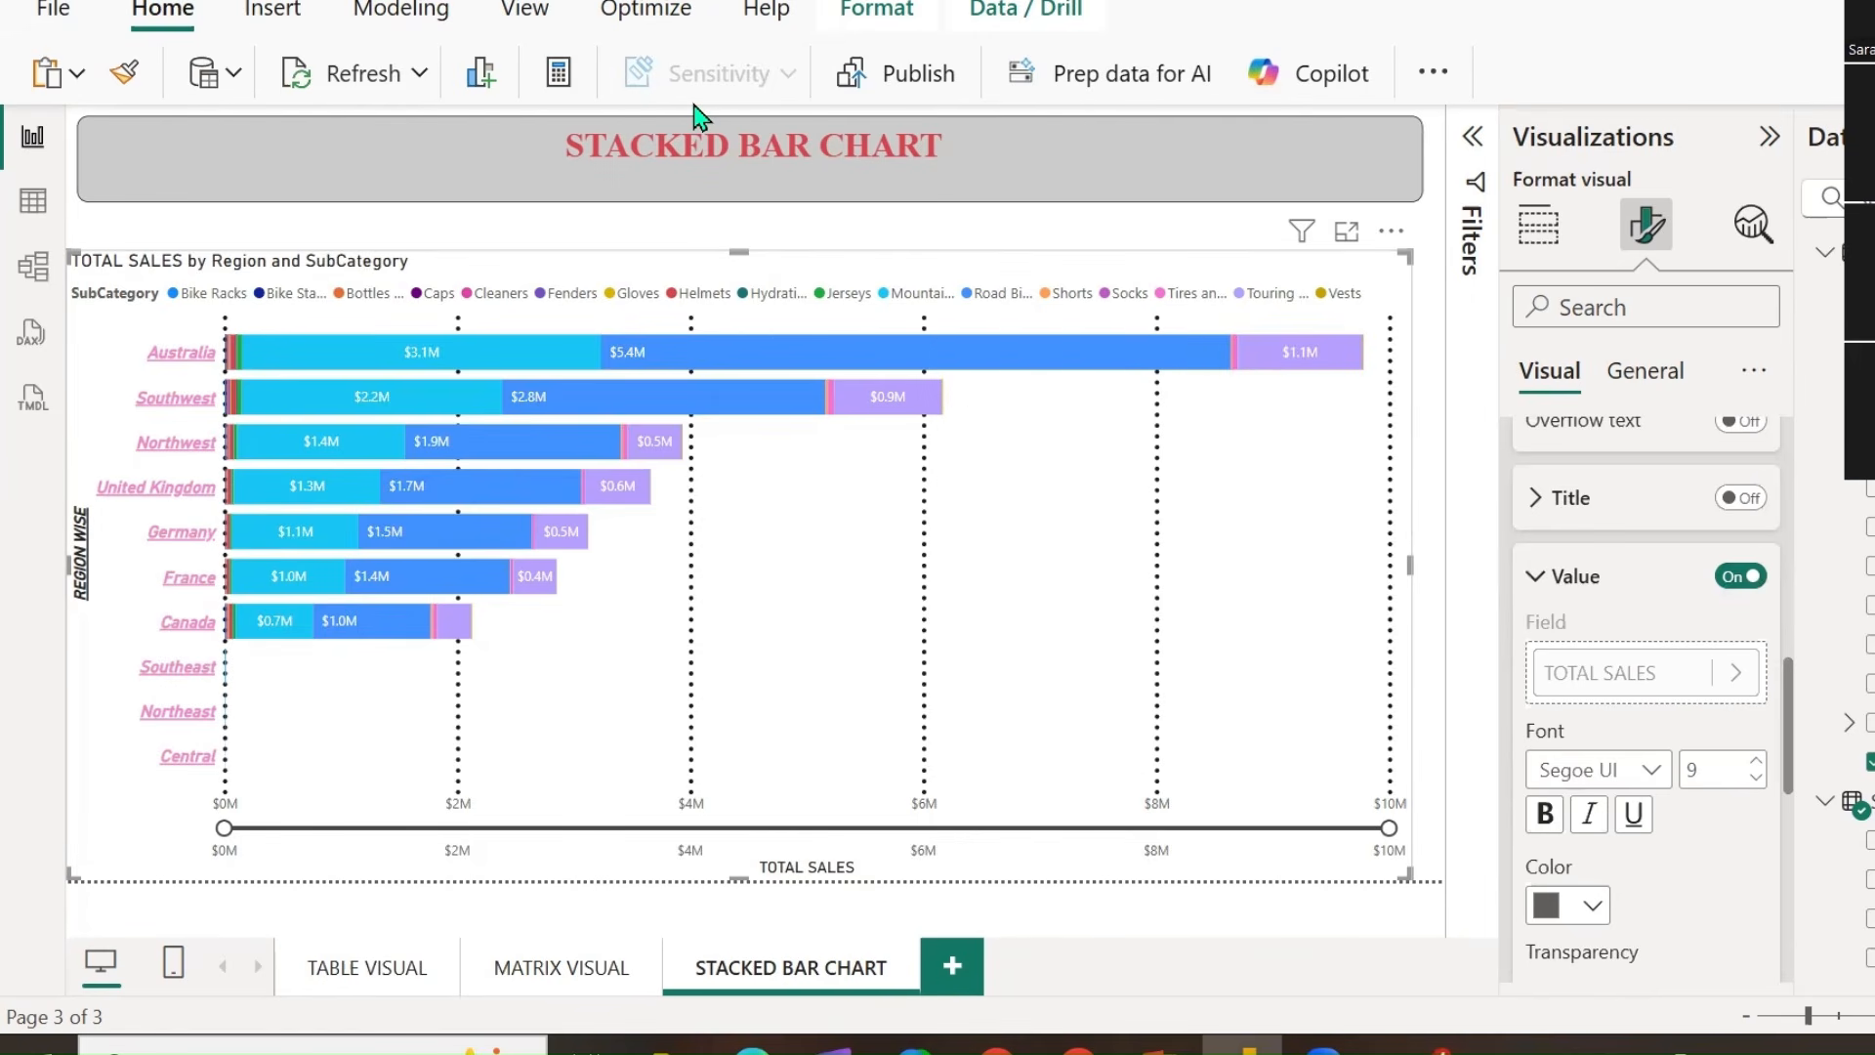
Set the font size of the Road Bikes data label values to 13.
{"action": "mouse_move", "coordinate": [1274, 388]}
{"action": "left_mouse_down"}
{"action": "mouse_move", "coordinate": [1304, 312]}
{"action": "mouse_move", "coordinate": [1280, 396]}
{"action": "left_mouse_up"}
{"action": "mouse_move", "coordinate": [859, 437]}
{"action": "left_mouse_down"}
{"action": "mouse_move", "coordinate": [913, 359]}
{"action": "mouse_move", "coordinate": [860, 396]}
{"action": "left_mouse_up"}
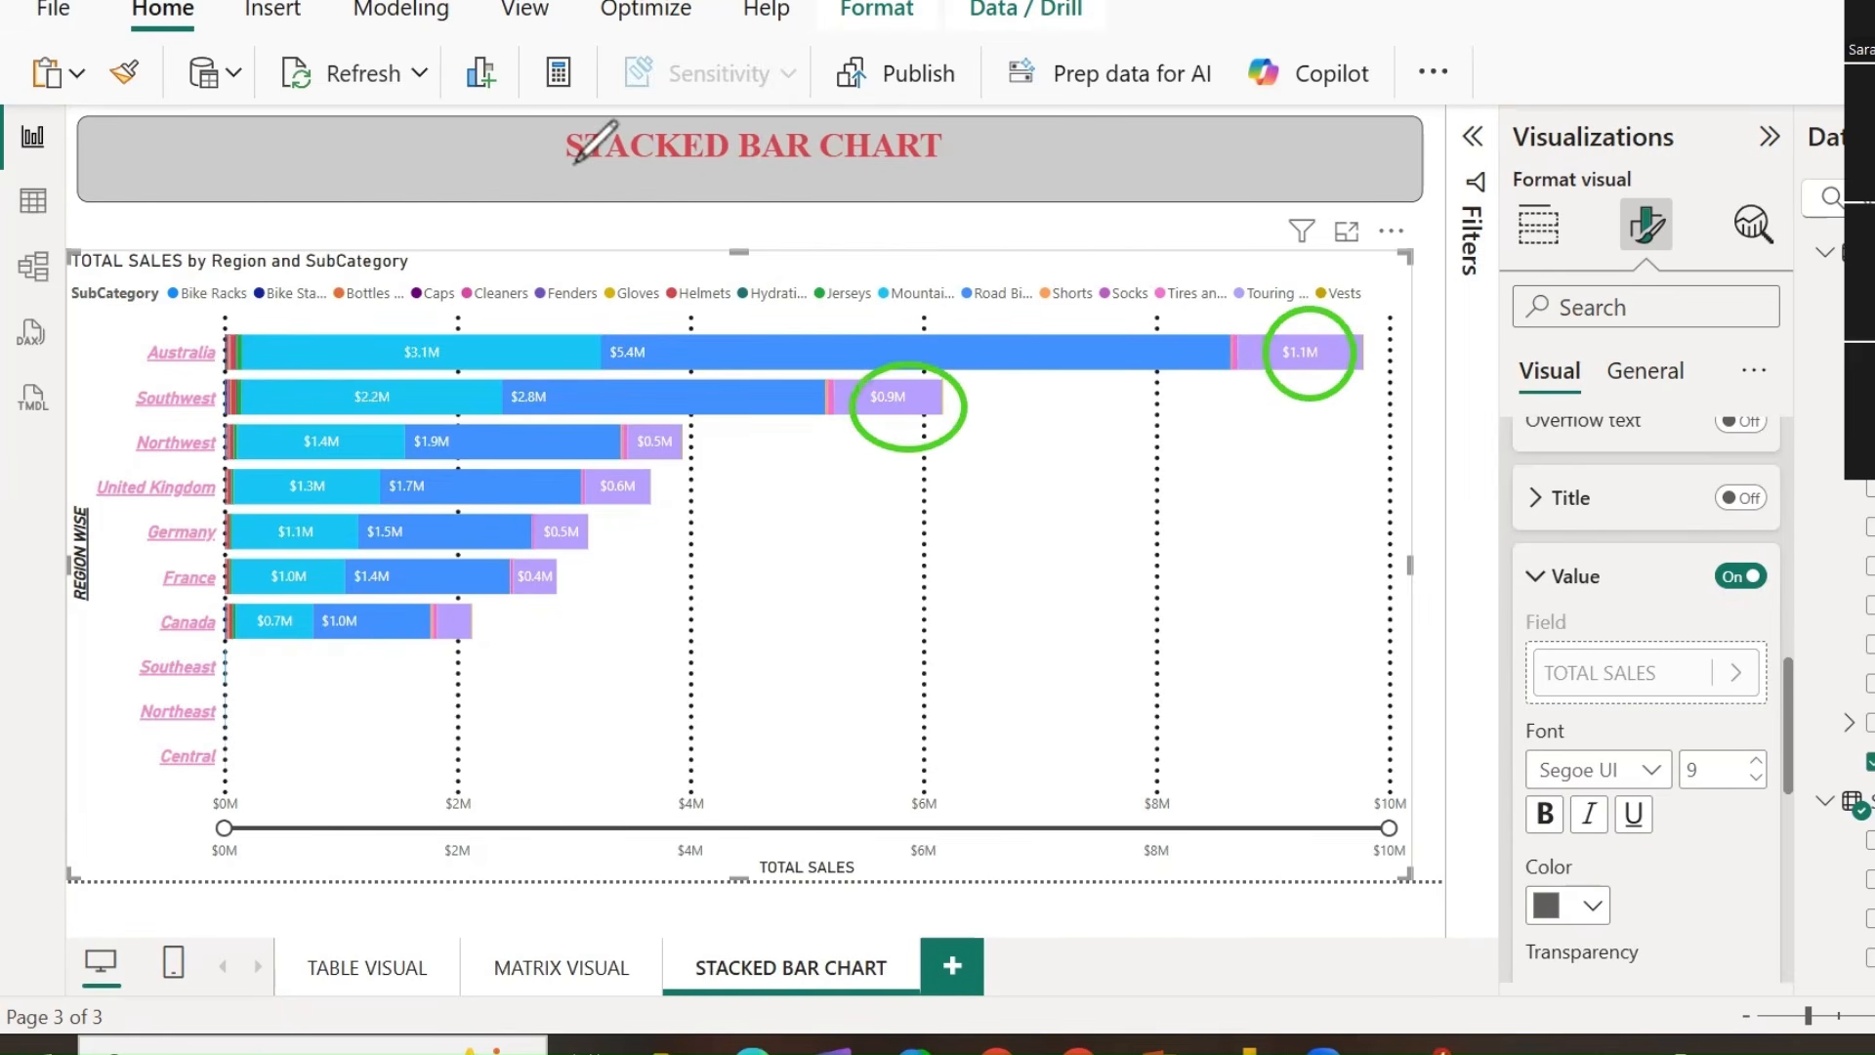
{"action": "scroll", "coordinate": [1748, 625], "scroll_direction": "down", "scroll_amount": 2}
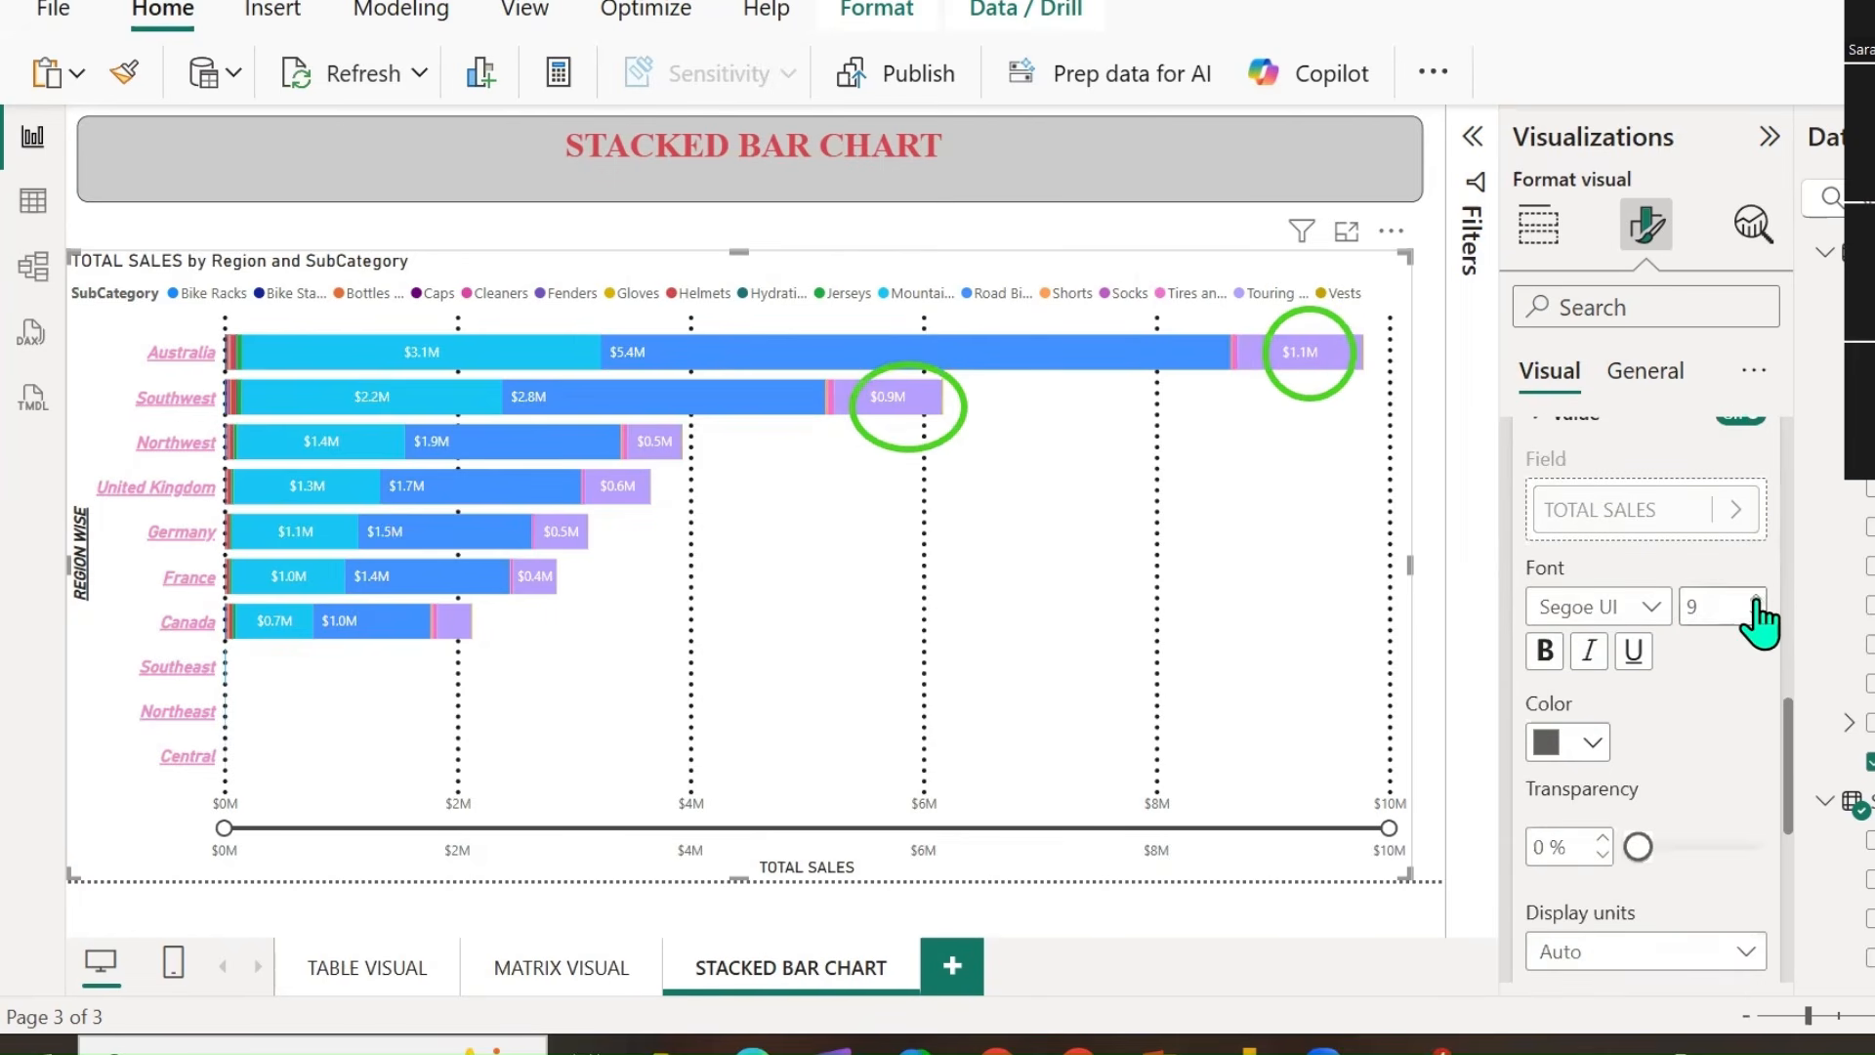
{"action": "left_click", "coordinate": [1756, 597]}
{"action": "left_click", "coordinate": [1756, 597]}
{"action": "left_click", "coordinate": [1756, 597]}
{"action": "left_click", "coordinate": [1756, 597]}
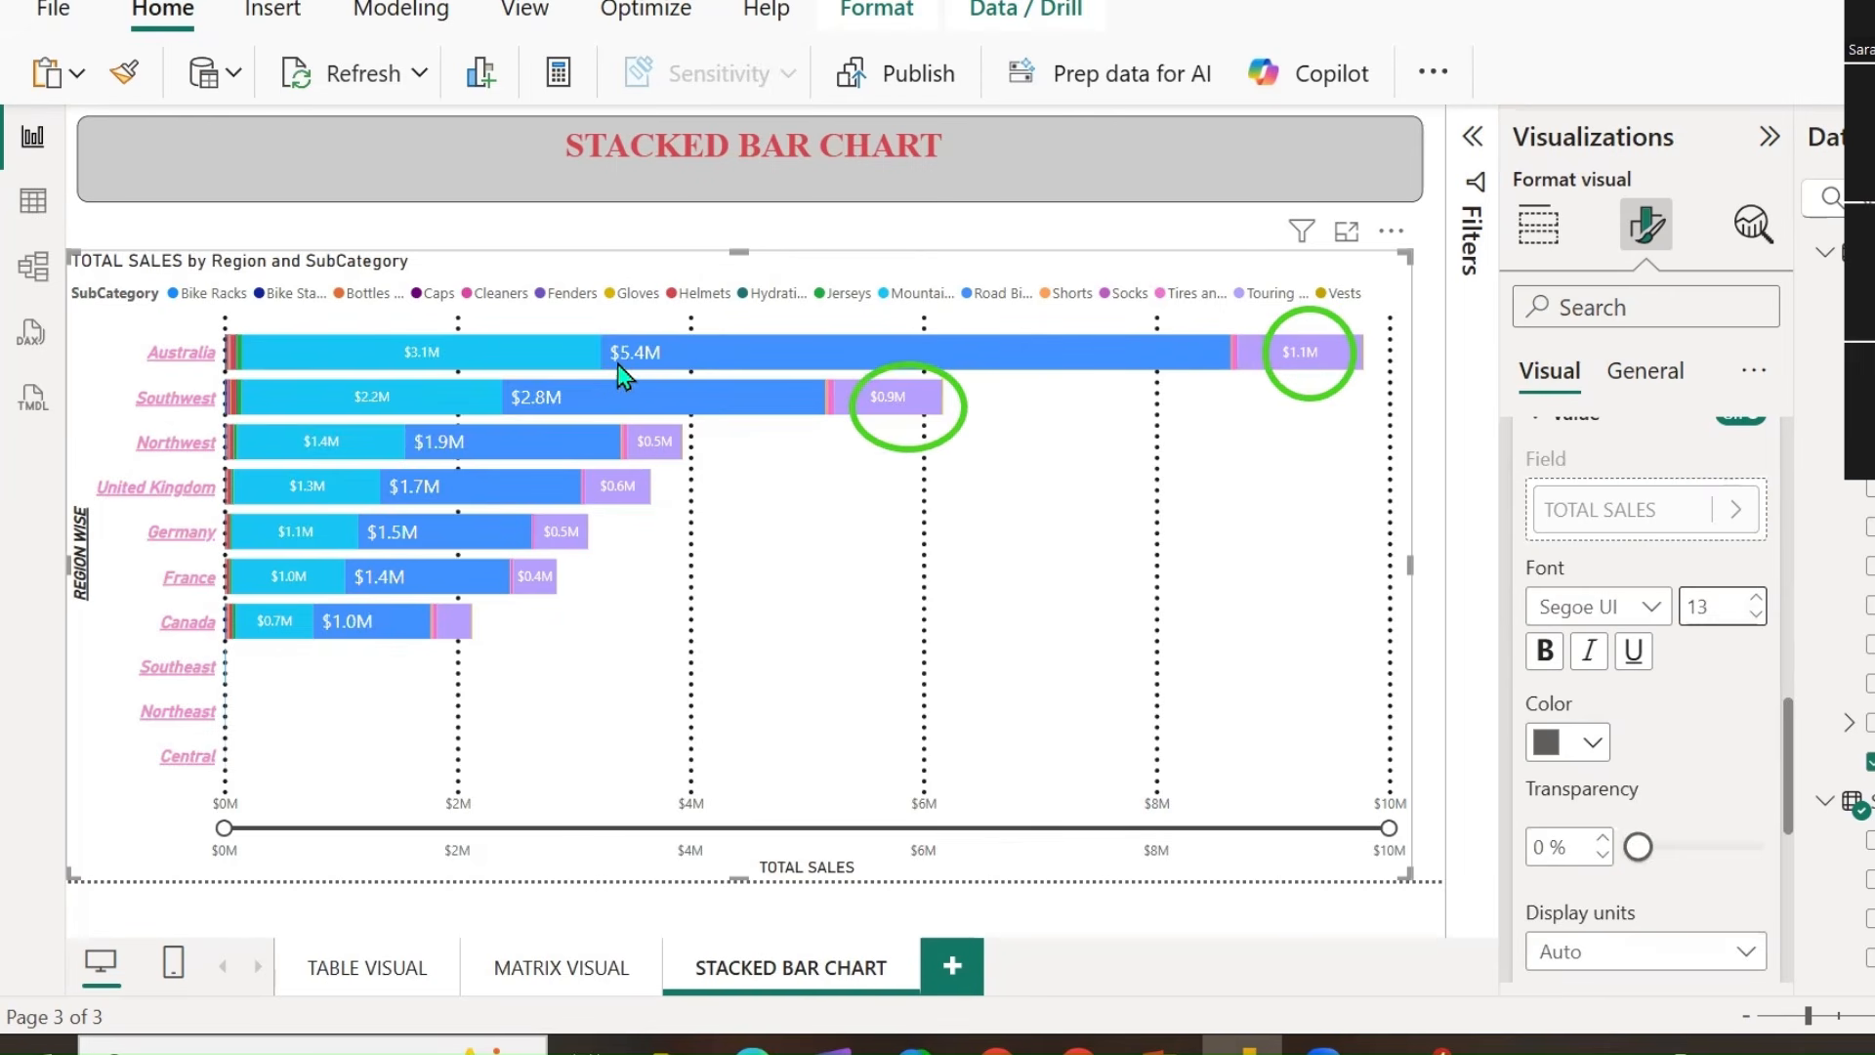
{"action": "scroll", "coordinate": [1563, 640], "scroll_direction": "up", "scroll_amount": 2}
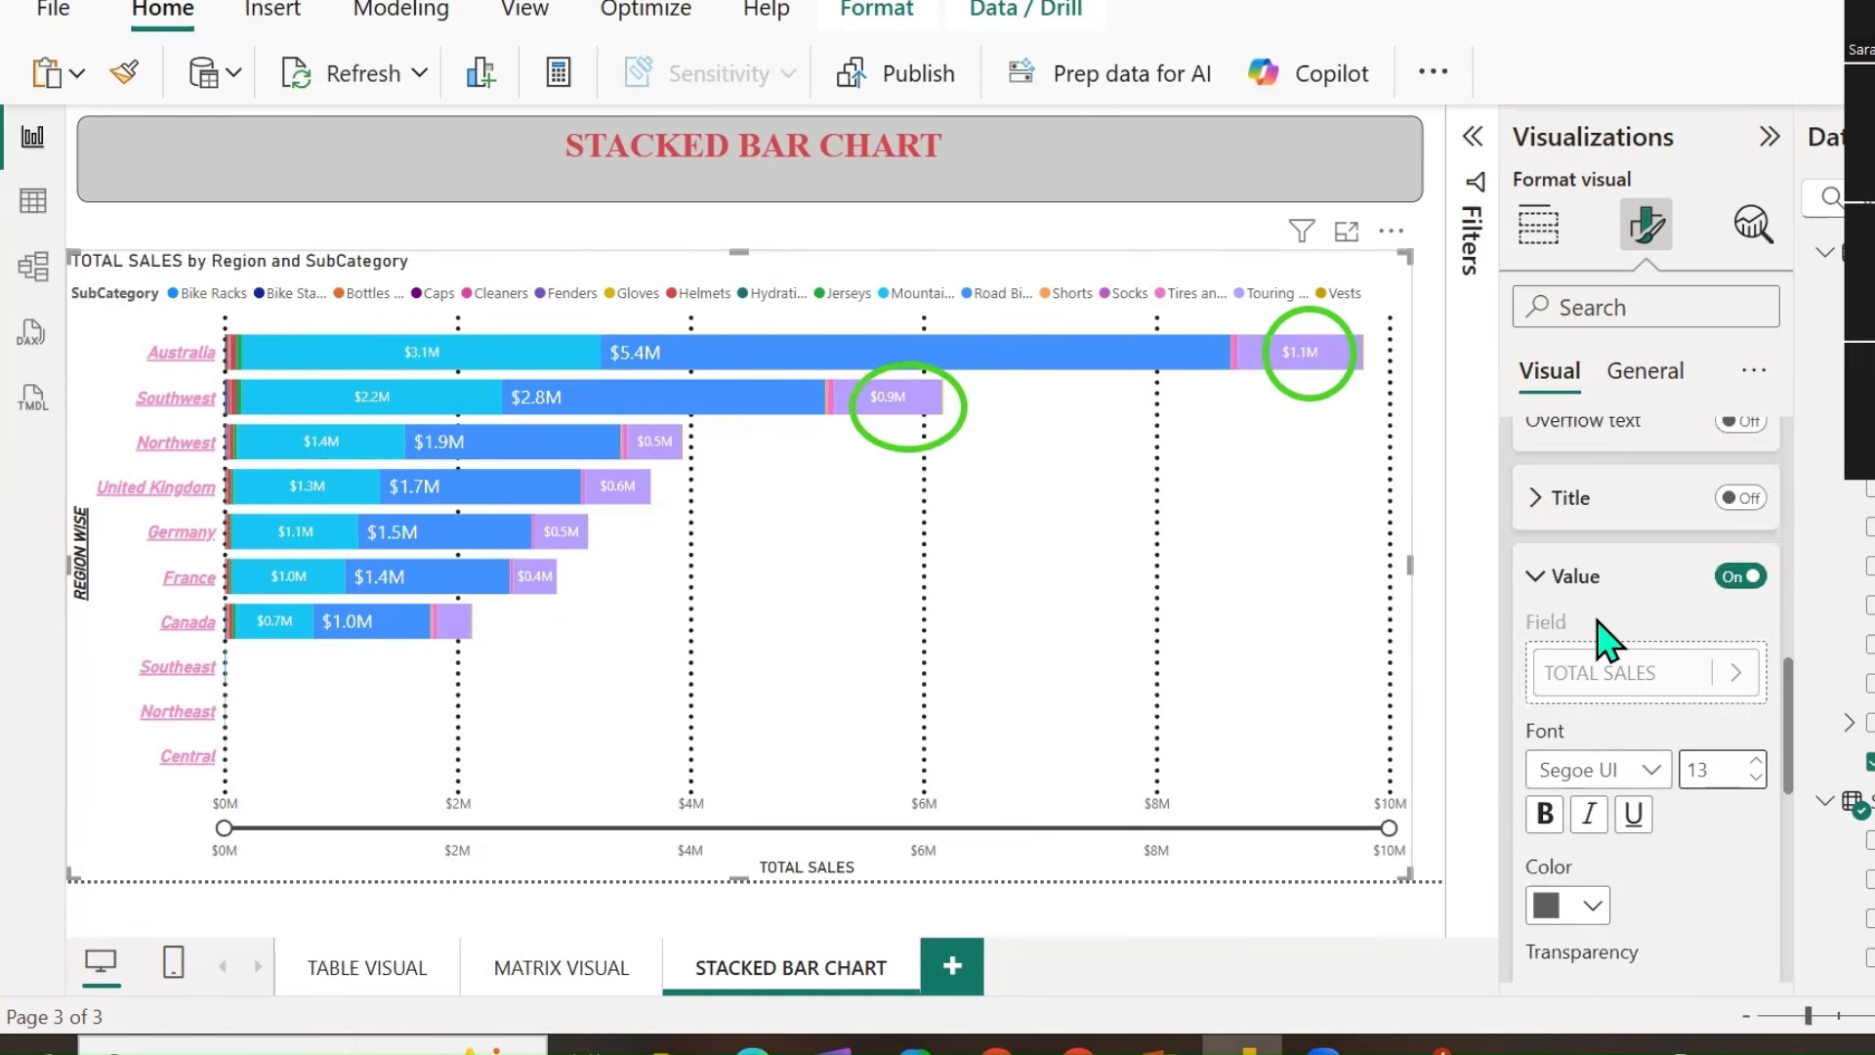
{"action": "scroll", "coordinate": [1602, 642], "scroll_direction": "down", "scroll_amount": 3}
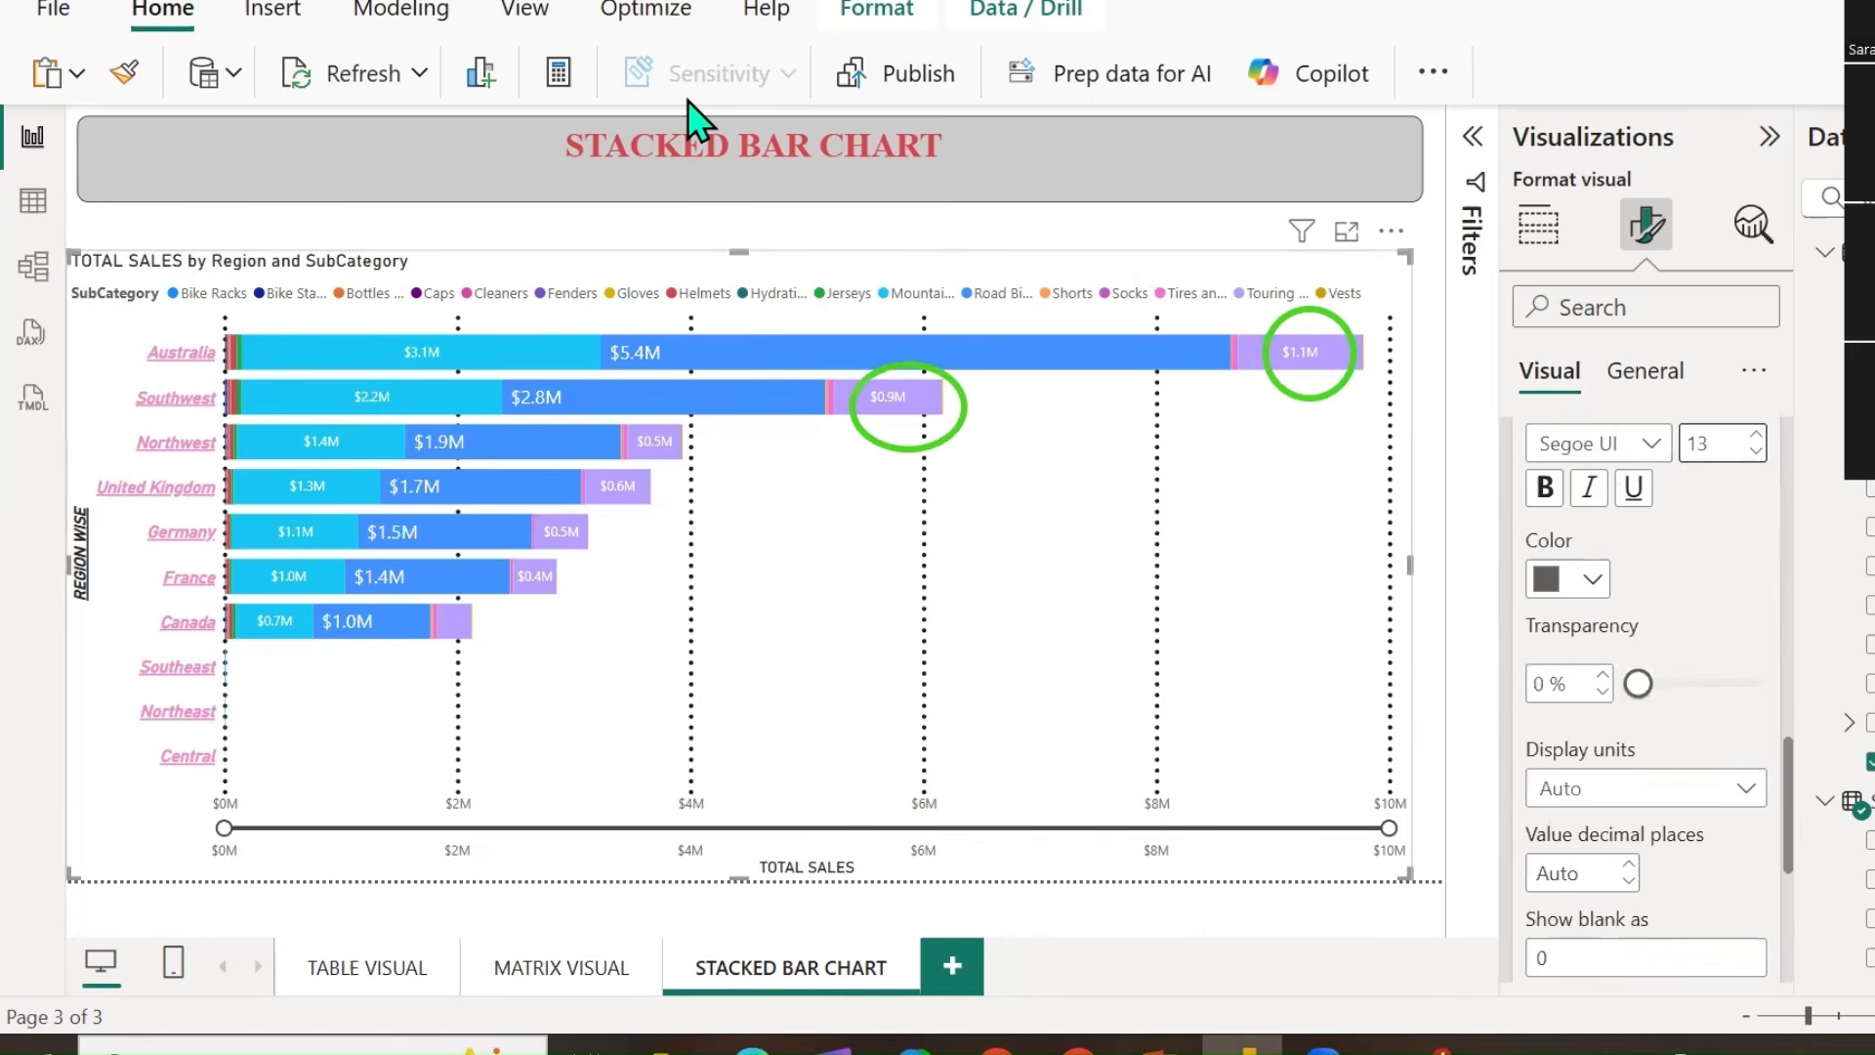
Switch the data label settings from the Road Bikes series to All series.
{"action": "scroll", "coordinate": [1587, 748], "scroll_direction": "up", "scroll_amount": 5}
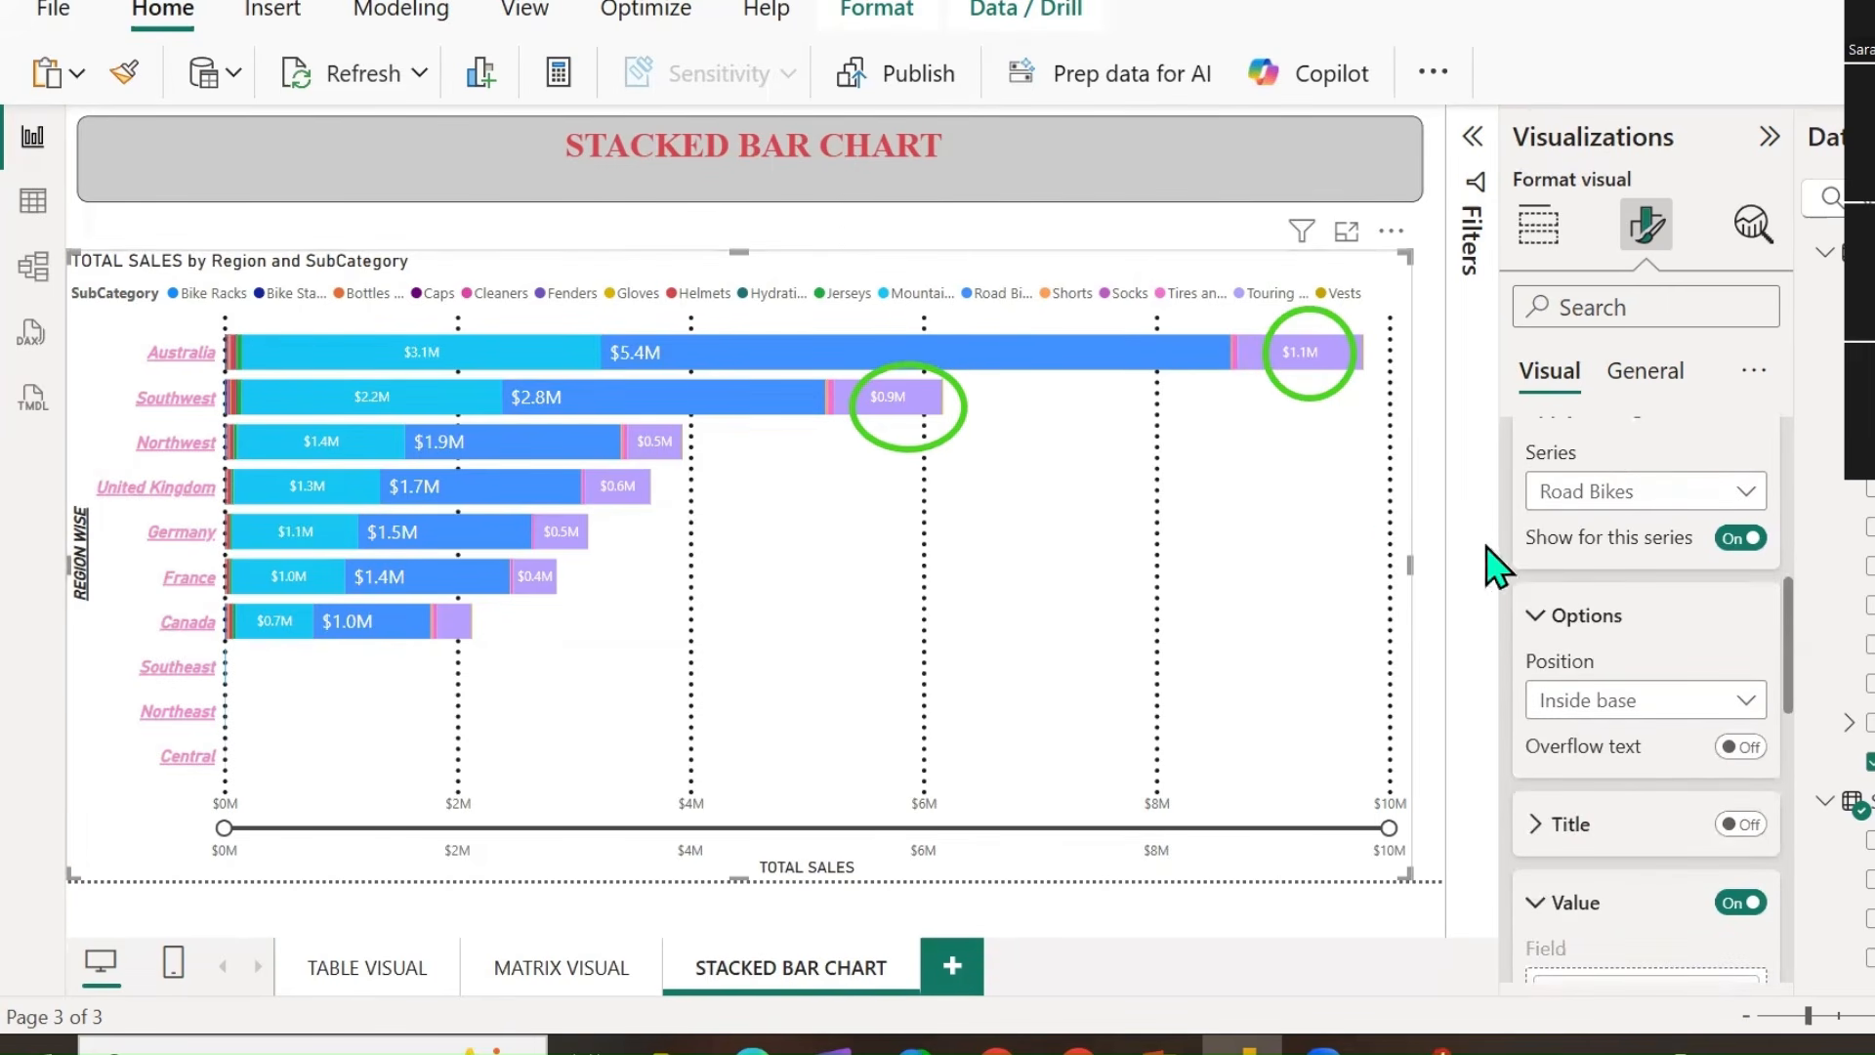
{"action": "scroll", "coordinate": [1705, 762], "scroll_direction": "up", "scroll_amount": 3}
{"action": "scroll", "coordinate": [1705, 762], "scroll_direction": "down", "scroll_amount": 2}
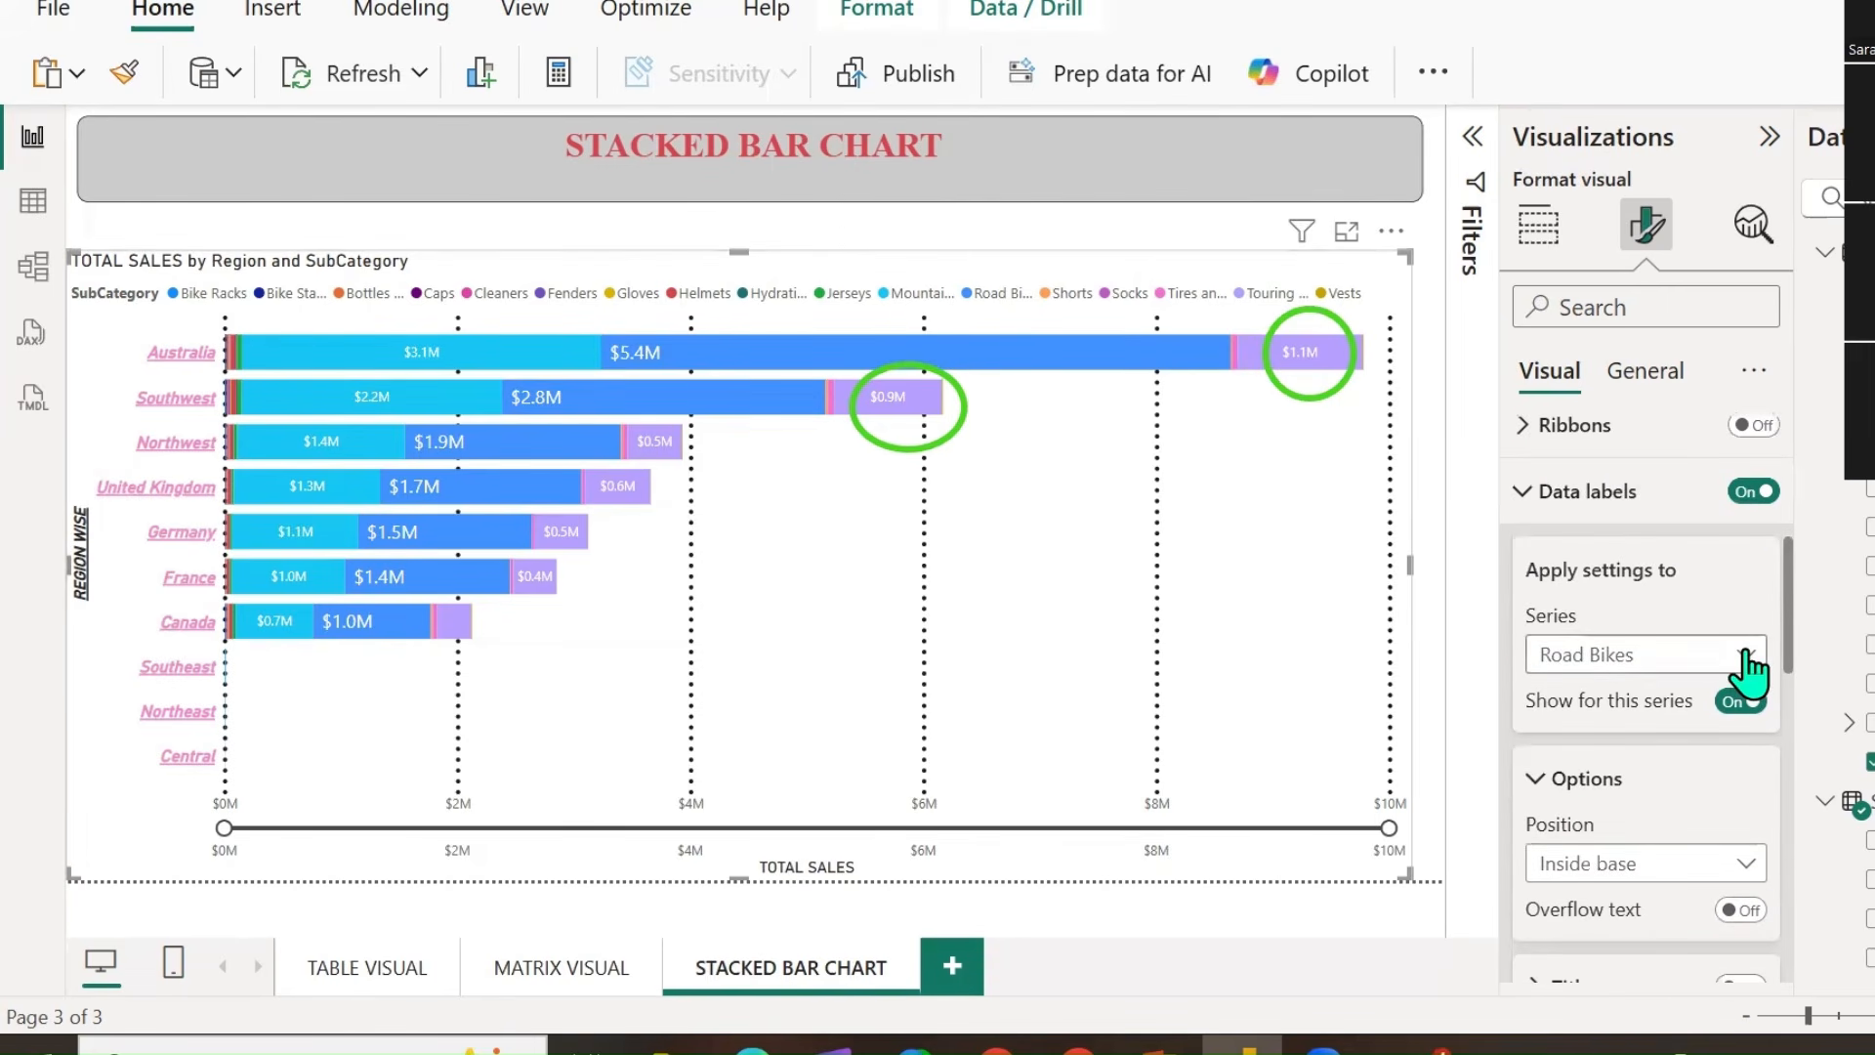
{"action": "left_click", "coordinate": [1745, 660]}
{"action": "left_click", "coordinate": [1597, 29]}
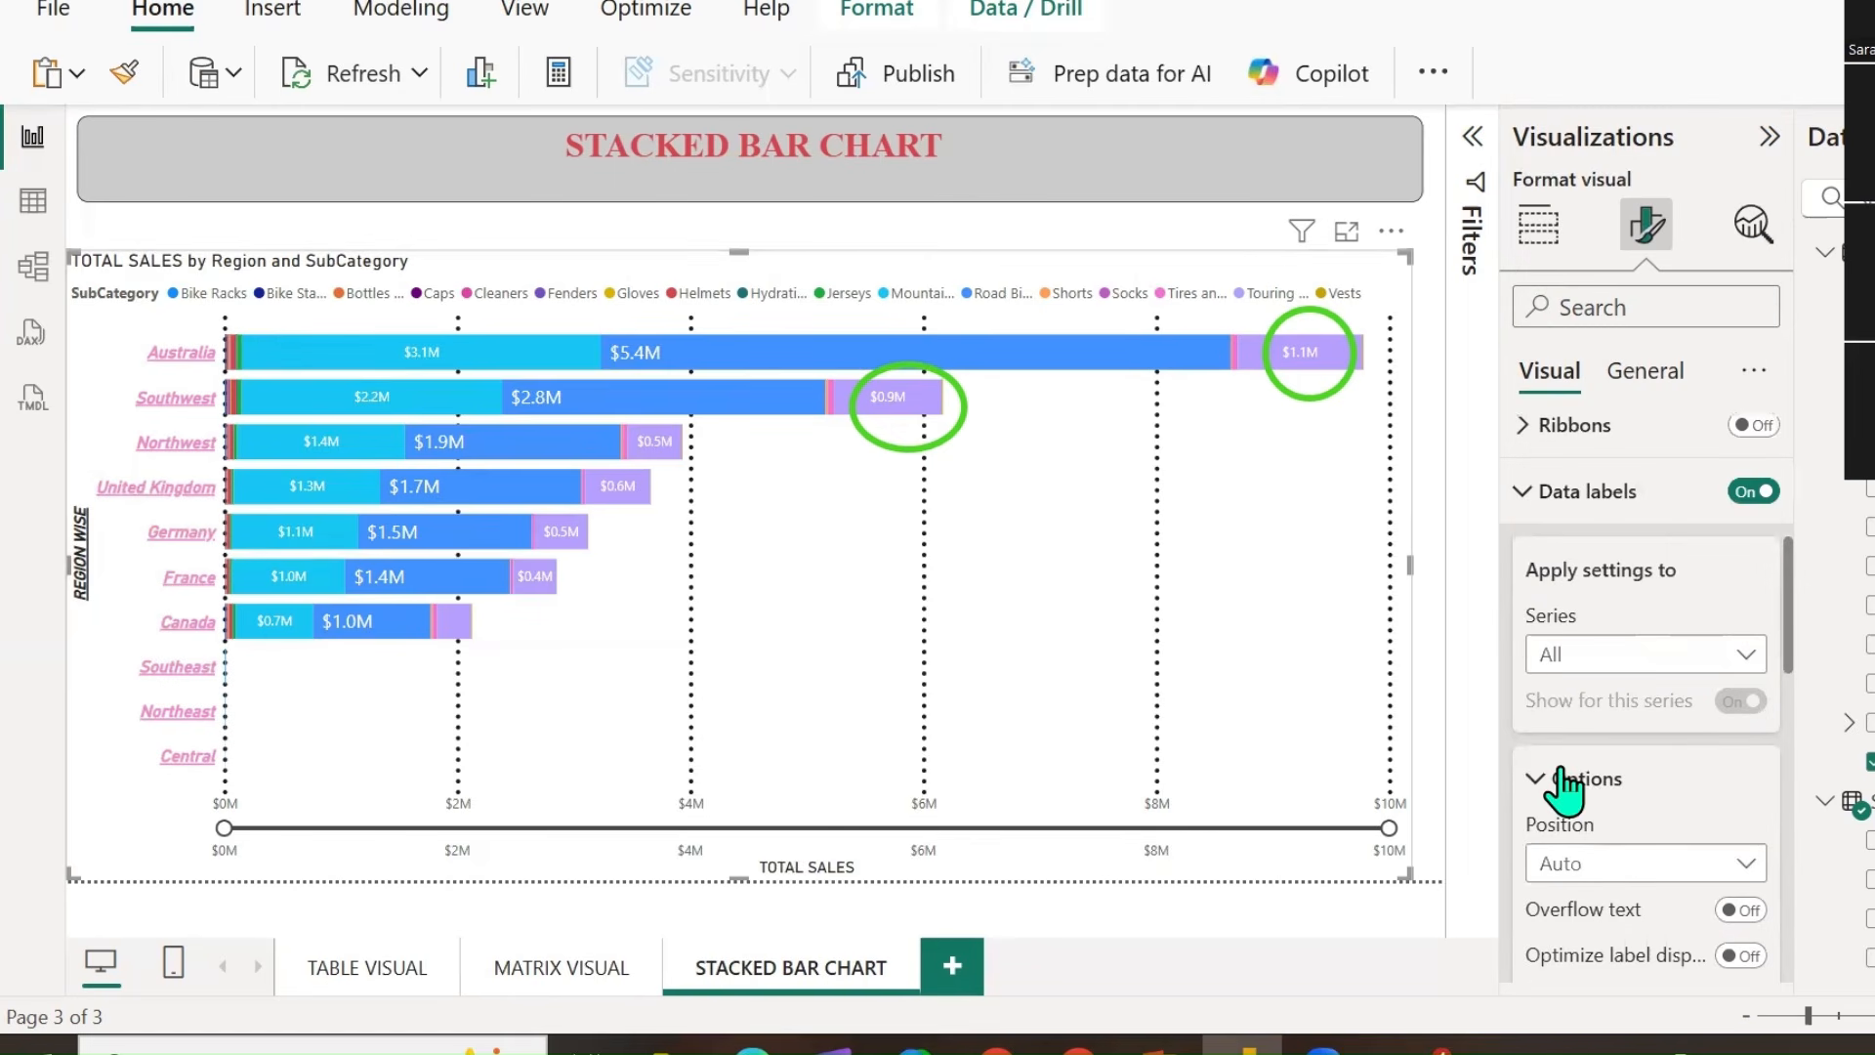
{"action": "left_click", "coordinate": [864, 441]}
{"action": "left_click", "coordinate": [1346, 324]}
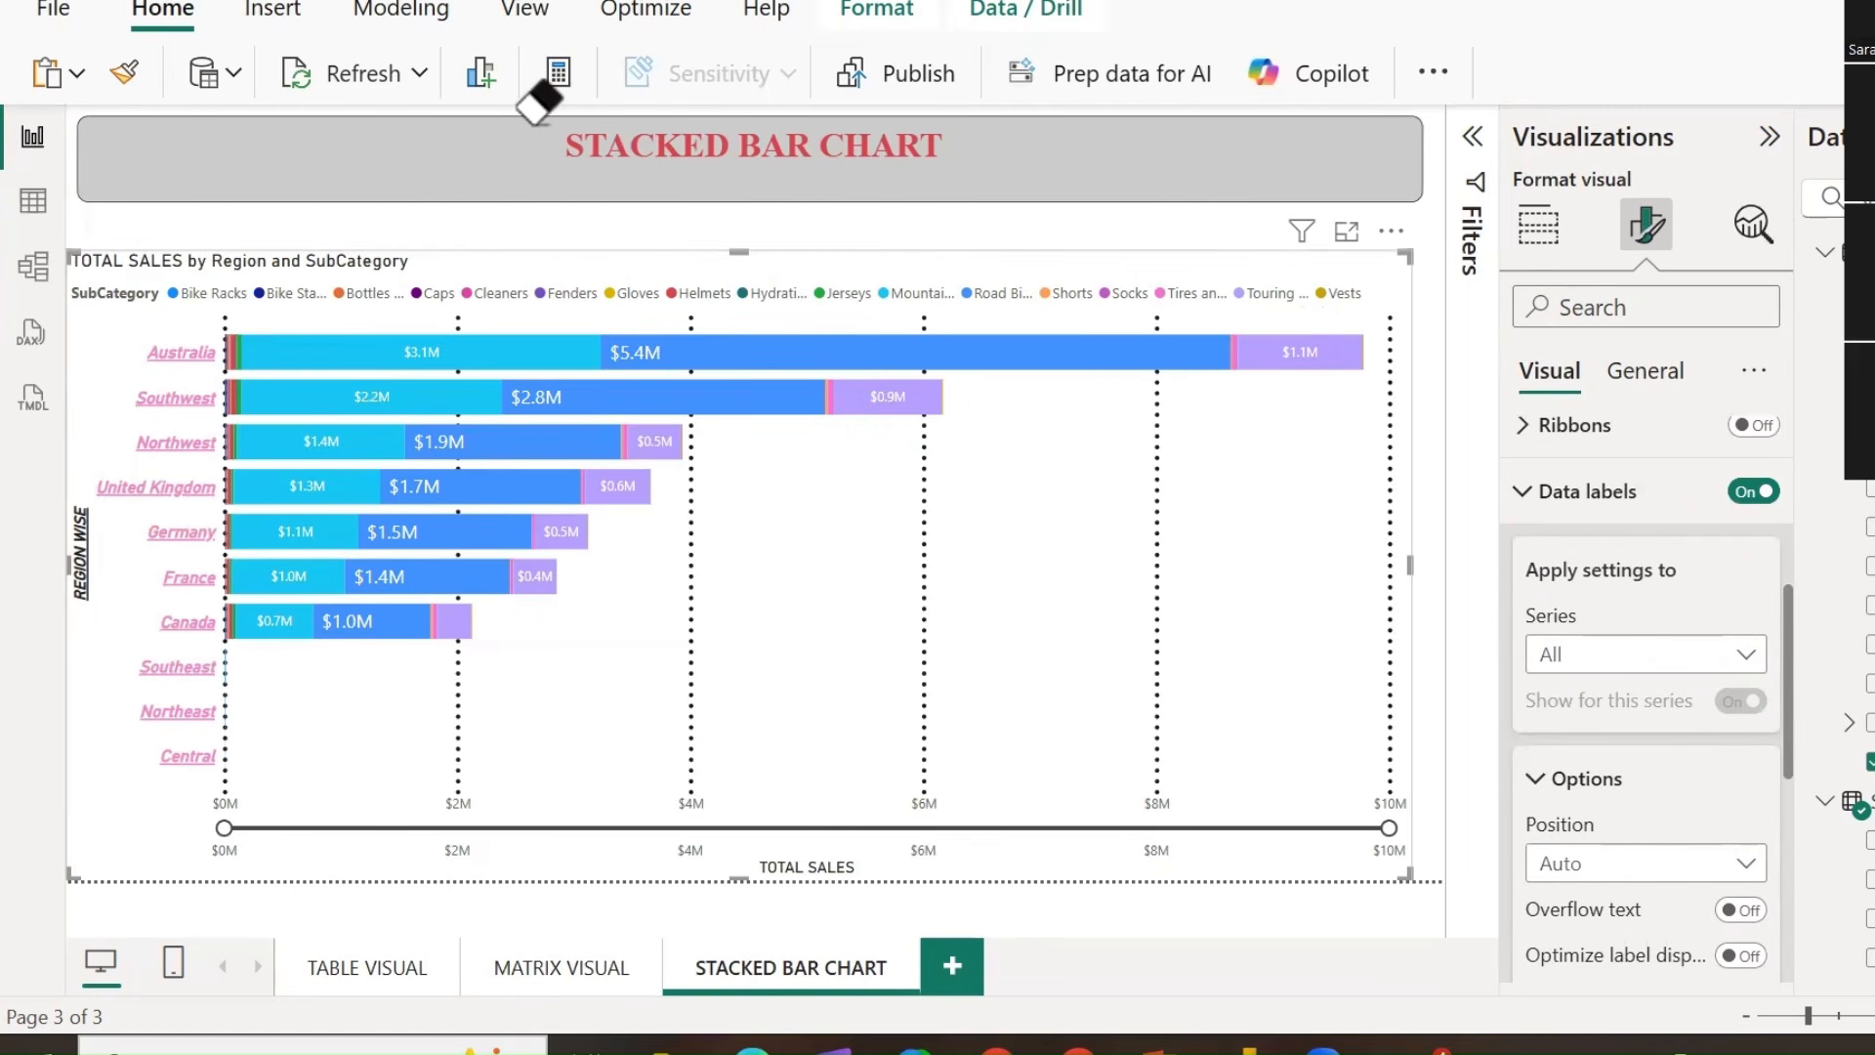
Expand the label Value settings for all series and set their font size to 12.
{"action": "scroll", "coordinate": [1573, 779], "scroll_direction": "down", "scroll_amount": 5}
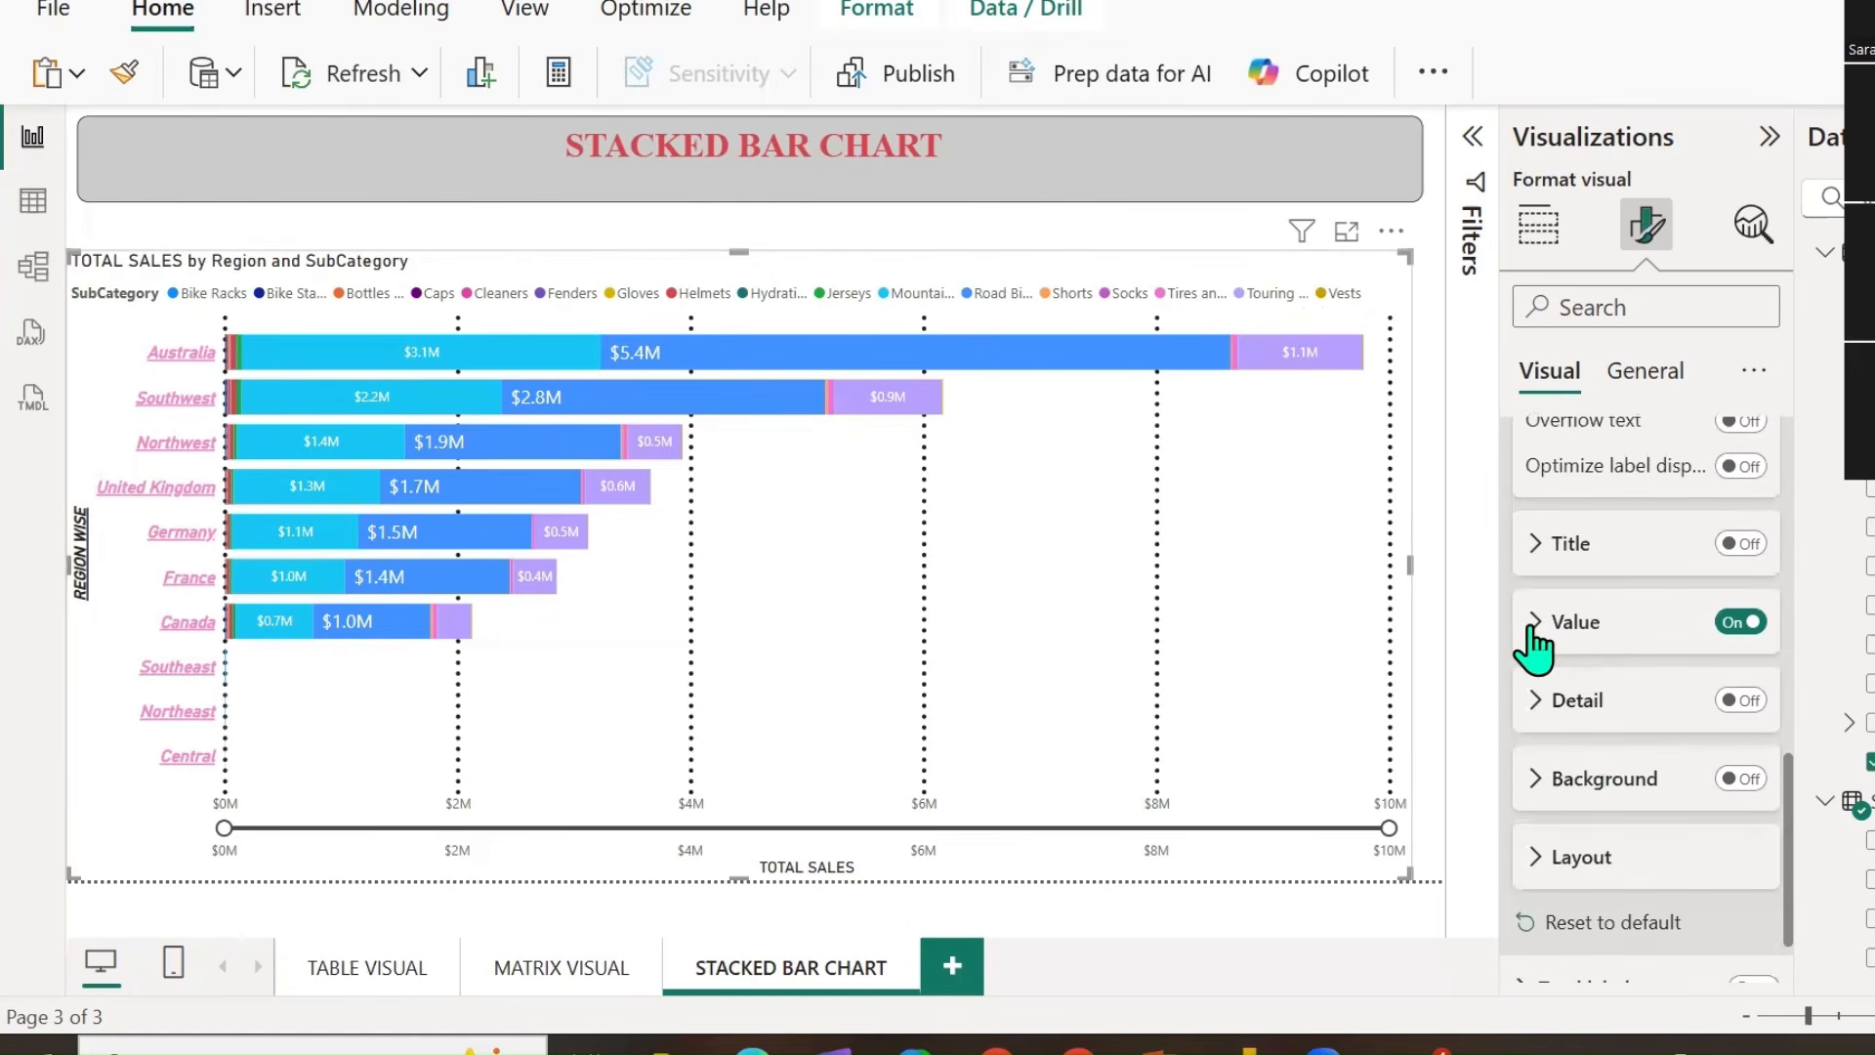
{"action": "left_click", "coordinate": [1536, 630]}
{"action": "scroll", "coordinate": [1667, 816], "scroll_direction": "down", "scroll_amount": 3}
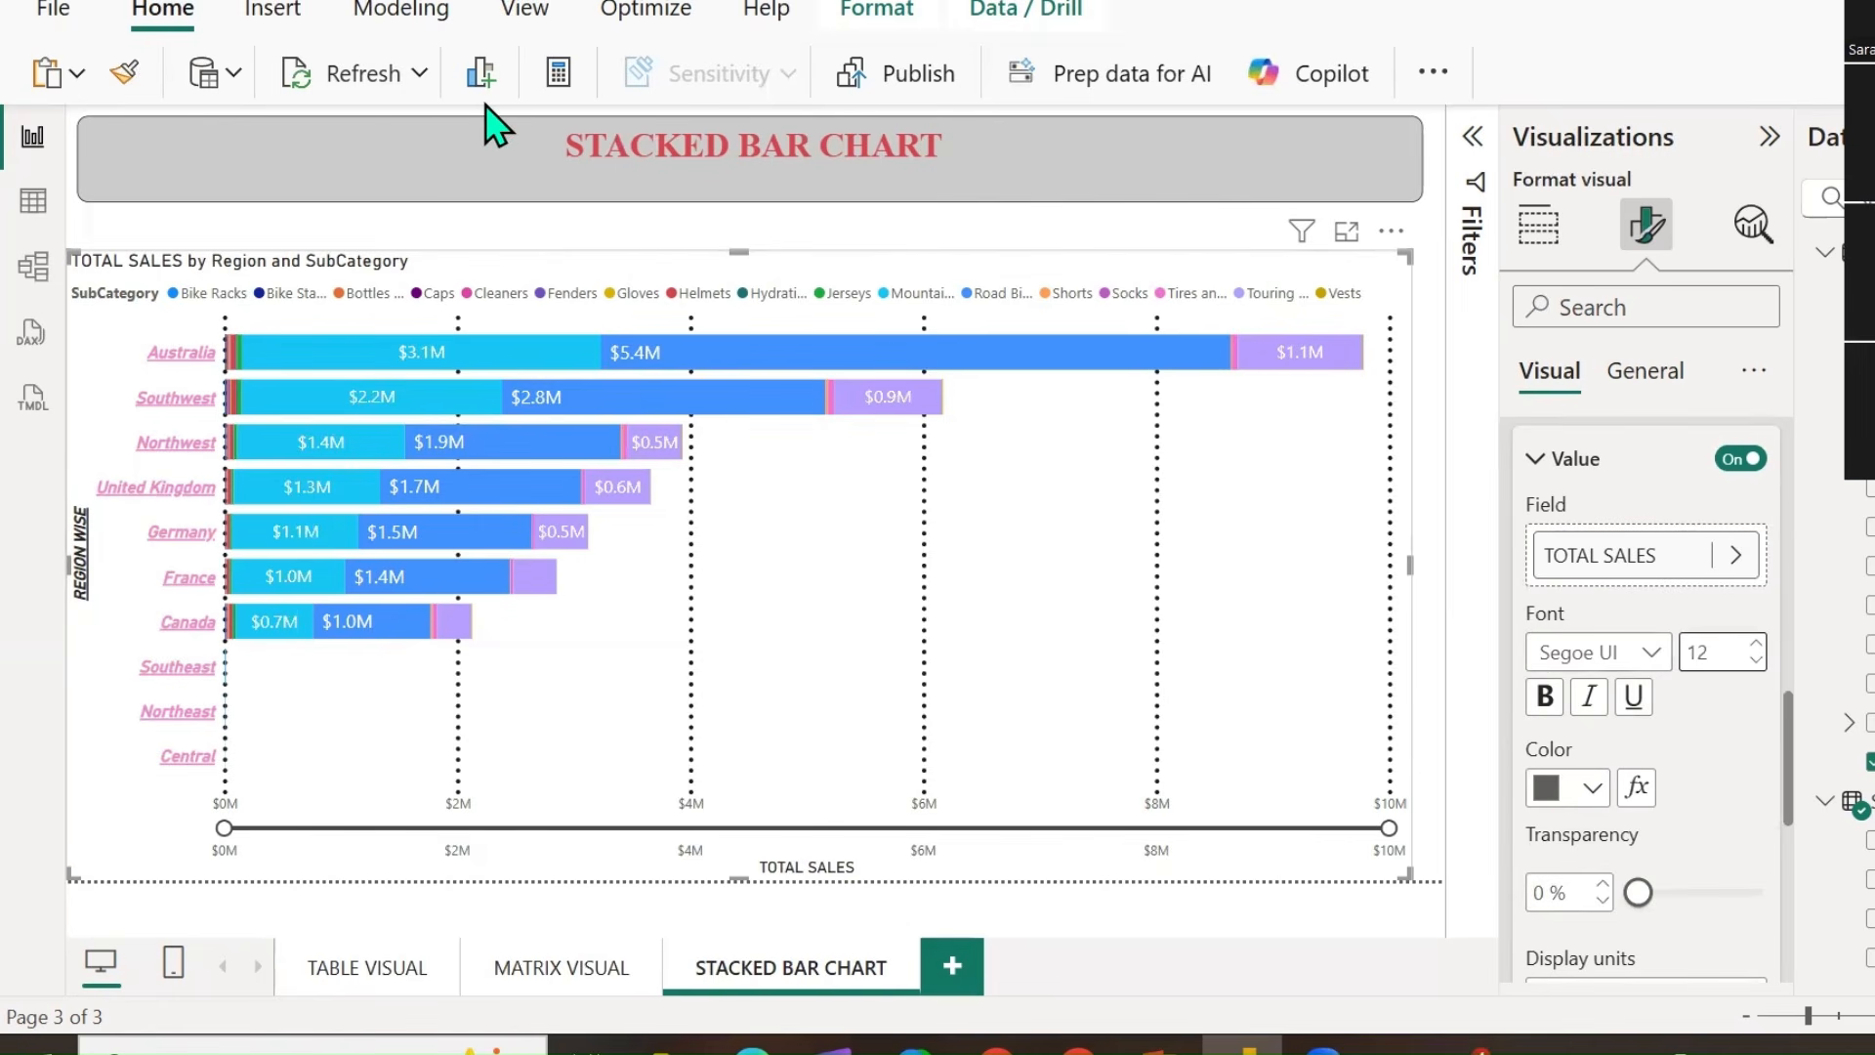
{"action": "mouse_move", "coordinate": [1280, 381]}
{"action": "left_mouse_down"}
{"action": "mouse_move", "coordinate": [1317, 303]}
{"action": "mouse_move", "coordinate": [1271, 388]}
{"action": "mouse_move", "coordinate": [1291, 381]}
{"action": "left_mouse_up"}
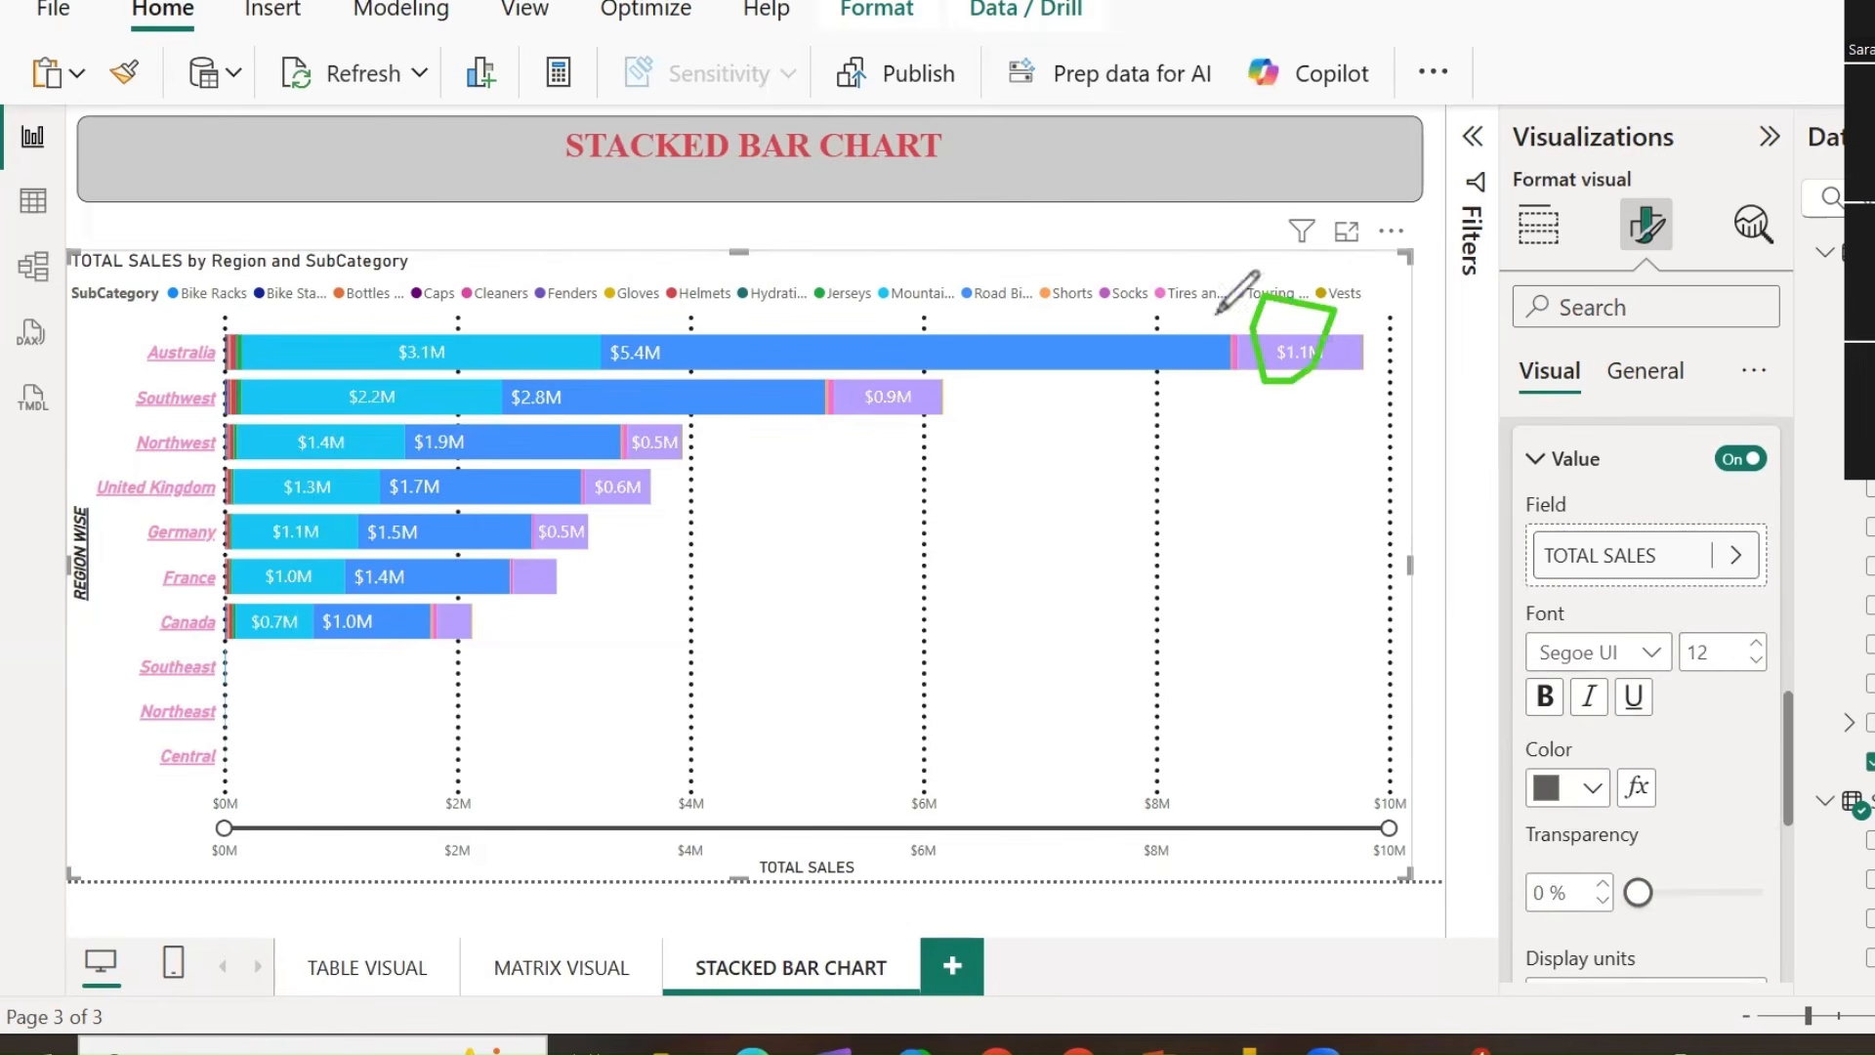
{"action": "left_click", "coordinate": [1163, 250]}
{"action": "left_click_drag", "start_coordinate": [1301, 254], "coordinate": [1211, 522]}
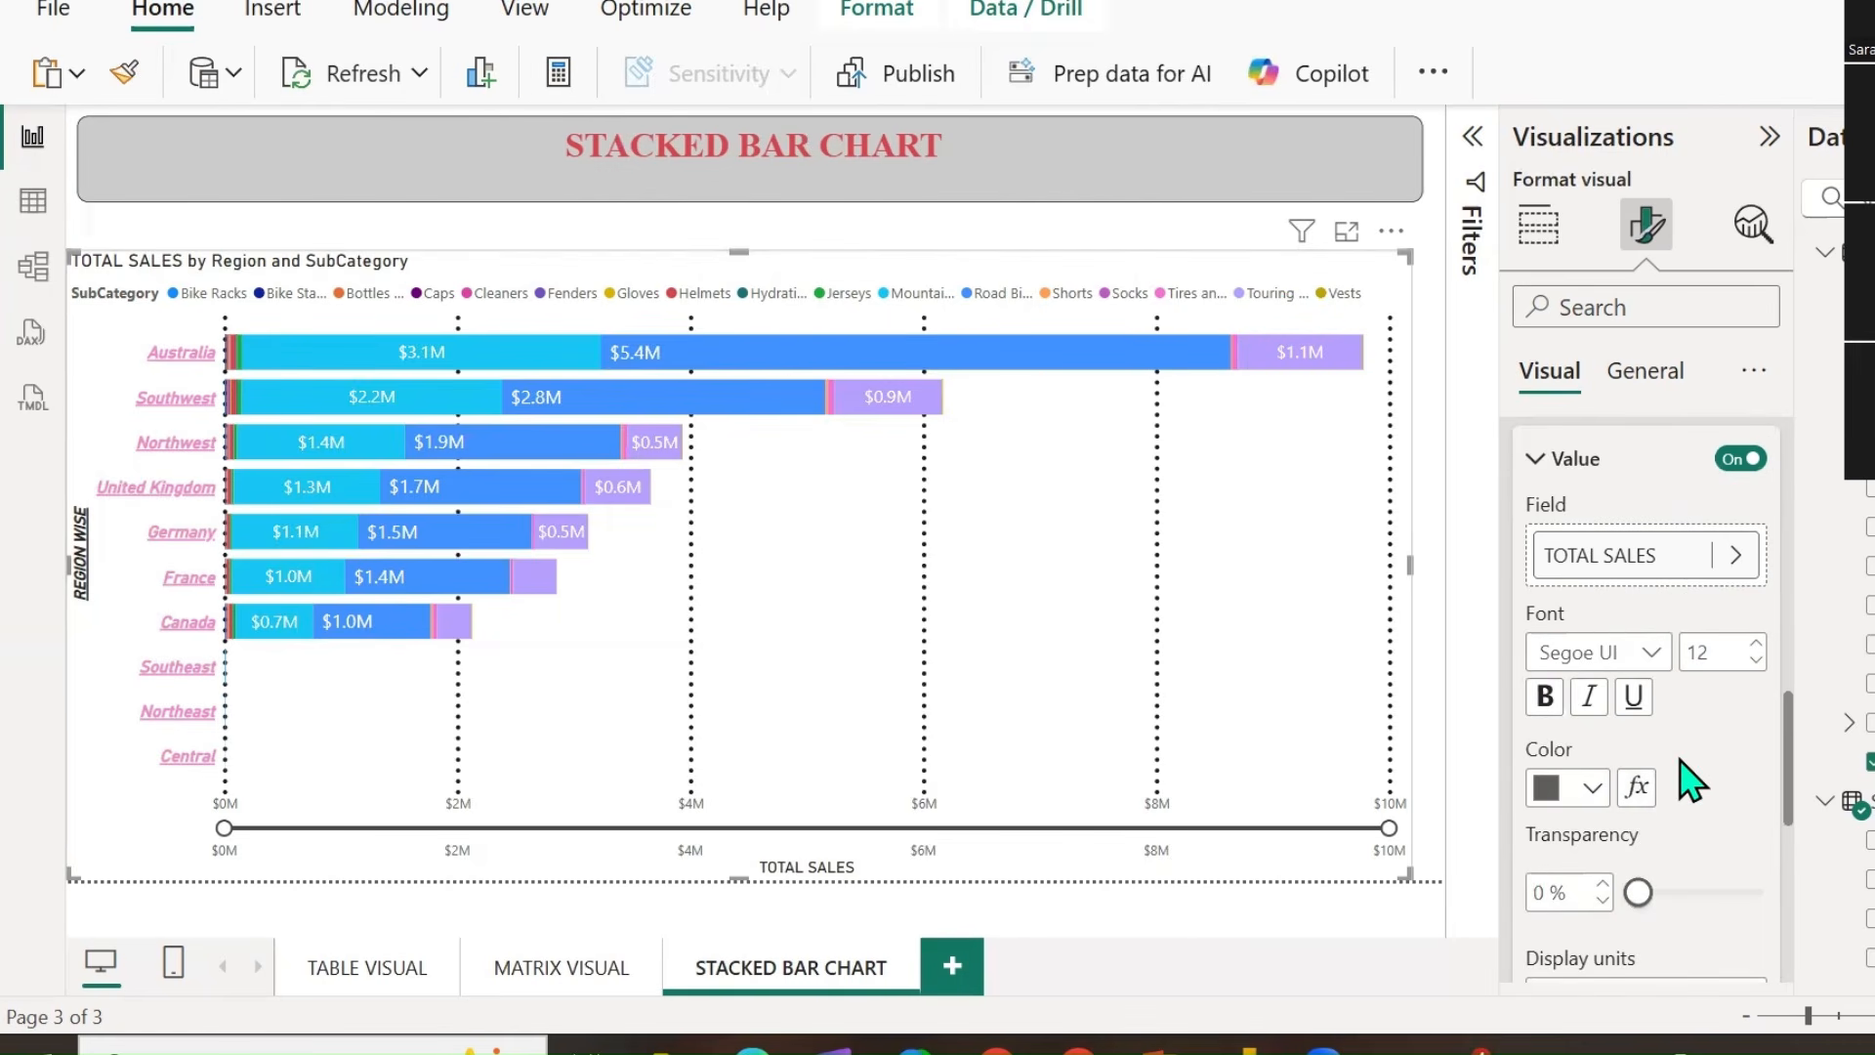
Make the data label values of all series bold and italic and colour them red.
{"action": "scroll", "coordinate": [1693, 777], "scroll_direction": "down", "scroll_amount": 3}
{"action": "left_click", "coordinate": [1557, 553]}
{"action": "left_click", "coordinate": [1589, 533]}
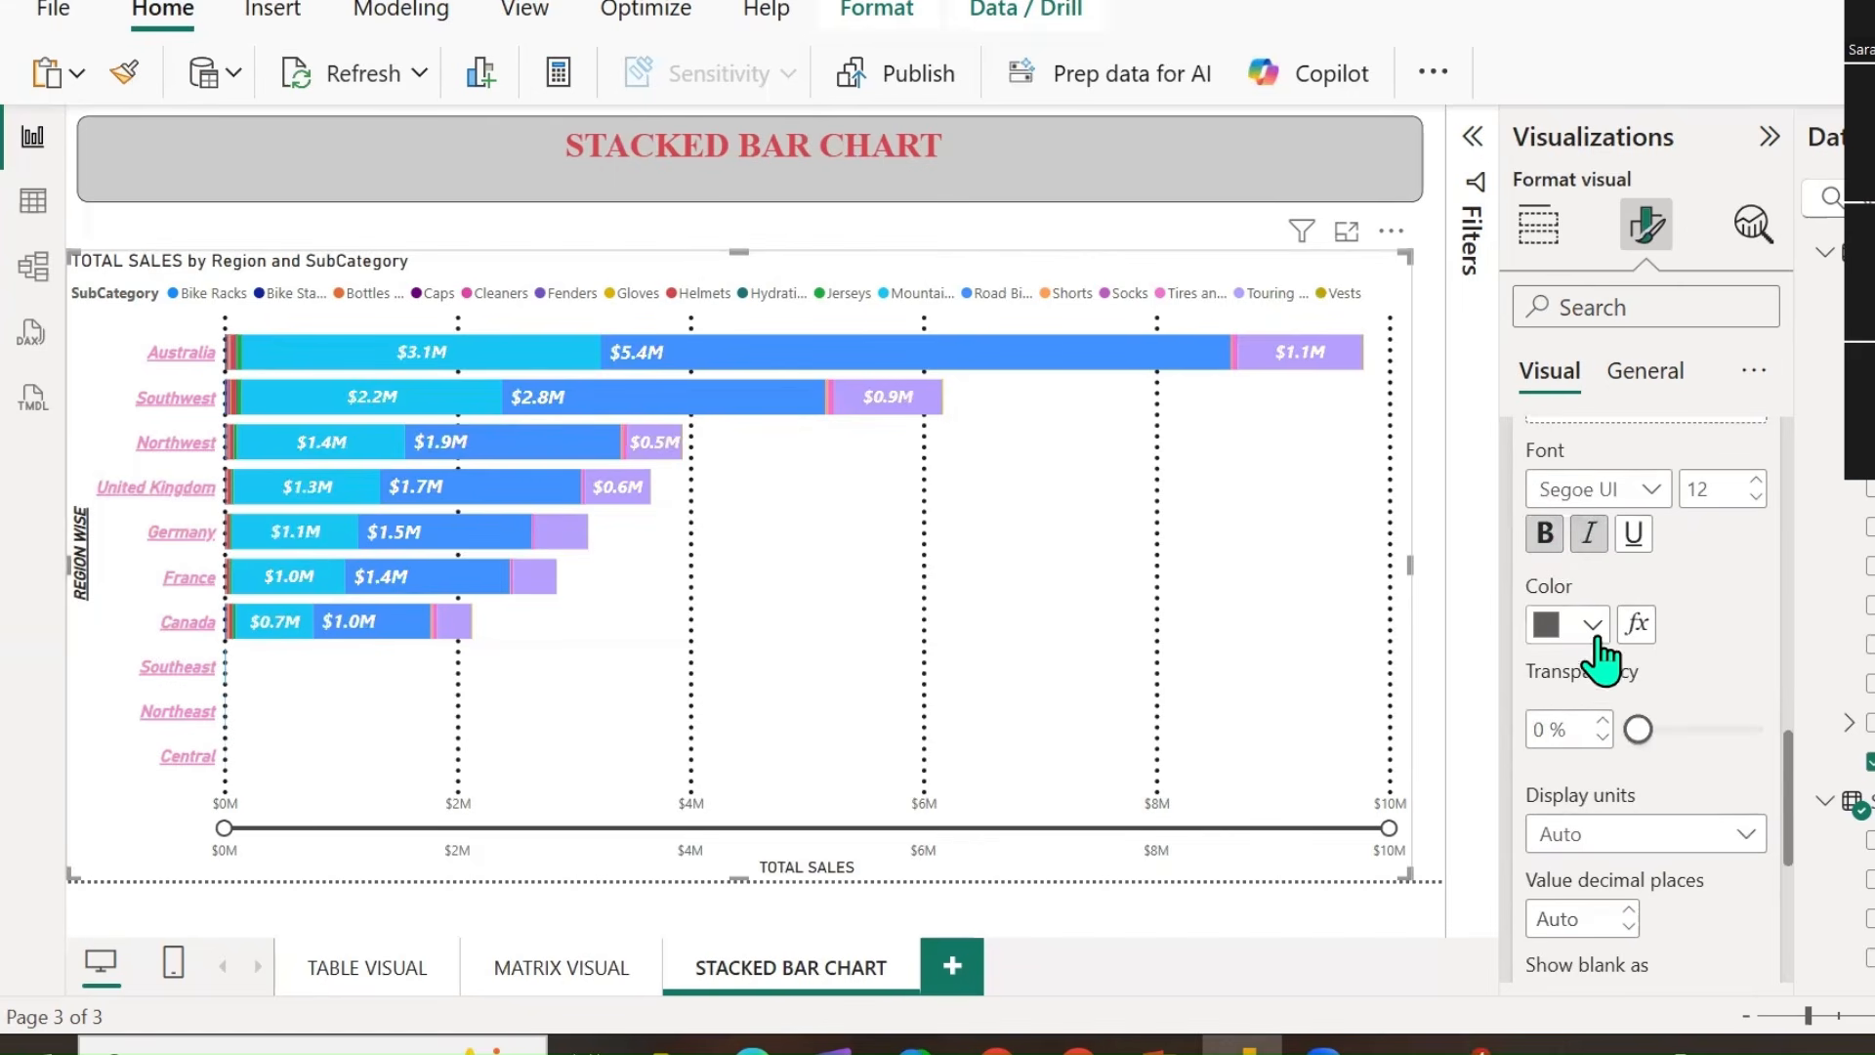
{"action": "left_click", "coordinate": [1593, 624]}
{"action": "left_click", "coordinate": [1586, 481]}
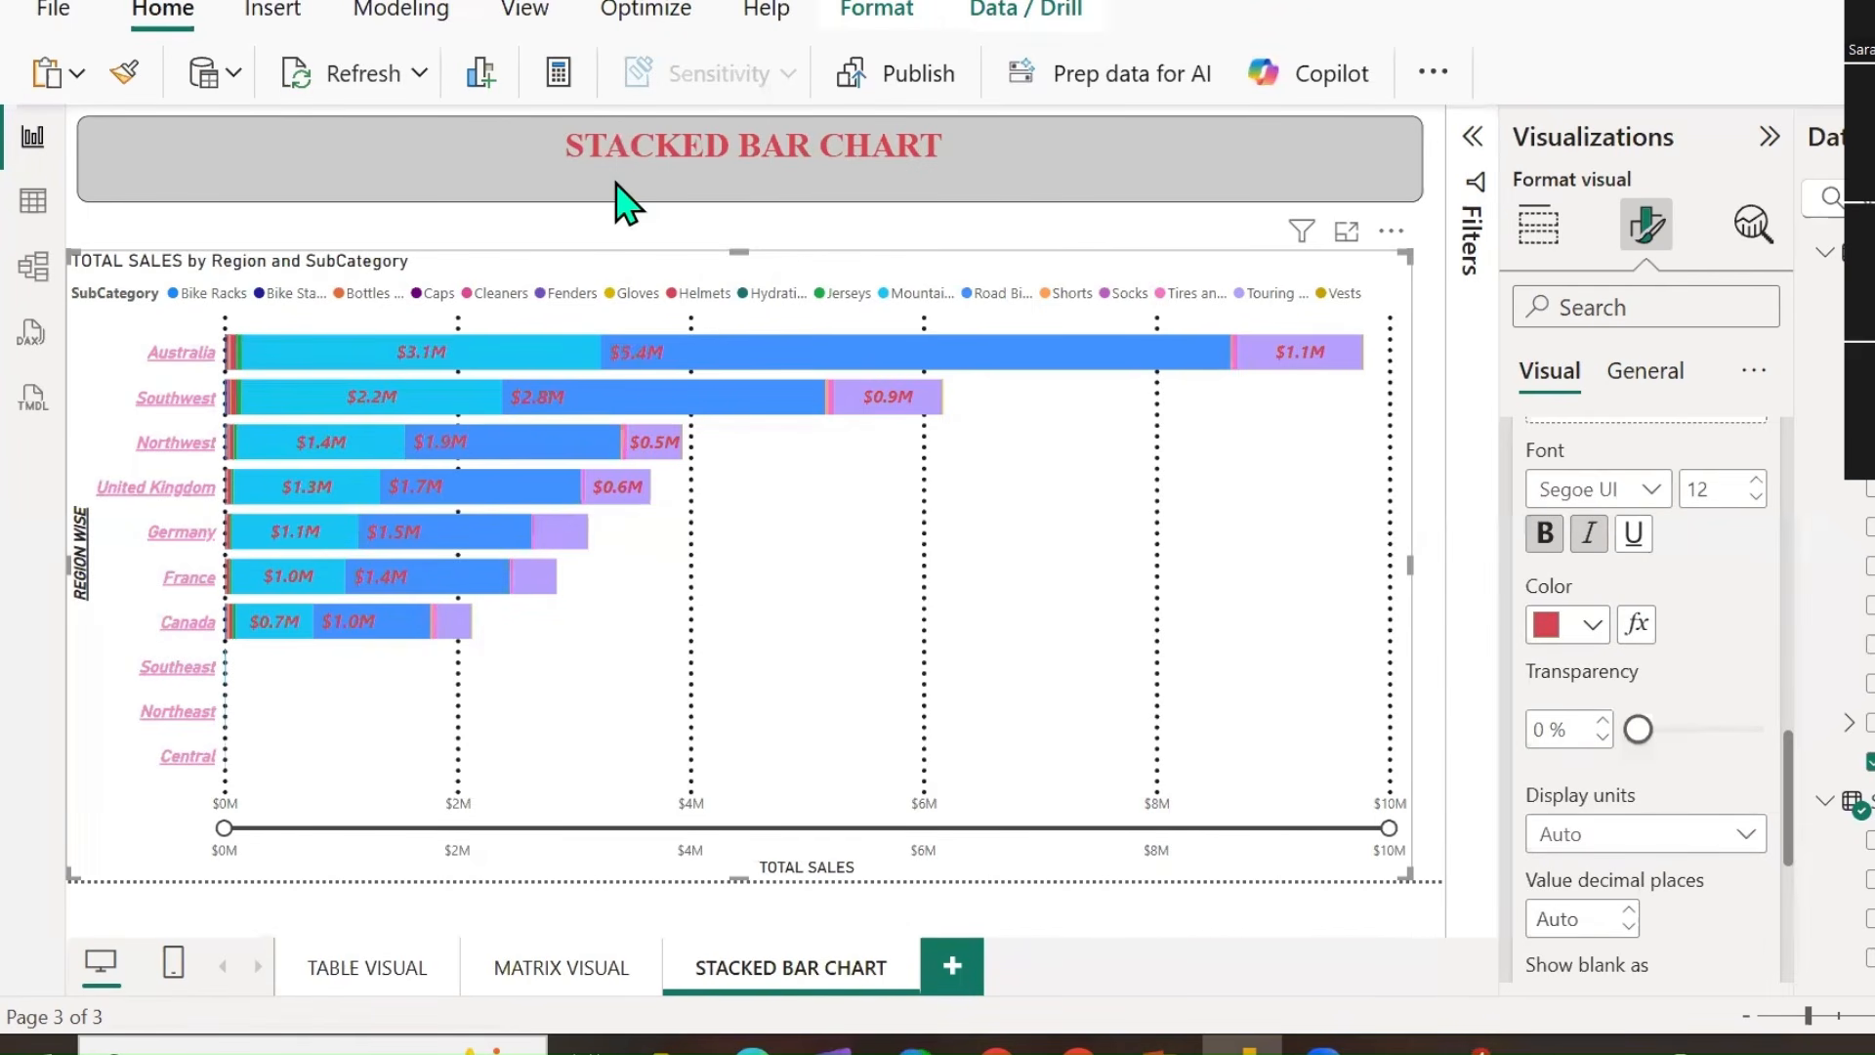
Set the display units of the data label values to Thousands and collapse the Value settings.
{"action": "scroll", "coordinate": [1661, 718], "scroll_direction": "down", "scroll_amount": 2}
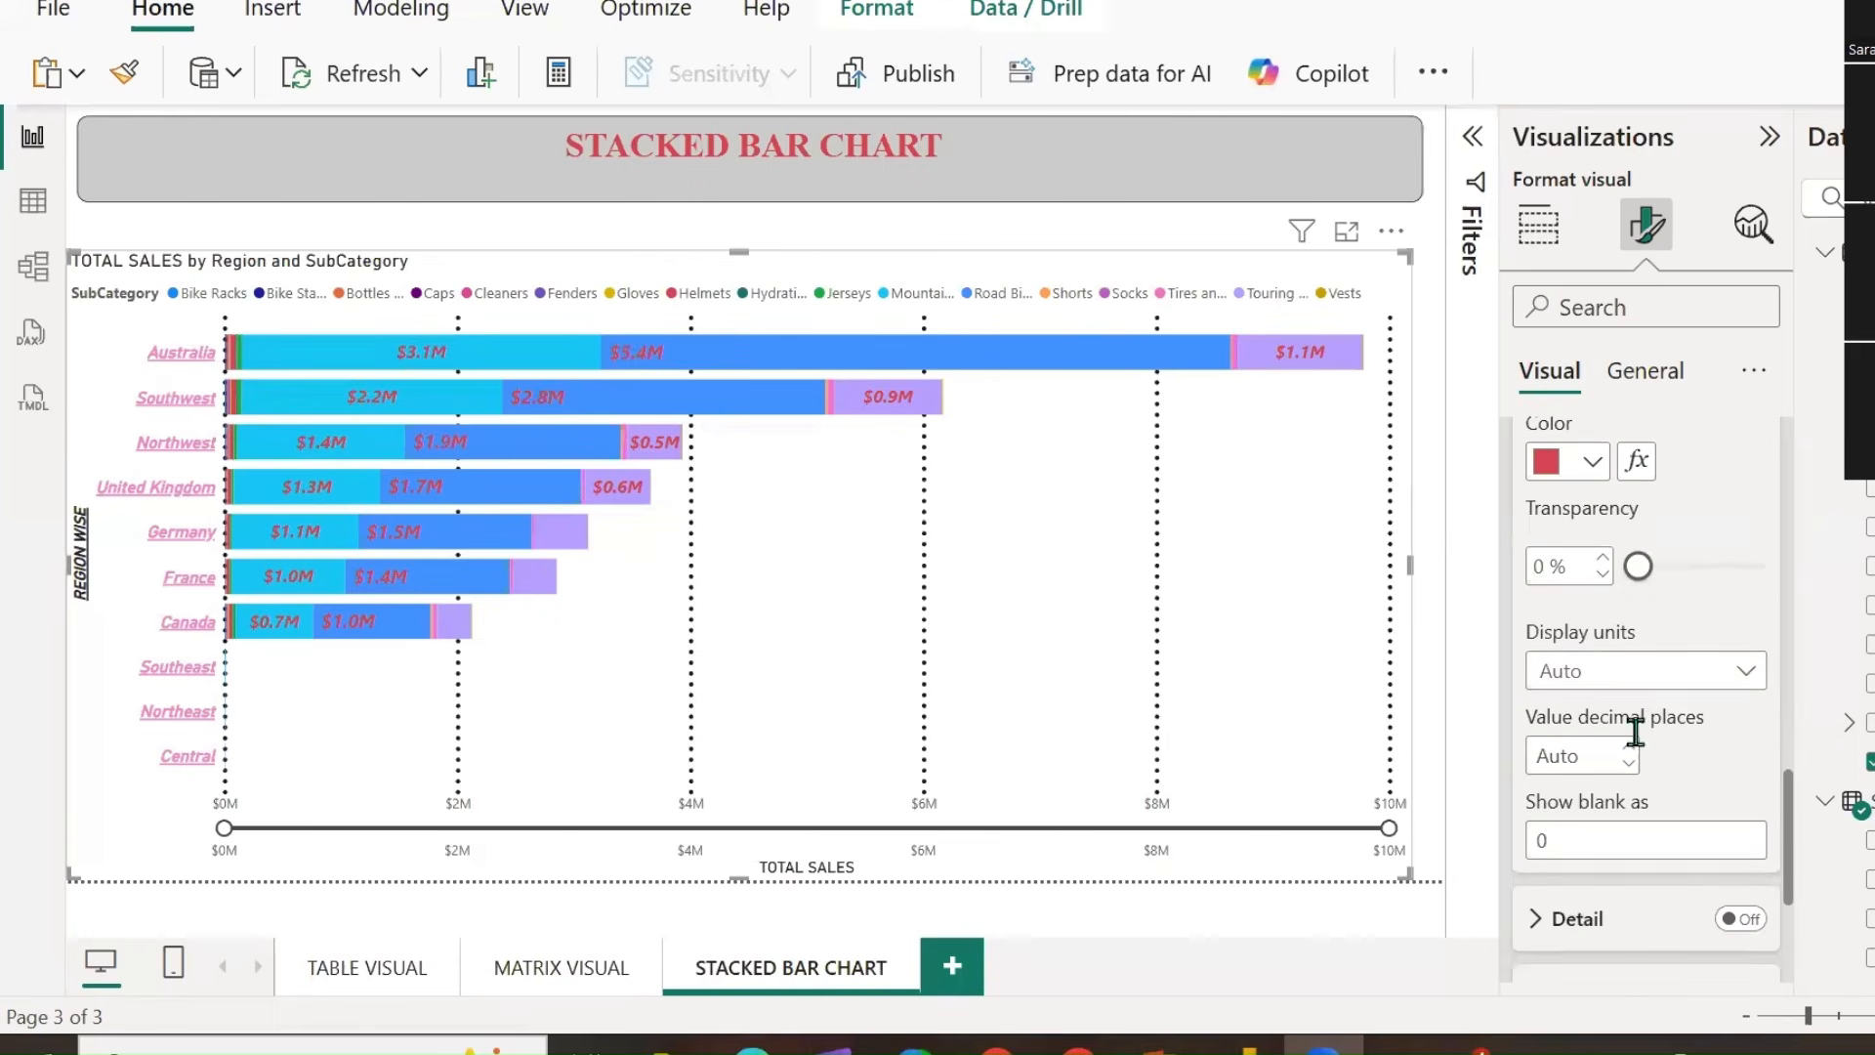
{"action": "left_click", "coordinate": [1747, 684]}
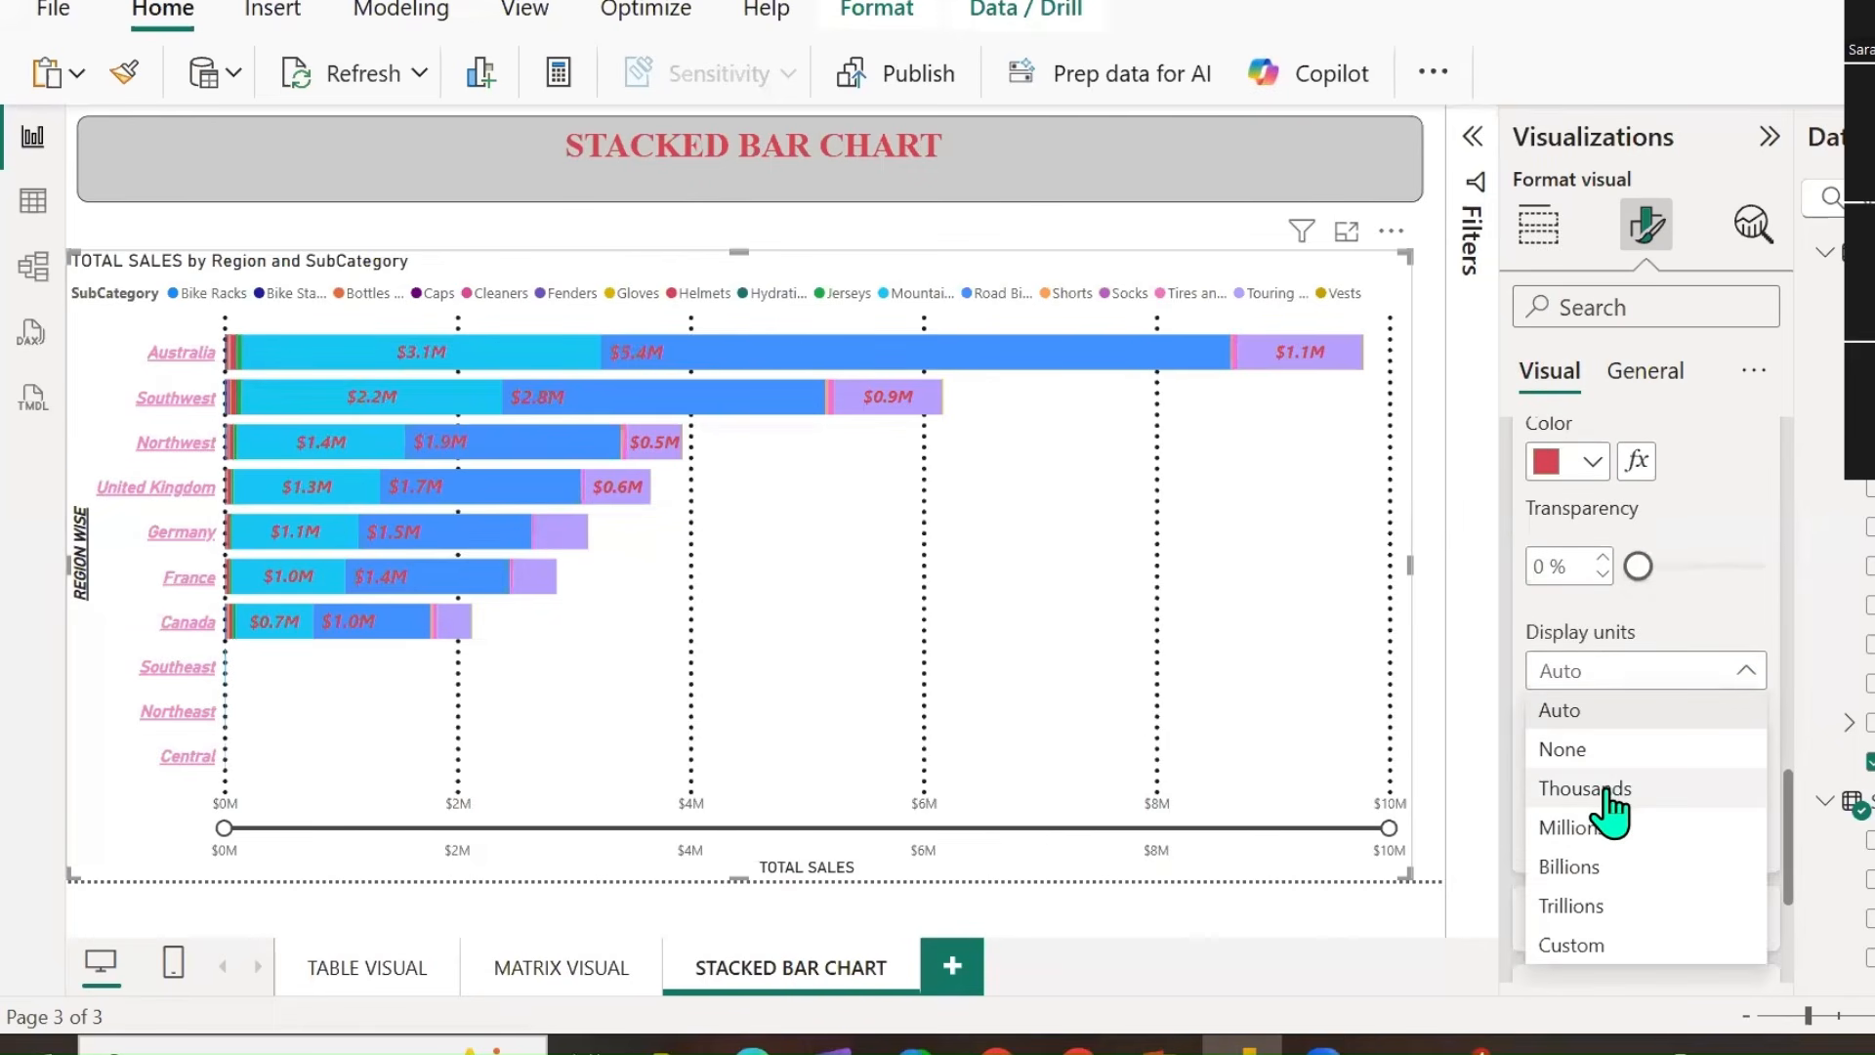
{"action": "left_click", "coordinate": [1602, 787]}
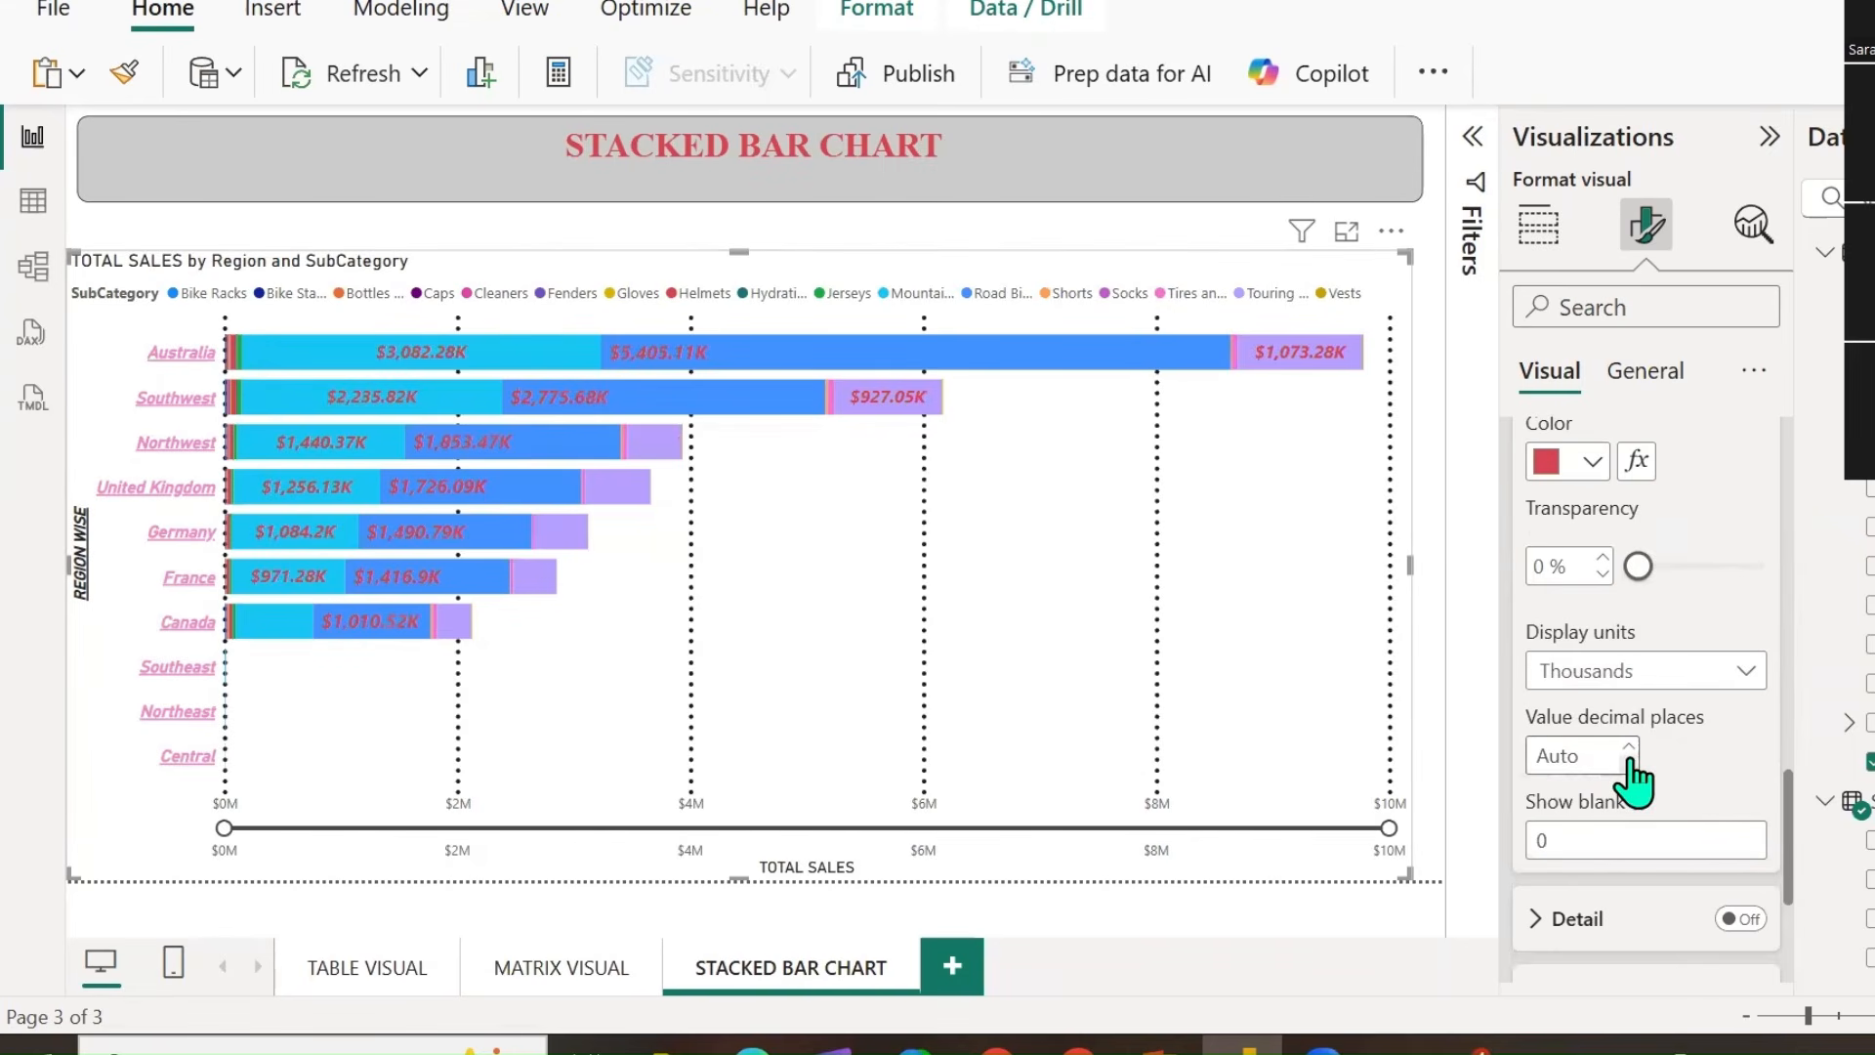
{"action": "scroll", "coordinate": [1654, 783], "scroll_direction": "down", "scroll_amount": 3}
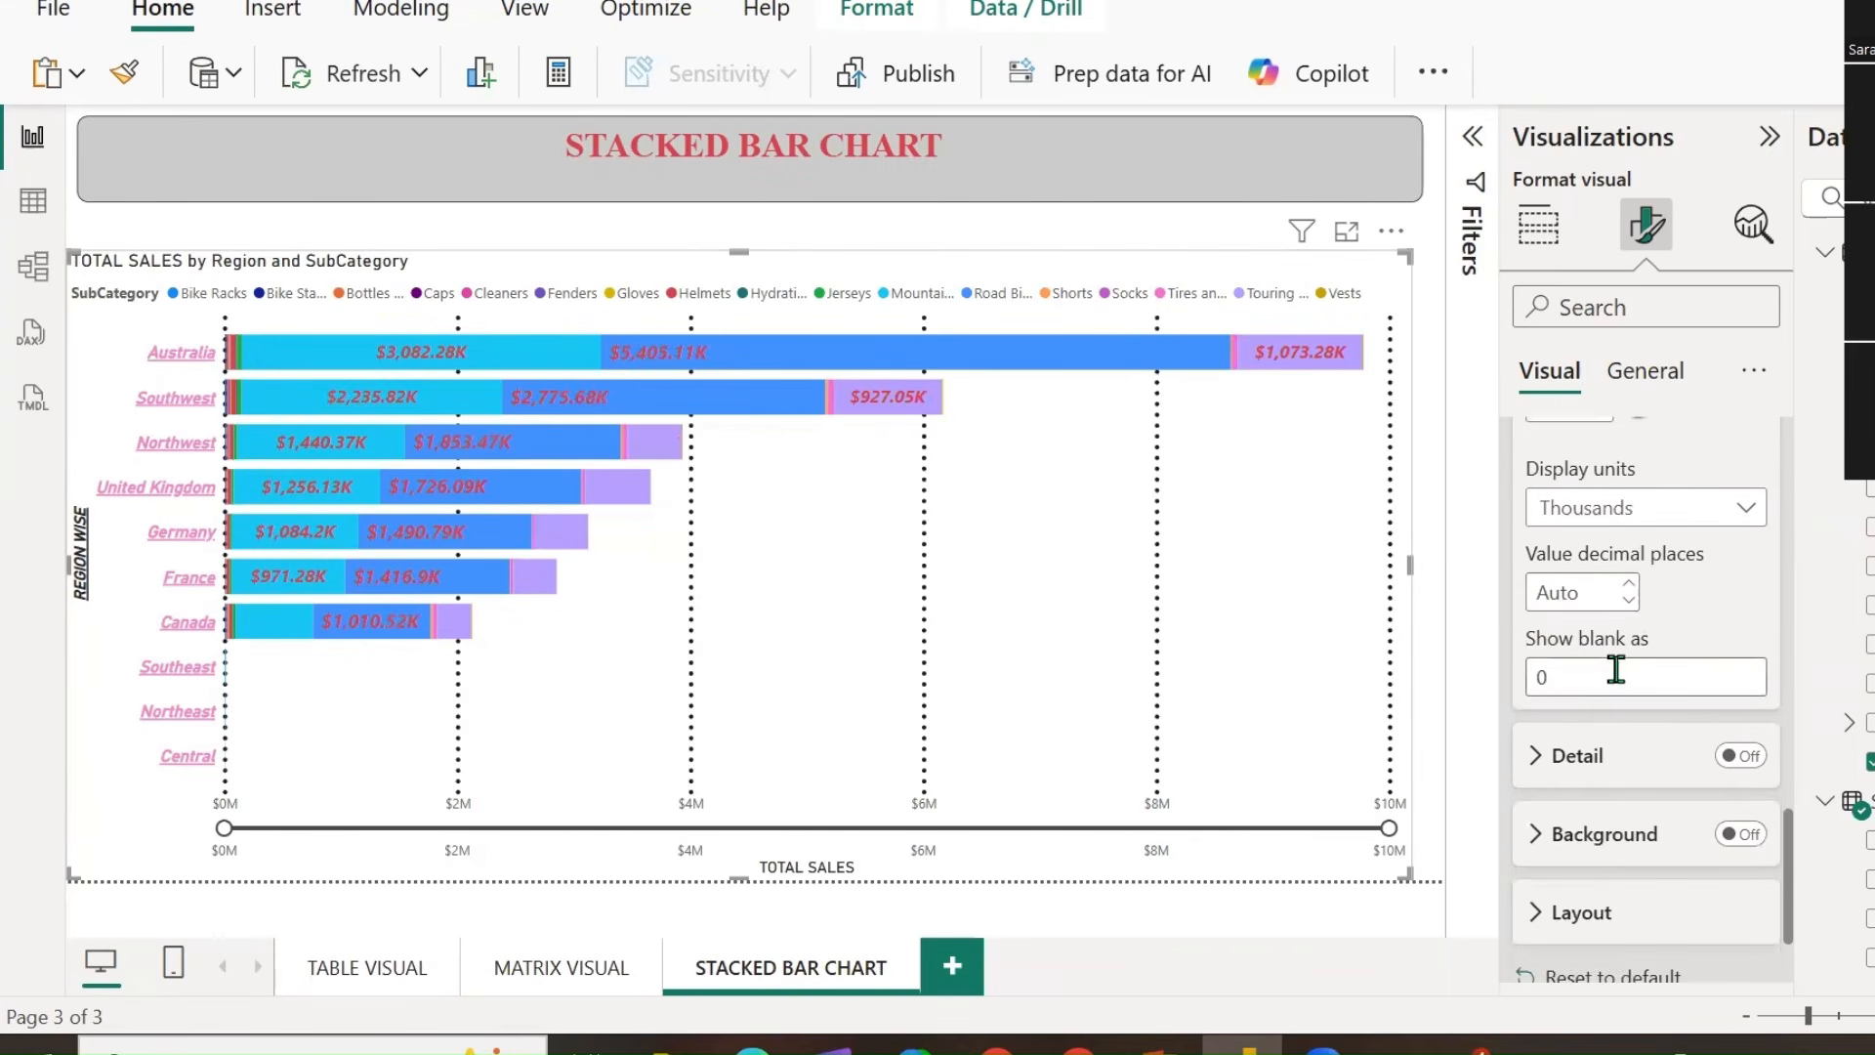
{"action": "scroll", "coordinate": [1622, 684], "scroll_direction": "up", "scroll_amount": 5}
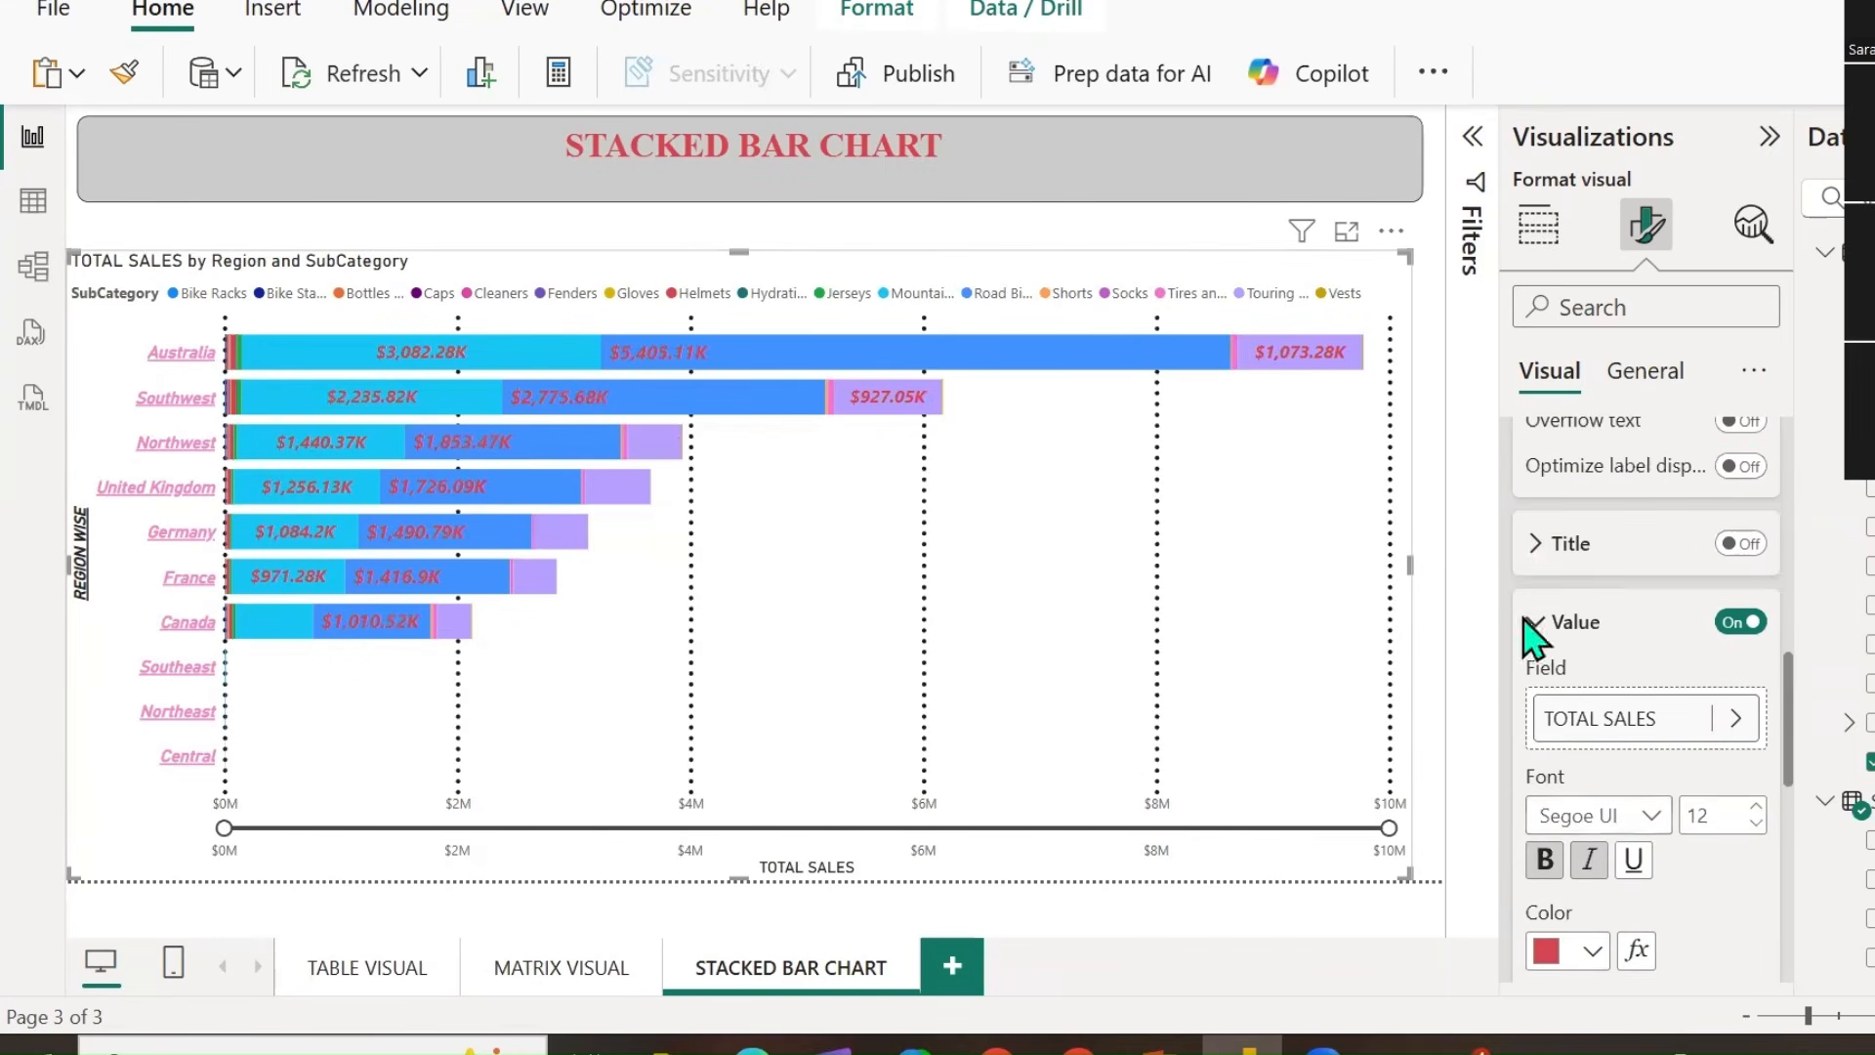
{"action": "left_click", "coordinate": [1542, 625]}
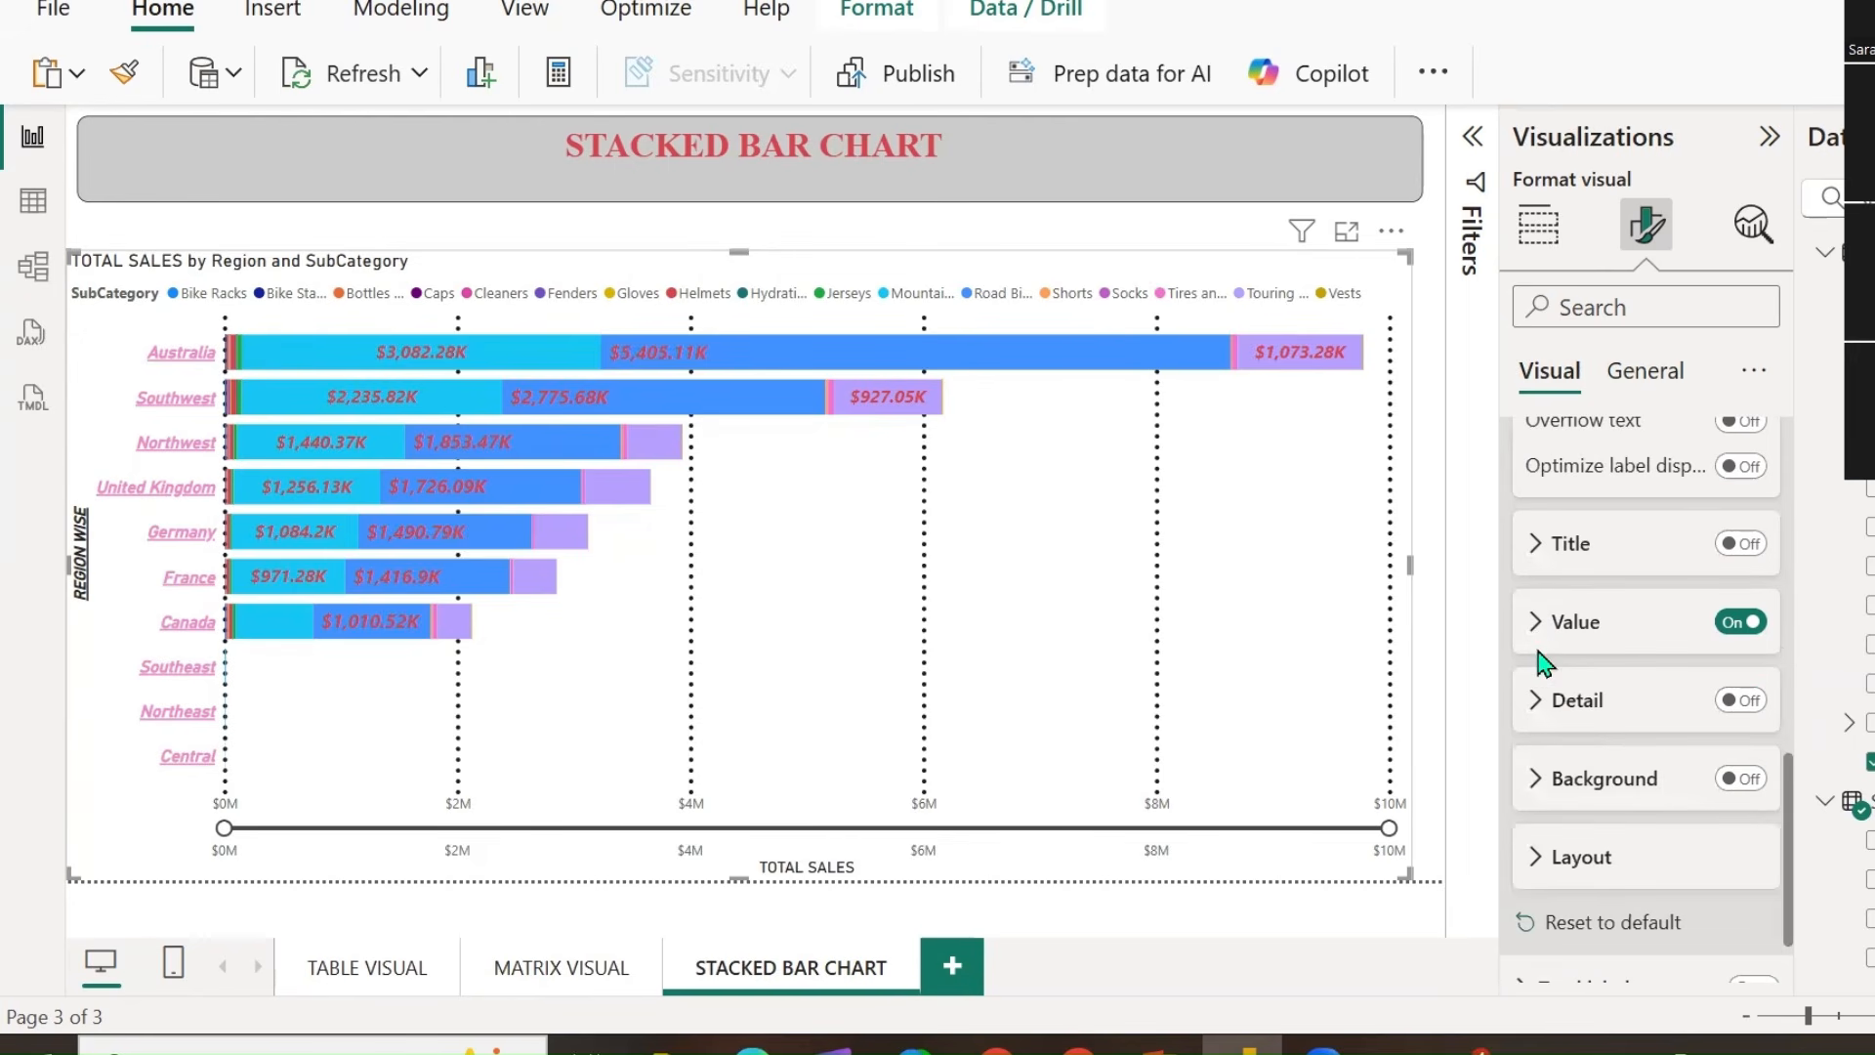
Try a product field as the data label Detail, remove it, and turn Detail off and collapse it again.
{"action": "left_click", "coordinate": [1735, 707]}
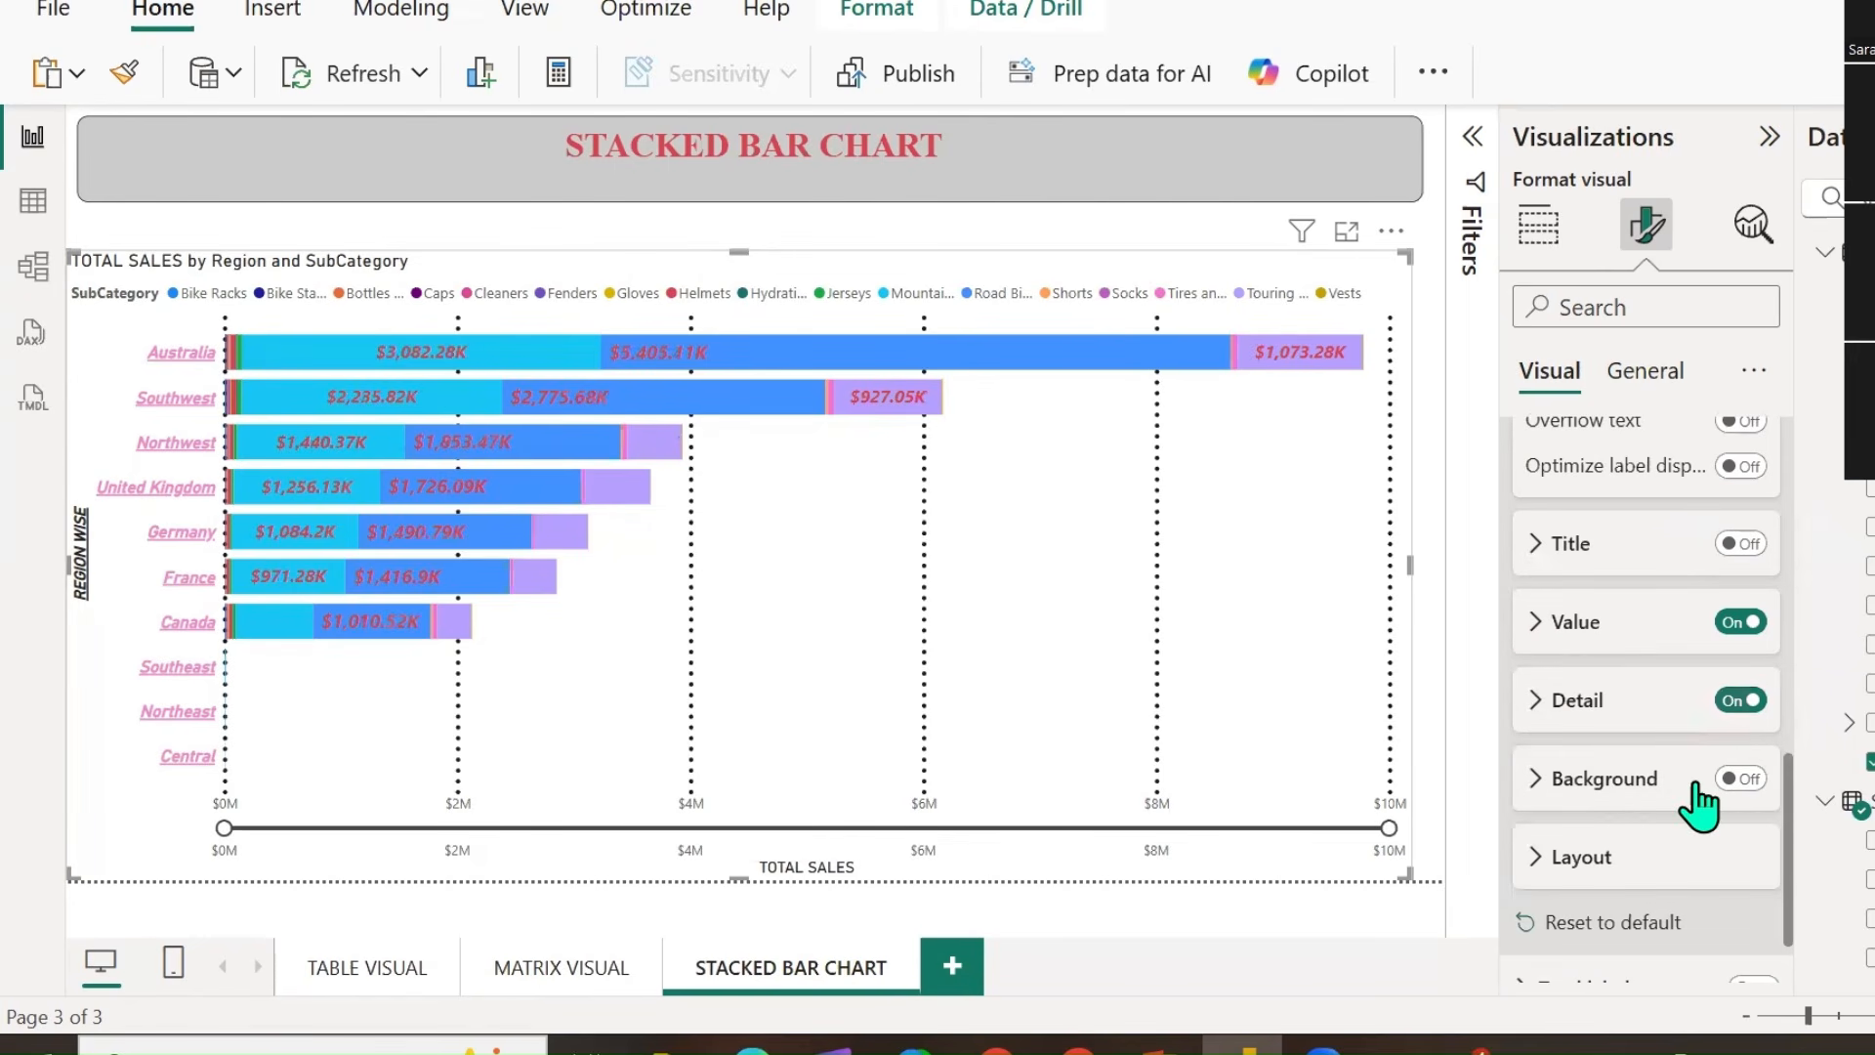
{"action": "left_click", "coordinate": [1536, 716]}
{"action": "scroll", "coordinate": [1658, 684], "scroll_direction": "down", "scroll_amount": 2}
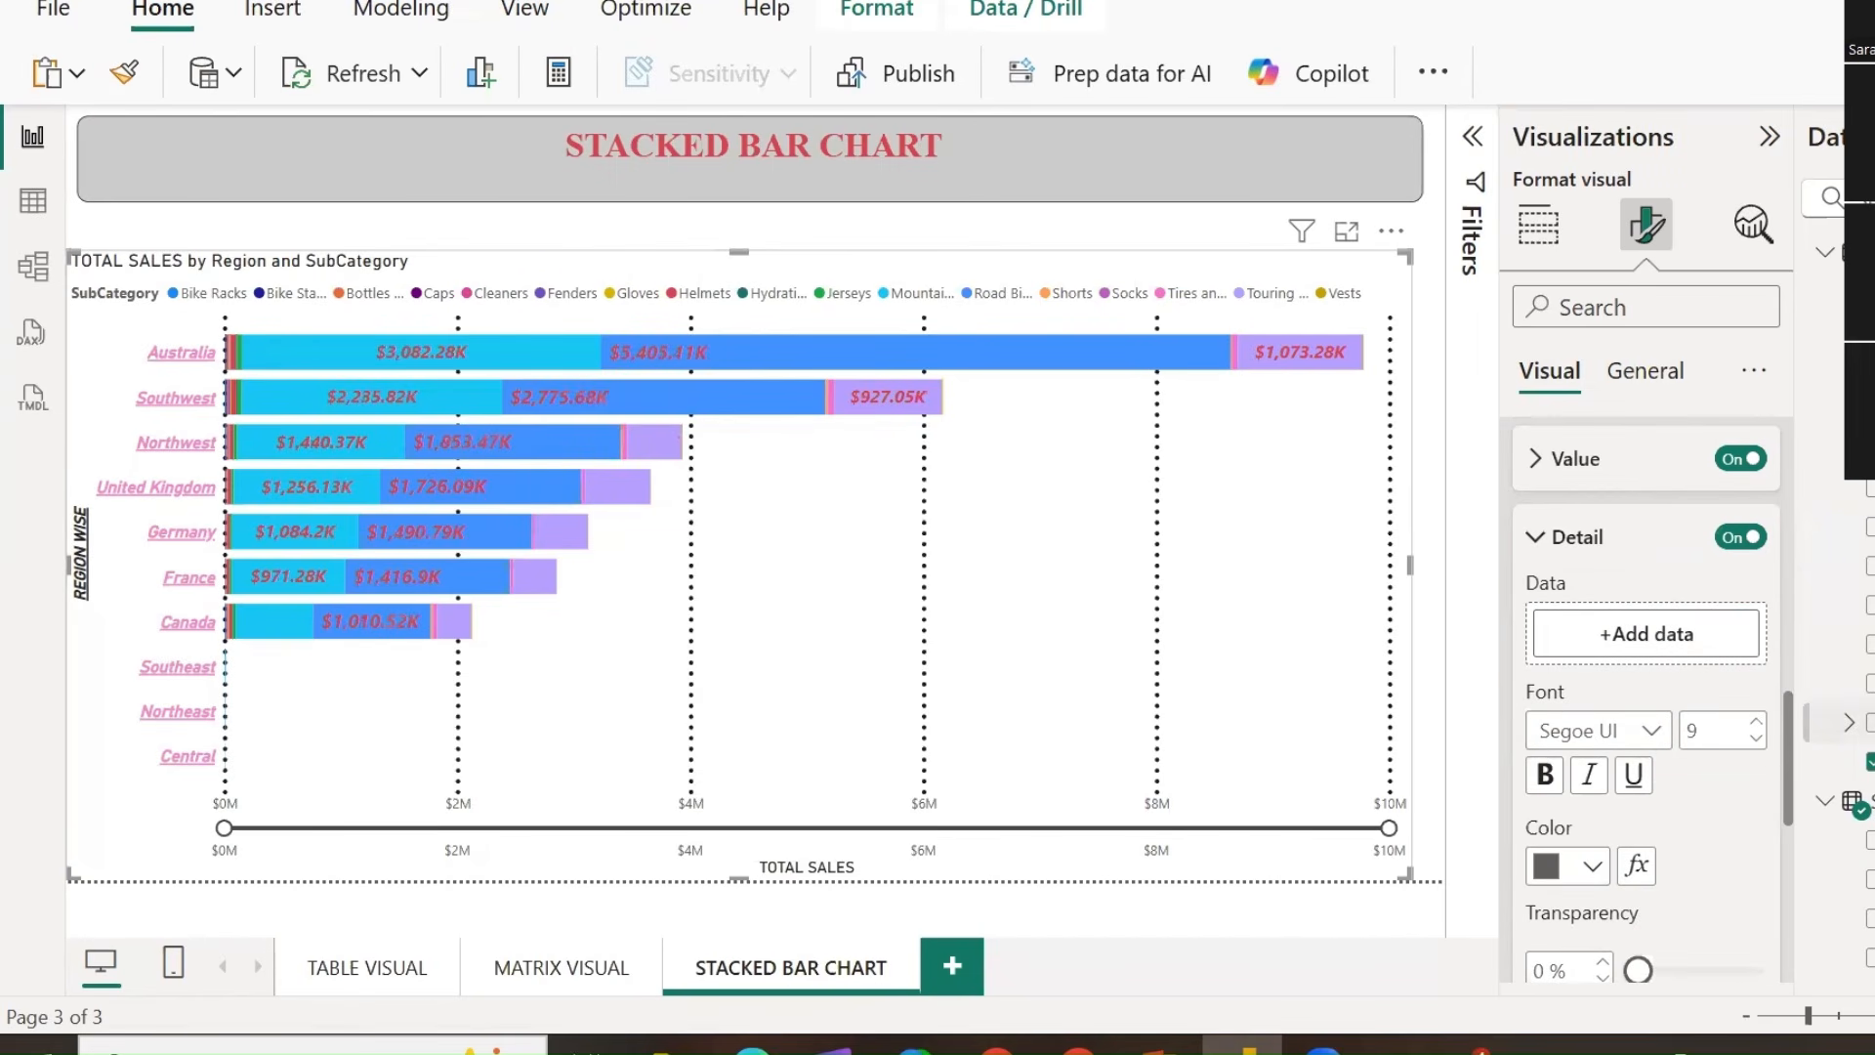
{"action": "mouse_move", "coordinate": [1663, 649]}
{"action": "left_mouse_down"}
{"action": "mouse_move", "coordinate": [1622, 621]}
{"action": "mouse_move", "coordinate": [1648, 633]}
{"action": "left_mouse_up"}
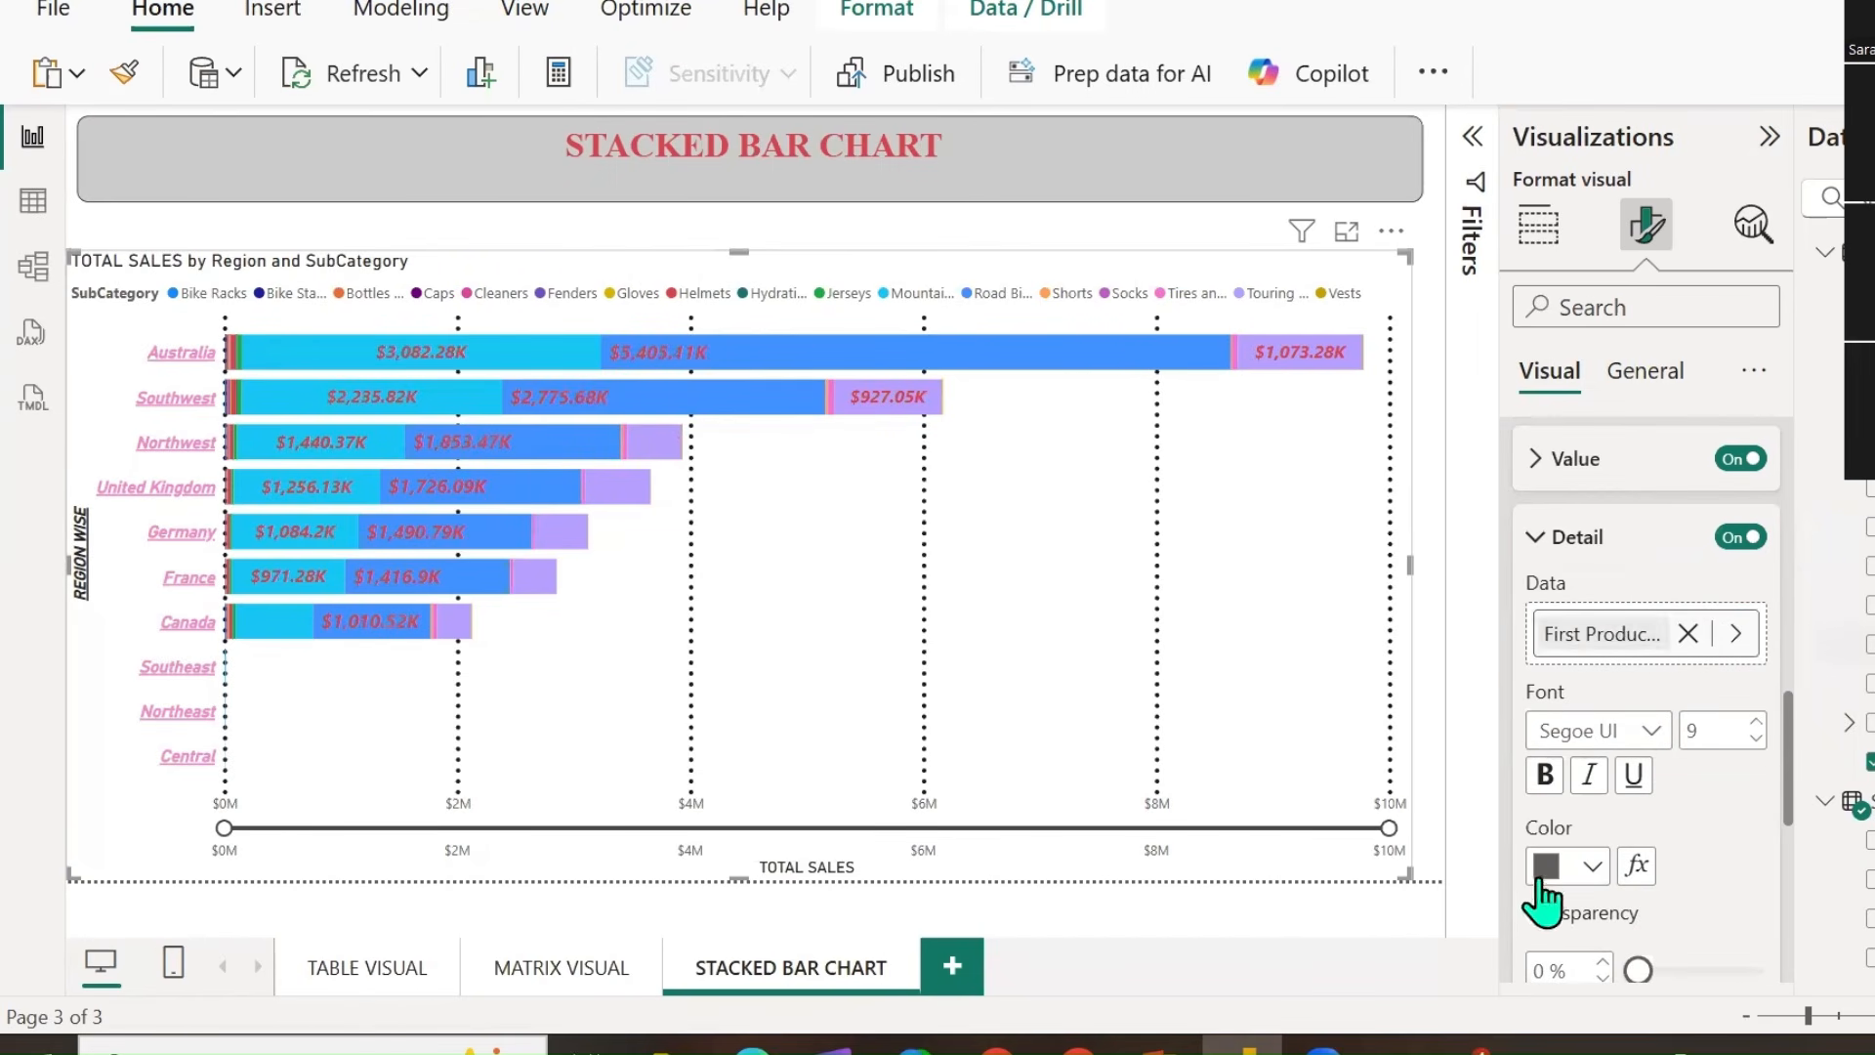
{"action": "left_click", "coordinate": [1688, 634]}
{"action": "left_click", "coordinate": [1742, 537]}
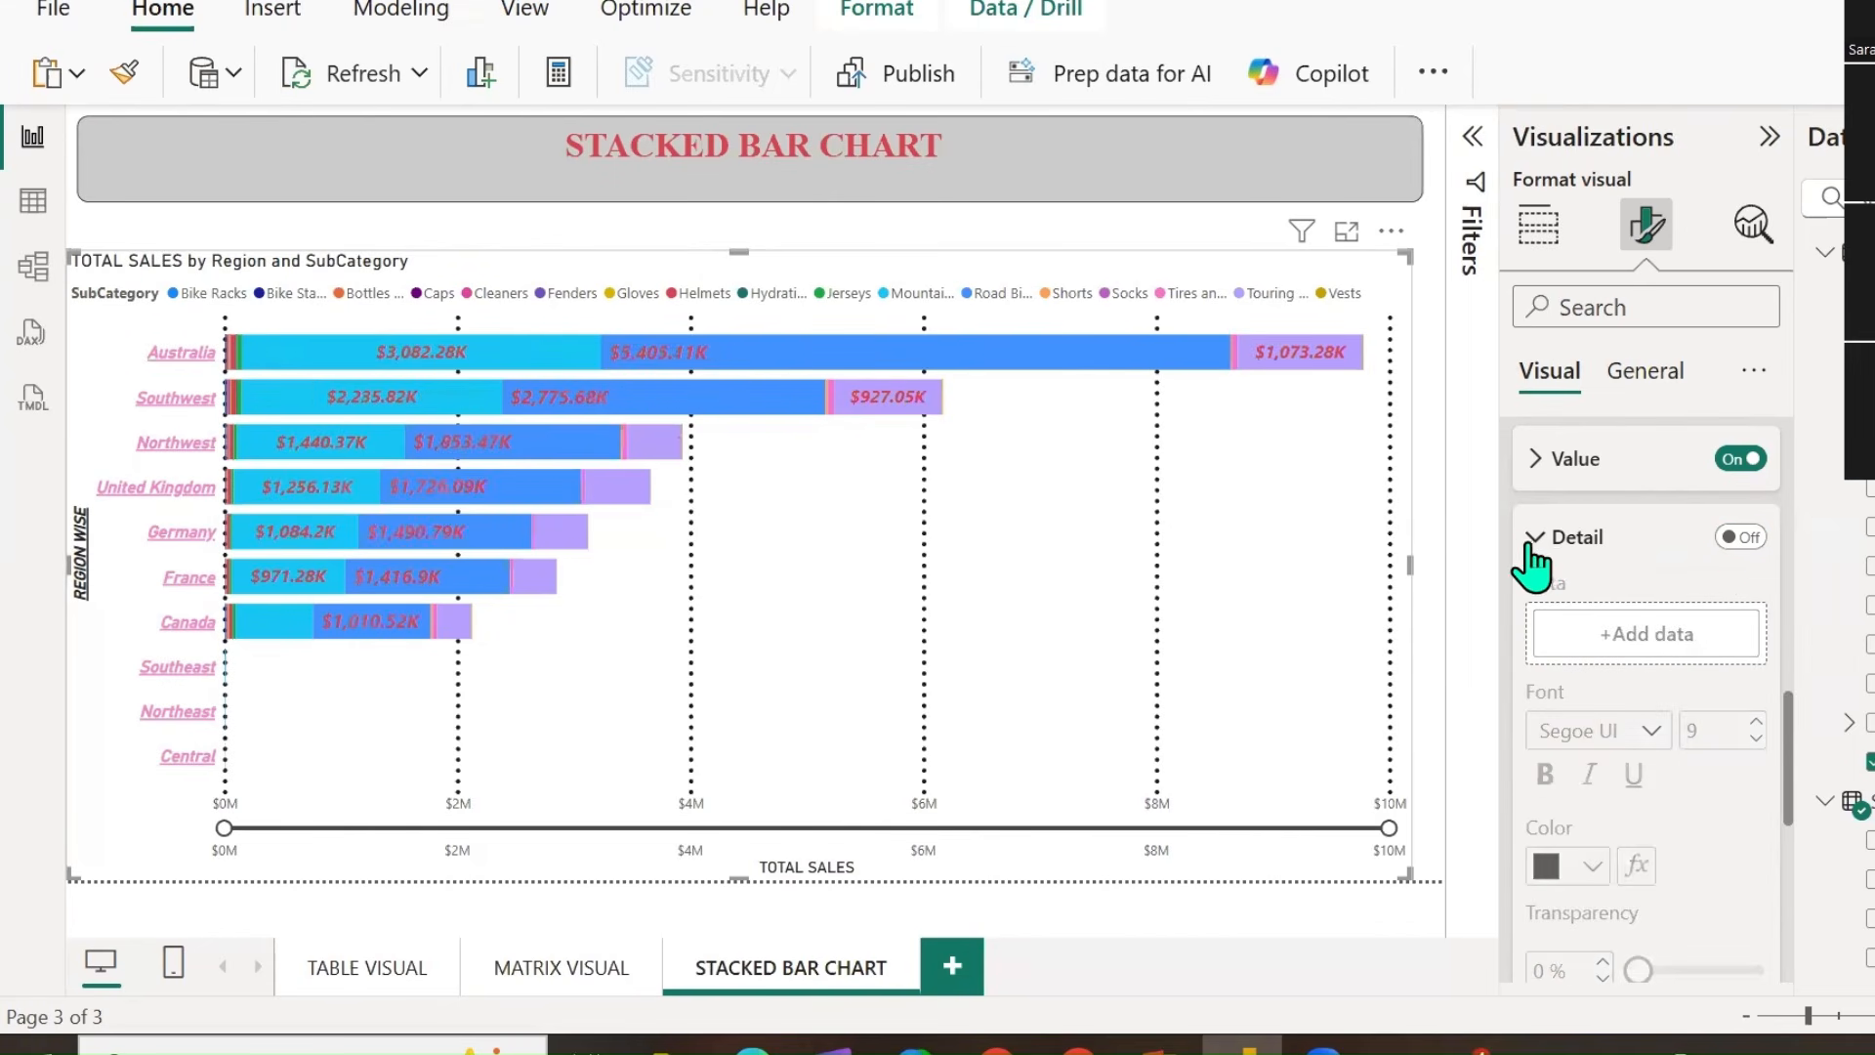
{"action": "left_click", "coordinate": [1563, 547]}
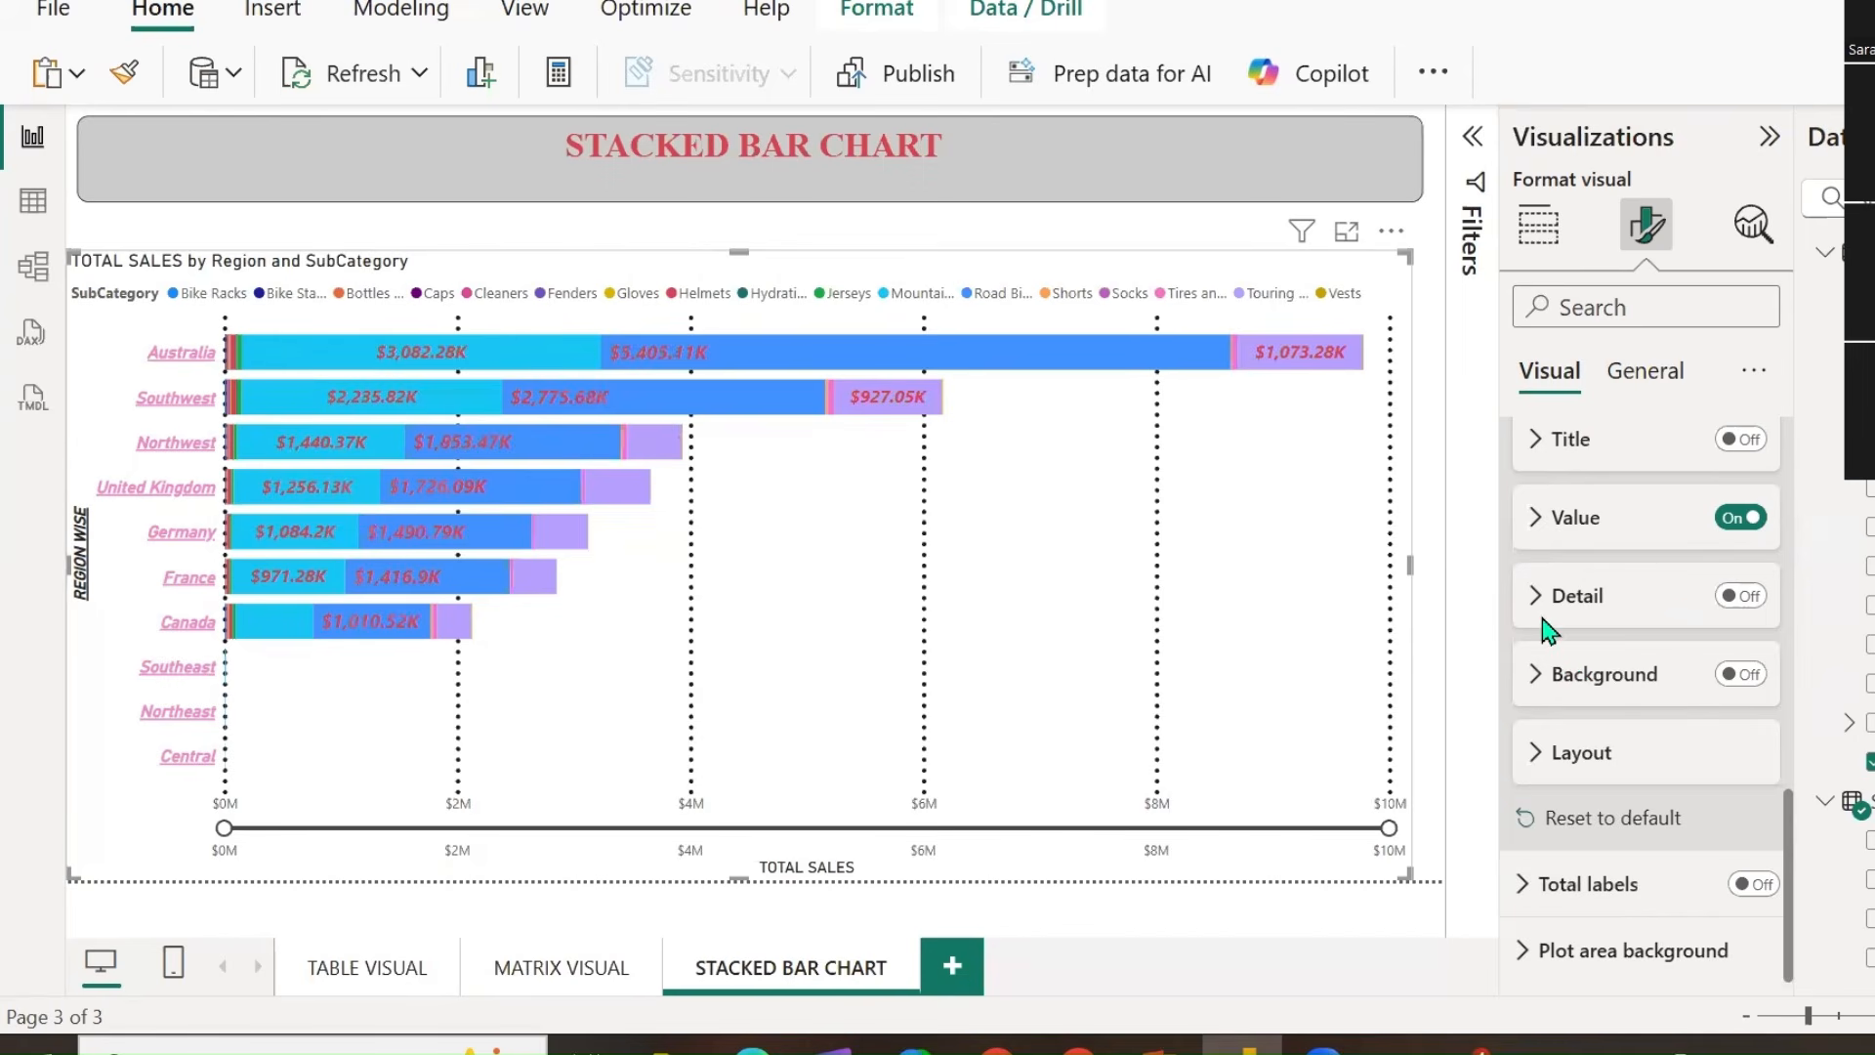
Turn on the total labels for the stacked bars.
{"action": "scroll", "coordinate": [1644, 713], "scroll_direction": "up", "scroll_amount": 2}
{"action": "scroll", "coordinate": [1649, 721], "scroll_direction": "down", "scroll_amount": 2}
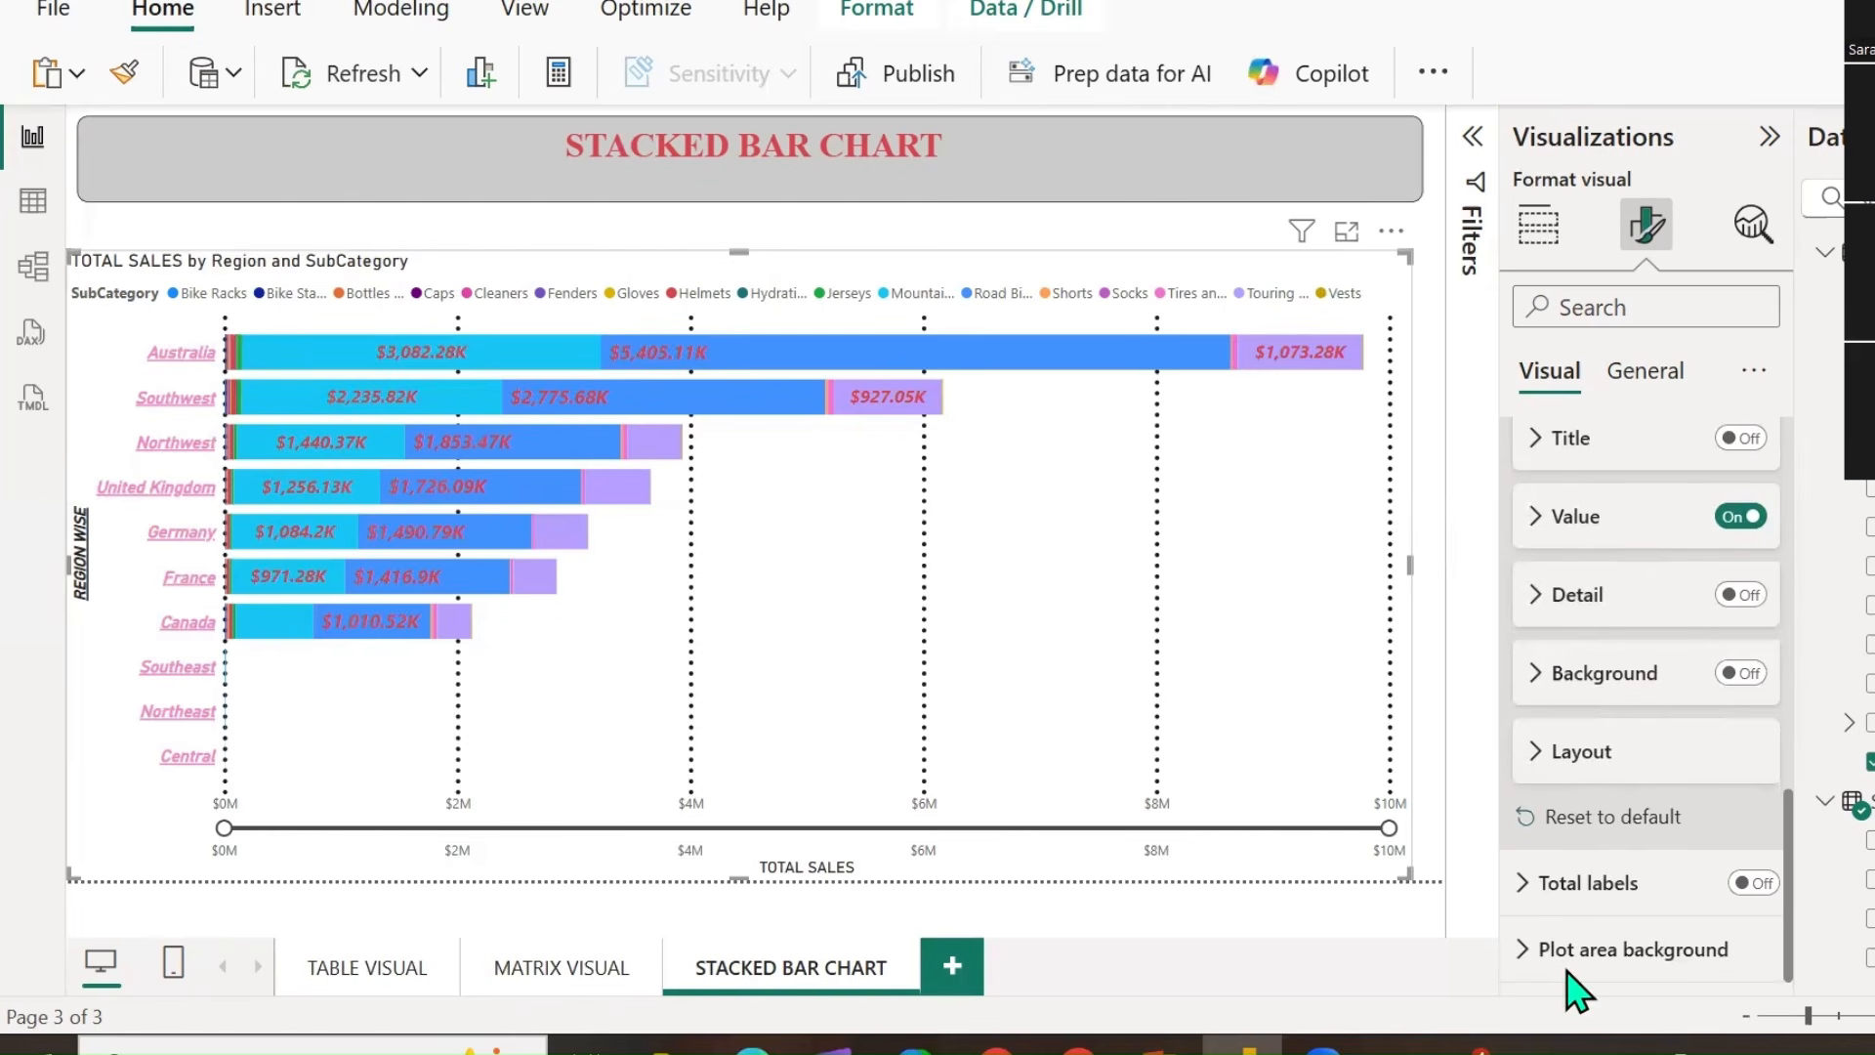
{"action": "left_click_drag", "start_coordinate": [1520, 823], "coordinate": [1518, 914]}
{"action": "left_click_drag", "start_coordinate": [1379, 350], "coordinate": [1485, 349]}
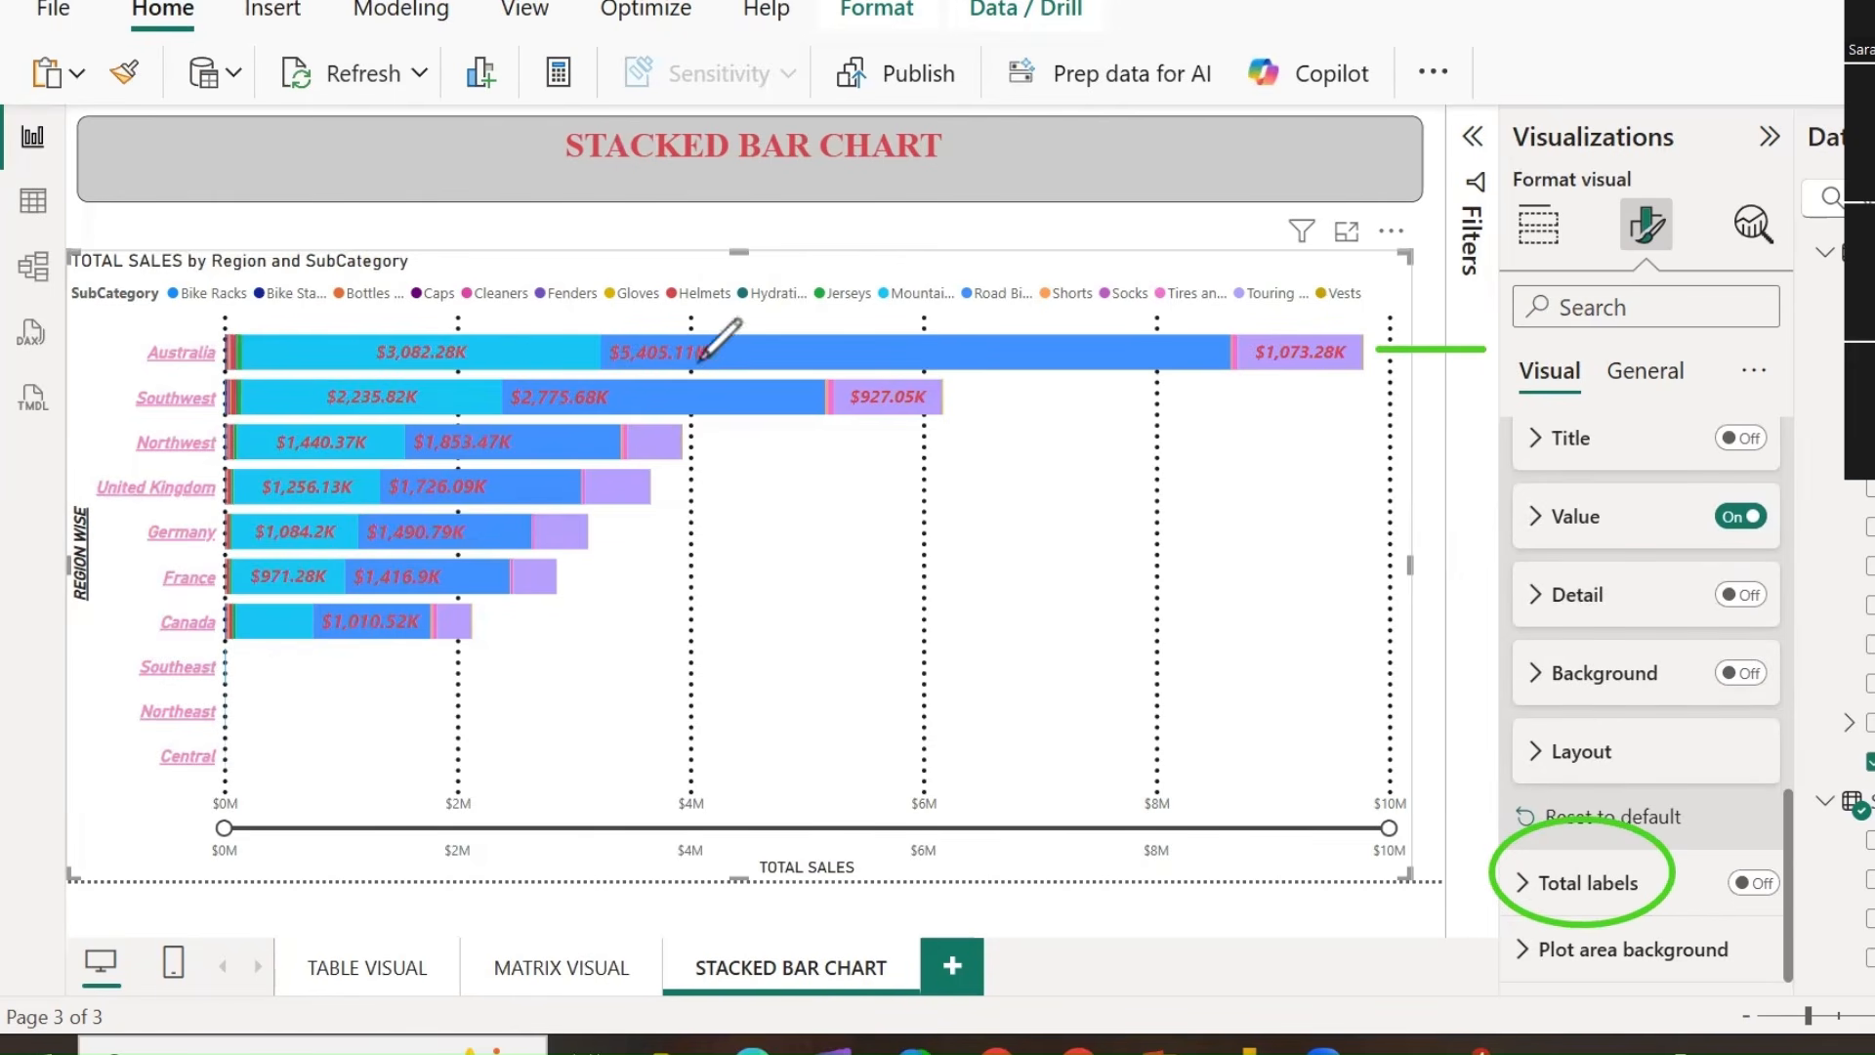
{"action": "left_click_drag", "start_coordinate": [612, 368], "coordinate": [718, 372]}
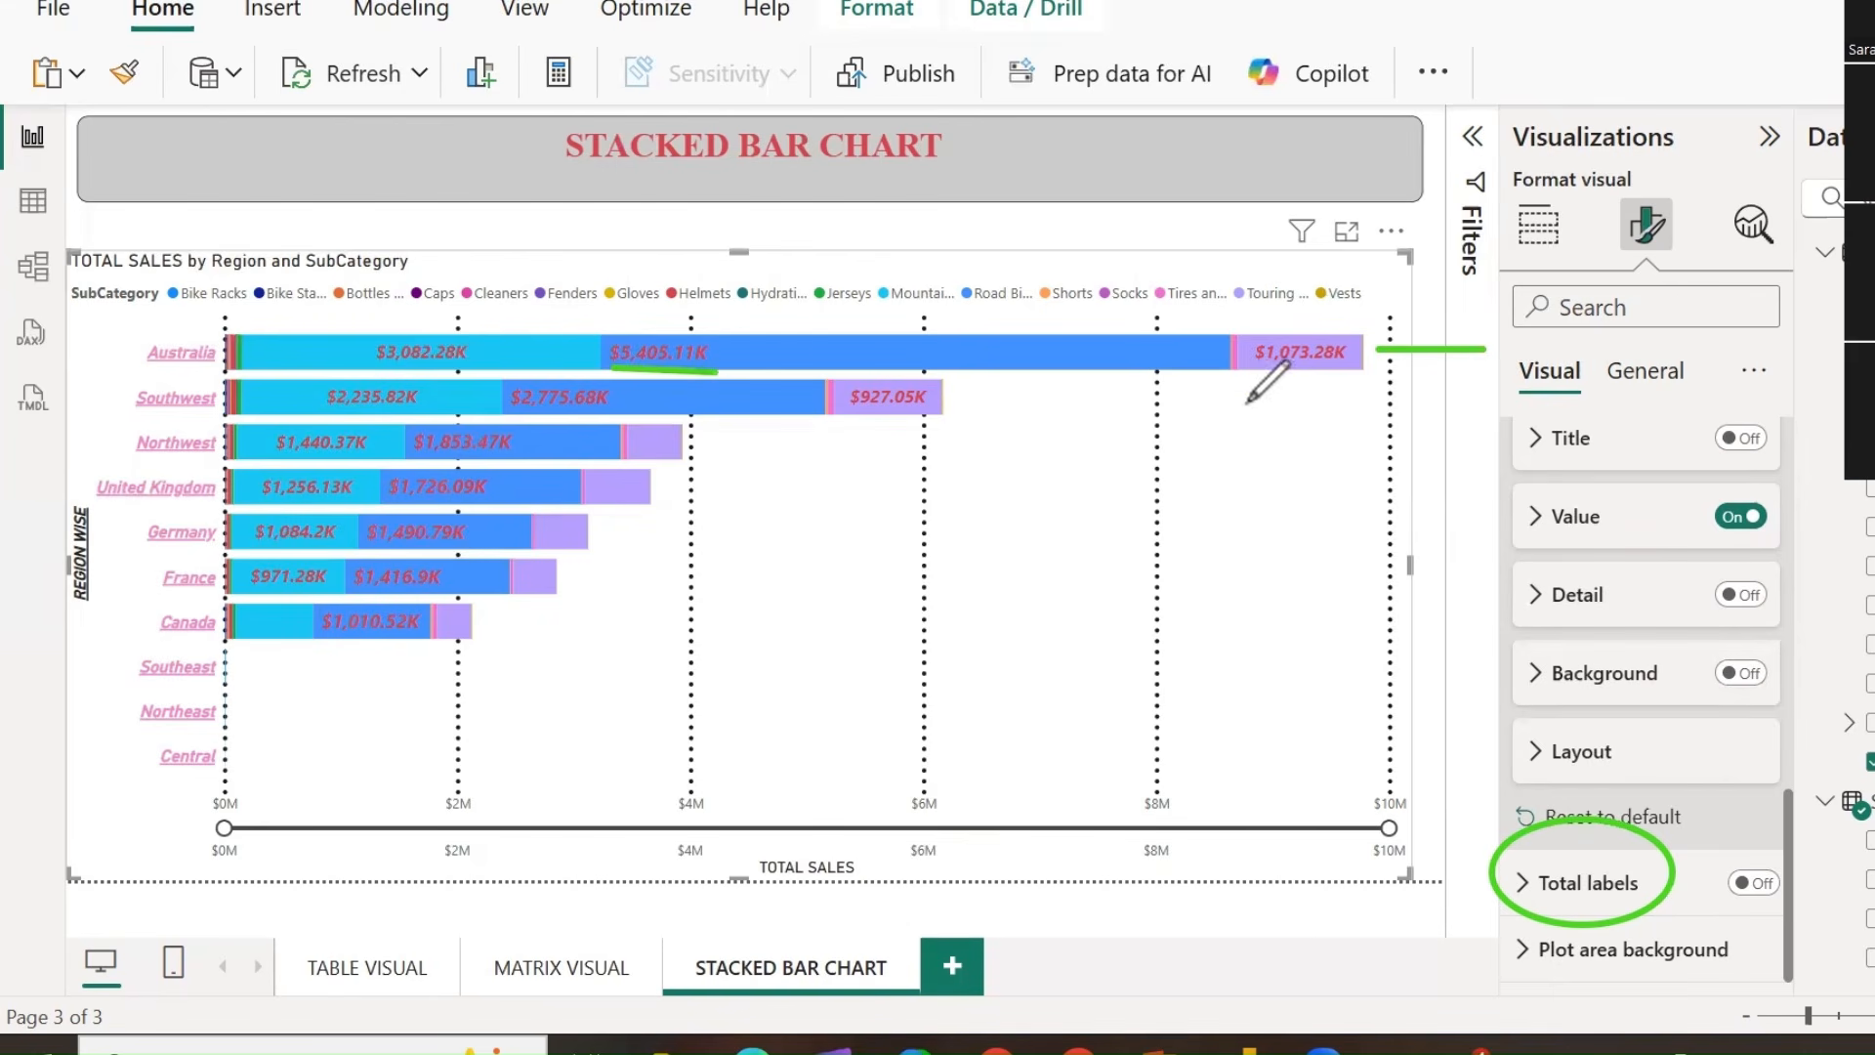
{"action": "left_click_drag", "start_coordinate": [1256, 380], "coordinate": [1332, 380]}
{"action": "left_click", "coordinate": [1756, 884]}
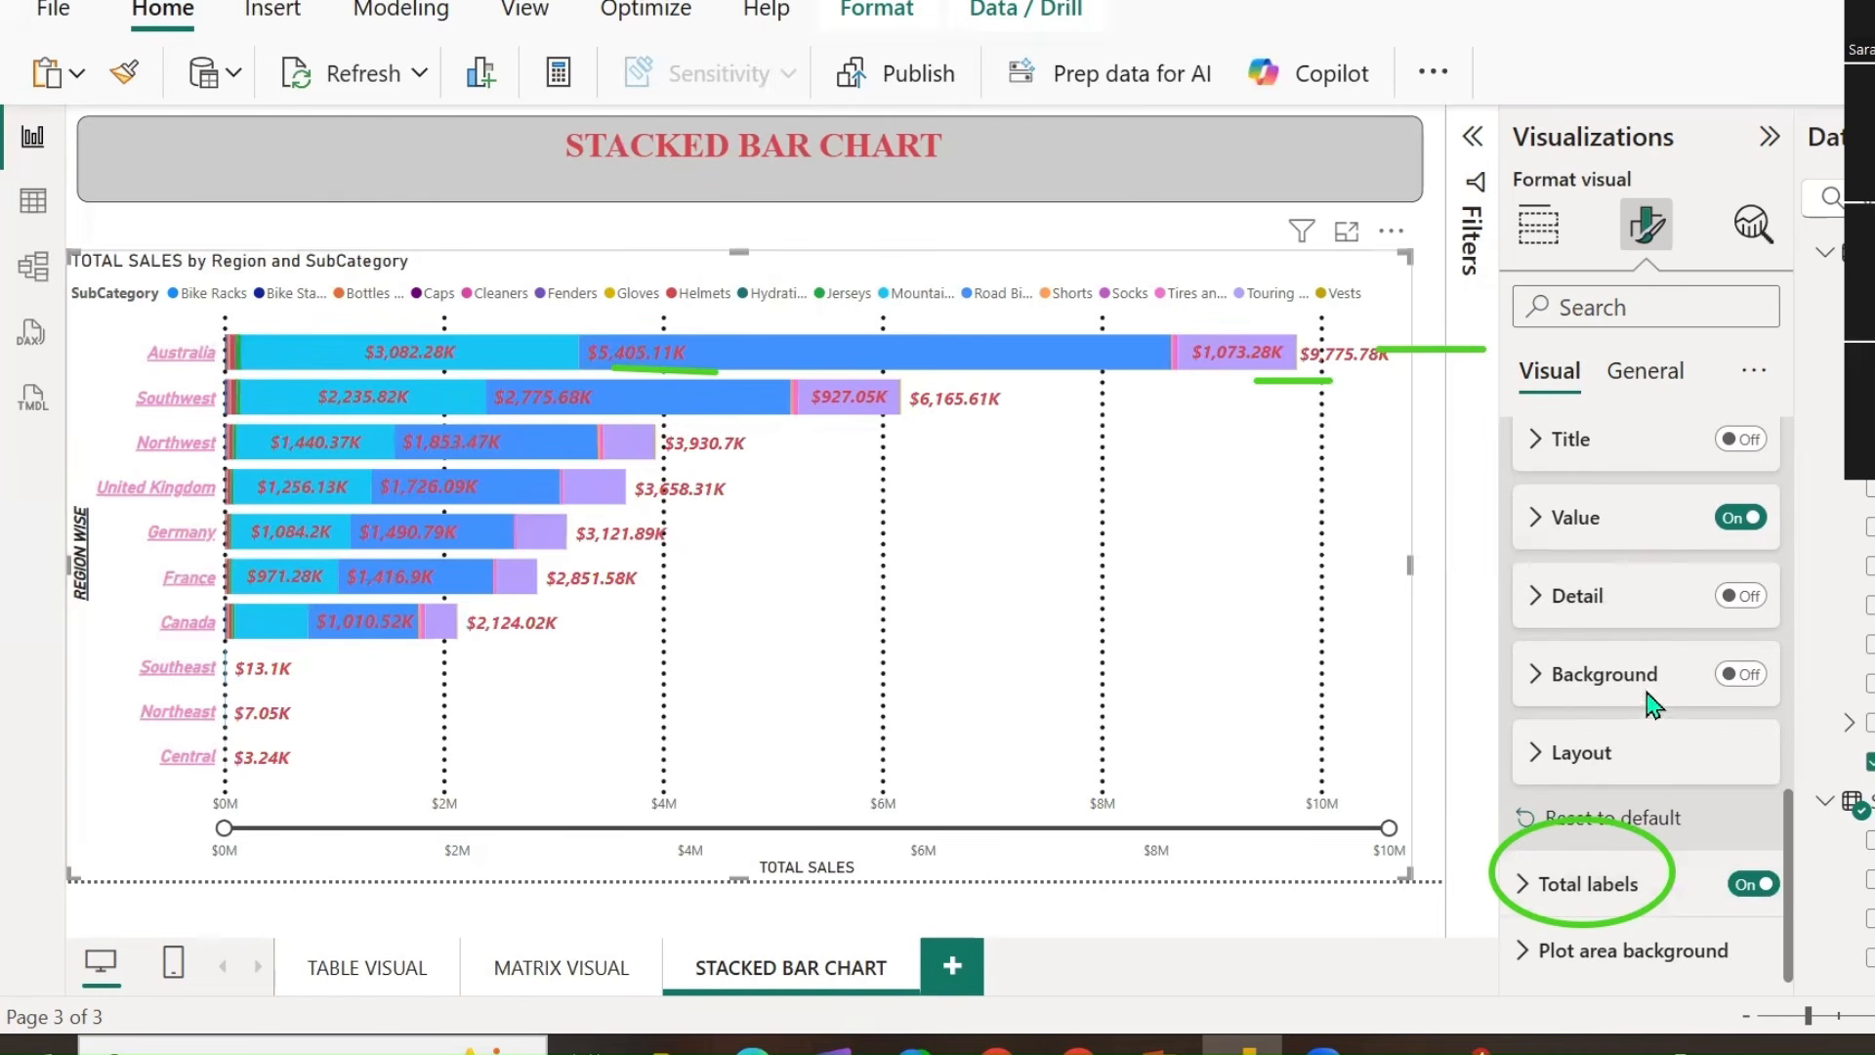
Reset the data label settings to default, collapse them and turn the data labels back on.
{"action": "scroll", "coordinate": [1649, 703], "scroll_direction": "up", "scroll_amount": 3}
{"action": "left_click", "coordinate": [1587, 681]}
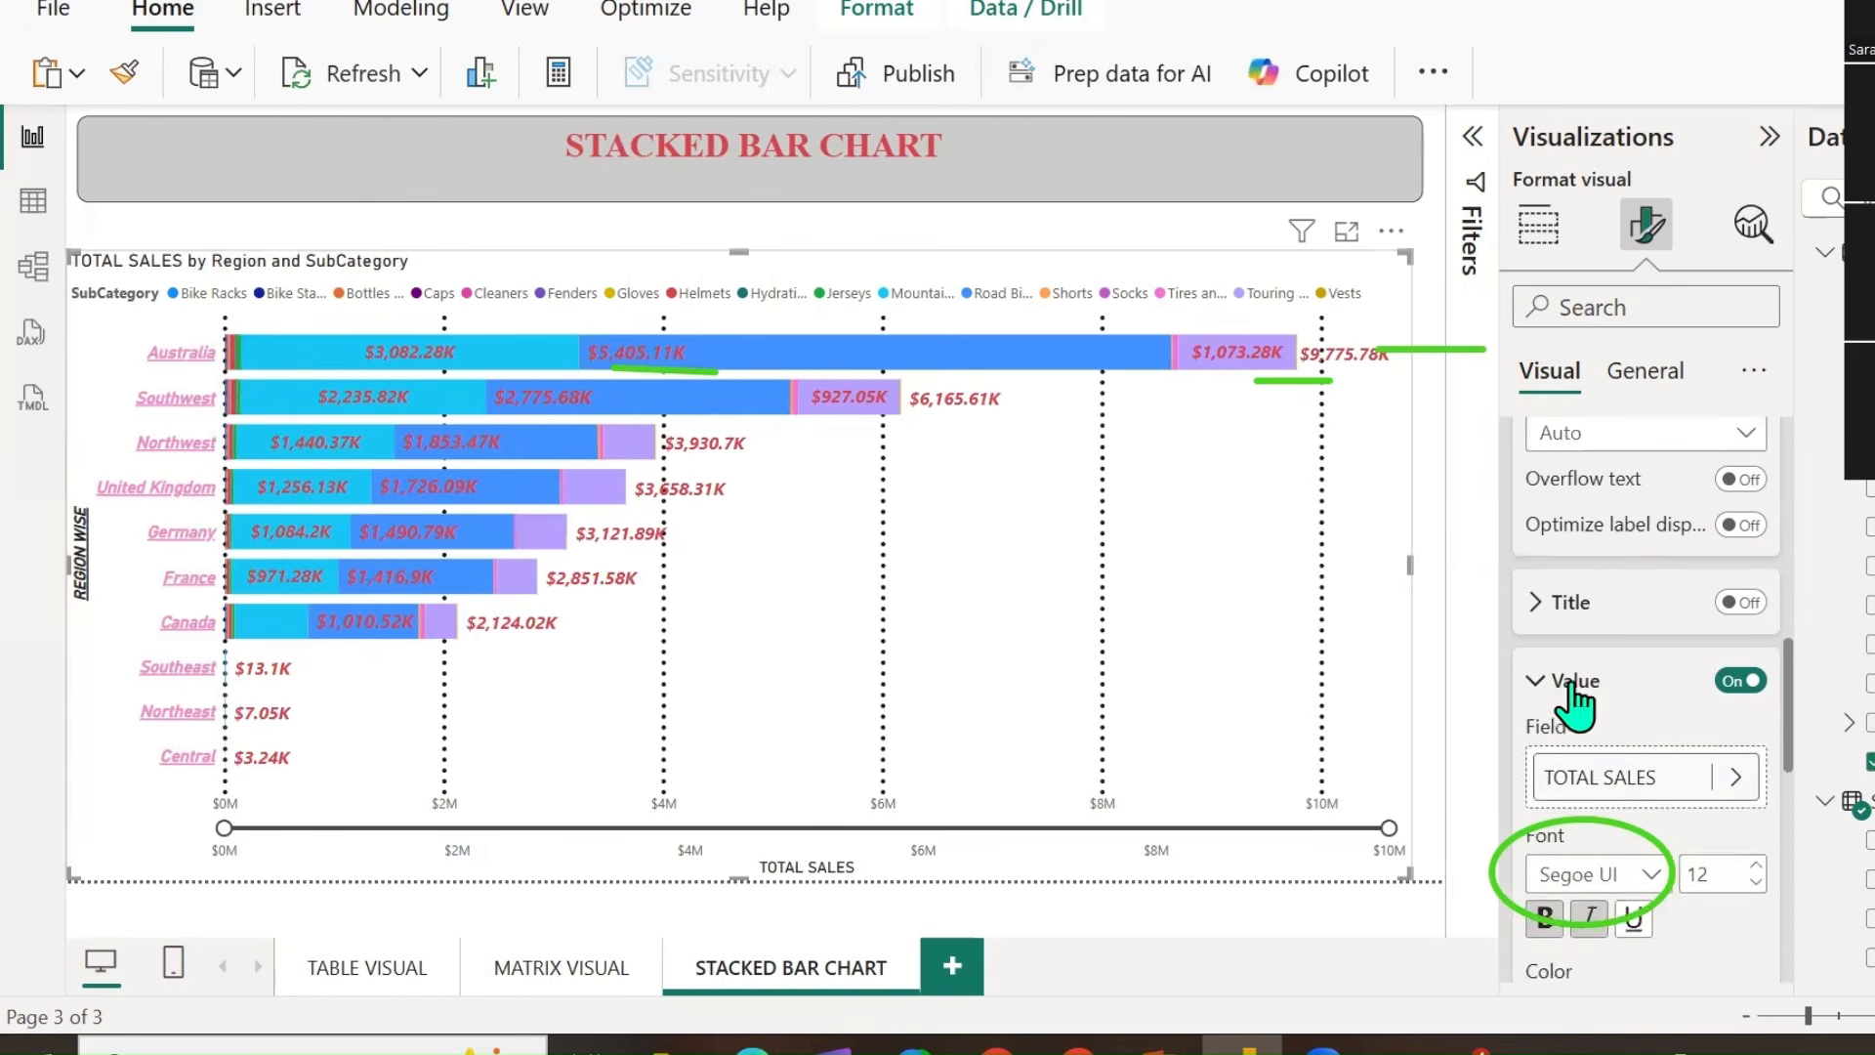
{"action": "scroll", "coordinate": [1612, 708], "scroll_direction": "down", "scroll_amount": 5}
{"action": "scroll", "coordinate": [1617, 708], "scroll_direction": "down", "scroll_amount": 6}
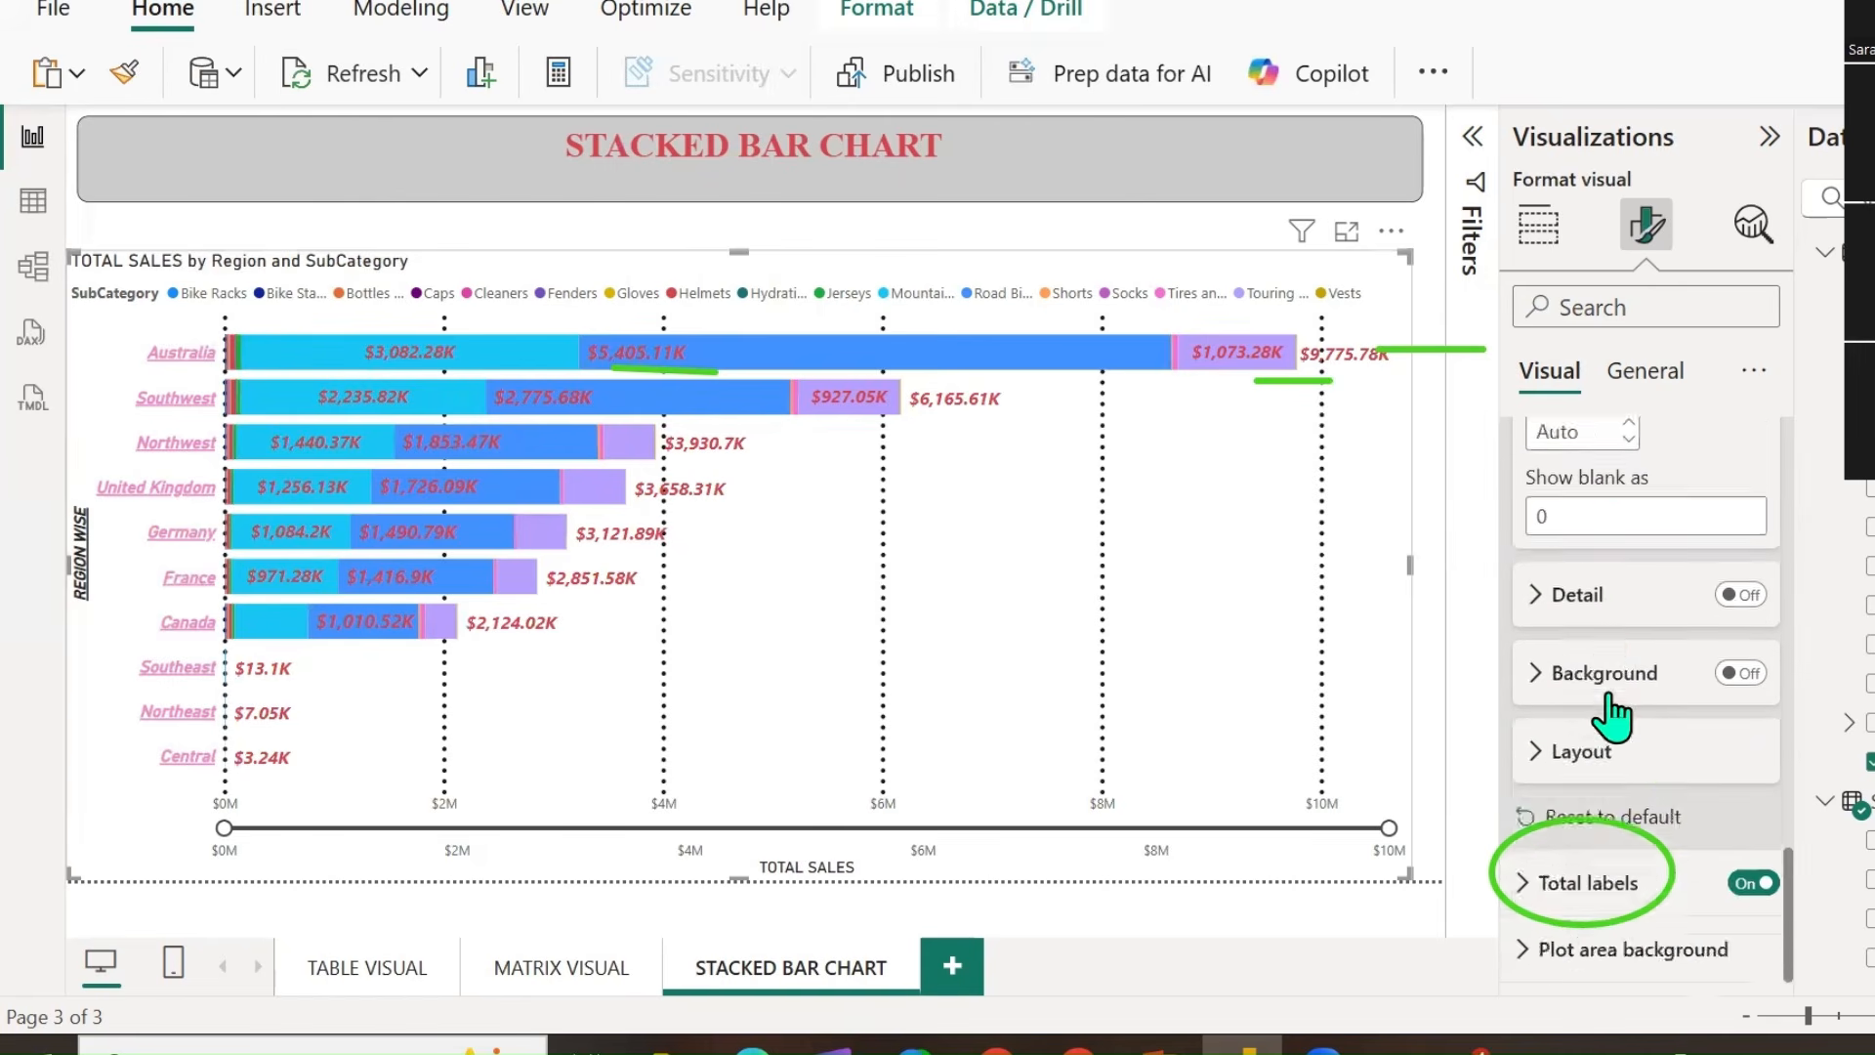
{"action": "left_click", "coordinate": [1641, 815]}
{"action": "scroll", "coordinate": [1592, 747], "scroll_direction": "up", "scroll_amount": 10}
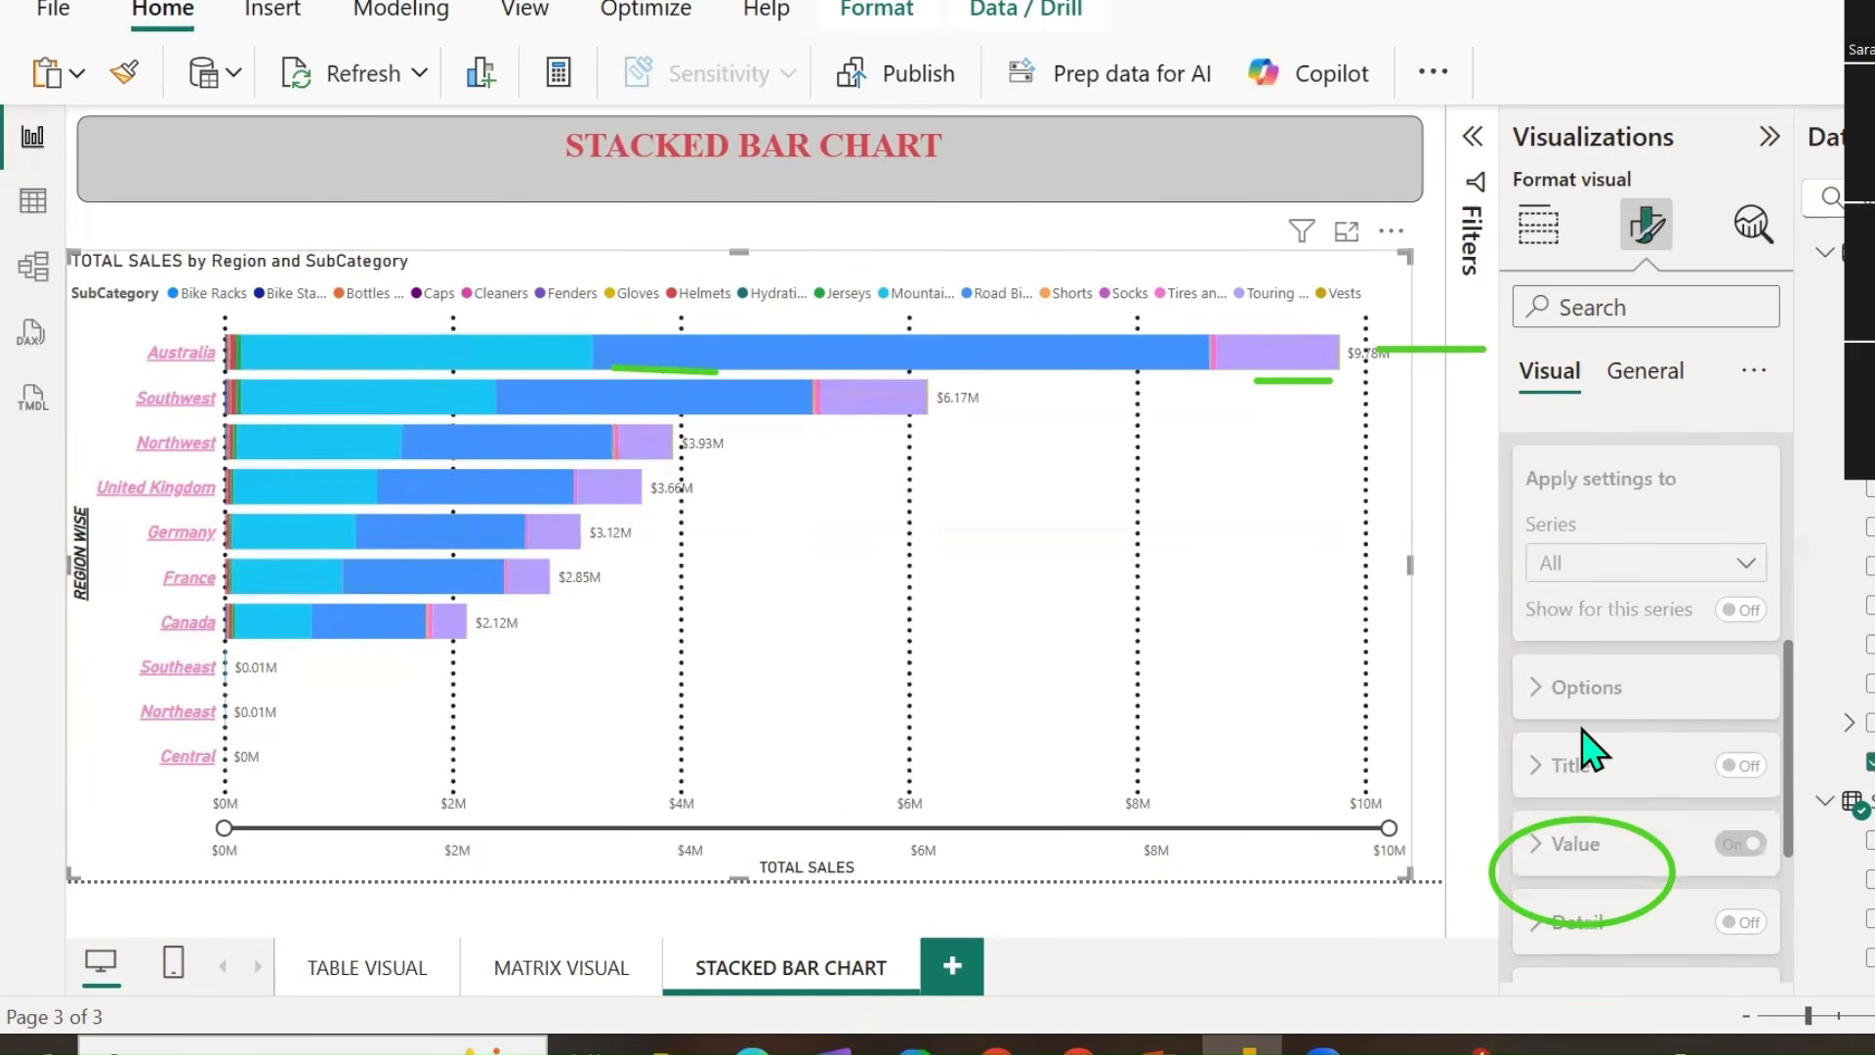
{"action": "left_click", "coordinate": [1541, 731]}
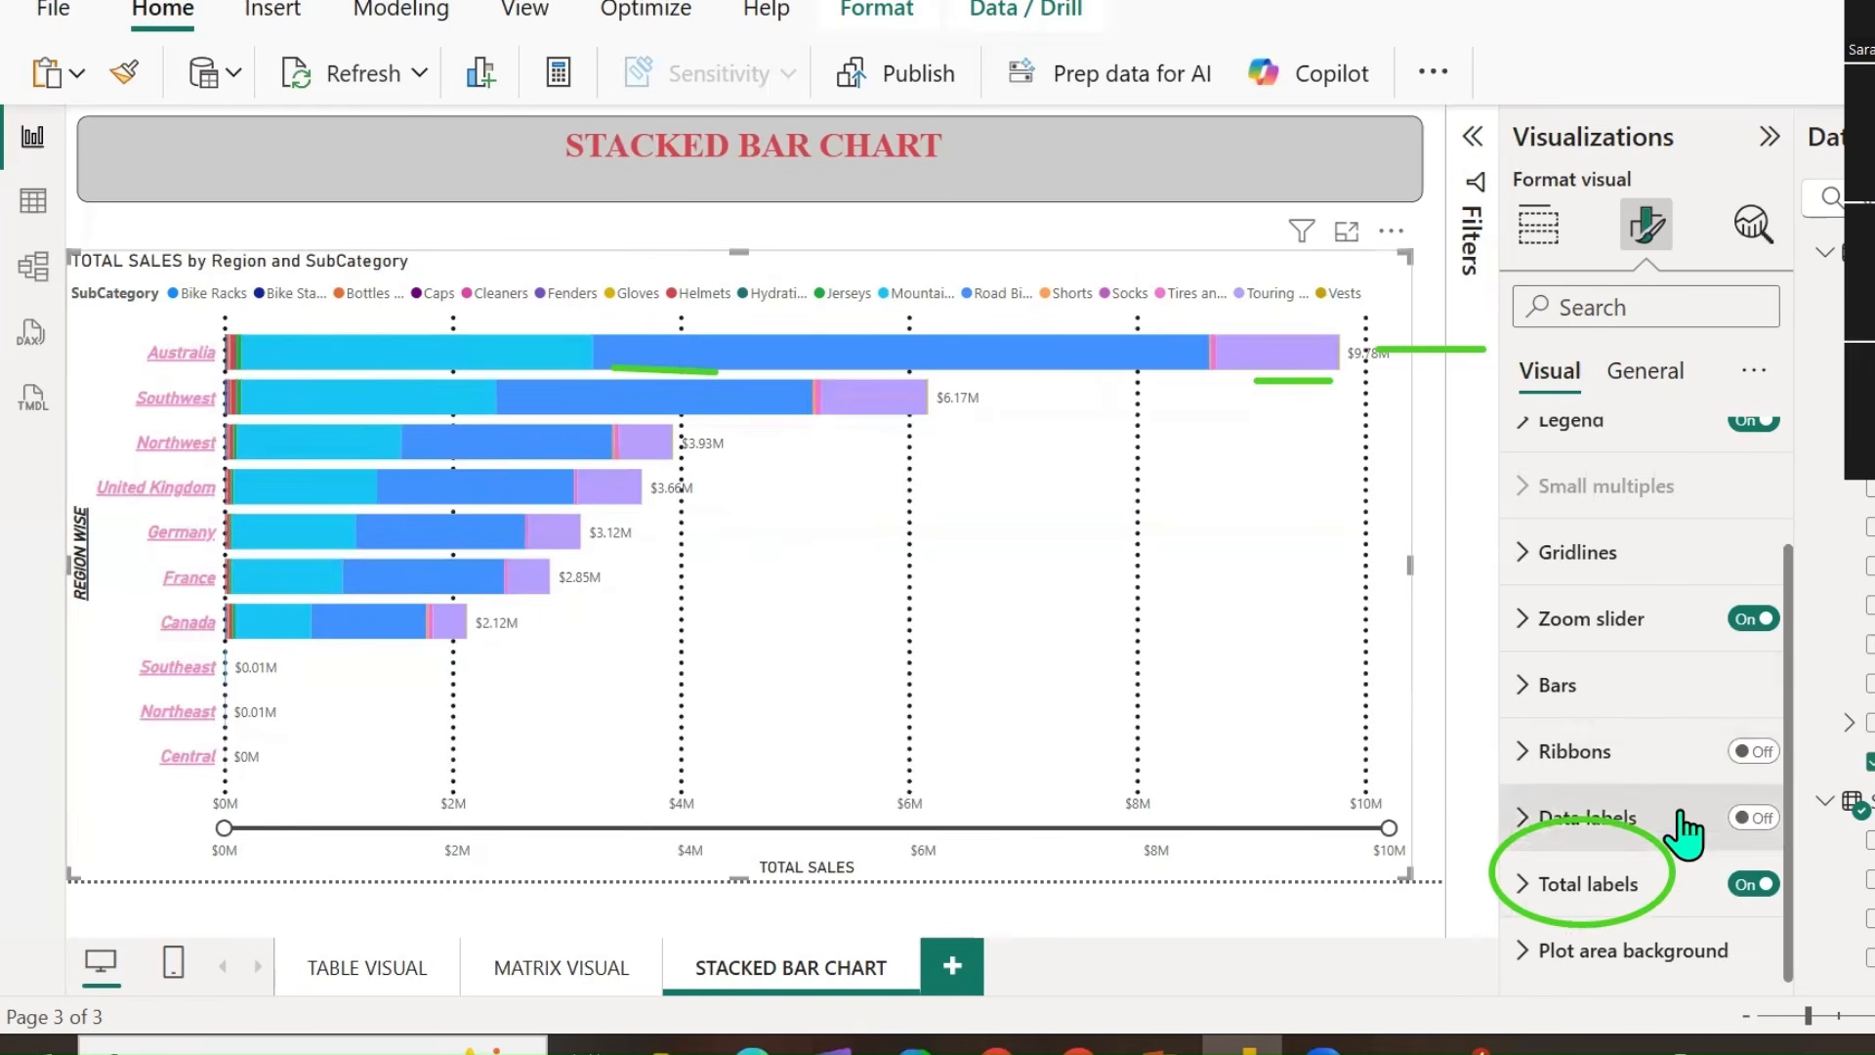
{"action": "left_click", "coordinate": [1754, 818]}
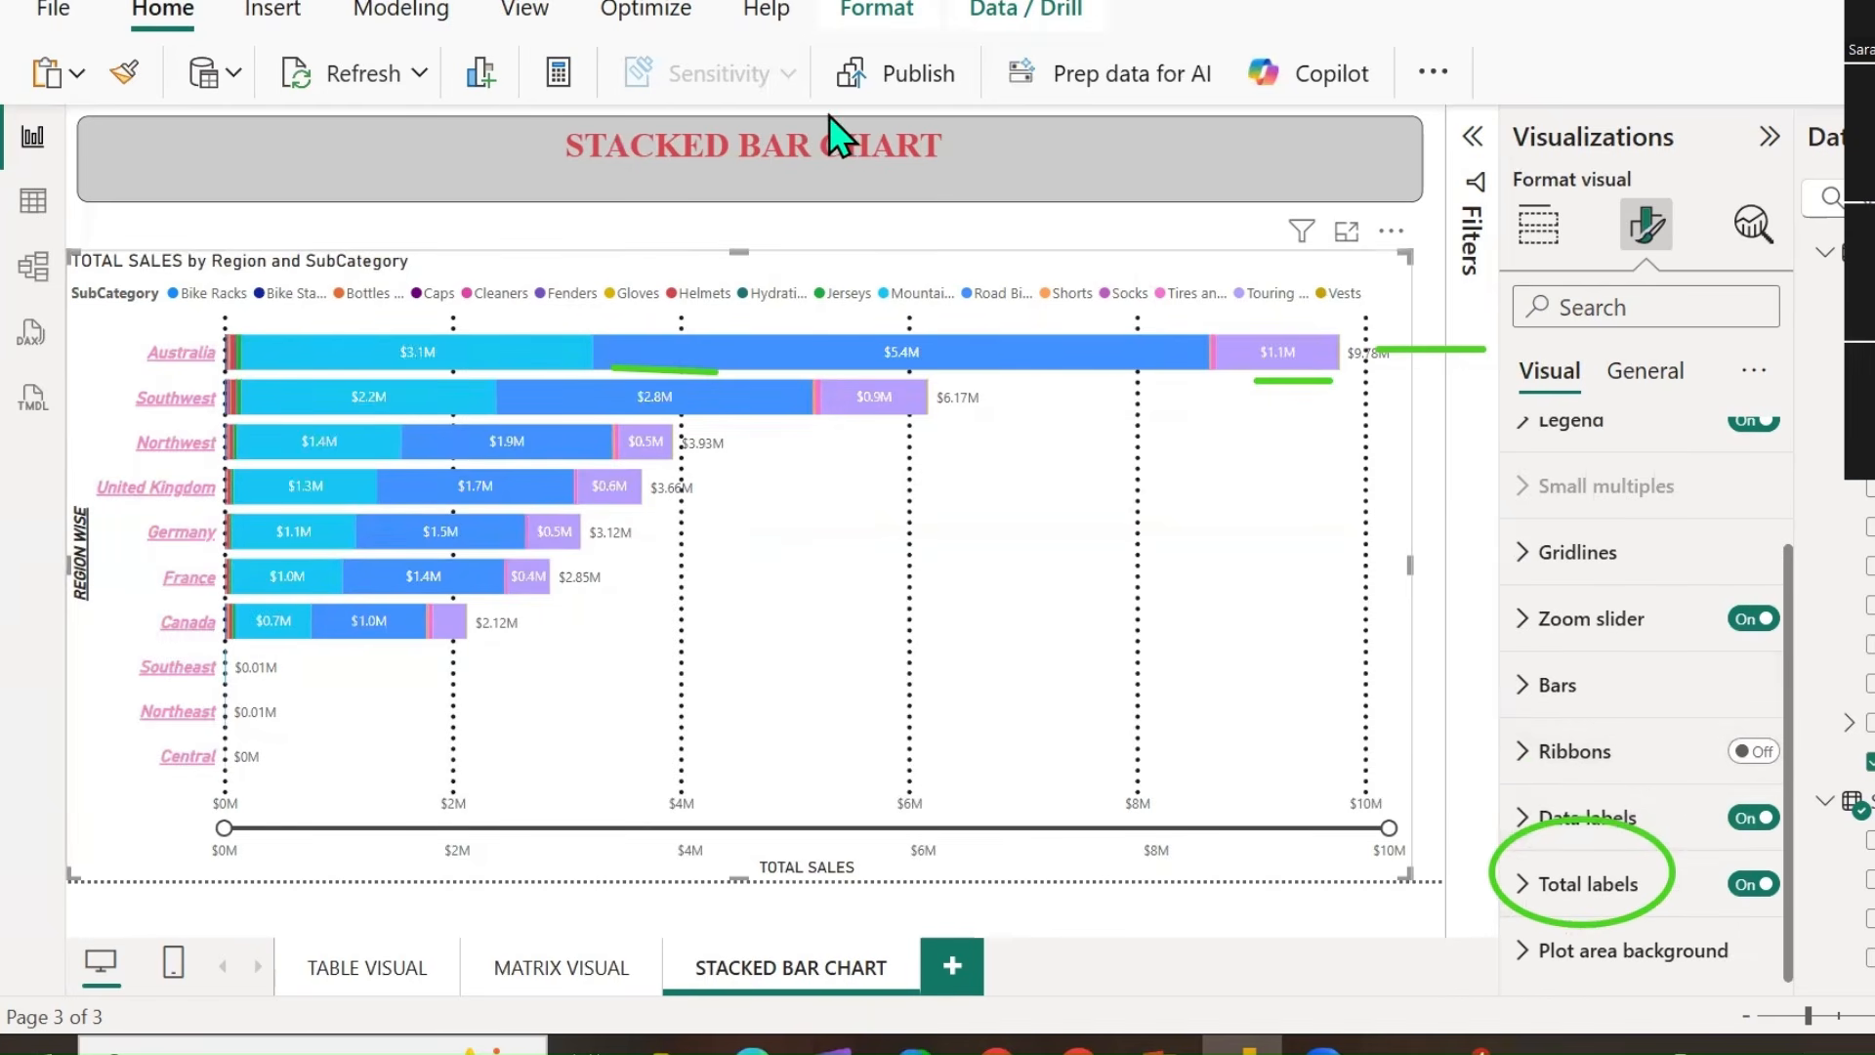
Browse the Pictures folder for a plot area background image, and cancel the selection.
{"action": "left_click", "coordinate": [1624, 918]}
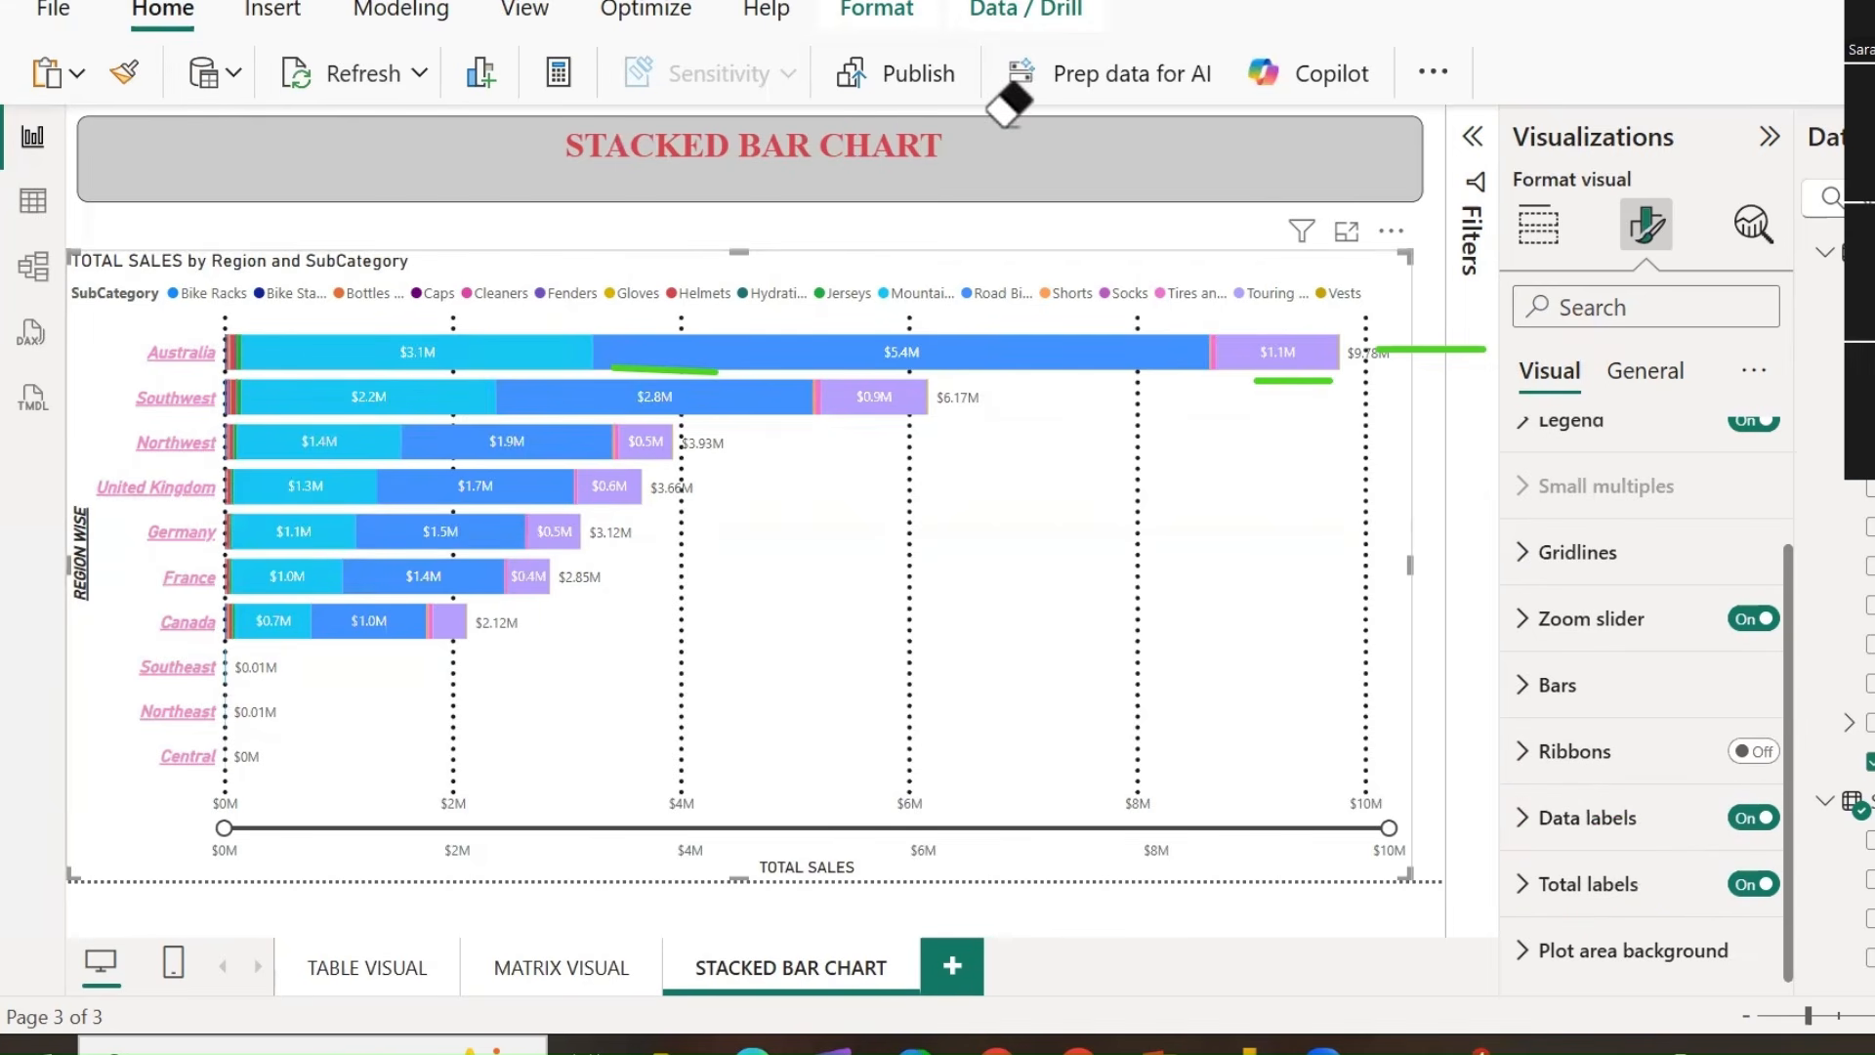
{"action": "left_click", "coordinate": [1538, 952]}
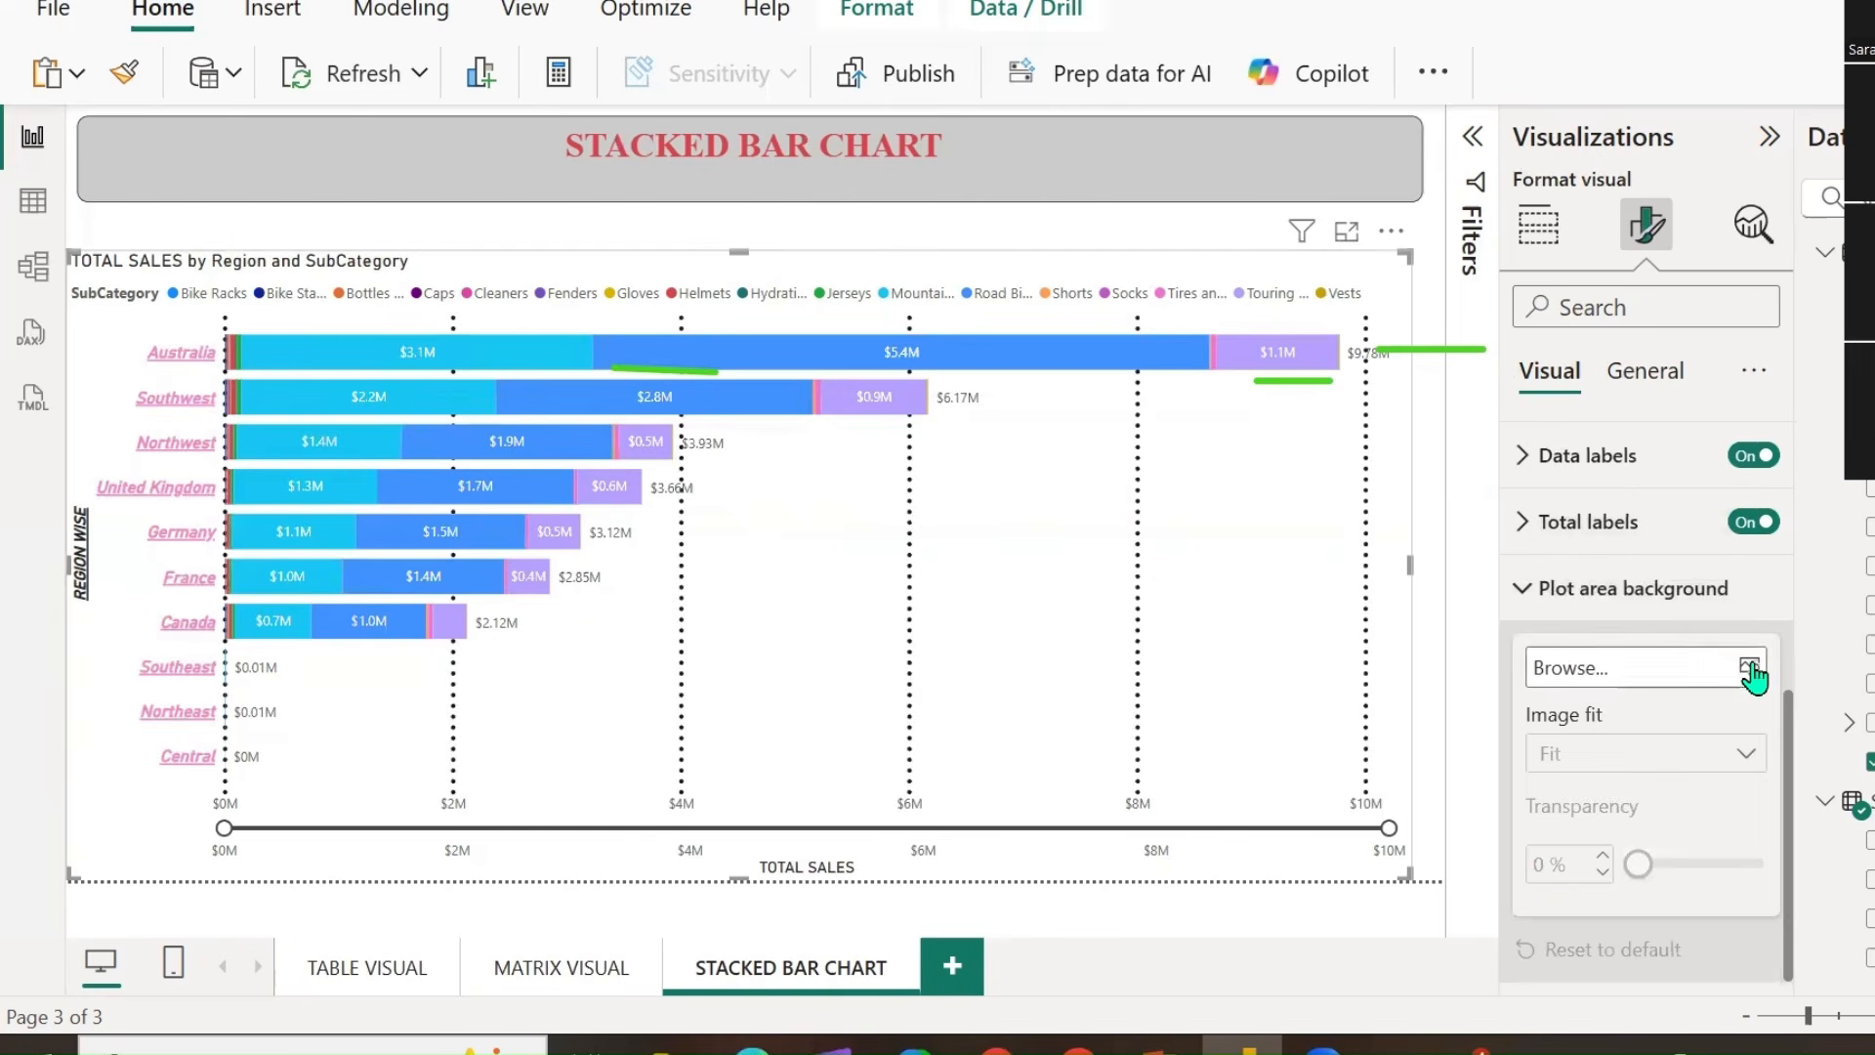
{"action": "left_click", "coordinate": [1749, 670]}
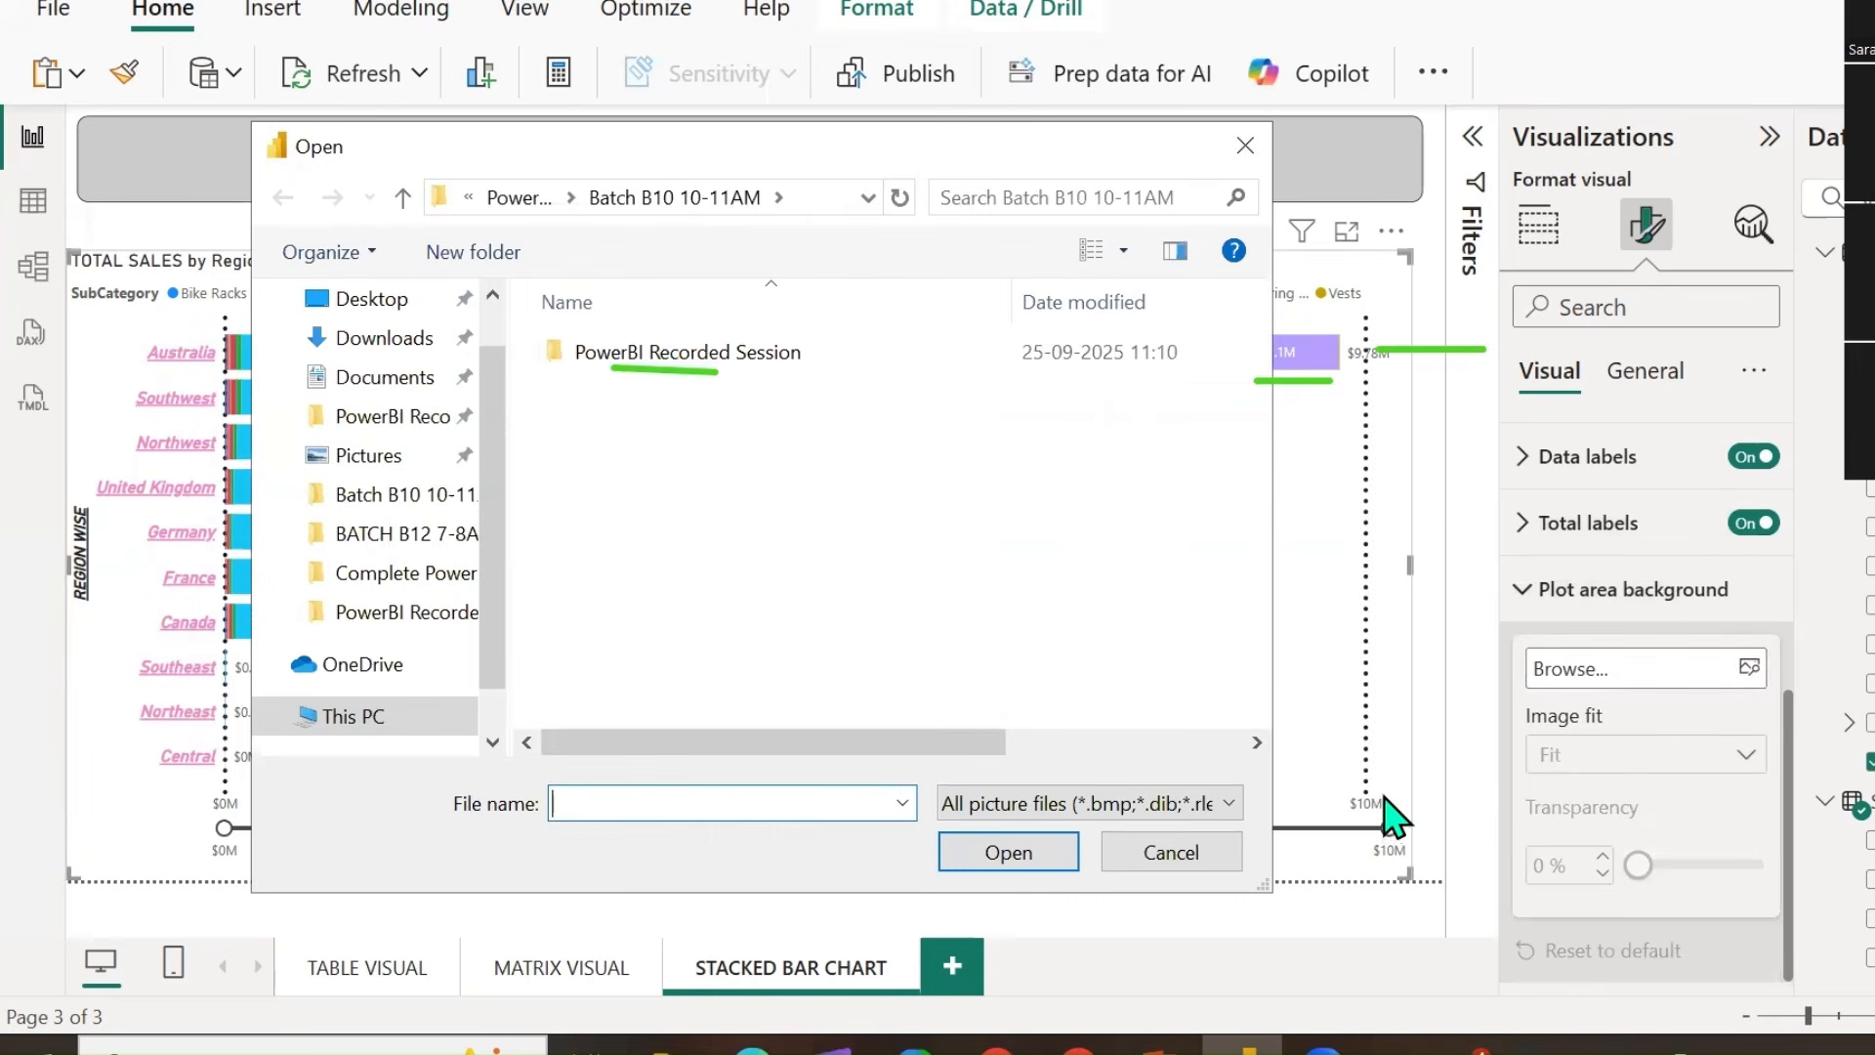
{"action": "left_click", "coordinate": [377, 461]}
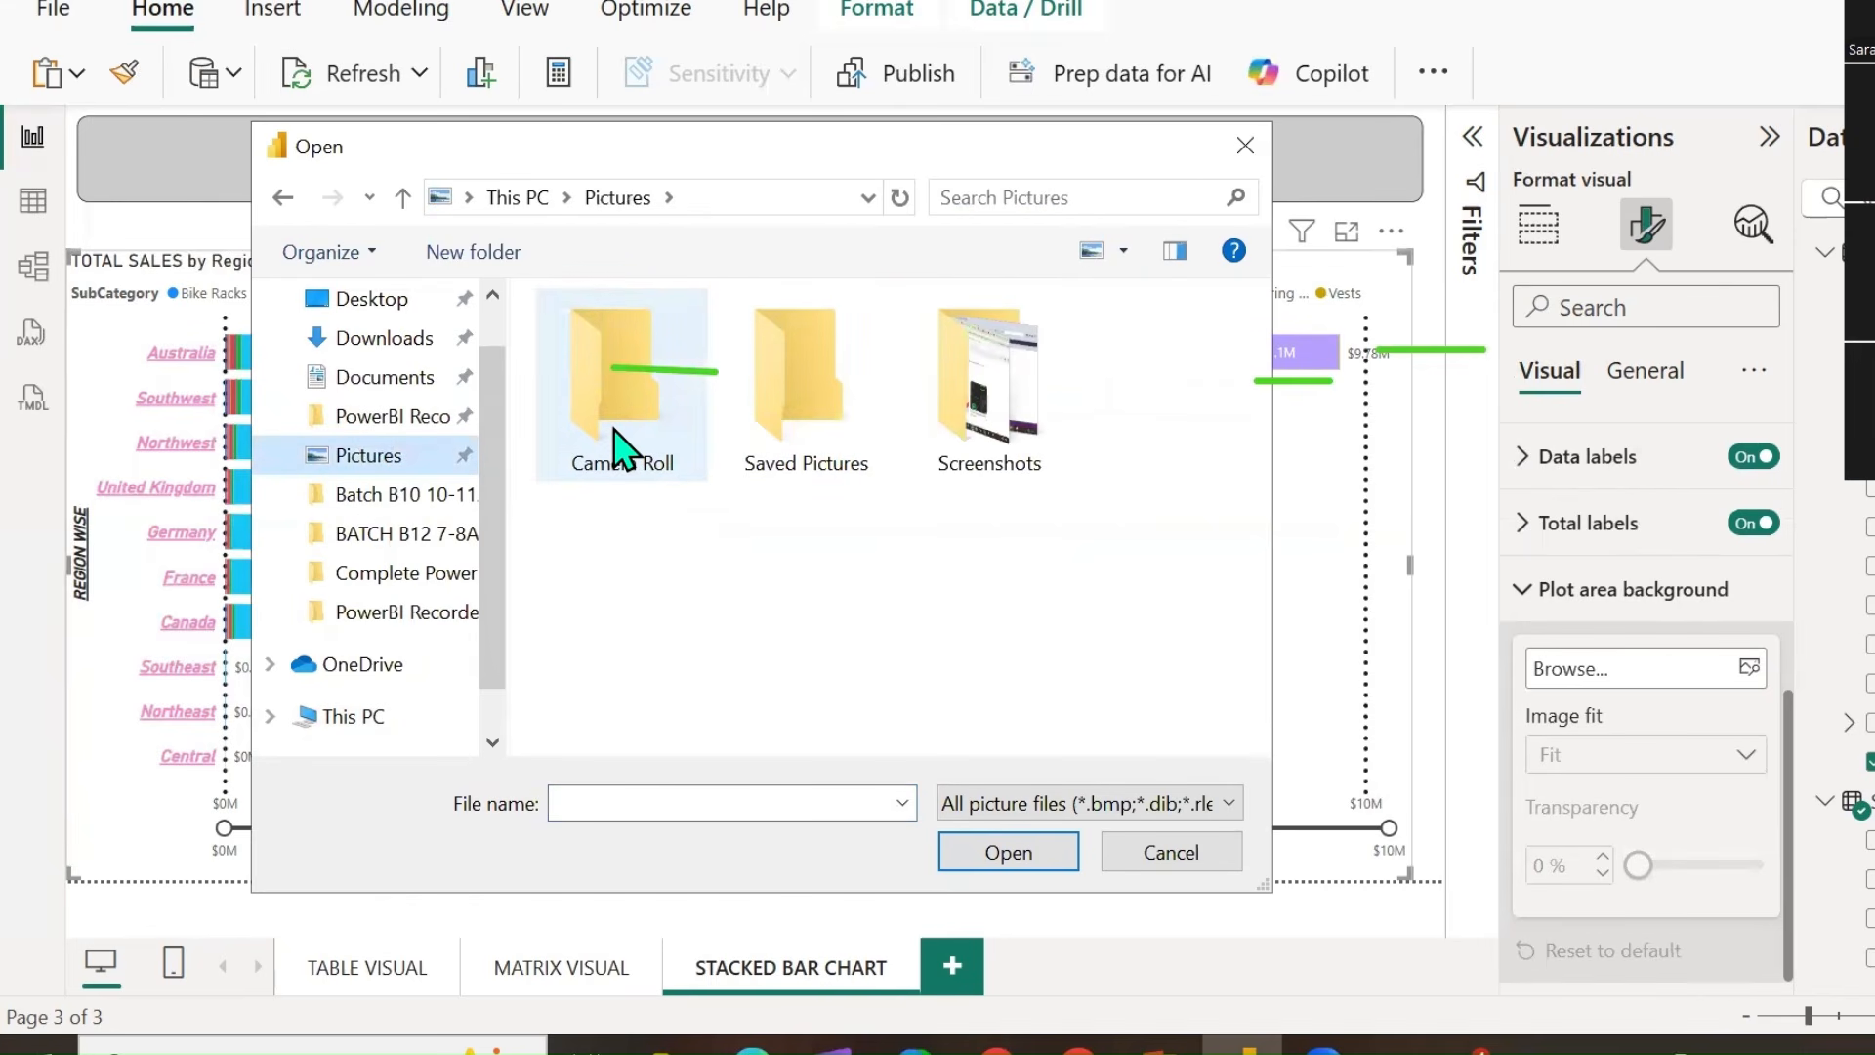
{"action": "left_click", "coordinate": [1212, 857]}
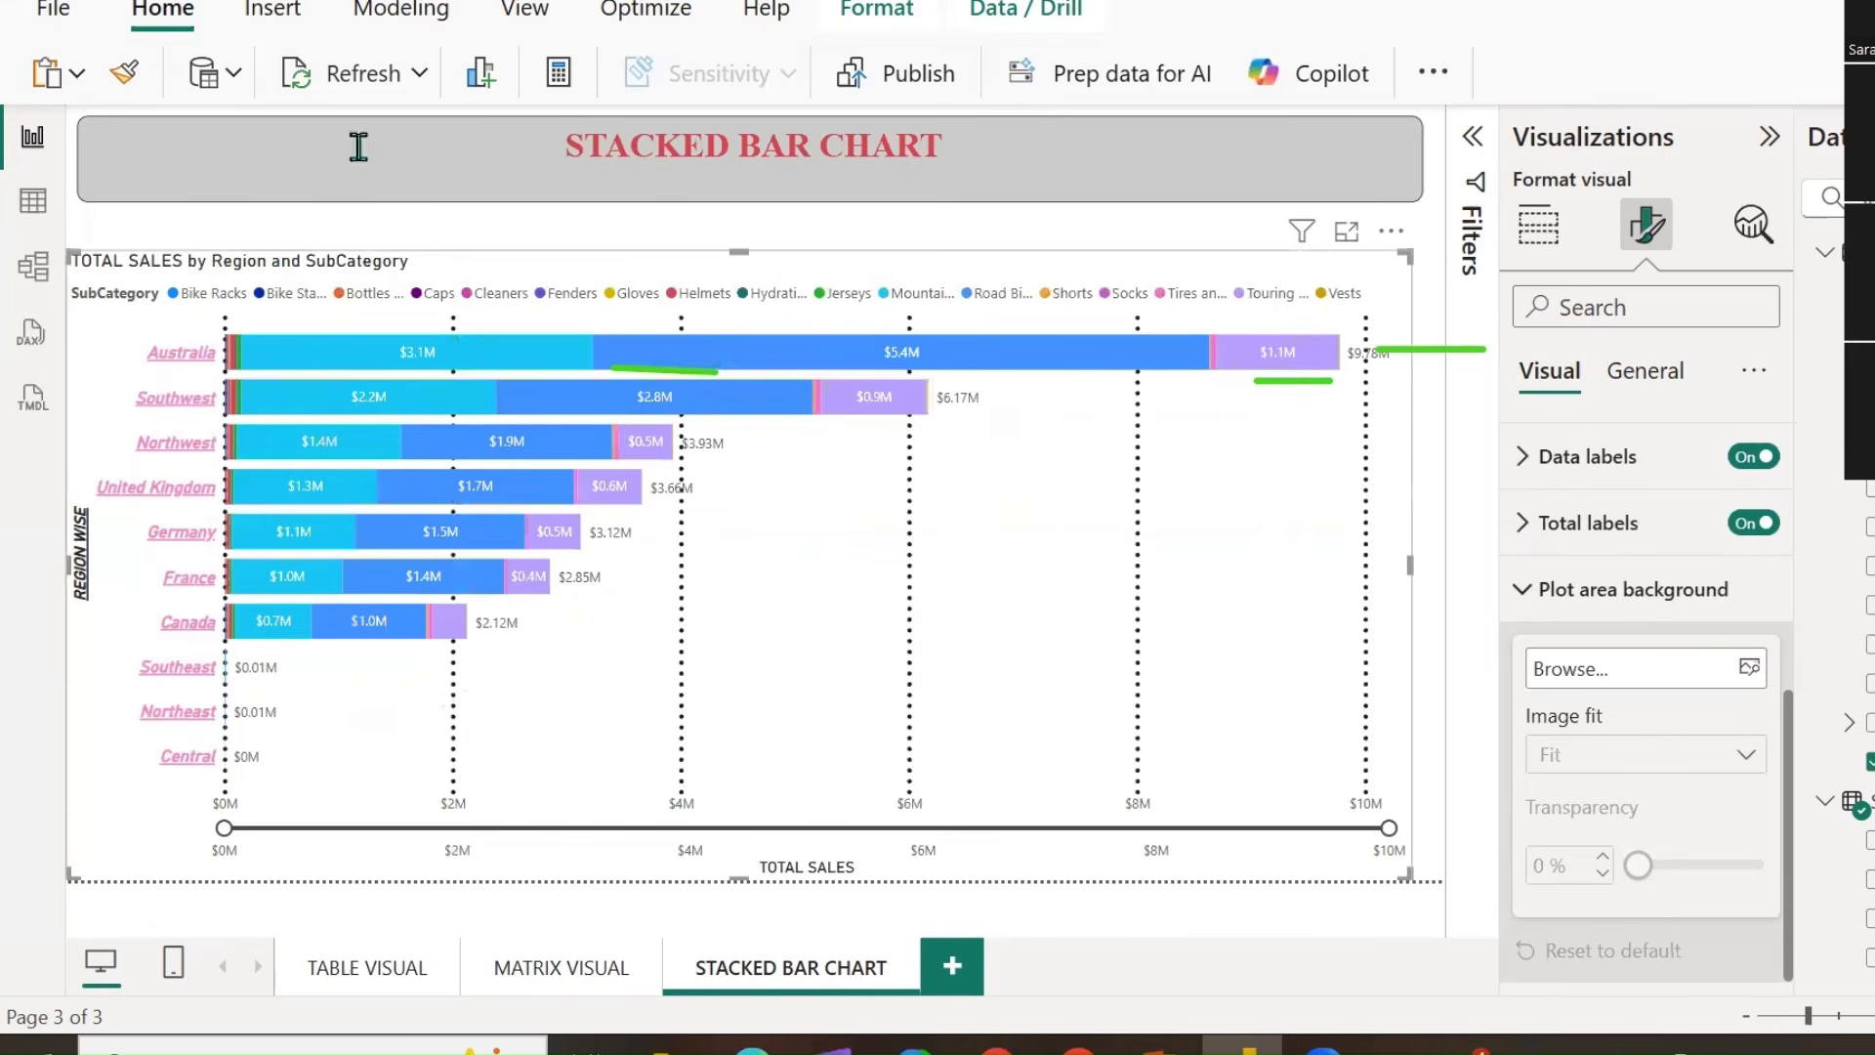
{"action": "left_click", "coordinate": [348, 121]}
{"action": "mouse_move", "coordinate": [1272, 414]}
{"action": "left_mouse_down"}
{"action": "mouse_move", "coordinate": [1468, 291]}
{"action": "mouse_move", "coordinate": [1297, 347]}
{"action": "mouse_move", "coordinate": [795, 389]}
{"action": "mouse_move", "coordinate": [402, 256]}
{"action": "left_mouse_up"}
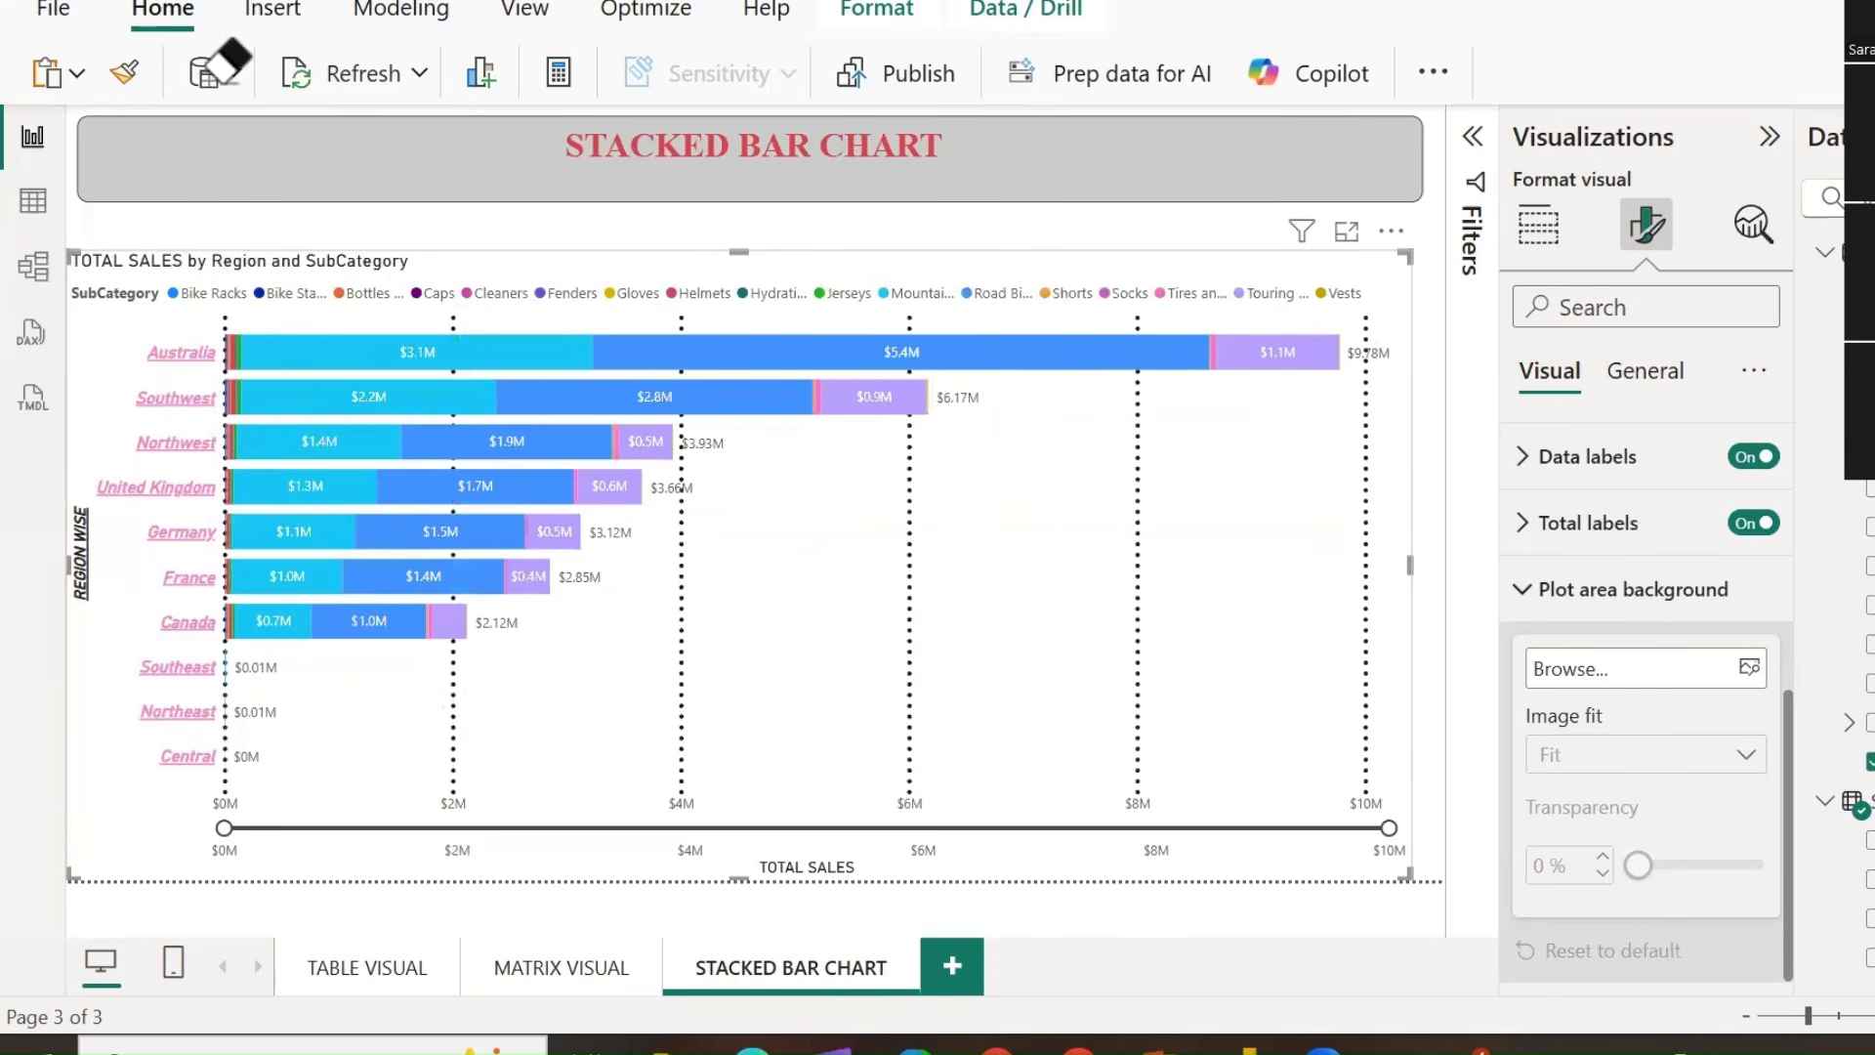
Open the chart's general properties and expand its size and position settings.
{"action": "scroll", "coordinate": [1666, 867], "scroll_direction": "up", "scroll_amount": 3}
{"action": "scroll", "coordinate": [1633, 884], "scroll_direction": "down", "scroll_amount": 3}
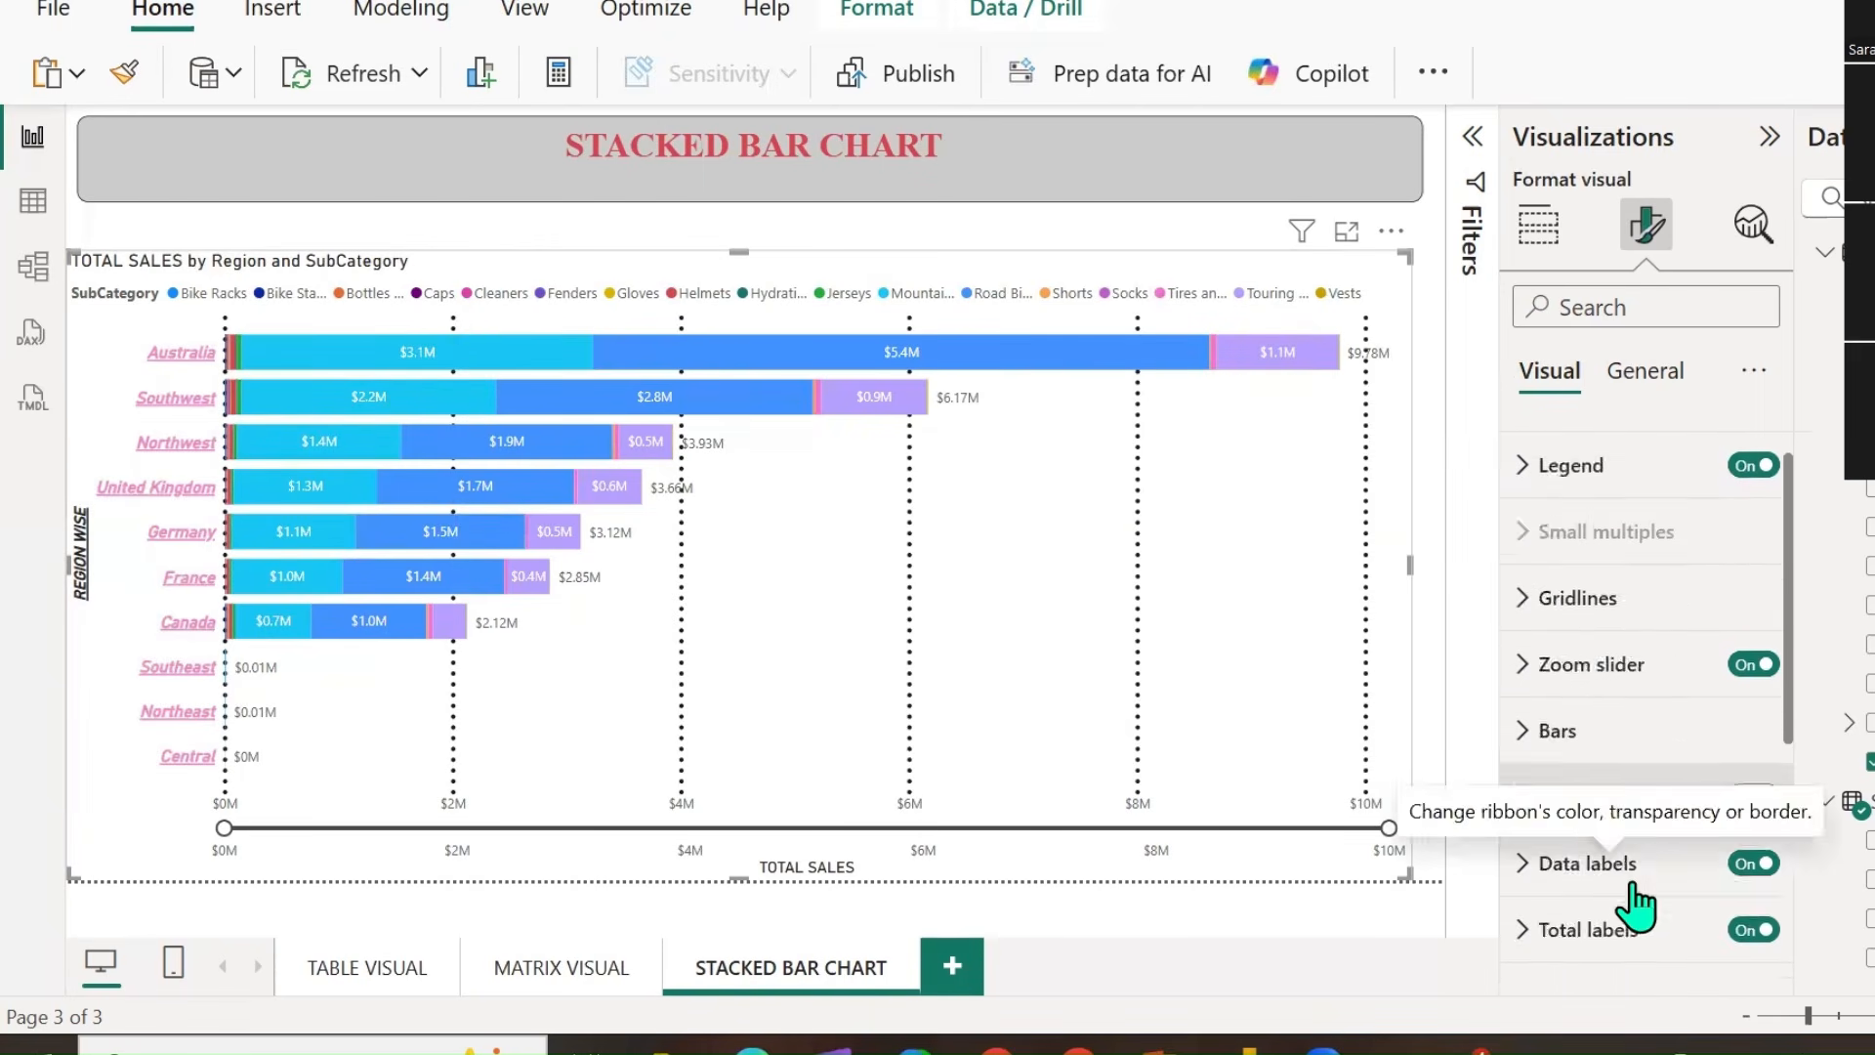
{"action": "scroll", "coordinate": [1563, 625], "scroll_direction": "up", "scroll_amount": 5}
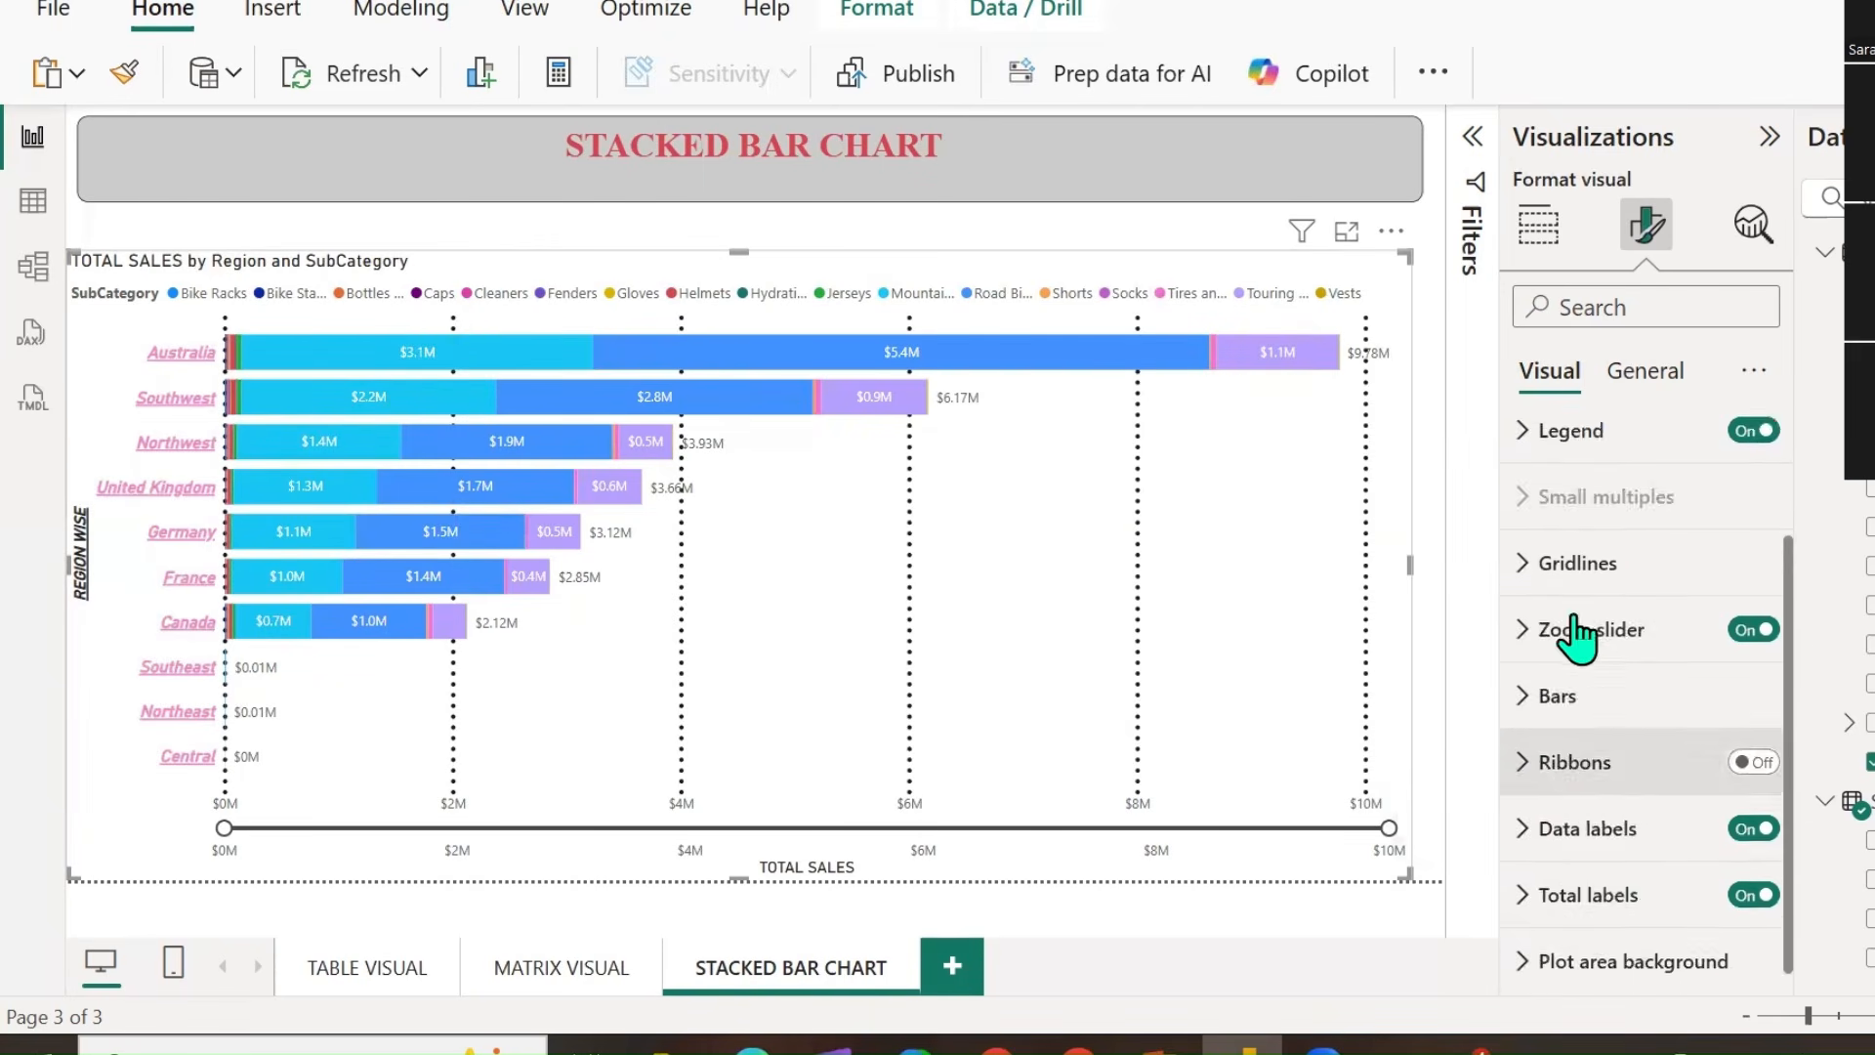
{"action": "left_click", "coordinate": [1645, 373]}
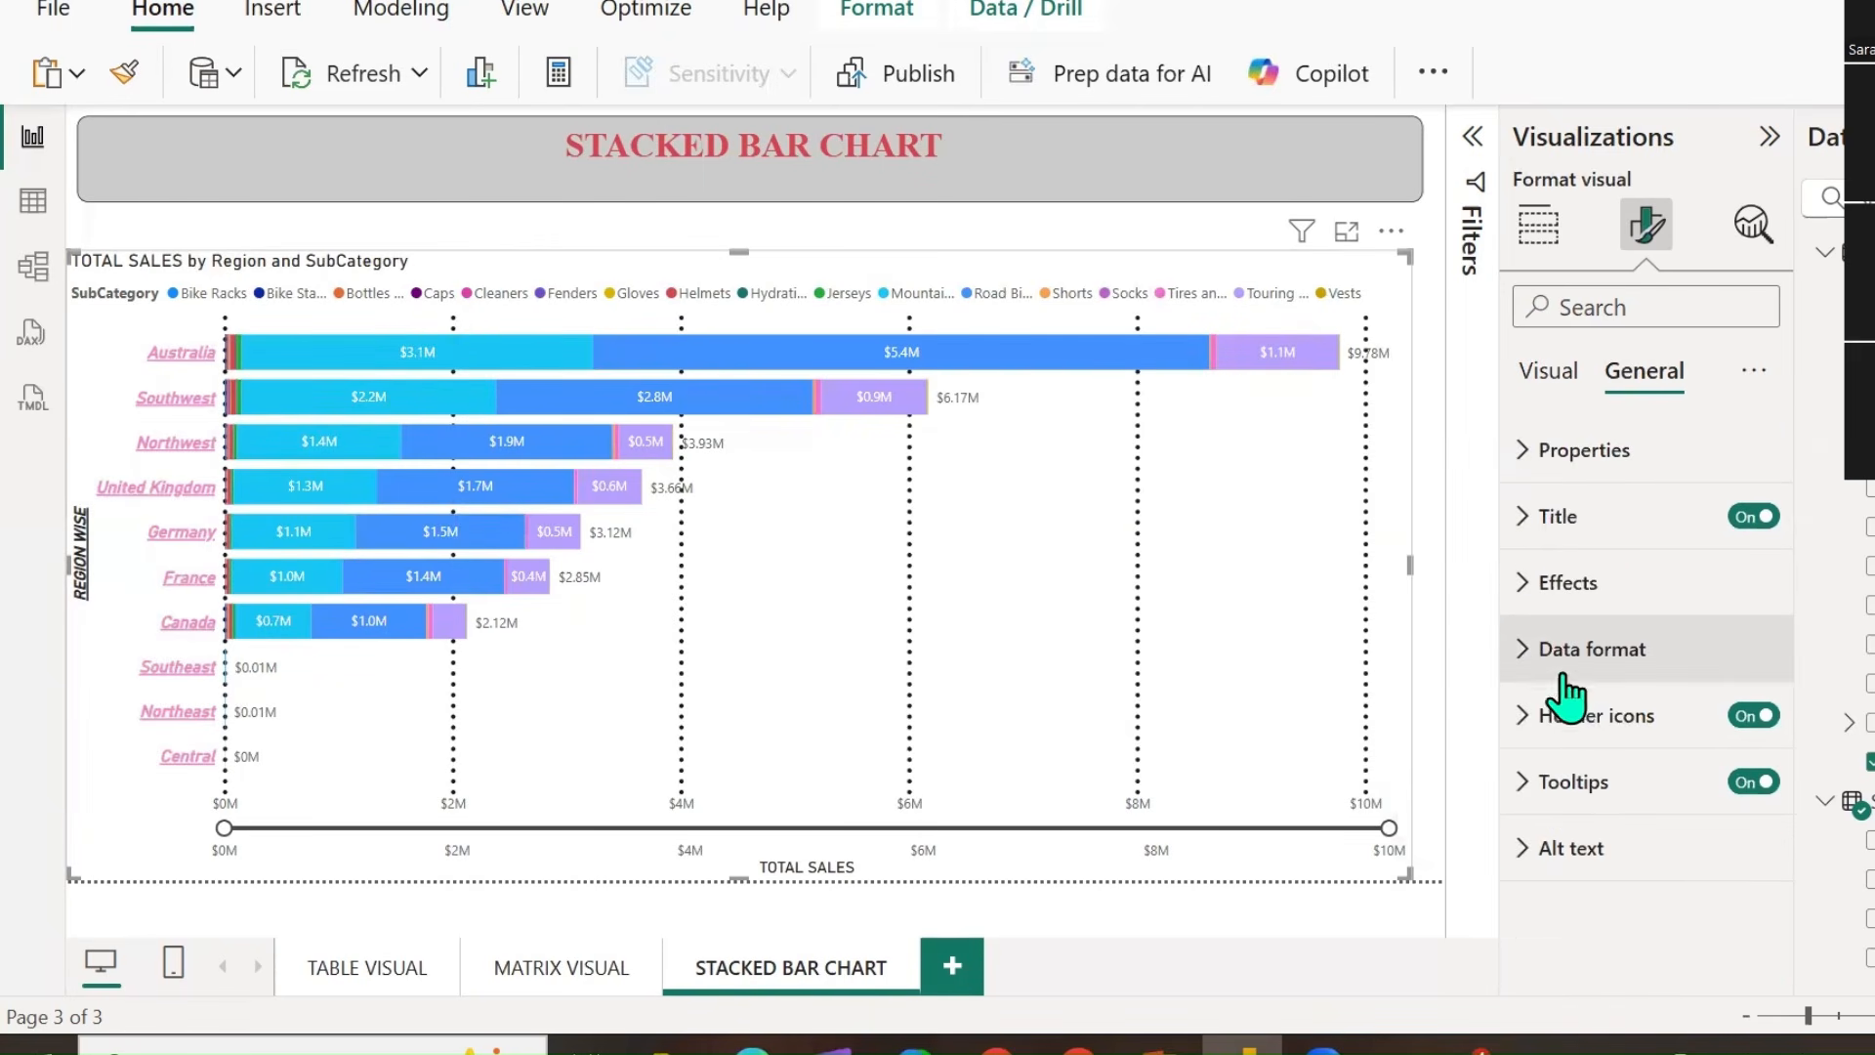
{"action": "left_click", "coordinate": [1522, 455]}
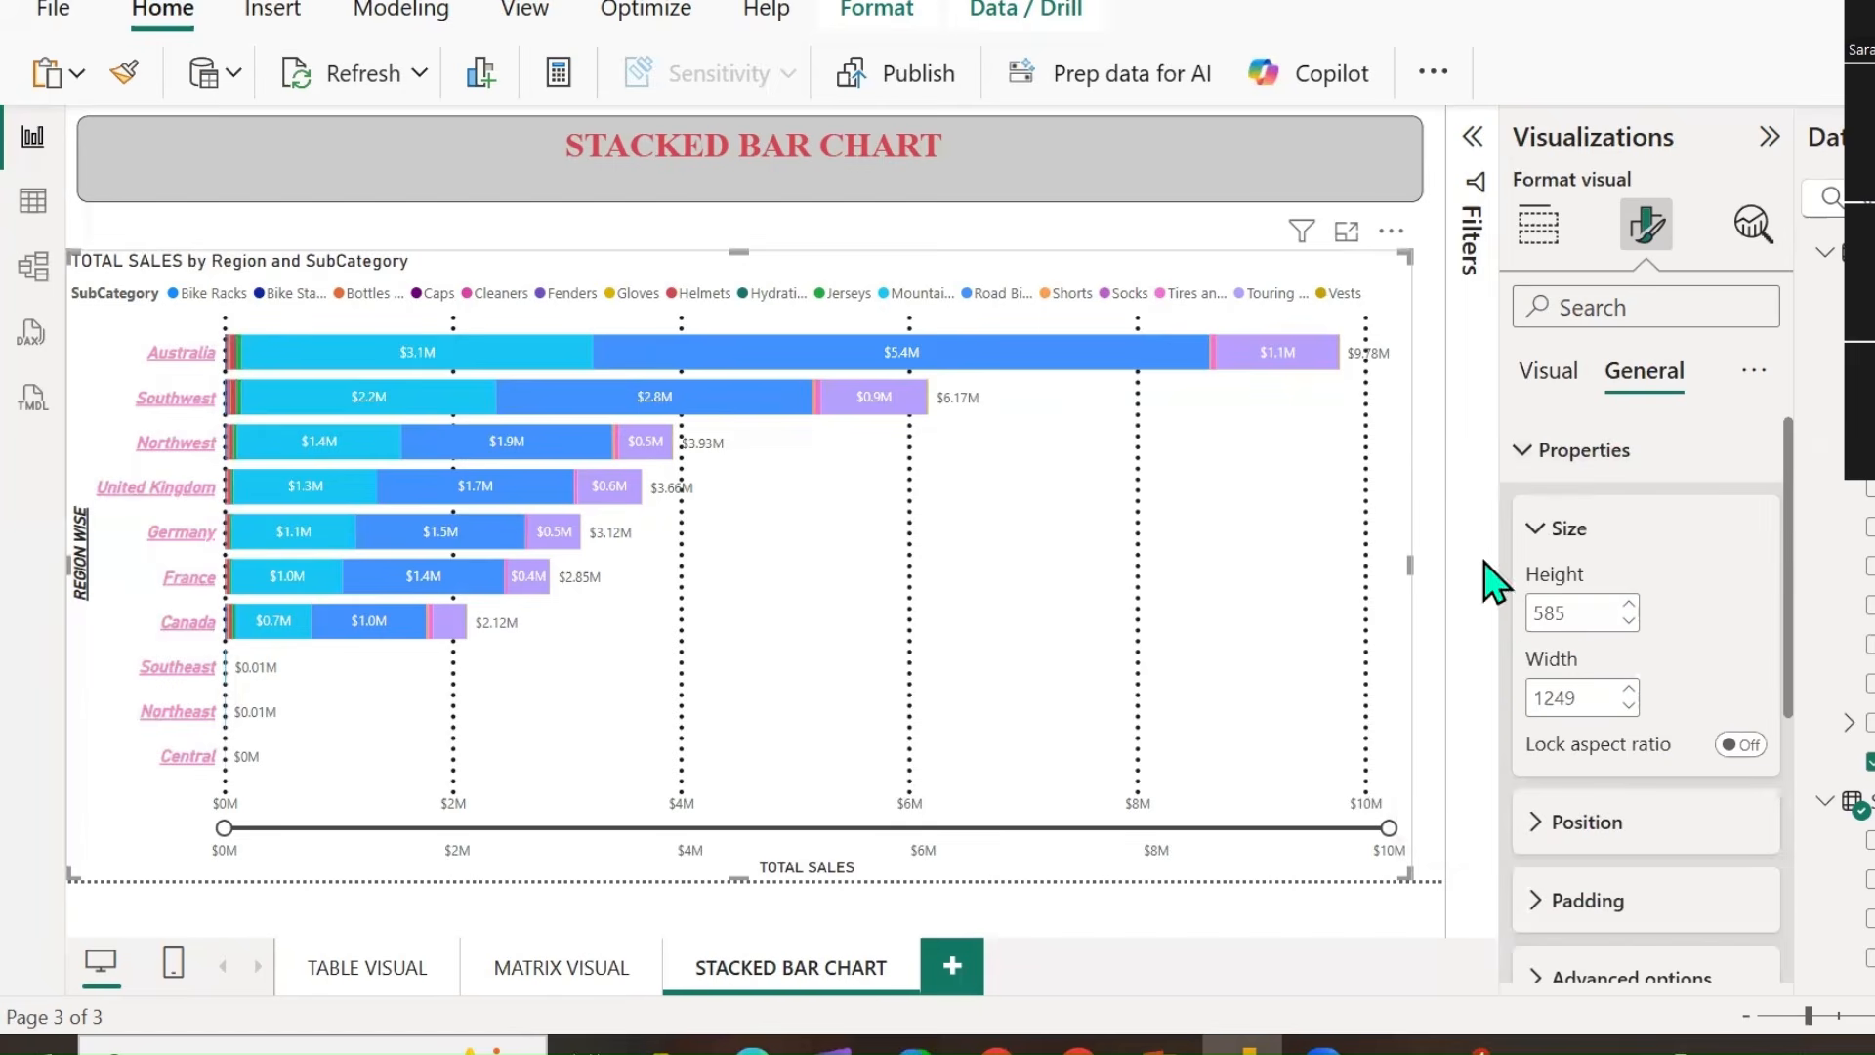
{"action": "left_click", "coordinate": [1535, 832]}
{"action": "scroll", "coordinate": [1708, 733], "scroll_direction": "down", "scroll_amount": 3}
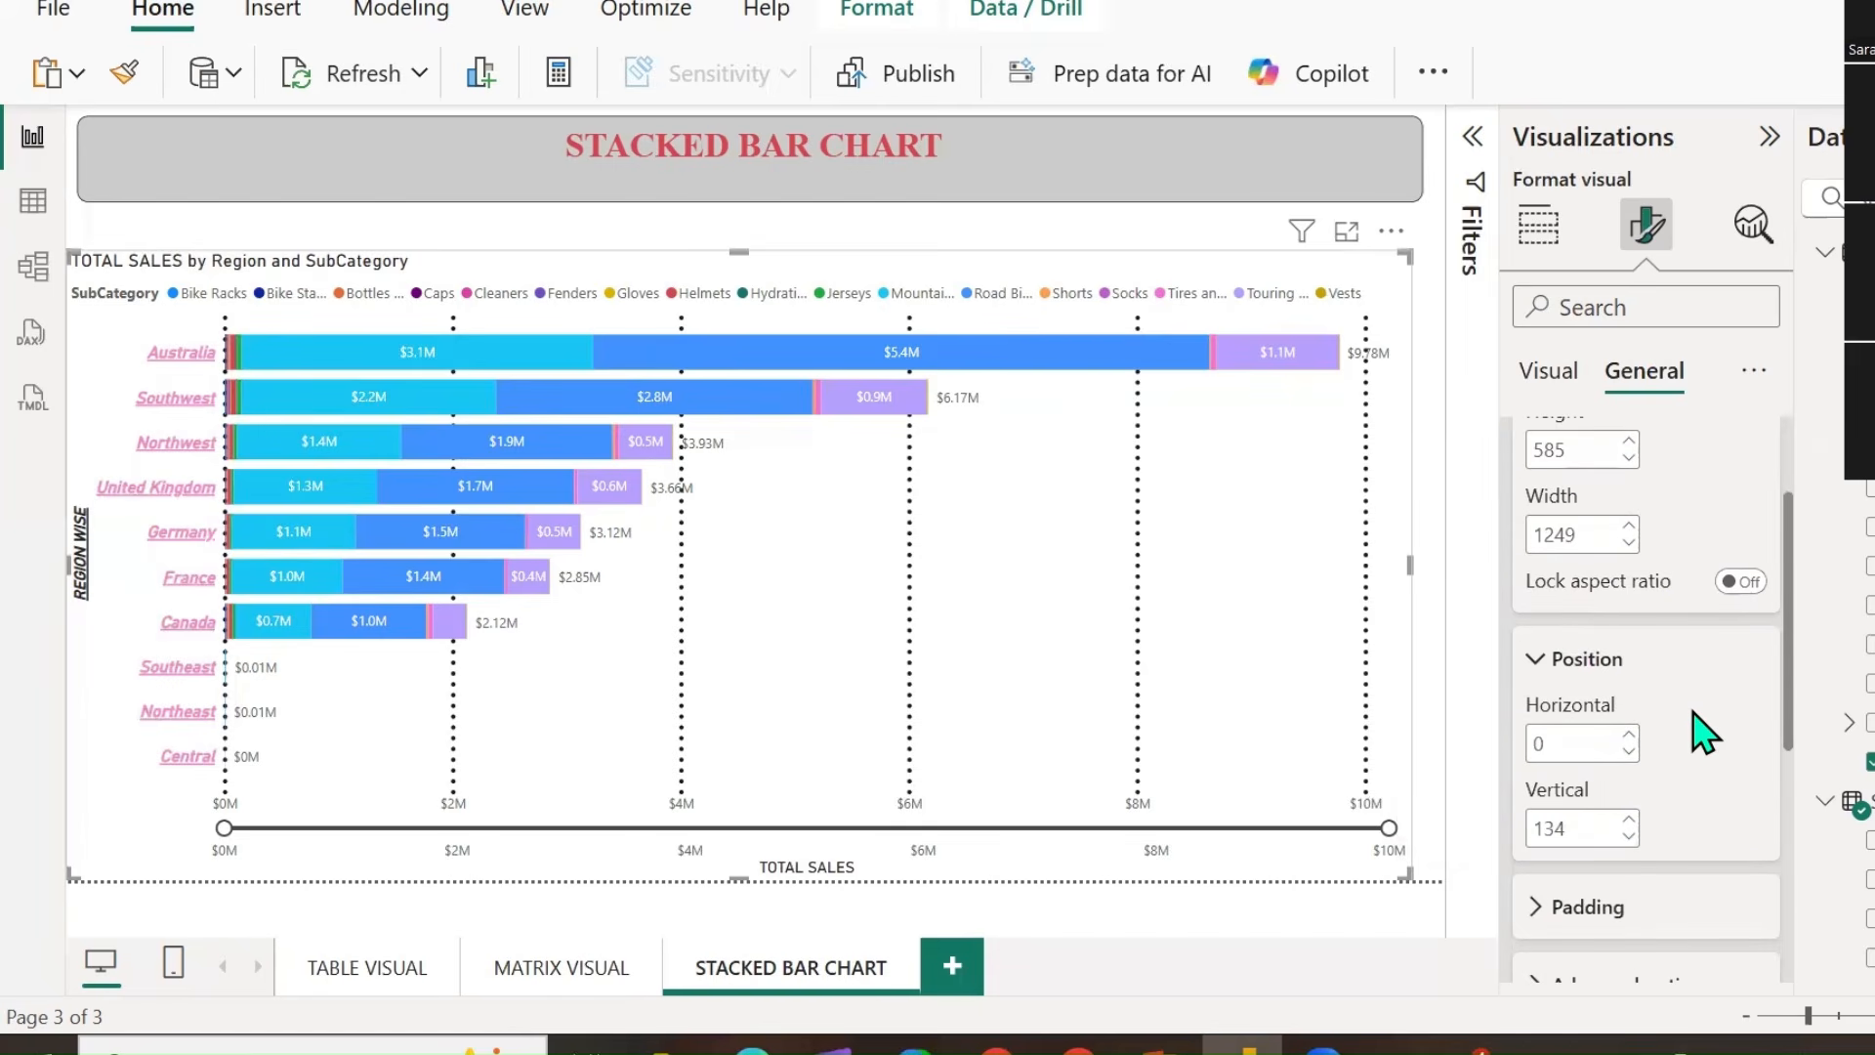
{"action": "scroll", "coordinate": [1704, 733], "scroll_direction": "up", "scroll_amount": 3}
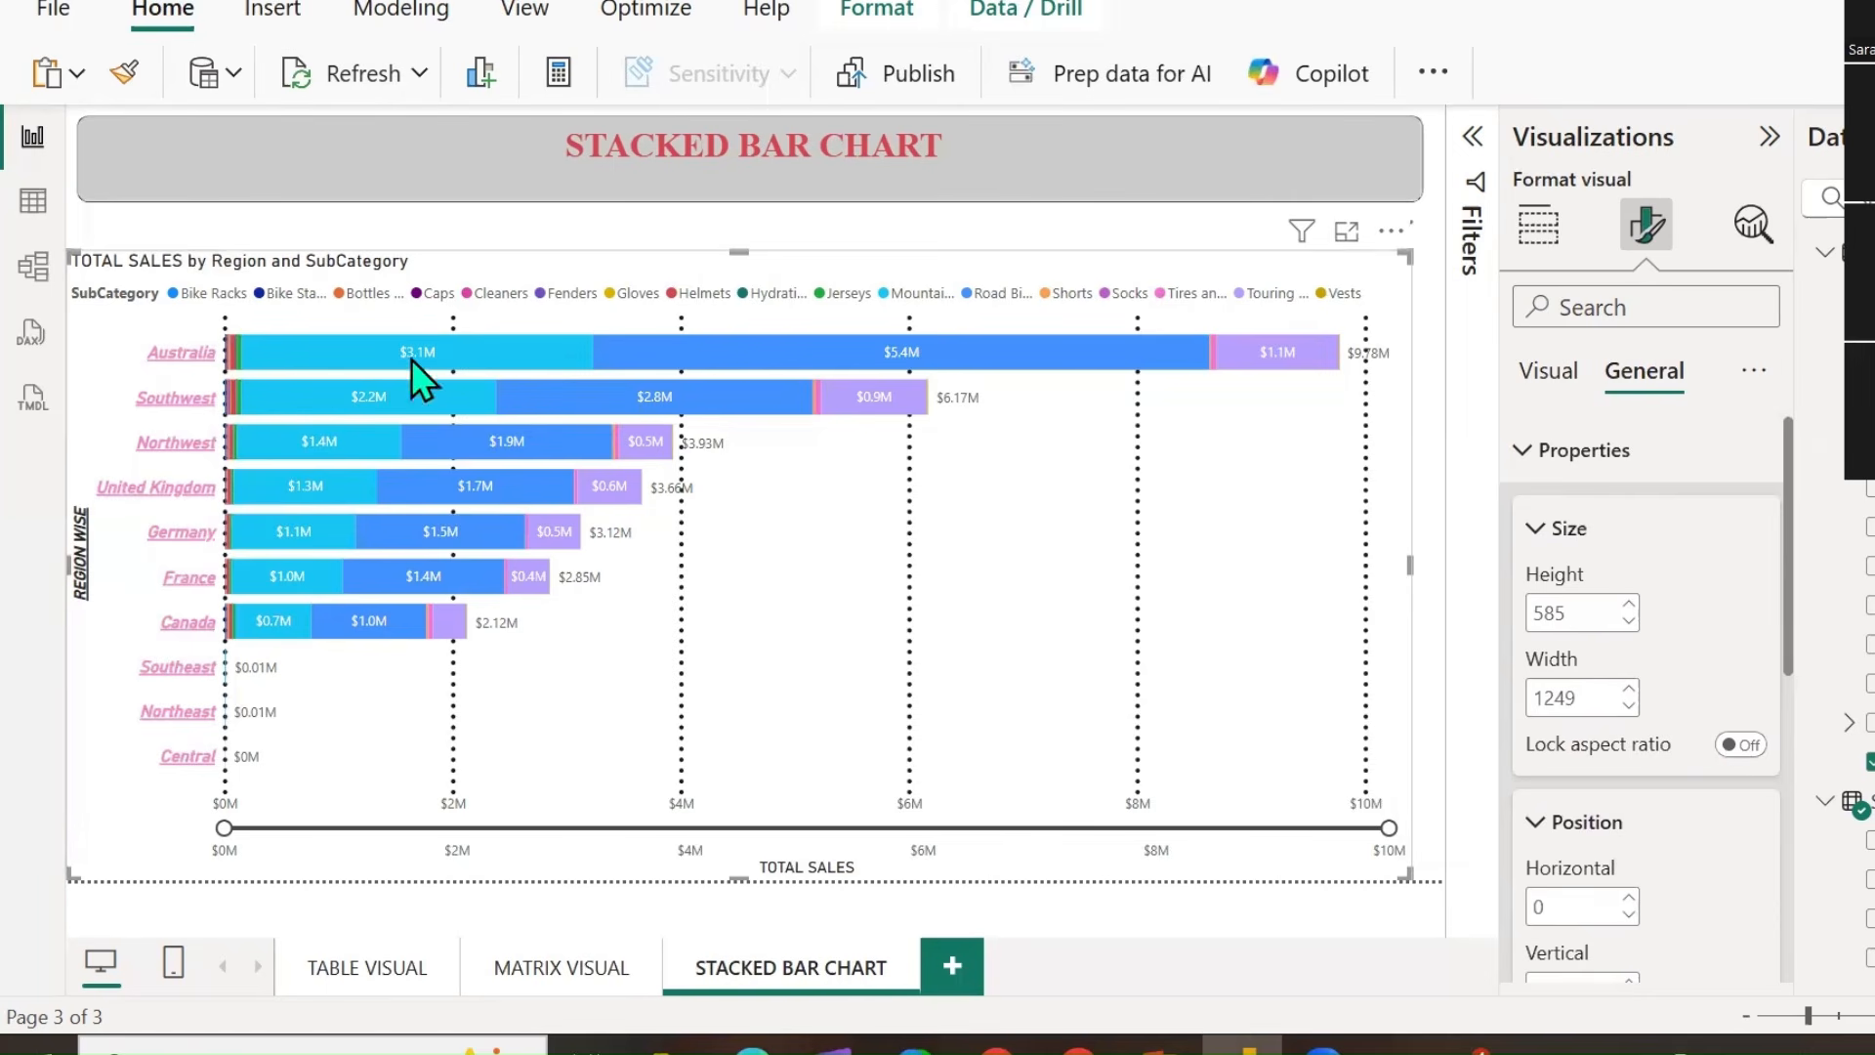
Increase the stacked bar chart's width to 1271 and its height to 586.
{"action": "left_click", "coordinate": [1629, 694]}
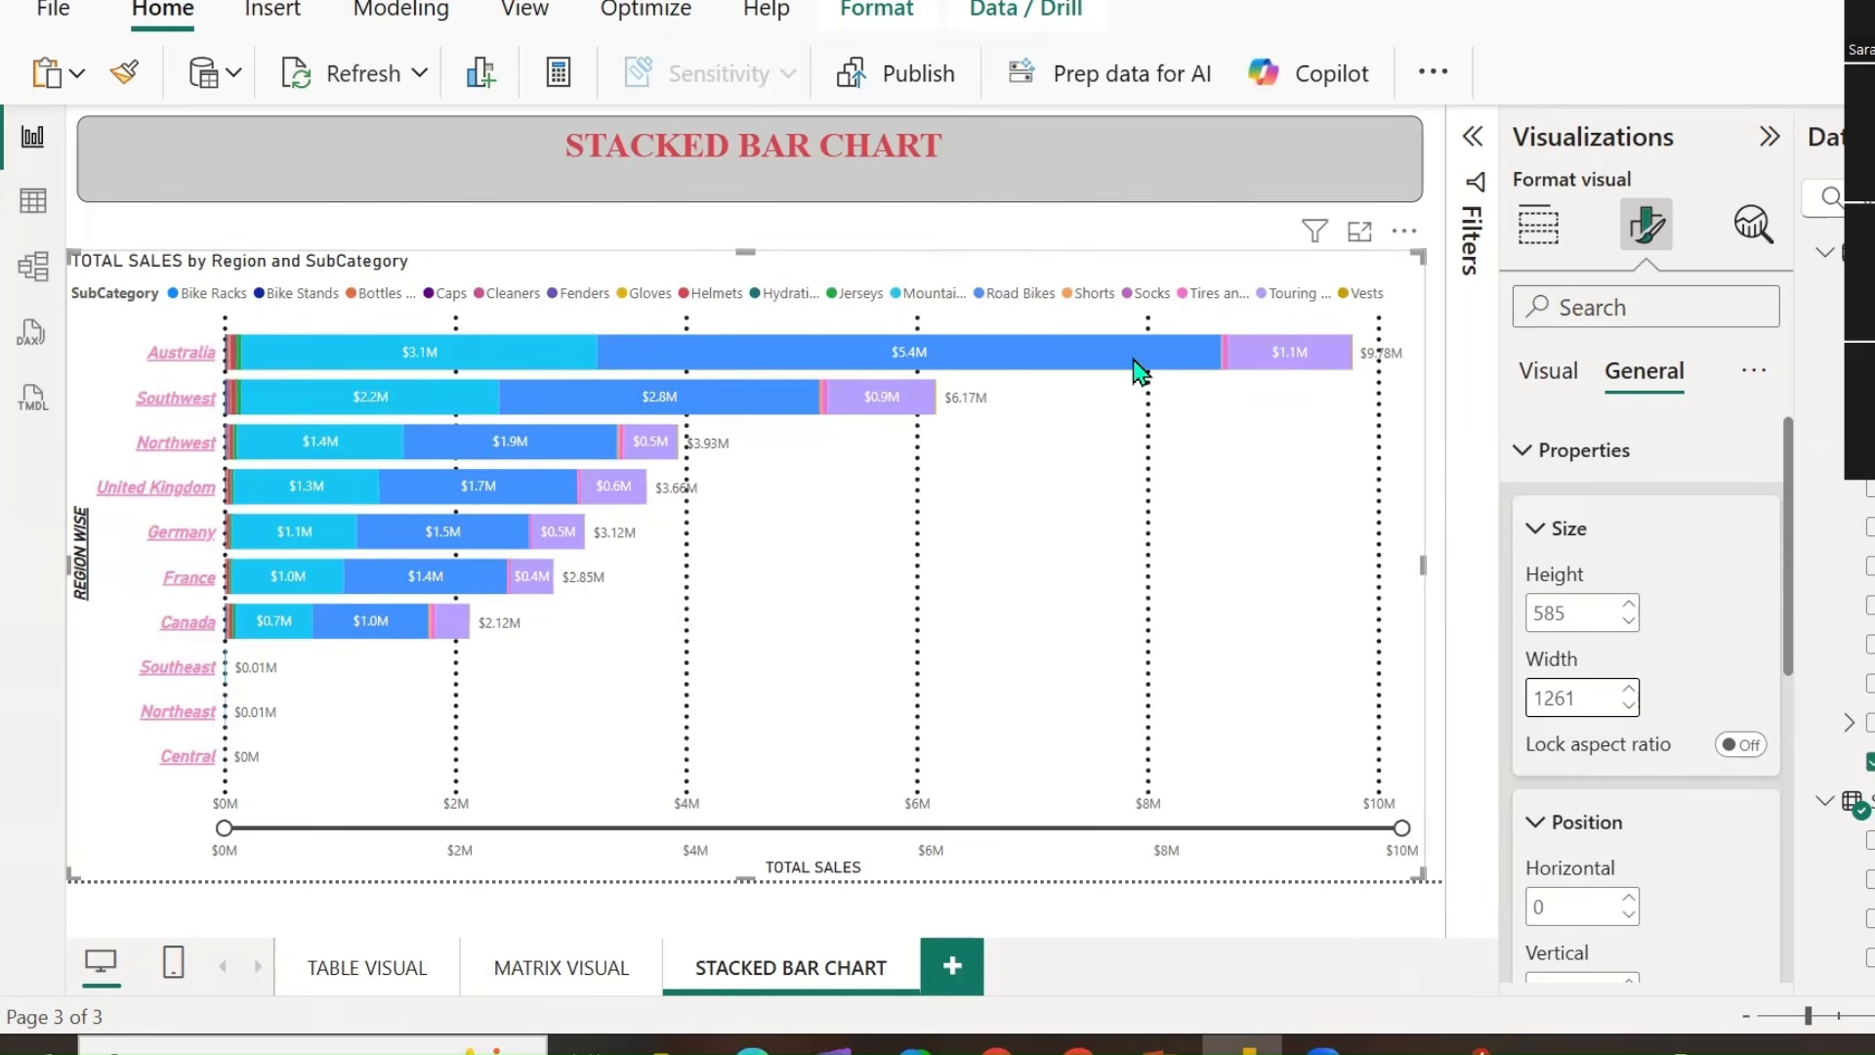
{"action": "left_click_drag", "start_coordinate": [1426, 500], "coordinate": [1504, 495]}
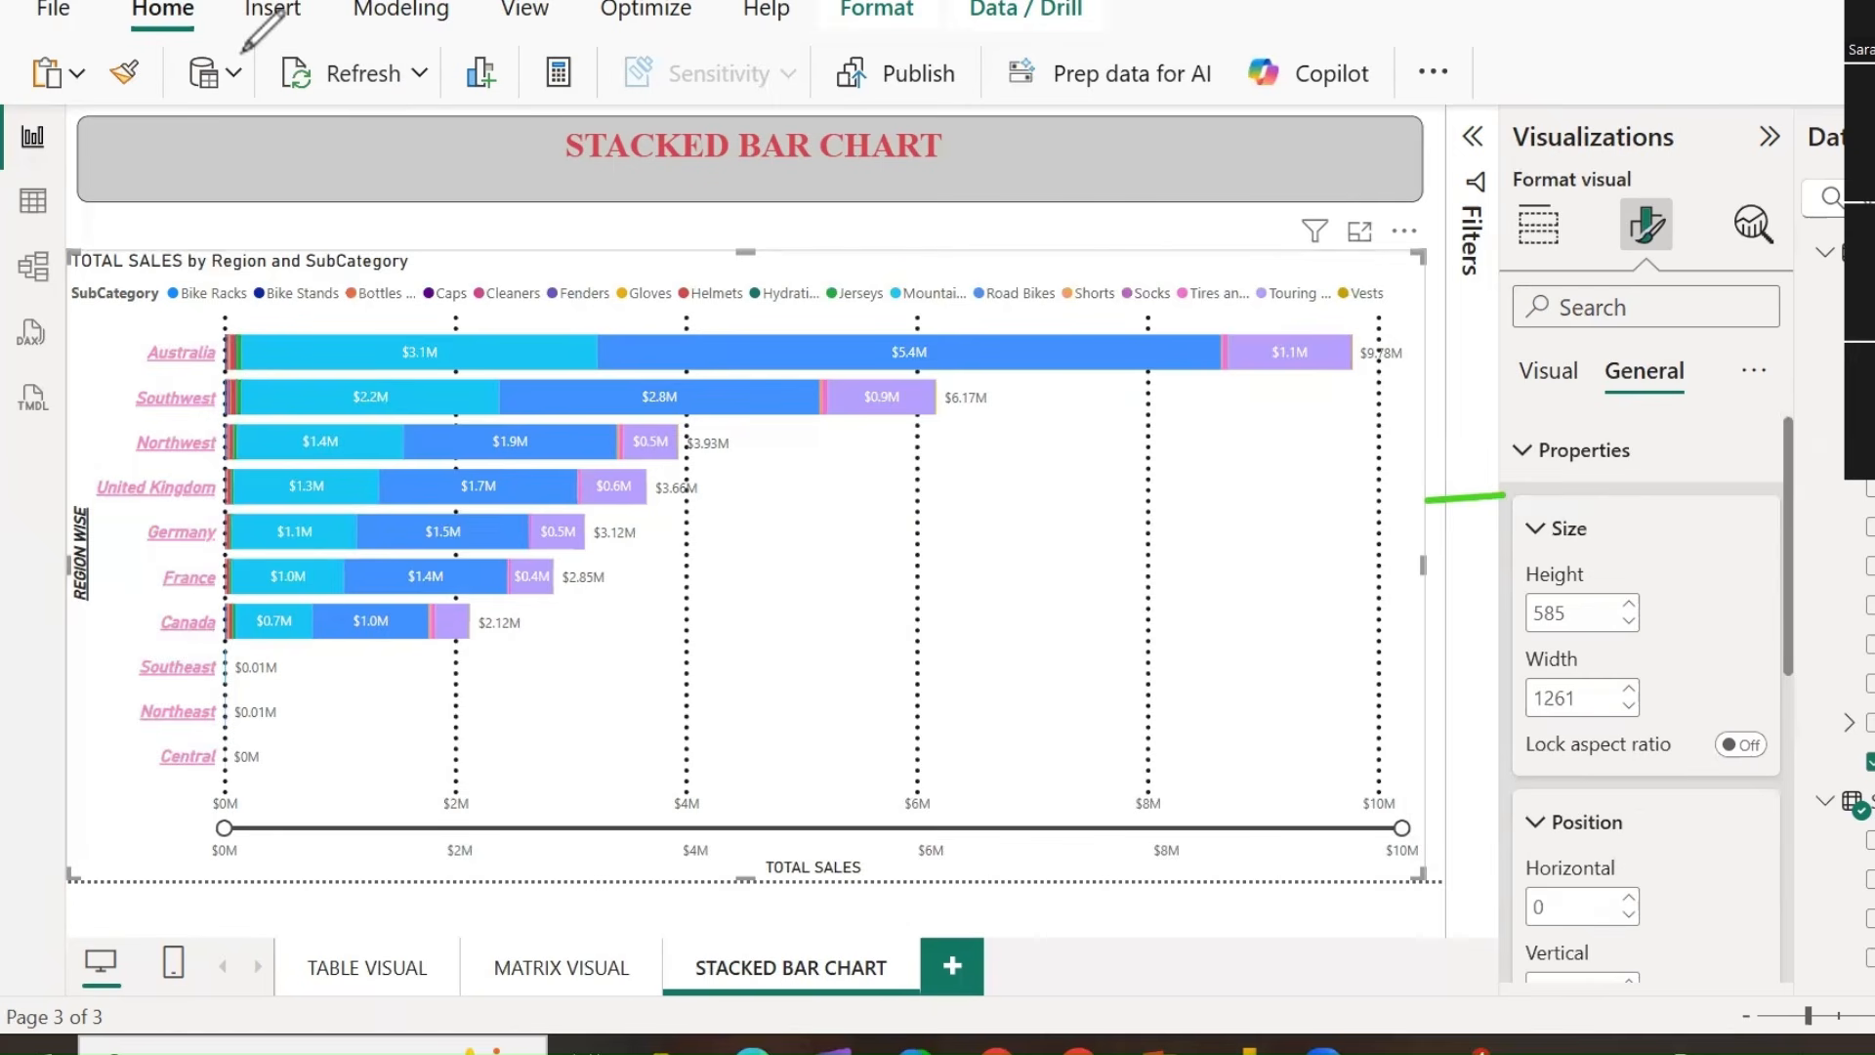
{"action": "double_click", "coordinate": [1629, 693]}
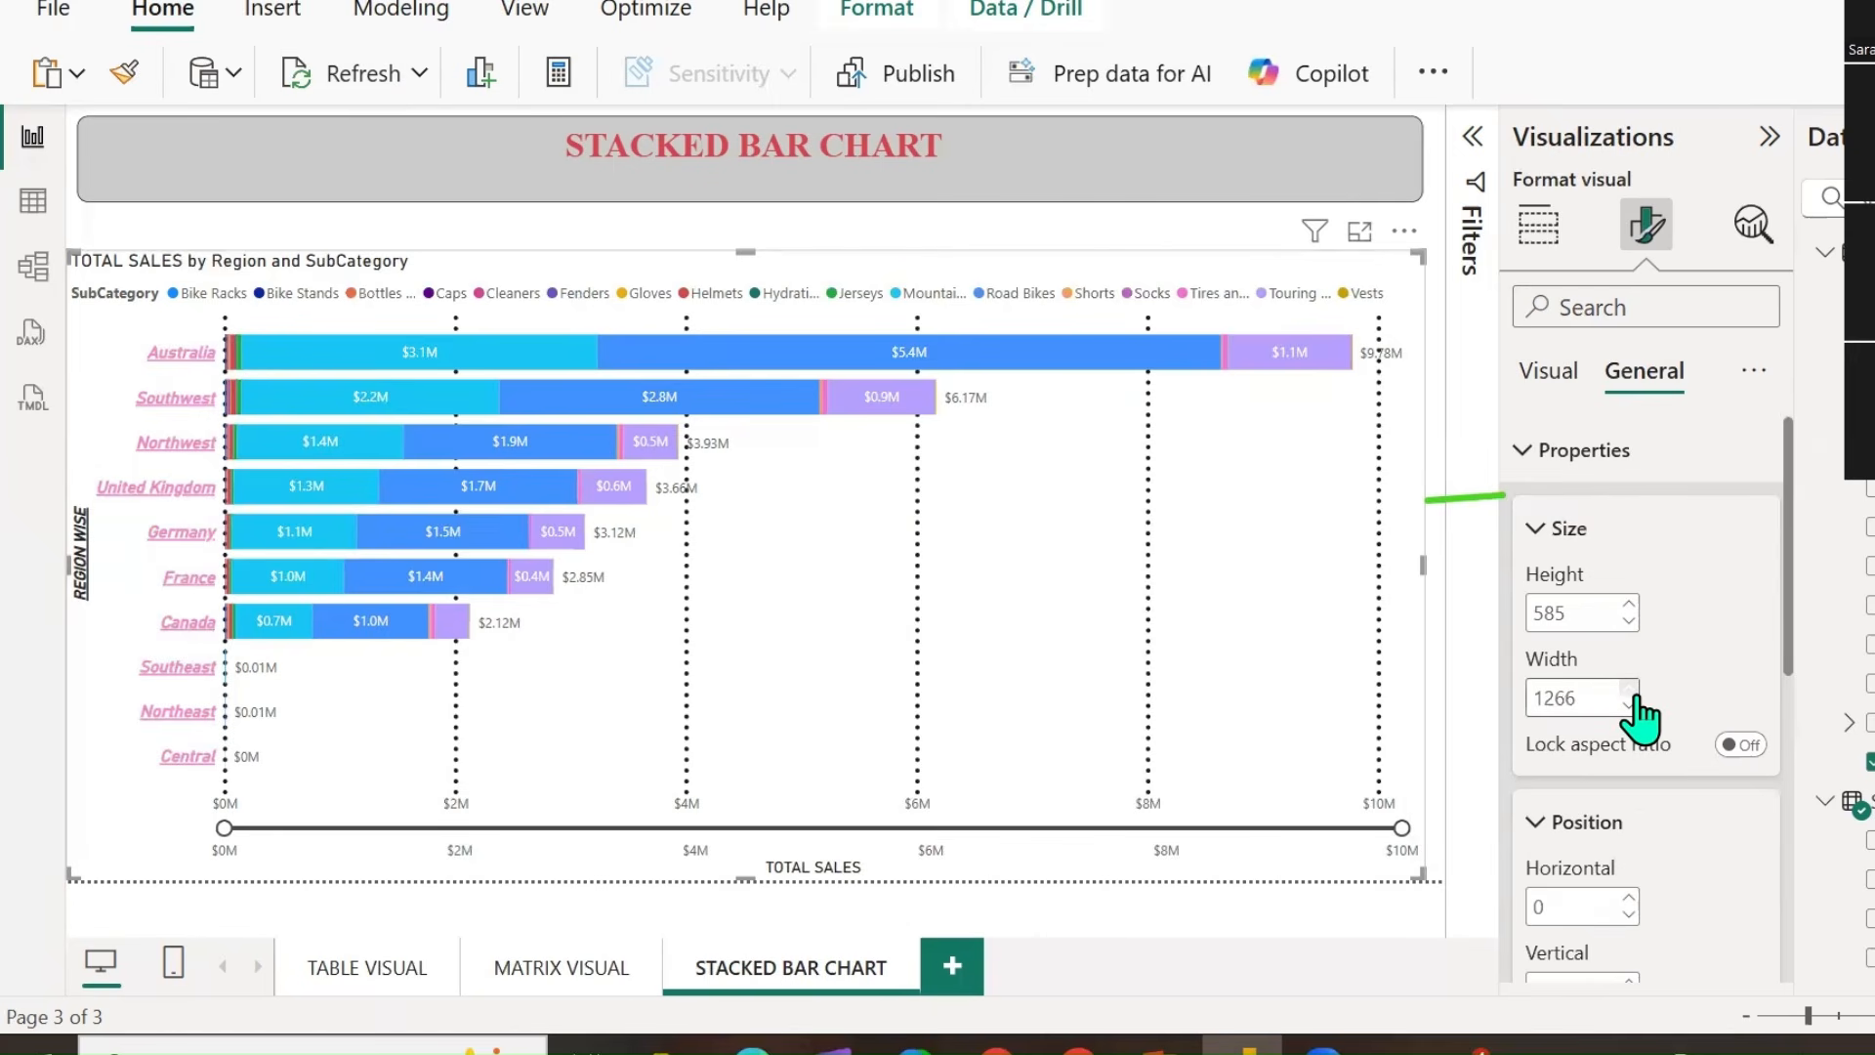
{"action": "double_click", "coordinate": [1629, 692]}
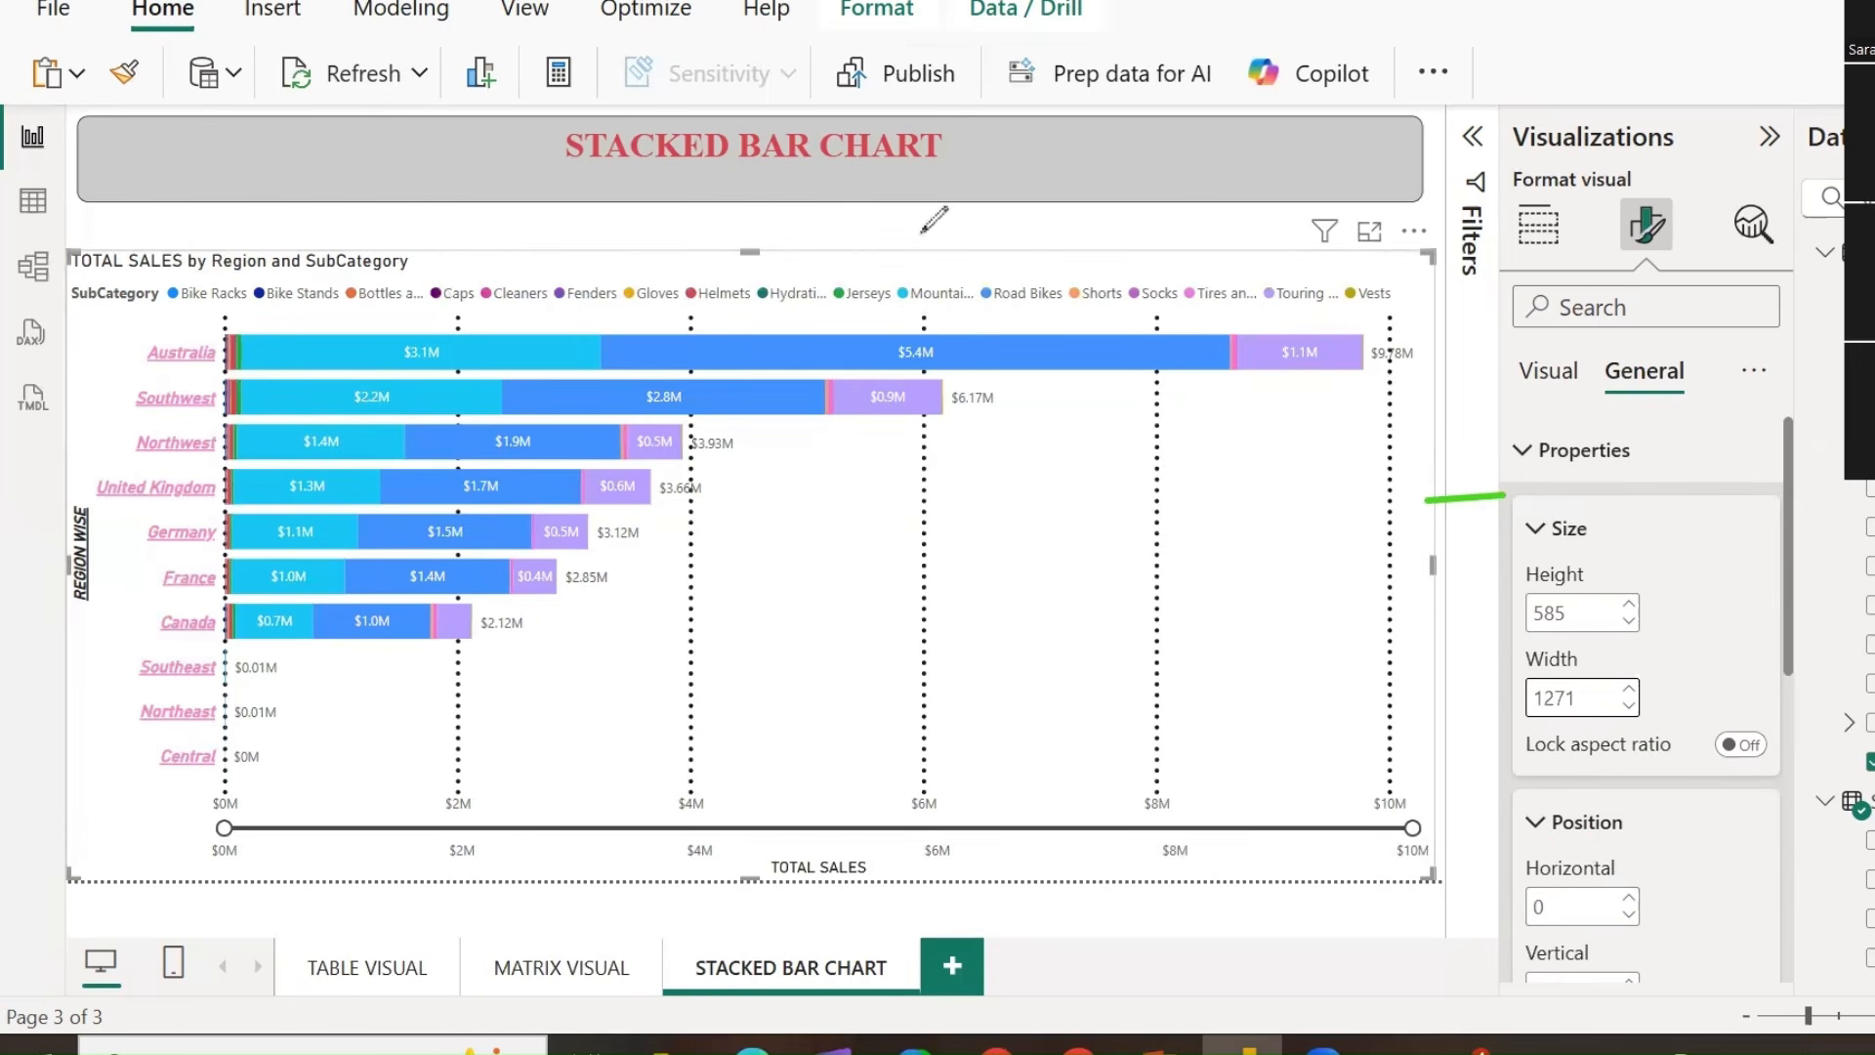
{"action": "left_click_drag", "start_coordinate": [921, 232], "coordinate": [921, 292]}
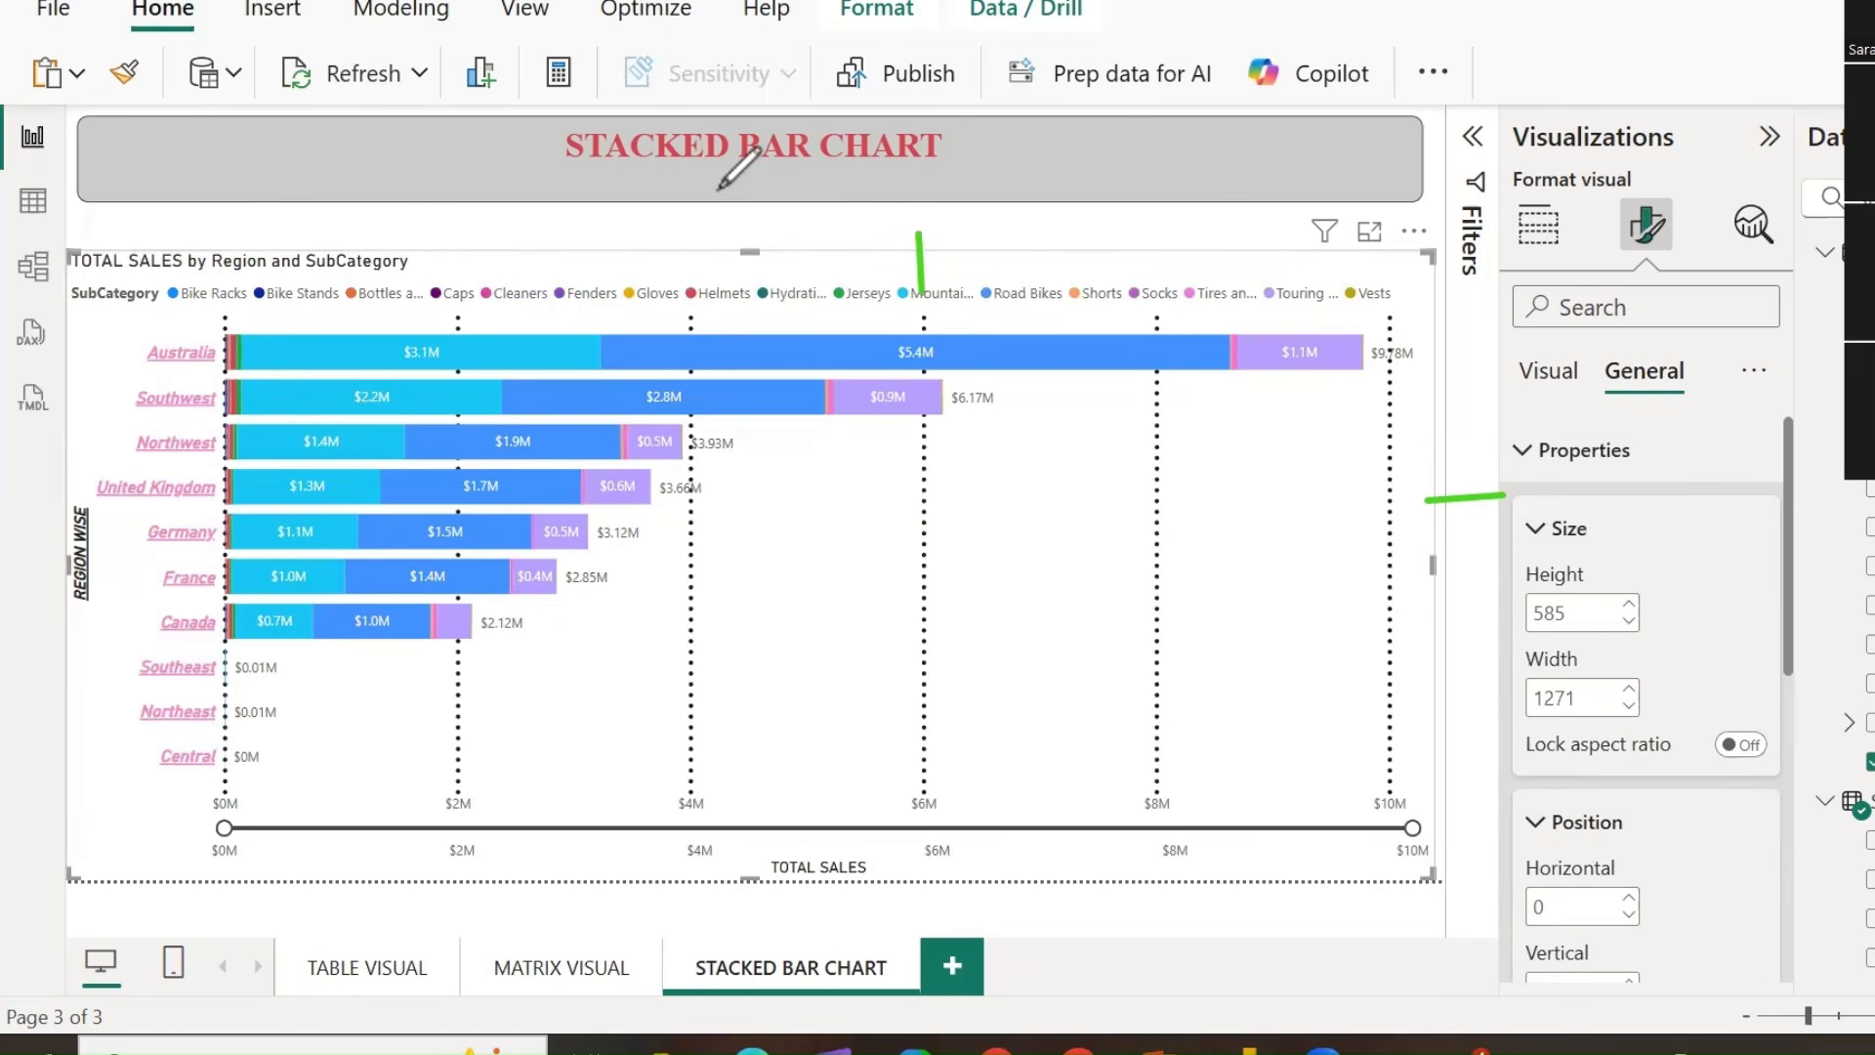
{"action": "triple_click", "coordinate": [1628, 622]}
{"action": "double_click", "coordinate": [1628, 622]}
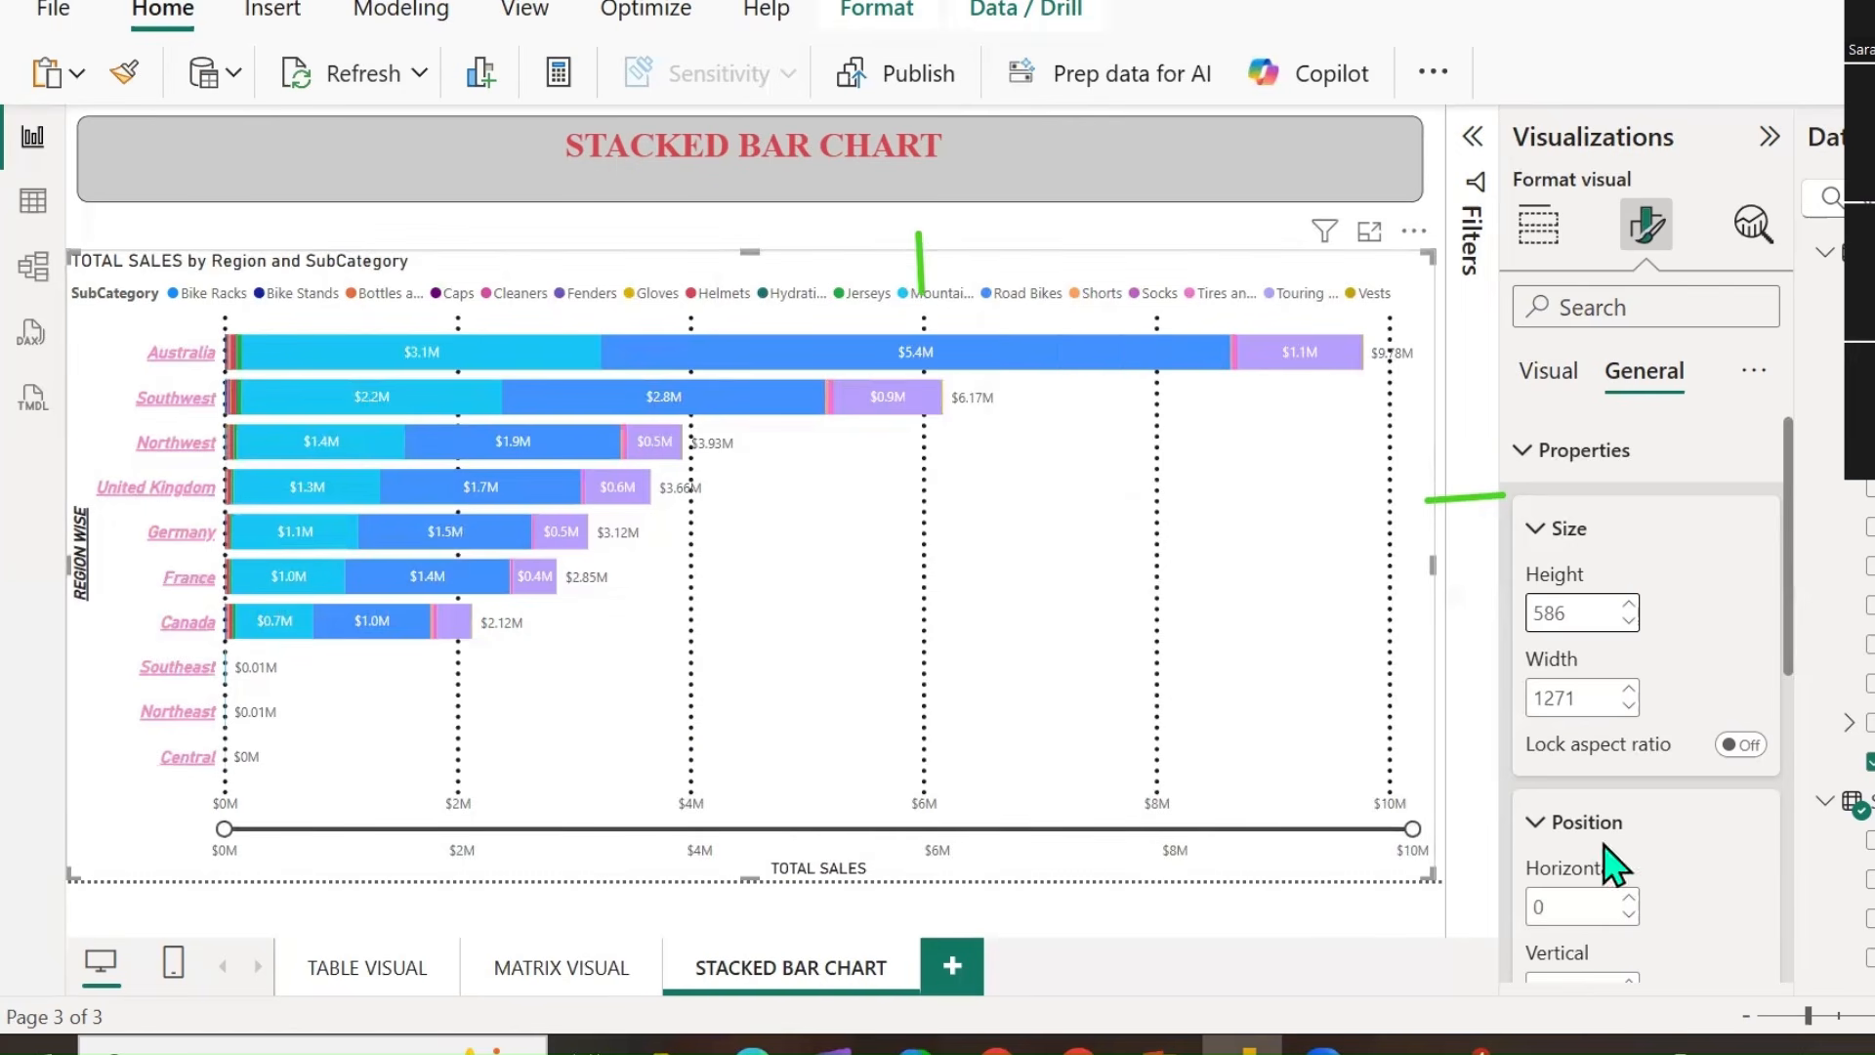
Set the chart's horizontal position to 9 and its vertical position to 125.
{"action": "scroll", "coordinate": [1581, 831], "scroll_direction": "down", "scroll_amount": 3}
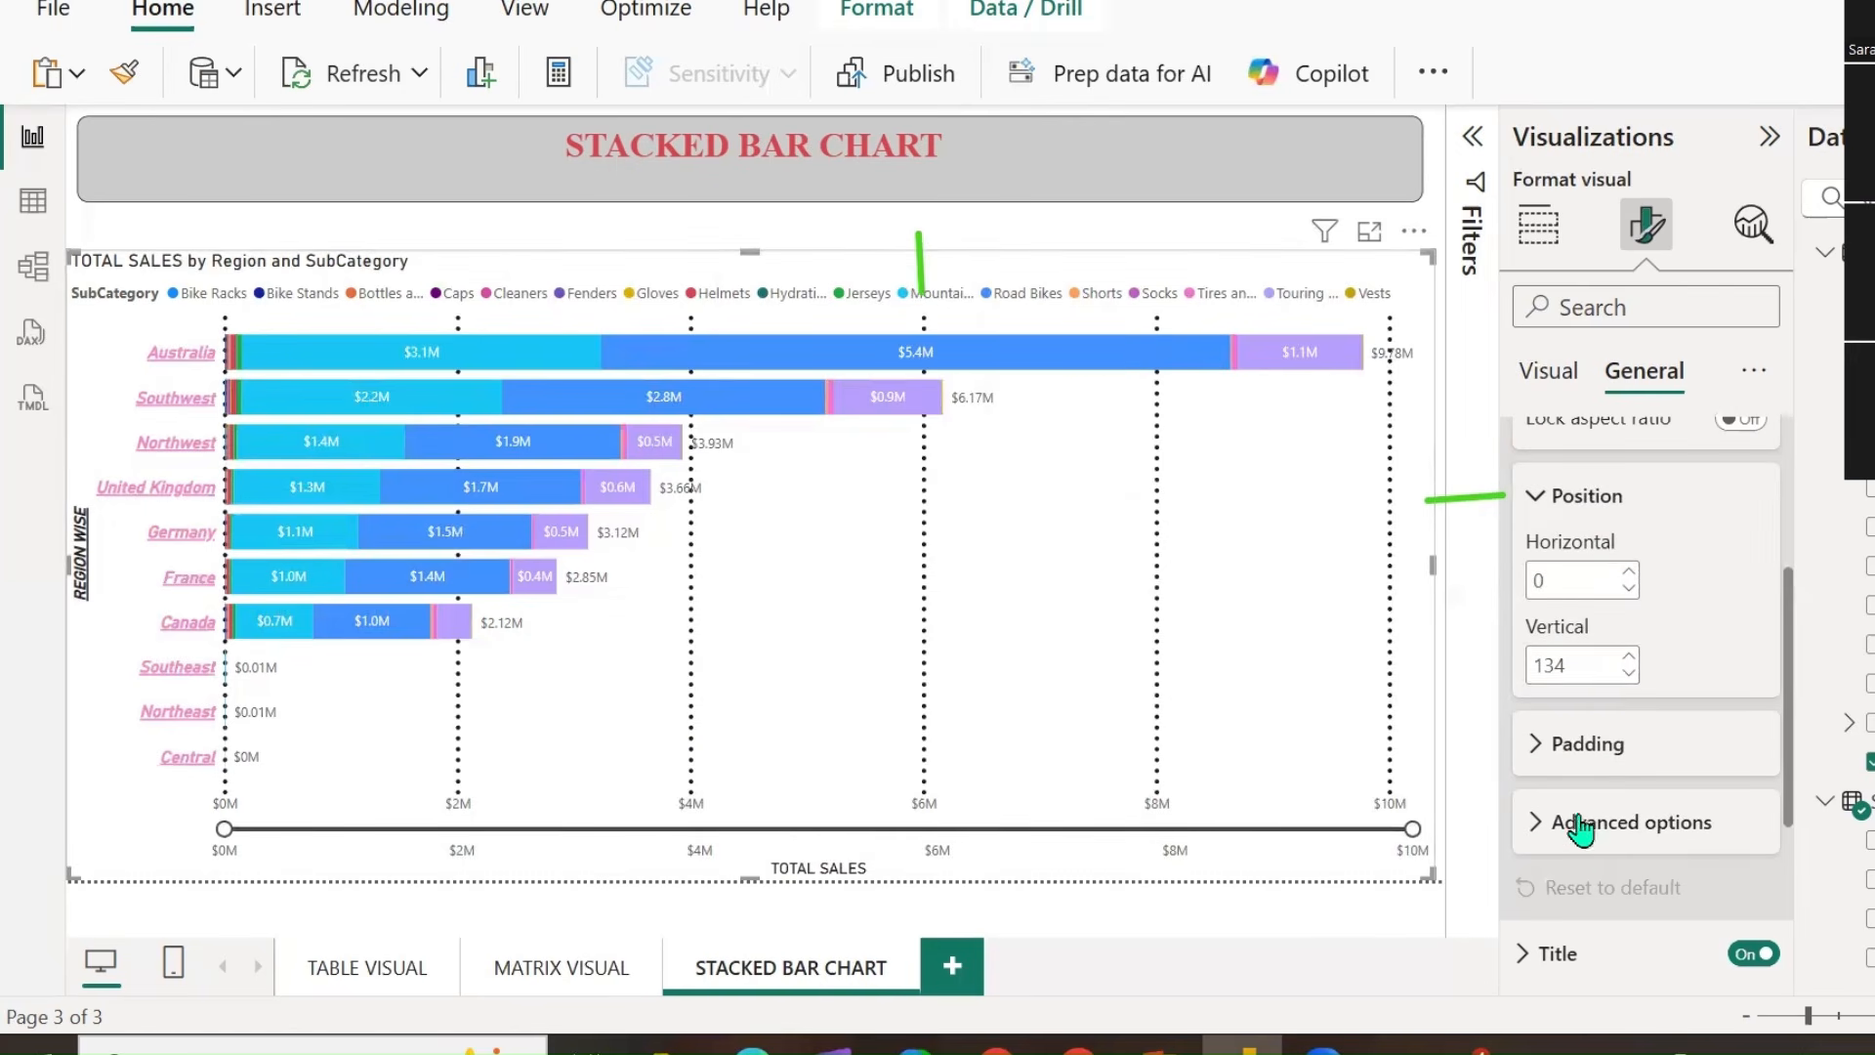
{"action": "left_click", "coordinate": [1629, 572]}
{"action": "left_click", "coordinate": [1630, 572]}
{"action": "left_click", "coordinate": [1629, 571]}
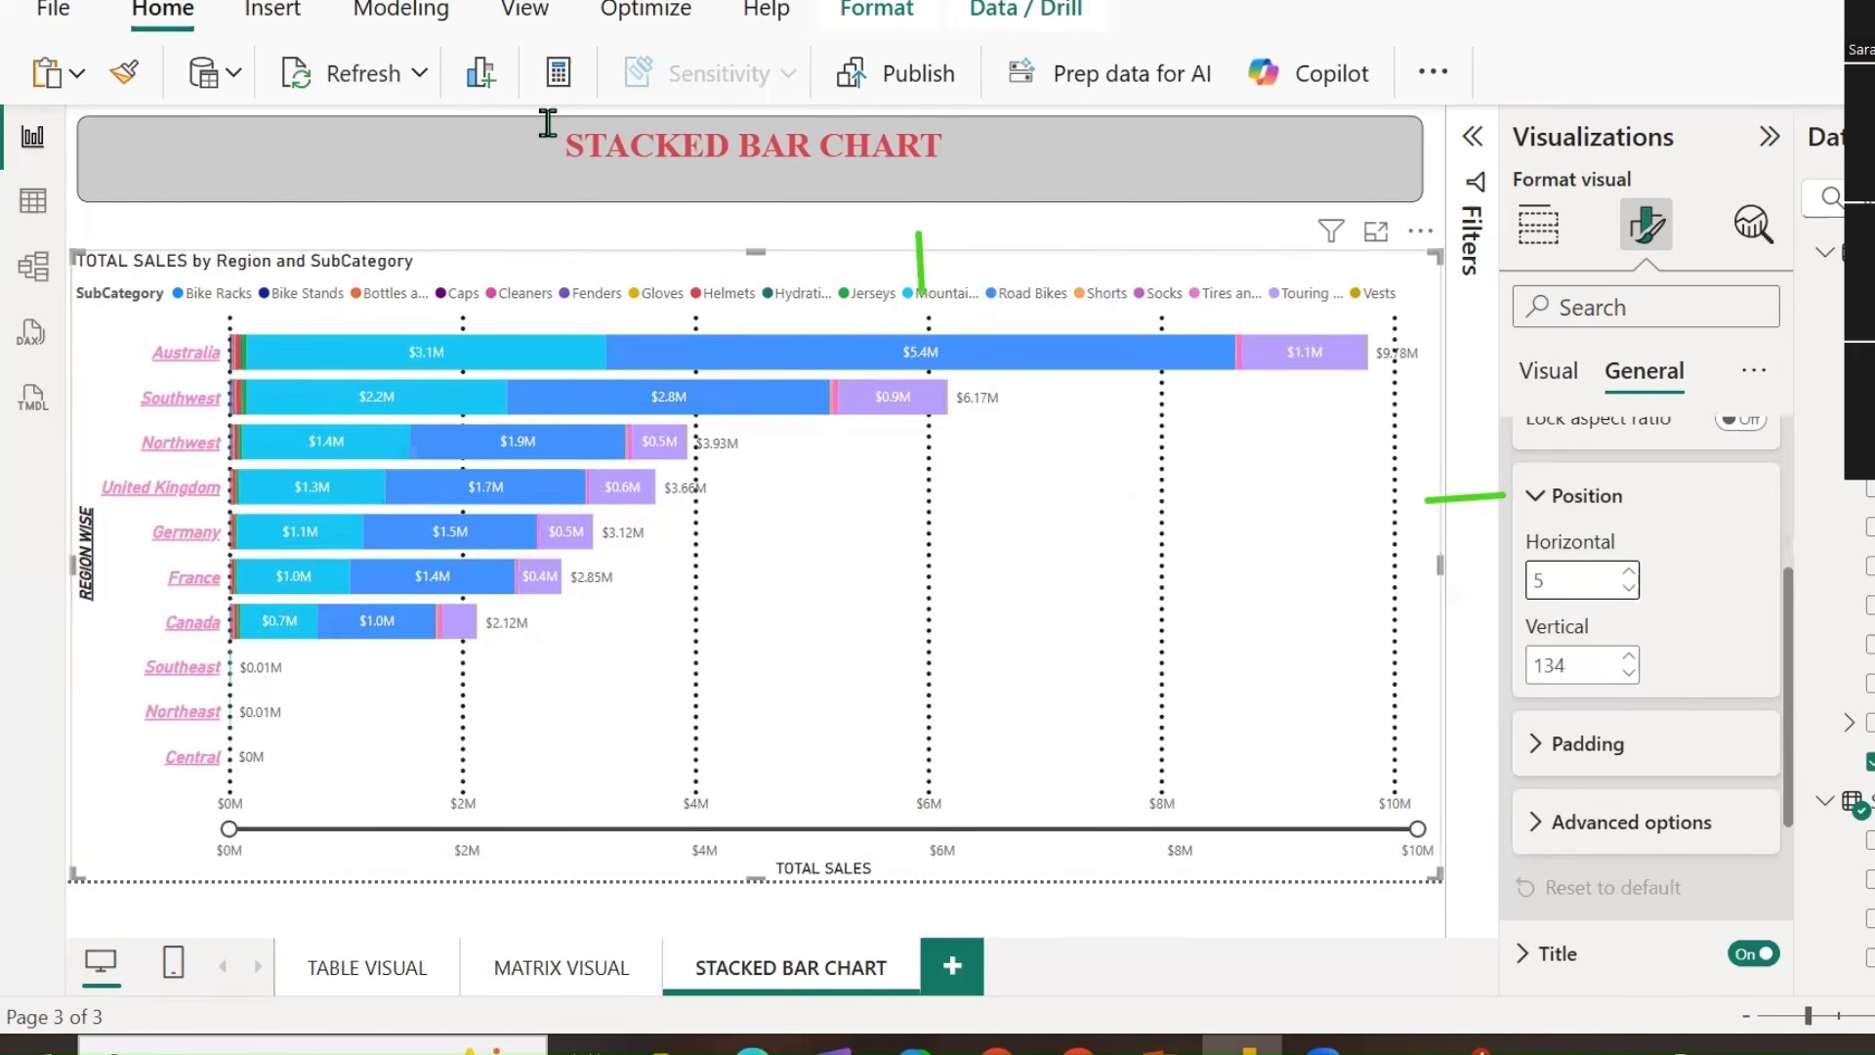
{"action": "left_click_drag", "start_coordinate": [3, 442], "coordinate": [95, 442]}
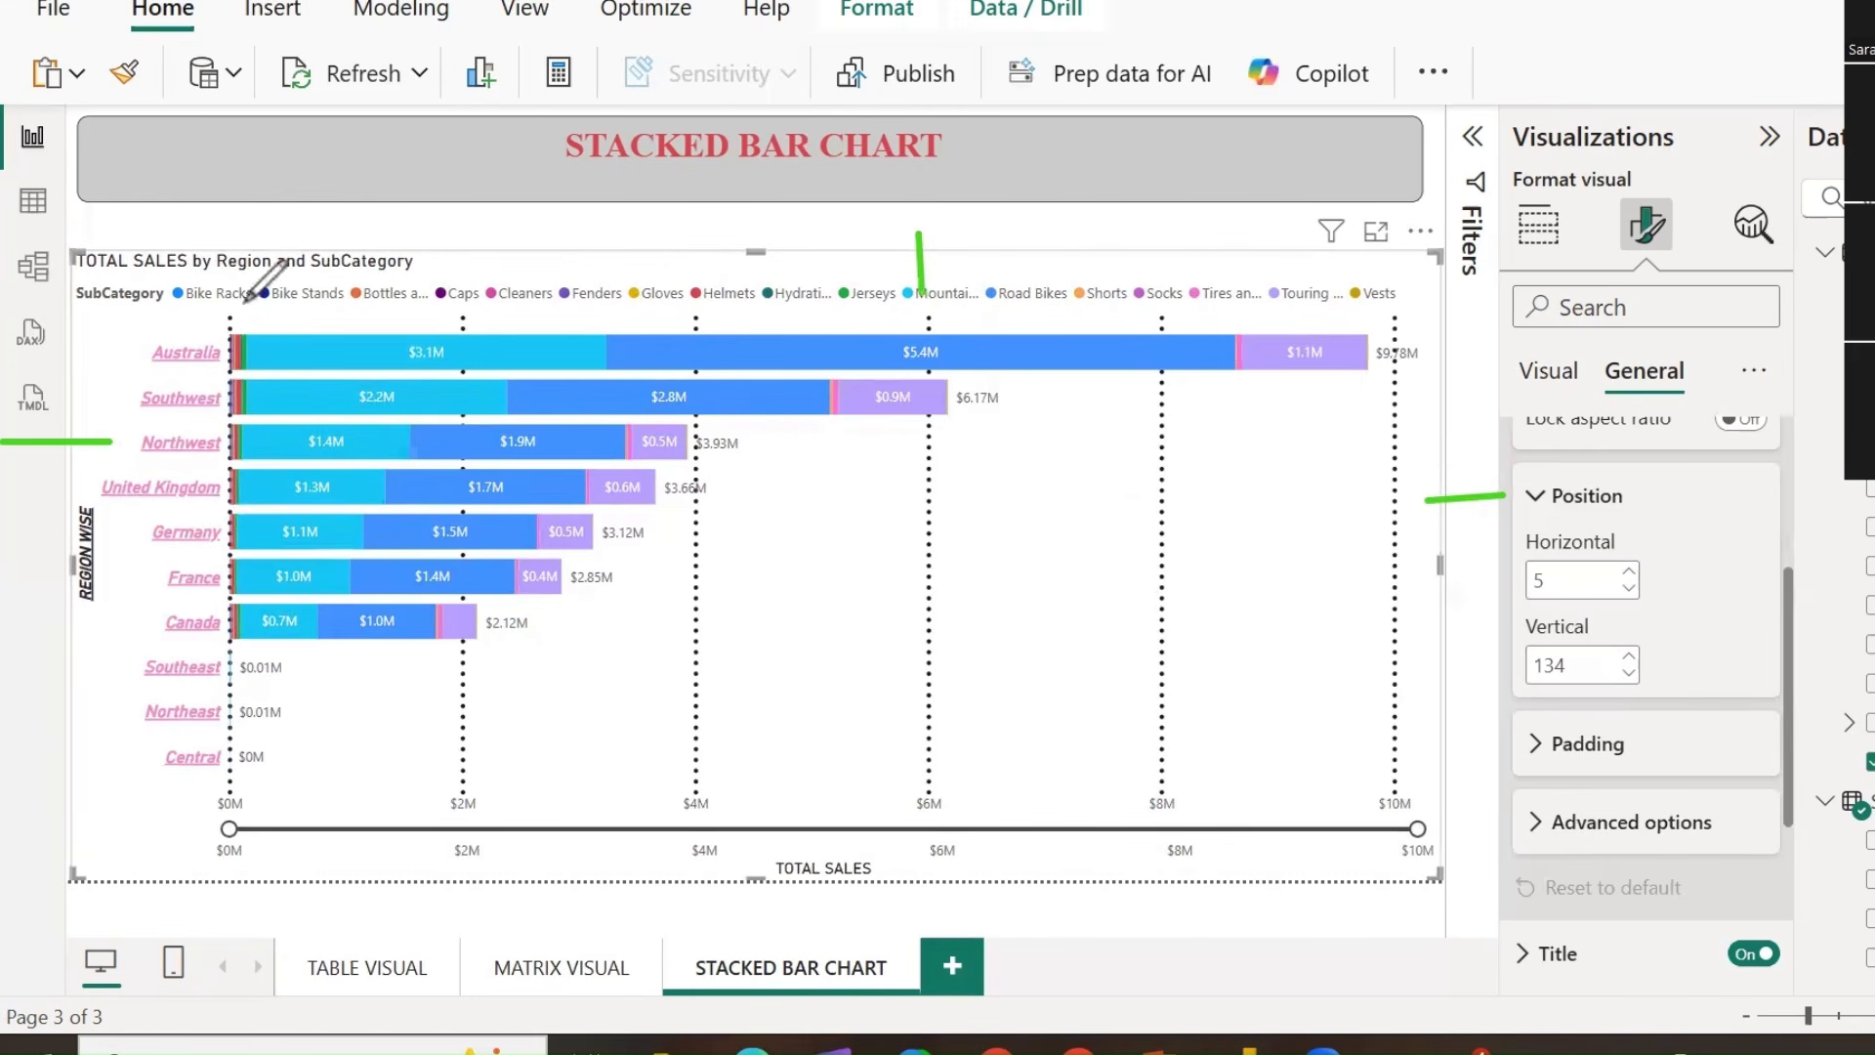
{"action": "left_click", "coordinate": [1629, 572]}
{"action": "left_click", "coordinate": [1630, 572]}
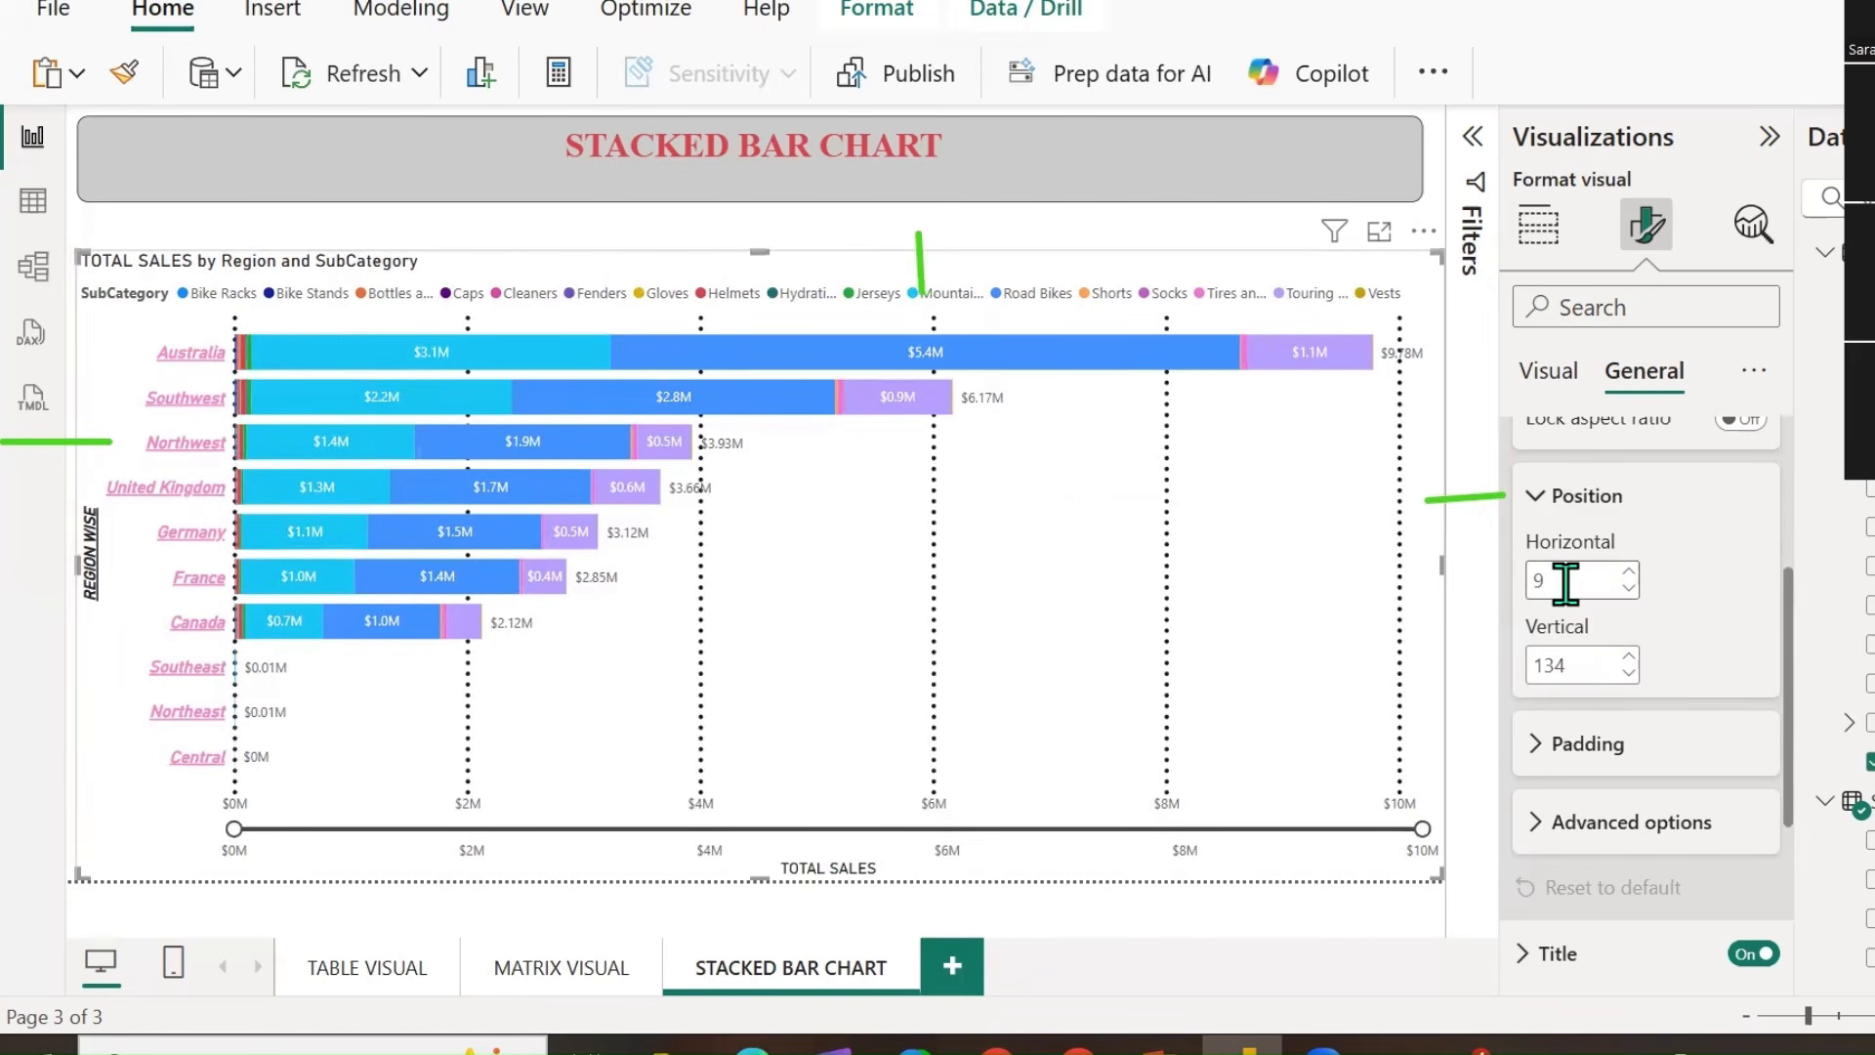
{"action": "left_click", "coordinate": [1627, 673]}
{"action": "left_click", "coordinate": [1627, 673]}
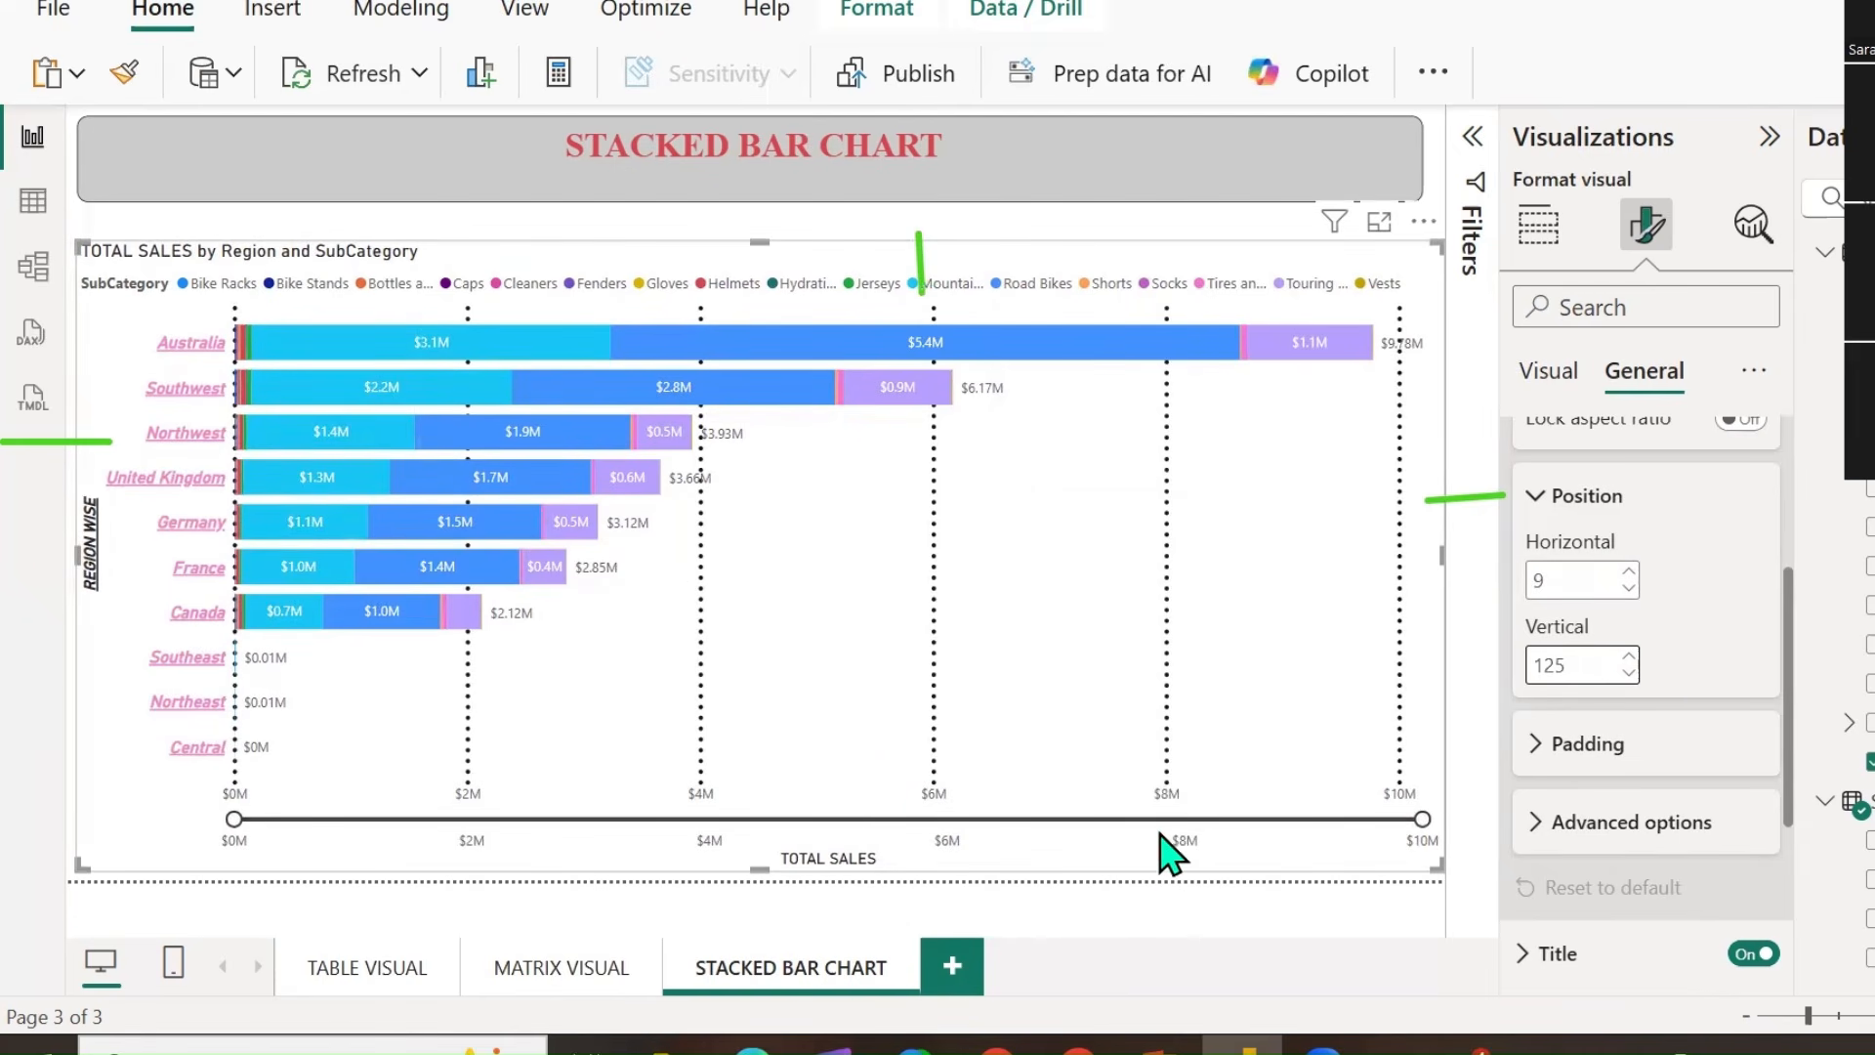
Expand the chart's padding settings and set the left and bottom padding to 15 px each.
{"action": "left_click", "coordinate": [1543, 747]}
{"action": "scroll", "coordinate": [1661, 767], "scroll_direction": "down", "scroll_amount": 2}
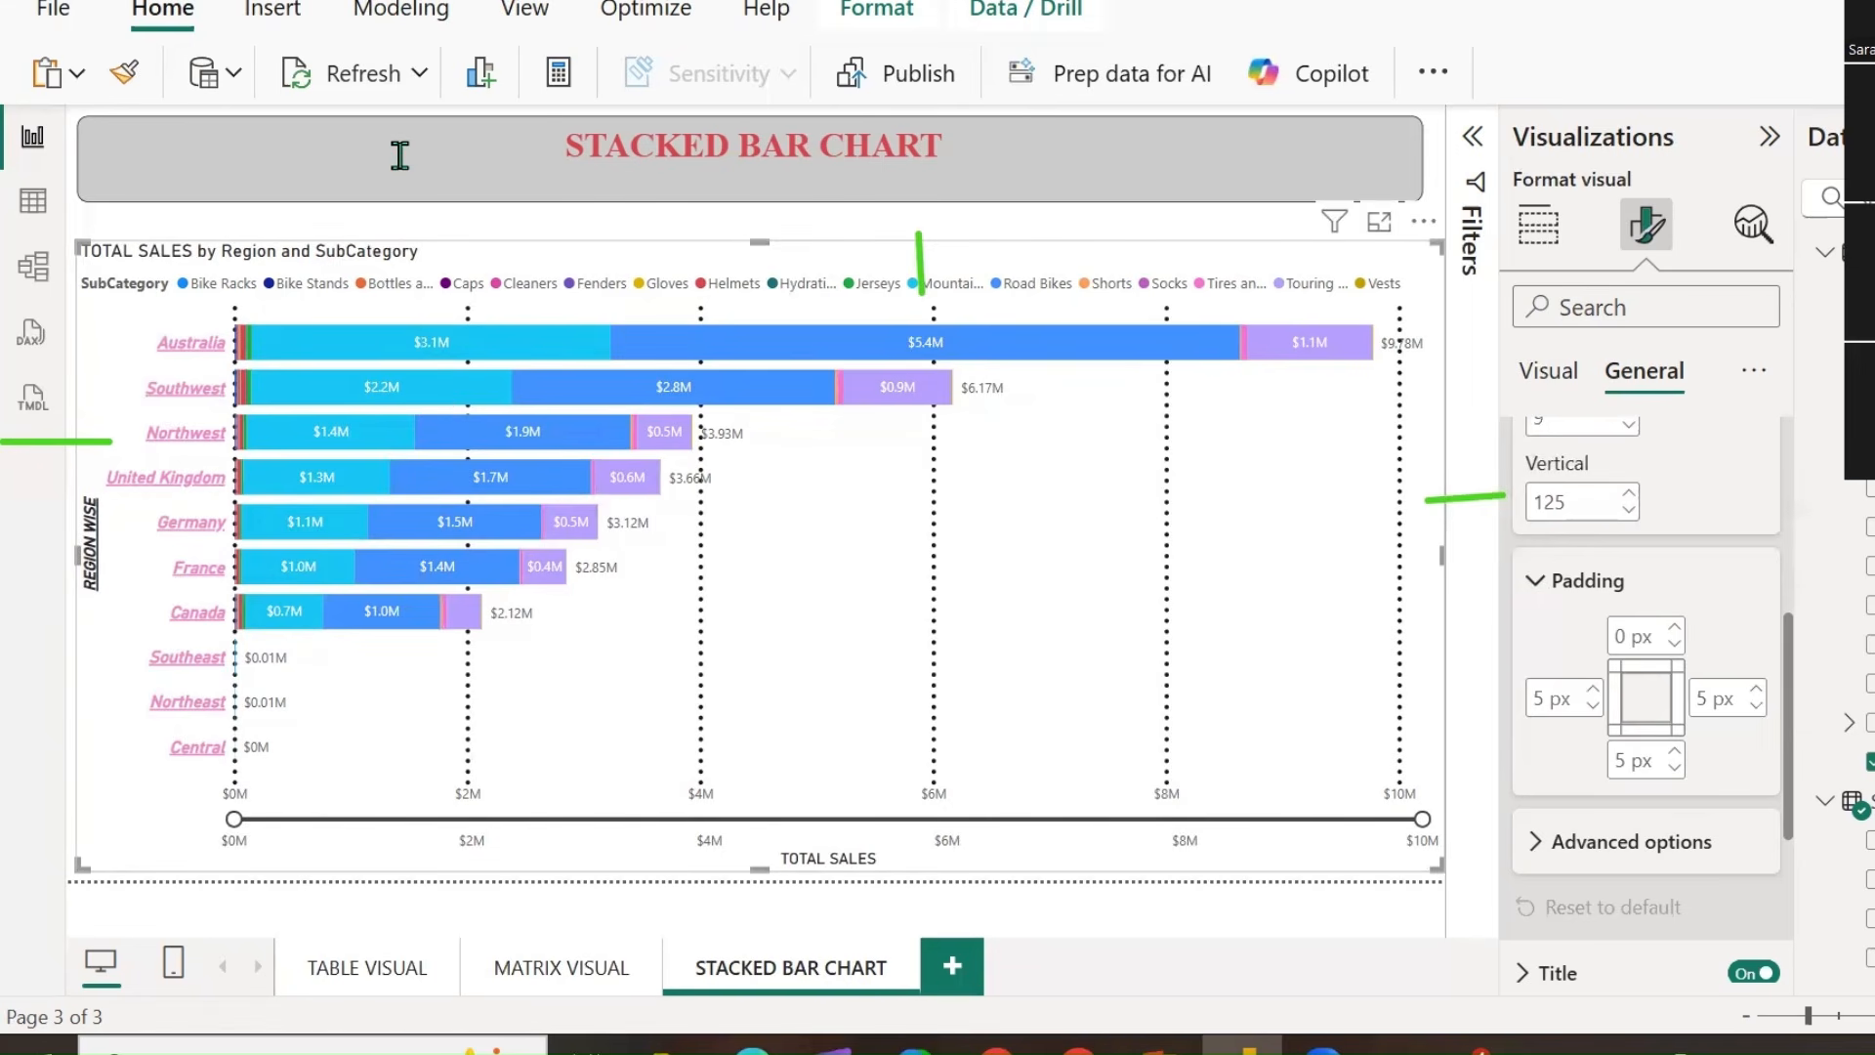
{"action": "left_click_drag", "start_coordinate": [418, 269], "coordinate": [844, 268]}
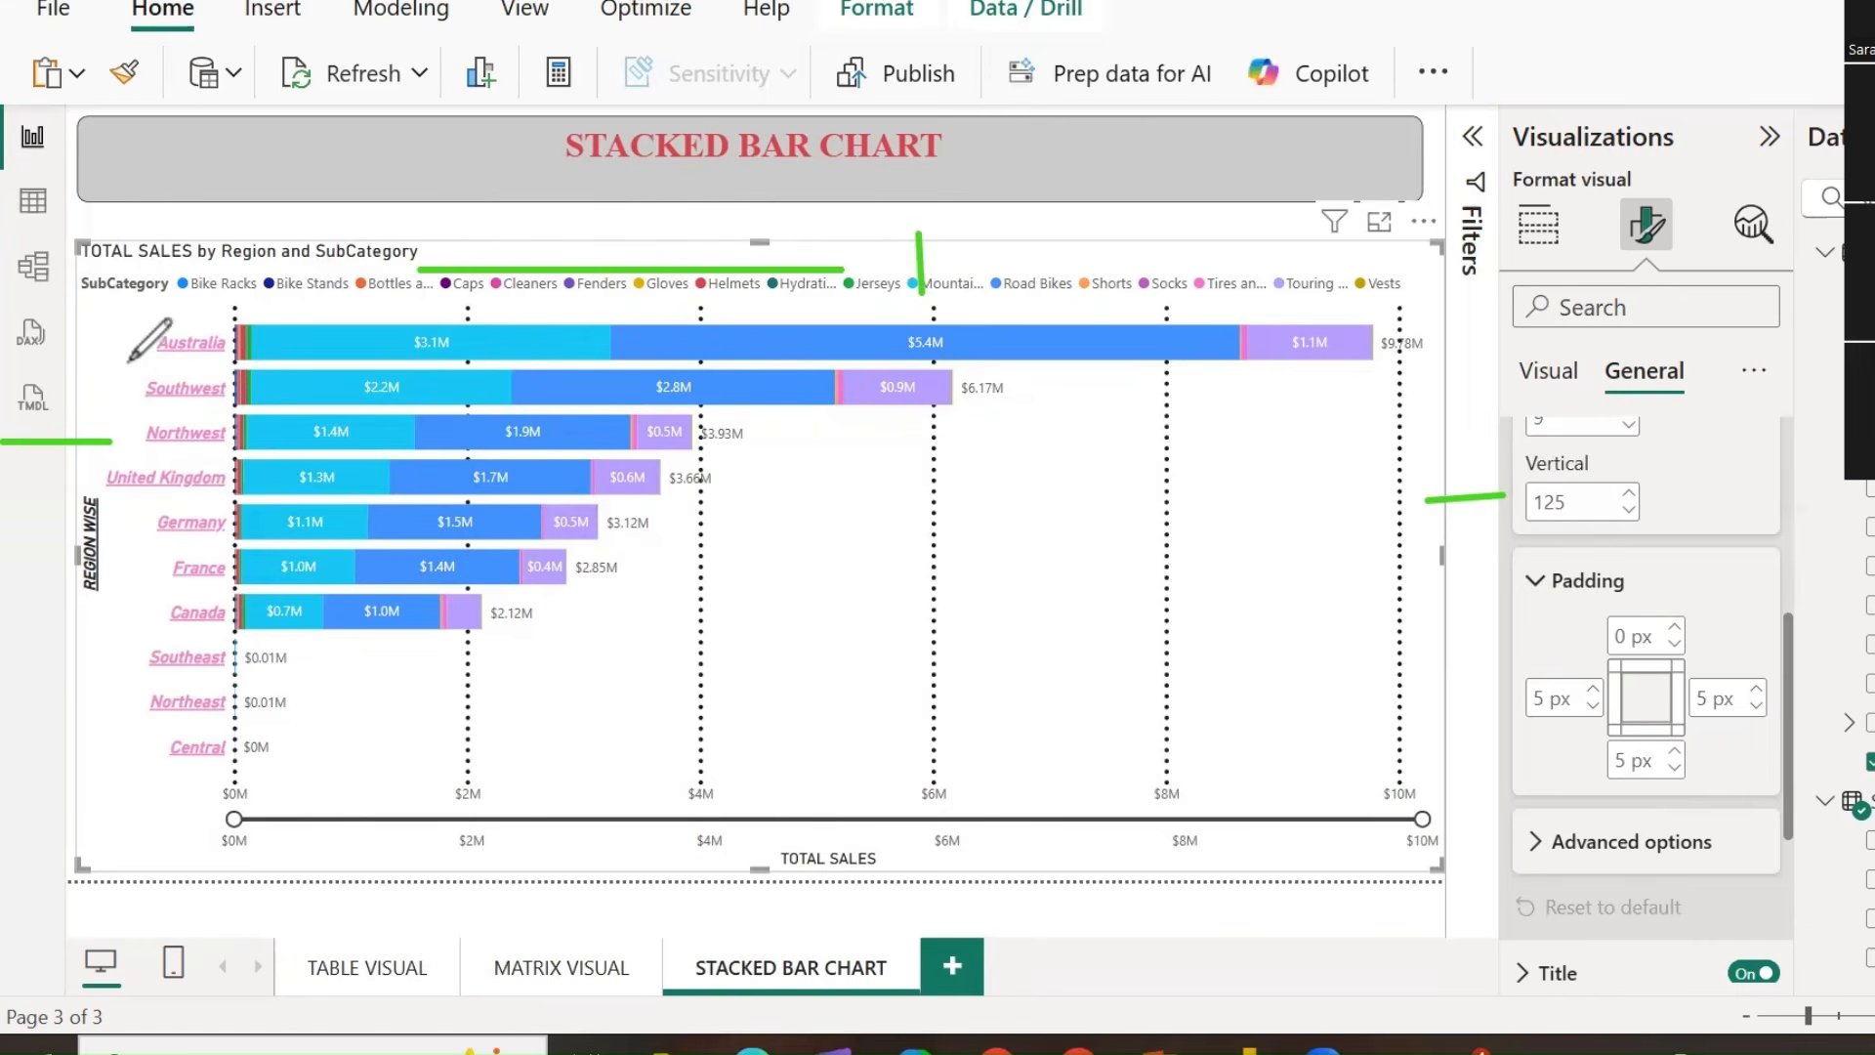
{"action": "left_click_drag", "start_coordinate": [83, 284], "coordinate": [82, 790]}
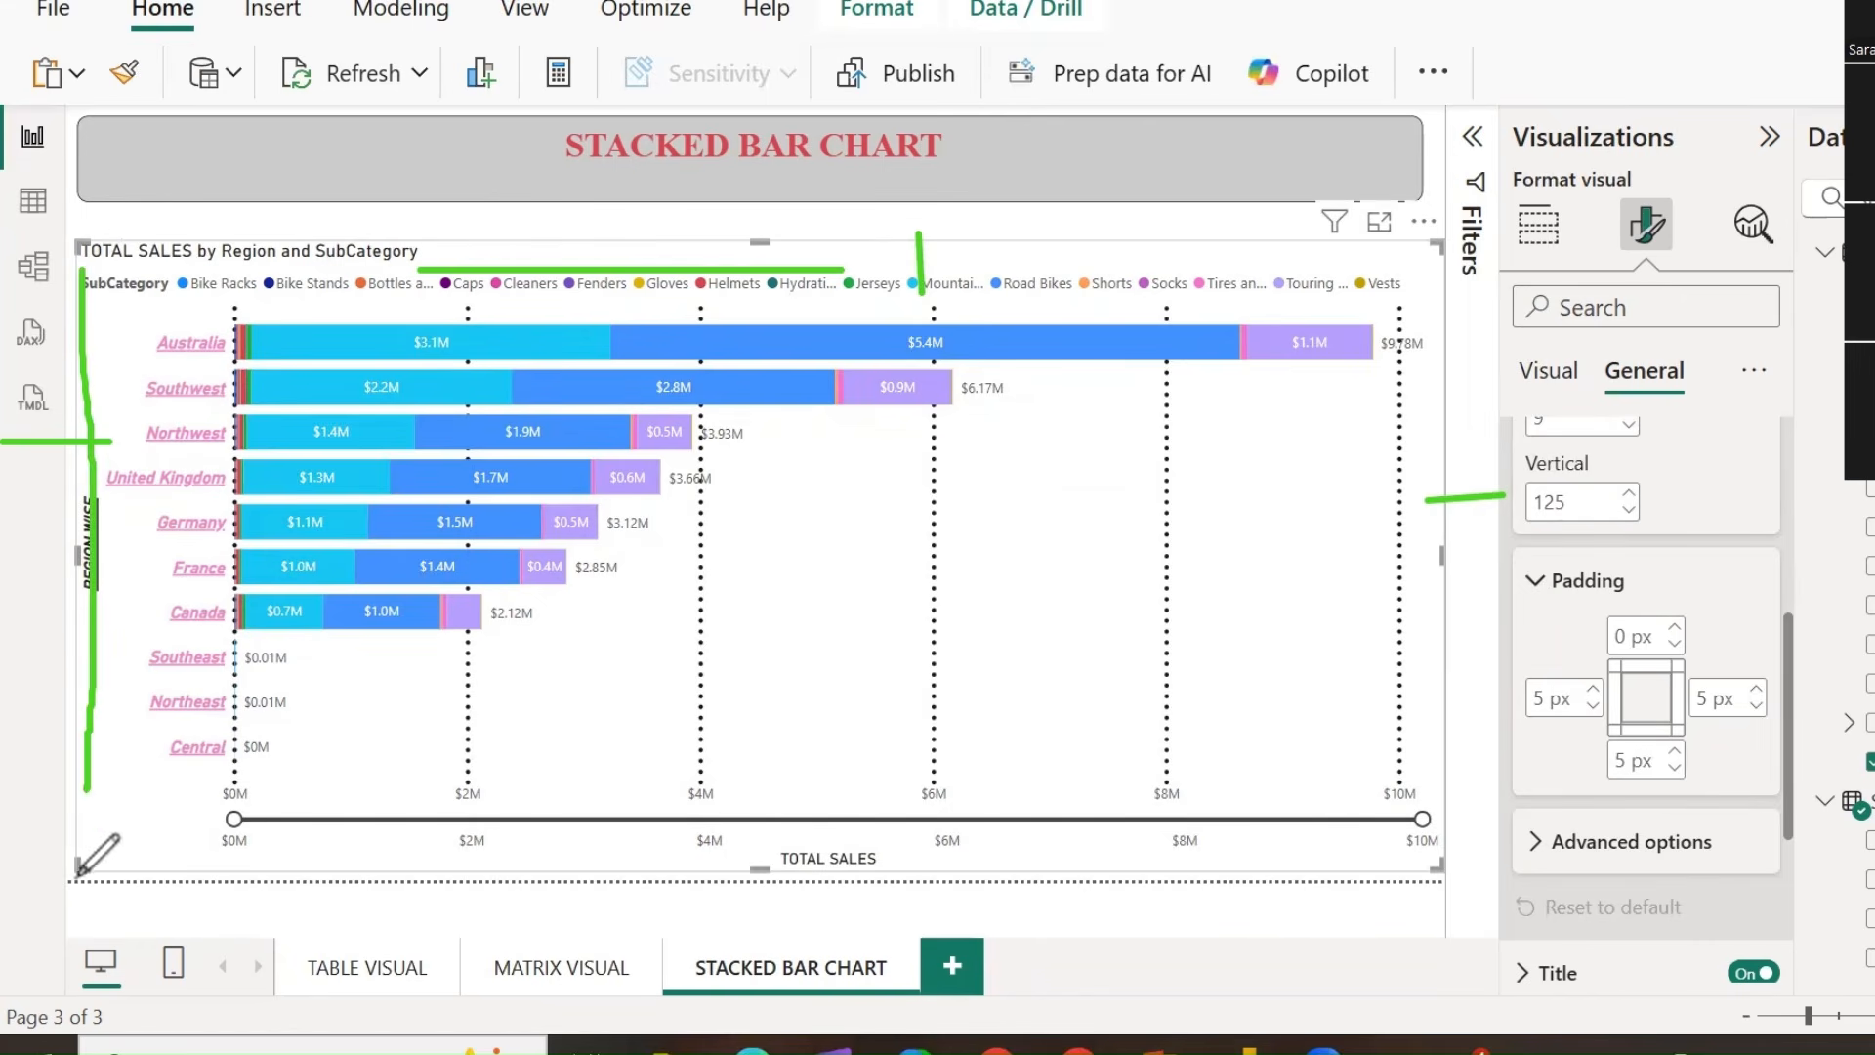
{"action": "left_click_drag", "start_coordinate": [199, 858], "coordinate": [1233, 858]}
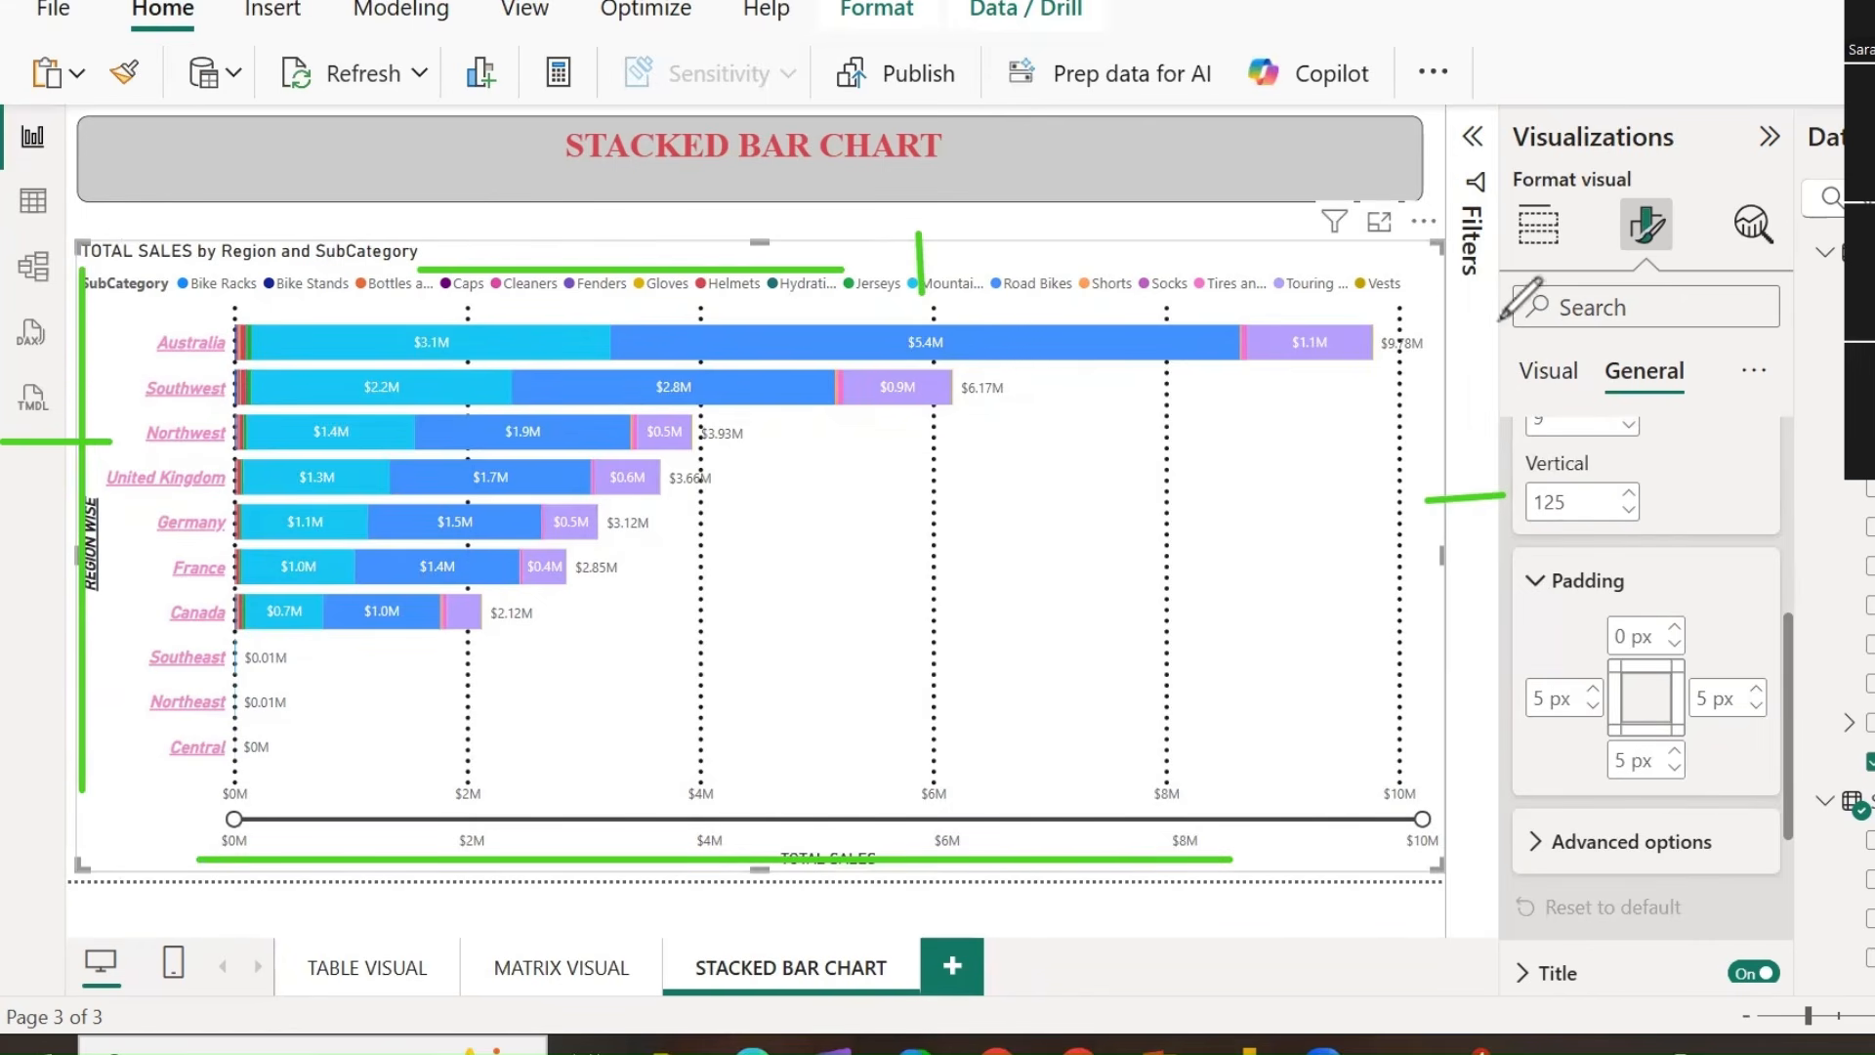
{"action": "left_click_drag", "start_coordinate": [1434, 256], "coordinate": [1431, 825]}
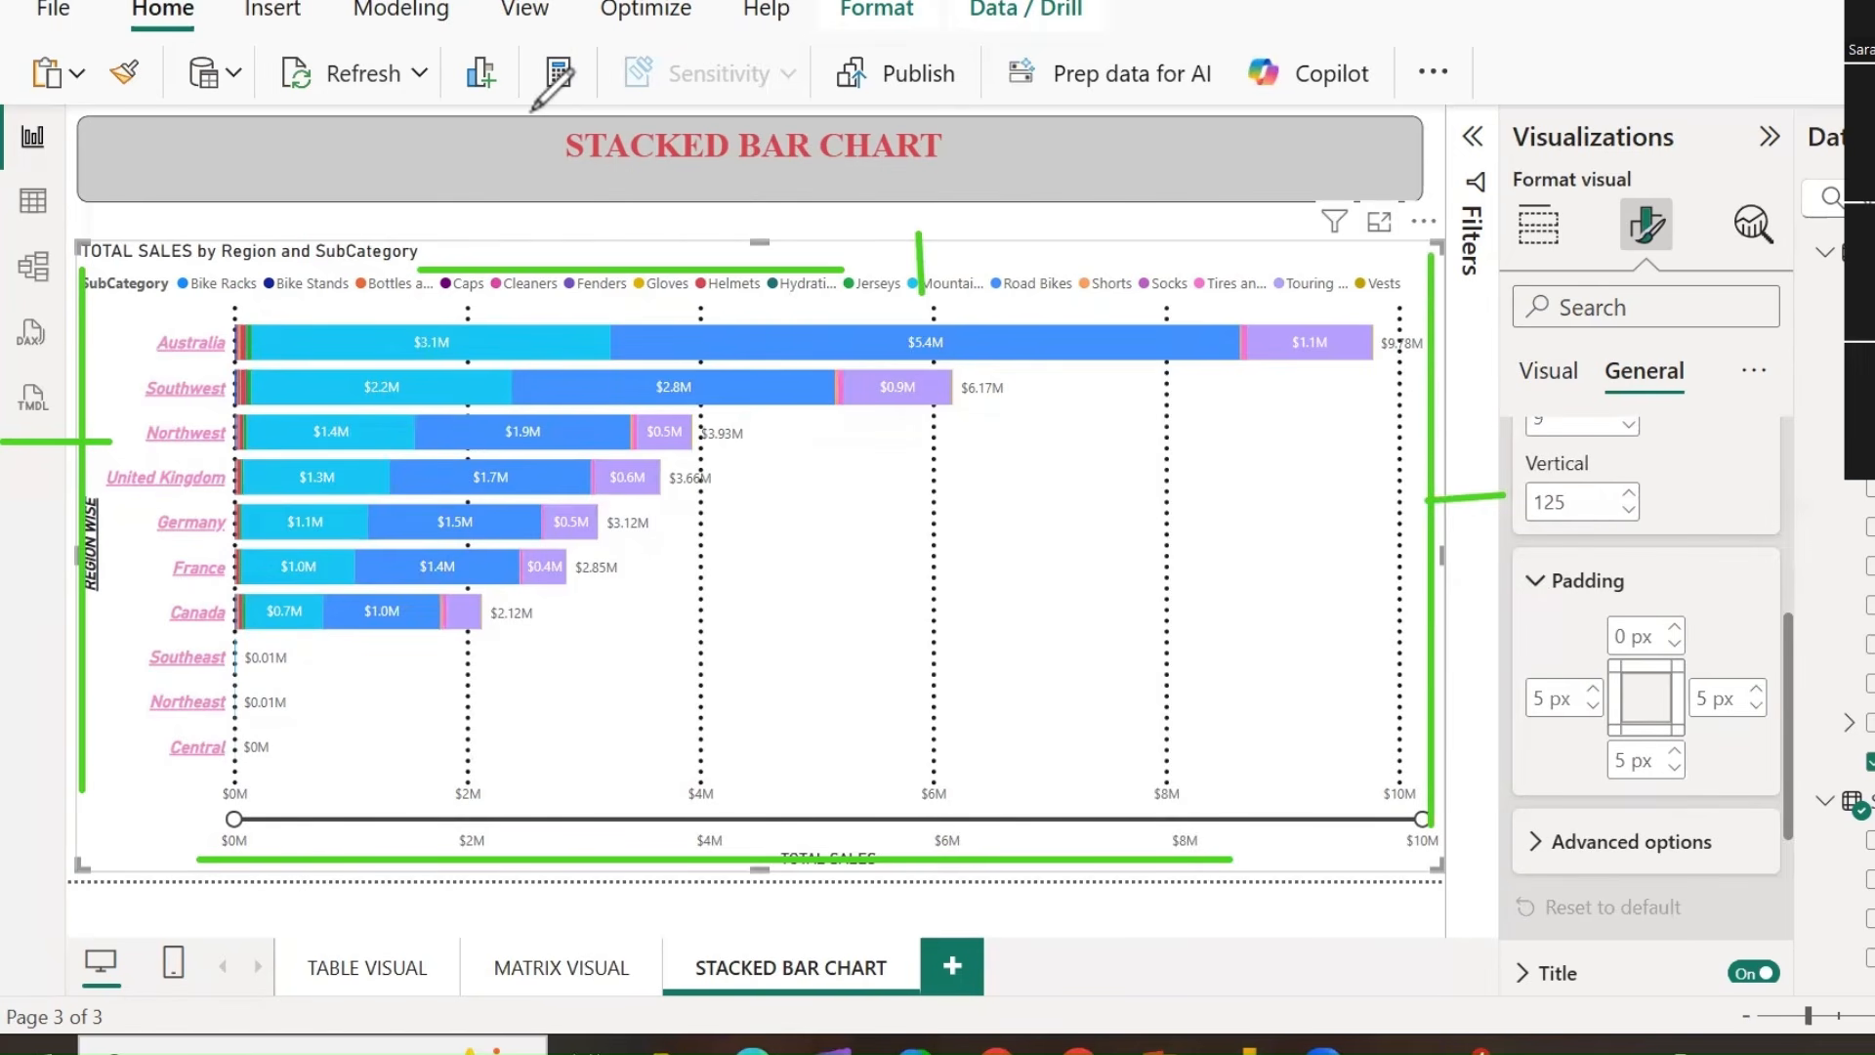
{"action": "left_click", "coordinate": [1539, 698]}
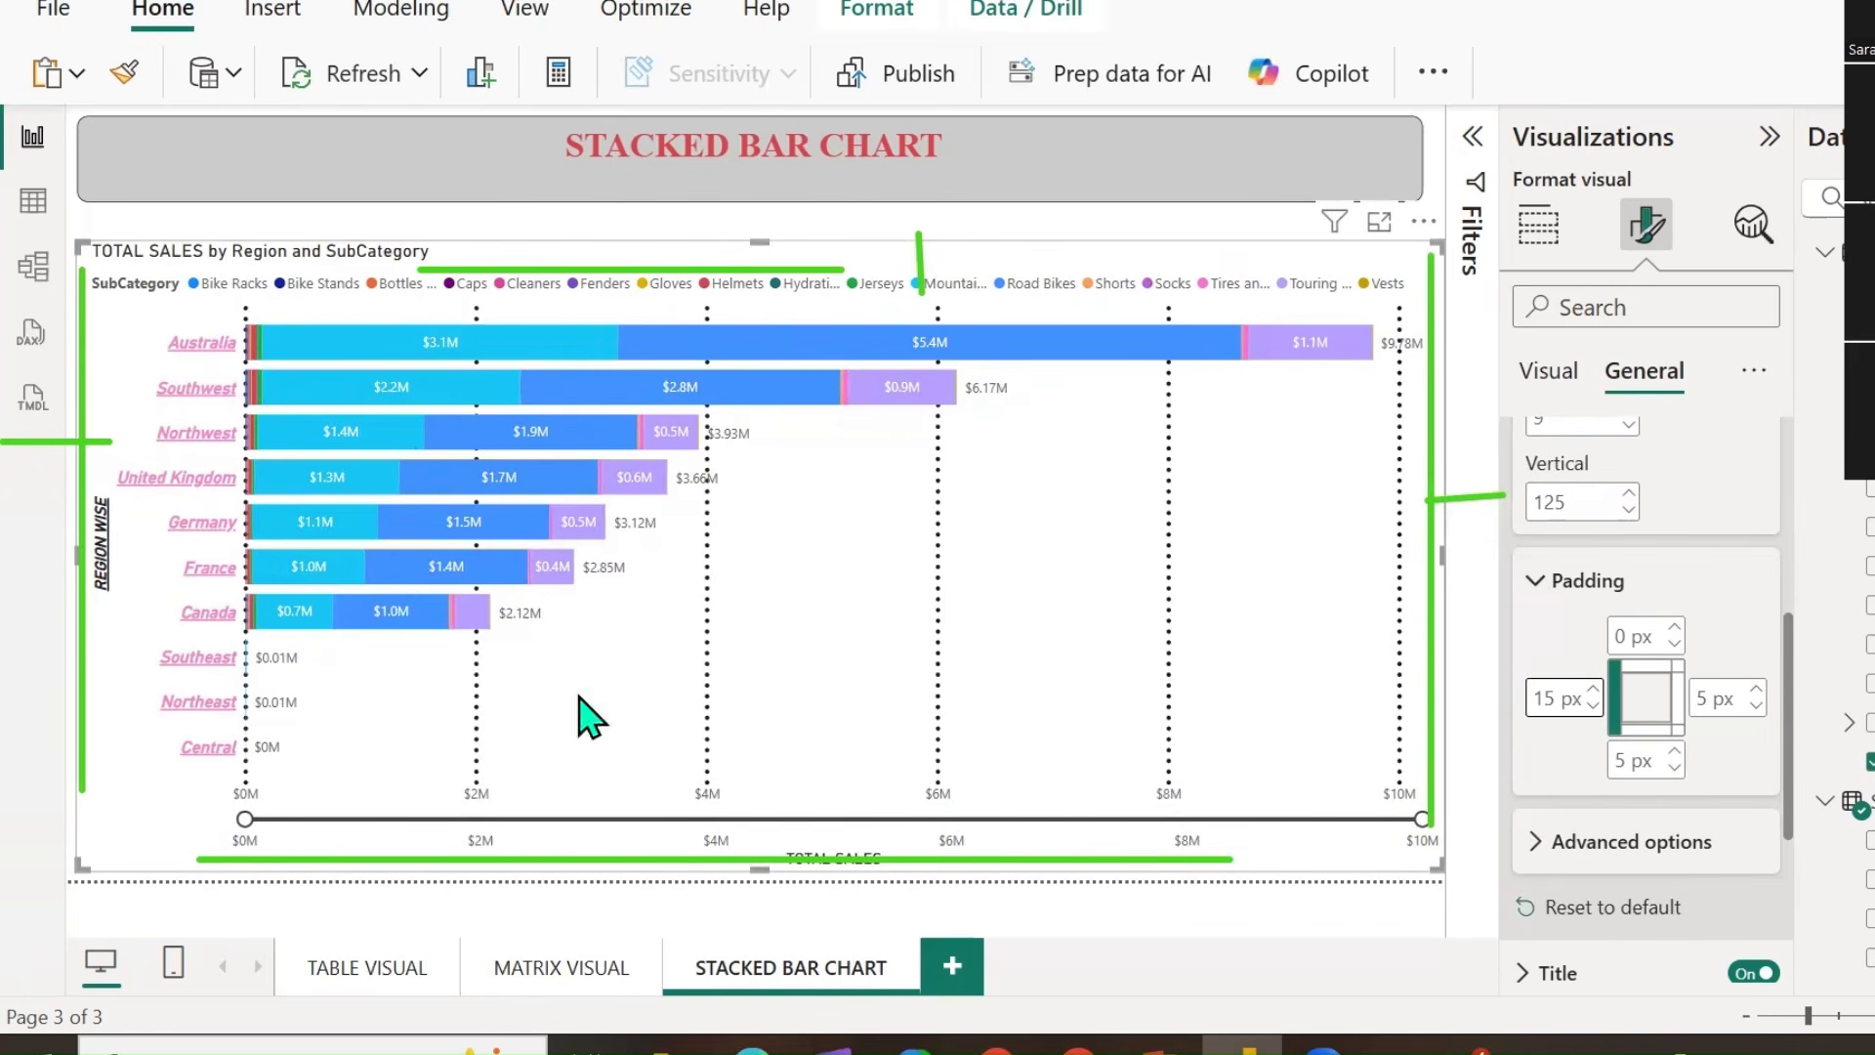
{"action": "left_click", "coordinate": [1621, 756]}
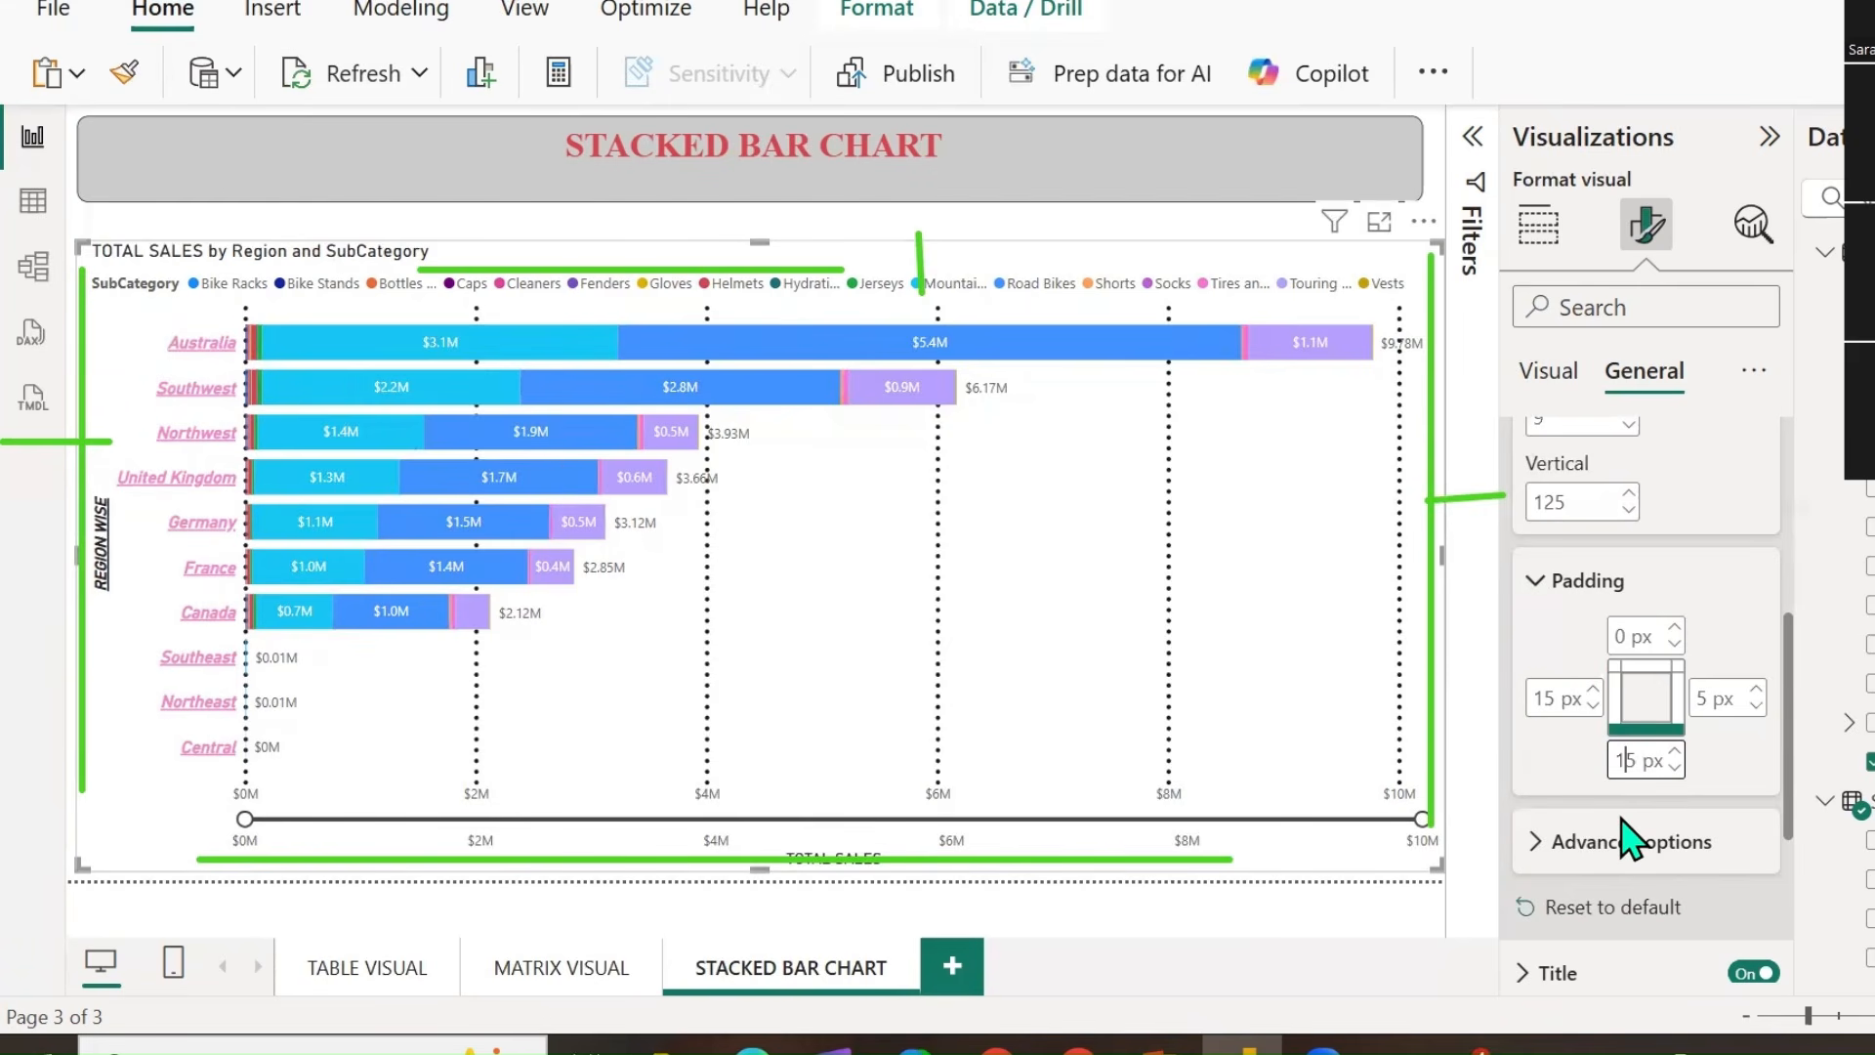
Set the chart's top padding to 10 px and its right padding to 15 px.
{"action": "left_click", "coordinate": [1619, 637]}
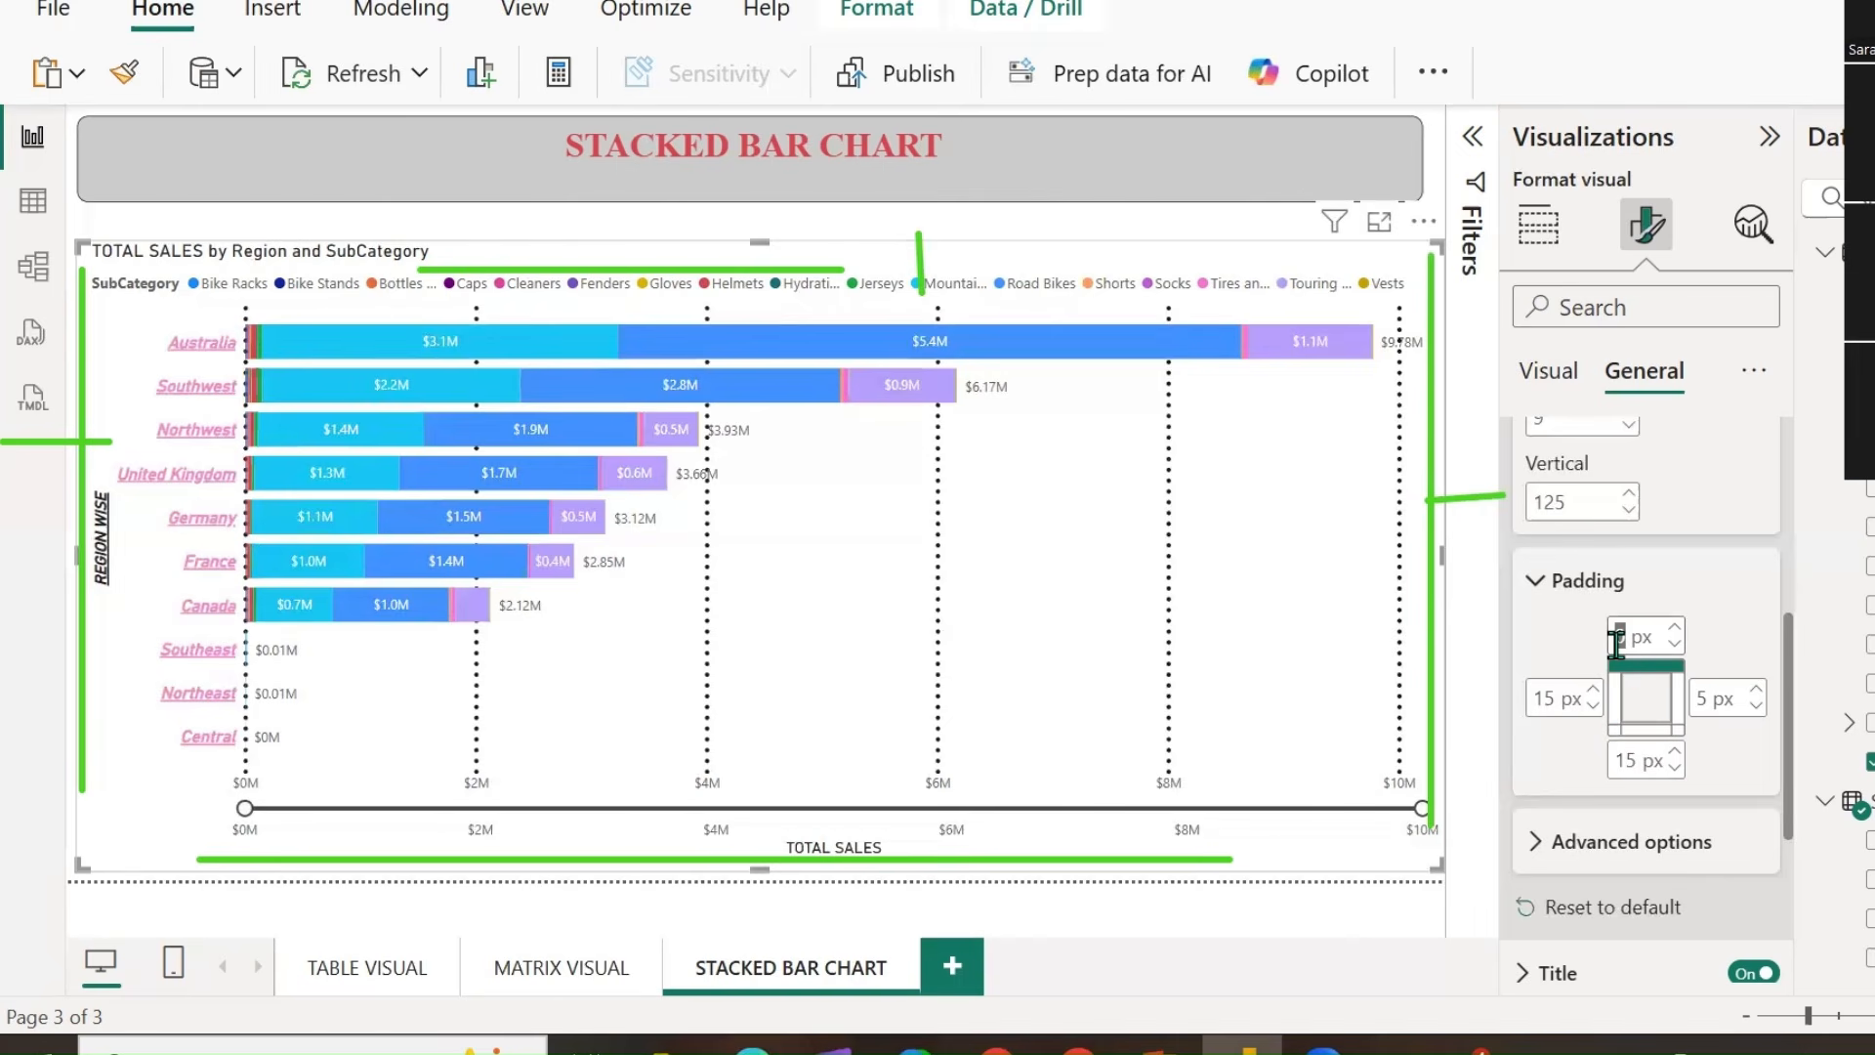
{"action": "type", "text": "10"}
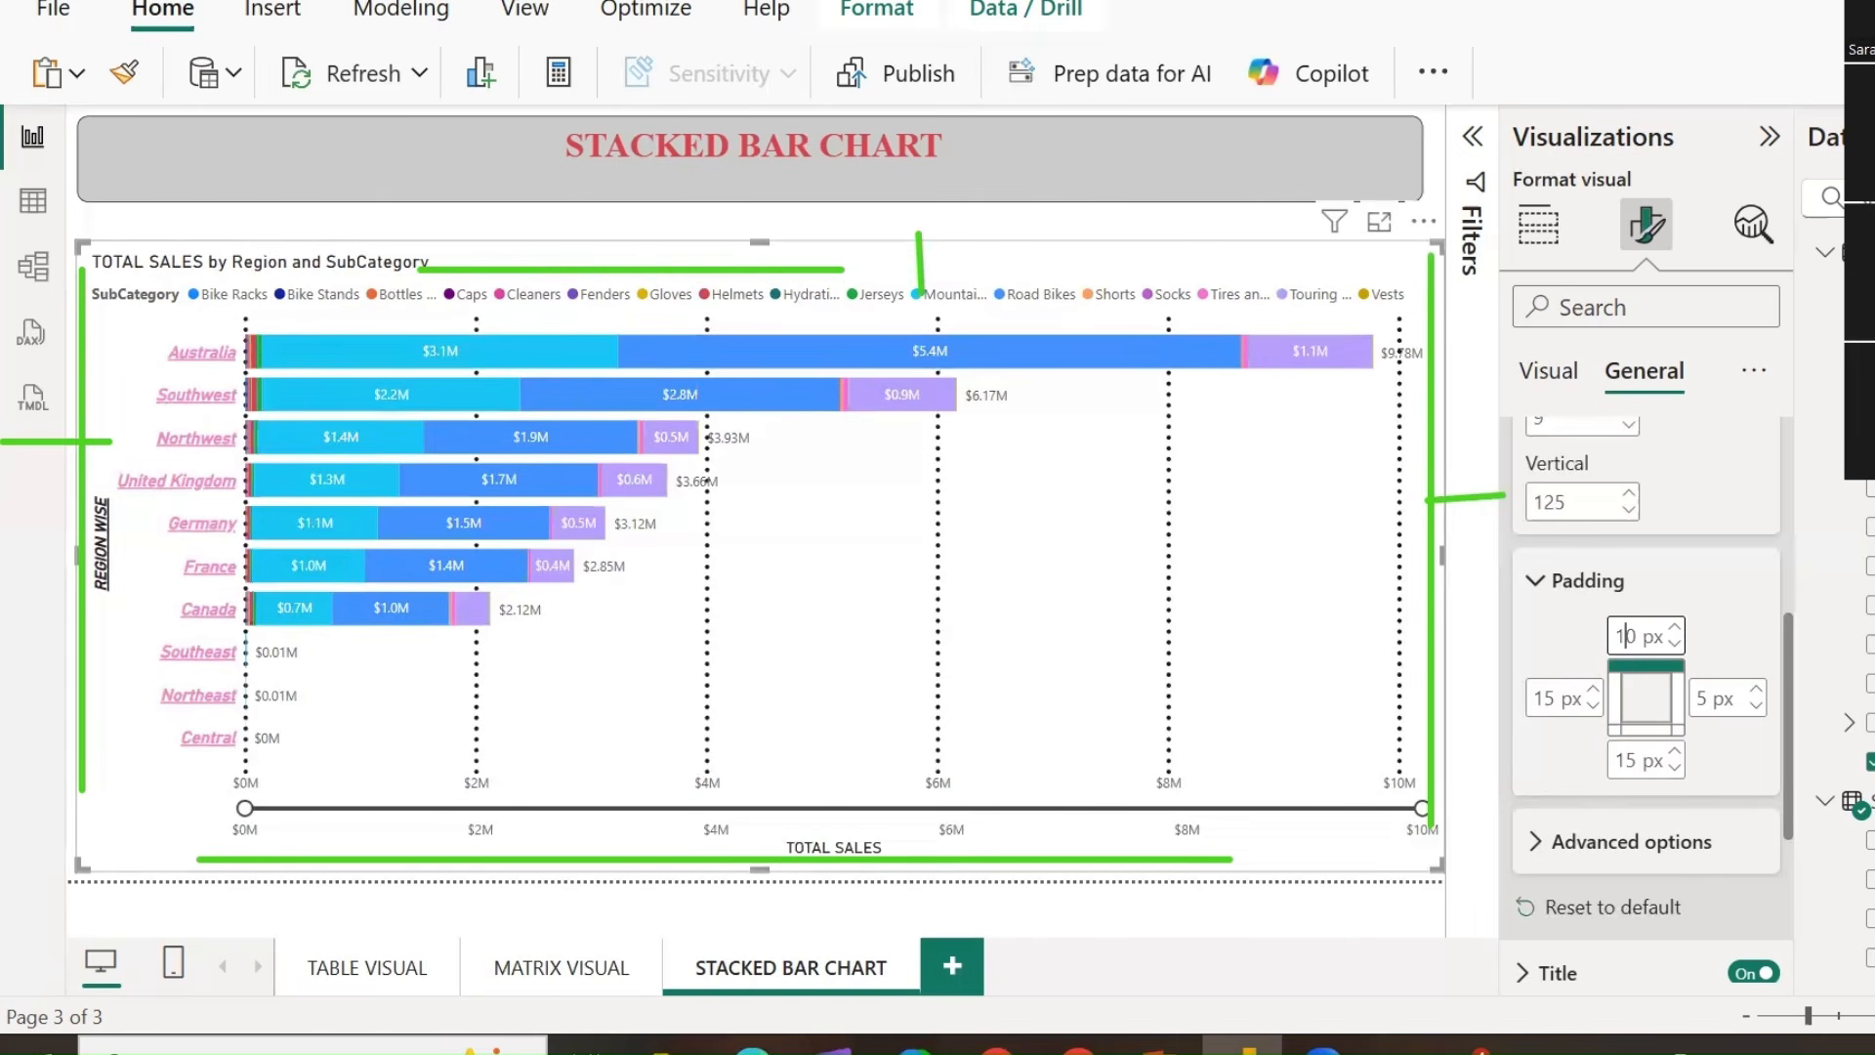
{"action": "left_click", "coordinate": [1701, 697]}
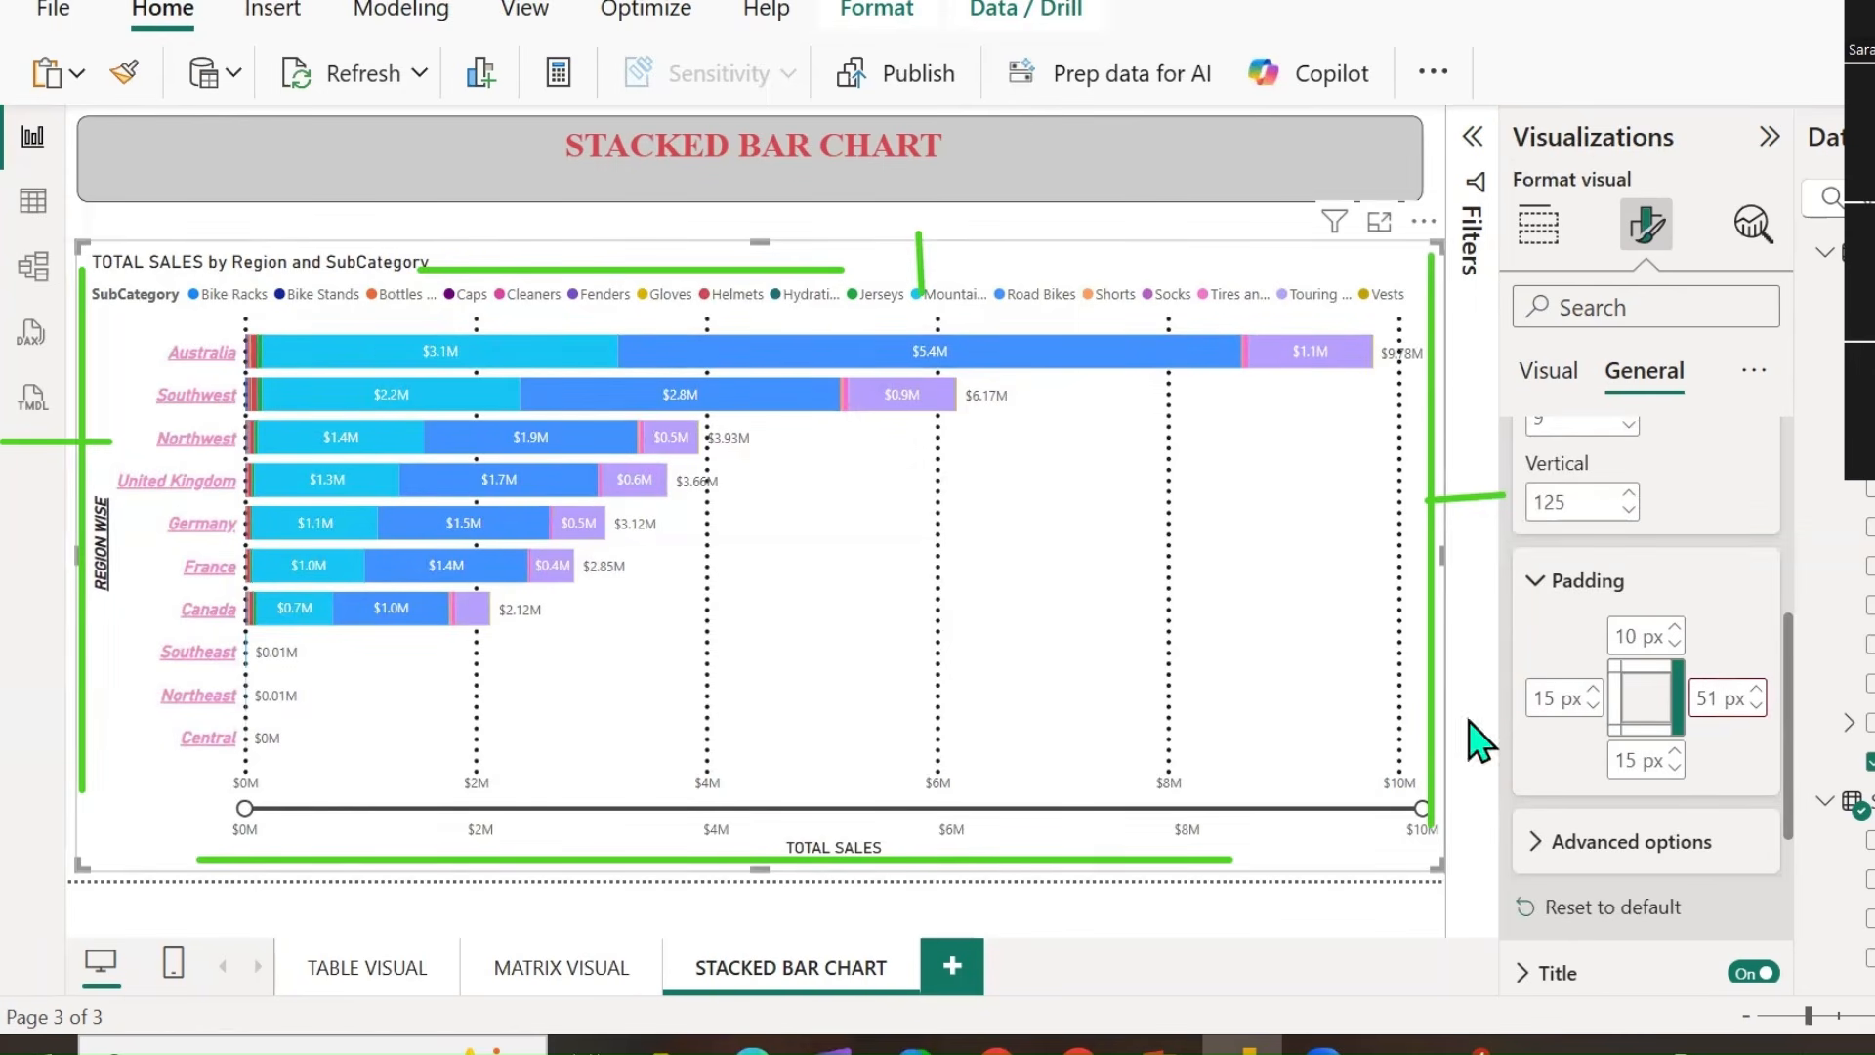
{"action": "key", "text": "BackSpace"}
{"action": "key", "text": "BackSpace"}
{"action": "type", "text": "15"}
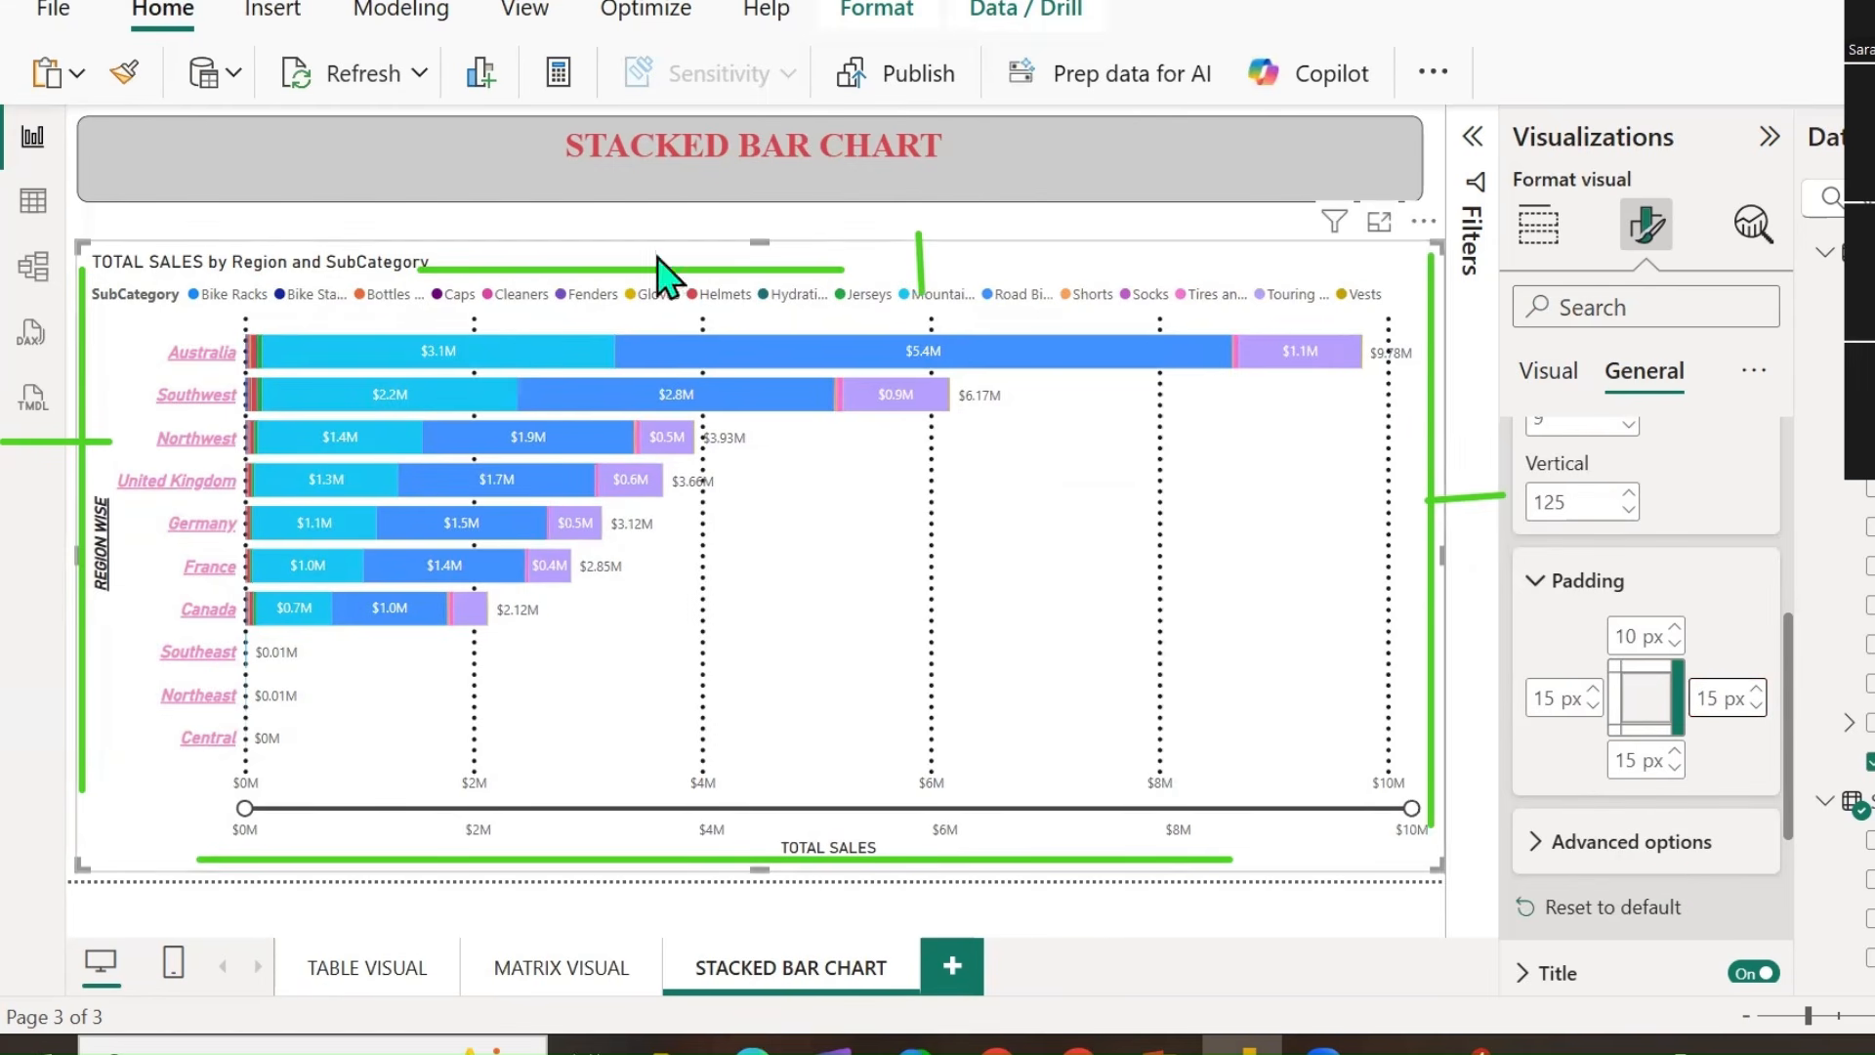
{"action": "left_click", "coordinate": [28, 395]}
{"action": "mouse_move", "coordinate": [83, 439]}
{"action": "left_mouse_down"}
{"action": "mouse_move", "coordinate": [740, 418]}
{"action": "mouse_move", "coordinate": [783, 785]}
{"action": "mouse_move", "coordinate": [1572, 399]}
{"action": "mouse_move", "coordinate": [1515, 418]}
{"action": "left_mouse_up"}
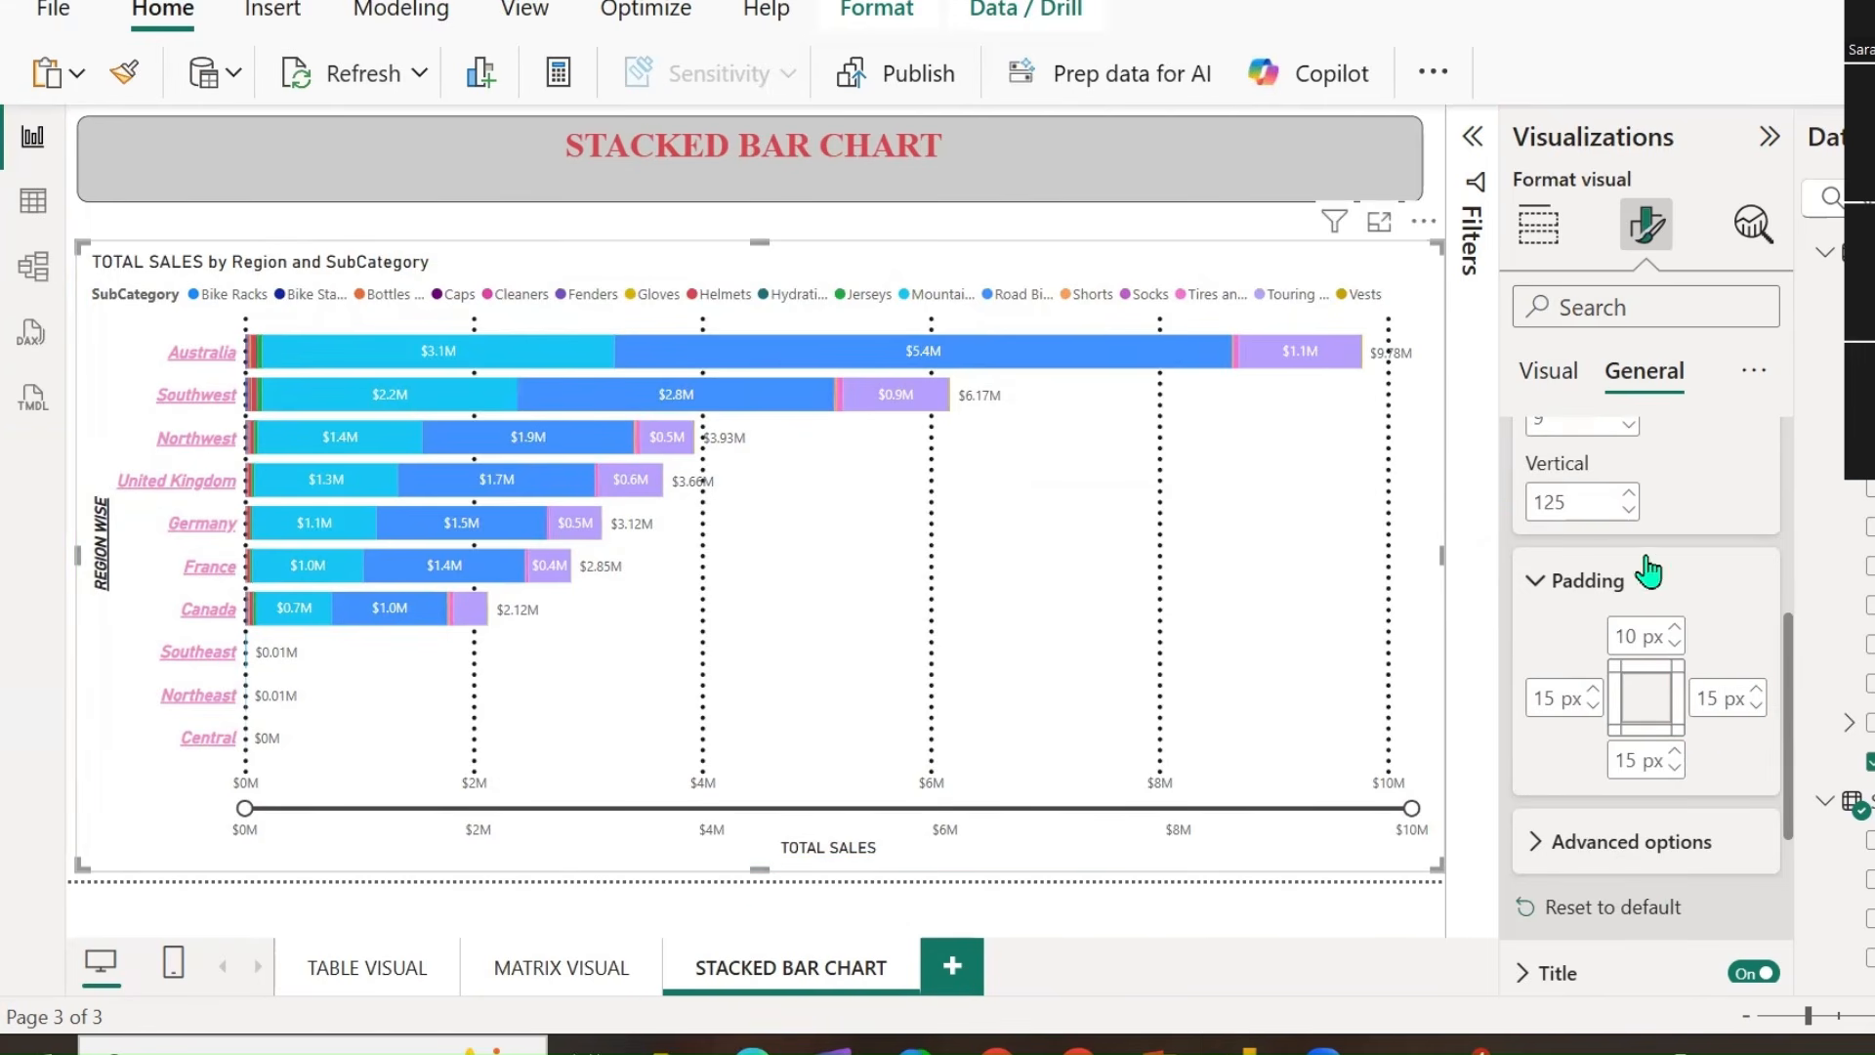
Collapse the chart's position settings and review the Responsive and Maintain layer order settings in its advanced options.
{"action": "scroll", "coordinate": [1649, 571], "scroll_direction": "up", "scroll_amount": 3}
{"action": "left_click", "coordinate": [1531, 505]}
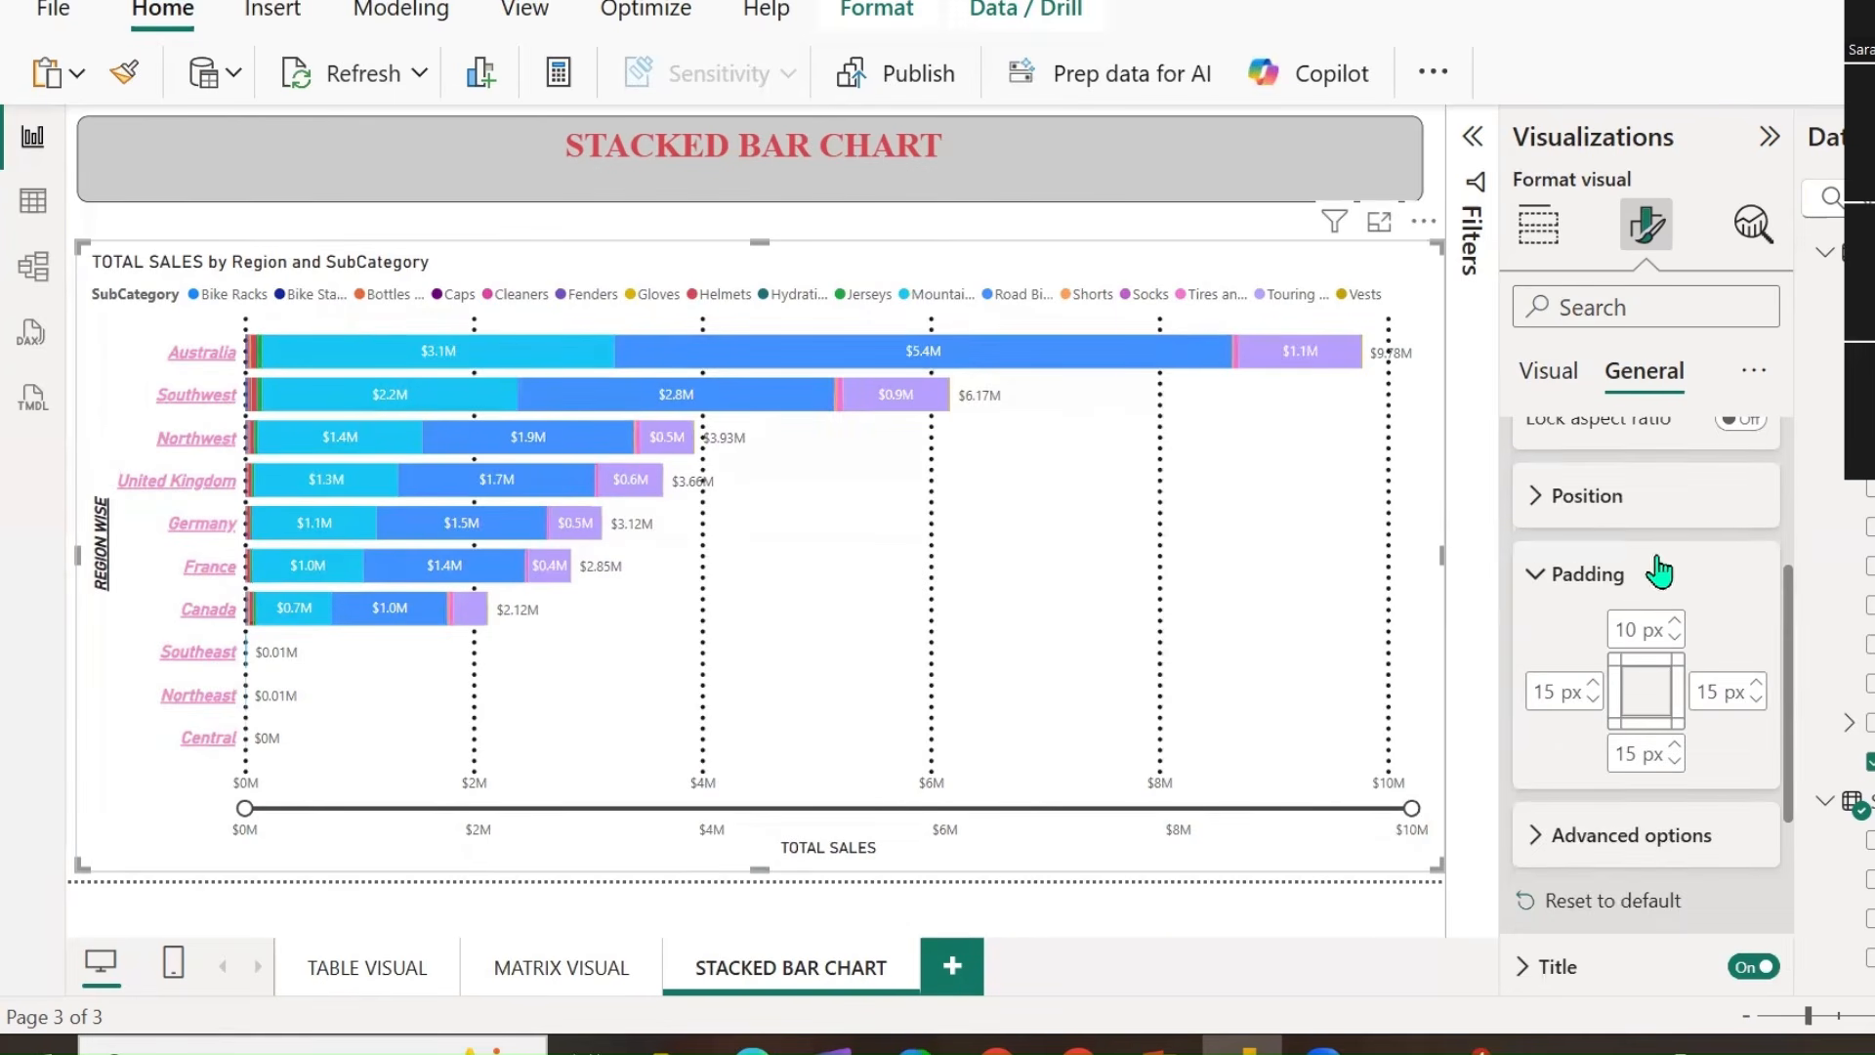
{"action": "scroll", "coordinate": [1612, 566], "scroll_direction": "down", "scroll_amount": 3}
{"action": "left_click", "coordinate": [1534, 512]}
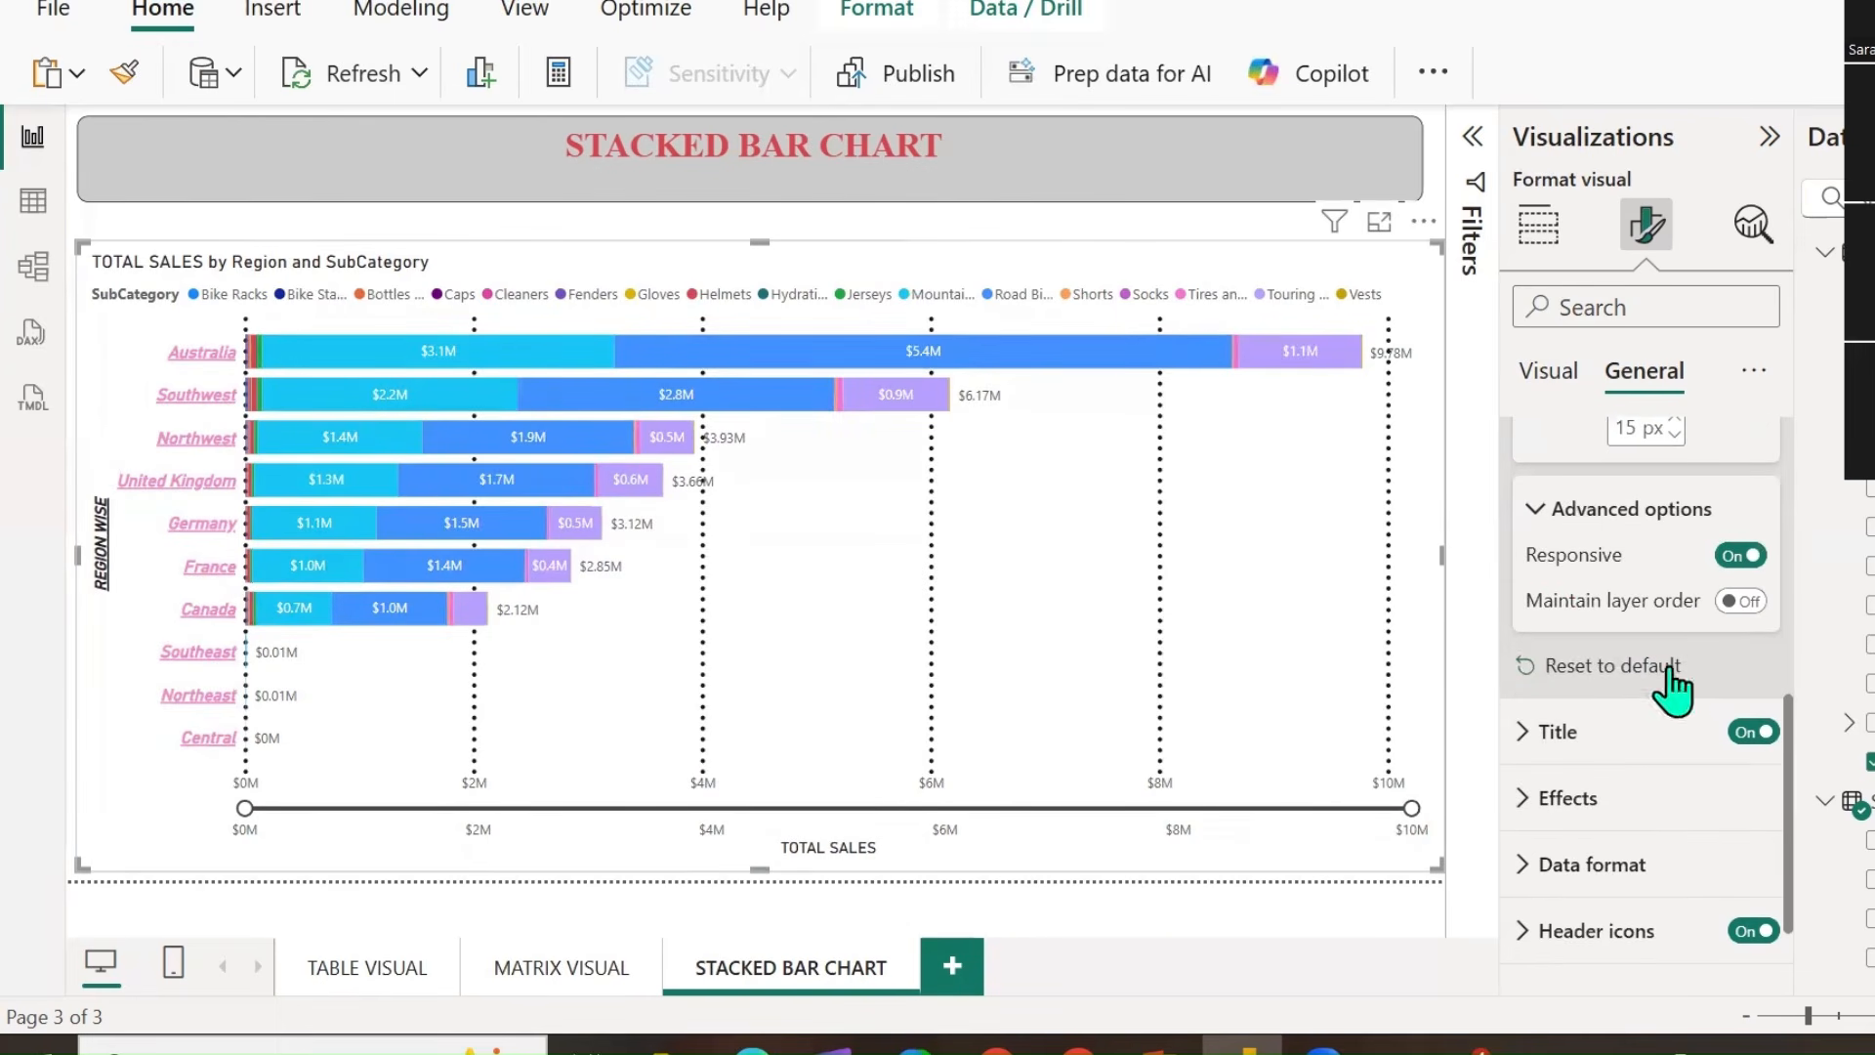
{"action": "left_click", "coordinate": [1741, 611]}
{"action": "left_click", "coordinate": [1738, 556]}
{"action": "scroll", "coordinate": [1674, 670], "scroll_direction": "down", "scroll_amount": 1}
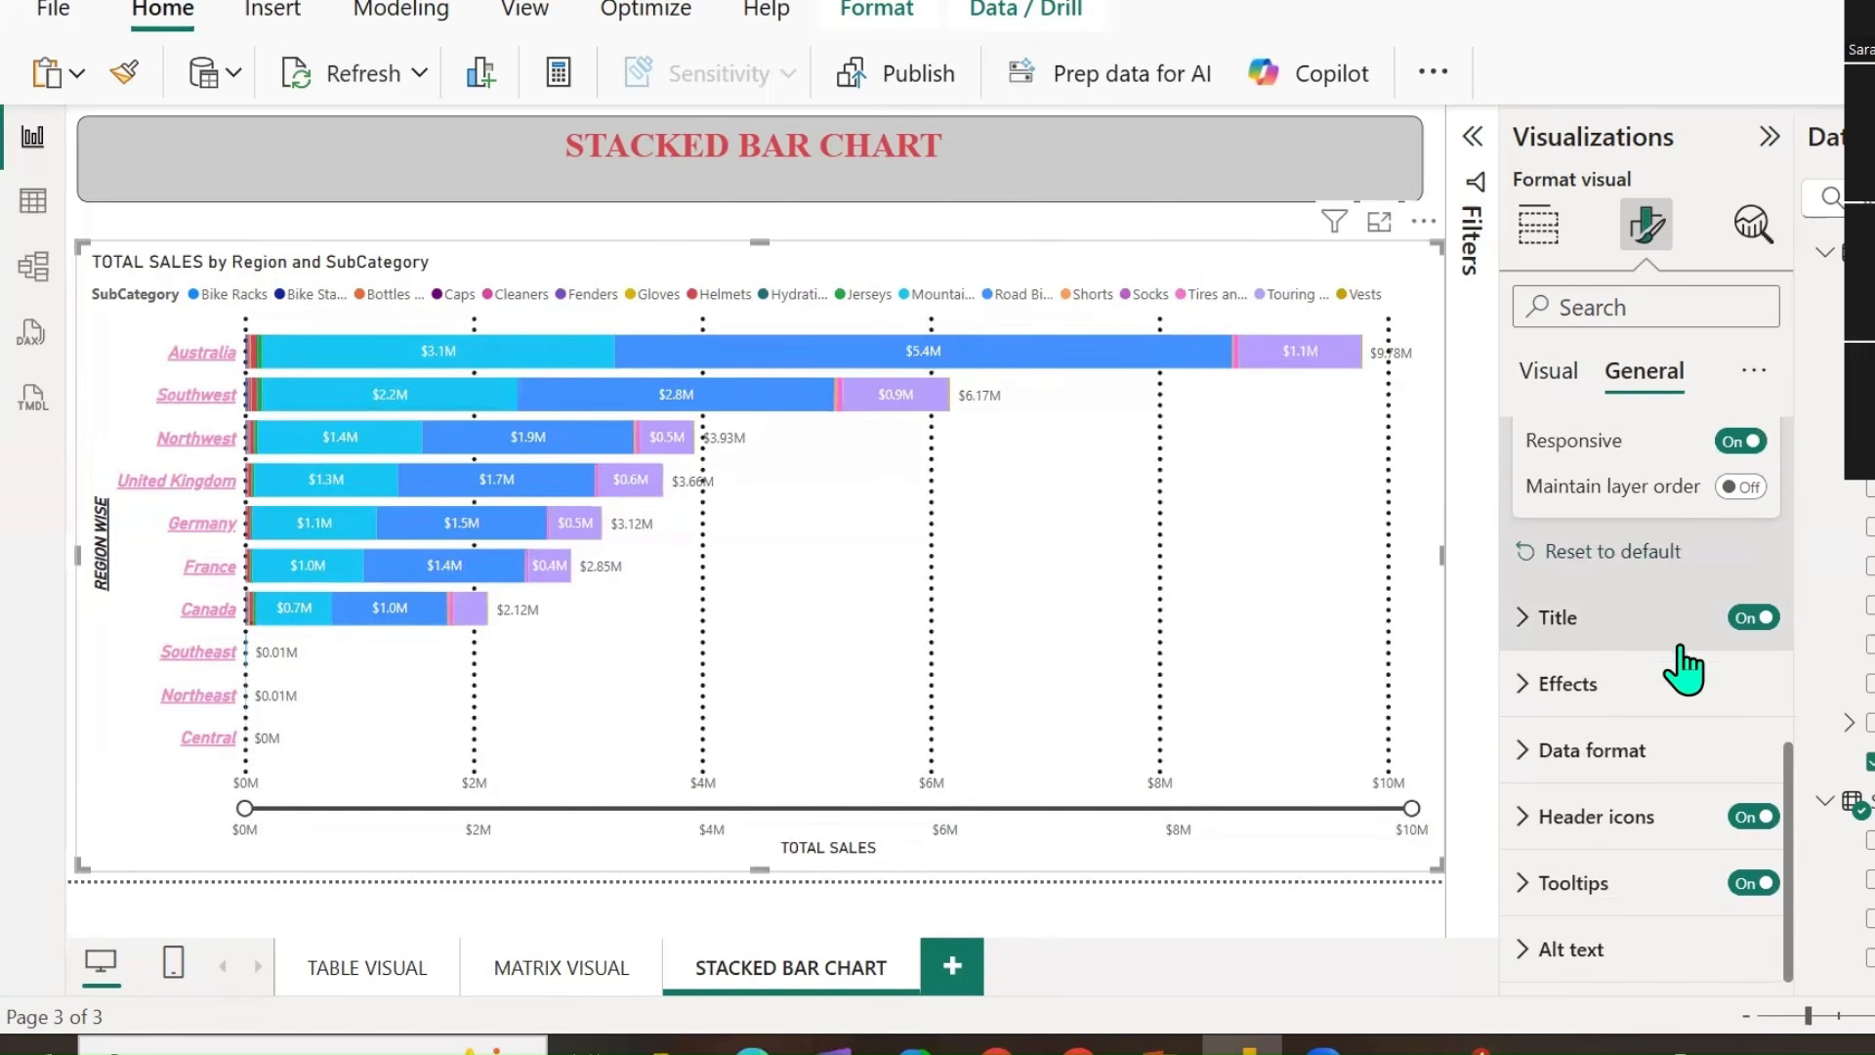
Center the chart's title horizontally and give it a dark grey background.
{"action": "left_click", "coordinate": [1525, 627]}
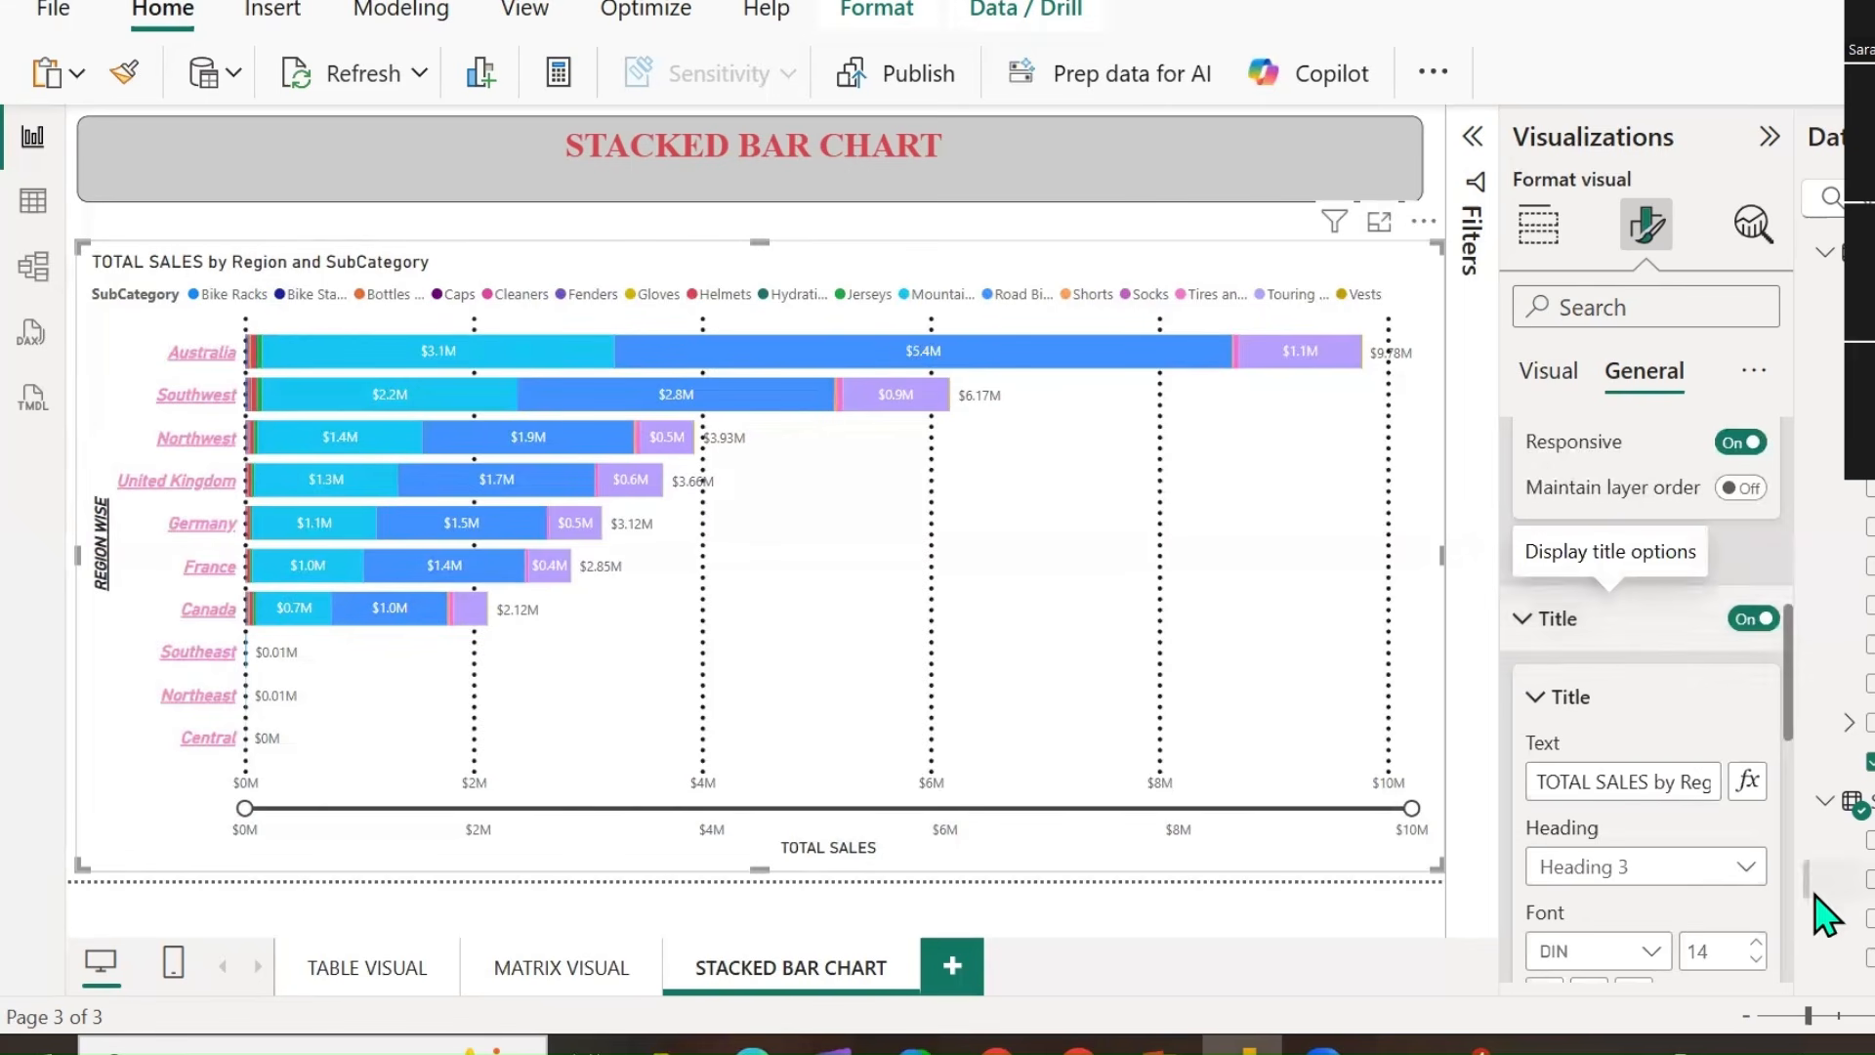
{"action": "scroll", "coordinate": [1602, 723], "scroll_direction": "down", "scroll_amount": 4}
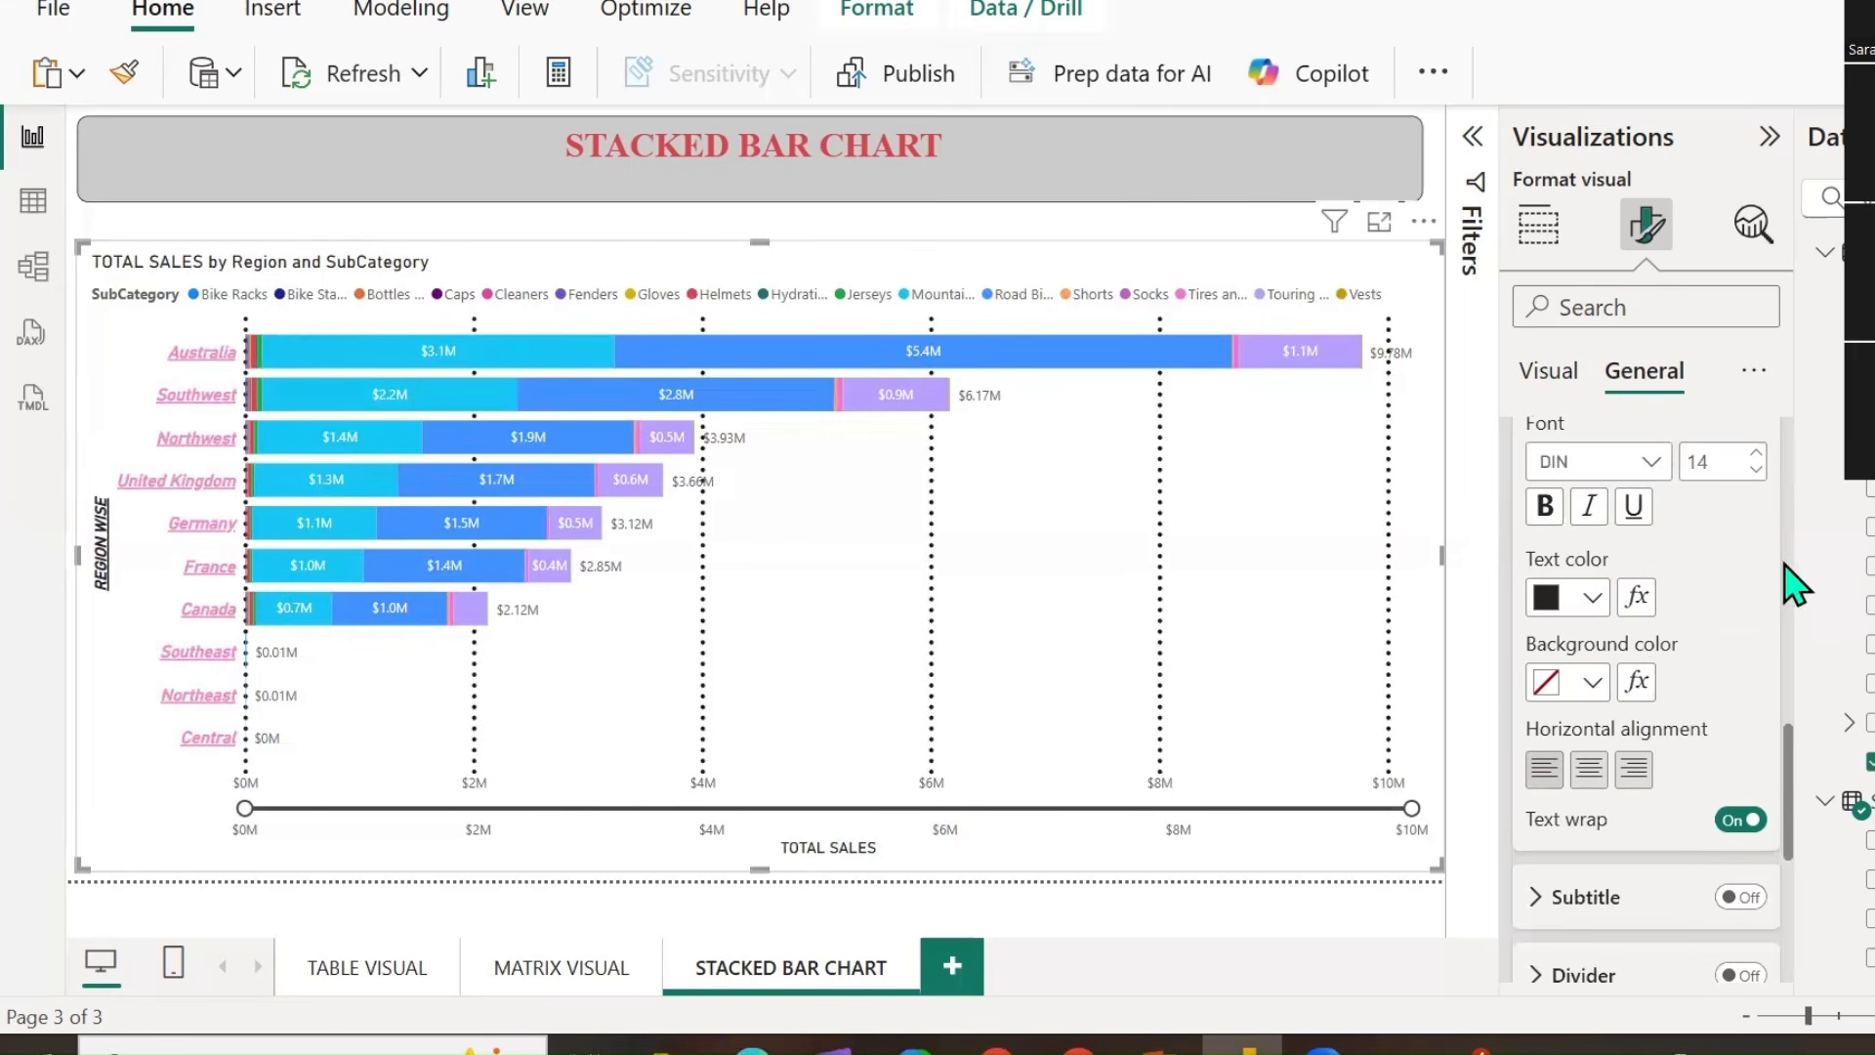
{"action": "scroll", "coordinate": [1781, 586], "scroll_direction": "down", "scroll_amount": 2}
{"action": "left_click", "coordinate": [1586, 607]}
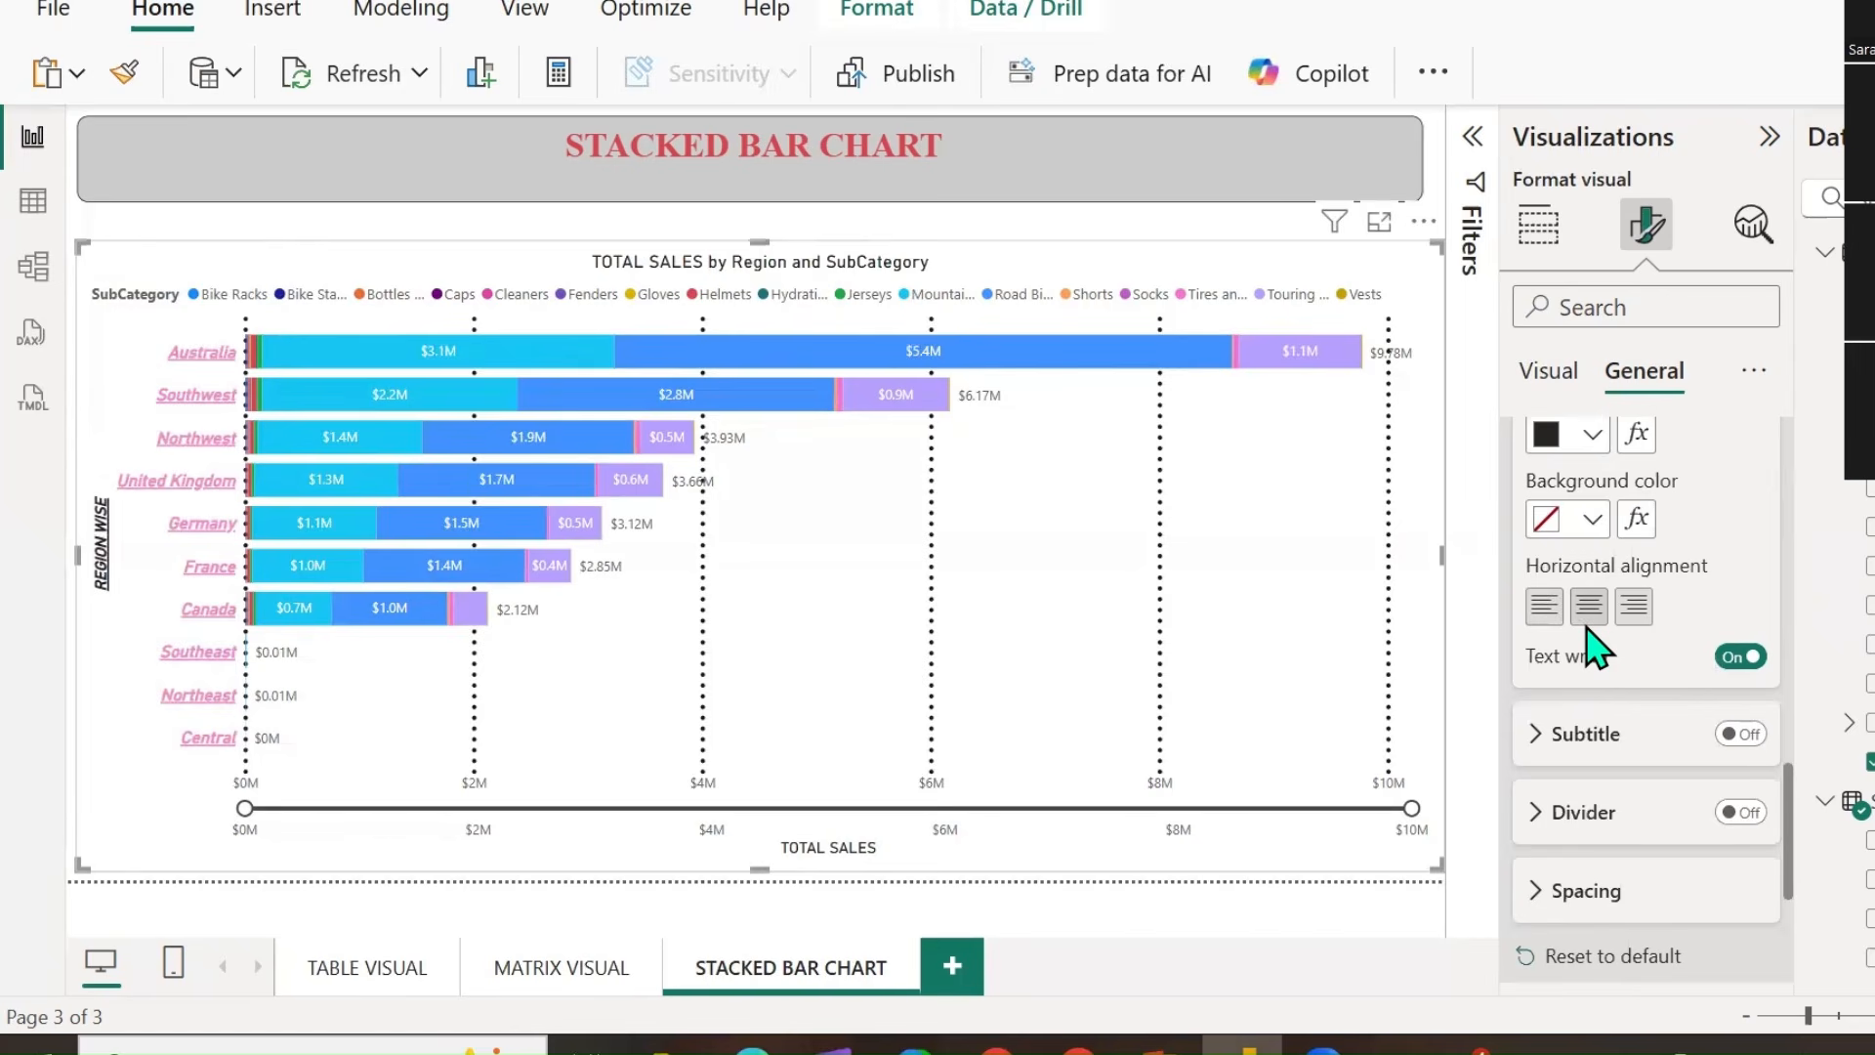
{"action": "left_click", "coordinate": [1593, 519]}
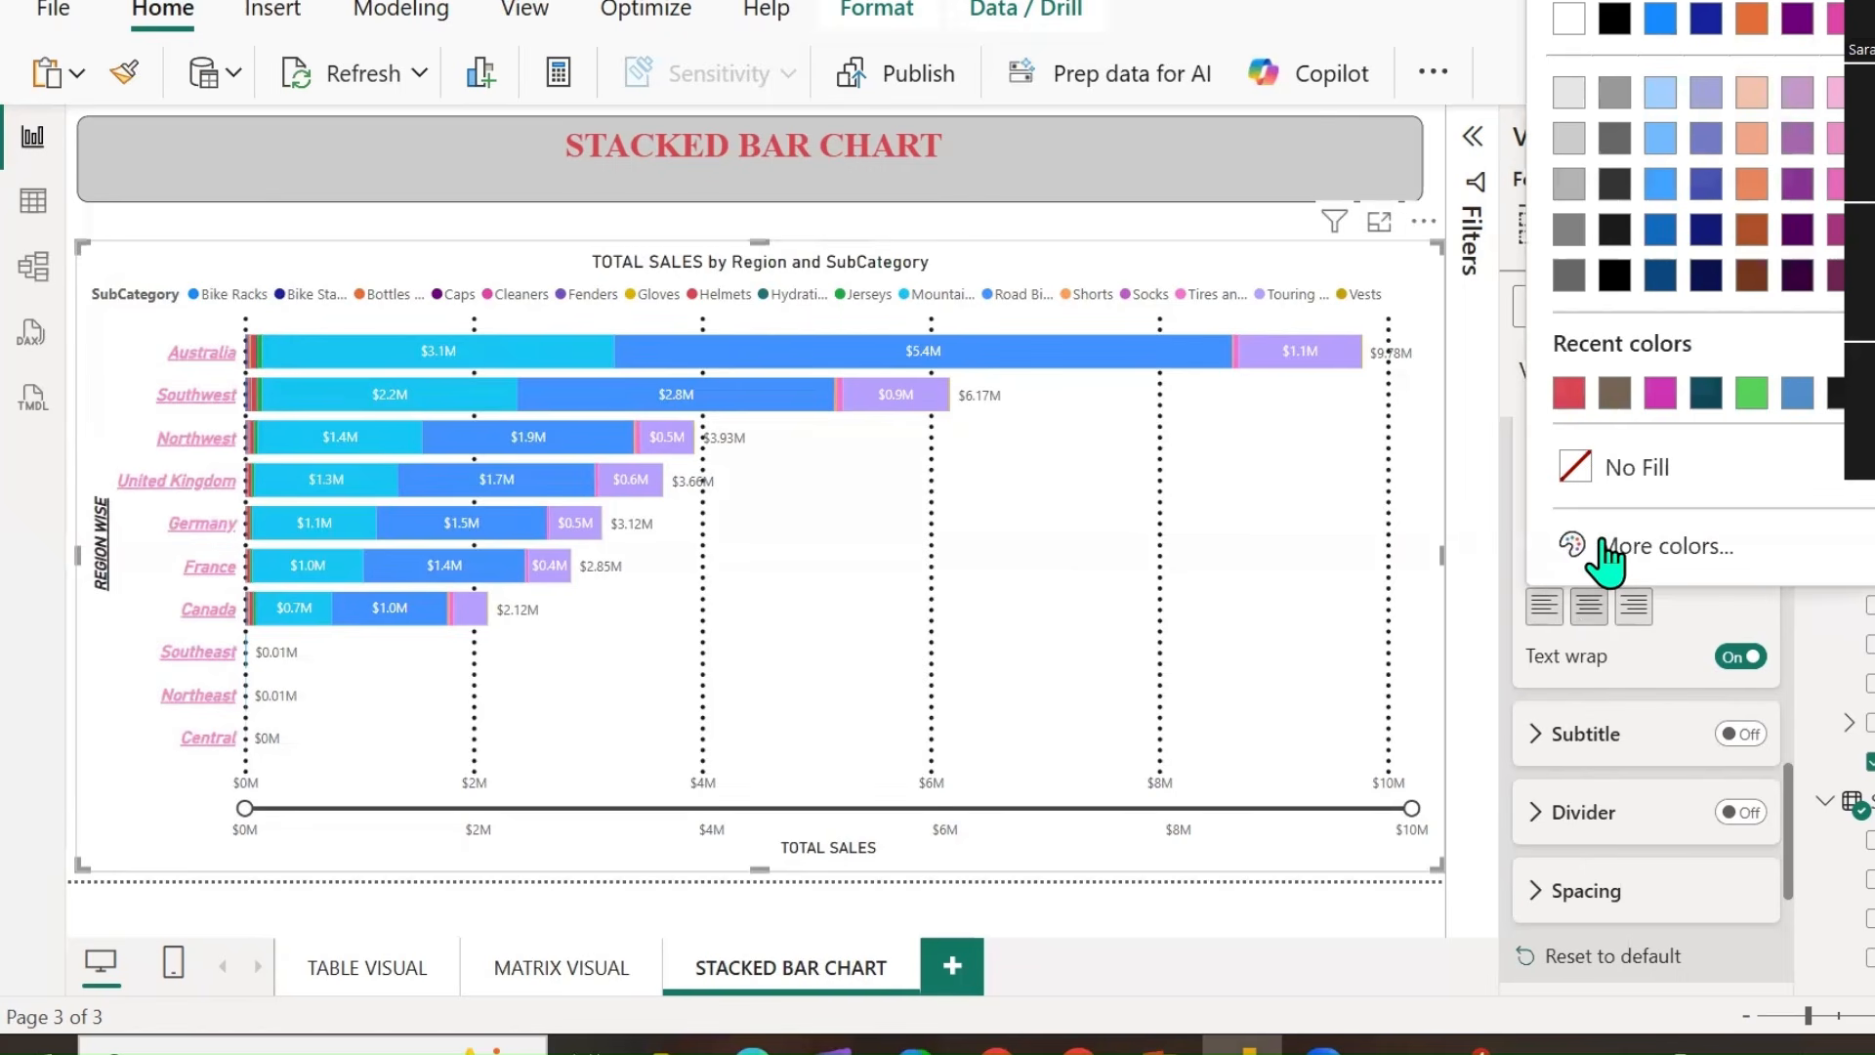
{"action": "left_click", "coordinate": [1569, 230]}
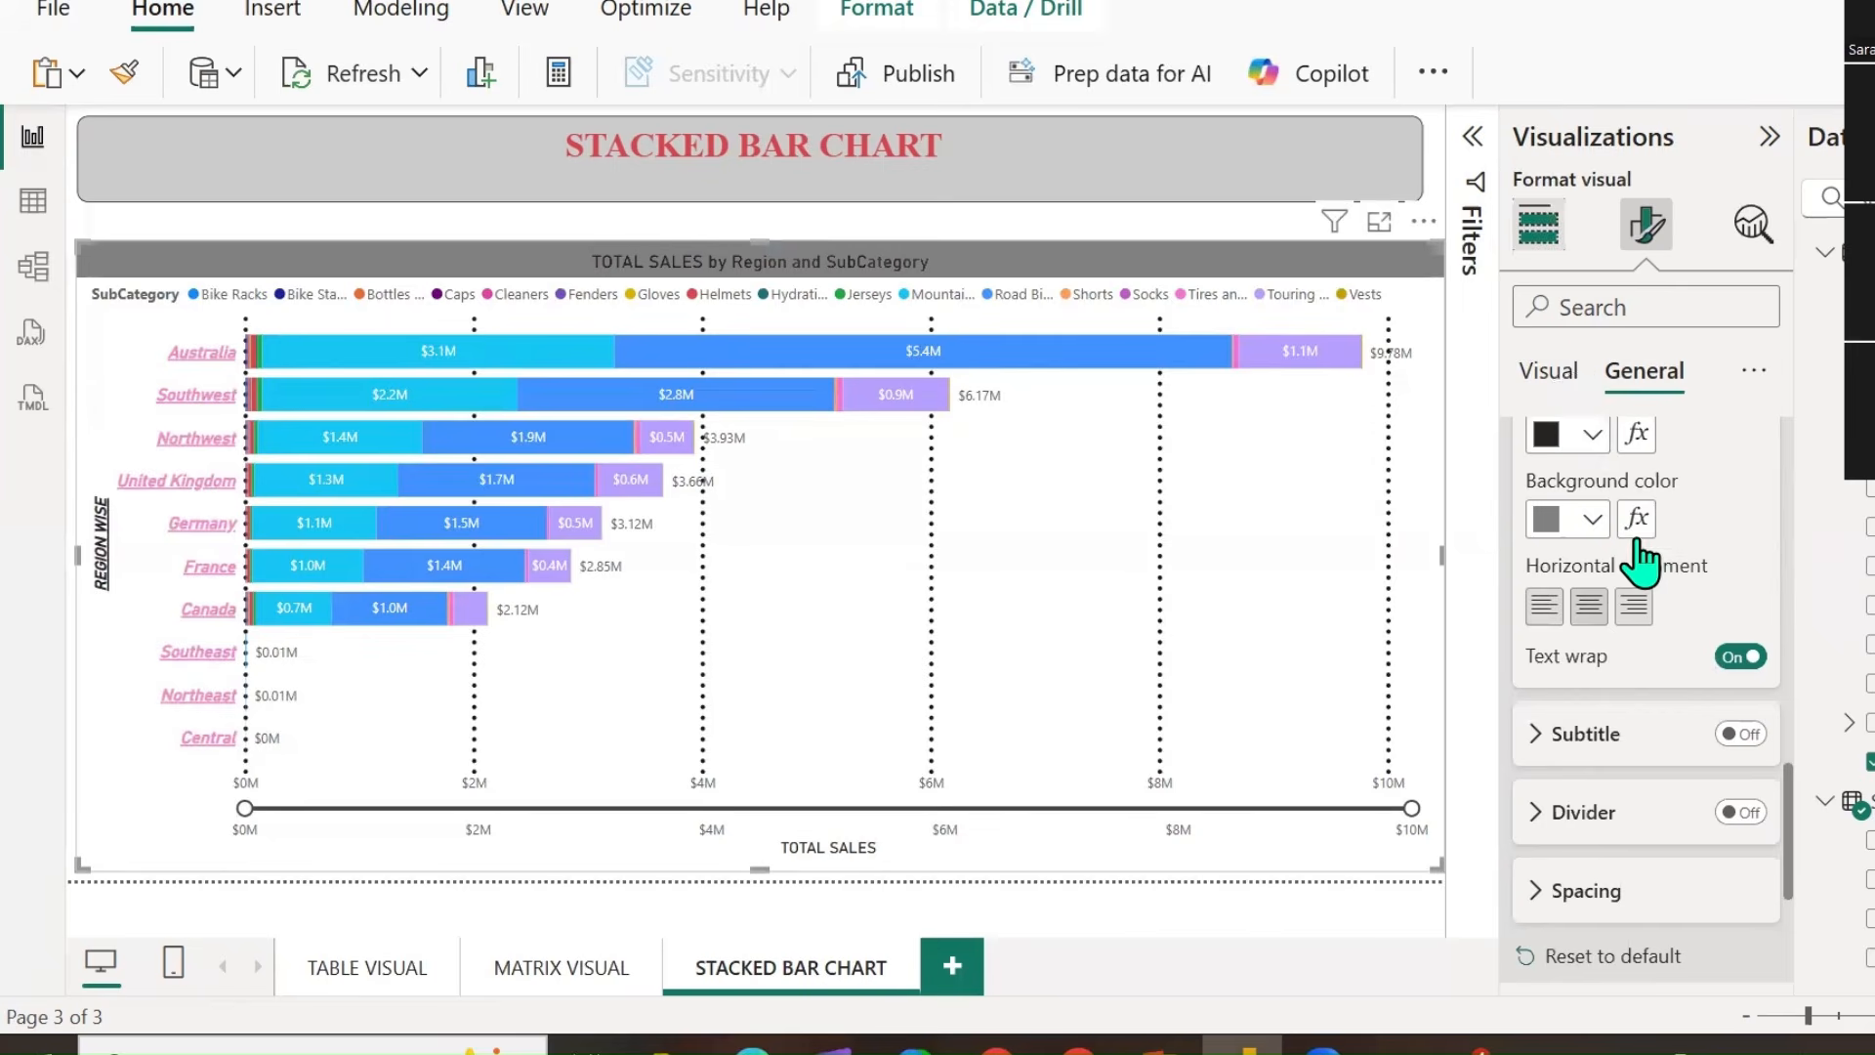
Enable the chart's subtitle, set its text color to white and center it horizontally.
{"action": "scroll", "coordinate": [1631, 567], "scroll_direction": "down", "scroll_amount": 4}
{"action": "scroll", "coordinate": [1700, 489], "scroll_direction": "up", "scroll_amount": 3}
{"action": "left_click", "coordinate": [1742, 571]}
{"action": "left_click", "coordinate": [1542, 574]}
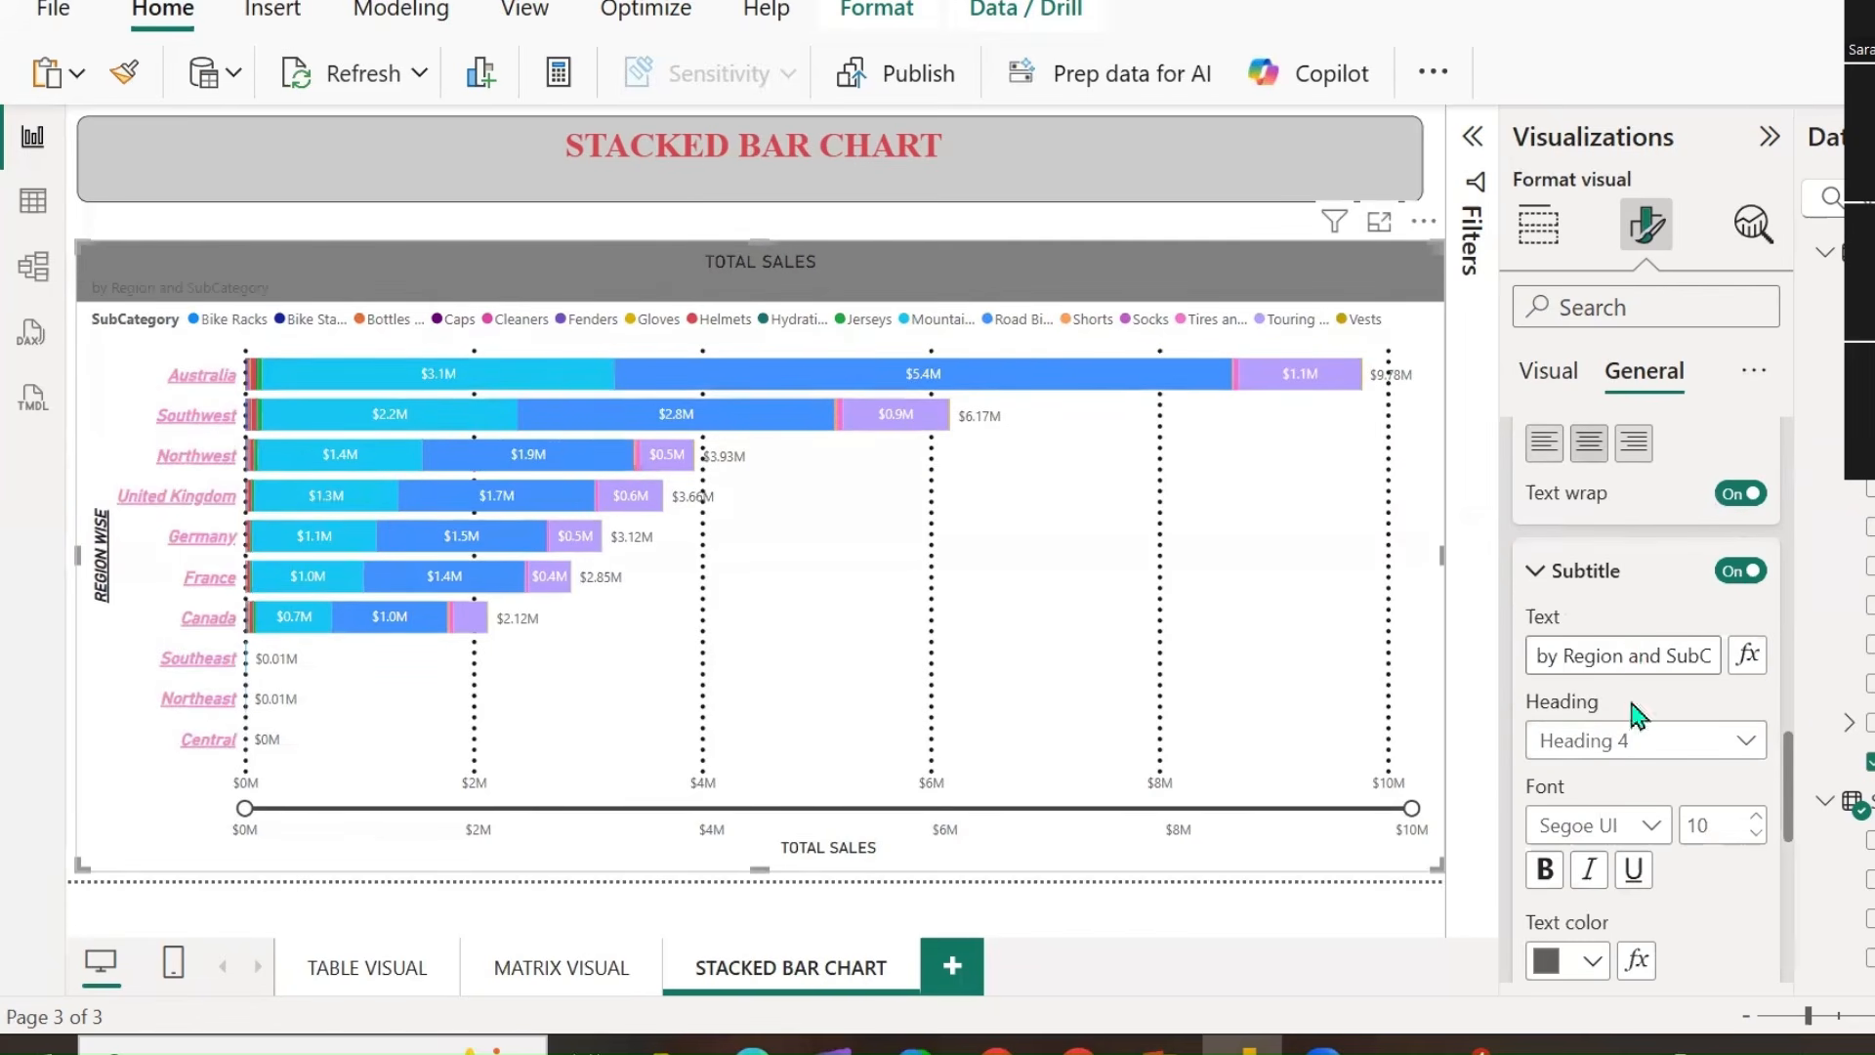
{"action": "scroll", "coordinate": [1602, 777], "scroll_direction": "down", "scroll_amount": 1}
{"action": "left_click", "coordinate": [1593, 799]}
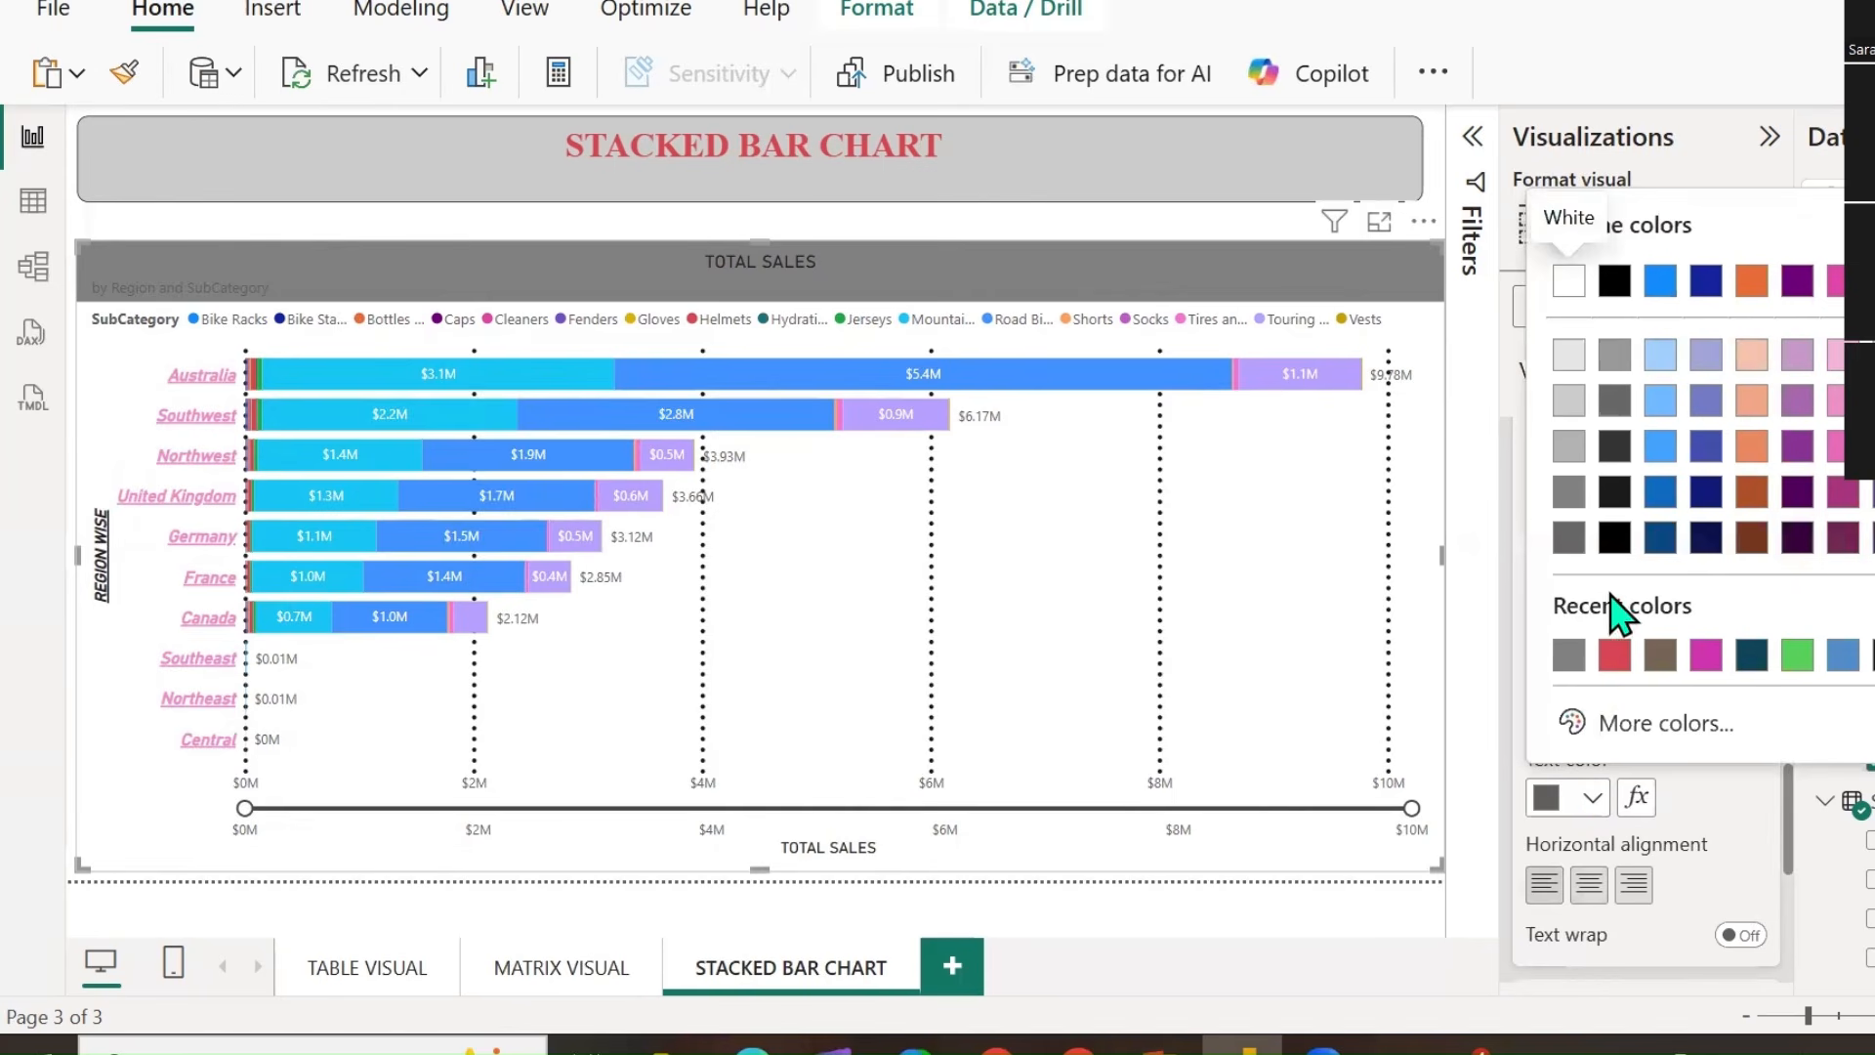
{"action": "left_click", "coordinate": [1566, 283]}
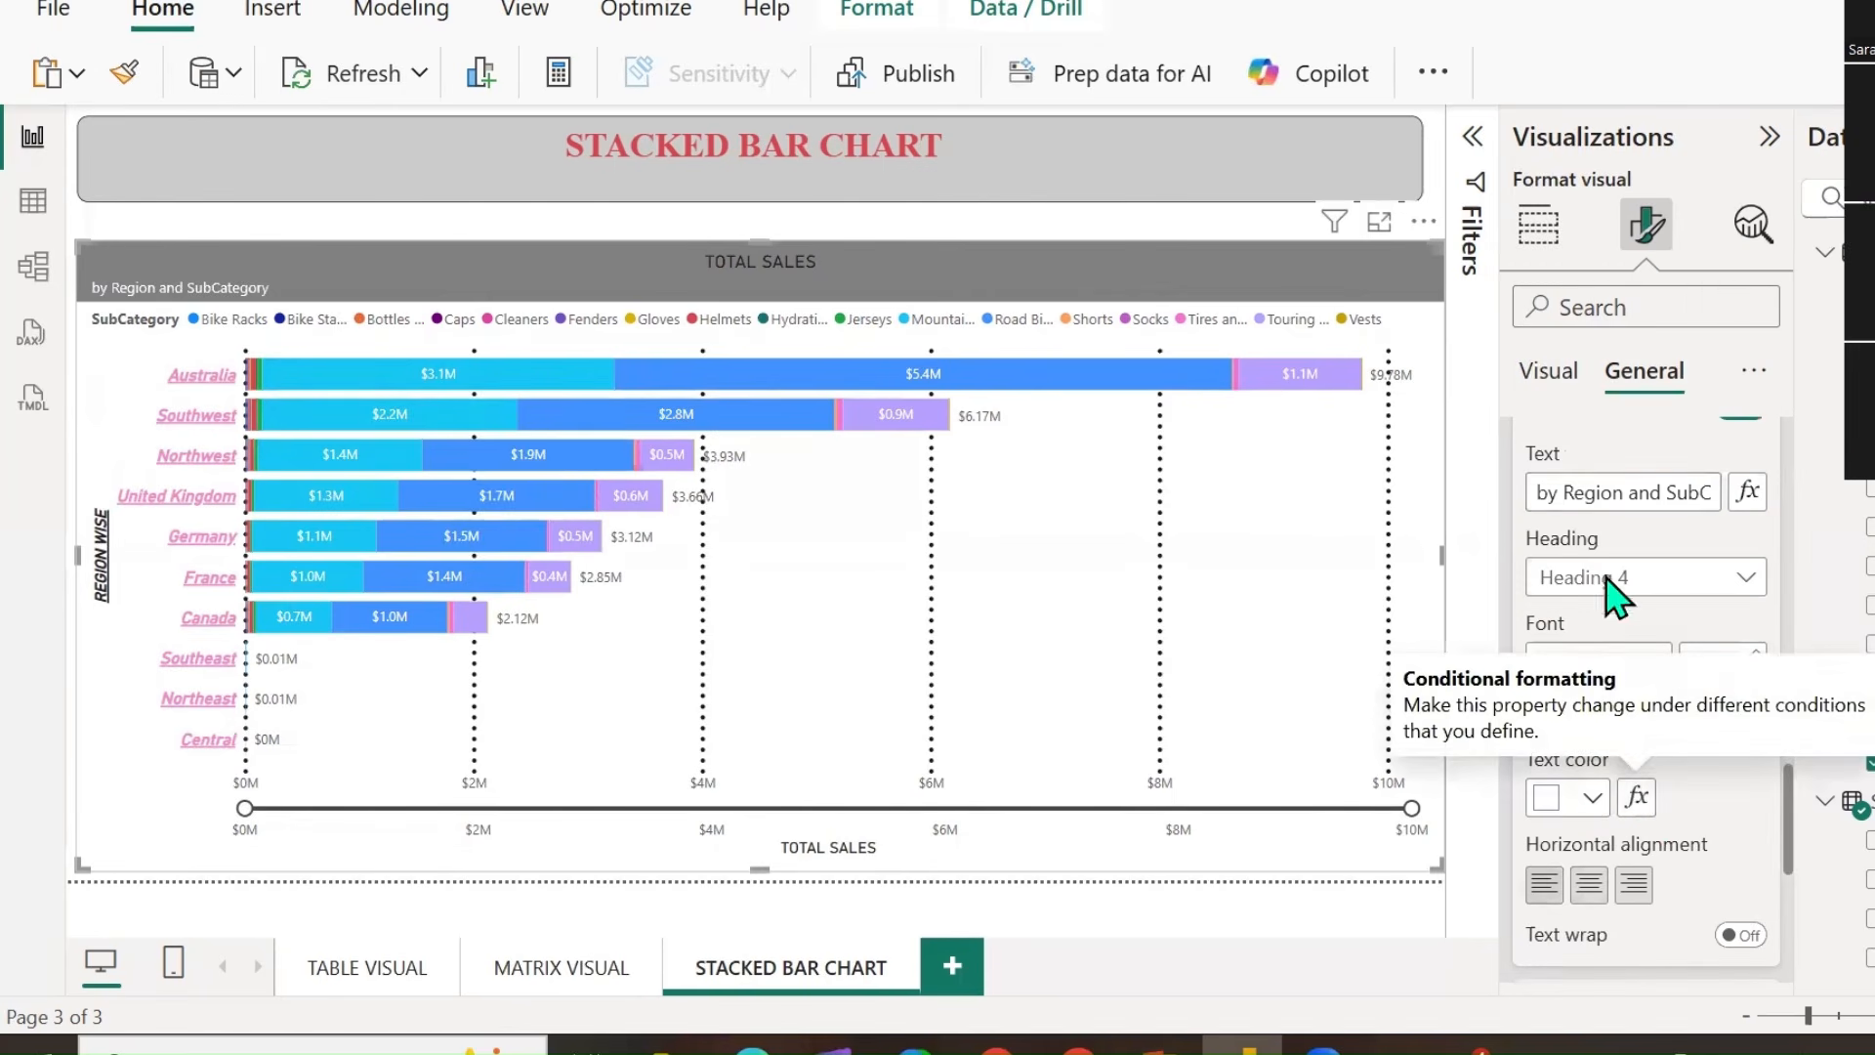
{"action": "left_click", "coordinate": [1589, 884]}
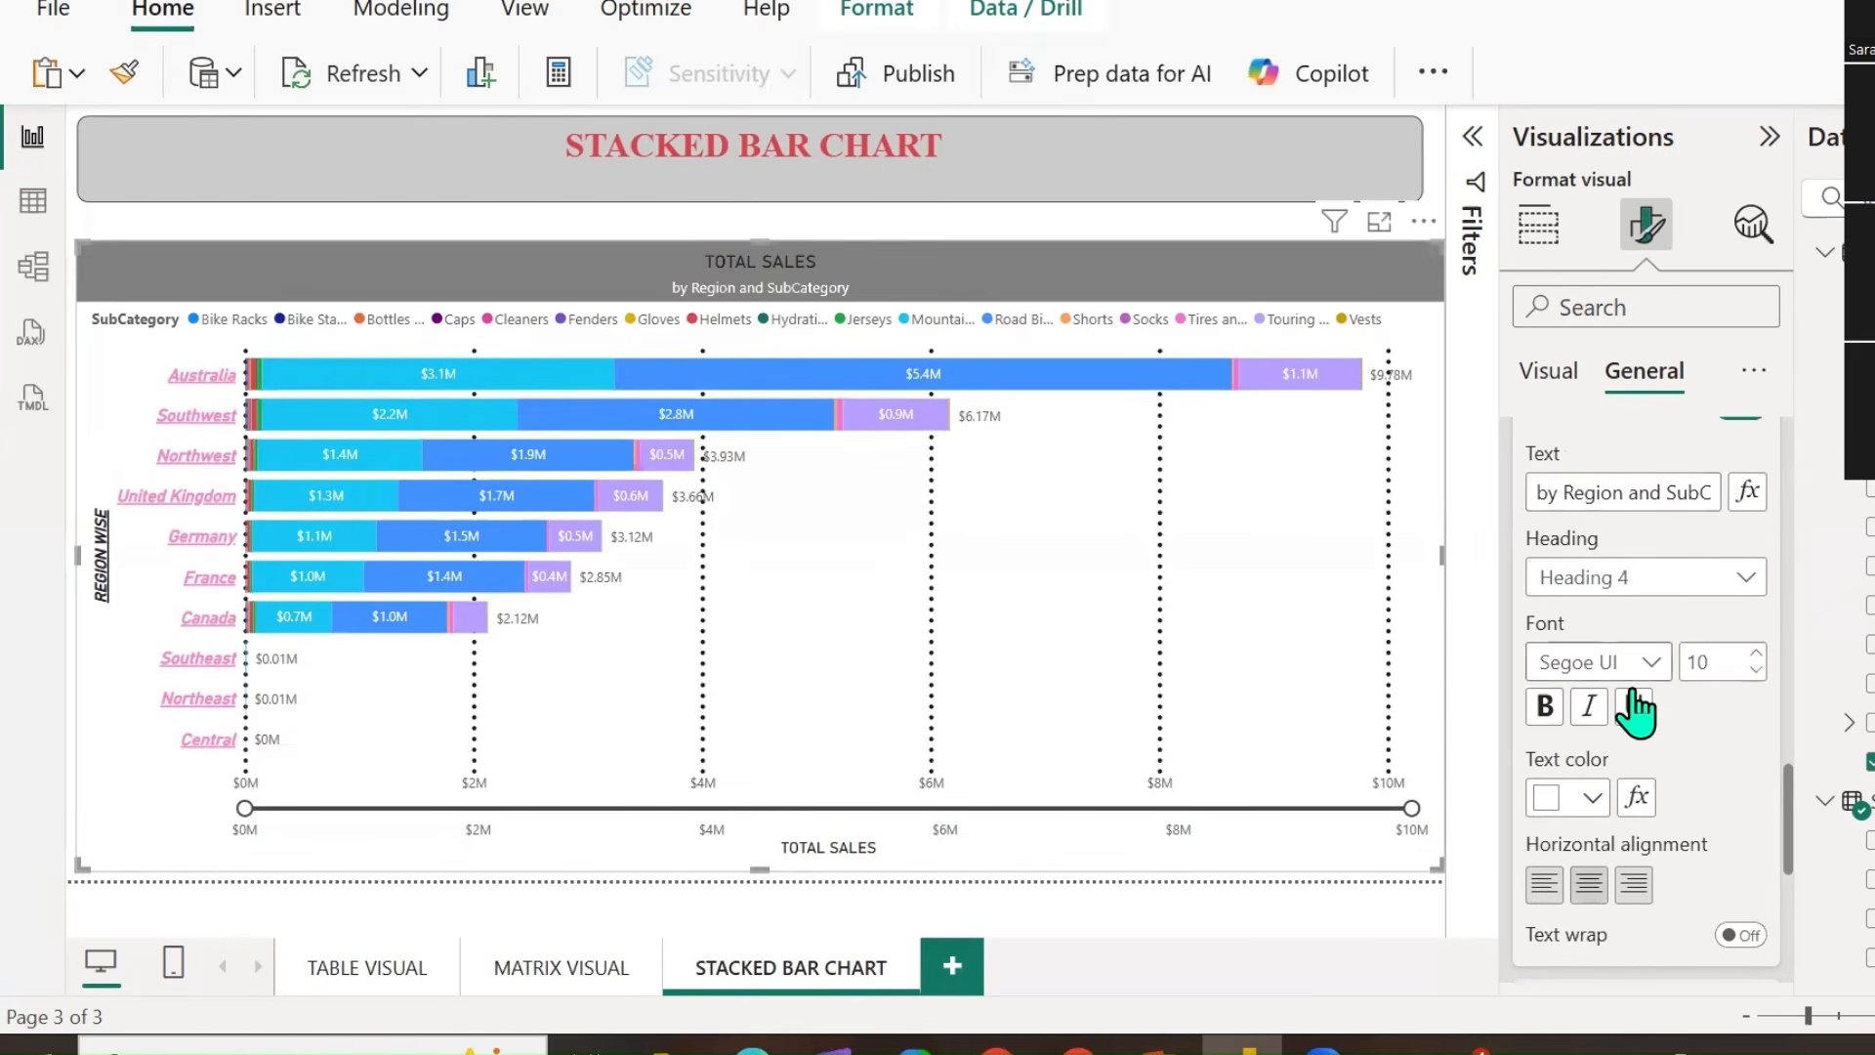
Customize the spacing to 10 px below both title and subtitle, and reset the chart's title settings to default.
{"action": "scroll", "coordinate": [1632, 712], "scroll_direction": "down", "scroll_amount": 5}
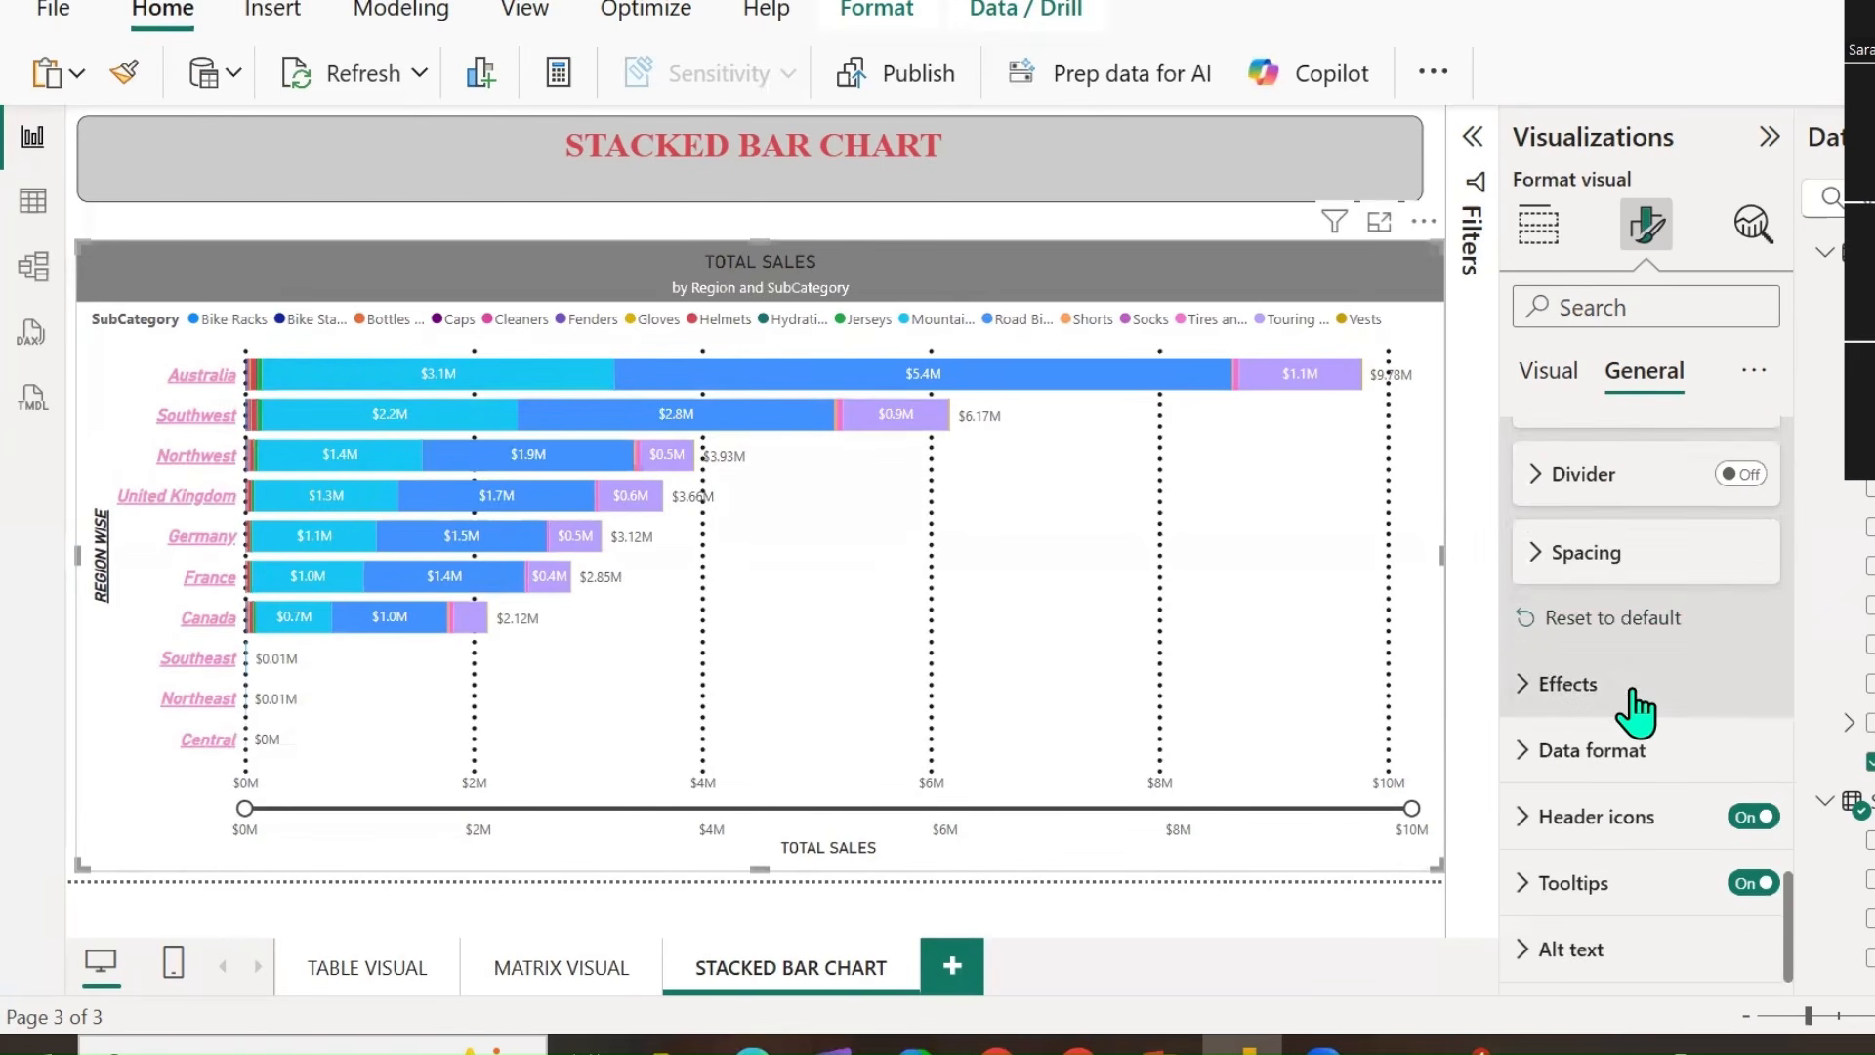
{"action": "left_click", "coordinate": [1543, 553]}
{"action": "left_click", "coordinate": [1741, 604]}
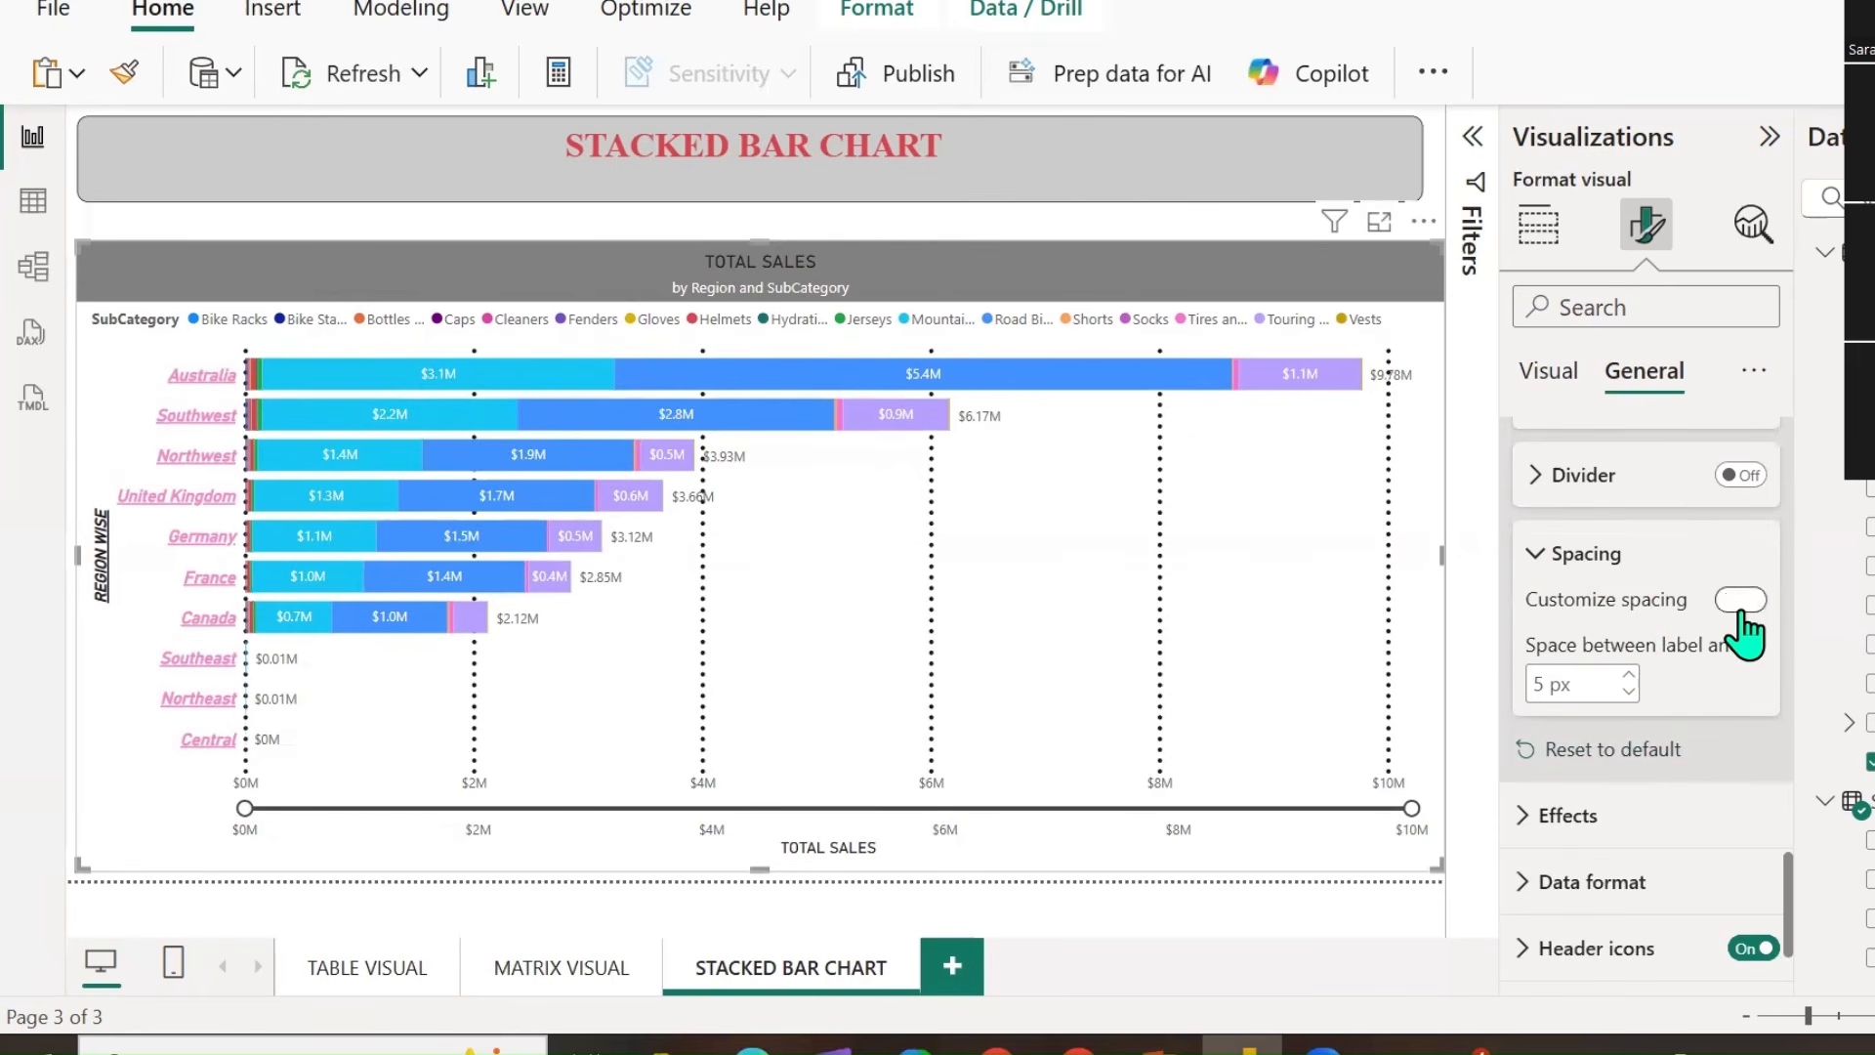
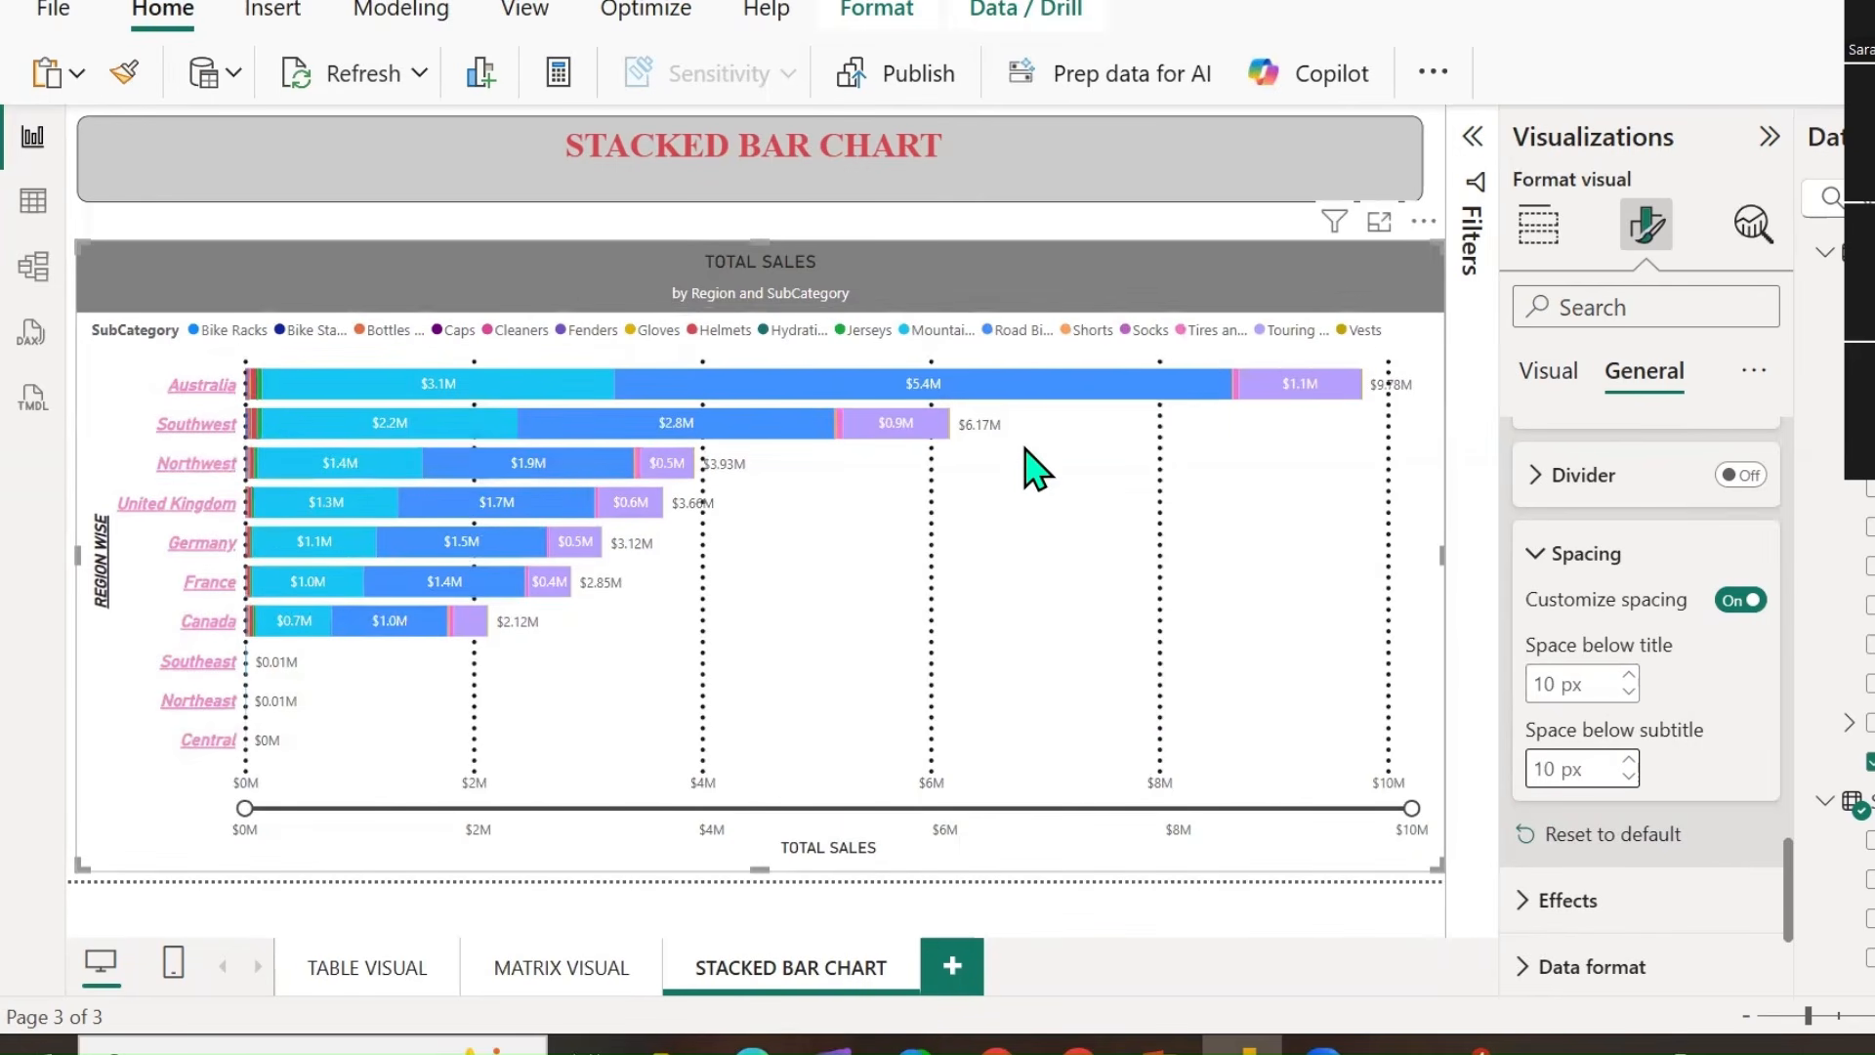
{"action": "scroll", "coordinate": [1660, 771], "scroll_direction": "down", "scroll_amount": 3}
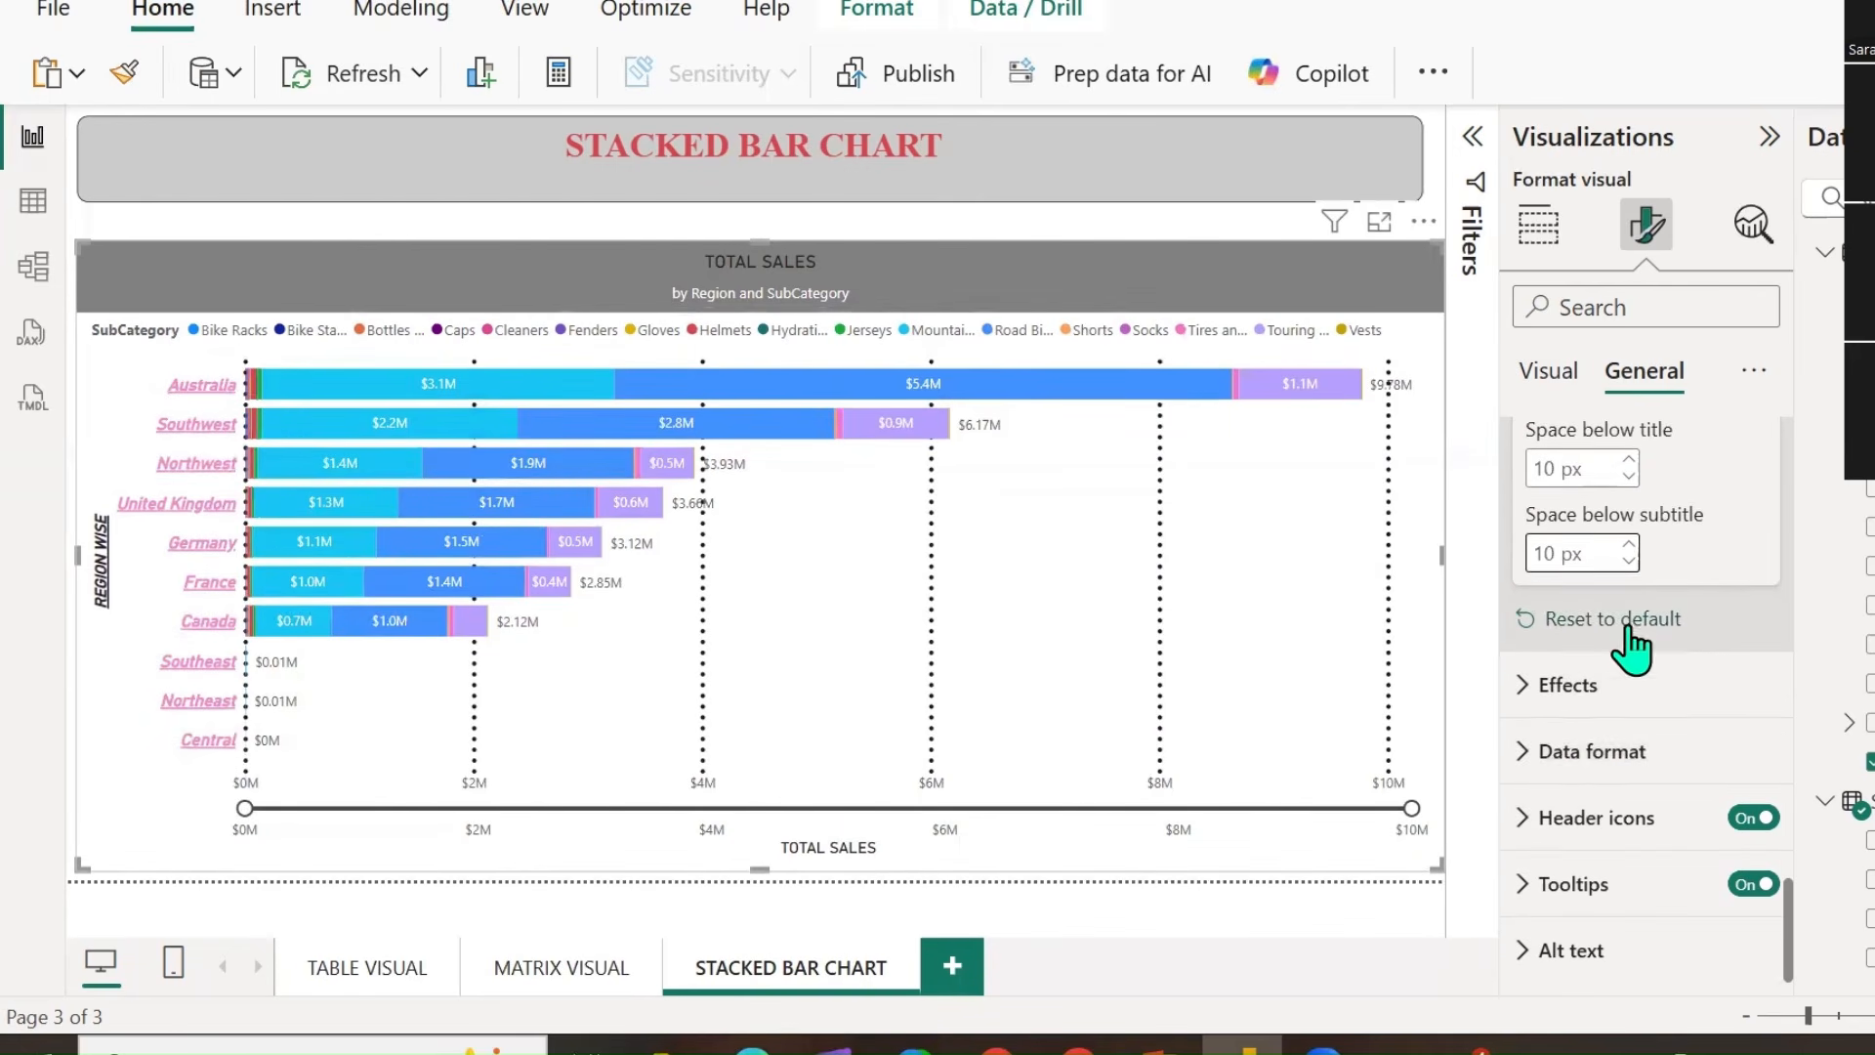
{"action": "left_click", "coordinate": [1629, 627]}
Set the chart's background color to light grey in its effects settings.
{"action": "left_click", "coordinate": [1520, 696]}
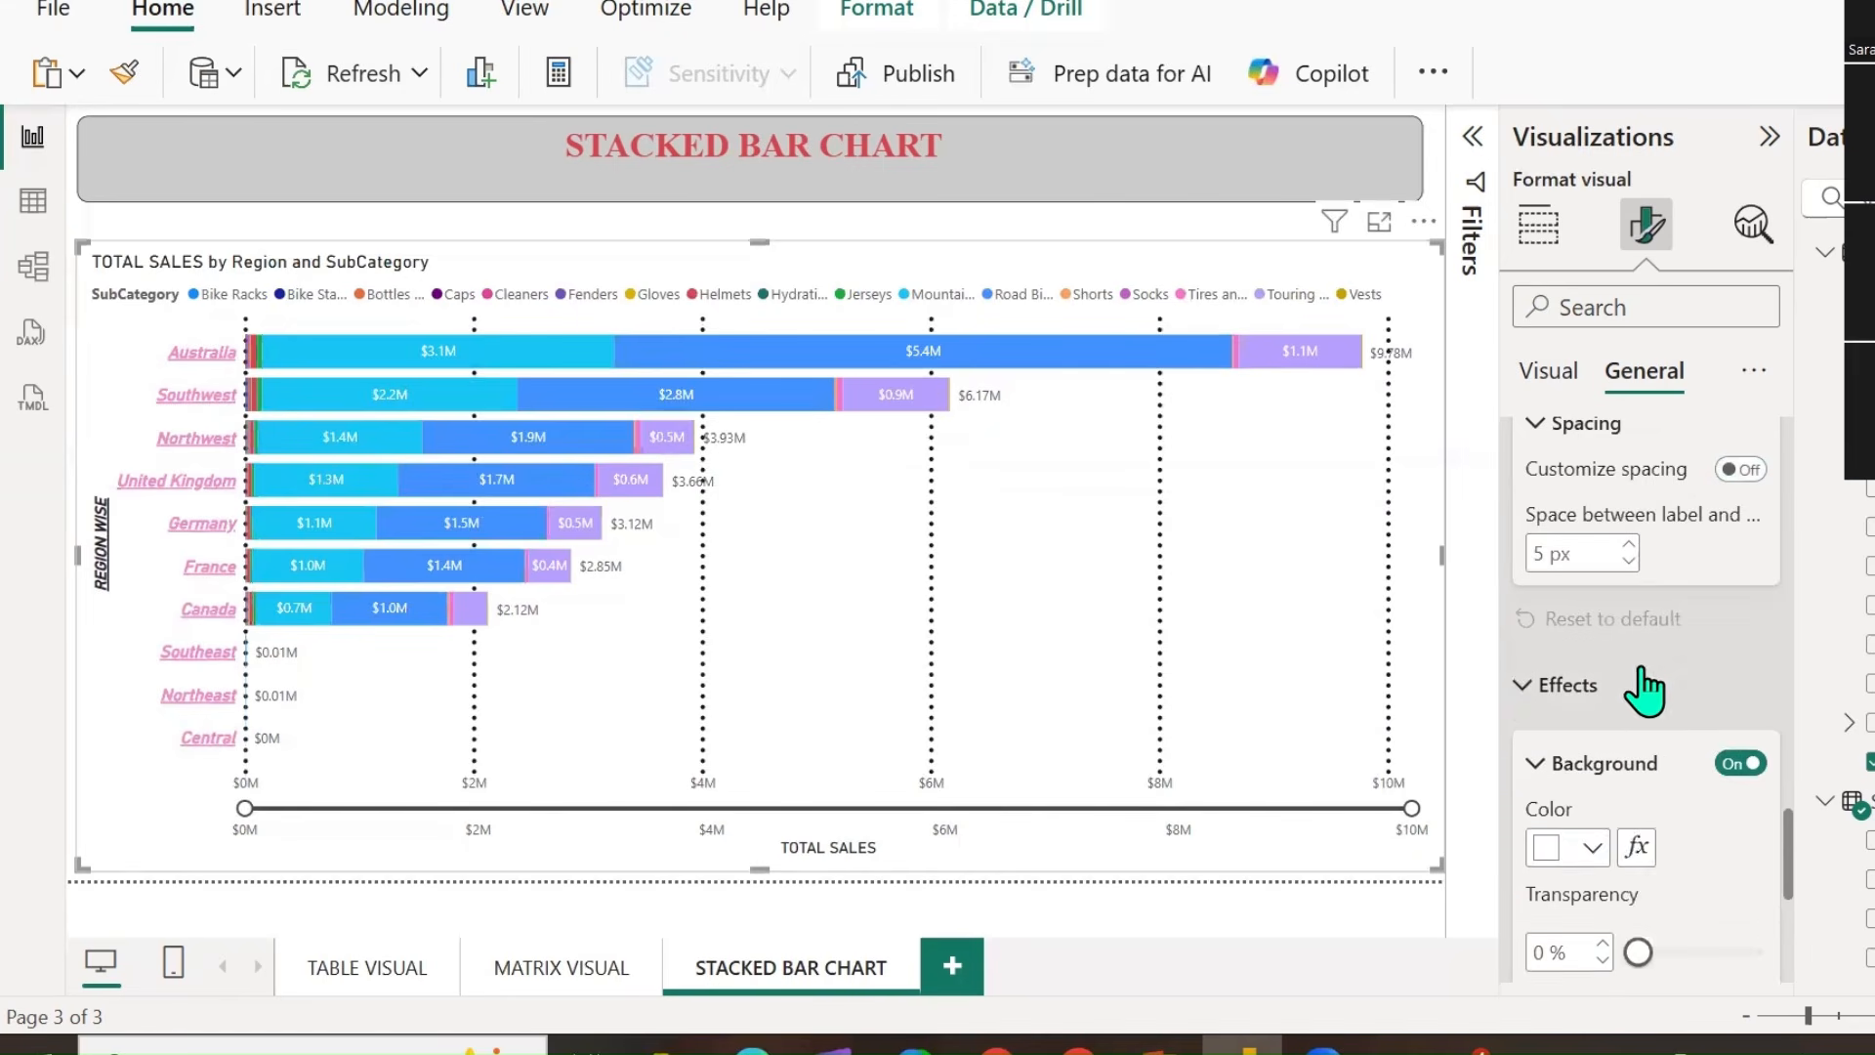
{"action": "scroll", "coordinate": [1644, 691], "scroll_direction": "down", "scroll_amount": 2}
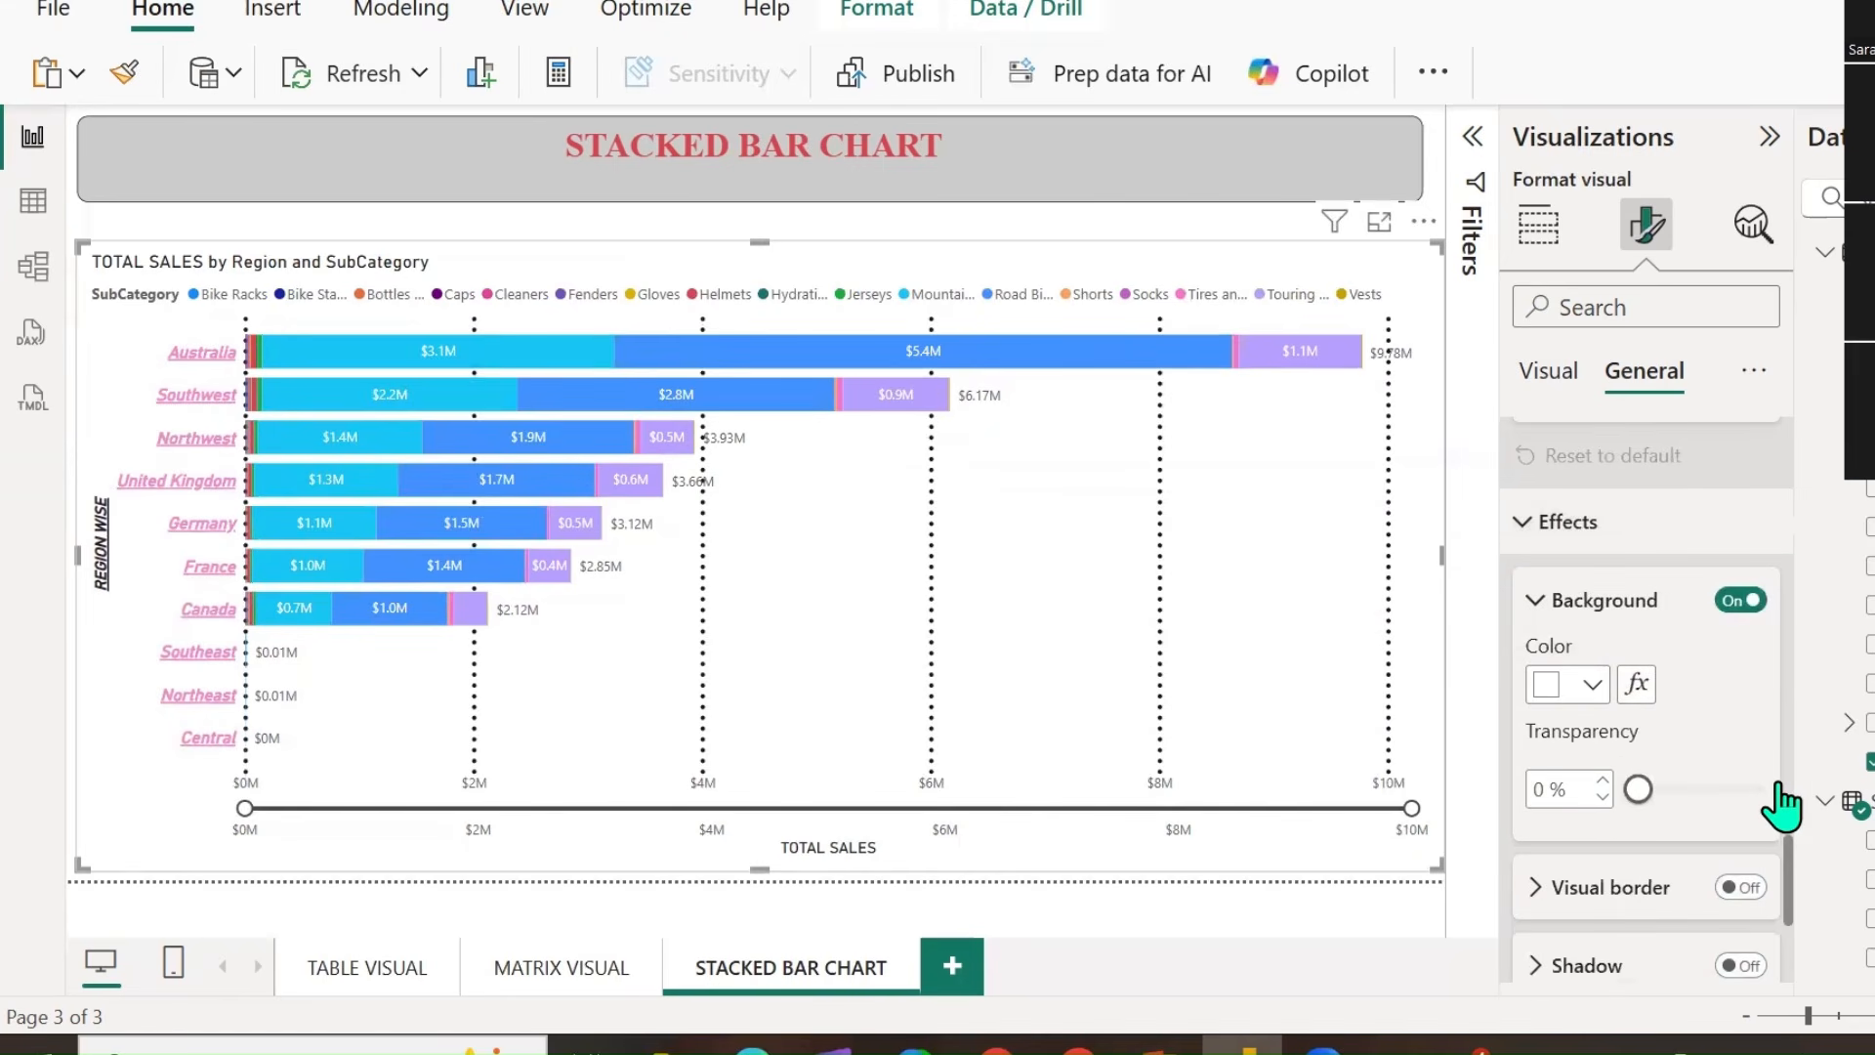
{"action": "left_click", "coordinate": [1592, 686]}
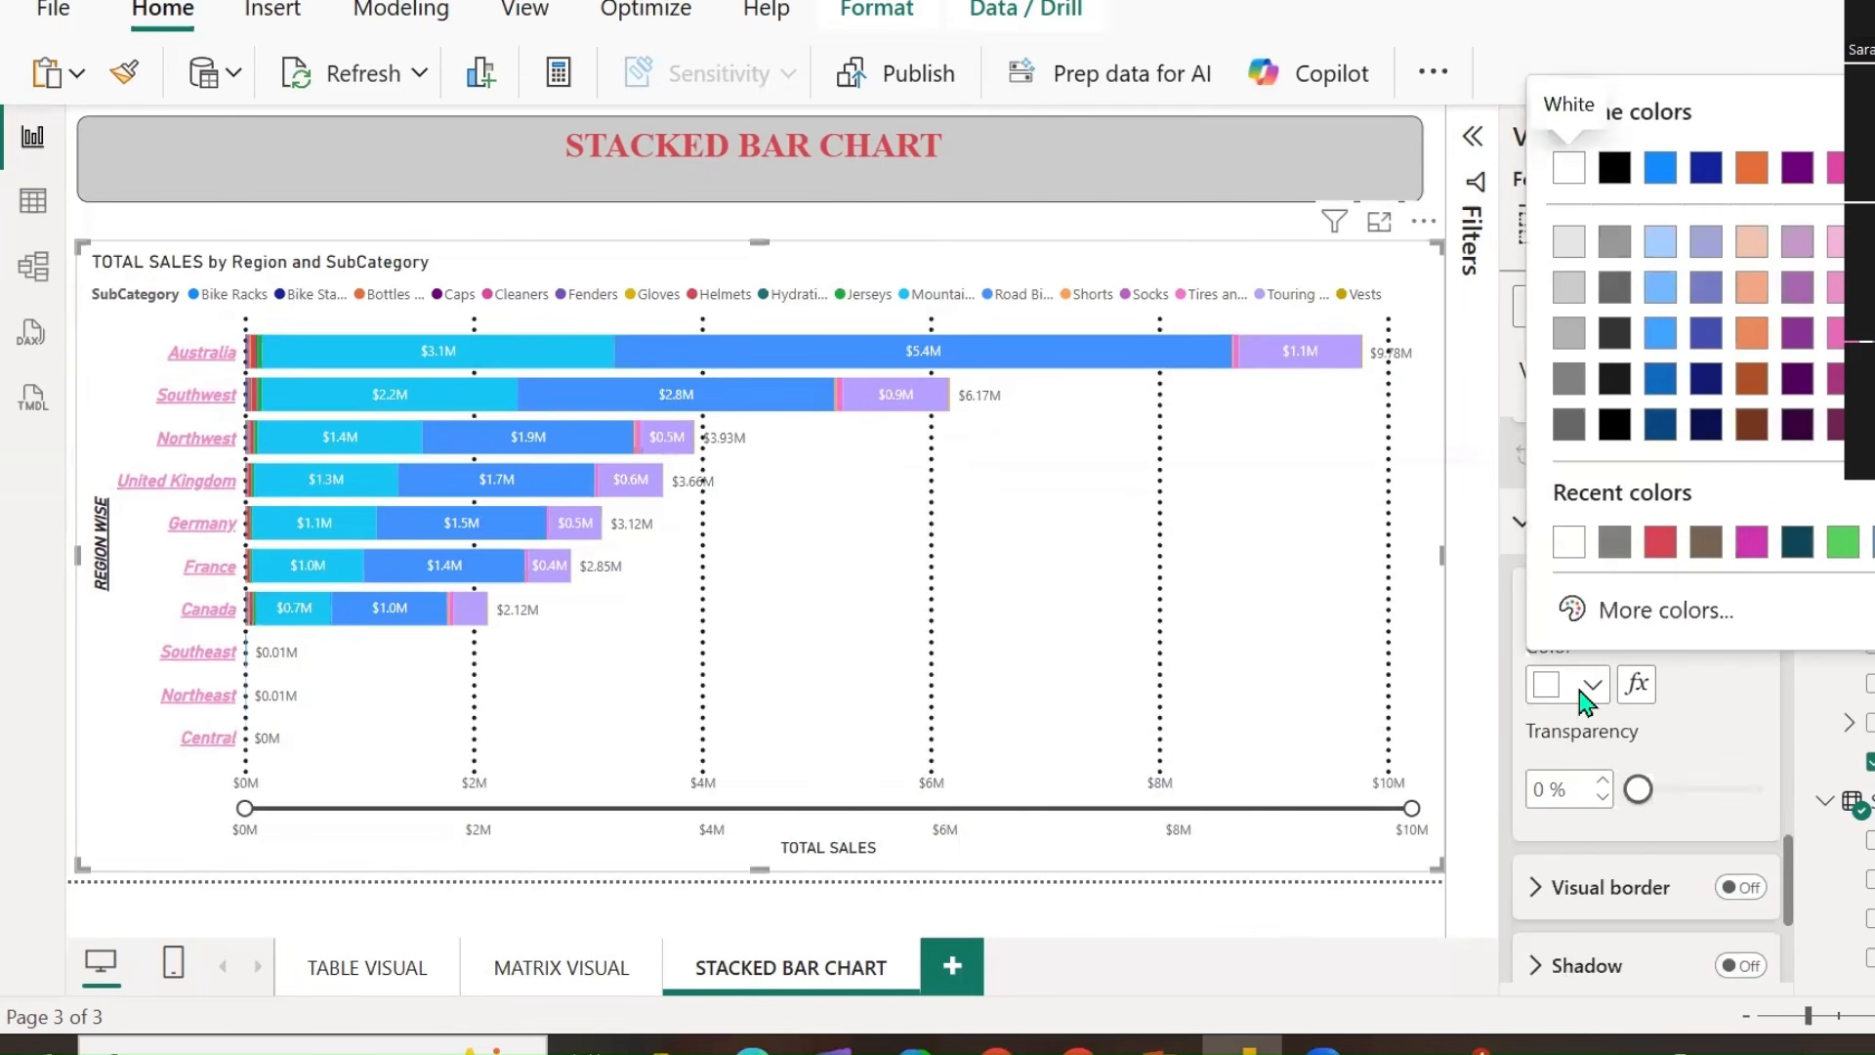
{"action": "left_click", "coordinate": [1570, 242]}
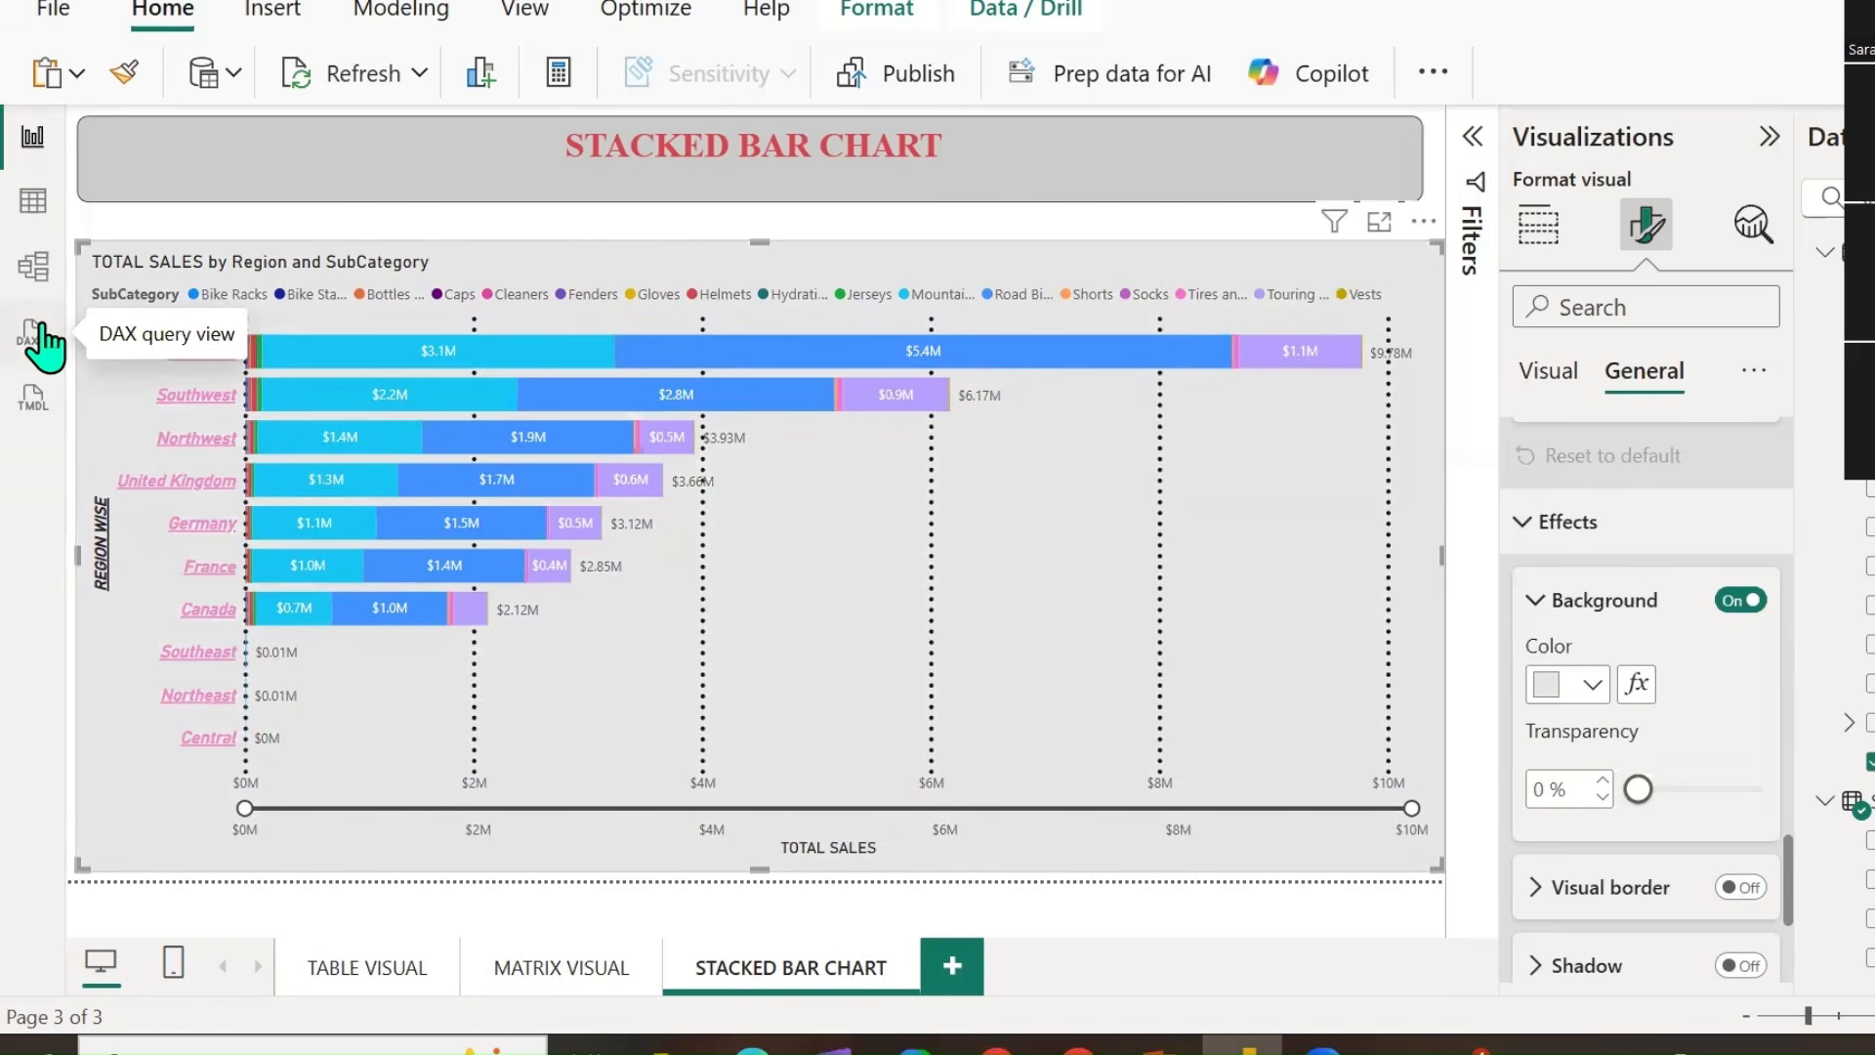
Enable the chart's visual border and set its rounded corners to 10 px.
{"action": "left_click", "coordinate": [1544, 886]}
{"action": "scroll", "coordinate": [1577, 801], "scroll_direction": "down", "scroll_amount": 5}
{"action": "scroll", "coordinate": [1687, 608], "scroll_direction": "up", "scroll_amount": 3}
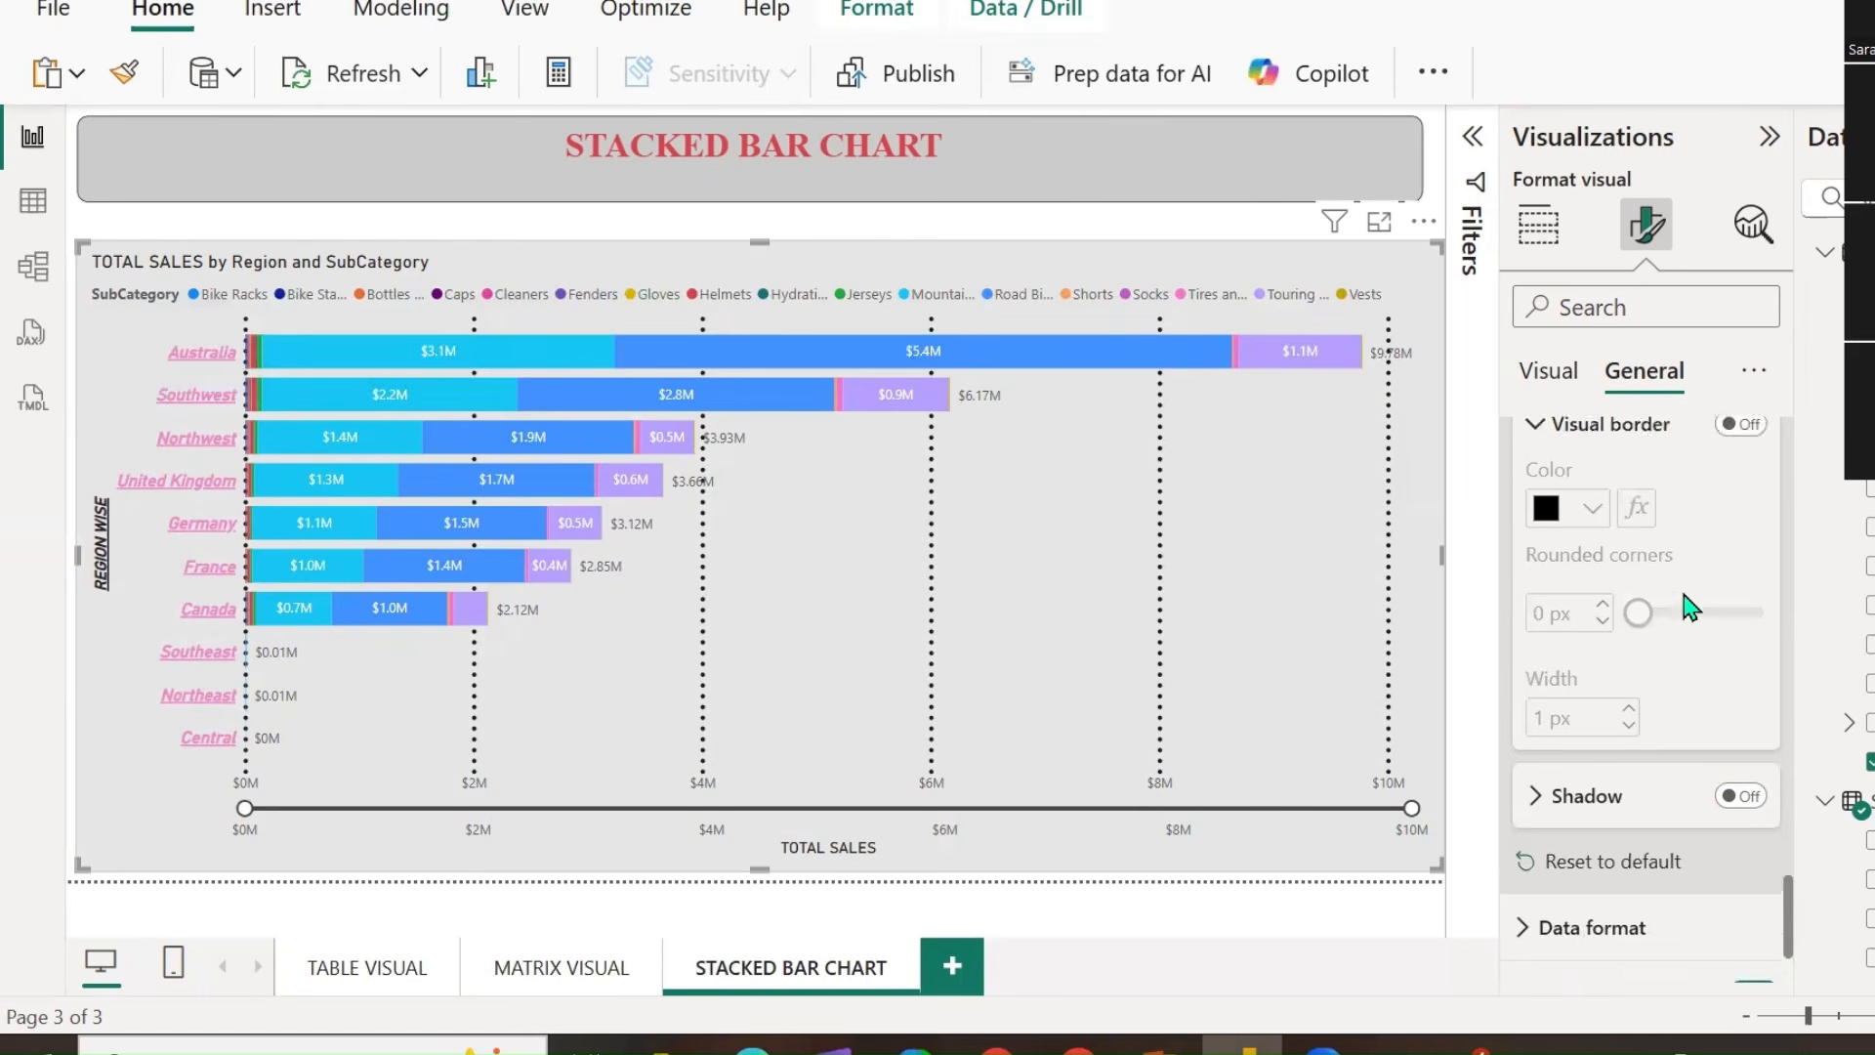
{"action": "left_click", "coordinate": [1538, 751]}
{"action": "type", "text": "10"}
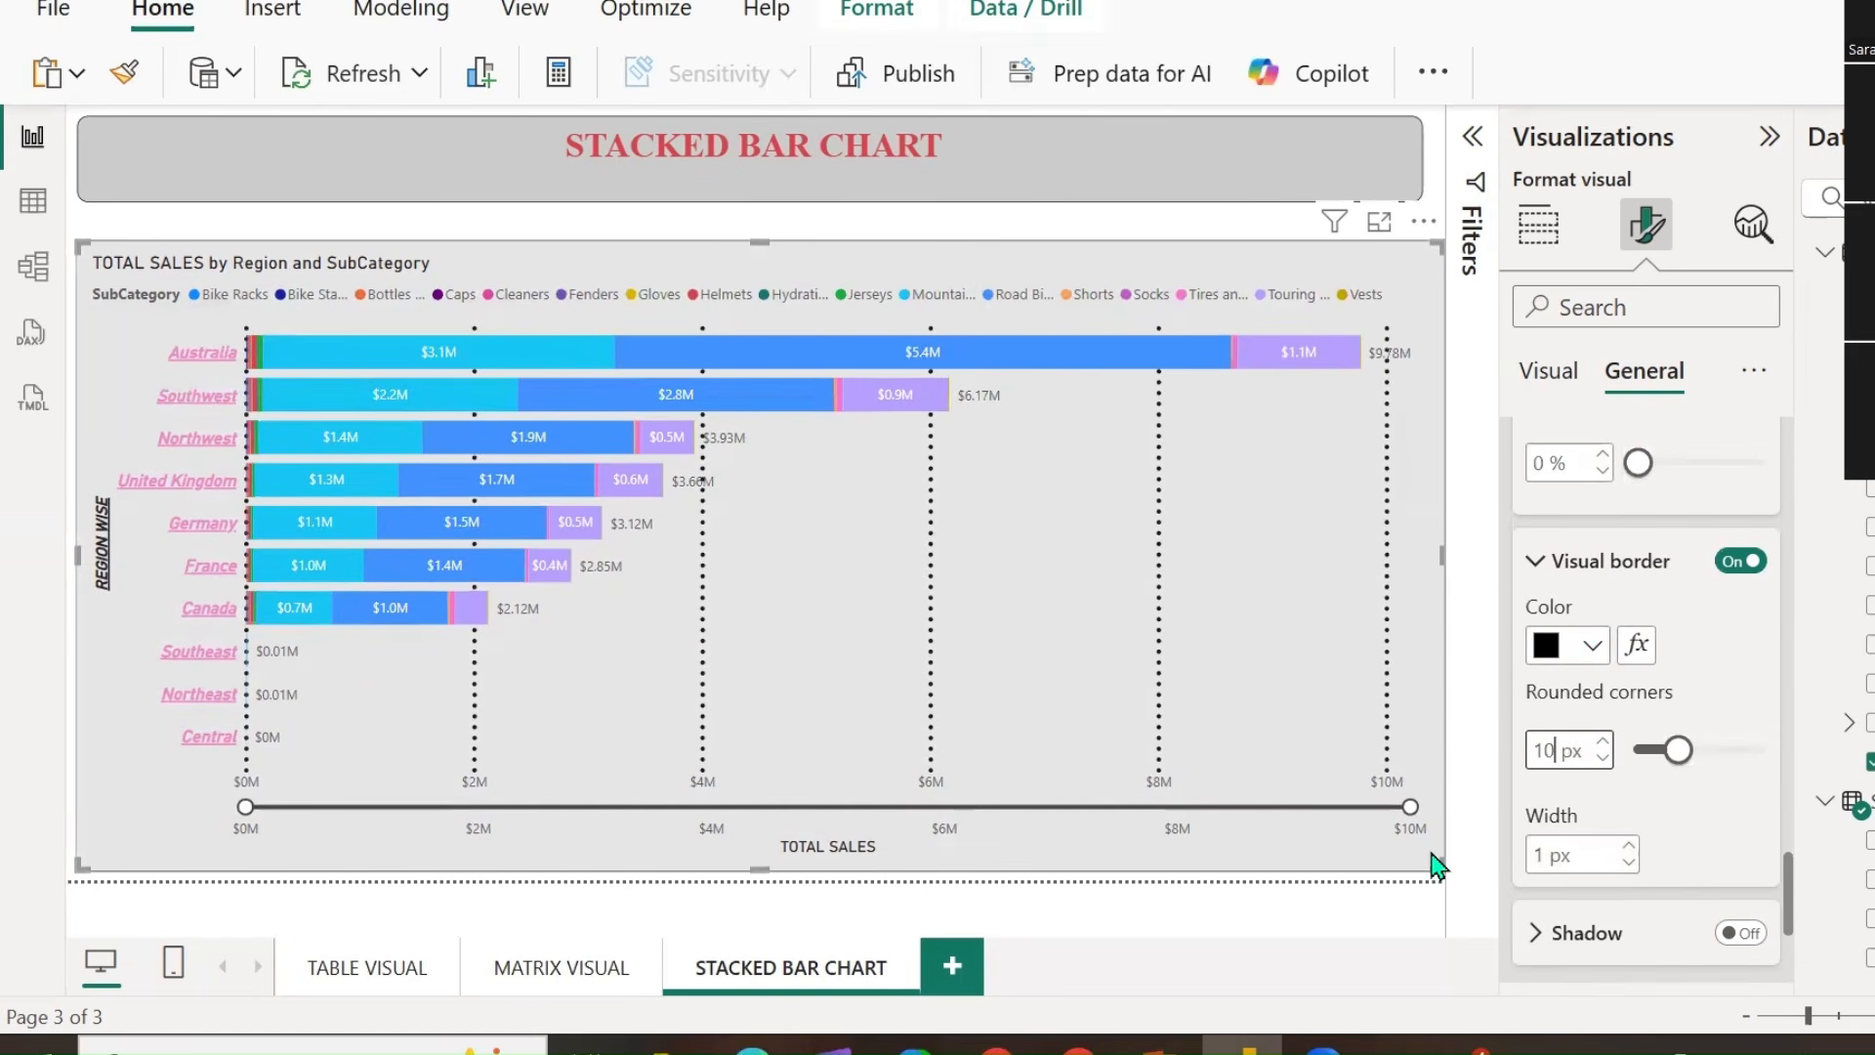
{"action": "left_click", "coordinate": [1325, 929]}
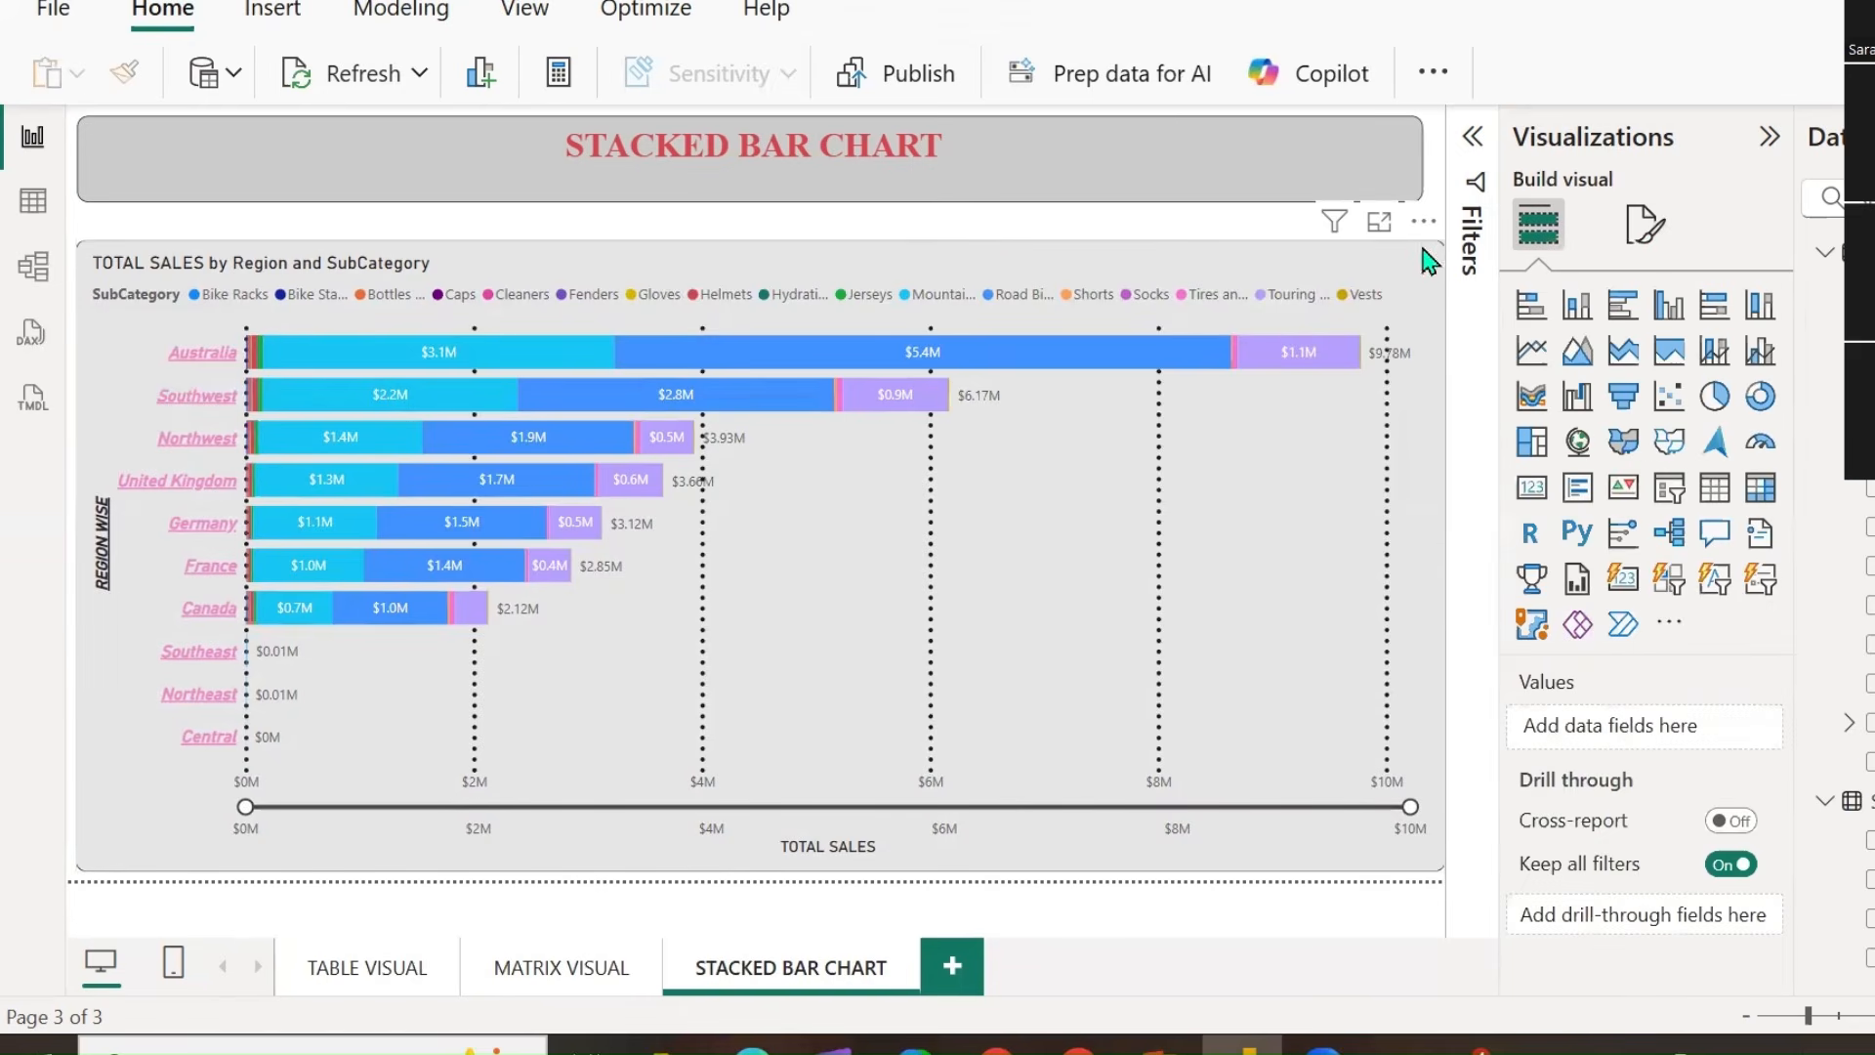
Shrink the stacked bar chart slightly so its right edge sits inside the page boundary, and deselect it.
{"action": "left_click", "coordinate": [84, 261]}
{"action": "left_click_drag", "start_coordinate": [80, 250], "coordinate": [119, 255]}
{"action": "left_click_drag", "start_coordinate": [380, 287], "coordinate": [342, 295]}
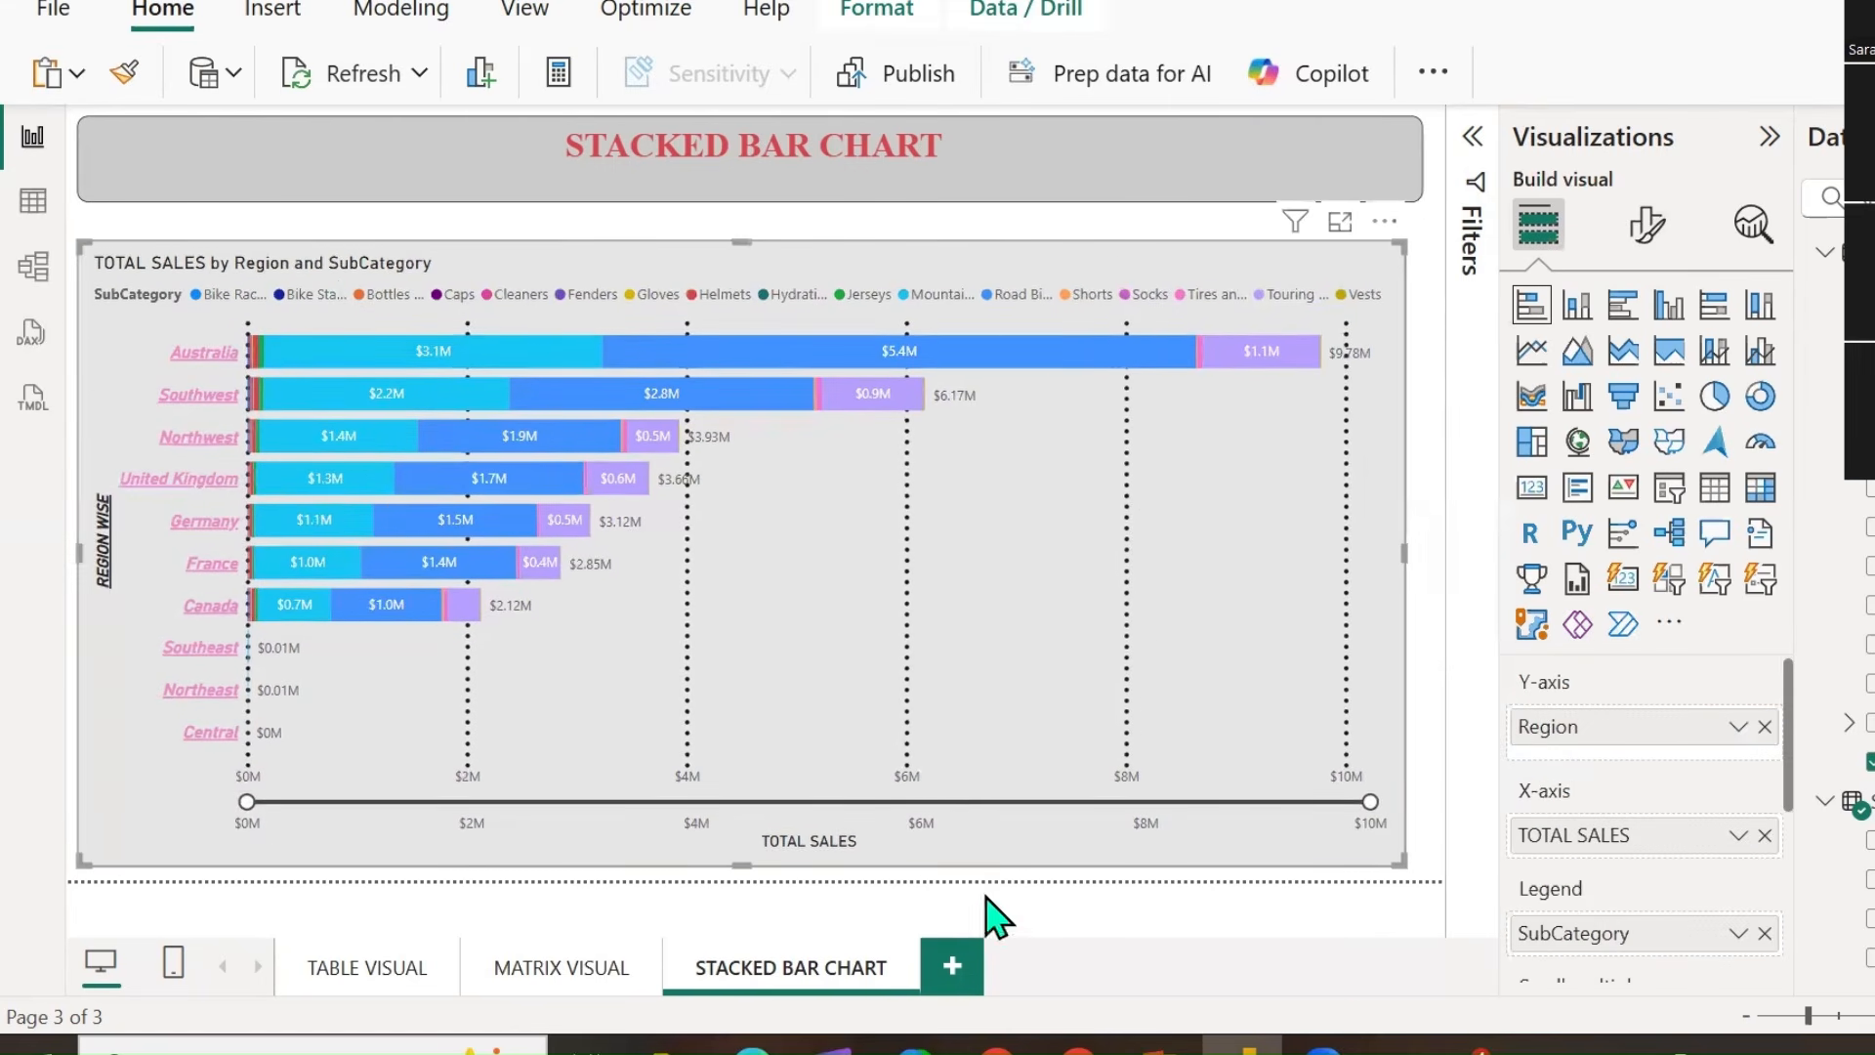
{"action": "left_click", "coordinate": [1442, 871]}
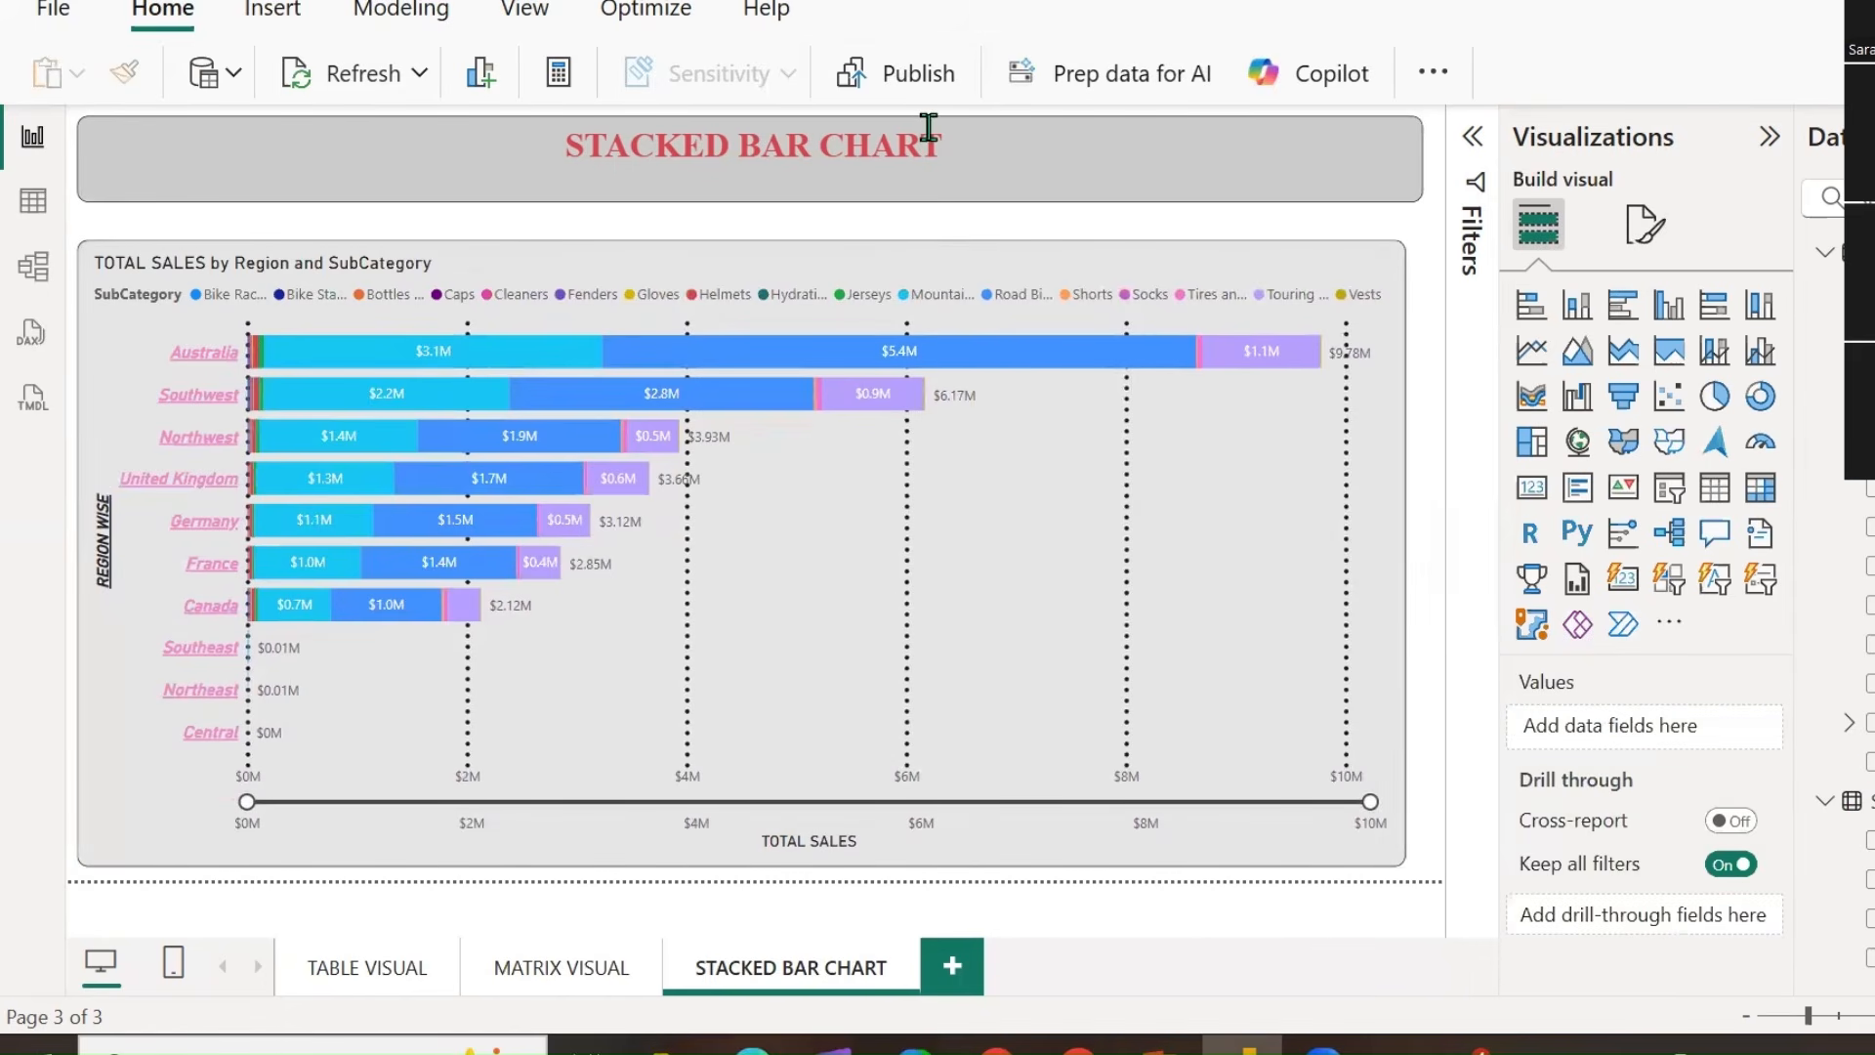
{"action": "left_click_drag", "start_coordinate": [1408, 242], "coordinate": [1504, 137]}
{"action": "left_click_drag", "start_coordinate": [1407, 872], "coordinate": [1484, 904]}
{"action": "left_click_drag", "start_coordinate": [37, 904], "coordinate": [75, 867]}
{"action": "left_click_drag", "start_coordinate": [58, 200], "coordinate": [86, 237]}
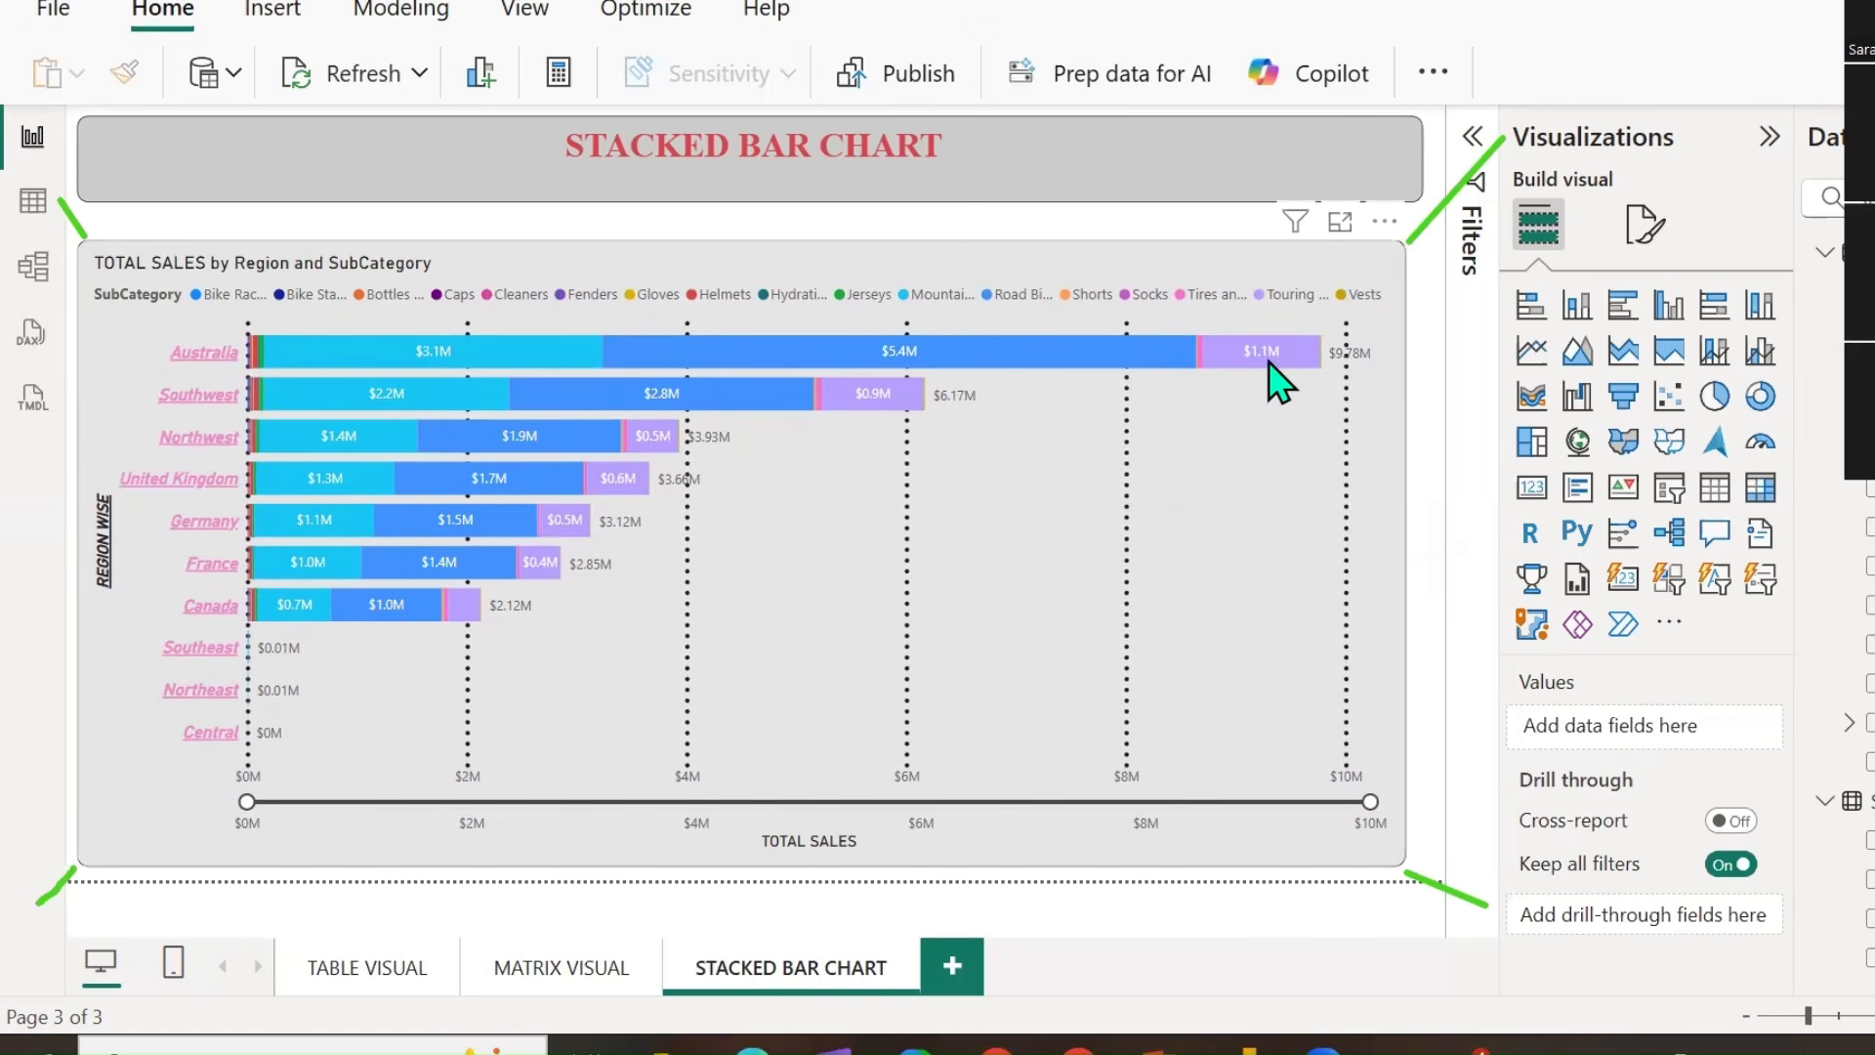
Turn on the shadow effect for the stacked bar chart in its general formatting.
{"action": "left_click", "coordinate": [1399, 440]}
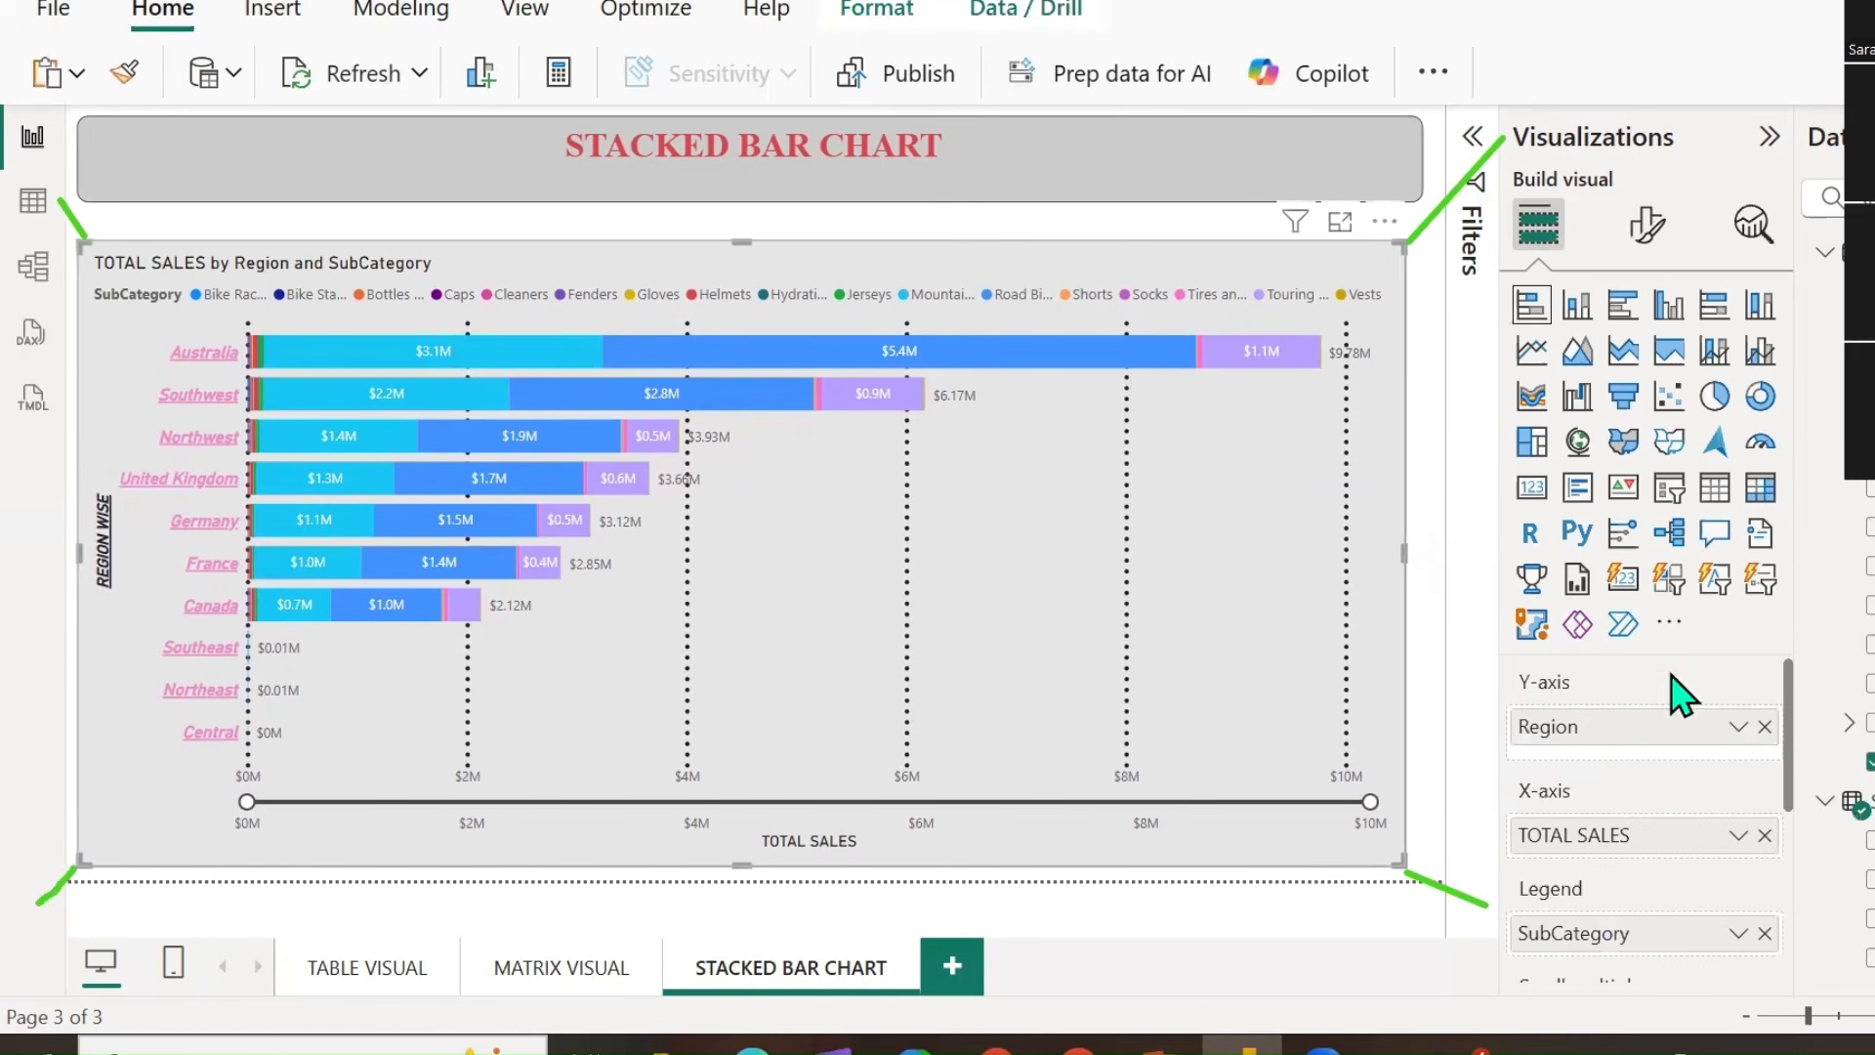
{"action": "scroll", "coordinate": [1675, 703], "scroll_direction": "down", "scroll_amount": 3}
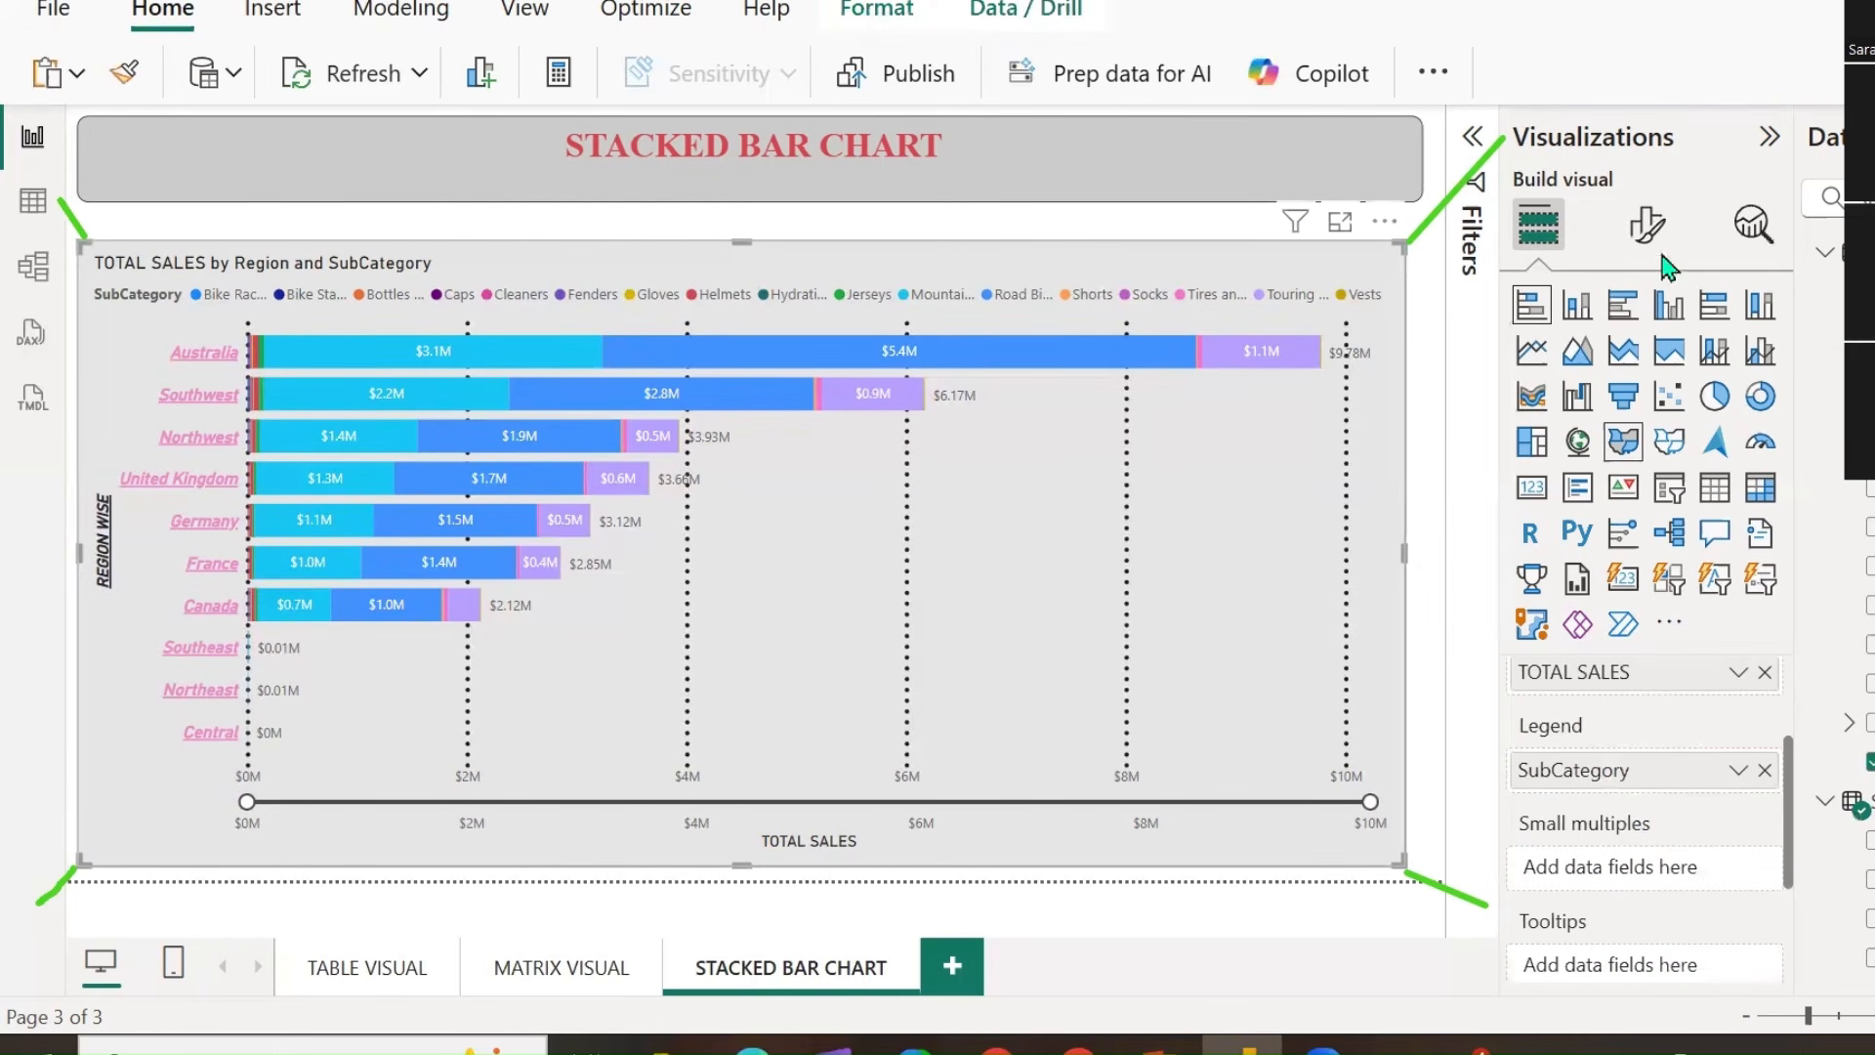
{"action": "left_click", "coordinate": [1647, 227]}
{"action": "left_click", "coordinate": [1645, 372]}
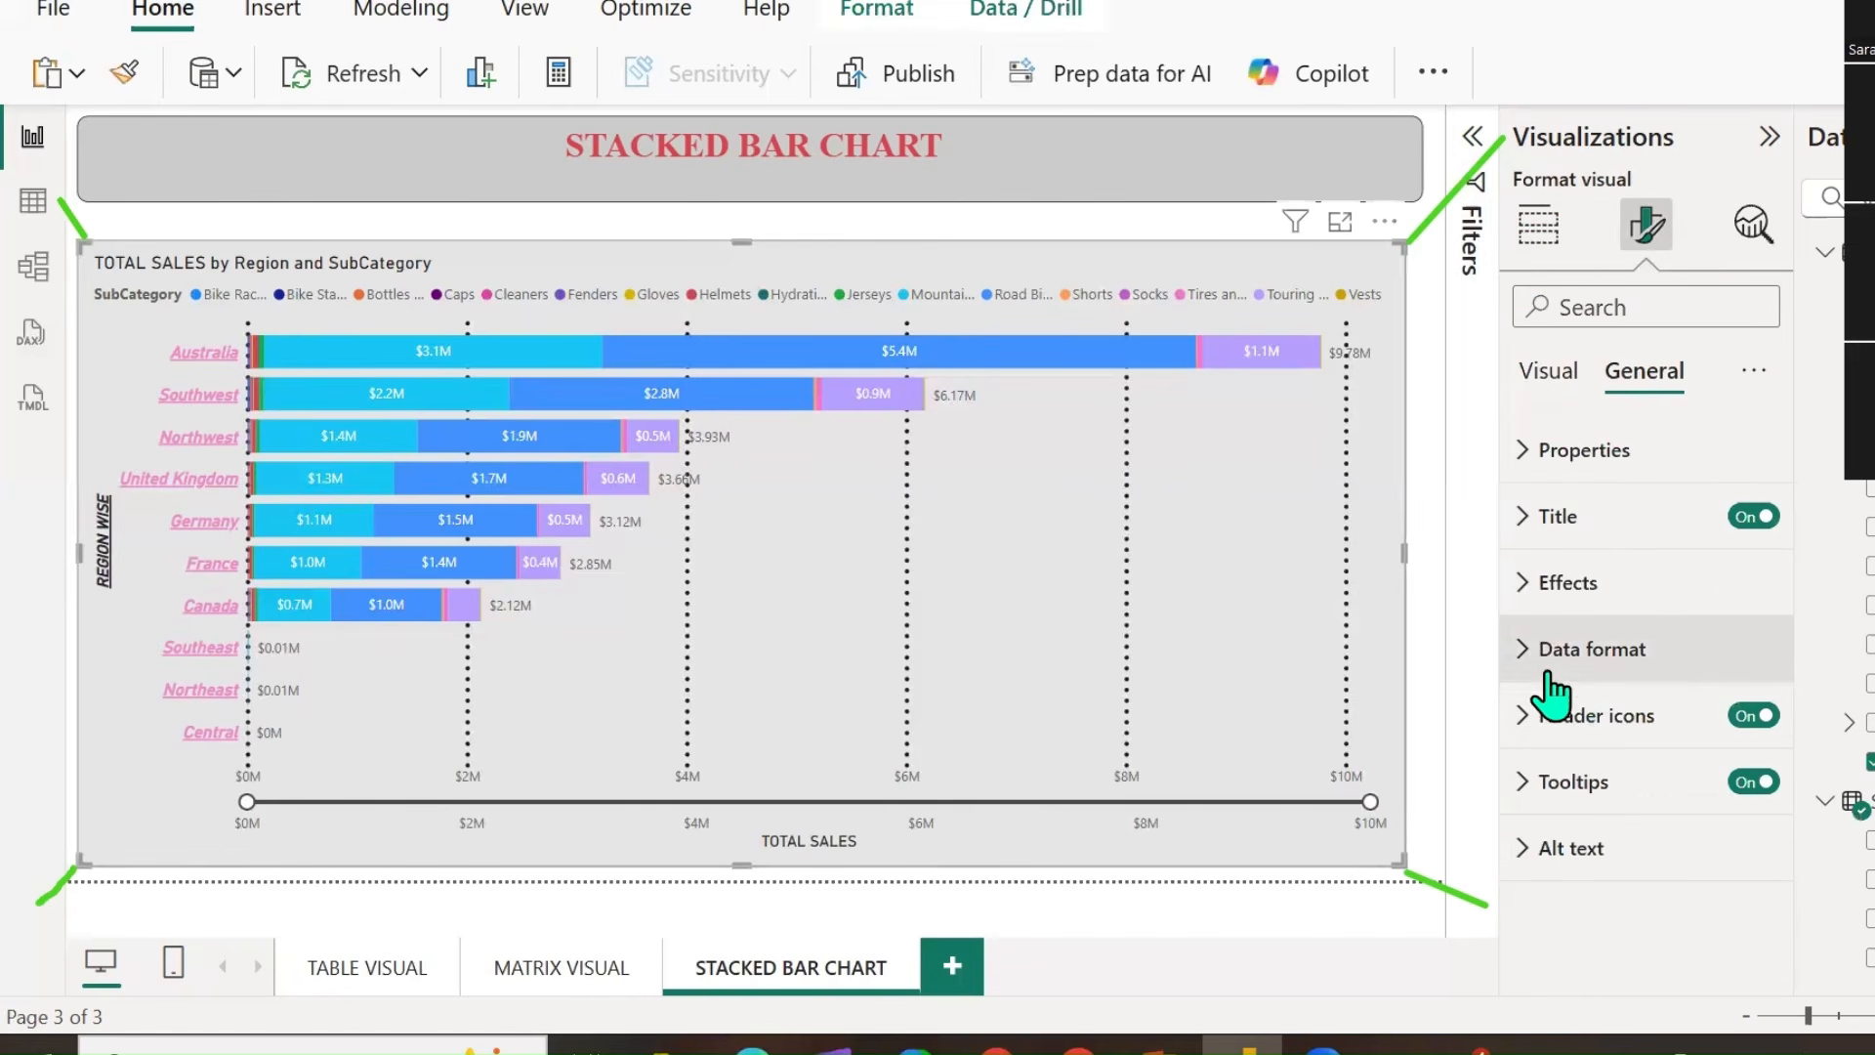
{"action": "left_click", "coordinate": [1524, 596]}
{"action": "scroll", "coordinate": [1731, 834], "scroll_direction": "down", "scroll_amount": 1}
{"action": "scroll", "coordinate": [1730, 833], "scroll_direction": "down", "scroll_amount": 2}
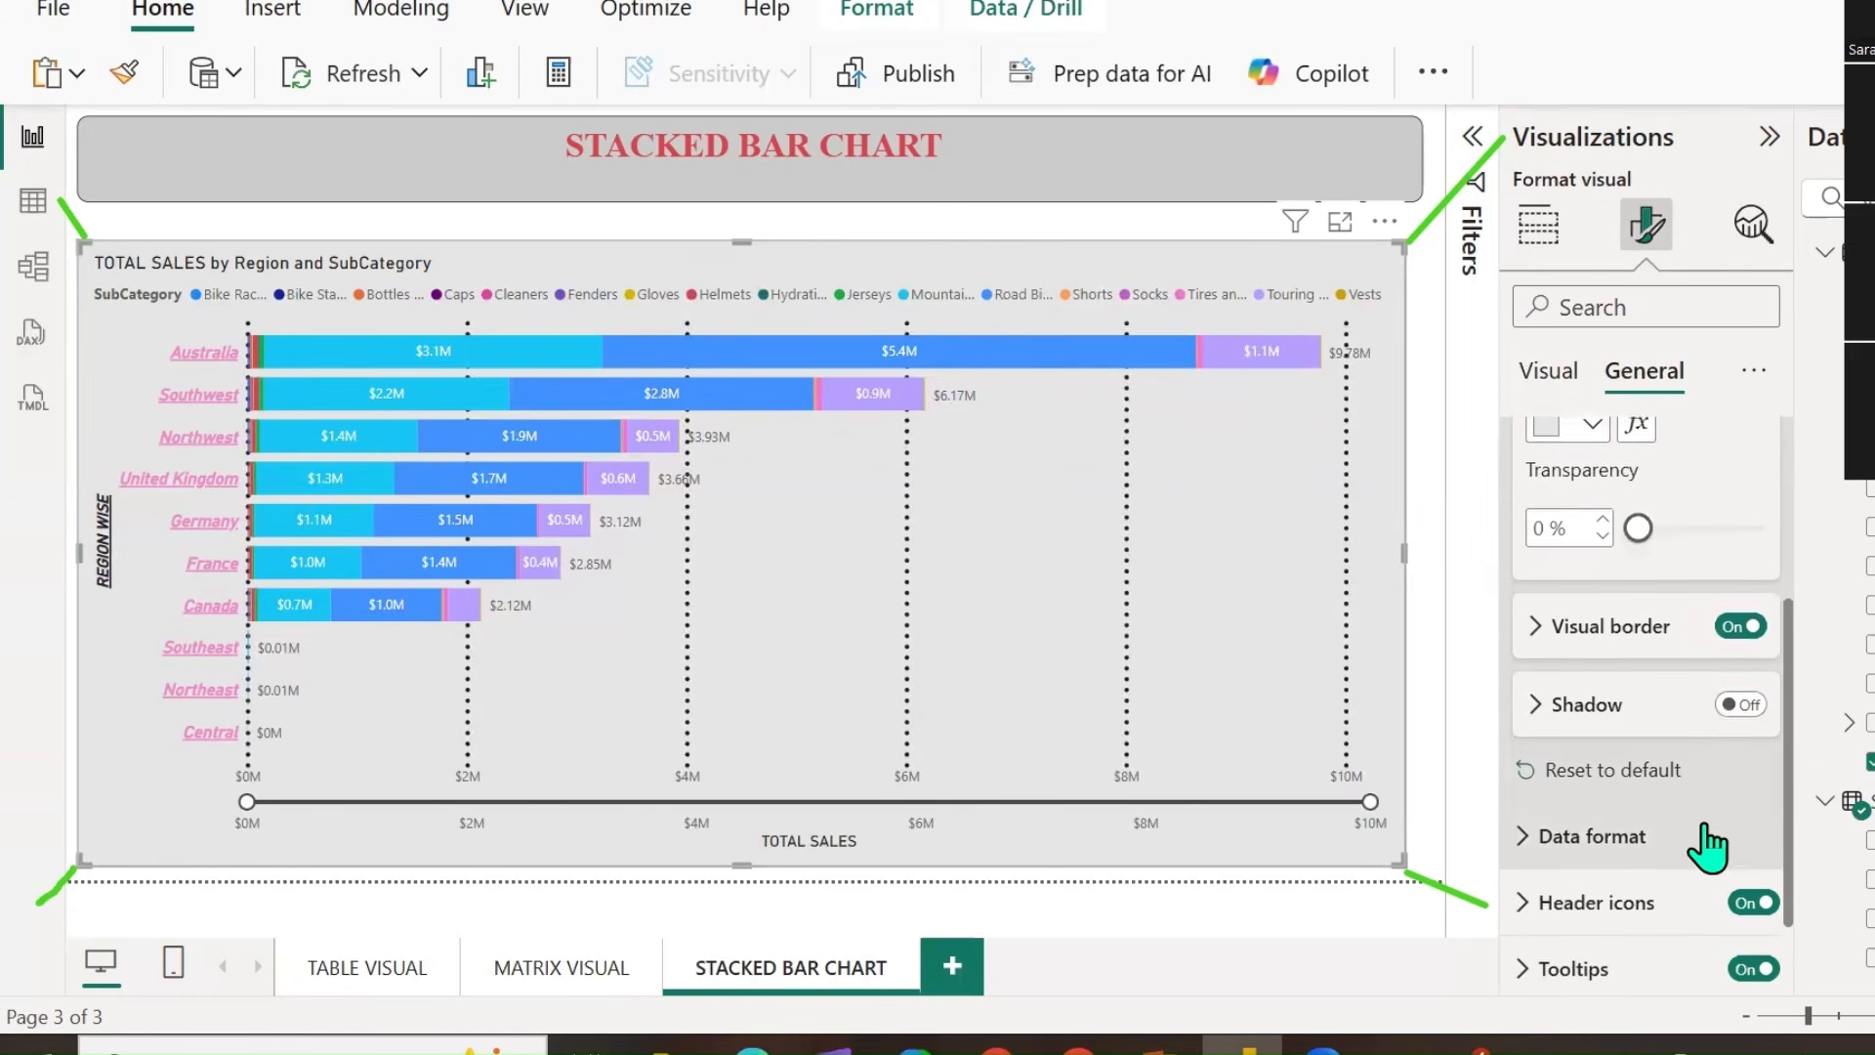
{"action": "left_click", "coordinate": [1740, 701]}
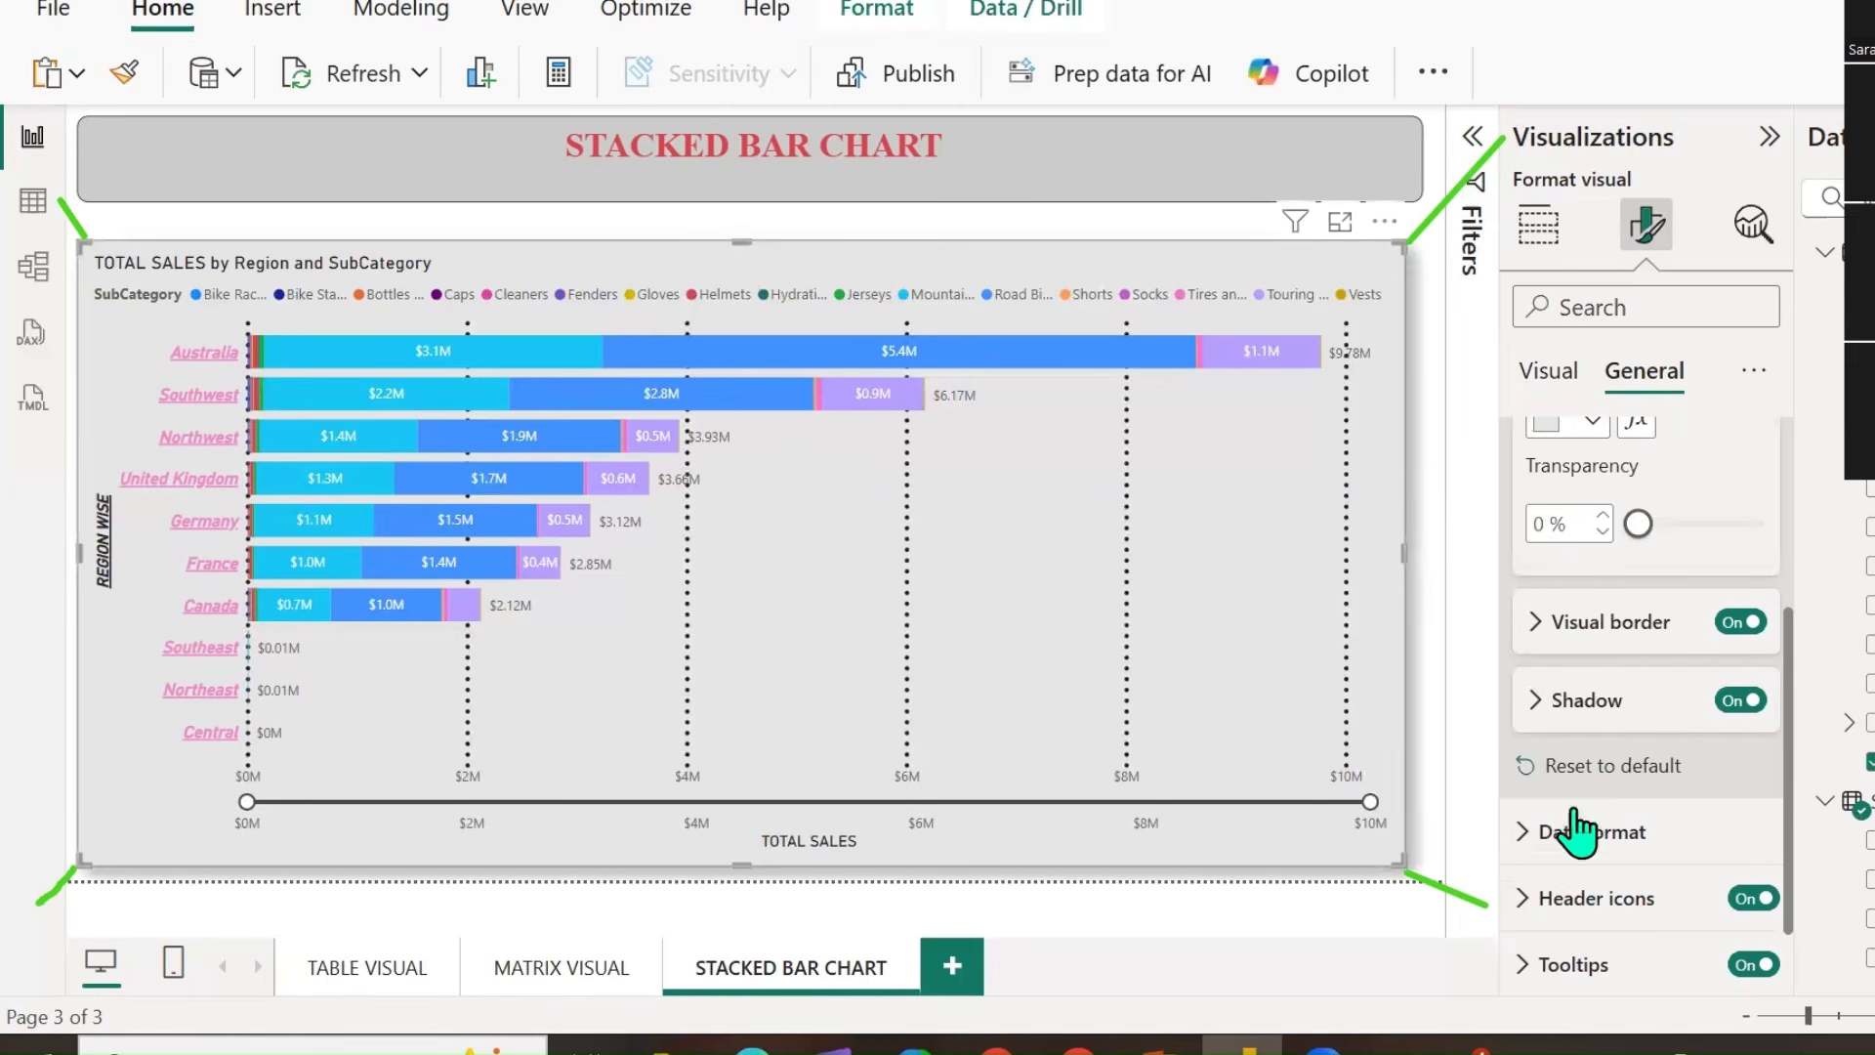
Set the data format of TOTAL SALES to Decimal number and leave the thousands separator off.
{"action": "left_click", "coordinate": [1523, 833]}
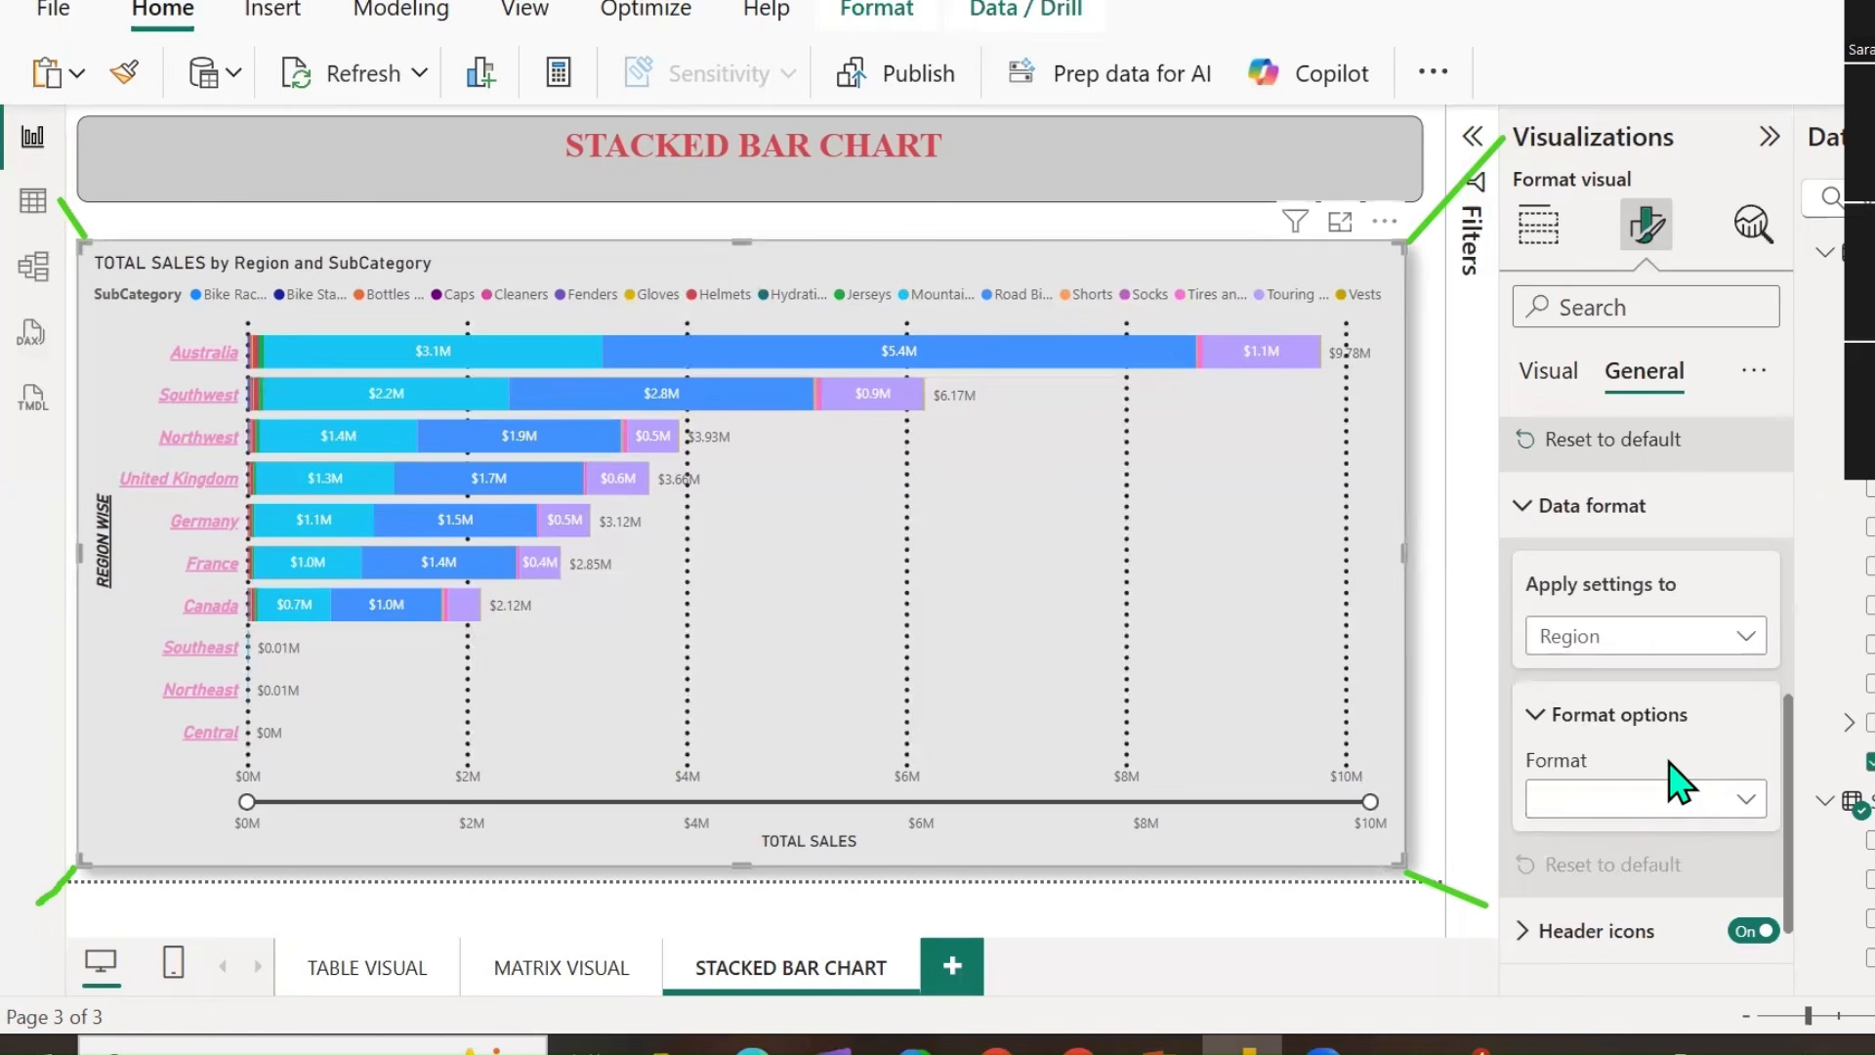
{"action": "left_click", "coordinate": [1744, 637]}
{"action": "left_click", "coordinate": [1651, 788]}
{"action": "left_click", "coordinate": [1743, 798]}
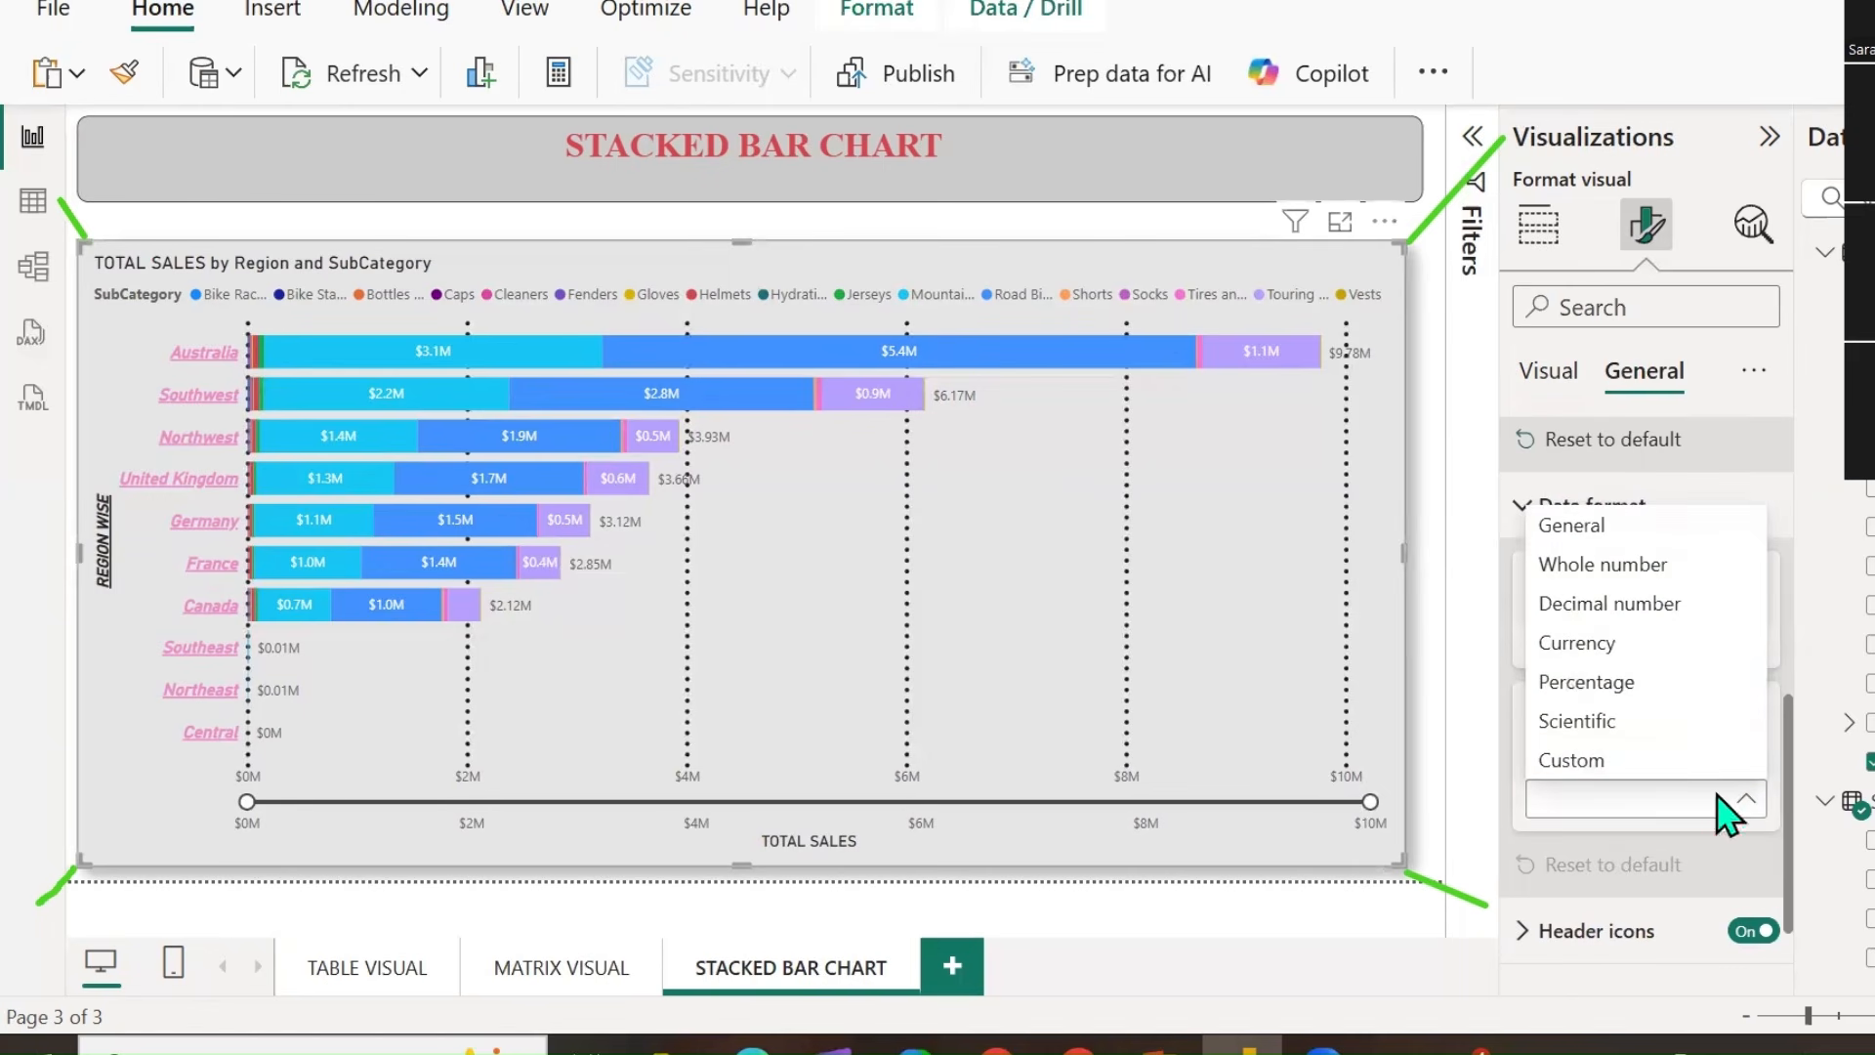
{"action": "left_click", "coordinate": [1608, 614]}
{"action": "scroll", "coordinate": [1603, 817], "scroll_direction": "down", "scroll_amount": 2}
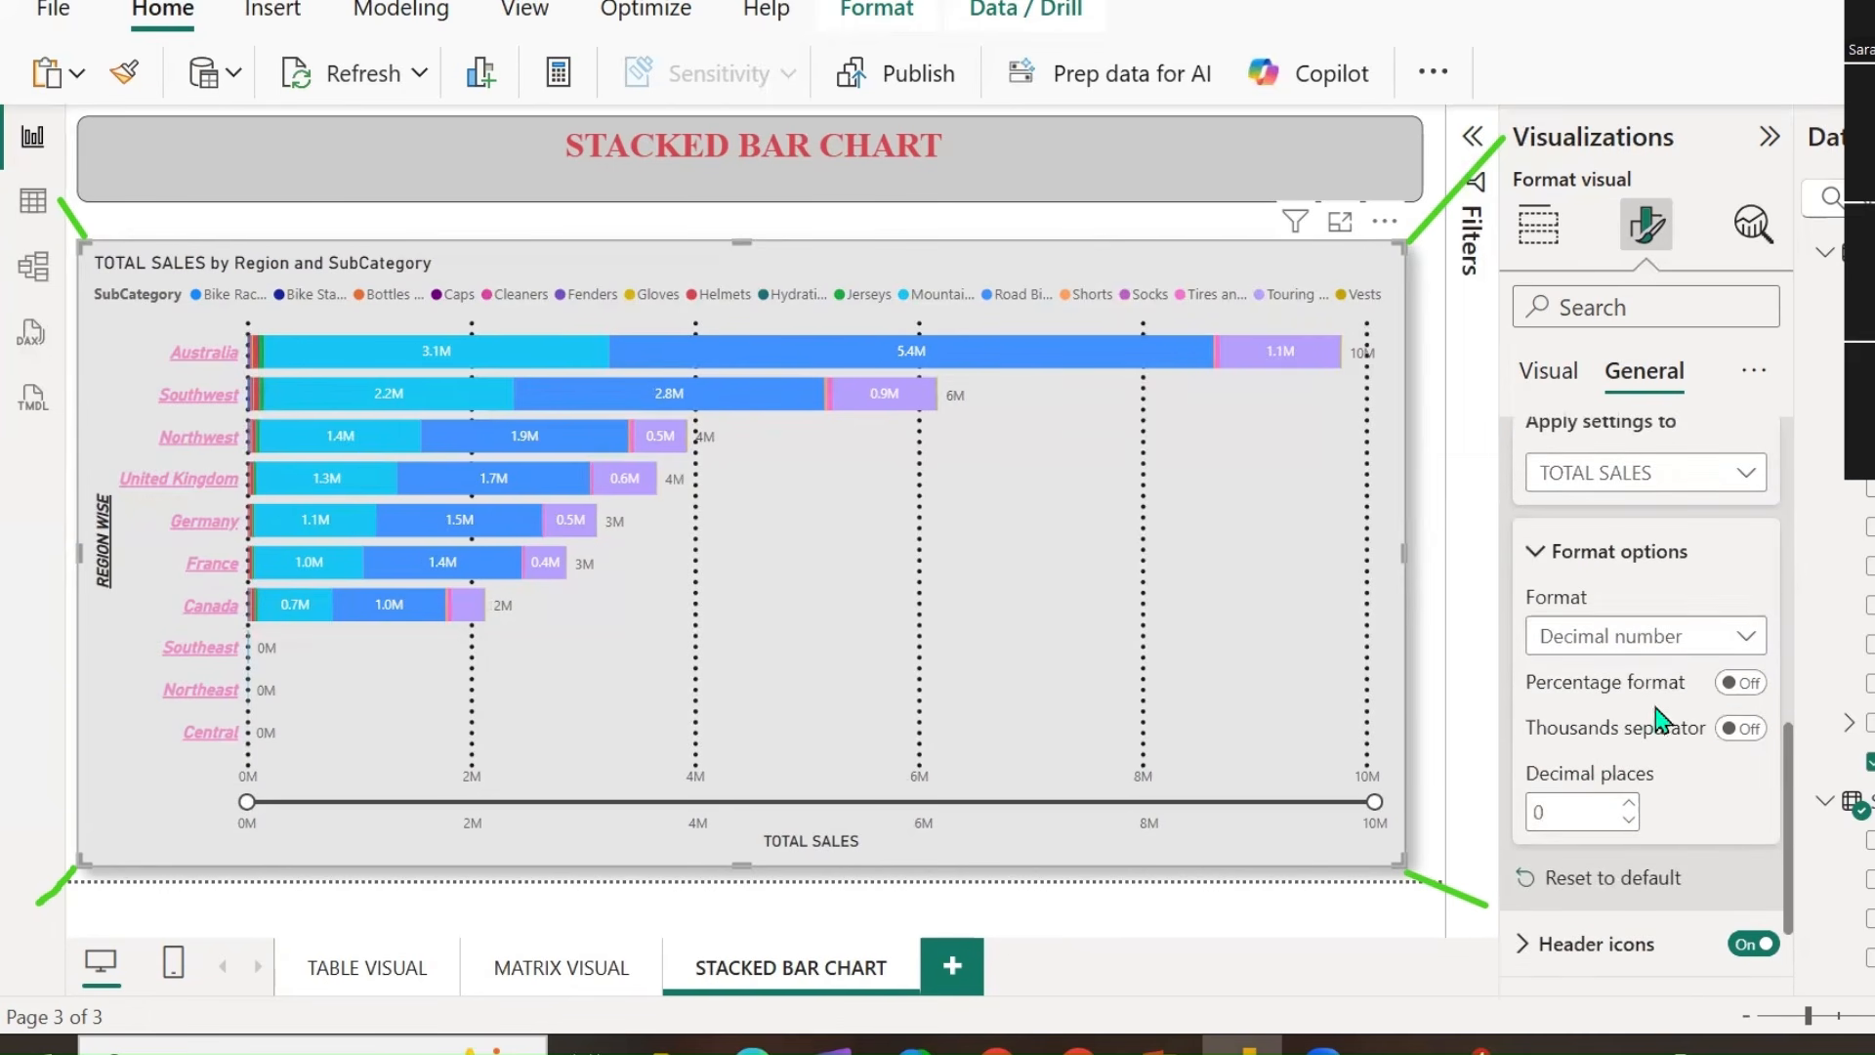
{"action": "left_click", "coordinate": [1731, 728]}
{"action": "left_click", "coordinate": [1740, 728]}
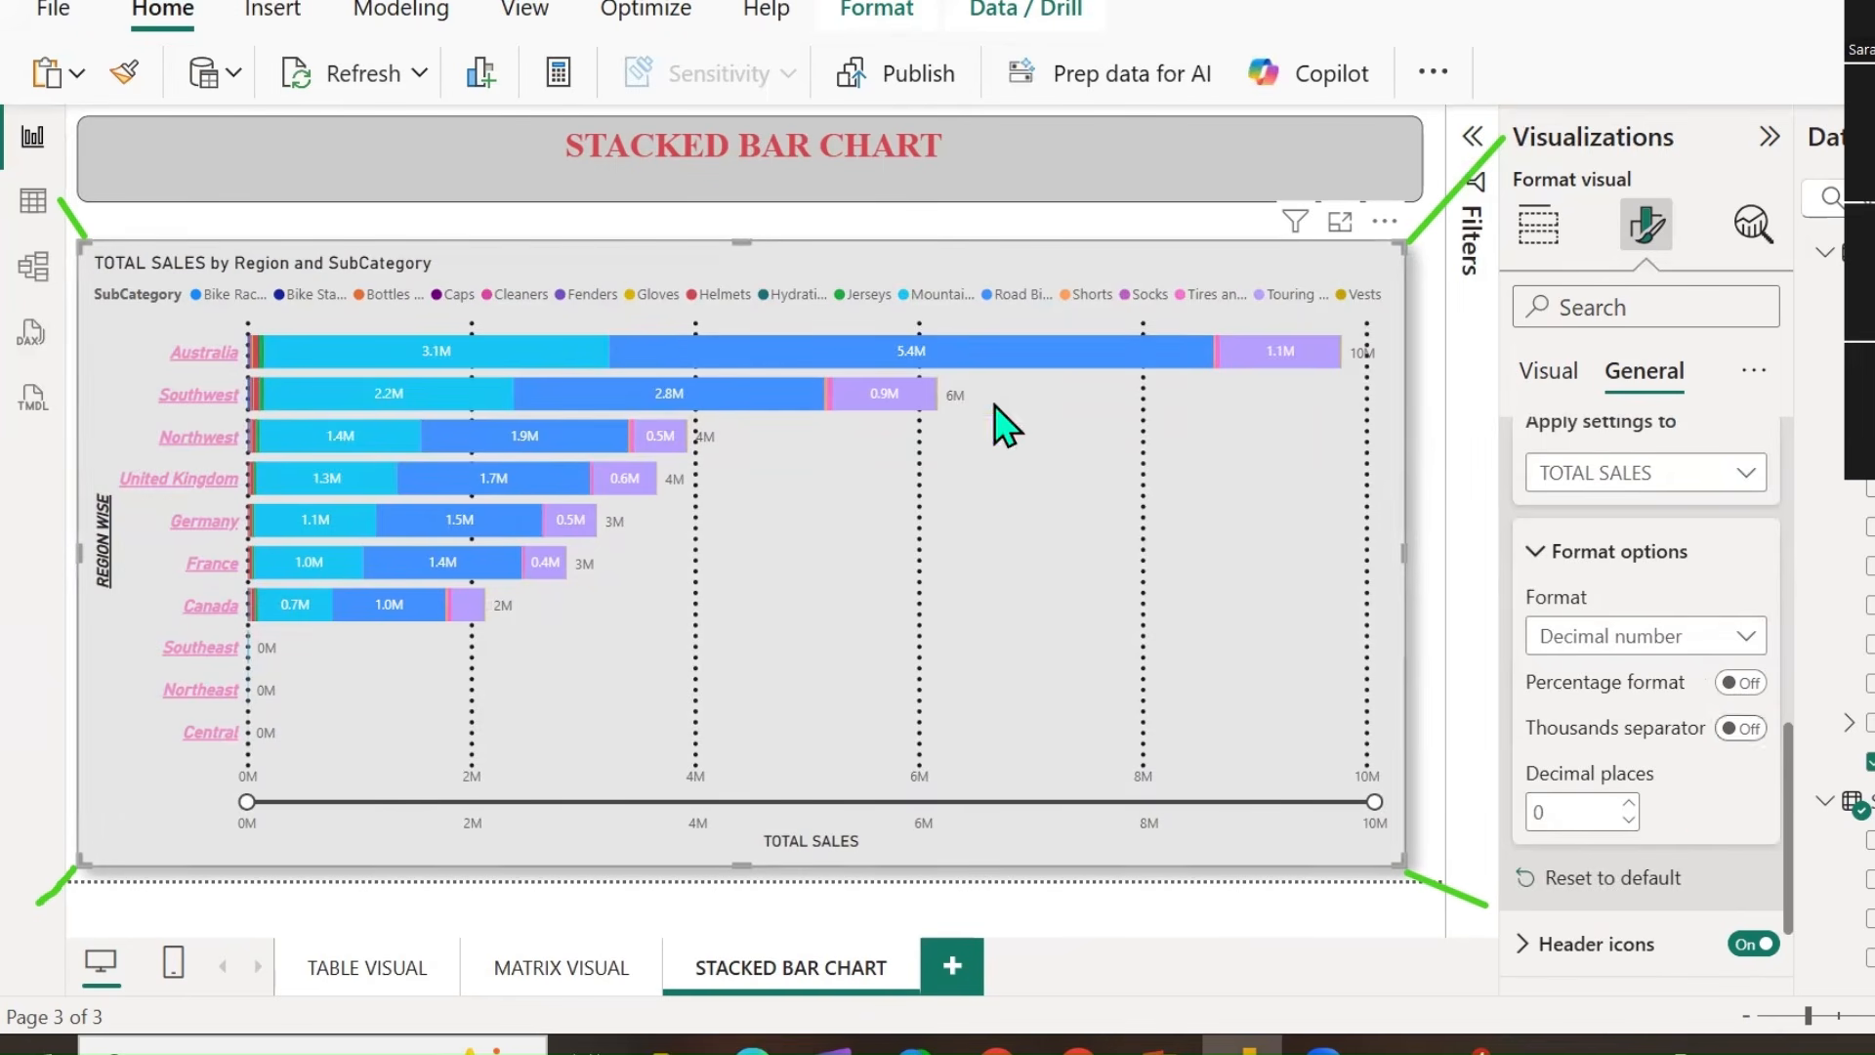
Set the decimal places of the TOTAL SALES data format to 6.
{"action": "left_click", "coordinate": [1557, 817]}
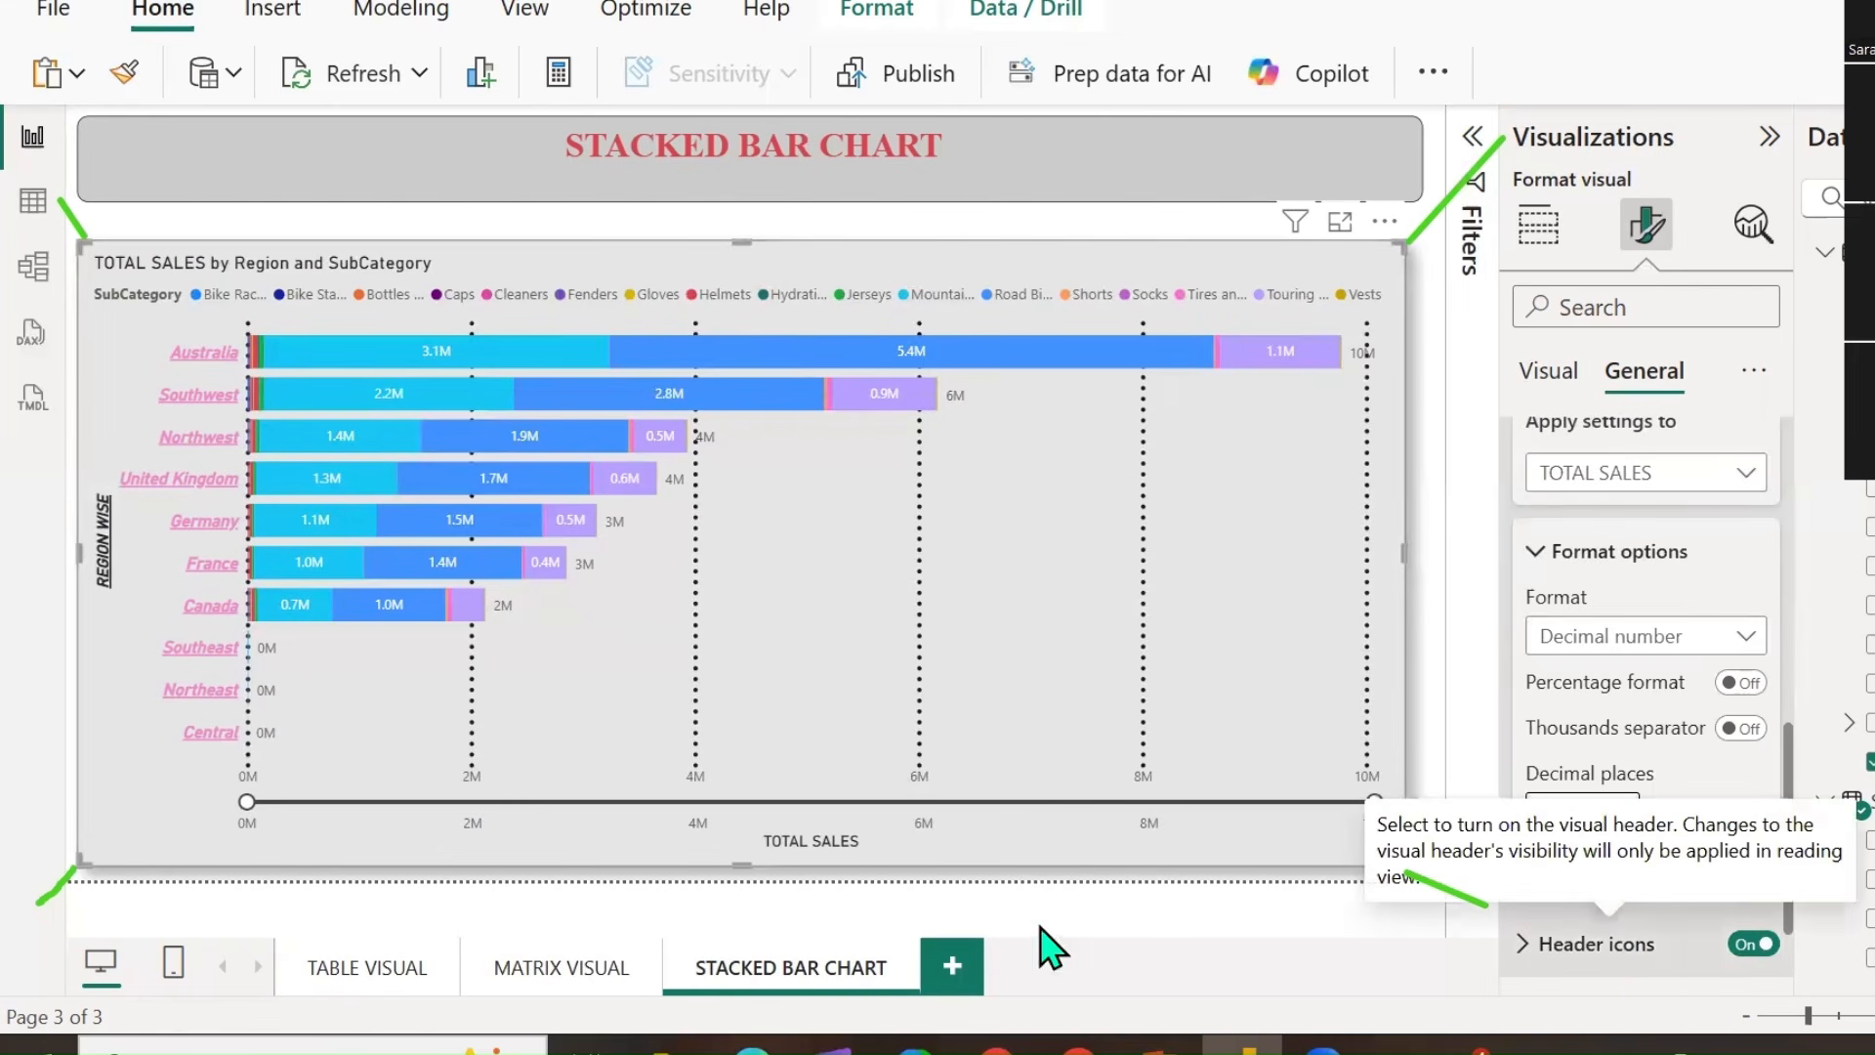
{"action": "type", "text": "2"}
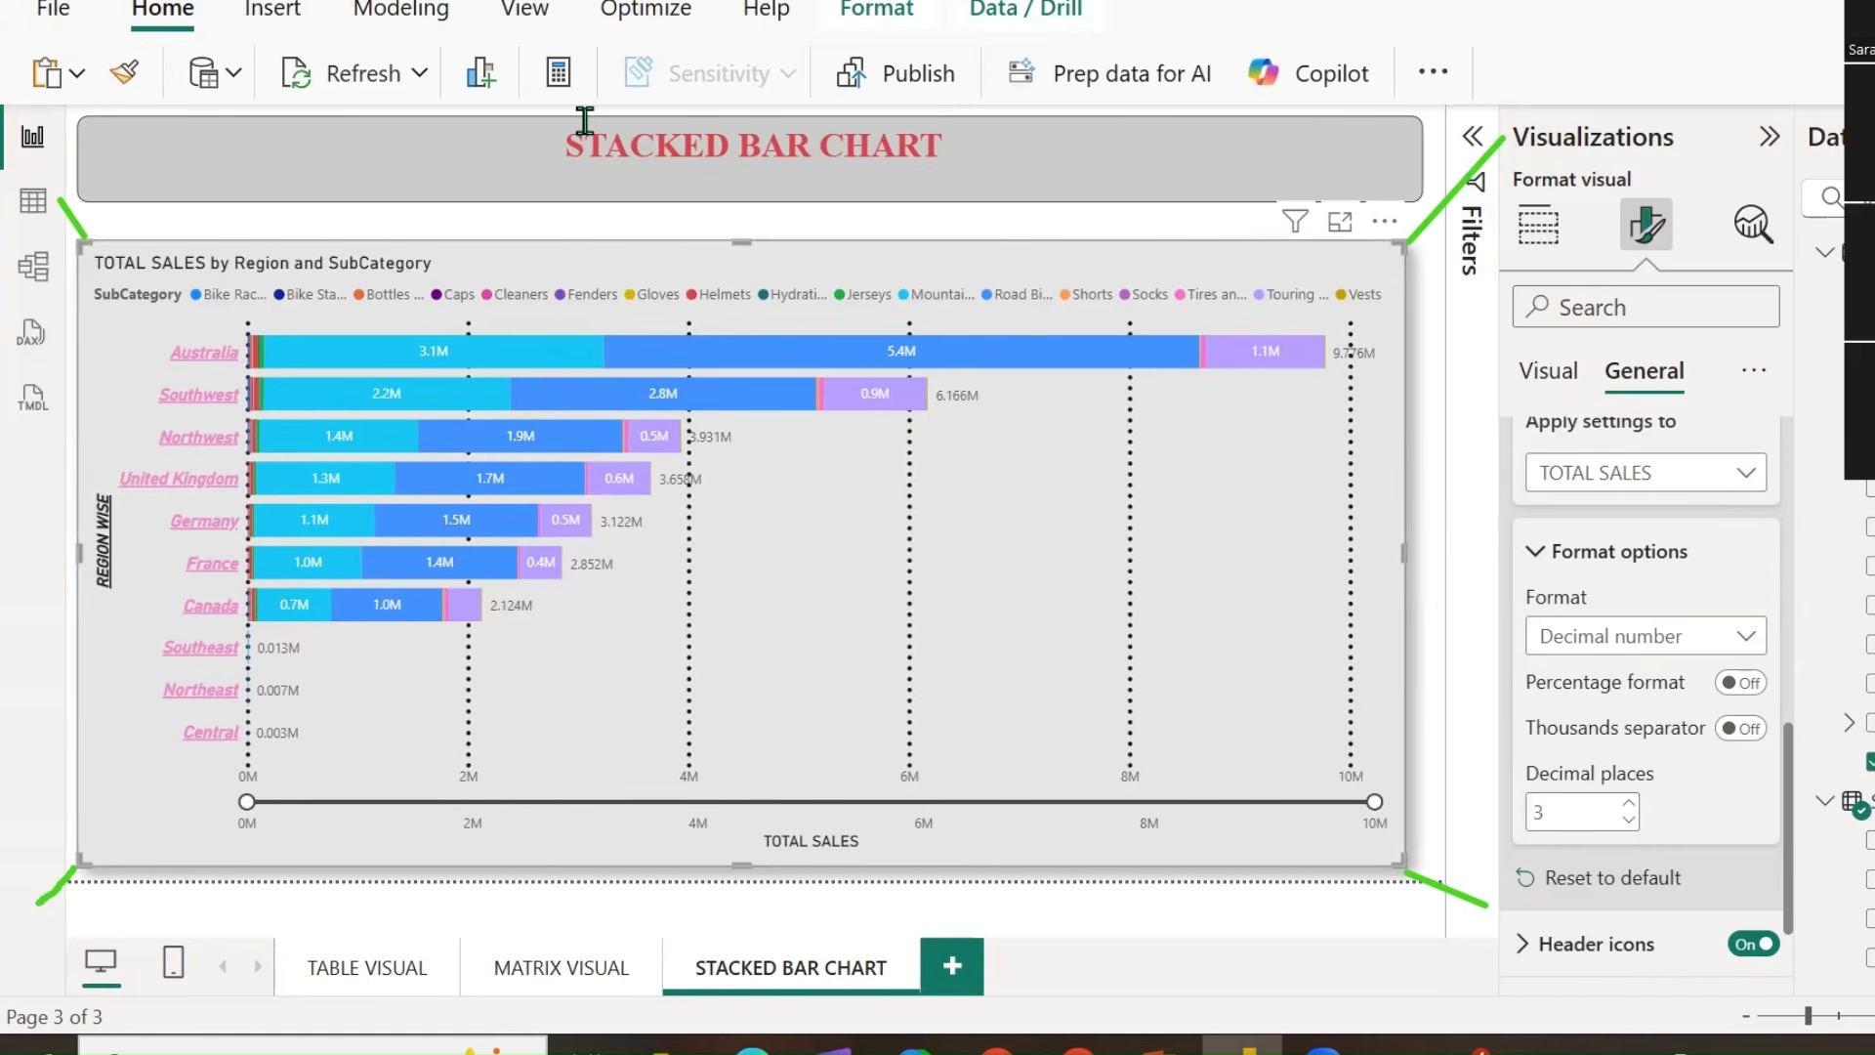
{"action": "mouse_move", "coordinate": [1145, 263]}
{"action": "left_mouse_down"}
{"action": "mouse_move", "coordinate": [988, 395]}
{"action": "mouse_move", "coordinate": [1060, 356]}
{"action": "mouse_move", "coordinate": [928, 395]}
{"action": "mouse_move", "coordinate": [926, 430]}
{"action": "left_mouse_up"}
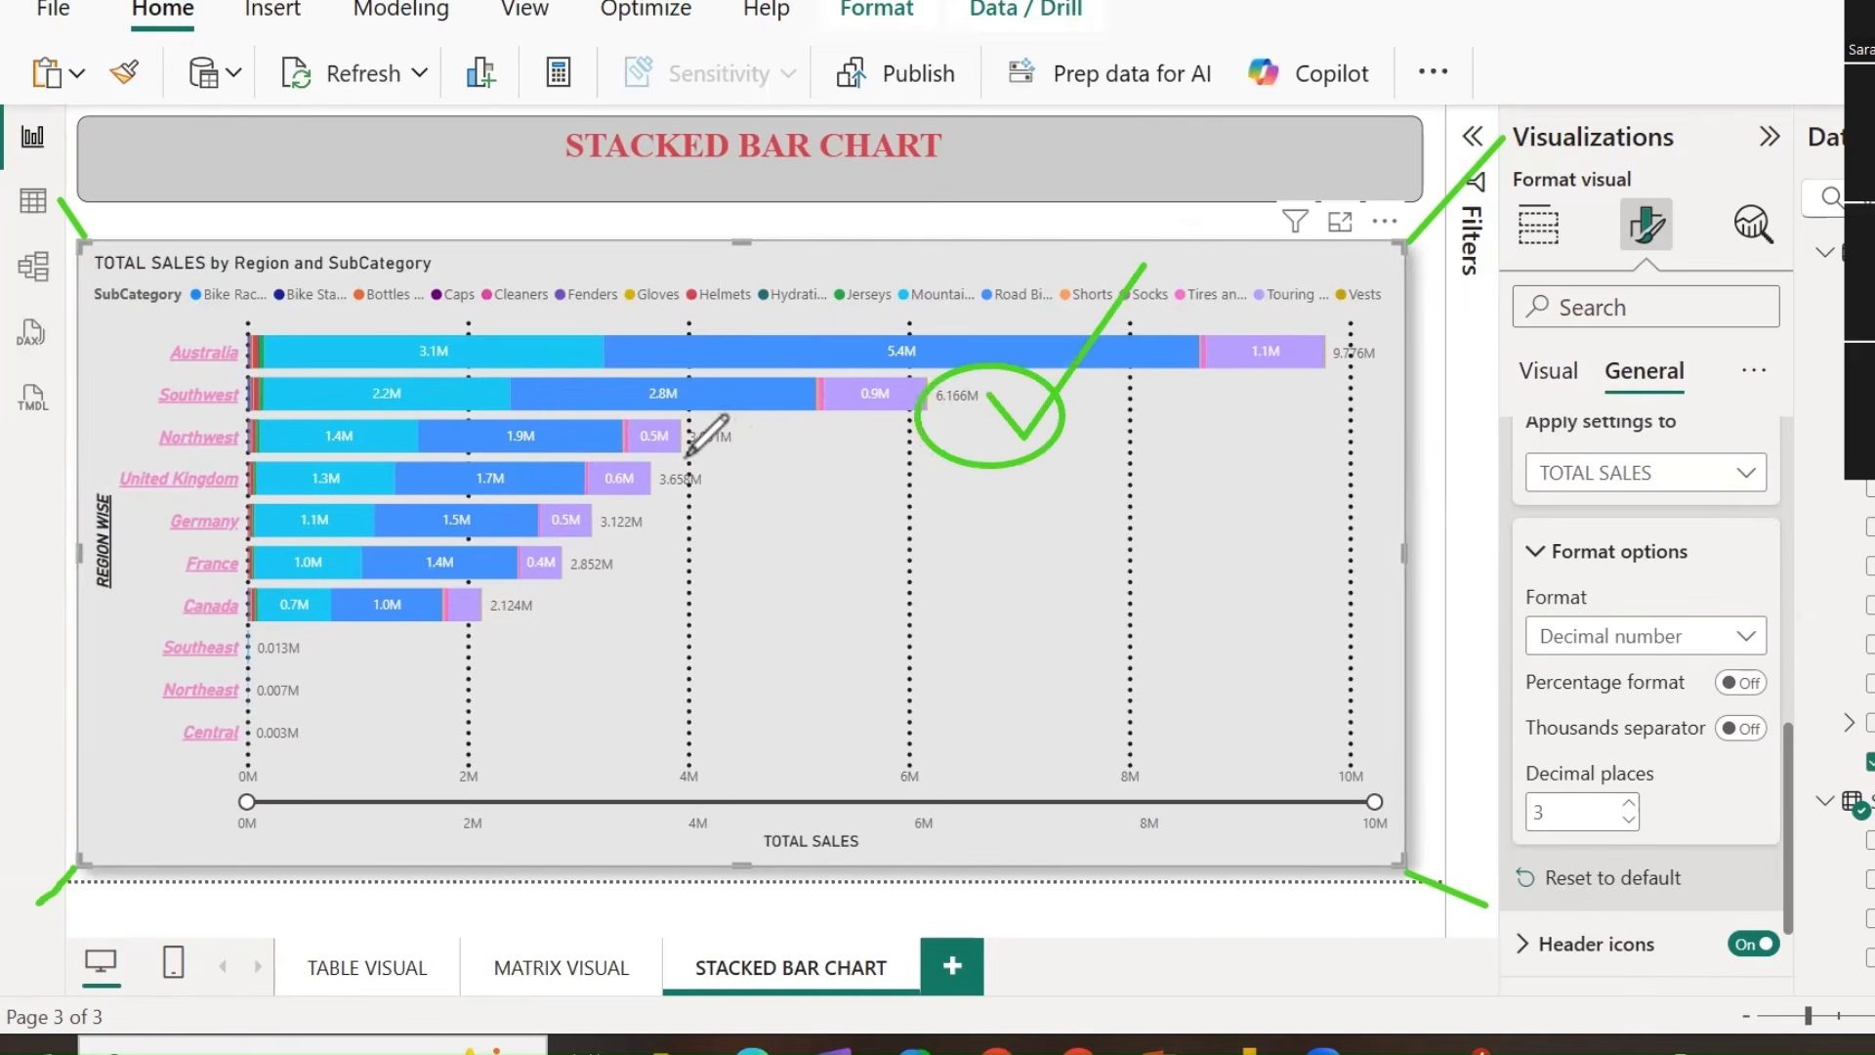
{"action": "mouse_move", "coordinate": [680, 453]}
{"action": "left_mouse_down"}
{"action": "mouse_move", "coordinate": [762, 460]}
{"action": "mouse_move", "coordinate": [702, 414]}
{"action": "left_mouse_up"}
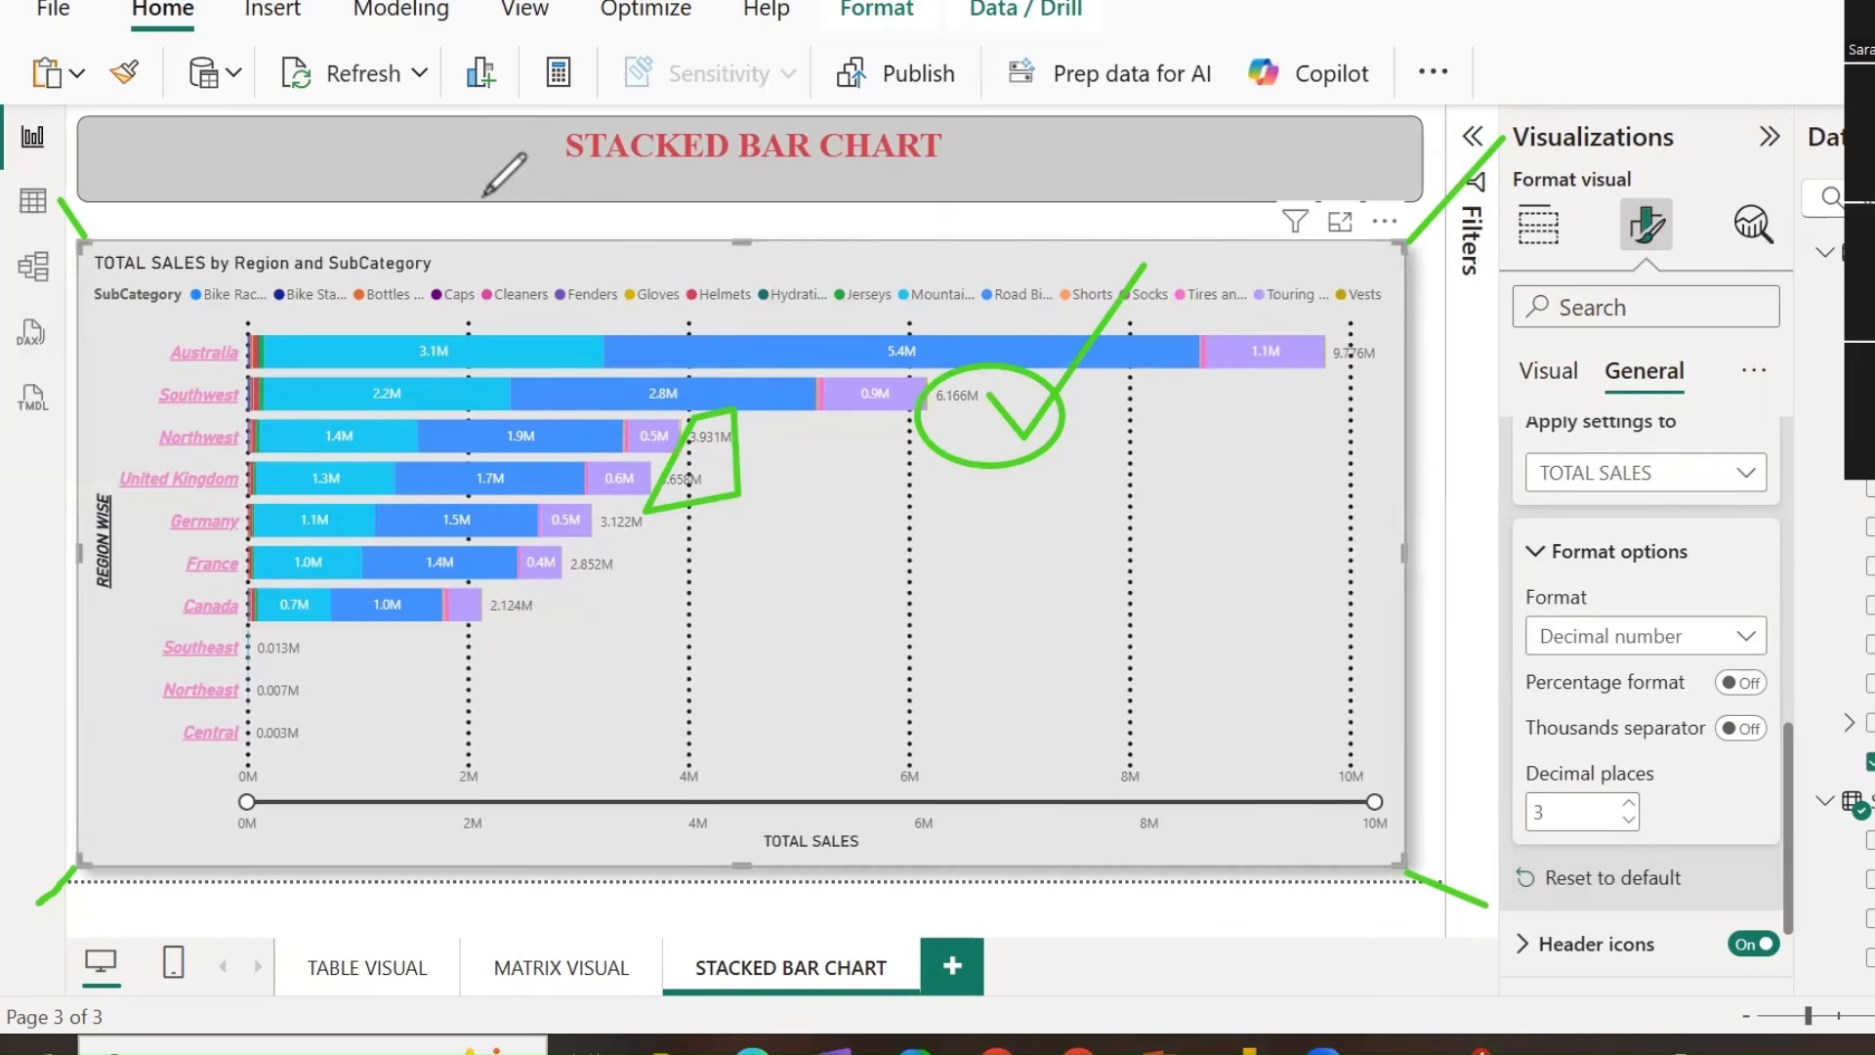
{"action": "left_click", "coordinate": [1628, 803]}
{"action": "left_click", "coordinate": [1629, 803]}
{"action": "left_click", "coordinate": [1629, 803]}
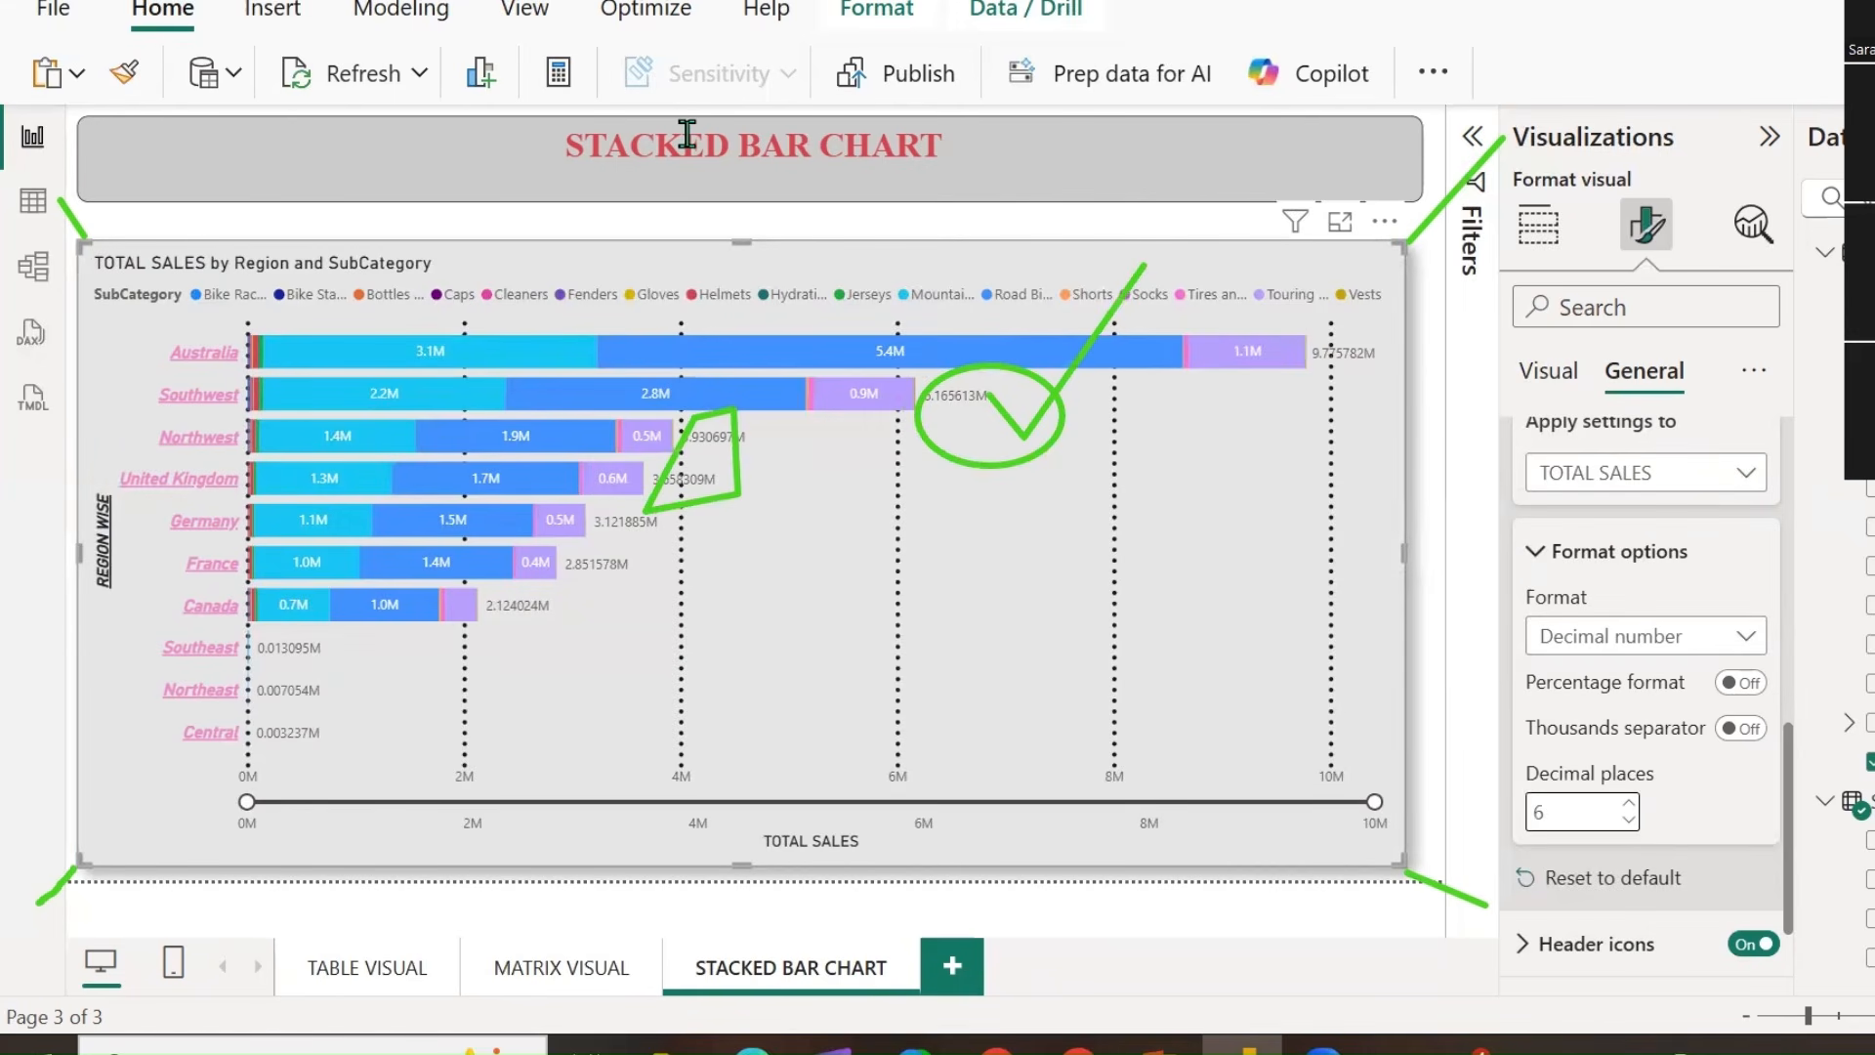
{"action": "mouse_move", "coordinate": [1092, 292]}
{"action": "left_mouse_down"}
{"action": "mouse_move", "coordinate": [755, 351]}
{"action": "mouse_move", "coordinate": [664, 511]}
{"action": "left_mouse_up"}
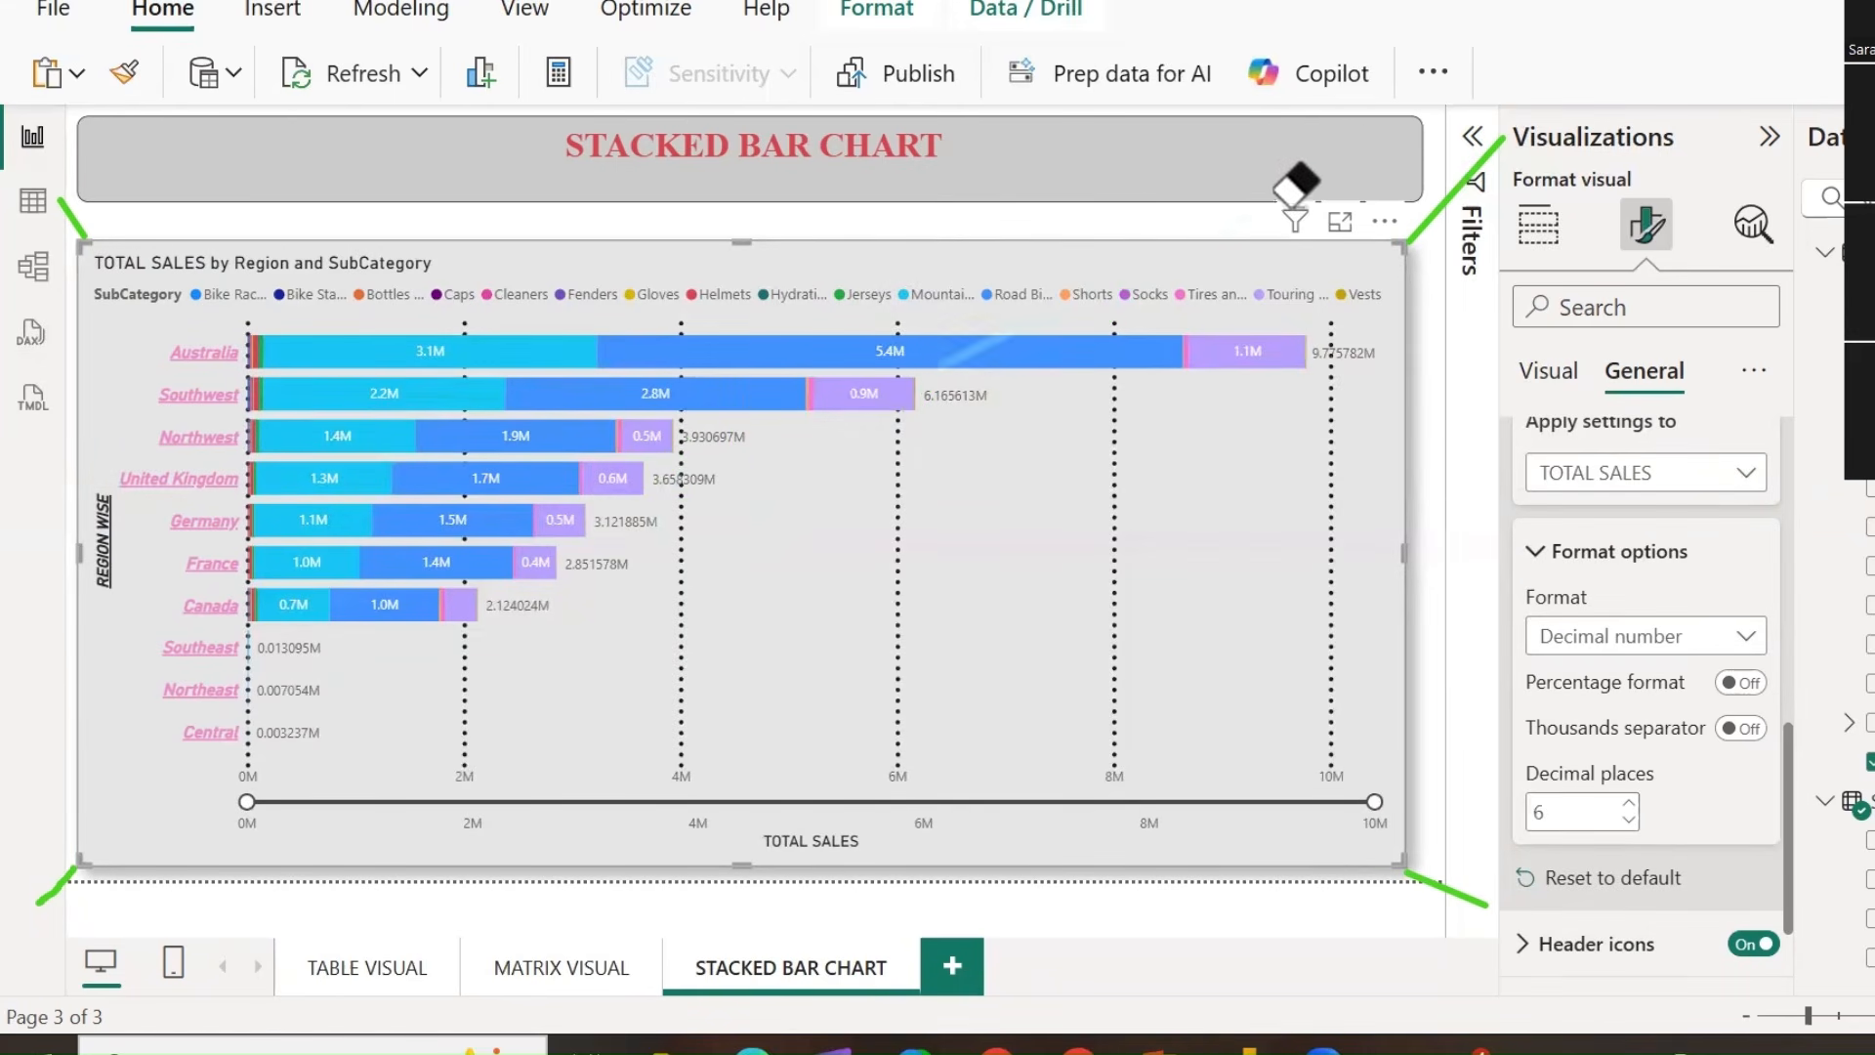
{"action": "left_click_drag", "start_coordinate": [1529, 182], "coordinate": [1407, 159]}
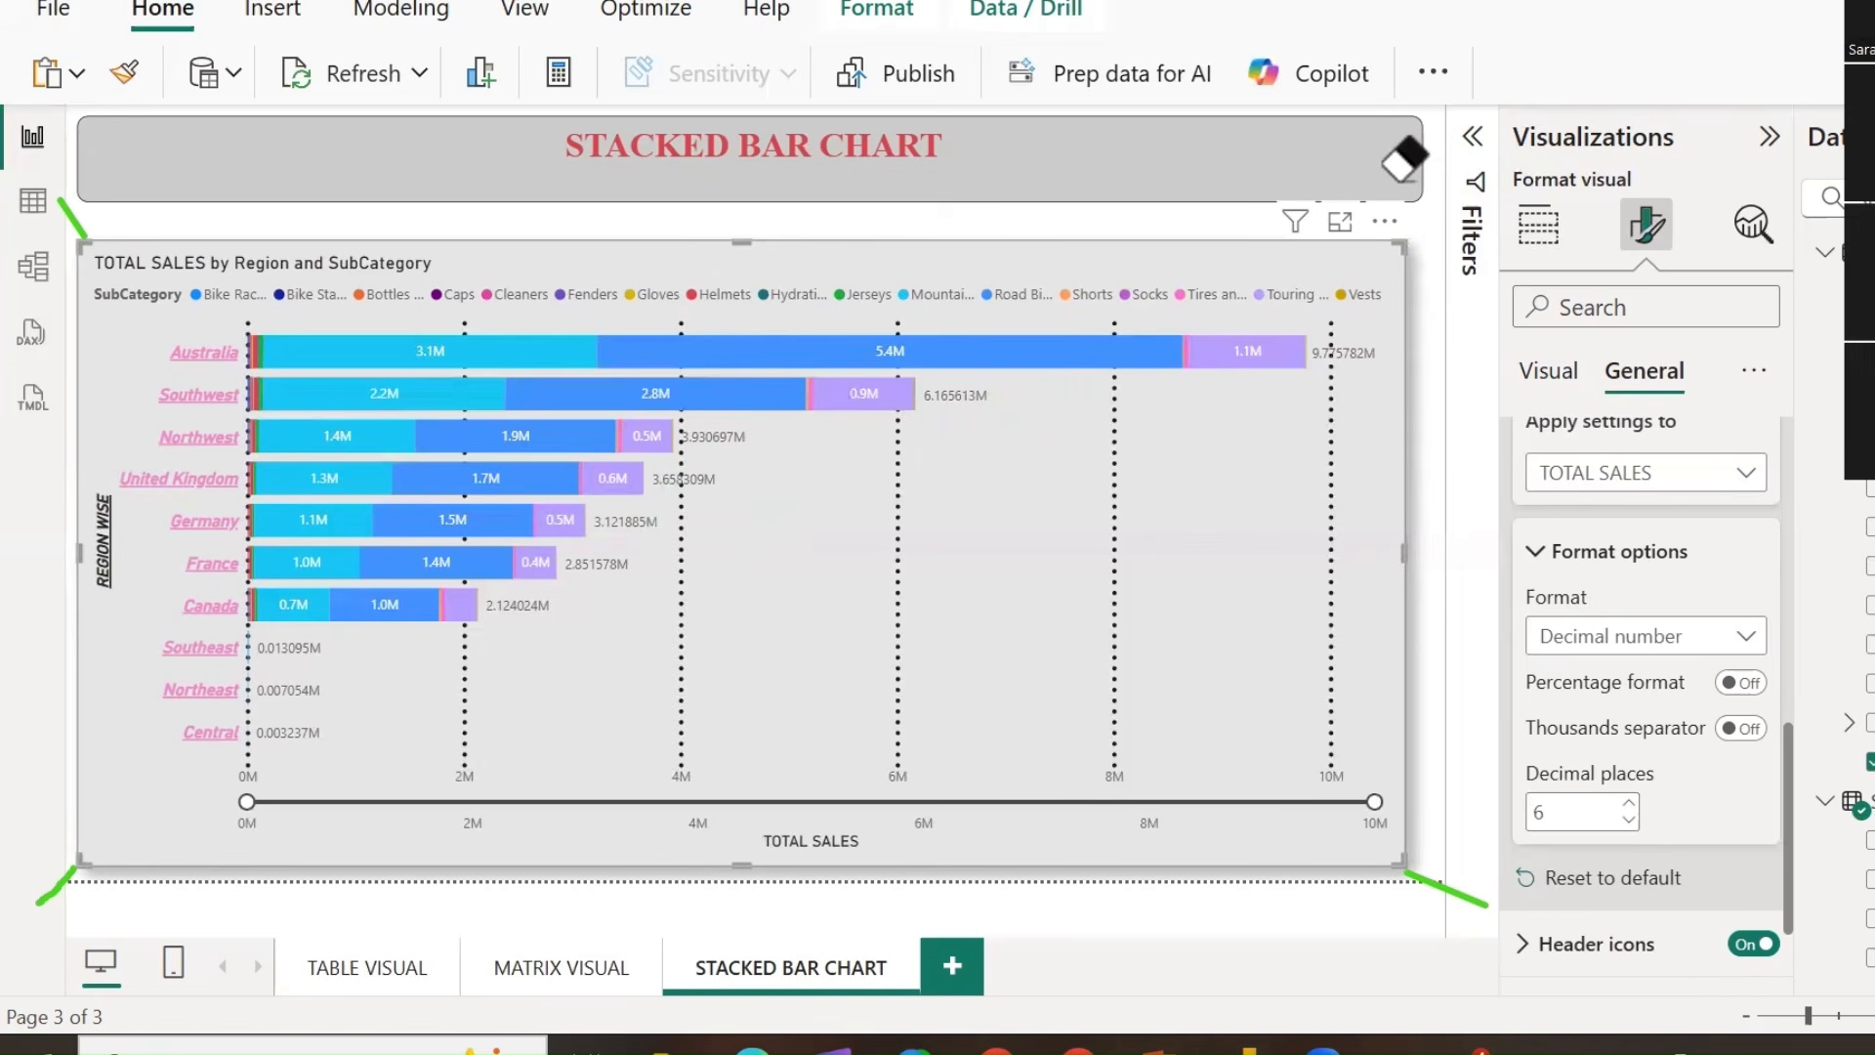
Set the background color of the chart's header icons to the recently used red.
{"action": "scroll", "coordinate": [1612, 889], "scroll_direction": "down", "scroll_amount": 2}
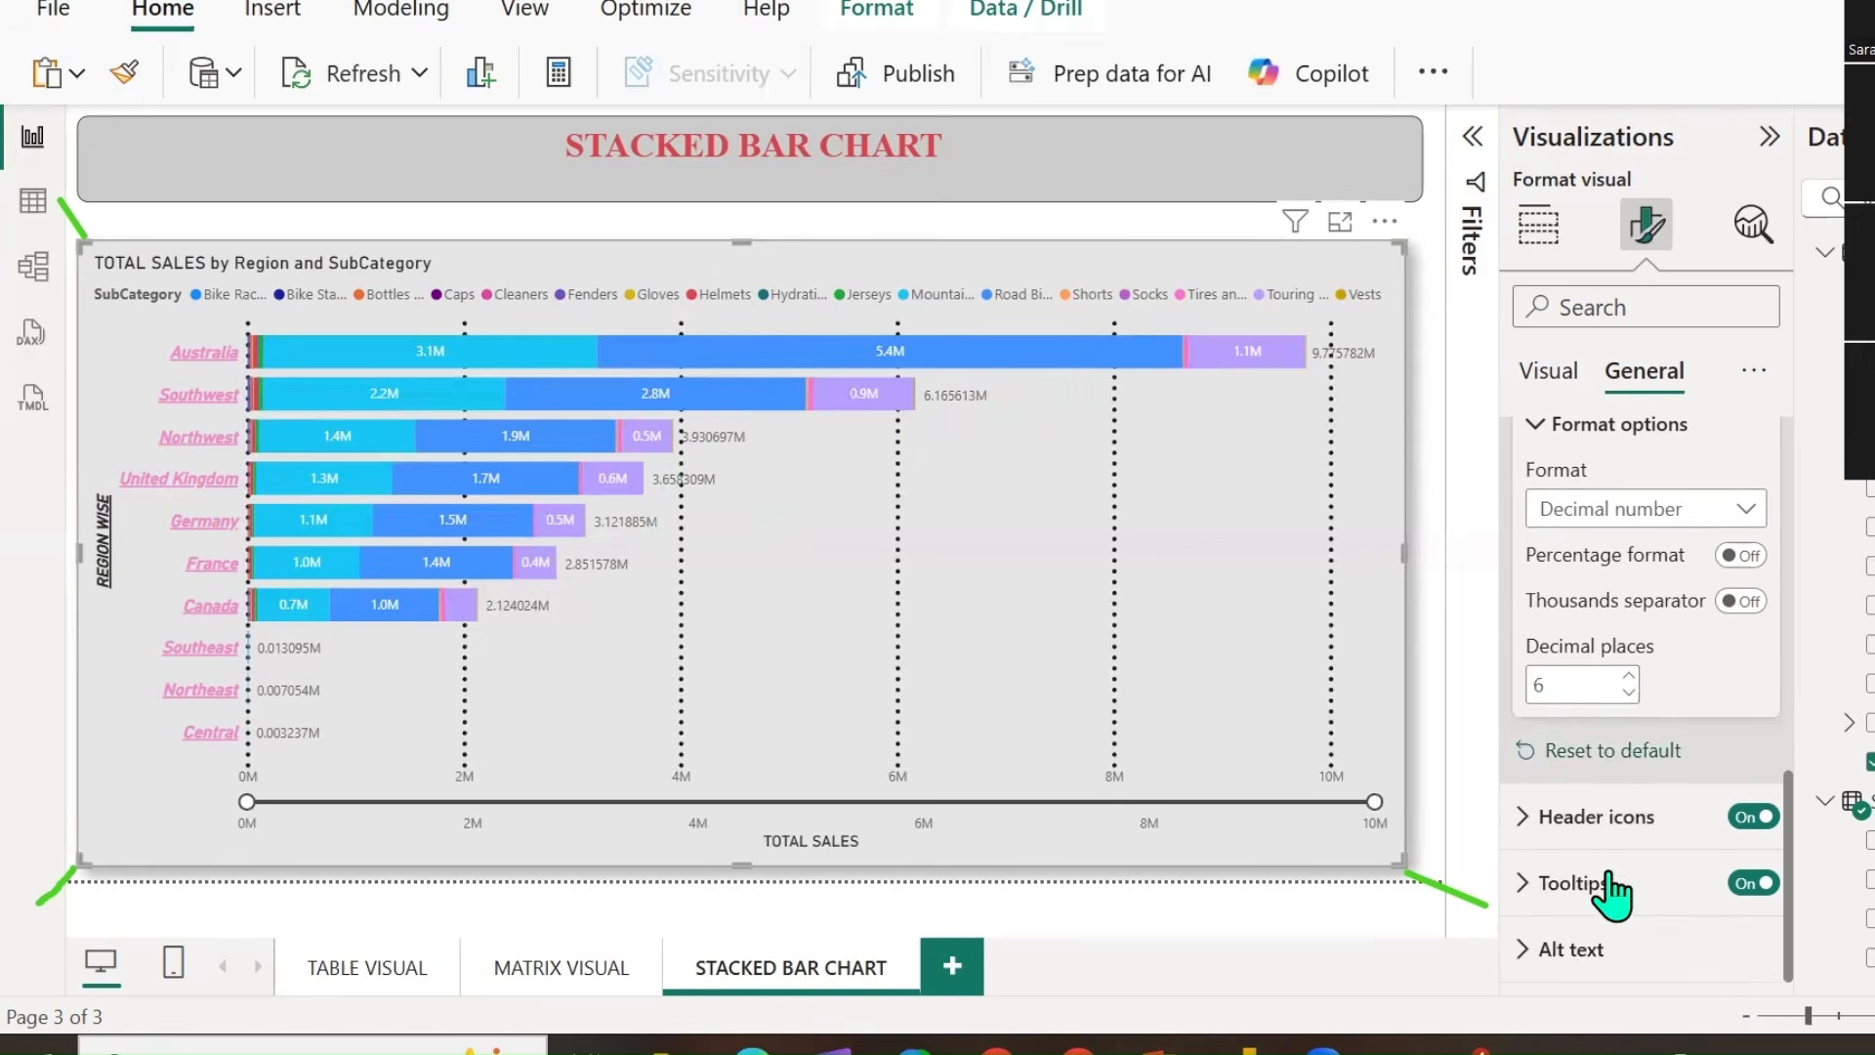
{"action": "left_click", "coordinate": [1514, 825]}
{"action": "scroll", "coordinate": [1655, 873], "scroll_direction": "down", "scroll_amount": 2}
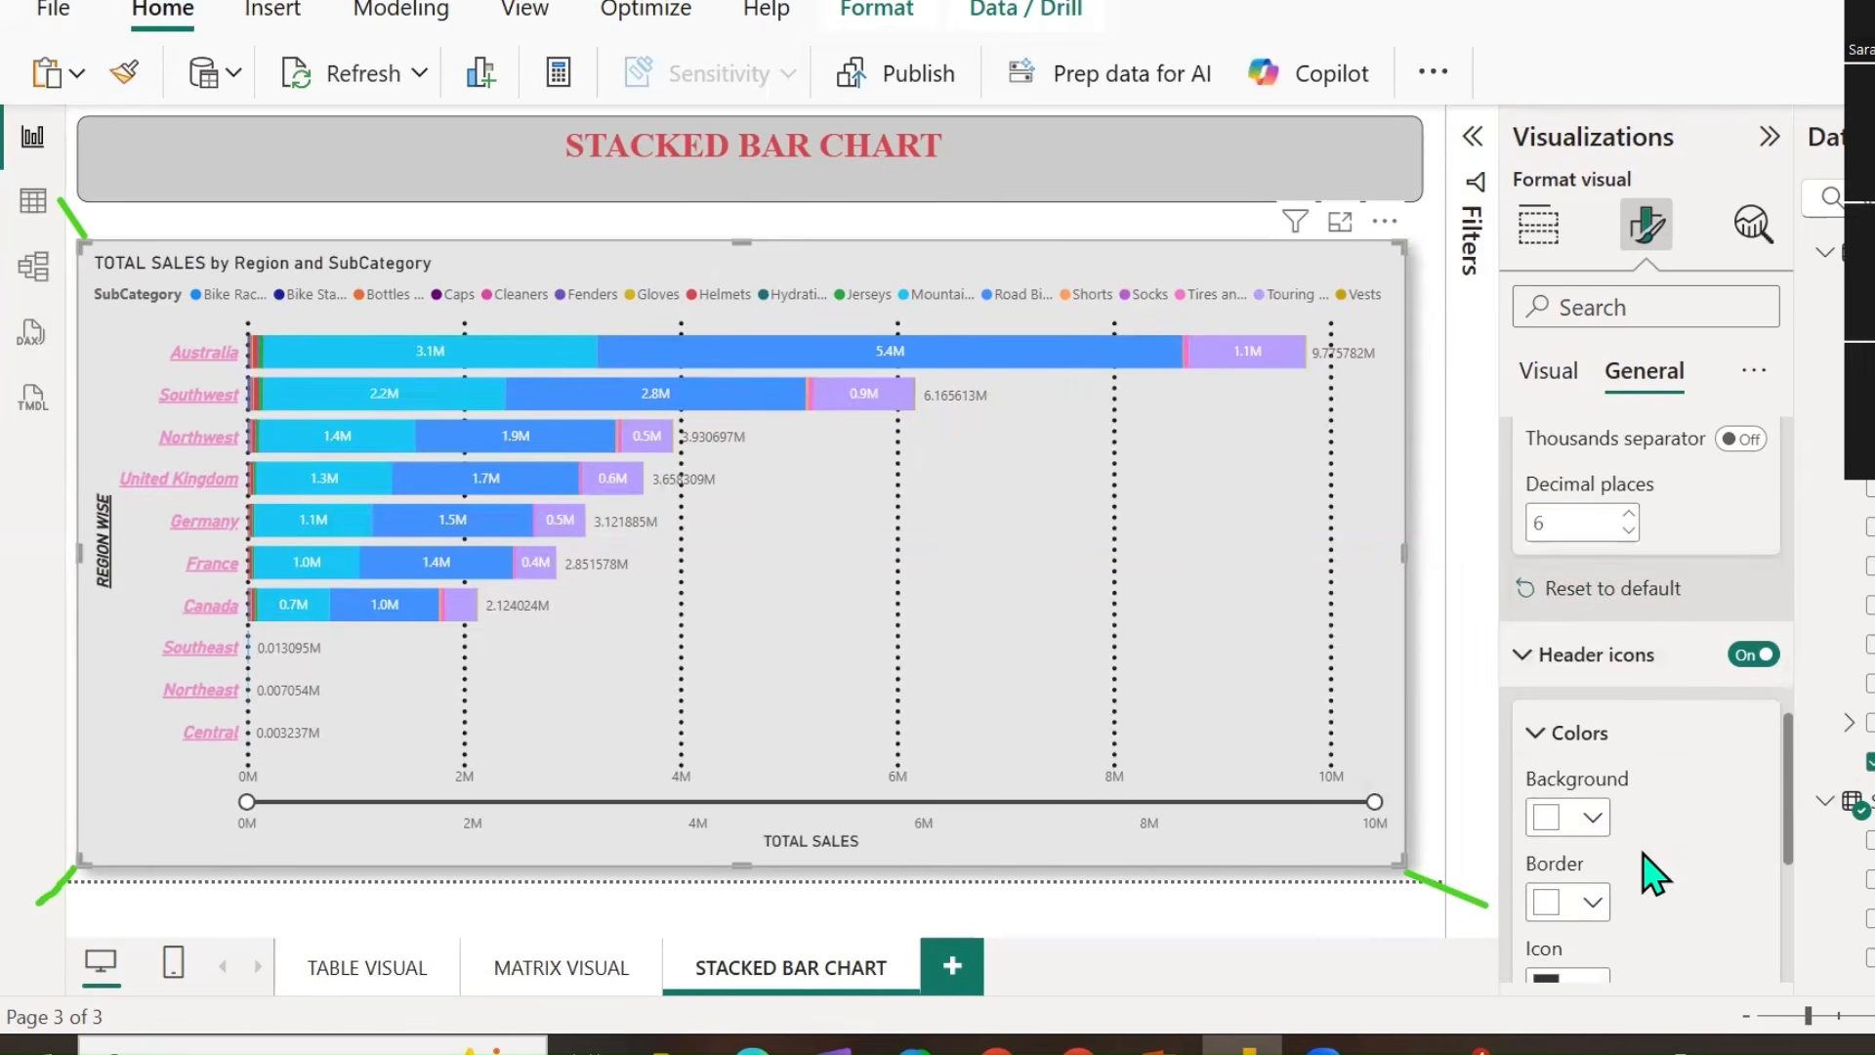
{"action": "scroll", "coordinate": [1665, 886], "scroll_direction": "down", "scroll_amount": 2}
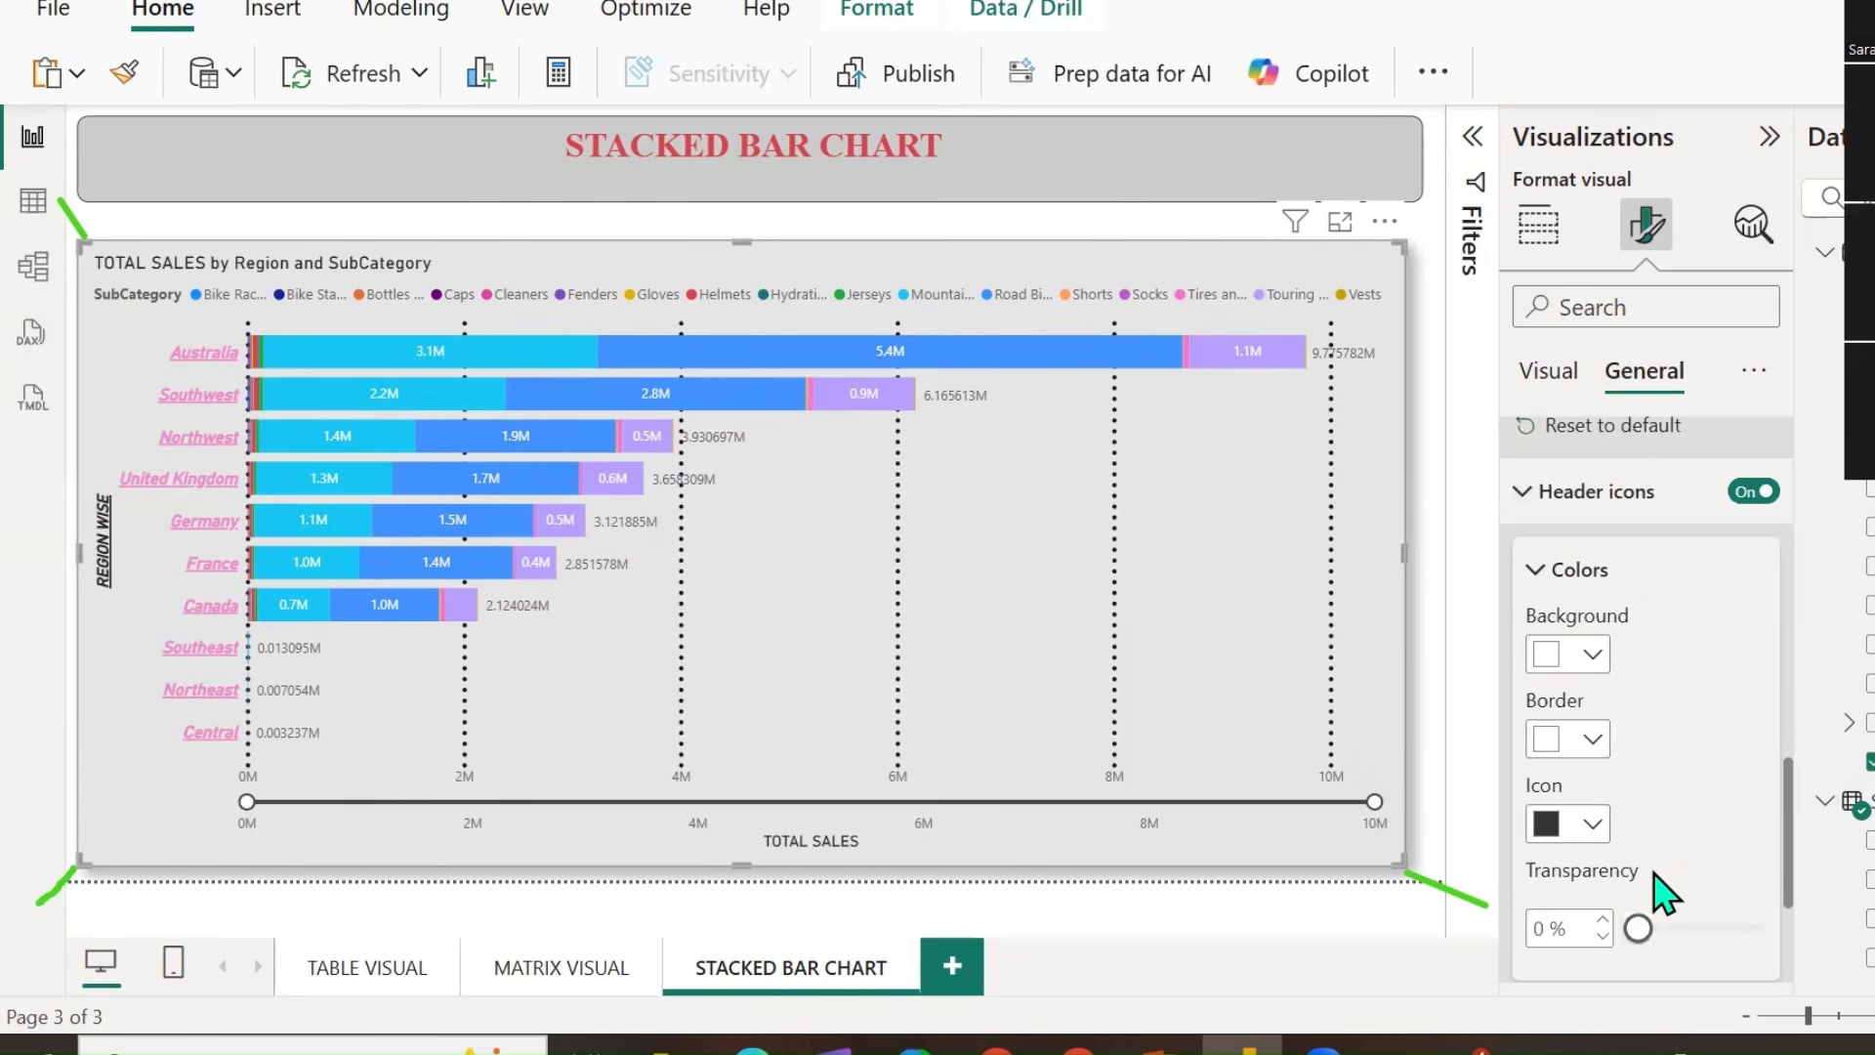
{"action": "left_click", "coordinate": [1589, 657]}
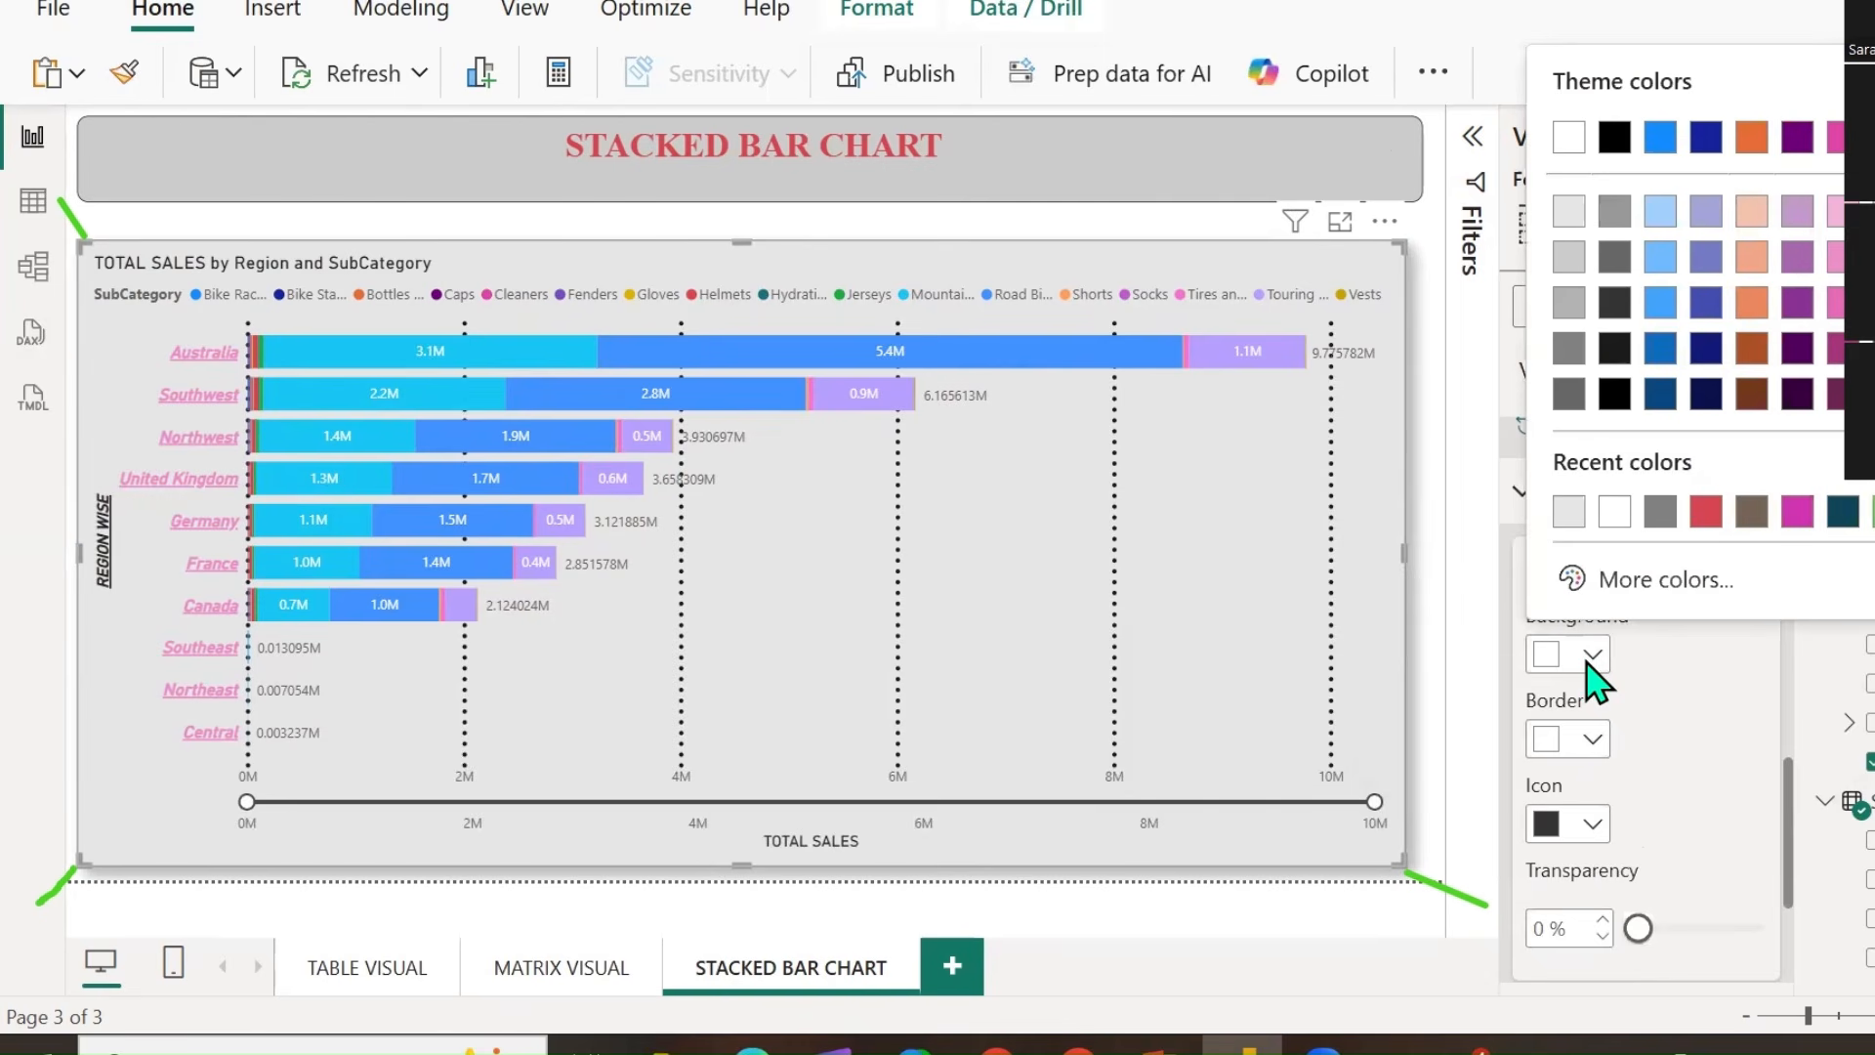
{"action": "left_click", "coordinate": [1705, 511]}
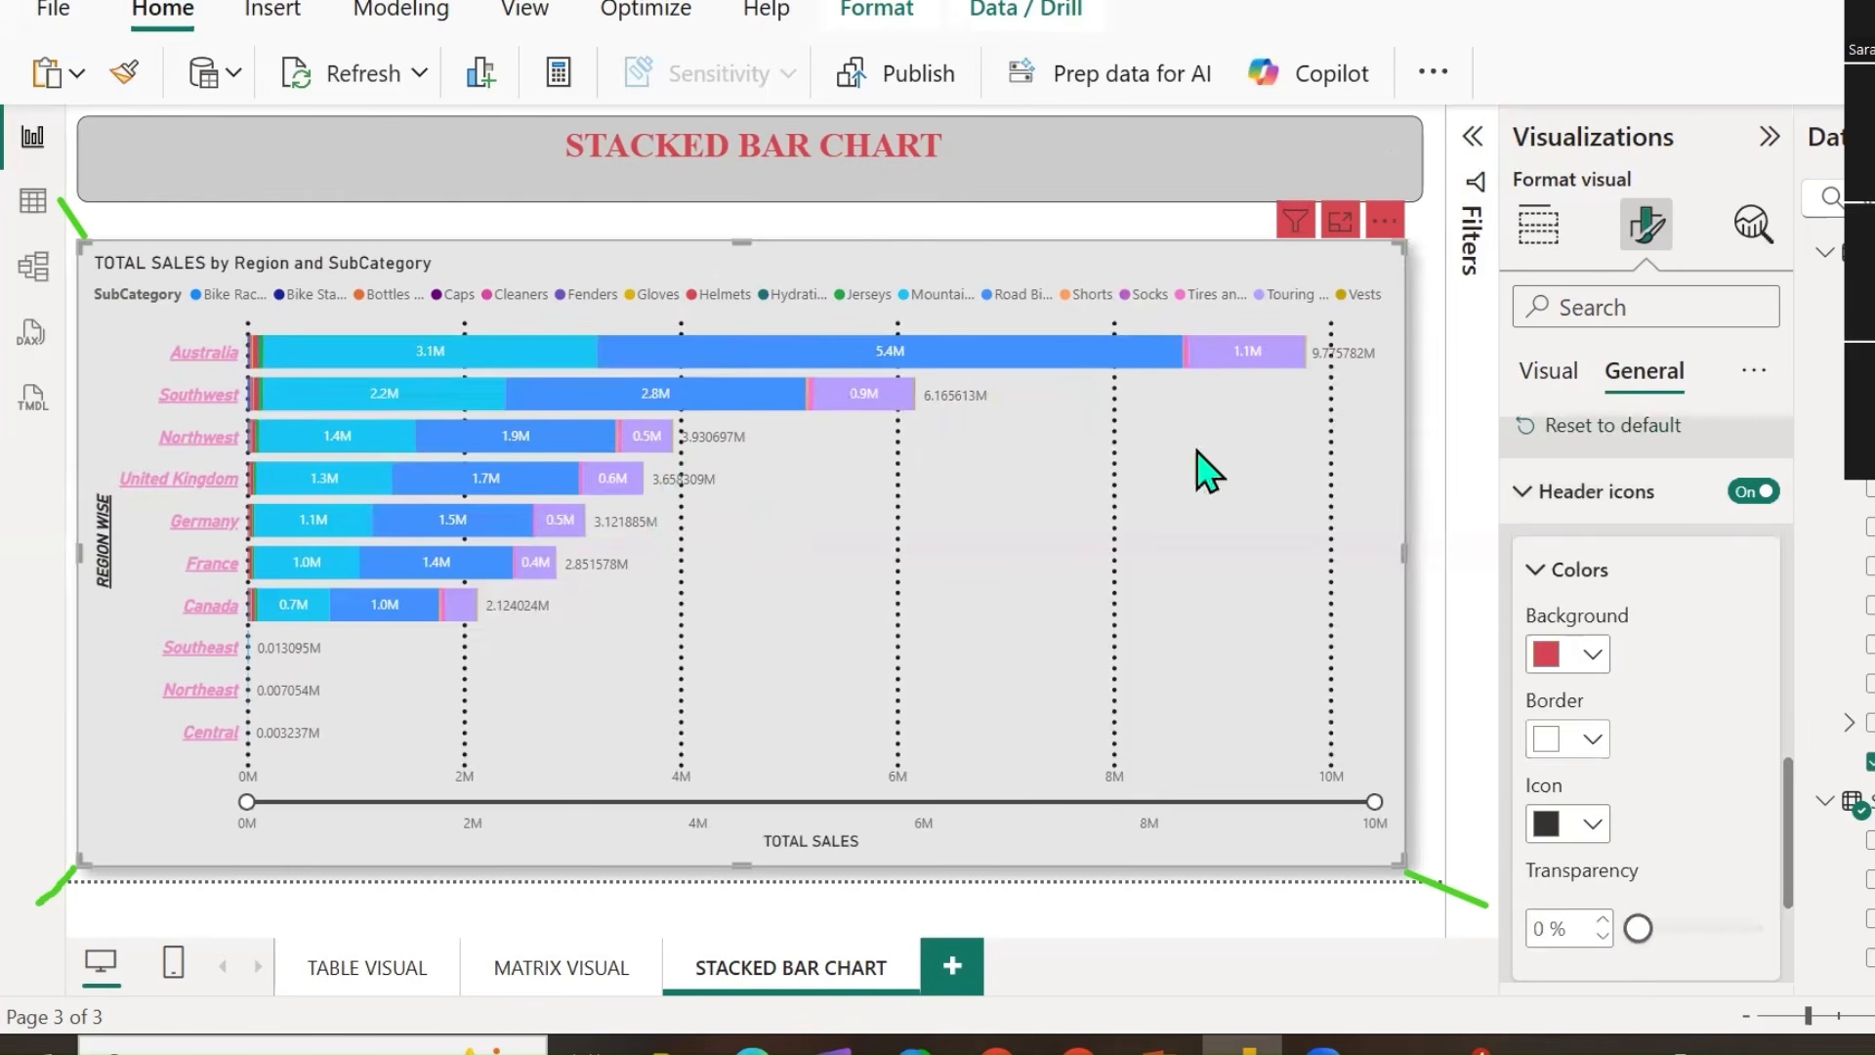
{"action": "mouse_move", "coordinate": [1303, 161]}
{"action": "left_mouse_down"}
{"action": "mouse_move", "coordinate": [1351, 288]}
{"action": "mouse_move", "coordinate": [1357, 148]}
{"action": "mouse_move", "coordinate": [1305, 163]}
{"action": "left_mouse_up"}
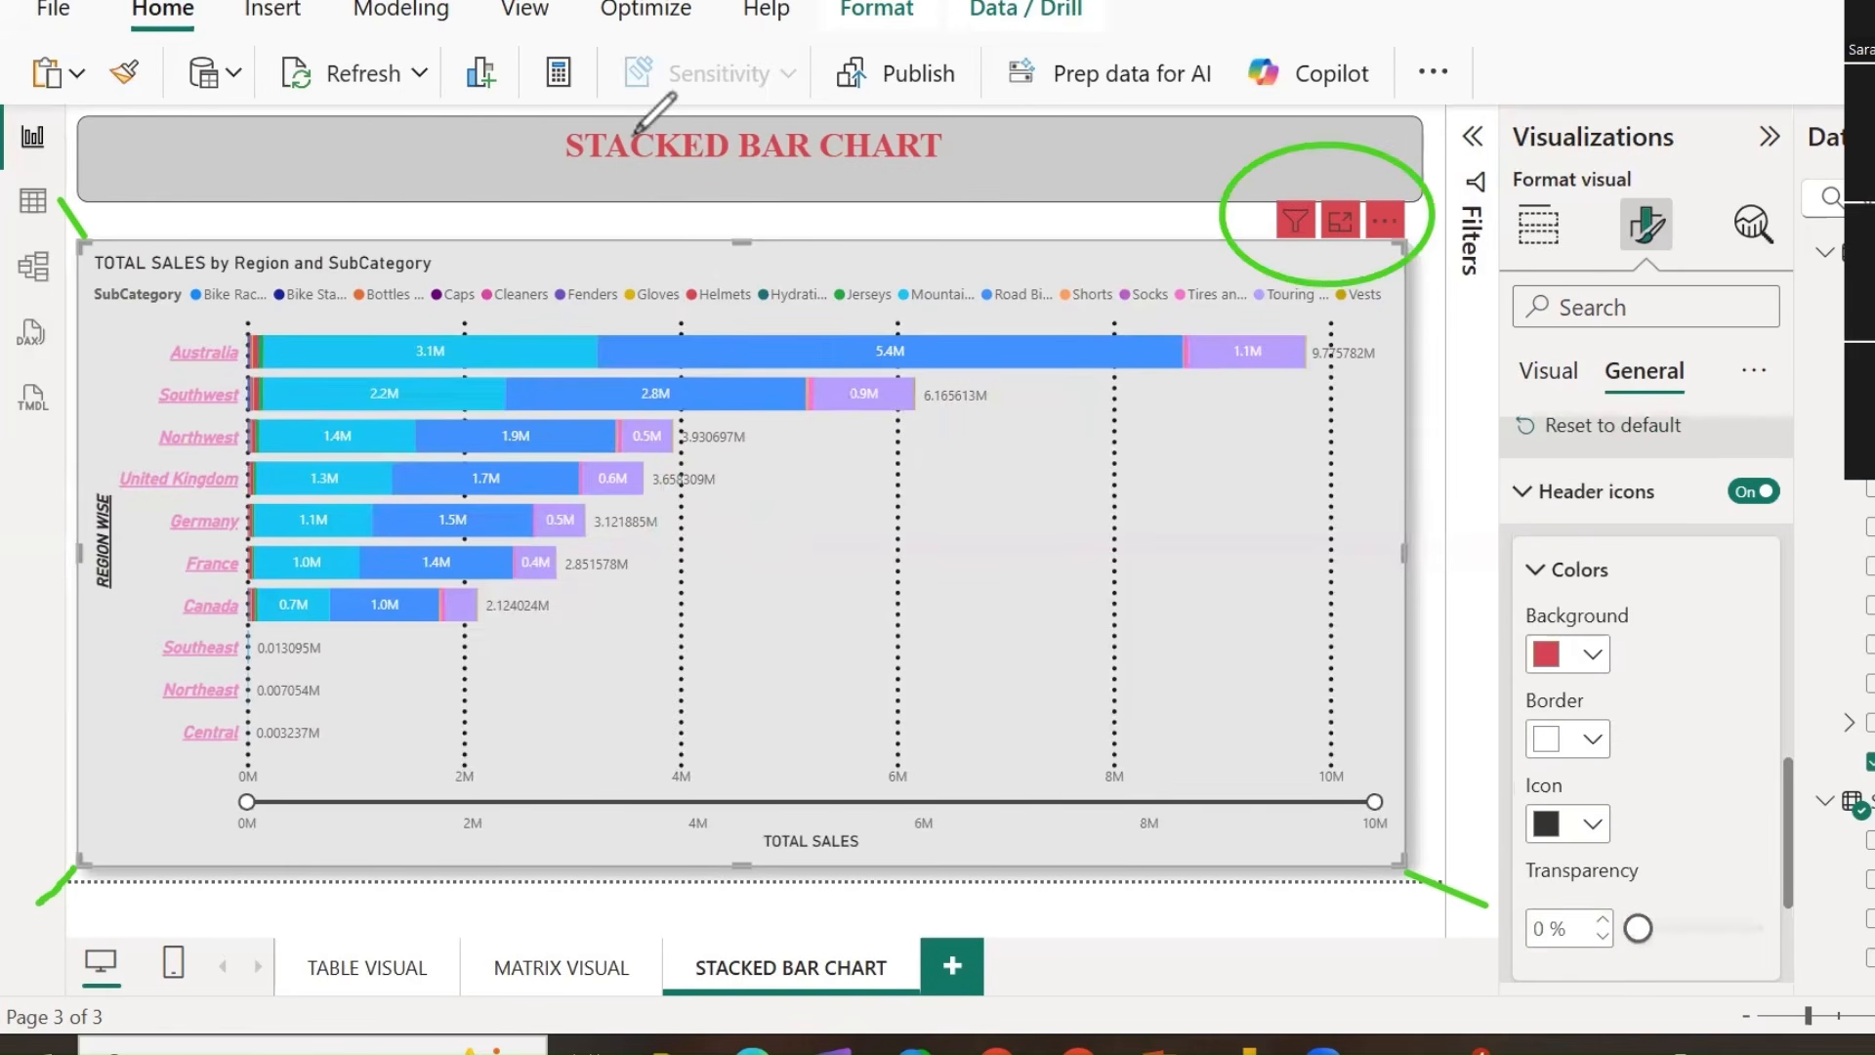
Set the header icons' border and icon colors to white, keeping the transparency at 0%.
{"action": "left_click", "coordinate": [1592, 739]}
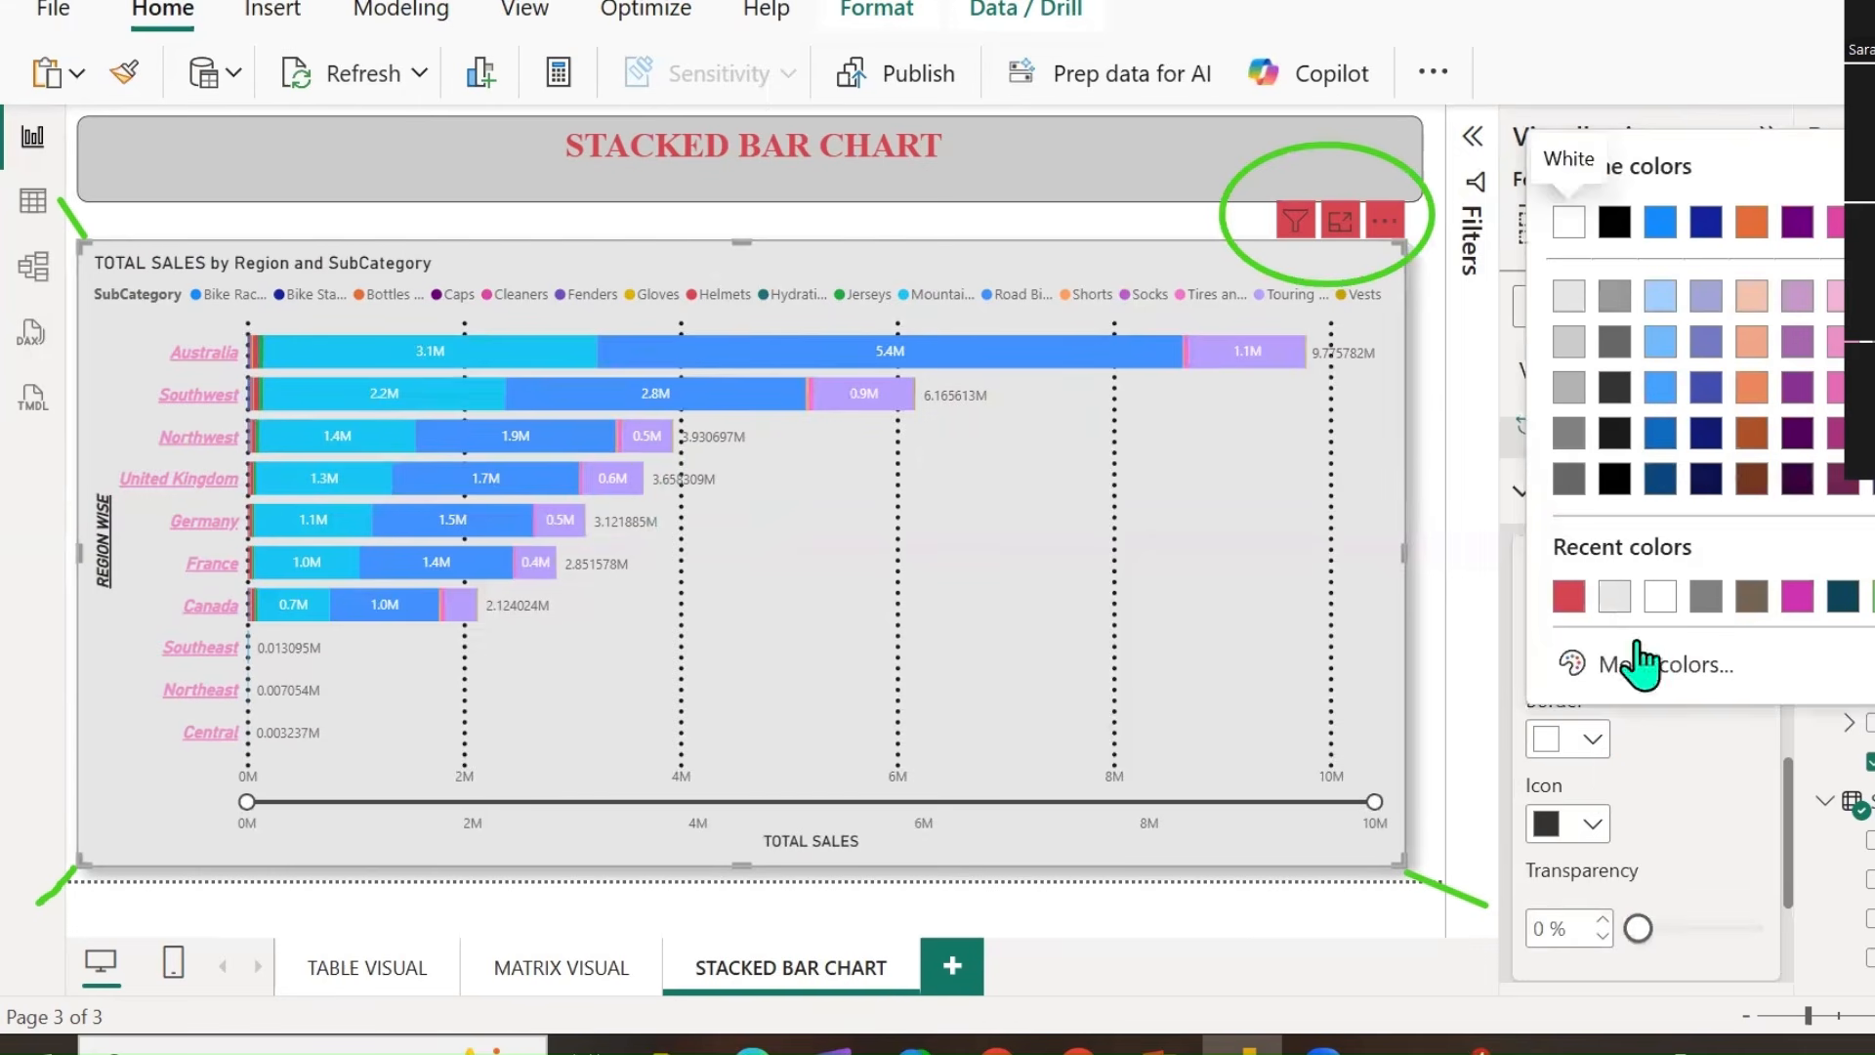
{"action": "left_click", "coordinate": [1704, 853]}
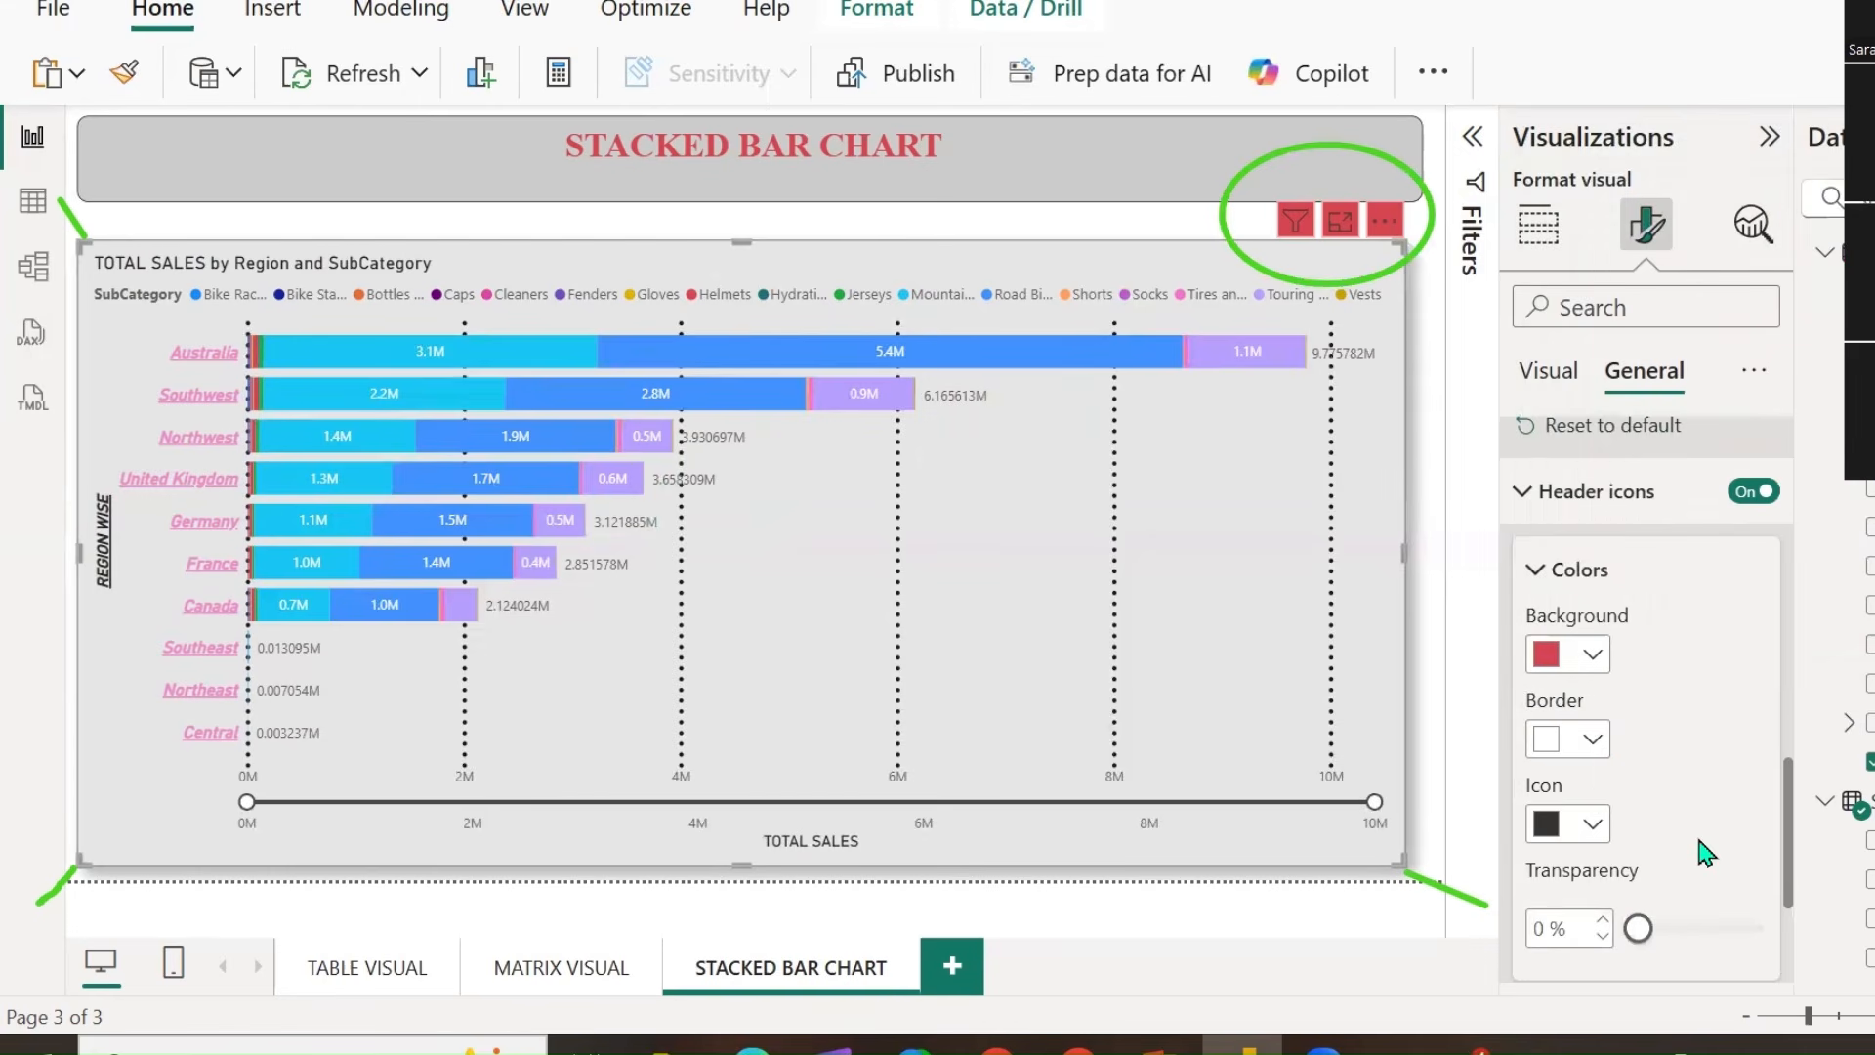
{"action": "left_click", "coordinate": [1594, 823]}
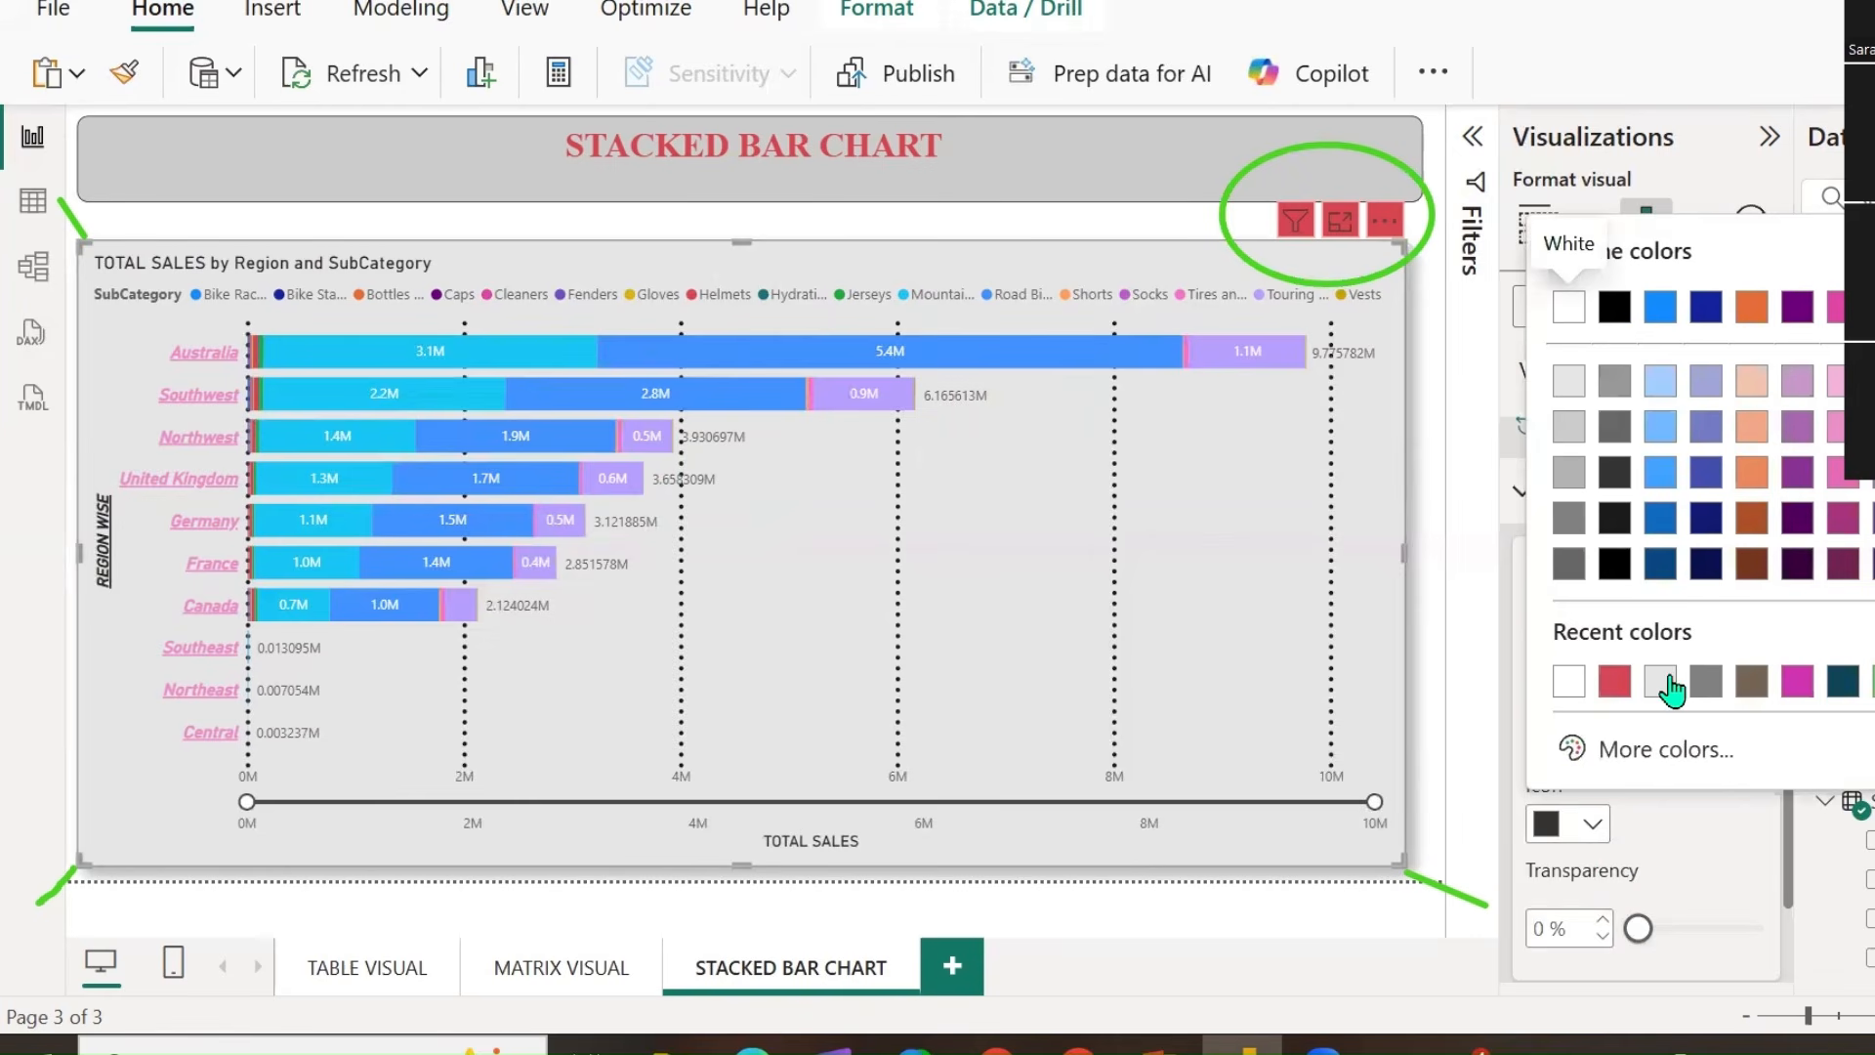
{"action": "left_click", "coordinate": [1569, 680]}
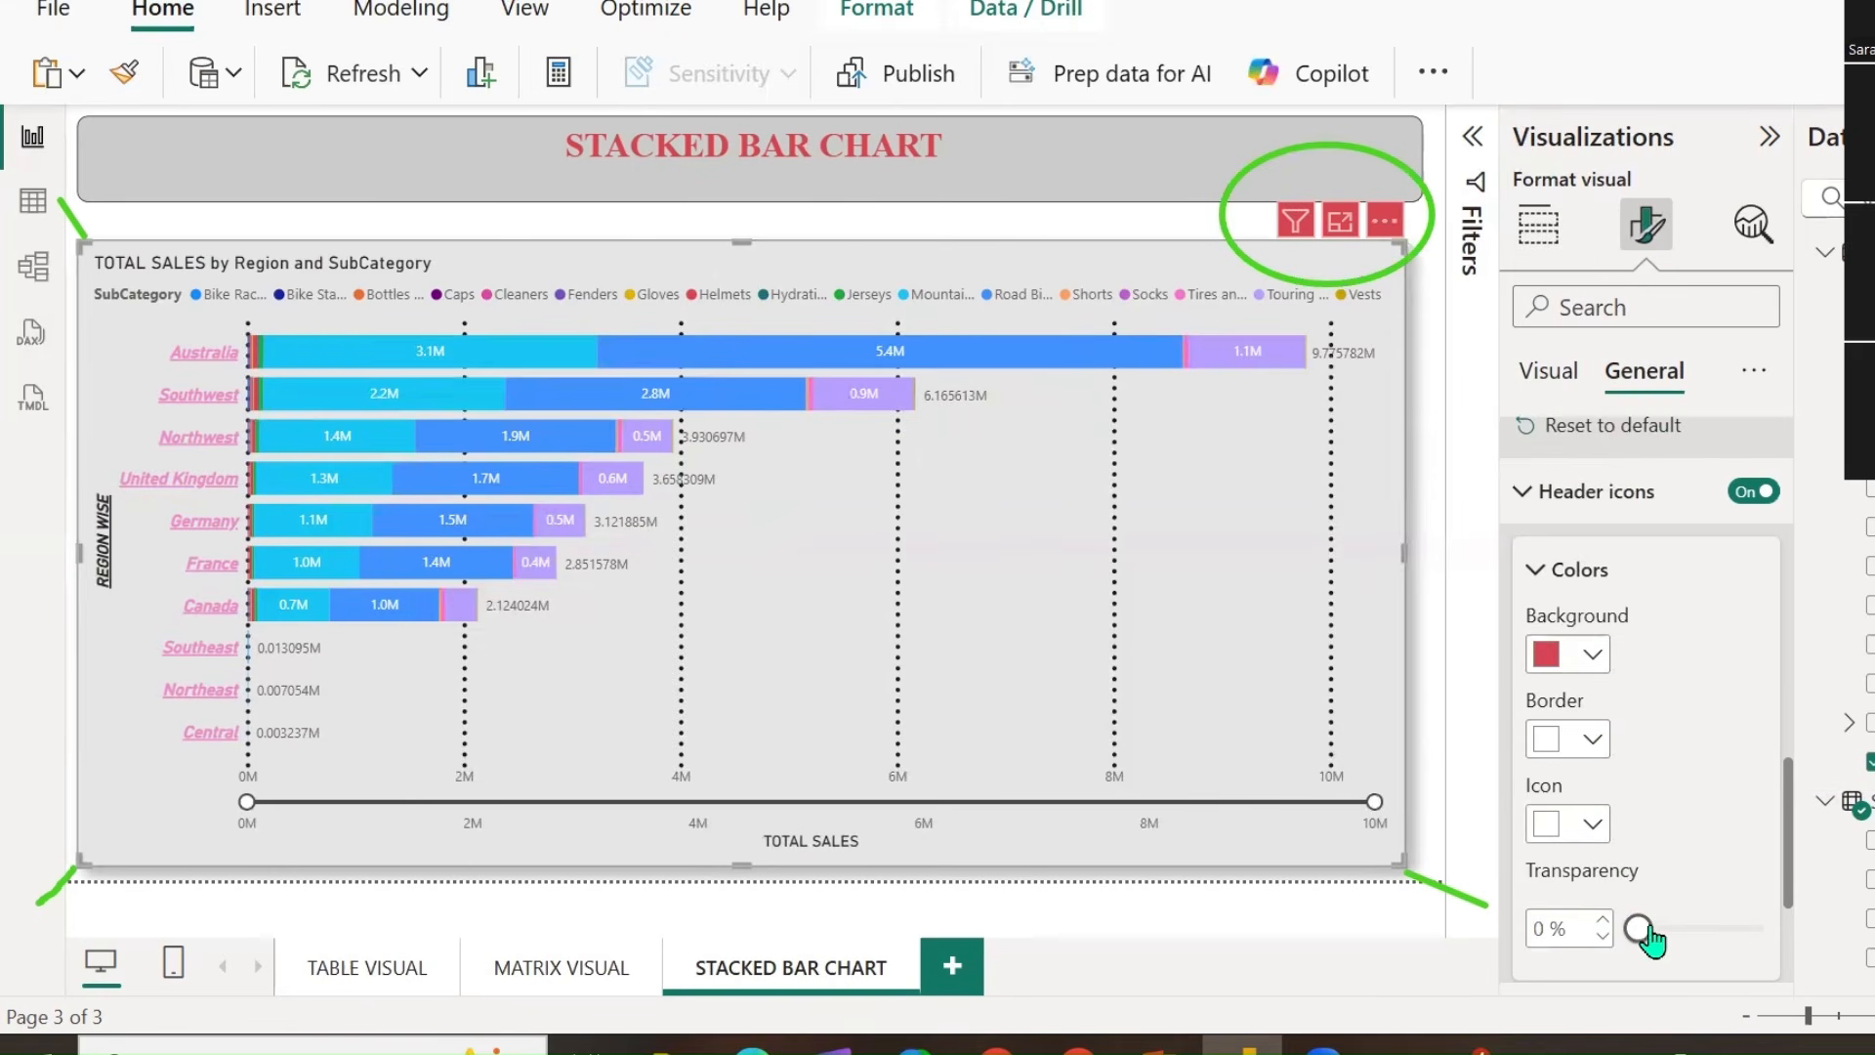
{"action": "left_click_drag", "start_coordinate": [1733, 929], "coordinate": [1423, 971]}
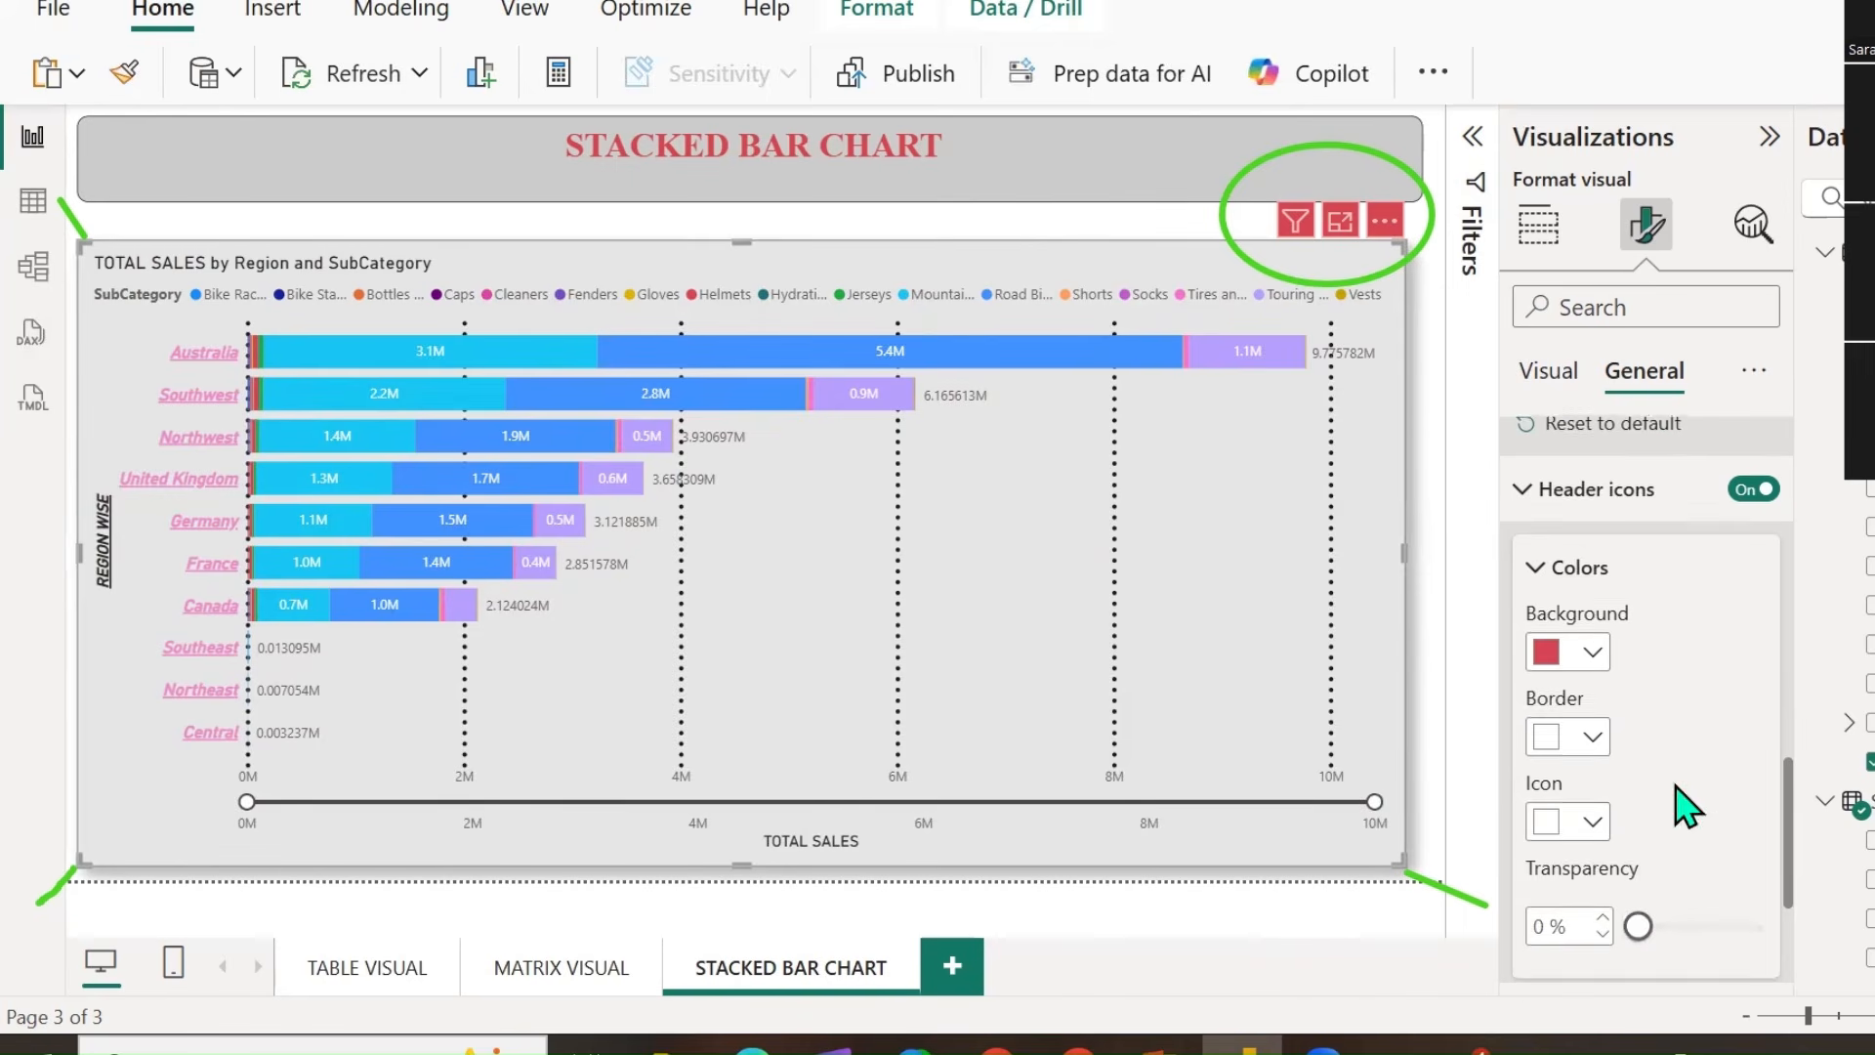
Review the individual header icon visibility options, such as drill up, focus mode, filter and help tooltip.
{"action": "scroll", "coordinate": [1674, 795], "scroll_direction": "down", "scroll_amount": 3}
{"action": "left_click", "coordinate": [1537, 781]}
{"action": "scroll", "coordinate": [1612, 781], "scroll_direction": "down", "scroll_amount": 4}
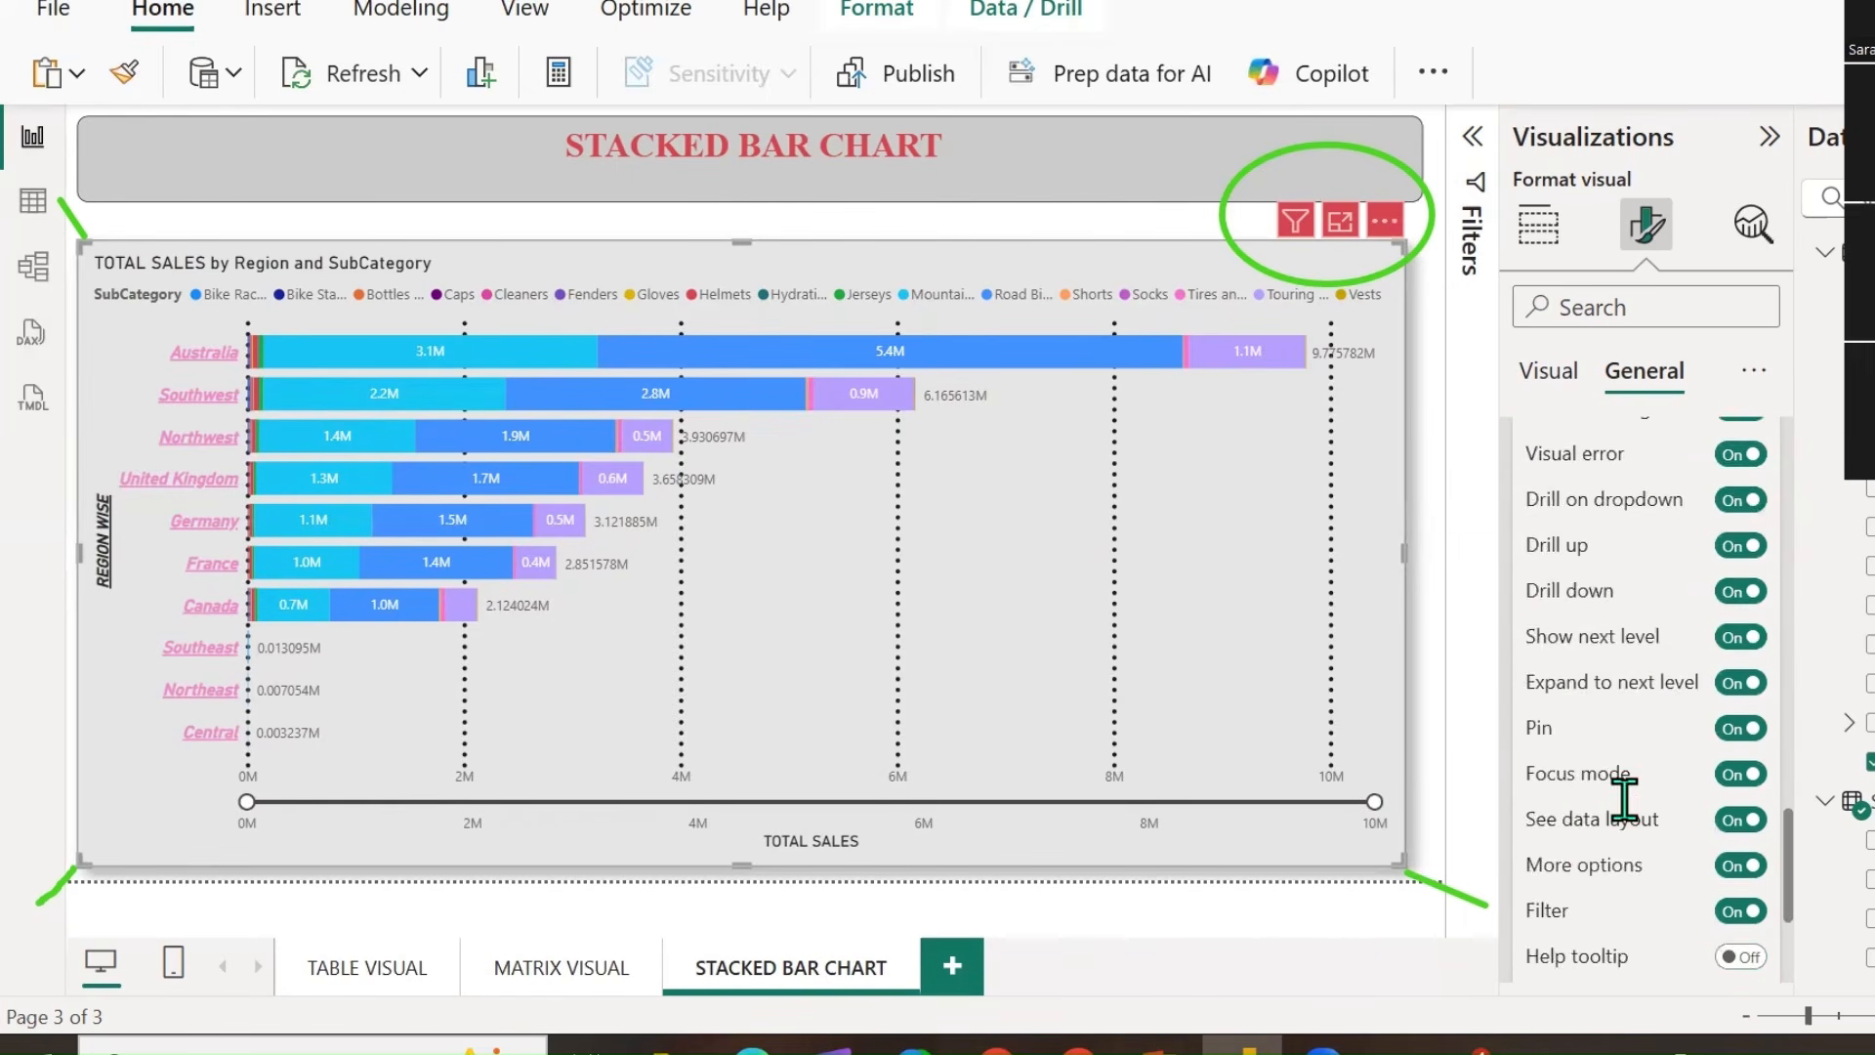
{"action": "scroll", "coordinate": [1607, 772], "scroll_direction": "up", "scroll_amount": 3}
{"action": "left_click", "coordinate": [1546, 601]}
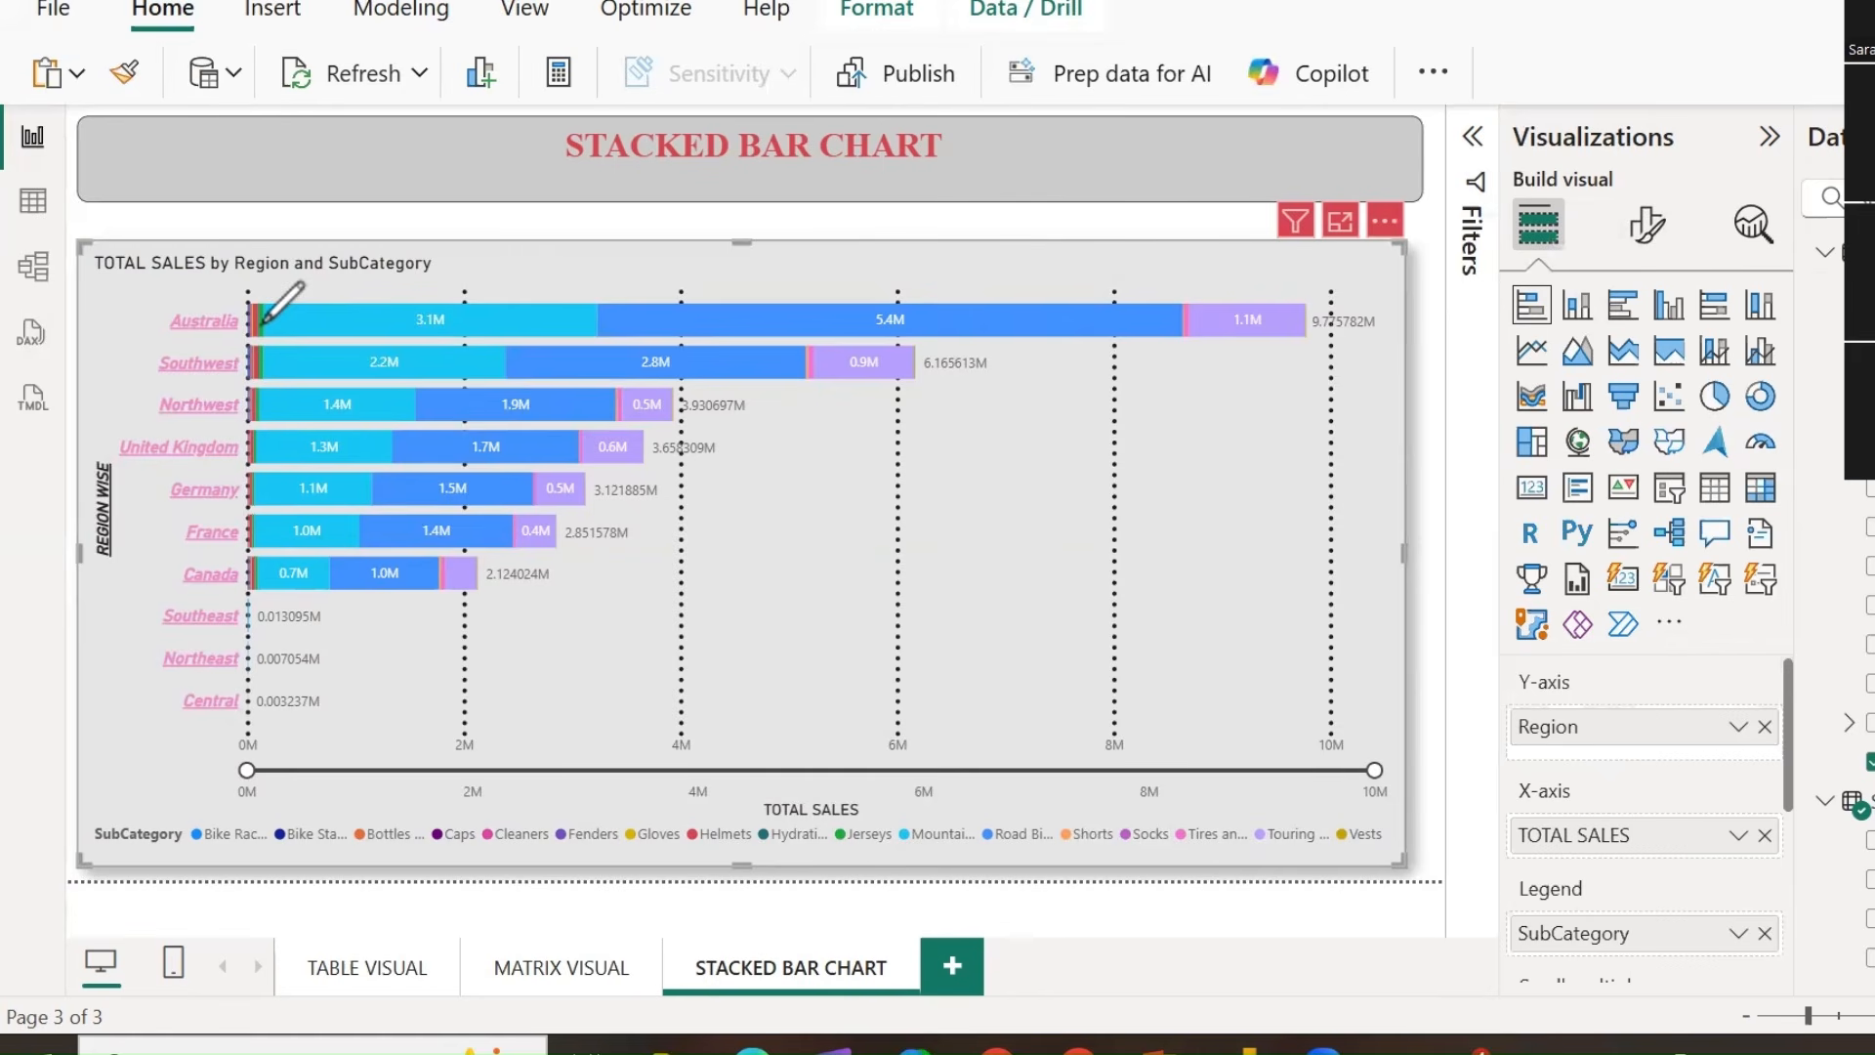
{"action": "left_click_drag", "start_coordinate": [600, 320], "coordinate": [617, 319]}
{"action": "left_click_drag", "start_coordinate": [1159, 320], "coordinate": [1237, 329]}
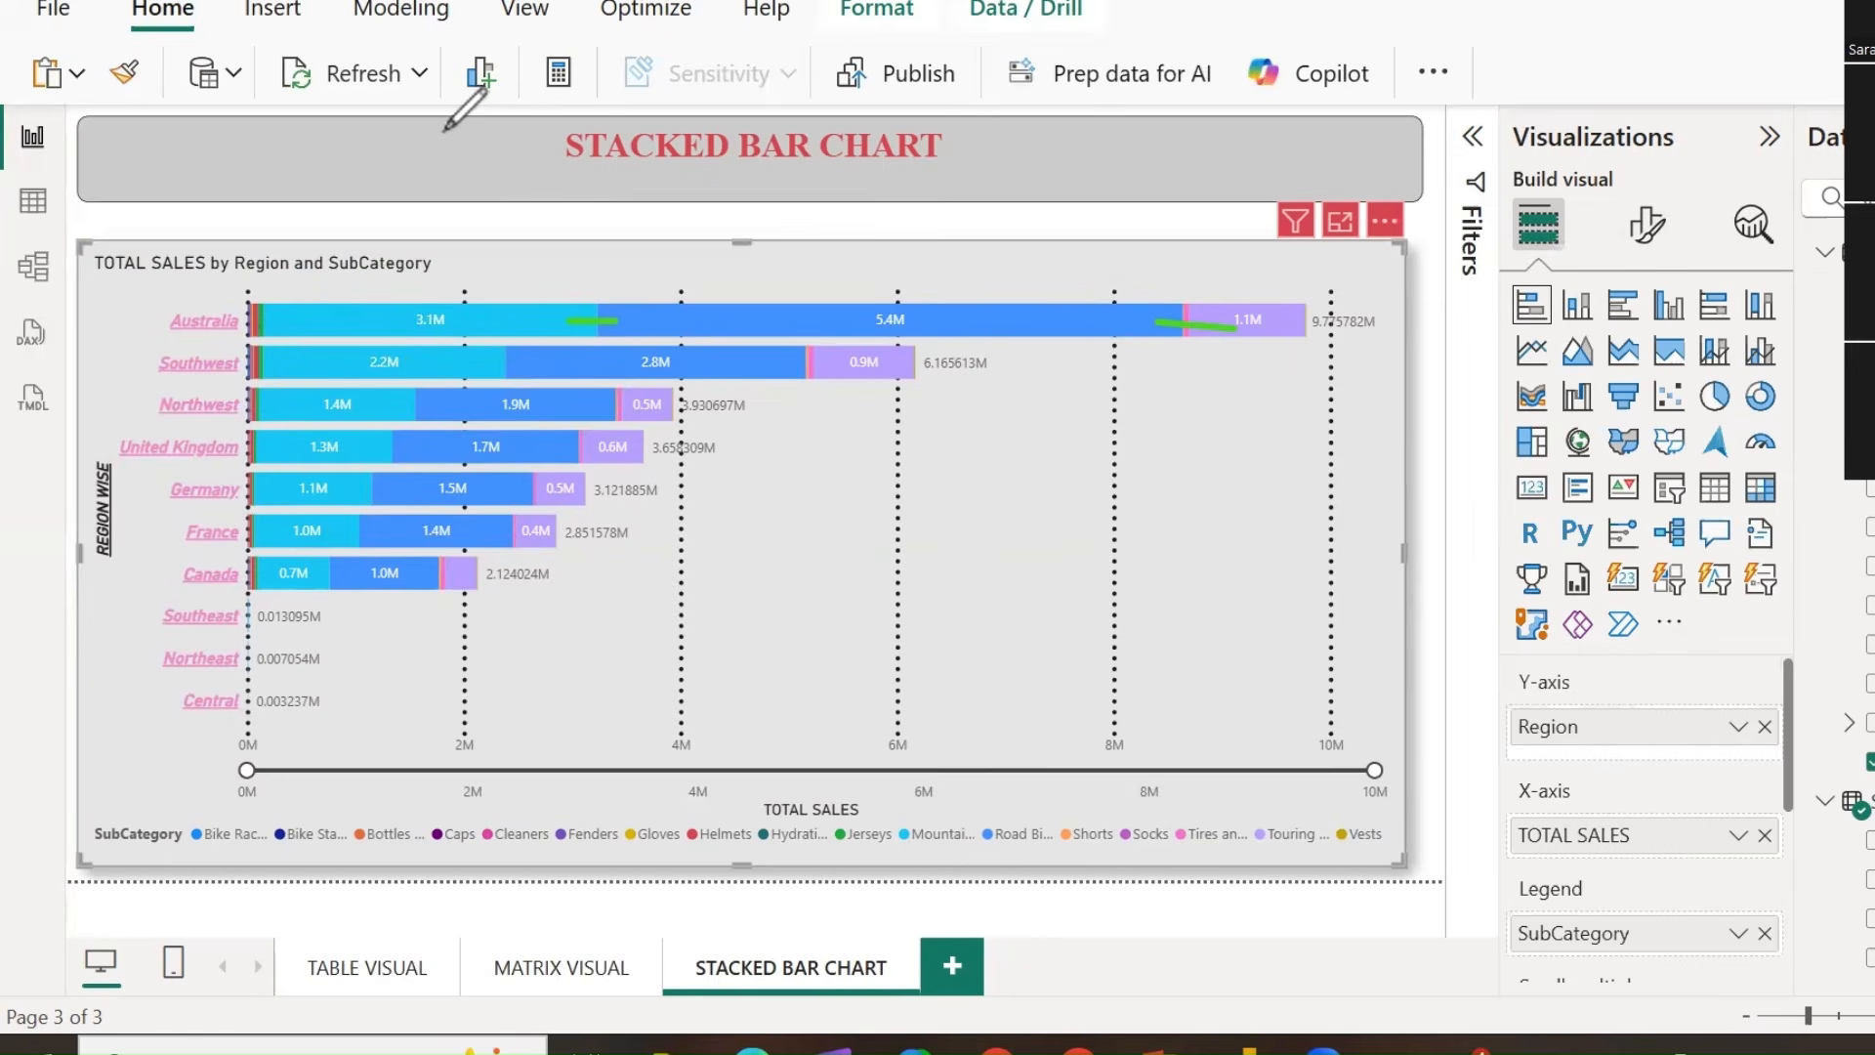
Switch to the browser, search Google for STACK and show the image results.
{"action": "left_click", "coordinate": [996, 1048]}
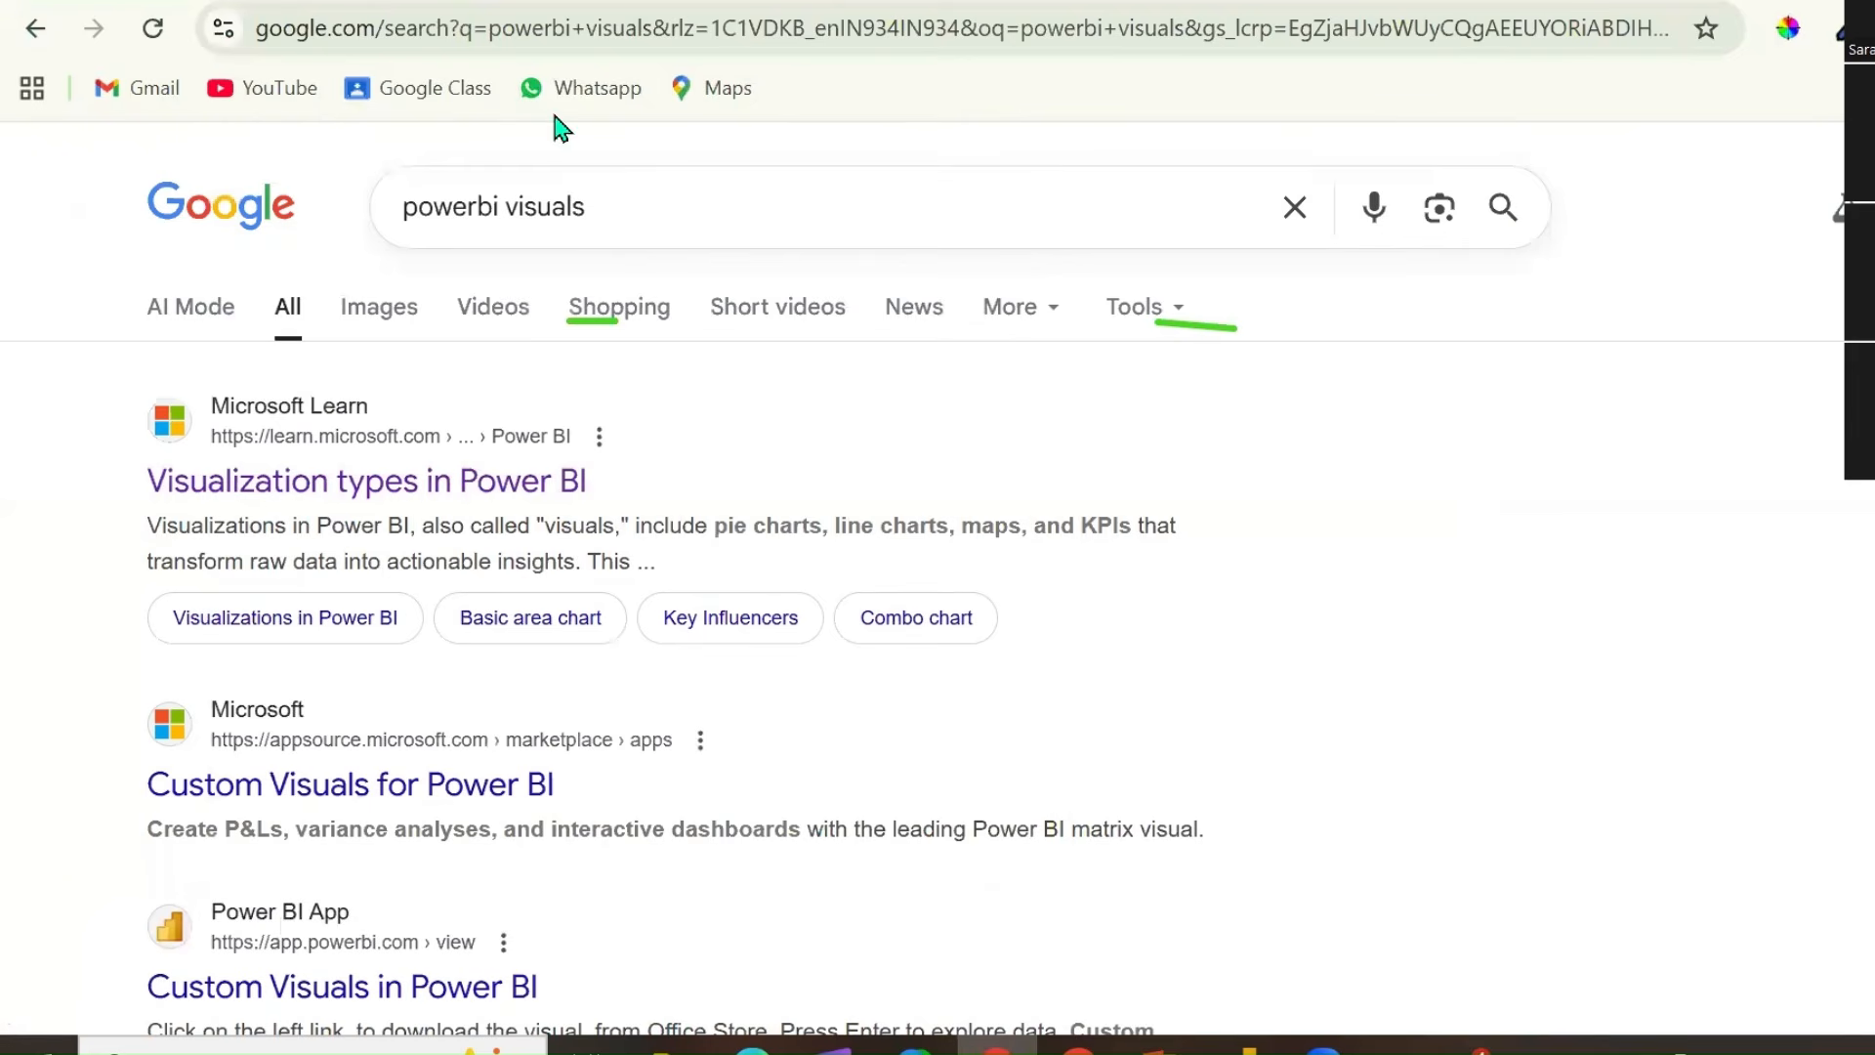
{"action": "left_click", "coordinate": [611, 192]}
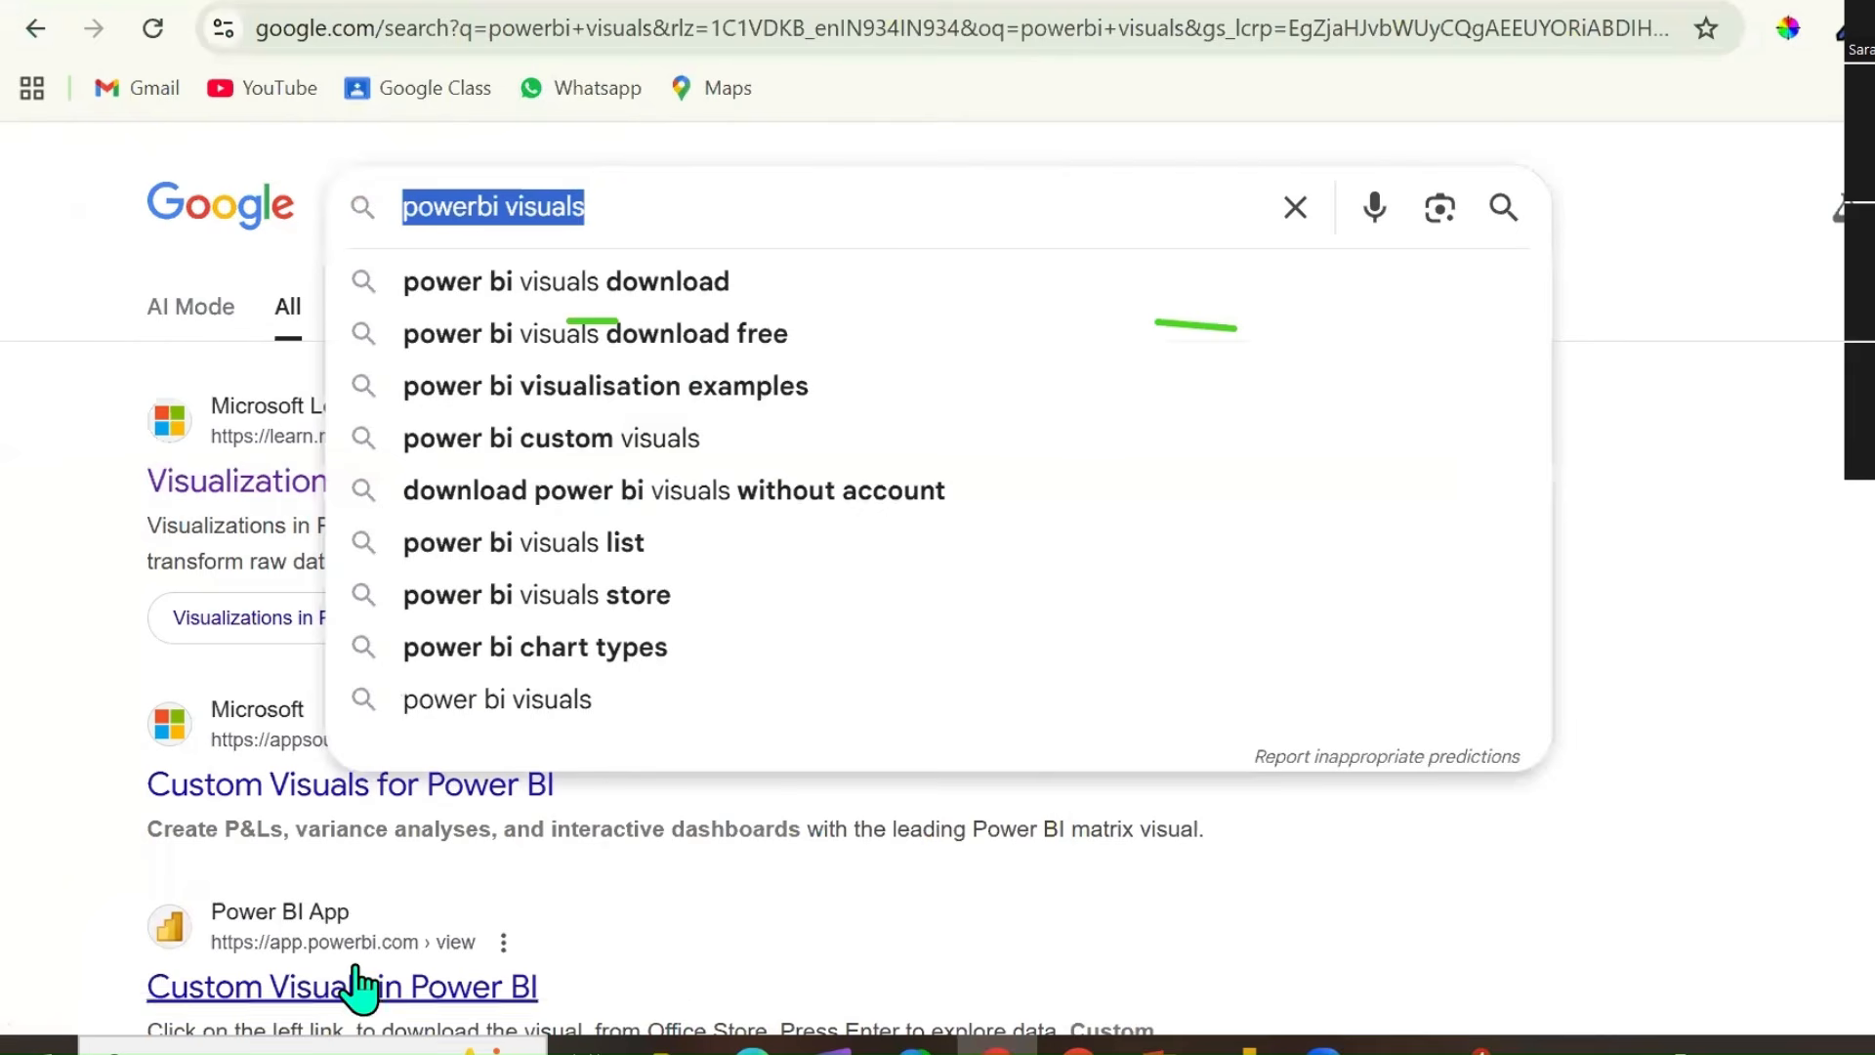
{"action": "type", "text": "STACK"}
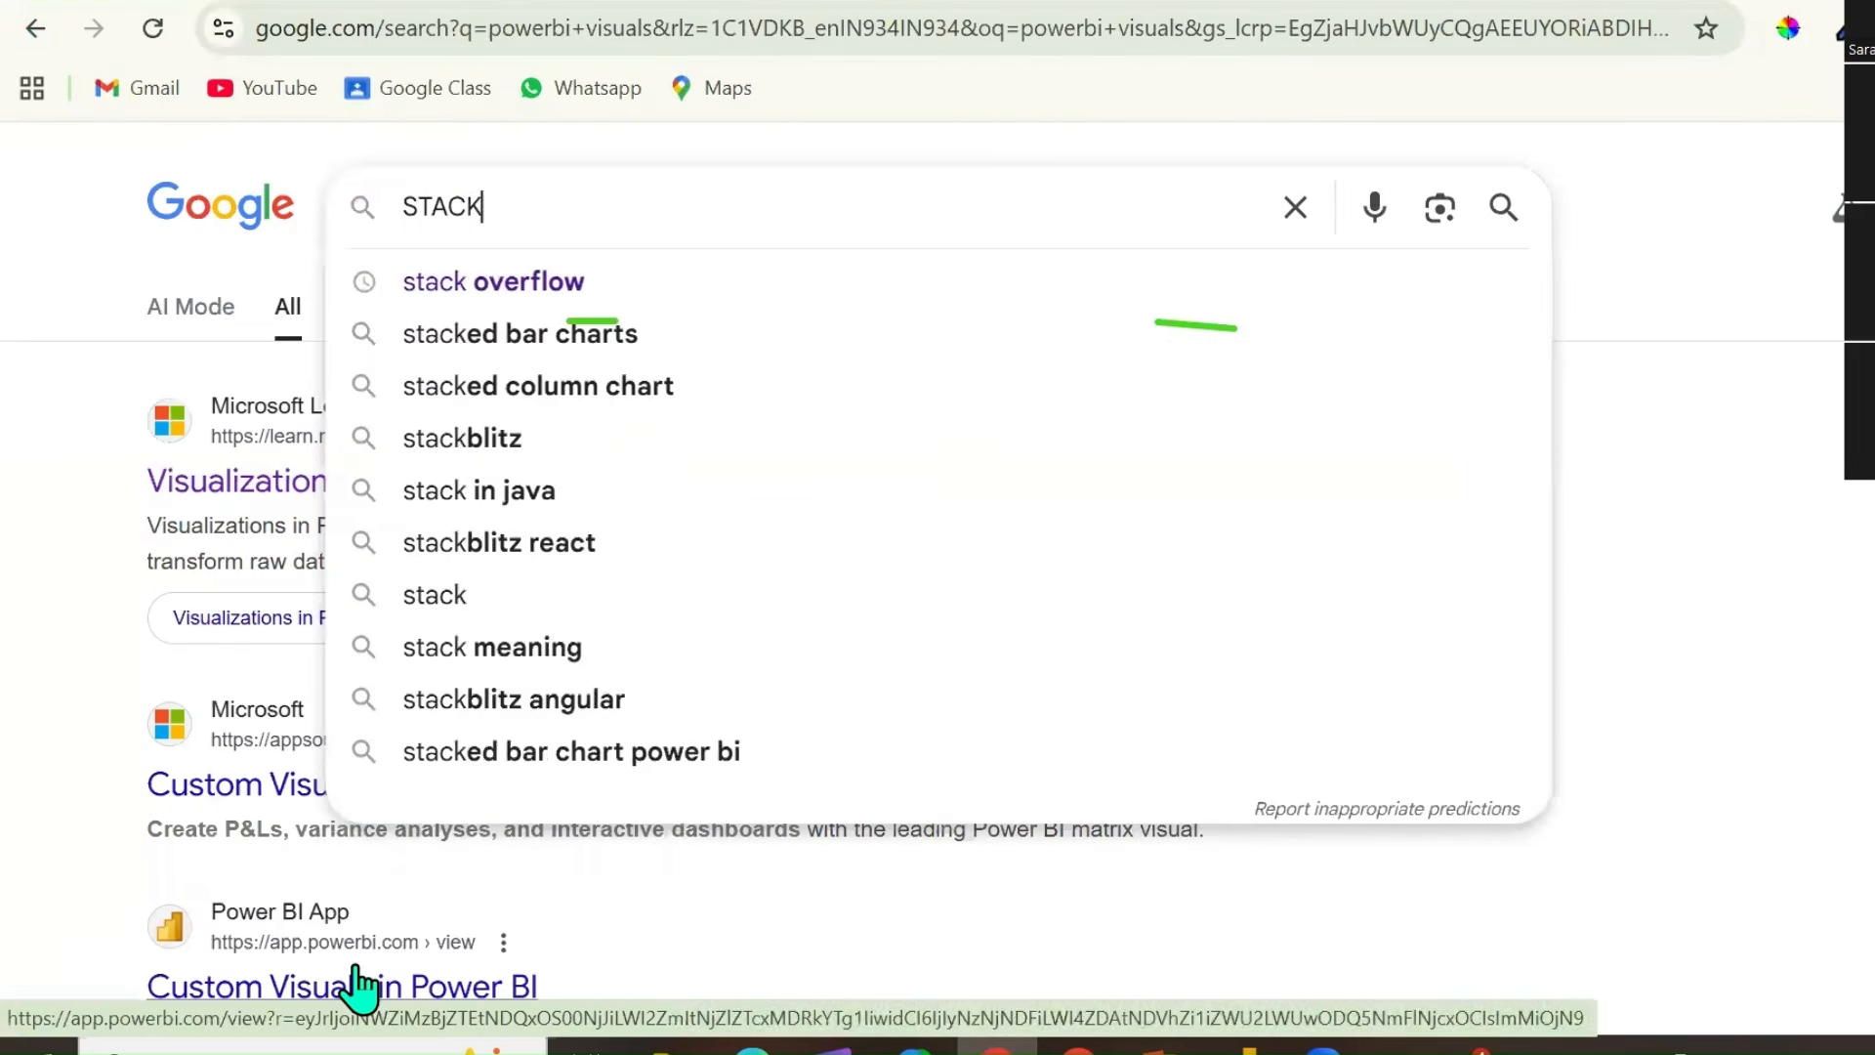
{"action": "key", "text": "Return"}
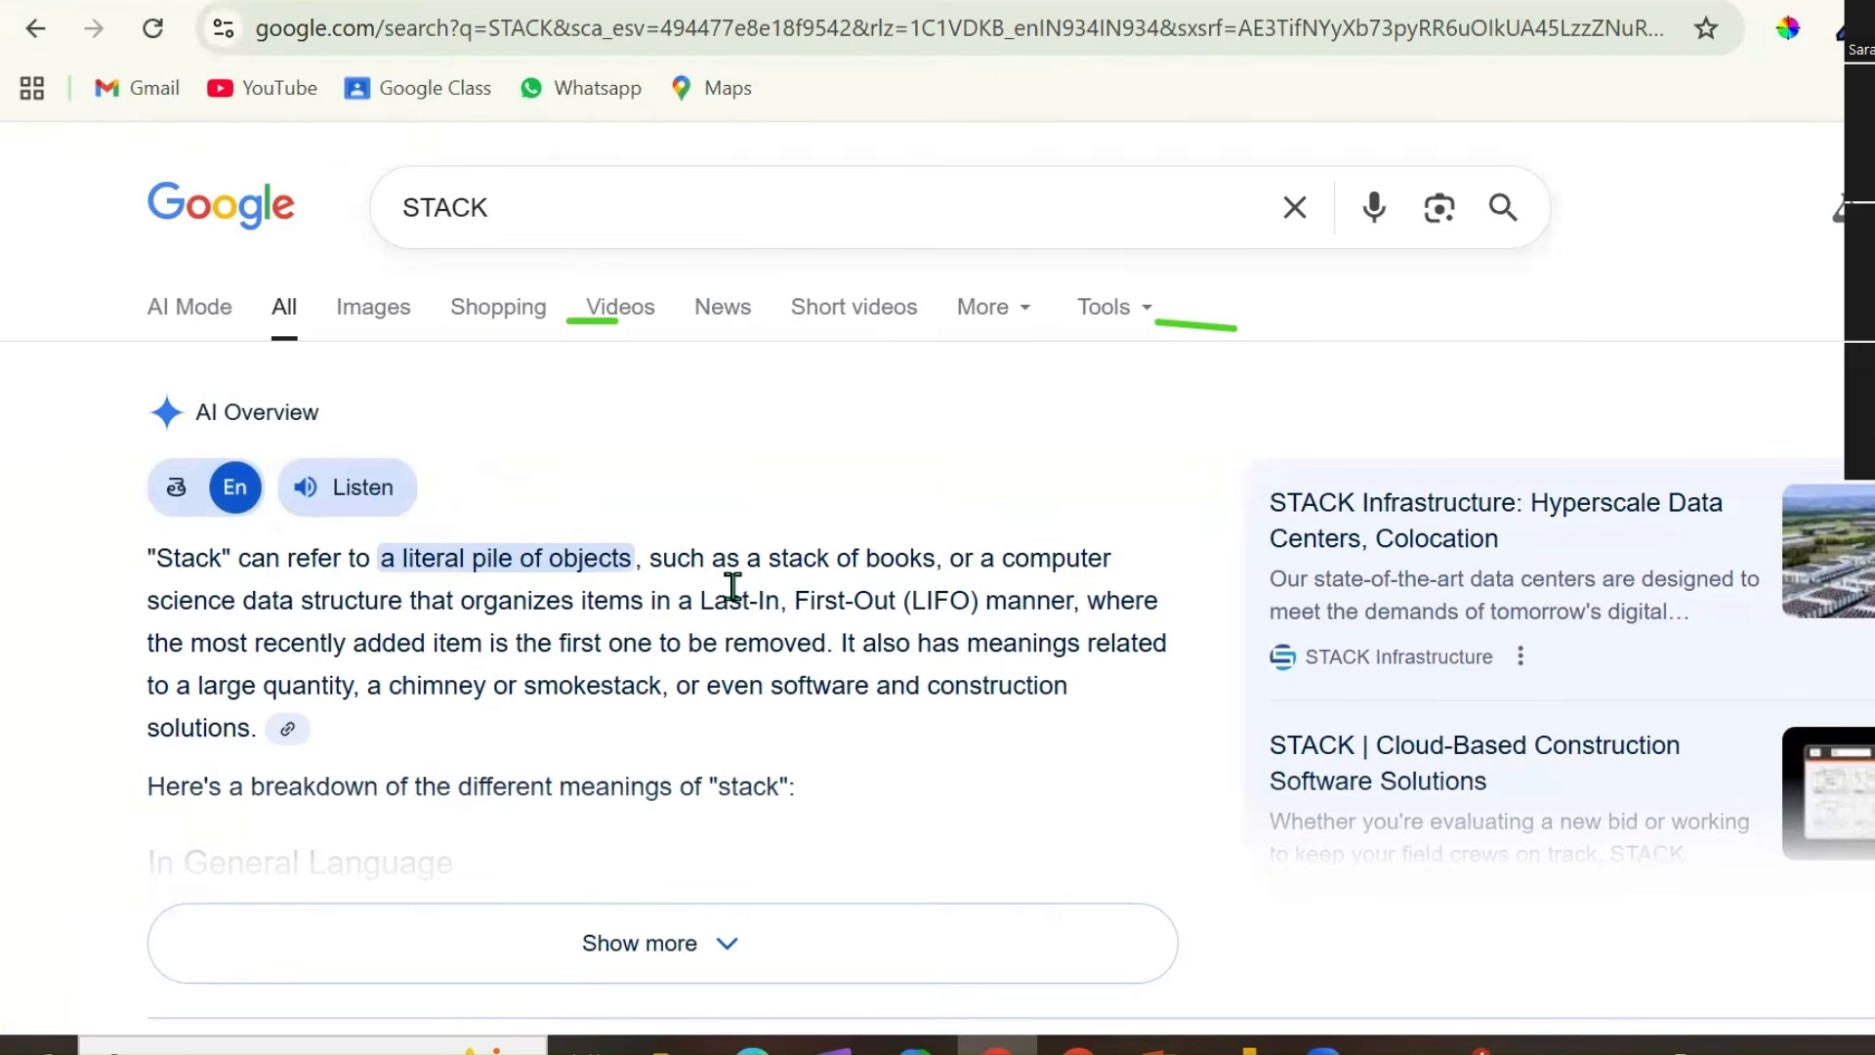
{"action": "left_click", "coordinate": [379, 313]}
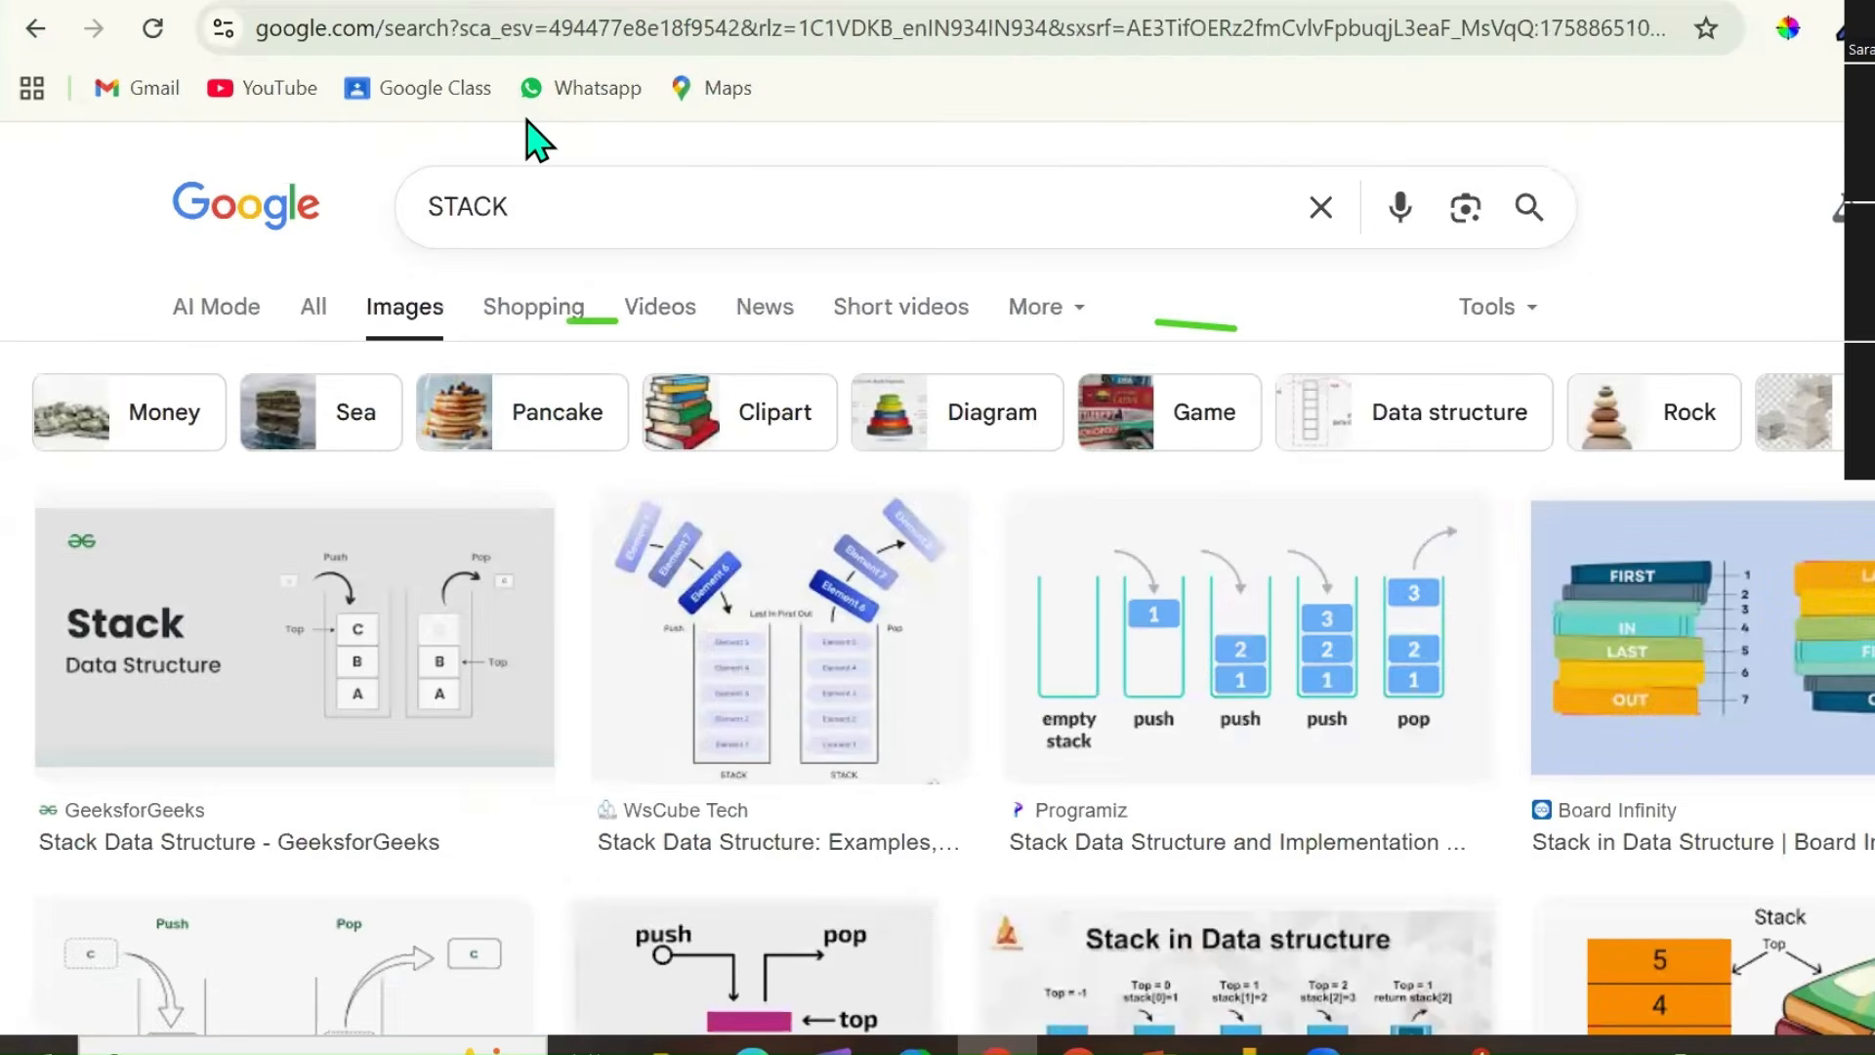
Examine the stack diagrams in the image results to illustrate stacking, and return to the Power BI report.
{"action": "left_click", "coordinate": [528, 119]}
{"action": "left_click", "coordinate": [1194, 329]}
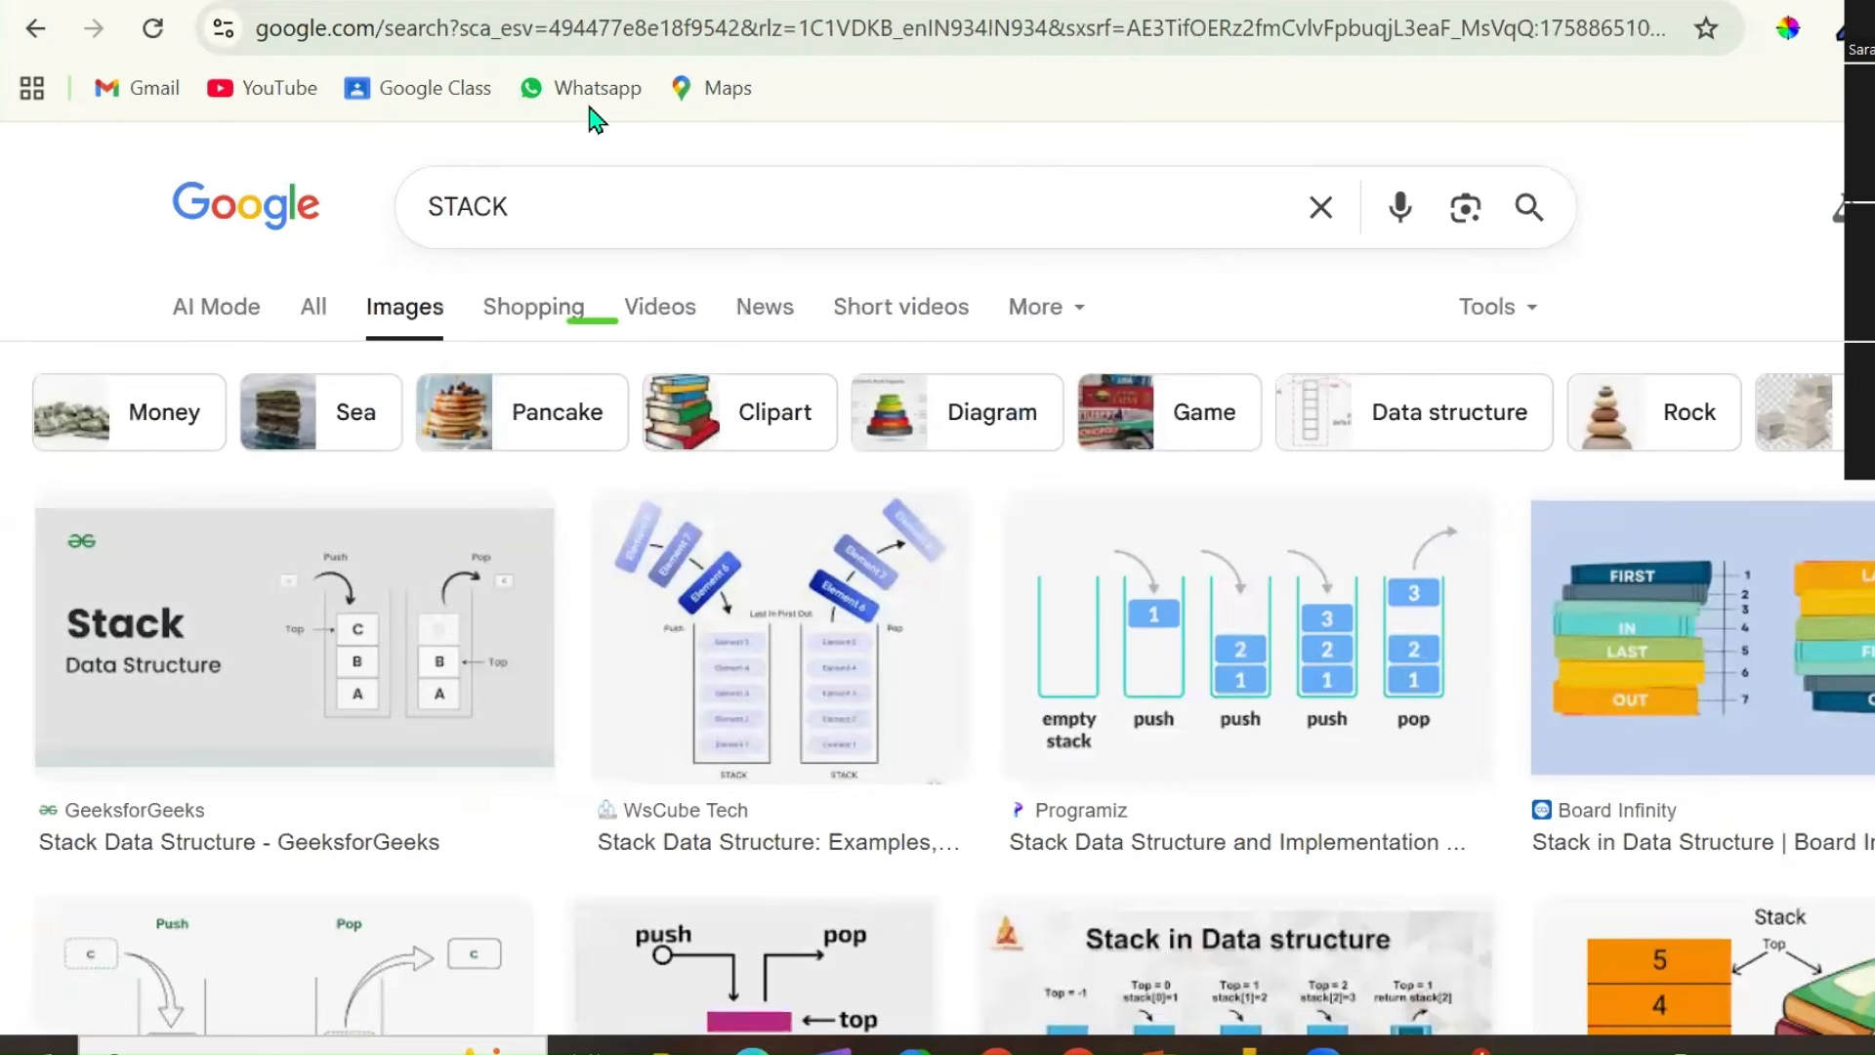
{"action": "mouse_move", "coordinate": [1031, 744]}
{"action": "left_mouse_down"}
{"action": "mouse_move", "coordinate": [1574, 758]}
{"action": "mouse_move", "coordinate": [1236, 486]}
{"action": "mouse_move", "coordinate": [1002, 589]}
{"action": "mouse_move", "coordinate": [1042, 750]}
{"action": "left_mouse_up"}
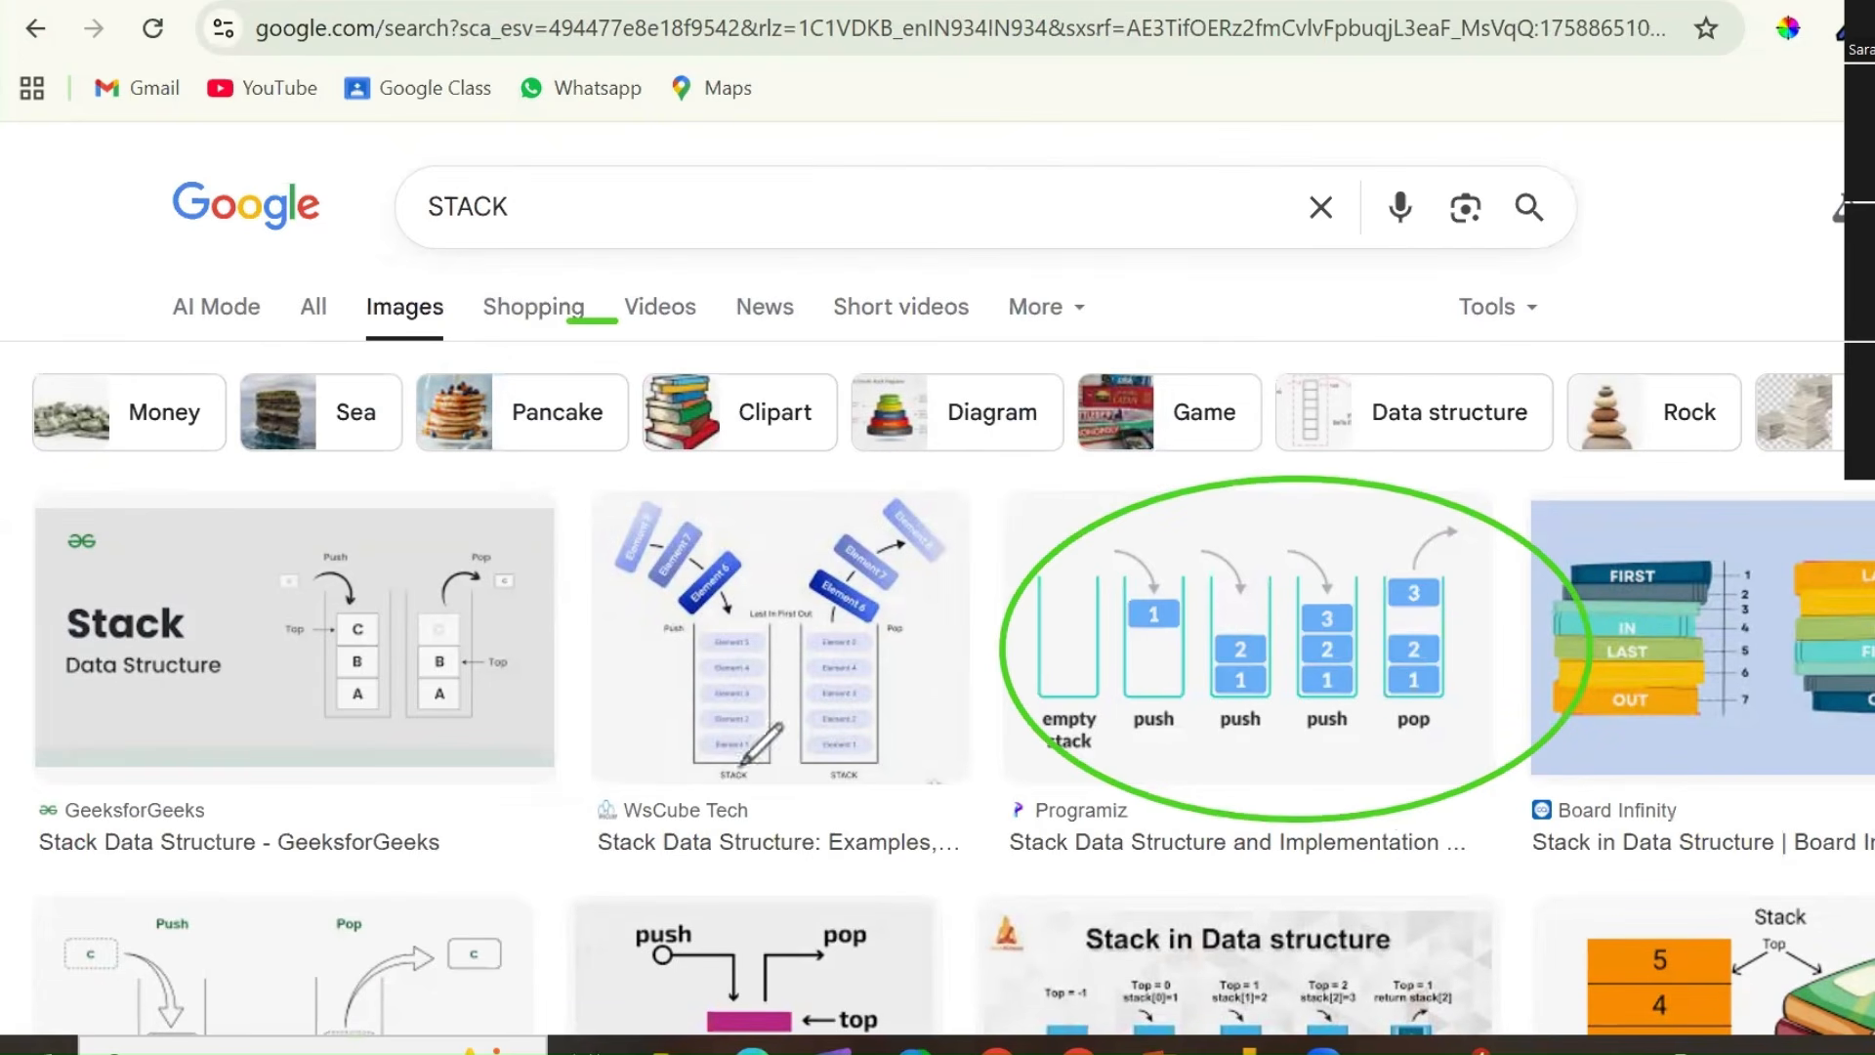
{"action": "mouse_move", "coordinate": [300, 745]}
{"action": "left_mouse_down"}
{"action": "mouse_move", "coordinate": [611, 527]}
{"action": "mouse_move", "coordinate": [265, 679]}
{"action": "mouse_move", "coordinate": [298, 743]}
{"action": "left_mouse_up"}
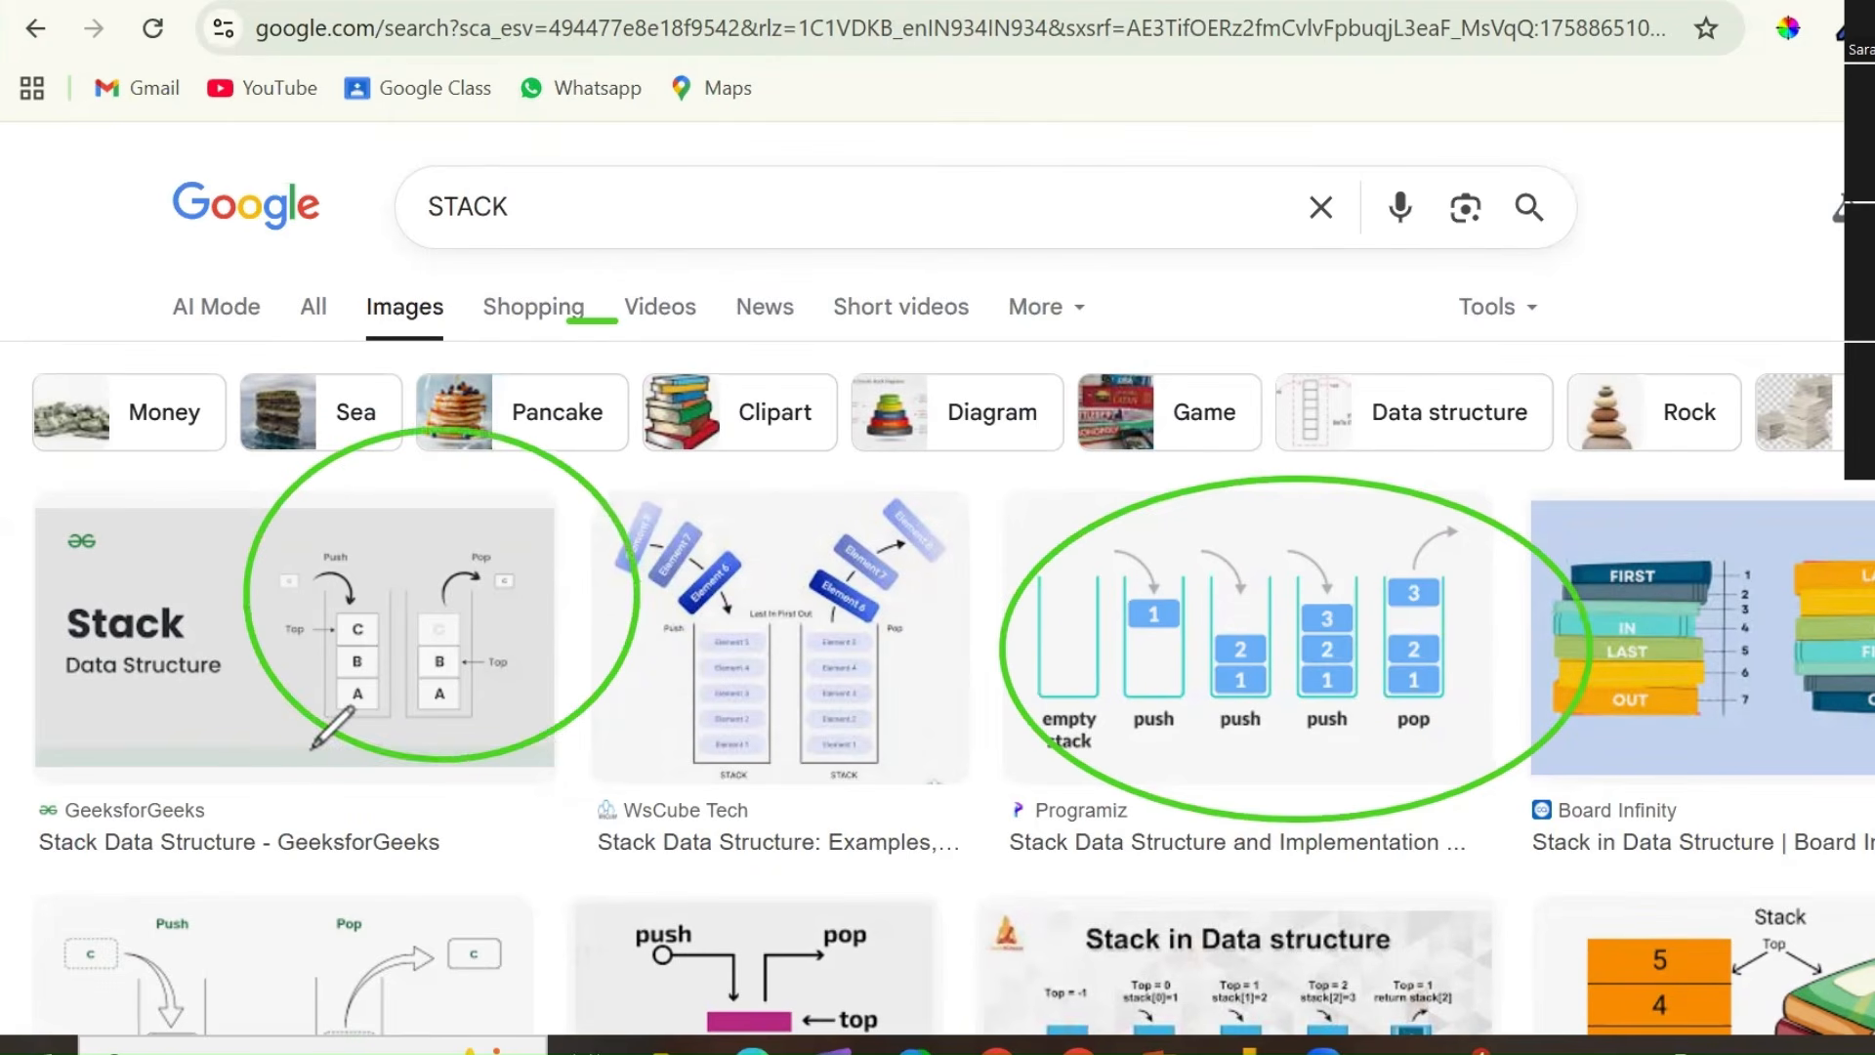
{"action": "mouse_move", "coordinate": [1553, 718]}
{"action": "left_mouse_down"}
{"action": "mouse_move", "coordinate": [1843, 782]}
{"action": "mouse_move", "coordinate": [1836, 439]}
{"action": "mouse_move", "coordinate": [1526, 645]}
{"action": "mouse_move", "coordinate": [1563, 723]}
{"action": "left_mouse_up"}
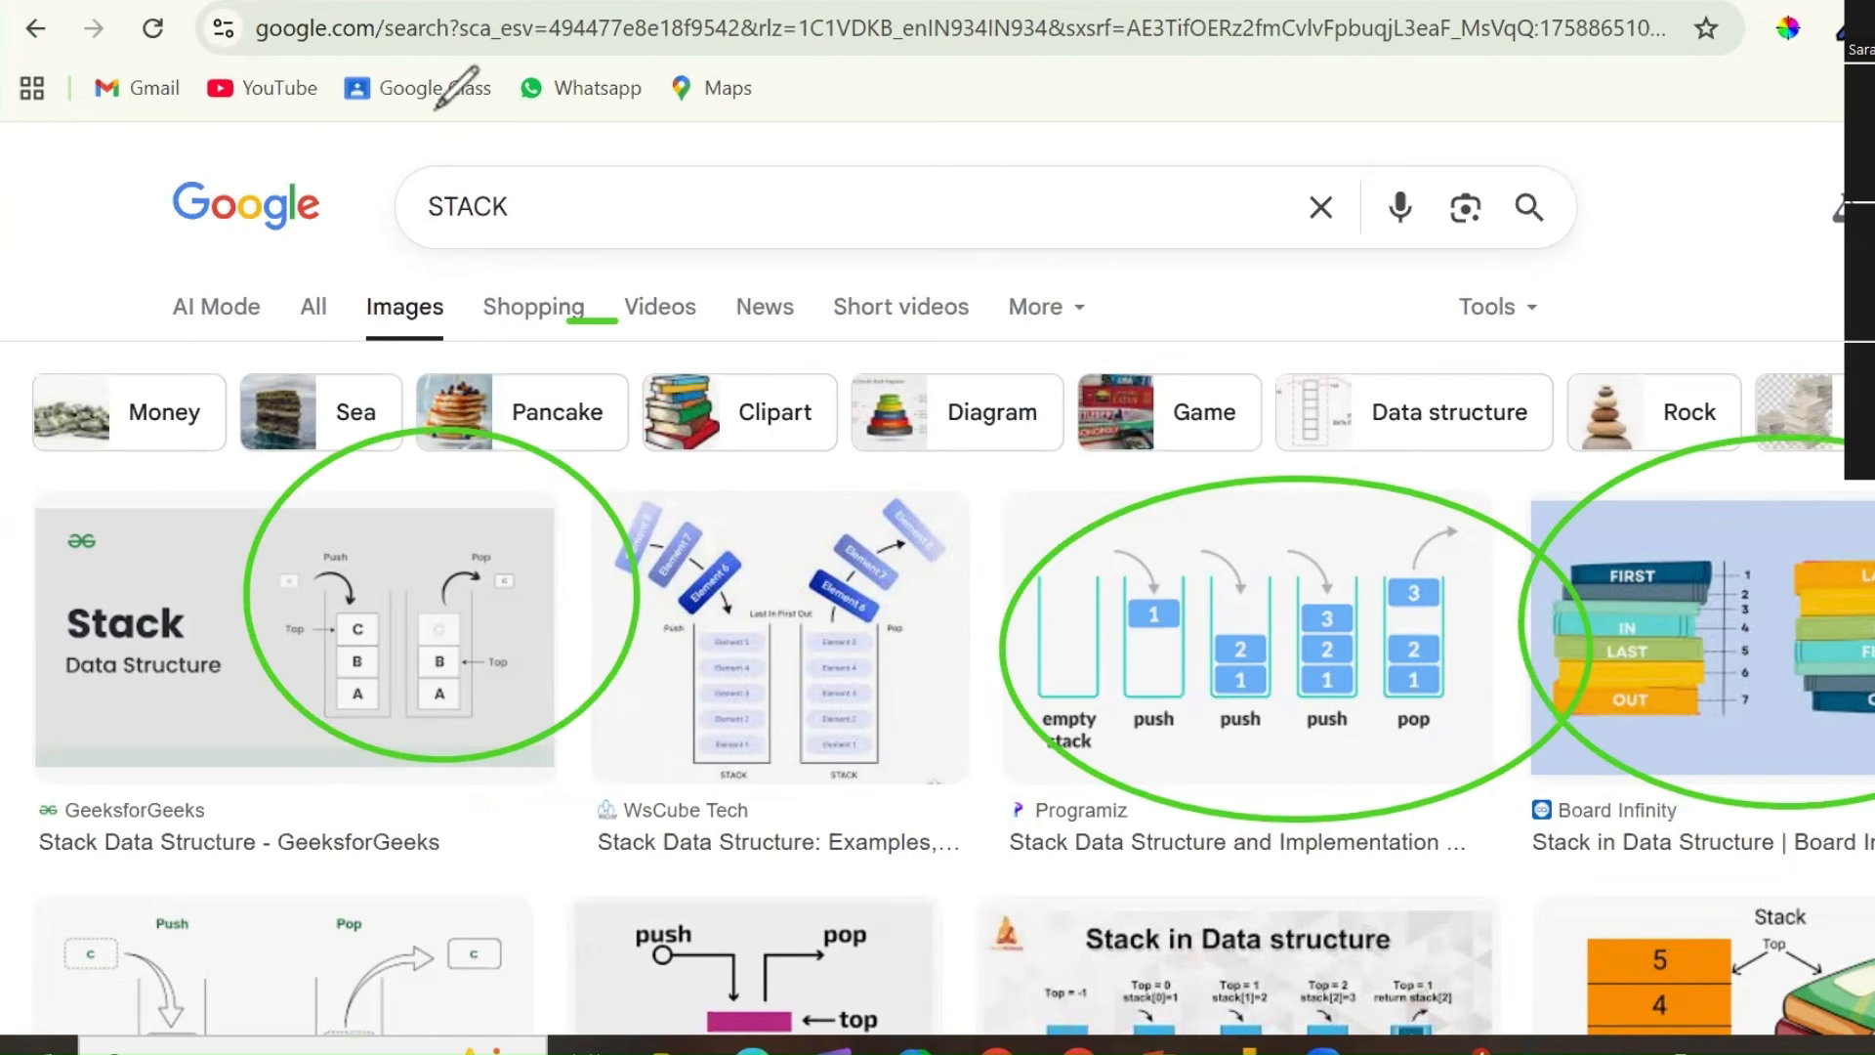
{"action": "scroll", "coordinate": [1009, 611], "scroll_direction": "down", "scroll_amount": 3}
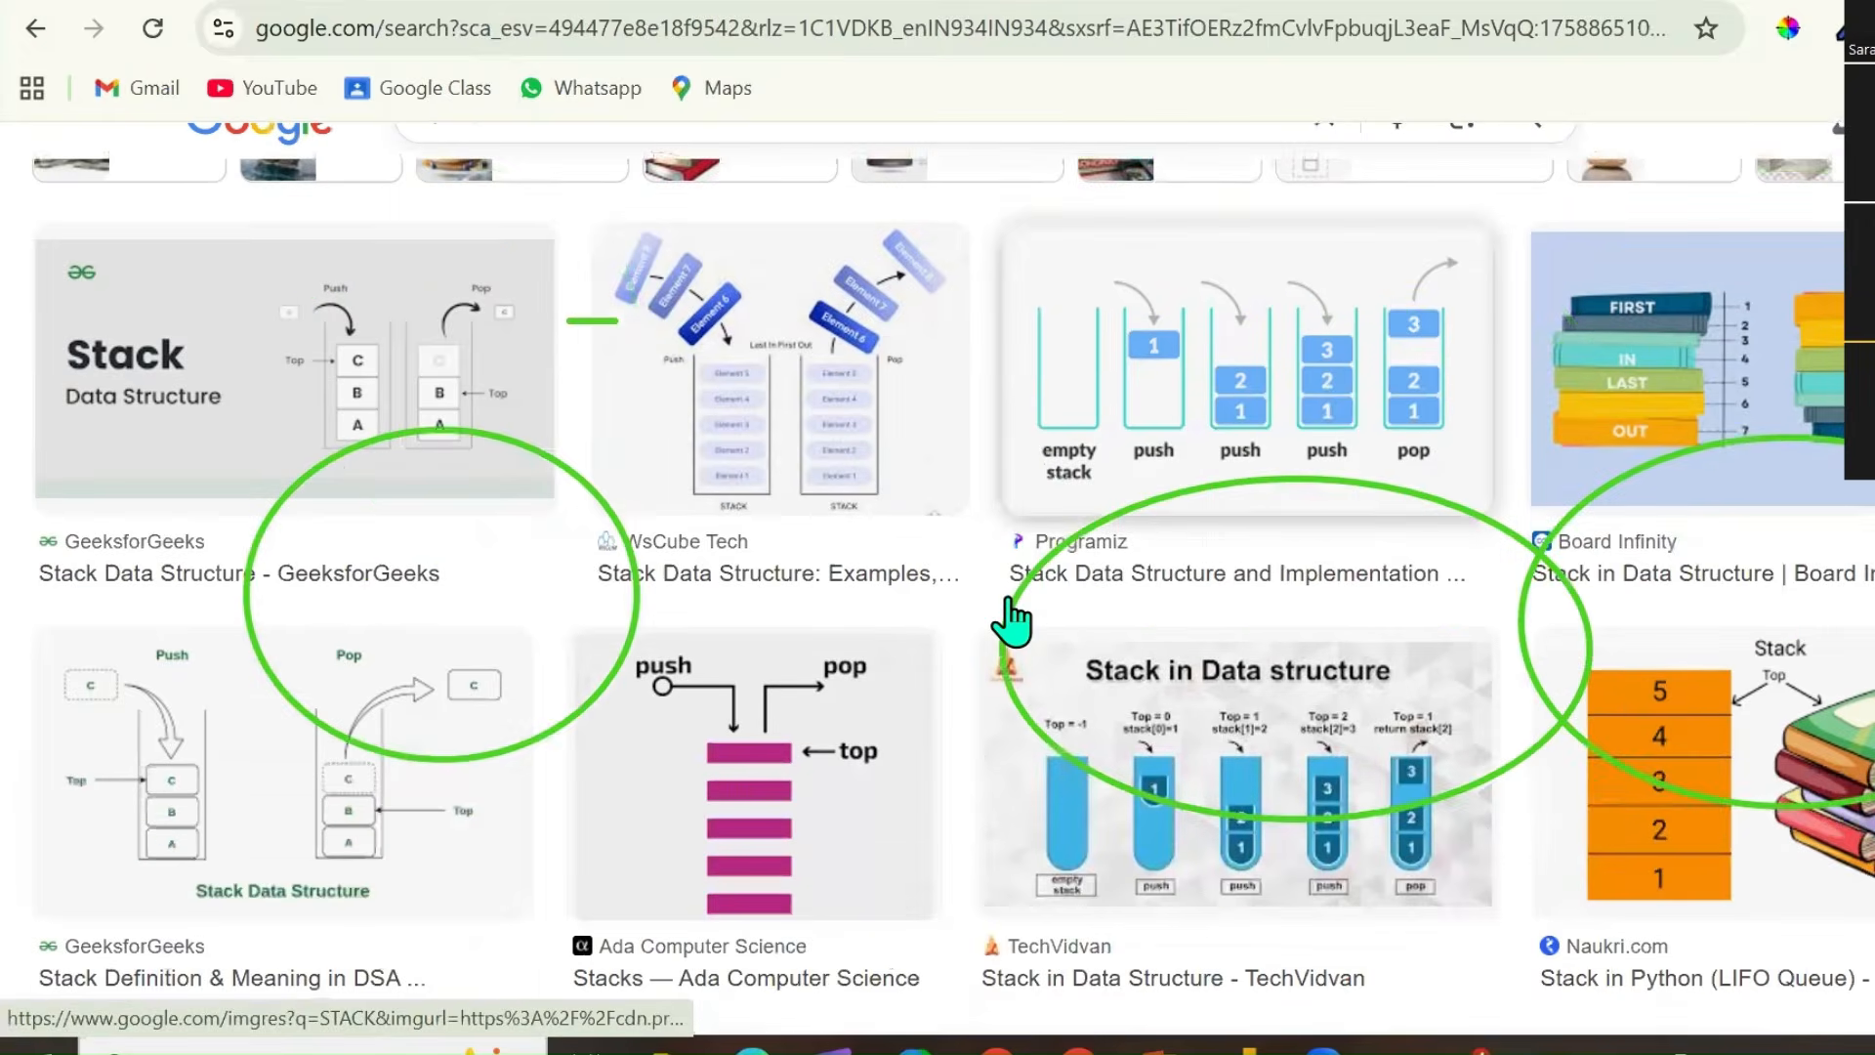
{"action": "scroll", "coordinate": [1011, 620], "scroll_direction": "down", "scroll_amount": 2}
{"action": "scroll", "coordinate": [1233, 642], "scroll_direction": "up", "scroll_amount": 1}
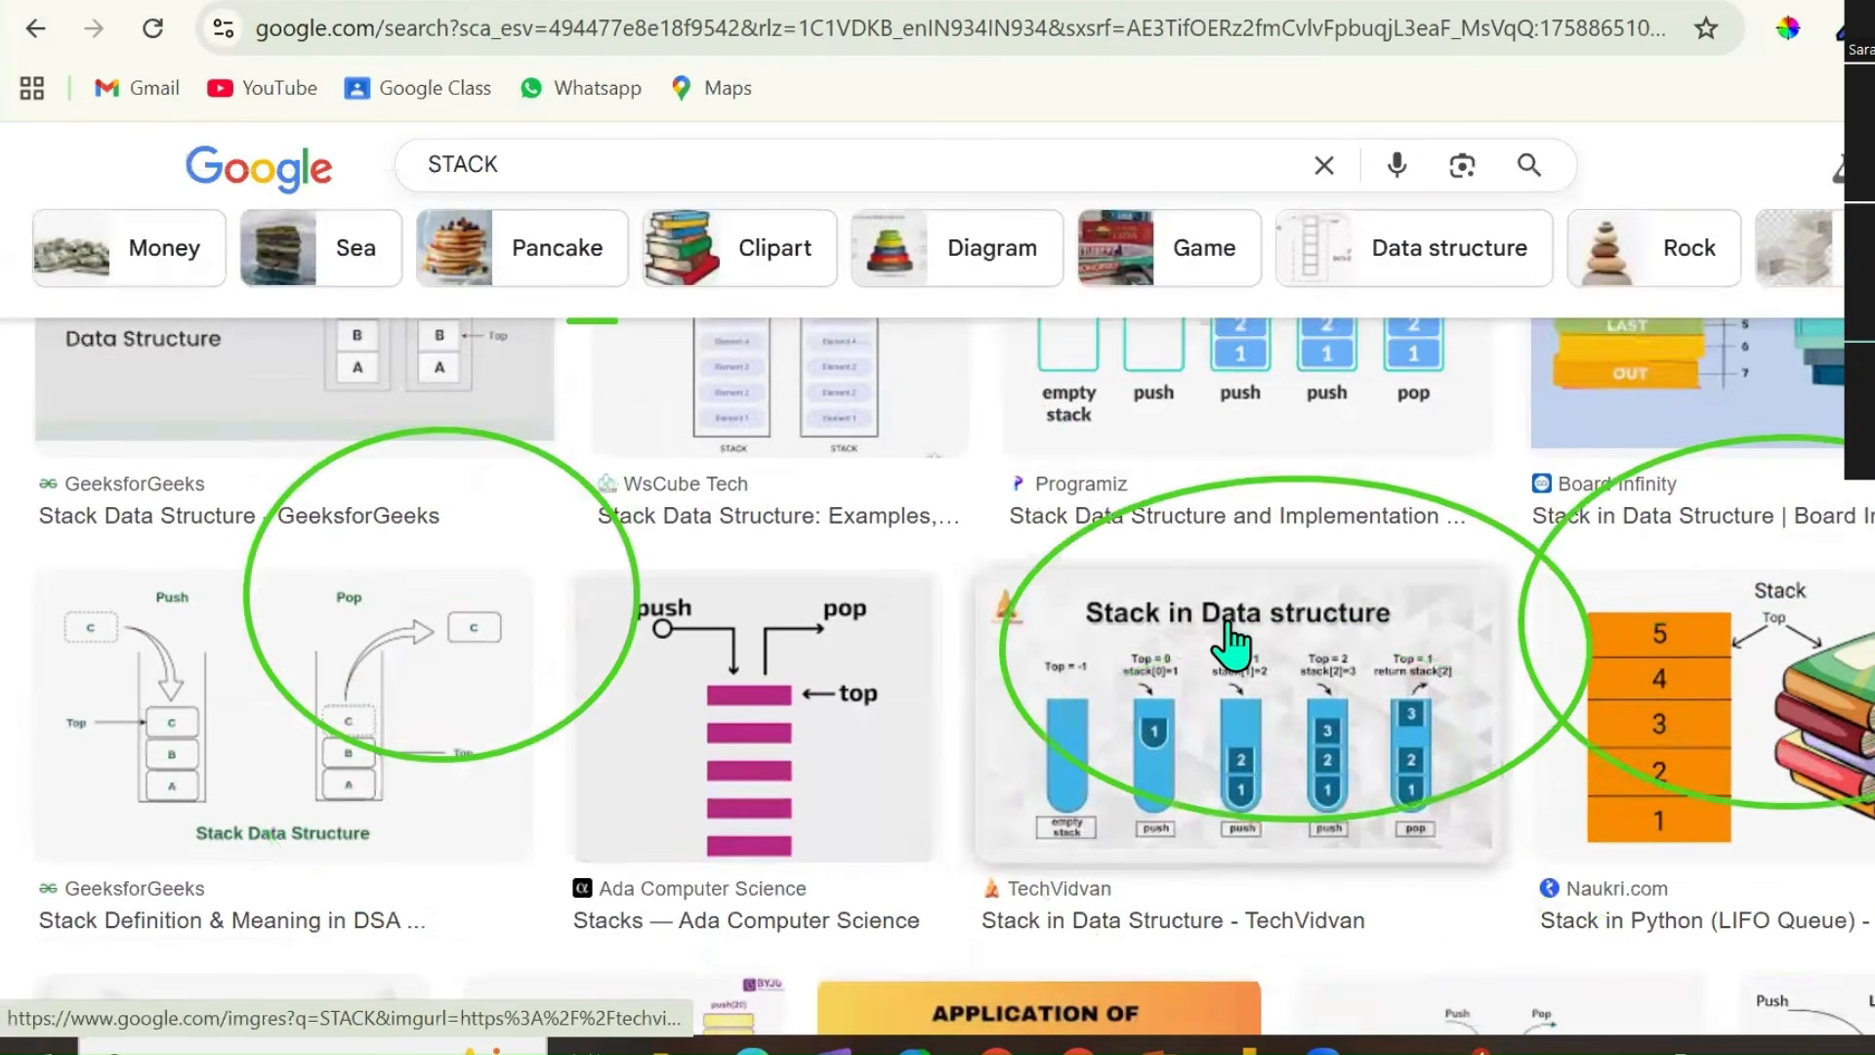
{"action": "scroll", "coordinate": [1343, 652], "scroll_direction": "down", "scroll_amount": 2}
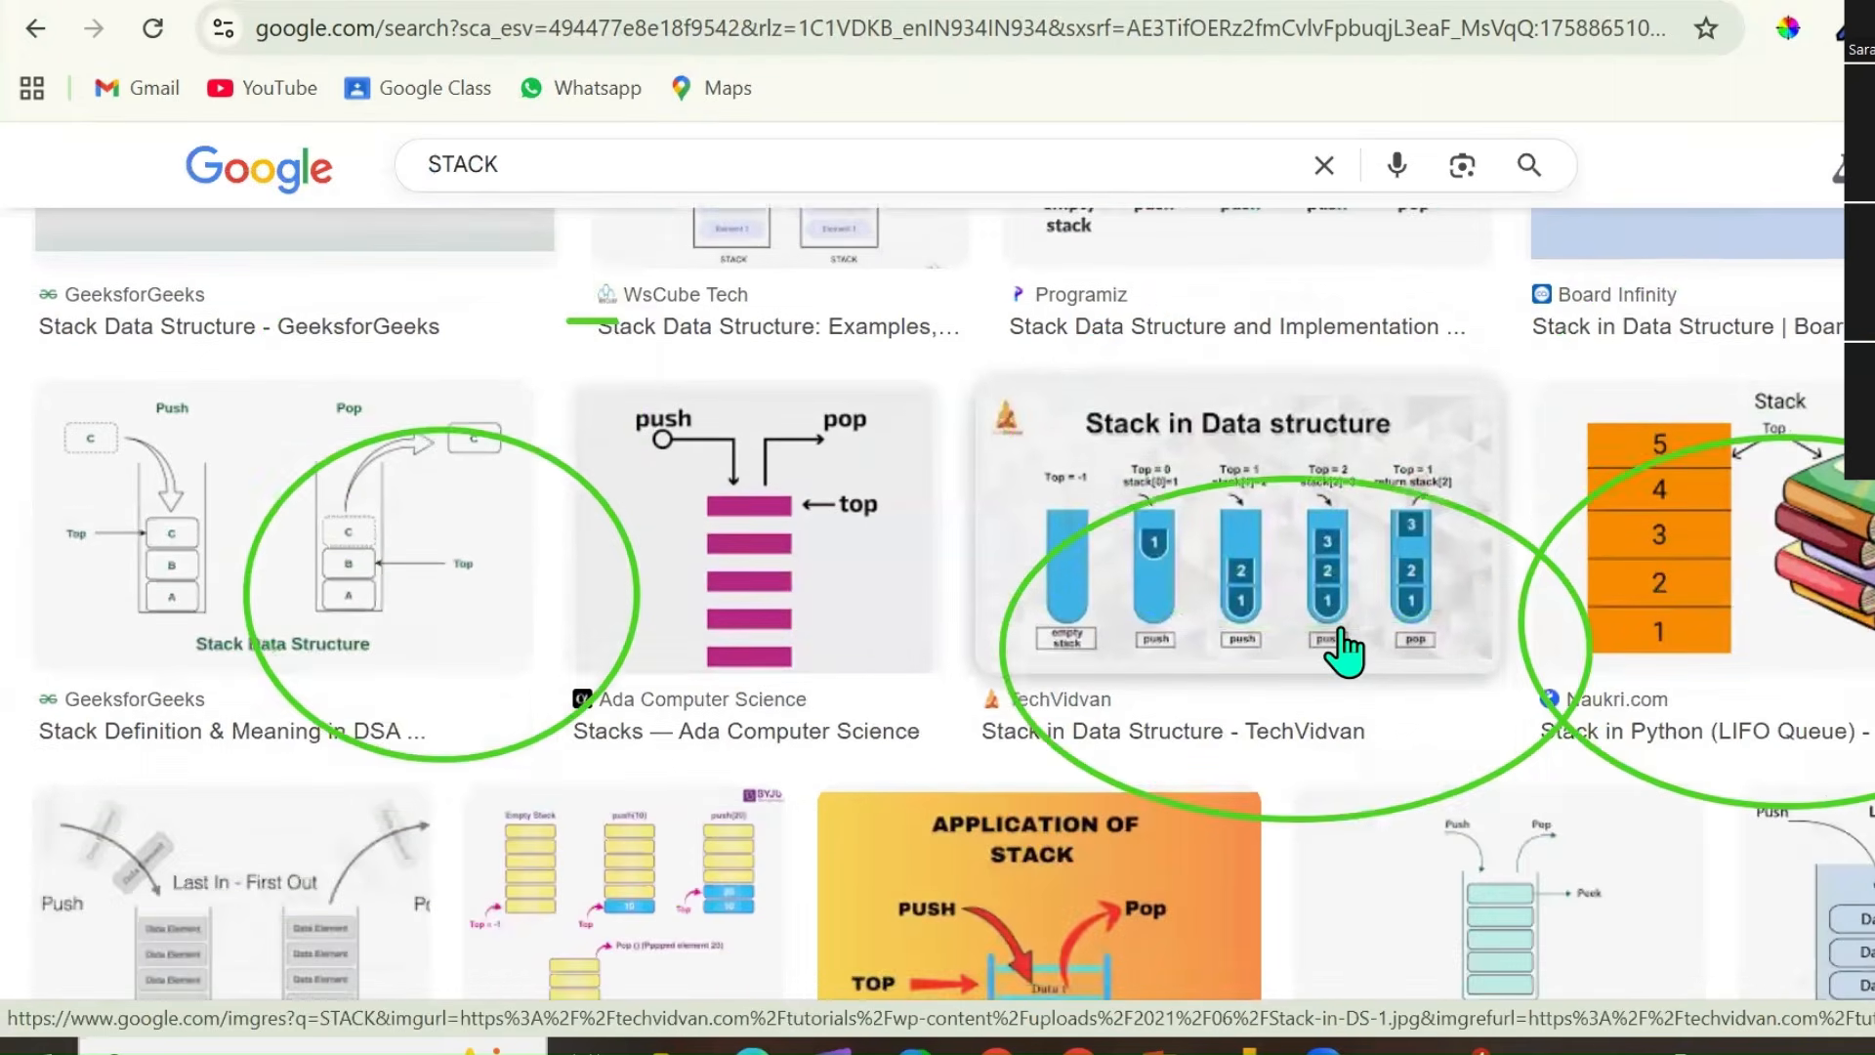
{"action": "scroll", "coordinate": [1344, 652], "scroll_direction": "down", "scroll_amount": 3}
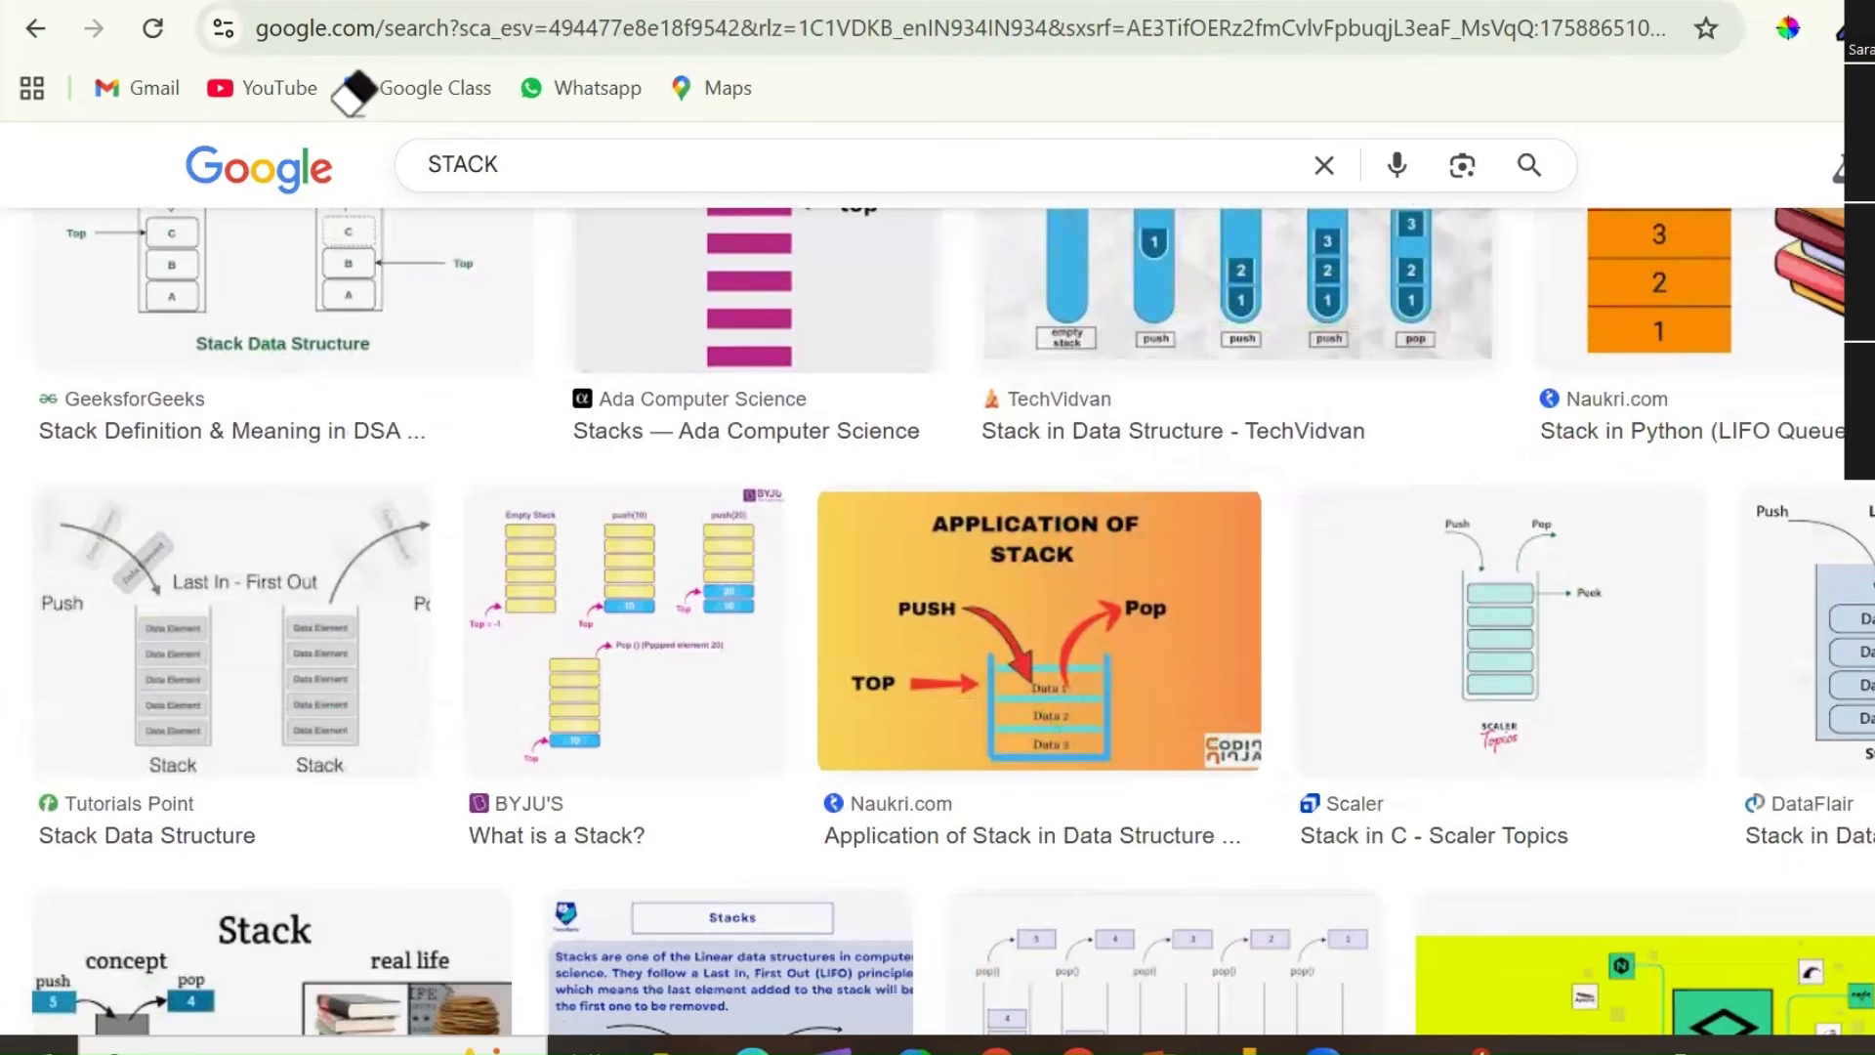
{"action": "key", "text": "alt+Tab"}
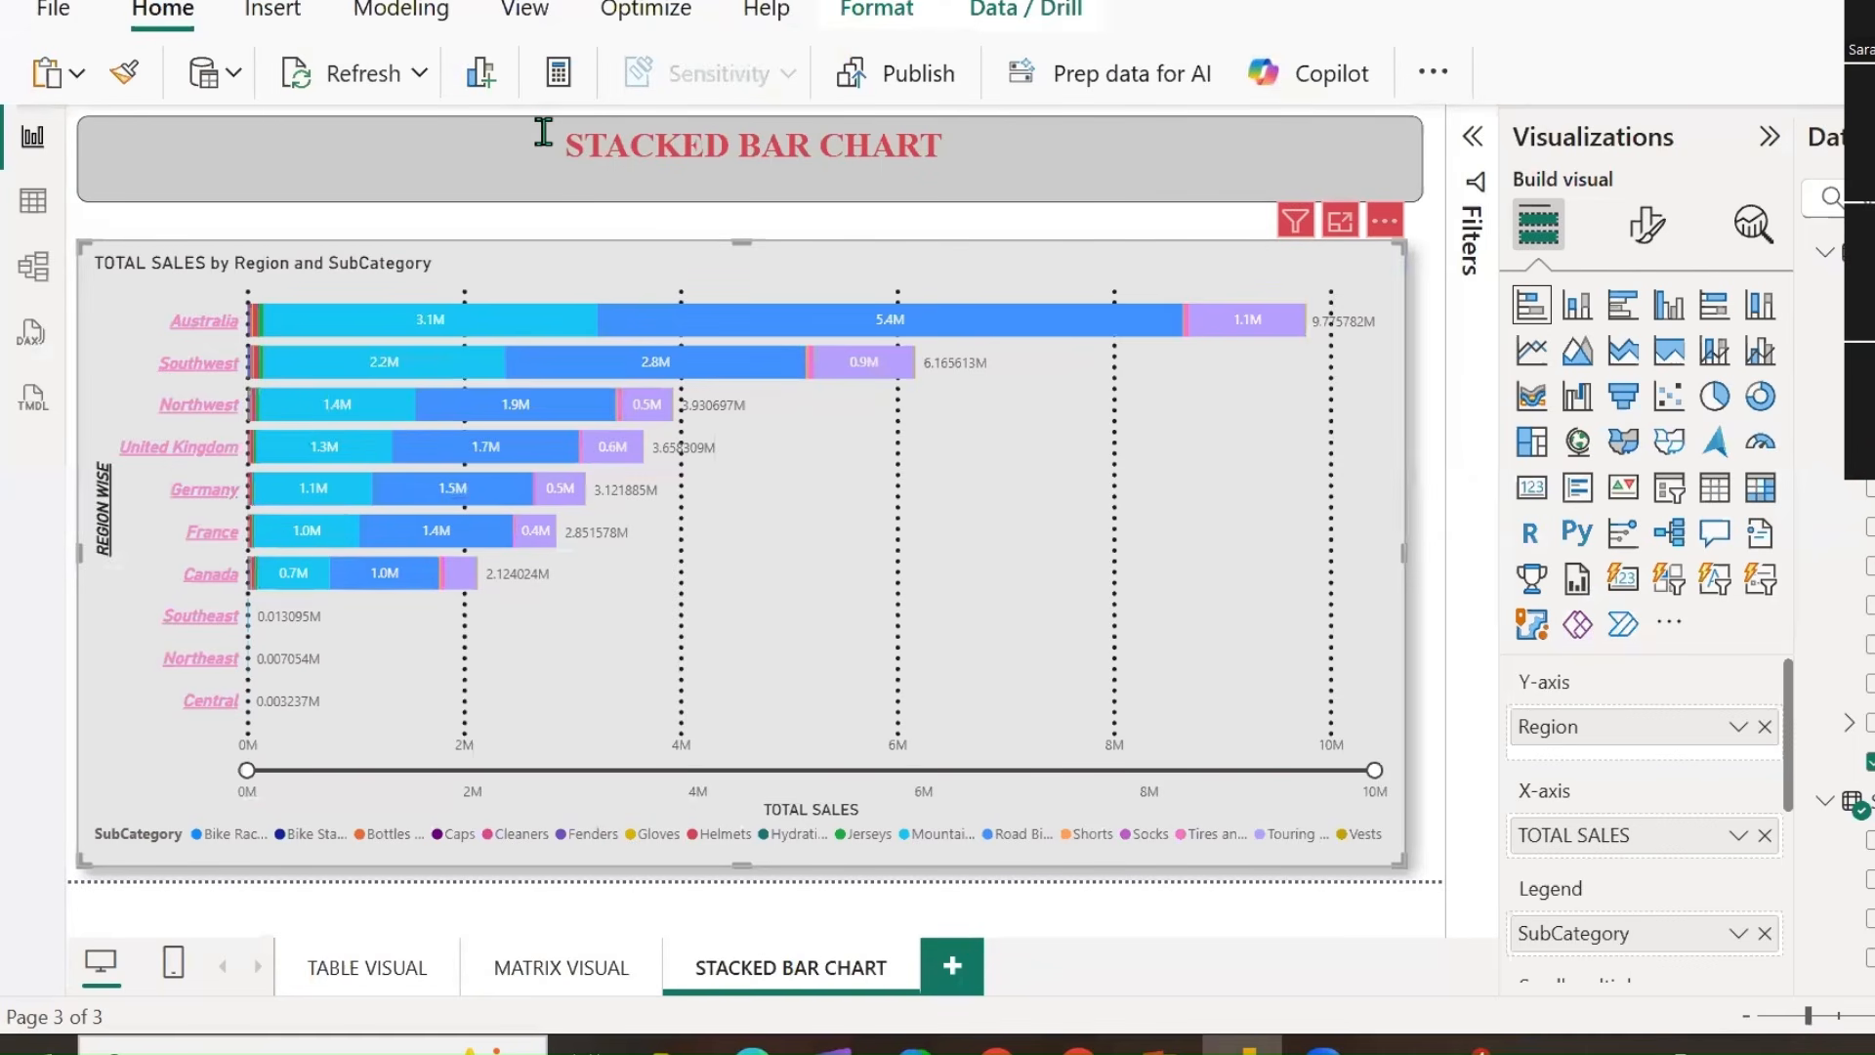
Annotate the horizontal bar direction with a green line and an H above the Australia bar, and erase the marks.
{"action": "left_click_drag", "start_coordinate": [528, 290], "coordinate": [1324, 295]}
{"action": "left_click_drag", "start_coordinate": [1060, 223], "coordinate": [1079, 286]}
{"action": "left_click", "coordinate": [1128, 217]}
{"action": "mouse_move", "coordinate": [1128, 217]}
{"action": "left_mouse_down"}
{"action": "mouse_move", "coordinate": [1157, 283]}
{"action": "mouse_move", "coordinate": [1136, 257]}
{"action": "left_mouse_up"}
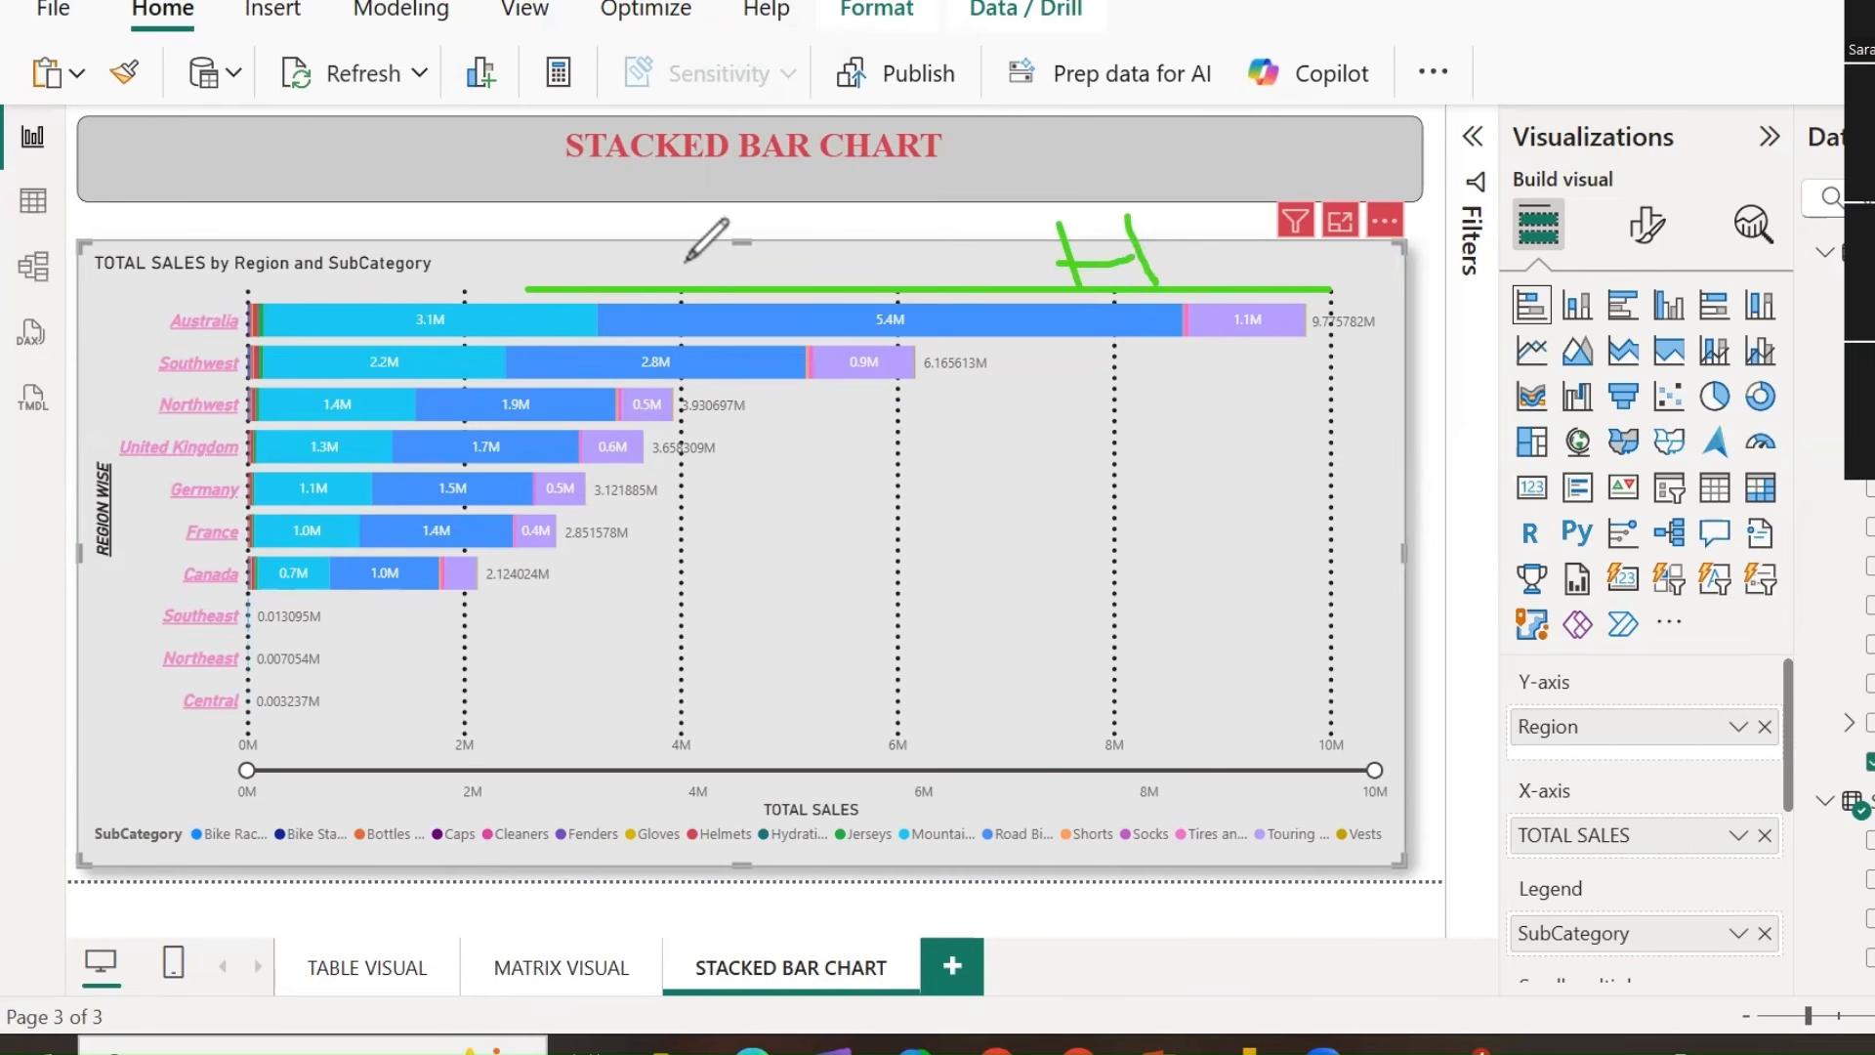
{"action": "left_click_drag", "start_coordinate": [1151, 191], "coordinate": [998, 372]}
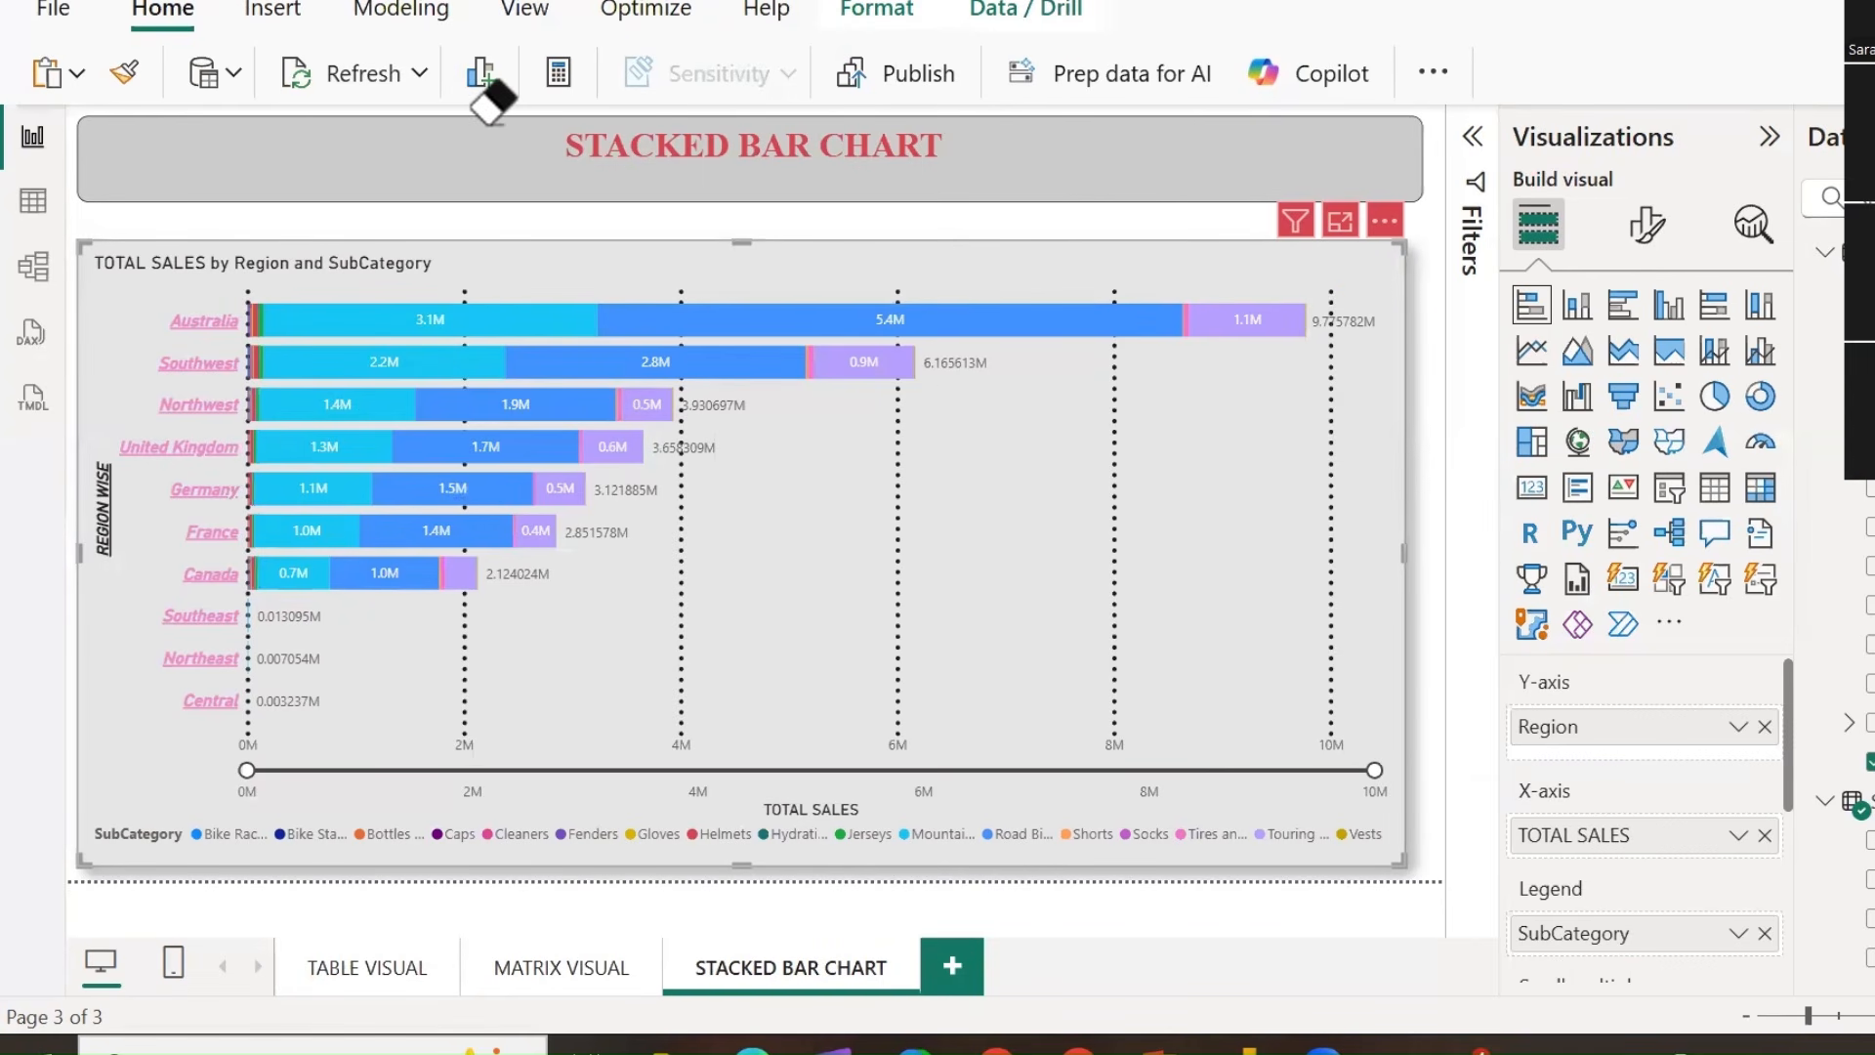
Duplicate the STACKED BAR CHART page and convert the copied page's chart to a stacked column chart.
{"action": "right_click", "coordinate": [807, 979]}
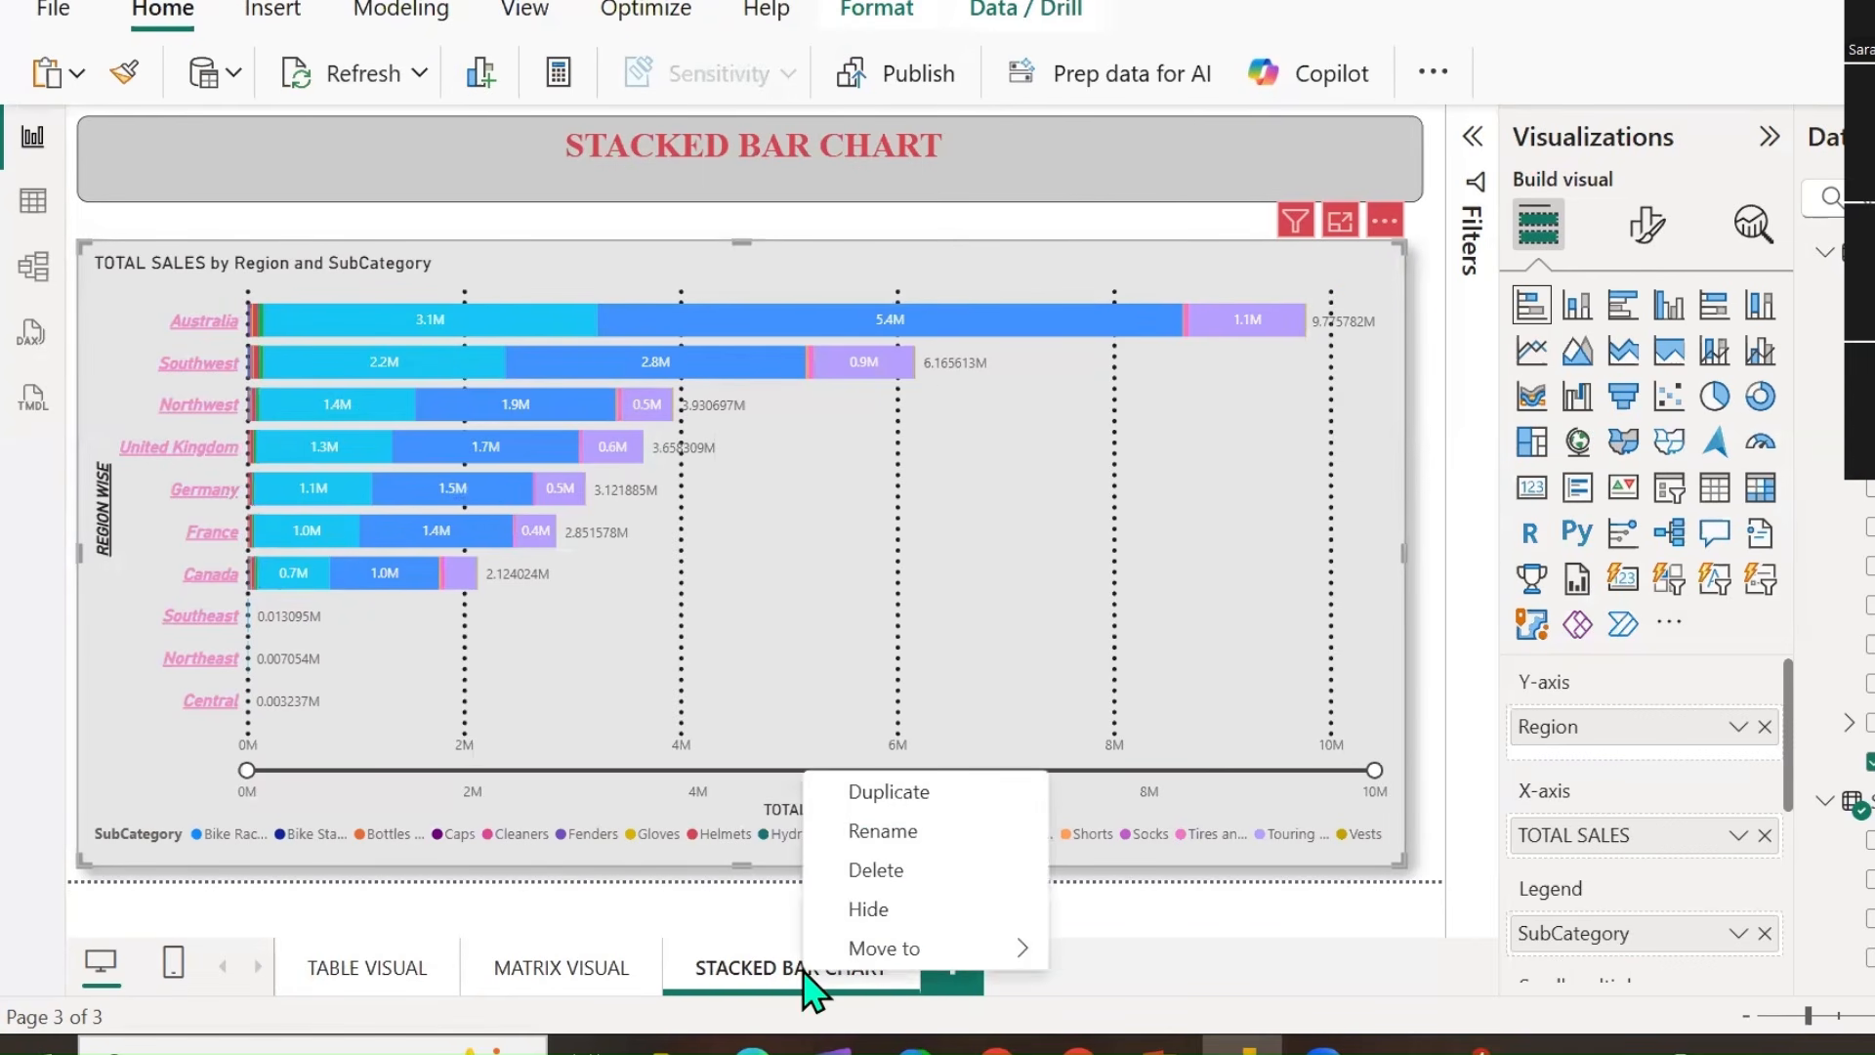
{"action": "left_click", "coordinate": [872, 793]}
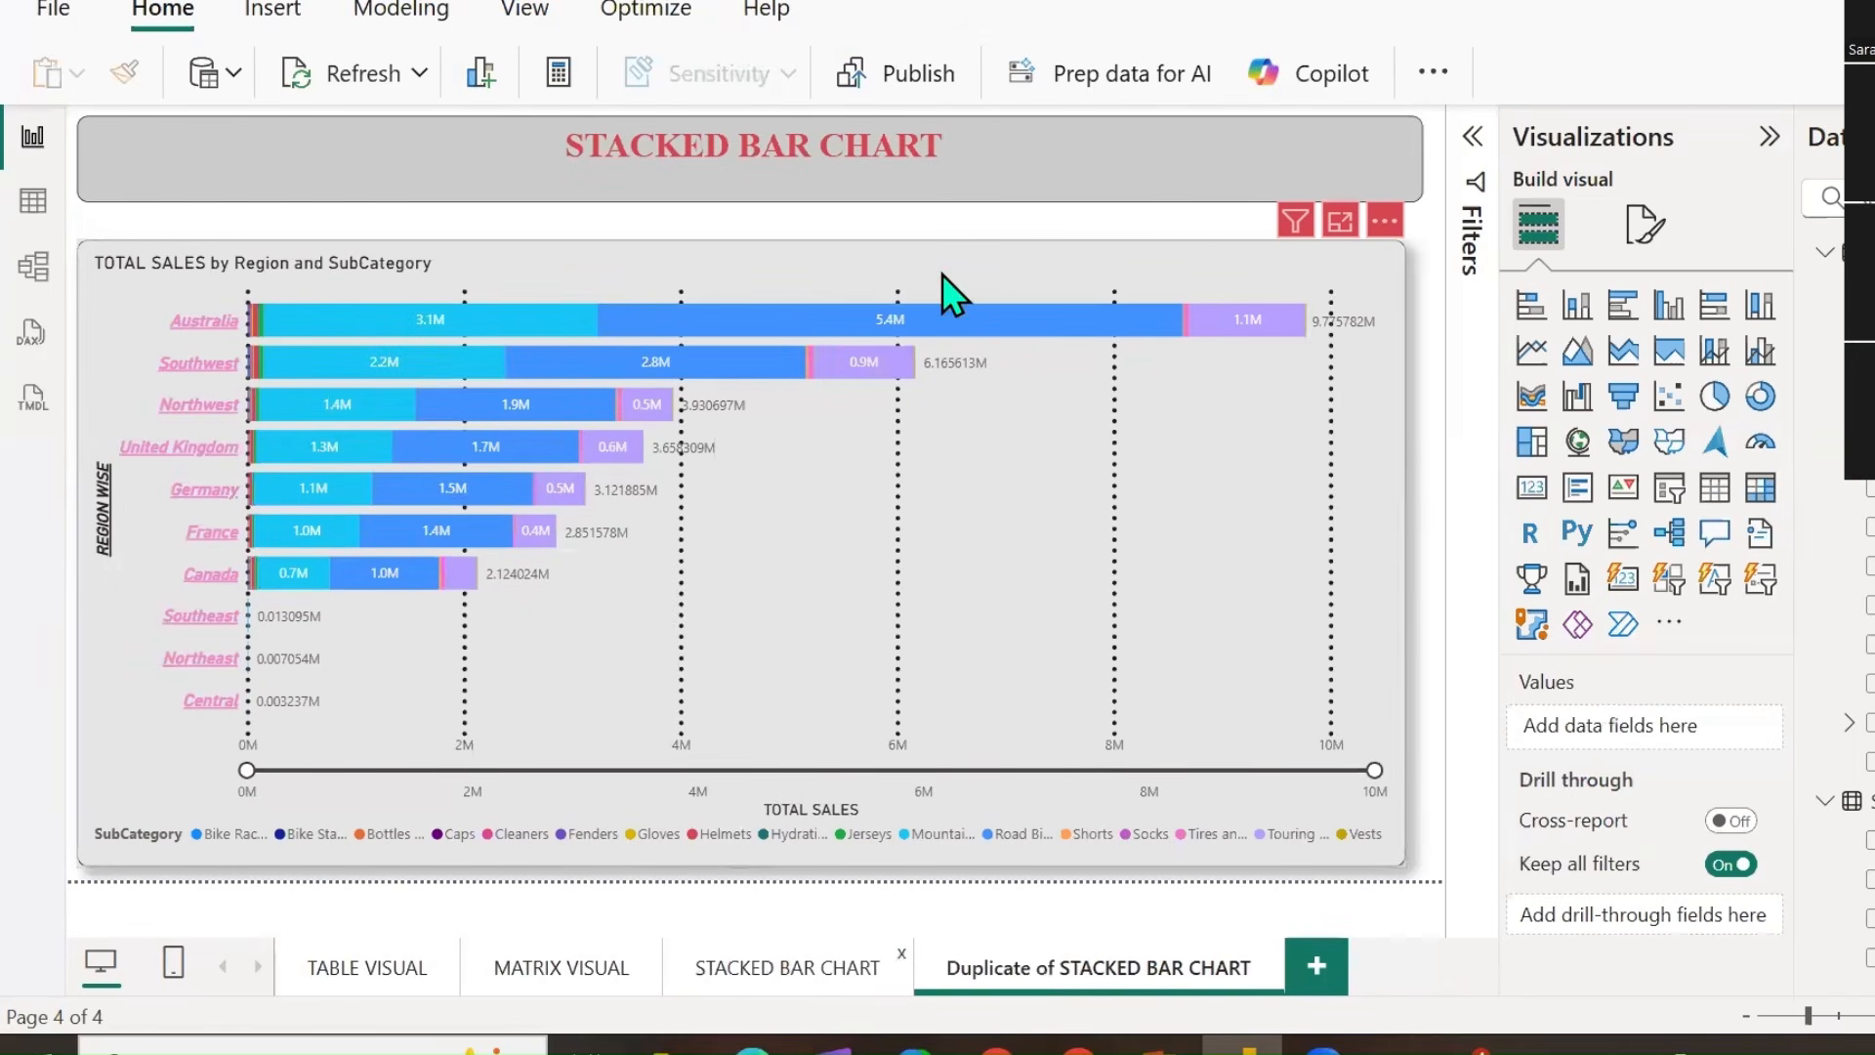
{"action": "left_click", "coordinate": [967, 264]}
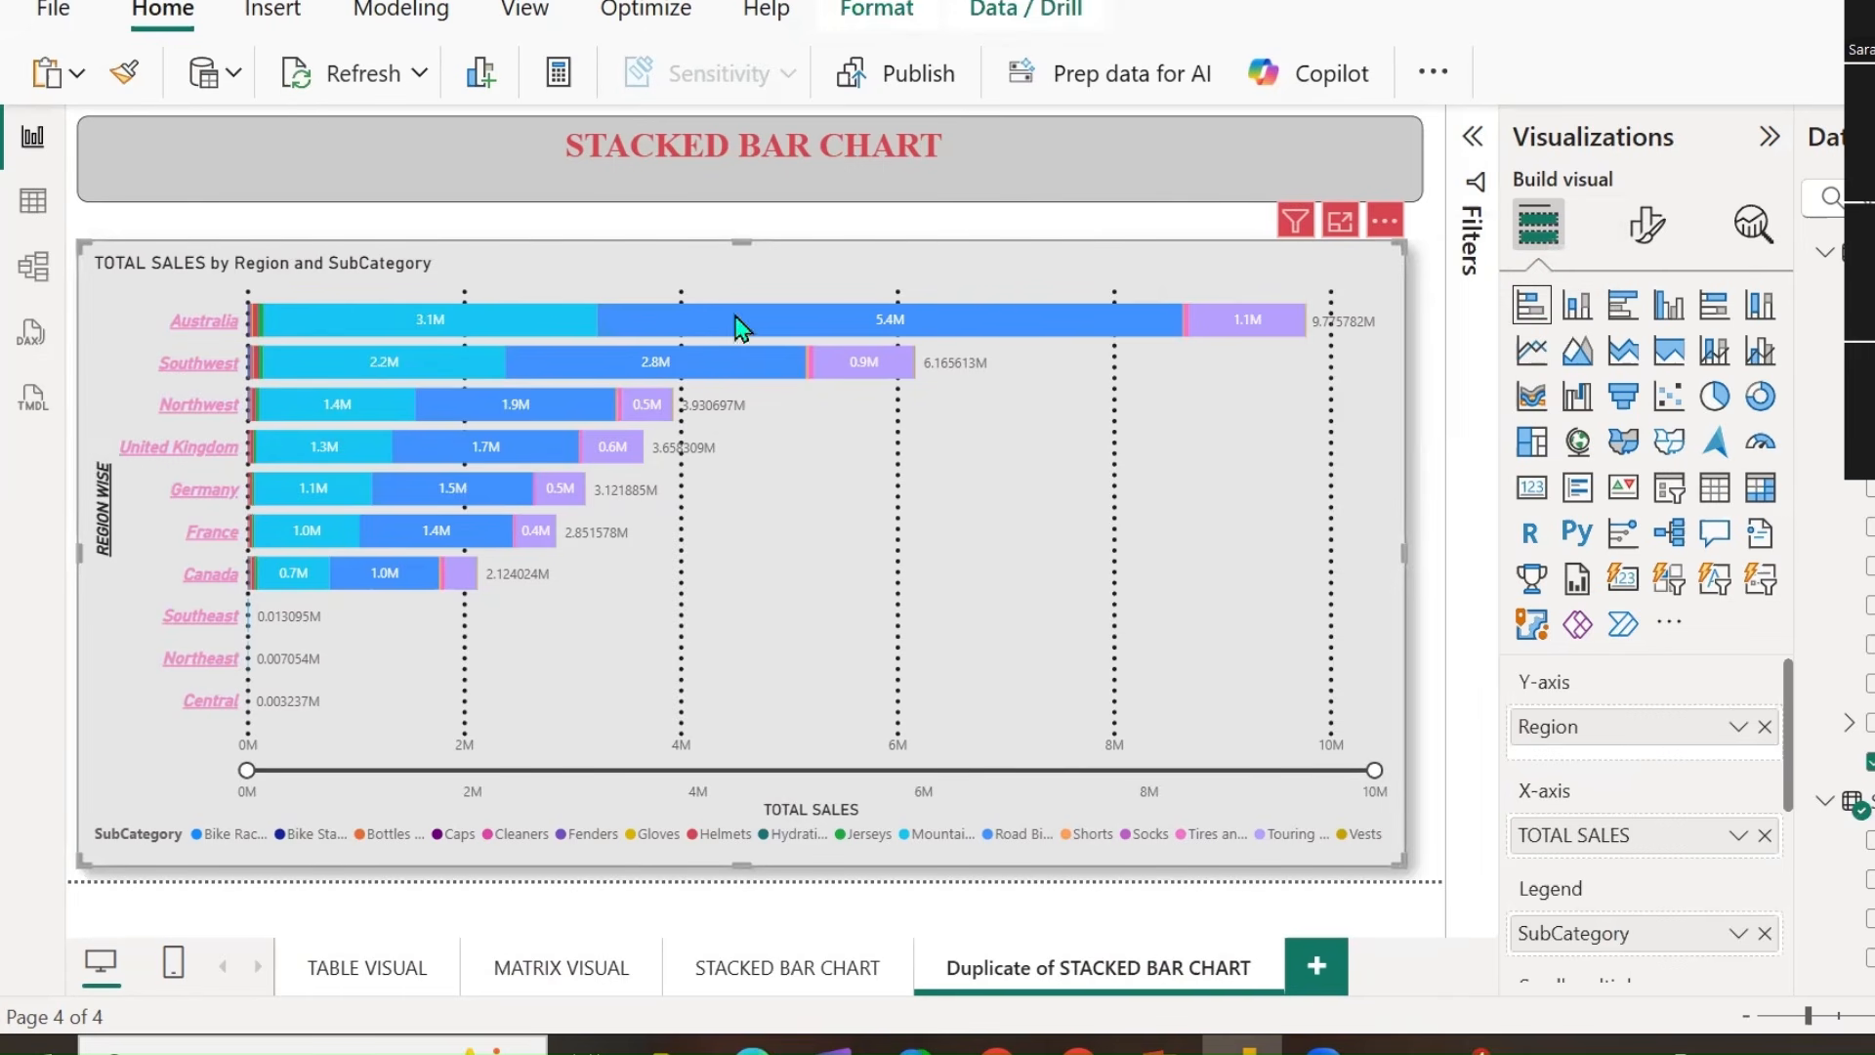
{"action": "mouse_move", "coordinate": [1250, 327]}
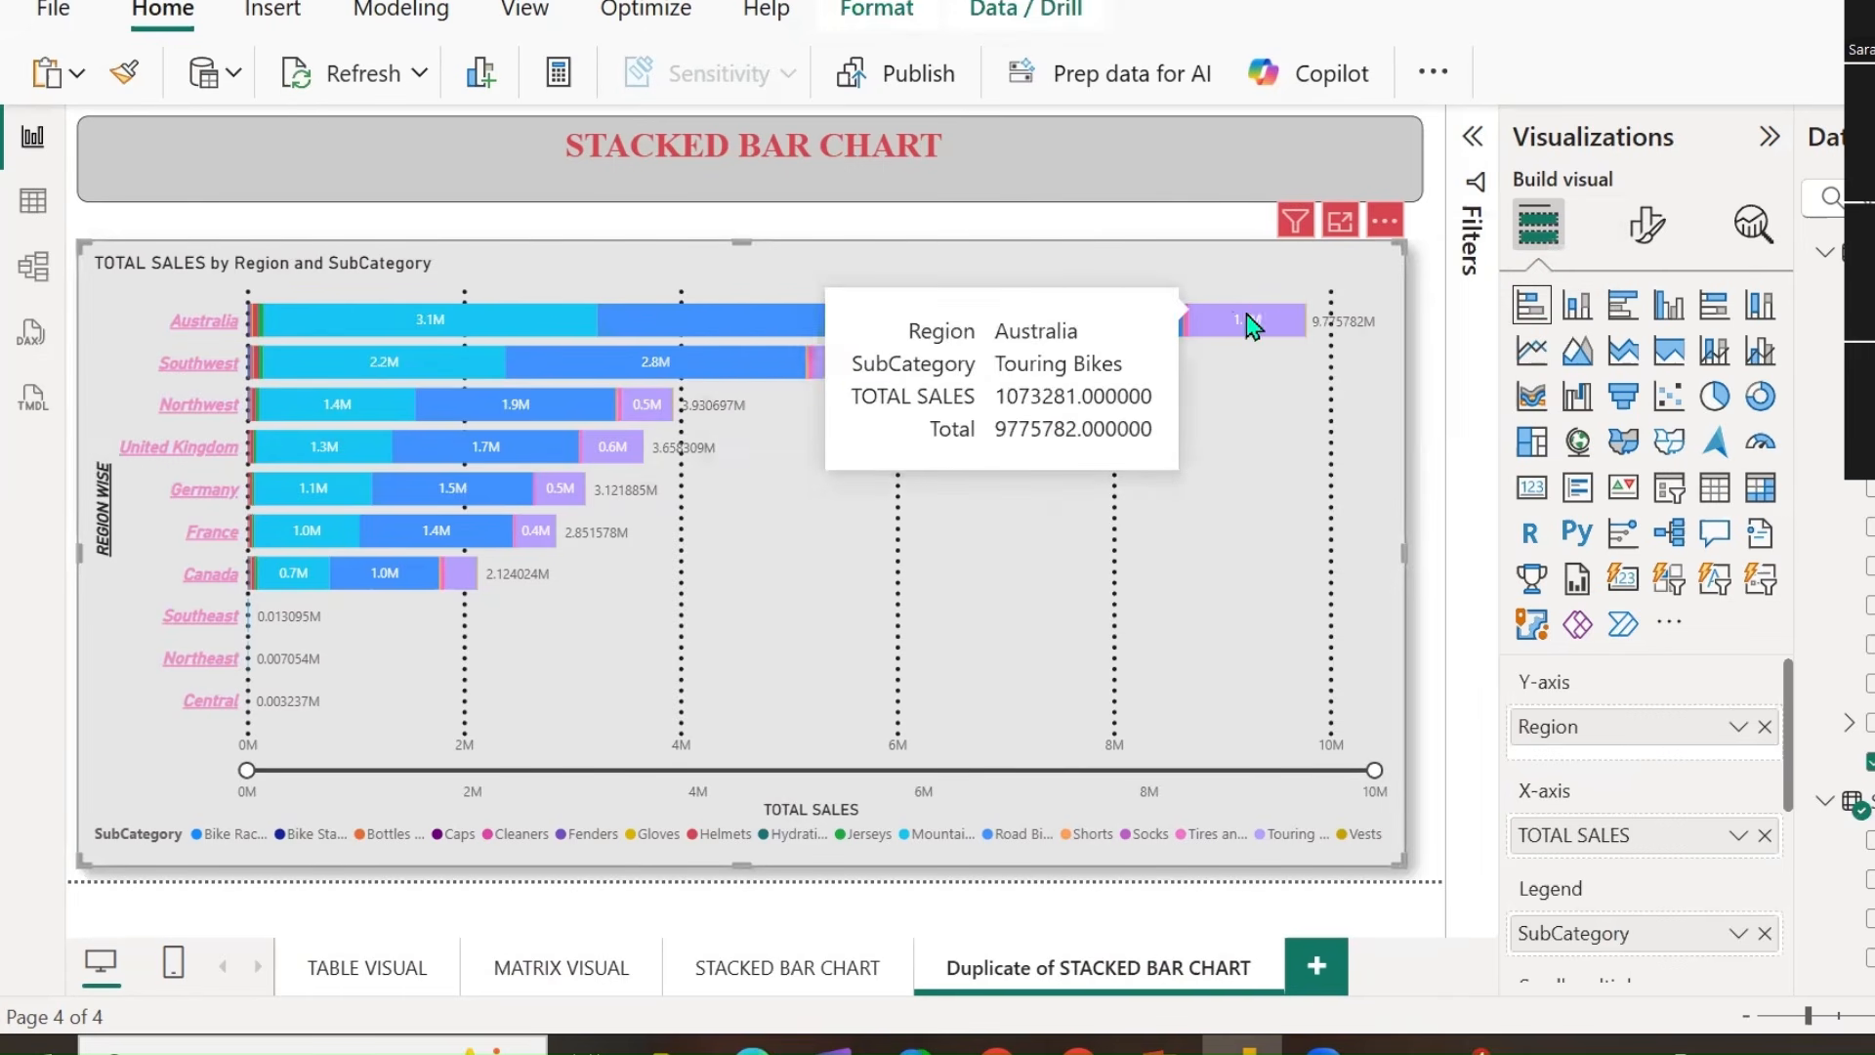
{"action": "left_click", "coordinate": [1577, 306]}
{"action": "mouse_move", "coordinate": [613, 715]}
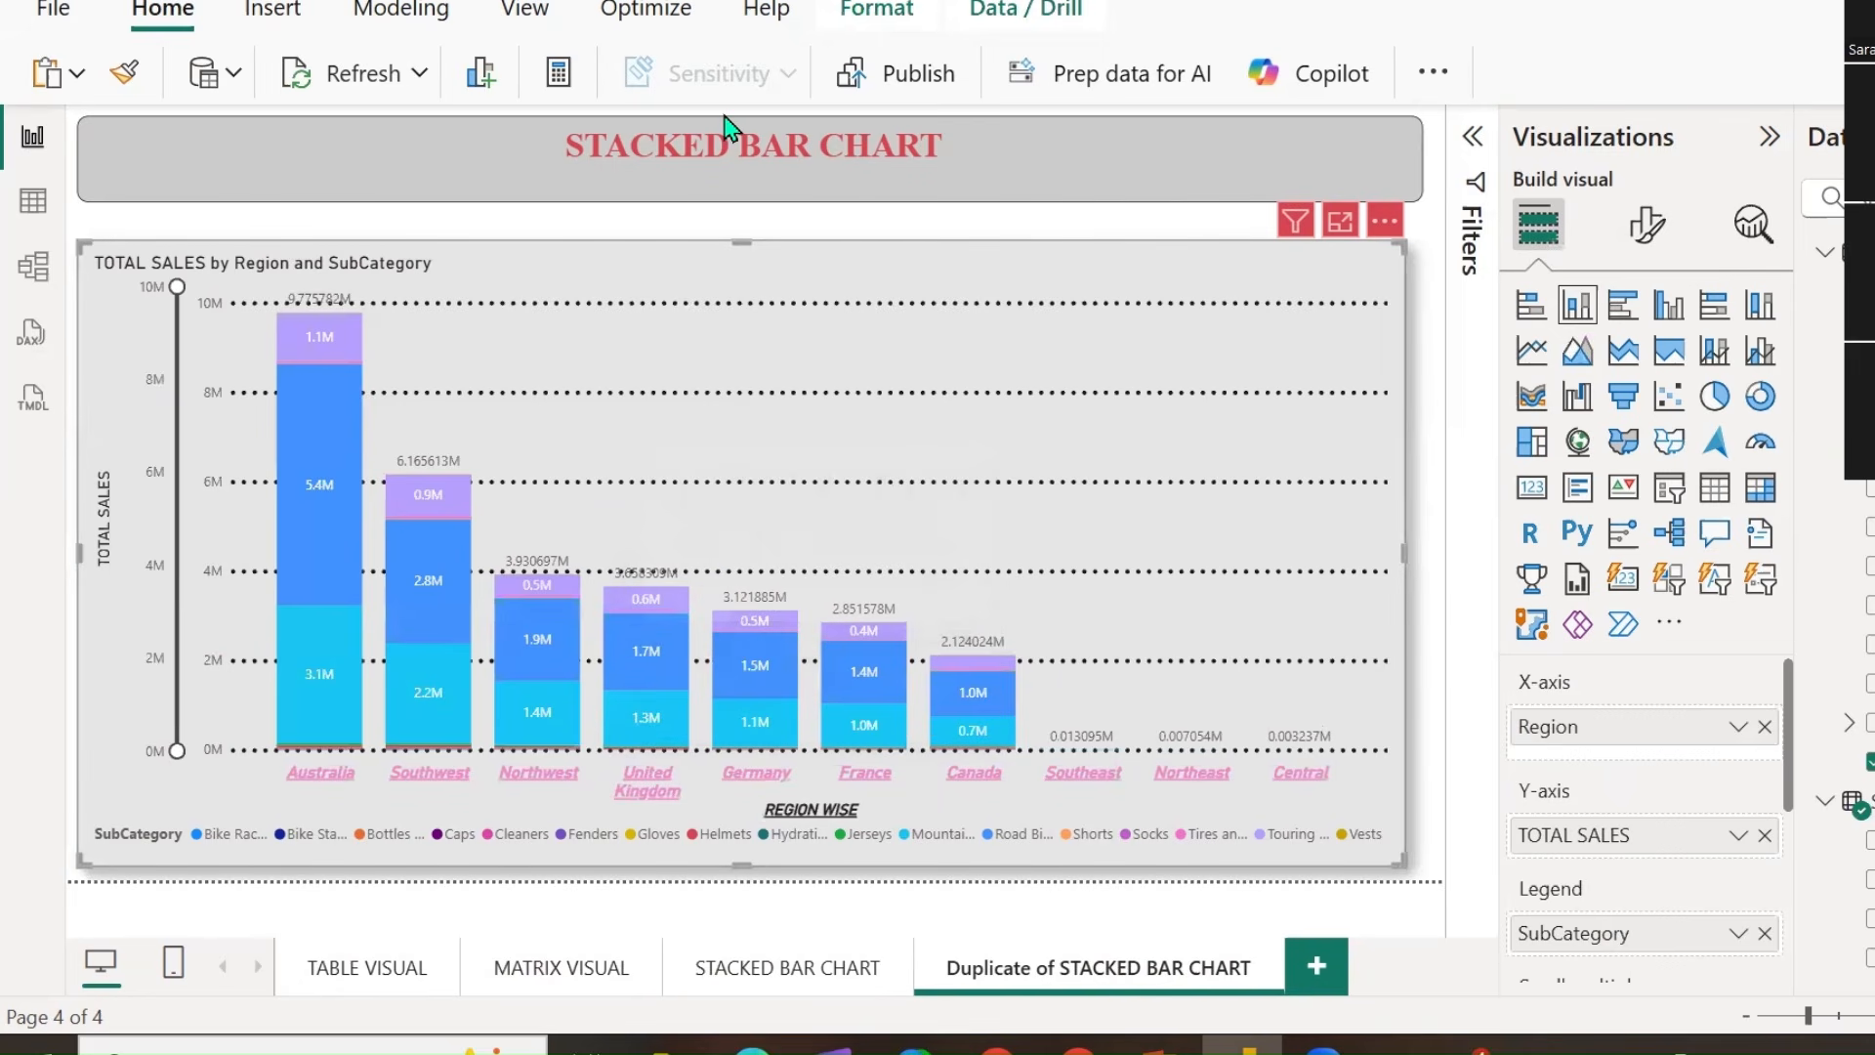
Annotate in green: tick the Australia, Southwest, Northwest and United Kingdom columns, circle Australia's column and line through its upper segments.
{"action": "left_click_drag", "start_coordinate": [371, 311], "coordinate": [484, 244]}
{"action": "left_click_drag", "start_coordinate": [464, 430], "coordinate": [564, 369]}
{"action": "left_click_drag", "start_coordinate": [573, 554], "coordinate": [681, 473]}
{"action": "mouse_move", "coordinate": [691, 559]}
{"action": "left_mouse_down"}
{"action": "mouse_move", "coordinate": [710, 570]}
{"action": "mouse_move", "coordinate": [799, 437]}
{"action": "left_mouse_up"}
{"action": "mouse_move", "coordinate": [266, 274]}
{"action": "left_mouse_down"}
{"action": "mouse_move", "coordinate": [239, 596]}
{"action": "mouse_move", "coordinate": [317, 769]}
{"action": "mouse_move", "coordinate": [408, 476]}
{"action": "left_mouse_up"}
{"action": "mouse_move", "coordinate": [404, 276]}
{"action": "left_mouse_down"}
{"action": "mouse_move", "coordinate": [256, 256]}
{"action": "mouse_move", "coordinate": [274, 293]}
{"action": "mouse_move", "coordinate": [413, 339]}
{"action": "left_mouse_up"}
{"action": "left_click_drag", "start_coordinate": [322, 408], "coordinate": [440, 409]}
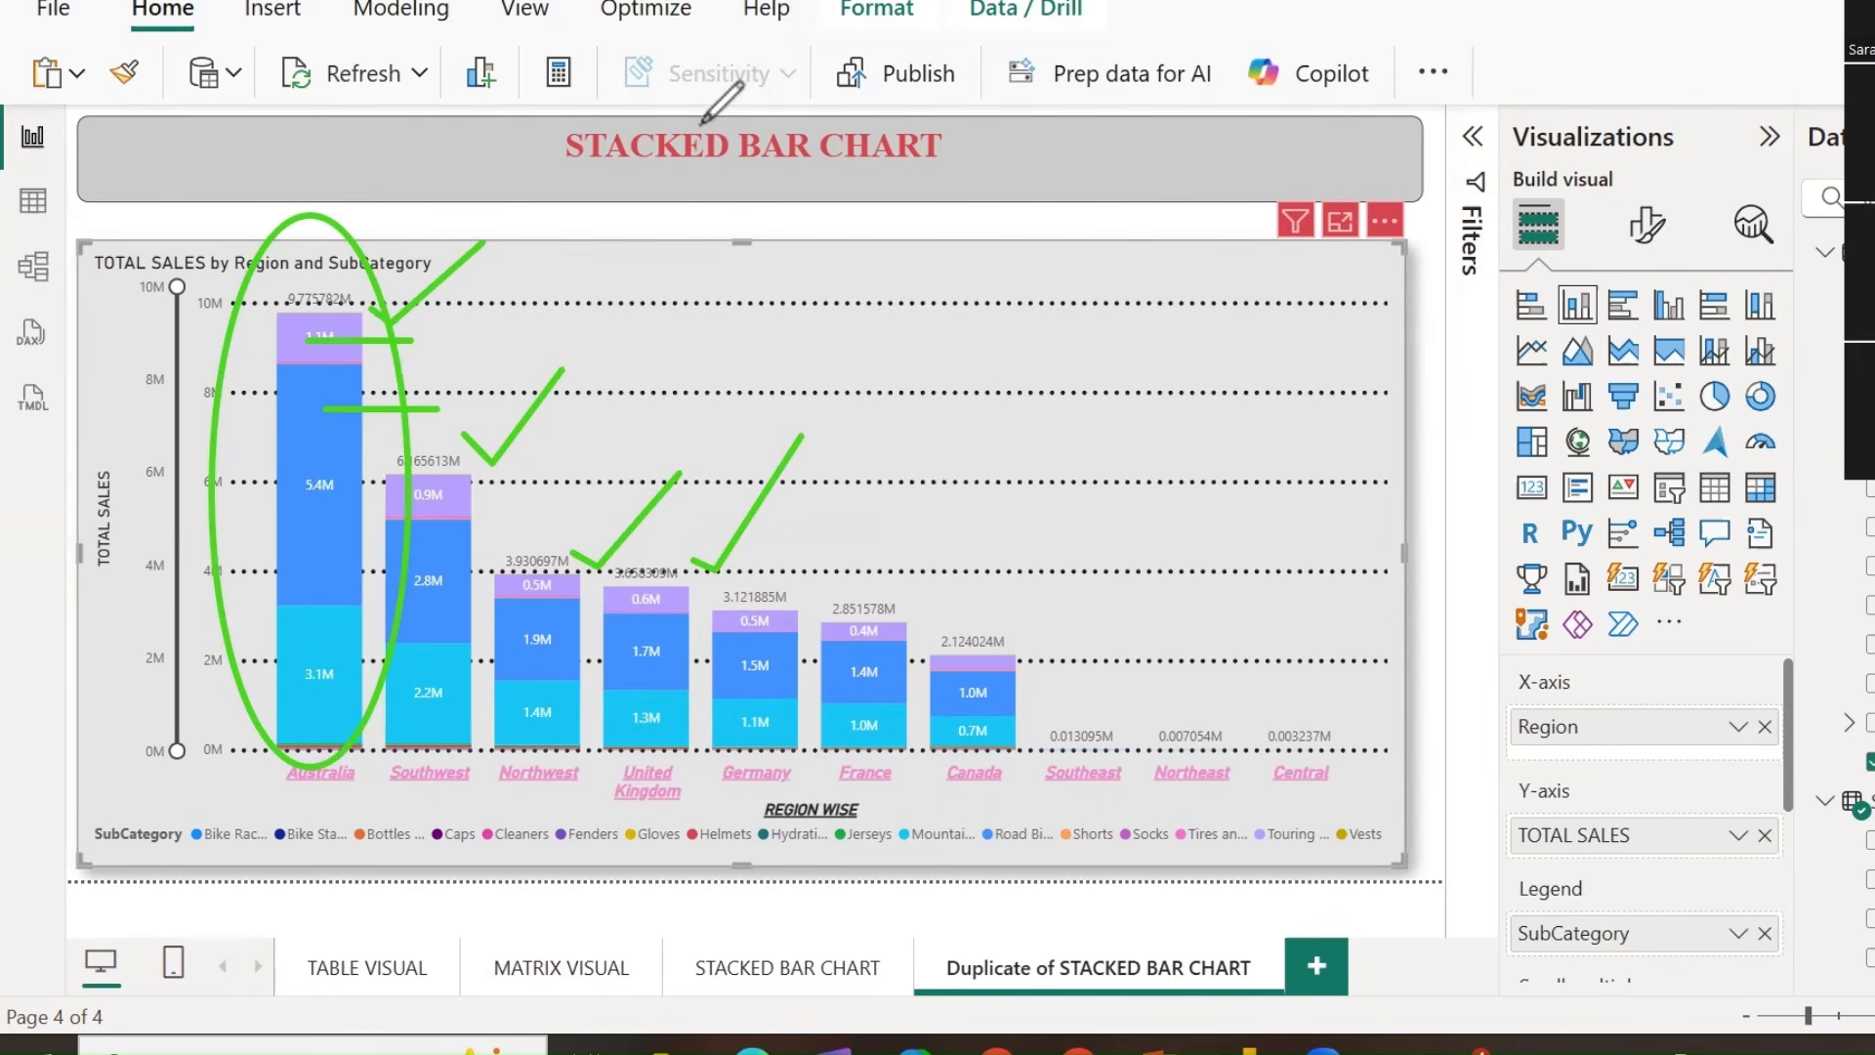
Mark the stacked segments of the Australia and Southwest columns with red lines, and circle the Canada column in red.
{"action": "left_click_drag", "start_coordinate": [321, 512], "coordinate": [420, 513]}
{"action": "left_click_drag", "start_coordinate": [321, 649], "coordinate": [429, 656]}
{"action": "left_click_drag", "start_coordinate": [449, 500], "coordinate": [537, 500]}
{"action": "left_click_drag", "start_coordinate": [444, 574], "coordinate": [527, 565]}
{"action": "left_click_drag", "start_coordinate": [432, 693], "coordinate": [527, 694]}
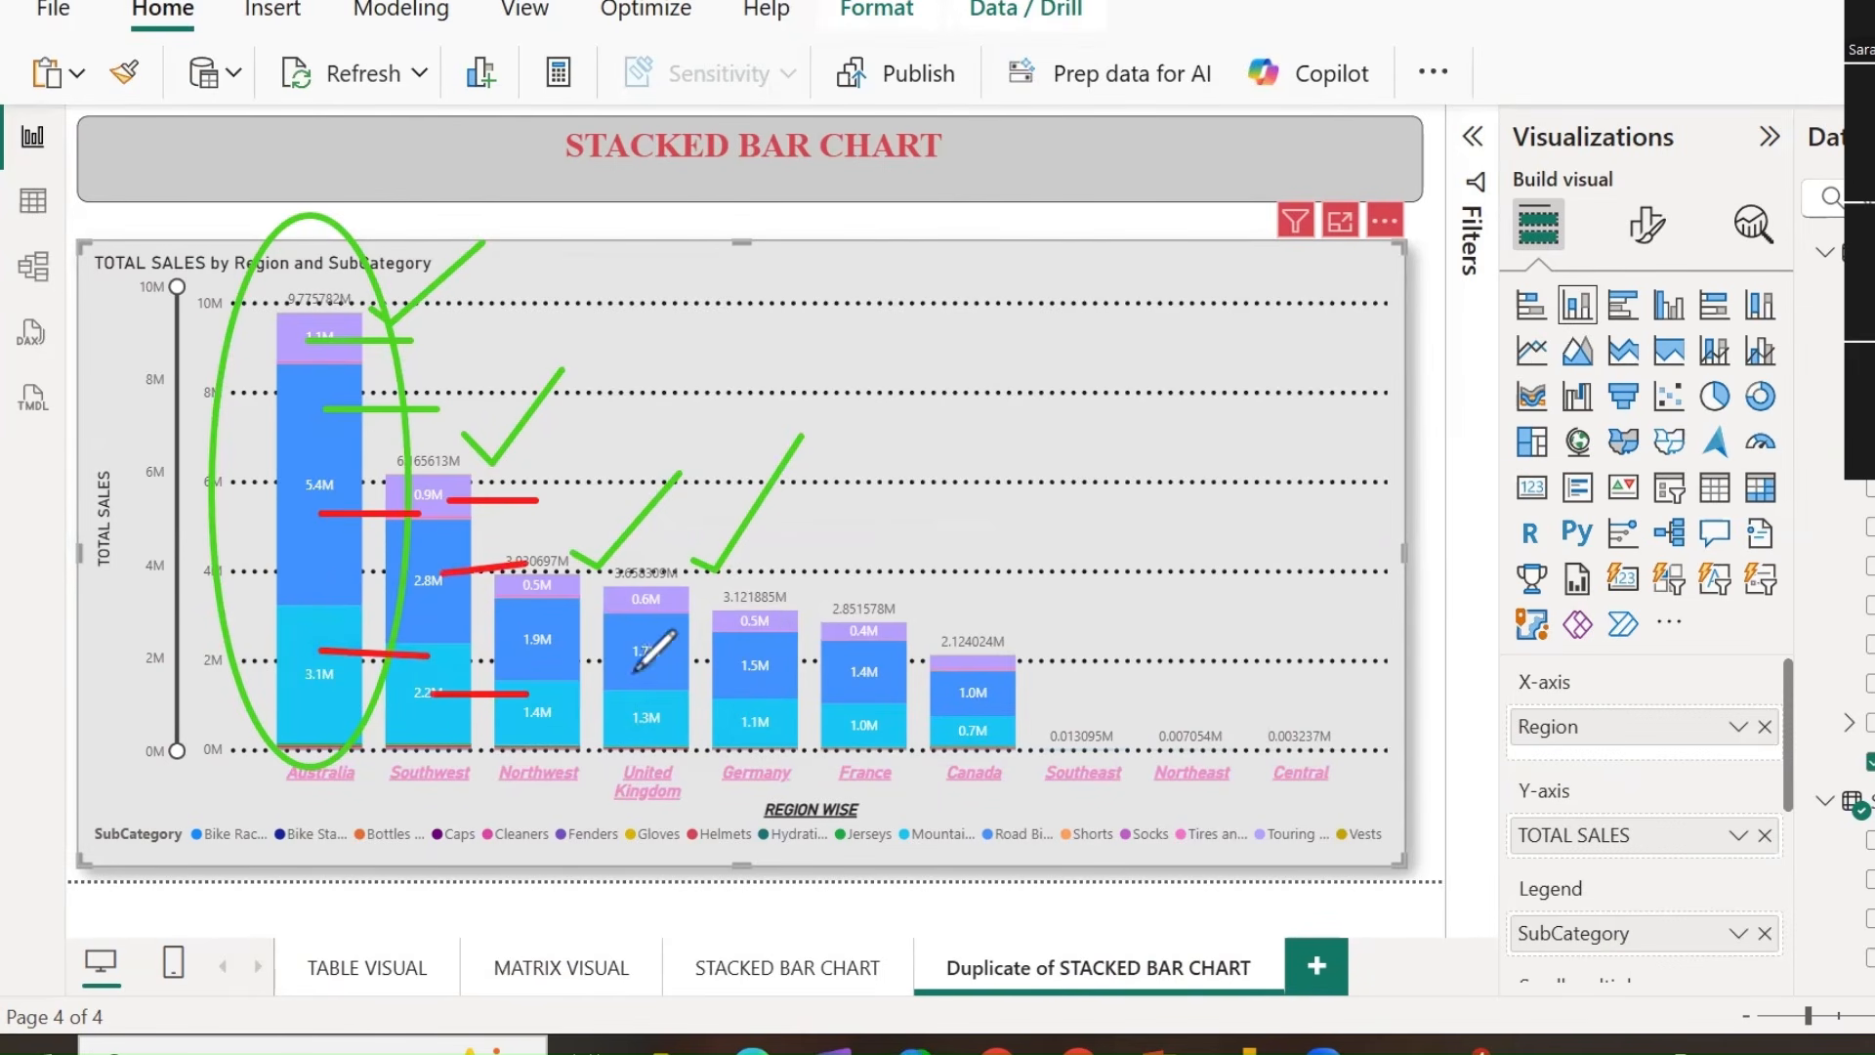
{"action": "mouse_move", "coordinate": [986, 601]}
{"action": "left_mouse_down"}
{"action": "mouse_move", "coordinate": [952, 617]}
{"action": "mouse_move", "coordinate": [987, 772]}
{"action": "mouse_move", "coordinate": [1045, 640]}
{"action": "left_mouse_up"}
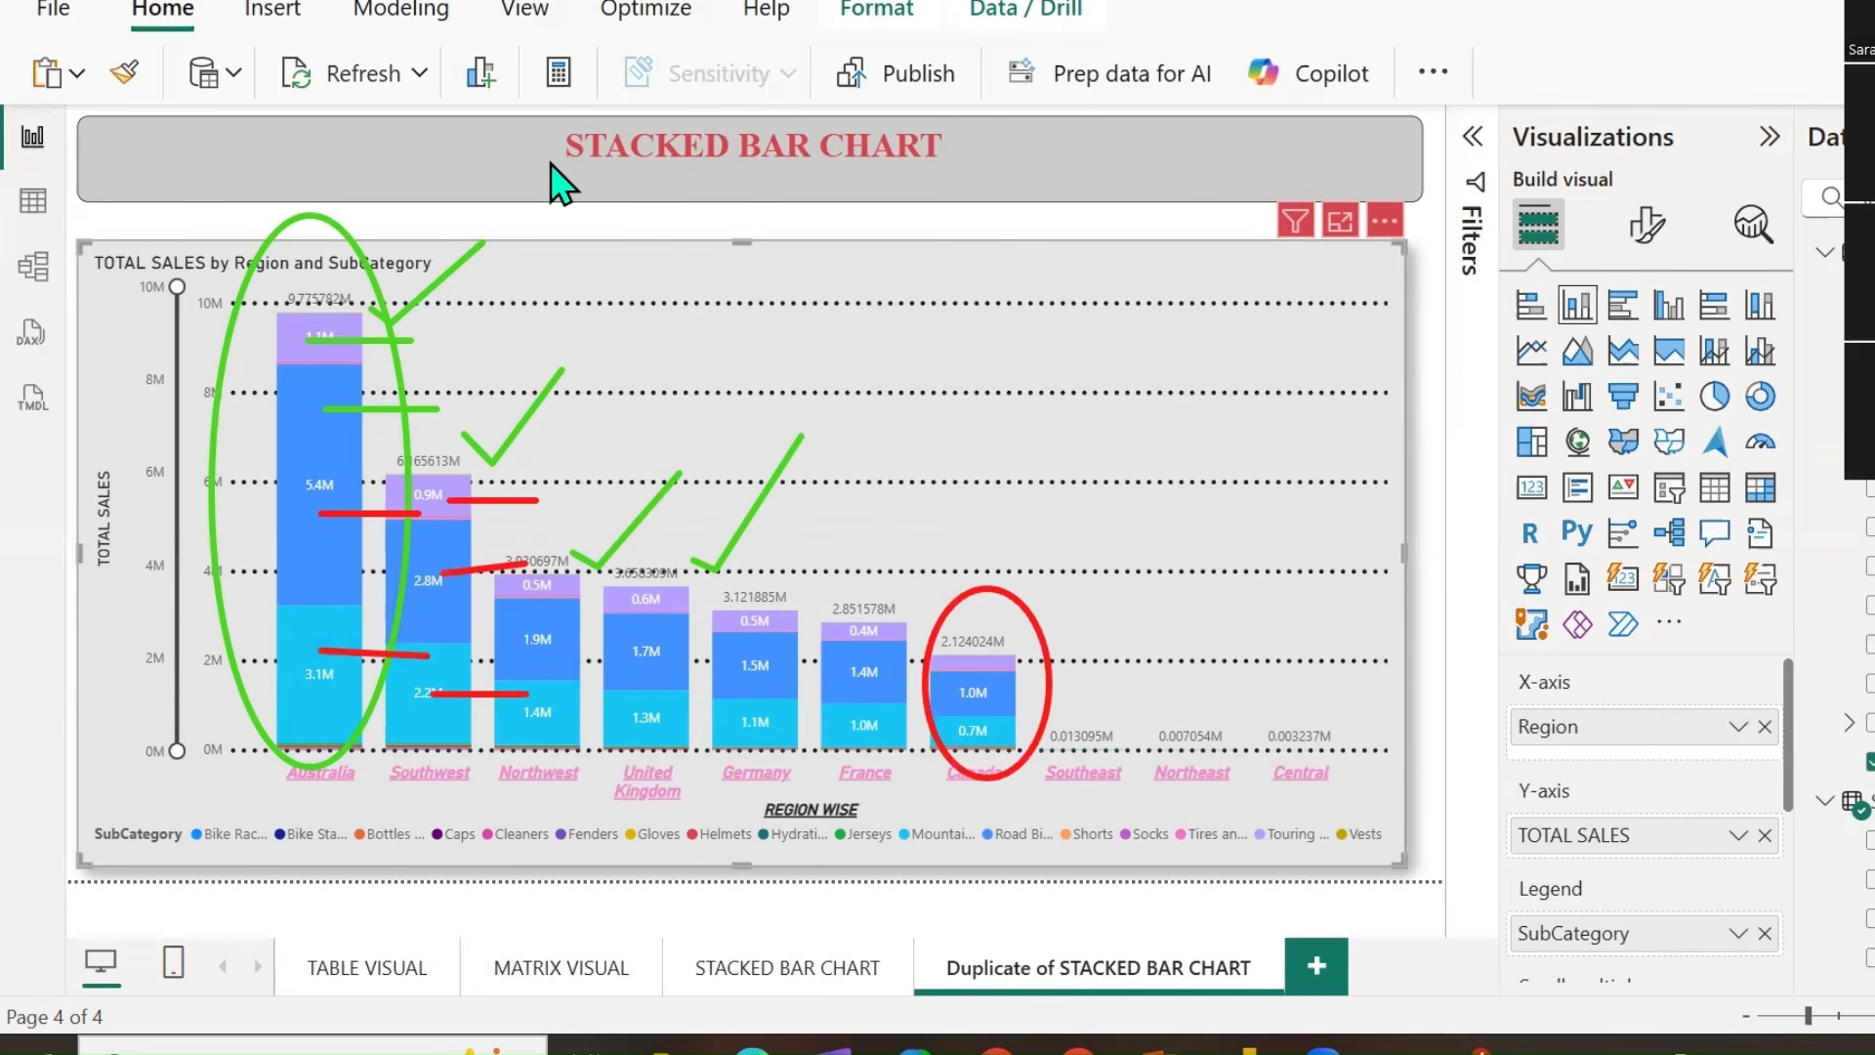
Clear the pen marks from the chart and look through its visual formatting options.
{"action": "left_click", "coordinate": [569, 215]}
{"action": "mouse_move", "coordinate": [430, 288]}
{"action": "left_mouse_down"}
{"action": "mouse_move", "coordinate": [295, 730]}
{"action": "mouse_move", "coordinate": [422, 372]}
{"action": "mouse_move", "coordinate": [476, 441]}
{"action": "mouse_move", "coordinate": [586, 465]}
{"action": "mouse_move", "coordinate": [758, 544]}
{"action": "mouse_move", "coordinate": [947, 536]}
{"action": "mouse_move", "coordinate": [977, 724]}
{"action": "left_mouse_up"}
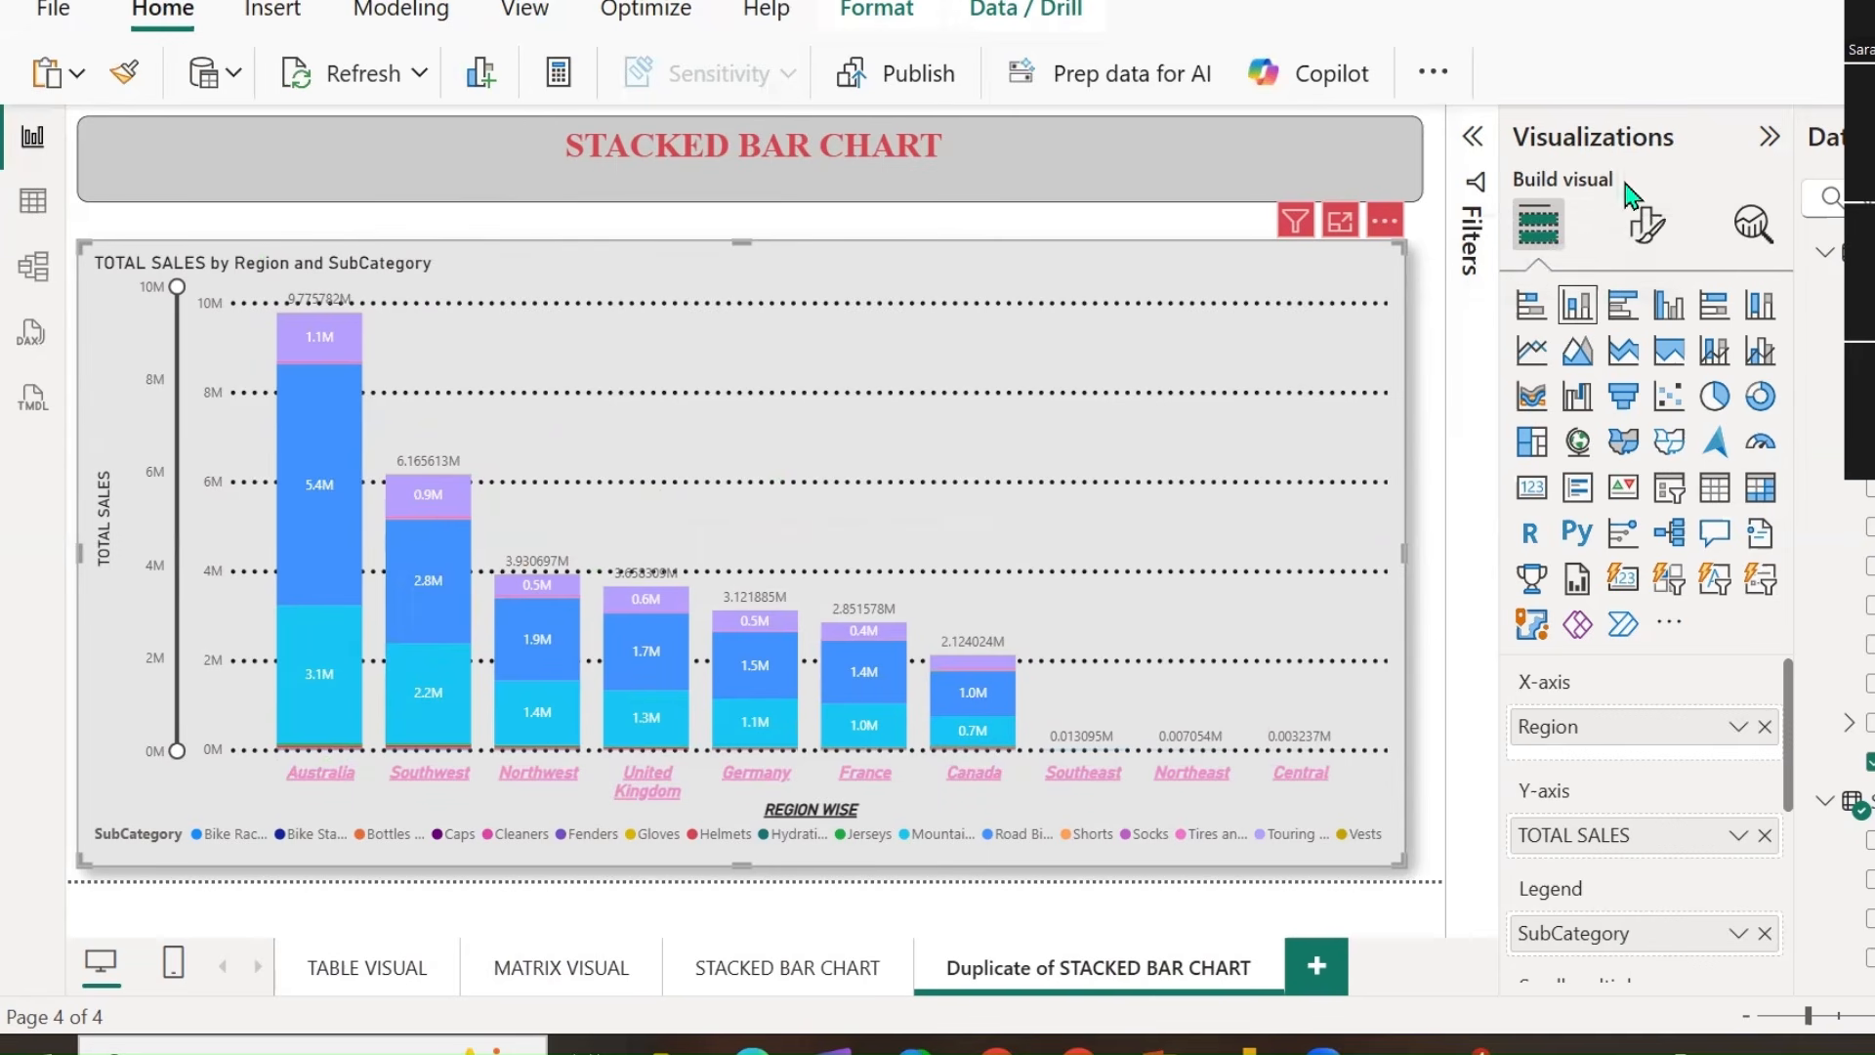
{"action": "left_click", "coordinate": [1648, 232]}
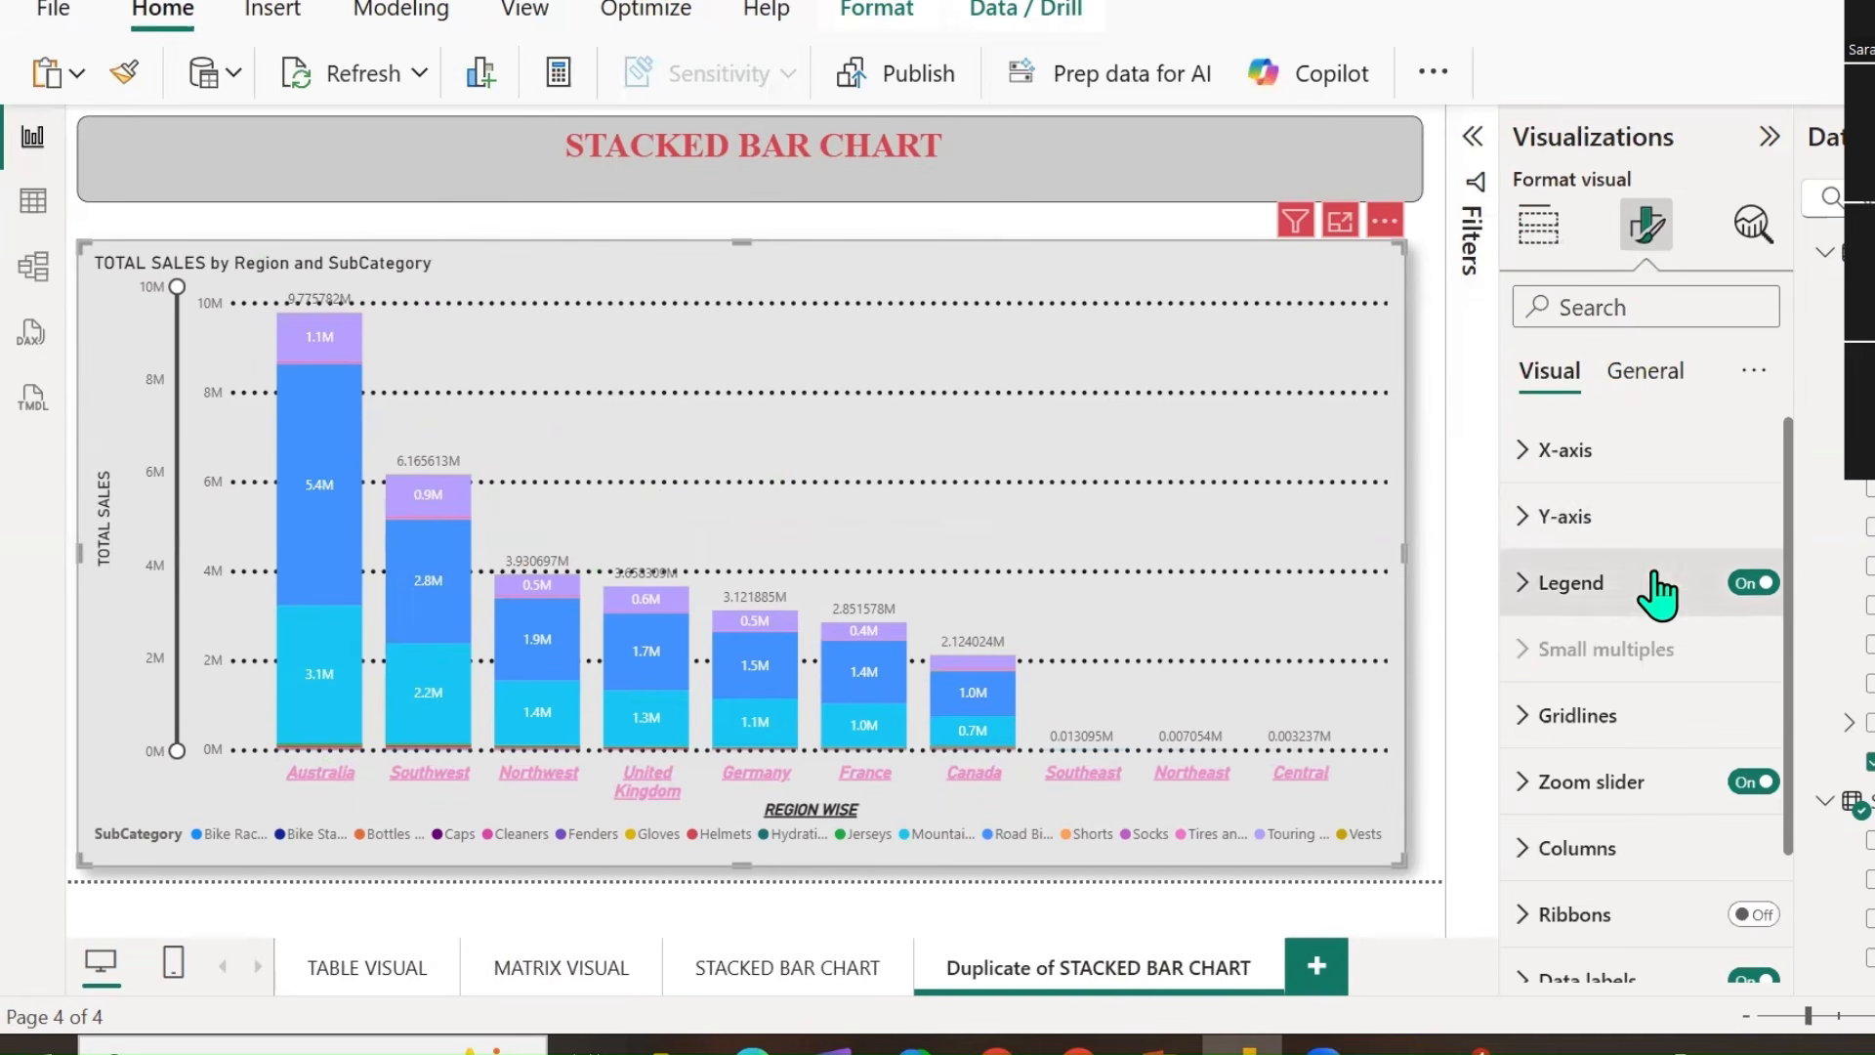
{"action": "scroll", "coordinate": [1666, 619], "scroll_direction": "down", "scroll_amount": 2}
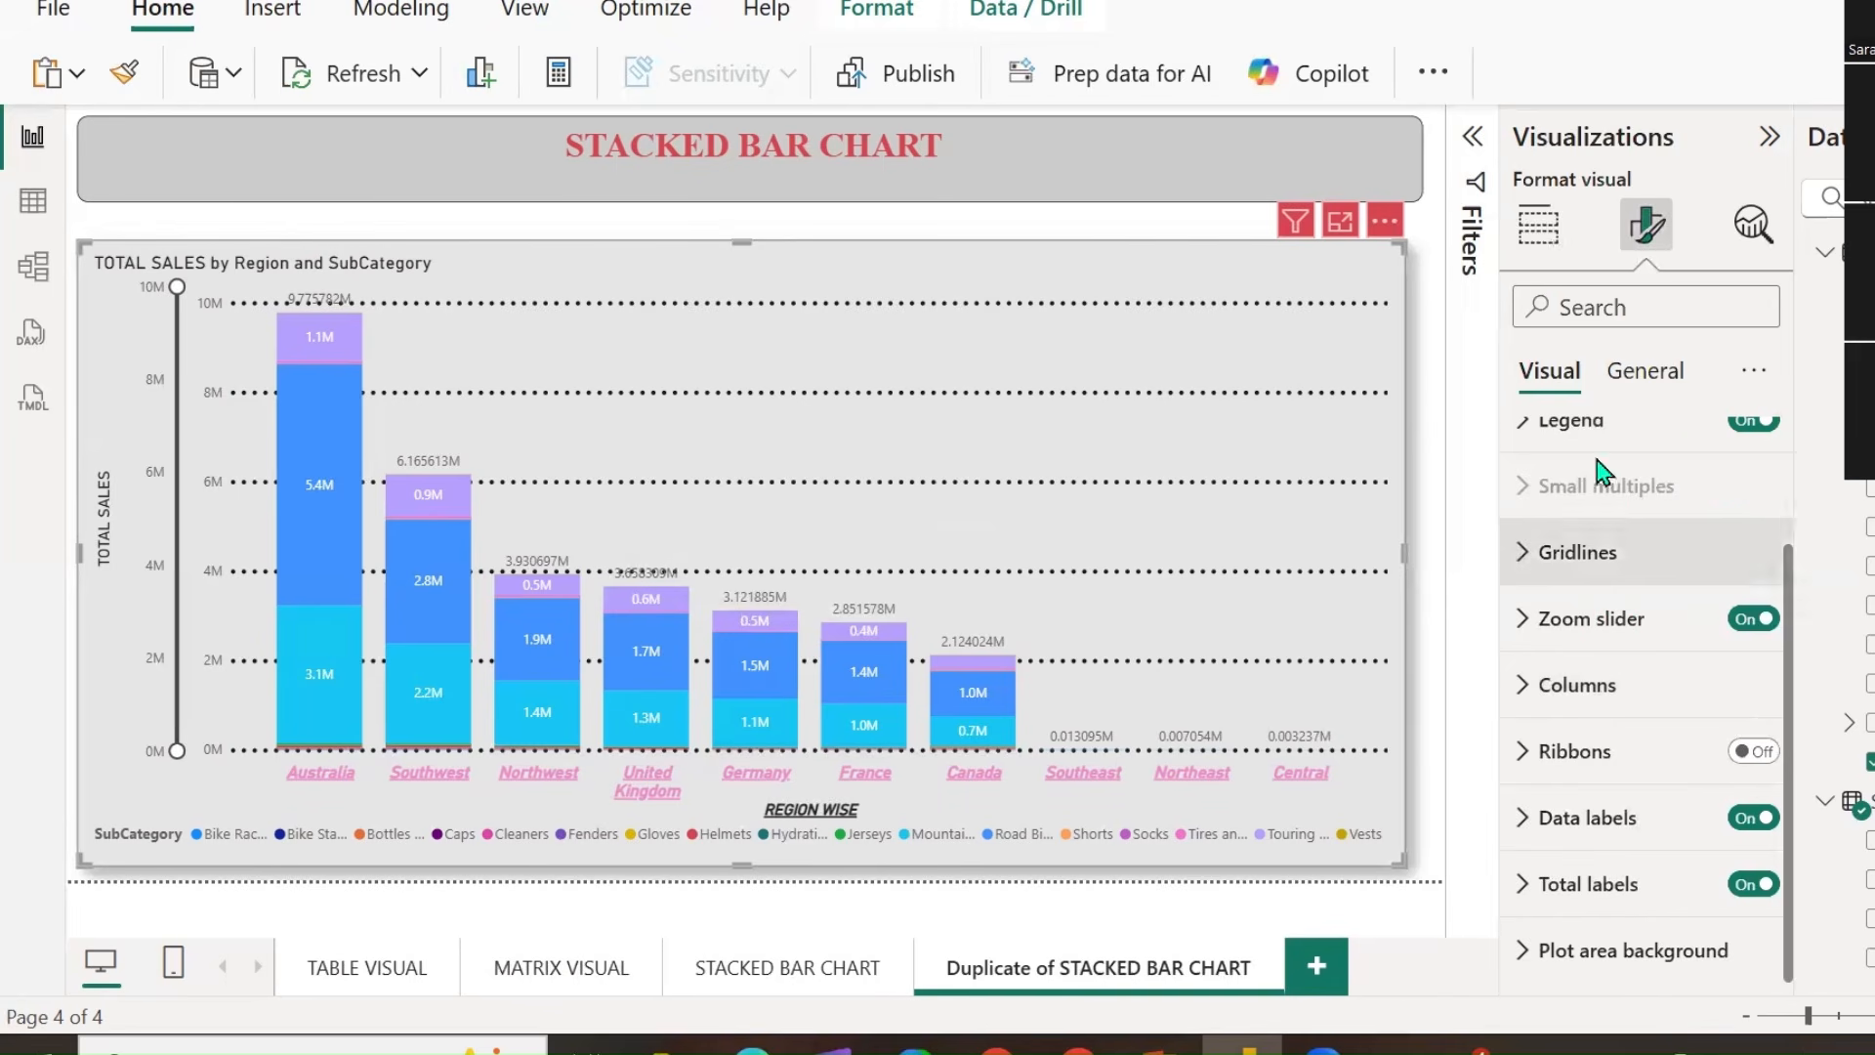
{"action": "left_click", "coordinate": [1644, 372]}
{"action": "left_click", "coordinate": [1576, 379]}
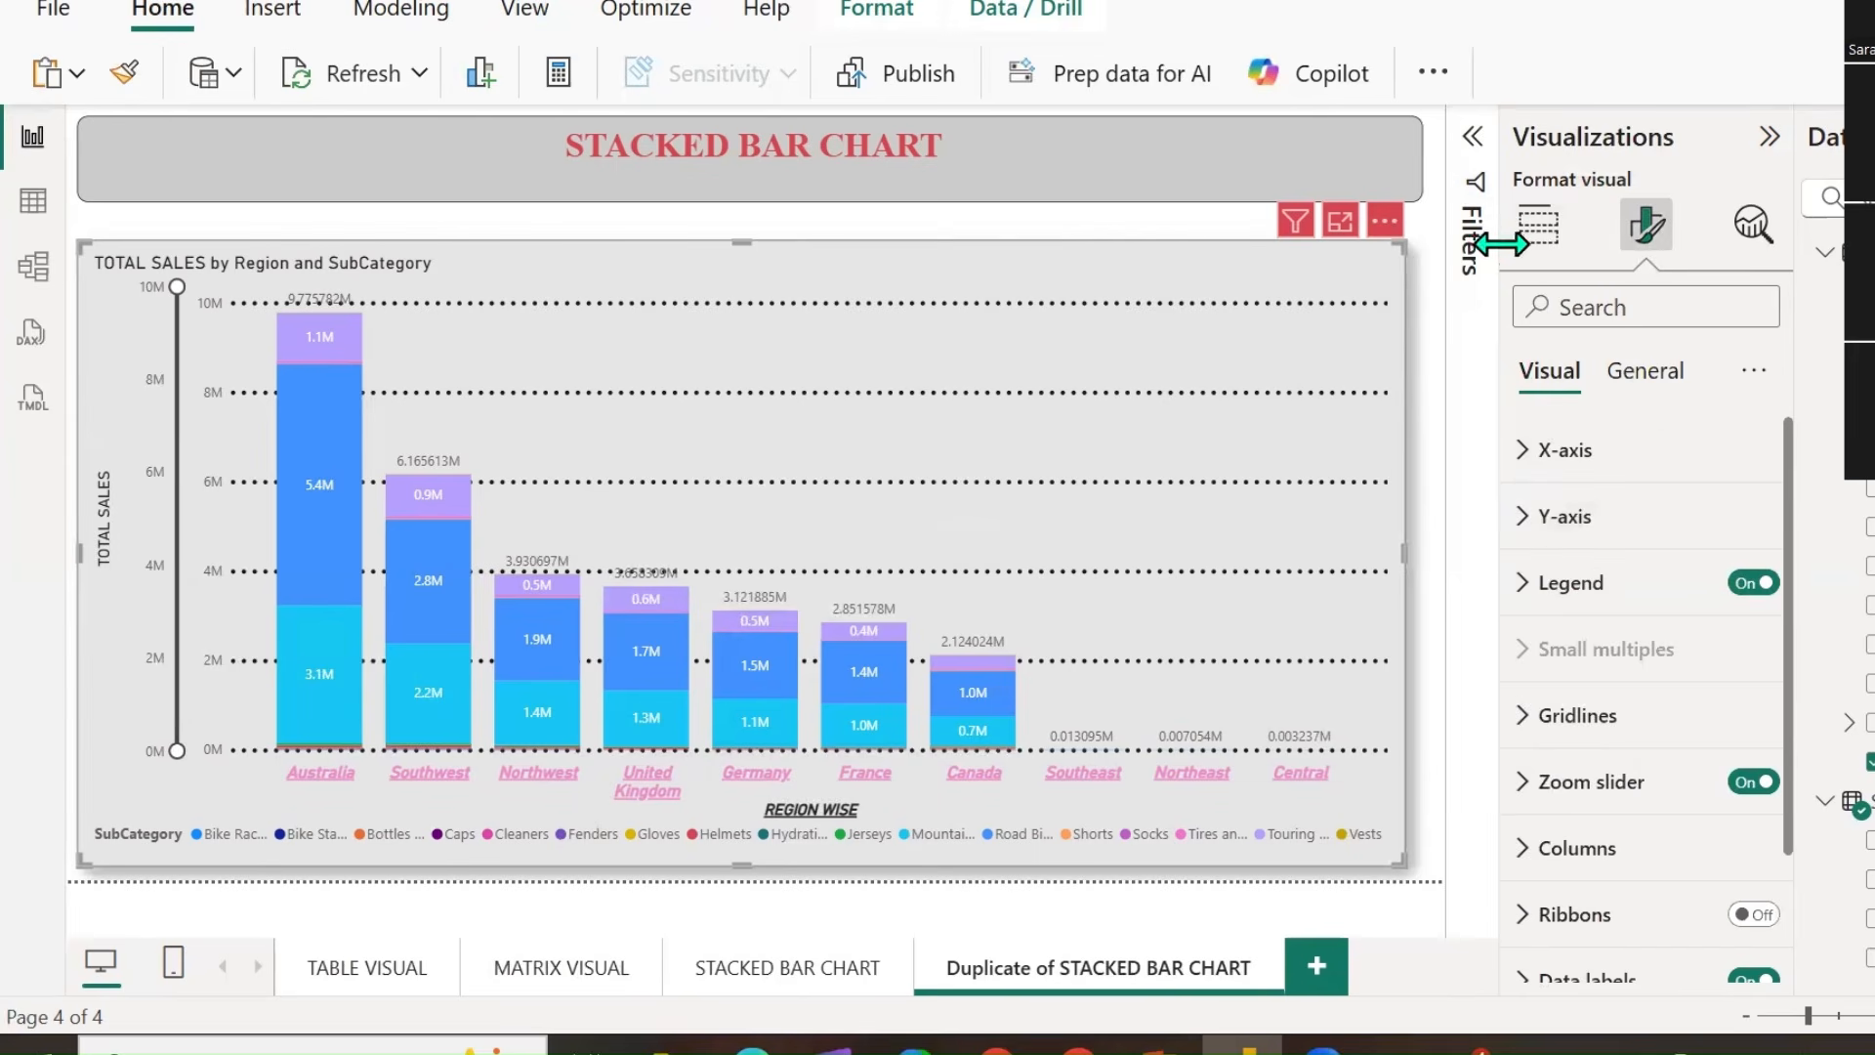
{"action": "left_click", "coordinate": [1538, 226]}
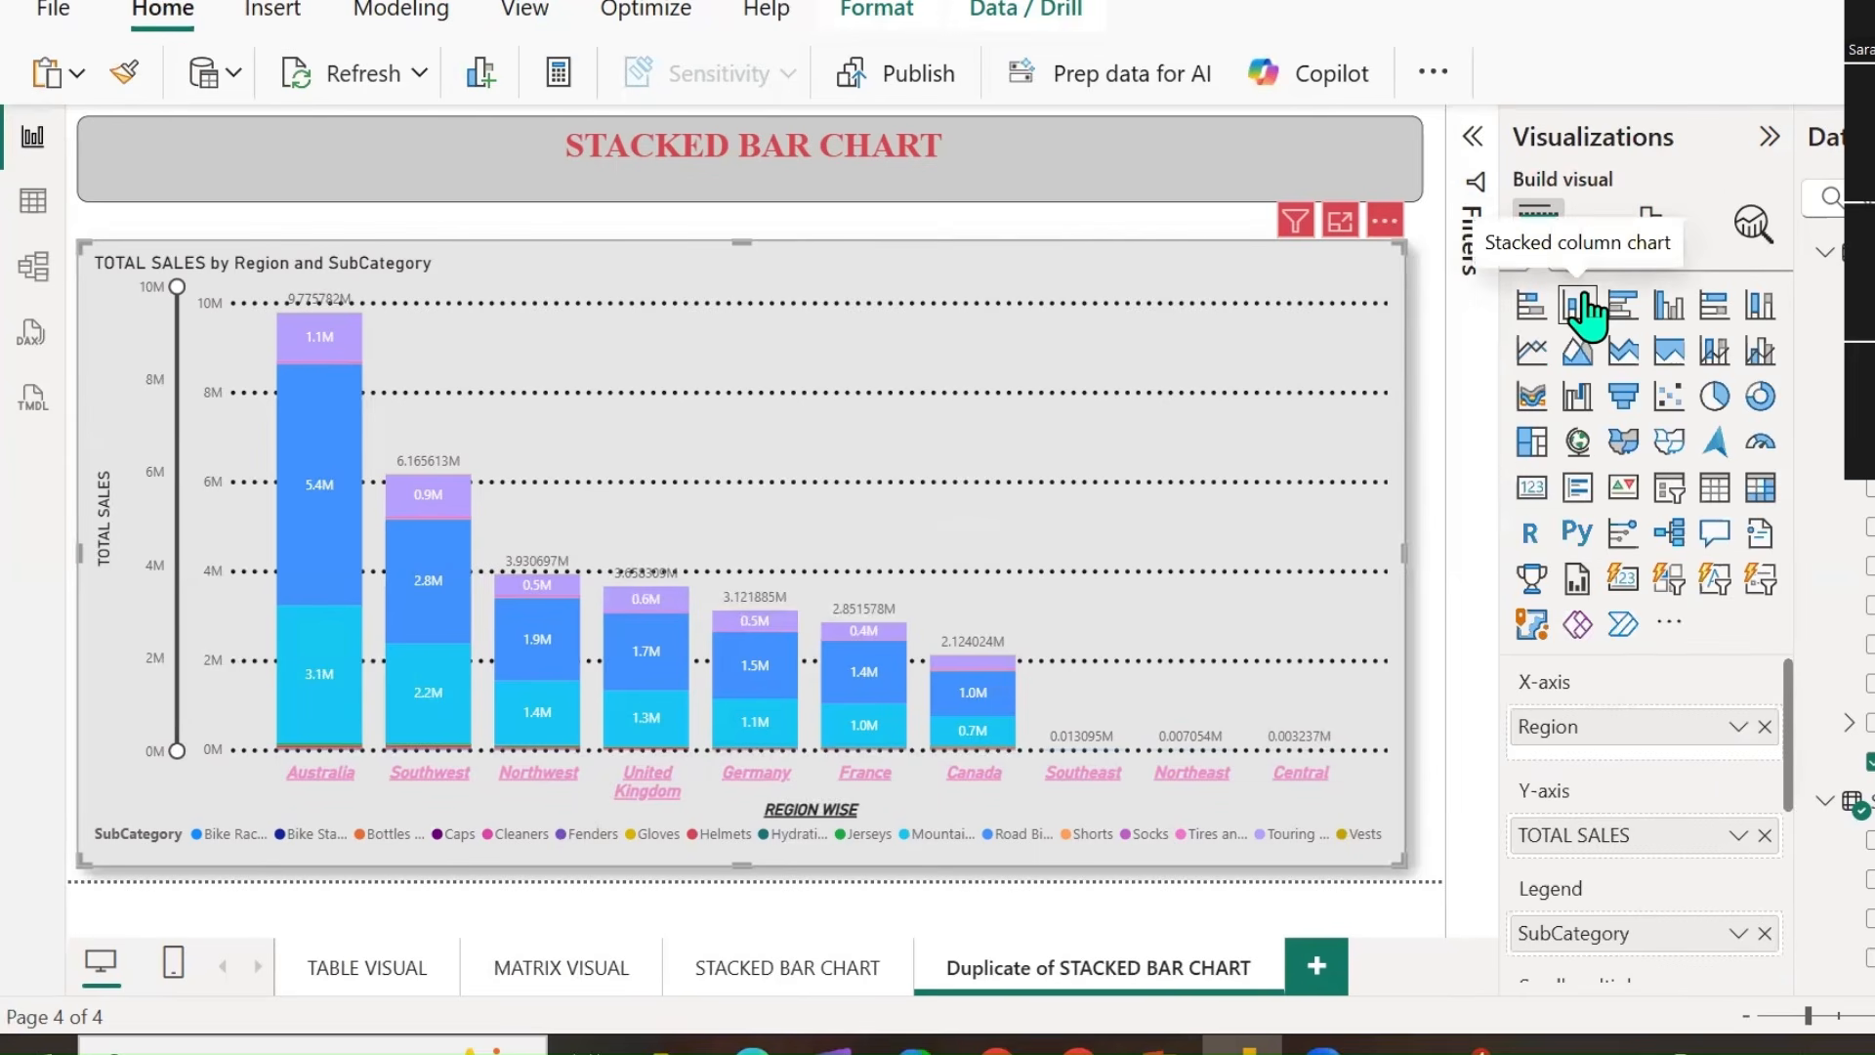
Replace BAR with COLUMN in the page's heading text box so it reads STACKED COLUMN CHART.
{"action": "double_click", "coordinate": [1078, 967]}
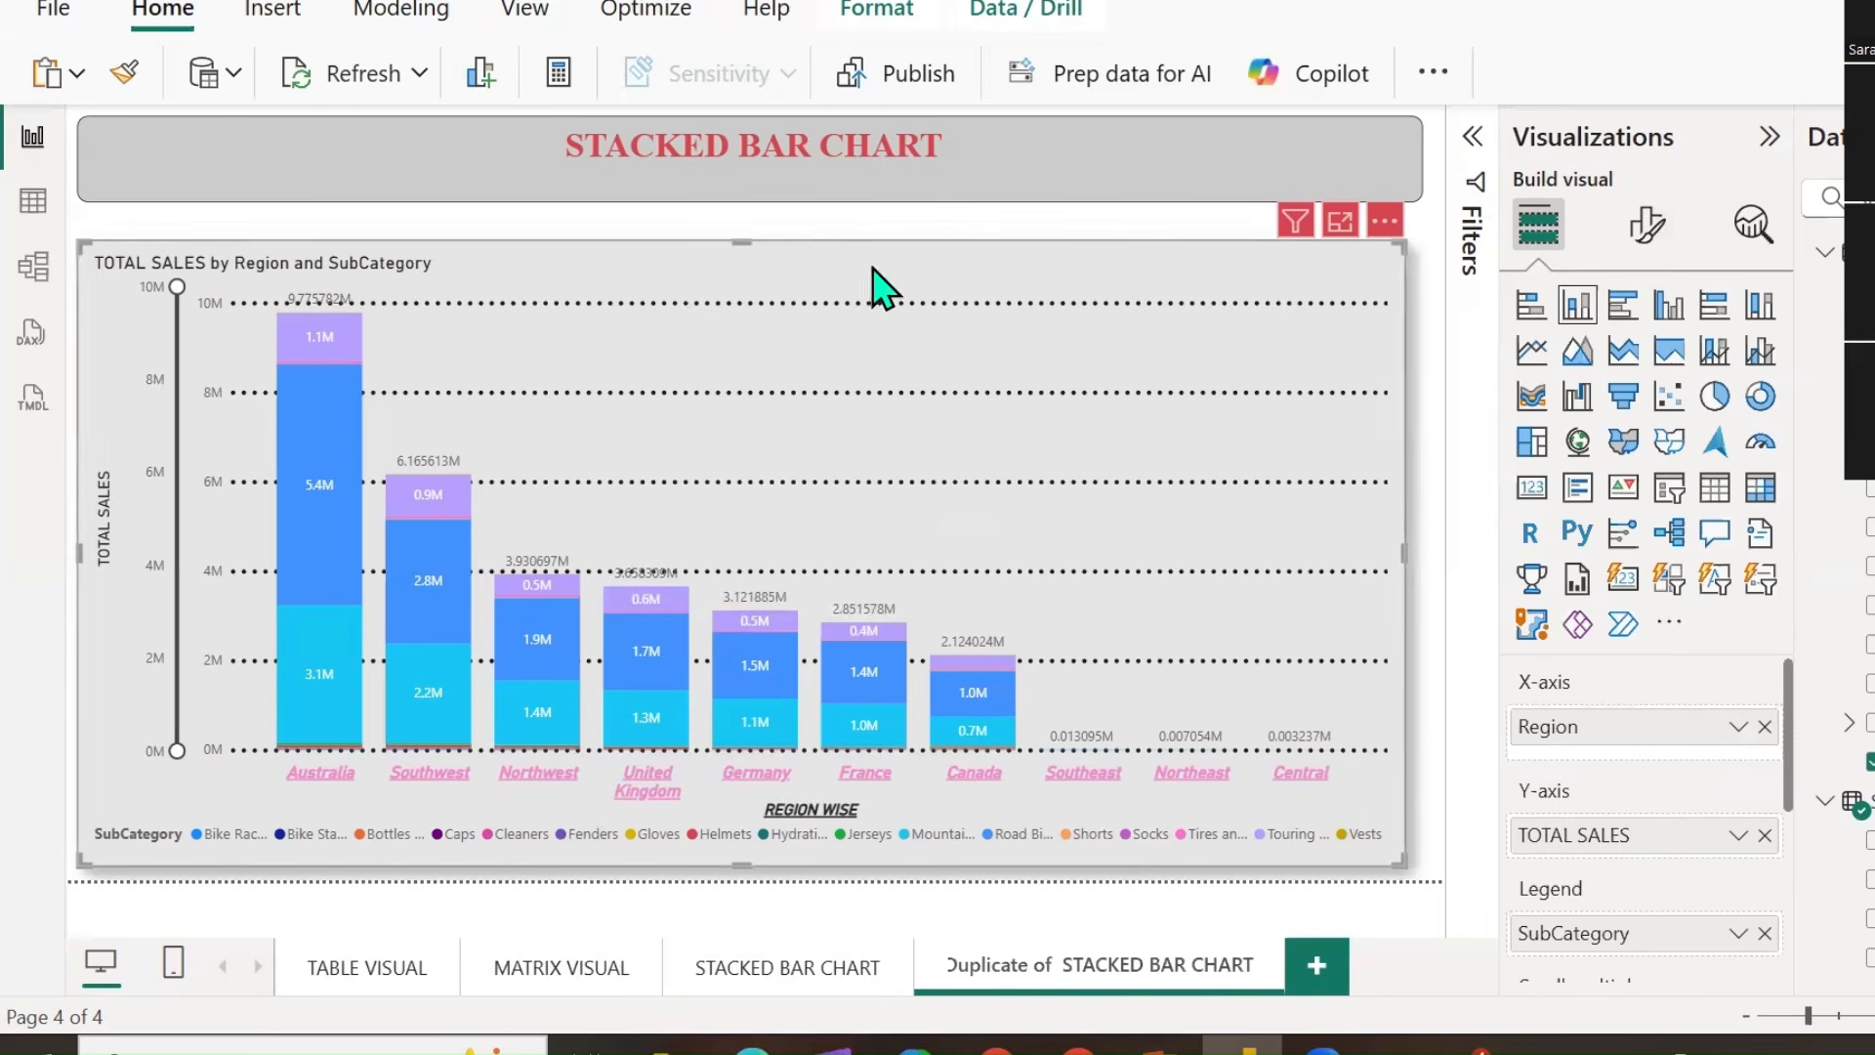
{"action": "left_click", "coordinate": [810, 159]}
{"action": "double_click", "coordinate": [760, 149]}
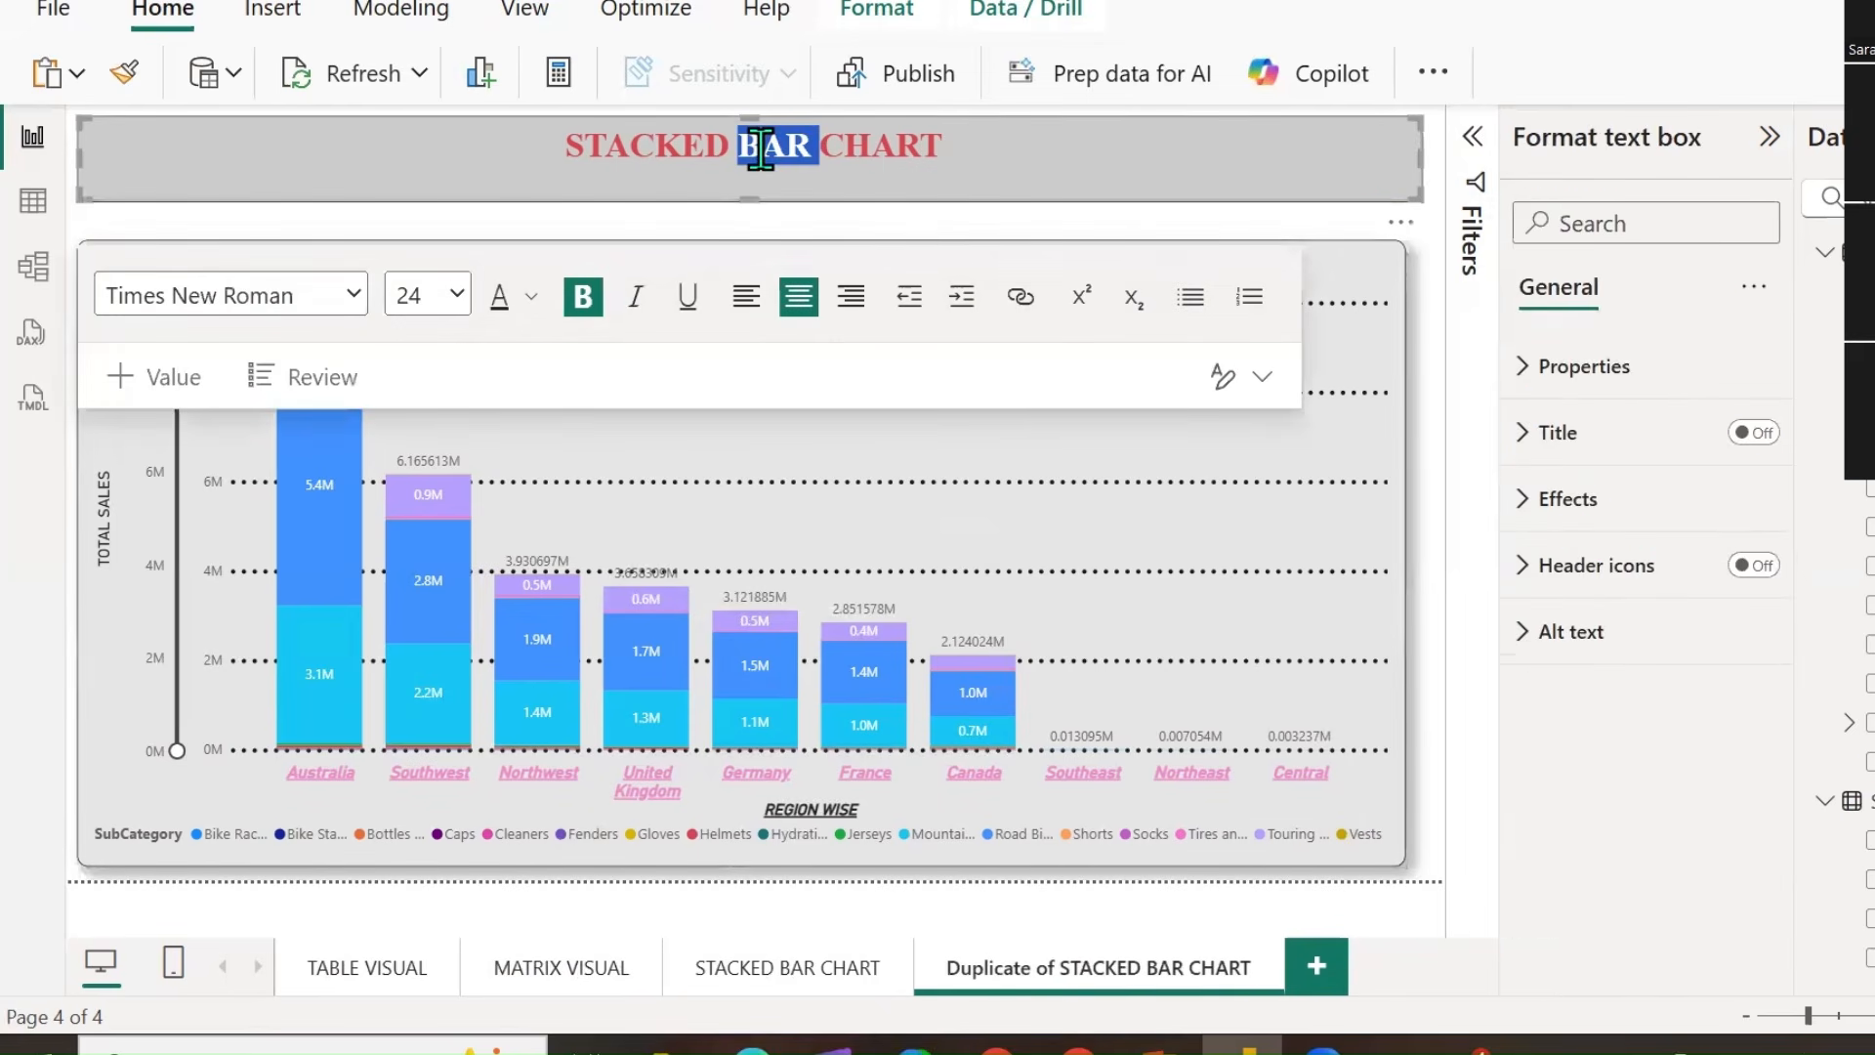
{"action": "type", "text": "COLUMN"}
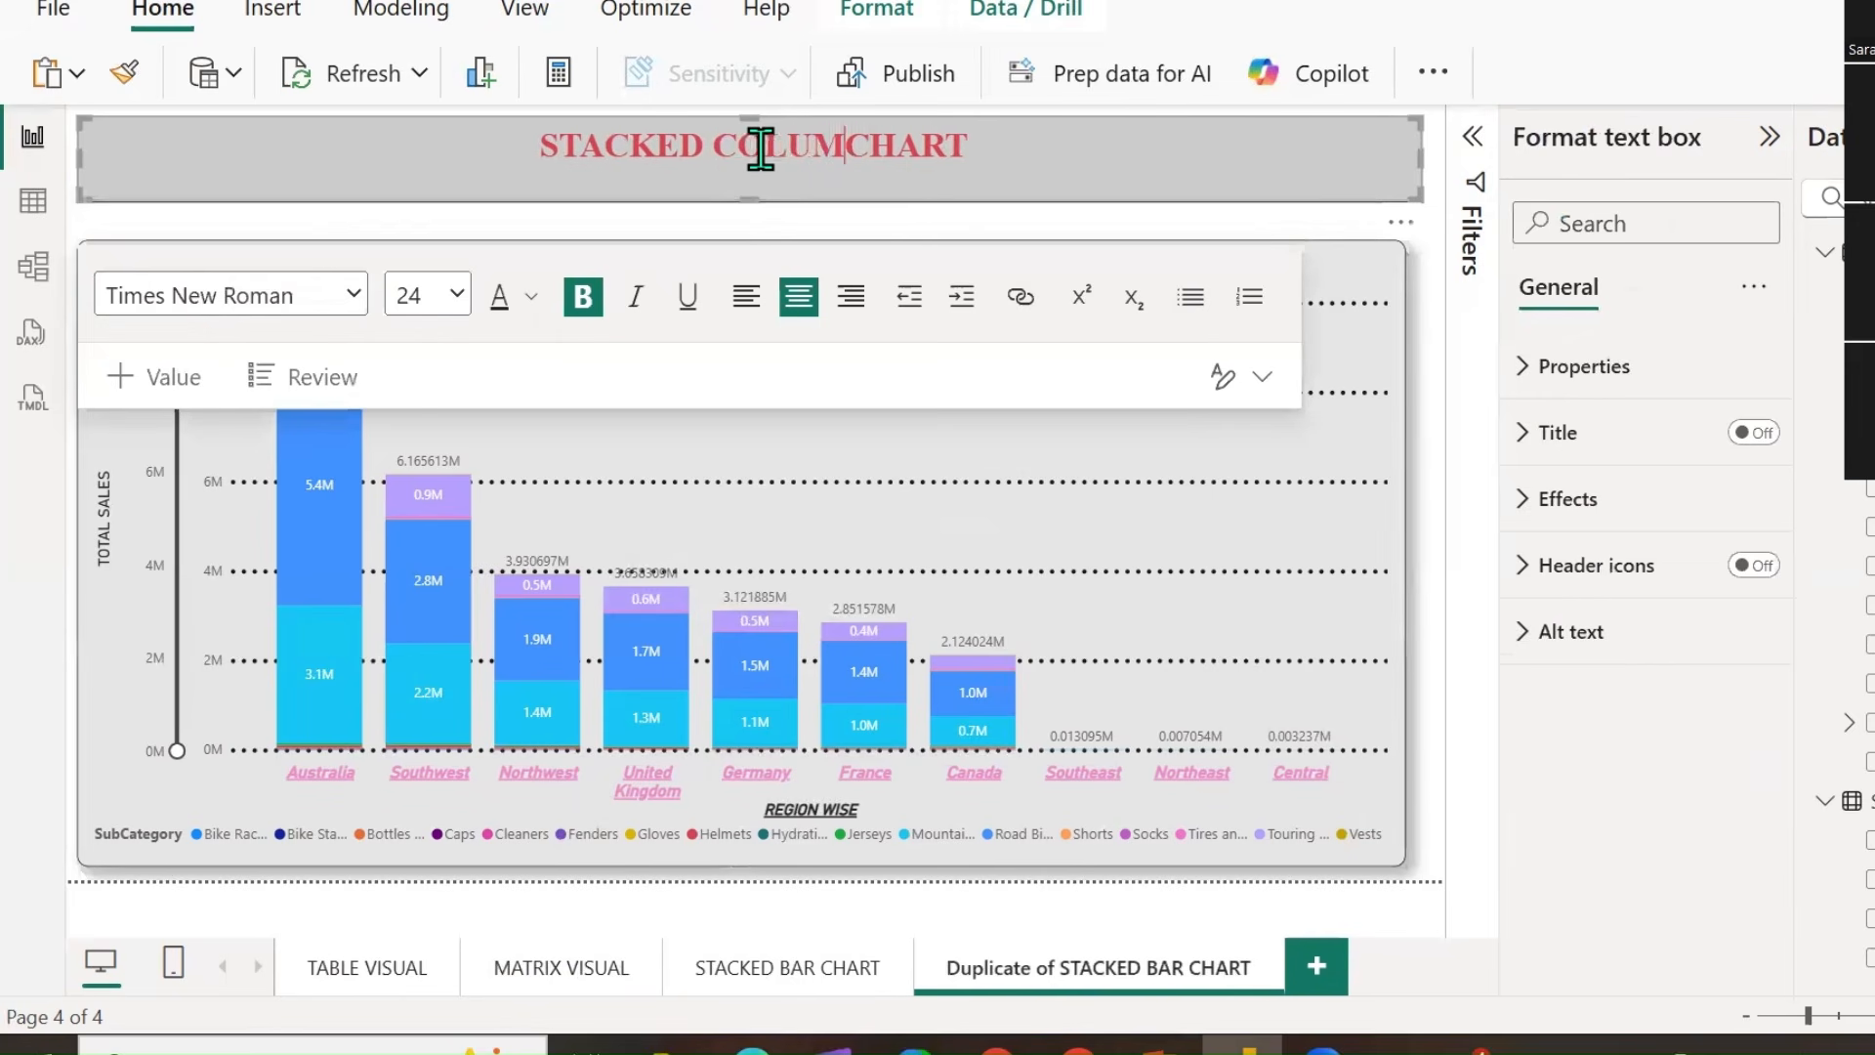
Copy the whole heading text and use it to rename the current duplicate page as STACKED COLUMN CHART.
{"action": "key", "text": "ctrl+a"}
{"action": "key", "text": "ctrl+c"}
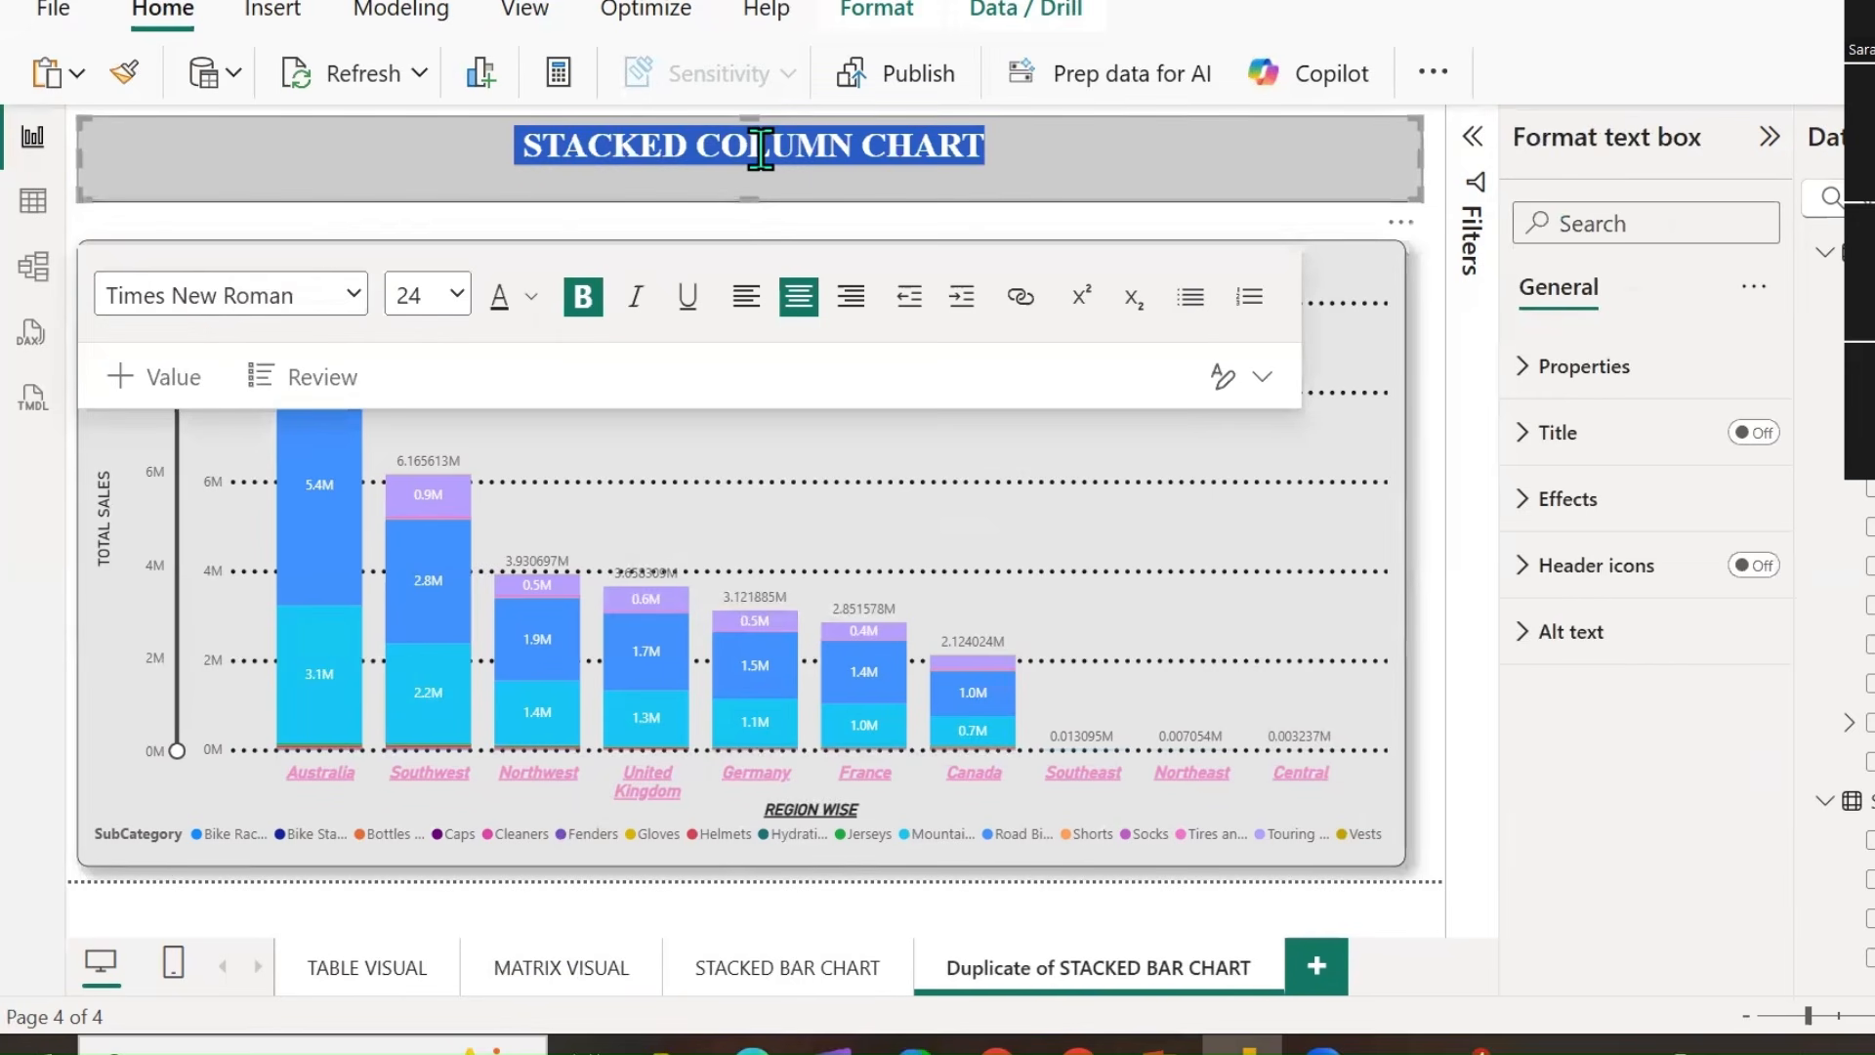
{"action": "double_click", "coordinate": [1113, 971]}
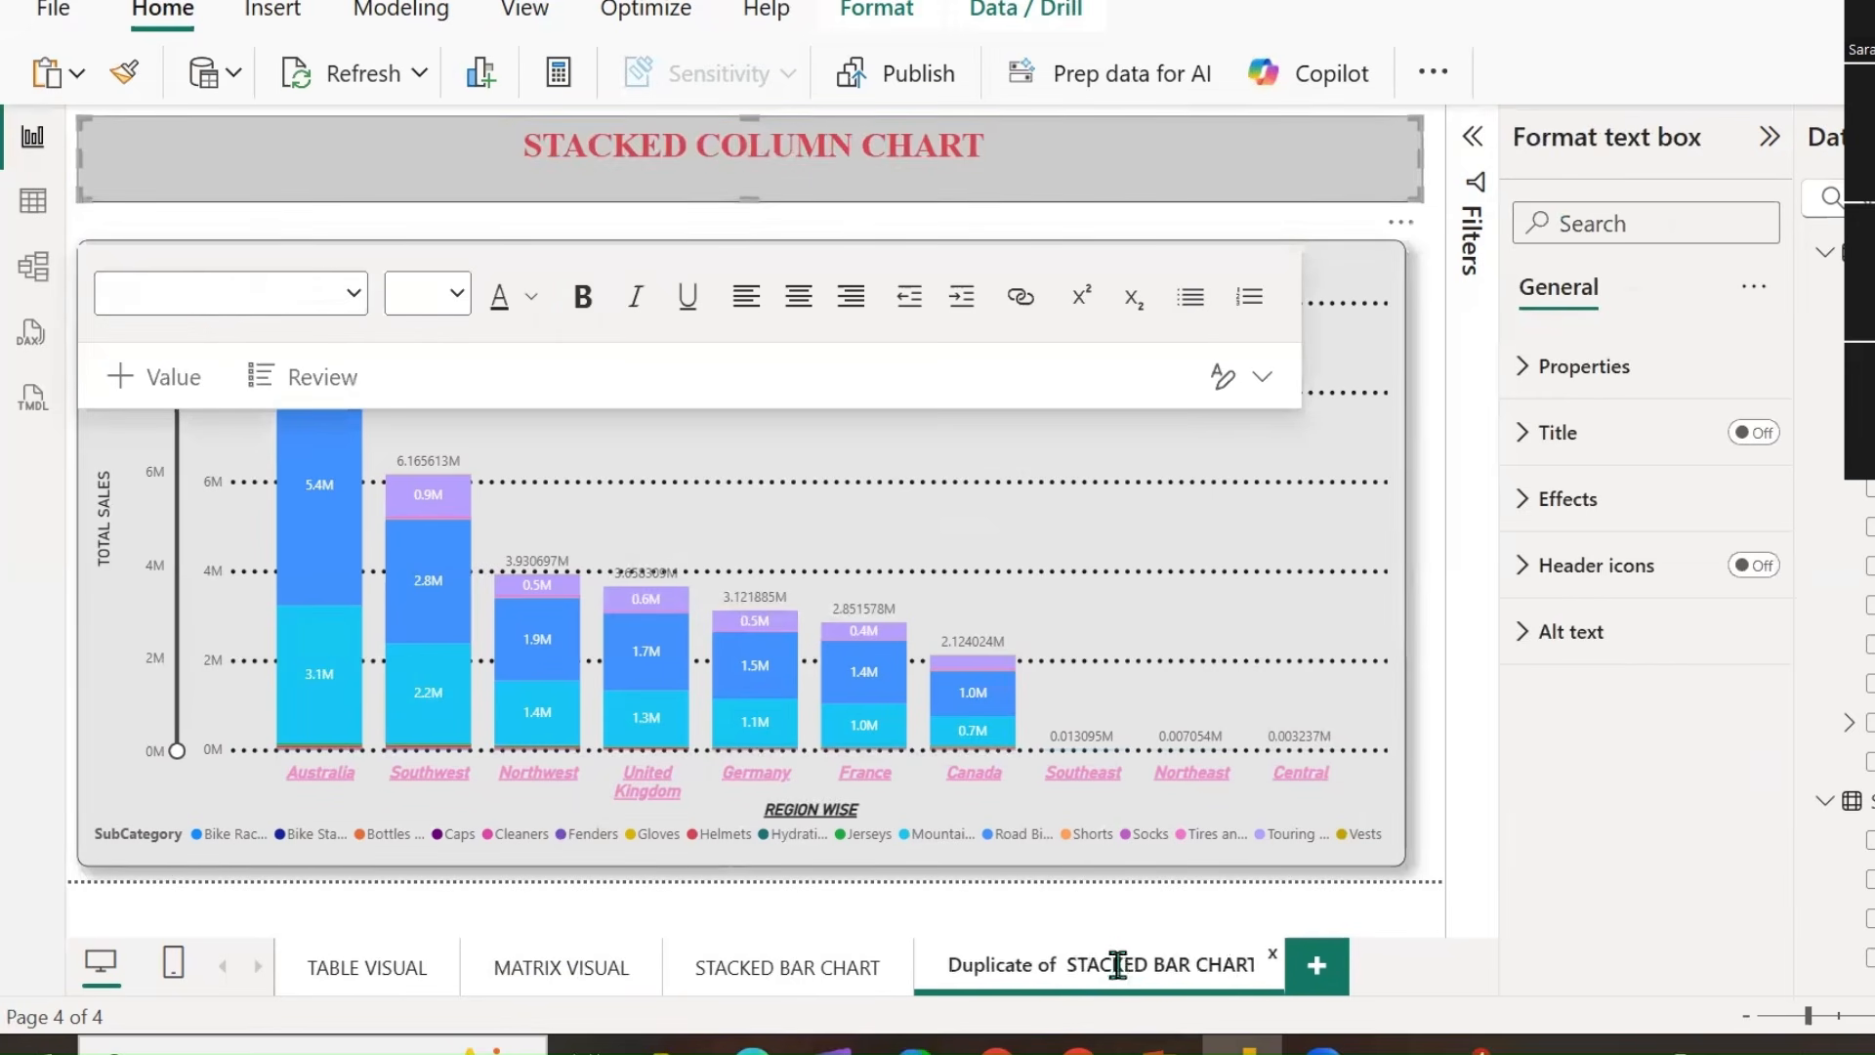
{"action": "key", "text": "ctrl+v"}
{"action": "key", "text": "Return"}
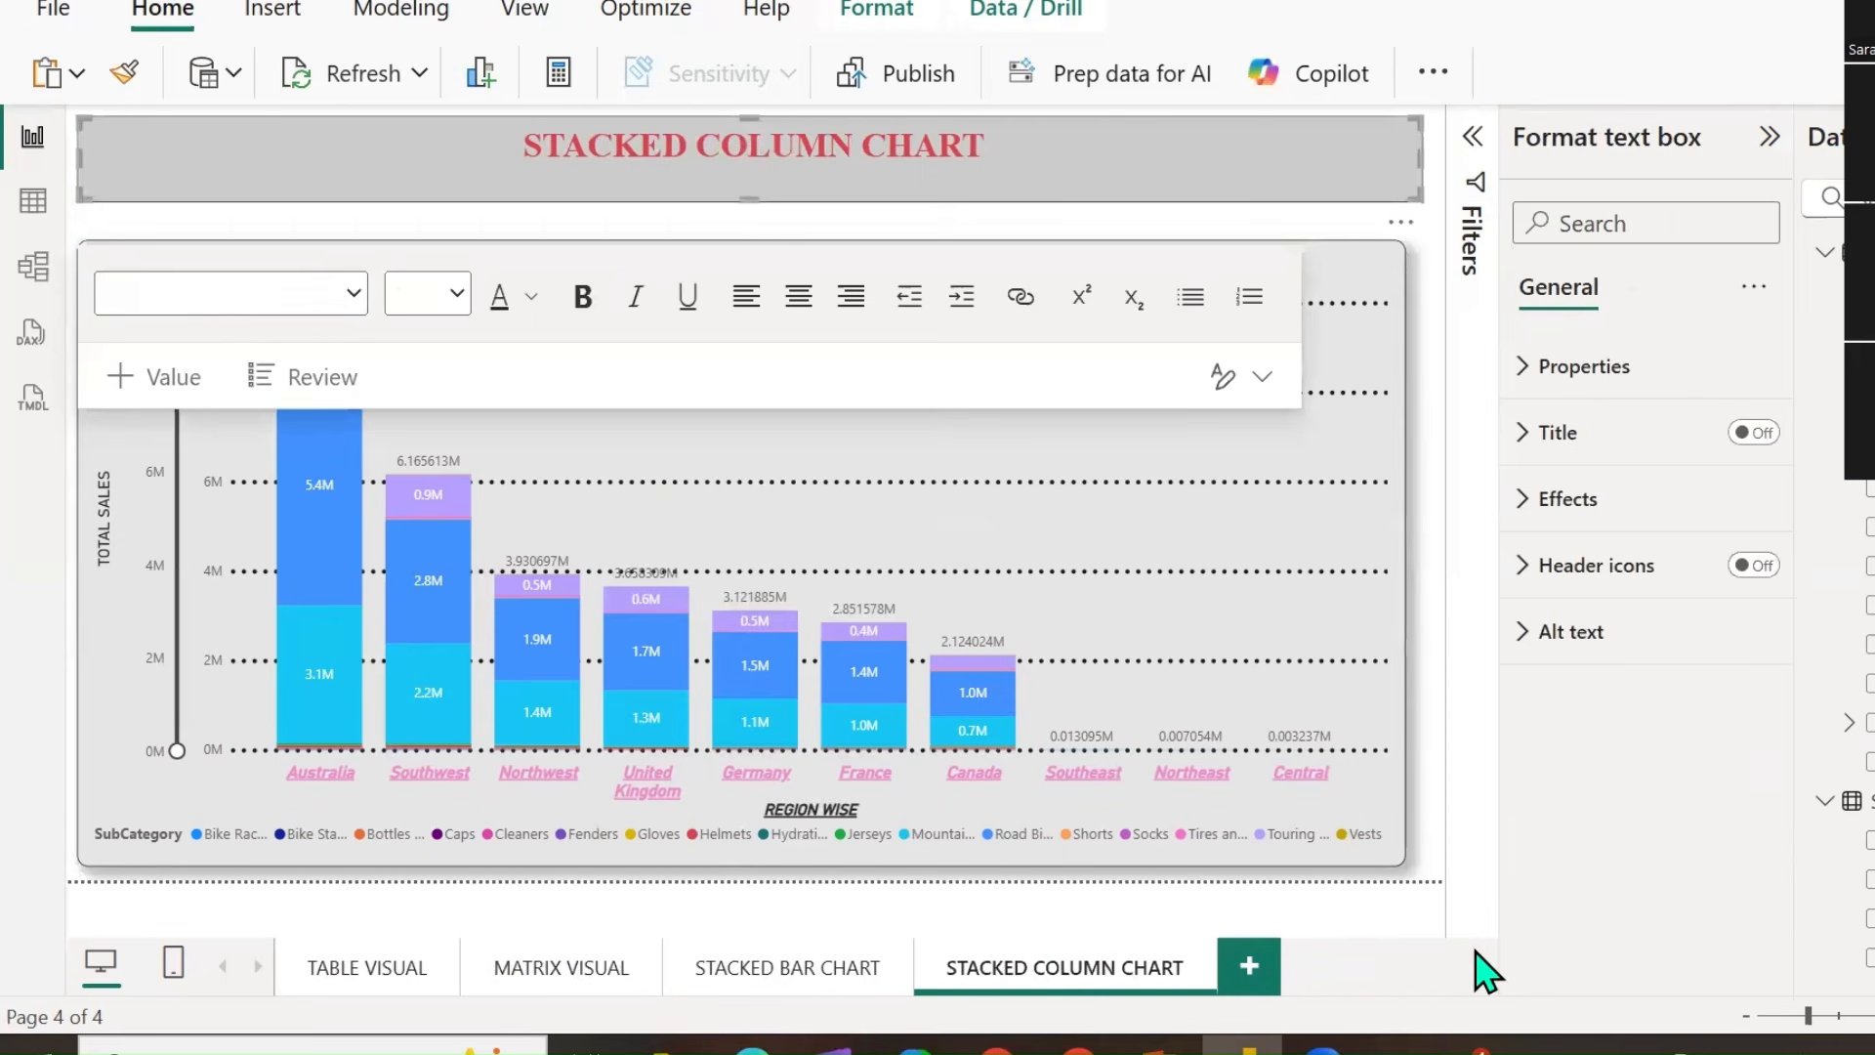
Duplicate the STACKED COLUMN CHART page and select the chart on the new copy.
{"action": "right_click", "coordinate": [1123, 972]}
{"action": "left_click", "coordinate": [1189, 788]}
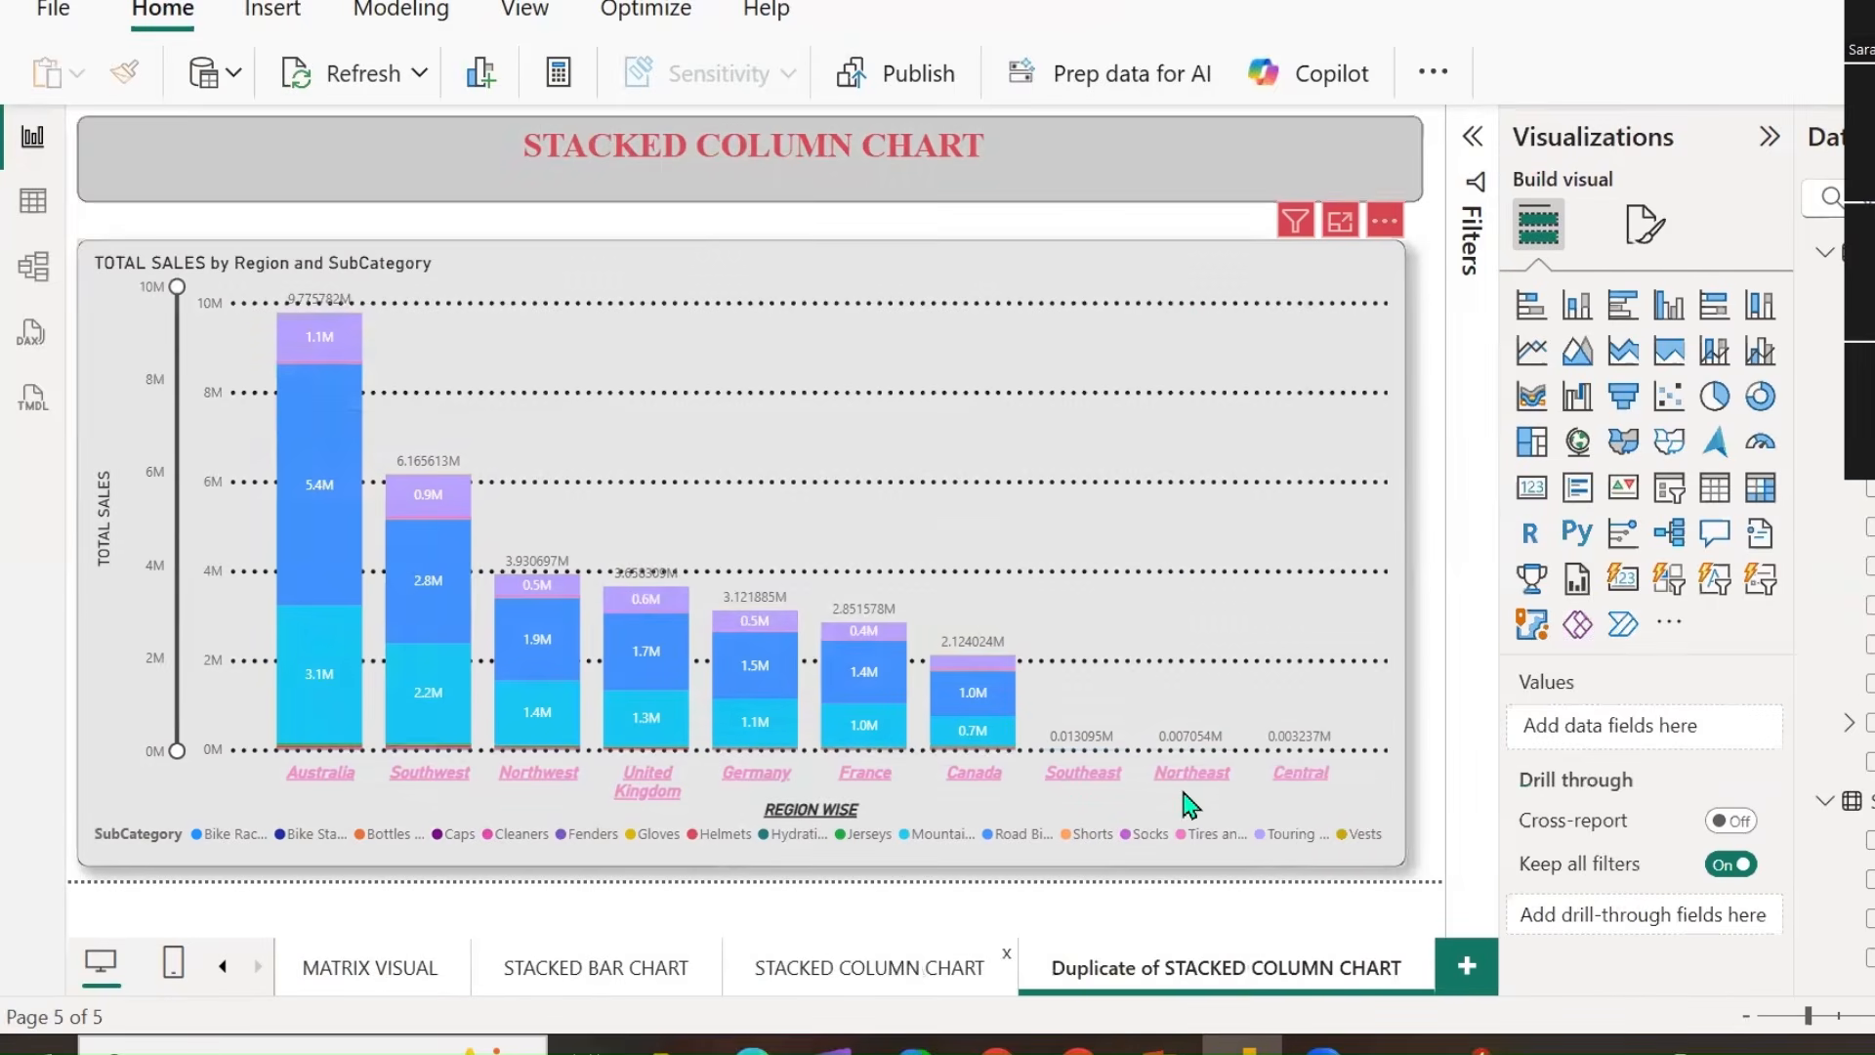
{"action": "left_click", "coordinate": [1180, 262]}
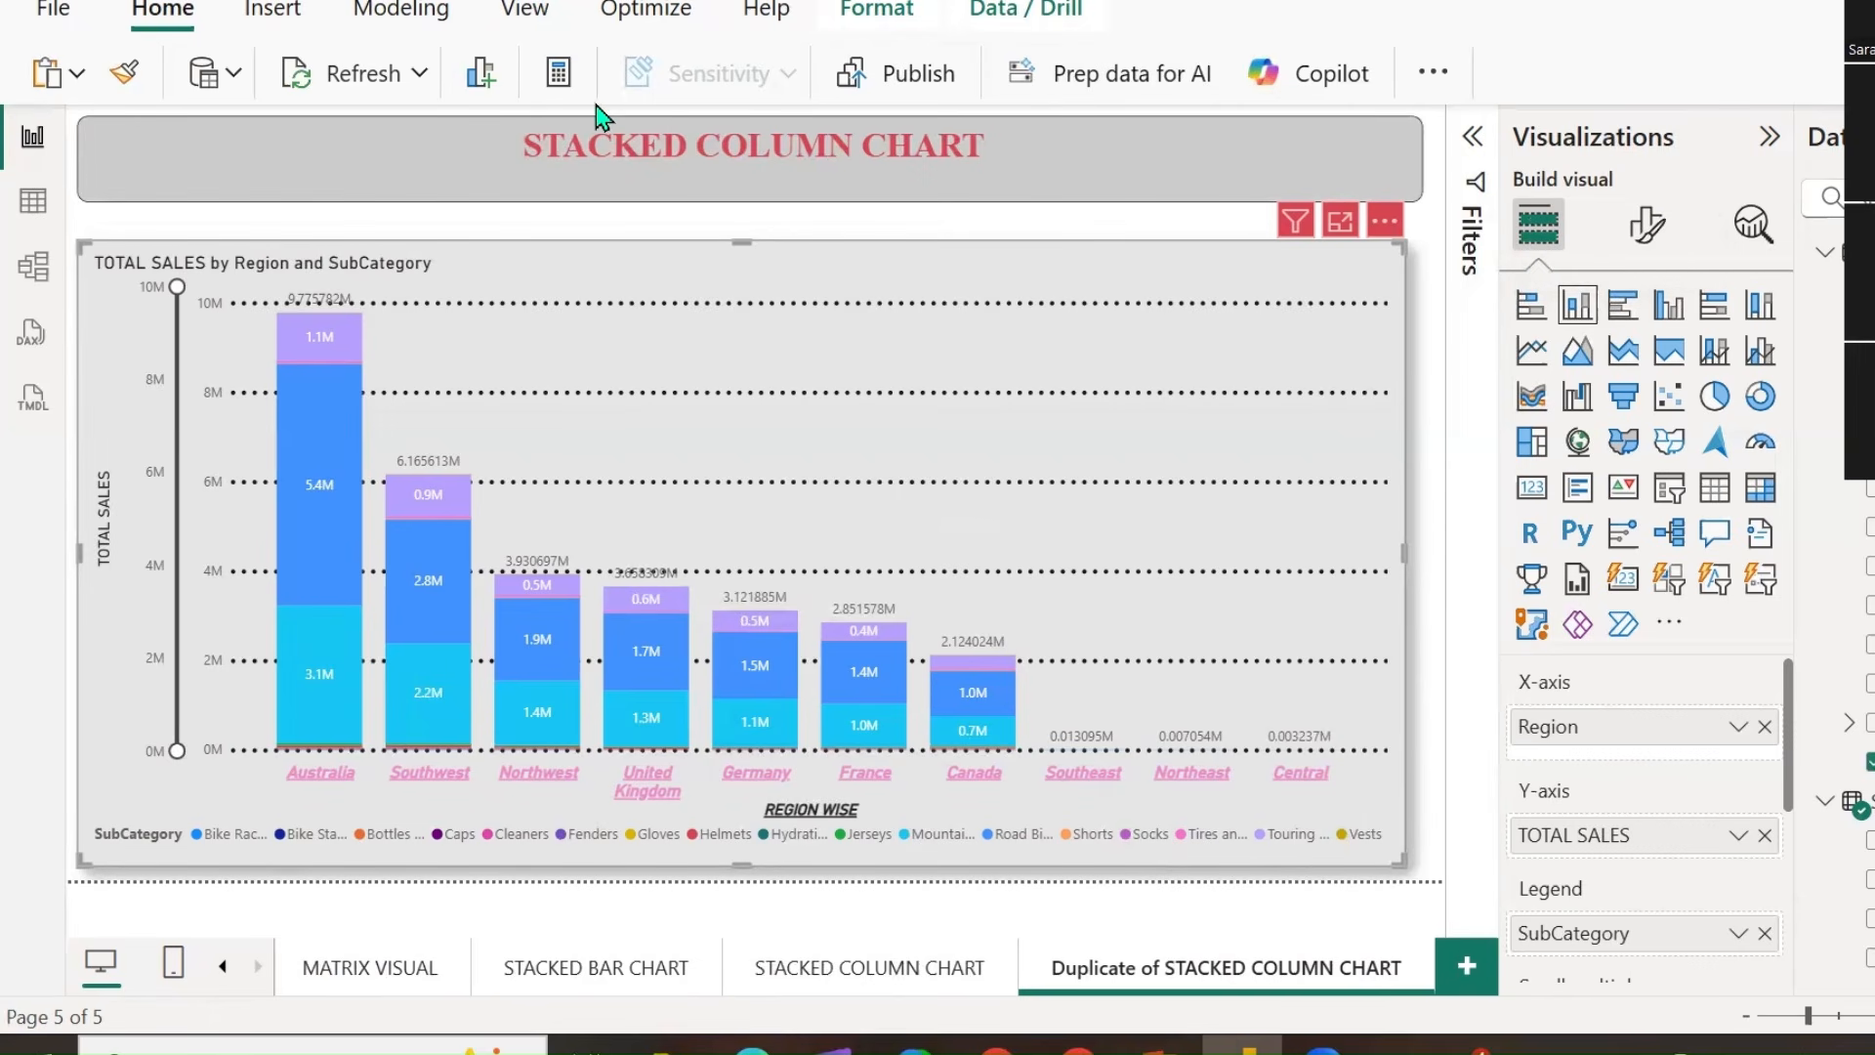
Sketch a red rectangle over the chart's empty upper area, divide it into segments and letter them A, B, C, D.
{"action": "left_click", "coordinate": [483, 105]}
{"action": "mouse_move", "coordinate": [720, 250]}
{"action": "left_mouse_down"}
{"action": "mouse_move", "coordinate": [726, 304]}
{"action": "mouse_move", "coordinate": [723, 254]}
{"action": "mouse_move", "coordinate": [1211, 276]}
{"action": "mouse_move", "coordinate": [1221, 353]}
{"action": "mouse_move", "coordinate": [740, 378]}
{"action": "mouse_move", "coordinate": [731, 268]}
{"action": "mouse_move", "coordinate": [822, 368]}
{"action": "left_mouse_up"}
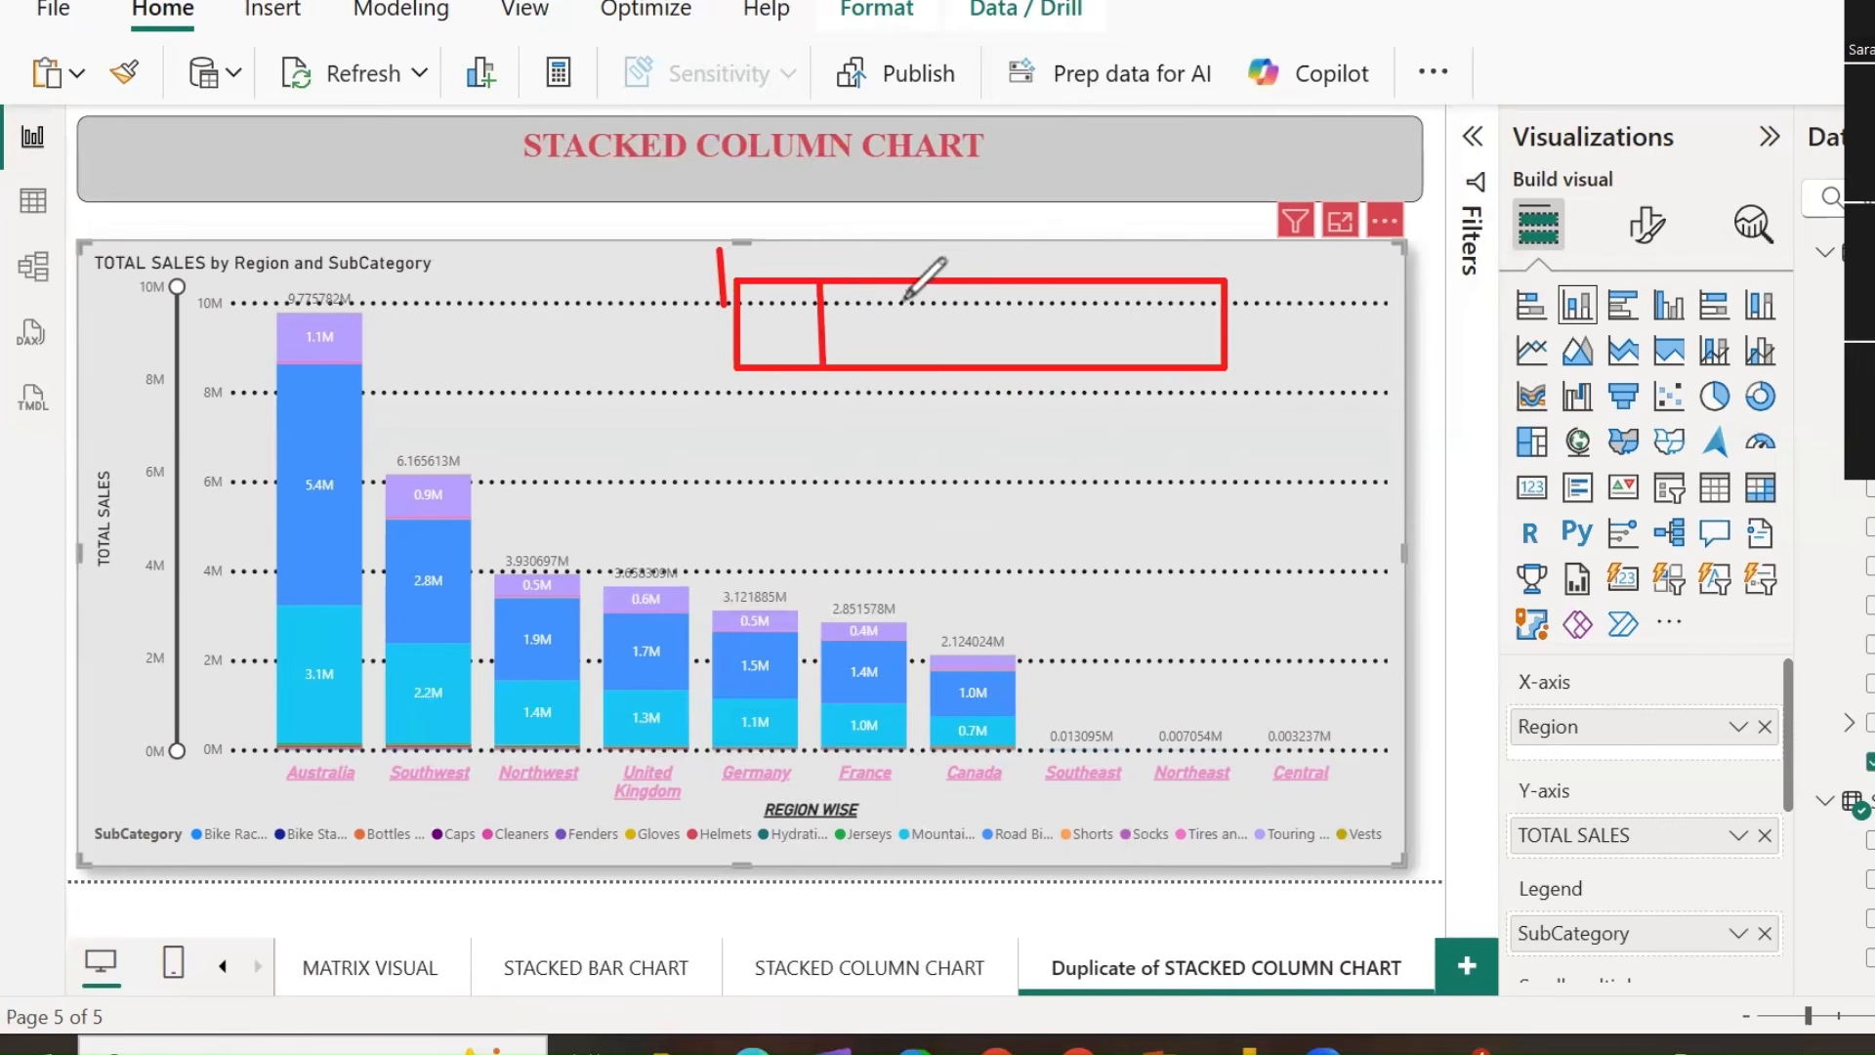
{"action": "left_click_drag", "start_coordinate": [912, 286], "coordinate": [918, 366]}
{"action": "left_click_drag", "start_coordinate": [996, 288], "coordinate": [1008, 363]}
{"action": "left_click_drag", "start_coordinate": [1104, 286], "coordinate": [1117, 350]}
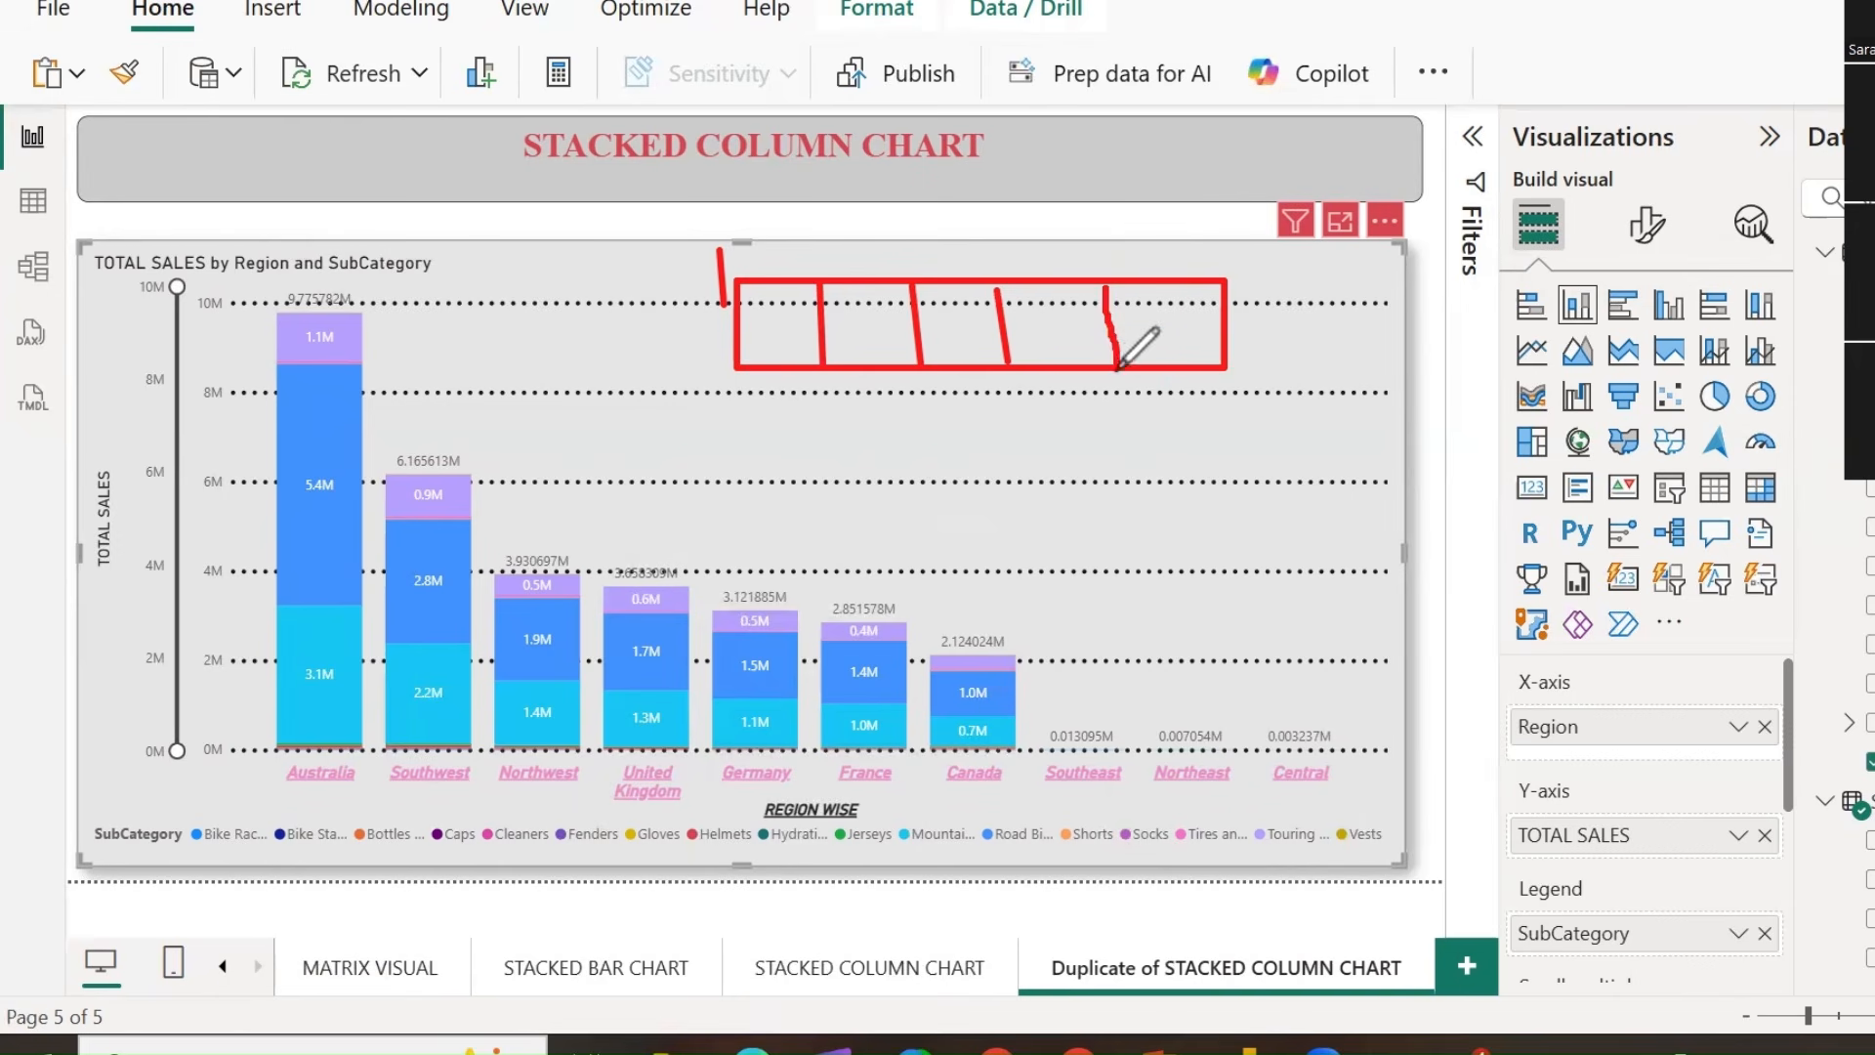
{"action": "left_click_drag", "start_coordinate": [1155, 285], "coordinate": [1161, 367]}
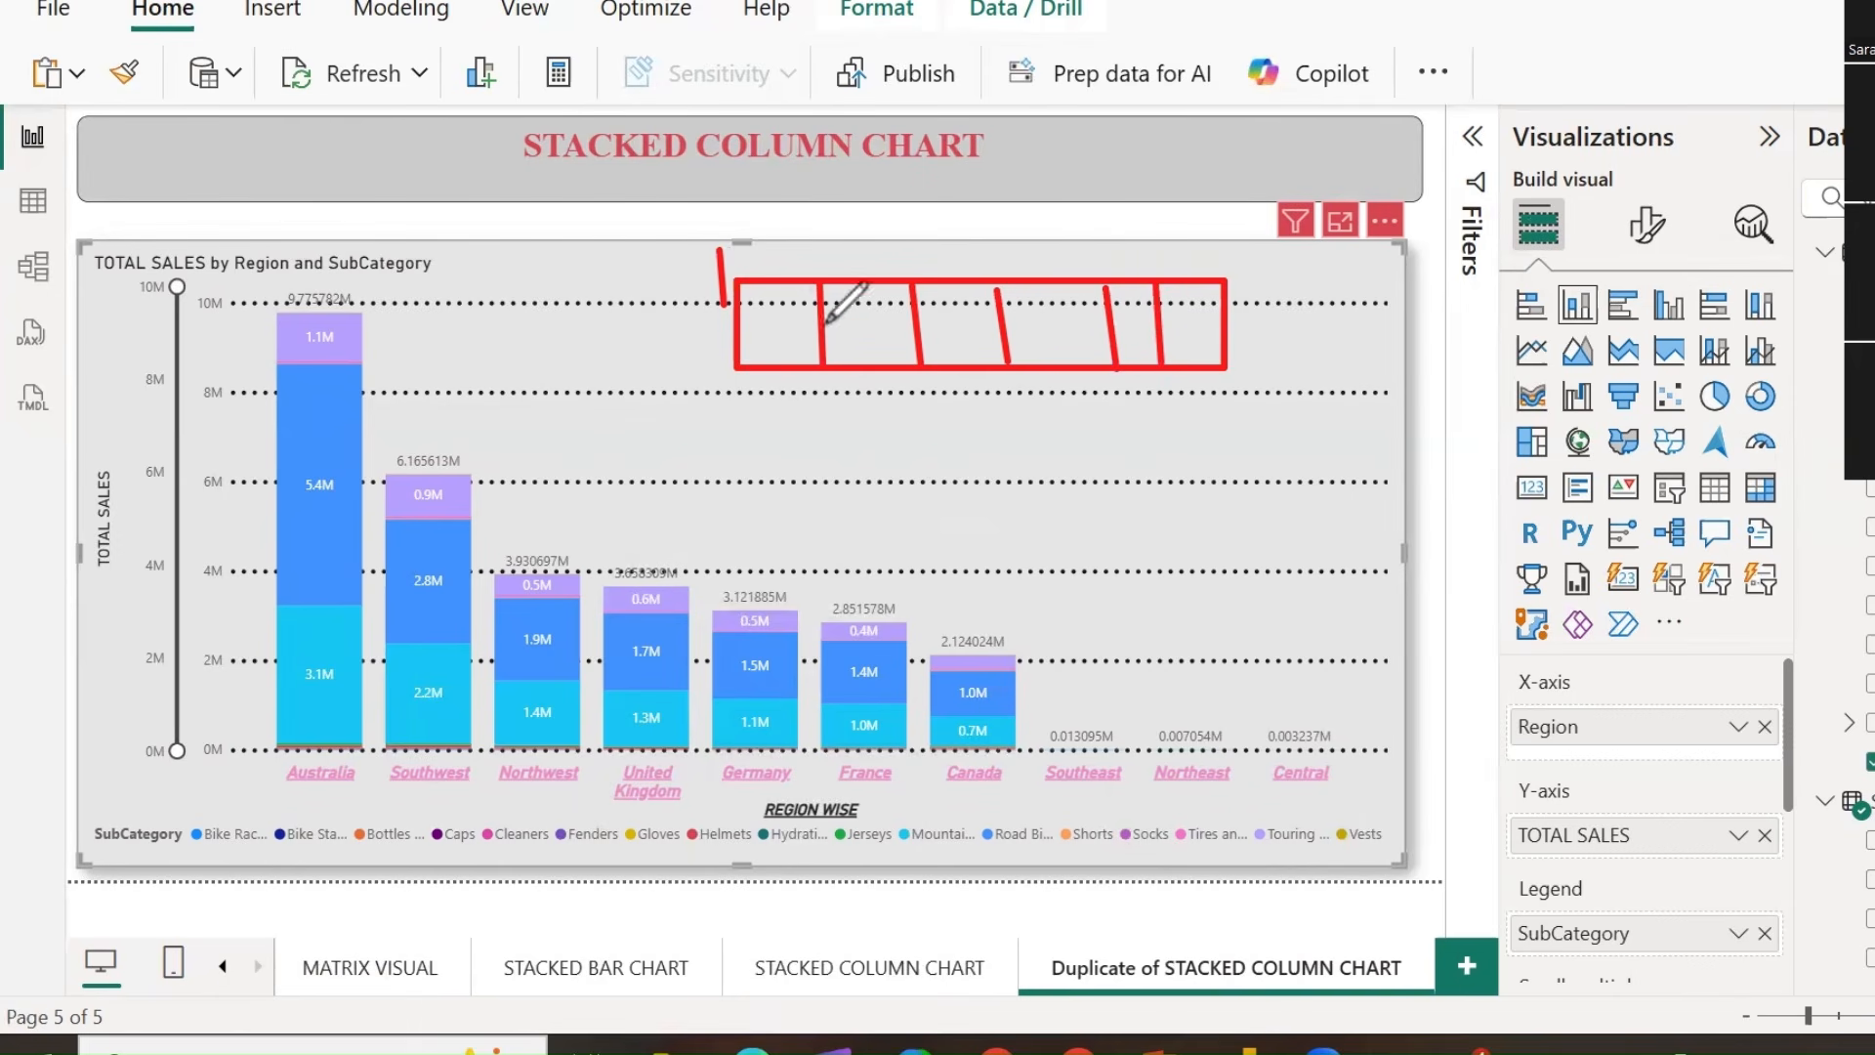
{"action": "mouse_move", "coordinate": [782, 279]}
{"action": "left_mouse_down"}
{"action": "mouse_move", "coordinate": [790, 219]}
{"action": "mouse_move", "coordinate": [833, 283]}
{"action": "mouse_move", "coordinate": [896, 209]}
{"action": "mouse_move", "coordinate": [929, 225]}
{"action": "mouse_move", "coordinate": [913, 266]}
{"action": "mouse_move", "coordinate": [933, 230]}
{"action": "mouse_move", "coordinate": [990, 274]}
{"action": "mouse_move", "coordinate": [1038, 269]}
{"action": "mouse_move", "coordinate": [1074, 217]}
{"action": "mouse_move", "coordinate": [1038, 266]}
{"action": "left_mouse_up"}
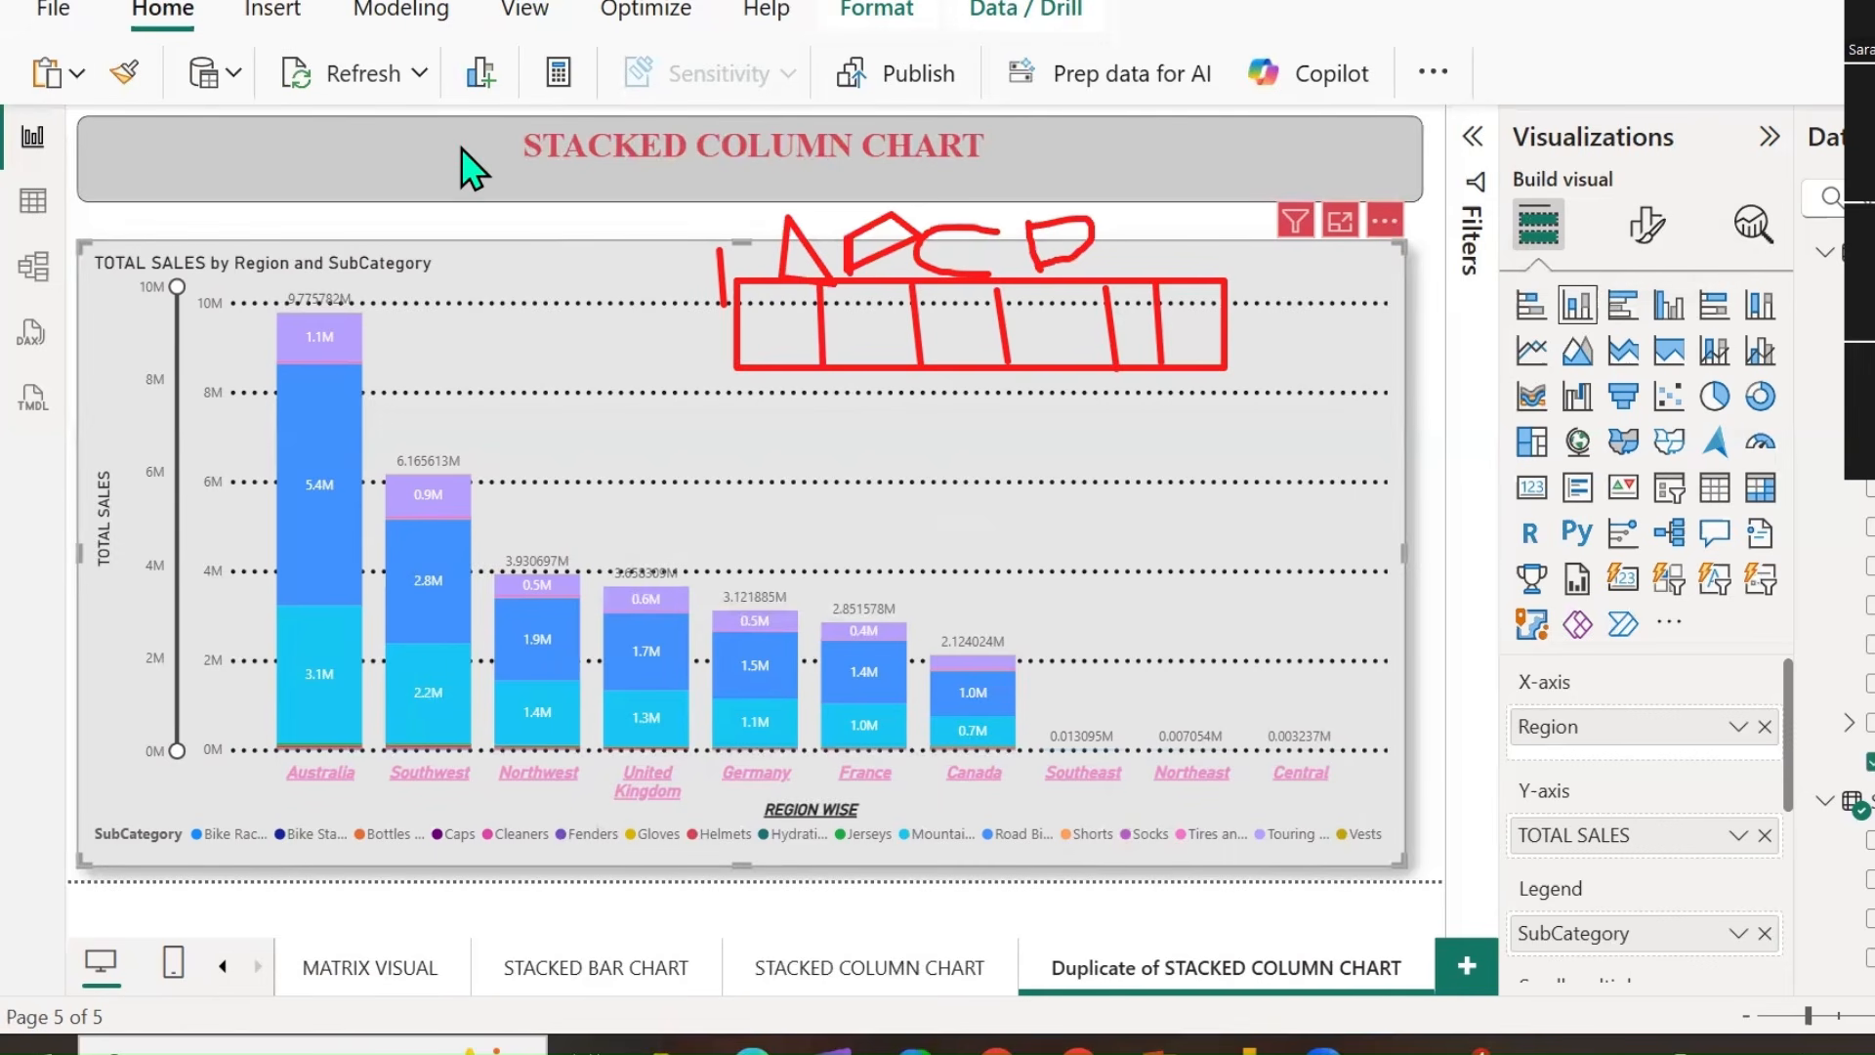
Mark the 1.1M segment of the Australia column with a red box and line, and circle the Australia axis label.
{"action": "left_click_drag", "start_coordinate": [359, 330], "coordinate": [486, 325]}
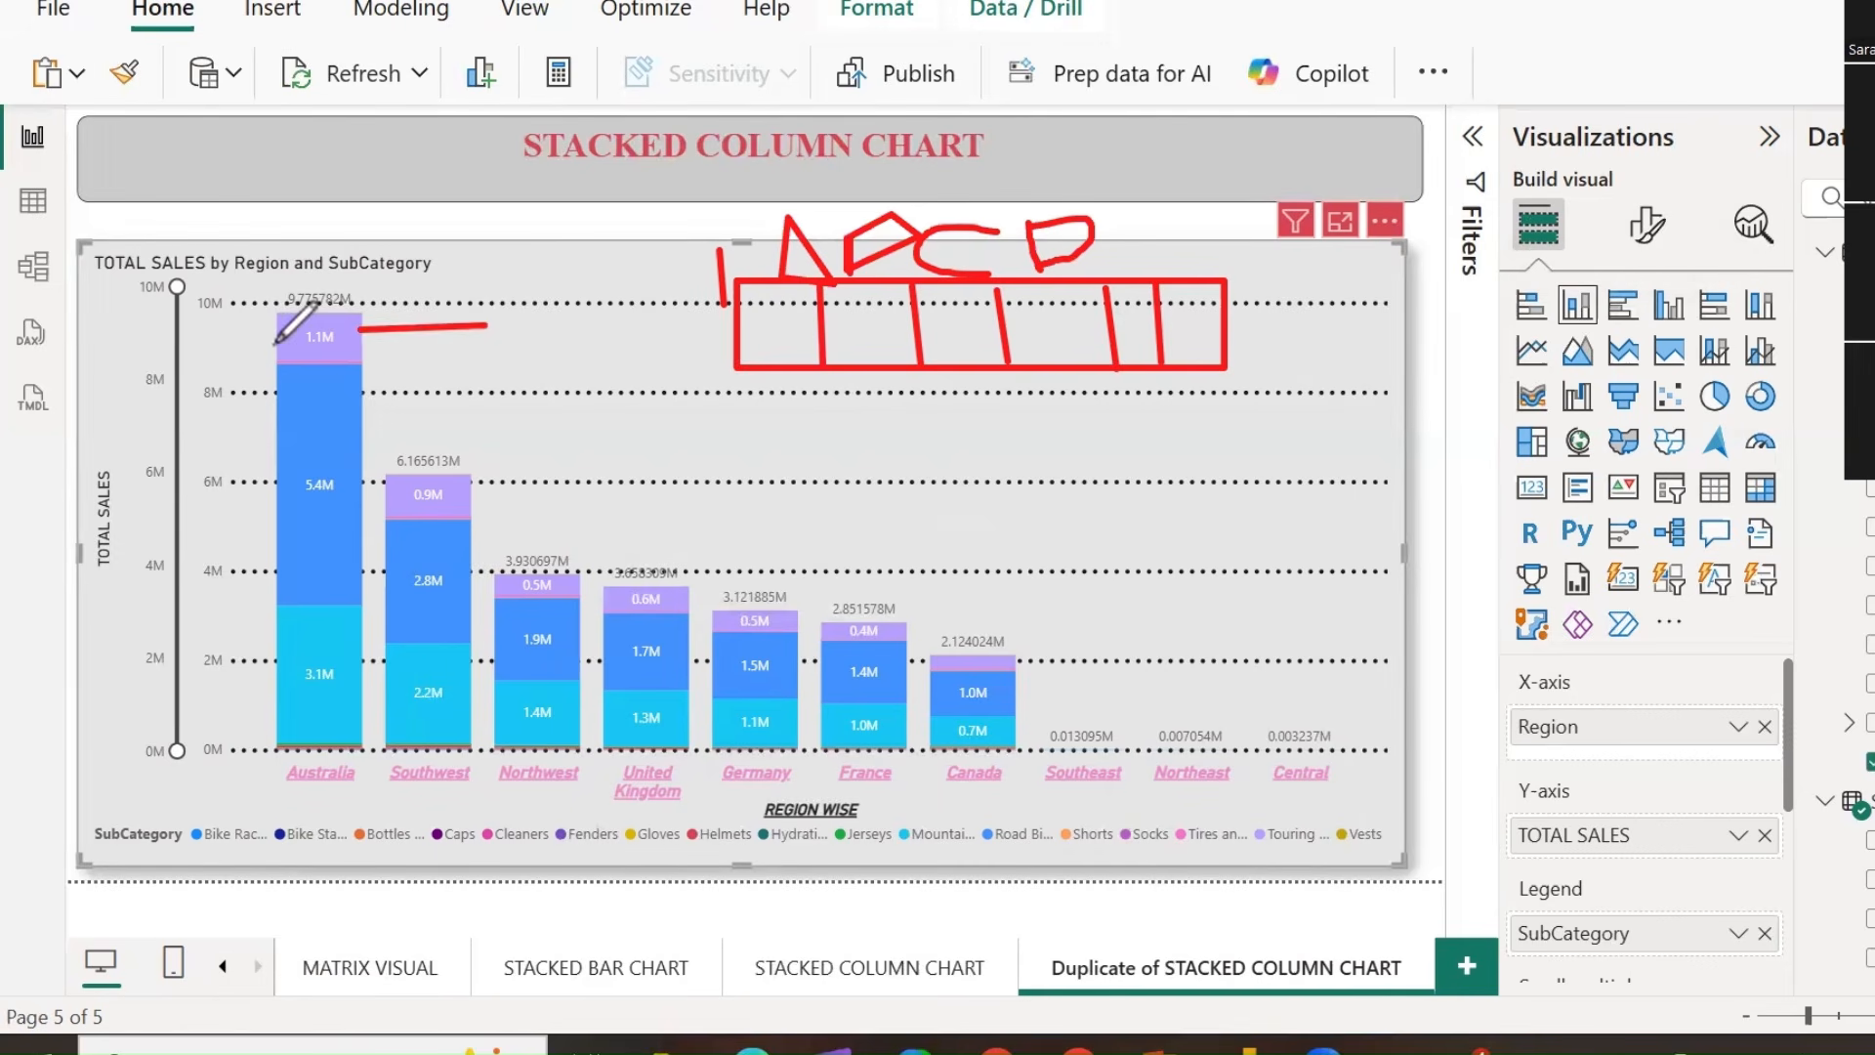
{"action": "mouse_move", "coordinate": [276, 315]}
{"action": "left_mouse_down"}
{"action": "mouse_move", "coordinate": [281, 369]}
{"action": "mouse_move", "coordinate": [374, 370]}
{"action": "mouse_move", "coordinate": [373, 315]}
{"action": "mouse_move", "coordinate": [274, 315]}
{"action": "left_mouse_up"}
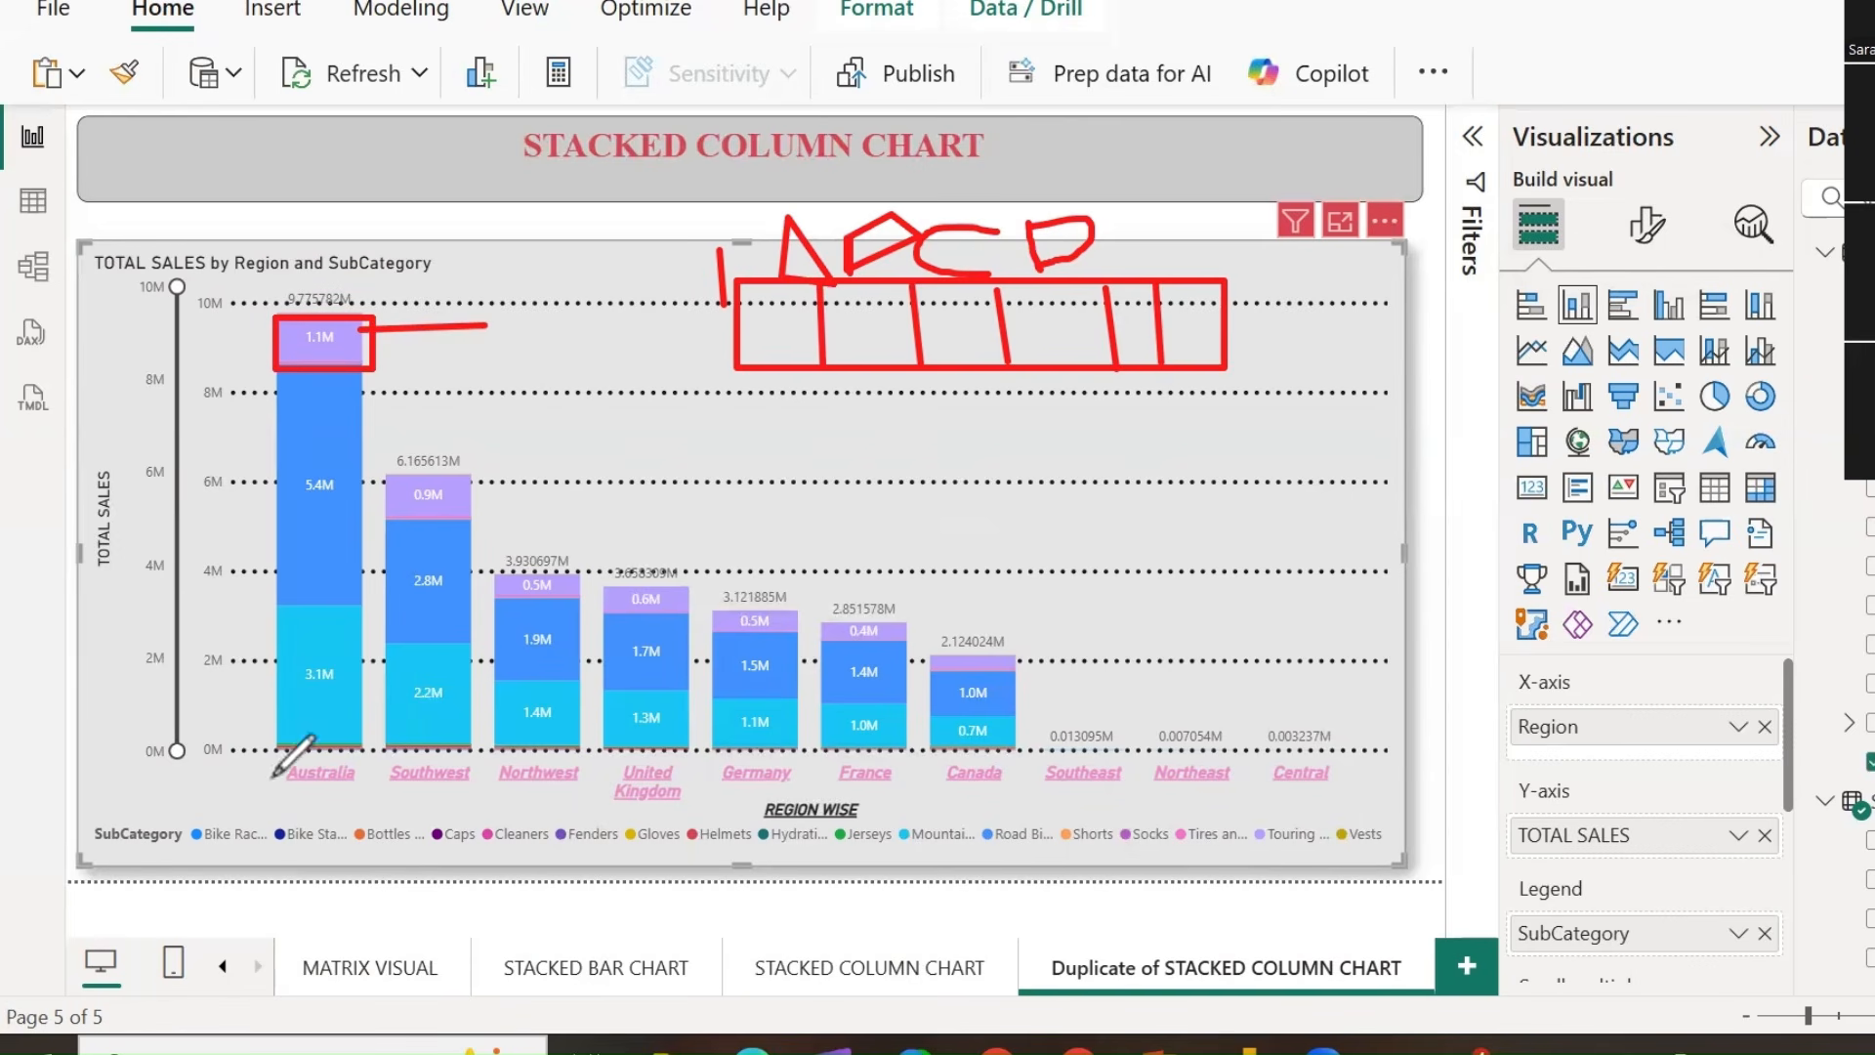
{"action": "mouse_move", "coordinate": [291, 752]}
{"action": "left_mouse_down"}
{"action": "mouse_move", "coordinate": [314, 817]}
{"action": "mouse_move", "coordinate": [341, 740]}
{"action": "mouse_move", "coordinate": [298, 754]}
{"action": "left_mouse_up"}
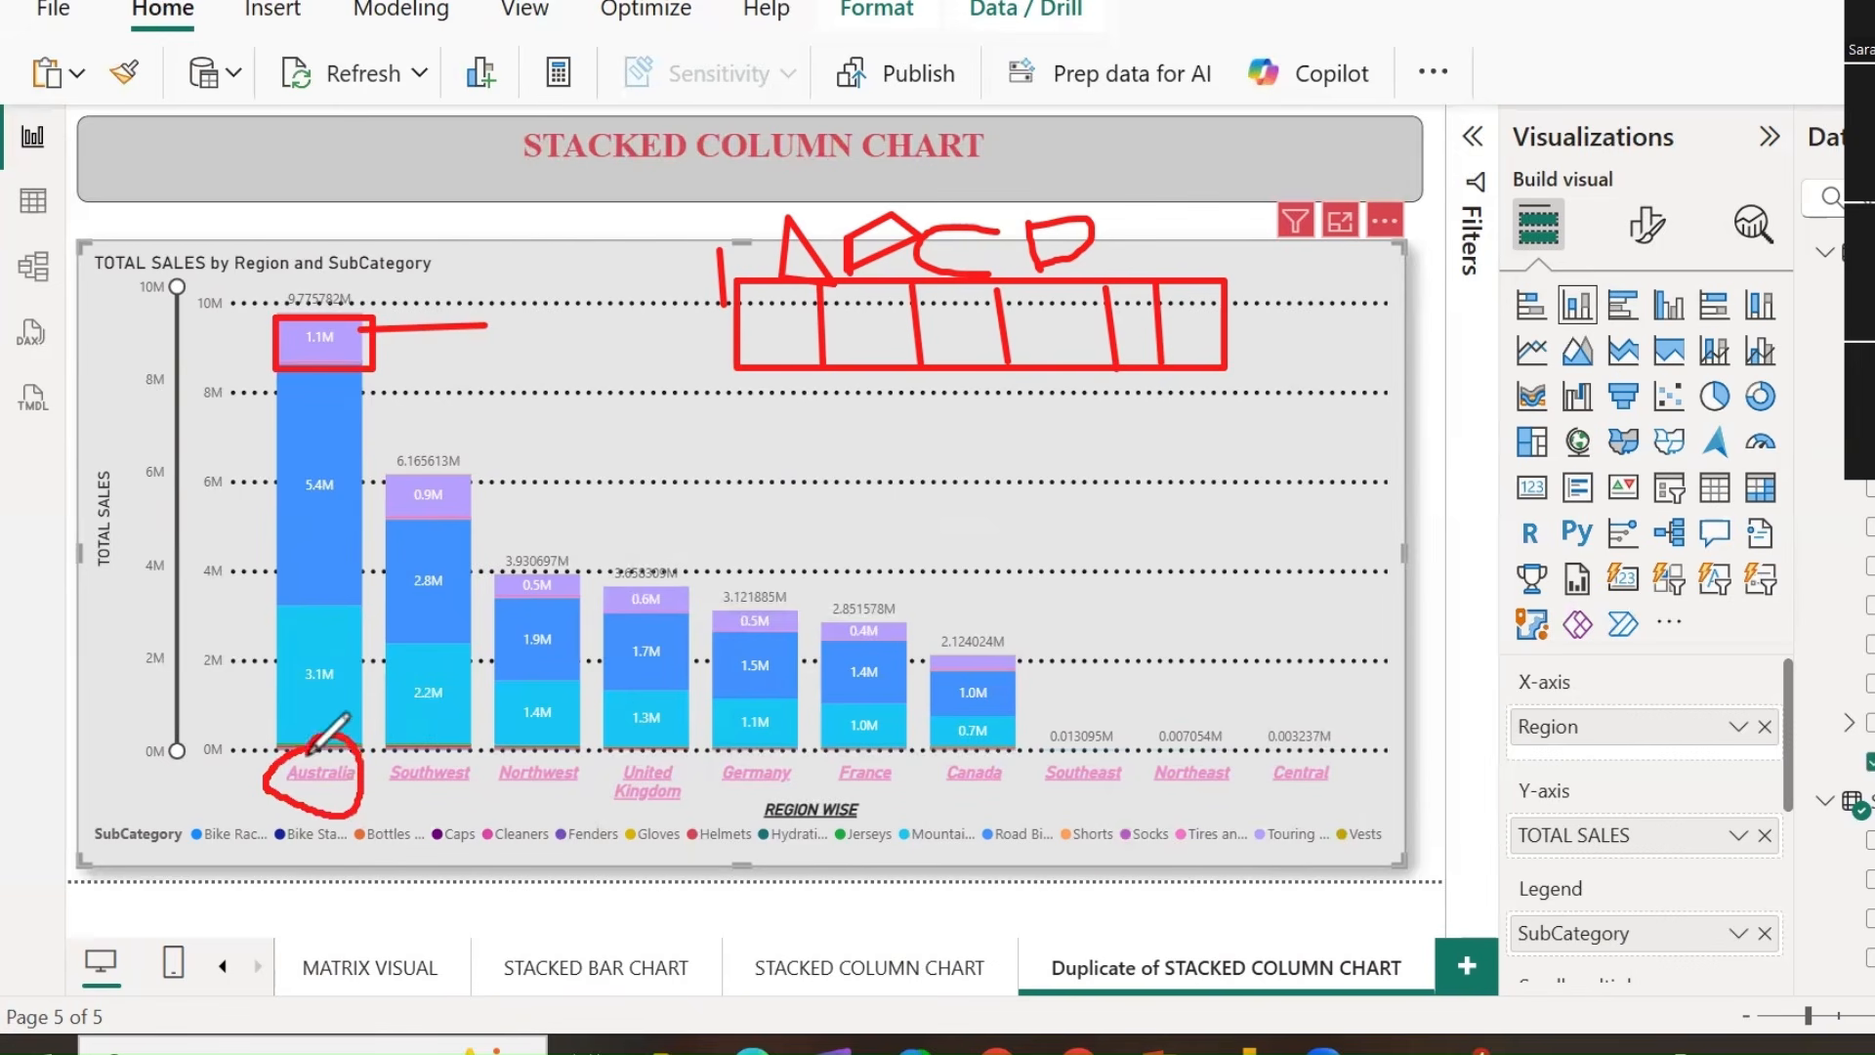
Sketch groups of horizontal red lines labelled A and SW over the chart to illustrate separate bars per region.
{"action": "mouse_move", "coordinate": [105, 367]}
{"action": "left_mouse_down"}
{"action": "mouse_move", "coordinate": [101, 412]}
{"action": "mouse_move", "coordinate": [136, 402]}
{"action": "mouse_move", "coordinate": [125, 383]}
{"action": "mouse_move", "coordinate": [140, 401]}
{"action": "mouse_move", "coordinate": [391, 341]}
{"action": "mouse_move", "coordinate": [501, 341]}
{"action": "left_mouse_up"}
{"action": "key", "text": "ctrl+z"}
{"action": "left_click_drag", "start_coordinate": [178, 377], "coordinate": [259, 377]}
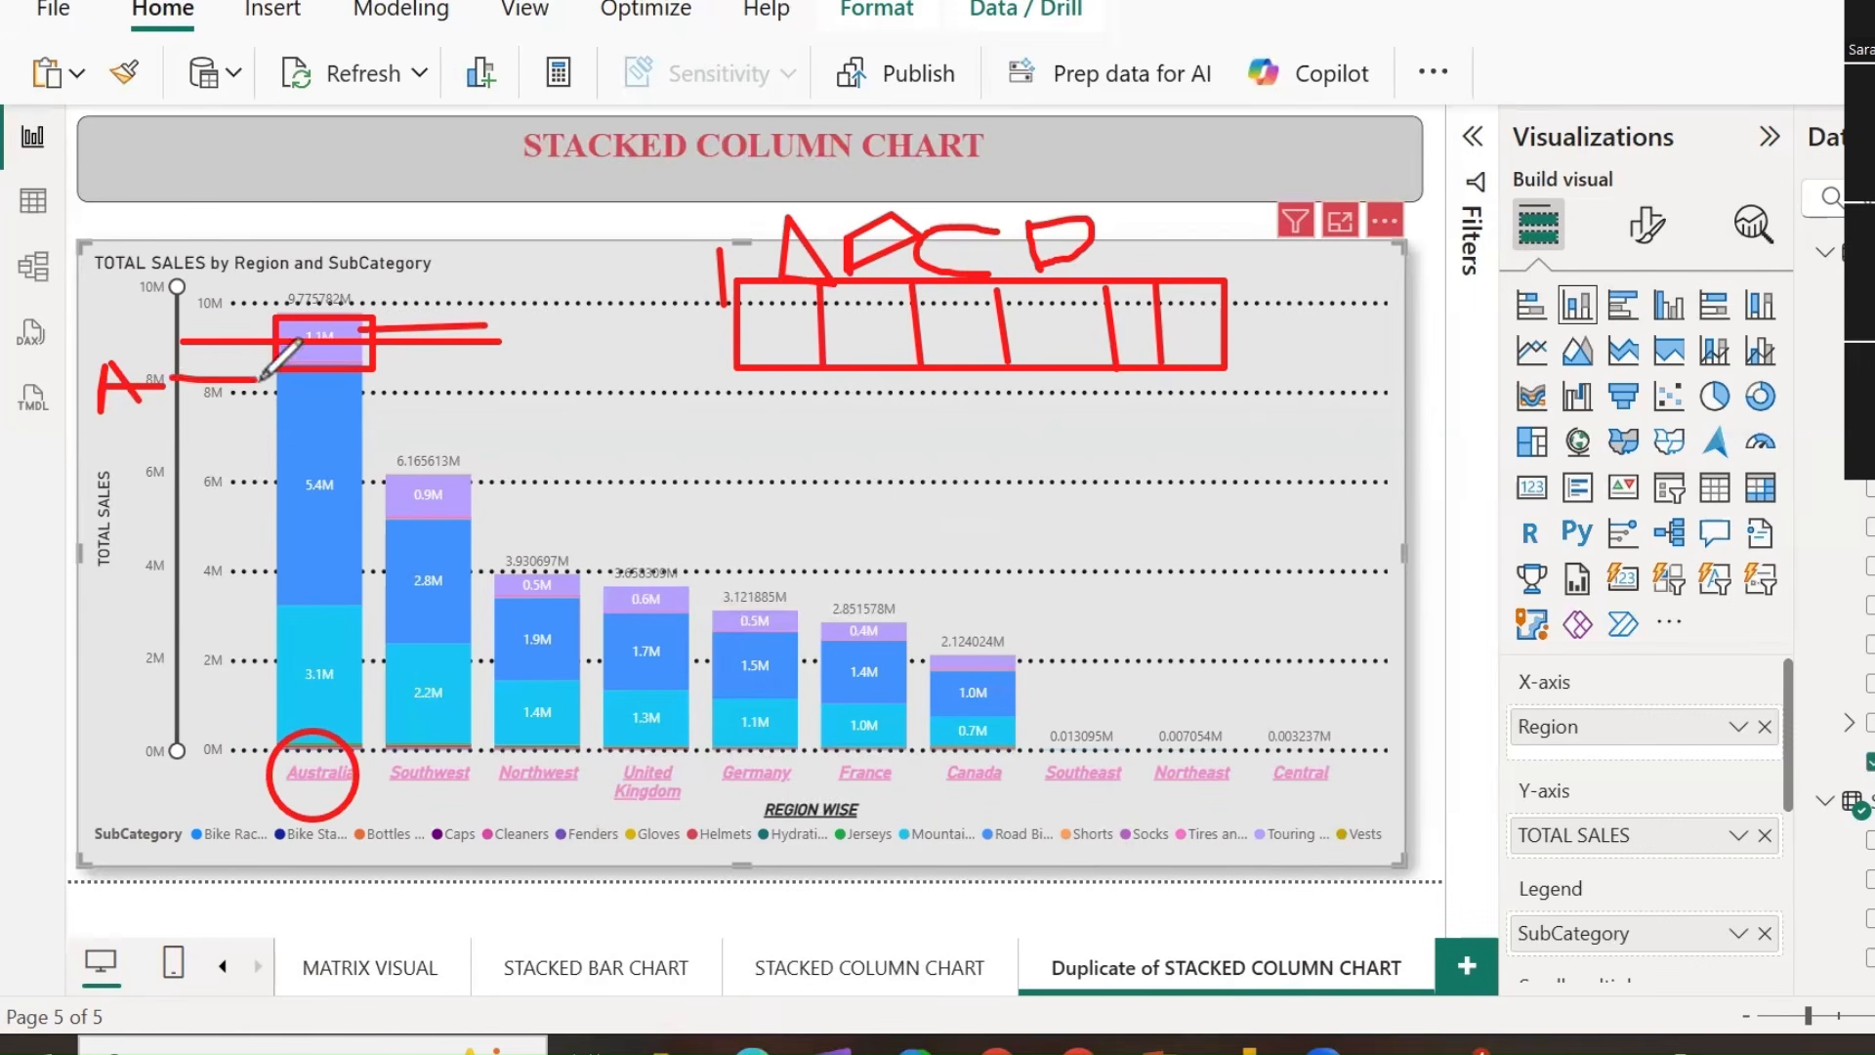
{"action": "left_click_drag", "start_coordinate": [179, 424], "coordinate": [410, 424]}
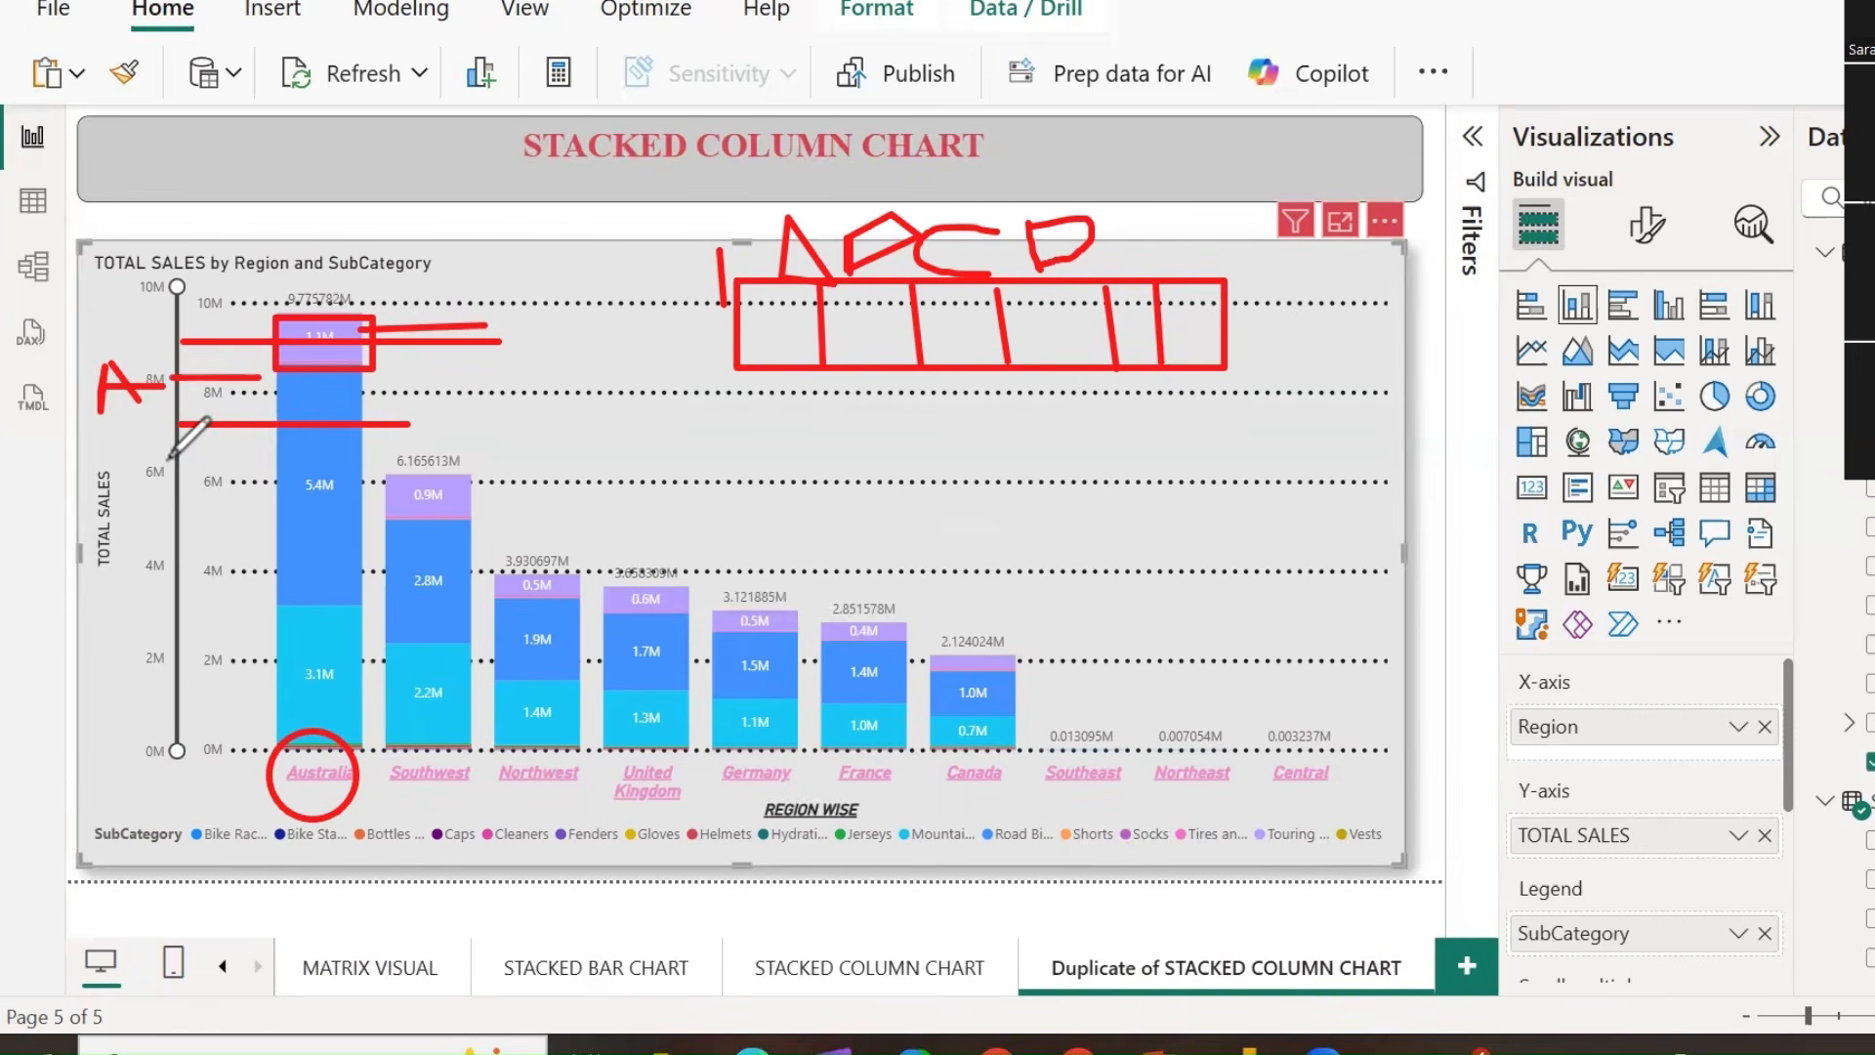
{"action": "left_click_drag", "start_coordinate": [188, 463], "coordinate": [432, 462]}
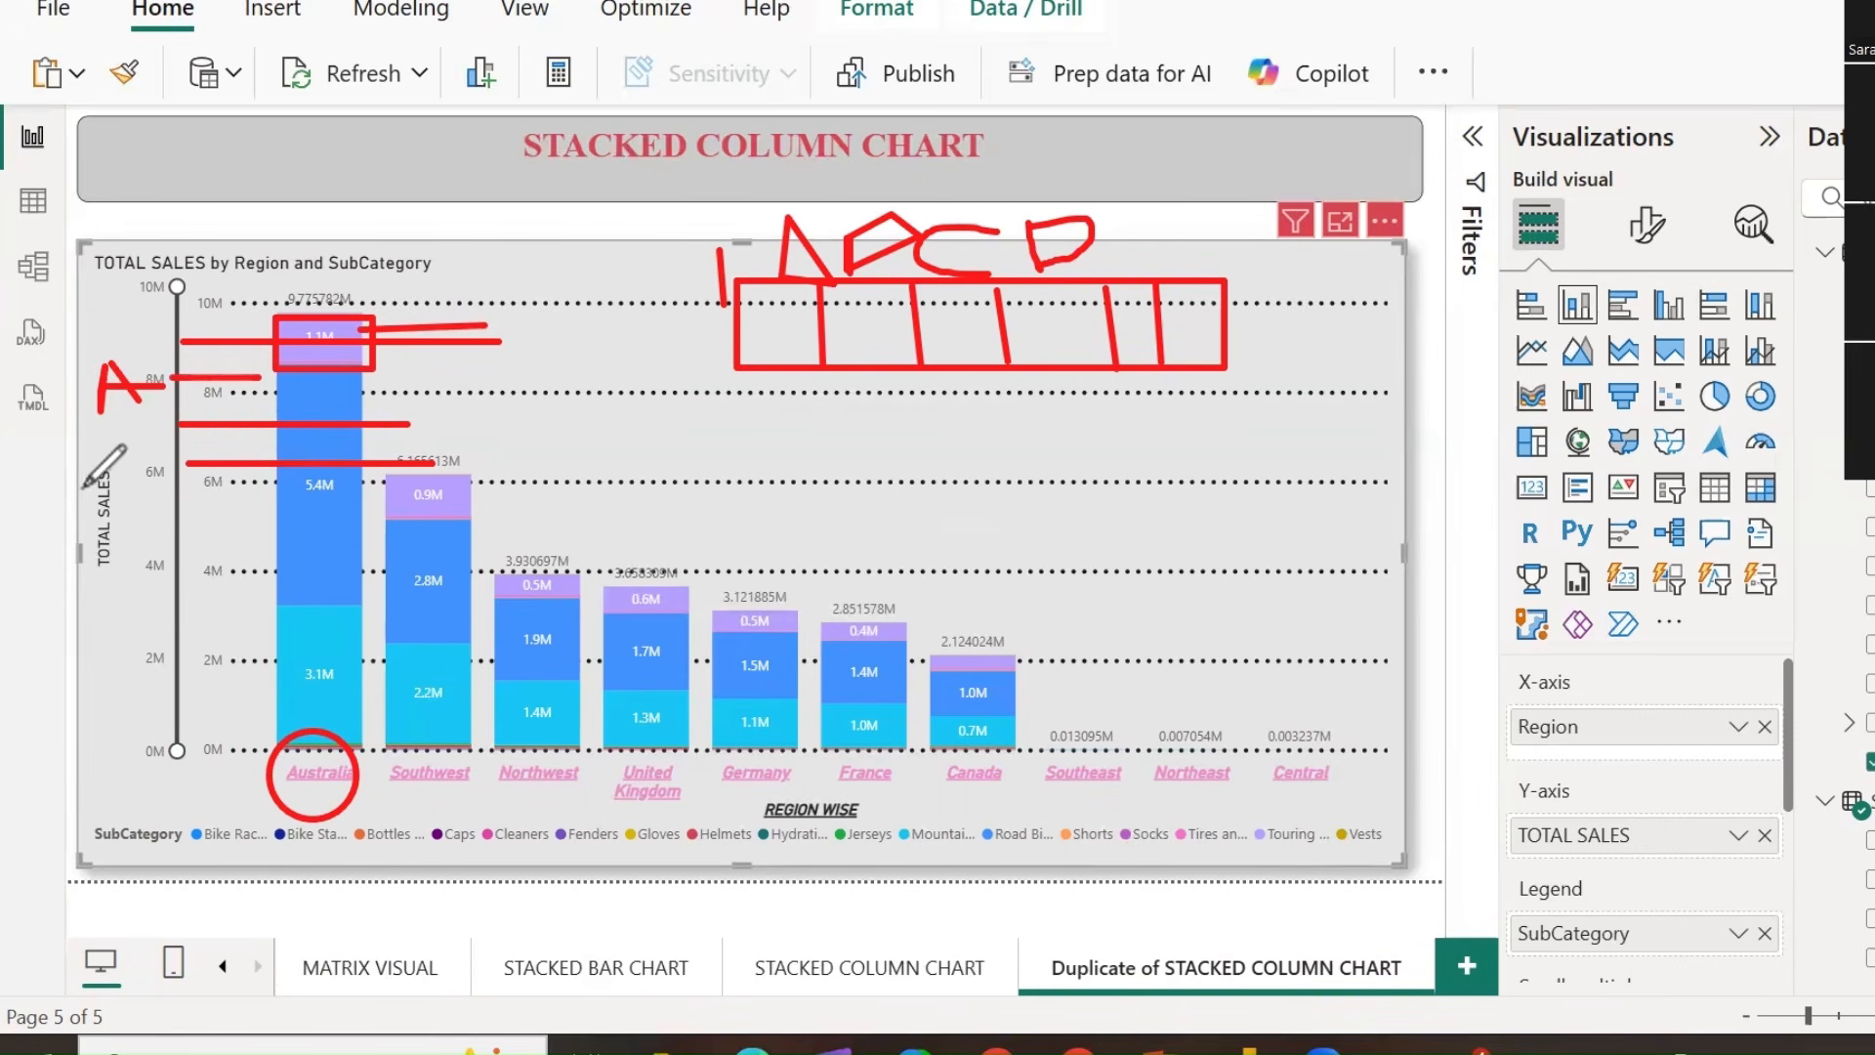
{"action": "left_click_drag", "start_coordinate": [94, 499], "coordinate": [61, 559]}
{"action": "mouse_move", "coordinate": [121, 489]}
{"action": "left_mouse_down"}
{"action": "mouse_move", "coordinate": [139, 513]}
{"action": "mouse_move", "coordinate": [168, 473]}
{"action": "mouse_move", "coordinate": [354, 501]}
{"action": "left_mouse_up"}
{"action": "left_click_drag", "start_coordinate": [173, 549], "coordinate": [429, 549]}
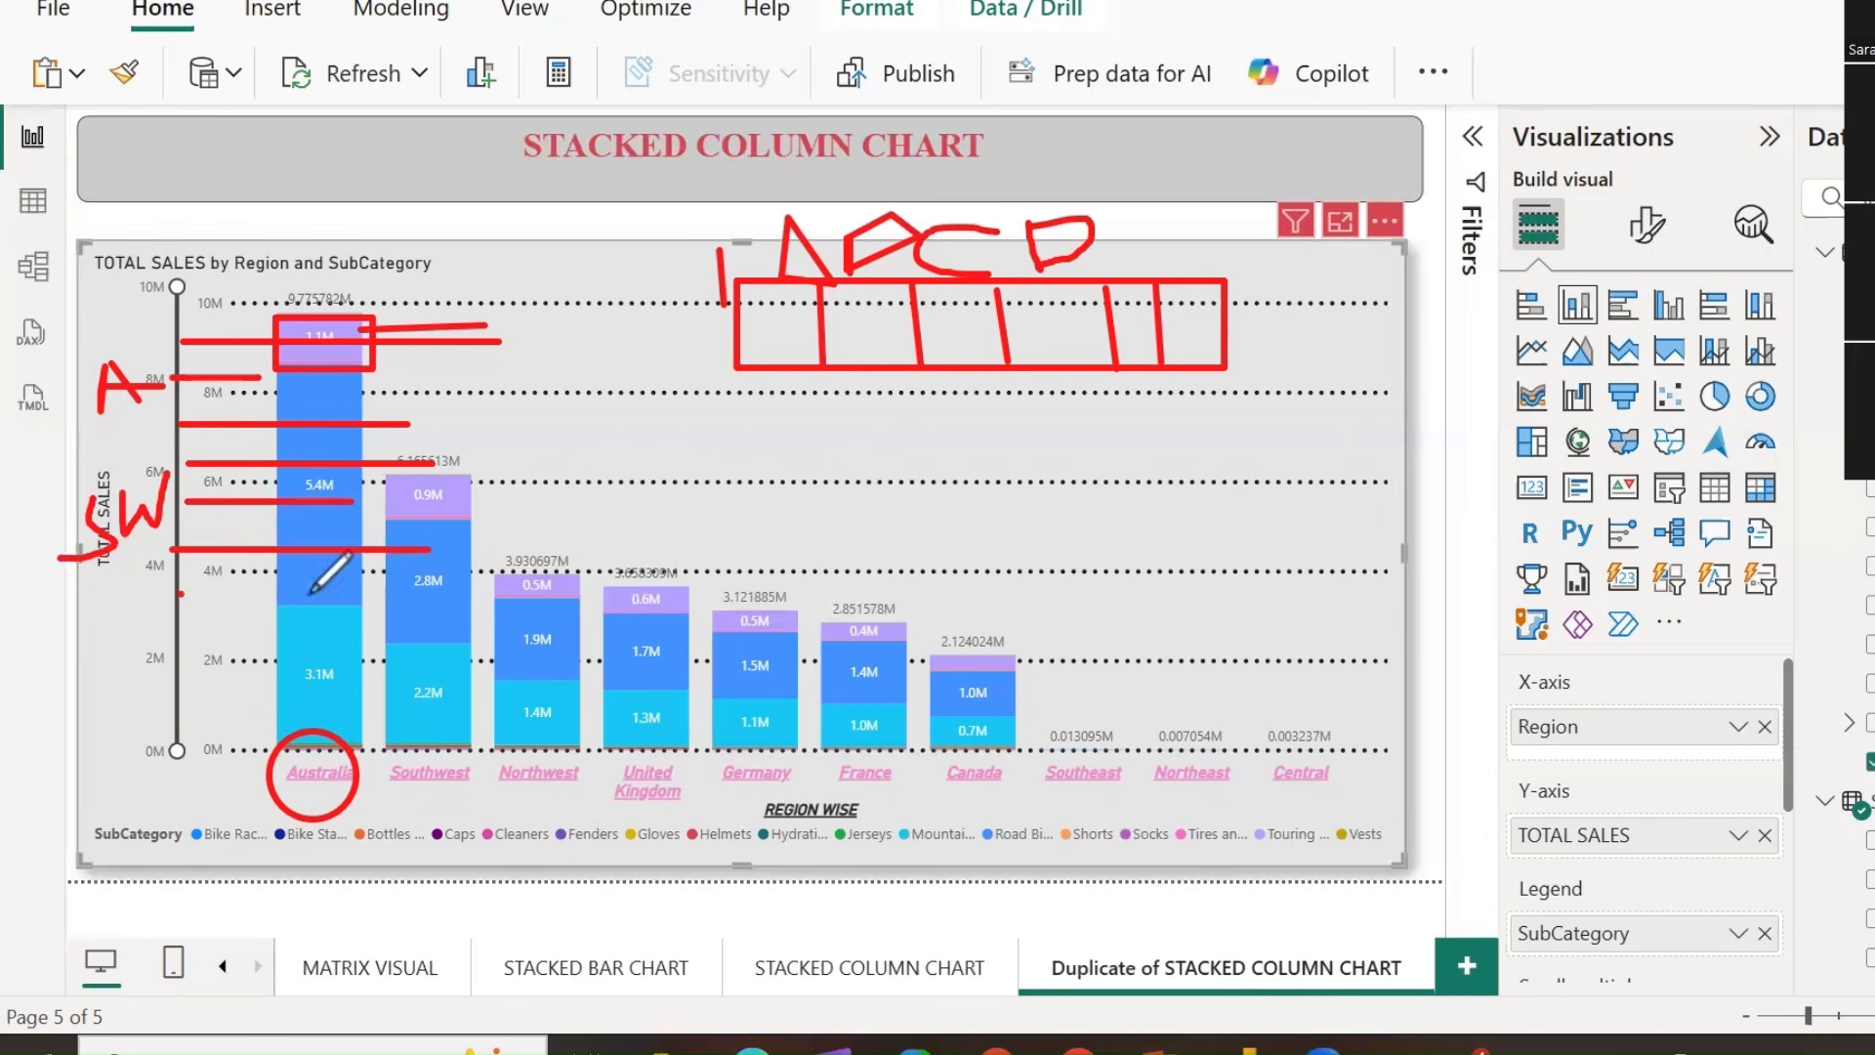
{"action": "mouse_move", "coordinate": [176, 576]}
{"action": "left_mouse_down"}
{"action": "mouse_move", "coordinate": [311, 573]}
{"action": "mouse_move", "coordinate": [364, 594]}
{"action": "left_mouse_up"}
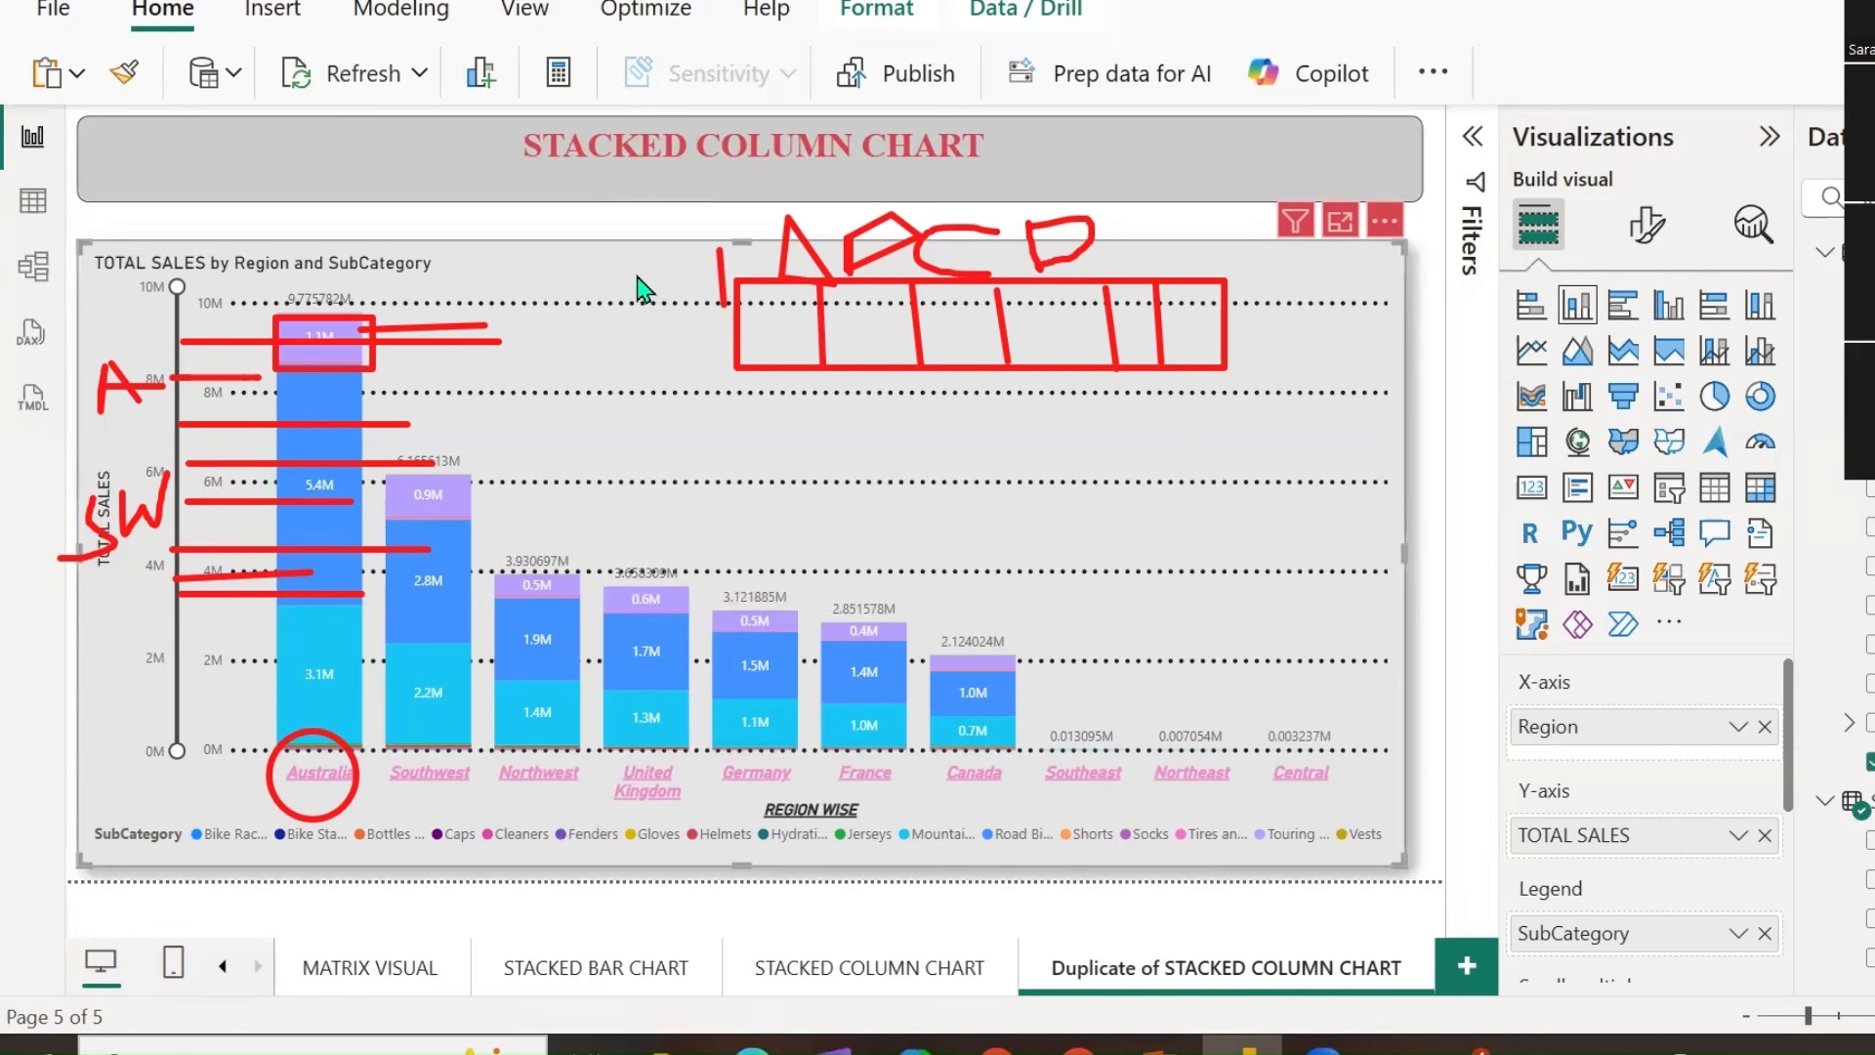
Convert the chart to a clustered bar chart and narrow its zoom slider to the low end of the TOTAL SALES axis.
{"action": "left_click", "coordinate": [1625, 307]}
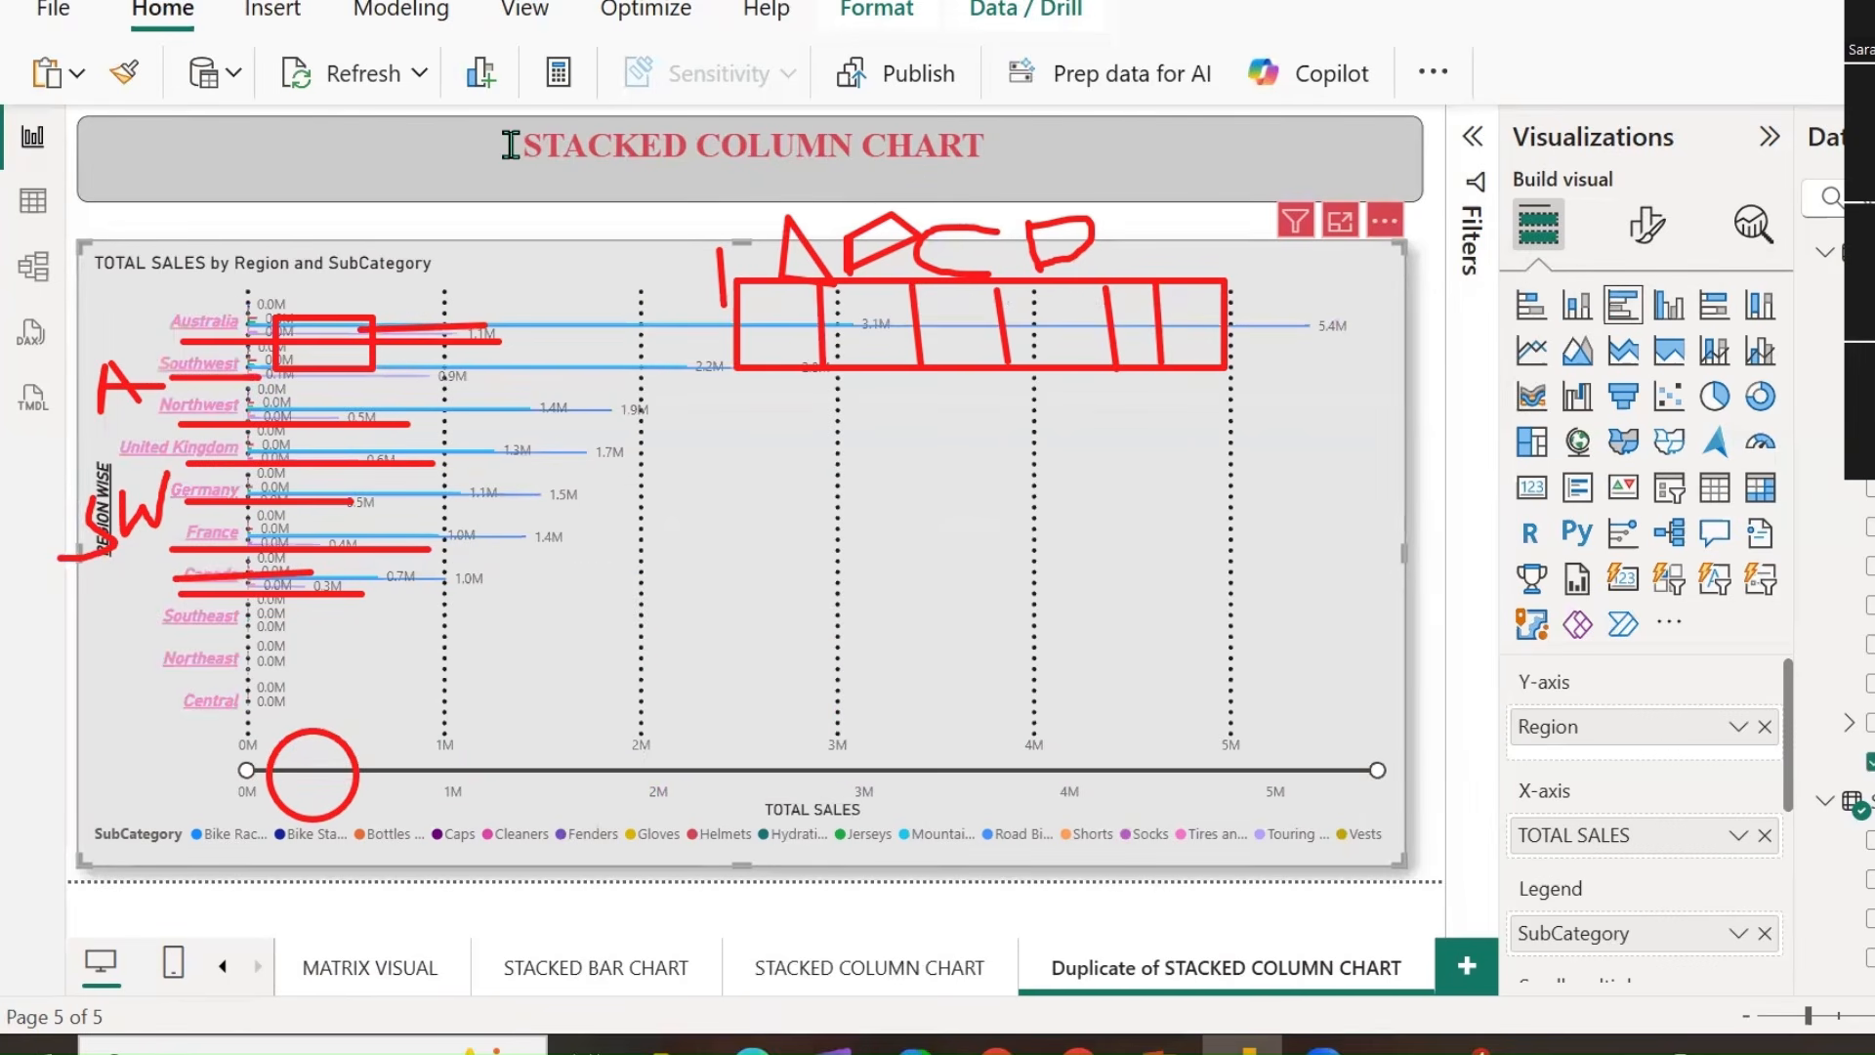
{"action": "mouse_move", "coordinate": [390, 327]}
{"action": "left_mouse_down"}
{"action": "mouse_move", "coordinate": [447, 614]}
{"action": "mouse_move", "coordinate": [937, 274]}
{"action": "mouse_move", "coordinate": [1327, 288]}
{"action": "mouse_move", "coordinate": [640, 239]}
{"action": "mouse_move", "coordinate": [849, 239]}
{"action": "mouse_move", "coordinate": [38, 264]}
{"action": "mouse_move", "coordinate": [147, 423]}
{"action": "mouse_move", "coordinate": [66, 577]}
{"action": "left_mouse_up"}
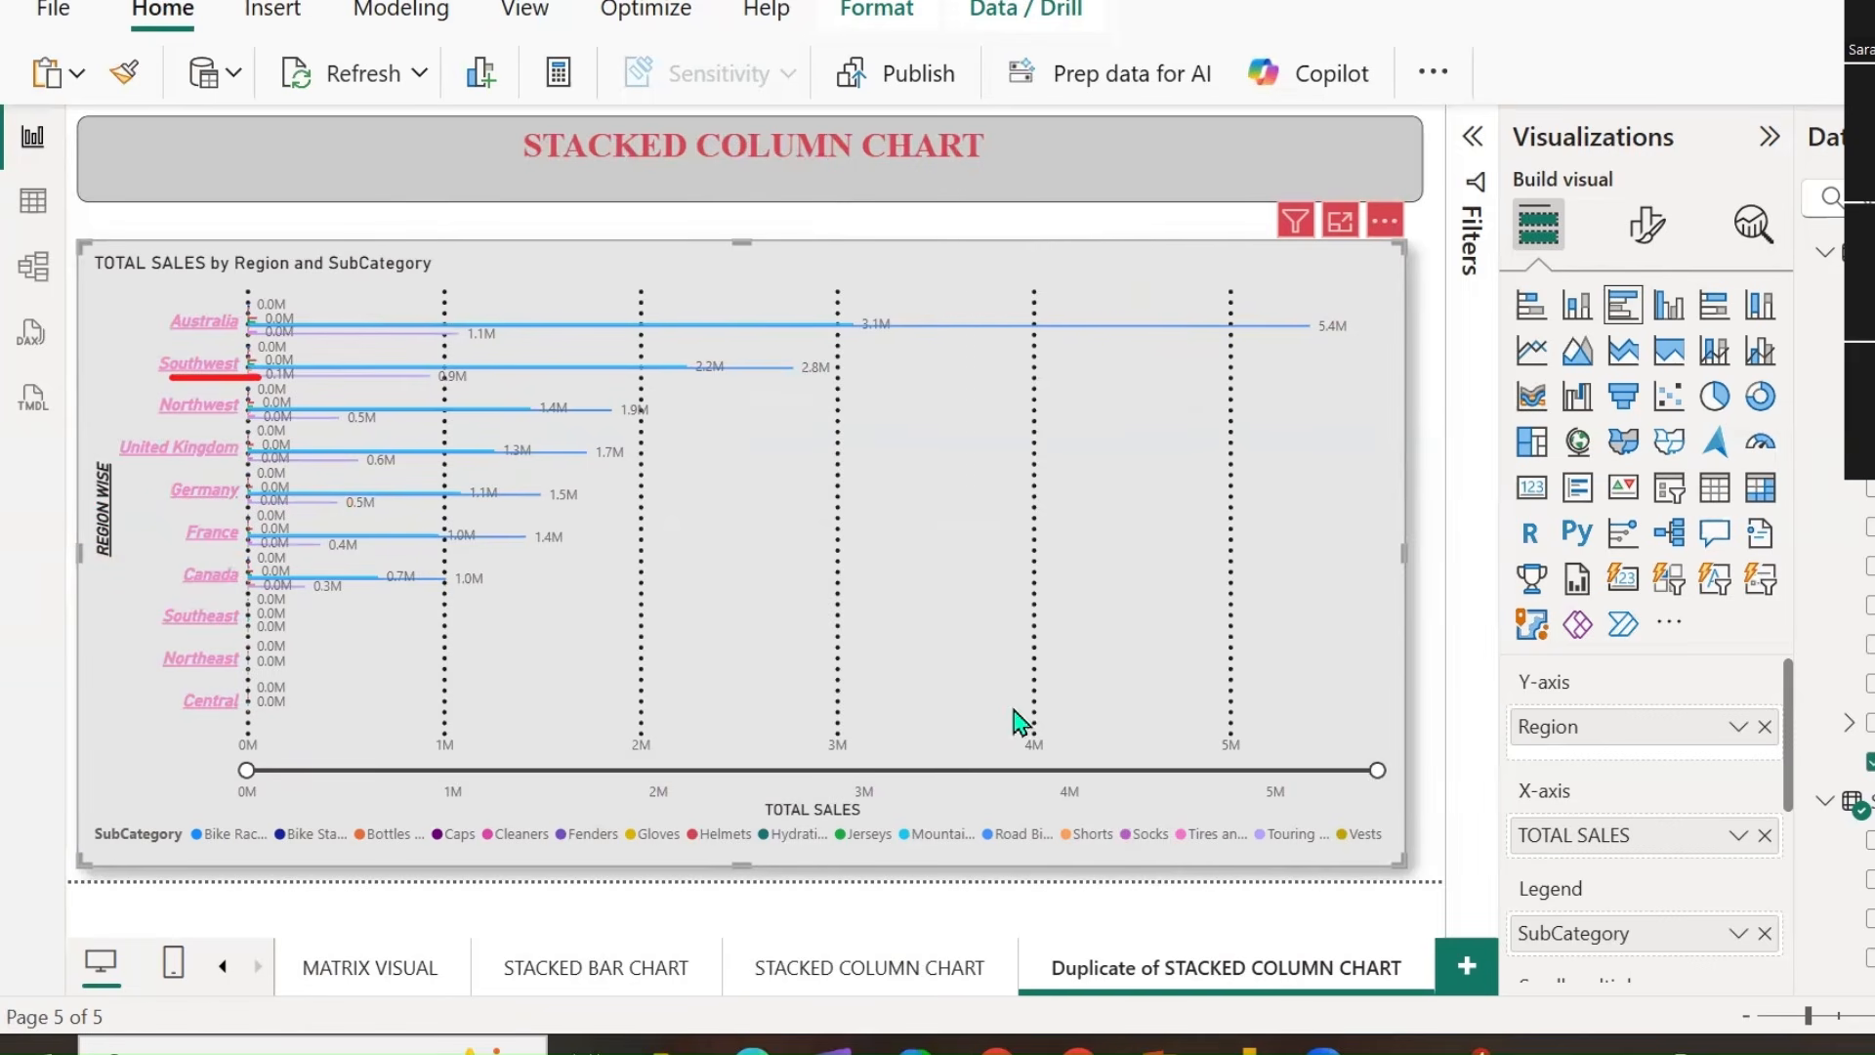
{"action": "left_click_drag", "start_coordinate": [1052, 764], "coordinate": [291, 770]}
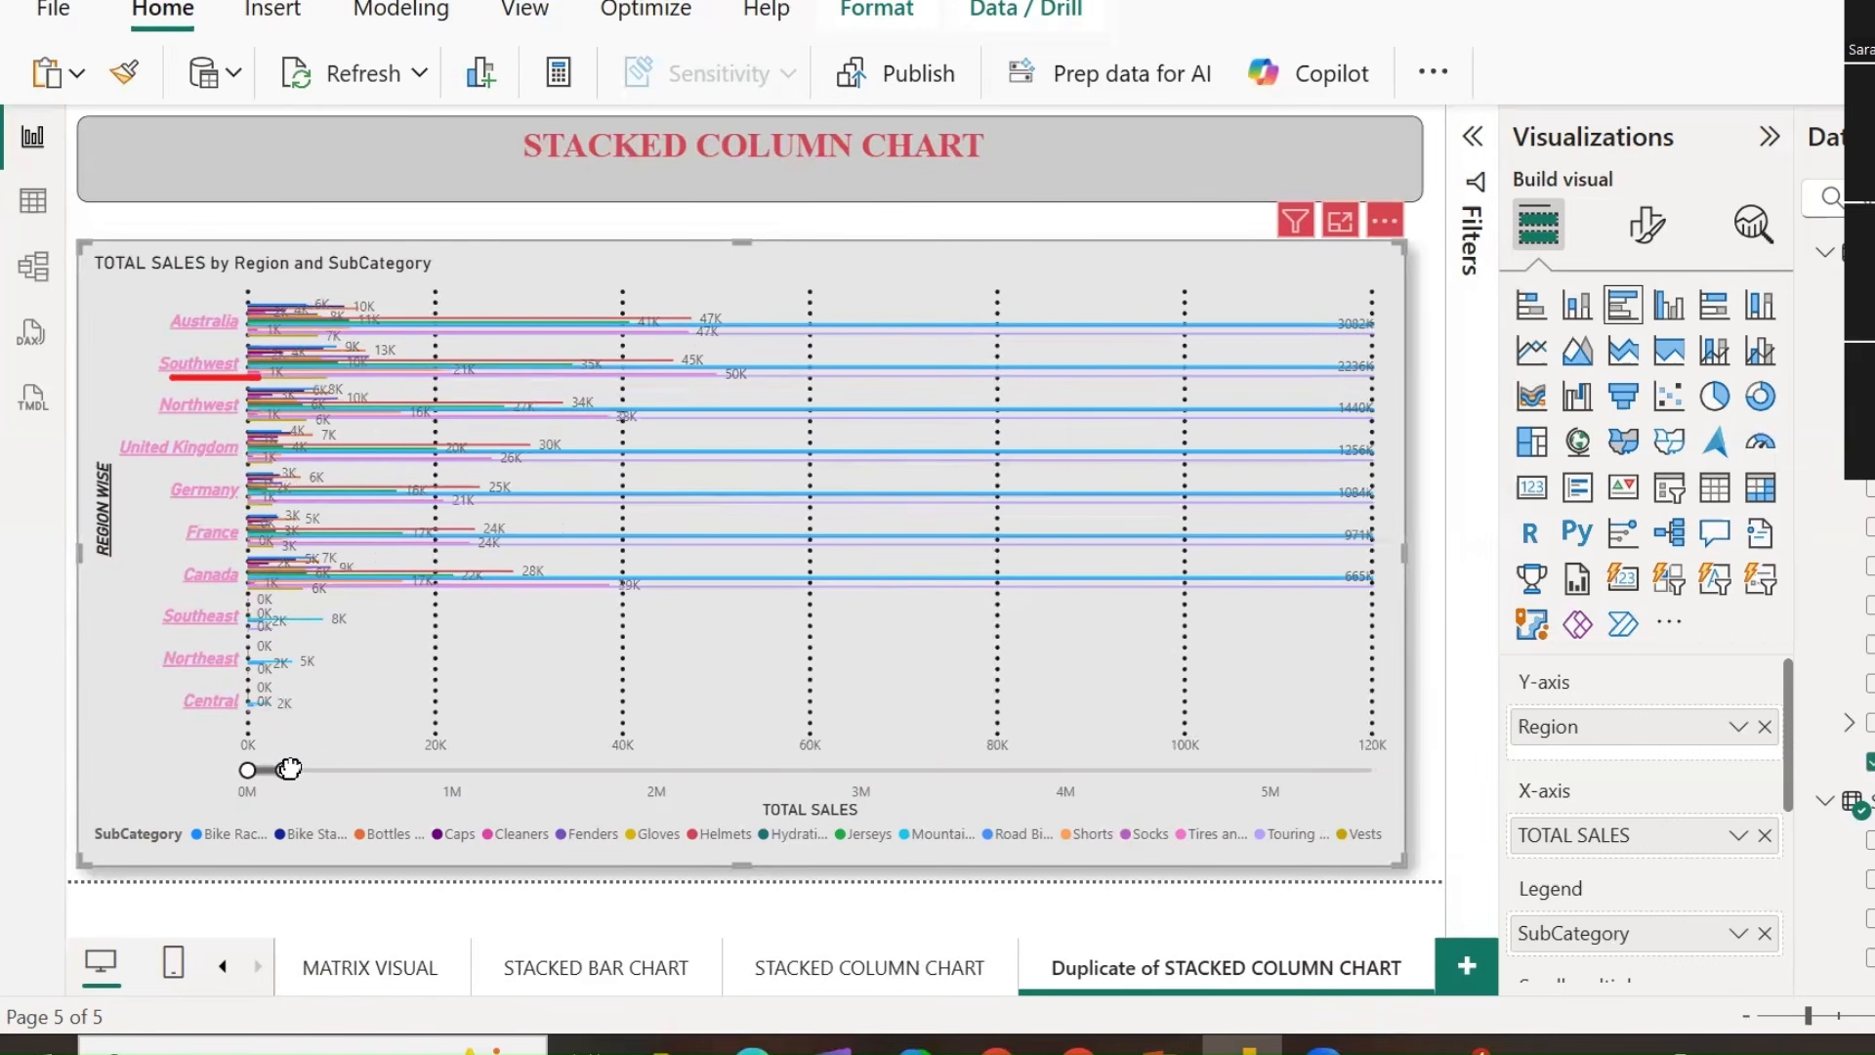
Examine the bar chart's zoom slider and X-axis title formatting options, and review its field assignments.
{"action": "left_click", "coordinate": [1645, 226]}
{"action": "scroll", "coordinate": [1612, 748], "scroll_direction": "down", "scroll_amount": 1}
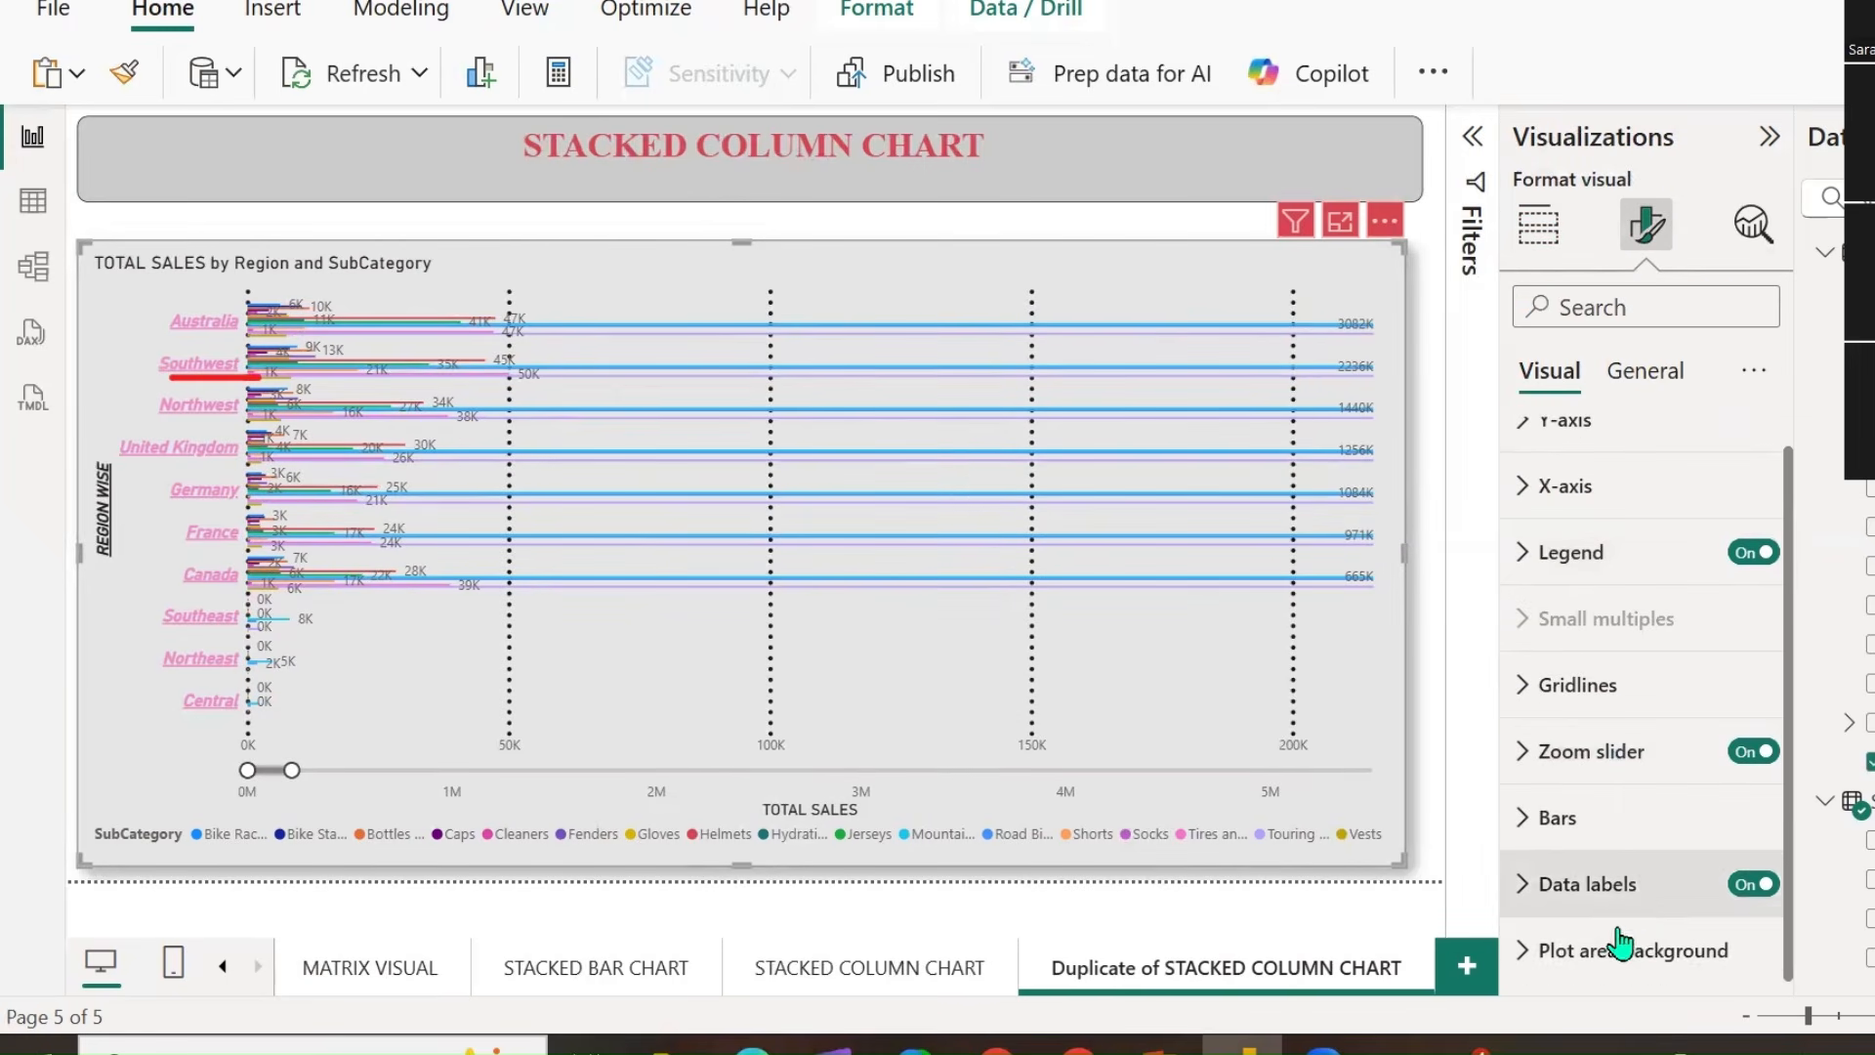
{"action": "left_click", "coordinate": [1524, 777]}
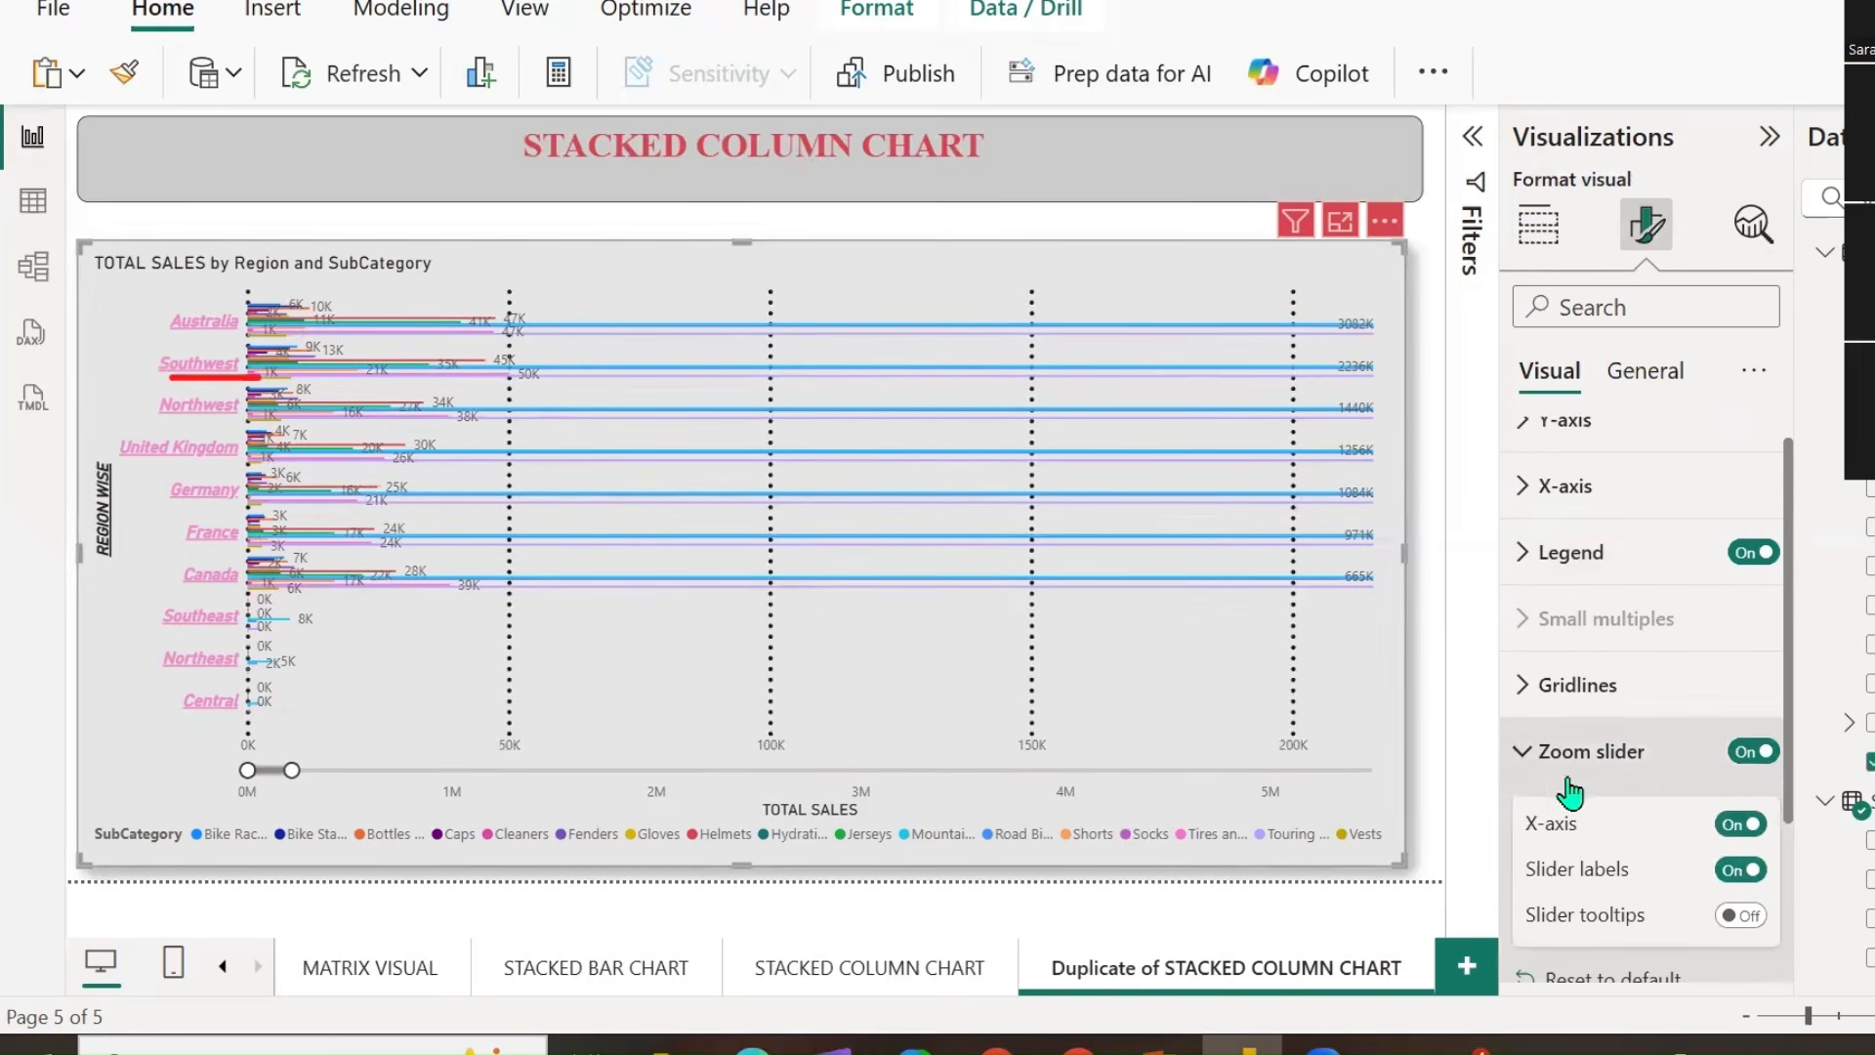
{"action": "scroll", "coordinate": [1621, 816], "scroll_direction": "down", "scroll_amount": 3}
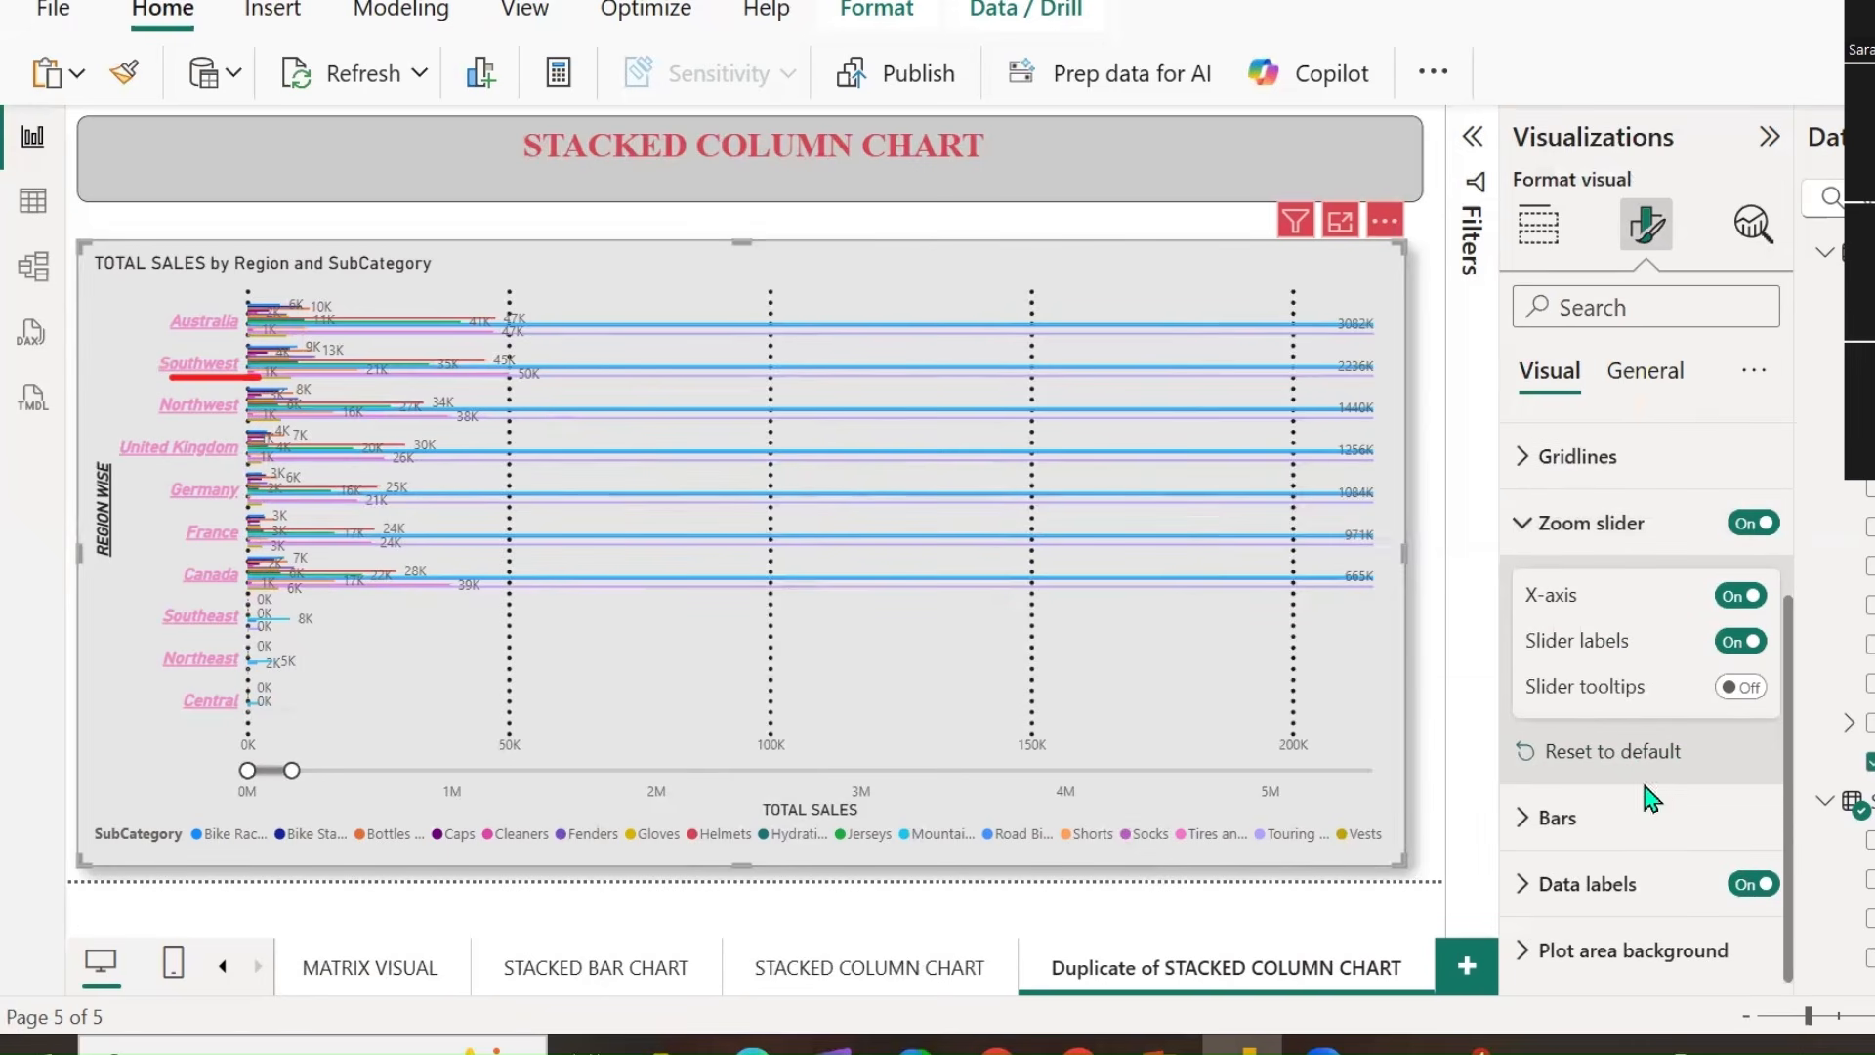
{"action": "scroll", "coordinate": [1651, 806], "scroll_direction": "up", "scroll_amount": 3}
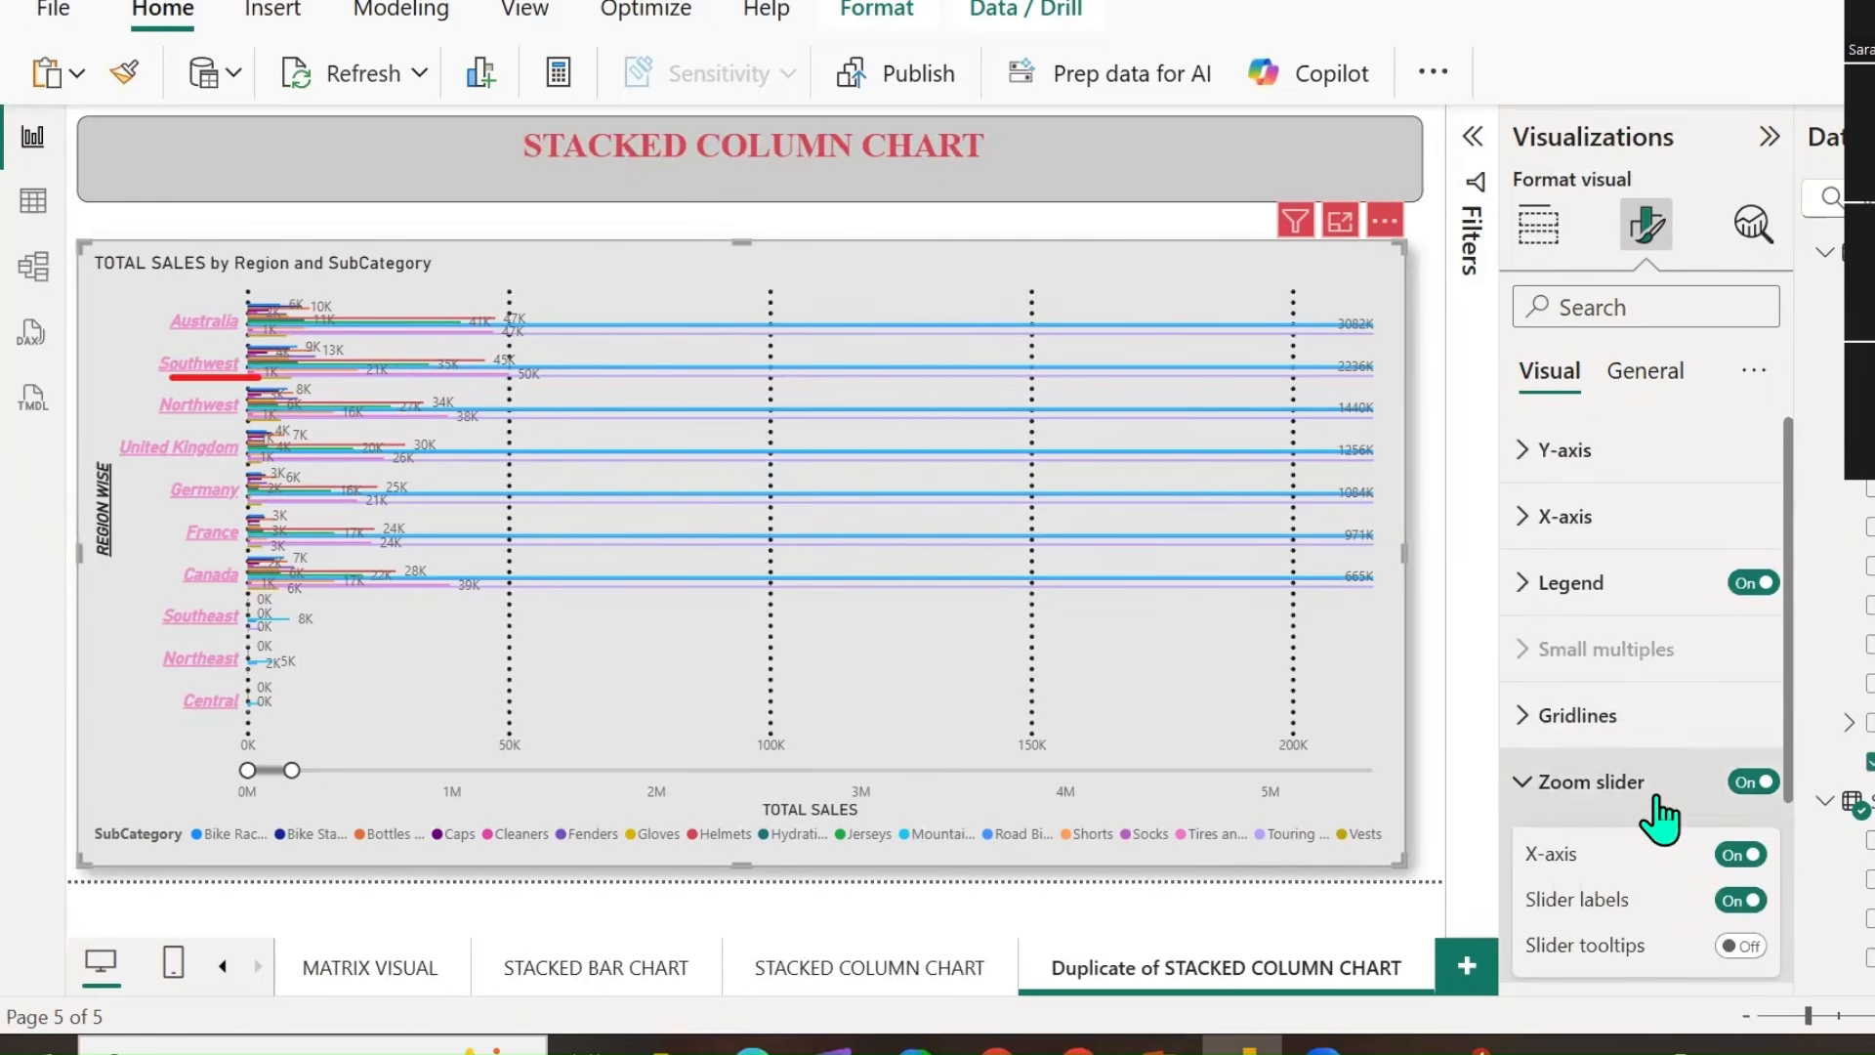
{"action": "left_click", "coordinate": [1530, 520]}
{"action": "scroll", "coordinate": [1691, 712], "scroll_direction": "down", "scroll_amount": 3}
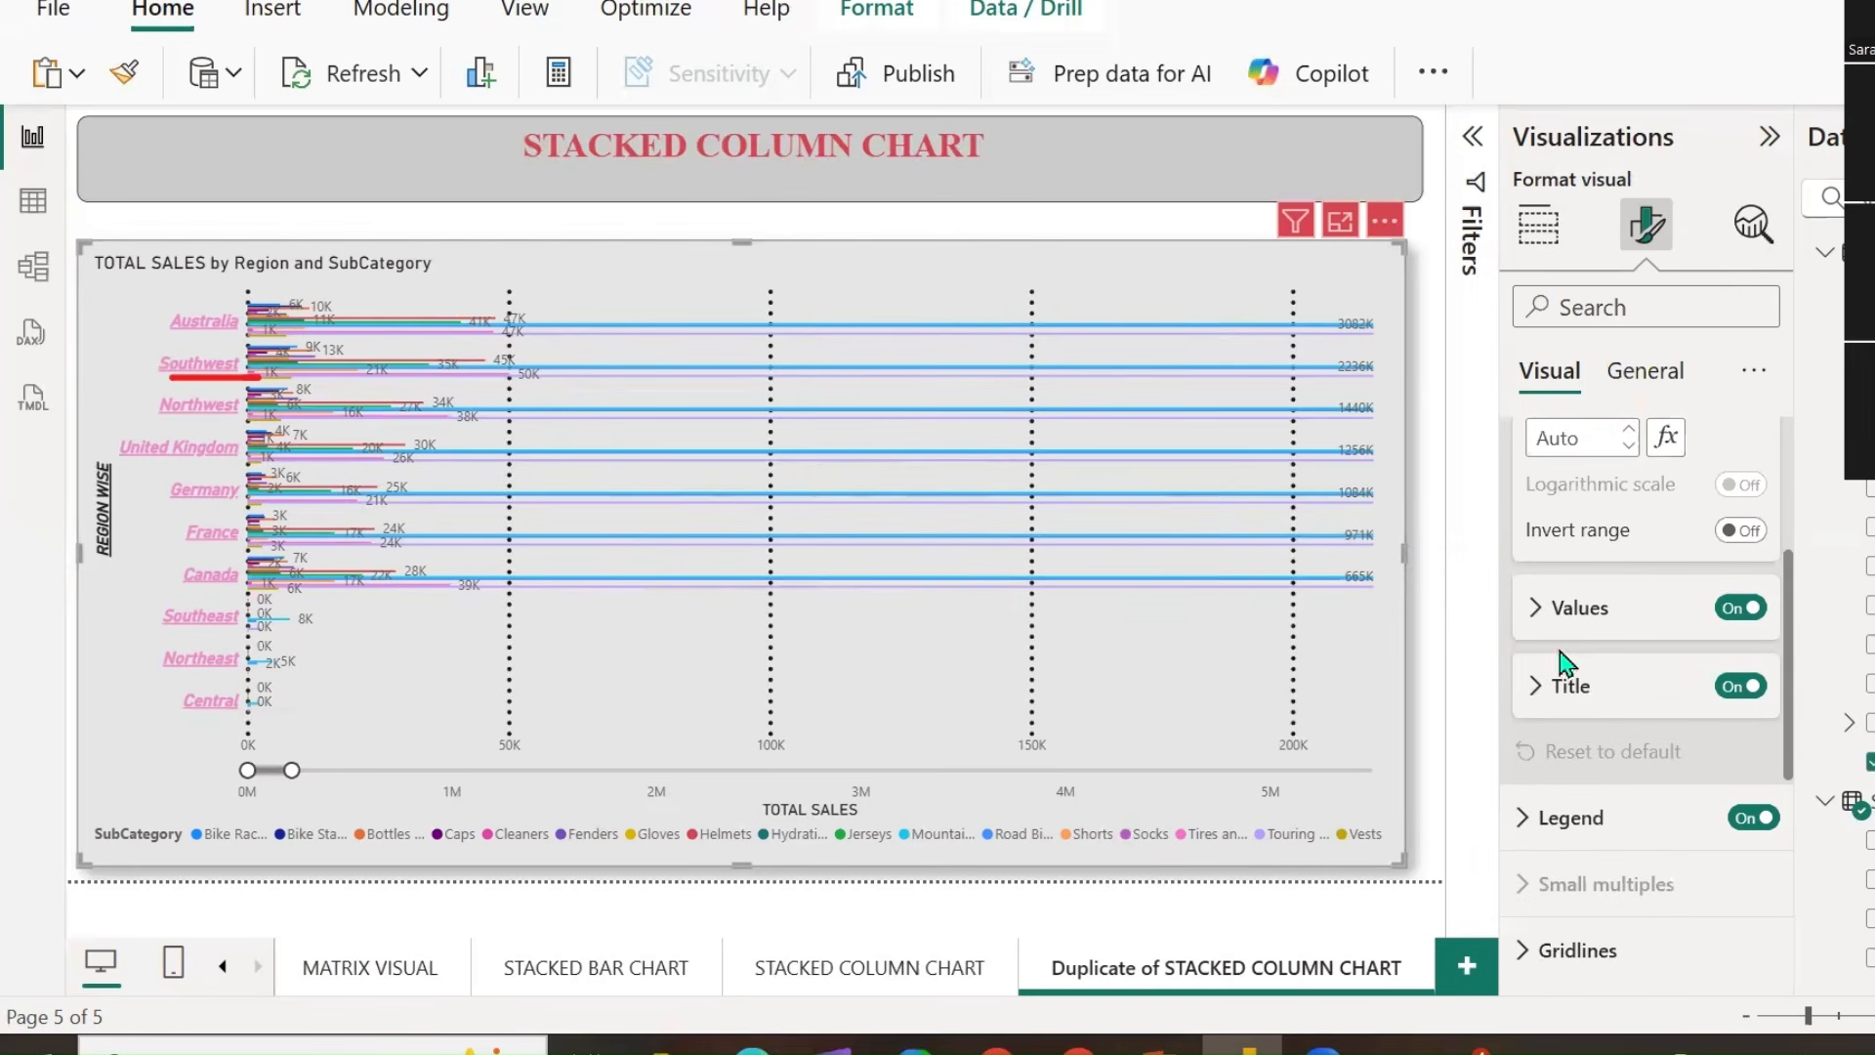
{"action": "left_click", "coordinate": [1544, 686]}
{"action": "left_click", "coordinate": [1539, 226]}
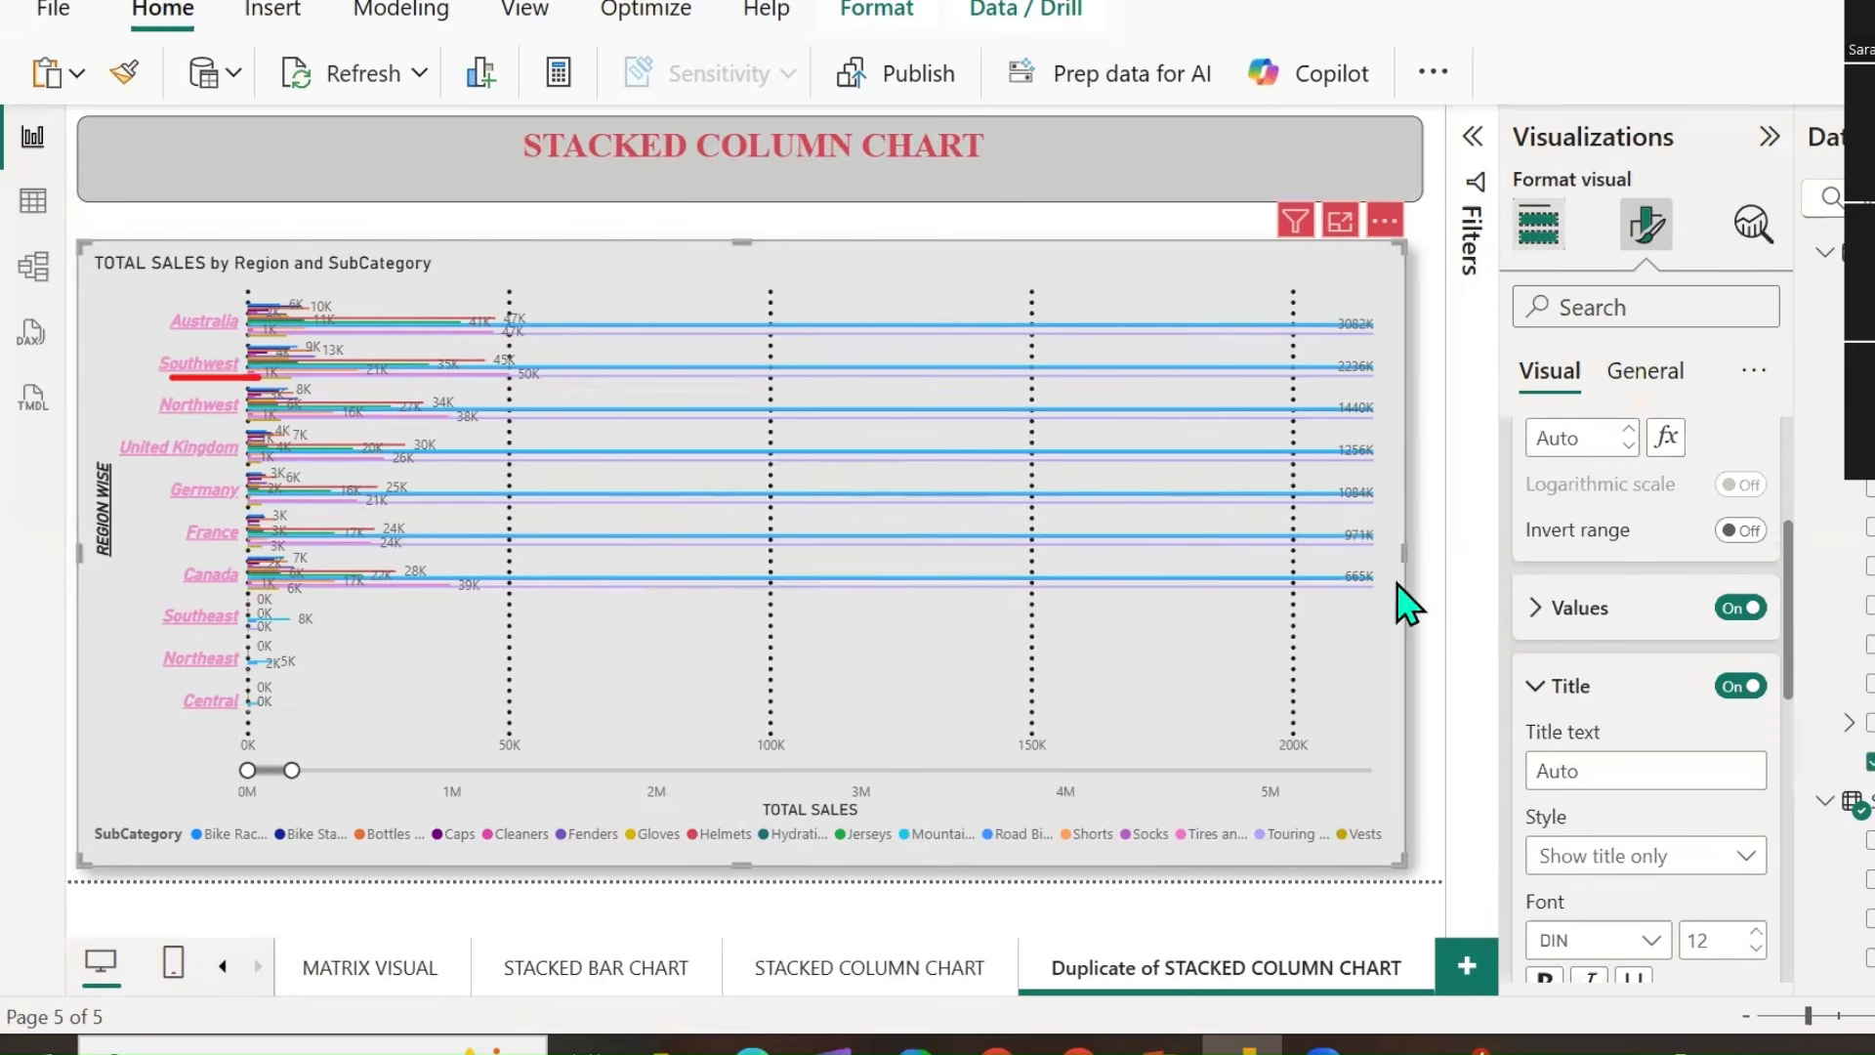
{"action": "scroll", "coordinate": [1625, 777], "scroll_direction": "down", "scroll_amount": 6}
{"action": "scroll", "coordinate": [1645, 824], "scroll_direction": "up", "scroll_amount": 3}
{"action": "scroll", "coordinate": [1649, 842], "scroll_direction": "up", "scroll_amount": 3}
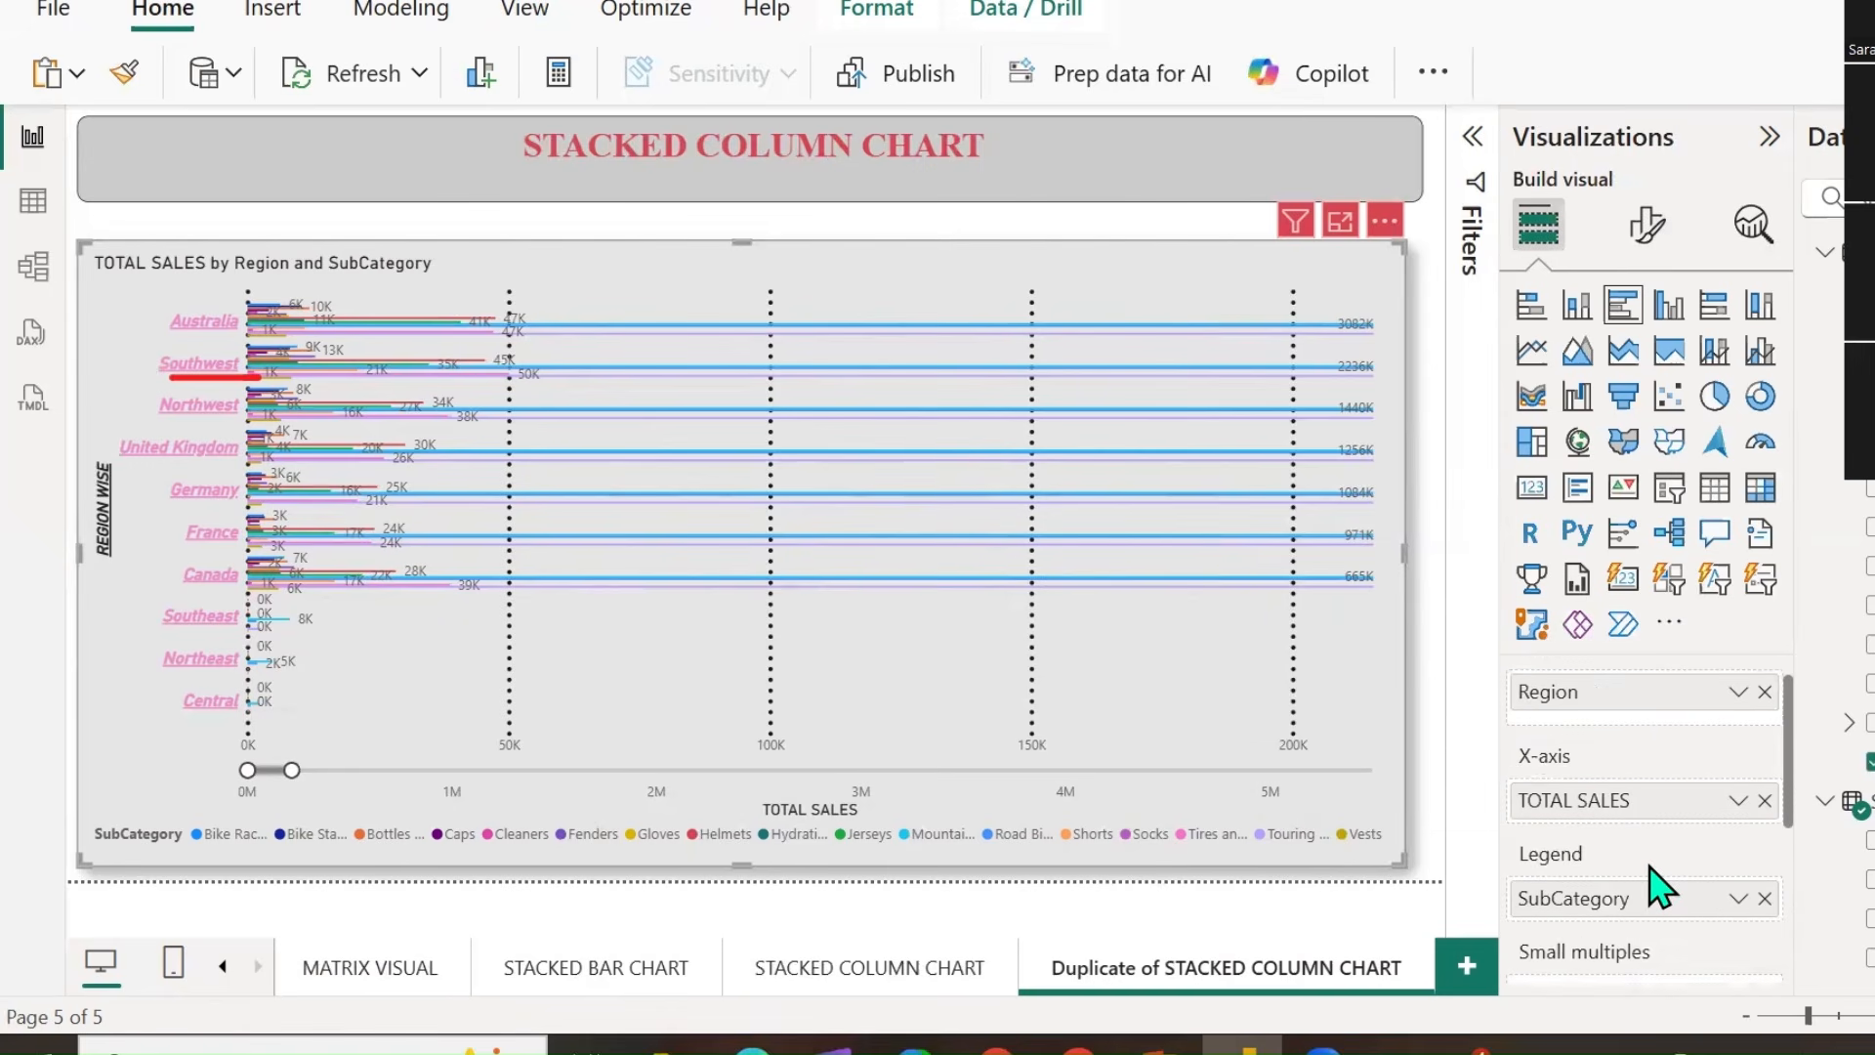
Replace SubCategory with Category as the chart's legend field and erase the red line under Southwest.
{"action": "left_click", "coordinate": [1764, 896]}
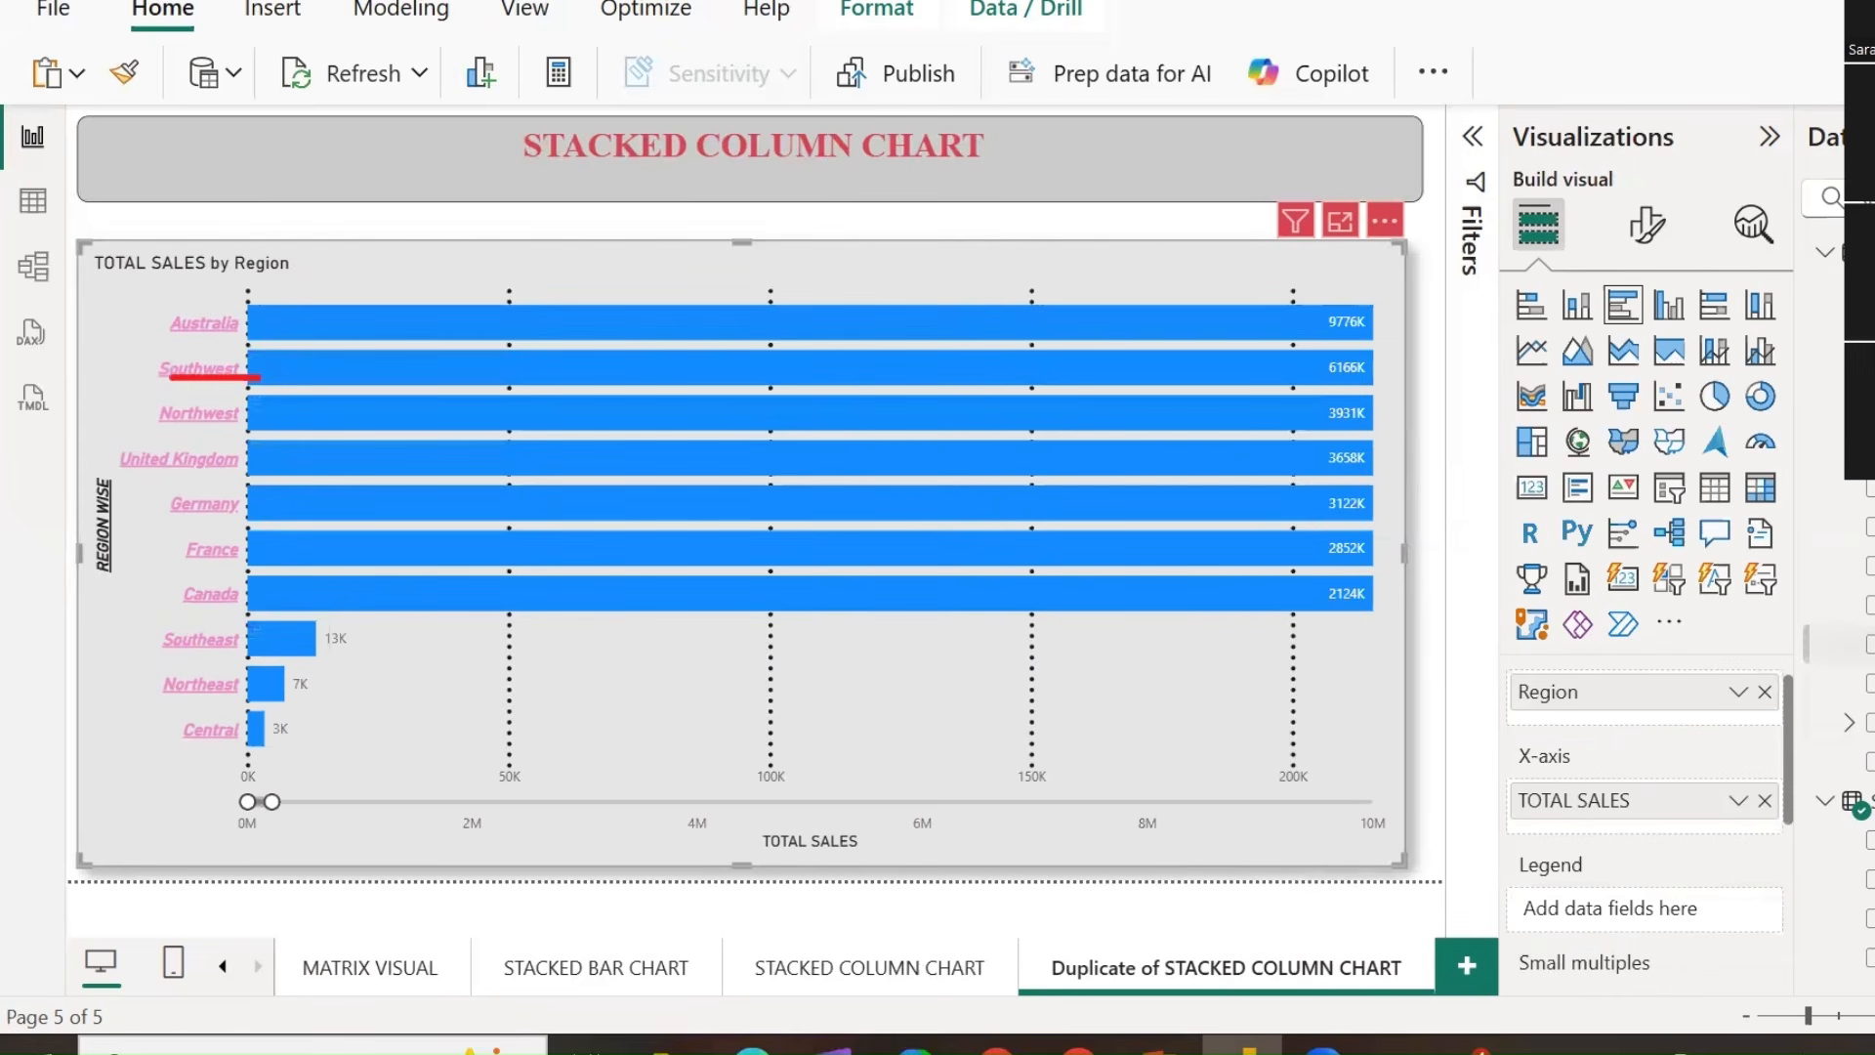
{"action": "left_click_drag", "start_coordinate": [1861, 762], "coordinate": [1615, 929]}
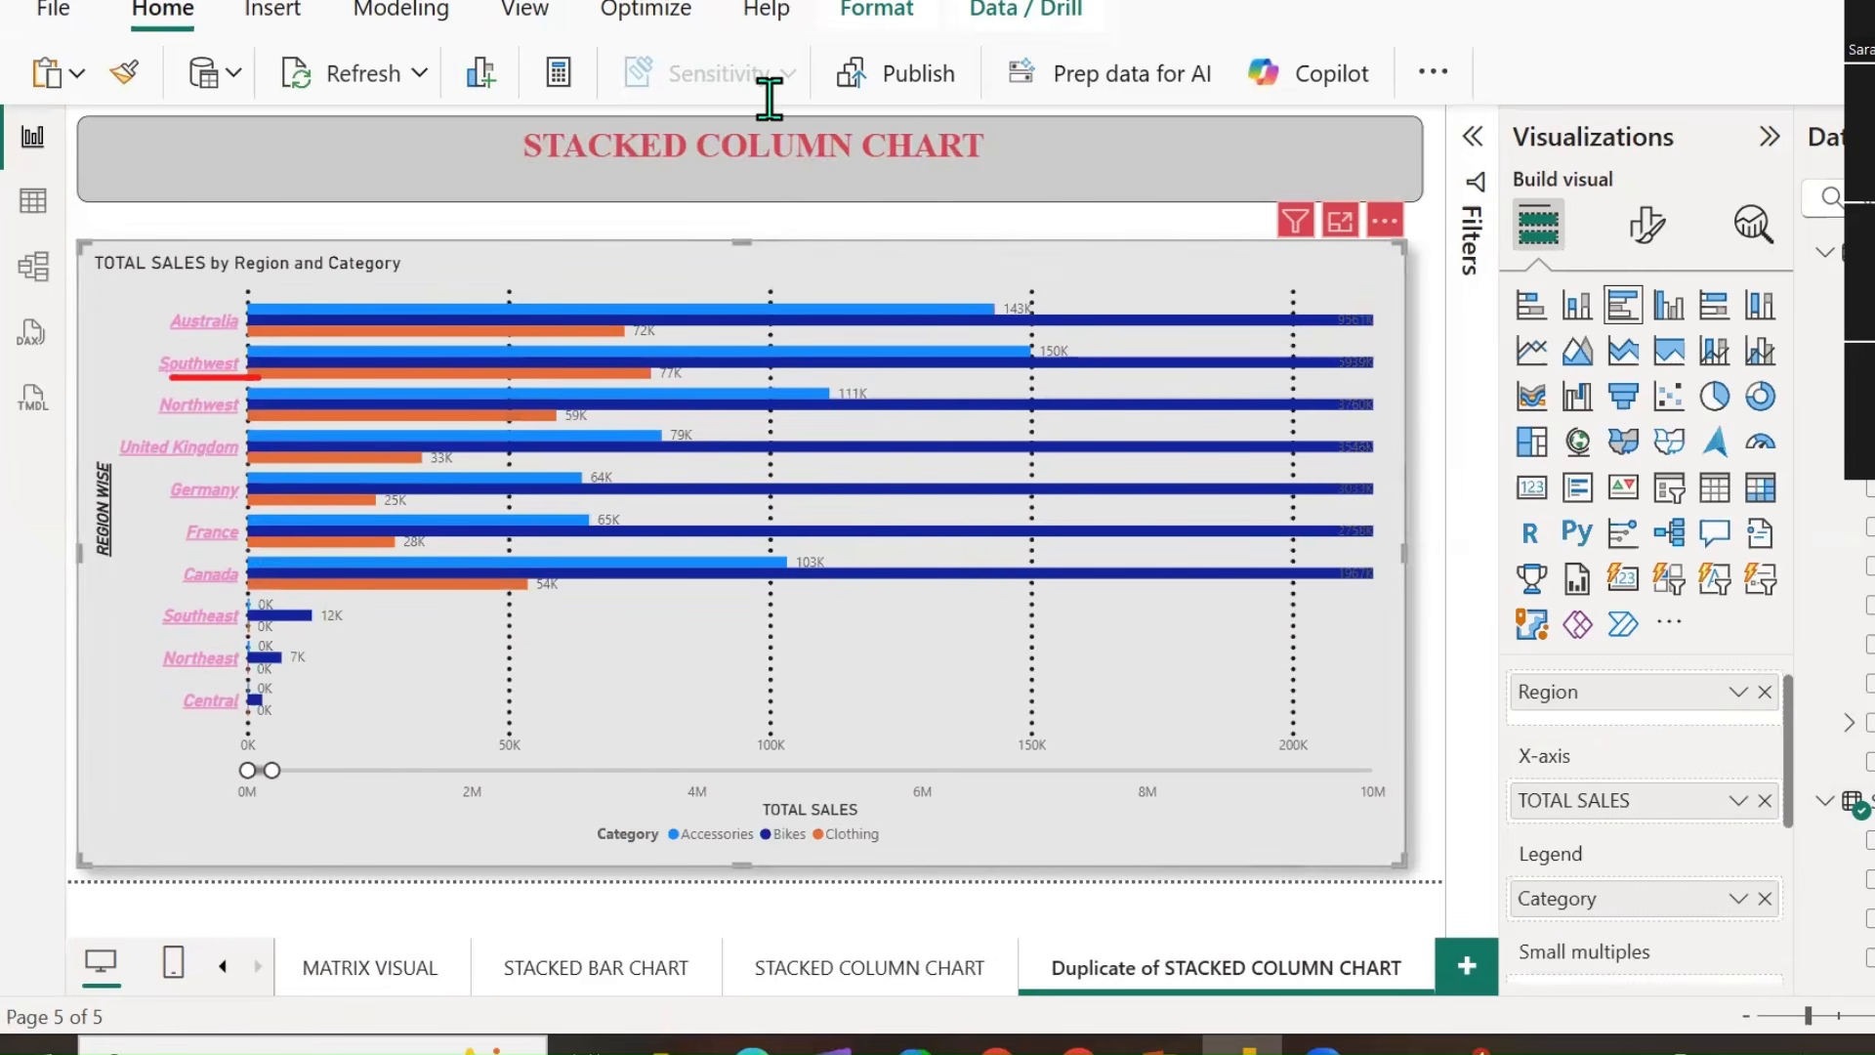
{"action": "left_click", "coordinate": [808, 140]}
{"action": "left_click_drag", "start_coordinate": [234, 466], "coordinate": [269, 261]}
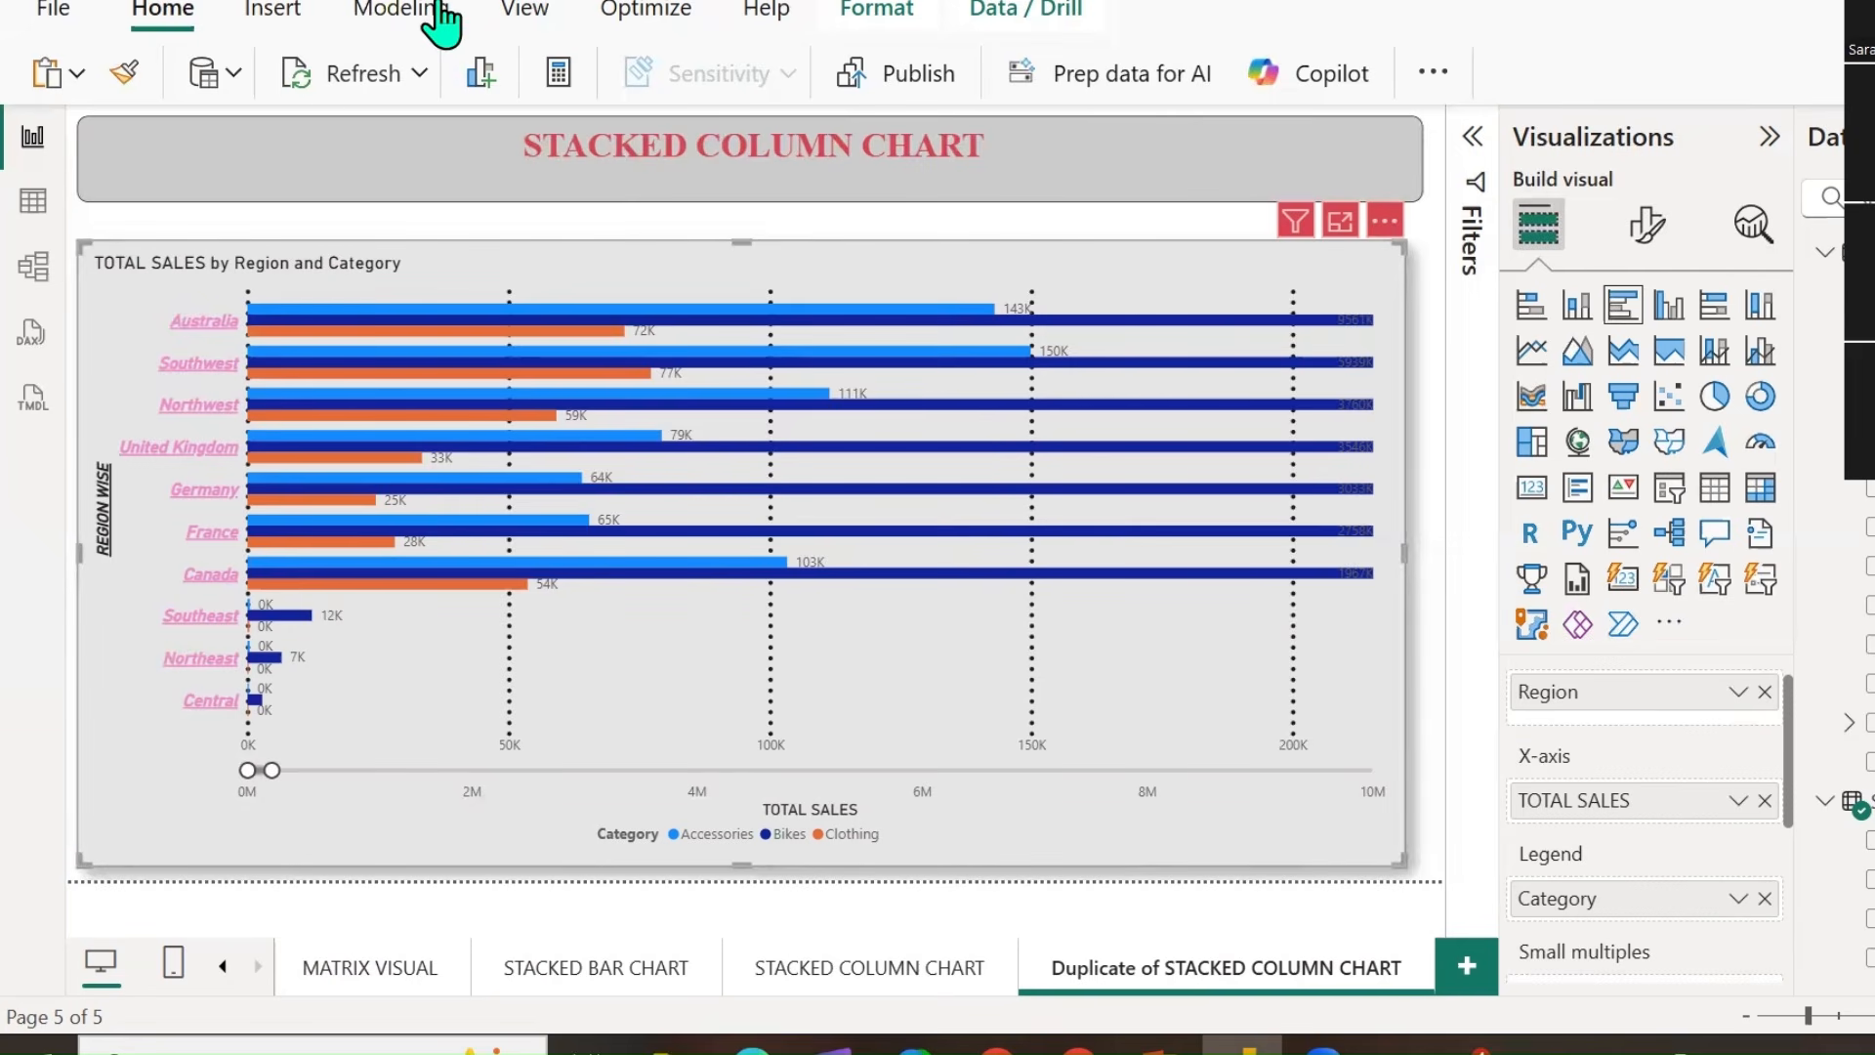
Mark the Australia bar group with a red box and tick marks, and erase the markings.
{"action": "left_click_drag", "start_coordinate": [145, 354], "coordinate": [618, 349]}
{"action": "mouse_move", "coordinate": [745, 347]}
{"action": "left_mouse_down"}
{"action": "mouse_move", "coordinate": [1082, 335]}
{"action": "mouse_move", "coordinate": [1070, 252]}
{"action": "mouse_move", "coordinate": [247, 256]}
{"action": "mouse_move", "coordinate": [135, 283]}
{"action": "mouse_move", "coordinate": [181, 337]}
{"action": "left_mouse_up"}
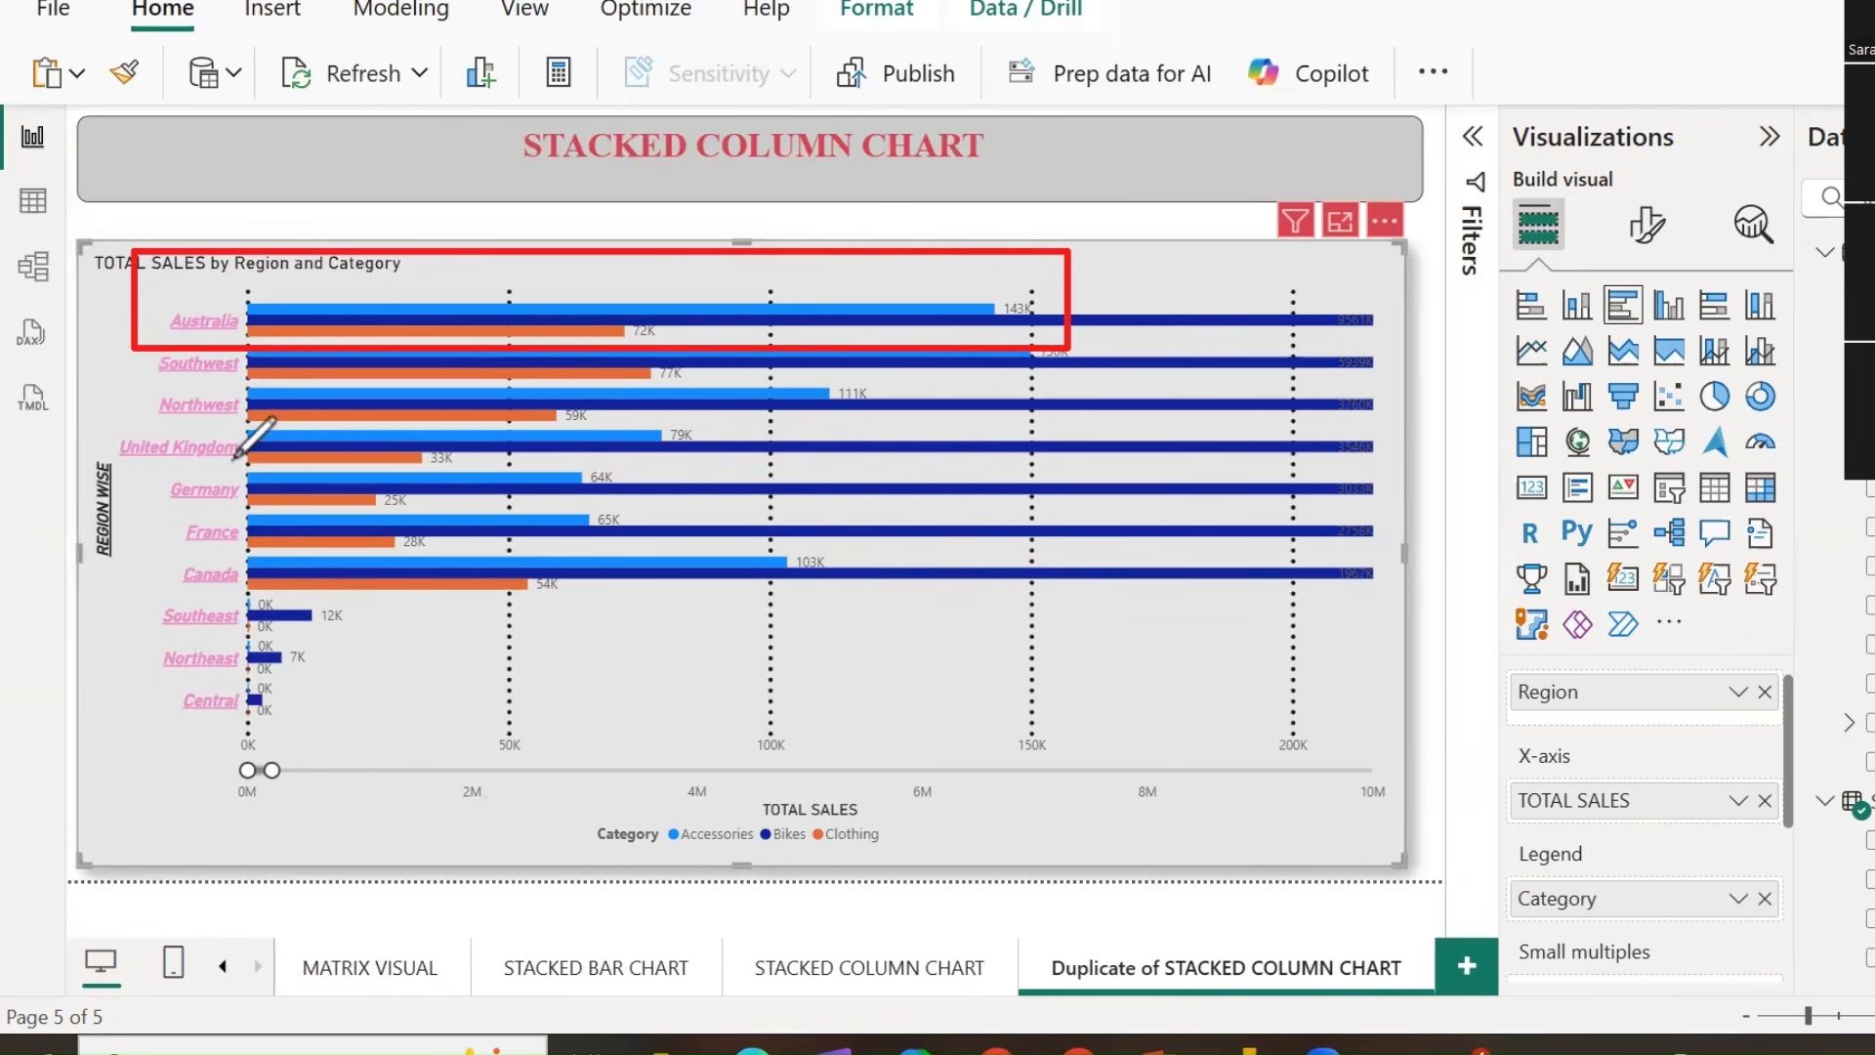
{"action": "mouse_move", "coordinate": [633, 291]}
{"action": "left_mouse_down"}
{"action": "mouse_move", "coordinate": [644, 307]}
{"action": "mouse_move", "coordinate": [721, 227]}
{"action": "left_mouse_up"}
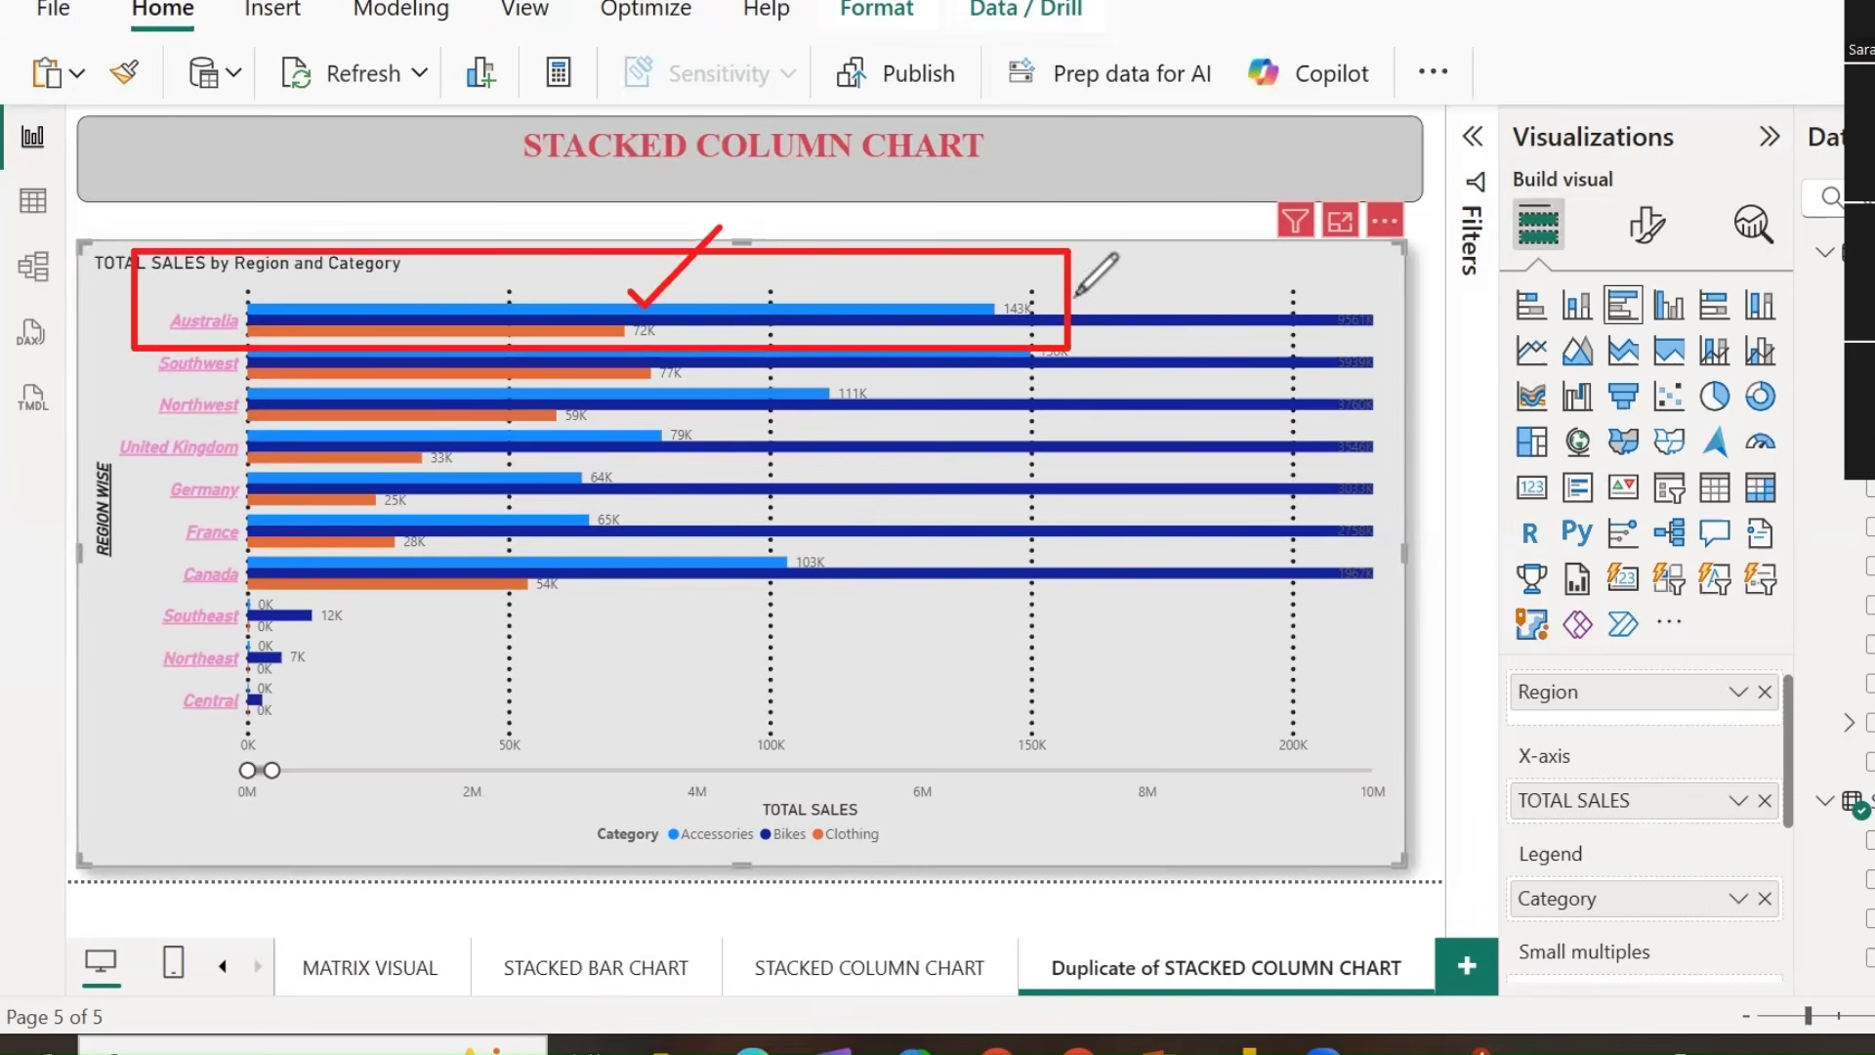
{"action": "left_click_drag", "start_coordinate": [1129, 300], "coordinate": [1202, 233]}
{"action": "mouse_move", "coordinate": [602, 326]}
{"action": "left_mouse_down"}
{"action": "mouse_move", "coordinate": [741, 288]}
{"action": "mouse_move", "coordinate": [659, 398]}
{"action": "left_mouse_up"}
{"action": "left_click_drag", "start_coordinate": [1217, 273], "coordinate": [1133, 250]}
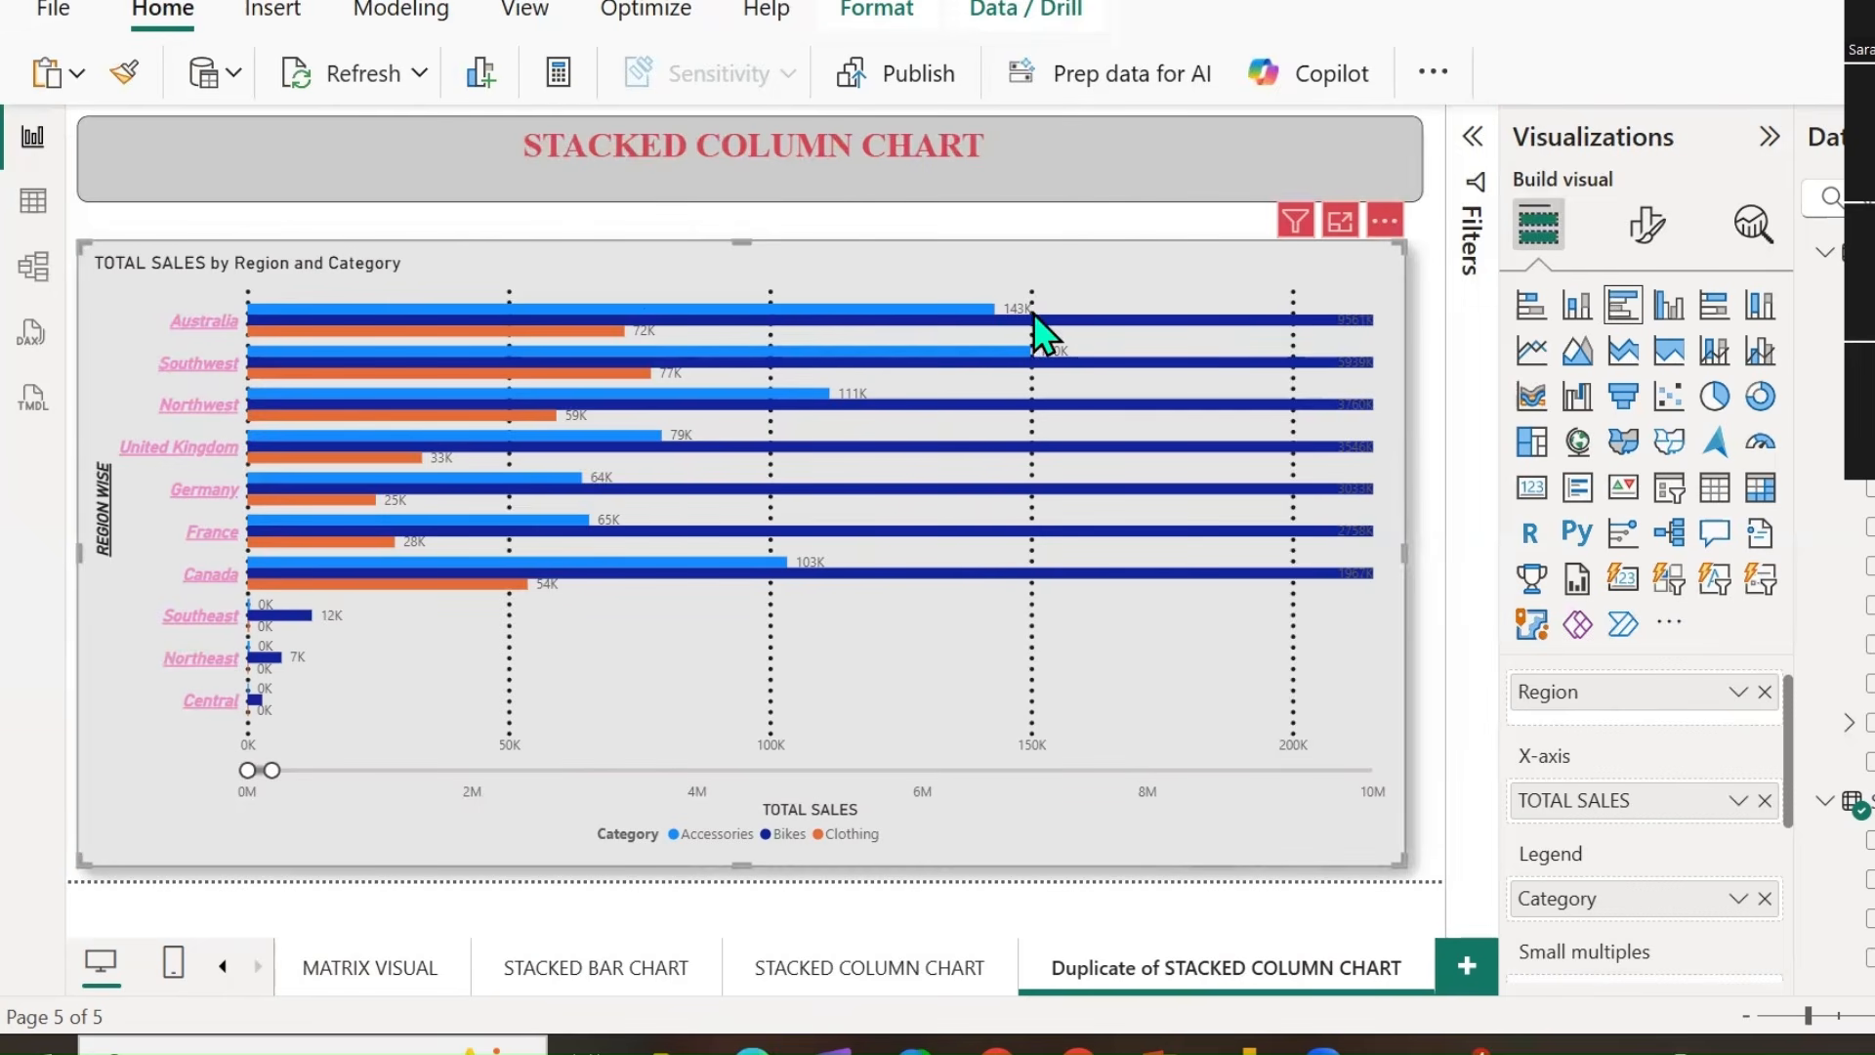
Turn off the vertical gridlines of the clustered bar chart.
{"action": "left_click", "coordinate": [1646, 230]}
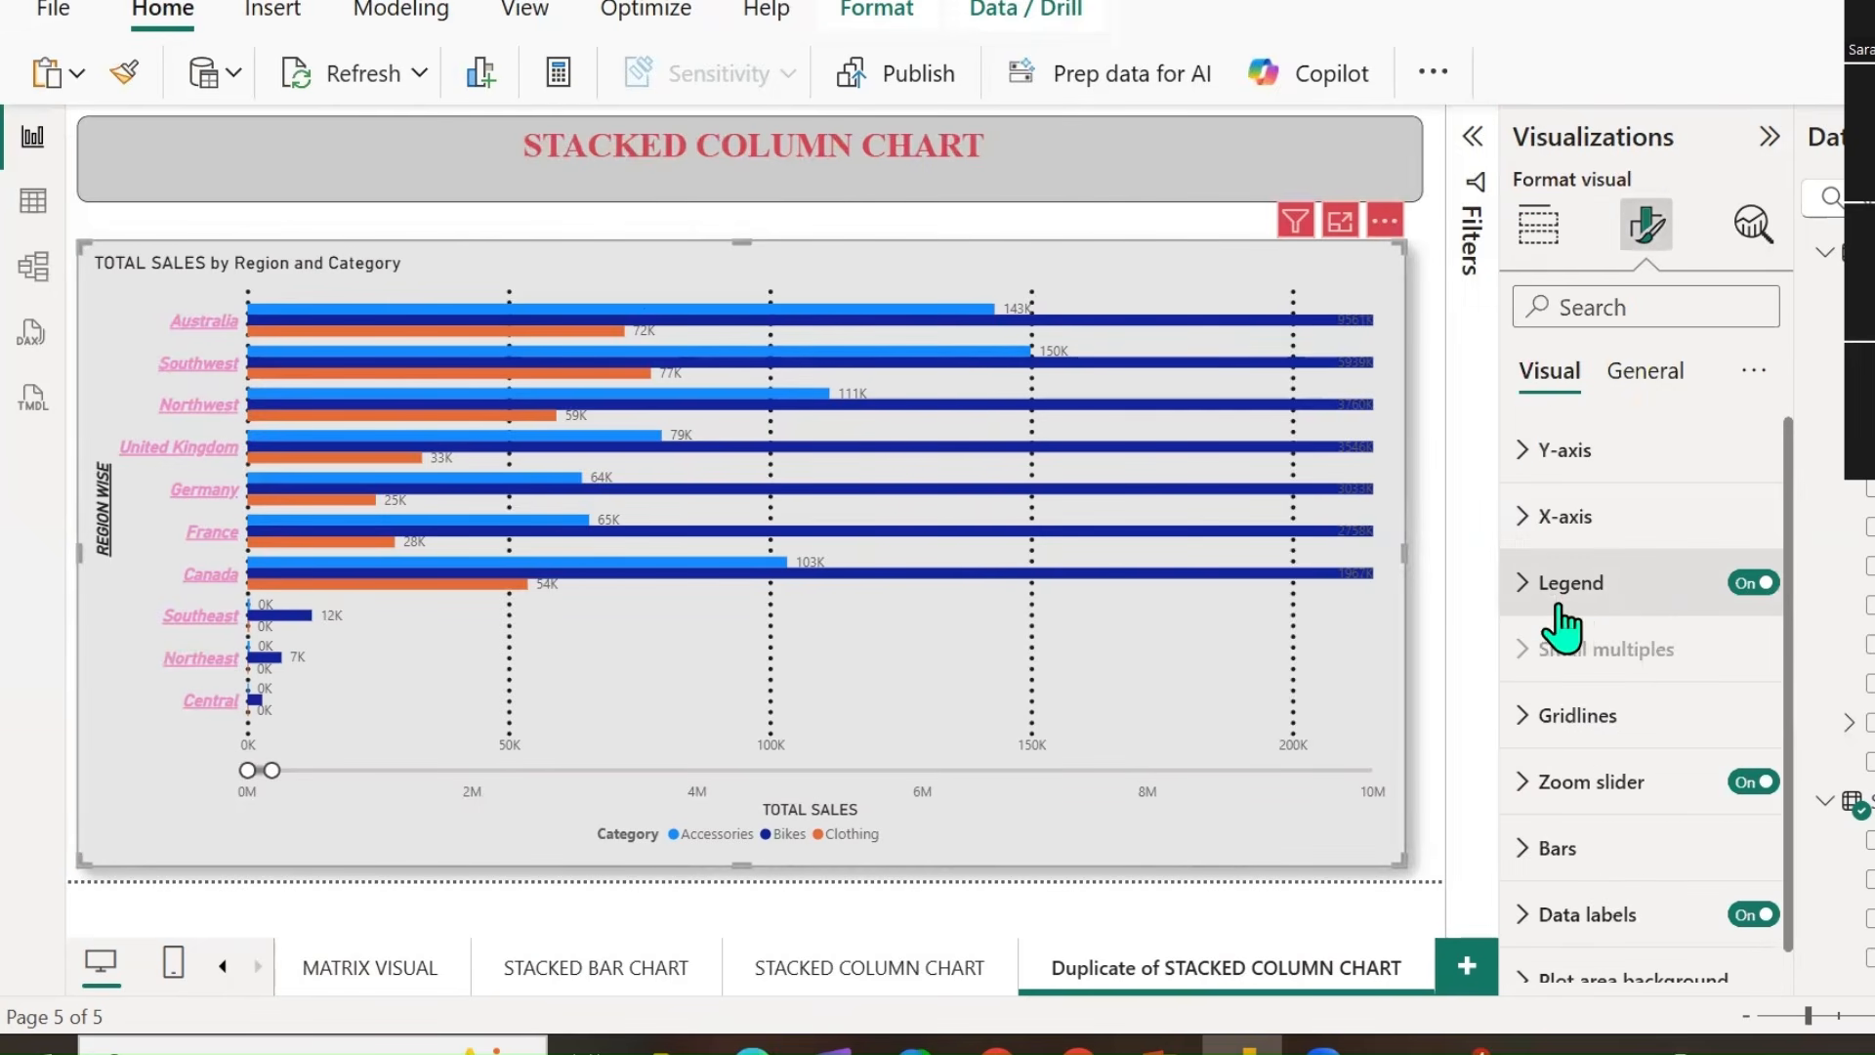
{"action": "scroll", "coordinate": [1631, 688], "scroll_direction": "down", "scroll_amount": 1}
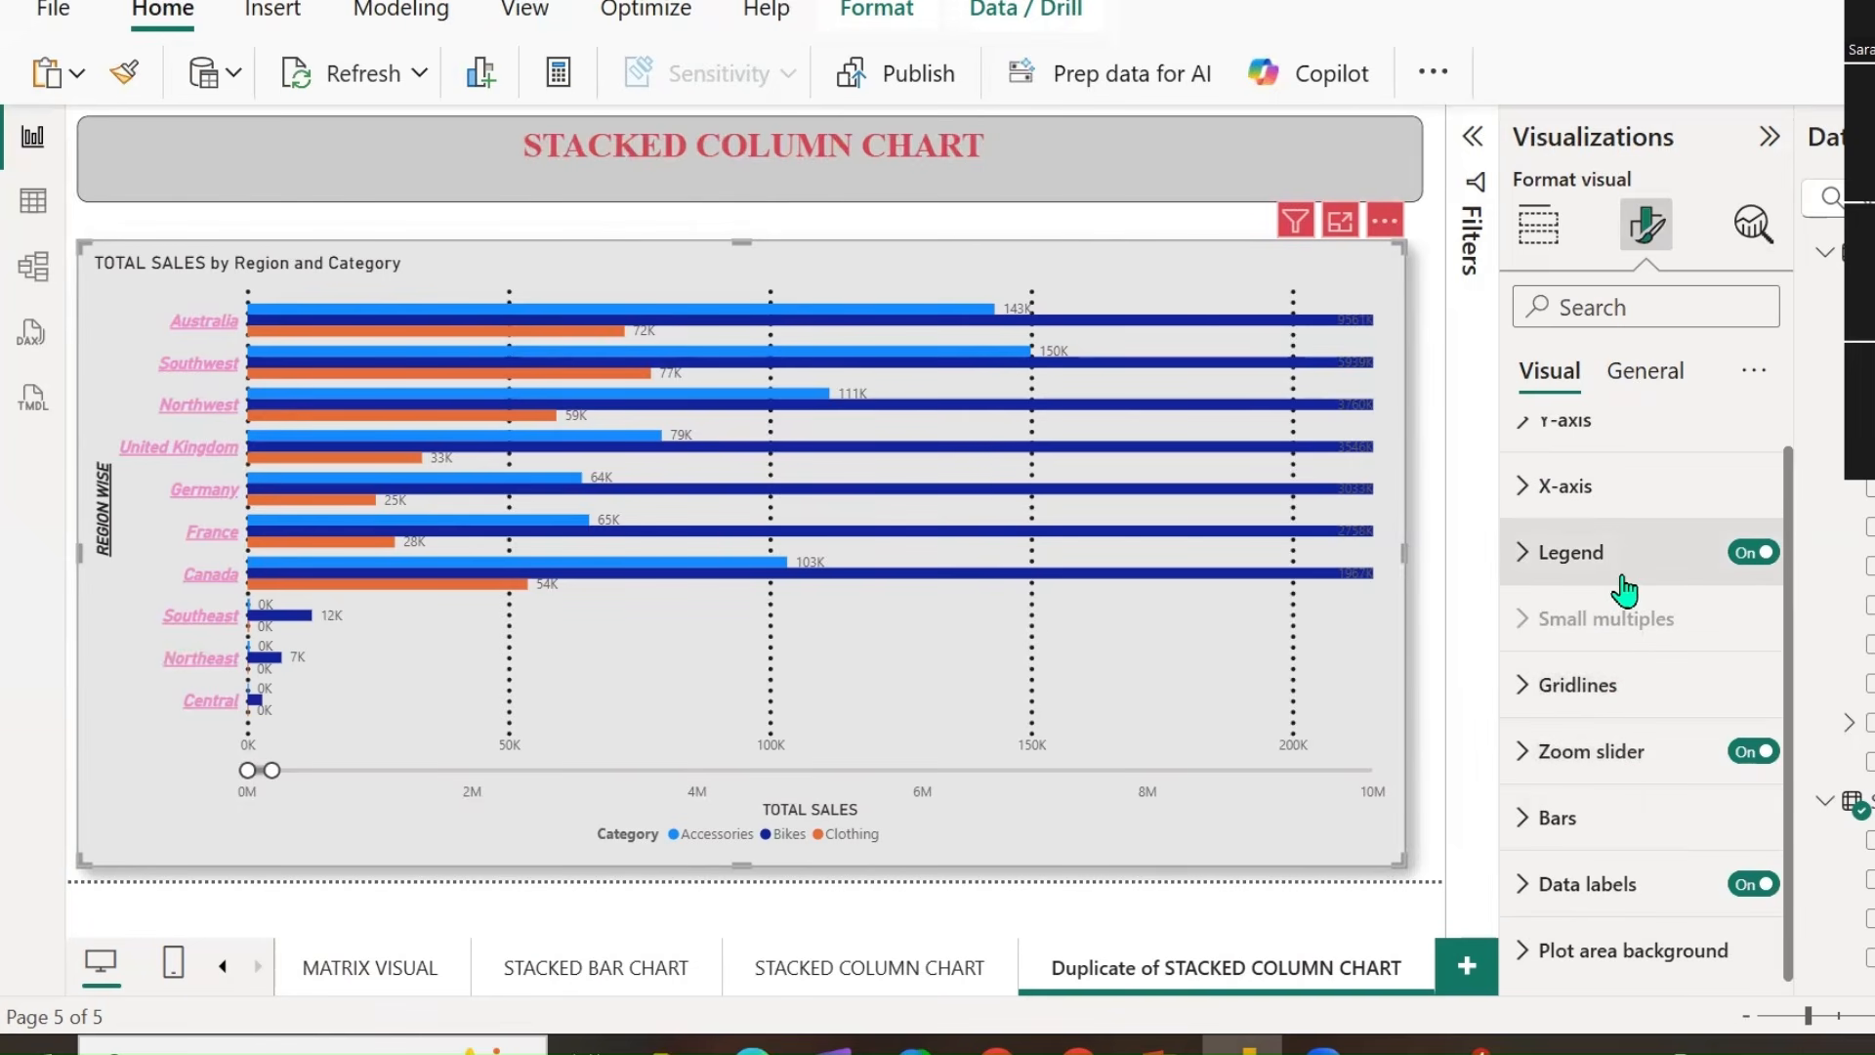
{"action": "left_click", "coordinate": [1550, 689]}
{"action": "left_click", "coordinate": [1737, 765]}
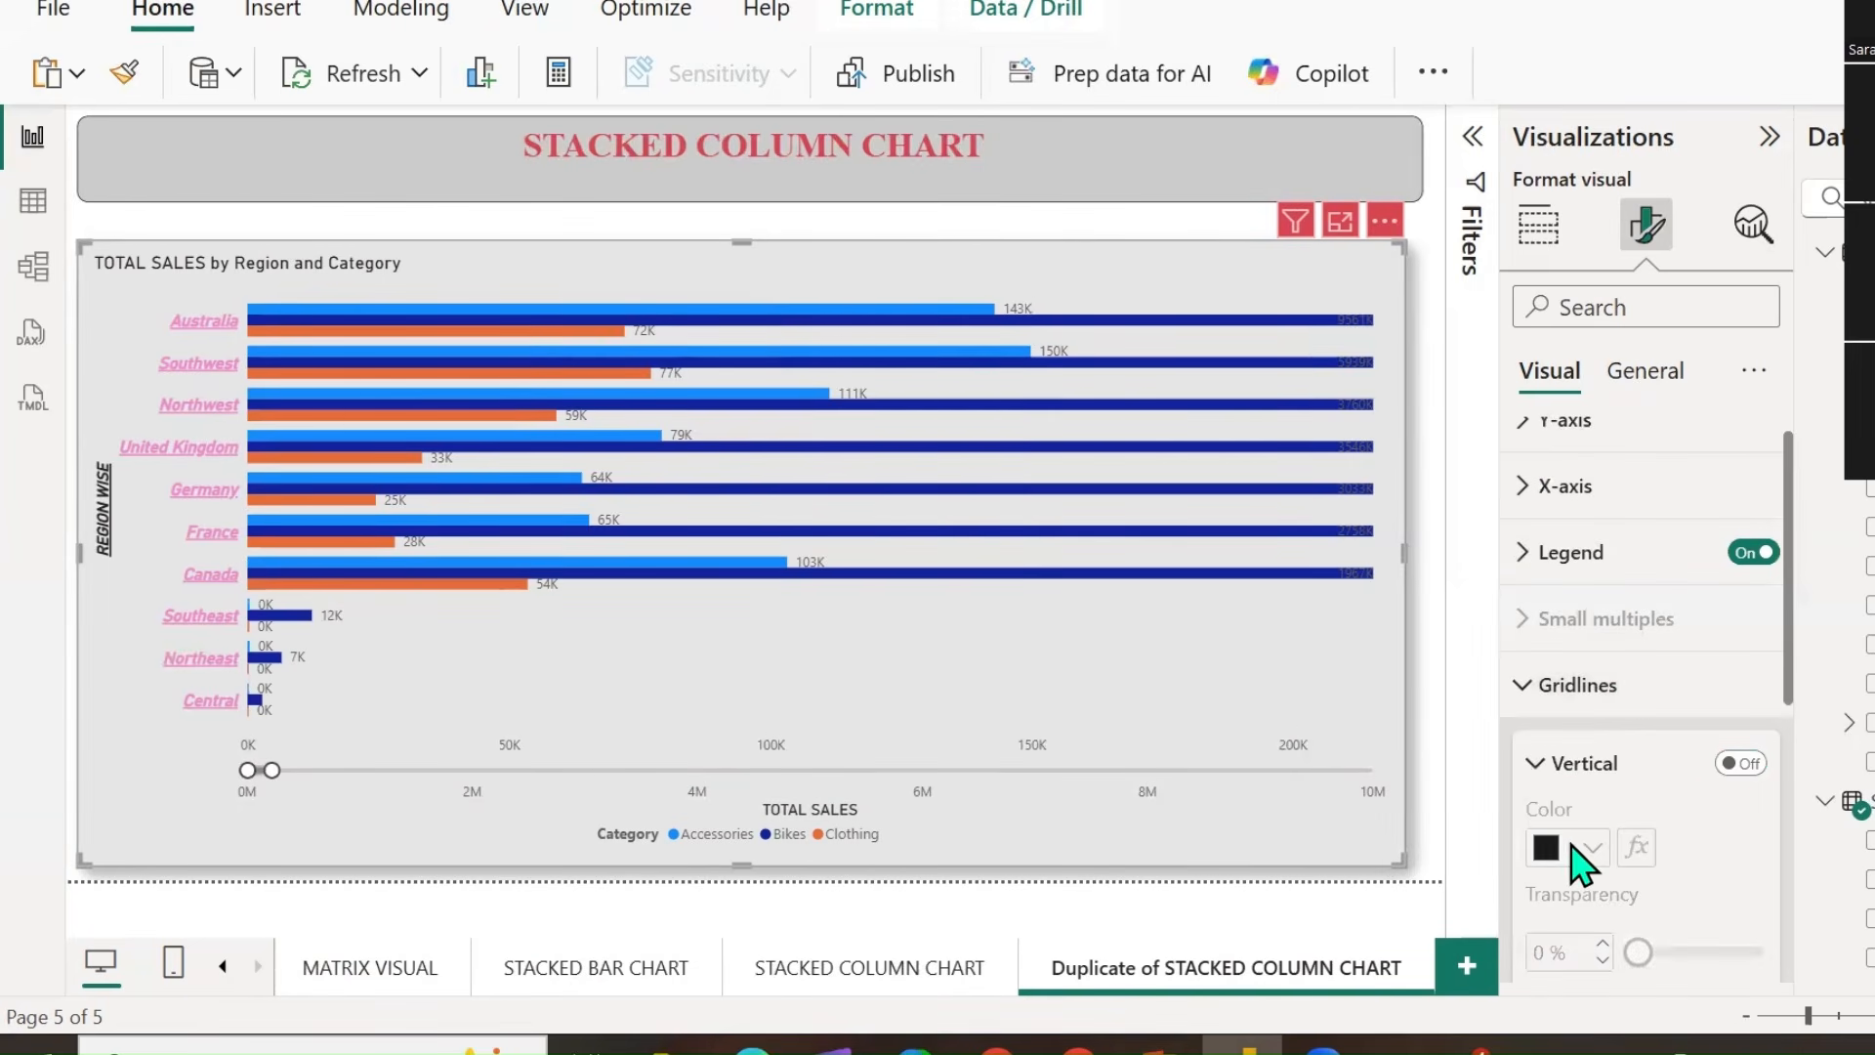
{"action": "left_click", "coordinate": [1527, 692]}
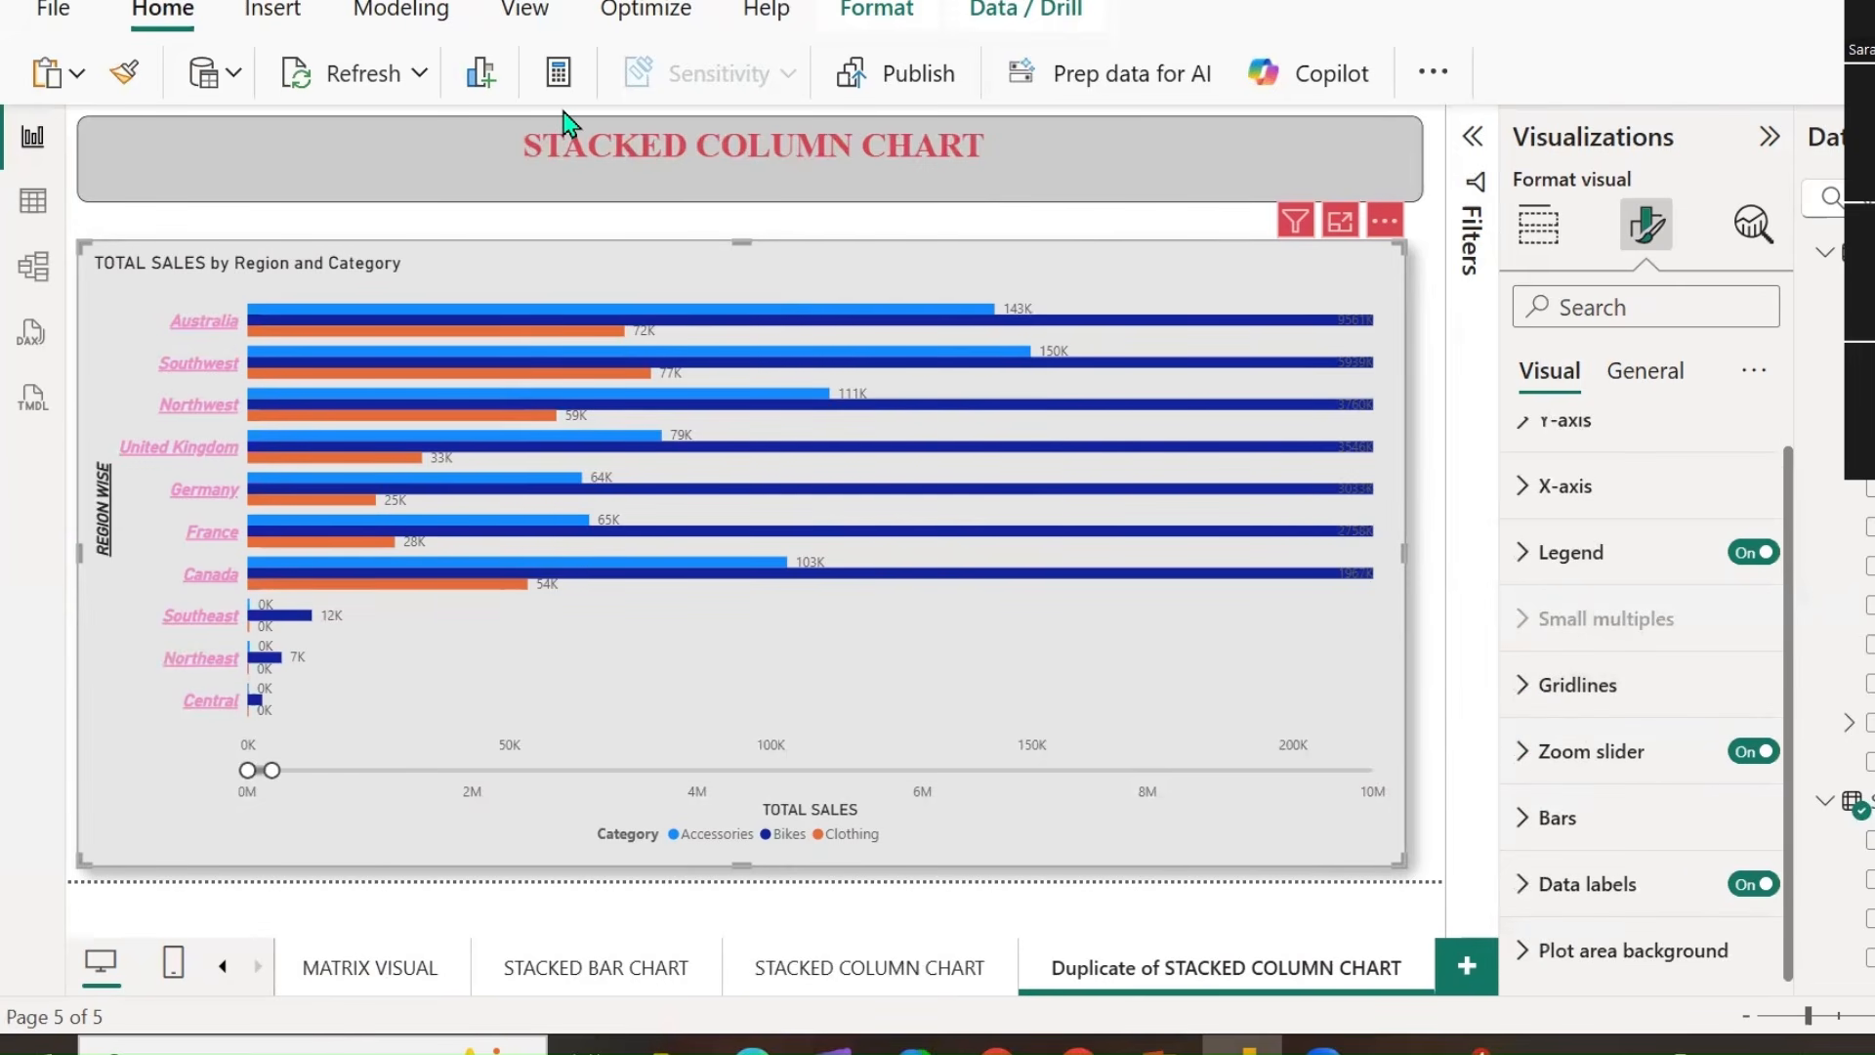
Mark Australia's Accessories and Bikes data labels with a red tick and circle, and turn on overflow text for the data labels.
{"action": "left_click_drag", "start_coordinate": [1026, 283], "coordinate": [1150, 178]}
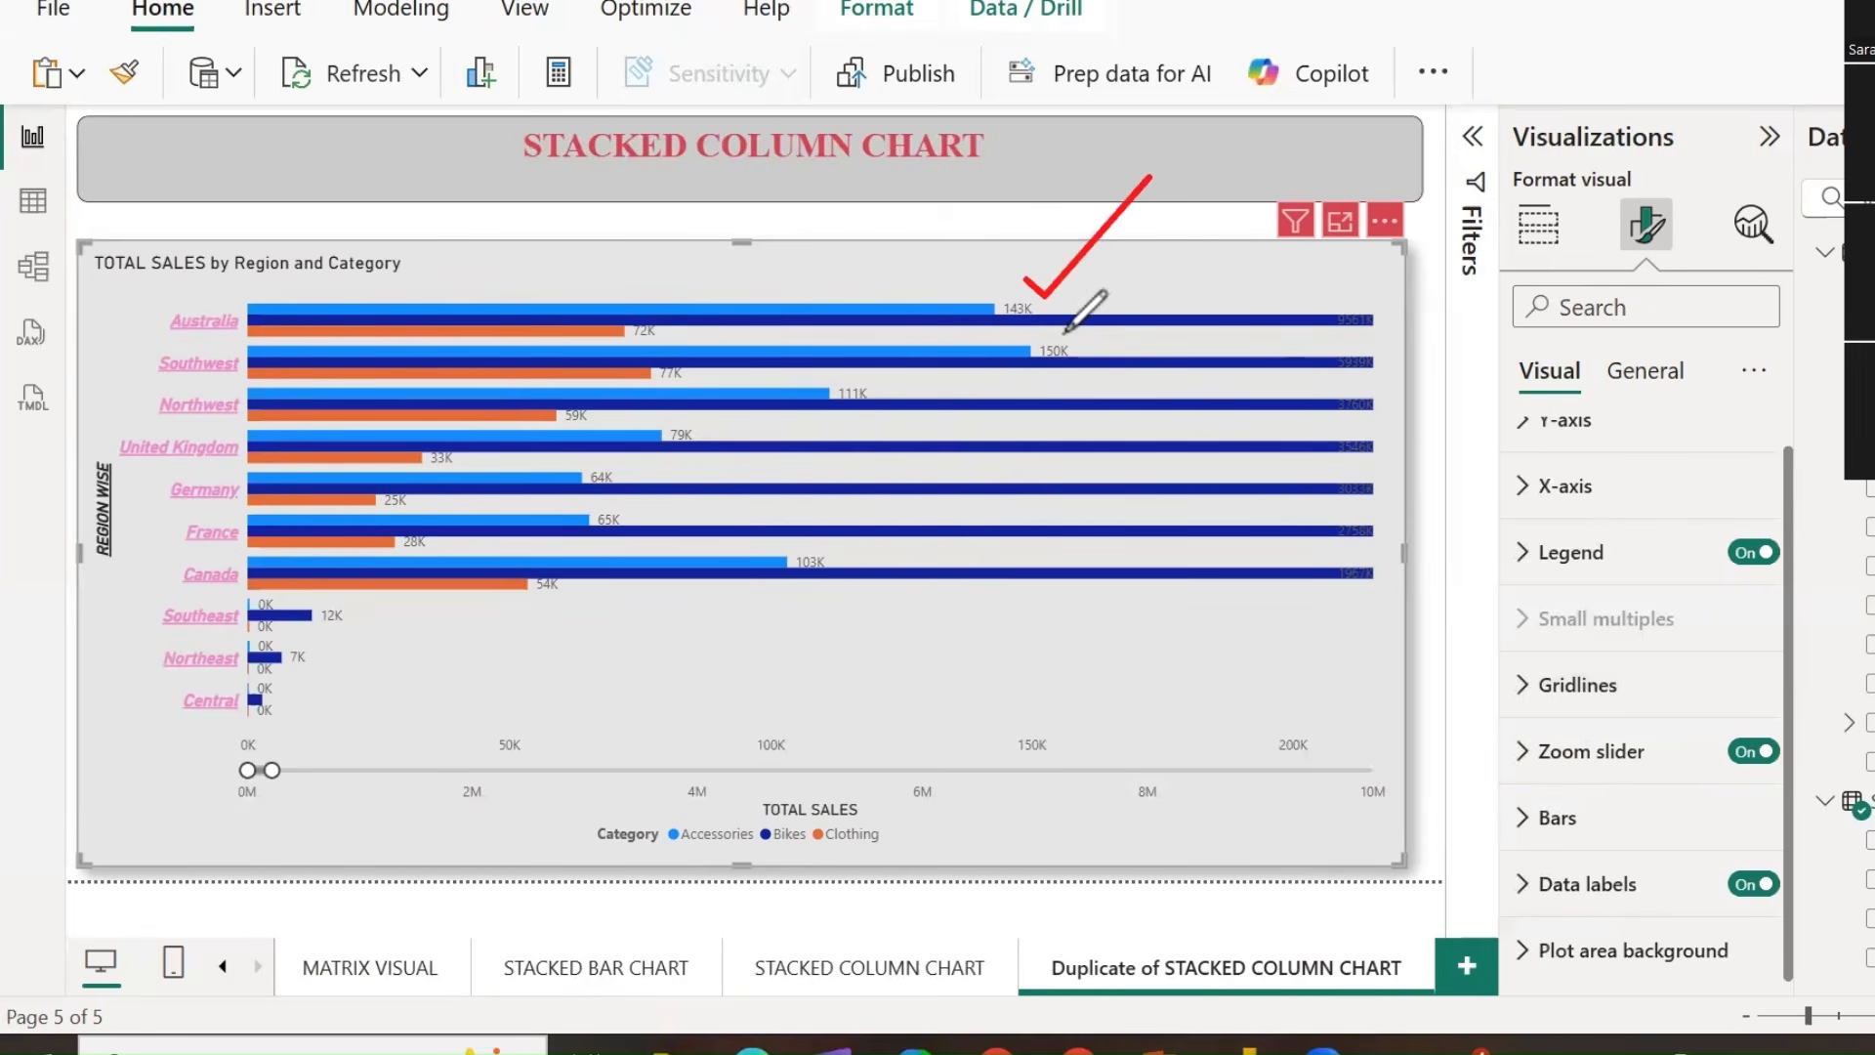
{"action": "mouse_move", "coordinate": [1356, 295]}
{"action": "left_mouse_down"}
{"action": "mouse_move", "coordinate": [1335, 324]}
{"action": "mouse_move", "coordinate": [1358, 293]}
{"action": "left_mouse_up"}
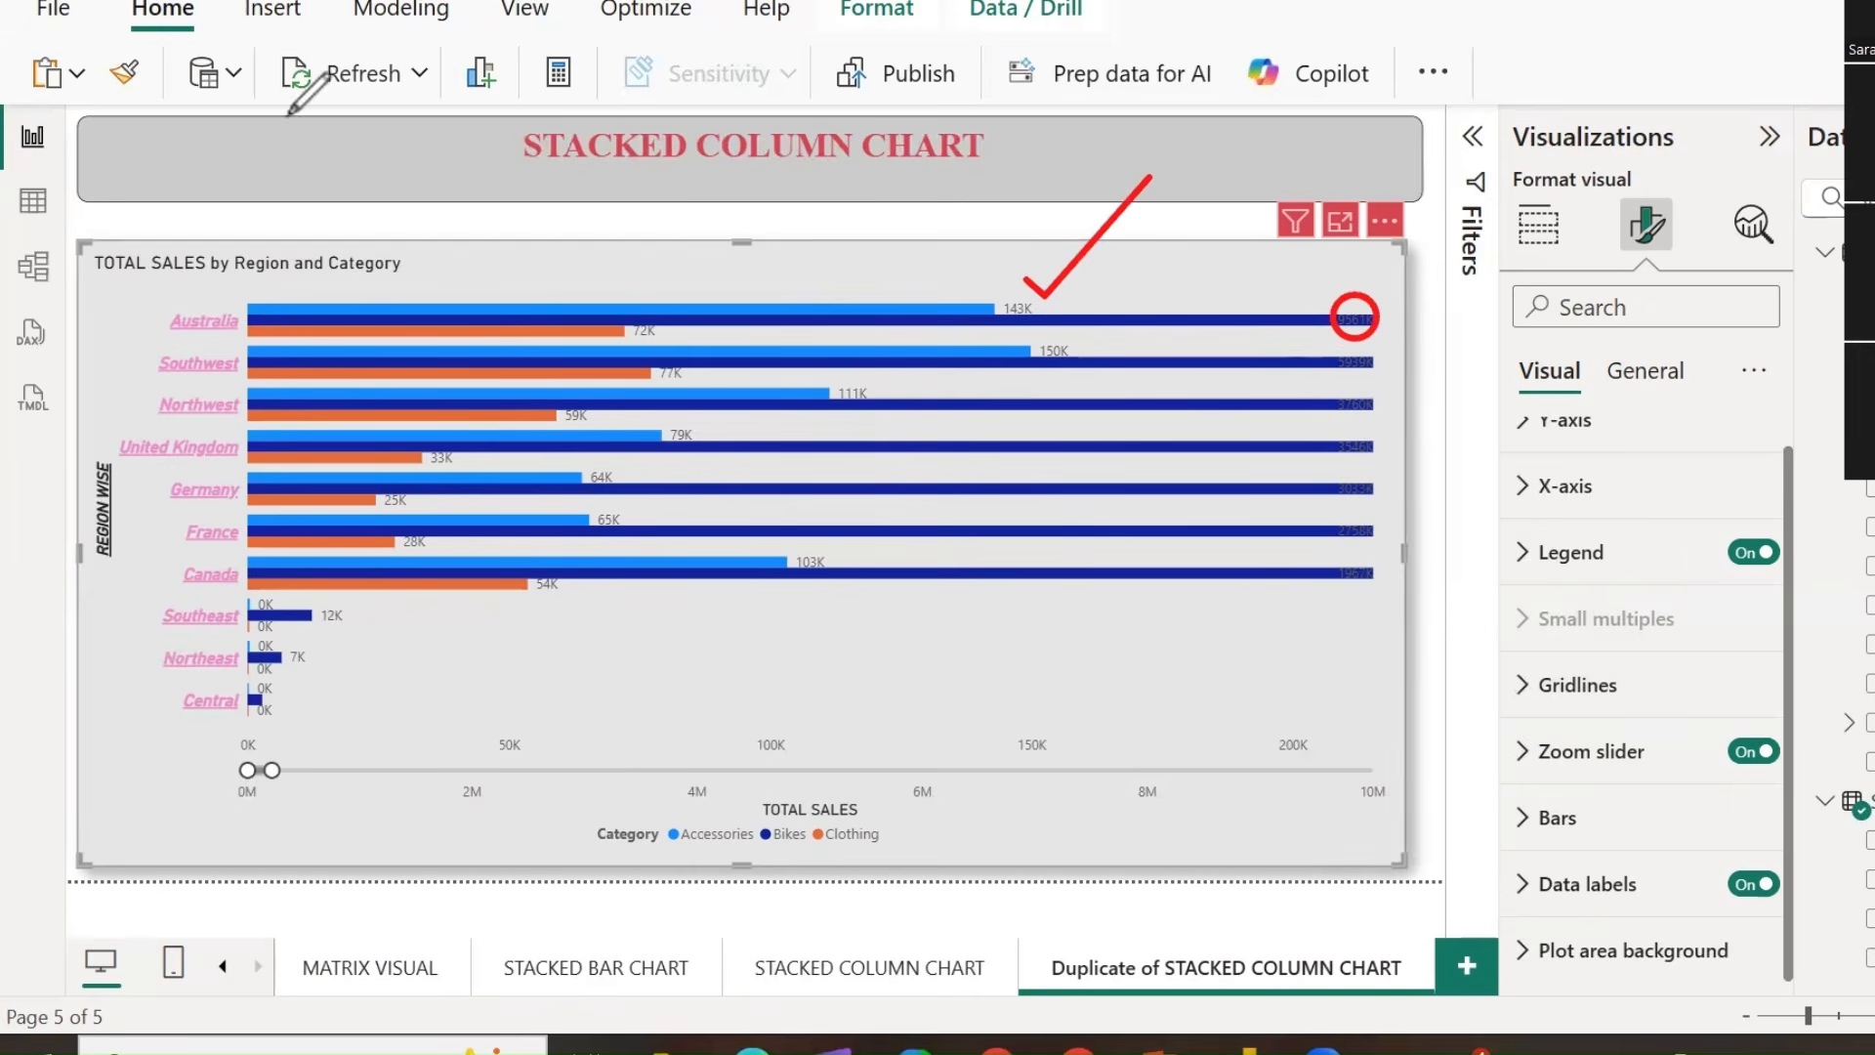
{"action": "left_click", "coordinate": [1524, 884]}
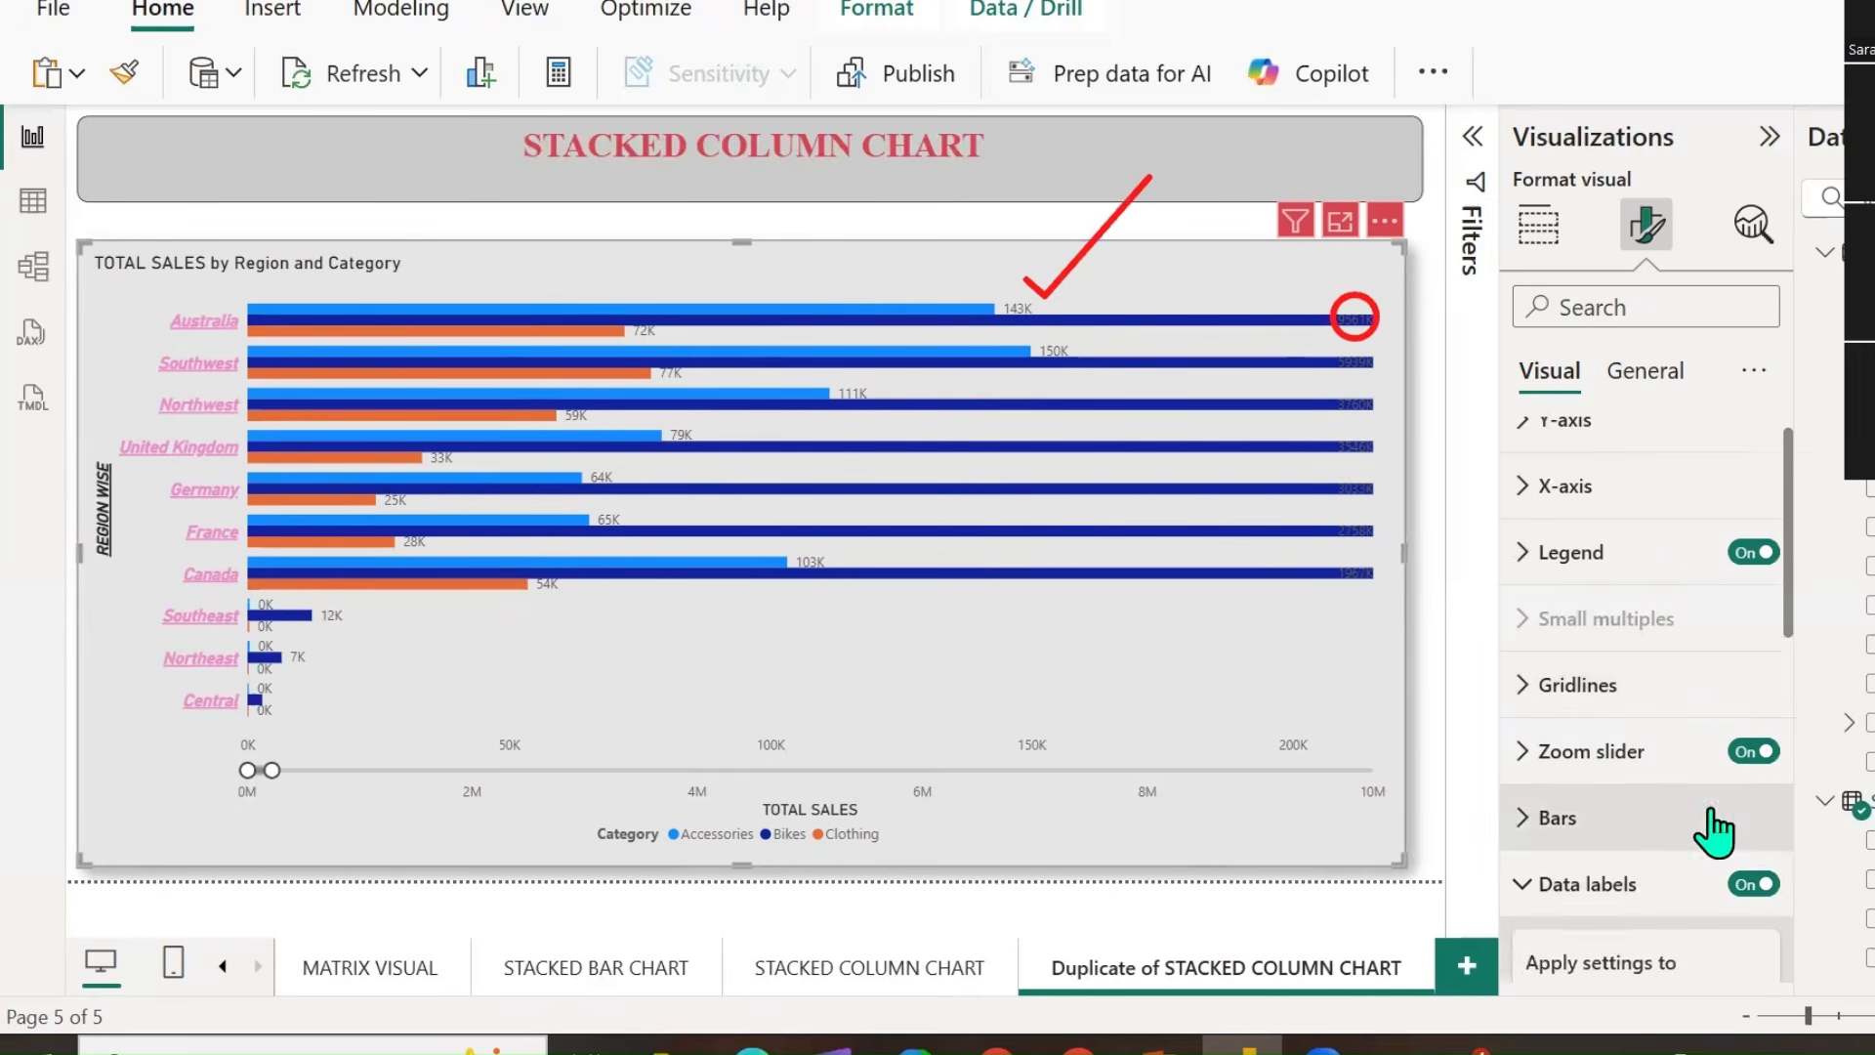
{"action": "scroll", "coordinate": [1709, 813], "scroll_direction": "down", "scroll_amount": 5}
{"action": "scroll", "coordinate": [1714, 811], "scroll_direction": "up", "scroll_amount": 2}
{"action": "scroll", "coordinate": [1713, 810], "scroll_direction": "down", "scroll_amount": 3}
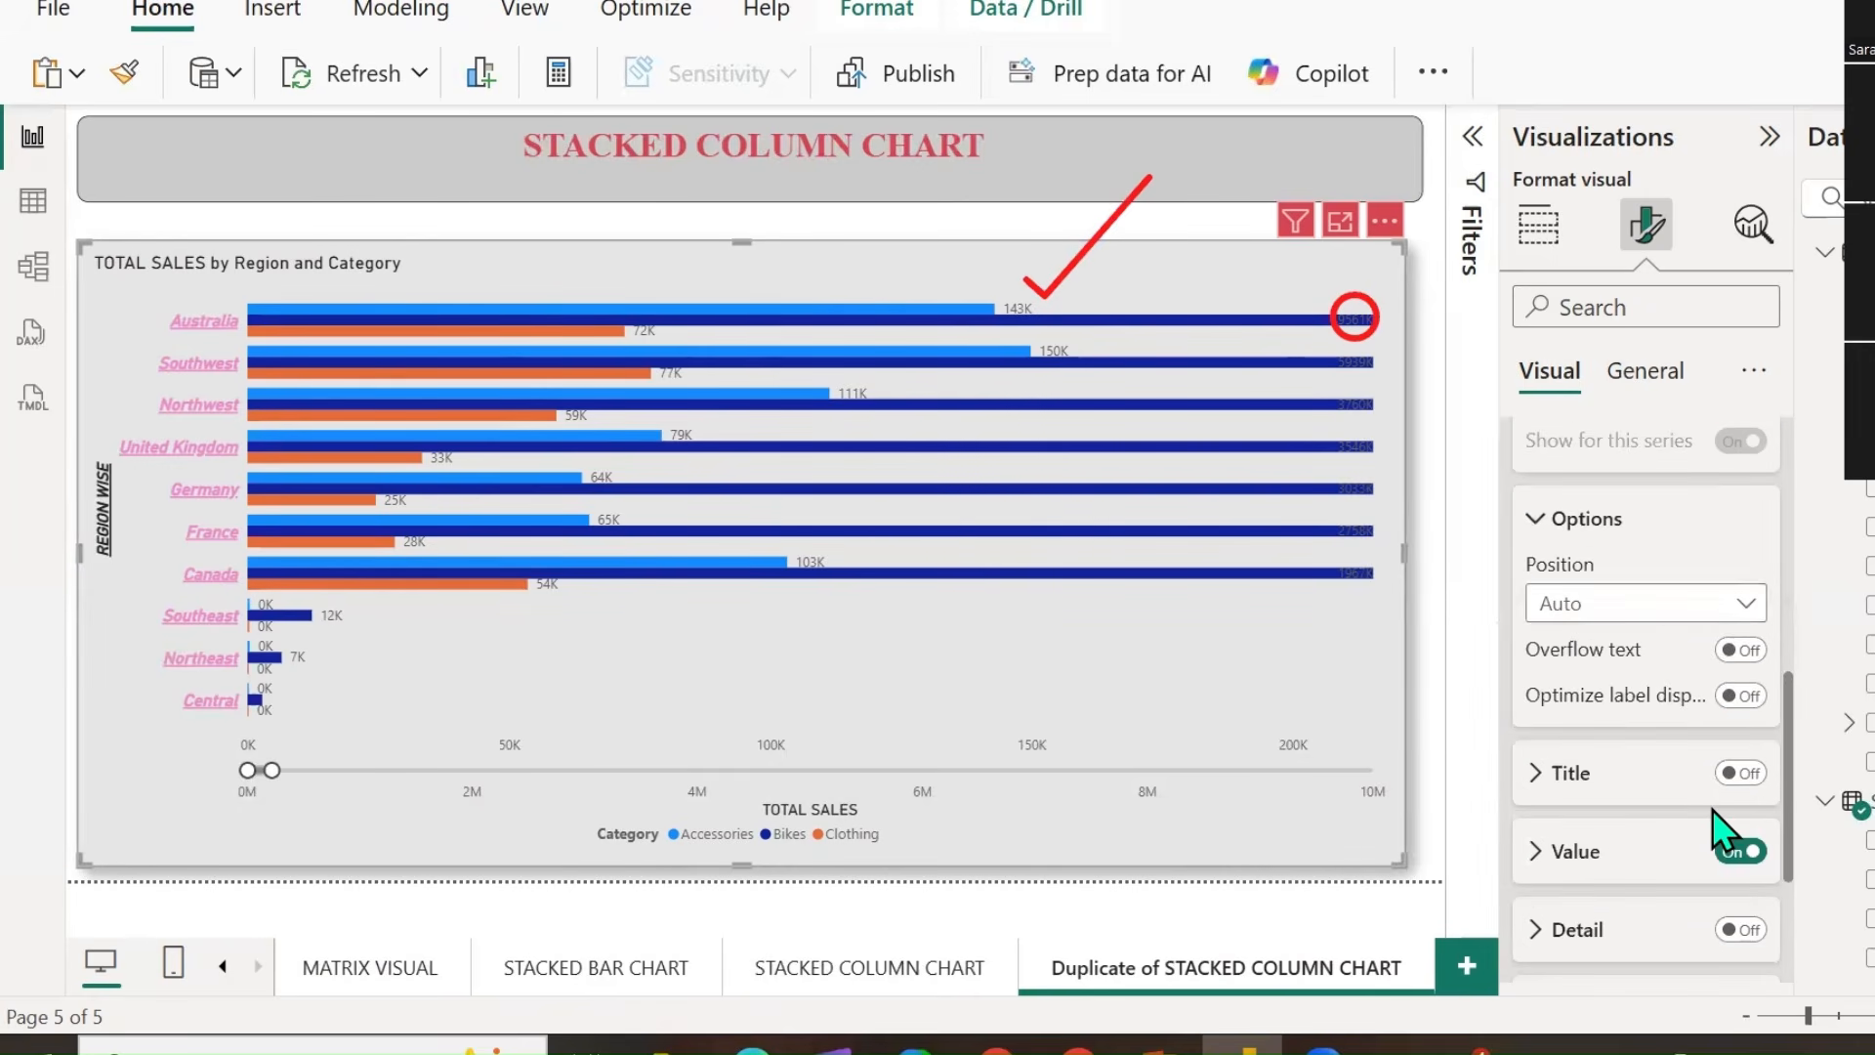
{"action": "left_click", "coordinate": [1741, 650]}
{"action": "scroll", "coordinate": [1645, 758], "scroll_direction": "up", "scroll_amount": 6}
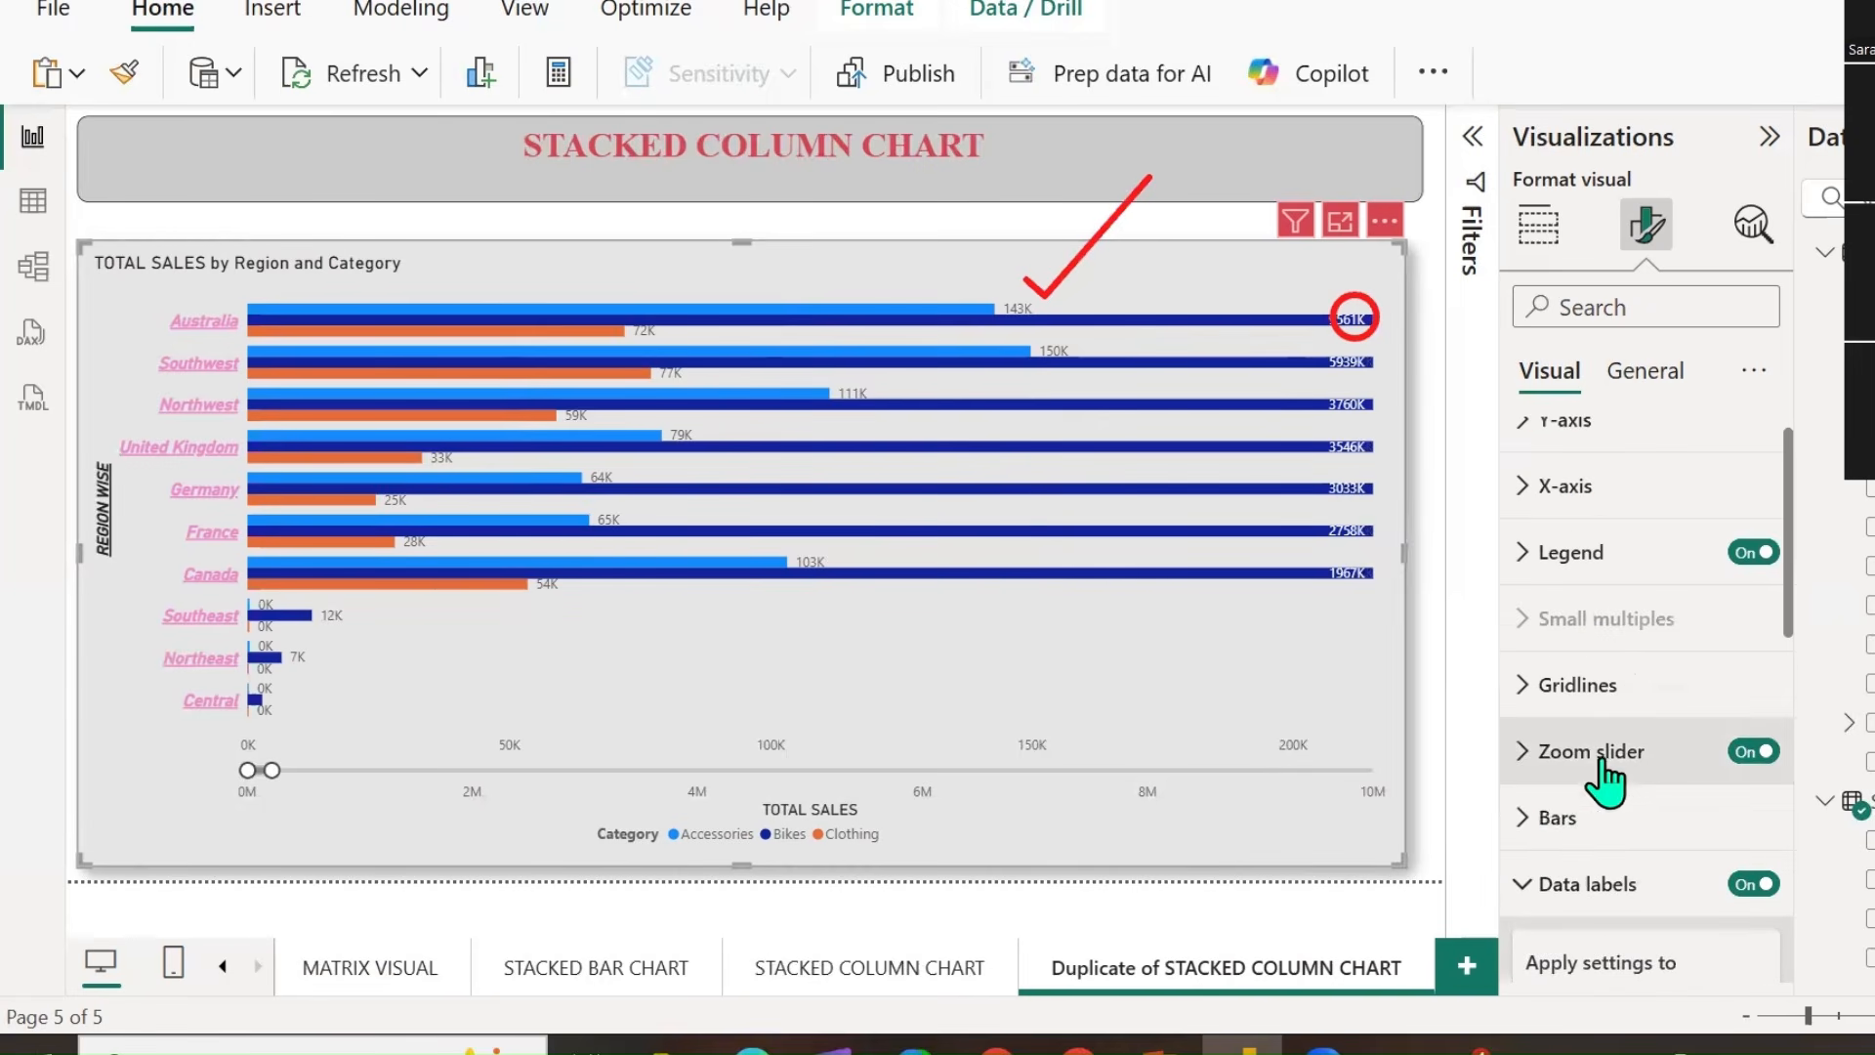
{"action": "left_click", "coordinate": [1526, 884]}
Set the bar color of the Accessories series to the recently used red.
{"action": "left_click", "coordinate": [1553, 821]}
{"action": "scroll", "coordinate": [1676, 796], "scroll_direction": "down", "scroll_amount": 4}
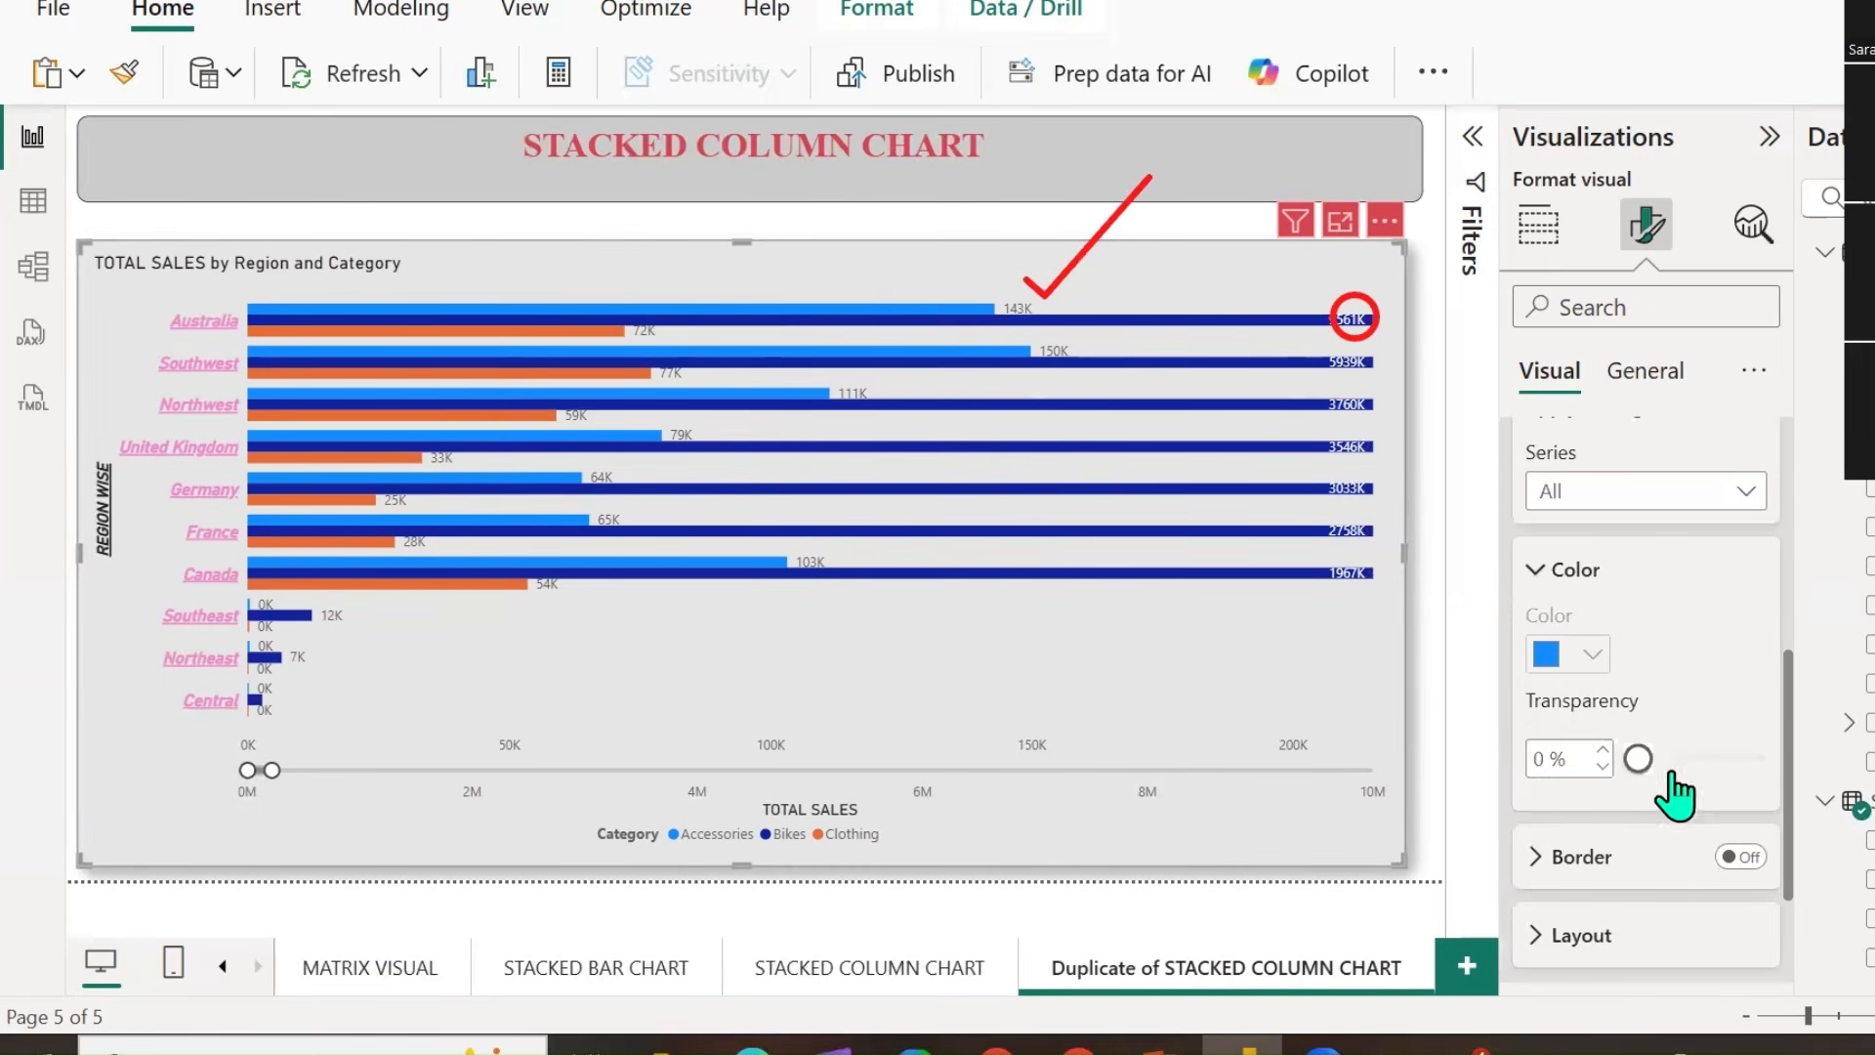
{"action": "left_click", "coordinate": [1749, 490]}
{"action": "left_click", "coordinate": [1644, 694]}
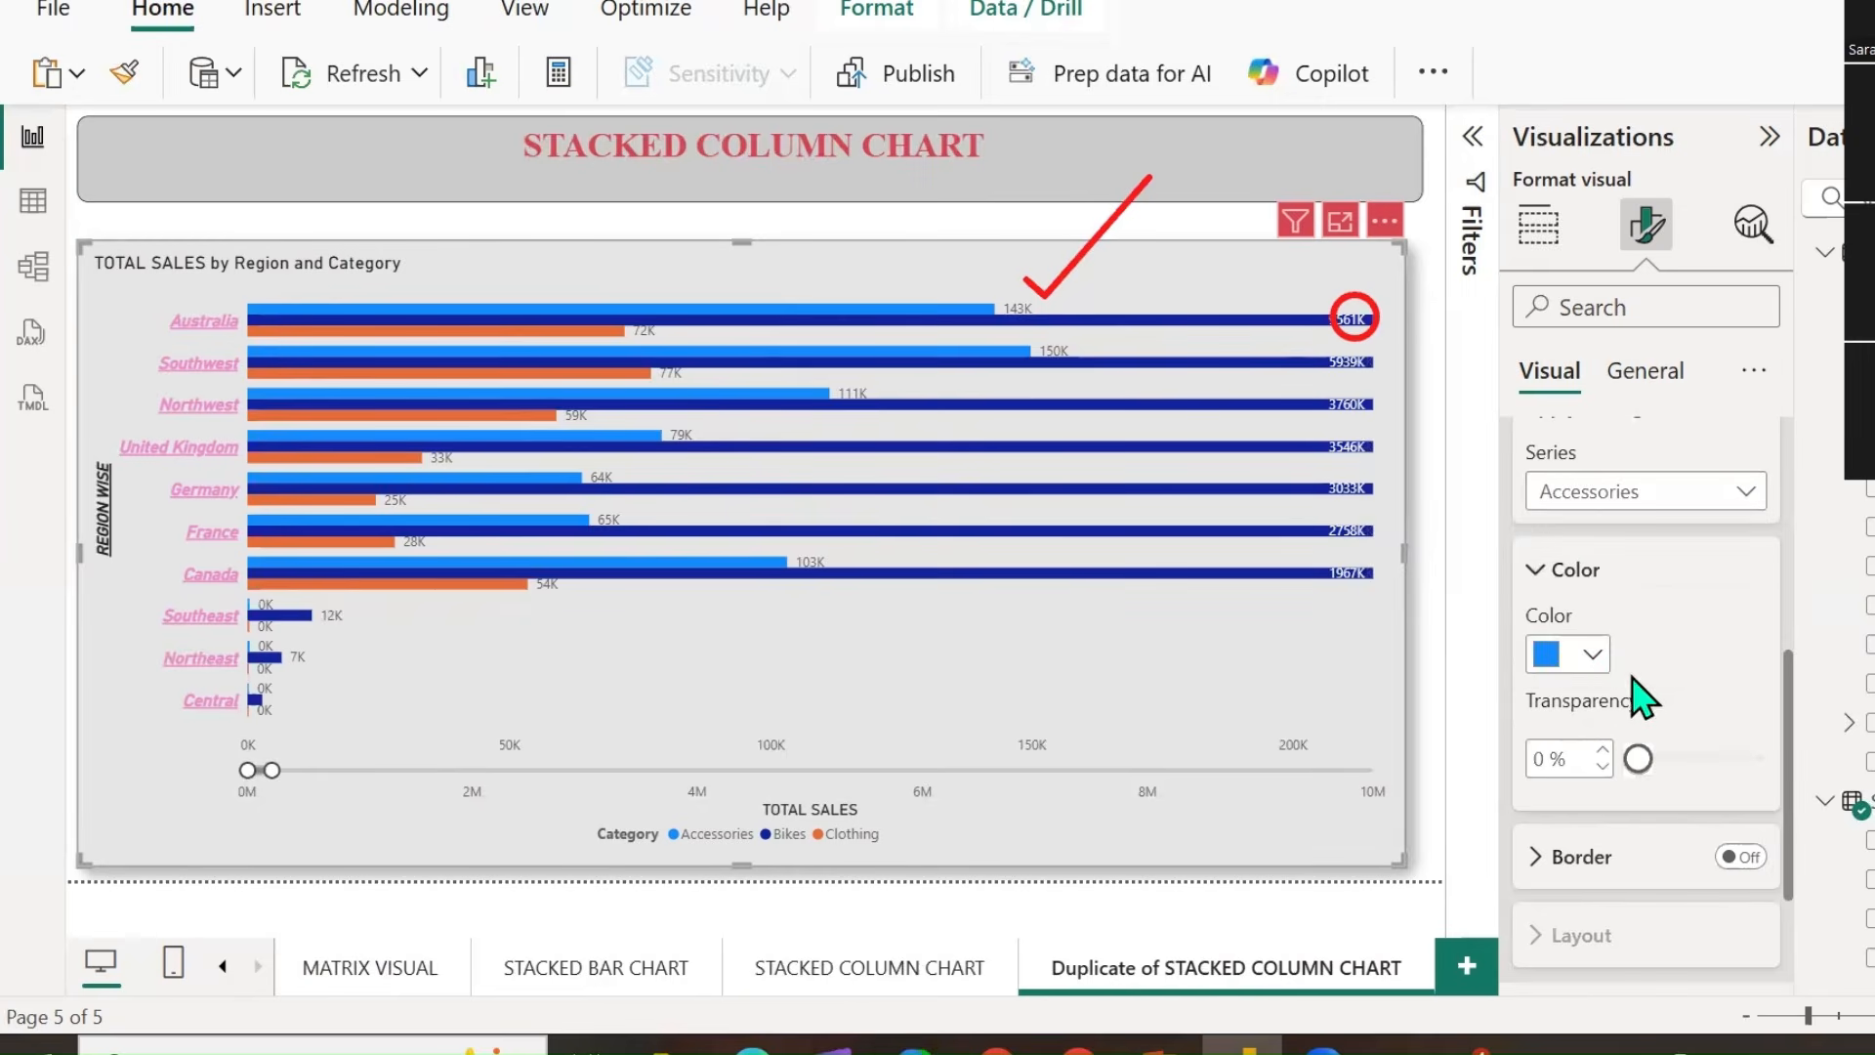
{"action": "left_click", "coordinate": [1593, 653]}
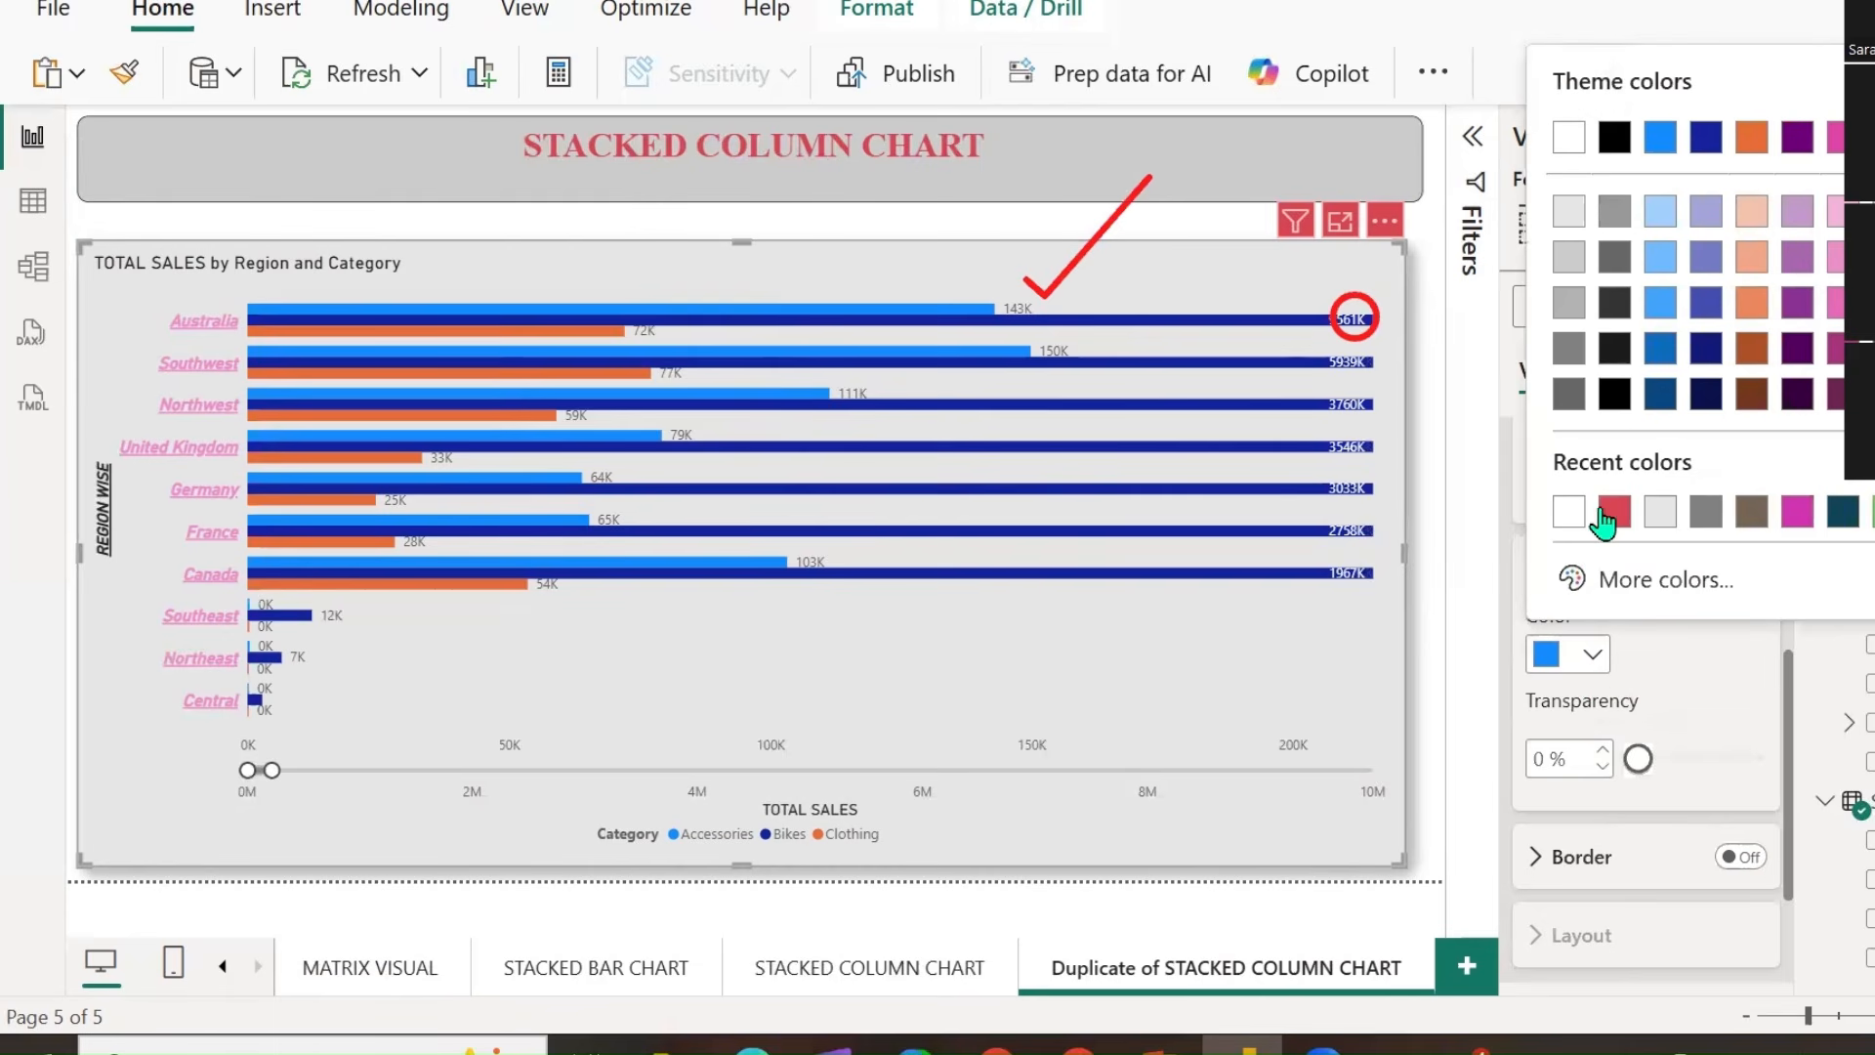
{"action": "left_click", "coordinate": [1609, 512]}
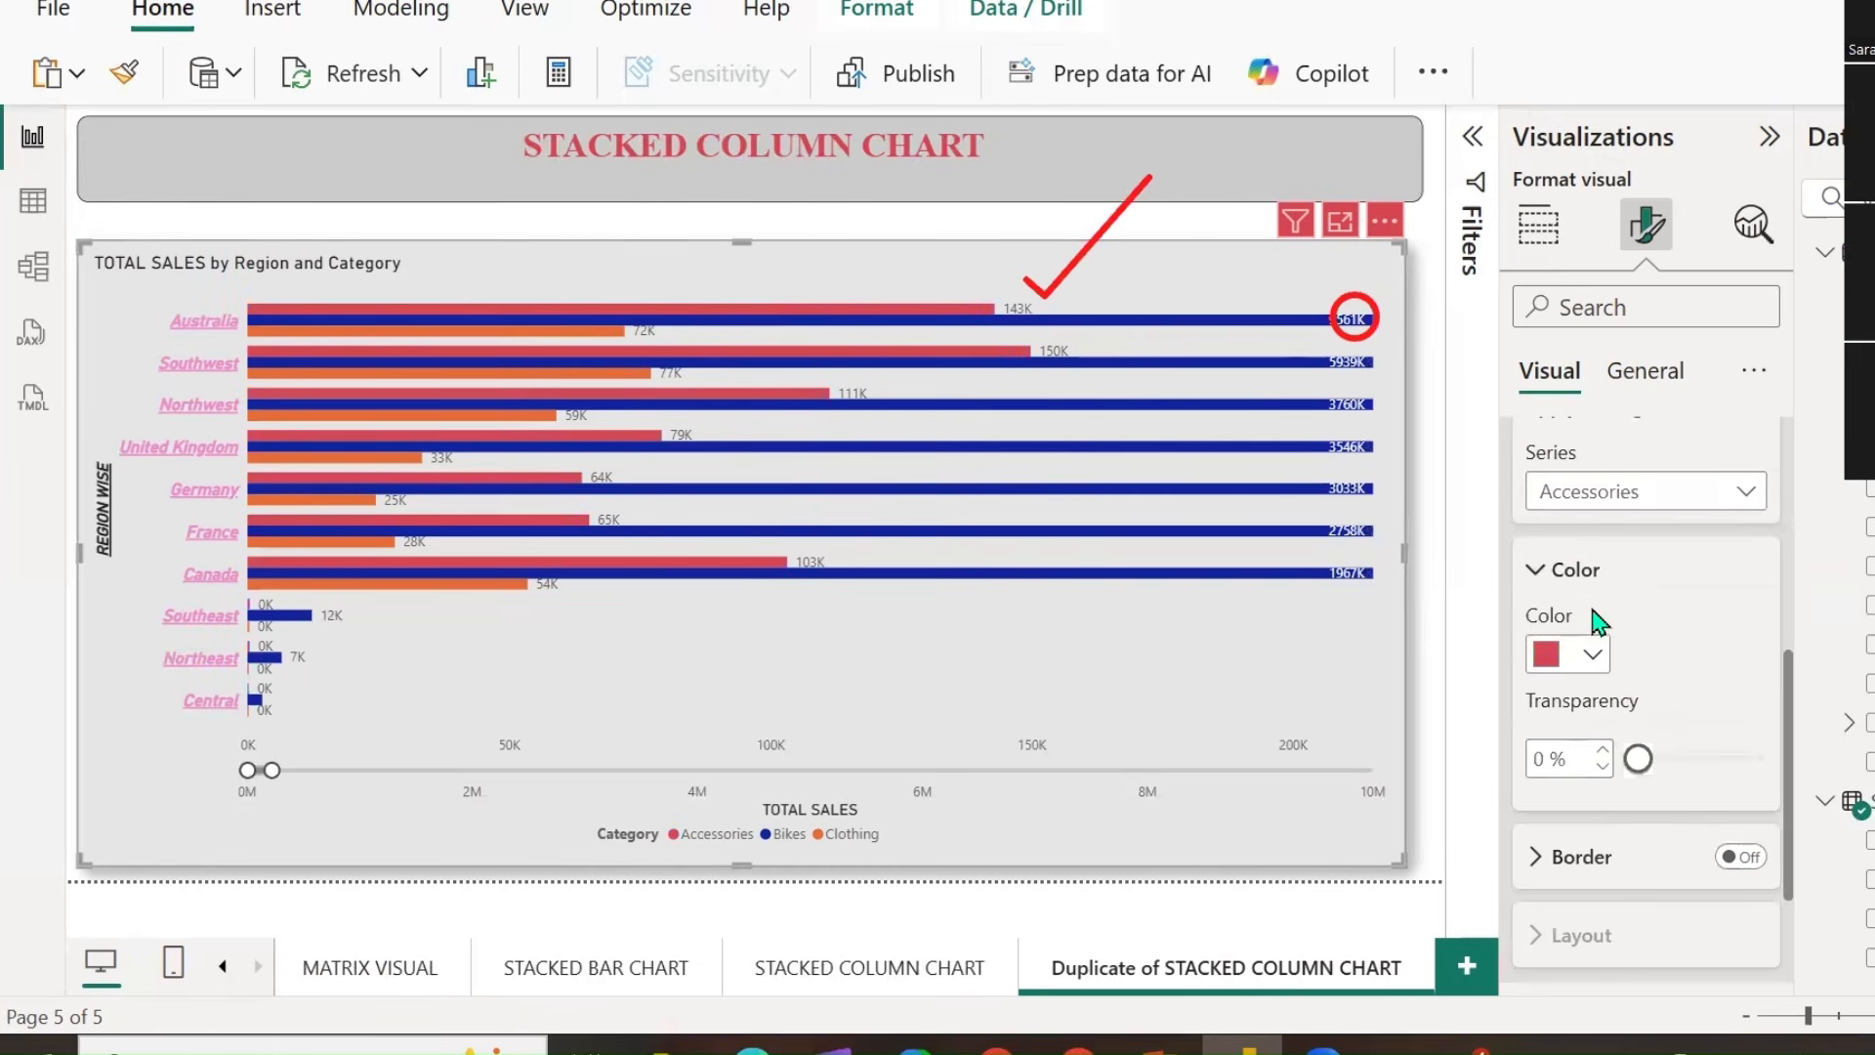
Set the bar color of the Bikes series to the custom light blue #6D7CE6.
{"action": "left_click", "coordinate": [1641, 514]}
{"action": "left_click", "coordinate": [1590, 612]}
{"action": "left_click", "coordinate": [1592, 654]}
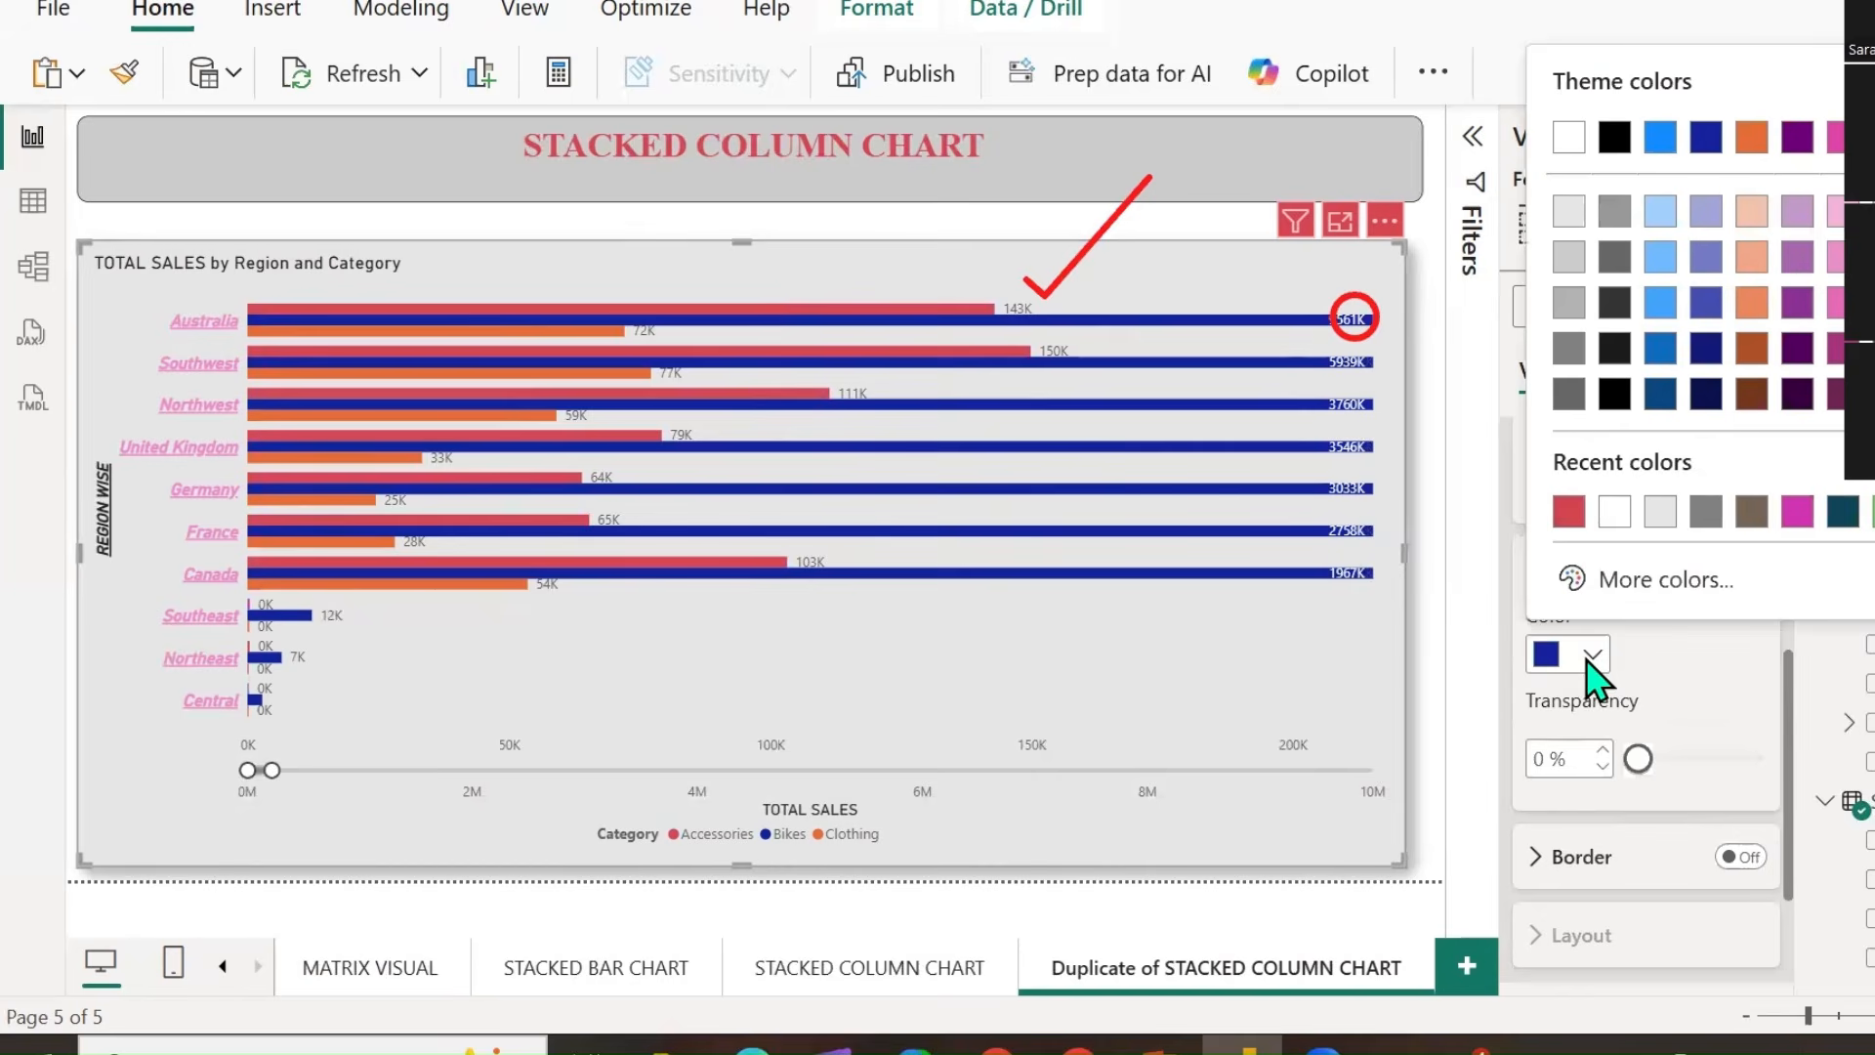
{"action": "left_click", "coordinate": [1660, 579]}
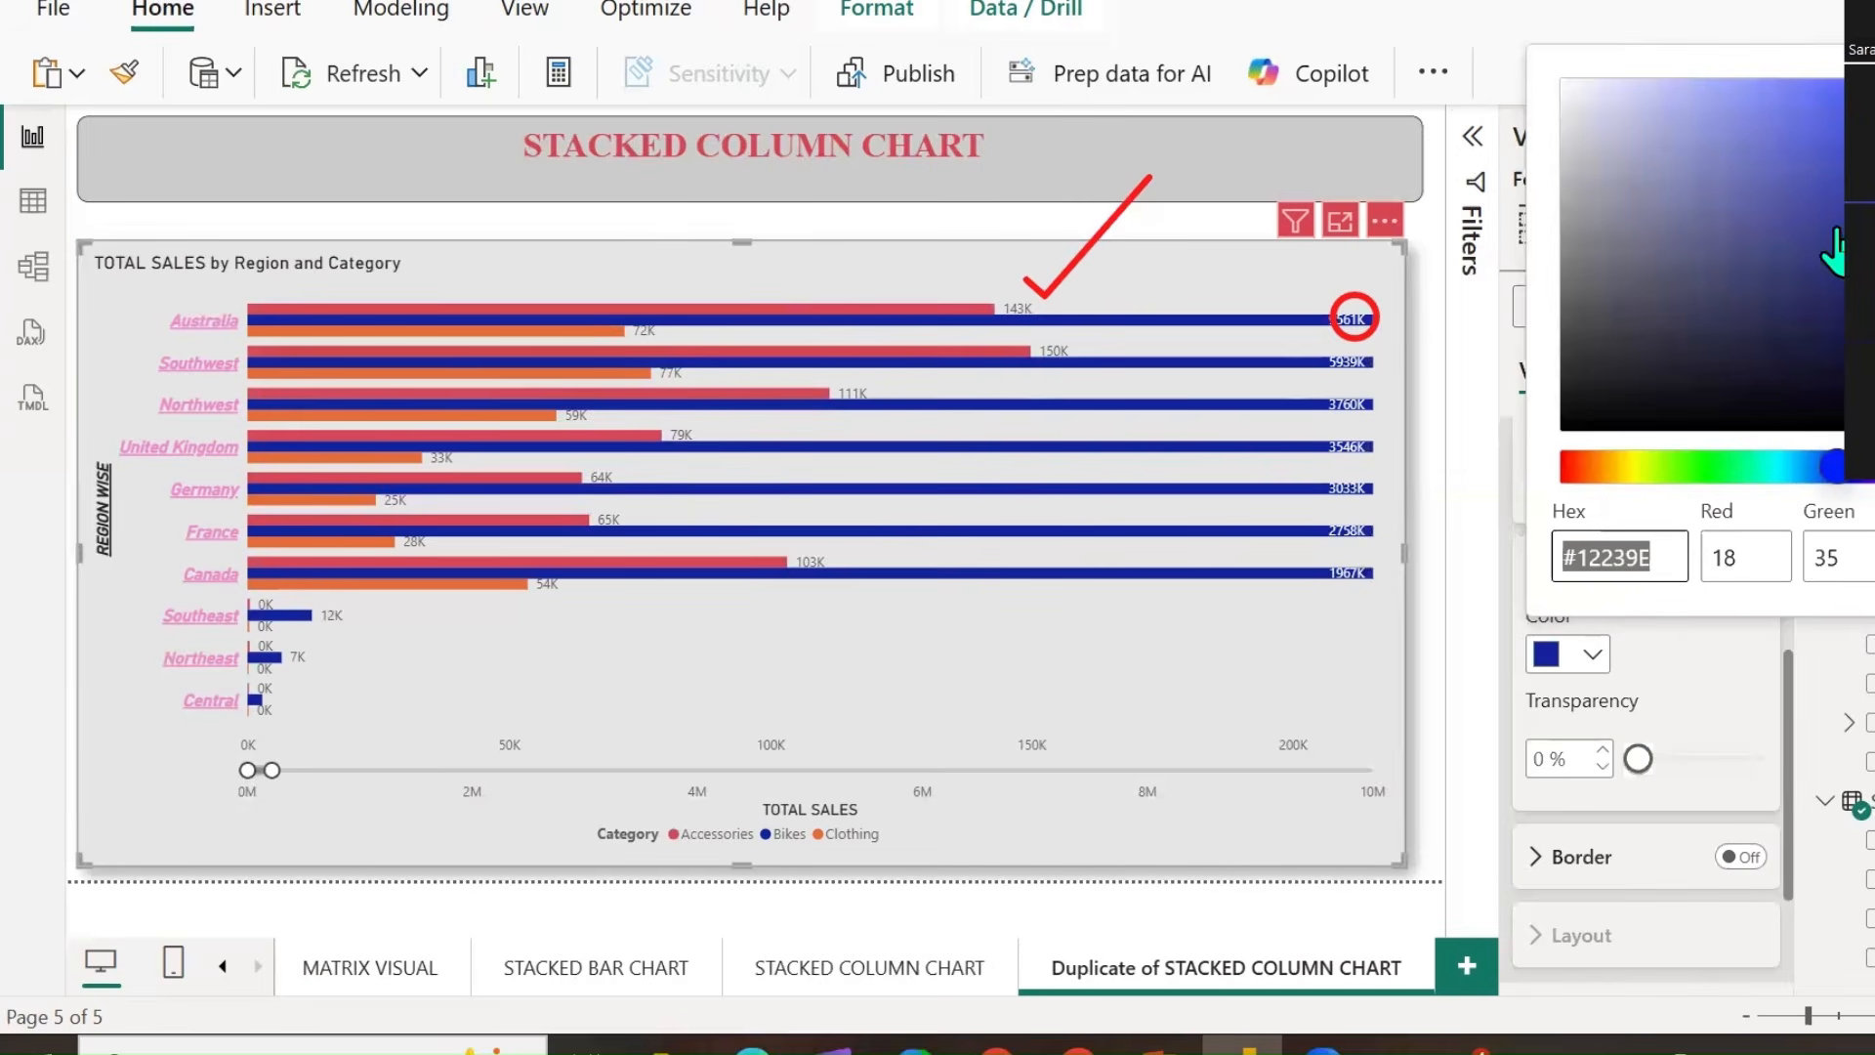
{"action": "left_click", "coordinate": [1776, 108]}
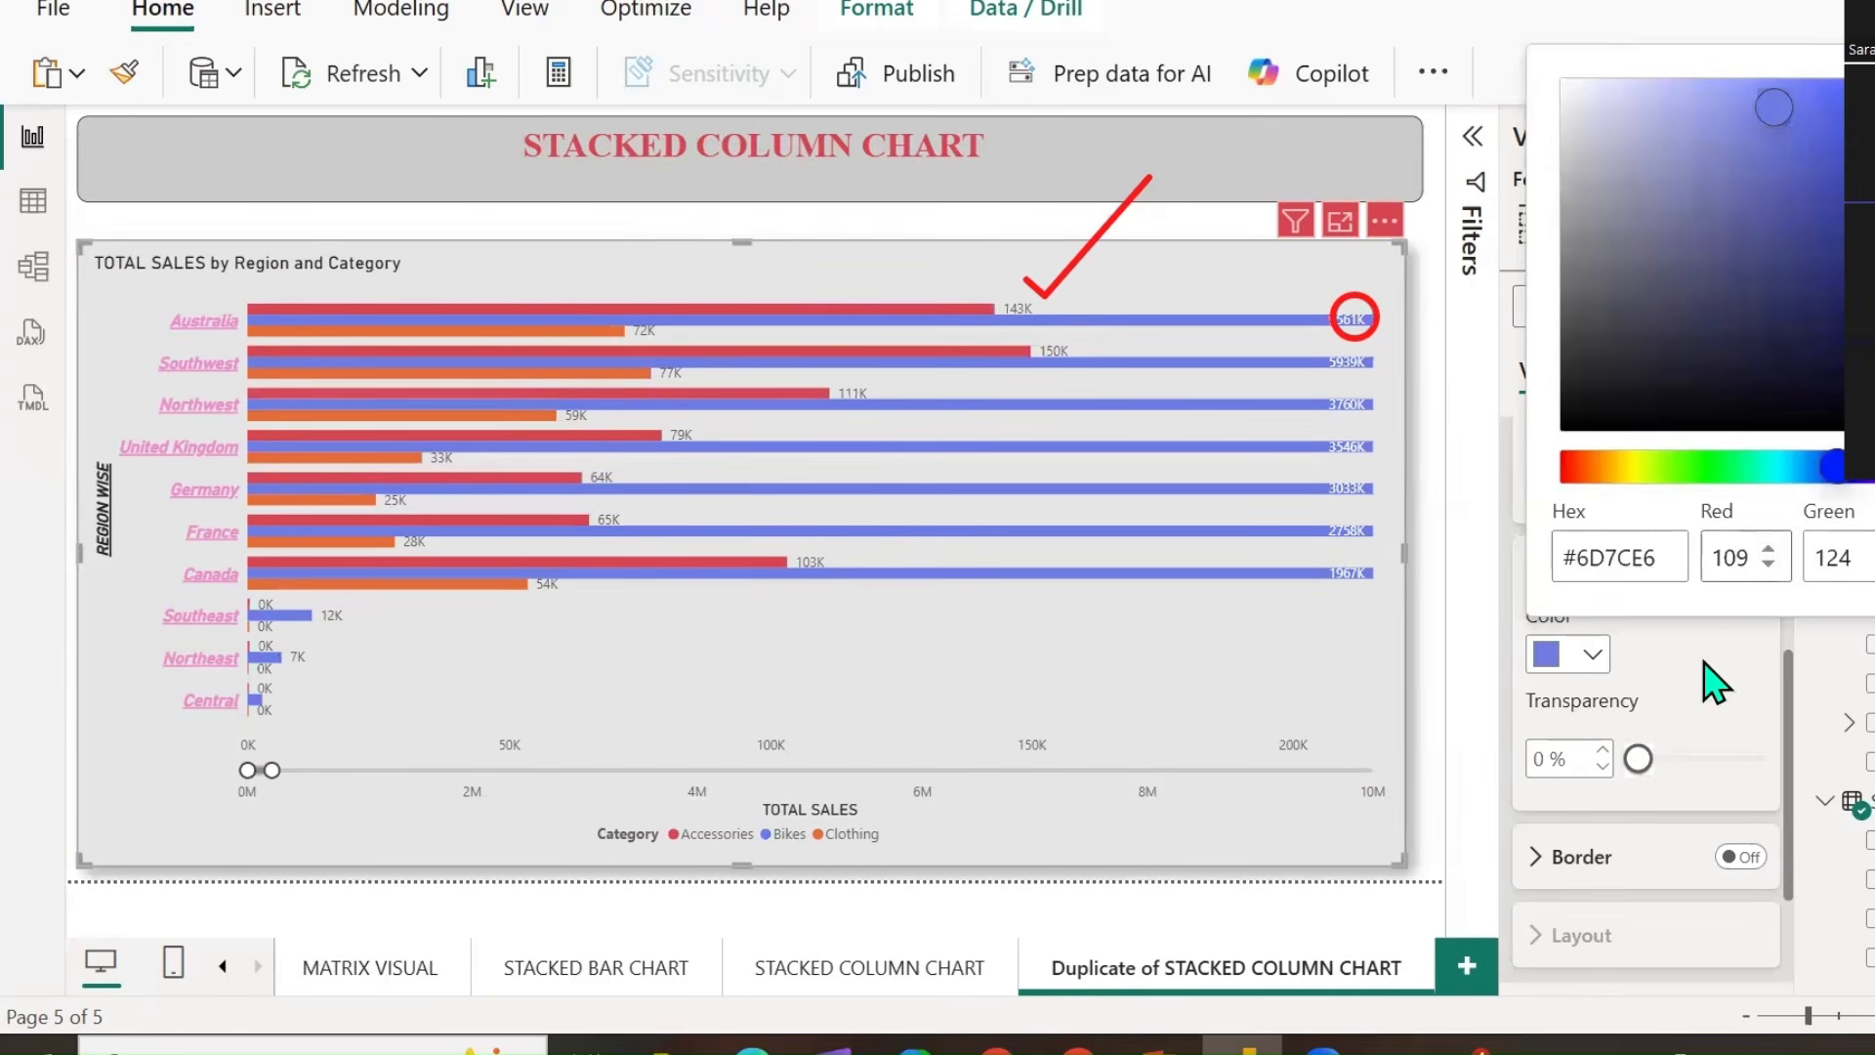
{"action": "left_click", "coordinate": [1735, 633]}
Set the bar color of the Clothing series to the custom green #35E644.
{"action": "left_click", "coordinate": [1563, 491]}
{"action": "left_click", "coordinate": [1589, 649]}
{"action": "left_click", "coordinate": [1598, 661]}
{"action": "left_click", "coordinate": [1603, 582]}
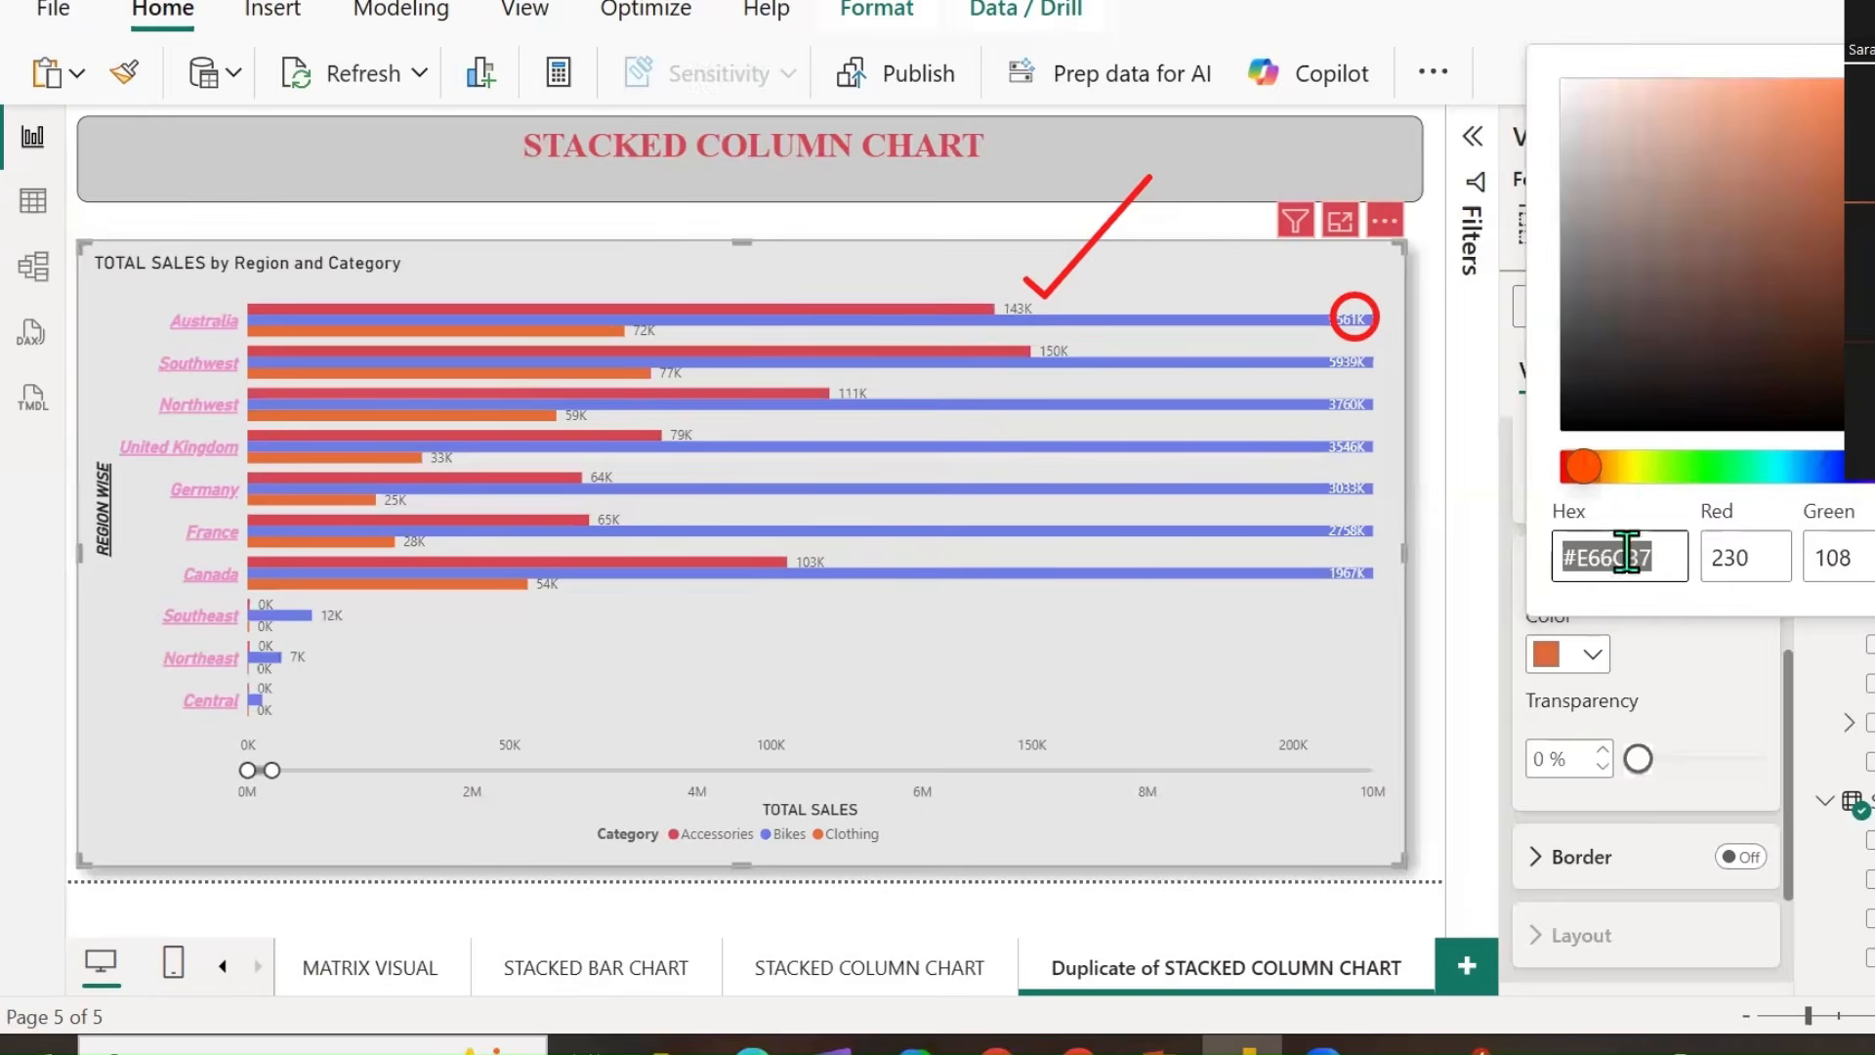
{"action": "left_click", "coordinate": [1710, 467]}
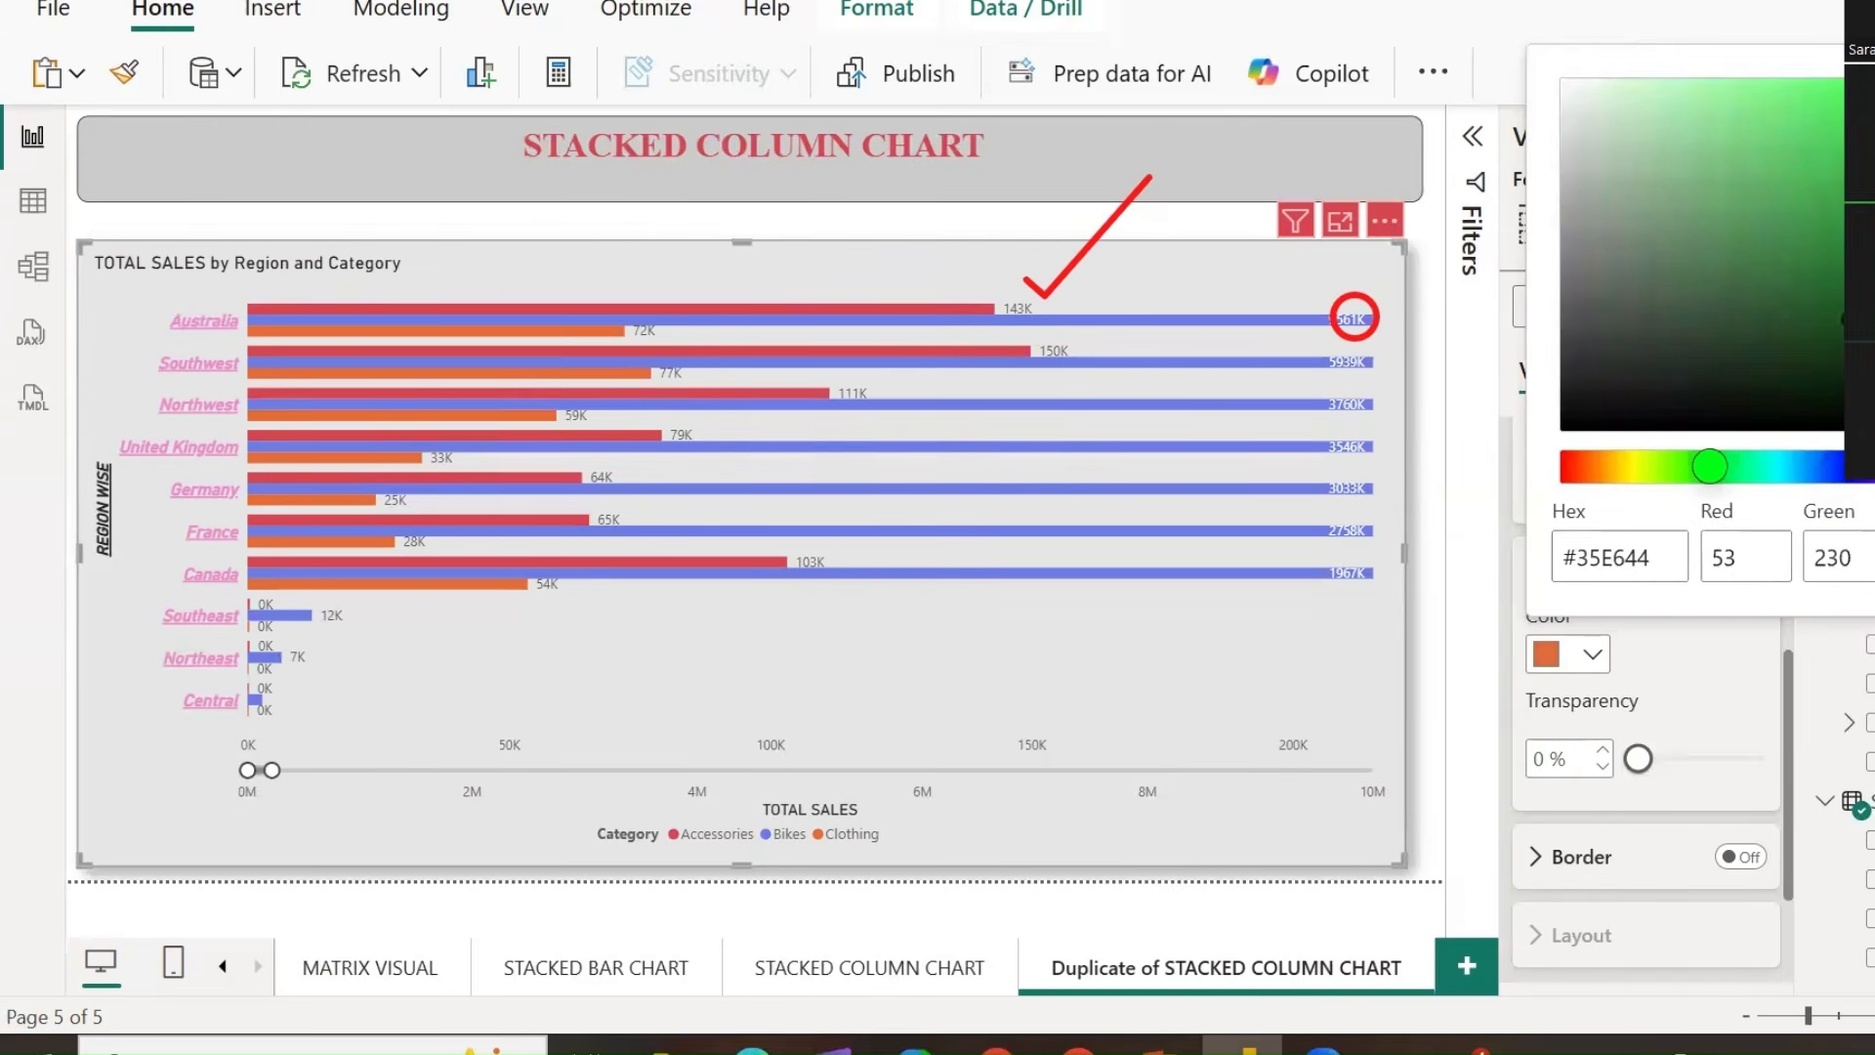
{"action": "left_click", "coordinate": [1077, 719]}
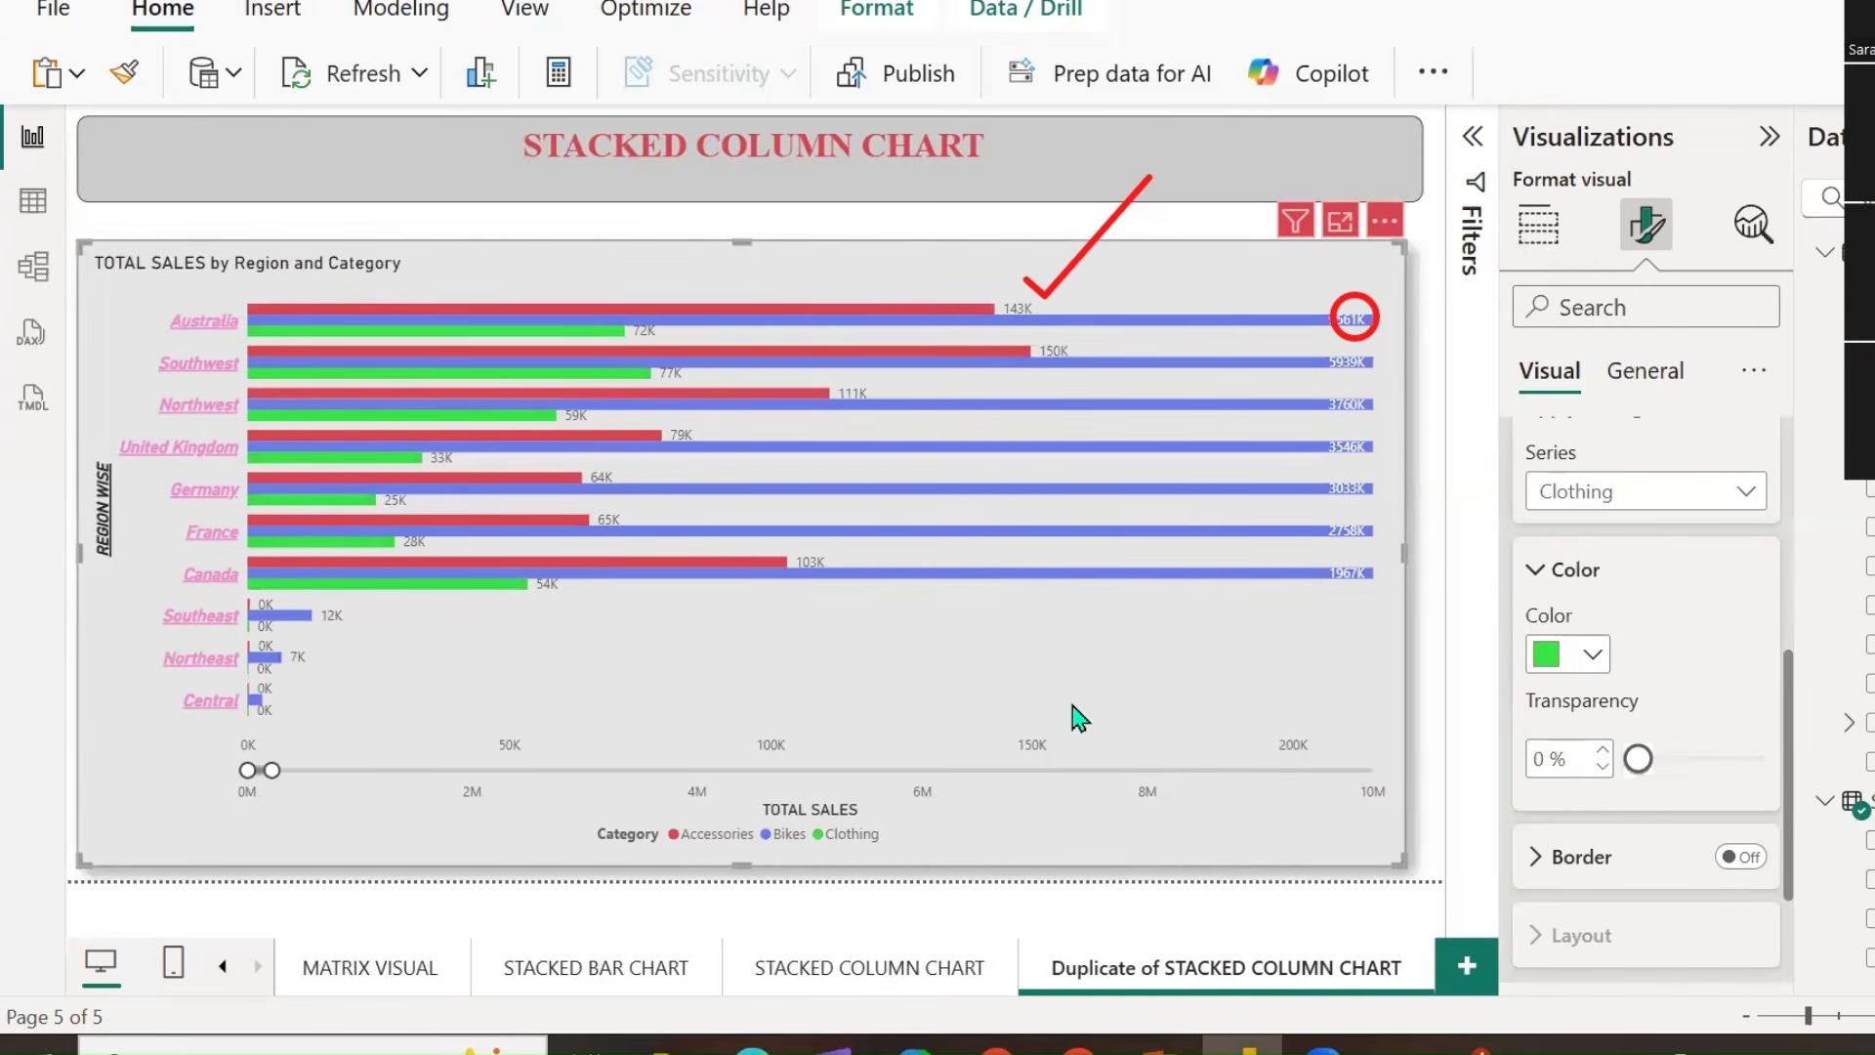
Widen the zoom slider's range to about 0.9M on the TOTAL SALES axis and erase the red tick and circle.
{"action": "left_click_drag", "start_coordinate": [272, 770], "coordinate": [354, 769]}
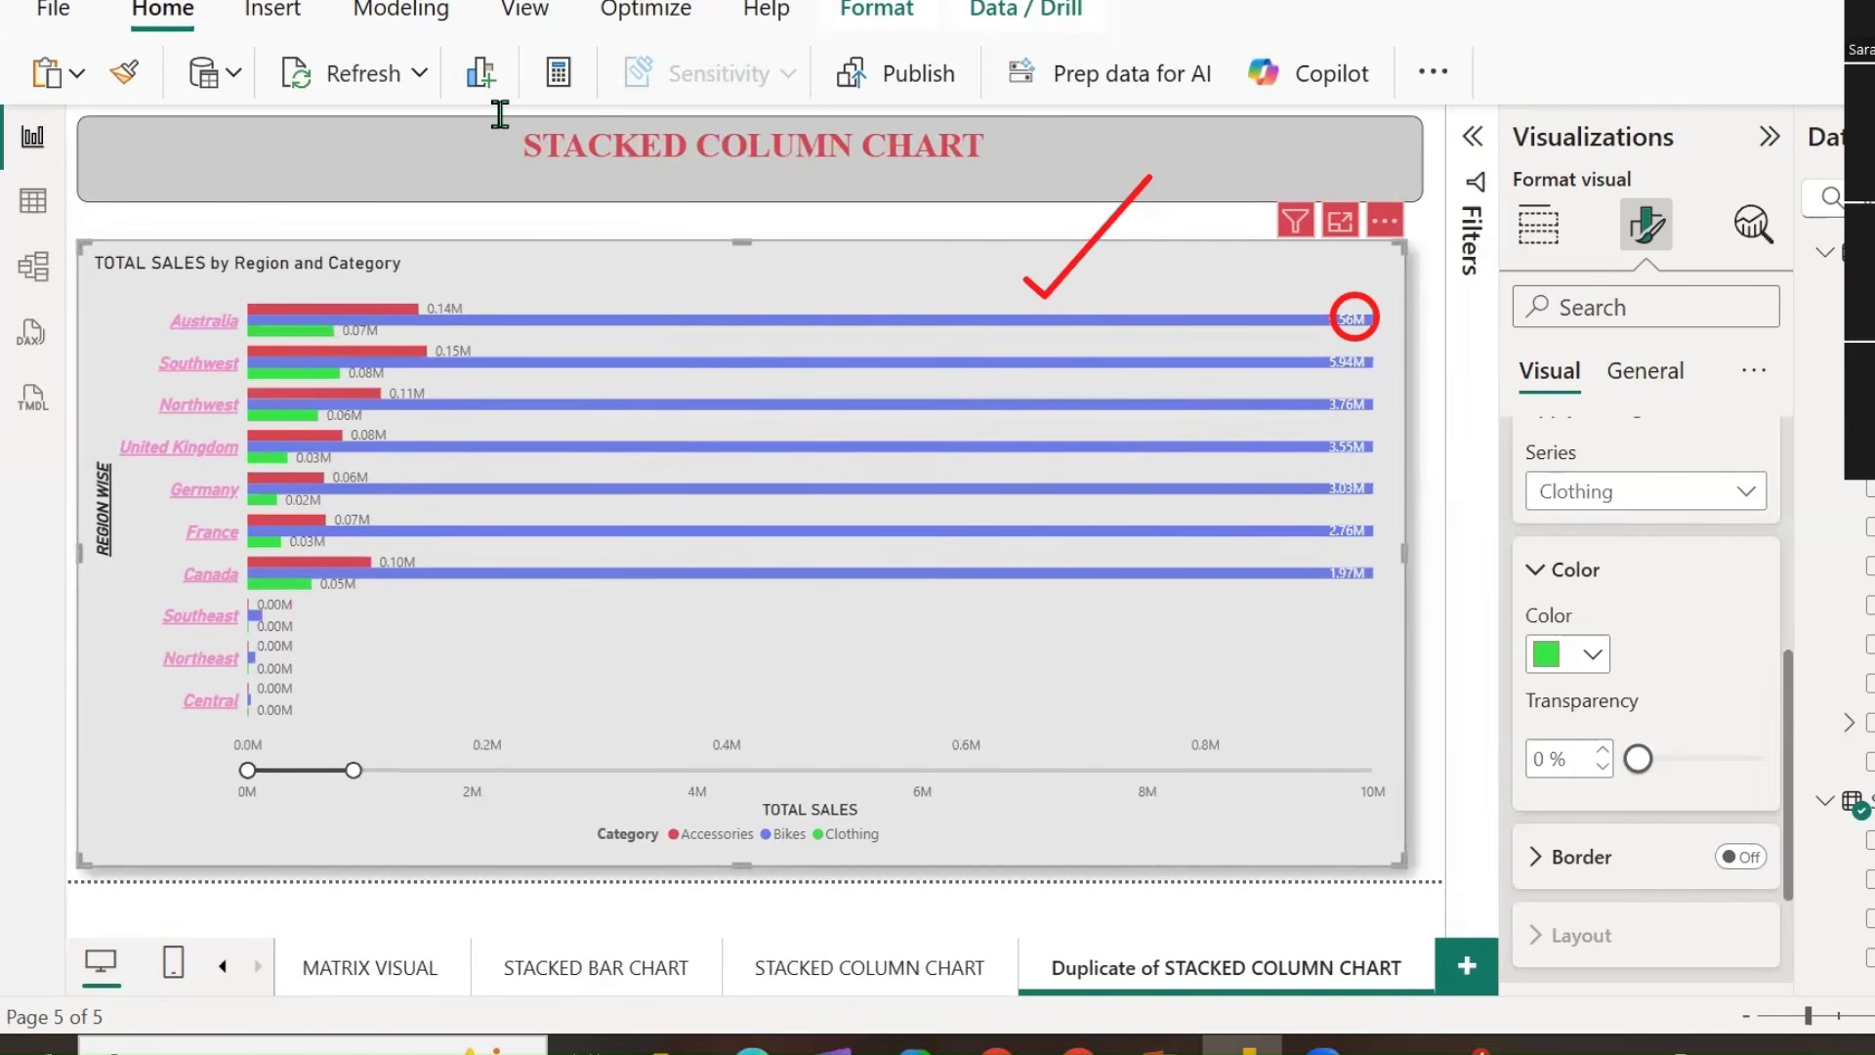
{"action": "left_click", "coordinate": [1051, 289]}
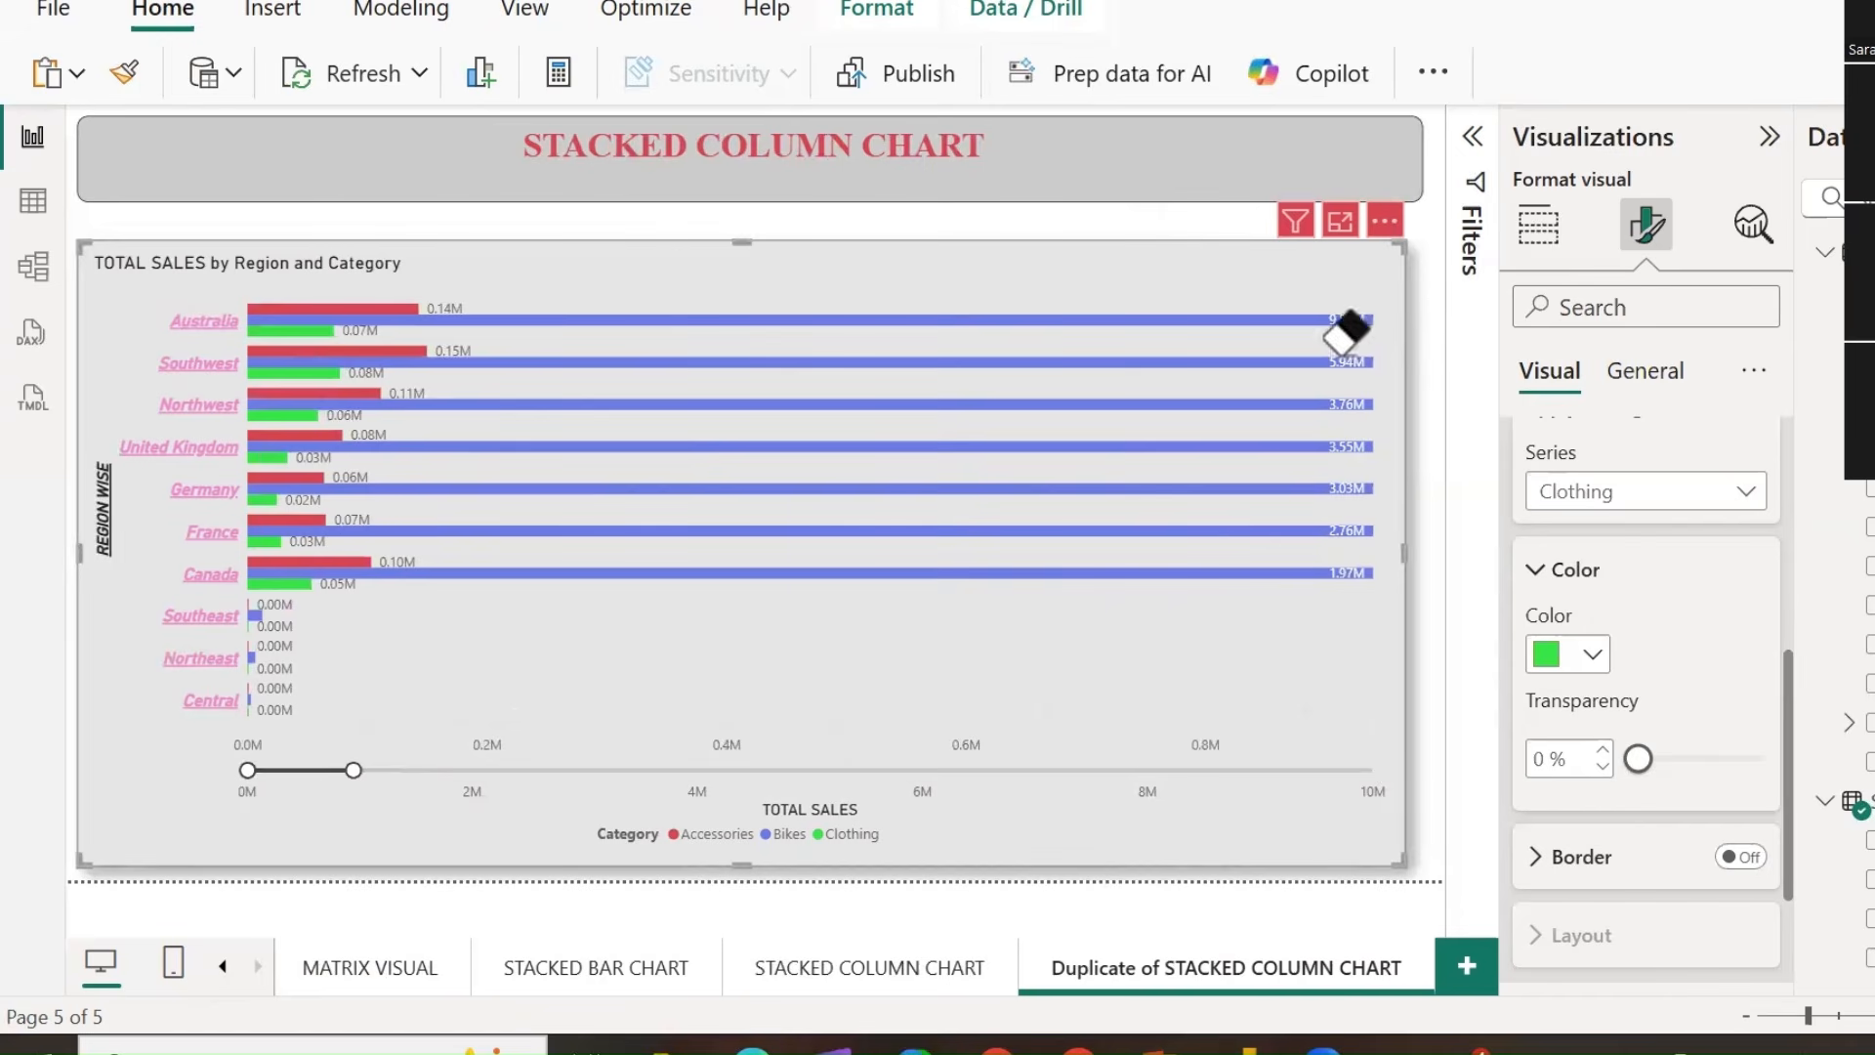
{"action": "left_click", "coordinate": [1352, 320]}
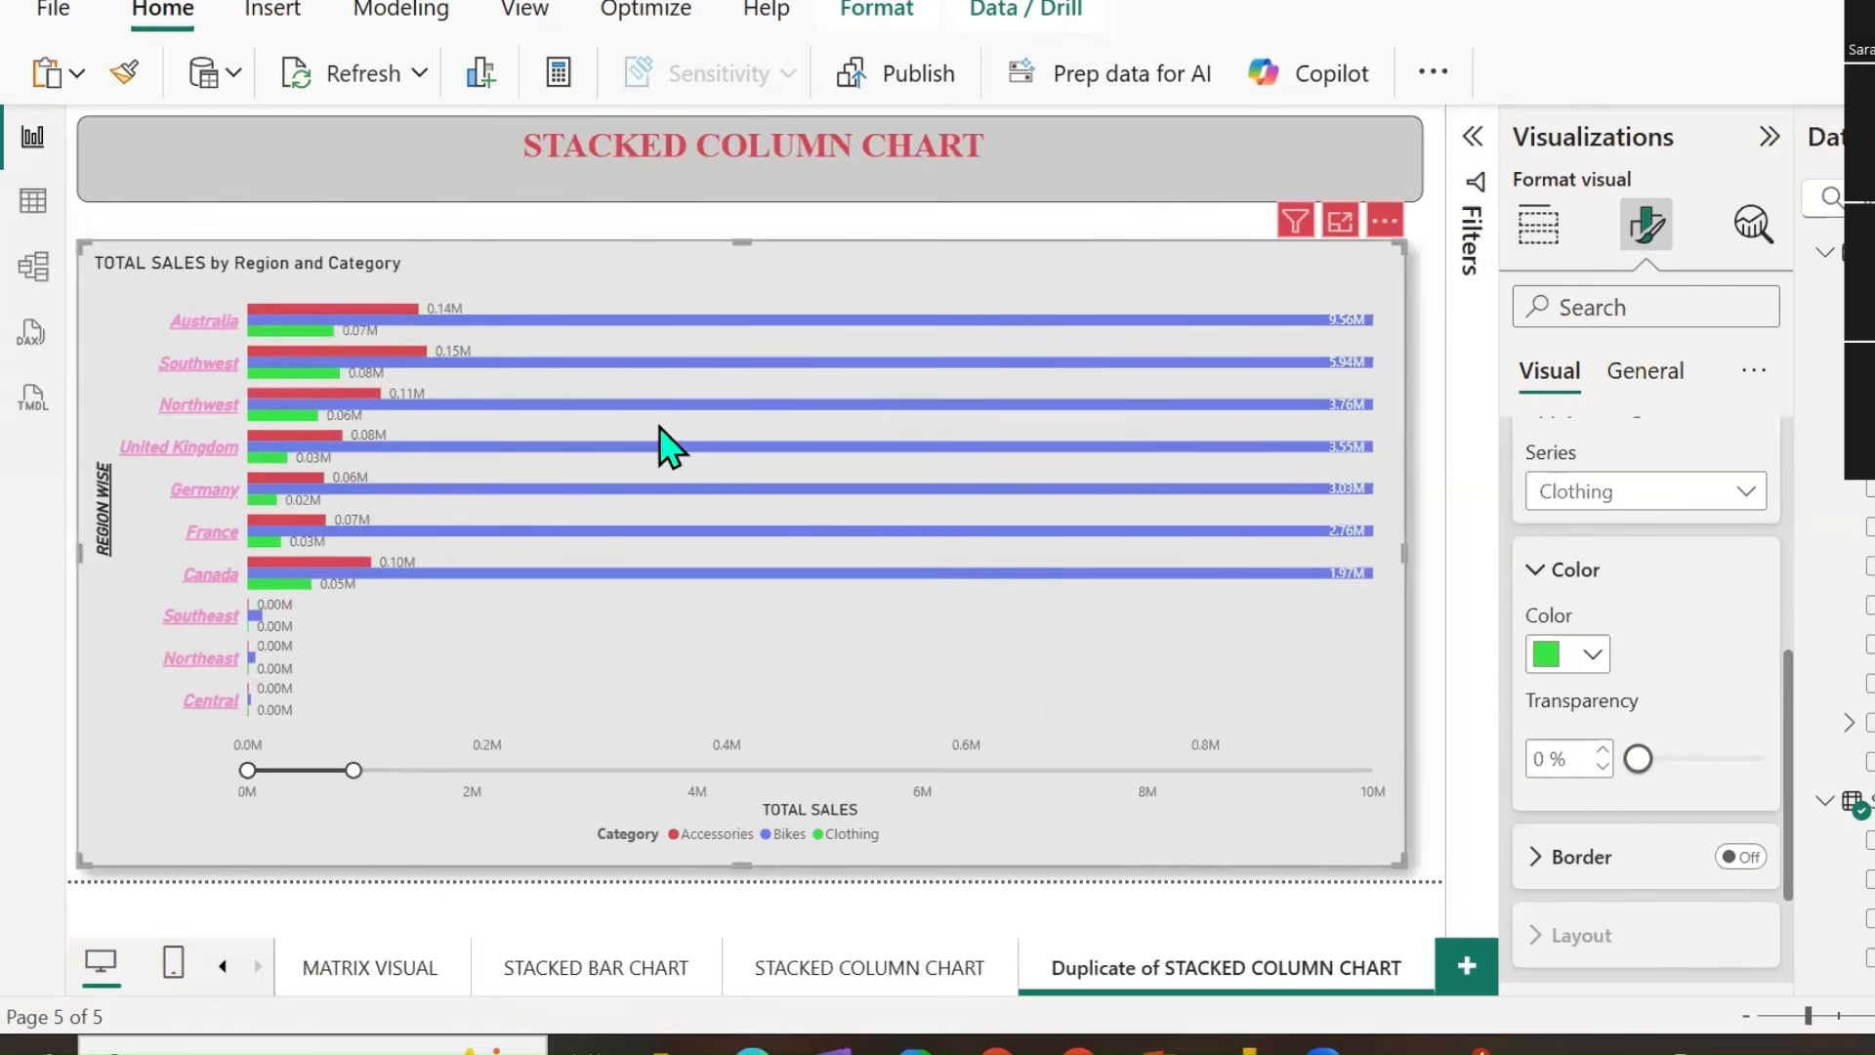
Draw freehand marks beside the Australia bars and erase them.
{"action": "mouse_move", "coordinate": [738, 450]}
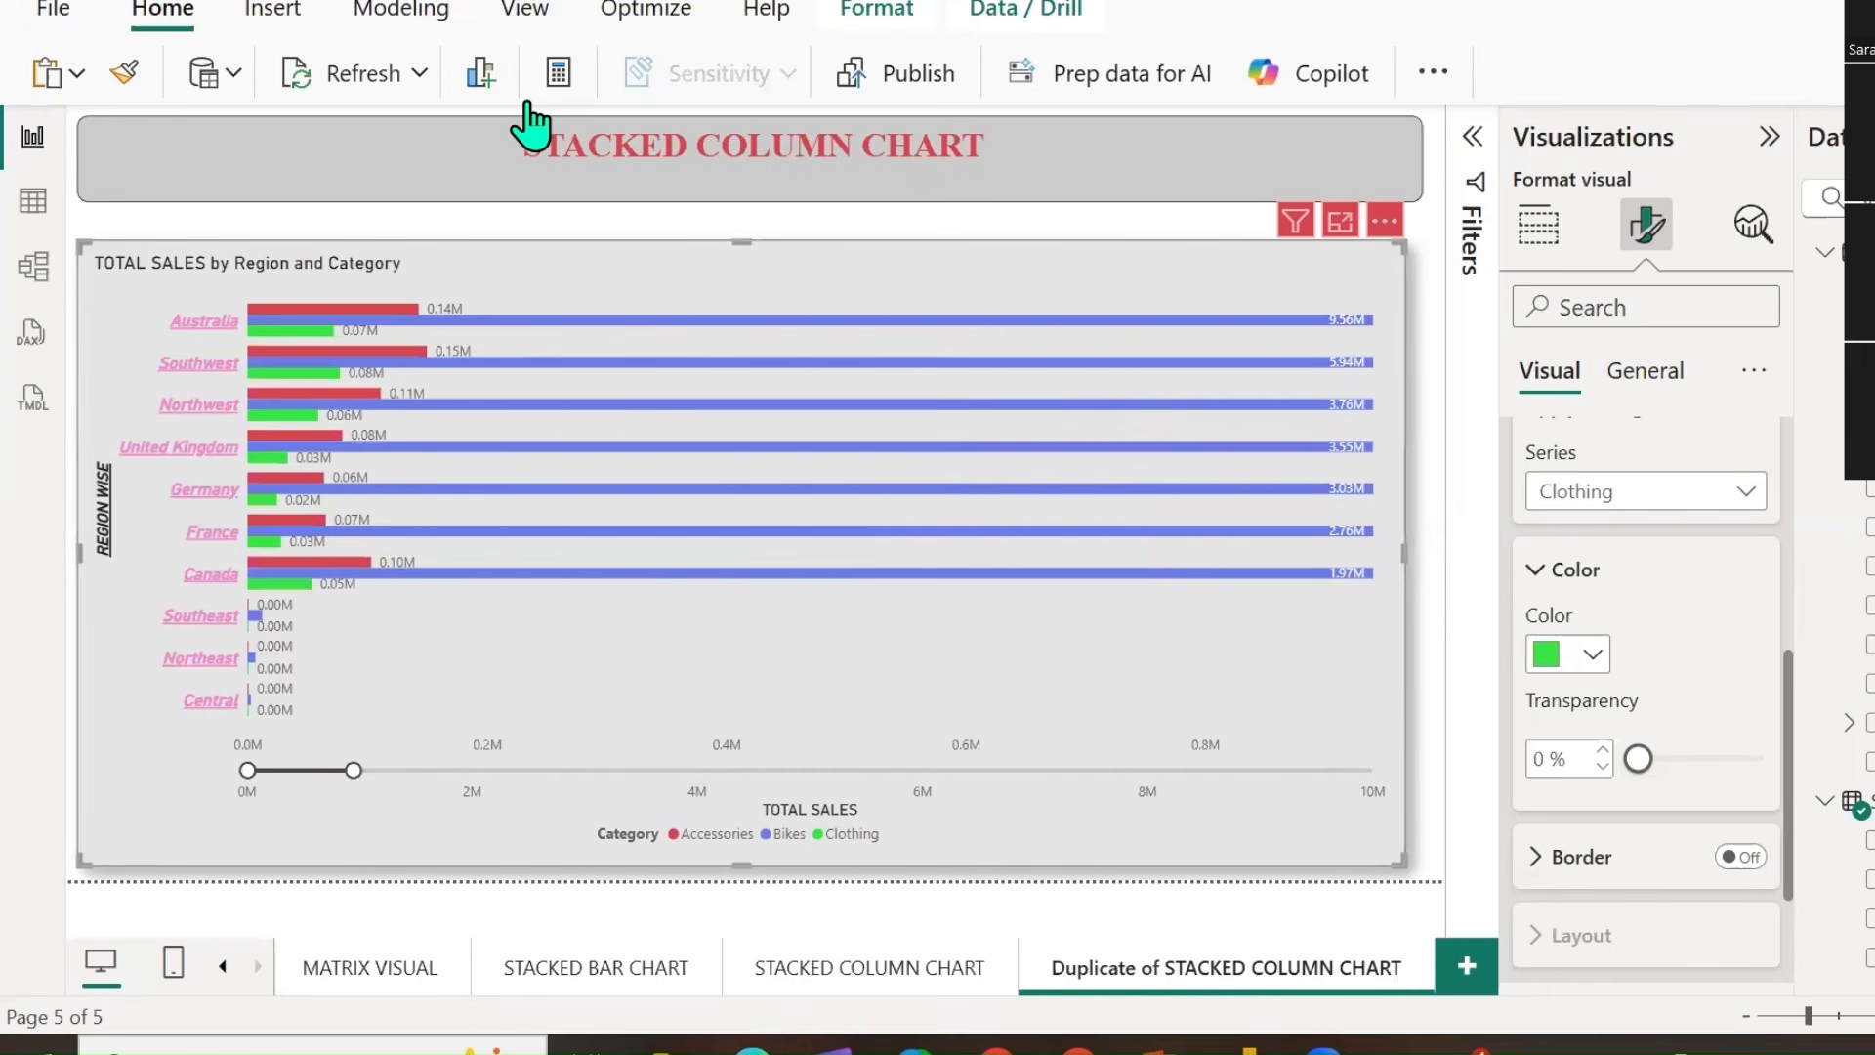
{"action": "mouse_move", "coordinate": [404, 281]}
{"action": "left_mouse_down"}
{"action": "mouse_move", "coordinate": [472, 240]}
{"action": "mouse_move", "coordinate": [535, 293]}
{"action": "mouse_move", "coordinate": [573, 240]}
{"action": "left_mouse_up"}
{"action": "left_click_drag", "start_coordinate": [334, 335], "coordinate": [444, 240]}
{"action": "left_click", "coordinate": [510, 125]}
{"action": "left_click_drag", "start_coordinate": [340, 338], "coordinate": [448, 264]}
{"action": "left_click_drag", "start_coordinate": [604, 264], "coordinate": [498, 302]}
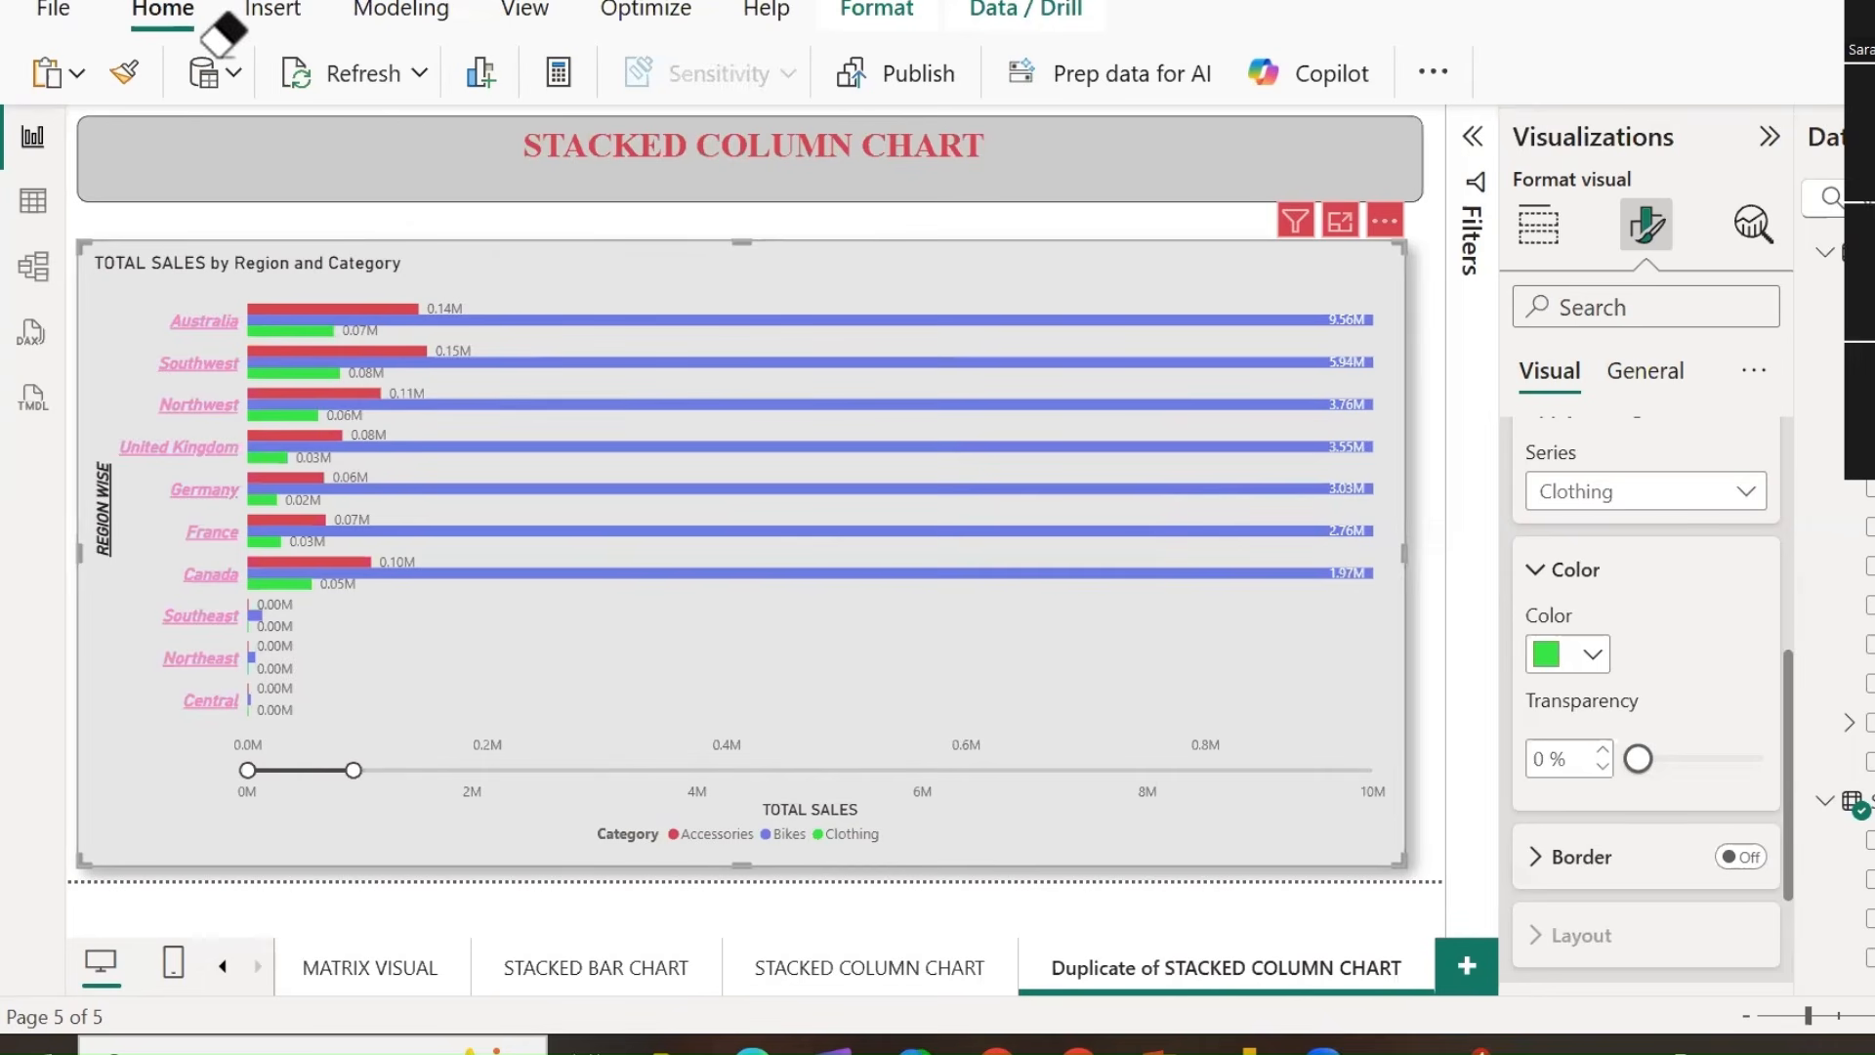
Change the page's title text to CLUSTERED BAR CHART and copy the whole title.
{"action": "left_click", "coordinate": [1539, 224]}
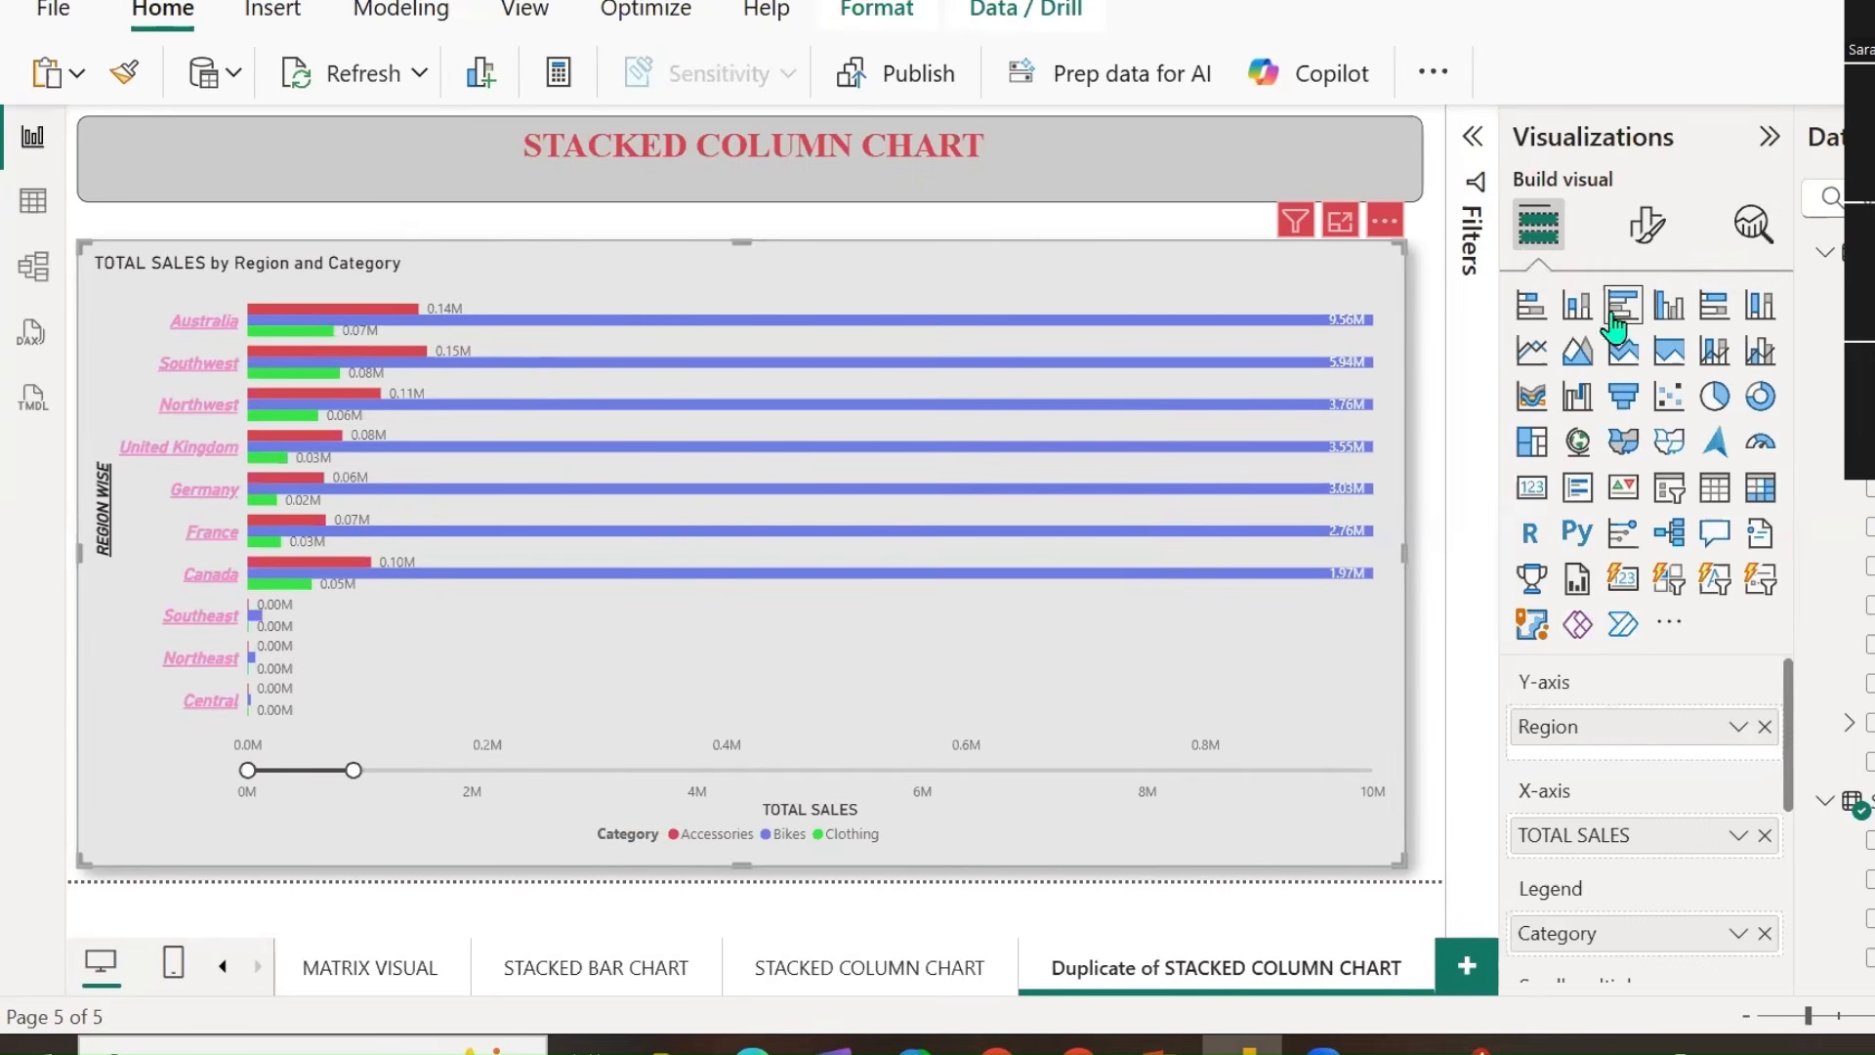
{"action": "left_click_drag", "start_coordinate": [852, 143], "coordinate": [486, 145]}
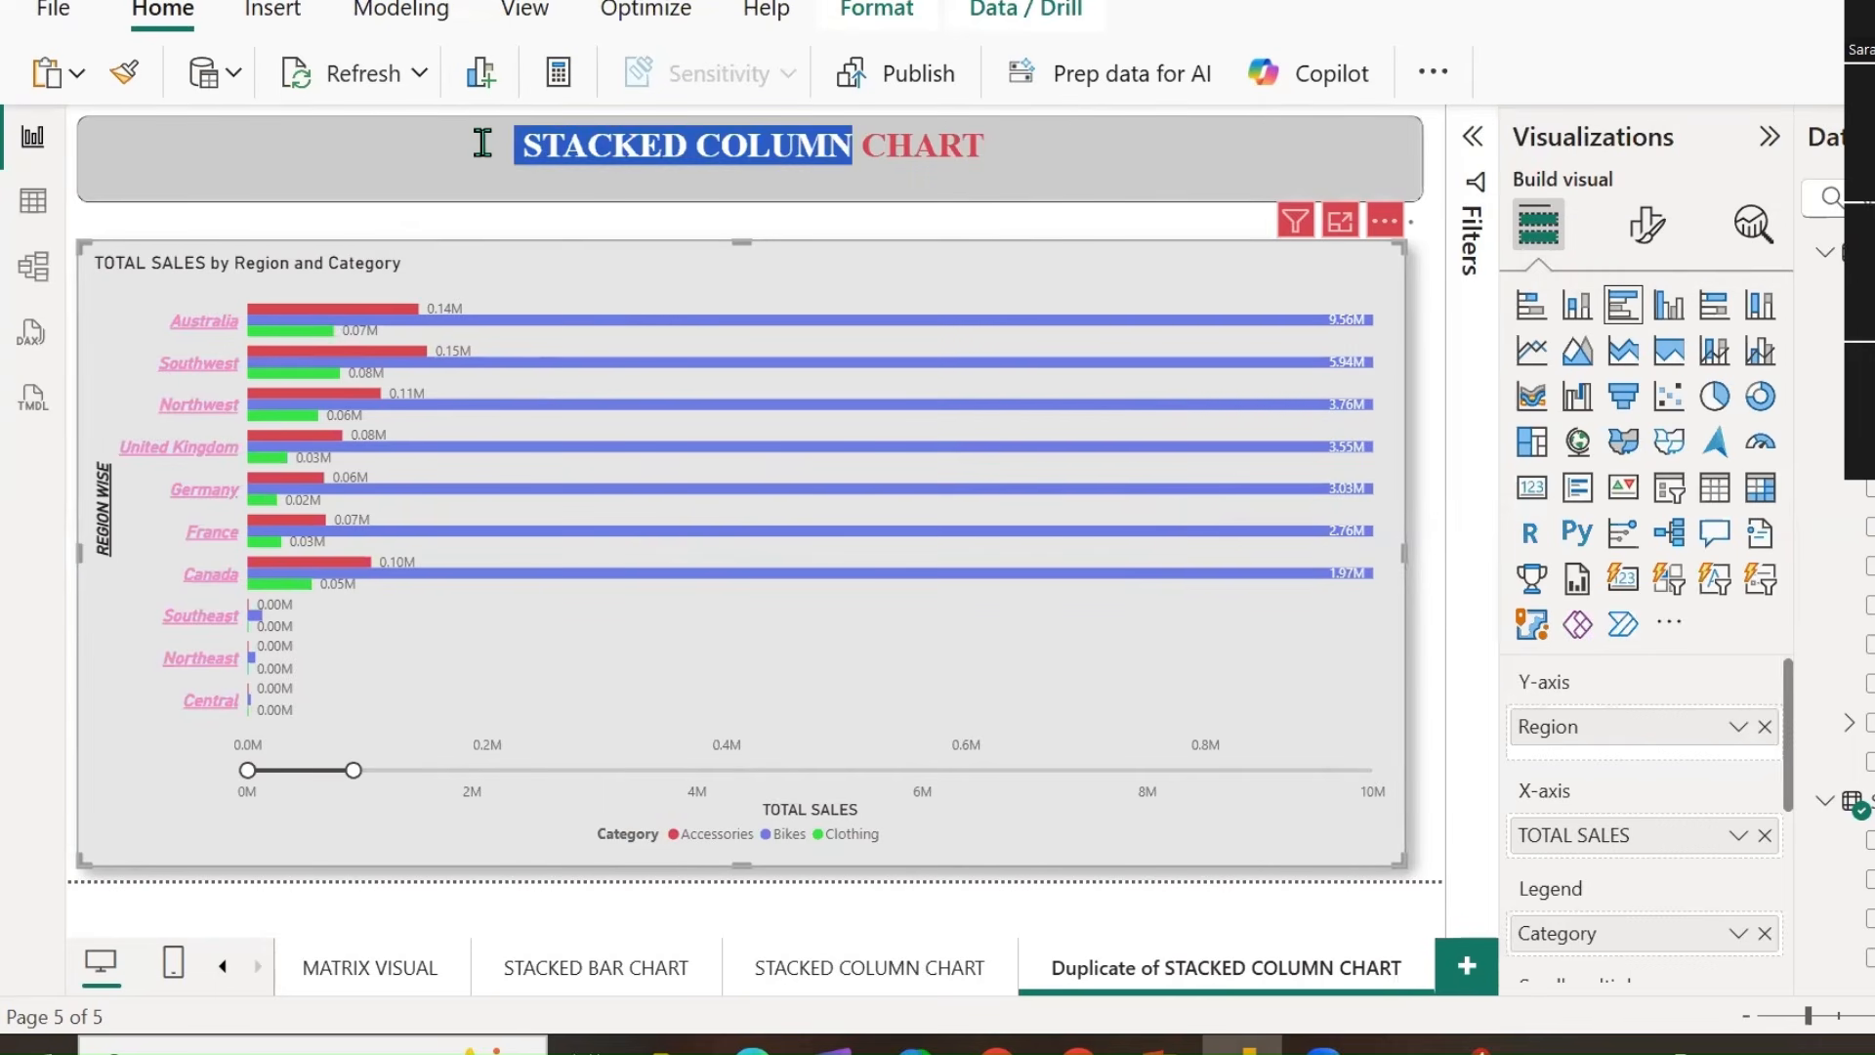
{"action": "type", "text": "CLUS"}
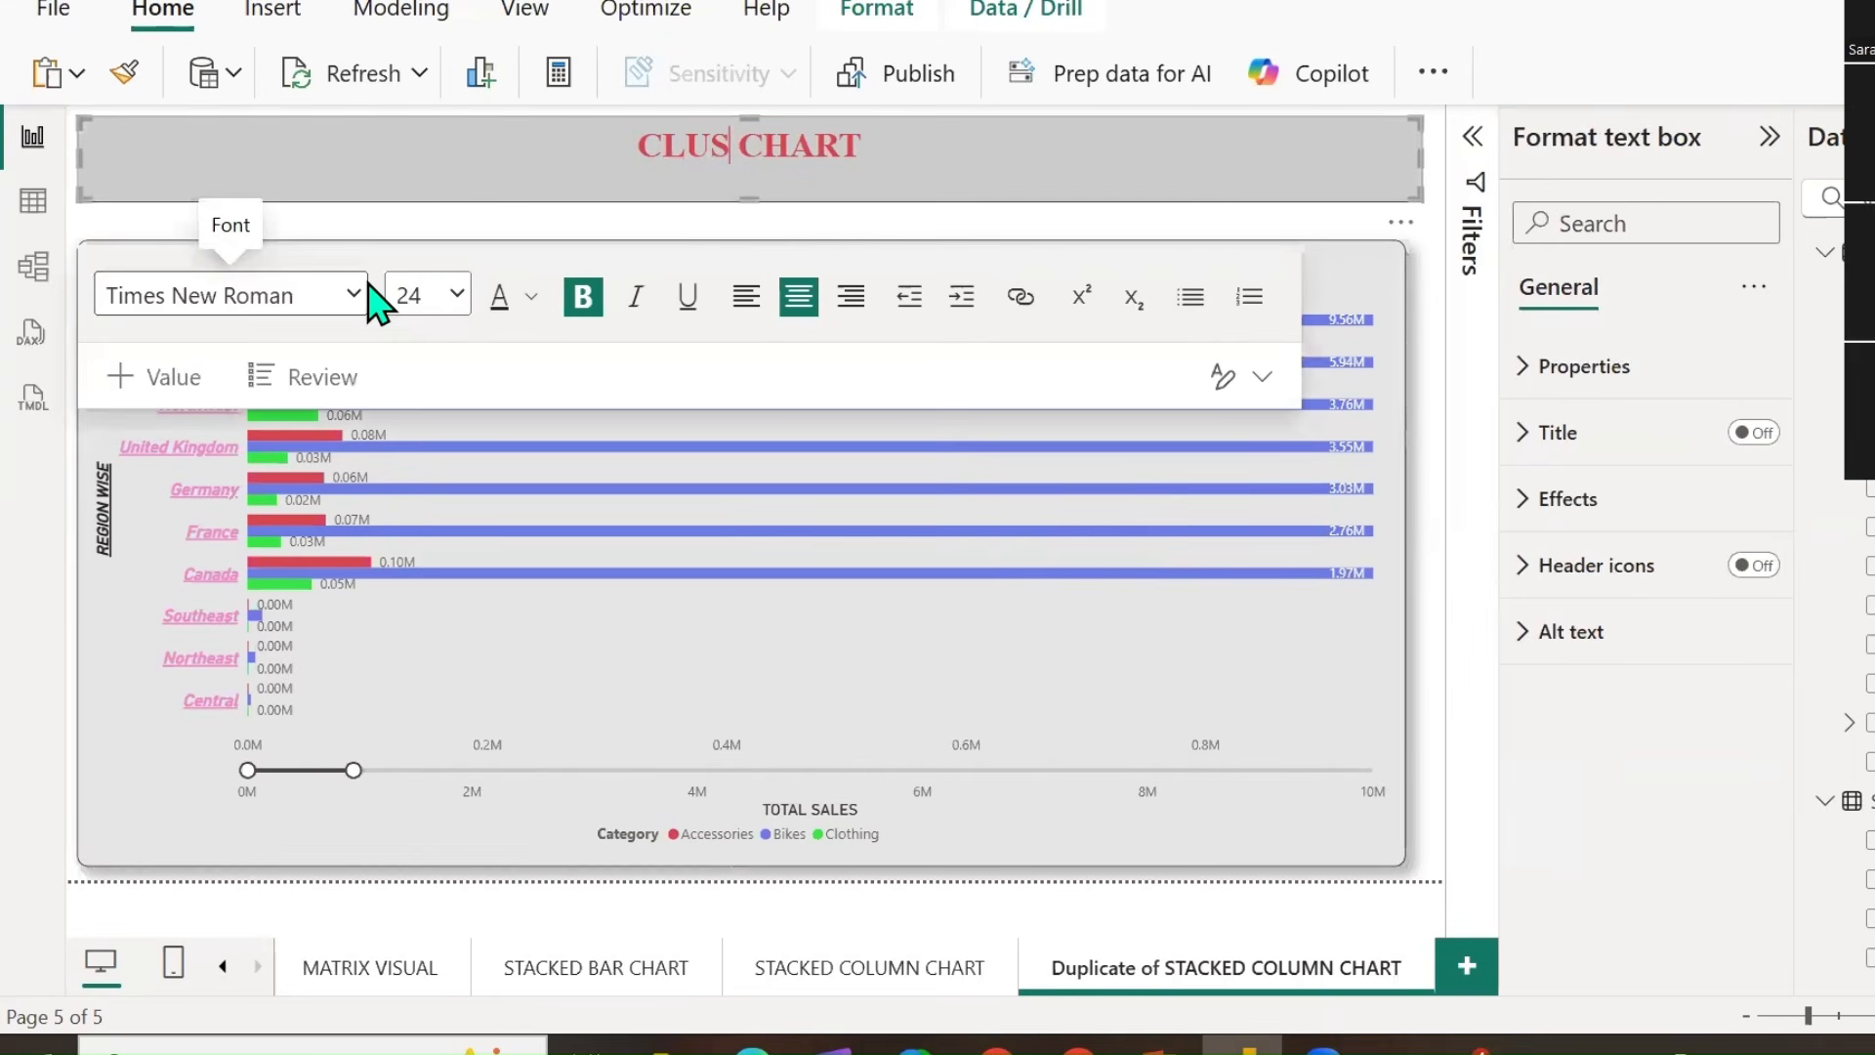
{"action": "type", "text": "TERED BAR"}
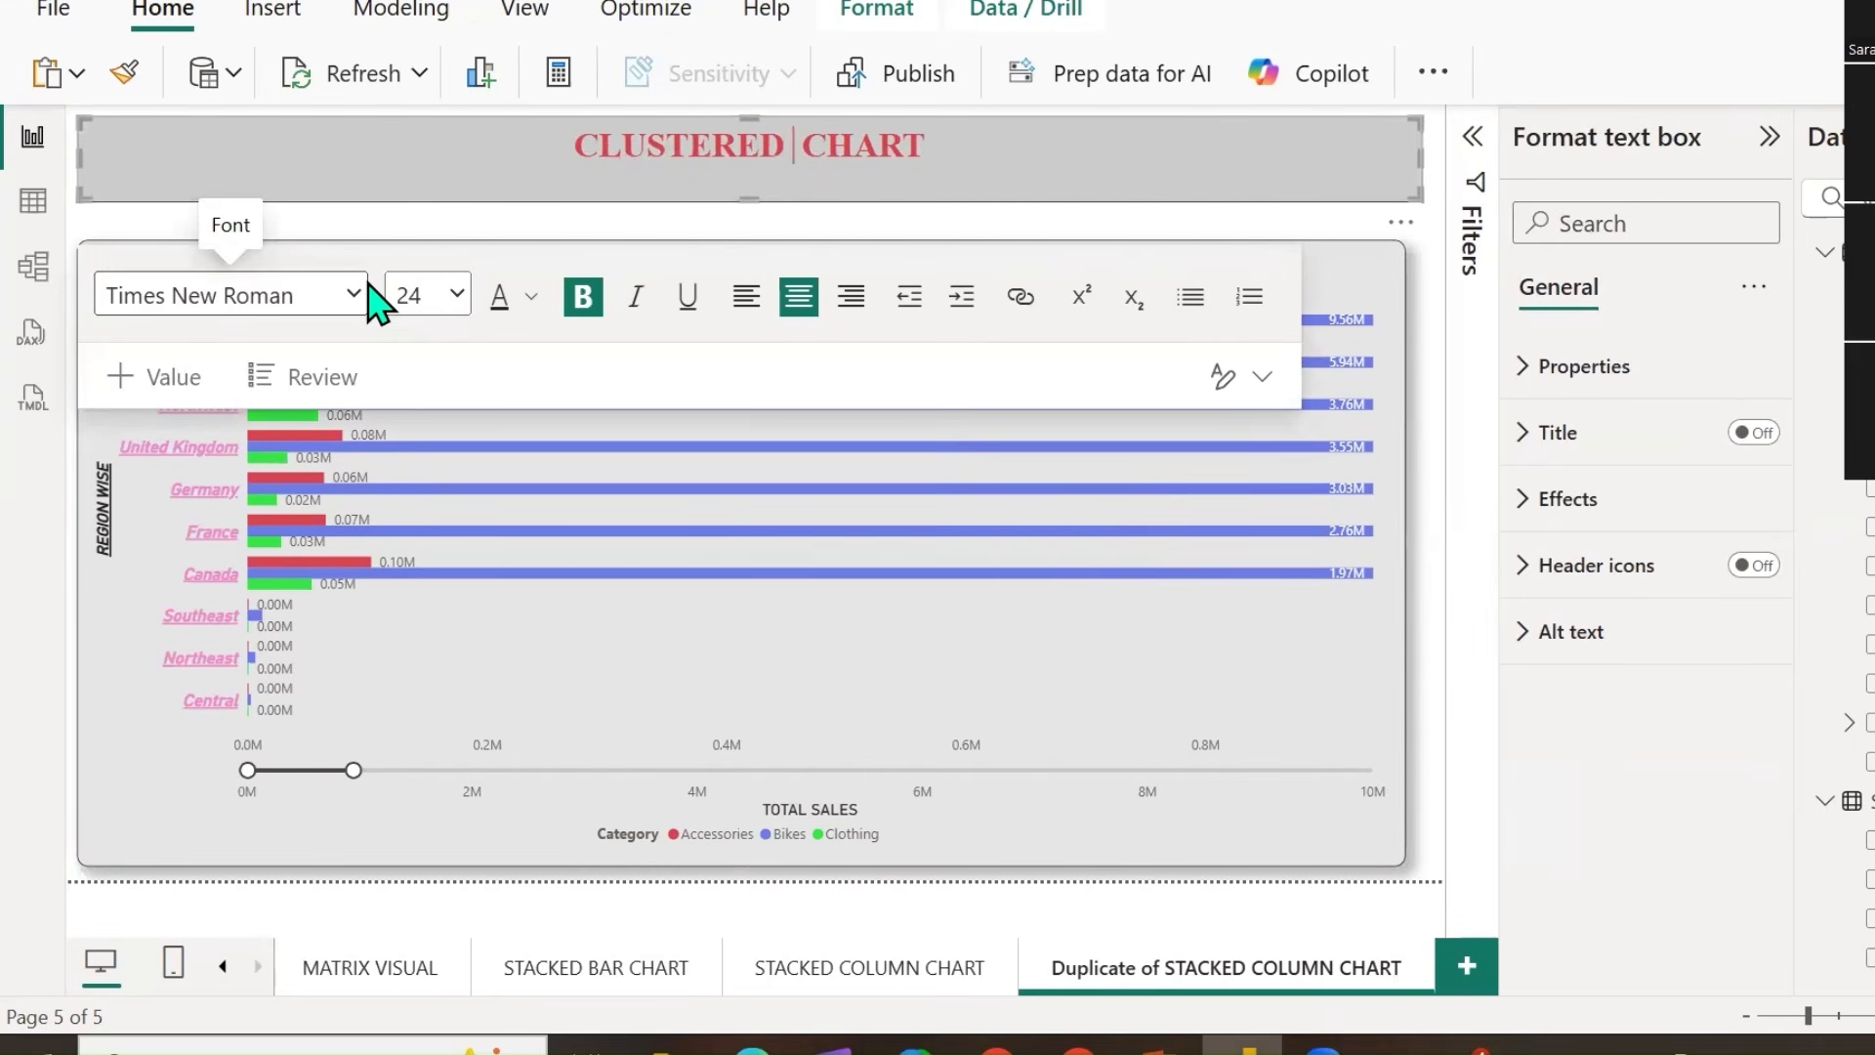
{"action": "key", "text": "ctrl+a"}
{"action": "key", "text": "ctrl+c"}
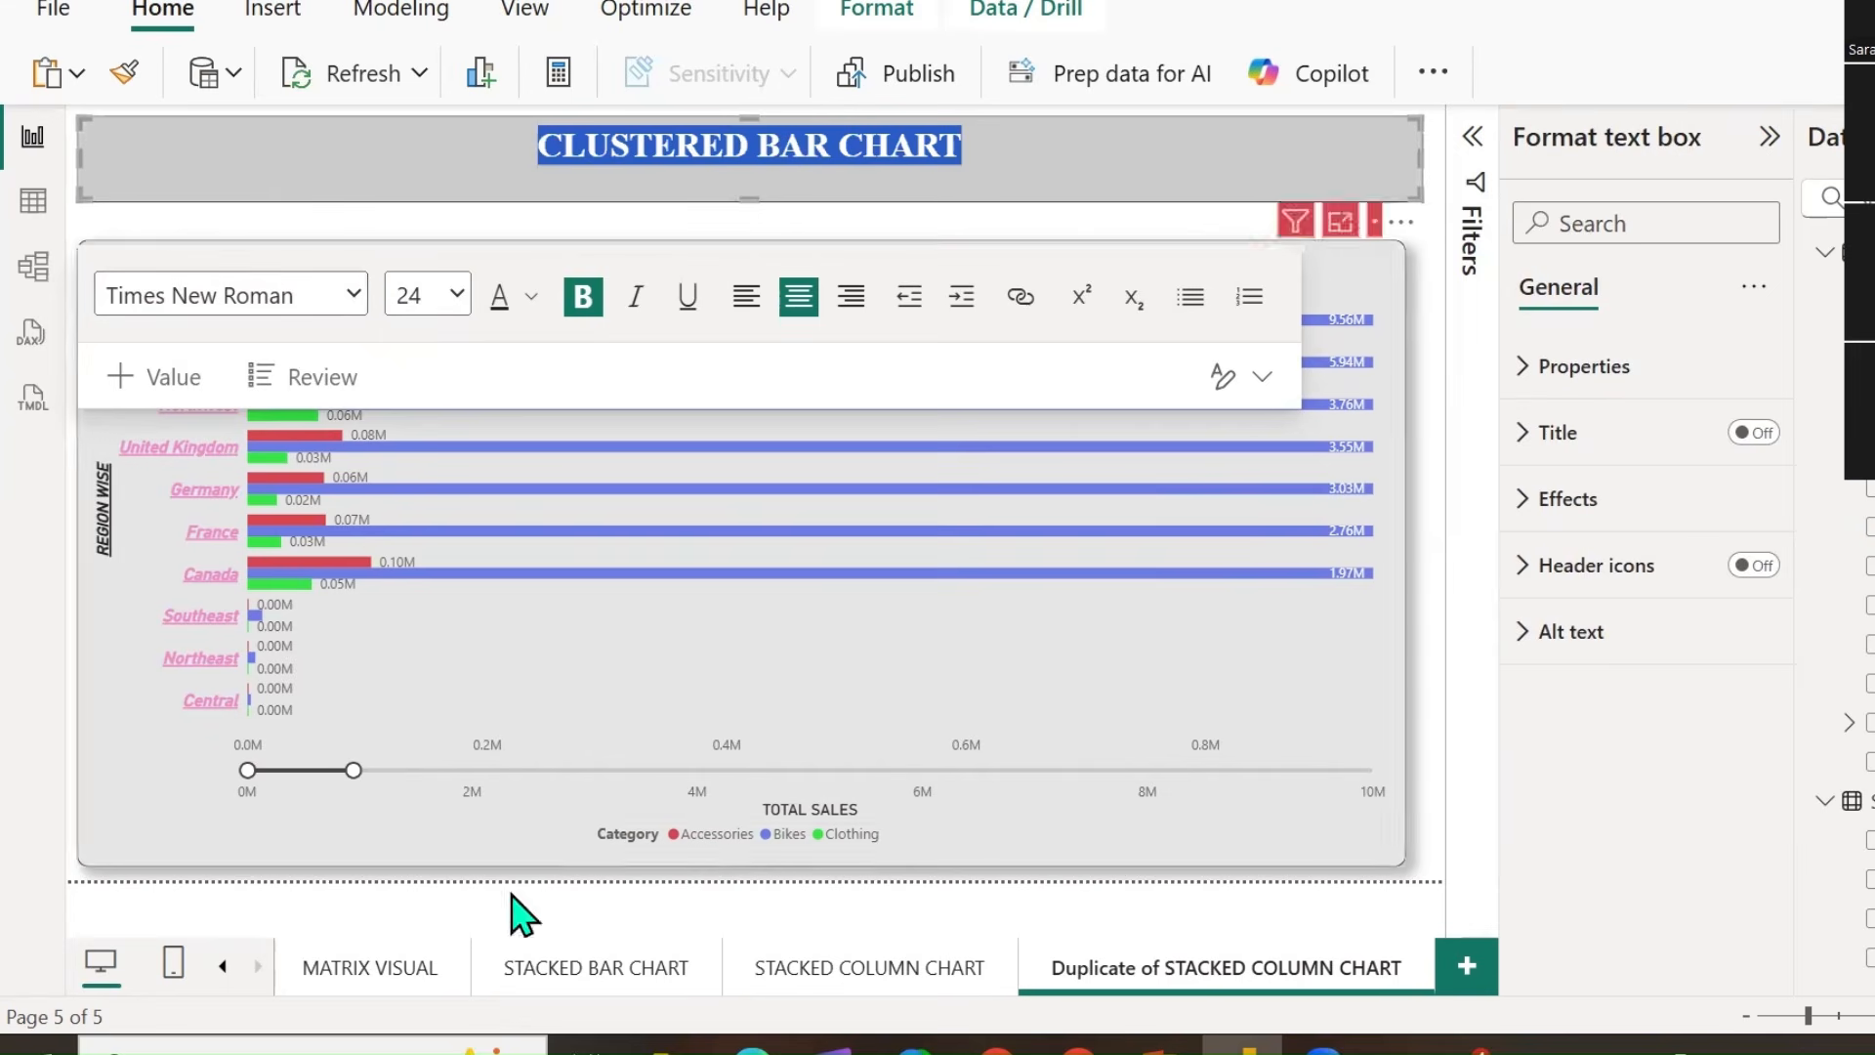
Rename the duplicated stacked column page to CLUSTERED BAR CHART using the copied title.
{"action": "double_click", "coordinate": [1107, 967]}
{"action": "key", "text": "ctrl+a"}
{"action": "key", "text": "ctrl+v"}
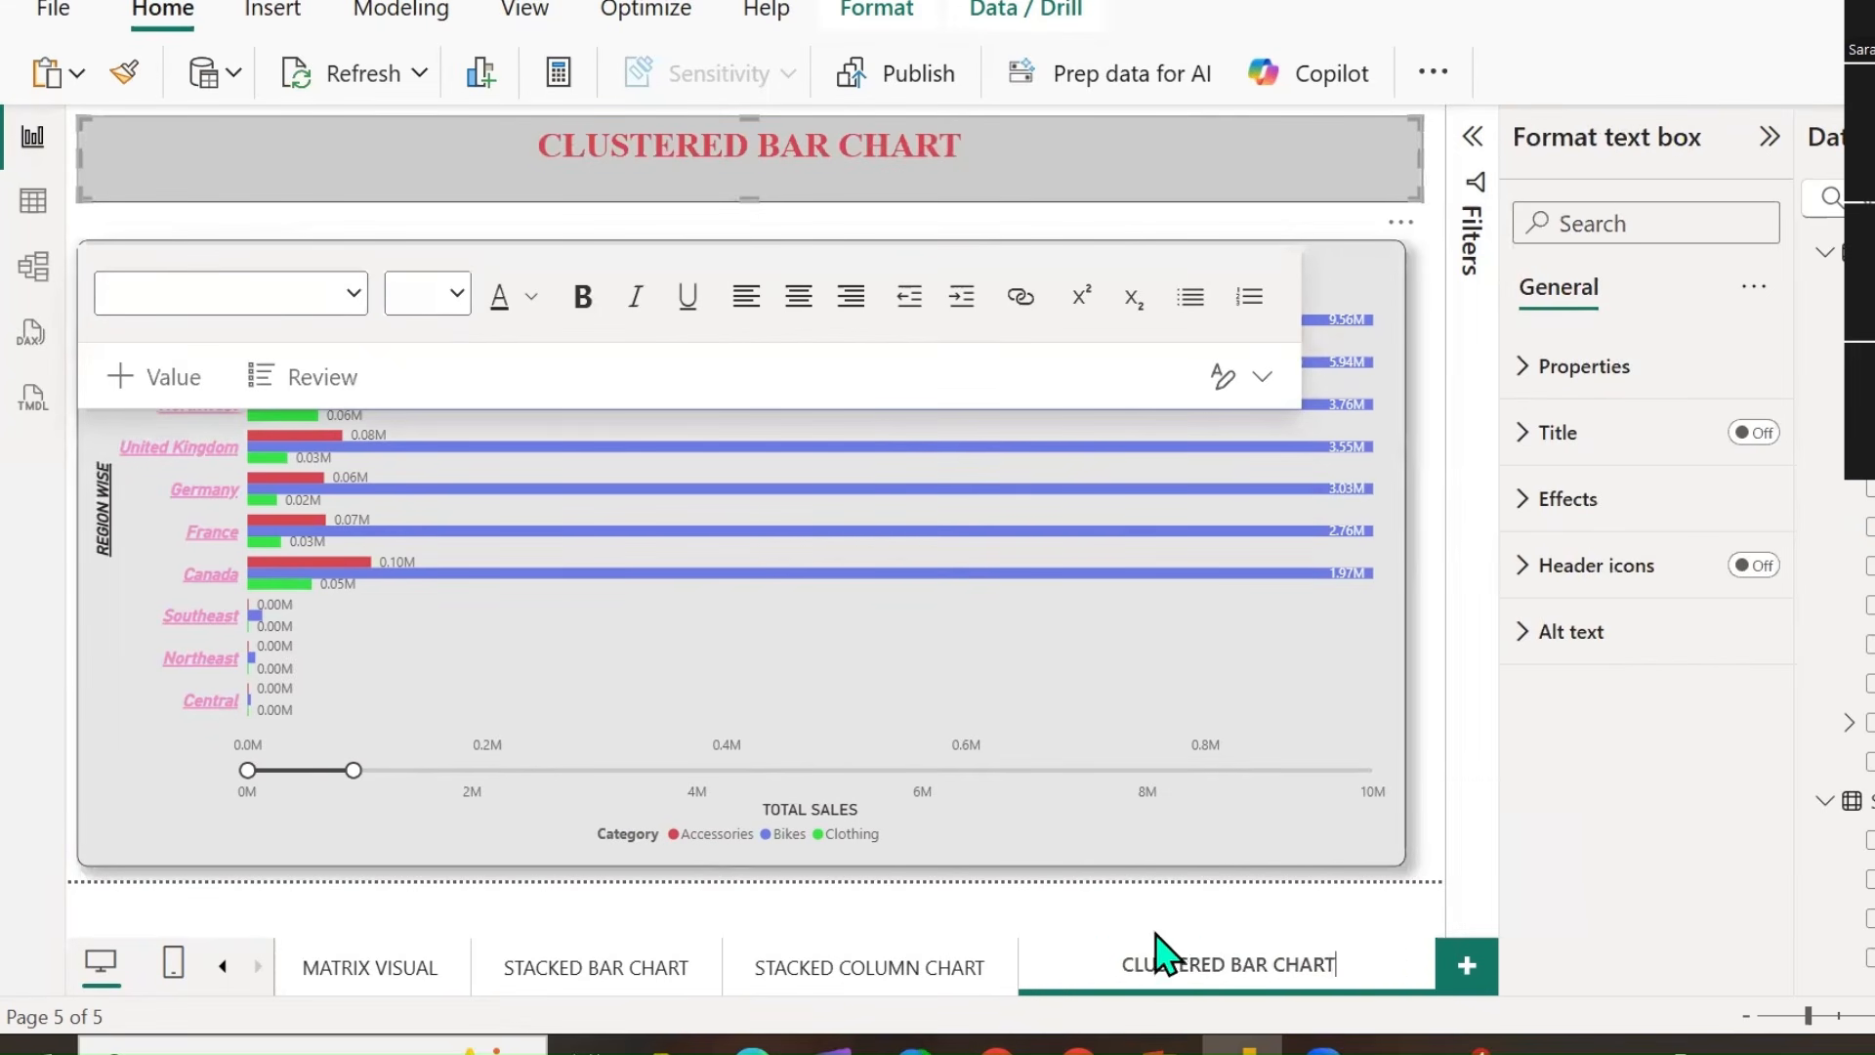
{"action": "key", "text": "Return"}
Duplicate the CLUSTERED BAR CHART page and change the duplicate's chart to a clustered column chart.
{"action": "right_click", "coordinate": [1246, 991]}
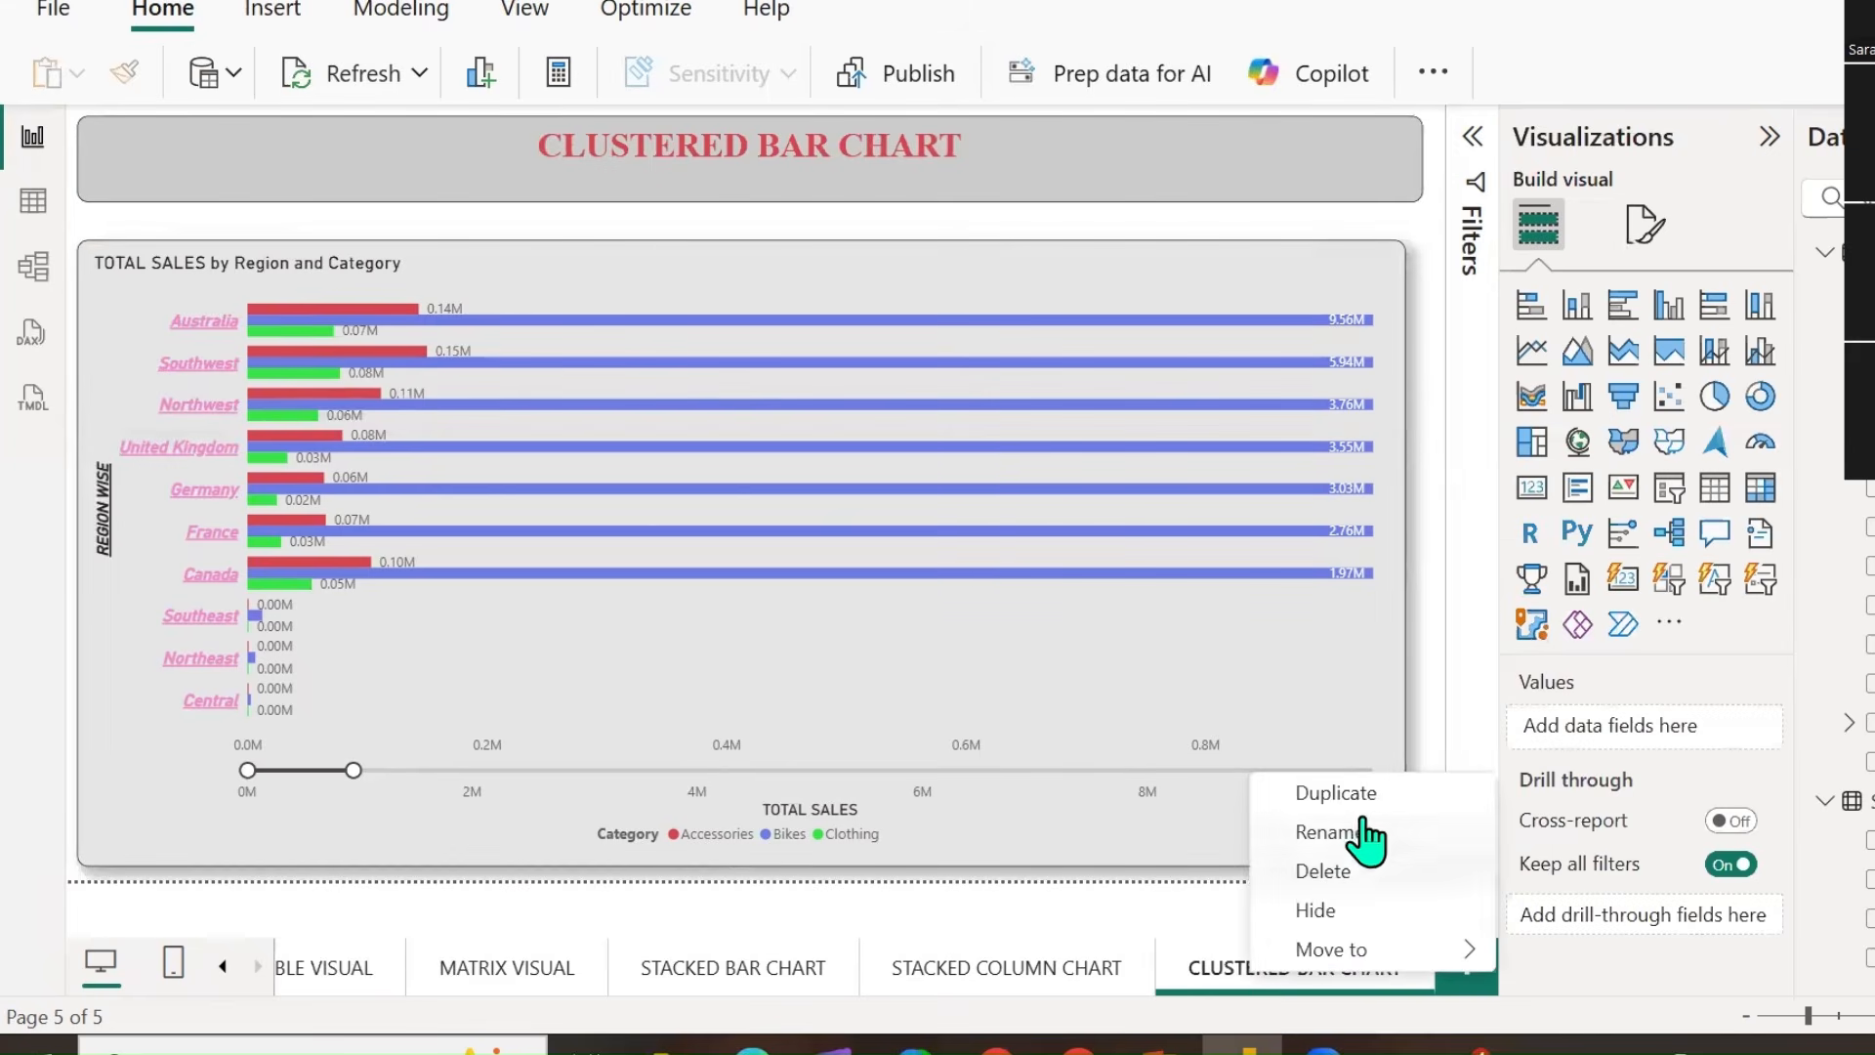
{"action": "left_click", "coordinate": [1367, 796]}
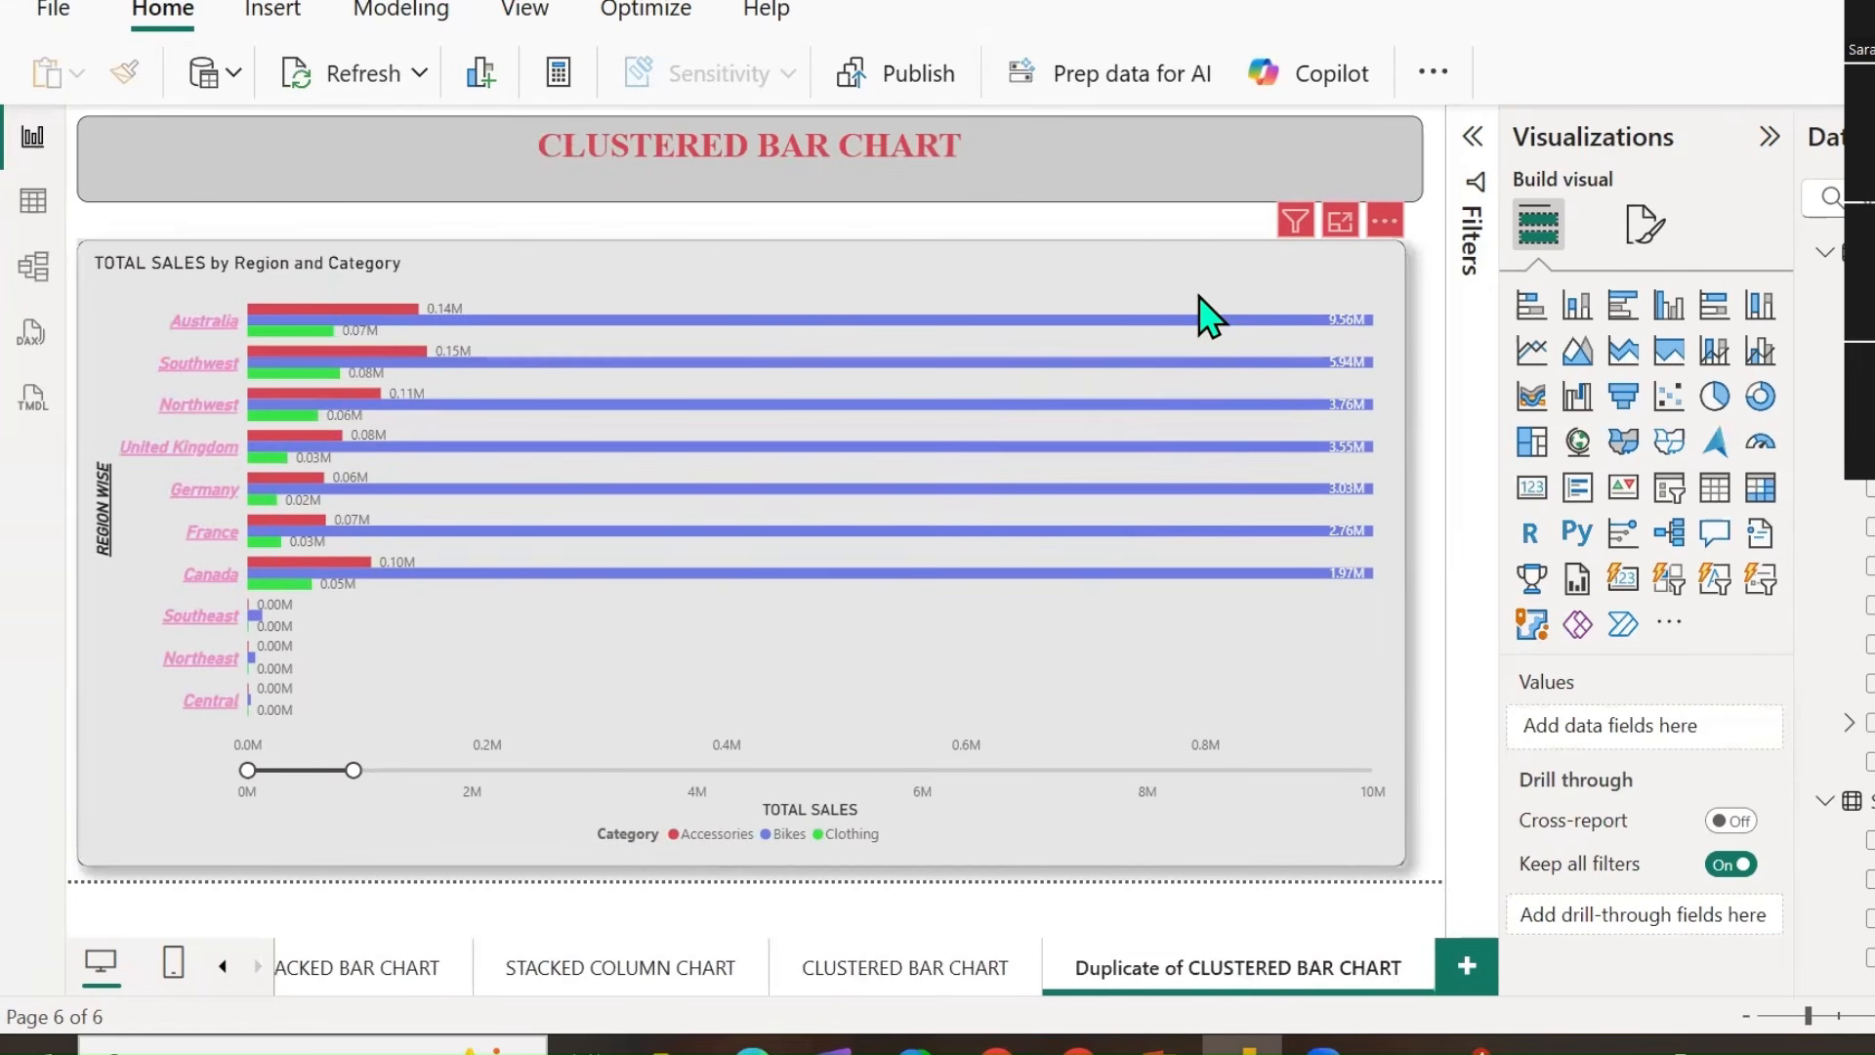
{"action": "left_click", "coordinate": [1280, 314]}
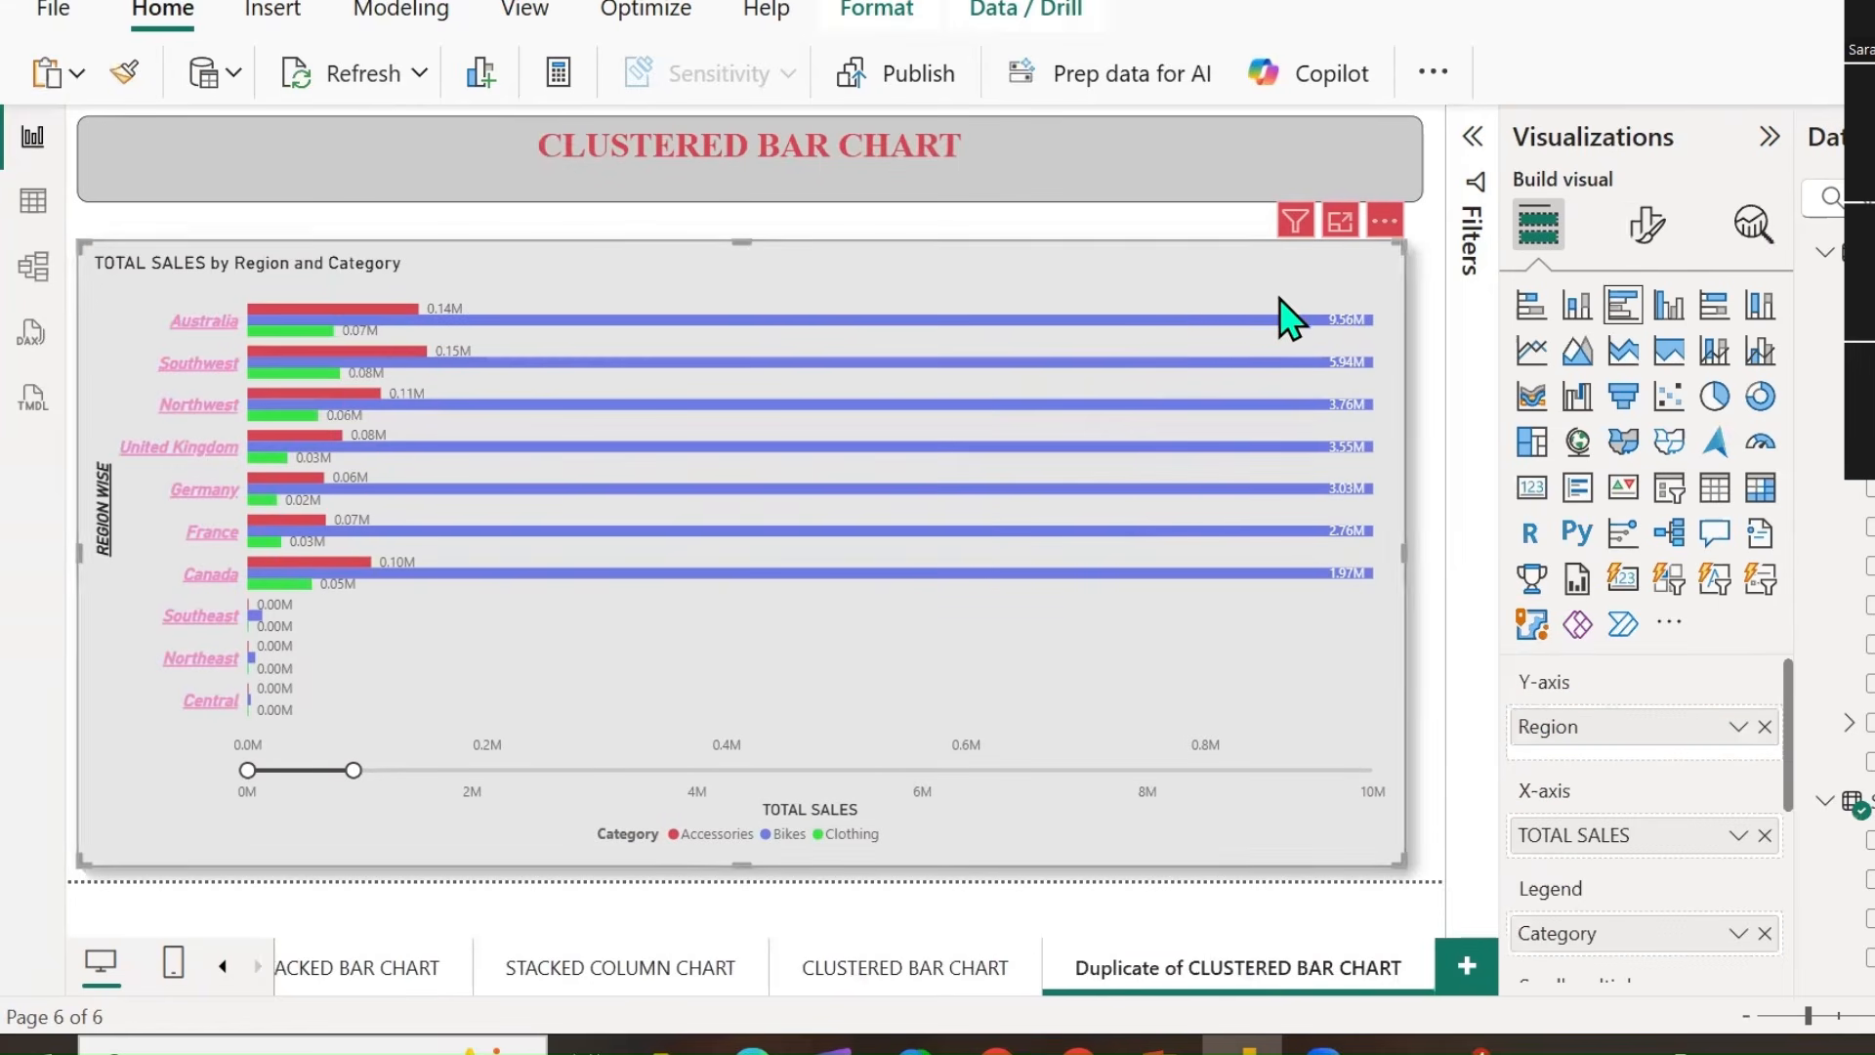
{"action": "left_click", "coordinate": [1671, 308]}
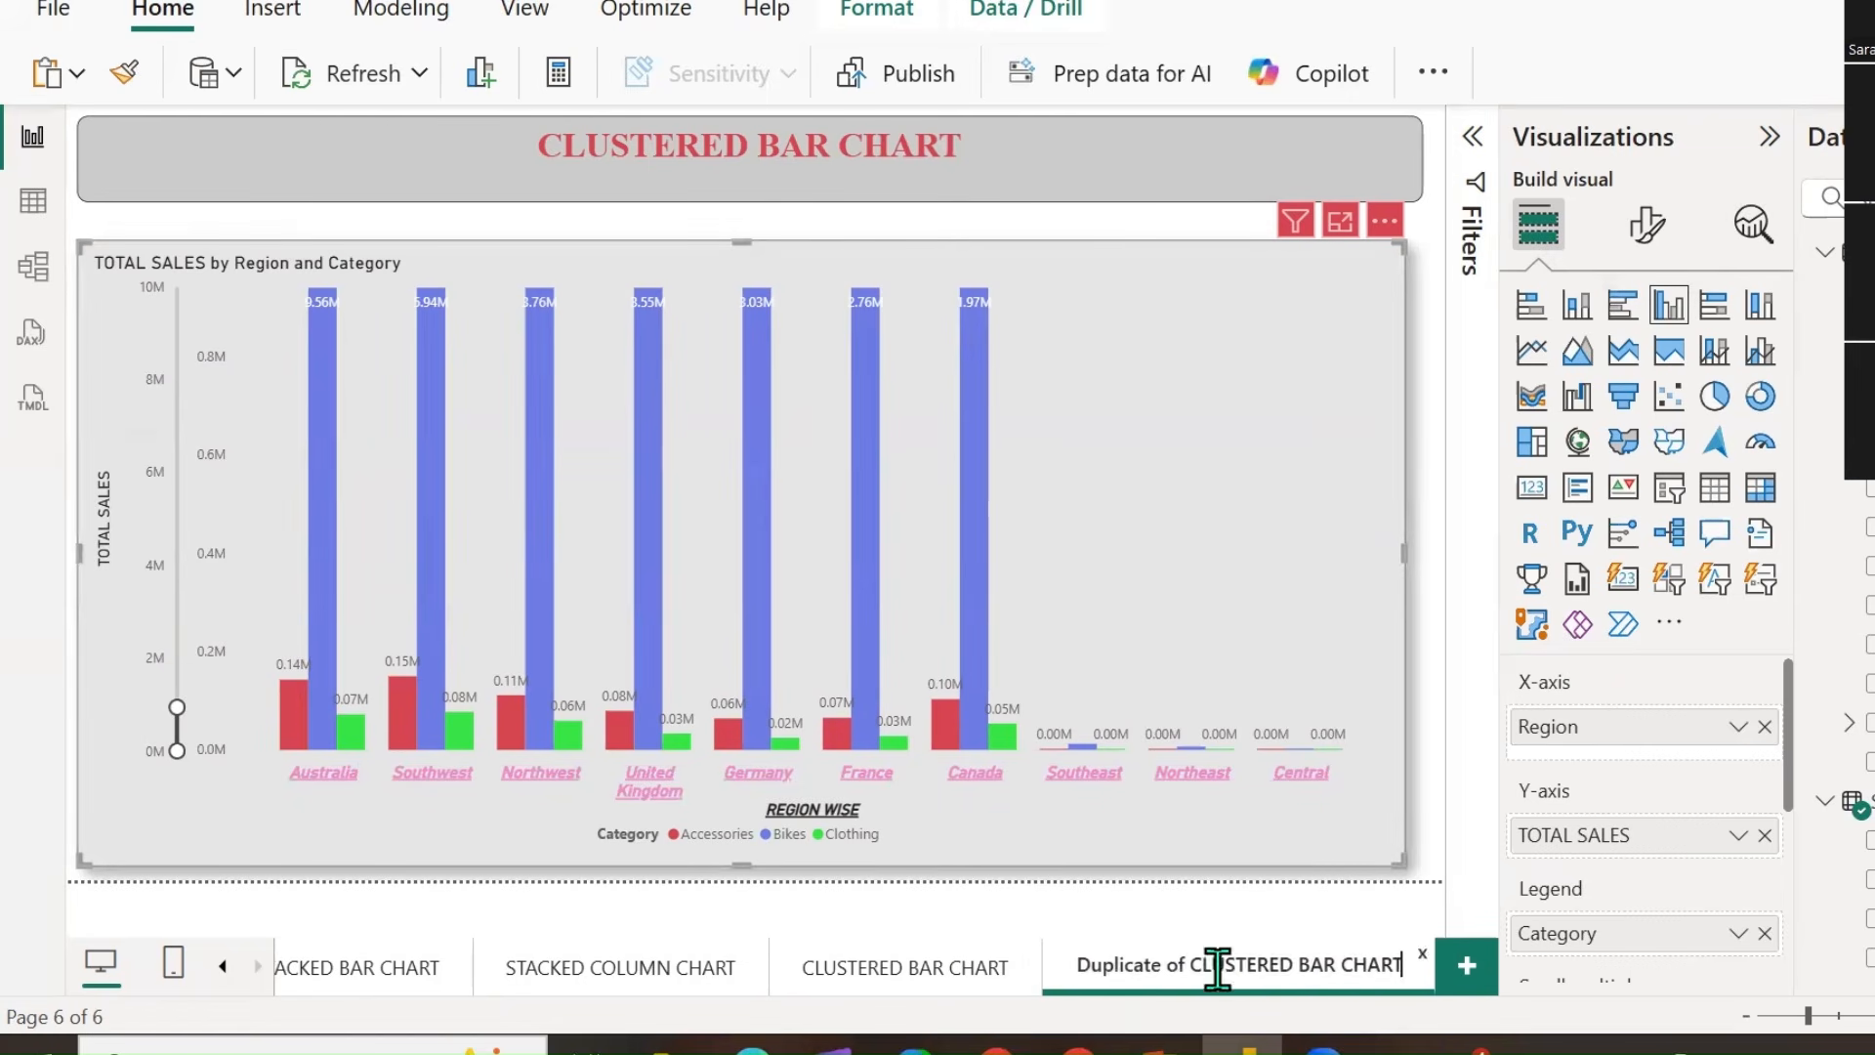
Replace BAR with COLUMN in the duplicated page's title so it reads CLUSTERED COLUMN CHART.
{"action": "double_click", "coordinate": [791, 146]}
{"action": "type", "text": "COLUMN"}
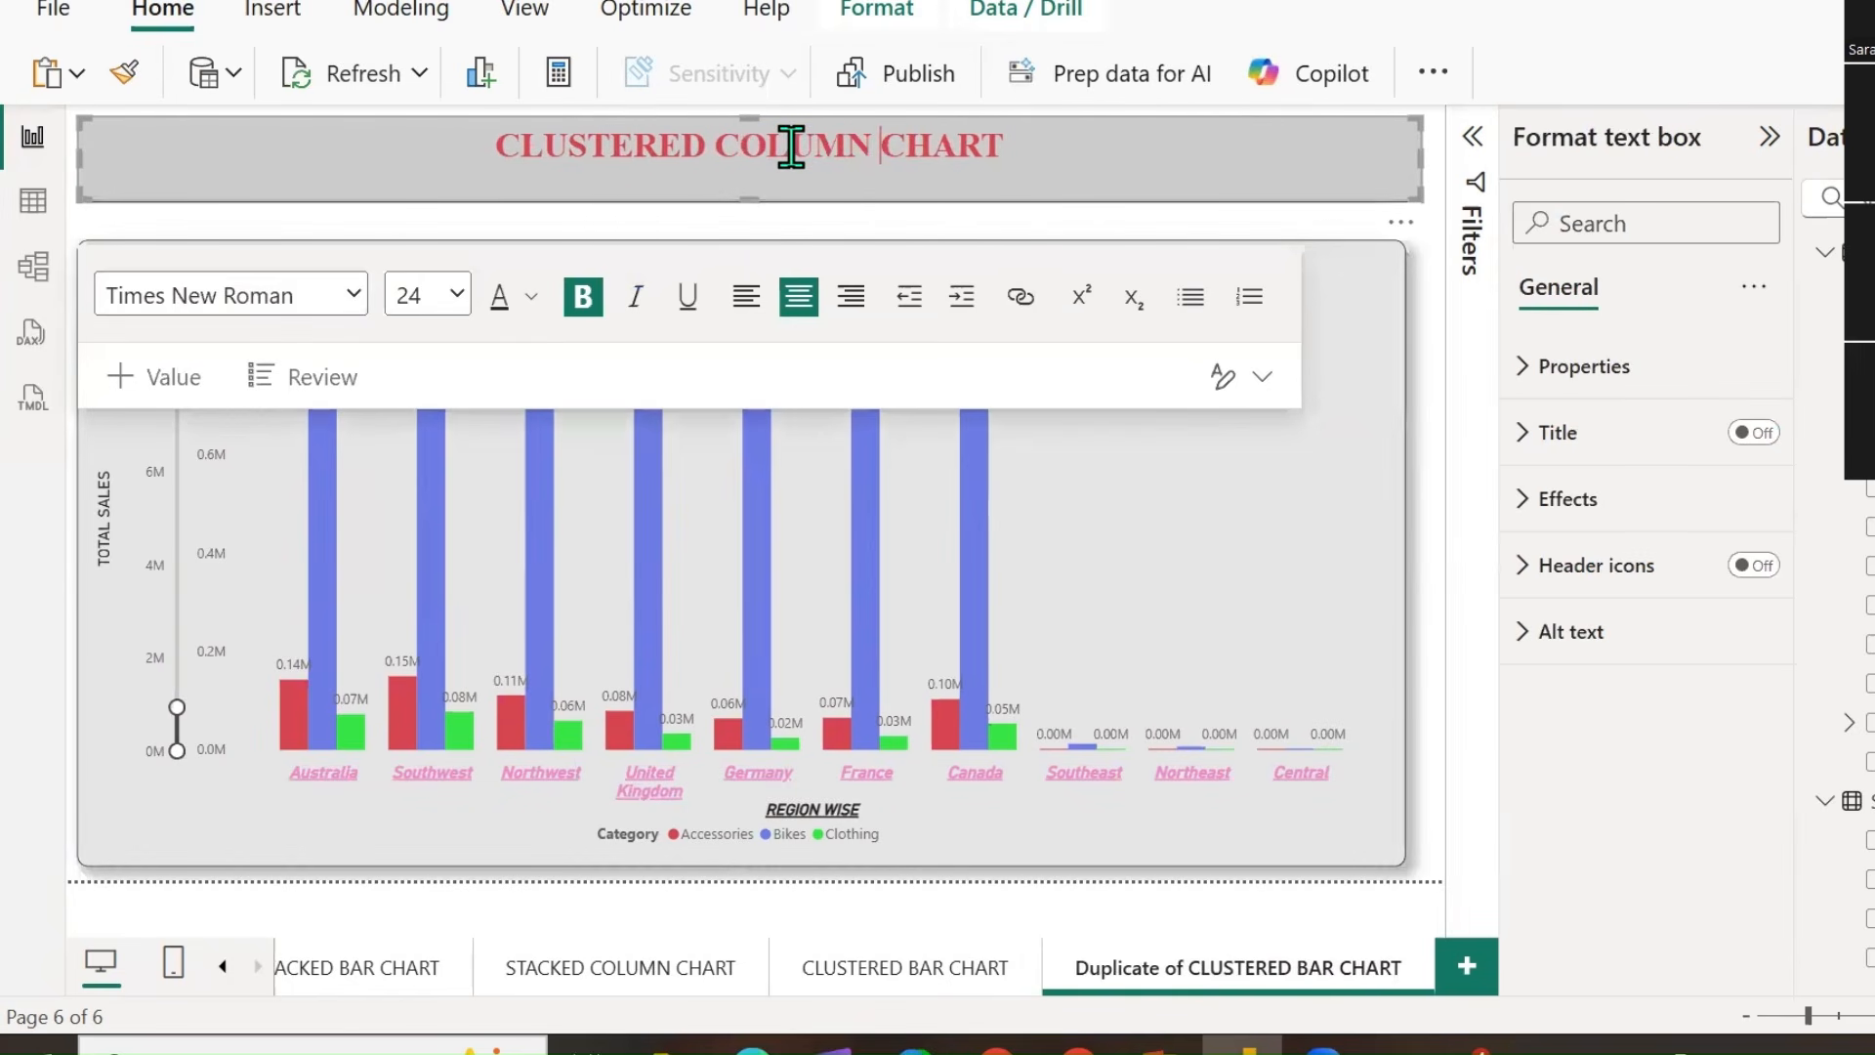
{"action": "left_click", "coordinate": [924, 921]}
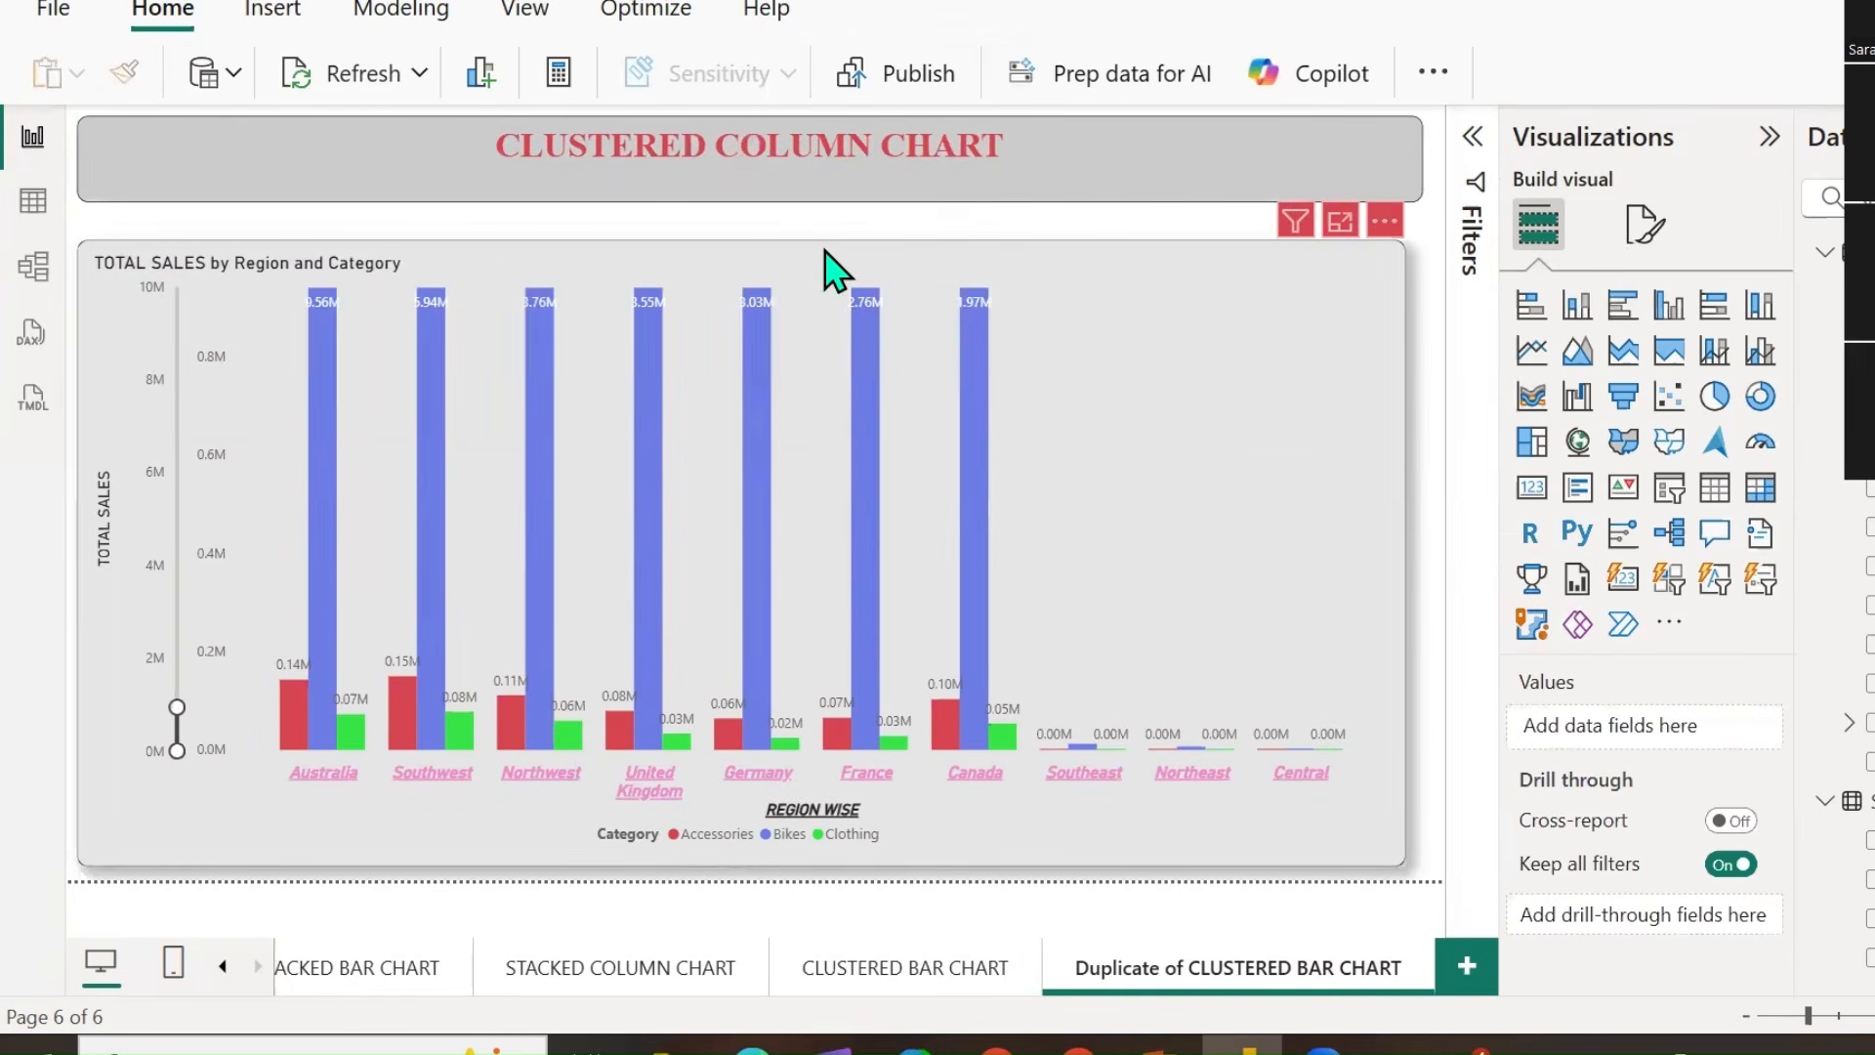
Copy the title CLUSTERED COLUMN CHART and use it to rename the duplicated page.
{"action": "double_click", "coordinate": [795, 144]}
{"action": "triple_click", "coordinate": [639, 153]}
{"action": "key", "text": "ctrl+c"}
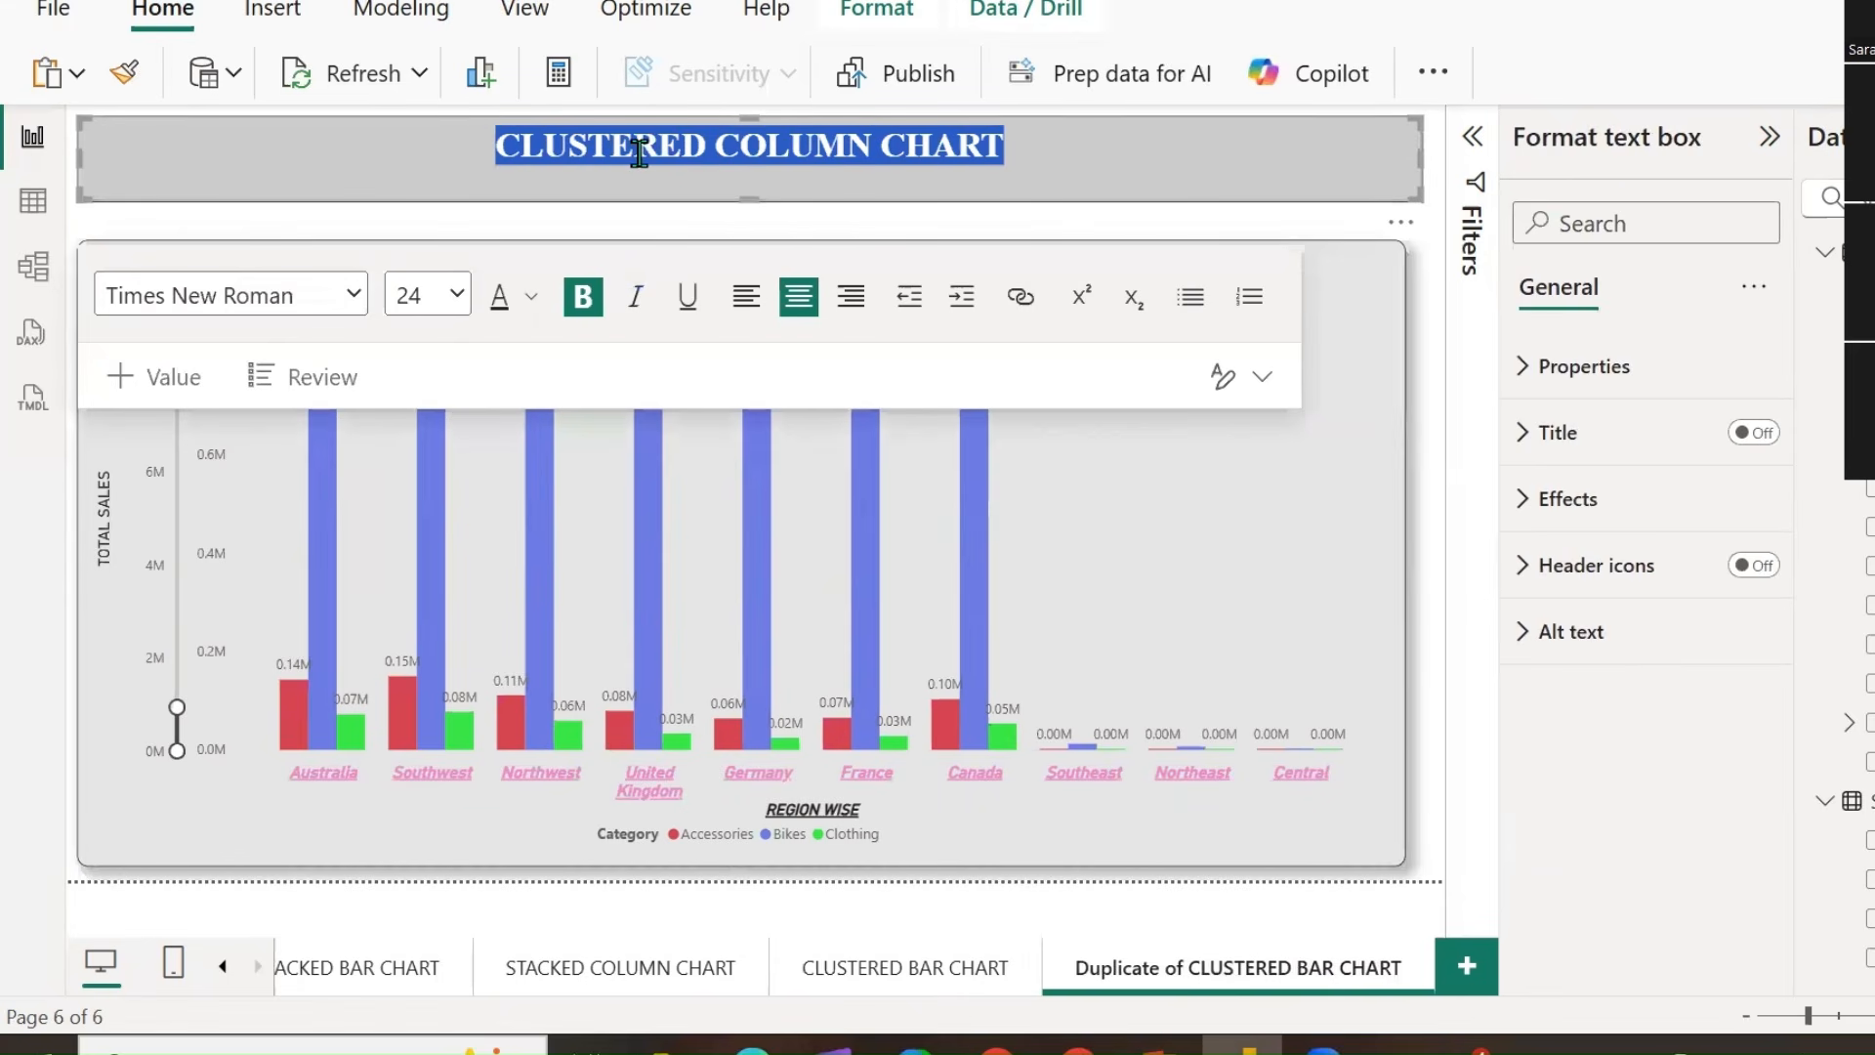
{"action": "double_click", "coordinate": [1243, 973]}
{"action": "key", "text": "ctrl+v"}
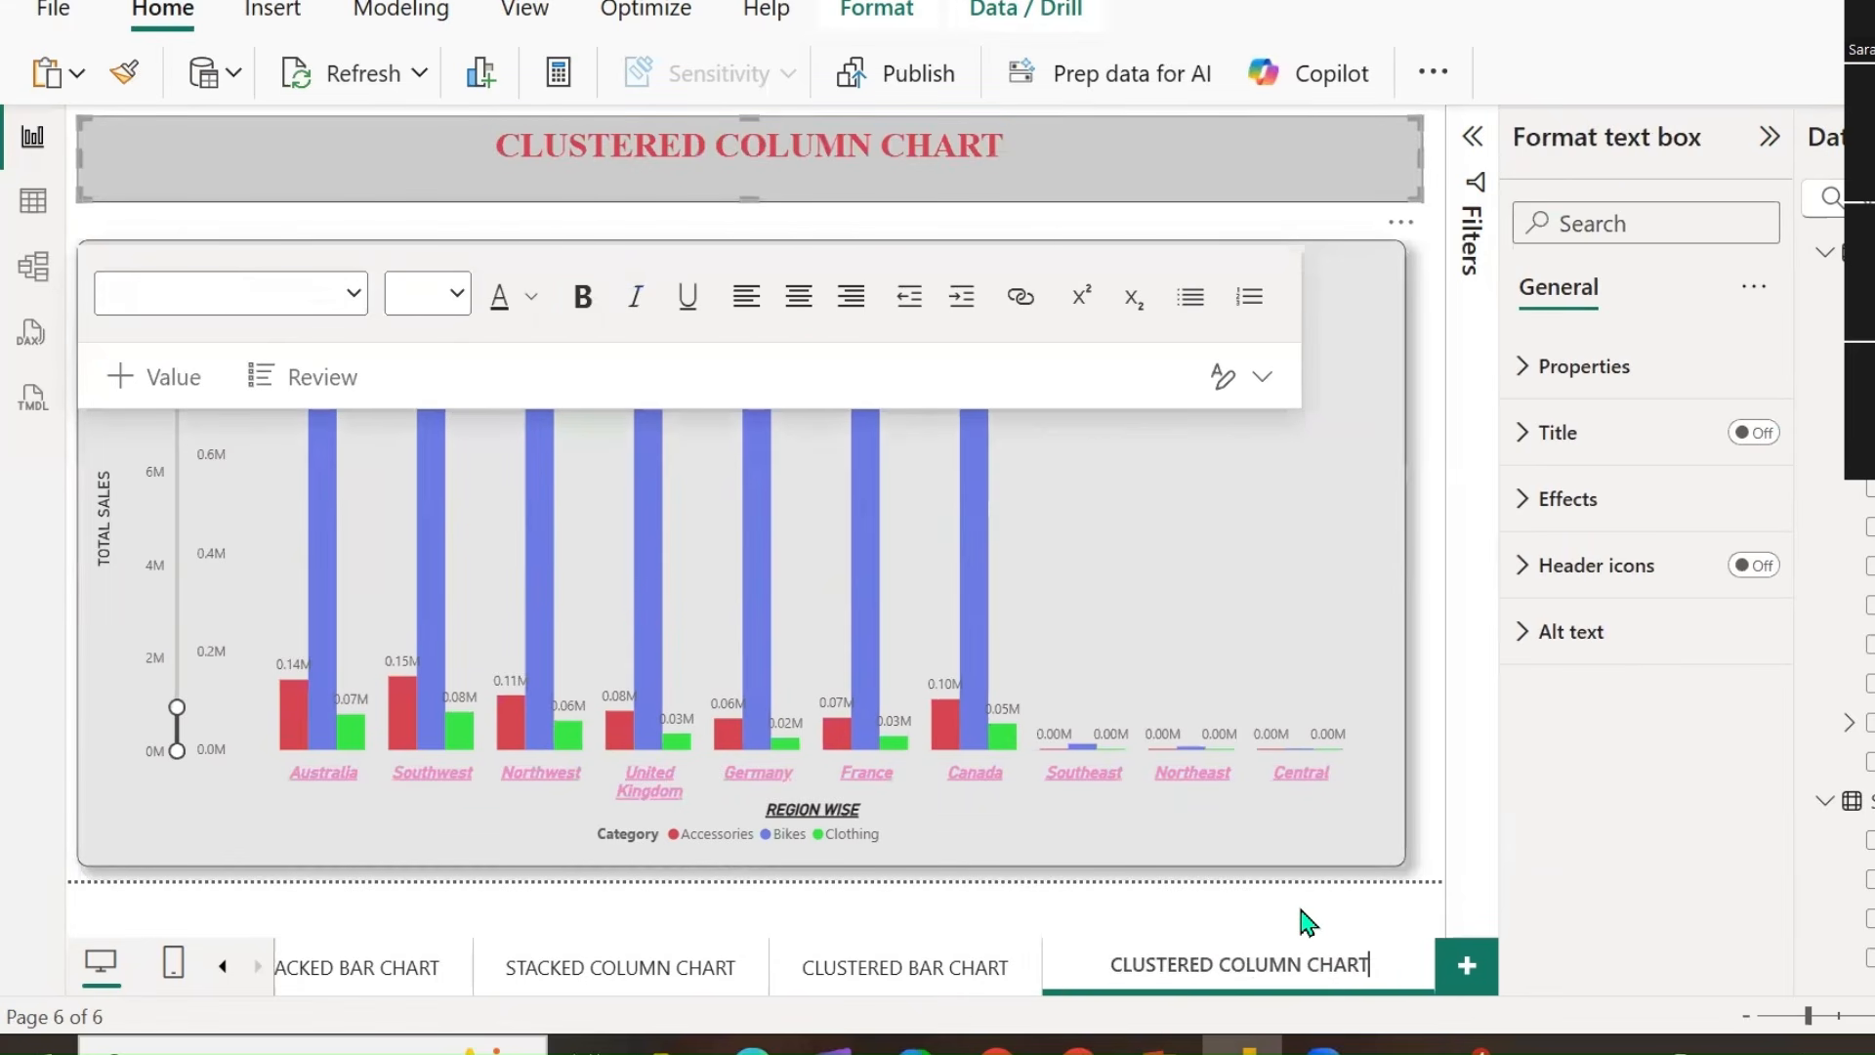
{"action": "left_click", "coordinate": [1307, 921]}
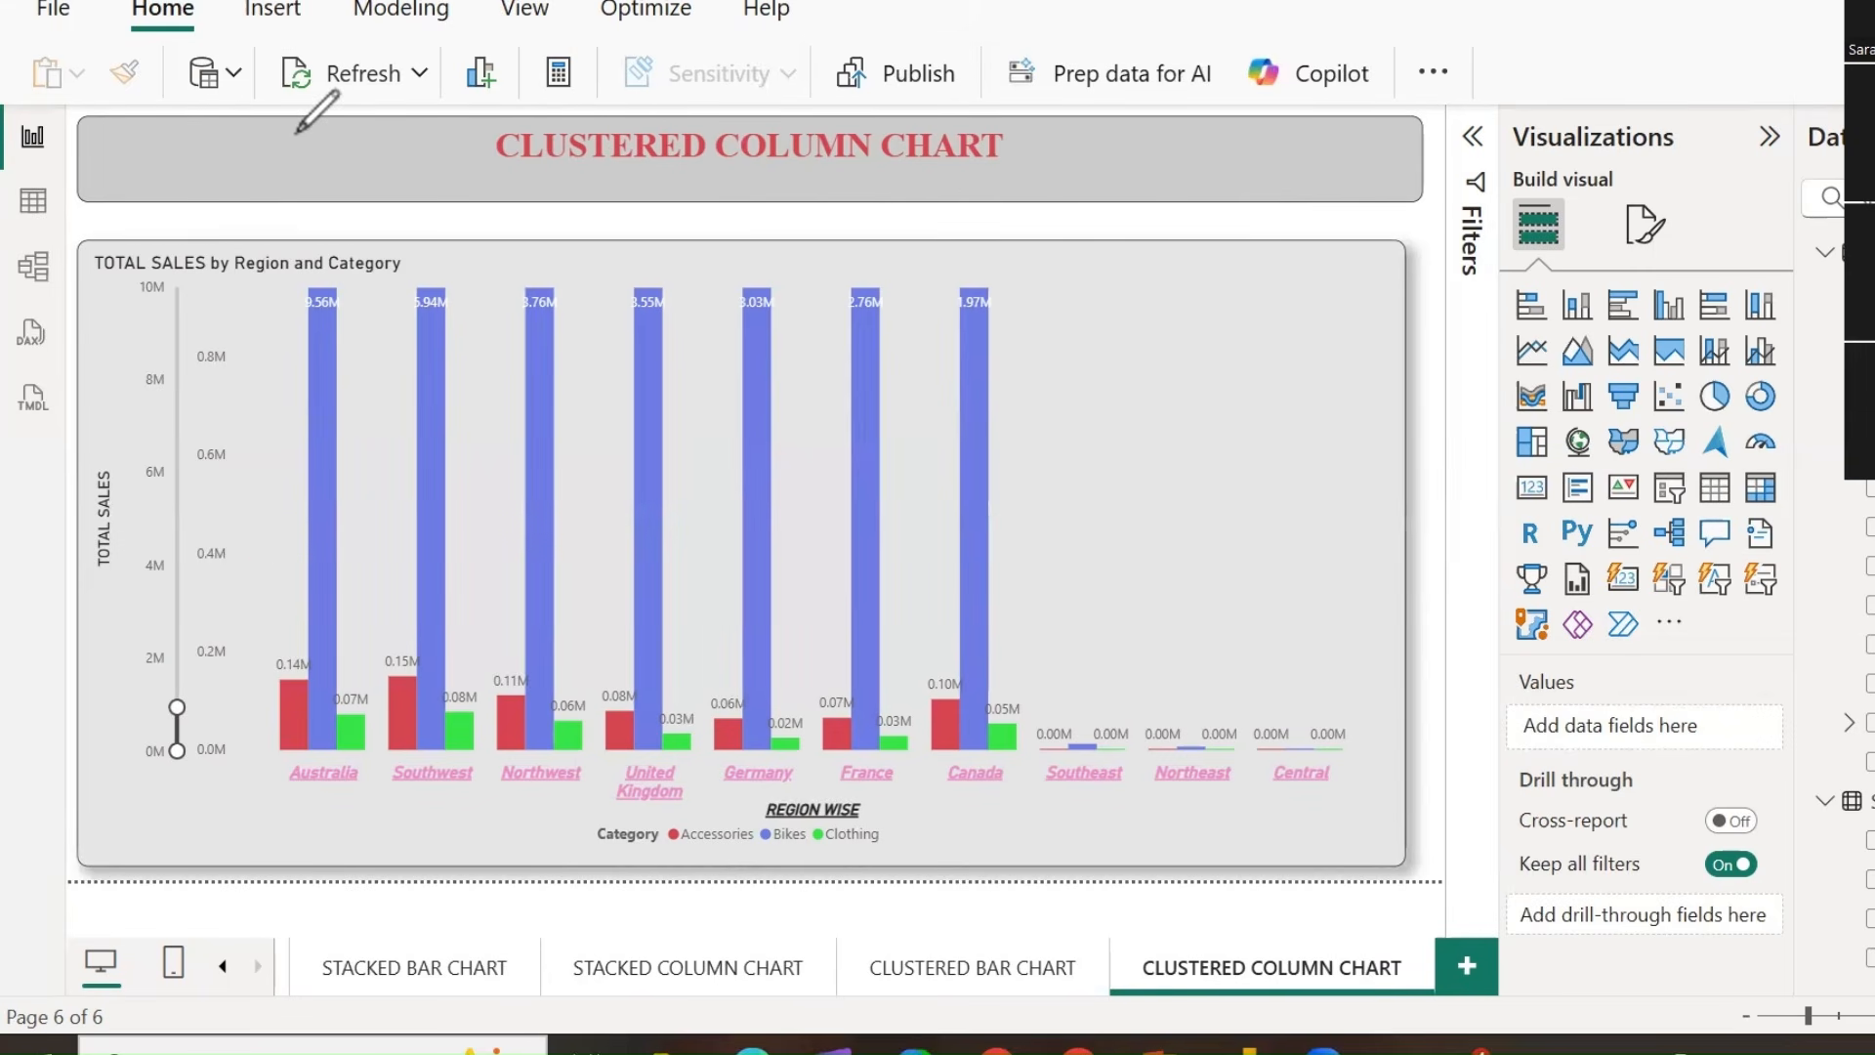
Extend the zoom slider's upper limit on the TOTAL SALES axis to the full 10M.
{"action": "left_click_drag", "start_coordinate": [176, 707], "coordinate": [186, 269]}
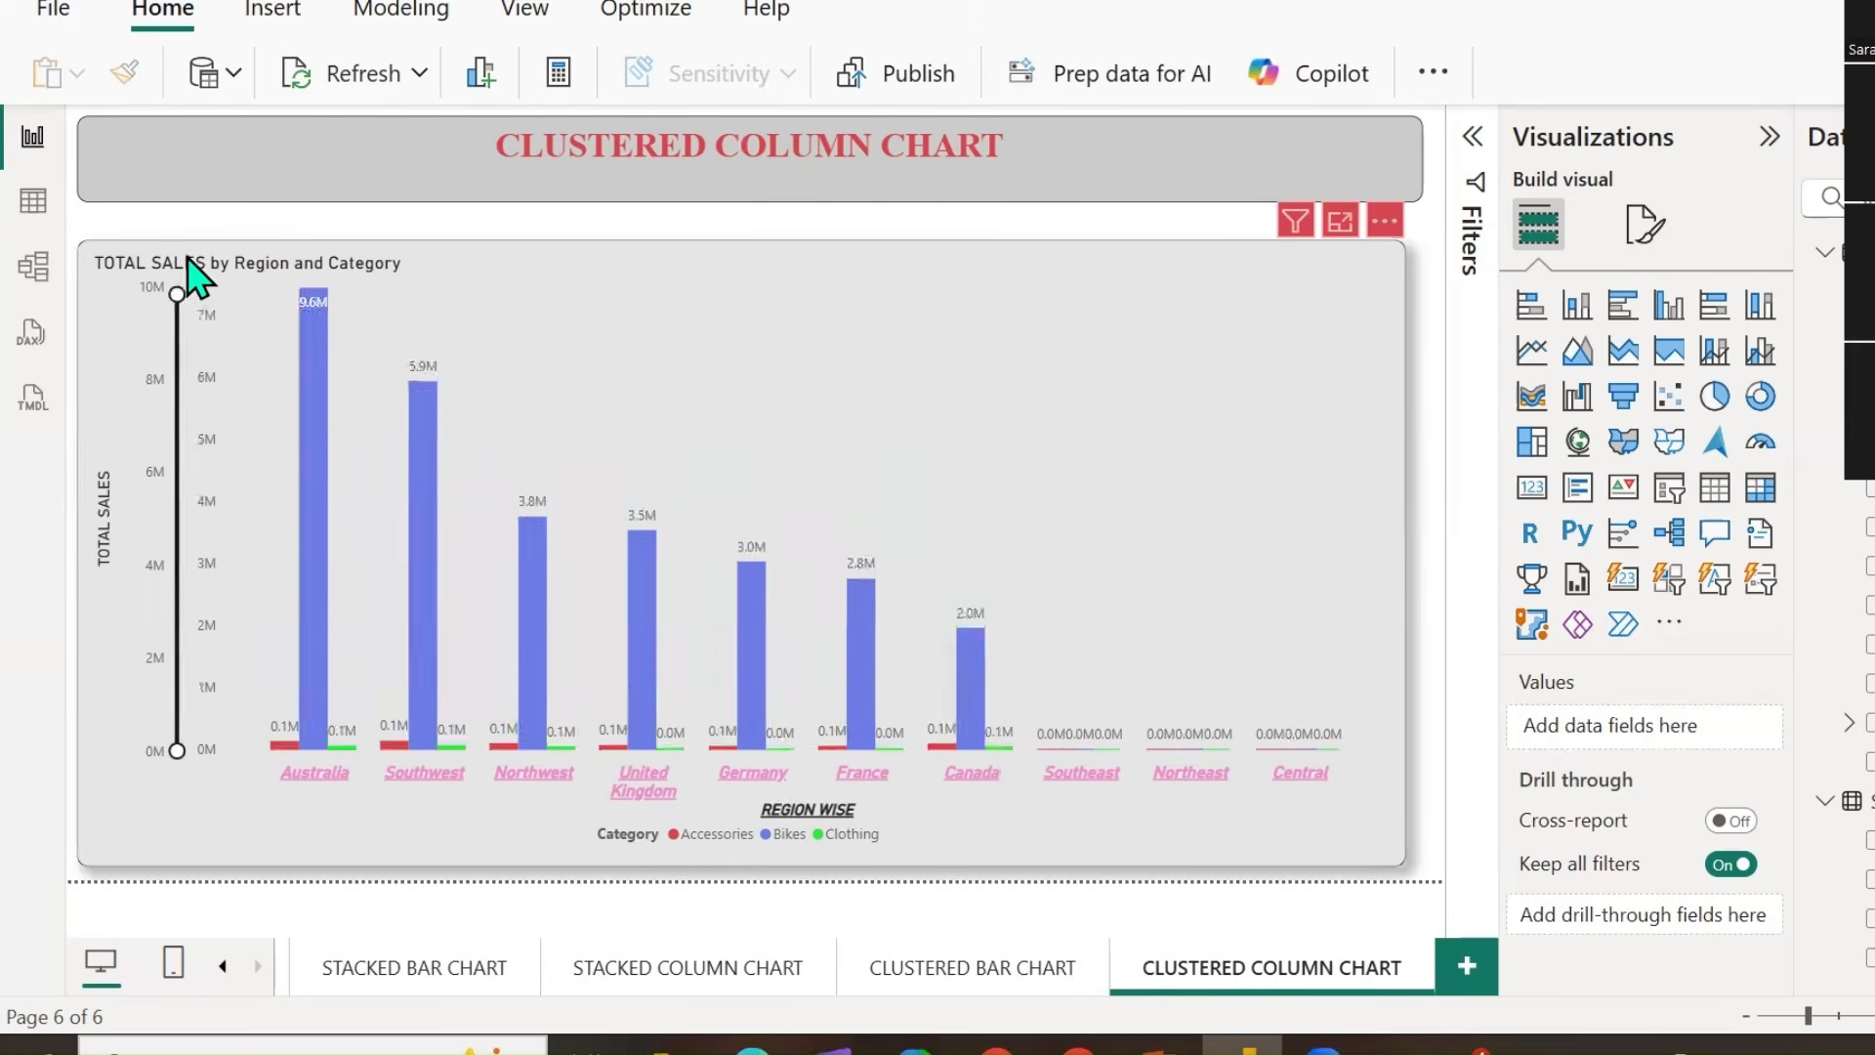
{"action": "left_click", "coordinate": [192, 279]}
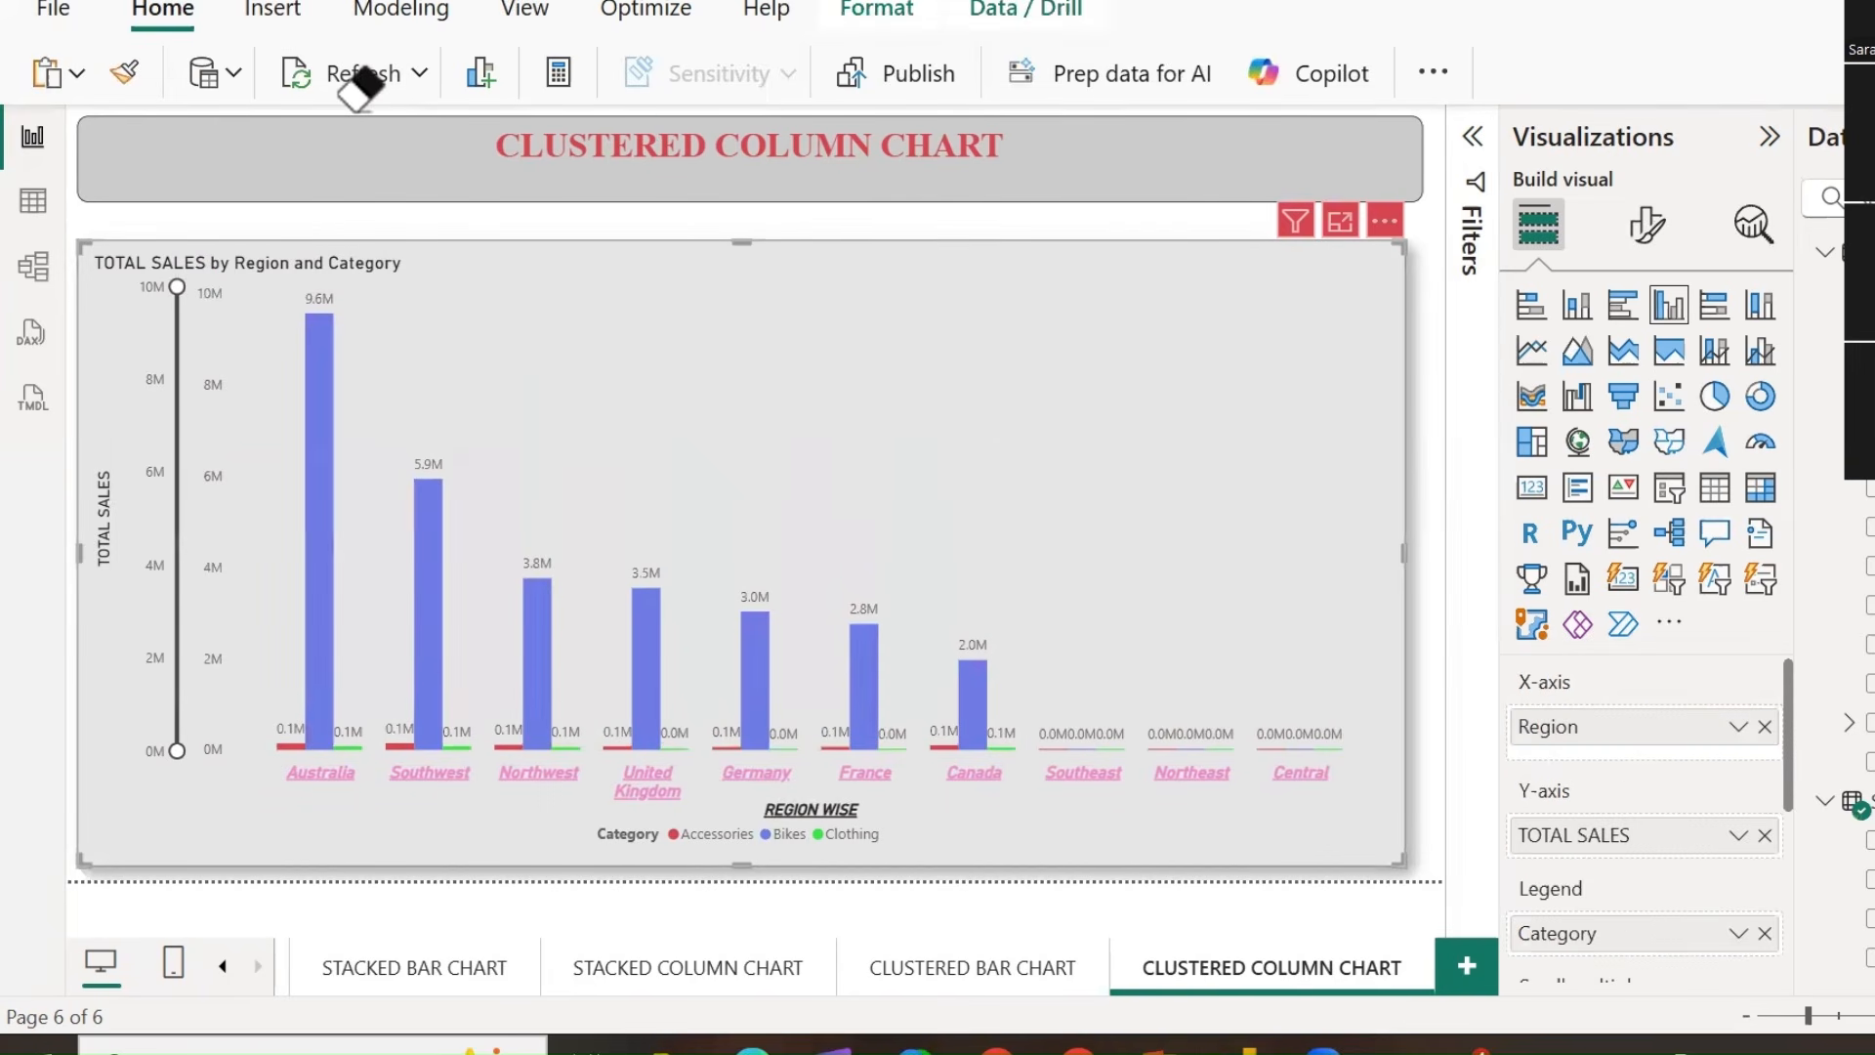
Circle the small Australia bars in red and erase the mark.
{"action": "mouse_move", "coordinate": [259, 733]}
{"action": "left_mouse_down"}
{"action": "mouse_move", "coordinate": [388, 784]}
{"action": "mouse_move", "coordinate": [273, 697]}
{"action": "mouse_move", "coordinate": [237, 743]}
{"action": "left_mouse_up"}
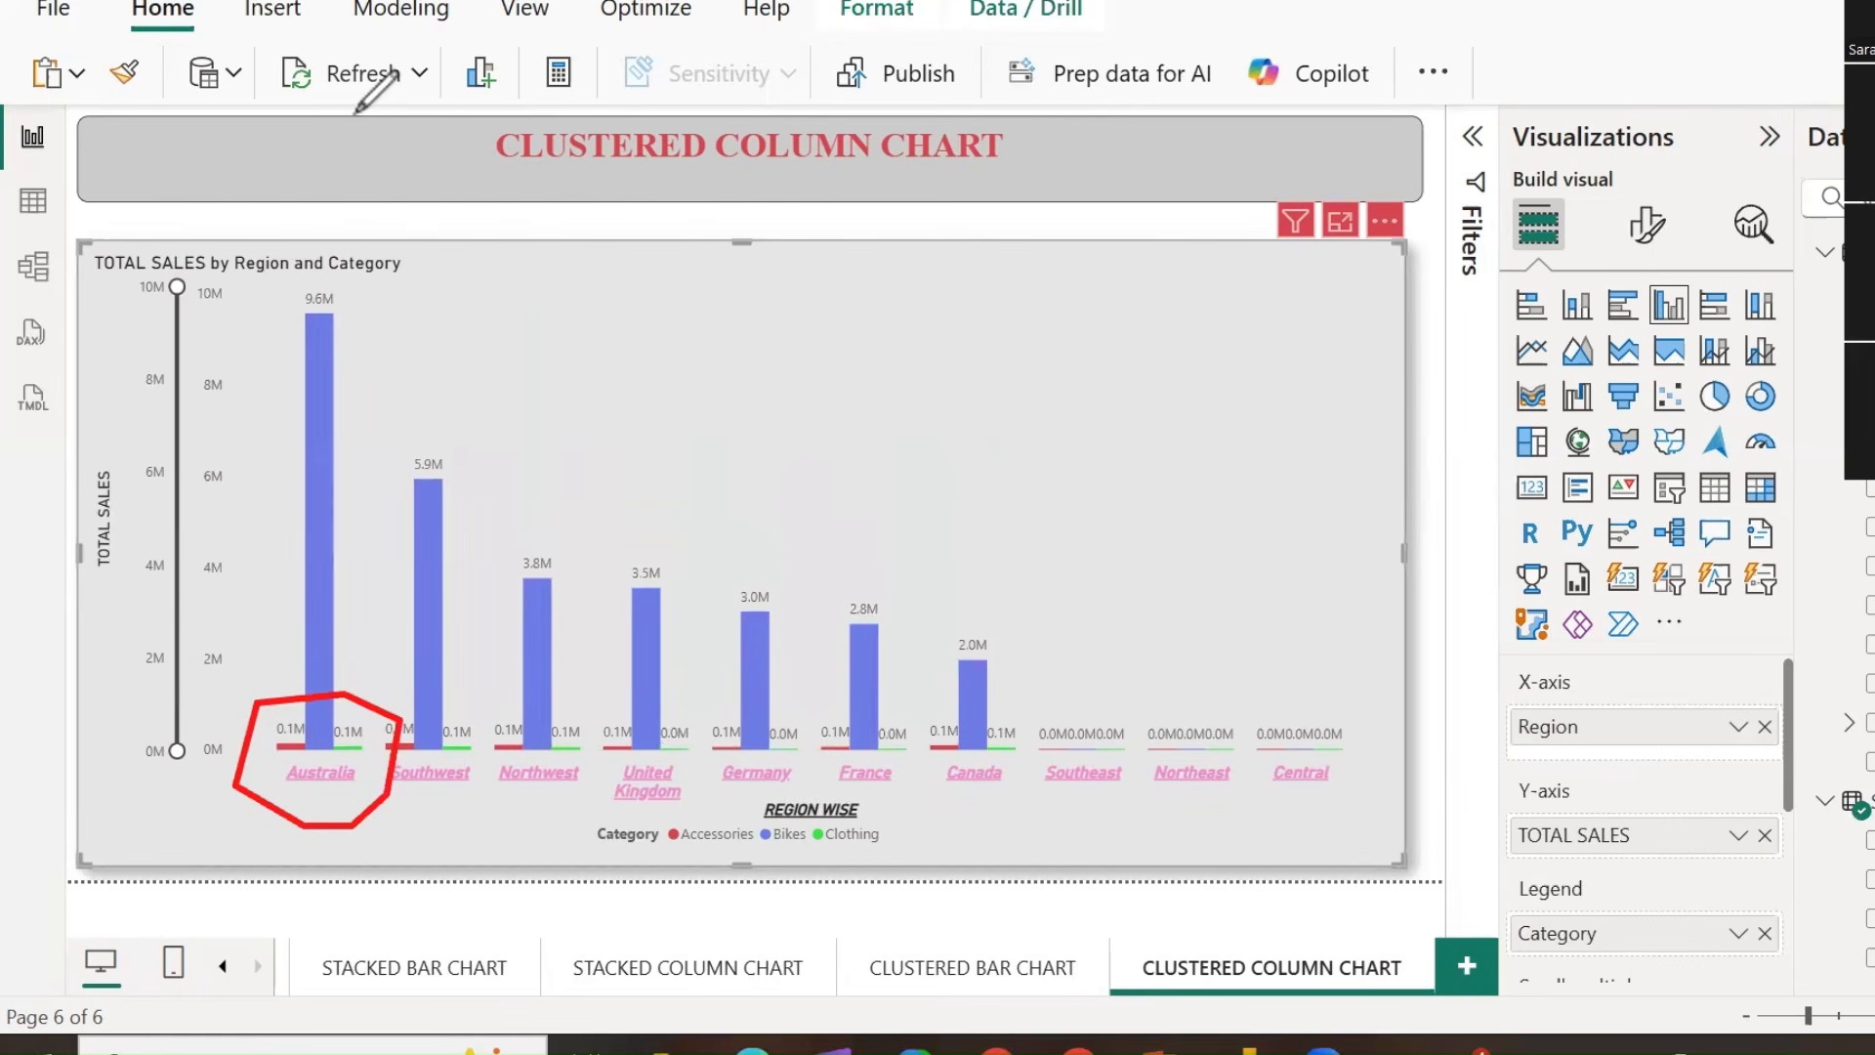
{"action": "left_click", "coordinate": [355, 113]}
{"action": "left_click", "coordinate": [320, 816]}
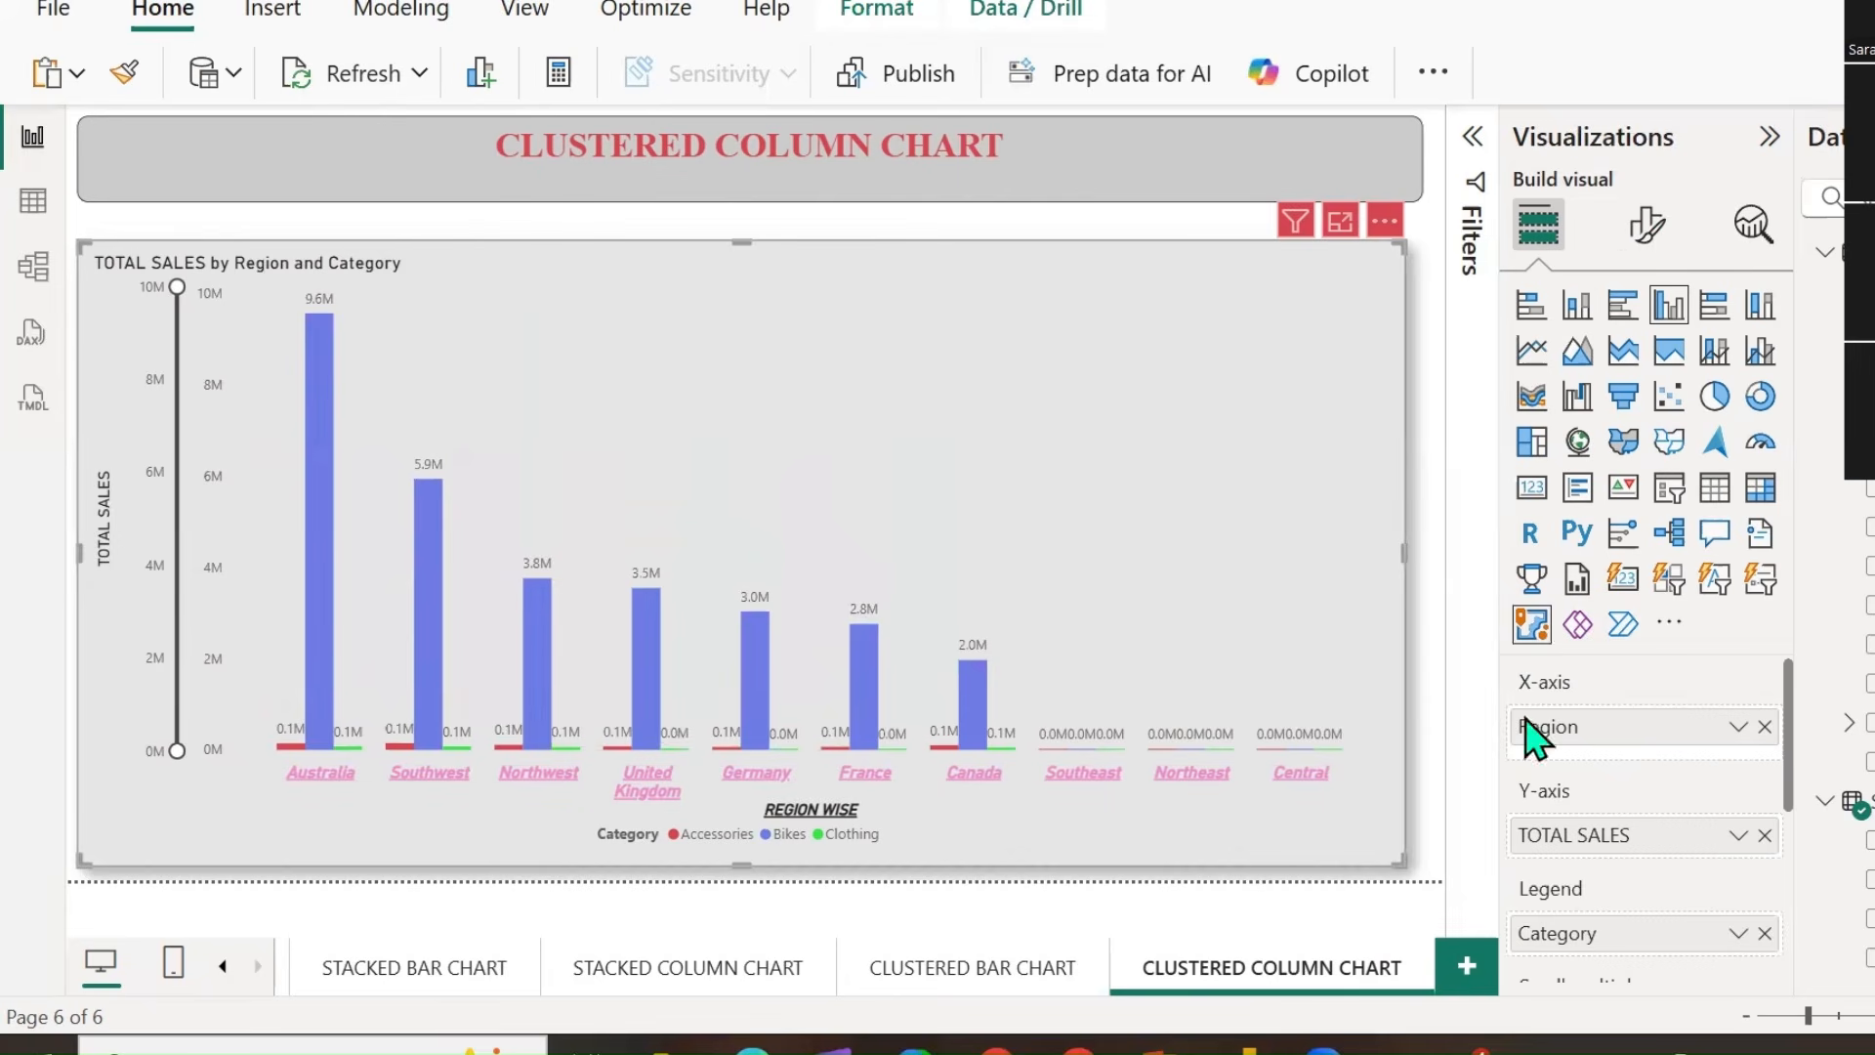
Duplicate the CLUSTERED COLUMN CHART page.
{"action": "scroll", "coordinate": [1544, 771], "scroll_direction": "down", "scroll_amount": 2}
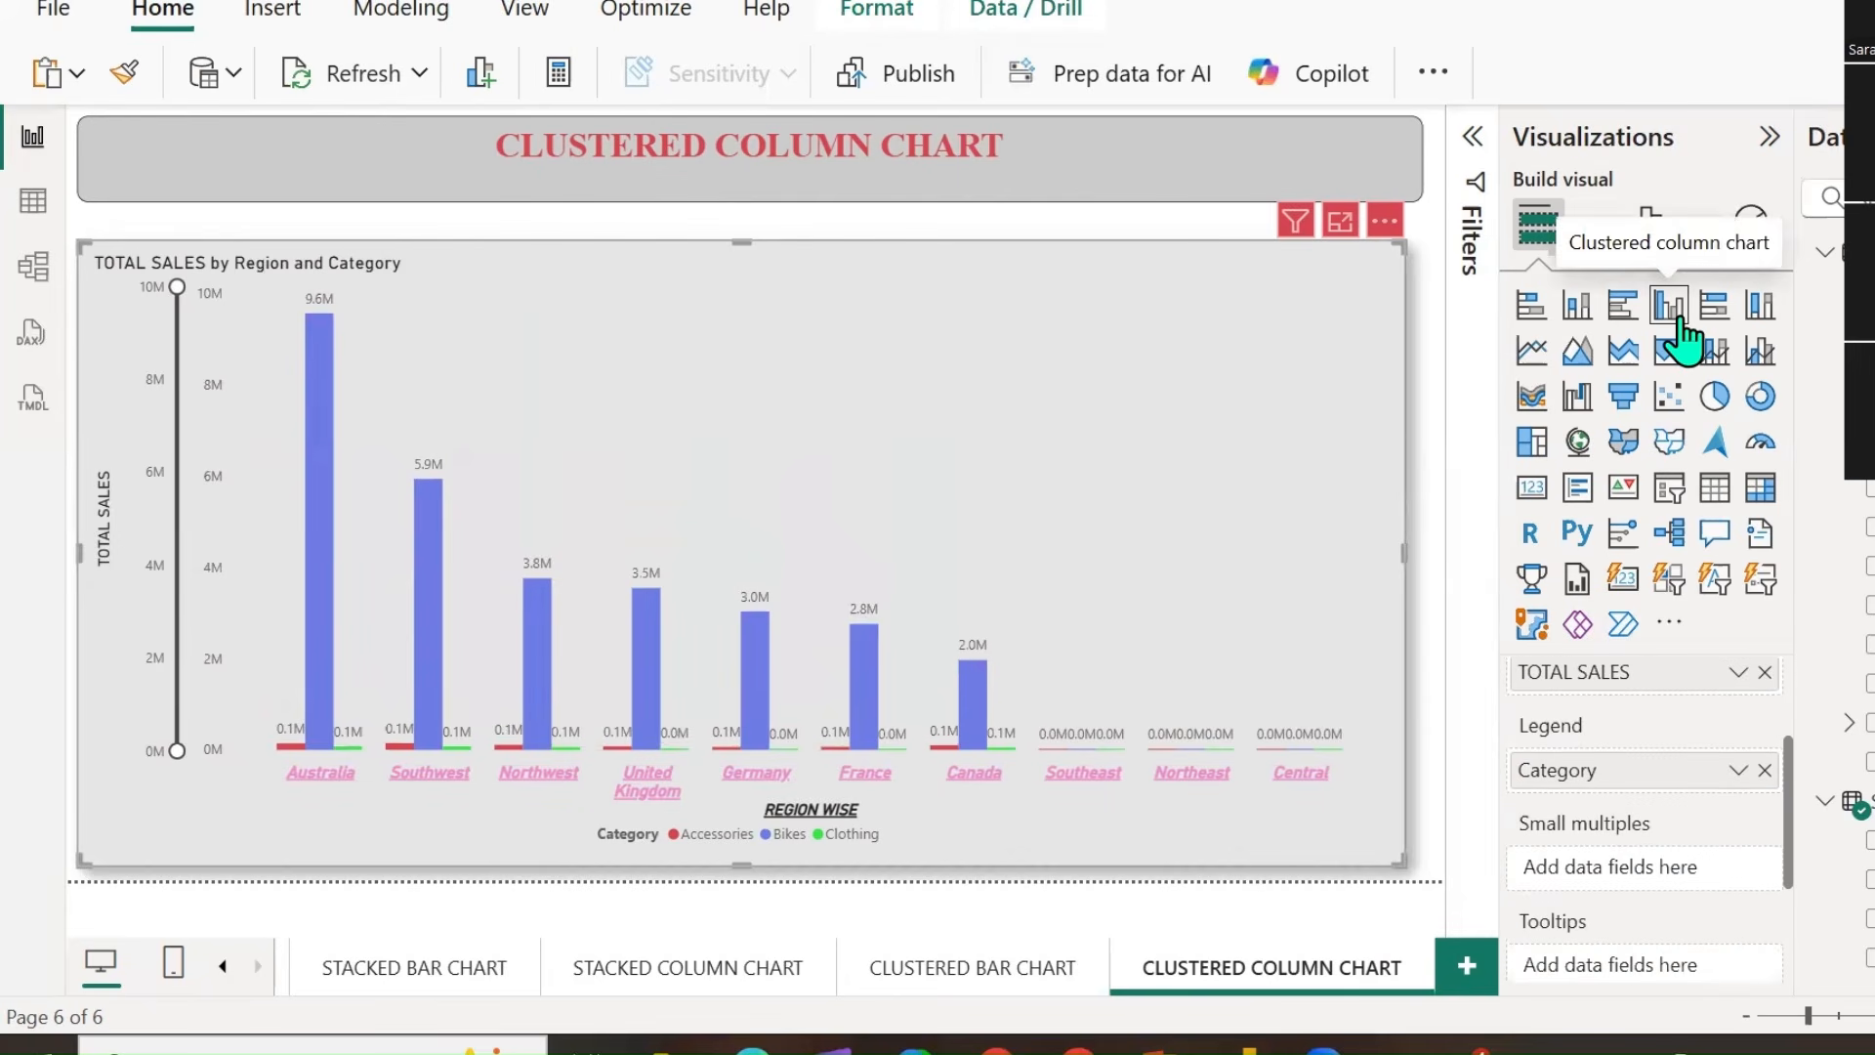
{"action": "right_click", "coordinate": [1346, 967]}
{"action": "left_click", "coordinate": [1428, 801]}
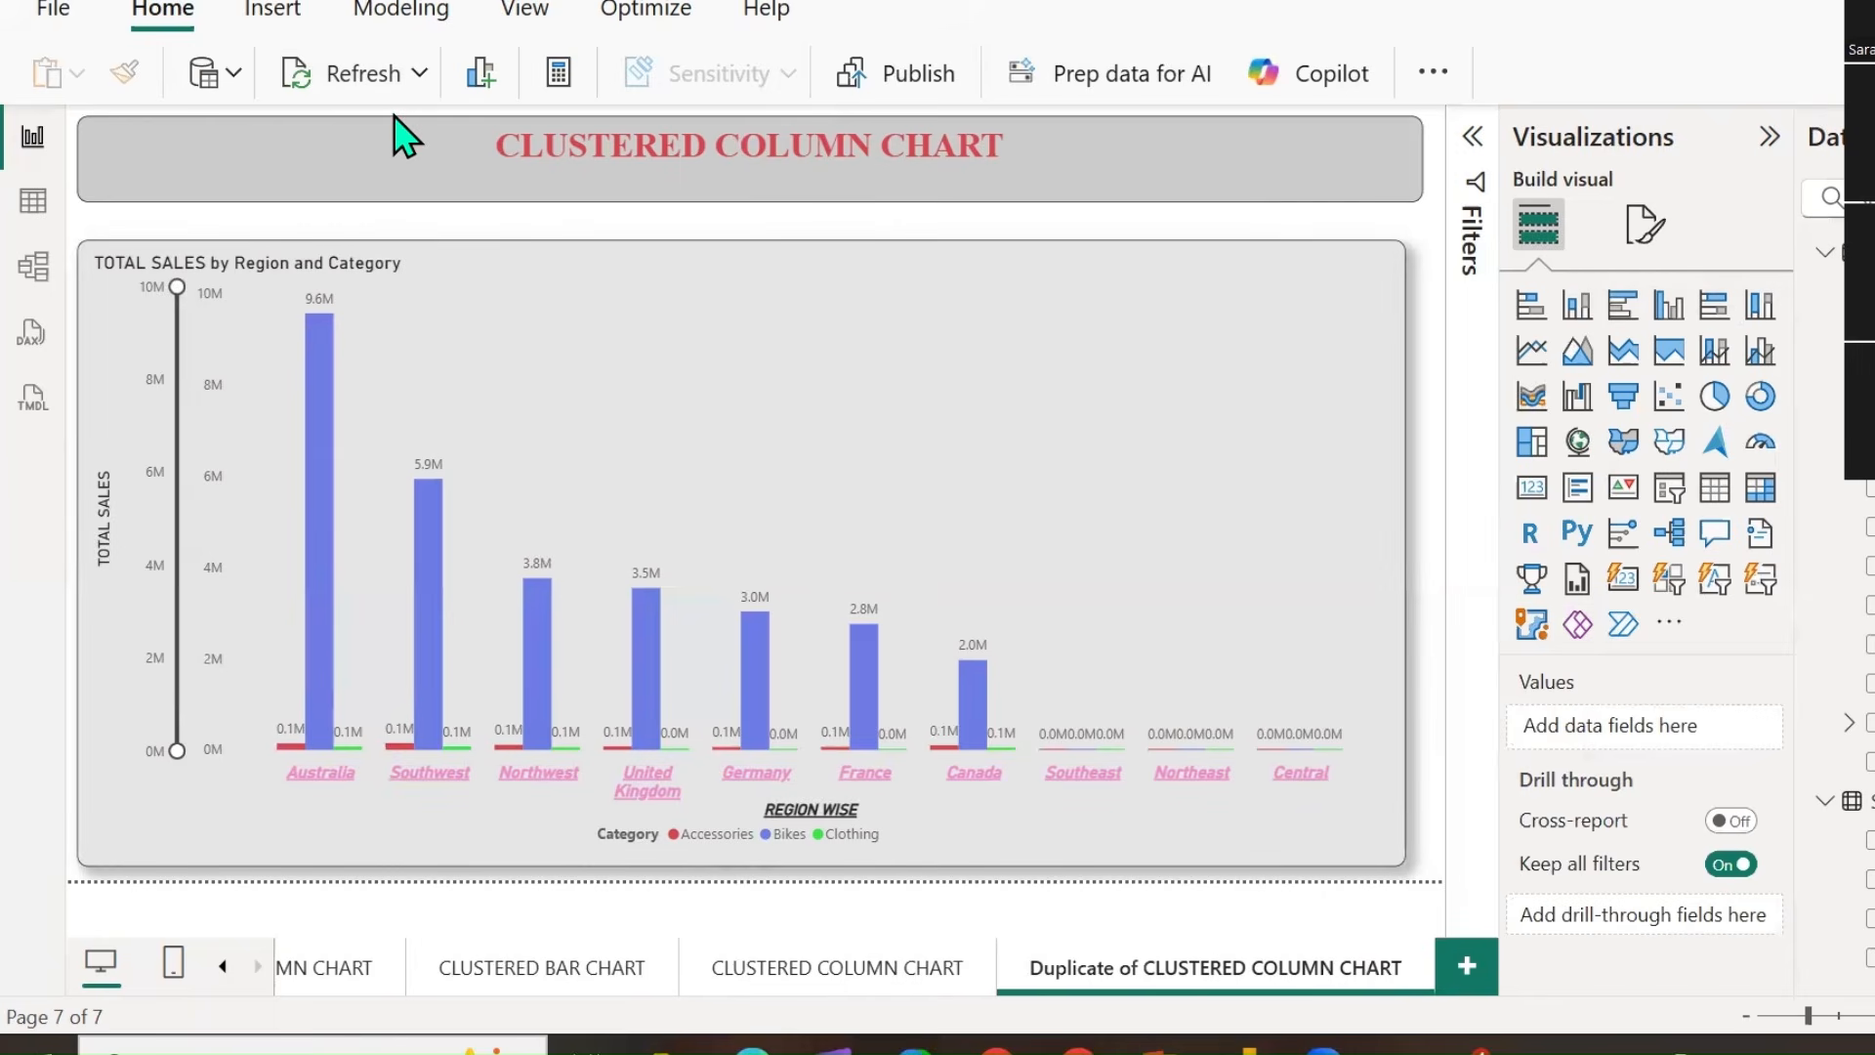
Sketch a red rectangle over the chart, write 100% beside it and divide it with five vertical lines.
{"action": "mouse_move", "coordinate": [565, 272]}
{"action": "left_mouse_down"}
{"action": "mouse_move", "coordinate": [577, 403]}
{"action": "mouse_move", "coordinate": [1458, 399]}
{"action": "mouse_move", "coordinate": [1444, 196]}
{"action": "mouse_move", "coordinate": [551, 206]}
{"action": "mouse_move", "coordinate": [570, 268]}
{"action": "mouse_move", "coordinate": [554, 352]}
{"action": "left_mouse_up"}
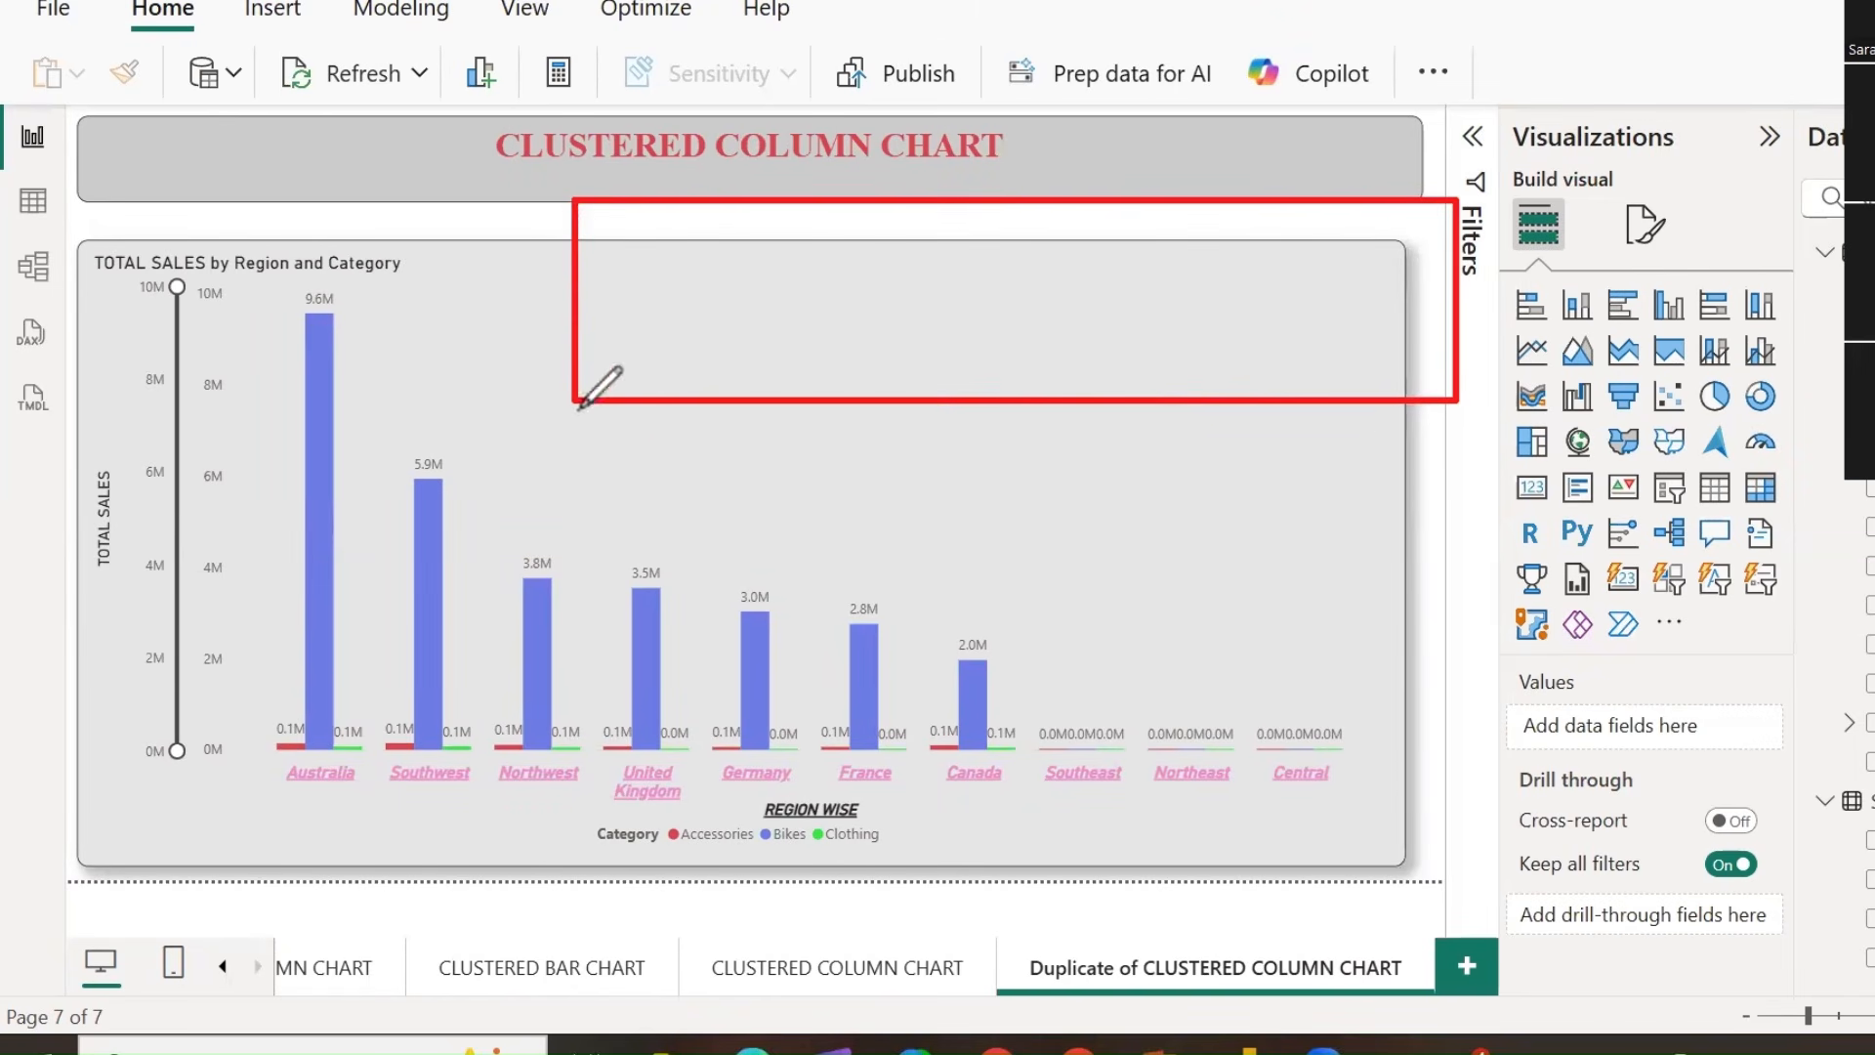
{"action": "mouse_move", "coordinate": [1367, 438]}
{"action": "left_mouse_down"}
{"action": "mouse_move", "coordinate": [1369, 481]}
{"action": "mouse_move", "coordinate": [1397, 487]}
{"action": "mouse_move", "coordinate": [1418, 447]}
{"action": "mouse_move", "coordinate": [1472, 476]}
{"action": "mouse_move", "coordinate": [1462, 437]}
{"action": "mouse_move", "coordinate": [1512, 513]}
{"action": "left_mouse_up"}
{"action": "left_click_drag", "start_coordinate": [1492, 428], "coordinate": [1546, 459]}
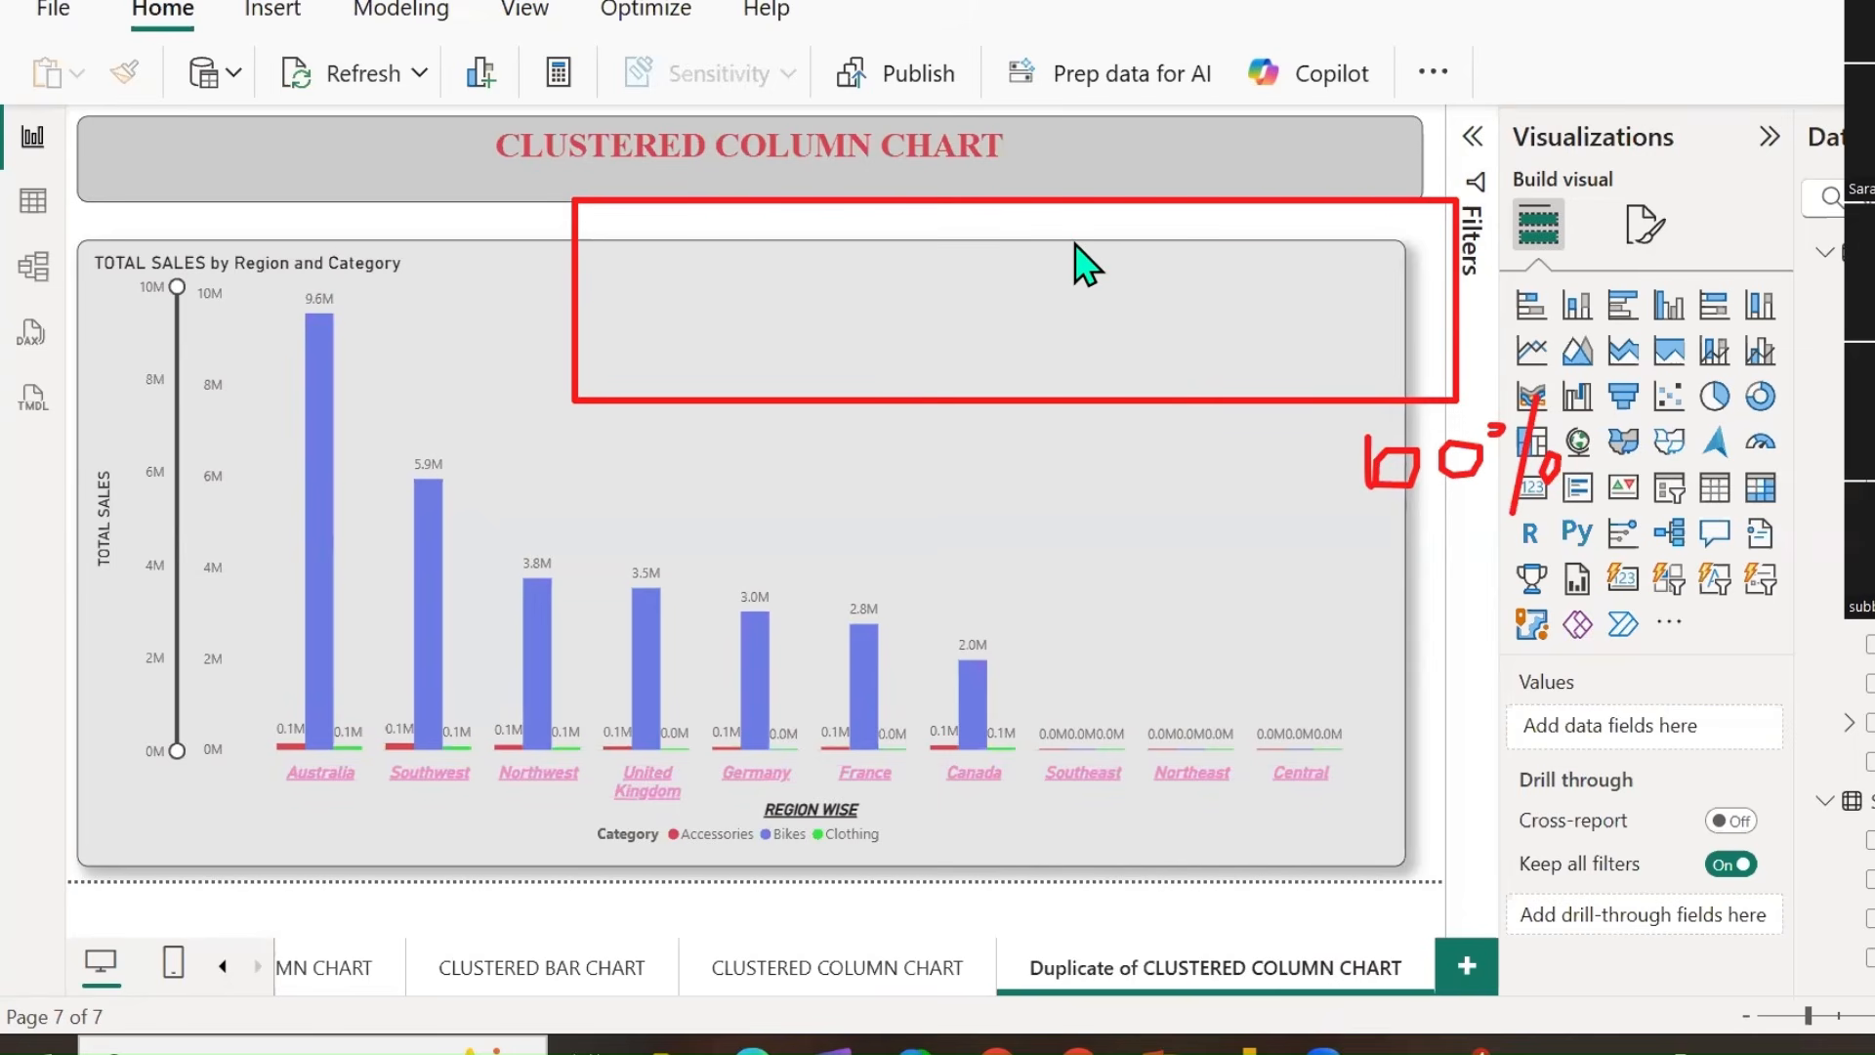
{"action": "left_click_drag", "start_coordinate": [710, 198], "coordinate": [716, 398]}
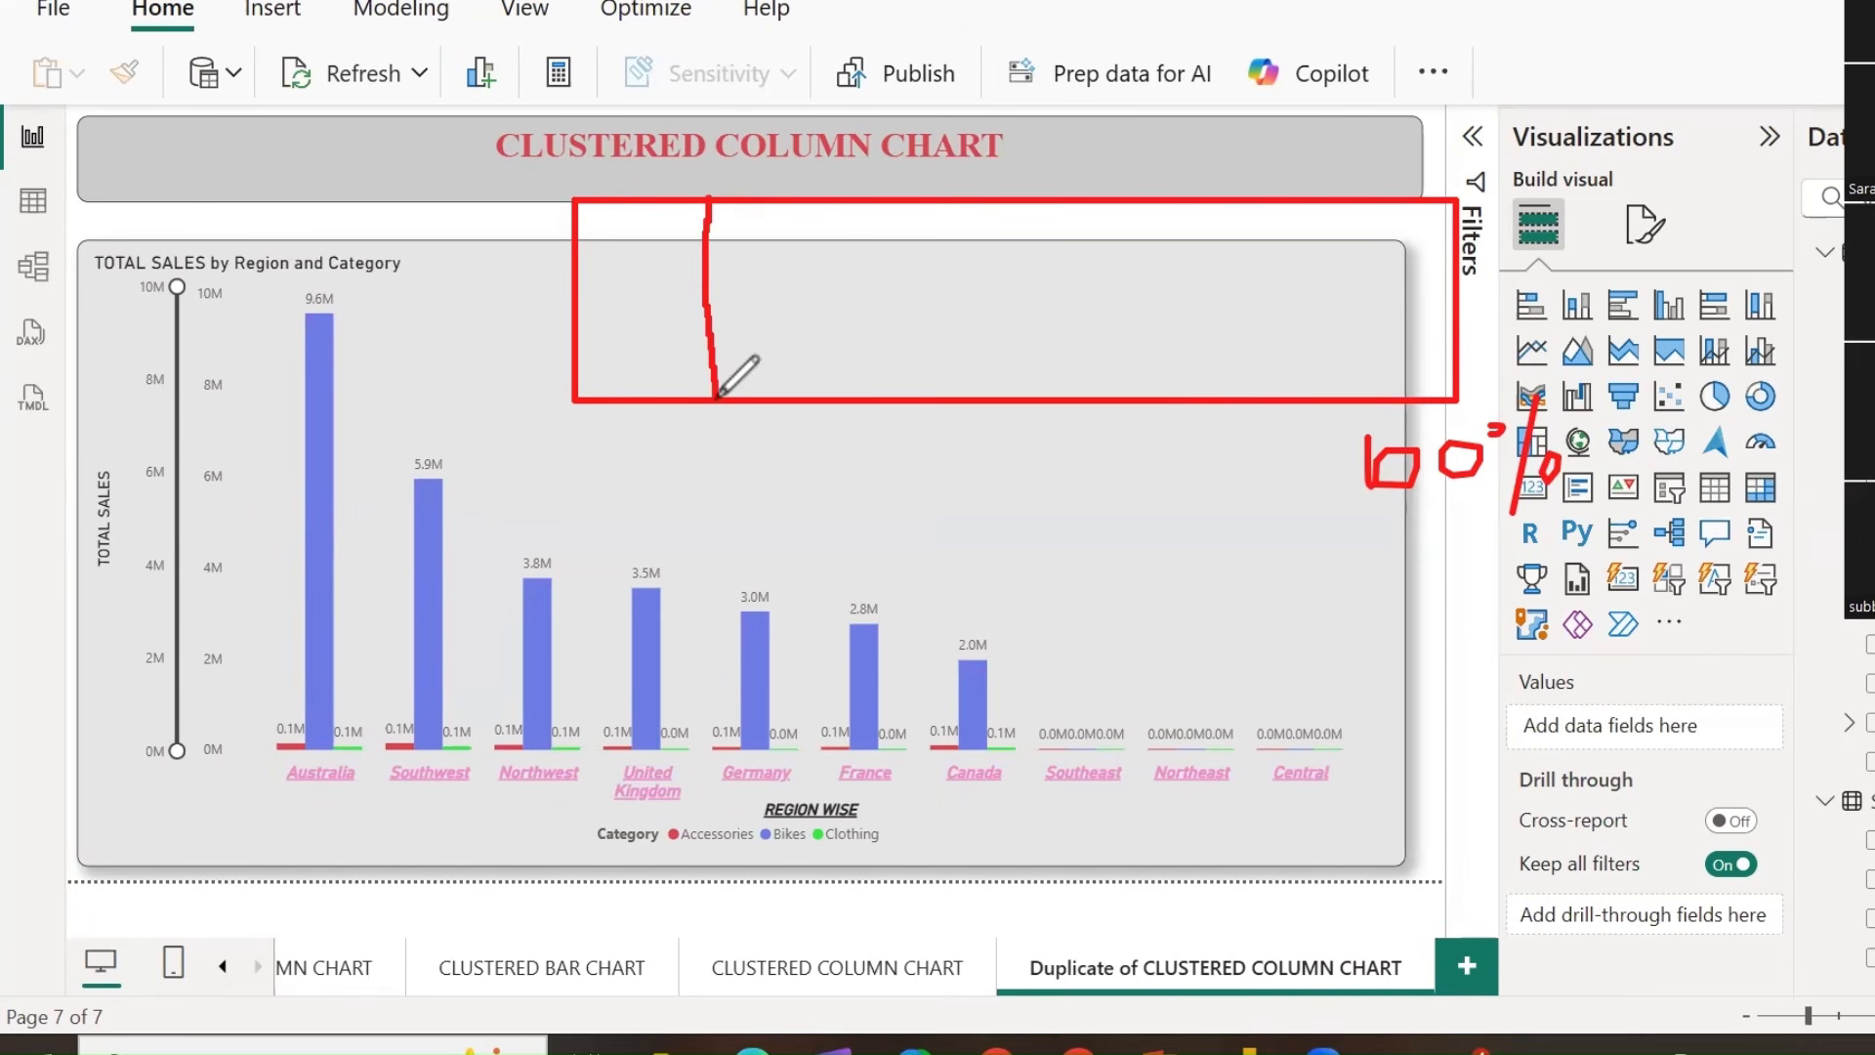
{"action": "left_click_drag", "start_coordinate": [839, 203], "coordinate": [831, 399]}
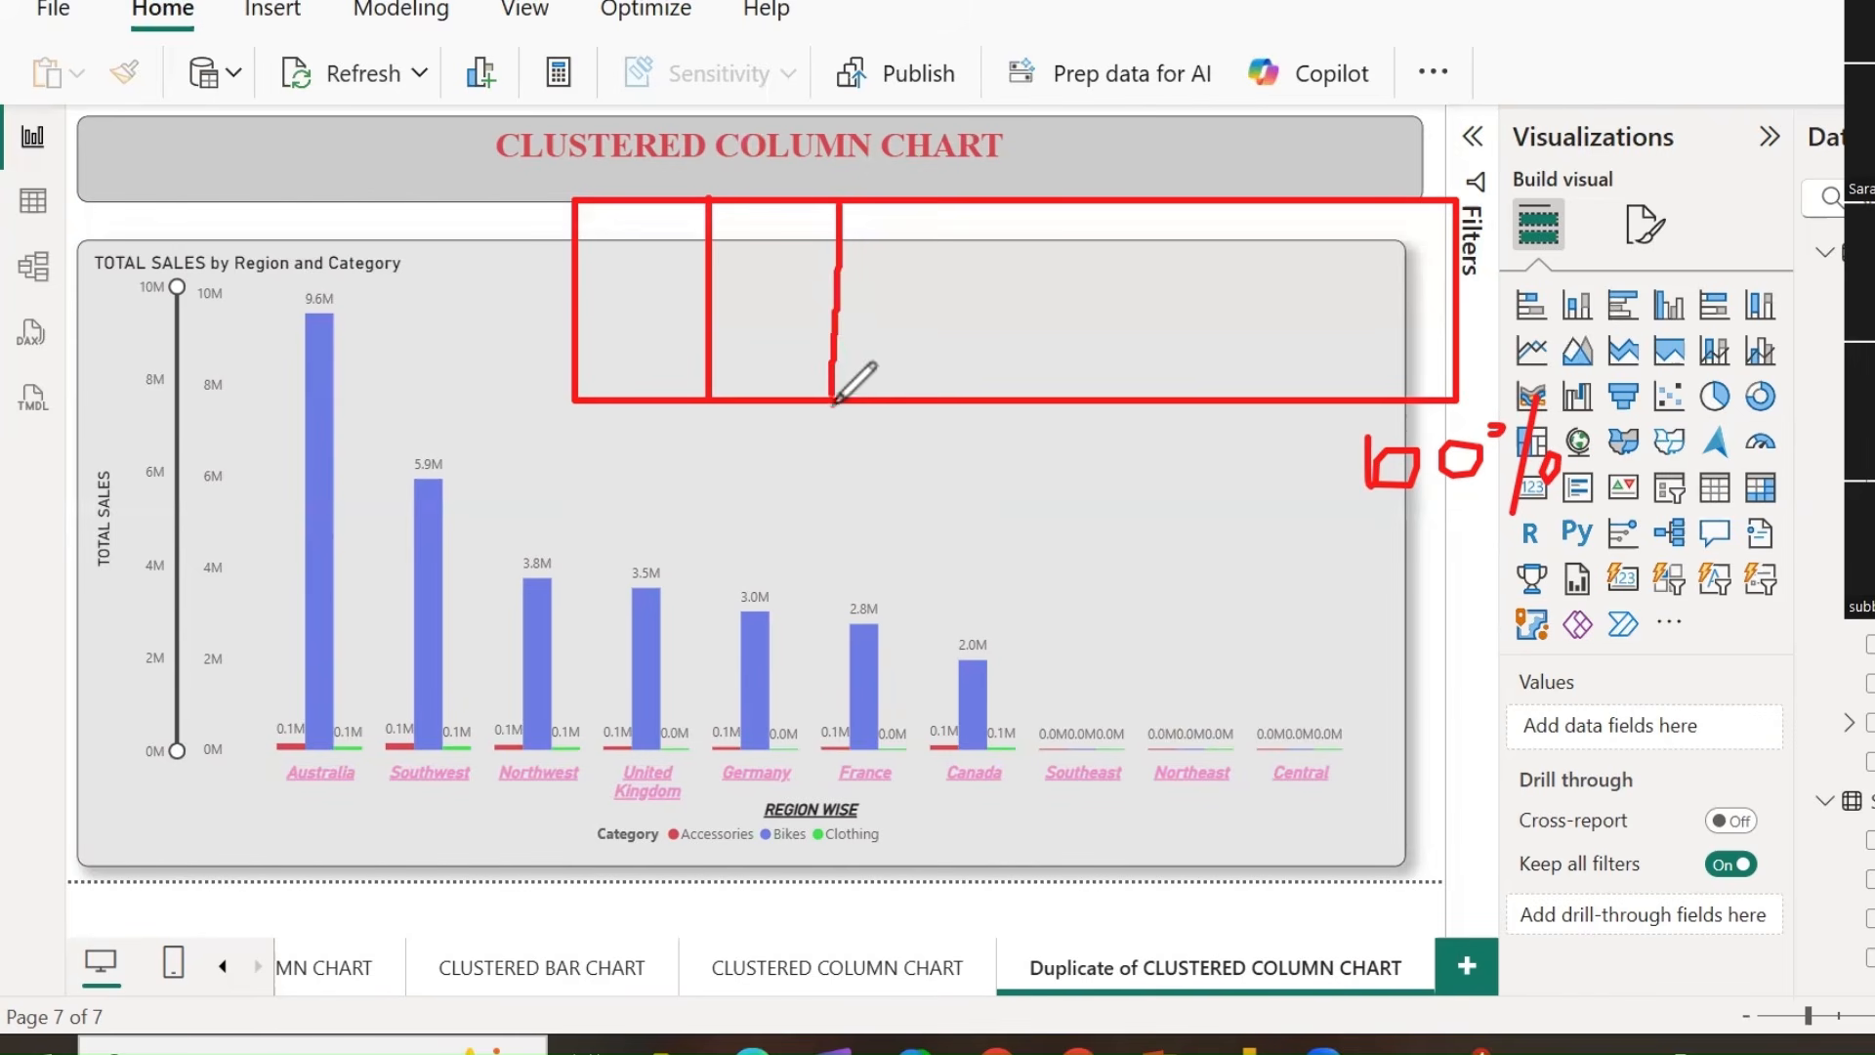
{"action": "left_click_drag", "start_coordinate": [976, 202], "coordinate": [976, 397]}
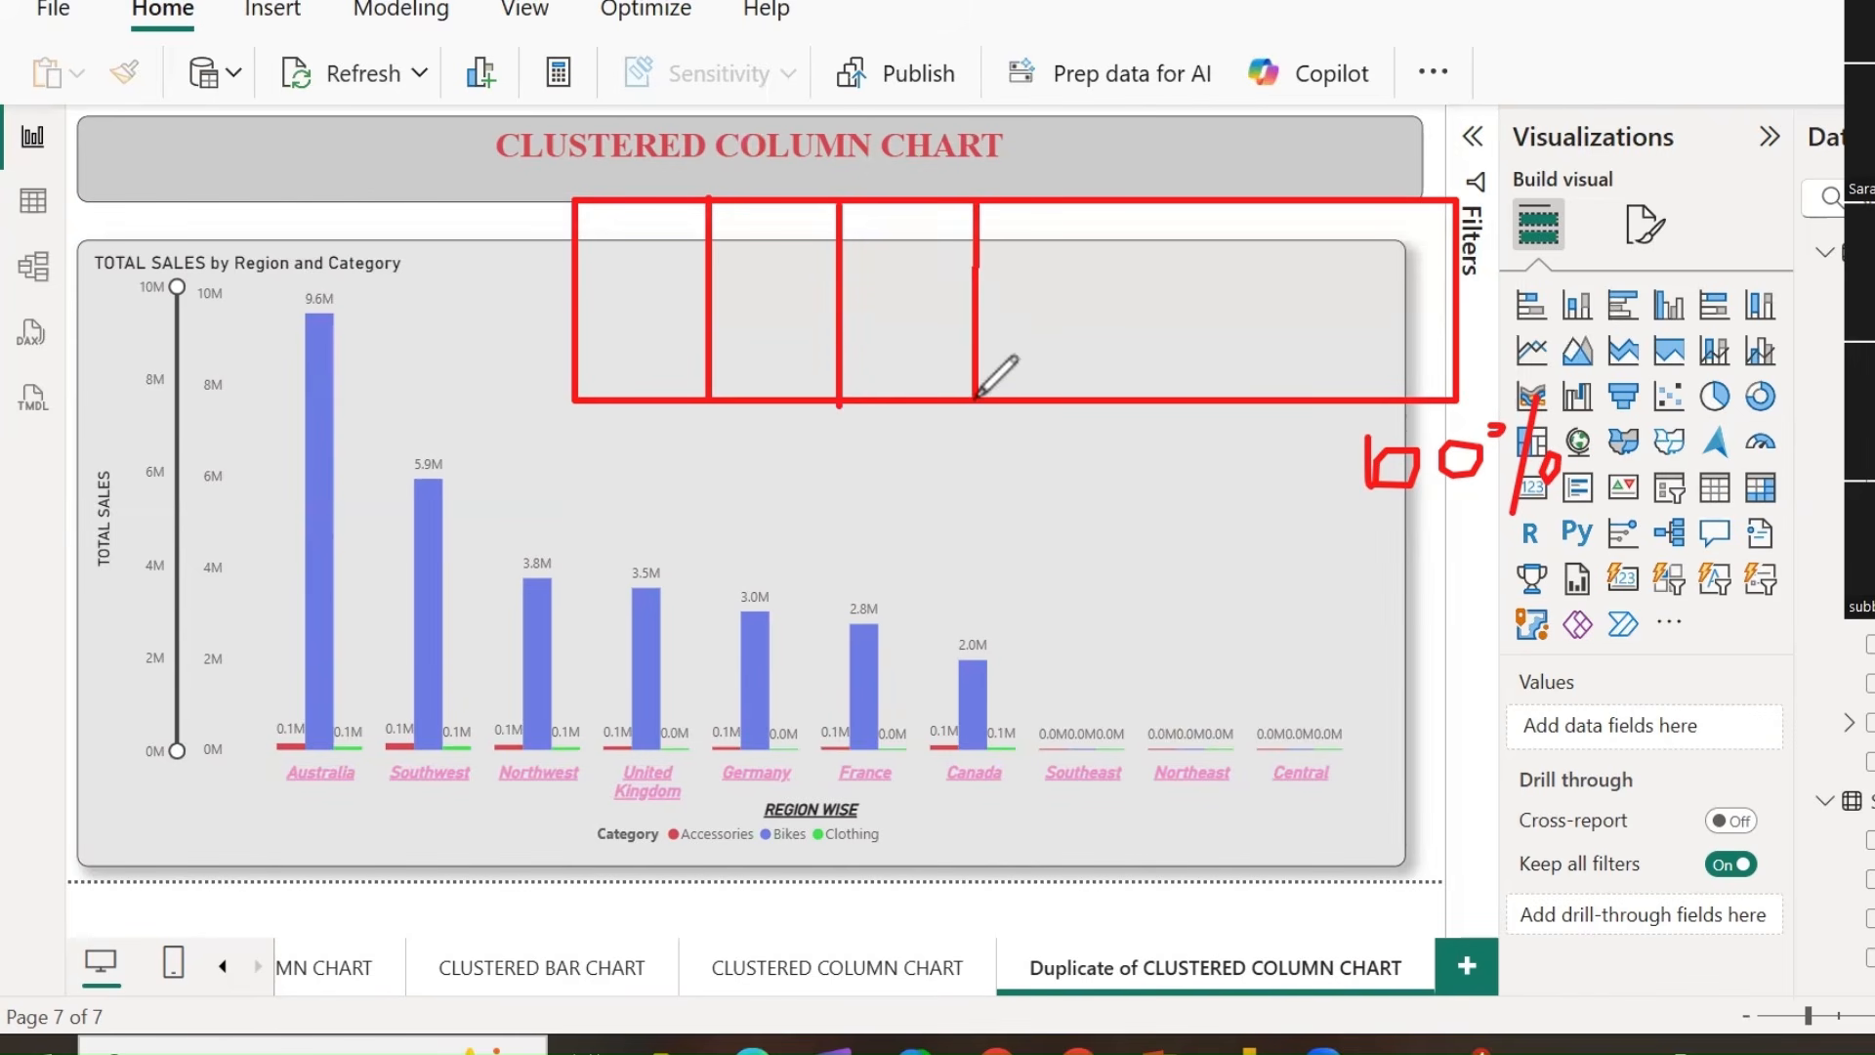
{"action": "left_click_drag", "start_coordinate": [1093, 205], "coordinate": [1102, 393]}
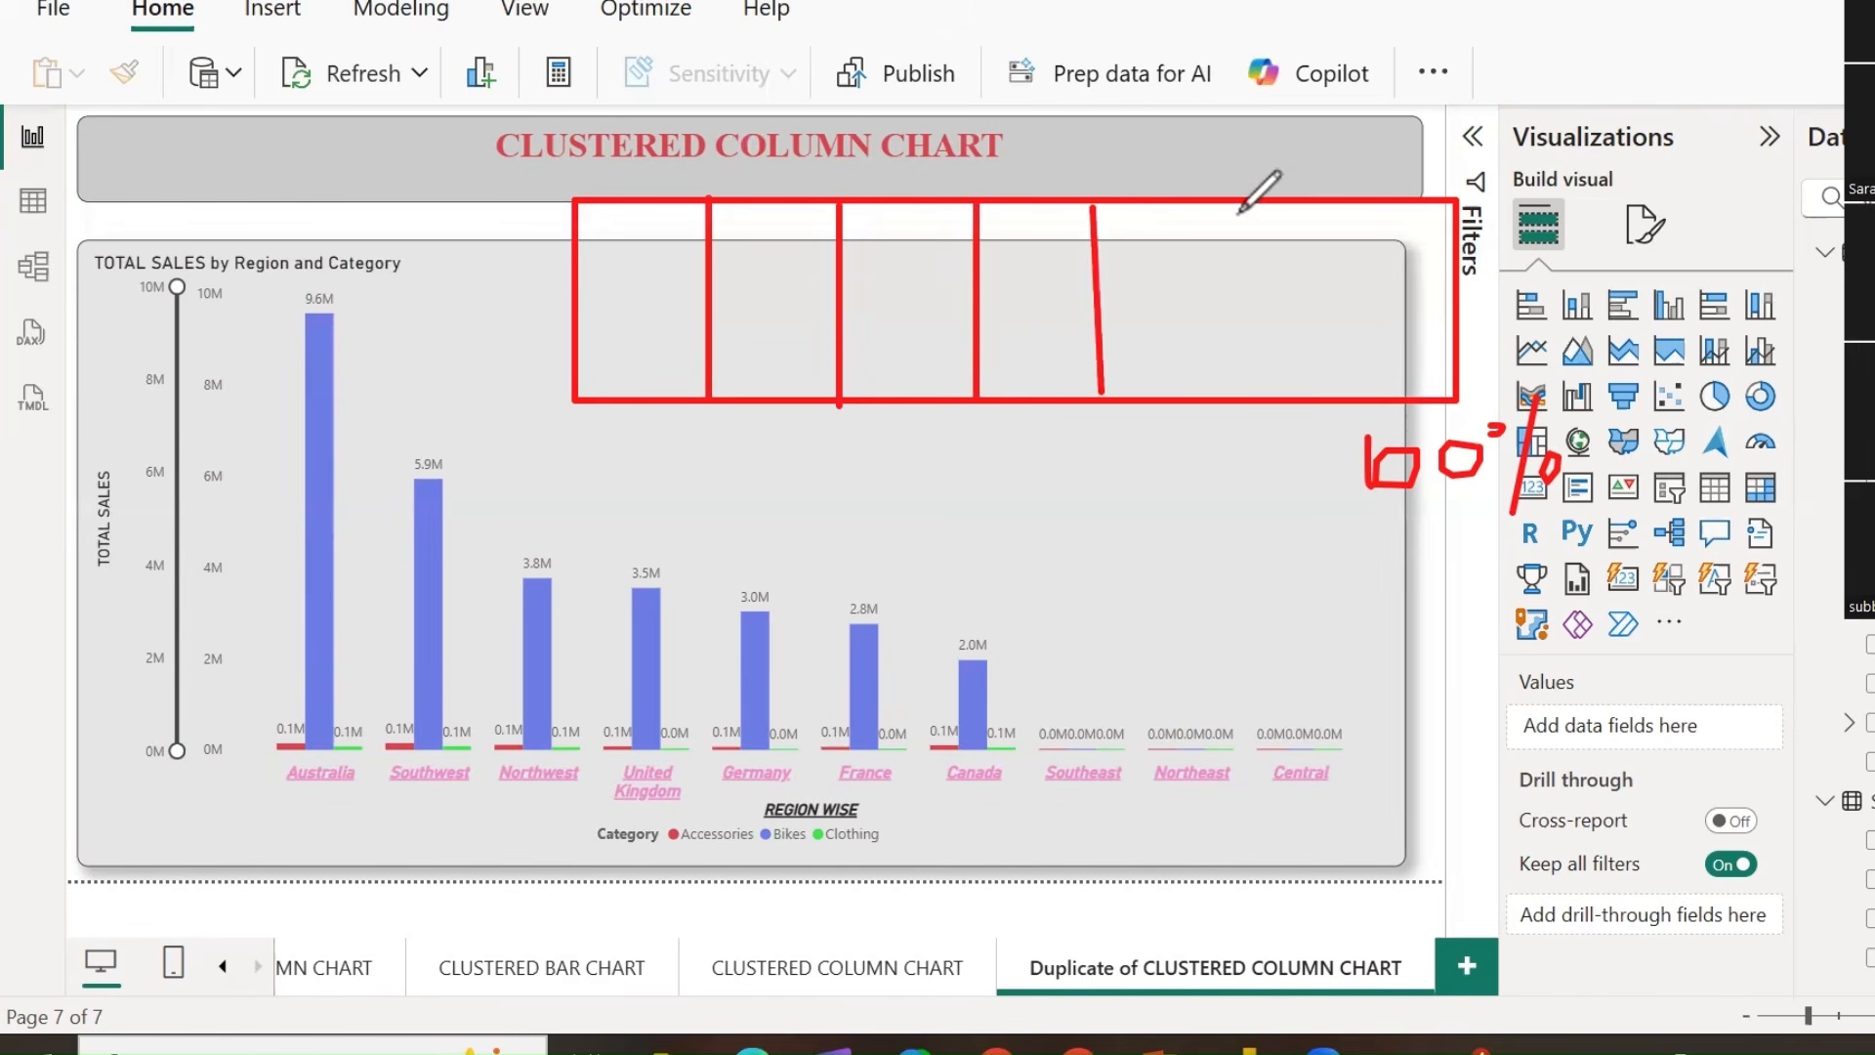
{"action": "left_click_drag", "start_coordinate": [1244, 203], "coordinate": [1253, 396]}
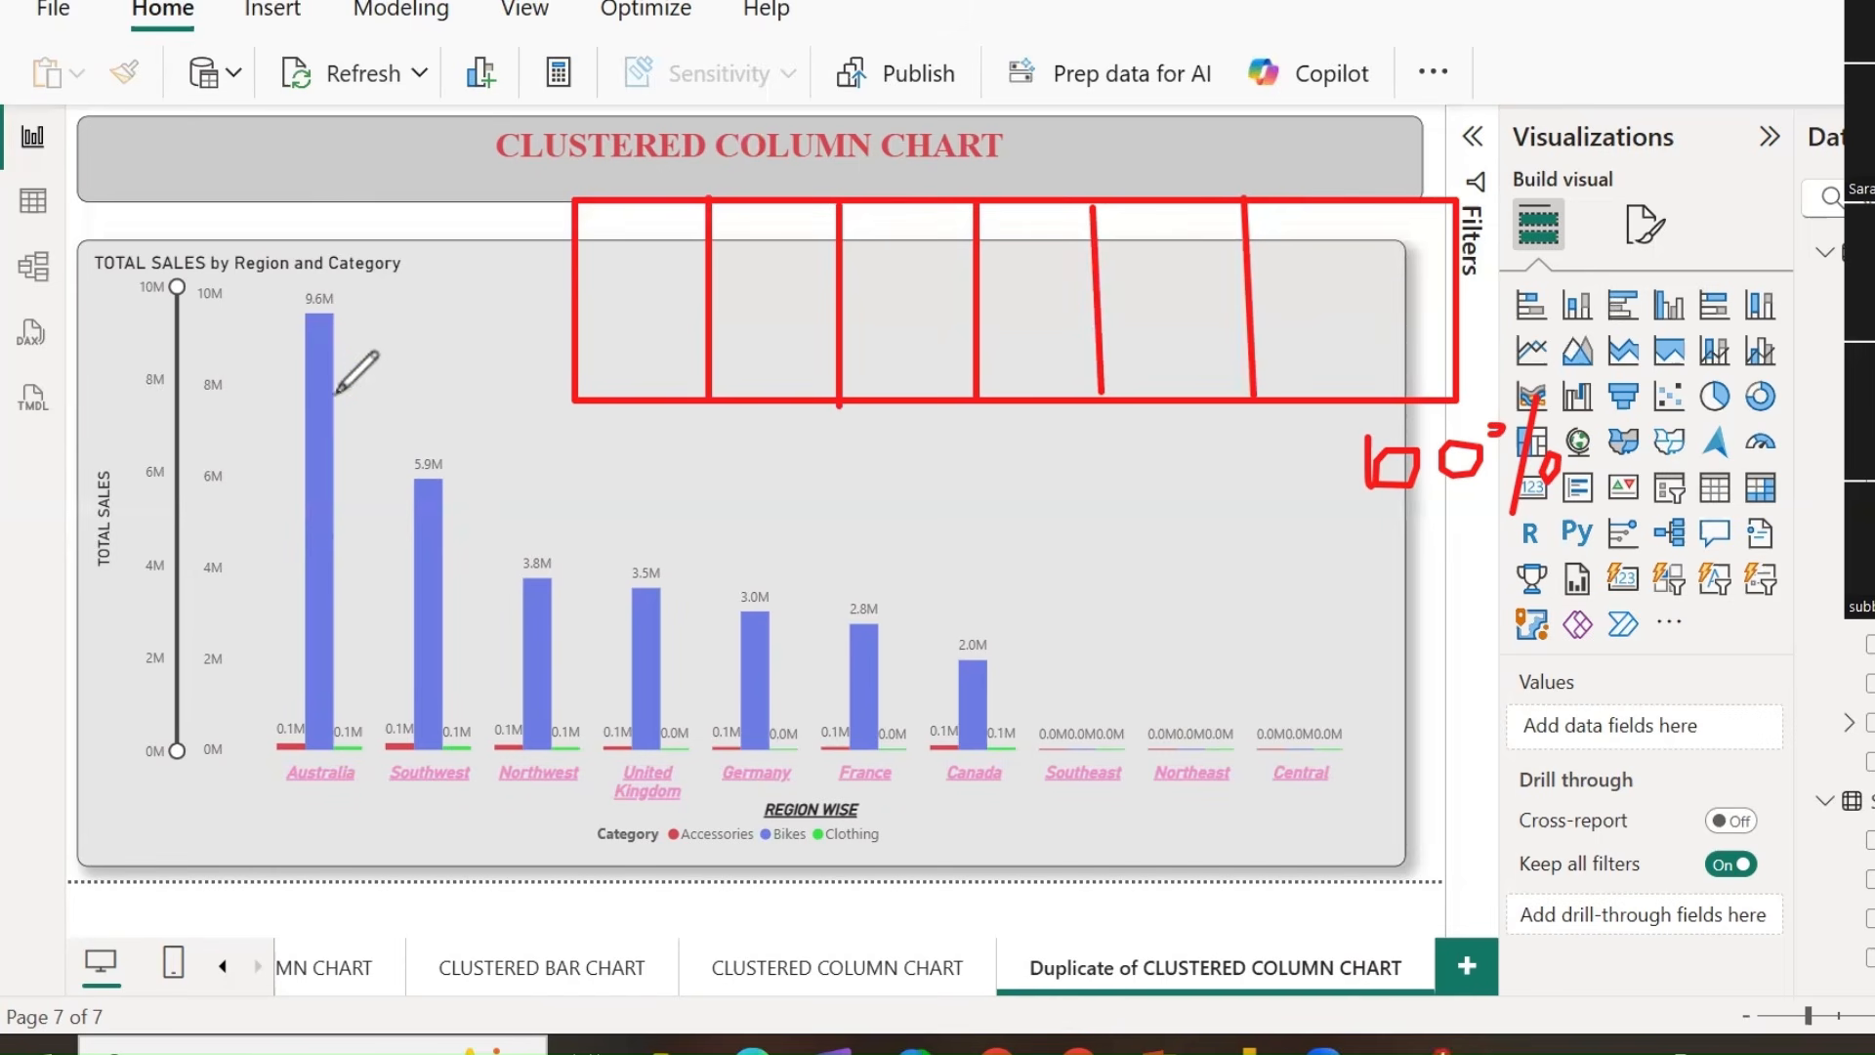
Circle the tops of the Australia and Southwest Bikes columns and the small Australia bars in red.
{"action": "mouse_move", "coordinate": [293, 308]}
{"action": "left_mouse_down"}
{"action": "mouse_move", "coordinate": [330, 341]}
{"action": "mouse_move", "coordinate": [330, 262]}
{"action": "mouse_move", "coordinate": [289, 295]}
{"action": "left_mouse_up"}
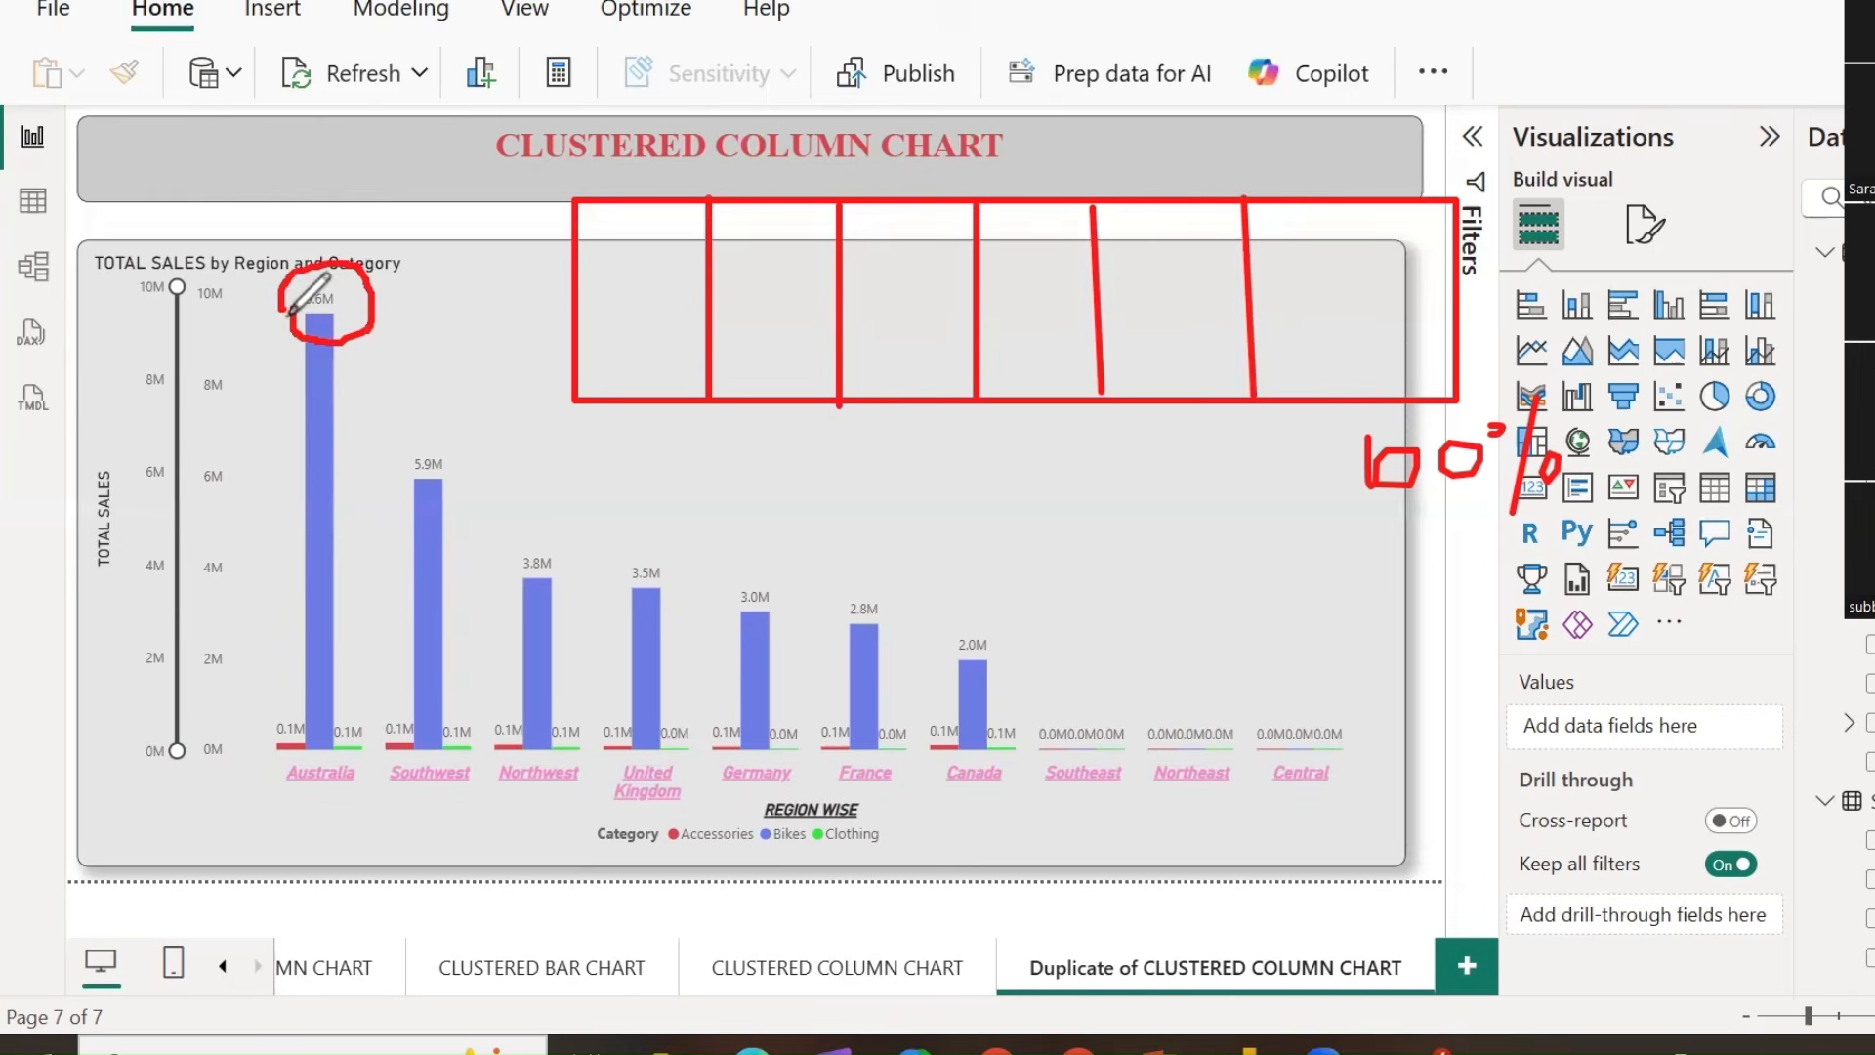
{"action": "mouse_move", "coordinate": [397, 515]}
{"action": "left_mouse_down"}
{"action": "mouse_move", "coordinate": [523, 452]}
{"action": "mouse_move", "coordinate": [402, 484]}
{"action": "mouse_move", "coordinate": [398, 510]}
{"action": "left_mouse_up"}
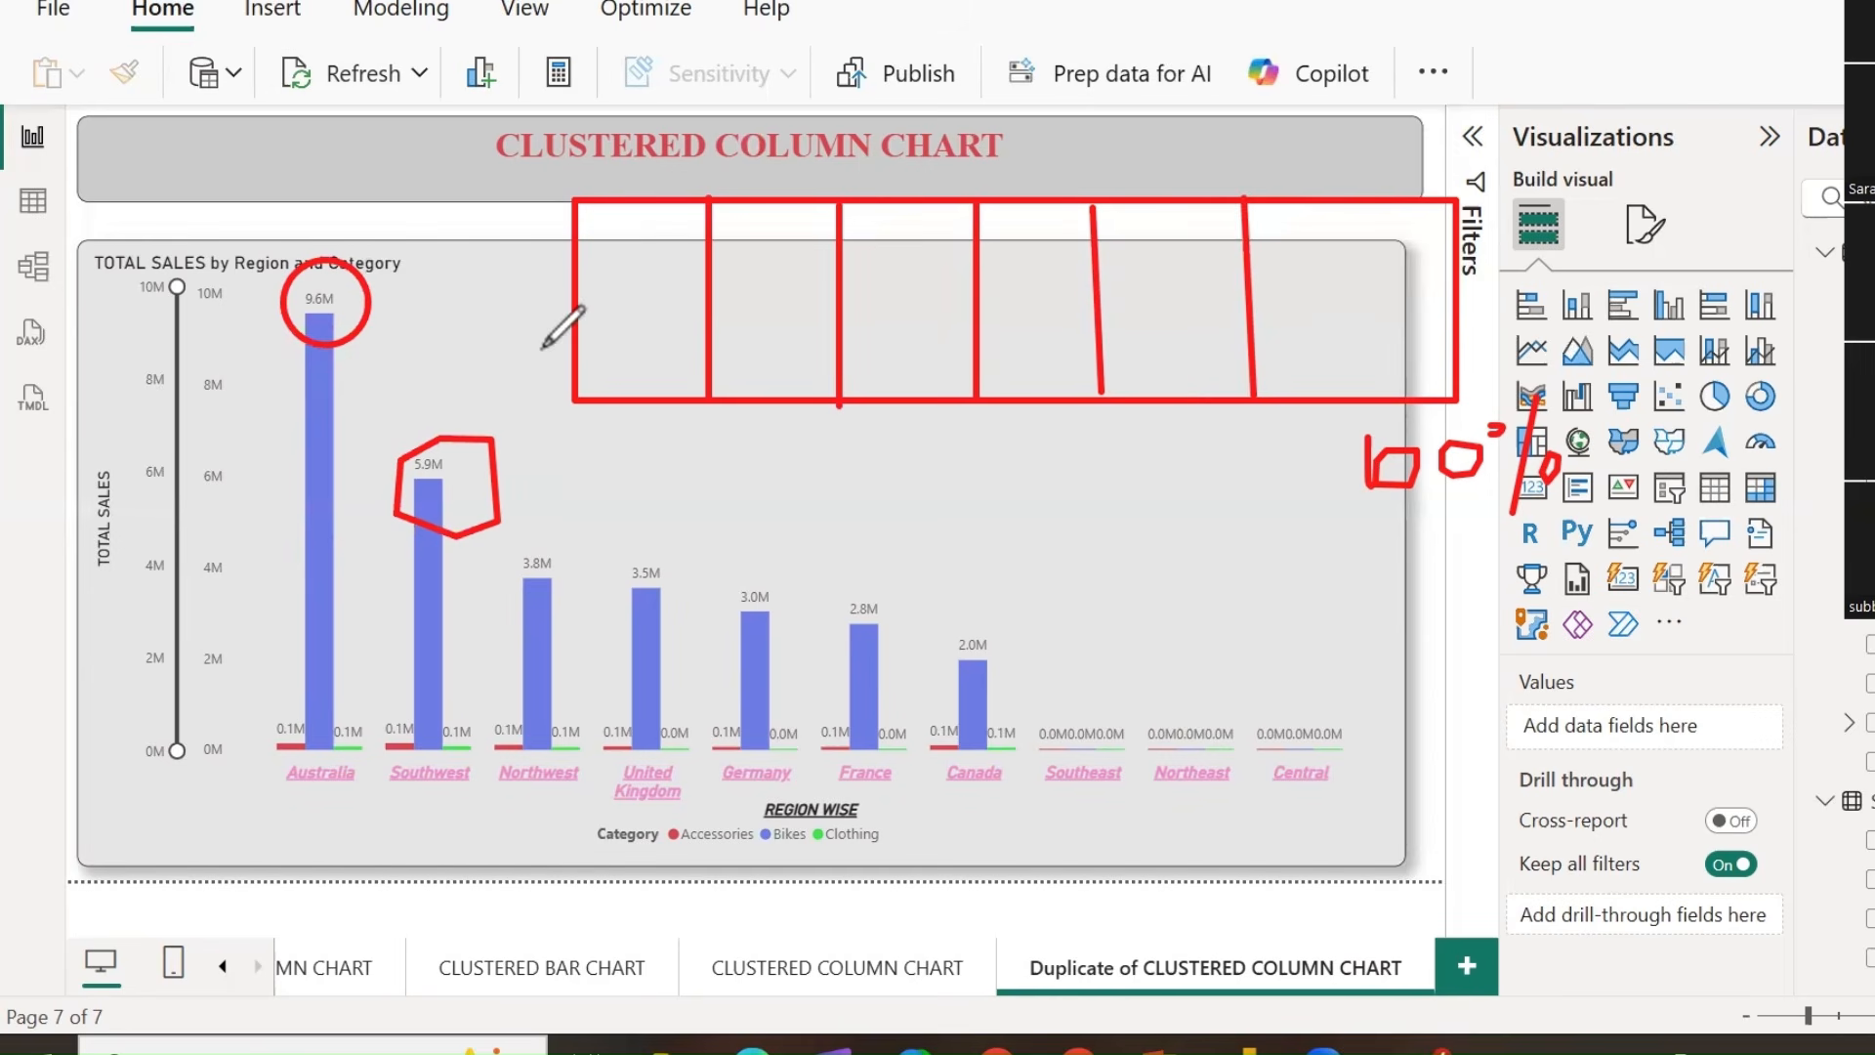
{"action": "mouse_move", "coordinate": [328, 684]}
{"action": "left_mouse_down"}
{"action": "mouse_move", "coordinate": [246, 742]}
{"action": "mouse_move", "coordinate": [390, 733]}
{"action": "mouse_move", "coordinate": [315, 674]}
{"action": "left_mouse_up"}
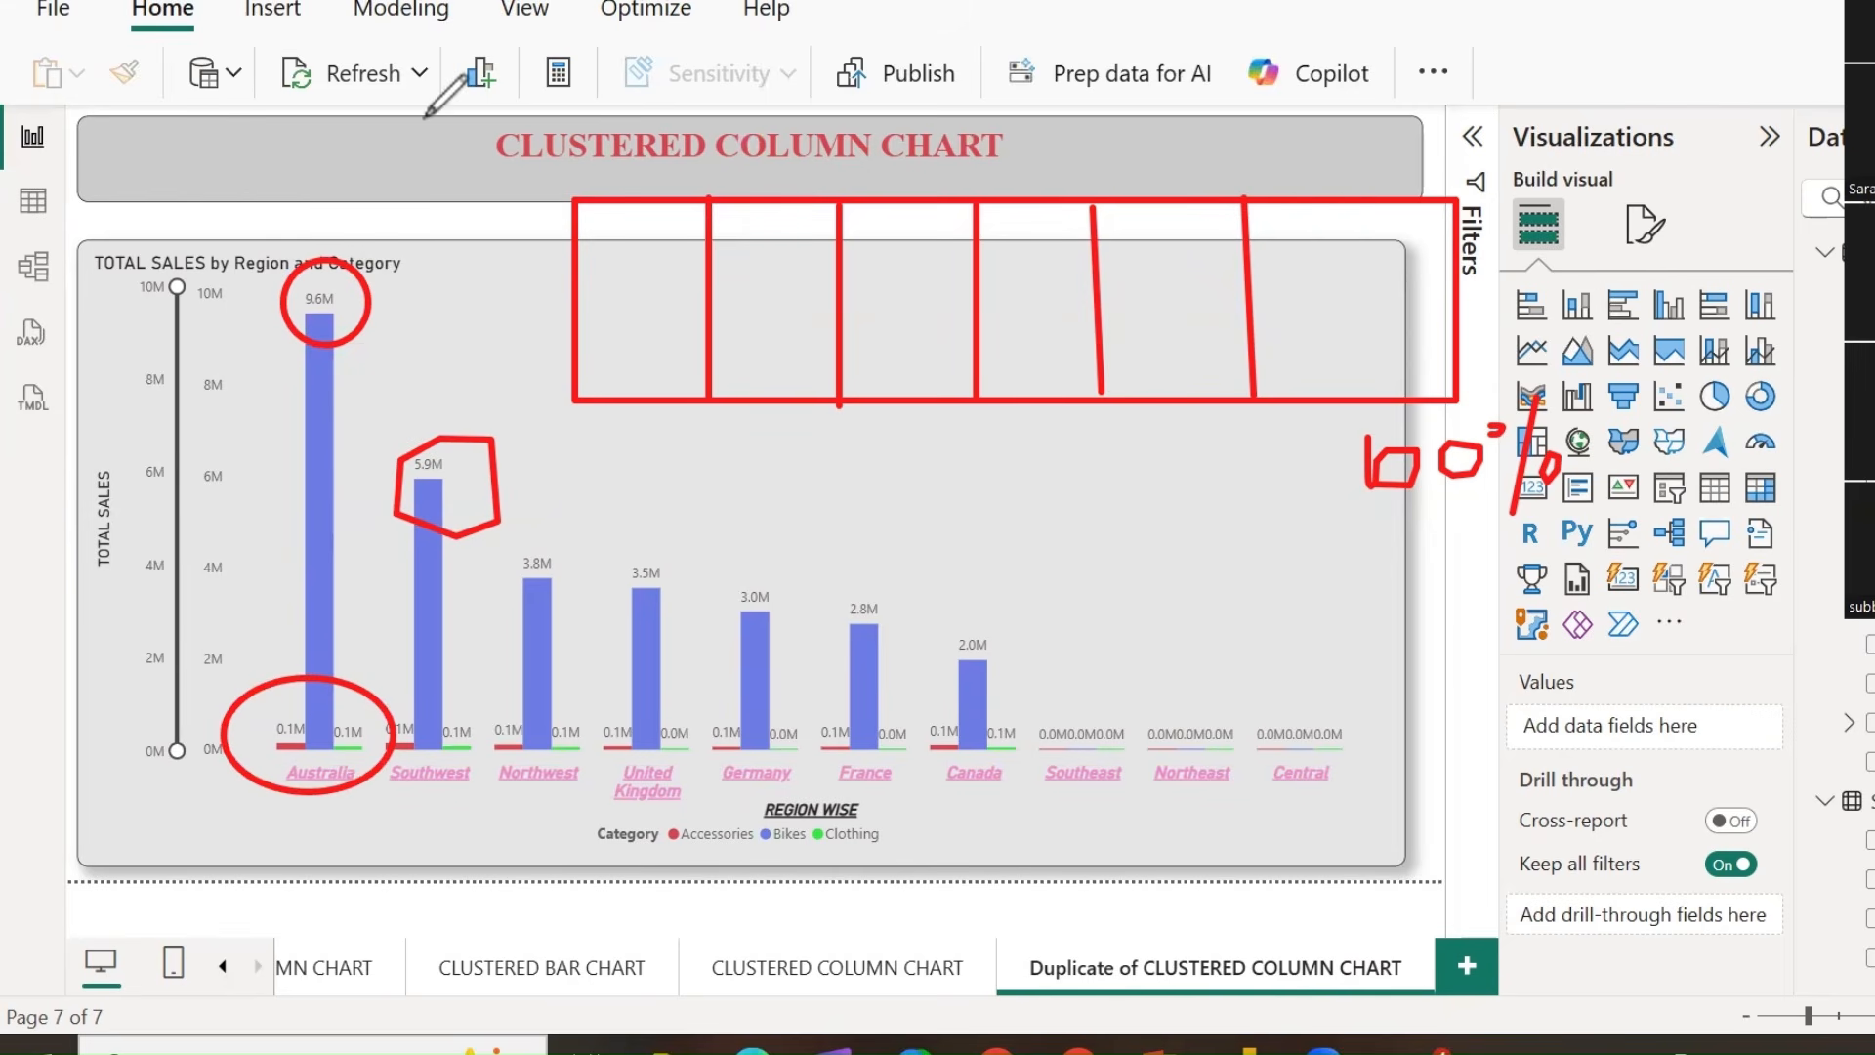
Change the duplicated page's chart to a 100% stacked bar chart and erase all red annotations.
{"action": "left_click", "coordinate": [1011, 508]}
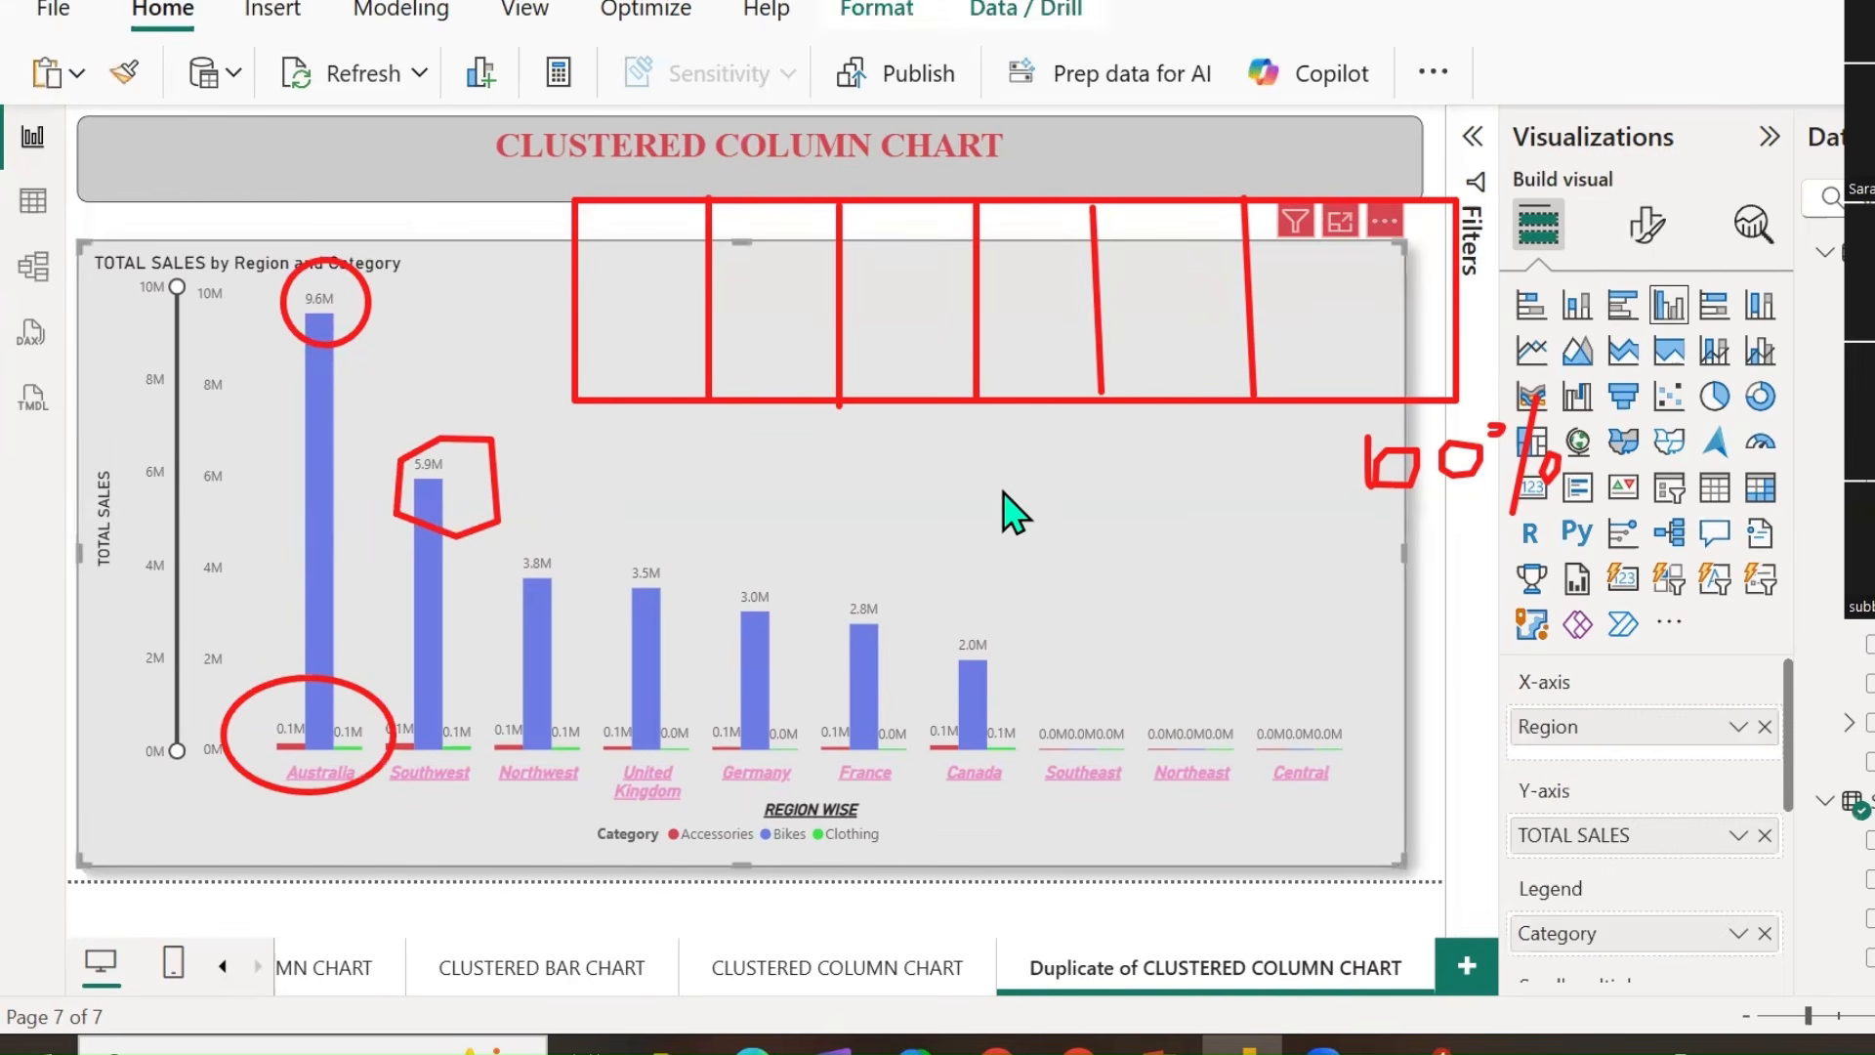
{"action": "left_click", "coordinate": [1712, 308]}
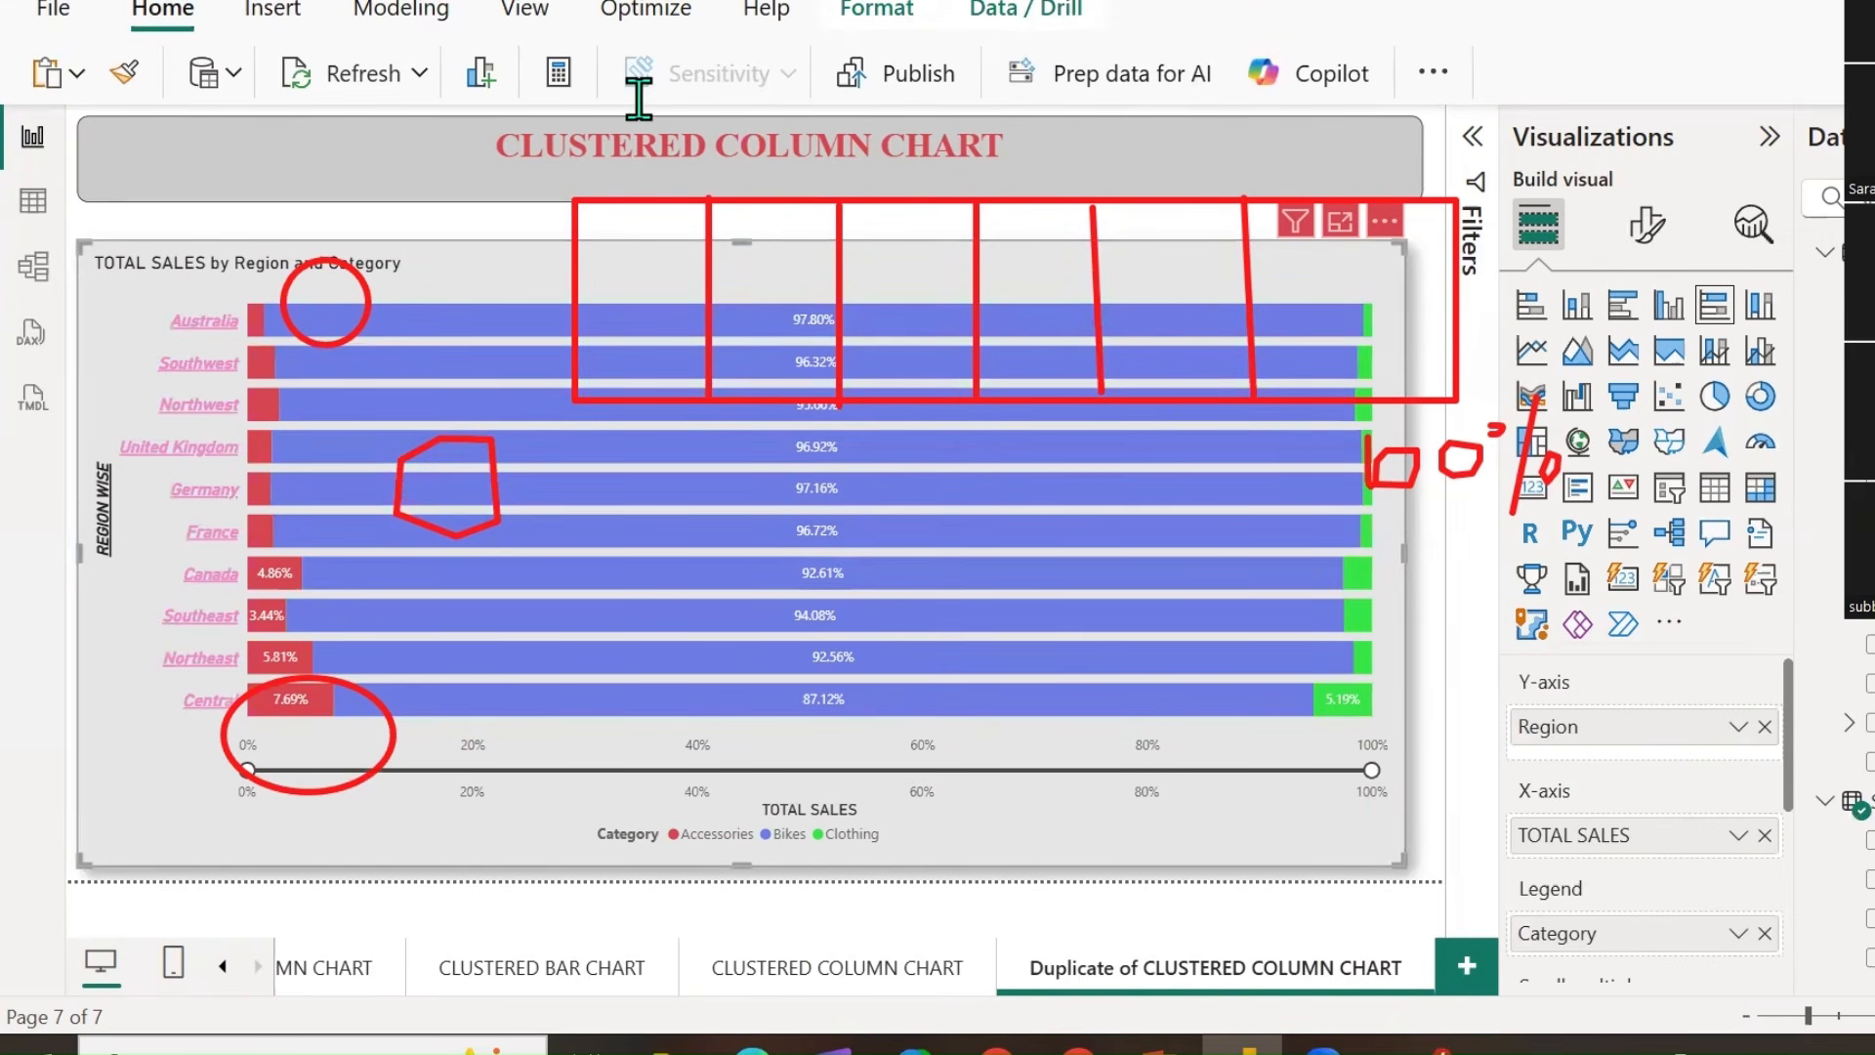
{"action": "left_click", "coordinate": [389, 281]}
{"action": "mouse_move", "coordinate": [180, 770]}
{"action": "left_mouse_down"}
{"action": "mouse_move", "coordinate": [492, 450]}
{"action": "mouse_move", "coordinate": [589, 263]}
{"action": "mouse_move", "coordinate": [1332, 260]}
{"action": "mouse_move", "coordinate": [1322, 448]}
{"action": "mouse_move", "coordinate": [1533, 419]}
{"action": "mouse_move", "coordinate": [1483, 416]}
{"action": "left_mouse_up"}
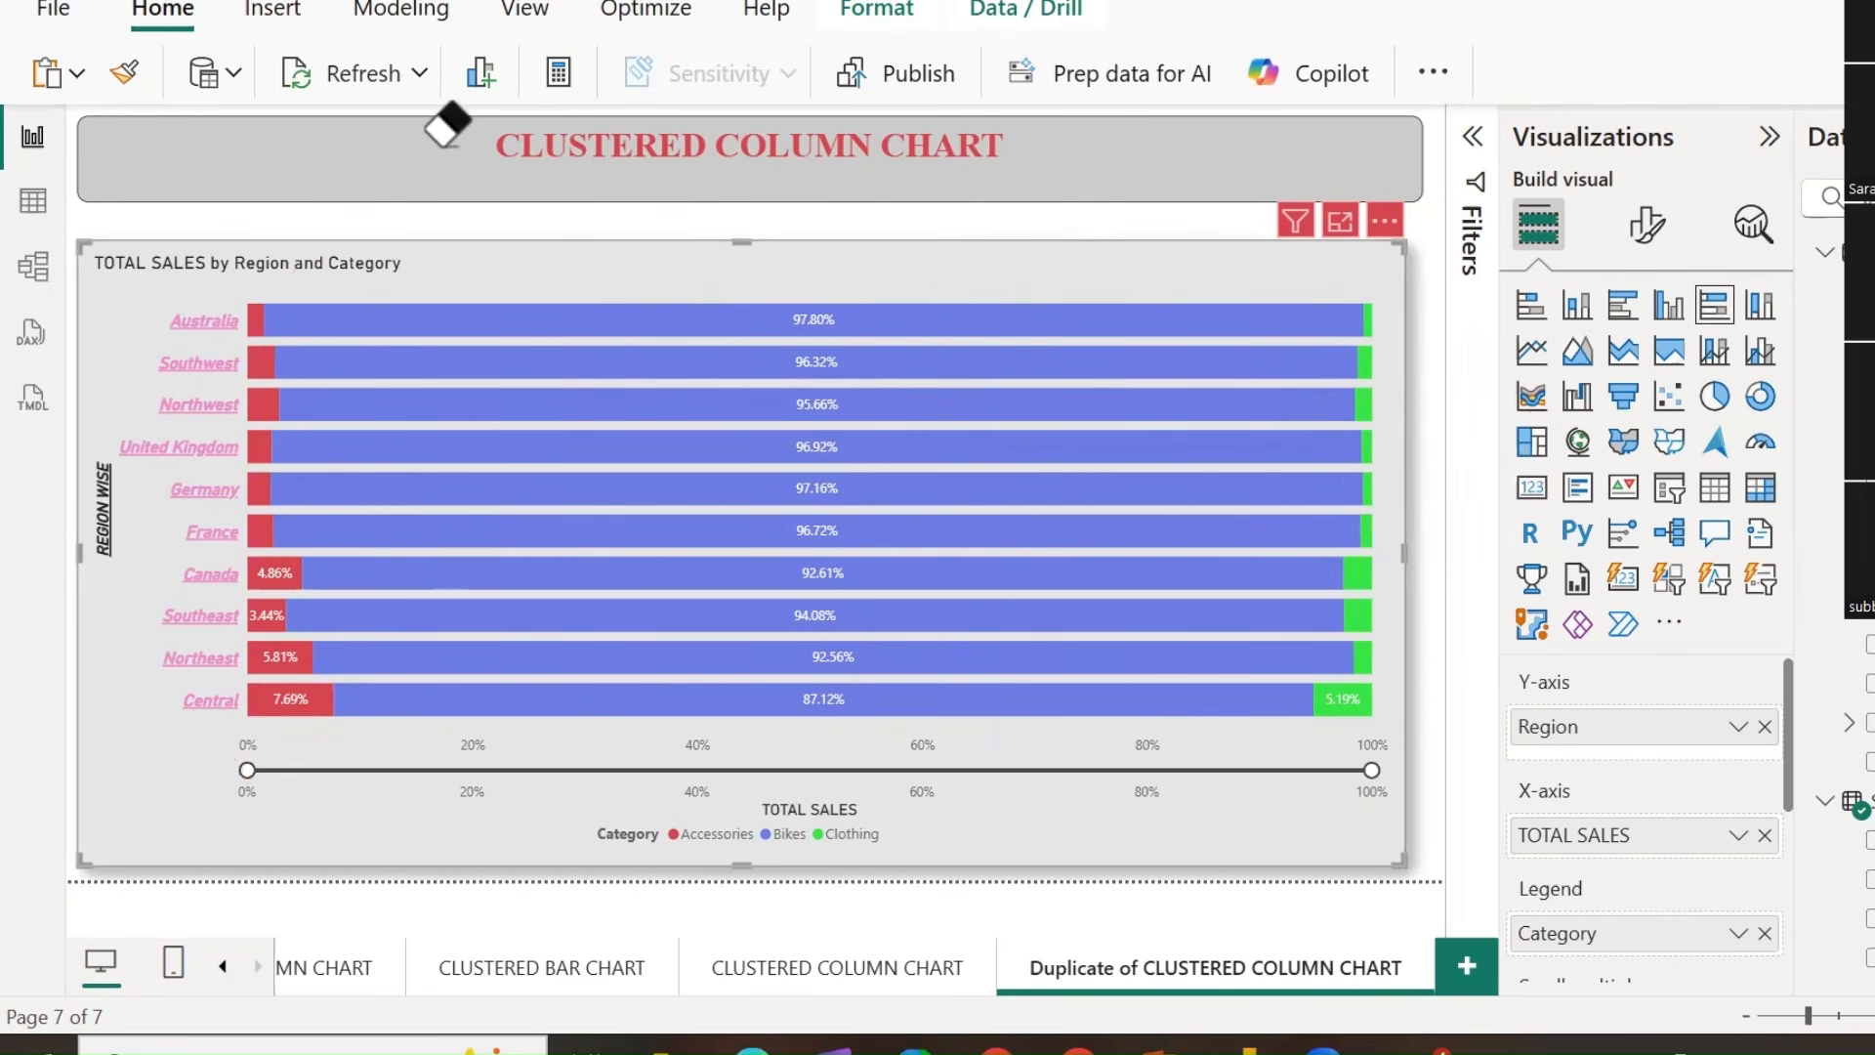
Draw a red line extending from the Australia bar, circle its Bikes label and outline the Clothing label in the Central bar.
{"action": "left_click", "coordinate": [255, 289]}
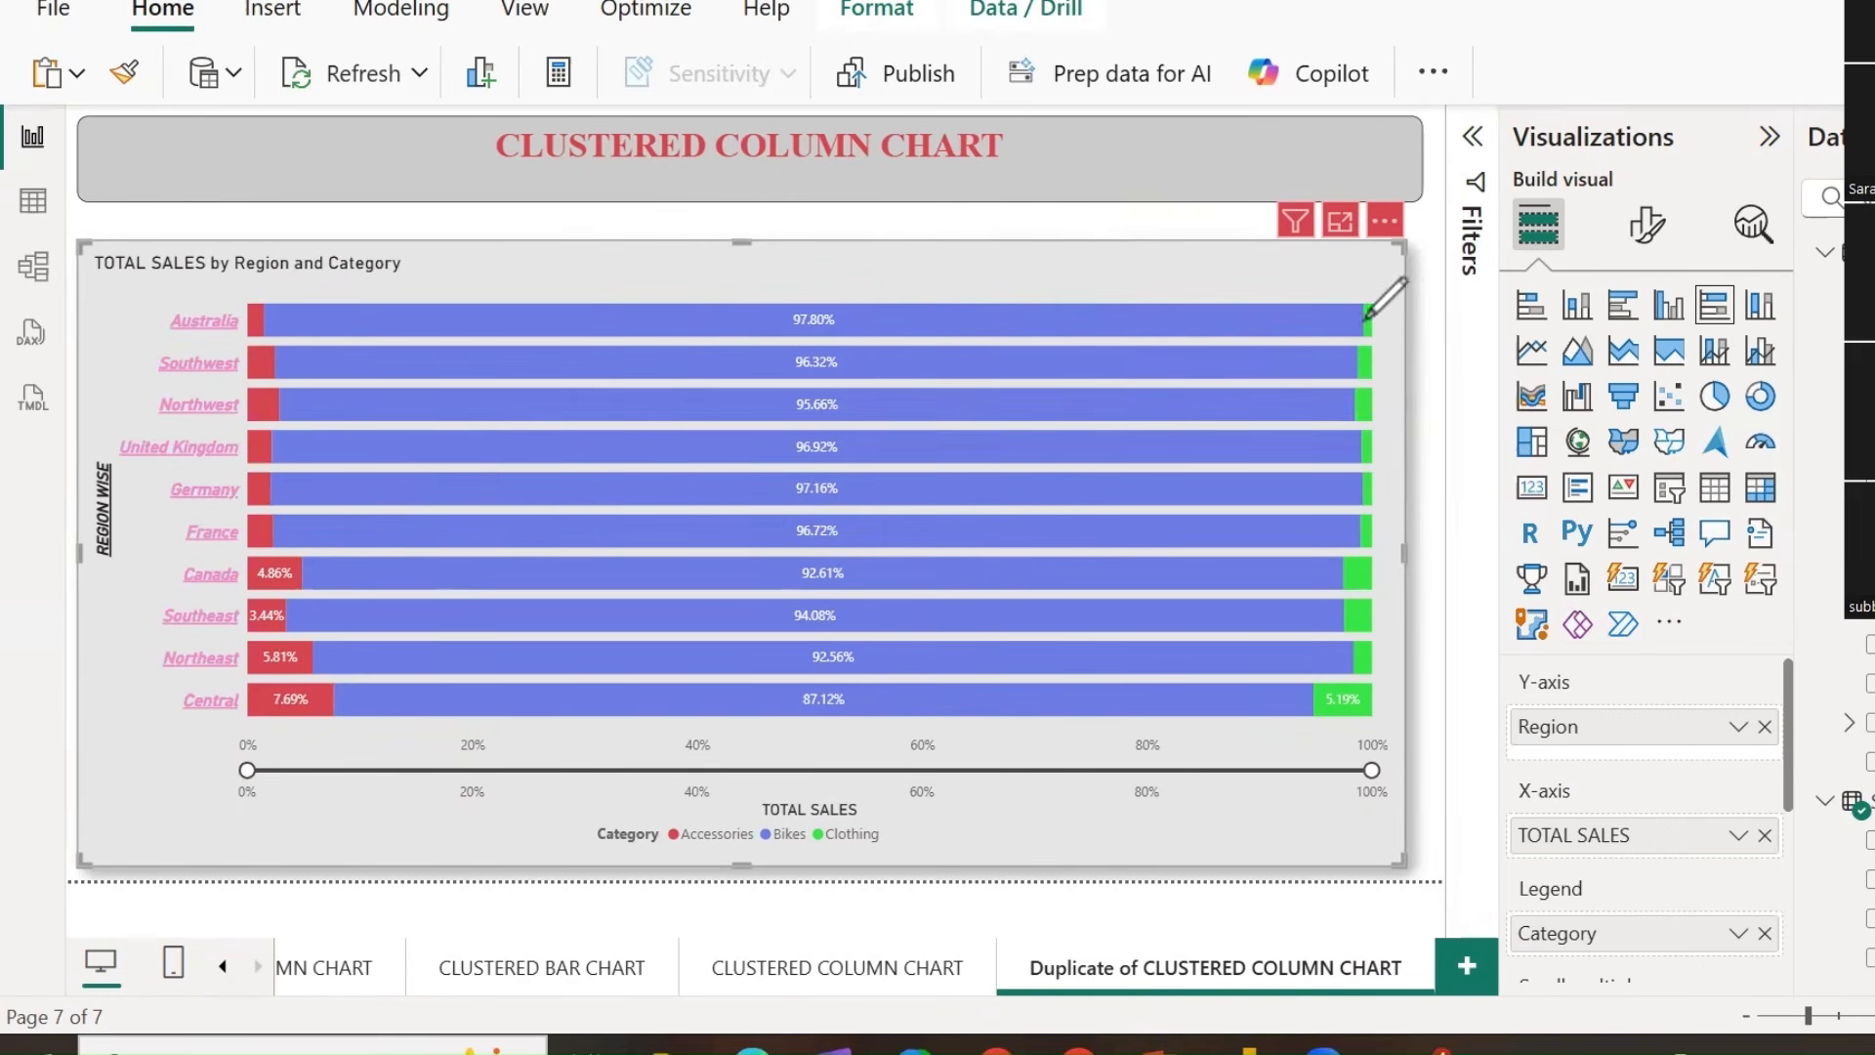
{"action": "left_click_drag", "start_coordinate": [1379, 318], "coordinate": [1682, 318]}
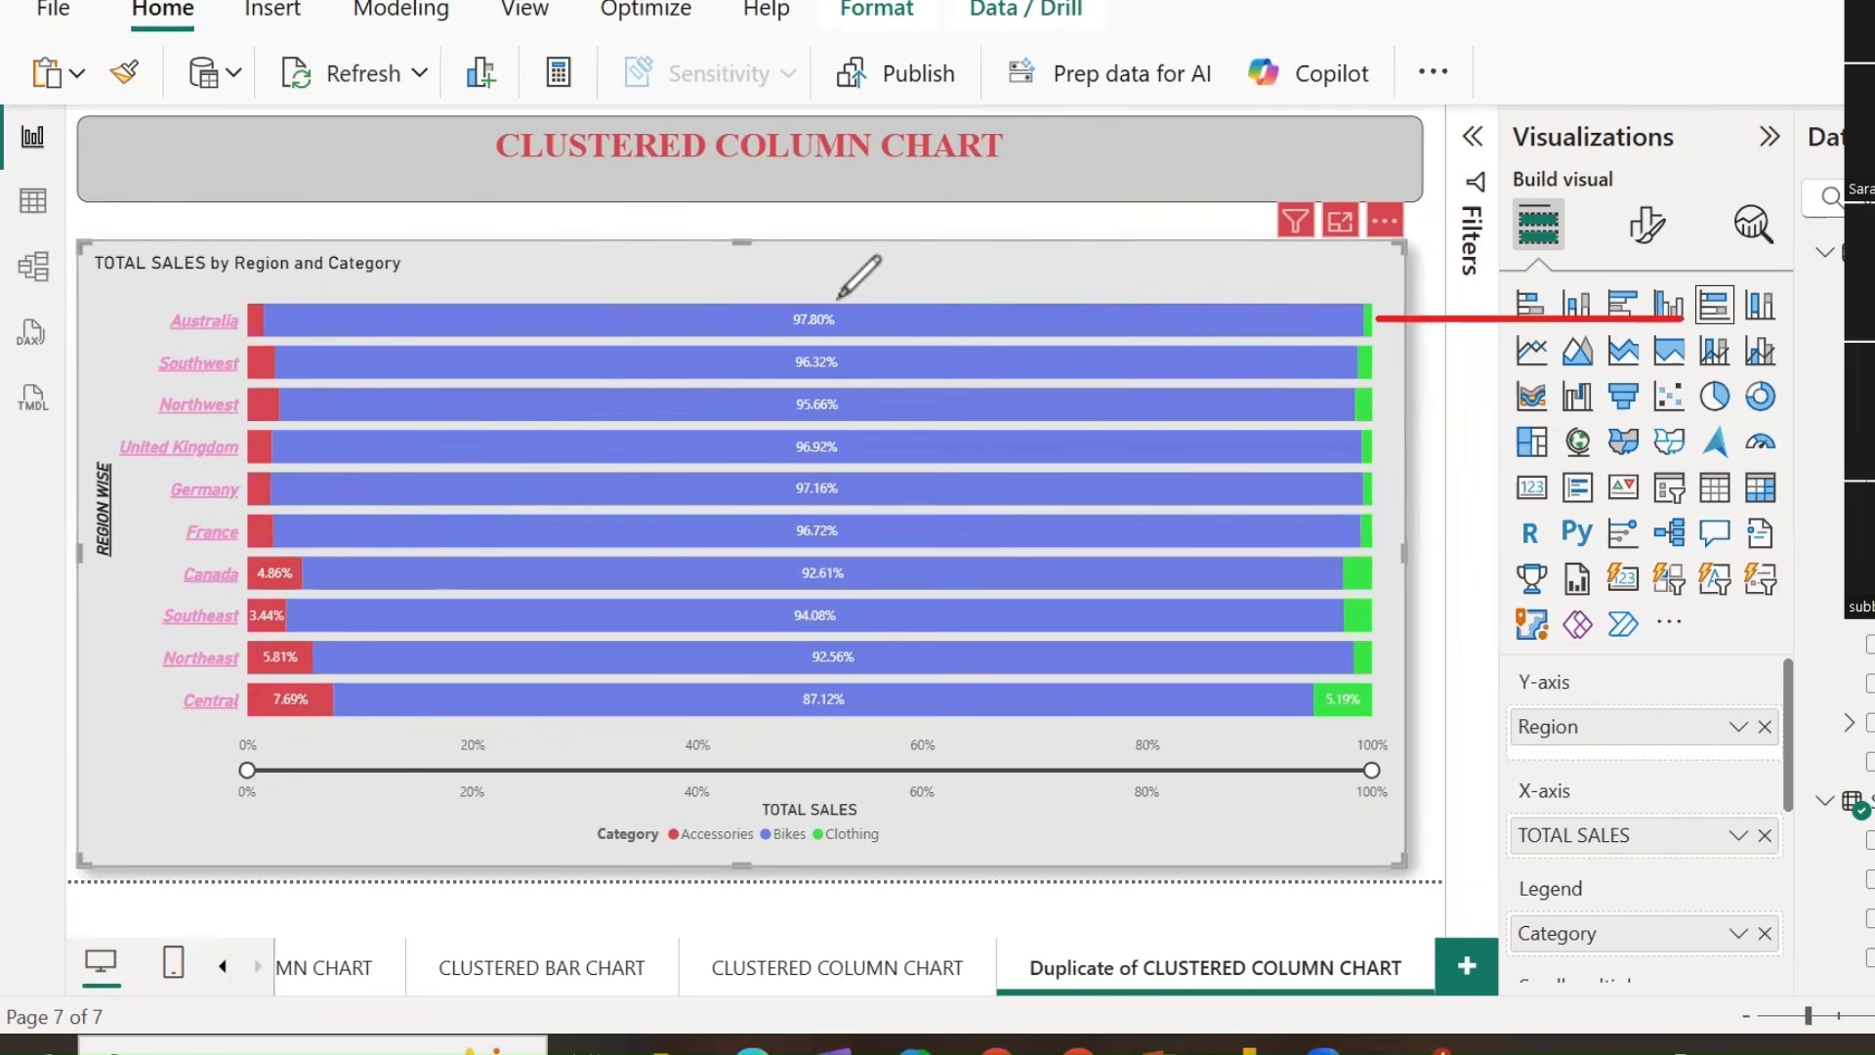
{"action": "mouse_move", "coordinate": [769, 314]}
{"action": "left_mouse_down"}
{"action": "mouse_move", "coordinate": [879, 311]}
{"action": "mouse_move", "coordinate": [782, 278]}
{"action": "mouse_move", "coordinate": [767, 315]}
{"action": "left_mouse_up"}
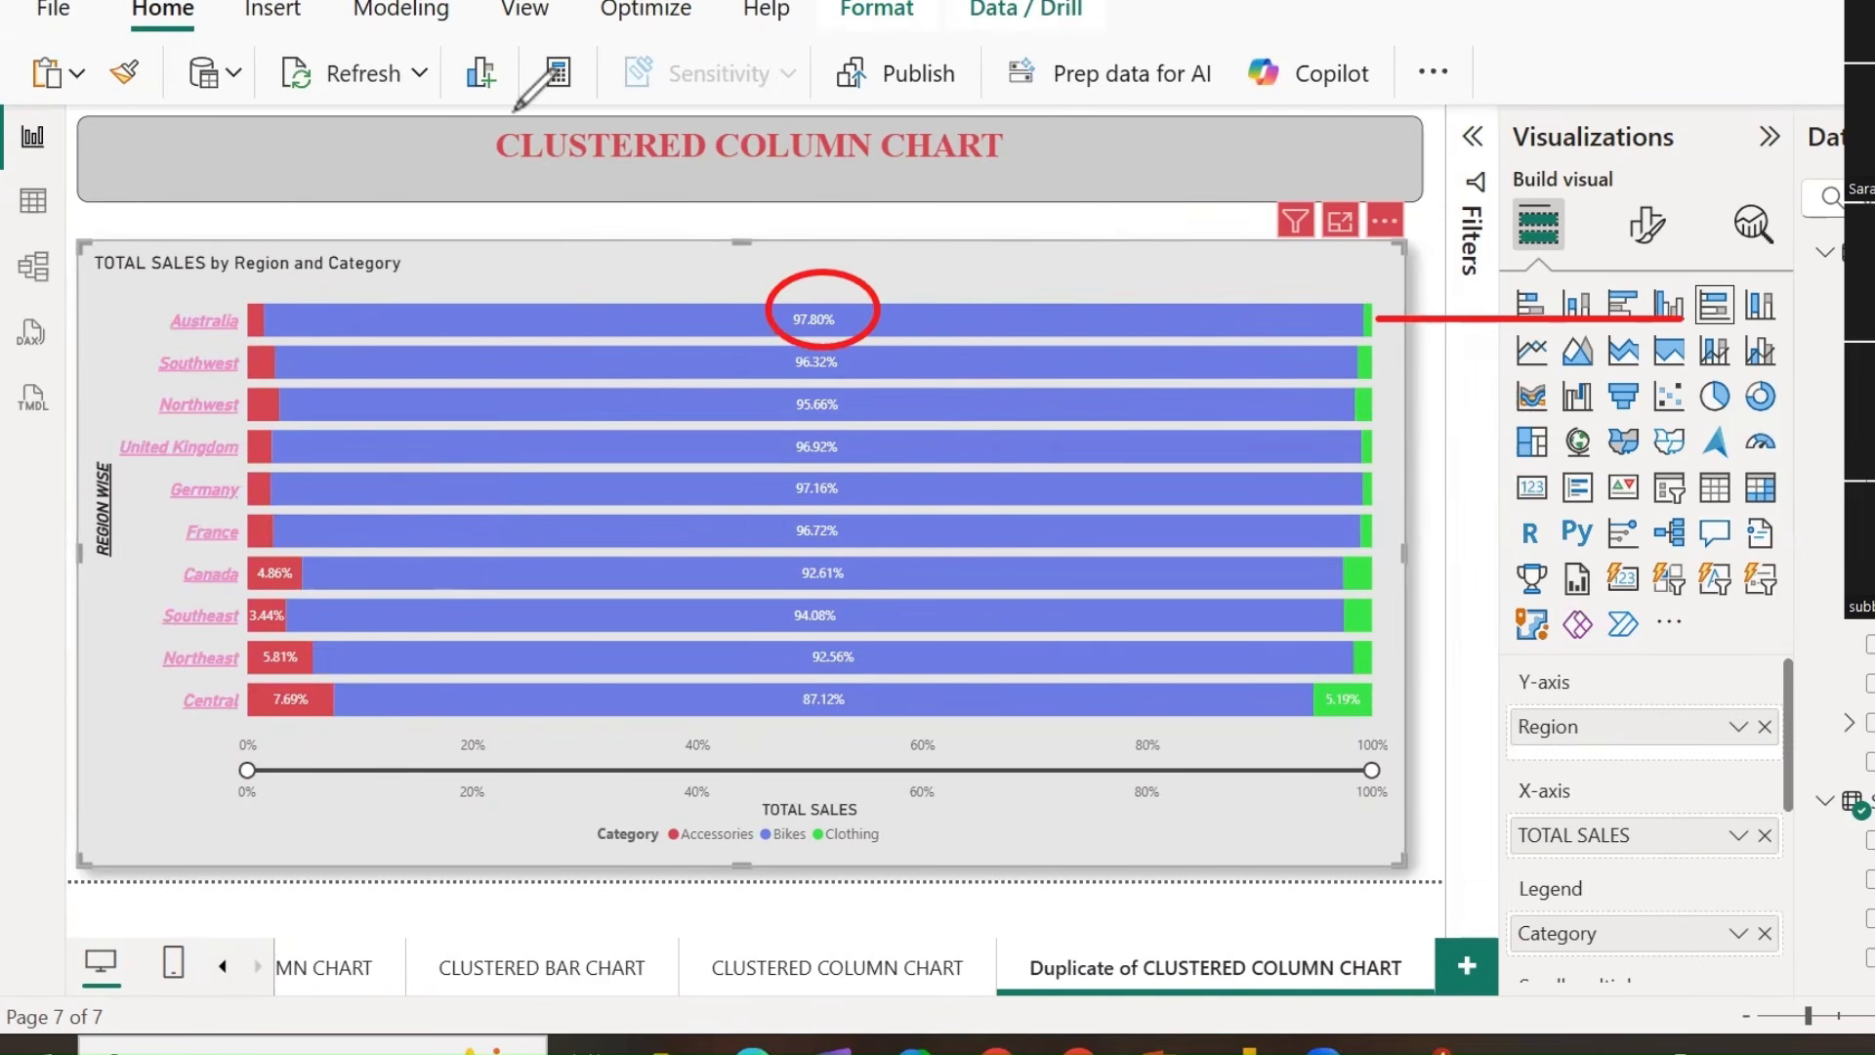
{"action": "mouse_move", "coordinate": [1051, 313]}
{"action": "mouse_move", "coordinate": [1295, 731]}
{"action": "left_mouse_down"}
{"action": "mouse_move", "coordinate": [1412, 672]}
{"action": "mouse_move", "coordinate": [1331, 662]}
{"action": "mouse_move", "coordinate": [1299, 727]}
{"action": "mouse_move", "coordinate": [1406, 684]}
{"action": "left_mouse_up"}
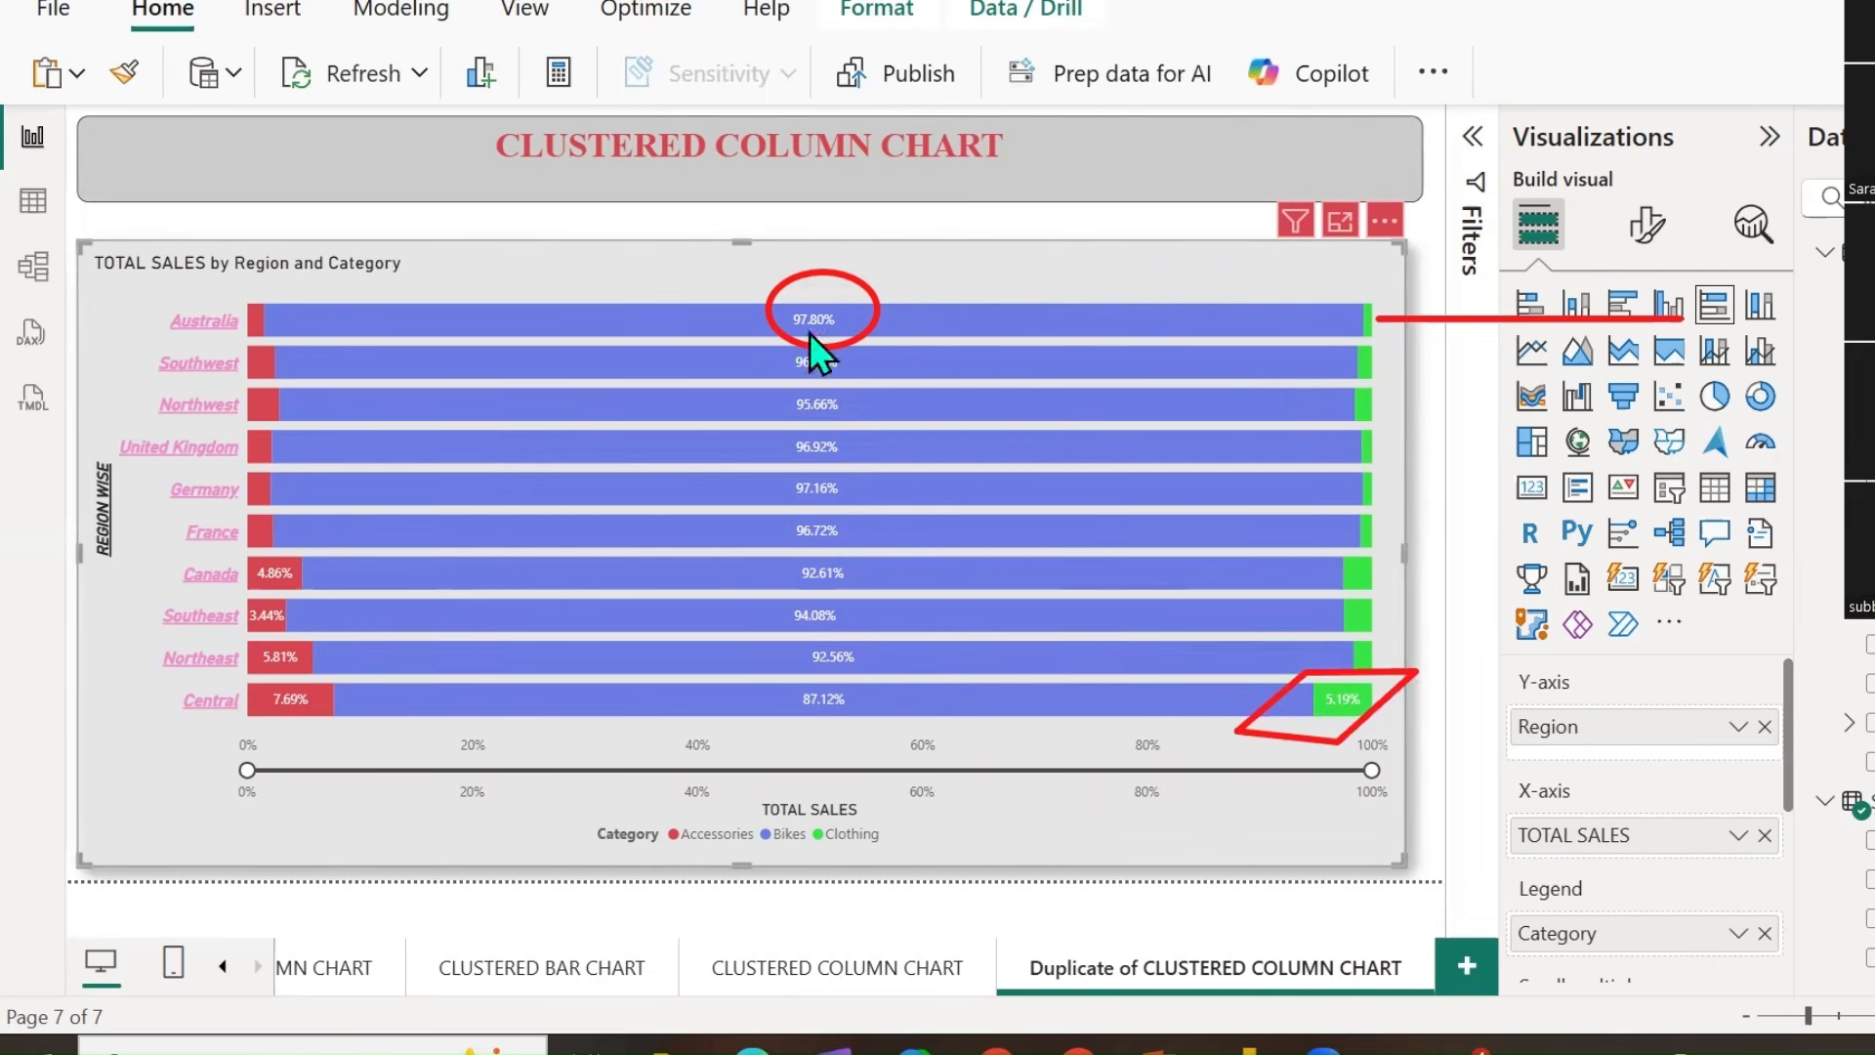
{"action": "right_click", "coordinate": [1326, 704]}
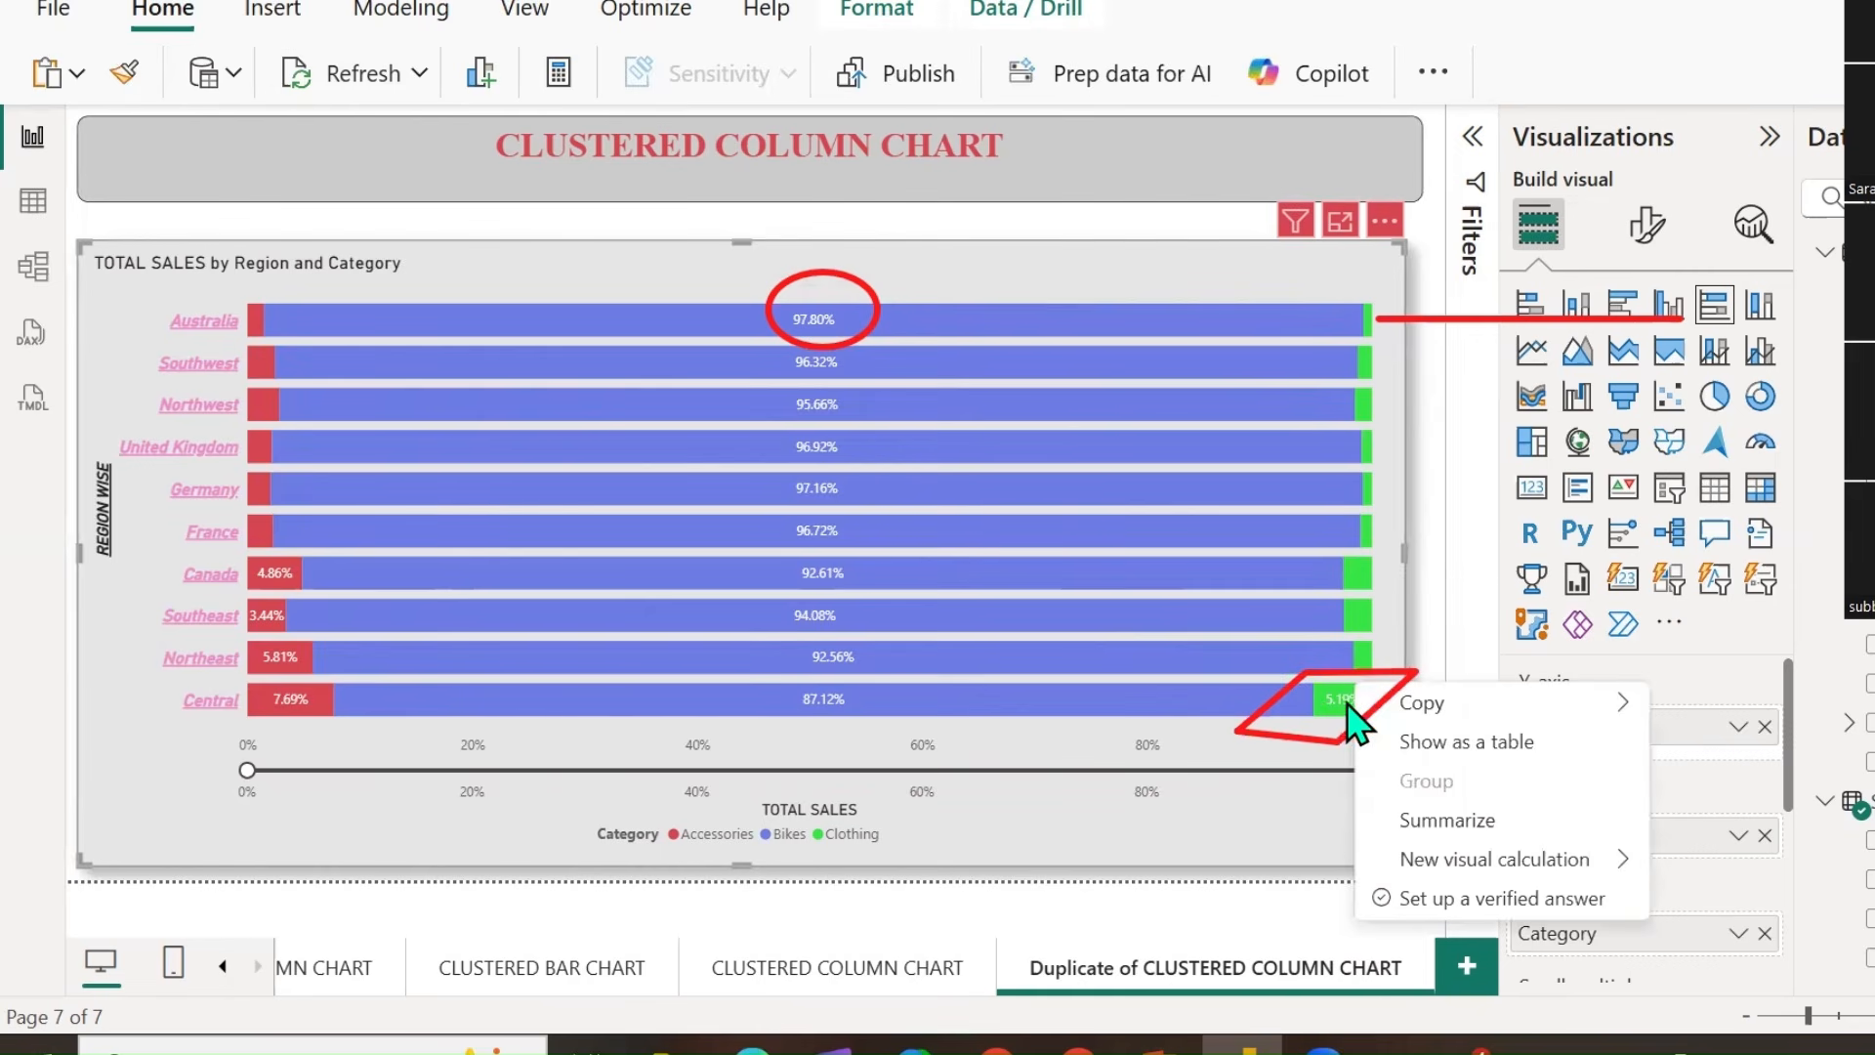
{"action": "left_click", "coordinate": [1285, 823]}
{"action": "mouse_move", "coordinate": [1336, 708]}
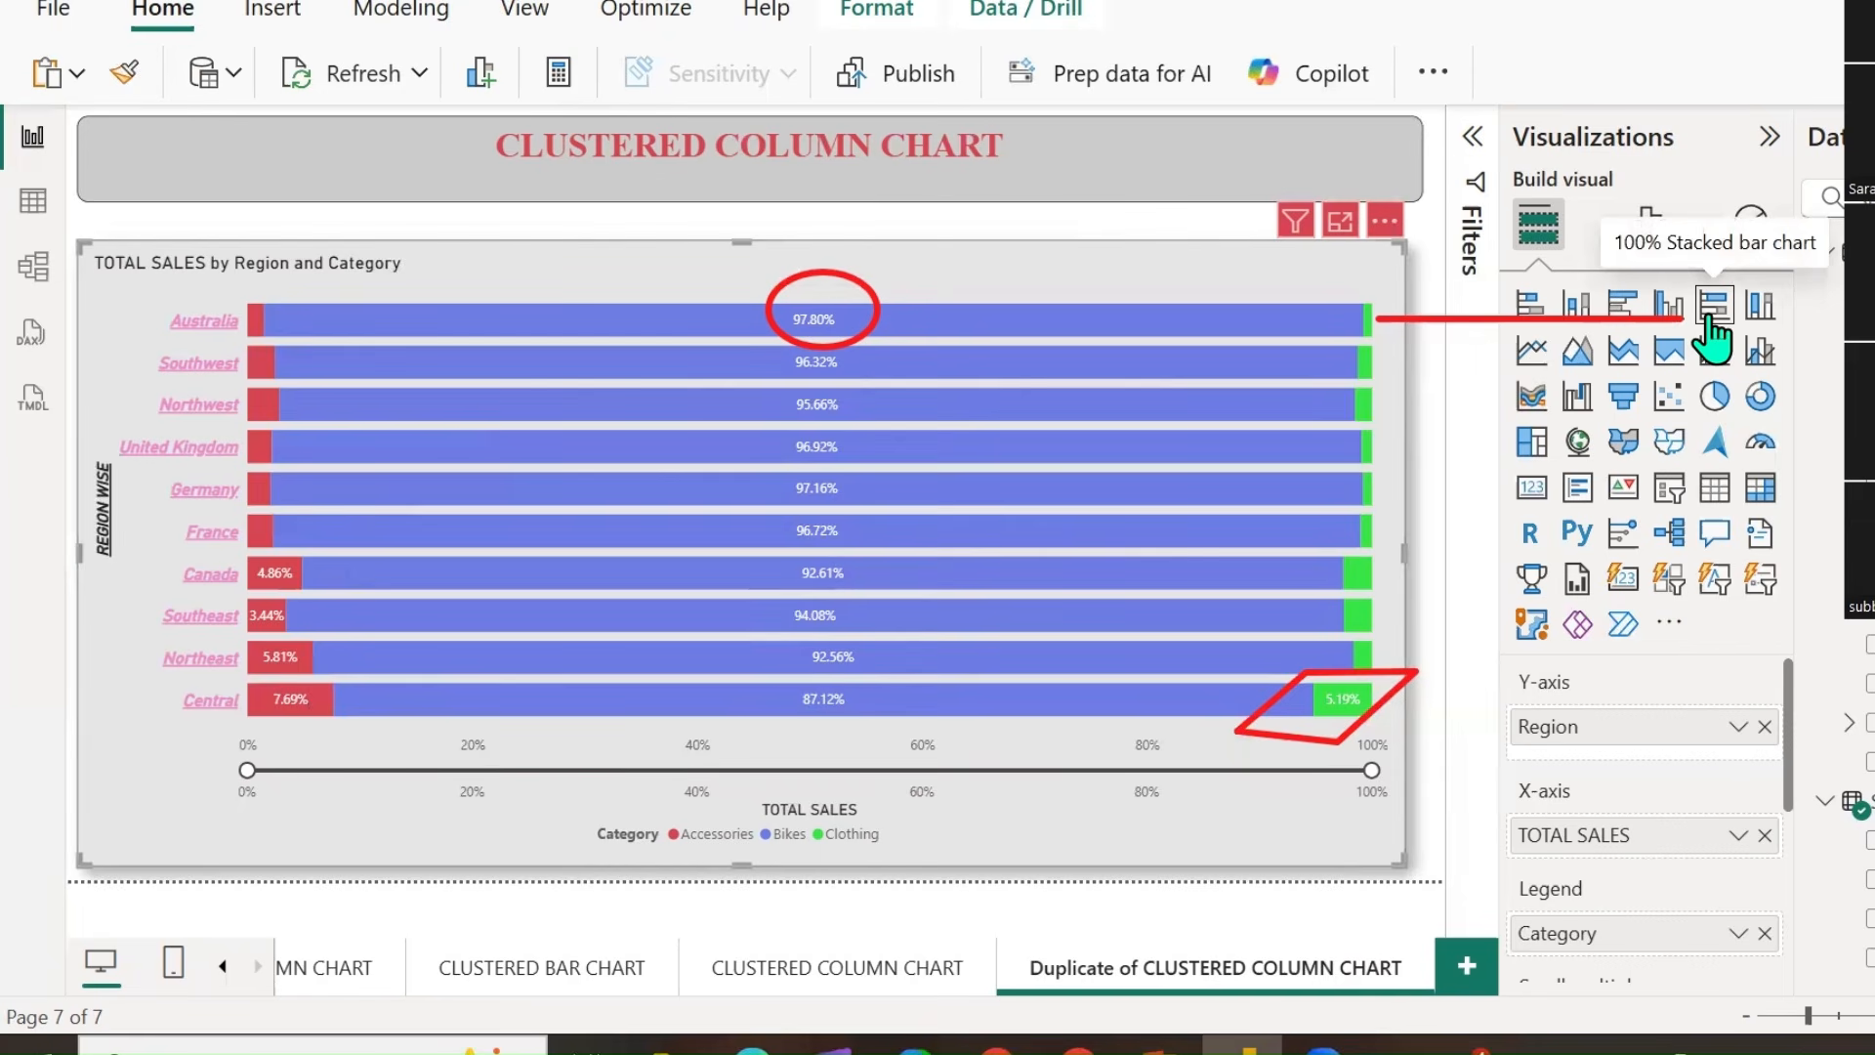
Replace the heading on the duplicated page with 100% BAR CHART.
{"action": "double_click", "coordinate": [778, 137]}
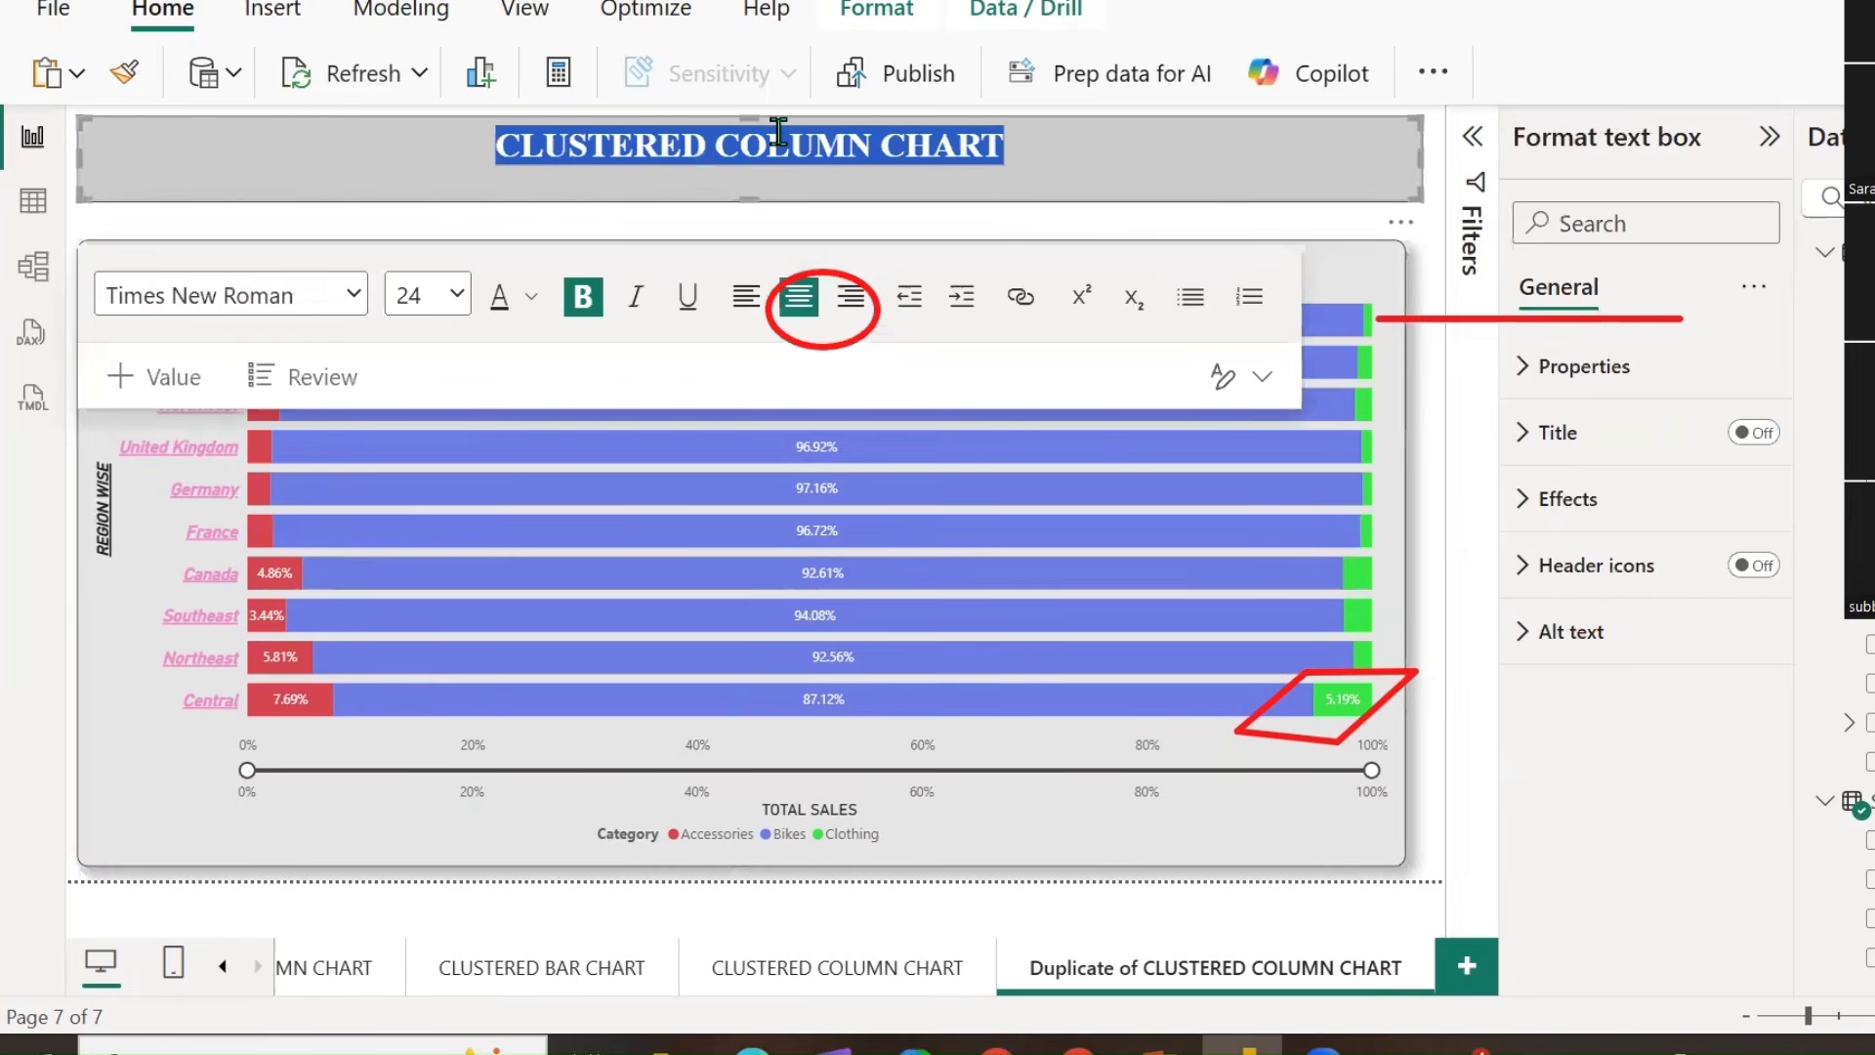
{"action": "type", "text": "100% BAR CHART"}
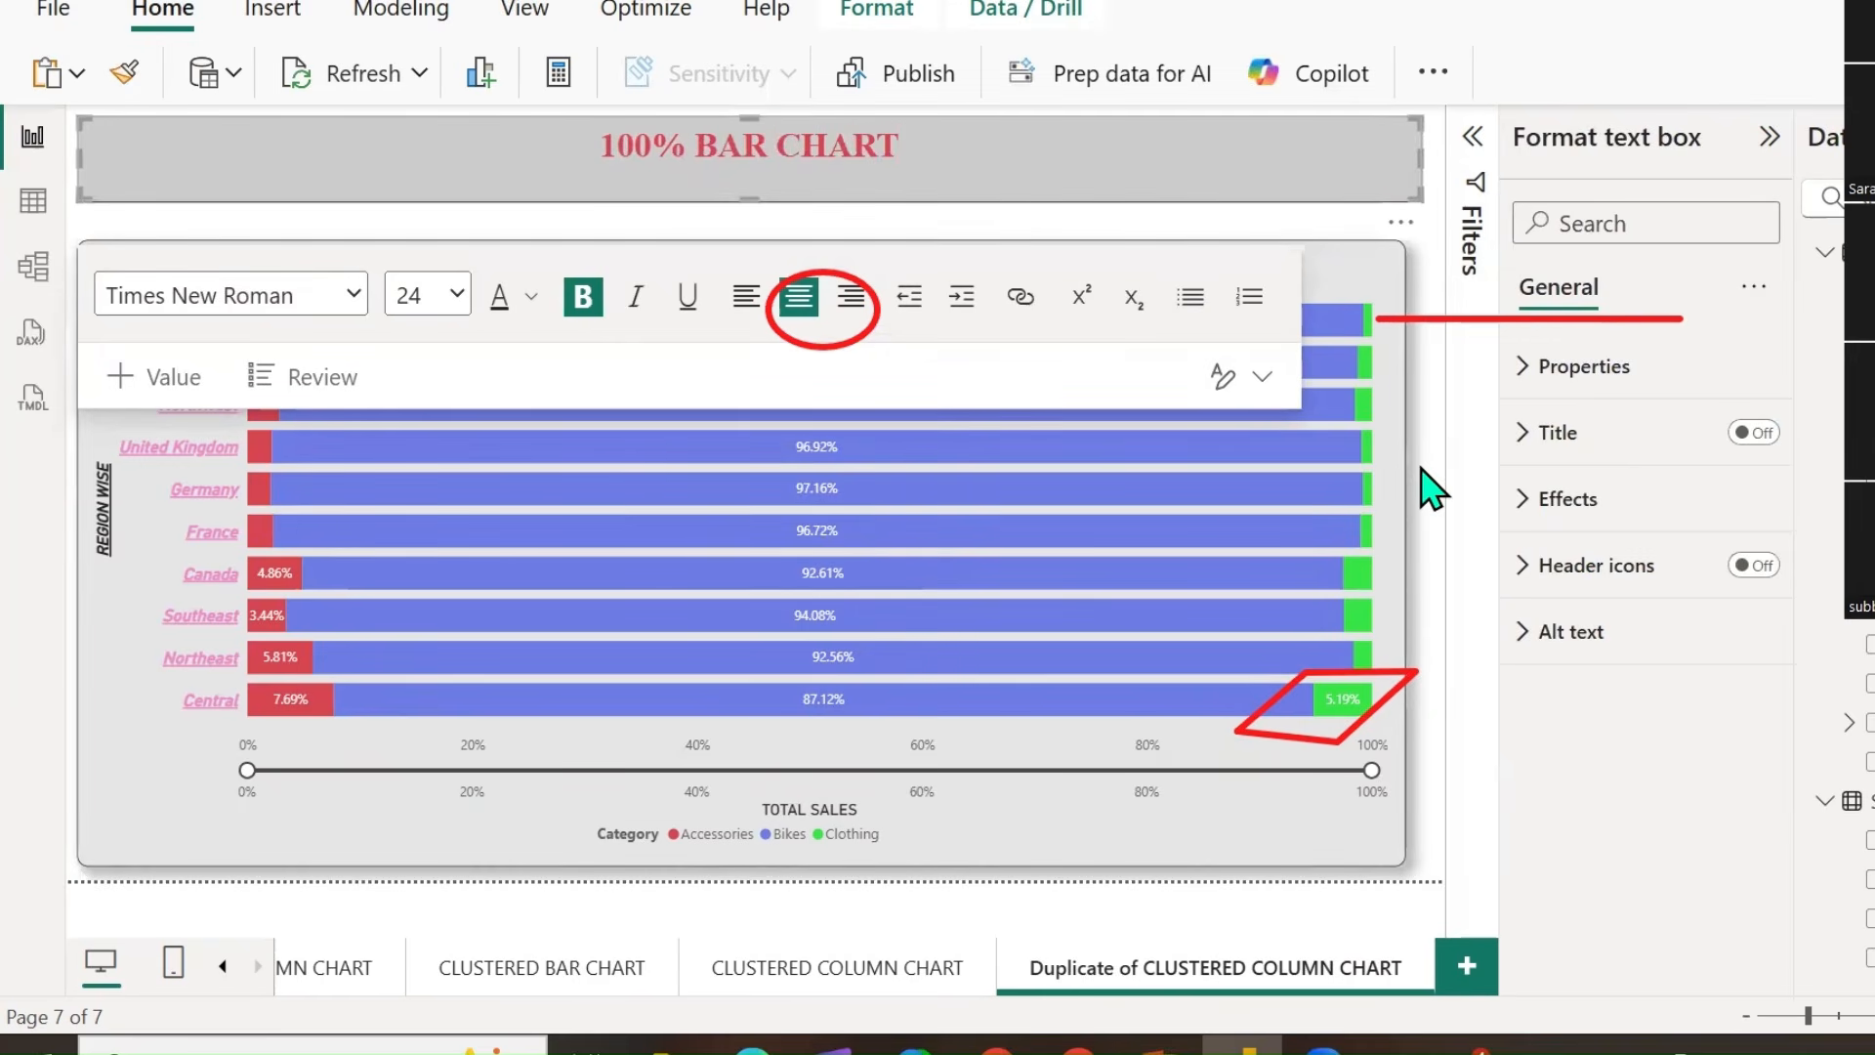
{"action": "left_click", "coordinate": [1362, 342]}
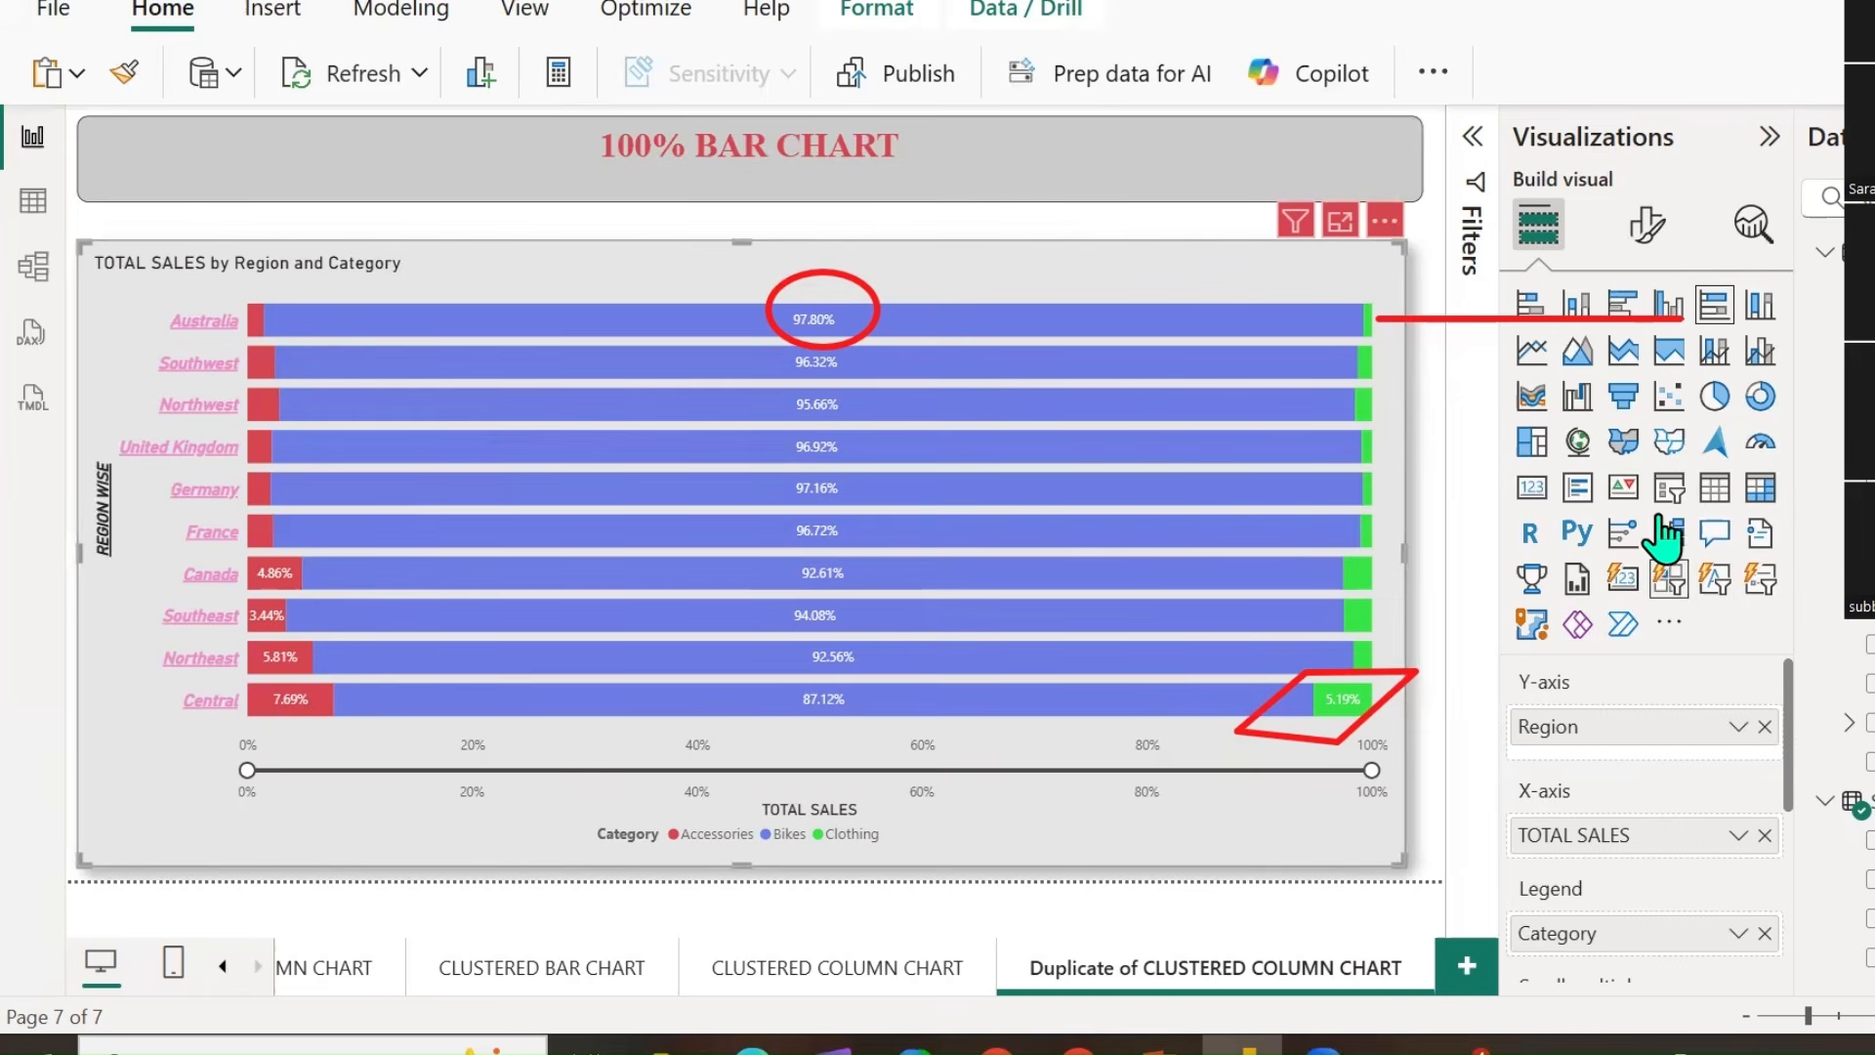
Try turning on ribbons between the bars of the 100% stacked bar chart.
{"action": "left_click", "coordinate": [1646, 226]}
{"action": "scroll", "coordinate": [1629, 598], "scroll_direction": "down", "scroll_amount": 1}
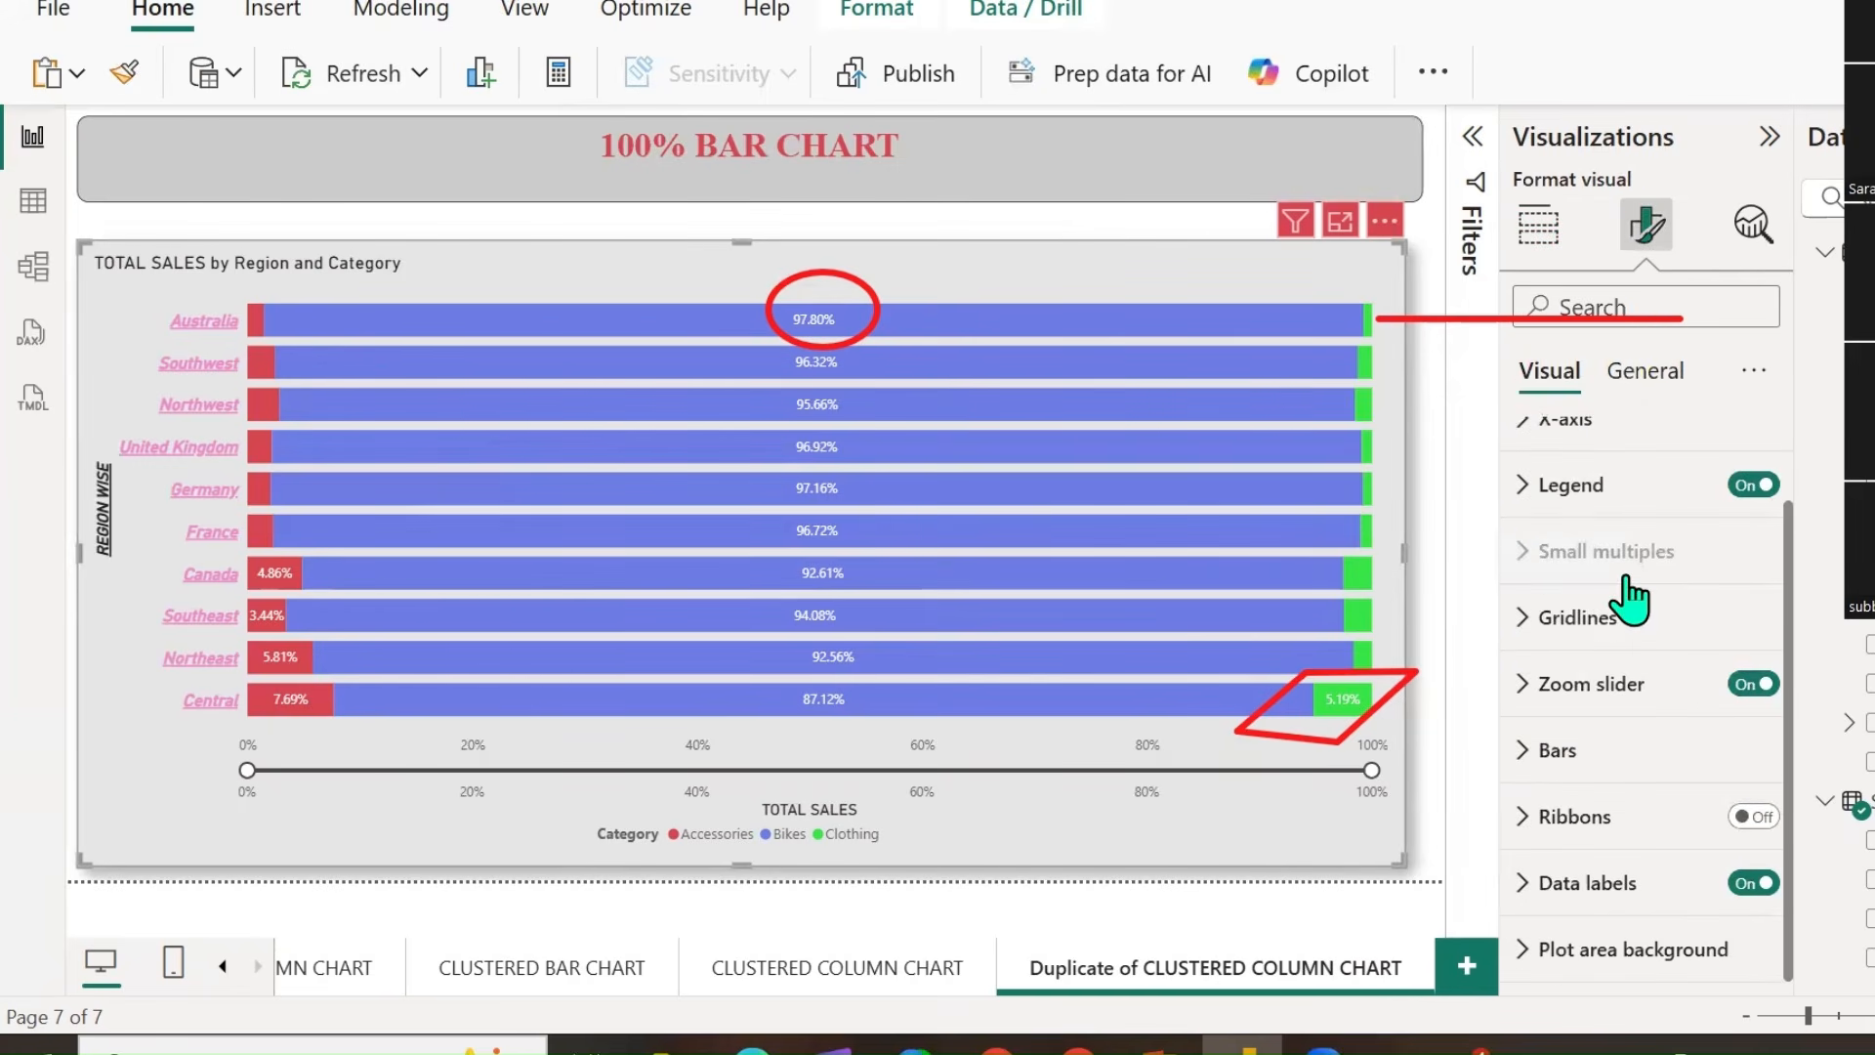
{"action": "scroll", "coordinate": [1574, 640], "scroll_direction": "up", "scroll_amount": 1}
{"action": "scroll", "coordinate": [1574, 636], "scroll_direction": "down", "scroll_amount": 1}
{"action": "left_click", "coordinate": [1755, 818]}
{"action": "left_click", "coordinate": [1754, 819]}
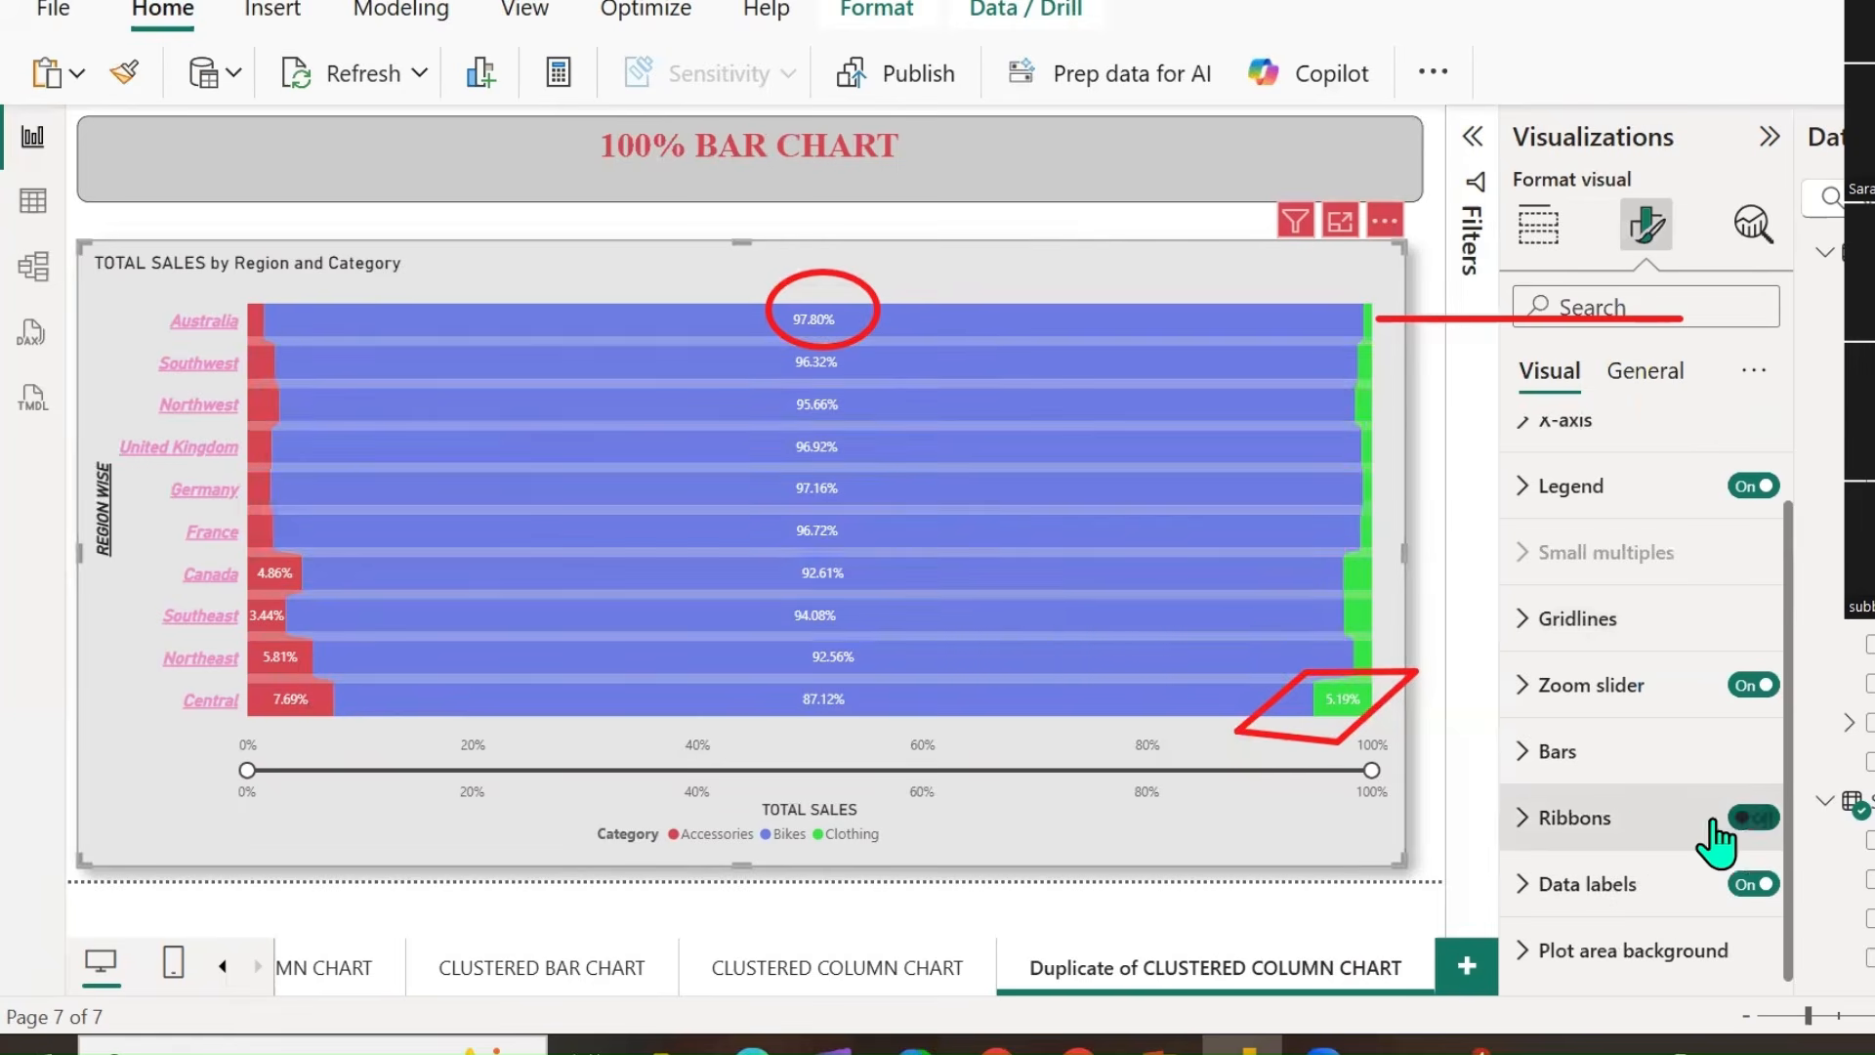
{"action": "left_click", "coordinate": [1653, 377]}
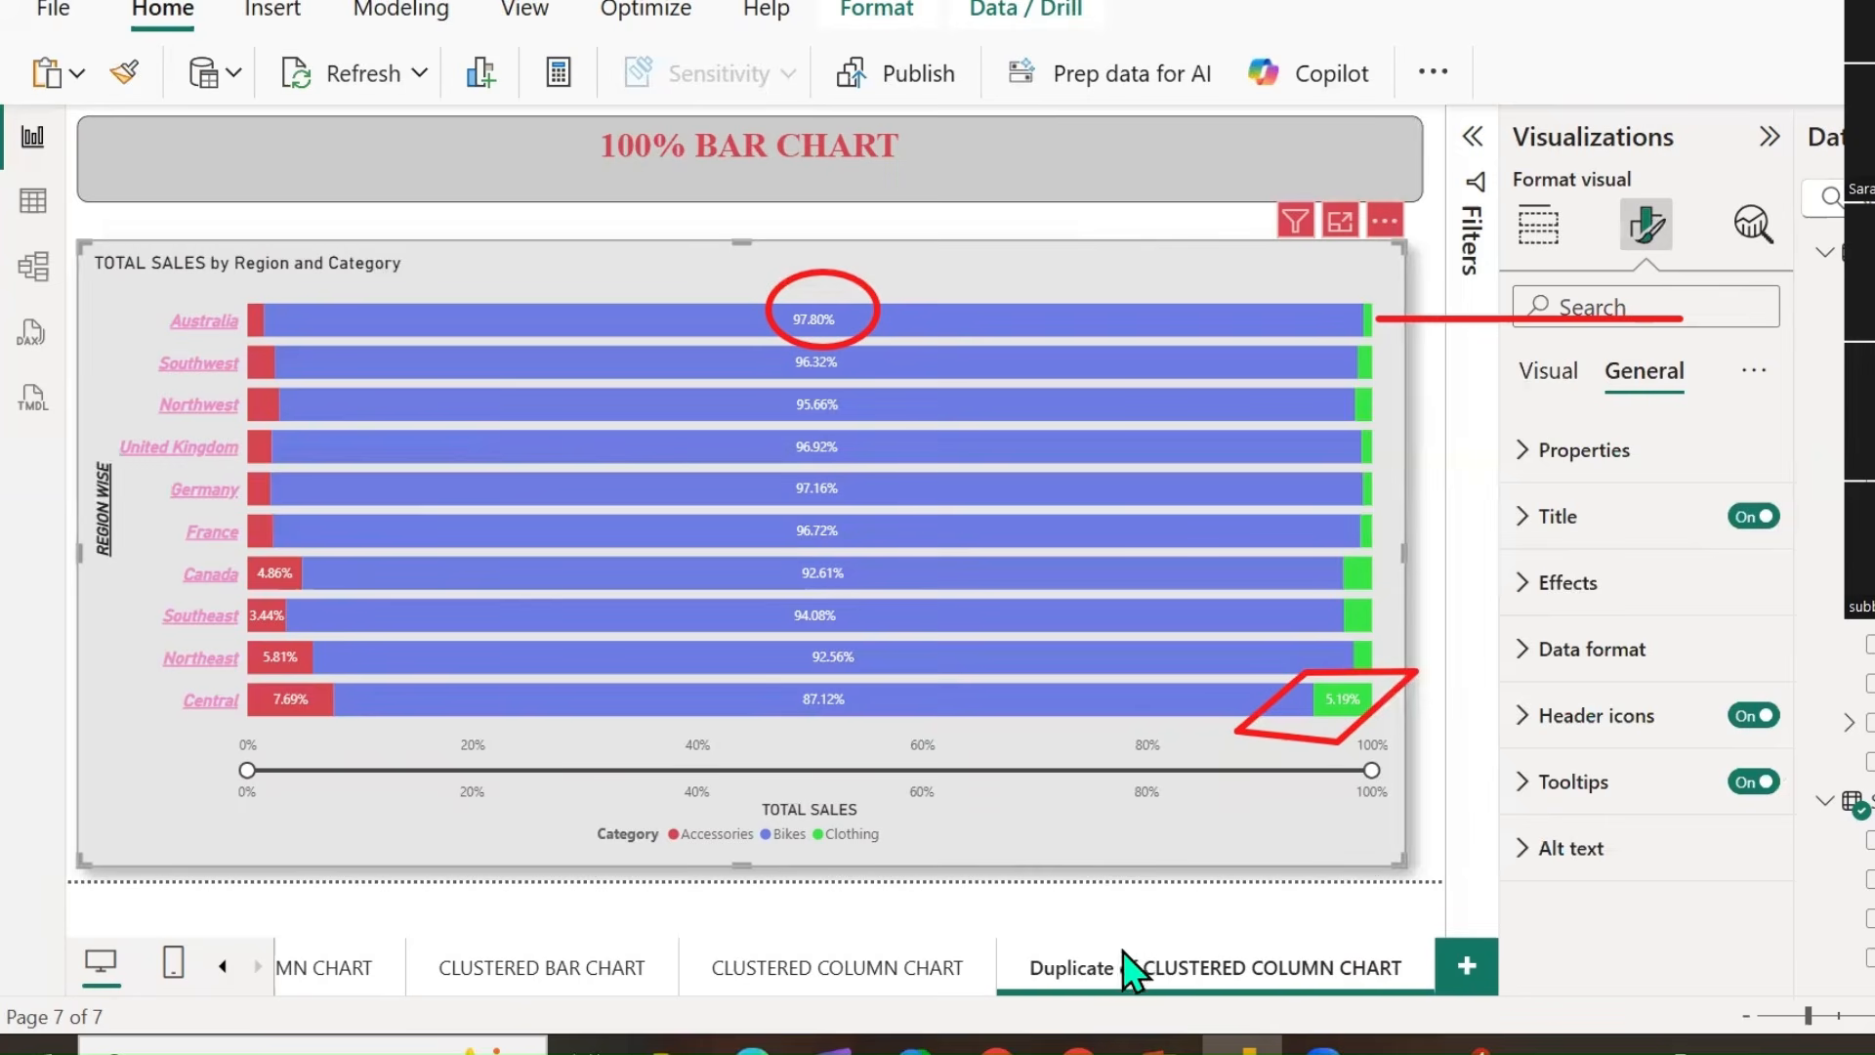
Copy the heading text and use it to rename the duplicated page as 100% BAR CHART.
{"action": "left_click", "coordinate": [821, 153]}
{"action": "left_click", "coordinate": [821, 153]}
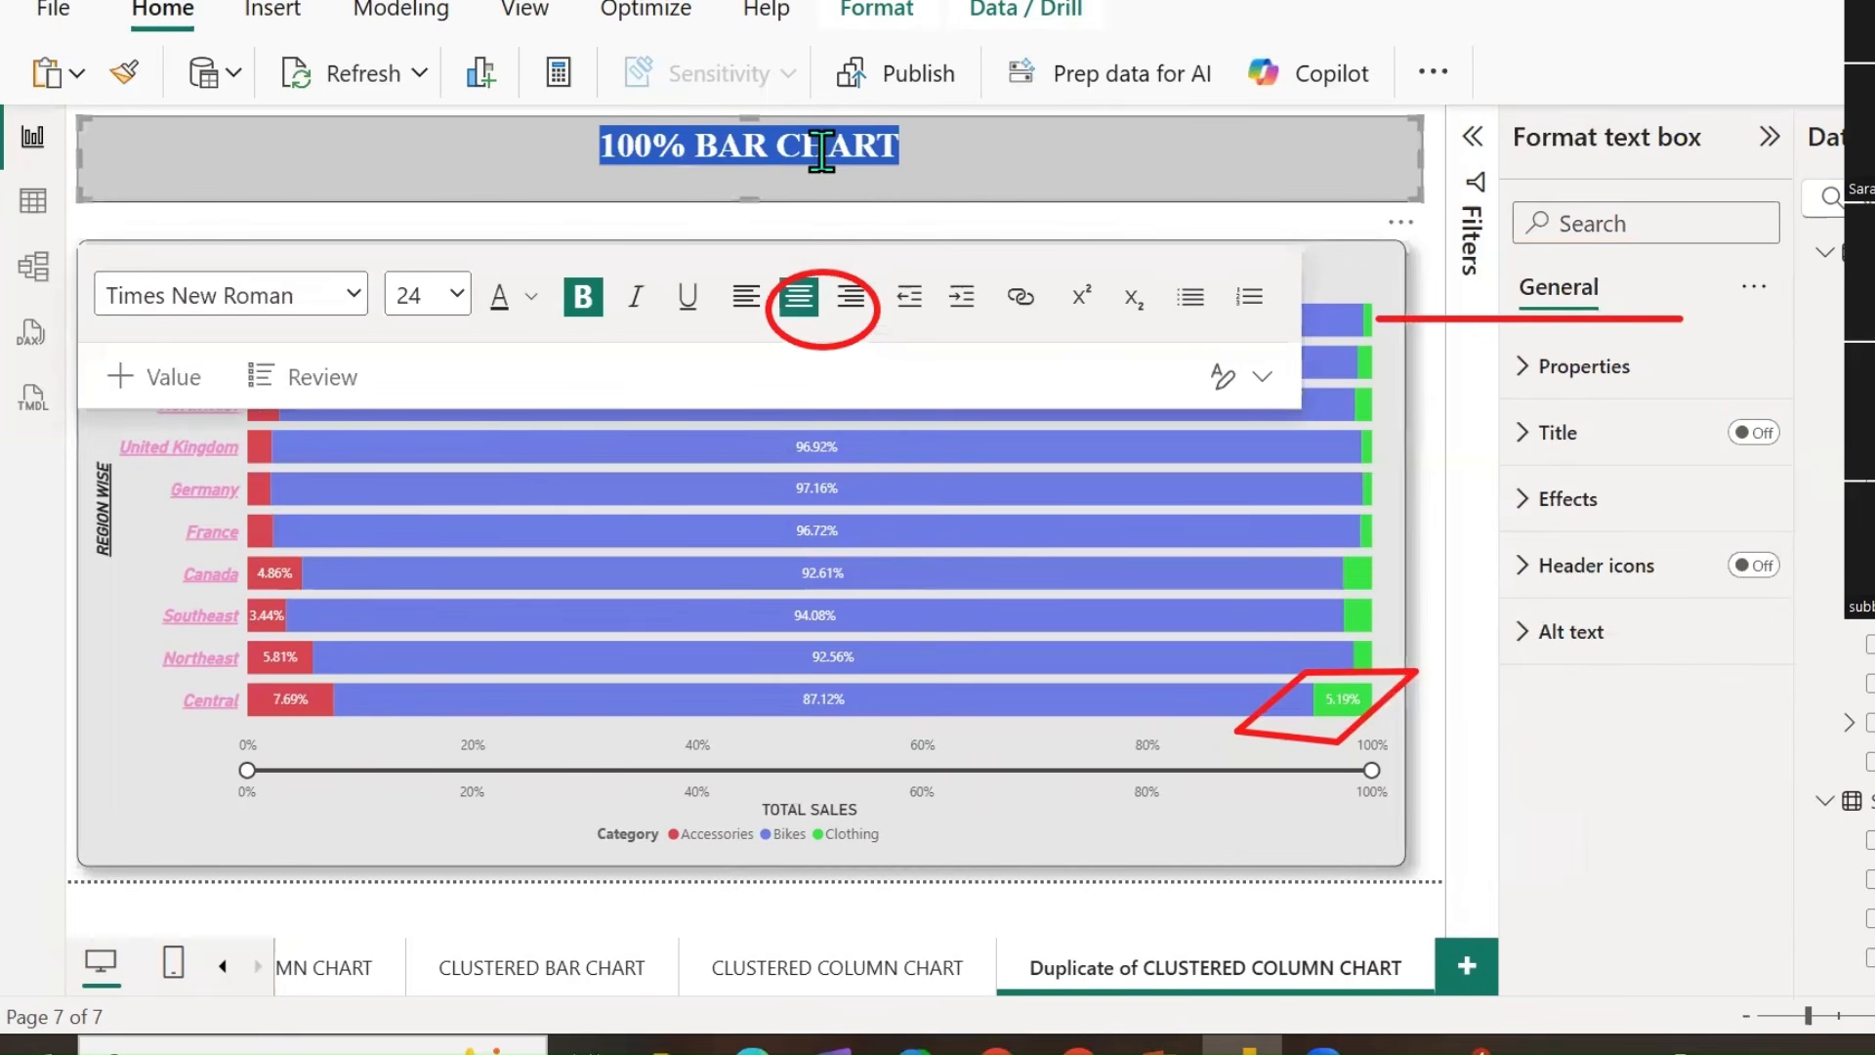
{"action": "left_click", "coordinate": [908, 145]}
{"action": "key", "text": "ctrl+a"}
{"action": "key", "text": "ctrl+c"}
{"action": "left_click", "coordinate": [1160, 975]}
{"action": "double_click", "coordinate": [1163, 975]}
{"action": "key", "text": "ctrl+v"}
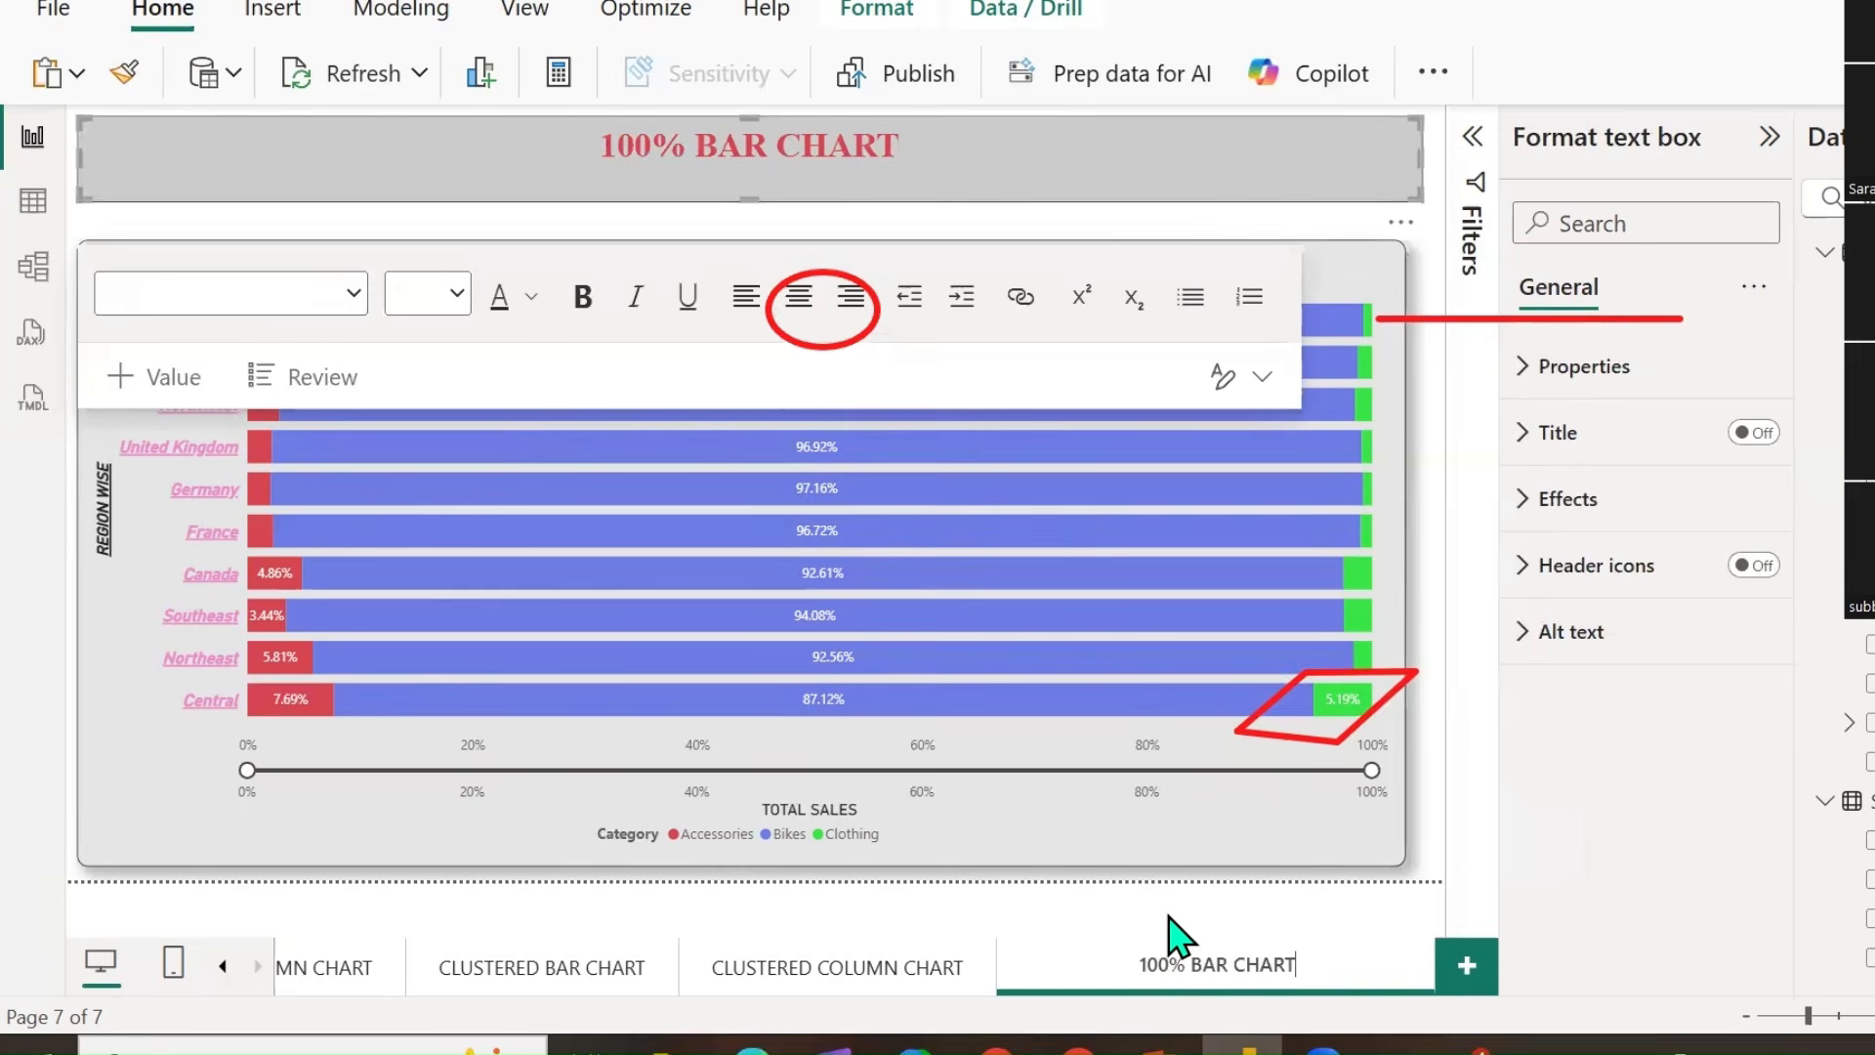
{"action": "key", "text": "Return"}
Duplicate the 100% BAR CHART page and change the copy's visual to a 100% stacked column chart.
{"action": "right_click", "coordinate": [1302, 986]}
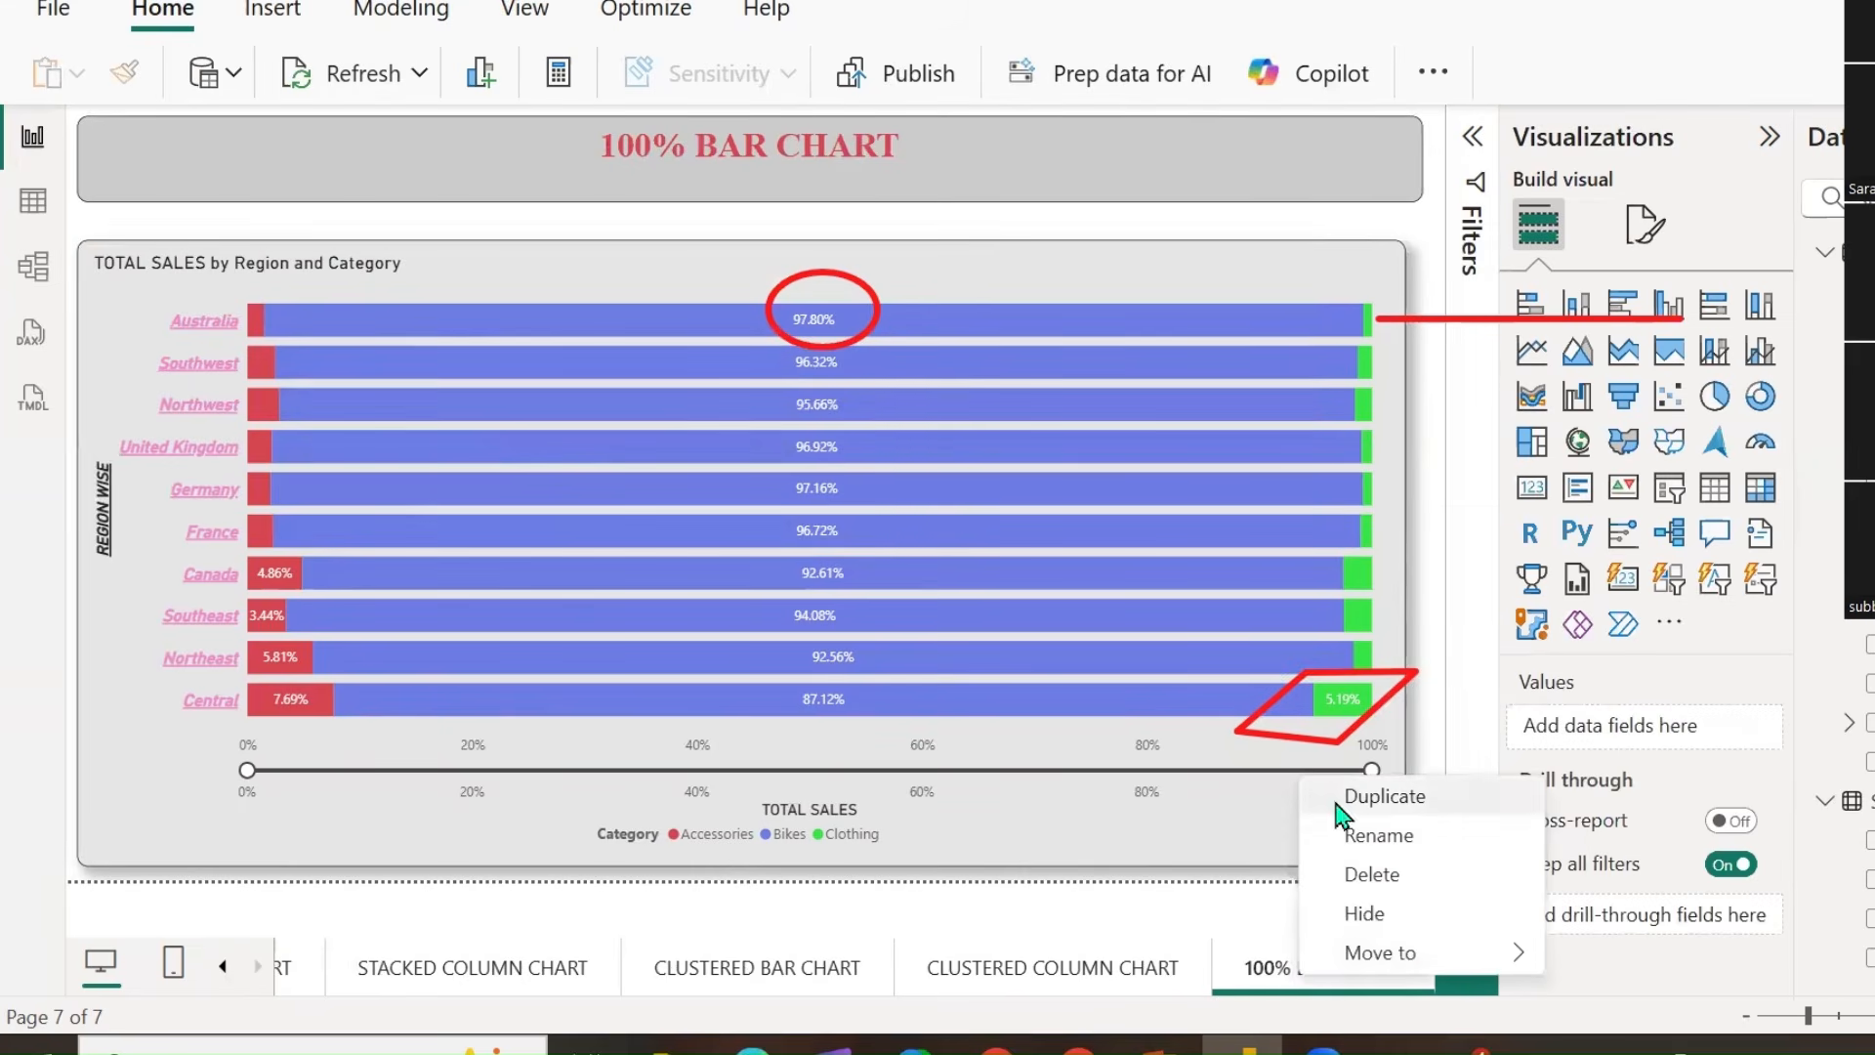
{"action": "left_click", "coordinate": [1330, 797]}
{"action": "left_click", "coordinate": [1307, 825]}
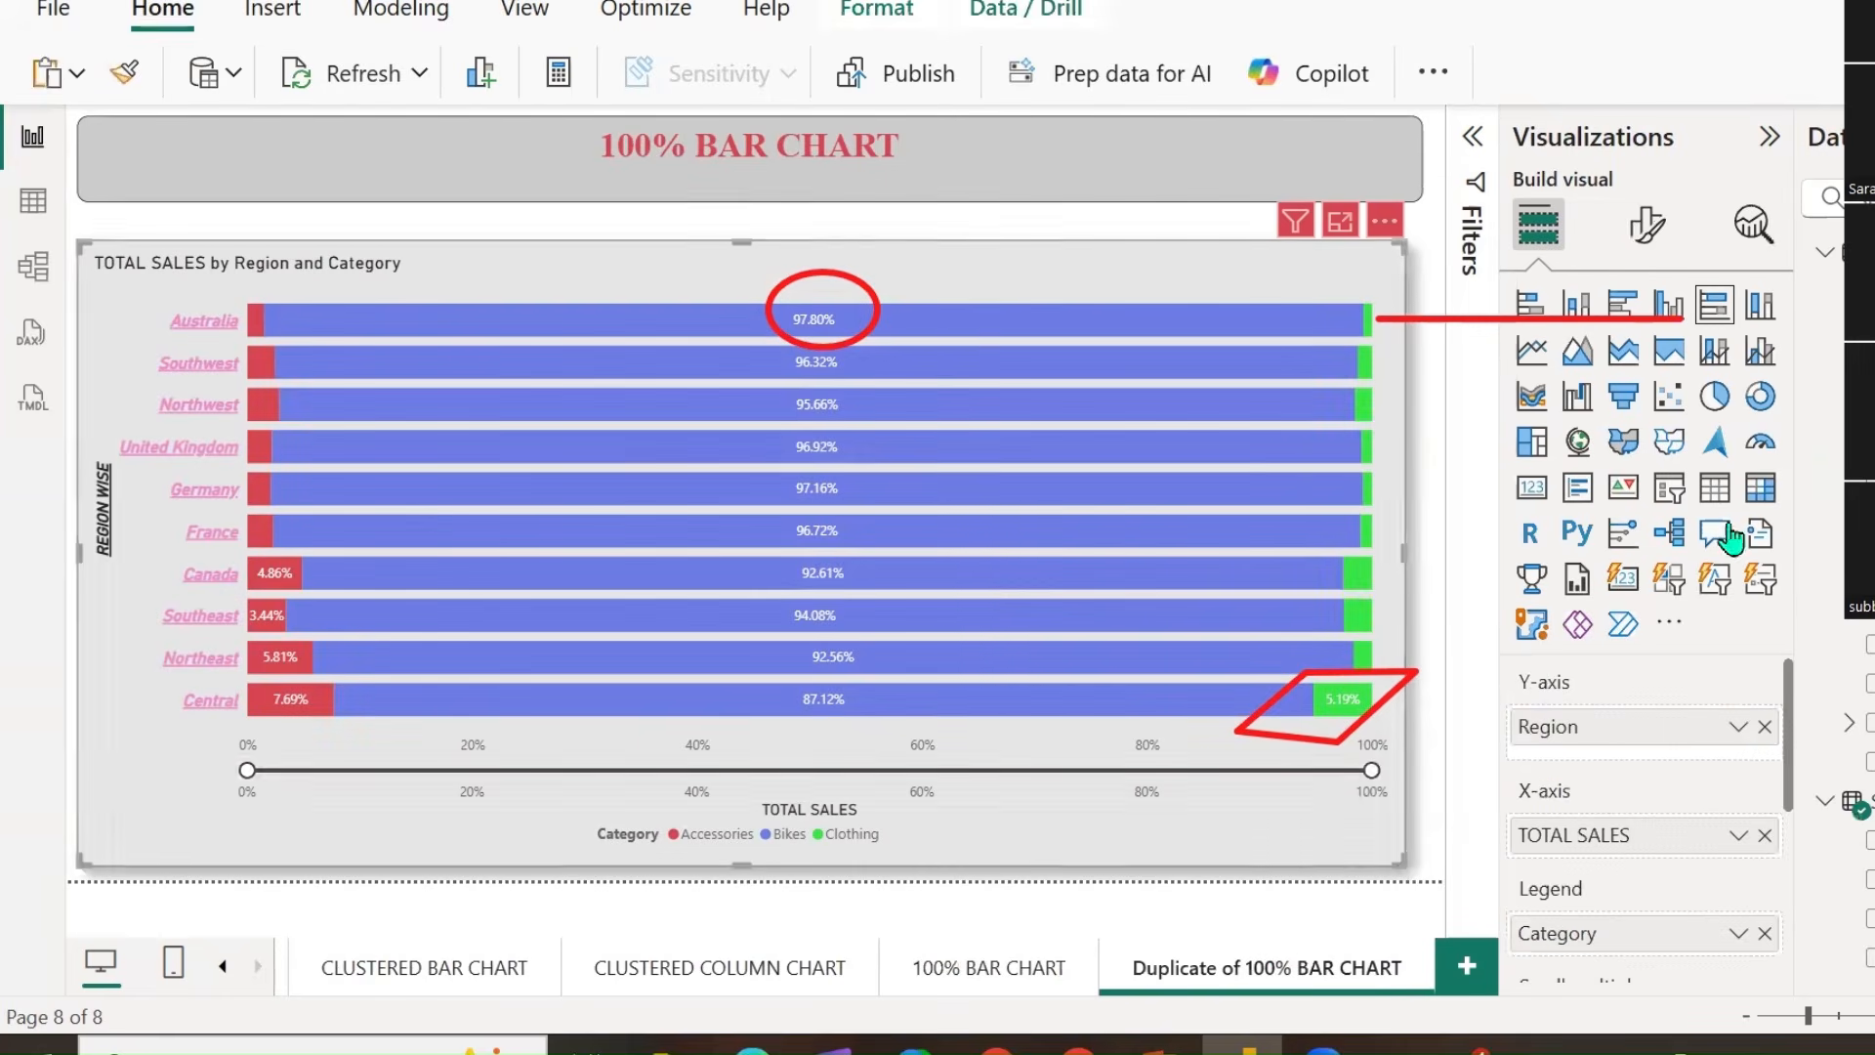
{"action": "left_click", "coordinate": [1753, 322]}
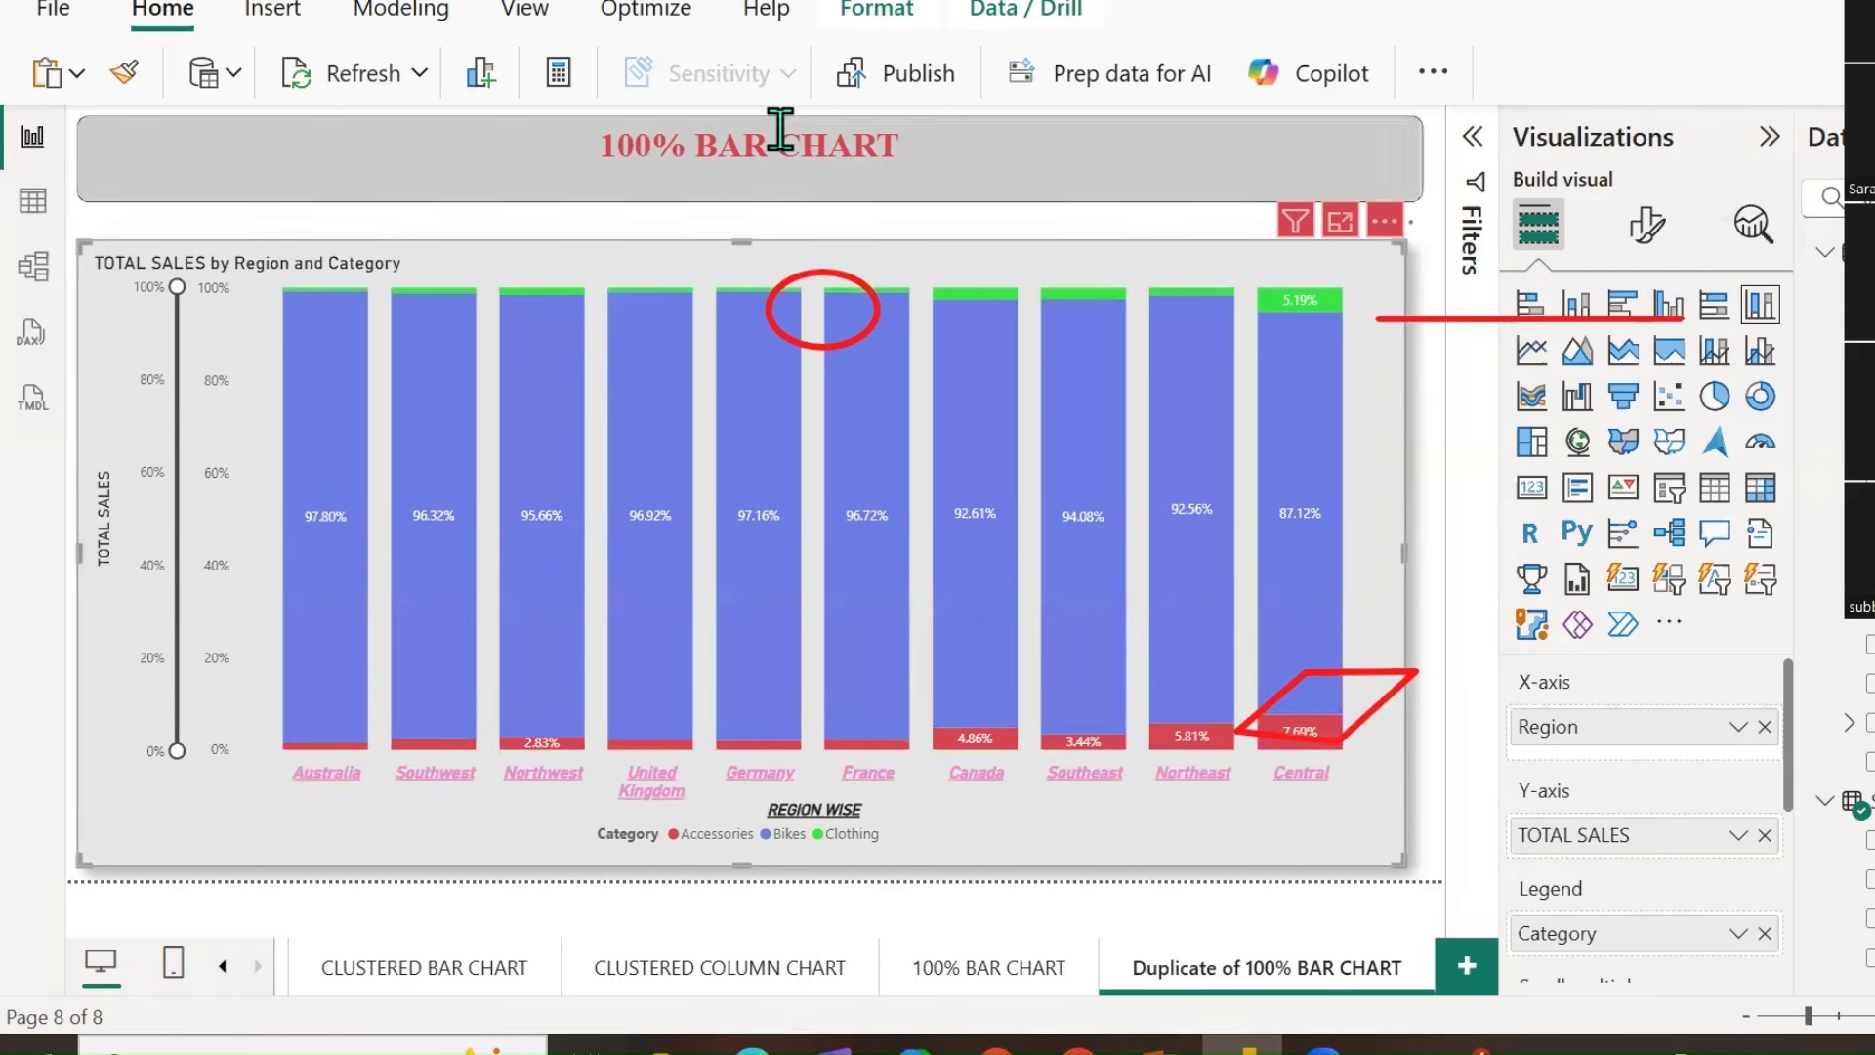
Erase the red circle and parallelogram over the columns and circle the Australia and Germany axis labels in red.
{"action": "left_click", "coordinate": [861, 203]}
{"action": "mouse_move", "coordinate": [844, 342]}
{"action": "left_mouse_down"}
{"action": "mouse_move", "coordinate": [1336, 244]}
{"action": "mouse_move", "coordinate": [1363, 785]}
{"action": "mouse_move", "coordinate": [874, 391]}
{"action": "left_mouse_up"}
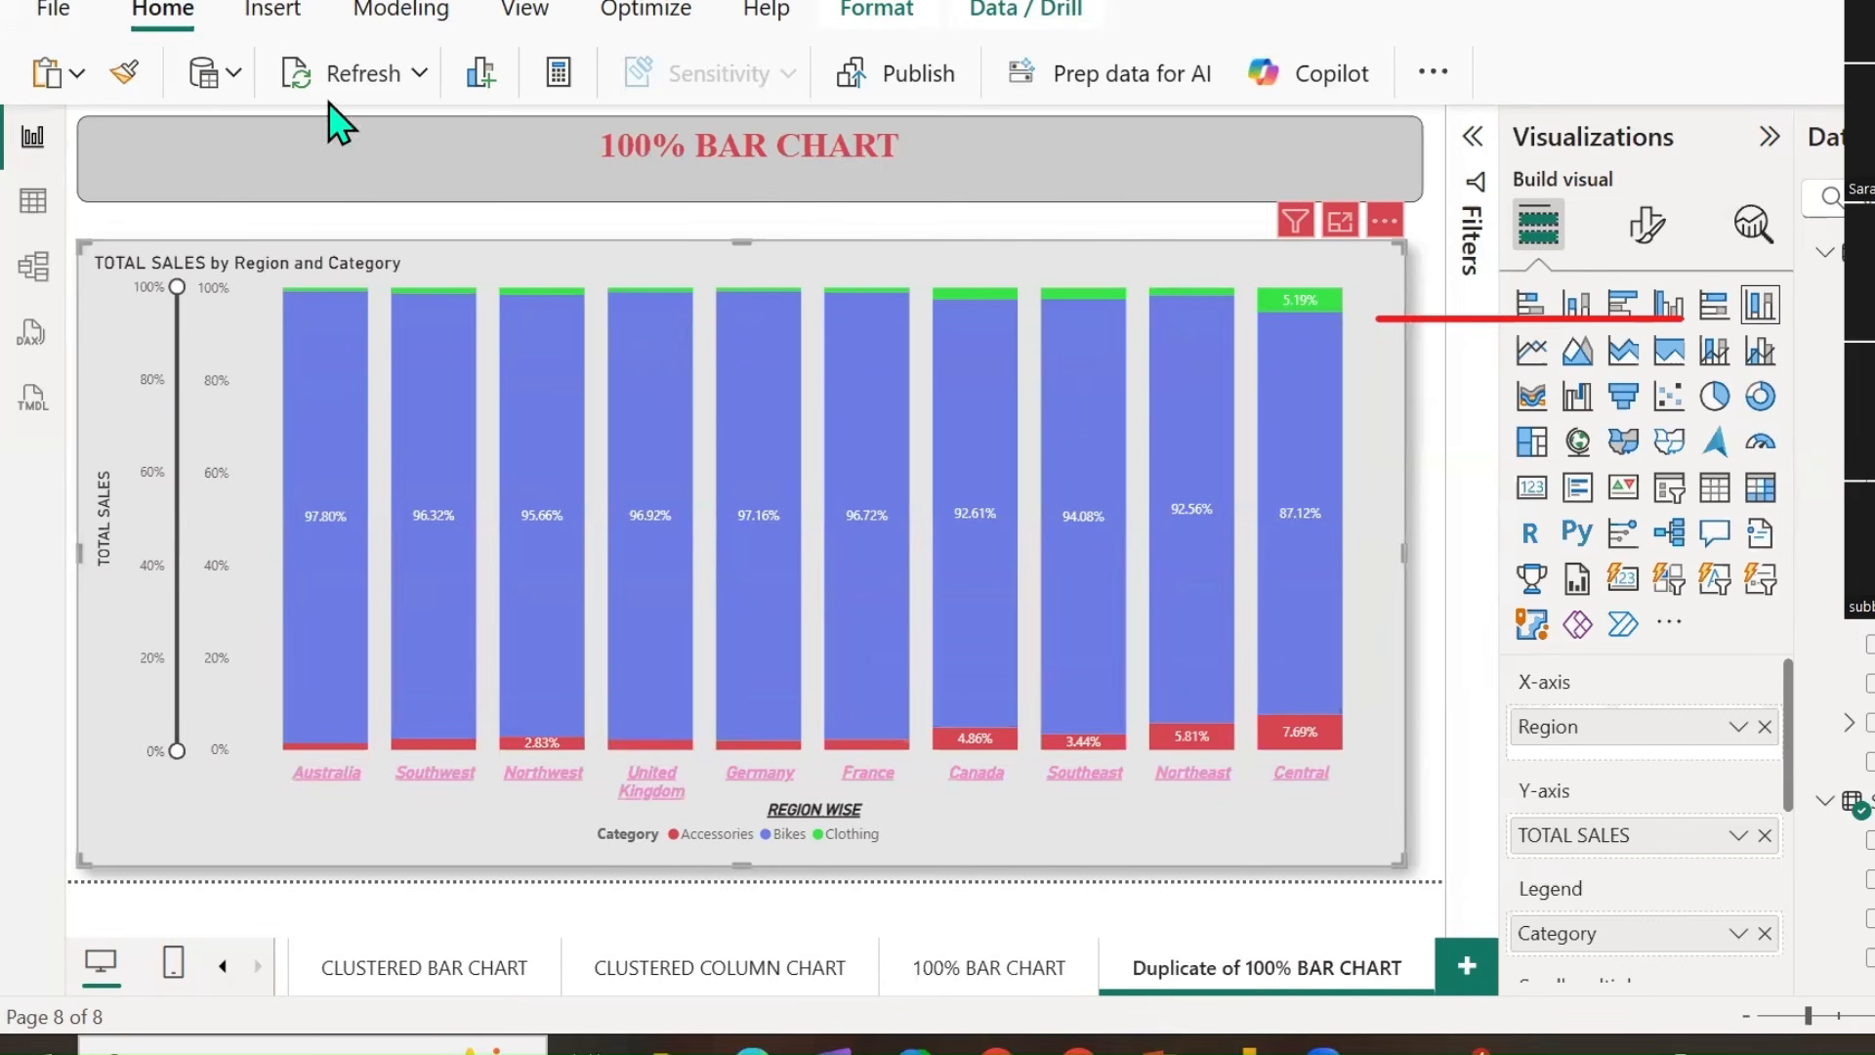
{"action": "mouse_move", "coordinate": [265, 781]}
{"action": "left_mouse_down"}
{"action": "mouse_move", "coordinate": [283, 819]}
{"action": "mouse_move", "coordinate": [368, 815]}
{"action": "left_mouse_up"}
{"action": "mouse_move", "coordinate": [390, 733]}
{"action": "left_mouse_down"}
{"action": "mouse_move", "coordinate": [271, 764]}
{"action": "mouse_move", "coordinate": [308, 831]}
{"action": "left_mouse_up"}
{"action": "mouse_move", "coordinate": [723, 796]}
{"action": "left_mouse_down"}
{"action": "mouse_move", "coordinate": [806, 727]}
{"action": "mouse_move", "coordinate": [698, 787]}
{"action": "mouse_move", "coordinate": [772, 820]}
{"action": "left_mouse_up"}
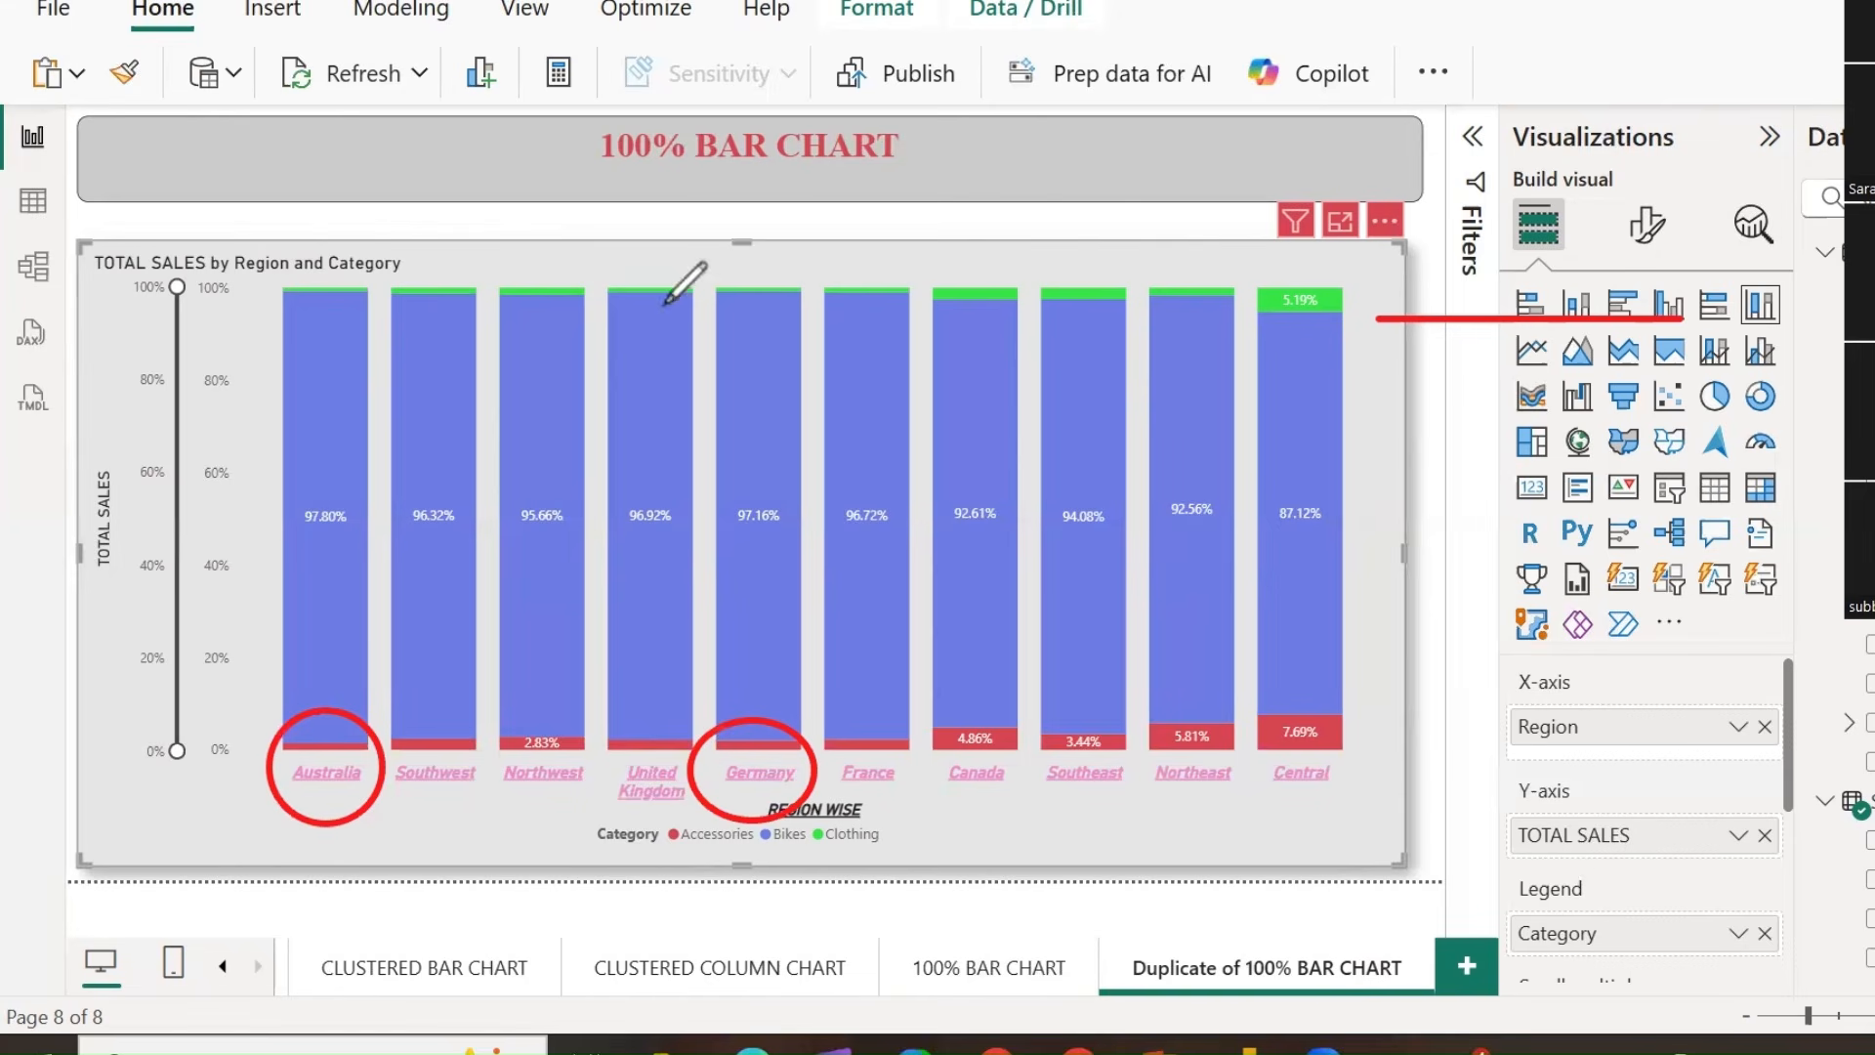
Circle the chart's Category legend field in red and draw a tick mark over it.
{"action": "scroll", "coordinate": [1592, 872], "scroll_direction": "down", "scroll_amount": 3}
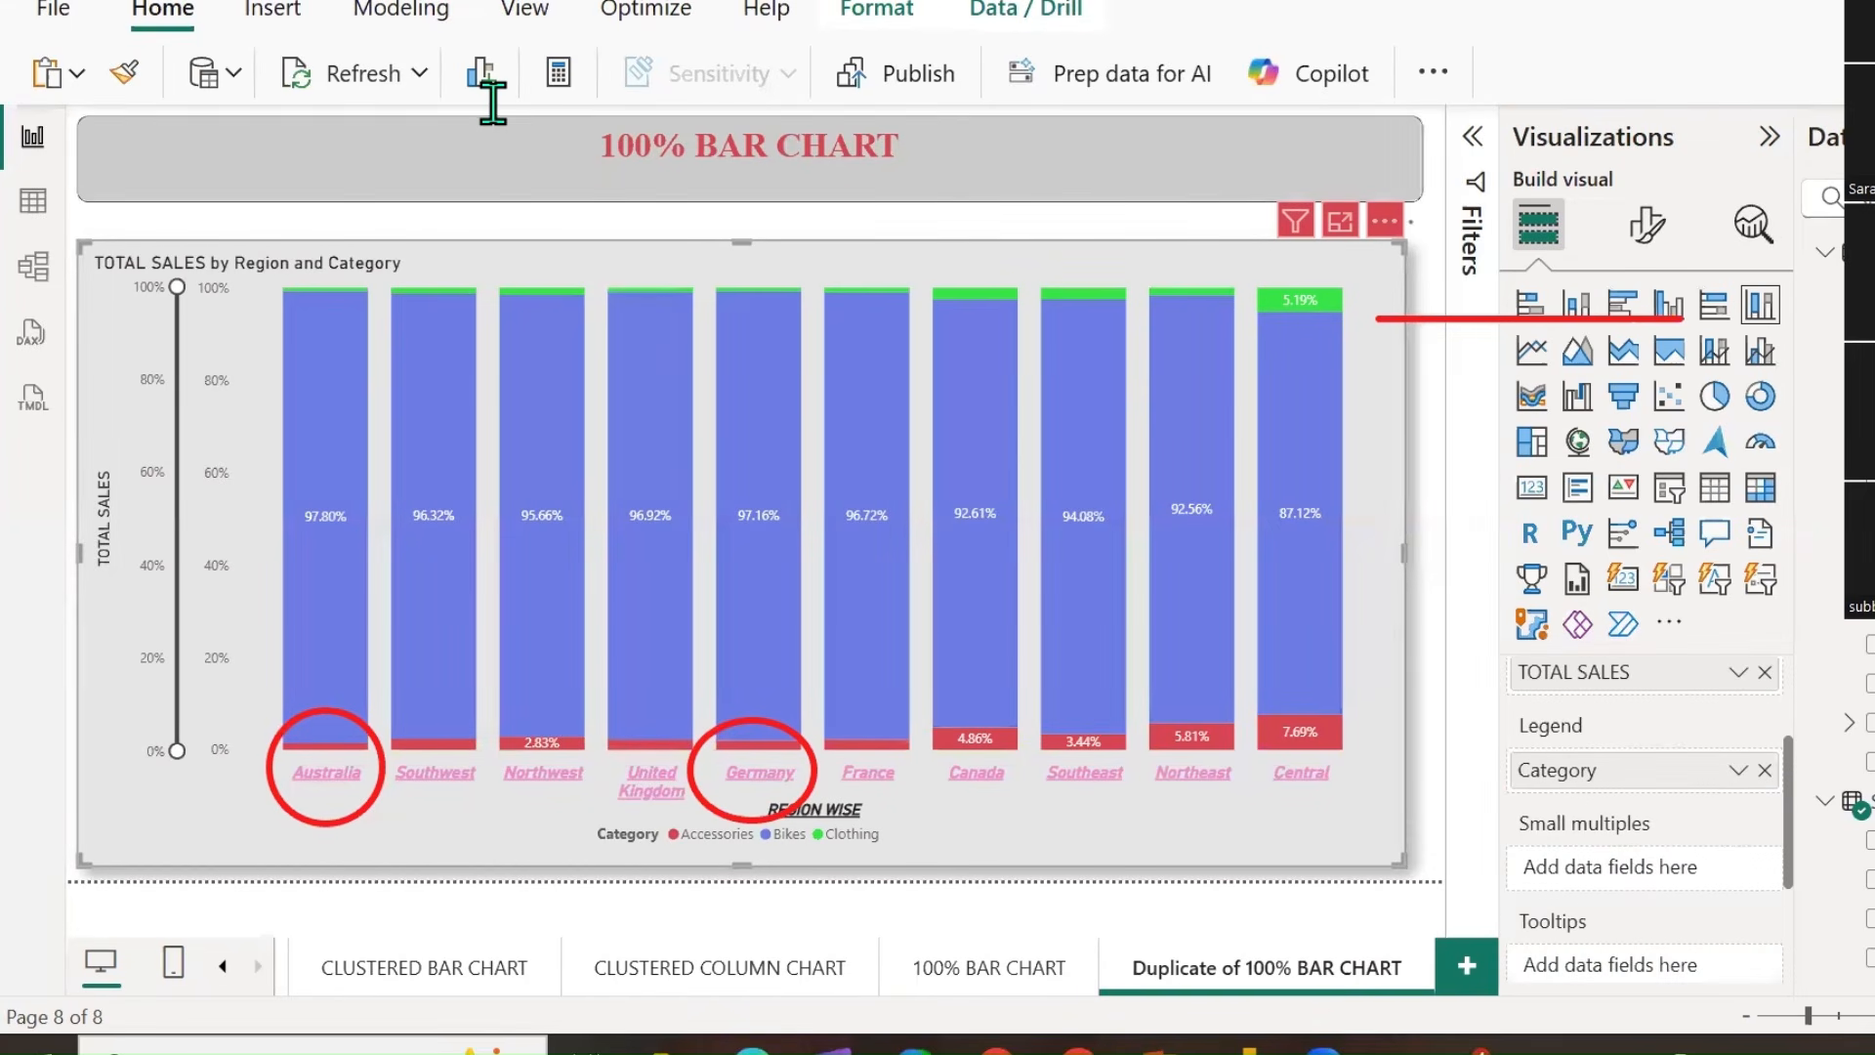
{"action": "mouse_move", "coordinate": [1524, 831]}
{"action": "left_mouse_down"}
{"action": "mouse_move", "coordinate": [1641, 795]}
{"action": "mouse_move", "coordinate": [1548, 664]}
{"action": "mouse_move", "coordinate": [1509, 811]}
{"action": "mouse_move", "coordinate": [1567, 838]}
{"action": "left_mouse_up"}
{"action": "left_click_drag", "start_coordinate": [1607, 727], "coordinate": [1719, 643]}
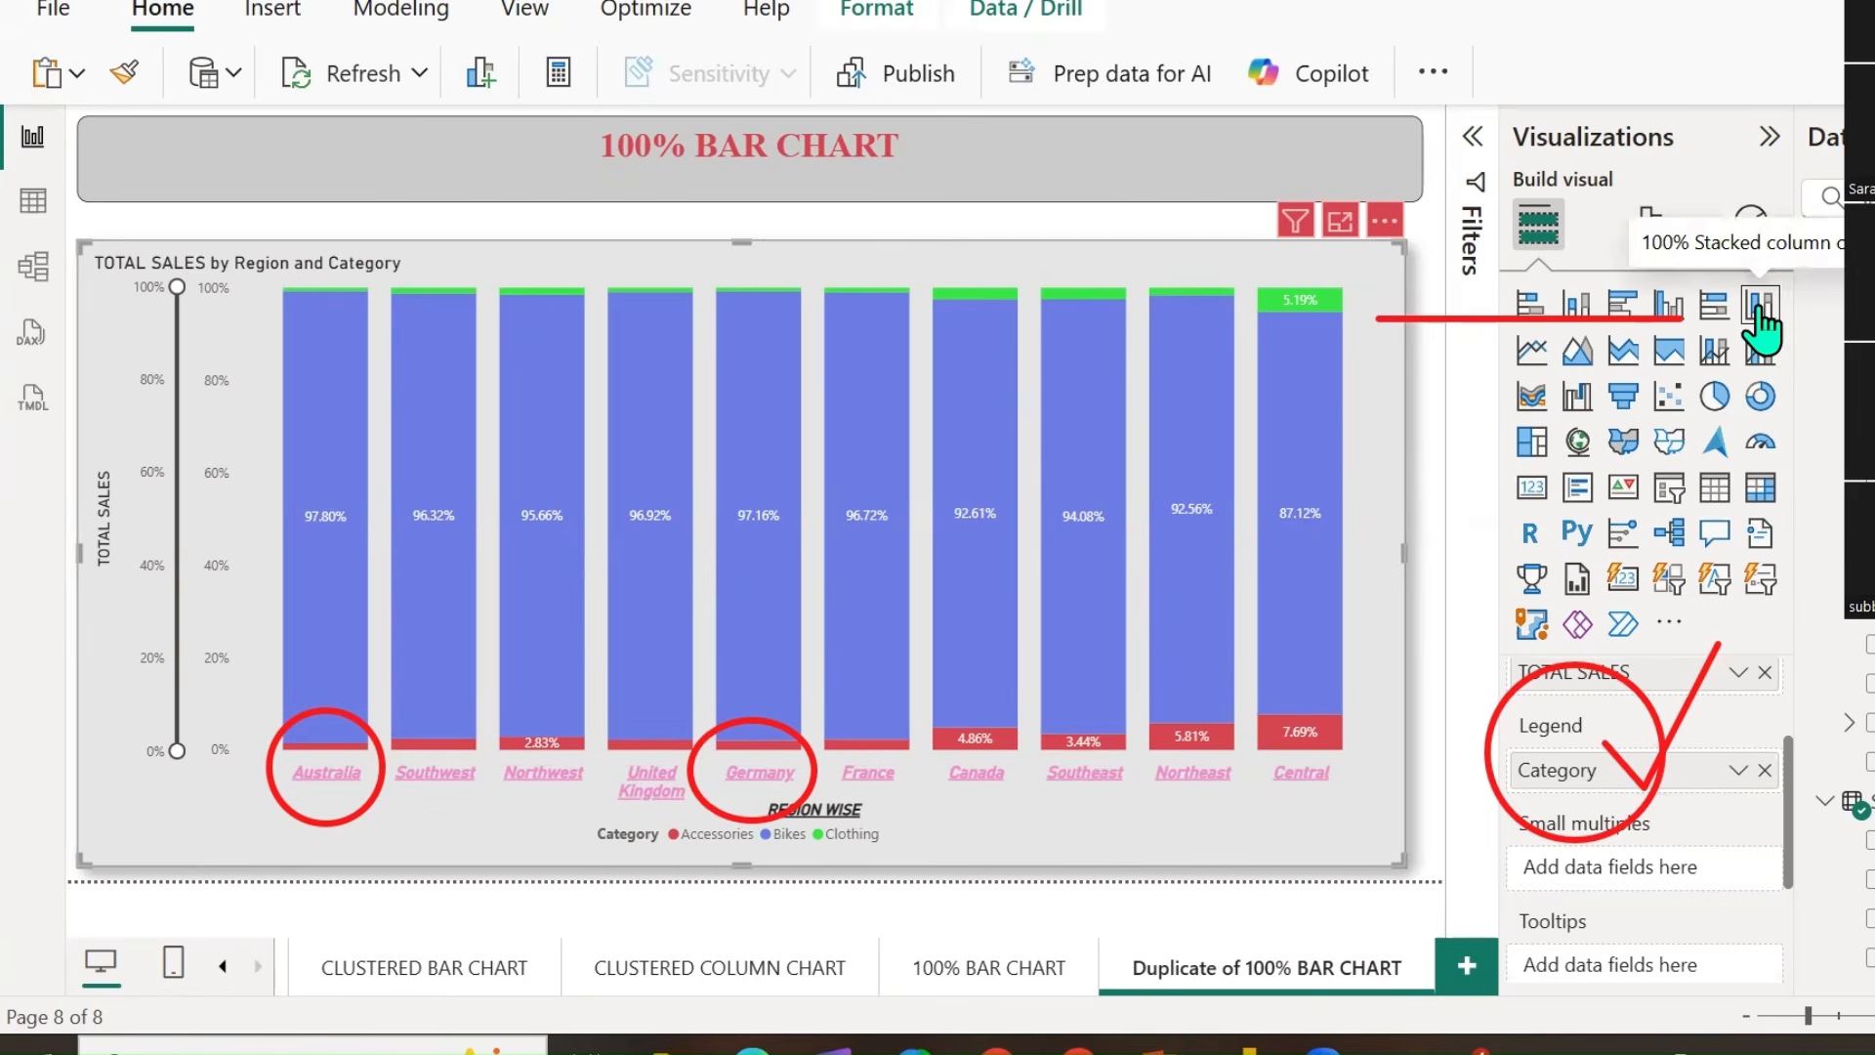
{"action": "mouse_move", "coordinate": [1440, 314]}
{"action": "left_mouse_down"}
{"action": "mouse_move", "coordinate": [582, 790]}
{"action": "mouse_move", "coordinate": [1383, 758]}
{"action": "mouse_move", "coordinate": [1721, 515]}
{"action": "left_mouse_up"}
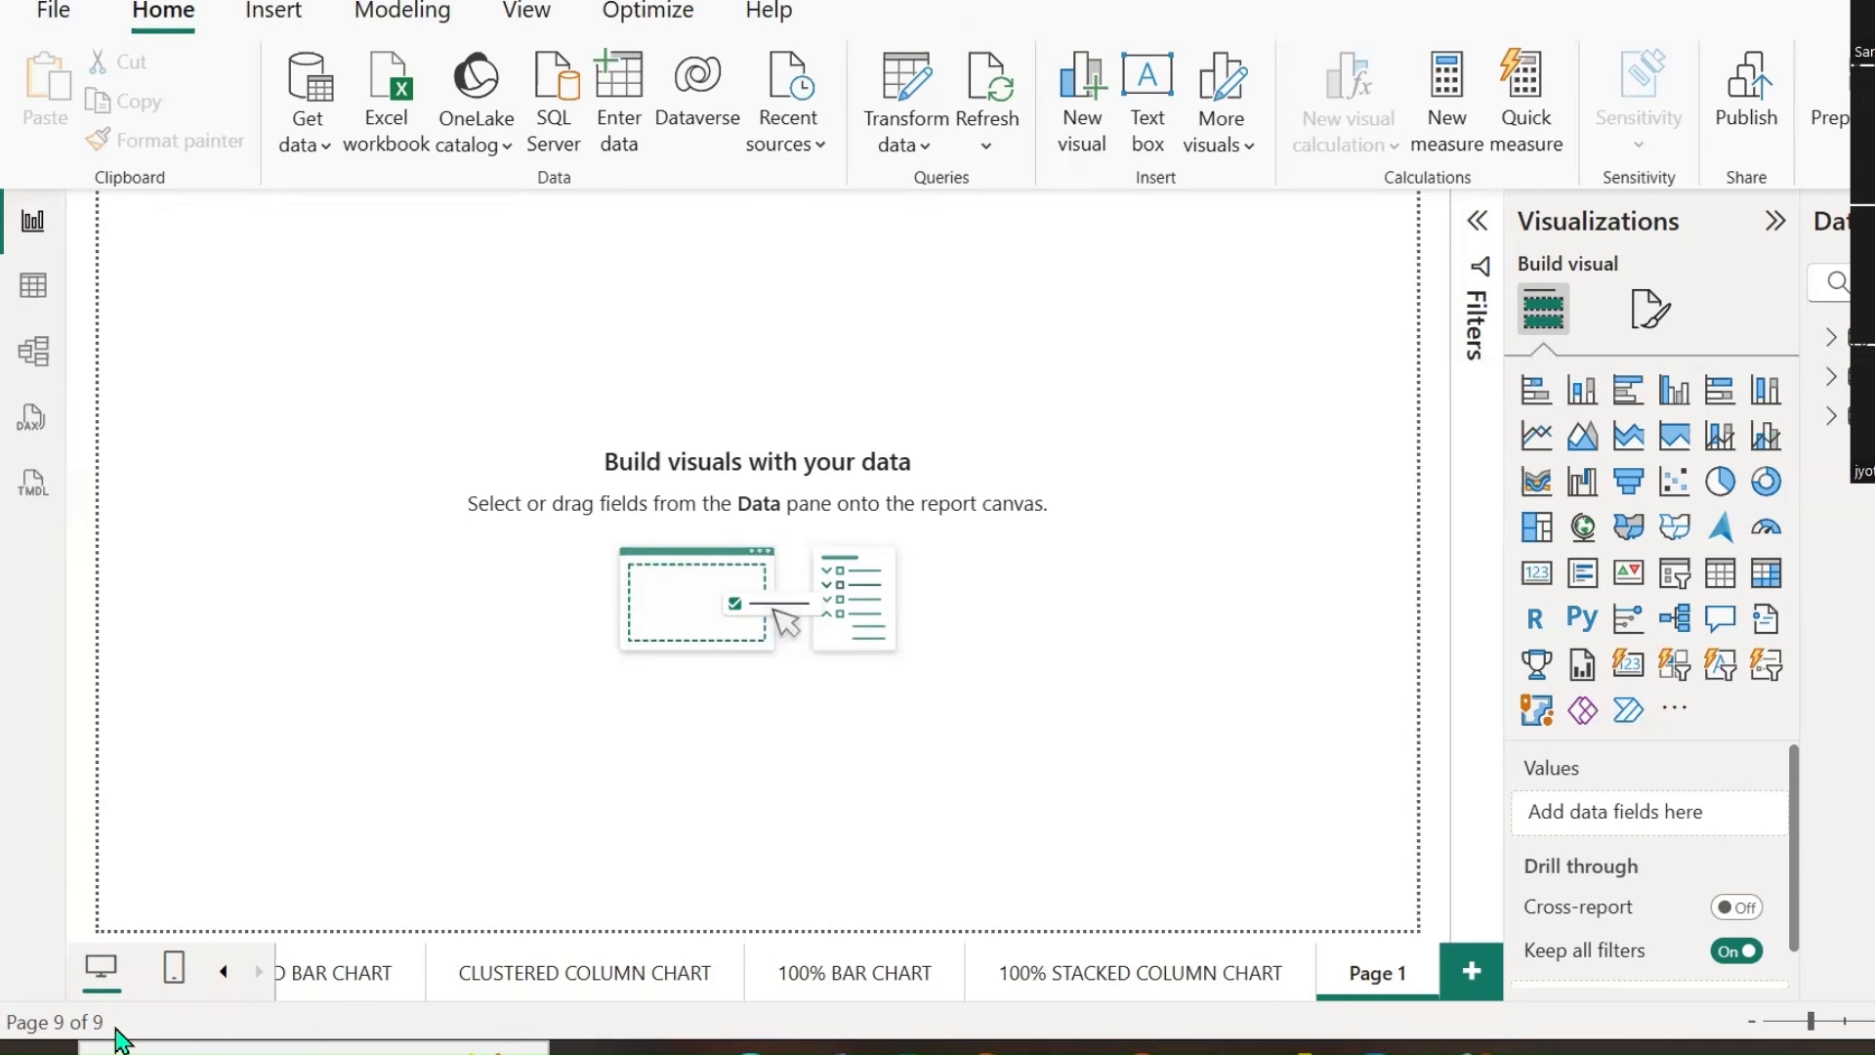
Write the red annotation "LINE CHART : WHEN WE DEAL WITH THE TIME DIMENTION" across the upper part of the blank page.
{"action": "left_click", "coordinate": [191, 307]}
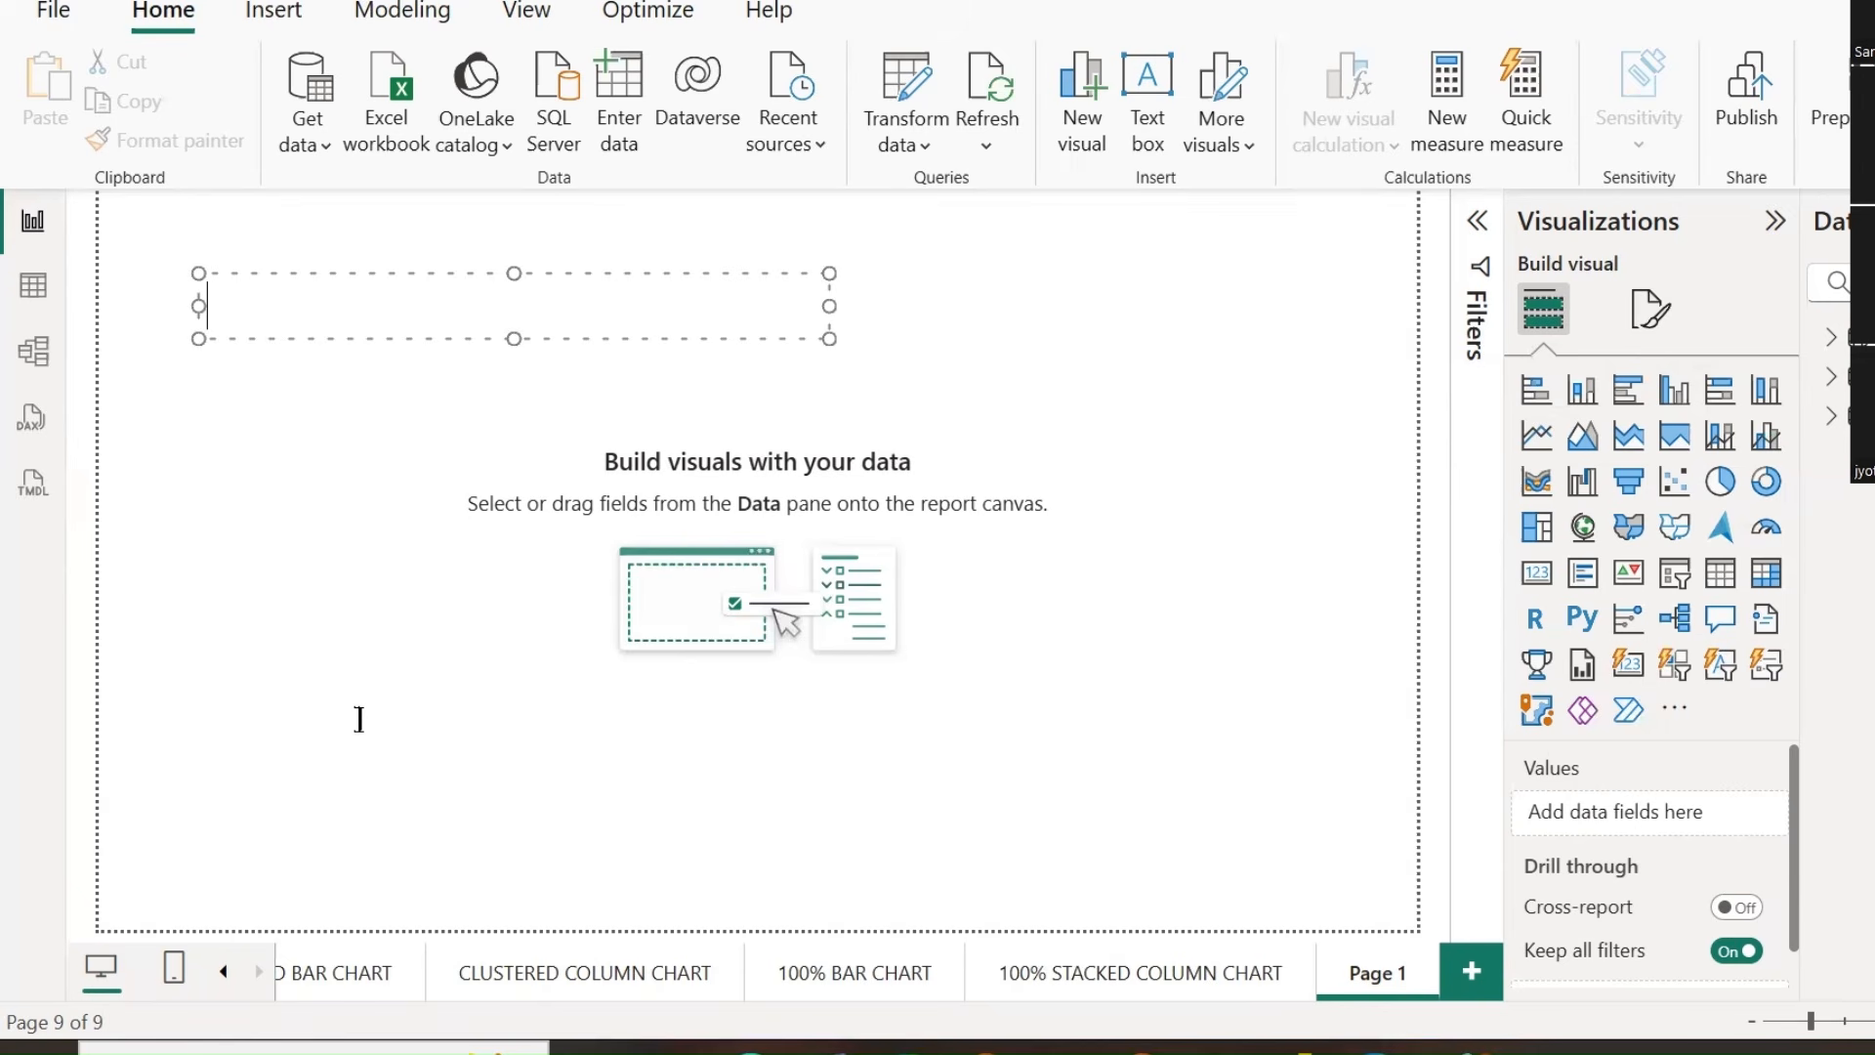
{"action": "type", "text": "LINE"}
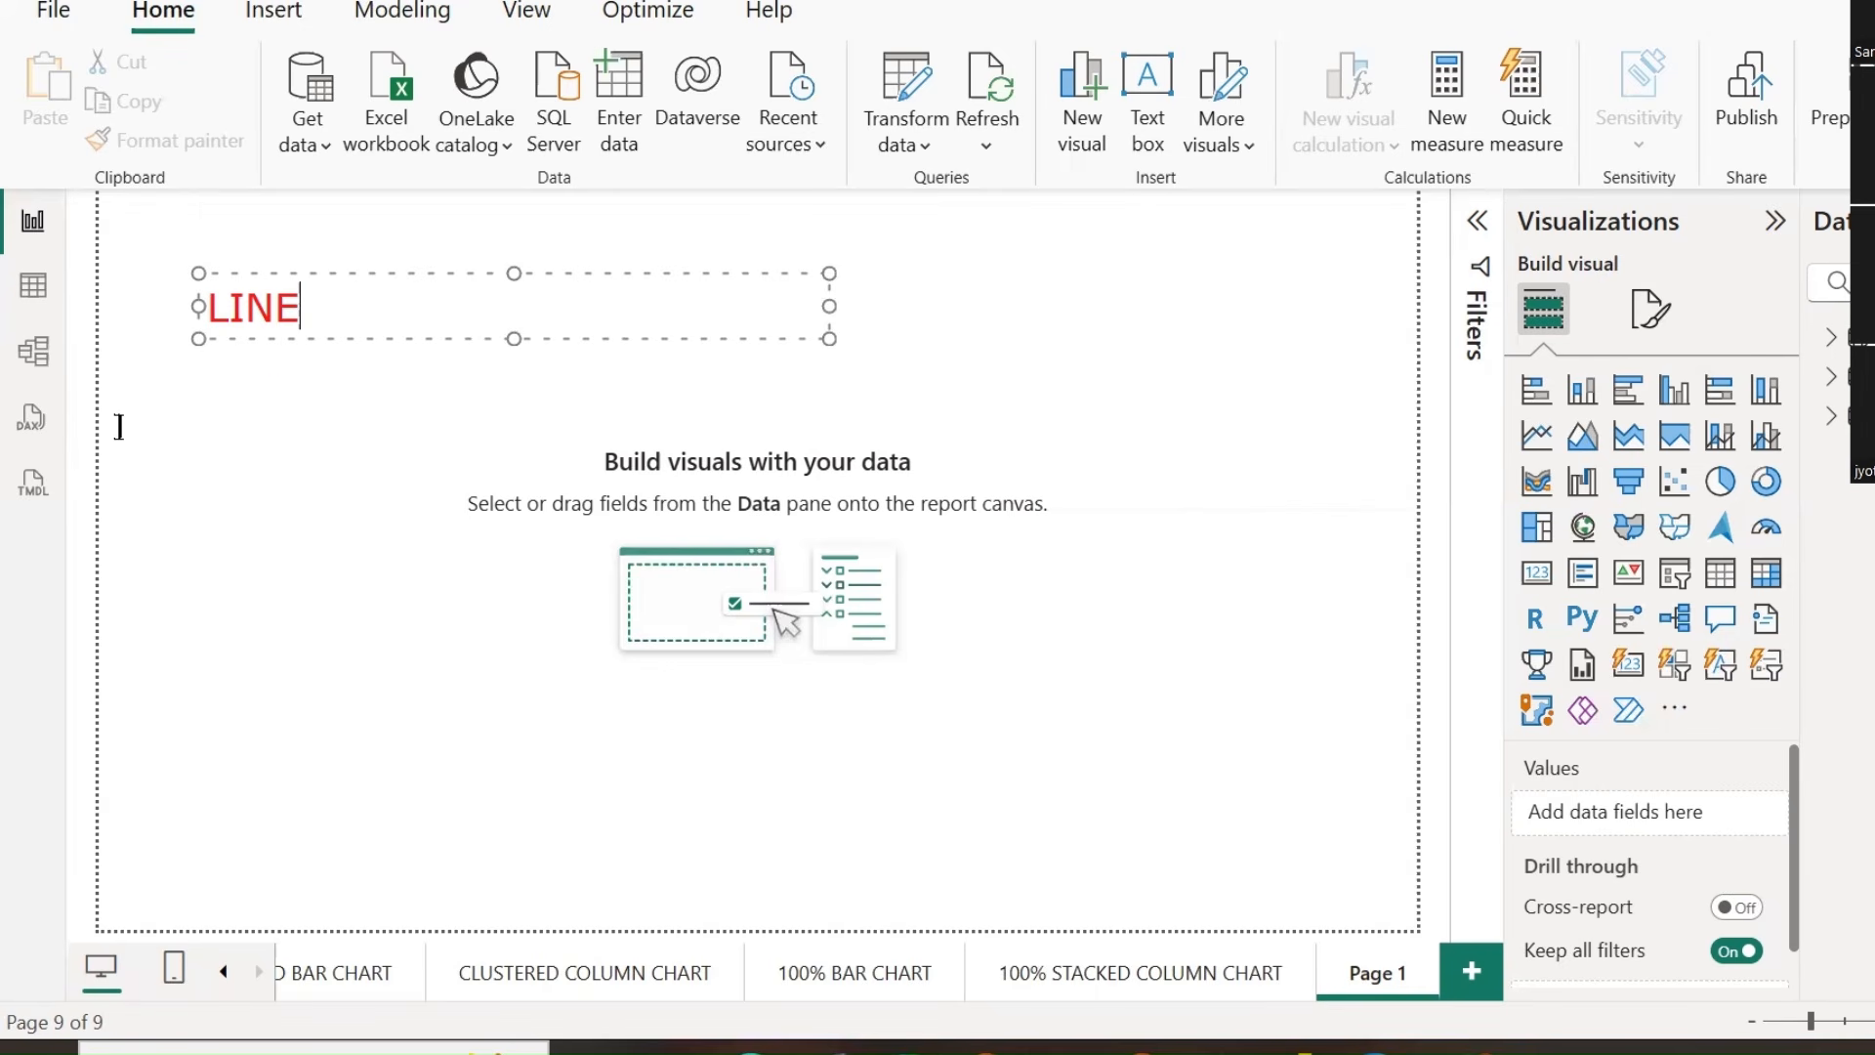
{"action": "type", "text": "CHART : "}
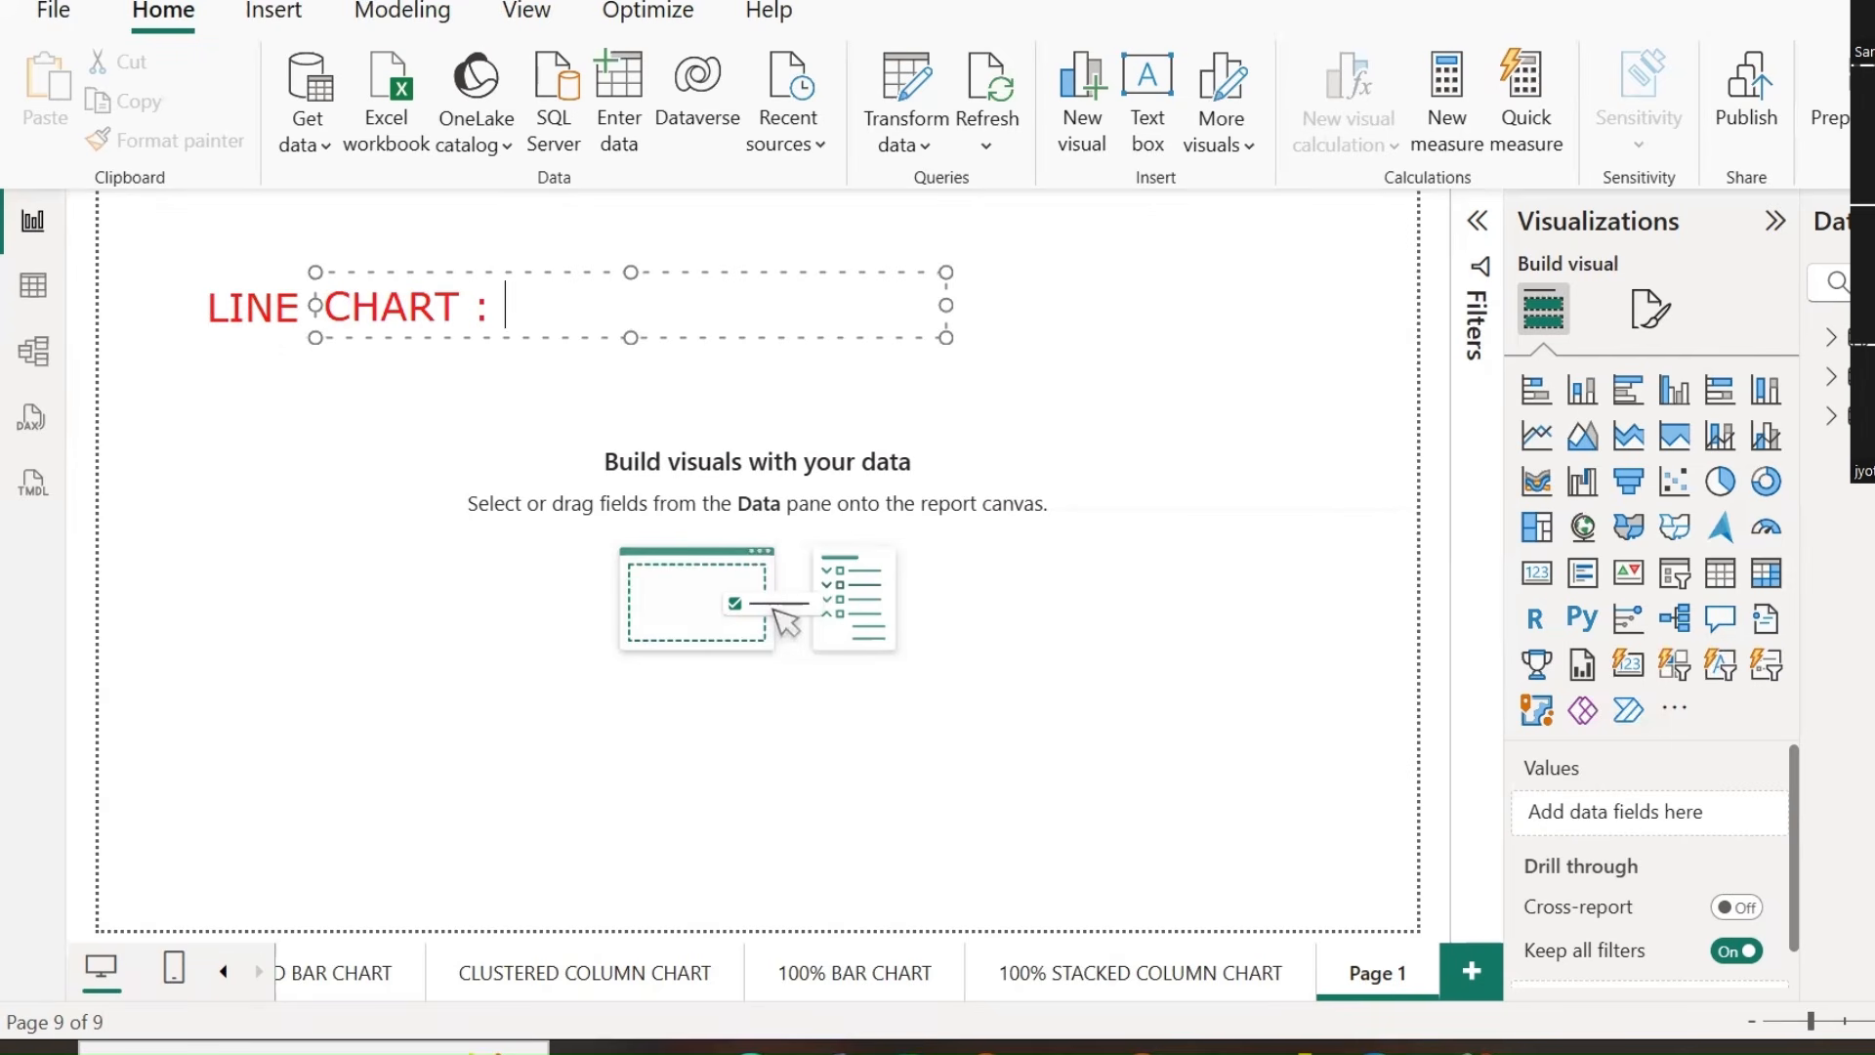
{"action": "type", "text": "WHEN WE DE"}
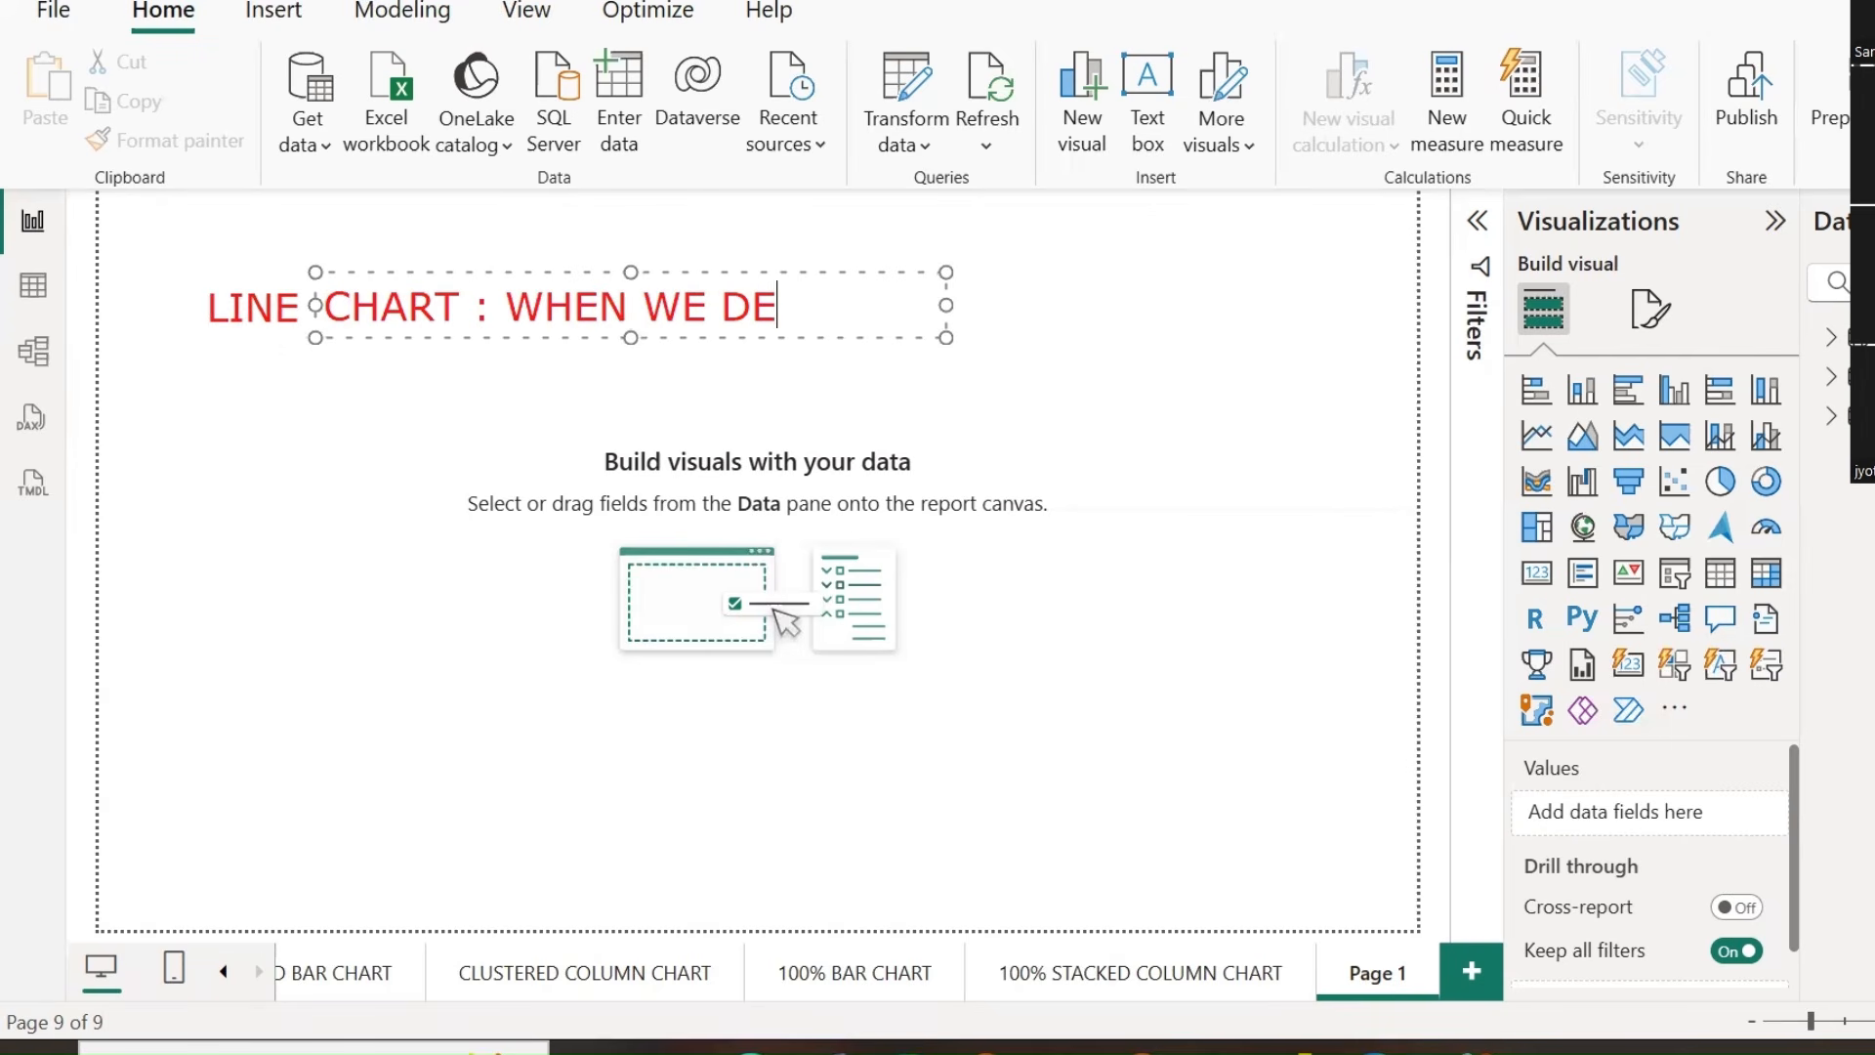
{"action": "type", "text": "AL WITH "}
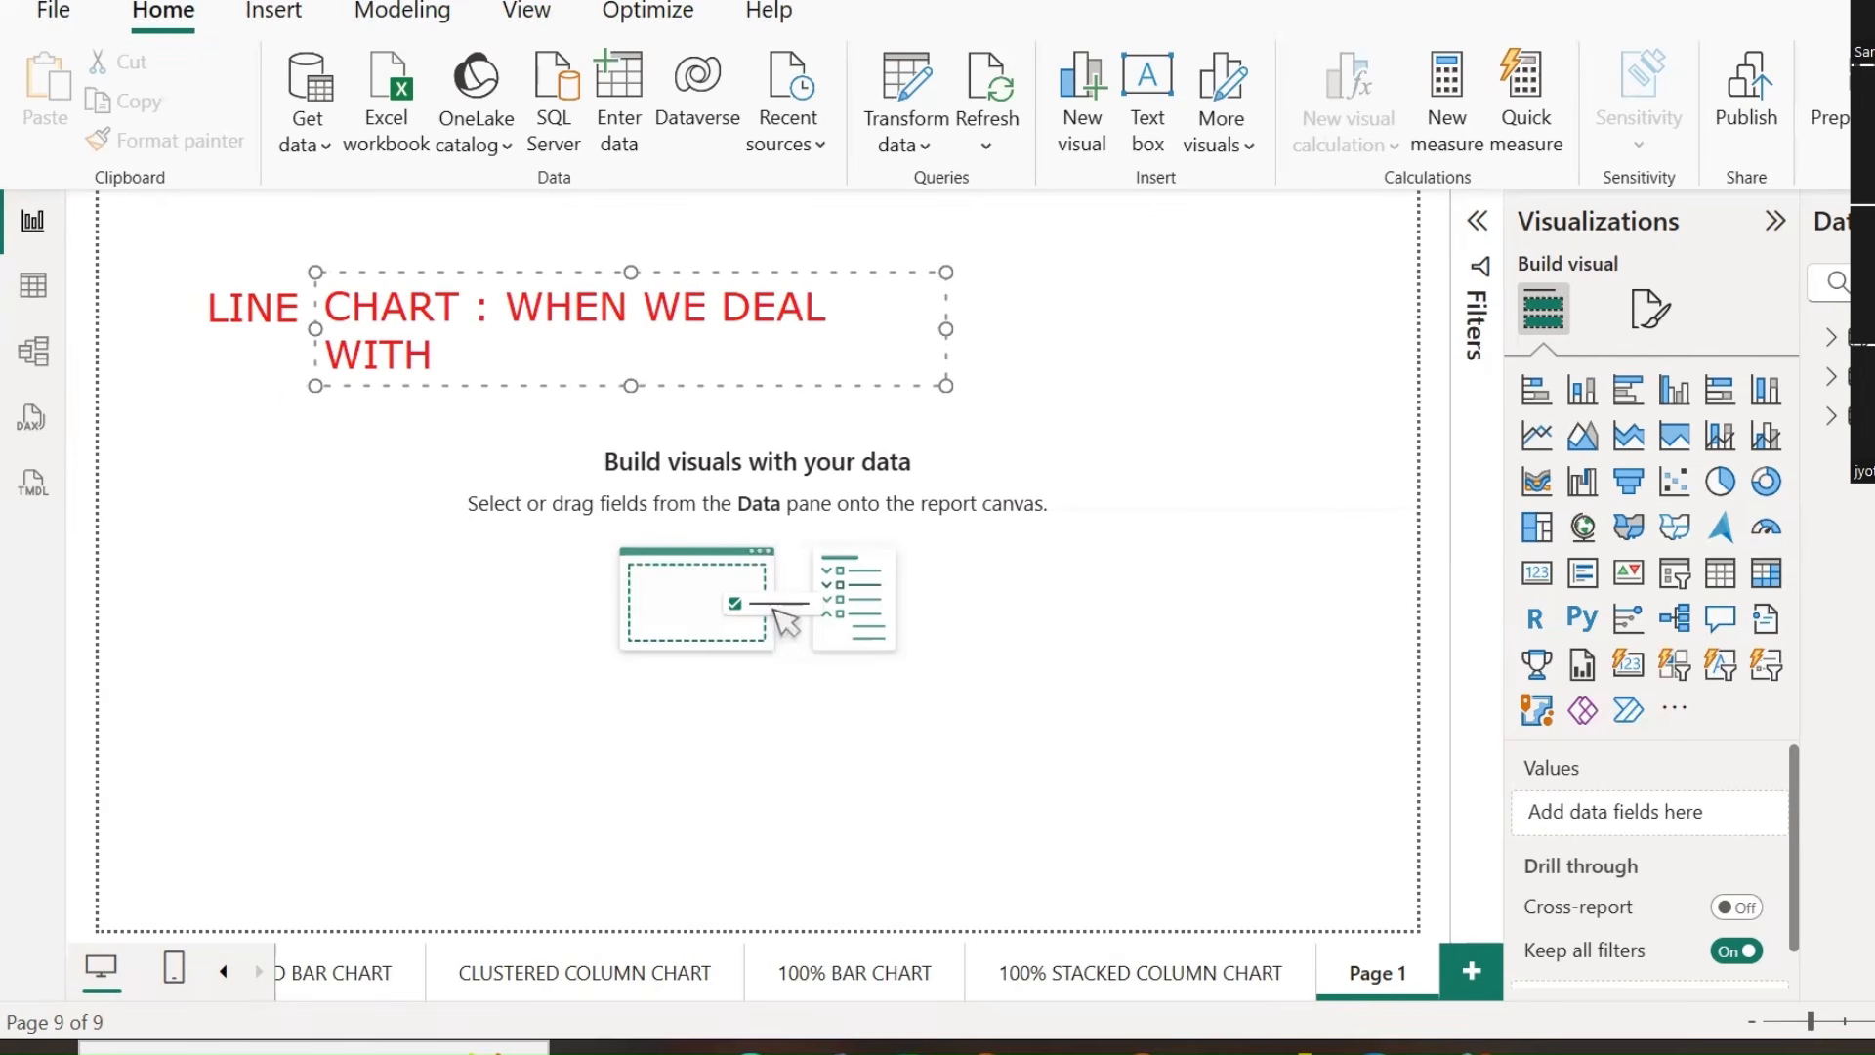
{"action": "type", "text": "THE TIM"}
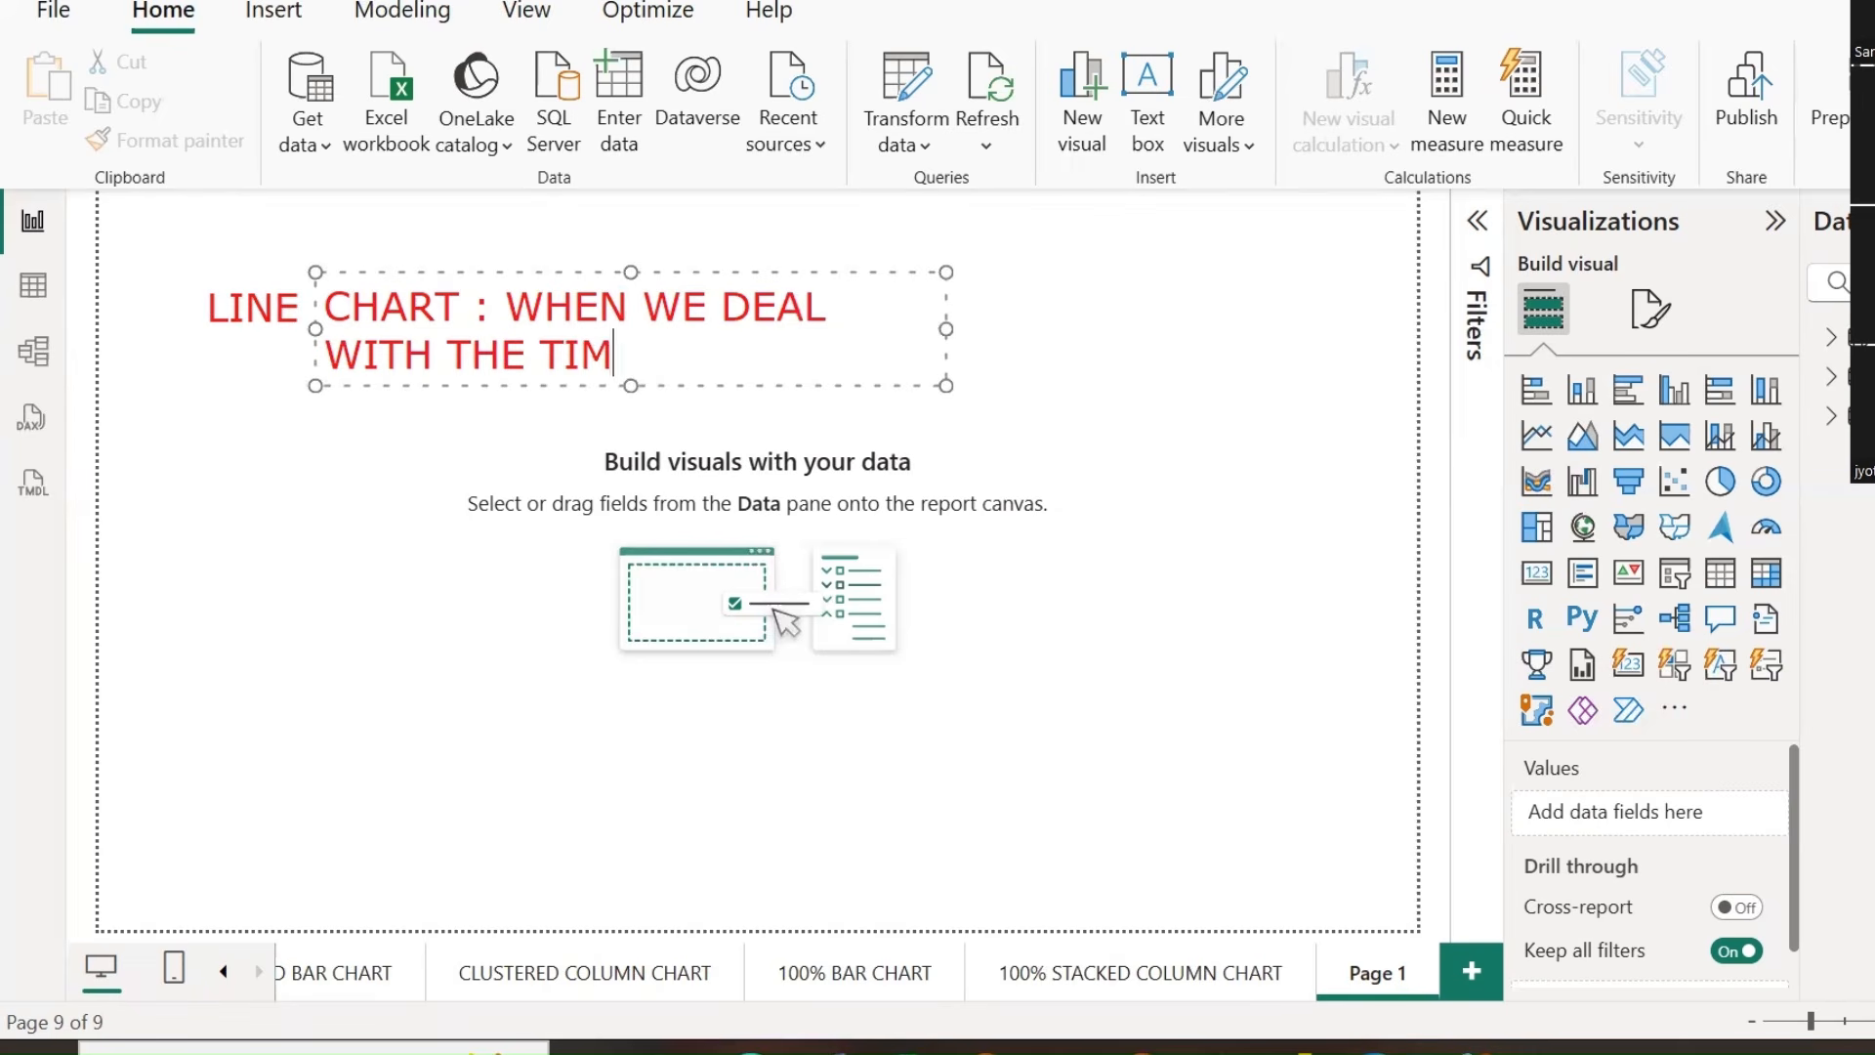
{"action": "type", "text": "E DIMENTION"}
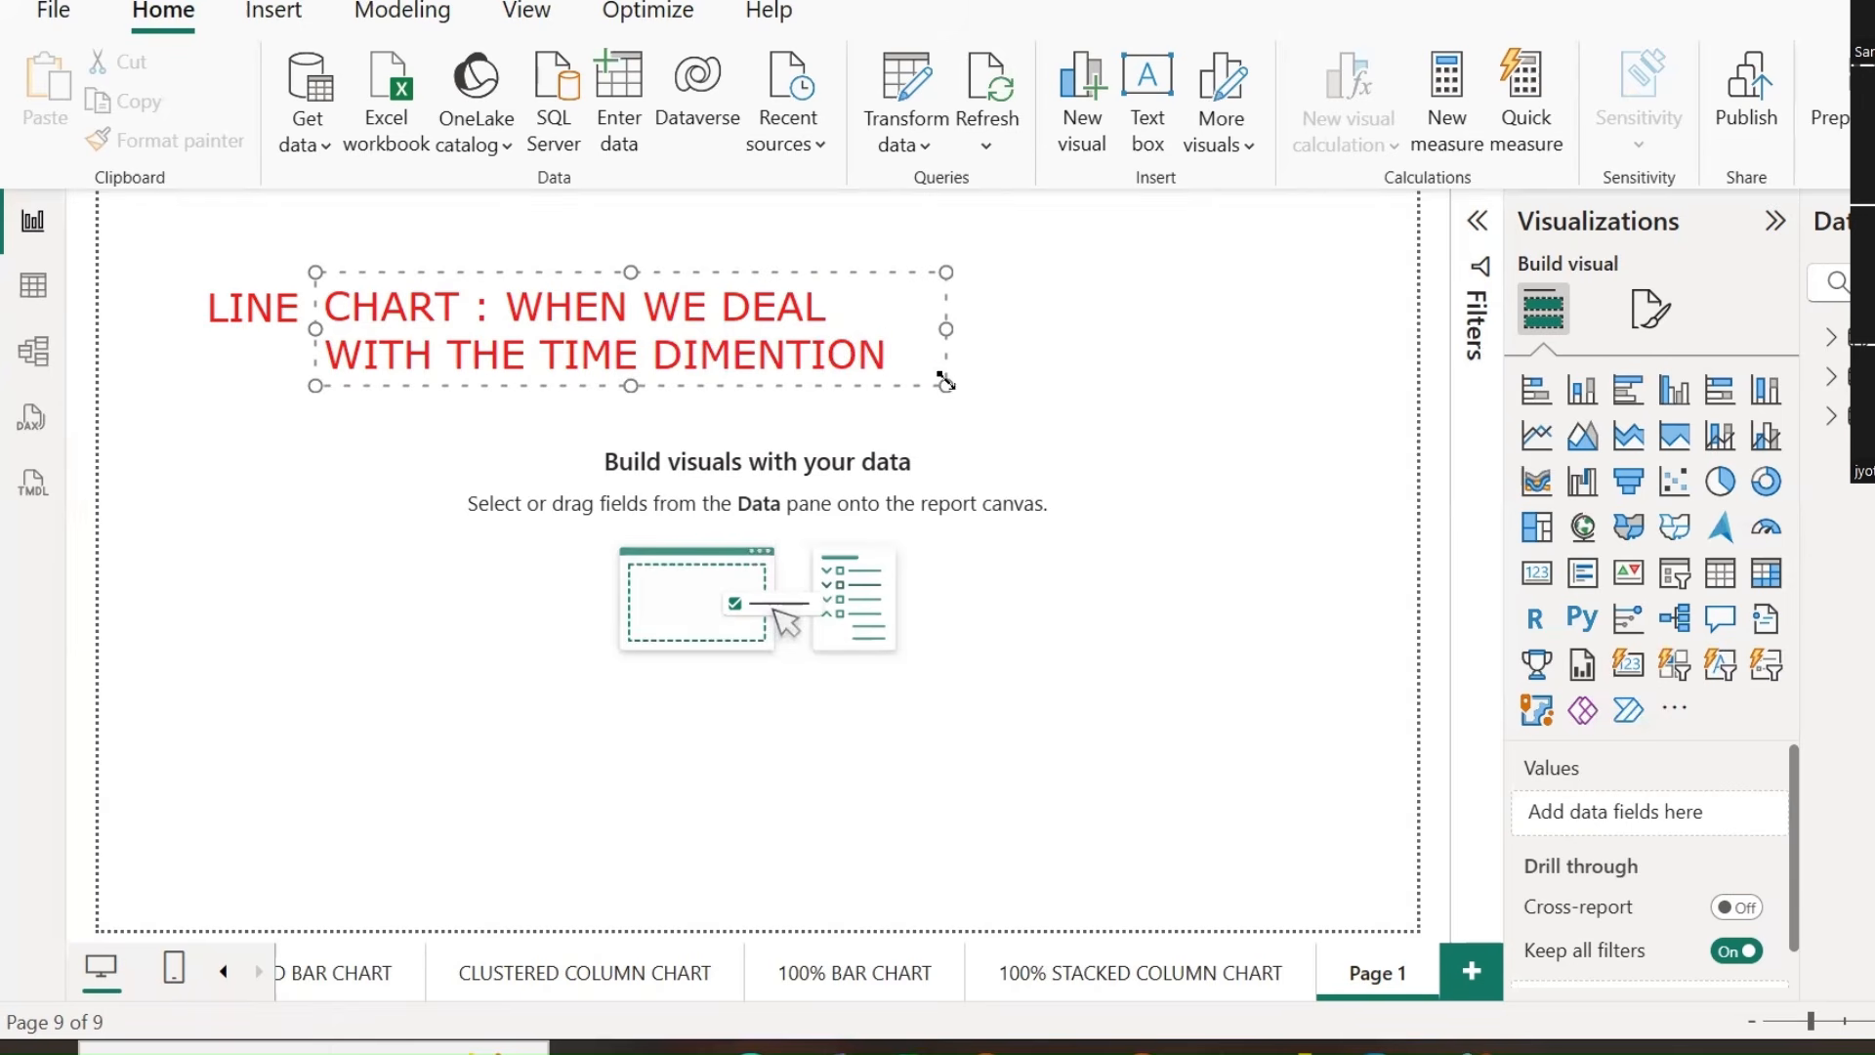
Widen the annotation's text box and correct its last word to DIMENSION.
{"action": "left_click_drag", "start_coordinate": [945, 384], "coordinate": [1365, 385]}
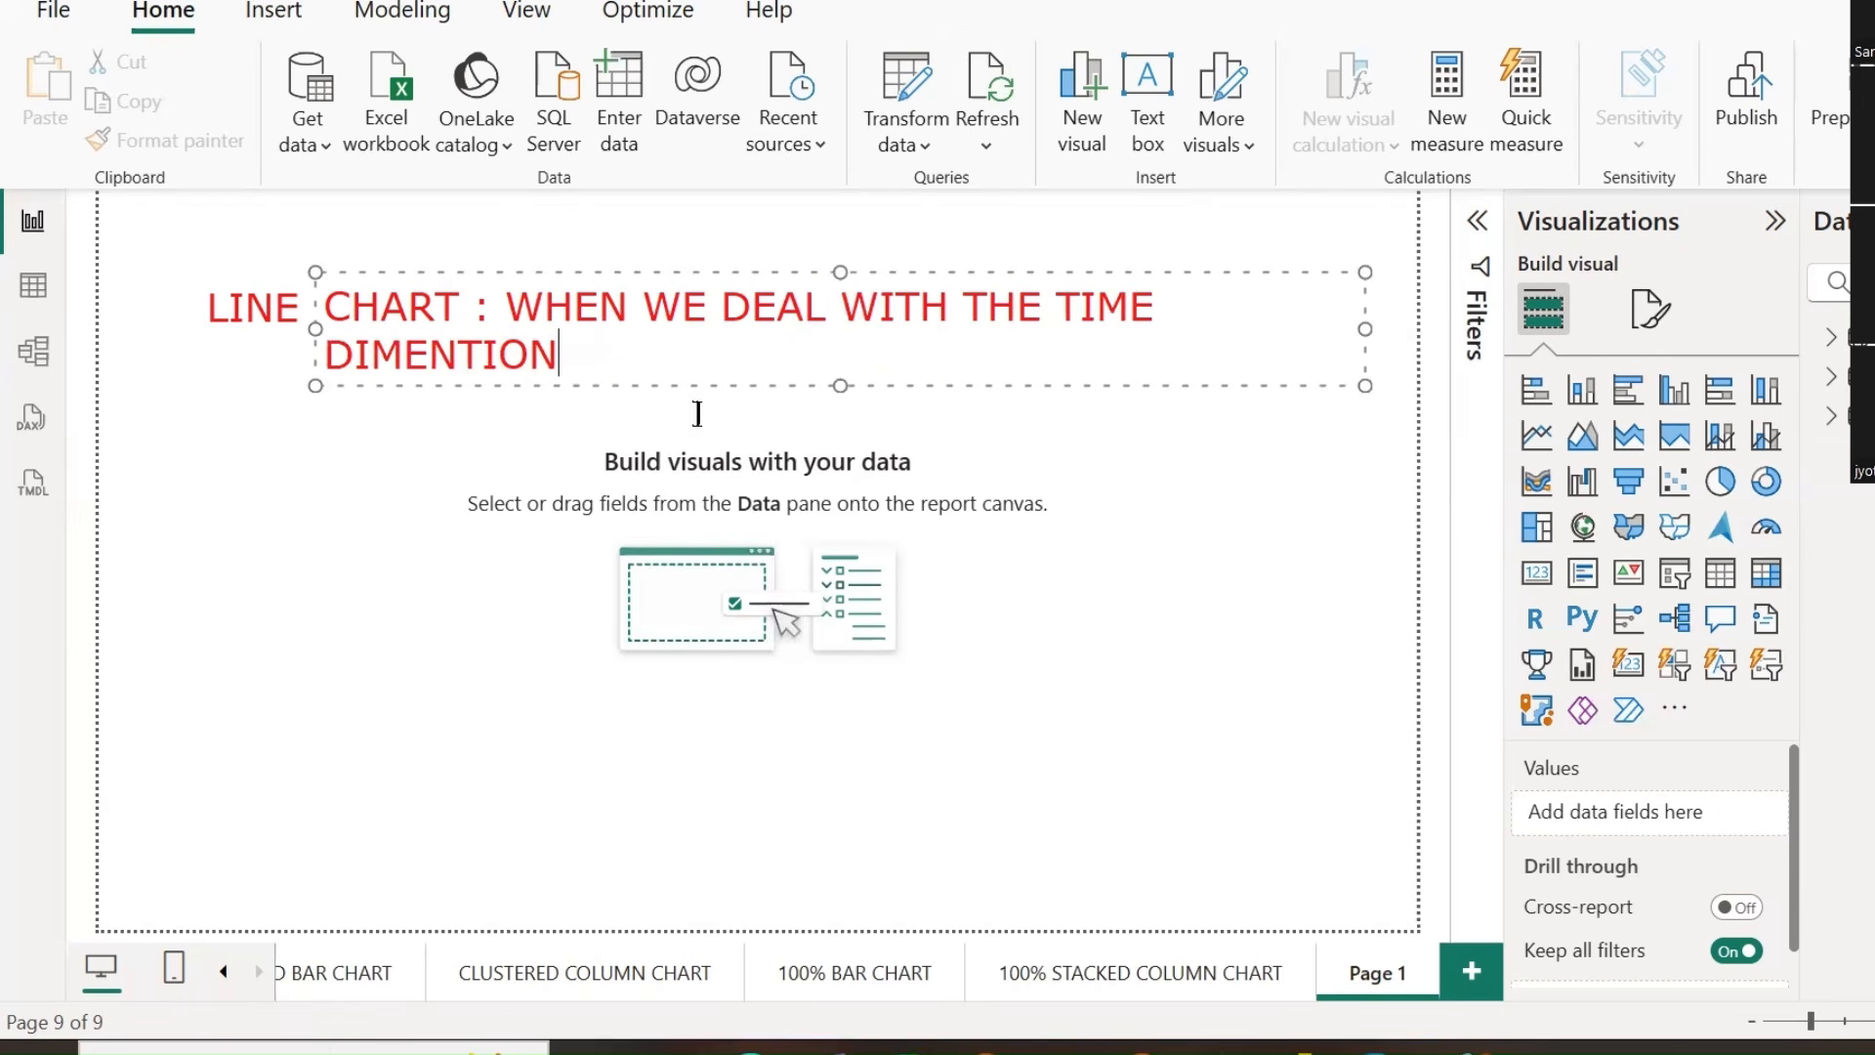
{"action": "key", "text": "BackSpace"}
{"action": "key", "text": "BackSpace"}
{"action": "key", "text": "BackSpace"}
{"action": "key", "text": "BackSpace"}
{"action": "type", "text": "SION"}
Add the line "TRENDLINES OF THE DATA" below the time dimension text in the annotation.
{"action": "key", "text": "Return"}
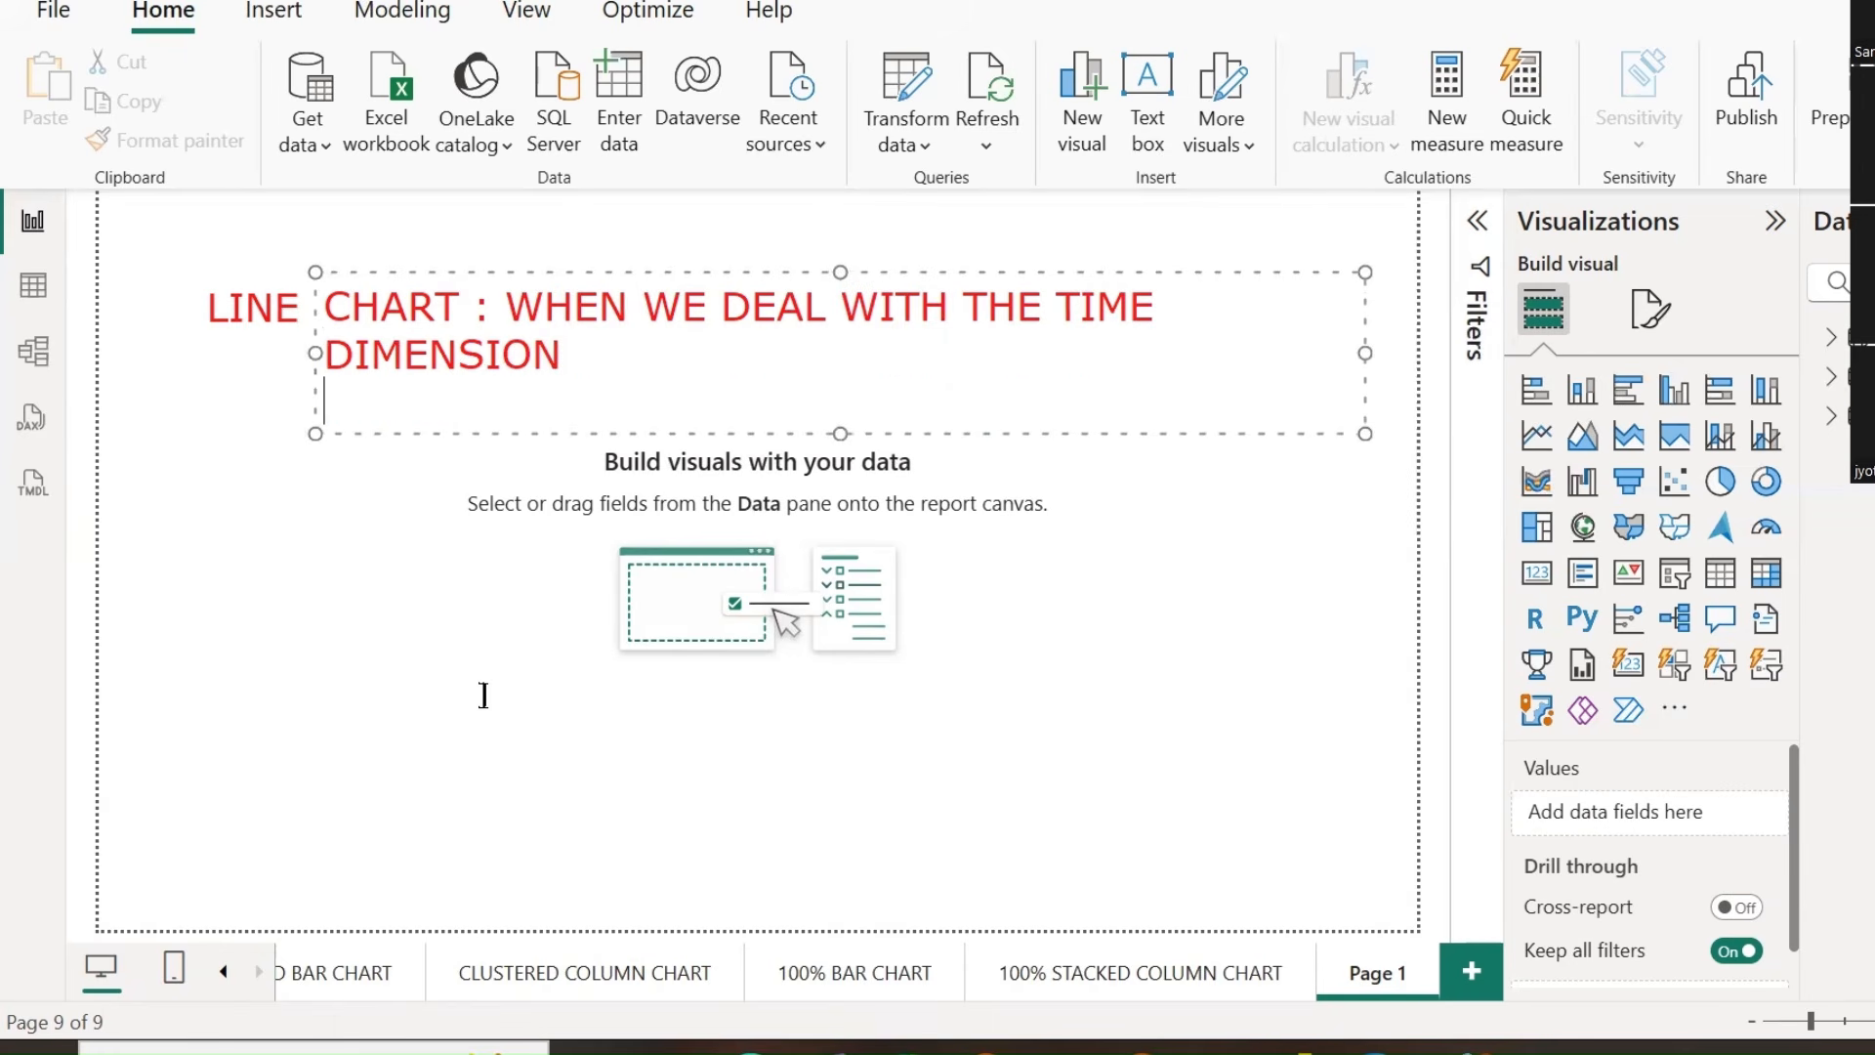
{"action": "type", "text": "TREND"}
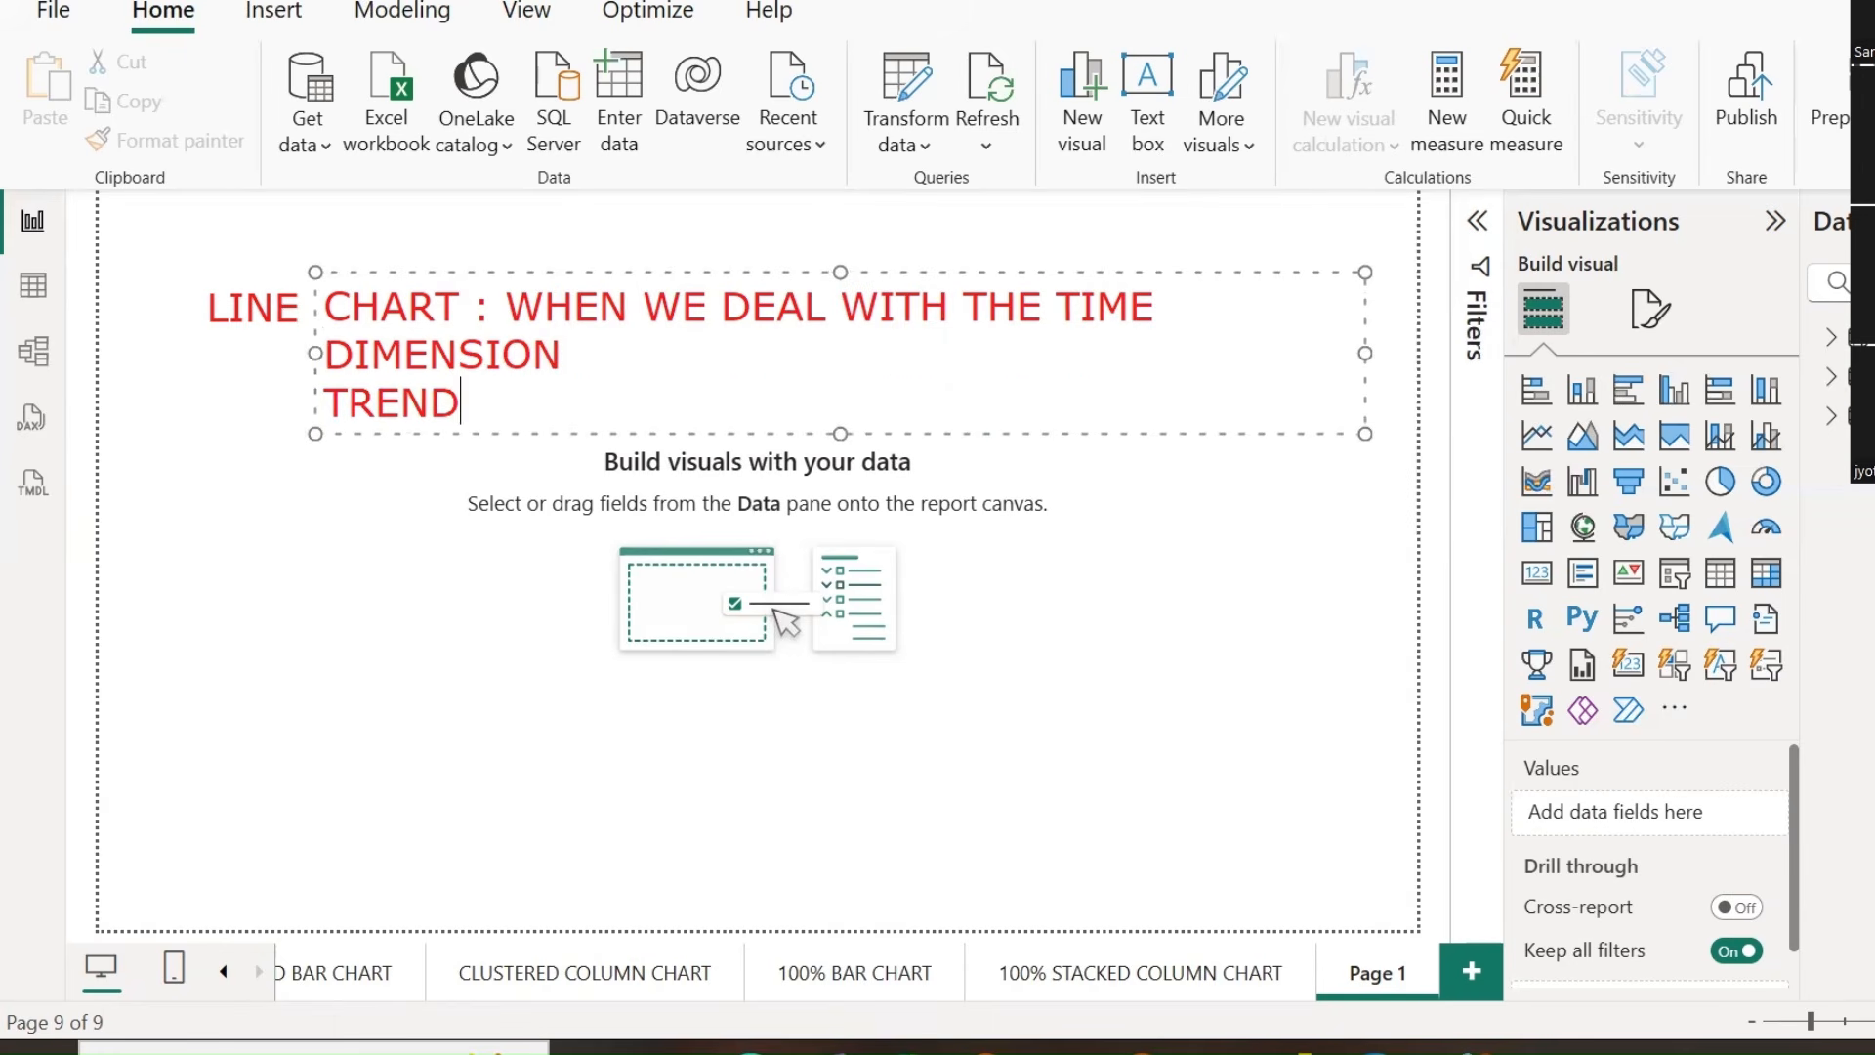
{"action": "type", "text": "LINES OF TH"}
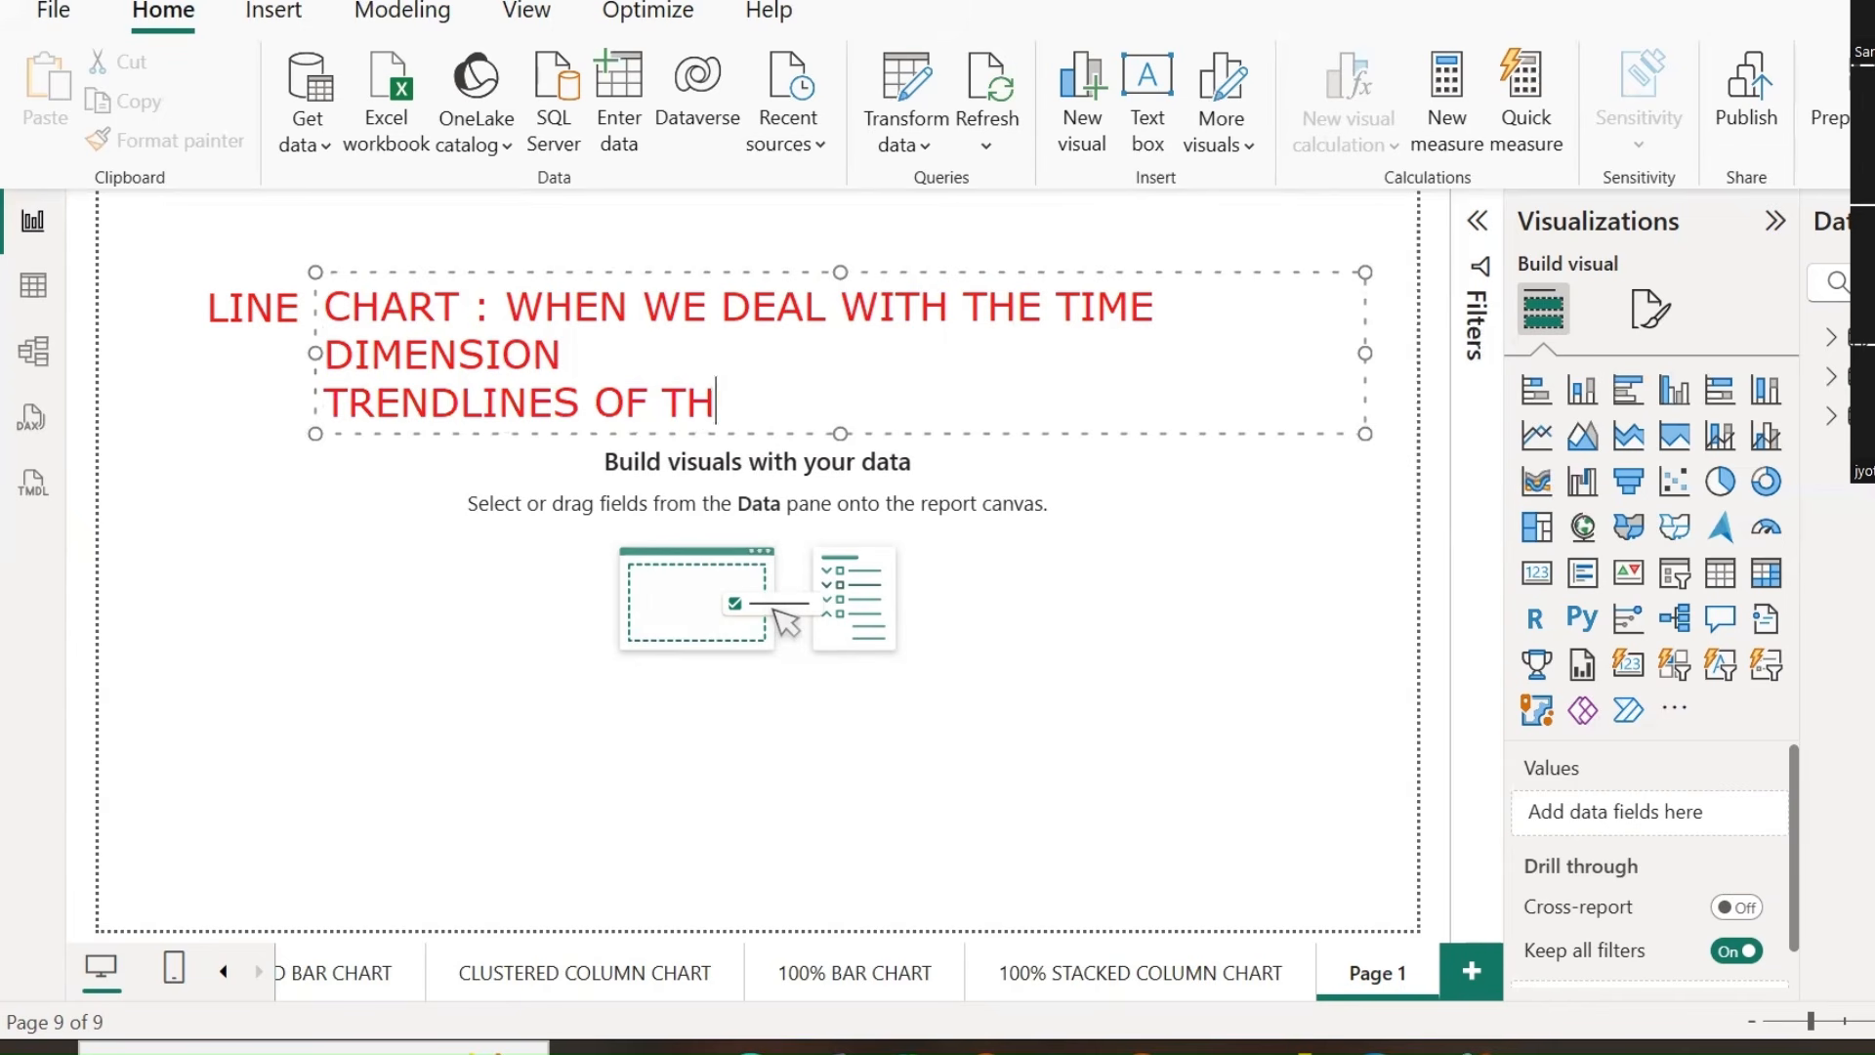
{"action": "type", "text": "E DATA"}
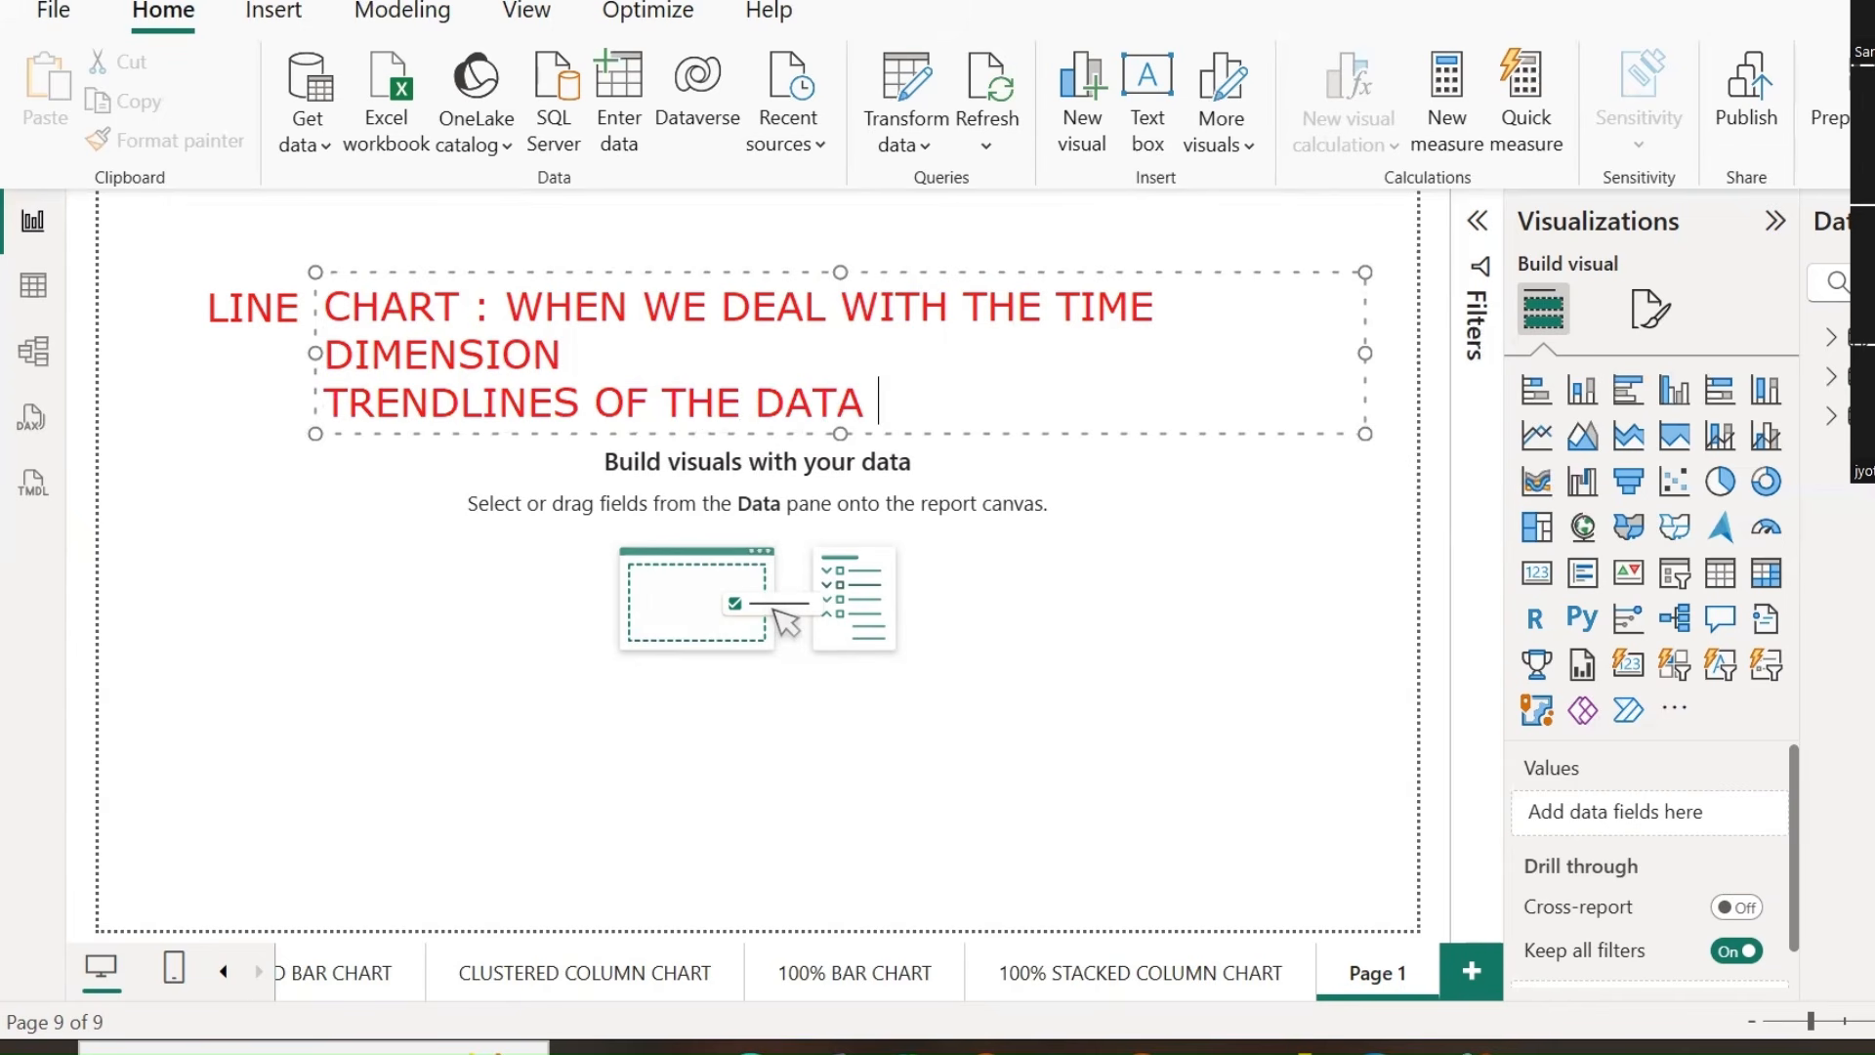
Add the line "SALES BY YEAR, QUARTER, MONTH, DAY" to the annotation, followed by an empty line.
{"action": "key", "text": "Return"}
{"action": "type", "text": "Y"}
{"action": "key", "text": "BackSpace"}
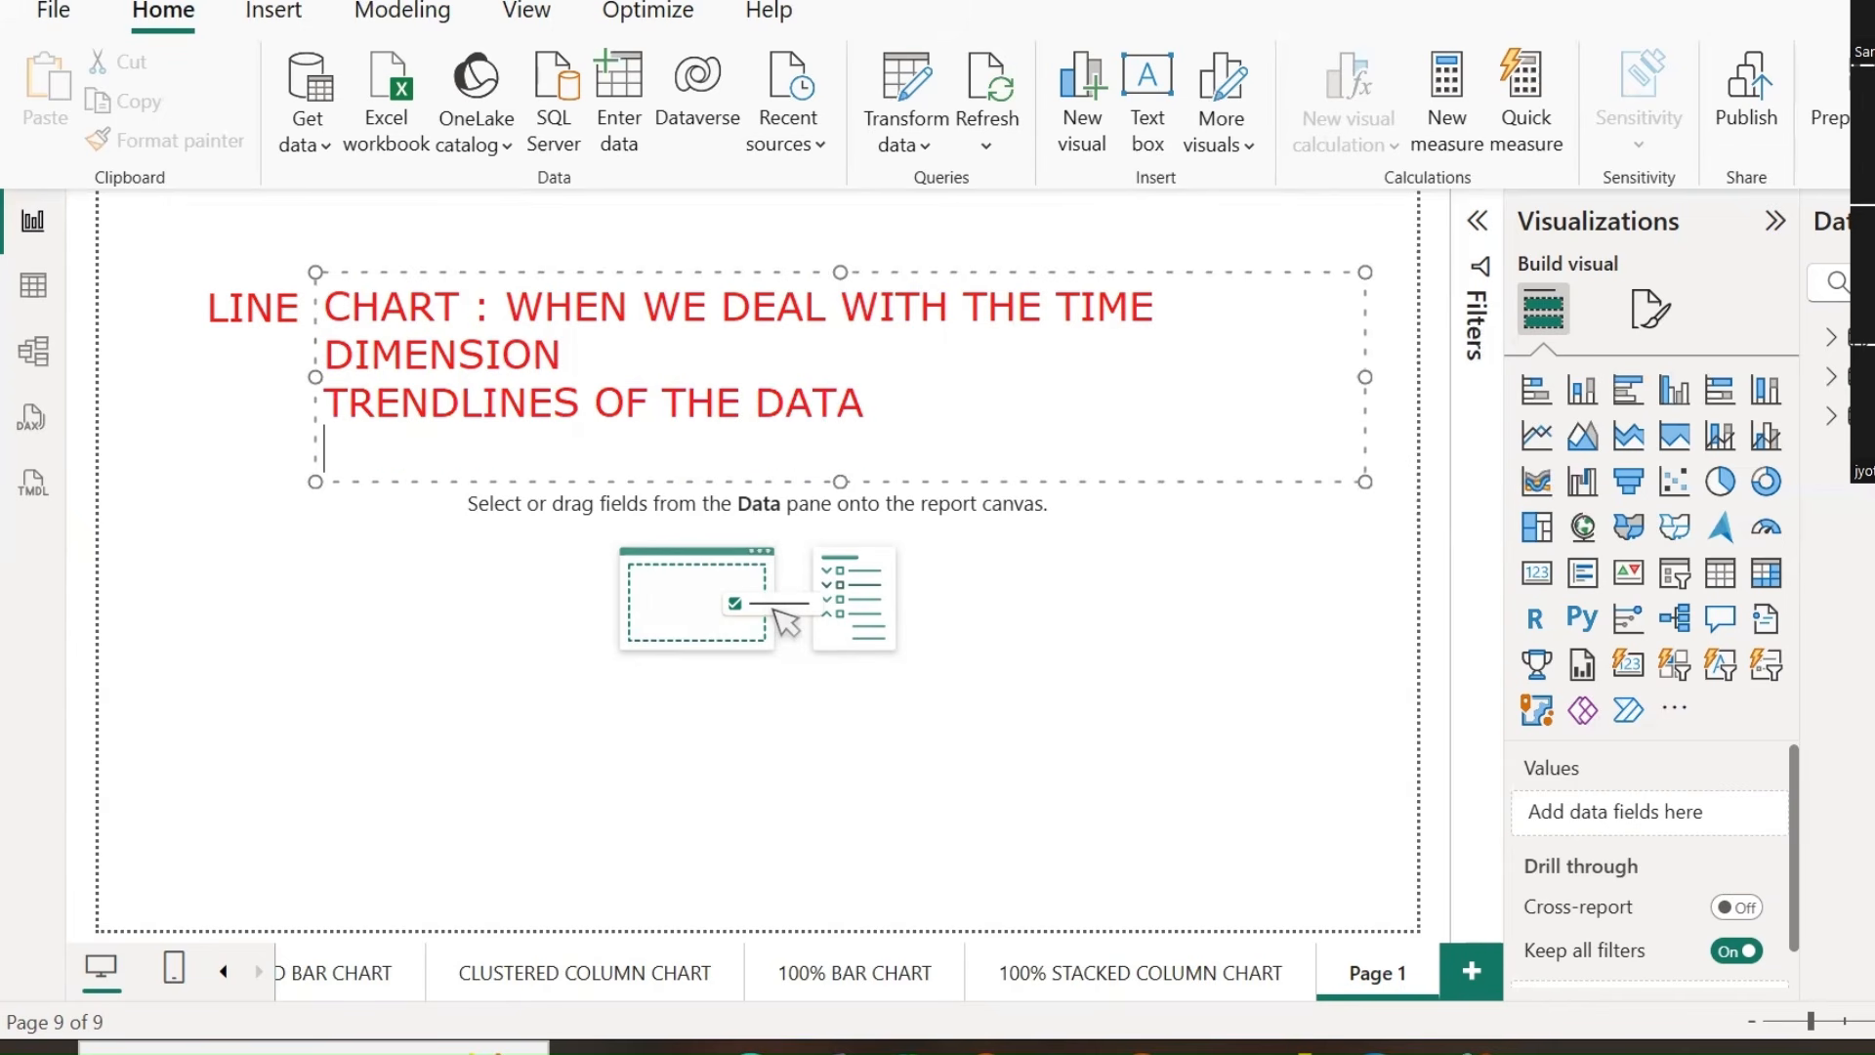
{"action": "type", "text": "SALES "}
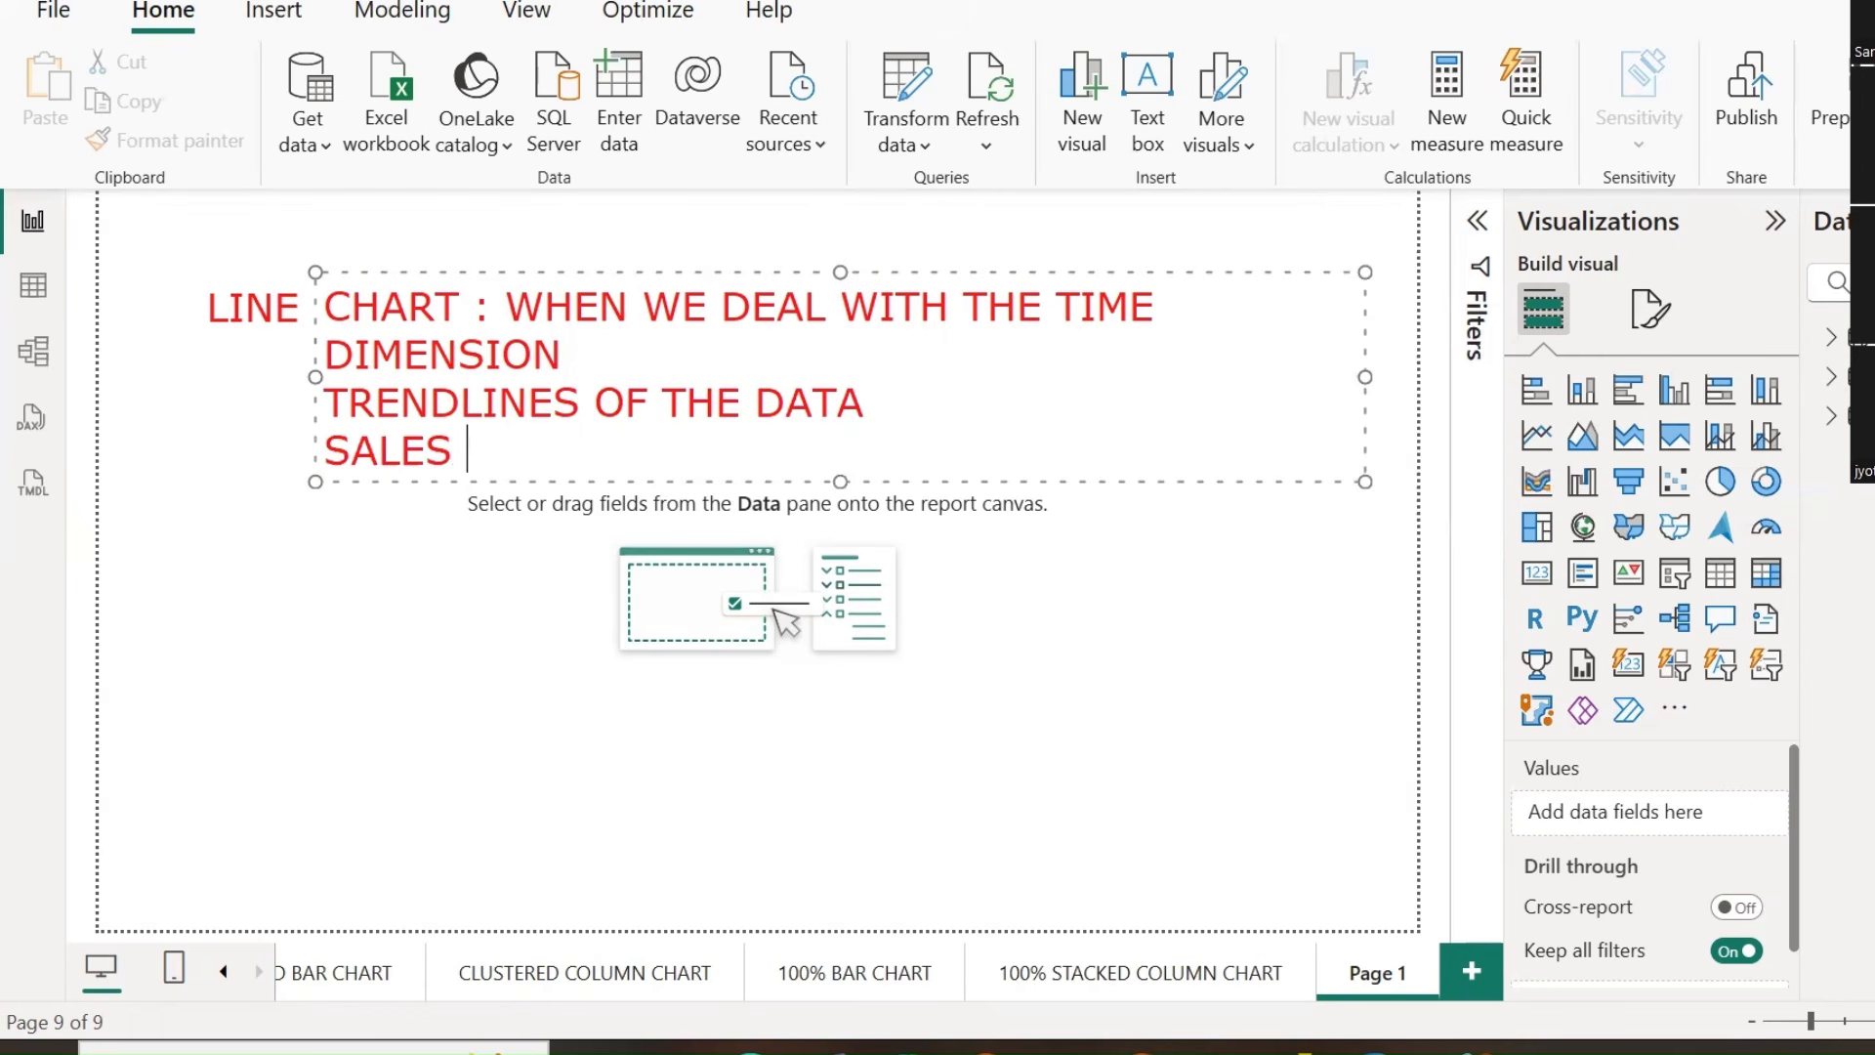
{"action": "type", "text": "BY YEAR, "}
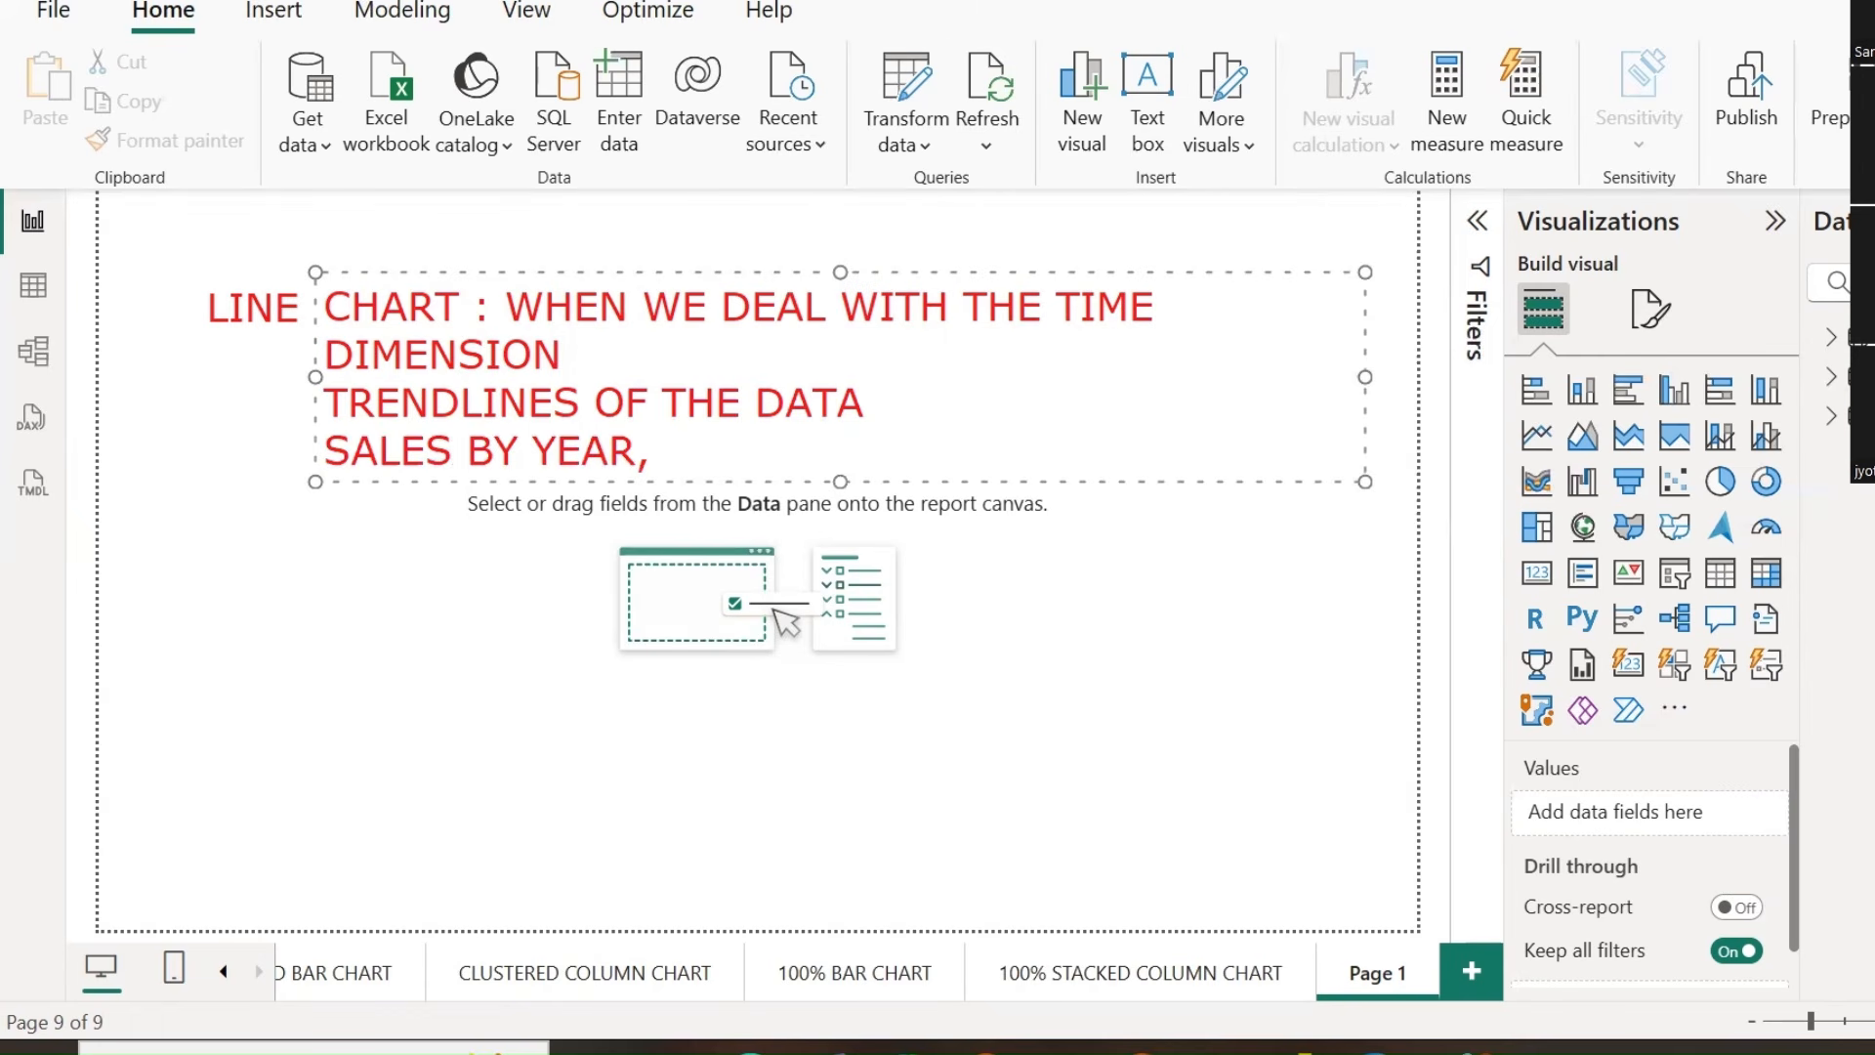
{"action": "type", "text": "QIARTER"}
{"action": "key", "text": "BackSpace"}
{"action": "key", "text": "BackSpace"}
{"action": "key", "text": "BackSpace"}
{"action": "key", "text": "BackSpace"}
{"action": "key", "text": "BackSpace"}
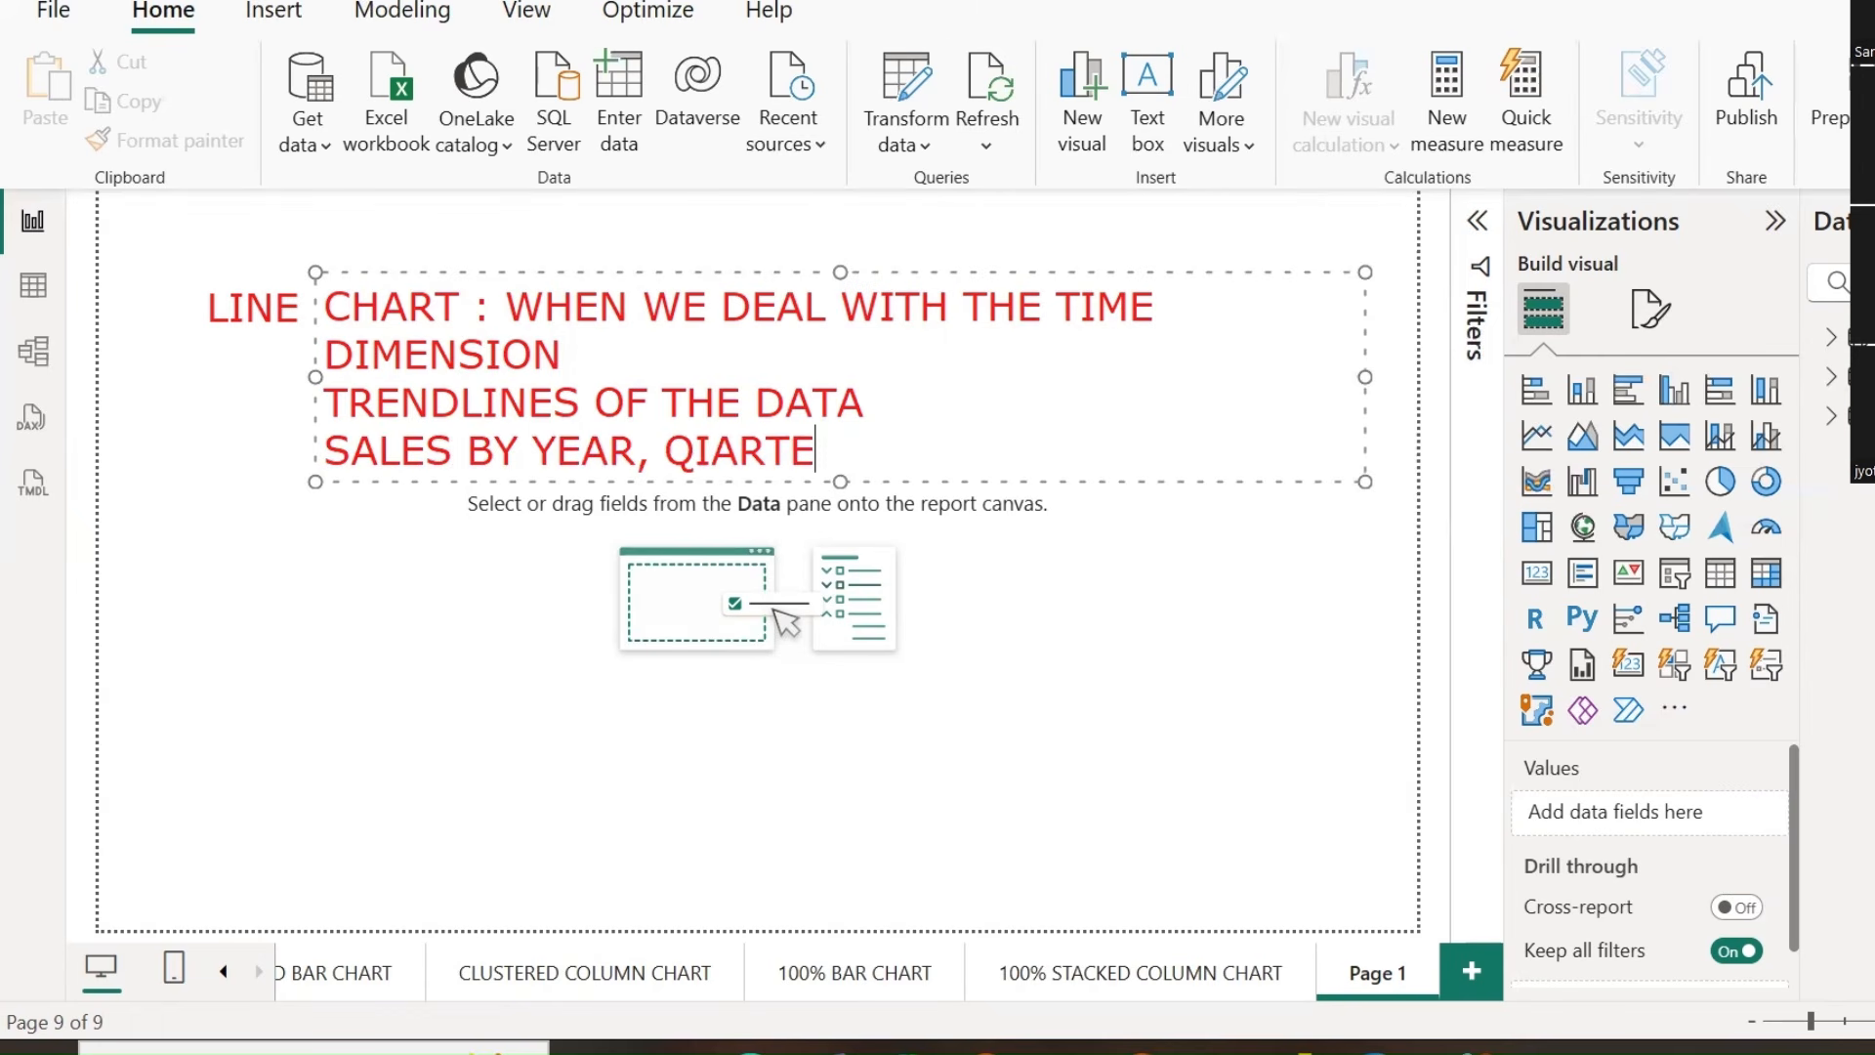
{"action": "key", "text": "BackSpace"}
{"action": "type", "text": "UARTER, "}
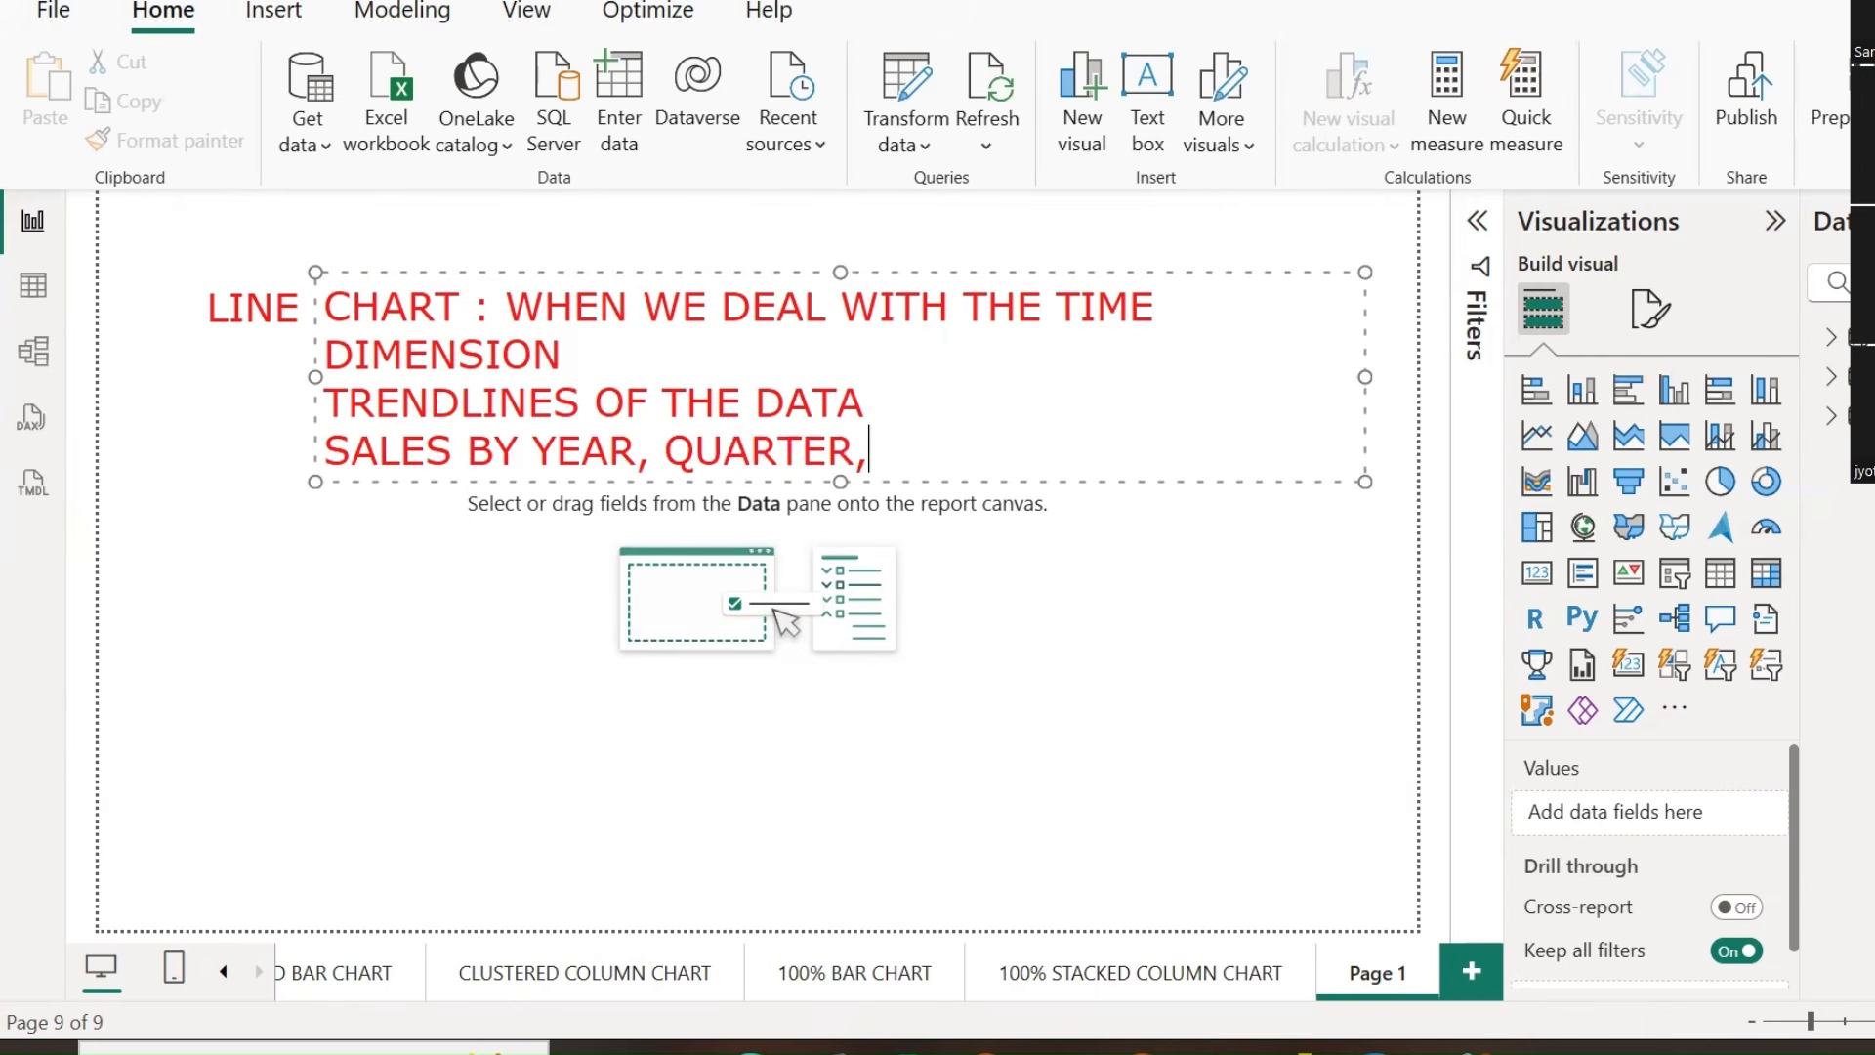
{"action": "type", "text": "MONTH, "}
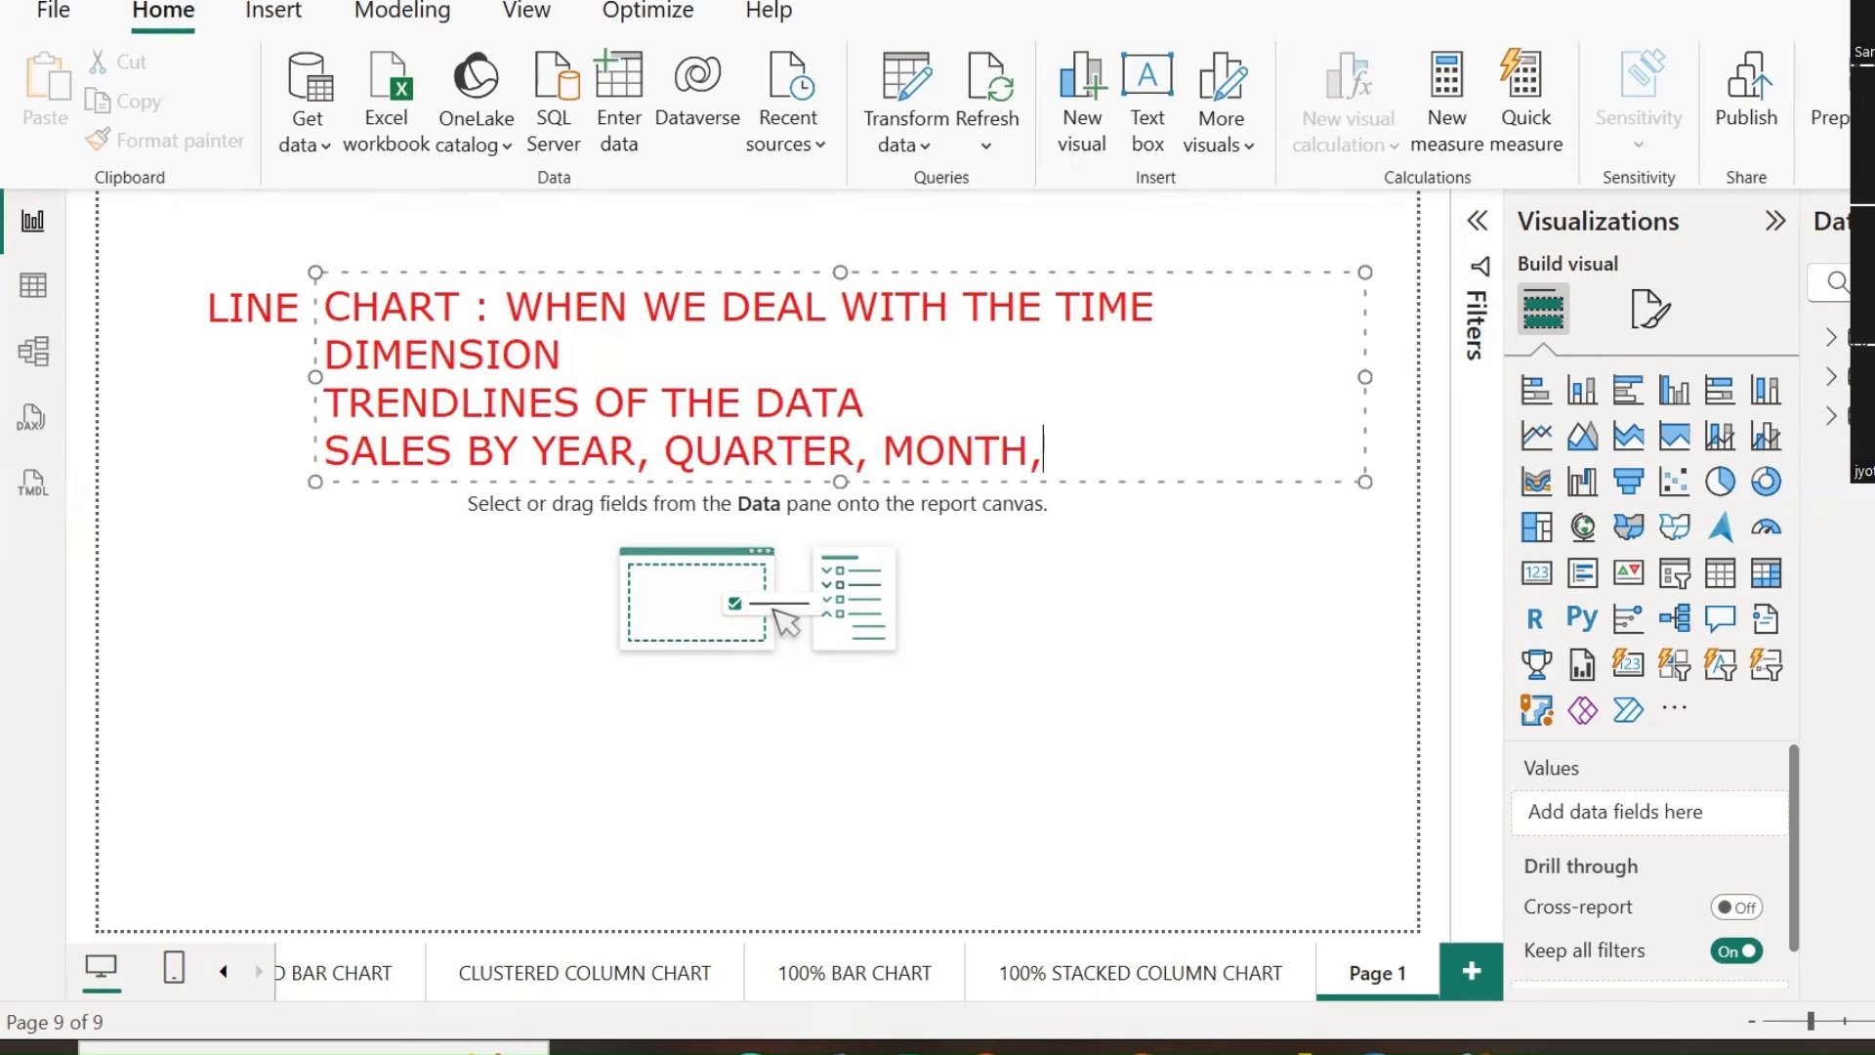
{"action": "type", "text": "DAY"}
{"action": "key", "text": "Return"}
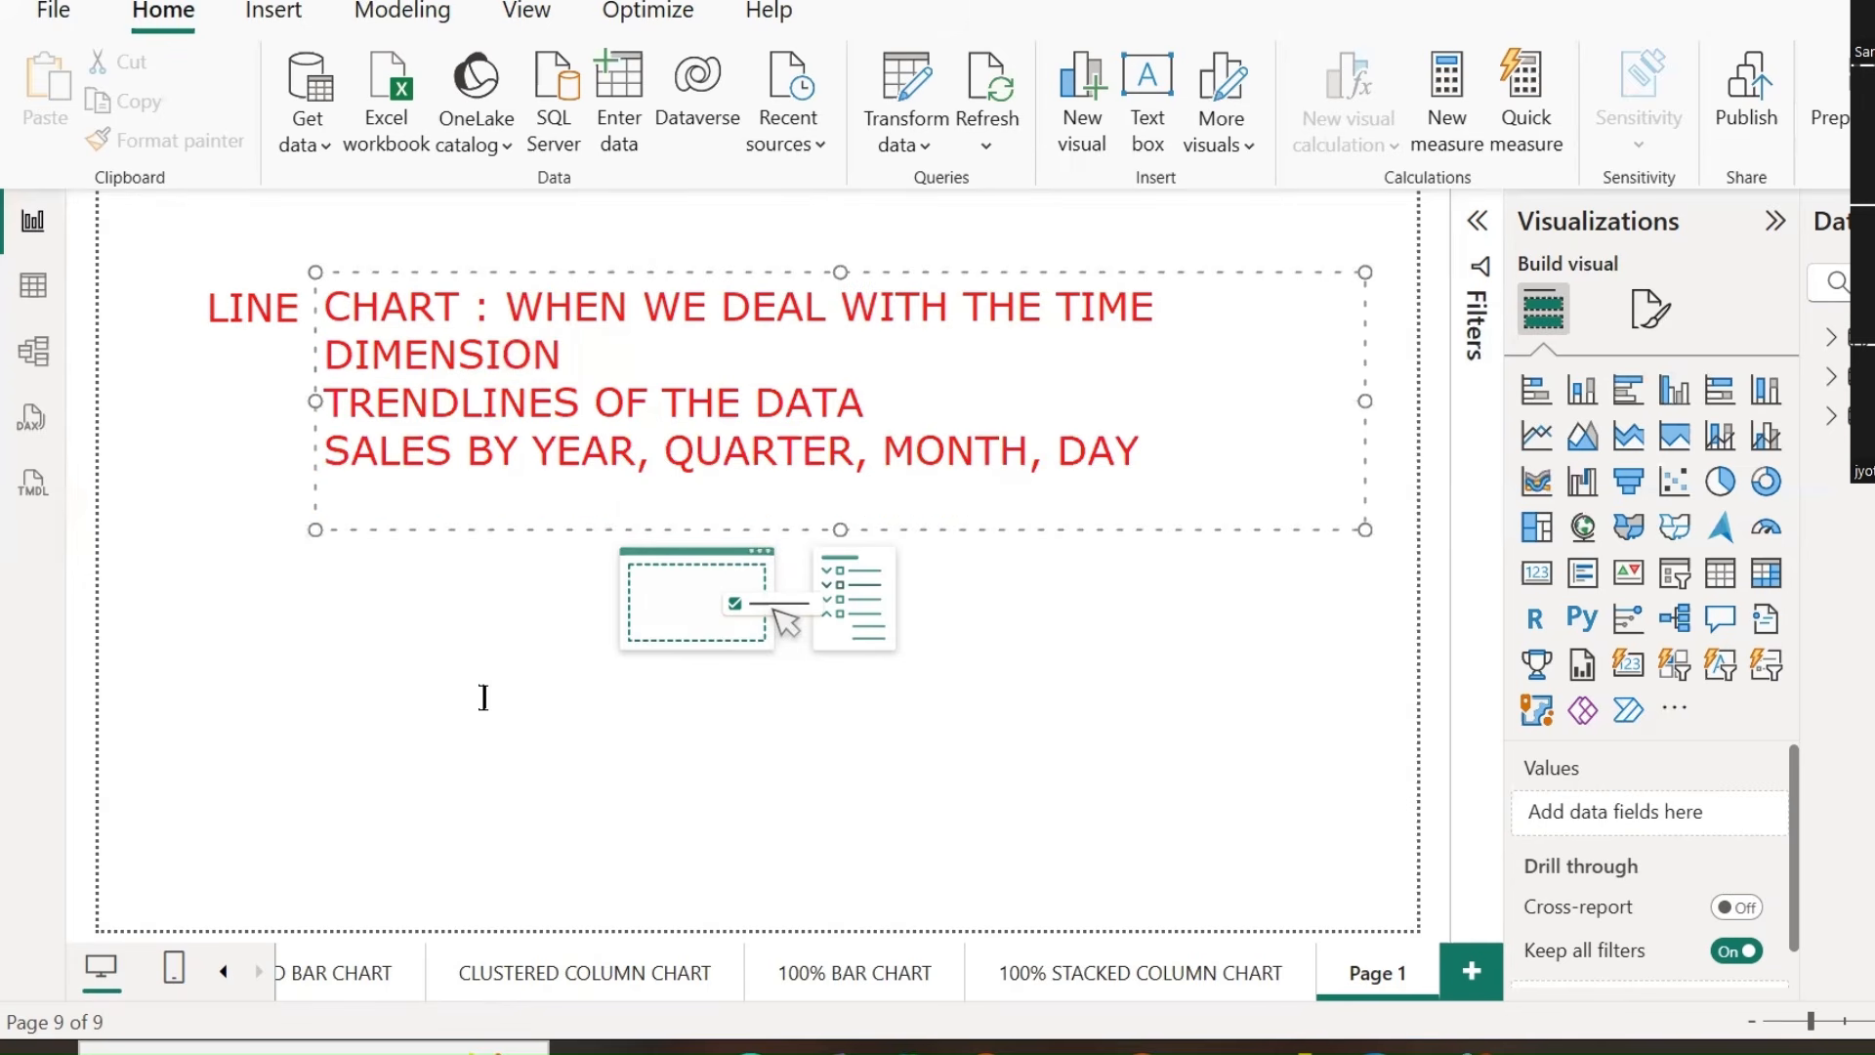
Add the lines "CY, PY", "CM, PM" and "PATTERN ON THE DATA," to the red annotation and finish editing it.
{"action": "type", "text": "CY, PY"}
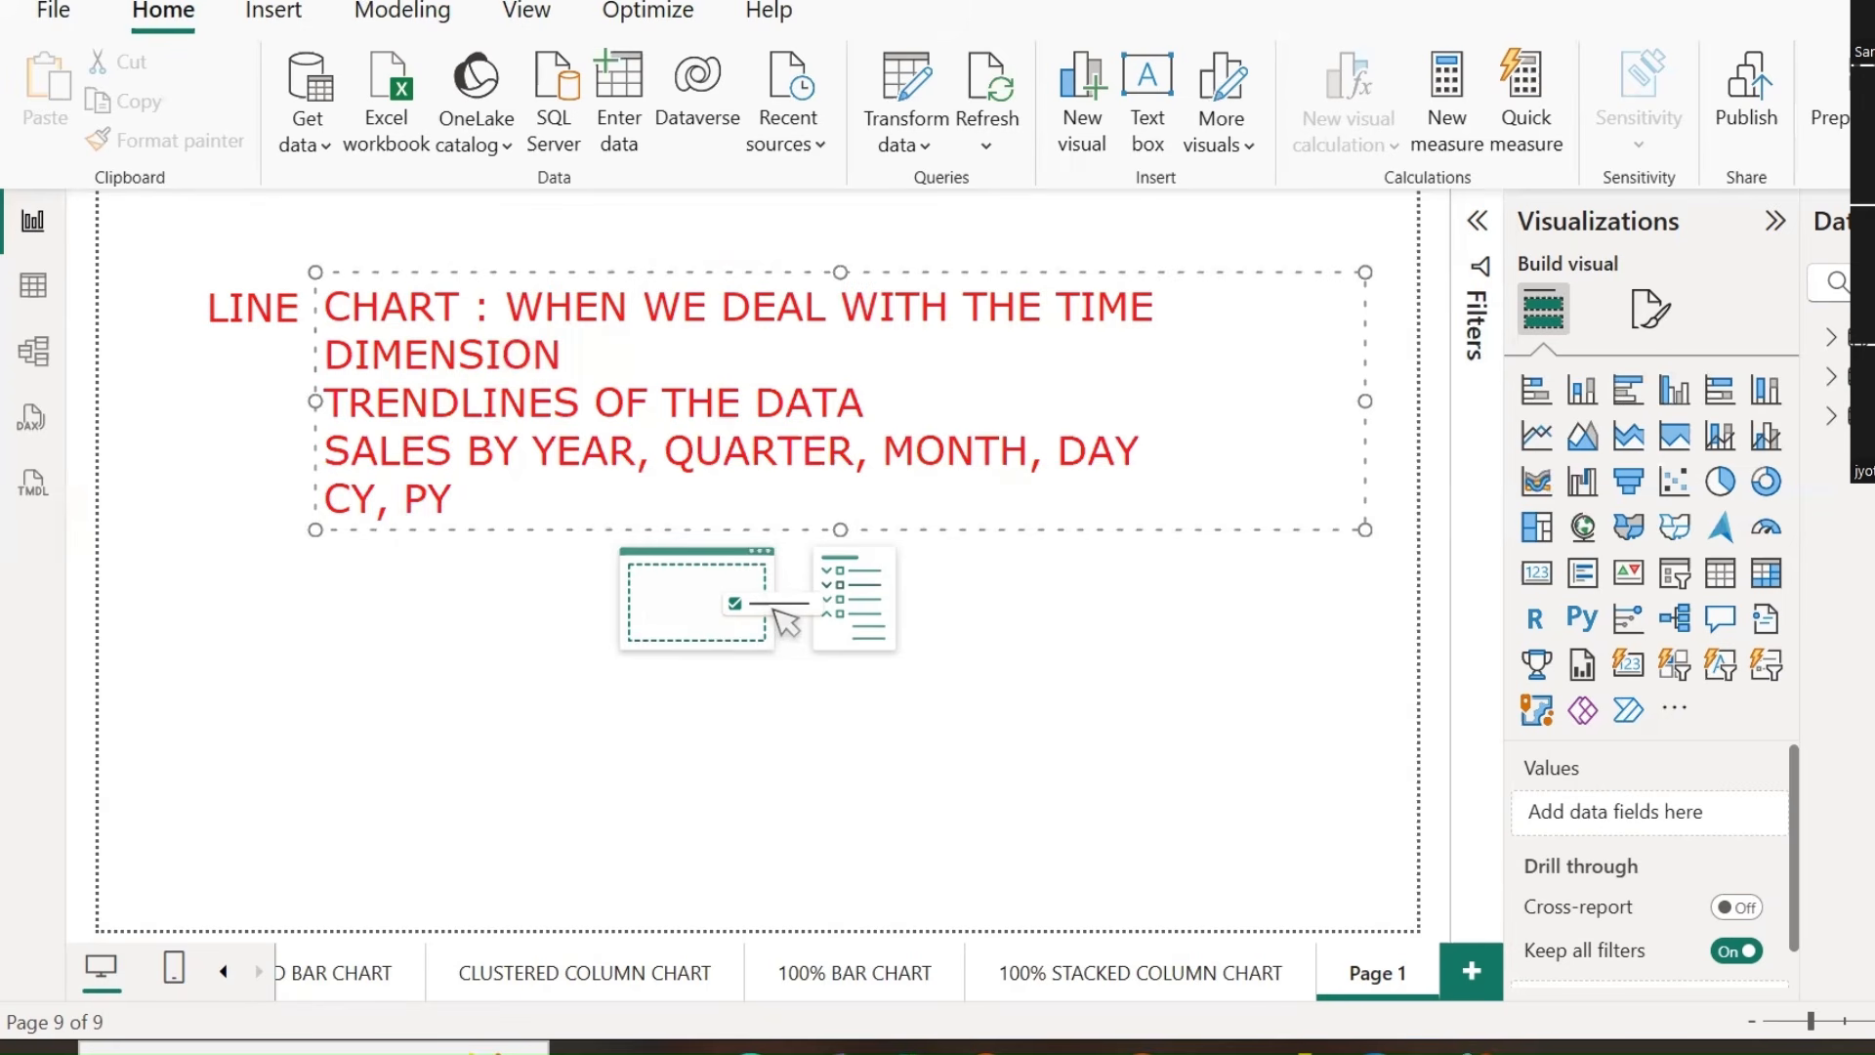
{"action": "key", "text": "Return"}
{"action": "type", "text": "CM"}
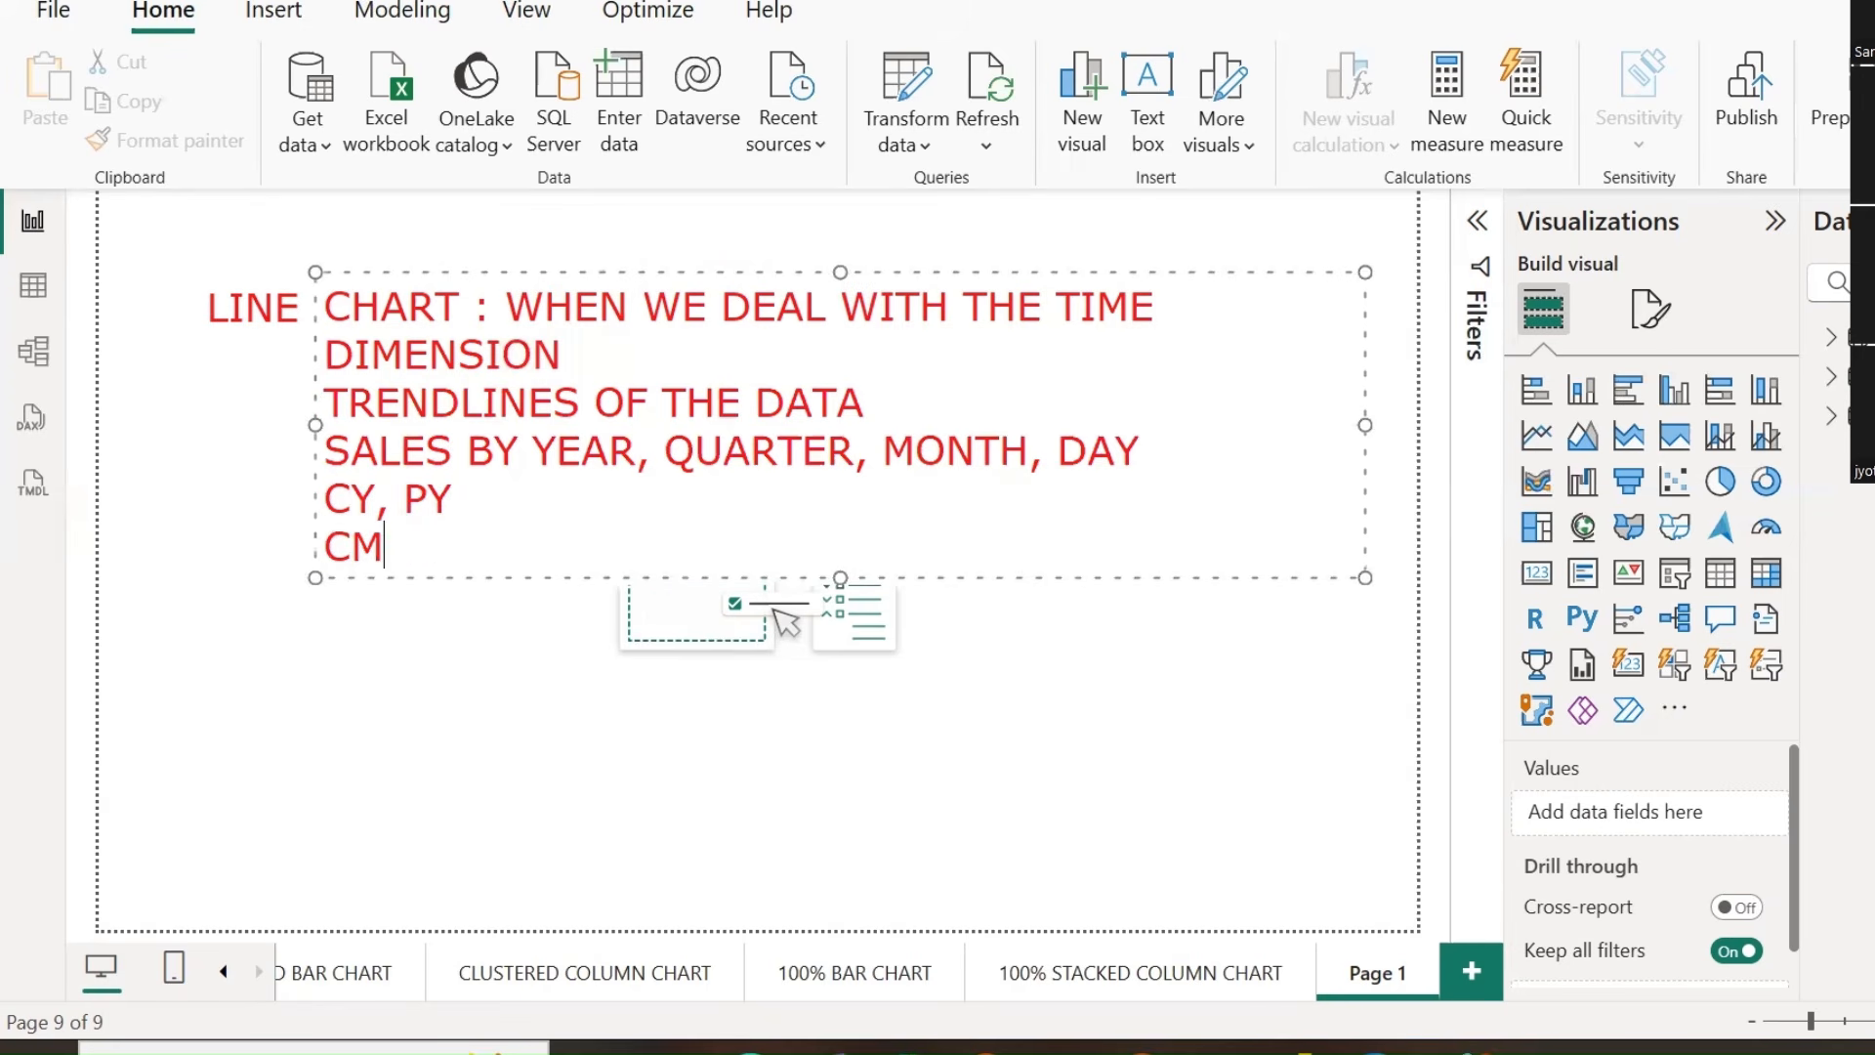
{"action": "type", "text": ", PM"}
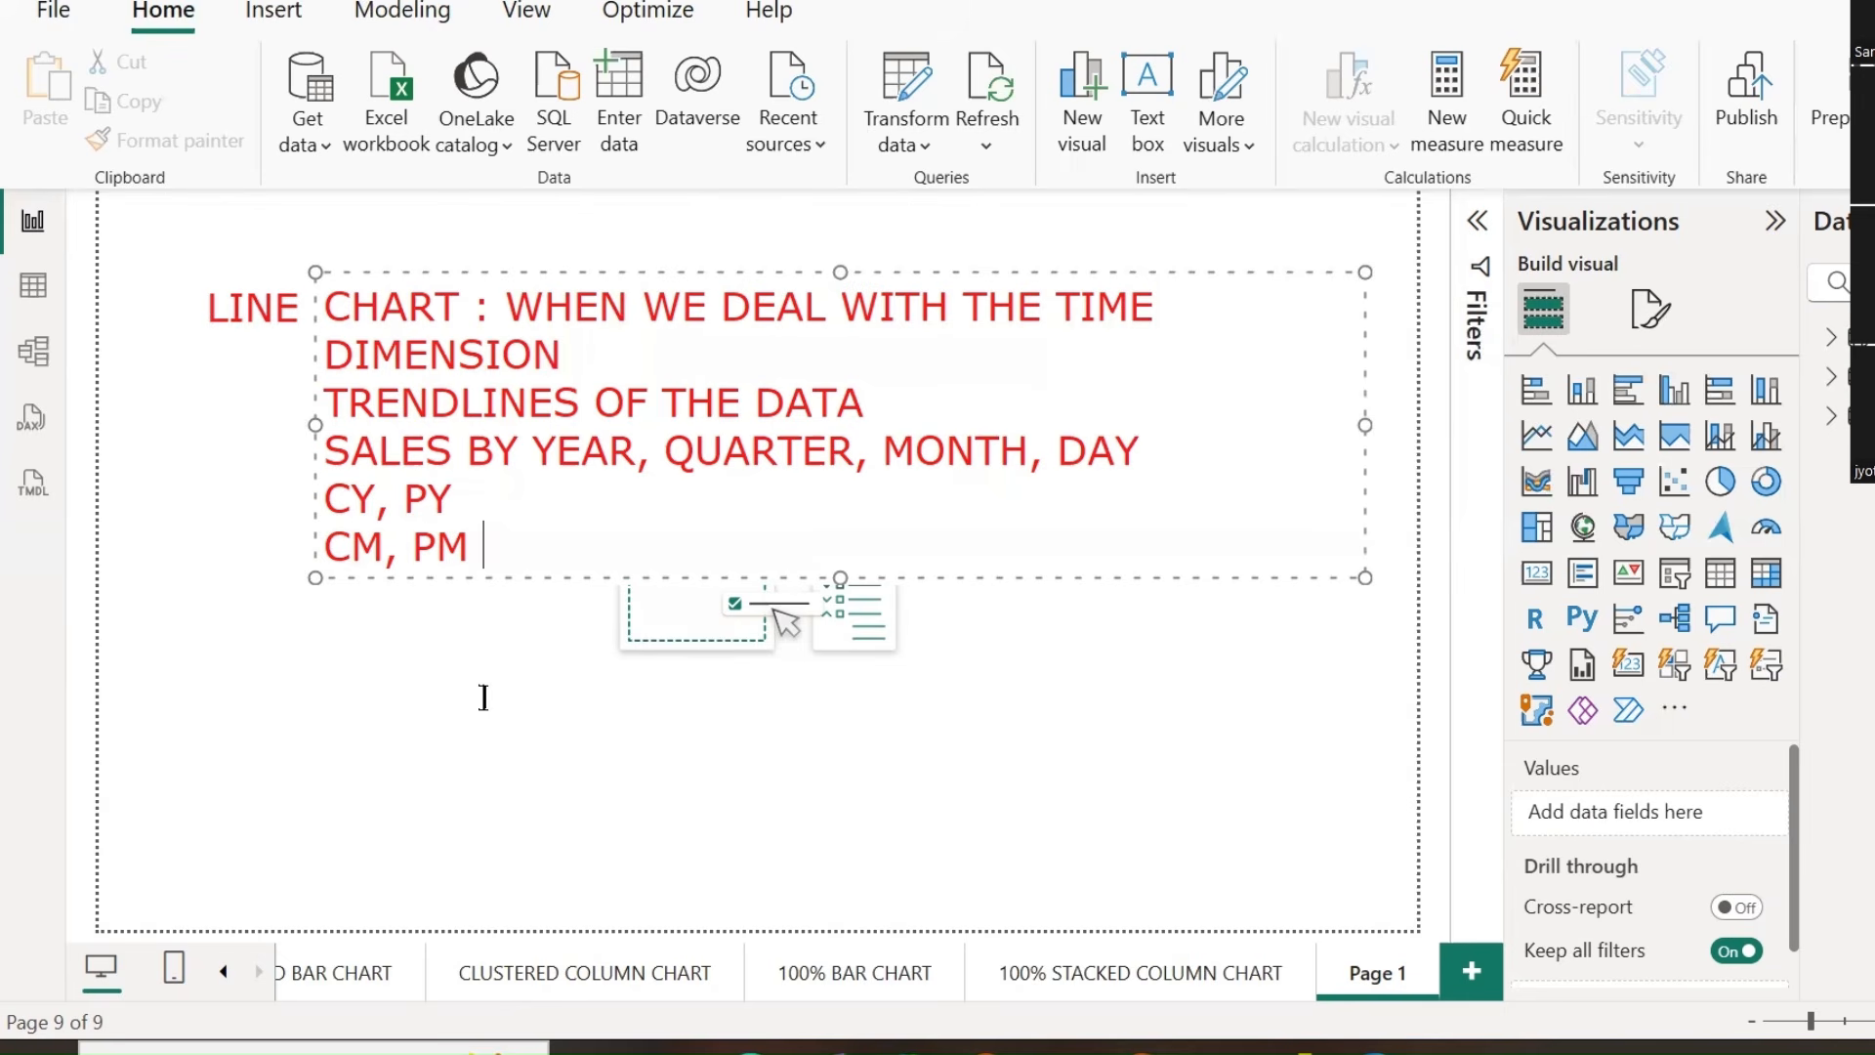
{"action": "key", "text": "Return"}
{"action": "type", "text": "PATTERN "}
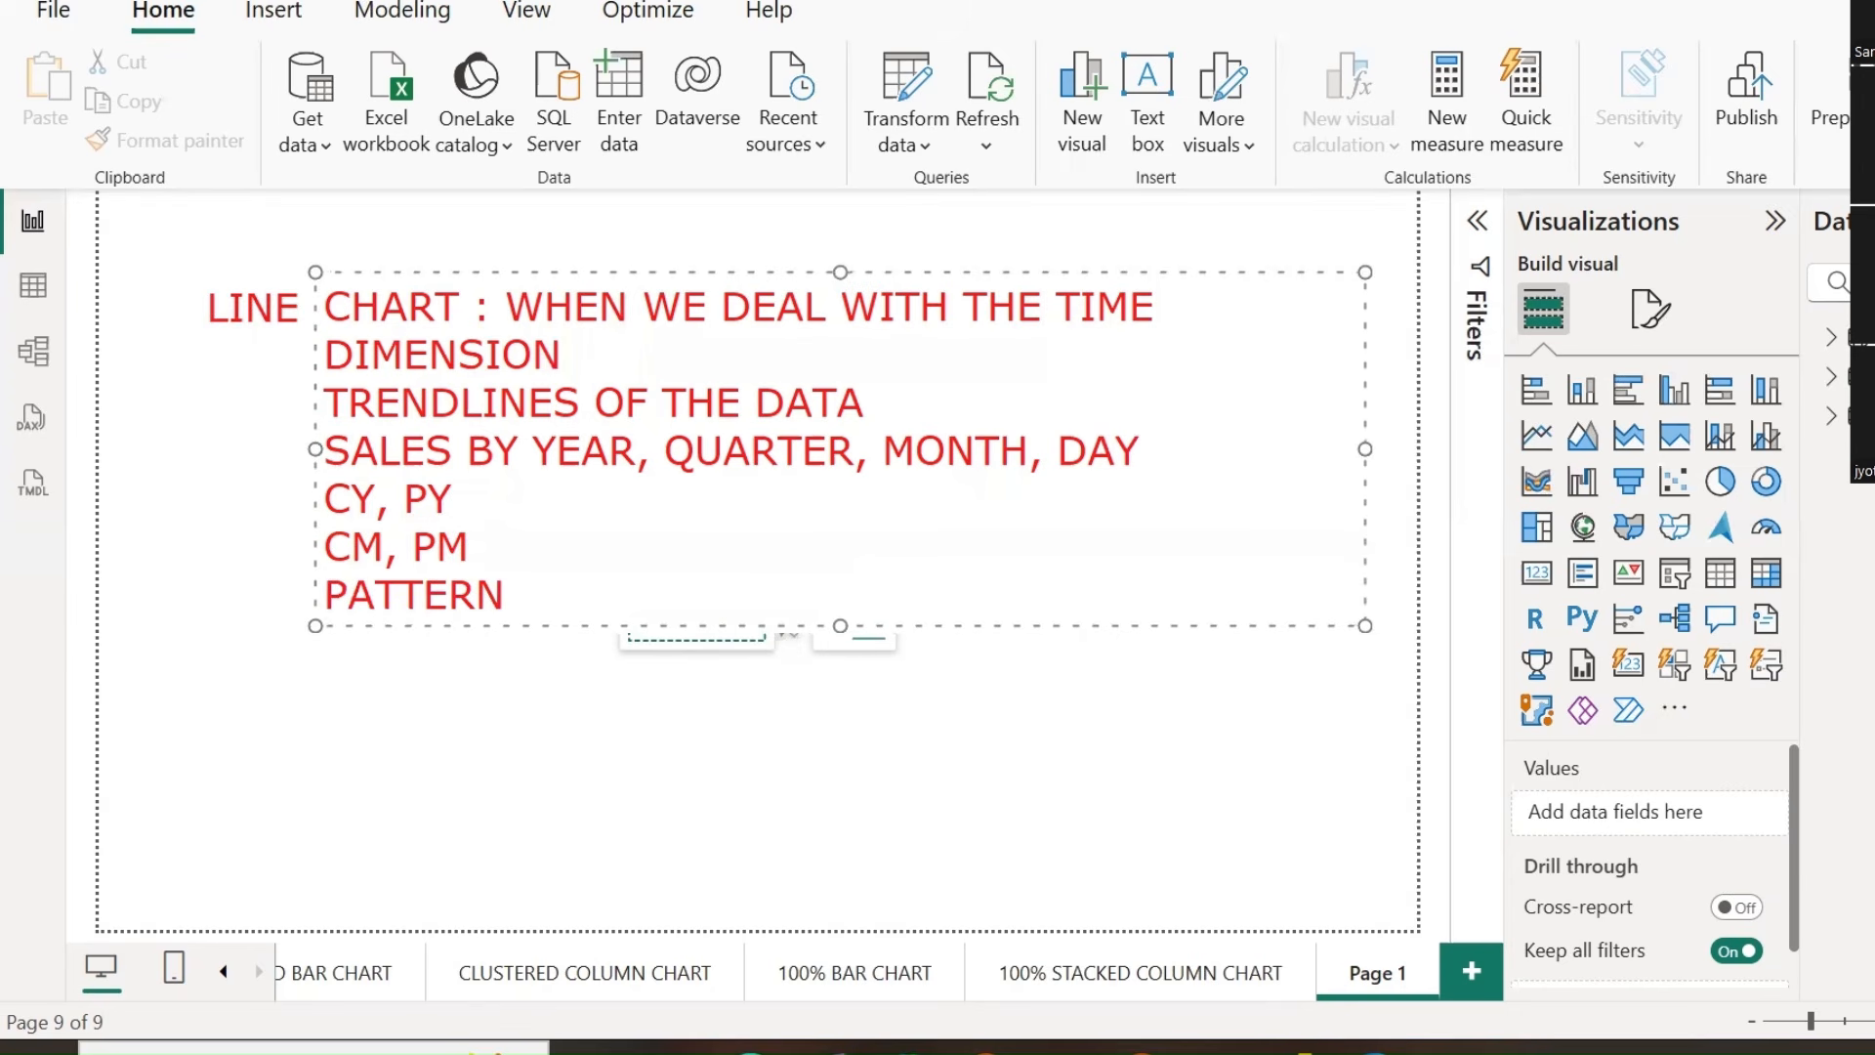
{"action": "type", "text": "ON THE DATA,"}
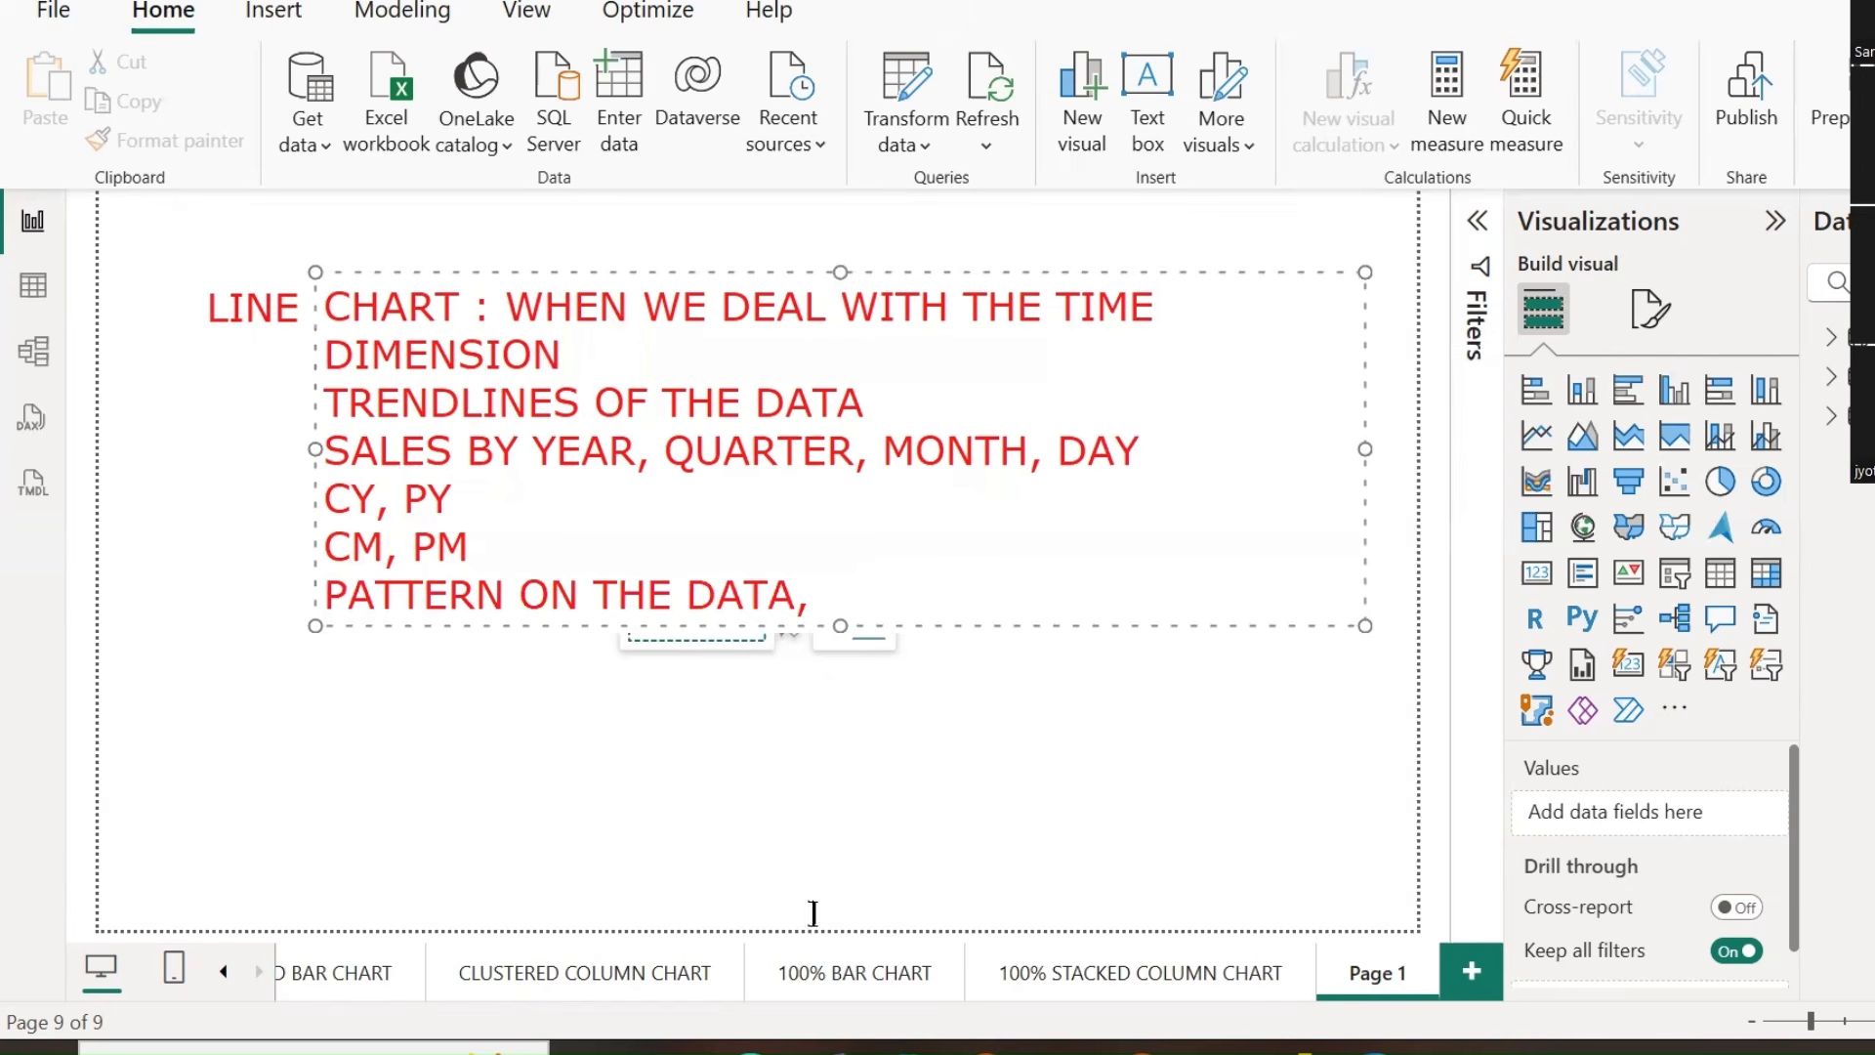
{"action": "left_click", "coordinate": [1146, 861]}
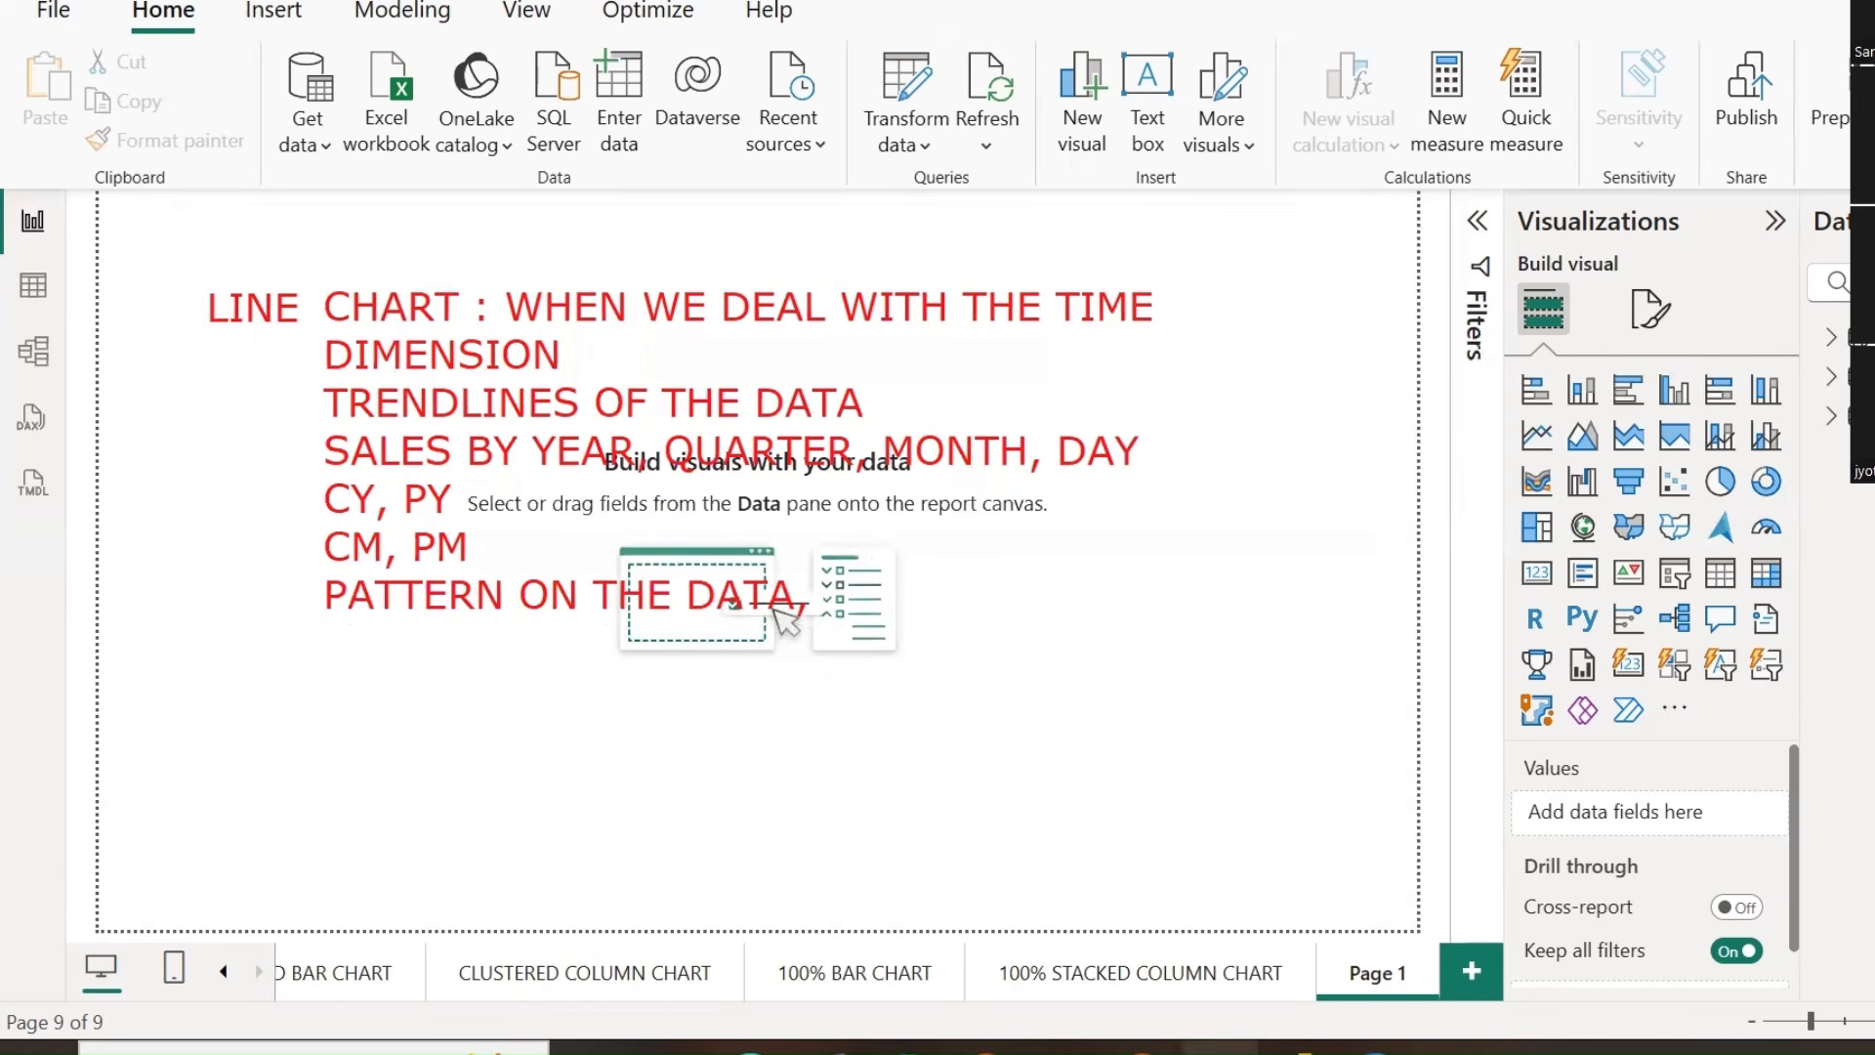
Switch to PowerPoint, clear the red annotation, and highlight the usage and best-practice text on the Line Chart slide.
{"action": "left_click", "coordinate": [1220, 1047]}
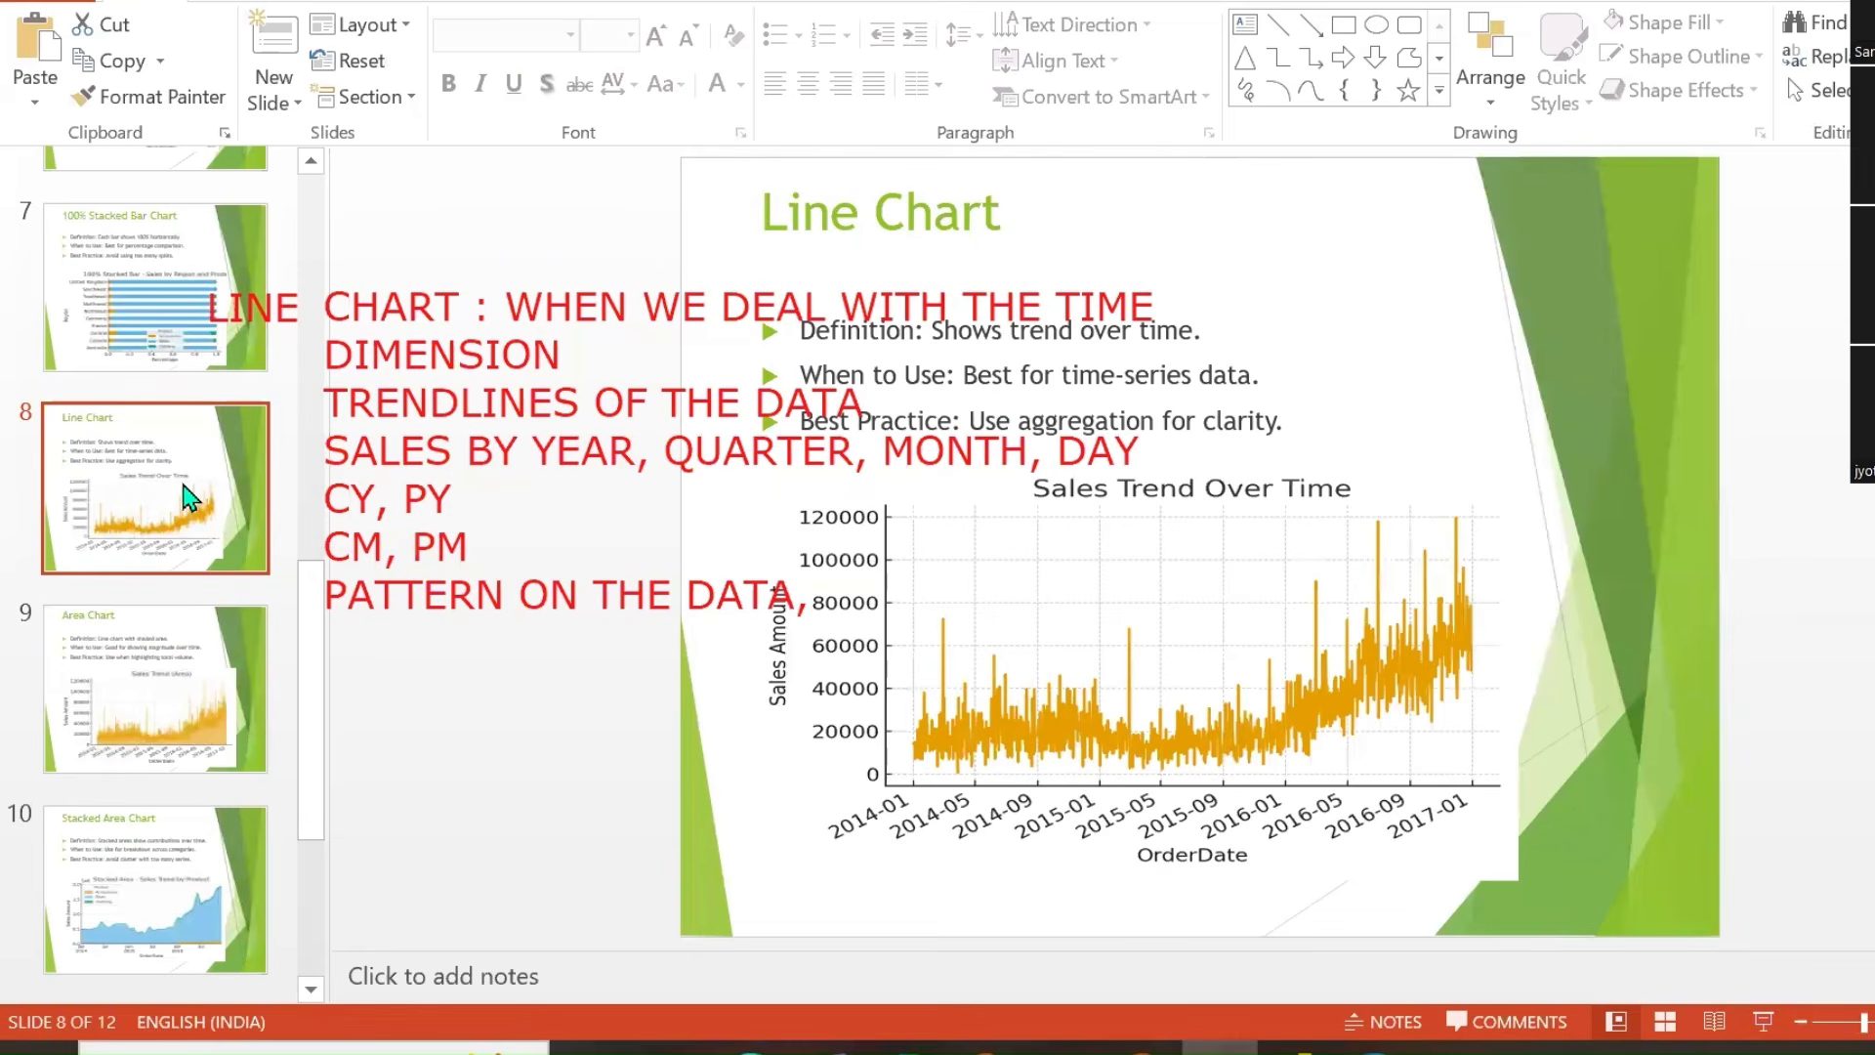
{"action": "left_click_drag", "start_coordinate": [456, 712], "coordinate": [146, 308]}
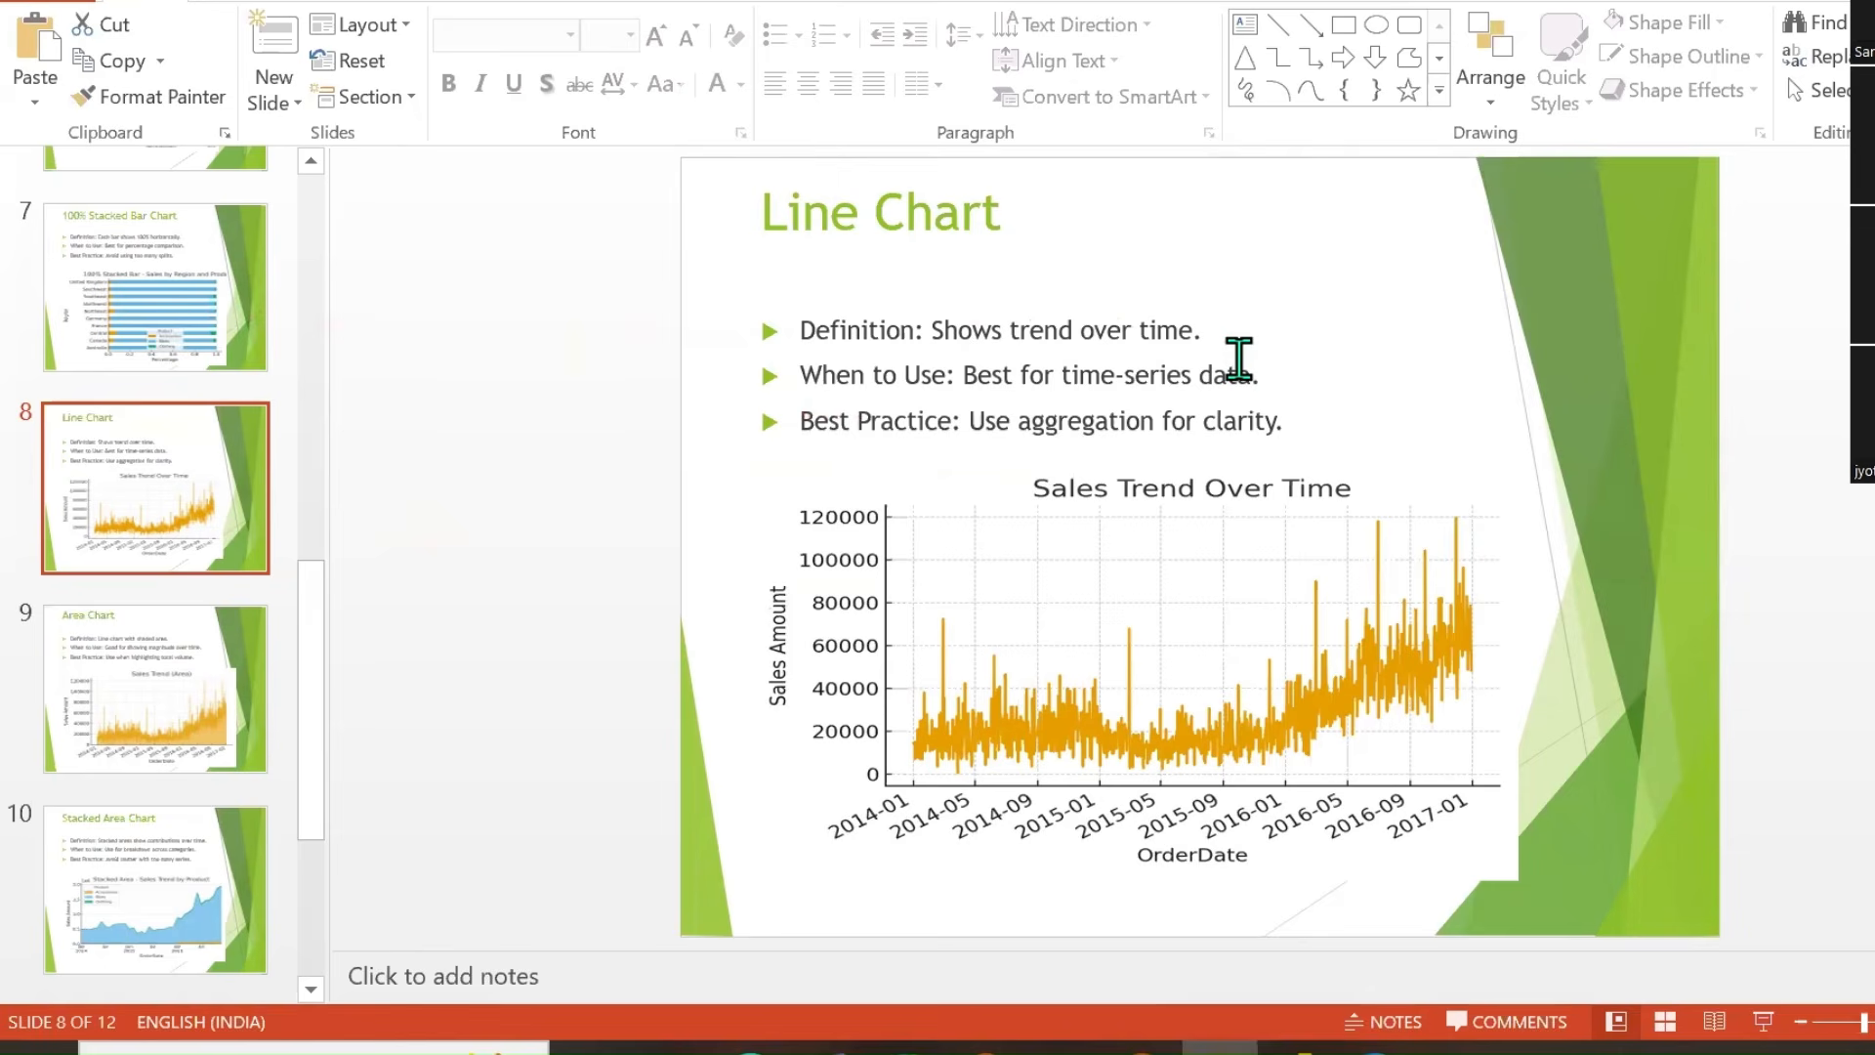
{"action": "left_click_drag", "start_coordinate": [964, 377], "coordinate": [1264, 406]}
{"action": "left_click", "coordinate": [1286, 378]}
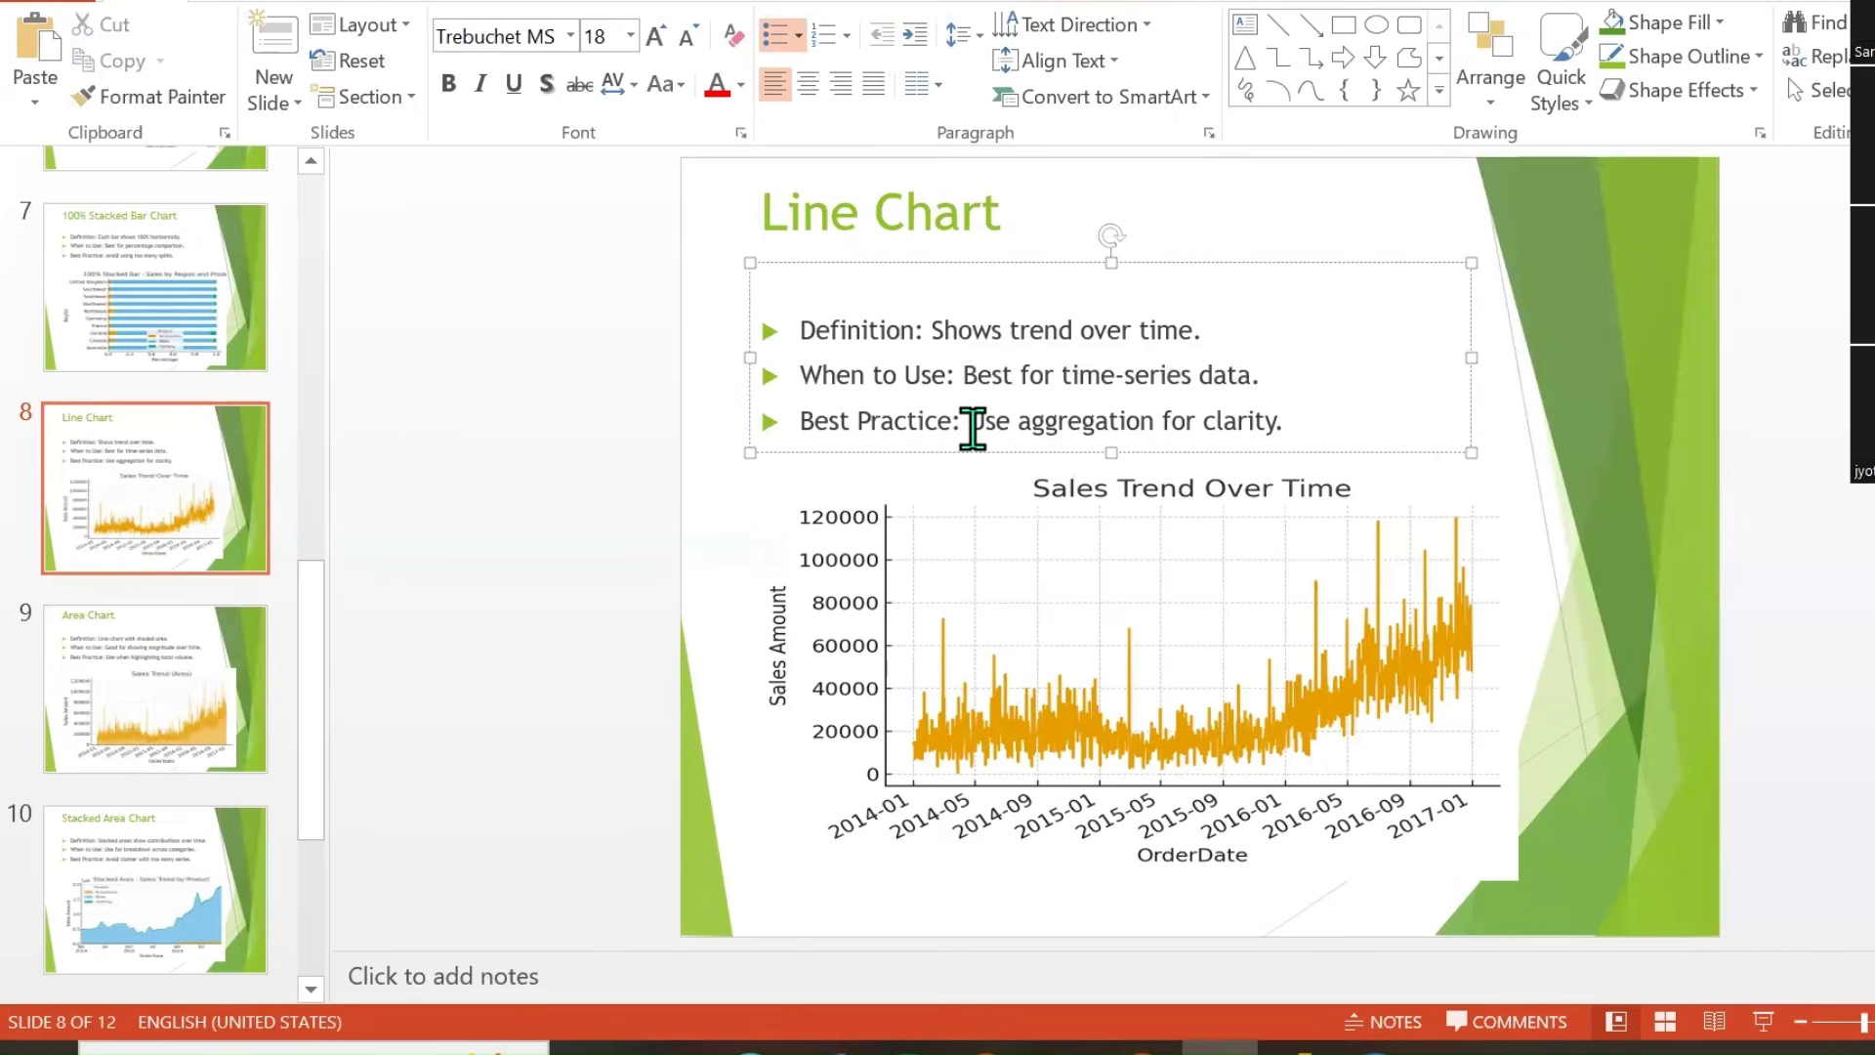
{"action": "left_click_drag", "start_coordinate": [962, 417], "coordinate": [1295, 407]}
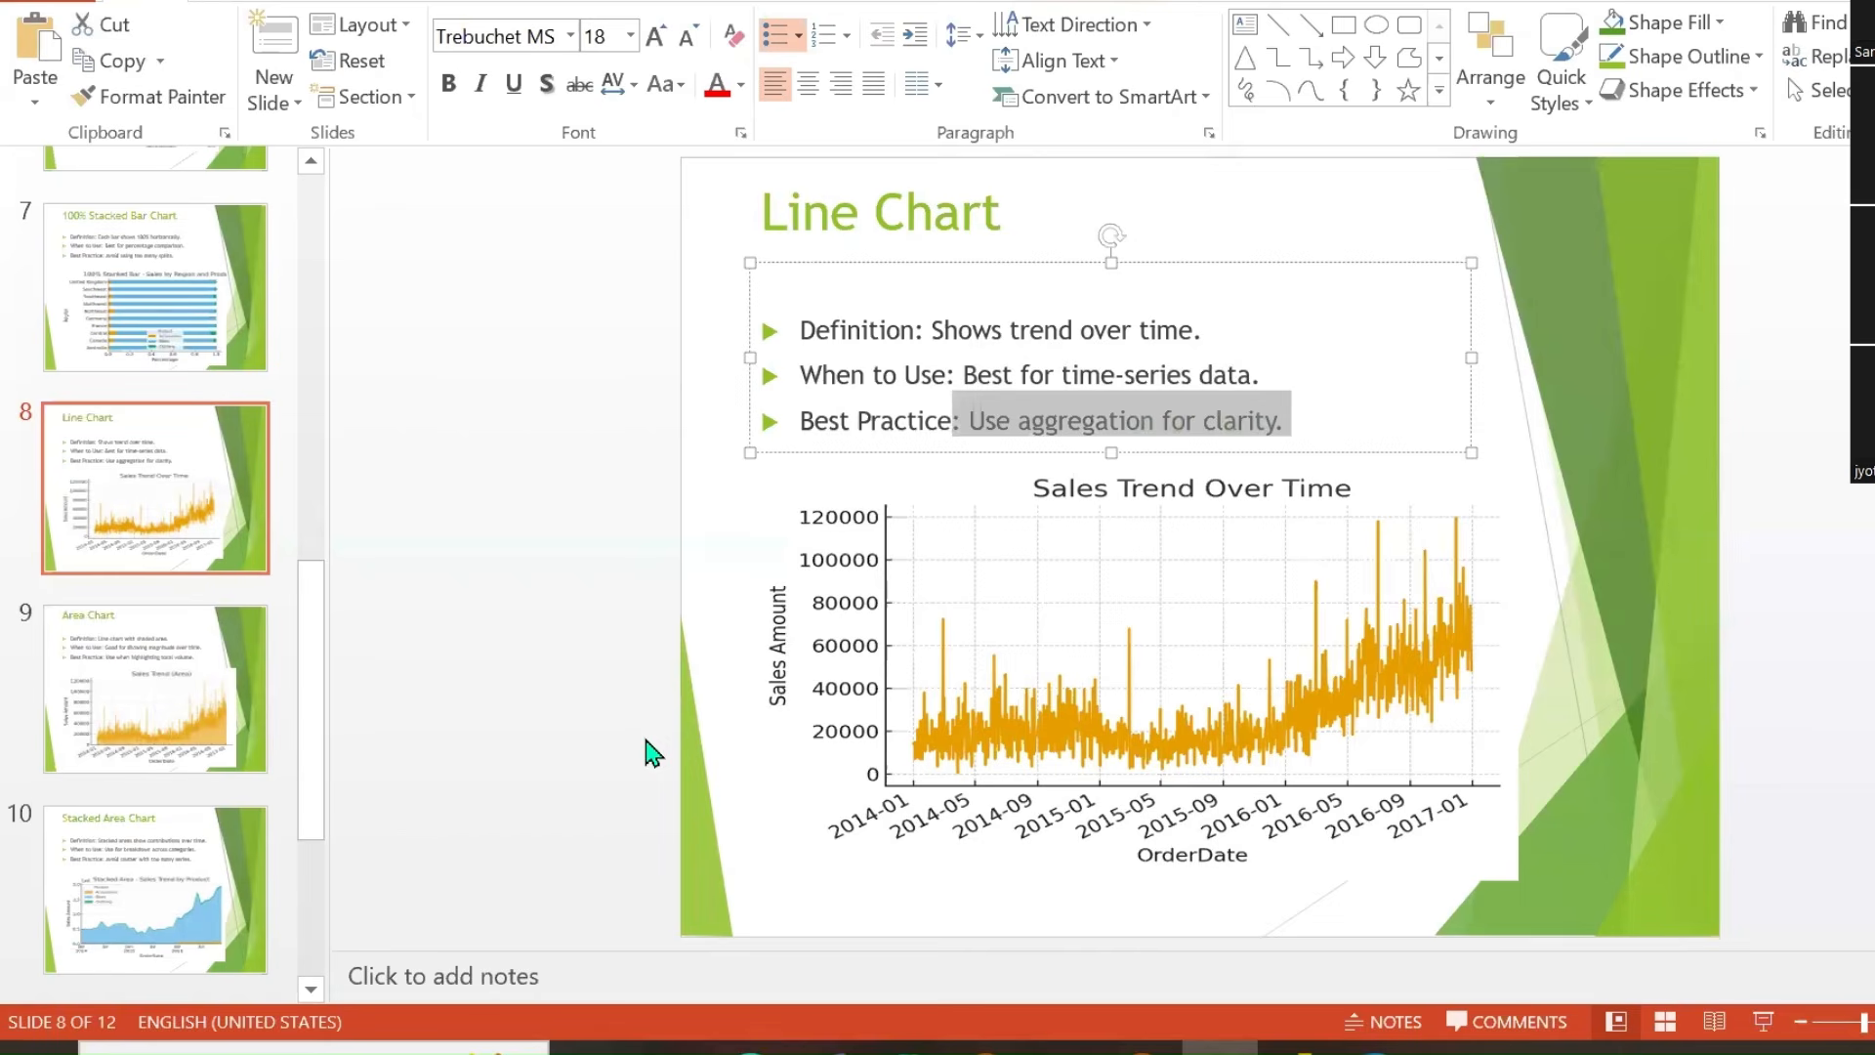
Switch back to Power BI, insert a line chart on Page 1 and enlarge it to fill the page below the heading area.
{"action": "left_click", "coordinate": [1298, 1047]}
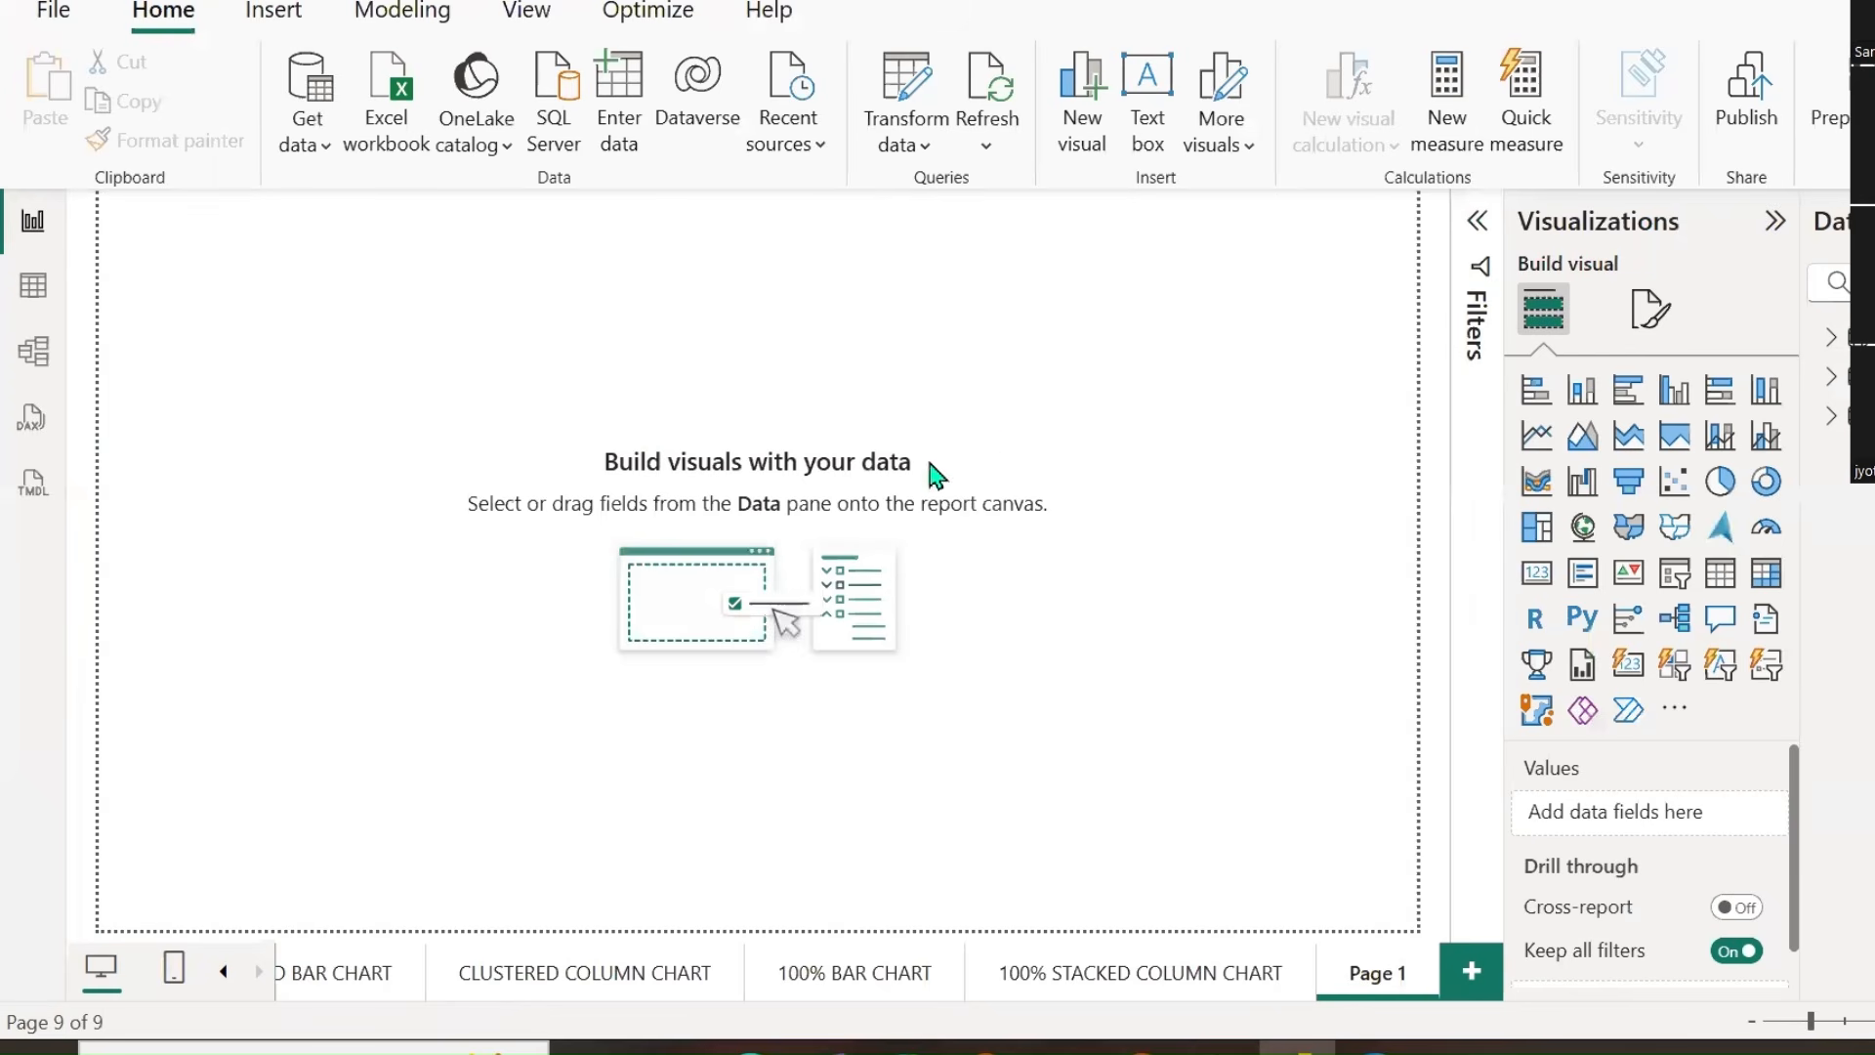
{"action": "left_click", "coordinate": [1533, 445]}
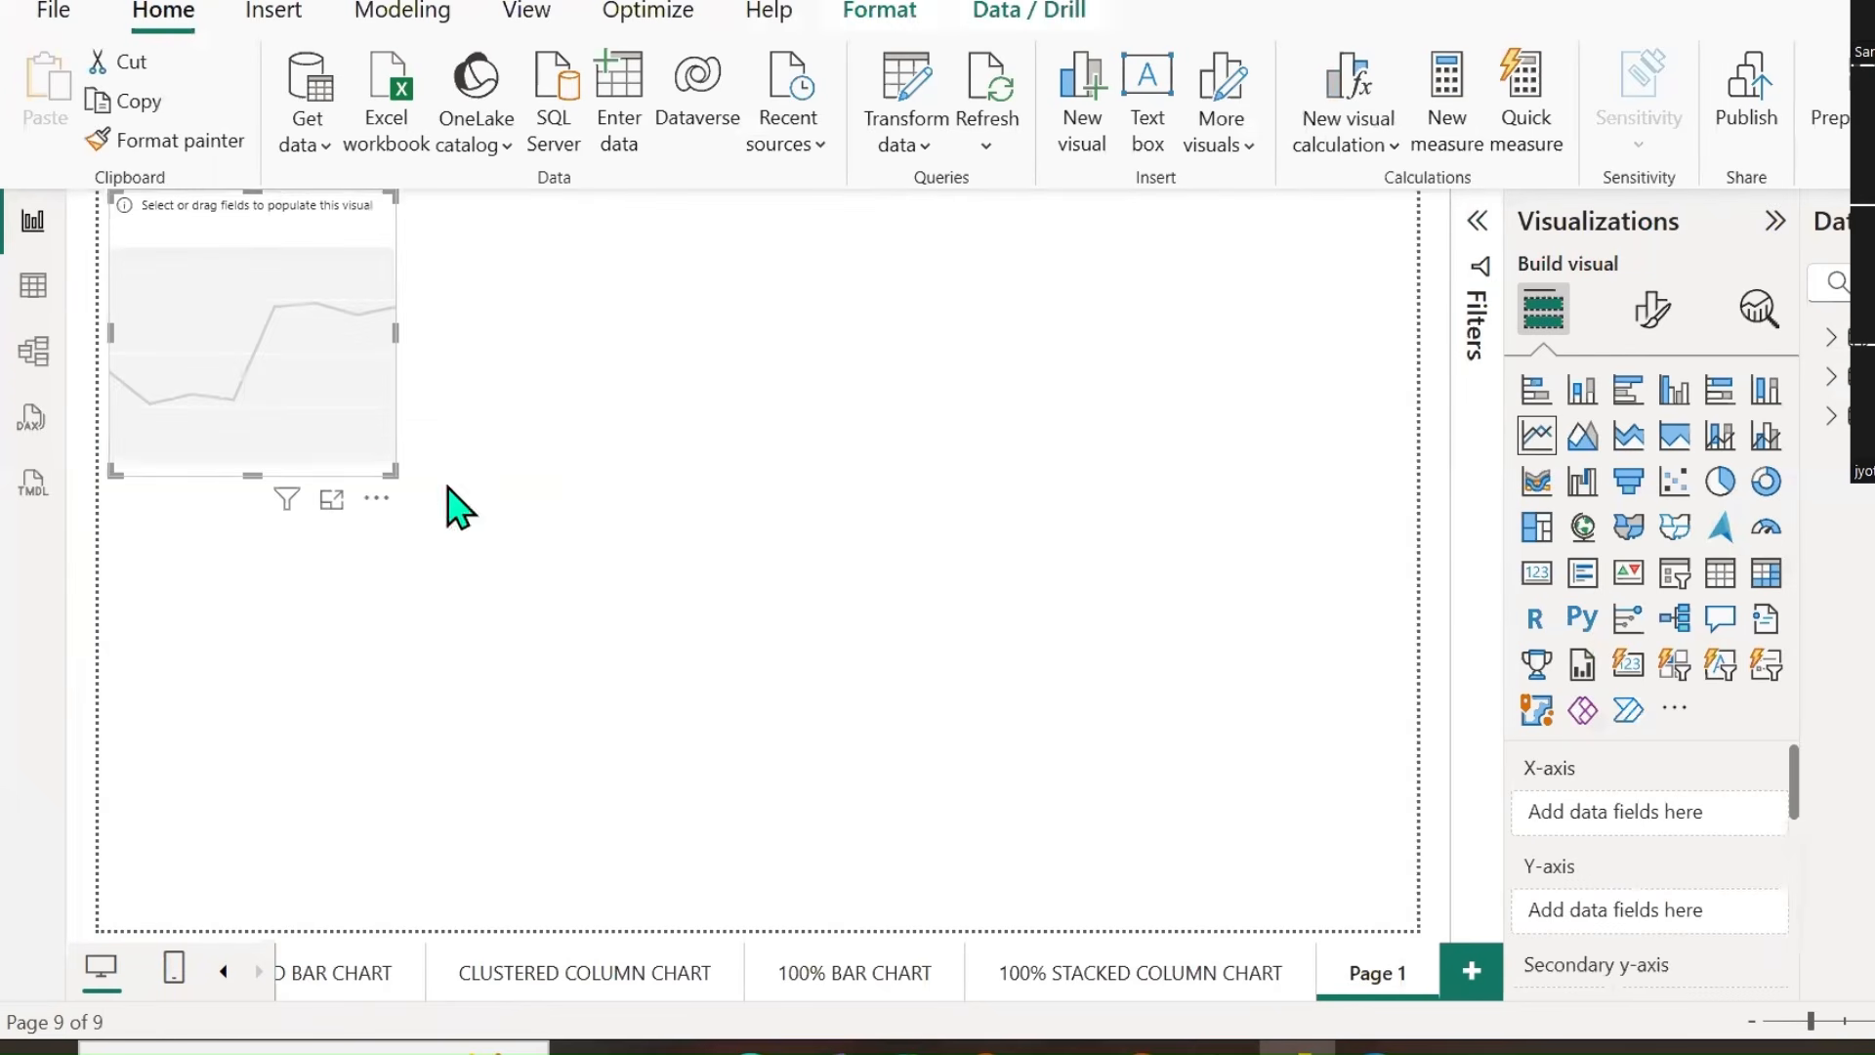
{"action": "left_click_drag", "start_coordinate": [352, 493], "coordinate": [1412, 928]}
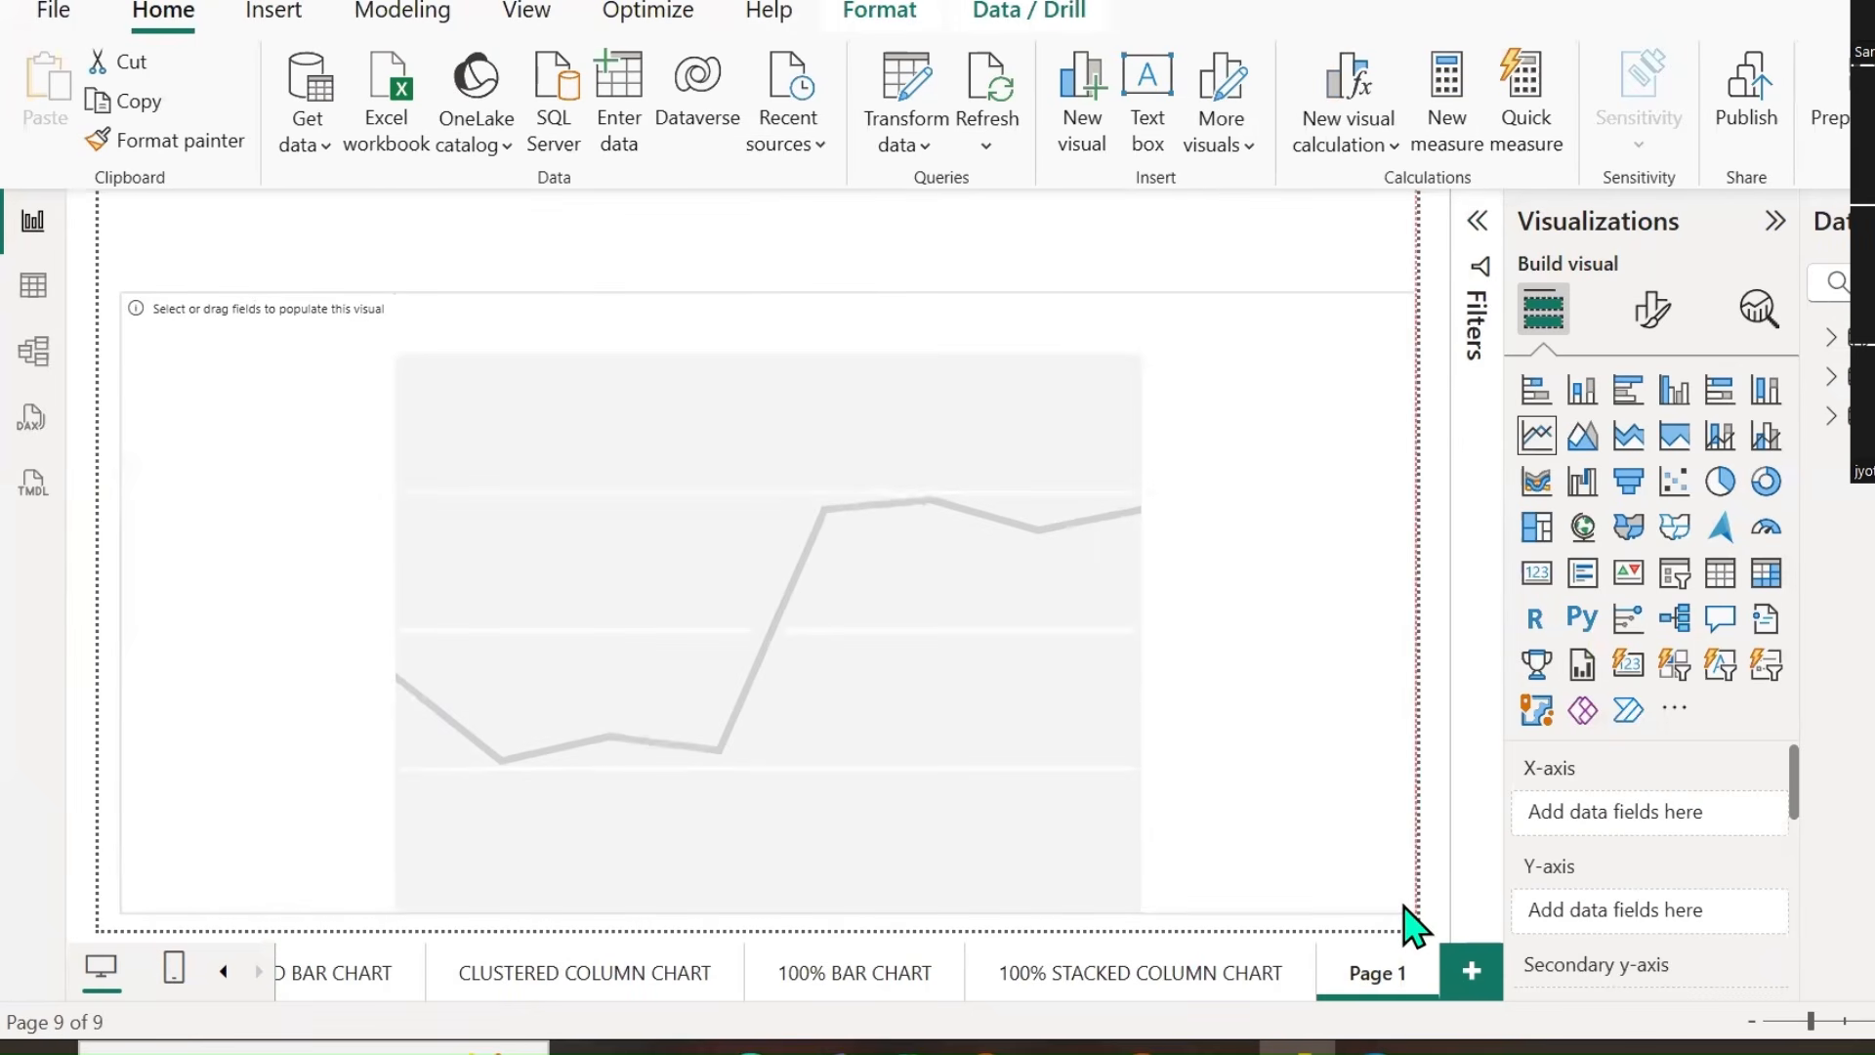
{"action": "left_click_drag", "start_coordinate": [766, 290], "coordinate": [770, 333]}
Copy the heading text box from the 100% STACKED COLUMN CHART page to Page 1 and change its text to "LINE CHART".
{"action": "left_click", "coordinate": [1080, 981]}
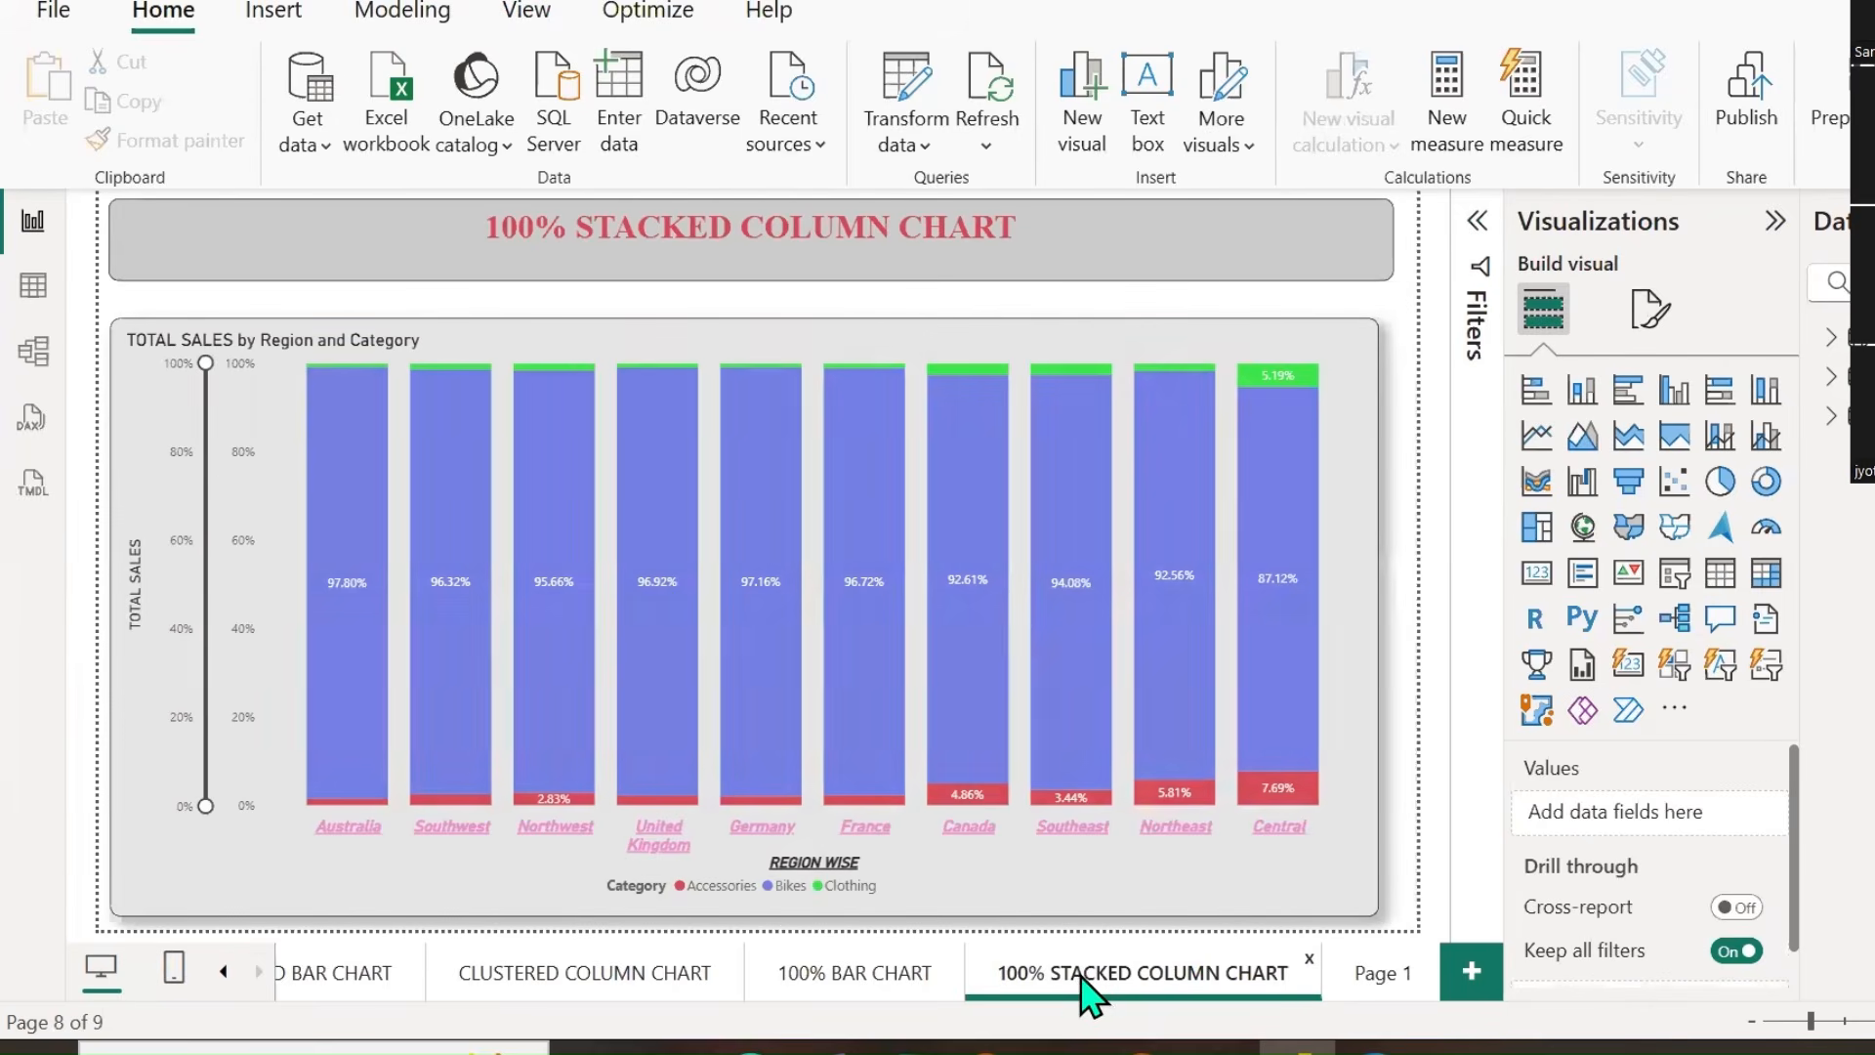
{"action": "left_click", "coordinate": [1387, 271]}
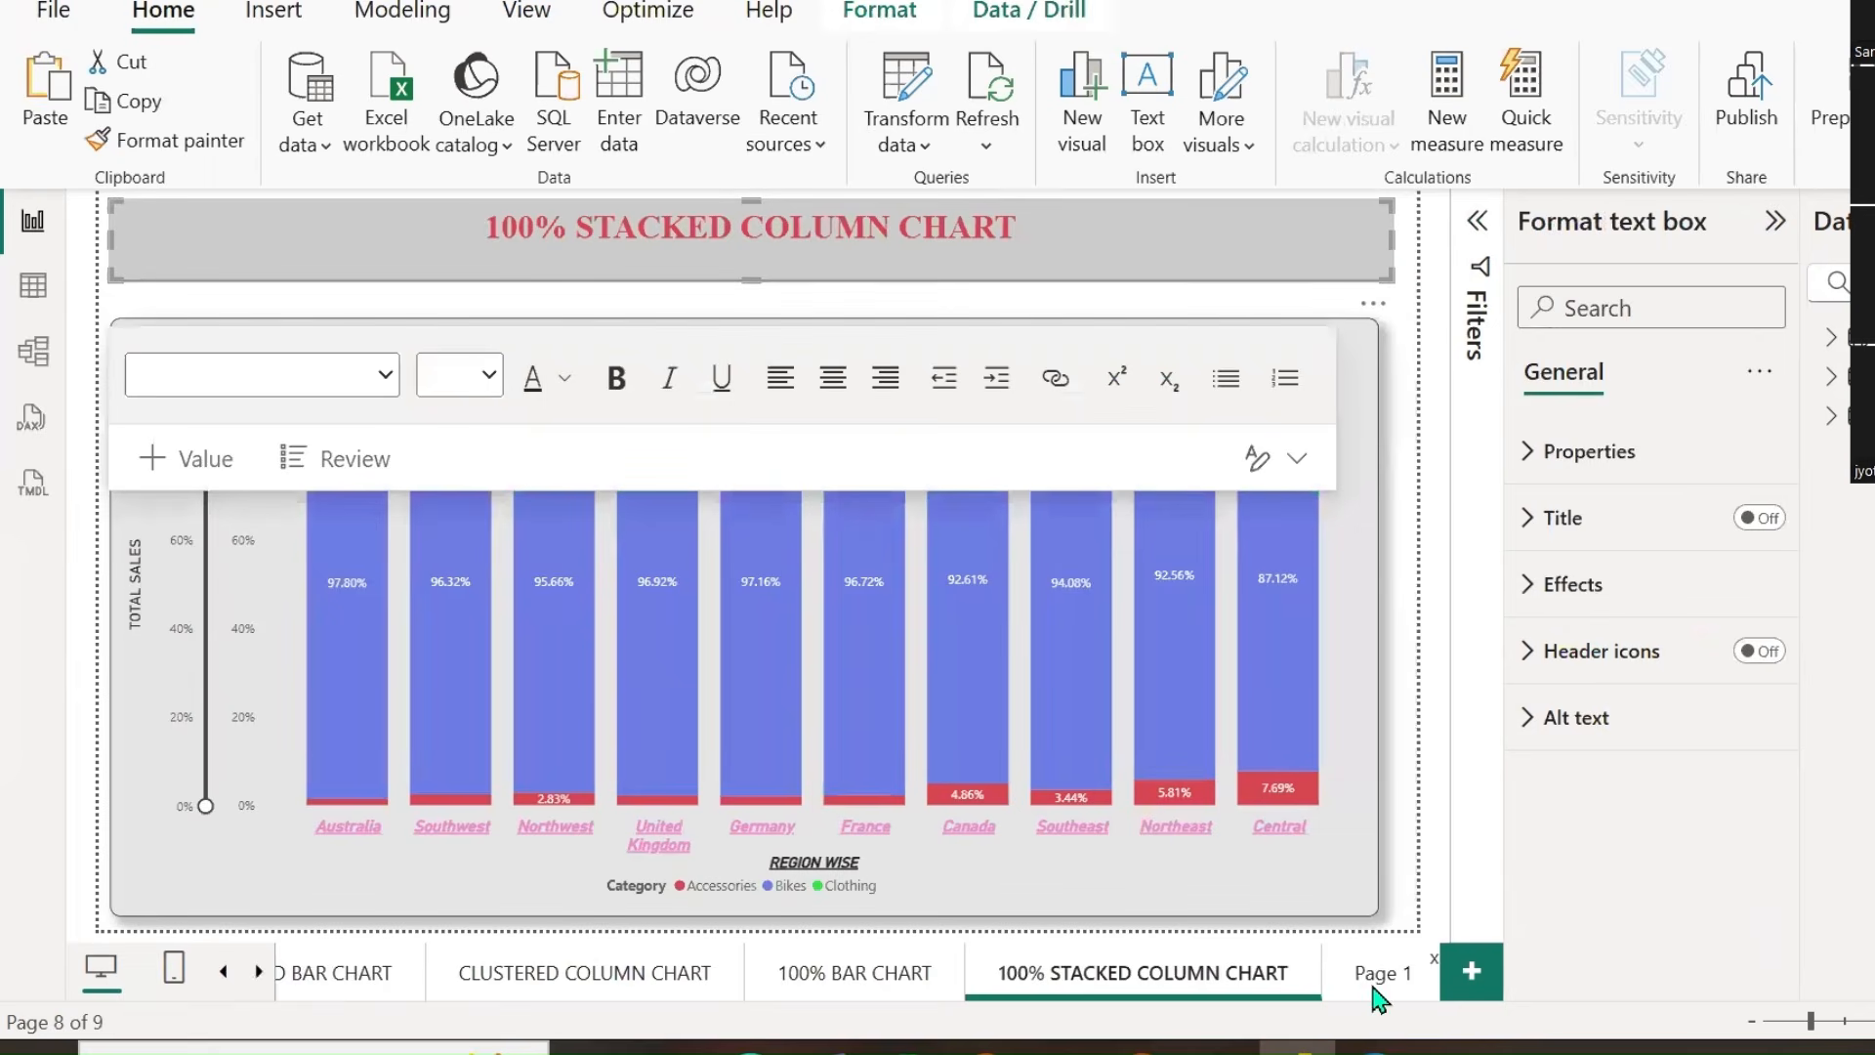
{"action": "left_click", "coordinate": [1379, 976]}
{"action": "key", "text": "ctrl+v"}
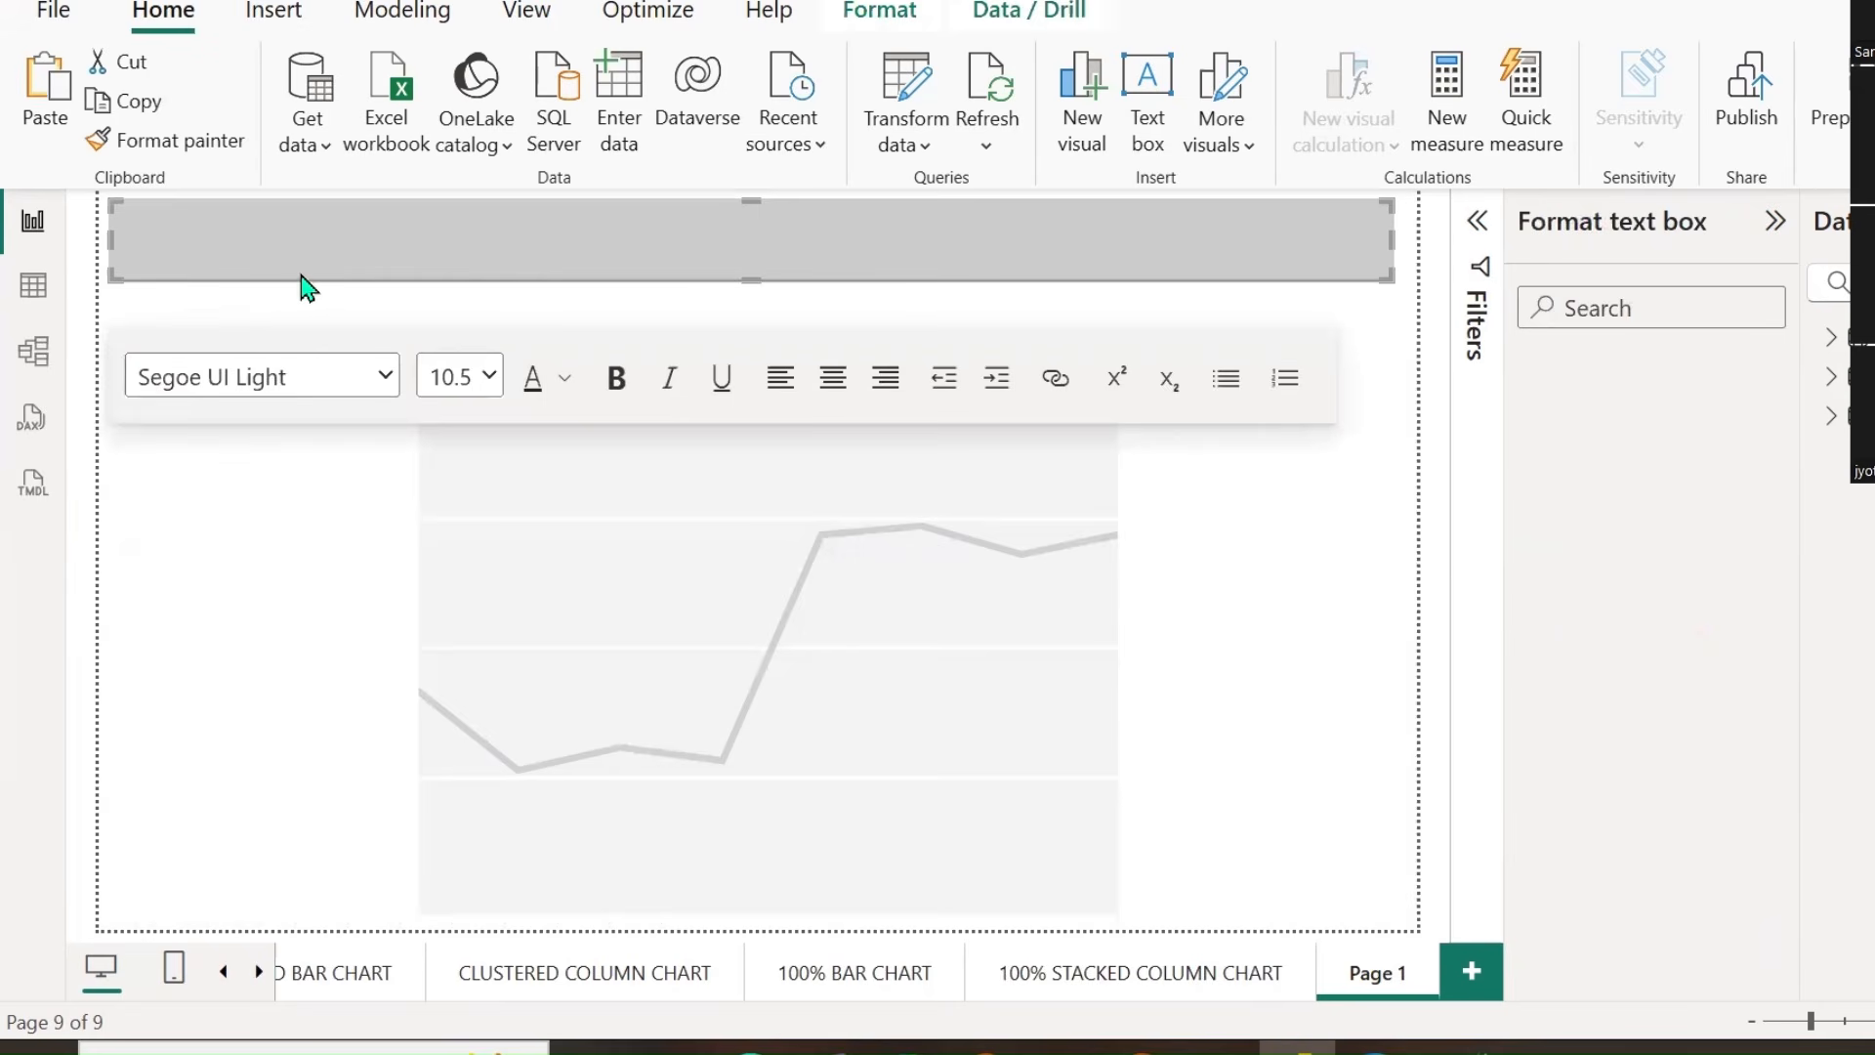
{"action": "double_click", "coordinate": [718, 231]}
{"action": "triple_click", "coordinate": [718, 232]}
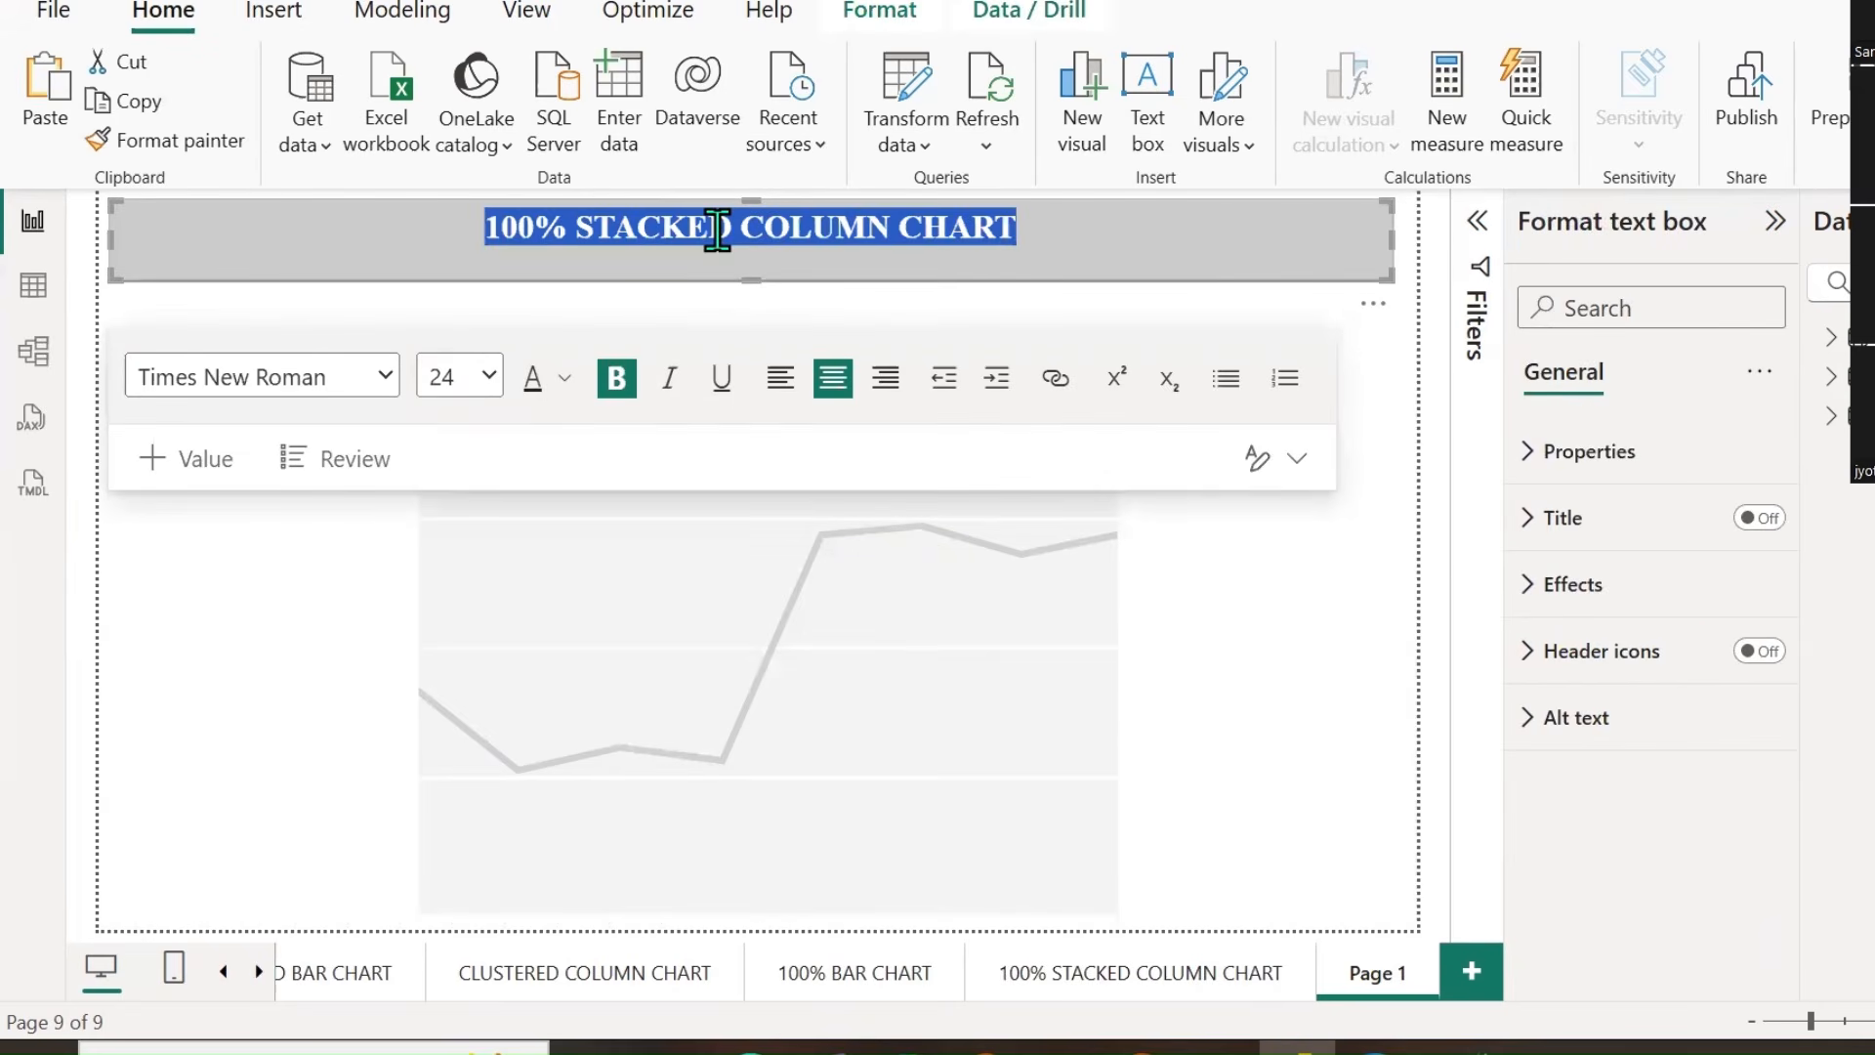
{"action": "type", "text": "LINE CHART"}
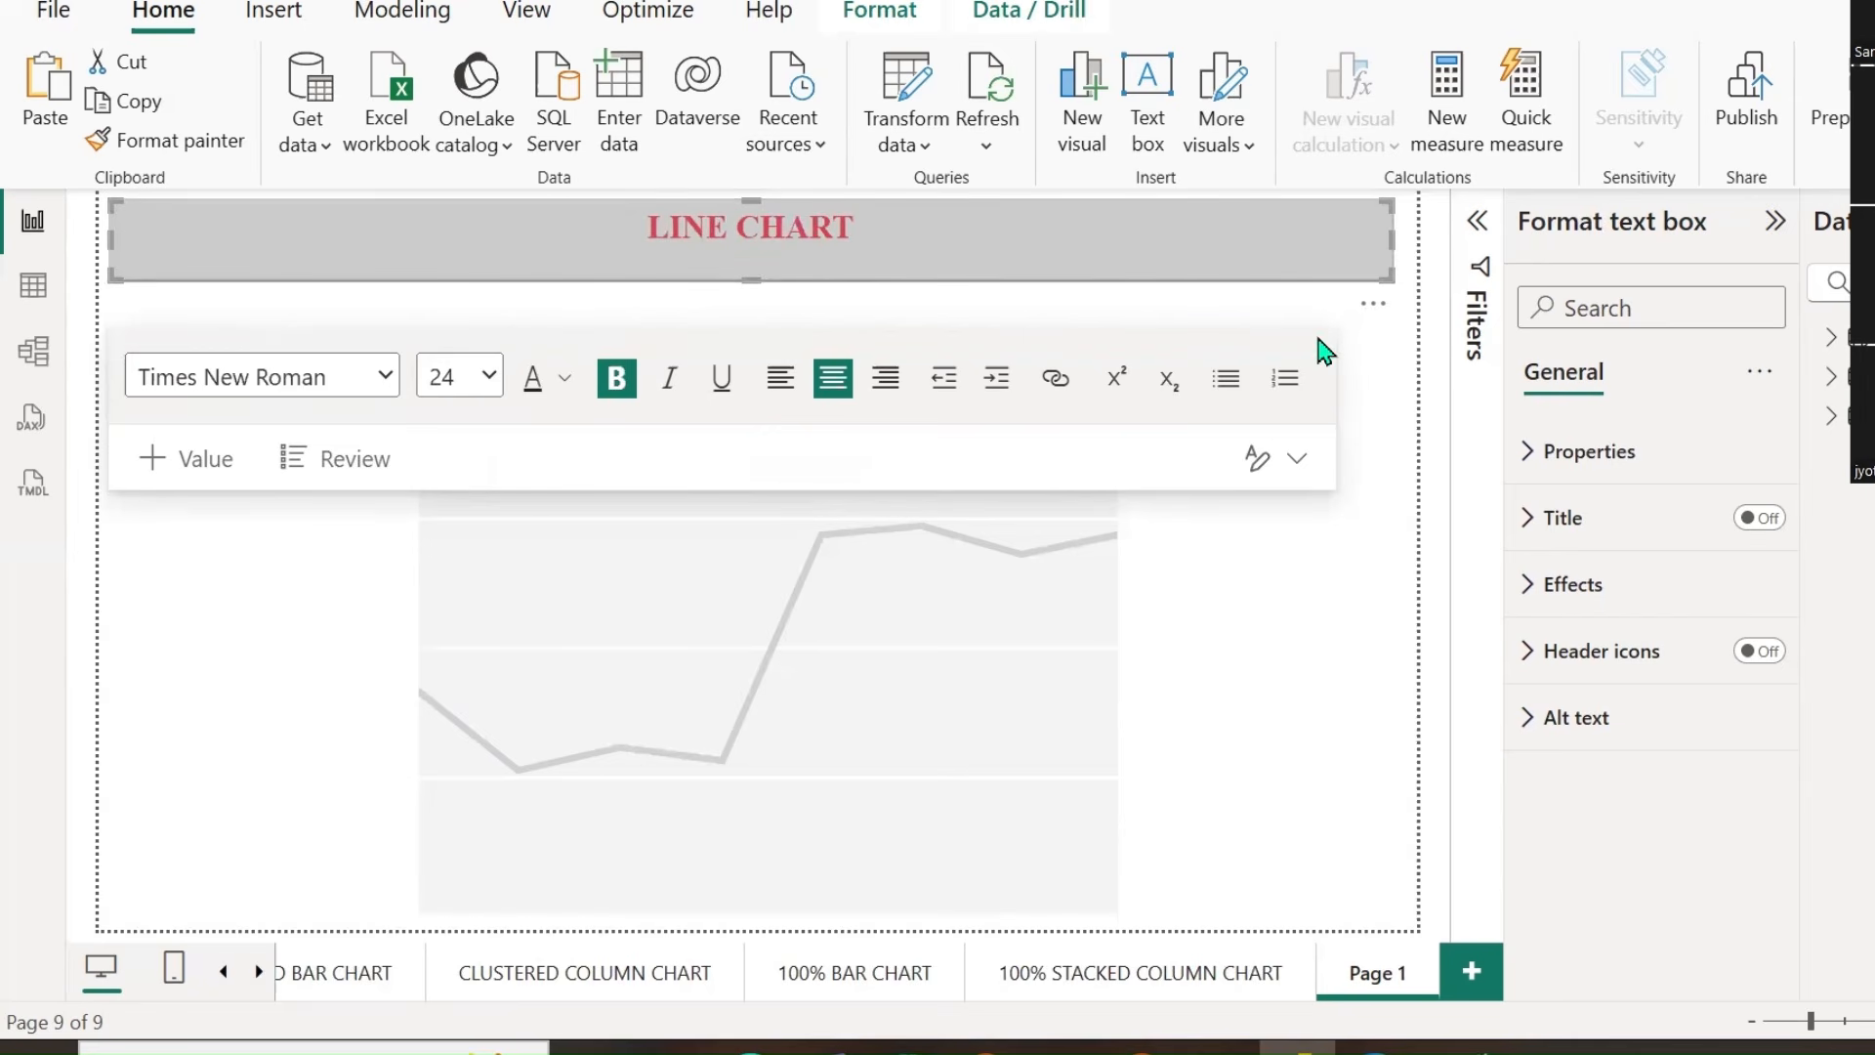
Add the OrderDate hierarchy to the X-axis of the empty line chart.
{"action": "left_click", "coordinate": [1264, 636]}
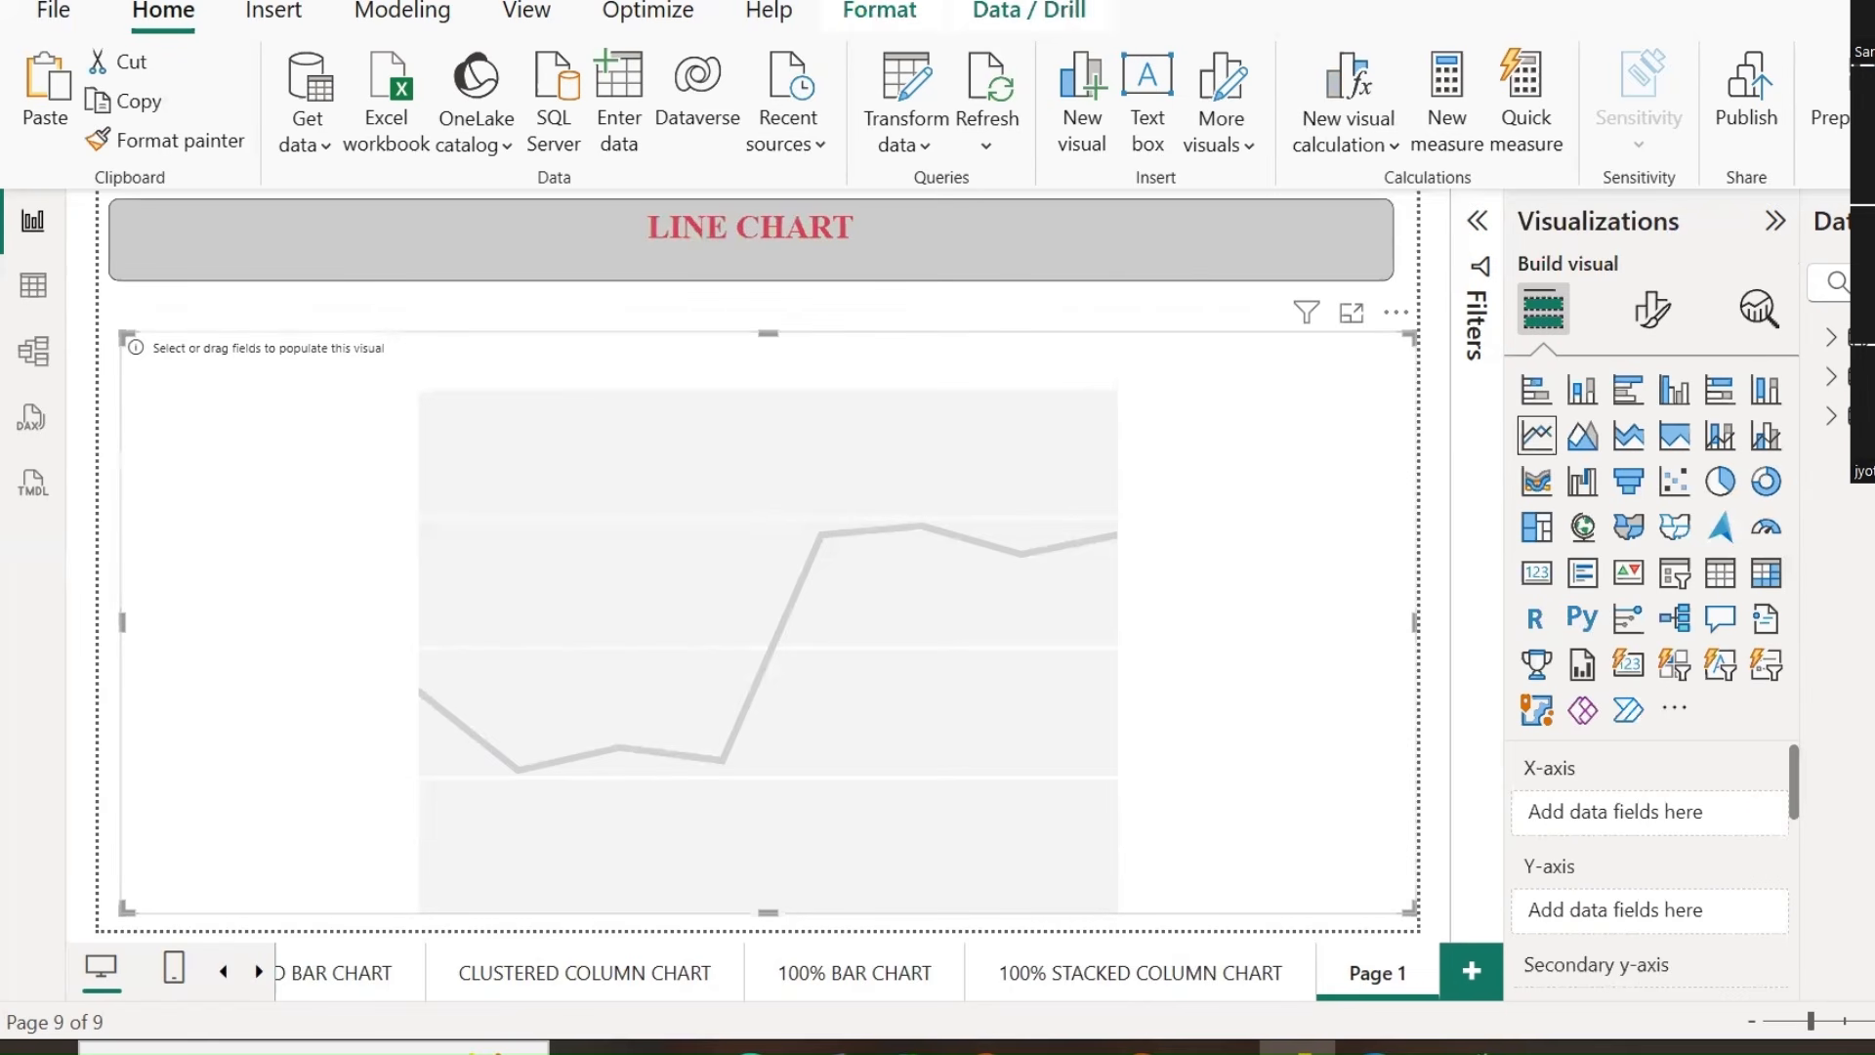
{"action": "scroll", "coordinate": [1674, 837], "scroll_direction": "down", "scroll_amount": 3}
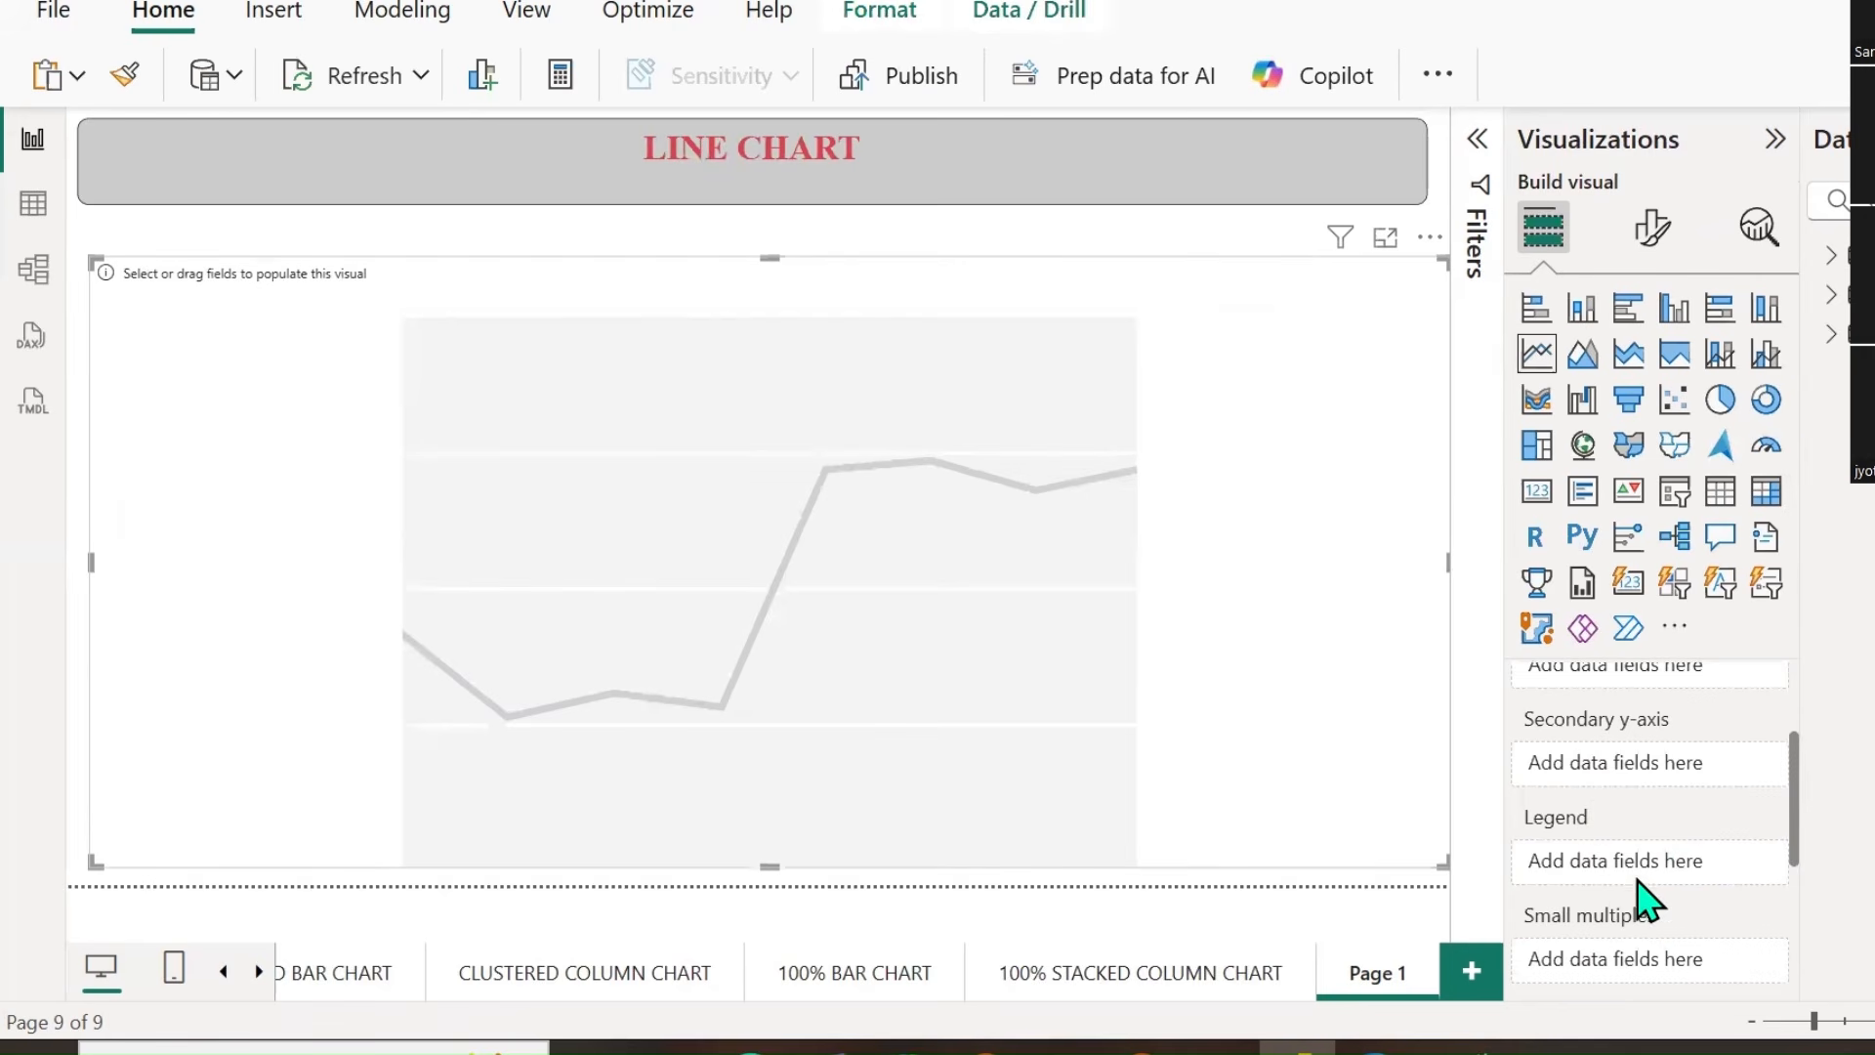
{"action": "scroll", "coordinate": [1643, 897], "scroll_direction": "up", "scroll_amount": 2}
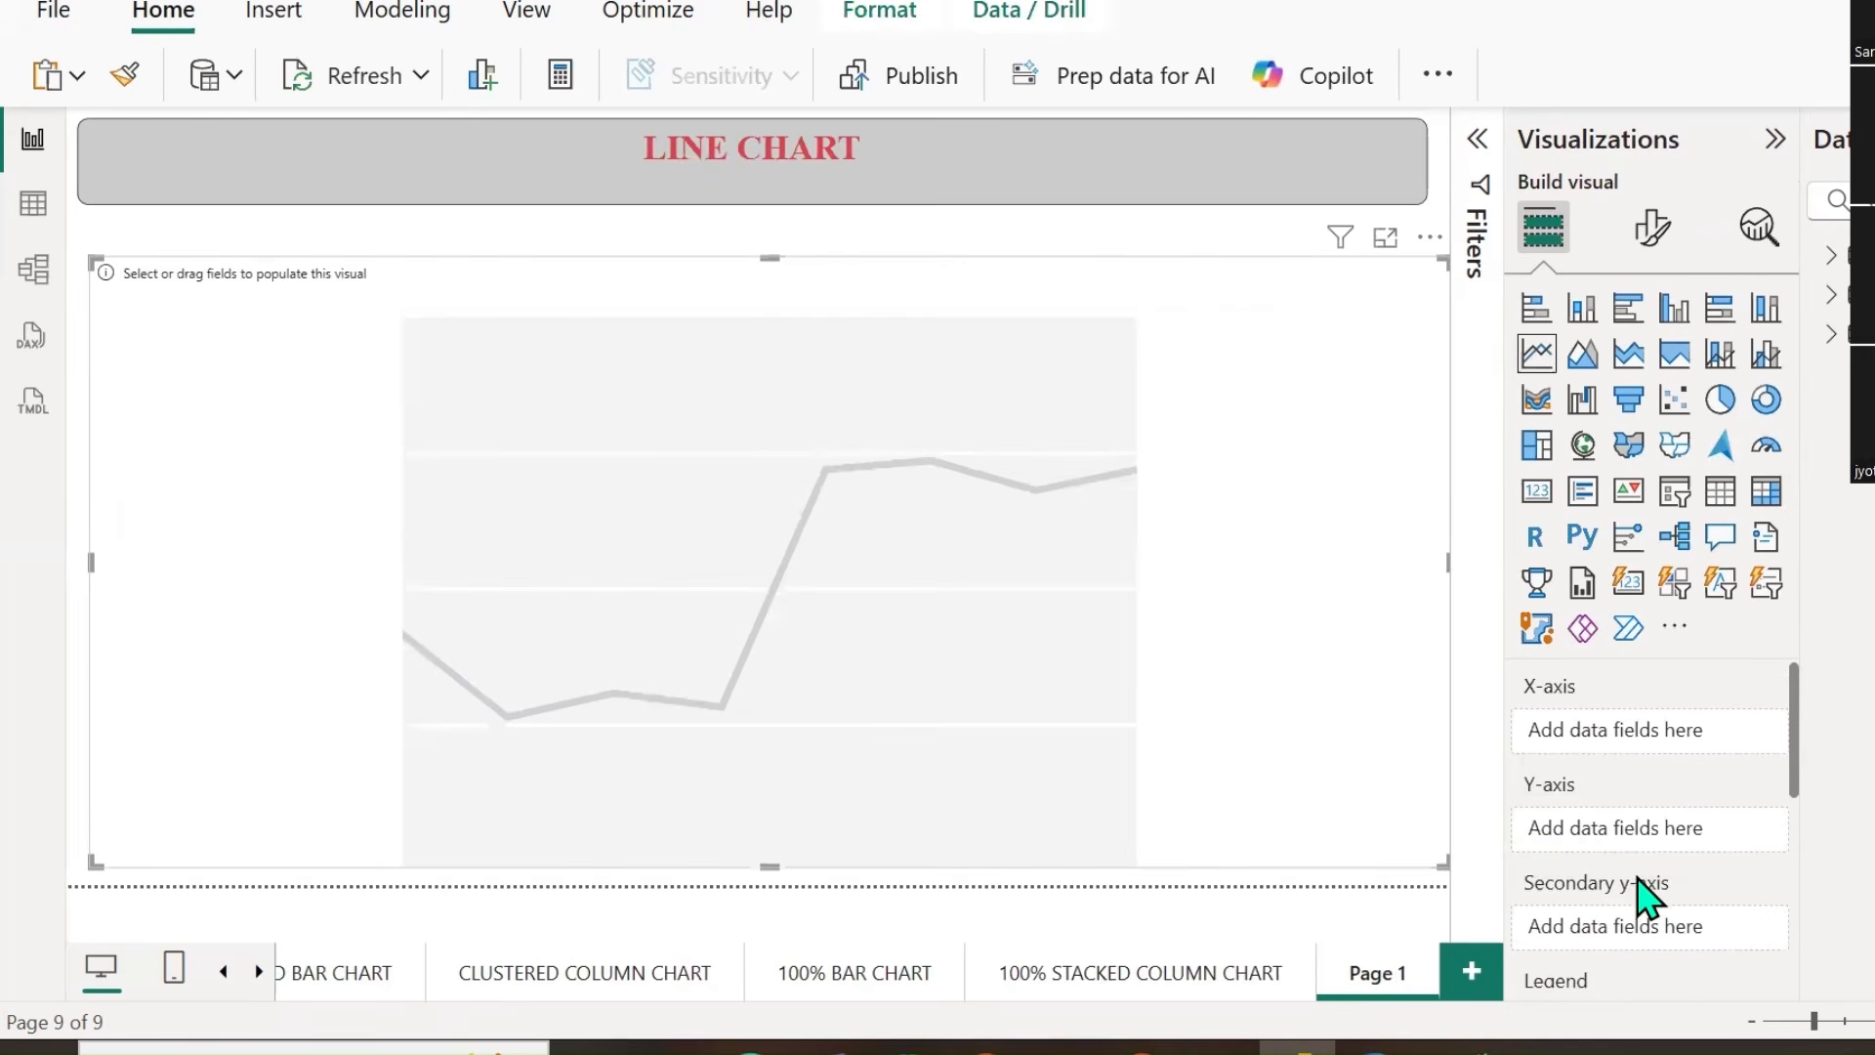
{"action": "left_click", "coordinate": [1835, 298]}
{"action": "left_click", "coordinate": [1869, 611]}
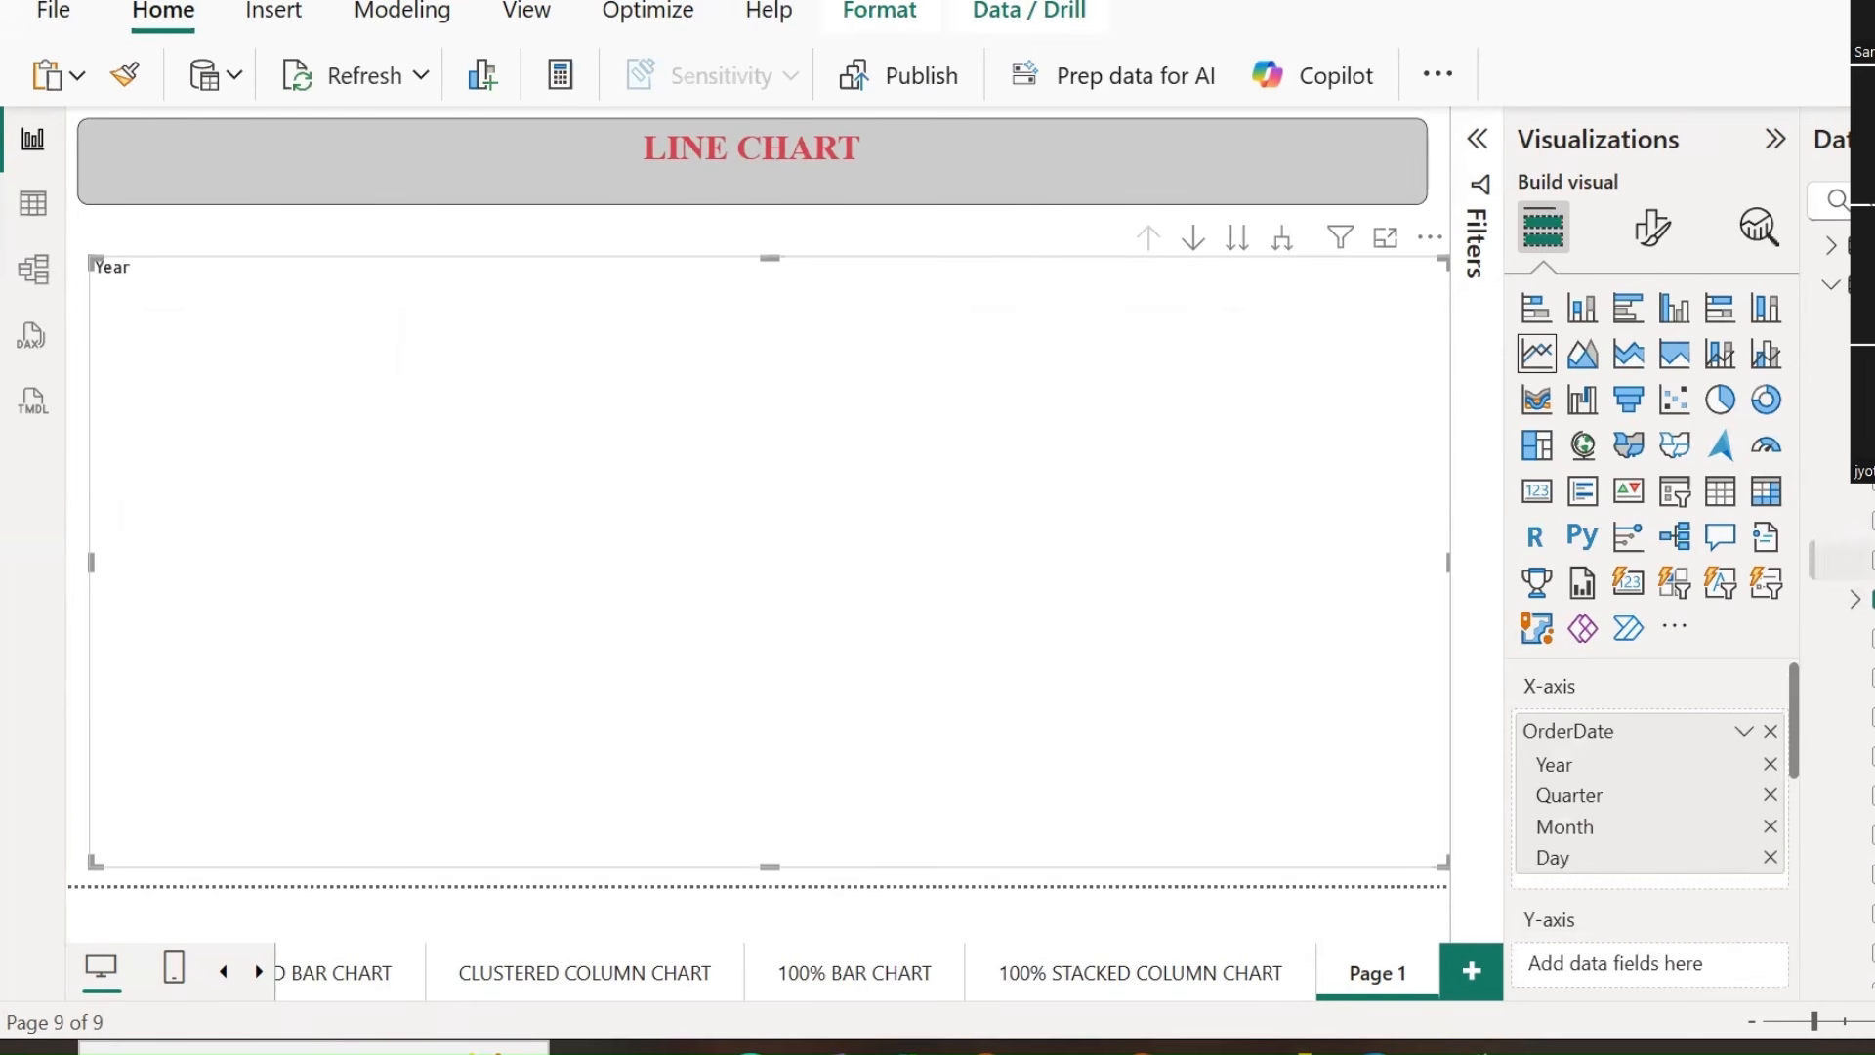
Add the TOTAL SALES measure to the line chart's Y-axis.
{"action": "left_click", "coordinate": [1828, 294]}
{"action": "left_click", "coordinate": [1829, 334]}
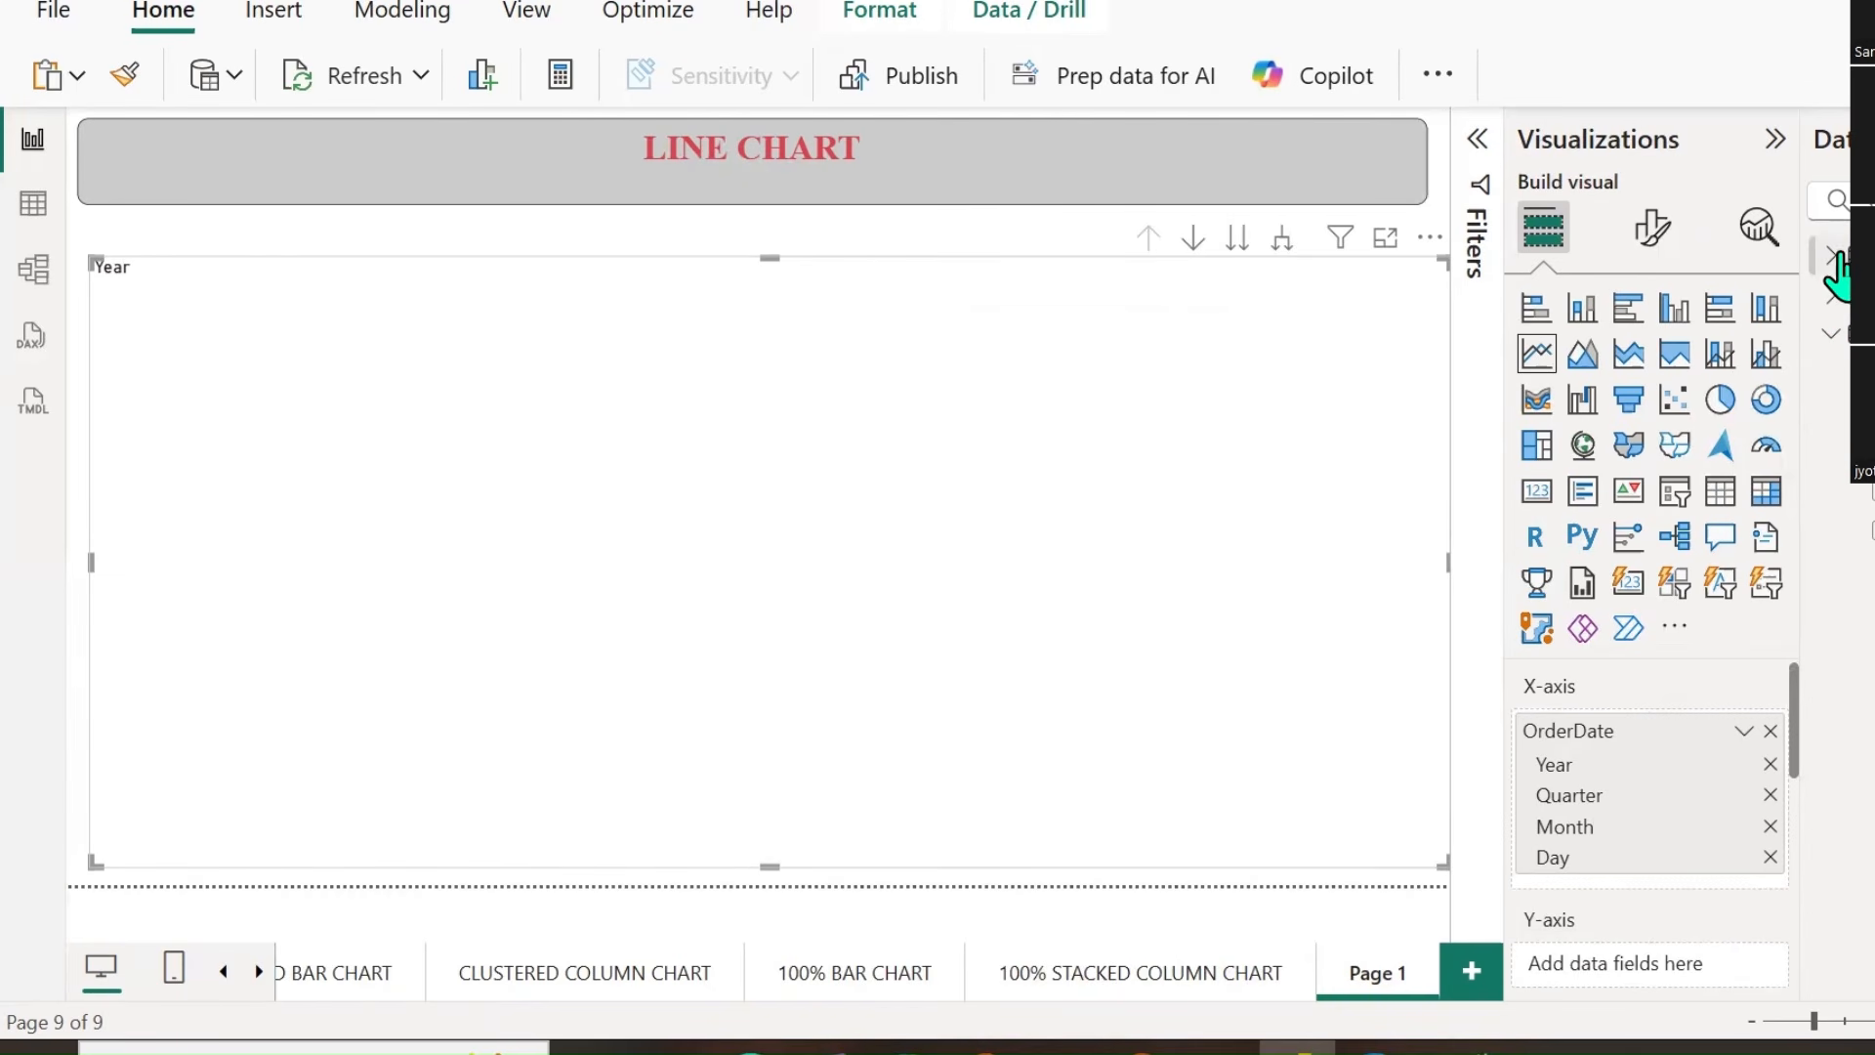
{"action": "left_click", "coordinate": [1825, 301]}
{"action": "scroll", "coordinate": [1864, 609], "scroll_direction": "down", "scroll_amount": 3}
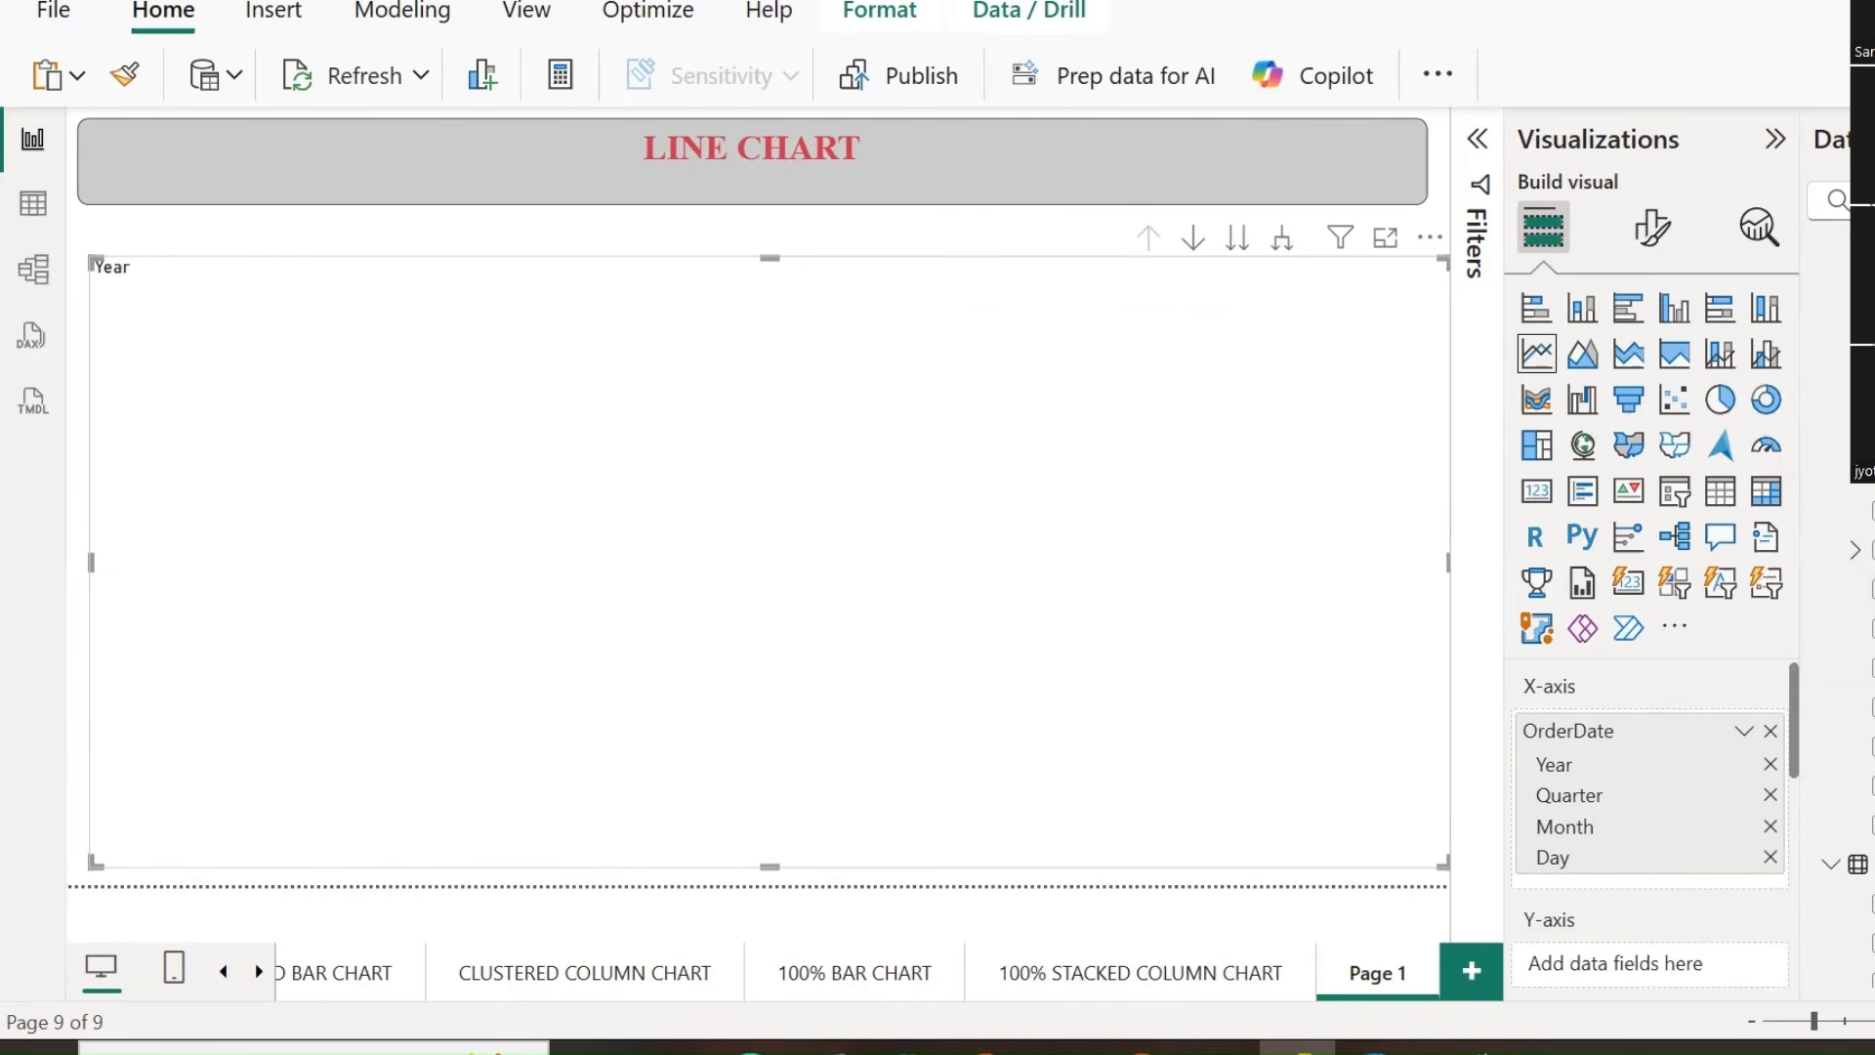
{"action": "left_click", "coordinate": [1869, 728]}
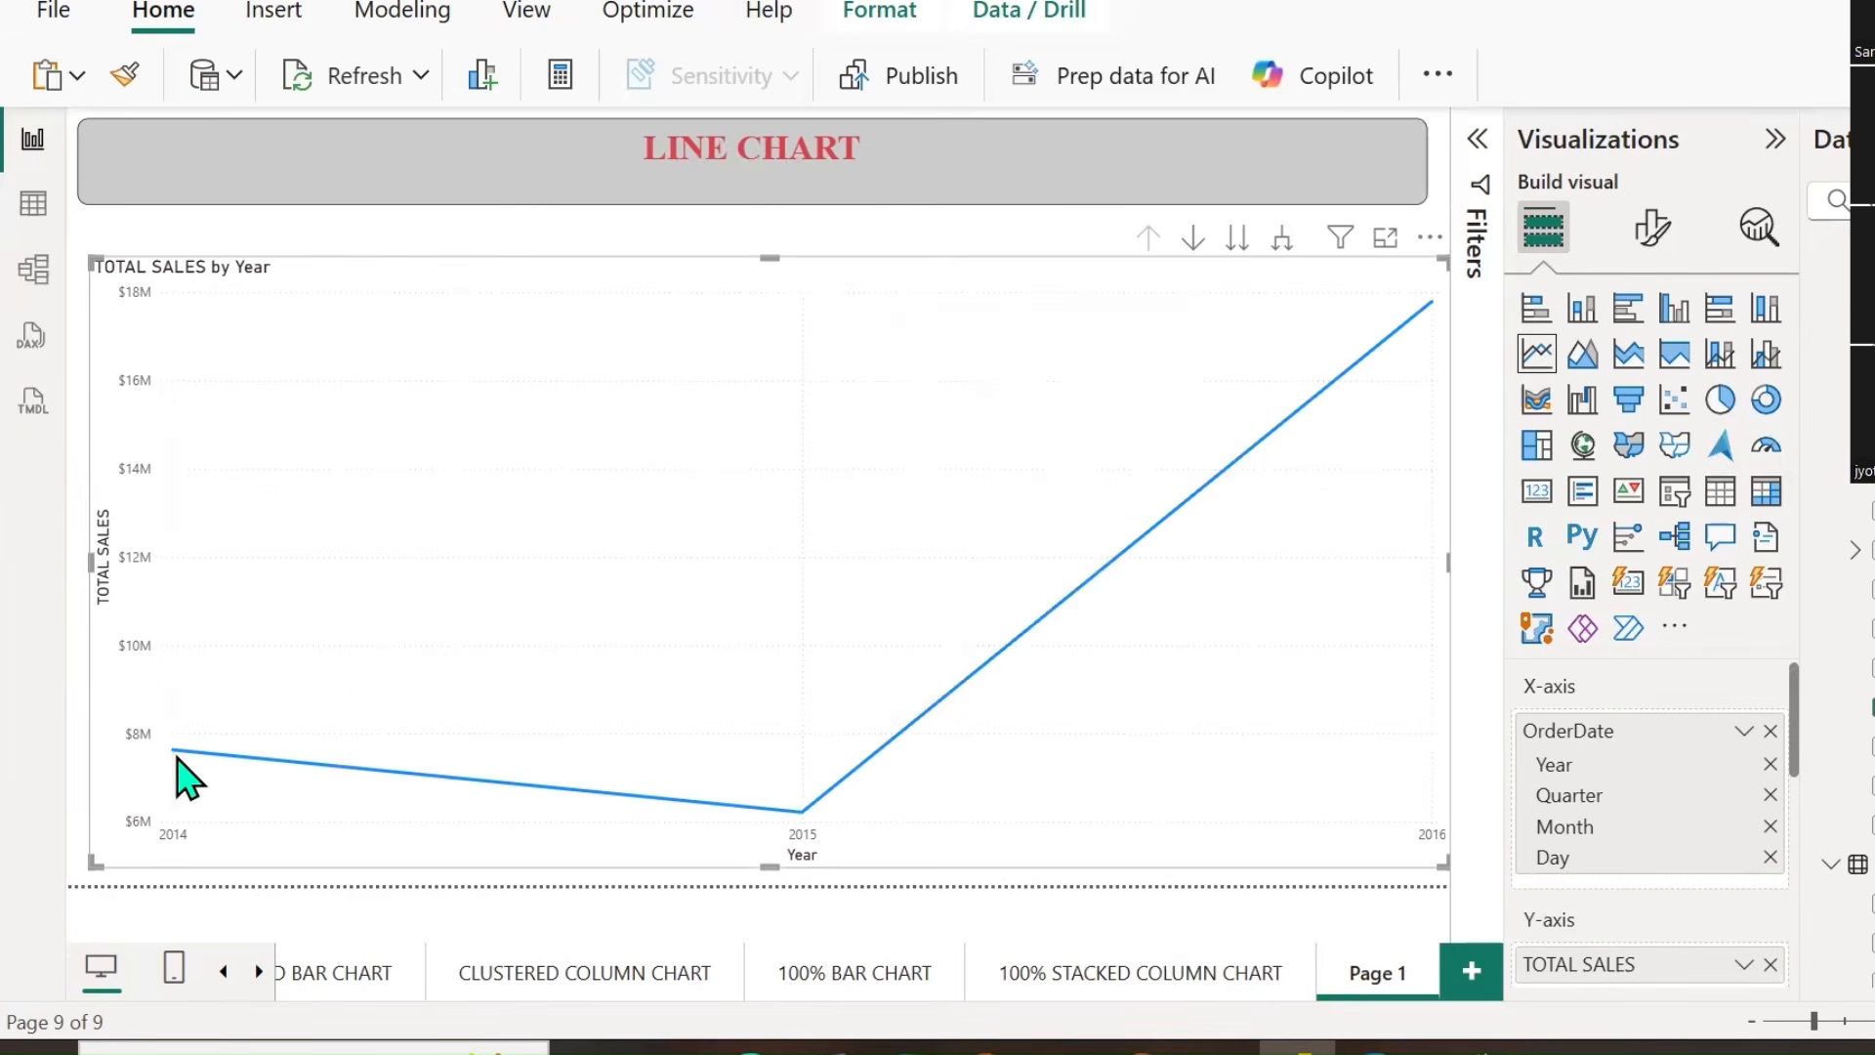
Expand the line chart's date hierarchy one level to plot total sales by year and quarter.
{"action": "mouse_move", "coordinate": [175, 755]}
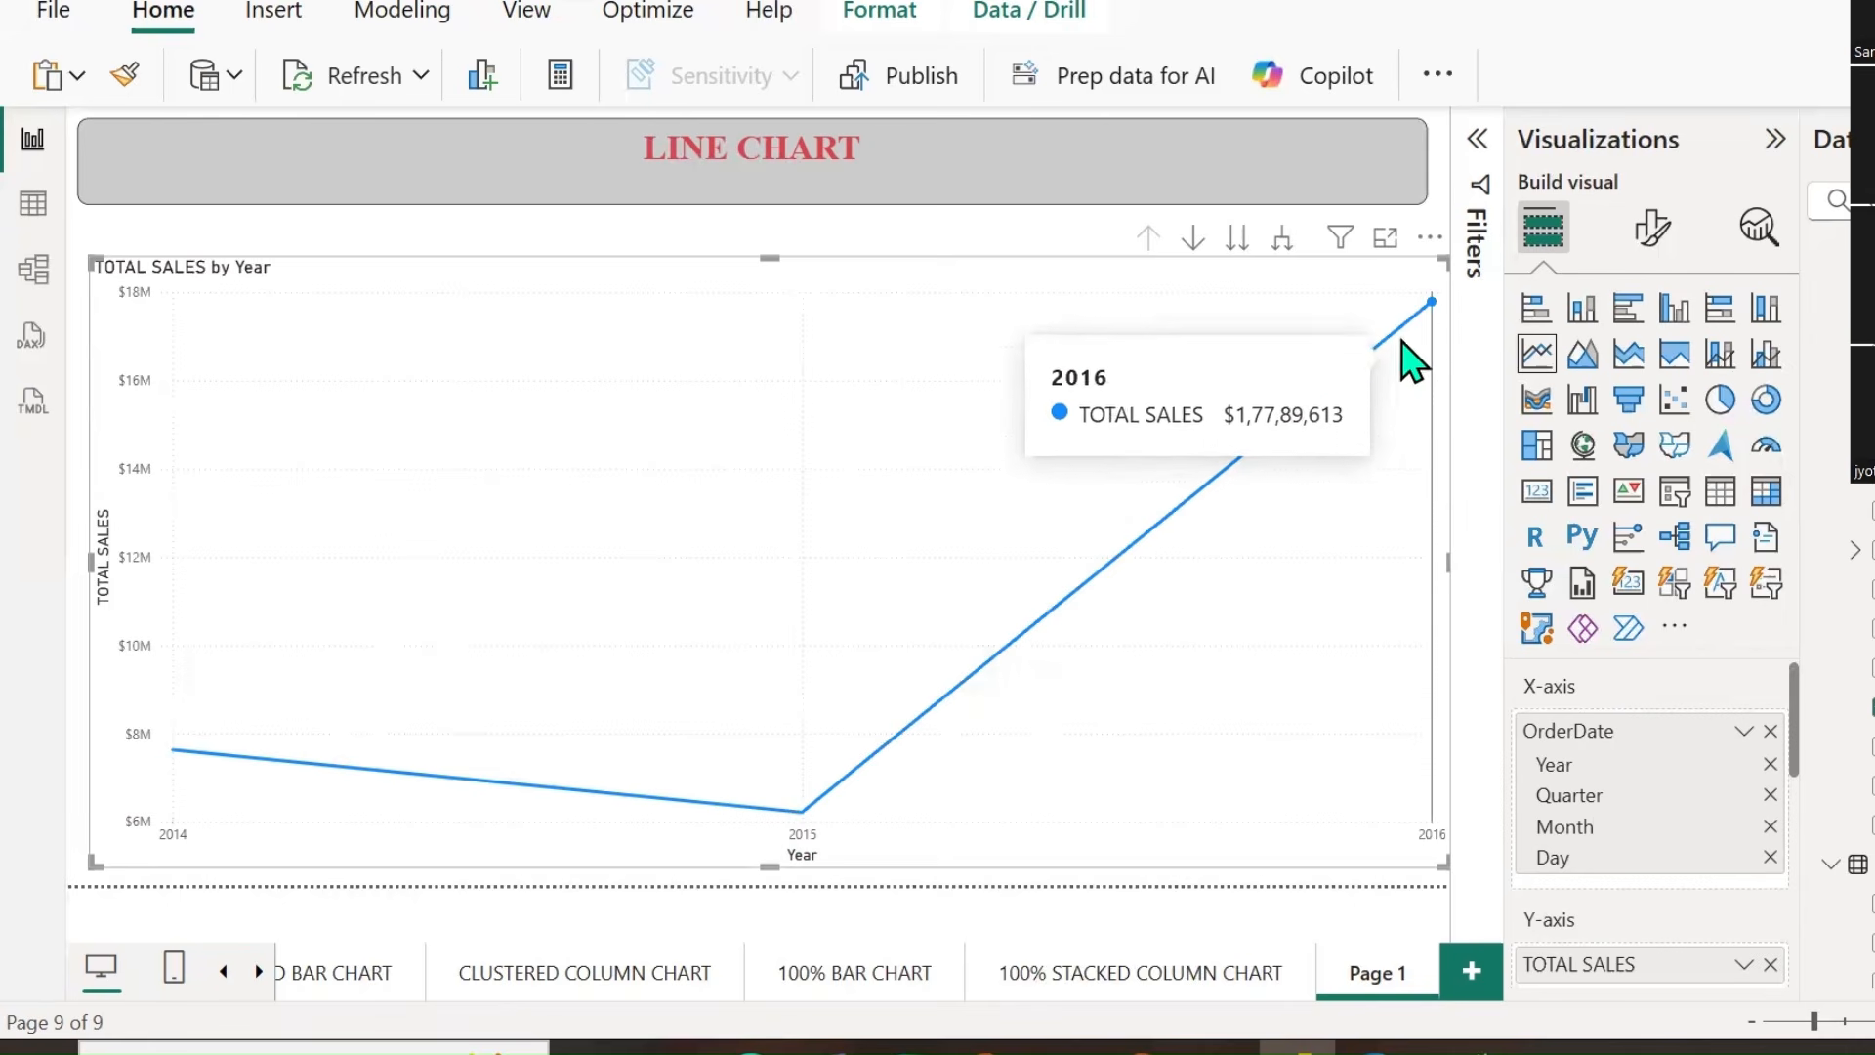
{"action": "mouse_move", "coordinate": [1433, 305]}
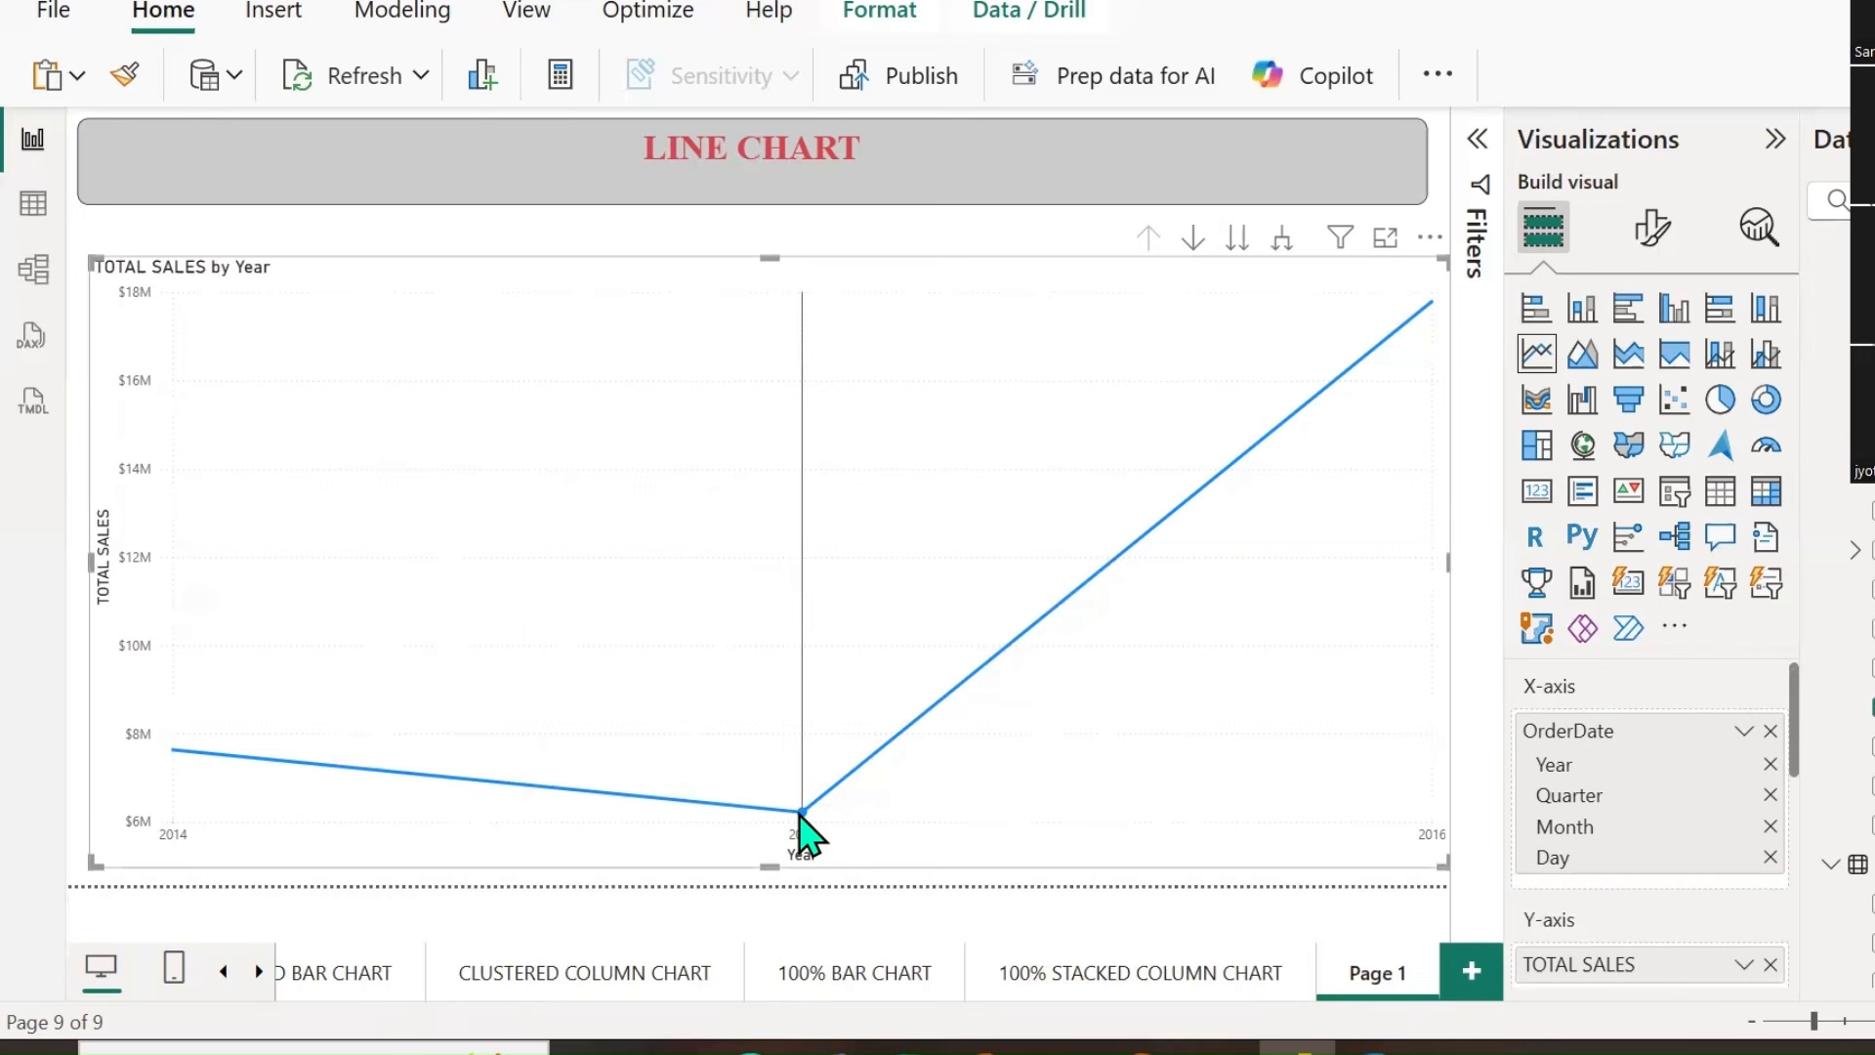
{"action": "mouse_move", "coordinate": [801, 817]}
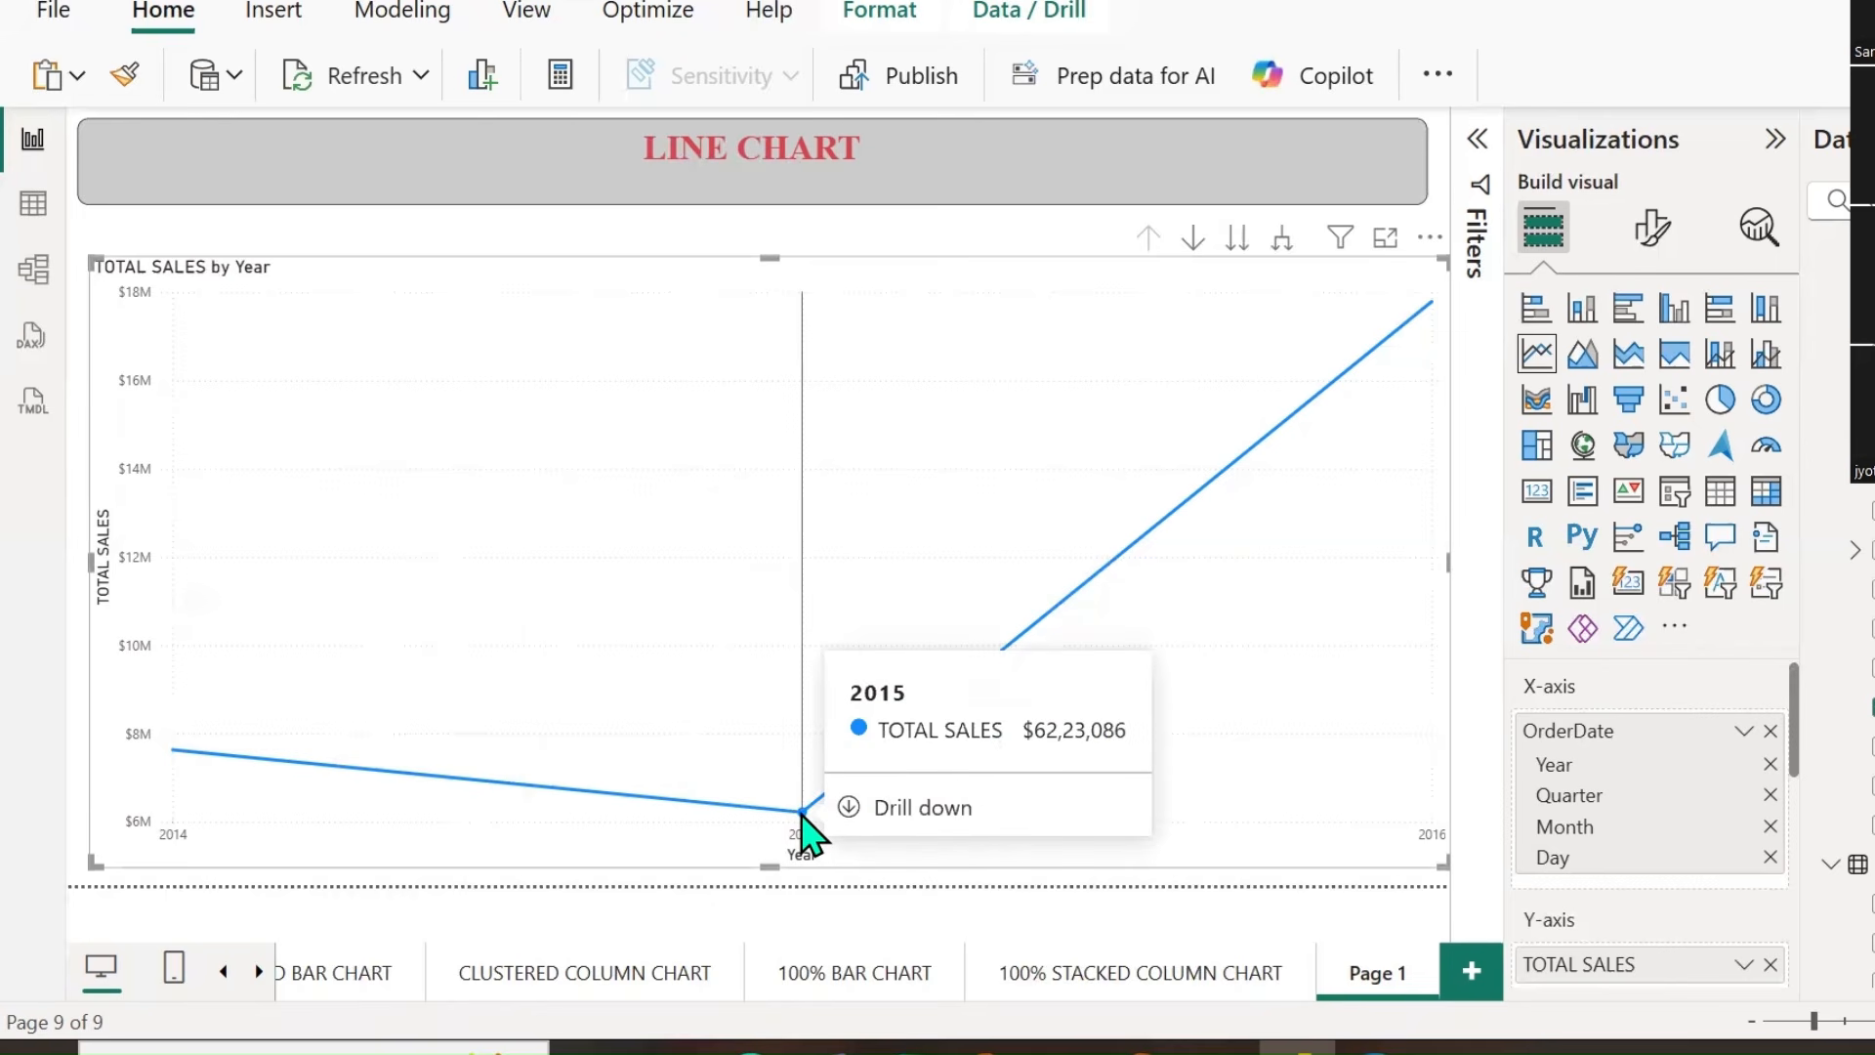
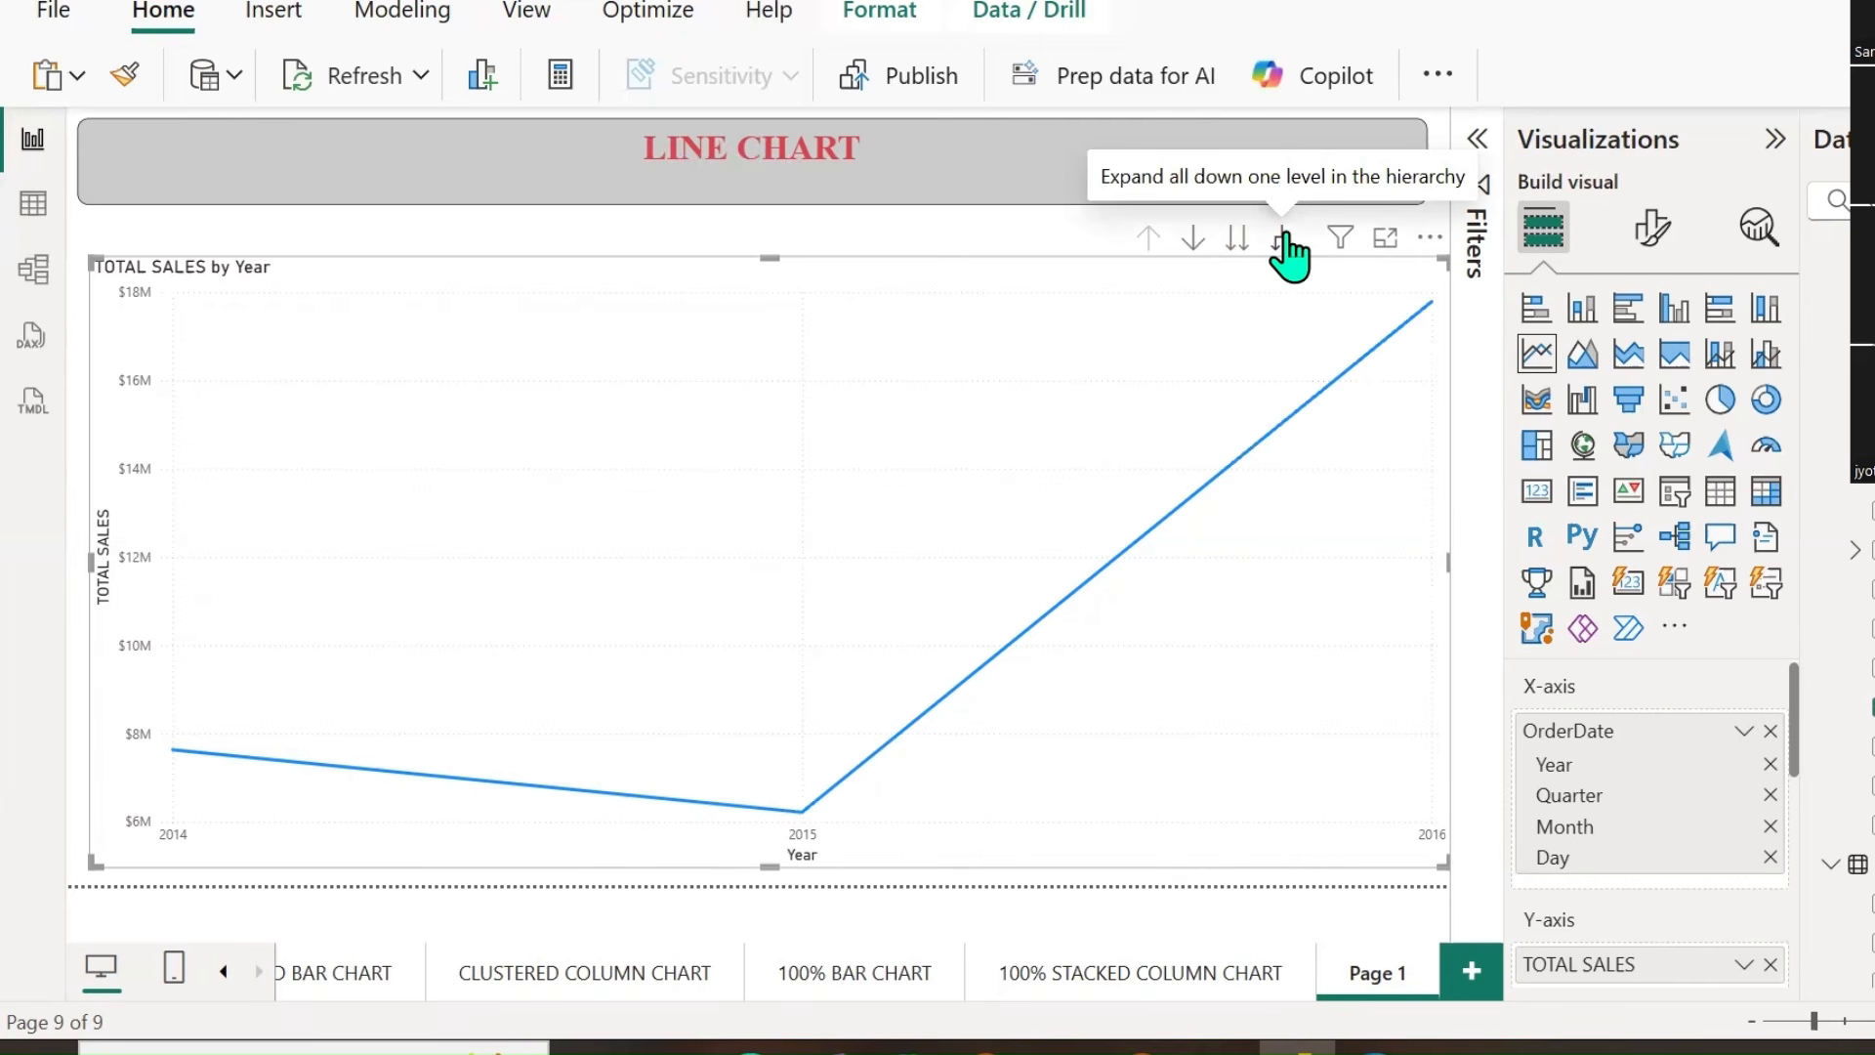
{"action": "left_click", "coordinate": [1283, 240]}
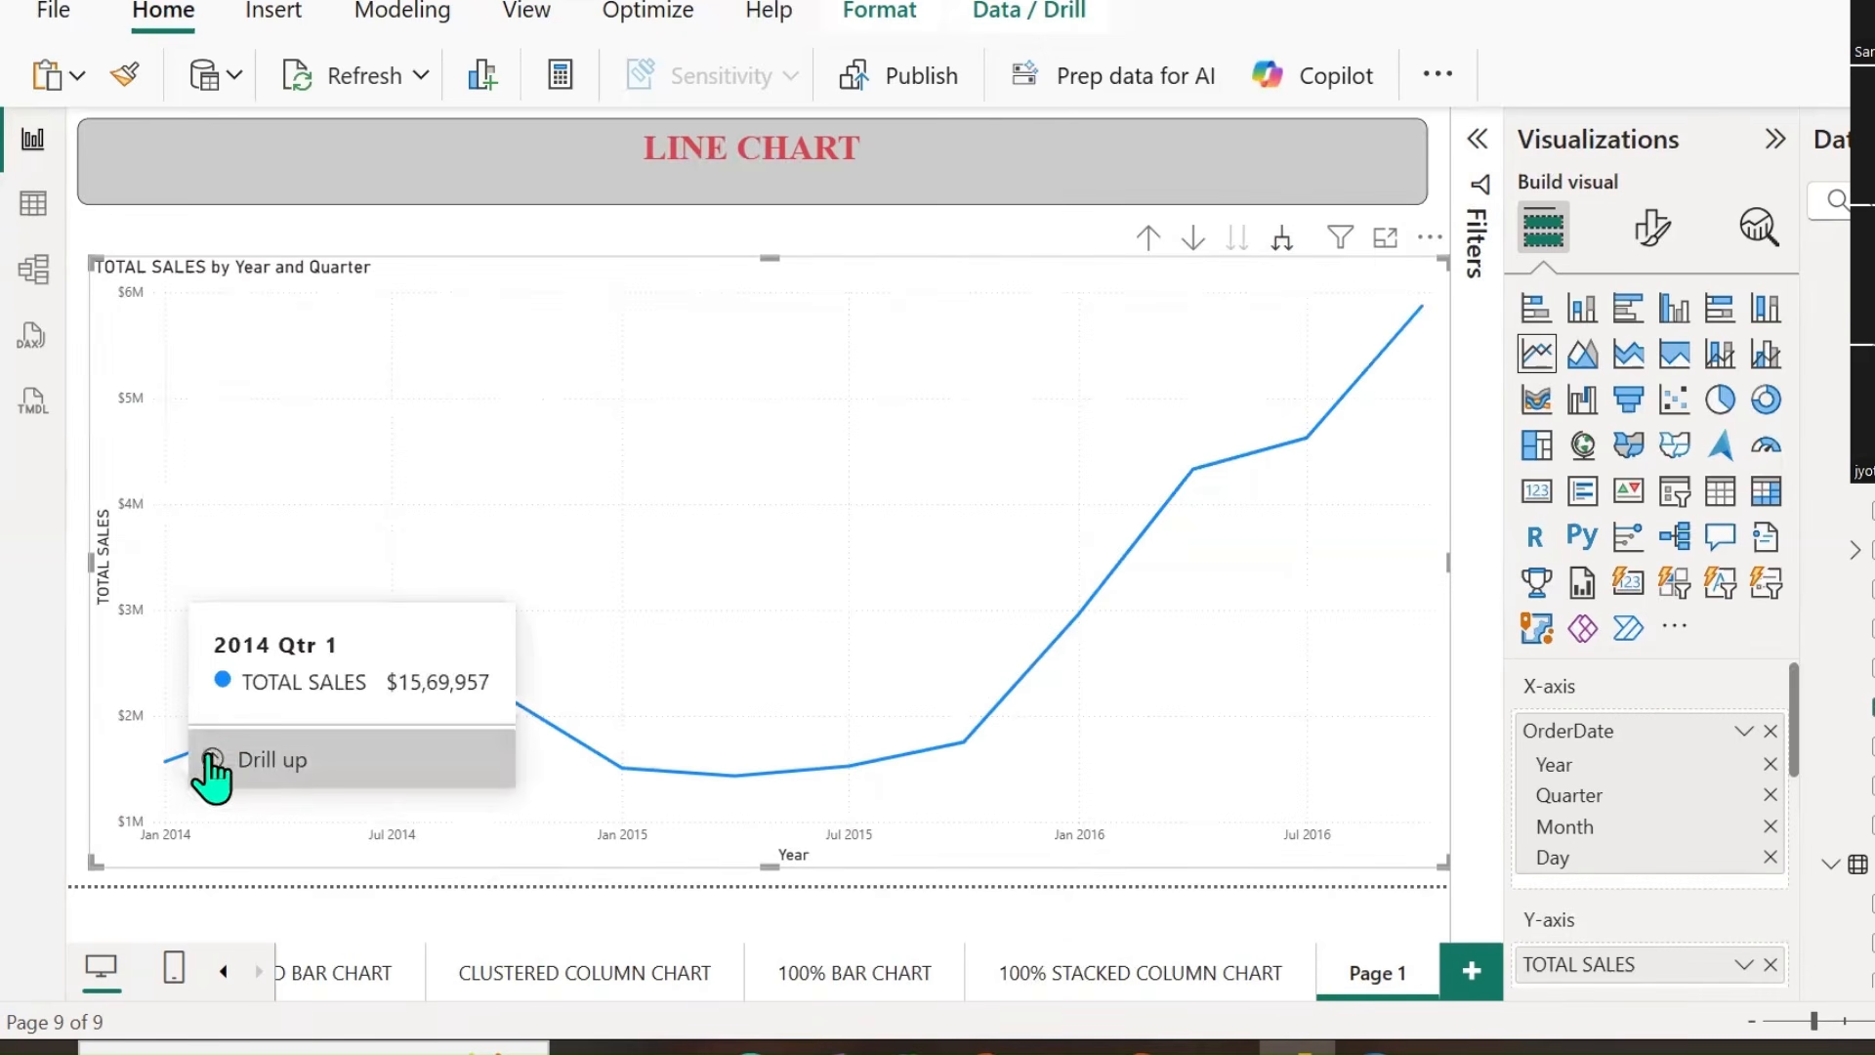
{"action": "mouse_move", "coordinate": [279, 720]}
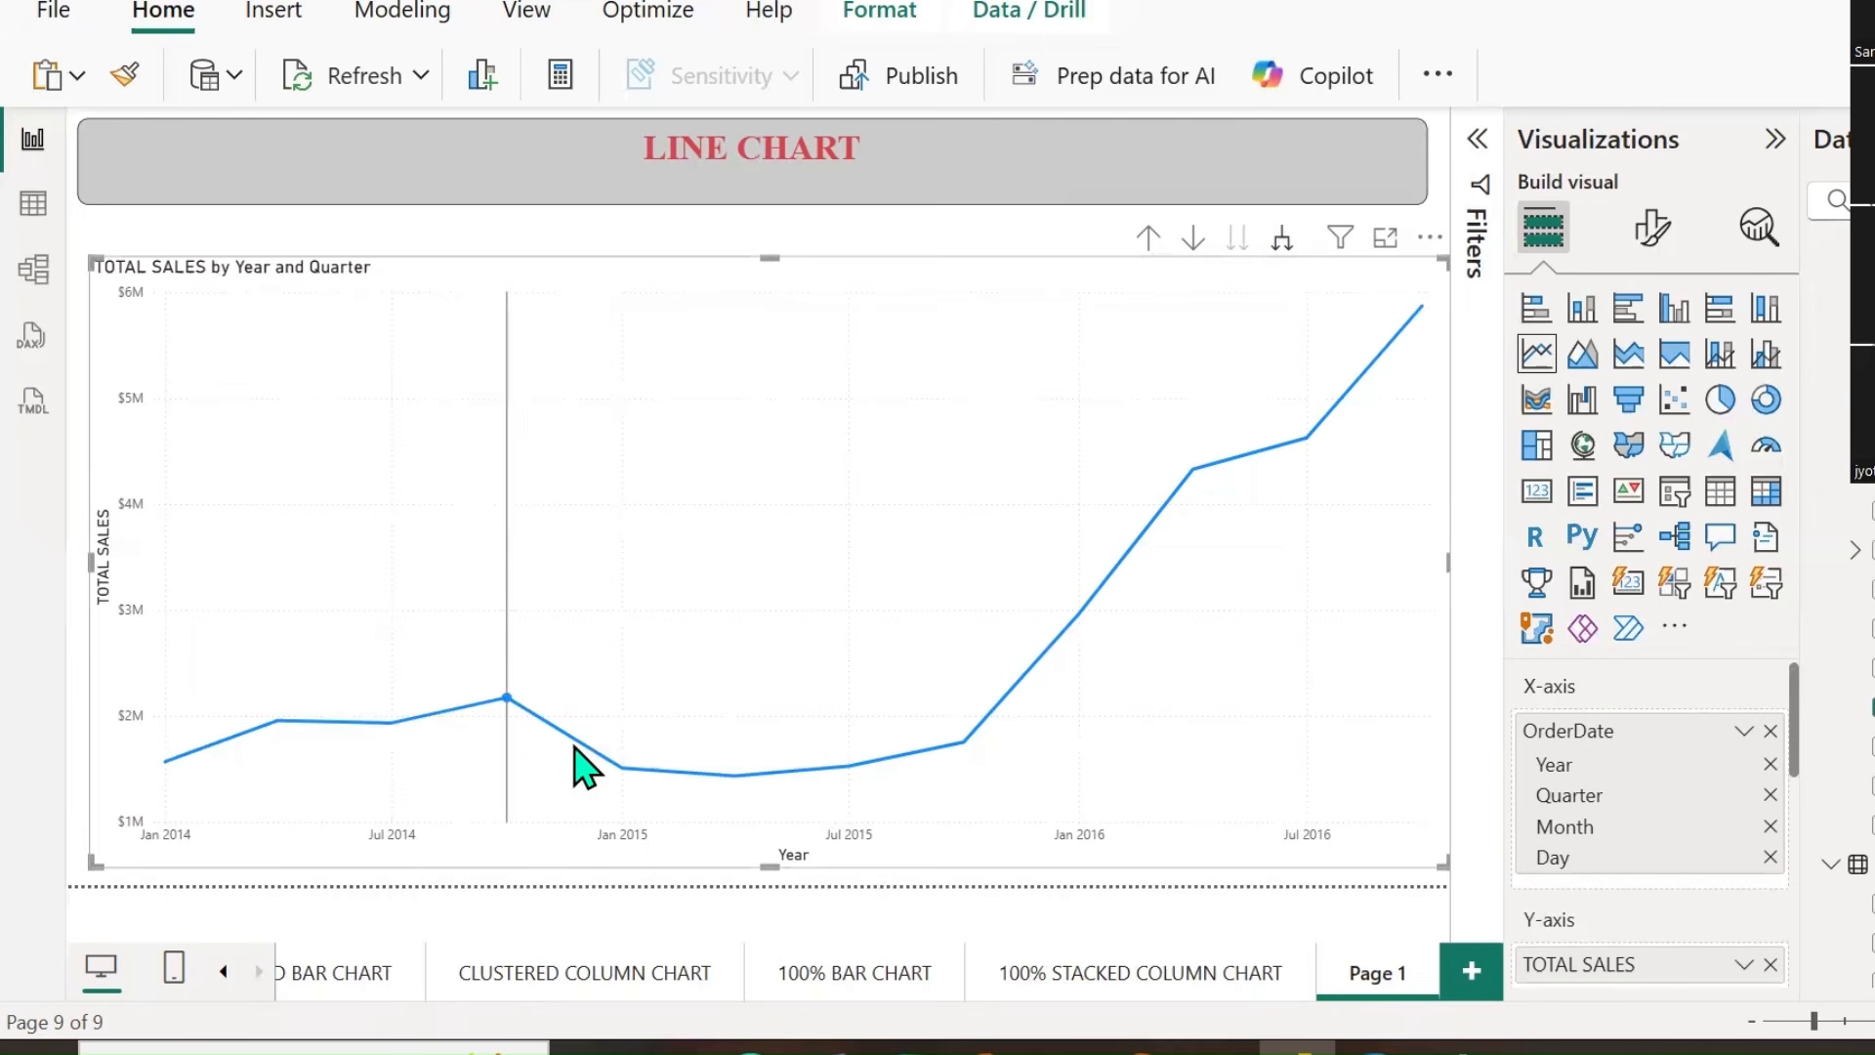
{"action": "mouse_move", "coordinate": [628, 780]}
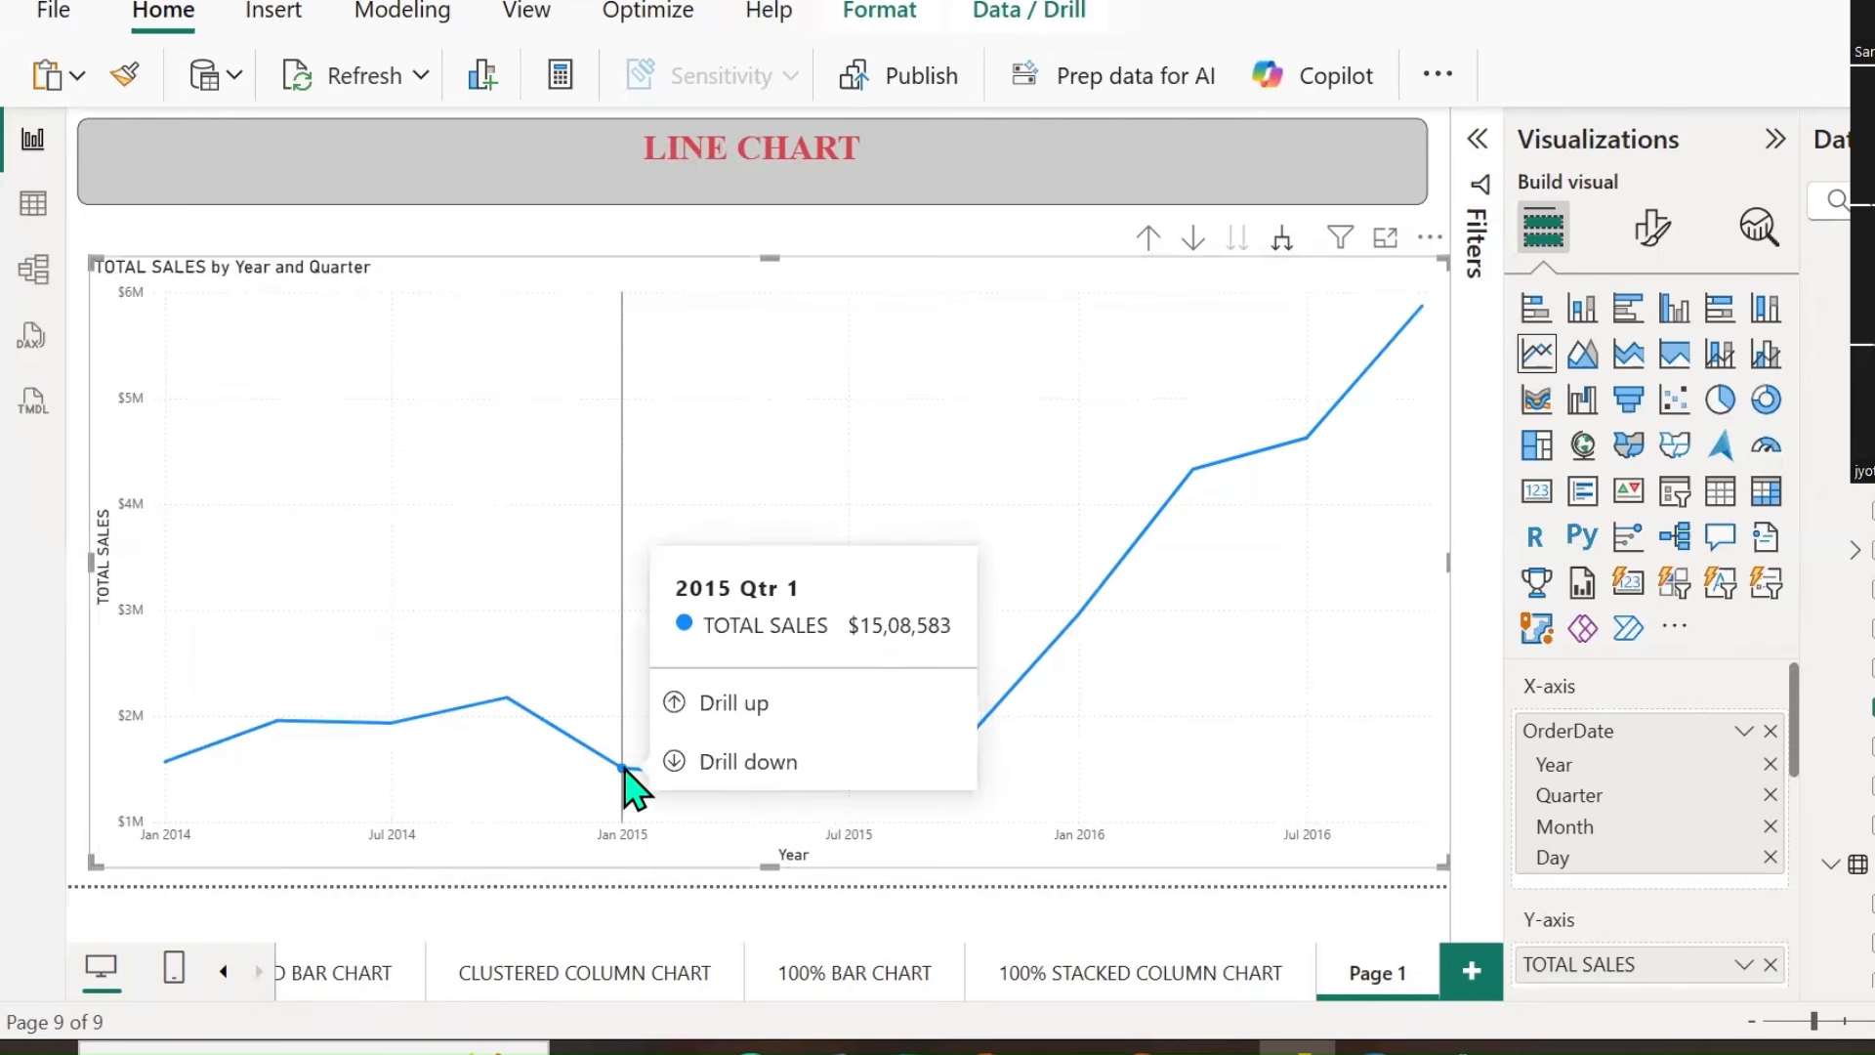
{"action": "mouse_move", "coordinate": [504, 721]}
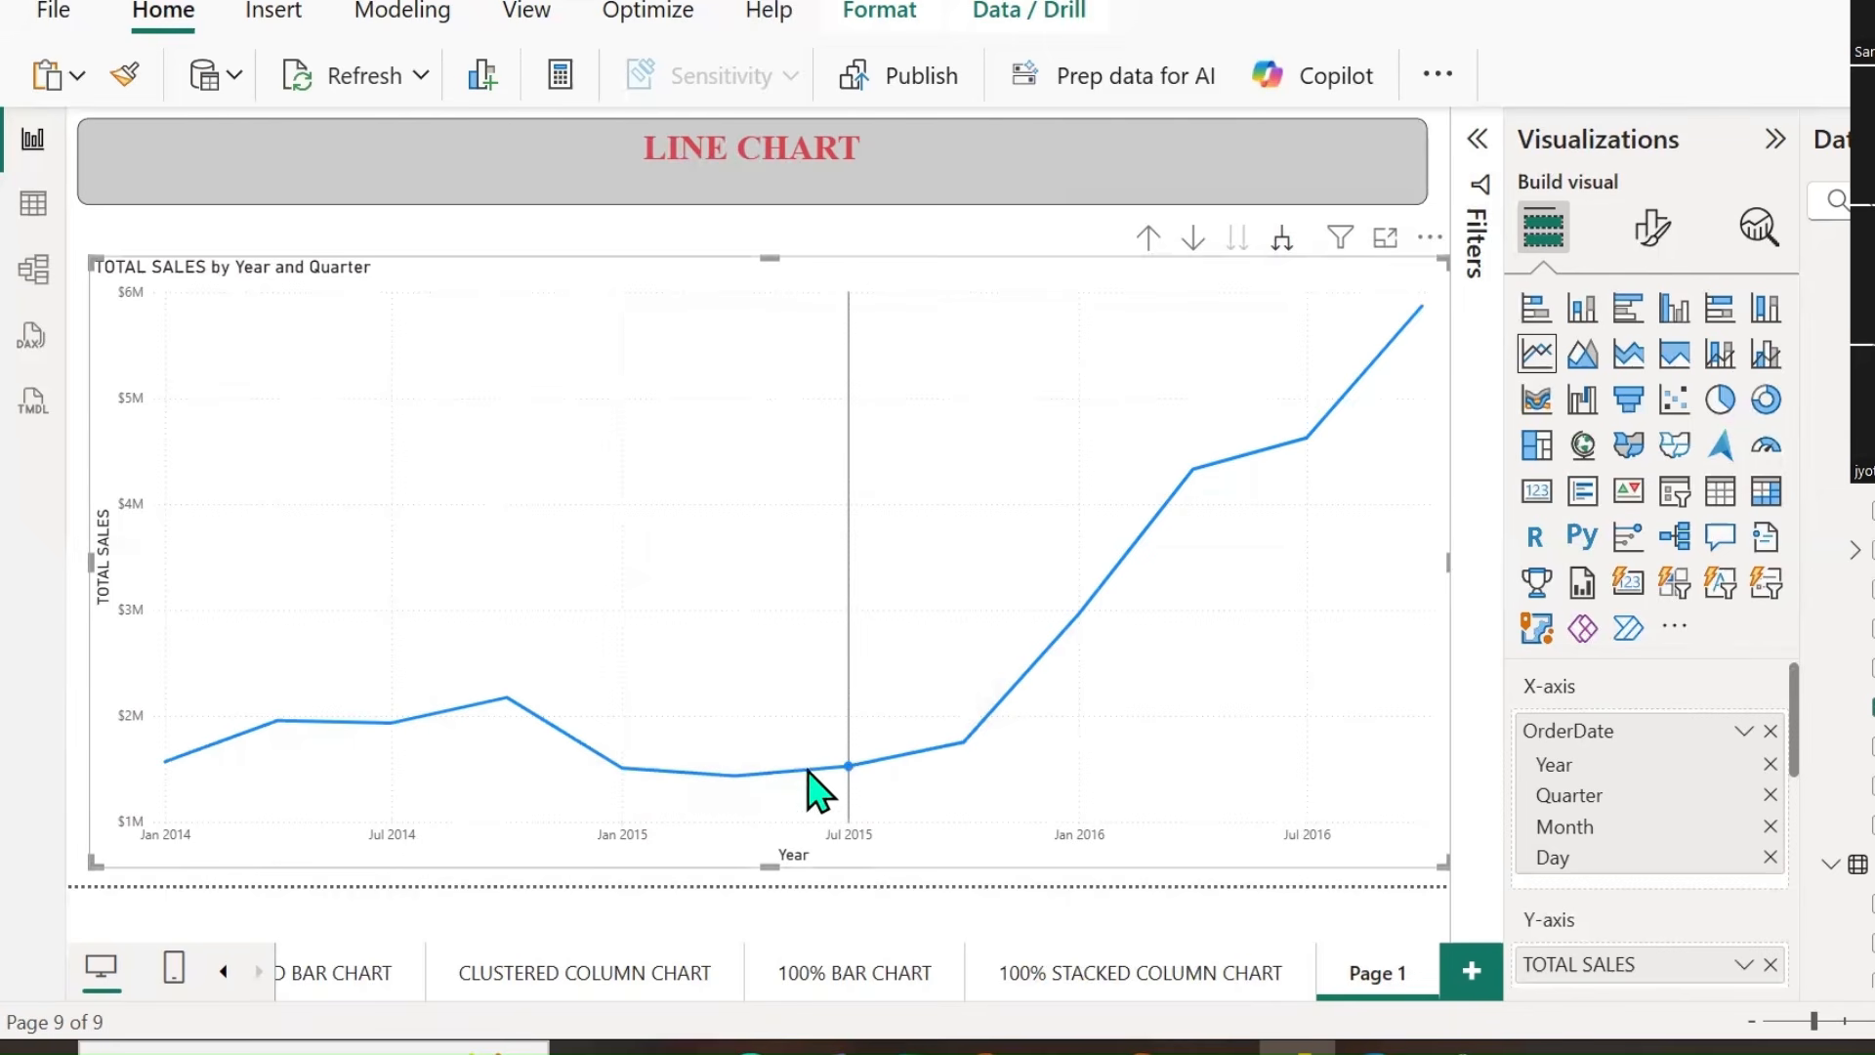
{"action": "mouse_move", "coordinate": [963, 747]}
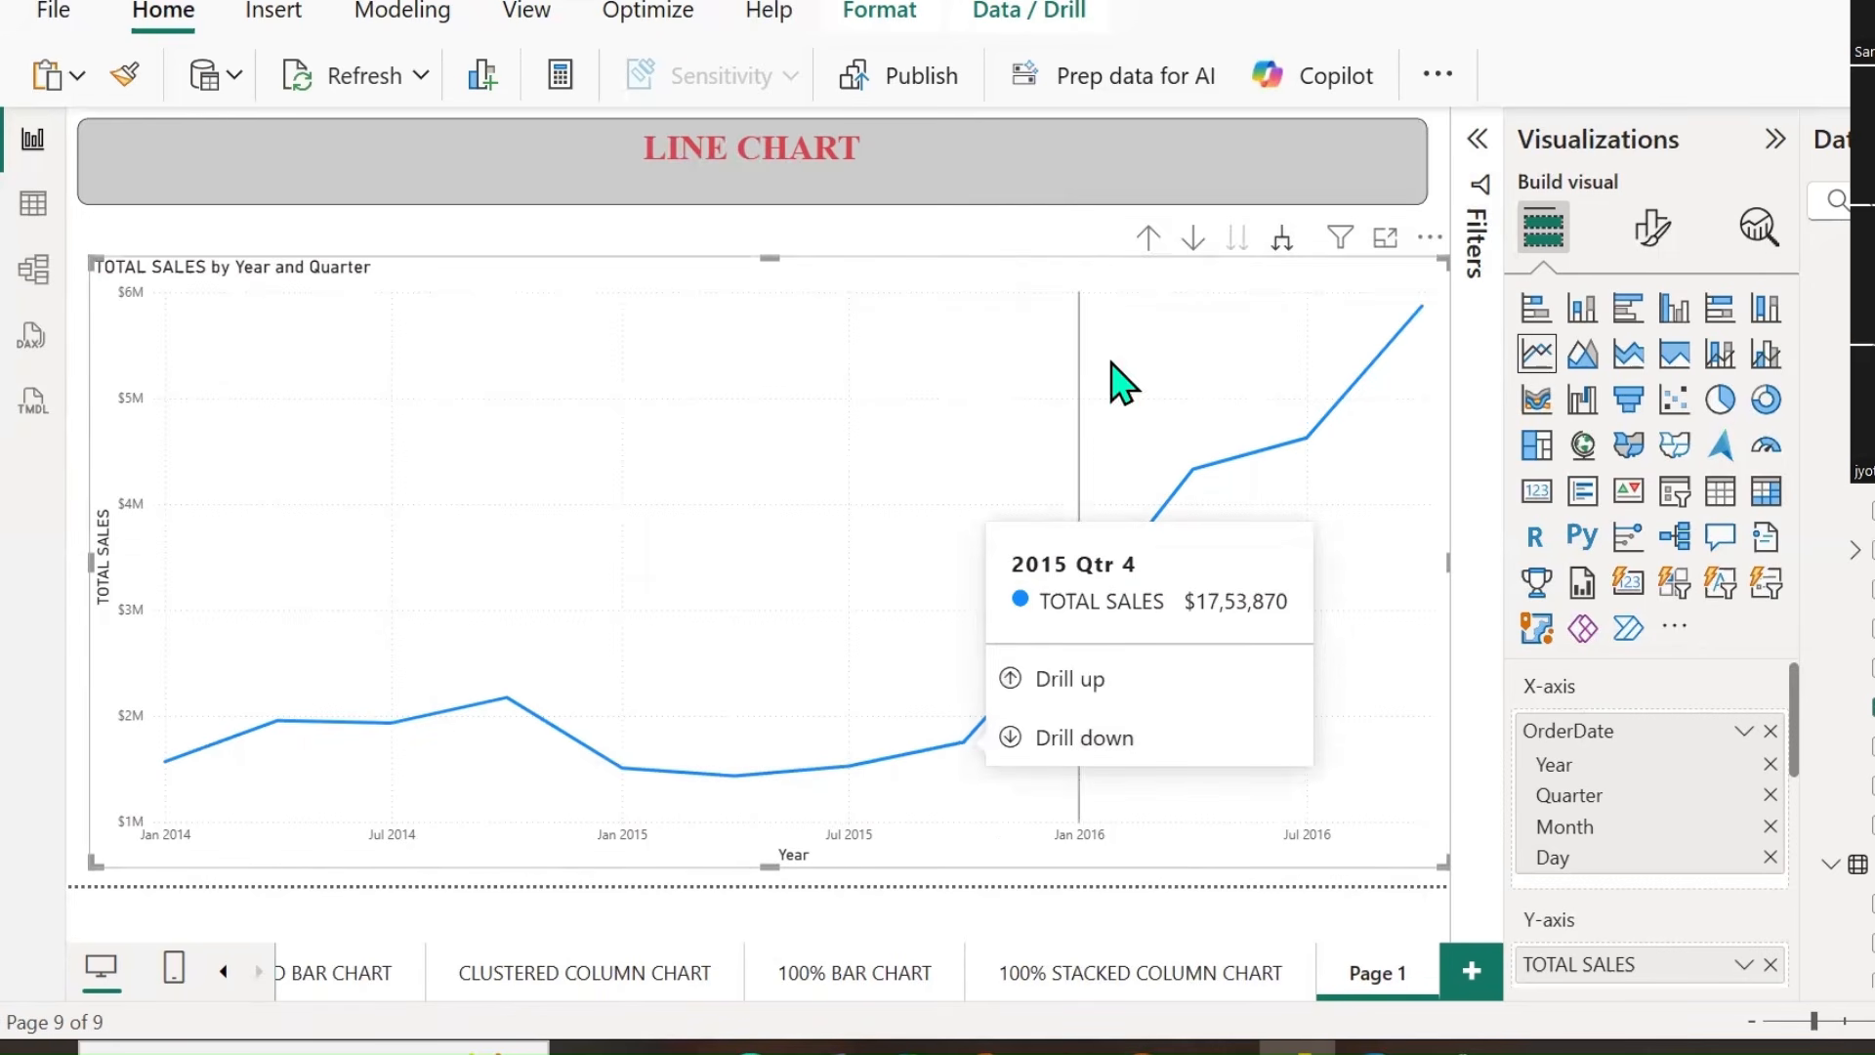
{"action": "mouse_move", "coordinate": [1080, 615]}
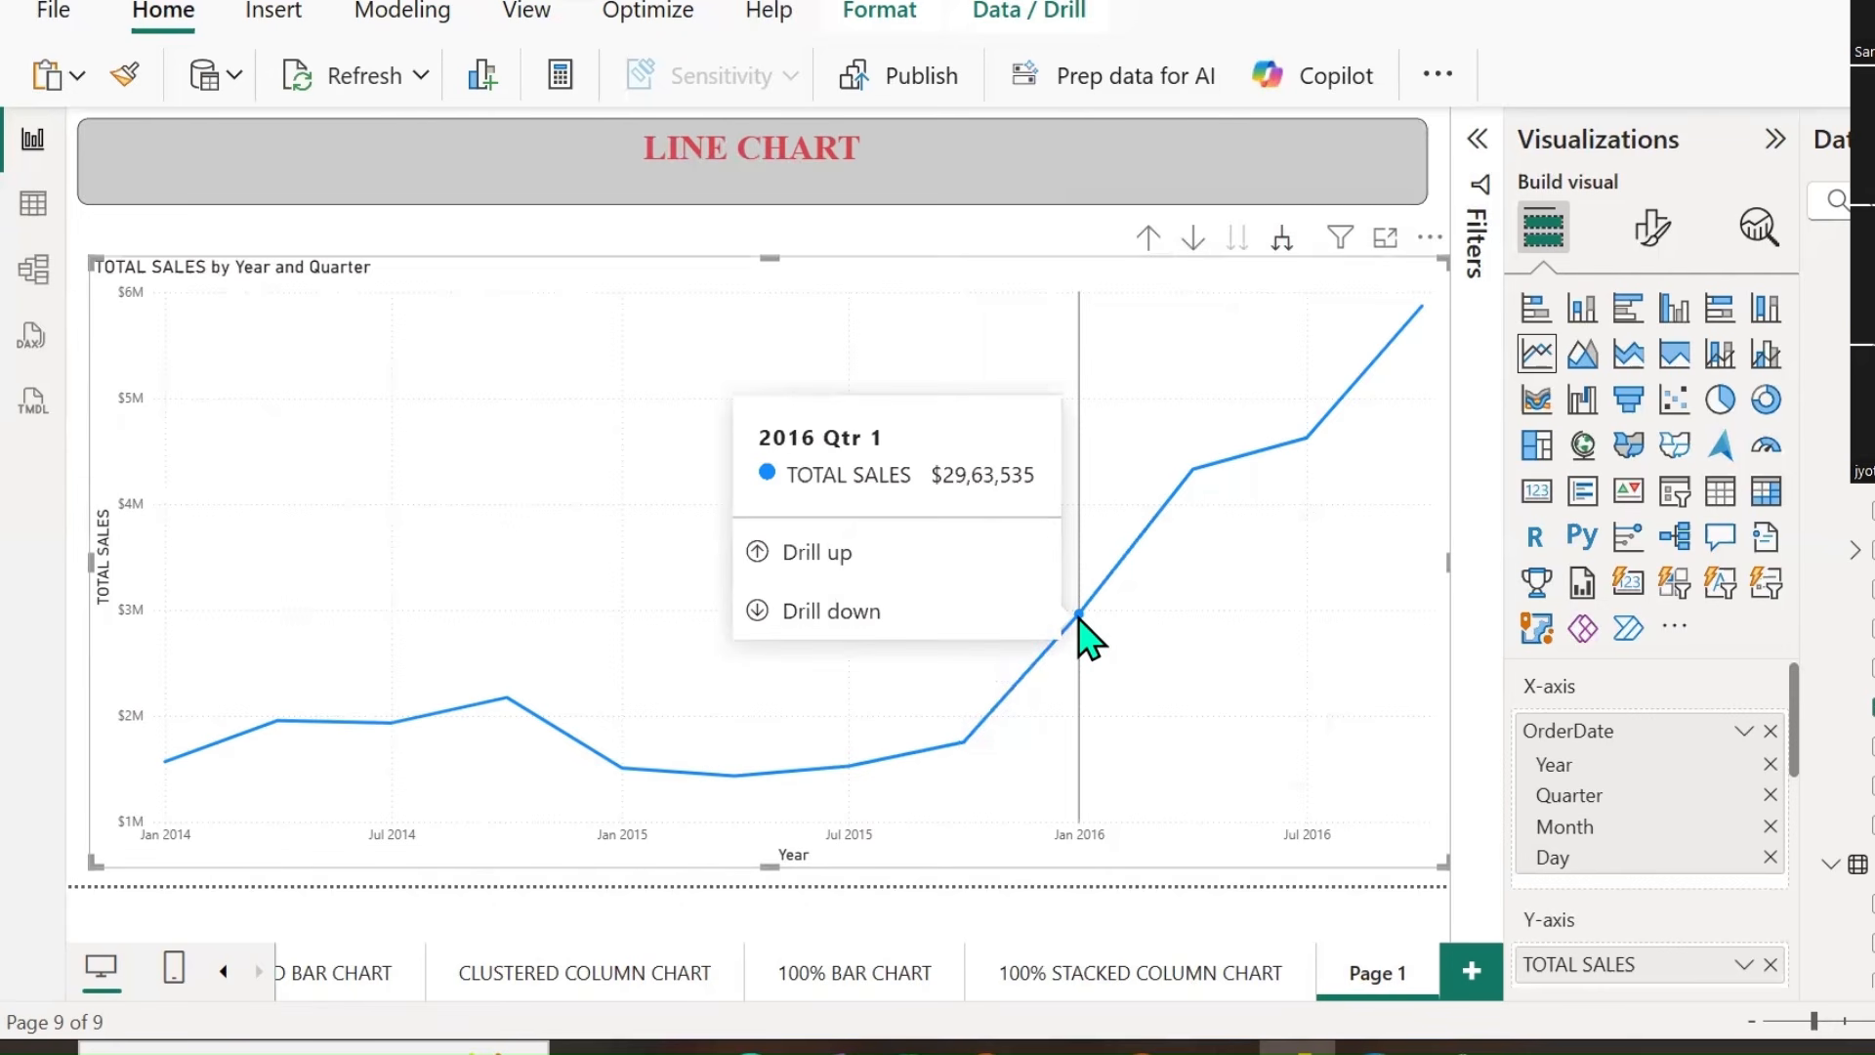
Examine the line chart's quarterly total sales values across 2015 and 2016.
{"action": "mouse_move", "coordinate": [1193, 472]}
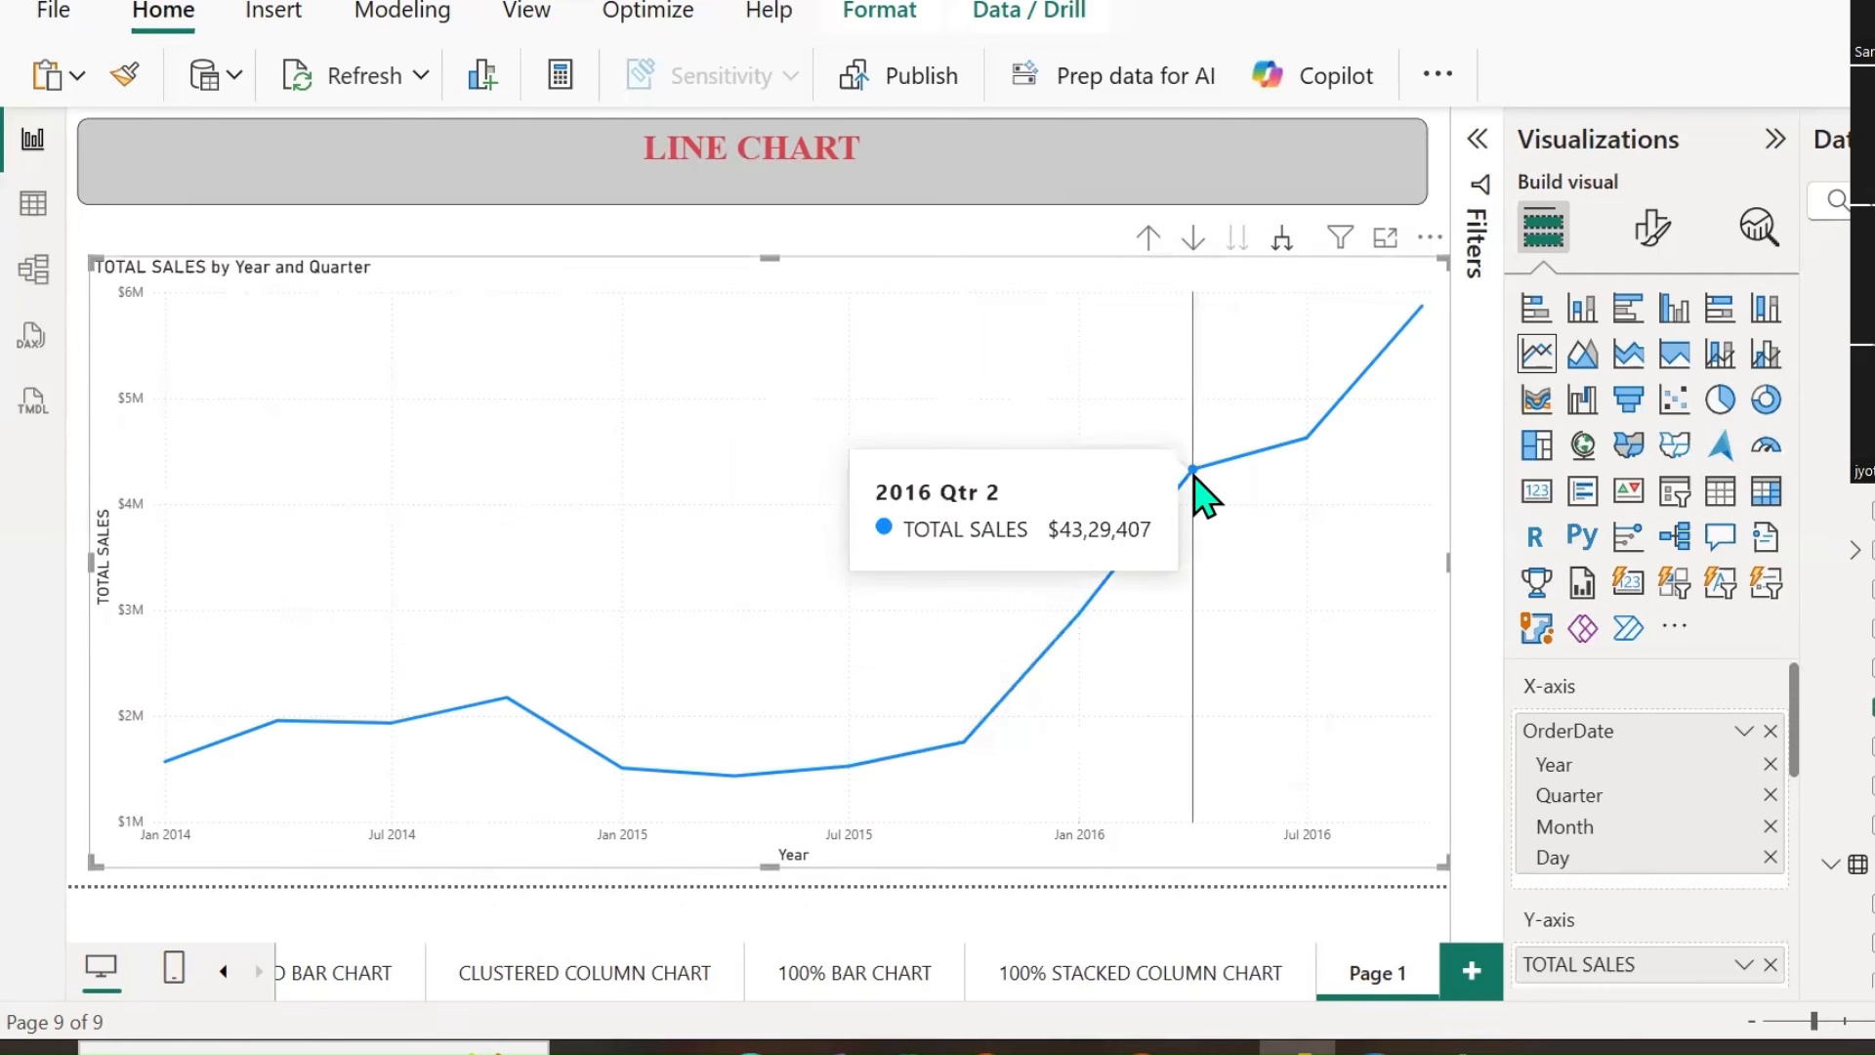
{"action": "mouse_move", "coordinate": [1307, 440]}
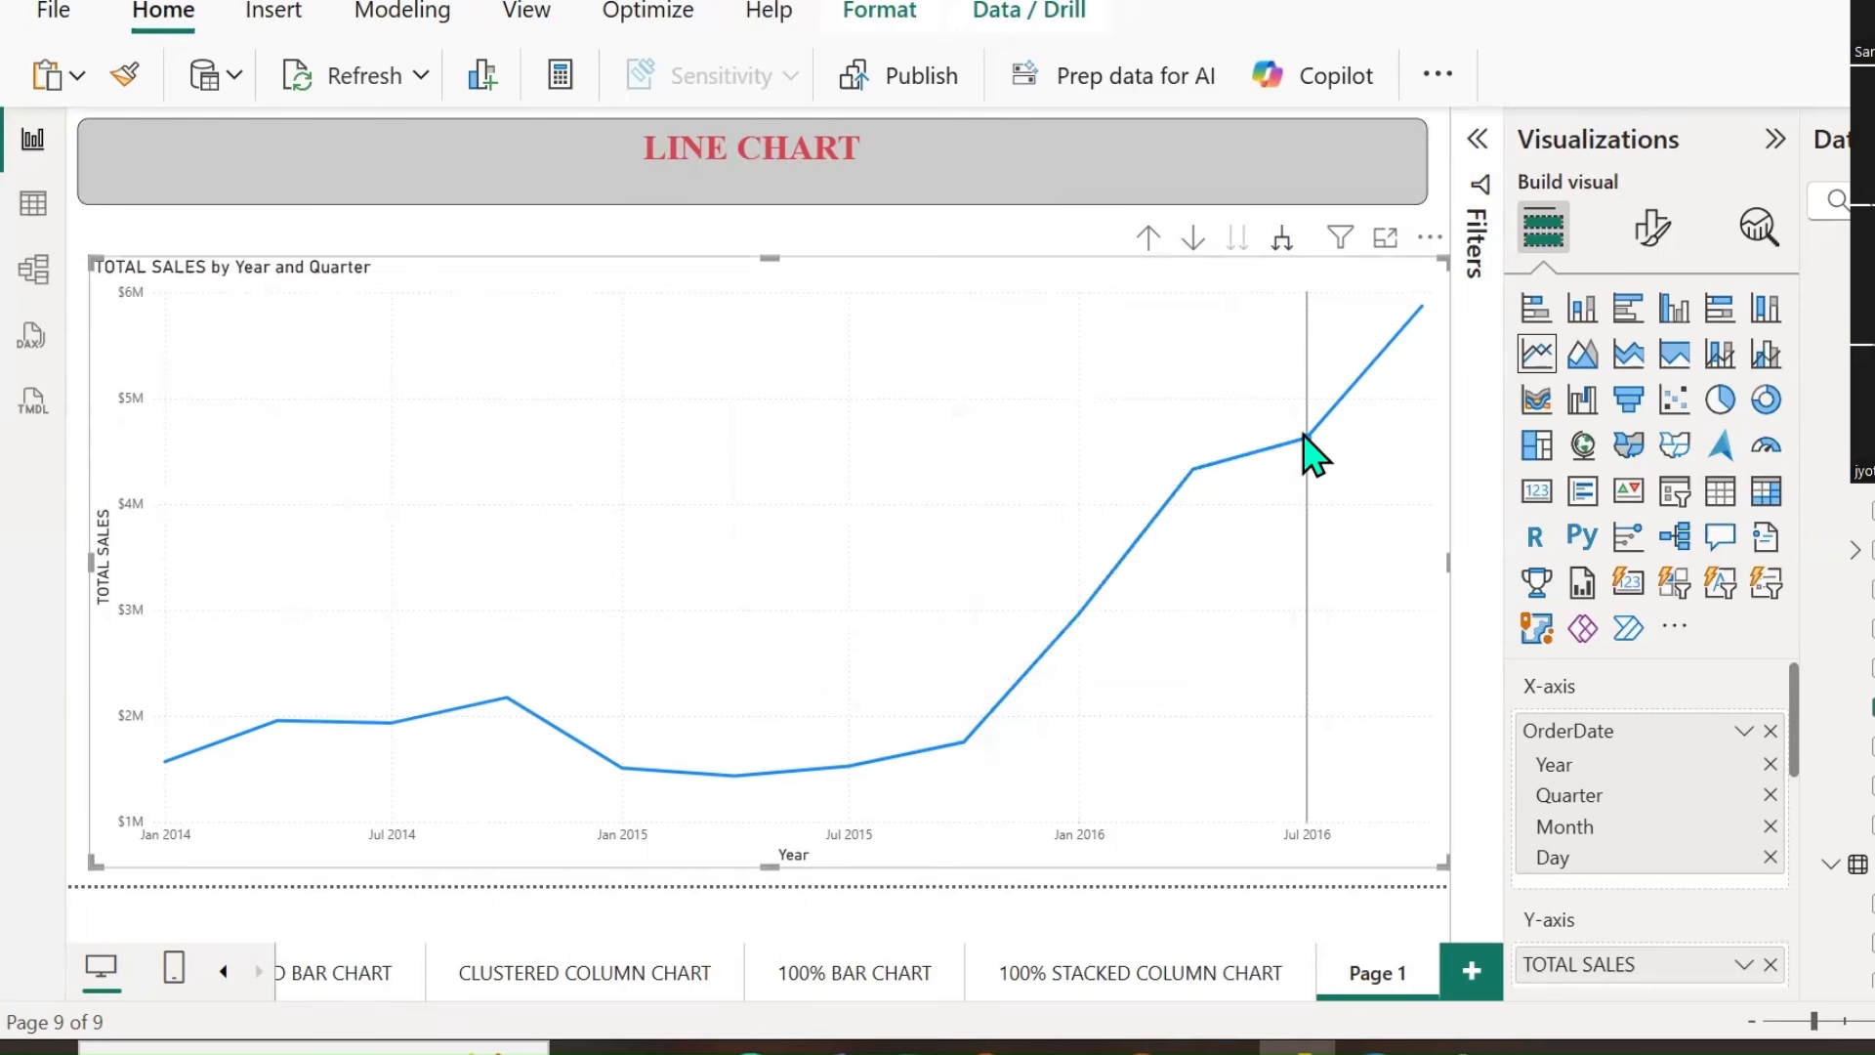
{"action": "mouse_move", "coordinate": [1424, 313]}
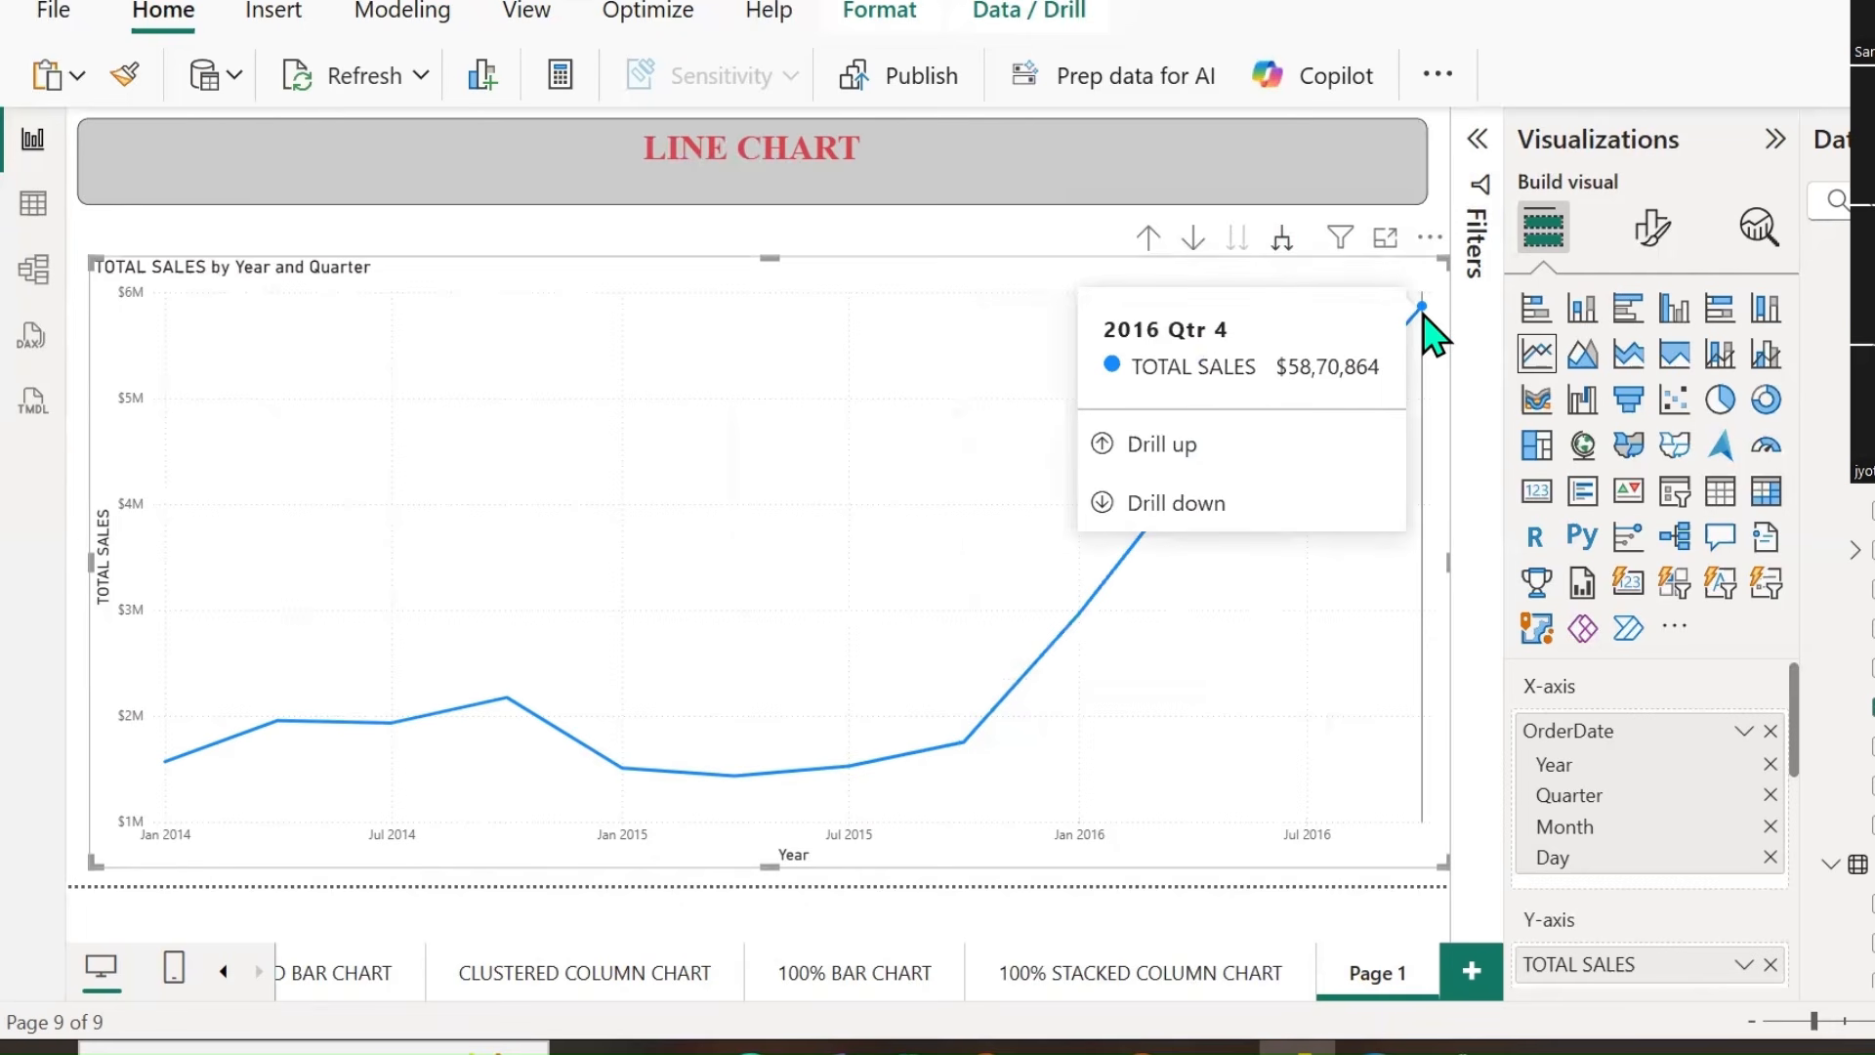
{"action": "mouse_move", "coordinate": [508, 444]}
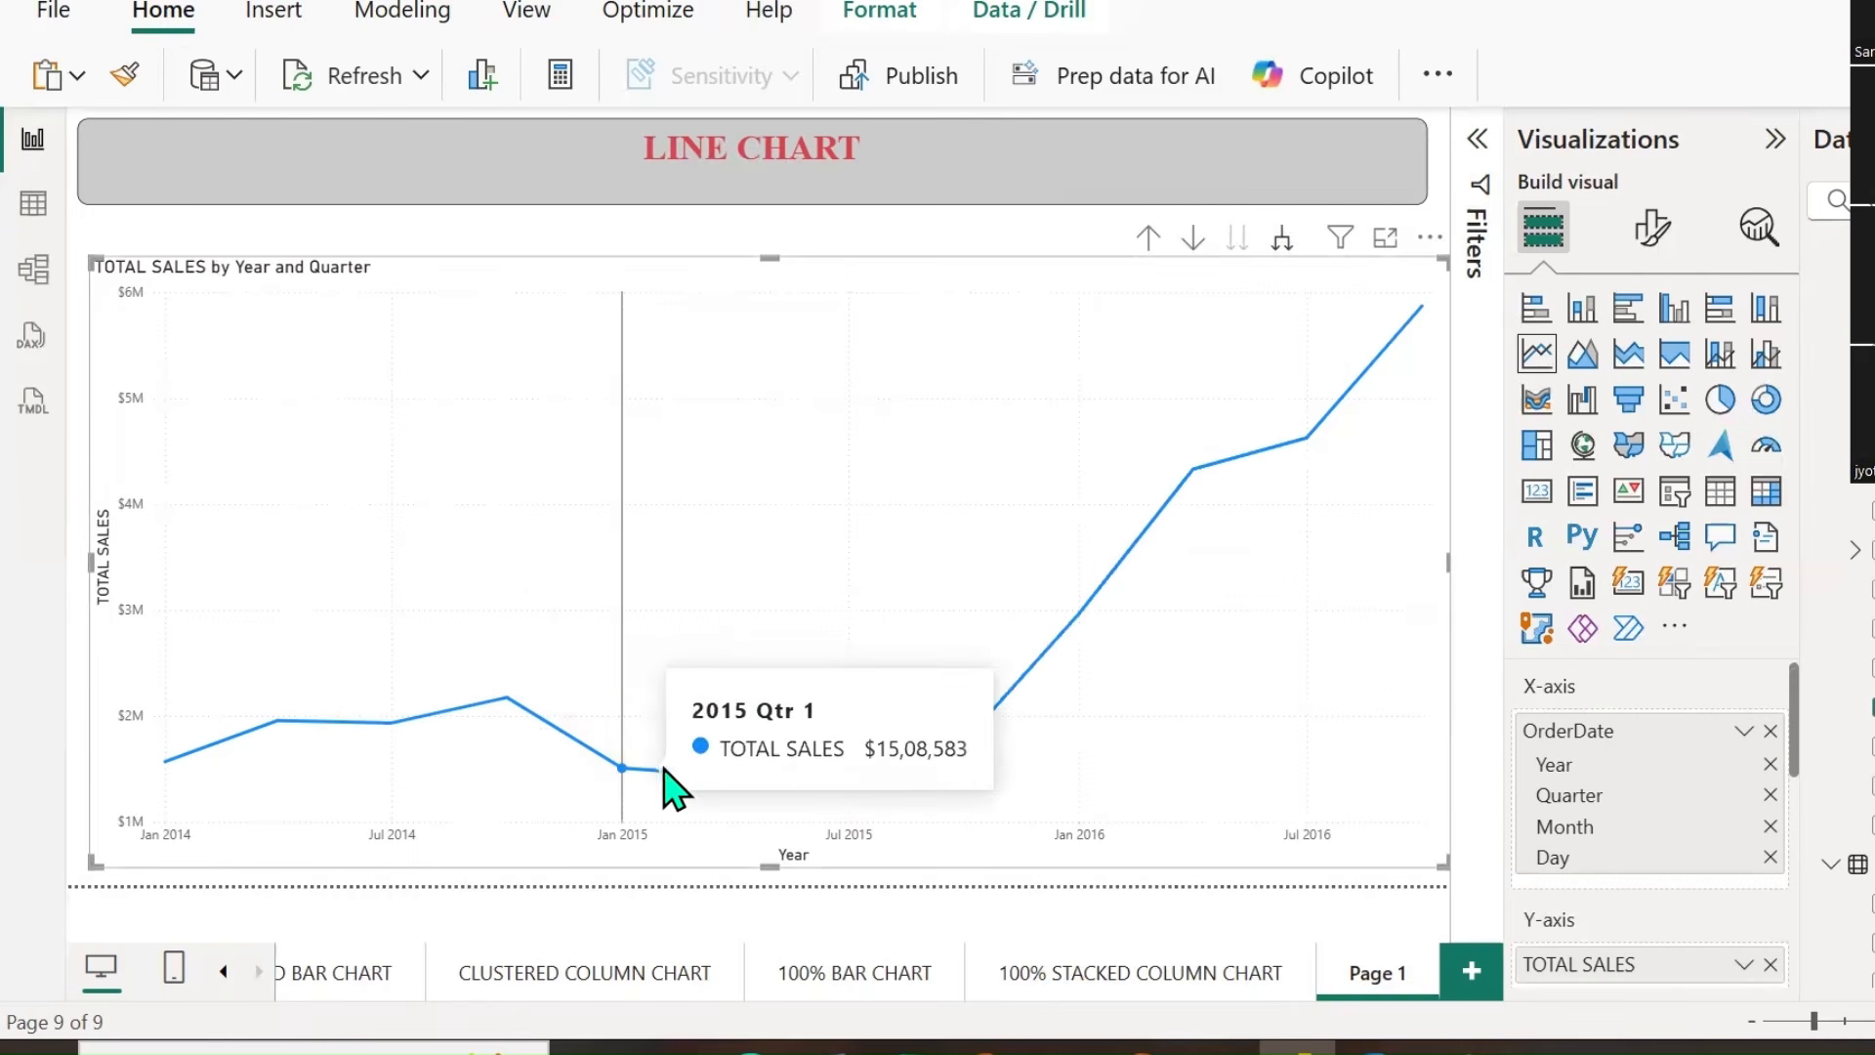
{"action": "mouse_move", "coordinate": [688, 772]}
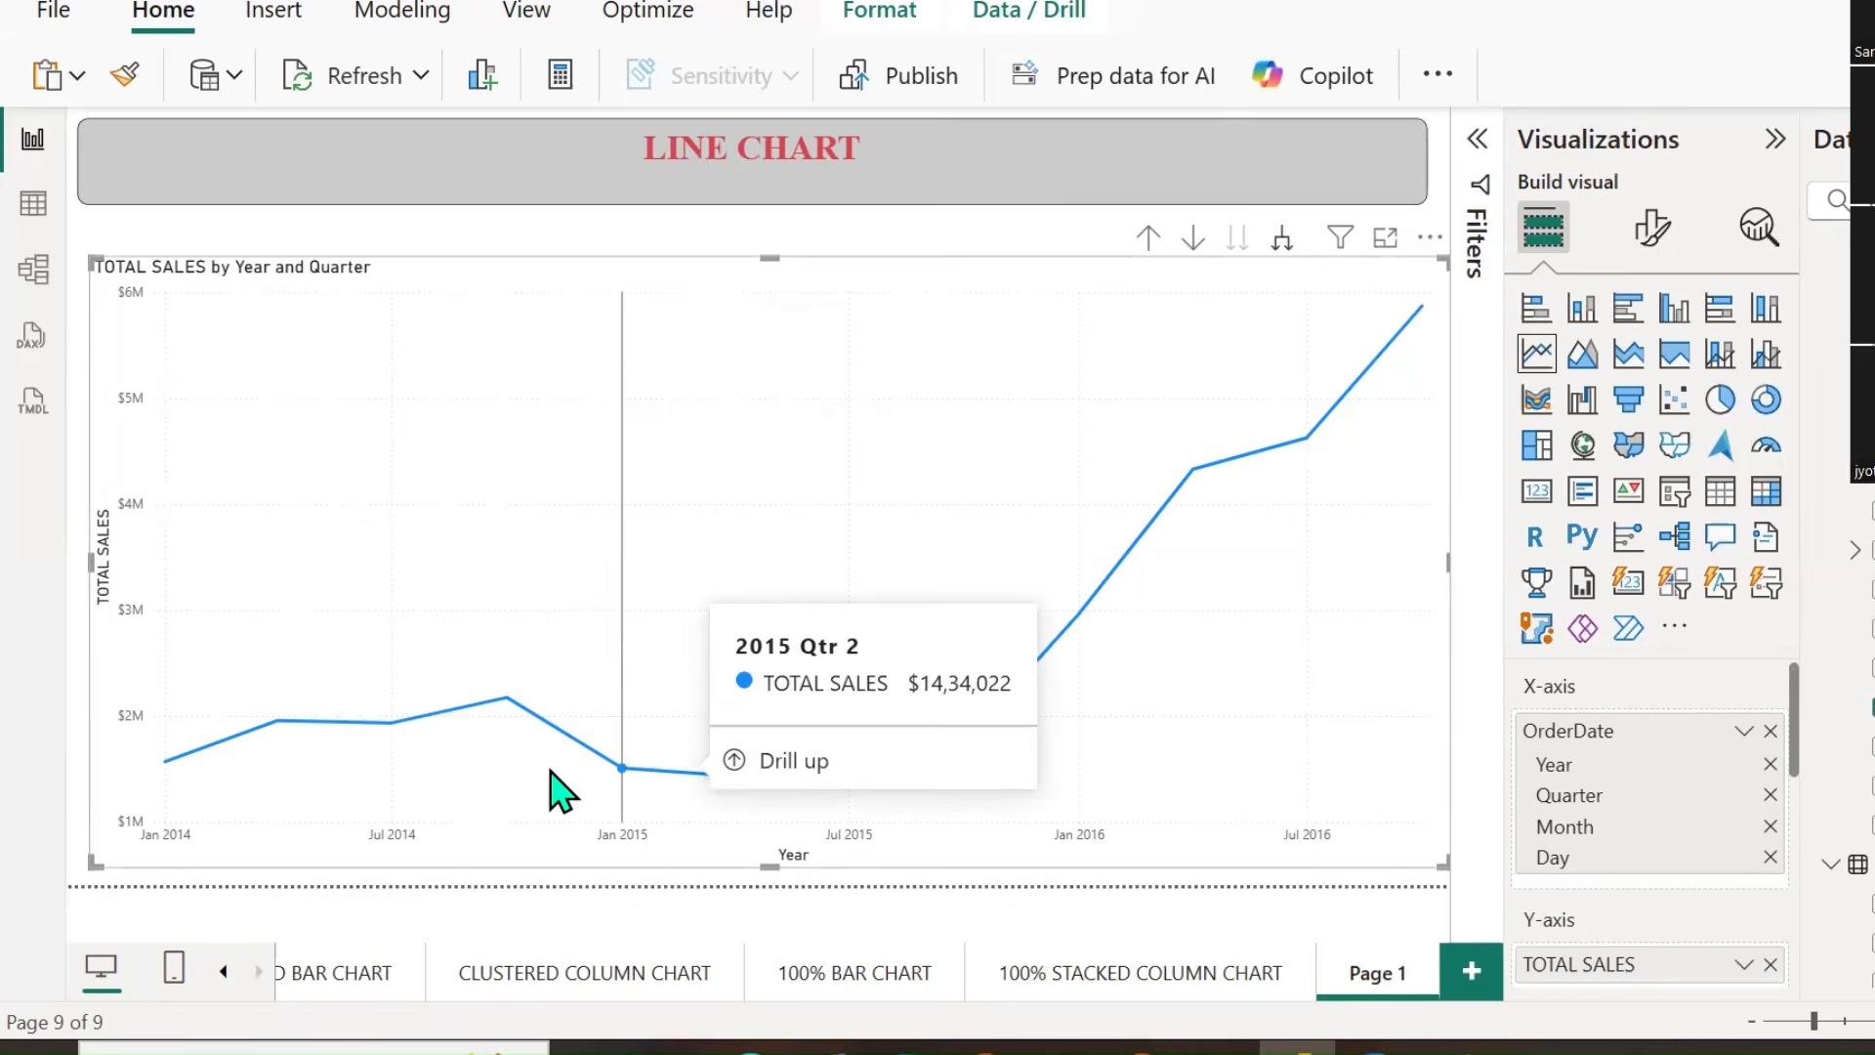
{"action": "mouse_move", "coordinate": [912, 763]}
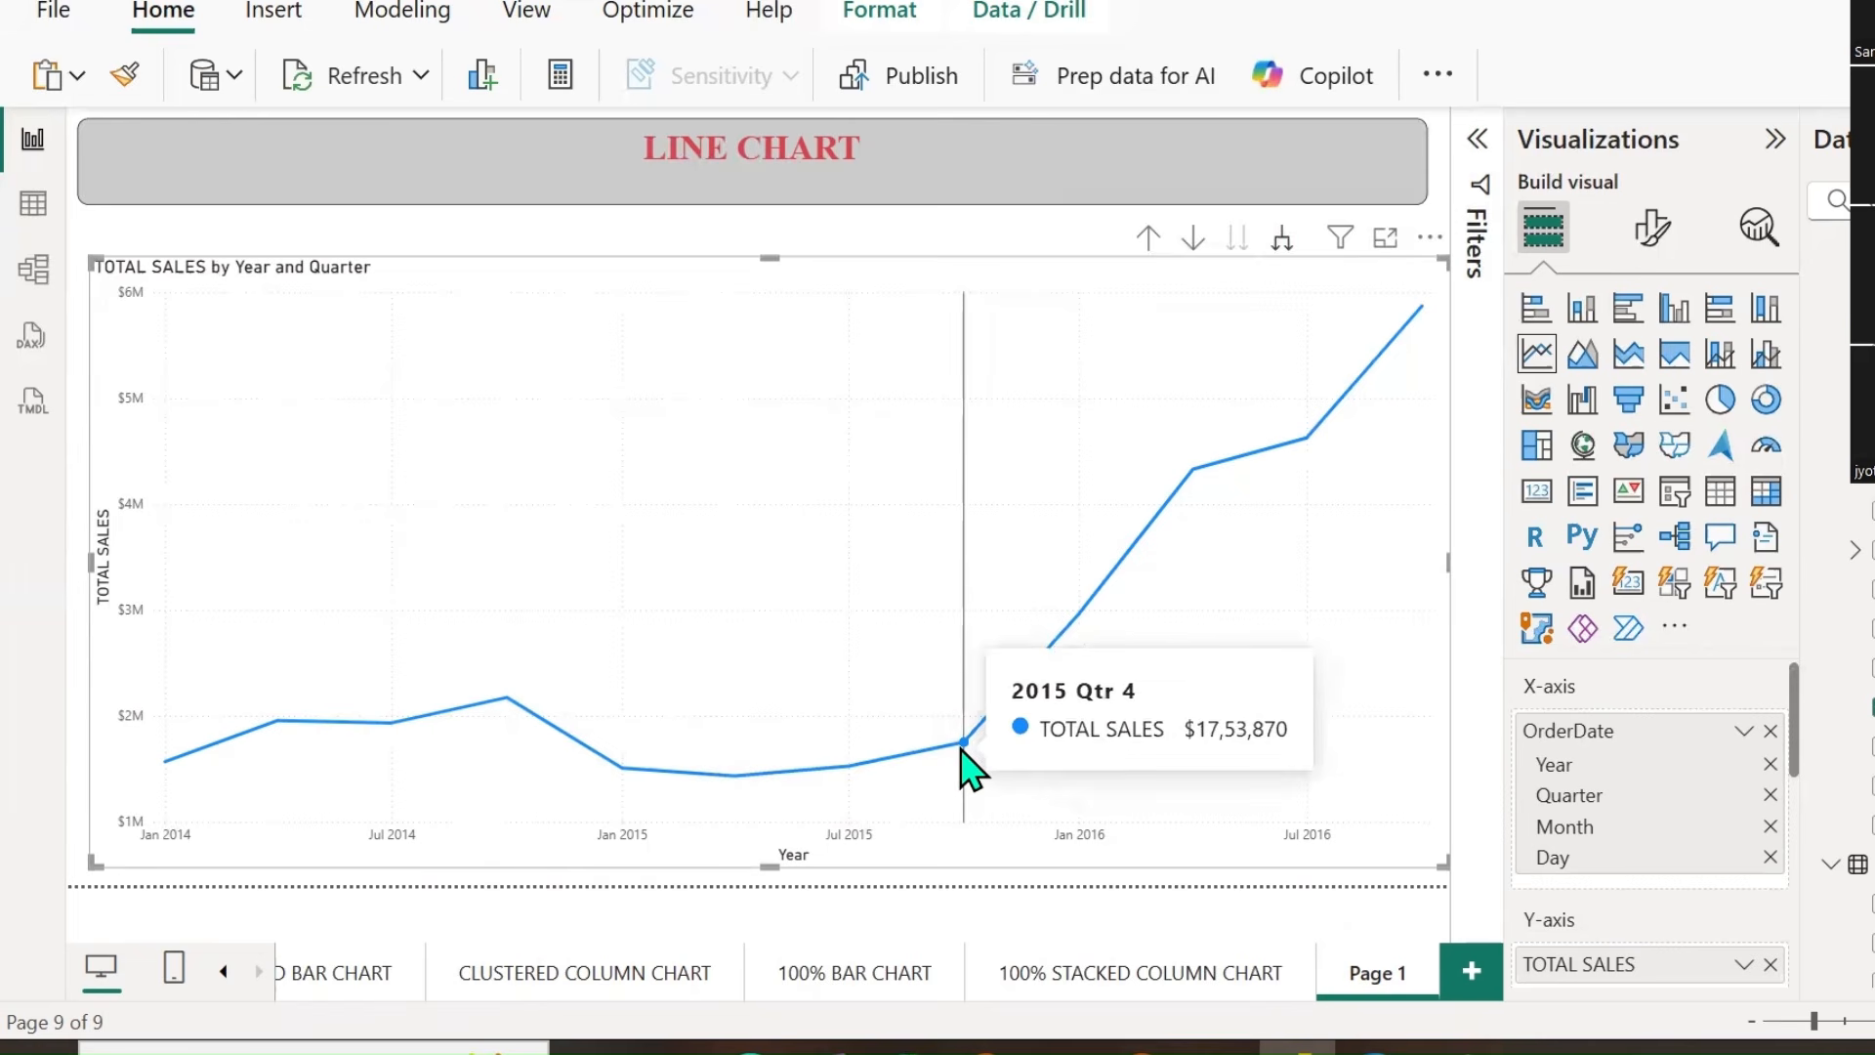
{"action": "mouse_move", "coordinate": [972, 769]}
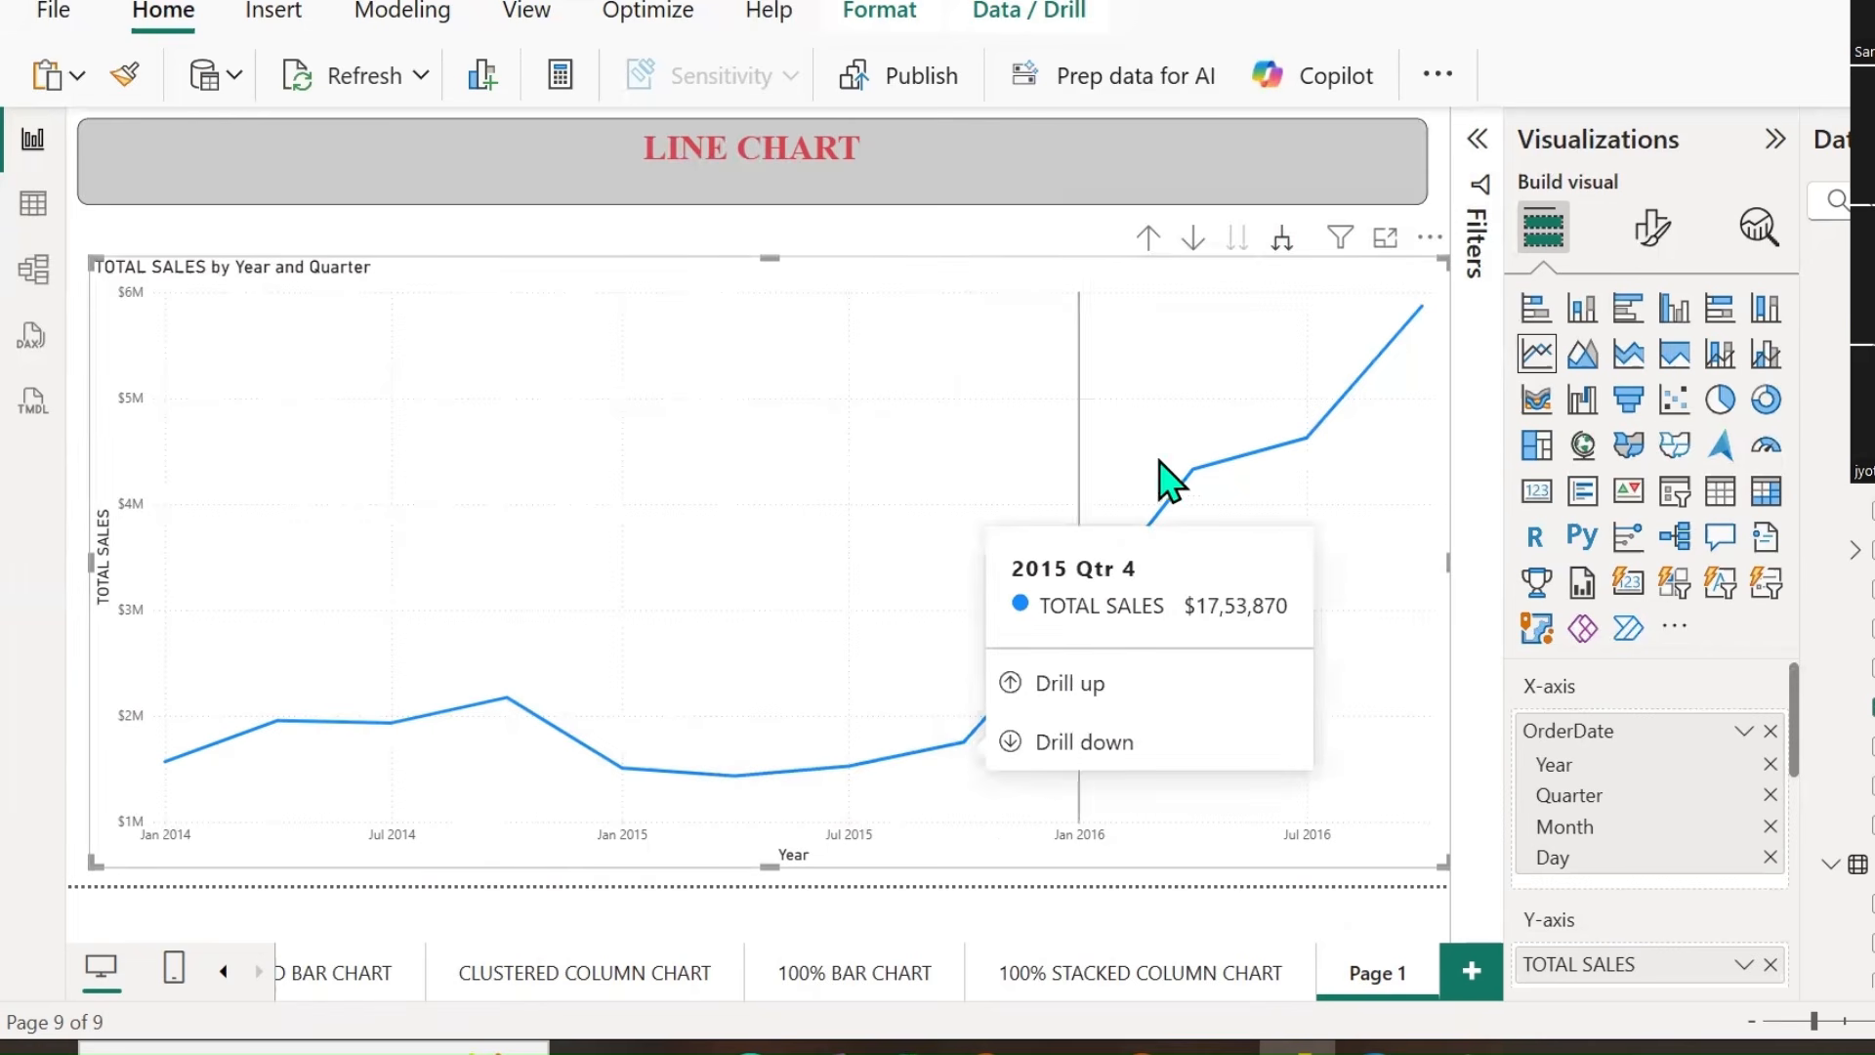
{"action": "mouse_move", "coordinate": [1404, 362]}
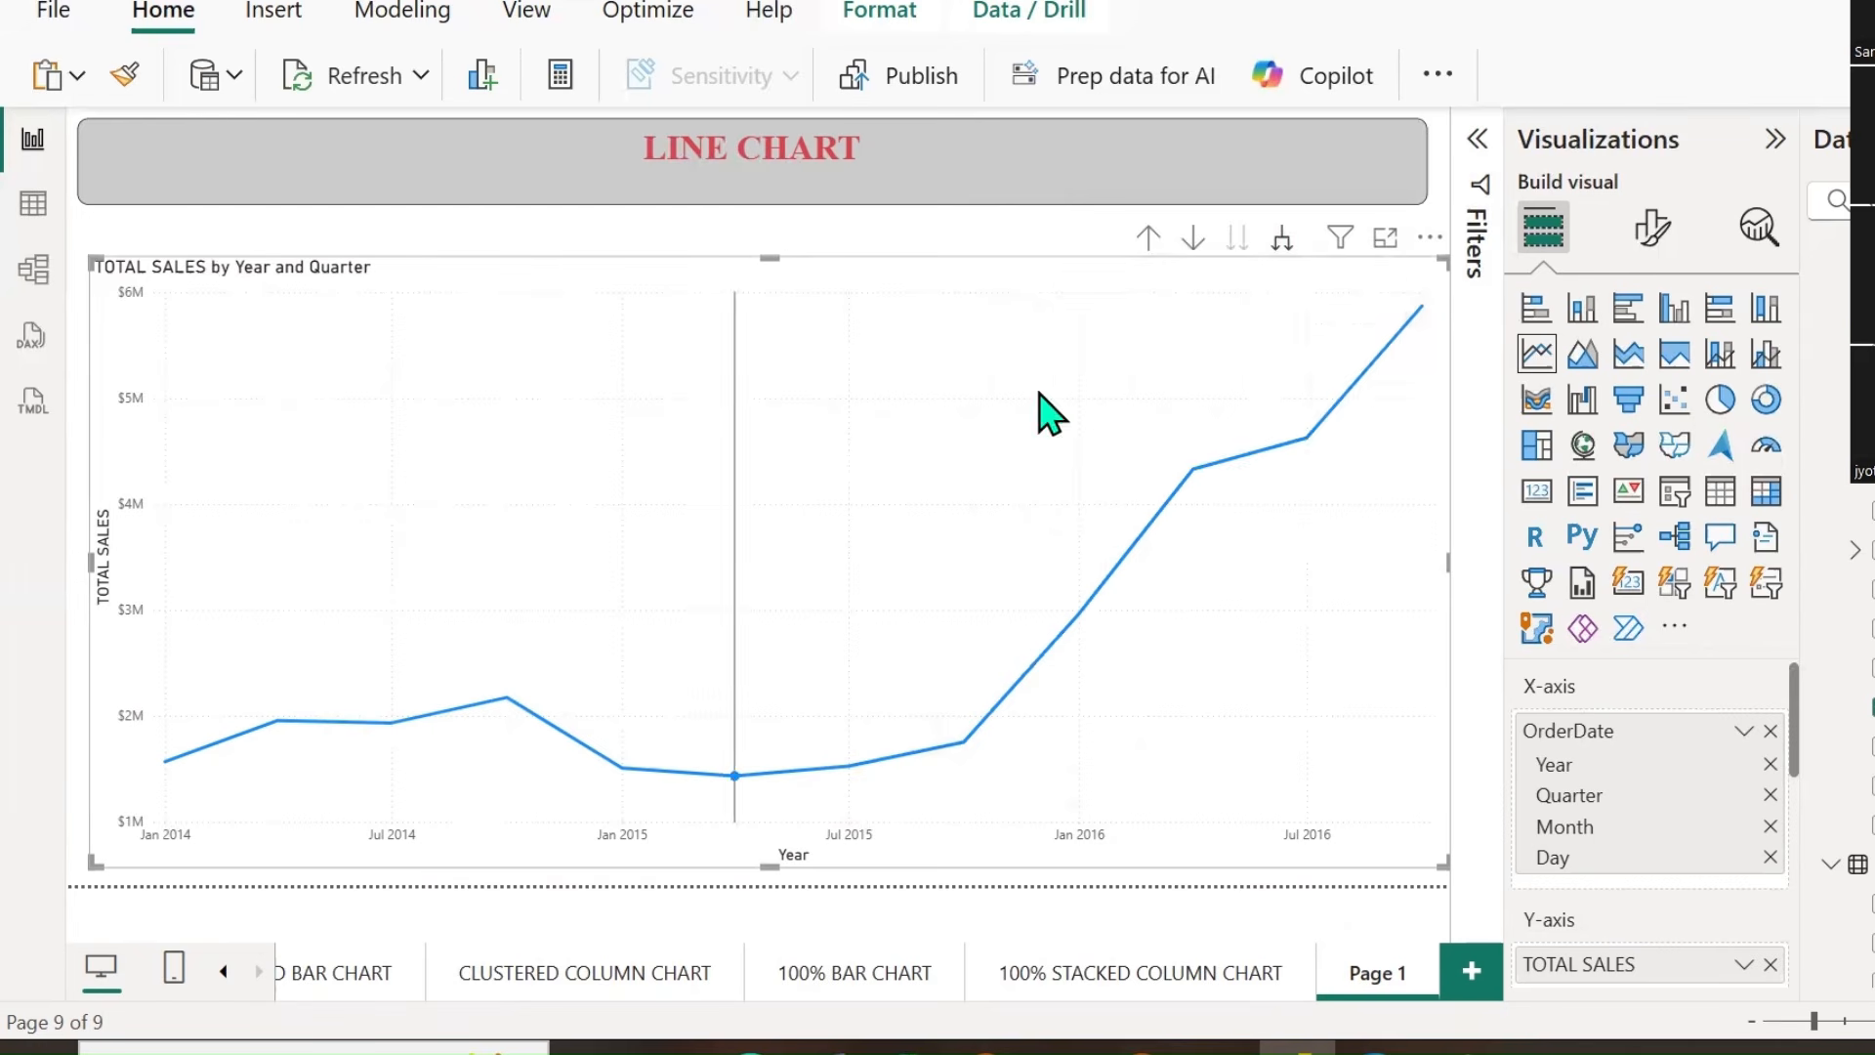
Expand the line chart's date hierarchy through the month level down to the day level.
{"action": "left_click", "coordinate": [1281, 244]}
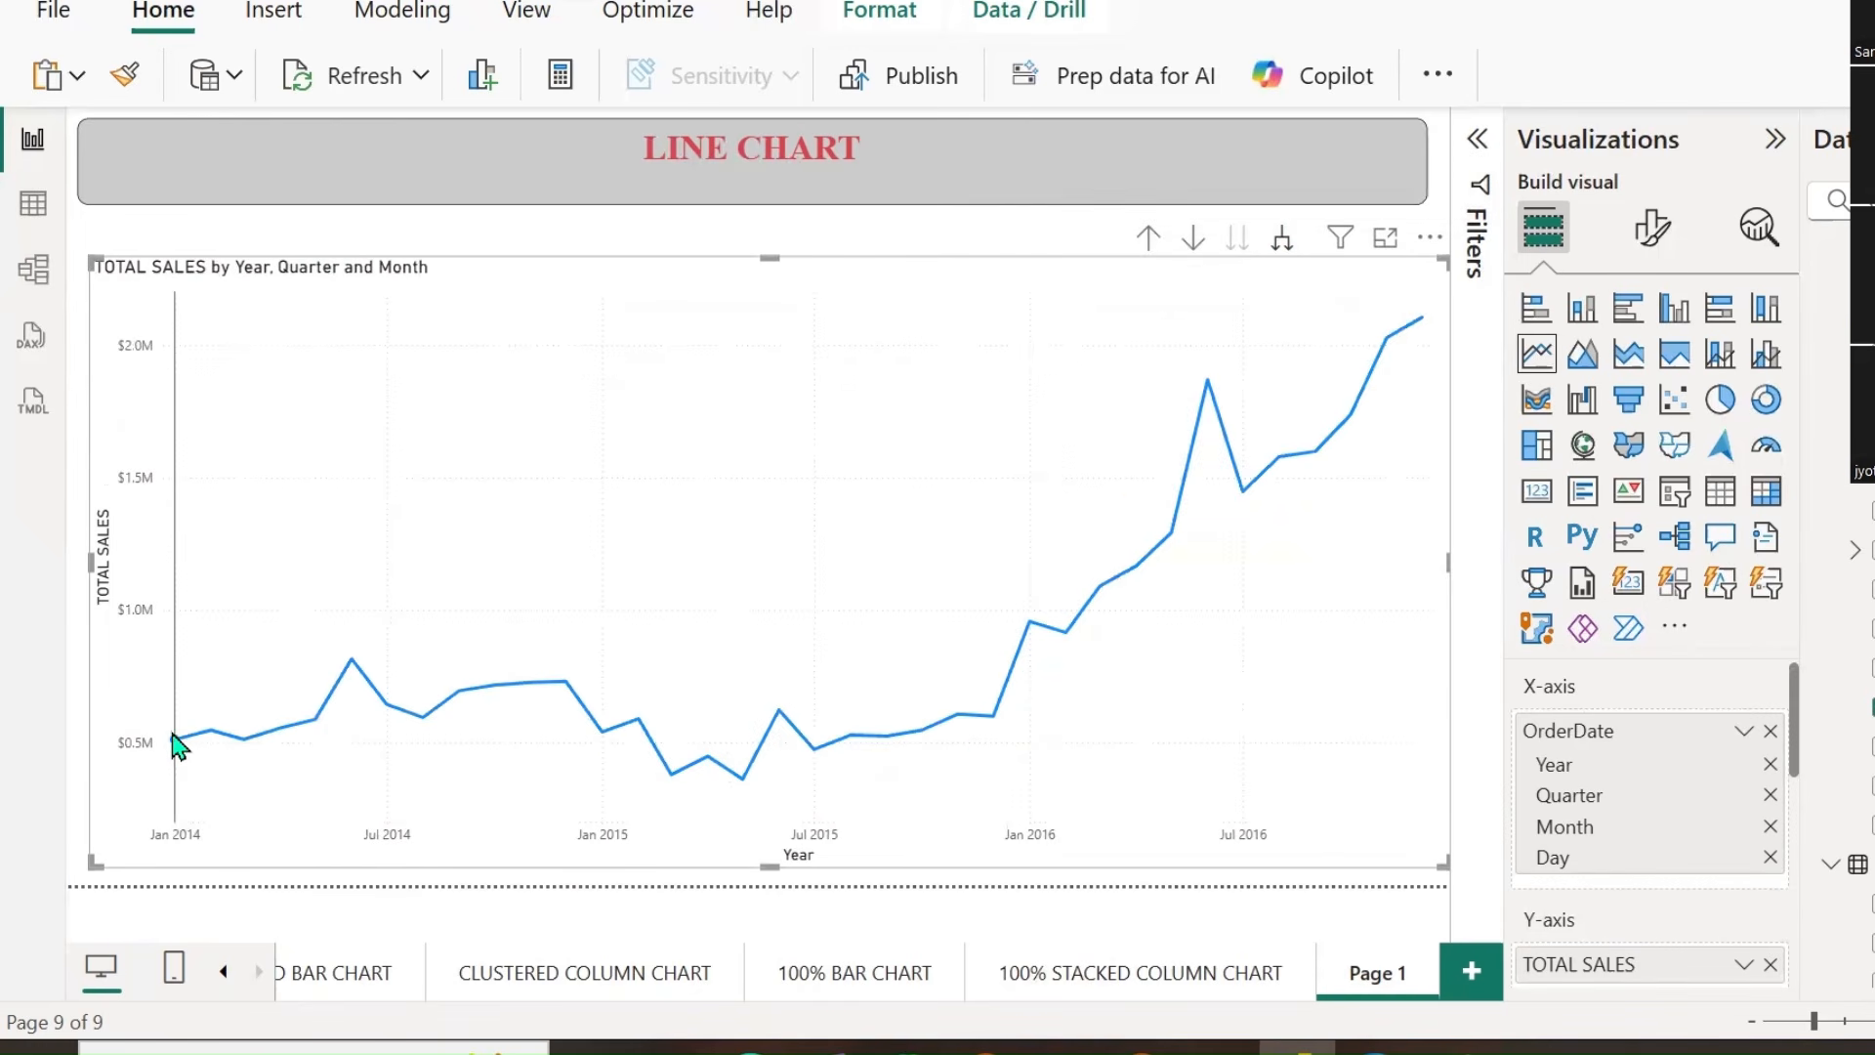
{"action": "mouse_move", "coordinate": [258, 744]}
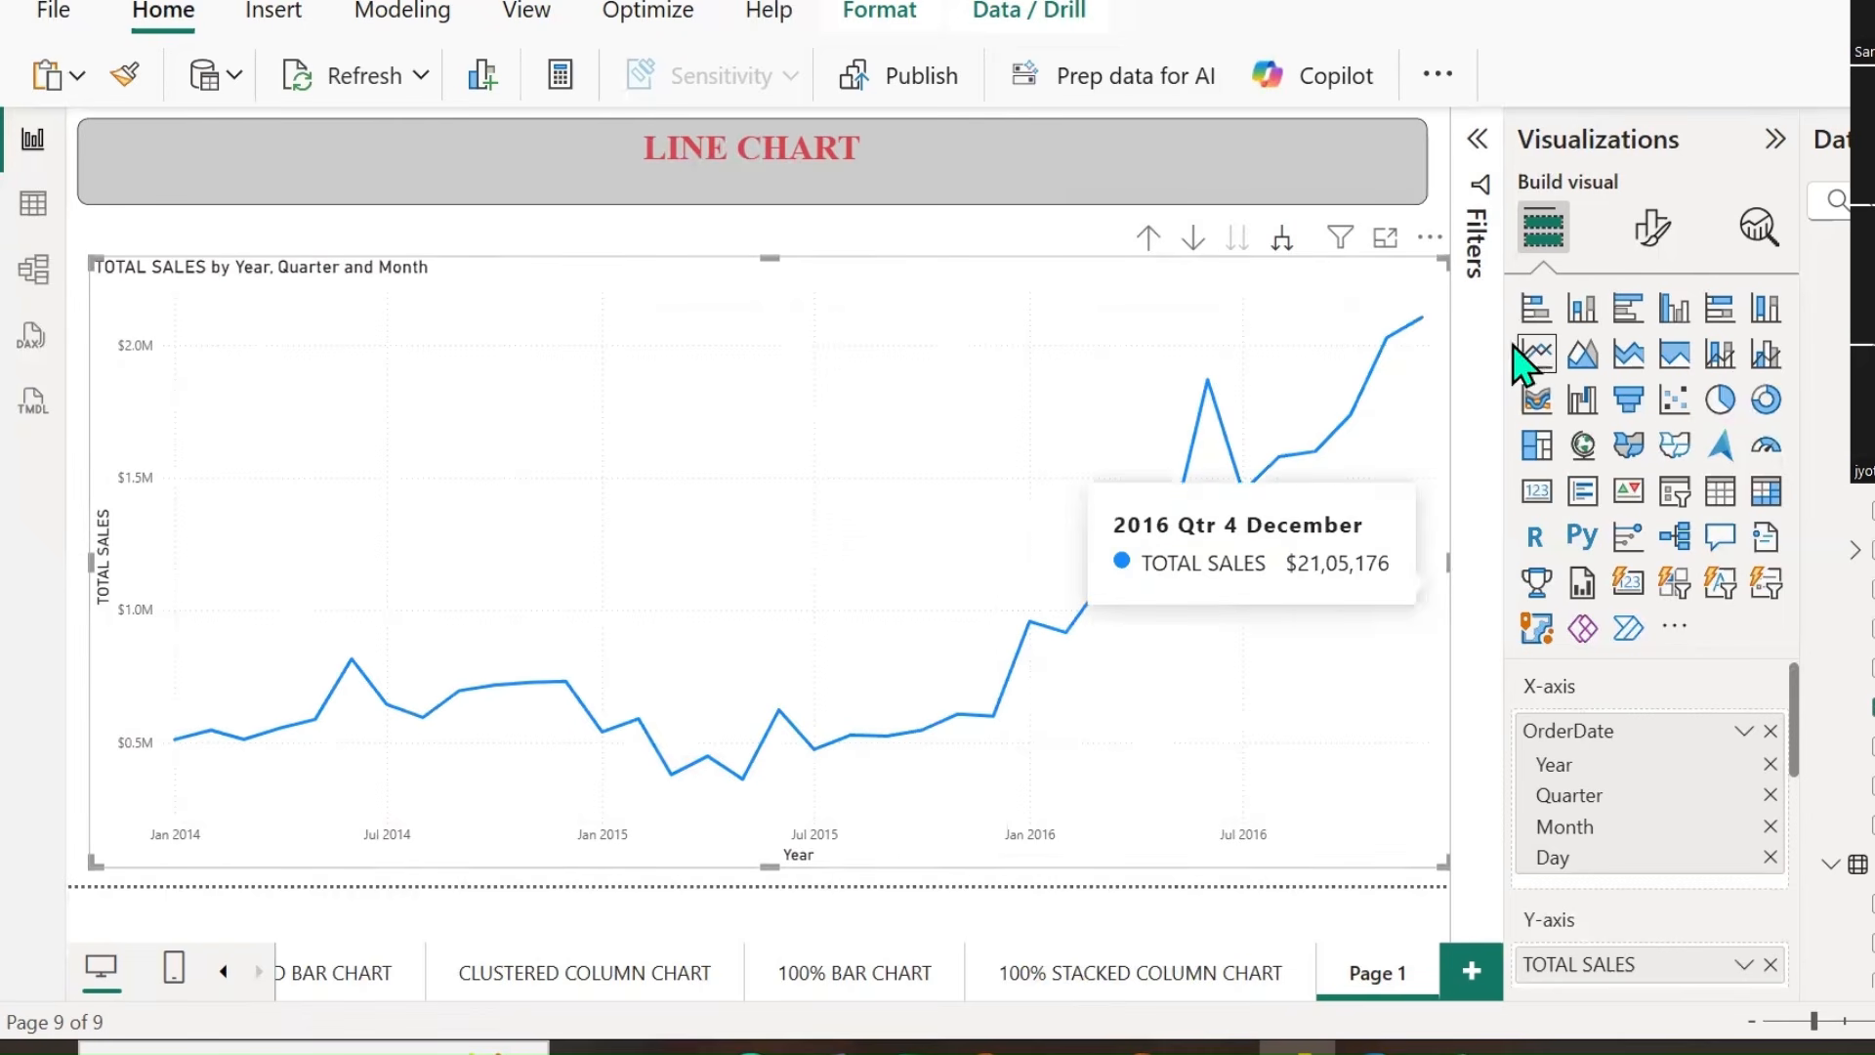
{"action": "left_click", "coordinate": [1282, 240]}
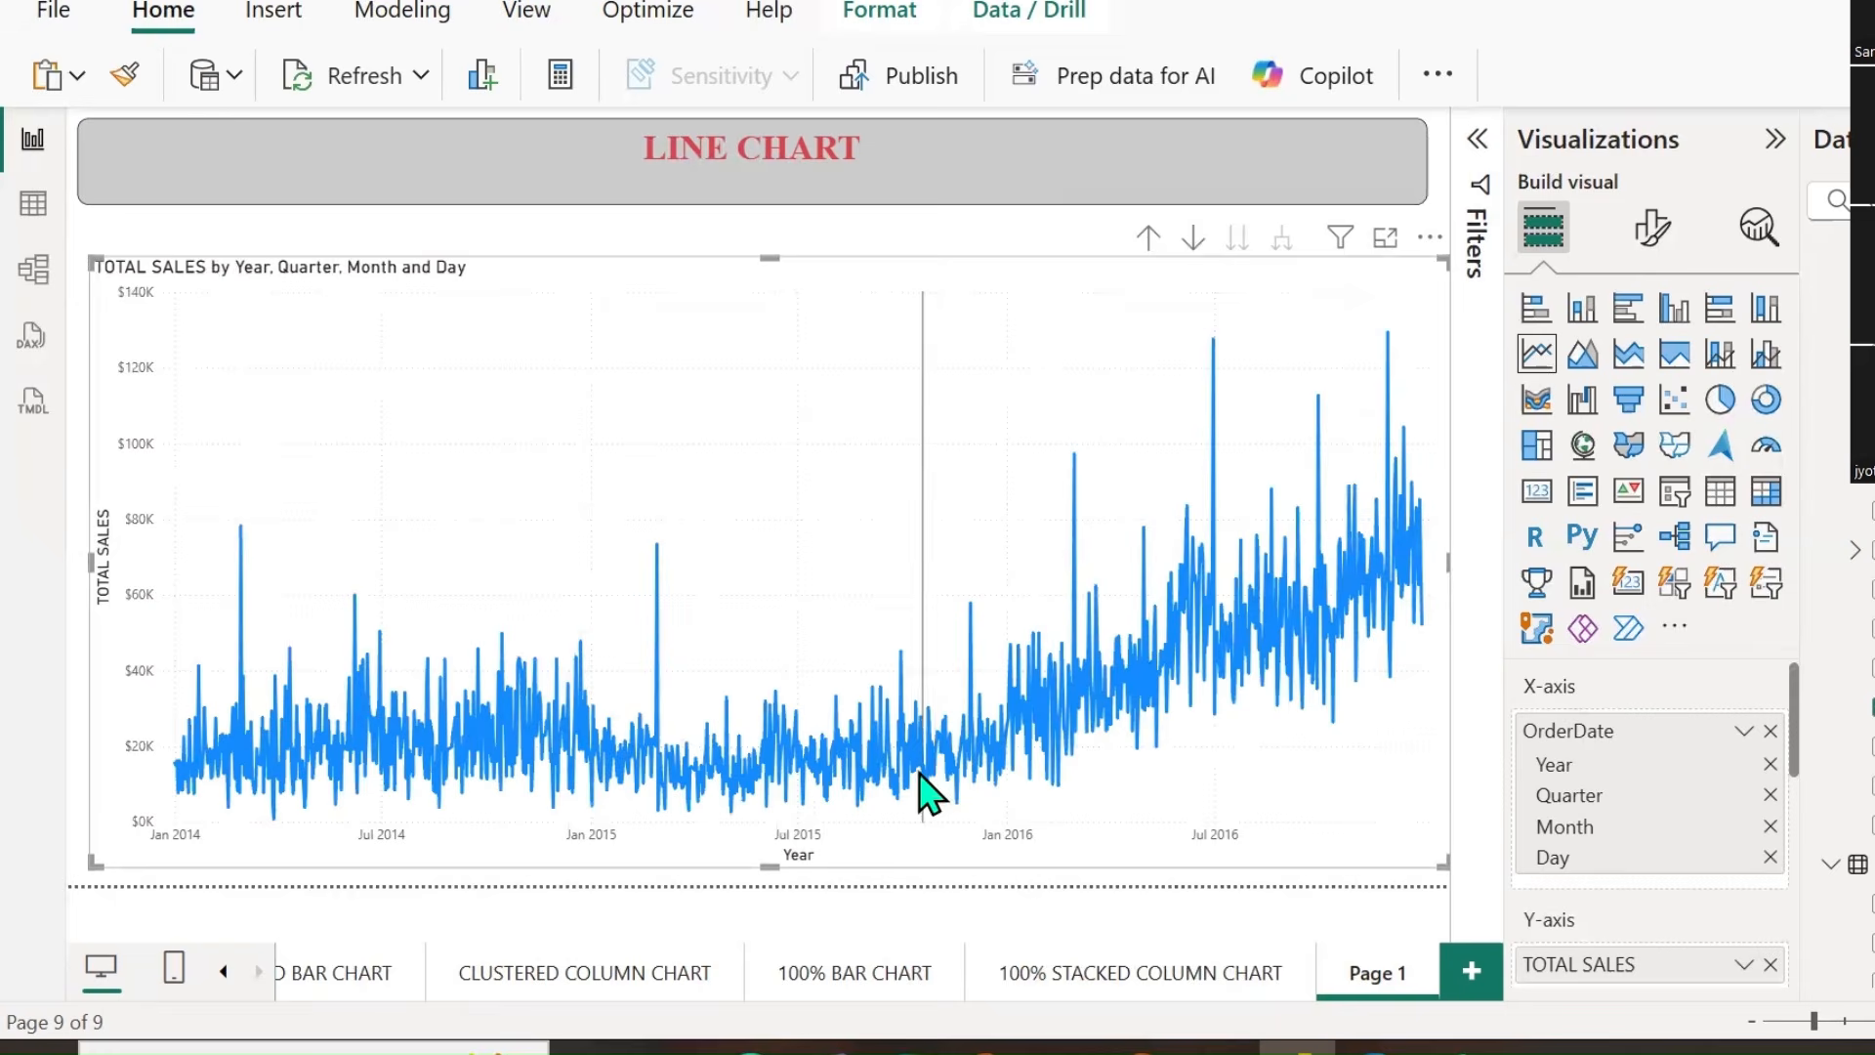
{"action": "mouse_move", "coordinate": [190, 796]}
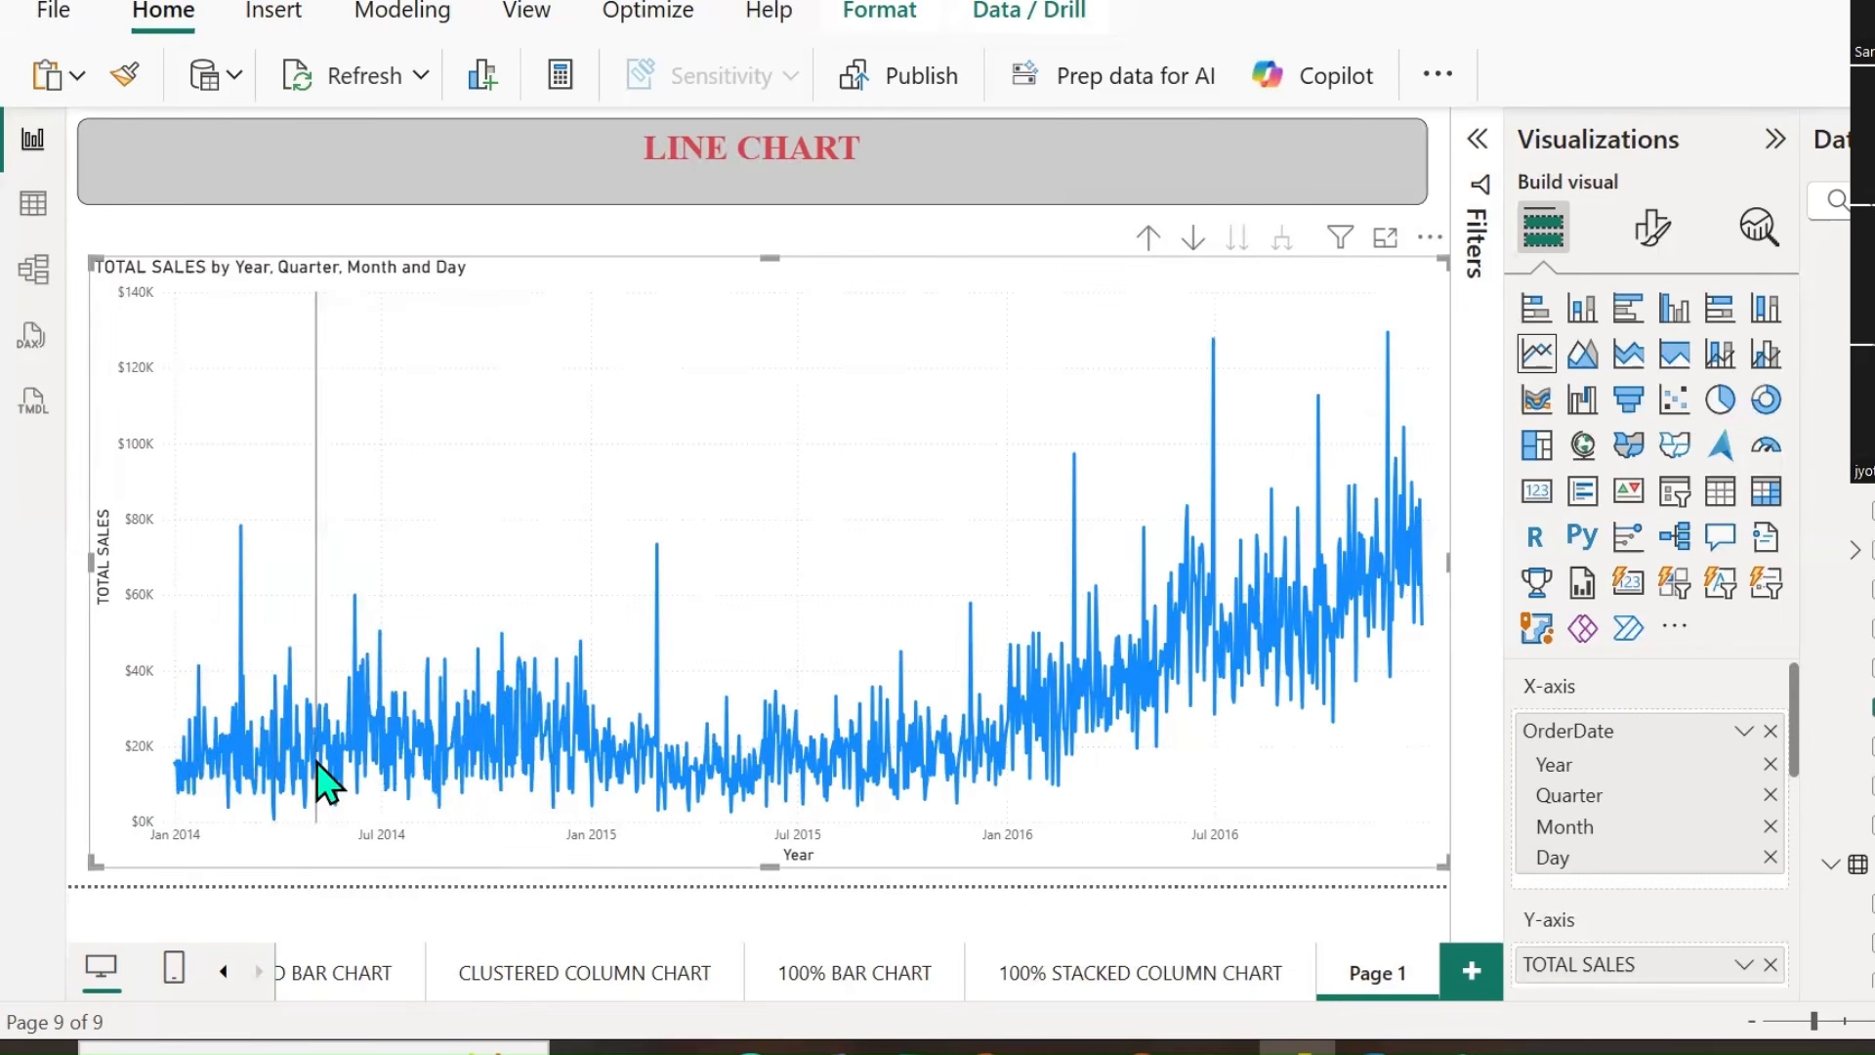
{"action": "mouse_move", "coordinate": [399, 646]}
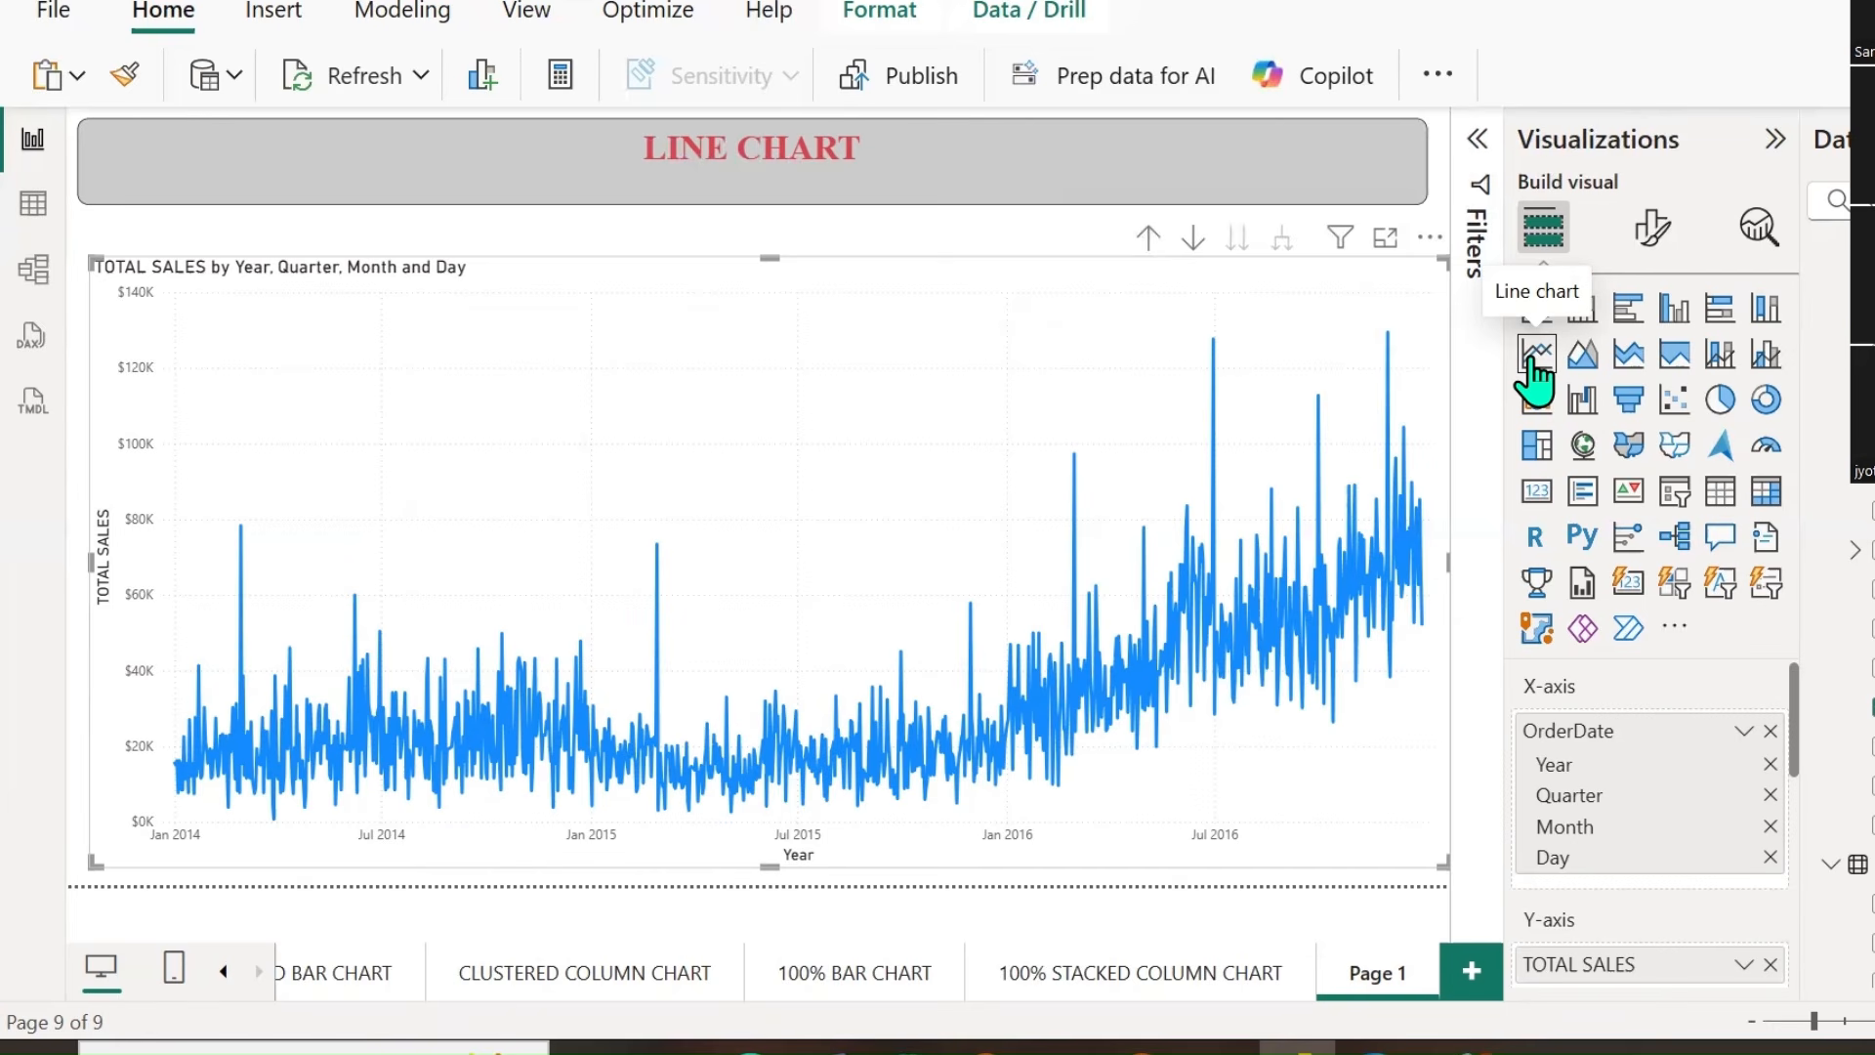
Set the minimum of the line chart's X-axis range to 01-01-2015.
{"action": "left_click", "coordinate": [1653, 244]}
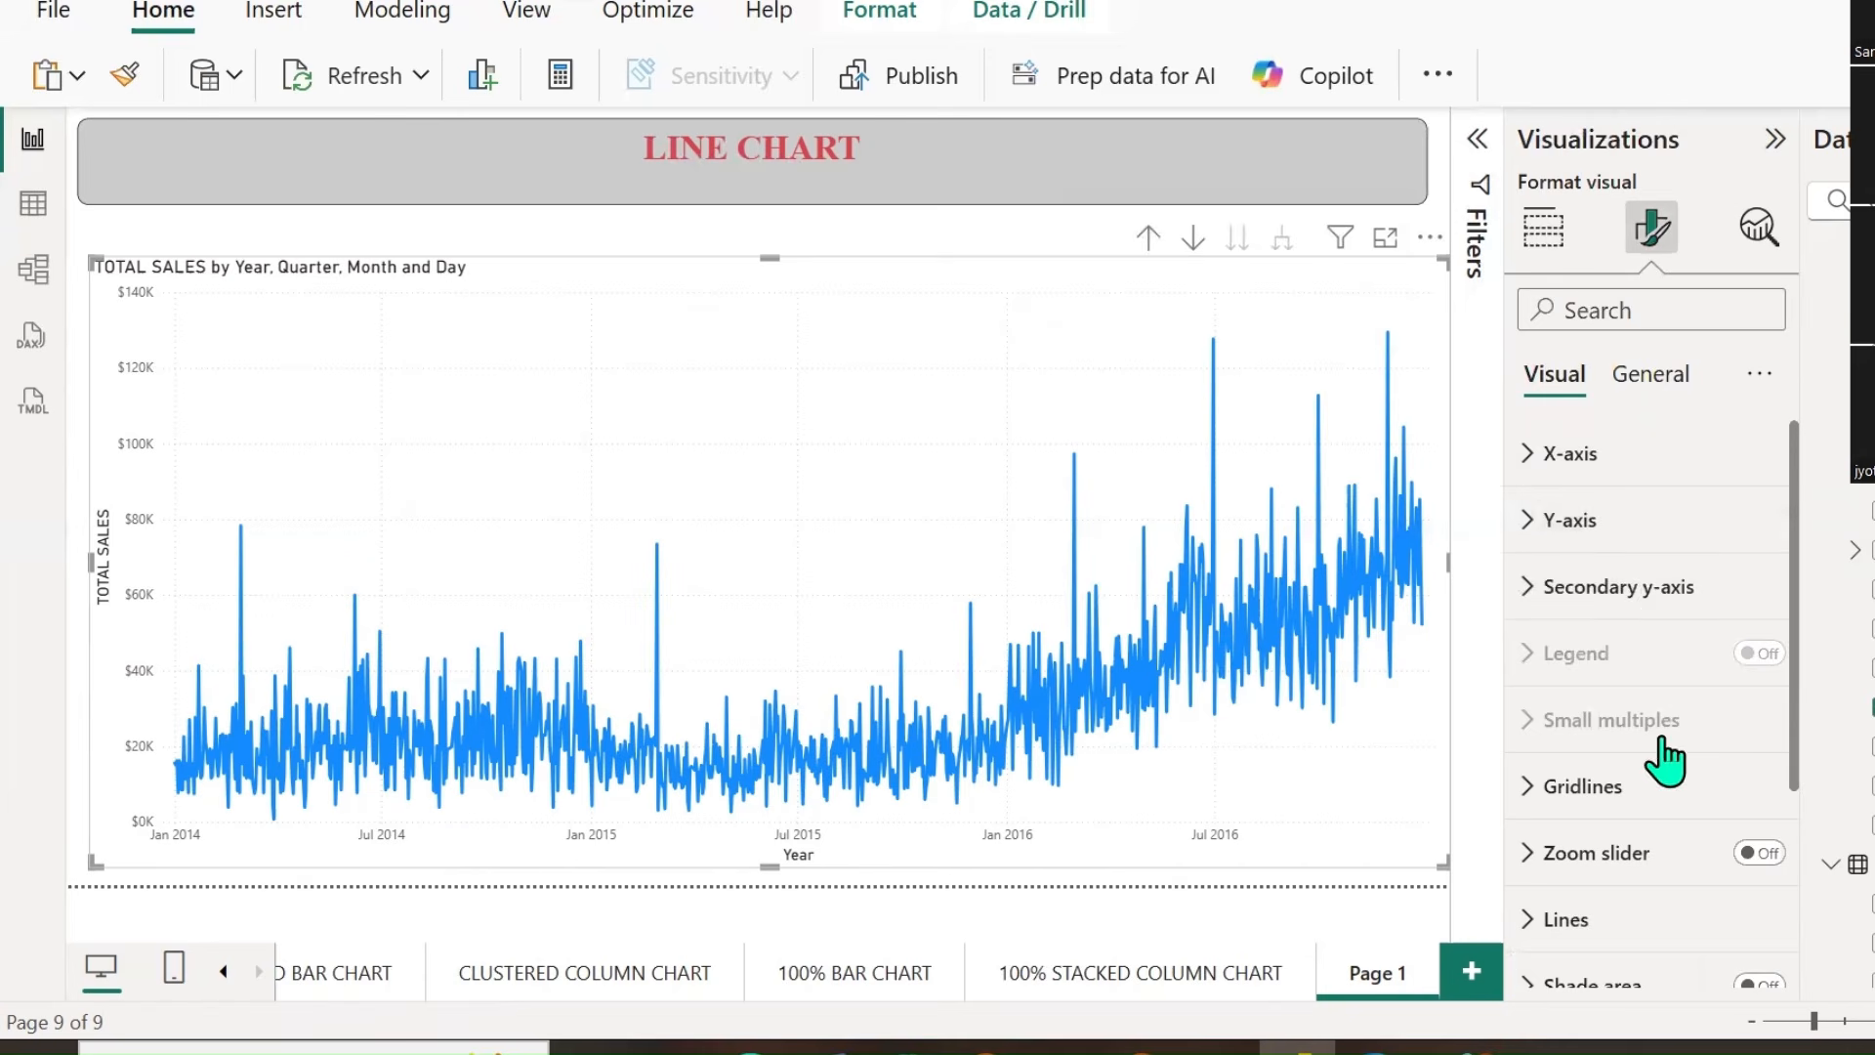
{"action": "left_click", "coordinate": [1531, 459]}
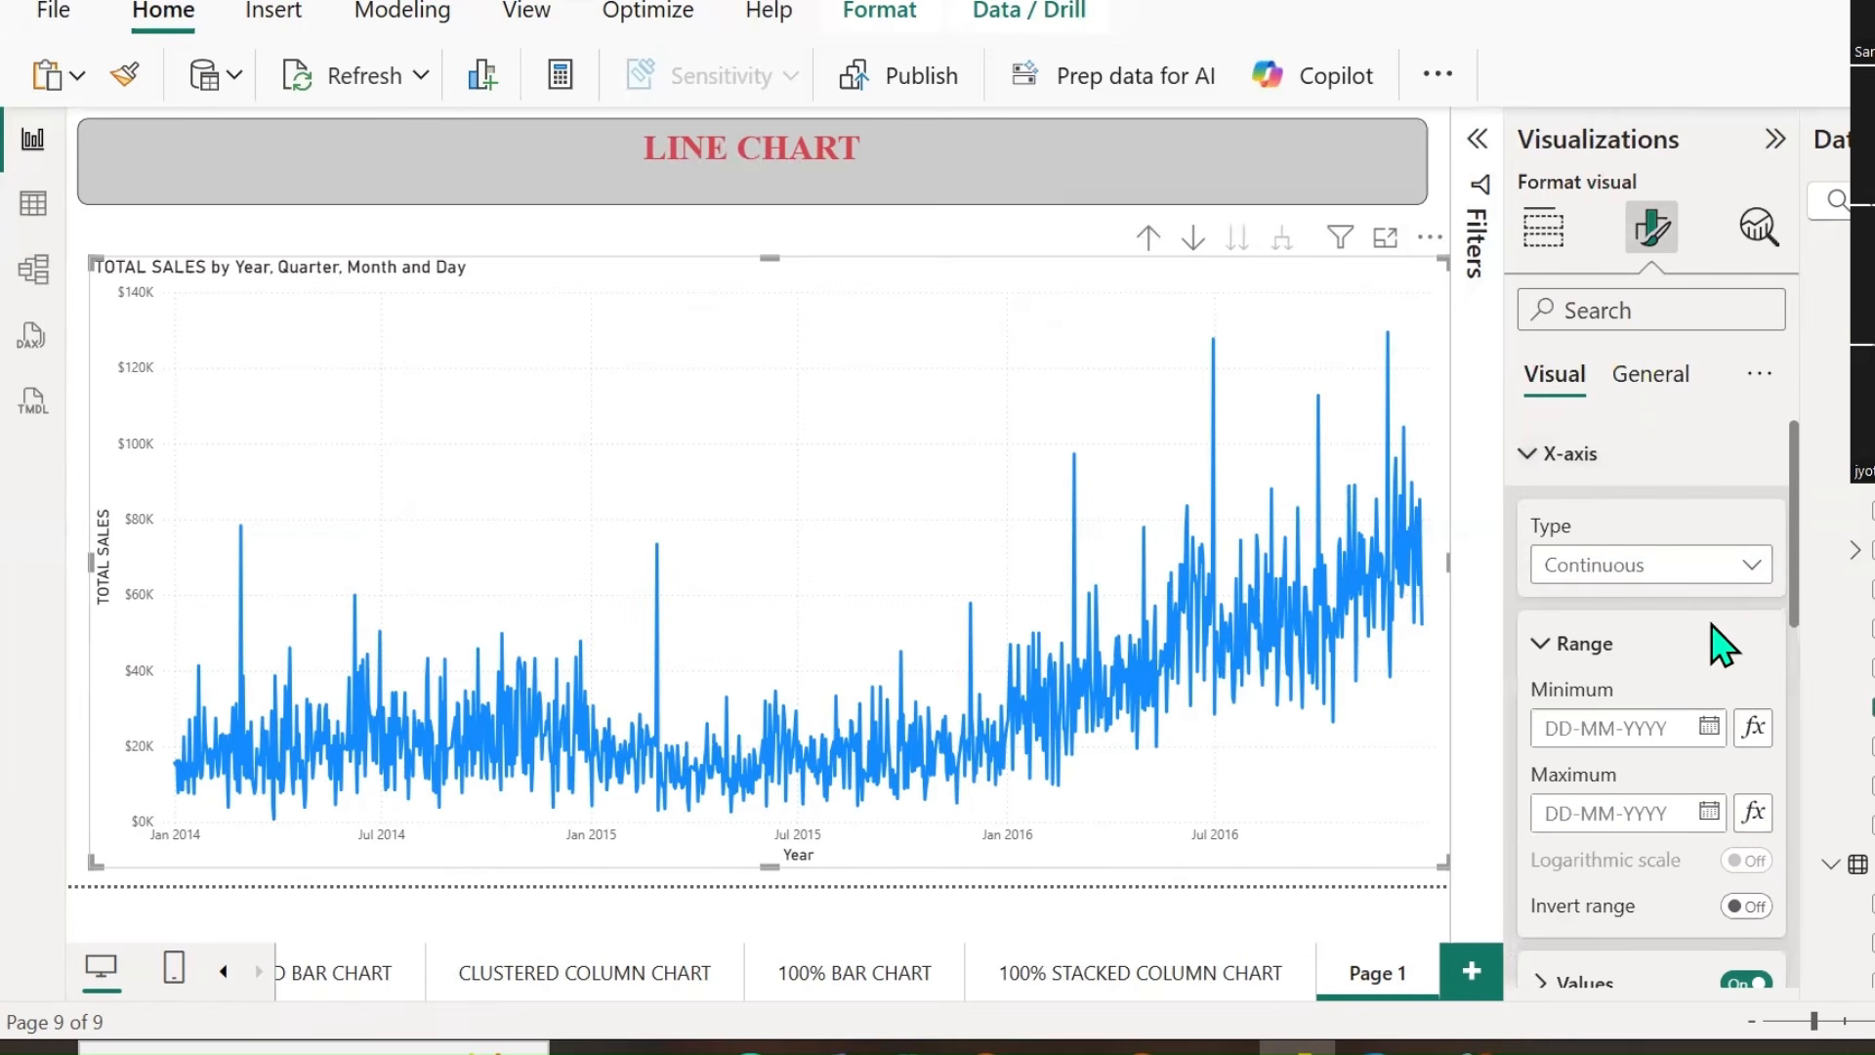
{"action": "scroll", "coordinate": [1684, 640], "scroll_direction": "down", "scroll_amount": 2}
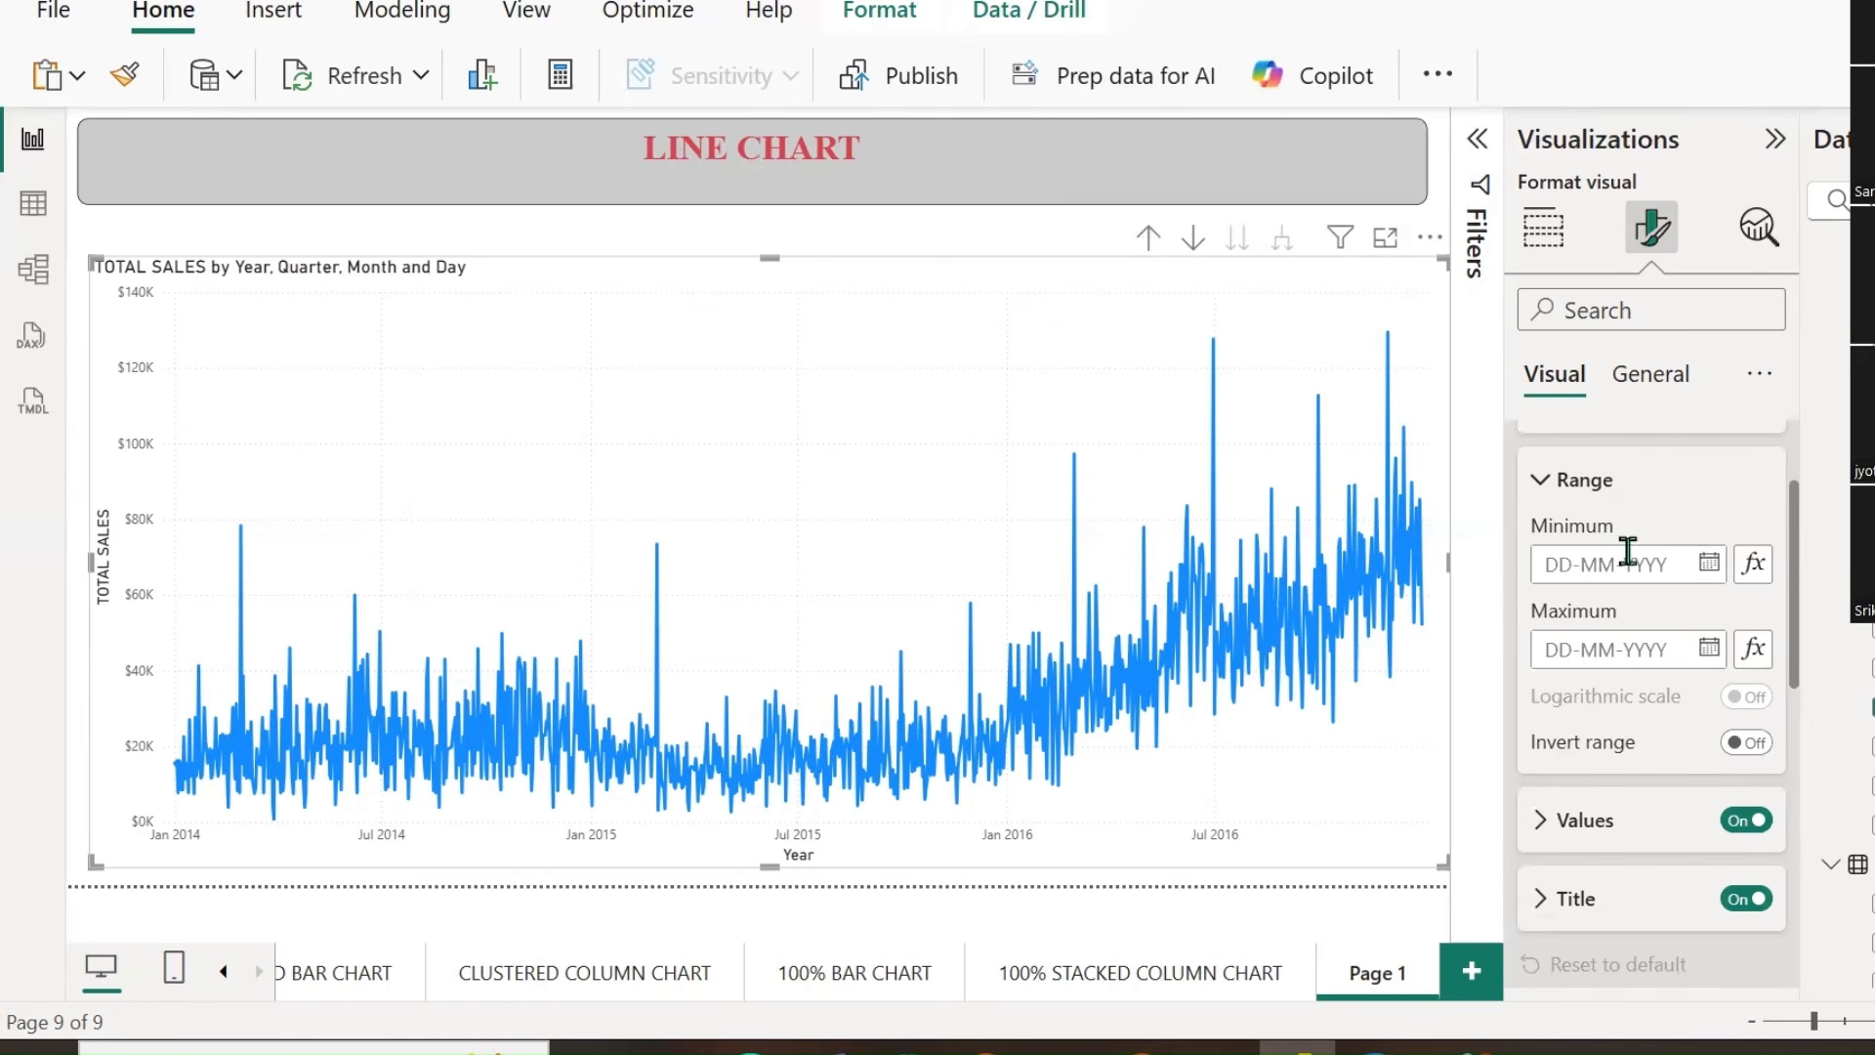
{"action": "left_click", "coordinate": [1573, 563]}
{"action": "left_click", "coordinate": [1712, 564]}
{"action": "left_click", "coordinate": [1710, 635]}
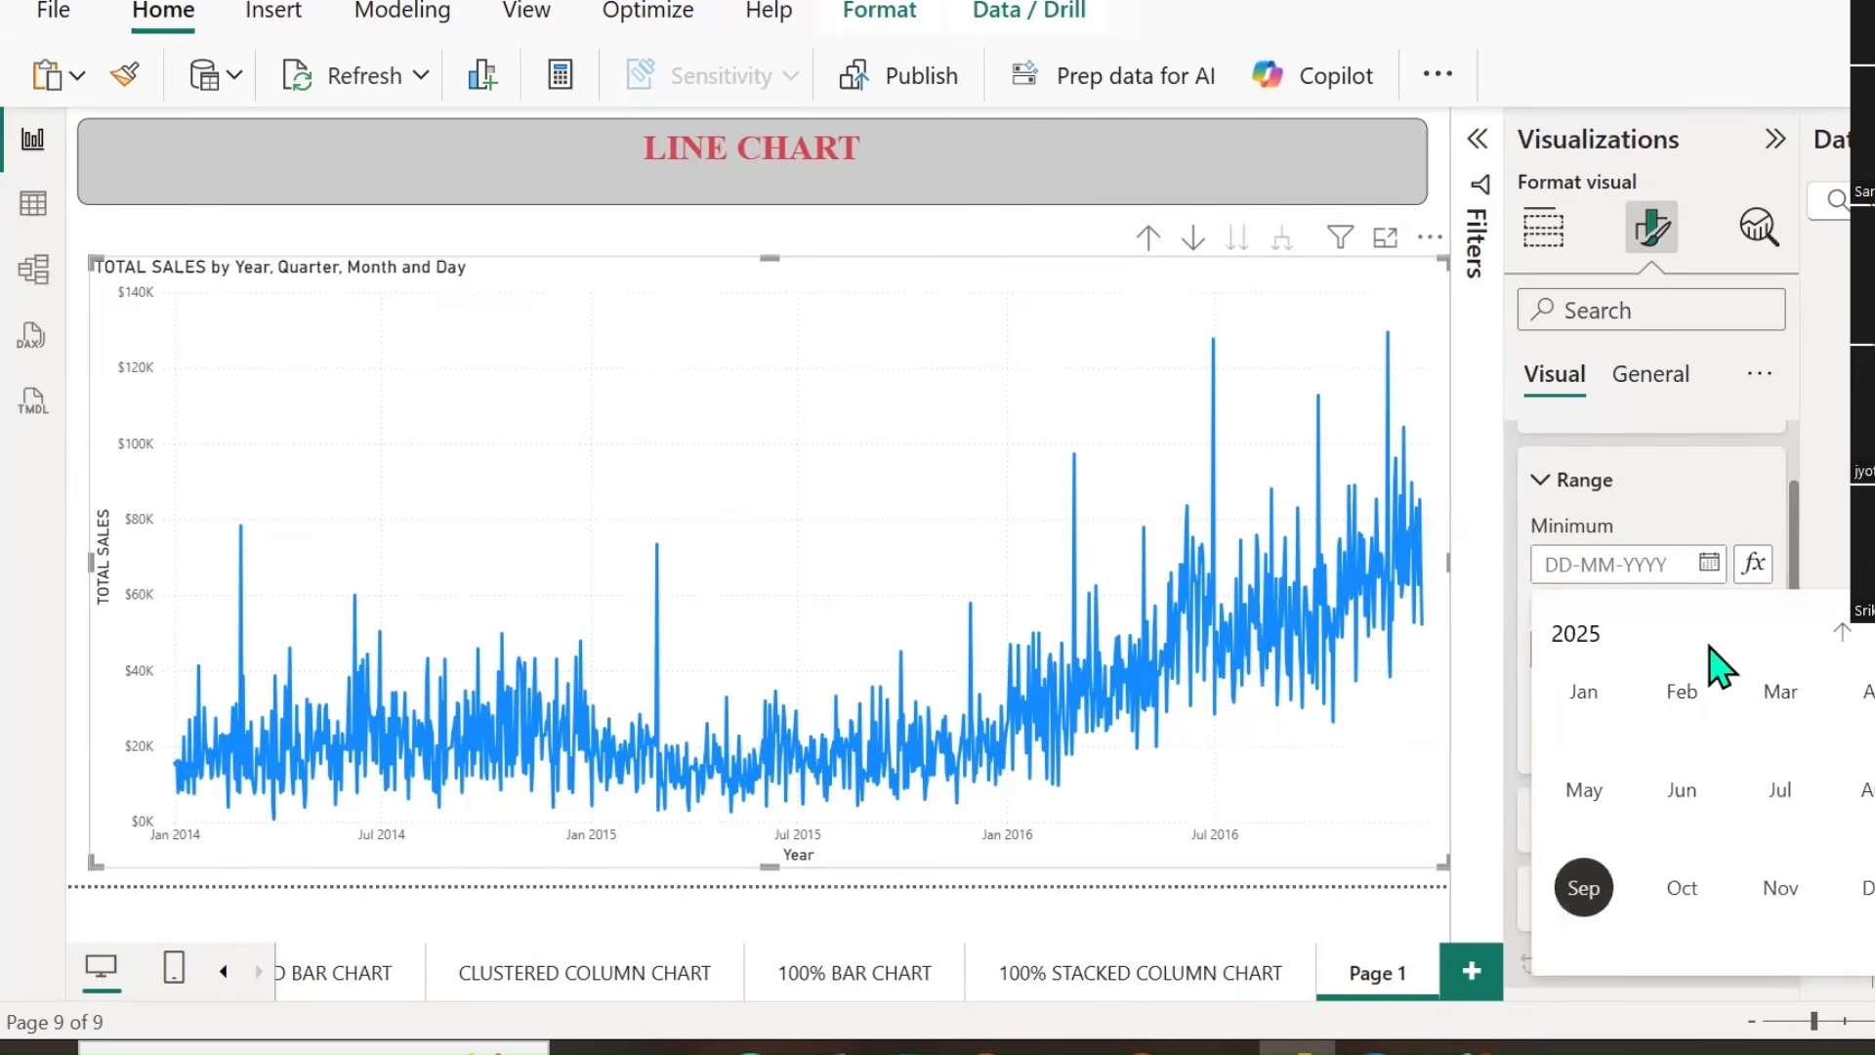
{"action": "left_click", "coordinate": [1844, 633]}
{"action": "left_click", "coordinate": [1842, 632]}
{"action": "left_click", "coordinate": [1843, 632]}
{"action": "left_click", "coordinate": [1840, 631]}
{"action": "left_click", "coordinate": [1842, 632]}
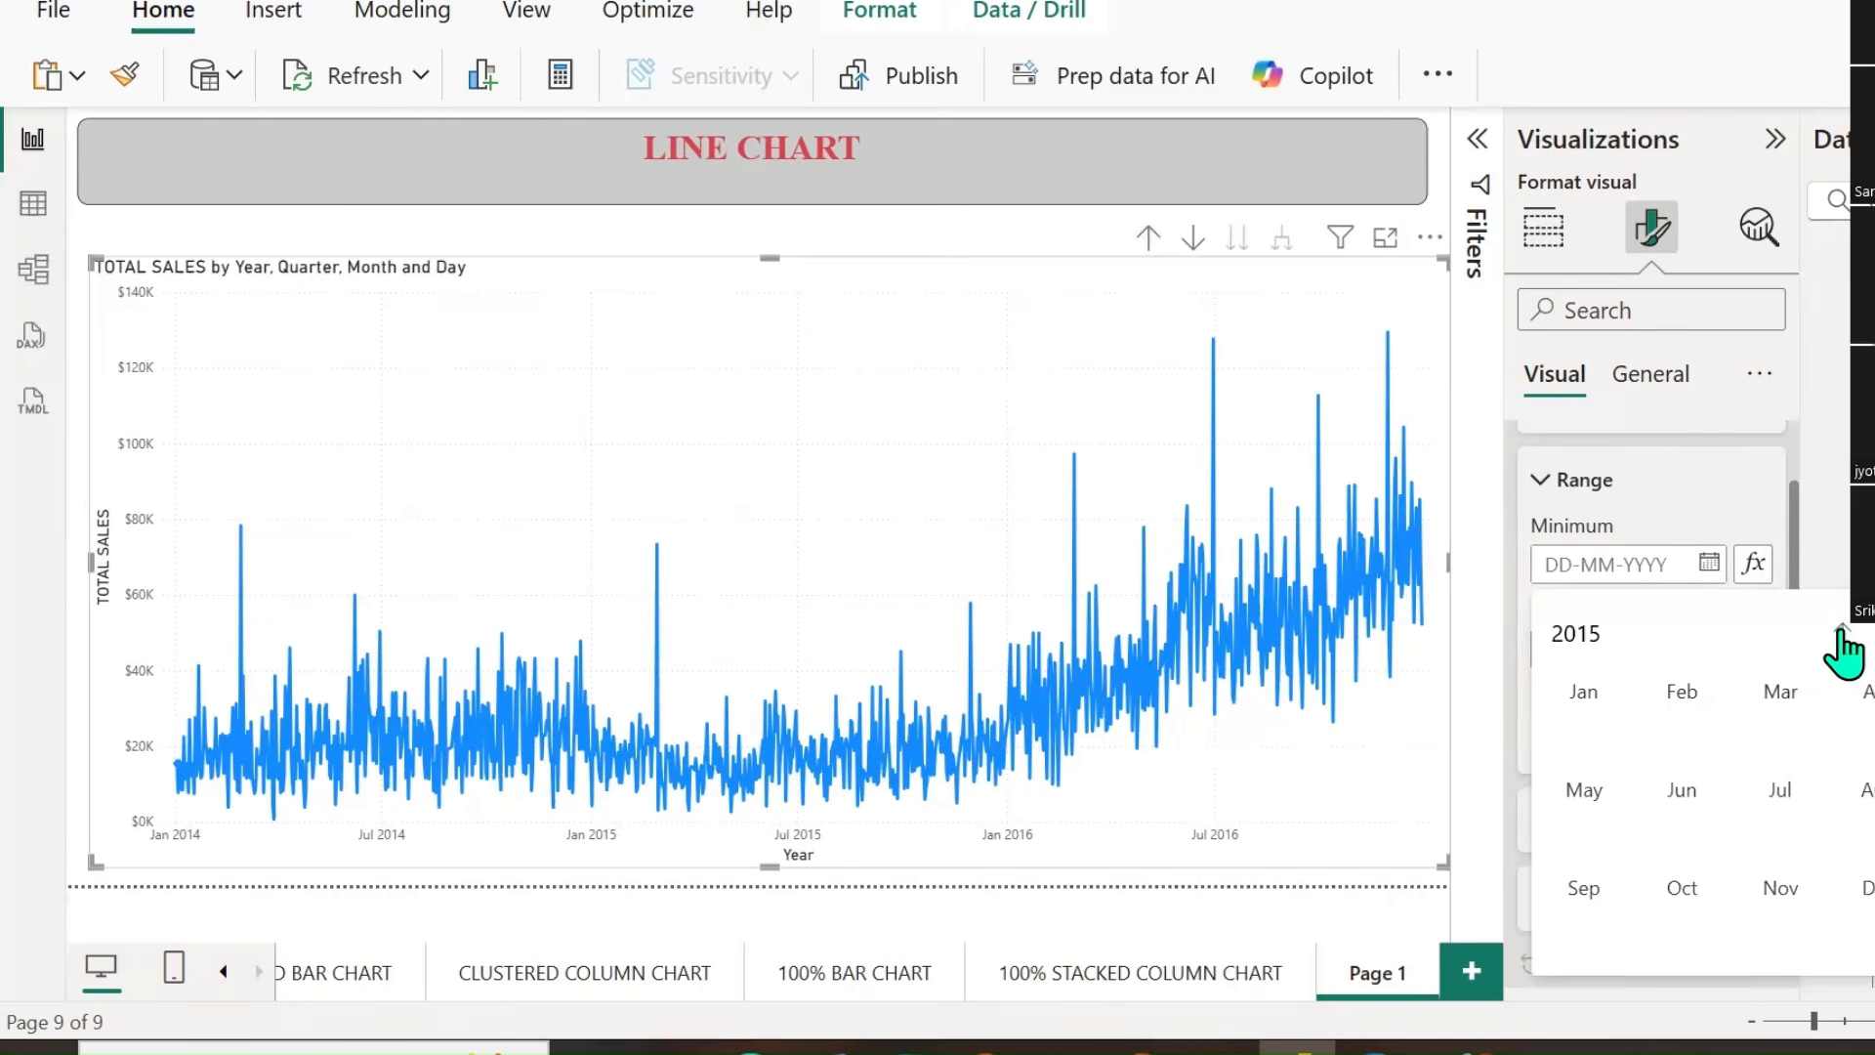
{"action": "left_click", "coordinate": [1585, 684]}
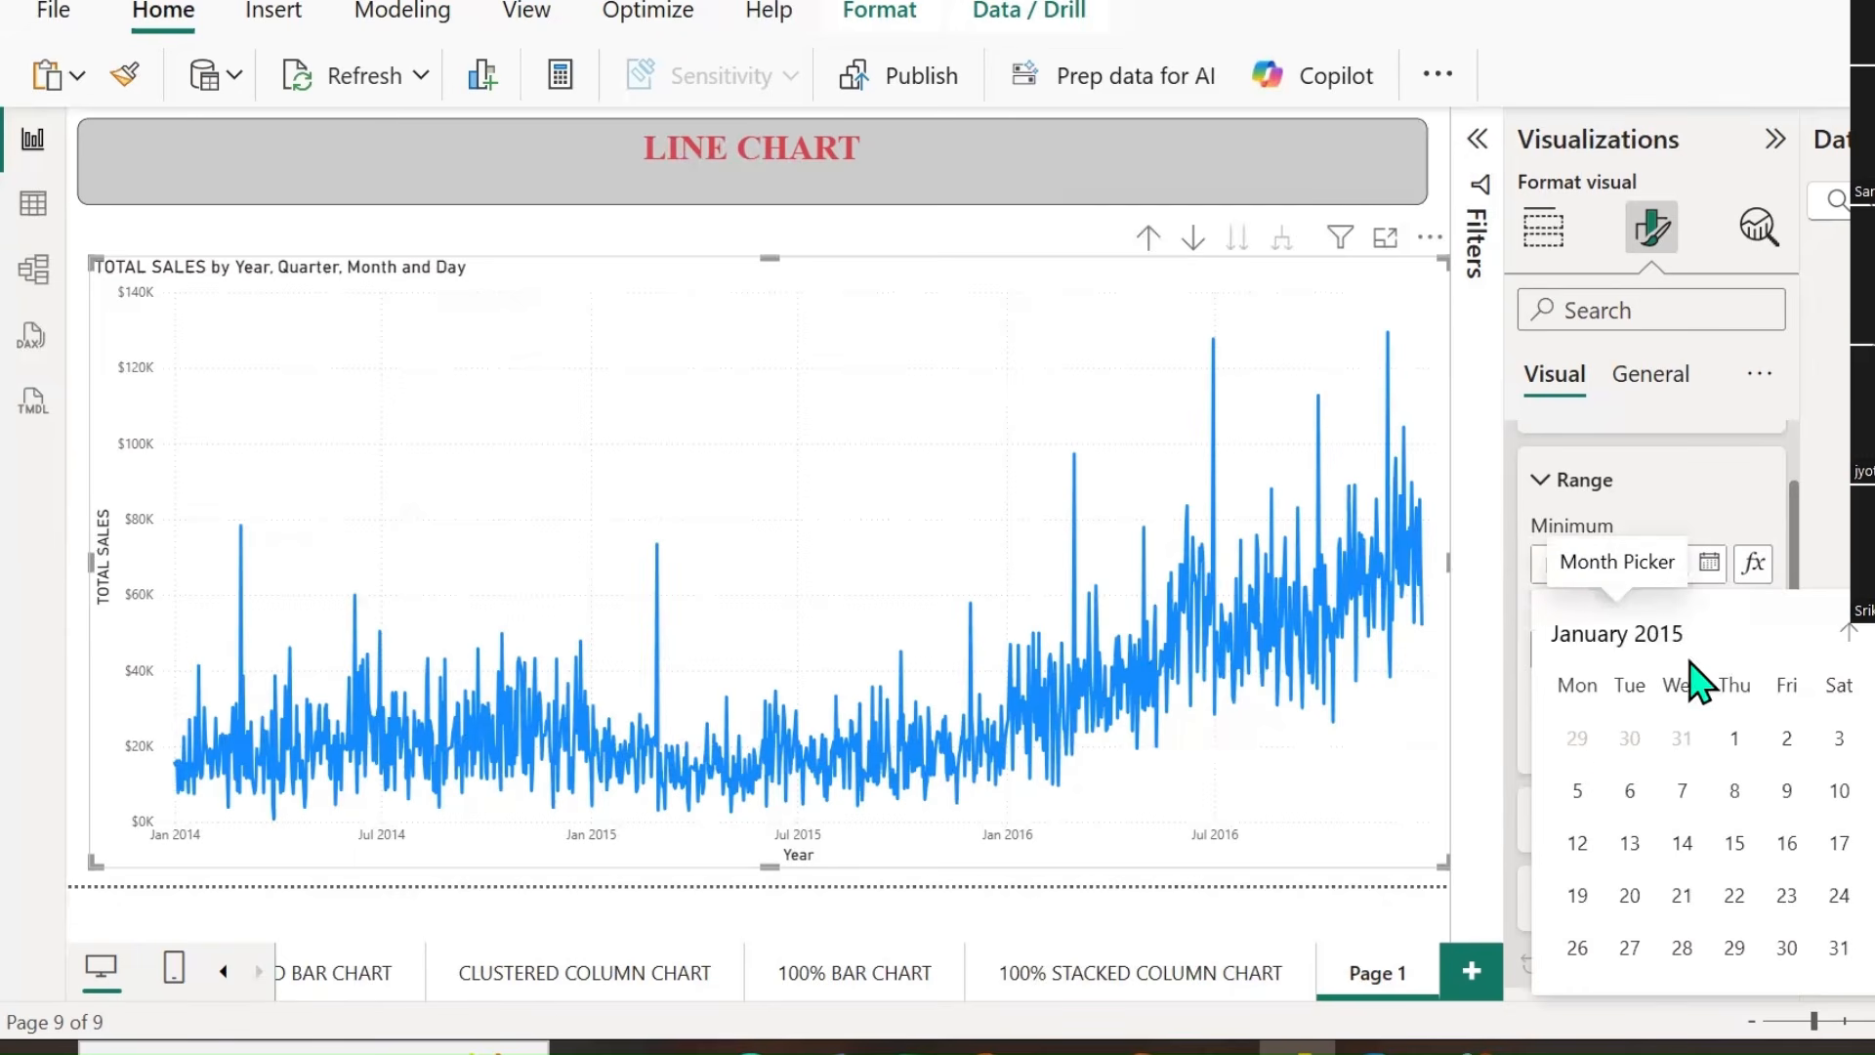
{"action": "left_click", "coordinate": [1737, 739]}
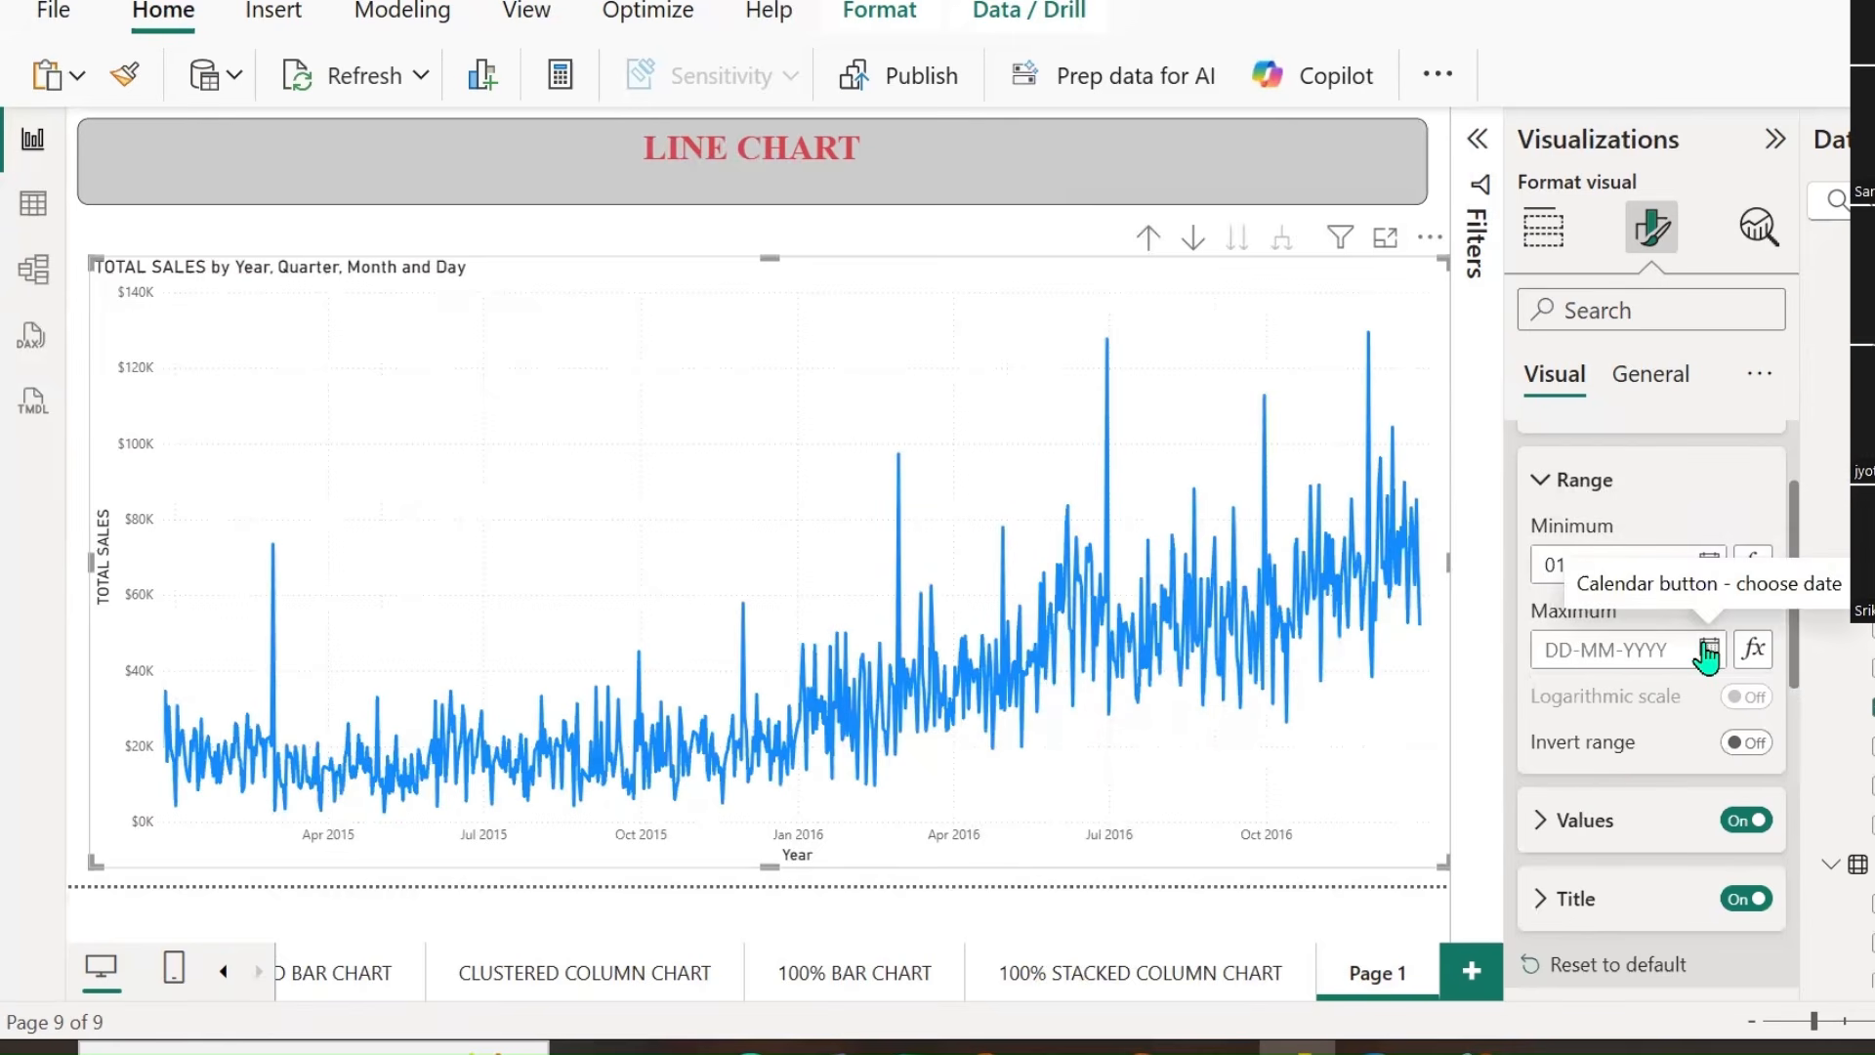
Set the maximum of the line chart's X-axis range to 31-12-2016.
{"action": "left_click", "coordinate": [1708, 651]}
{"action": "left_click", "coordinate": [1539, 288]}
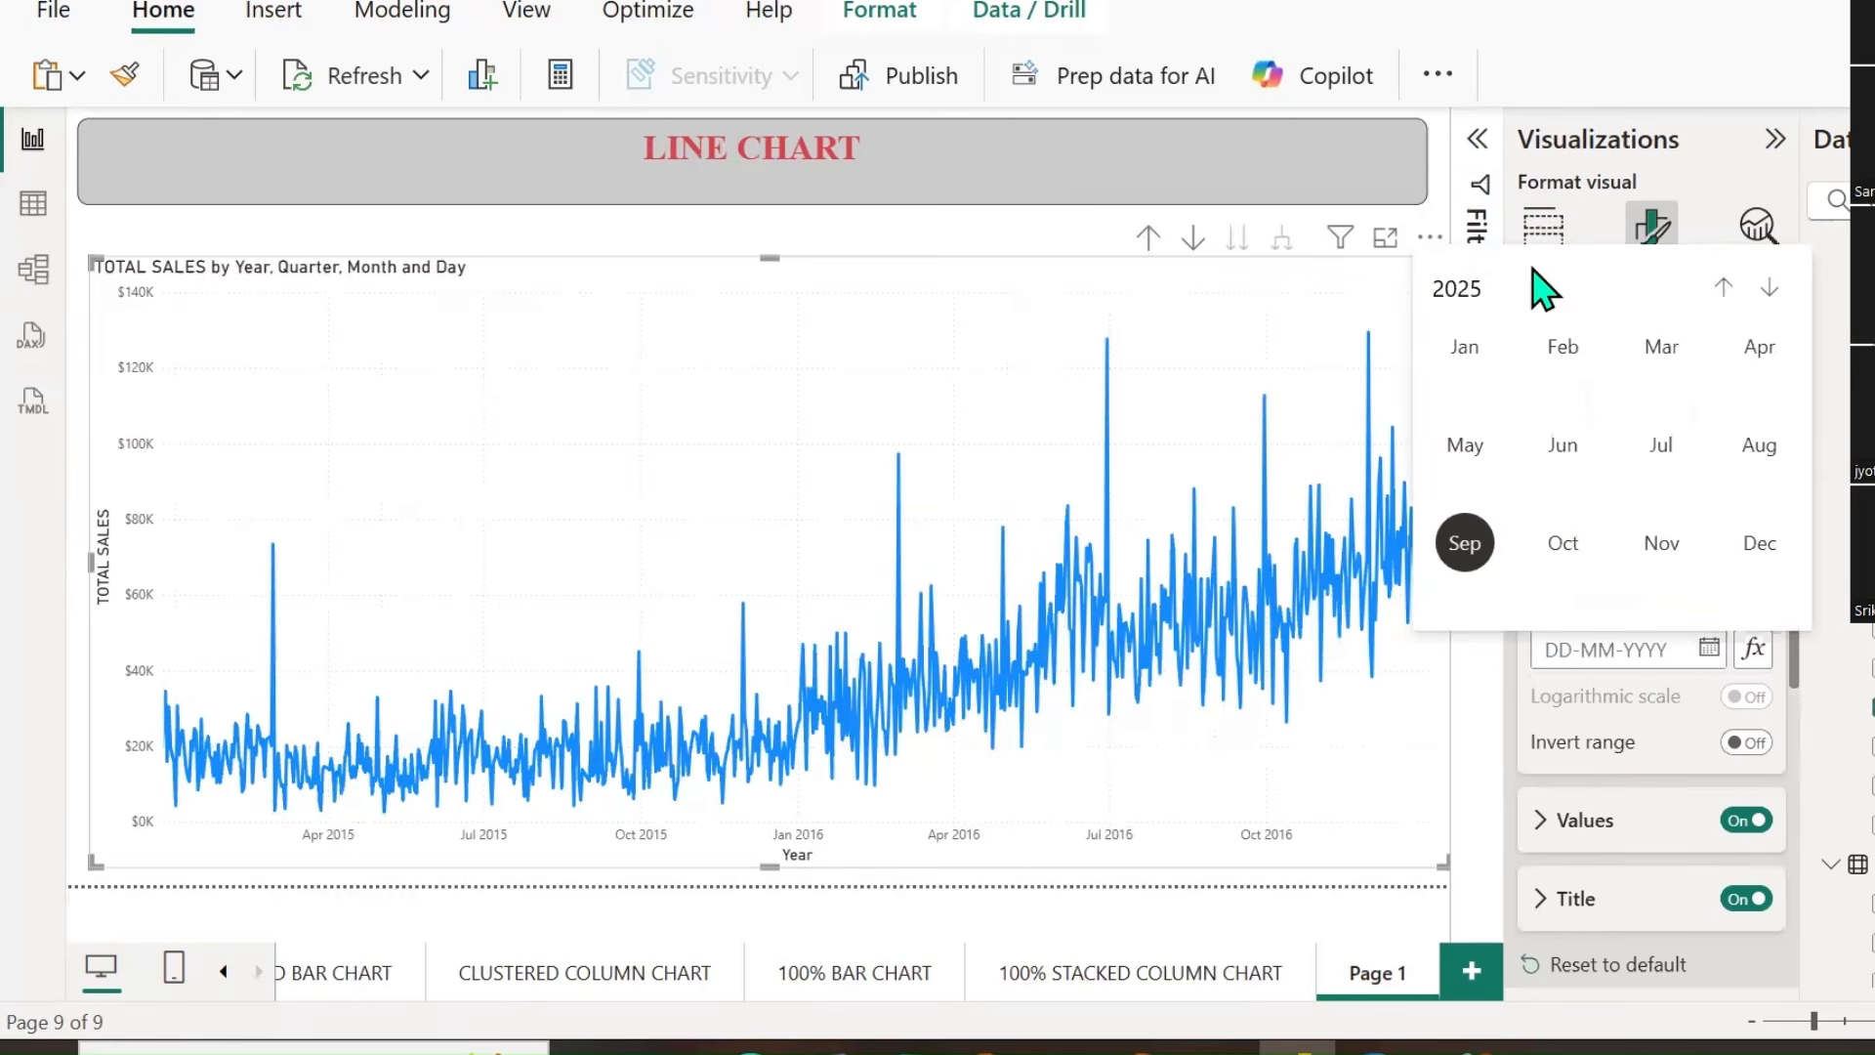
{"action": "left_click", "coordinate": [1722, 289]}
{"action": "left_click", "coordinate": [1722, 289]}
{"action": "left_click", "coordinate": [1723, 289]}
{"action": "left_click", "coordinate": [1722, 289]}
{"action": "left_click", "coordinate": [1722, 289]}
{"action": "left_click", "coordinate": [1723, 289]}
{"action": "left_click", "coordinate": [1722, 289]}
{"action": "left_click", "coordinate": [1722, 290]}
{"action": "left_click", "coordinate": [1722, 289]}
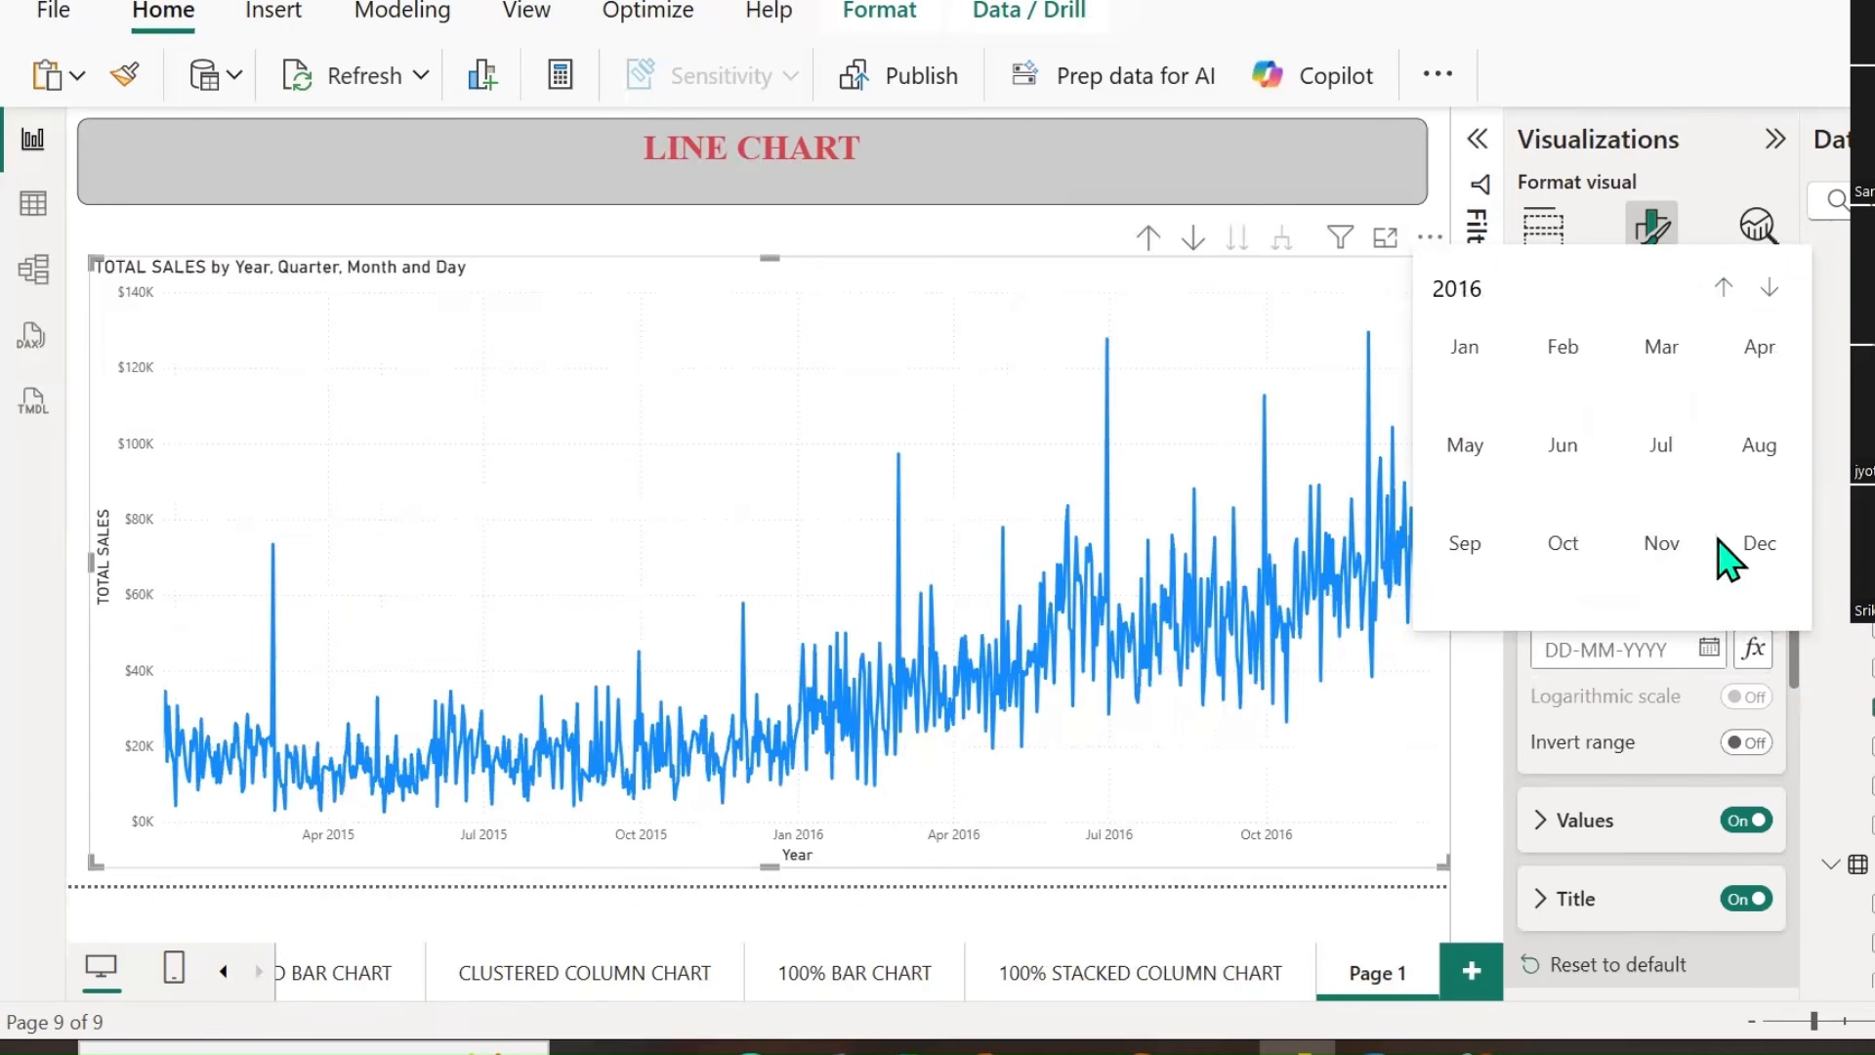
{"action": "left_click", "coordinate": [1760, 549]}
{"action": "left_click", "coordinate": [1719, 584]}
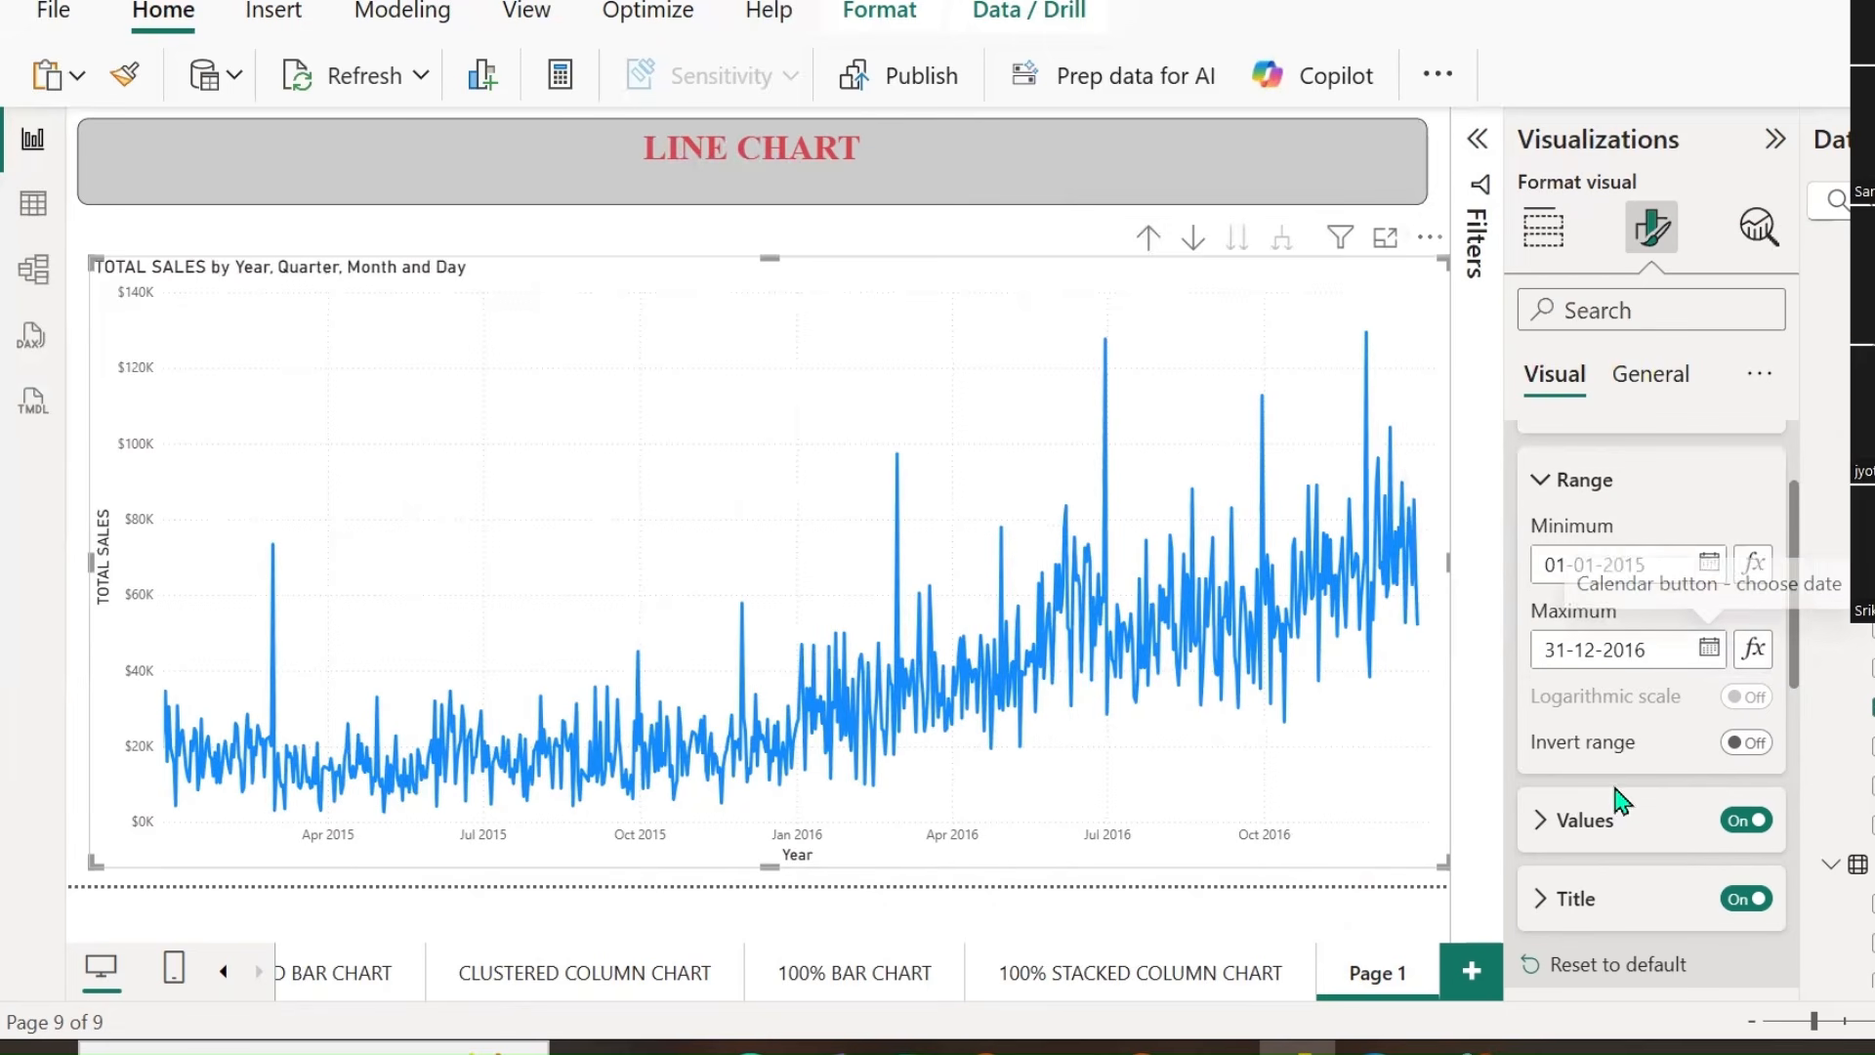
{"action": "scroll", "coordinate": [1677, 674], "scroll_direction": "down", "scroll_amount": 1}
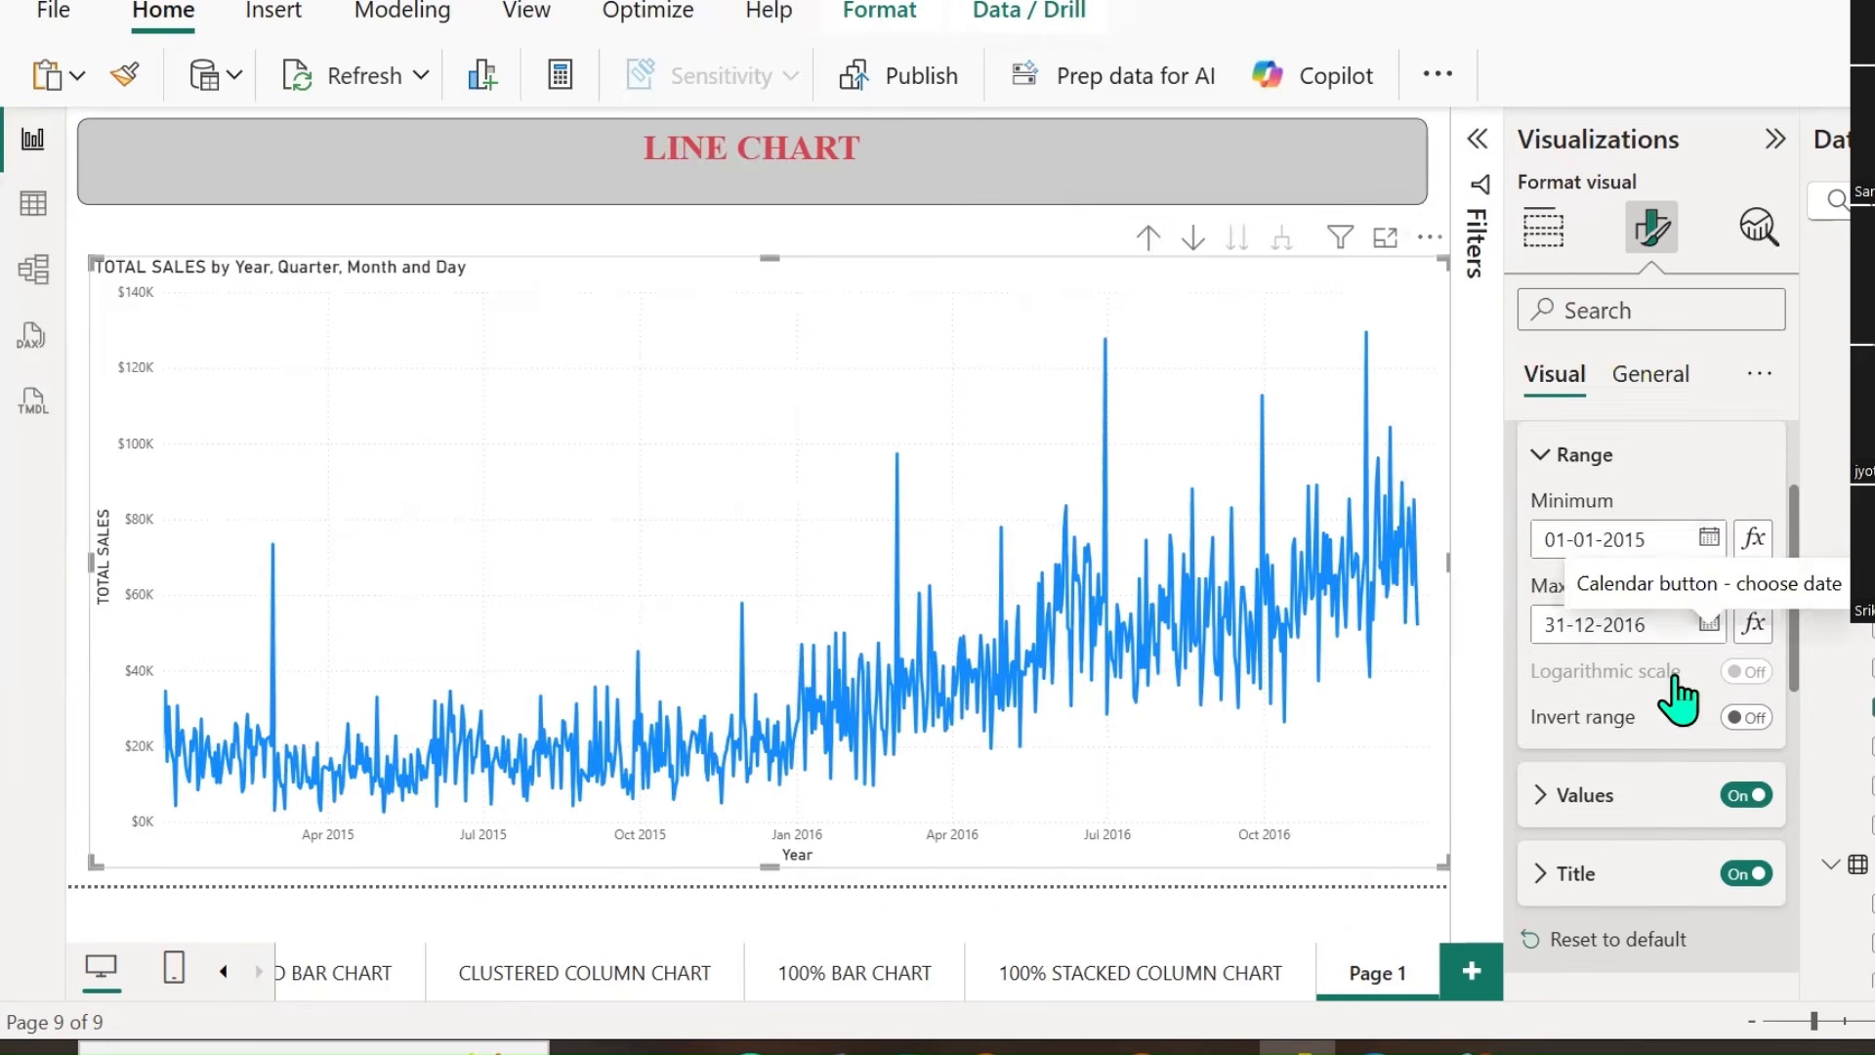
{"action": "scroll", "coordinate": [1676, 674], "scroll_direction": "down", "scroll_amount": 2}
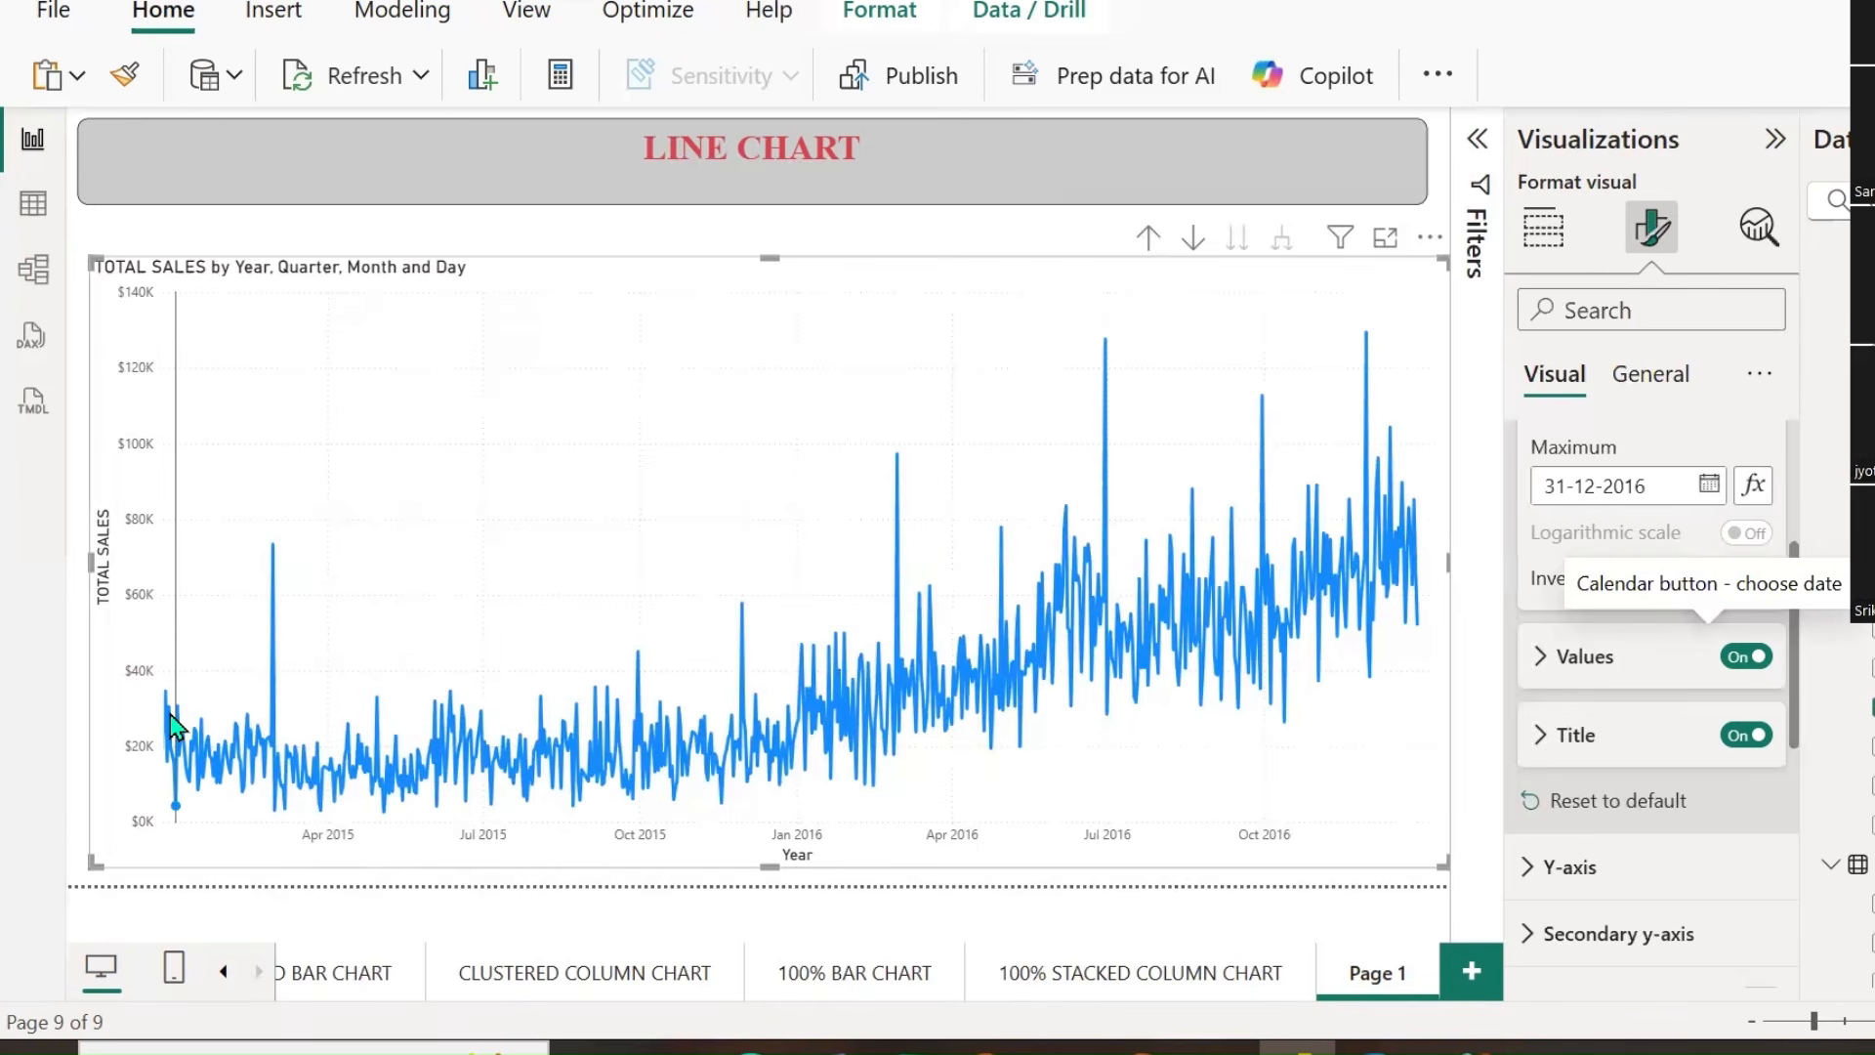
{"action": "mouse_move", "coordinate": [170, 703]}
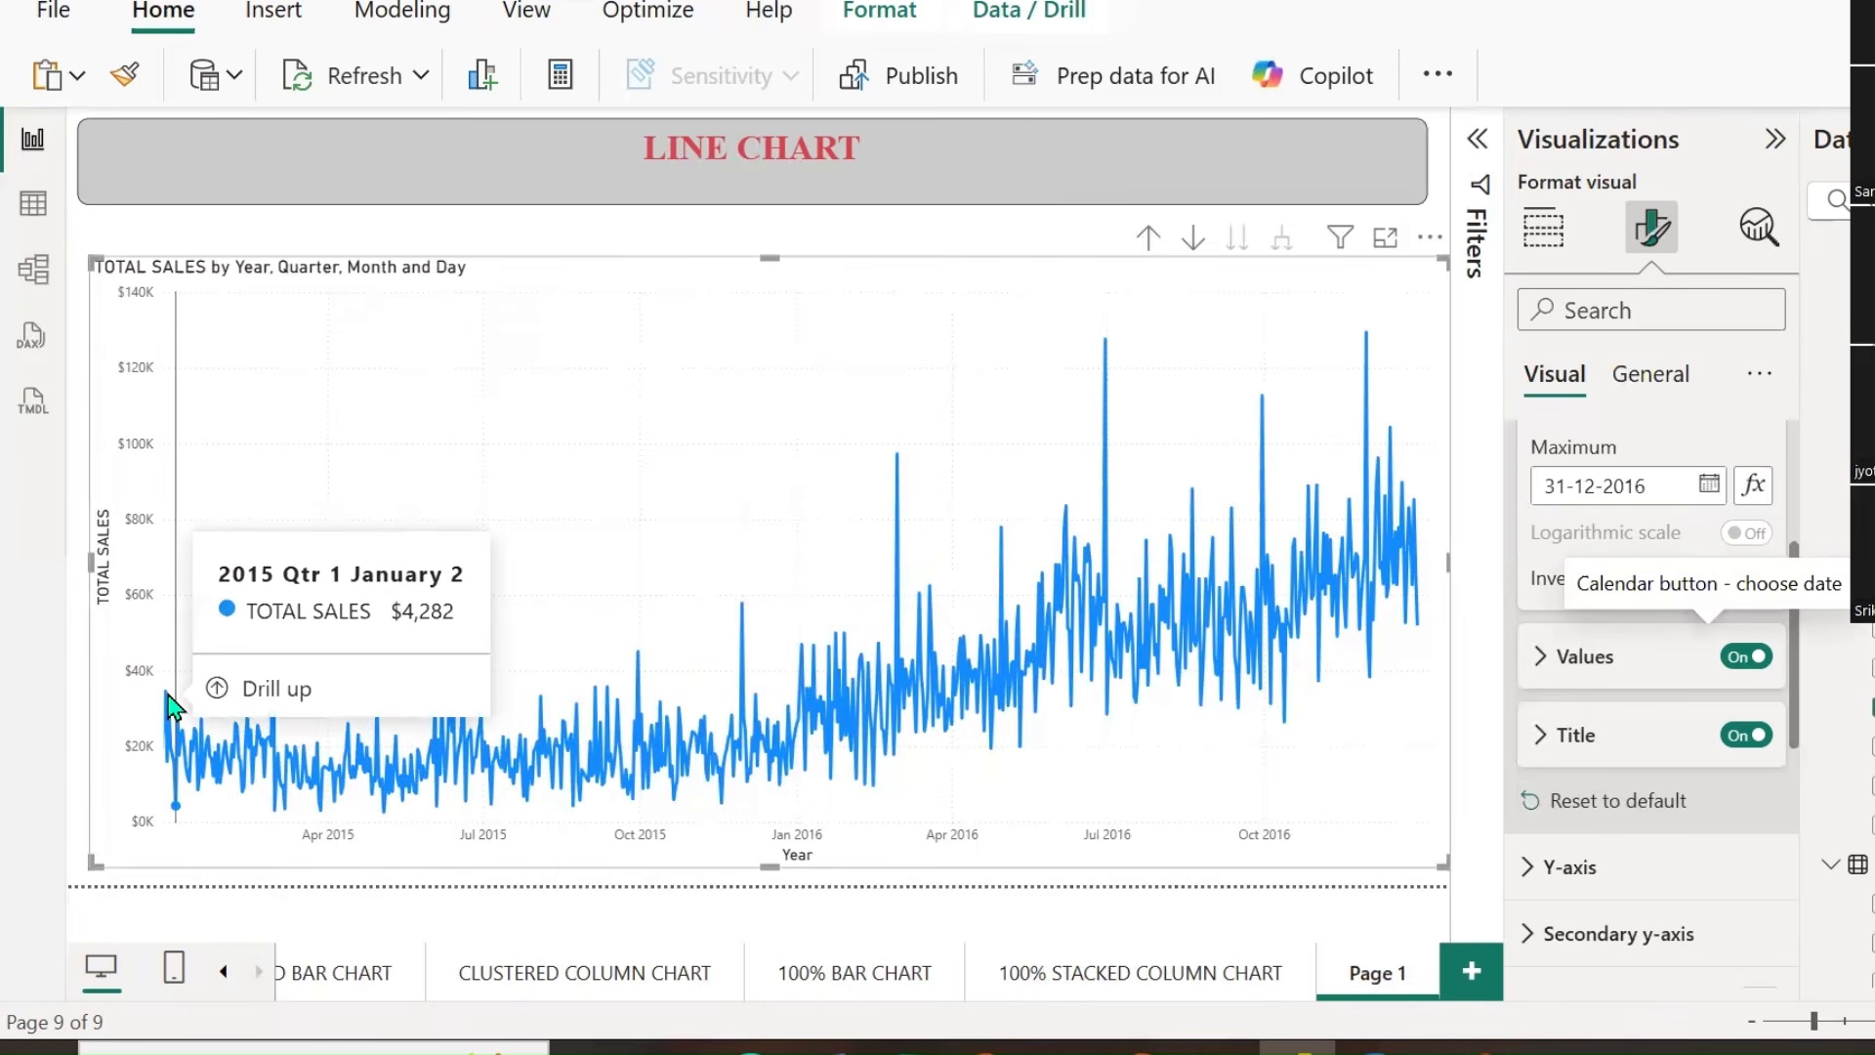
Try inverting the line chart's X-axis range twice, restoring the normal order each time.
{"action": "scroll", "coordinate": [1582, 746], "scroll_direction": "up", "scroll_amount": 2}
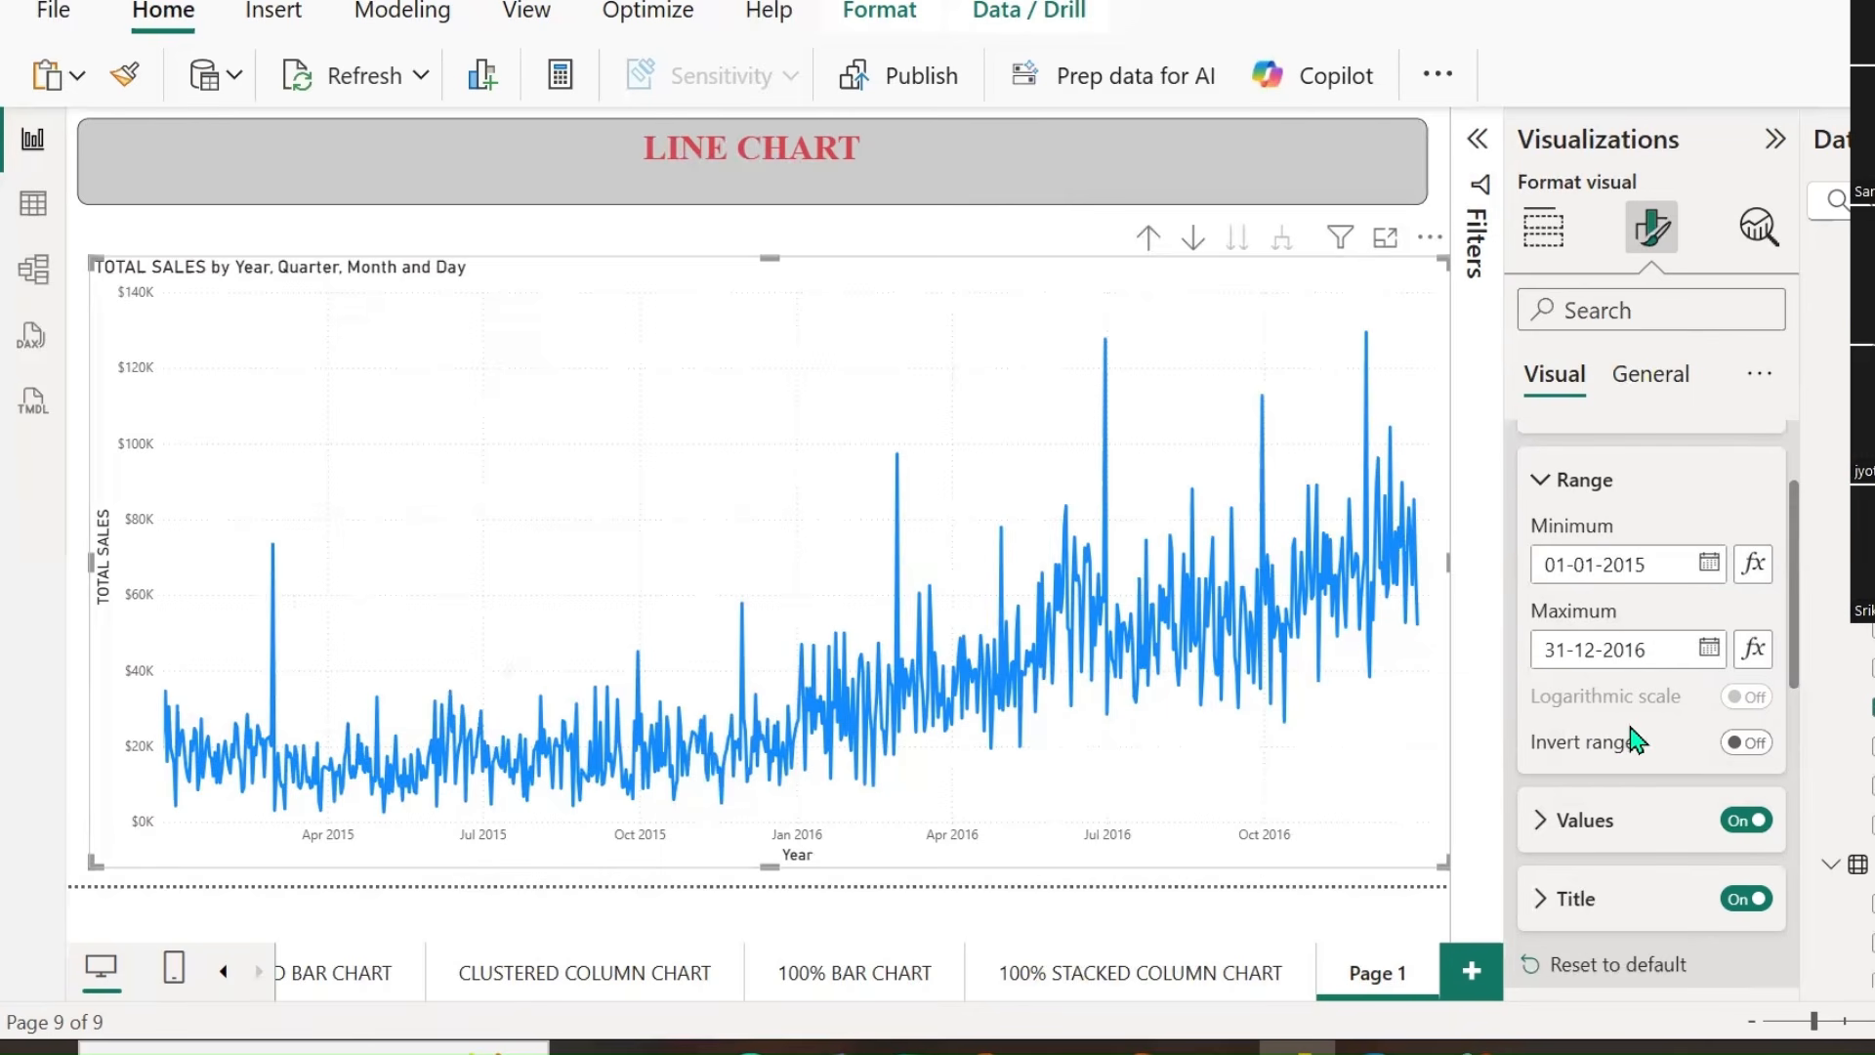
{"action": "left_click", "coordinate": [1754, 750]}
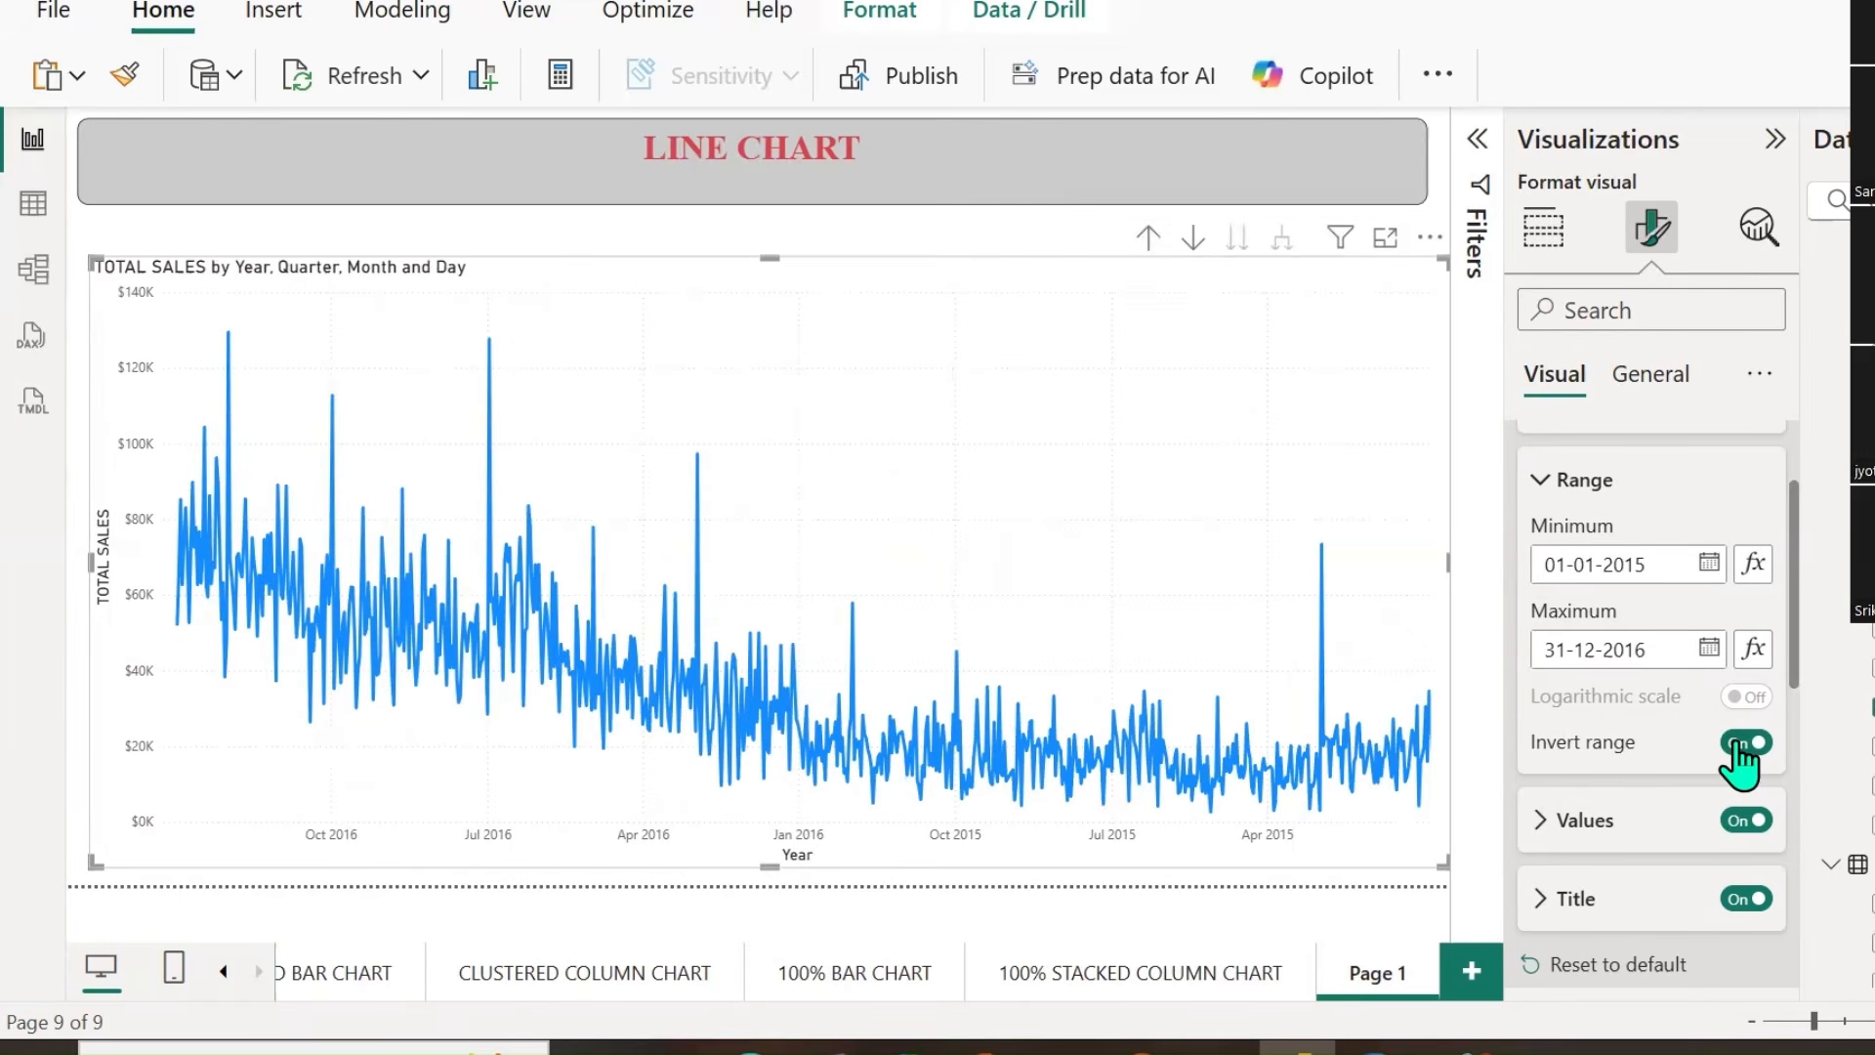
{"action": "left_click", "coordinate": [1737, 744]}
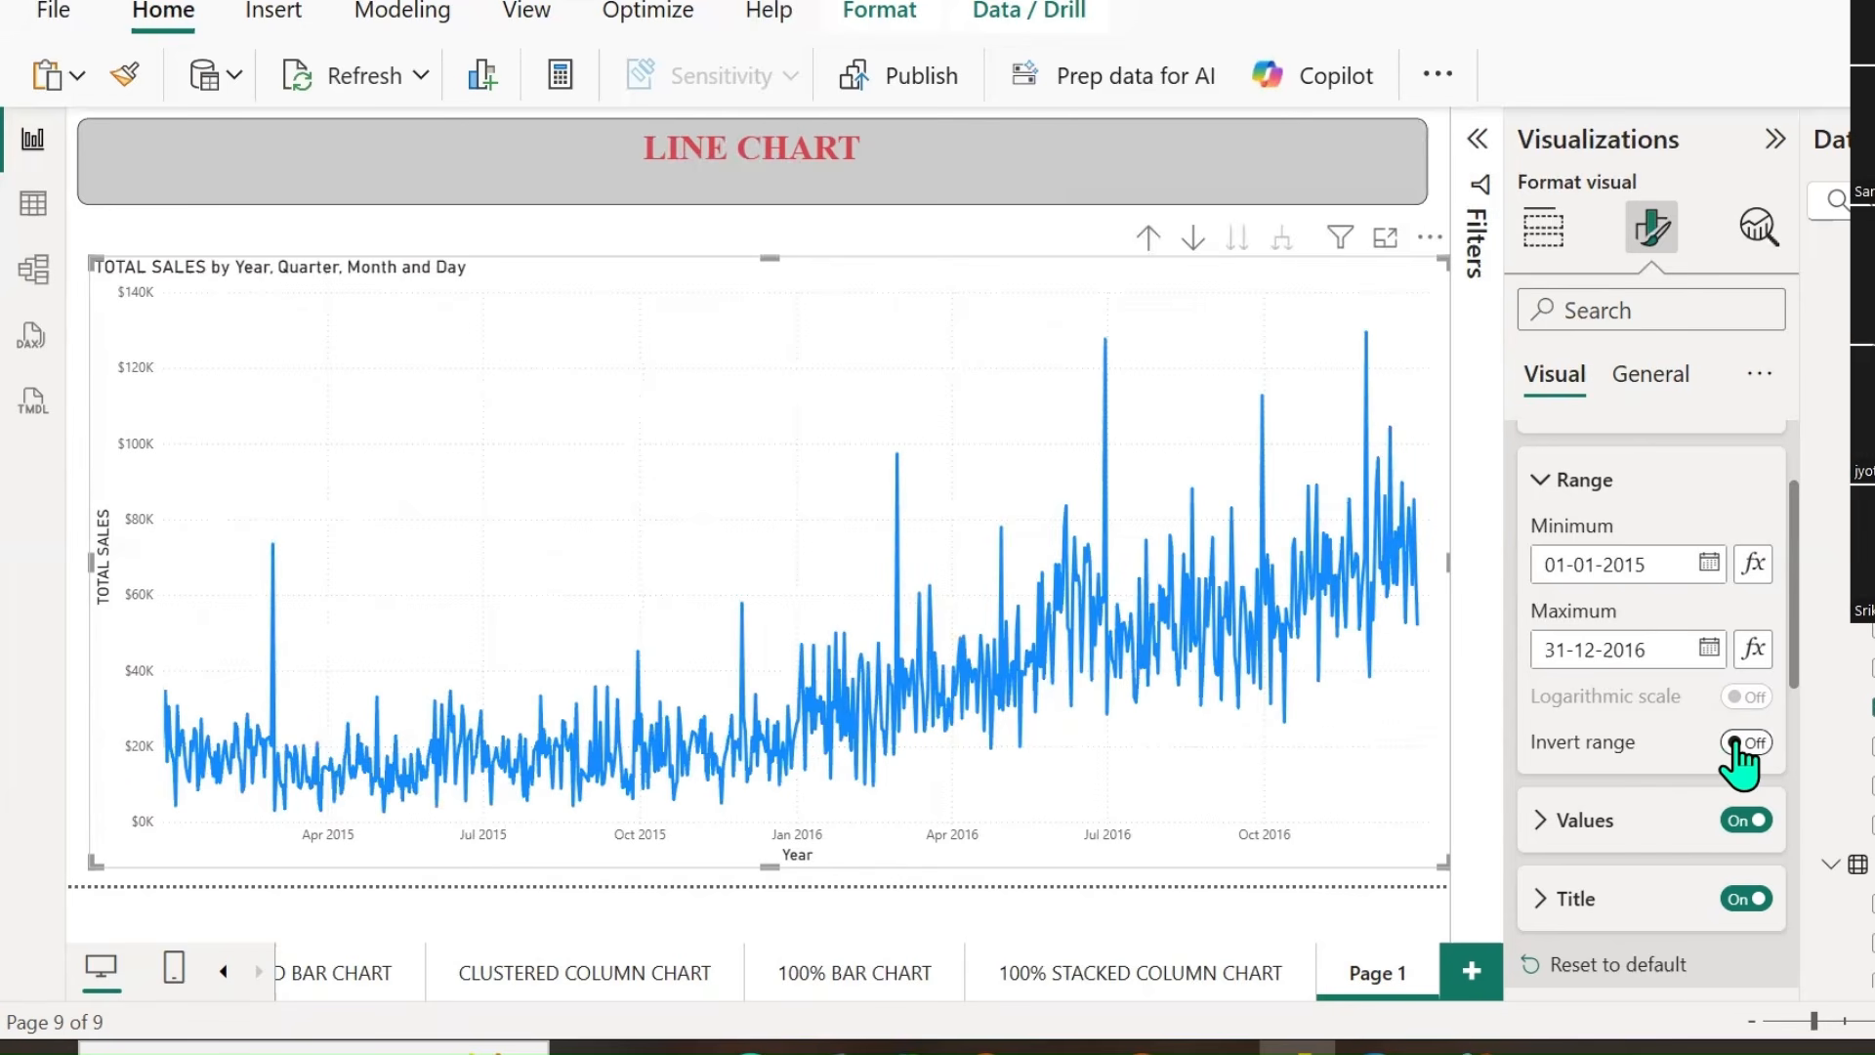
{"action": "left_click", "coordinate": [1759, 752]}
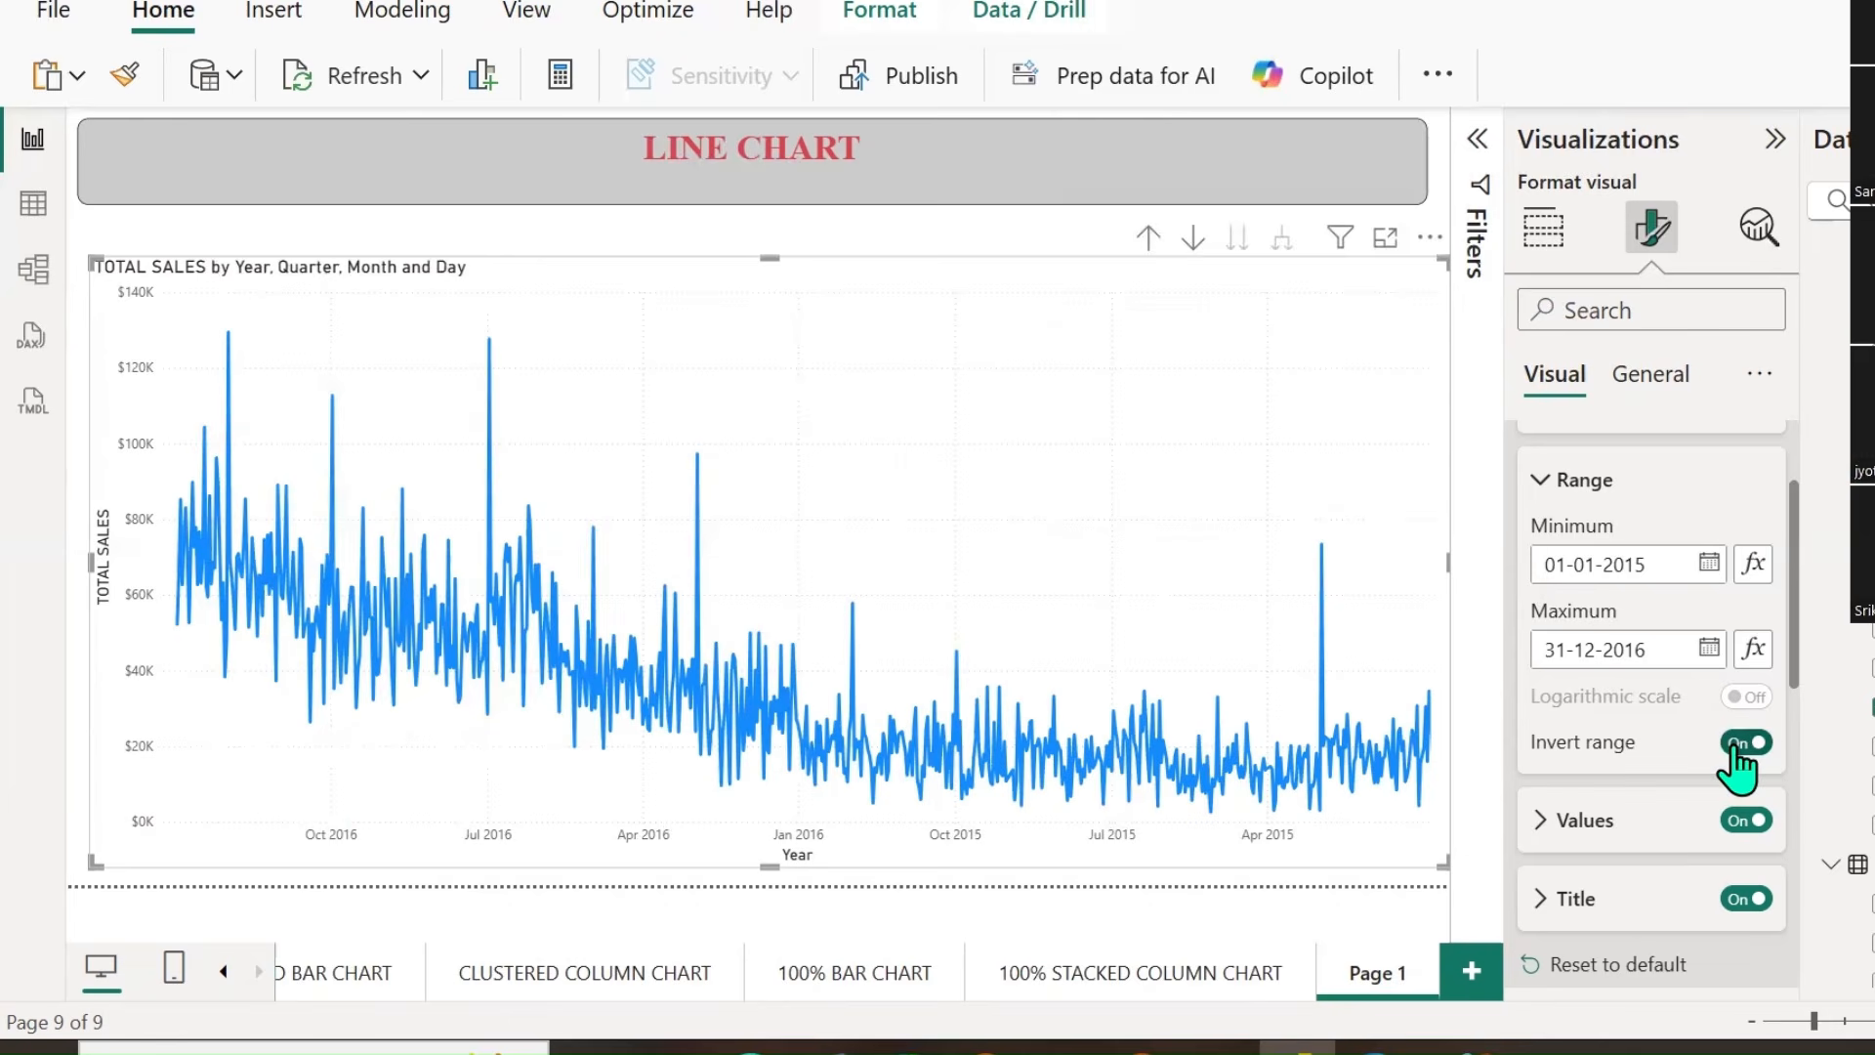
{"action": "left_click", "coordinate": [1737, 747]}
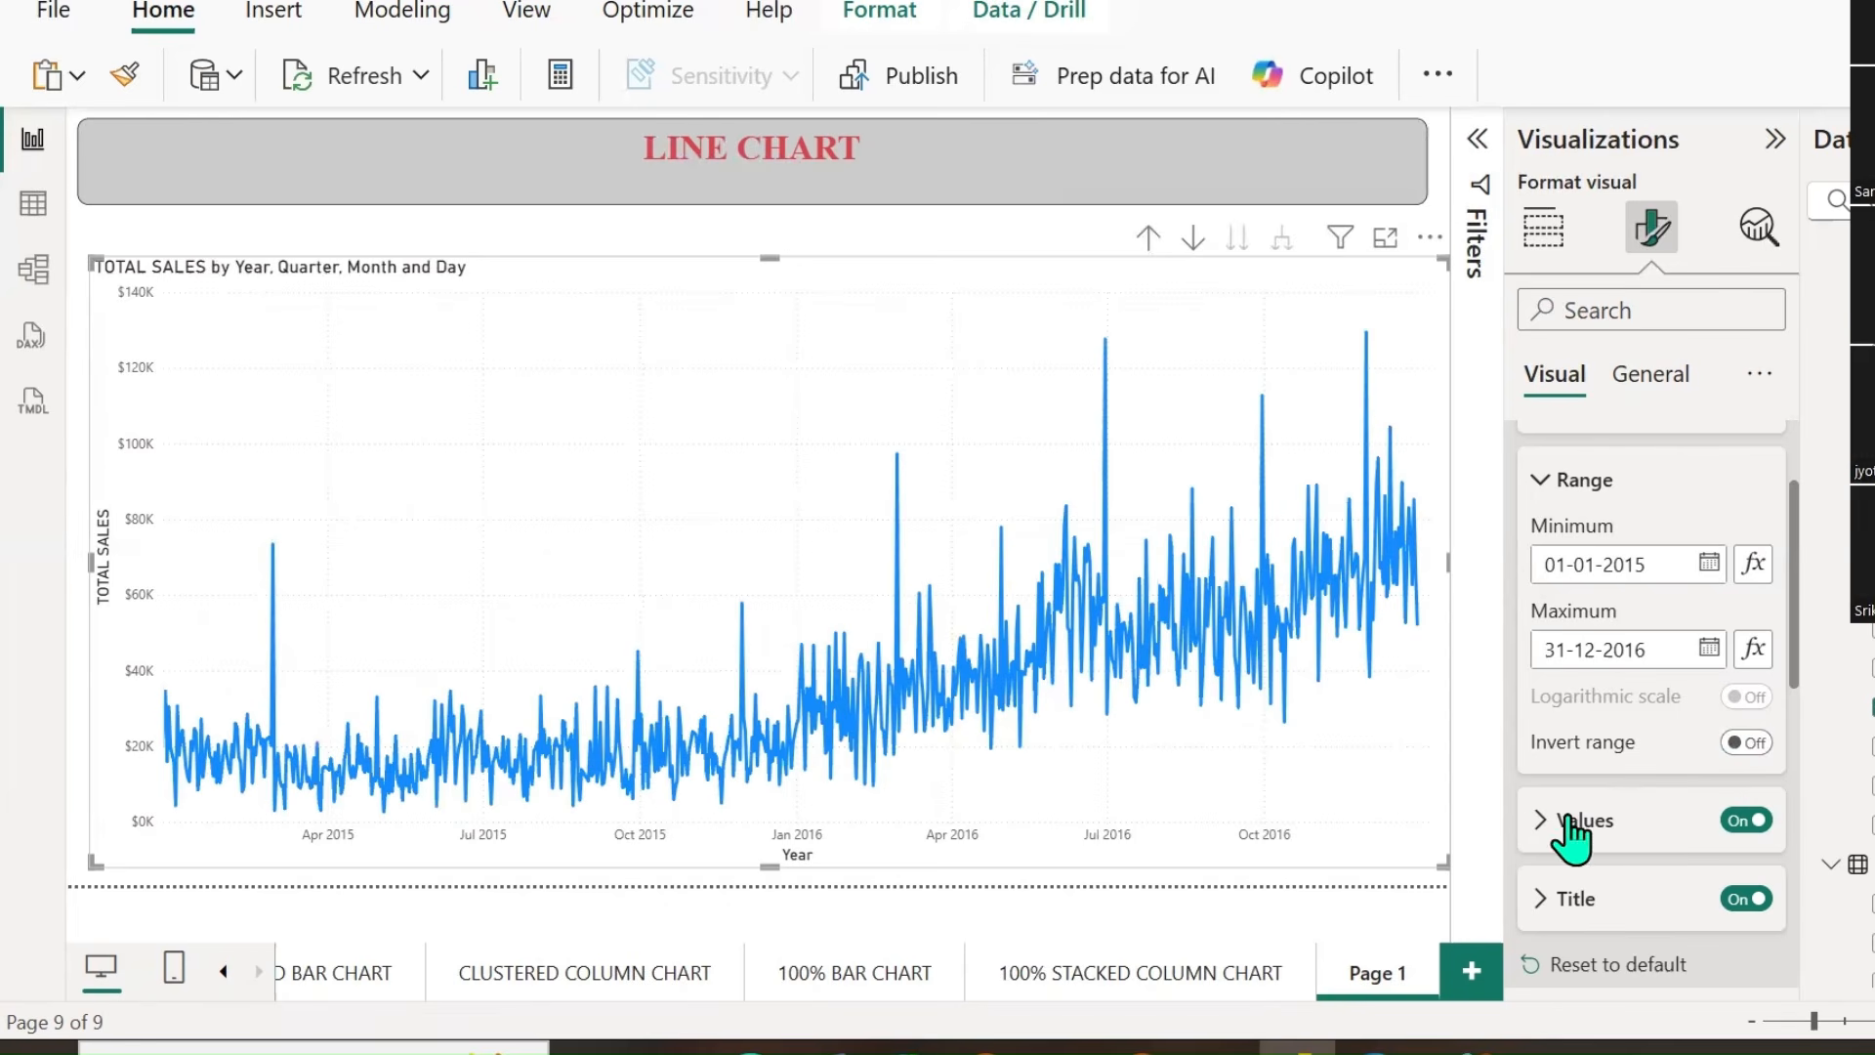
Format the X-axis values at font size 14 with bold, italic and underline.
{"action": "left_click", "coordinate": [1541, 821]}
{"action": "scroll", "coordinate": [1622, 810], "scroll_direction": "down", "scroll_amount": 3}
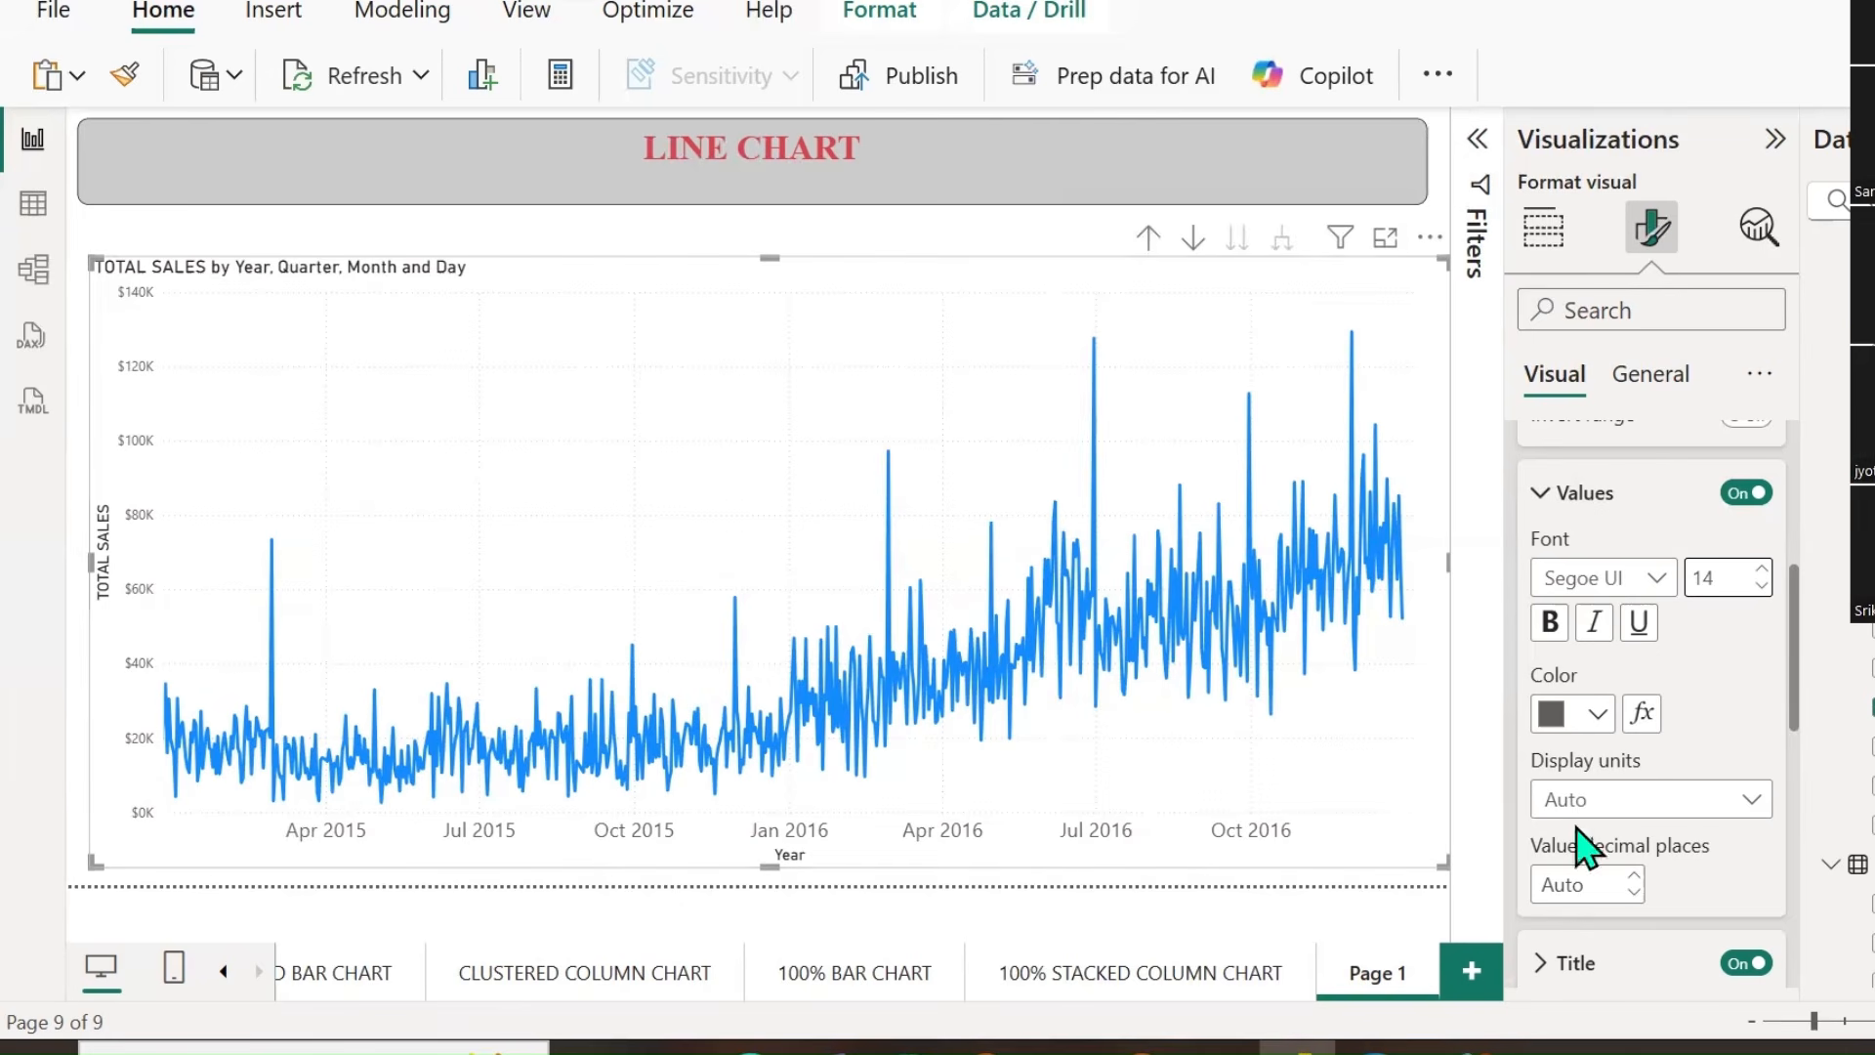
{"action": "left_click", "coordinate": [1550, 622]}
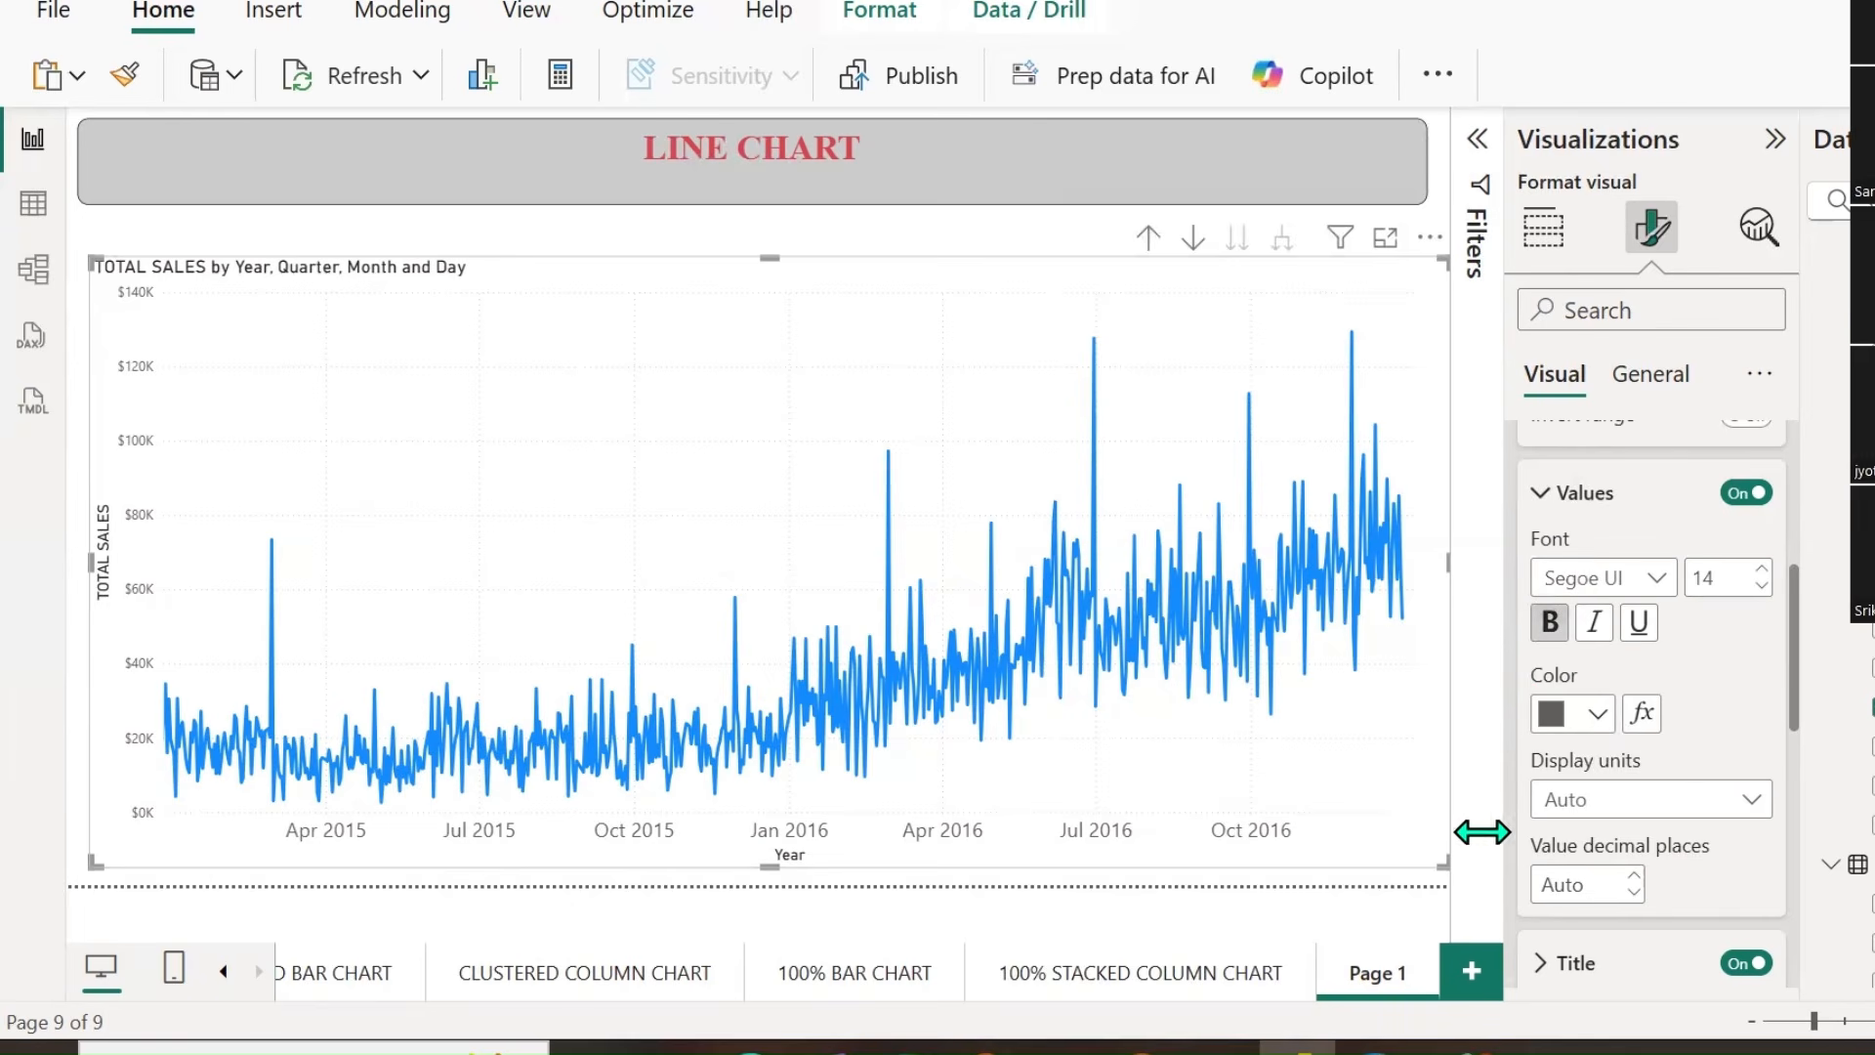
{"action": "left_click", "coordinate": [1594, 622]}
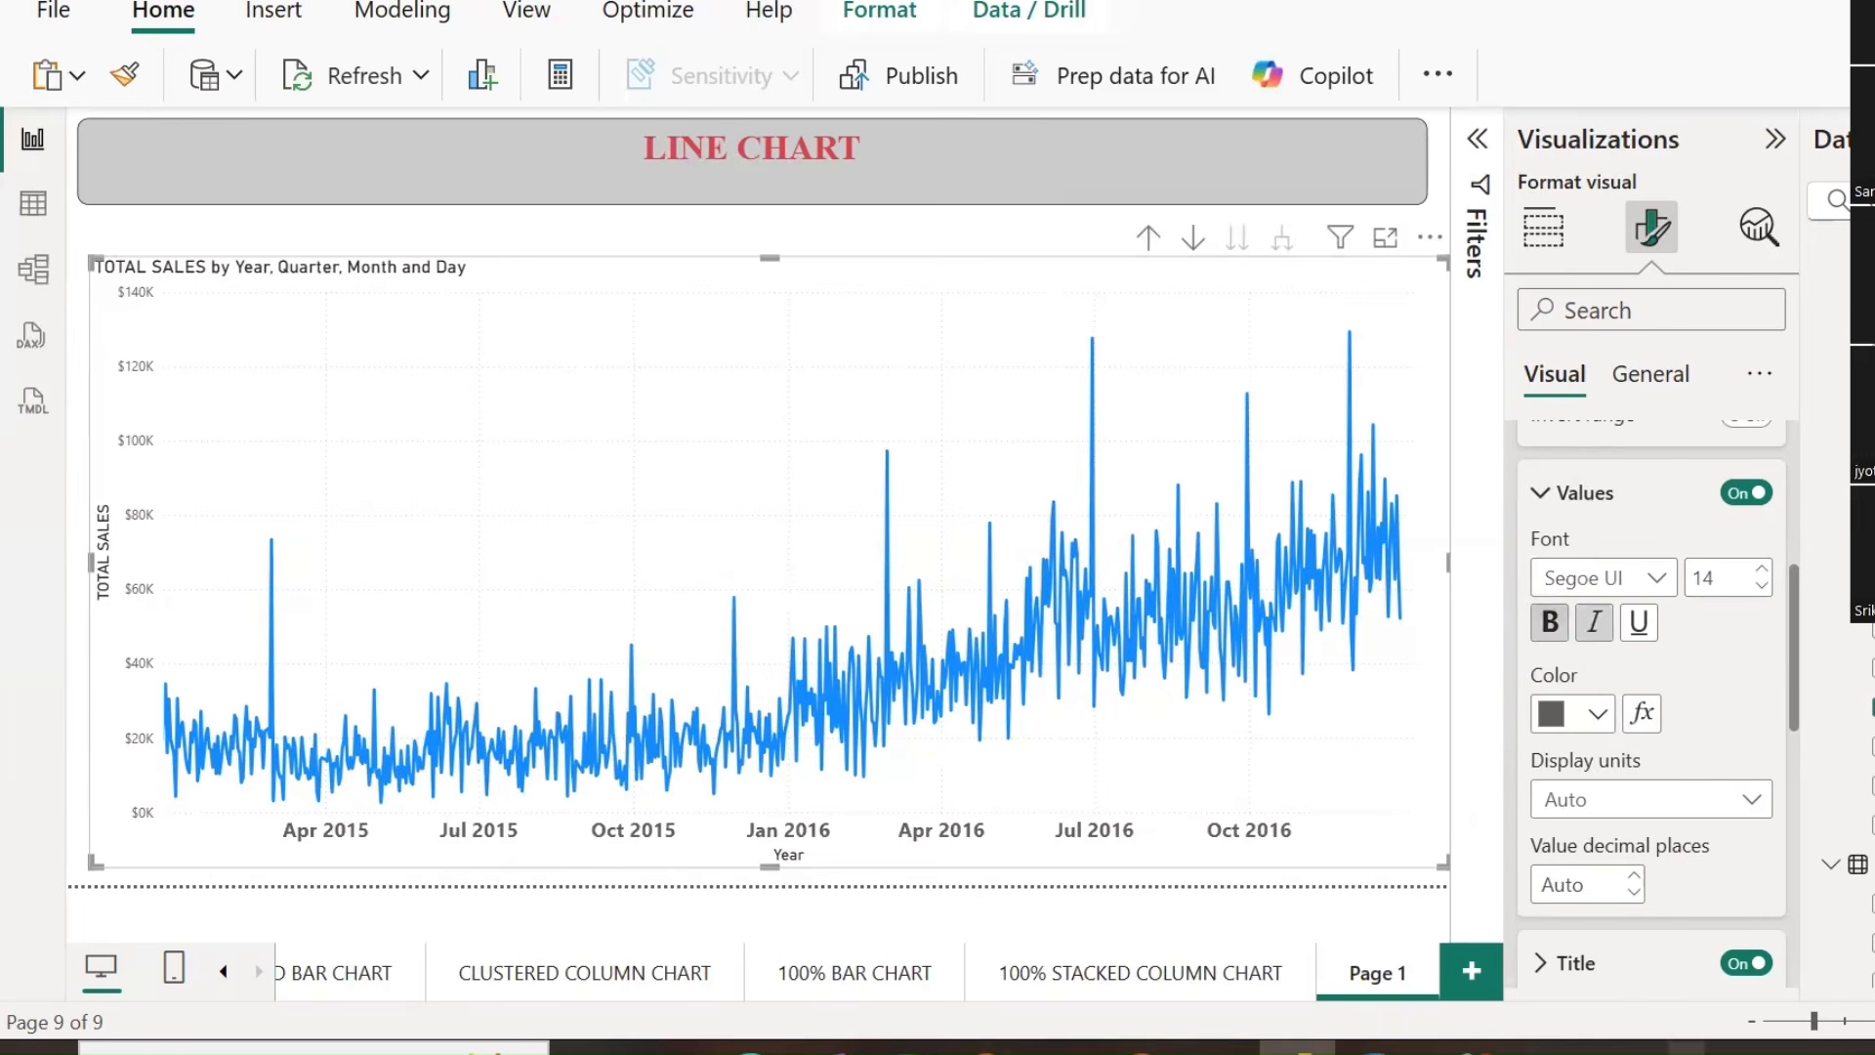
{"action": "left_click", "coordinate": [1641, 623]}
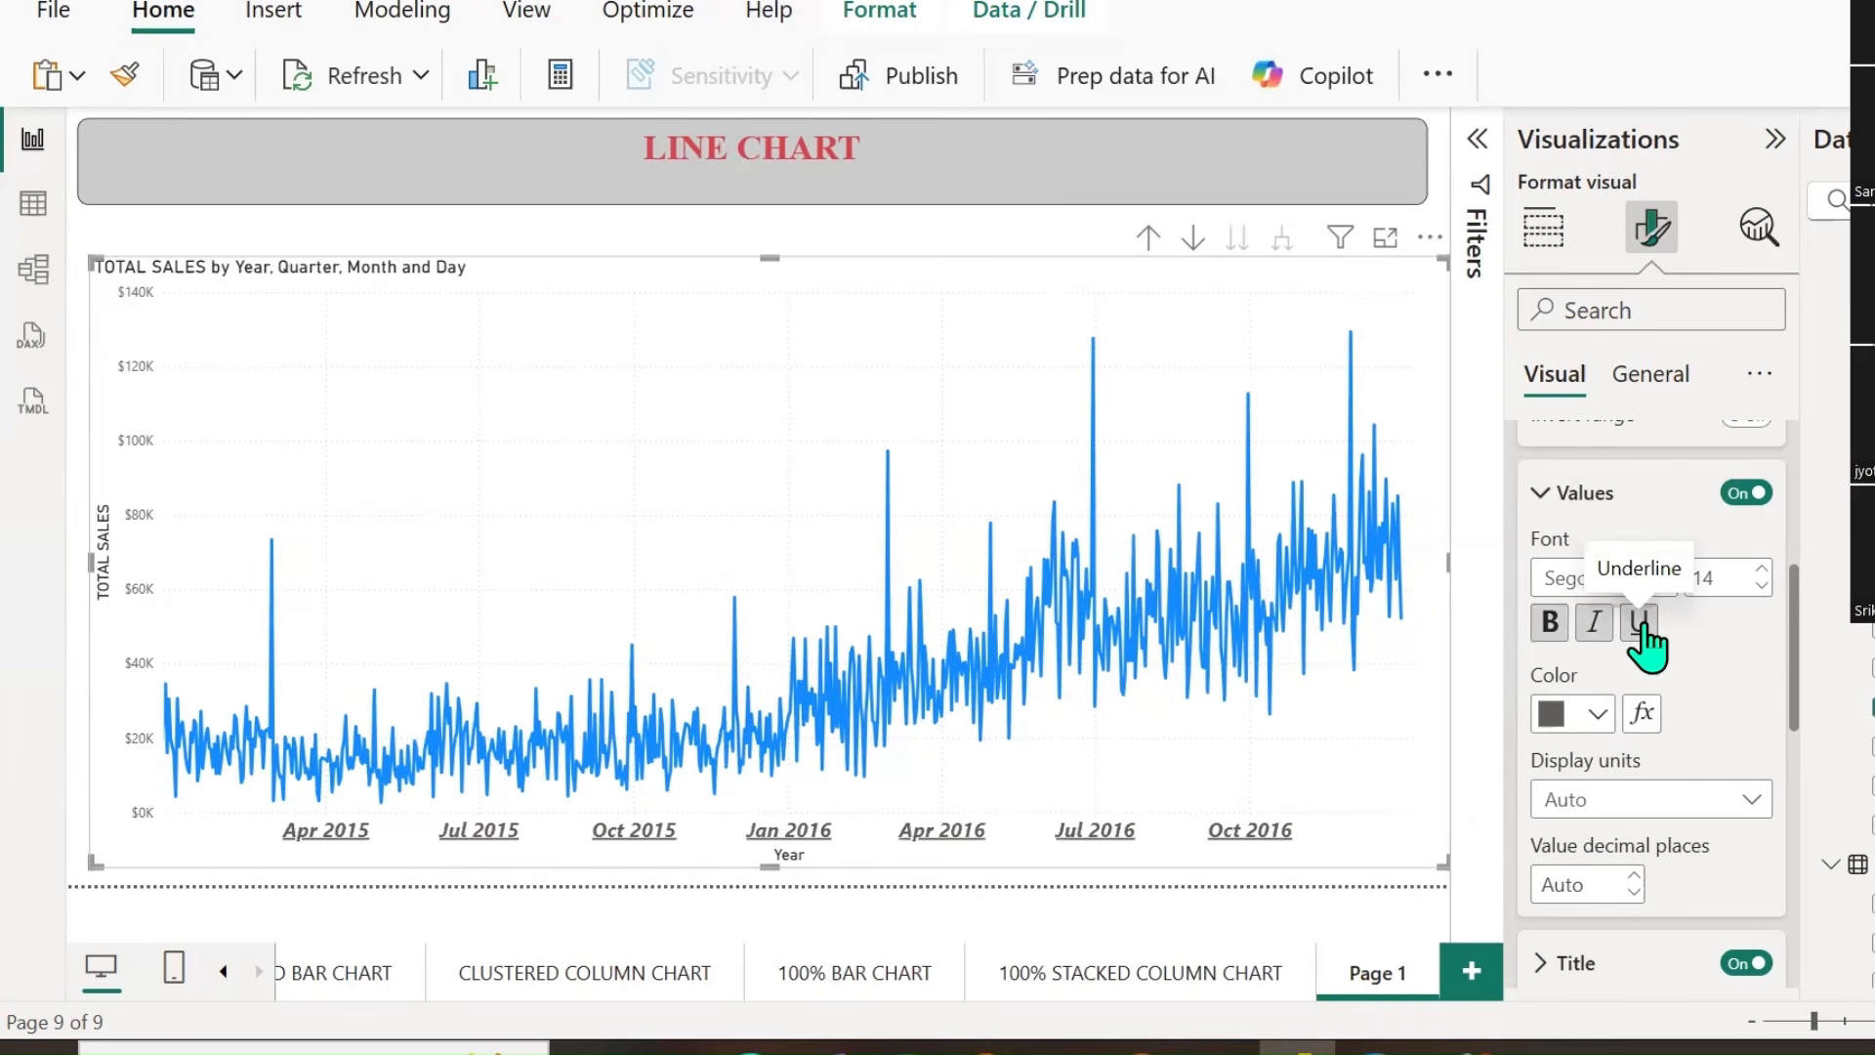
Color the X-axis values black and try None as their display units, returning the units to Auto.
{"action": "left_click", "coordinate": [1598, 714]}
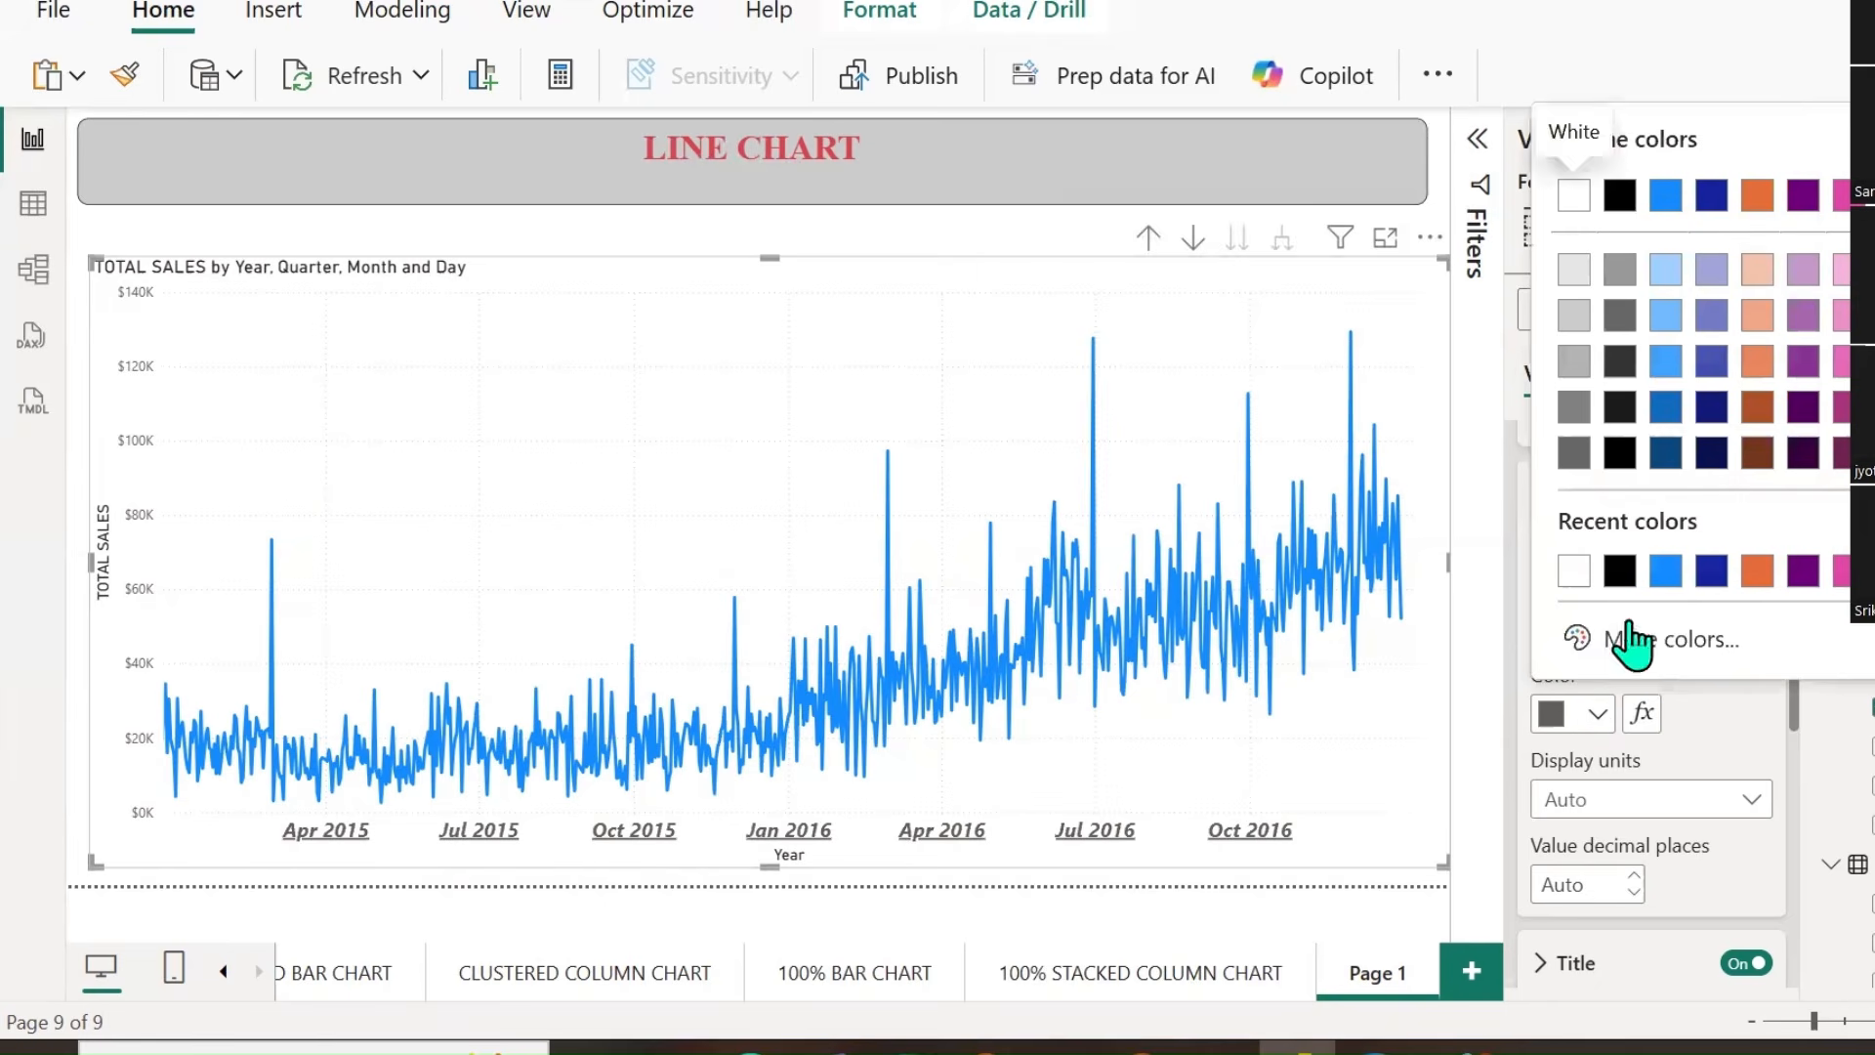
{"action": "left_click", "coordinate": [1621, 572]}
{"action": "scroll", "coordinate": [1749, 733], "scroll_direction": "down", "scroll_amount": 3}
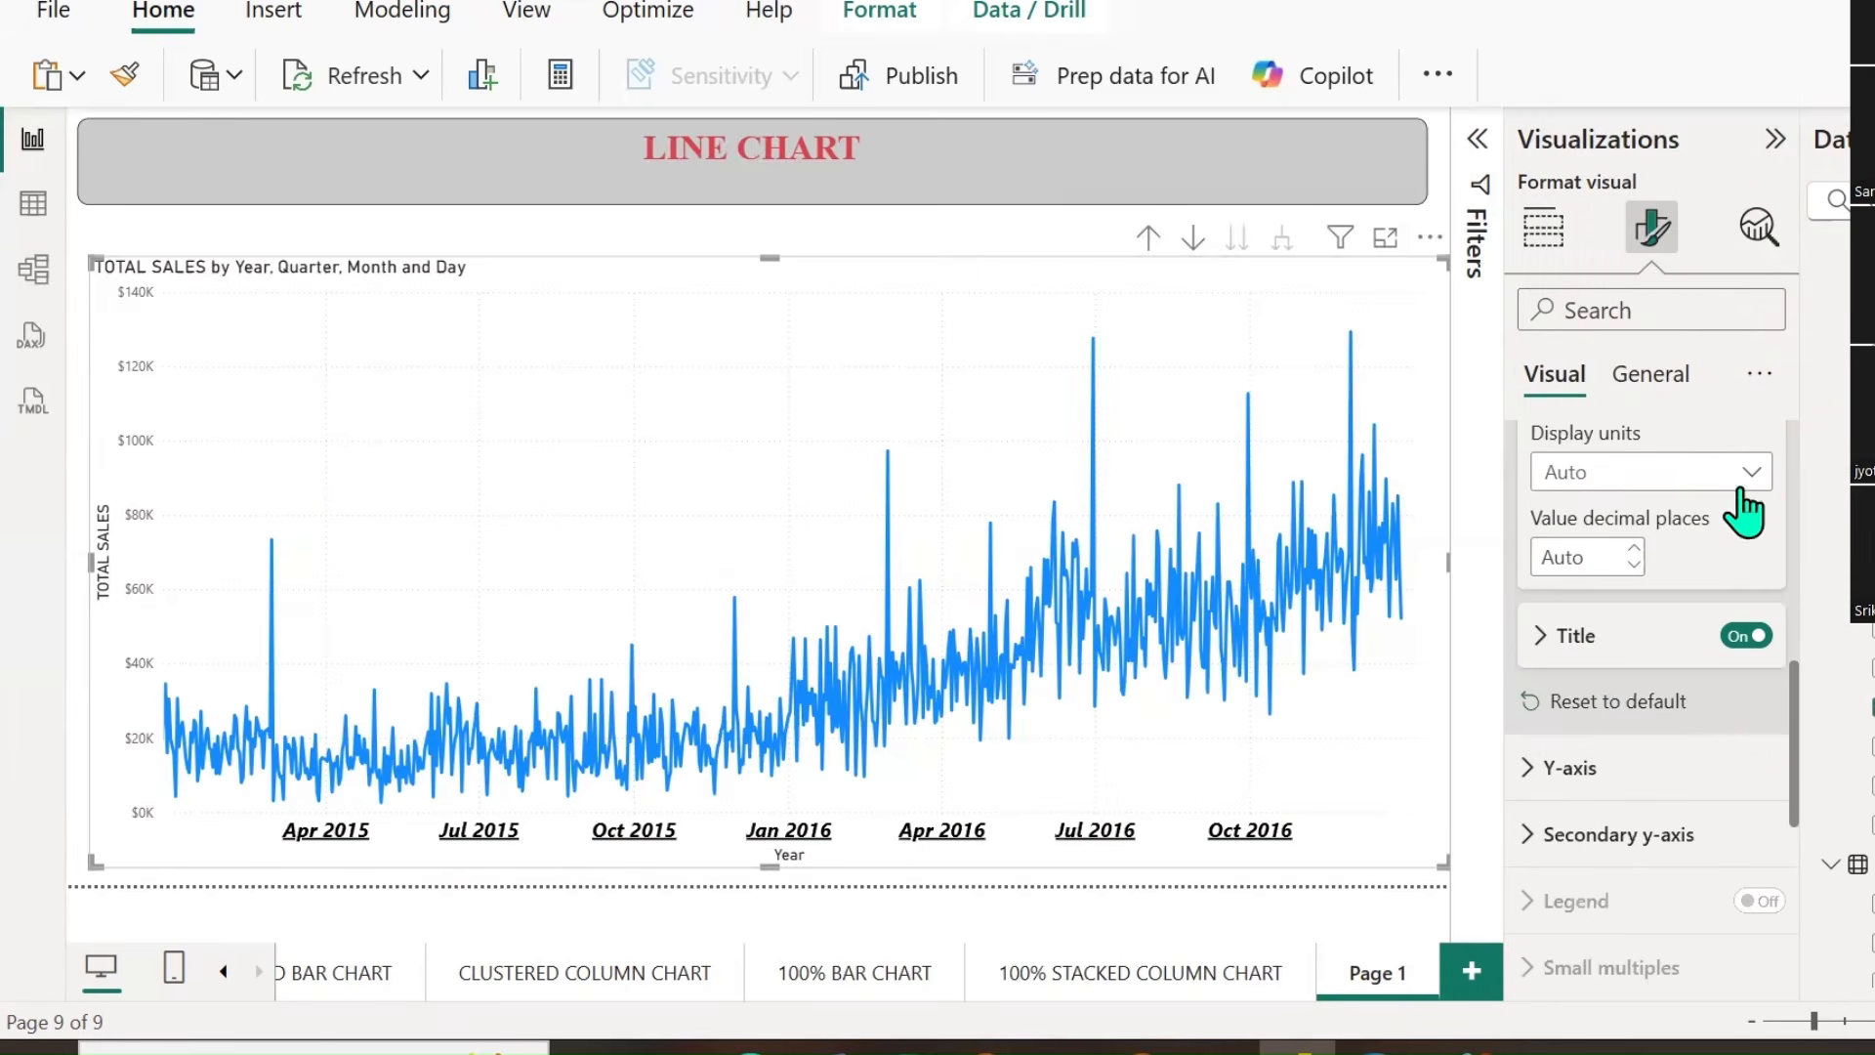
{"action": "left_click", "coordinate": [1752, 472]}
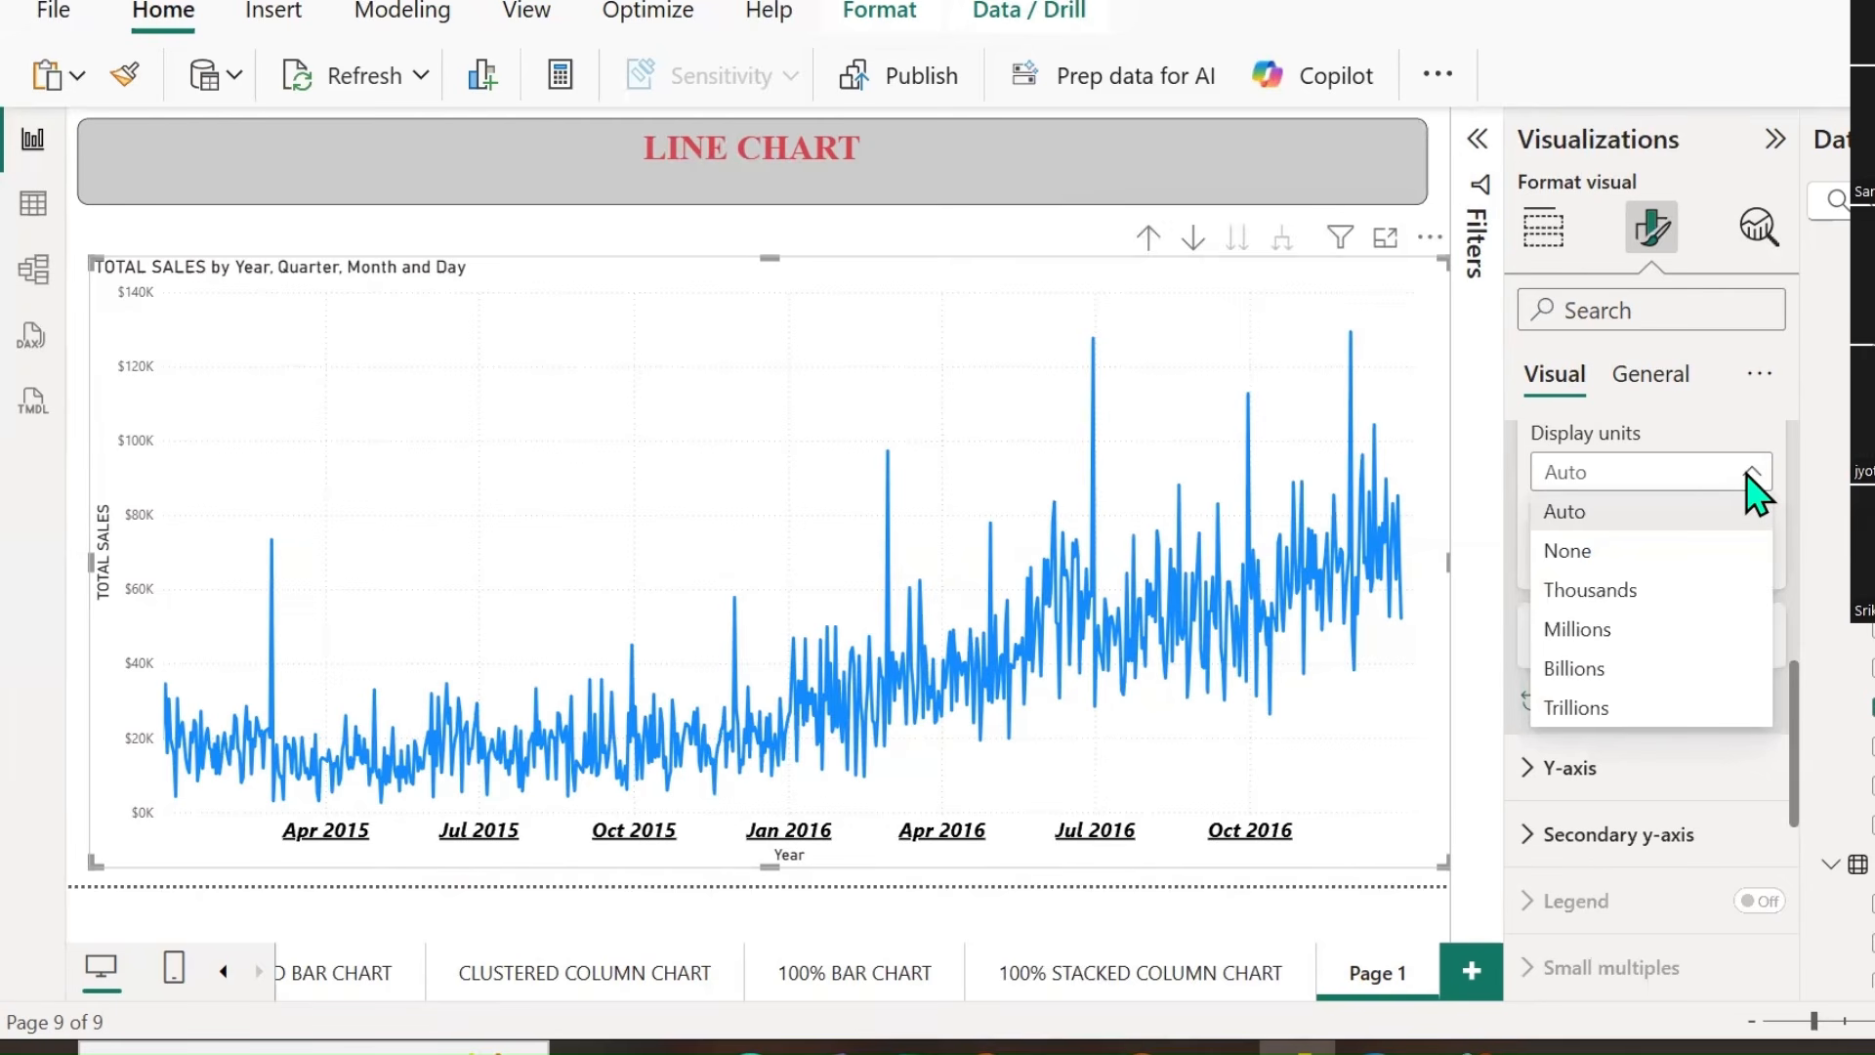
{"action": "left_click", "coordinate": [1609, 550]}
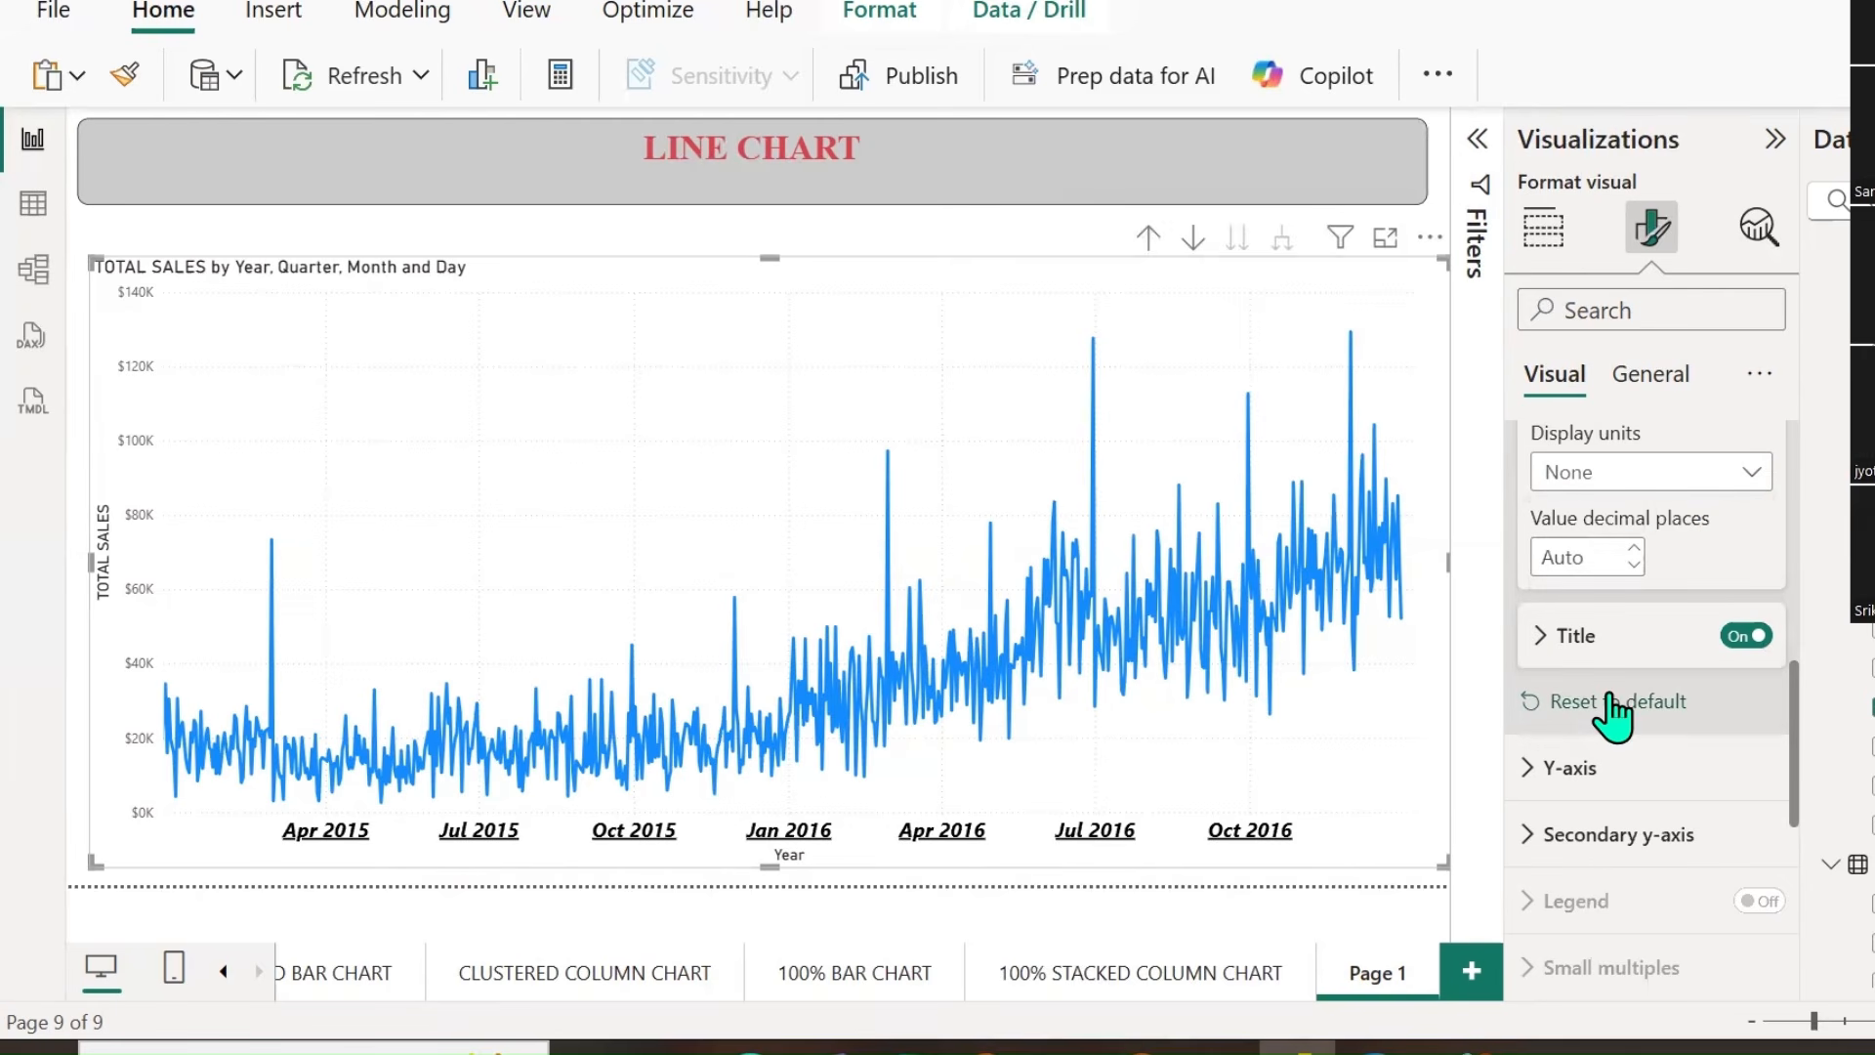
{"action": "left_click", "coordinate": [1750, 474]}
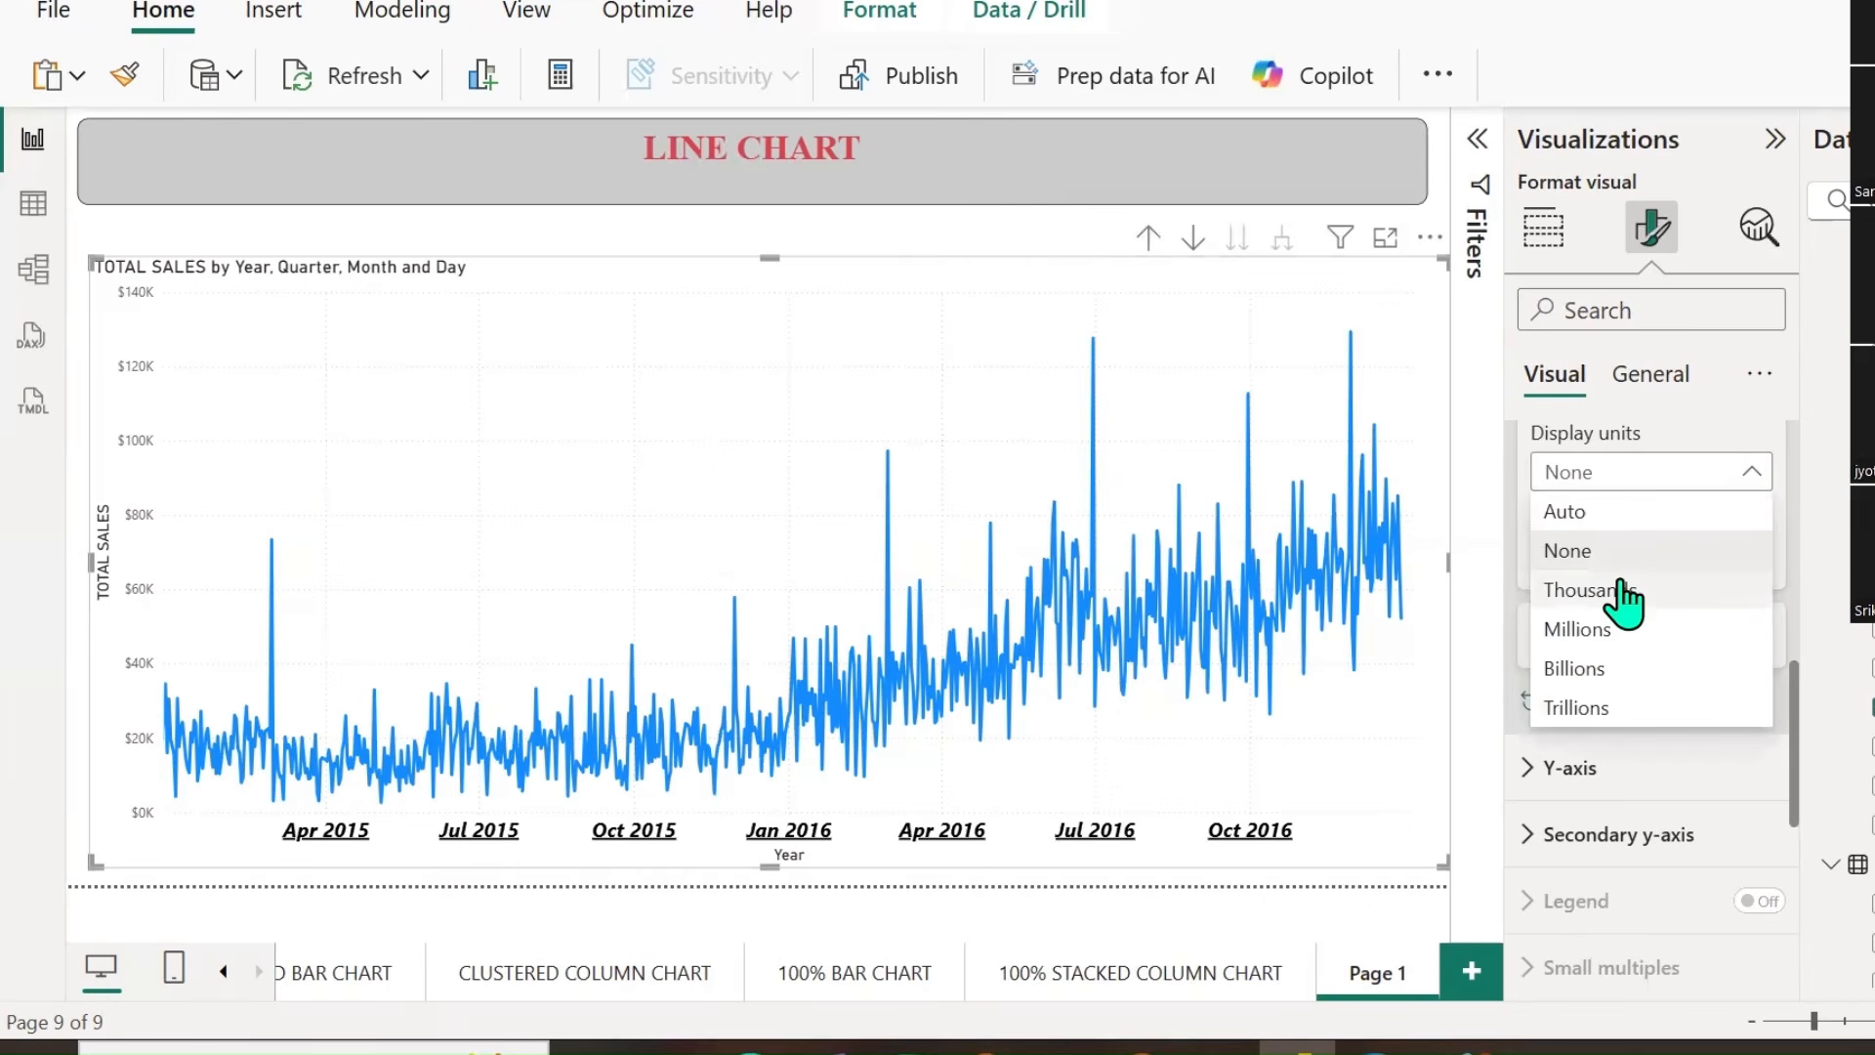
{"action": "left_click", "coordinate": [1583, 548]}
{"action": "left_click", "coordinate": [1589, 702]}
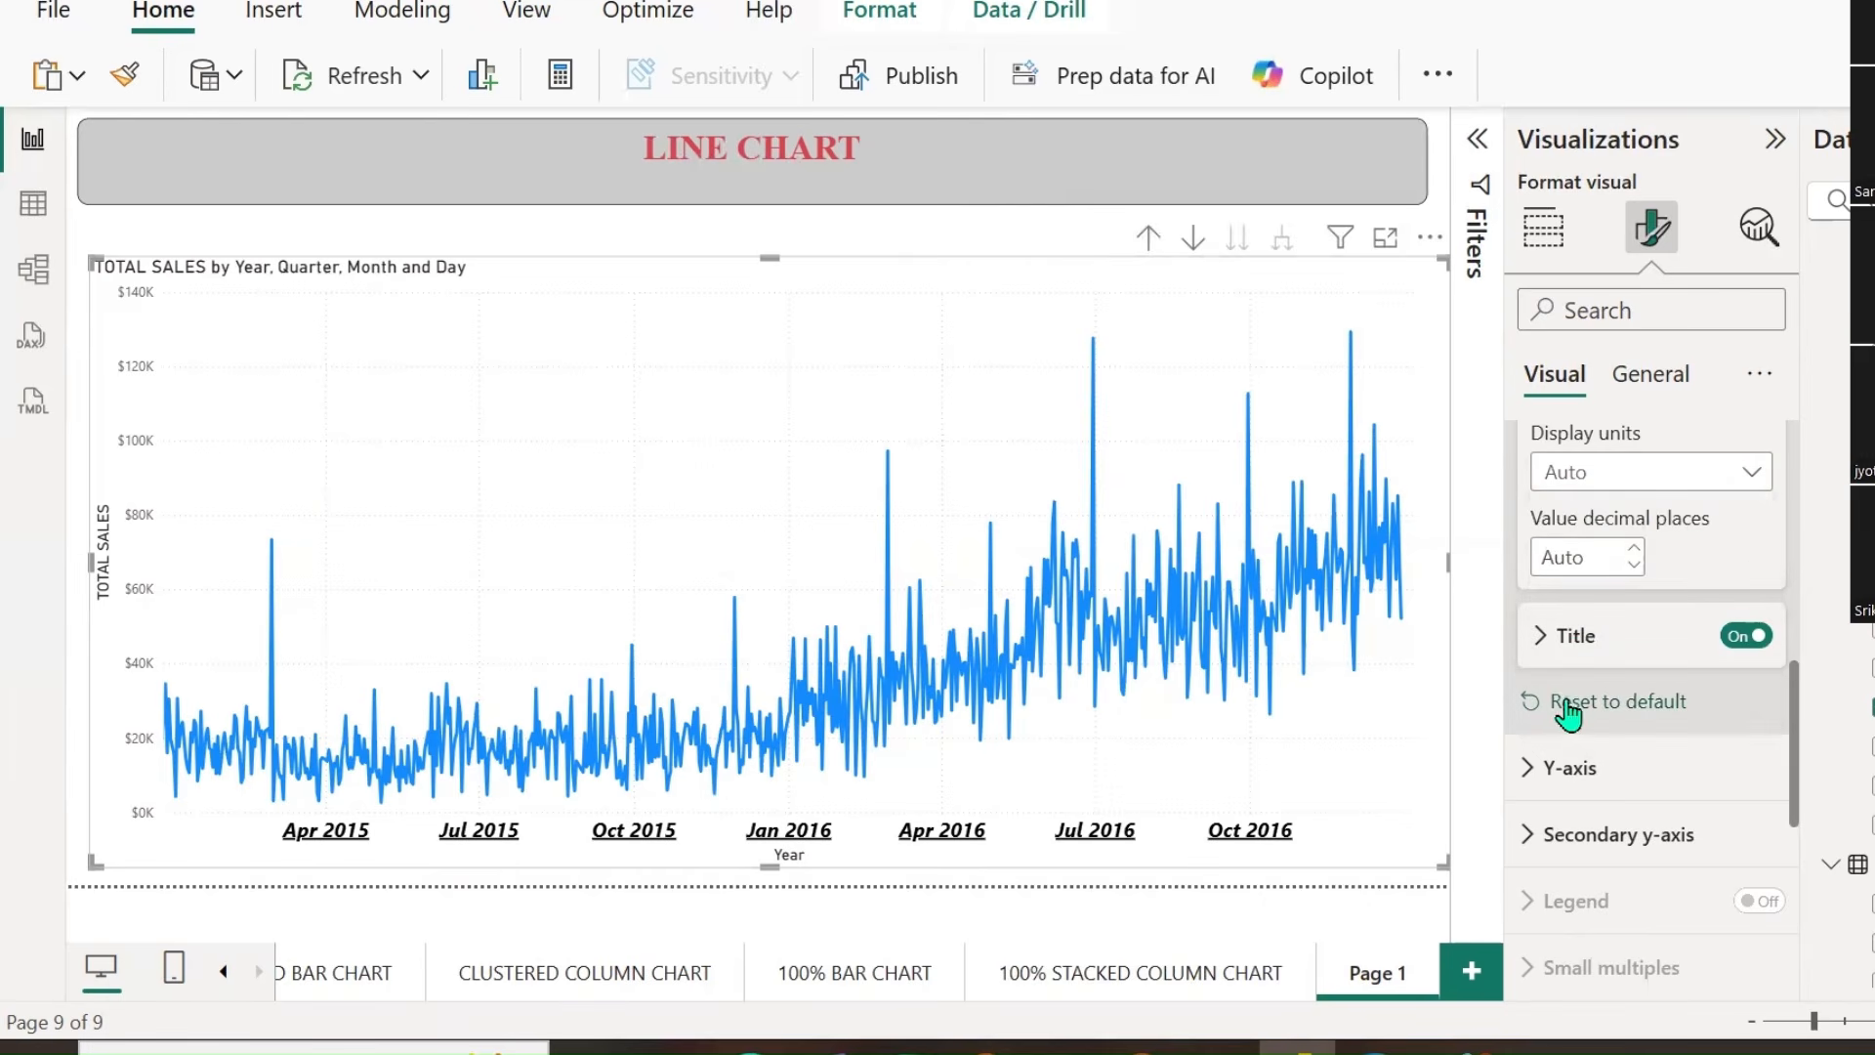
Set the line chart's X-axis title text to "LAST 2 YEARS".
{"action": "left_click", "coordinate": [1541, 636]}
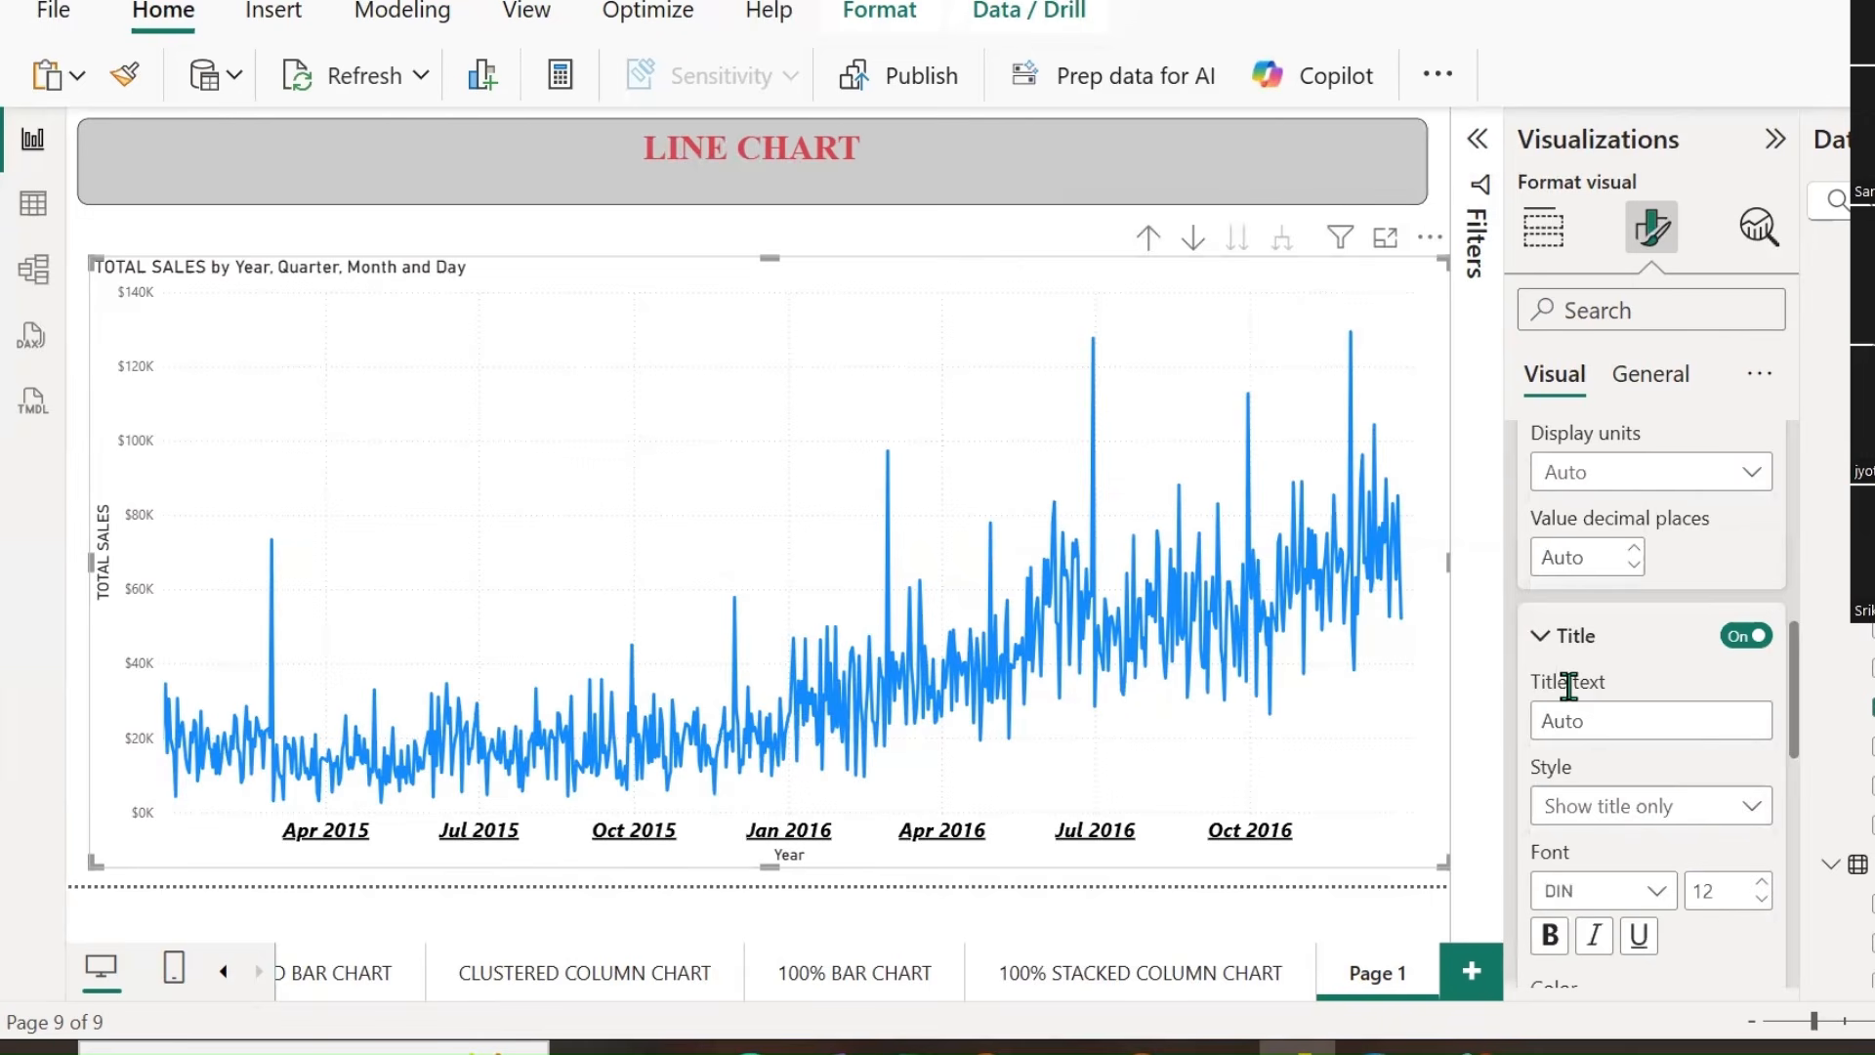
{"action": "scroll", "coordinate": [1616, 713], "scroll_direction": "down", "scroll_amount": 2}
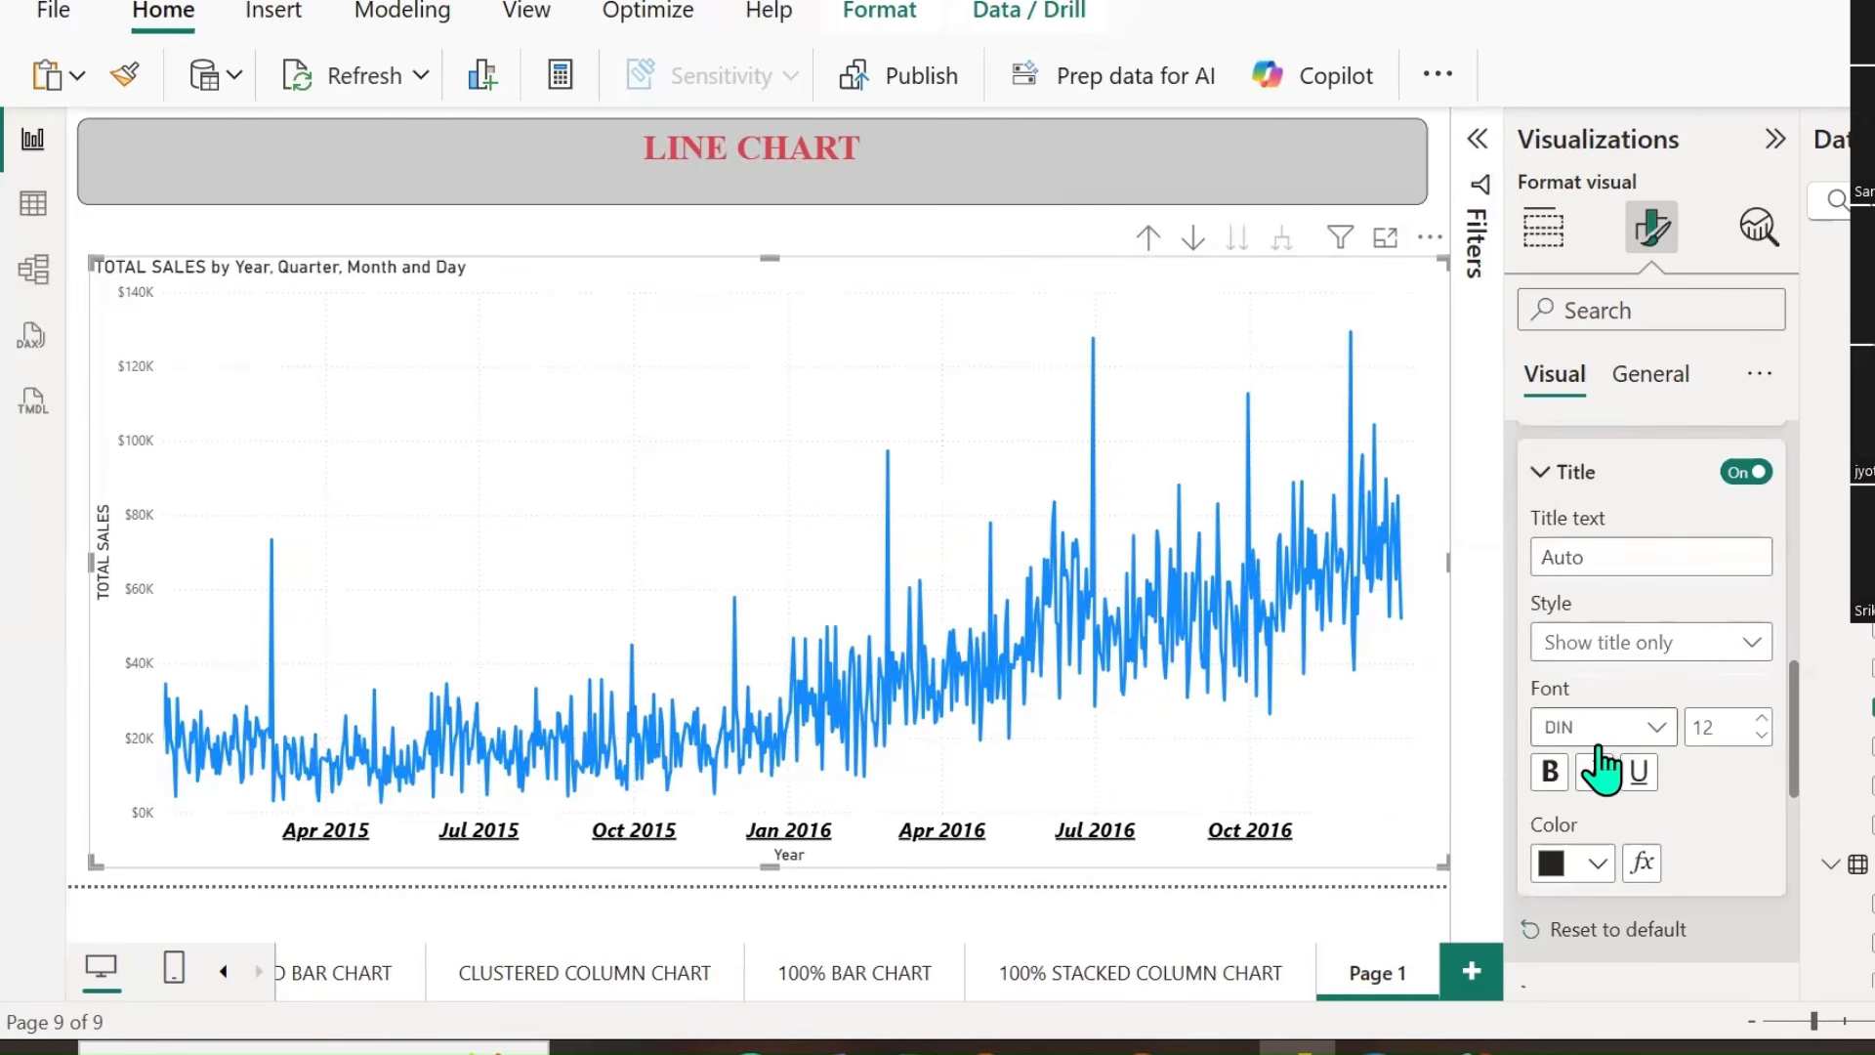
{"action": "left_click", "coordinate": [1612, 552]}
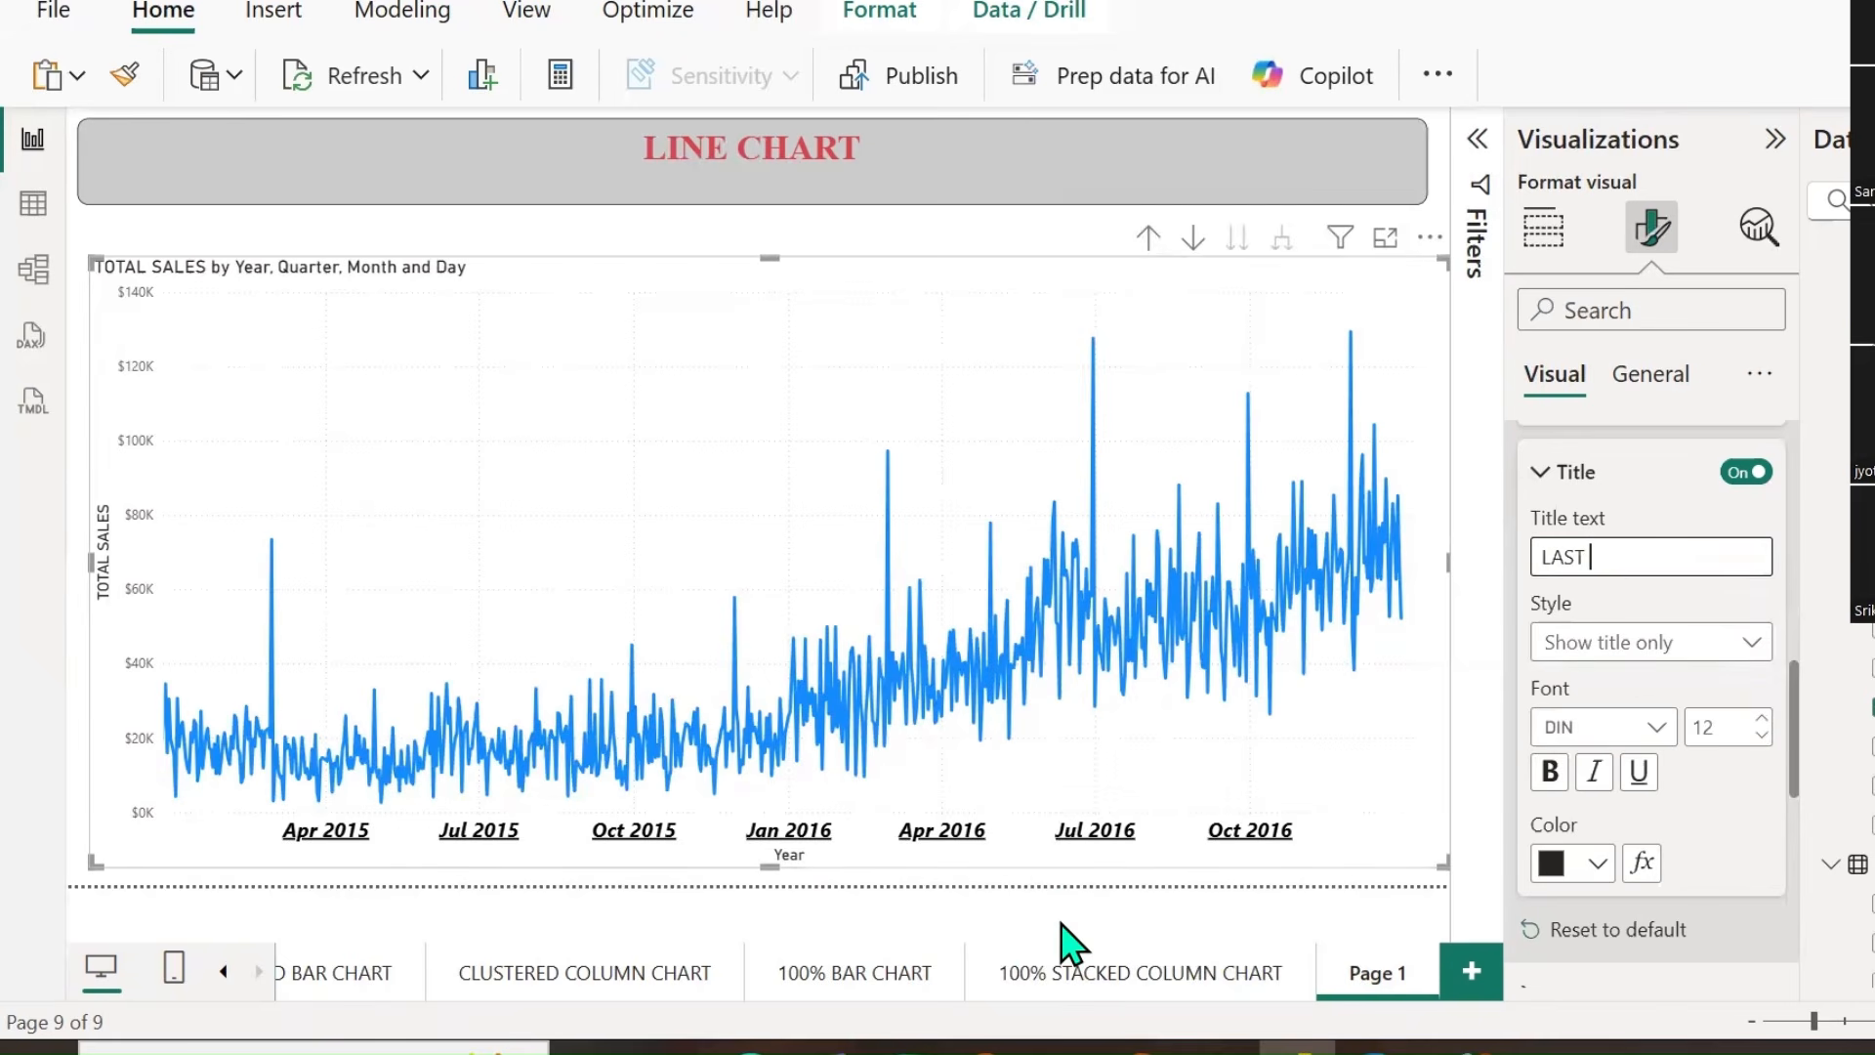
{"action": "type", "text": "LAST 2 YEARS"}
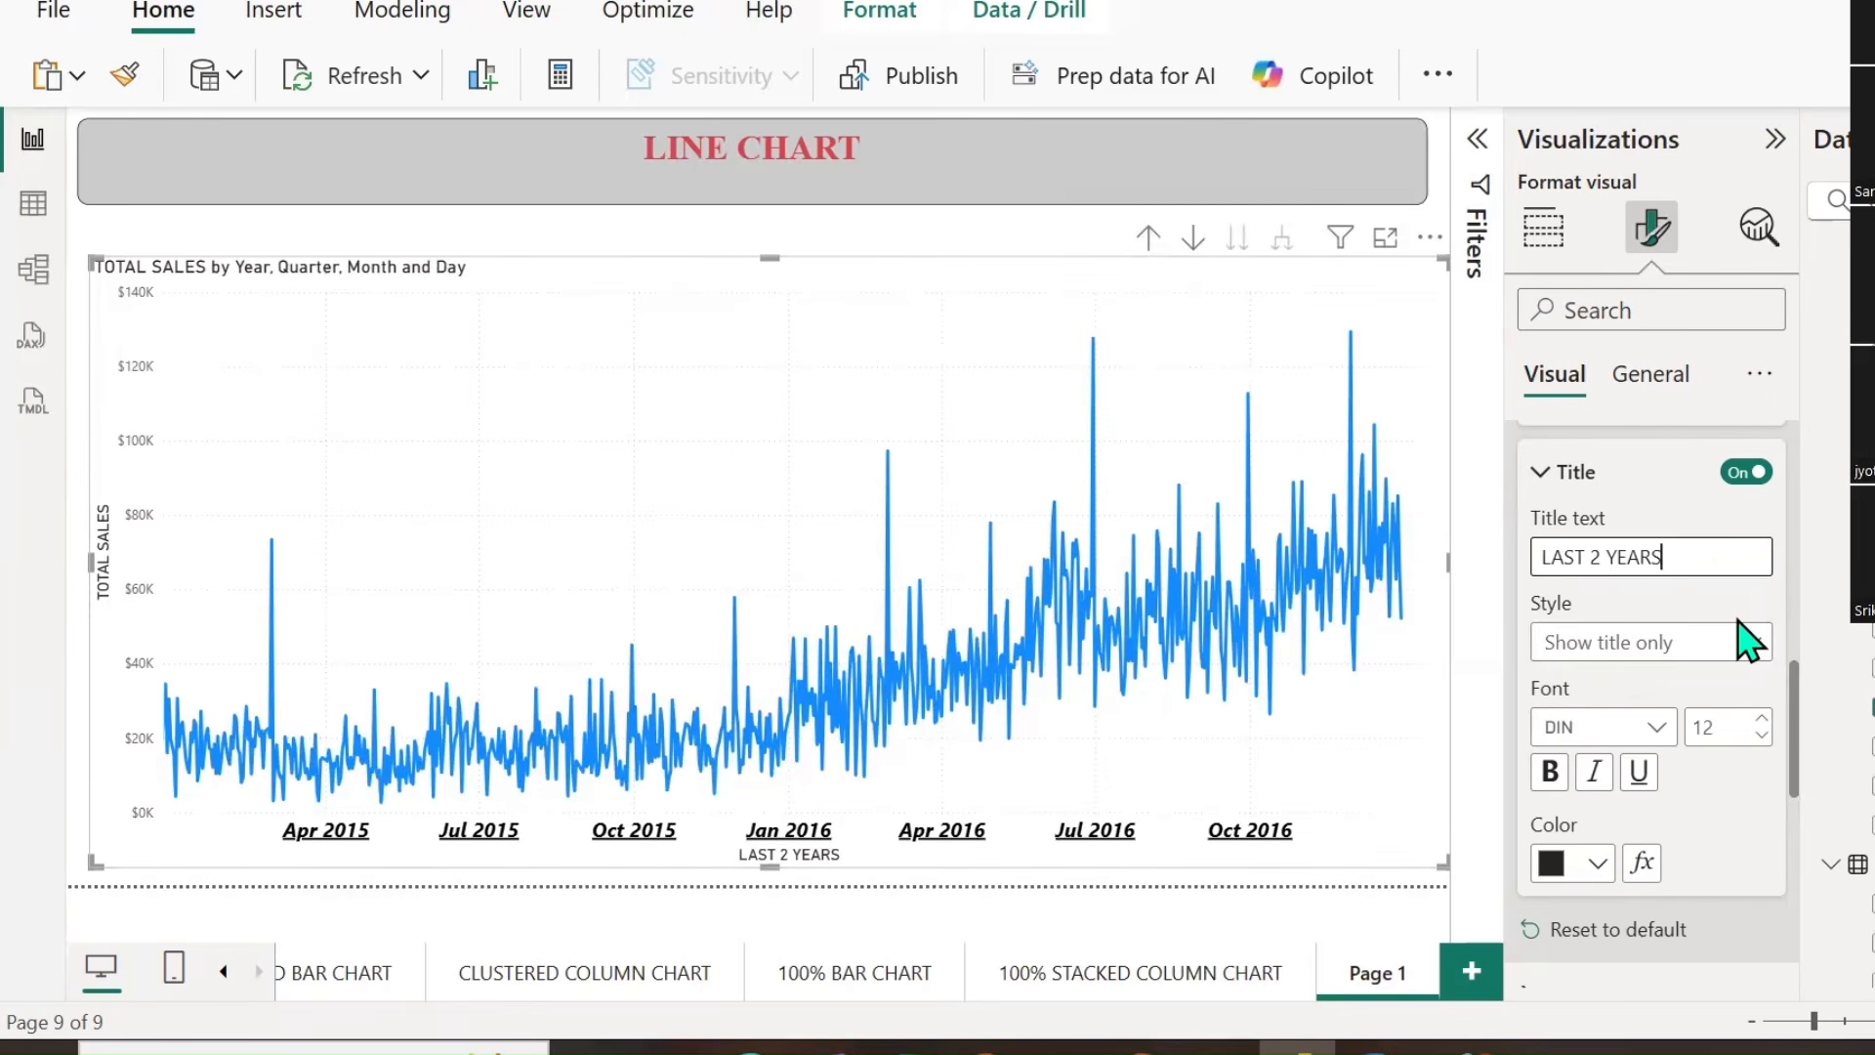
Set the X-axis title's font to Arial Black at size 15, with the style showing the title only.
{"action": "scroll", "coordinate": [1749, 636], "scroll_direction": "down", "scroll_amount": 2}
{"action": "left_click", "coordinate": [1751, 481]}
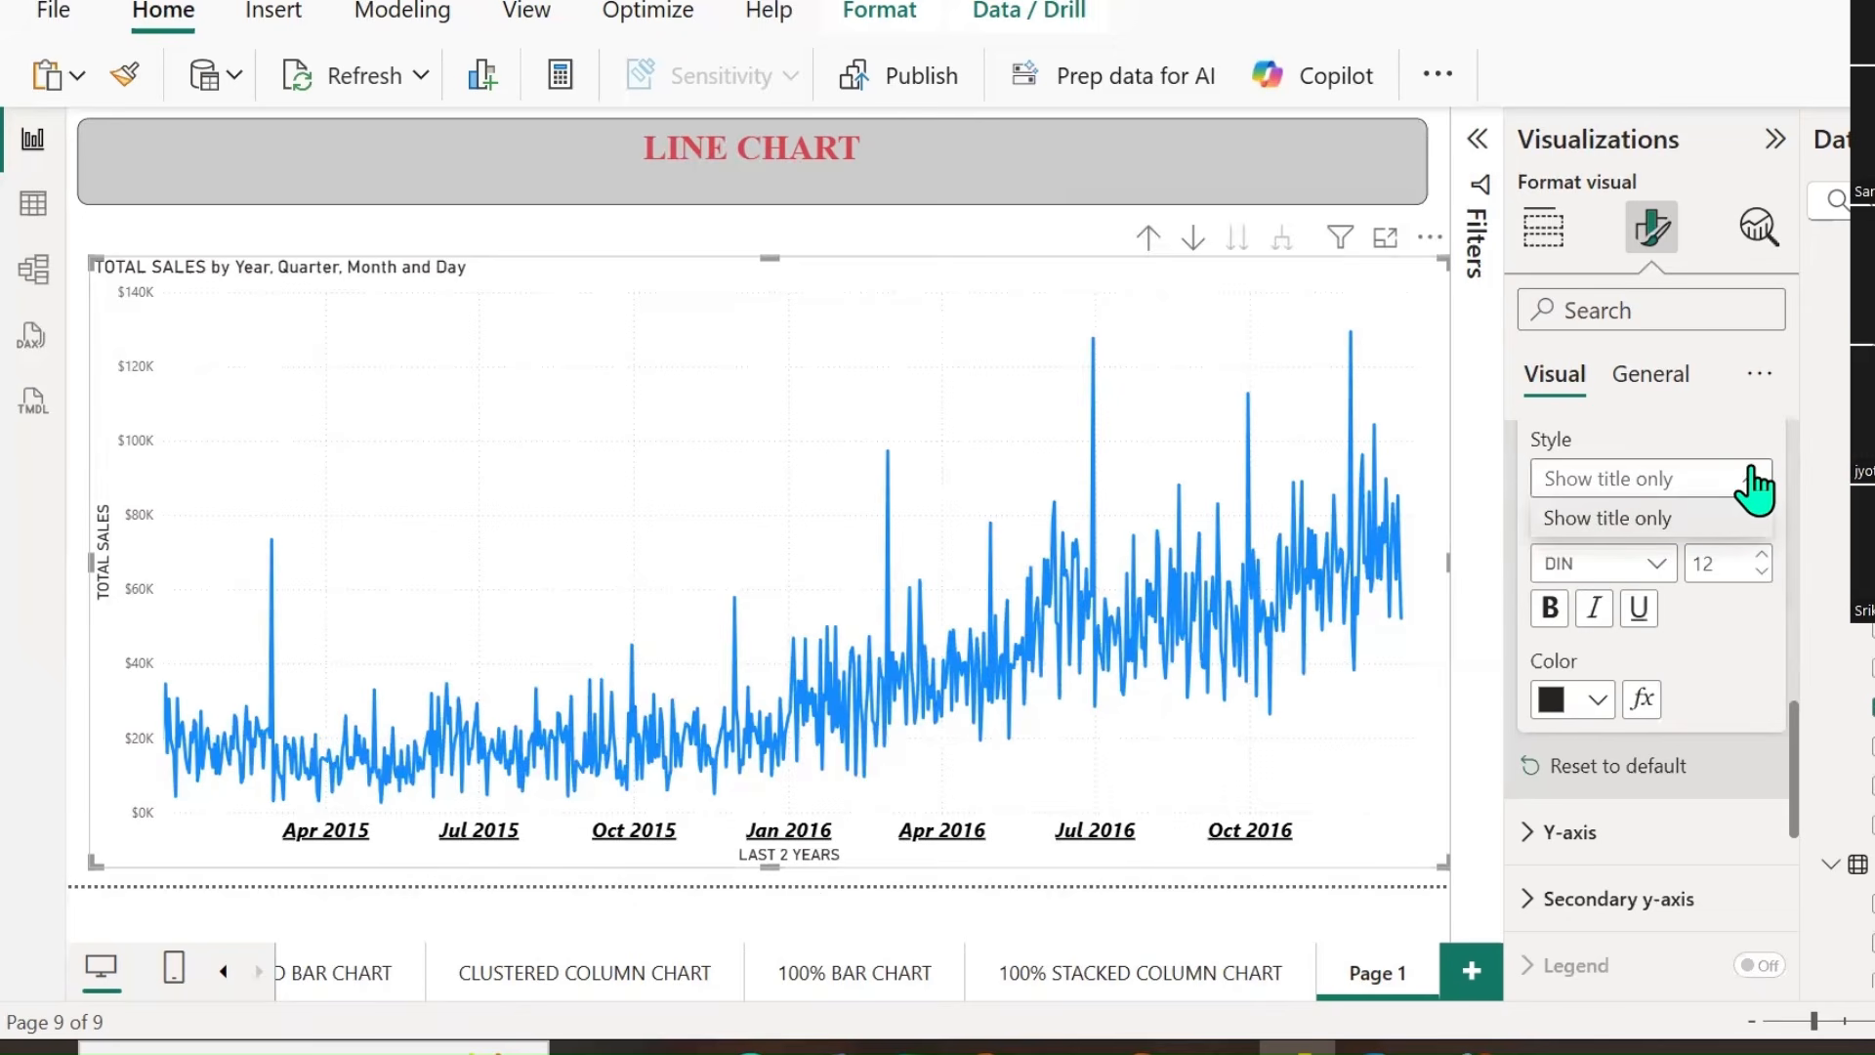
{"action": "left_click", "coordinate": [1714, 635]}
{"action": "left_click", "coordinate": [1667, 582]}
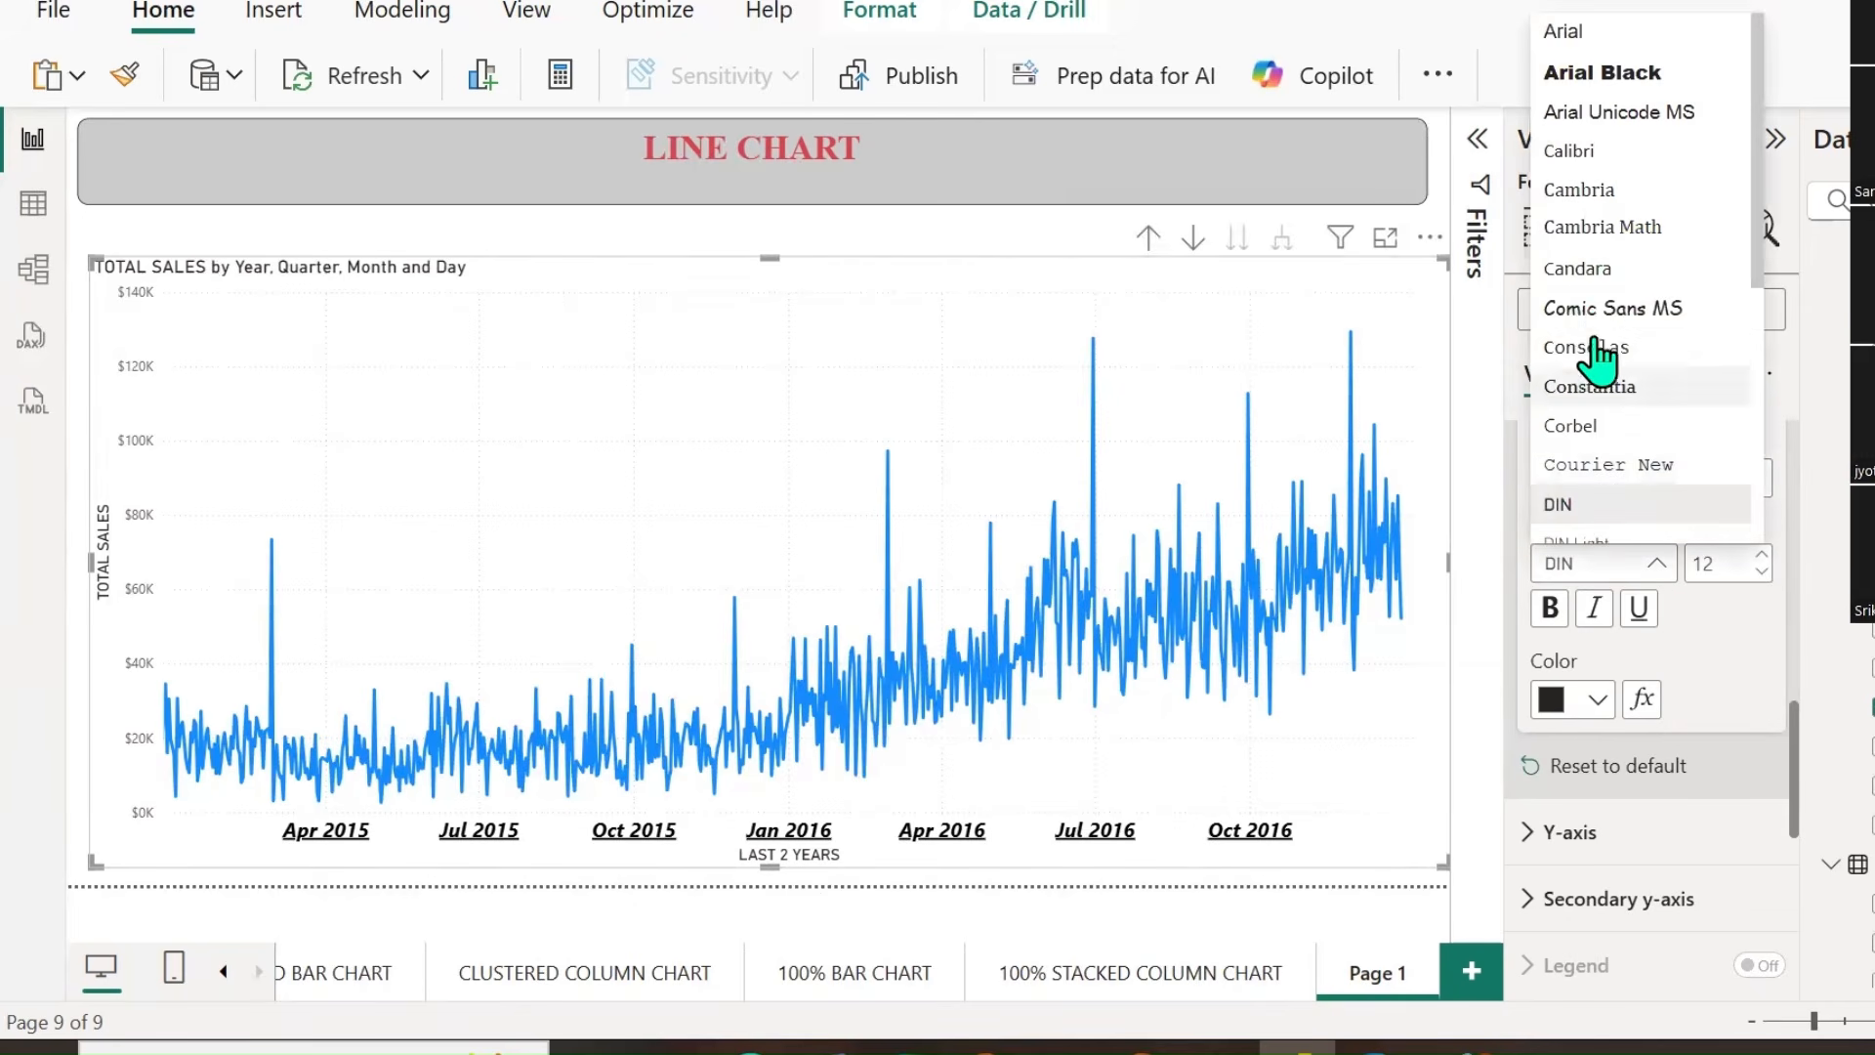
{"action": "left_click", "coordinate": [1617, 77]}
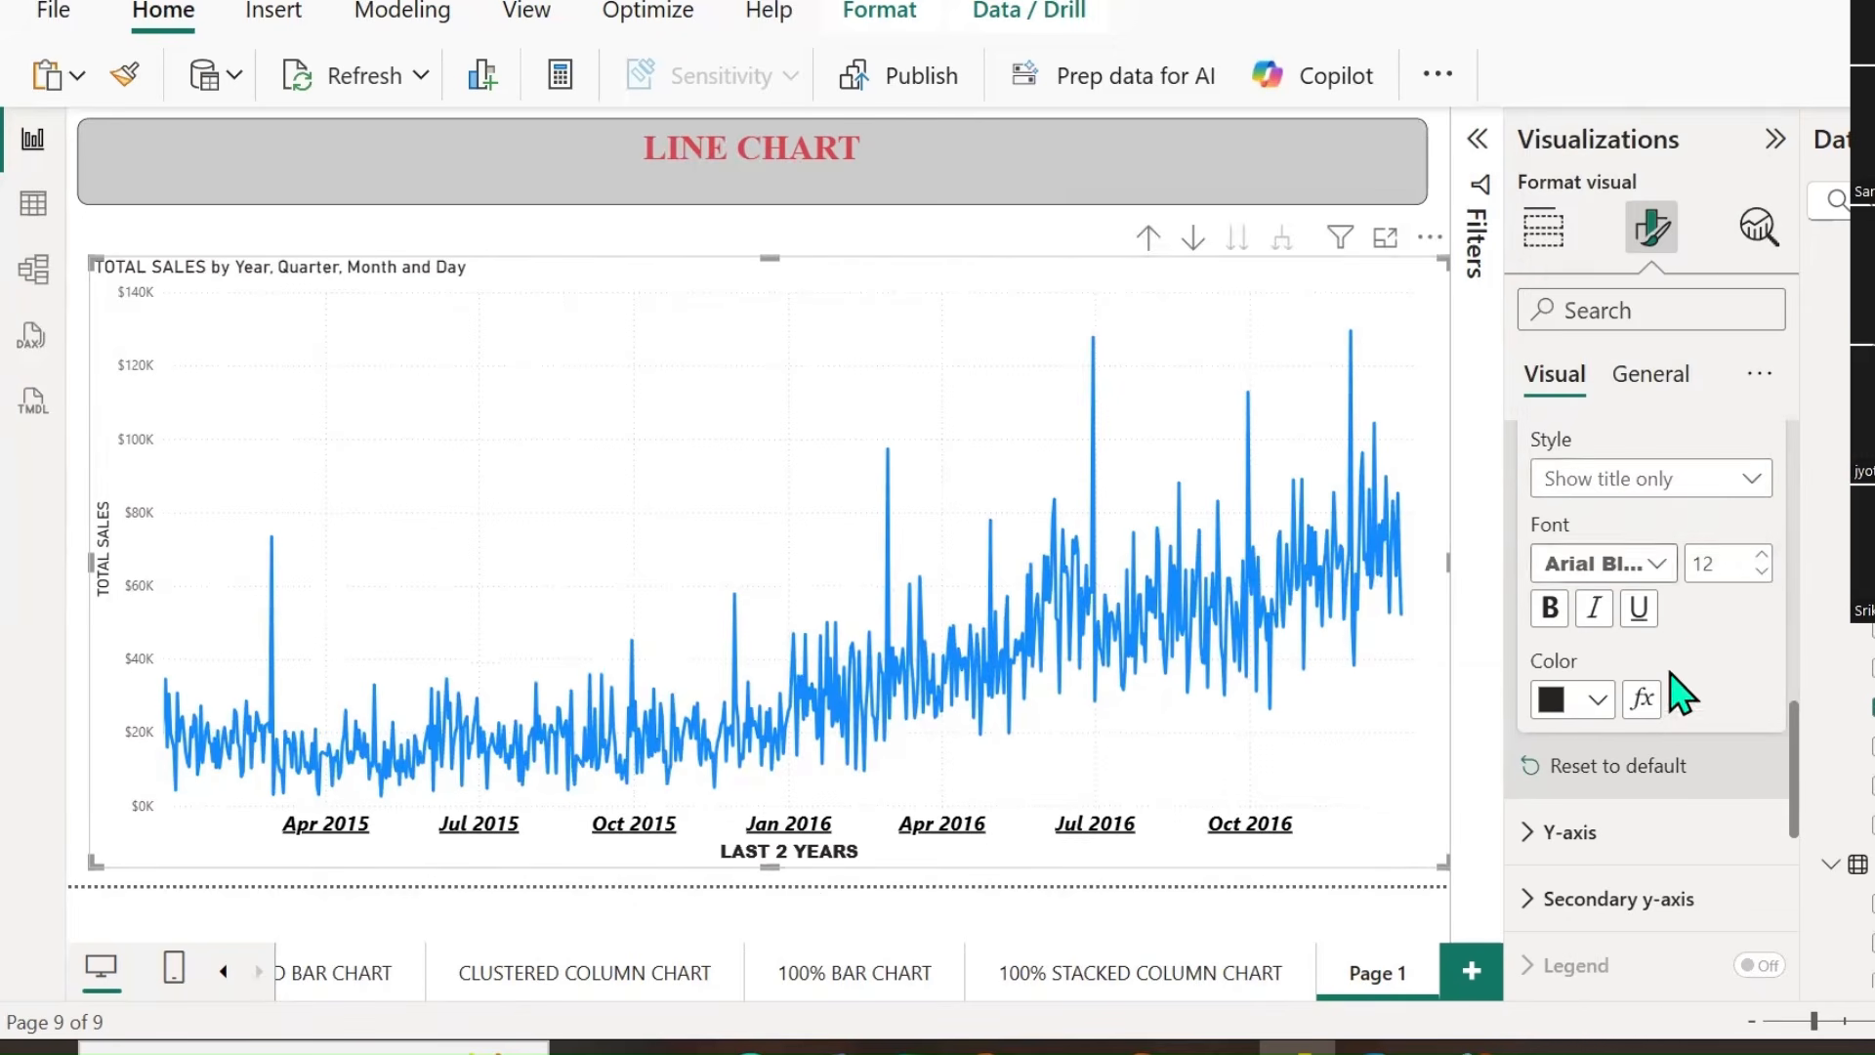
{"action": "left_click", "coordinate": [1762, 553]}
{"action": "left_click", "coordinate": [1762, 554]}
{"action": "left_click", "coordinate": [1762, 553]}
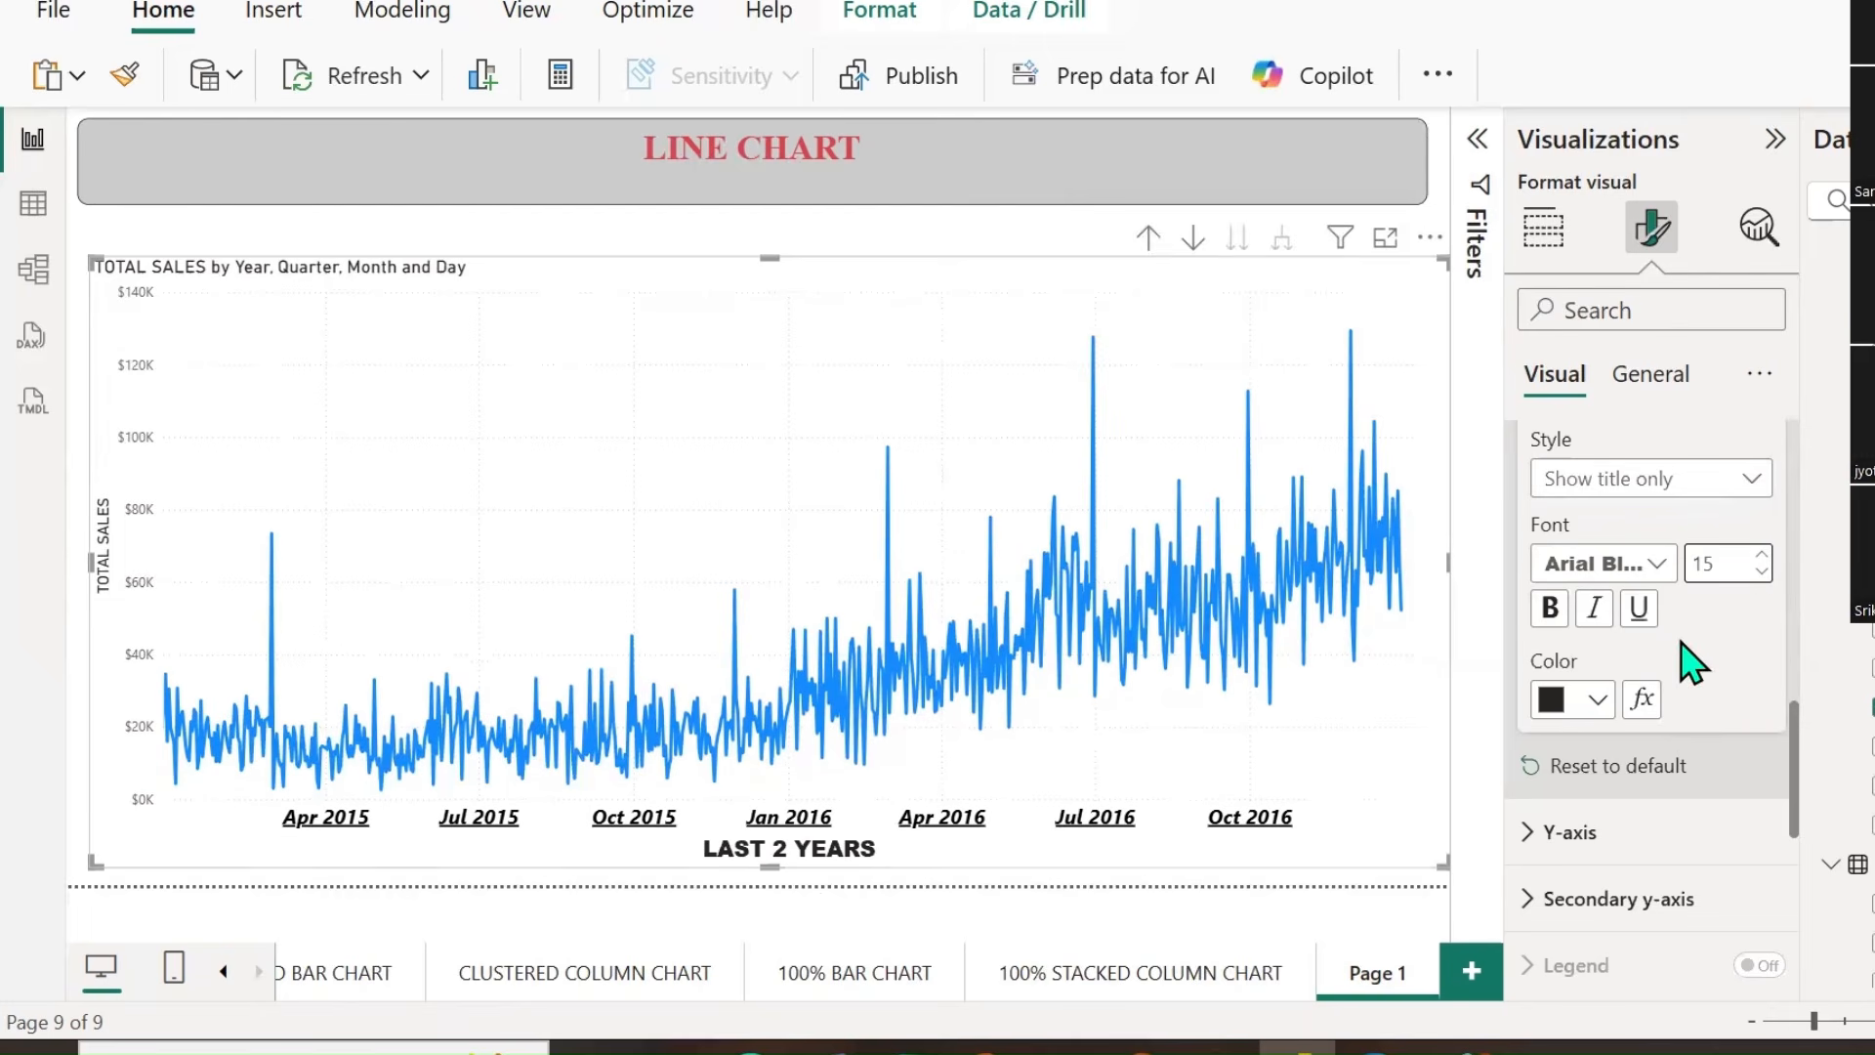
Make the X-axis title bold, italic and underlined, and color it light red.
{"action": "left_click", "coordinate": [1549, 607]}
{"action": "left_click", "coordinate": [1594, 608]}
{"action": "left_click", "coordinate": [1639, 608]}
{"action": "left_click", "coordinate": [1602, 701]}
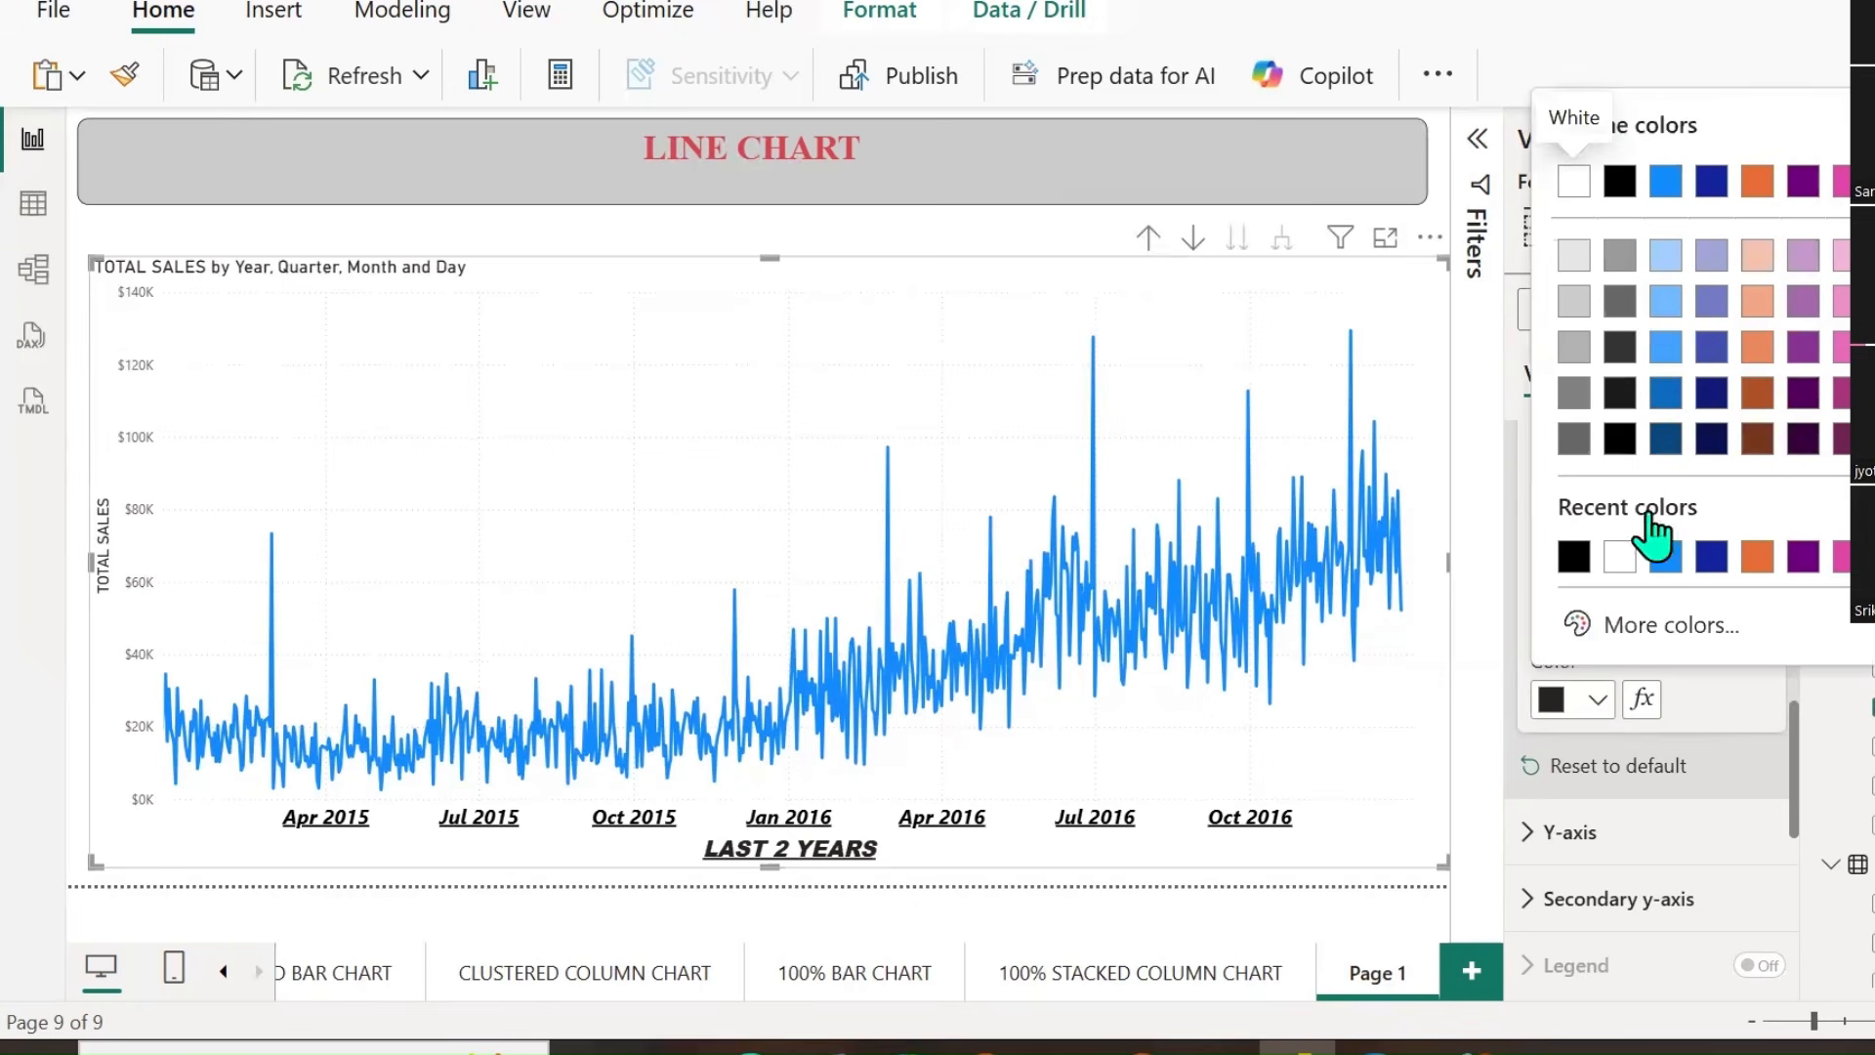
{"action": "left_click", "coordinate": [1874, 301]}
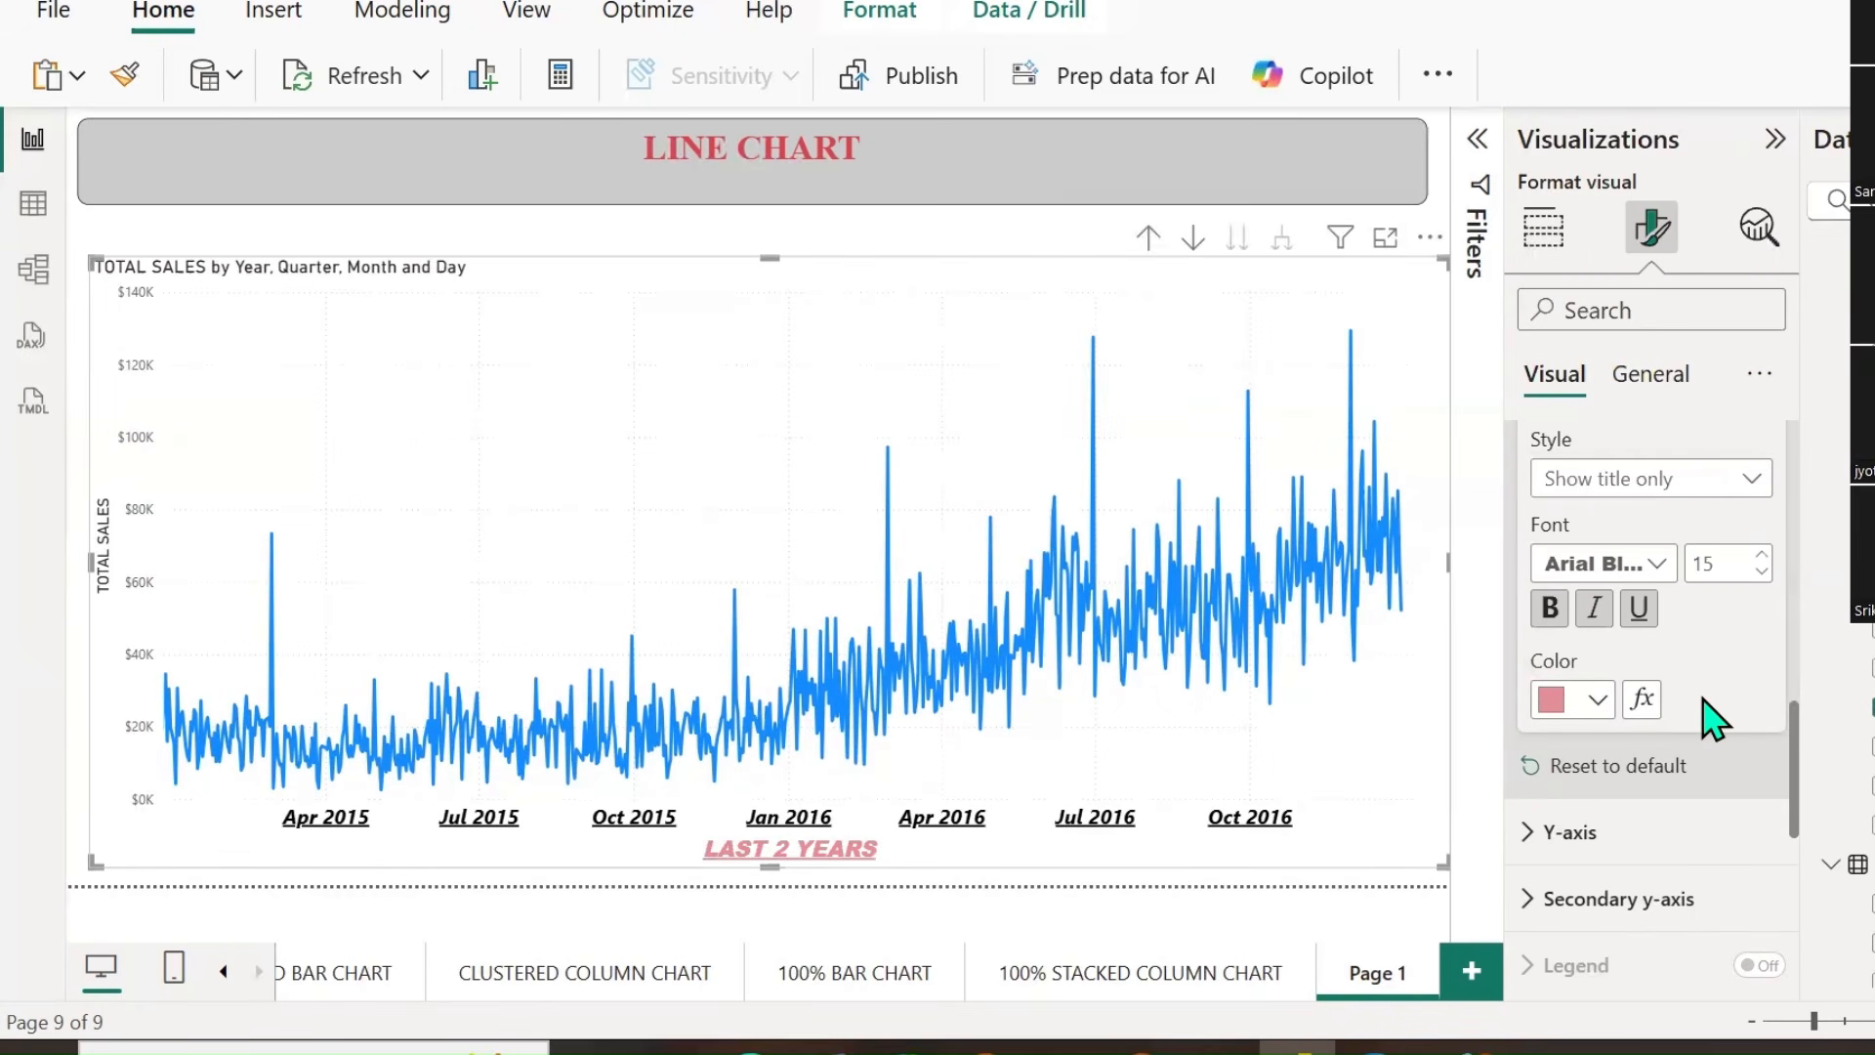
Reset all of the line chart's X-axis formatting to default.
{"action": "left_click", "coordinate": [1577, 782]}
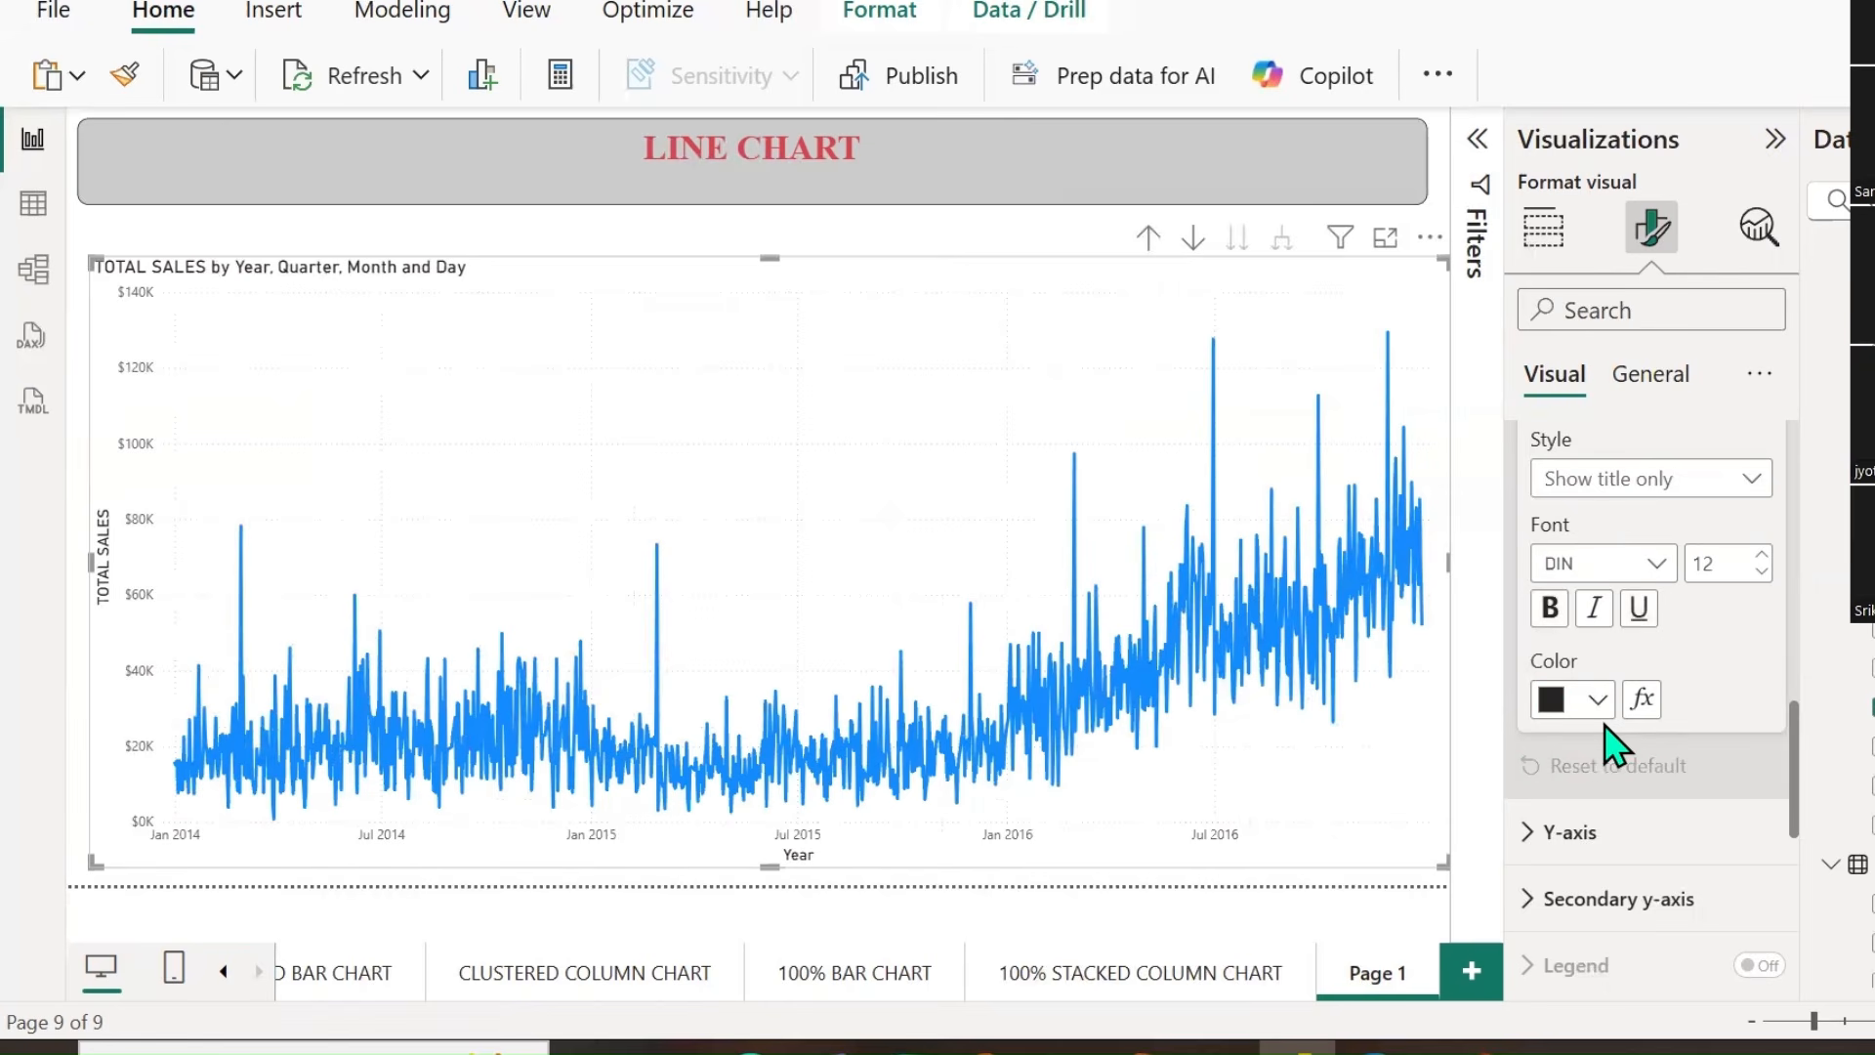
{"action": "scroll", "coordinate": [1607, 733], "scroll_direction": "up", "scroll_amount": 10}
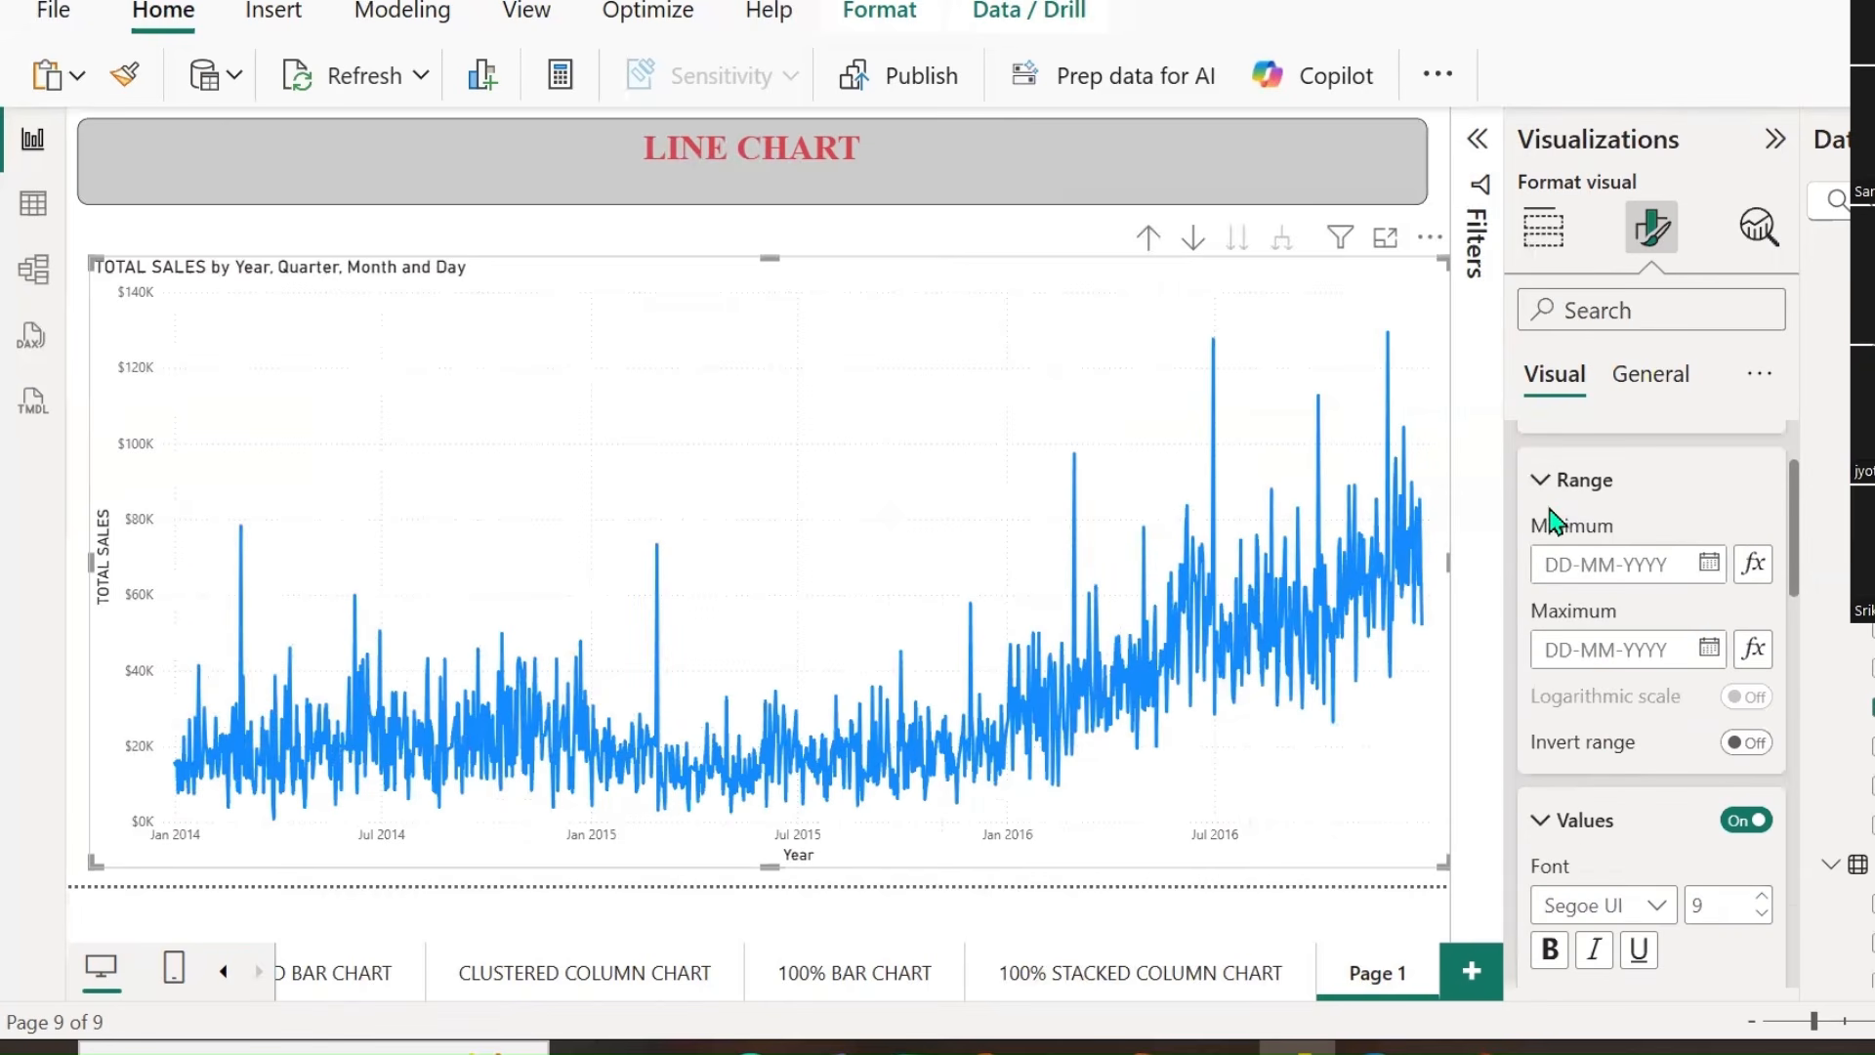
{"action": "scroll", "coordinate": [1557, 524], "scroll_direction": "up", "scroll_amount": 2}
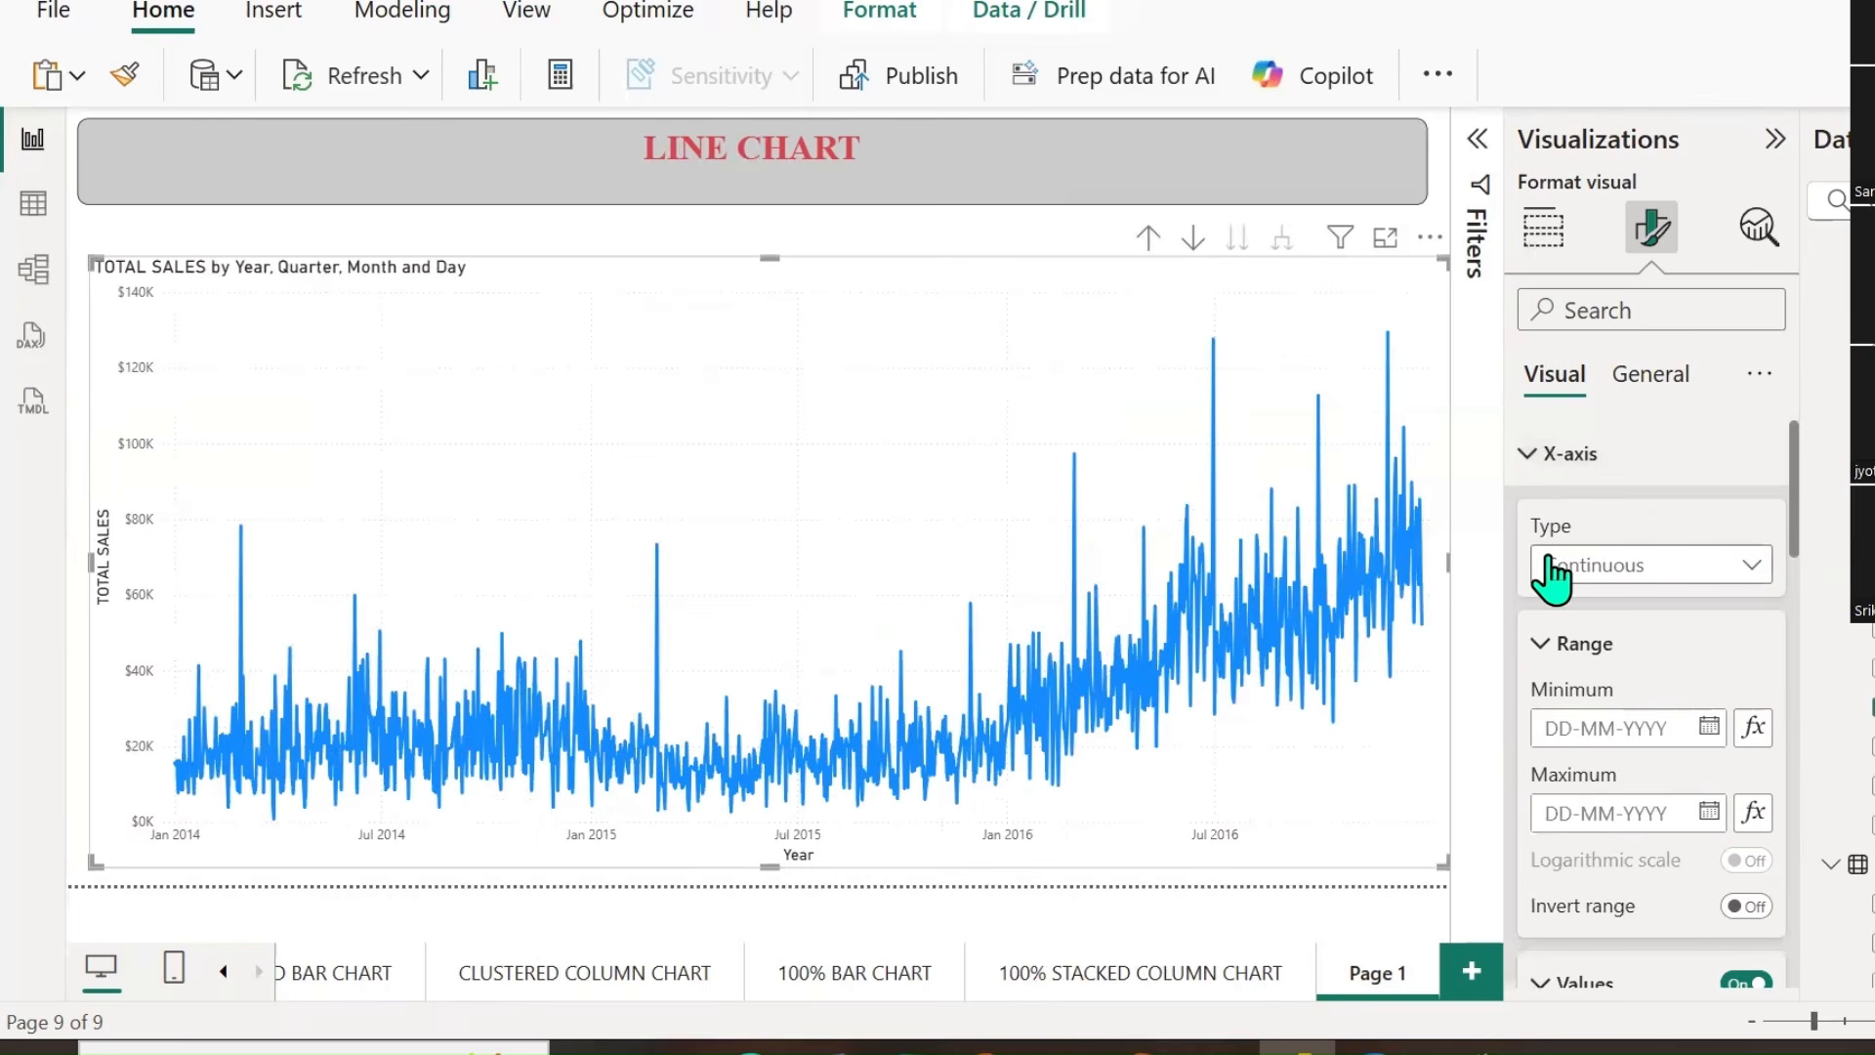
Drill the line chart up to the month level and set its X-axis type to Categorical.
{"action": "left_click", "coordinate": [1149, 240]}
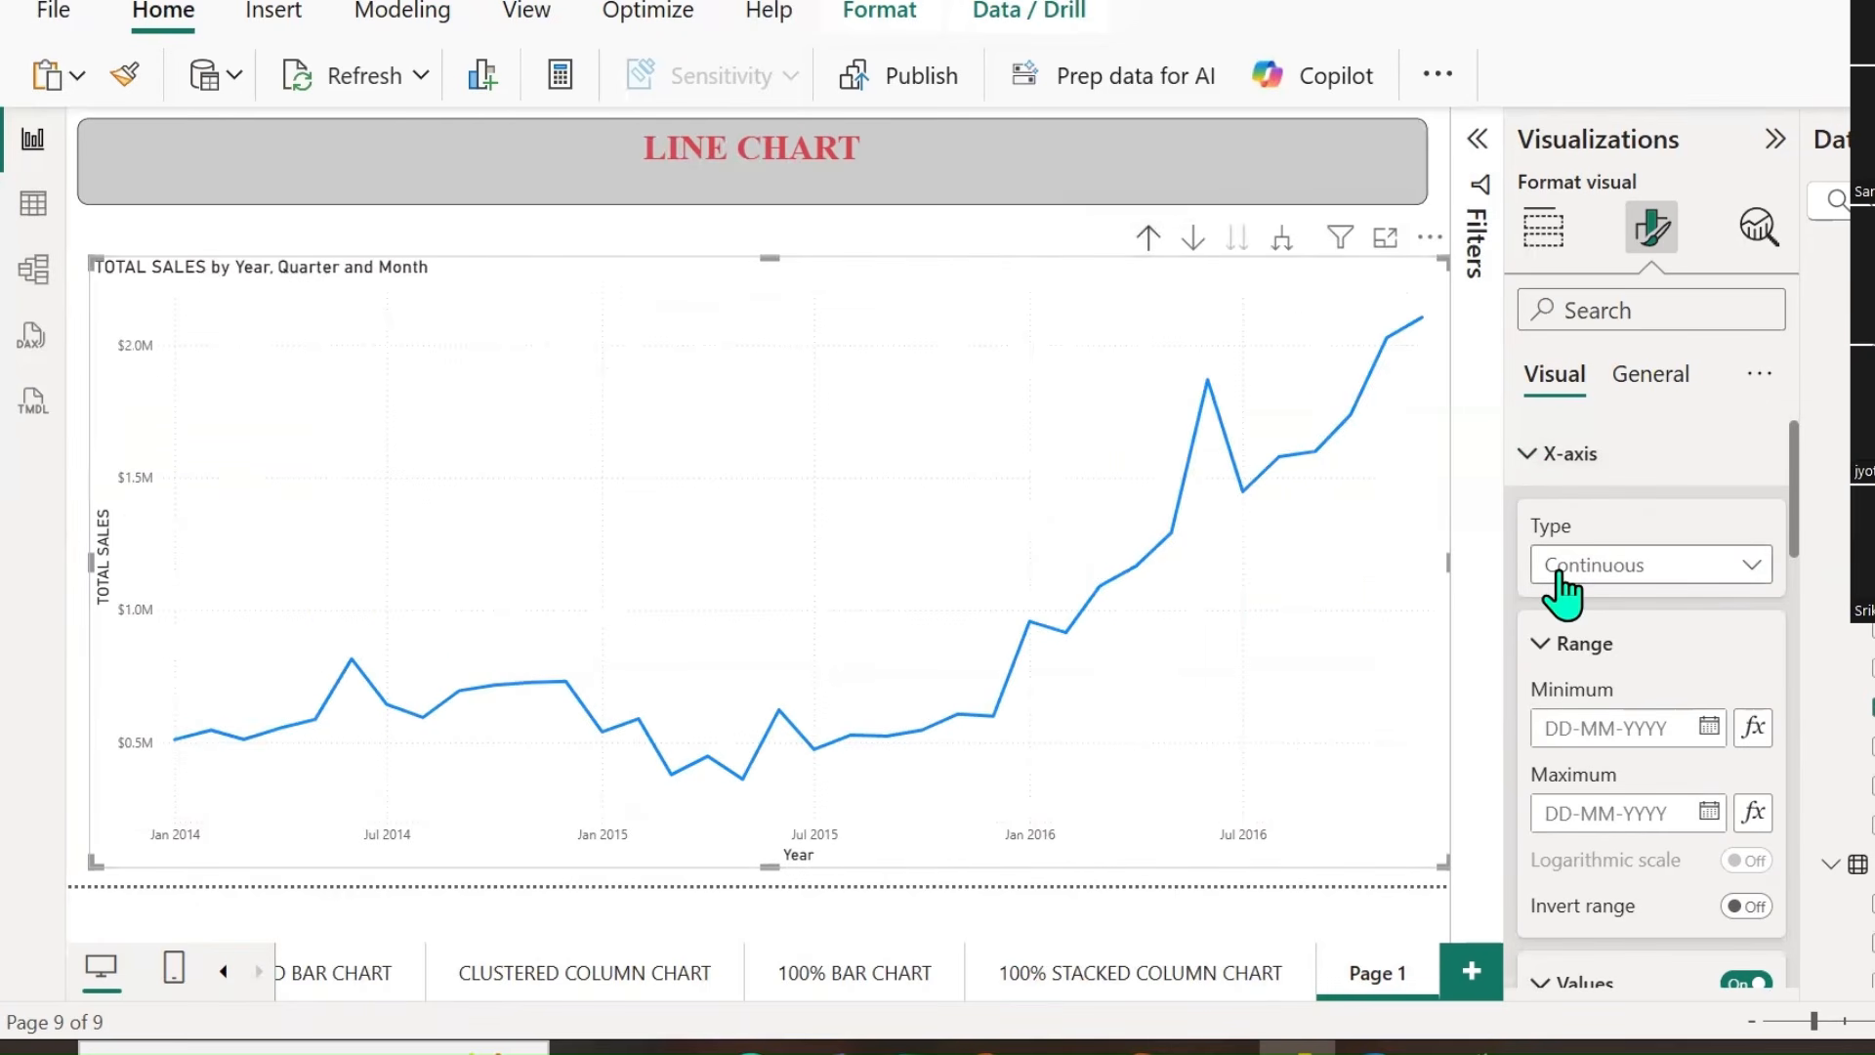
{"action": "left_click", "coordinate": [1629, 572]}
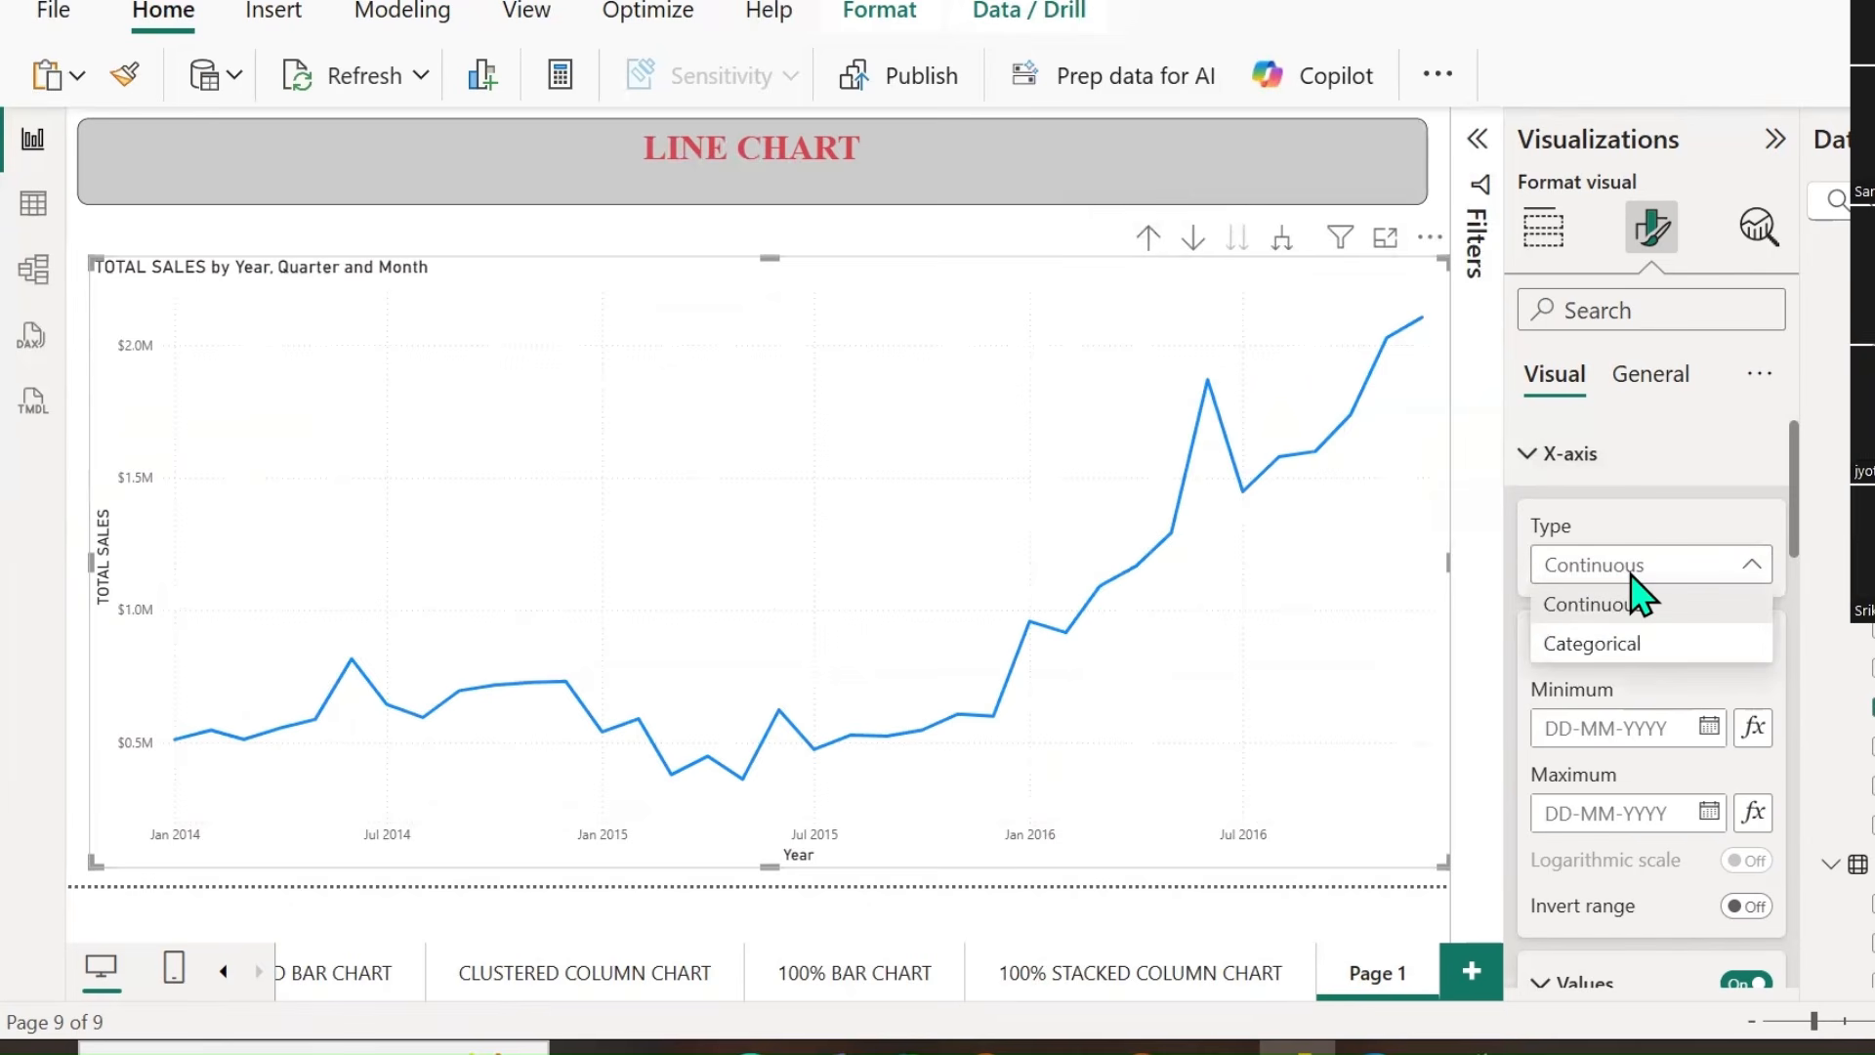
{"action": "left_click", "coordinate": [1602, 642]}
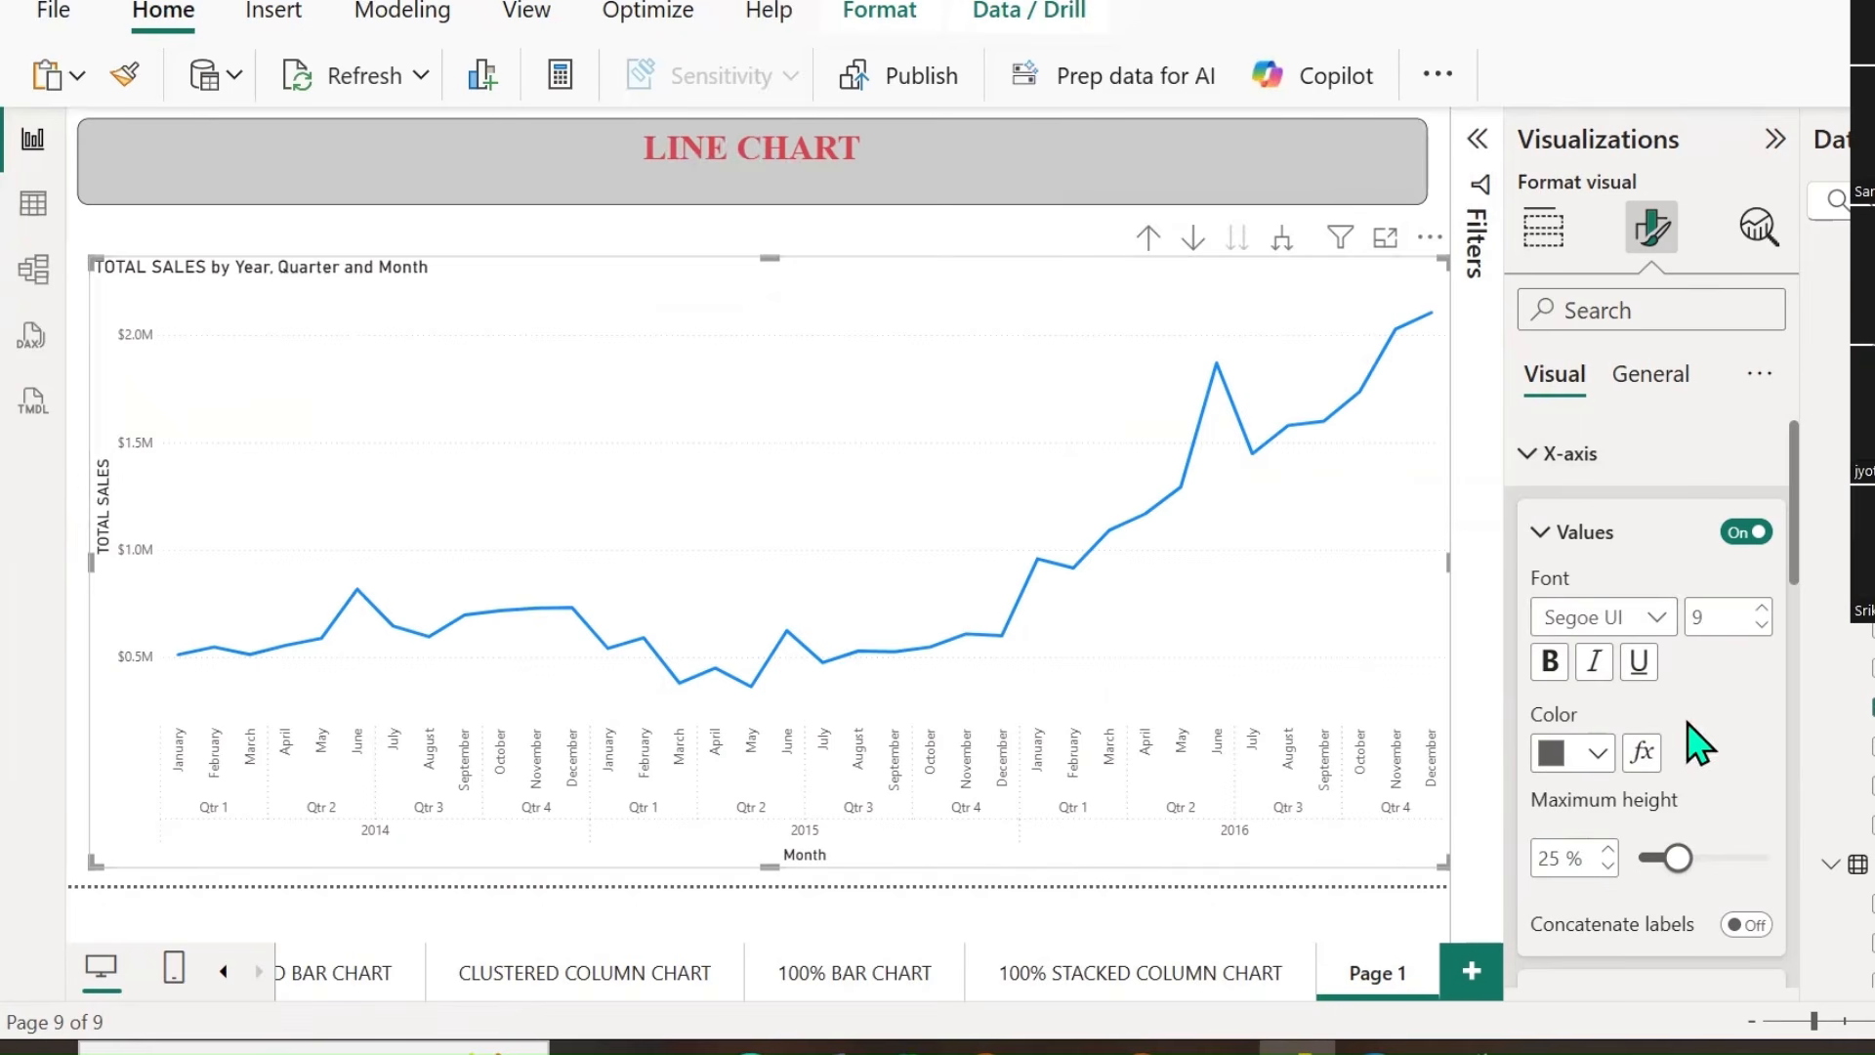
Close the X-axis settings and open the line chart's Y-axis range settings.
{"action": "mouse_move", "coordinate": [1678, 857]}
{"action": "left_mouse_down"}
{"action": "mouse_move", "coordinate": [1745, 858]}
{"action": "mouse_move", "coordinate": [1664, 858]}
{"action": "left_mouse_up"}
{"action": "left_click", "coordinate": [1544, 532]}
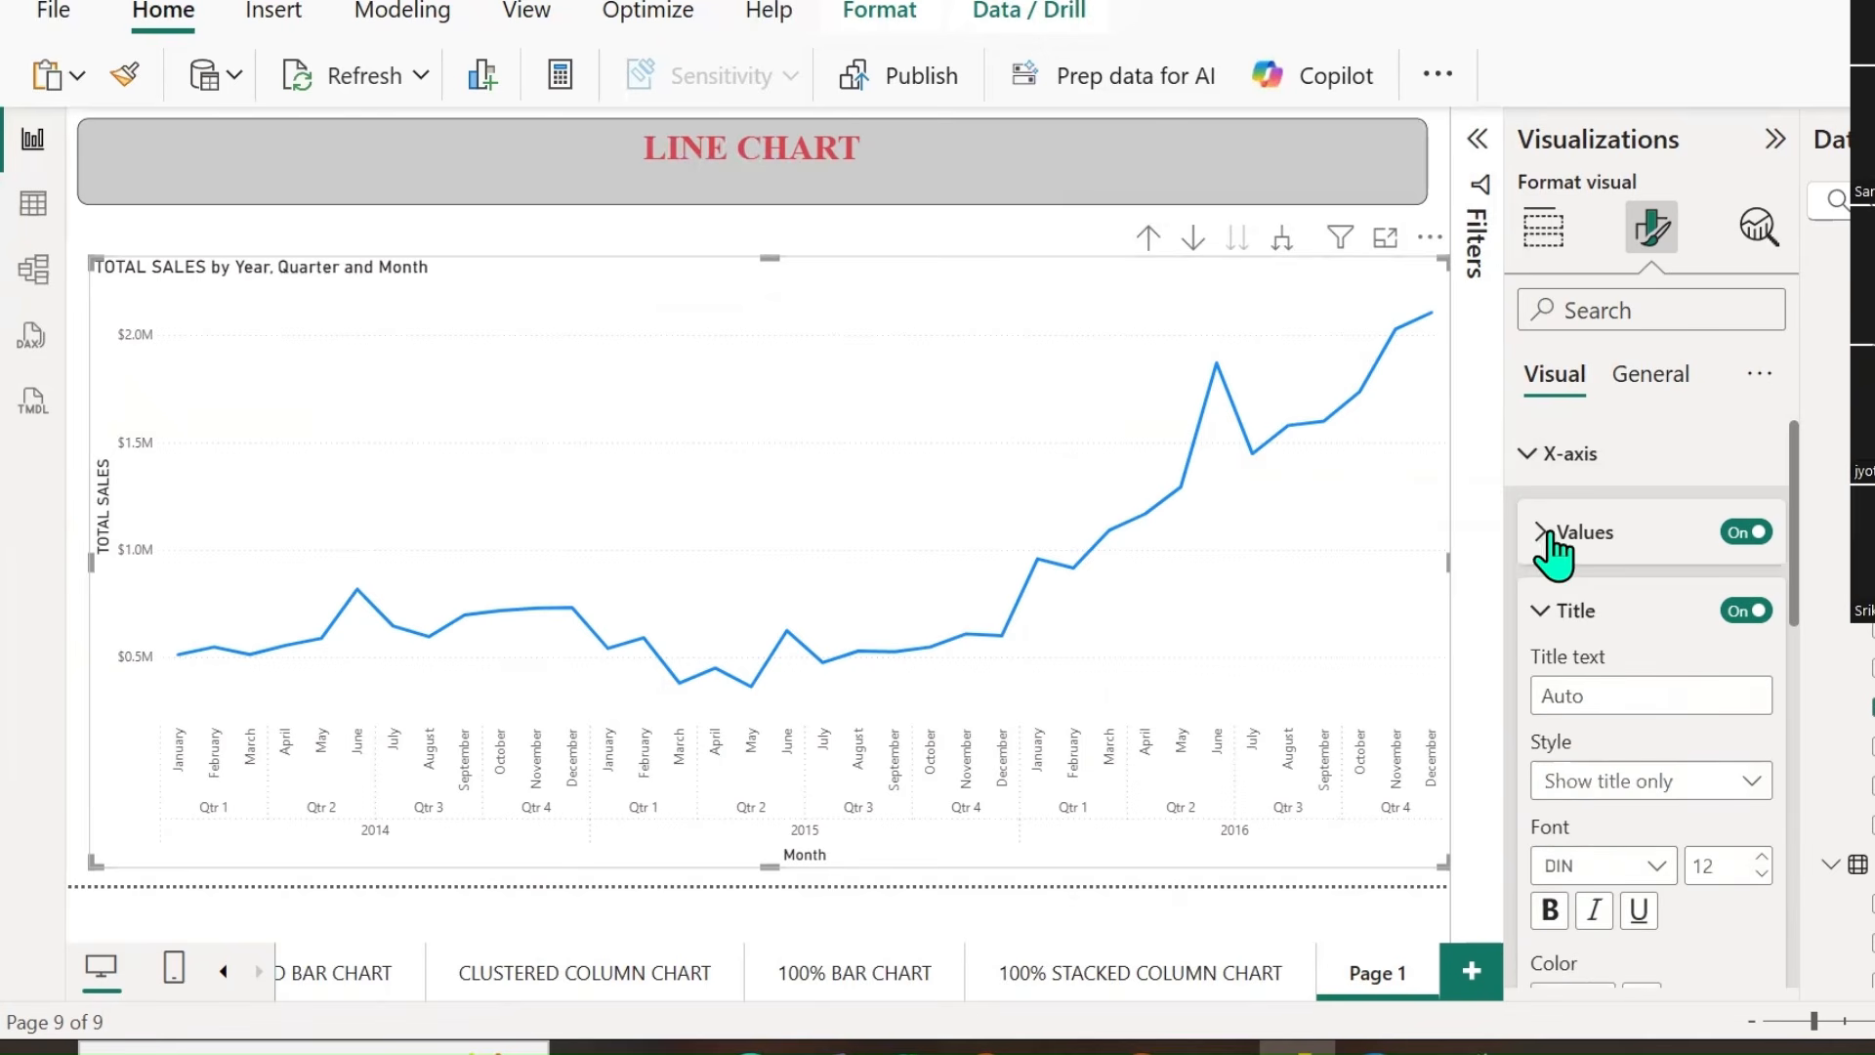
{"action": "left_click", "coordinate": [1531, 455]}
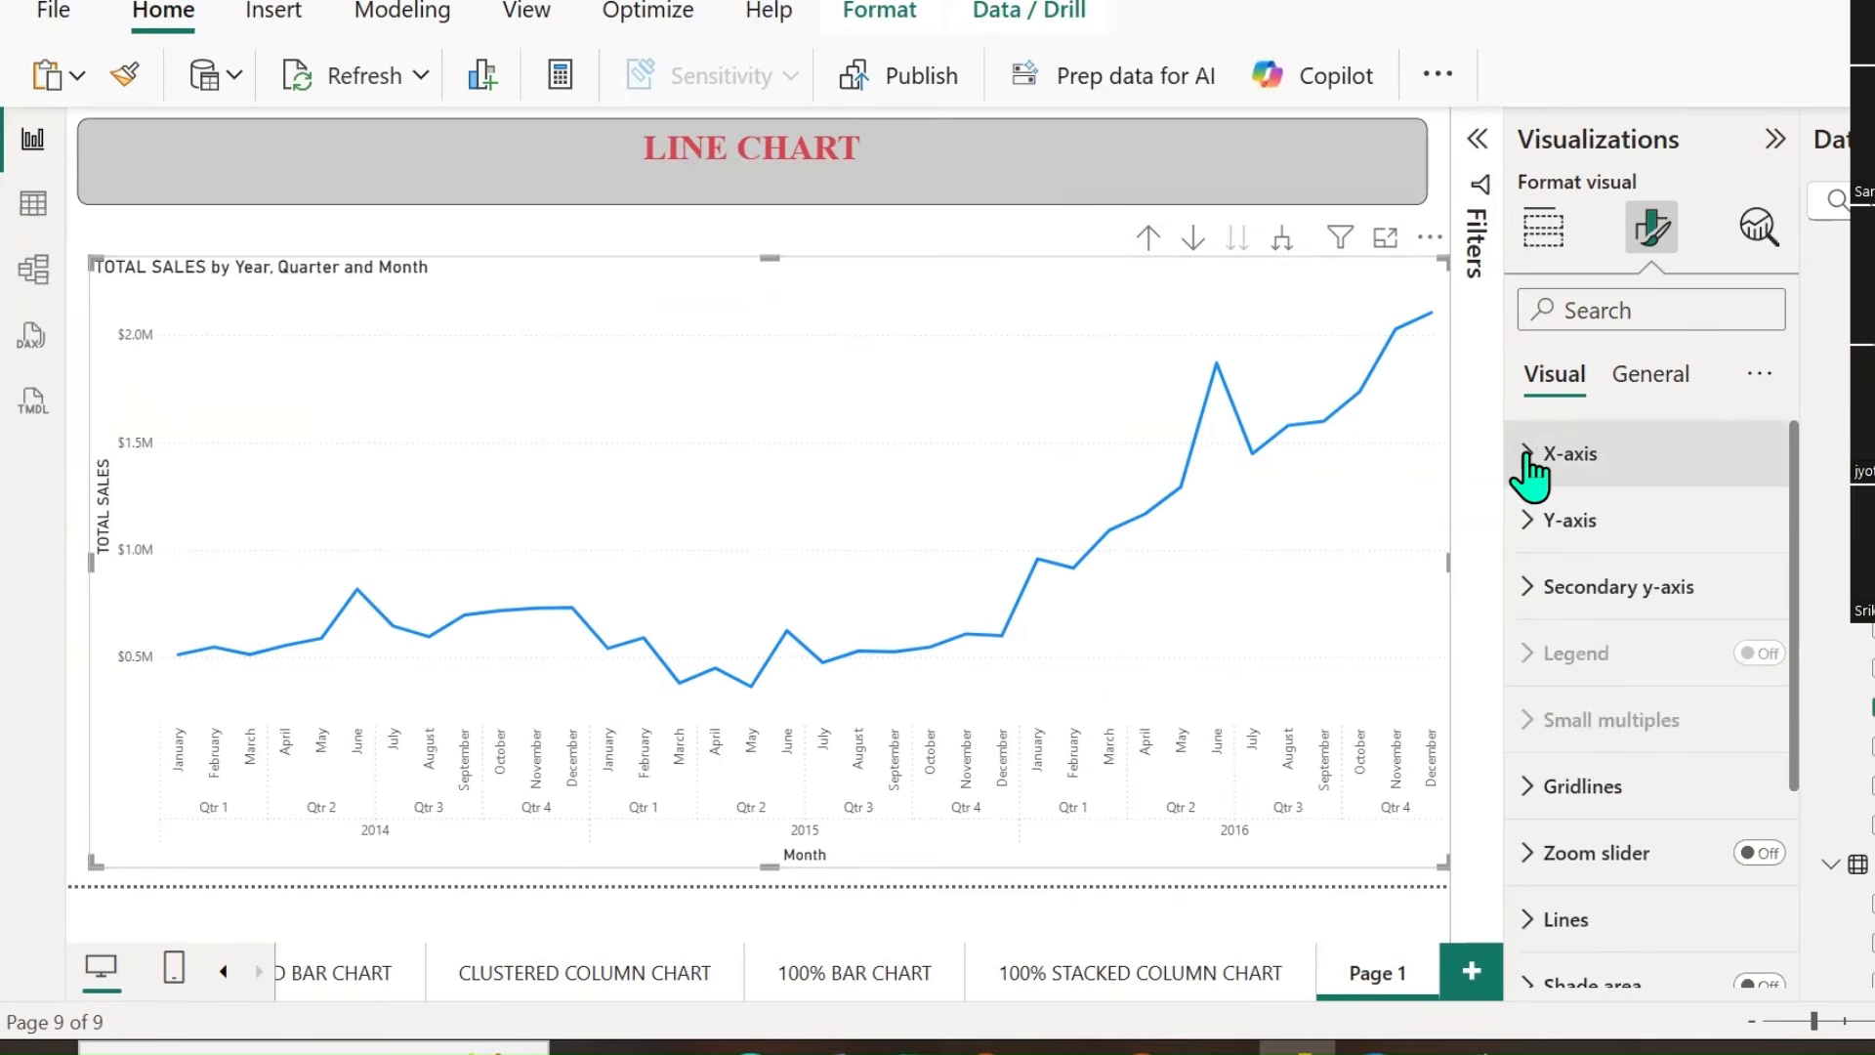
{"action": "left_click", "coordinate": [1533, 527]}
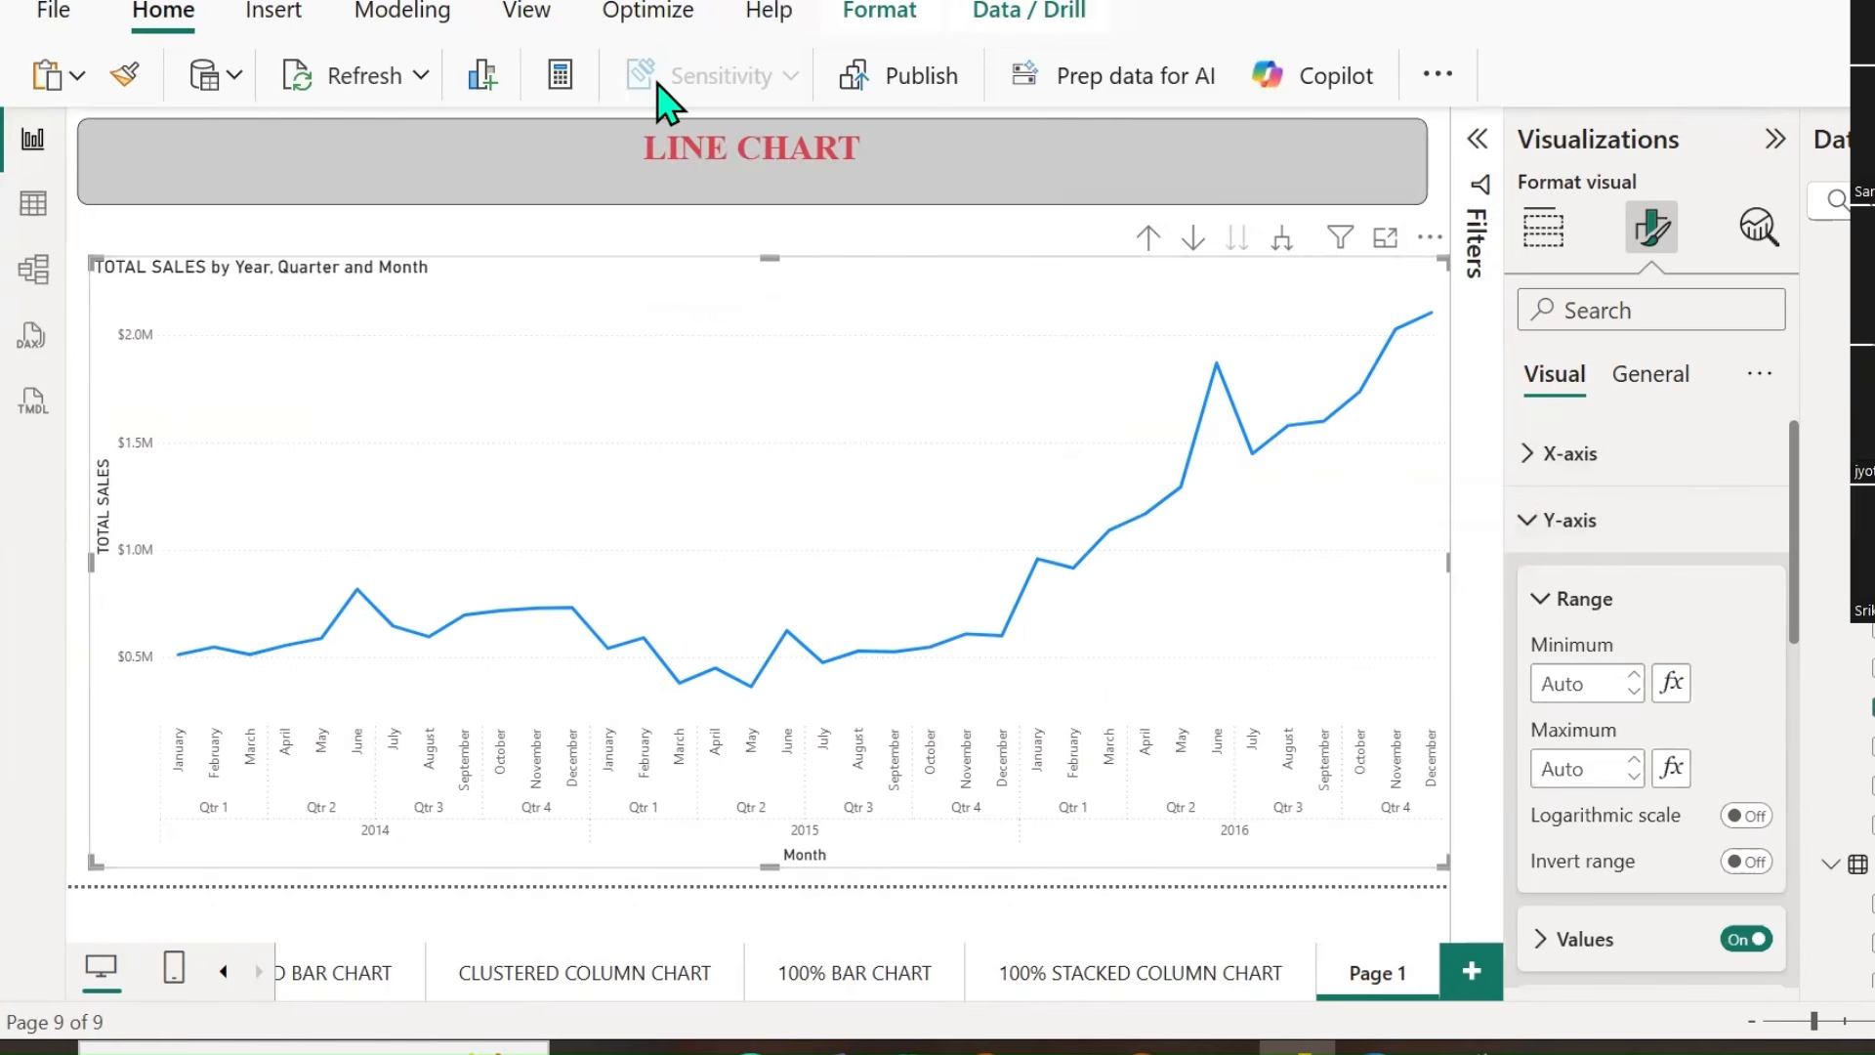
{"action": "mouse_move", "coordinate": [85, 659]}
{"action": "left_mouse_down"}
{"action": "mouse_move", "coordinate": [146, 721]}
{"action": "mouse_move", "coordinate": [210, 279]}
{"action": "mouse_move", "coordinate": [36, 444]}
{"action": "mouse_move", "coordinate": [60, 606]}
{"action": "mouse_move", "coordinate": [147, 721]}
{"action": "left_mouse_up"}
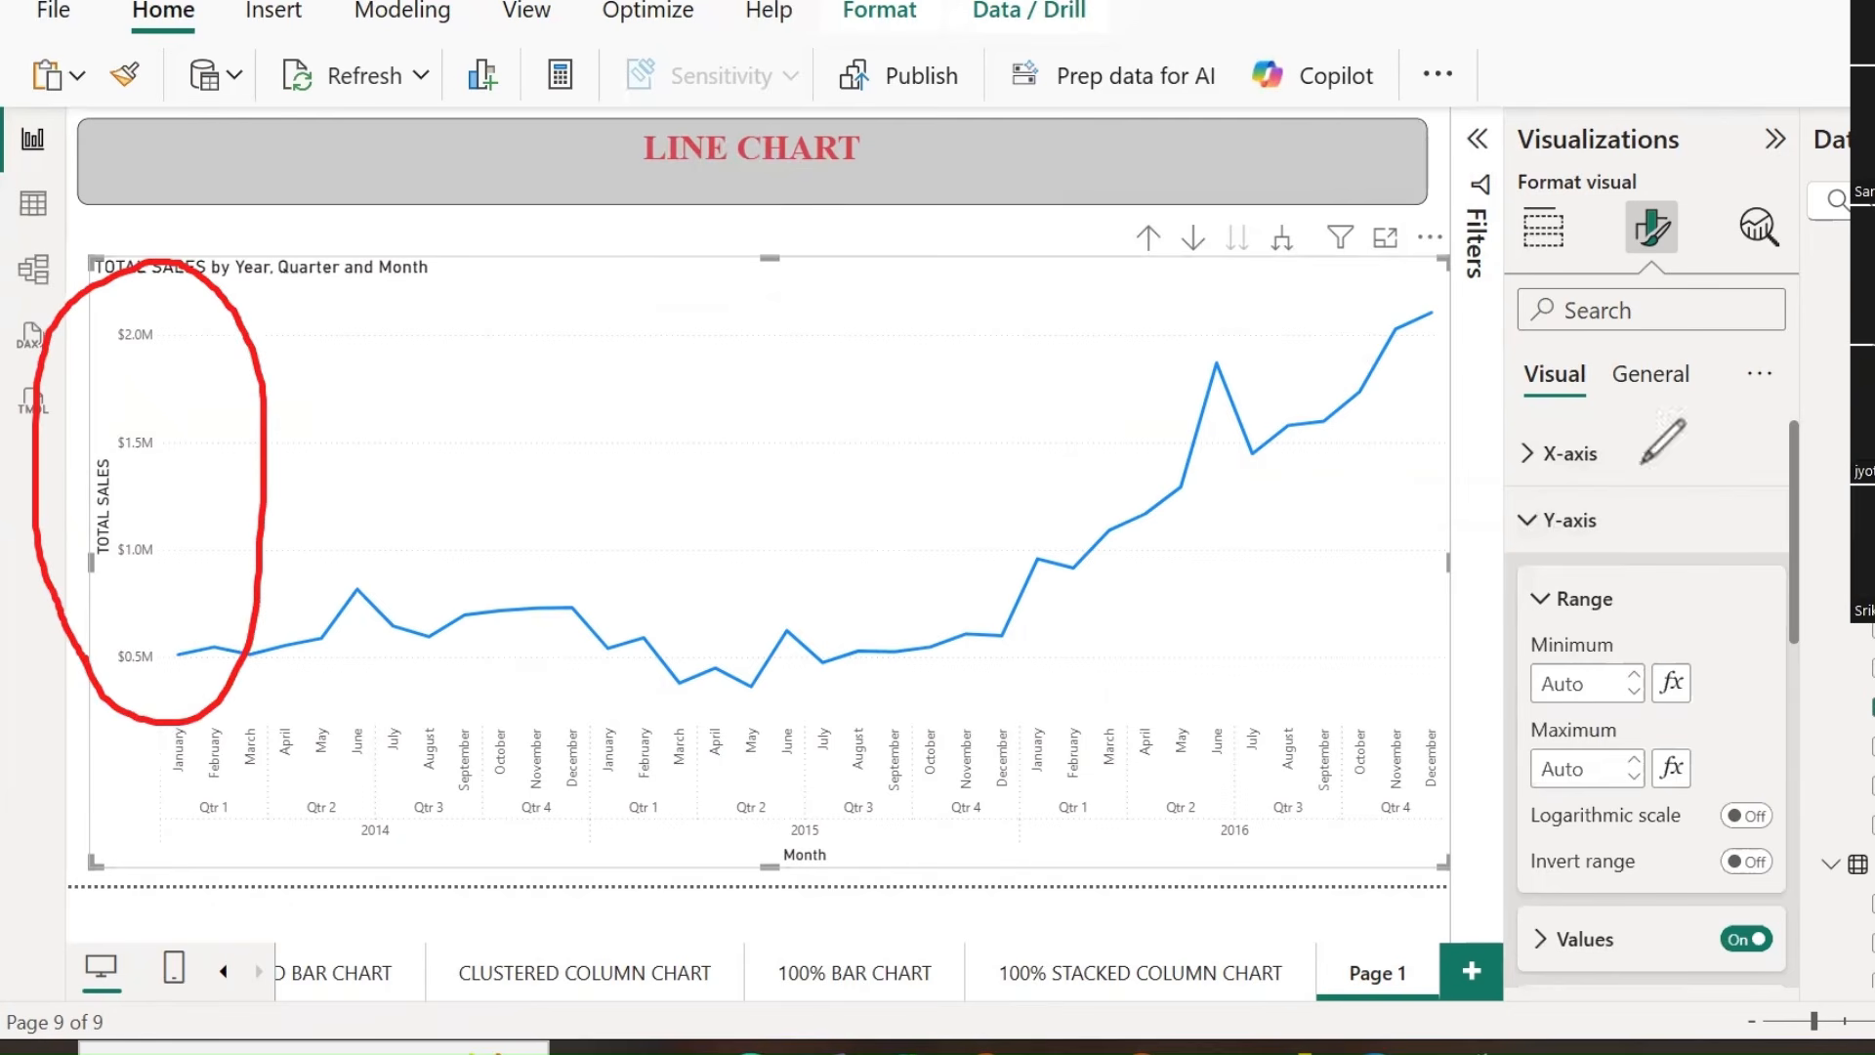
{"action": "left_click_drag", "start_coordinate": [158, 635], "coordinate": [223, 564]}
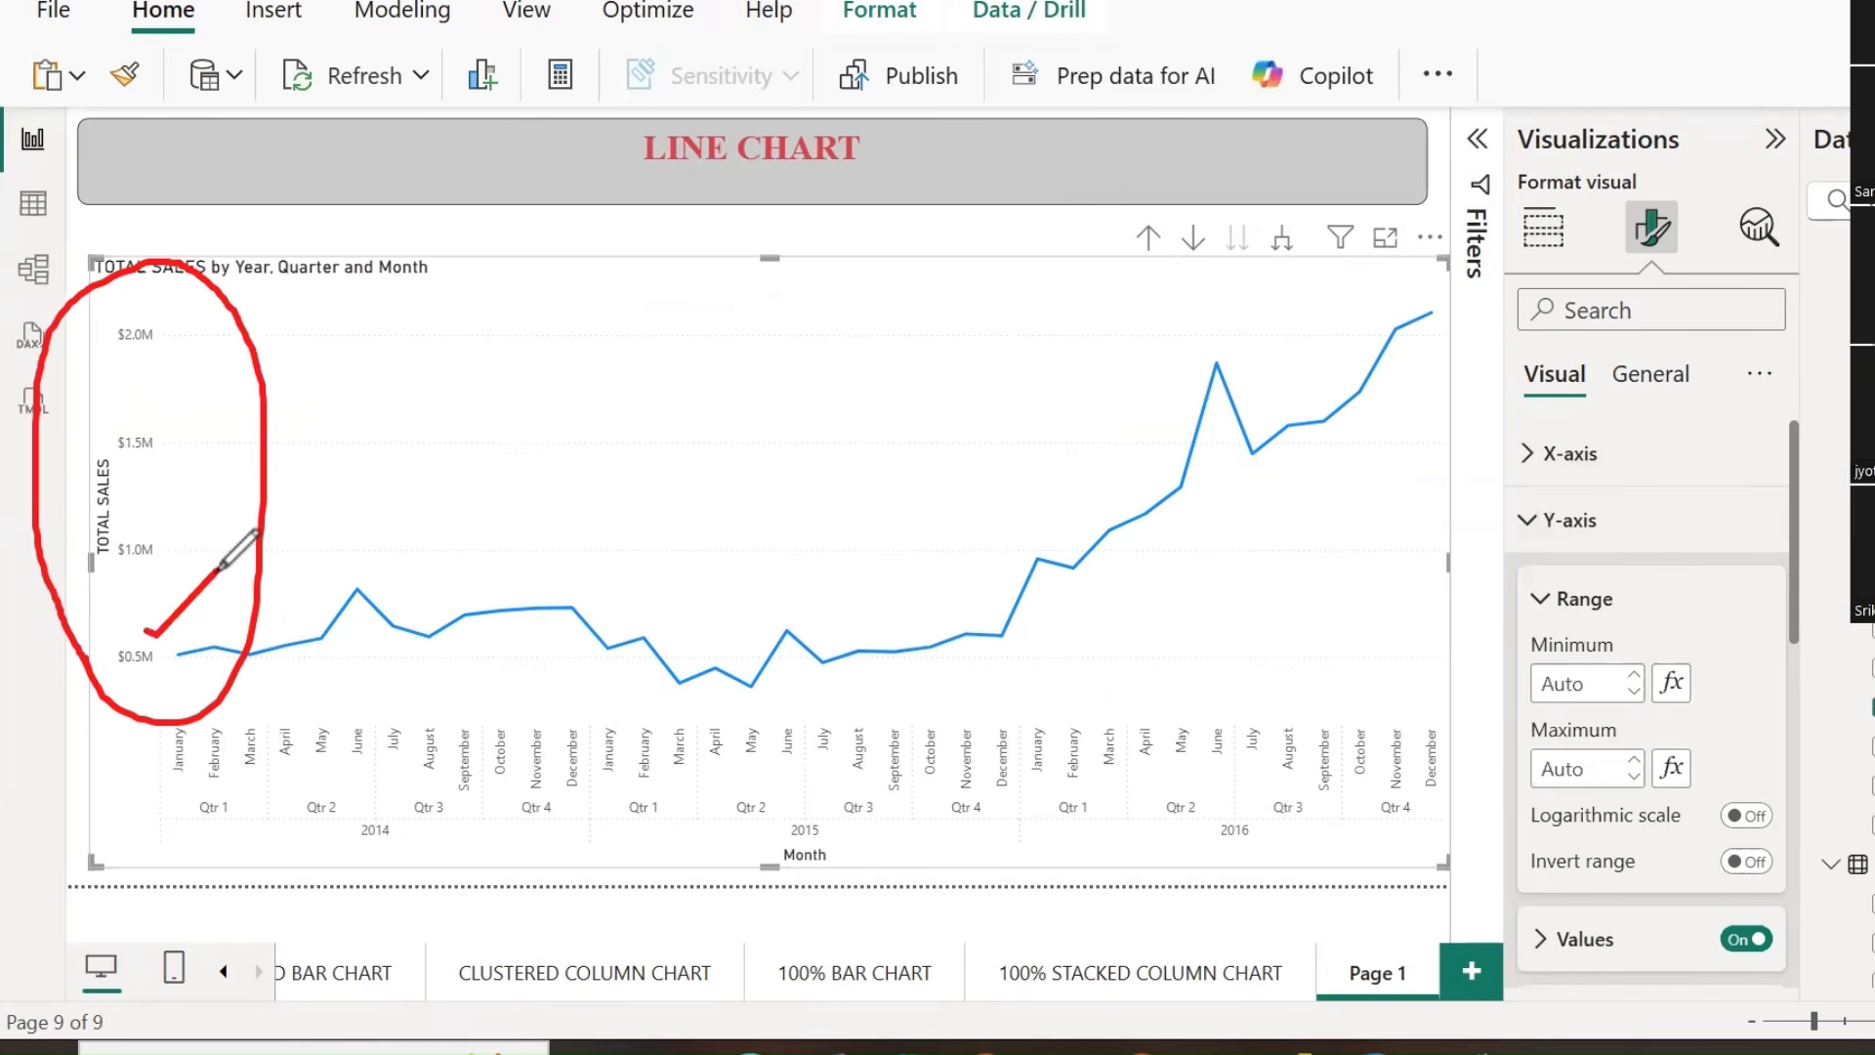
{"action": "left_click", "coordinate": [169, 315]}
{"action": "left_click_drag", "start_coordinate": [169, 315], "coordinate": [264, 274]}
{"action": "mouse_move", "coordinate": [350, 559]}
{"action": "left_mouse_down"}
{"action": "mouse_move", "coordinate": [326, 627]}
{"action": "mouse_move", "coordinate": [381, 545]}
{"action": "mouse_move", "coordinate": [361, 599]}
{"action": "left_mouse_up"}
{"action": "mouse_move", "coordinate": [1400, 300]}
{"action": "left_mouse_down"}
{"action": "mouse_move", "coordinate": [1403, 359]}
{"action": "mouse_move", "coordinate": [1475, 256]}
{"action": "mouse_move", "coordinate": [1395, 298]}
{"action": "left_mouse_up"}
{"action": "mouse_move", "coordinate": [161, 635]}
{"action": "left_mouse_down"}
{"action": "mouse_move", "coordinate": [256, 646]}
{"action": "mouse_move", "coordinate": [154, 656]}
{"action": "mouse_move", "coordinate": [176, 682]}
{"action": "left_mouse_up"}
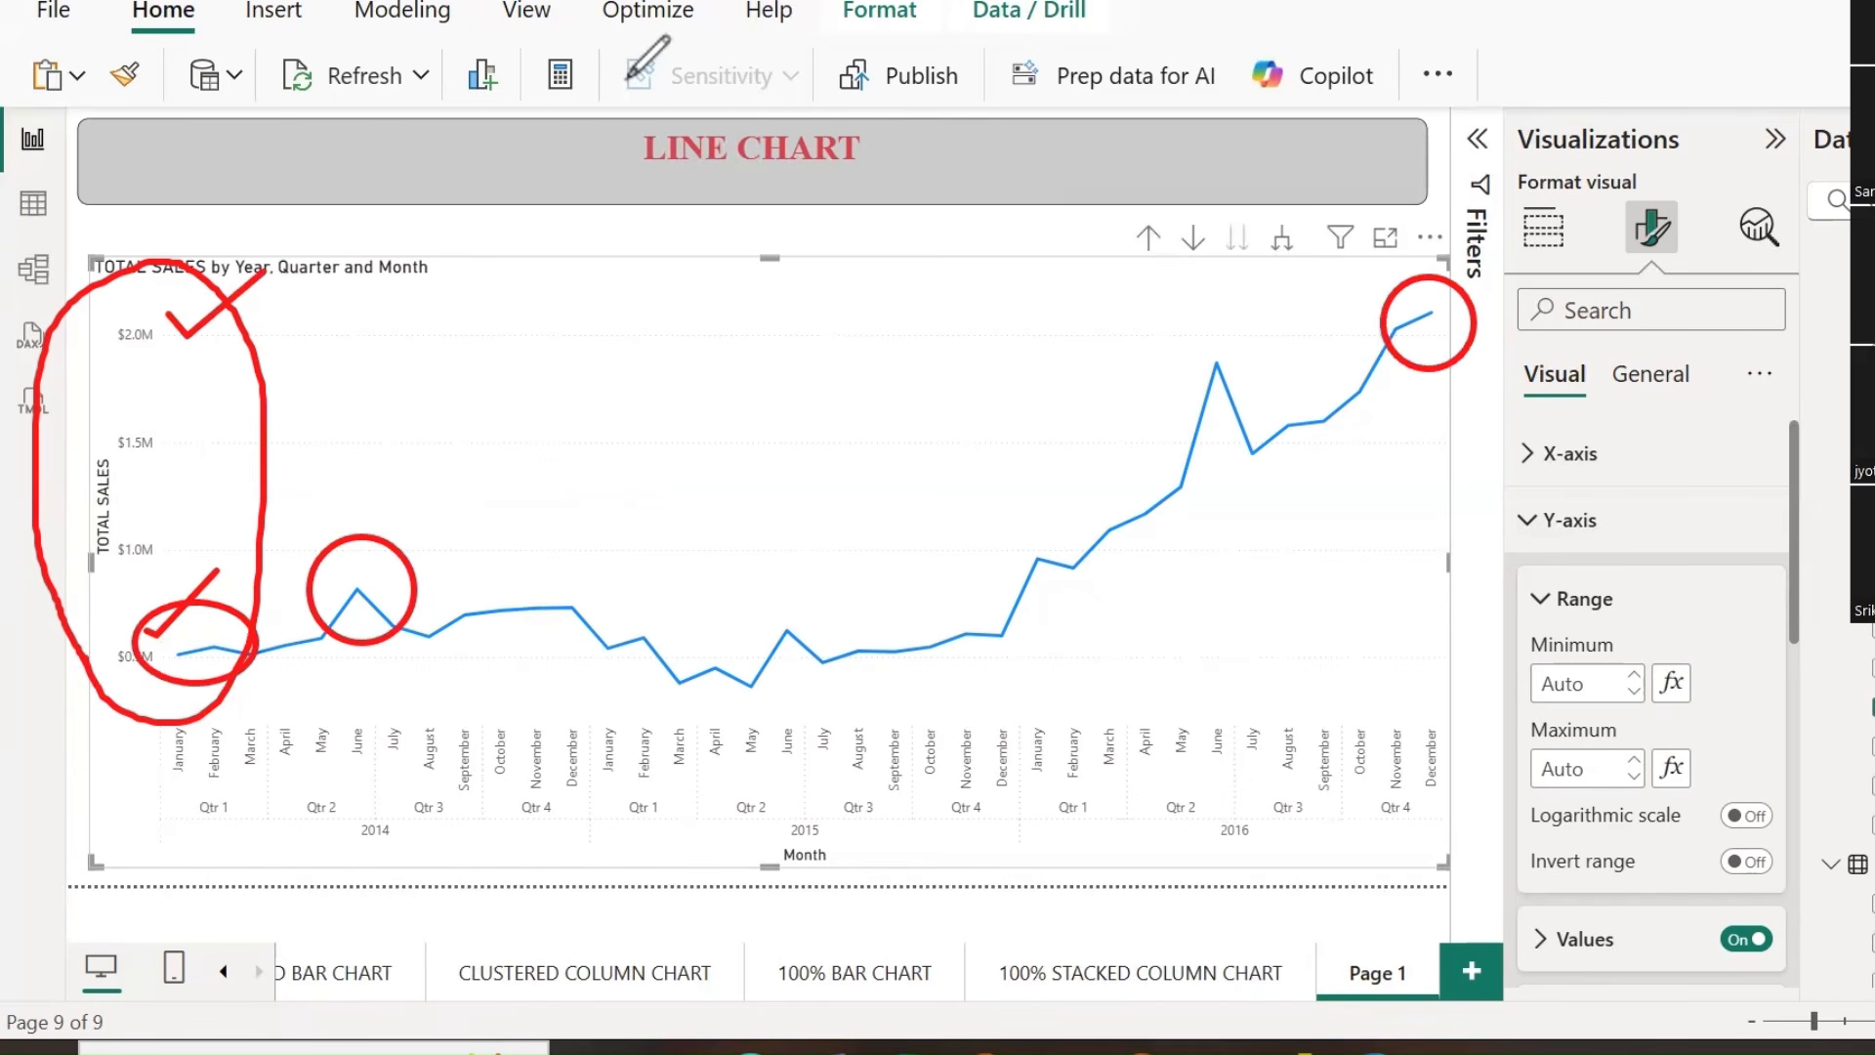
{"action": "mouse_move", "coordinate": [186, 654]}
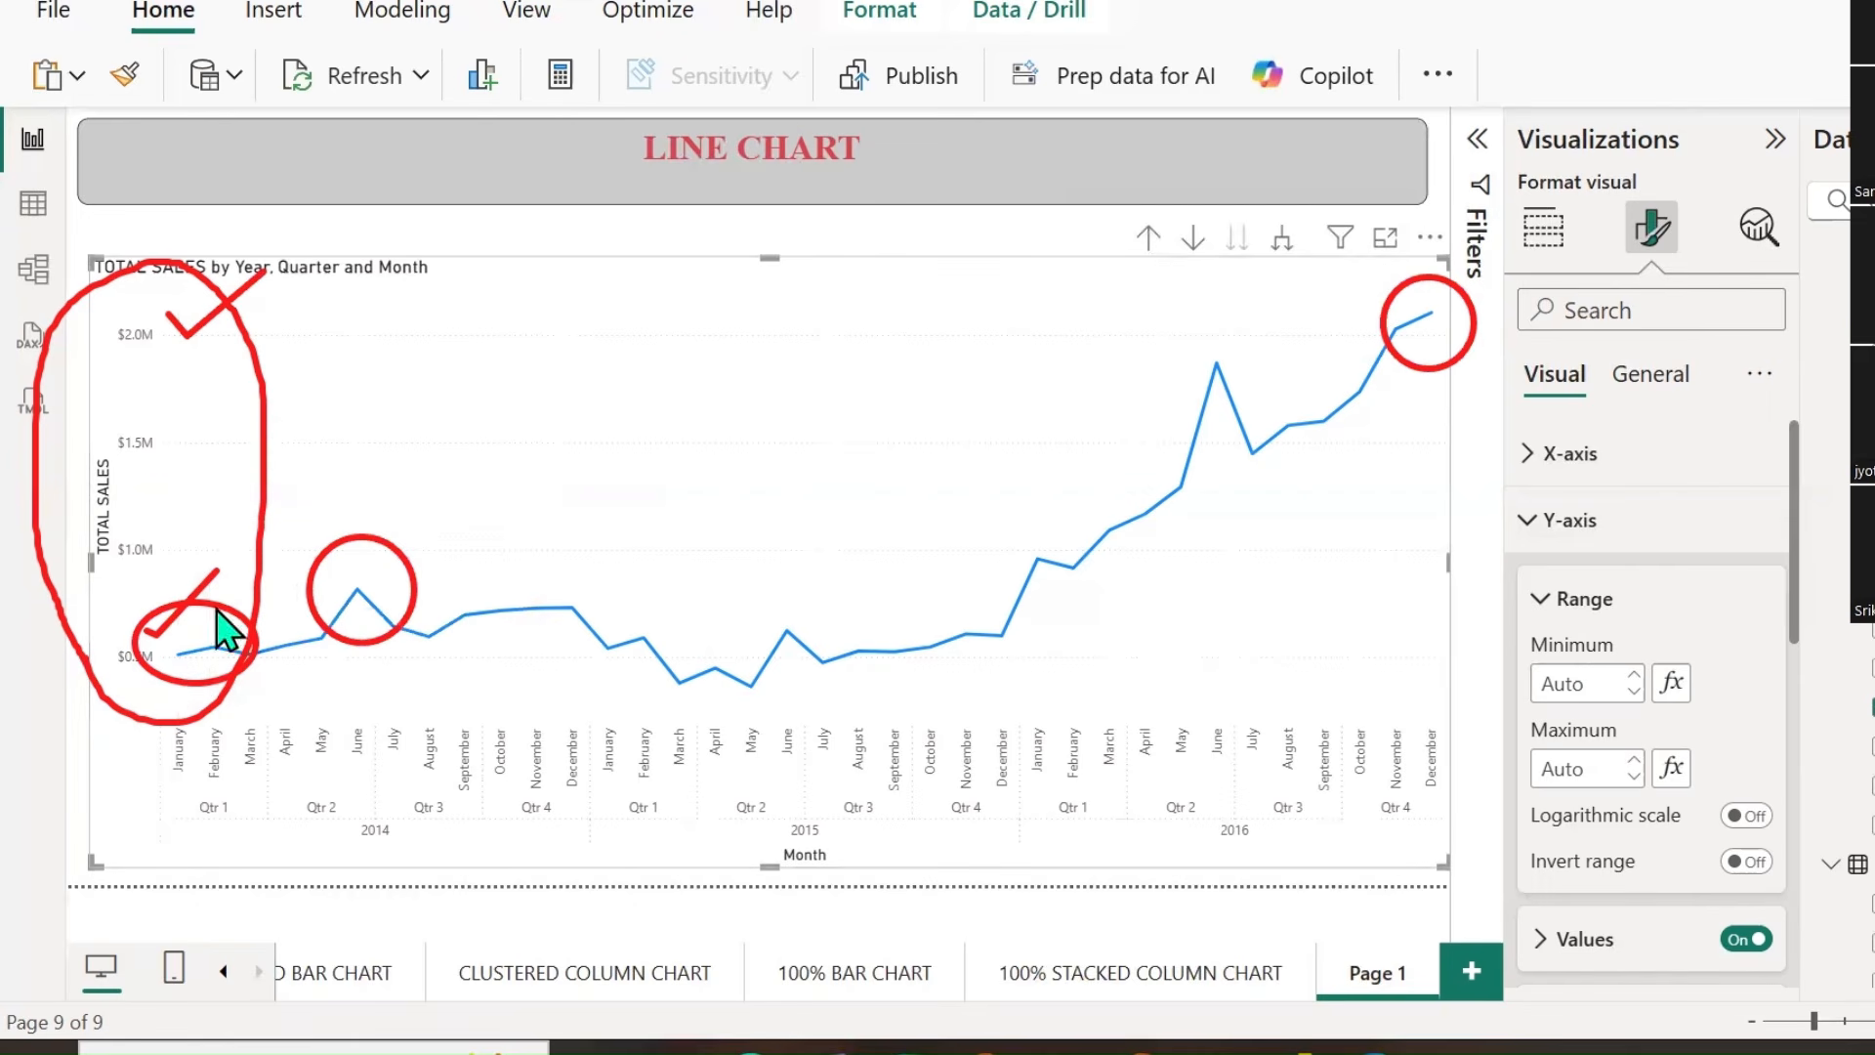
{"action": "left_click_drag", "start_coordinate": [218, 628], "coordinate": [207, 453]}
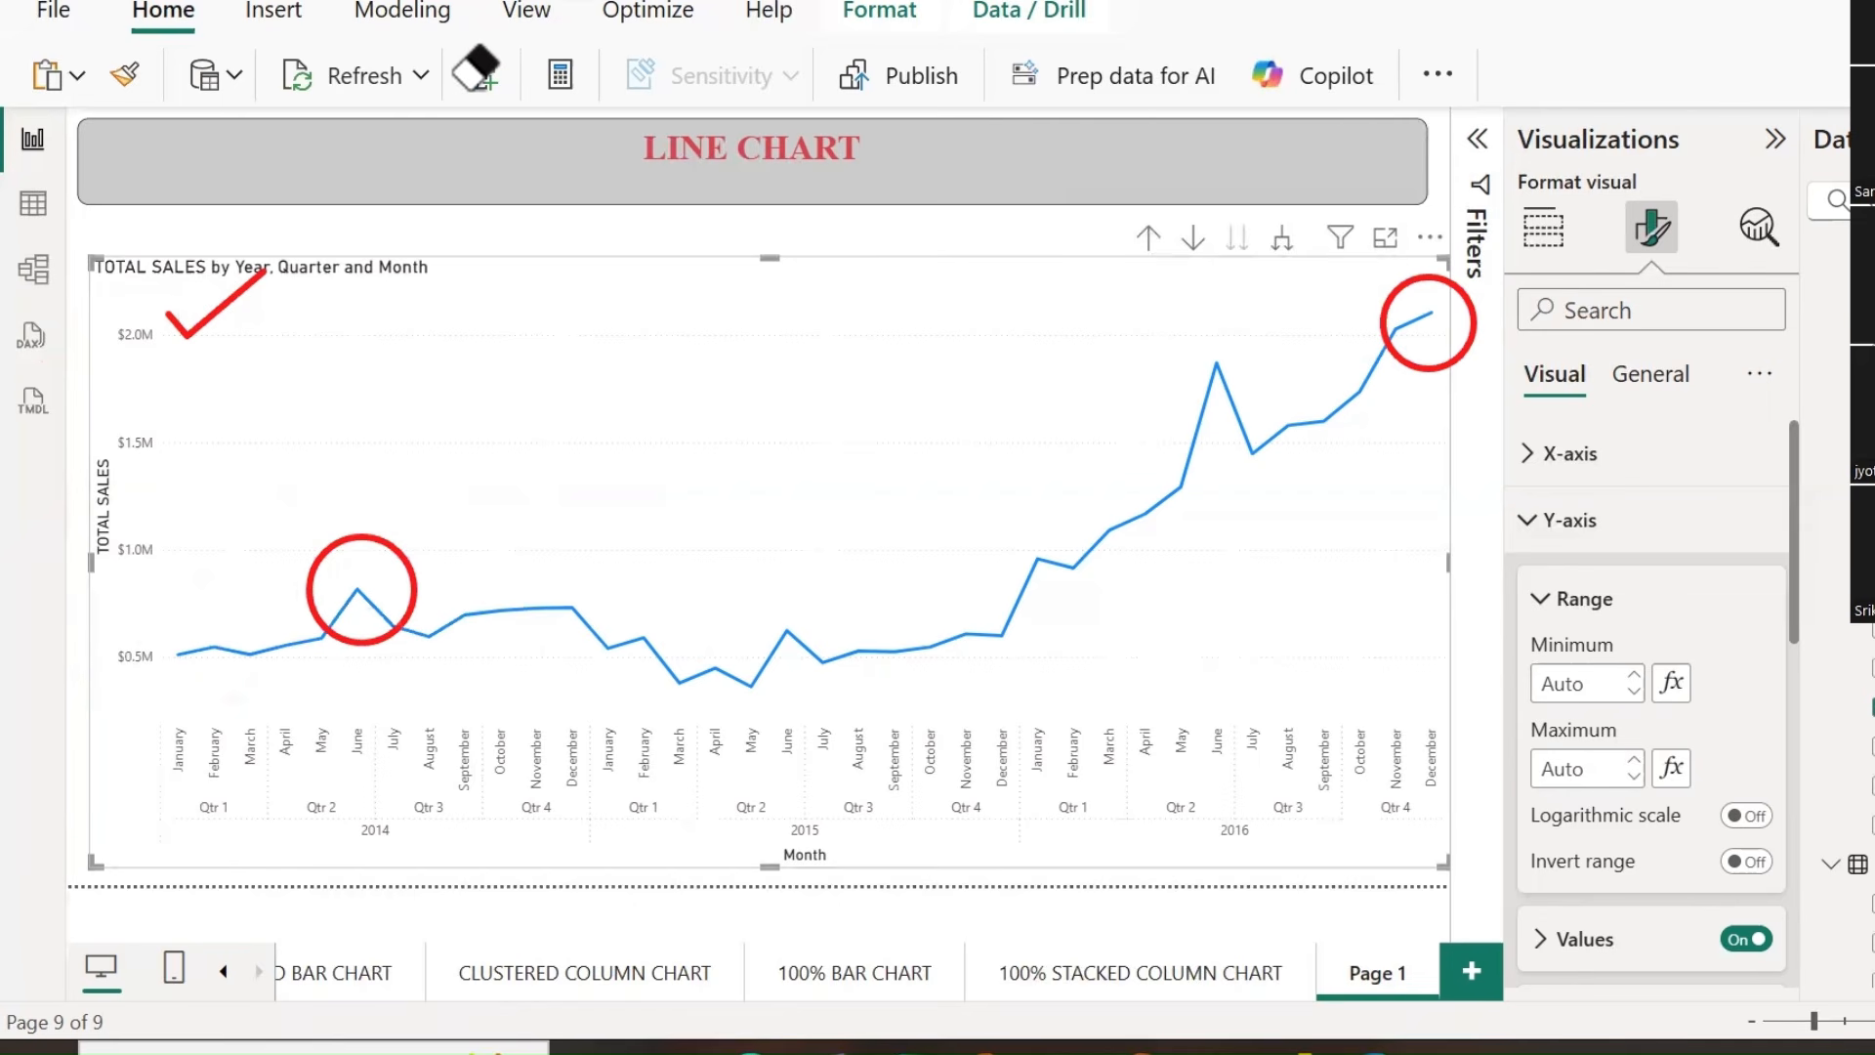
{"action": "mouse_move", "coordinate": [178, 633]}
{"action": "left_mouse_down"}
{"action": "mouse_move", "coordinate": [98, 685]}
{"action": "mouse_move", "coordinate": [178, 630]}
{"action": "left_mouse_up"}
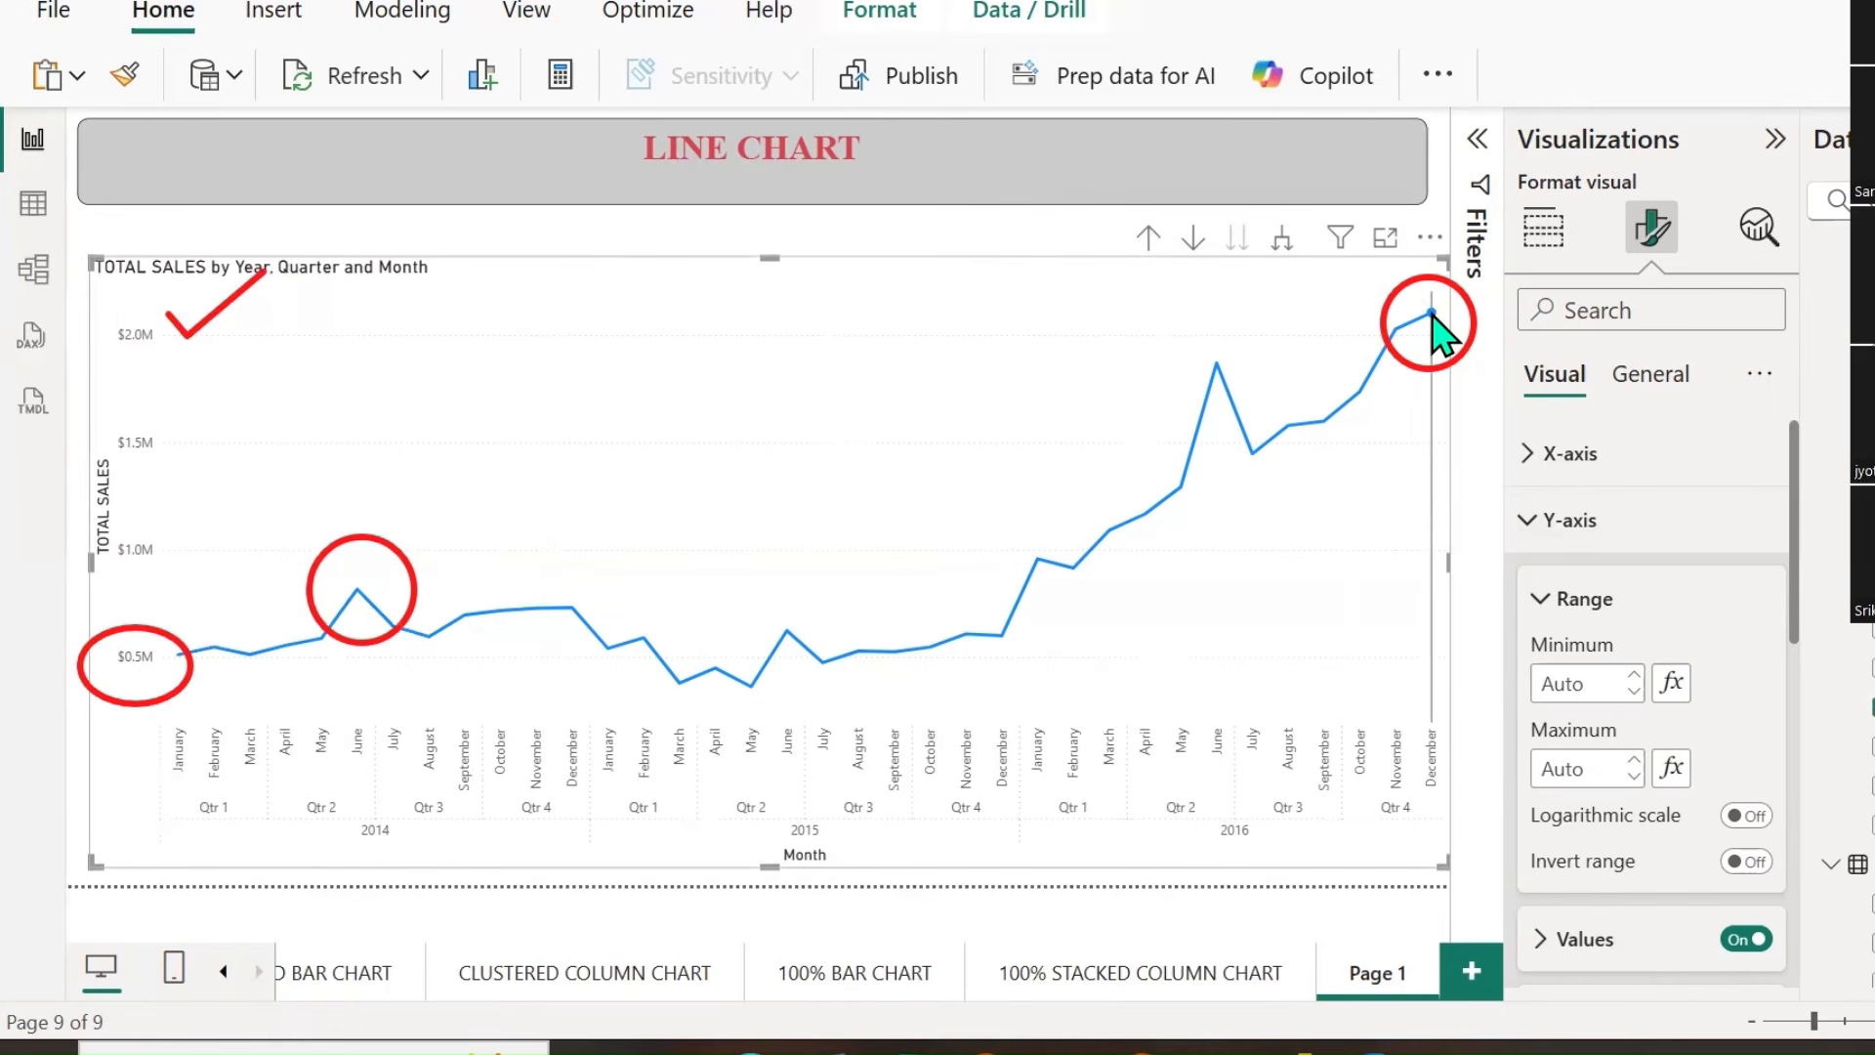
{"action": "mouse_move", "coordinate": [1432, 314]}
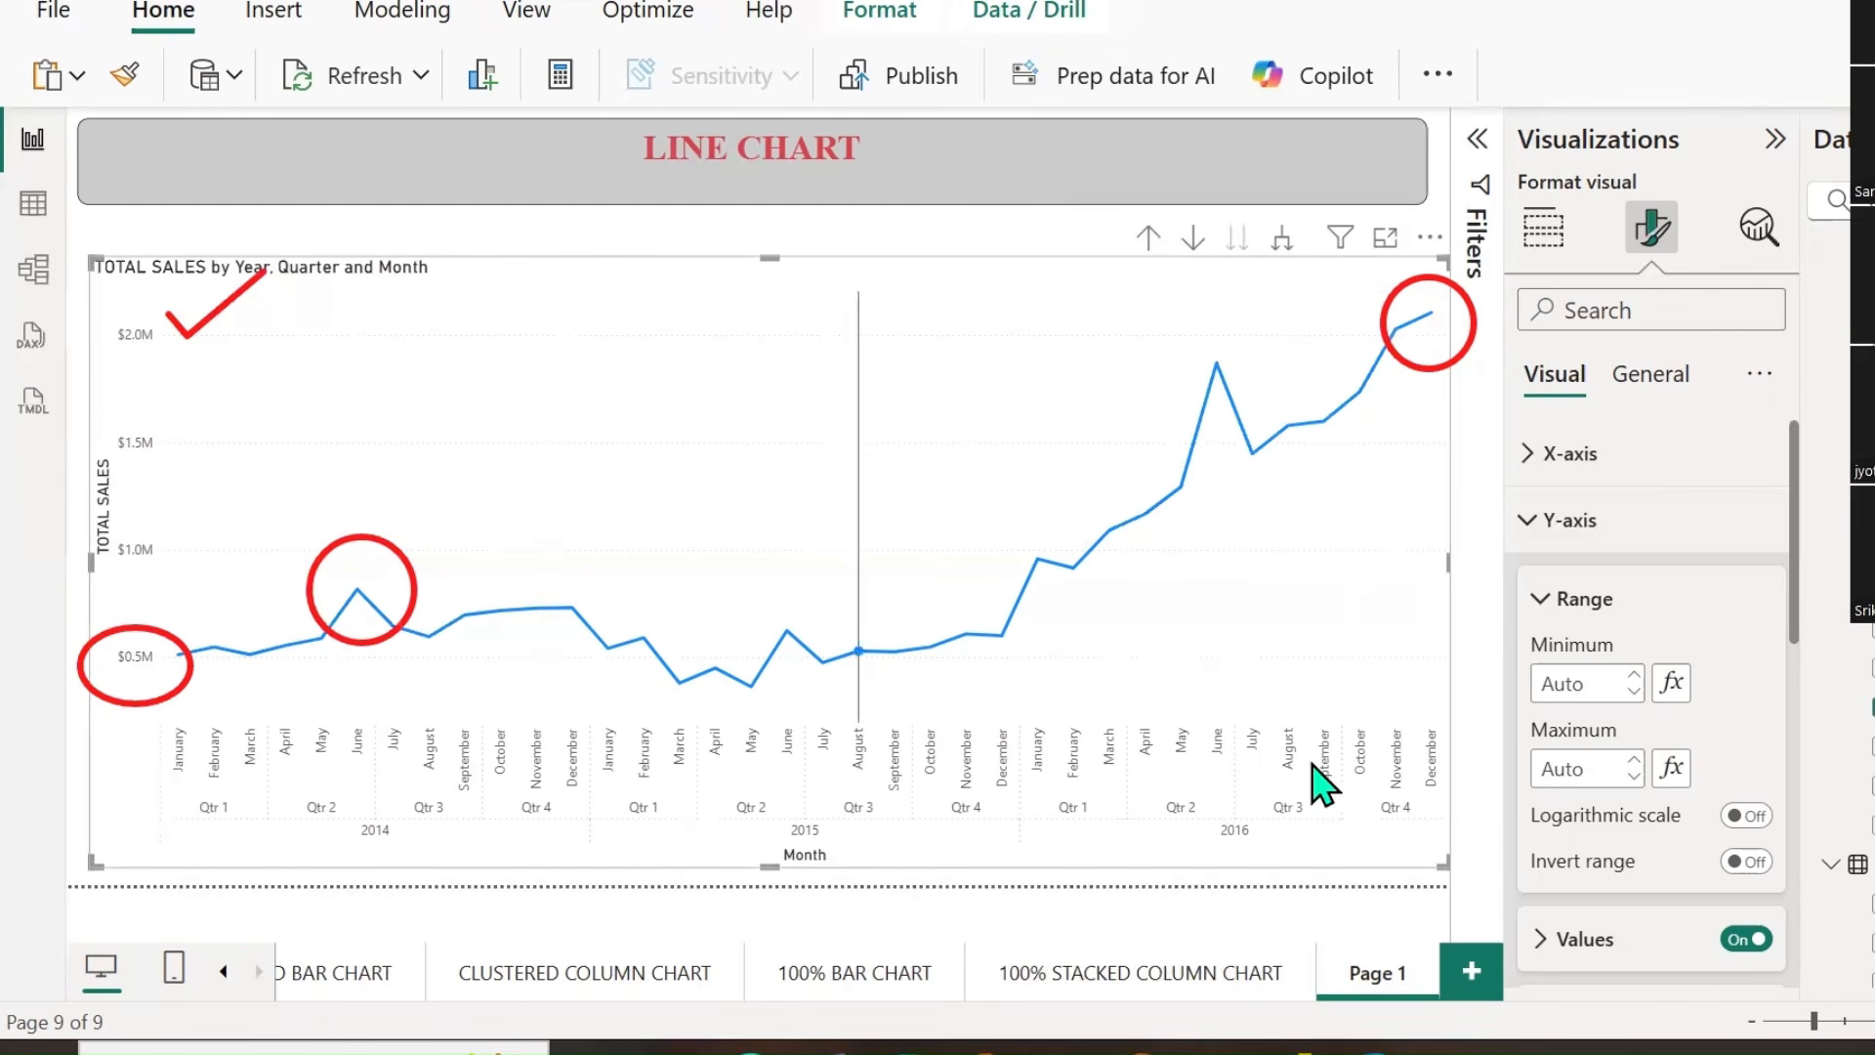
Set the maximum of the line chart's Y-axis range to 2200000 and invert the range.
{"action": "left_click", "coordinate": [1592, 769]}
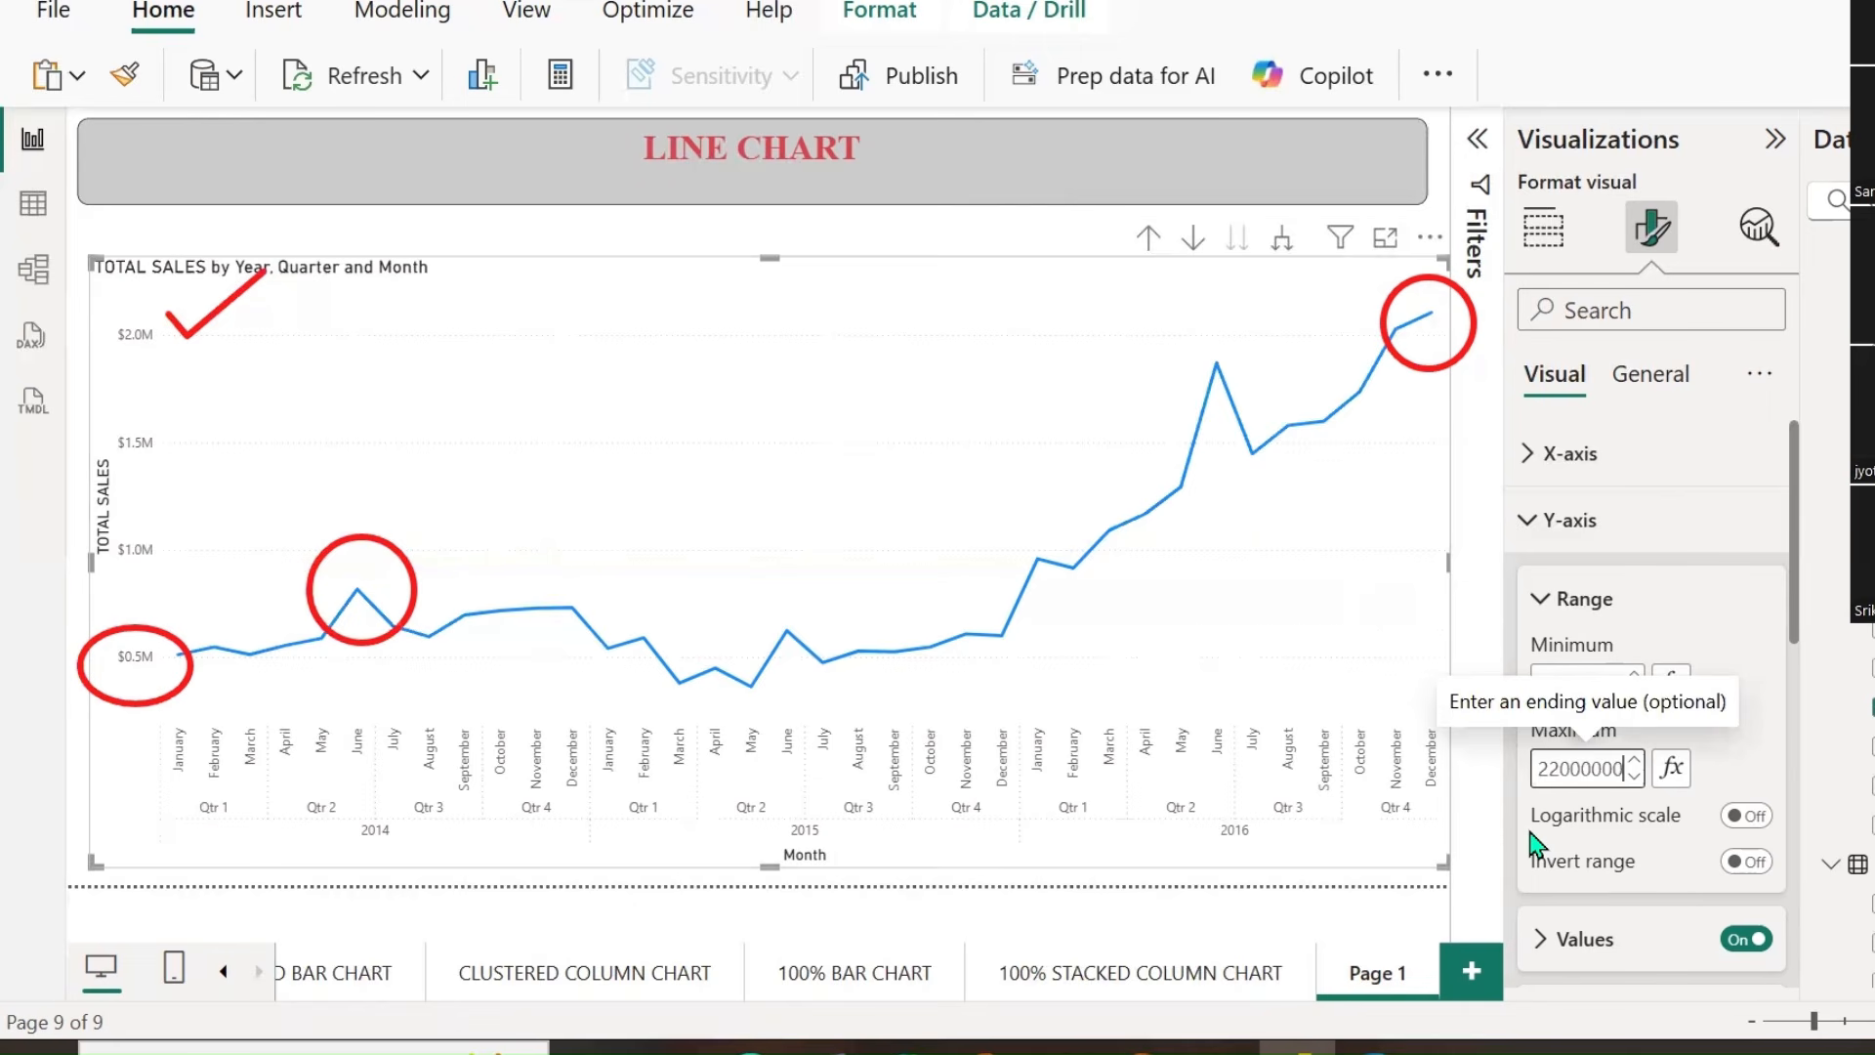
{"action": "key", "text": "Return"}
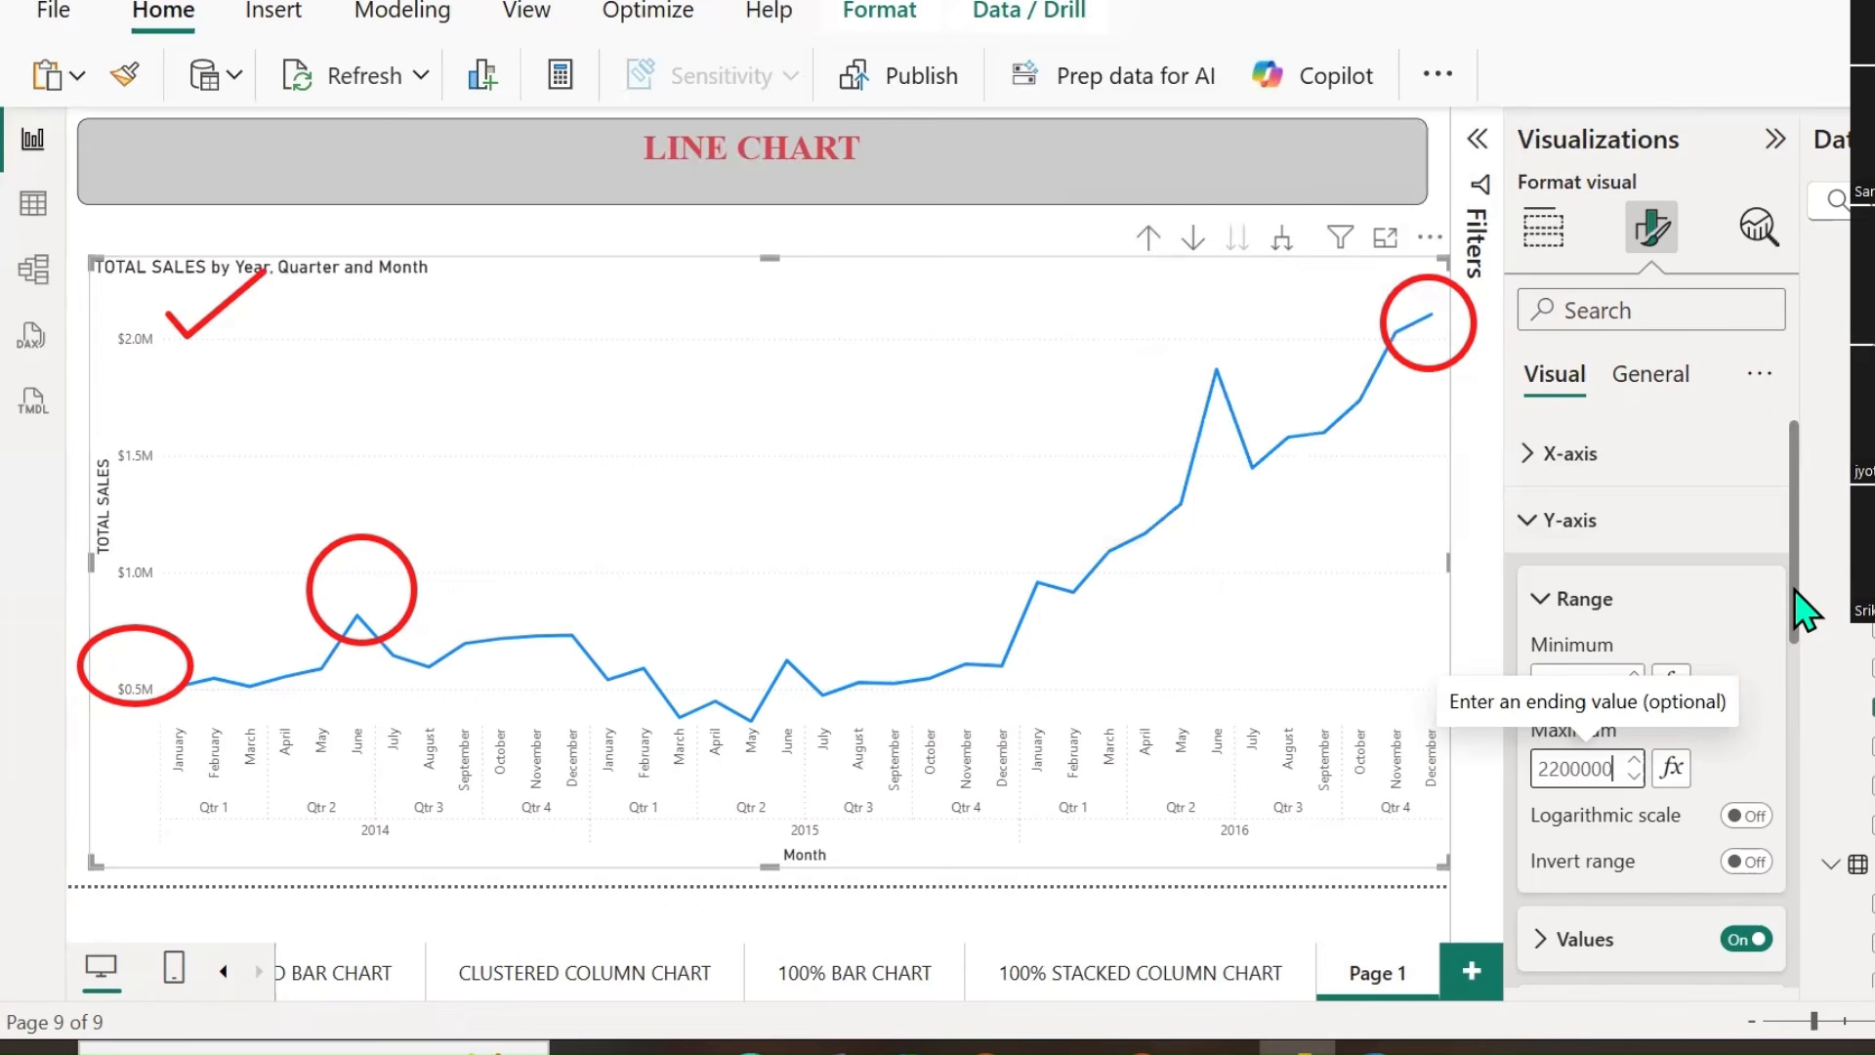
{"action": "left_click", "coordinate": [1746, 861]}
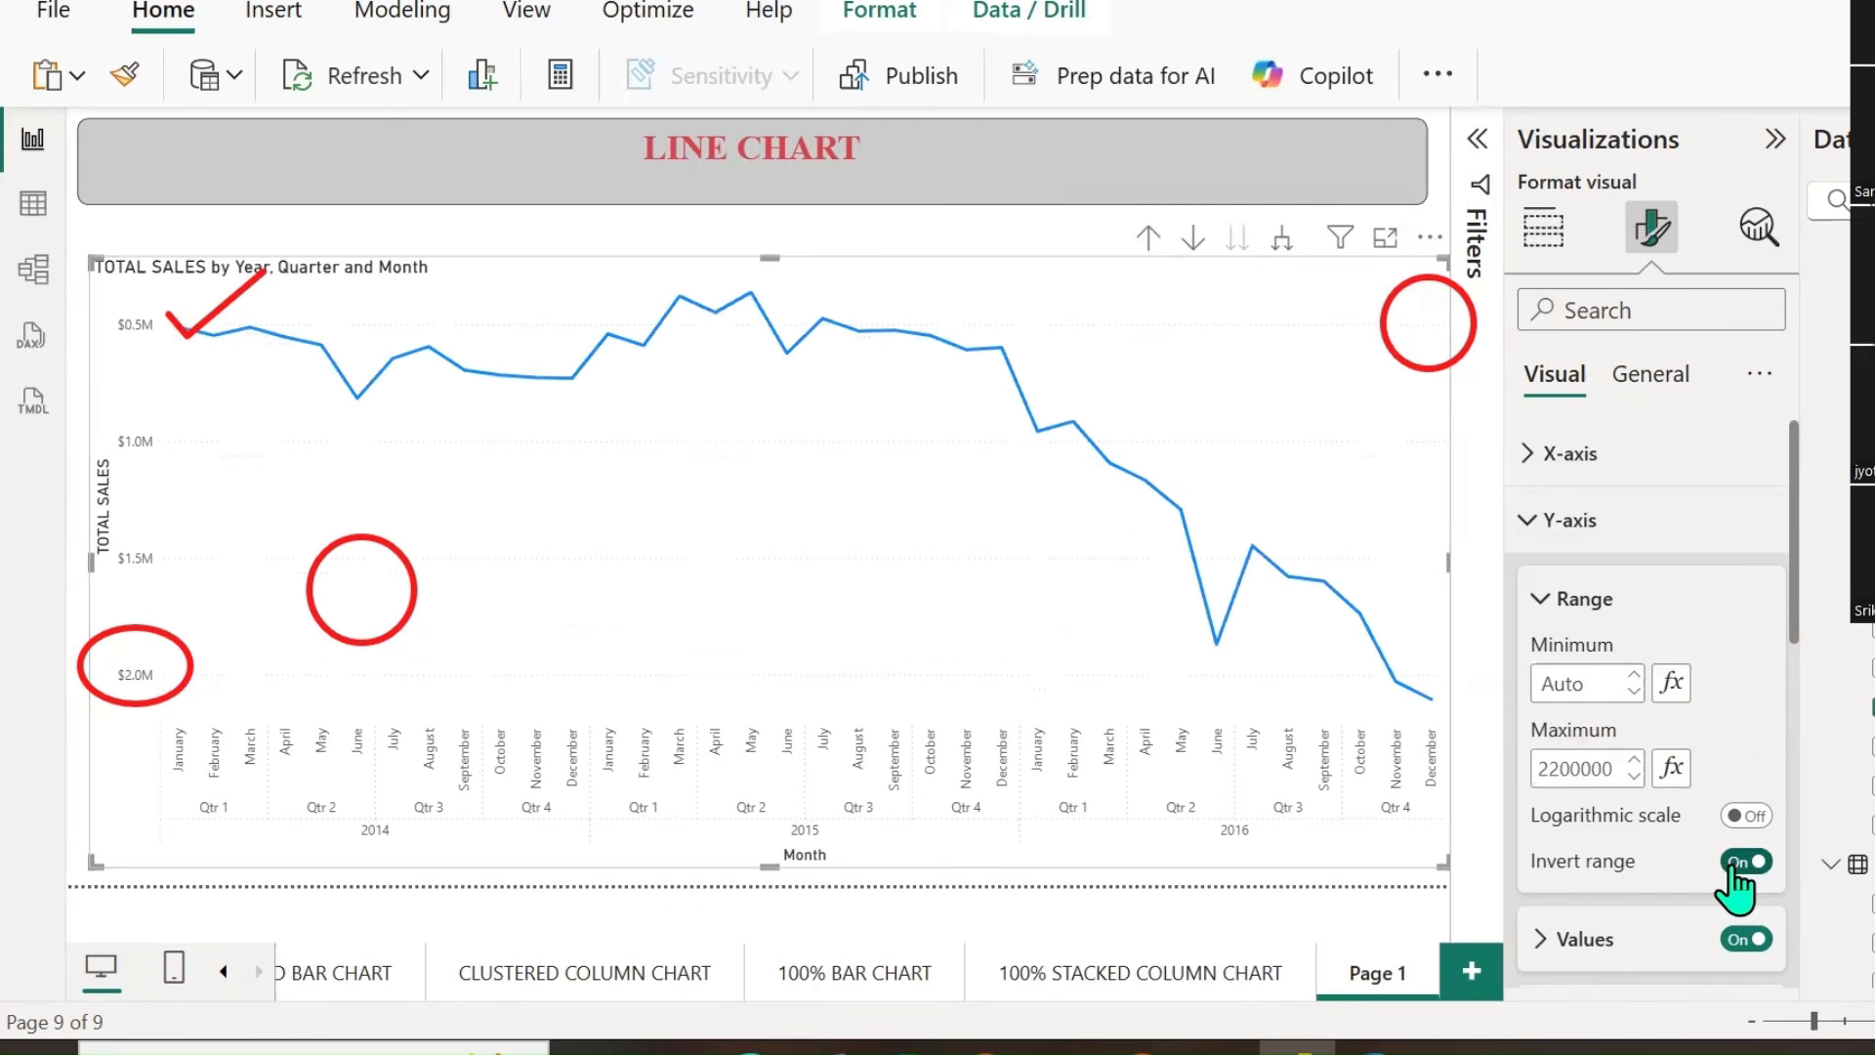
Turn off the Y-axis range inversion, switch the logarithmic scale on and off again, and collapse the Y-axis settings.
{"action": "left_click", "coordinate": [1744, 861]}
{"action": "left_click", "coordinate": [1744, 816]}
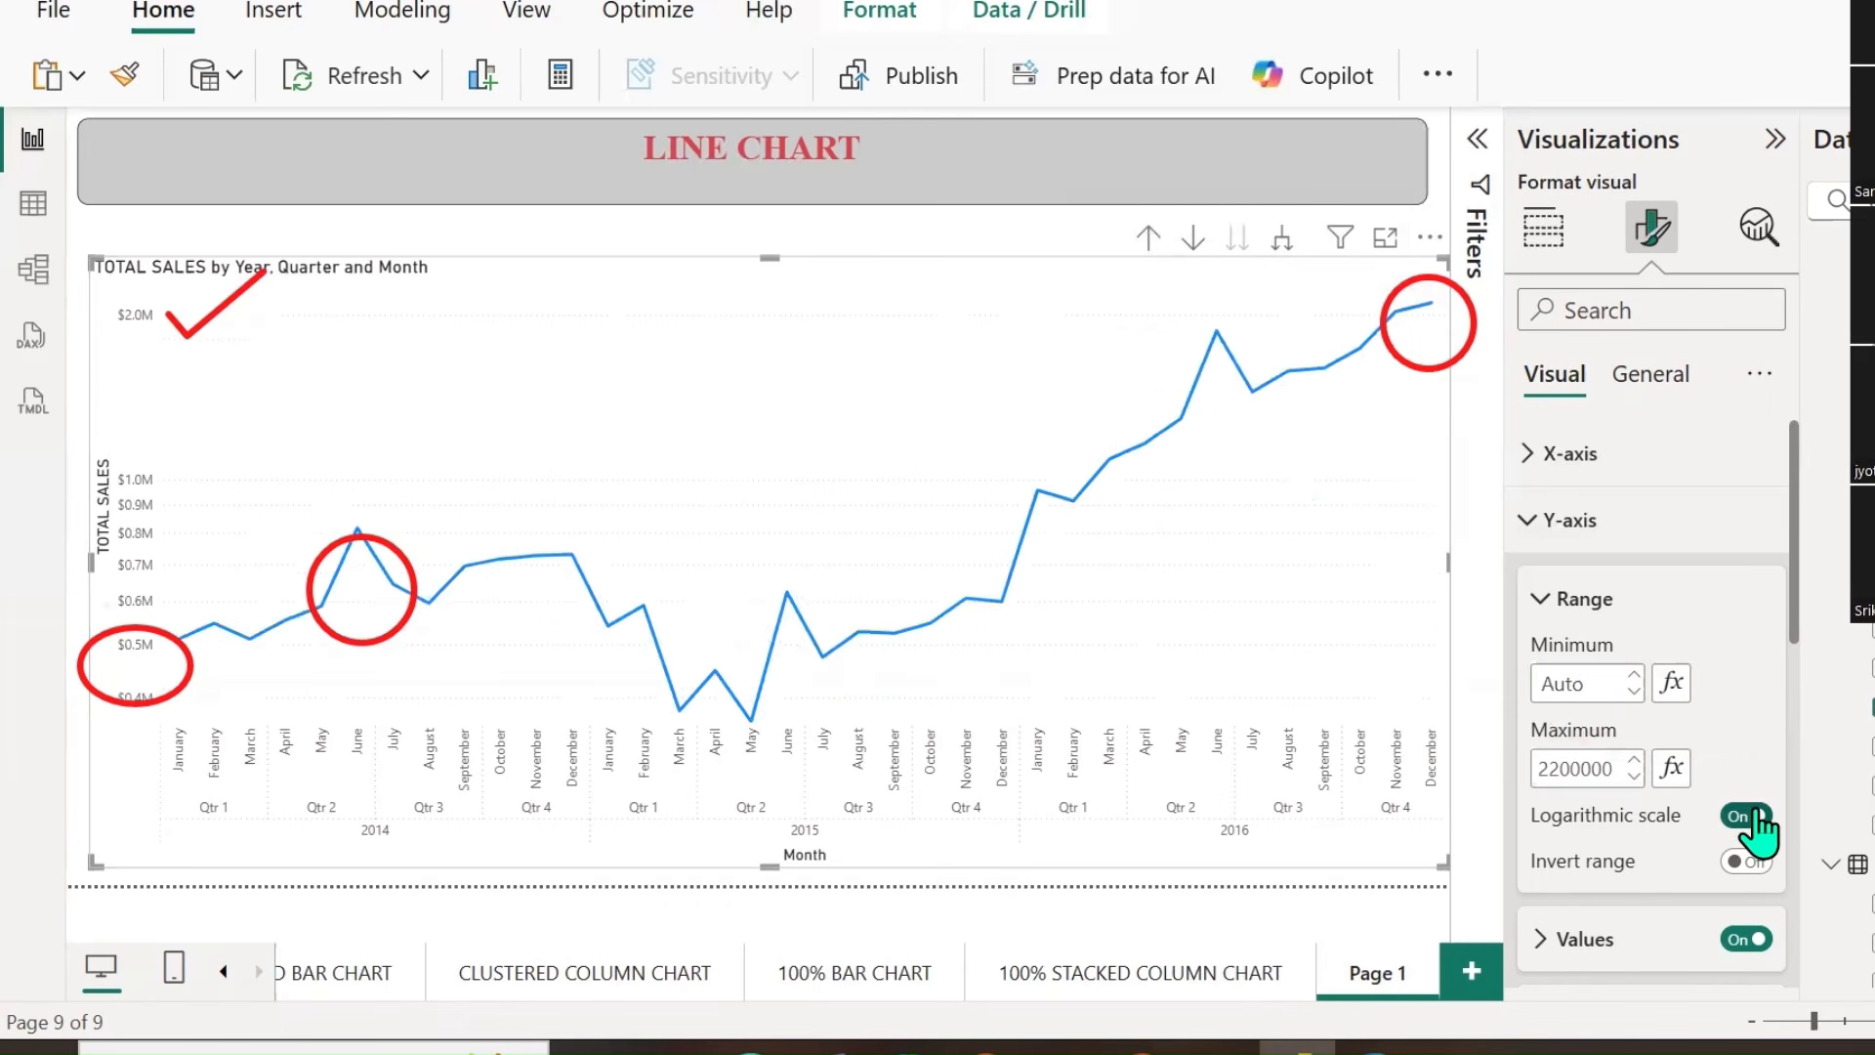
{"action": "left_click", "coordinate": [1739, 817]}
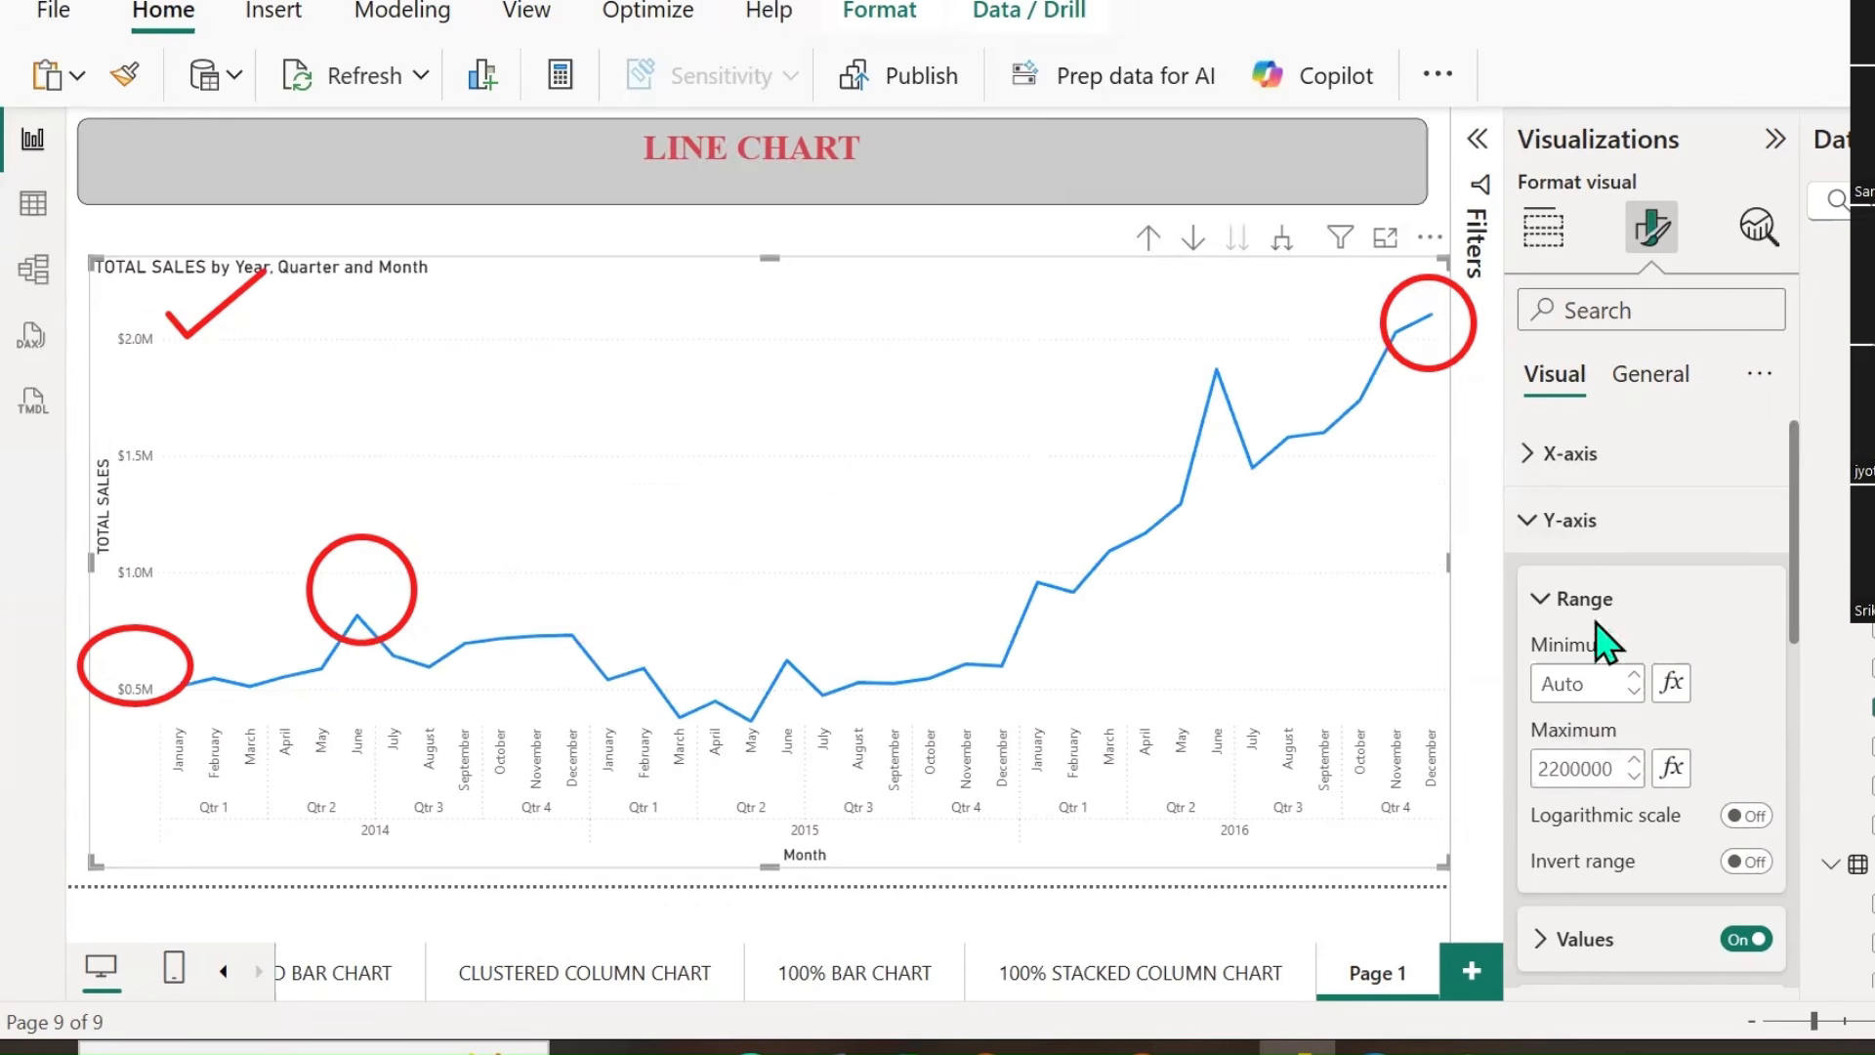
{"action": "left_click", "coordinate": [1520, 522]}
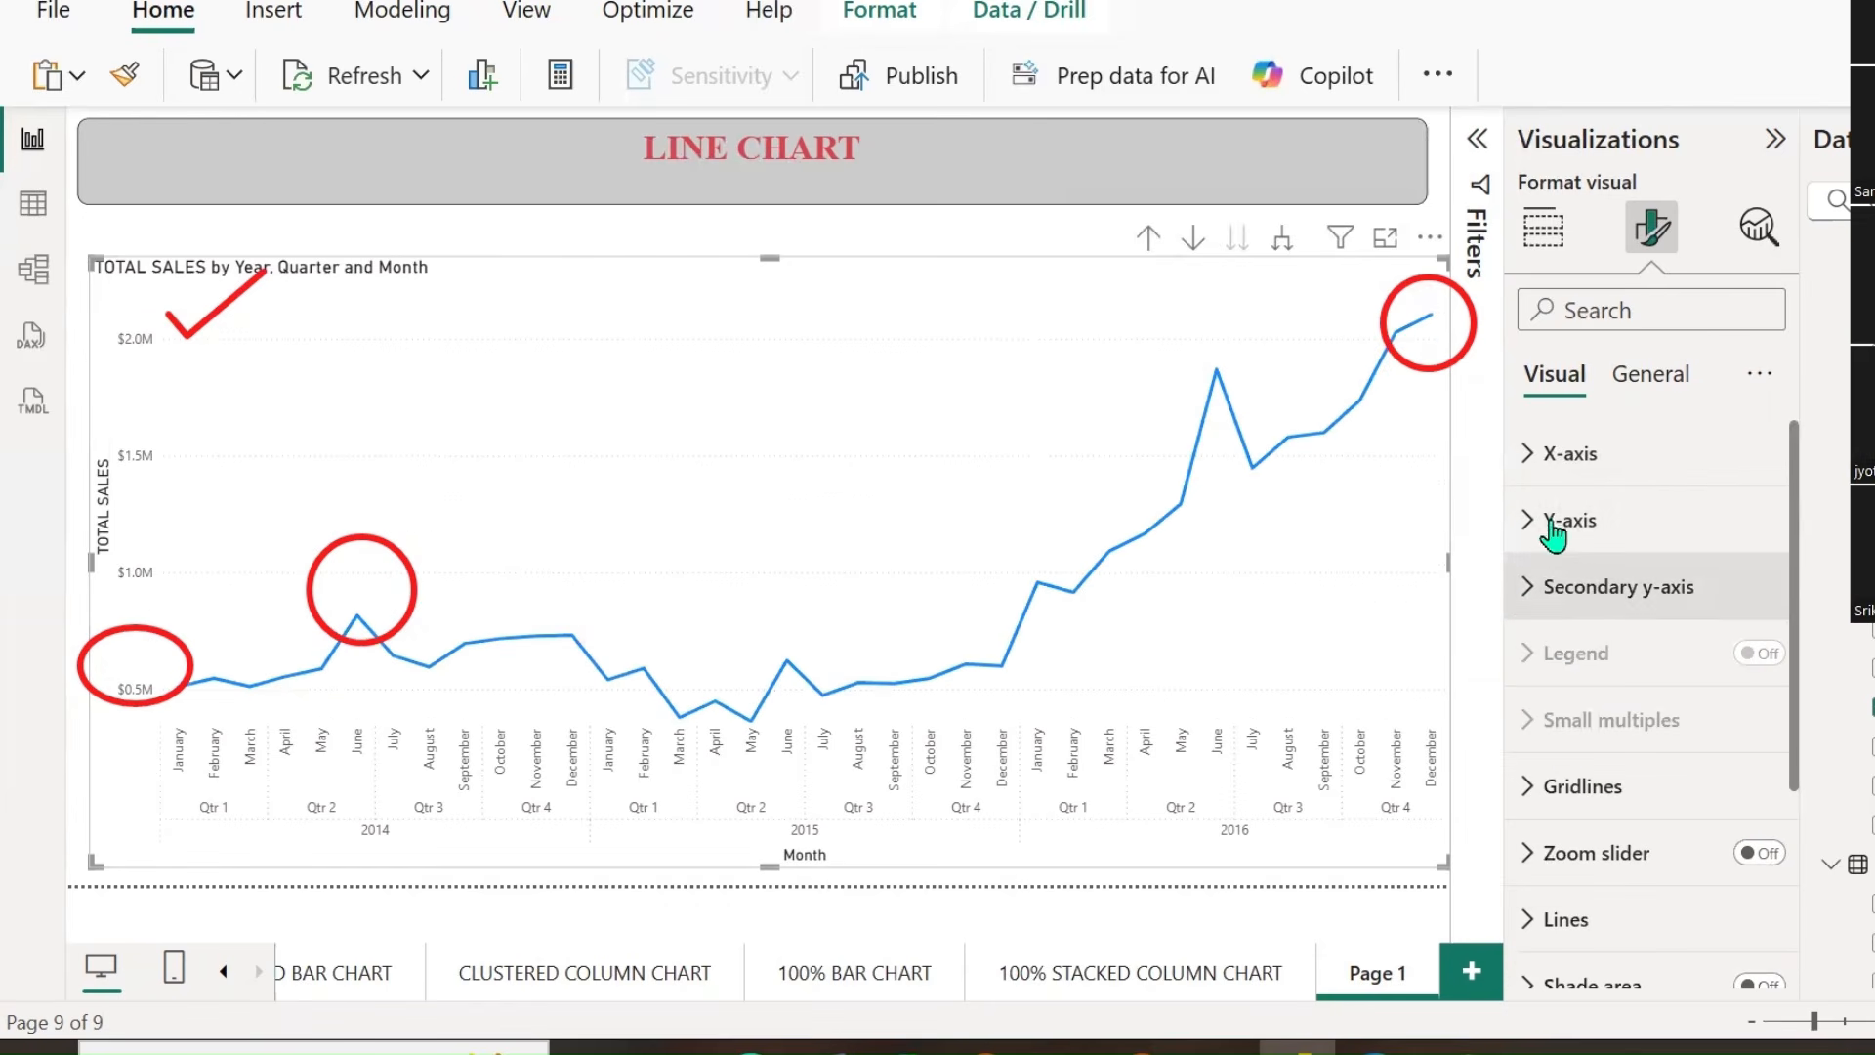
Return to the line chart's field assignments, clear the red markings, and view the Y-axis, secondary y-axis and legend fields.
{"action": "left_click", "coordinate": [1543, 227]}
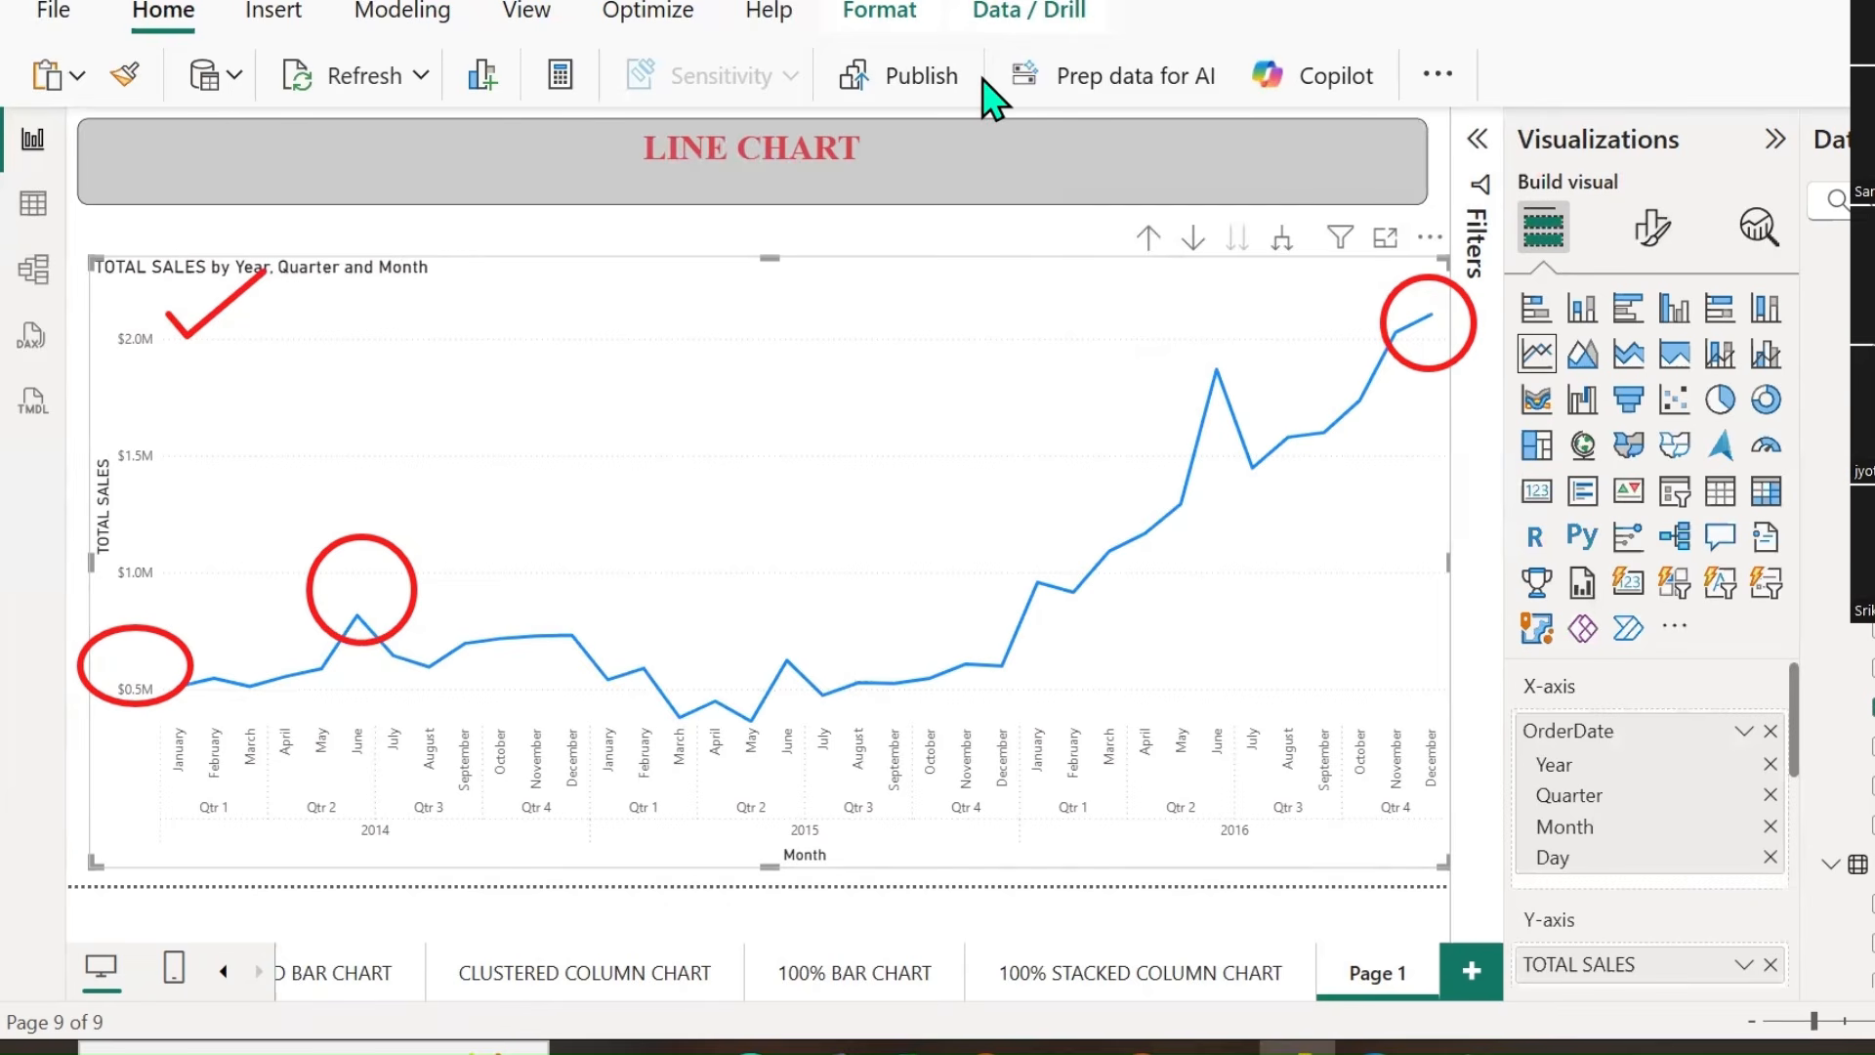
{"action": "mouse_move", "coordinate": [220, 311]}
{"action": "left_mouse_down"}
{"action": "mouse_move", "coordinate": [105, 733]}
{"action": "mouse_move", "coordinate": [1463, 317]}
{"action": "left_mouse_up"}
{"action": "scroll", "coordinate": [1622, 828], "scroll_direction": "down", "scroll_amount": 2}
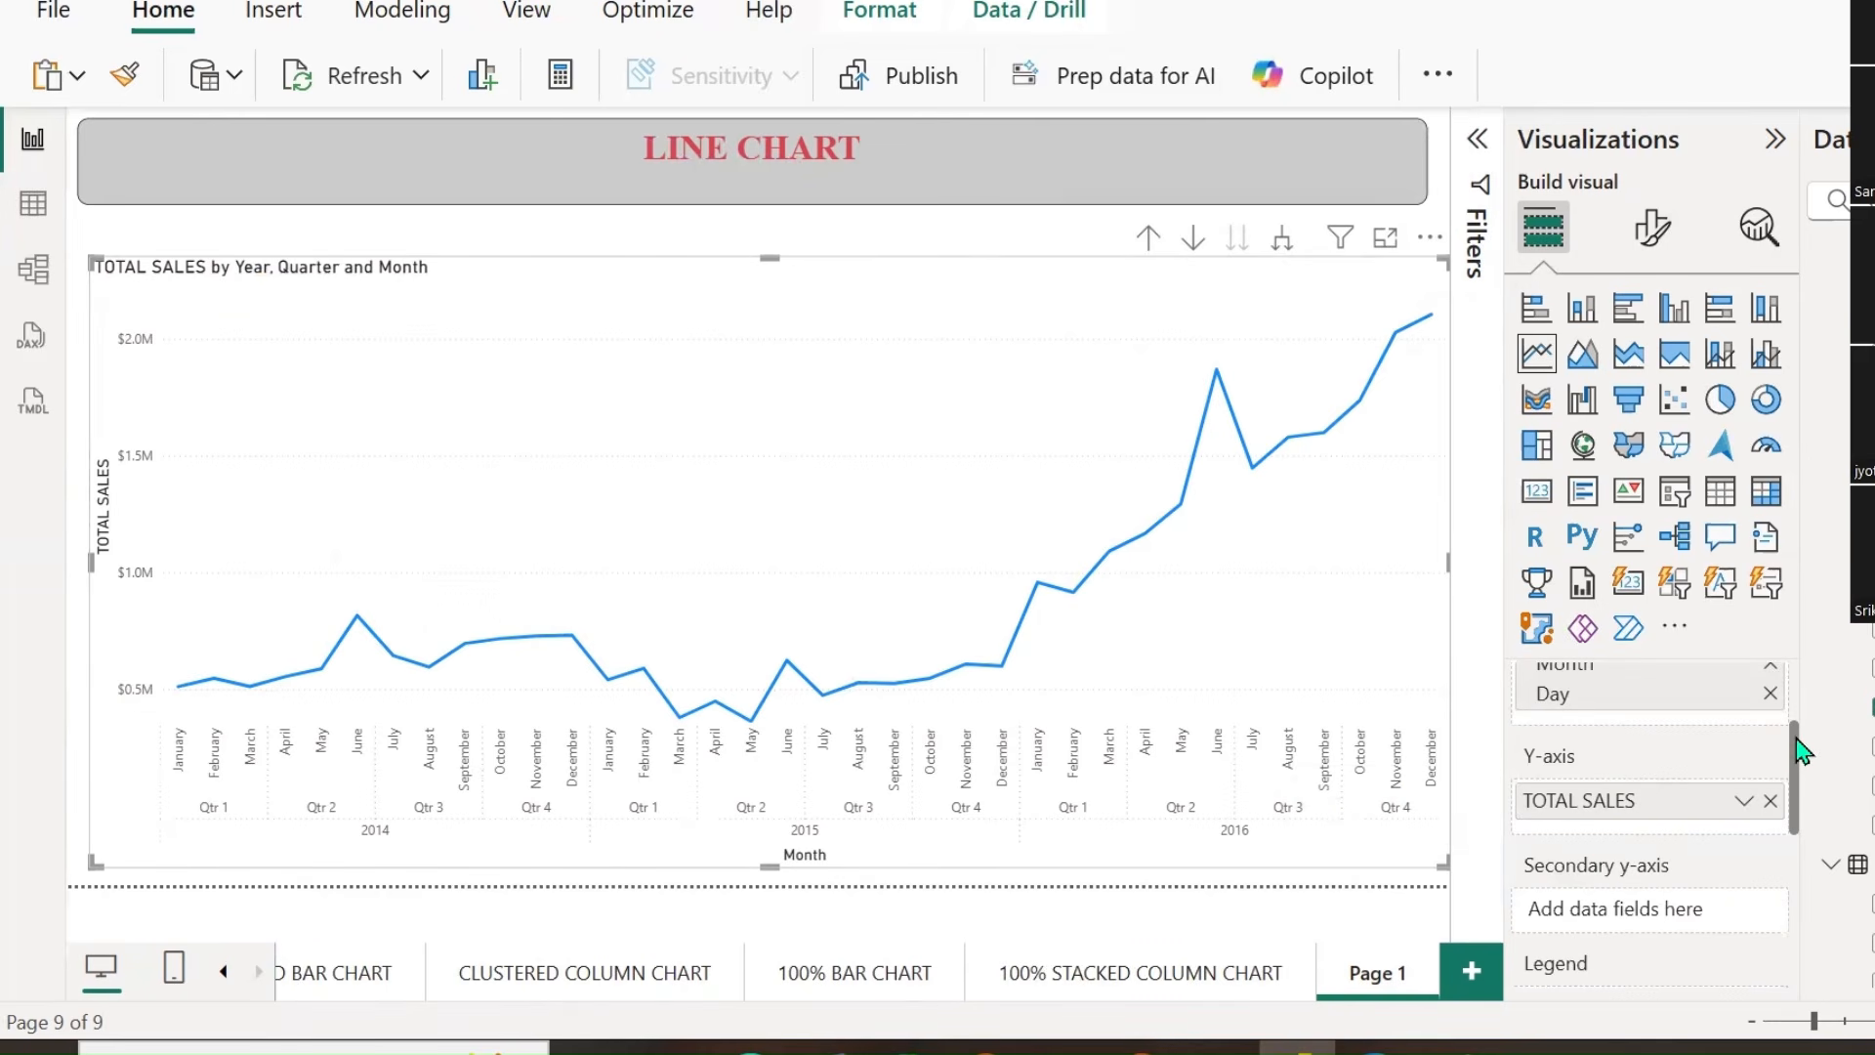
{"action": "scroll", "coordinate": [1802, 750], "scroll_direction": "down", "scroll_amount": 1}
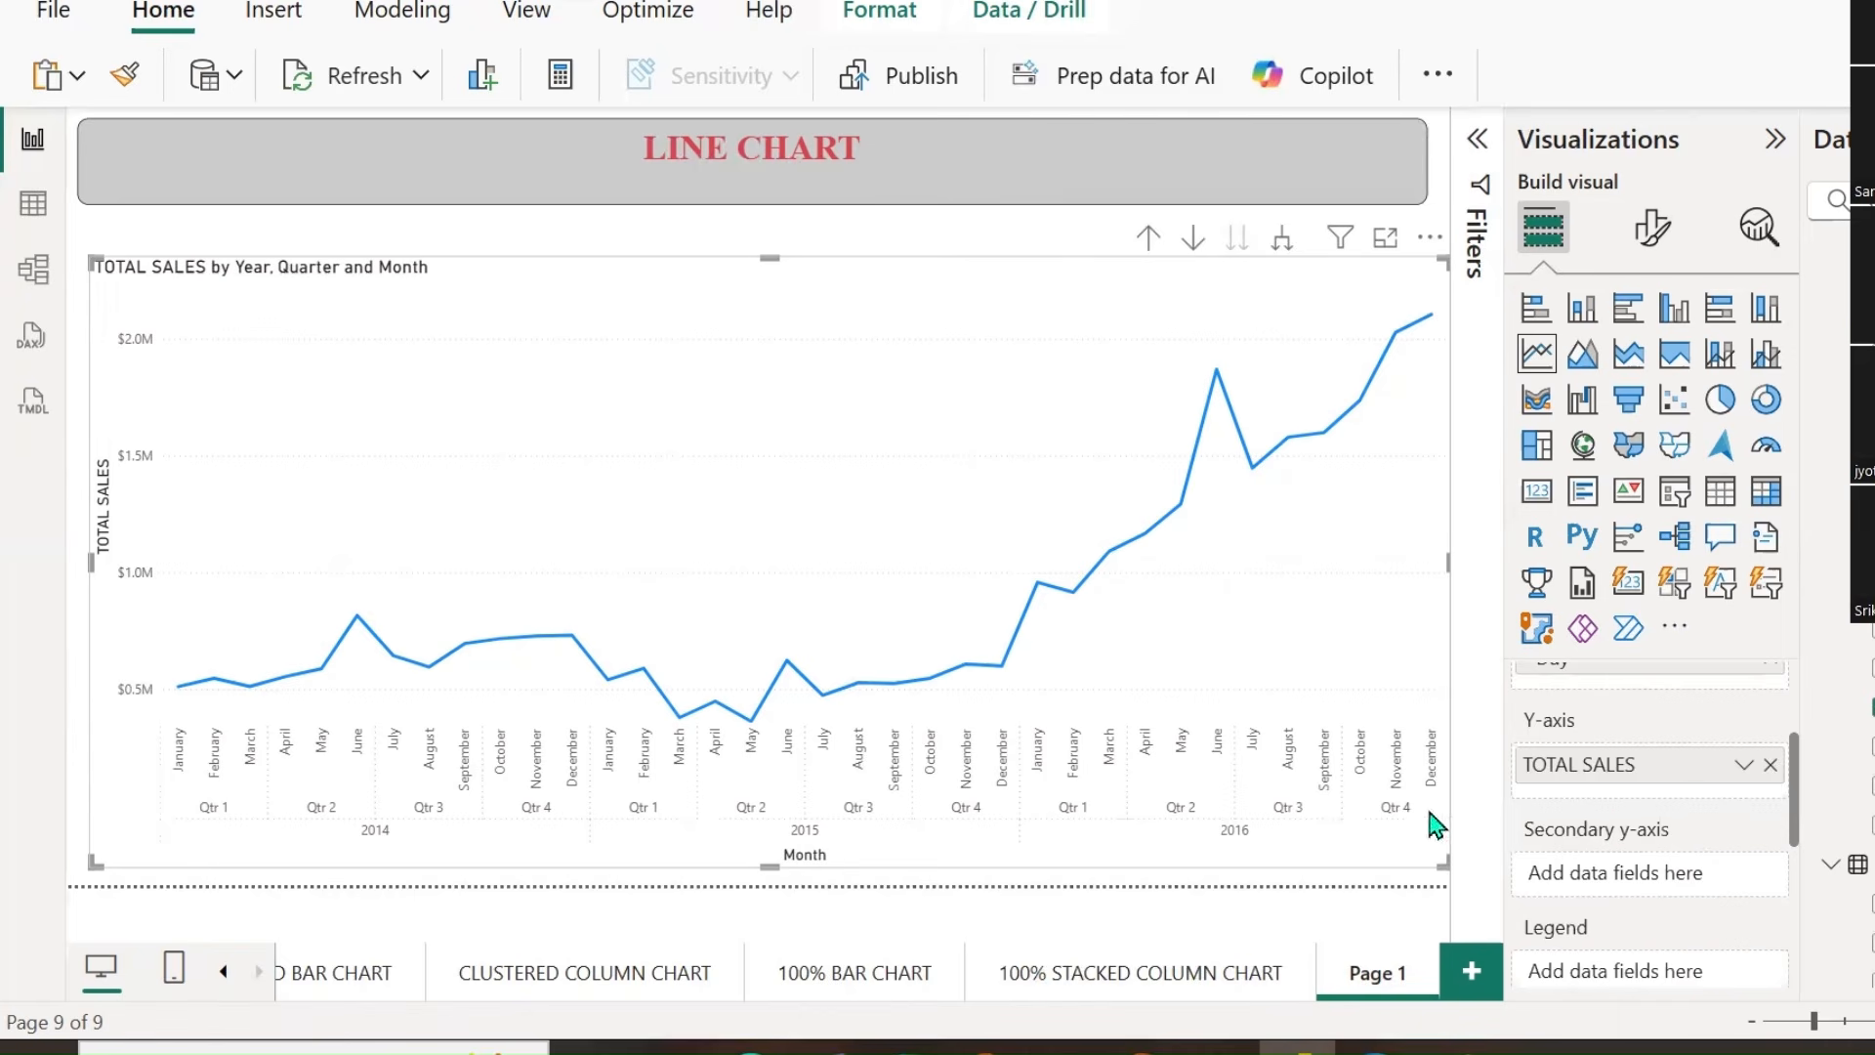
Switch to the Chrome browser and search Google in a new tab for "LINE CHART IN CRICKET CHASING".
{"action": "left_click", "coordinate": [1141, 1051]}
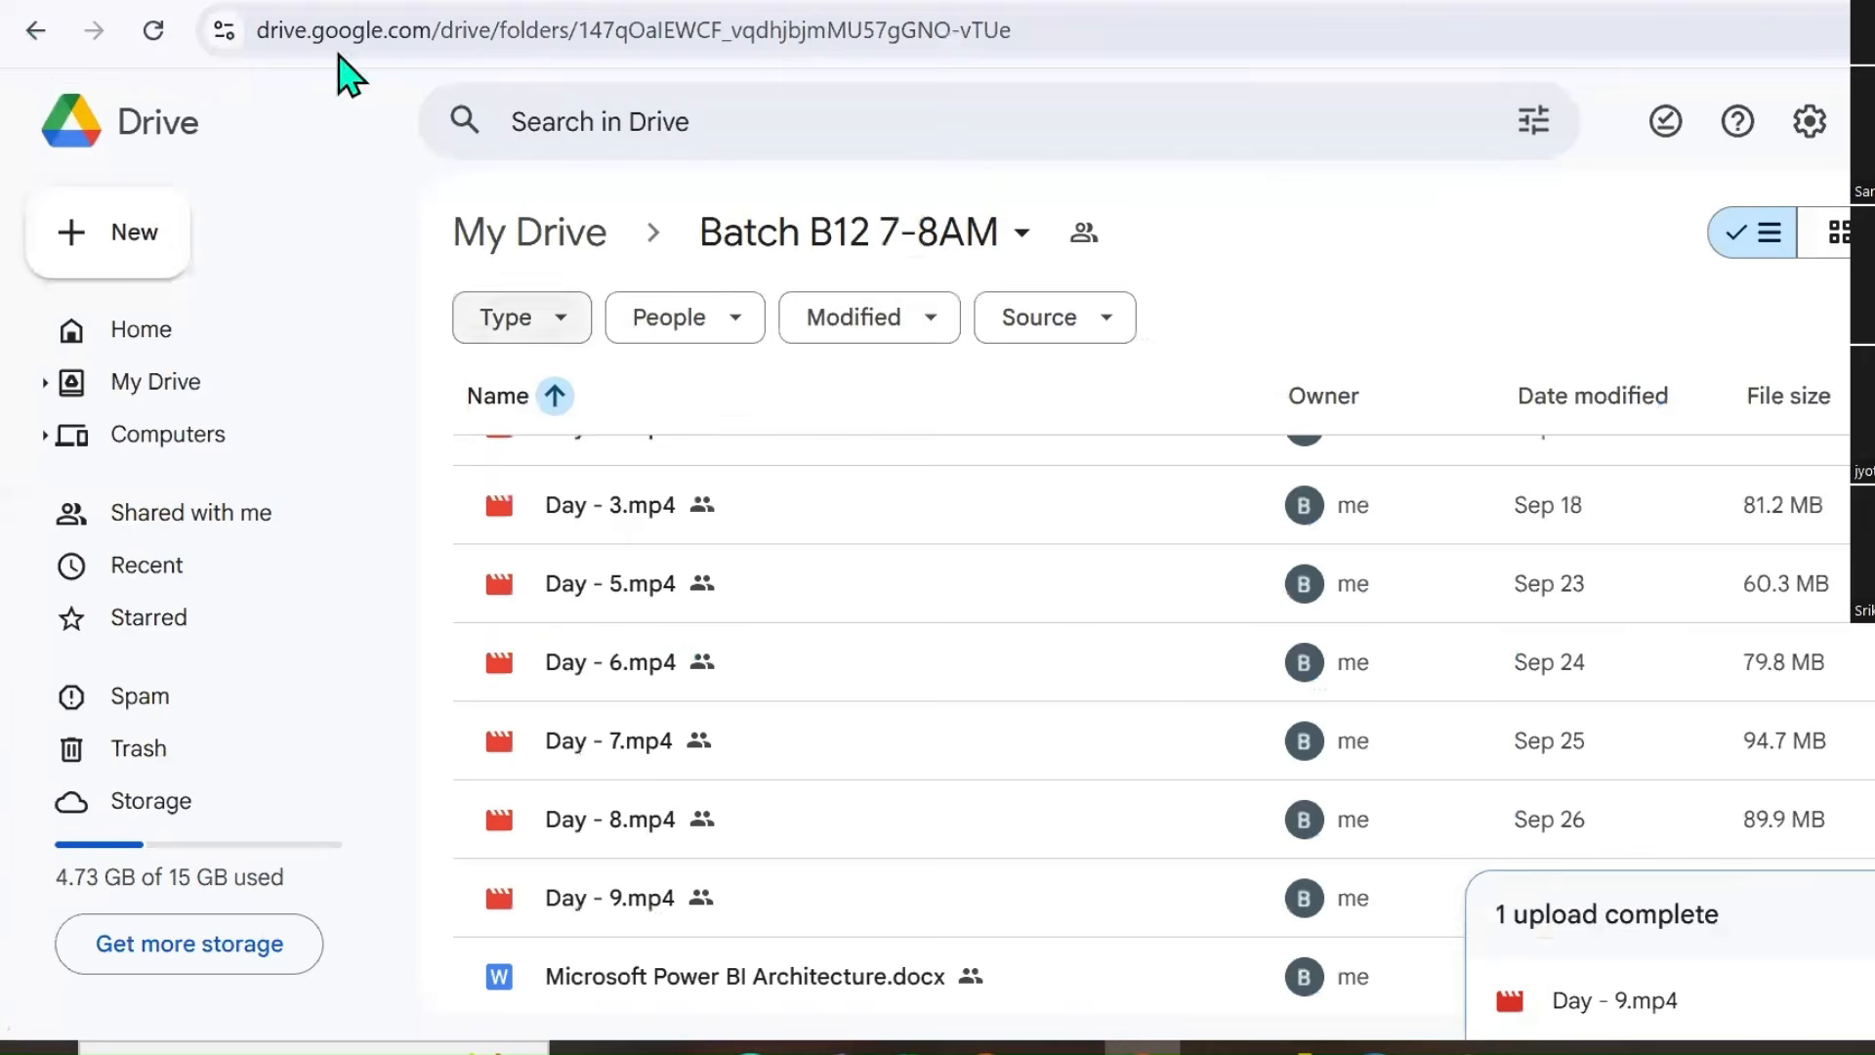
{"action": "left_click", "coordinate": [376, 2]}
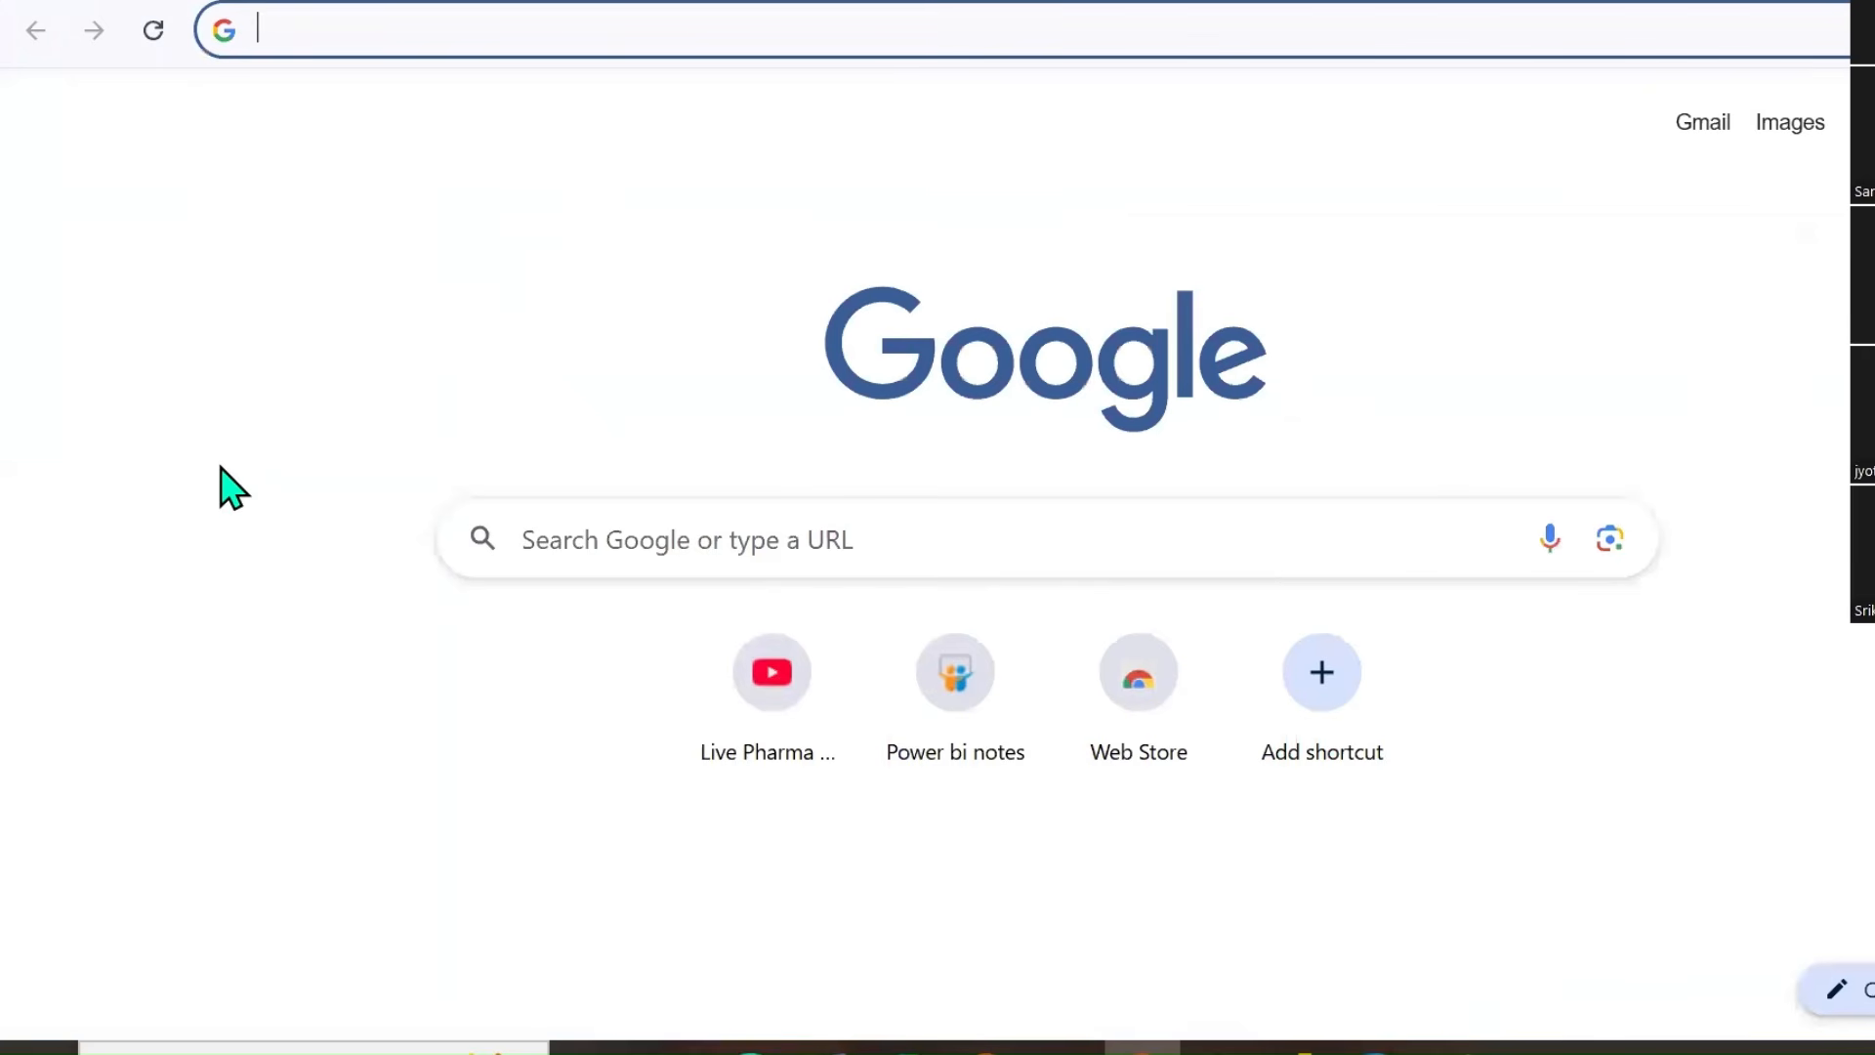
{"action": "type", "text": "LI"}
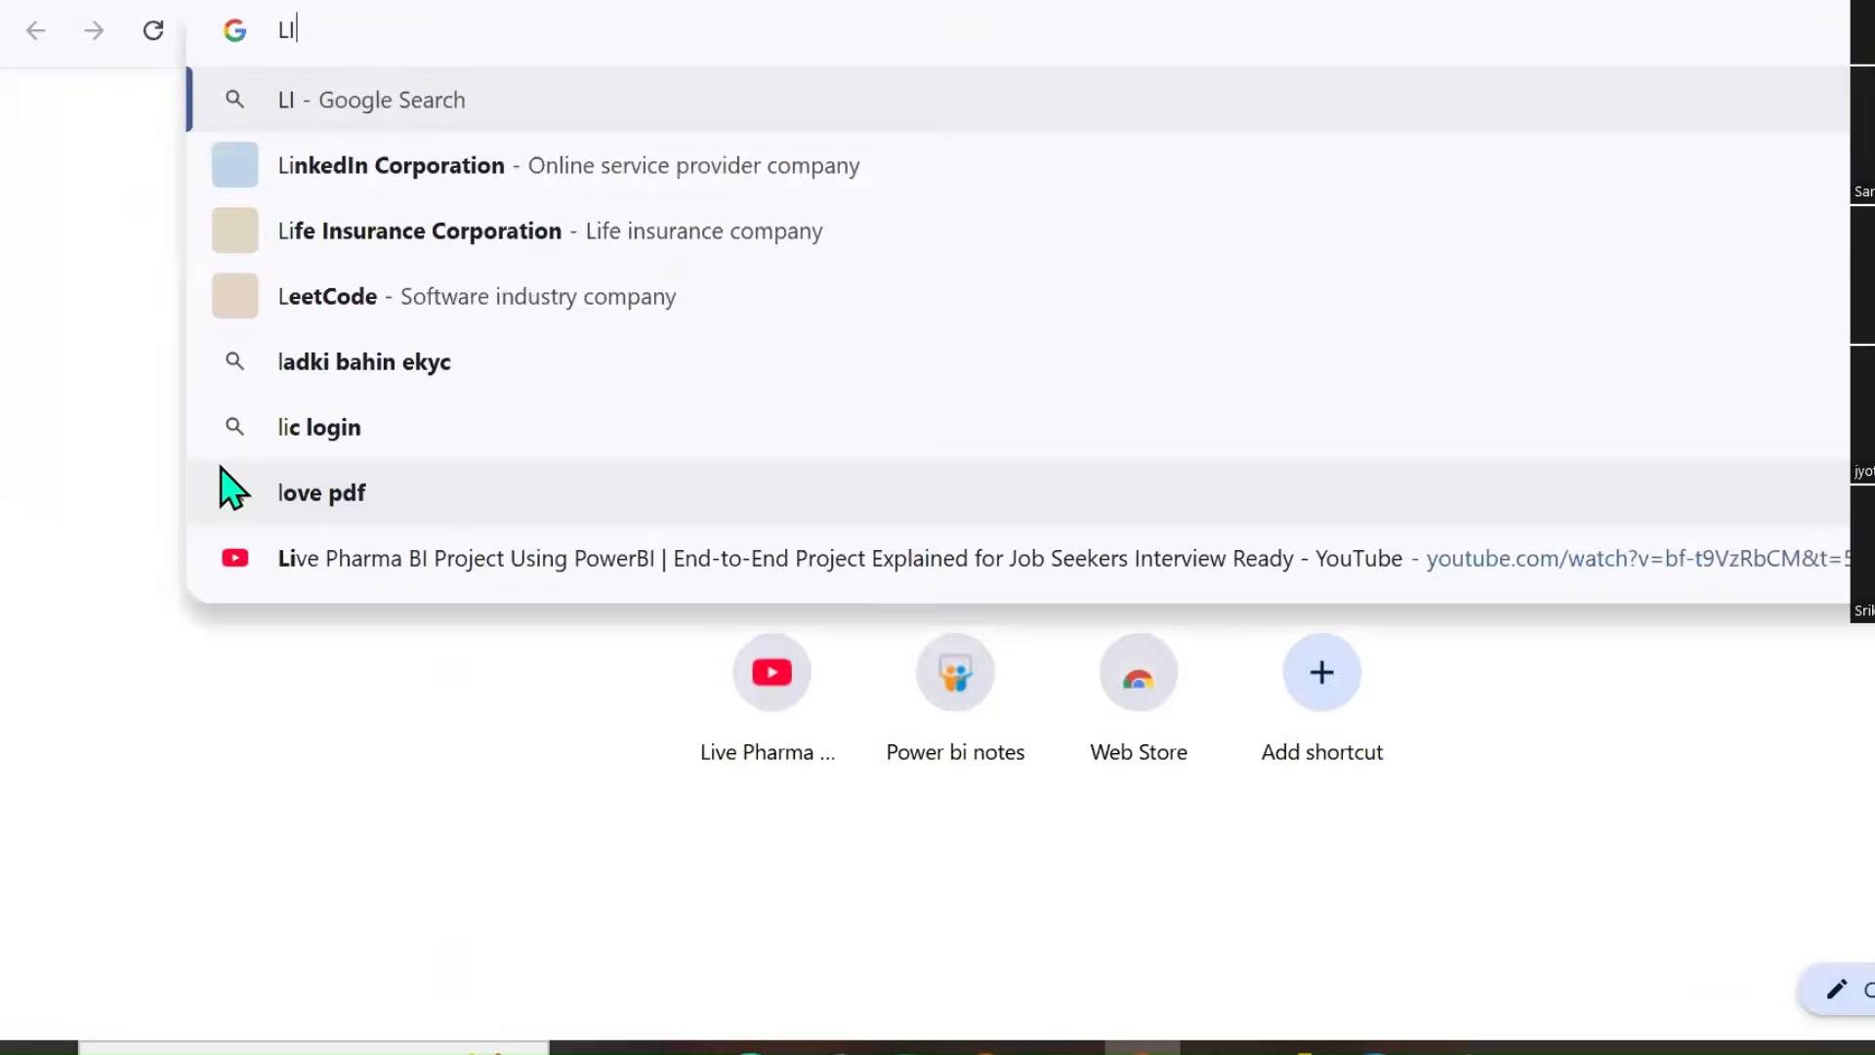
{"action": "type", "text": "NE CHART IN CROKECT"}
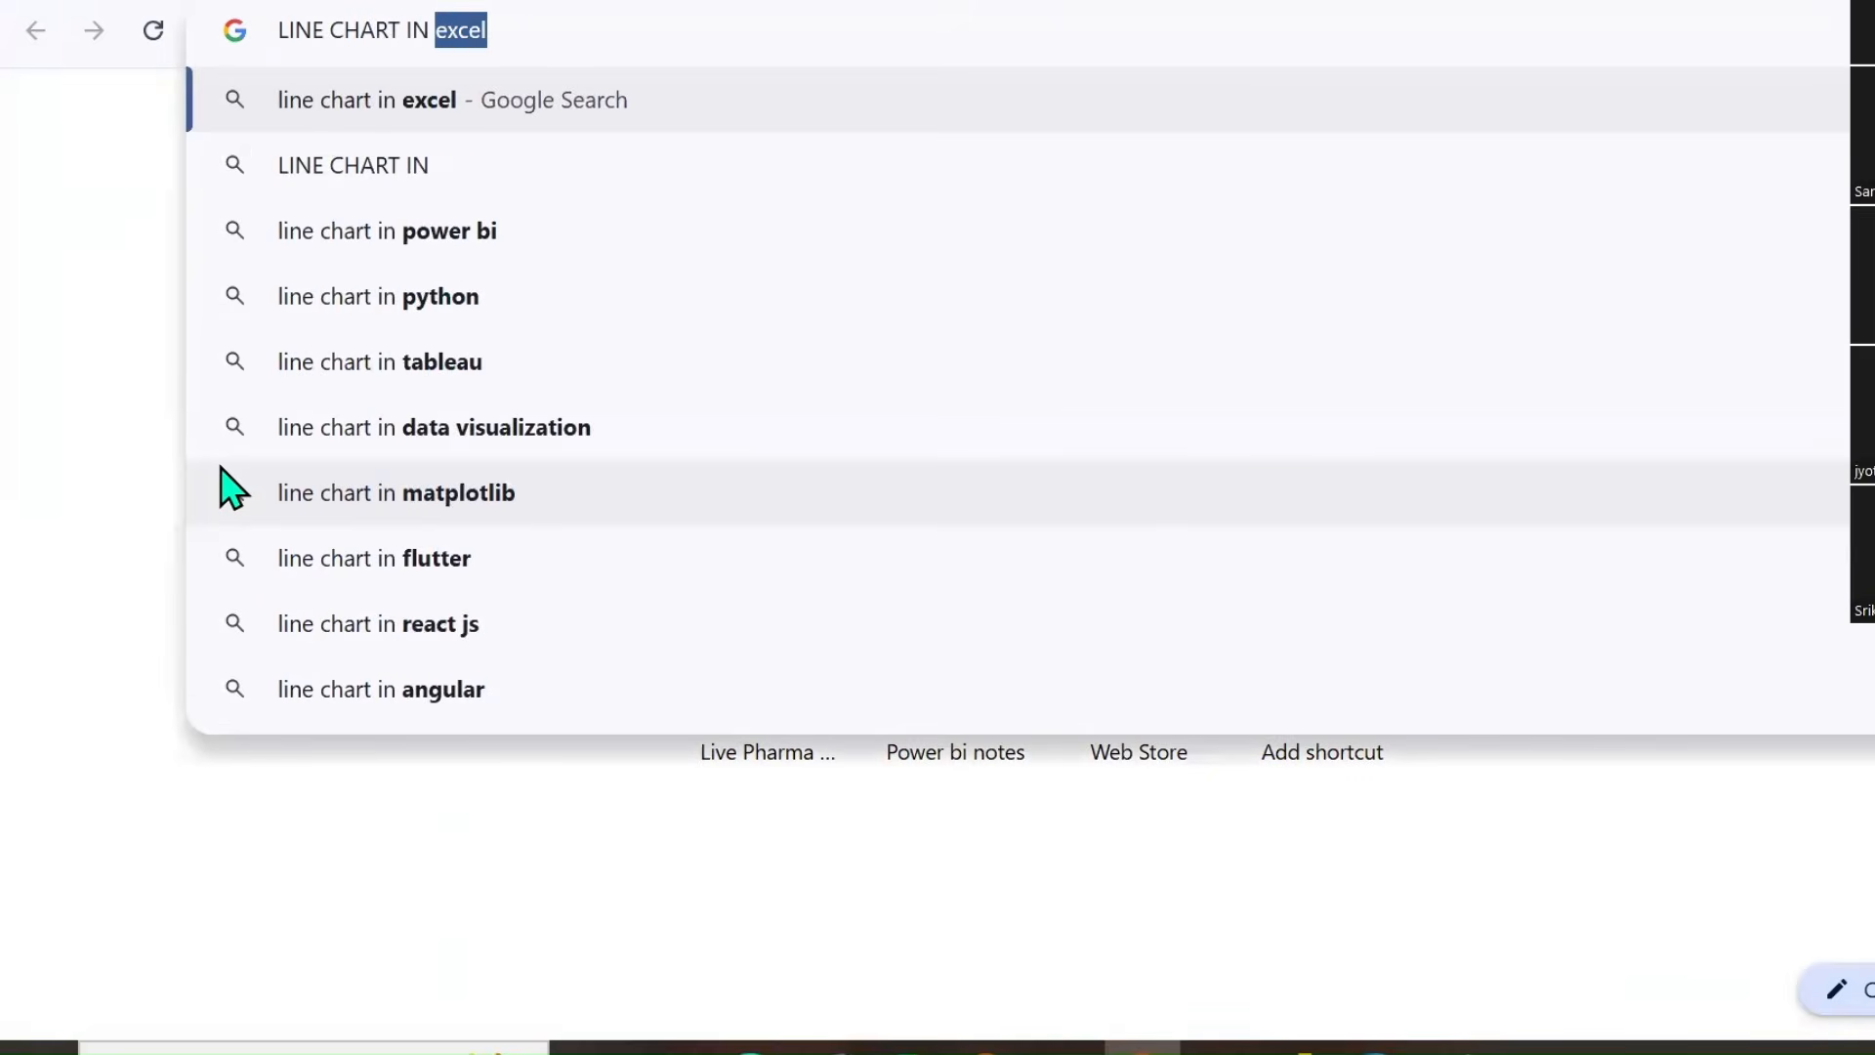
{"action": "key", "text": "BackSpace"}
{"action": "key", "text": "BackSpace"}
{"action": "key", "text": "BackSpace"}
{"action": "key", "text": "BackSpace"}
{"action": "key", "text": "BackSpace"}
{"action": "key", "text": "BackSpace"}
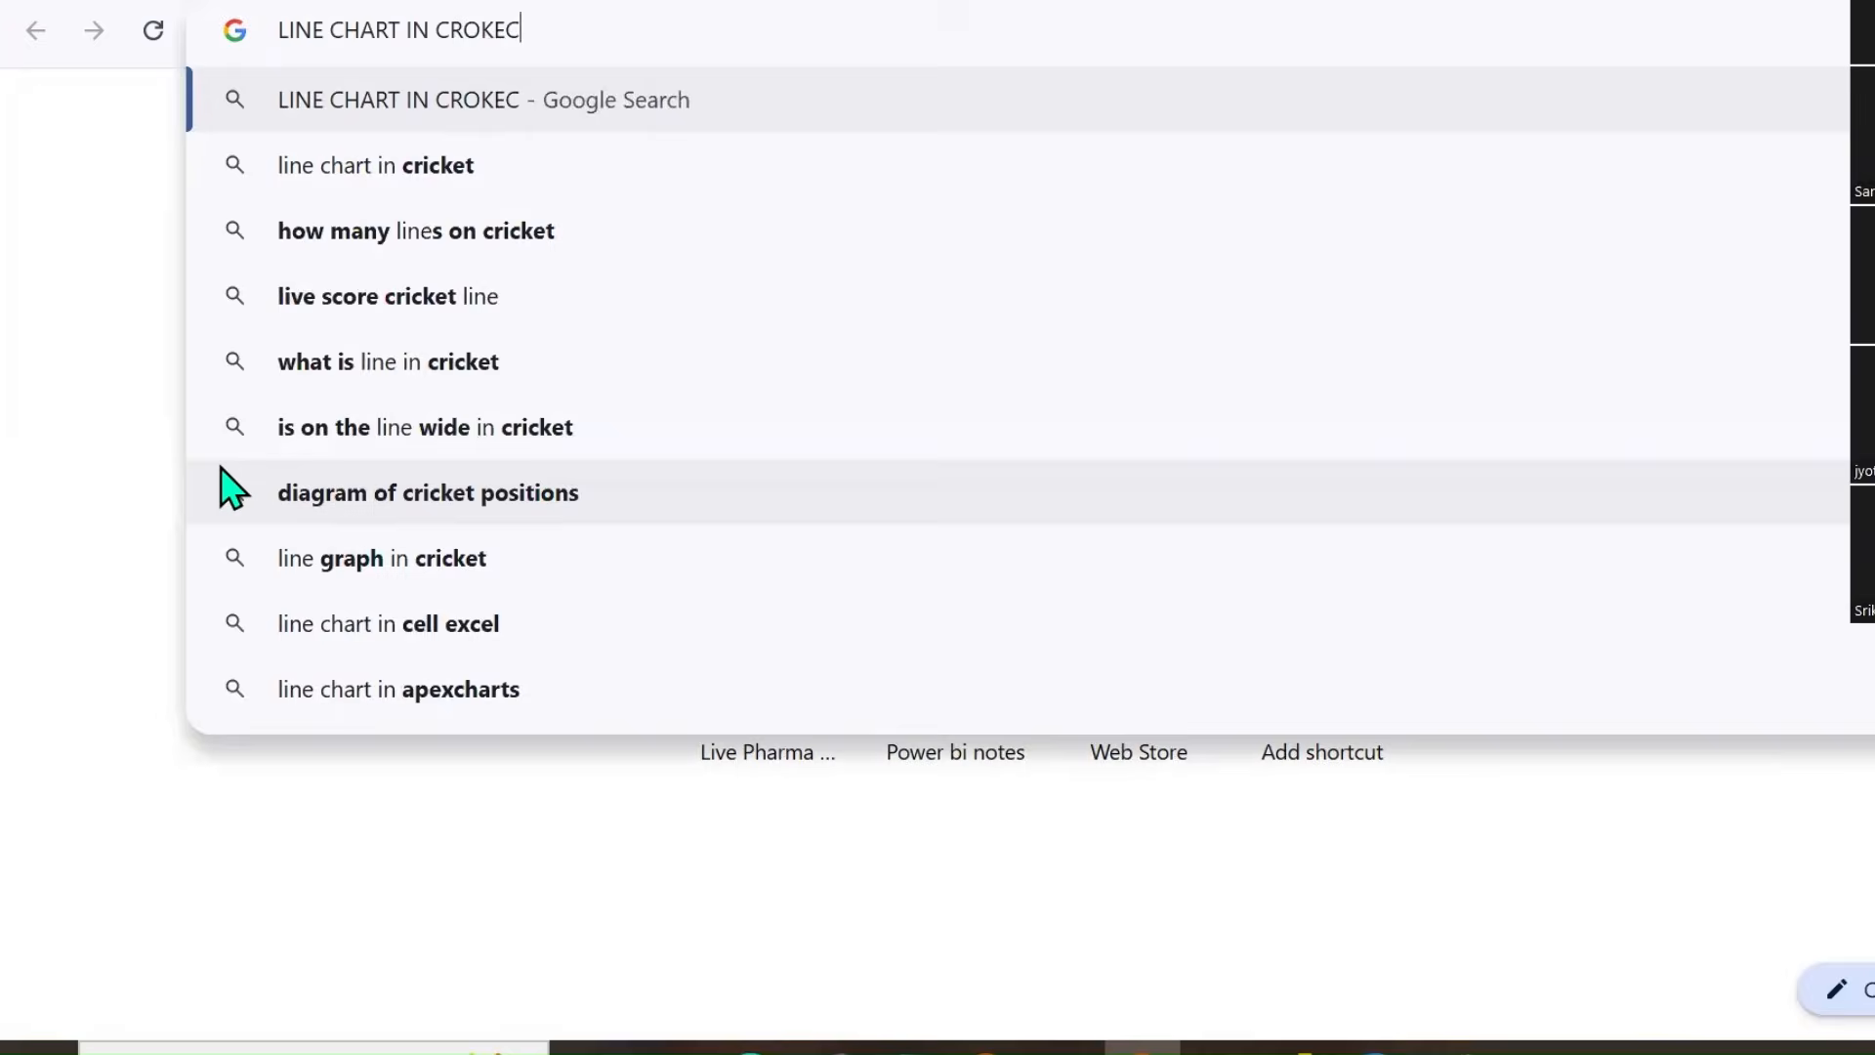
{"action": "type", "text": "ICKE"}
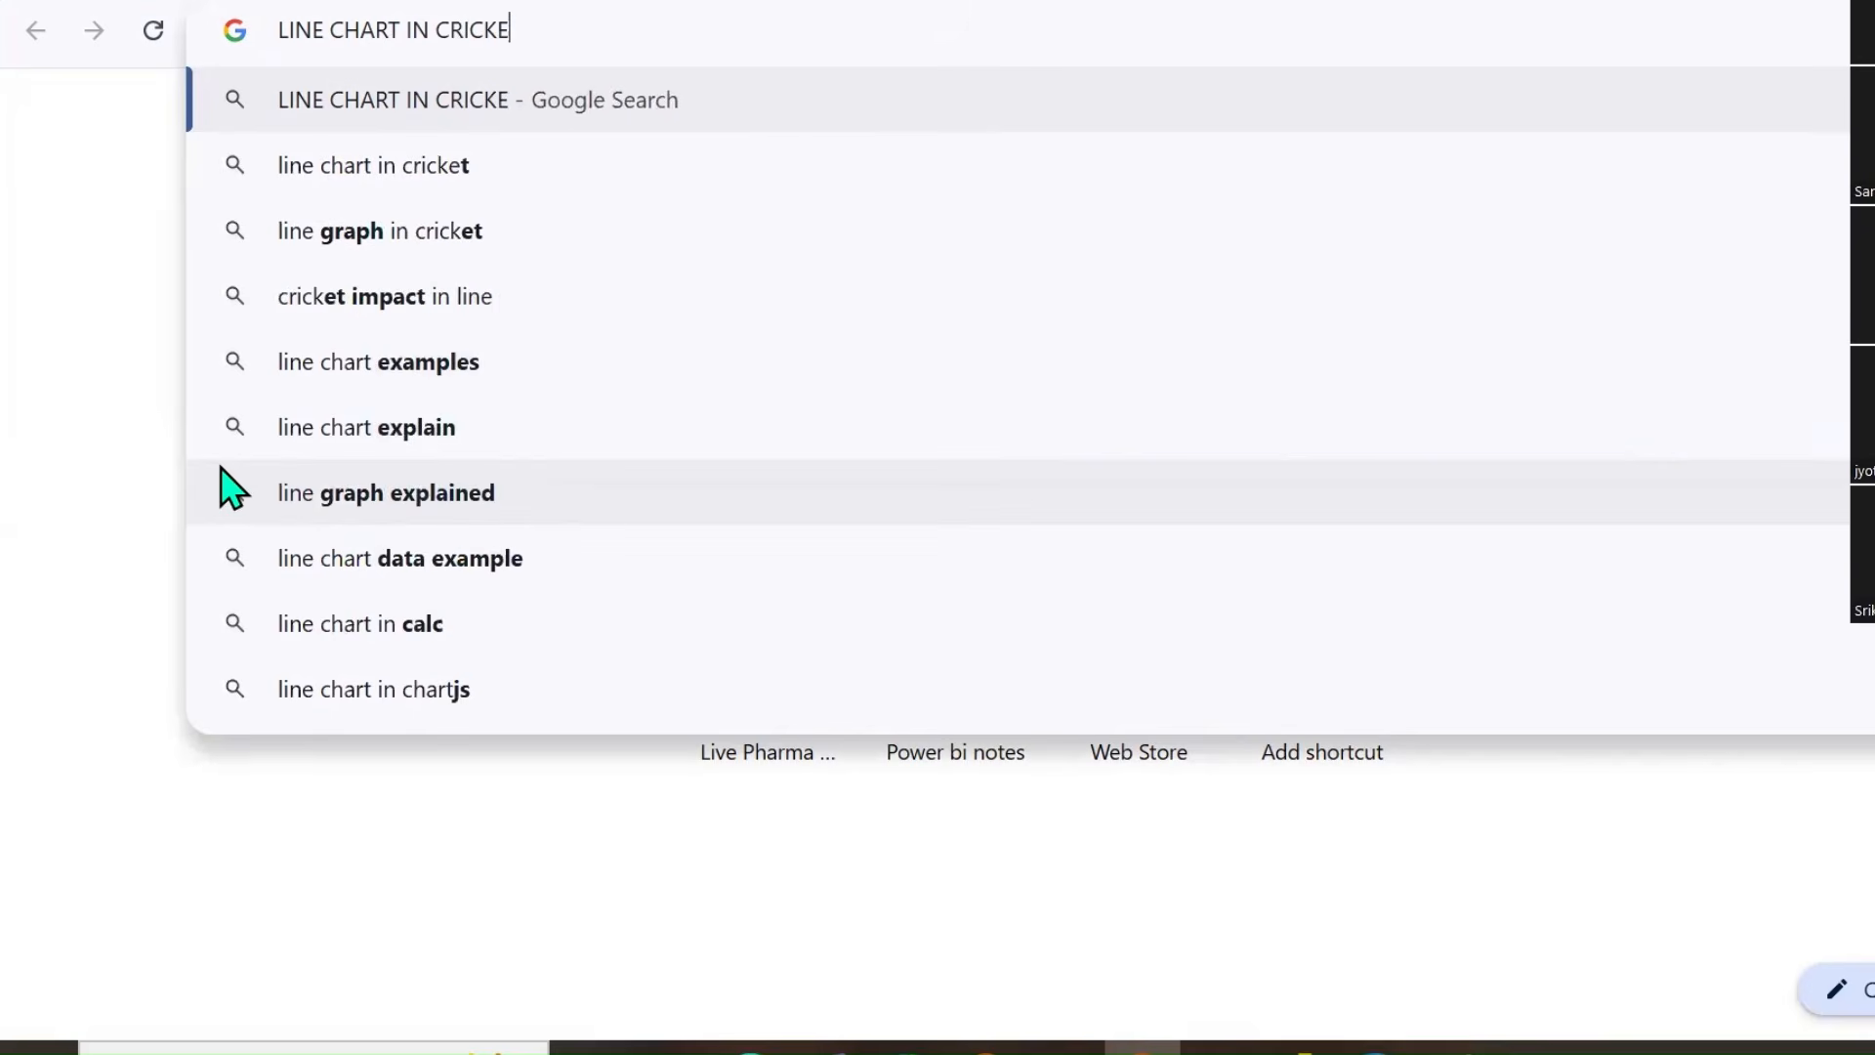
{"action": "type", "text": "T CHASING"}
{"action": "key", "text": "Return"}
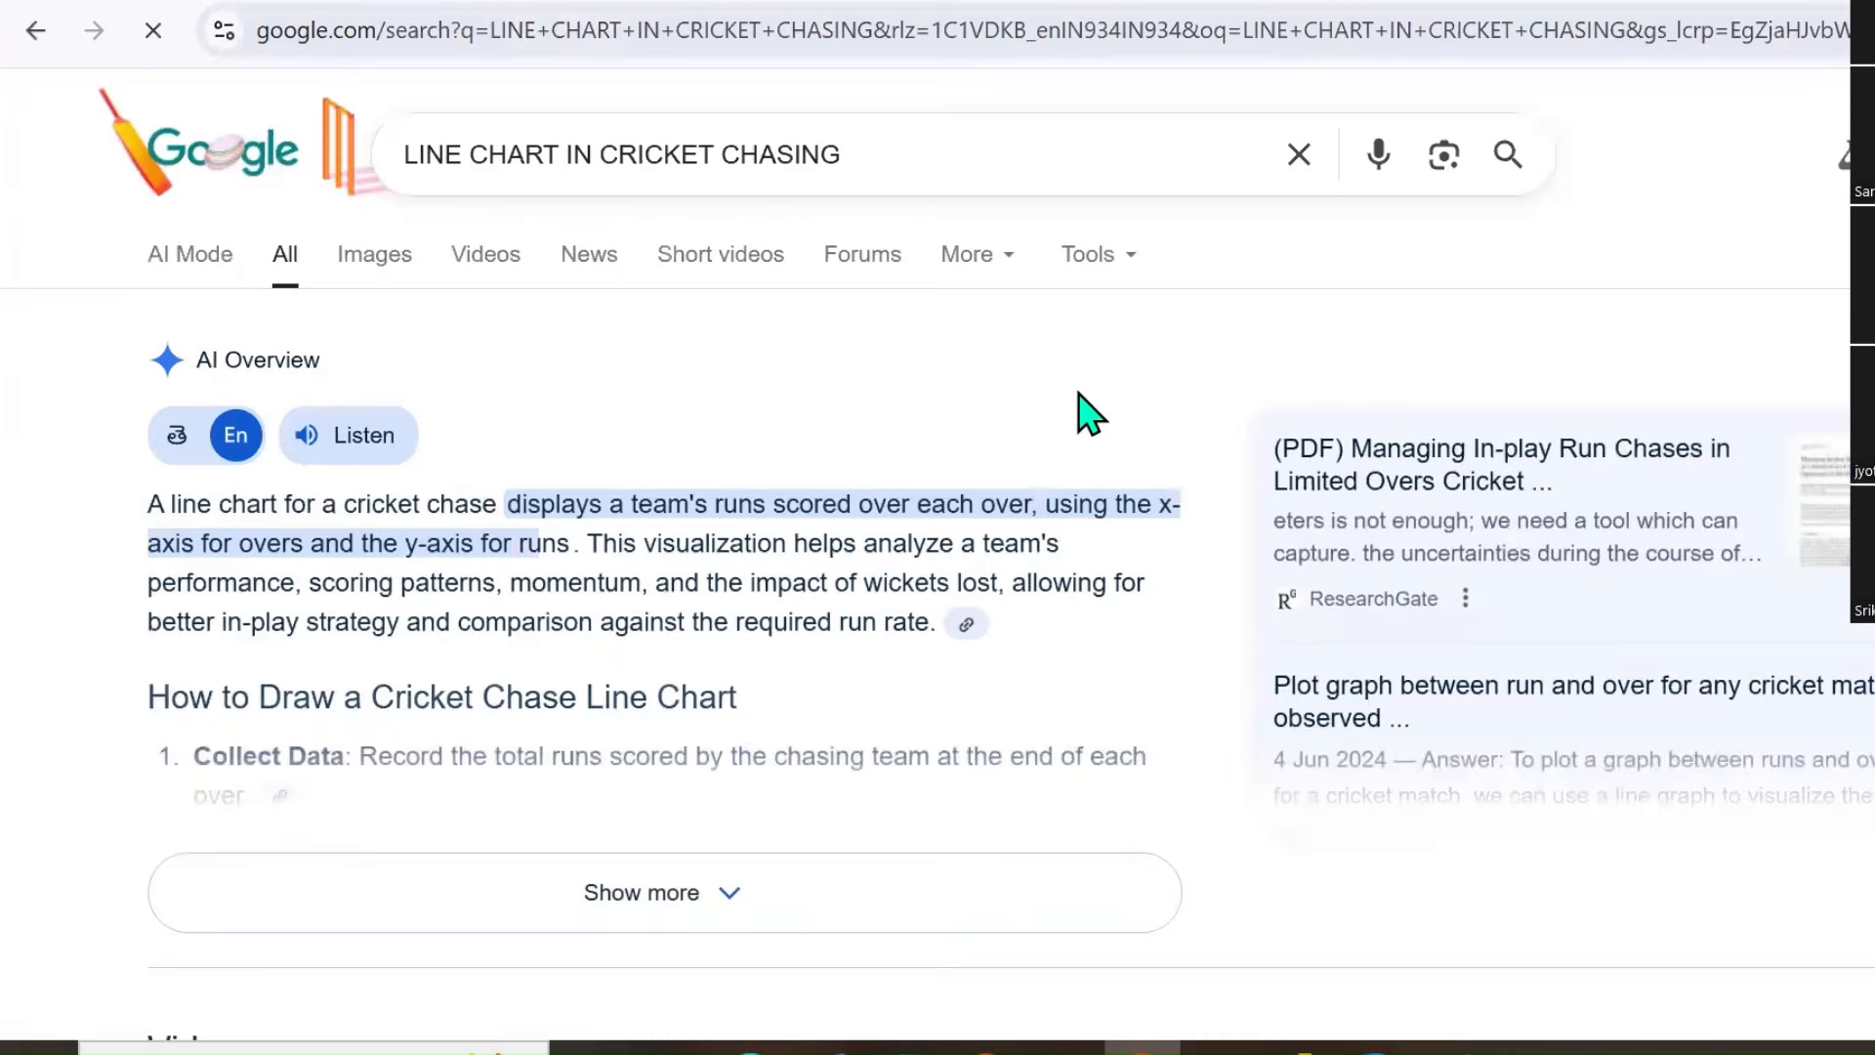
Show the image results and preview the Reddit "impressive chasing graphs #WIvBAN" image.
{"action": "scroll", "coordinate": [1074, 414], "scroll_direction": "down", "scroll_amount": 5}
{"action": "scroll", "coordinate": [1080, 415], "scroll_direction": "up", "scroll_amount": 5}
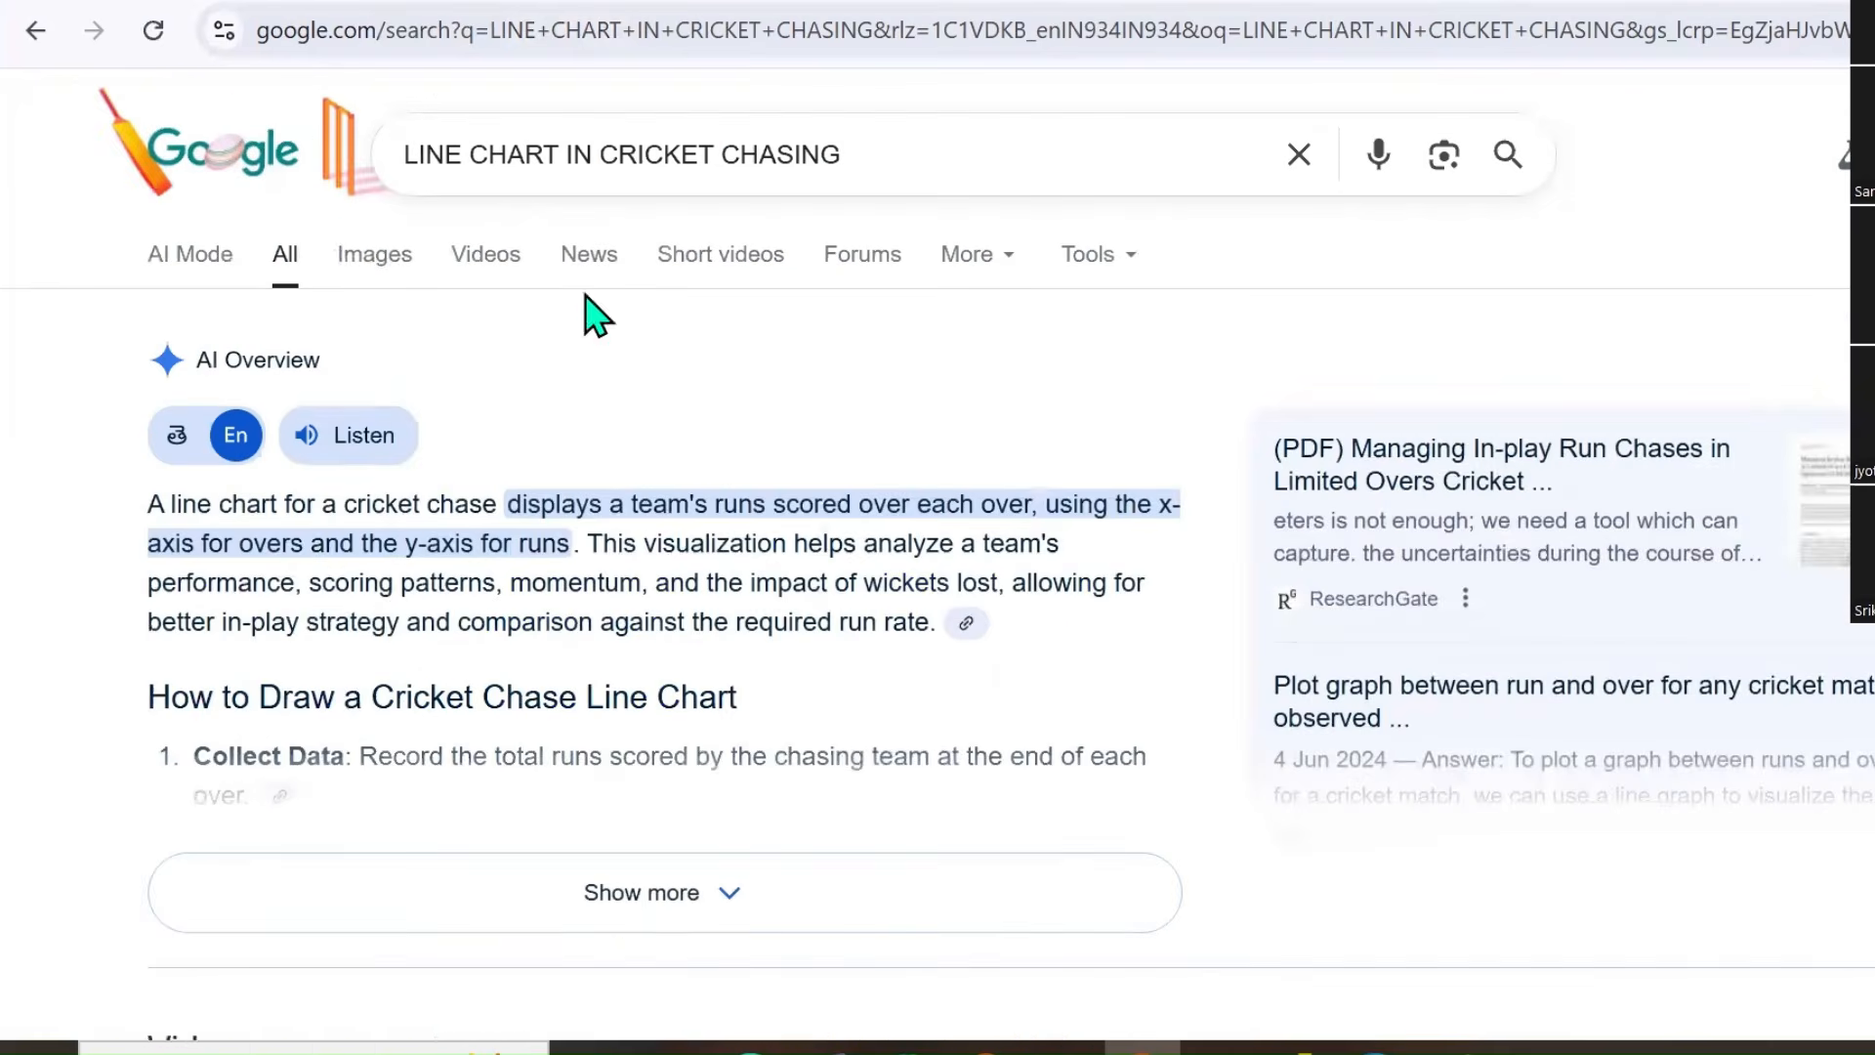
{"action": "left_click", "coordinate": [381, 255]}
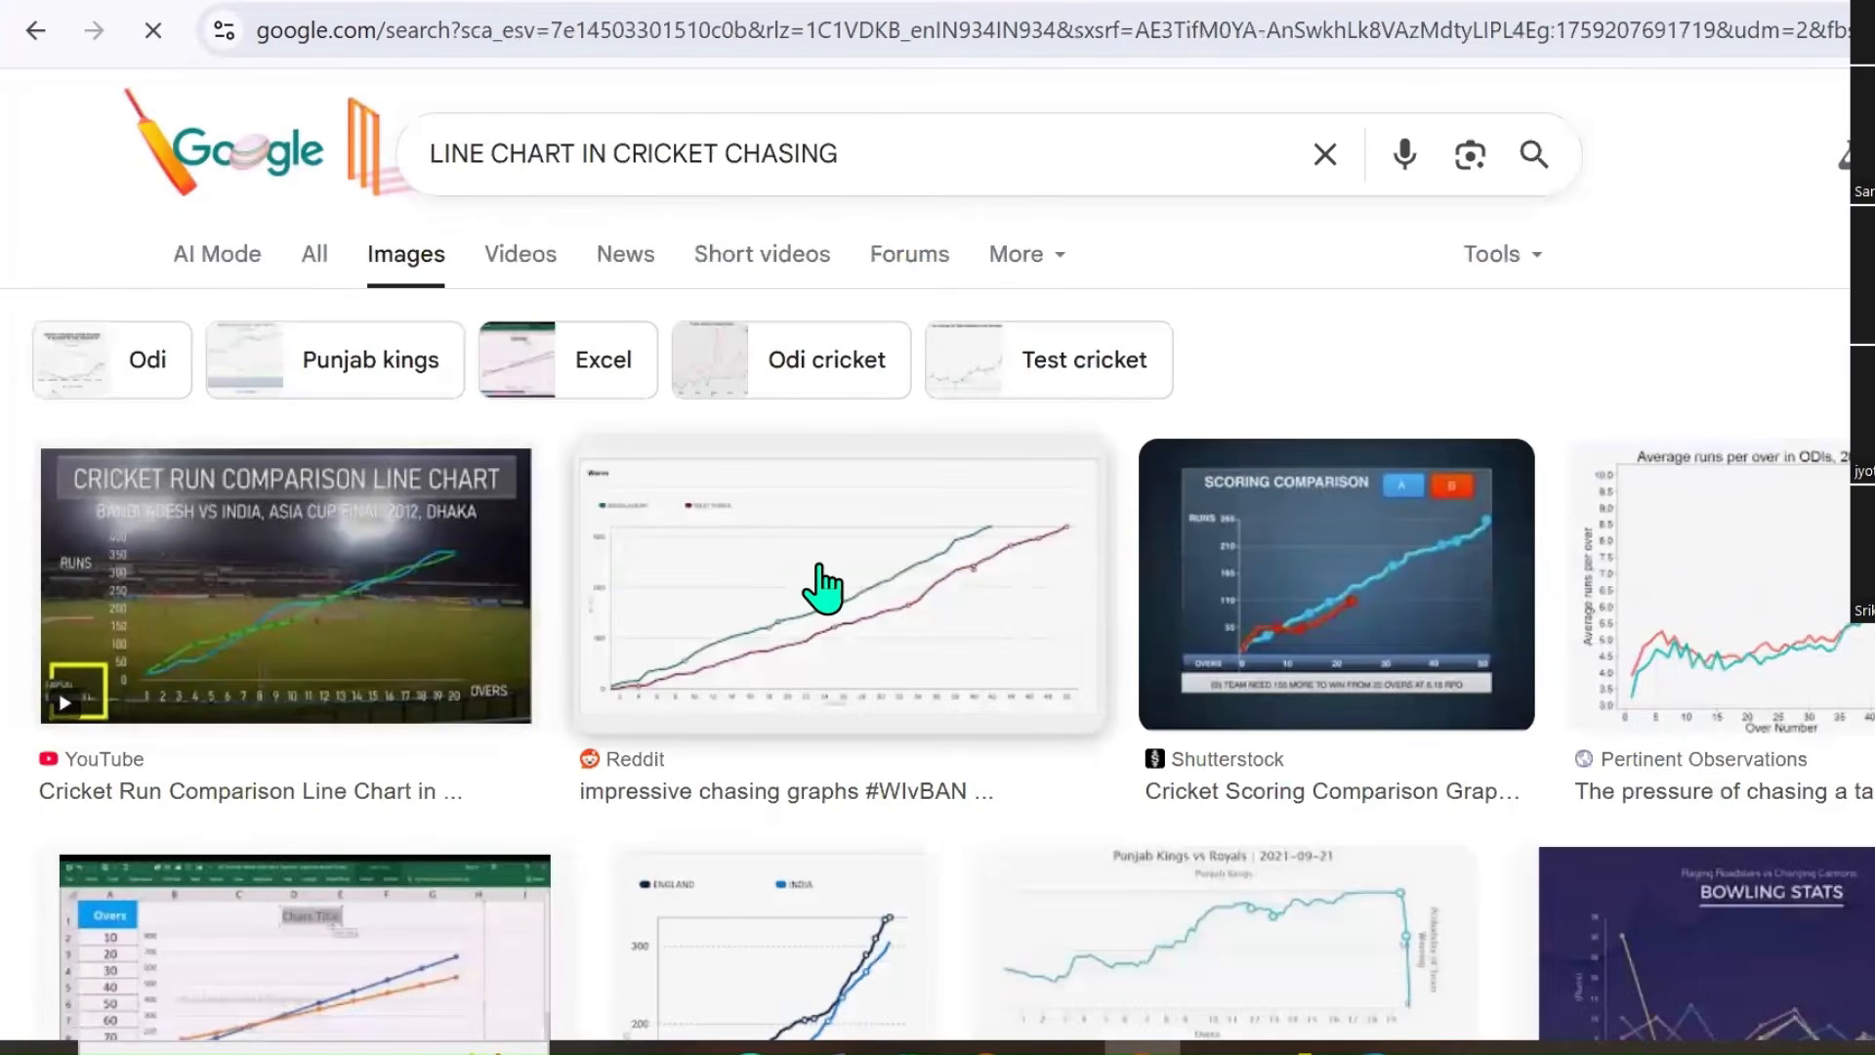
{"action": "left_click", "coordinate": [824, 587]}
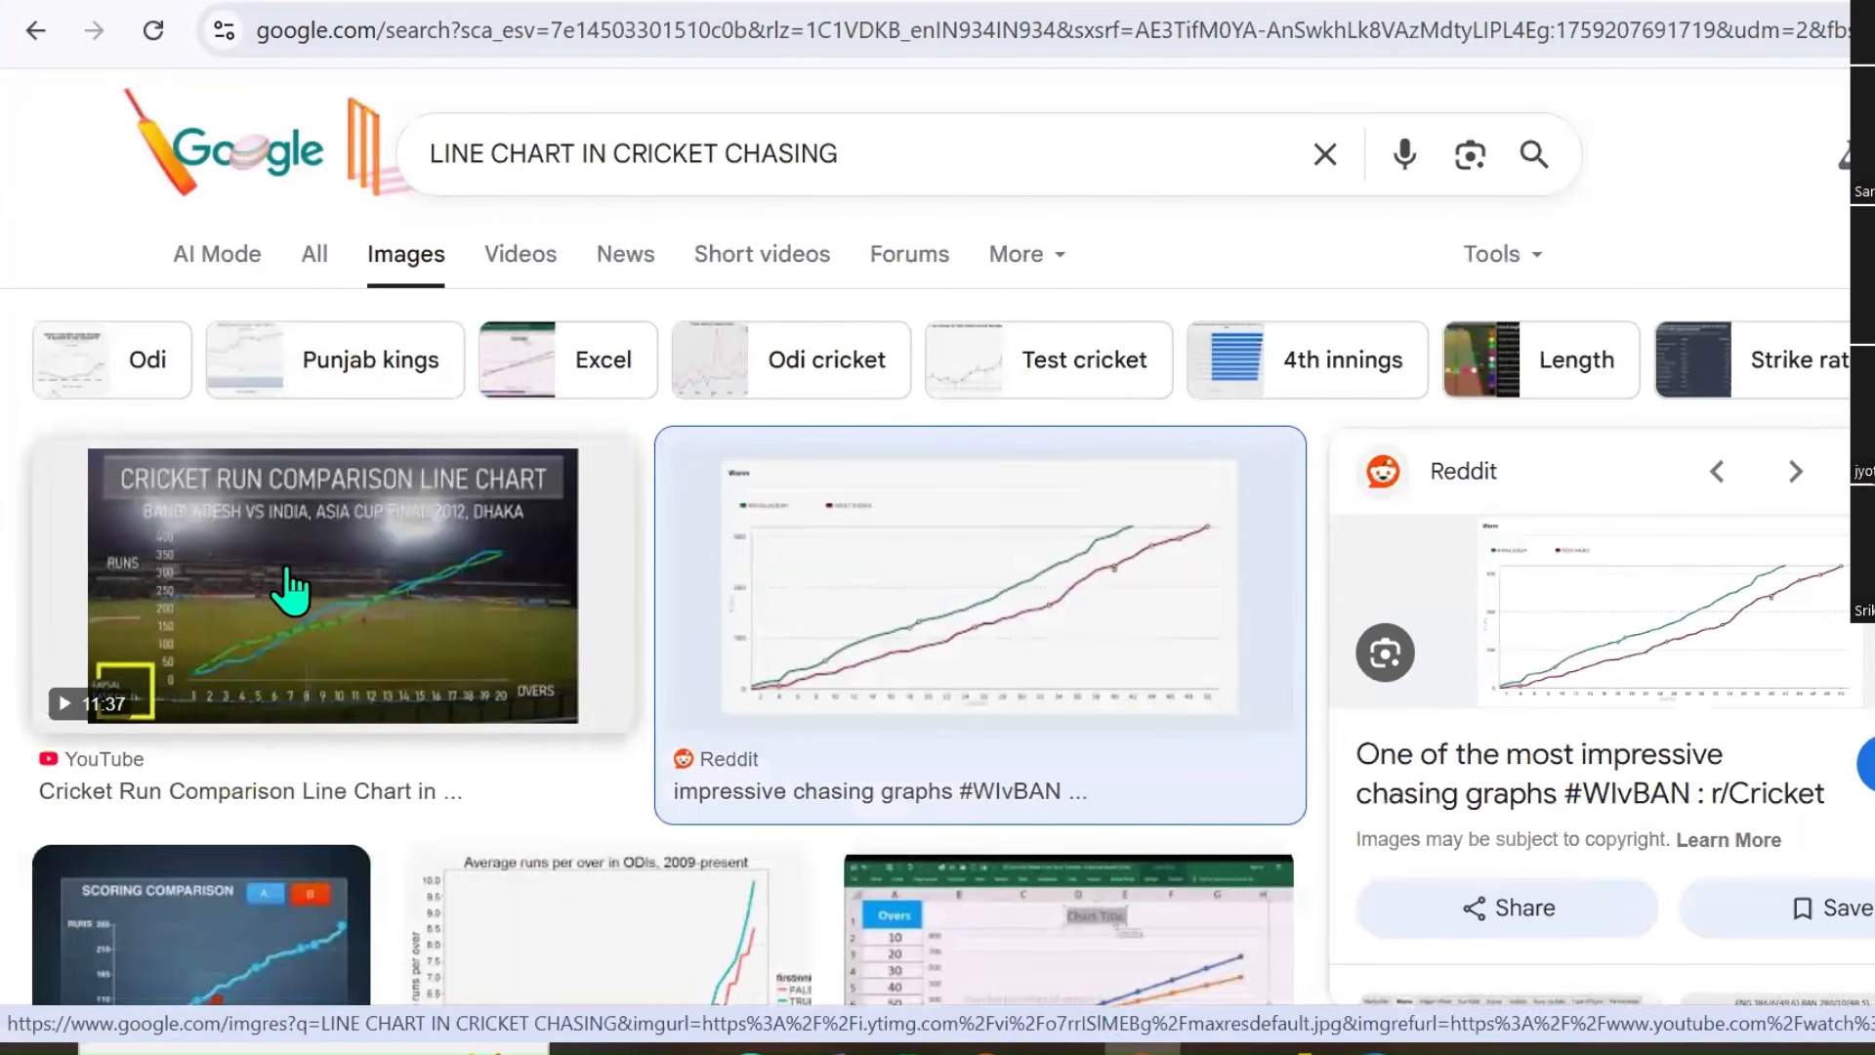
Look through the cricket line chart images, return to the previewed Reddit graph and open its source post.
{"action": "scroll", "coordinate": [391, 625], "scroll_direction": "down", "scroll_amount": 3}
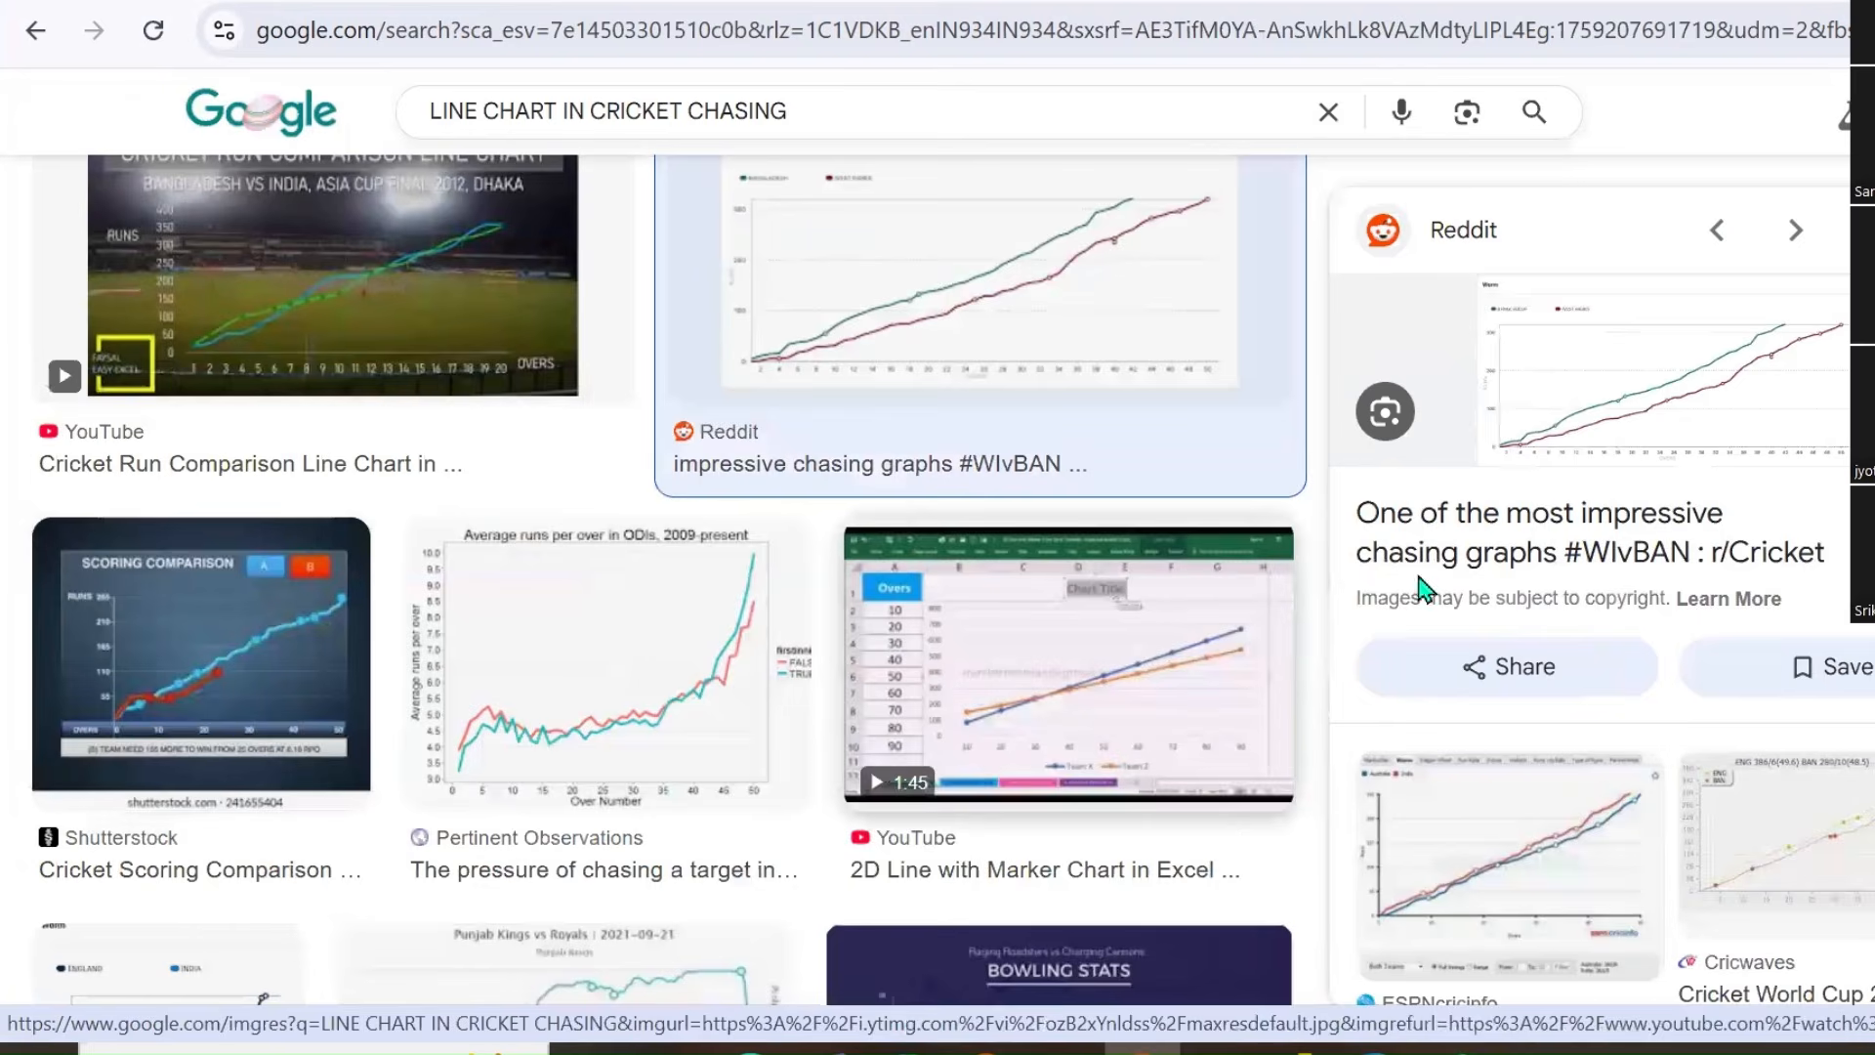
{"action": "scroll", "coordinate": [1341, 784], "scroll_direction": "down", "scroll_amount": 1}
{"action": "scroll", "coordinate": [1340, 785], "scroll_direction": "down", "scroll_amount": 5}
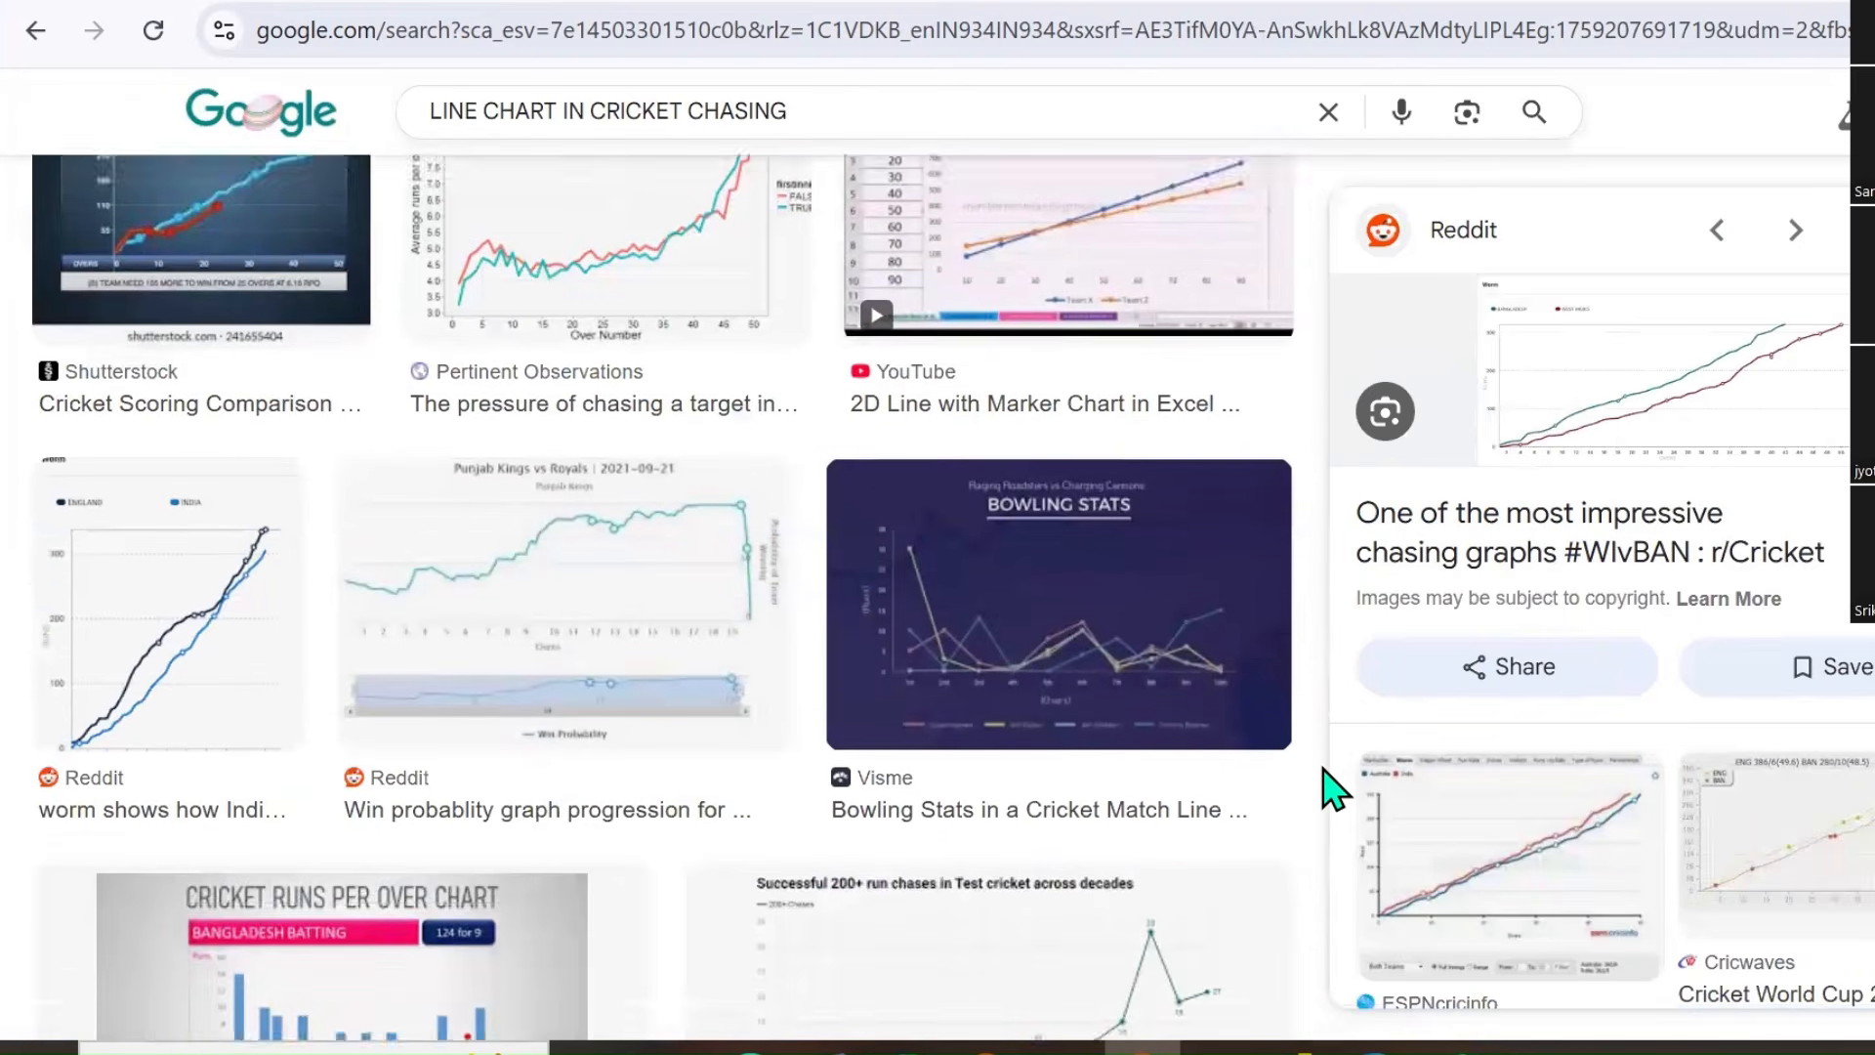
{"action": "scroll", "coordinate": [1329, 772], "scroll_direction": "down", "scroll_amount": 5}
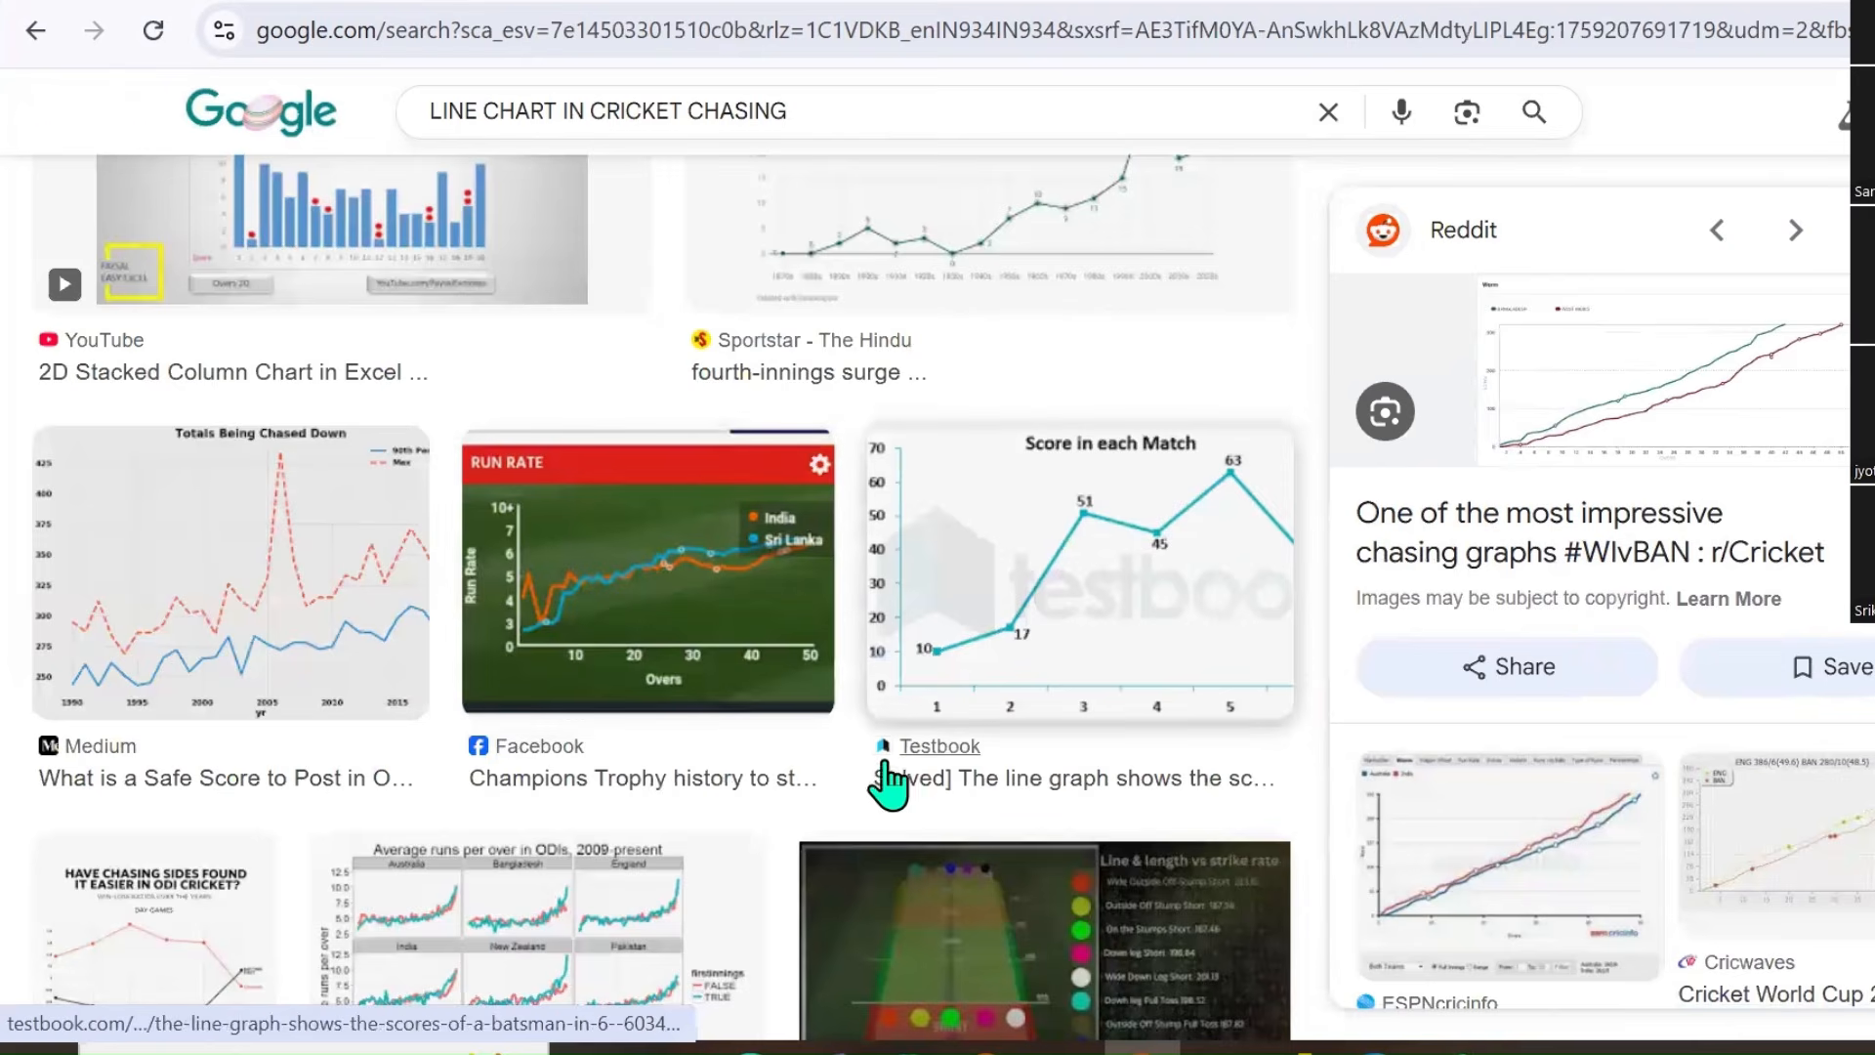
{"action": "scroll", "coordinate": [926, 757], "scroll_direction": "down", "scroll_amount": 3}
{"action": "scroll", "coordinate": [1207, 640], "scroll_direction": "up", "scroll_amount": 14}
{"action": "scroll", "coordinate": [1339, 640], "scroll_direction": "up", "scroll_amount": 2}
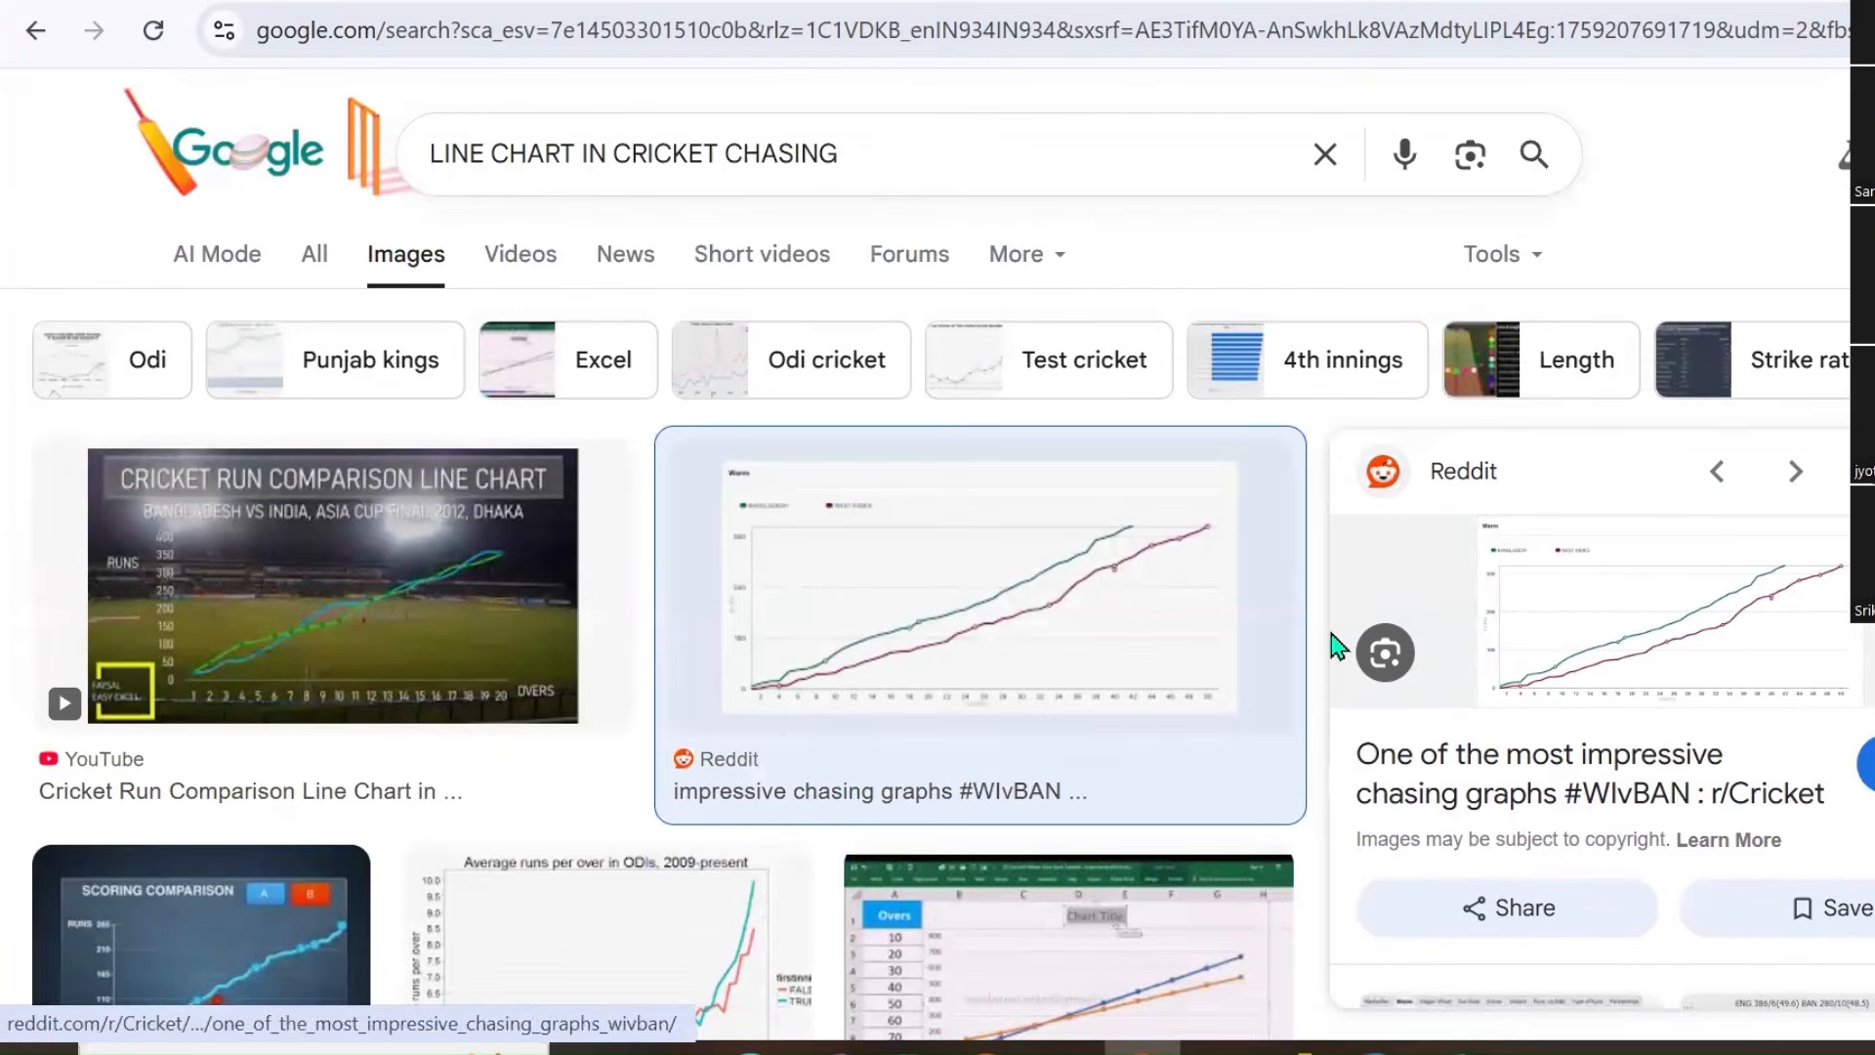
{"action": "left_click", "coordinate": [1645, 607]}
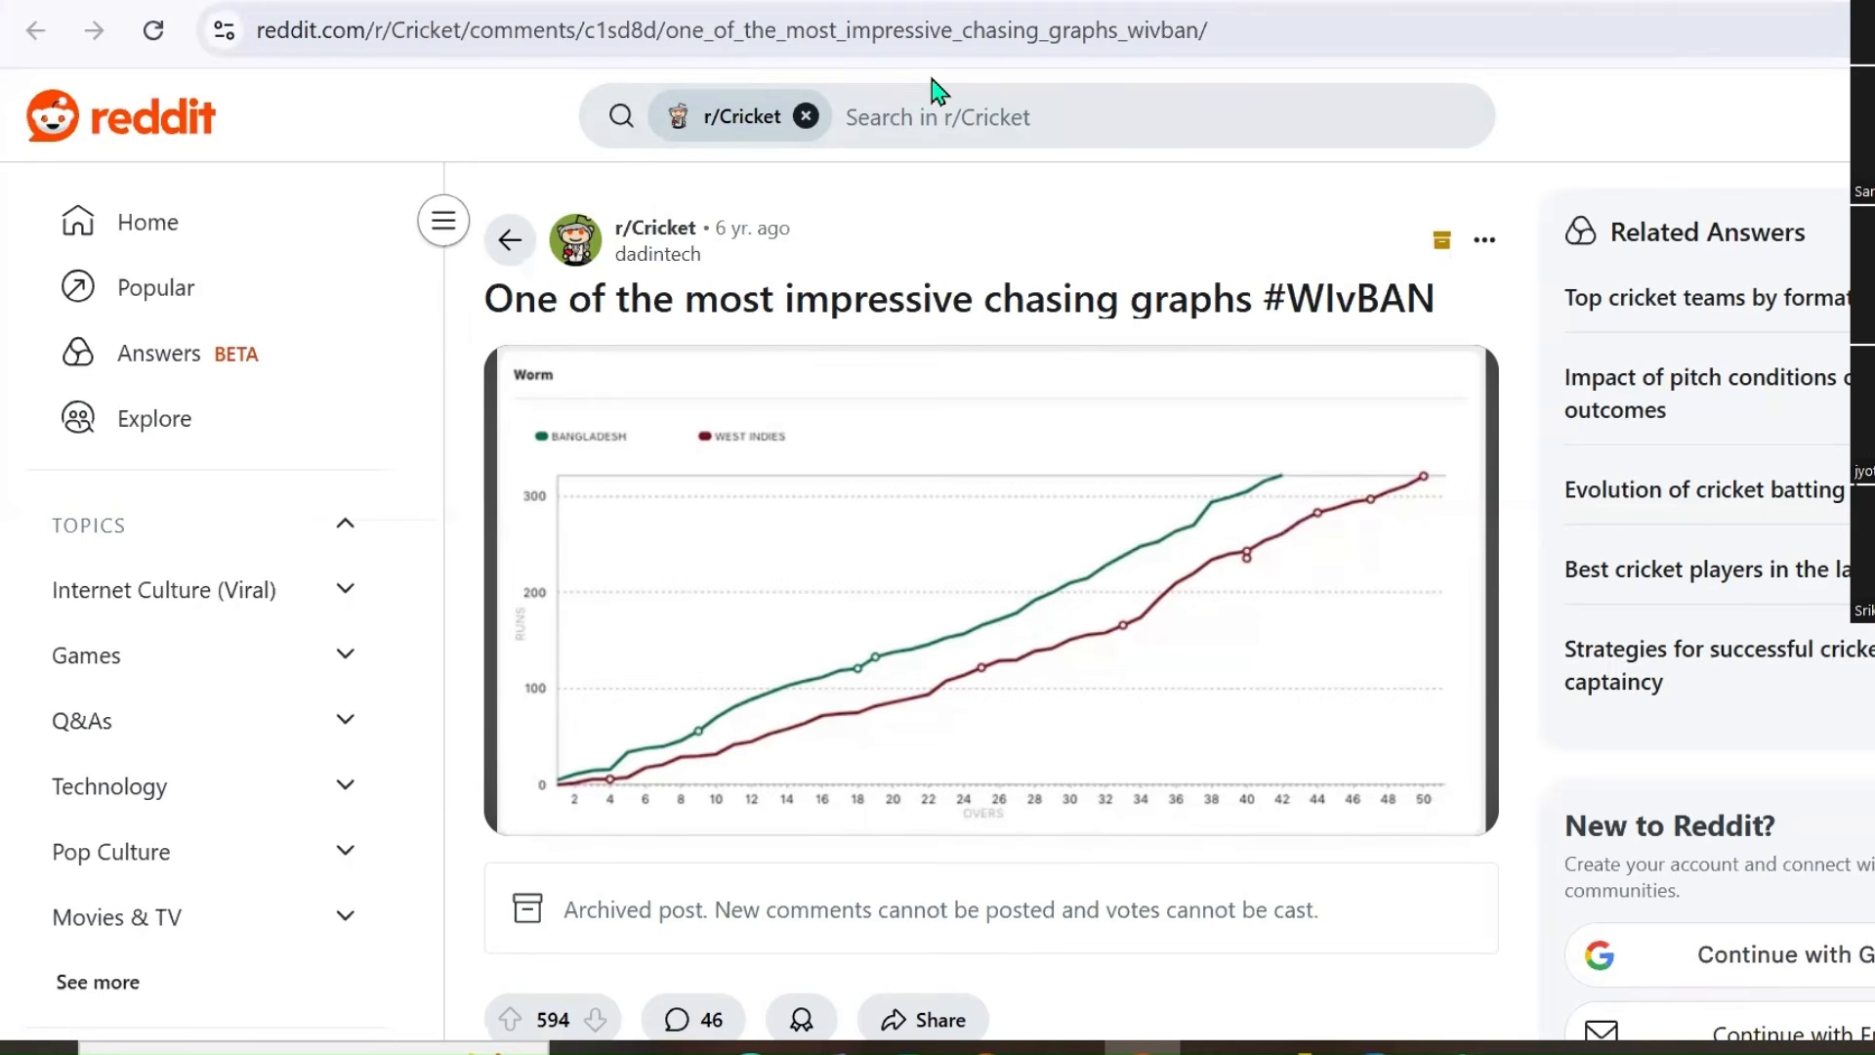
Mark the overs and runs axes with red lines, add a tick, and circle the end of the Bangladesh line.
{"action": "left_click_drag", "start_coordinate": [562, 823], "coordinate": [1456, 823]}
{"action": "mouse_move", "coordinate": [527, 771]}
{"action": "left_mouse_down"}
{"action": "mouse_move", "coordinate": [505, 427]}
{"action": "mouse_move", "coordinate": [563, 479]}
{"action": "mouse_move", "coordinate": [665, 423]}
{"action": "left_mouse_up"}
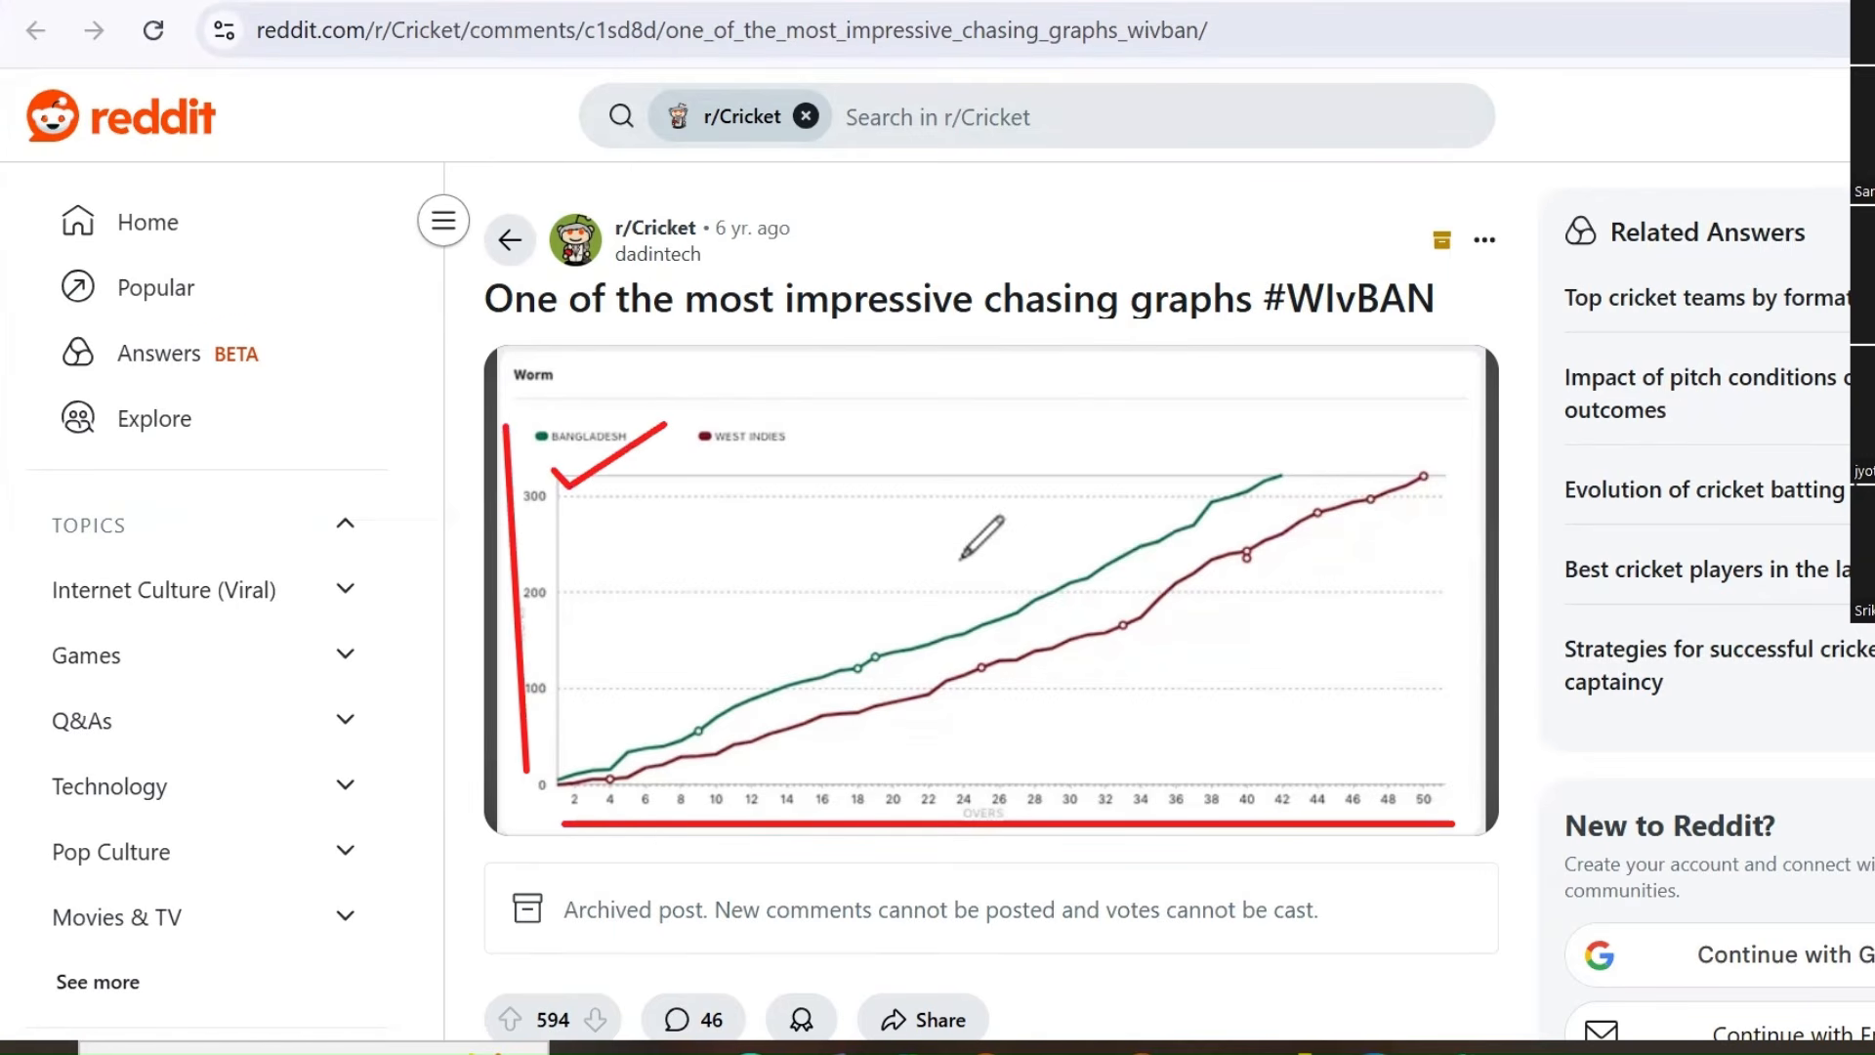
{"action": "mouse_move", "coordinate": [1265, 457]}
{"action": "left_mouse_down"}
{"action": "mouse_move", "coordinate": [1319, 473]}
{"action": "mouse_move", "coordinate": [1274, 493]}
{"action": "mouse_move", "coordinate": [1256, 475]}
{"action": "left_mouse_up"}
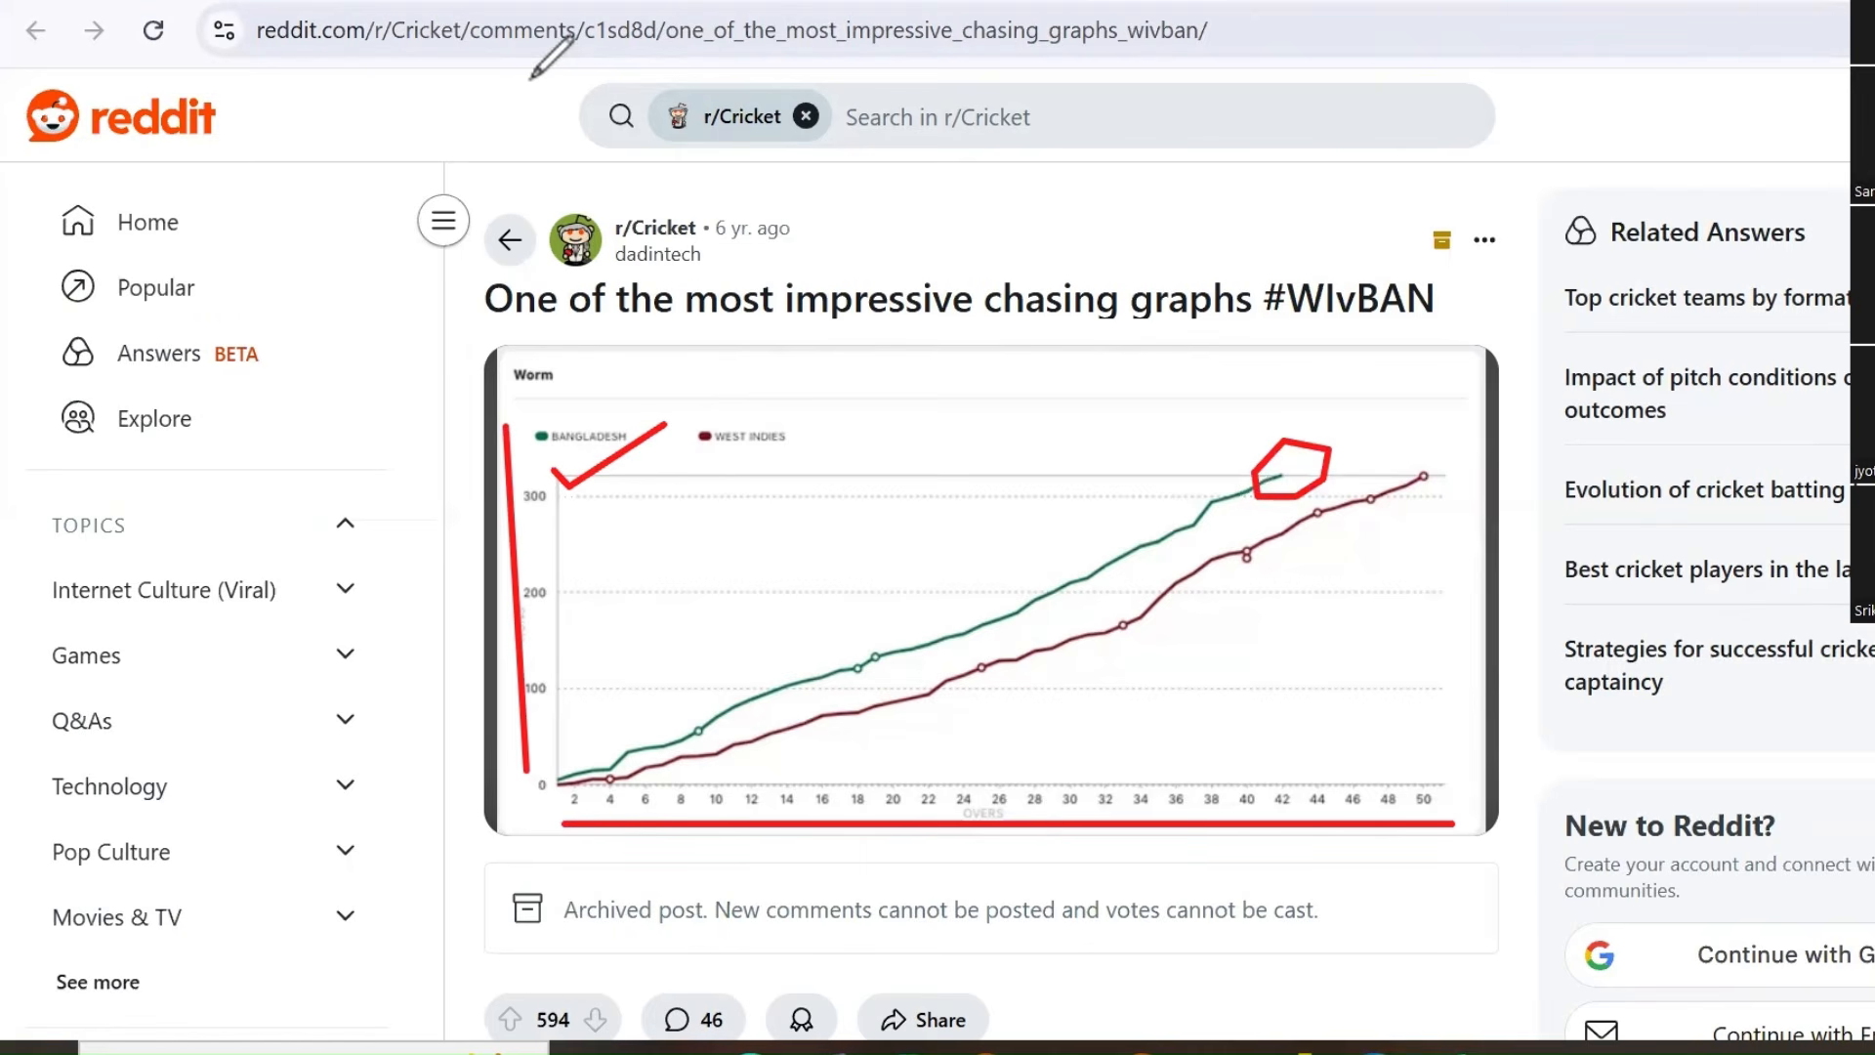
Enlarge the page to focus on the worm graph and erase all the red markings.
{"action": "key", "text": "ctrl+plus"}
{"action": "key", "text": "ctrl+plus"}
{"action": "scroll", "coordinate": [779, 766], "scroll_direction": "down", "scroll_amount": 2}
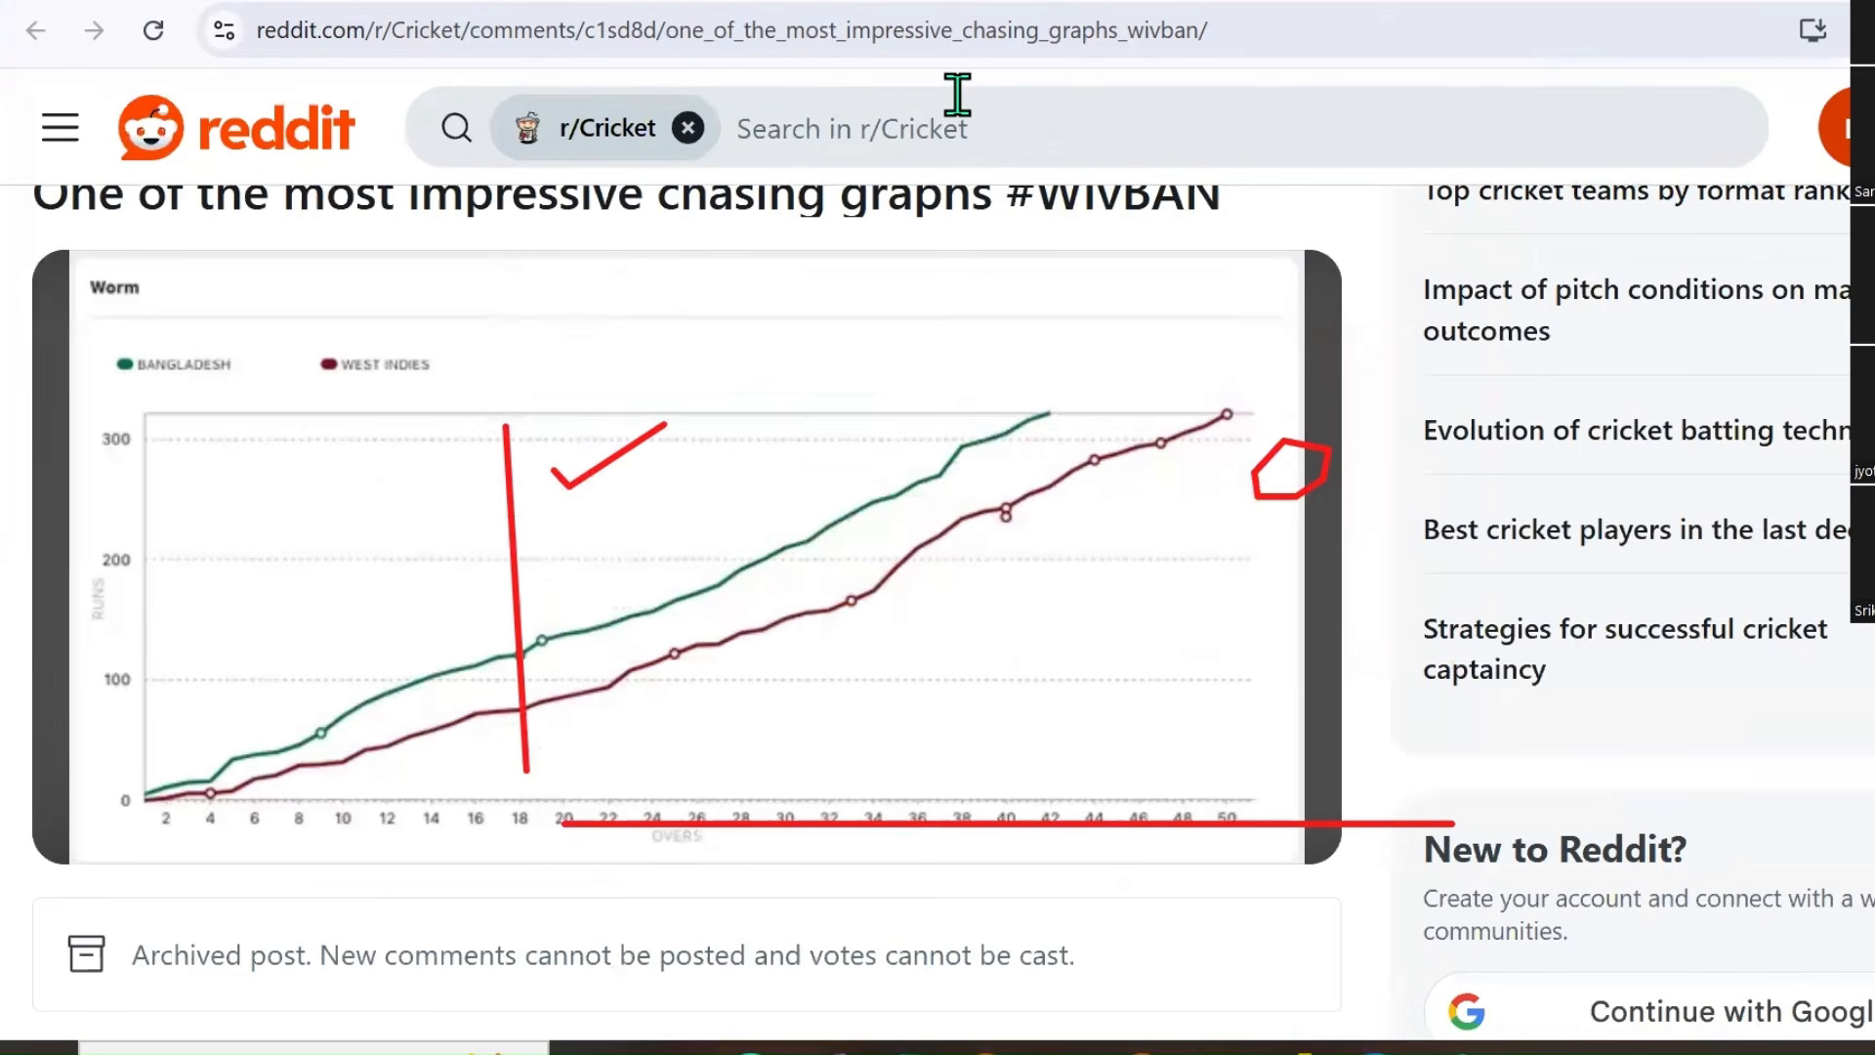
{"action": "left_click", "coordinate": [705, 357]}
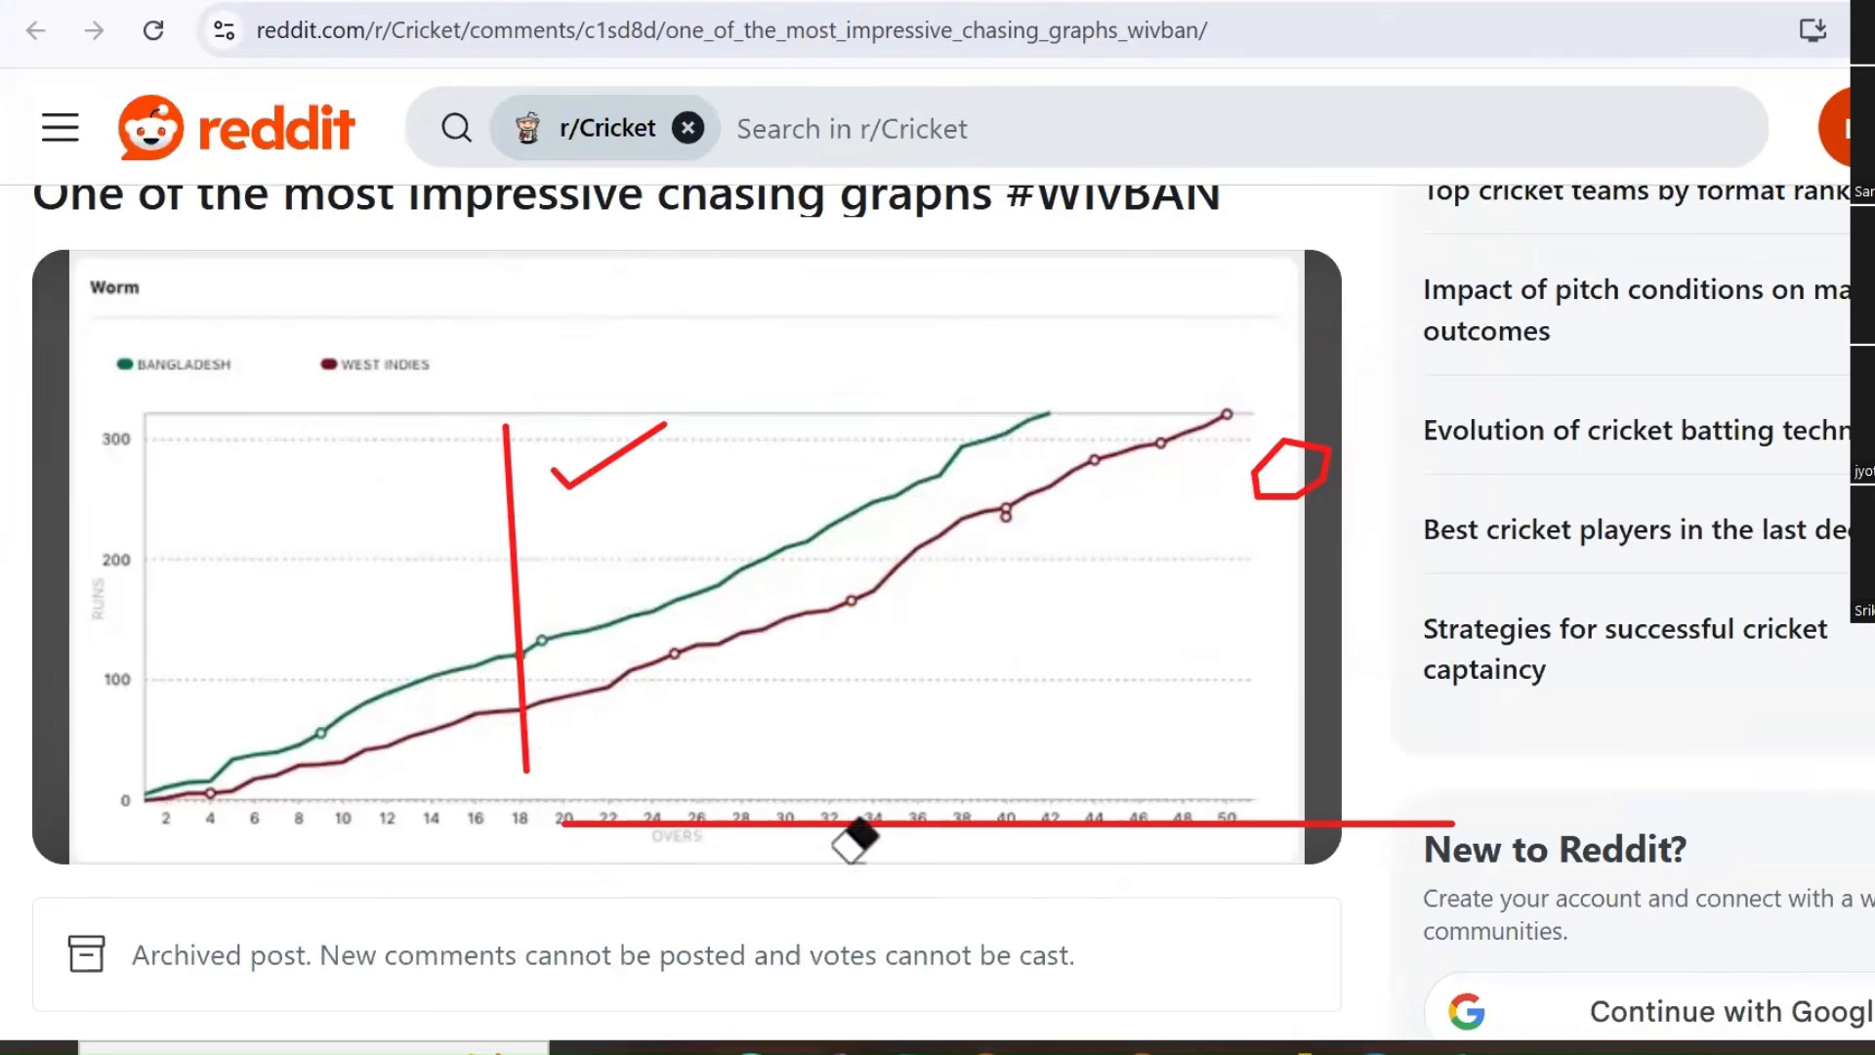
{"action": "left_click_drag", "start_coordinate": [850, 844], "coordinate": [1297, 461]}
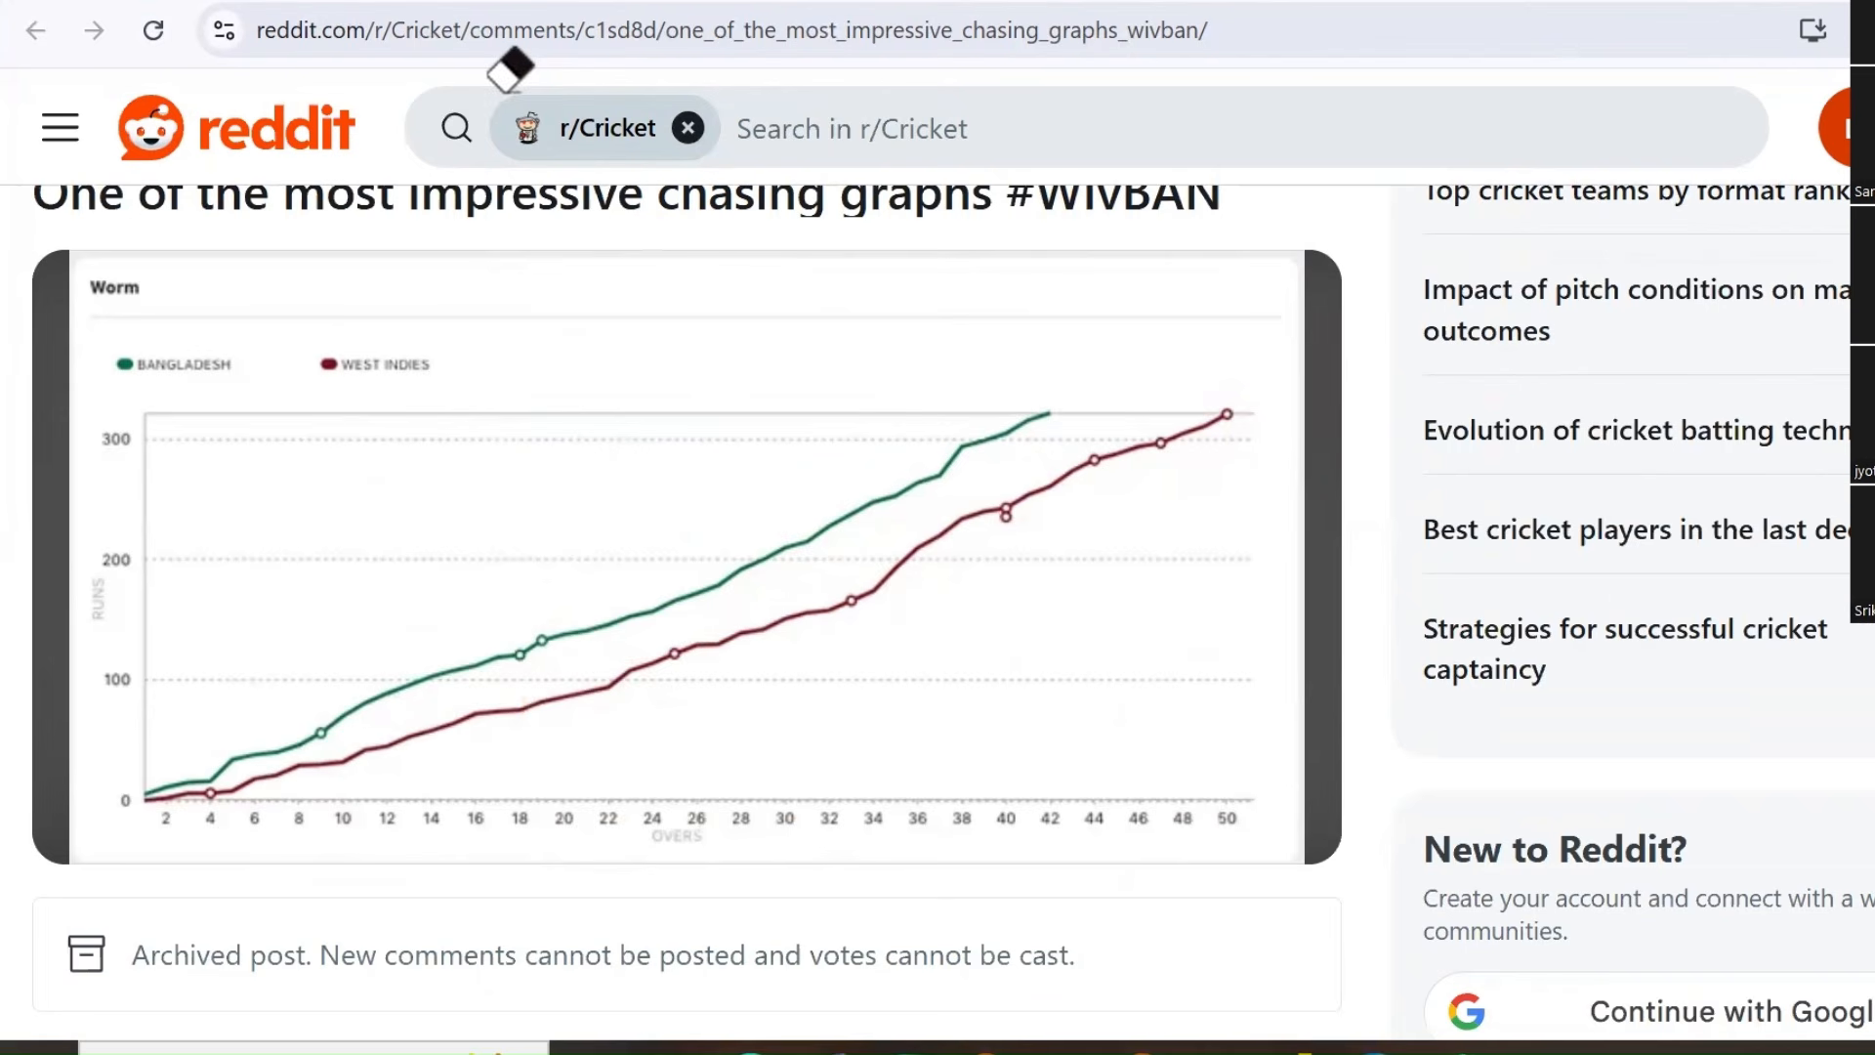
Circle the line markers near overs 19, 25 and 33, and draw red lines along the overs and runs axes.
{"action": "mouse_move", "coordinate": [493, 661]}
{"action": "left_mouse_down"}
{"action": "mouse_move", "coordinate": [509, 607]}
{"action": "mouse_move", "coordinate": [543, 701]}
{"action": "left_mouse_up"}
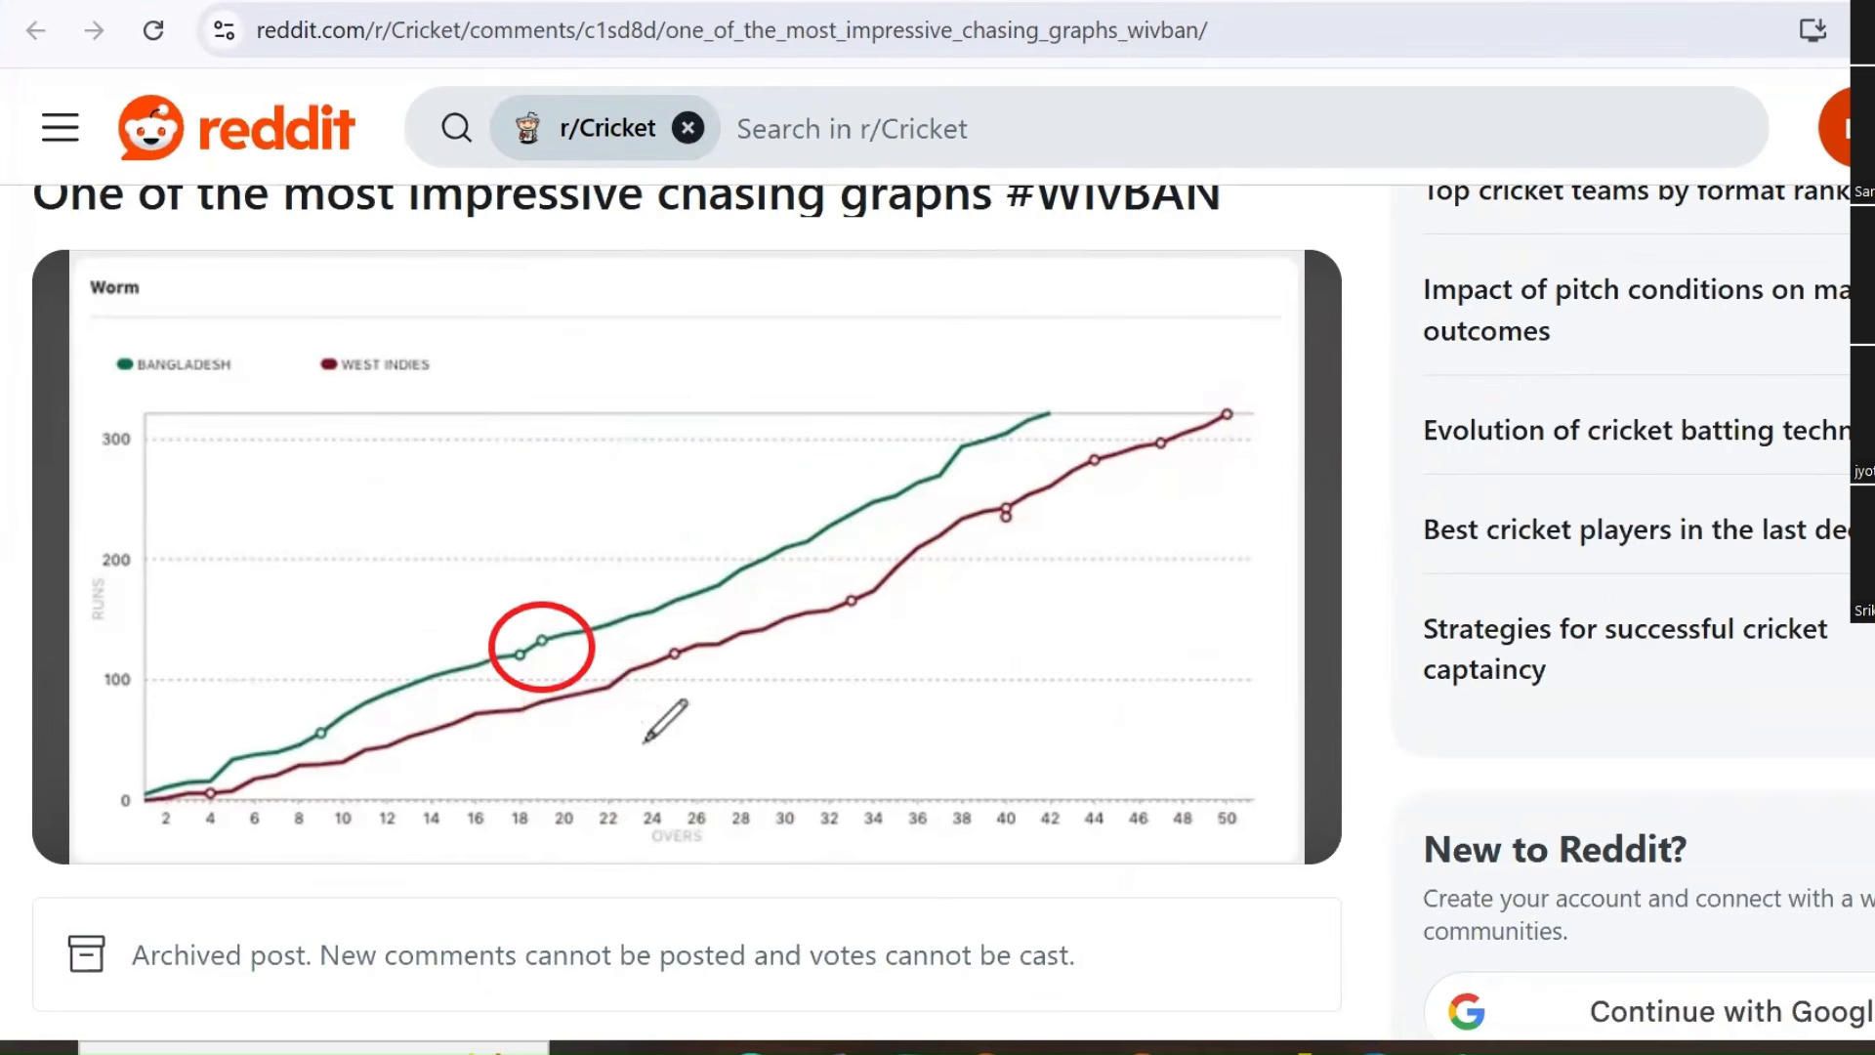
{"action": "mouse_move", "coordinate": [665, 678]}
{"action": "left_mouse_down"}
{"action": "mouse_move", "coordinate": [683, 635]}
{"action": "mouse_move", "coordinate": [720, 657]}
{"action": "mouse_move", "coordinate": [875, 571]}
{"action": "mouse_move", "coordinate": [816, 630]}
{"action": "left_mouse_up"}
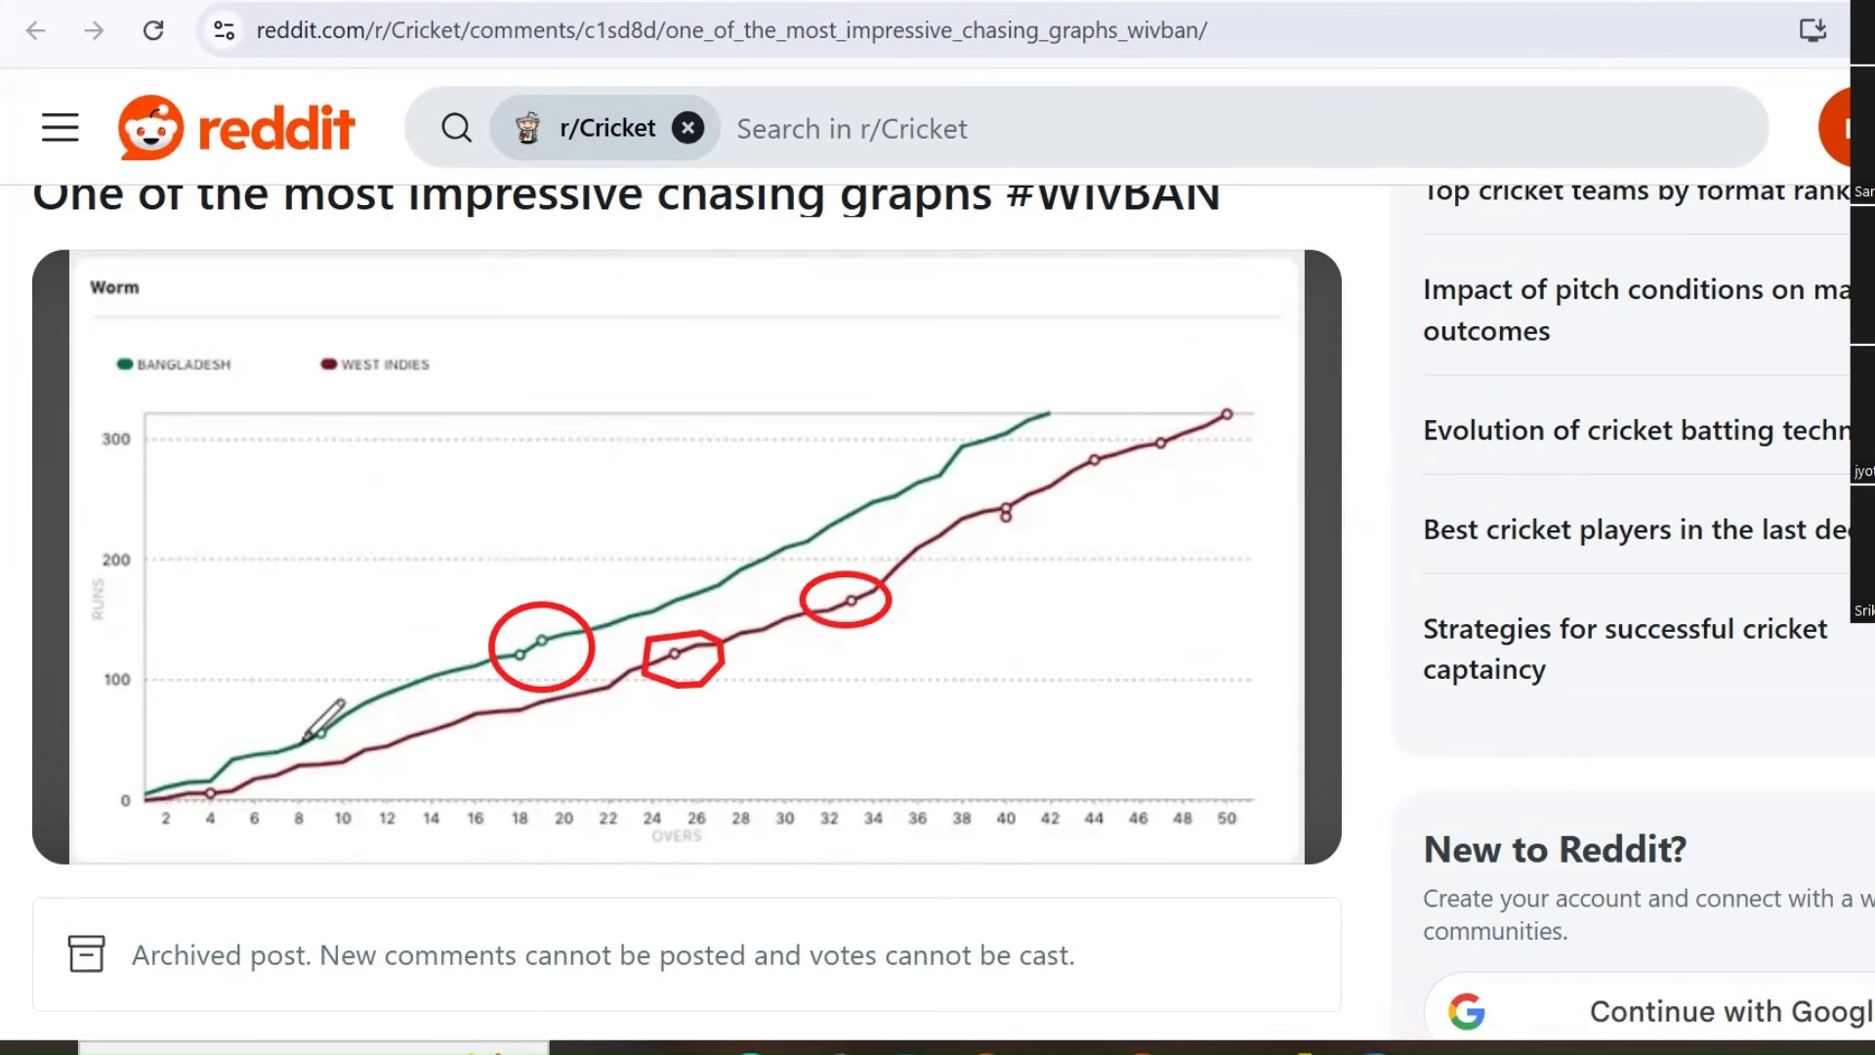
{"action": "mouse_move", "coordinate": [148, 819]}
{"action": "left_mouse_down"}
{"action": "mouse_move", "coordinate": [191, 838]}
{"action": "mouse_move", "coordinate": [1236, 842]}
{"action": "left_mouse_up"}
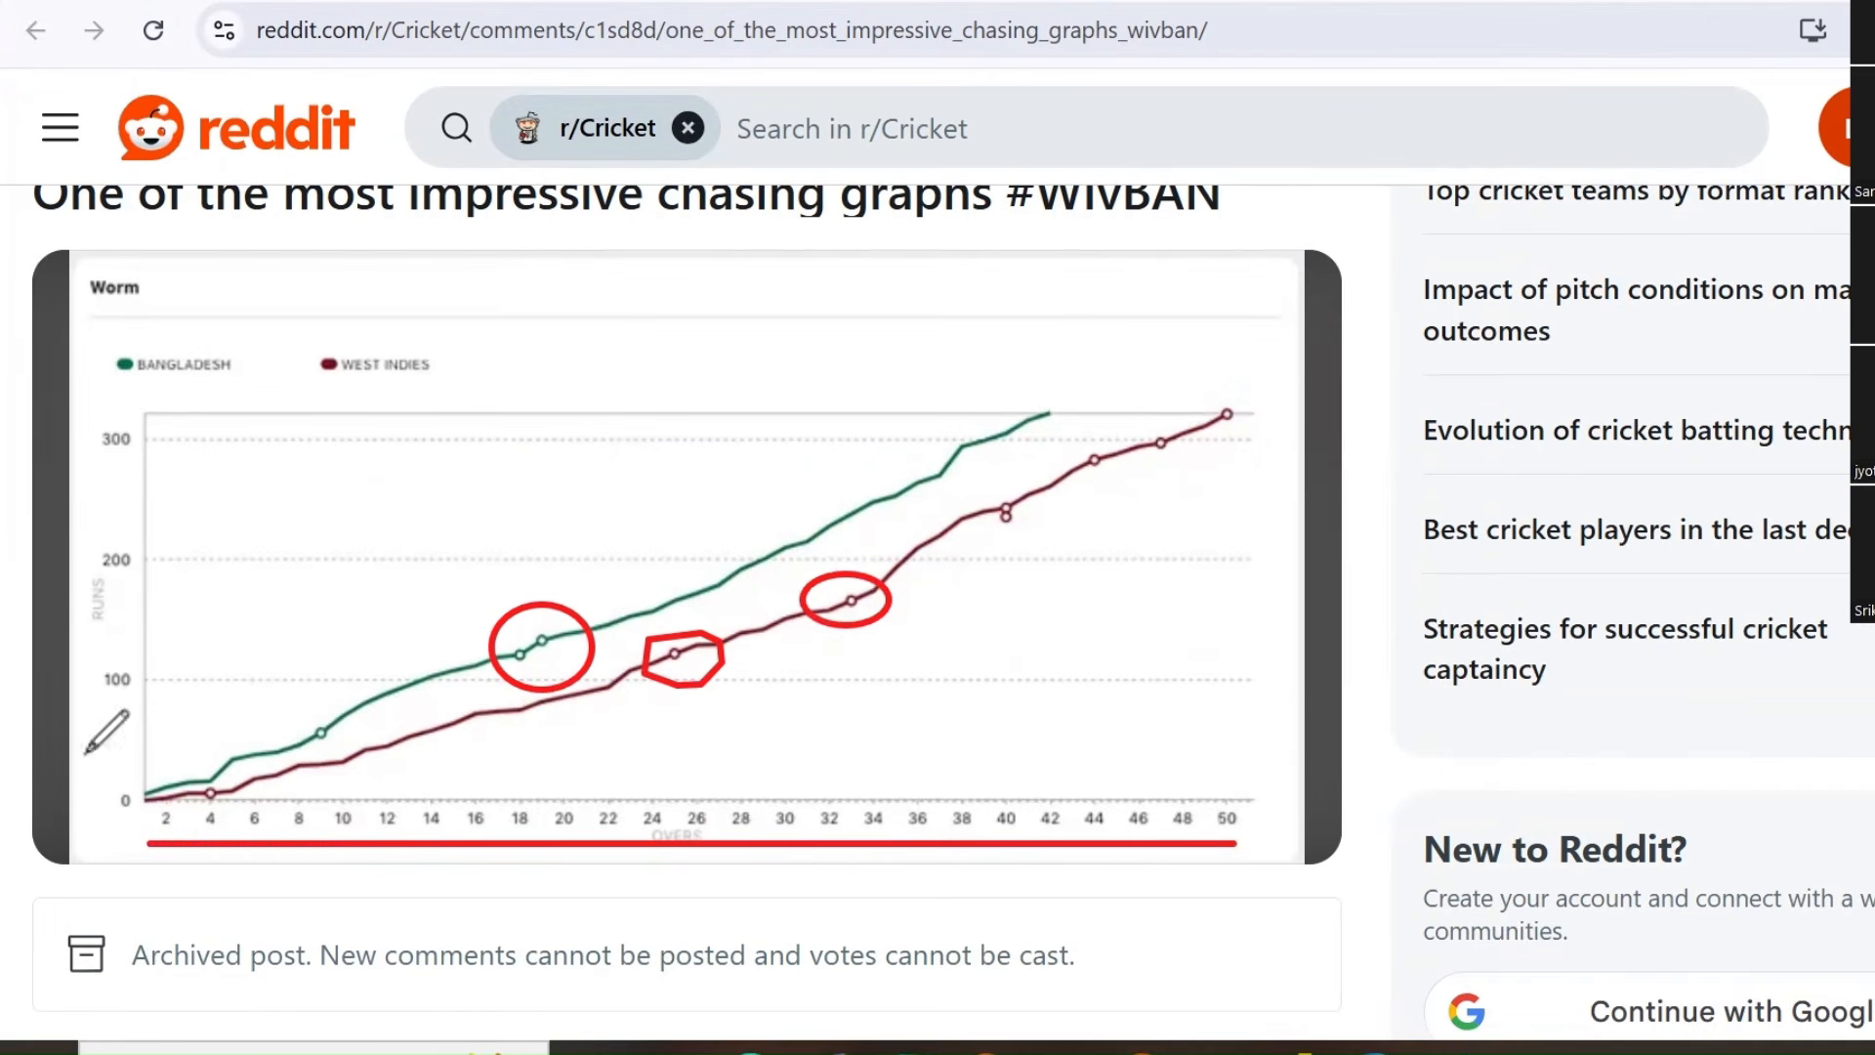
{"action": "left_click_drag", "start_coordinate": [82, 781], "coordinate": [82, 377]}
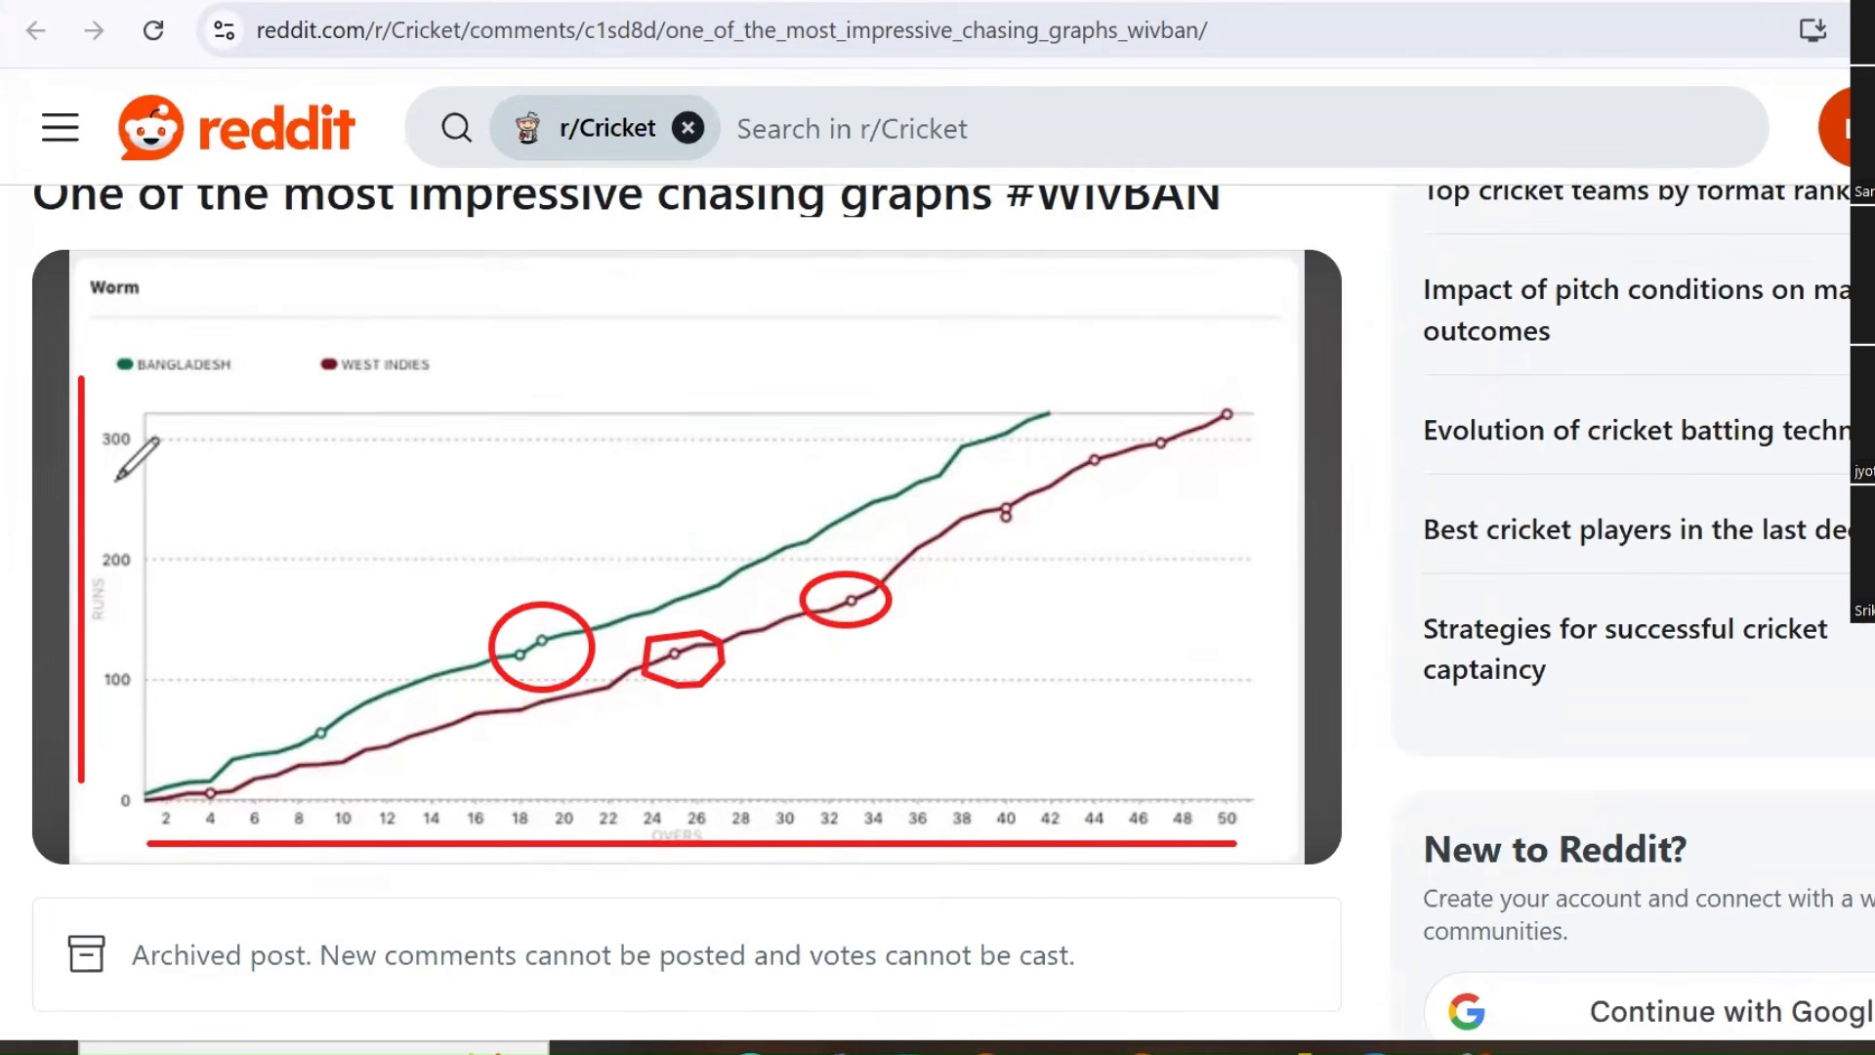
Draw a line from the Bangladesh endpoint to over 42, and outline the 42 label, the 300 label and the endpoint.
{"action": "mouse_move", "coordinate": [1050, 415]}
{"action": "left_mouse_down"}
{"action": "mouse_move", "coordinate": [1048, 809]}
{"action": "mouse_move", "coordinate": [1026, 796]}
{"action": "mouse_move", "coordinate": [1055, 840]}
{"action": "mouse_move", "coordinate": [1072, 777]}
{"action": "left_mouse_up"}
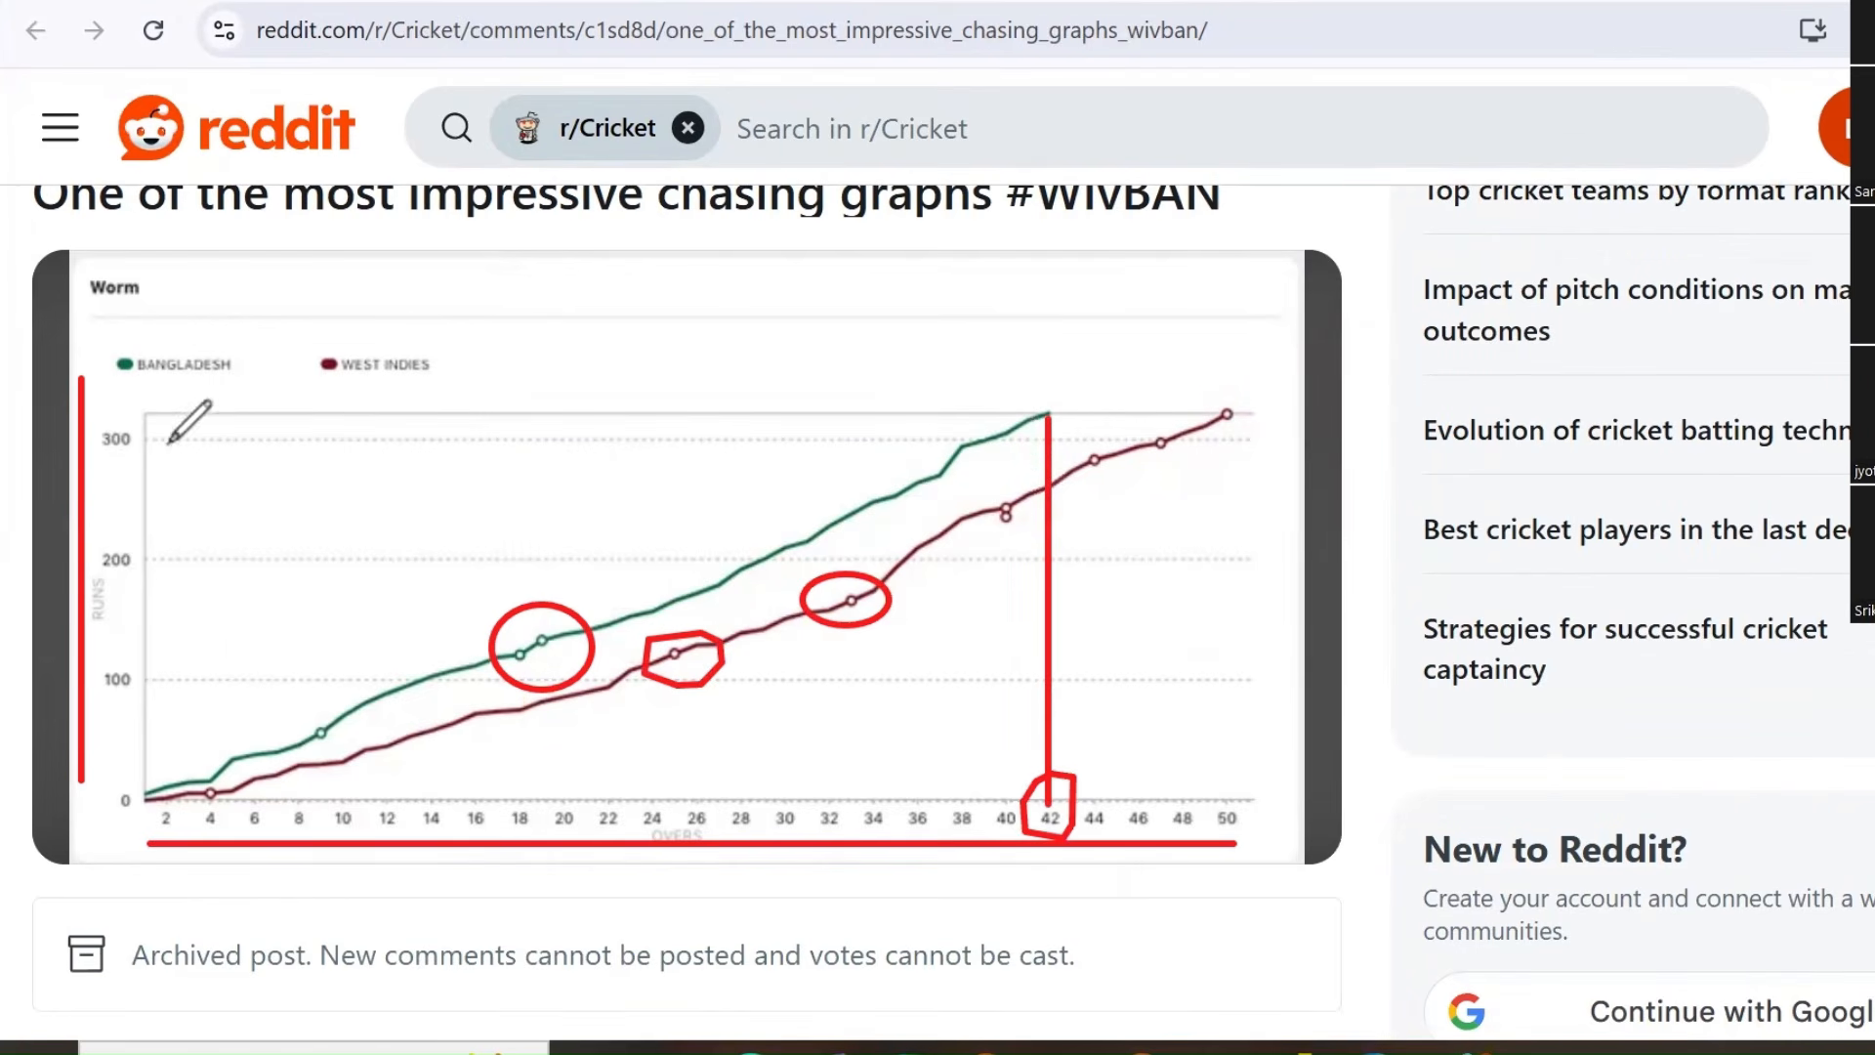
{"action": "mouse_move", "coordinate": [107, 465]}
{"action": "left_mouse_down"}
{"action": "mouse_move", "coordinate": [158, 476]}
{"action": "mouse_move", "coordinate": [160, 400]}
{"action": "mouse_move", "coordinate": [98, 429]}
{"action": "mouse_move", "coordinate": [109, 469]}
{"action": "left_mouse_up"}
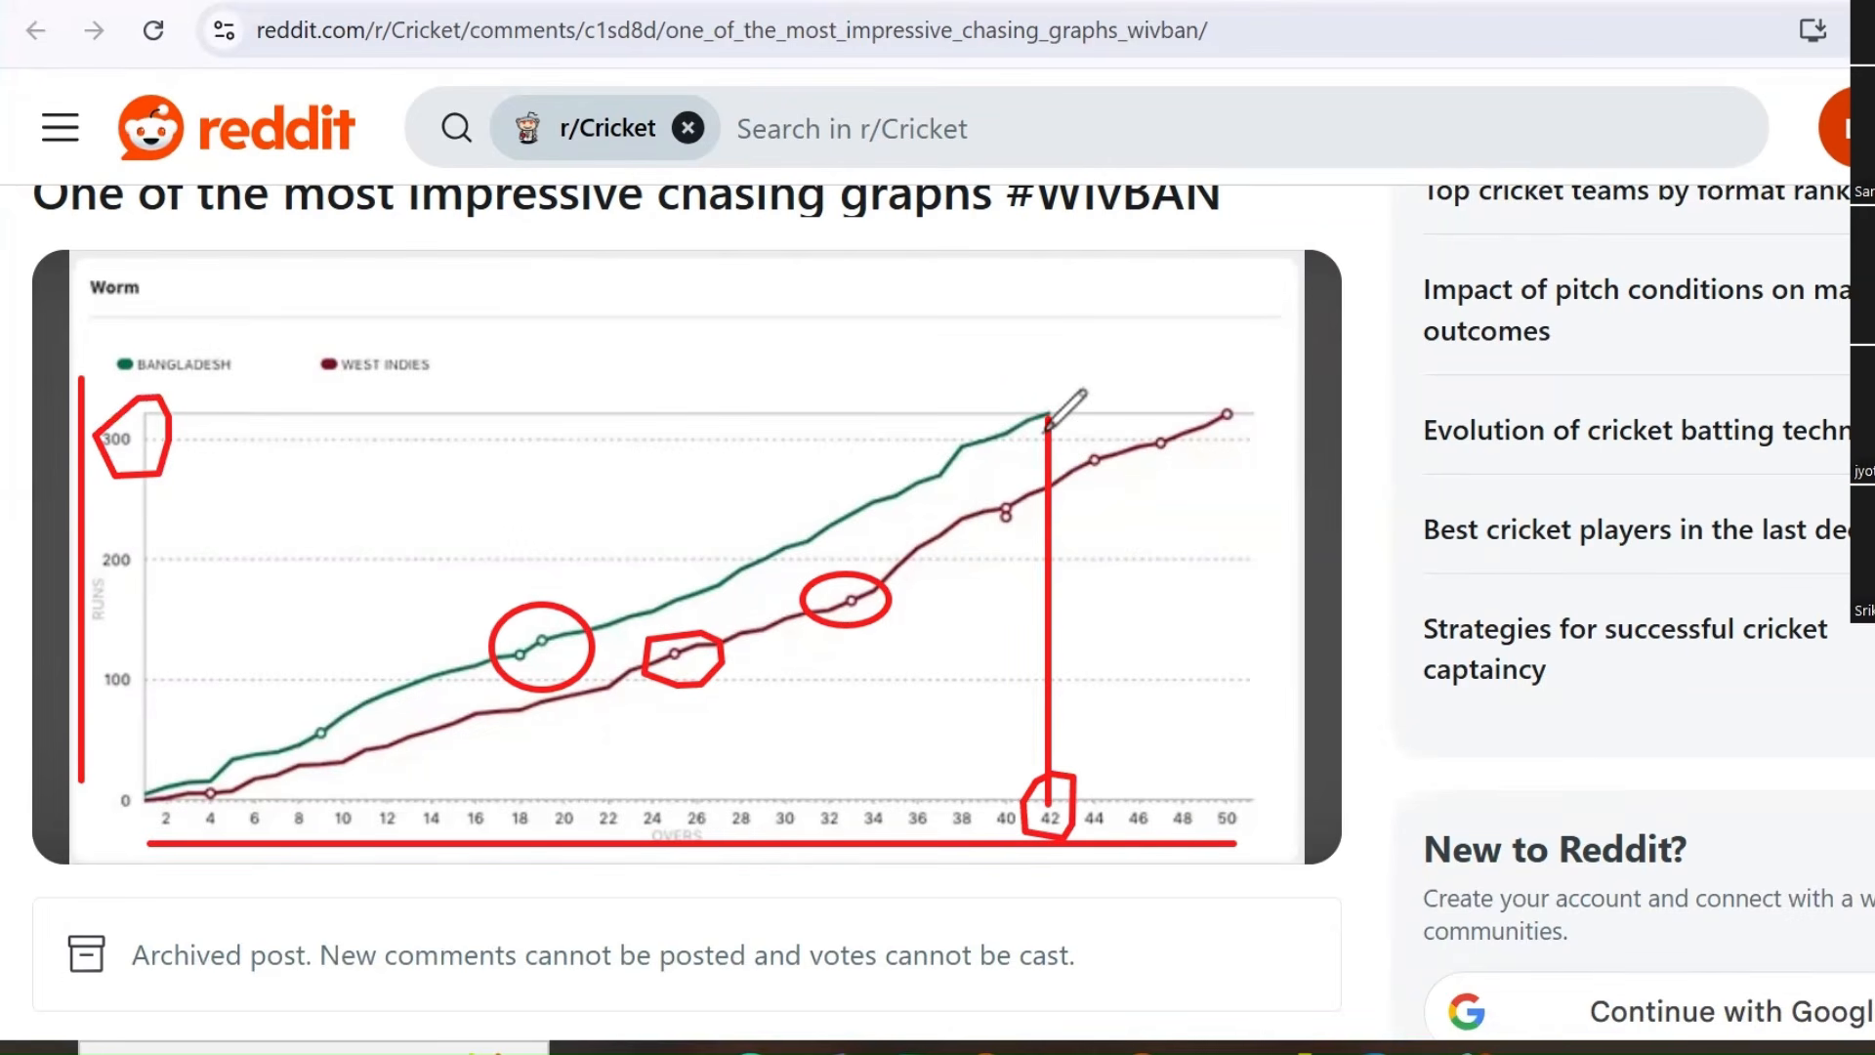
{"action": "mouse_move", "coordinate": [1082, 448]}
{"action": "left_mouse_down"}
{"action": "mouse_move", "coordinate": [1086, 420]}
{"action": "mouse_move", "coordinate": [984, 405]}
{"action": "mouse_move", "coordinate": [1047, 451]}
{"action": "left_mouse_up"}
Circle and tick the West Indies endpoint, draw an arrow from it to over 50, and add a tick near over 42.
{"action": "mouse_move", "coordinate": [1211, 462]}
{"action": "left_mouse_down"}
{"action": "mouse_move", "coordinate": [1252, 374]}
{"action": "mouse_move", "coordinate": [1177, 438]}
{"action": "mouse_move", "coordinate": [1211, 459]}
{"action": "left_mouse_up"}
{"action": "left_click_drag", "start_coordinate": [1250, 393], "coordinate": [1281, 346]}
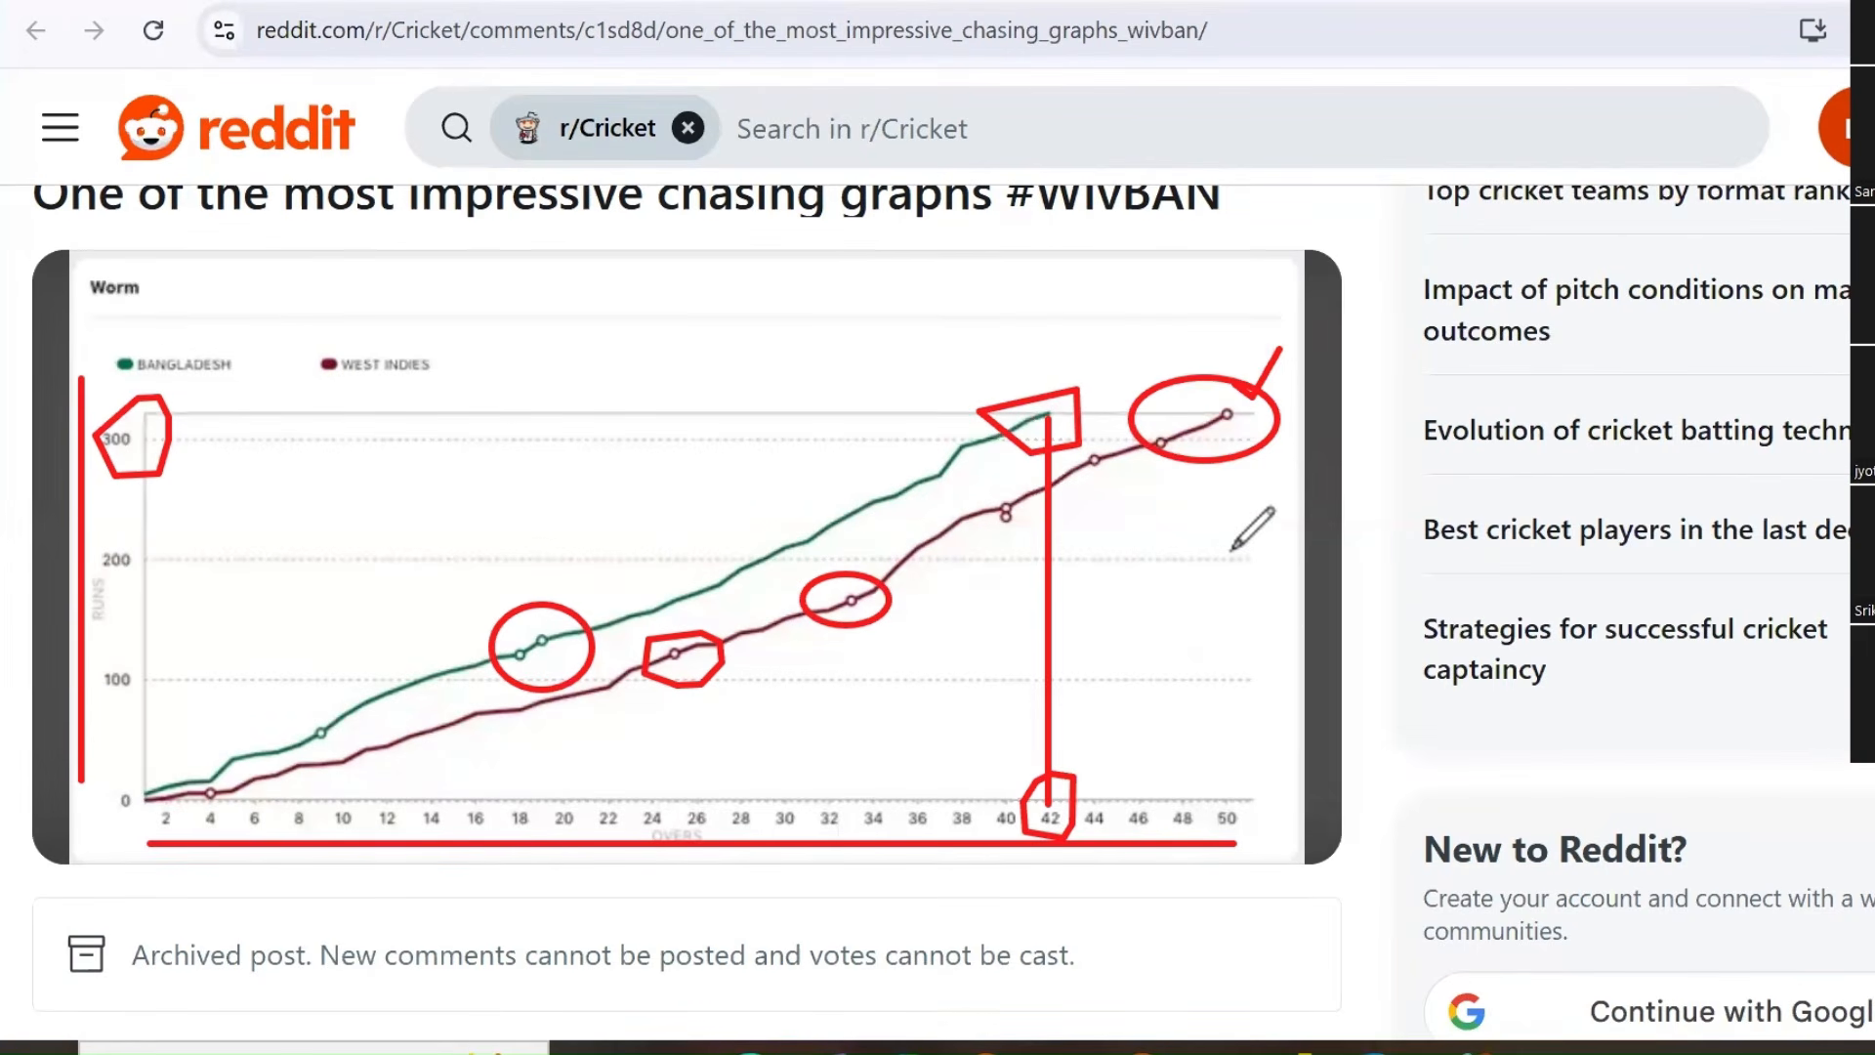
{"action": "left_click_drag", "start_coordinate": [1227, 420], "coordinate": [1230, 796]}
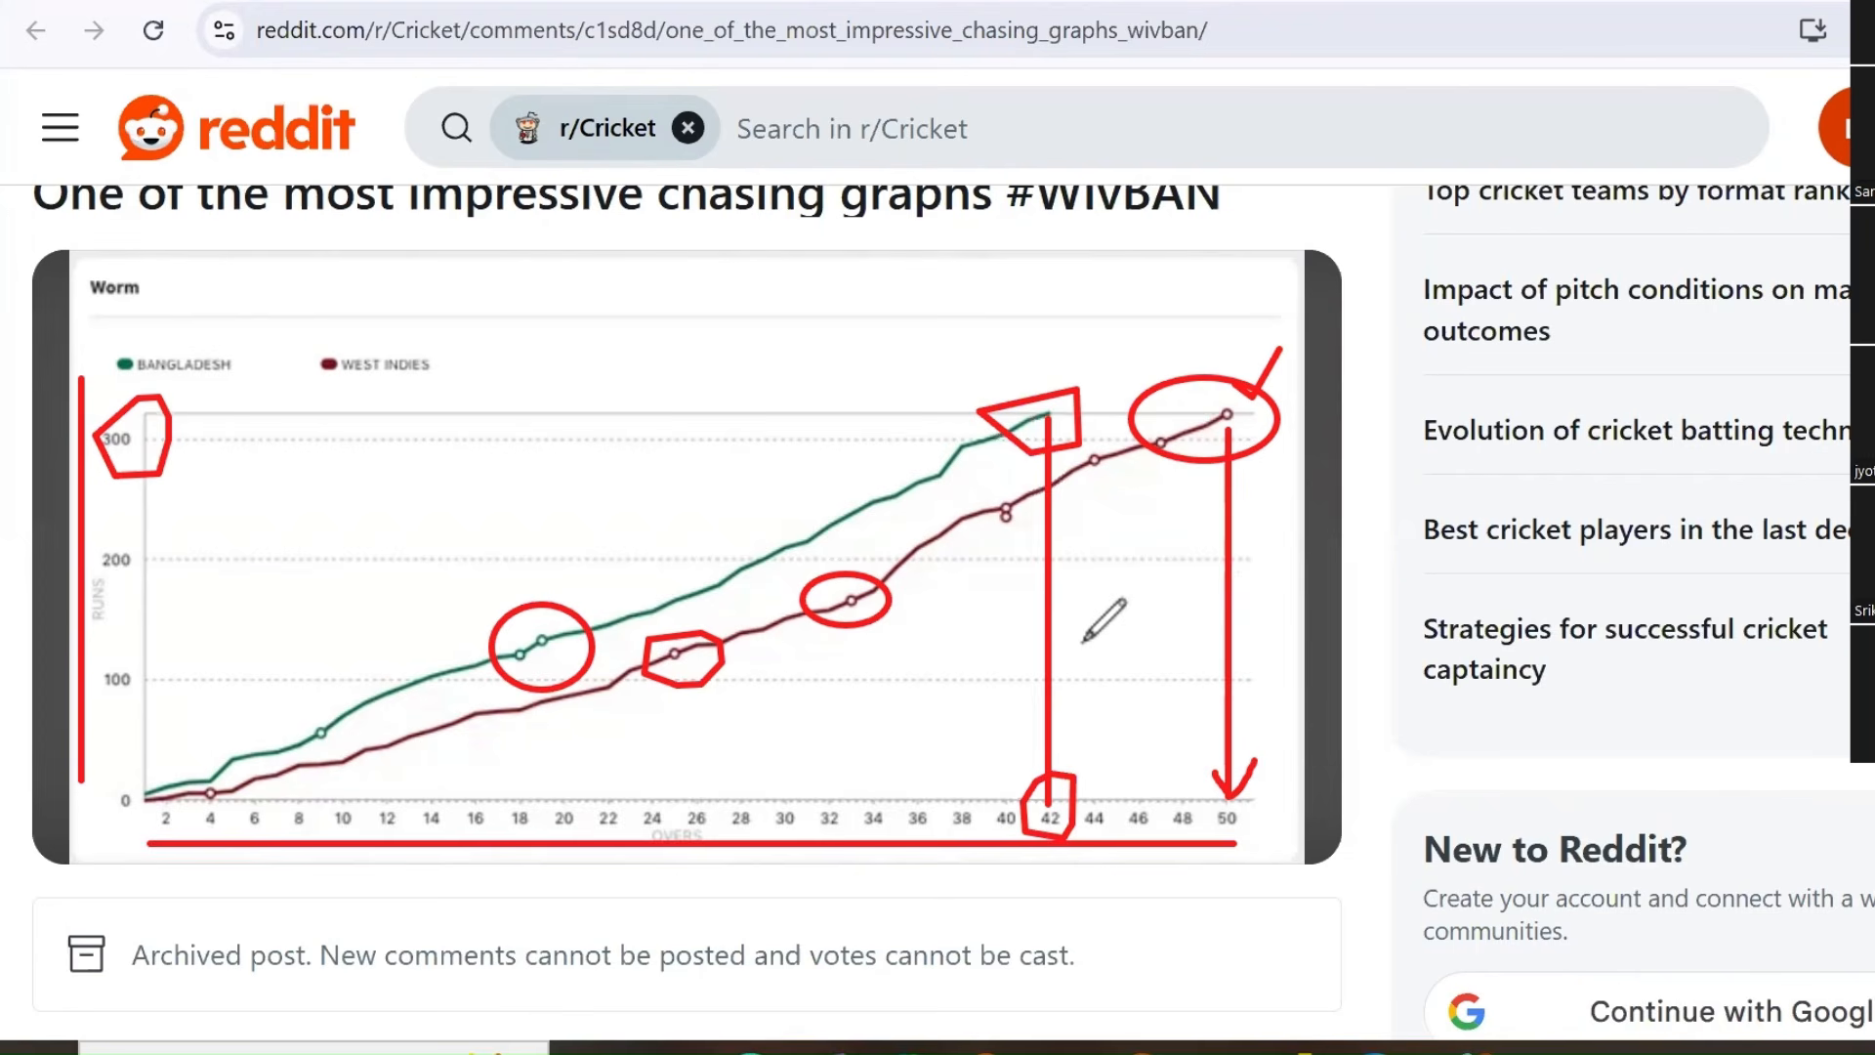
{"action": "mouse_move", "coordinate": [1074, 752]}
{"action": "left_mouse_down"}
{"action": "mouse_move", "coordinate": [1092, 773]}
{"action": "mouse_move", "coordinate": [1172, 670]}
{"action": "left_mouse_up"}
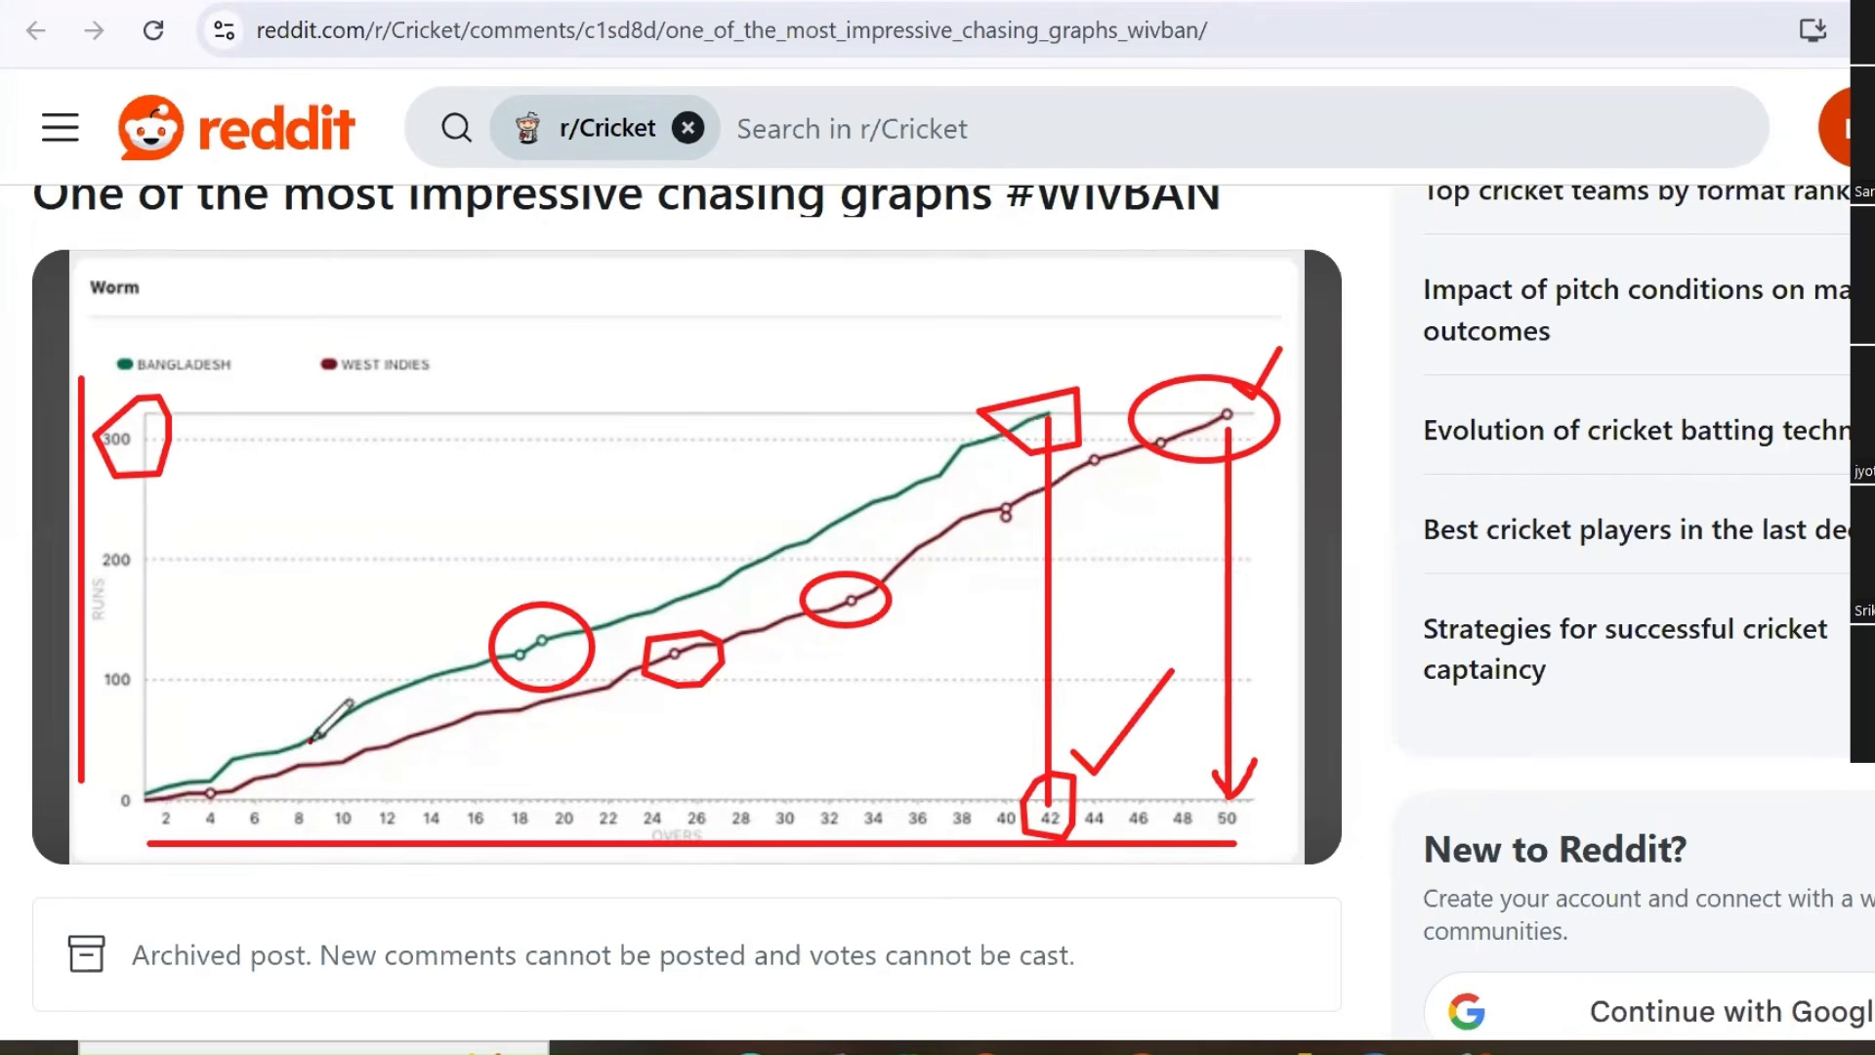
Outline the markers near overs 9 and 4, tick the West Indies endpoint and Bangladesh line, and outline the West Indies stretch near overs 36–40.
{"action": "left_click_drag", "start_coordinate": [350, 689], "coordinate": [321, 734]}
{"action": "mouse_move", "coordinate": [207, 814]}
{"action": "left_mouse_down"}
{"action": "mouse_move", "coordinate": [232, 774]}
{"action": "mouse_move", "coordinate": [201, 806]}
{"action": "left_mouse_up"}
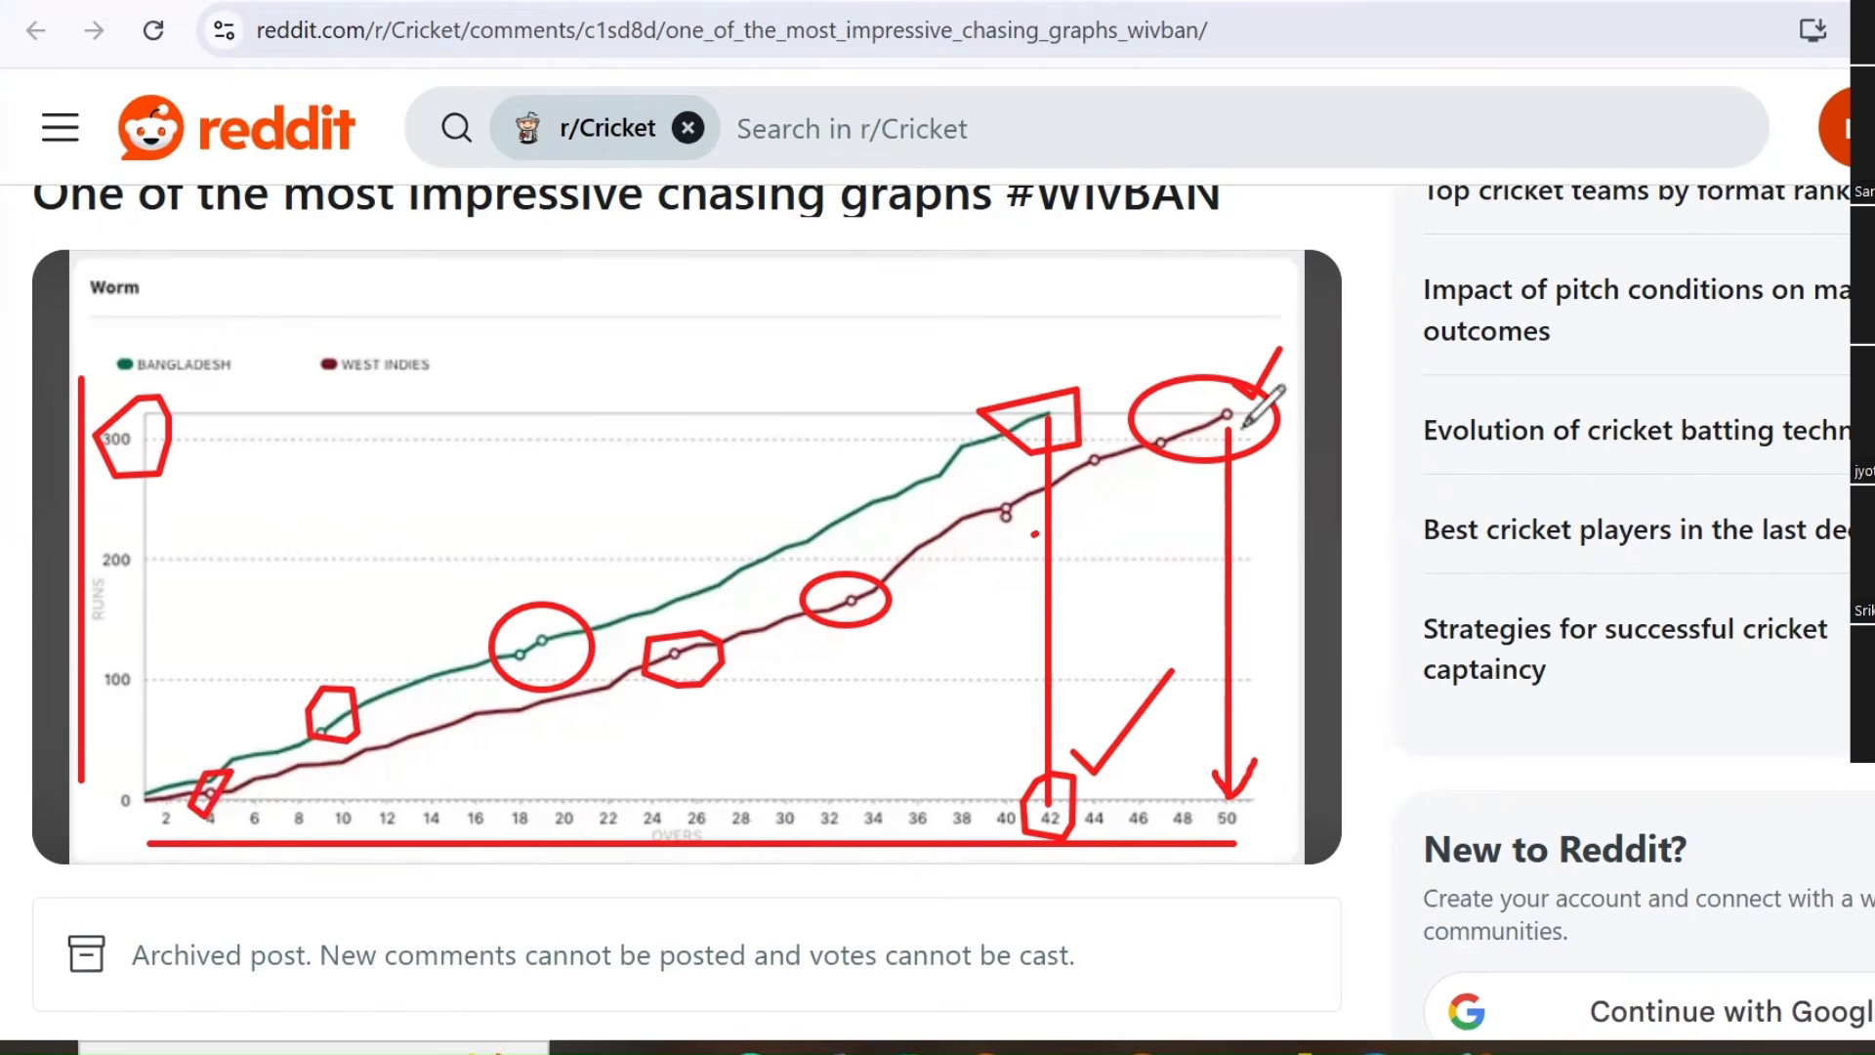
{"action": "left_click_drag", "start_coordinate": [1245, 385], "coordinate": [1387, 313]}
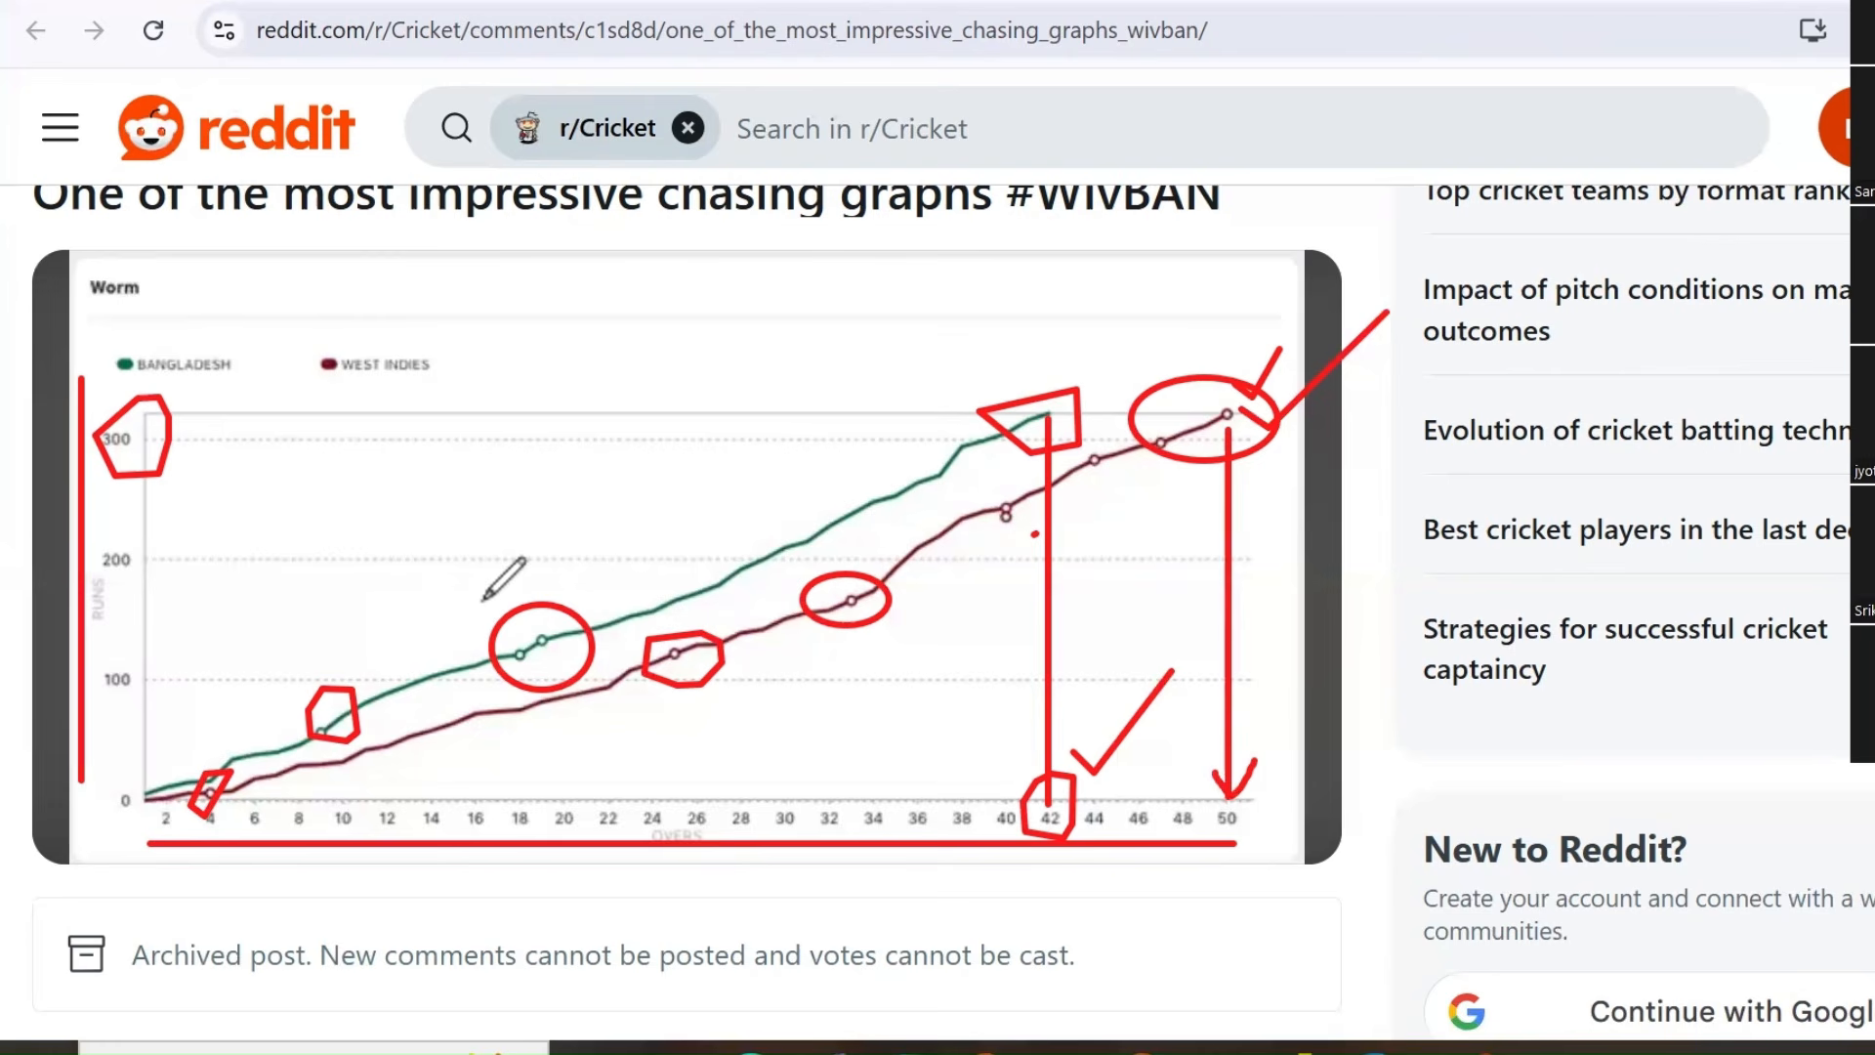
{"action": "left_click_drag", "start_coordinate": [826, 477], "coordinate": [848, 496]}
{"action": "left_click_drag", "start_coordinate": [881, 429], "coordinate": [899, 389]}
{"action": "mouse_move", "coordinate": [910, 527]}
{"action": "left_mouse_down"}
{"action": "mouse_move", "coordinate": [923, 555]}
{"action": "mouse_move", "coordinate": [991, 536]}
{"action": "mouse_move", "coordinate": [930, 502]}
{"action": "mouse_move", "coordinate": [898, 519]}
{"action": "left_mouse_up"}
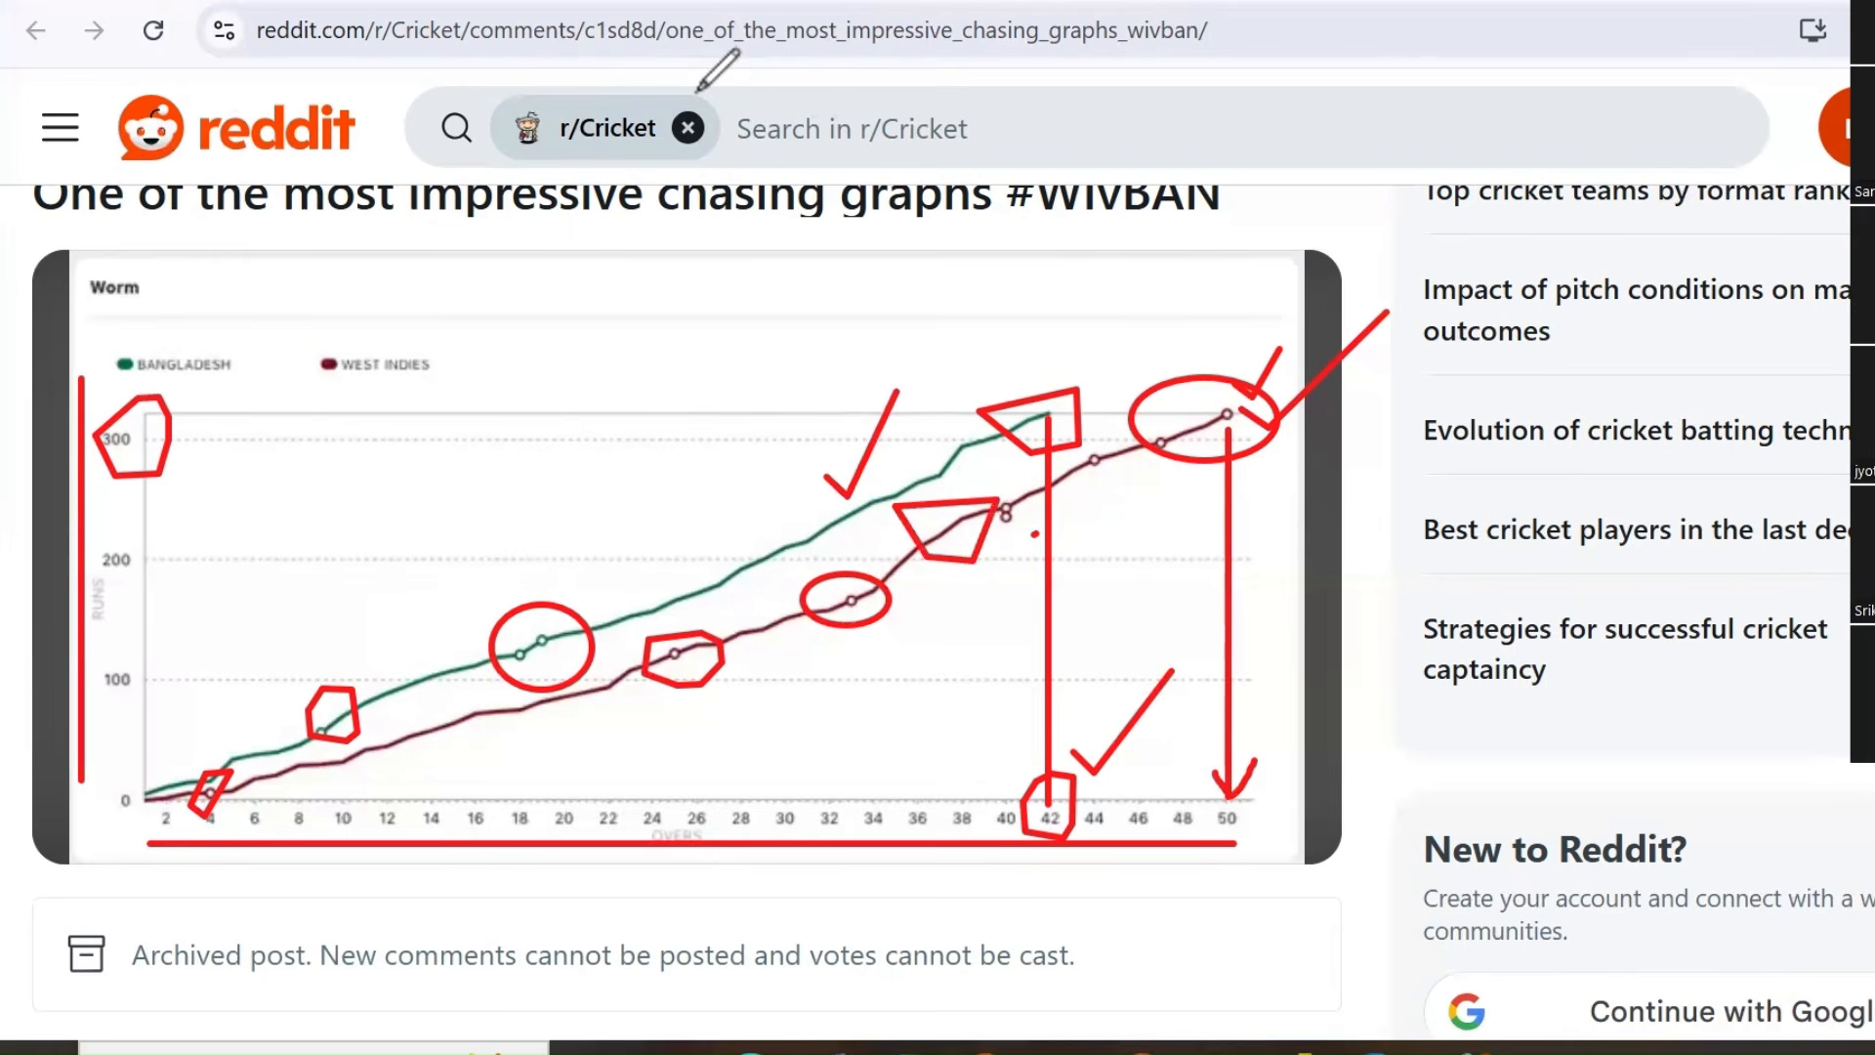
Erase all the red markings from the worm graph.
{"action": "left_click", "coordinate": [106, 678]}
{"action": "mouse_move", "coordinate": [127, 449]}
{"action": "left_mouse_down"}
{"action": "mouse_move", "coordinate": [295, 775]}
{"action": "mouse_move", "coordinate": [665, 477]}
{"action": "mouse_move", "coordinate": [947, 391]}
{"action": "mouse_move", "coordinate": [849, 566]}
{"action": "mouse_move", "coordinate": [1046, 335]}
{"action": "mouse_move", "coordinate": [1072, 524]}
{"action": "mouse_move", "coordinate": [1241, 464]}
{"action": "mouse_move", "coordinate": [1210, 670]}
{"action": "mouse_move", "coordinate": [1051, 782]}
{"action": "mouse_move", "coordinate": [1192, 683]}
{"action": "mouse_move", "coordinate": [1288, 766]}
{"action": "left_mouse_up"}
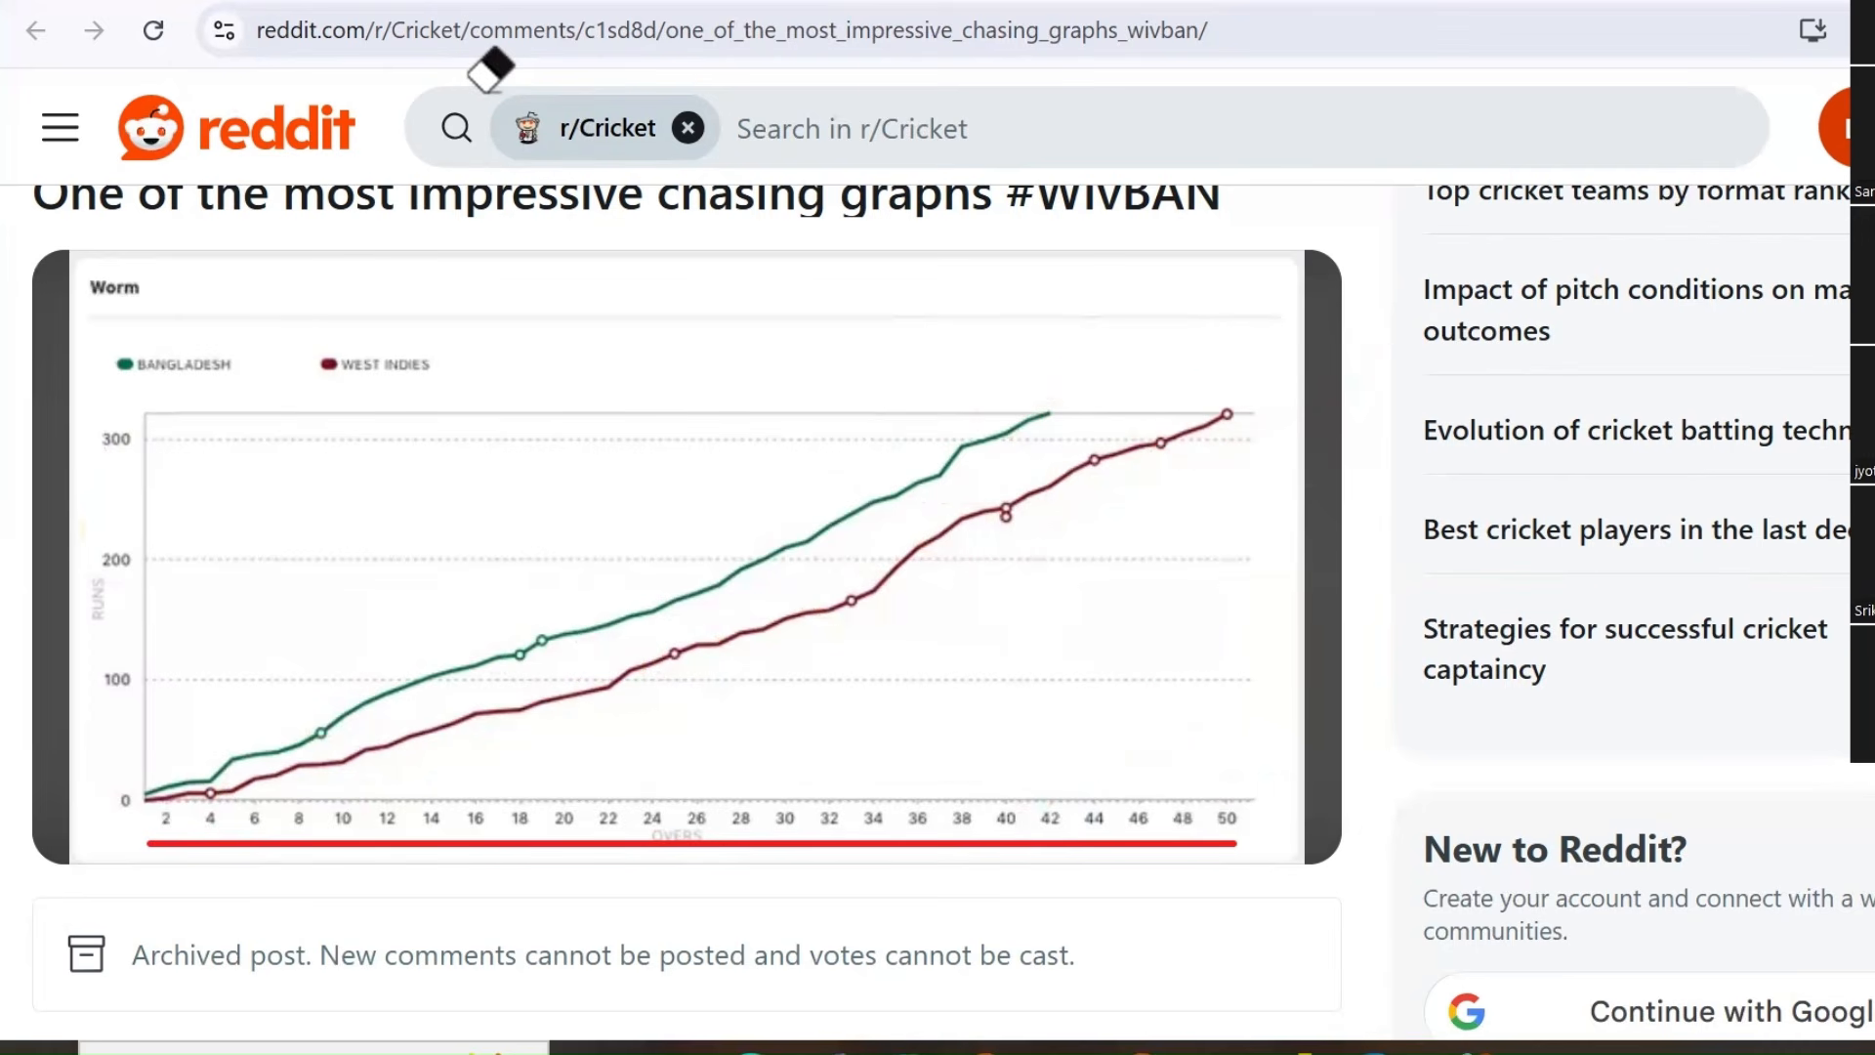
{"action": "mouse_move", "coordinate": [1189, 385]}
{"action": "left_mouse_down"}
{"action": "mouse_move", "coordinate": [1248, 438]}
{"action": "mouse_move", "coordinate": [1331, 284]}
{"action": "left_mouse_up"}
{"action": "mouse_move", "coordinate": [1021, 454]}
{"action": "left_mouse_down"}
{"action": "mouse_move", "coordinate": [1012, 326]}
{"action": "mouse_move", "coordinate": [962, 449]}
{"action": "left_mouse_up"}
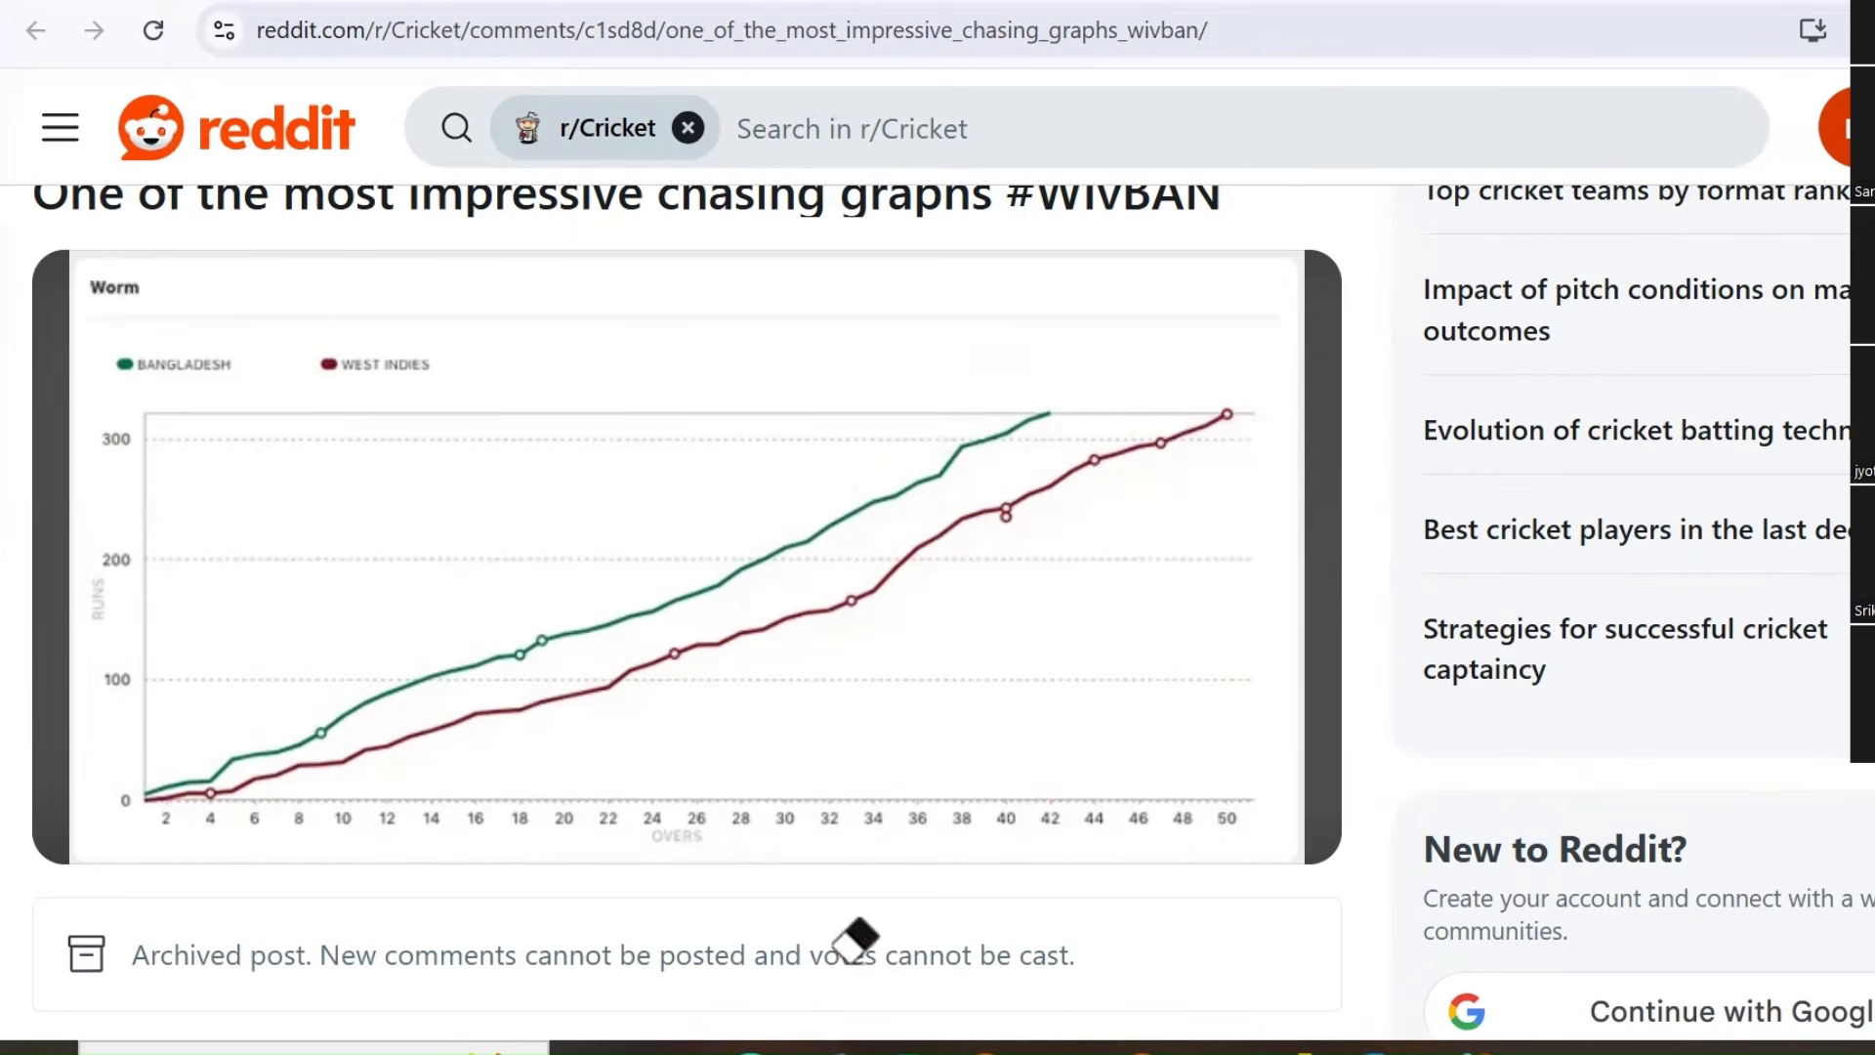
{"action": "left_click", "coordinate": [842, 843]}
Switch to Power BI and add Tax amt to the line chart's secondary y-axis.
{"action": "left_click", "coordinate": [1299, 1050]}
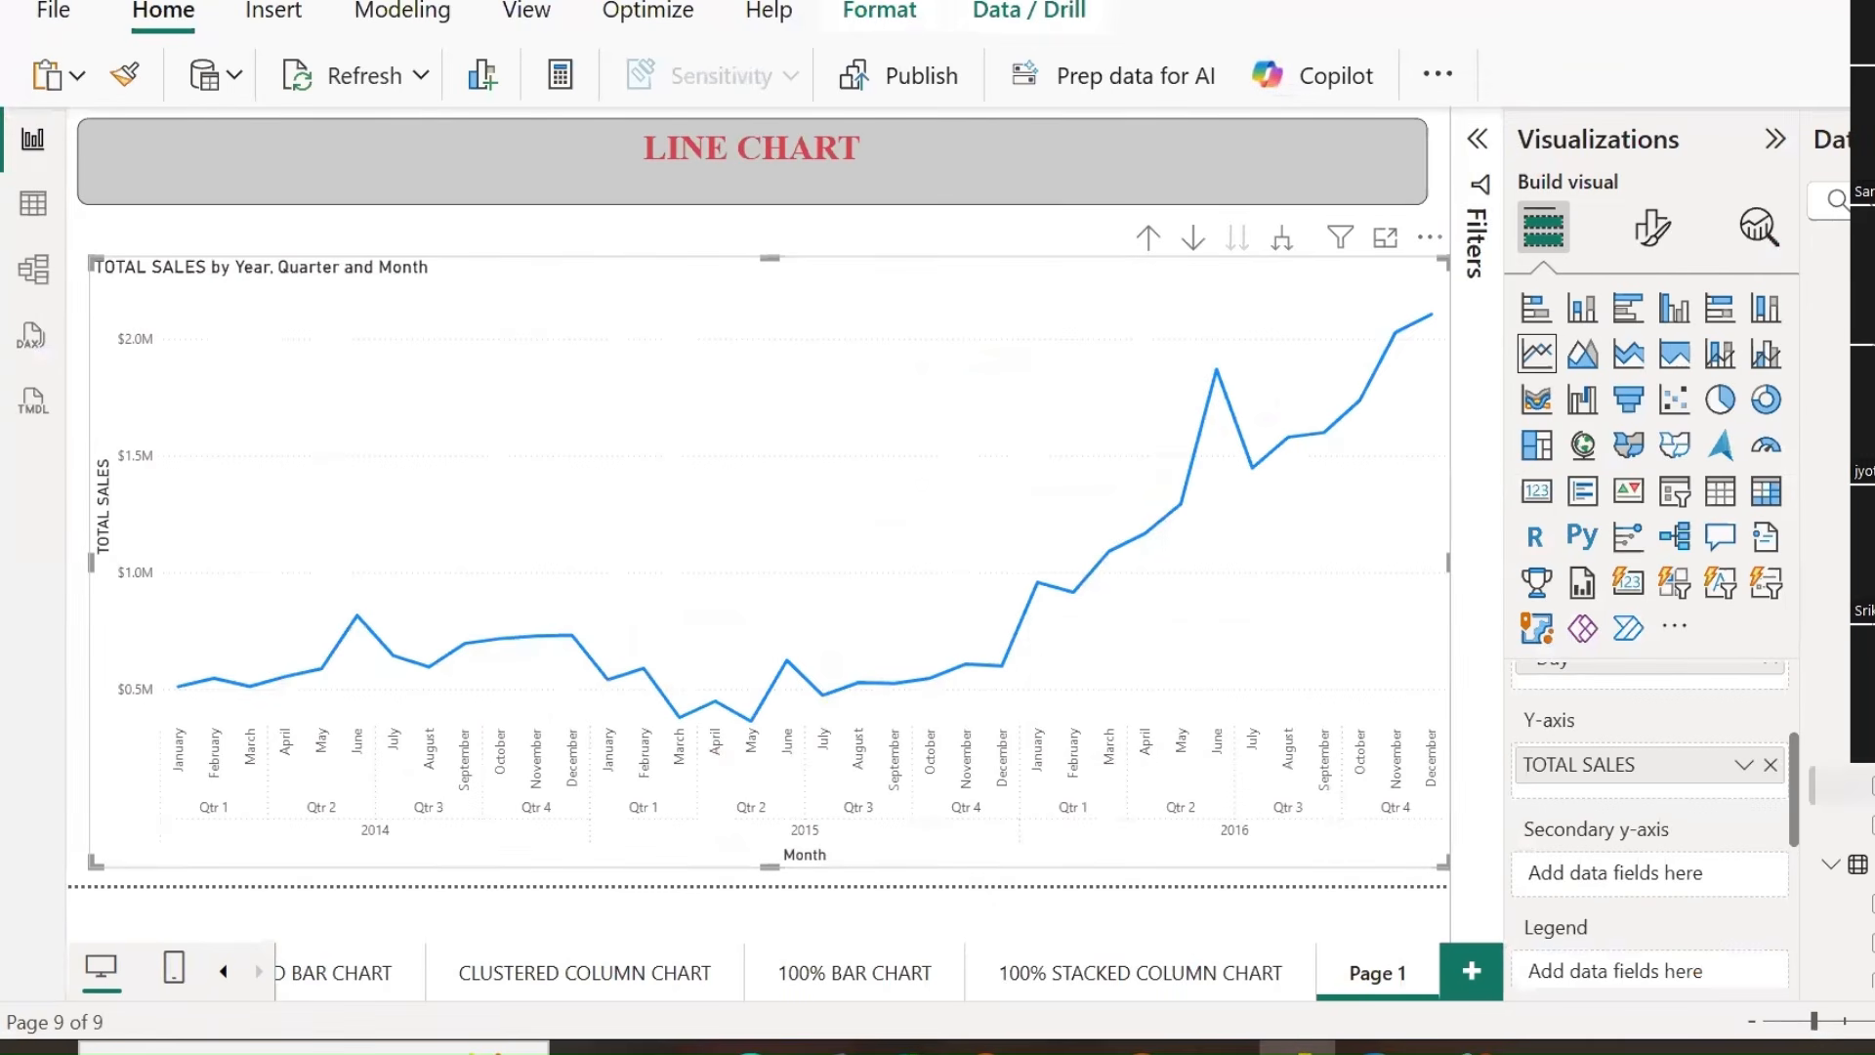
{"action": "left_click_drag", "start_coordinate": [1855, 865], "coordinate": [1656, 873]}
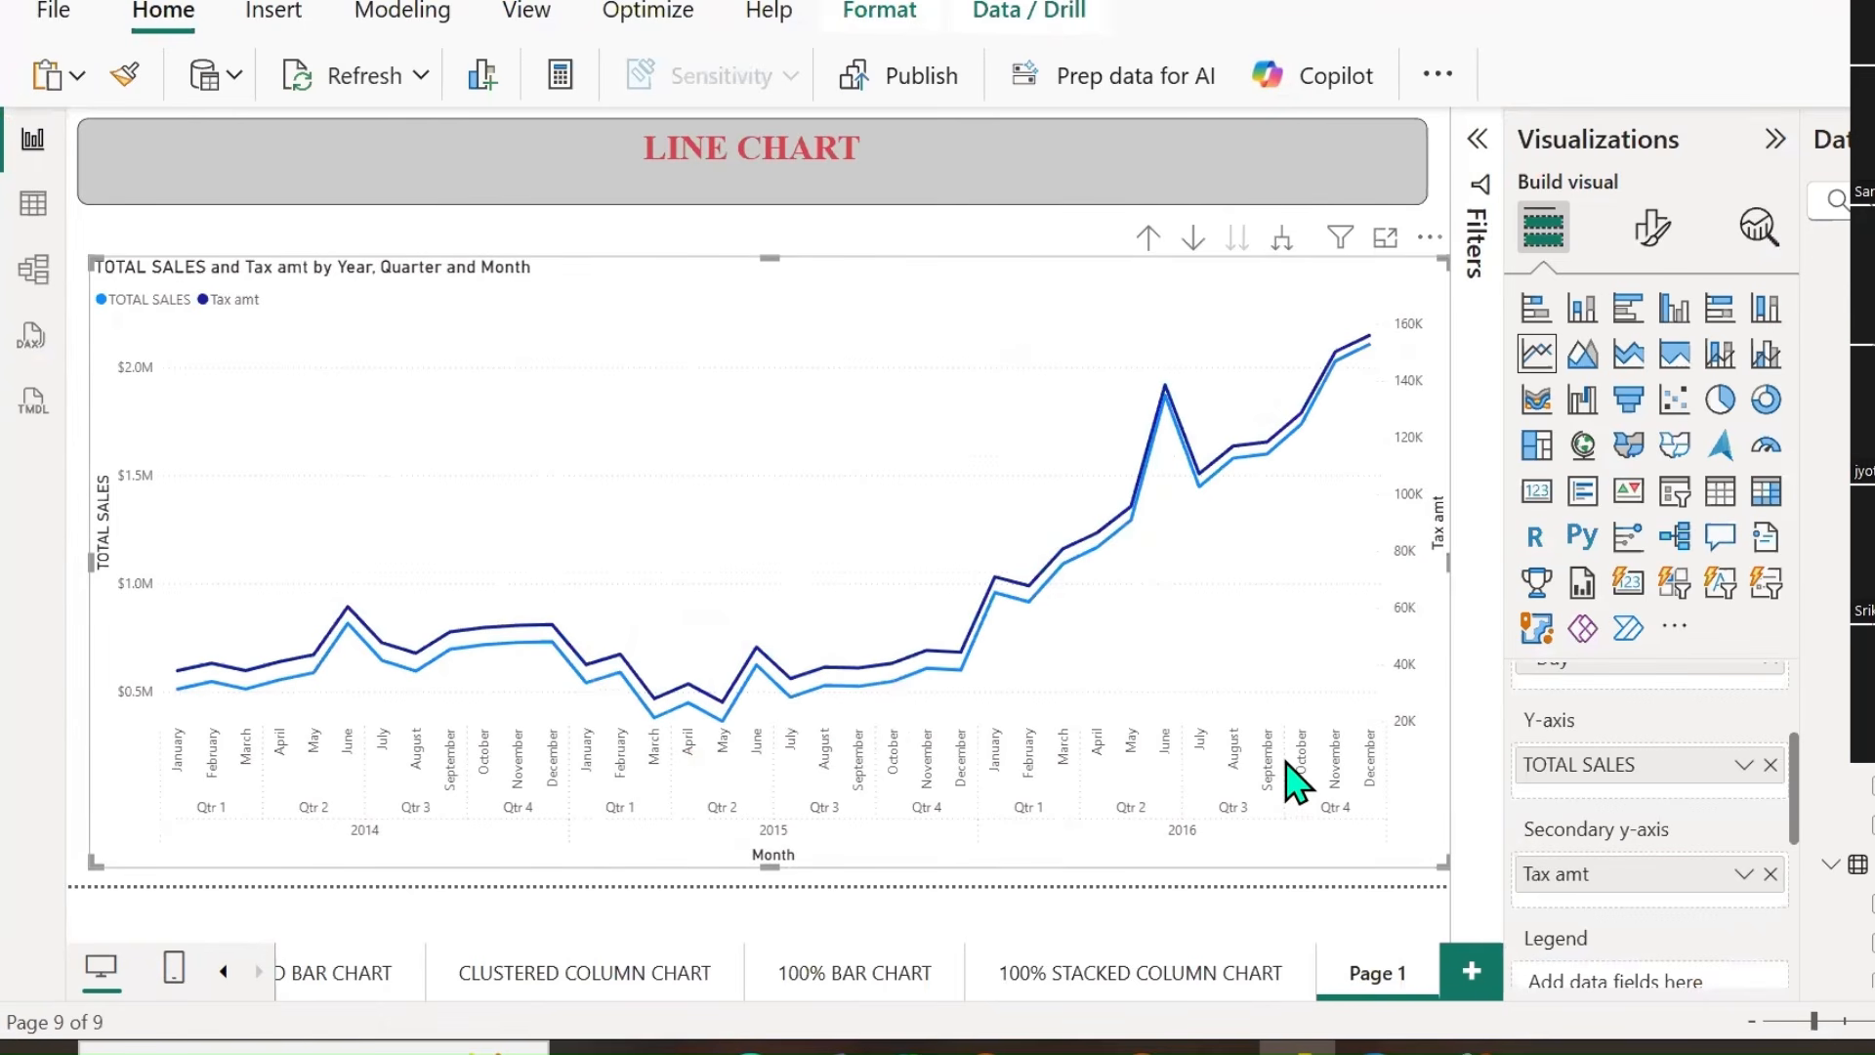
Set the line color of the Tax amt series to light pink.
{"action": "left_click", "coordinate": [1633, 229]}
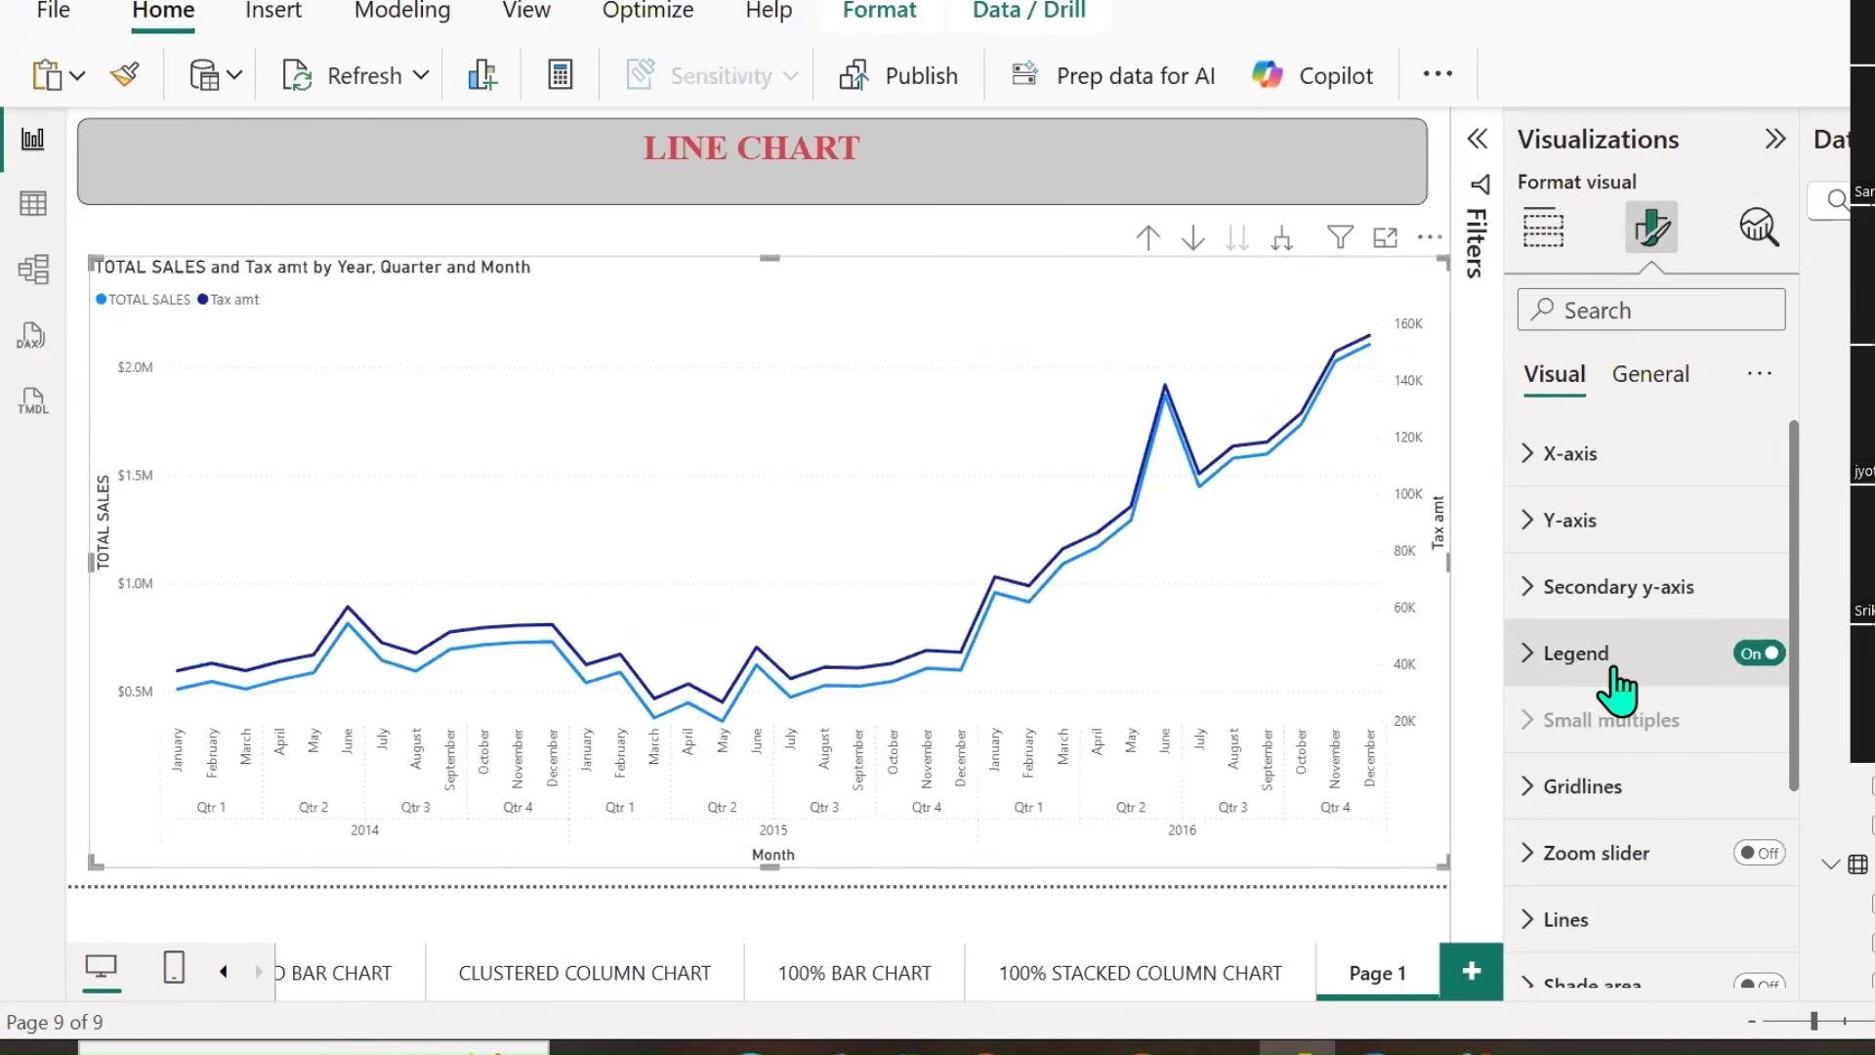
{"action": "scroll", "coordinate": [1617, 699], "scroll_direction": "down", "scroll_amount": 3}
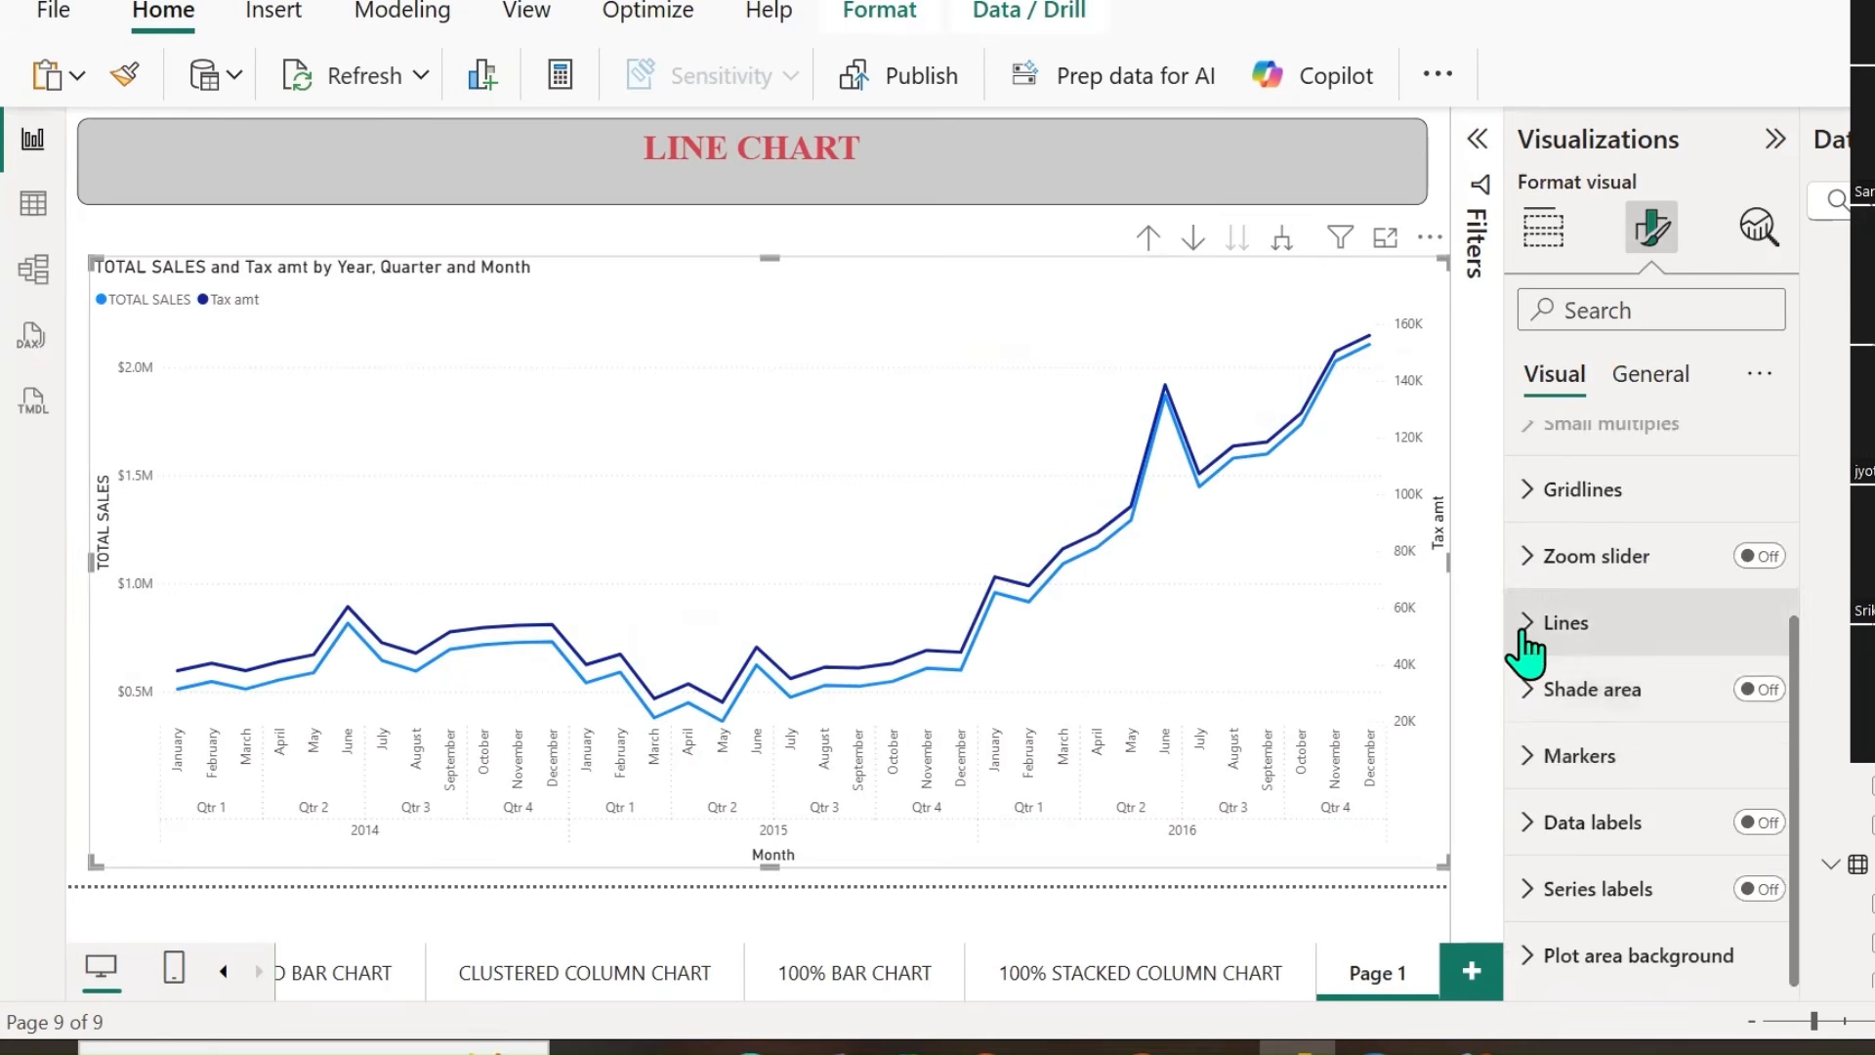
{"action": "left_click", "coordinate": [1529, 637]}
{"action": "left_click", "coordinate": [1758, 625]}
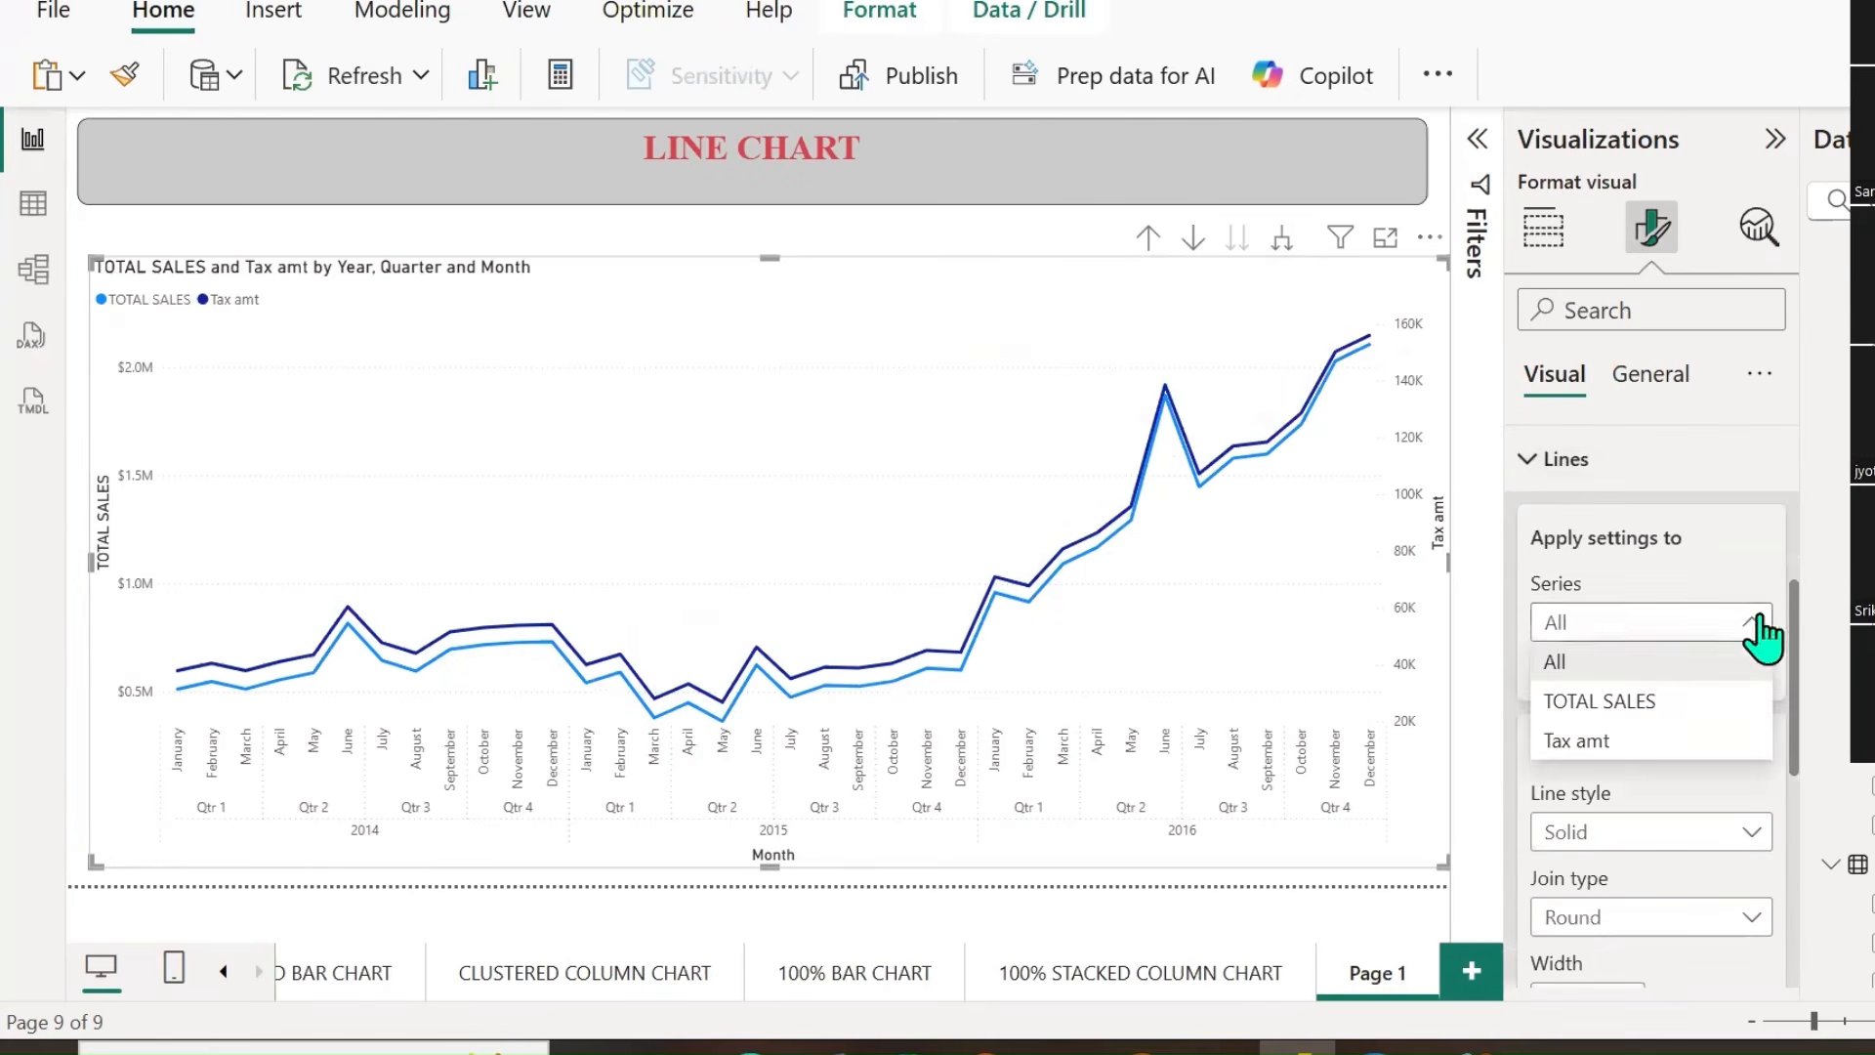
{"action": "left_click", "coordinate": [1607, 739]}
{"action": "scroll", "coordinate": [1638, 783], "scroll_direction": "down", "scroll_amount": 5}
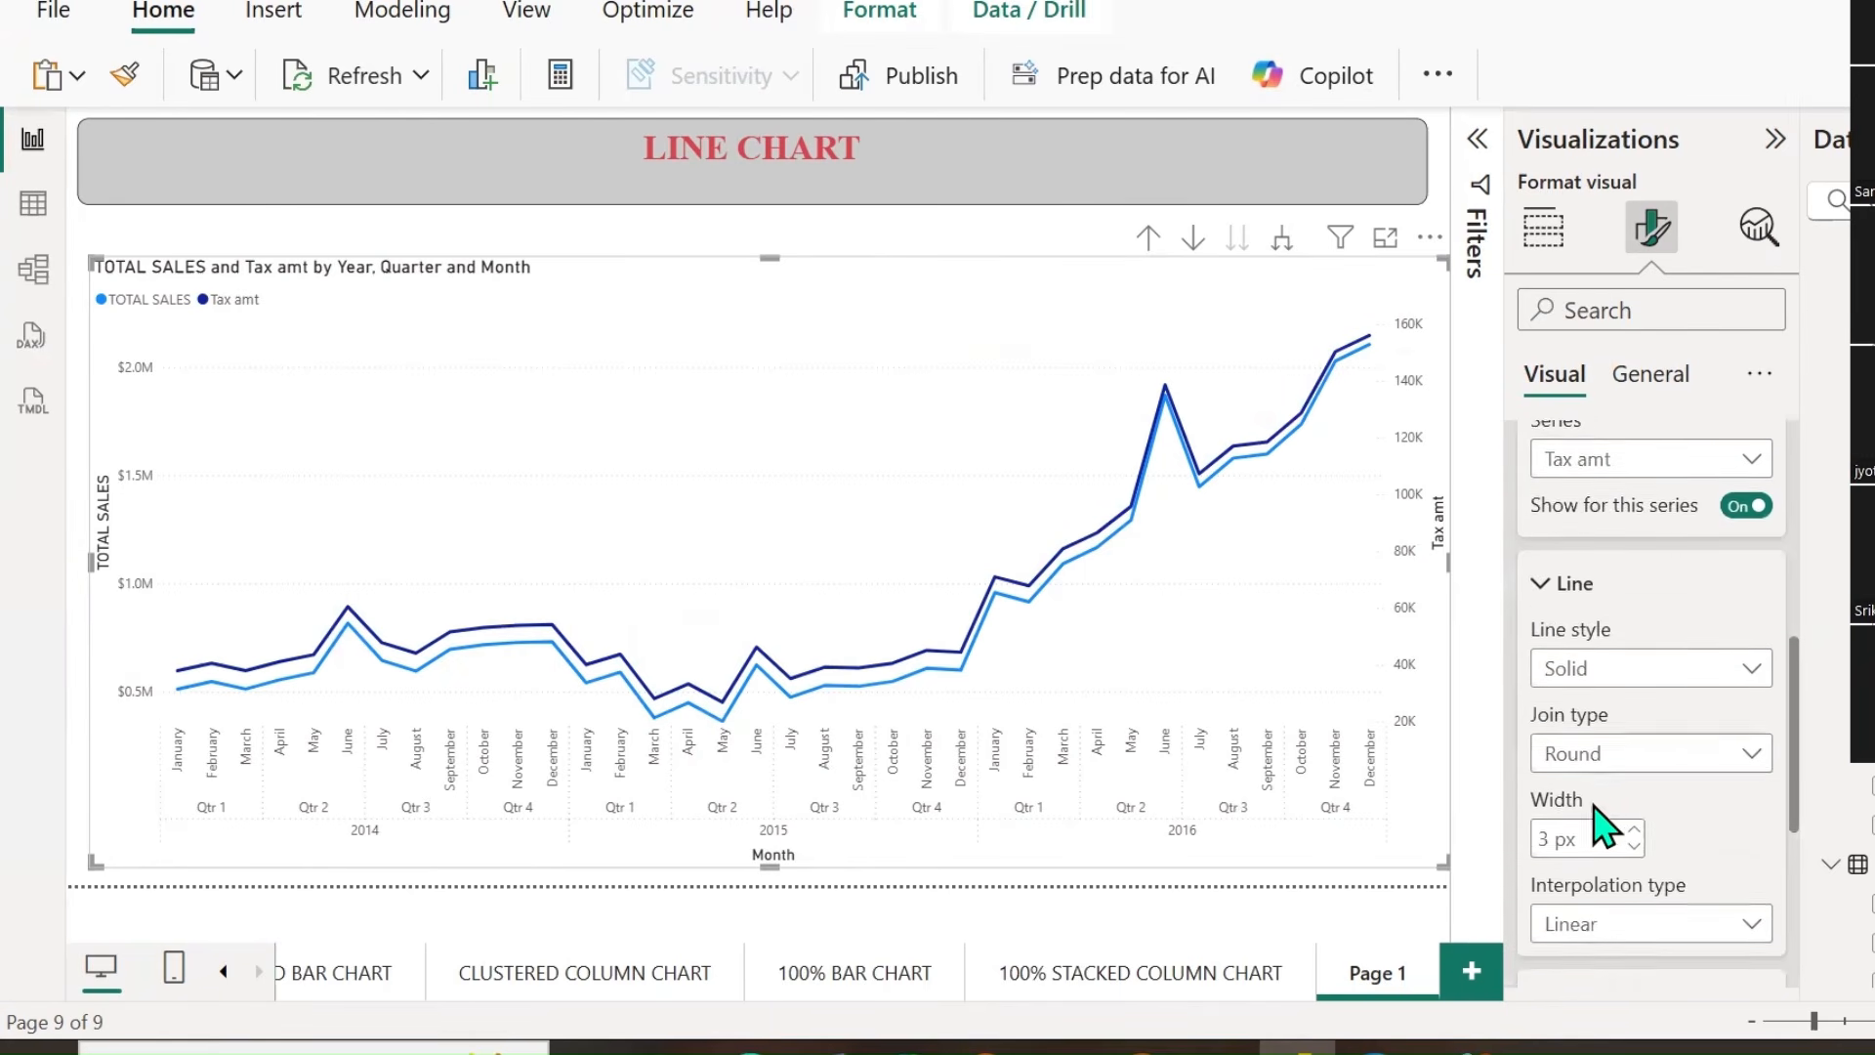
{"action": "left_click", "coordinate": [1540, 837]}
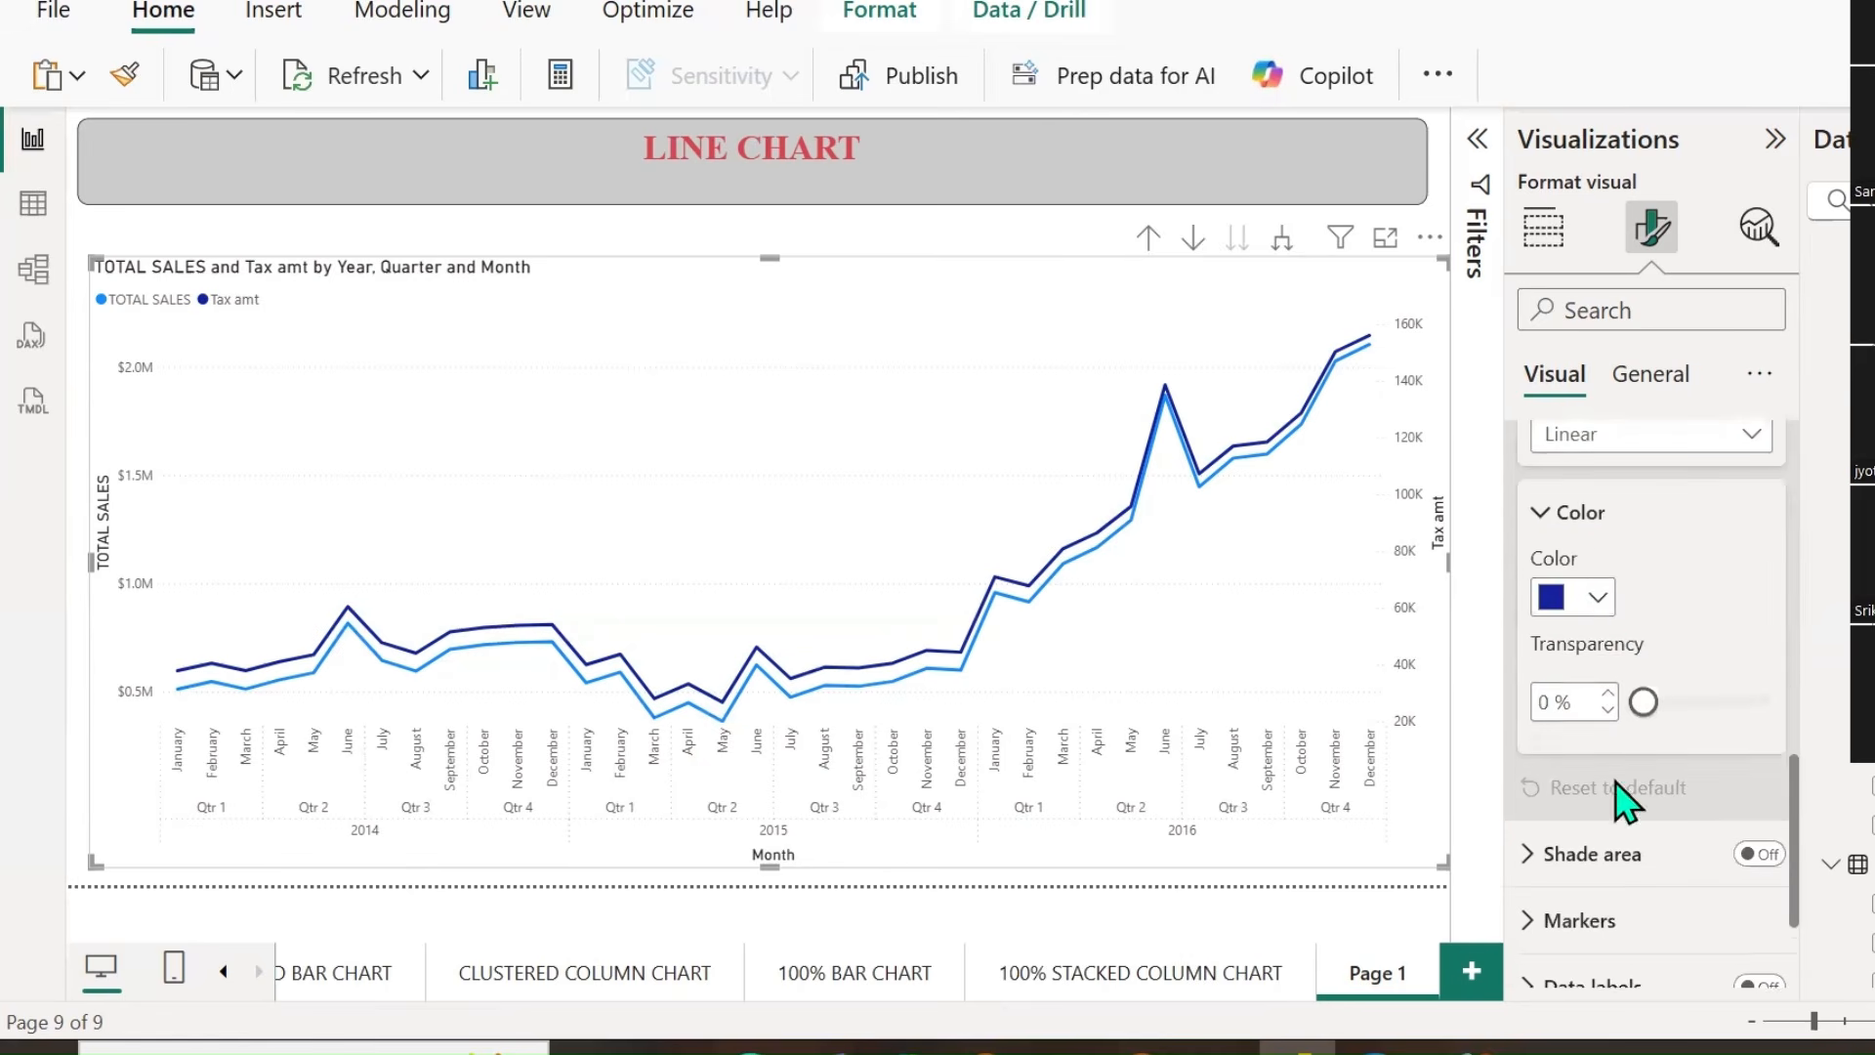
{"action": "left_click", "coordinate": [1598, 597]}
{"action": "left_click", "coordinate": [1574, 453]}
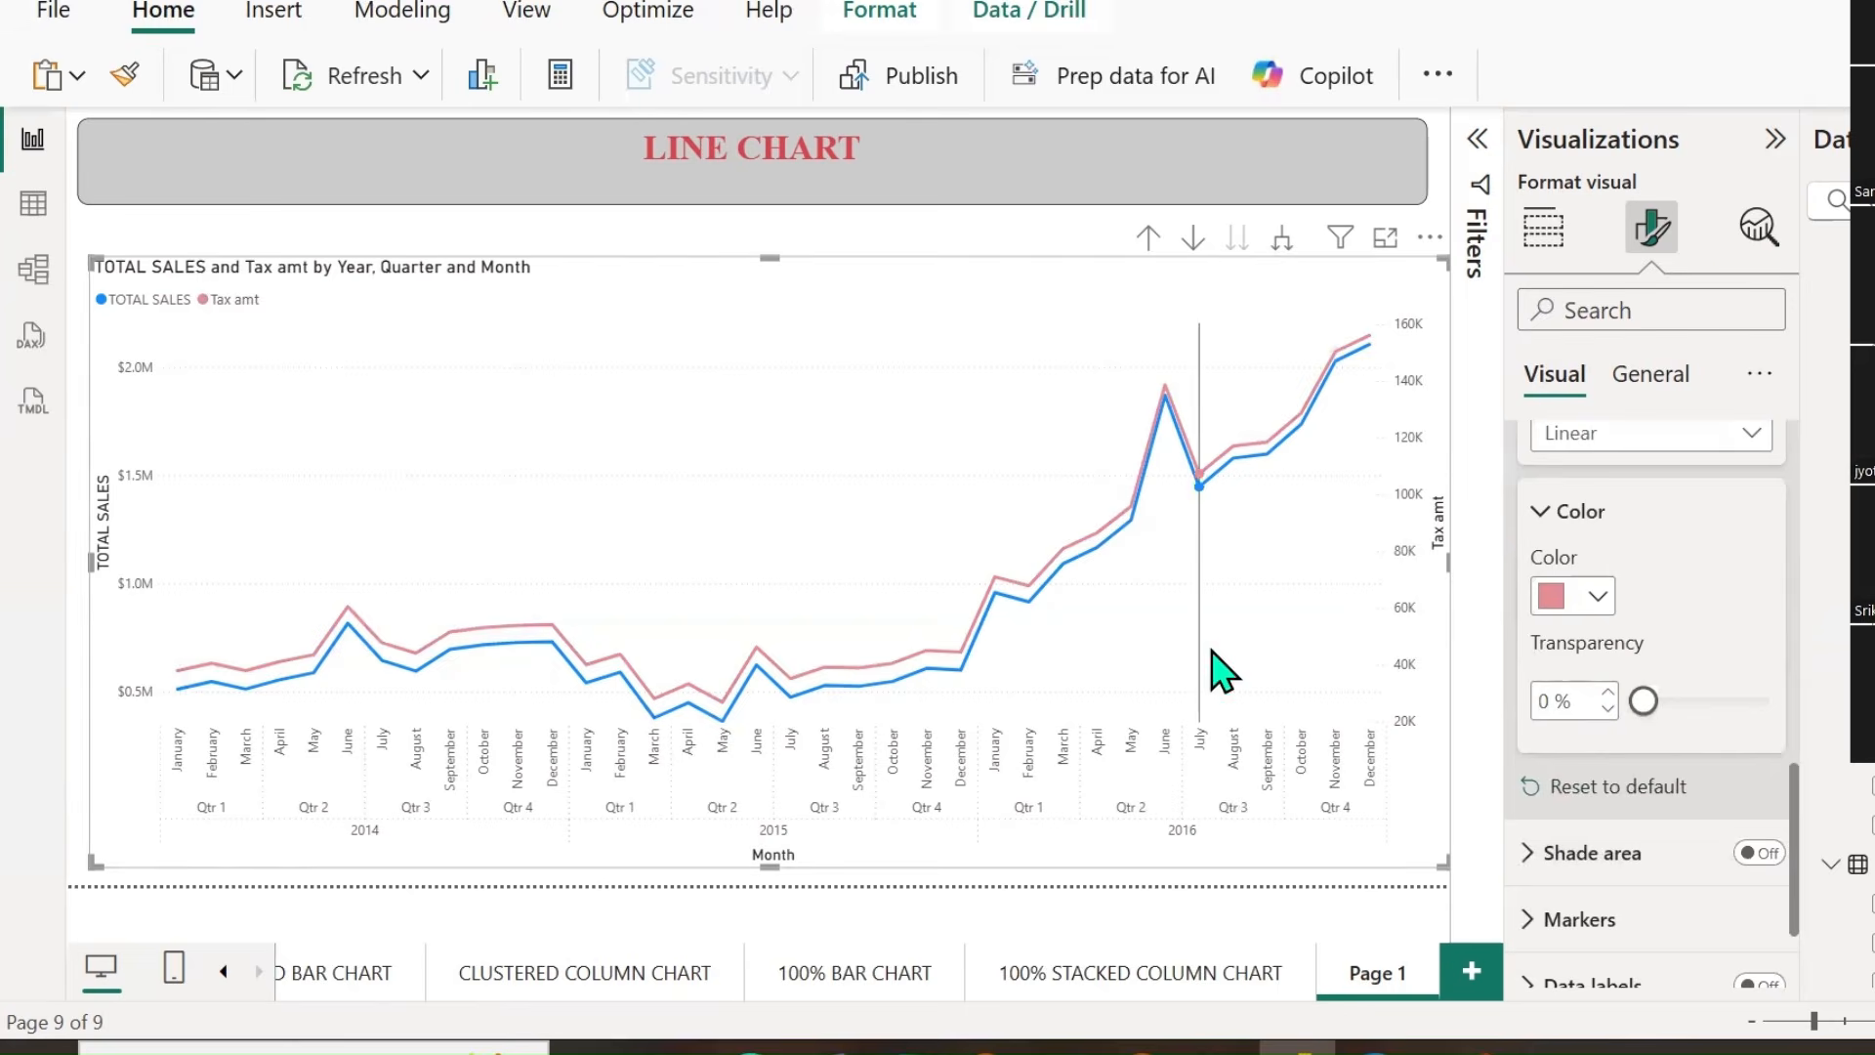
Try dark maroon for the Tax amt line and return it to light pink.
{"action": "left_click", "coordinate": [1598, 598]}
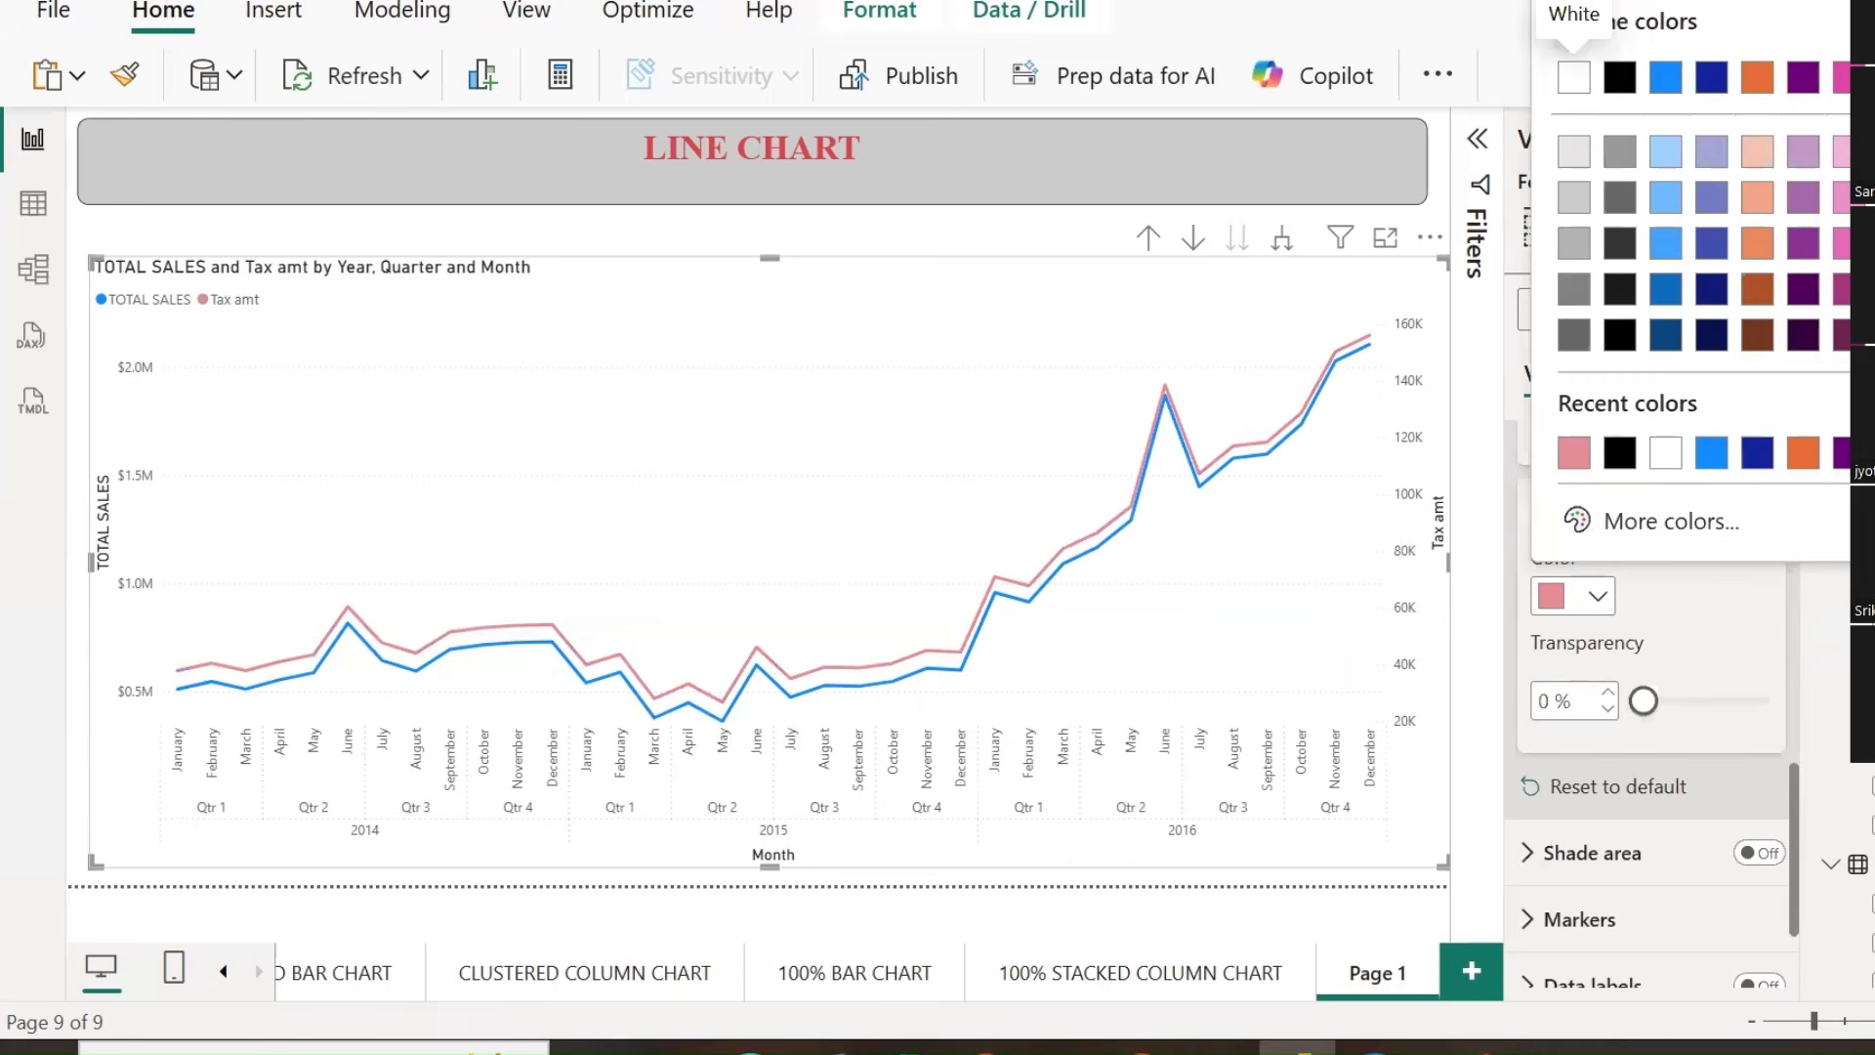
{"action": "left_click", "coordinate": [1871, 335]}
{"action": "left_click", "coordinate": [1588, 607]}
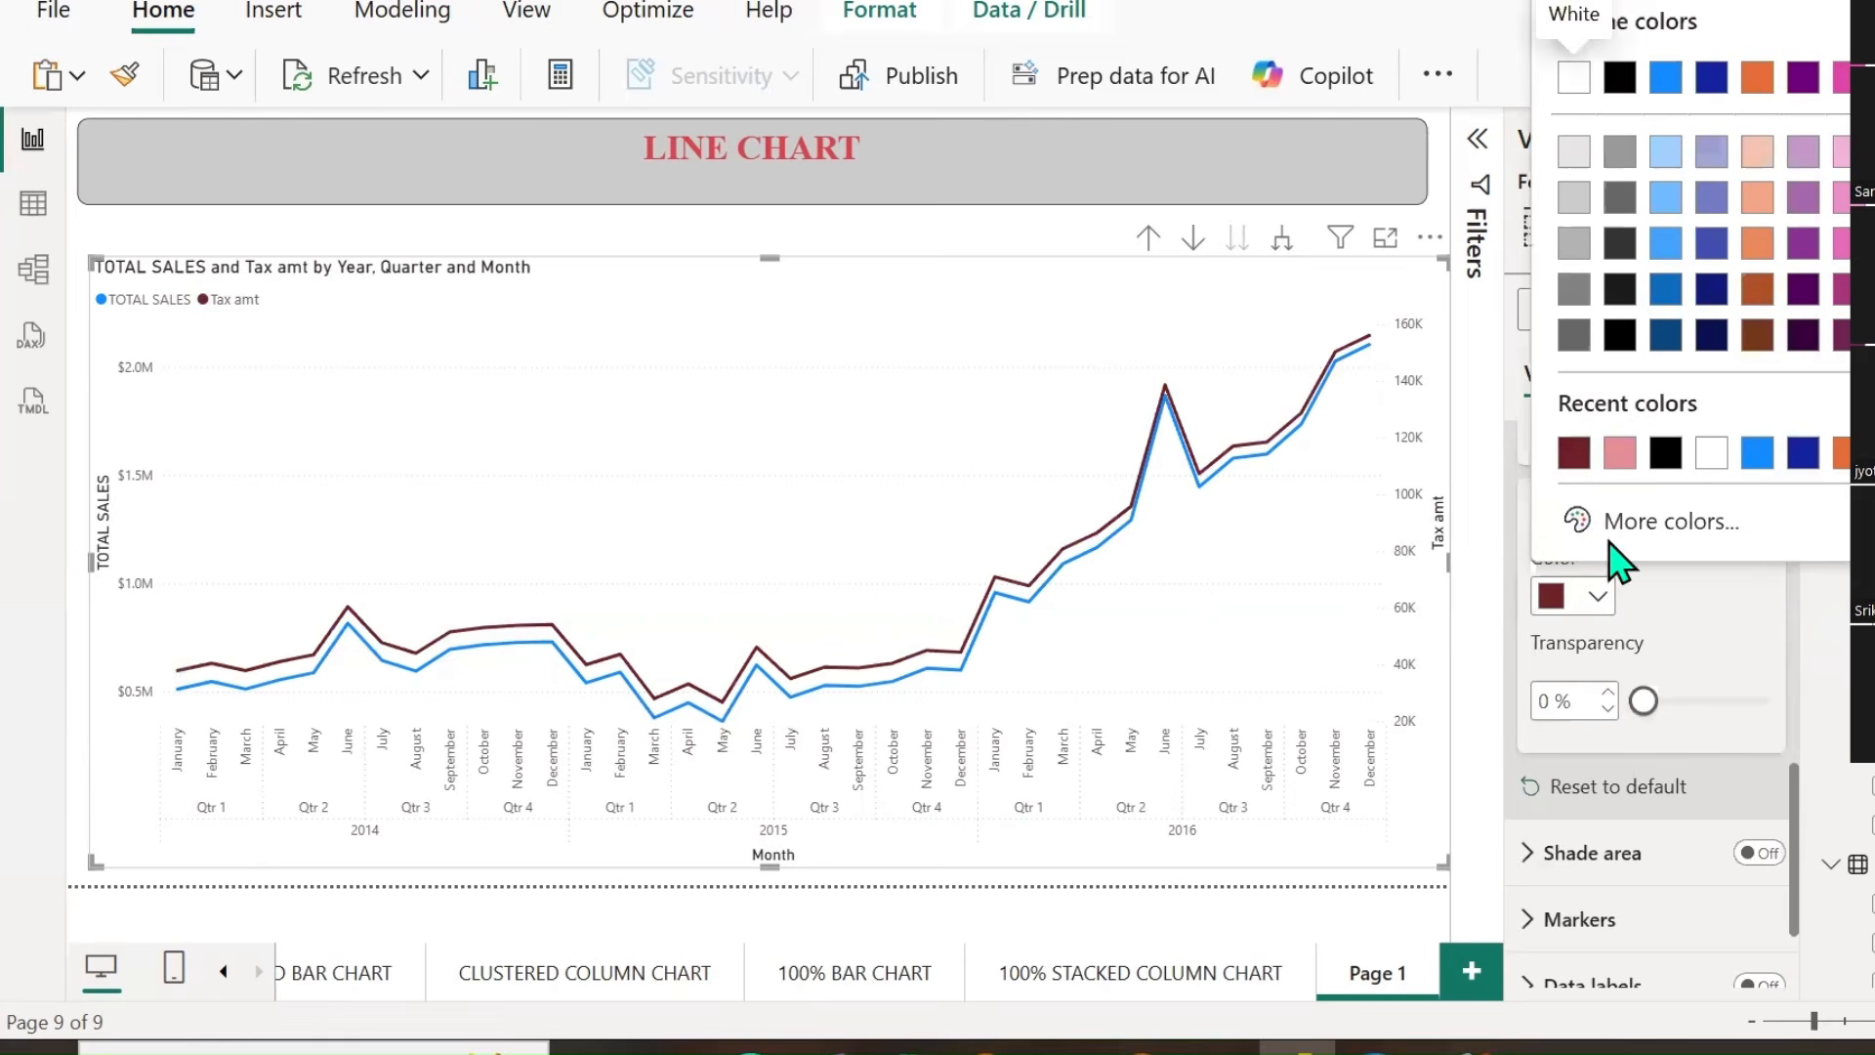
{"action": "left_click", "coordinate": [1621, 461]}
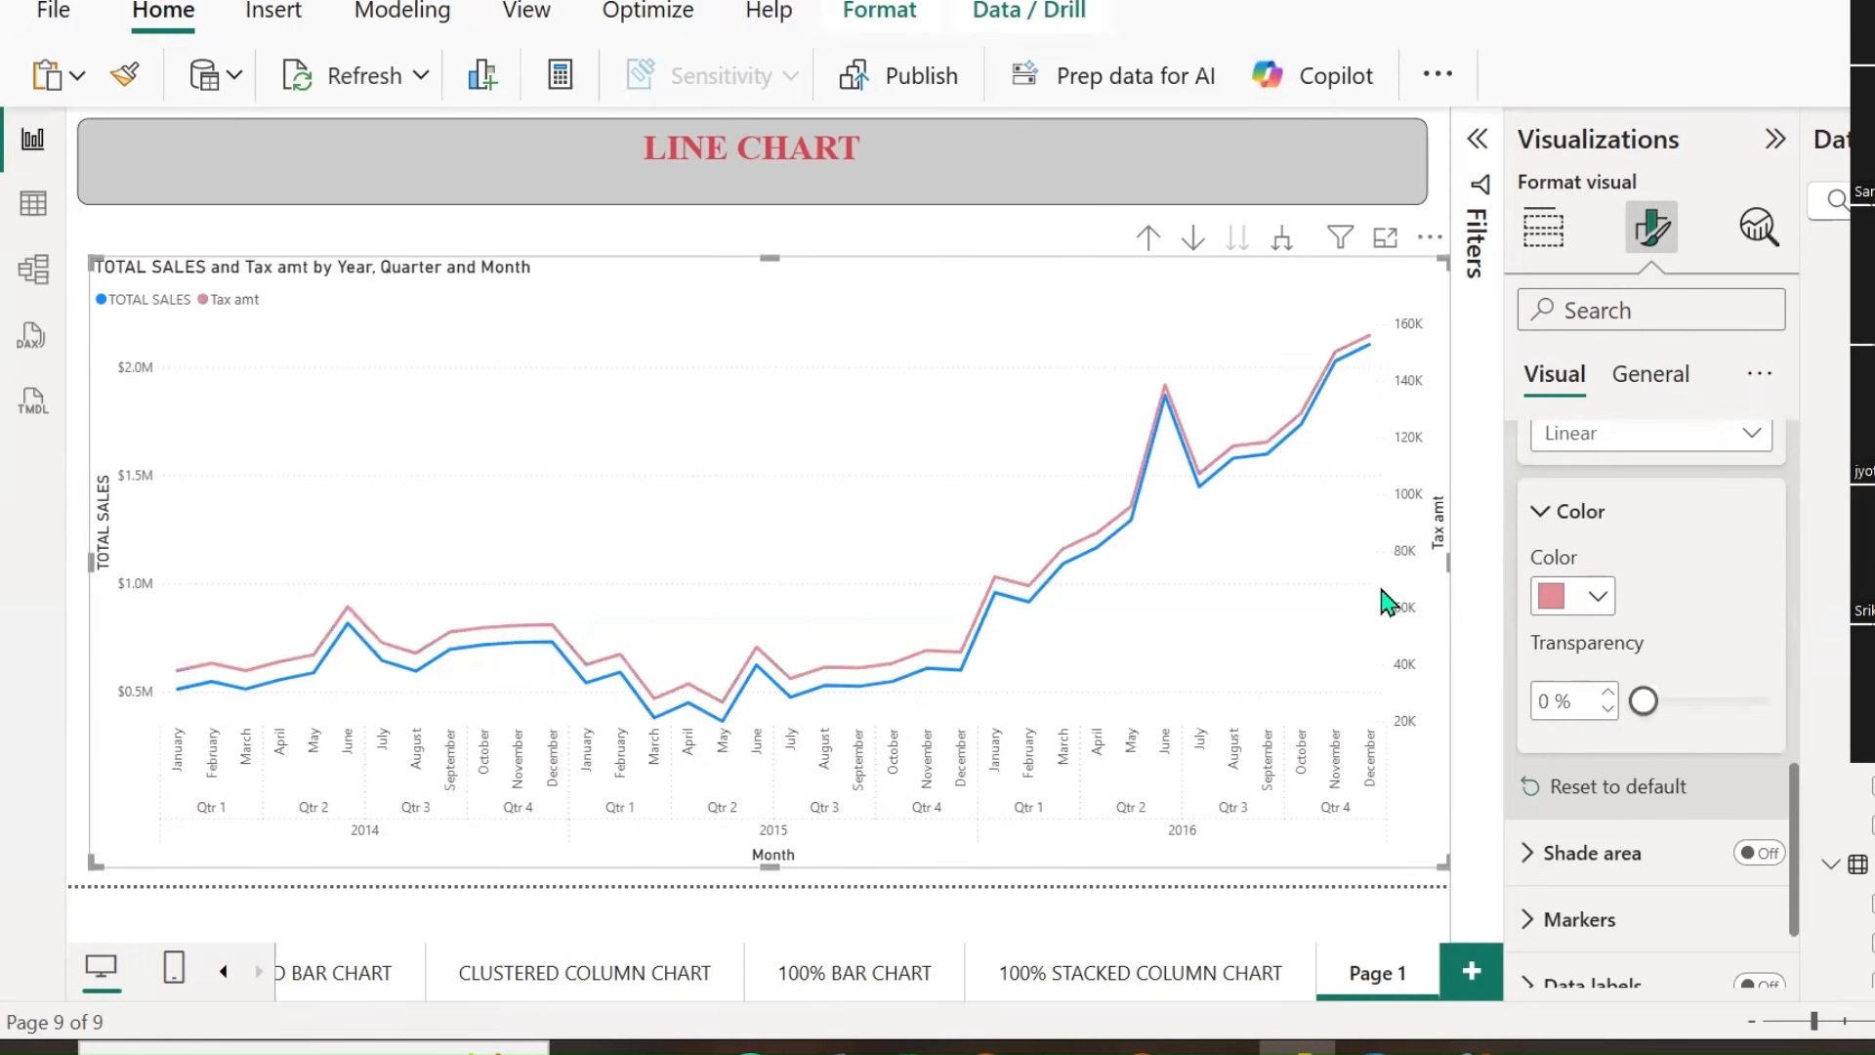
Drill the line chart up from month to quarter level and inspect the quarterly data points.
{"action": "scroll", "coordinate": [1547, 772], "scroll_direction": "up", "scroll_amount": 10}
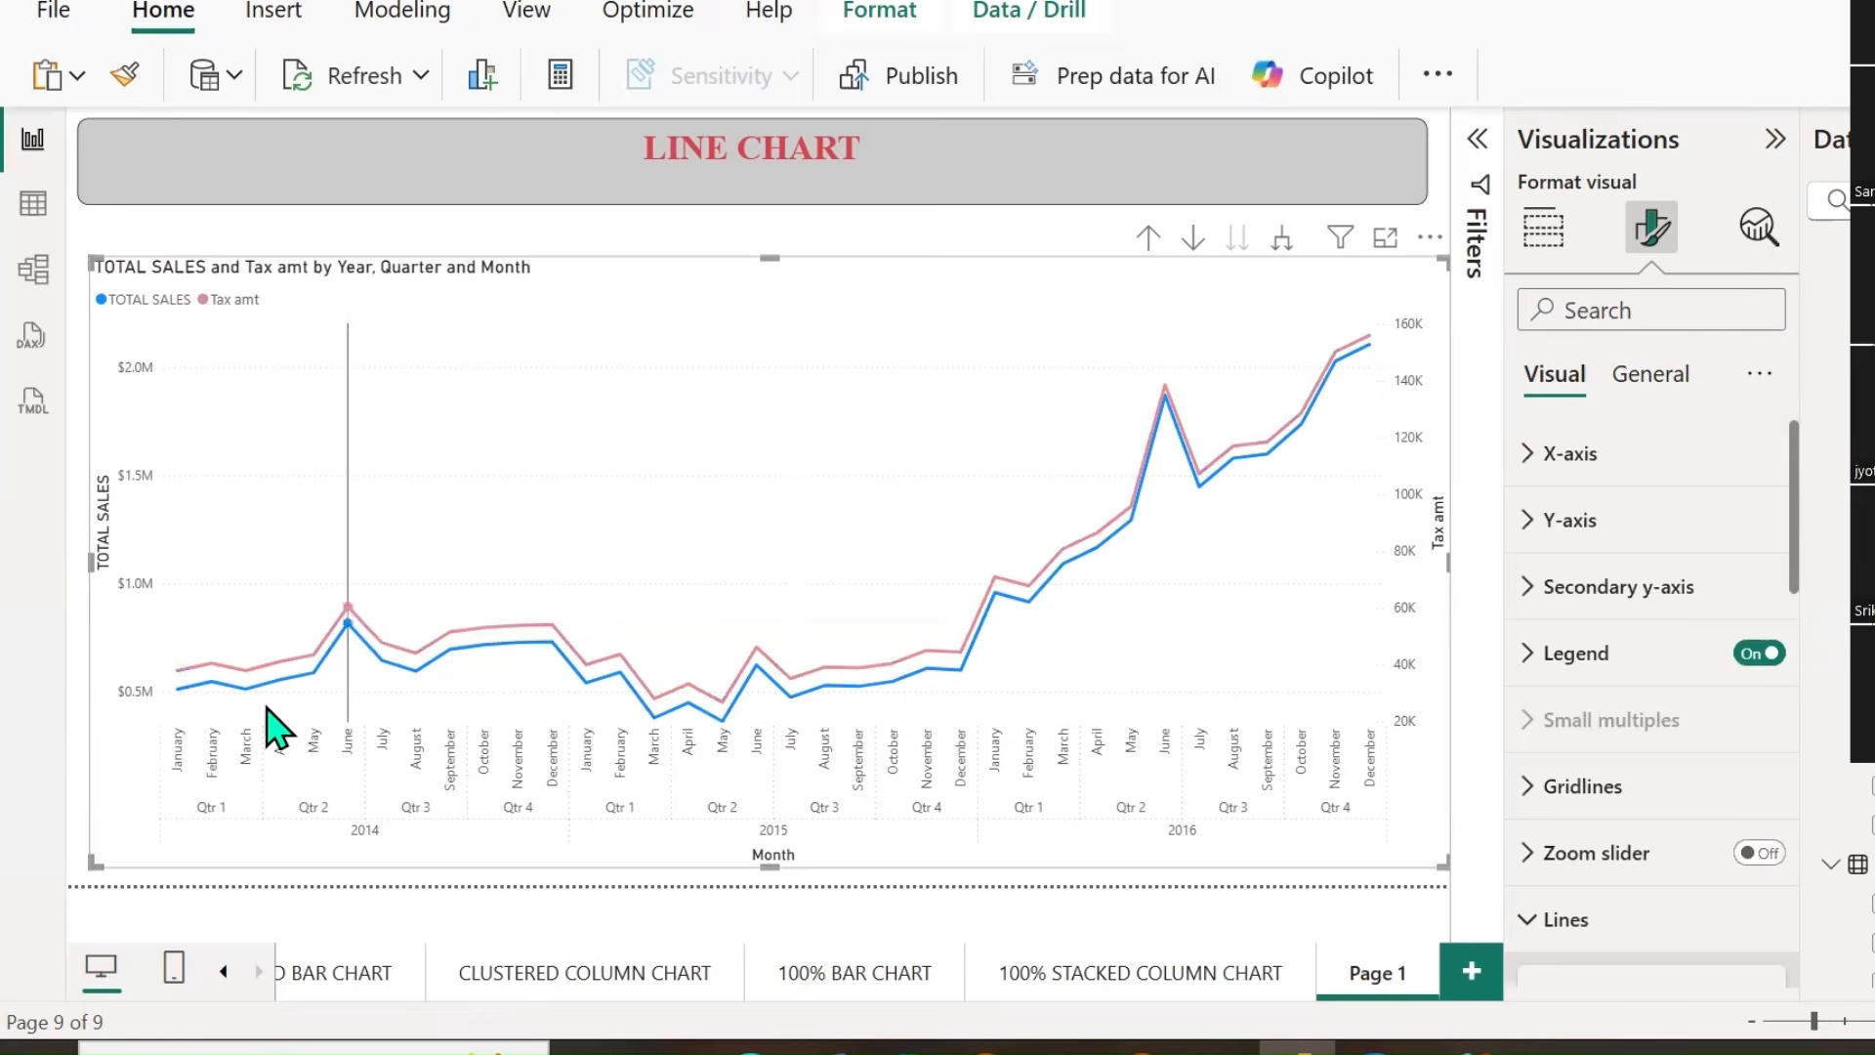
{"action": "mouse_move", "coordinate": [173, 686]}
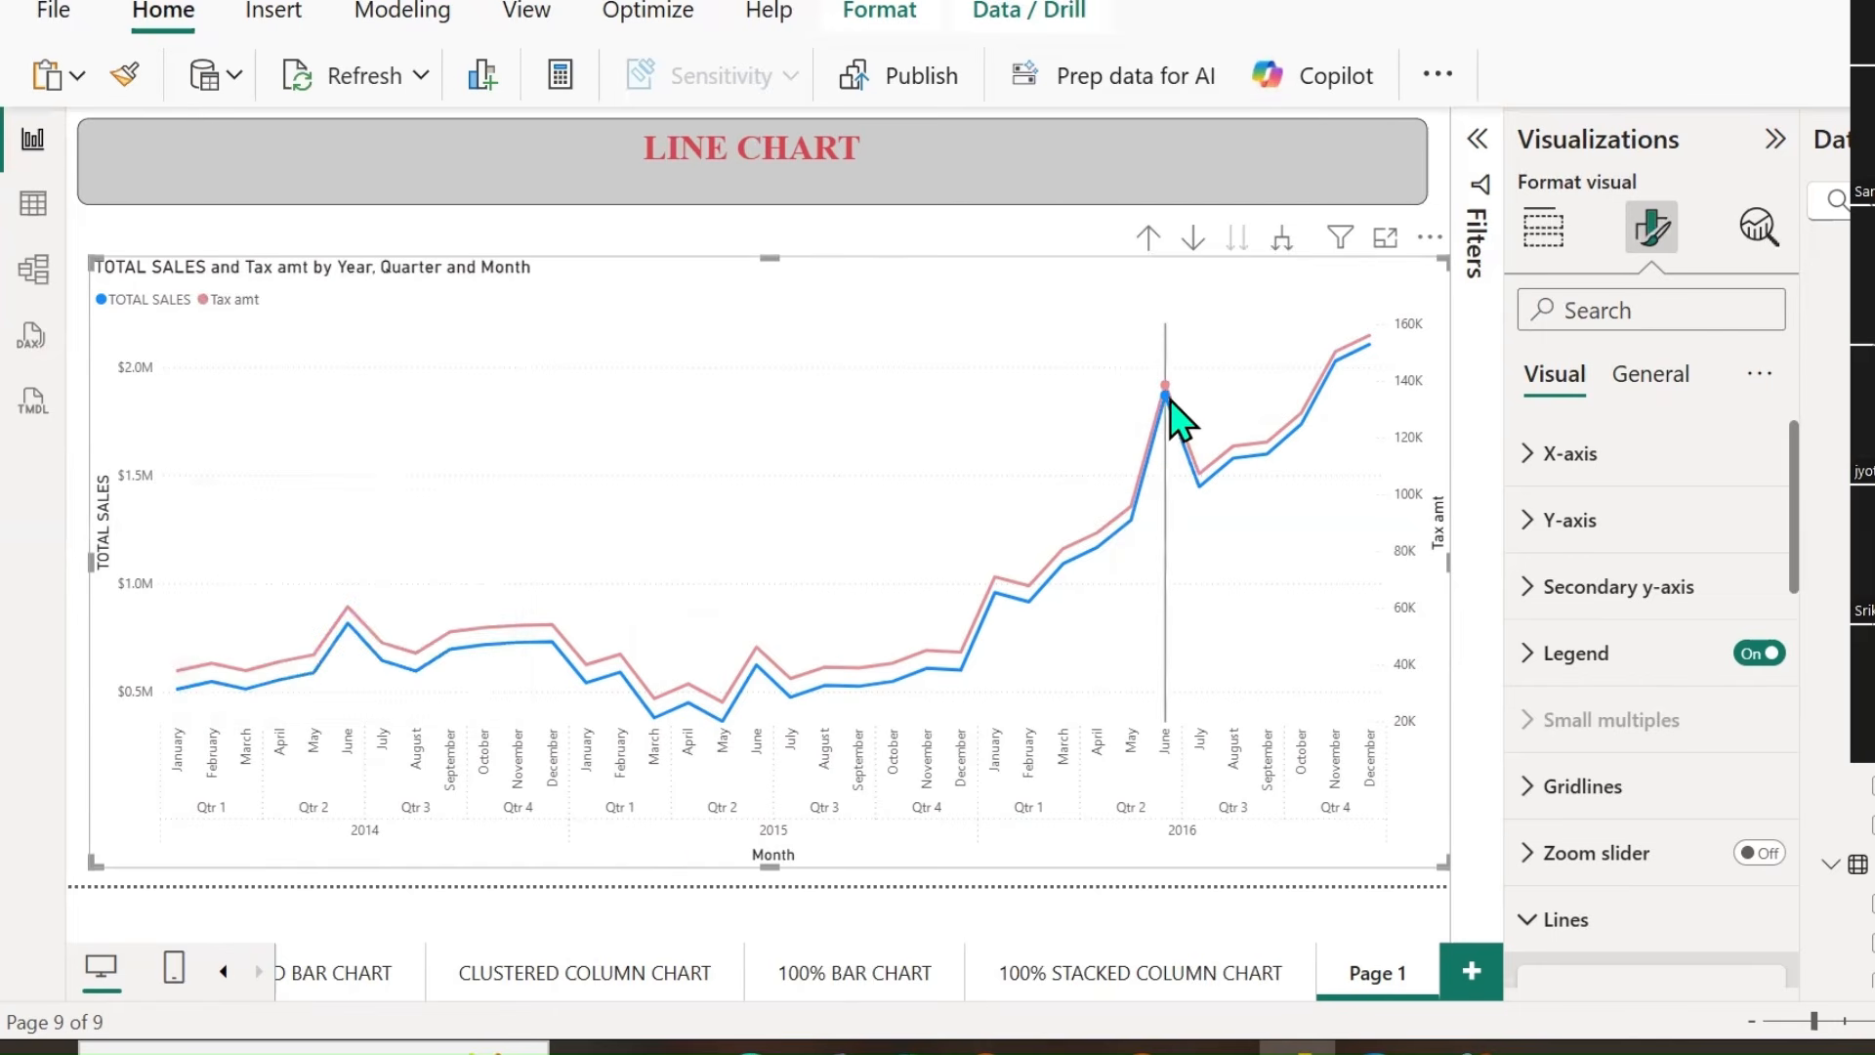
{"action": "mouse_move", "coordinate": [1167, 393]}
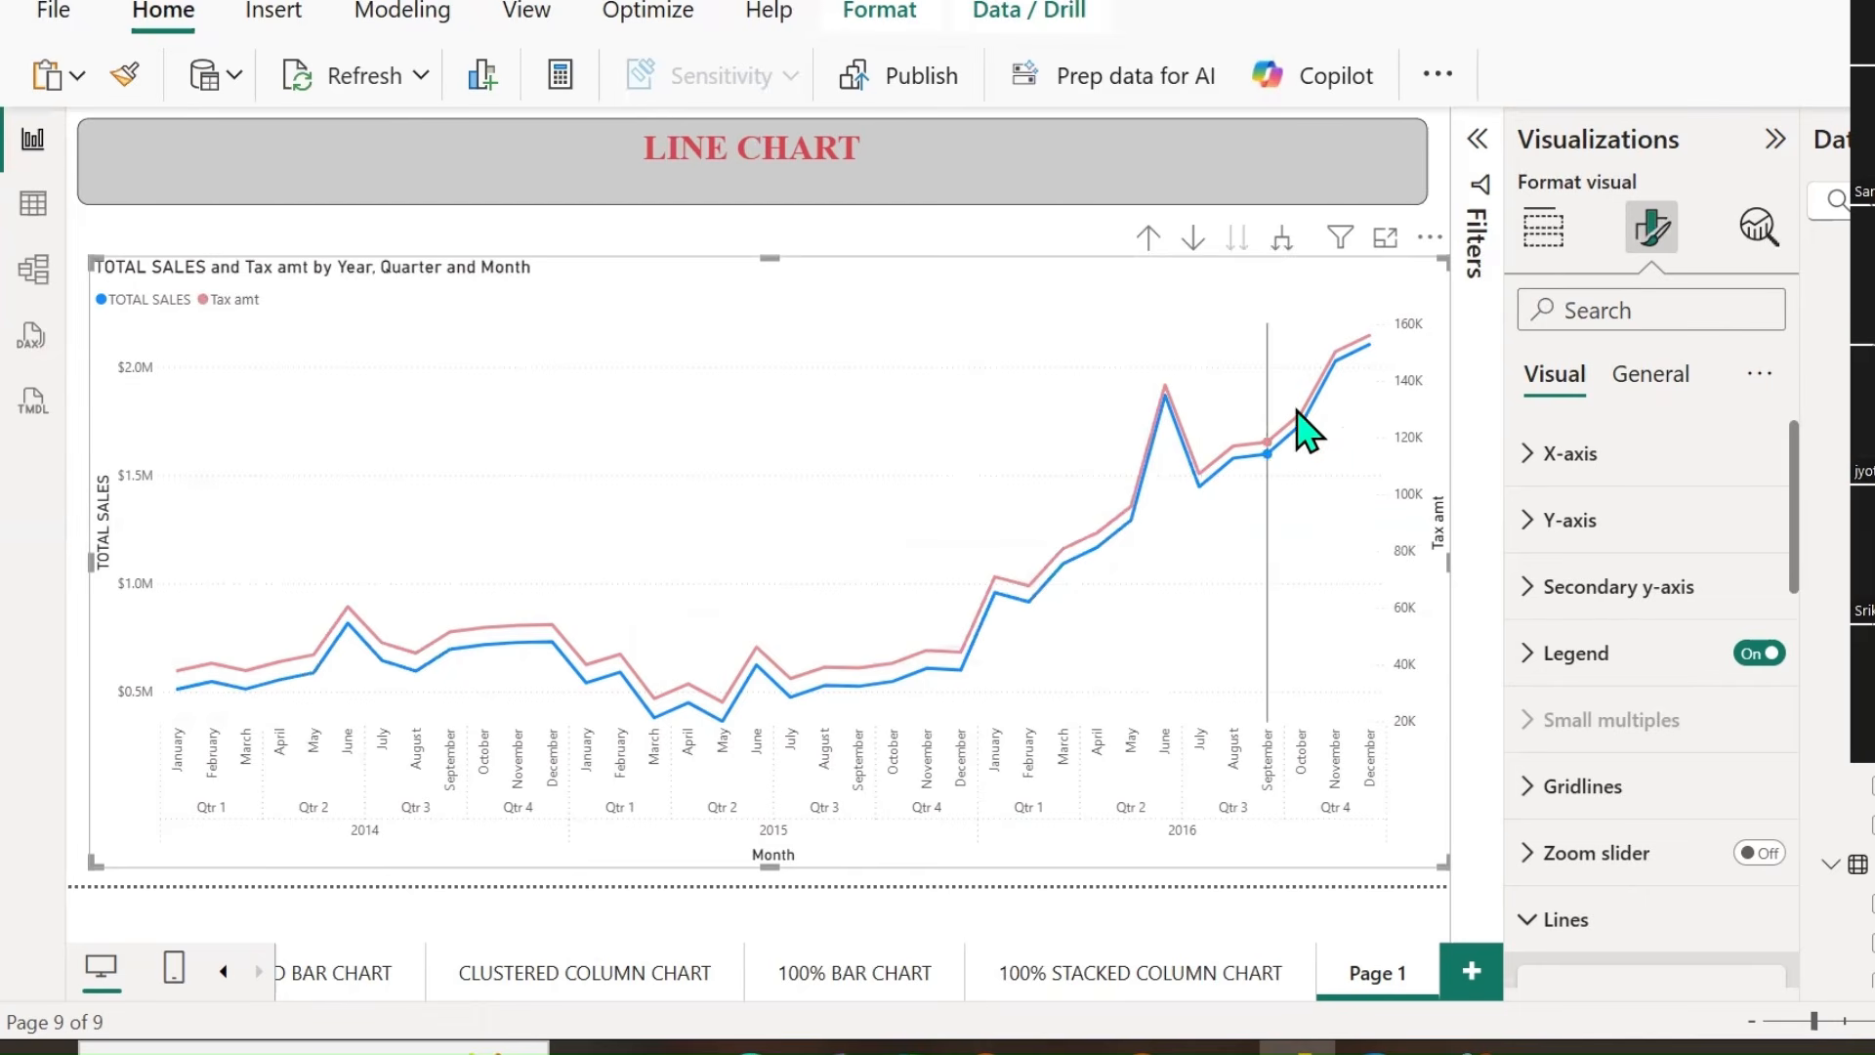
{"action": "mouse_move", "coordinate": [1335, 364]}
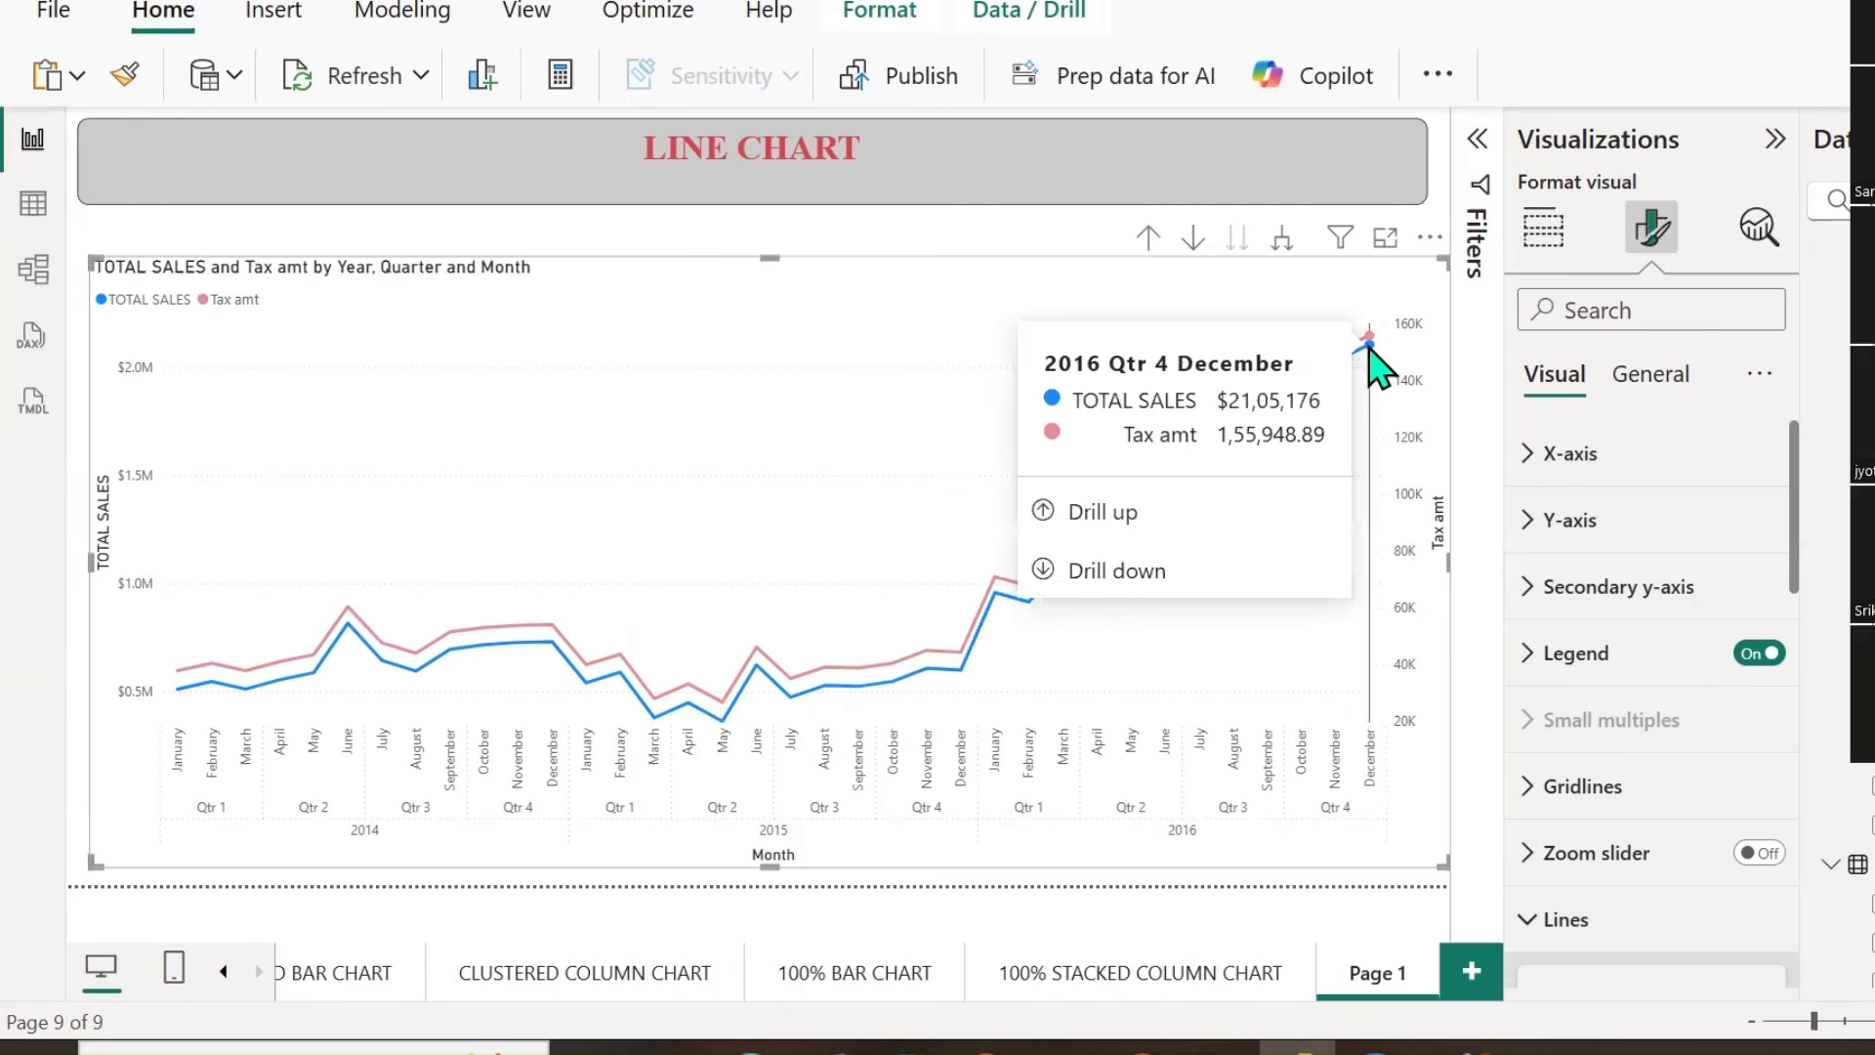
{"action": "left_click", "coordinate": [1115, 515]}
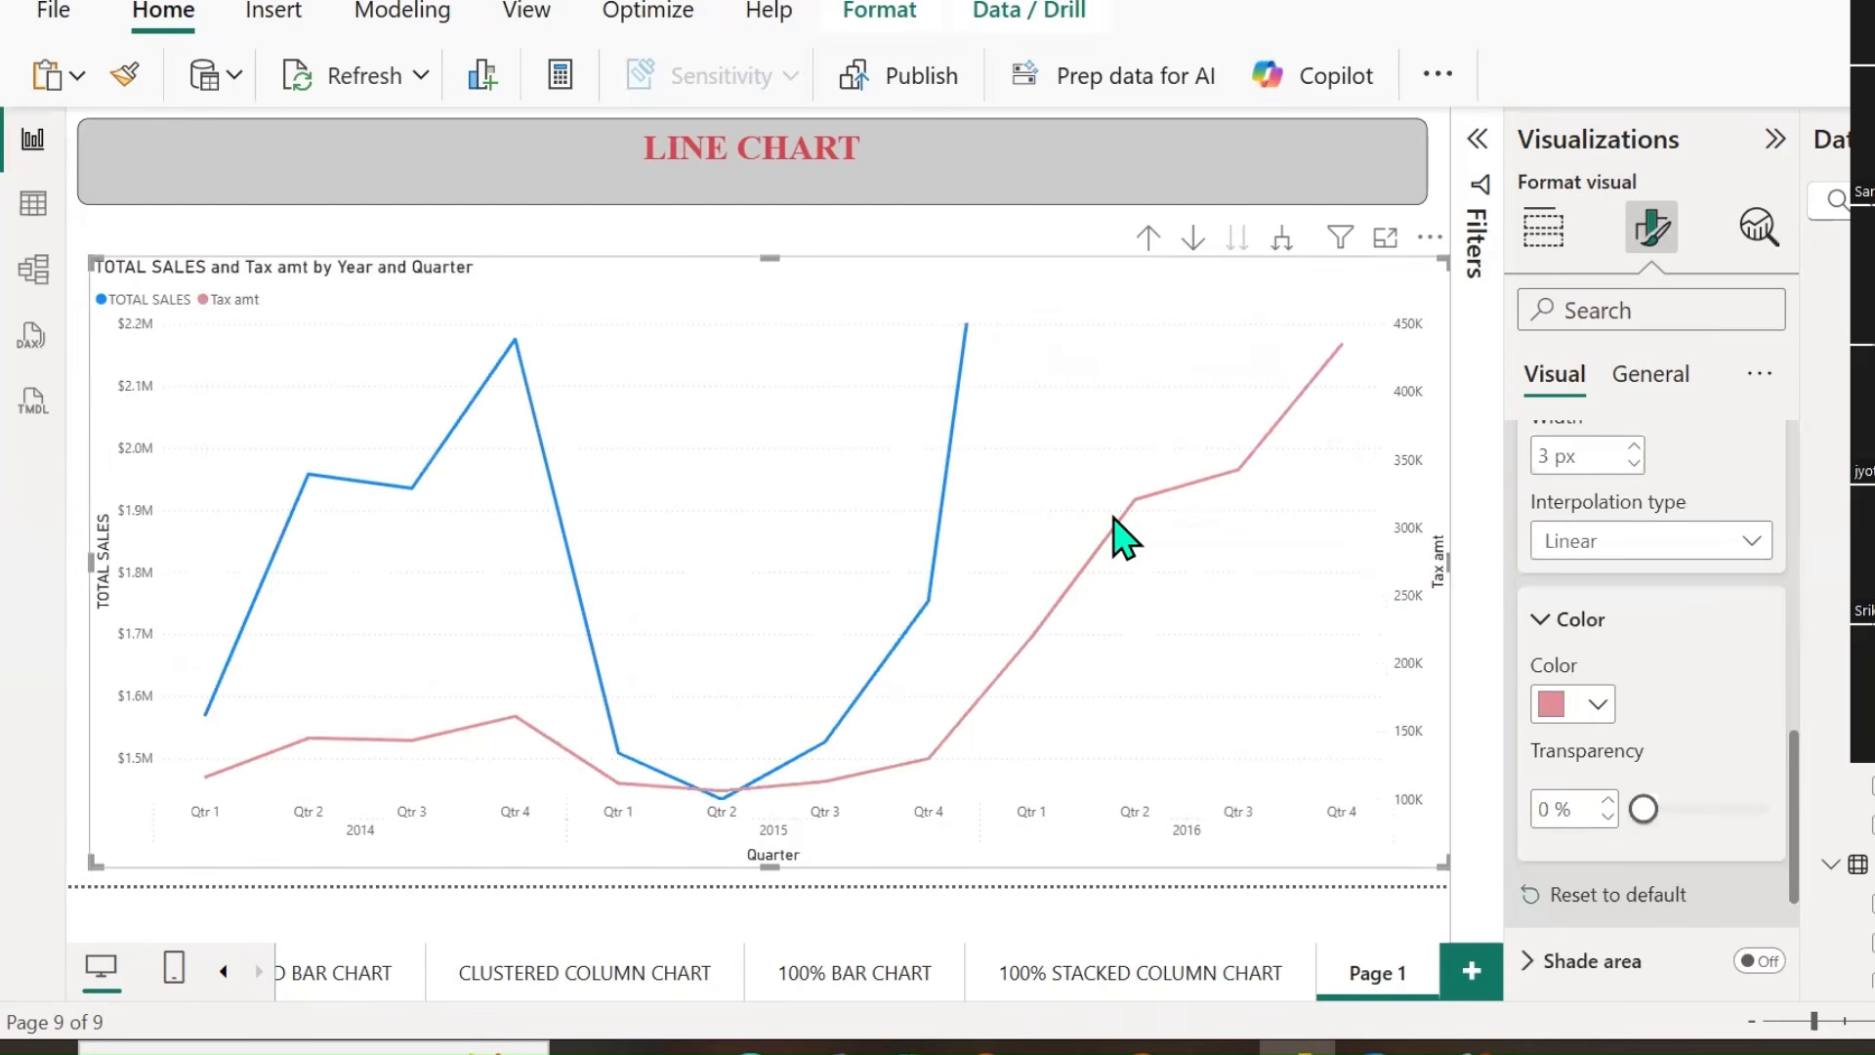
{"action": "mouse_move", "coordinate": [209, 718]}
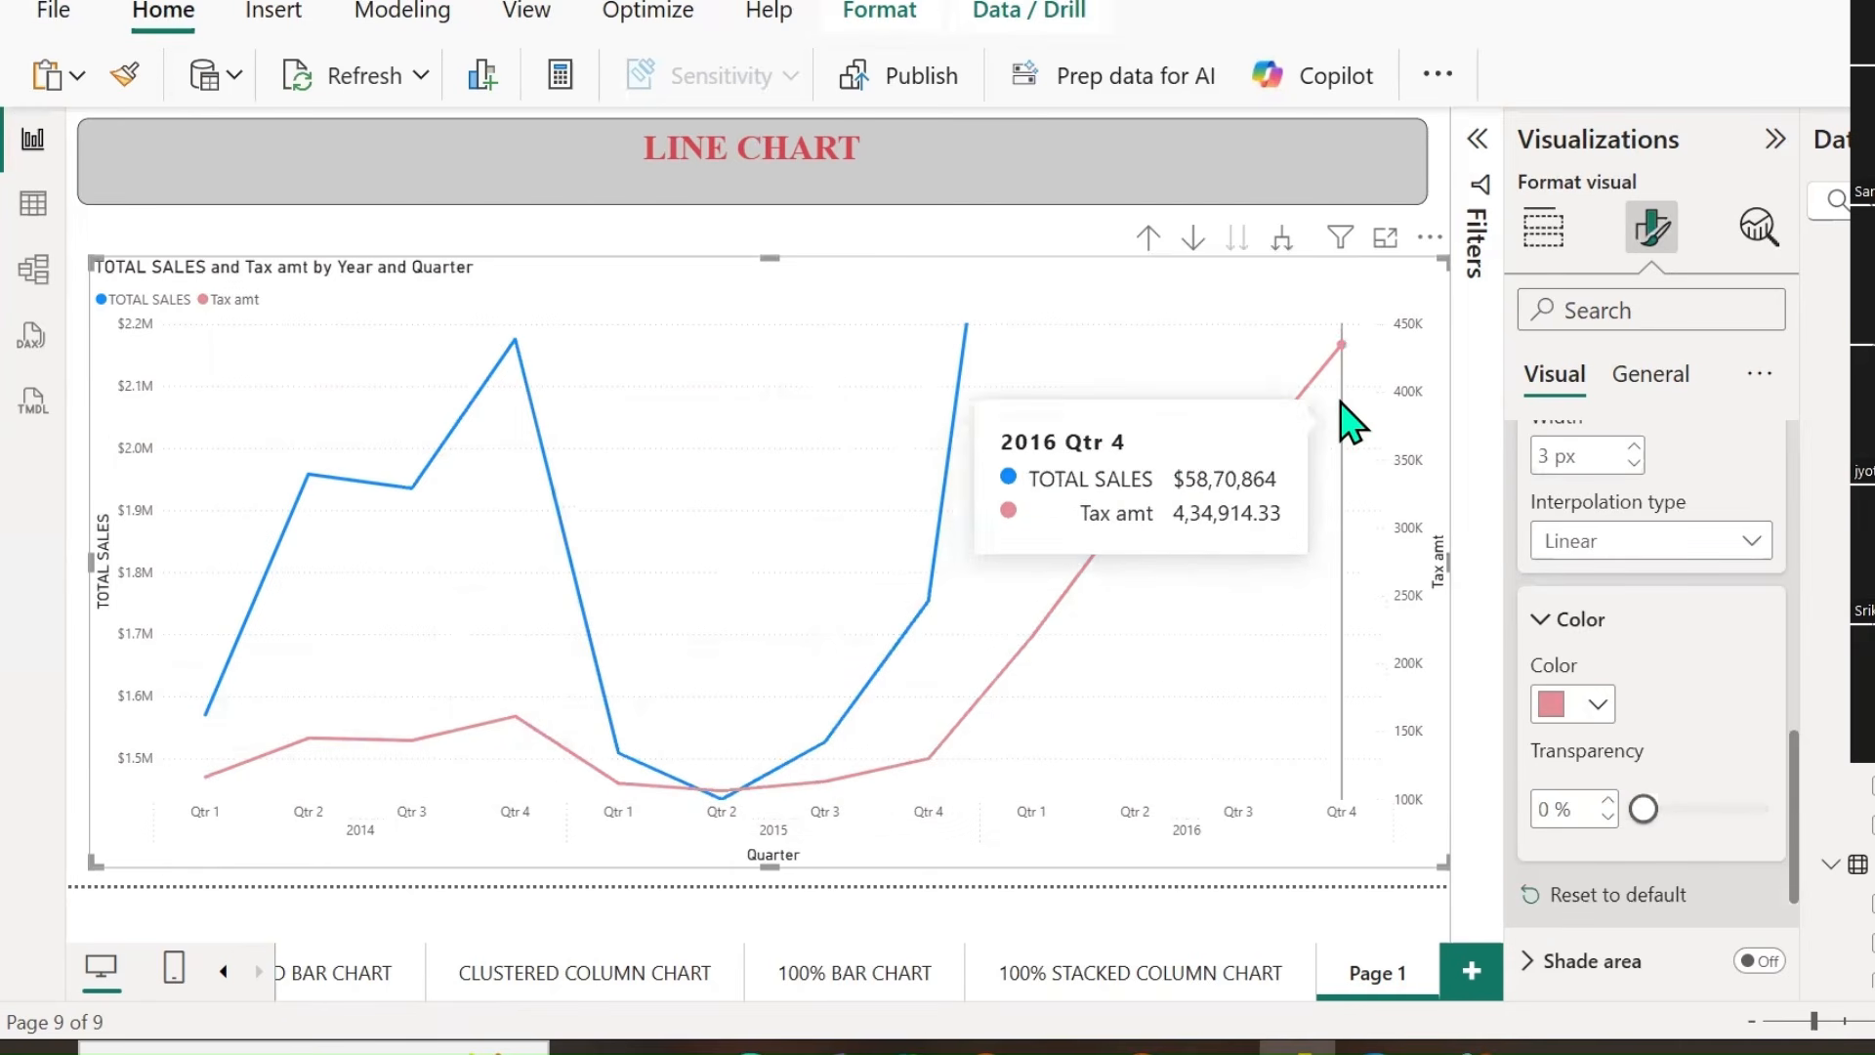
Examine the x-axis, y-axis and secondary y-axis format settings, including the minimum and maximum range fields.
{"action": "scroll", "coordinate": [1753, 654], "scroll_direction": "up", "scroll_amount": 8}
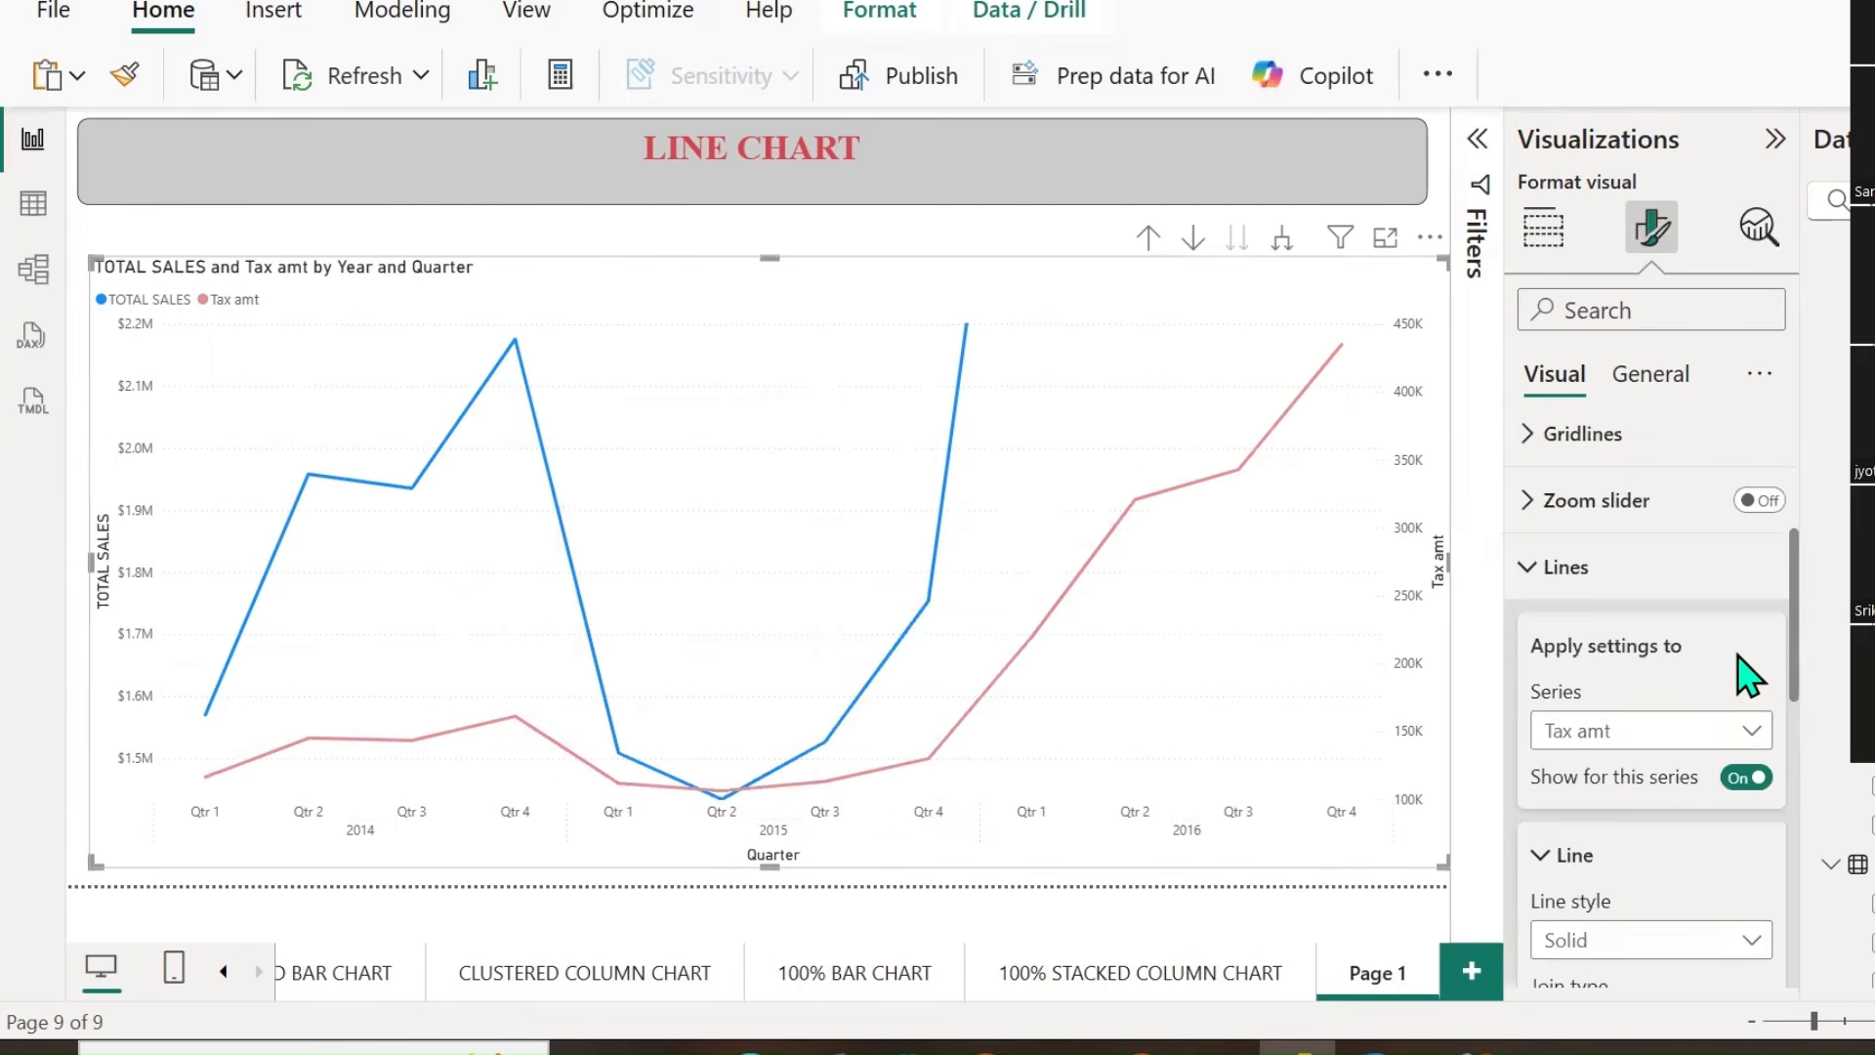
{"action": "left_click", "coordinate": [1525, 527]}
{"action": "left_click", "coordinate": [1530, 454]}
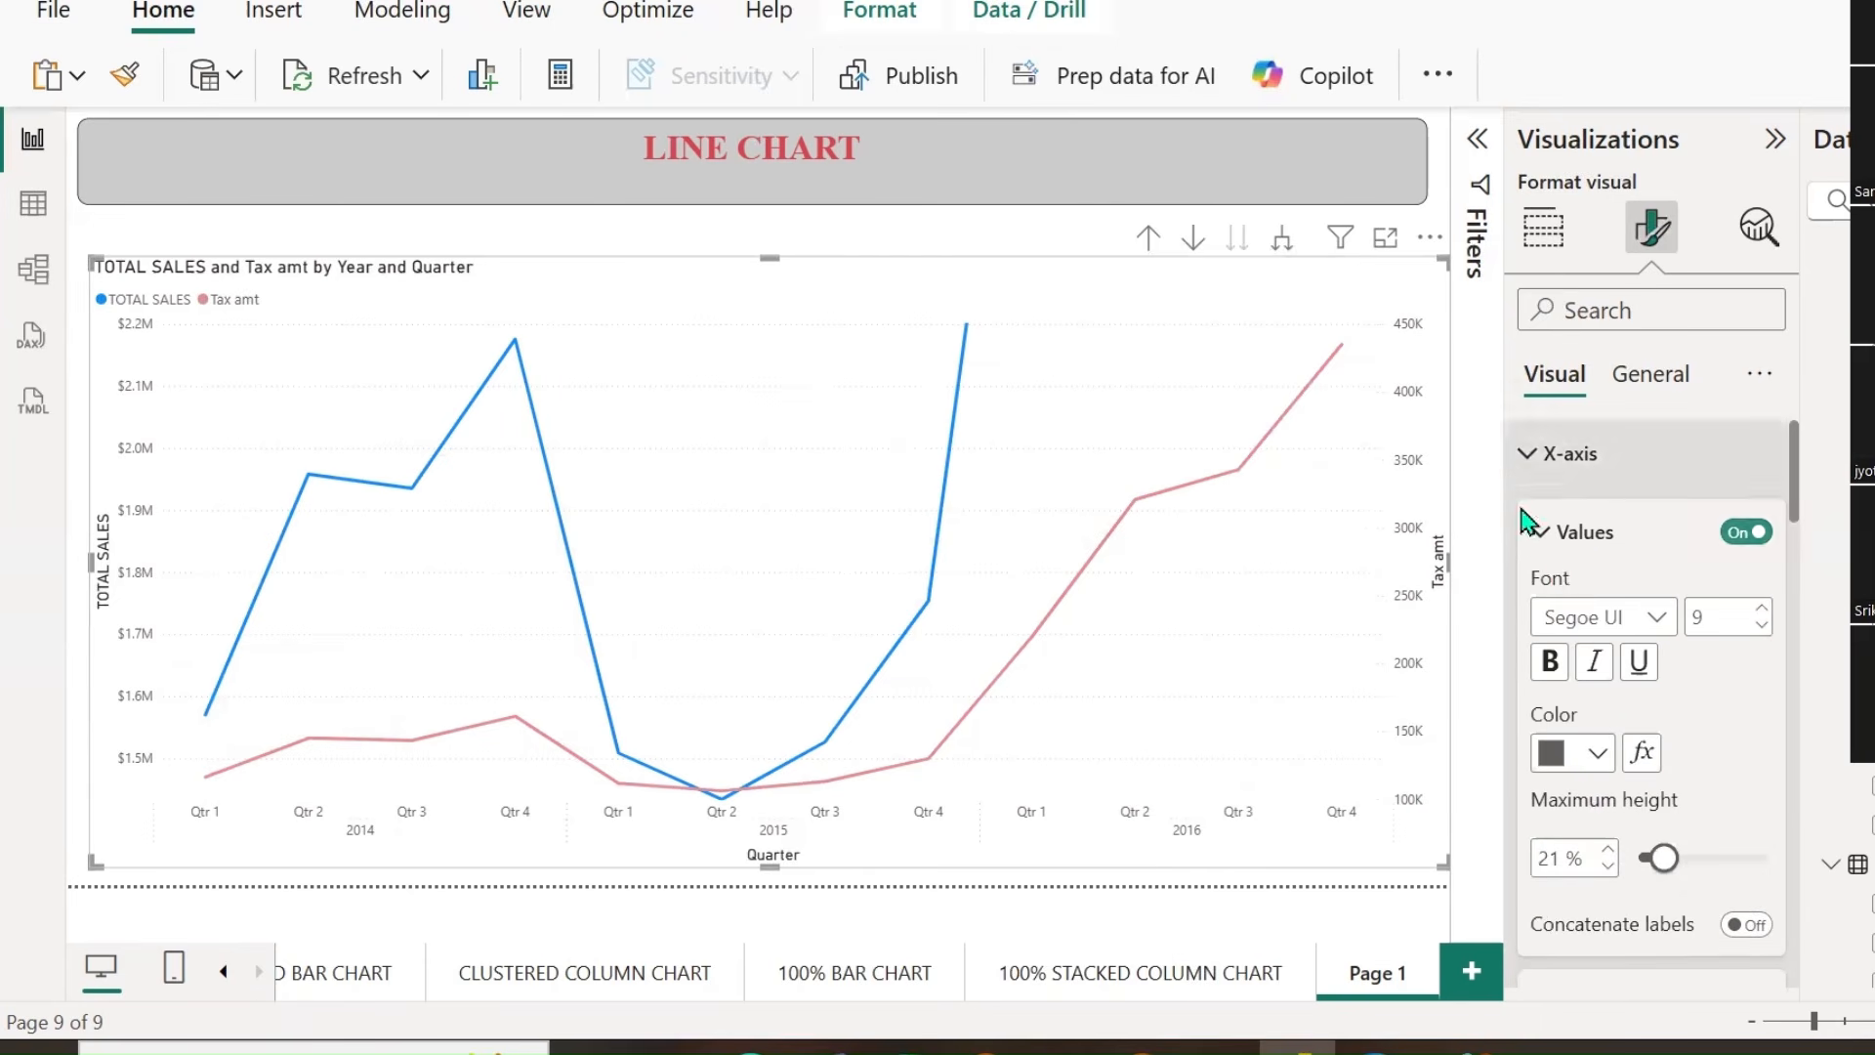
{"action": "scroll", "coordinate": [1716, 713], "scroll_direction": "down", "scroll_amount": 8}
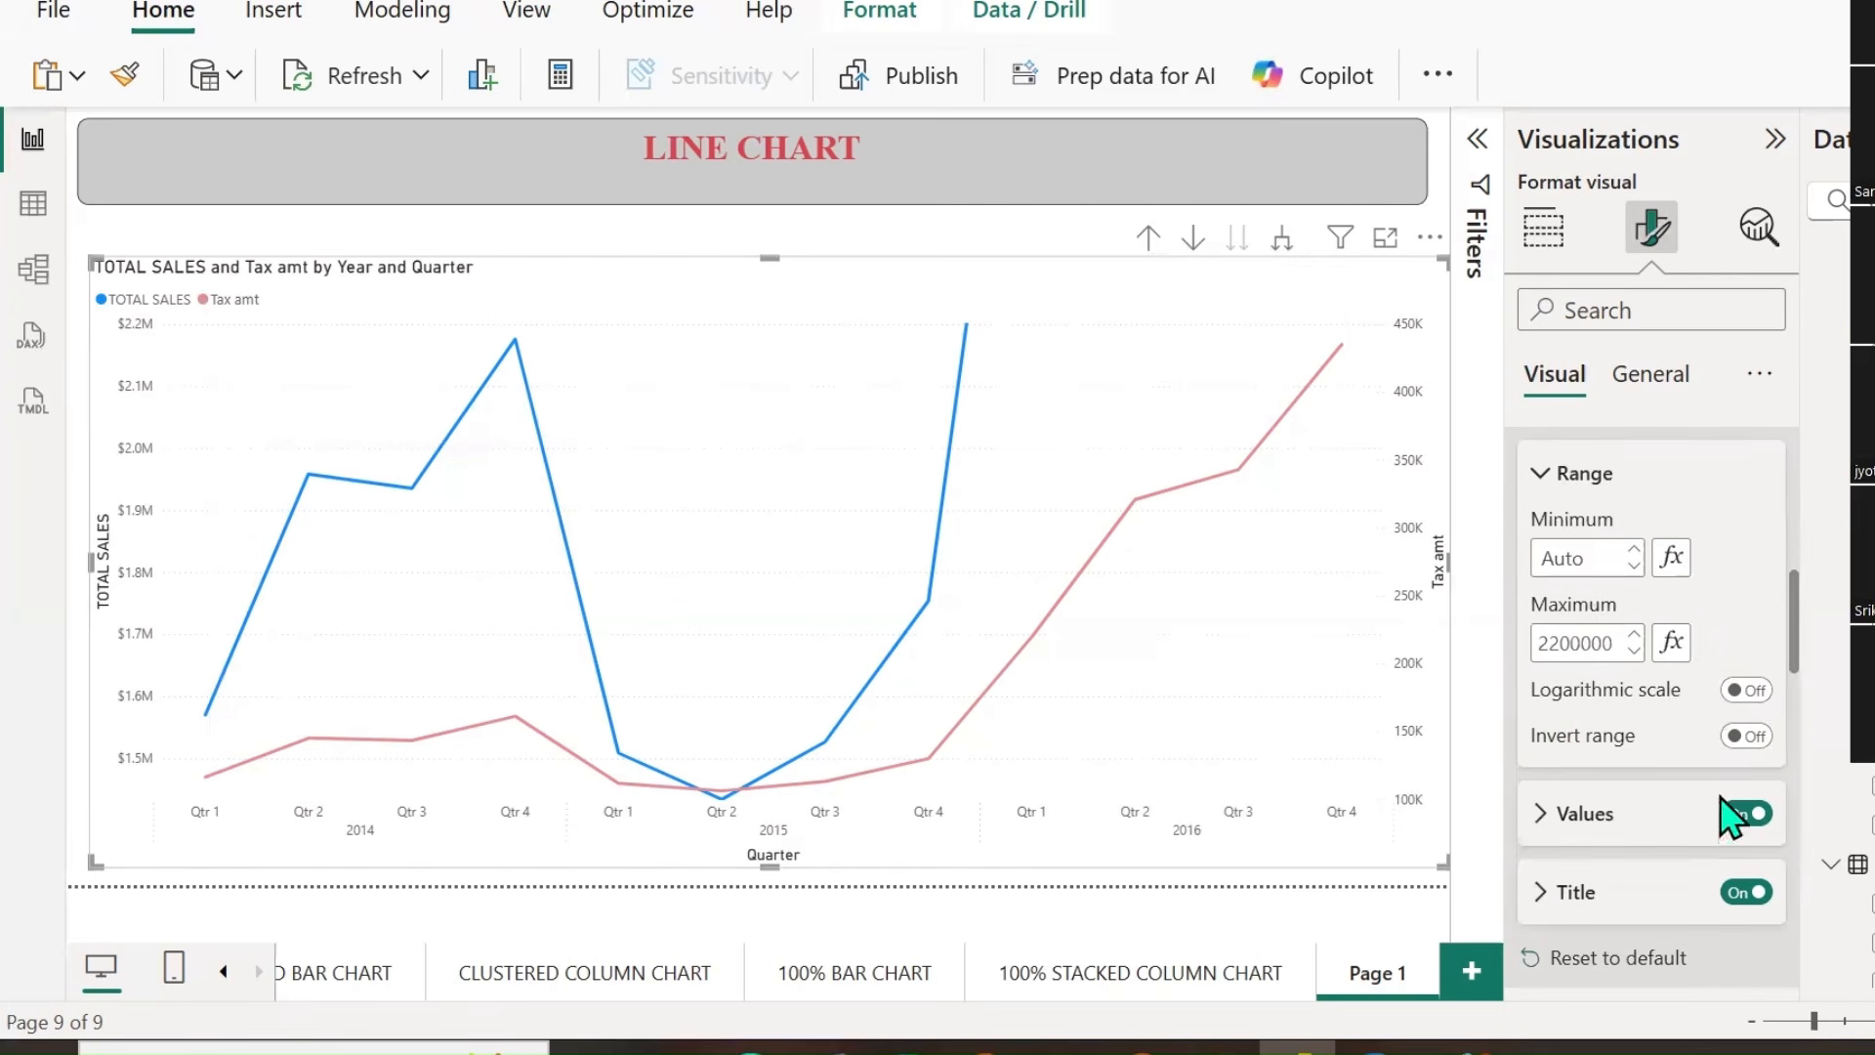
{"action": "scroll", "coordinate": [1667, 831], "scroll_direction": "down", "scroll_amount": 3}
{"action": "left_click", "coordinate": [1525, 700]}
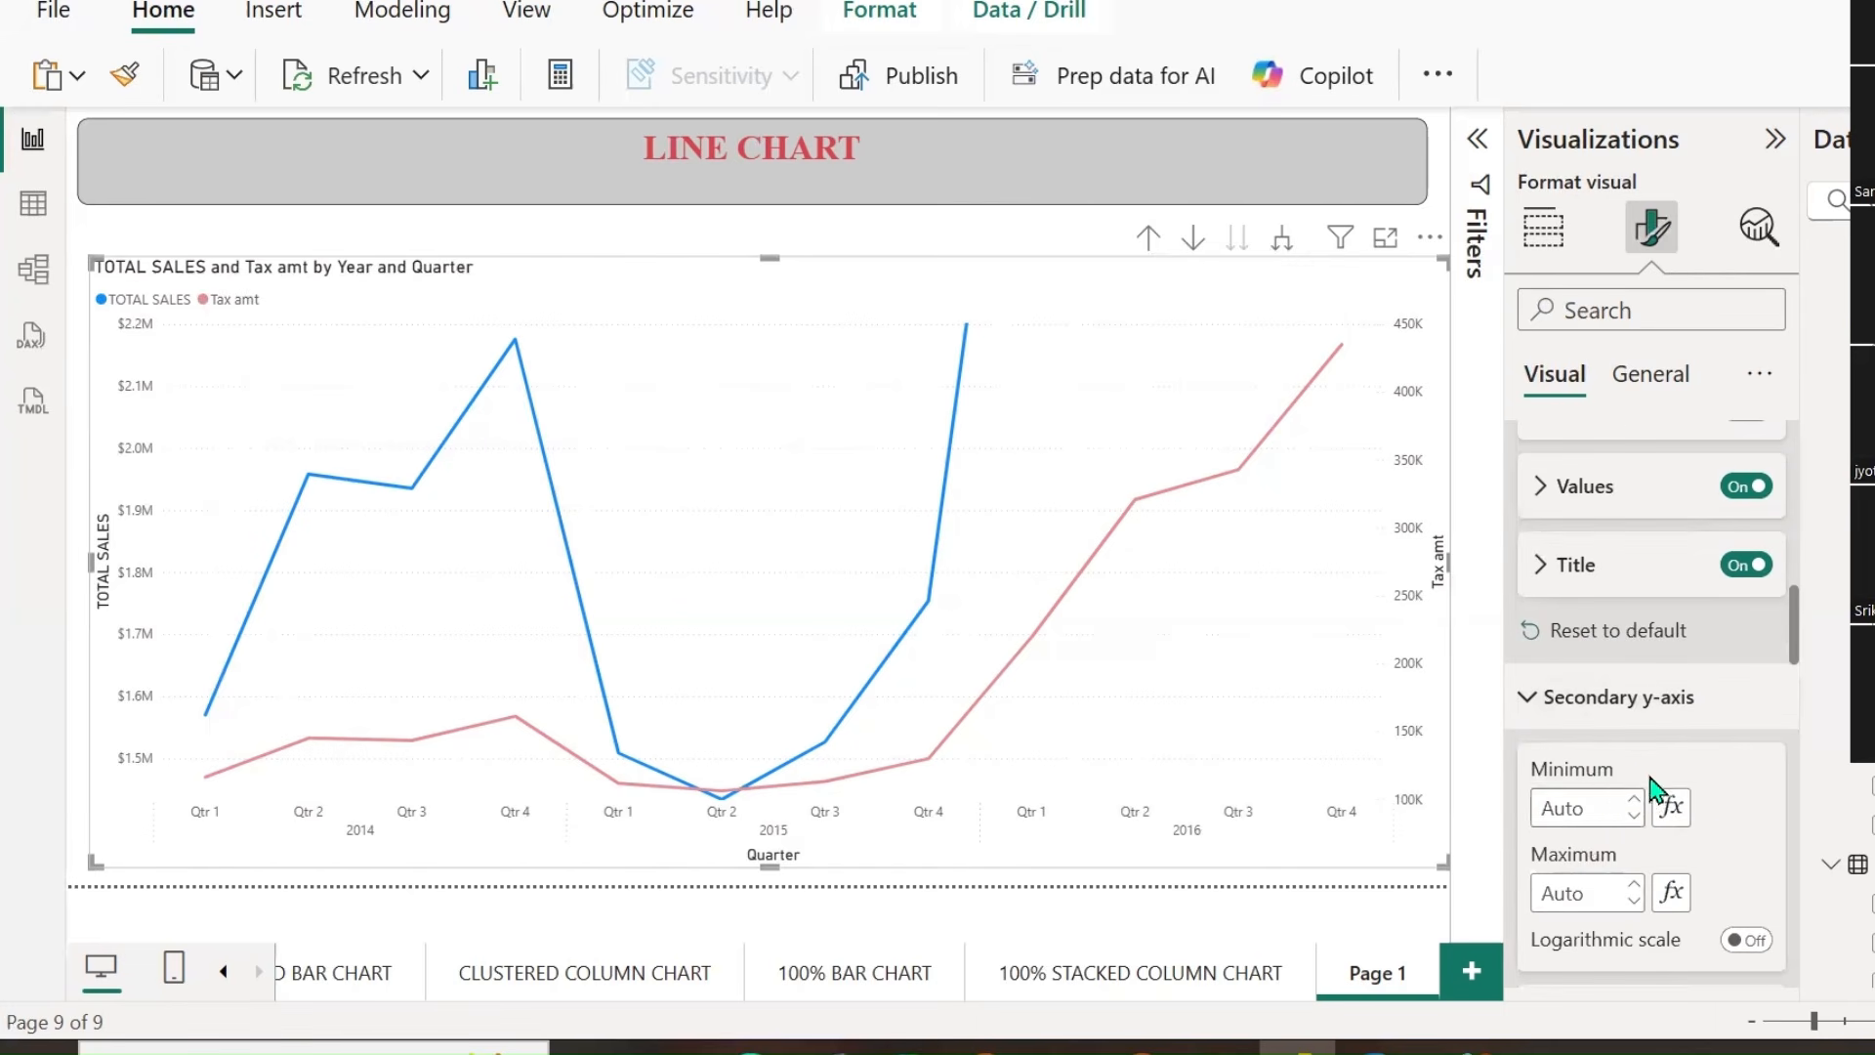
{"action": "scroll", "coordinate": [1705, 772], "scroll_direction": "down", "scroll_amount": 2}
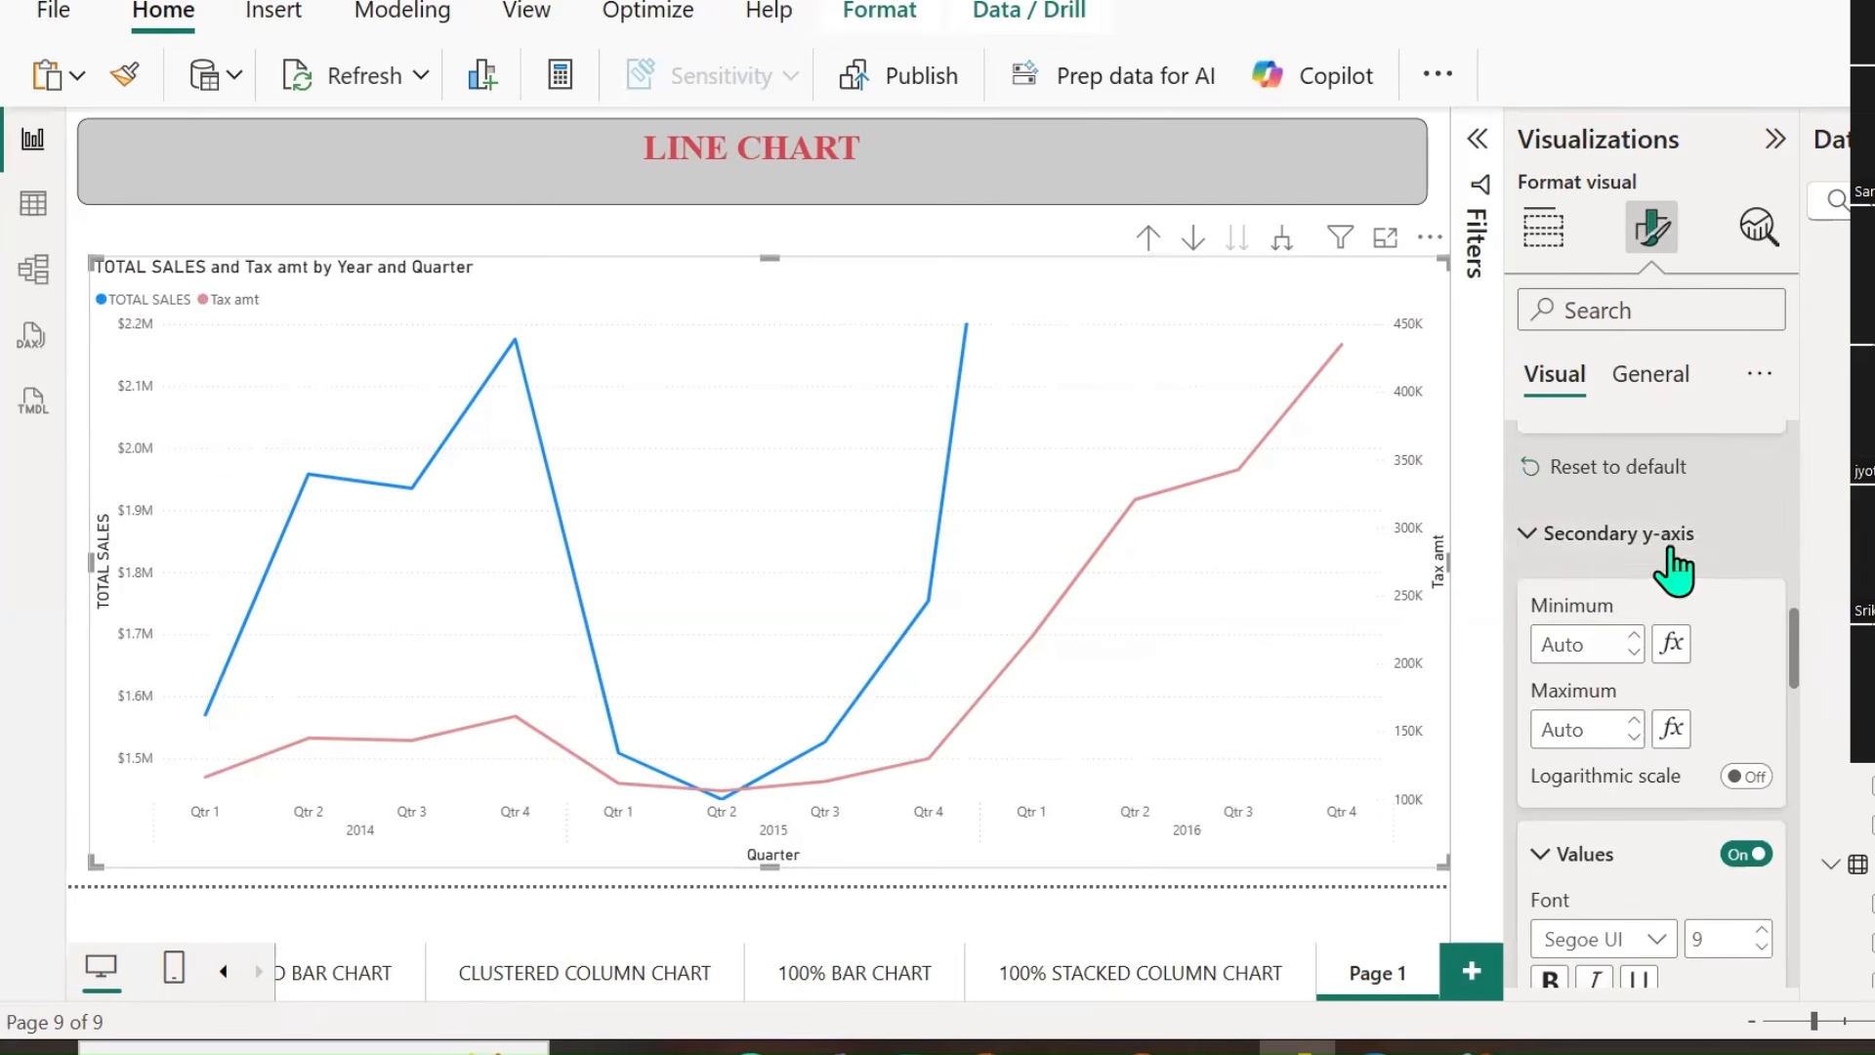
{"action": "left_click", "coordinate": [1595, 645]}
{"action": "left_click", "coordinate": [1583, 732]}
{"action": "scroll", "coordinate": [1588, 855], "scroll_direction": "down", "scroll_amount": 5}
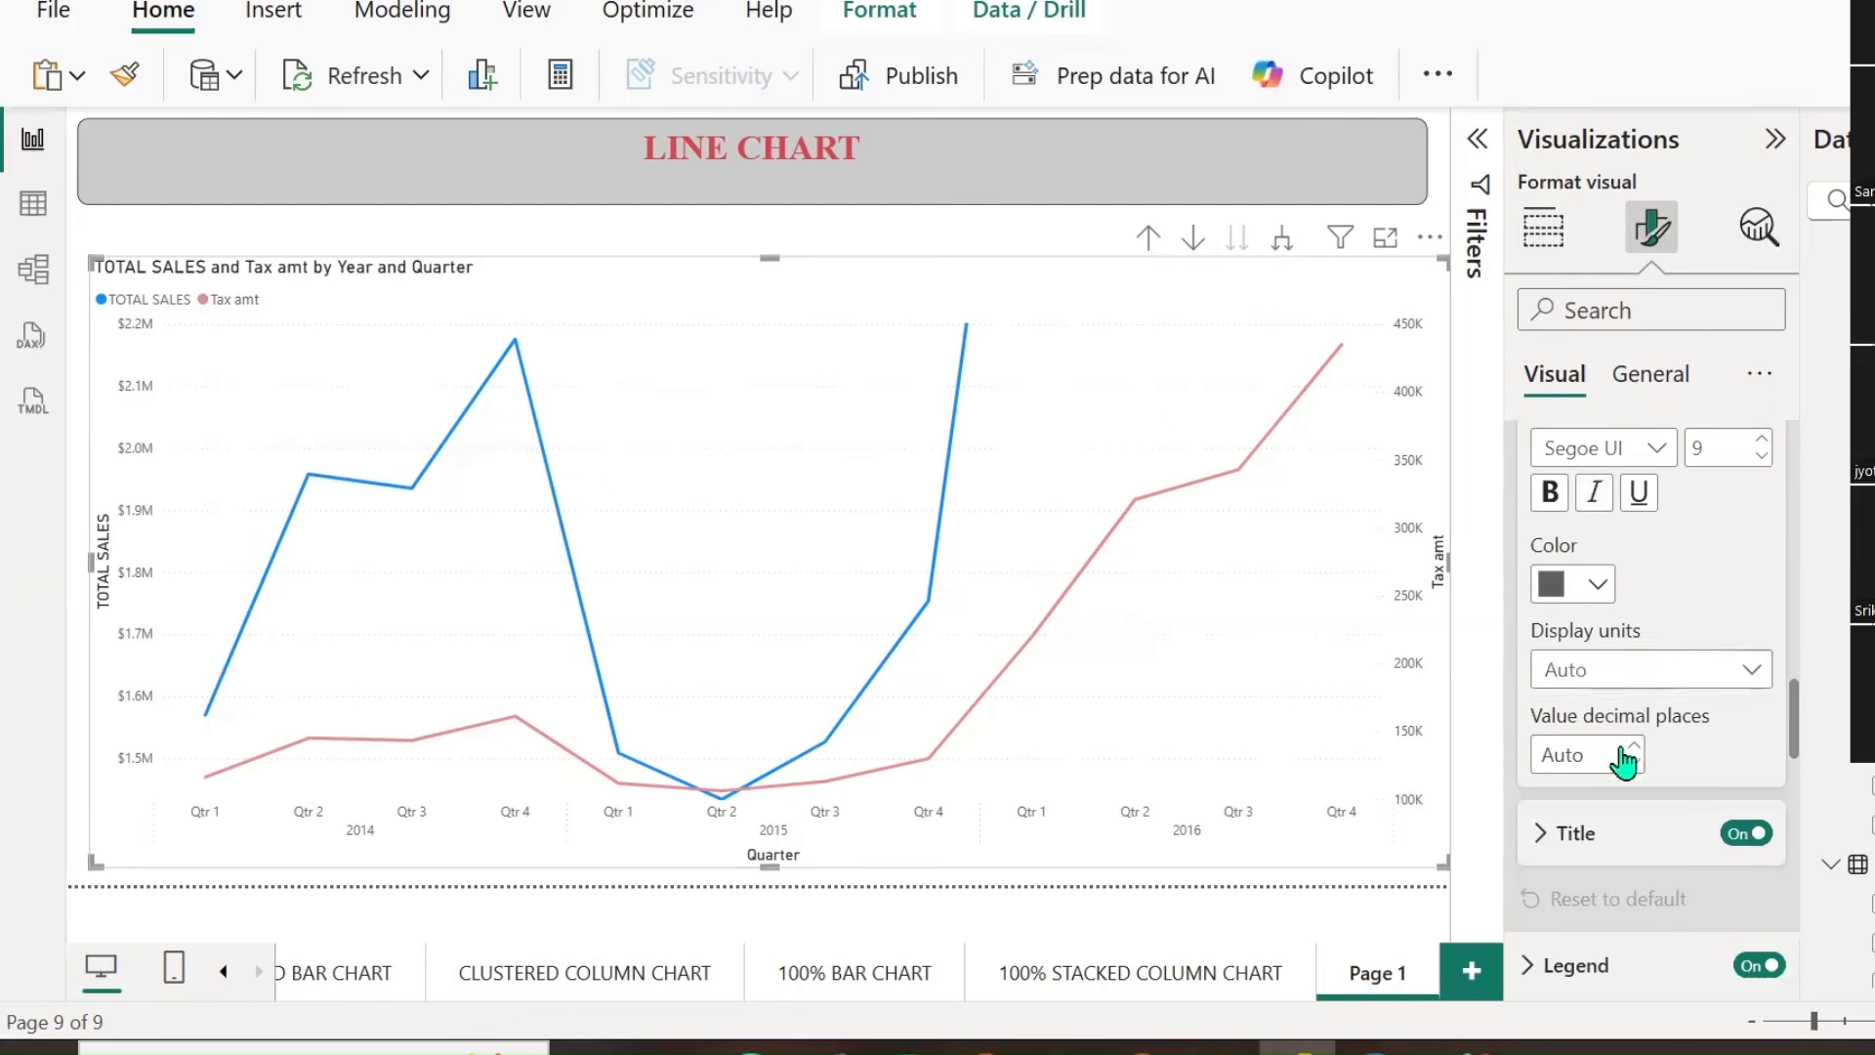
Try Thousands as the secondary y-axis display units and change them to Millions.
{"action": "left_click", "coordinate": [1748, 674]}
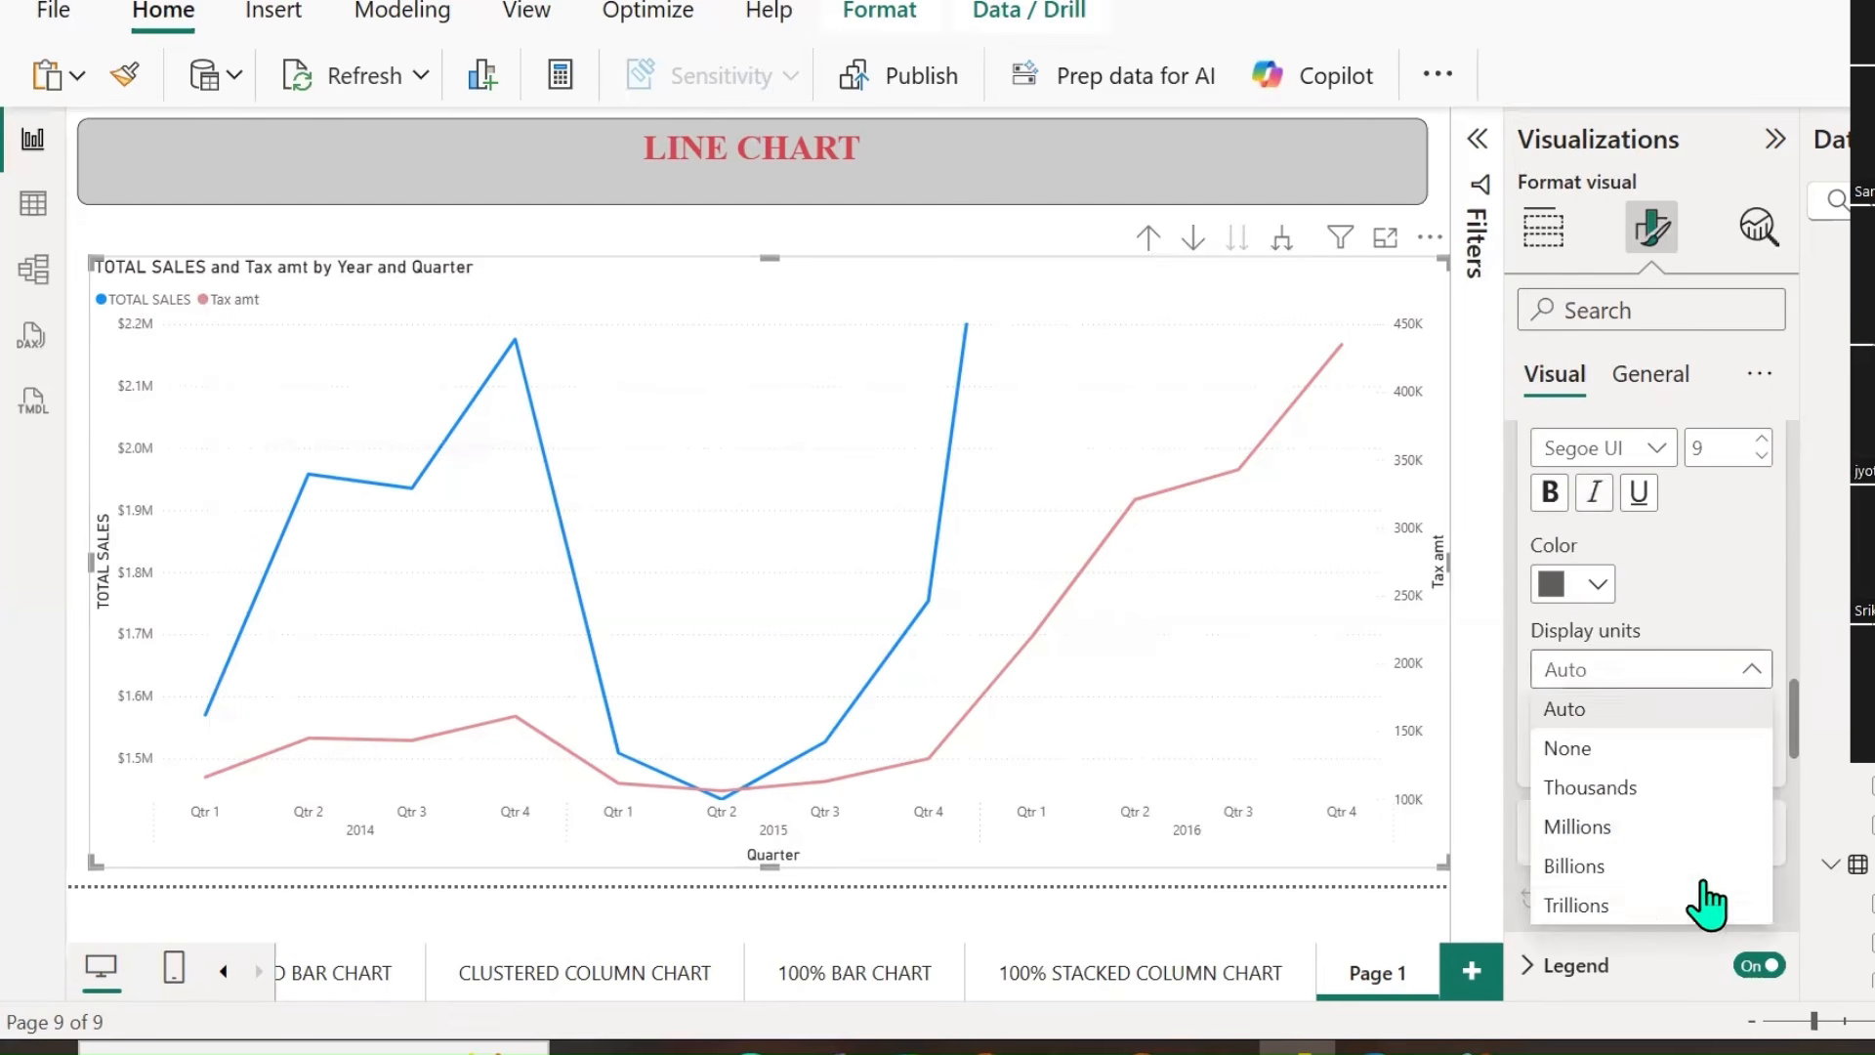
{"action": "left_click", "coordinate": [1622, 791]}
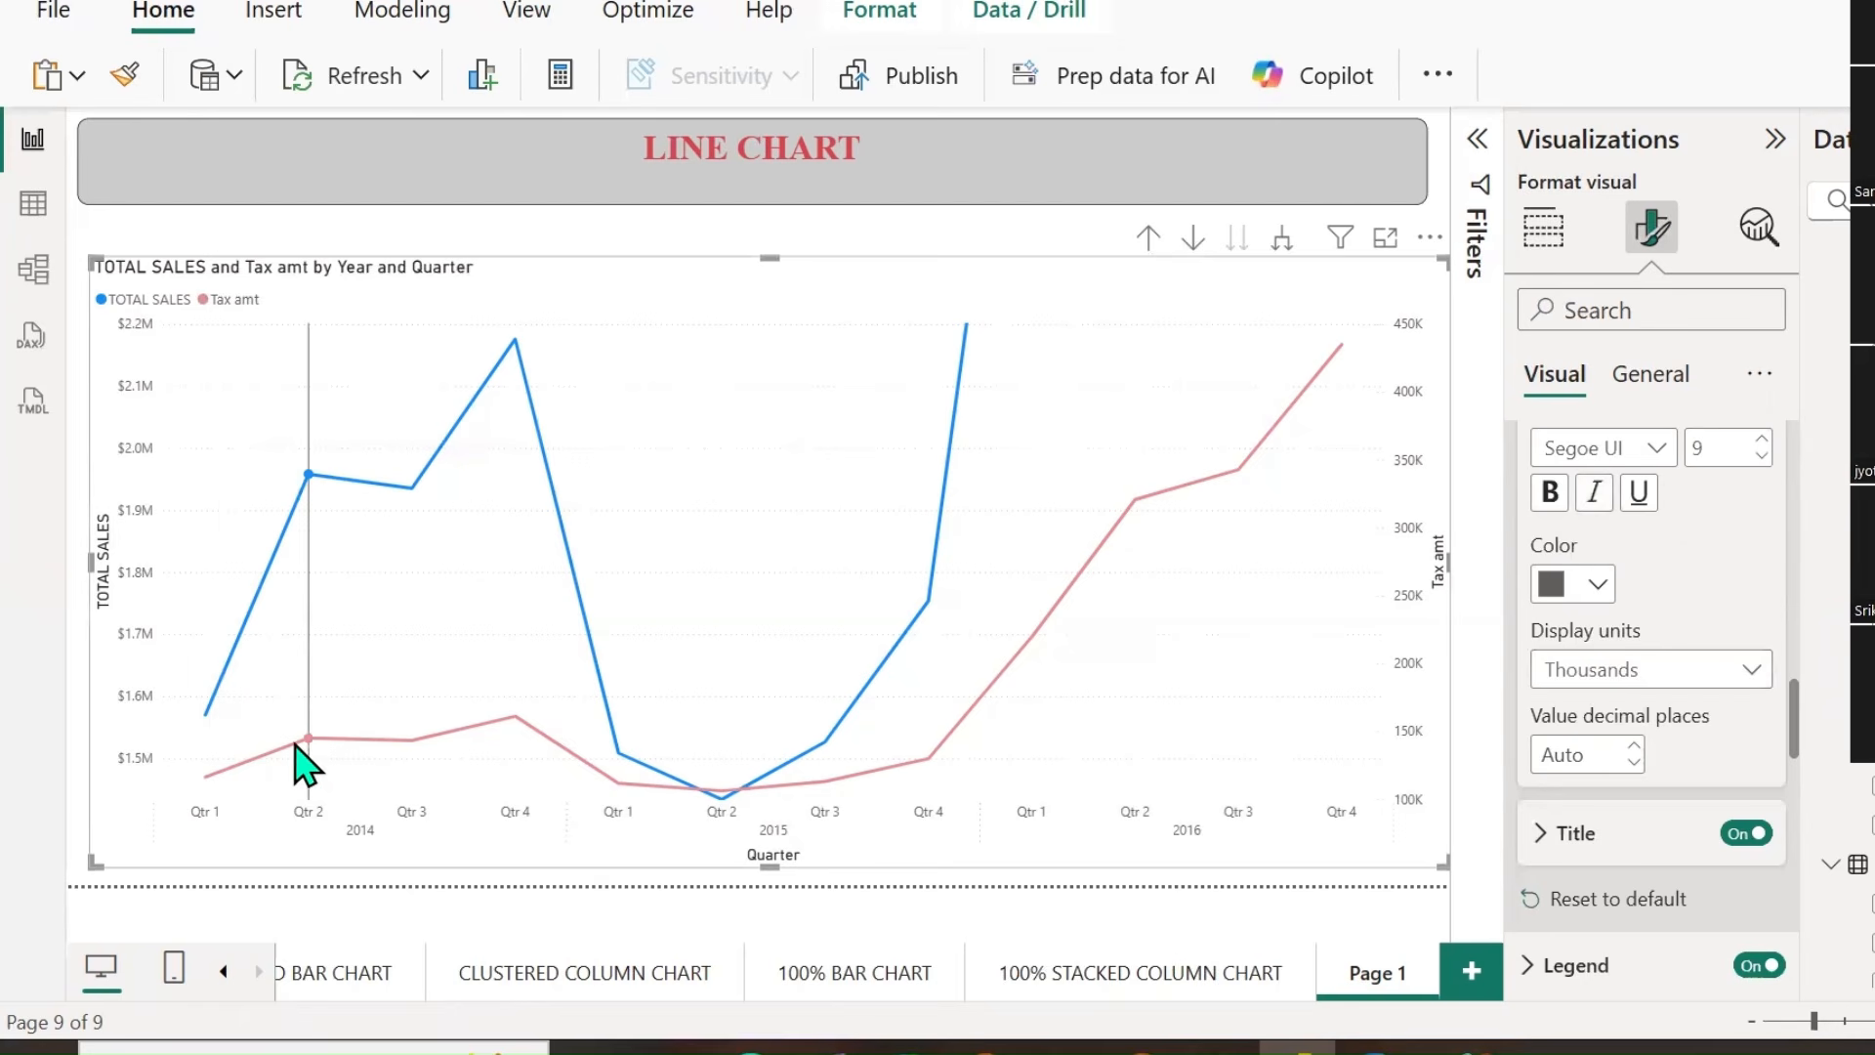
{"action": "left_click", "coordinate": [1737, 674]}
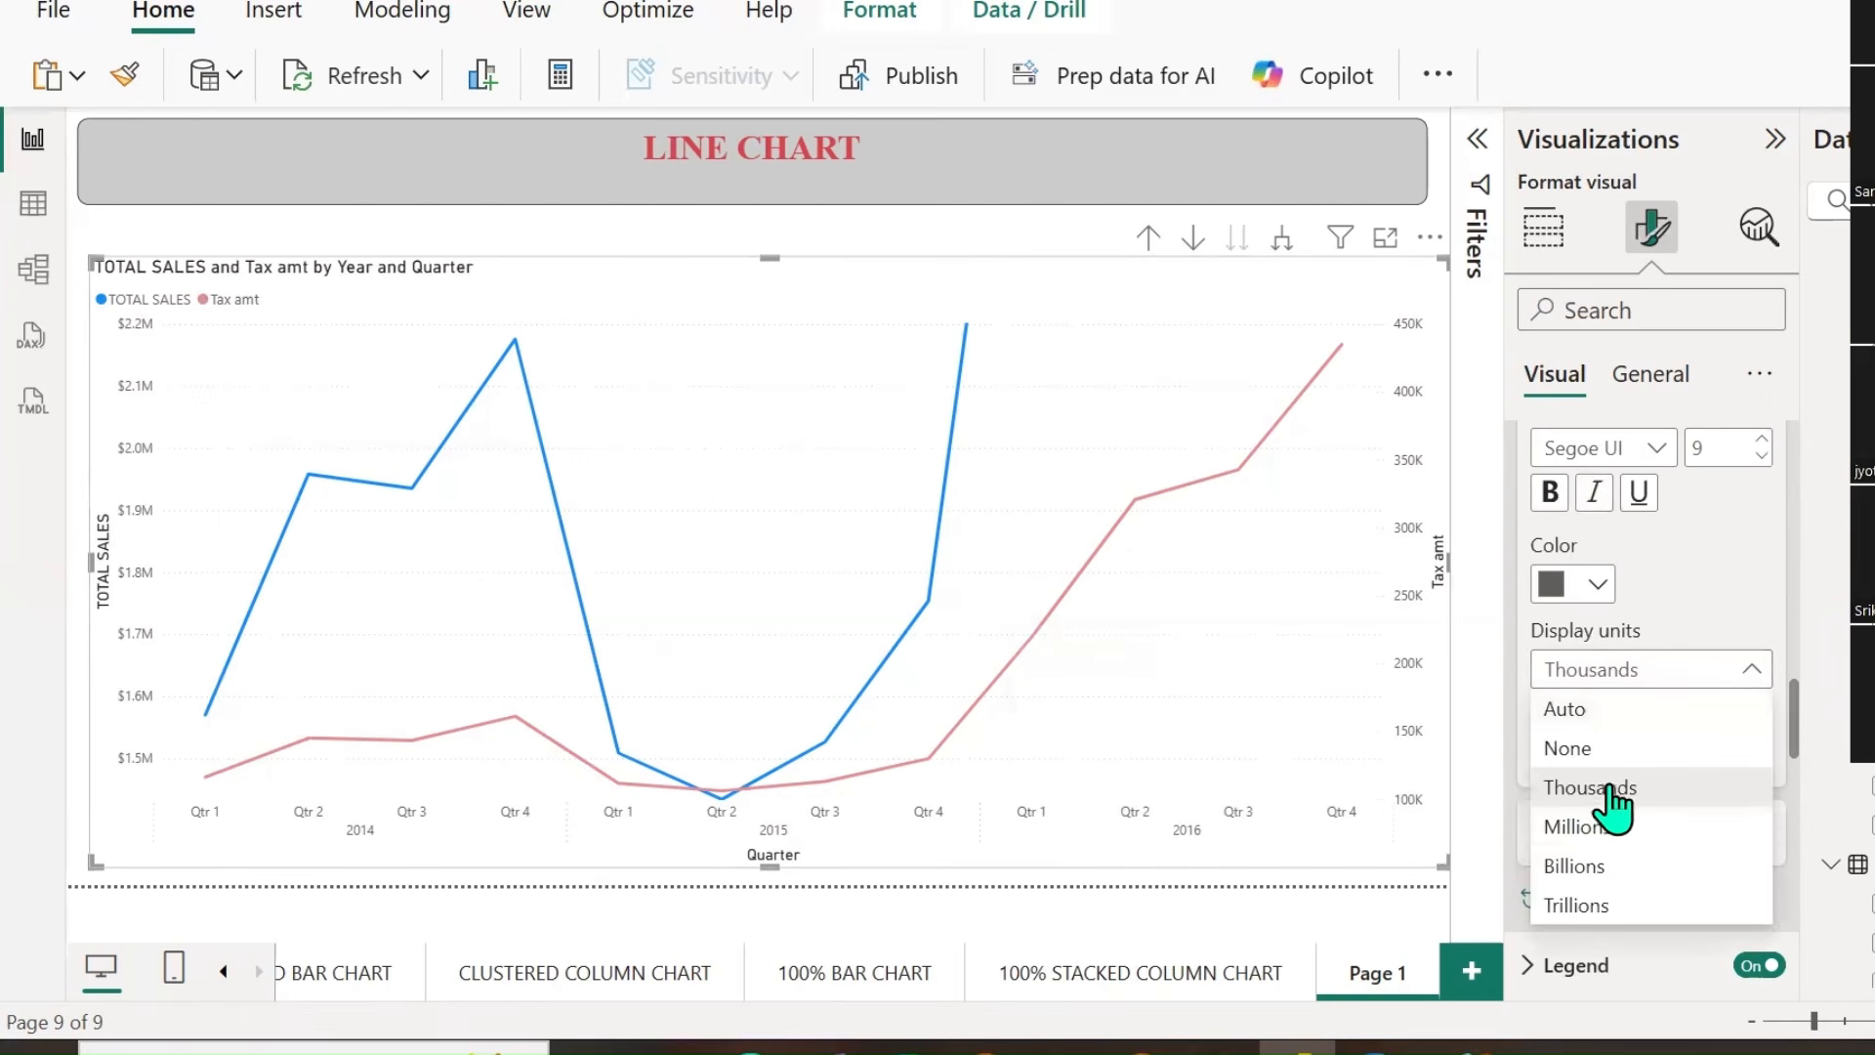
{"action": "left_click", "coordinate": [1605, 828]}
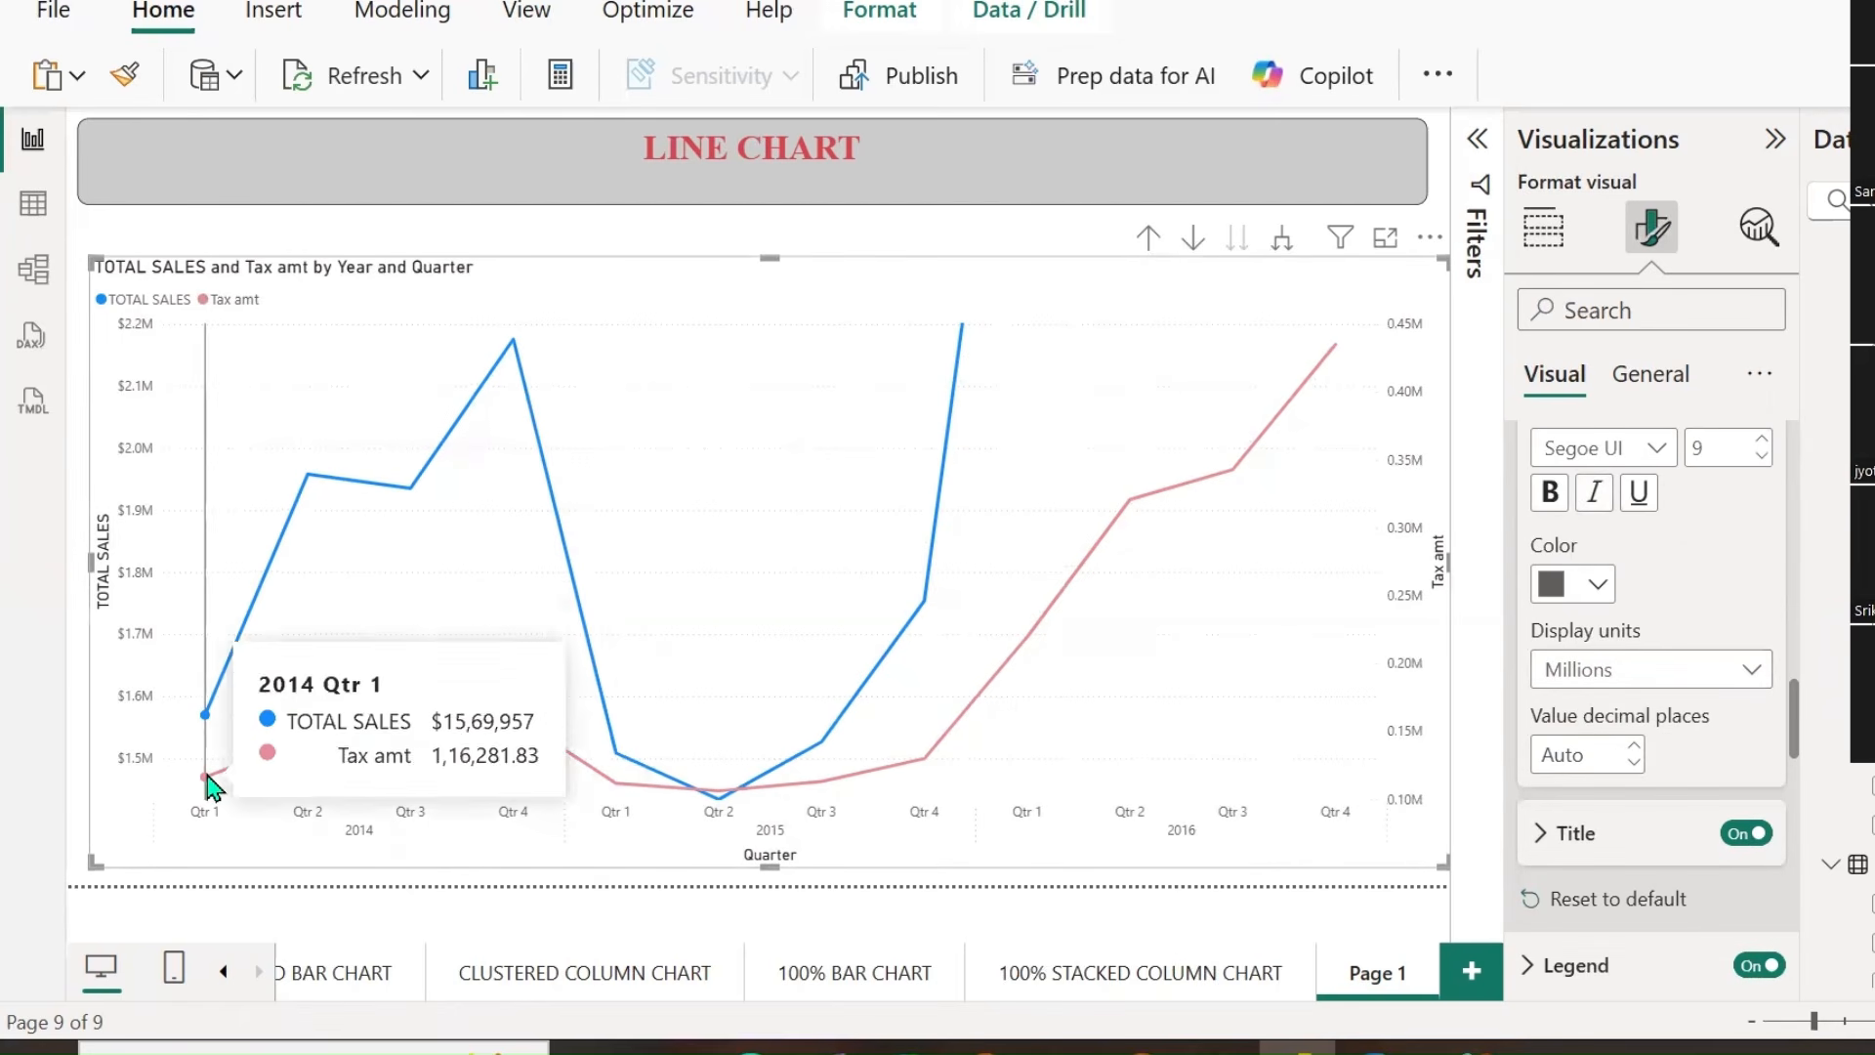
{"action": "right_click", "coordinate": [208, 781]}
{"action": "left_click", "coordinate": [1569, 817]}
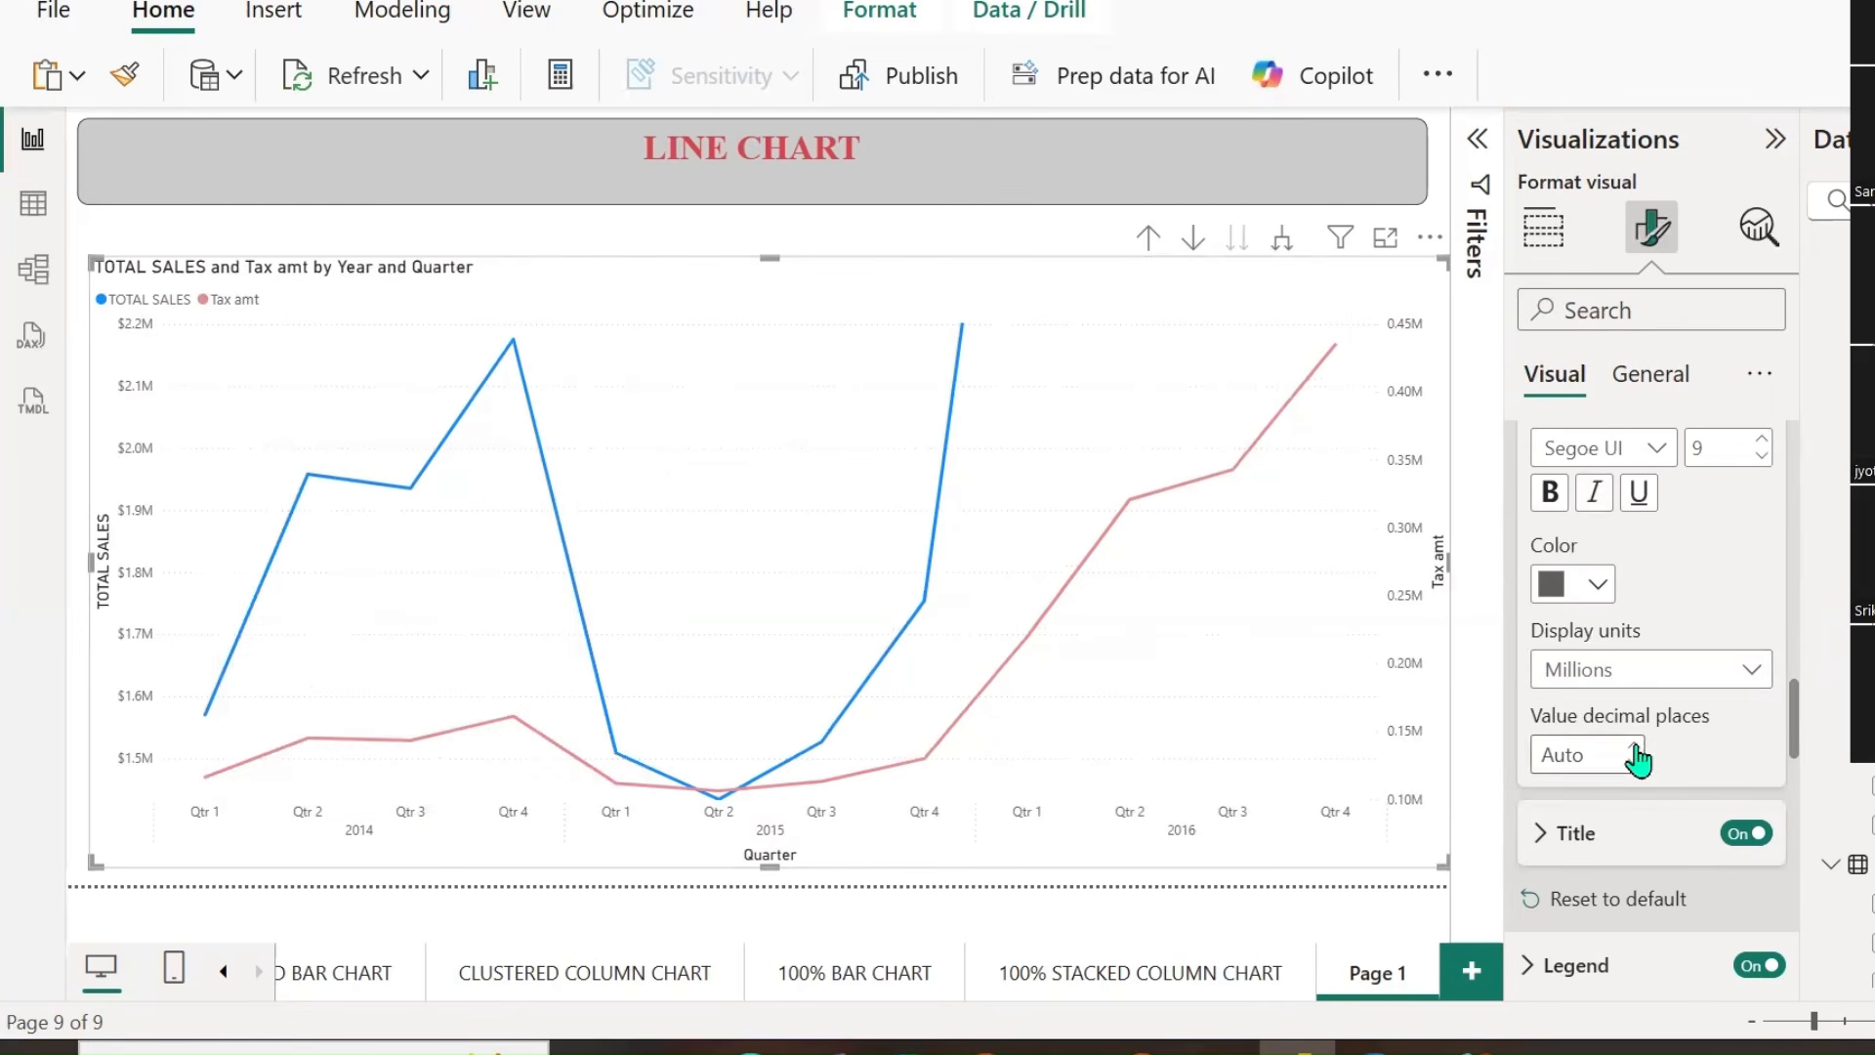
Examine the legend's position and style options and collapse the x-axis, y-axis and secondary y-axis format sections.
{"action": "scroll", "coordinate": [1661, 742], "scroll_direction": "down", "scroll_amount": 5}
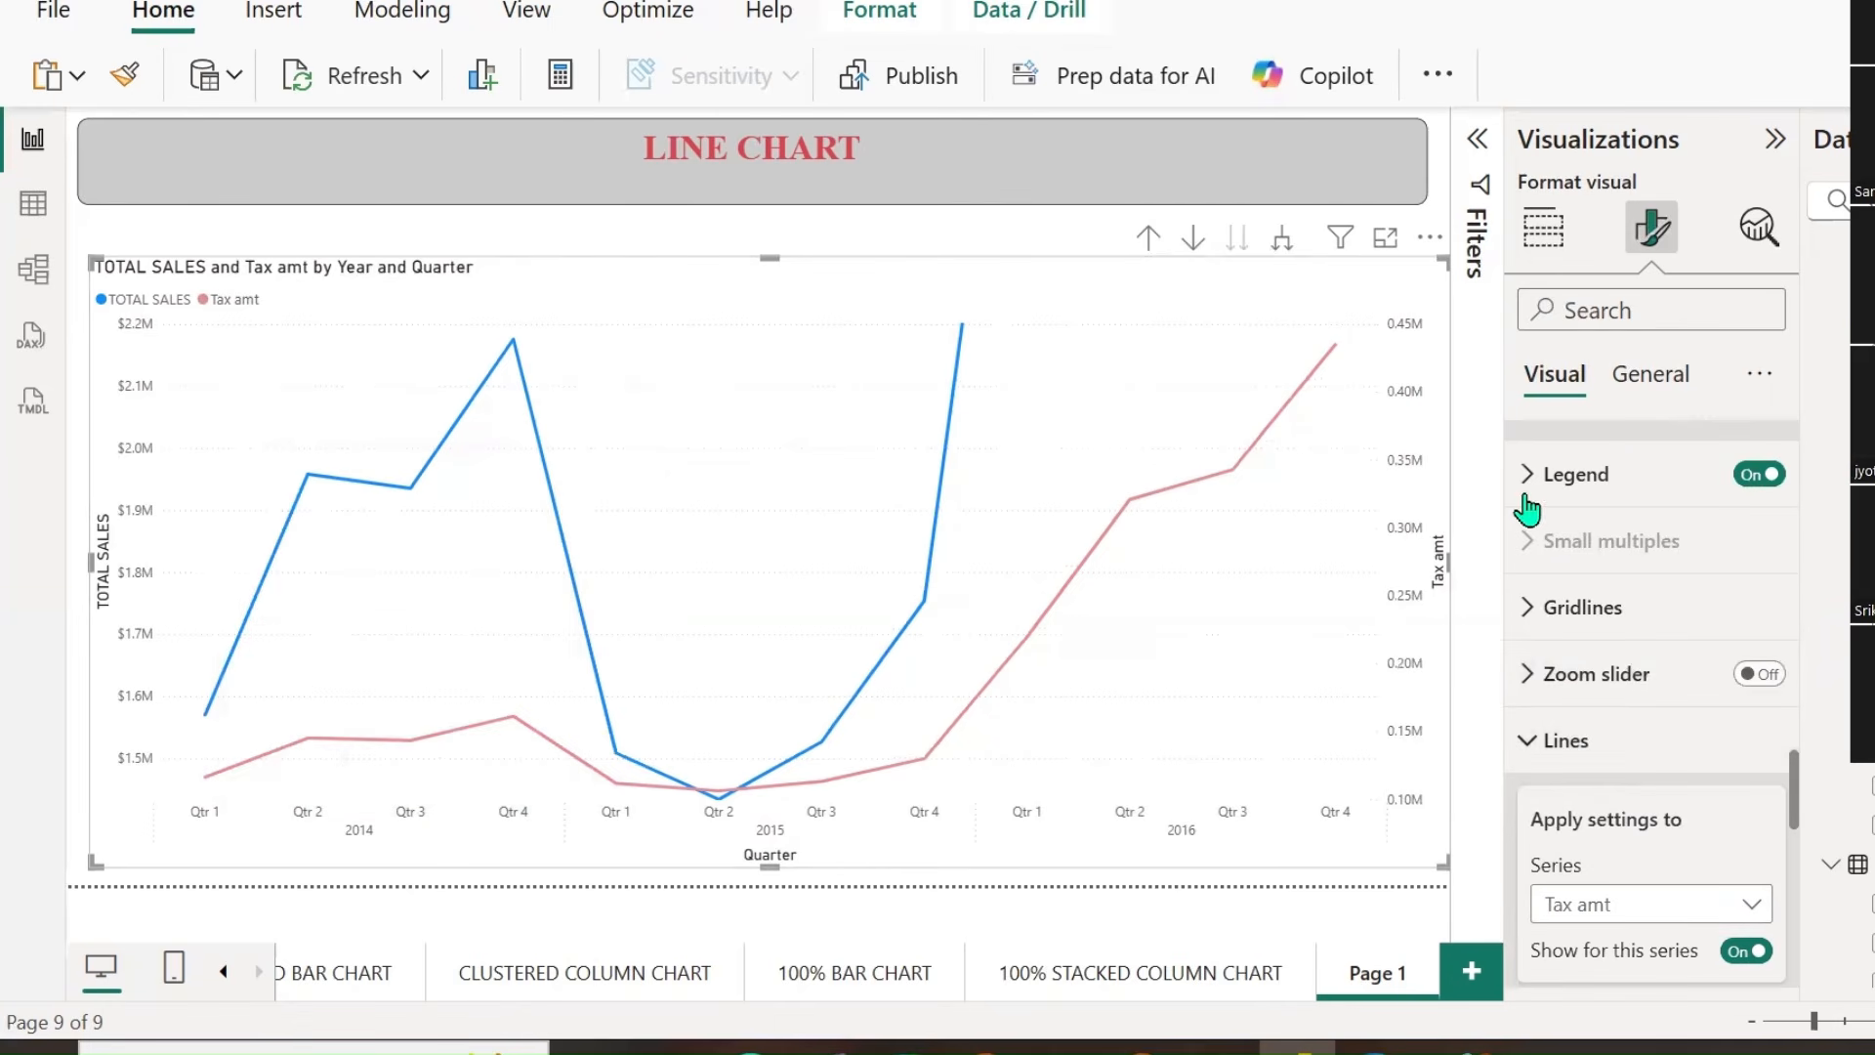
{"action": "left_click", "coordinate": [1531, 485]}
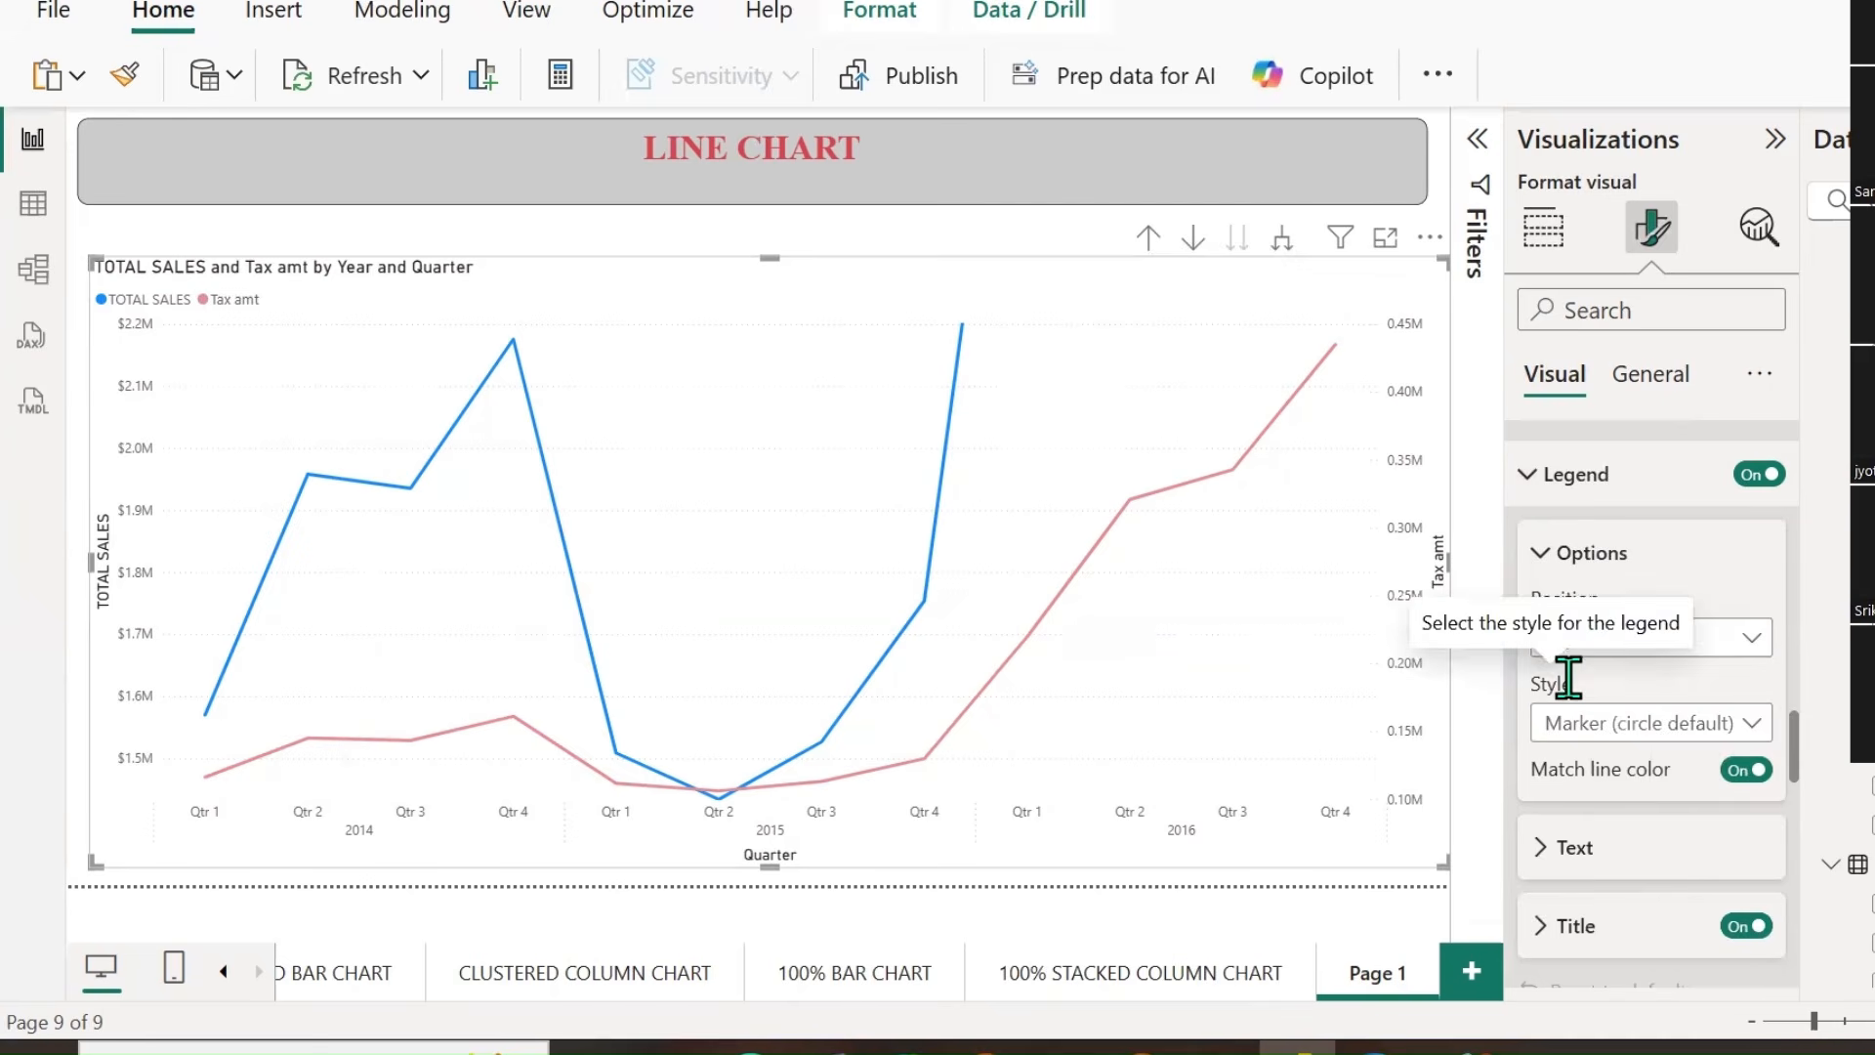
{"action": "scroll", "coordinate": [1579, 684], "scroll_direction": "up", "scroll_amount": 10}
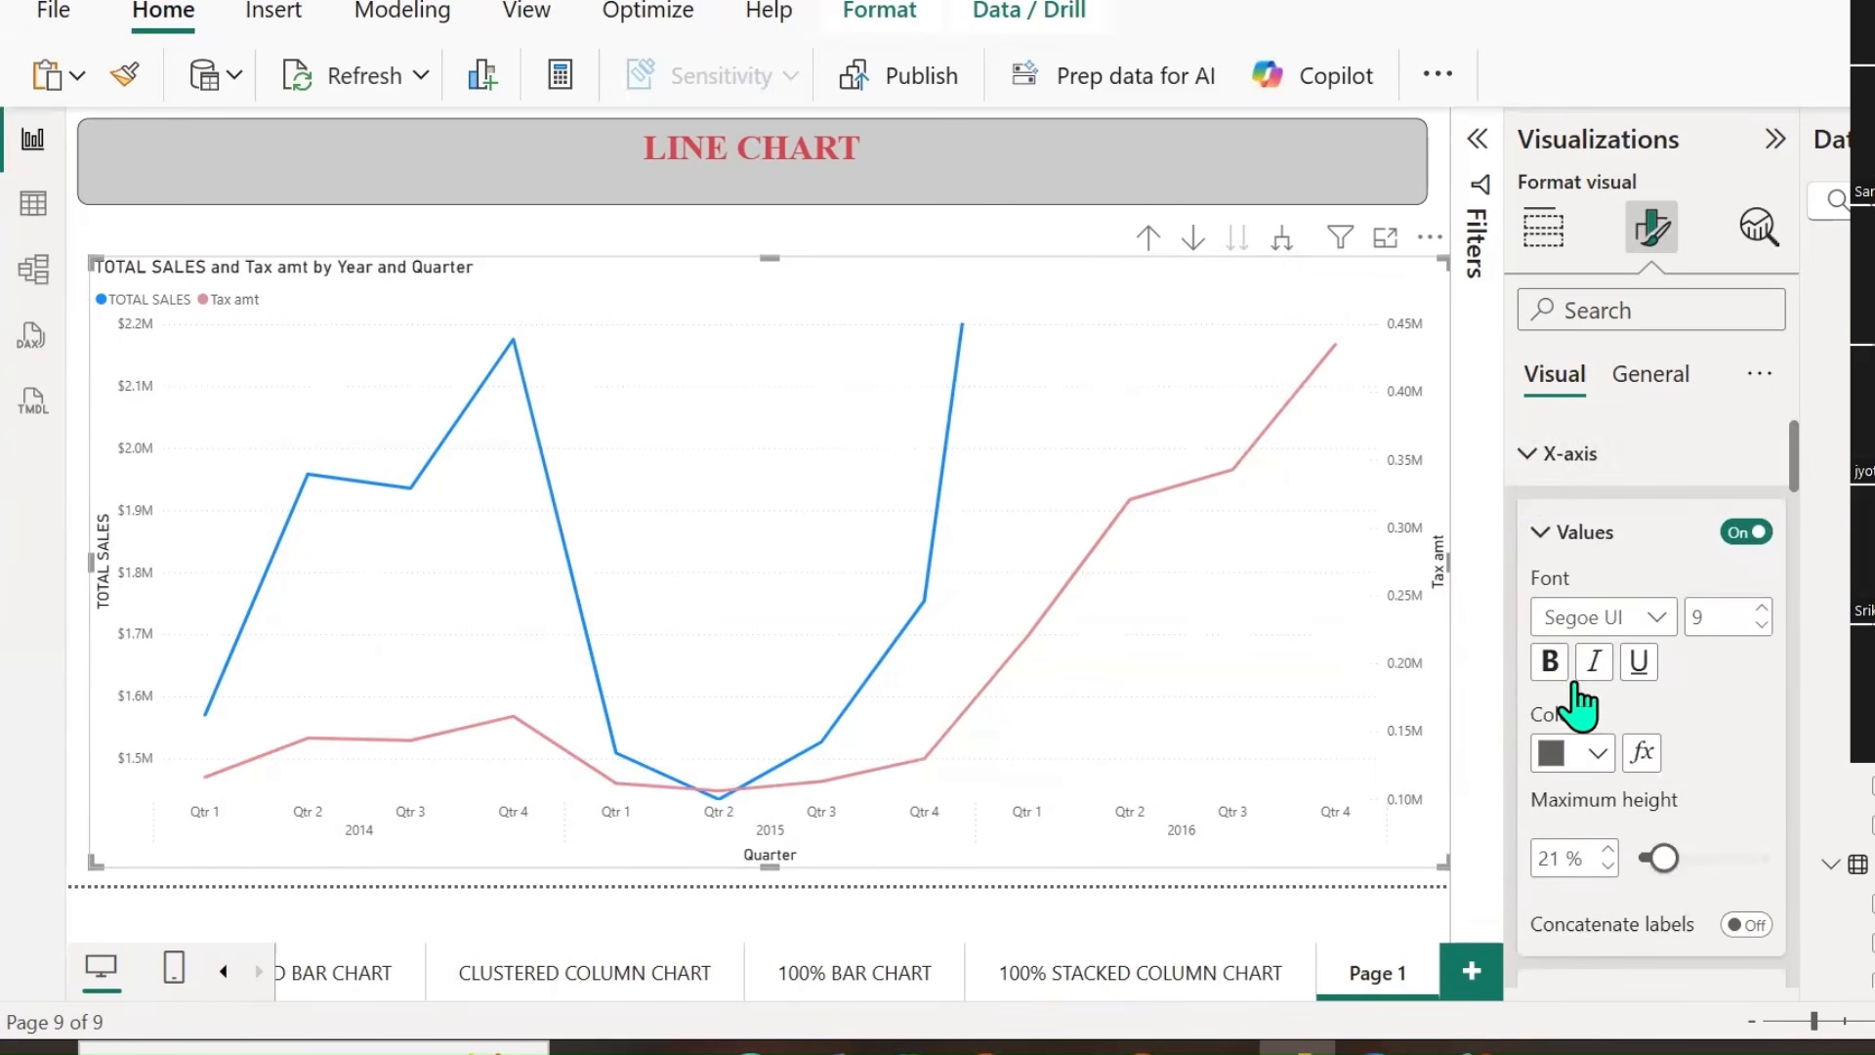
{"action": "left_click", "coordinate": [1535, 474]}
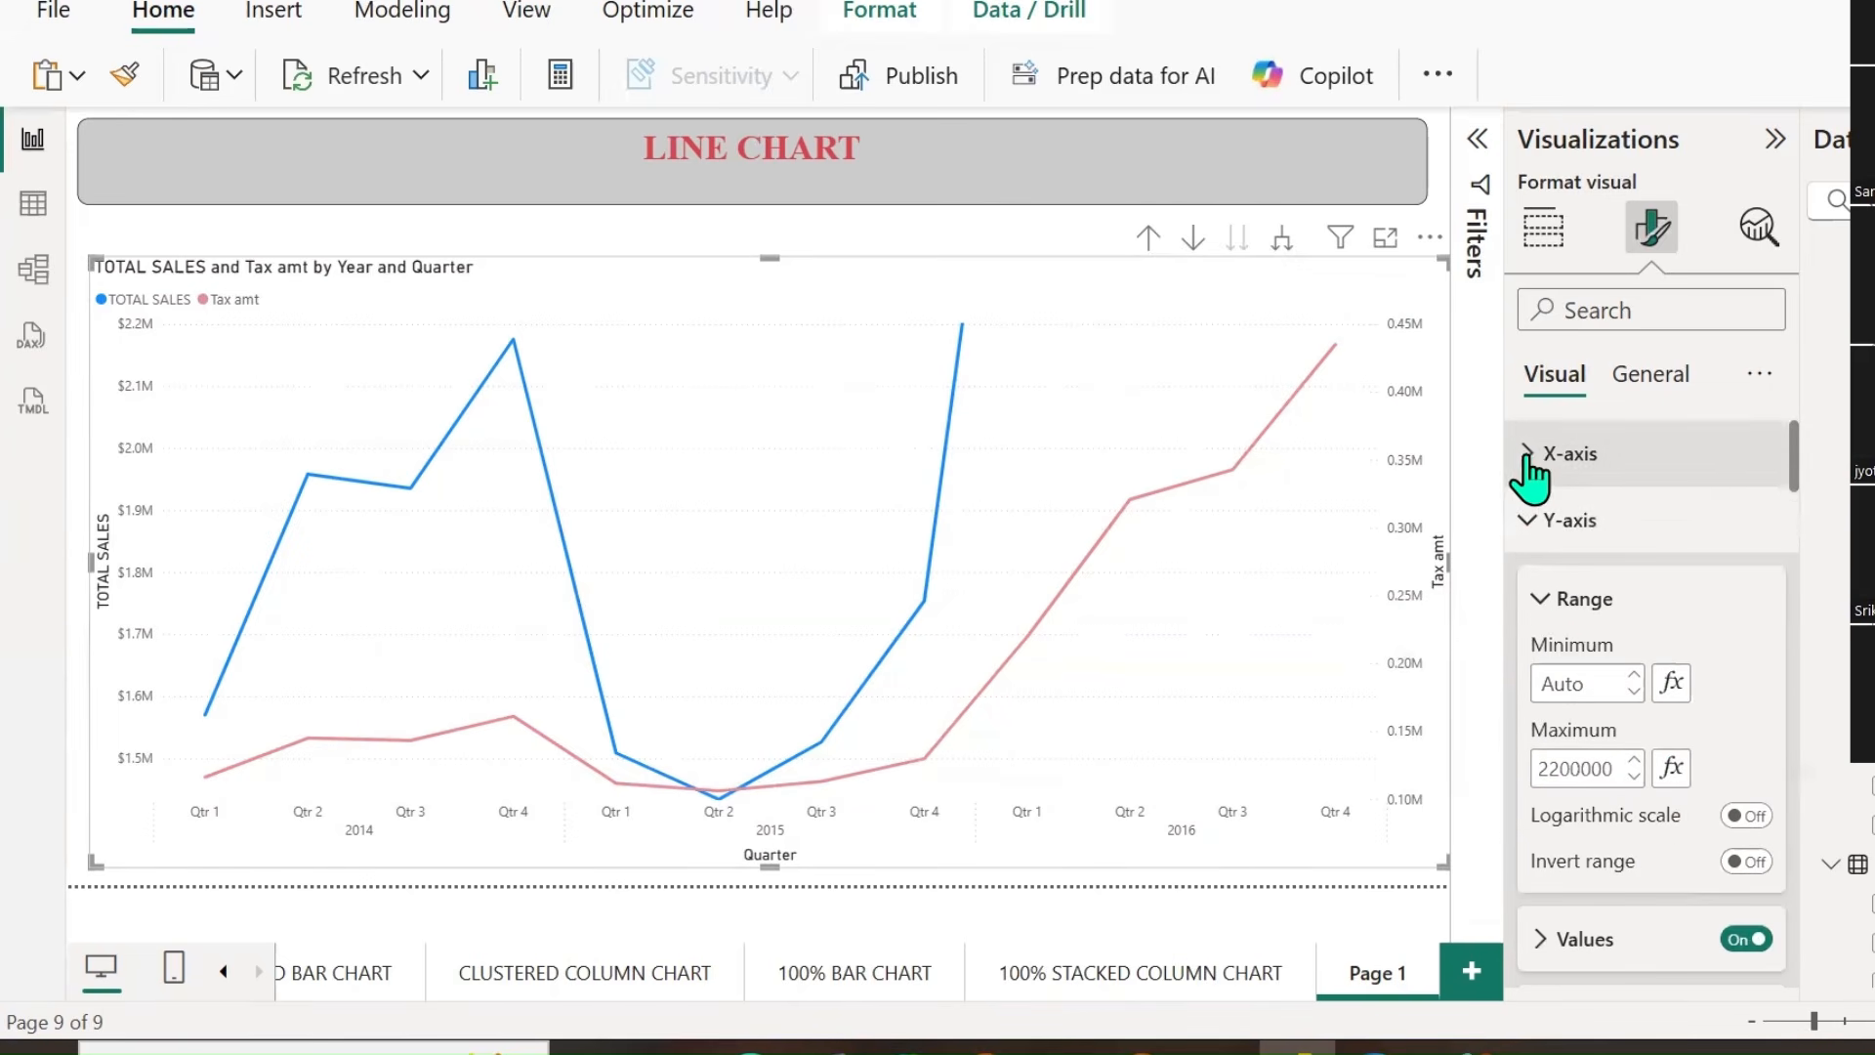
{"action": "left_click", "coordinate": [1534, 538]}
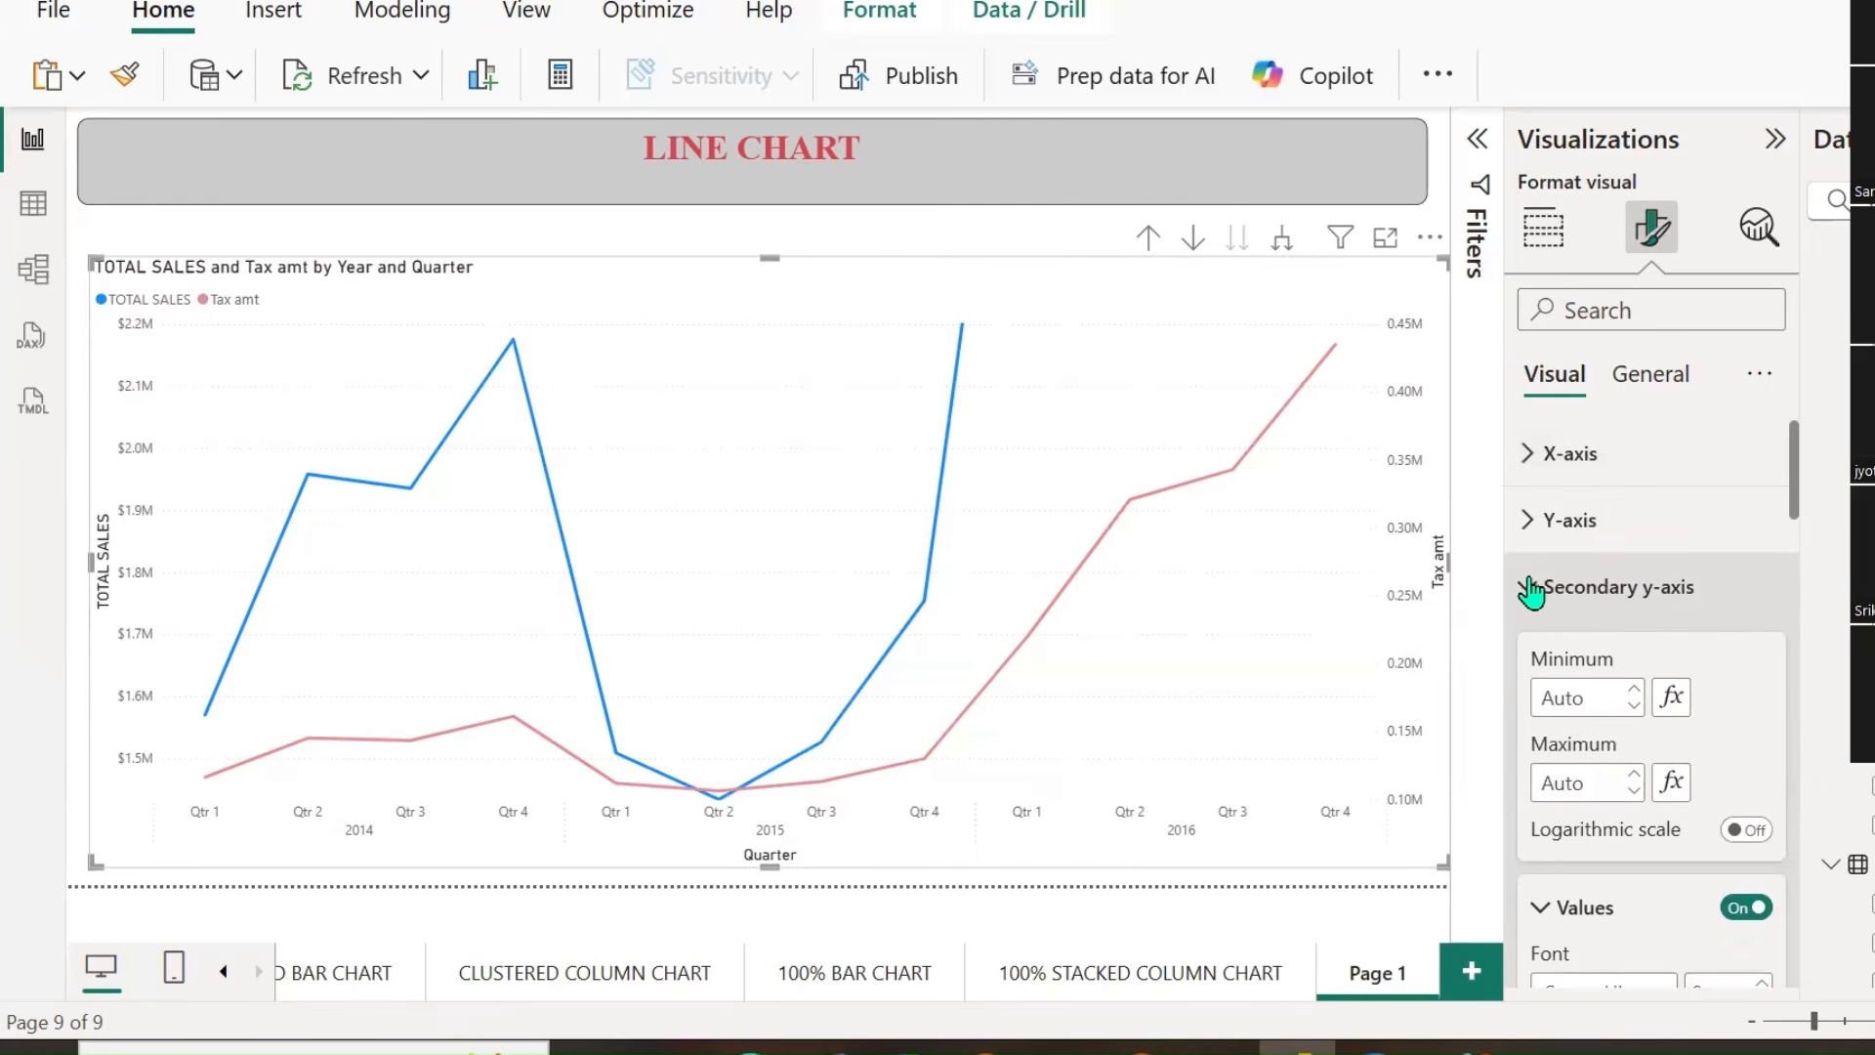
{"action": "left_click", "coordinate": [1690, 596]}
{"action": "scroll", "coordinate": [1601, 703], "scroll_direction": "down", "scroll_amount": 2}
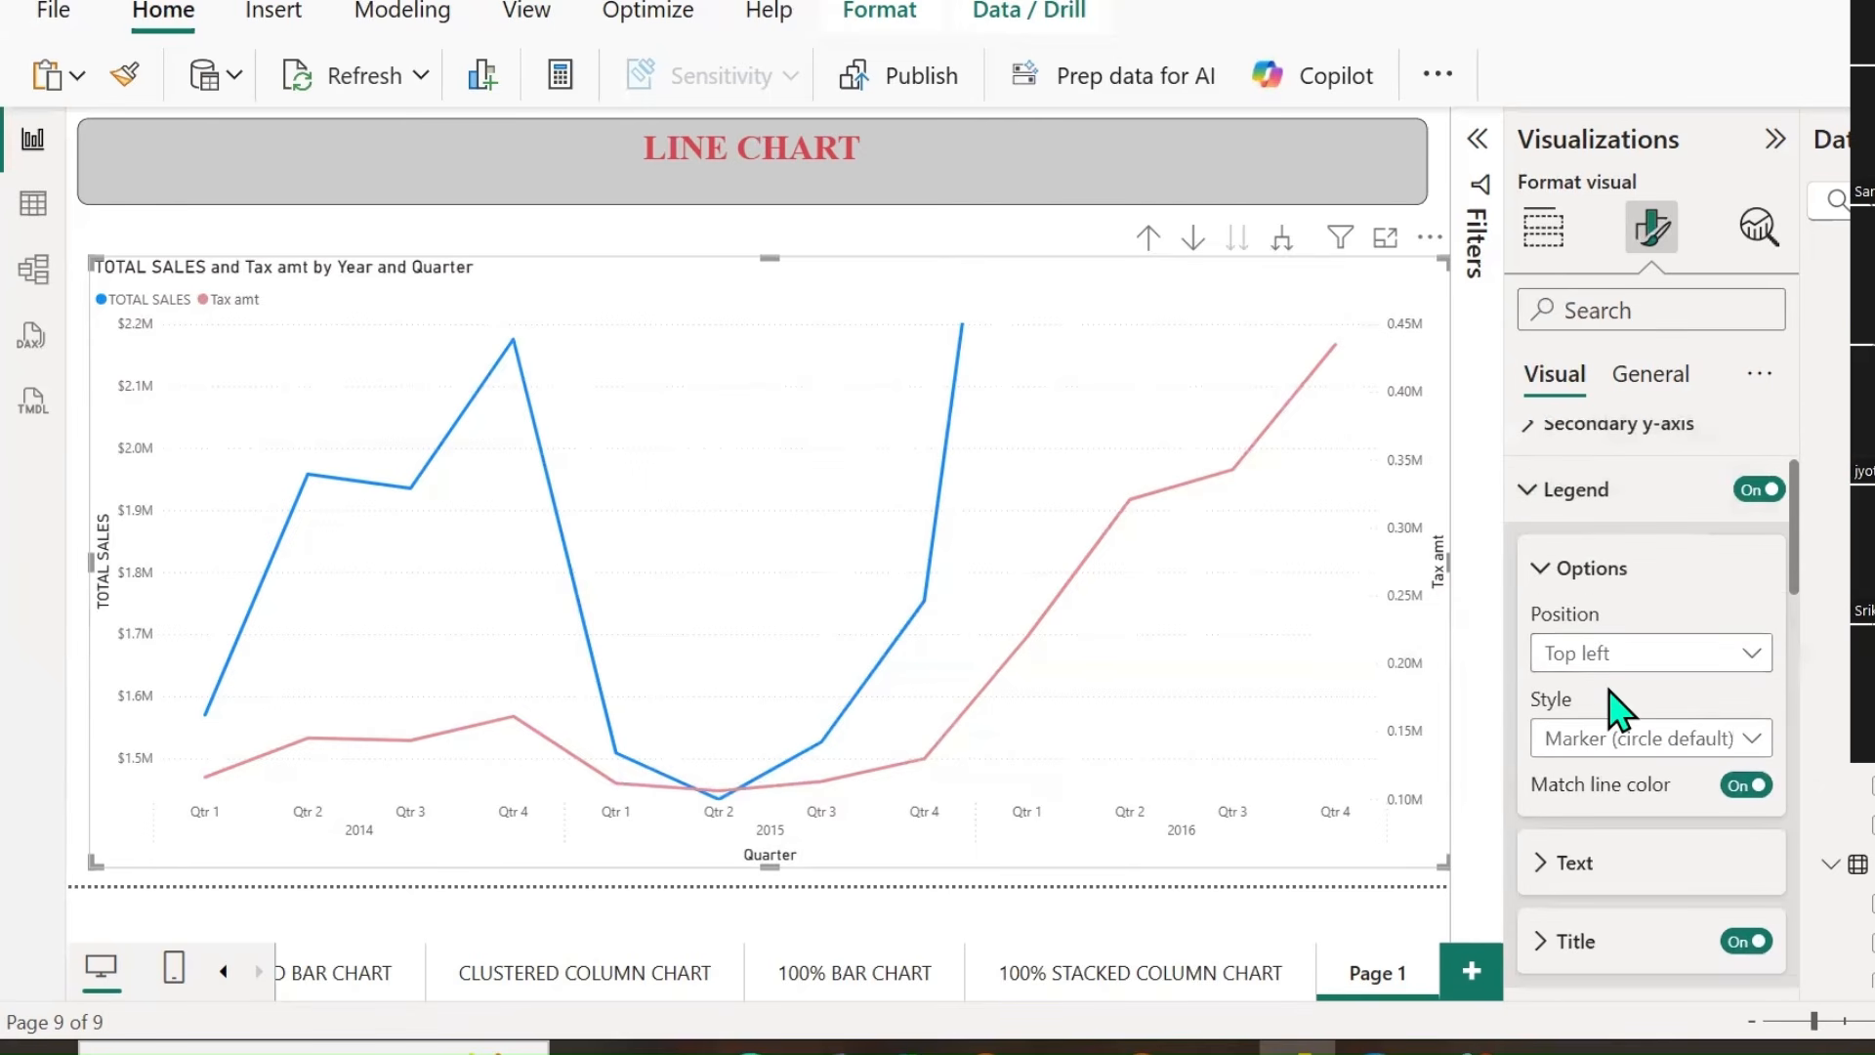
Try Region as the chart's legend, split the chart into small multiples by Region, and look through the regional panels.
{"action": "left_click", "coordinate": [1544, 229]}
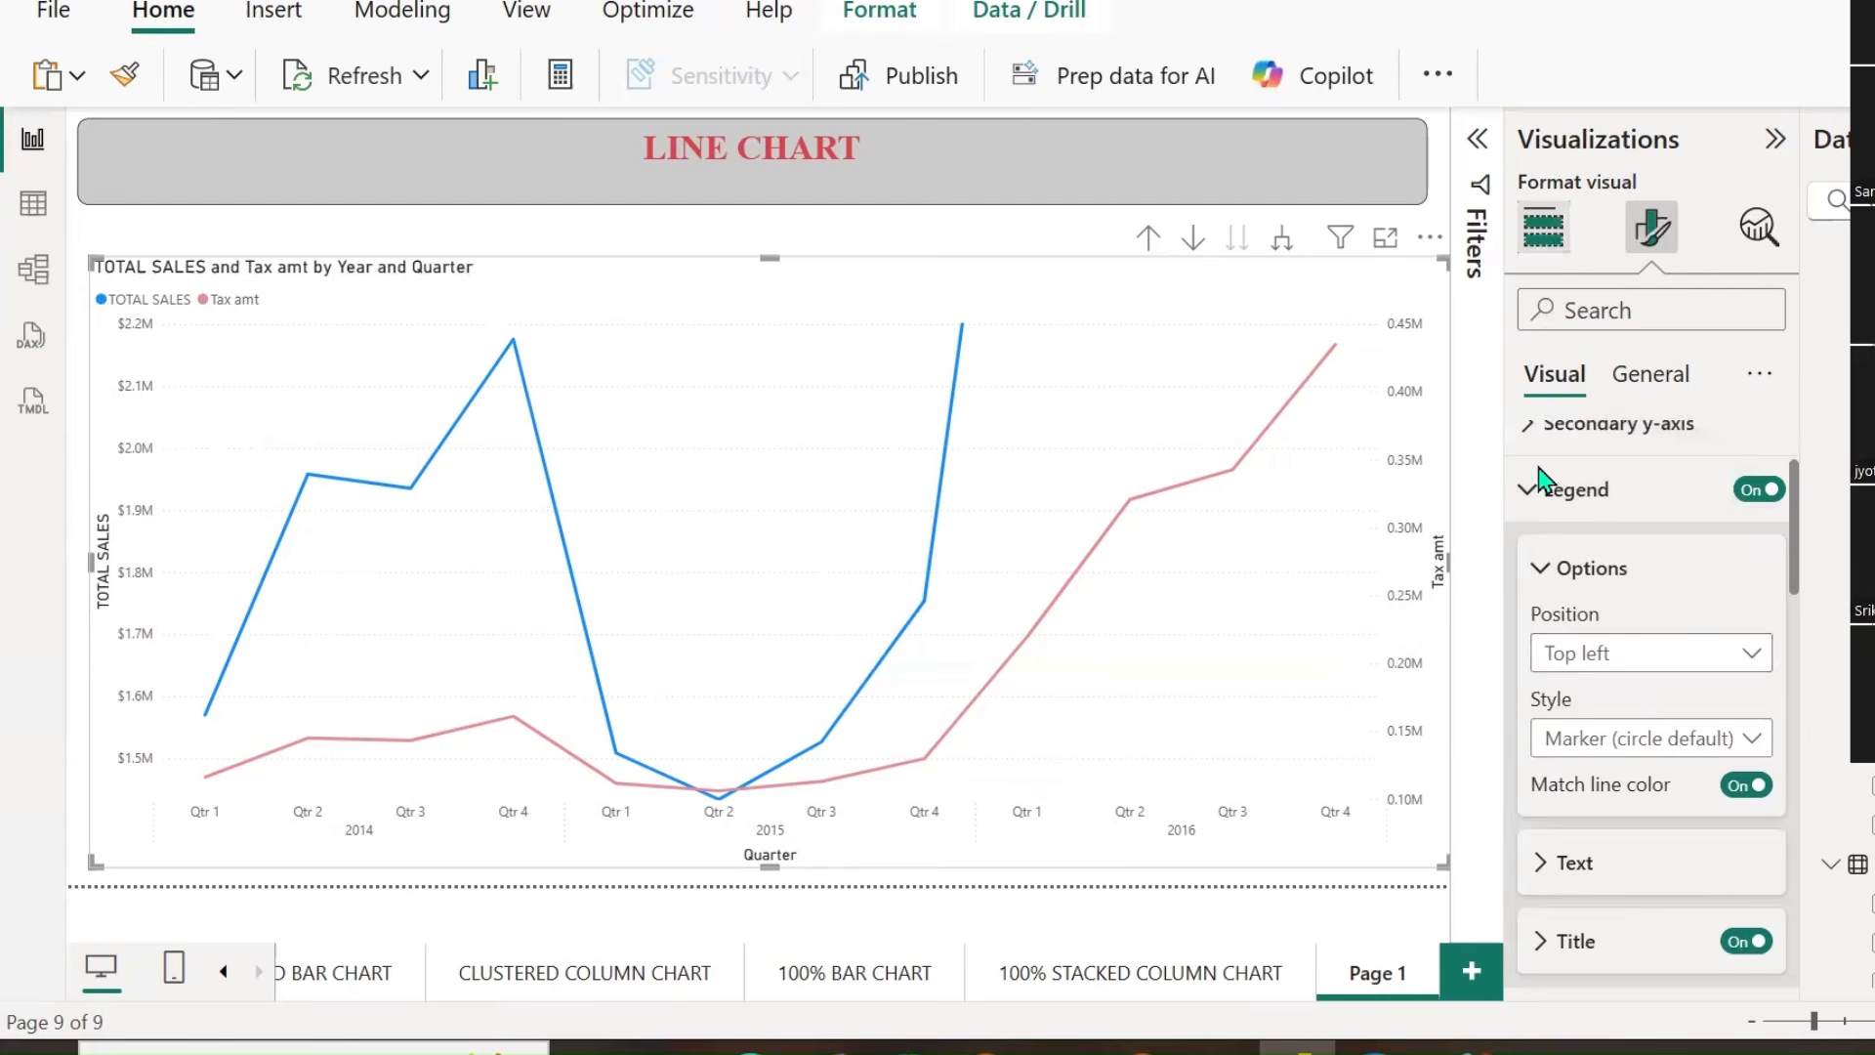
{"action": "scroll", "coordinate": [1633, 825], "scroll_direction": "down", "scroll_amount": 3}
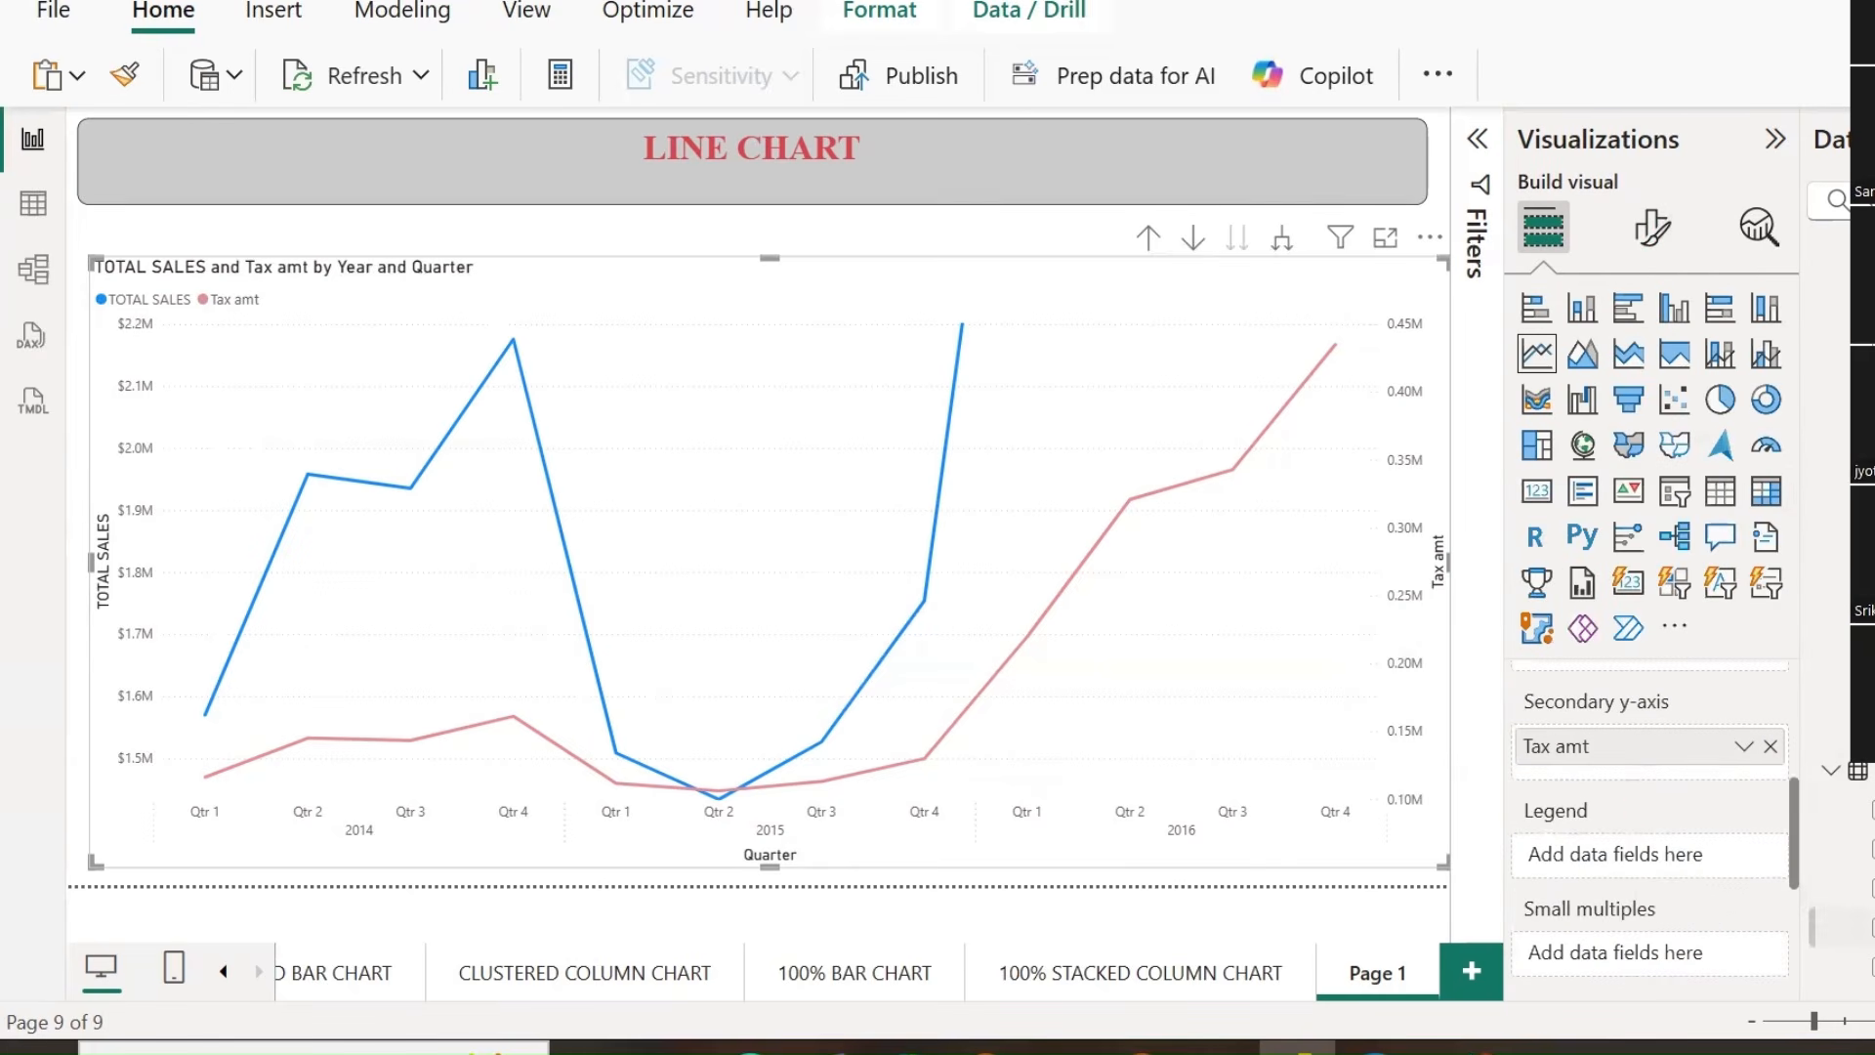
{"action": "left_click_drag", "start_coordinate": [1844, 892], "coordinate": [1655, 865]}
{"action": "scroll", "coordinate": [1783, 943], "scroll_direction": "down", "scroll_amount": 1}
{"action": "scroll", "coordinate": [1550, 870], "scroll_direction": "up", "scroll_amount": 2}
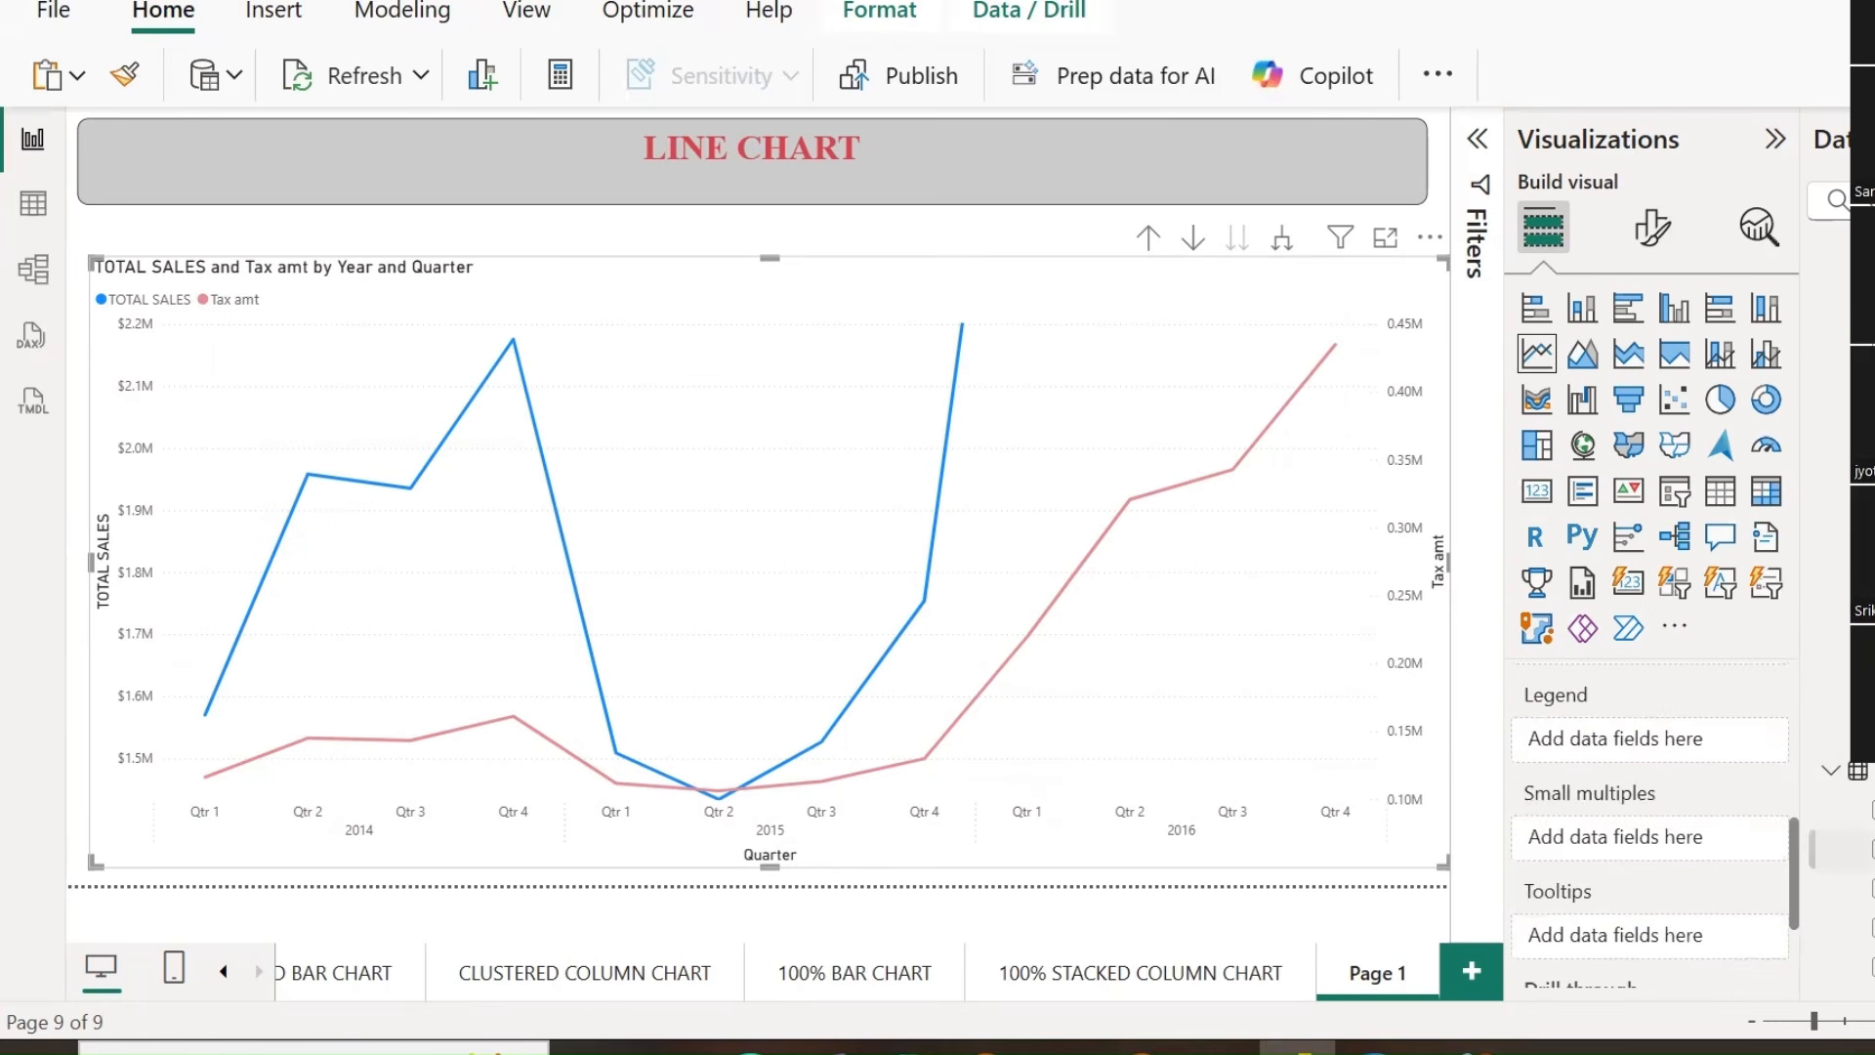
{"action": "left_click_drag", "start_coordinate": [1870, 888], "coordinate": [1615, 836]}
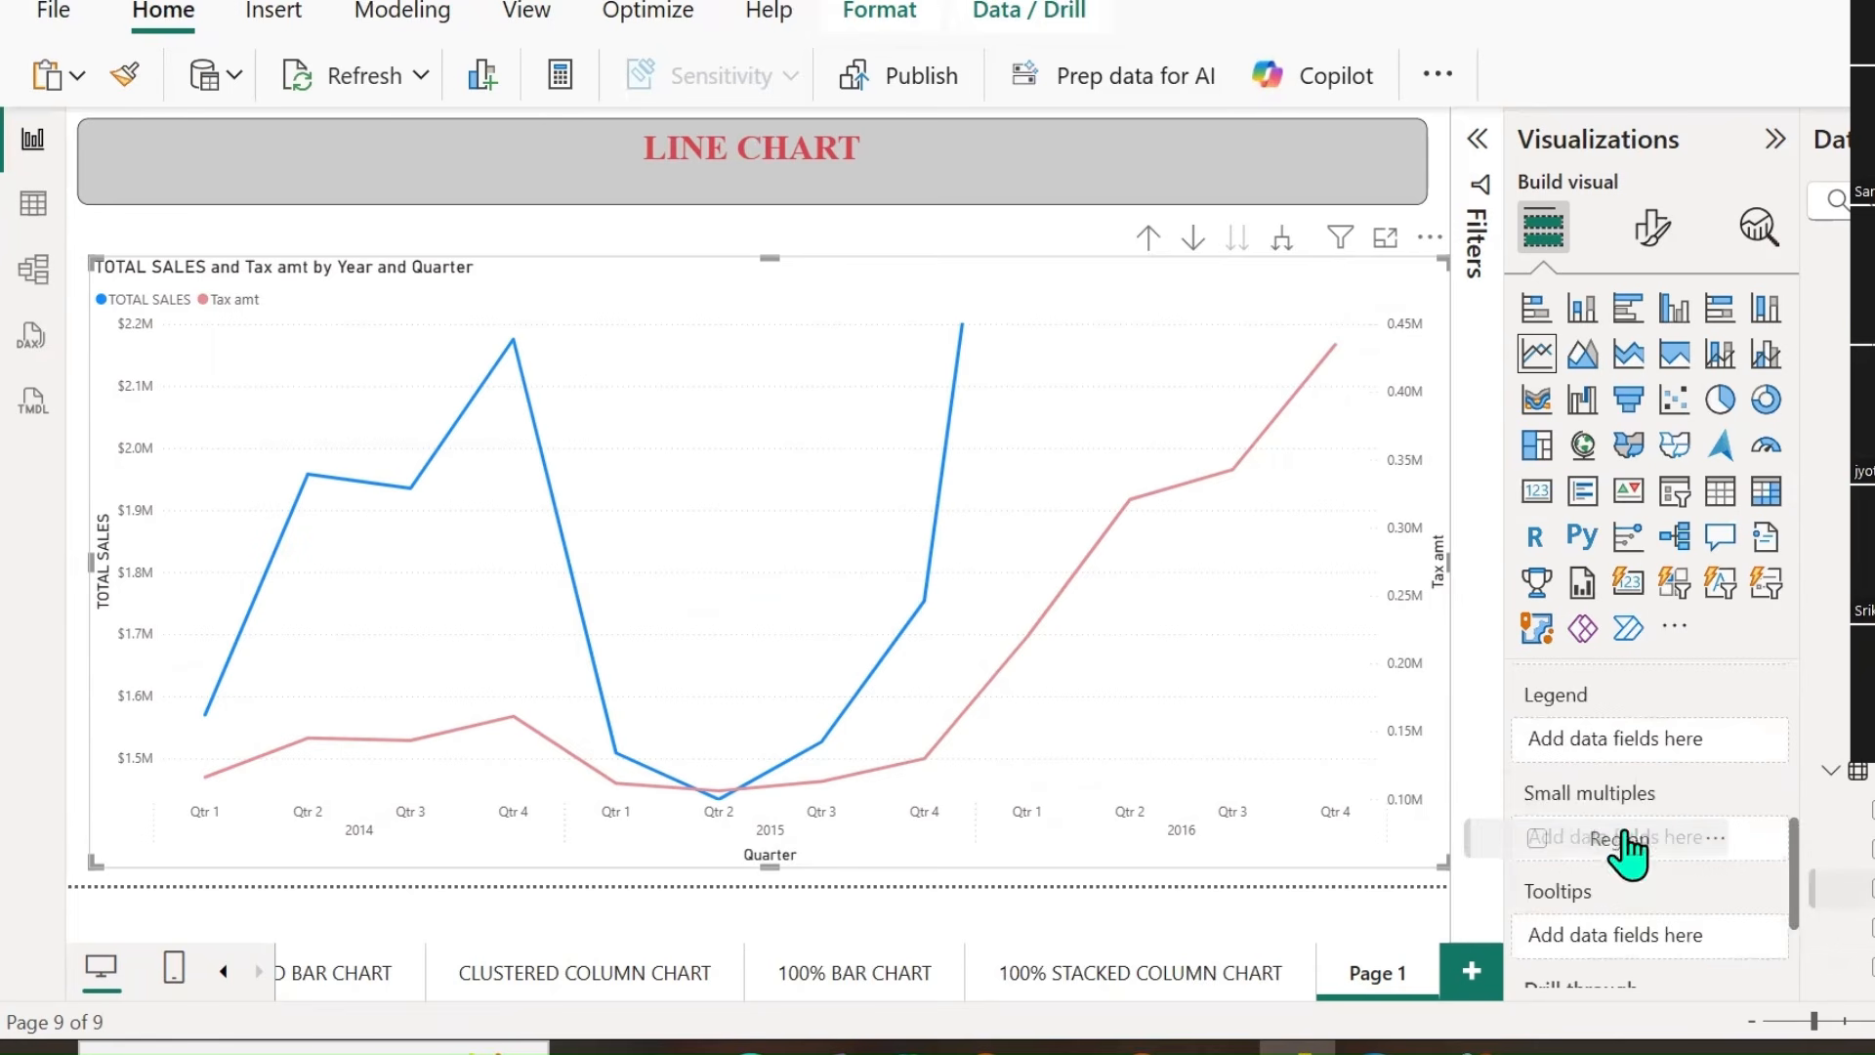
{"action": "scroll", "coordinate": [699, 511], "scroll_direction": "down", "scroll_amount": 4}
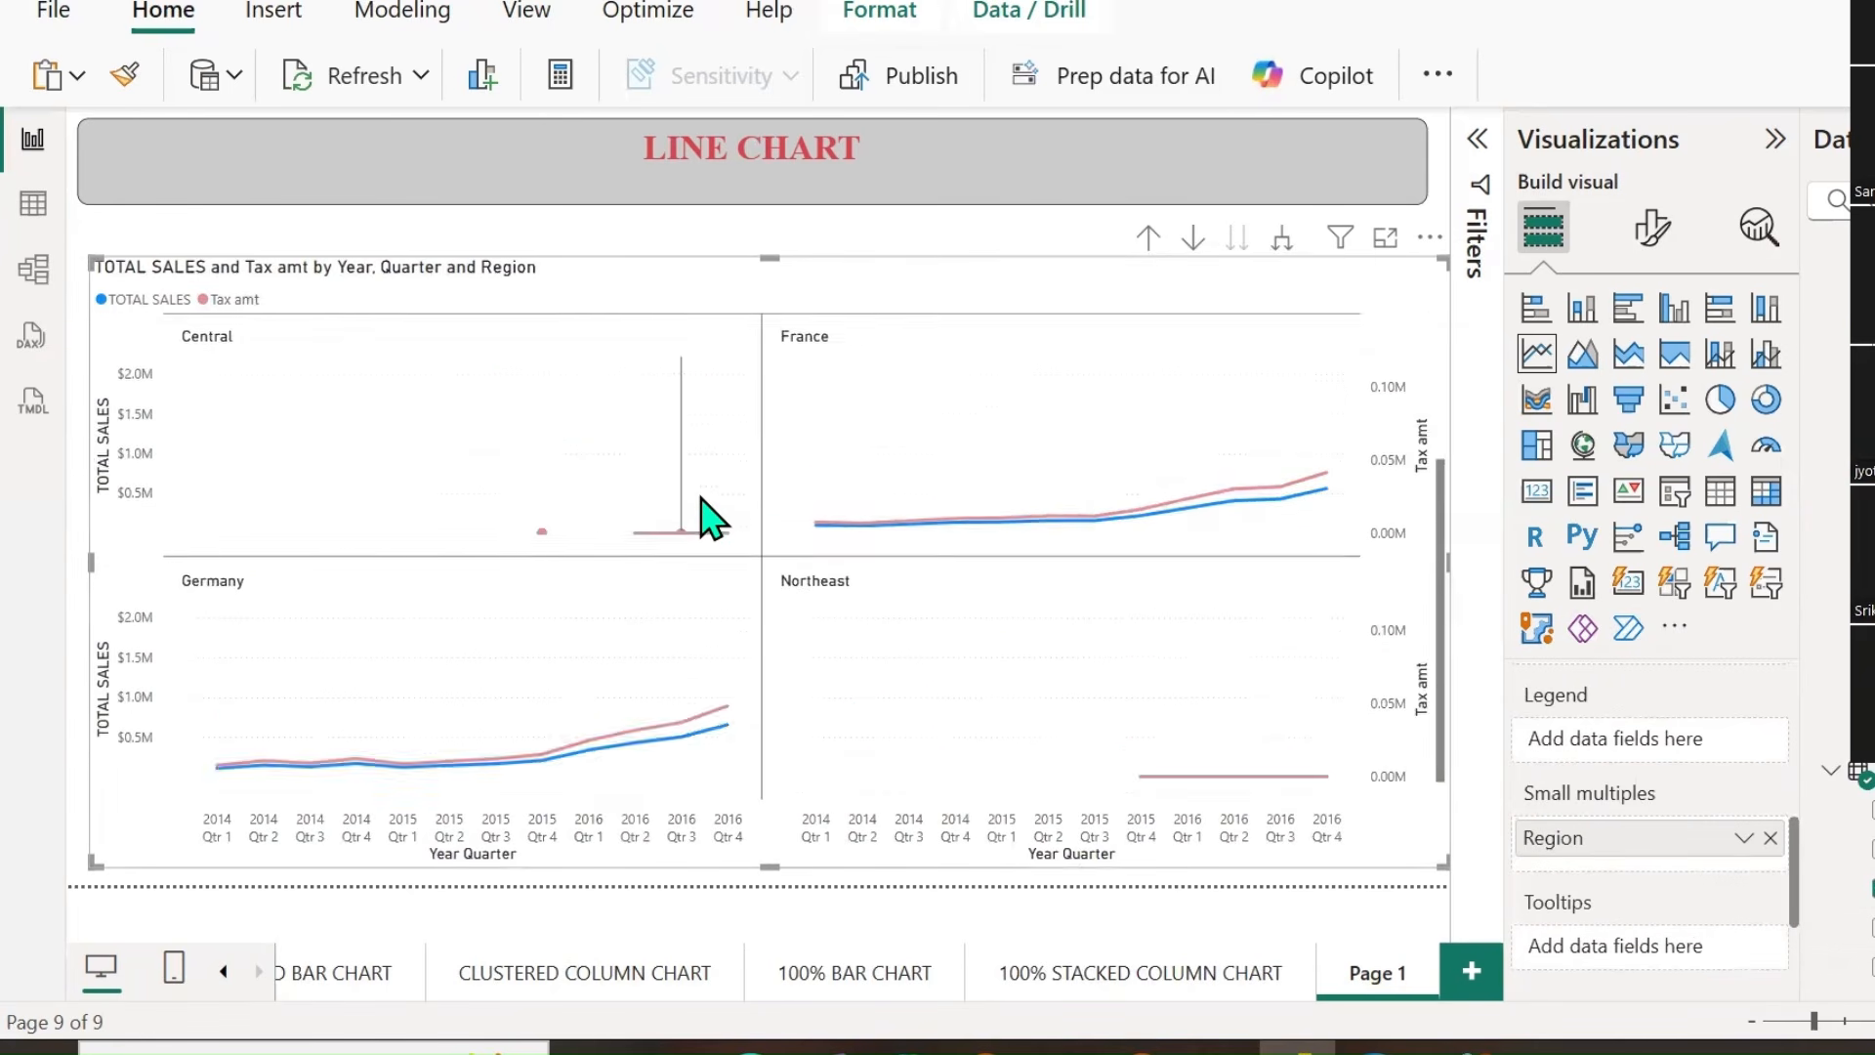
{"action": "scroll", "coordinate": [700, 510], "scroll_direction": "up", "scroll_amount": 3}
{"action": "scroll", "coordinate": [700, 511], "scroll_direction": "up", "scroll_amount": 2}
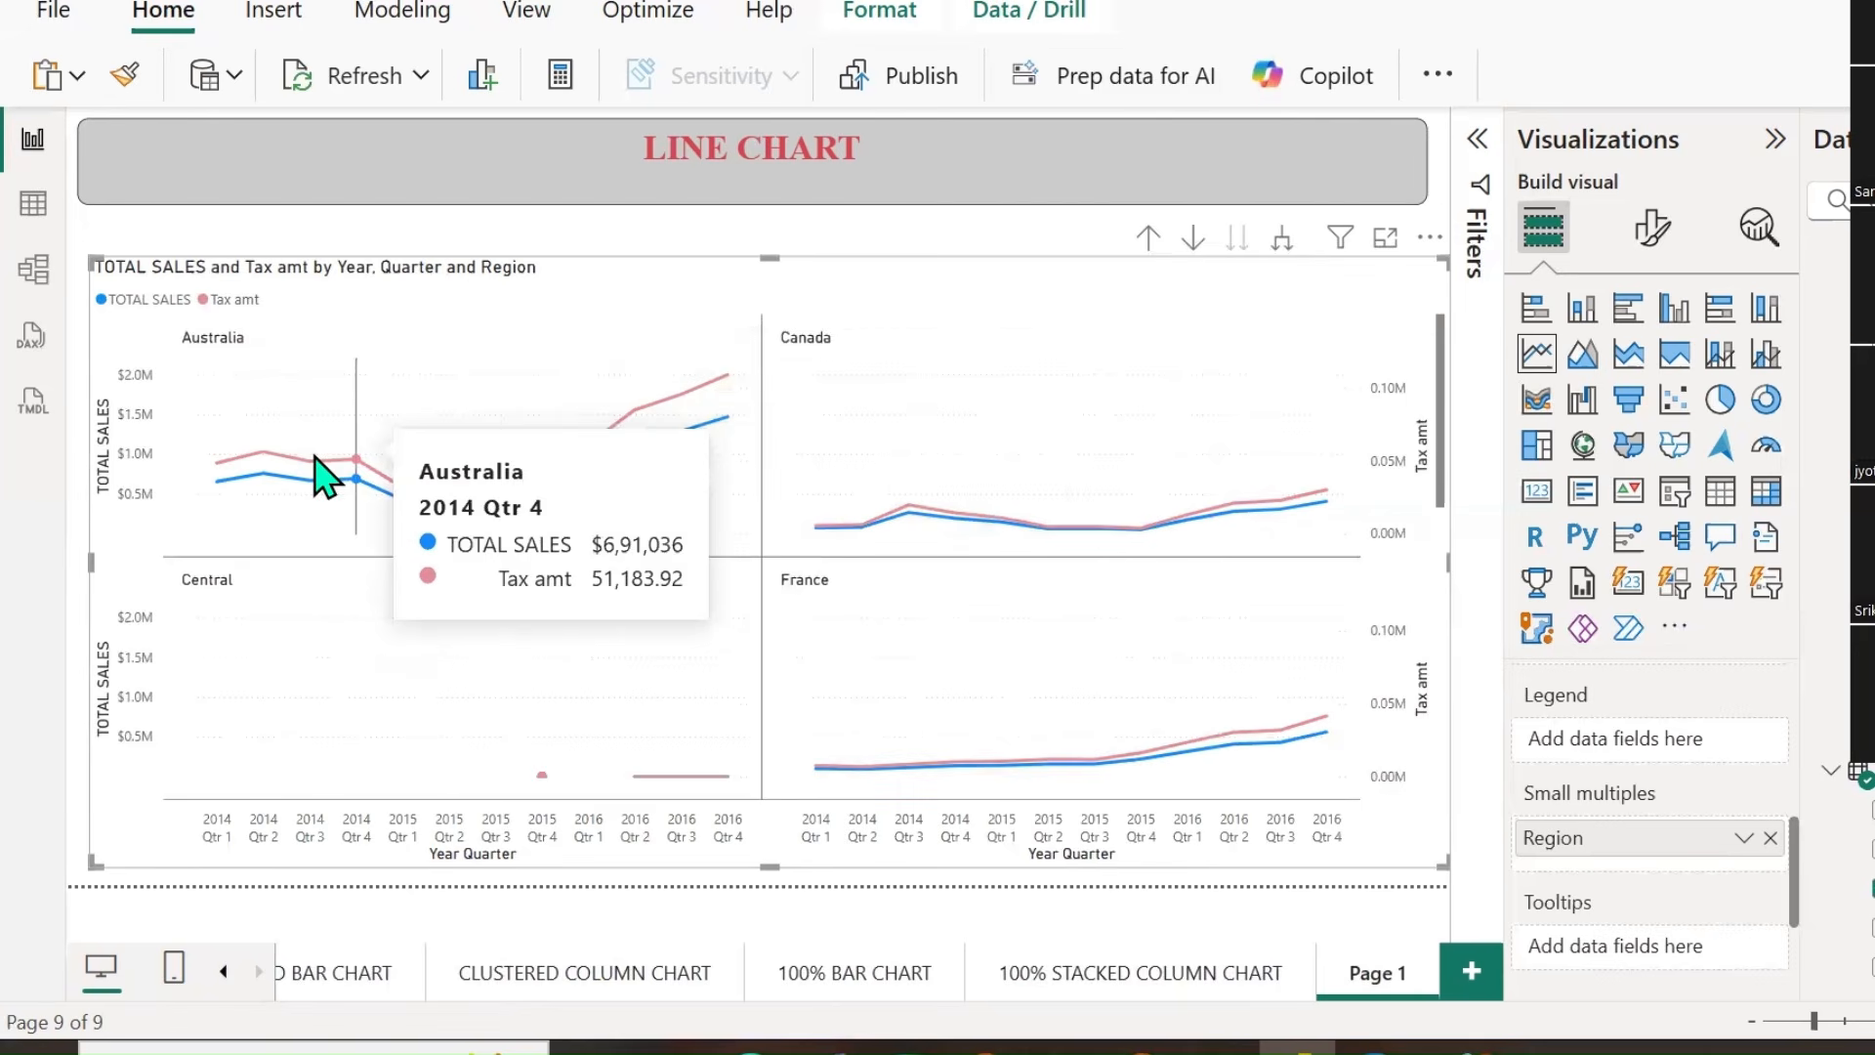
Remove Region from the small multiples and try Tax amt and Region as the chart's legend field.
{"action": "left_click", "coordinate": [1770, 838]}
{"action": "scroll", "coordinate": [1658, 840], "scroll_direction": "up", "scroll_amount": 2}
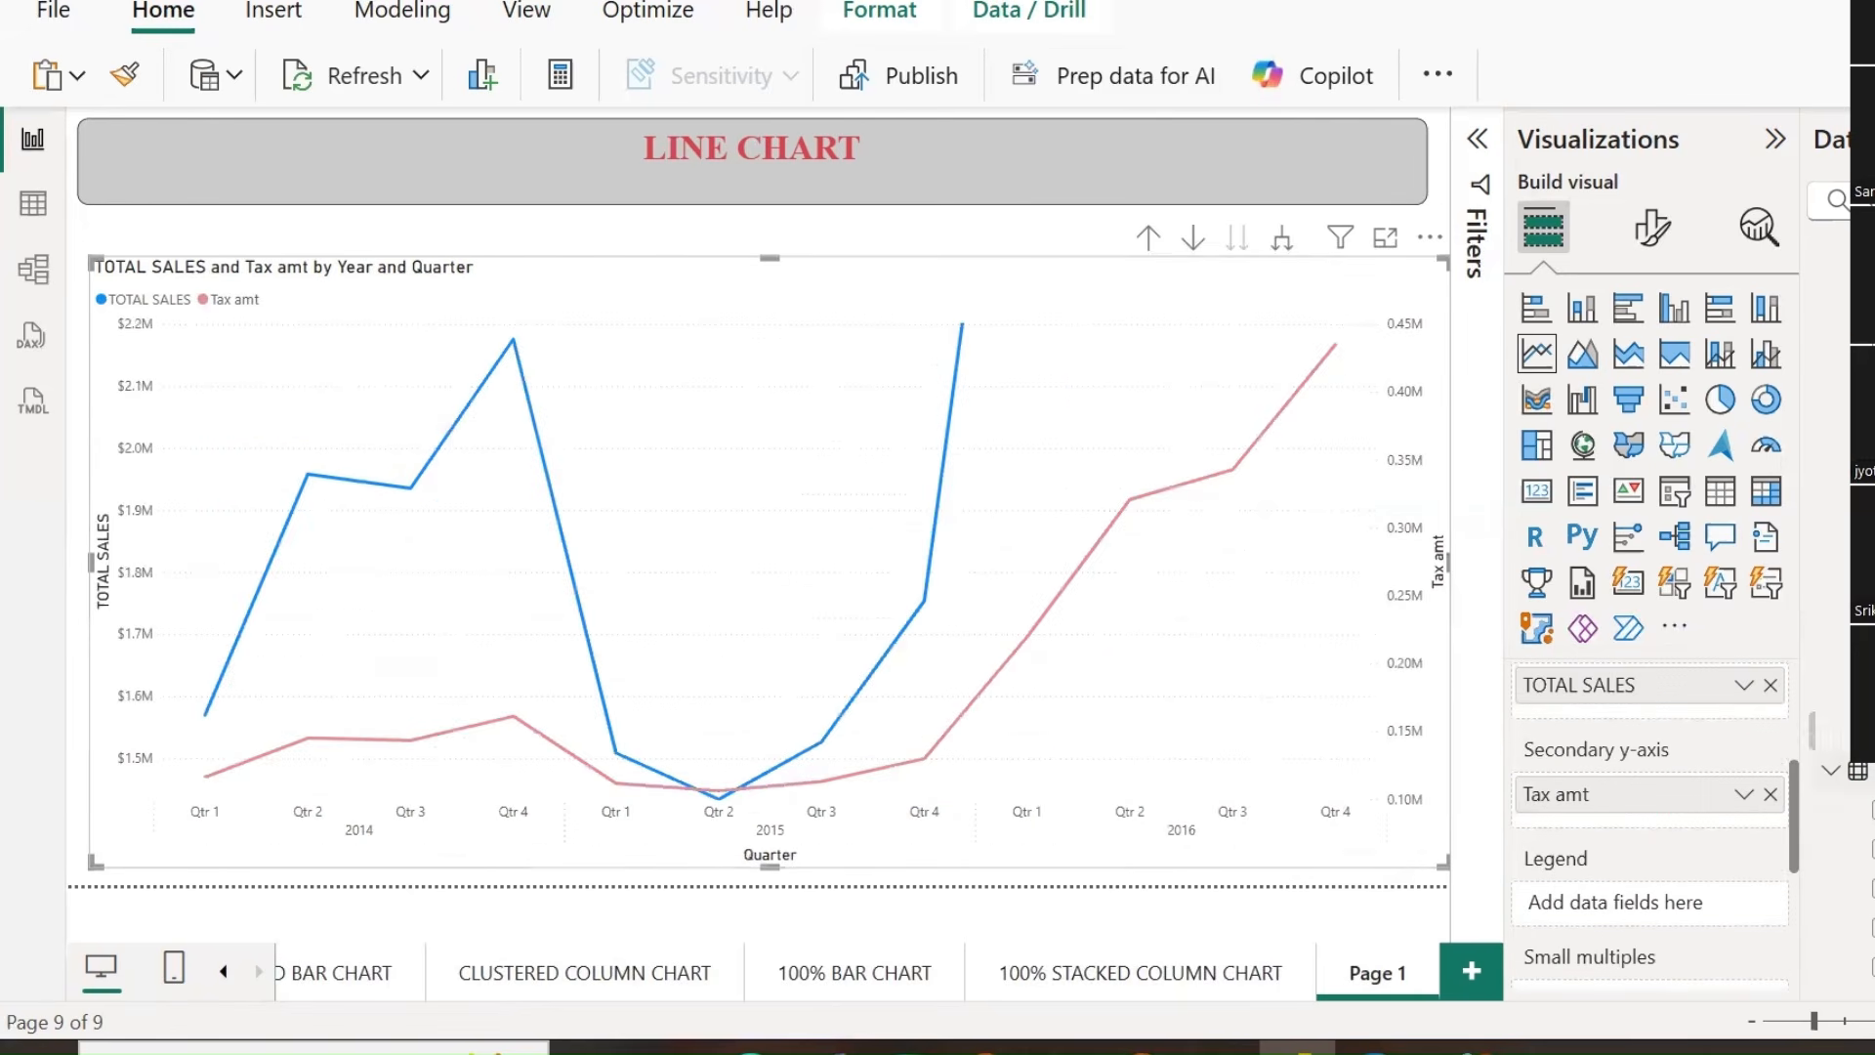
{"action": "left_click_drag", "start_coordinate": [1651, 794], "coordinate": [1595, 902]}
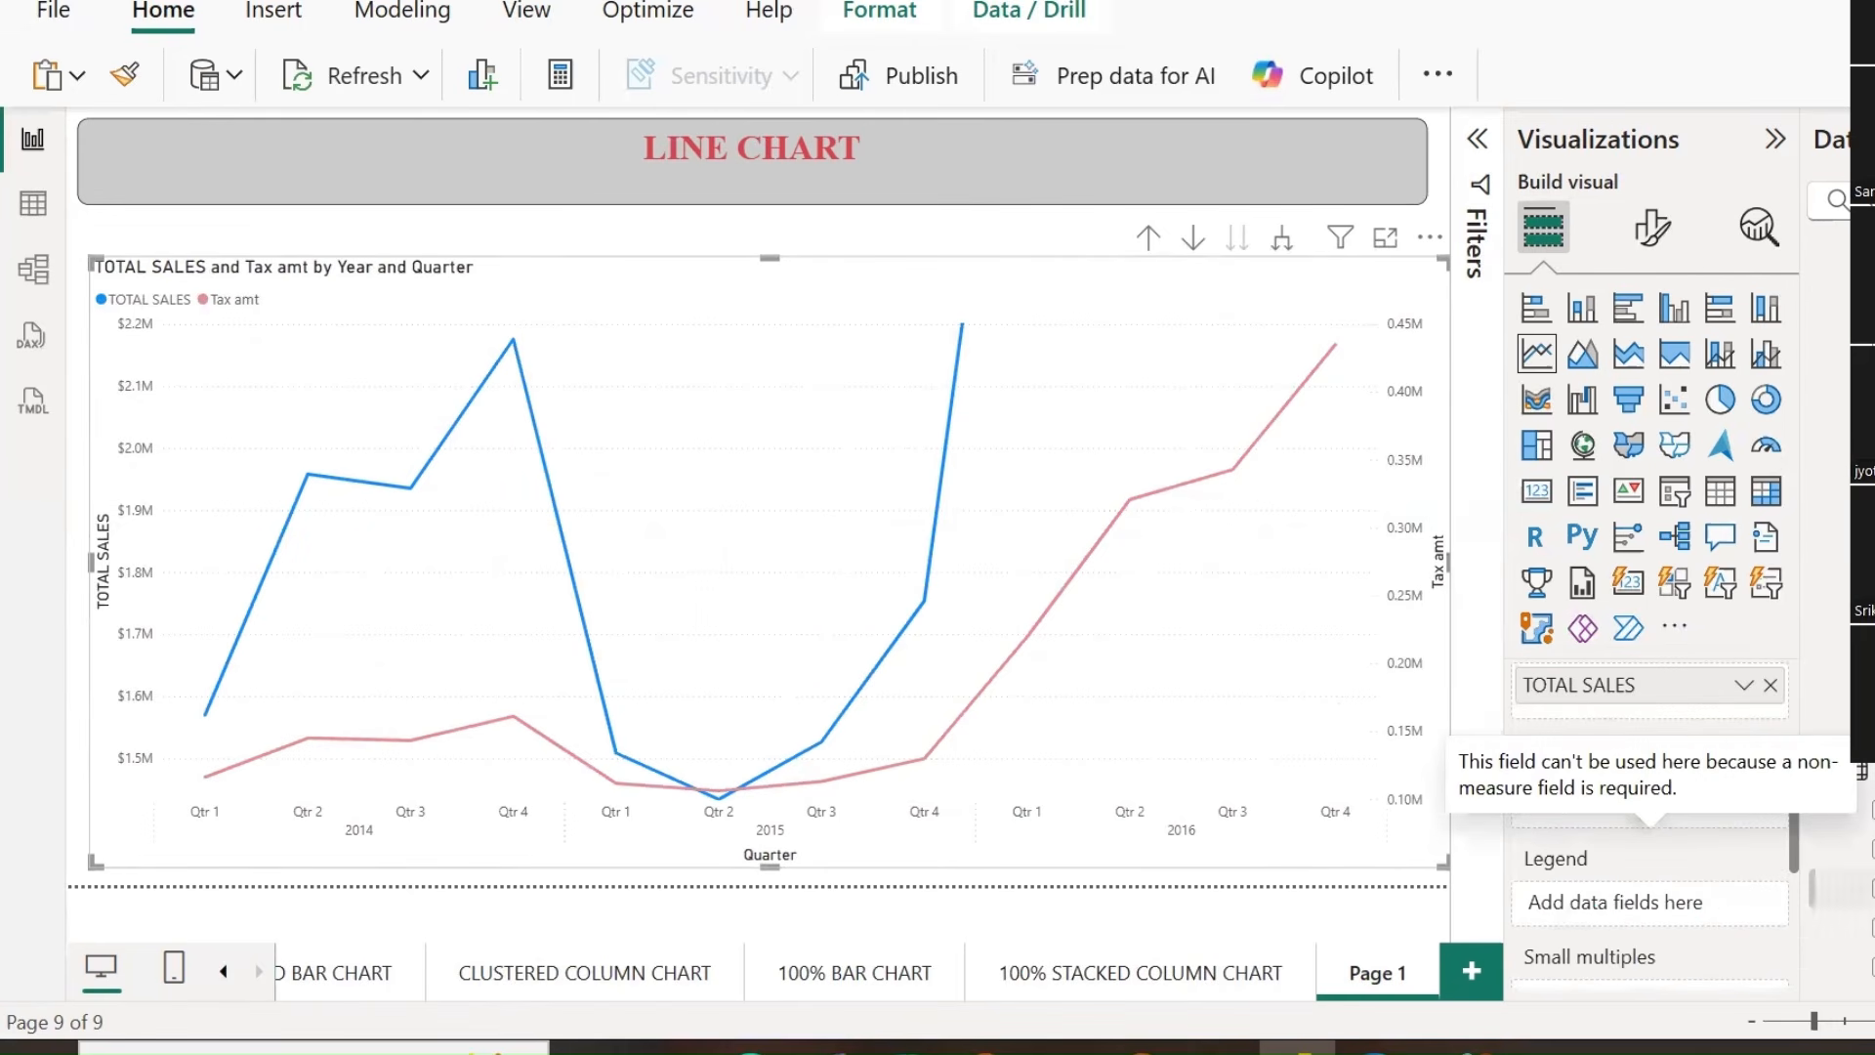
{"action": "left_click_drag", "start_coordinate": [1871, 891], "coordinate": [1630, 903]}
Split the line chart by Region as small multiples again and take Region back out.
{"action": "scroll", "coordinate": [1629, 903], "scroll_direction": "down", "scroll_amount": 2}
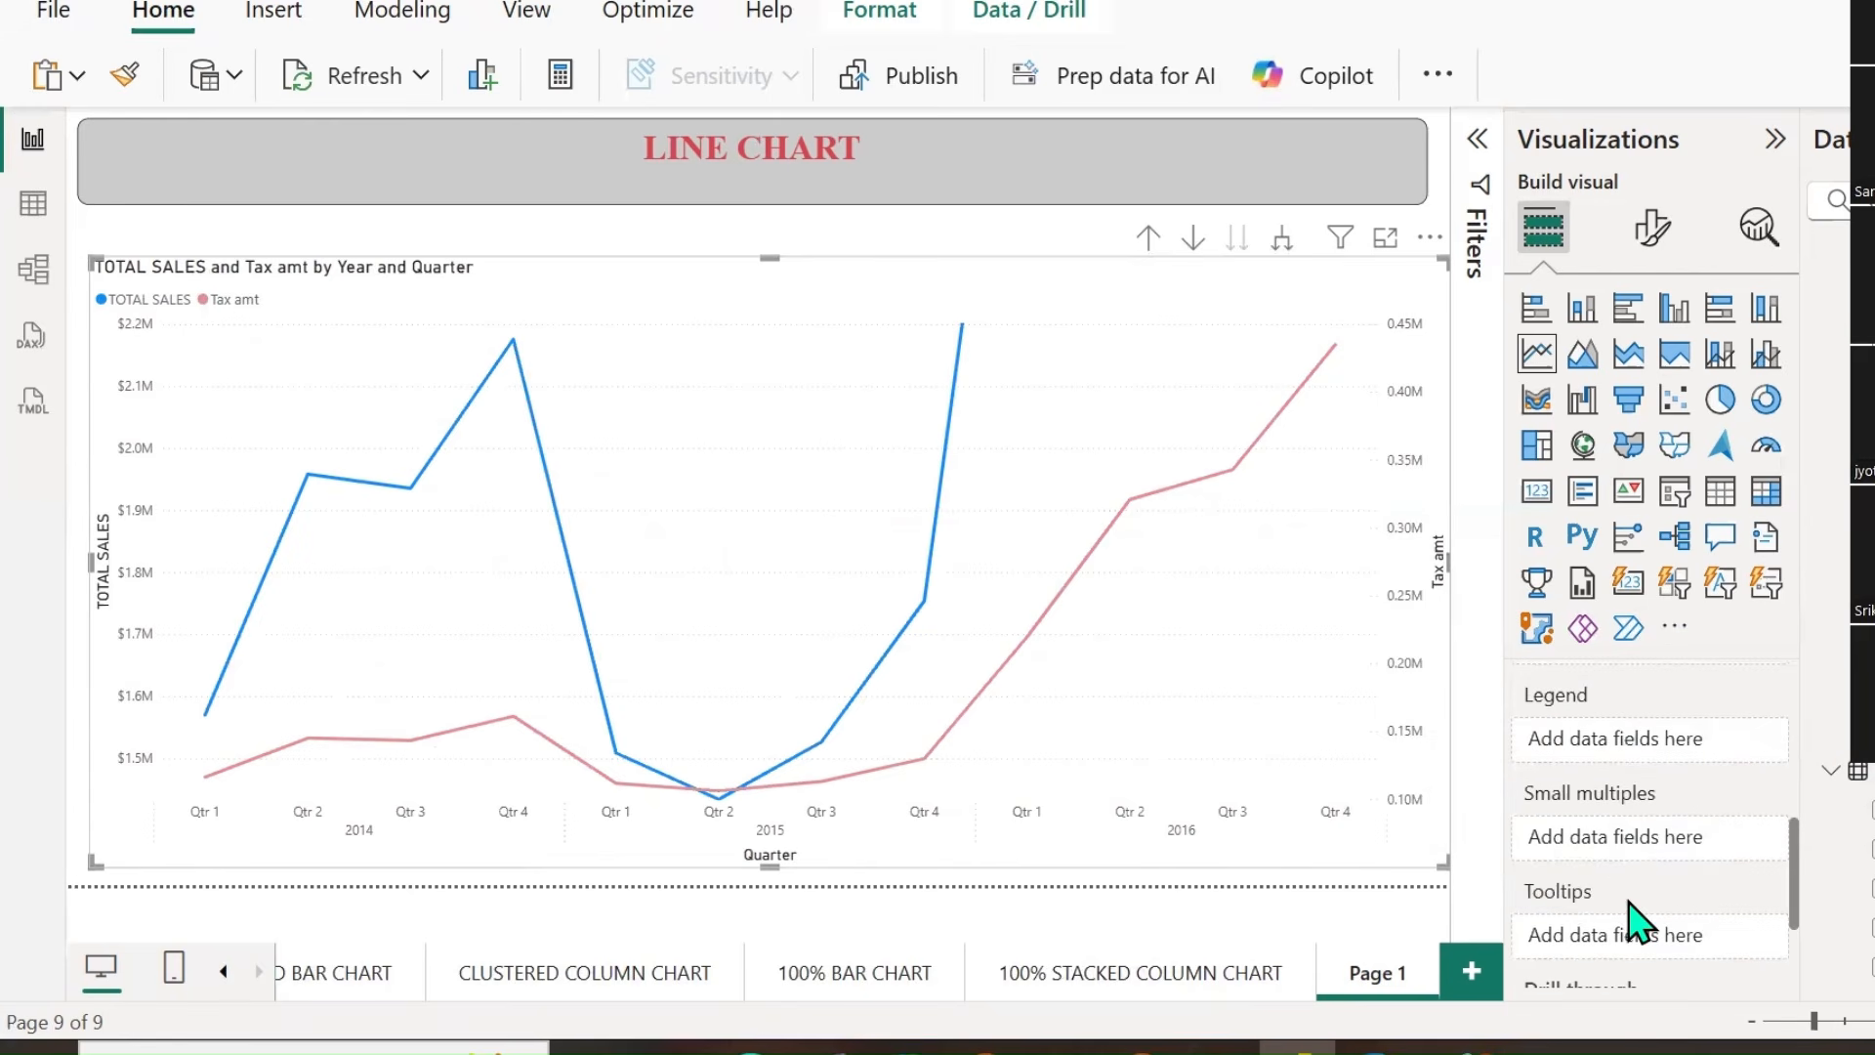
{"action": "left_click_drag", "start_coordinate": [1866, 908], "coordinate": [1621, 837]}
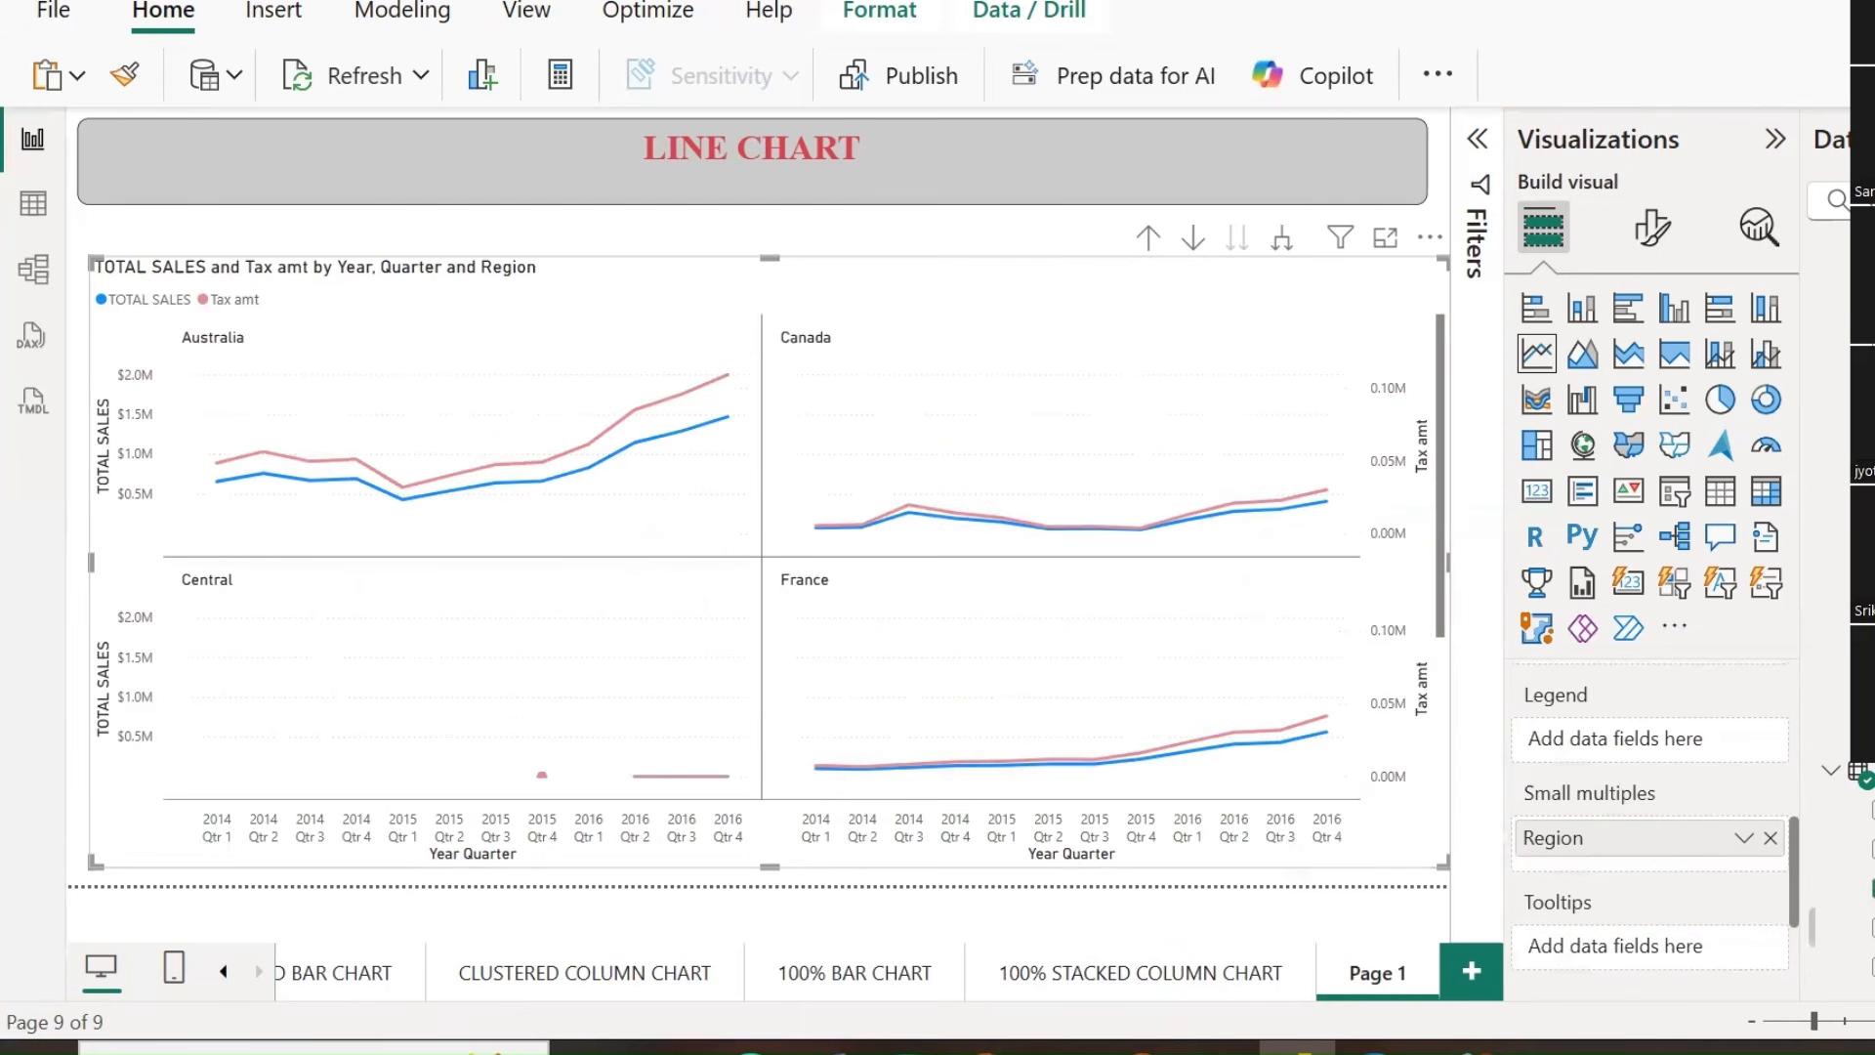
{"action": "left_click", "coordinate": [1871, 894]}
{"action": "scroll", "coordinate": [1683, 939], "scroll_direction": "up", "scroll_amount": 2}
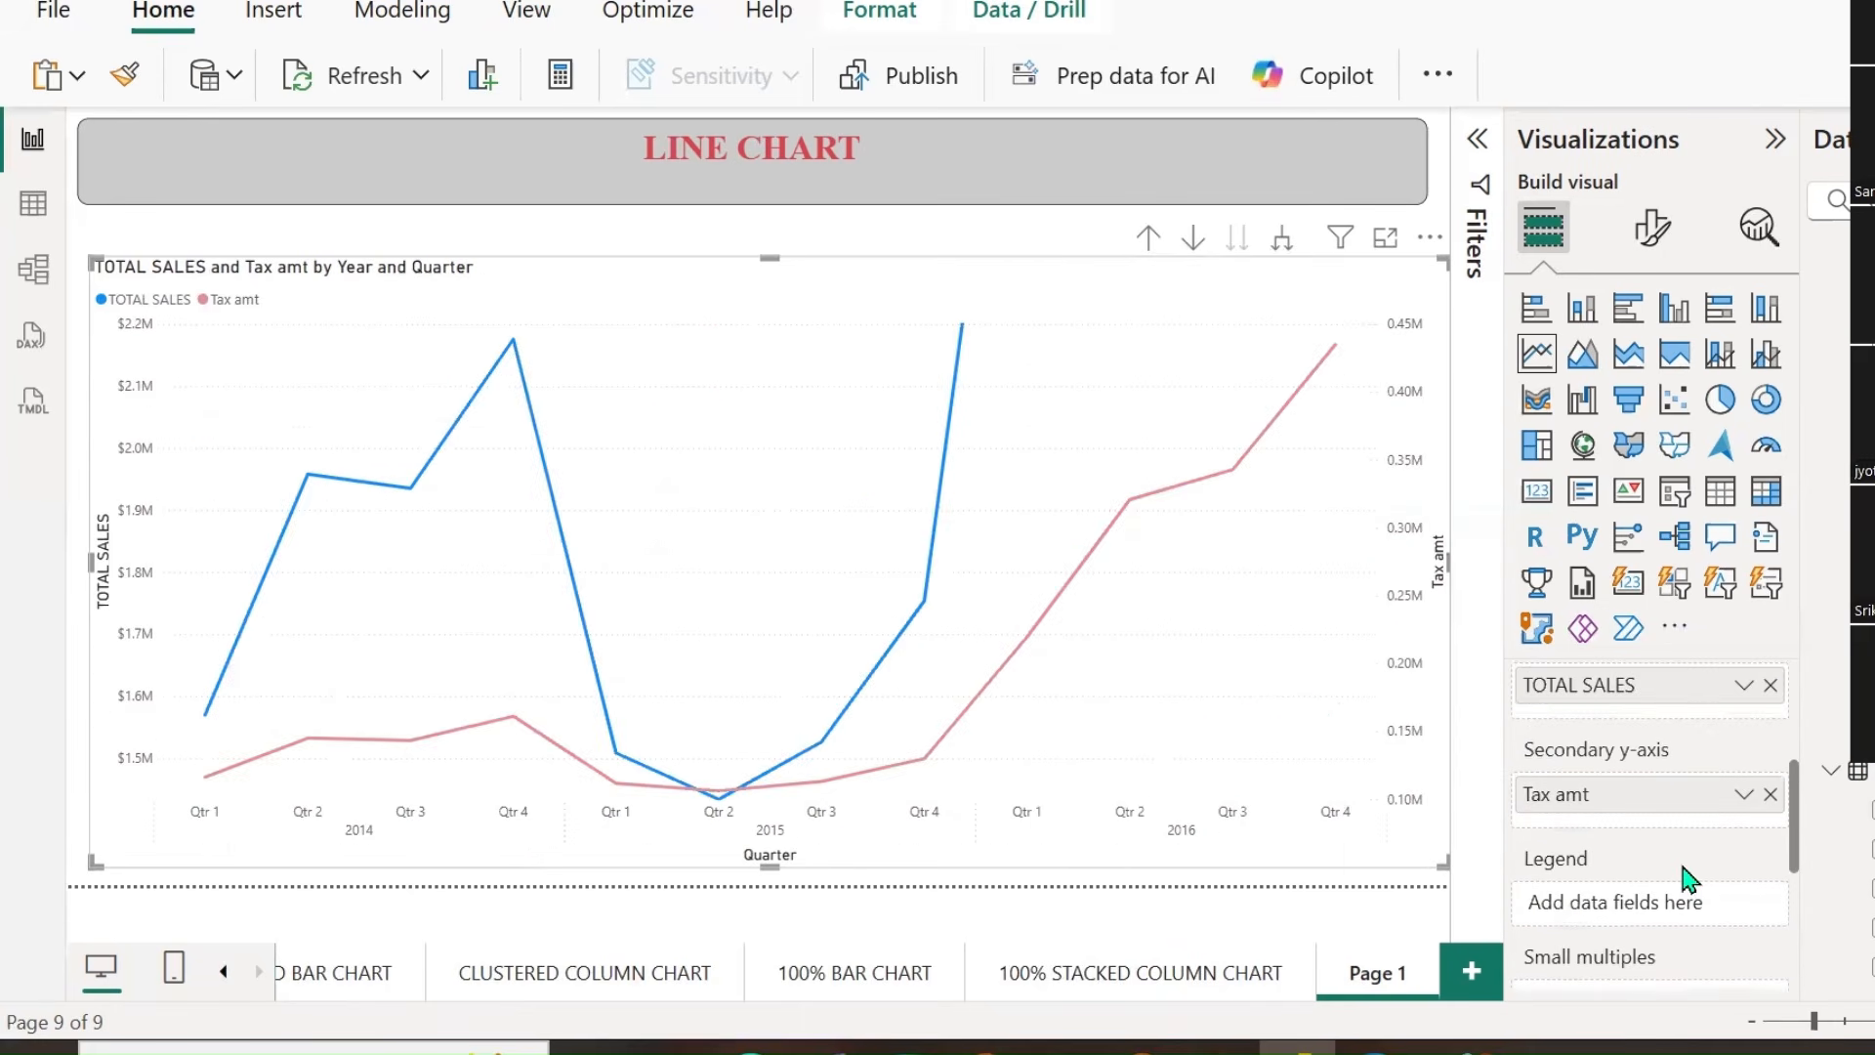
Remove Tax amt from the secondary y-axis, add Region as the legend, and inspect the regional sales by quarter.
{"action": "left_click", "coordinate": [1771, 794]}
{"action": "scroll", "coordinate": [1582, 837], "scroll_direction": "down", "scroll_amount": 2}
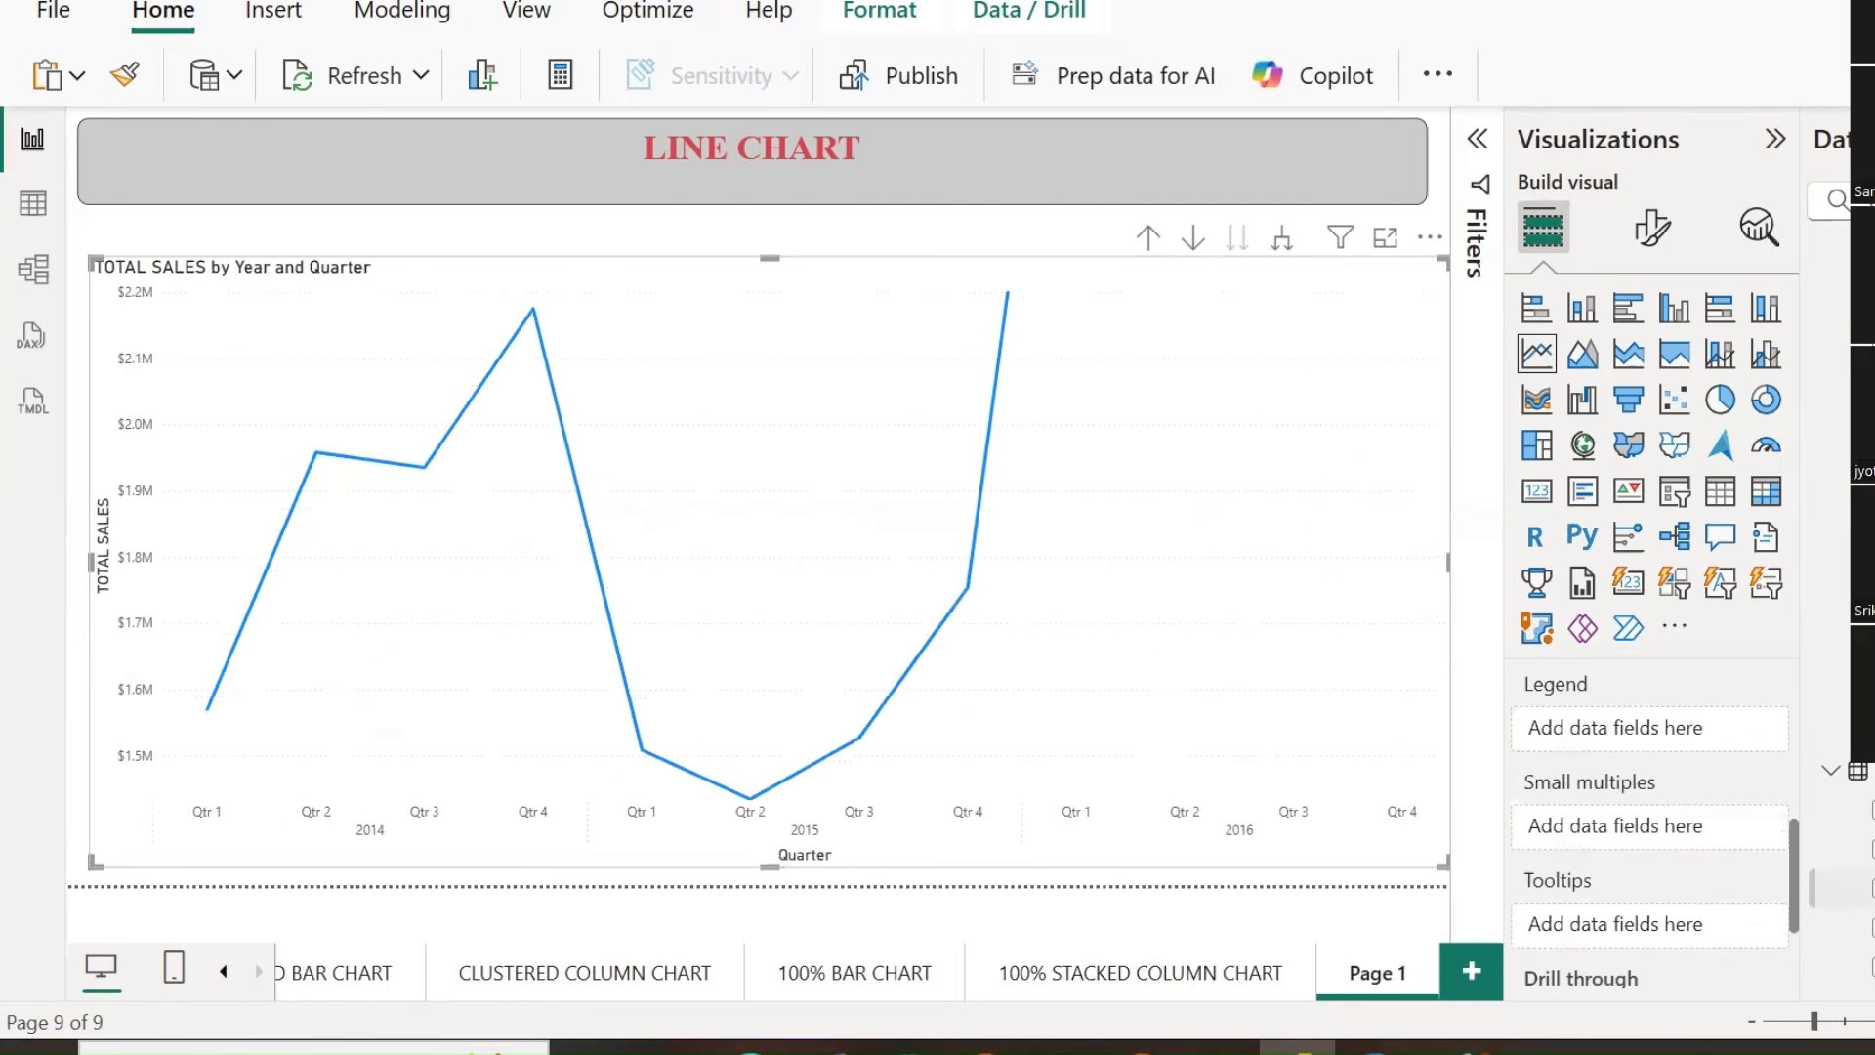
{"action": "left_click_drag", "start_coordinate": [1865, 908], "coordinate": [1651, 728]}
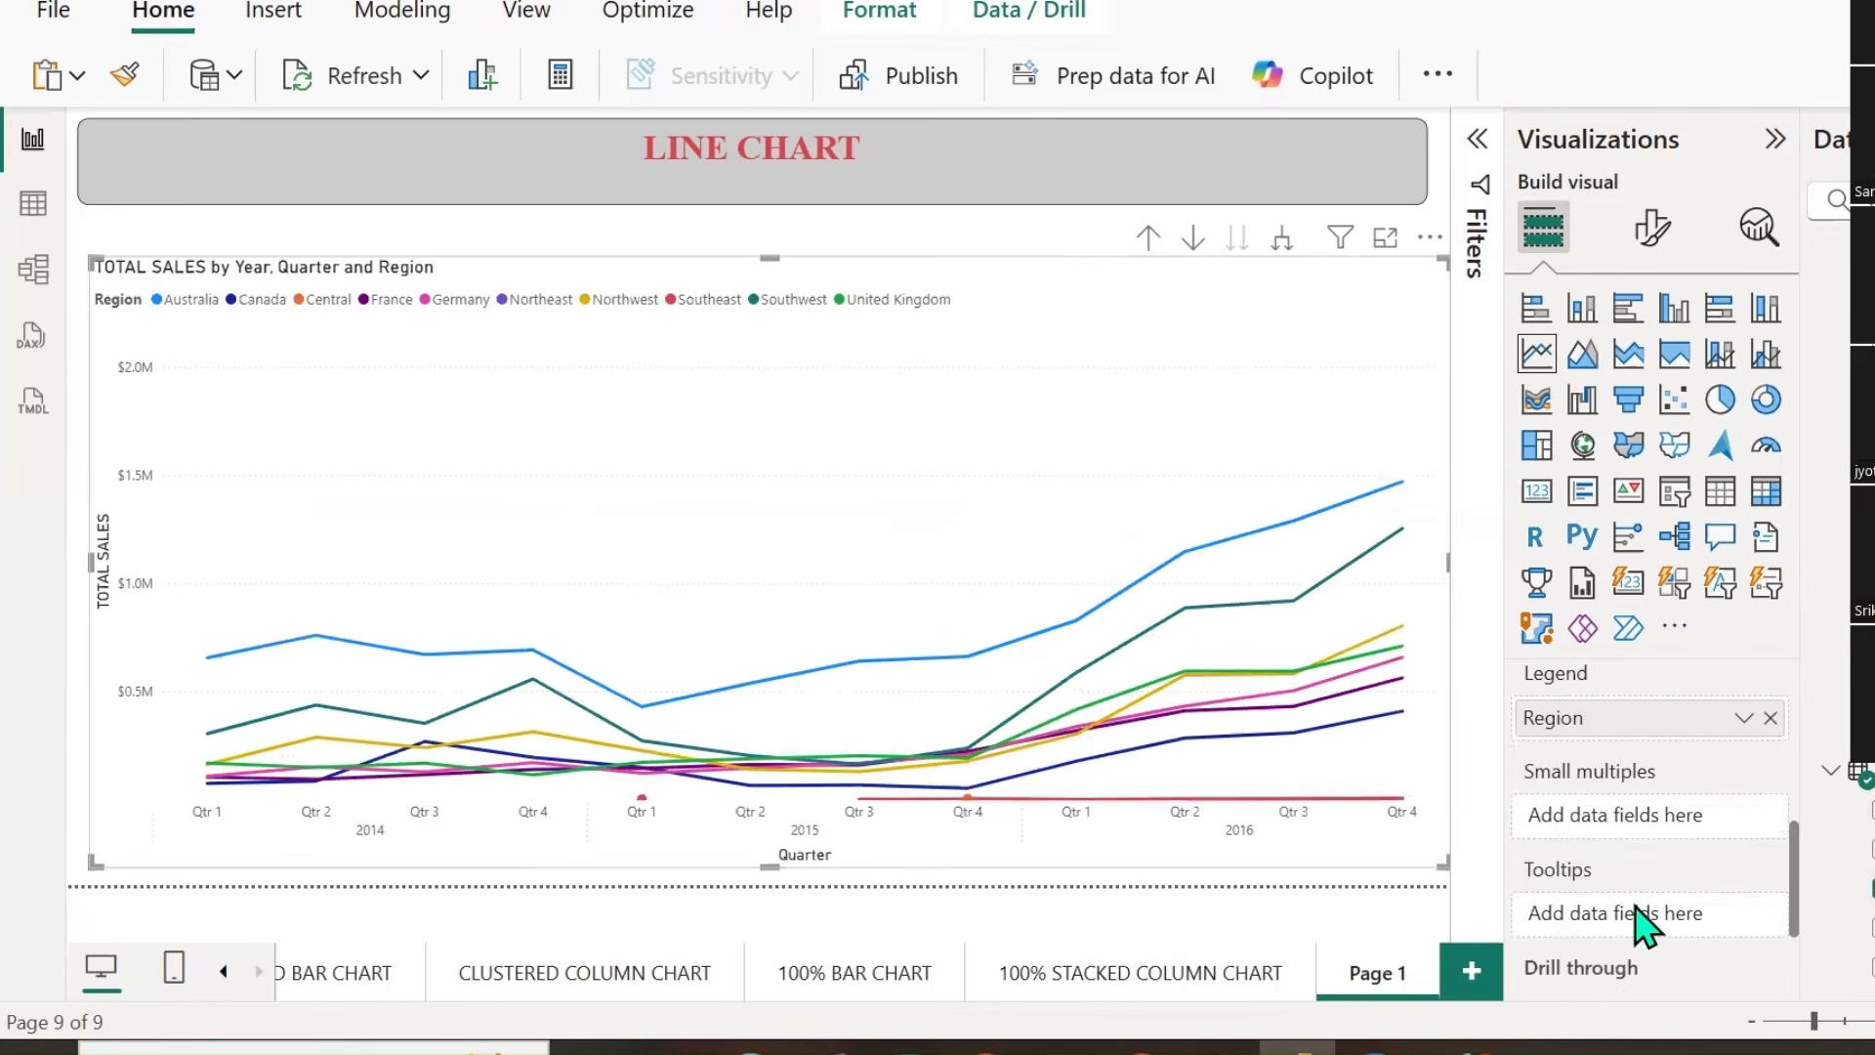
{"action": "scroll", "coordinate": [1646, 923], "scroll_direction": "up", "scroll_amount": 2}
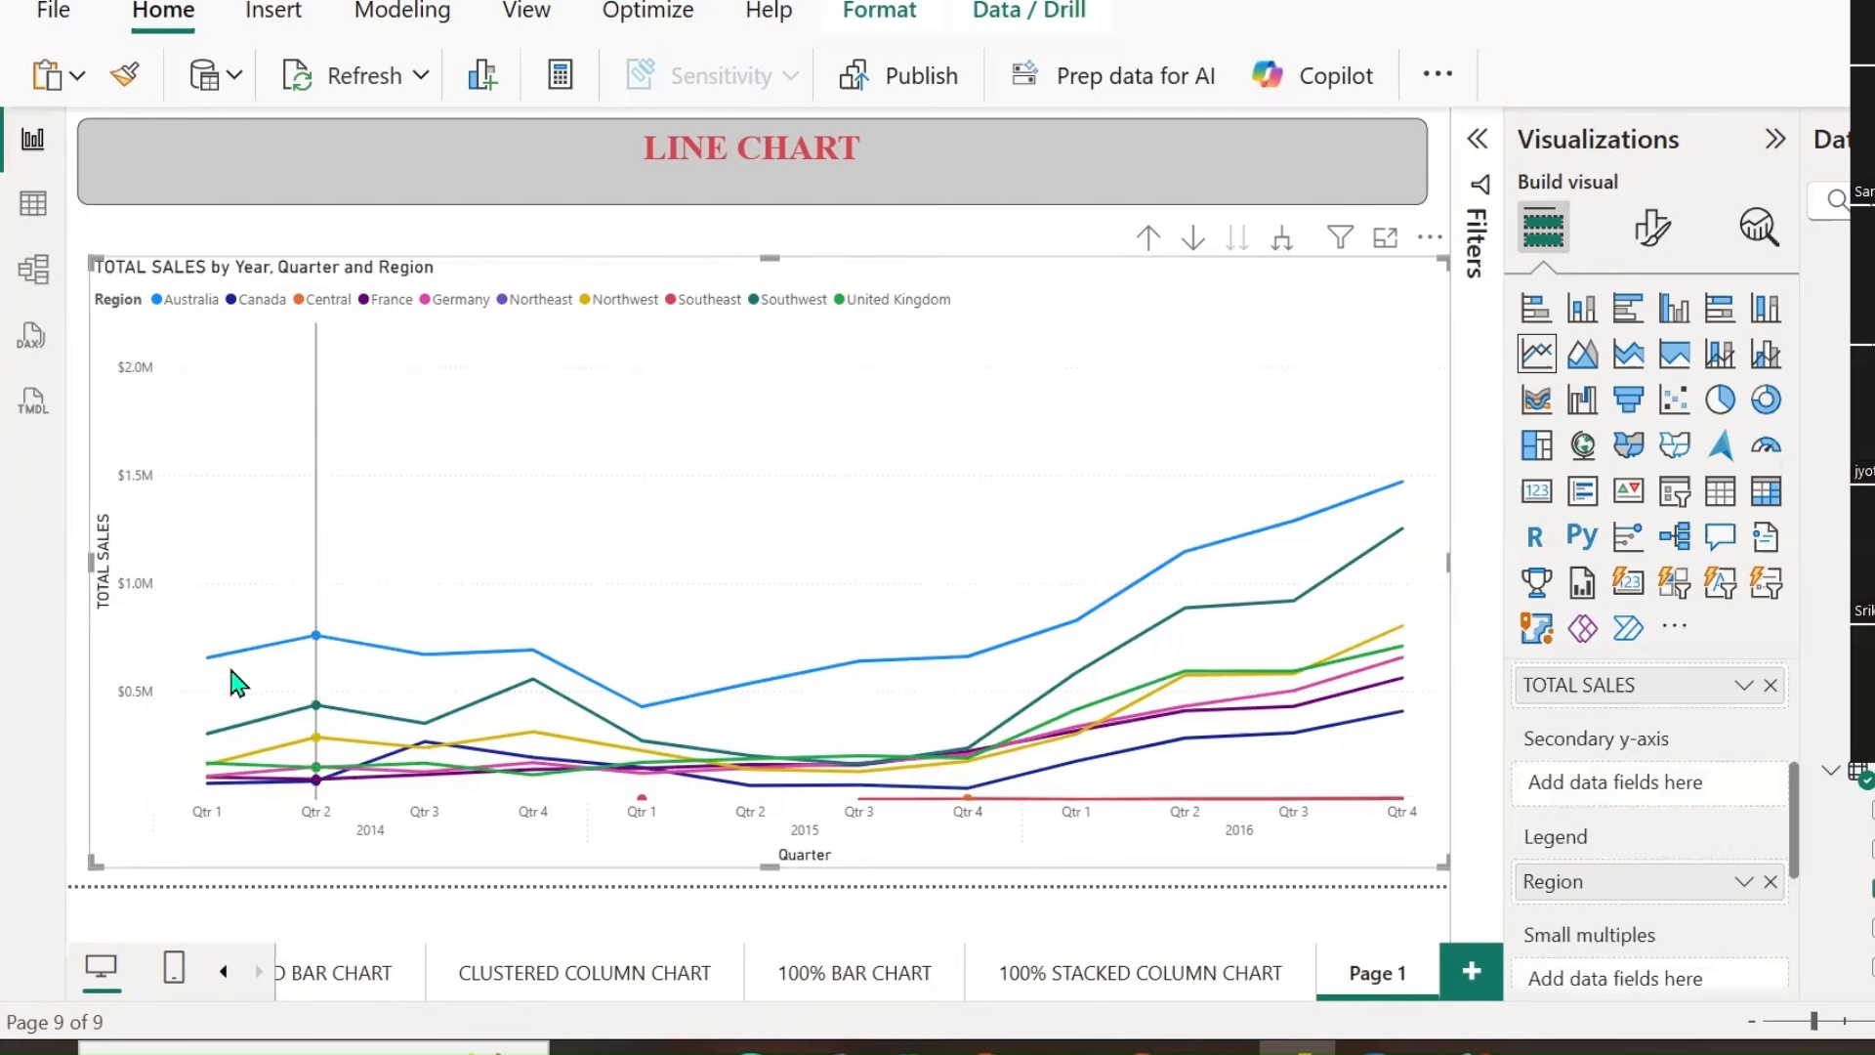
{"action": "mouse_move", "coordinate": [213, 681]}
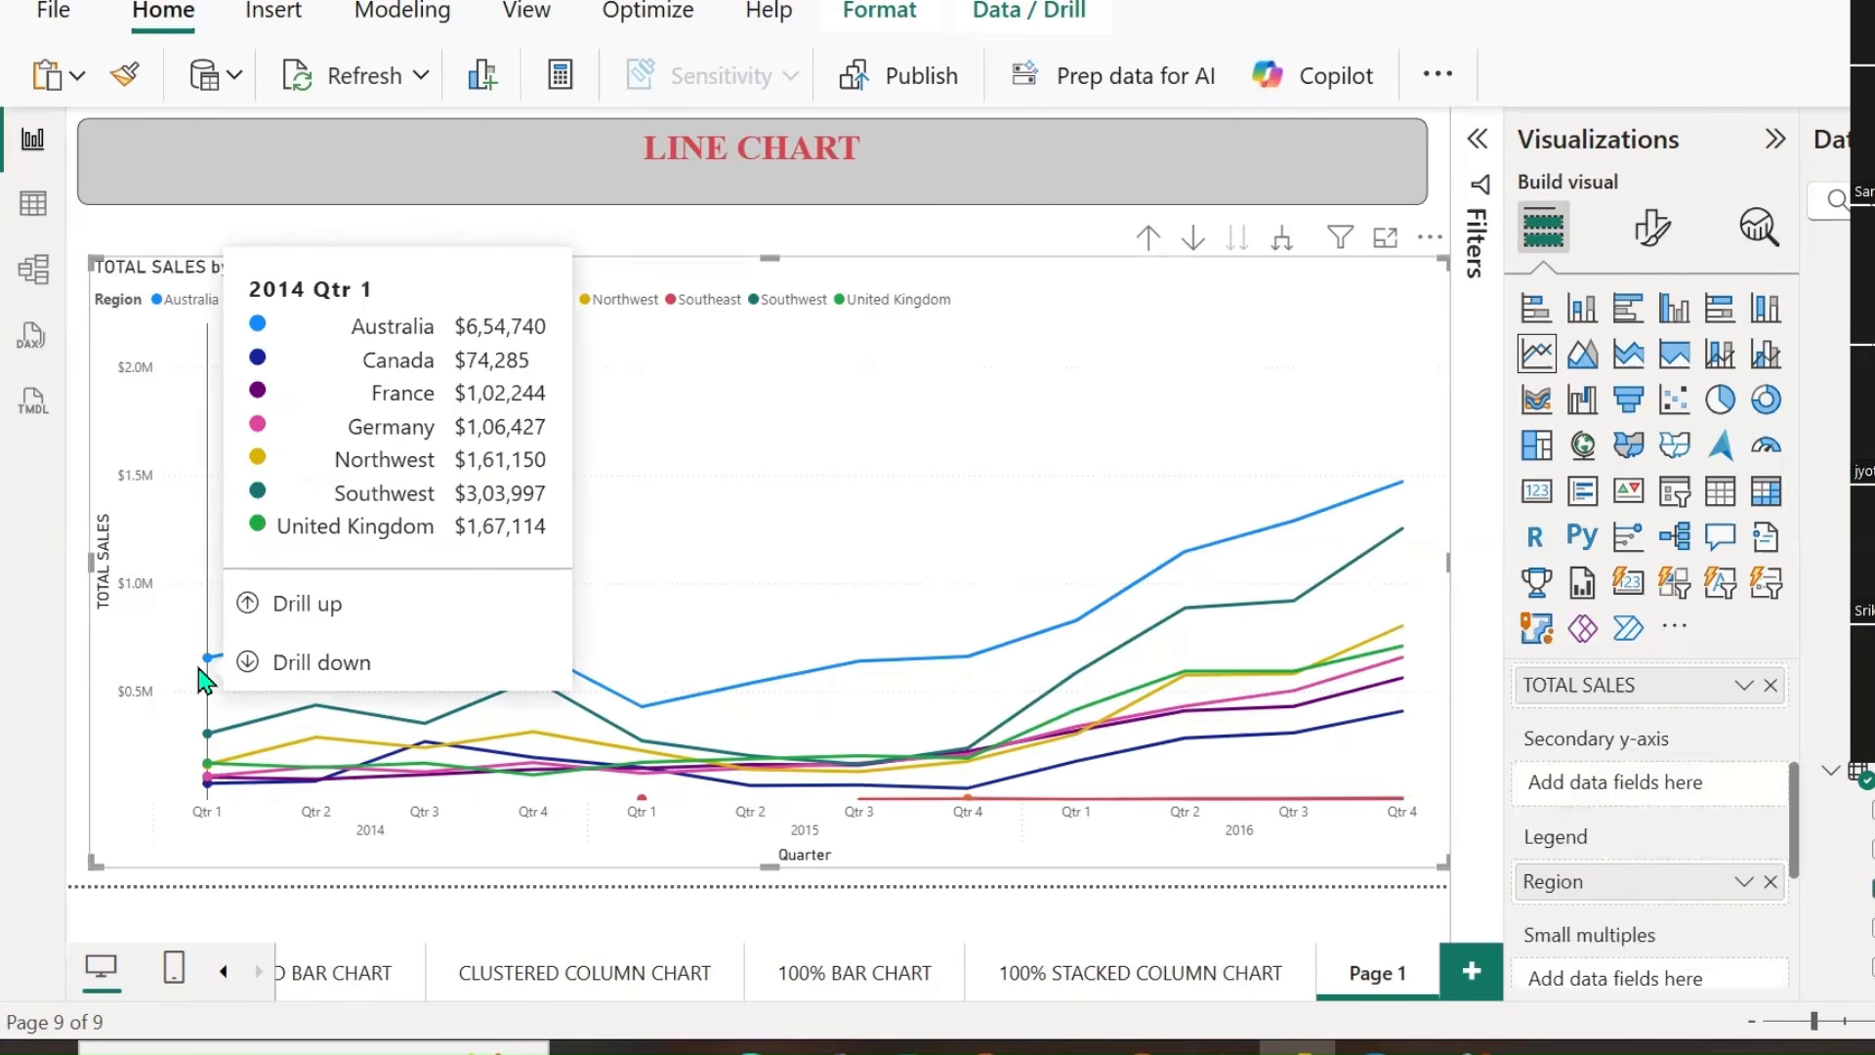
{"action": "mouse_move", "coordinate": [313, 719]}
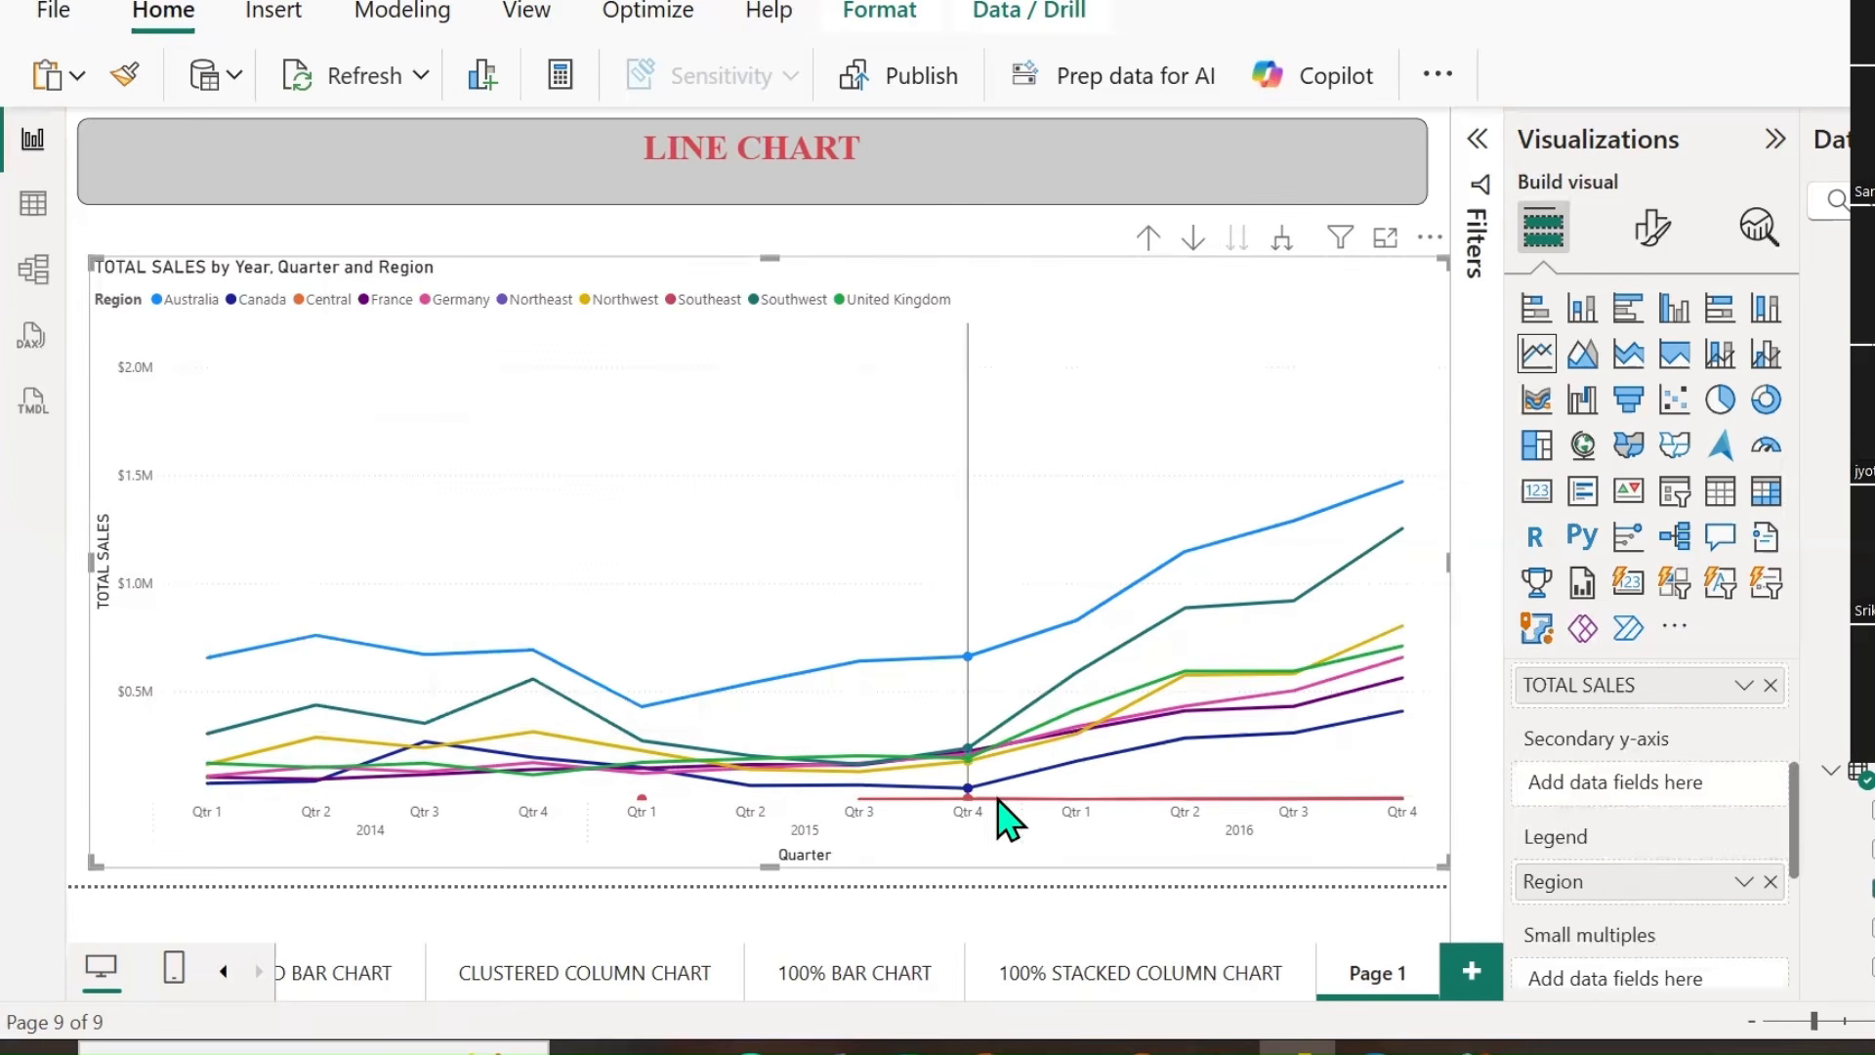
{"action": "mouse_move", "coordinate": [1000, 797]}
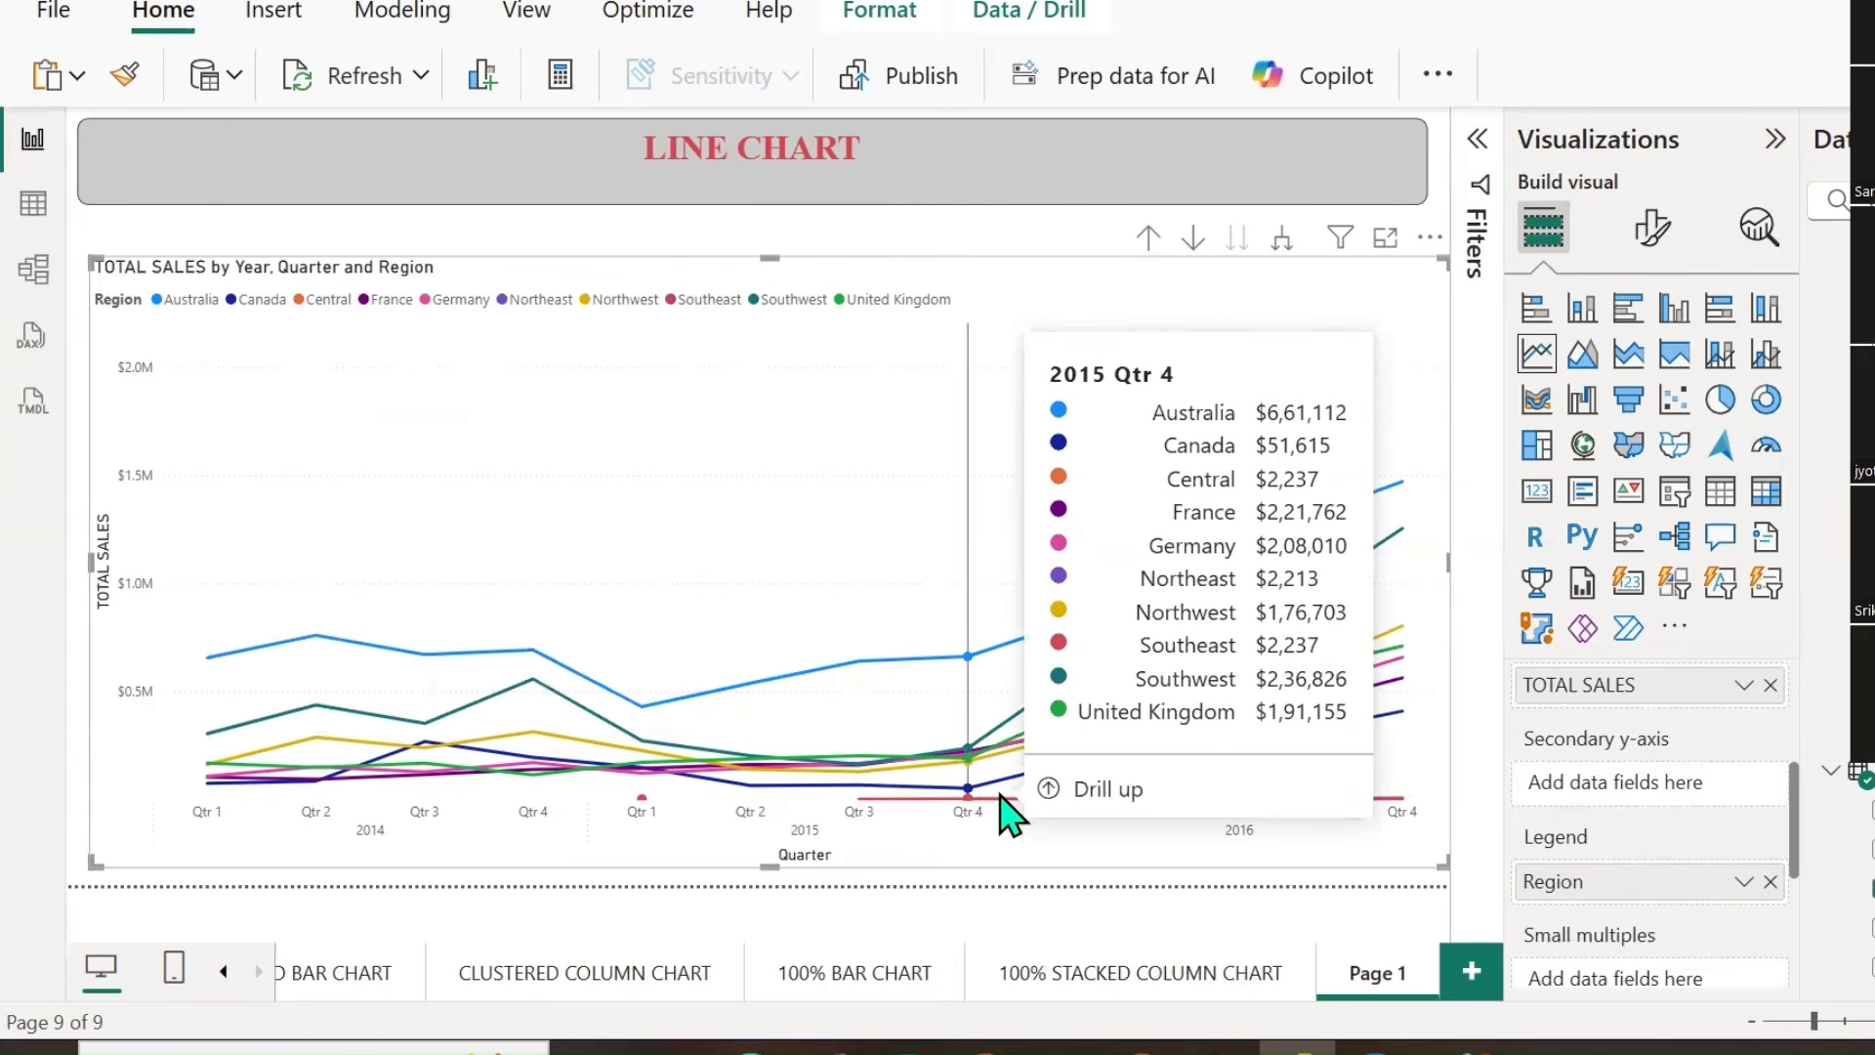
{"action": "mouse_move", "coordinate": [643, 803]}
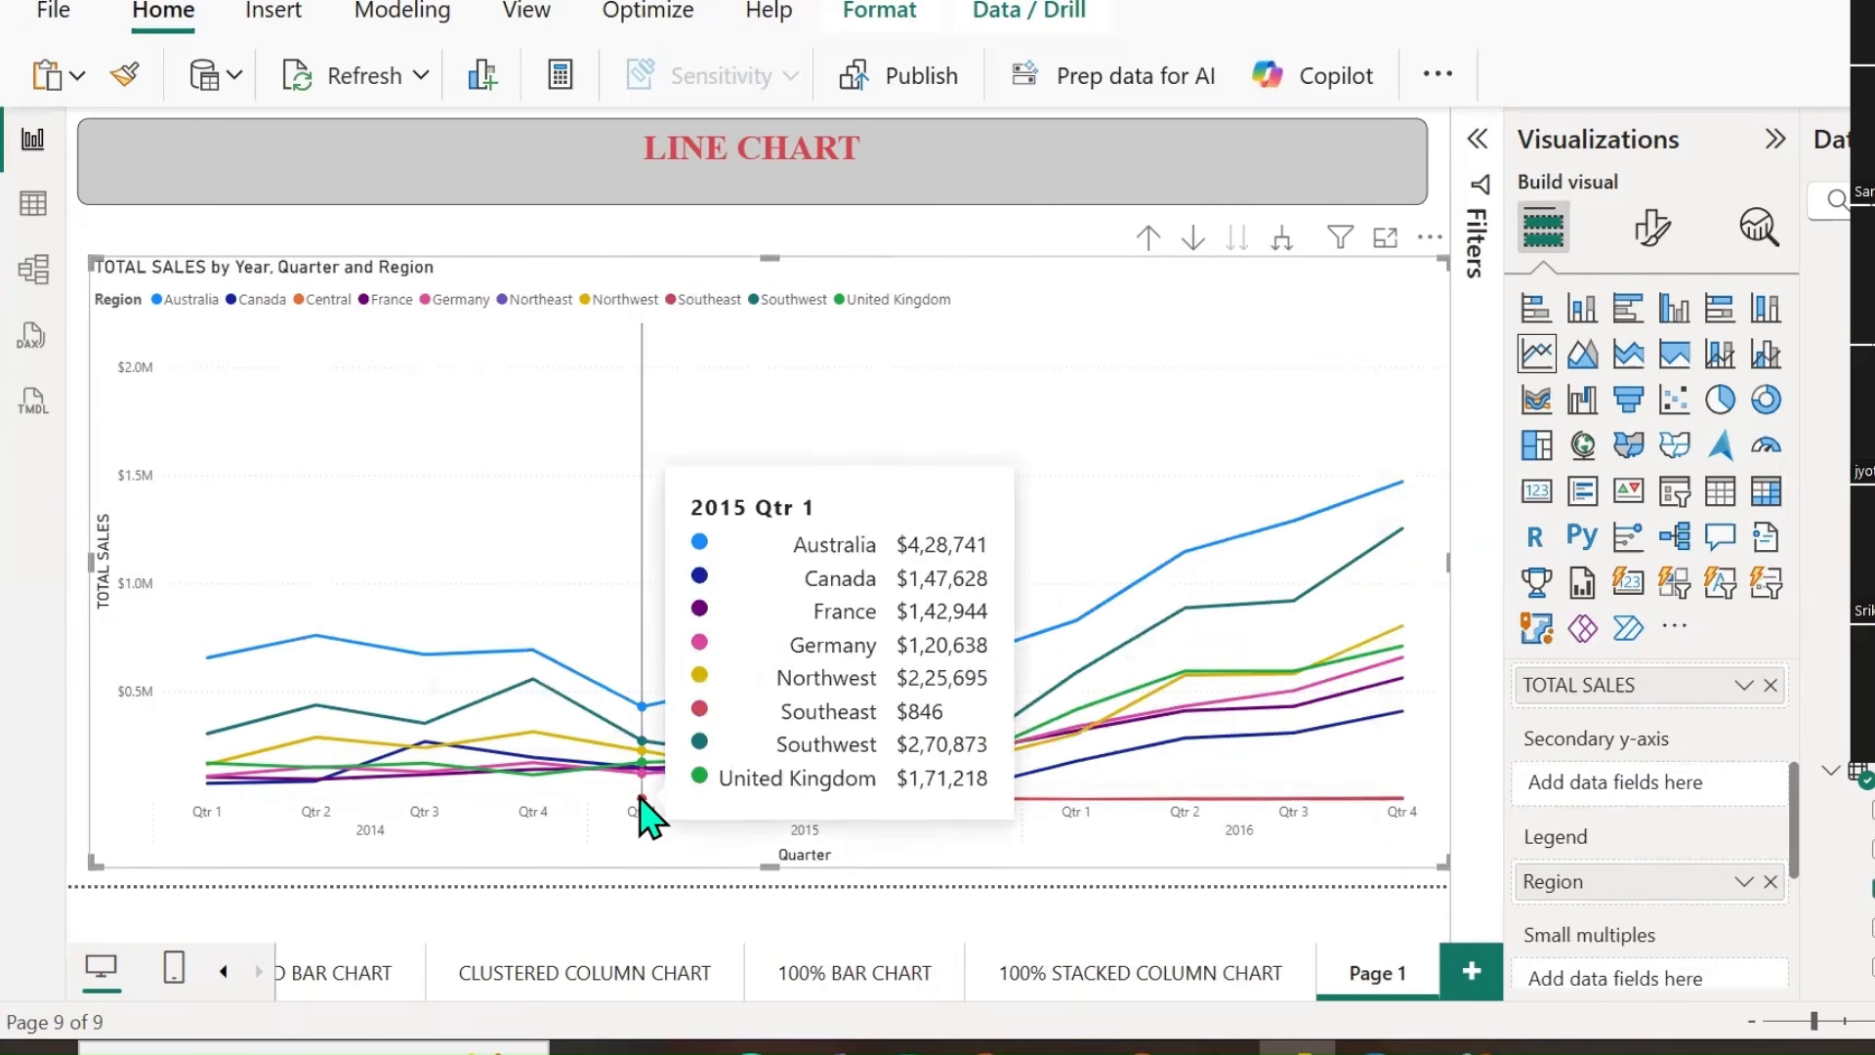
Turn on the zoom slider, narrow the y-axis to about $300K, and widen its upper end to about $2.0M.
{"action": "left_click", "coordinate": [1652, 236]}
{"action": "scroll", "coordinate": [1651, 782], "scroll_direction": "down", "scroll_amount": 2}
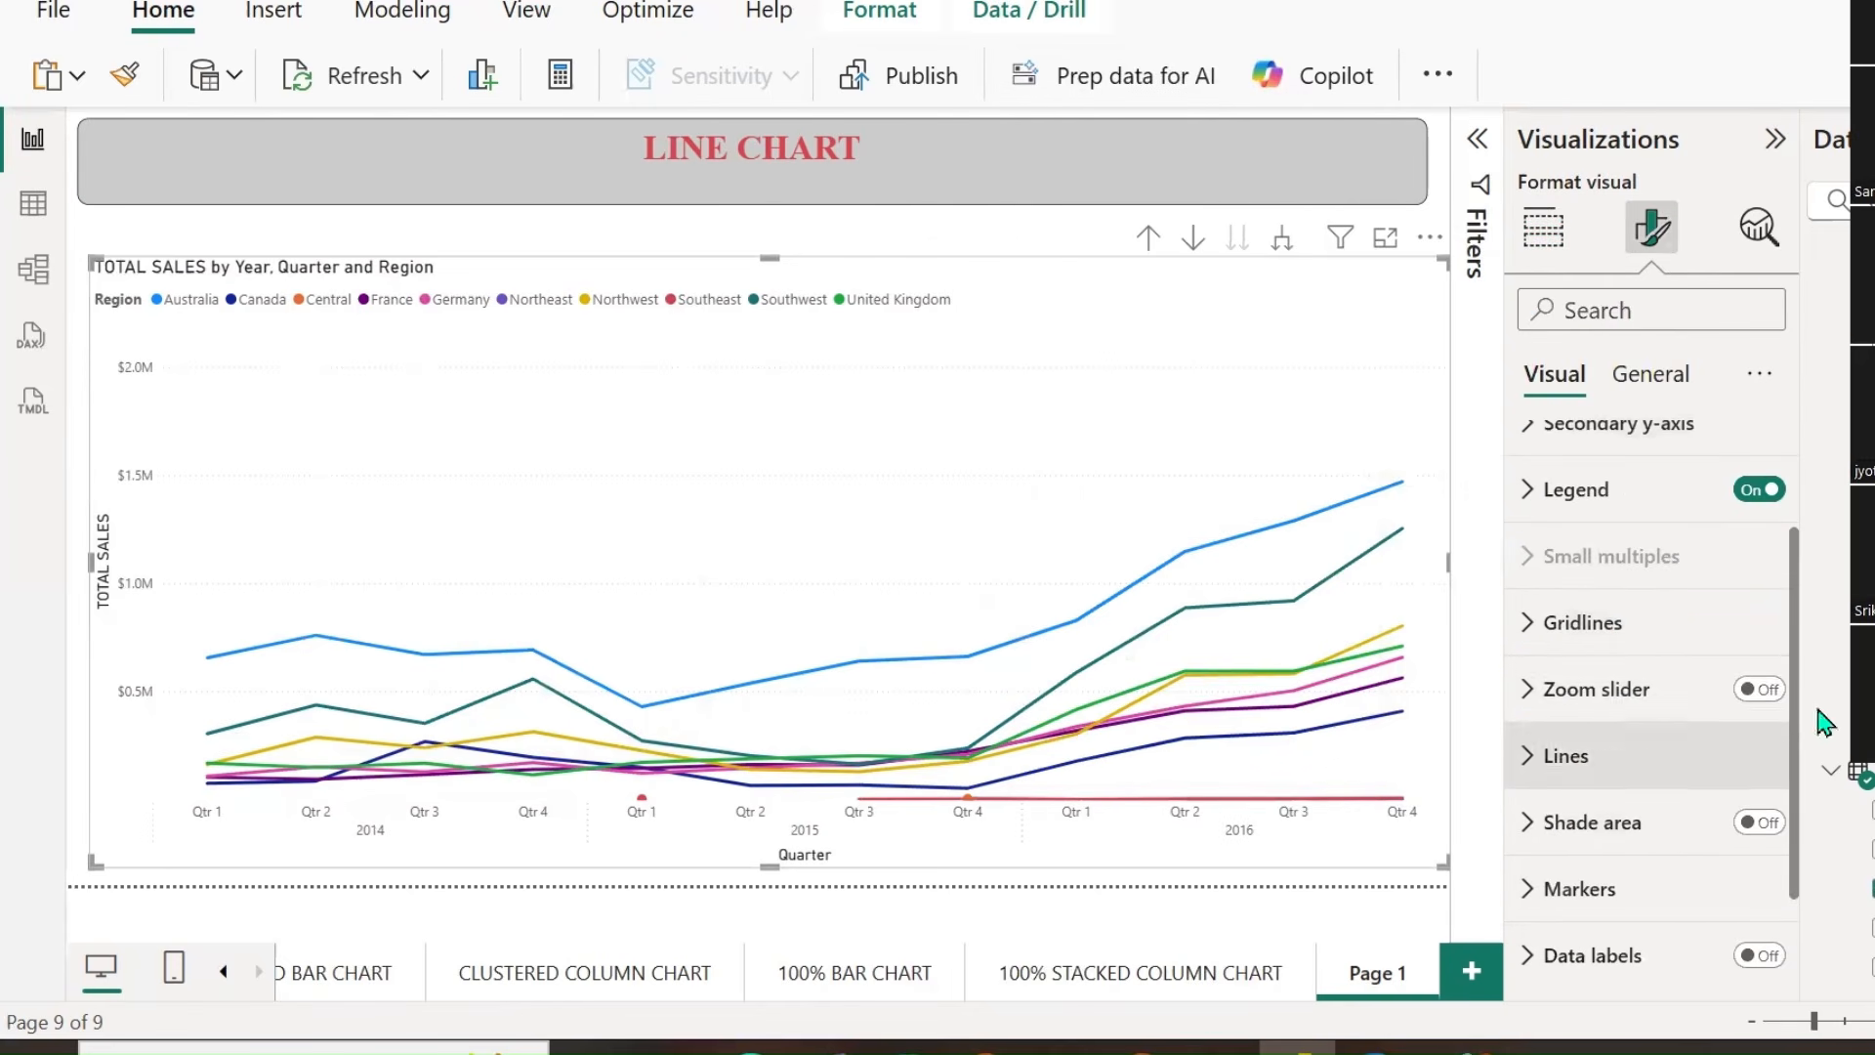
{"action": "left_click", "coordinate": [1760, 690]}
{"action": "mouse_move", "coordinate": [118, 791]}
{"action": "left_mouse_down"}
{"action": "mouse_move", "coordinate": [114, 527]}
{"action": "mouse_move", "coordinate": [125, 815]}
{"action": "left_mouse_up"}
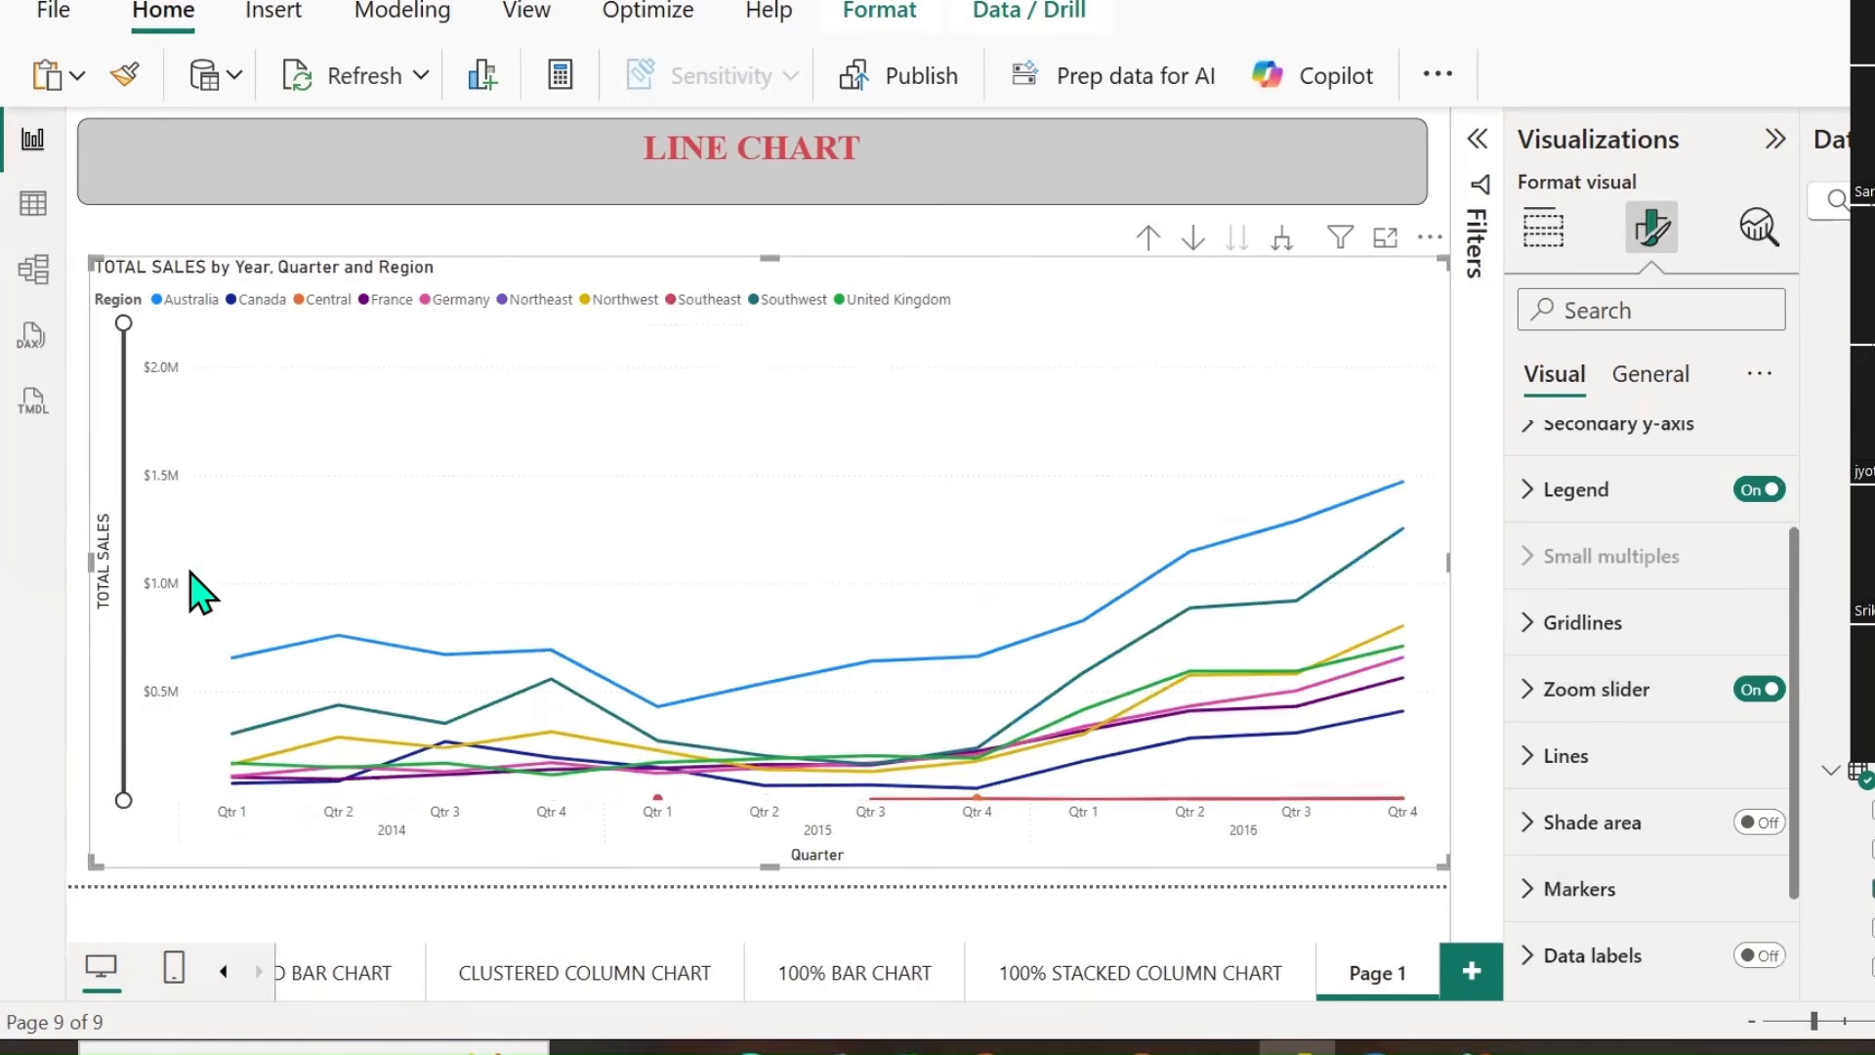
{"action": "left_click_drag", "start_coordinate": [125, 323], "coordinate": [123, 735]}
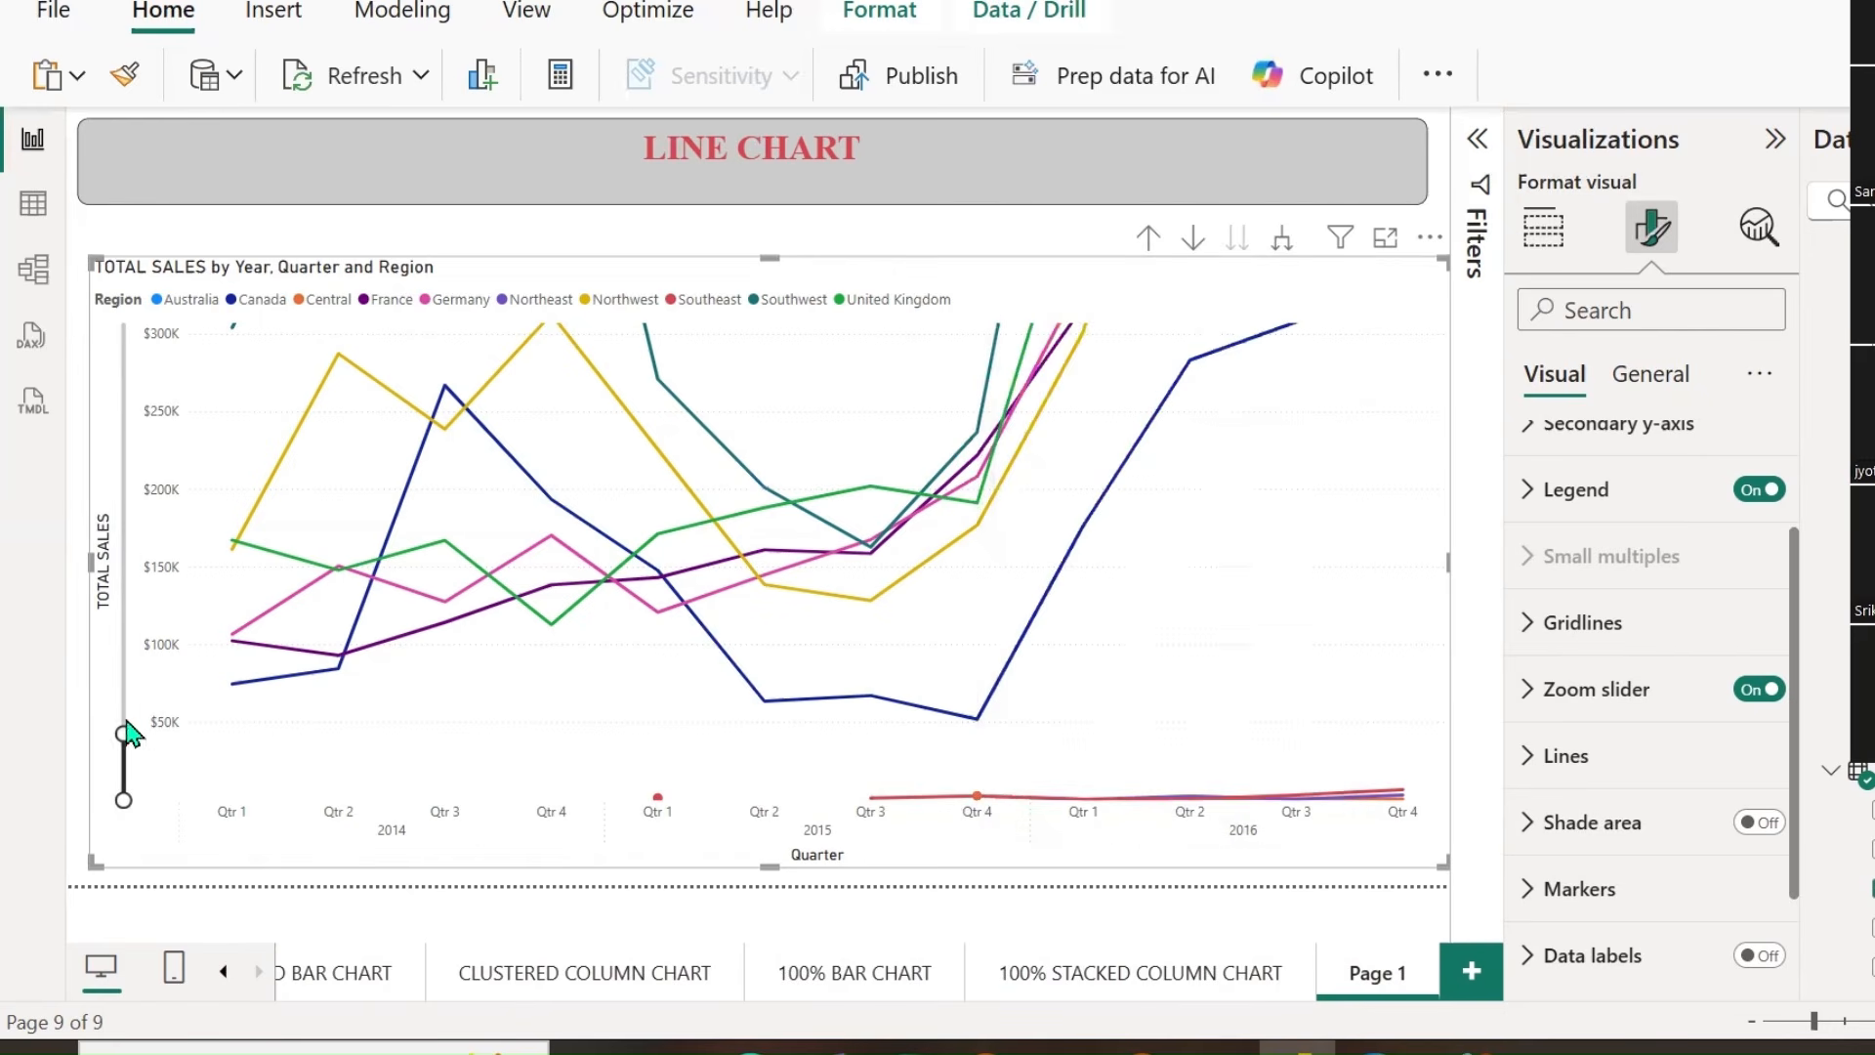
{"action": "left_click_drag", "start_coordinate": [122, 731], "coordinate": [124, 358]}
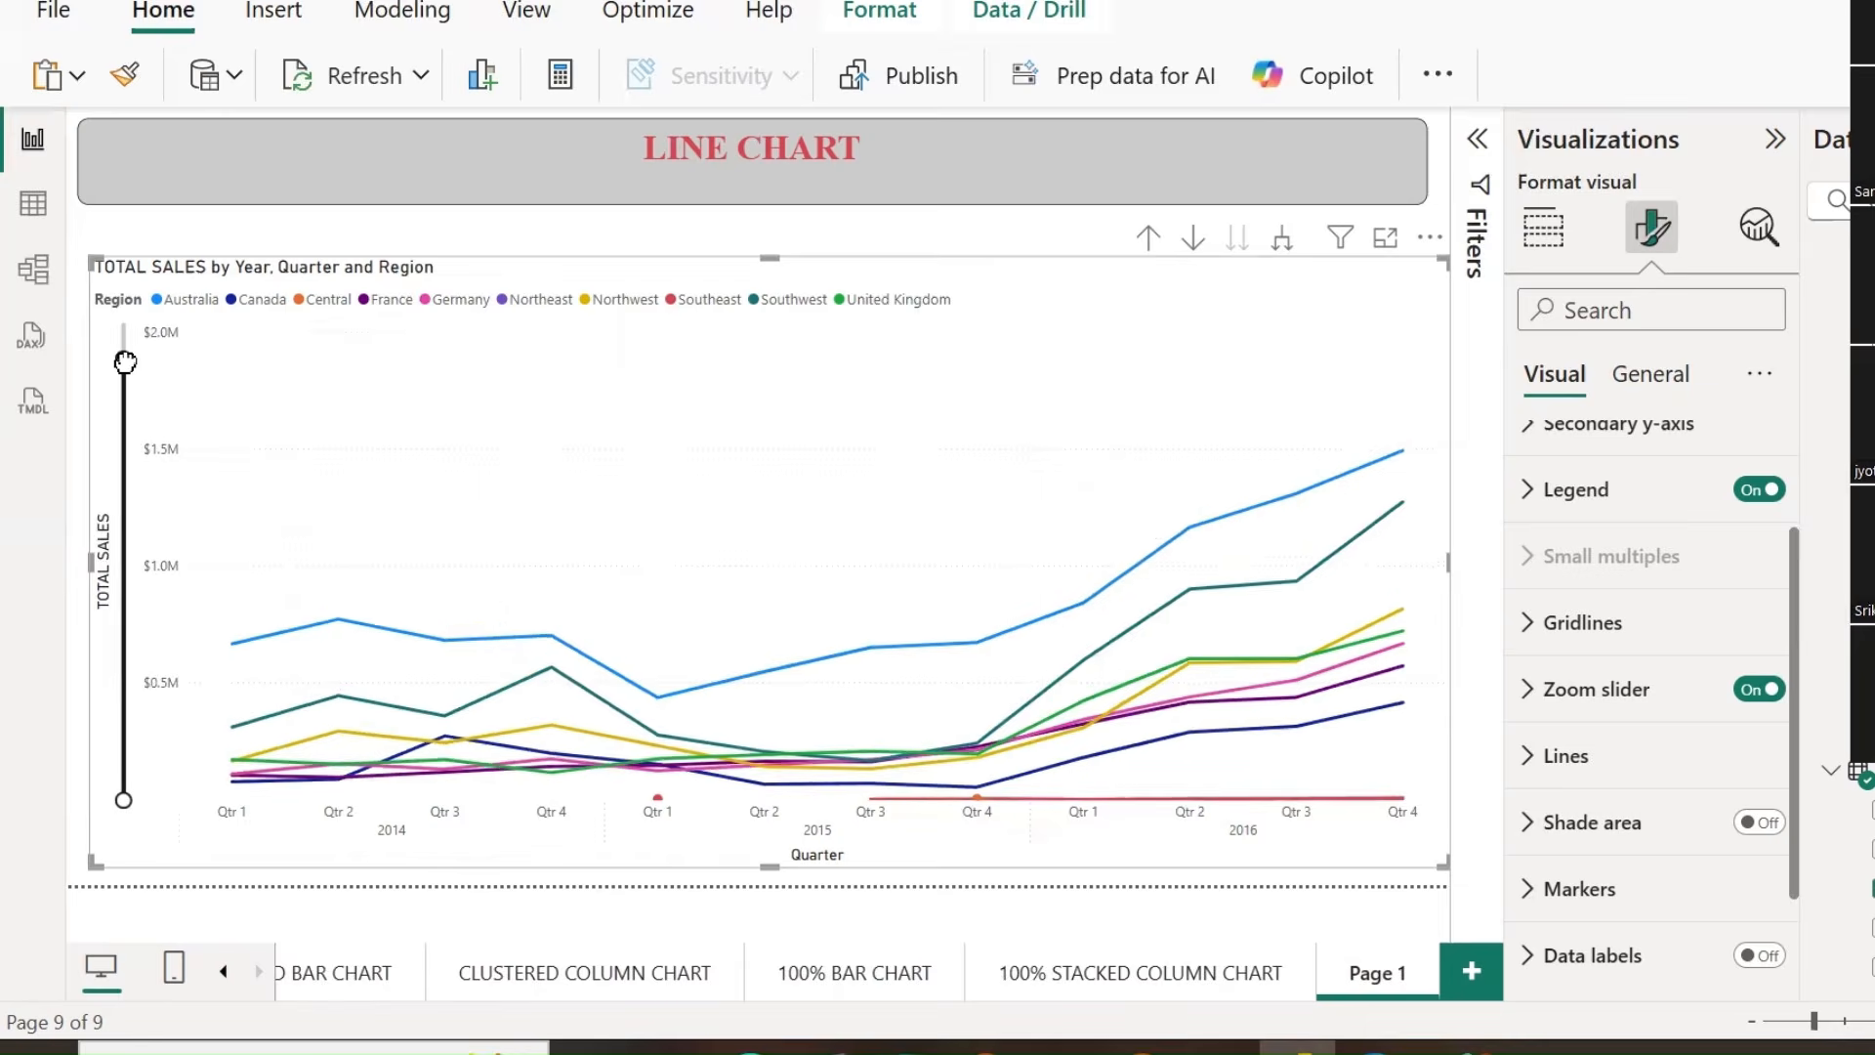
Try the shade area under the regional lines and turn it back off.
{"action": "scroll", "coordinate": [1671, 766], "scroll_direction": "down", "scroll_amount": 2}
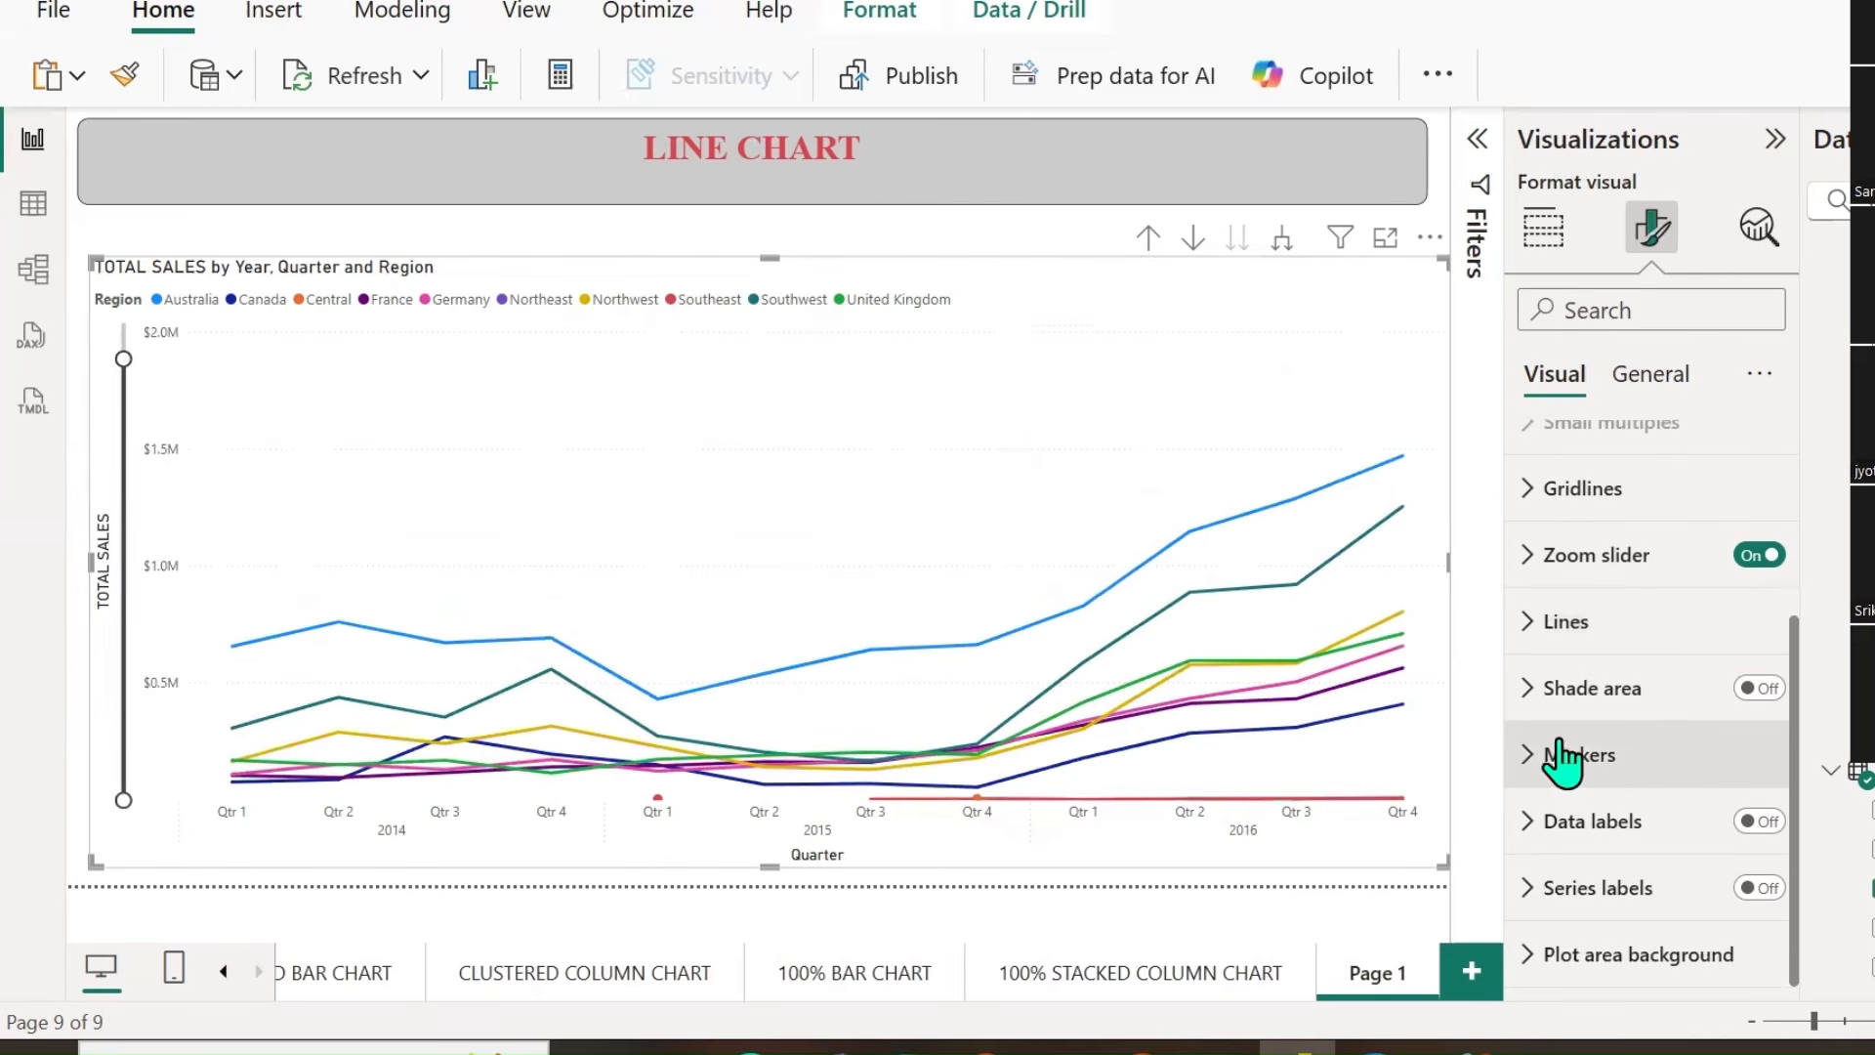
{"action": "left_click", "coordinate": [1765, 690]}
{"action": "left_click", "coordinate": [1755, 692]}
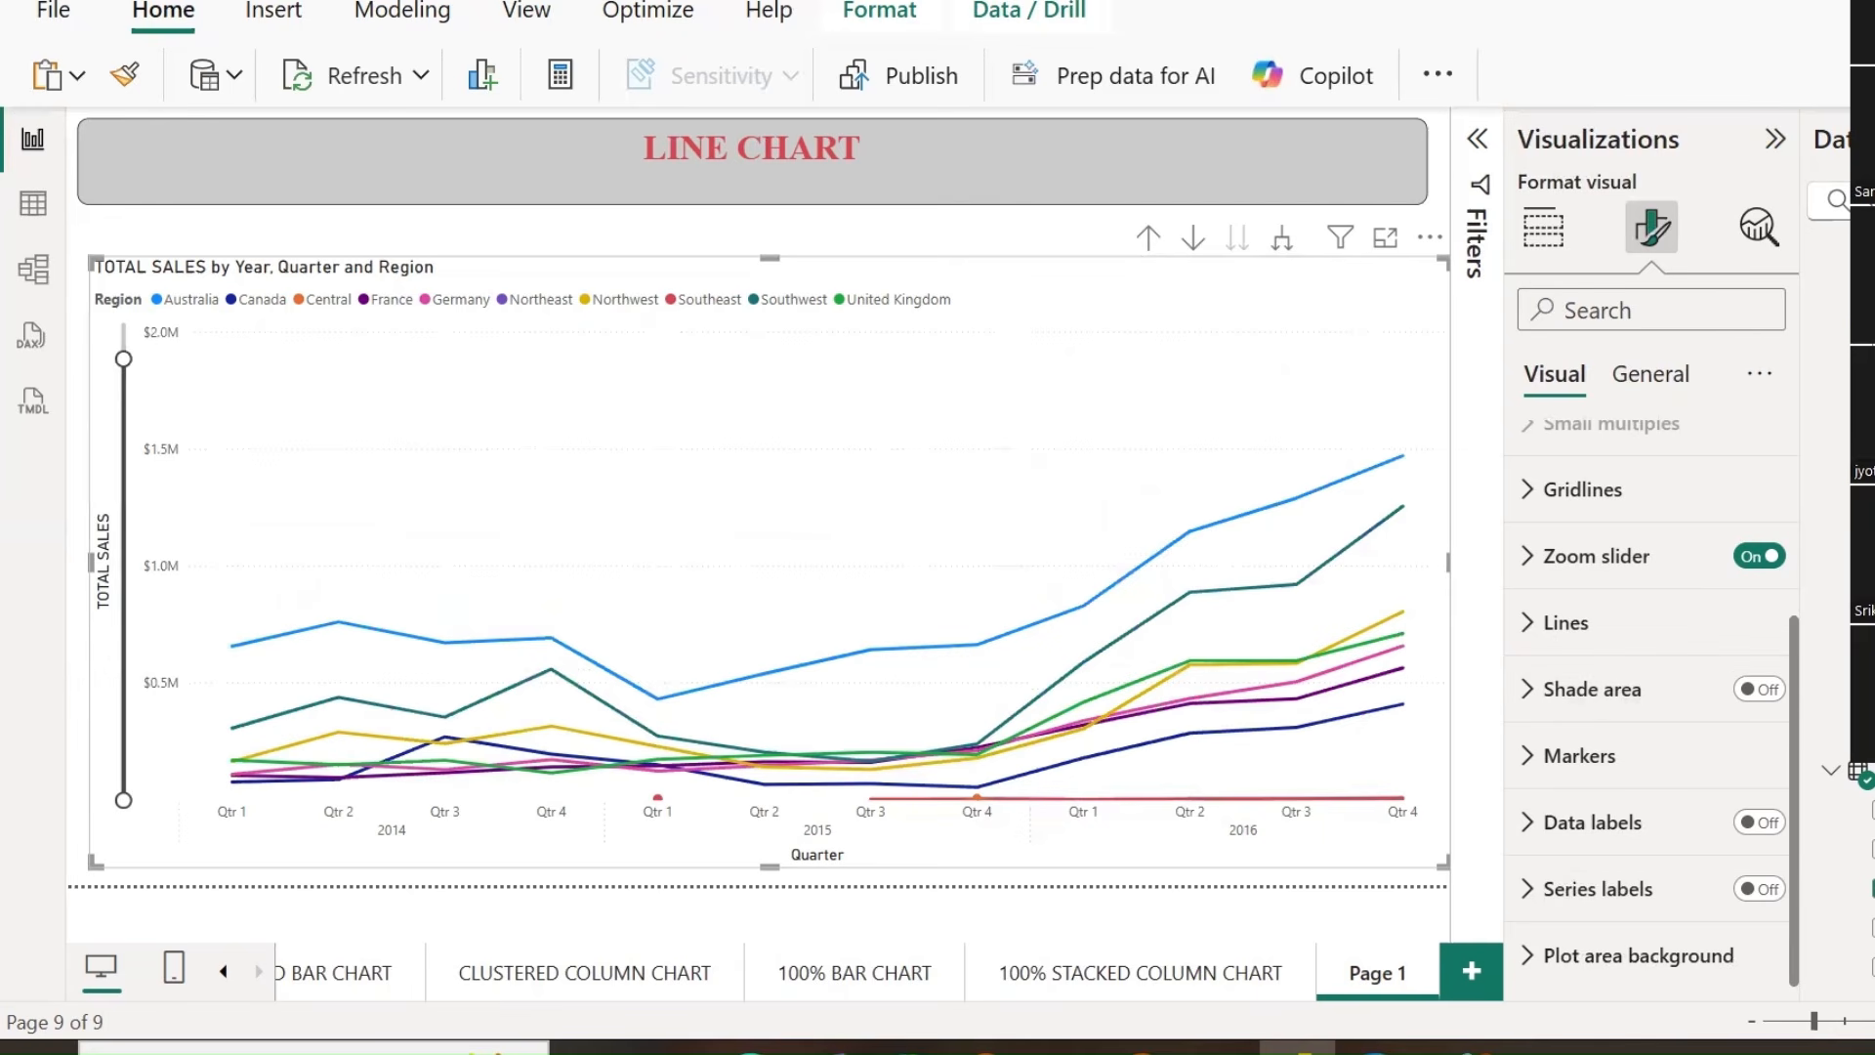
{"action": "left_click", "coordinate": [1770, 691]}
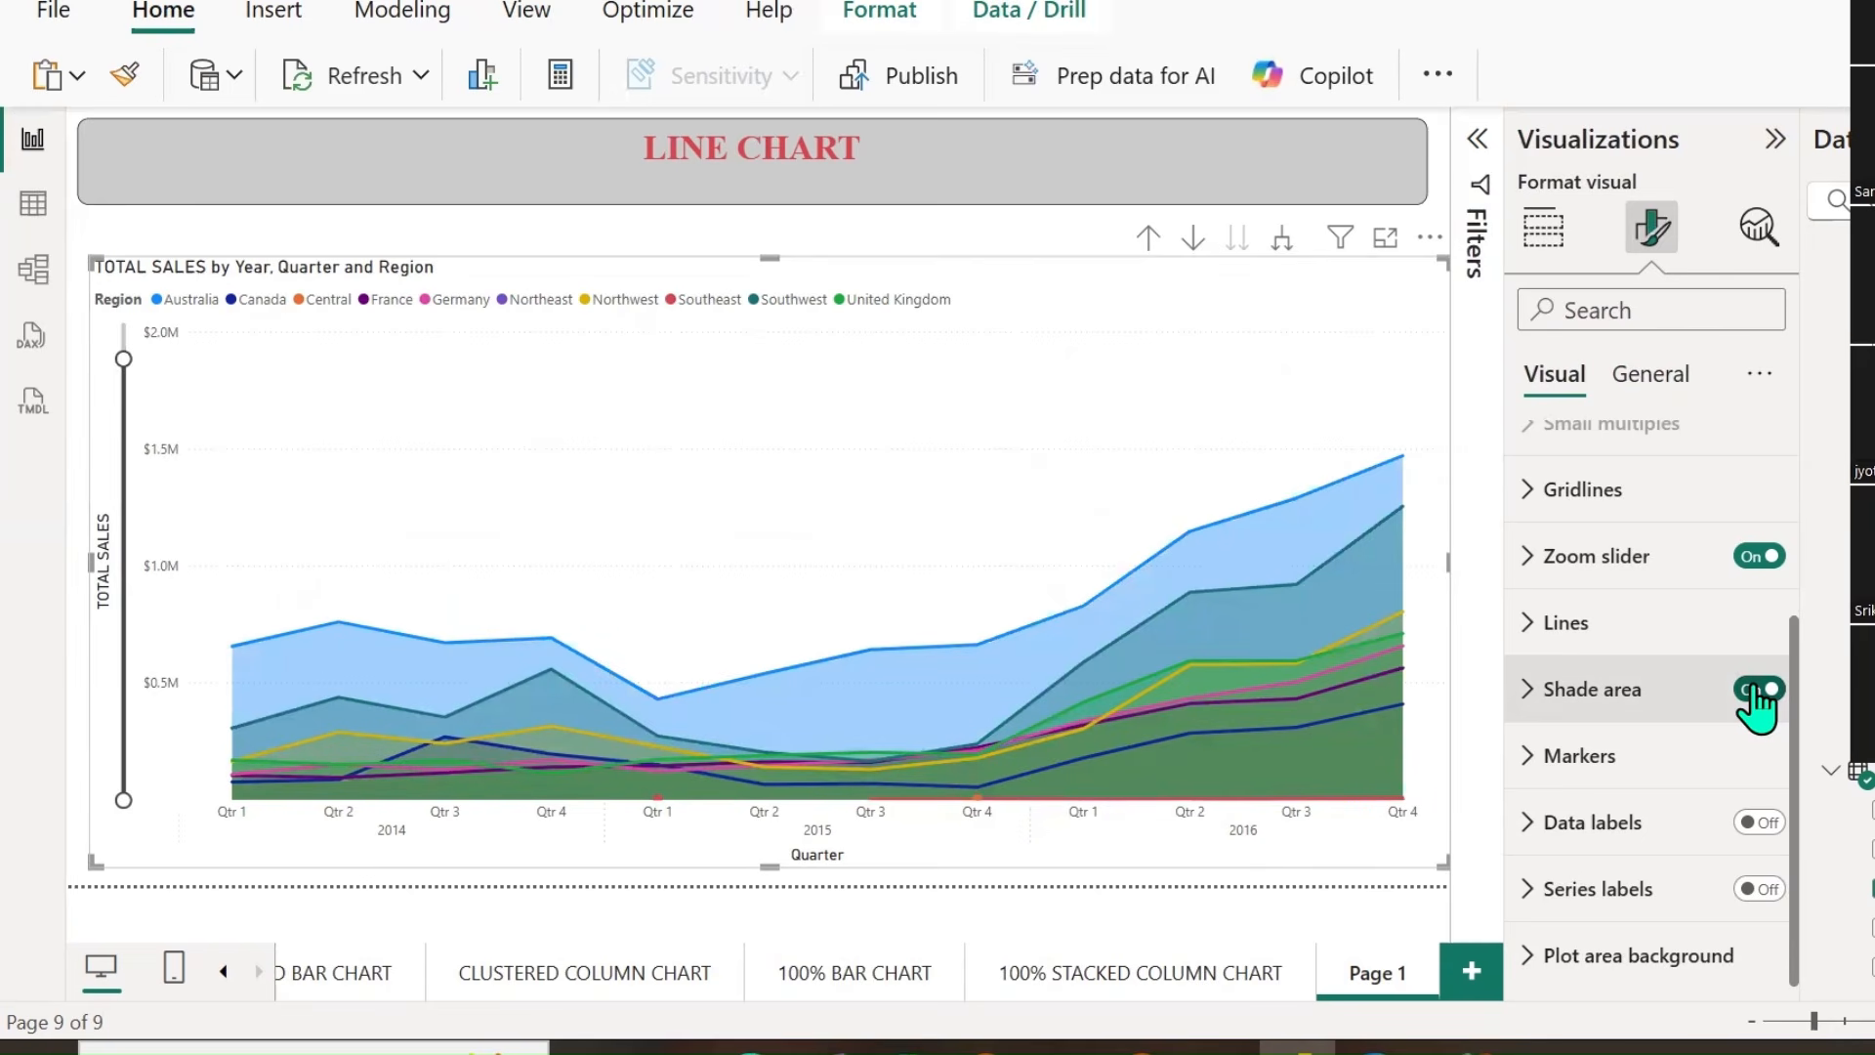
{"action": "left_click", "coordinate": [1759, 691]}
Select Australia as the series in the line settings and look over its line style, join type and width options.
{"action": "scroll", "coordinate": [1656, 772], "scroll_direction": "up", "scroll_amount": 2}
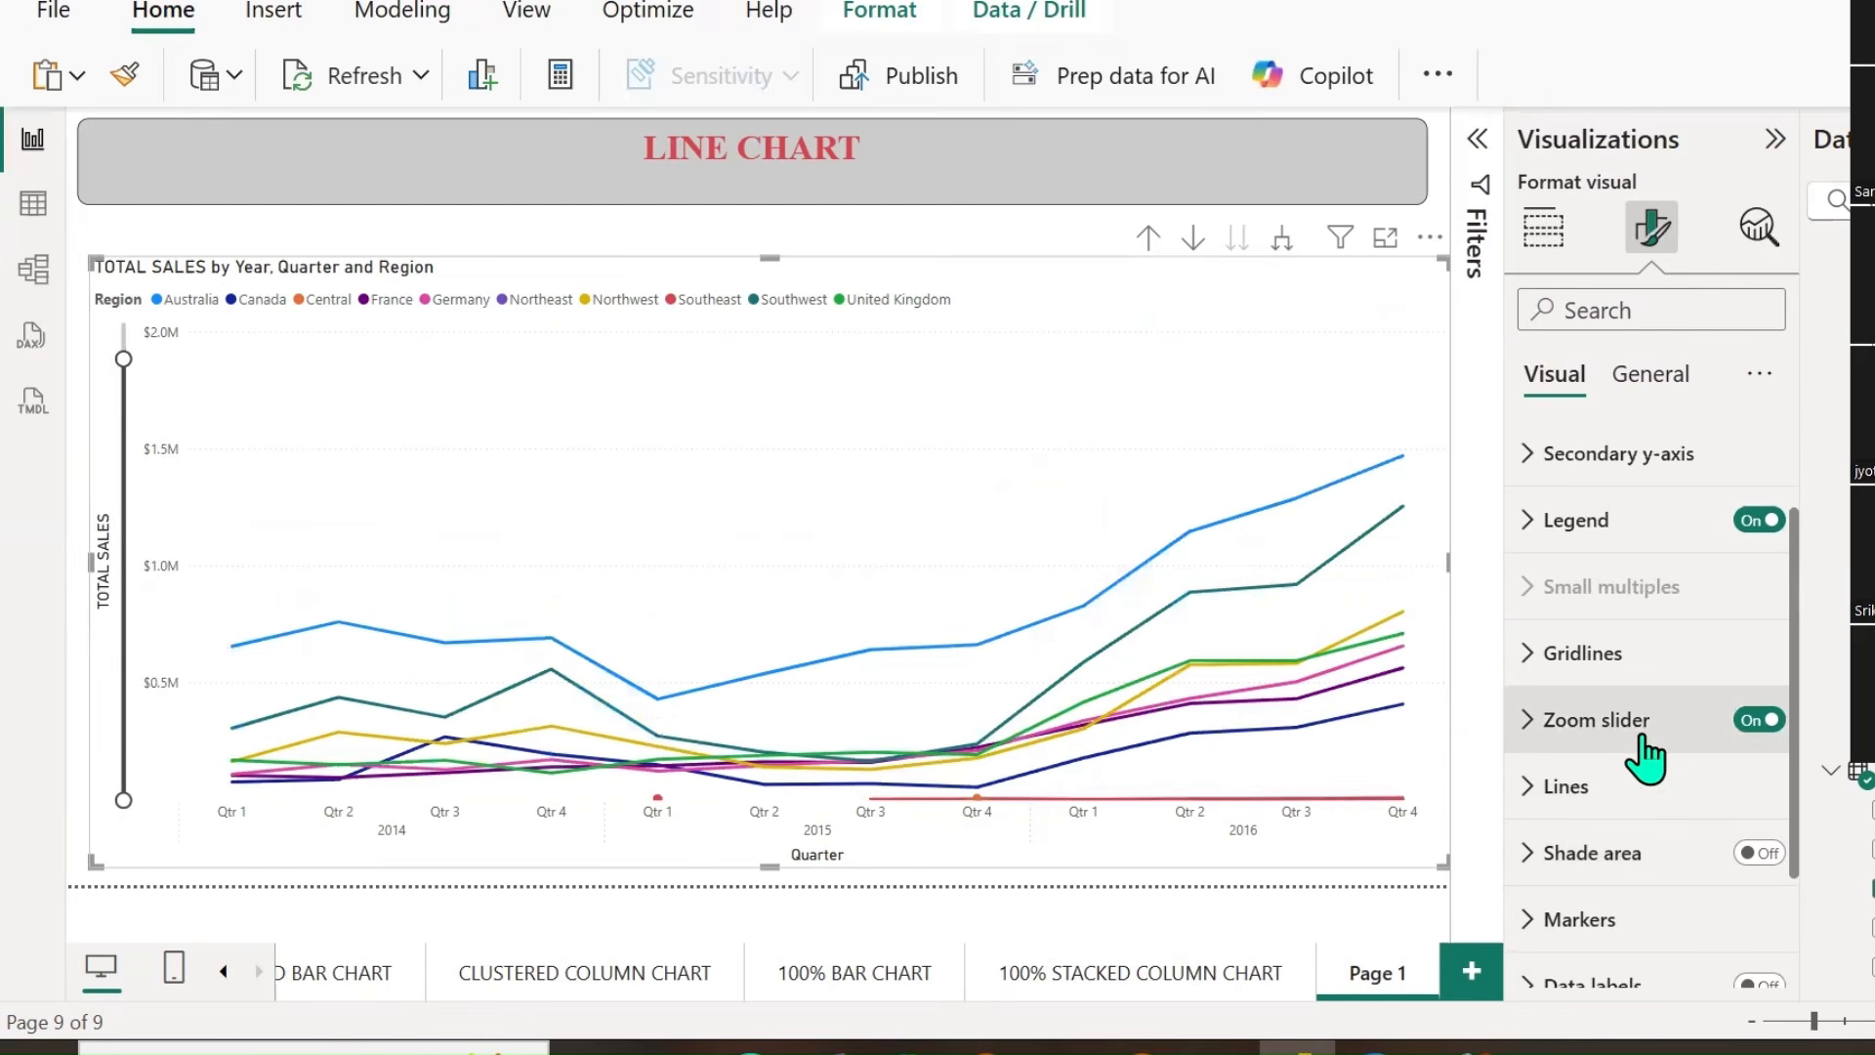
{"action": "left_click", "coordinate": [1531, 787]}
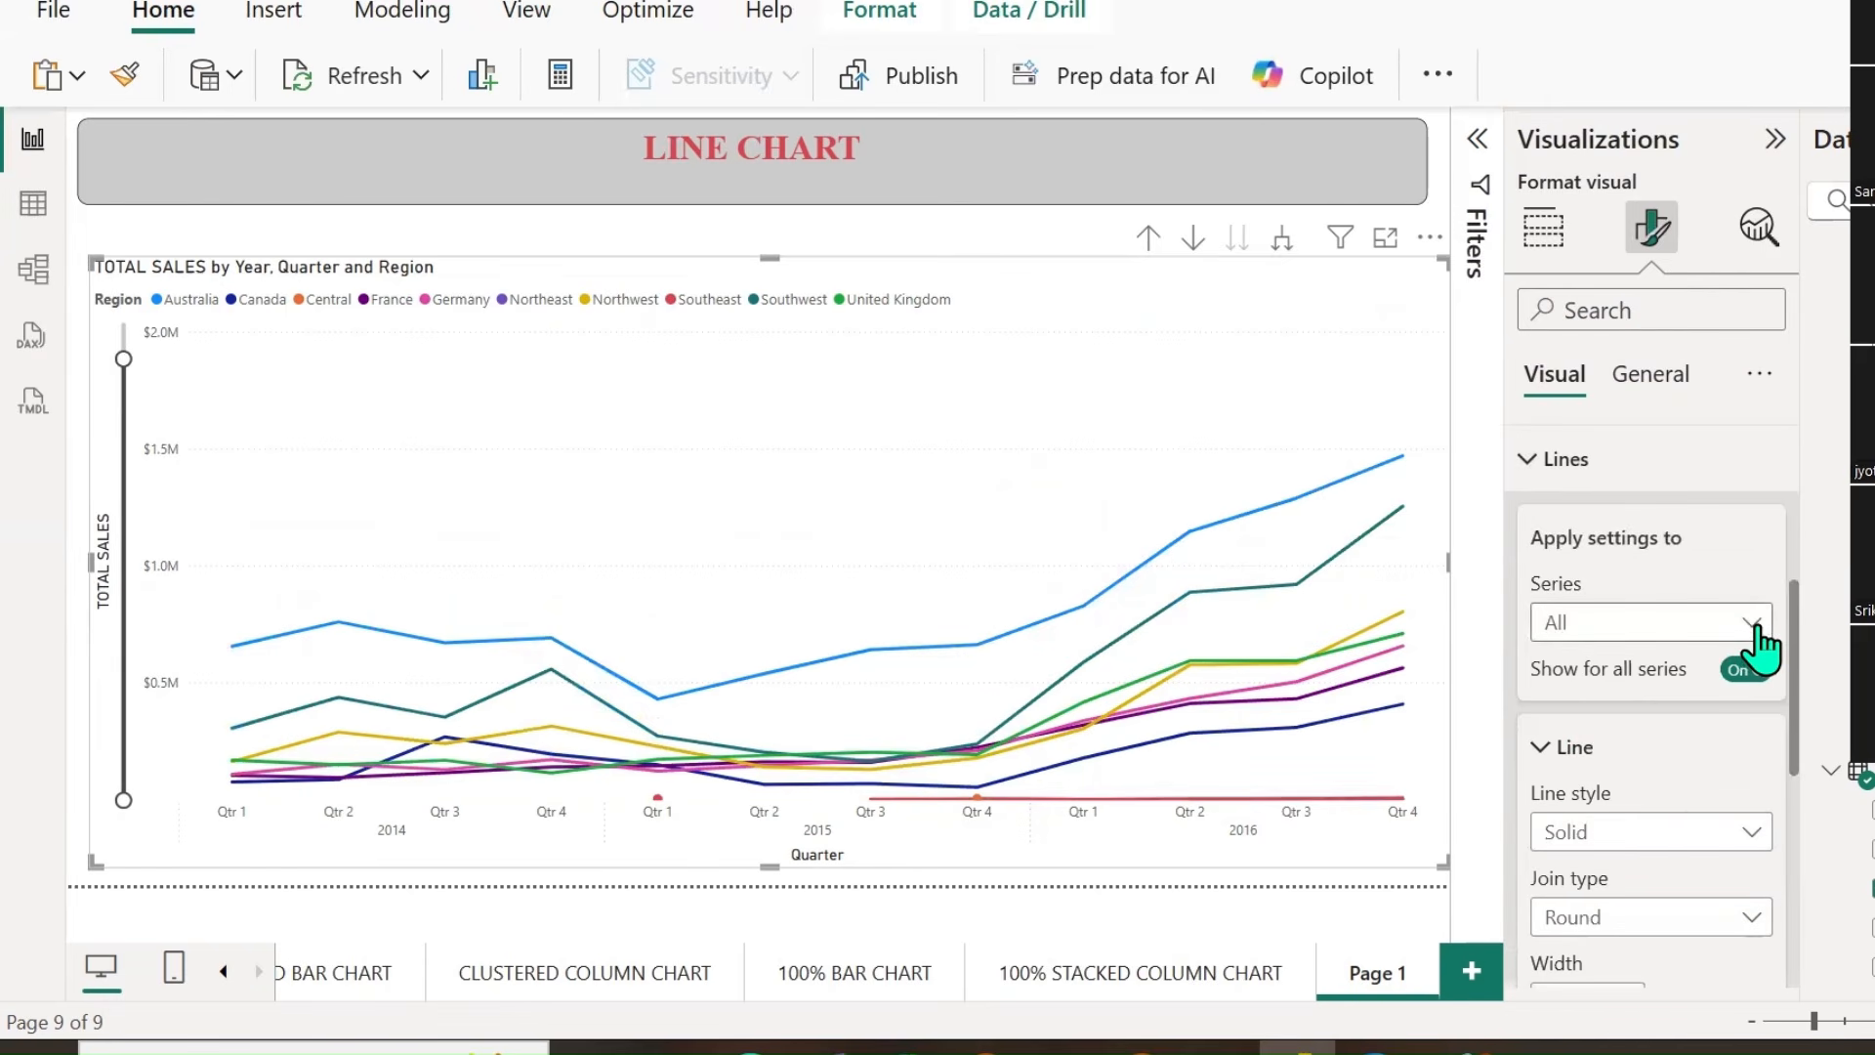
{"action": "left_click", "coordinate": [1753, 626]}
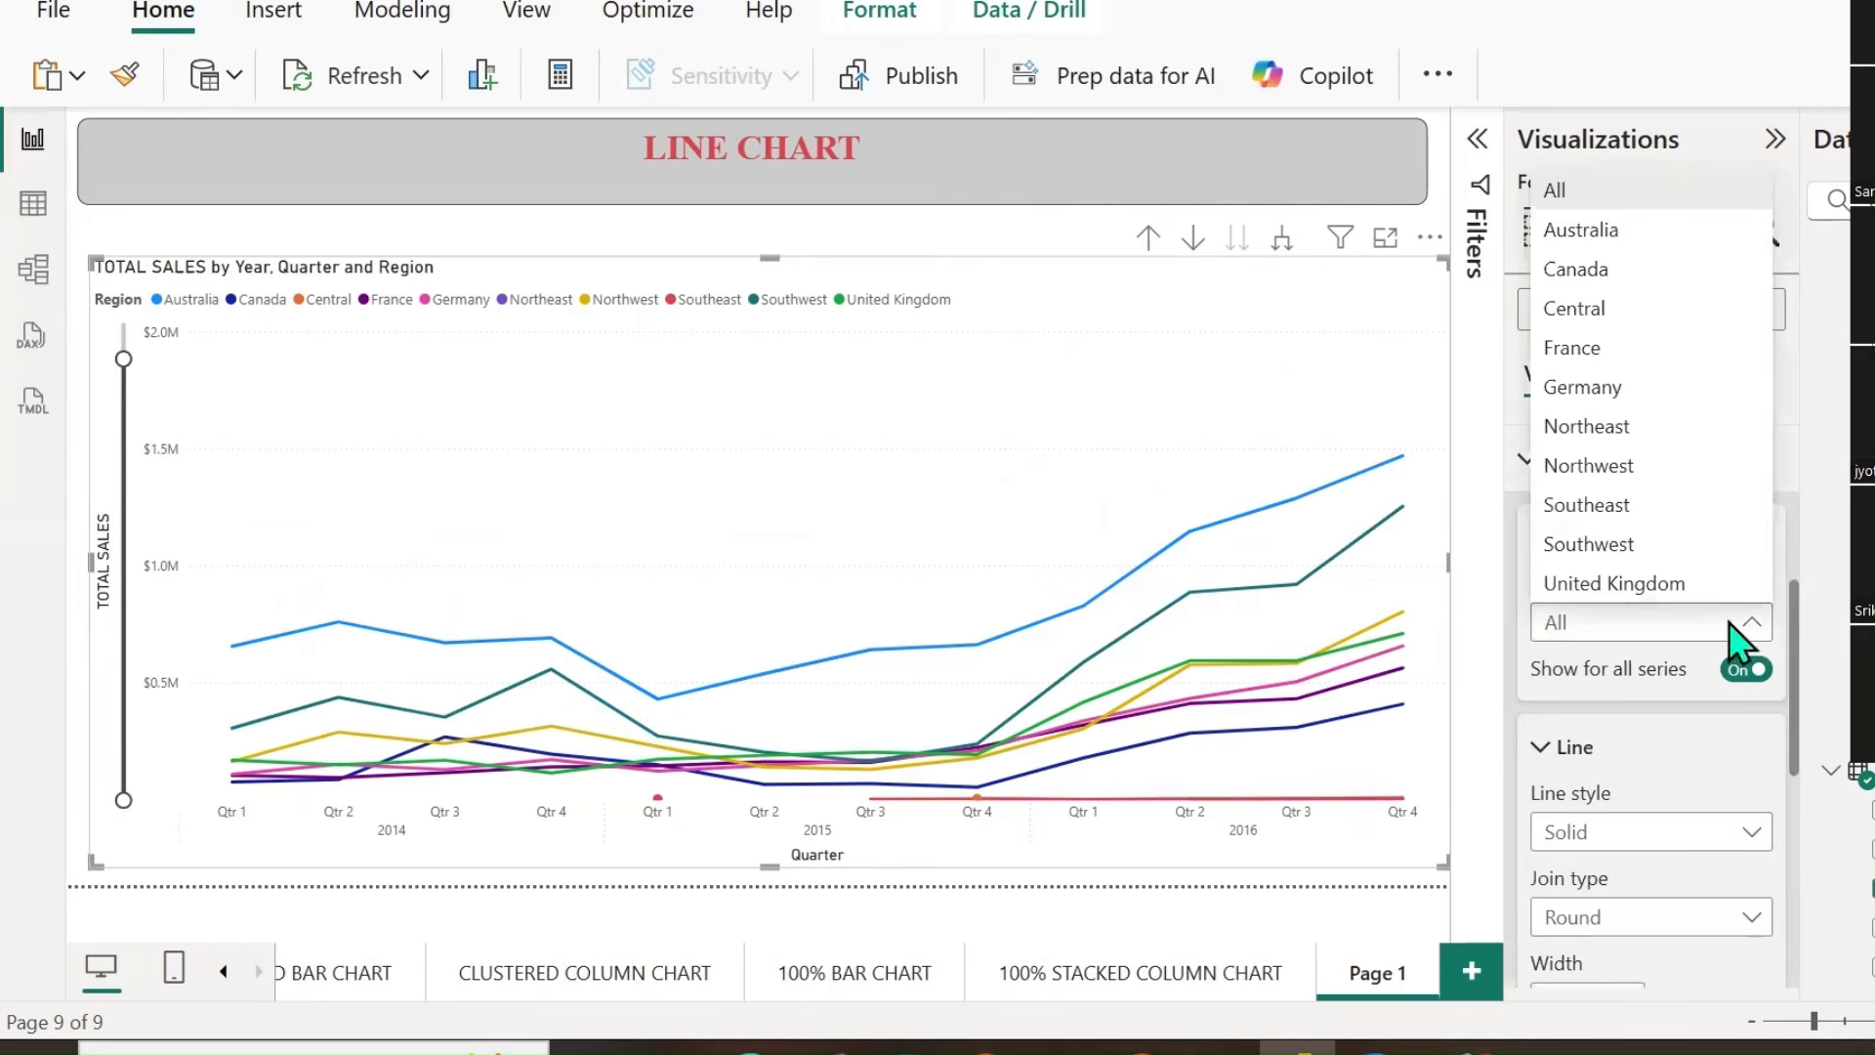
{"action": "left_click", "coordinate": [1606, 233]}
{"action": "scroll", "coordinate": [1680, 772], "scroll_direction": "down", "scroll_amount": 3}
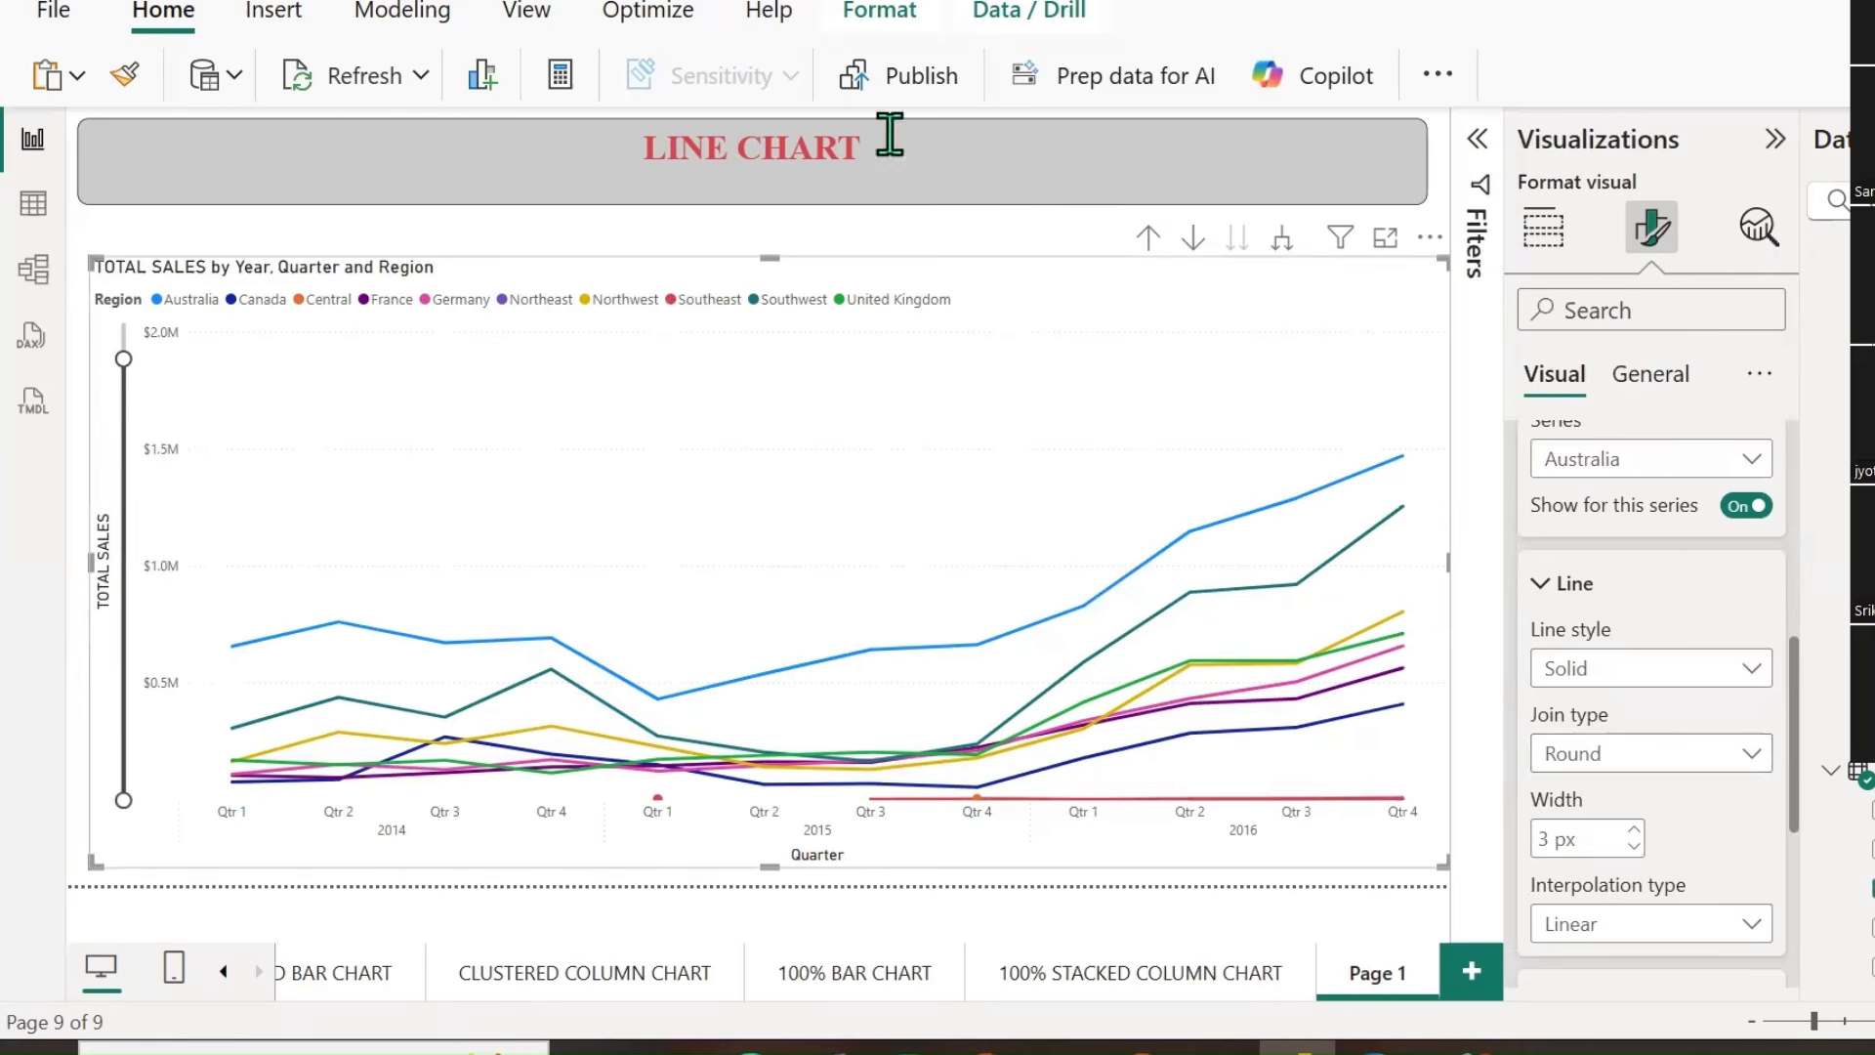
Set the Australia line's style to Dashed and its join type to Miter in the line chart.
{"action": "scroll", "coordinate": [1573, 613], "scroll_direction": "down", "scroll_amount": 3}
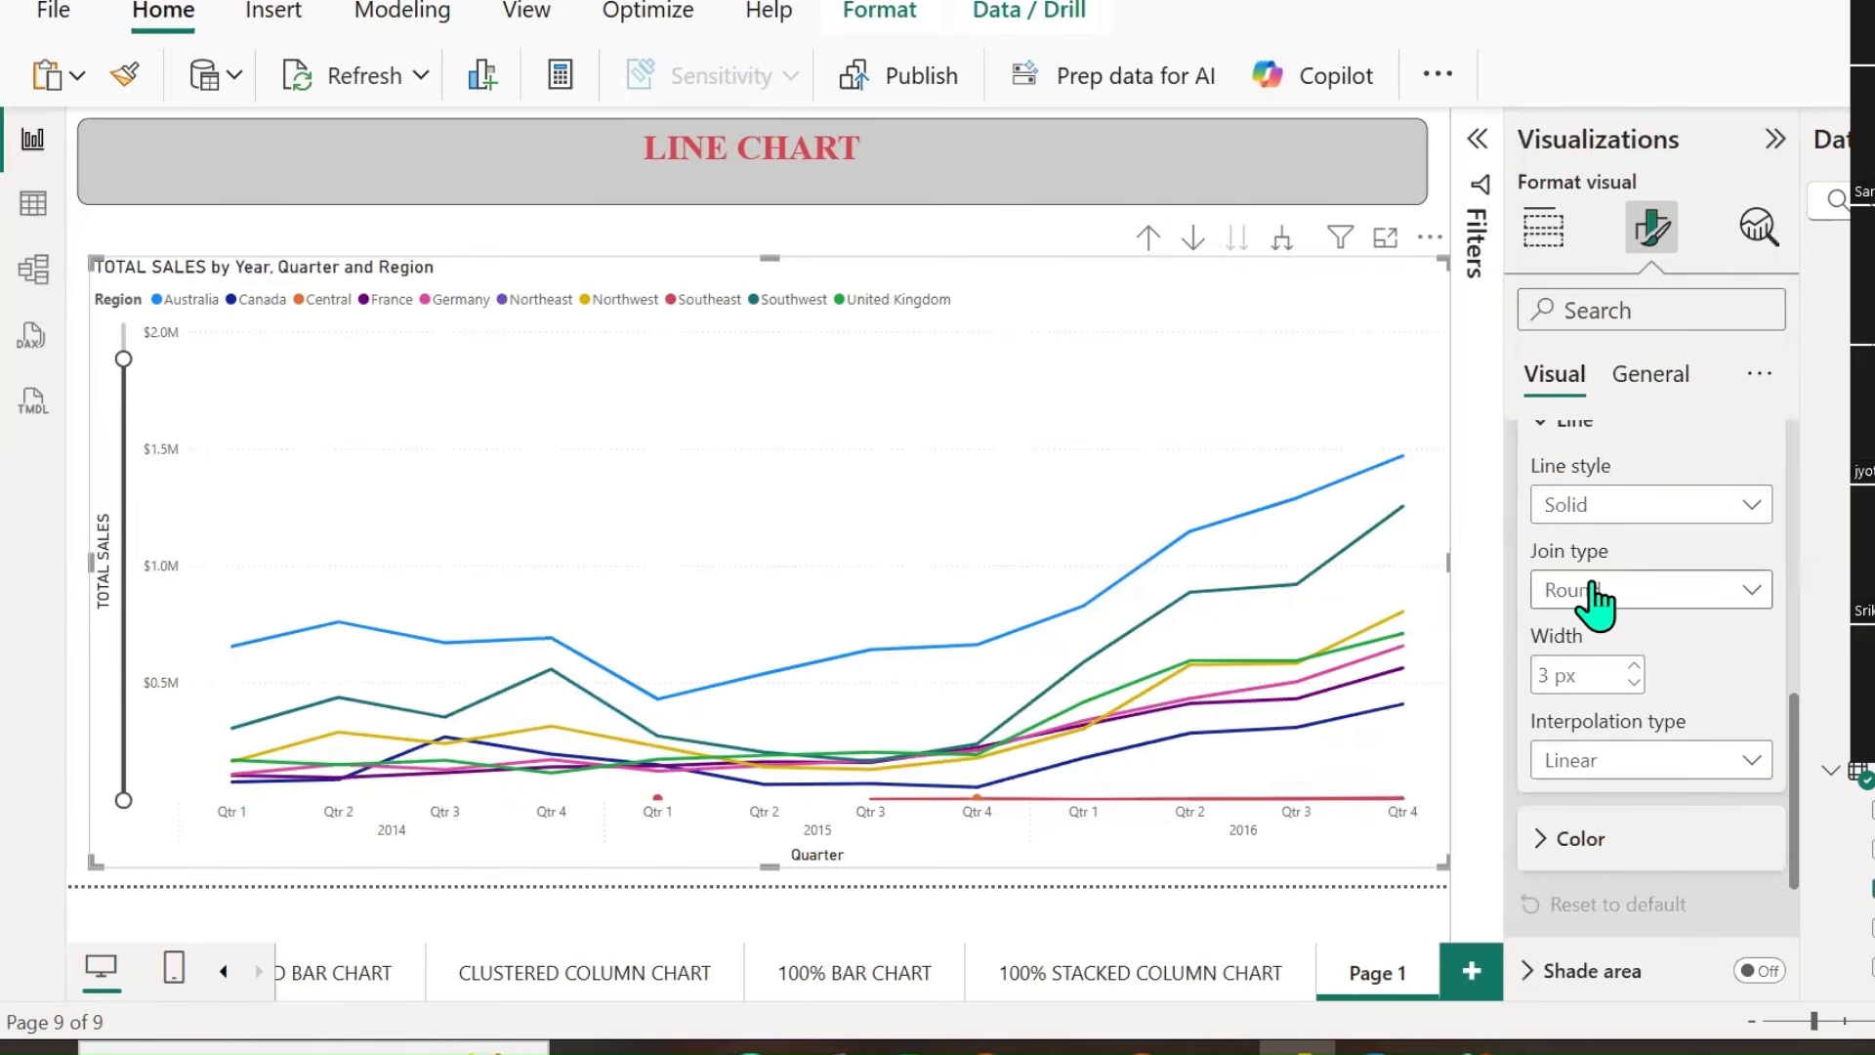
{"action": "left_click", "coordinate": [1749, 513]}
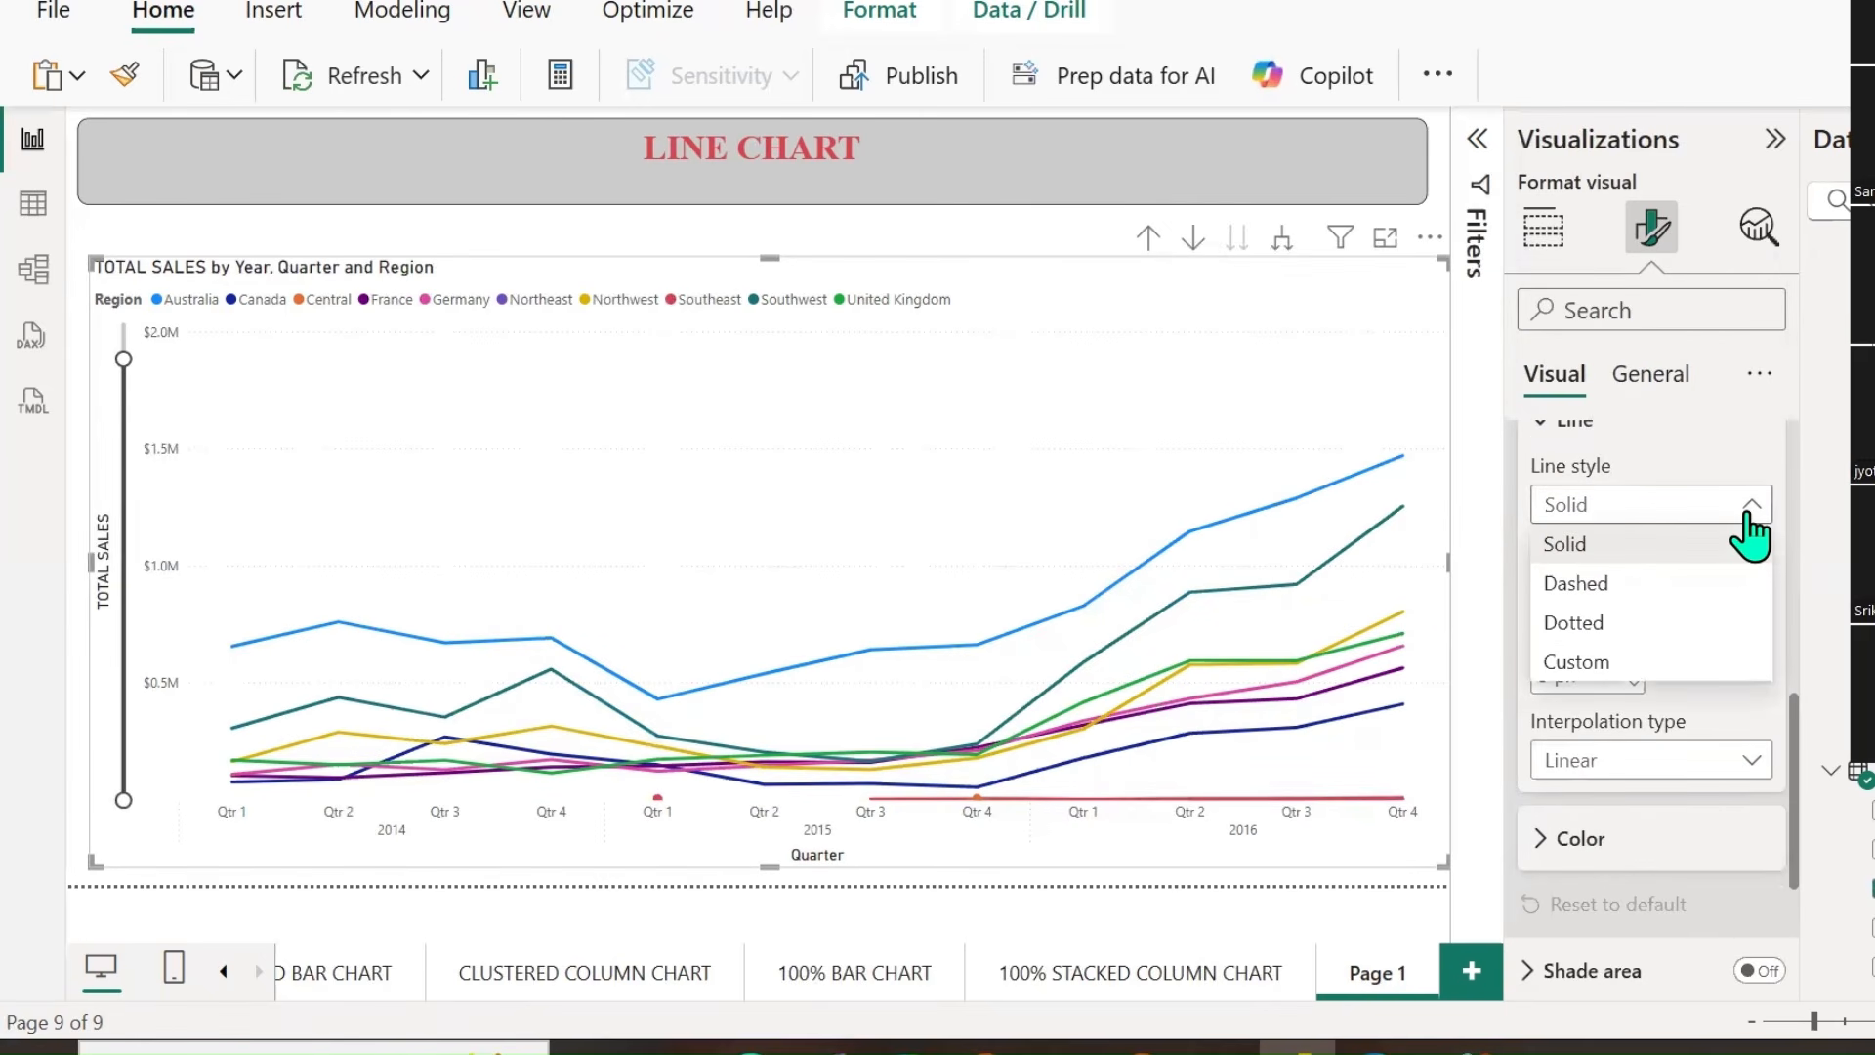
{"action": "left_click", "coordinate": [1610, 586]}
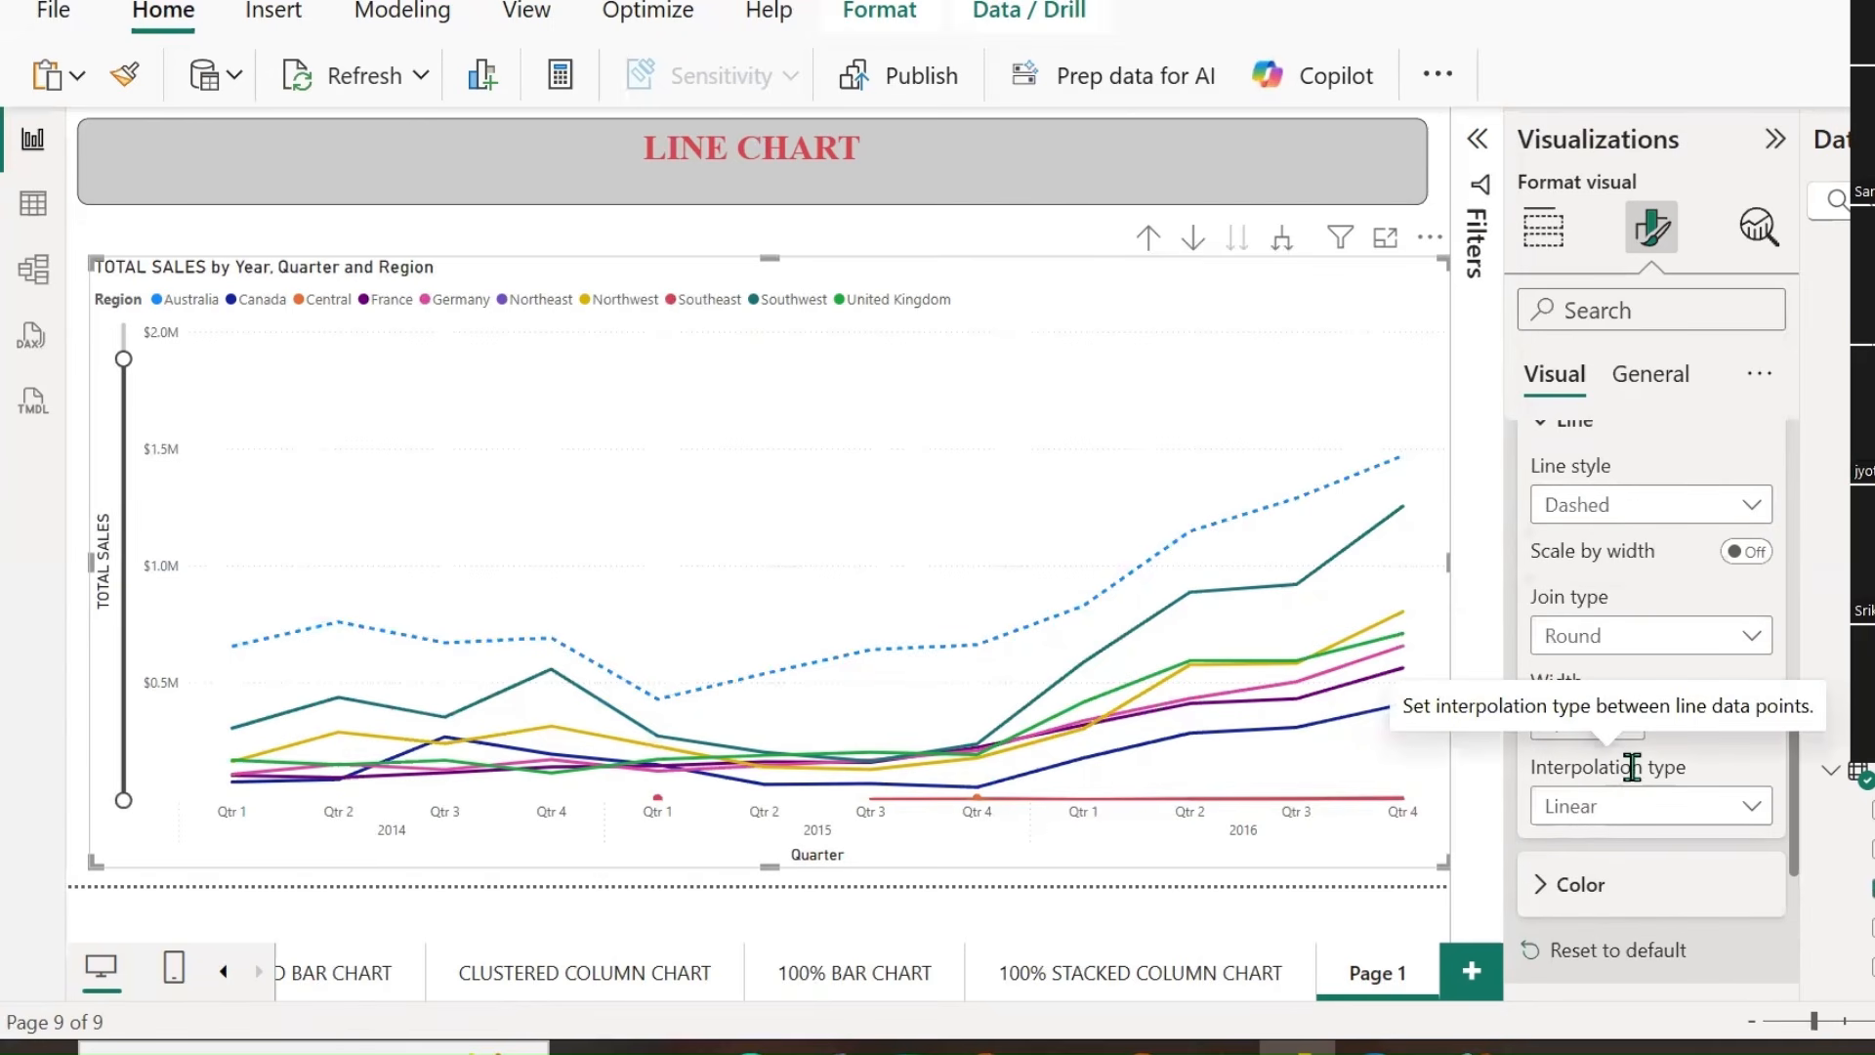
{"action": "scroll", "coordinate": [1632, 764], "scroll_direction": "up", "scroll_amount": 3}
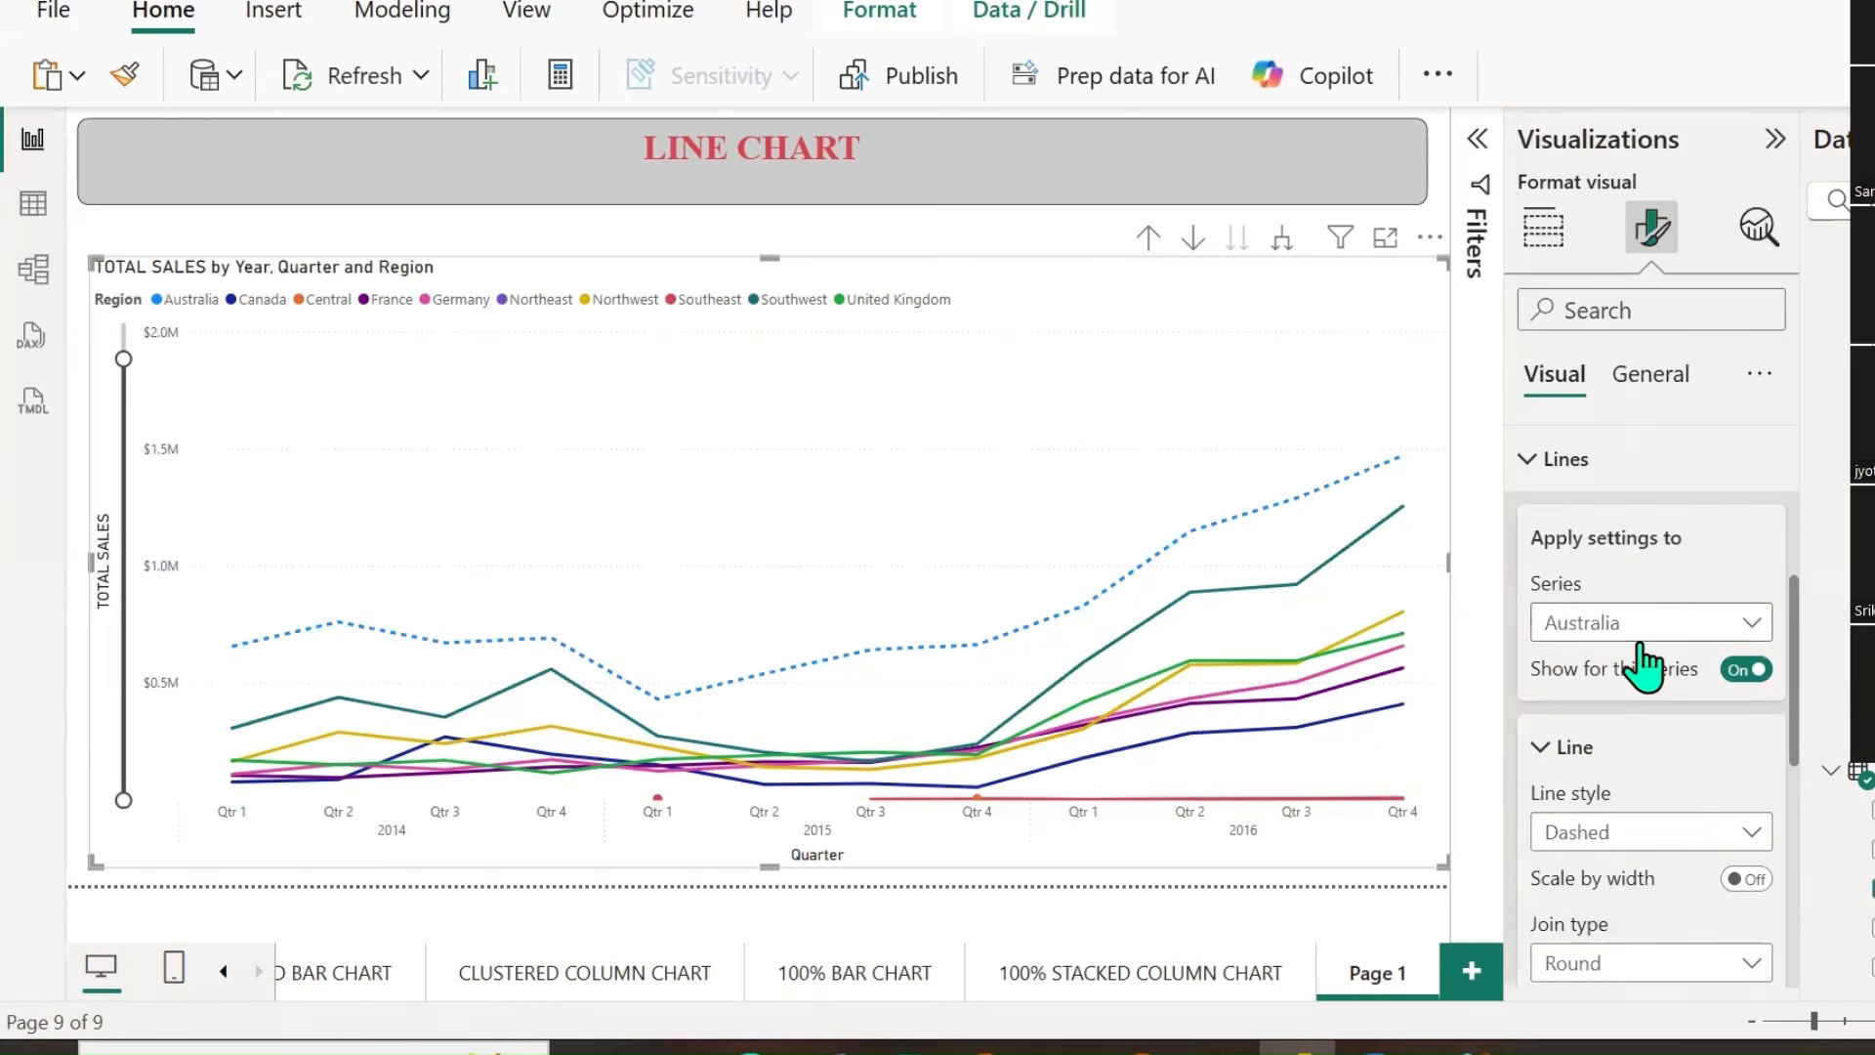
{"action": "scroll", "coordinate": [1651, 752], "scroll_direction": "down", "scroll_amount": 2}
{"action": "scroll", "coordinate": [1656, 730], "scroll_direction": "down", "scroll_amount": 2}
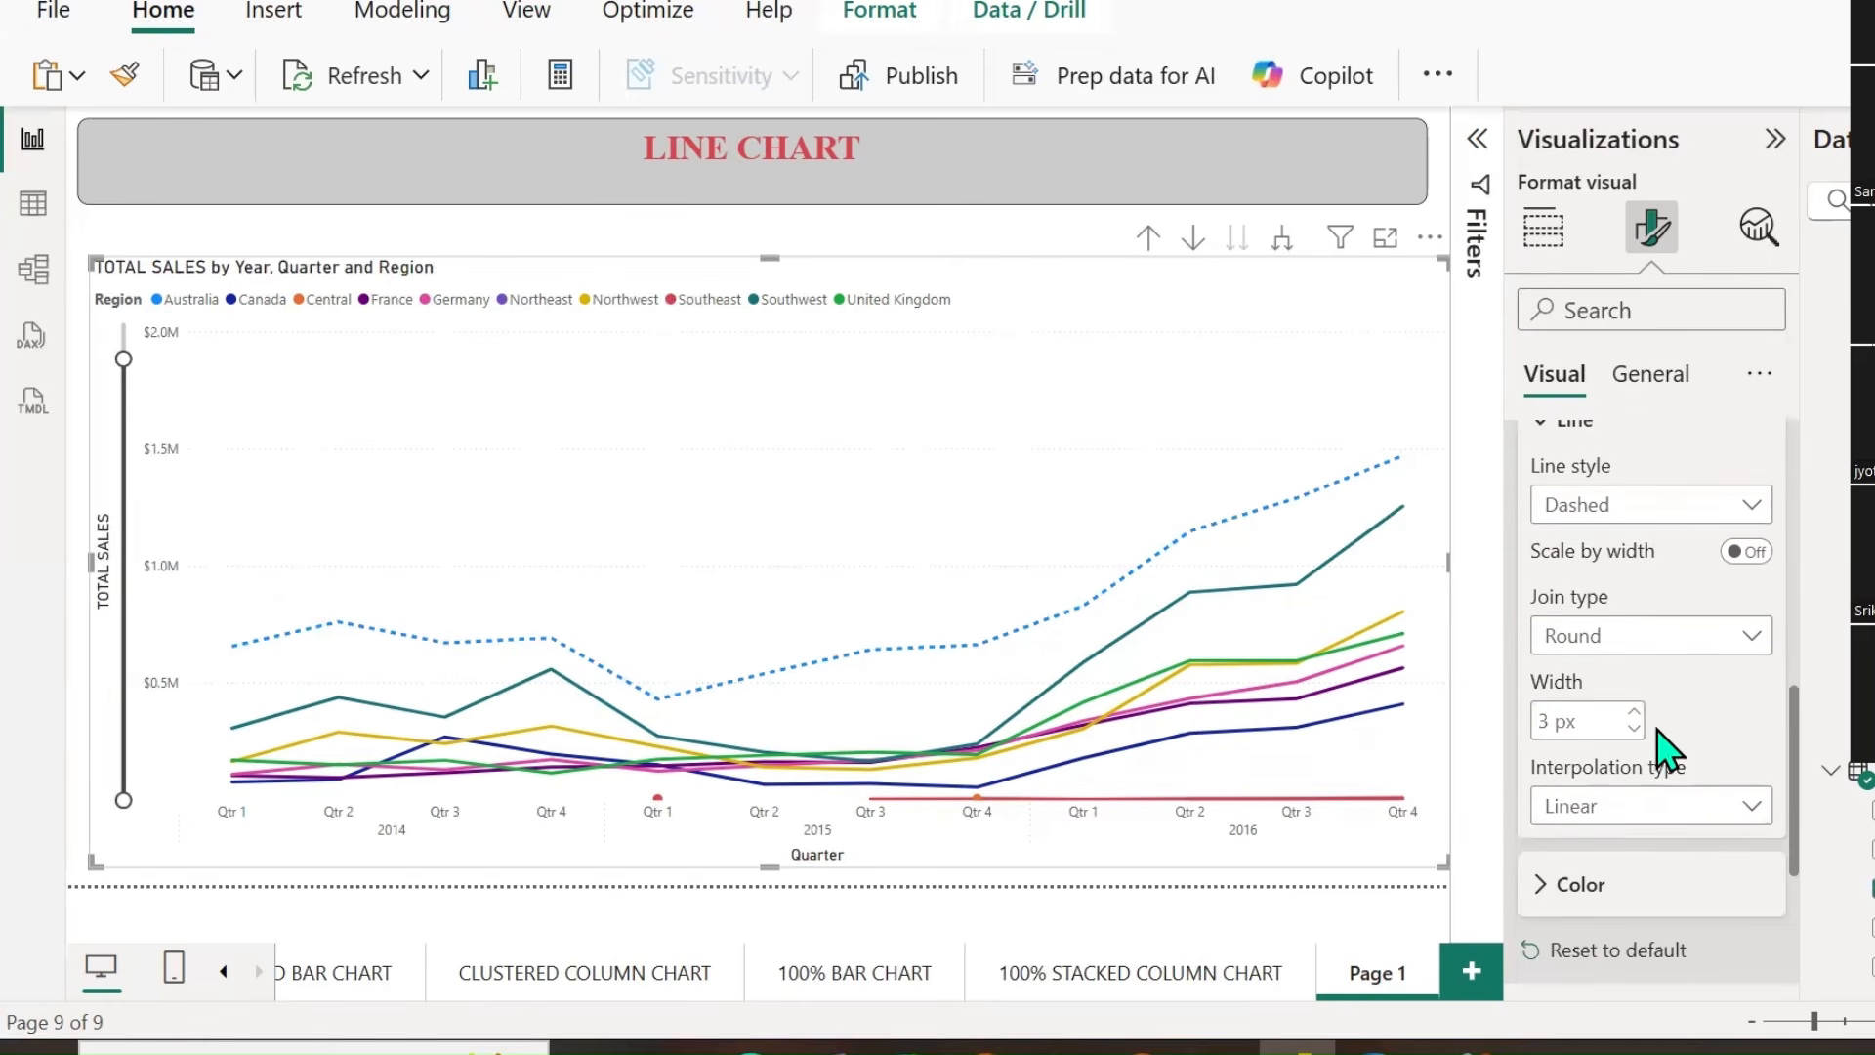
{"action": "left_click", "coordinate": [1753, 645]}
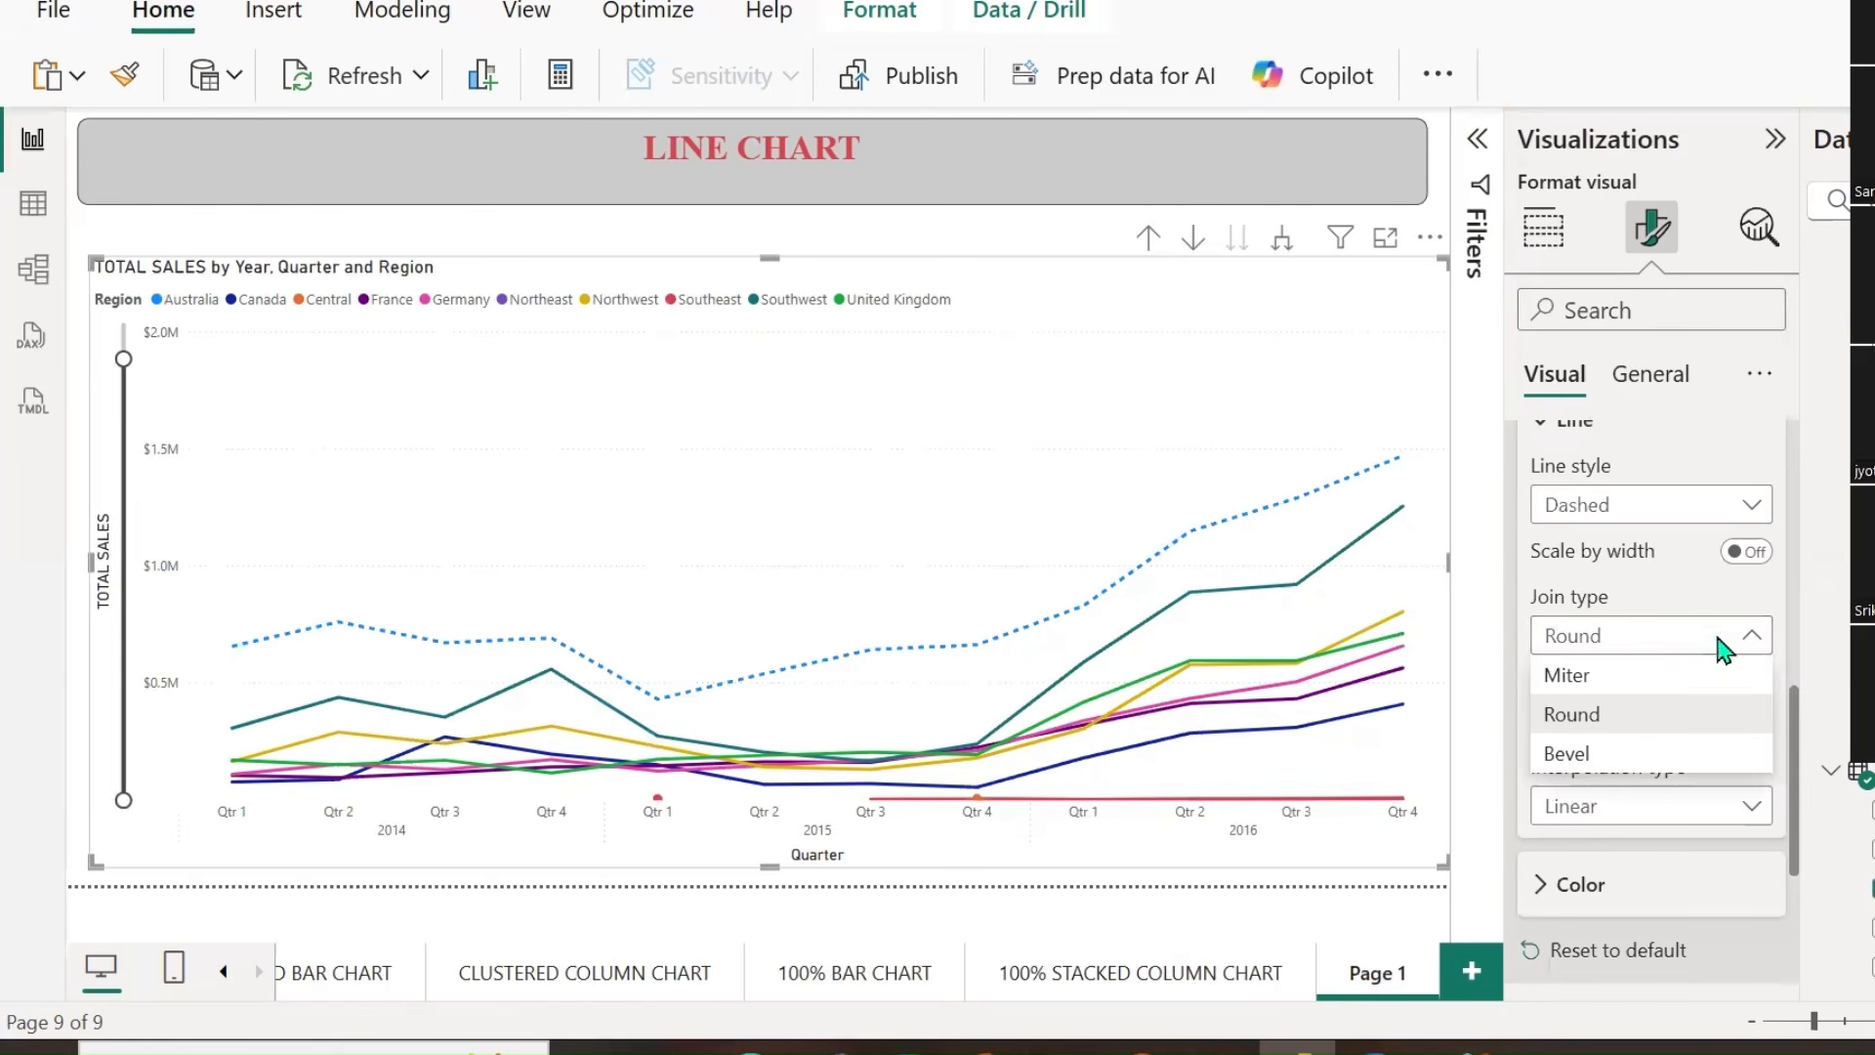
{"action": "left_click", "coordinate": [1605, 678]}
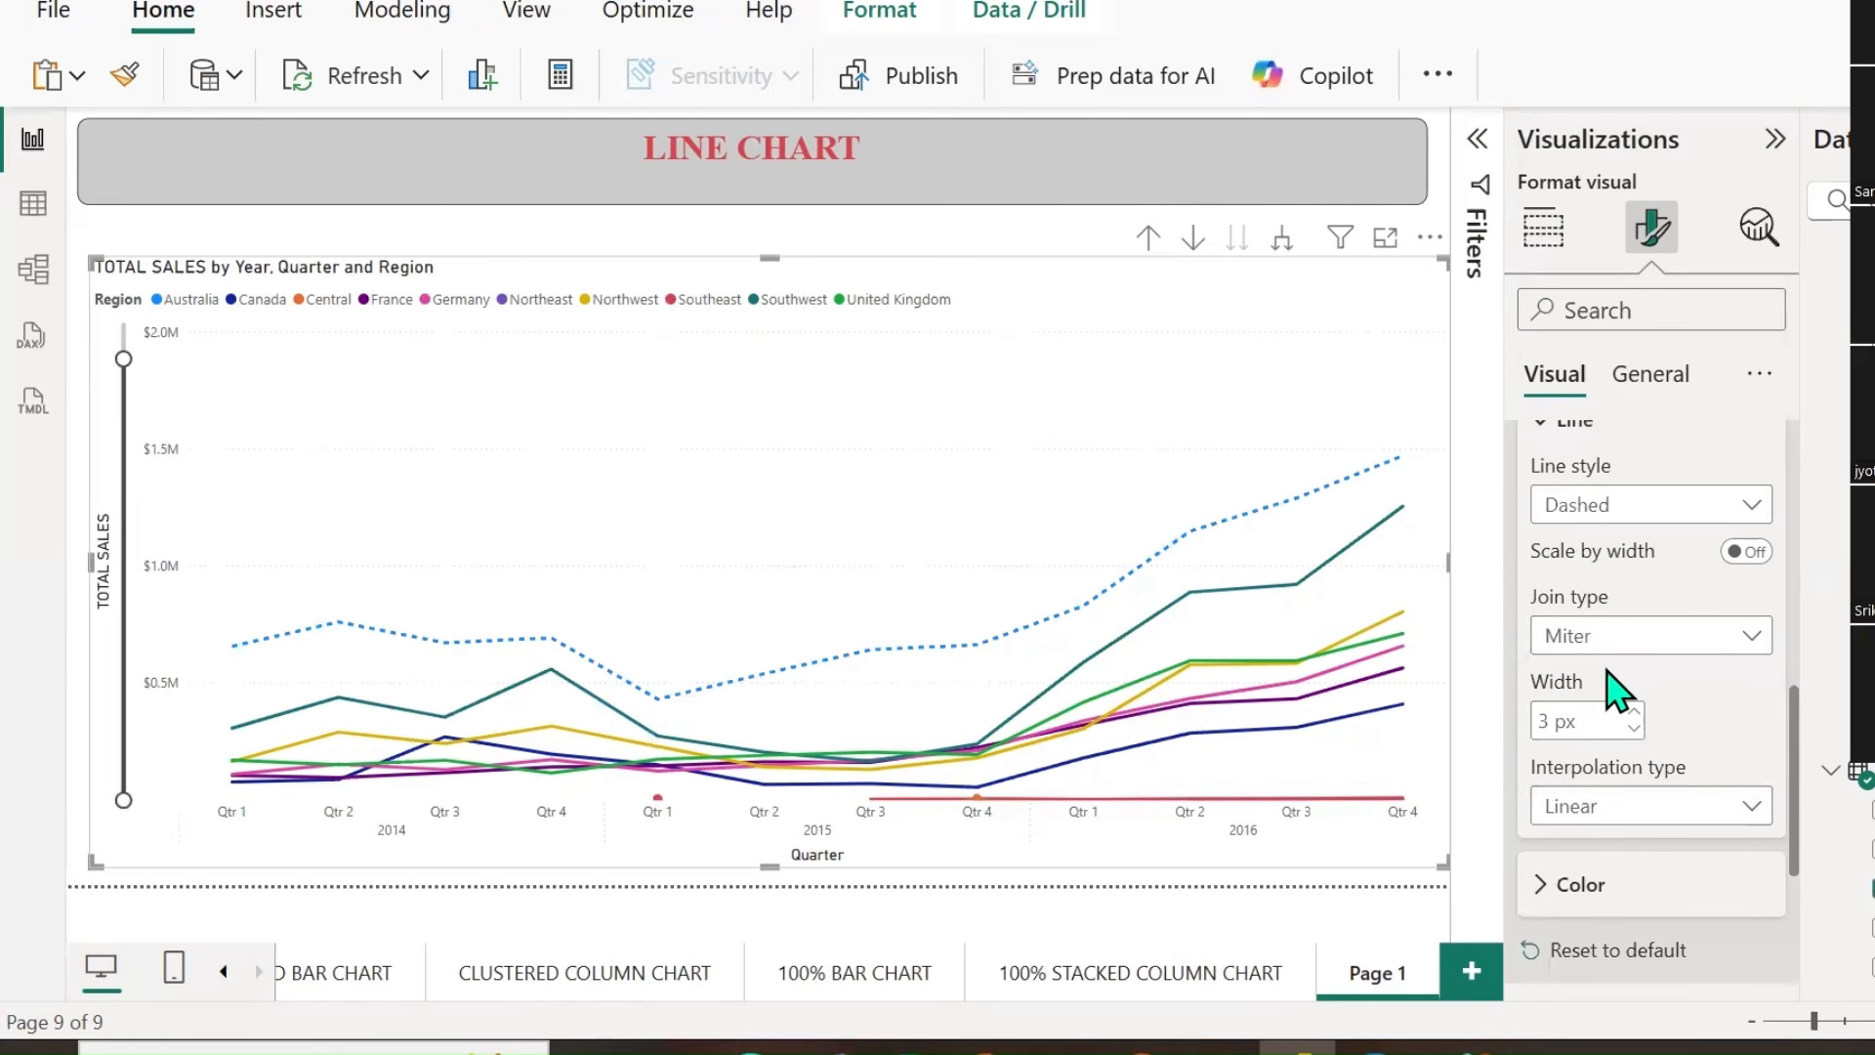
Set the dashed Australia line's join type to Bevel and its interpolation type to Smooth.
{"action": "left_click", "coordinate": [1751, 641]}
{"action": "left_click", "coordinate": [1608, 750]}
{"action": "left_click", "coordinate": [1761, 823]}
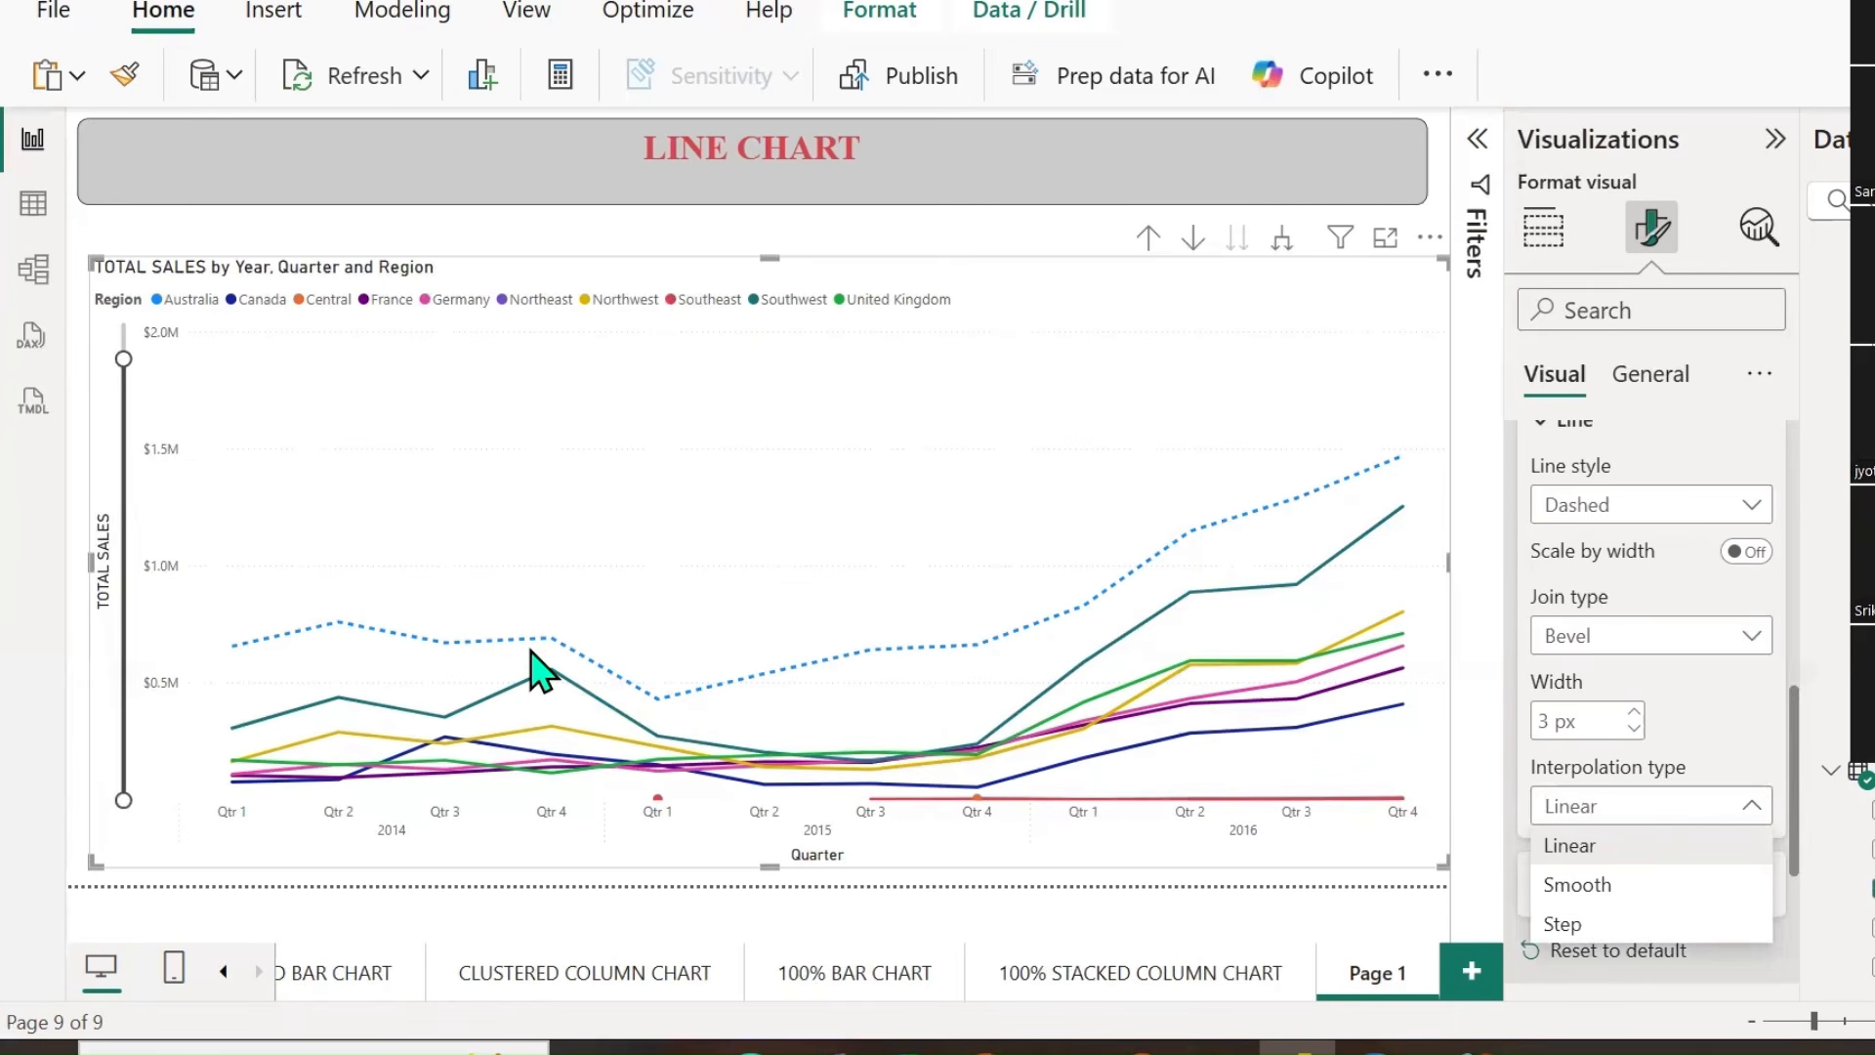
{"action": "mouse_move", "coordinate": [761, 557]}
{"action": "left_mouse_down"}
{"action": "mouse_move", "coordinate": [777, 672]}
{"action": "mouse_move", "coordinate": [816, 610]}
{"action": "left_mouse_up"}
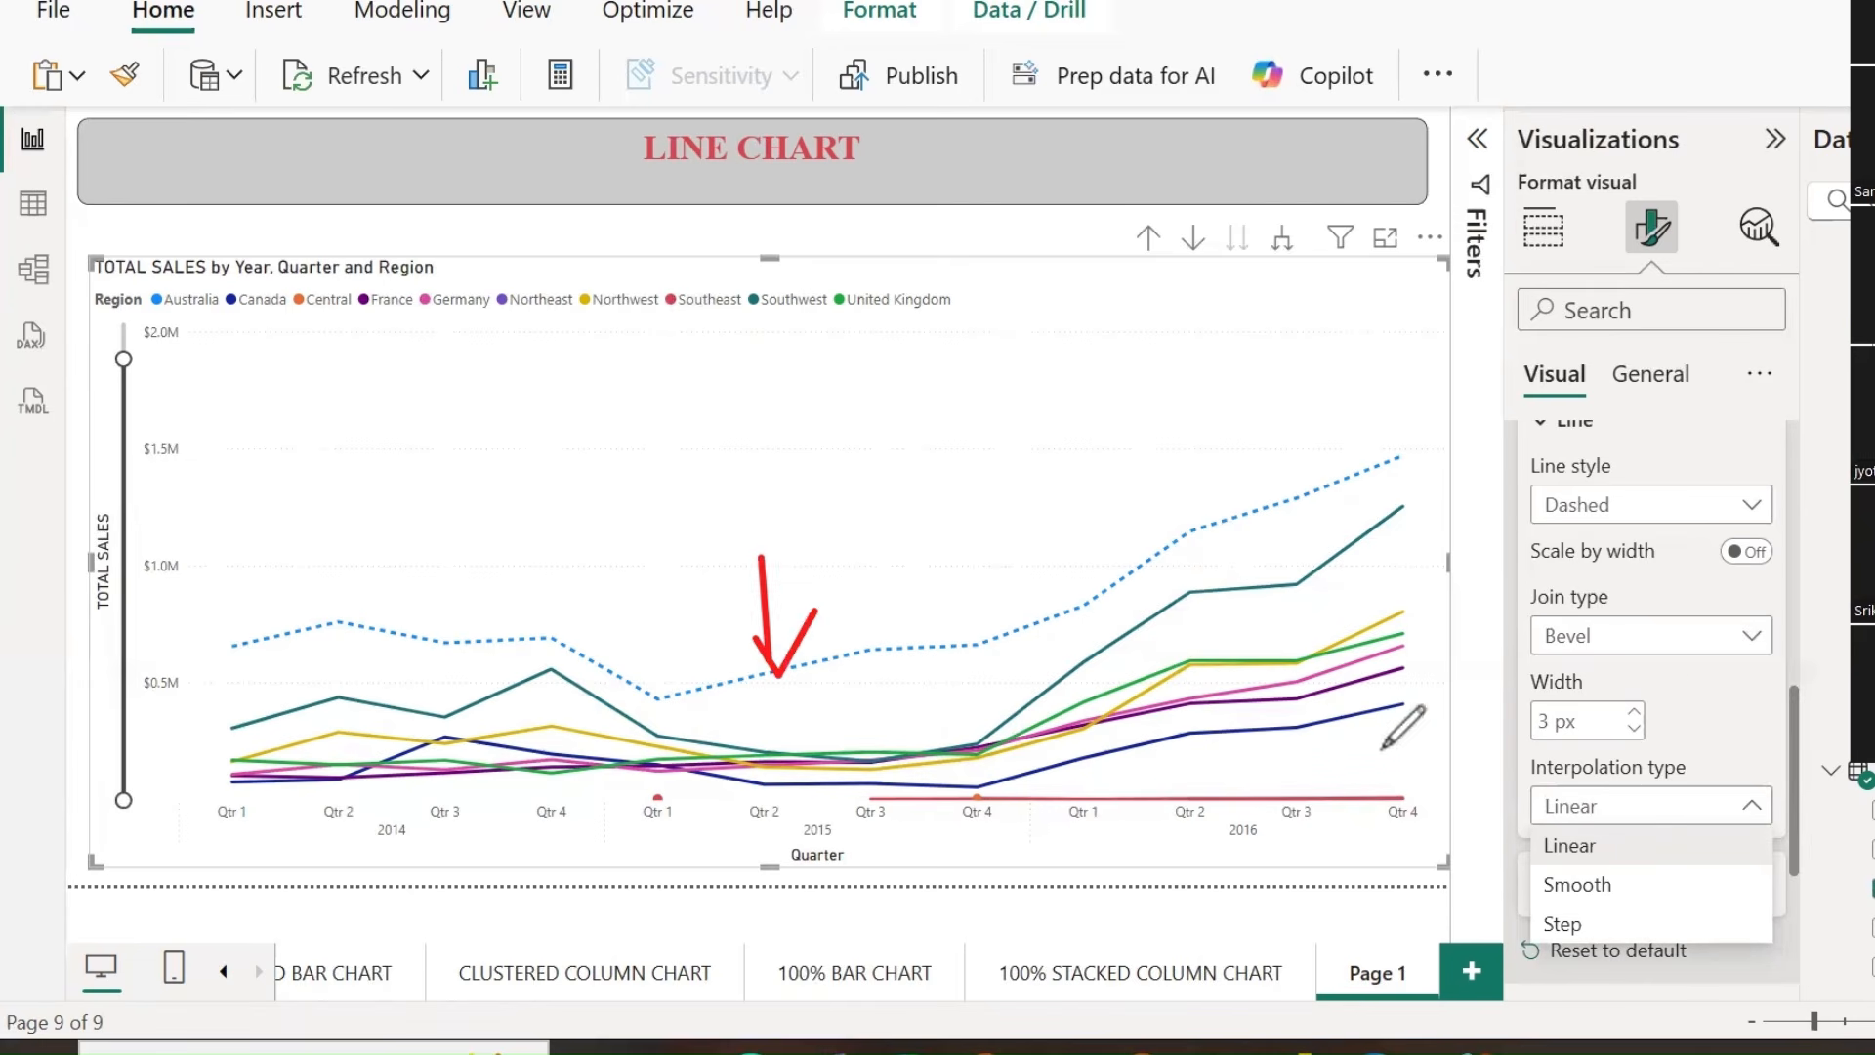
{"action": "left_click", "coordinate": [1583, 884]}
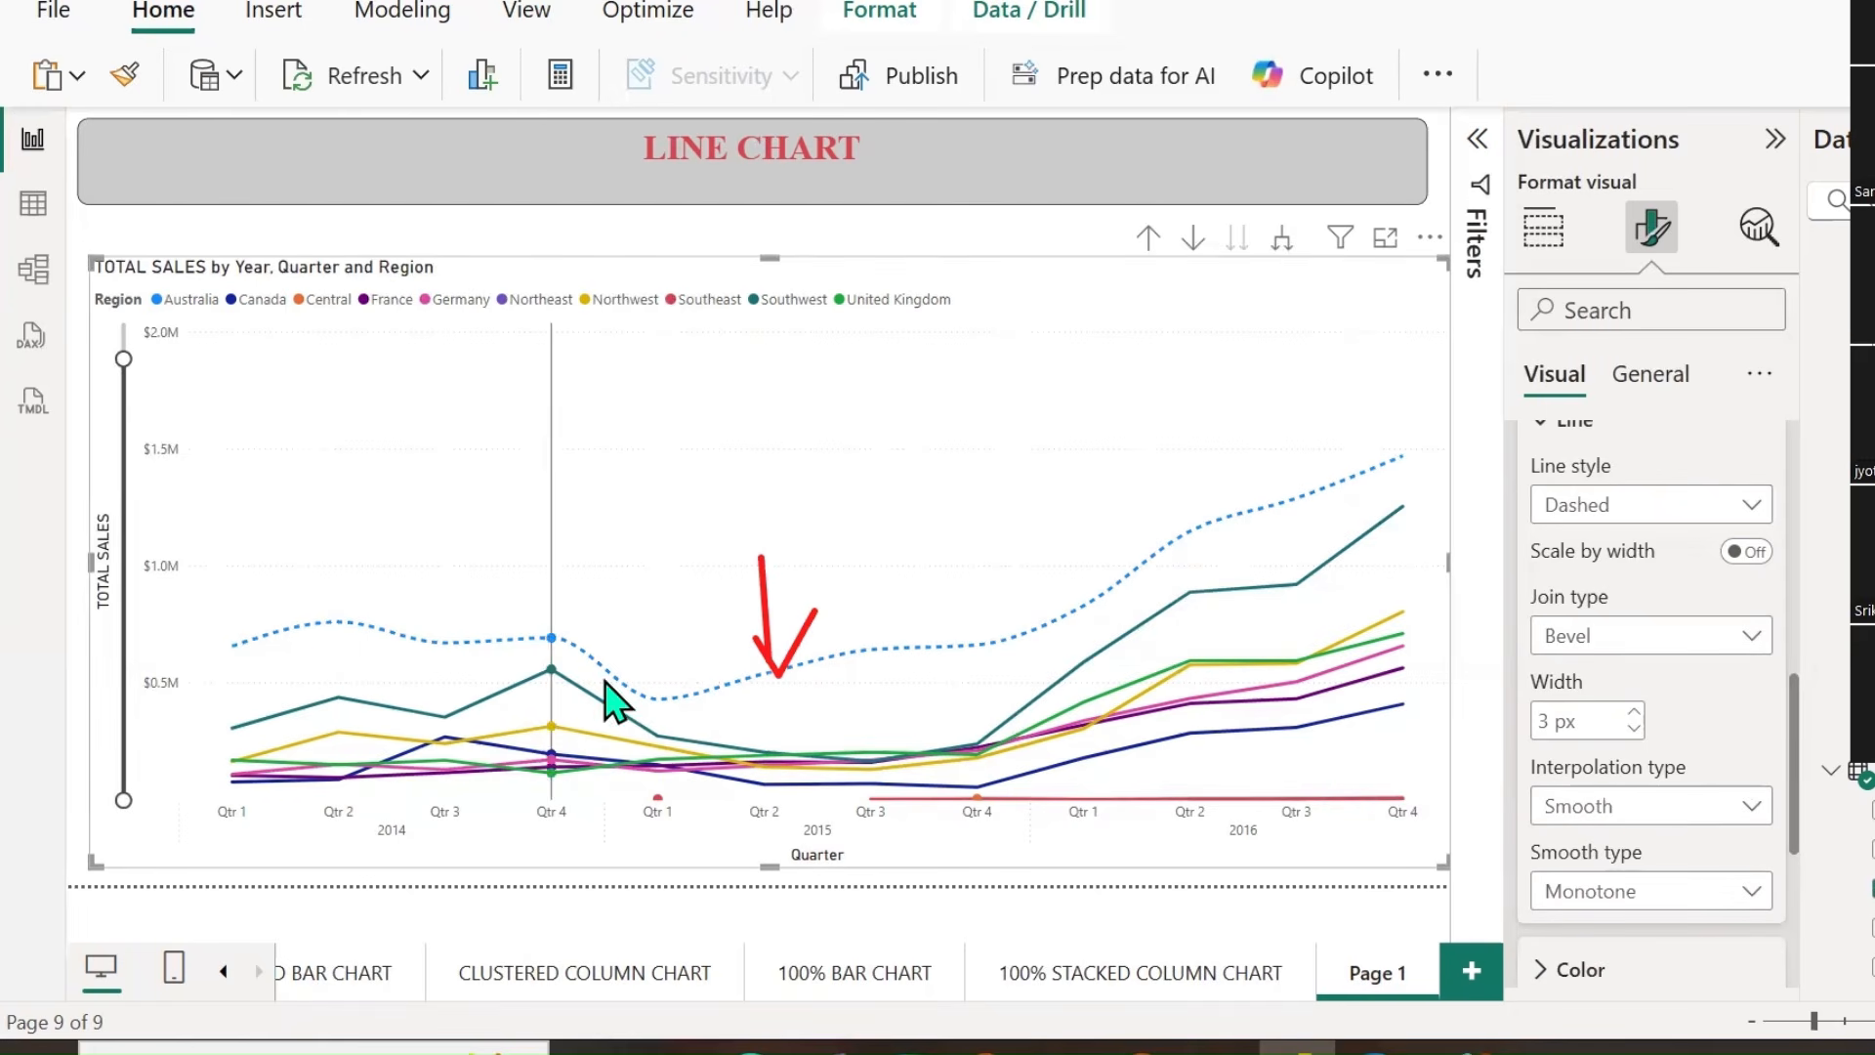
Set the Australia line's interpolation to Step, trying the Before and Center step positions and finishing with After.
{"action": "left_click", "coordinate": [1750, 816]}
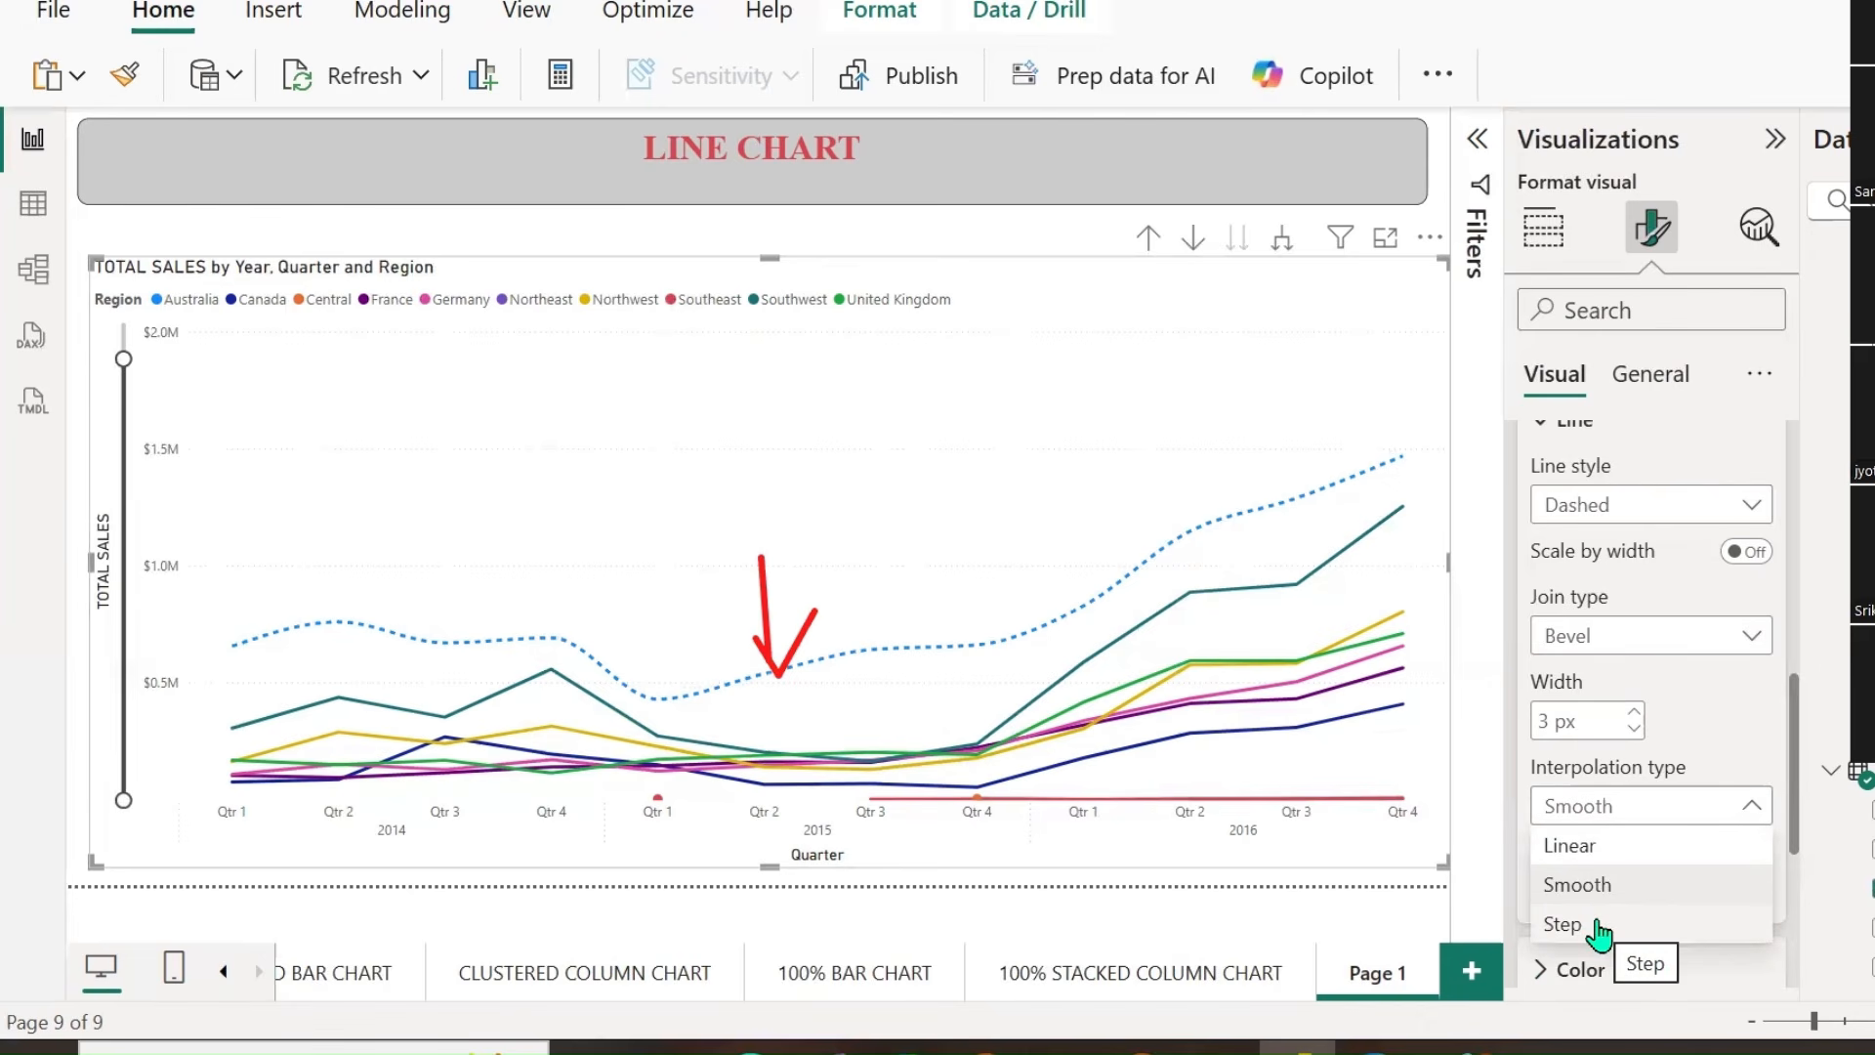
{"action": "left_click", "coordinate": [1598, 926]}
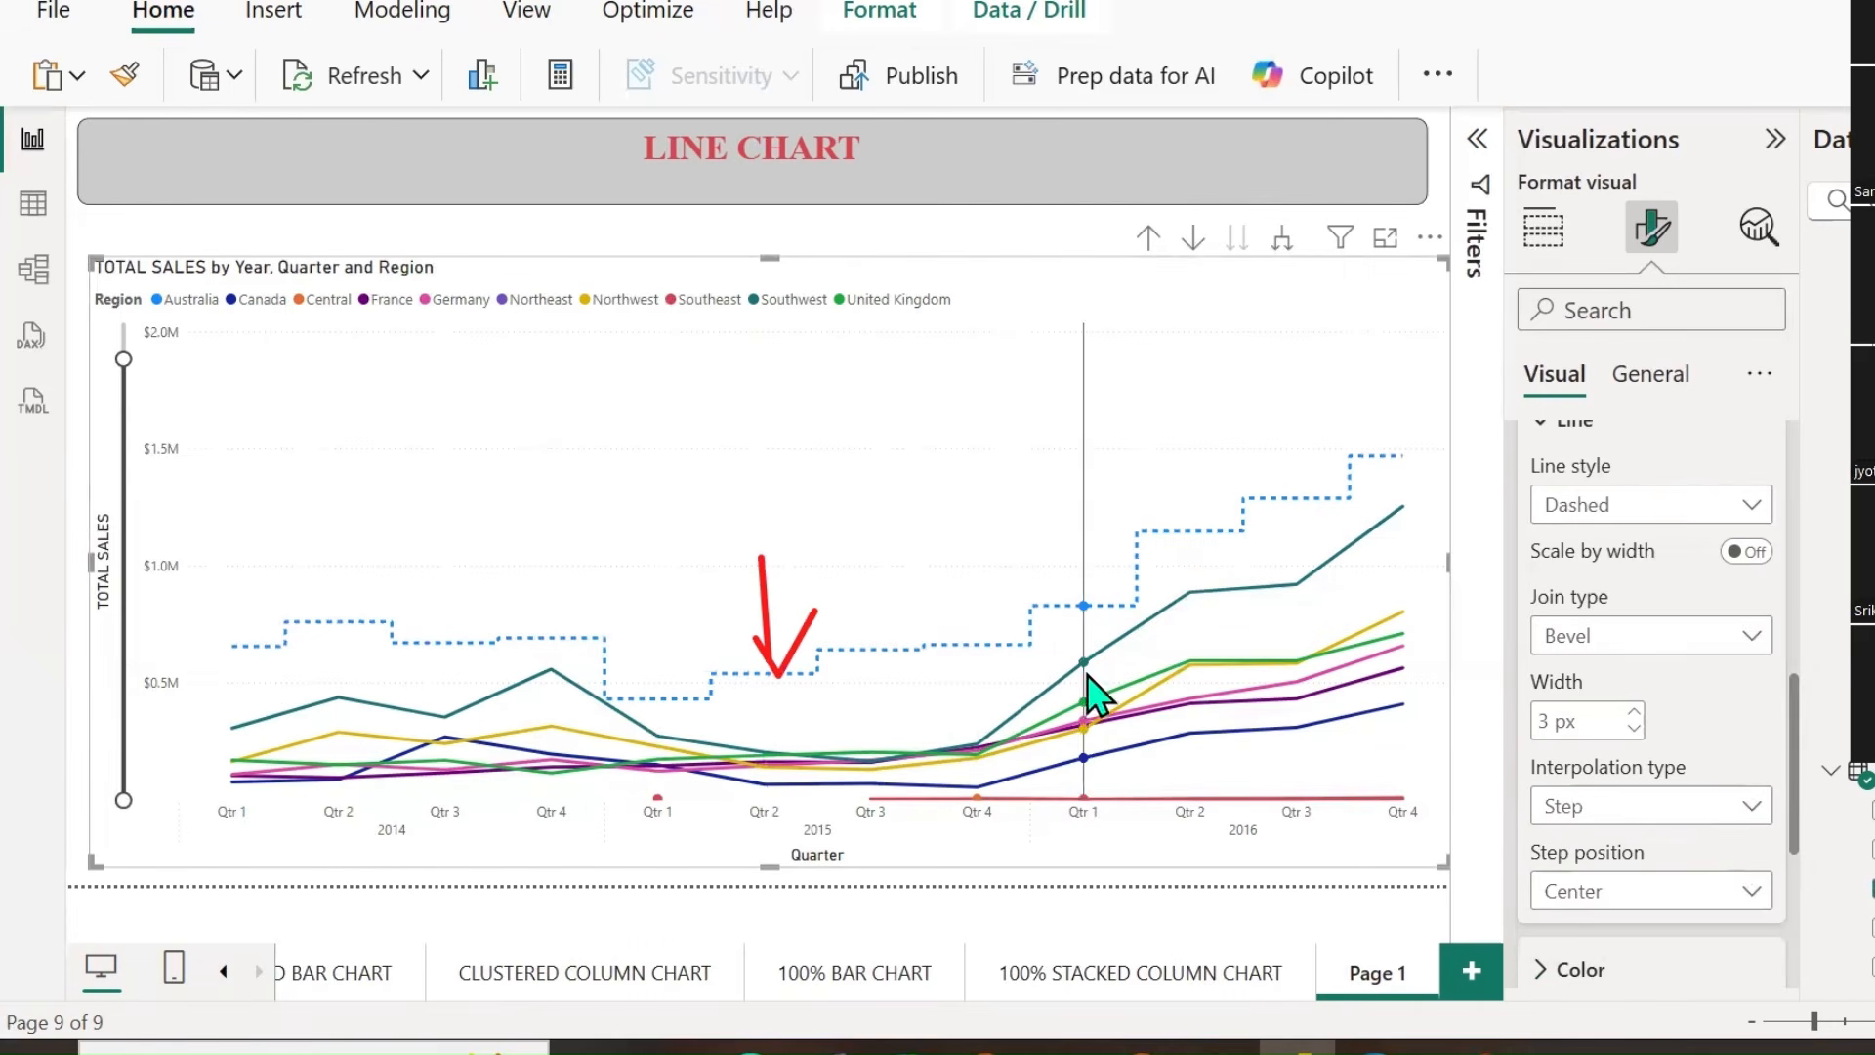
{"action": "left_click", "coordinate": [1750, 891]}
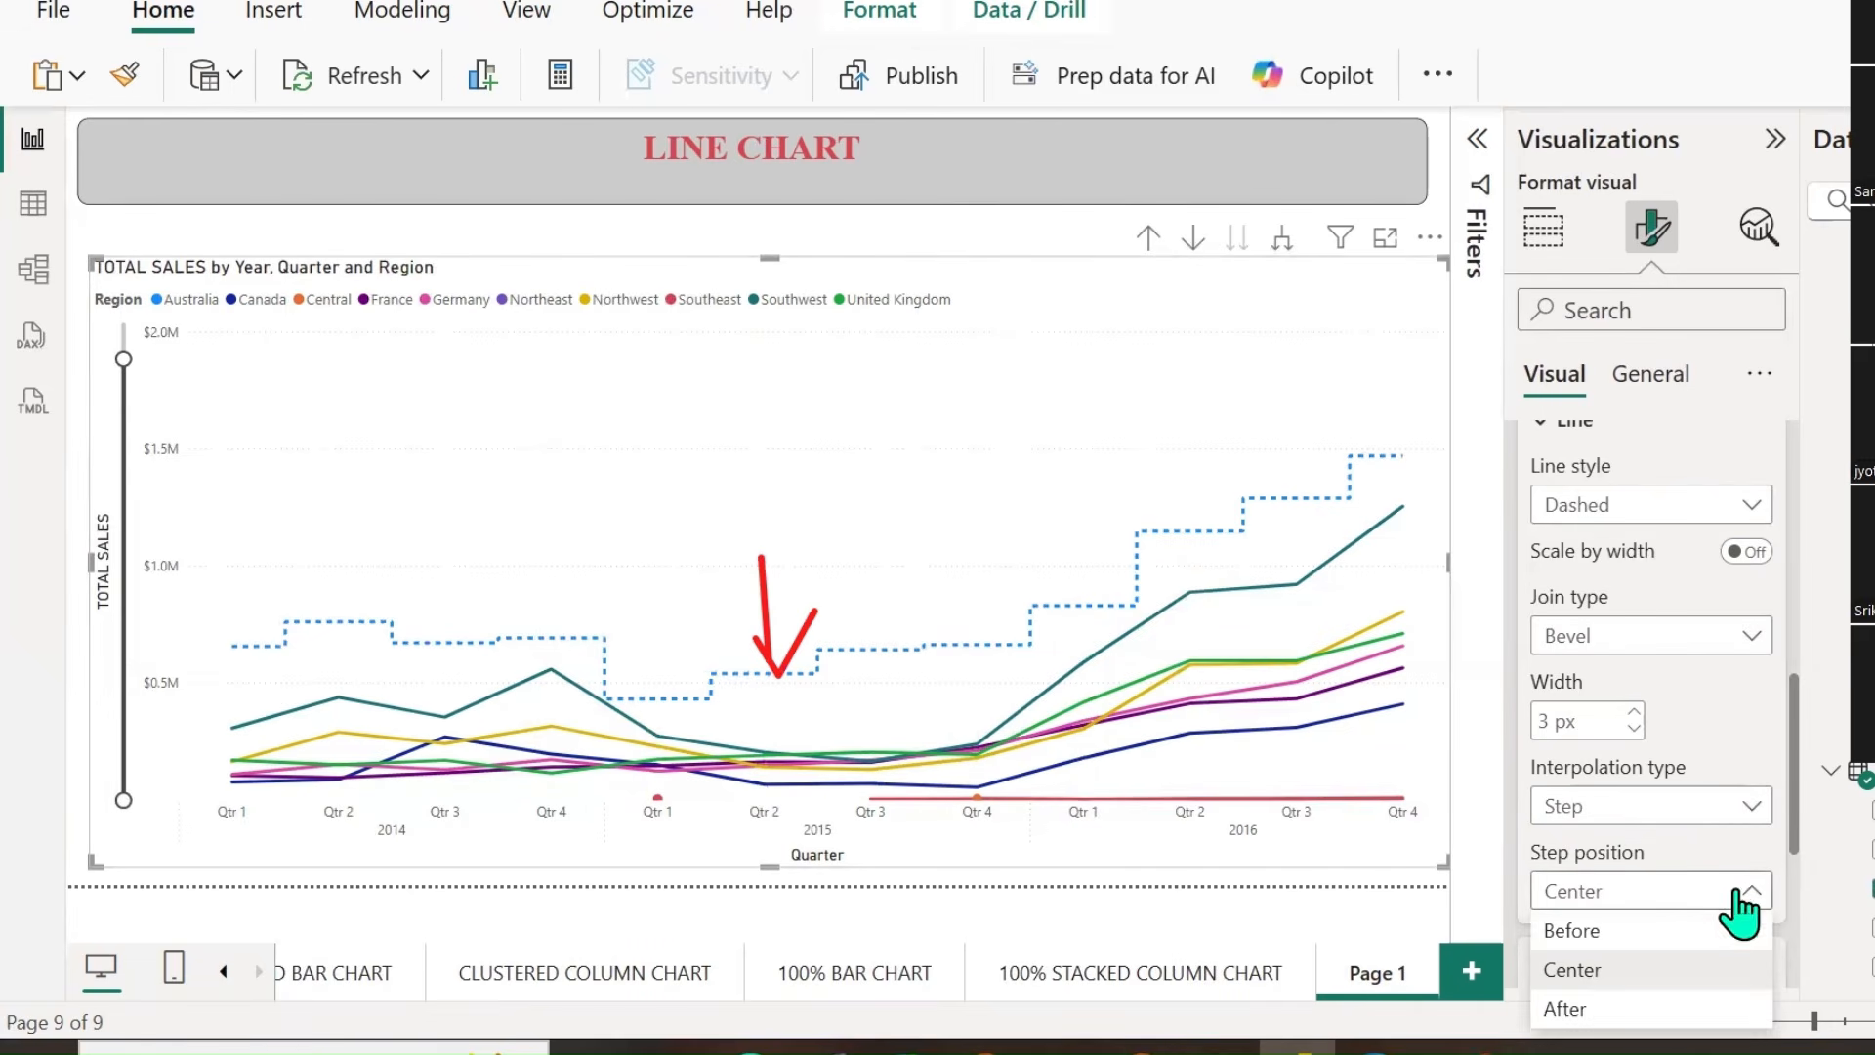
{"action": "left_click", "coordinate": [1595, 933]}
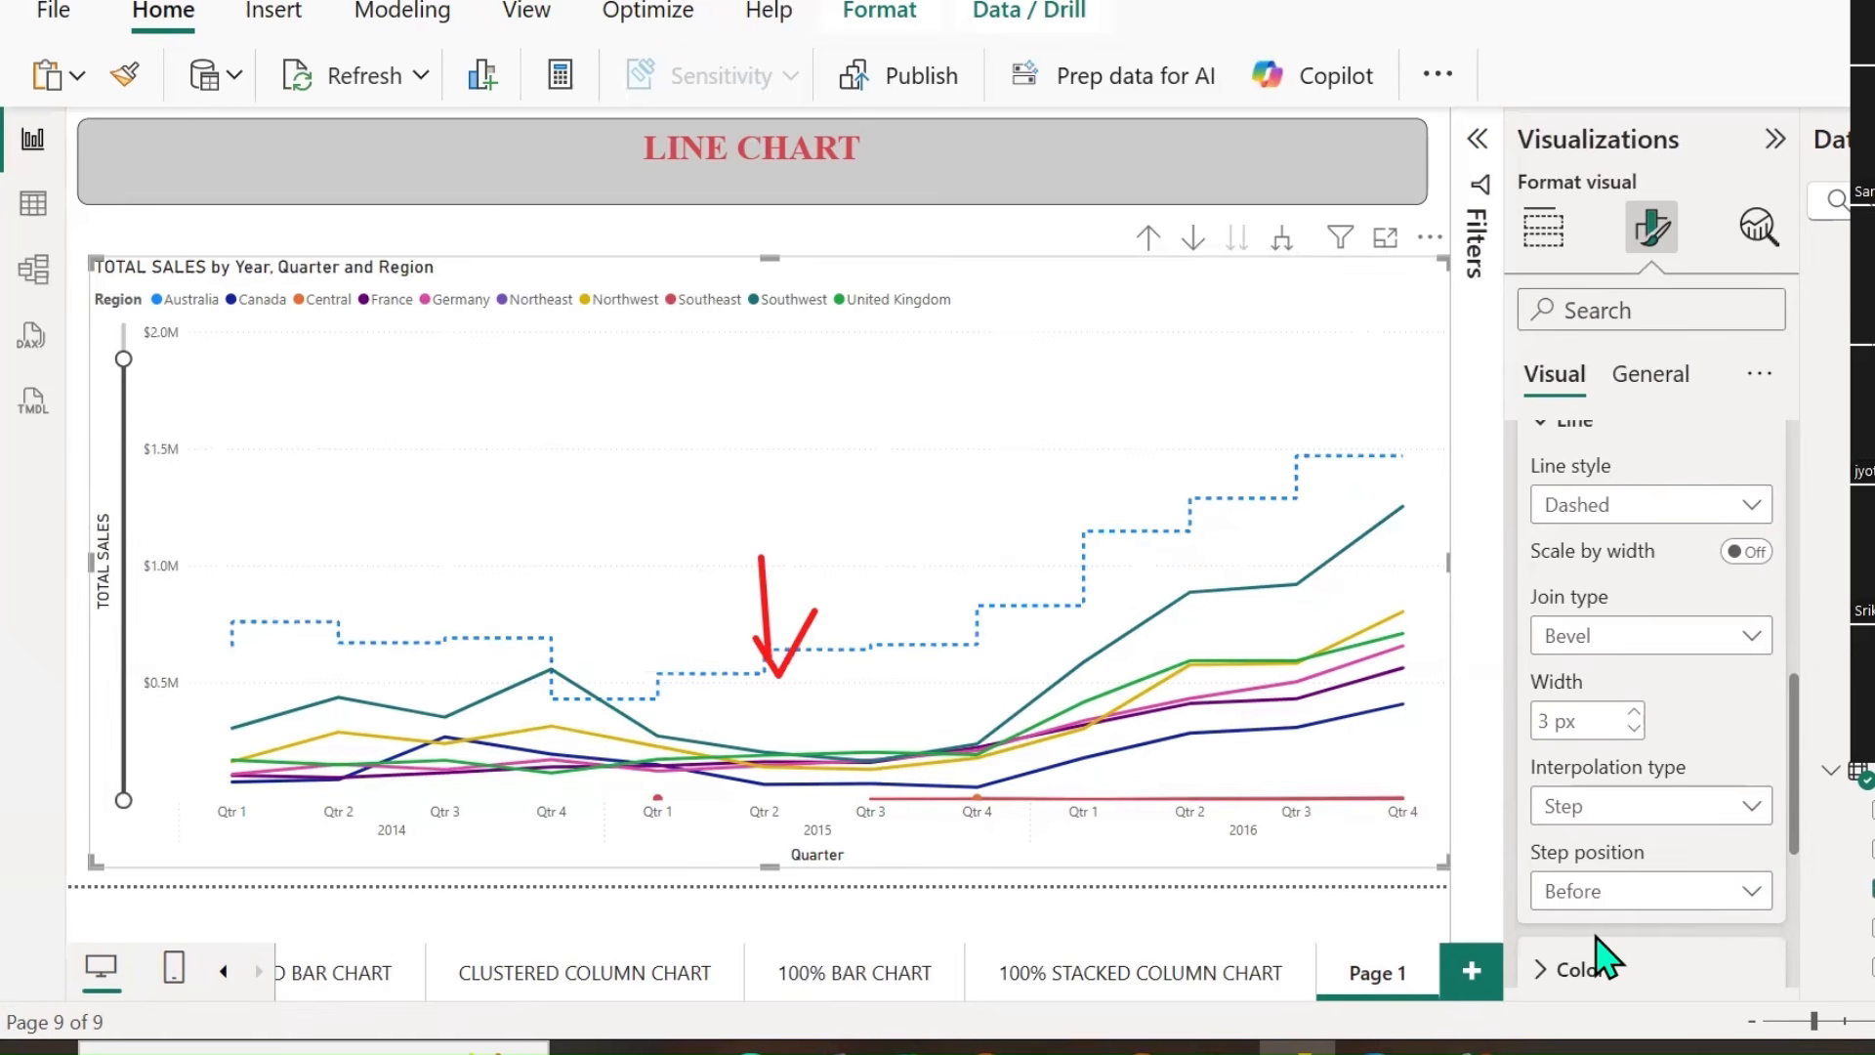
{"action": "left_click", "coordinate": [1717, 915]}
{"action": "left_click", "coordinate": [1563, 969]}
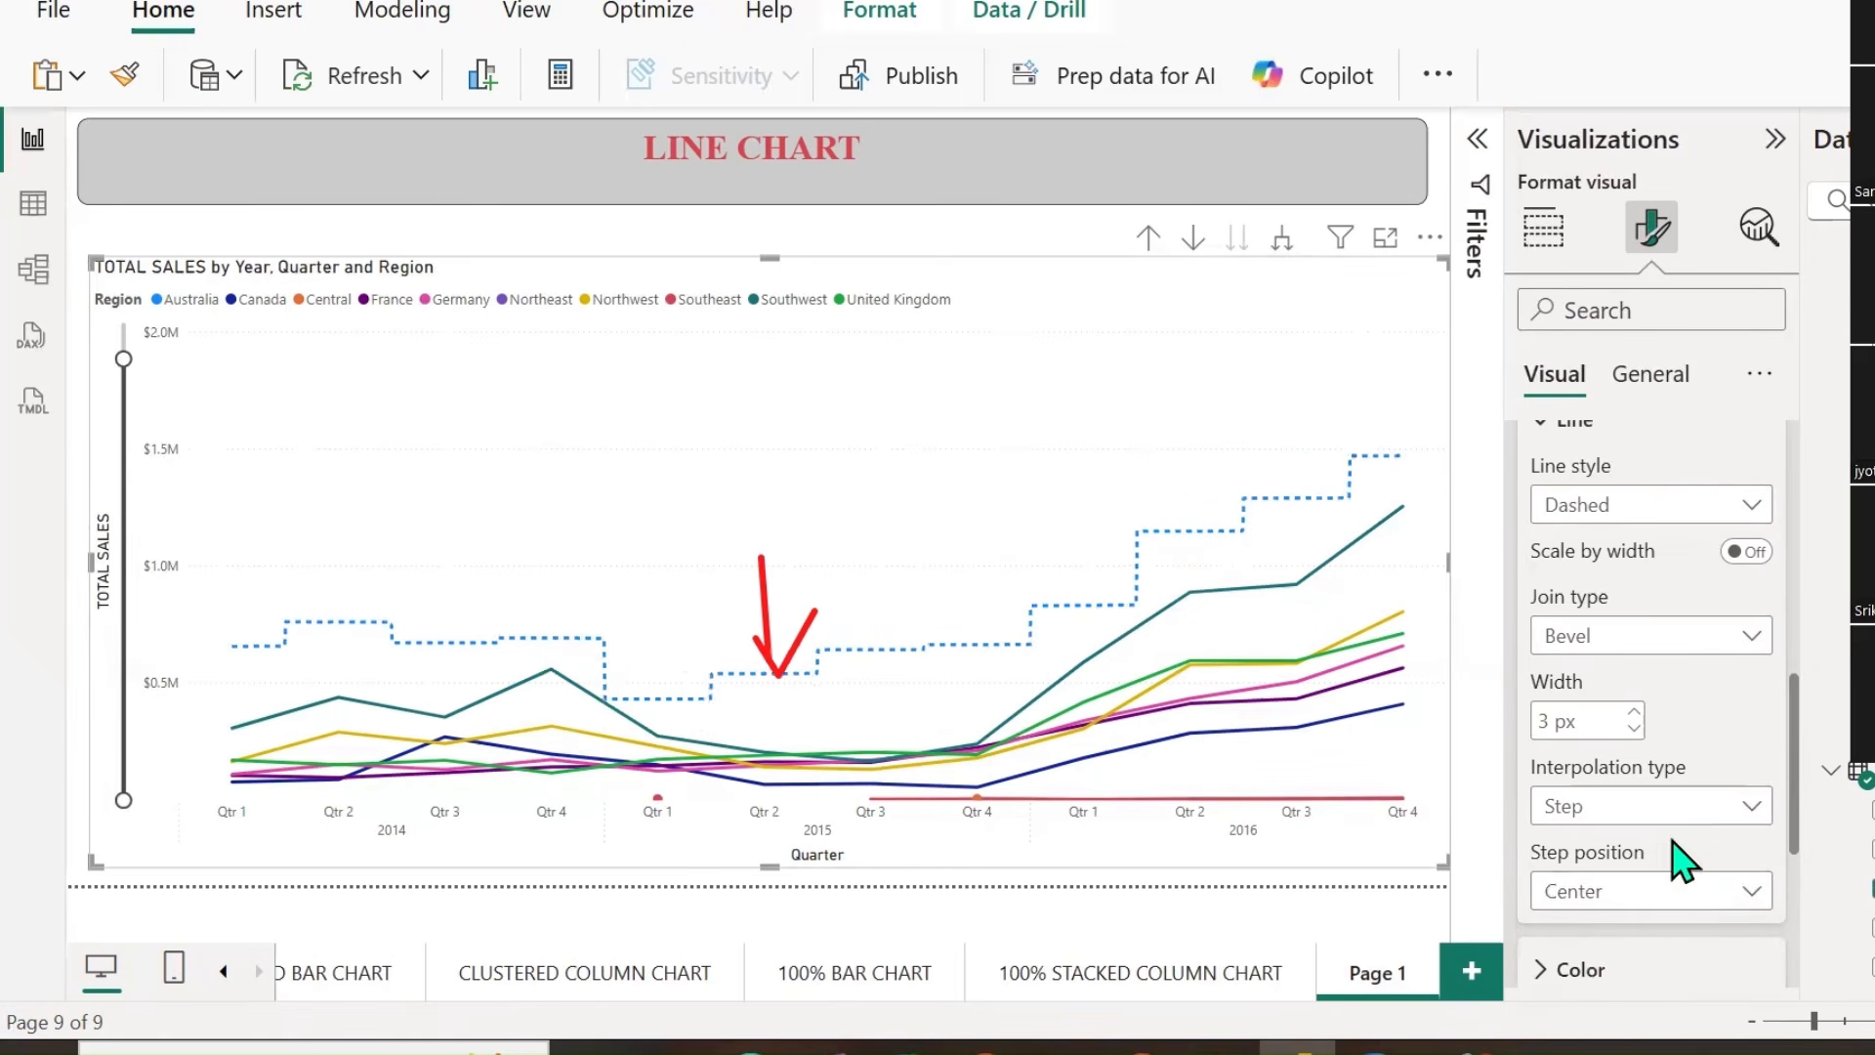
{"action": "scroll", "coordinate": [1682, 859], "scroll_direction": "down", "scroll_amount": 2}
{"action": "left_click", "coordinate": [1753, 731]}
{"action": "left_click", "coordinate": [1612, 846]}
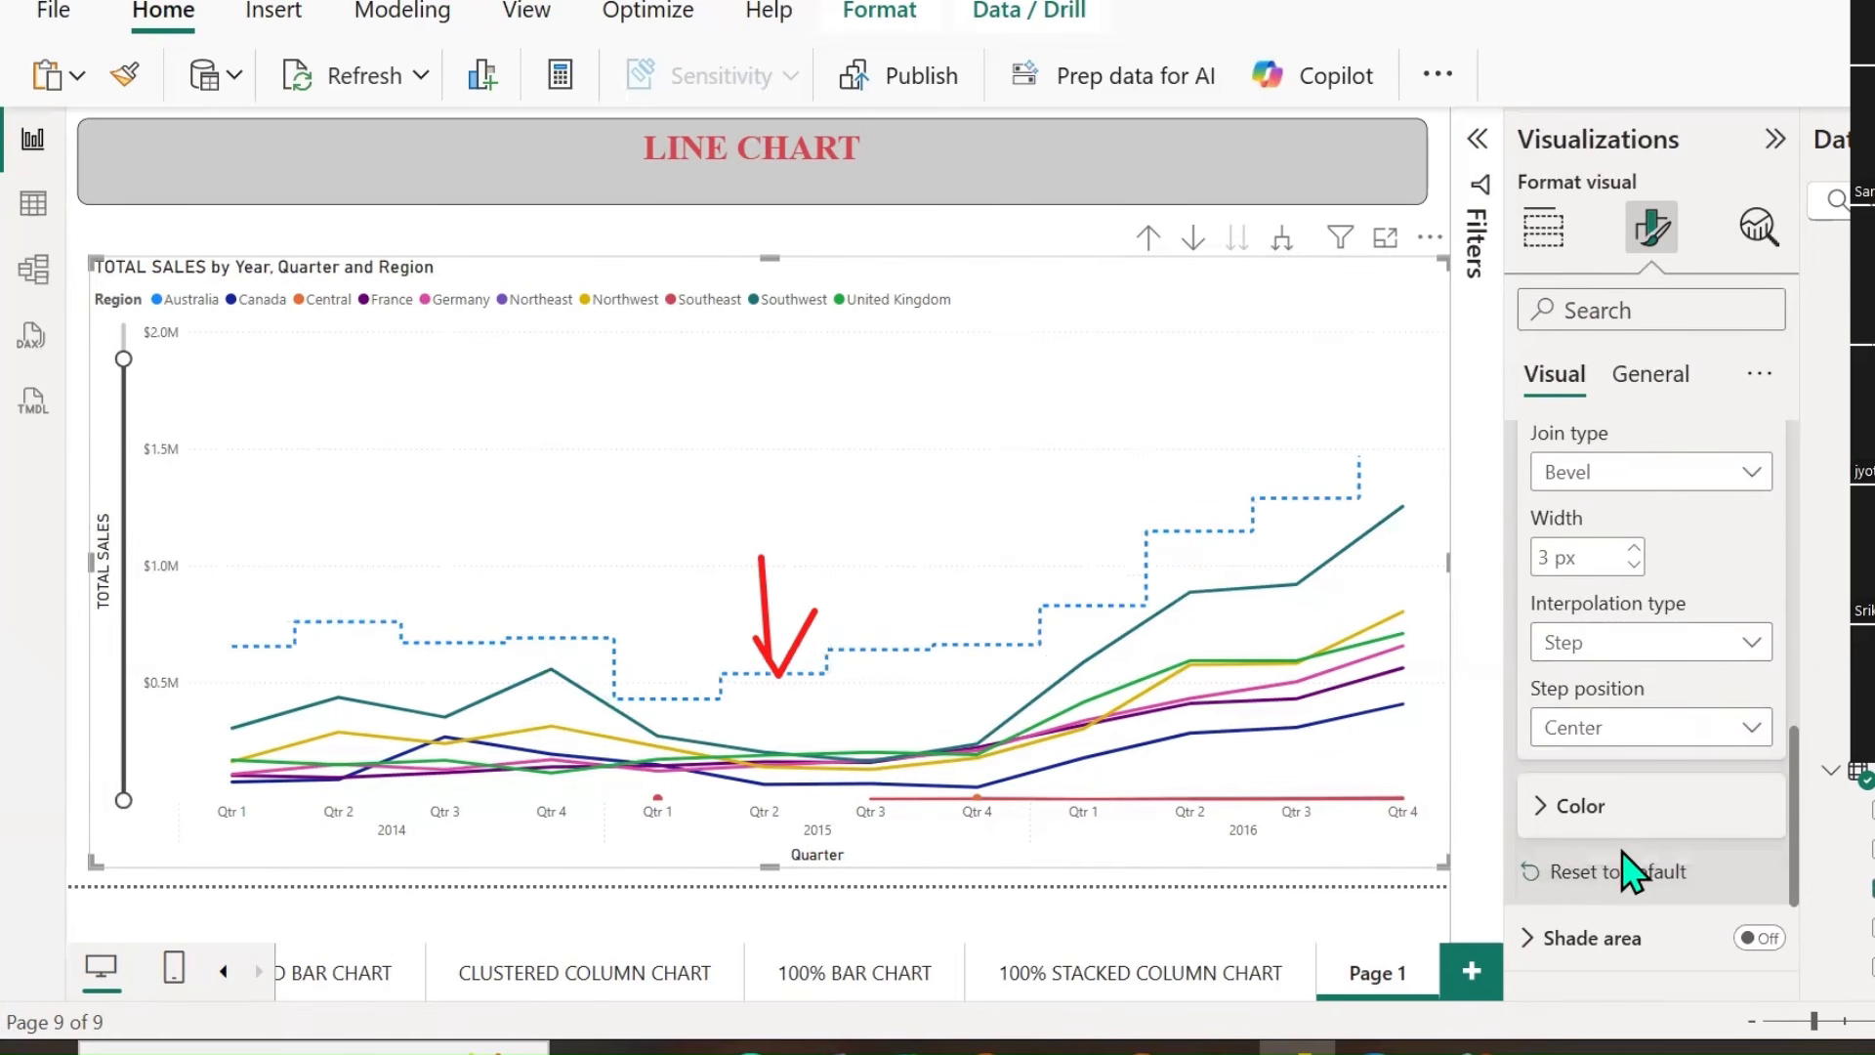
Try yellow and pink for the Australia line, and finish with black as its color.
{"action": "left_click", "coordinate": [1560, 818]}
{"action": "scroll", "coordinate": [1660, 850], "scroll_direction": "down", "scroll_amount": 2}
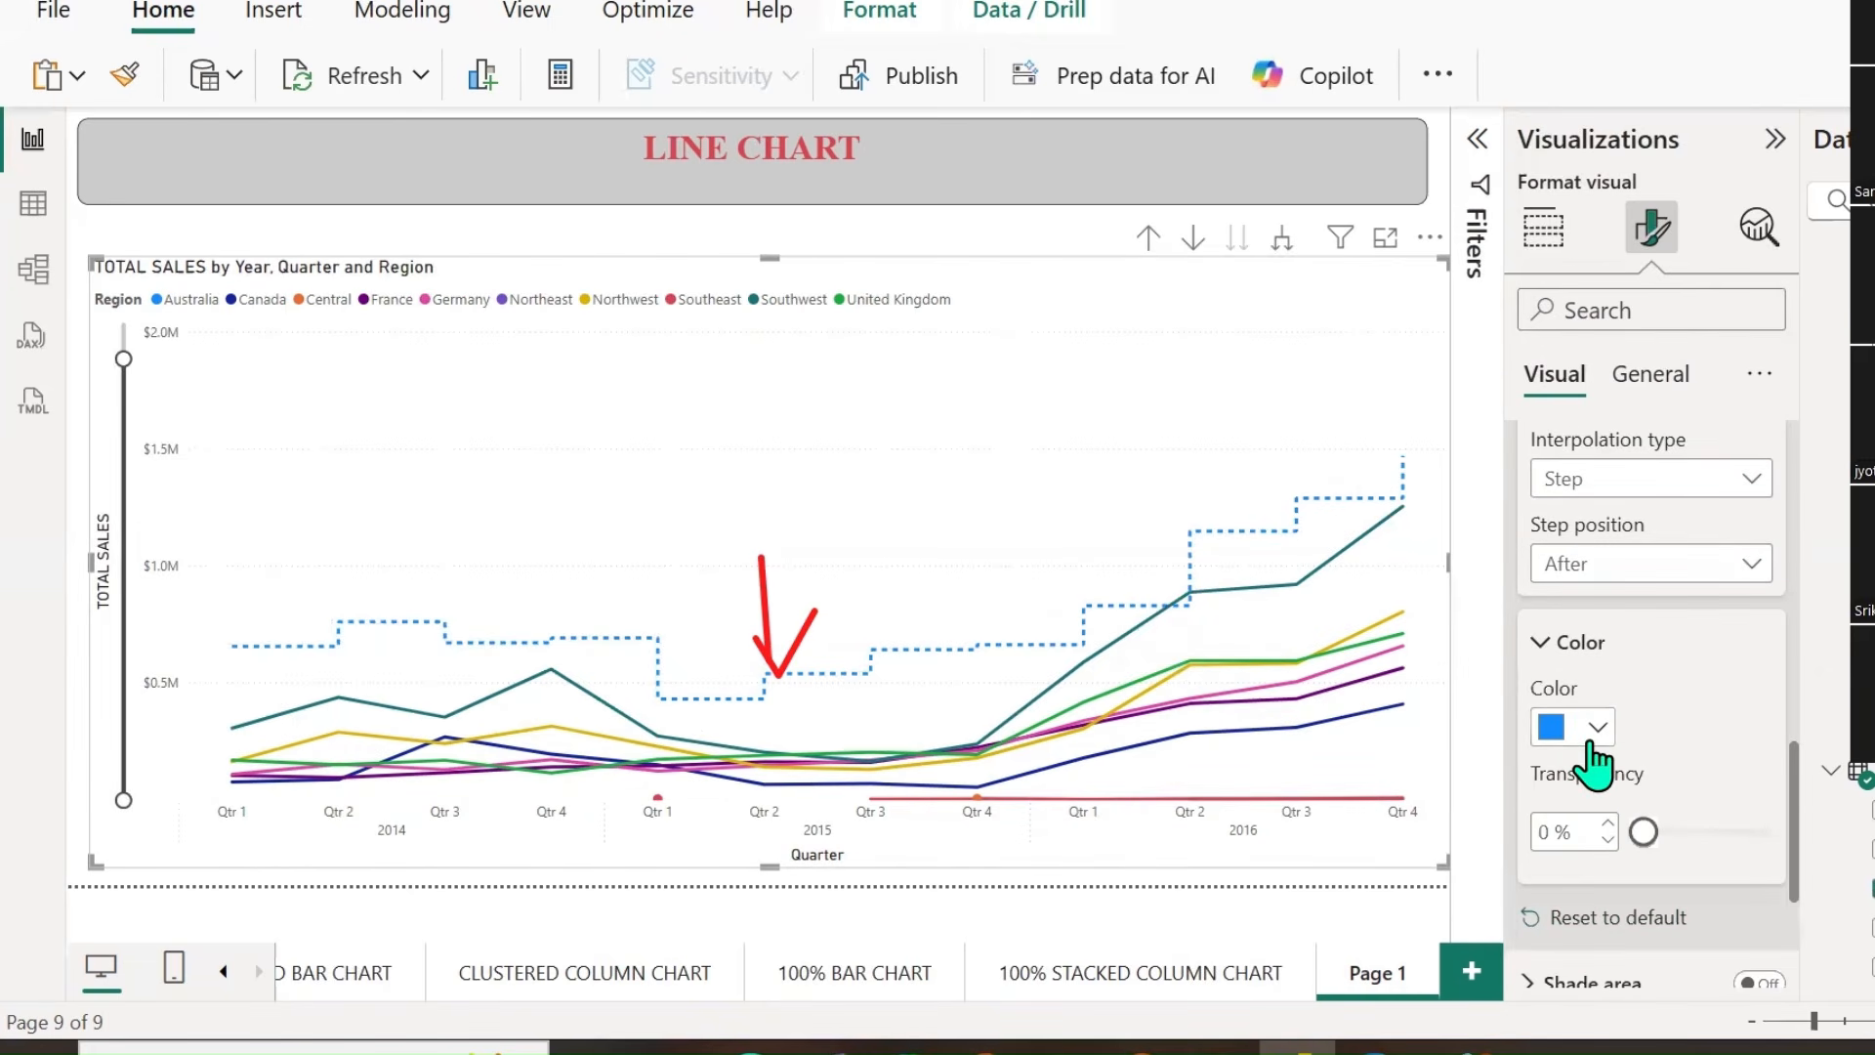
{"action": "left_click", "coordinate": [1599, 731]}
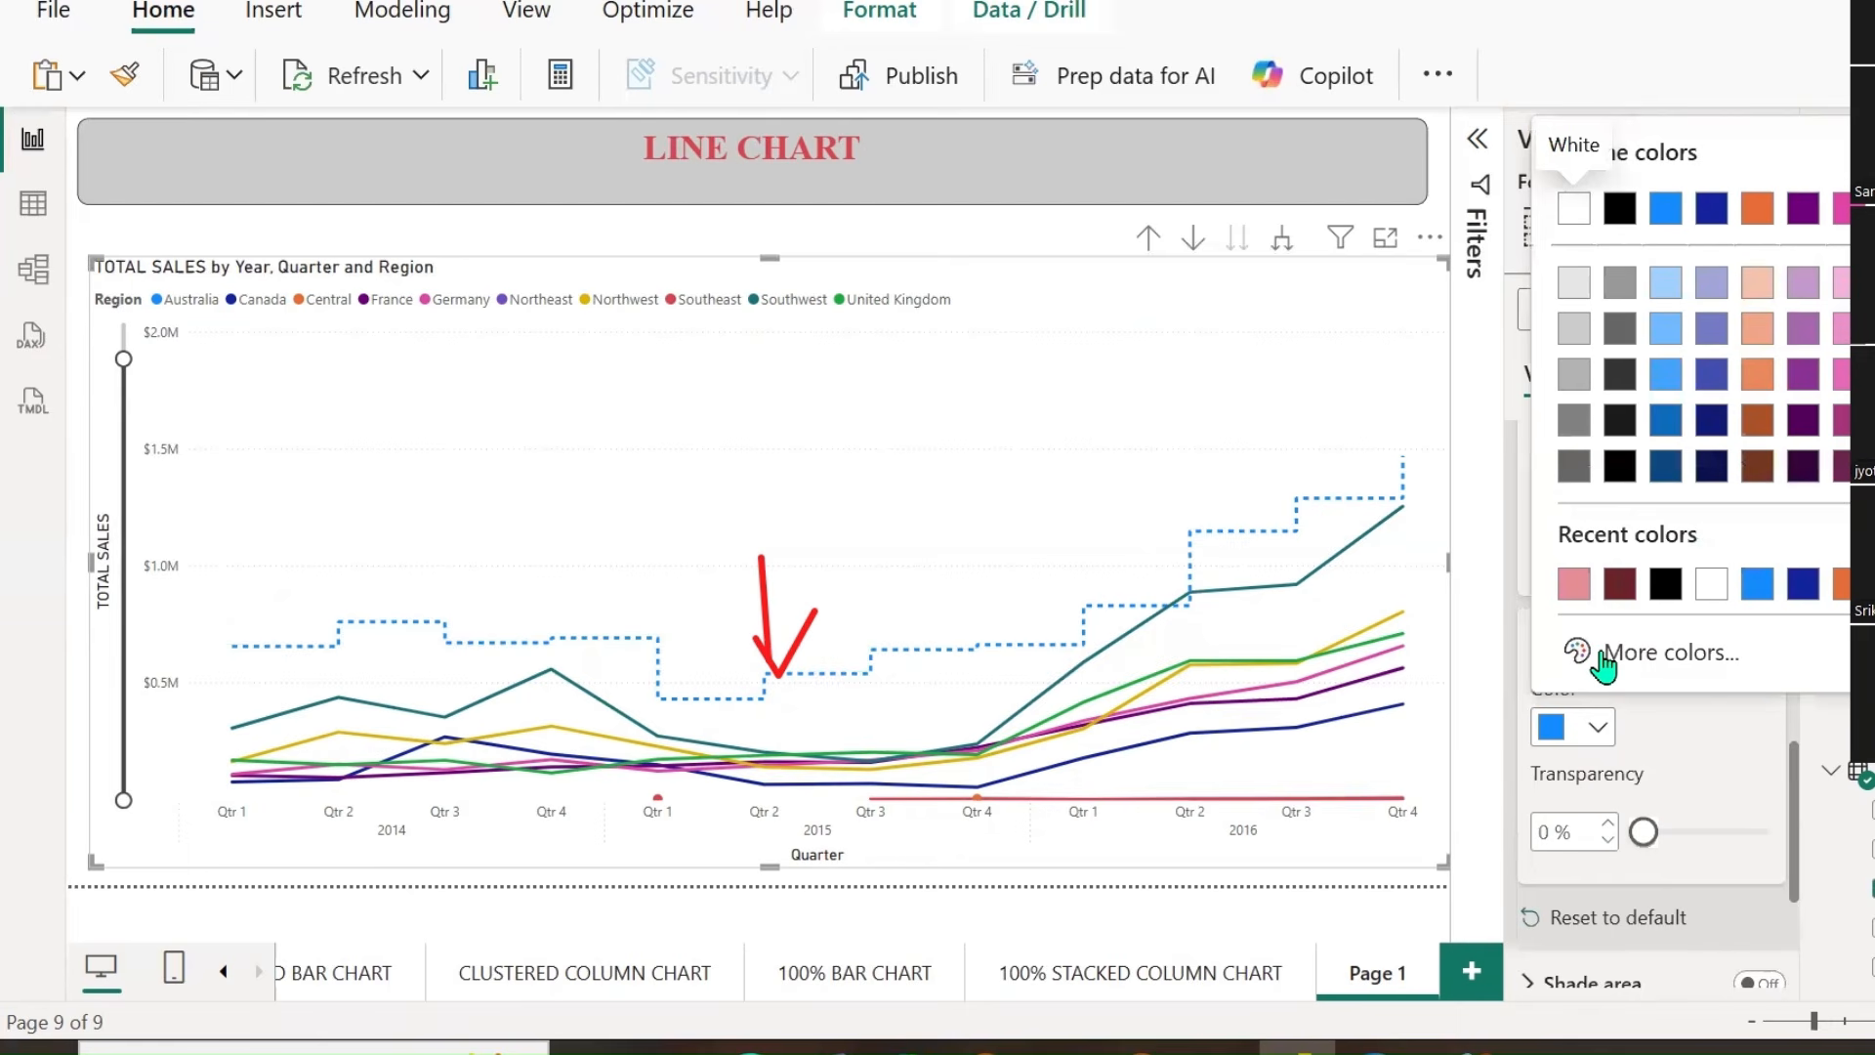
{"action": "left_click", "coordinate": [1871, 374]}
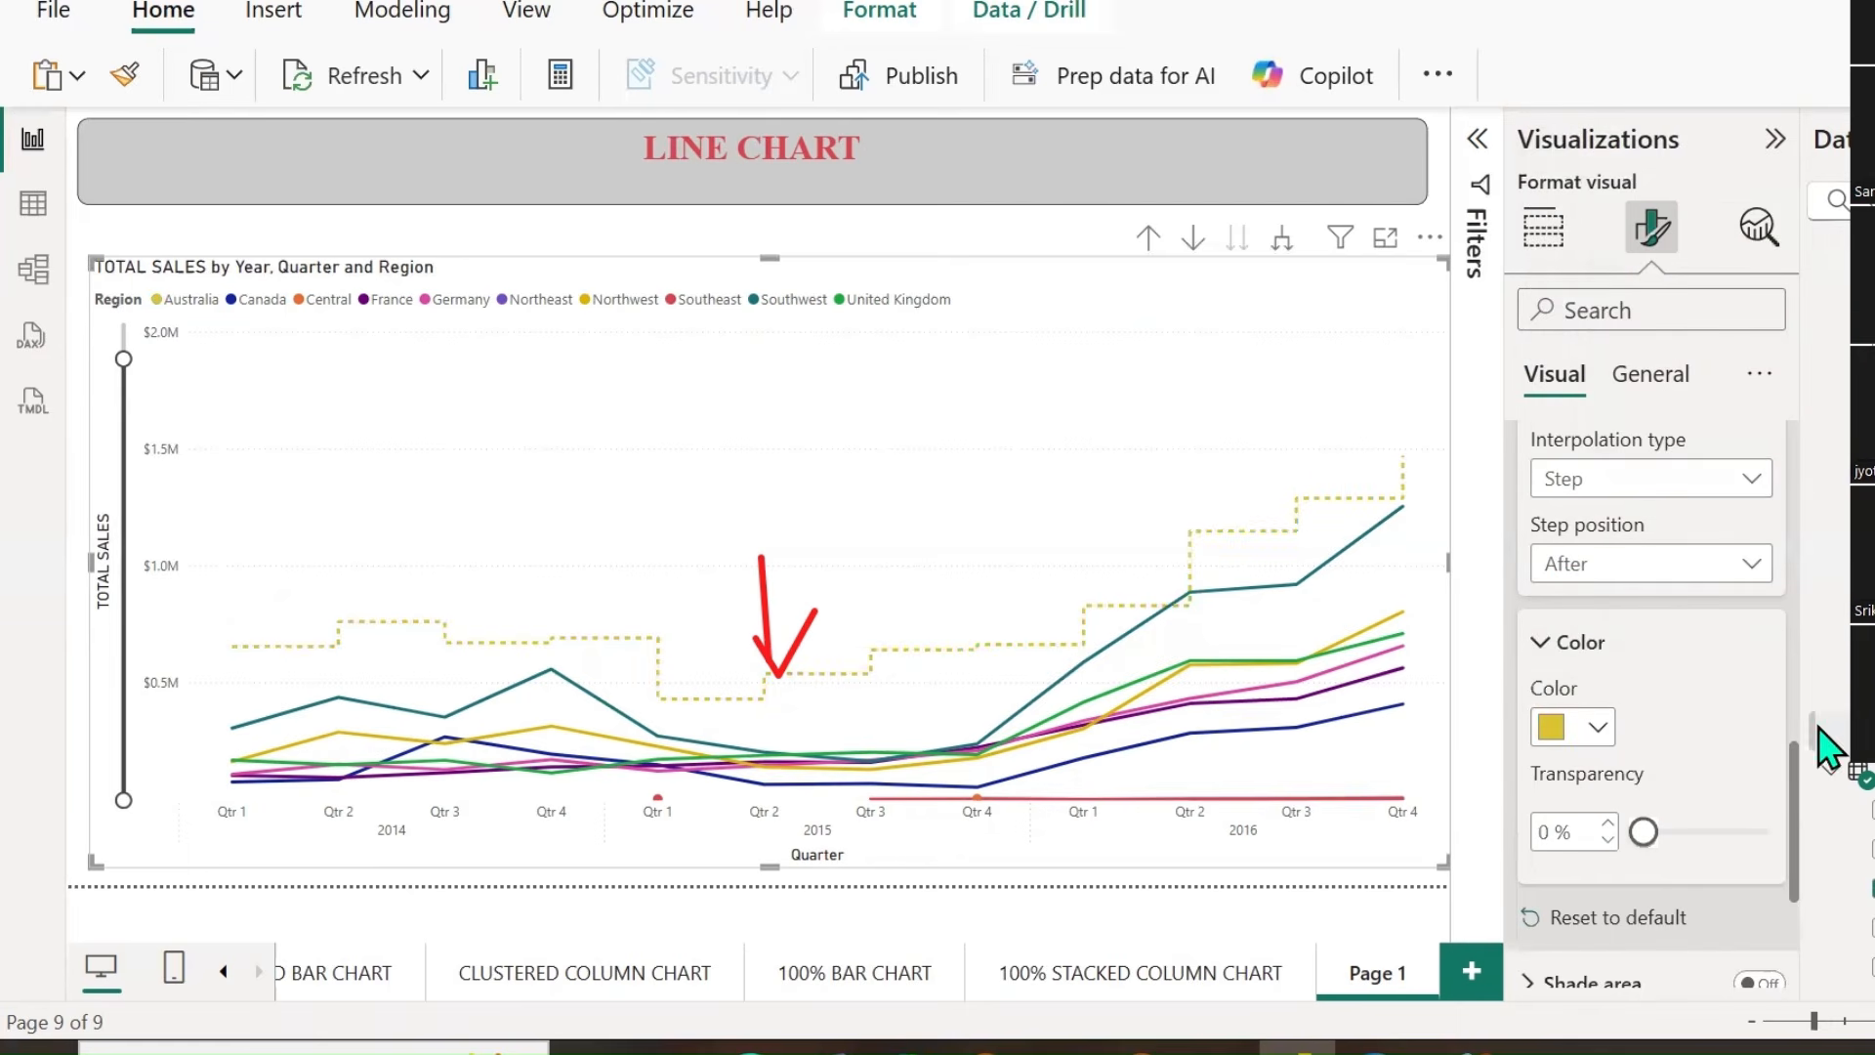
{"action": "left_click", "coordinate": [1598, 729]}
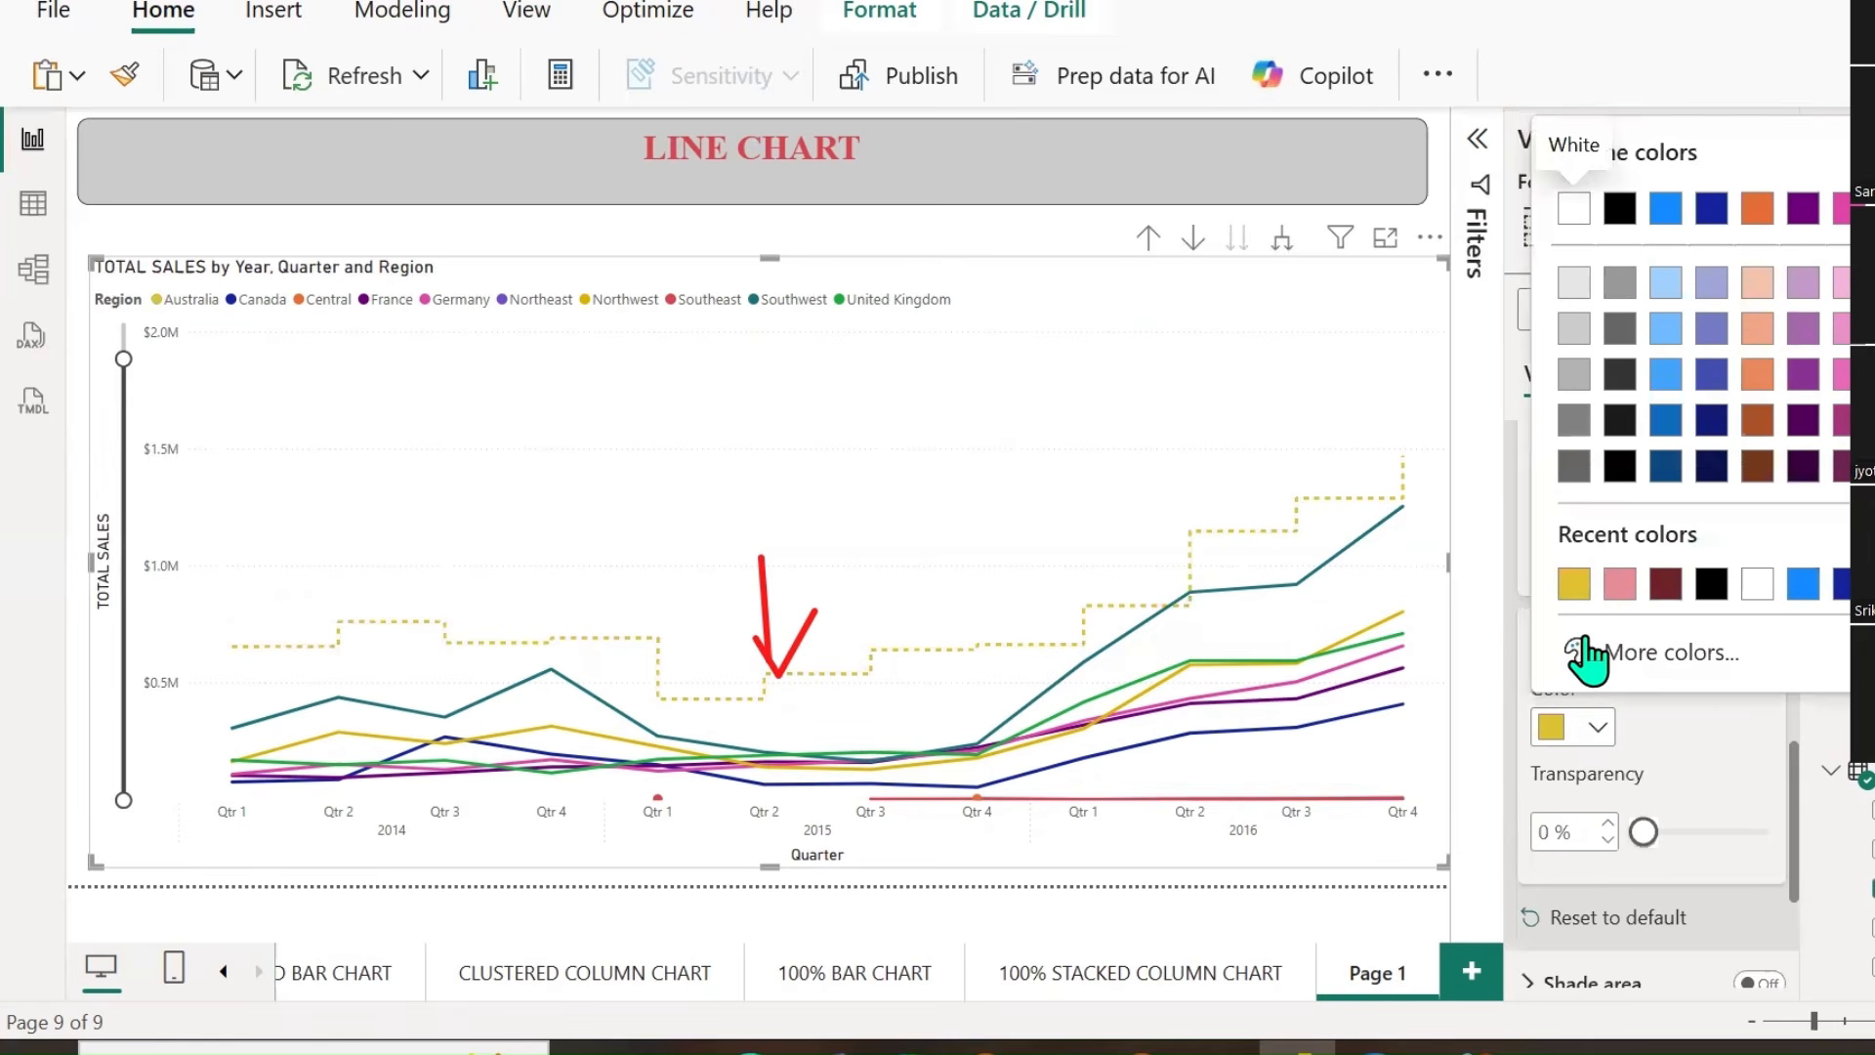
{"action": "left_click", "coordinate": [1620, 583]}
{"action": "left_click", "coordinate": [1598, 729]}
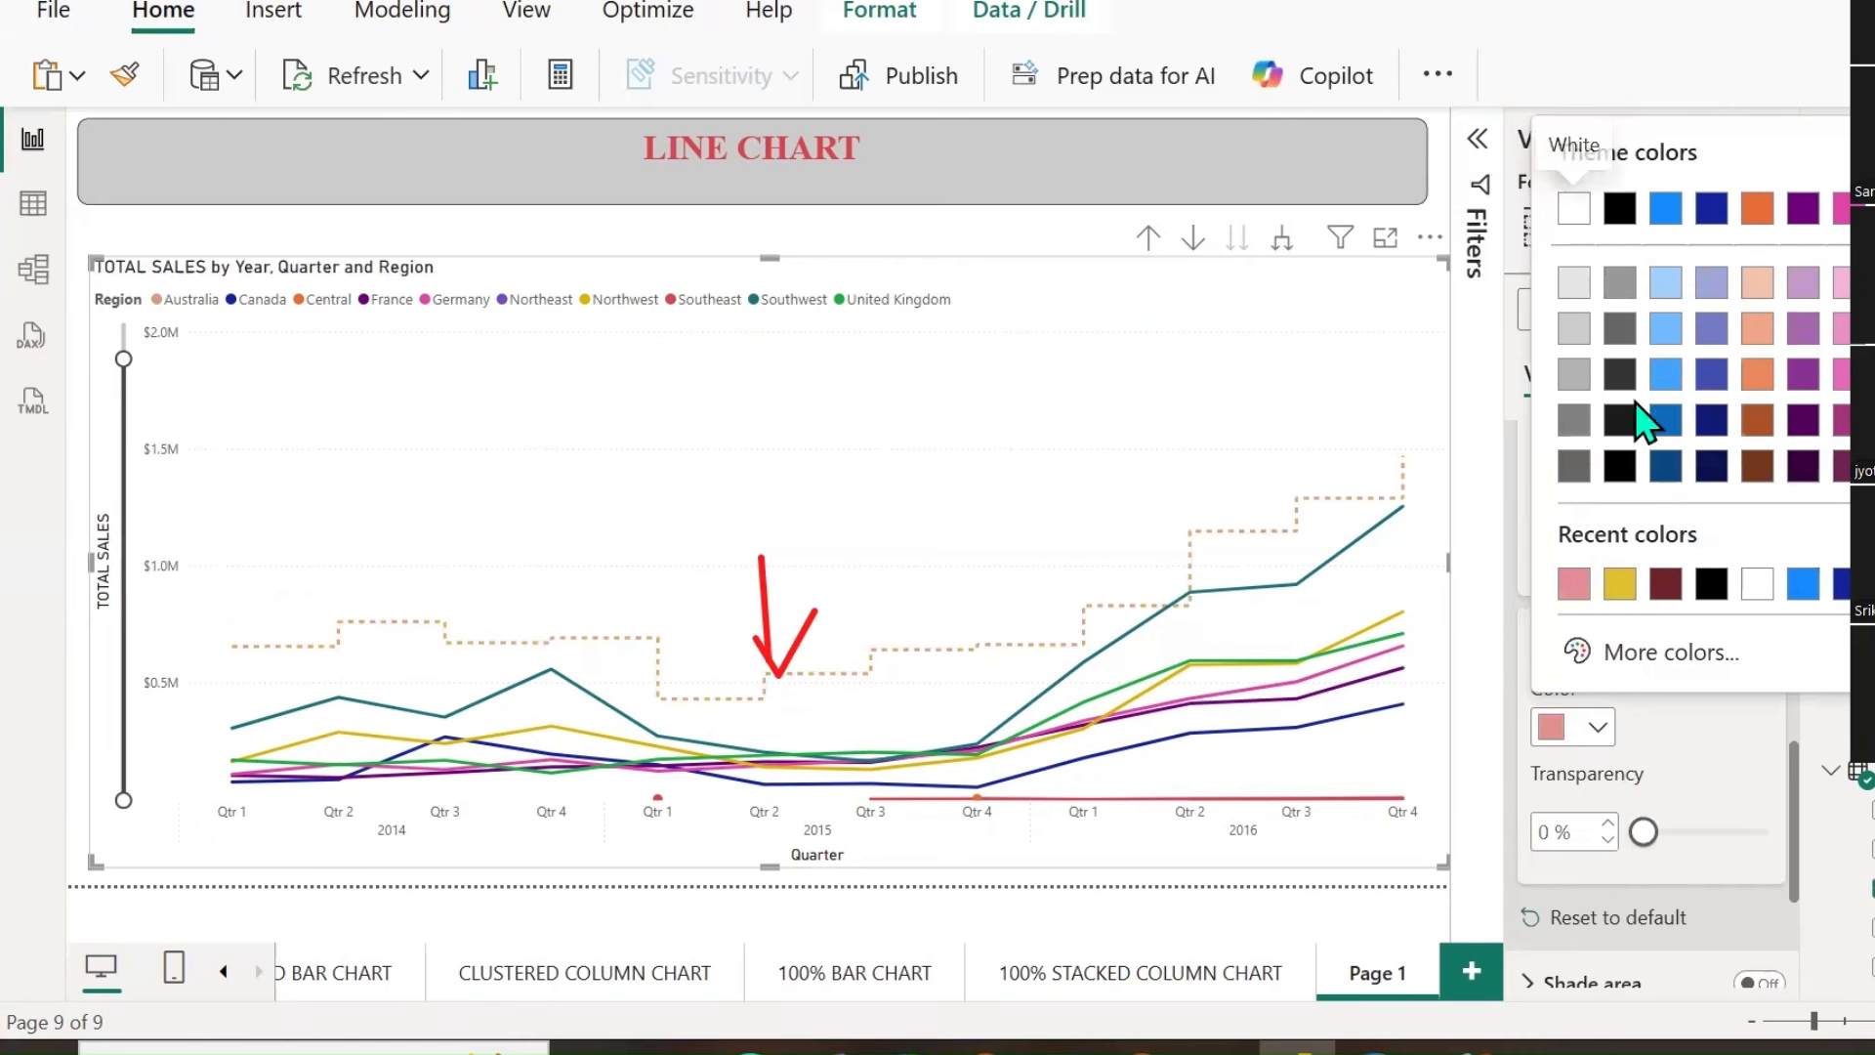
{"action": "left_click", "coordinate": [1619, 209]}
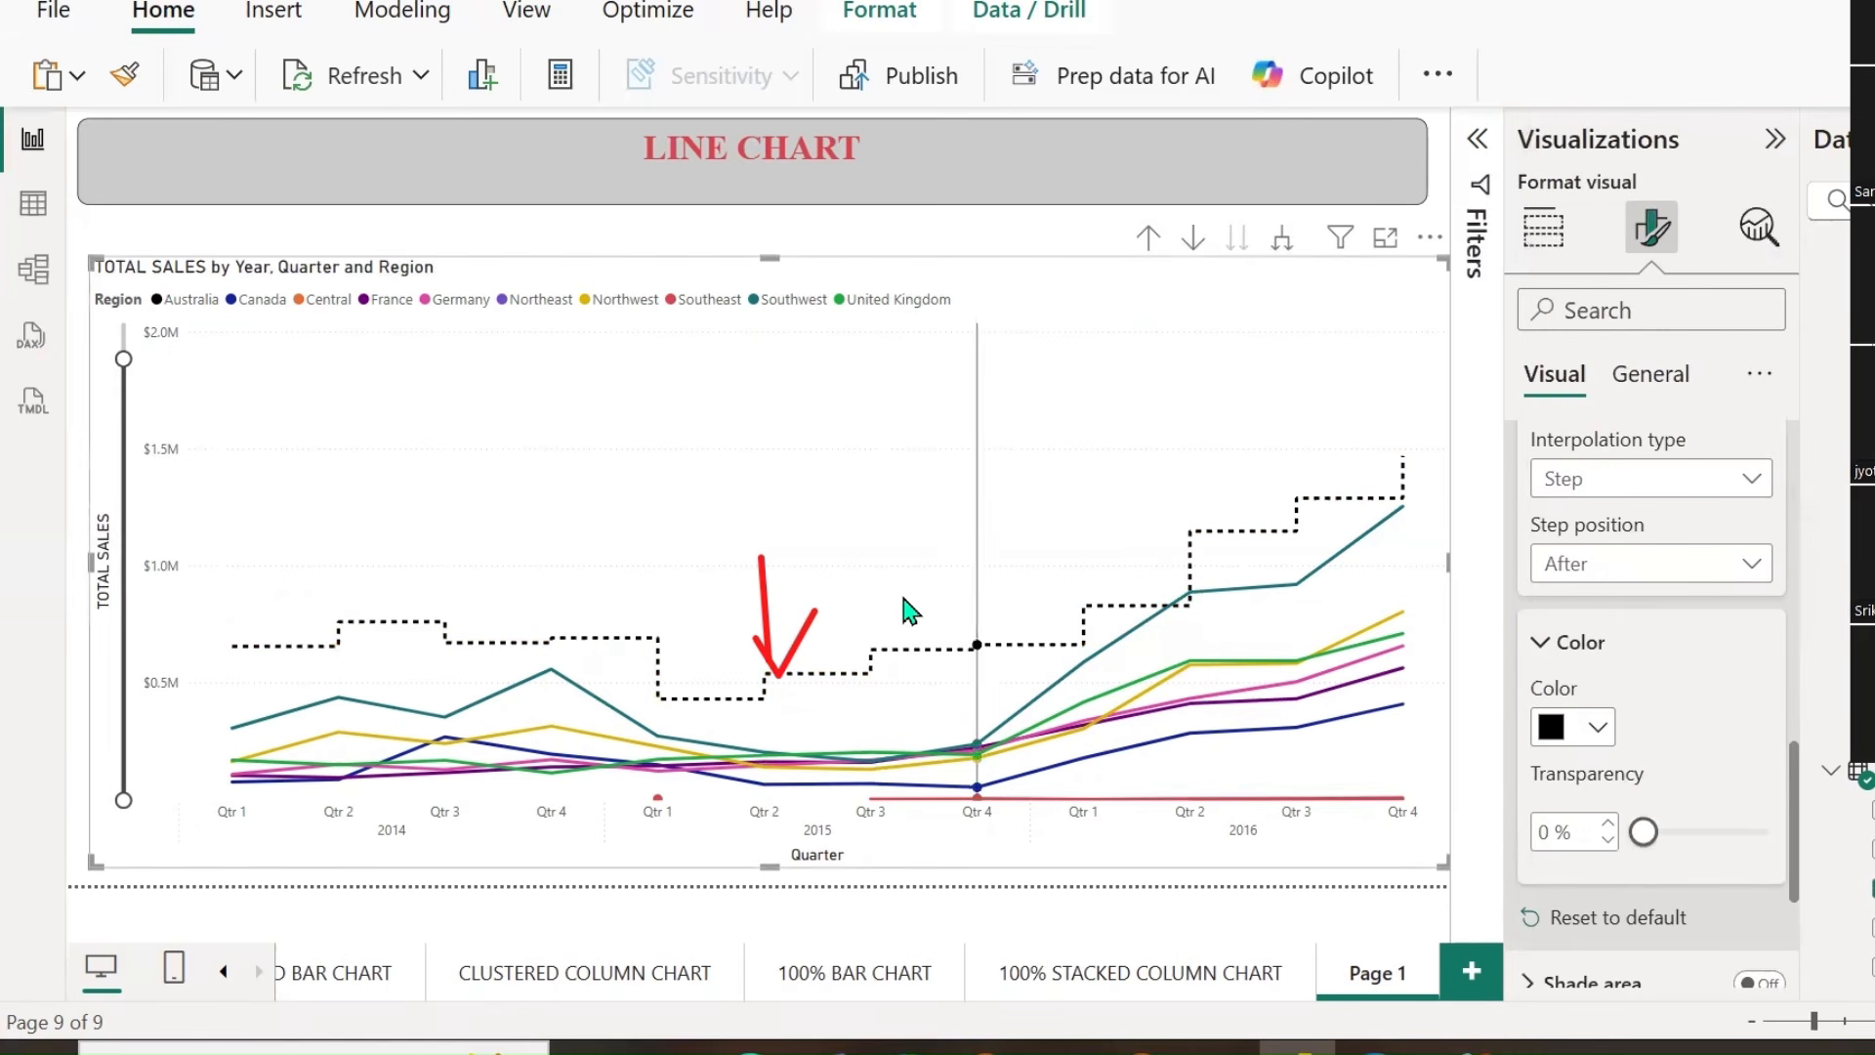
Turn scaling by width on and back off for the Australia line.
{"action": "scroll", "coordinate": [1559, 630], "scroll_direction": "up", "scroll_amount": 5}
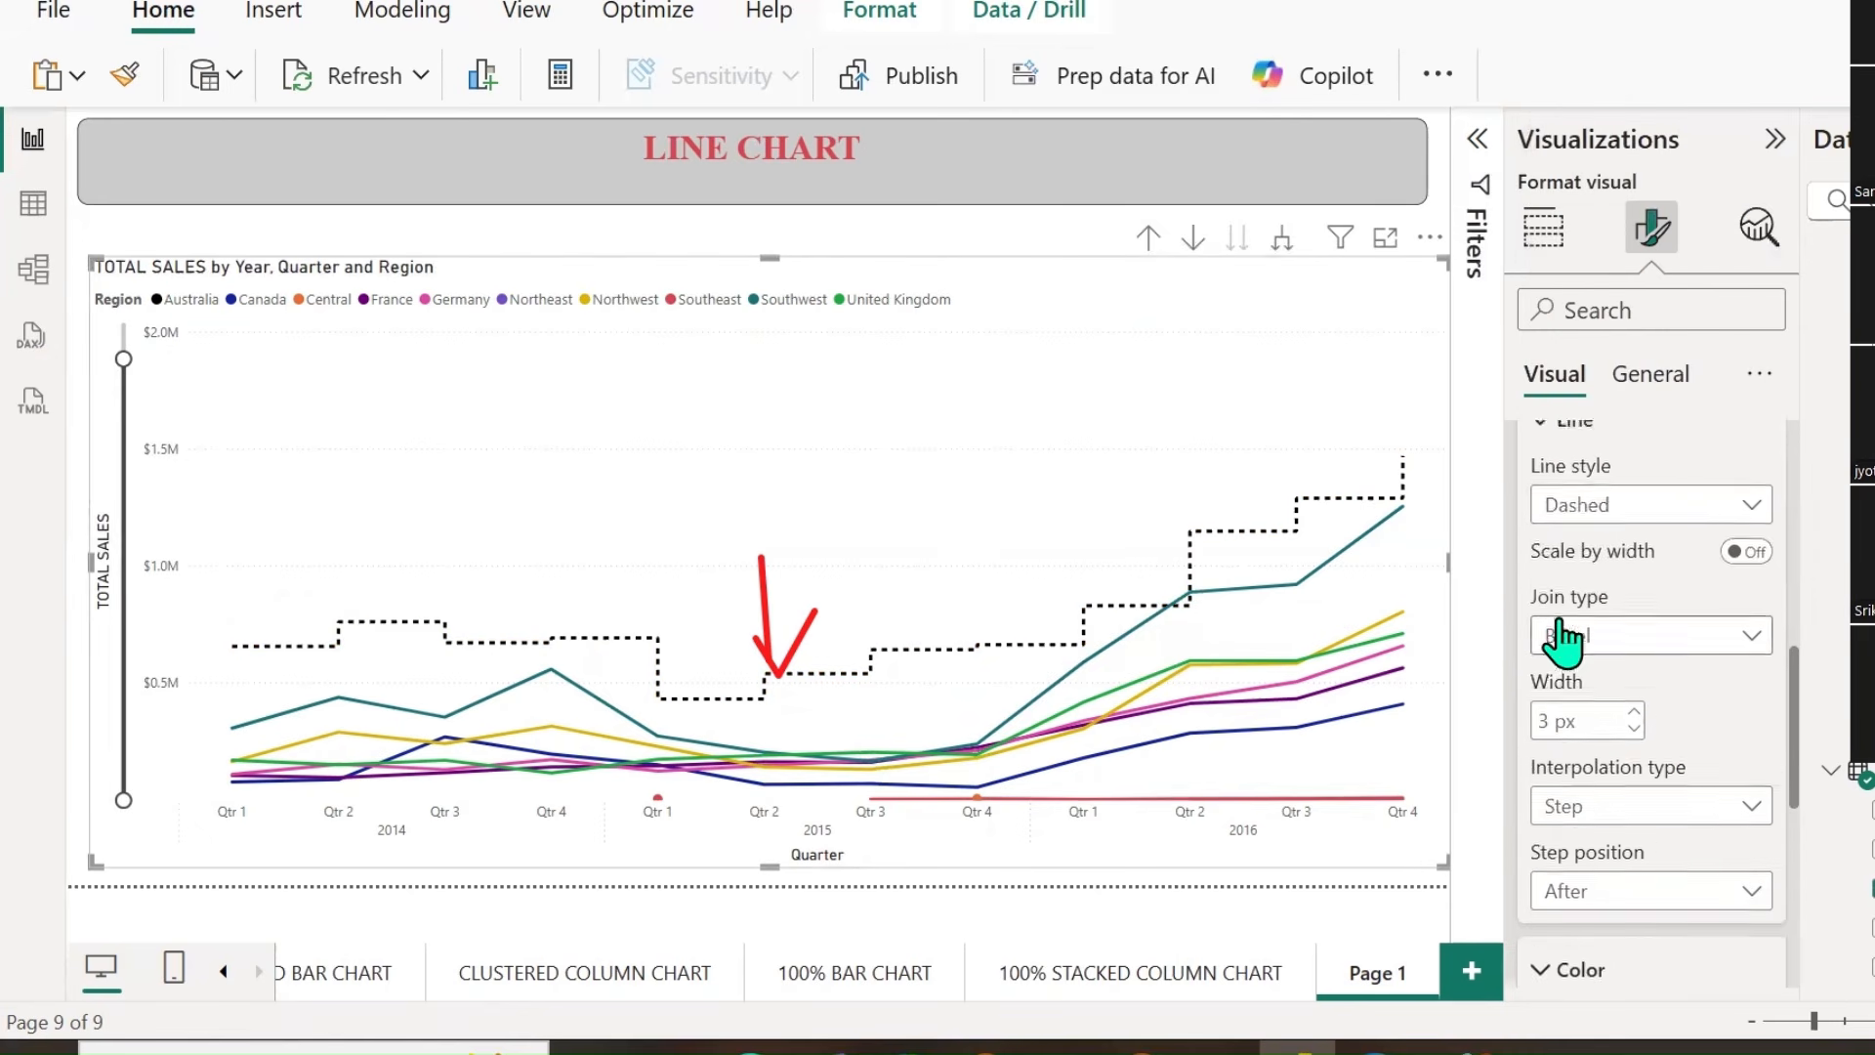
{"action": "left_click", "coordinate": [1749, 712]}
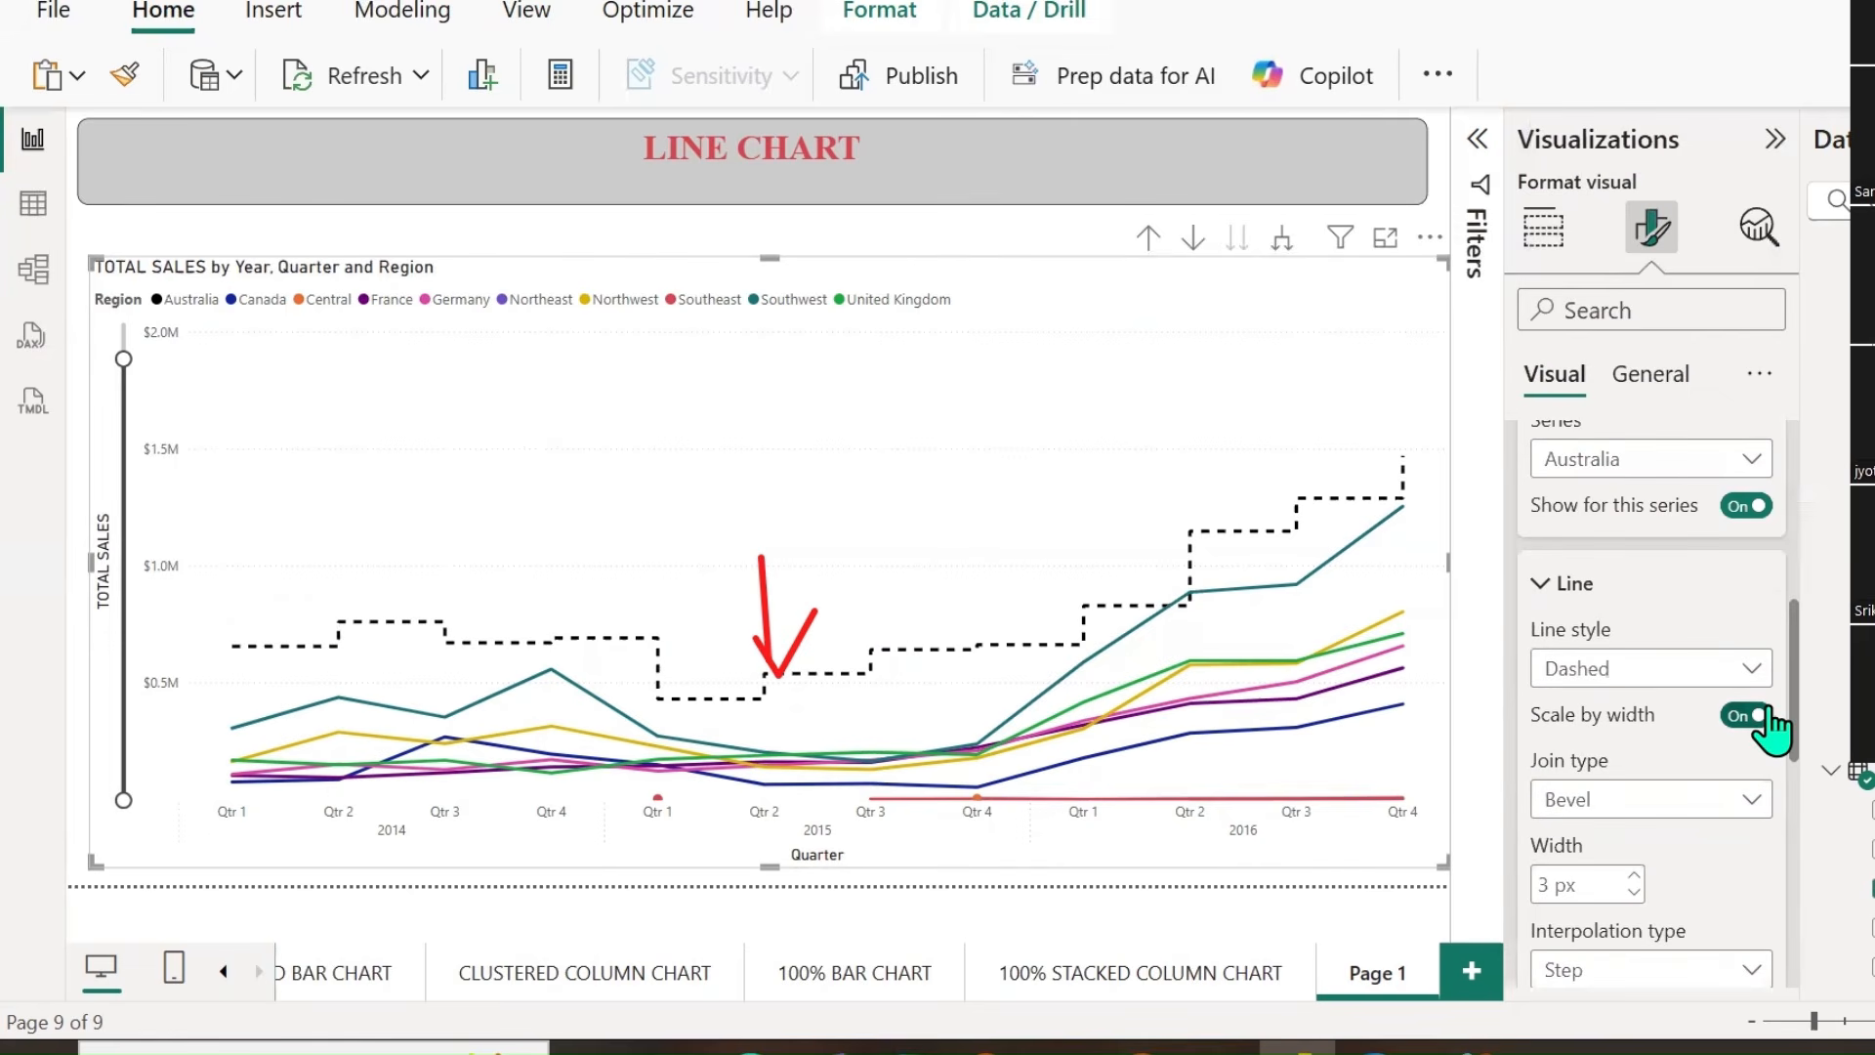
{"action": "left_click", "coordinate": [1748, 721]}
Set the Australia line's style to Dotted and increase its width to 7 px.
{"action": "left_click", "coordinate": [1759, 670]}
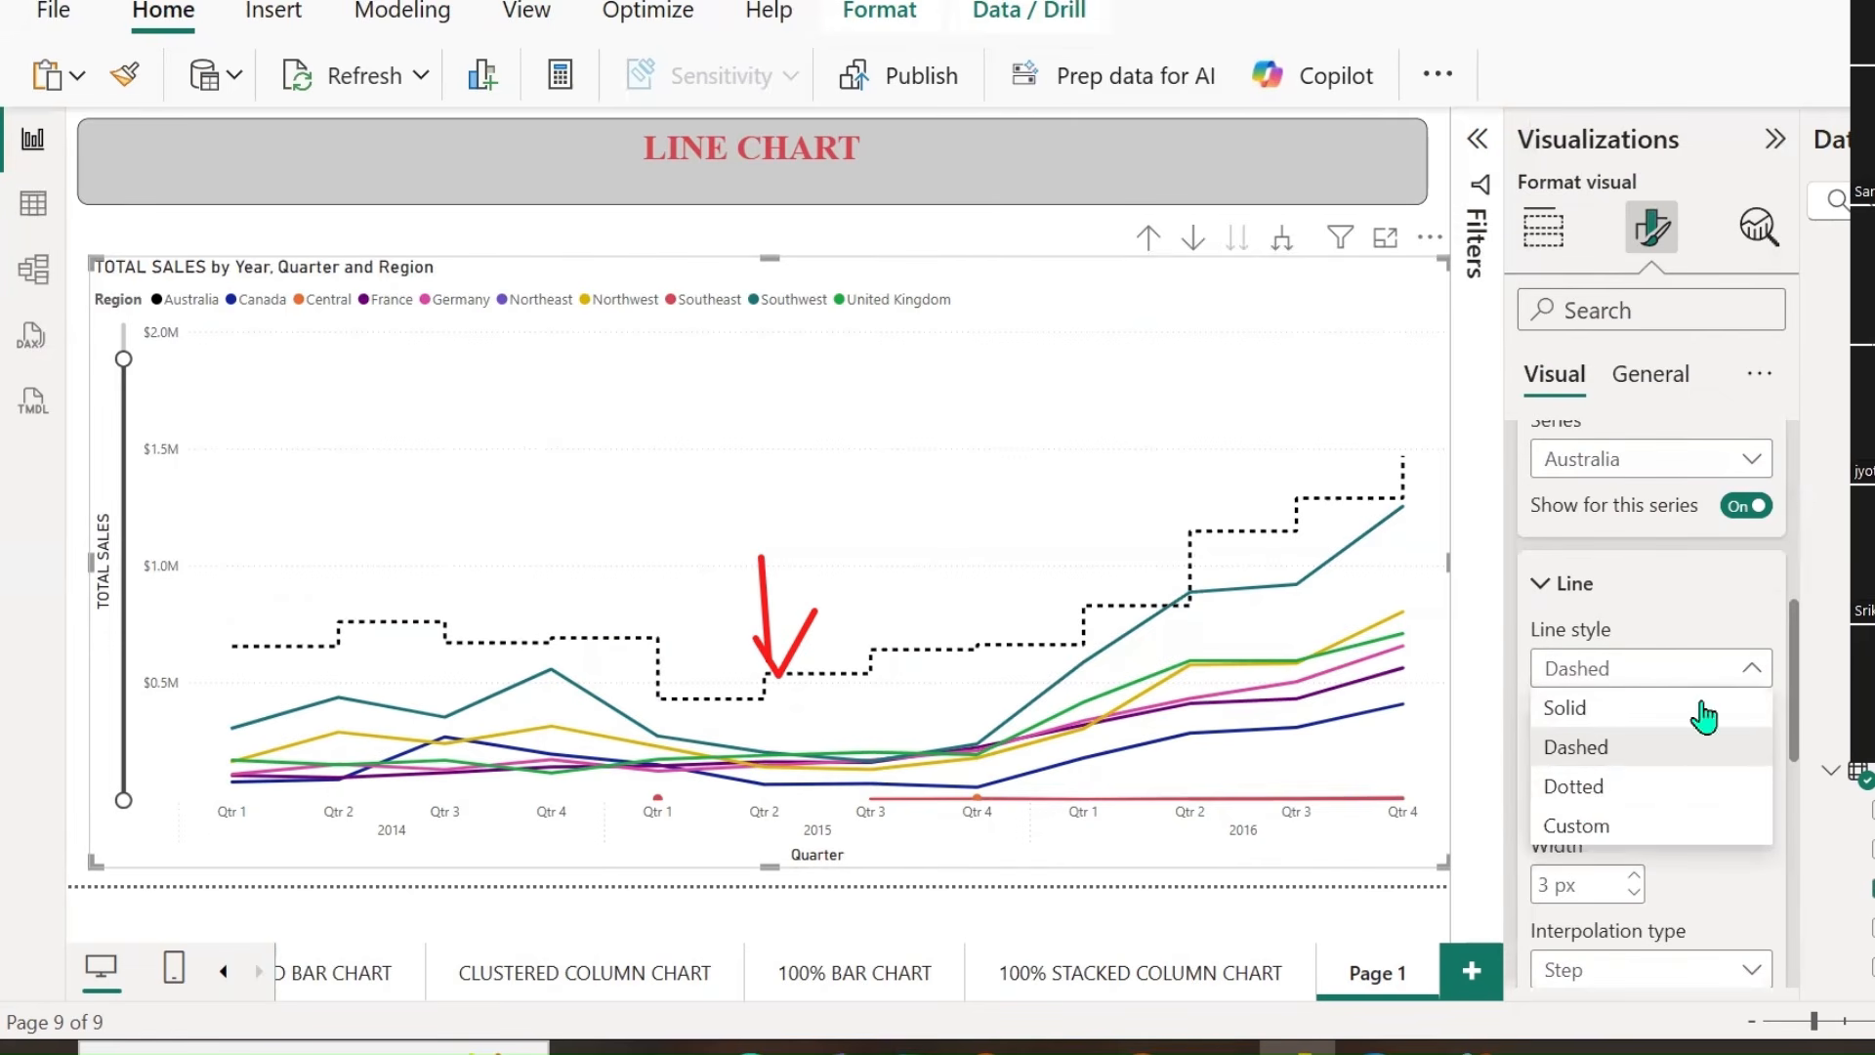
{"action": "left_click", "coordinate": [1602, 789]}
{"action": "mouse_move", "coordinate": [967, 693]}
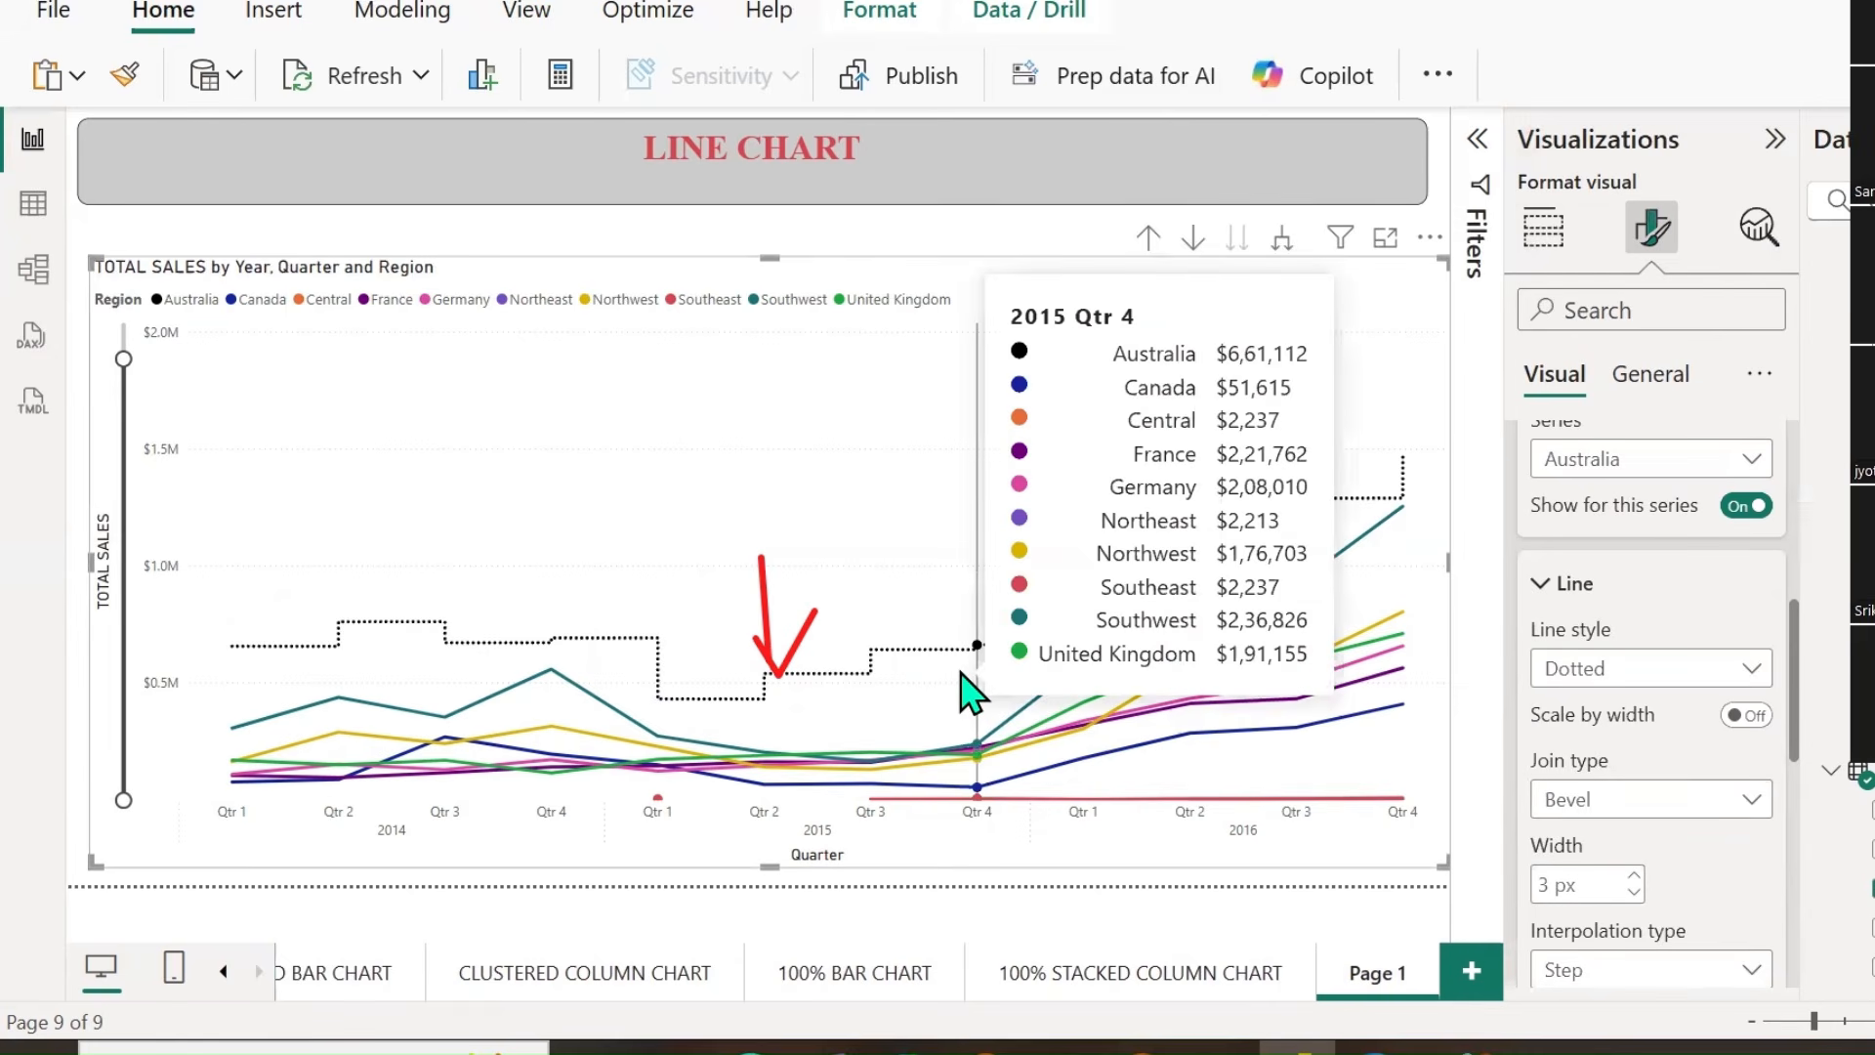
{"action": "left_click", "coordinate": [1634, 875]}
{"action": "left_click", "coordinate": [1634, 875]}
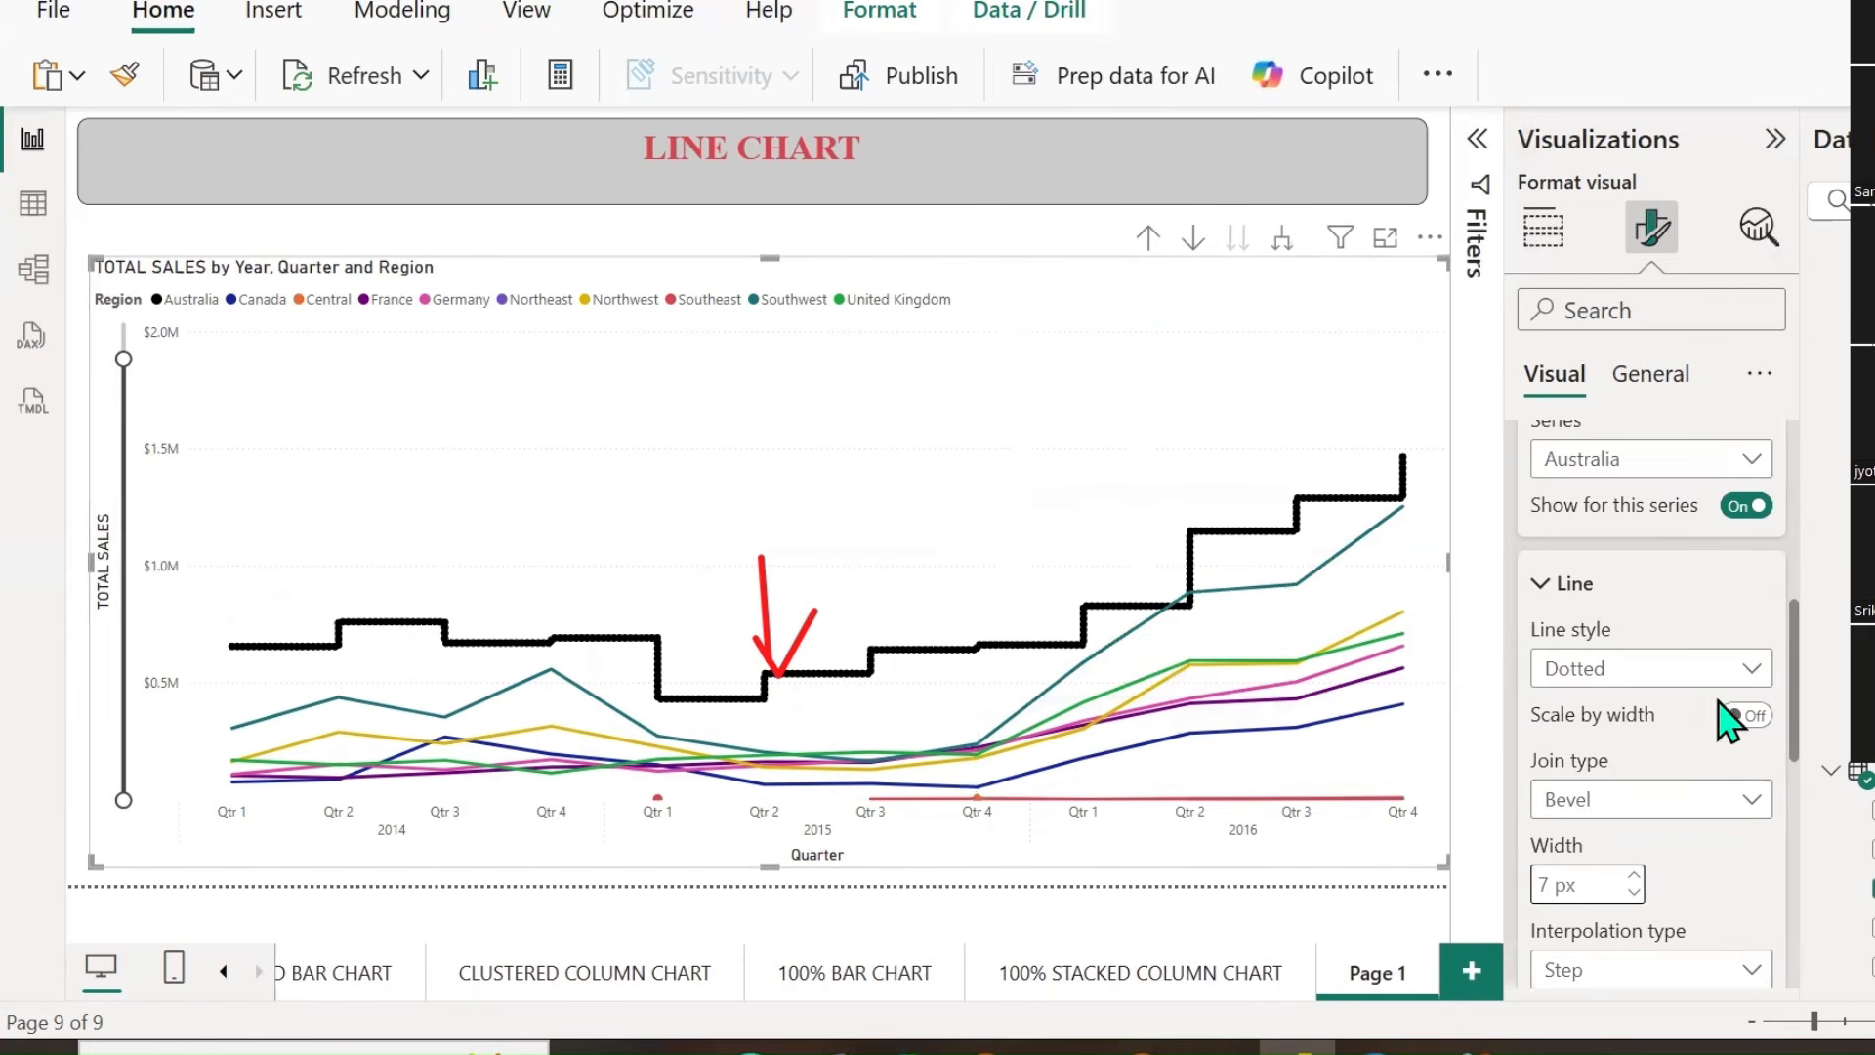
Try the Solid and Dashed styles on the Australia line, and return it to Dotted with a 4 px width.
{"action": "left_click", "coordinate": [1738, 673]}
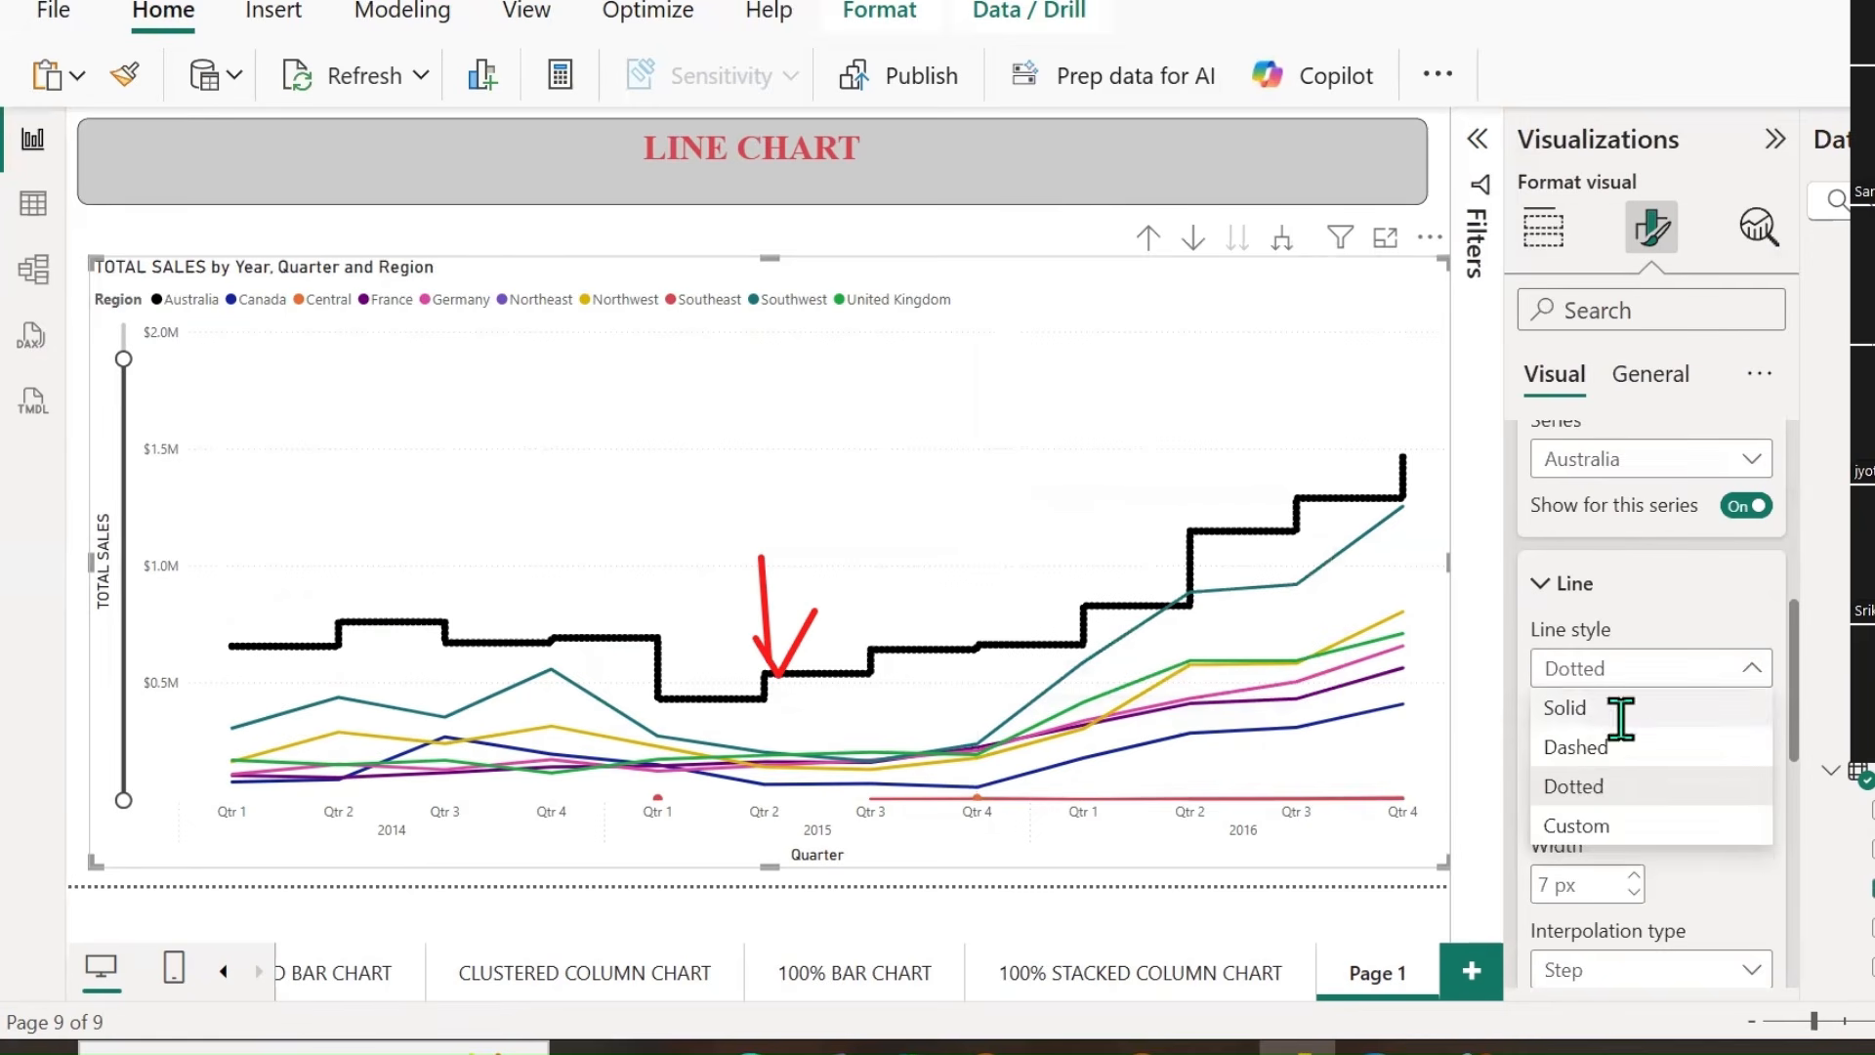
{"action": "left_click", "coordinate": [1616, 705]}
{"action": "left_click", "coordinate": [1746, 672]}
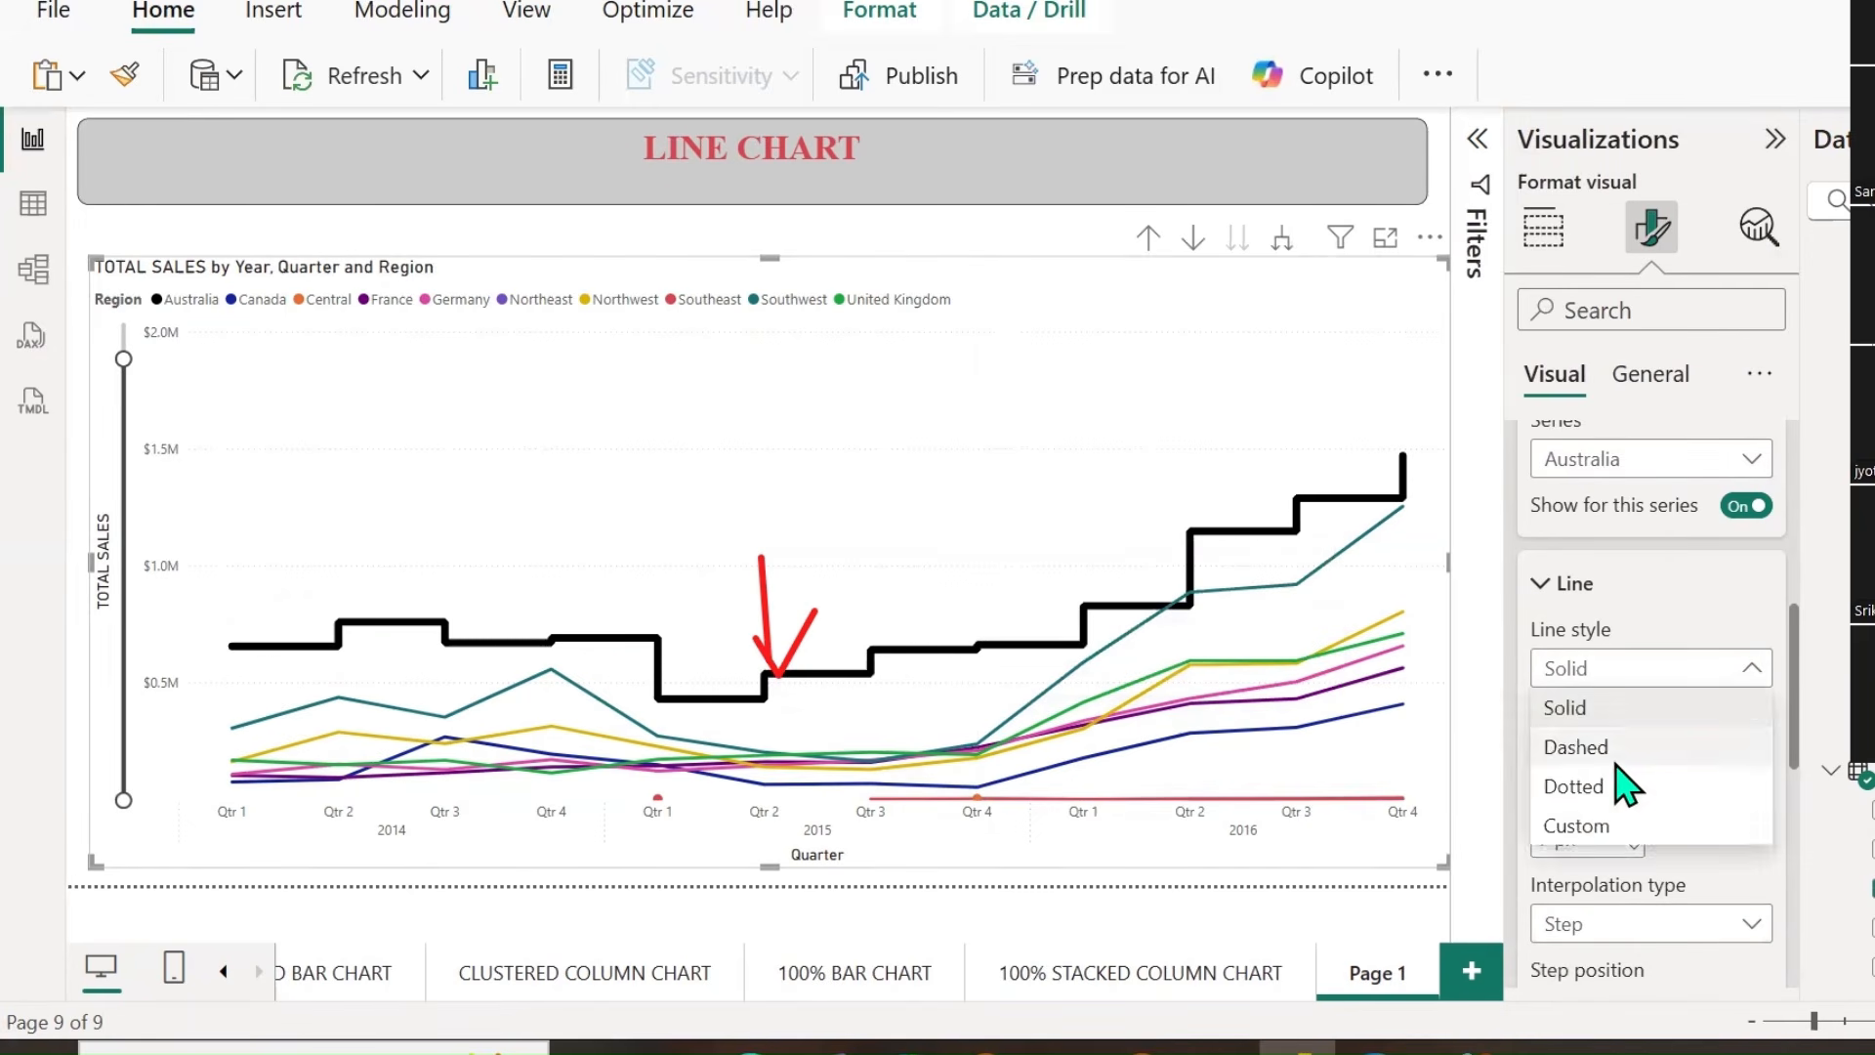
{"action": "left_click", "coordinate": [1622, 748]}
{"action": "left_click", "coordinate": [1735, 670]}
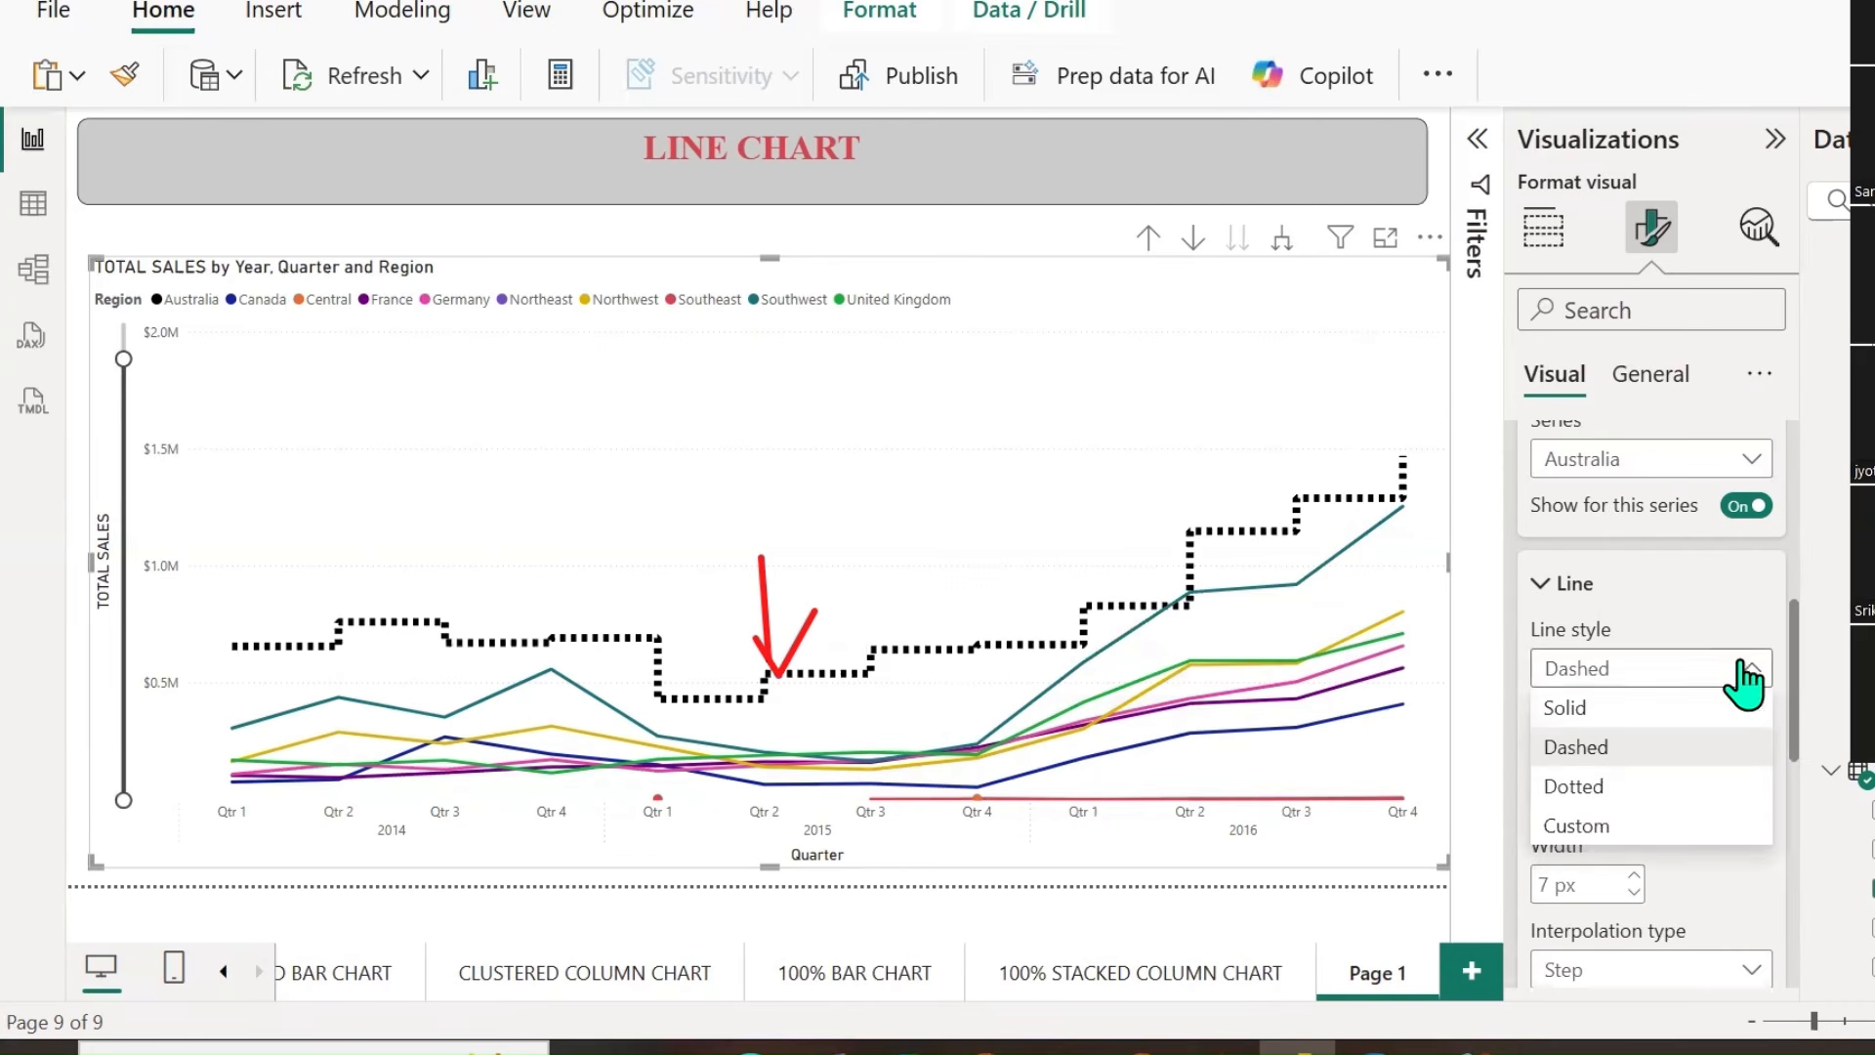
{"action": "left_click", "coordinate": [1603, 787]}
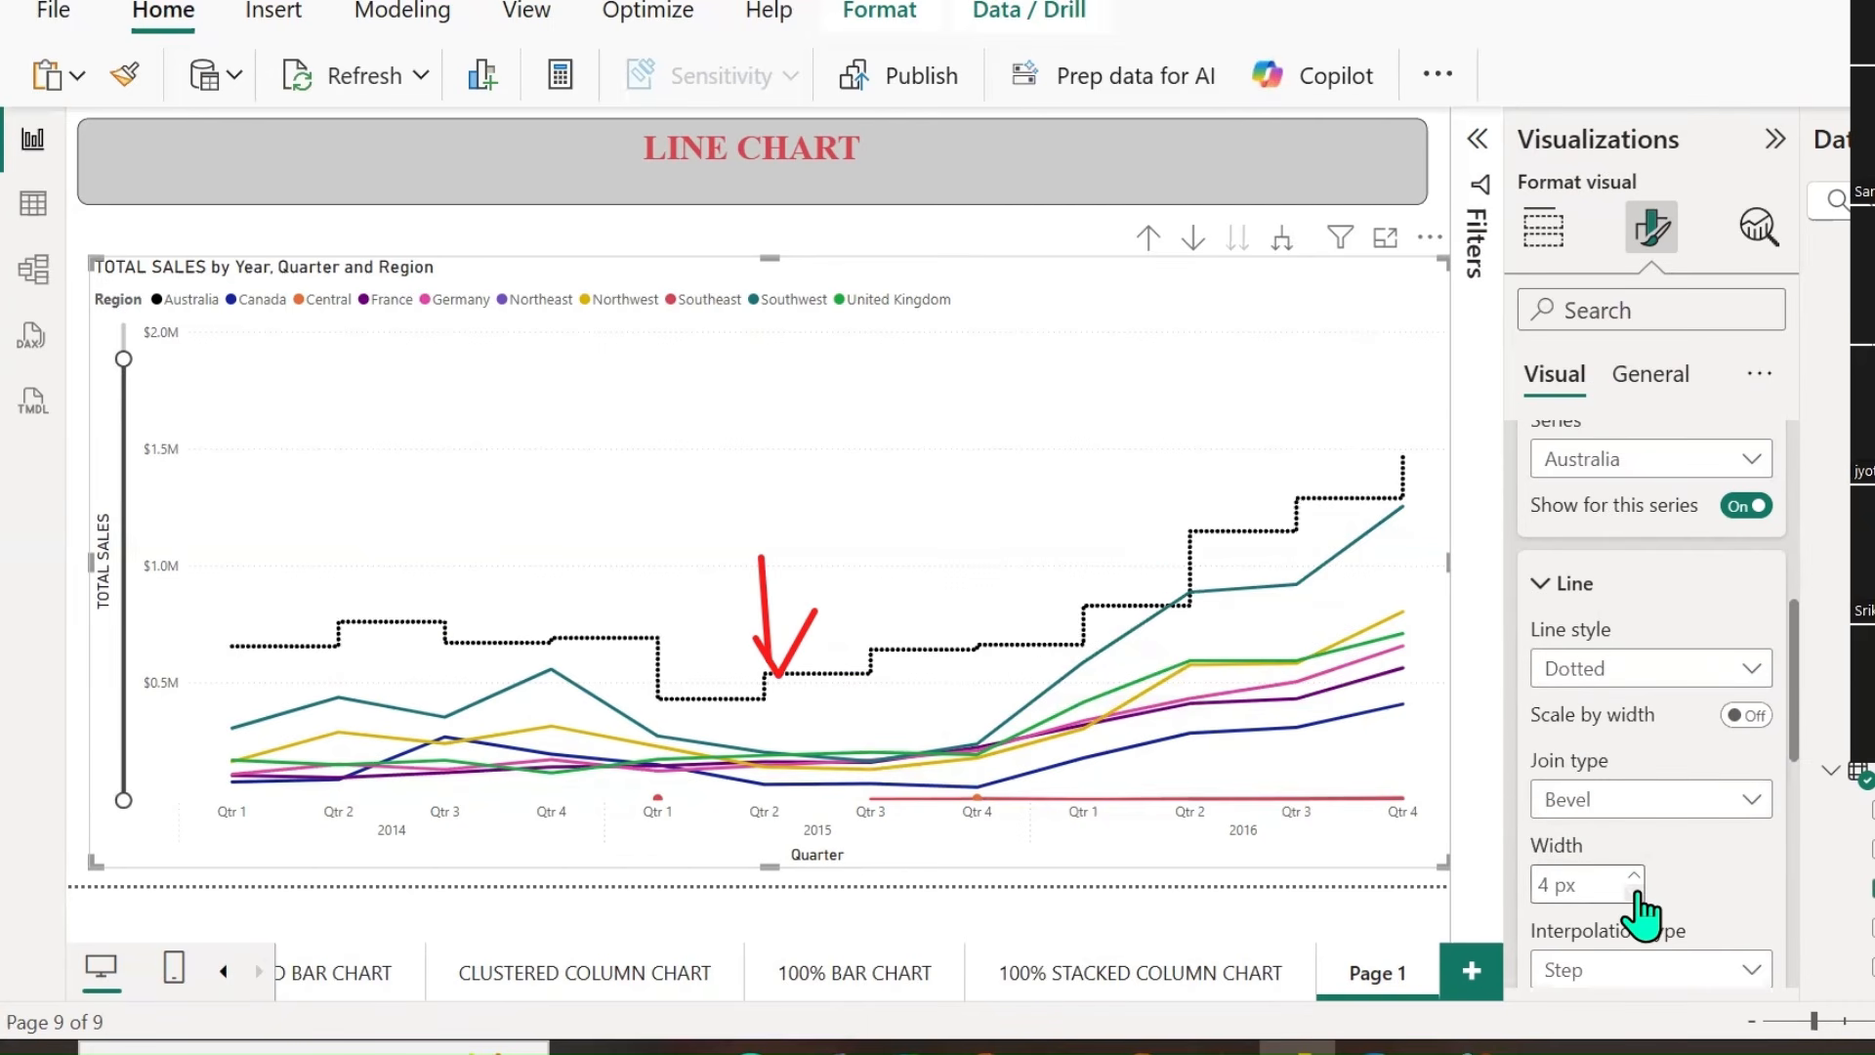
Set the Australia line's style to Custom and turn on scaling of its dash pattern by width.
{"action": "left_click", "coordinate": [1734, 670]}
{"action": "left_click", "coordinate": [1611, 824]}
{"action": "scroll", "coordinate": [1721, 872], "scroll_direction": "down", "scroll_amount": 3}
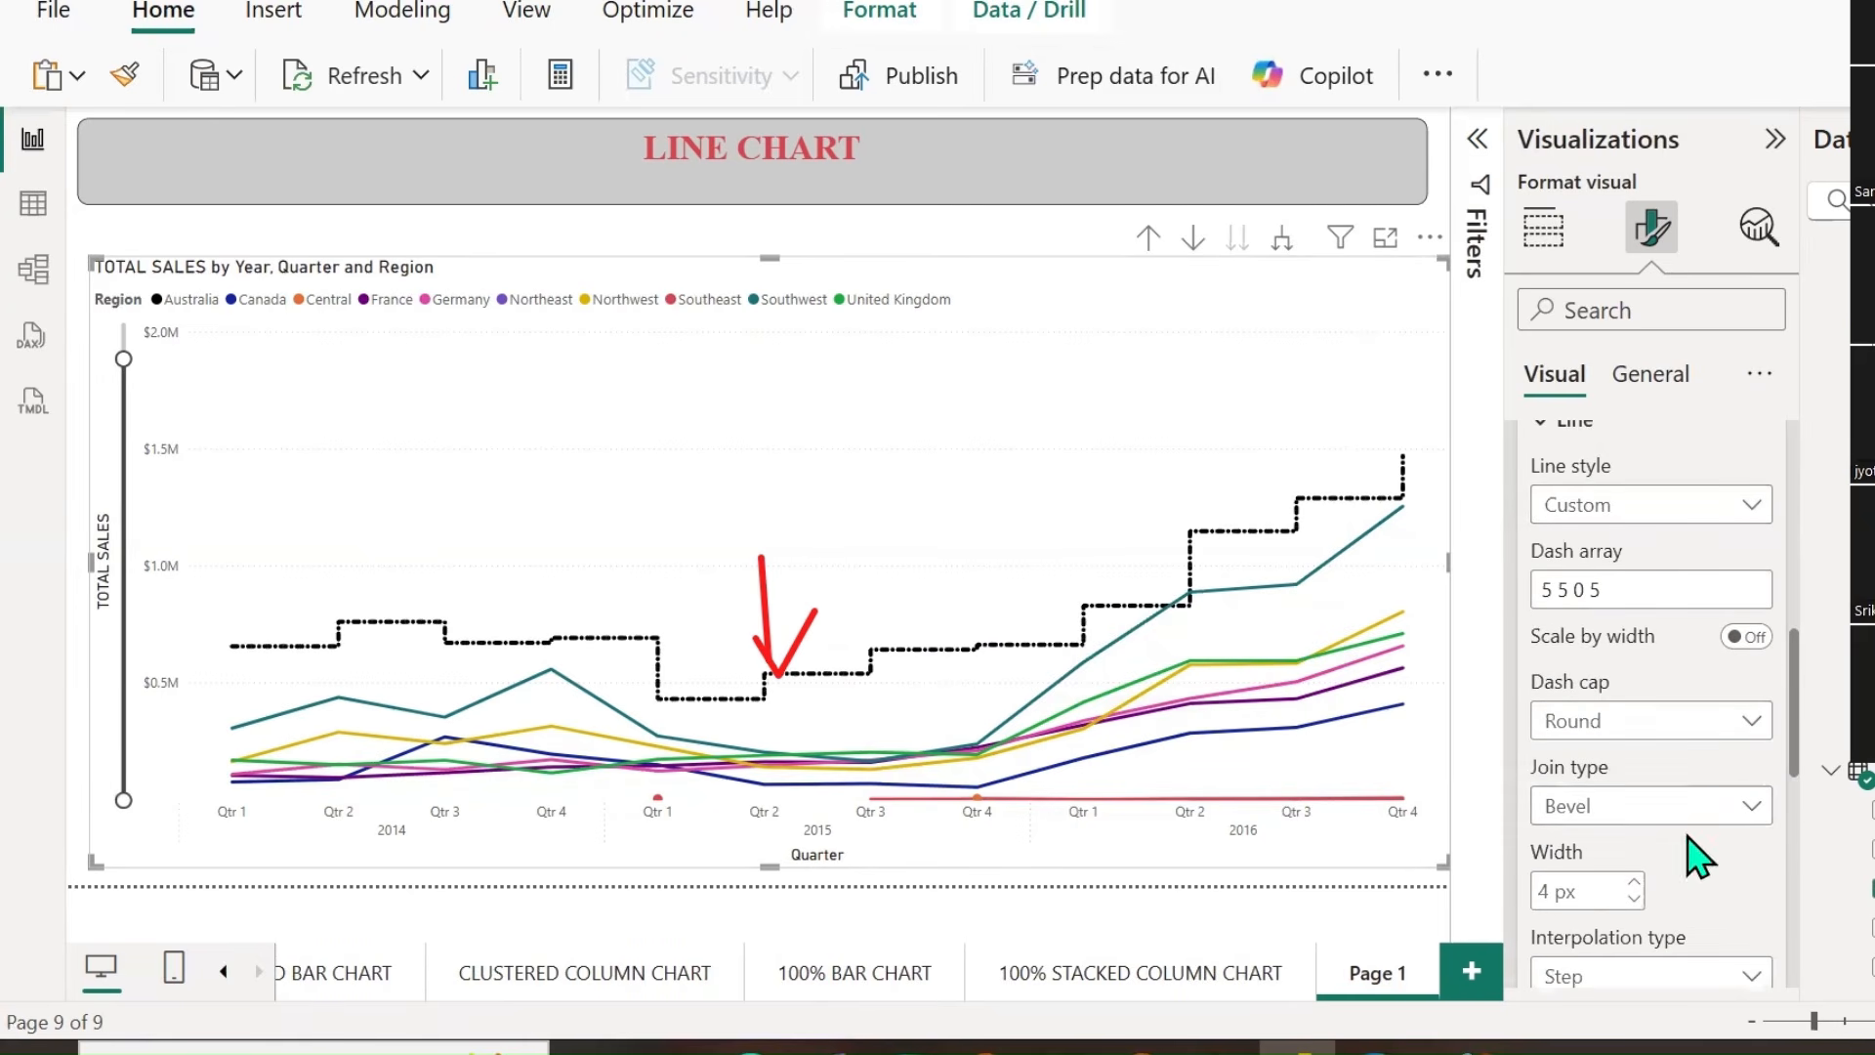
{"action": "double_click", "coordinate": [1551, 589]}
{"action": "triple_click", "coordinate": [1567, 589]}
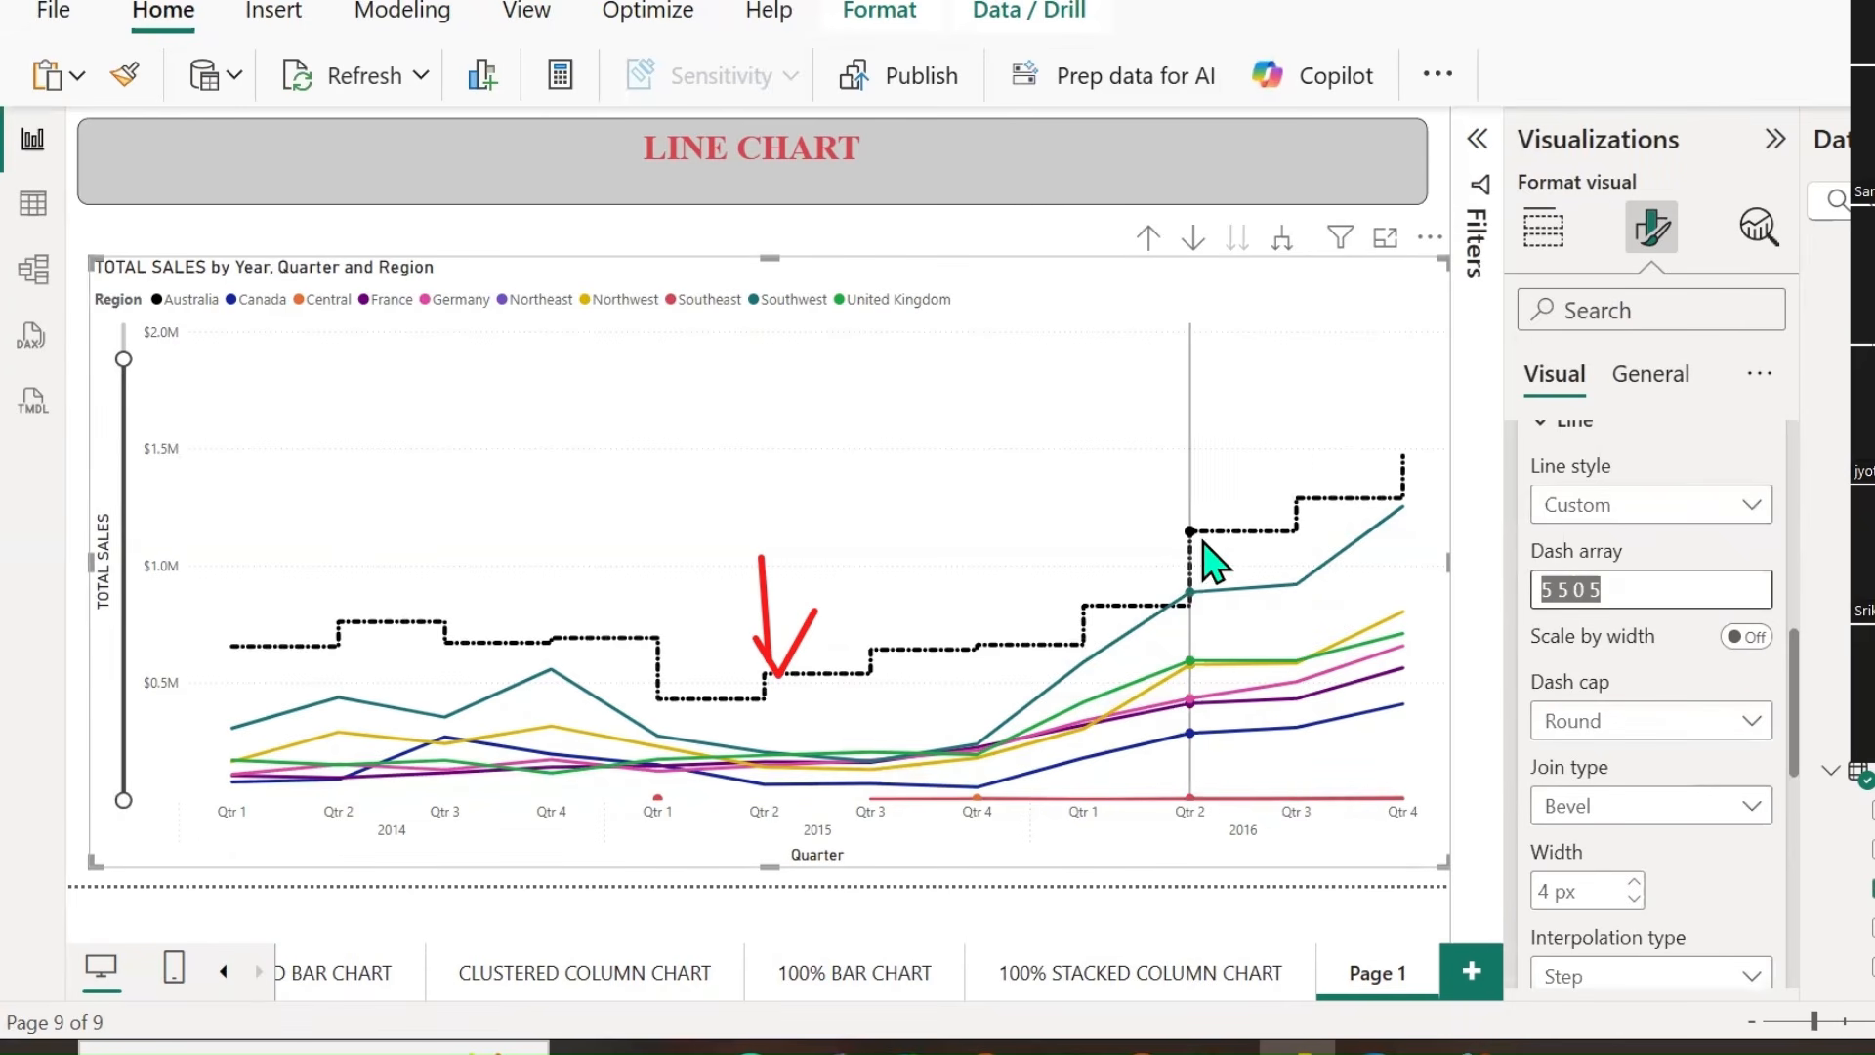
{"action": "mouse_move", "coordinate": [1059, 620]}
{"action": "left_click", "coordinate": [1744, 636]}
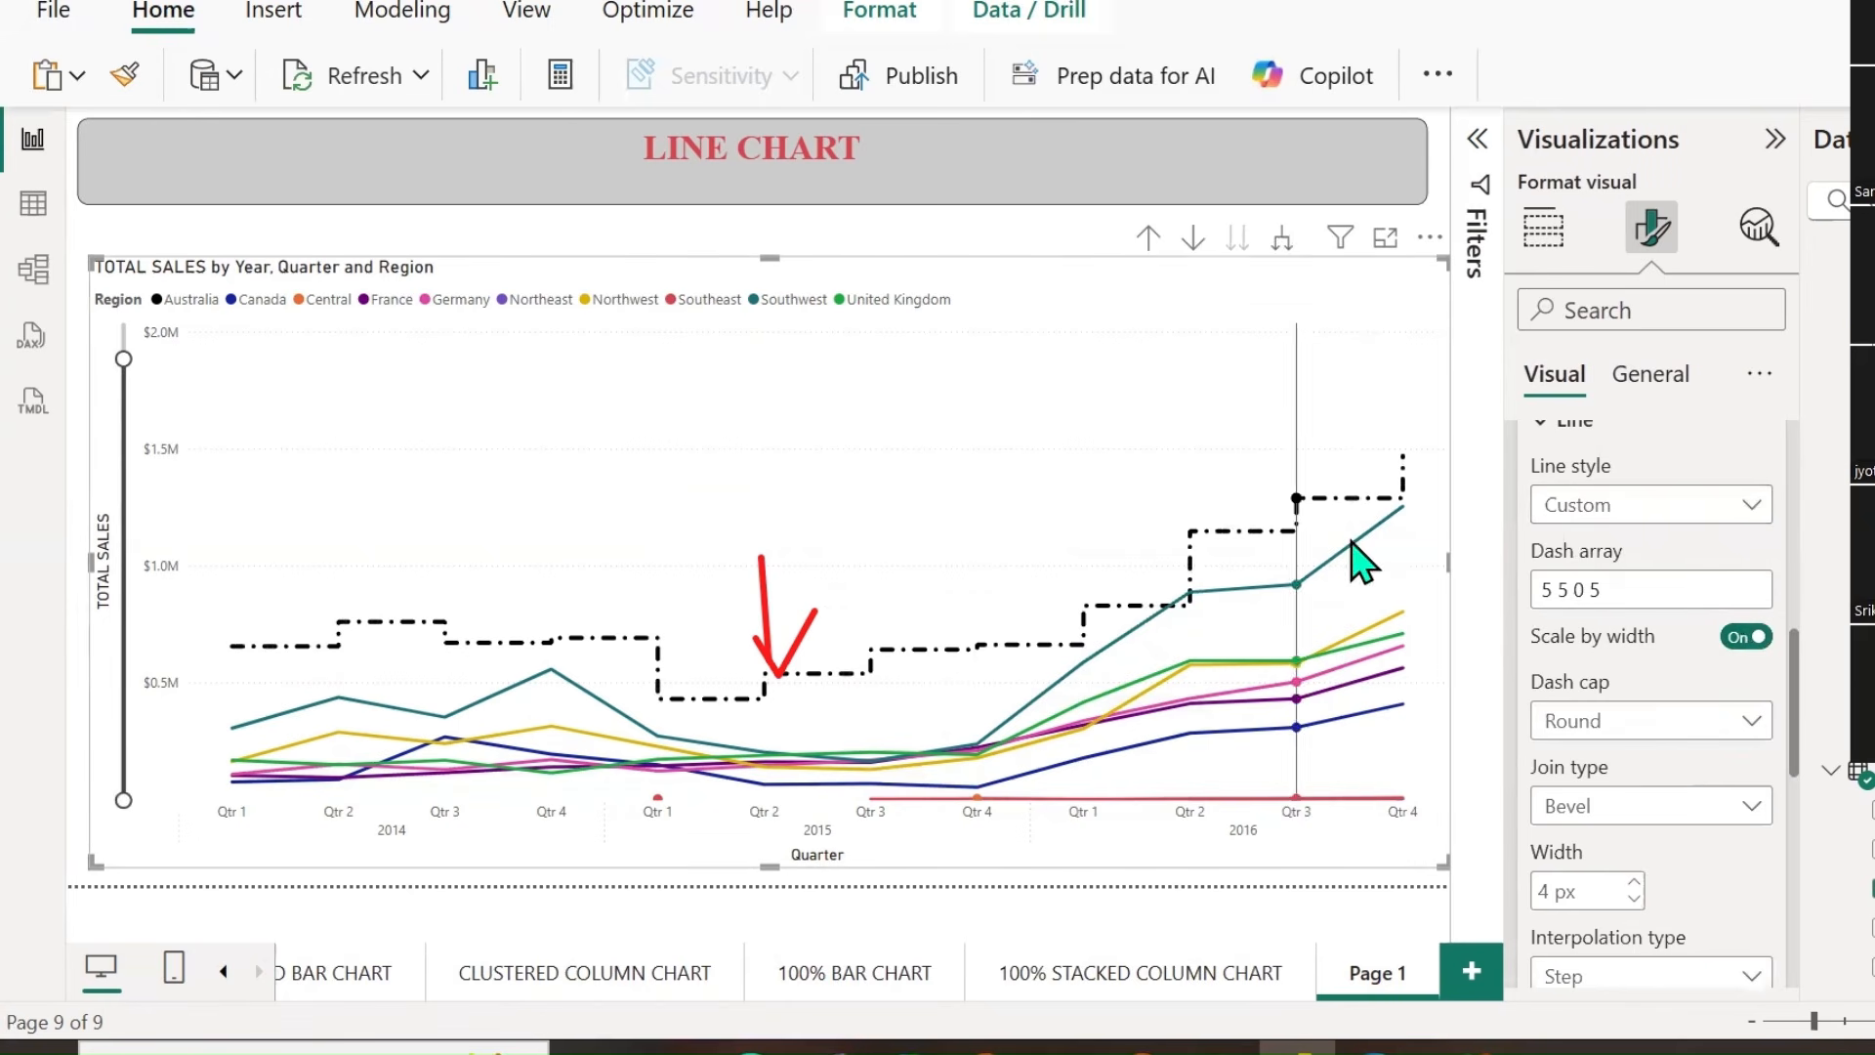
Try the Flat and Round dash caps on the Australia line, and finish with Square.
{"action": "left_click", "coordinate": [1753, 723]}
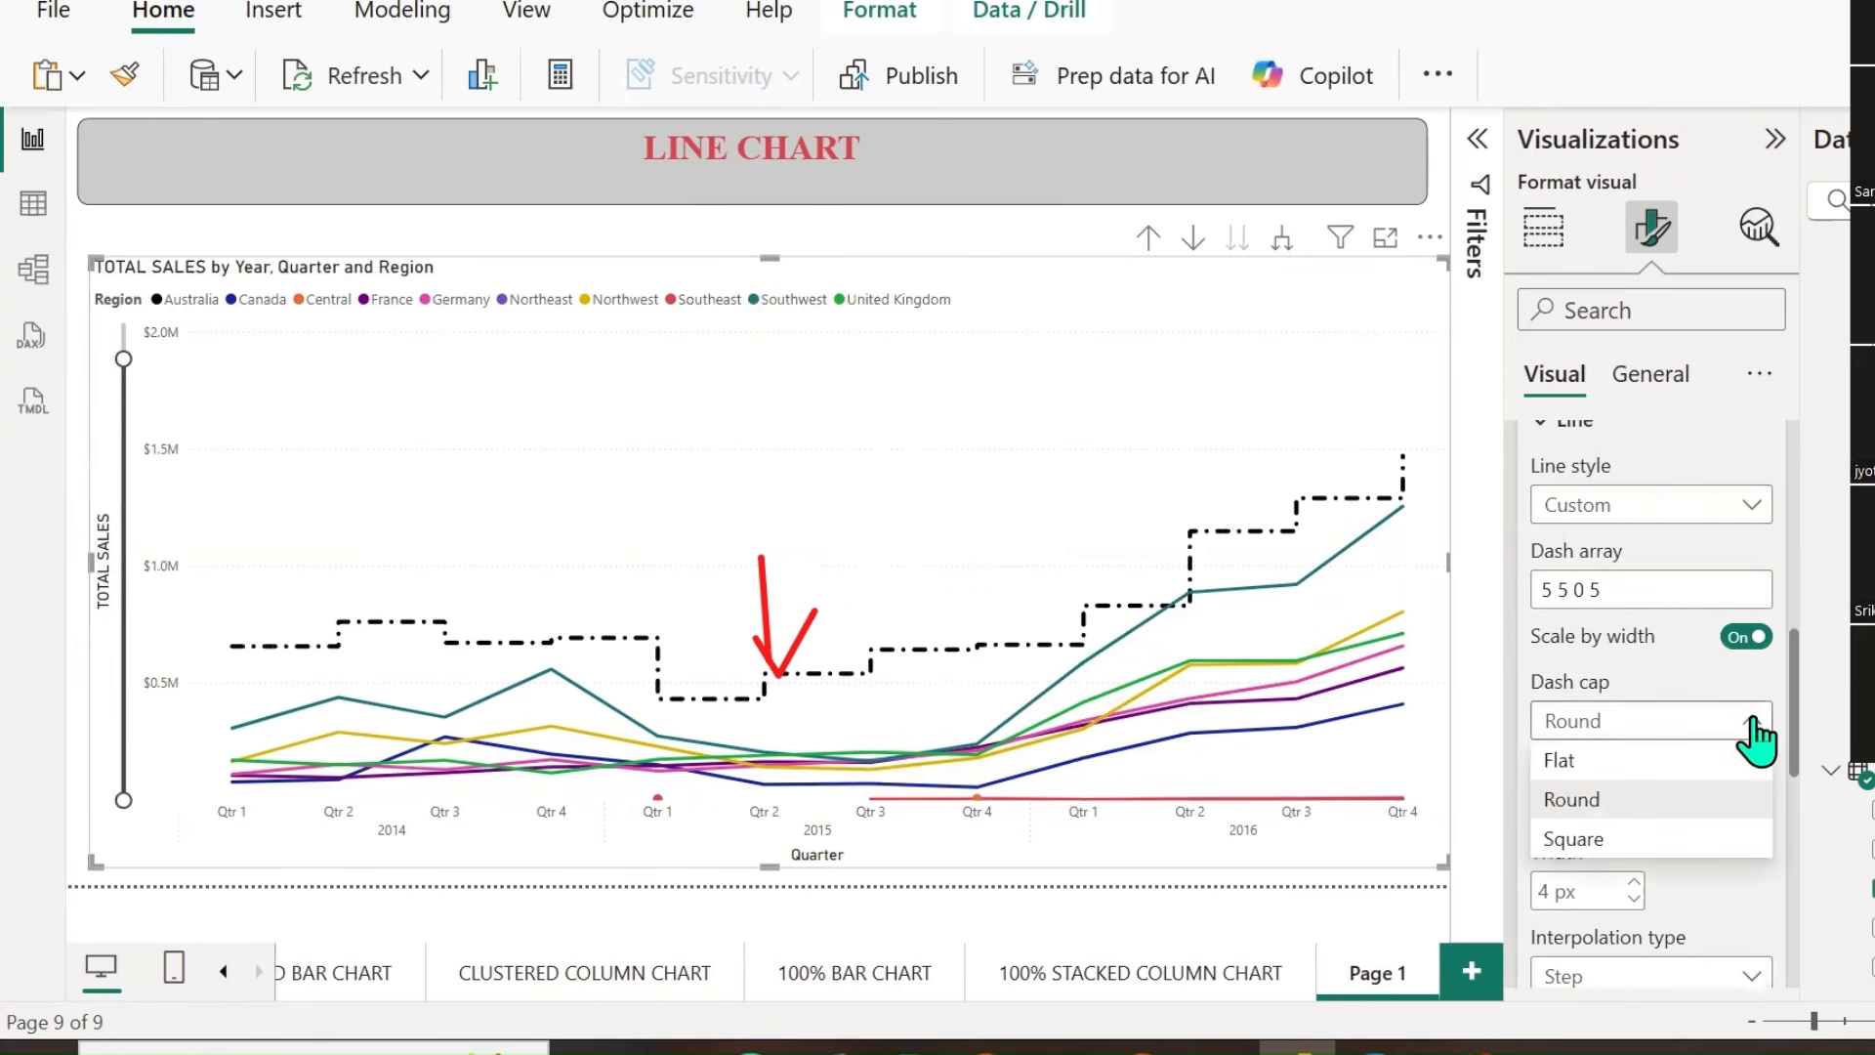
{"action": "left_click", "coordinate": [1575, 799]}
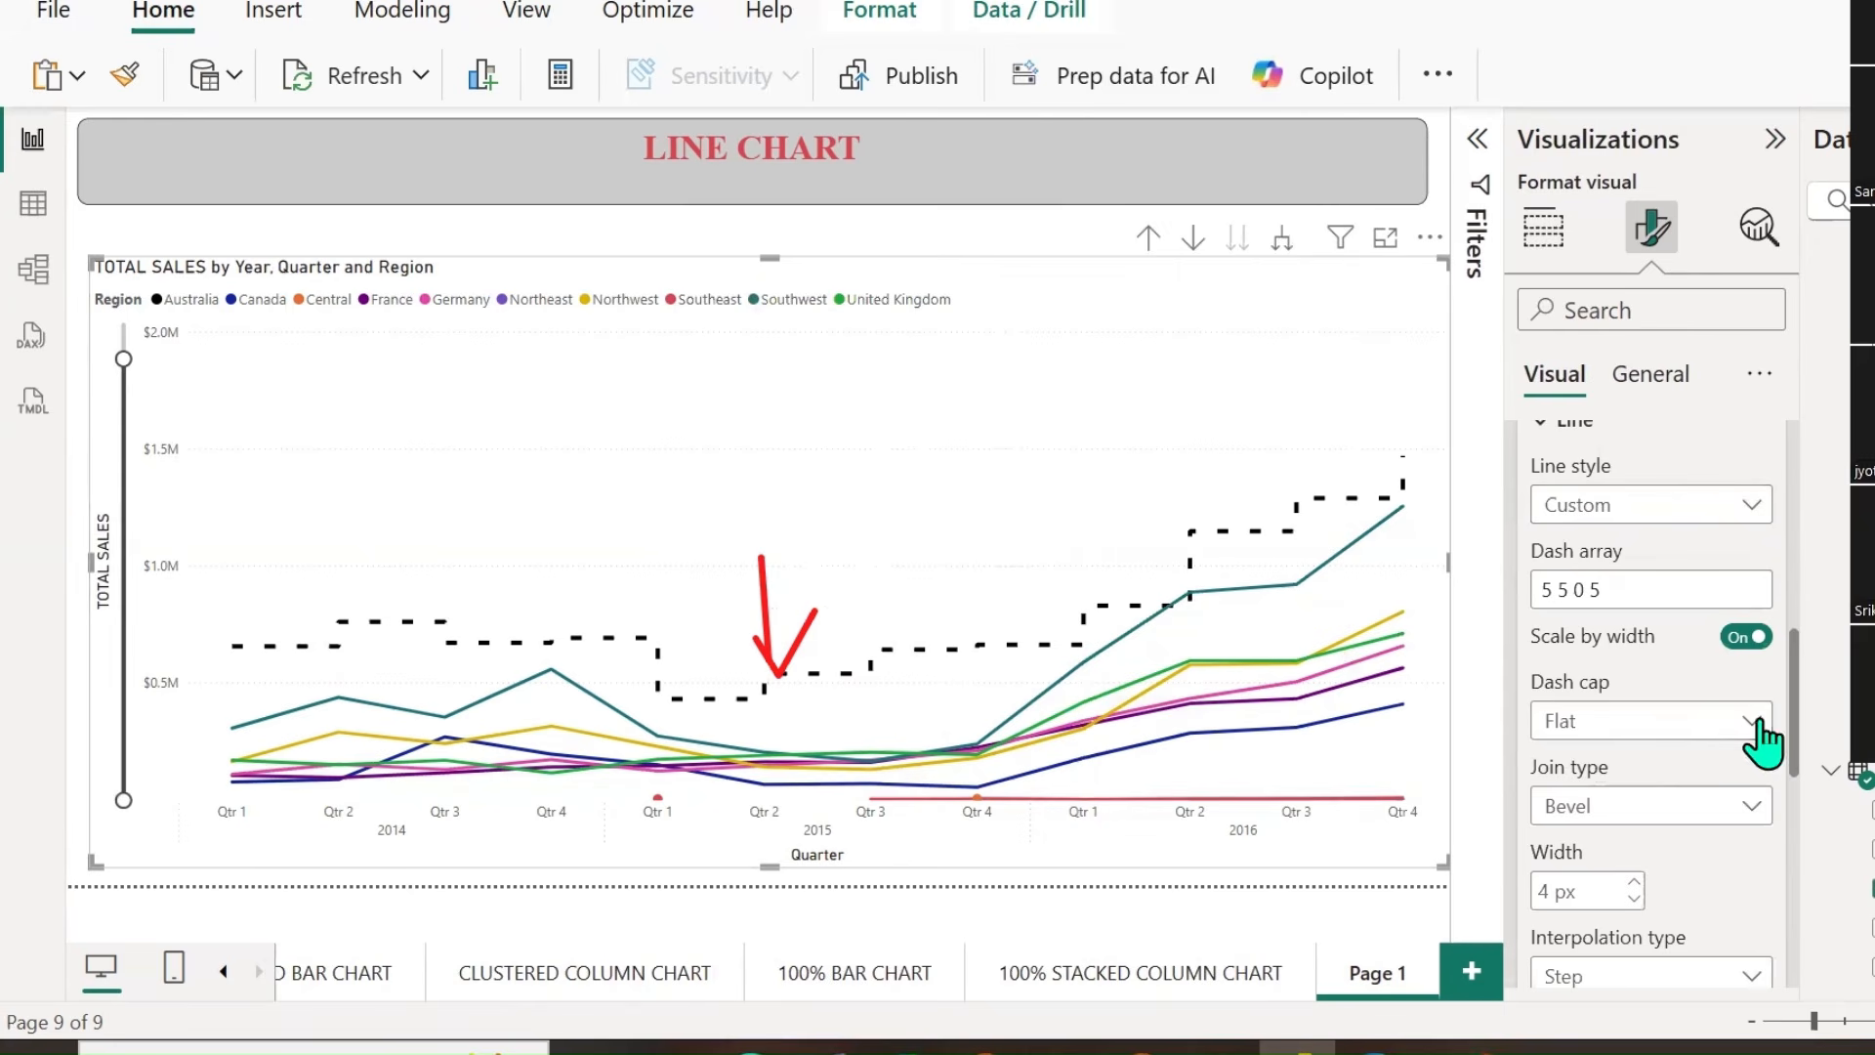
{"action": "left_click", "coordinate": [1759, 728]}
{"action": "left_click", "coordinate": [1582, 800]}
{"action": "left_click", "coordinate": [1756, 724]}
{"action": "left_click", "coordinate": [1616, 840]}
Try another join type on the Australia line, and finish with Miter.
{"action": "left_click", "coordinate": [1735, 803]}
{"action": "left_click", "coordinate": [1593, 881]}
{"action": "left_click", "coordinate": [1754, 807]}
{"action": "left_click", "coordinate": [1661, 840]}
Reset the chart's line settings to default and collapse the Lines settings.
{"action": "scroll", "coordinate": [1668, 850], "scroll_direction": "down", "scroll_amount": 2}
{"action": "scroll", "coordinate": [1670, 853], "scroll_direction": "down", "scroll_amount": 2}
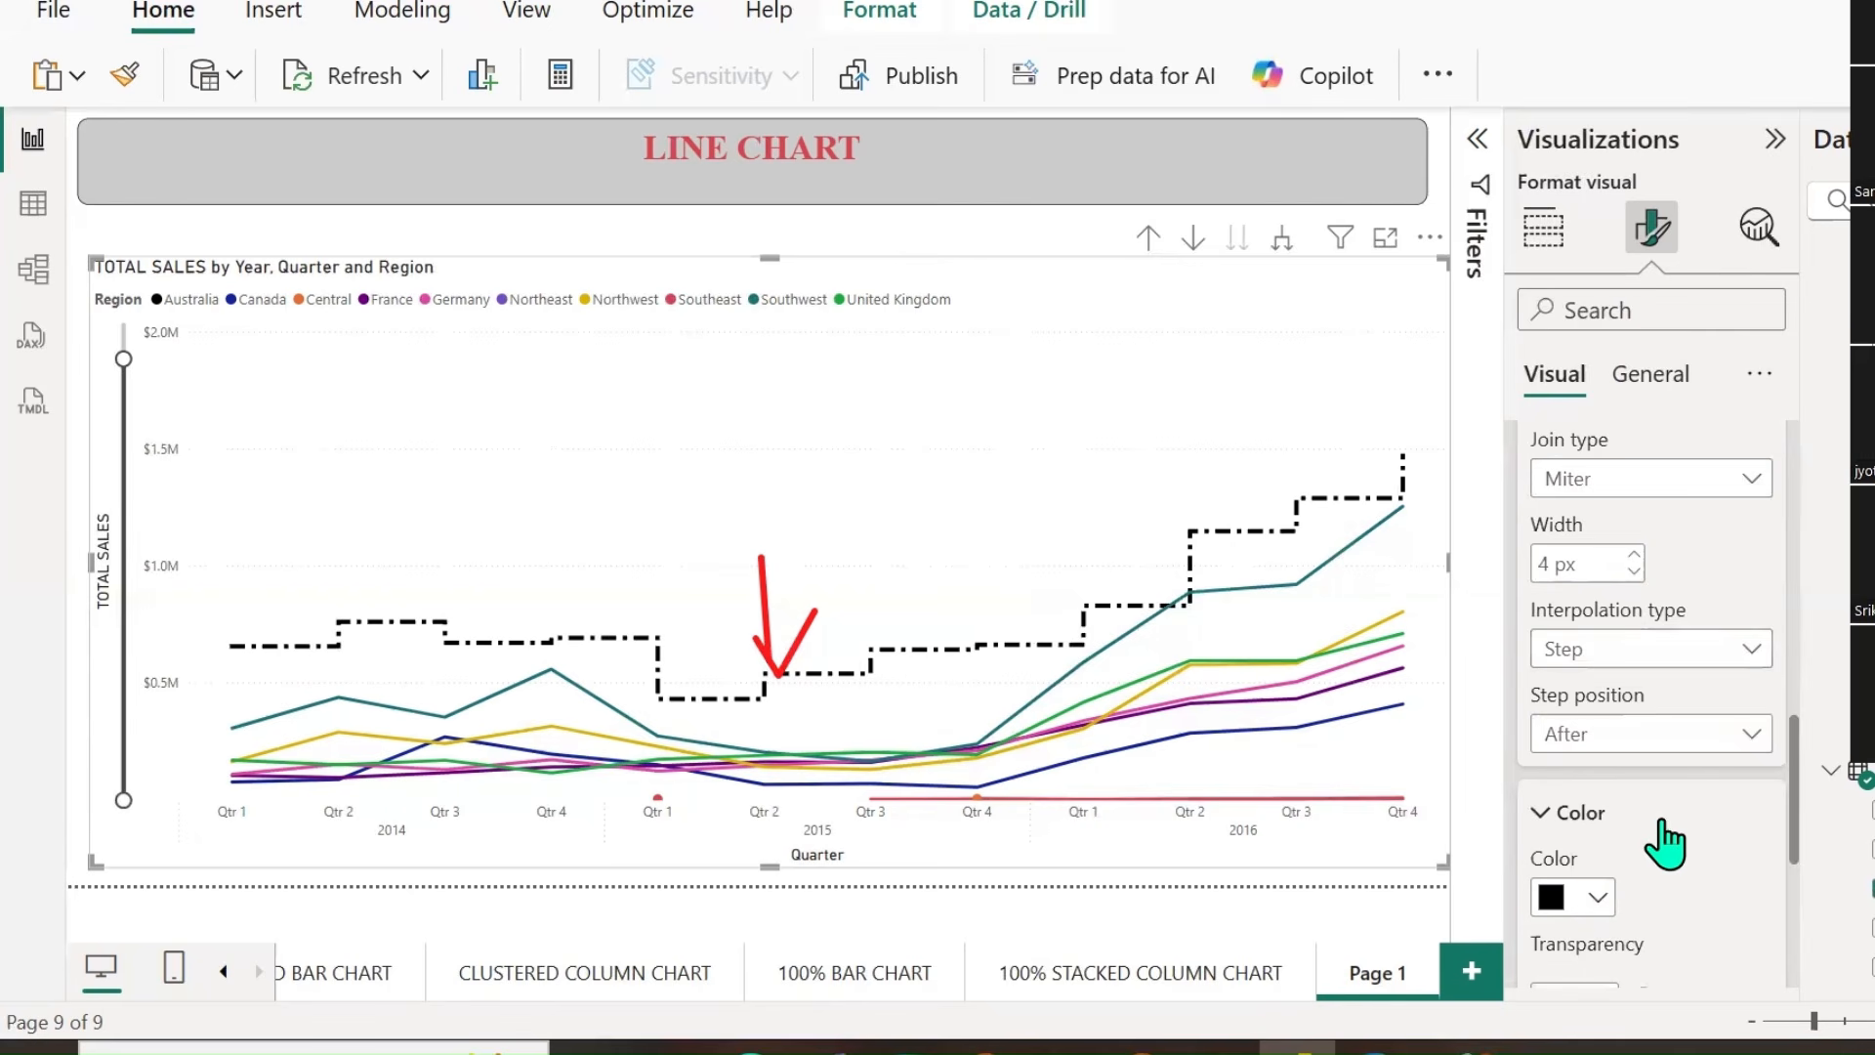
{"action": "scroll", "coordinate": [1640, 772], "scroll_direction": "up", "scroll_amount": 9}
{"action": "scroll", "coordinate": [1640, 778], "scroll_direction": "up", "scroll_amount": 2}
{"action": "left_click", "coordinate": [1526, 633]}
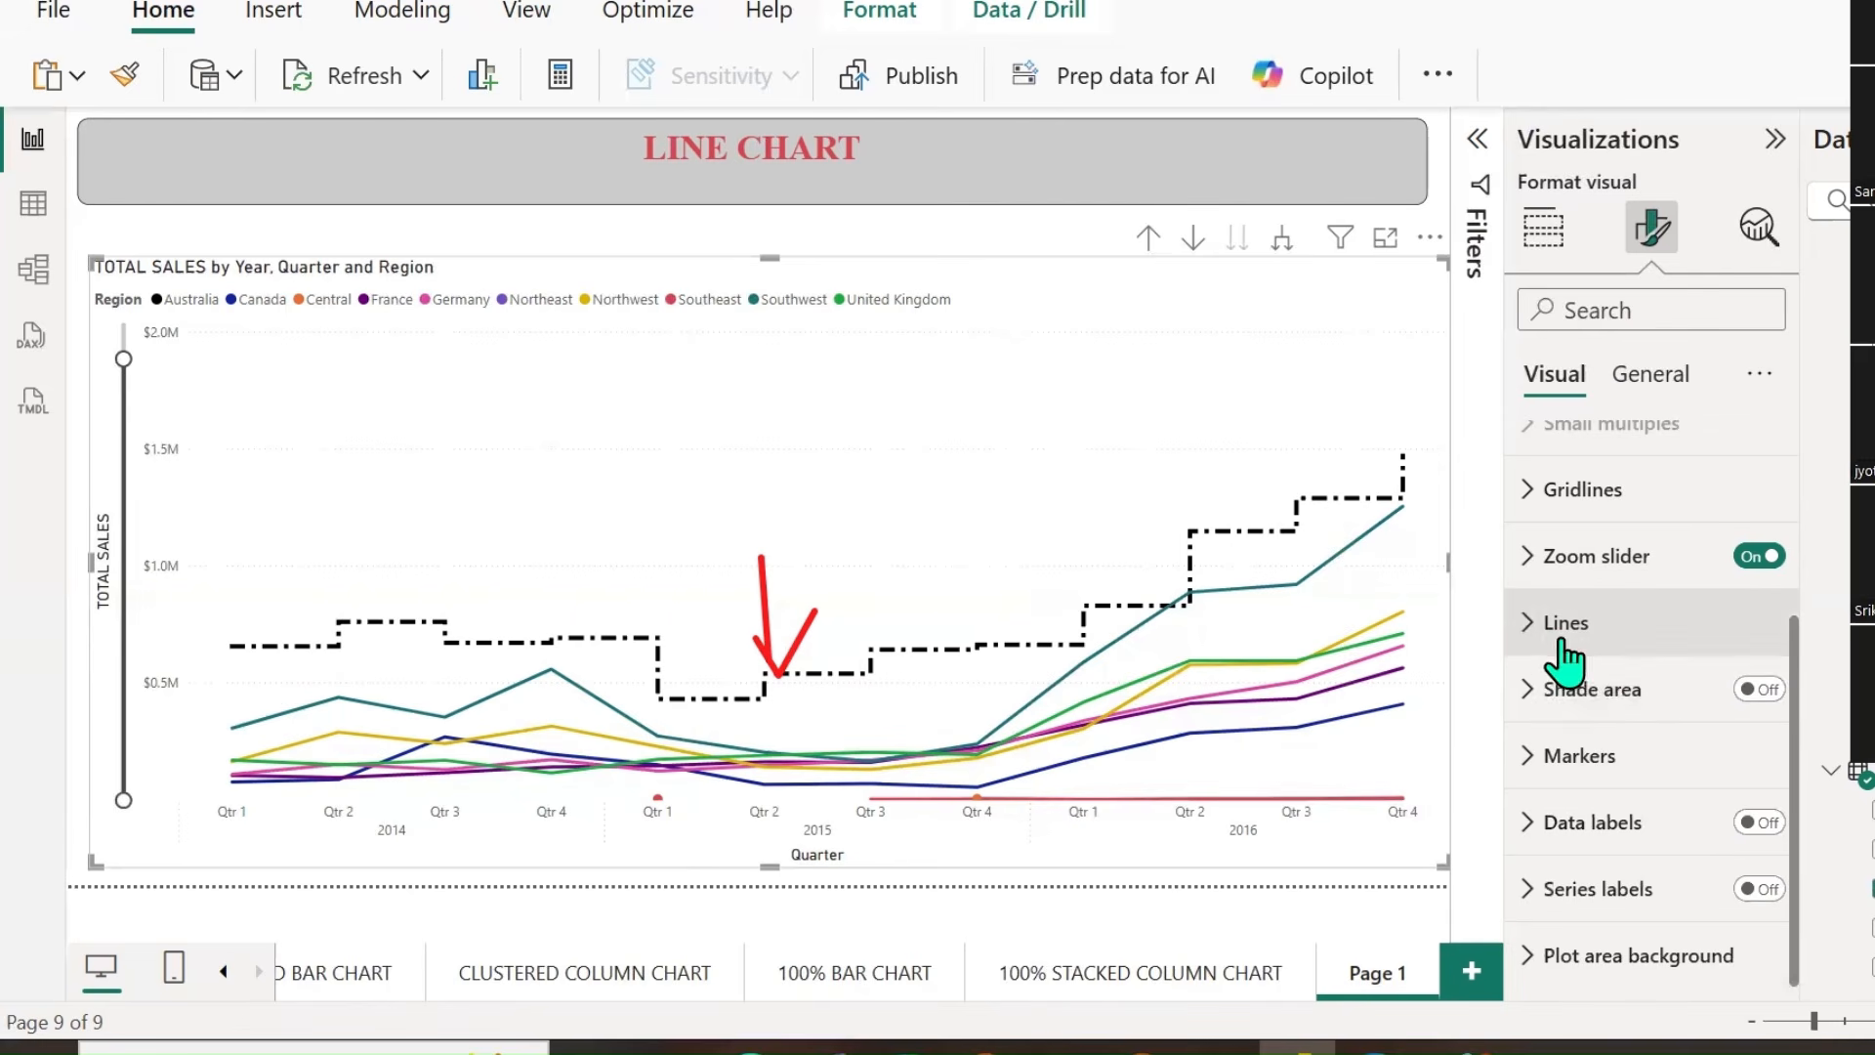
{"action": "left_click", "coordinate": [1524, 630]}
{"action": "scroll", "coordinate": [1641, 710], "scroll_direction": "down", "scroll_amount": 4}
{"action": "scroll", "coordinate": [1641, 710], "scroll_direction": "down", "scroll_amount": 8}
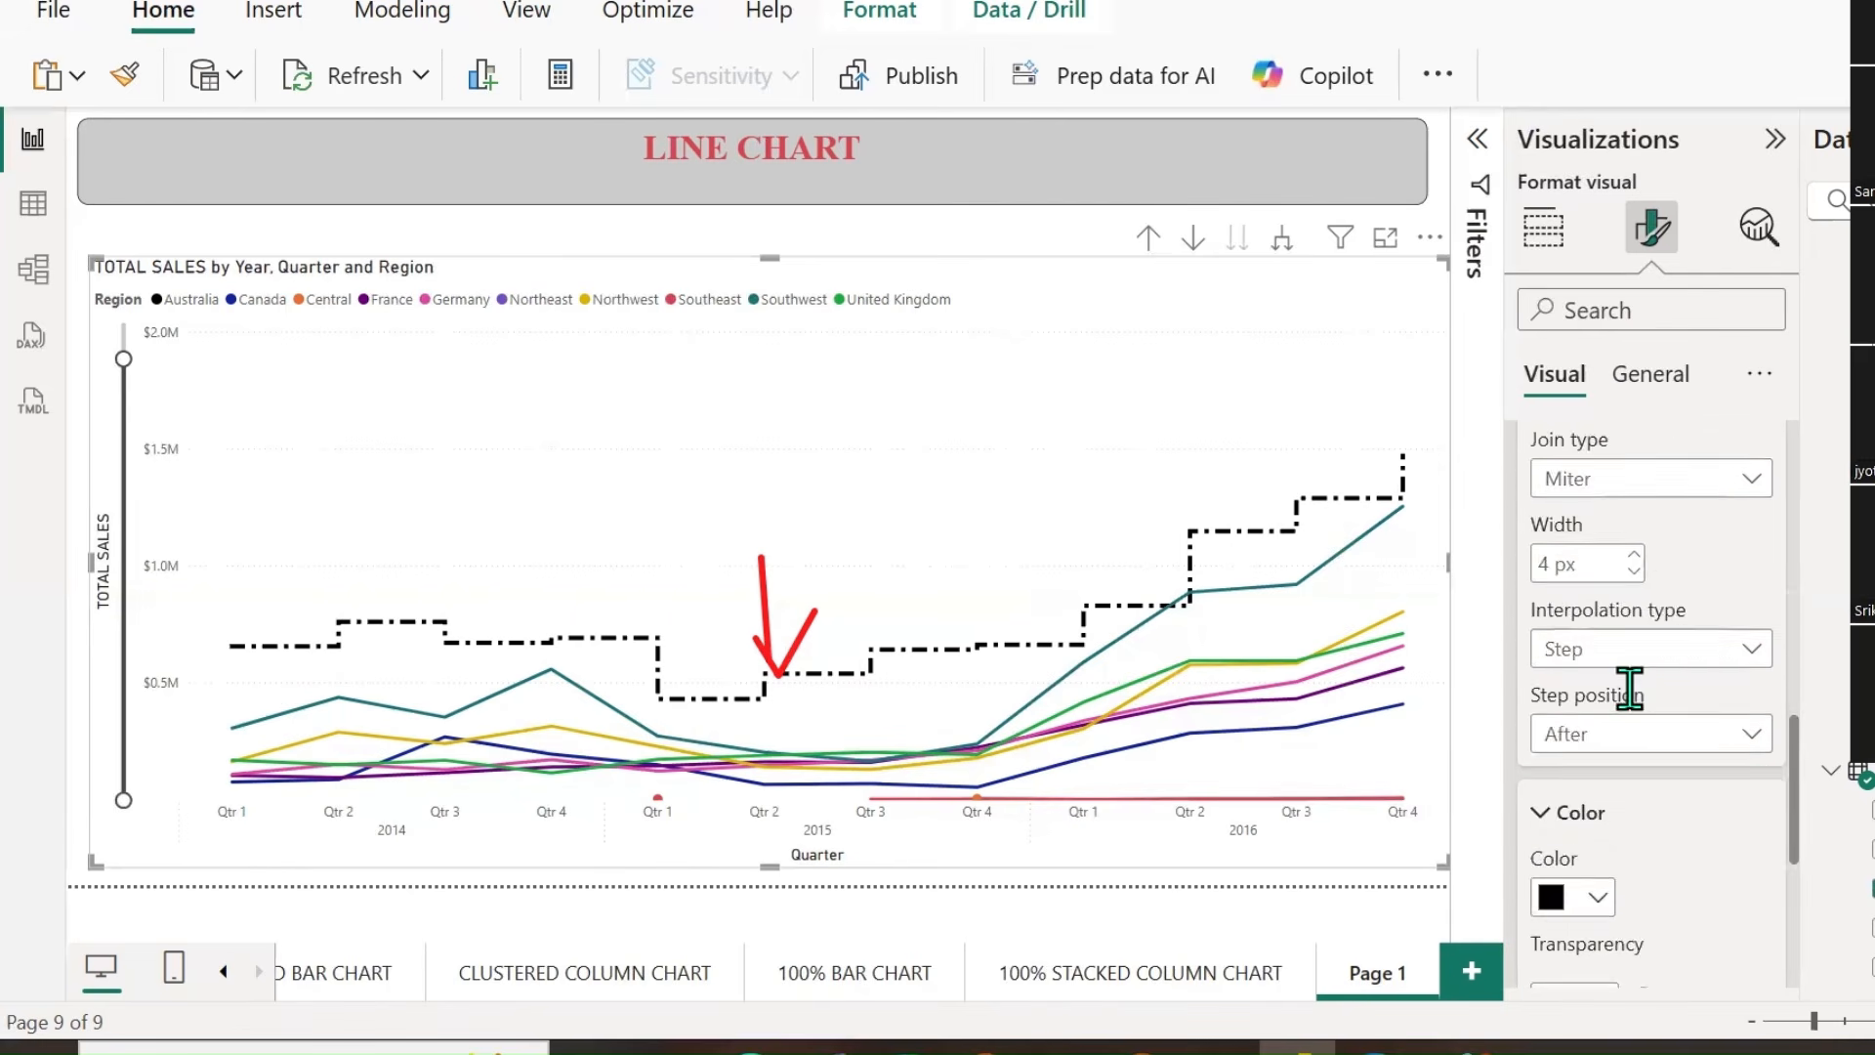
{"action": "left_click", "coordinate": [1673, 635]}
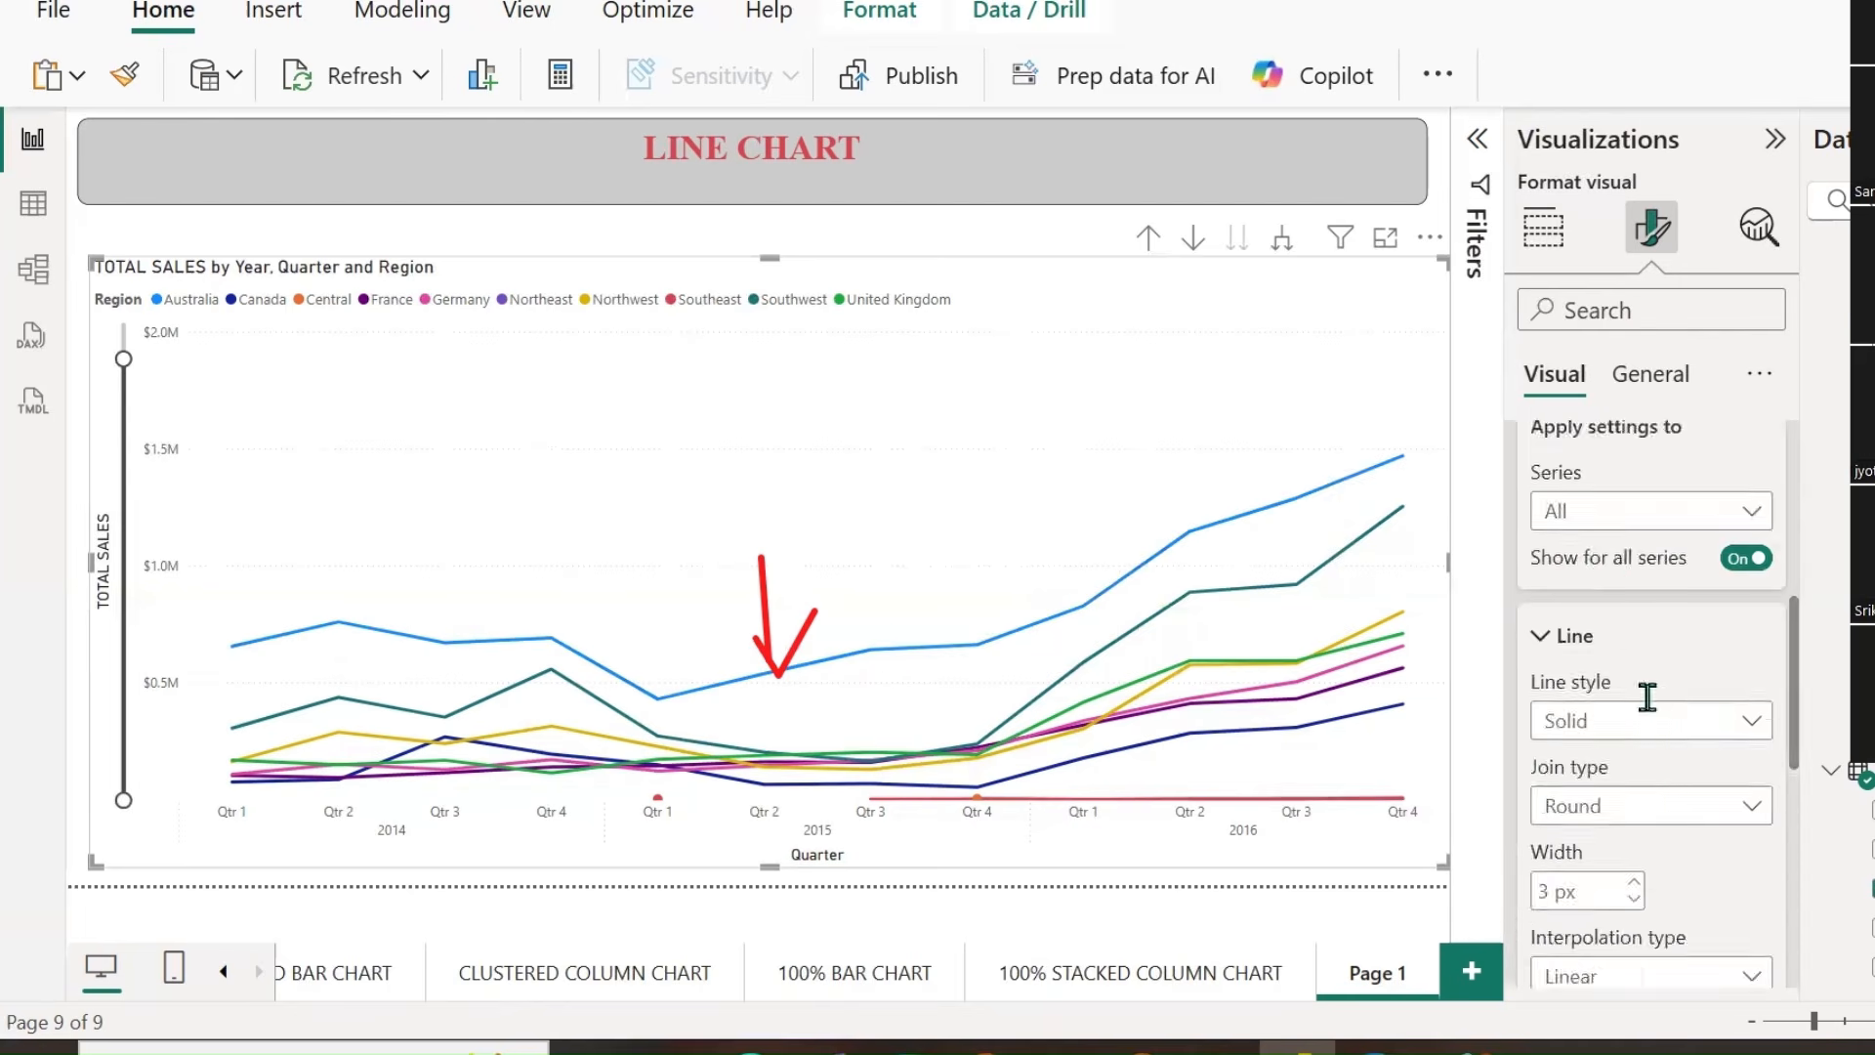
{"action": "scroll", "coordinate": [1653, 718], "scroll_direction": "up", "scroll_amount": 5}
{"action": "left_click", "coordinate": [1540, 940]}
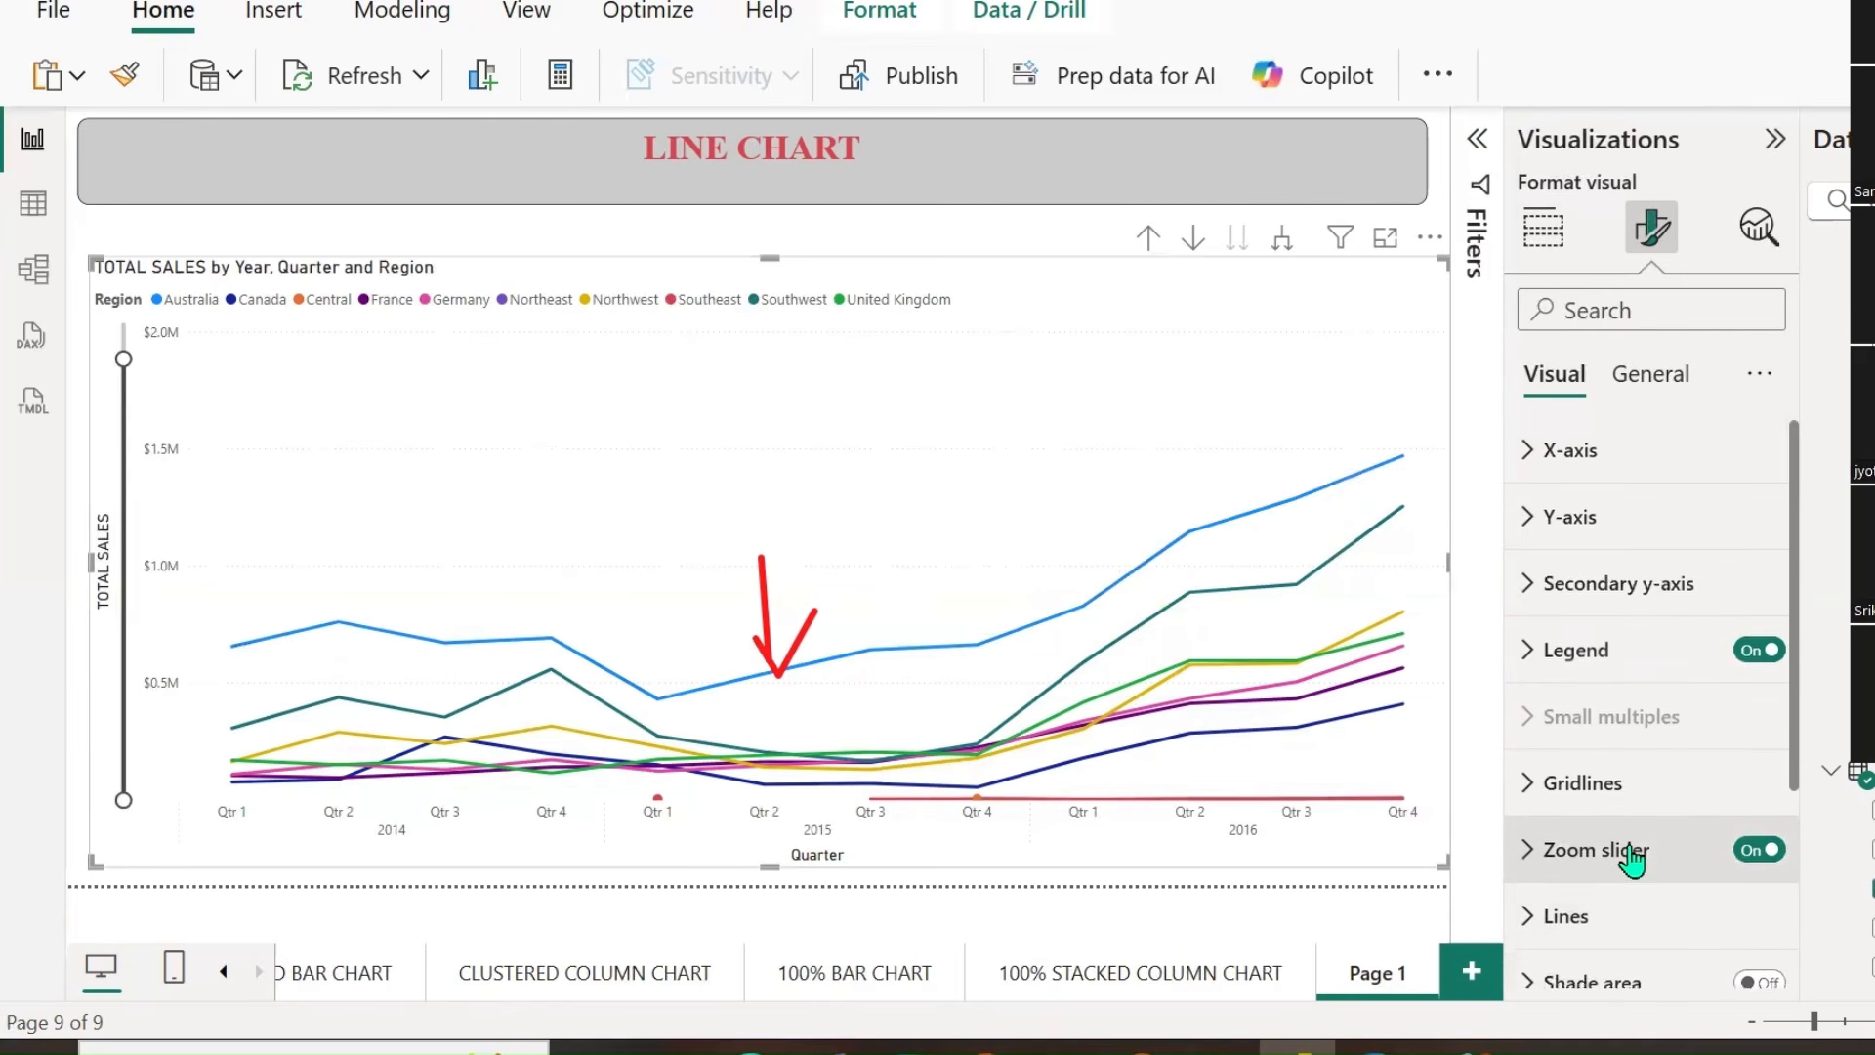
{"action": "scroll", "coordinate": [1632, 859], "scroll_direction": "down", "scroll_amount": 3}
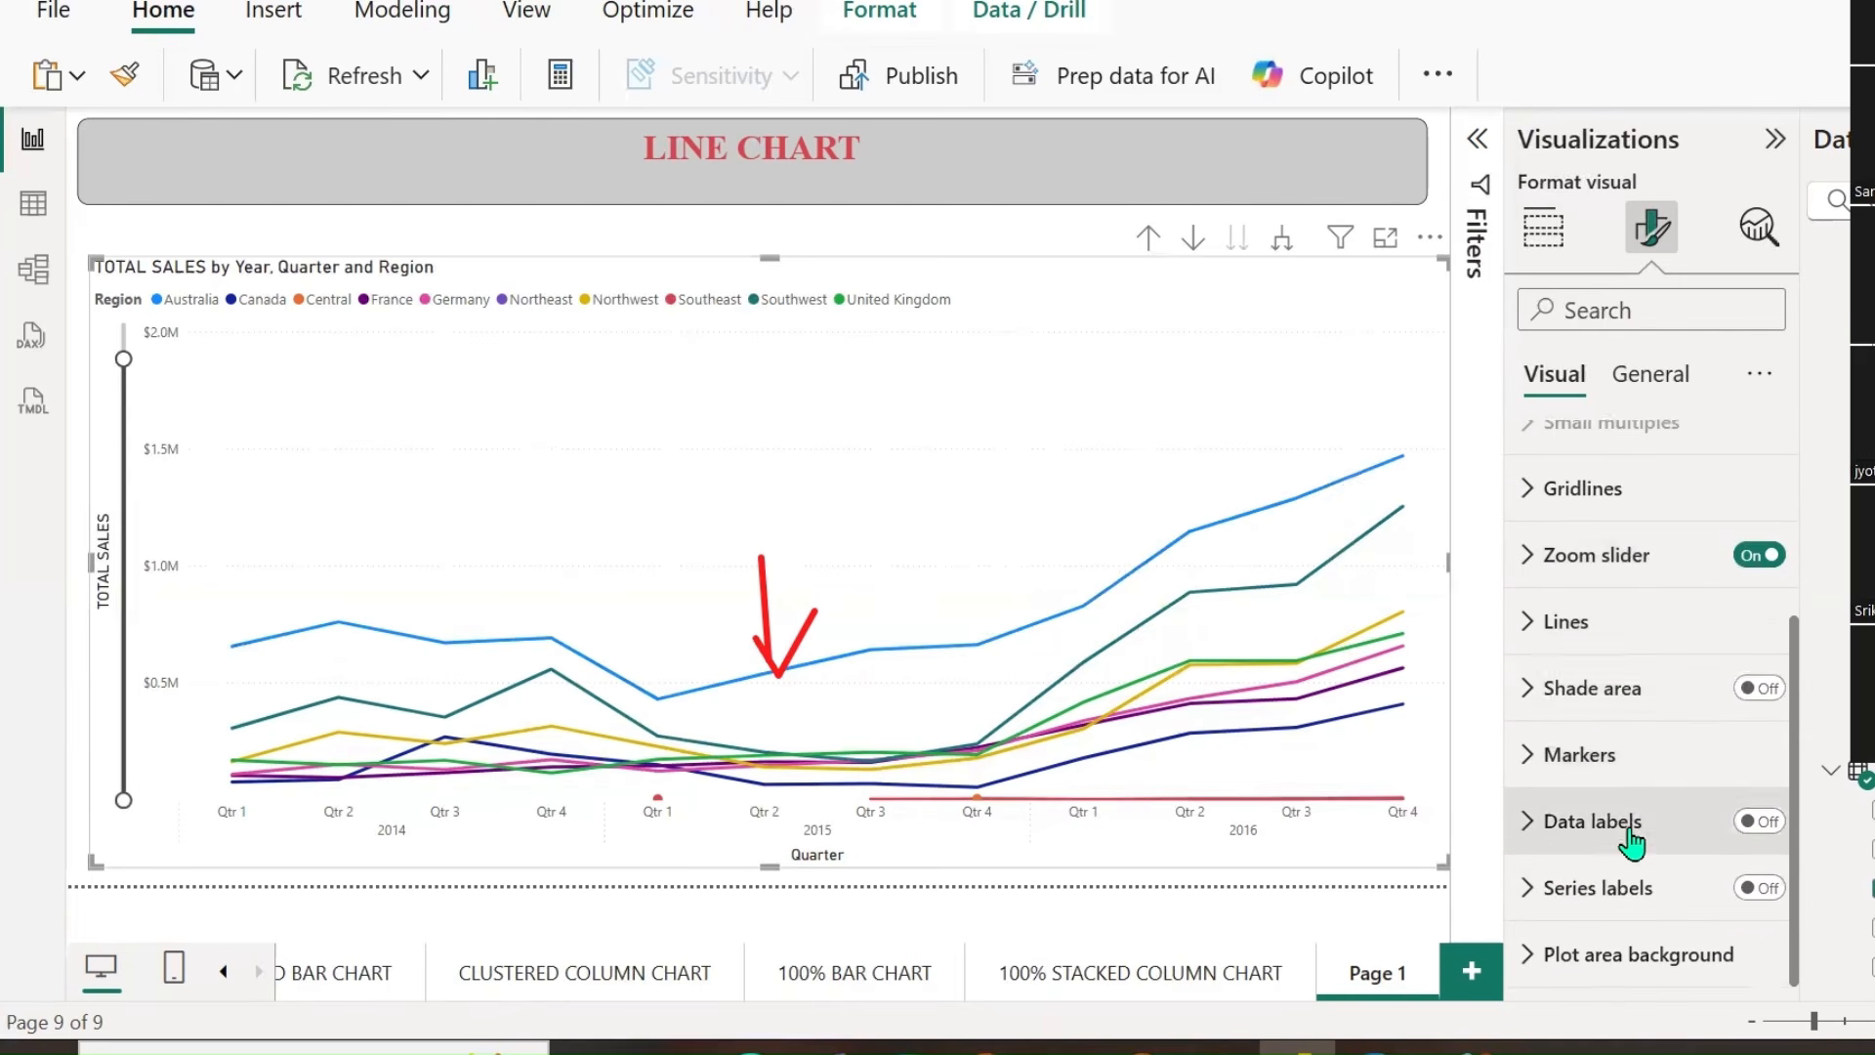
Try the shade area under the chart's lines, and turn it off again.
{"action": "left_click", "coordinate": [1760, 691]}
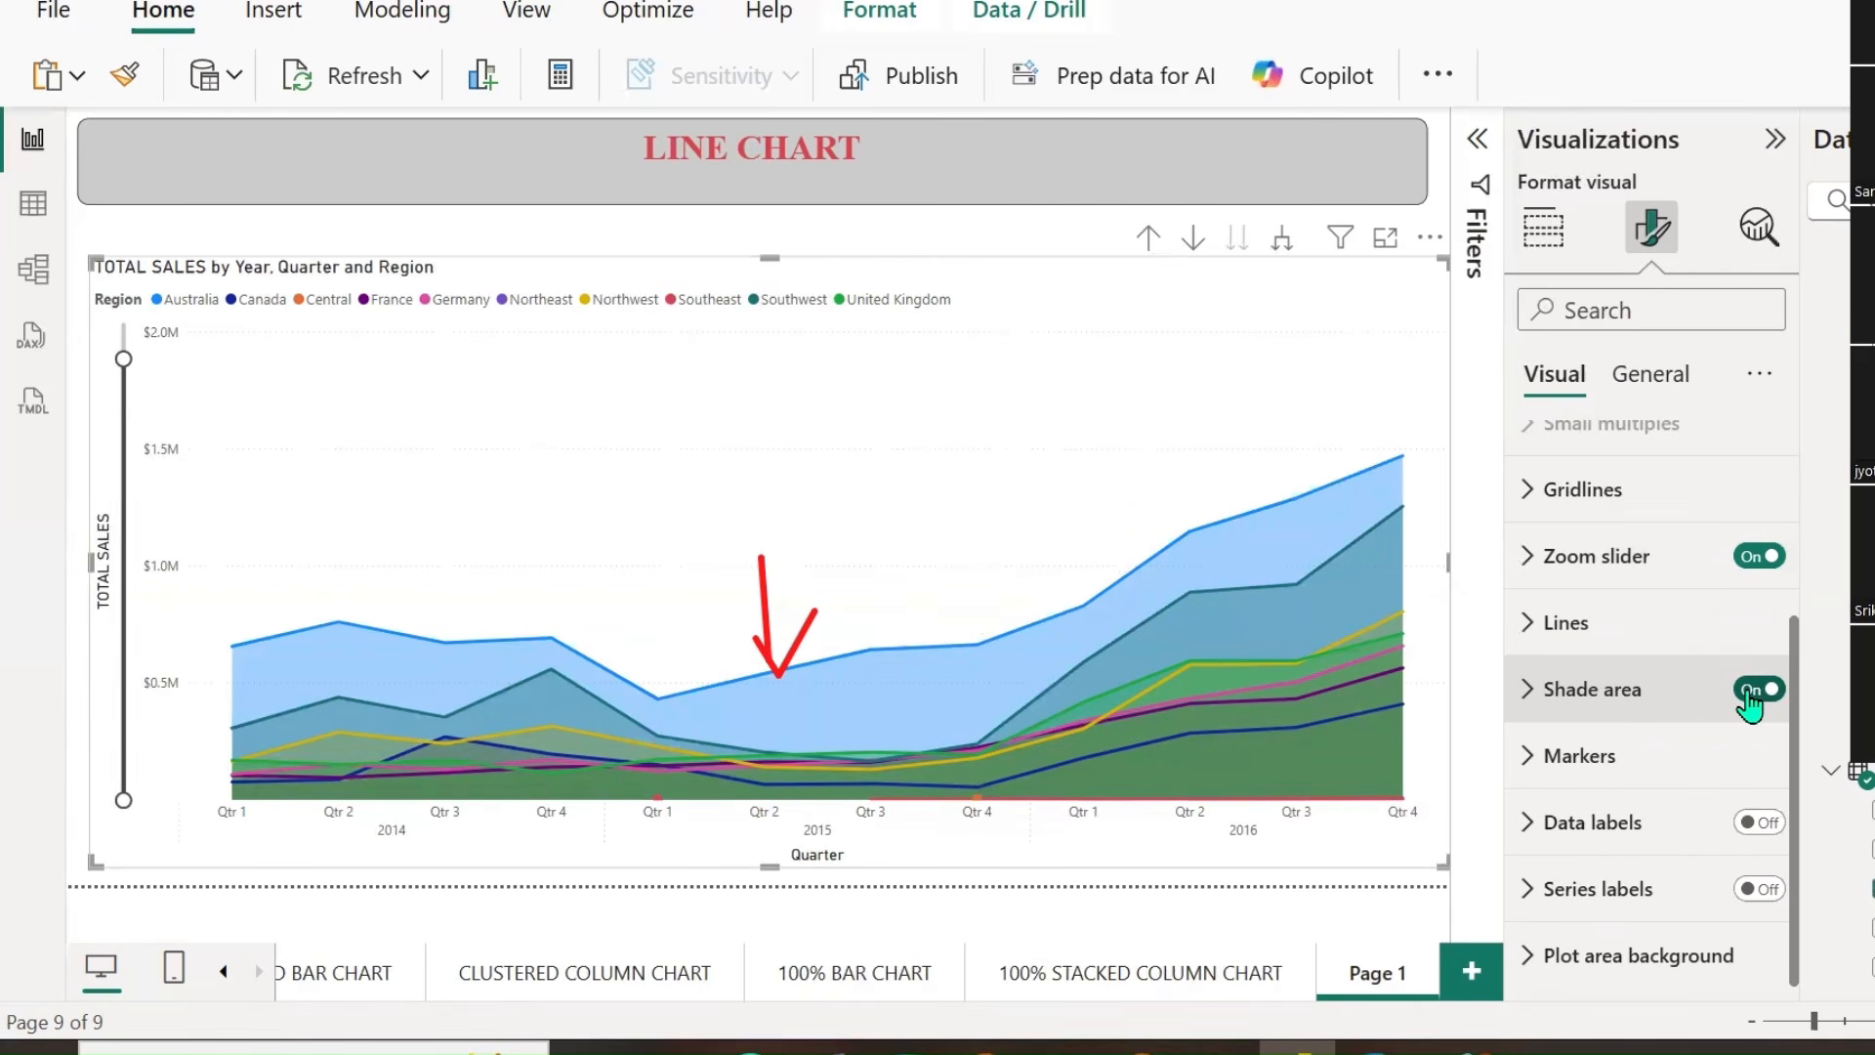
{"action": "left_click", "coordinate": [1754, 690]}
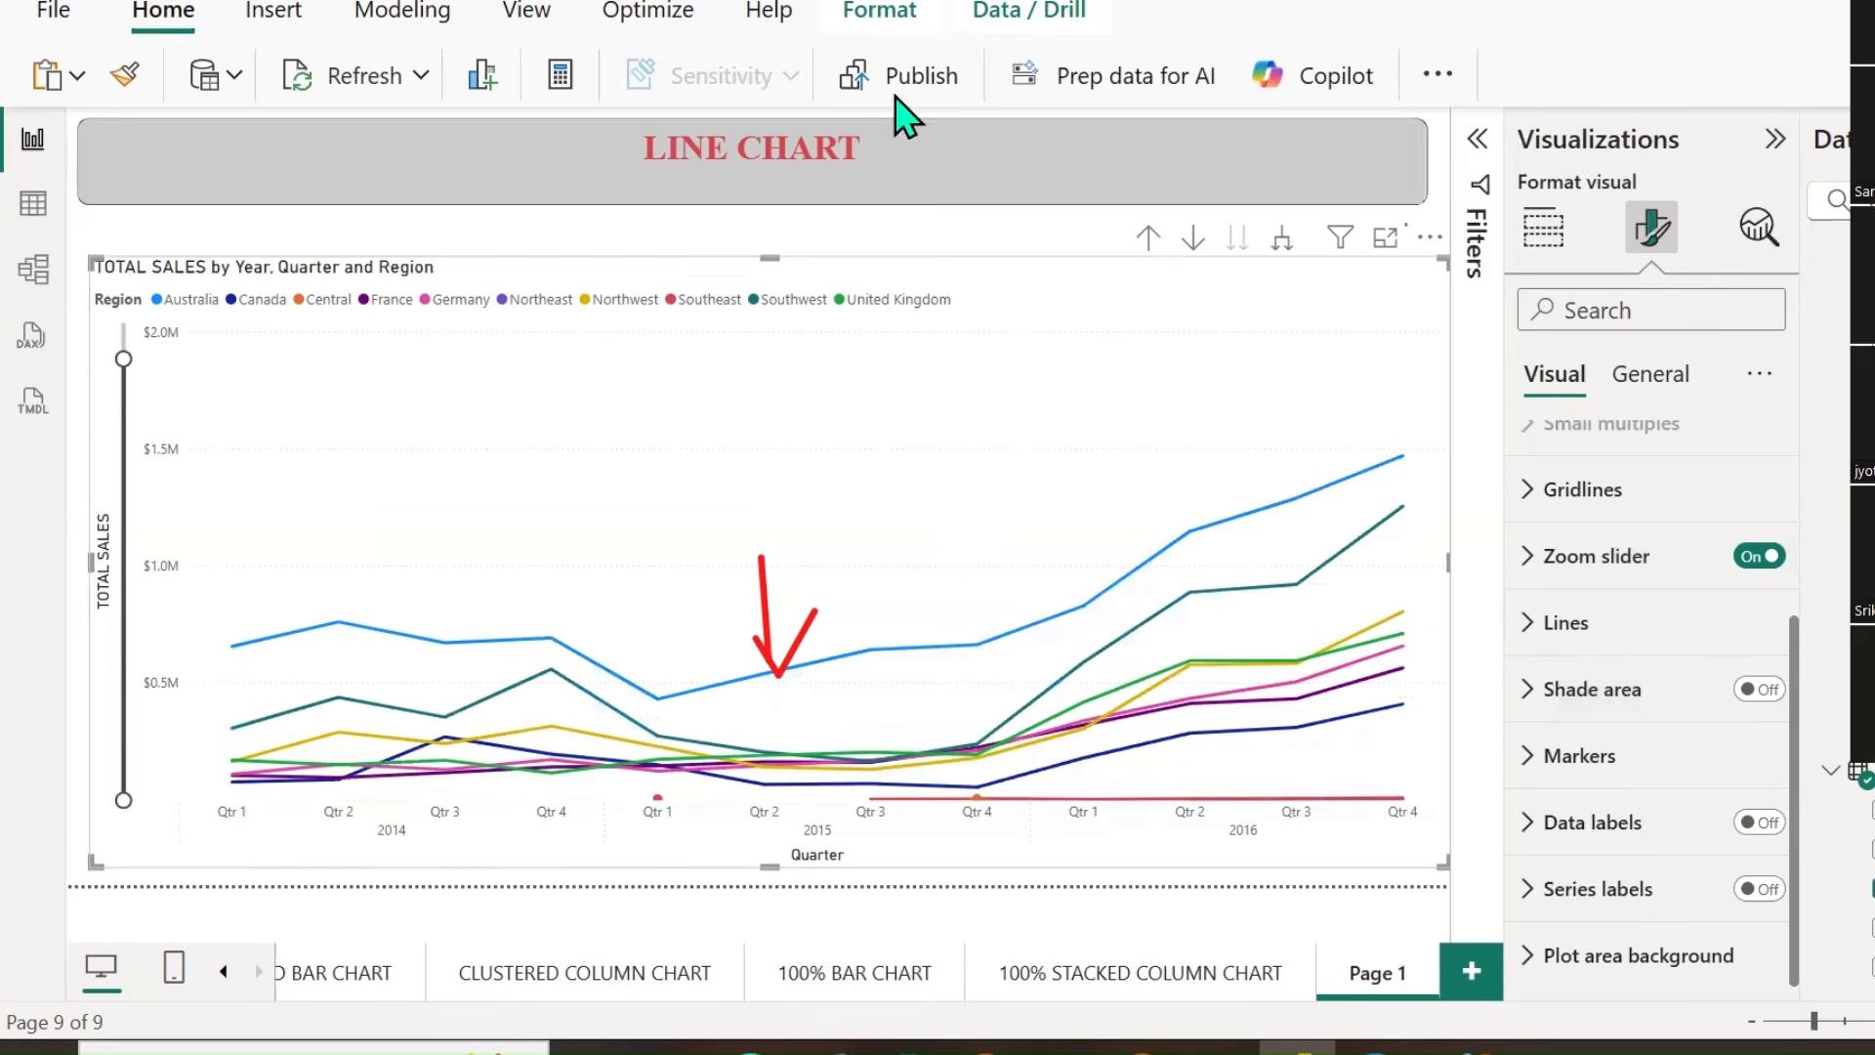
{"action": "left_click", "coordinate": [758, 581]}
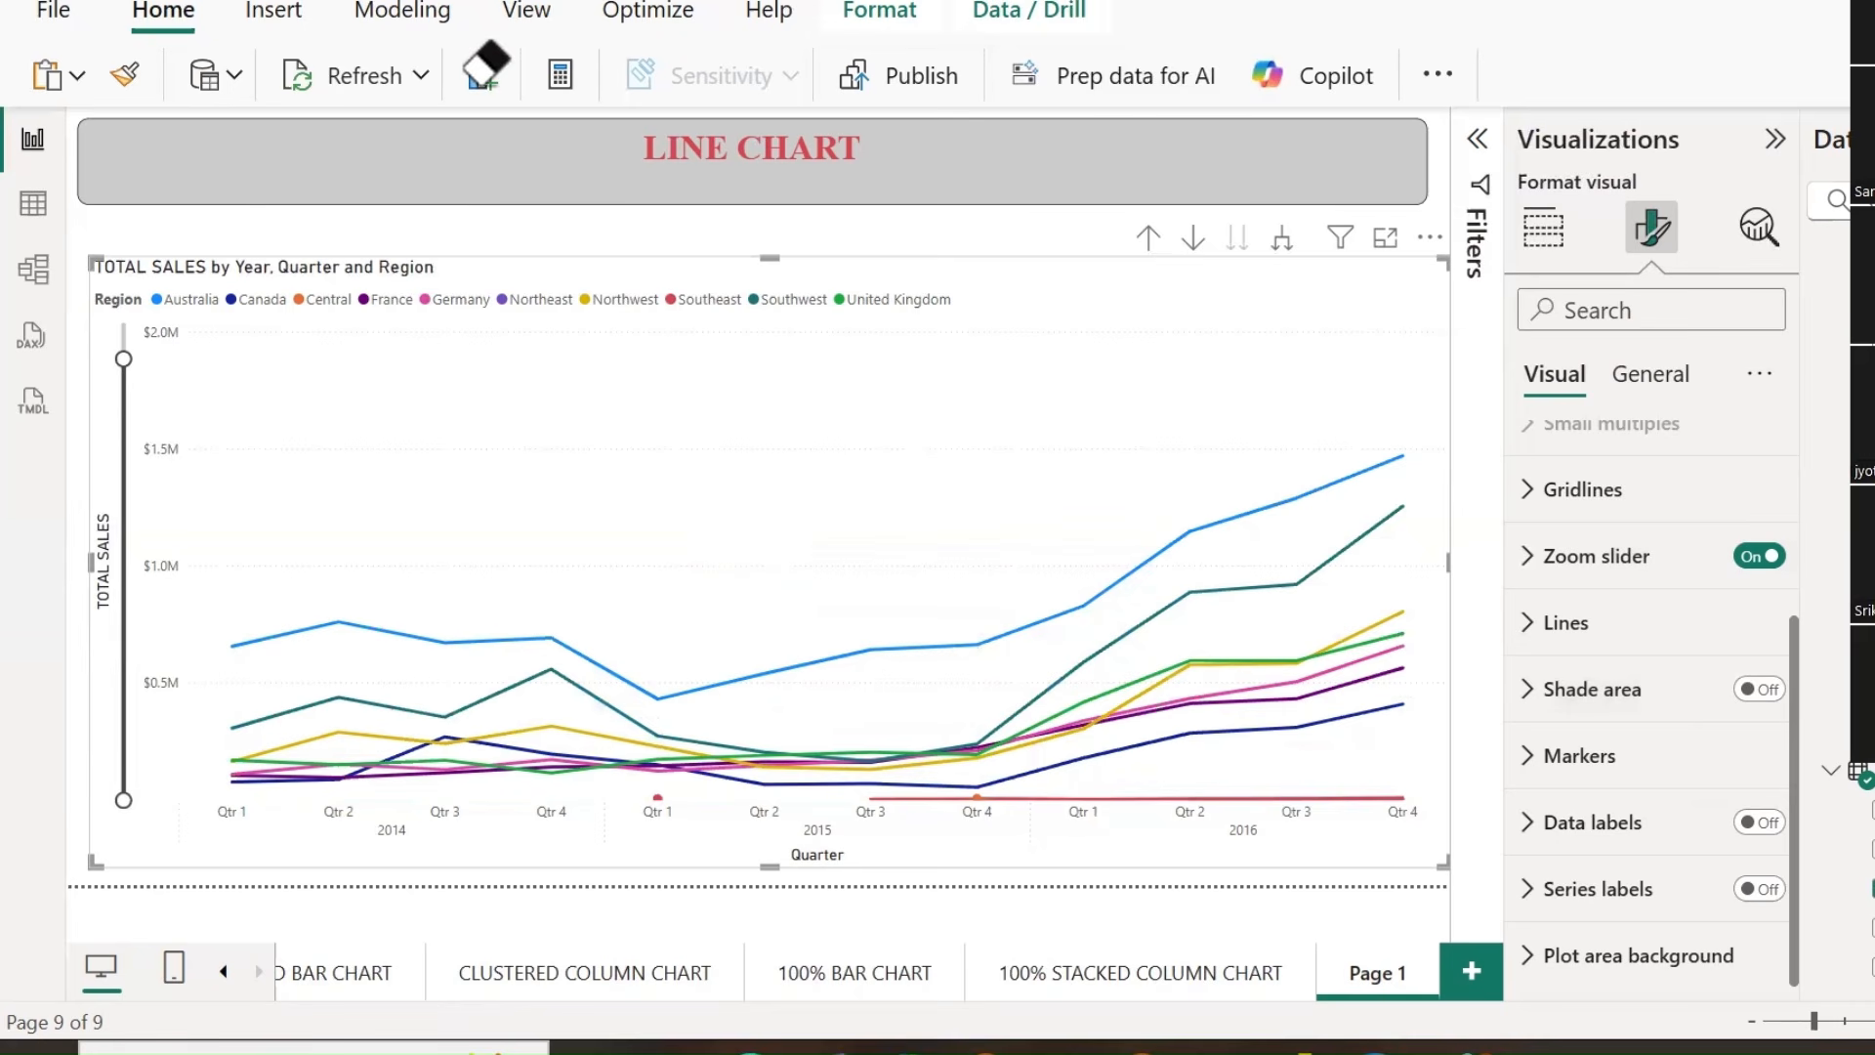
Expand the line chart's data label settings and turn on data labels for all series.
{"action": "left_click", "coordinate": [1529, 823]}
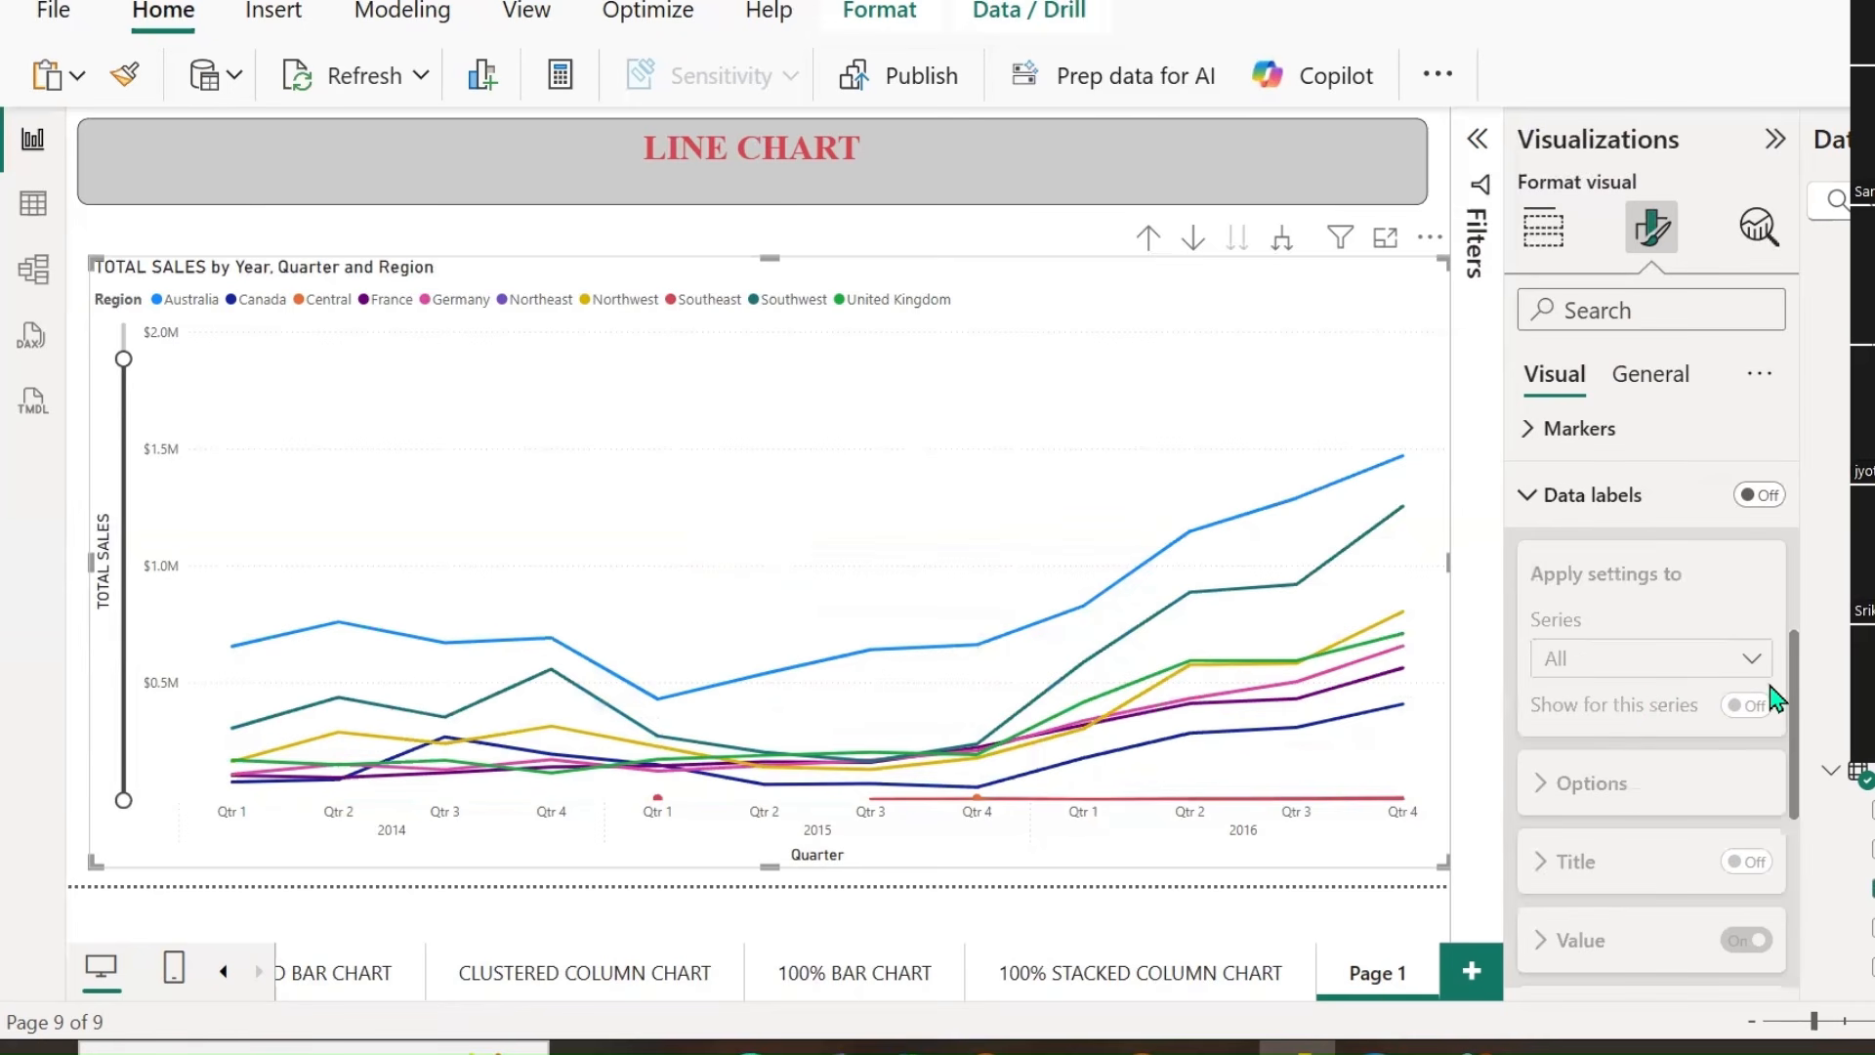
{"action": "mouse_move", "coordinate": [302, 639]}
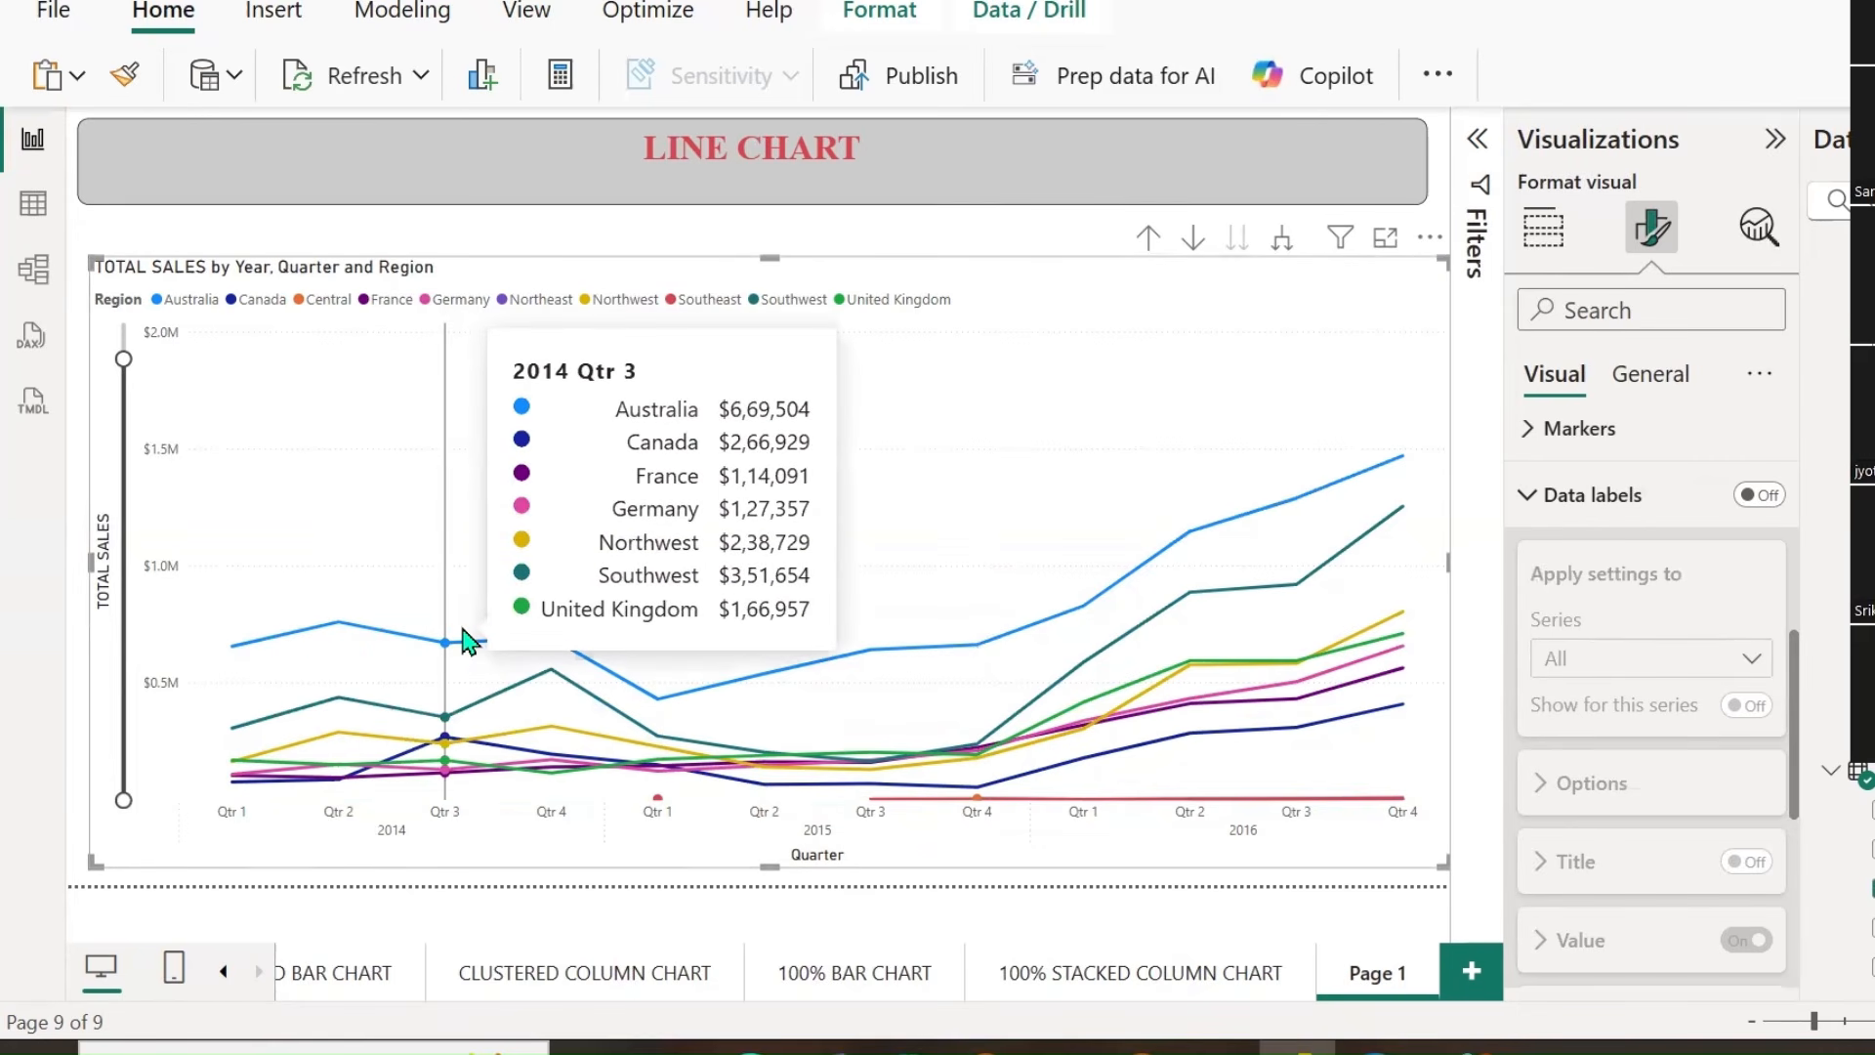
{"action": "mouse_move", "coordinate": [467, 642]}
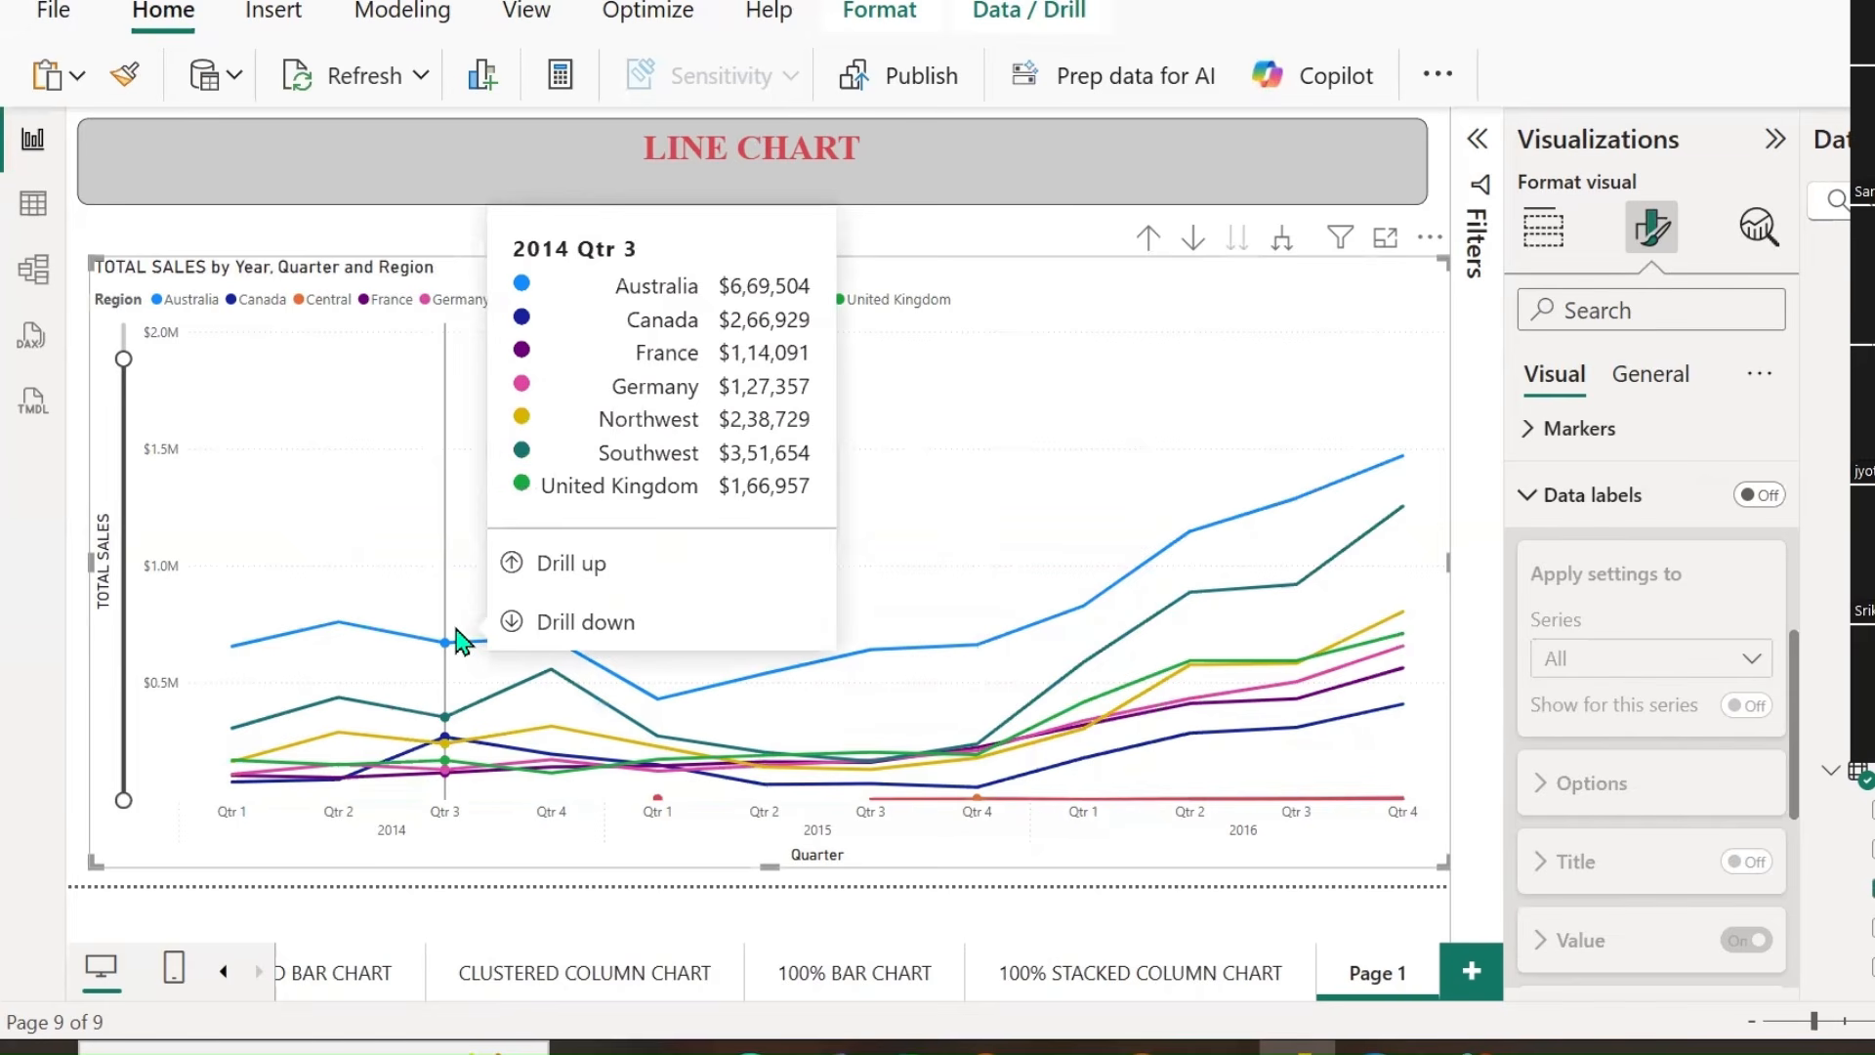
{"action": "left_click", "coordinate": [1761, 495]}
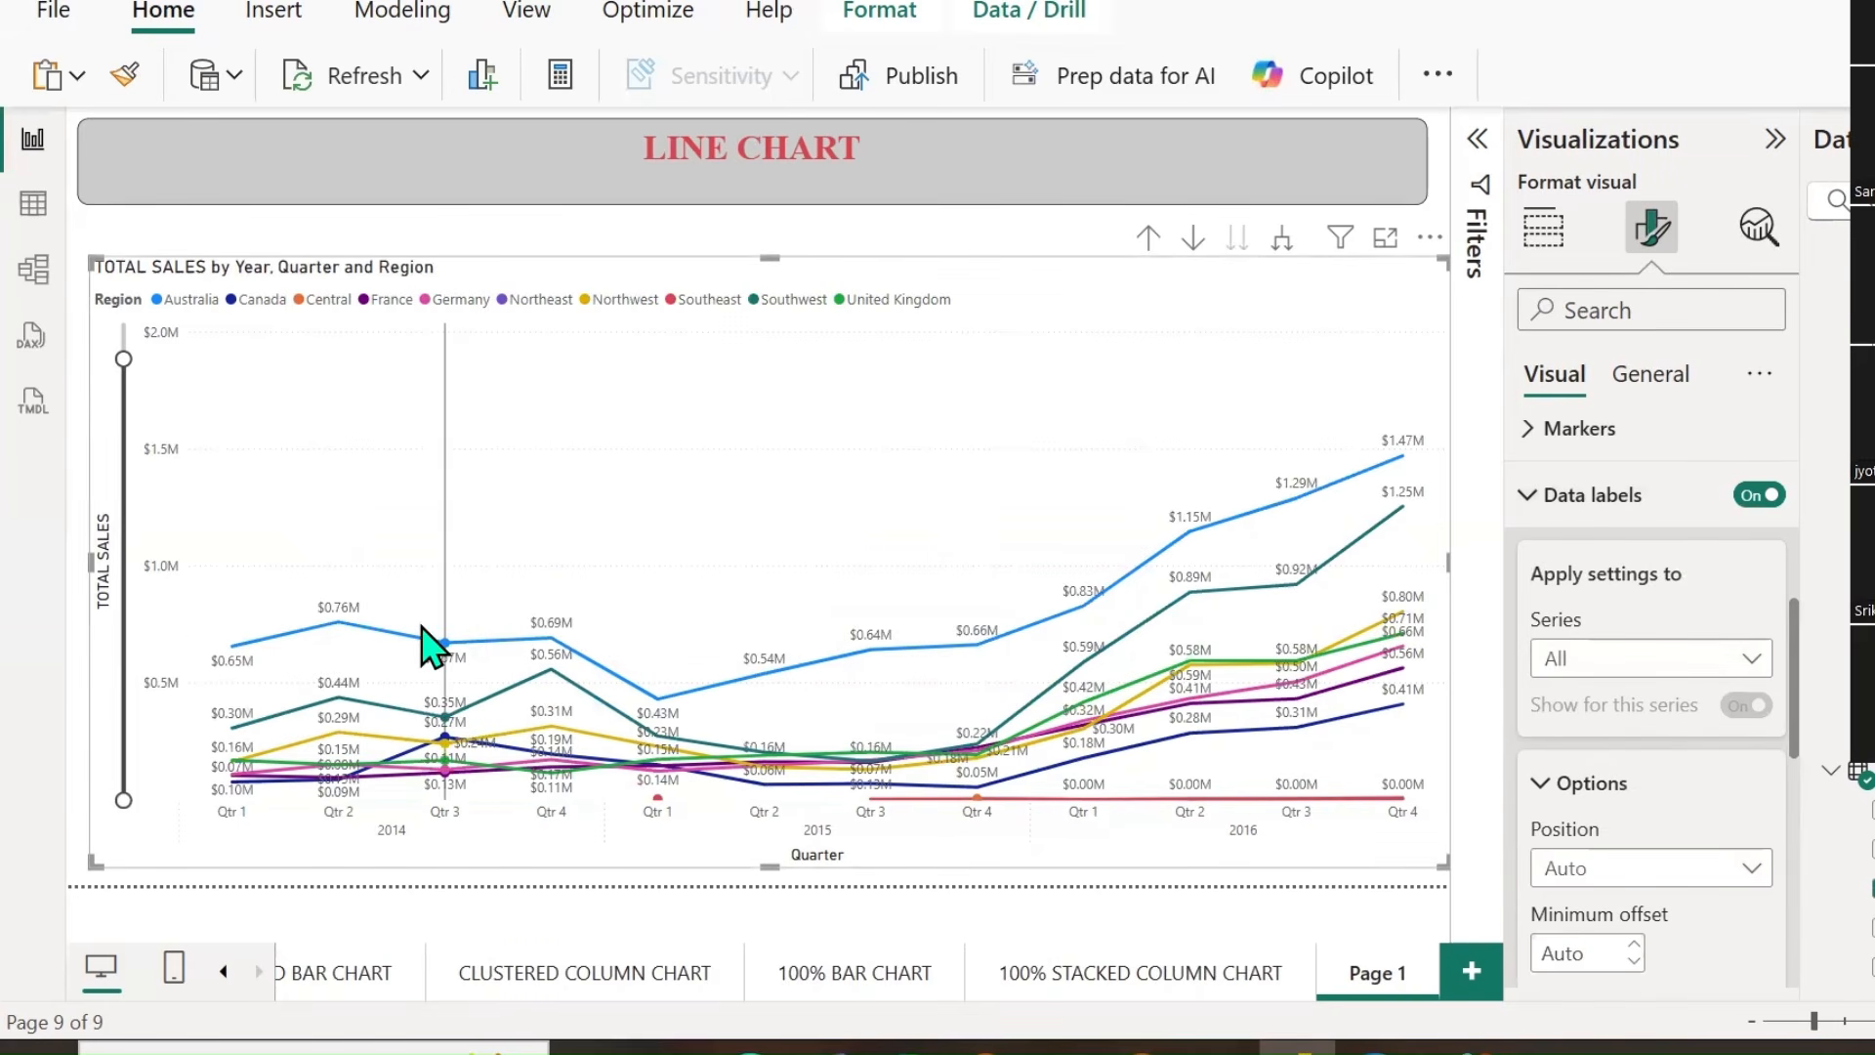
Apply the data label settings to the Australia series, and hide its labels and show them again.
{"action": "scroll", "coordinate": [1660, 625], "scroll_direction": "down", "scroll_amount": 3}
{"action": "left_click", "coordinate": [1748, 494]}
{"action": "left_click", "coordinate": [1622, 575]}
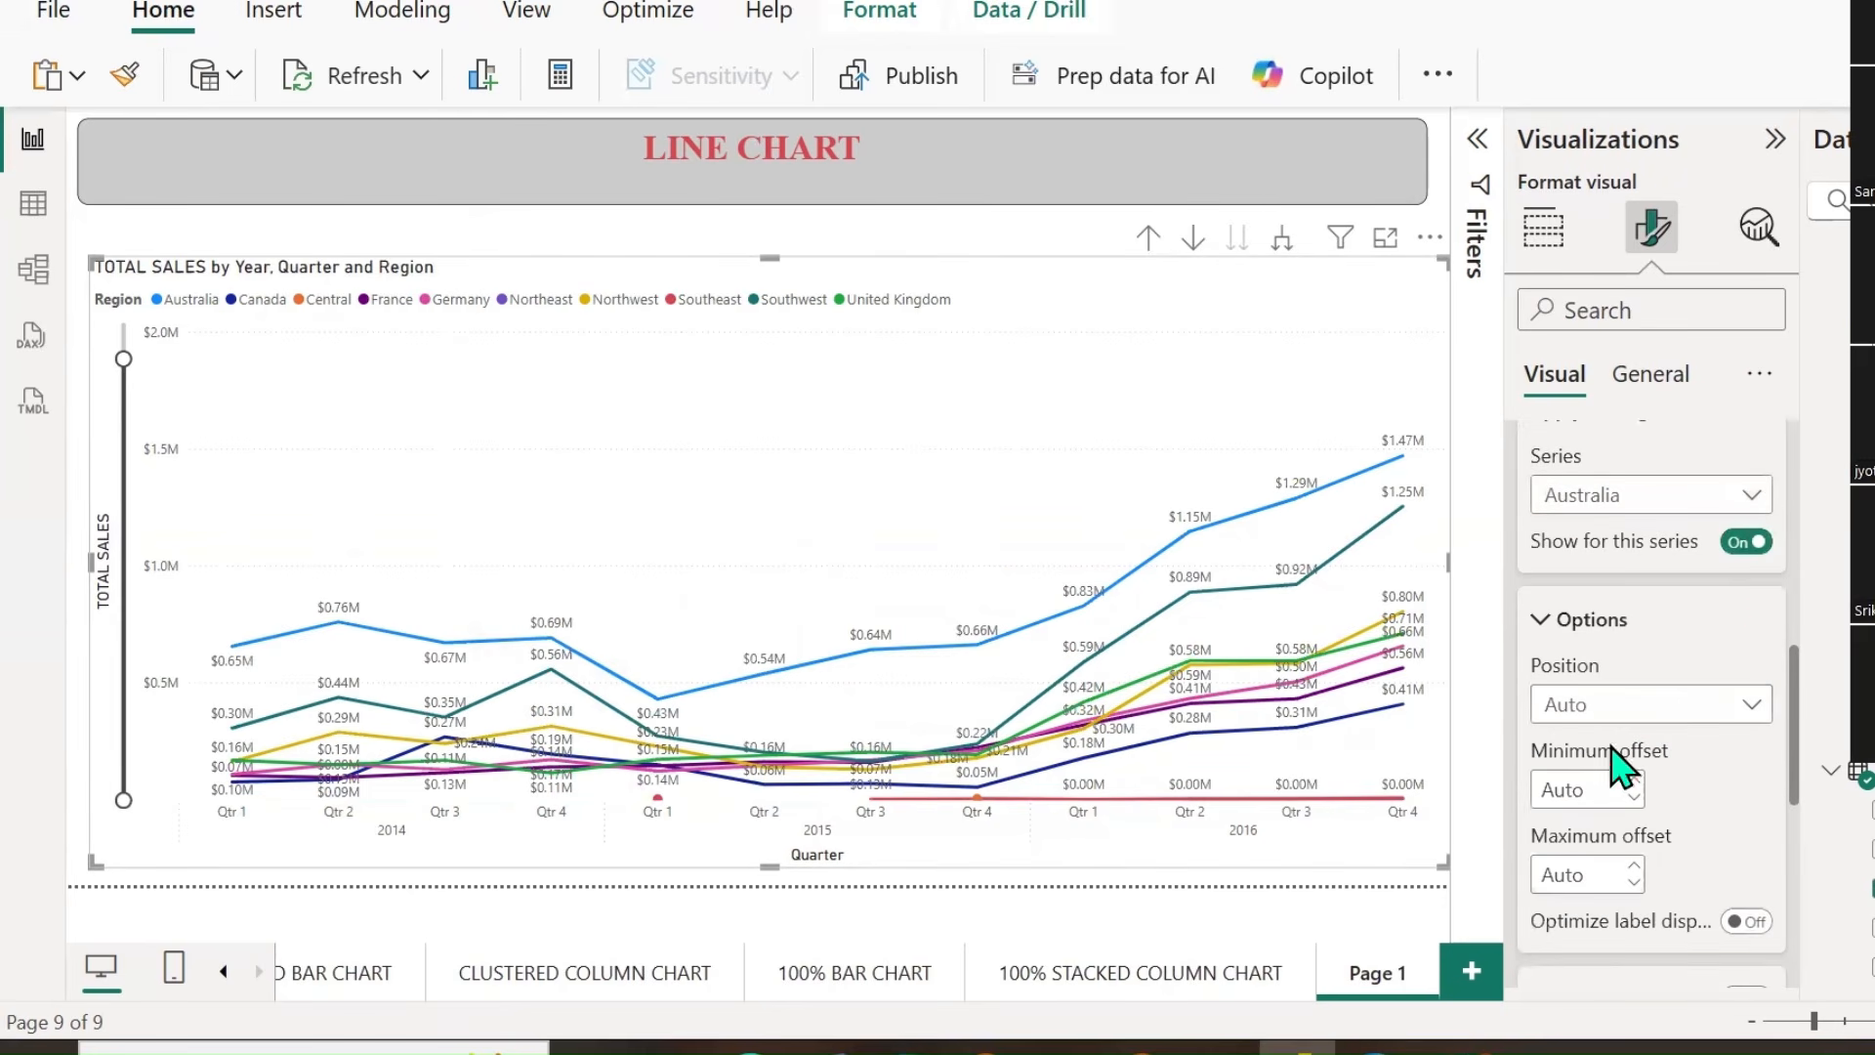
{"action": "left_click", "coordinate": [1746, 542]}
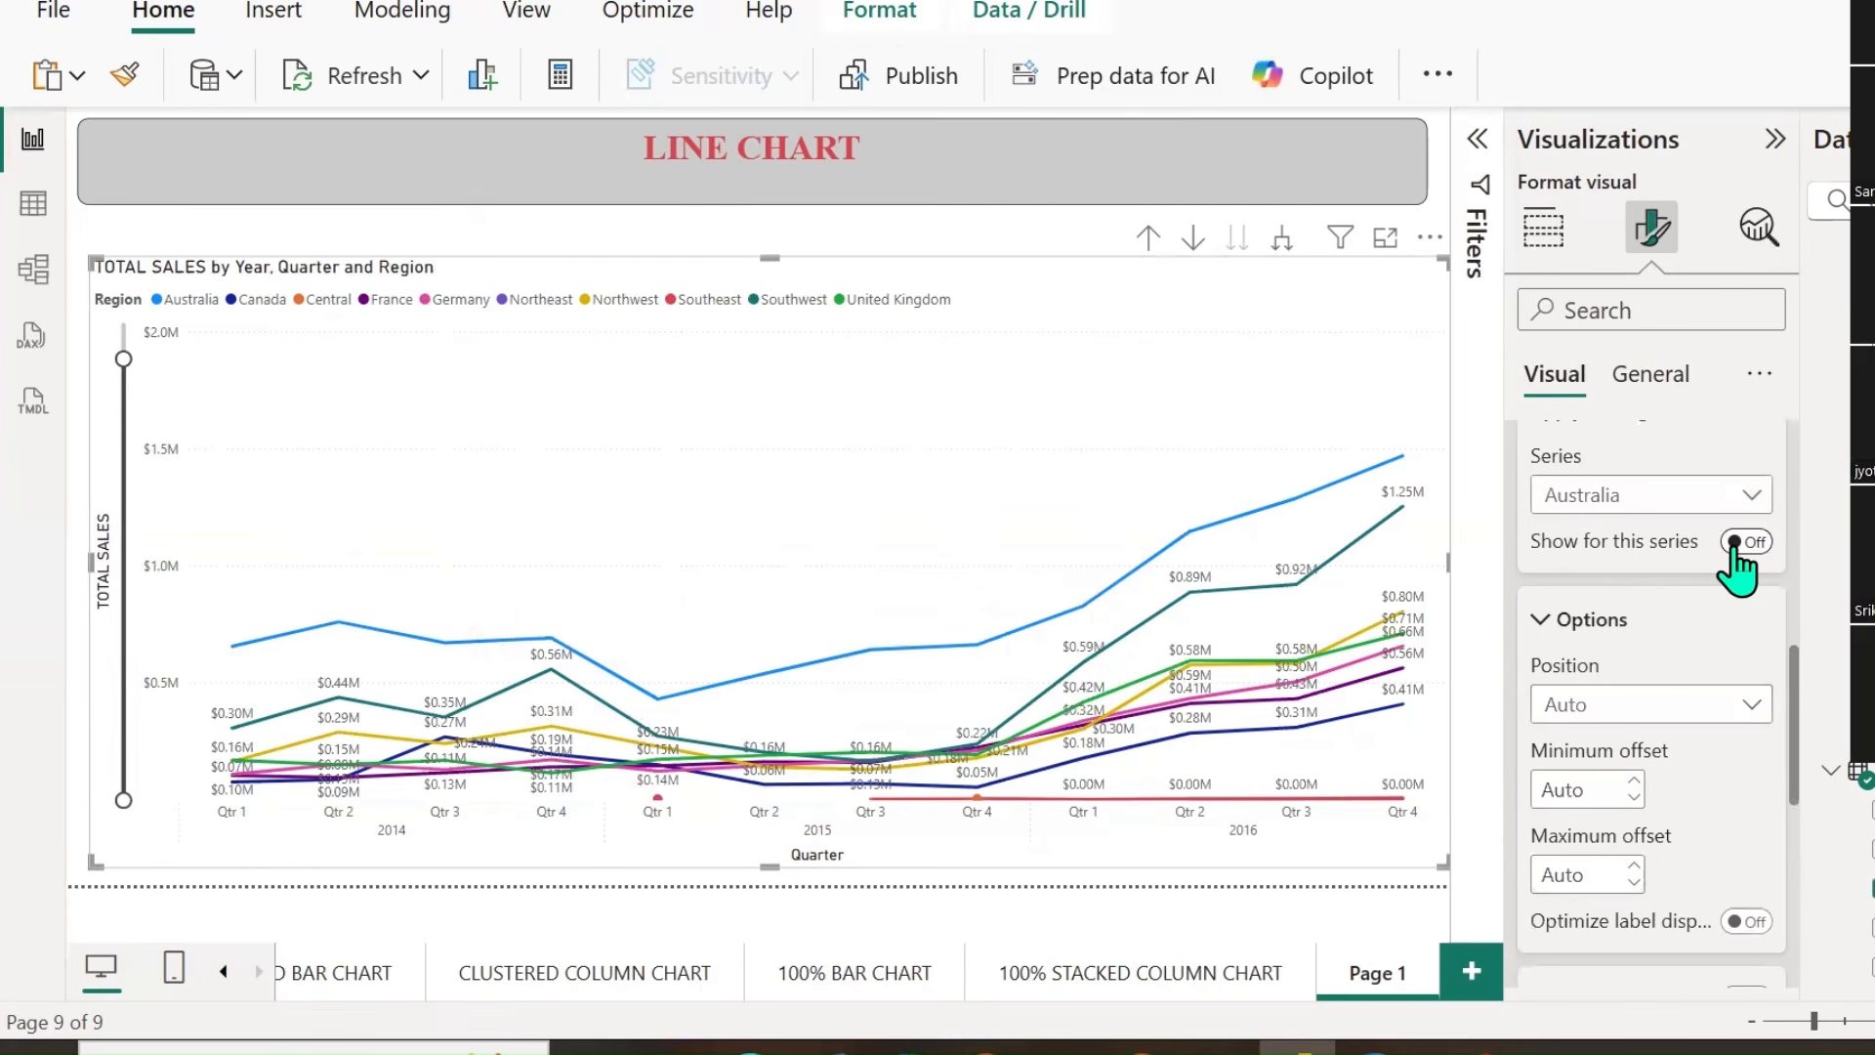
{"action": "left_click", "coordinate": [1744, 542]}
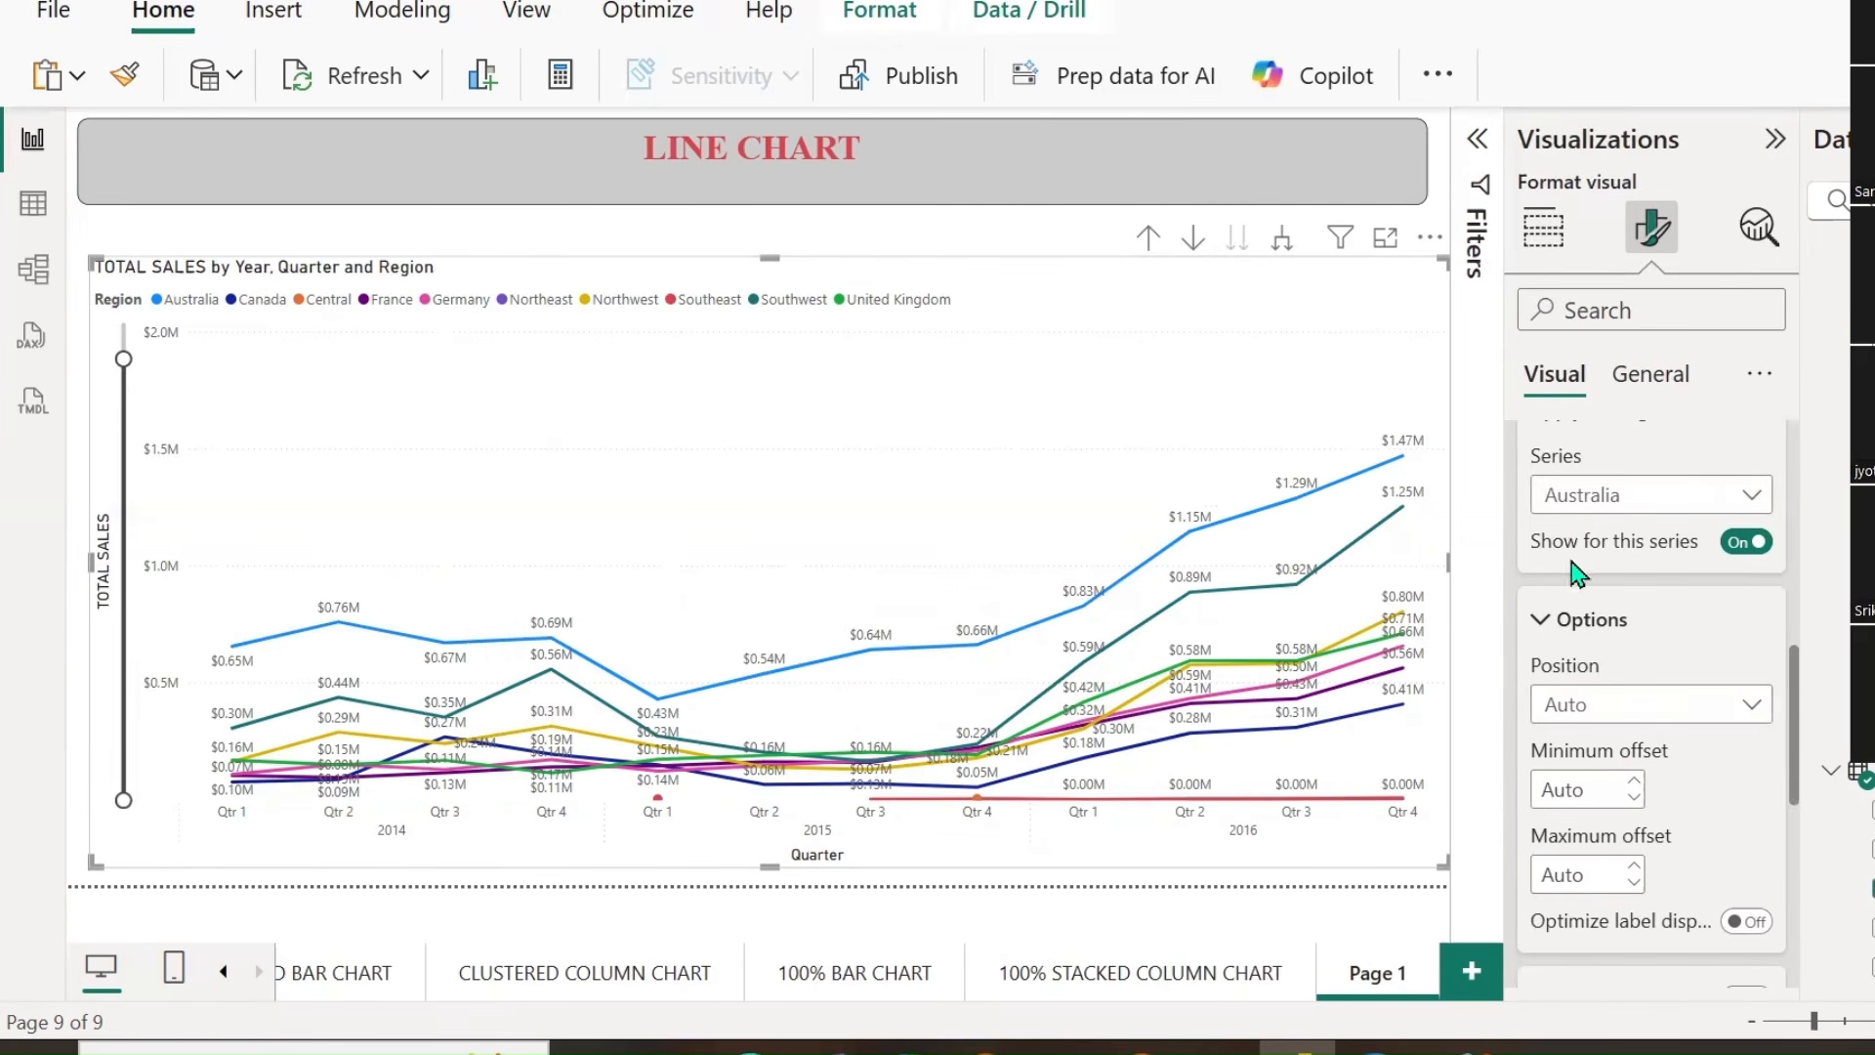
Try the Above position for Australia's labels, finish with Under, and set the minimum offset to 11 and maximum offset to 14.
{"action": "scroll", "coordinate": [1661, 581], "scroll_direction": "down", "scroll_amount": 2}
{"action": "left_click", "coordinate": [1746, 545]}
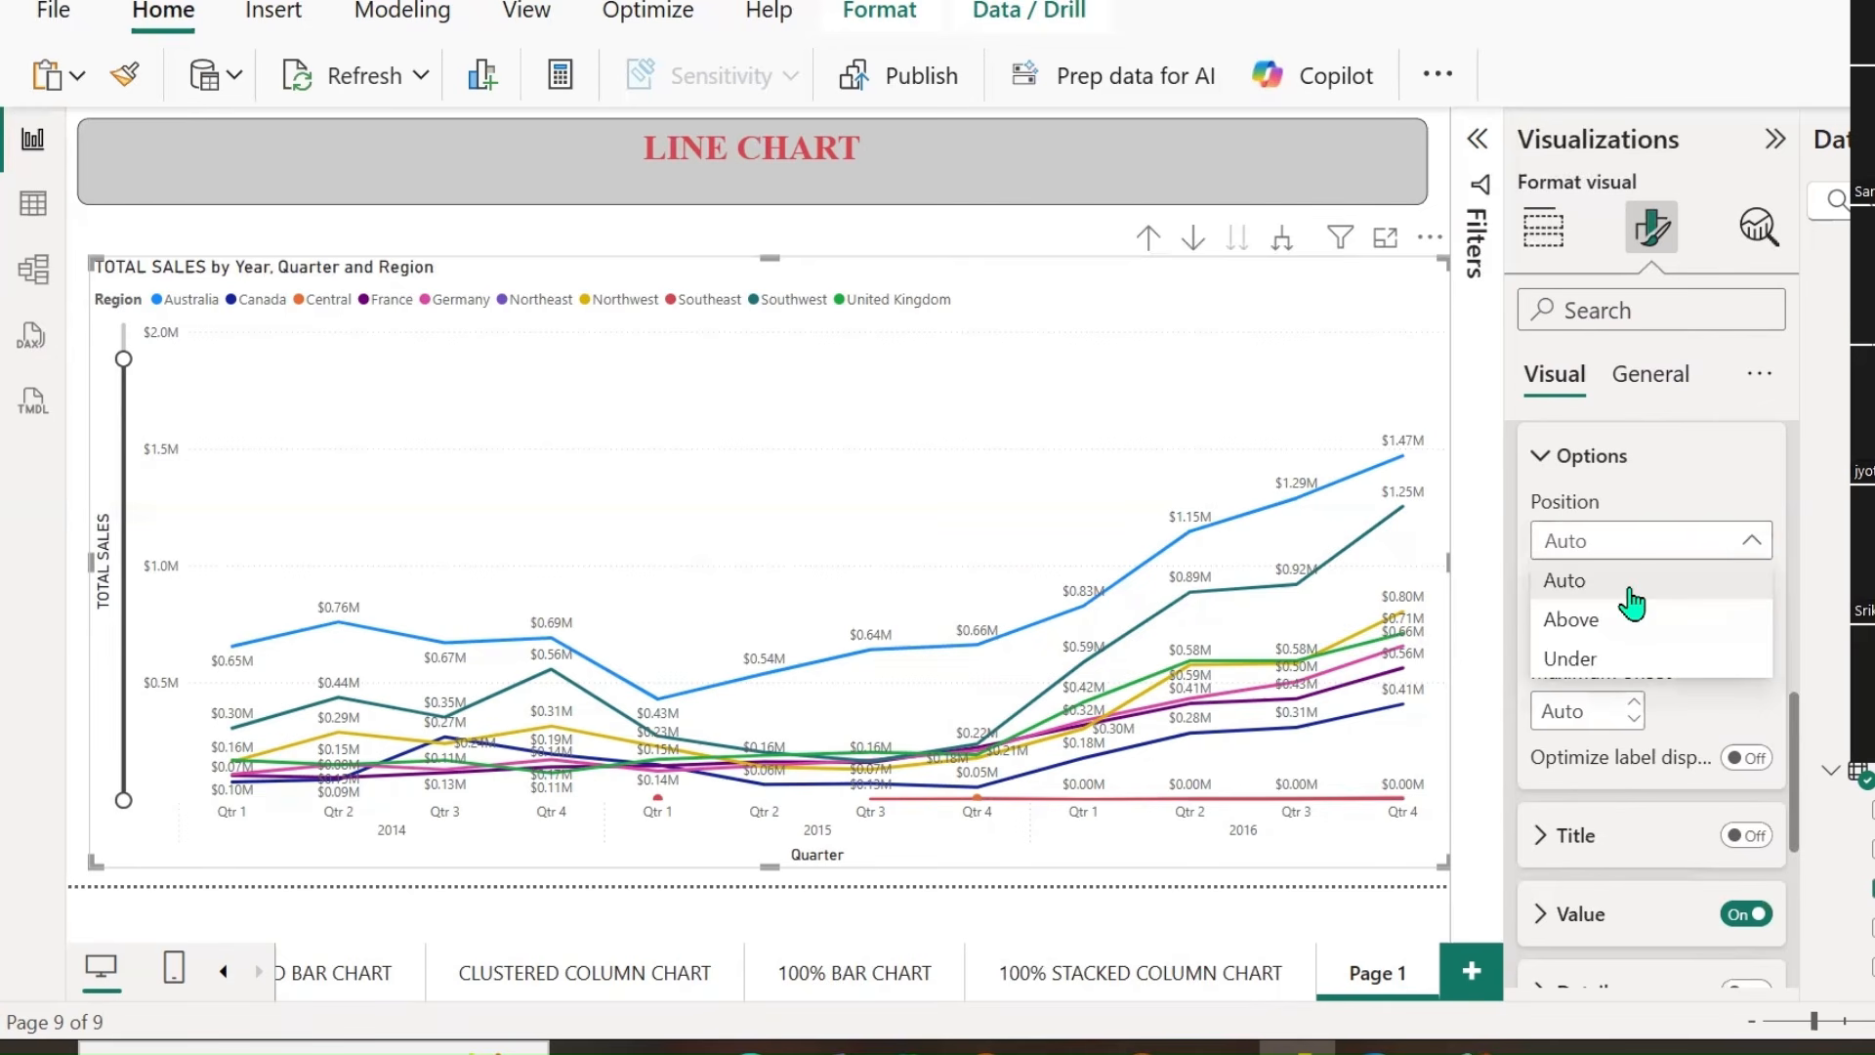
{"action": "left_click", "coordinate": [1574, 621]}
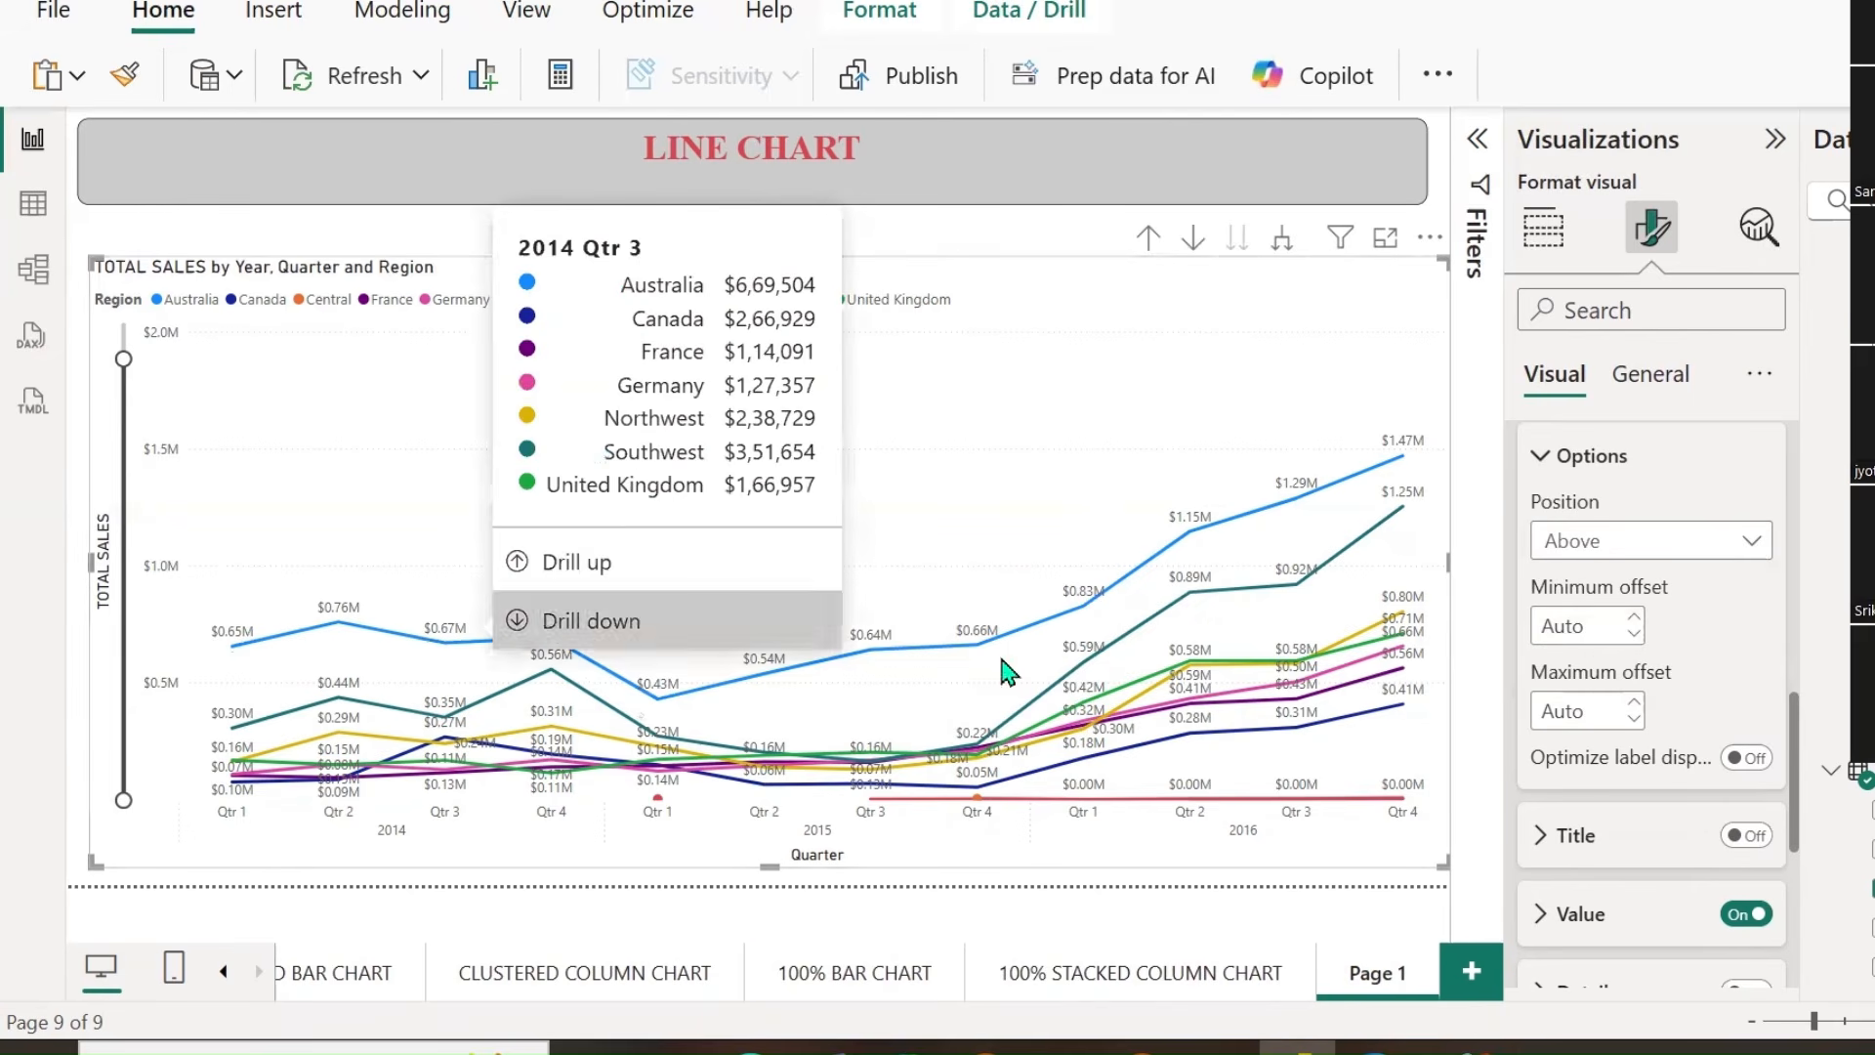
{"action": "left_click", "coordinate": [1666, 543]}
{"action": "left_click", "coordinate": [1602, 657]}
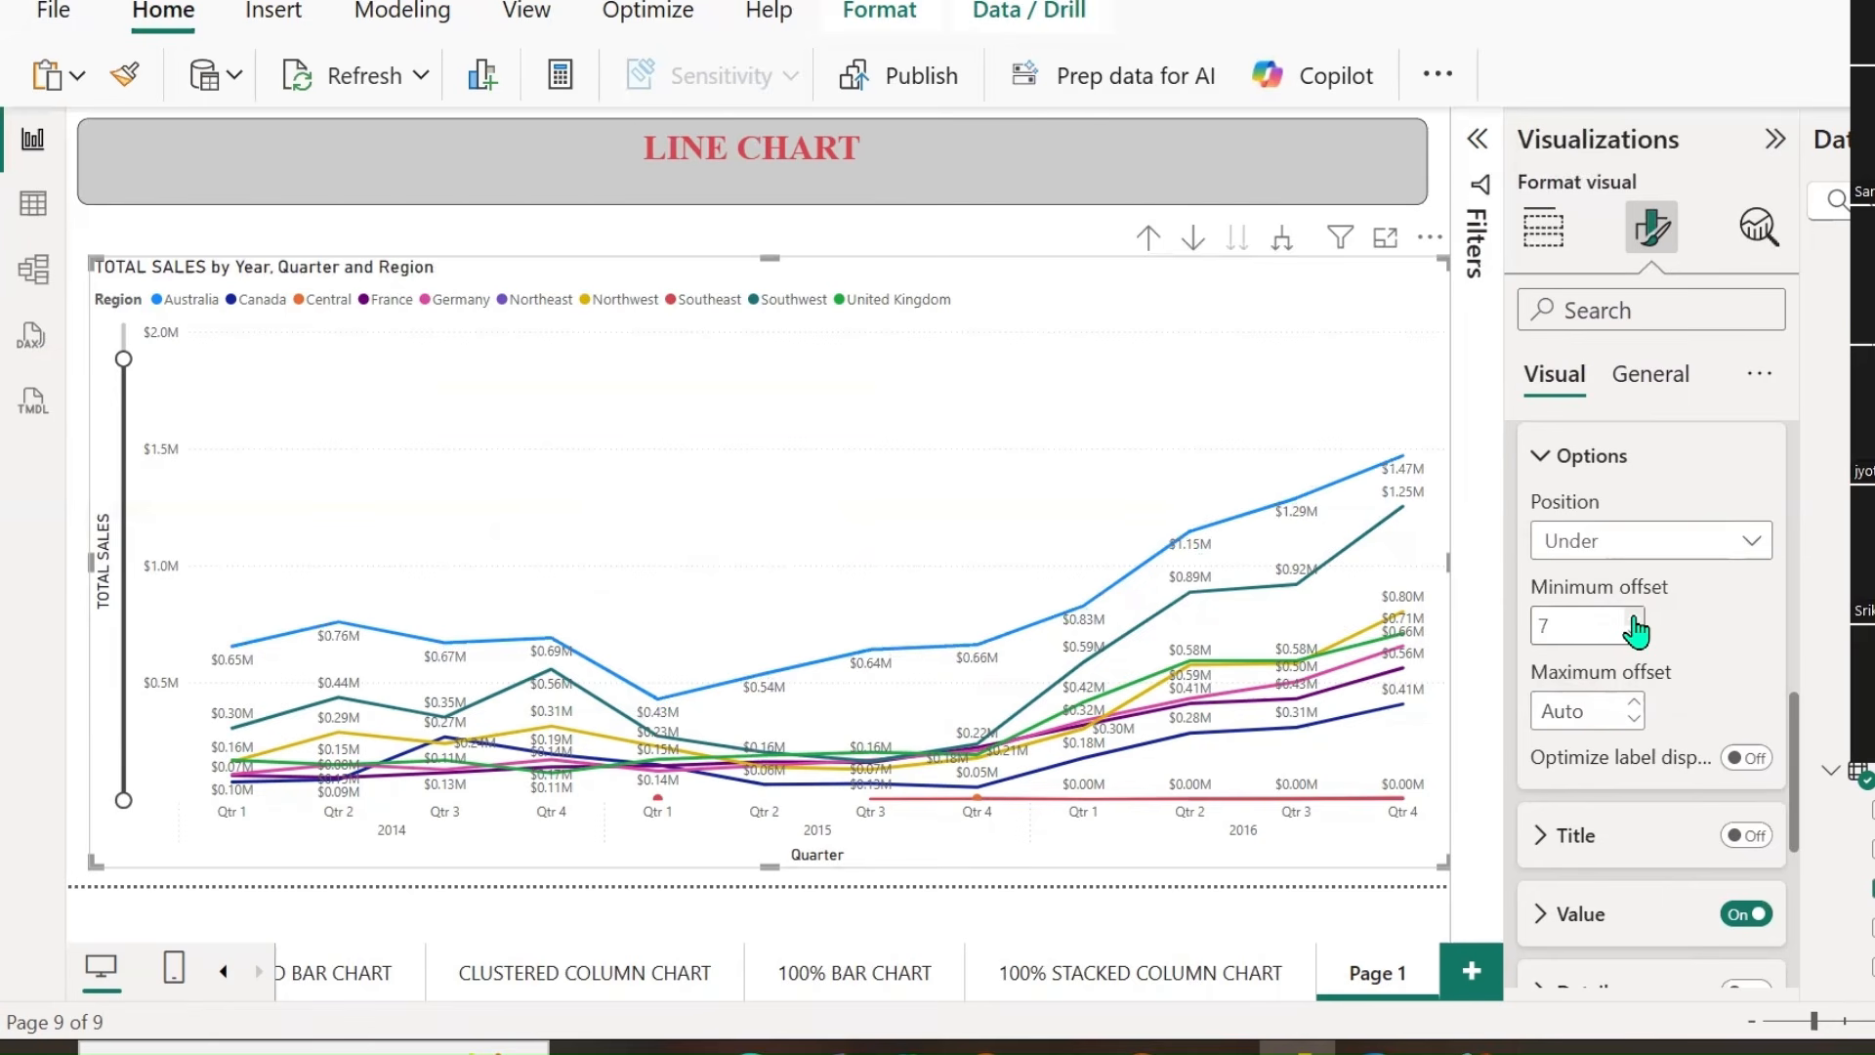
{"action": "left_click", "coordinate": [1633, 709]}
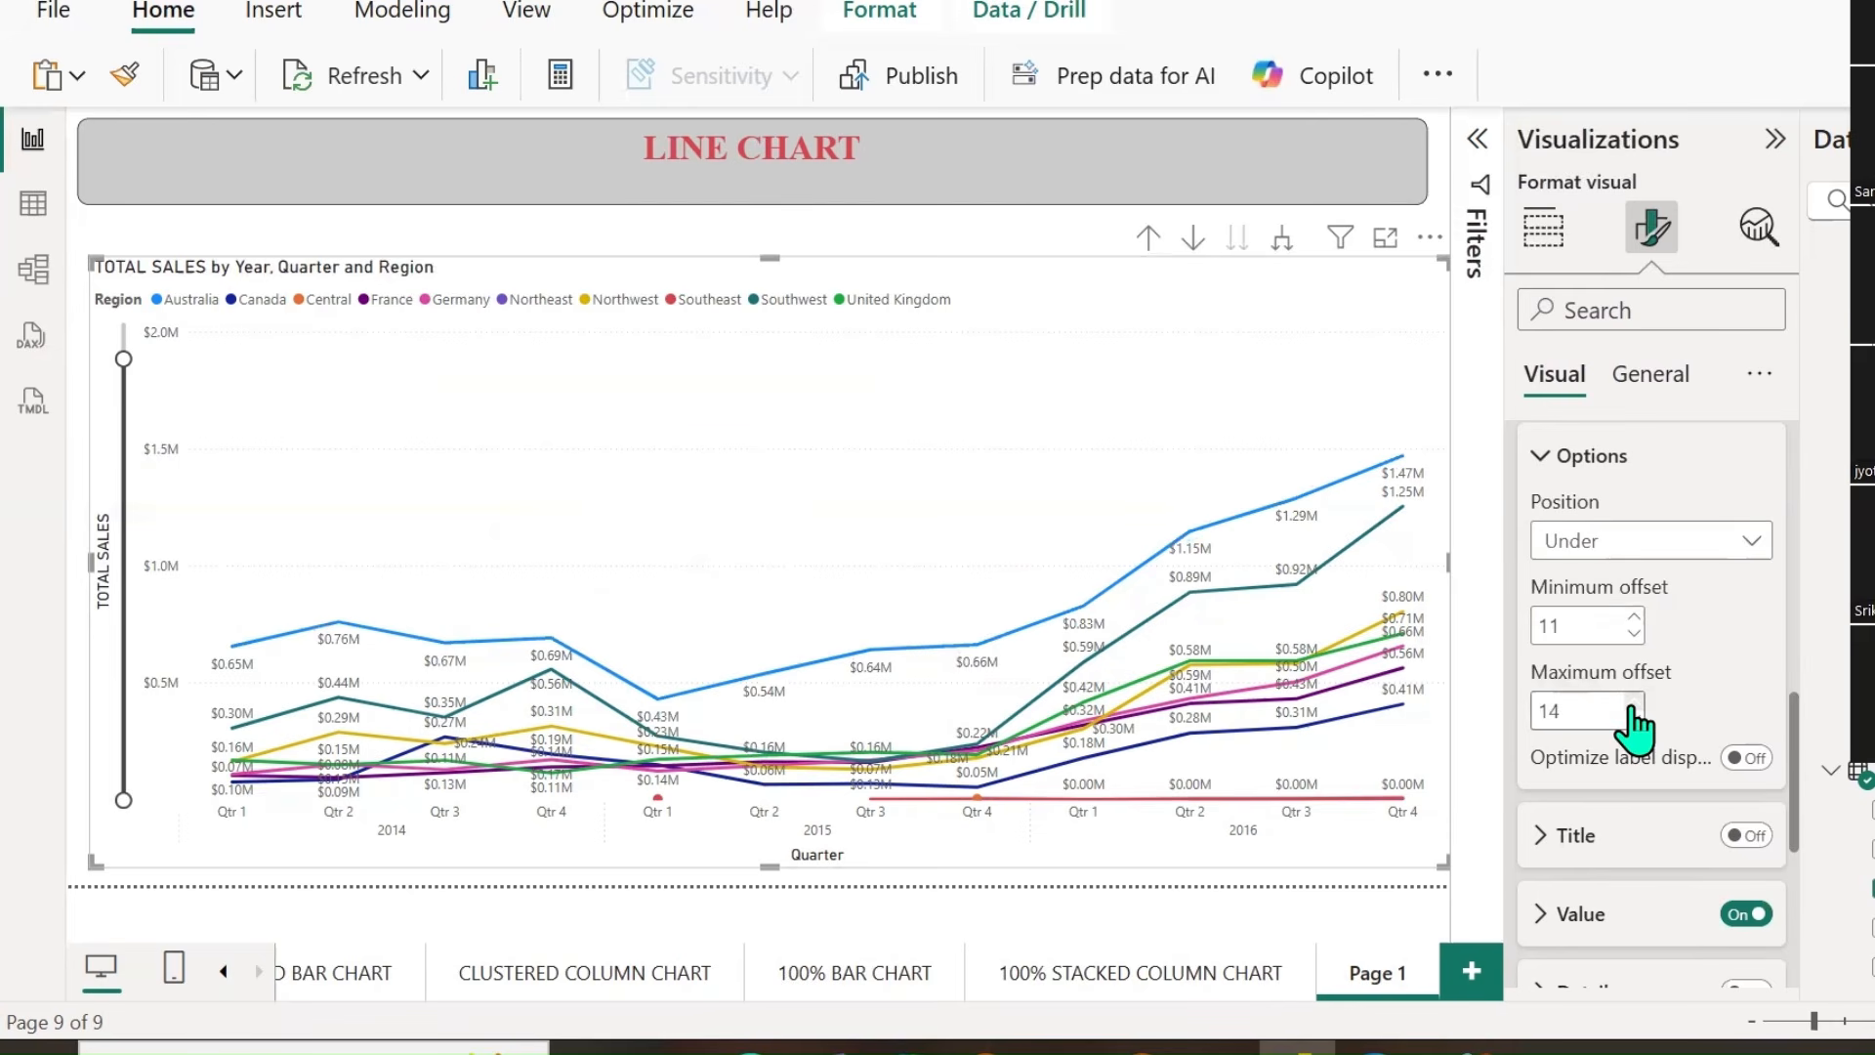
Try optimizing the label display for the Australia series, and turn it off again.
{"action": "left_click", "coordinate": [1739, 758]}
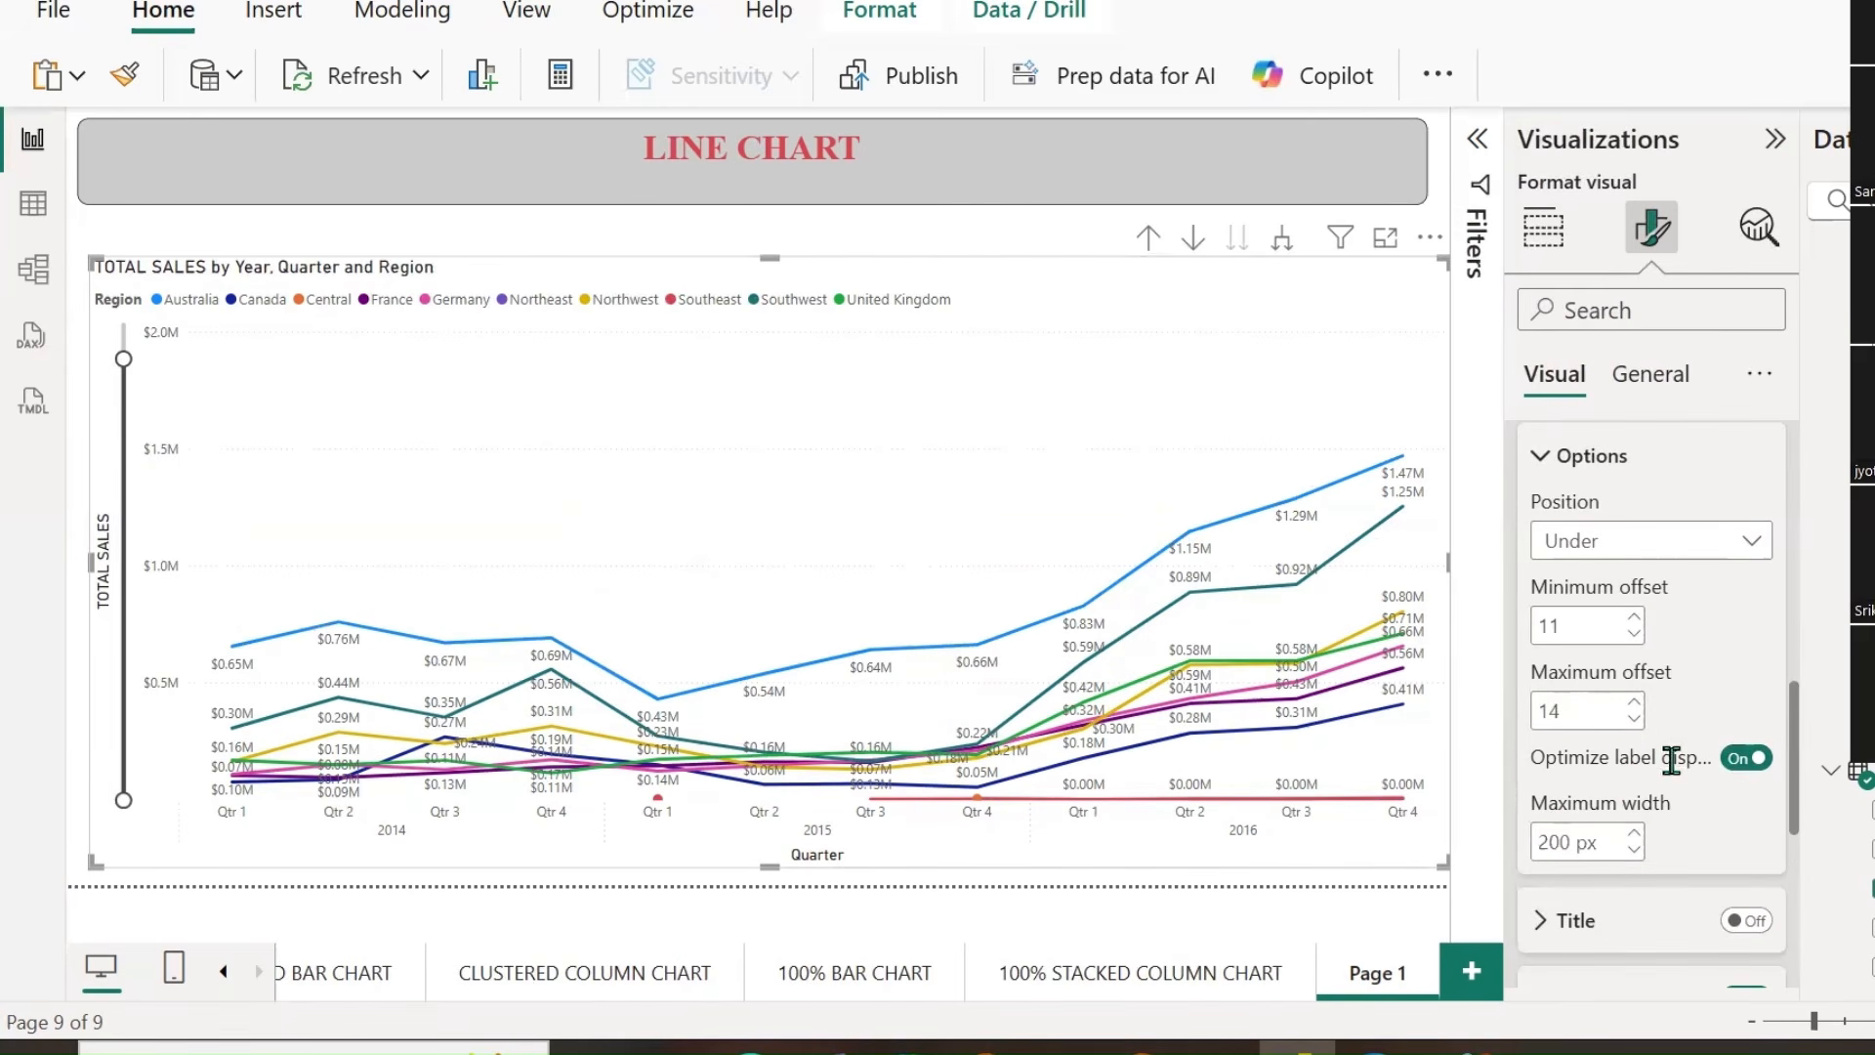
{"action": "left_click", "coordinate": [1633, 835]}
{"action": "left_click", "coordinate": [1744, 758]}
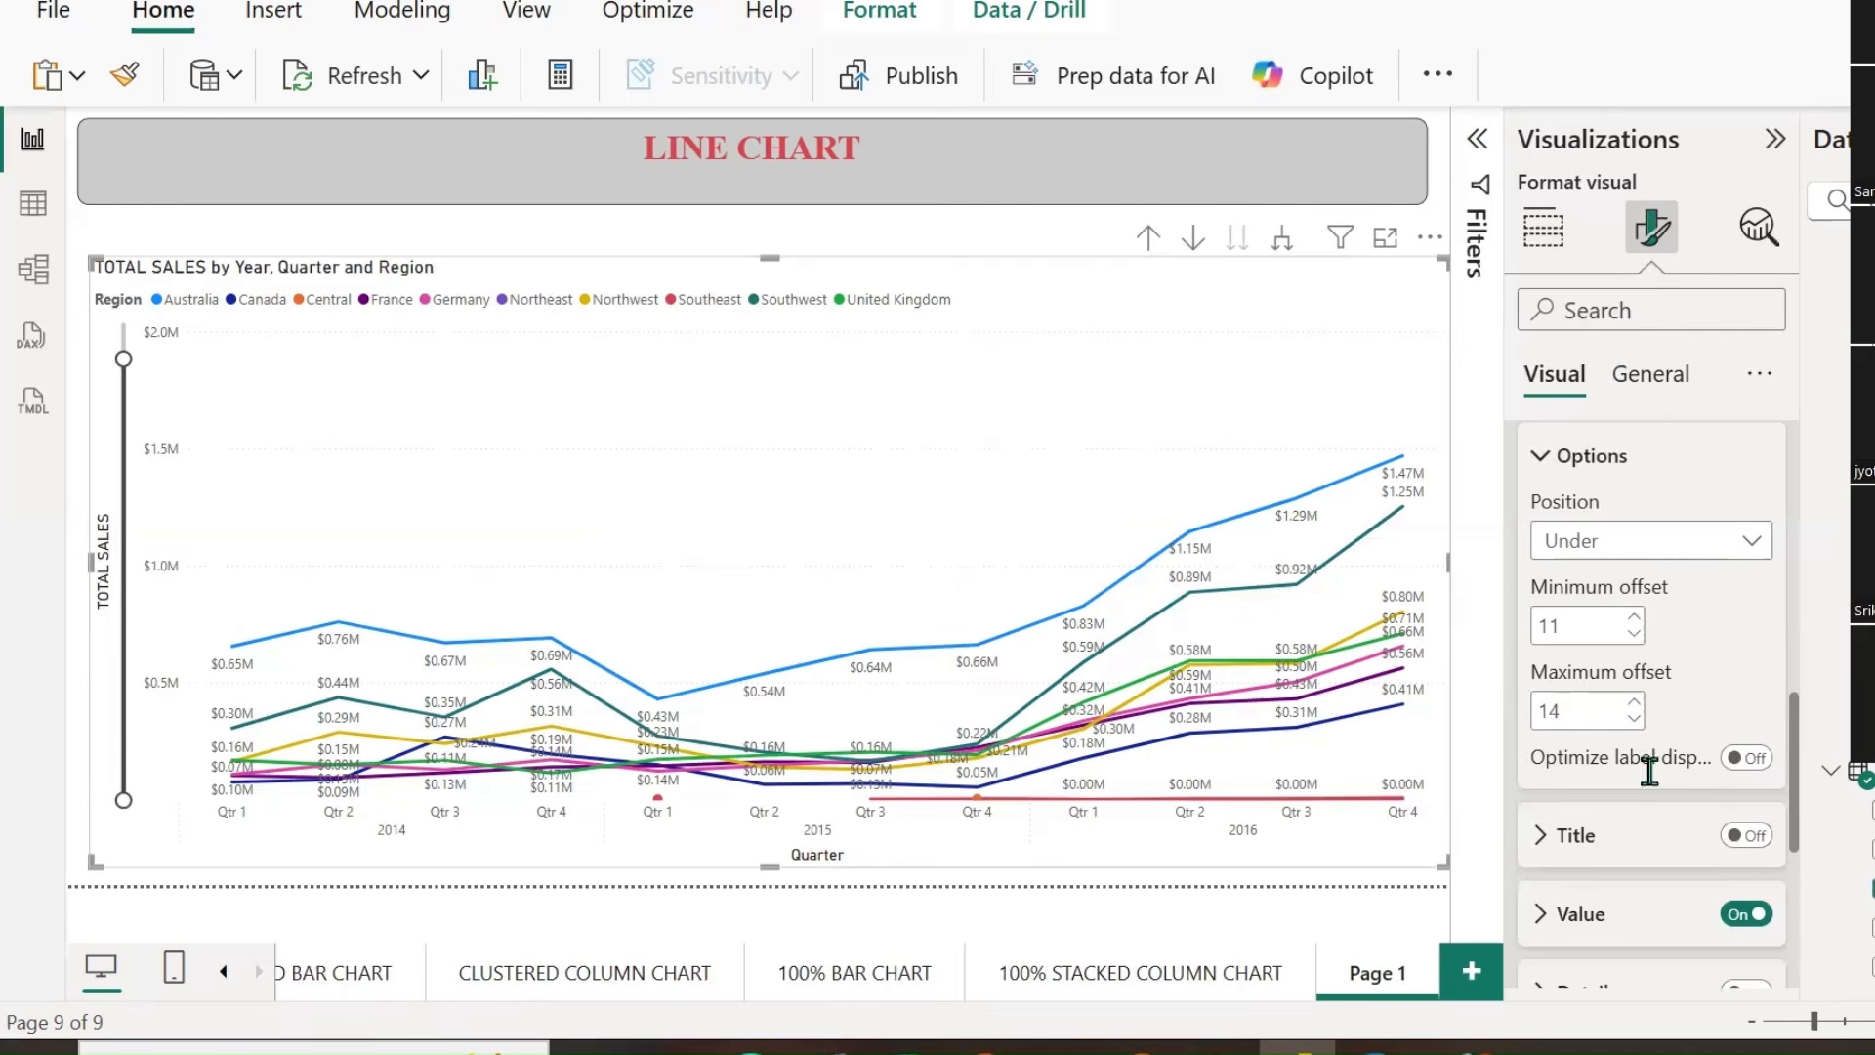
Turn on the title for Australia's data labels, with Series name as its content.
{"action": "scroll", "coordinate": [1658, 662], "scroll_direction": "up", "scroll_amount": 2}
{"action": "scroll", "coordinate": [1661, 670], "scroll_direction": "down", "scroll_amount": 5}
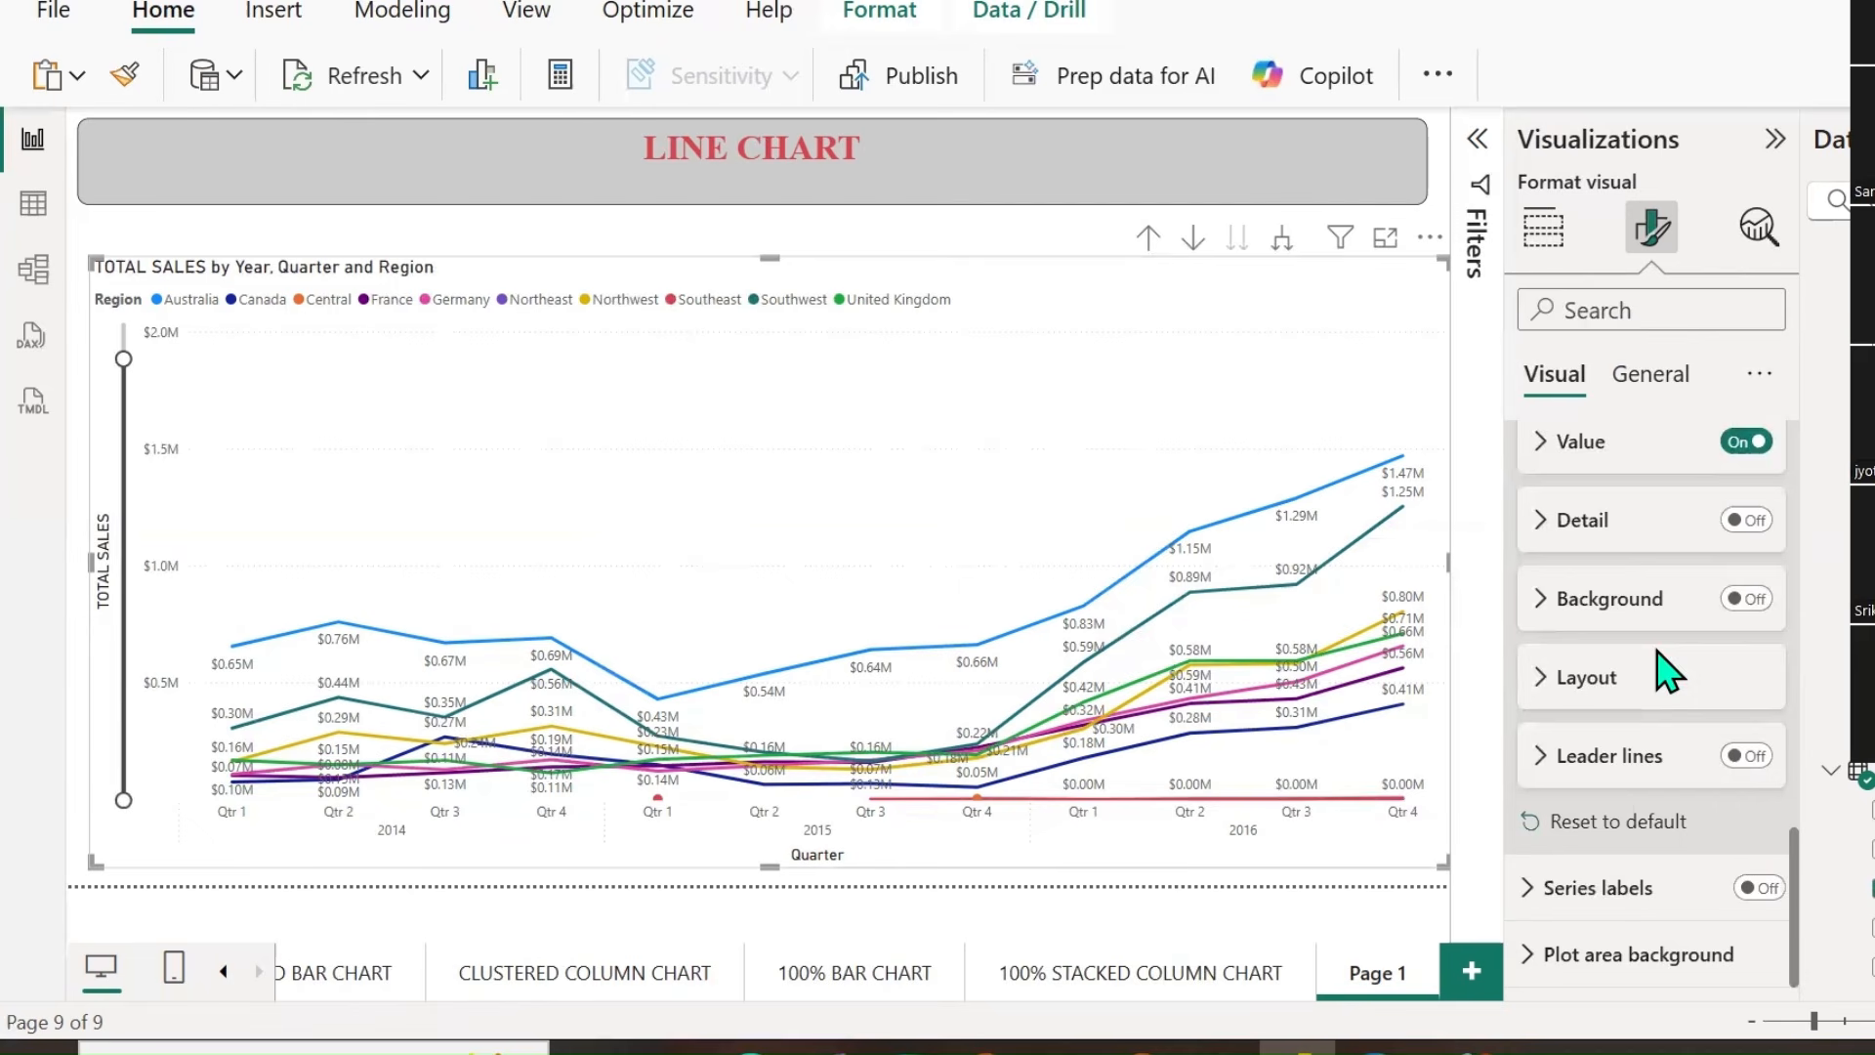
{"action": "scroll", "coordinate": [1658, 625], "scroll_direction": "up", "scroll_amount": 2}
{"action": "left_click", "coordinate": [1745, 528]}
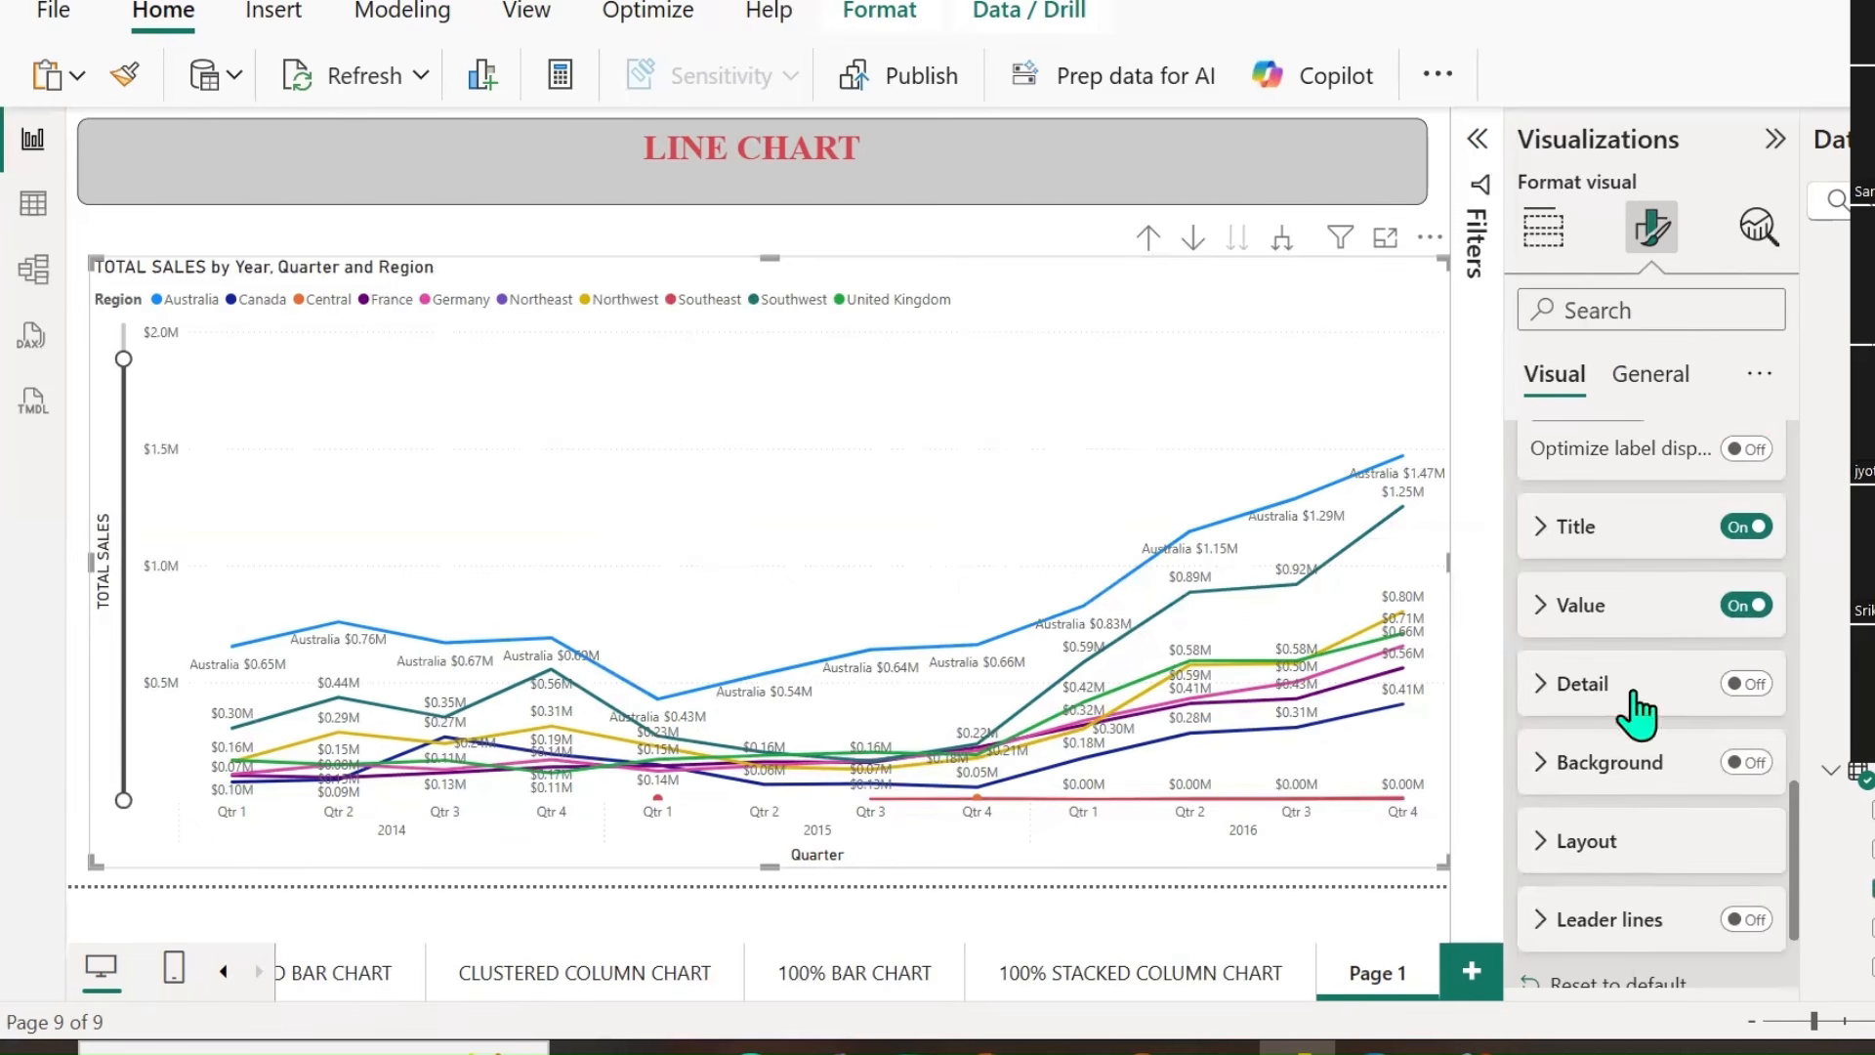
{"action": "left_click", "coordinate": [1543, 532]}
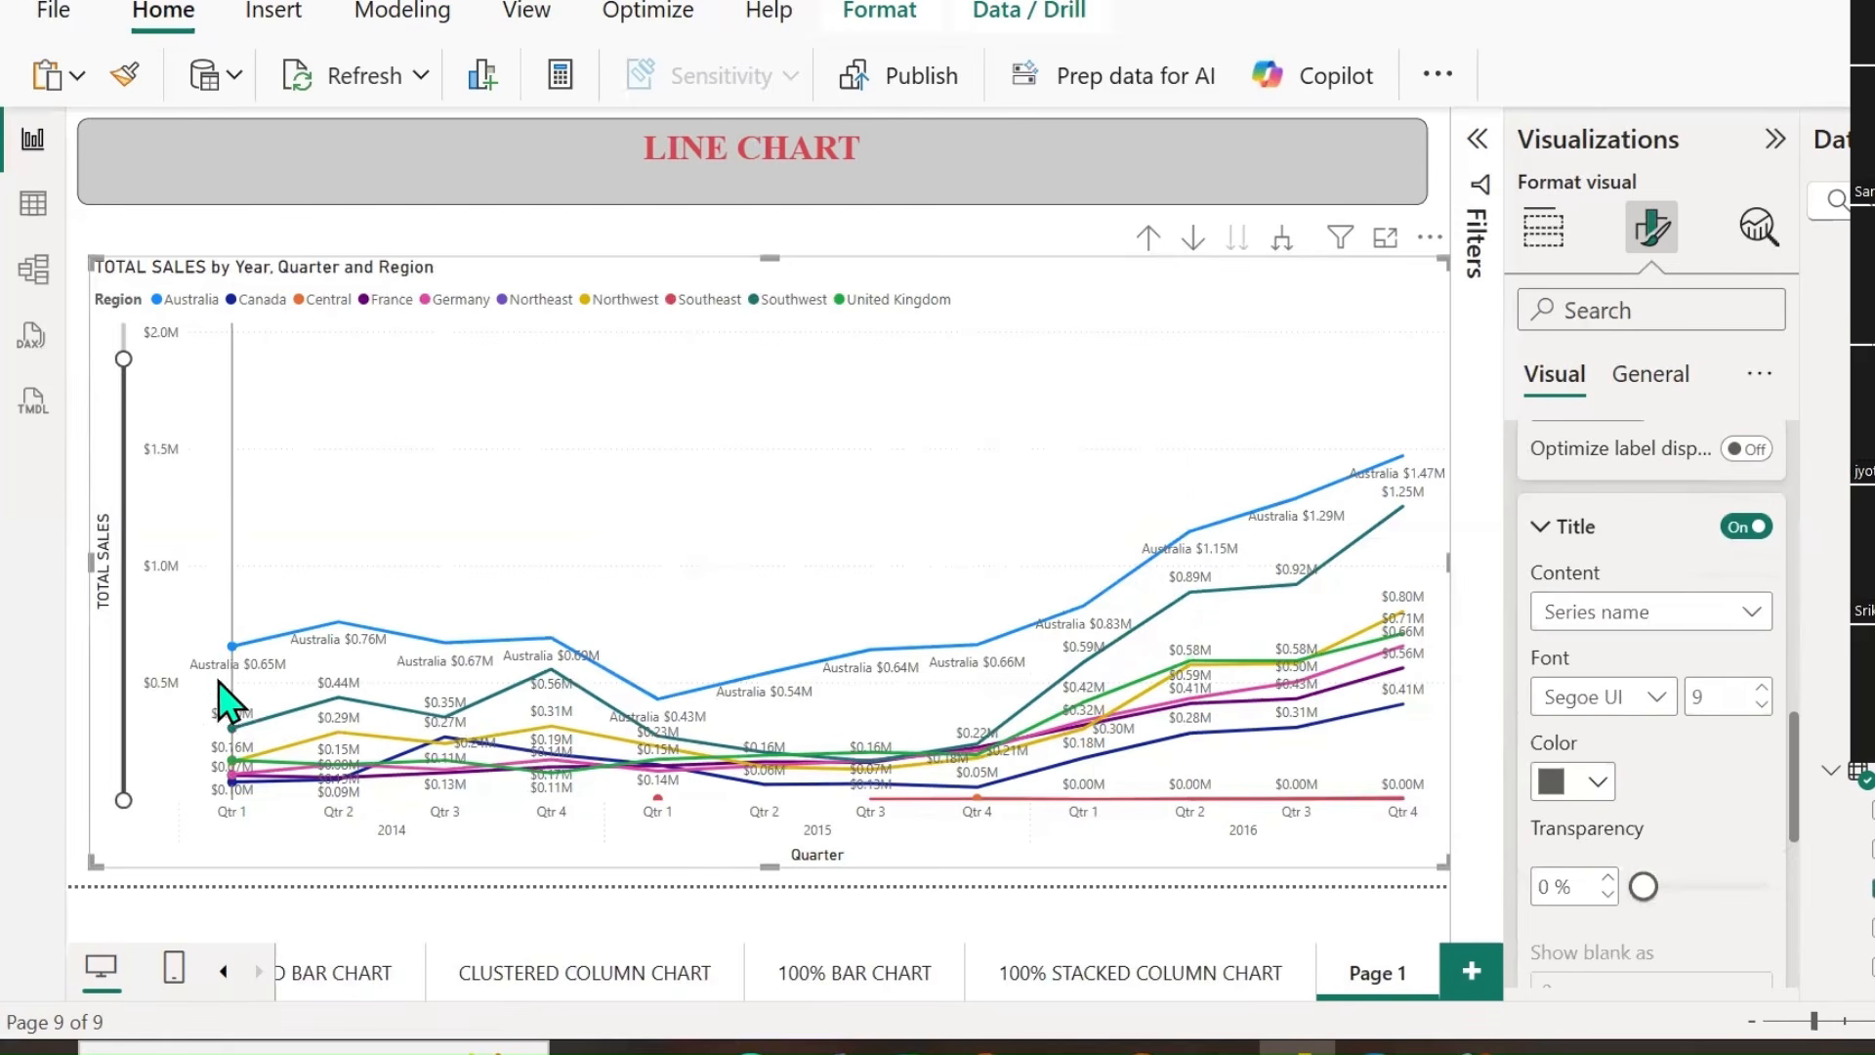
{"action": "left_click", "coordinate": [1759, 616]}
{"action": "left_click", "coordinate": [1614, 694]}
{"action": "left_click", "coordinate": [1727, 615]}
{"action": "left_click", "coordinate": [1588, 649]}
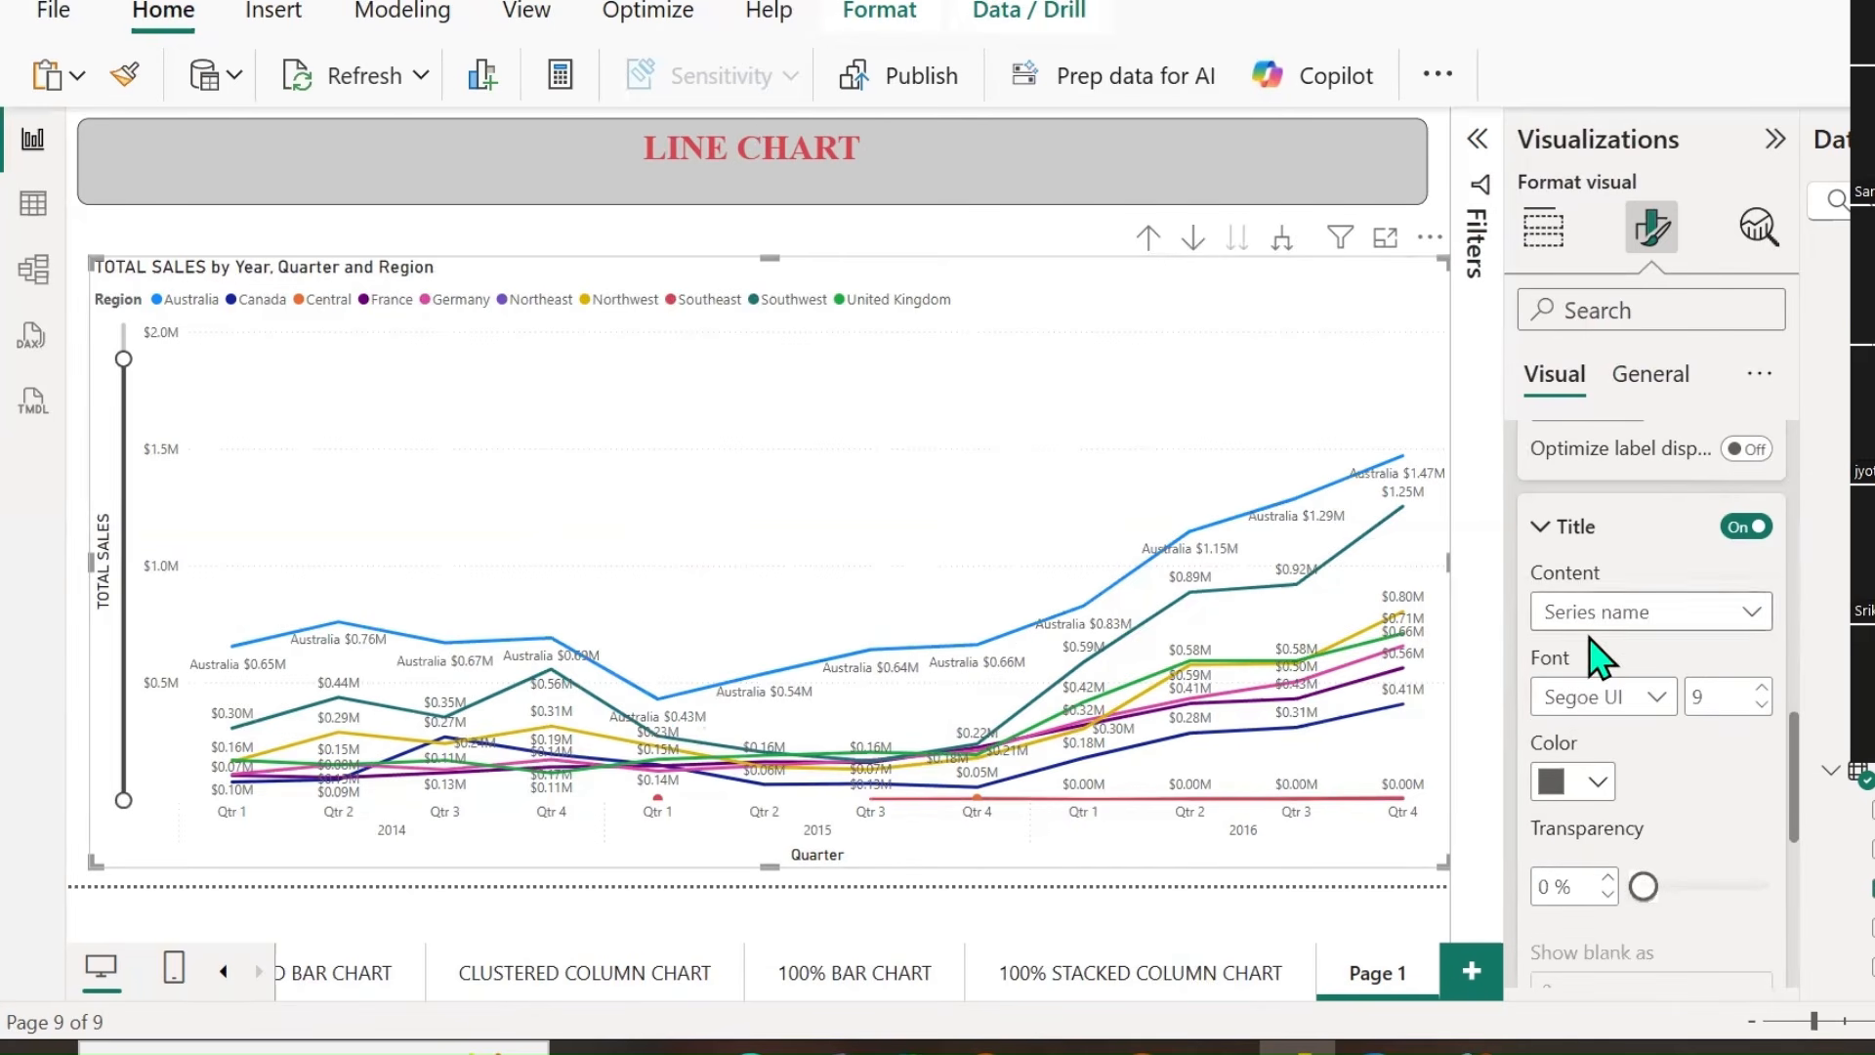
Apply the data label settings to the Canada series and turn on its label title.
{"action": "scroll", "coordinate": [1595, 636], "scroll_direction": "up", "scroll_amount": 5}
{"action": "scroll", "coordinate": [1599, 636], "scroll_direction": "up", "scroll_amount": 3}
{"action": "scroll", "coordinate": [1599, 636], "scroll_direction": "down", "scroll_amount": 3}
{"action": "left_click", "coordinate": [1753, 515]}
{"action": "left_click", "coordinate": [1610, 637]}
{"action": "scroll", "coordinate": [1732, 703], "scroll_direction": "down", "scroll_amount": 3}
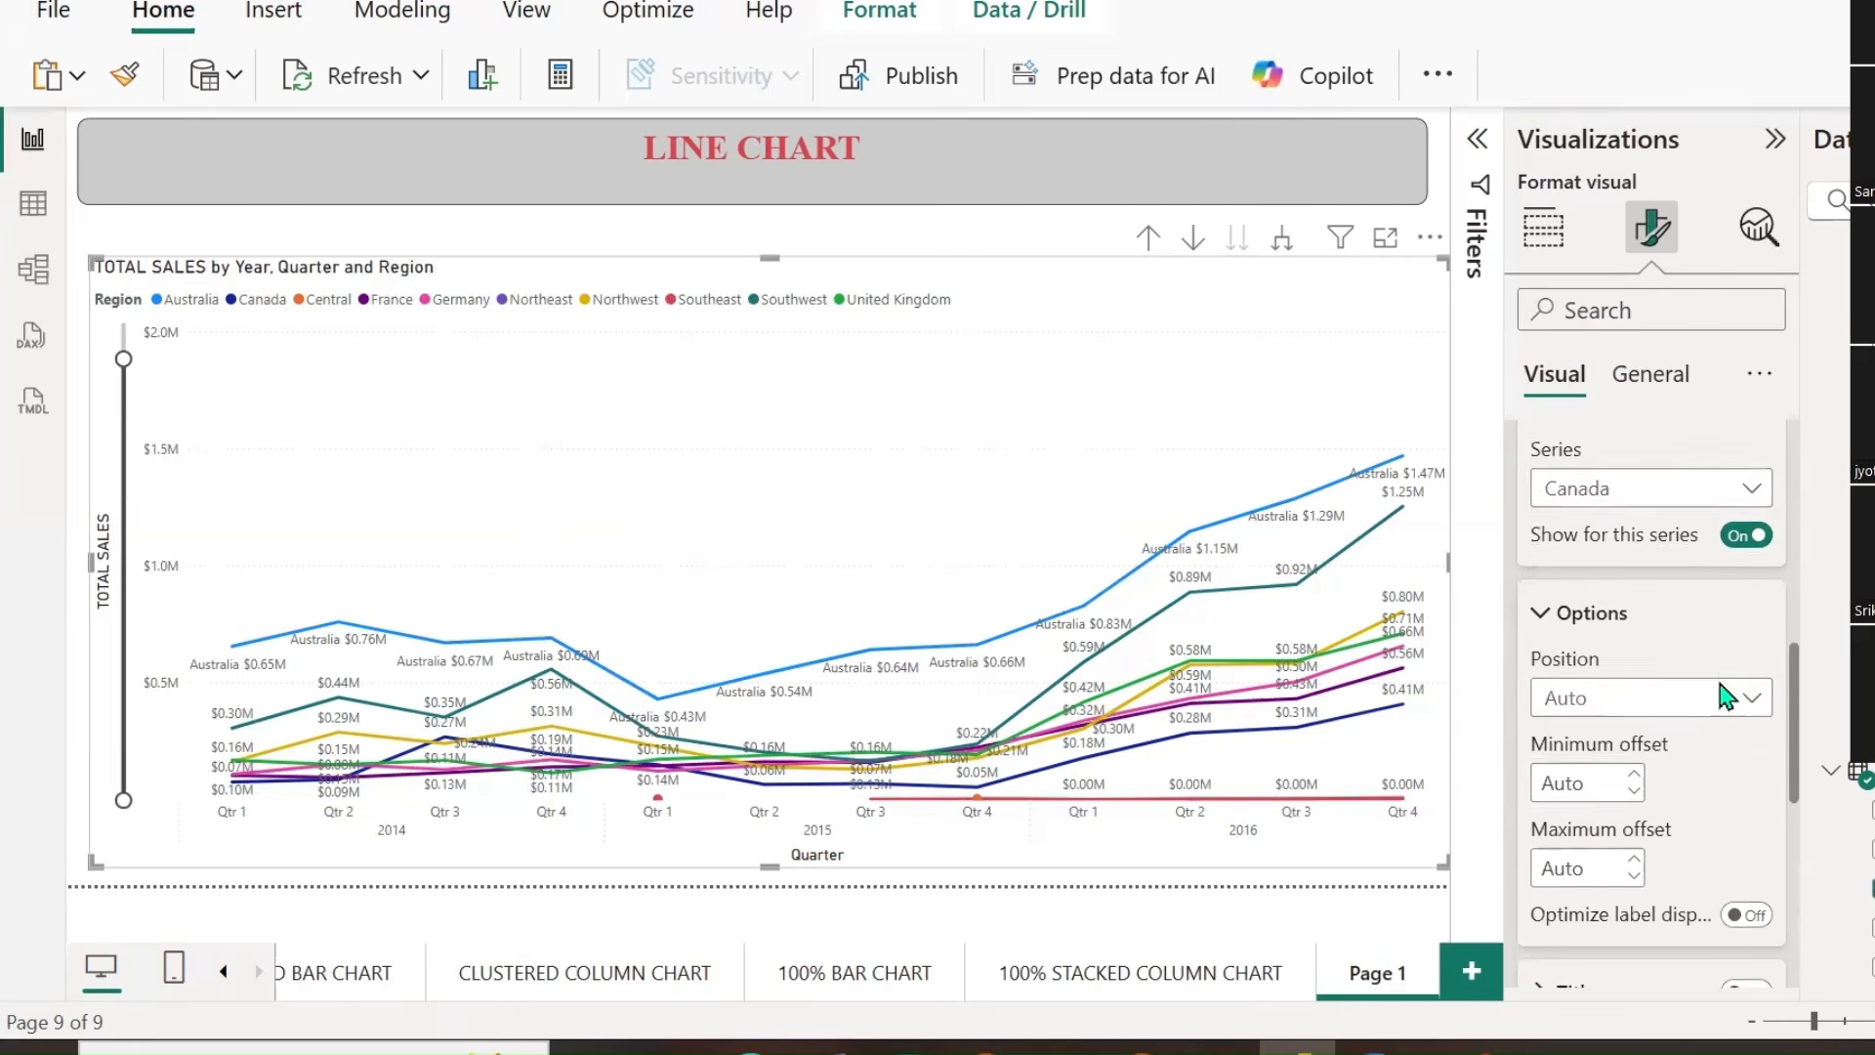
{"action": "scroll", "coordinate": [1725, 702], "scroll_direction": "down", "scroll_amount": 3}
{"action": "left_click", "coordinate": [1747, 691]}
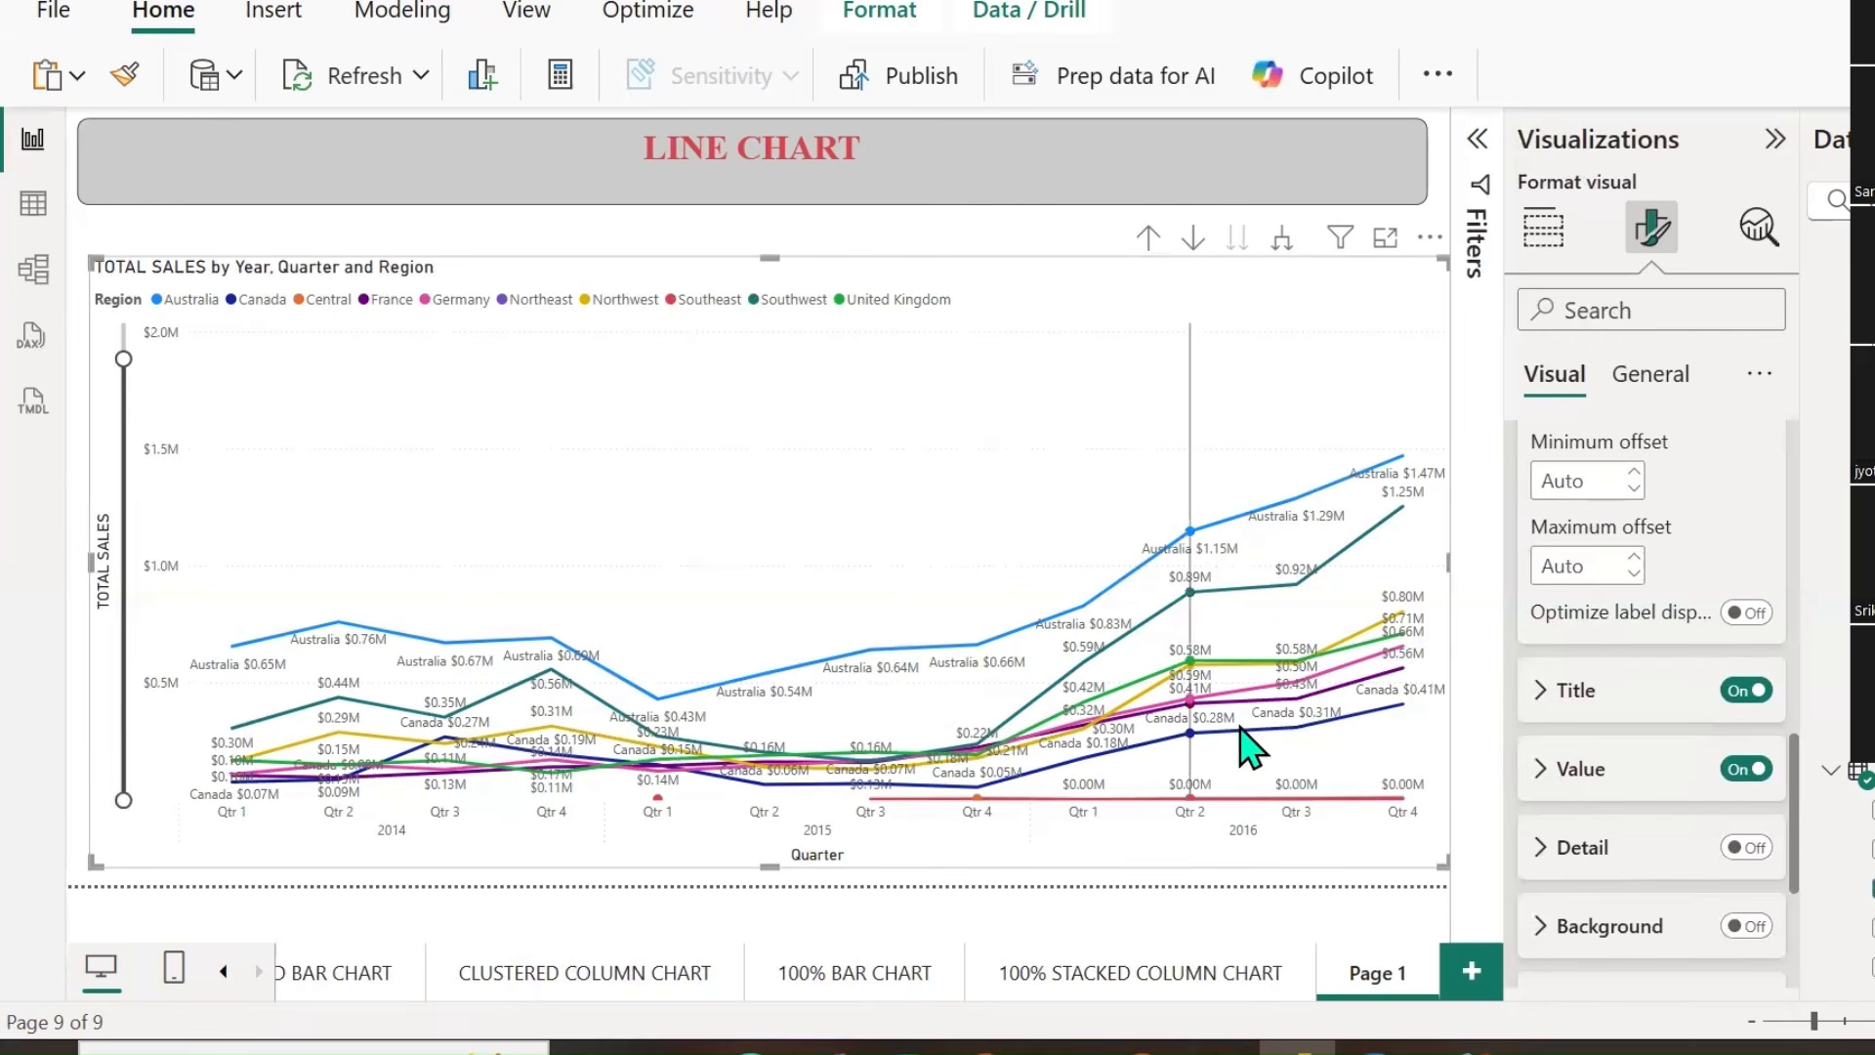
{"action": "mouse_move", "coordinate": [1268, 721]}
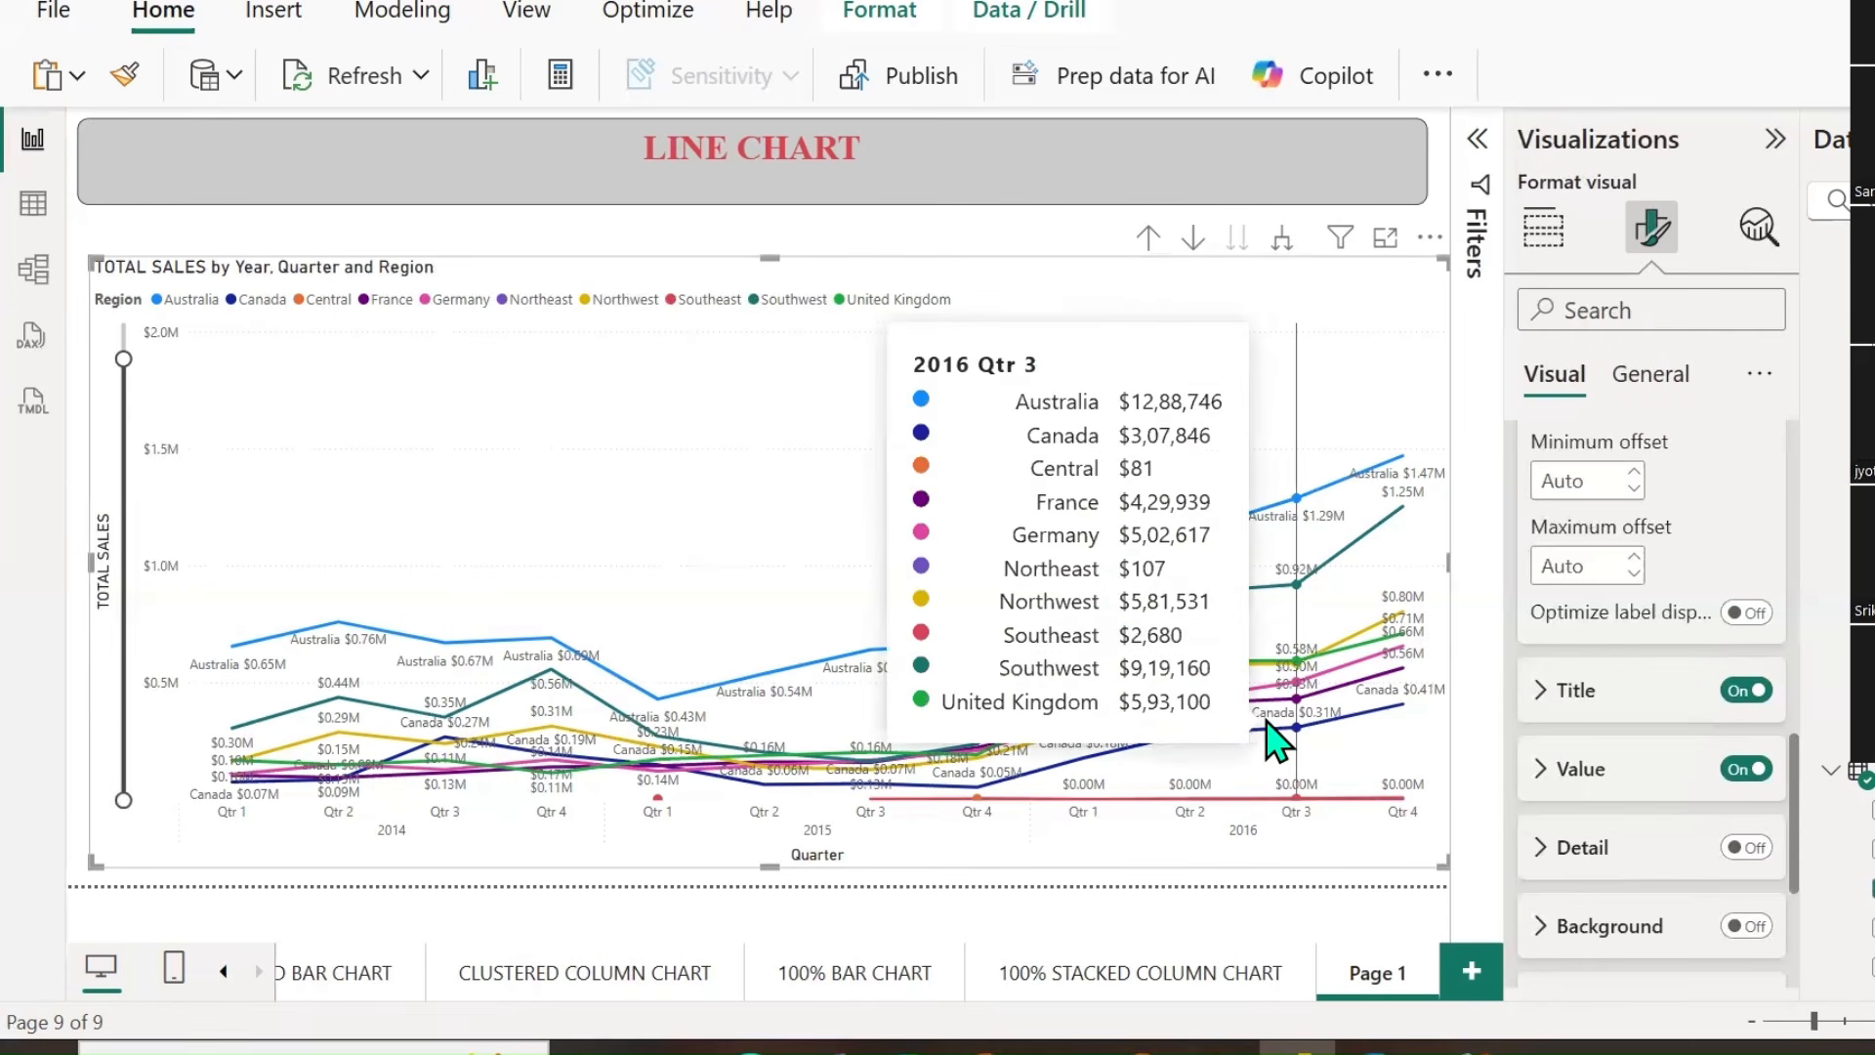
Set the font size of Canada's label values to 16 and make them bold, italic and underlined.
{"action": "scroll", "coordinate": [1641, 748], "scroll_direction": "down", "scroll_amount": 2}
{"action": "left_click", "coordinate": [1544, 606]}
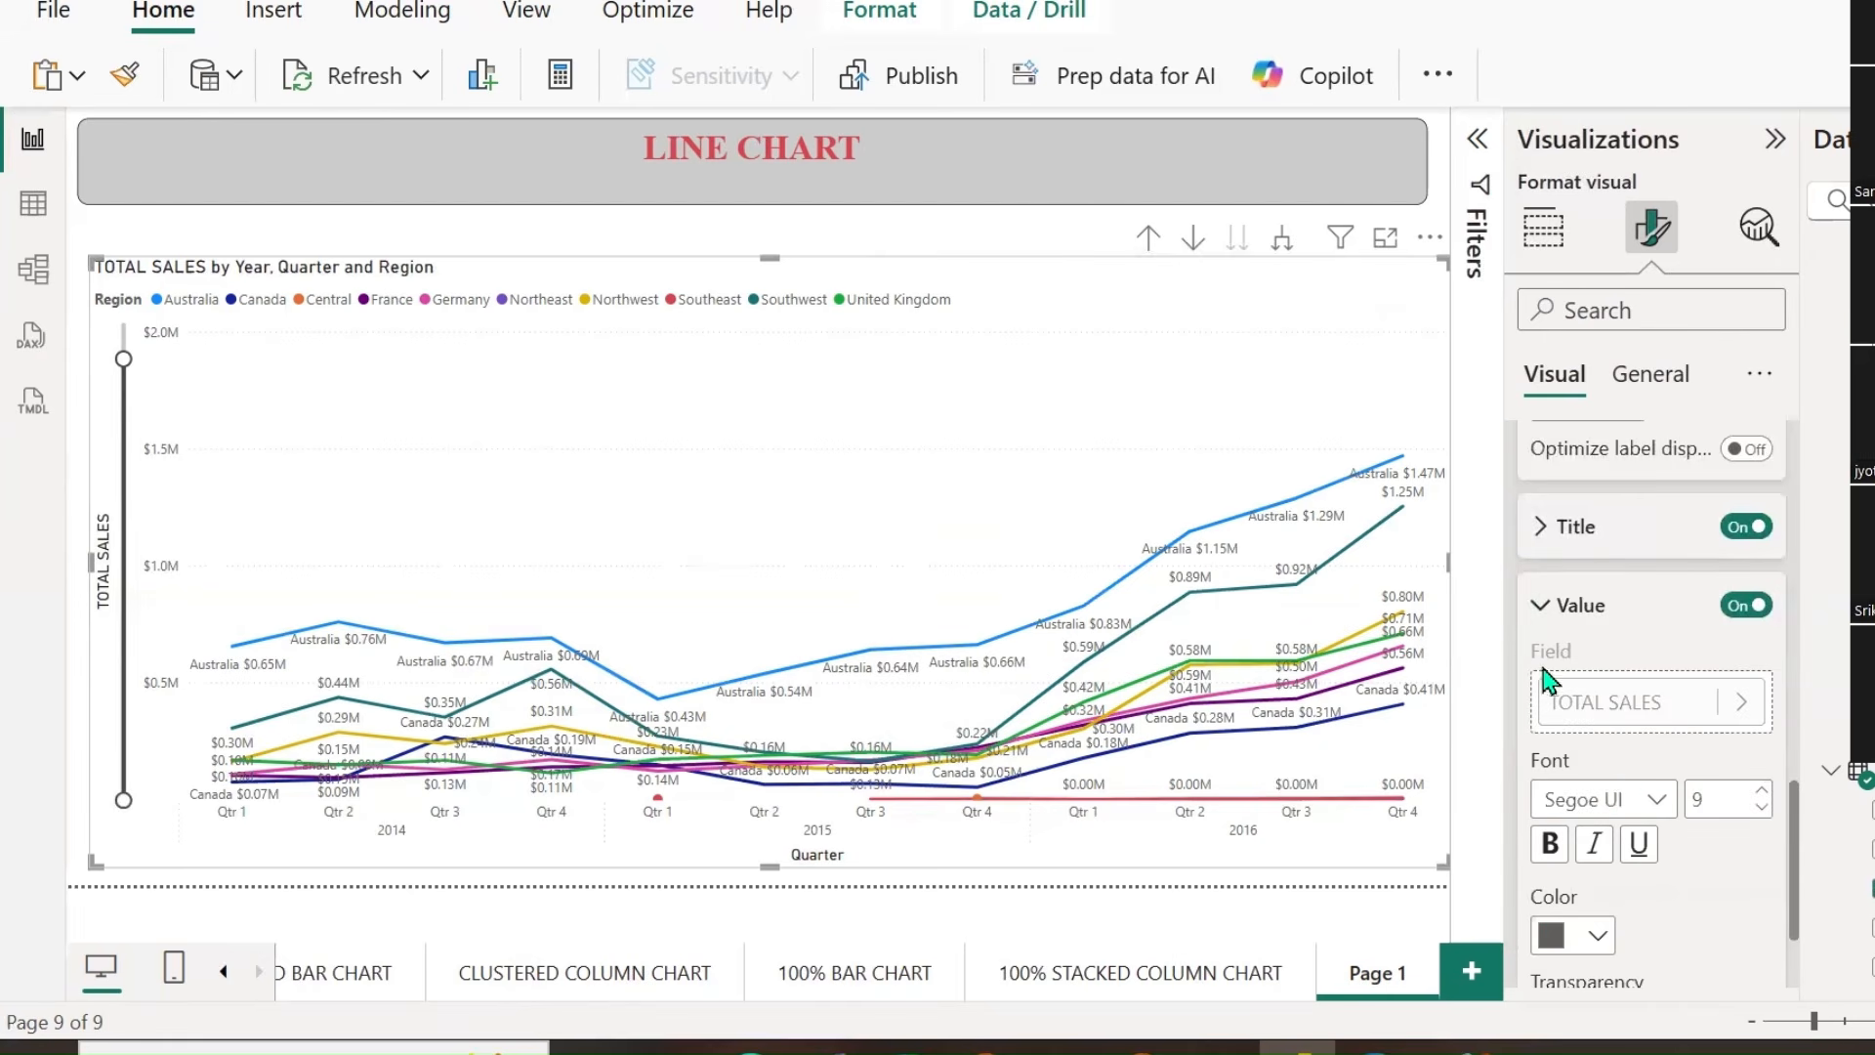
{"action": "scroll", "coordinate": [1660, 743], "scroll_direction": "down", "scroll_amount": 2}
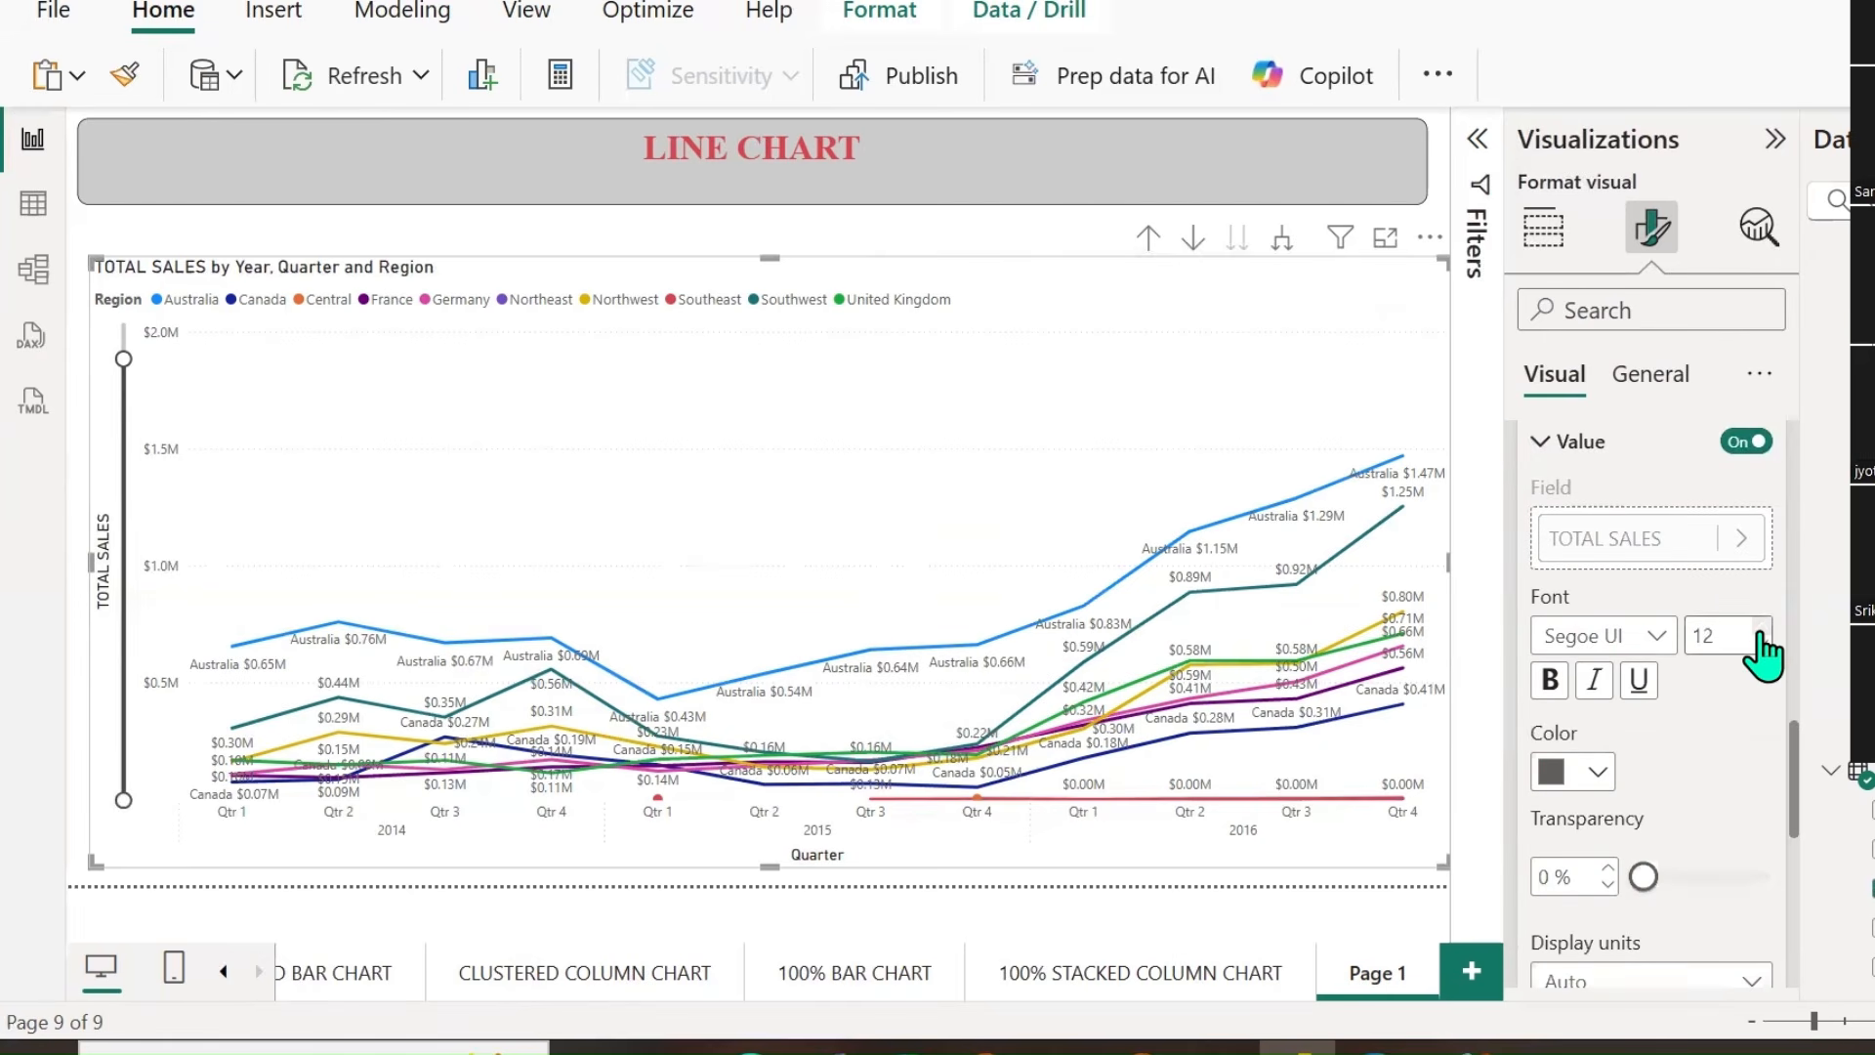
{"action": "left_click", "coordinate": [1760, 629]}
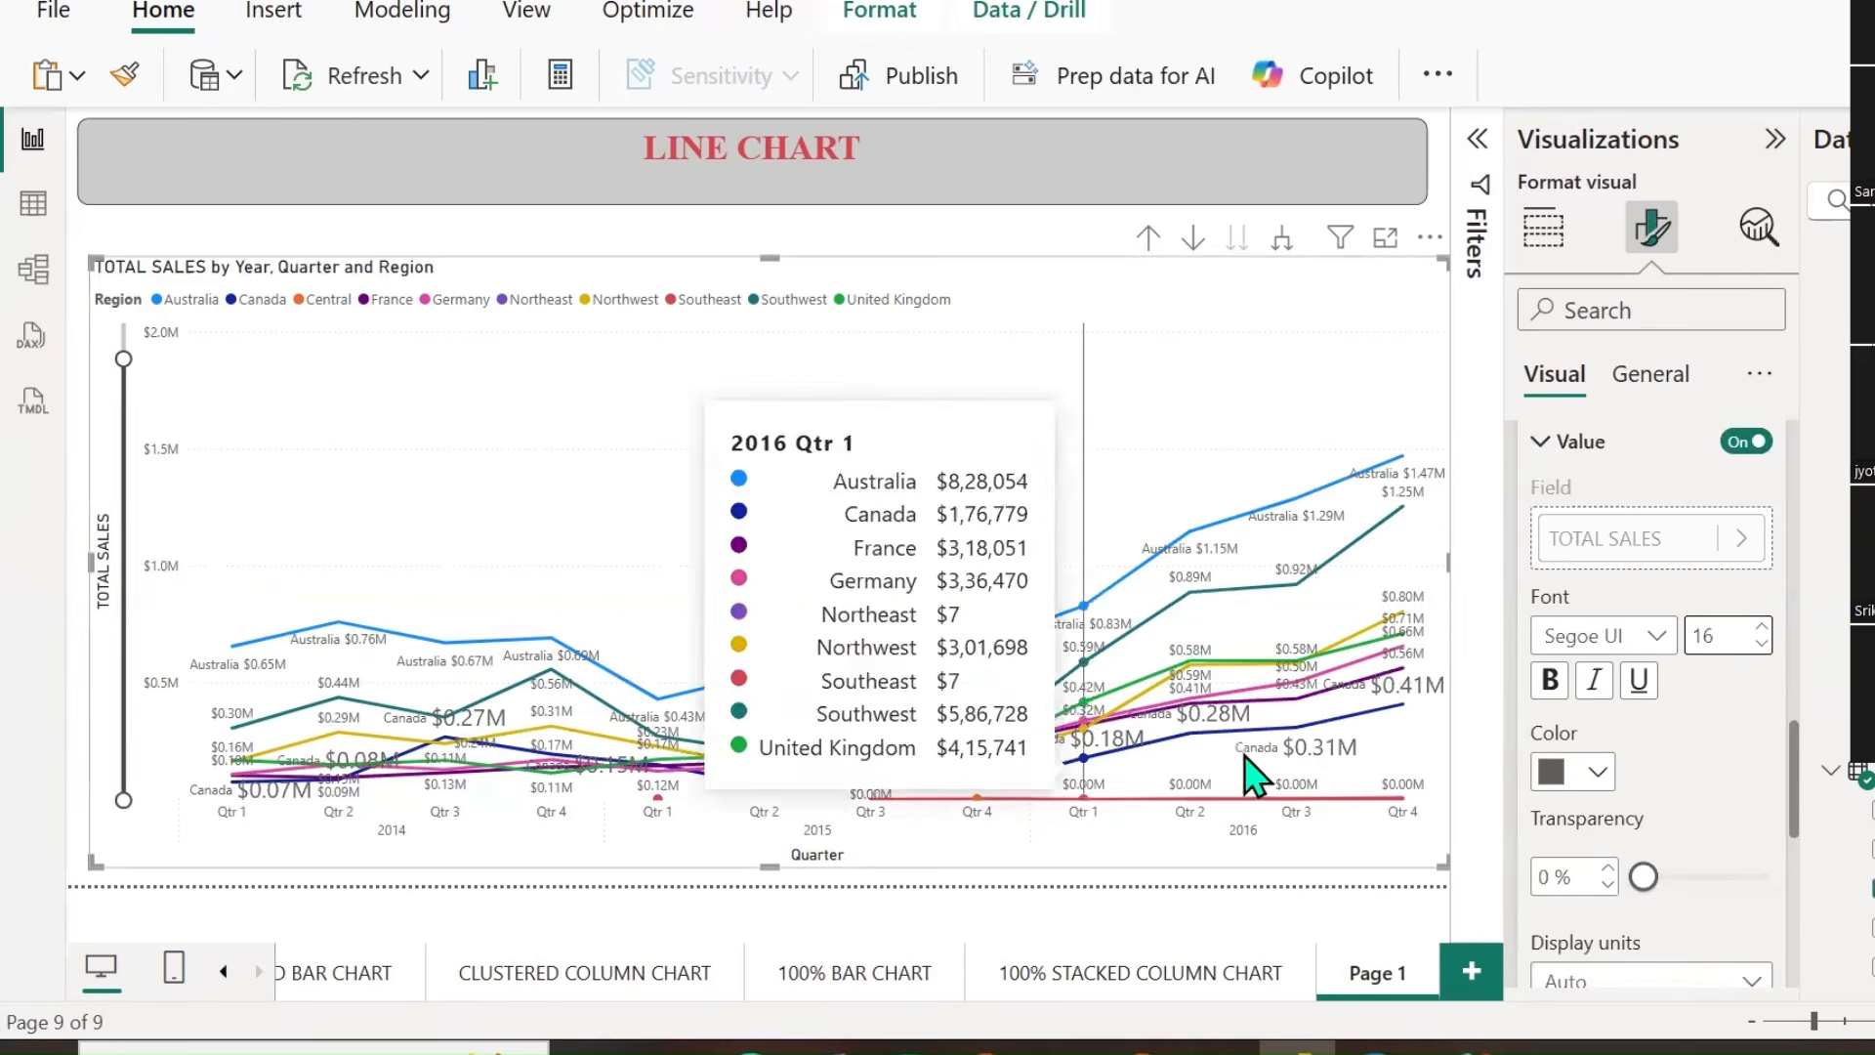
{"action": "left_click", "coordinate": [1550, 680]}
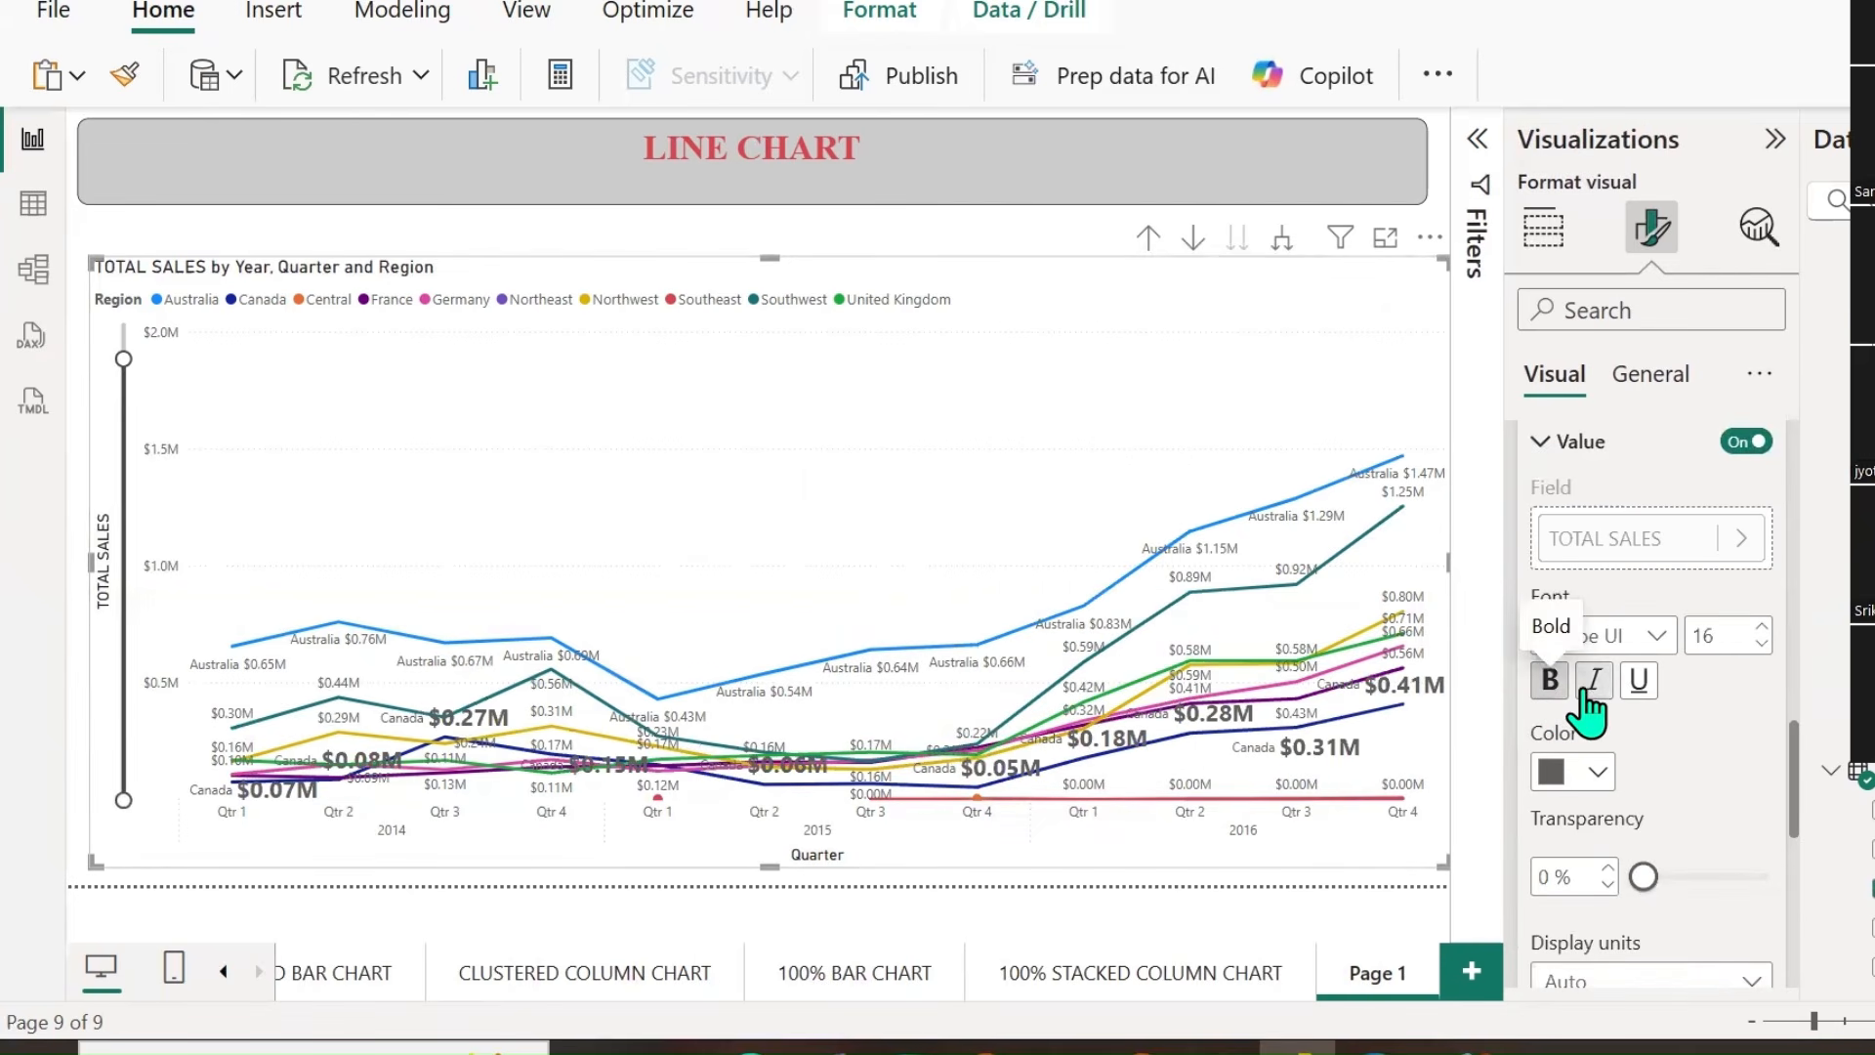
{"action": "left_click", "coordinate": [1594, 685]}
{"action": "left_click", "coordinate": [1639, 687]}
Try None and Thousands as display units for Canada's label values, finish with Millions, and set 4 decimal places.
{"action": "scroll", "coordinate": [1719, 767], "scroll_direction": "down", "scroll_amount": 3}
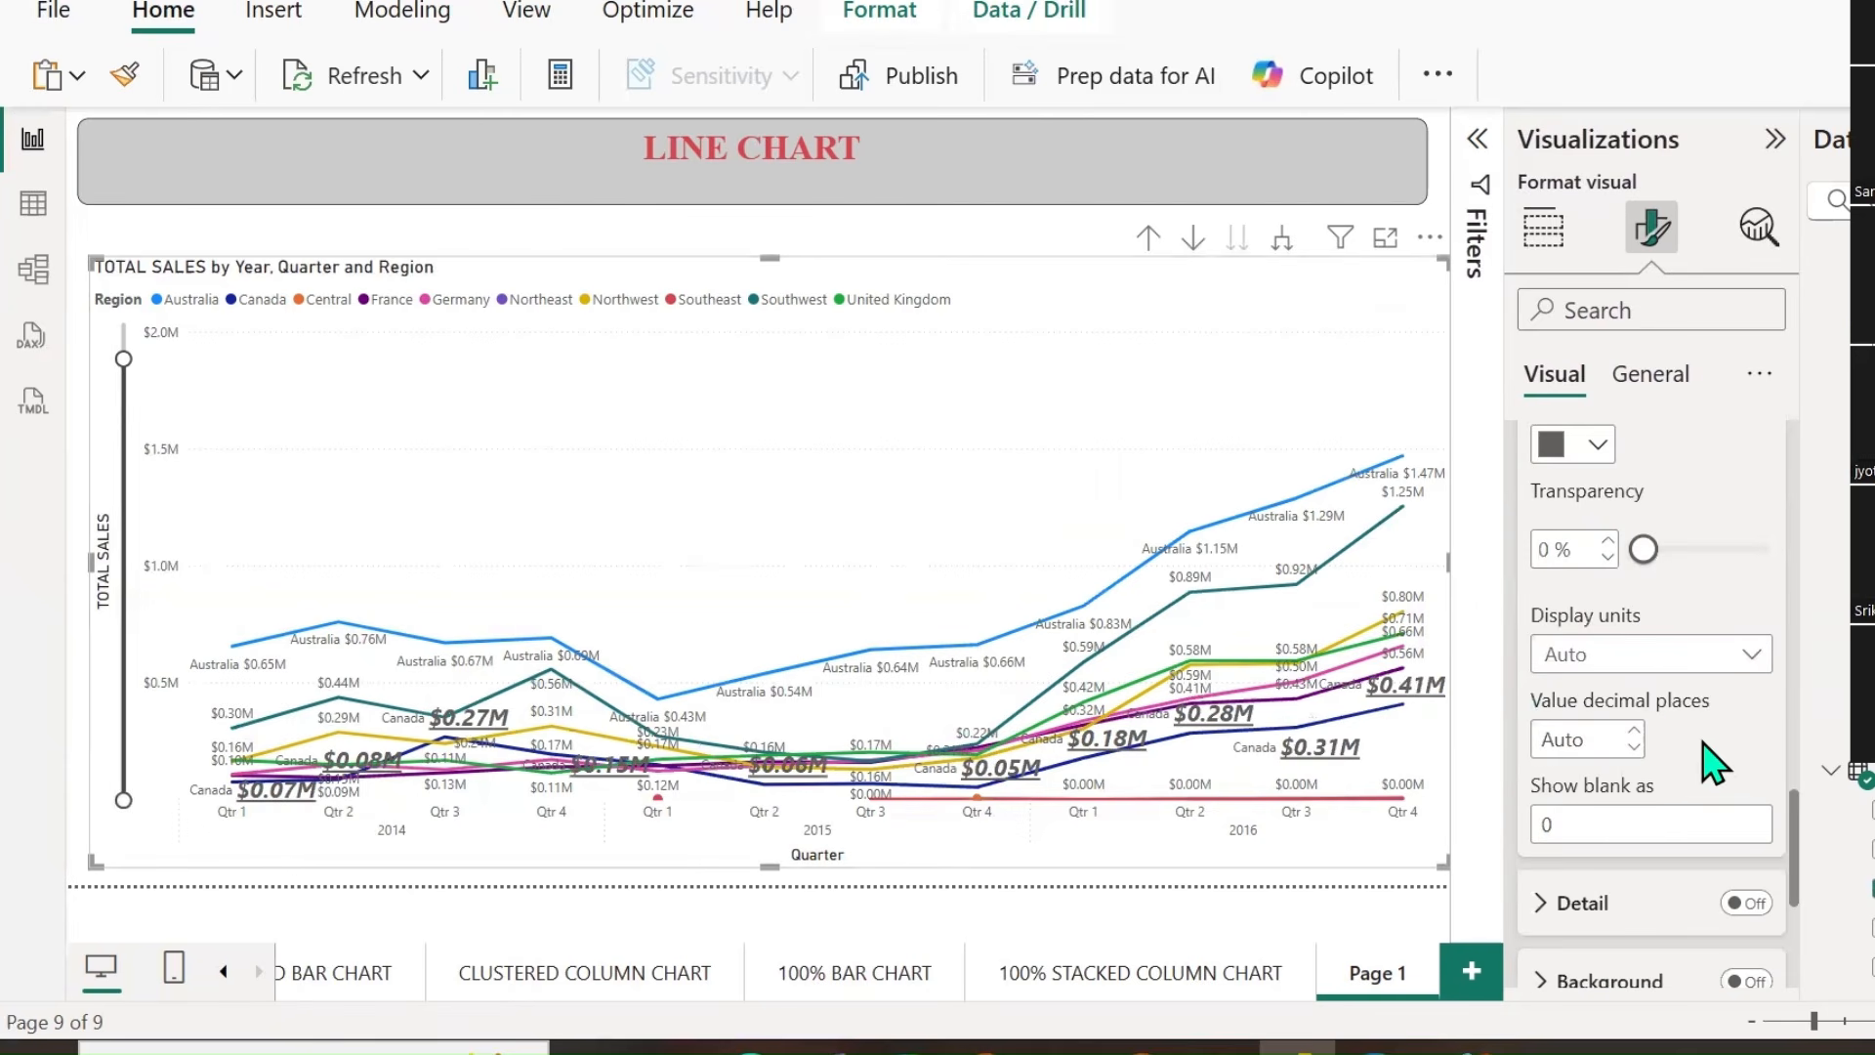
{"action": "scroll", "coordinate": [1705, 743], "scroll_direction": "down", "scroll_amount": 3}
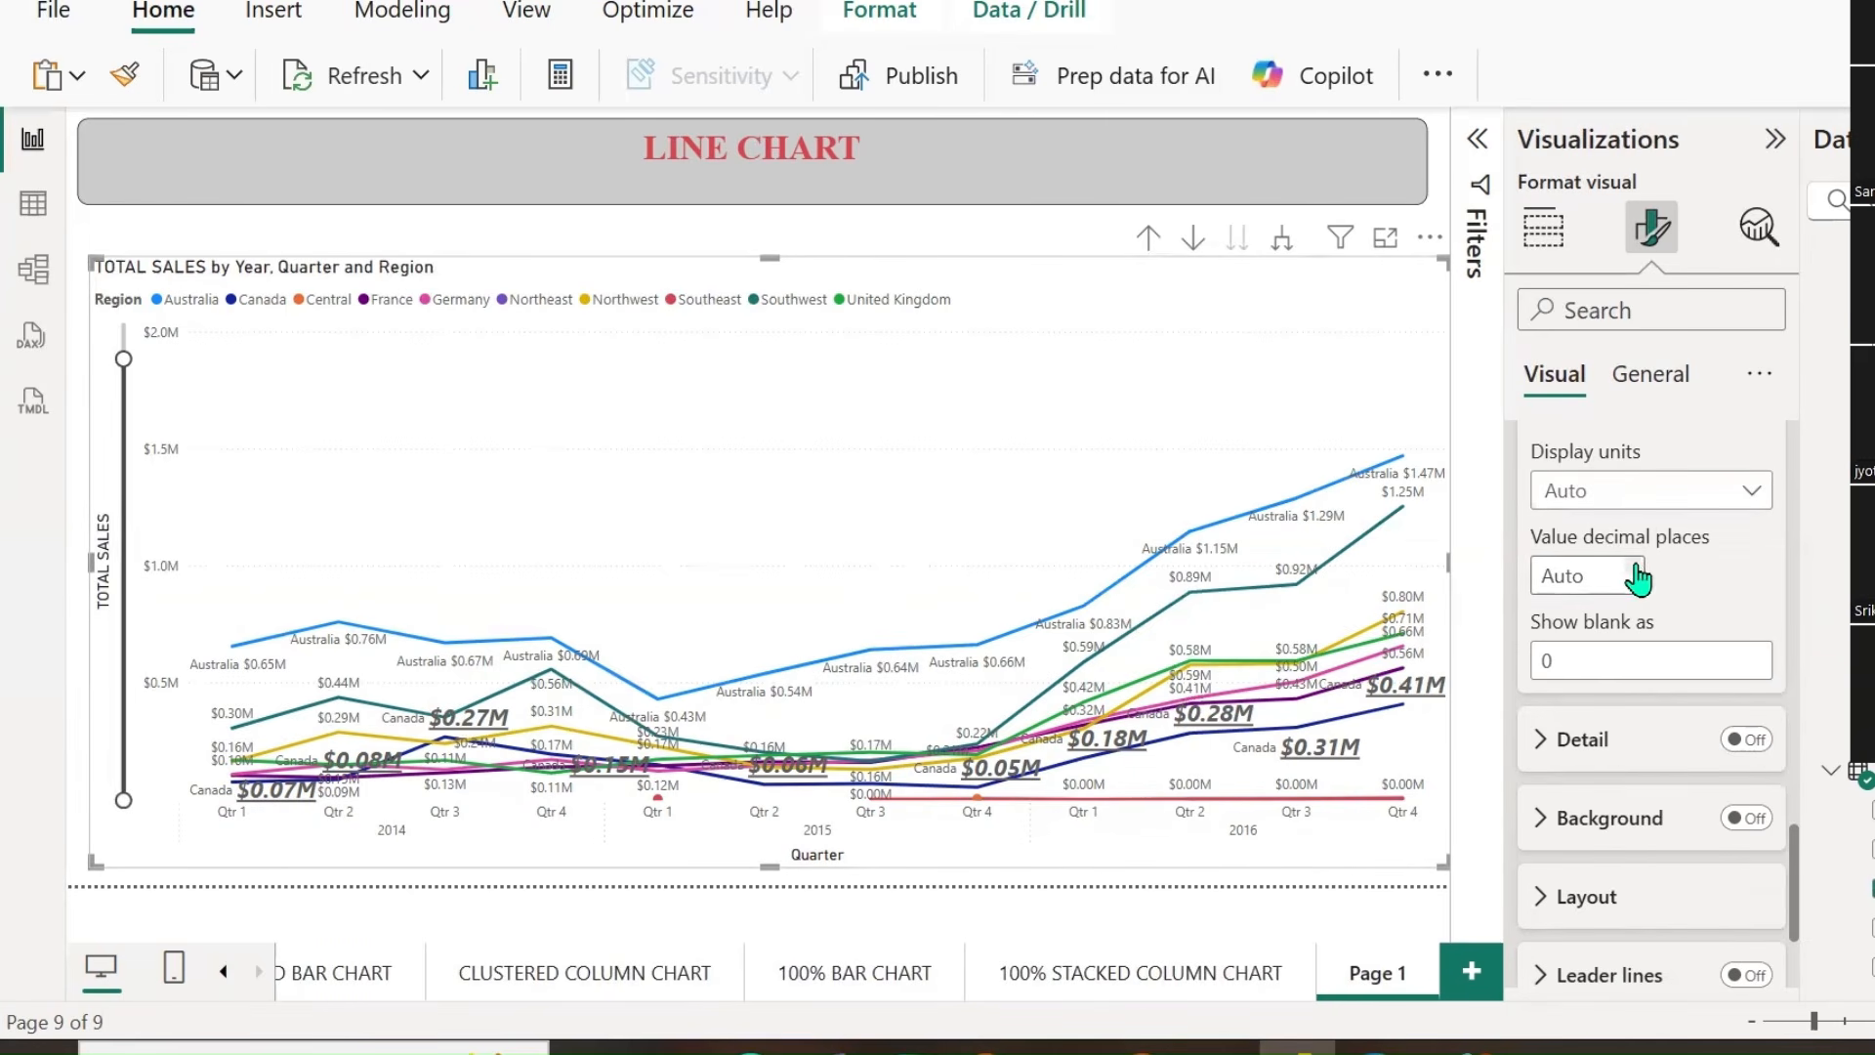
{"action": "left_click", "coordinate": [1739, 495]}
{"action": "left_click", "coordinate": [1611, 570]}
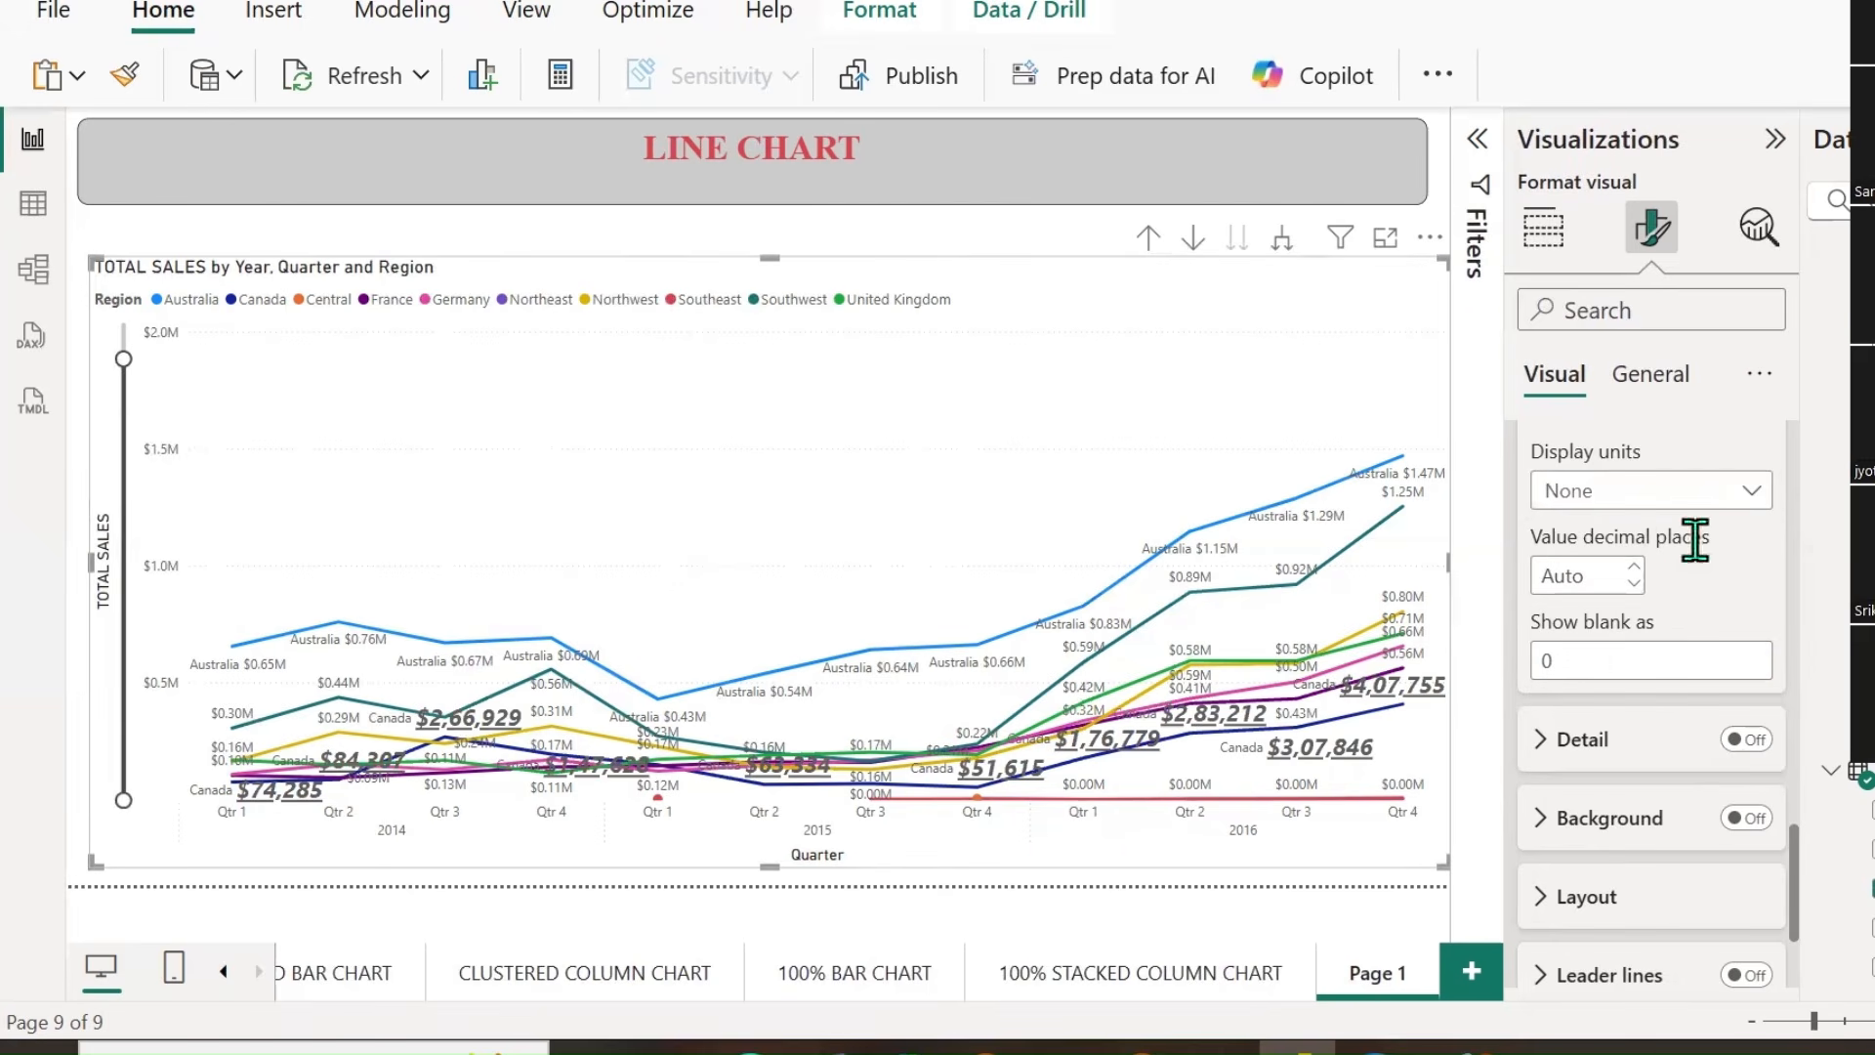
{"action": "left_click", "coordinate": [1745, 503]}
{"action": "left_click", "coordinate": [1478, 740]}
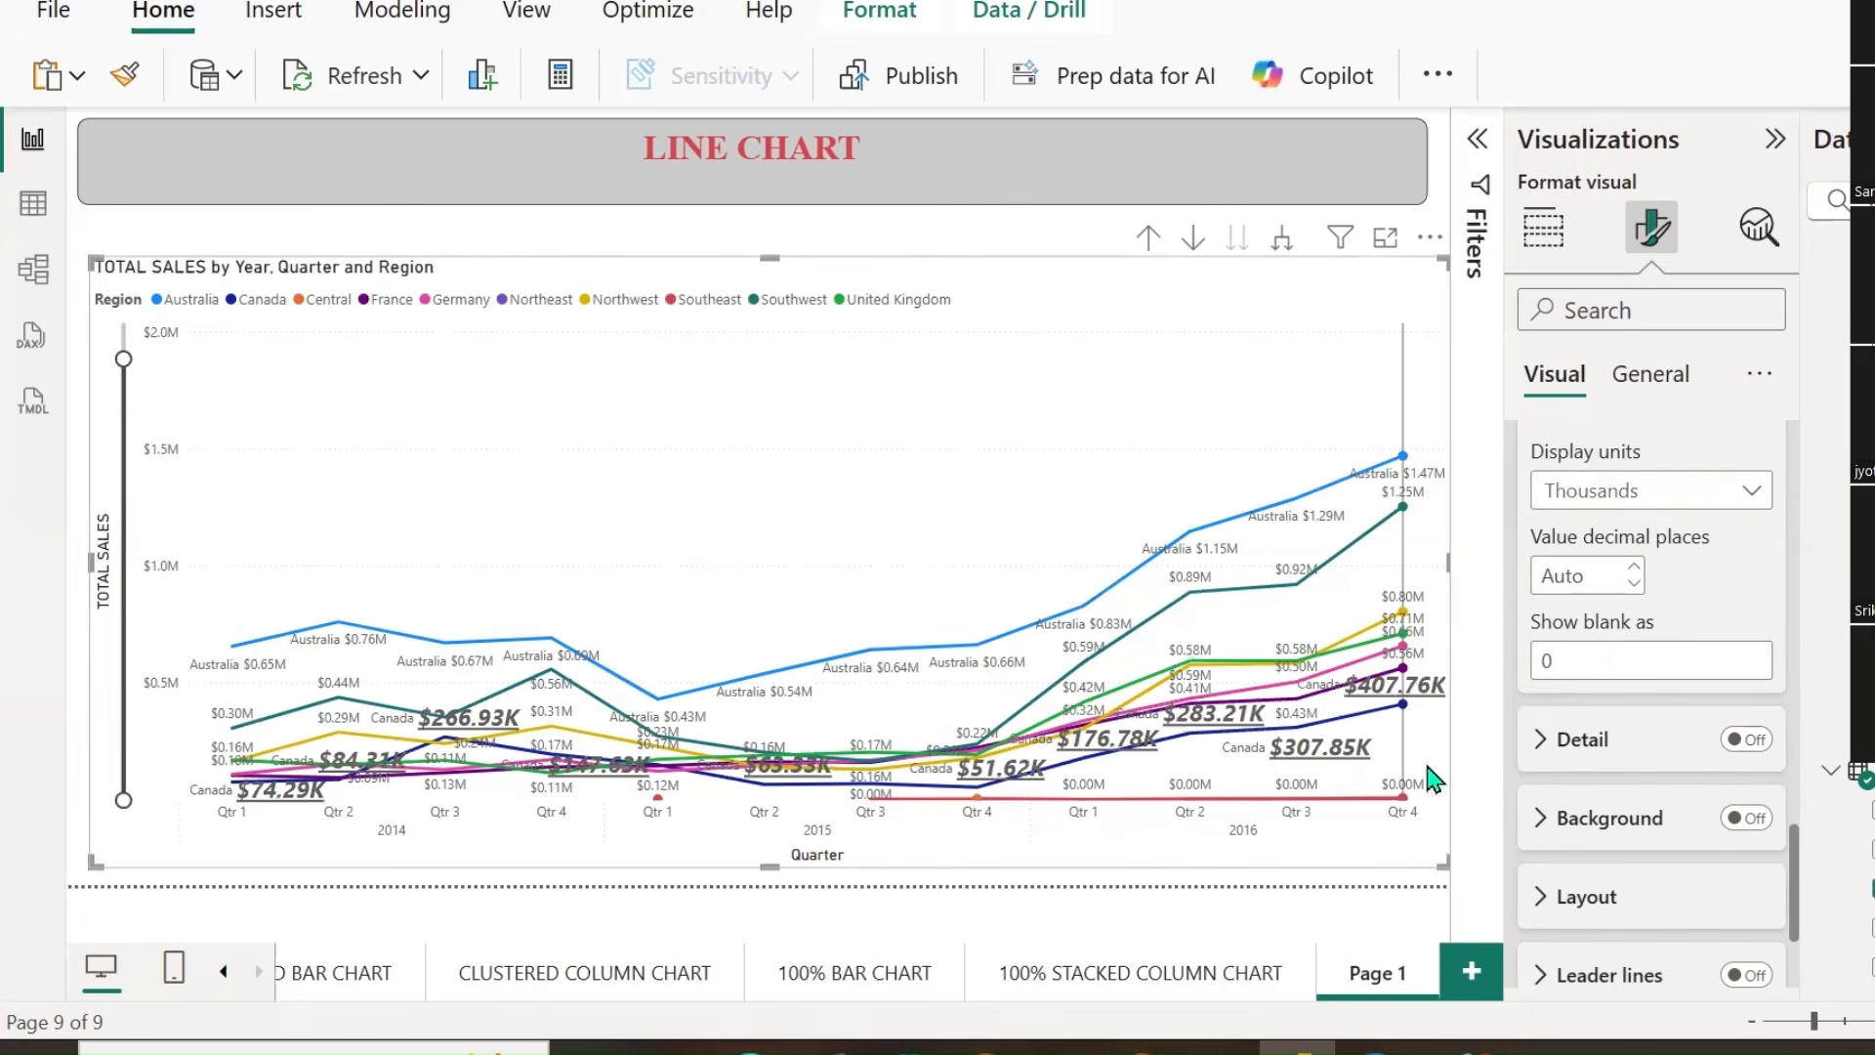
{"action": "left_click", "coordinate": [1763, 496]}
{"action": "left_click", "coordinate": [1624, 650]}
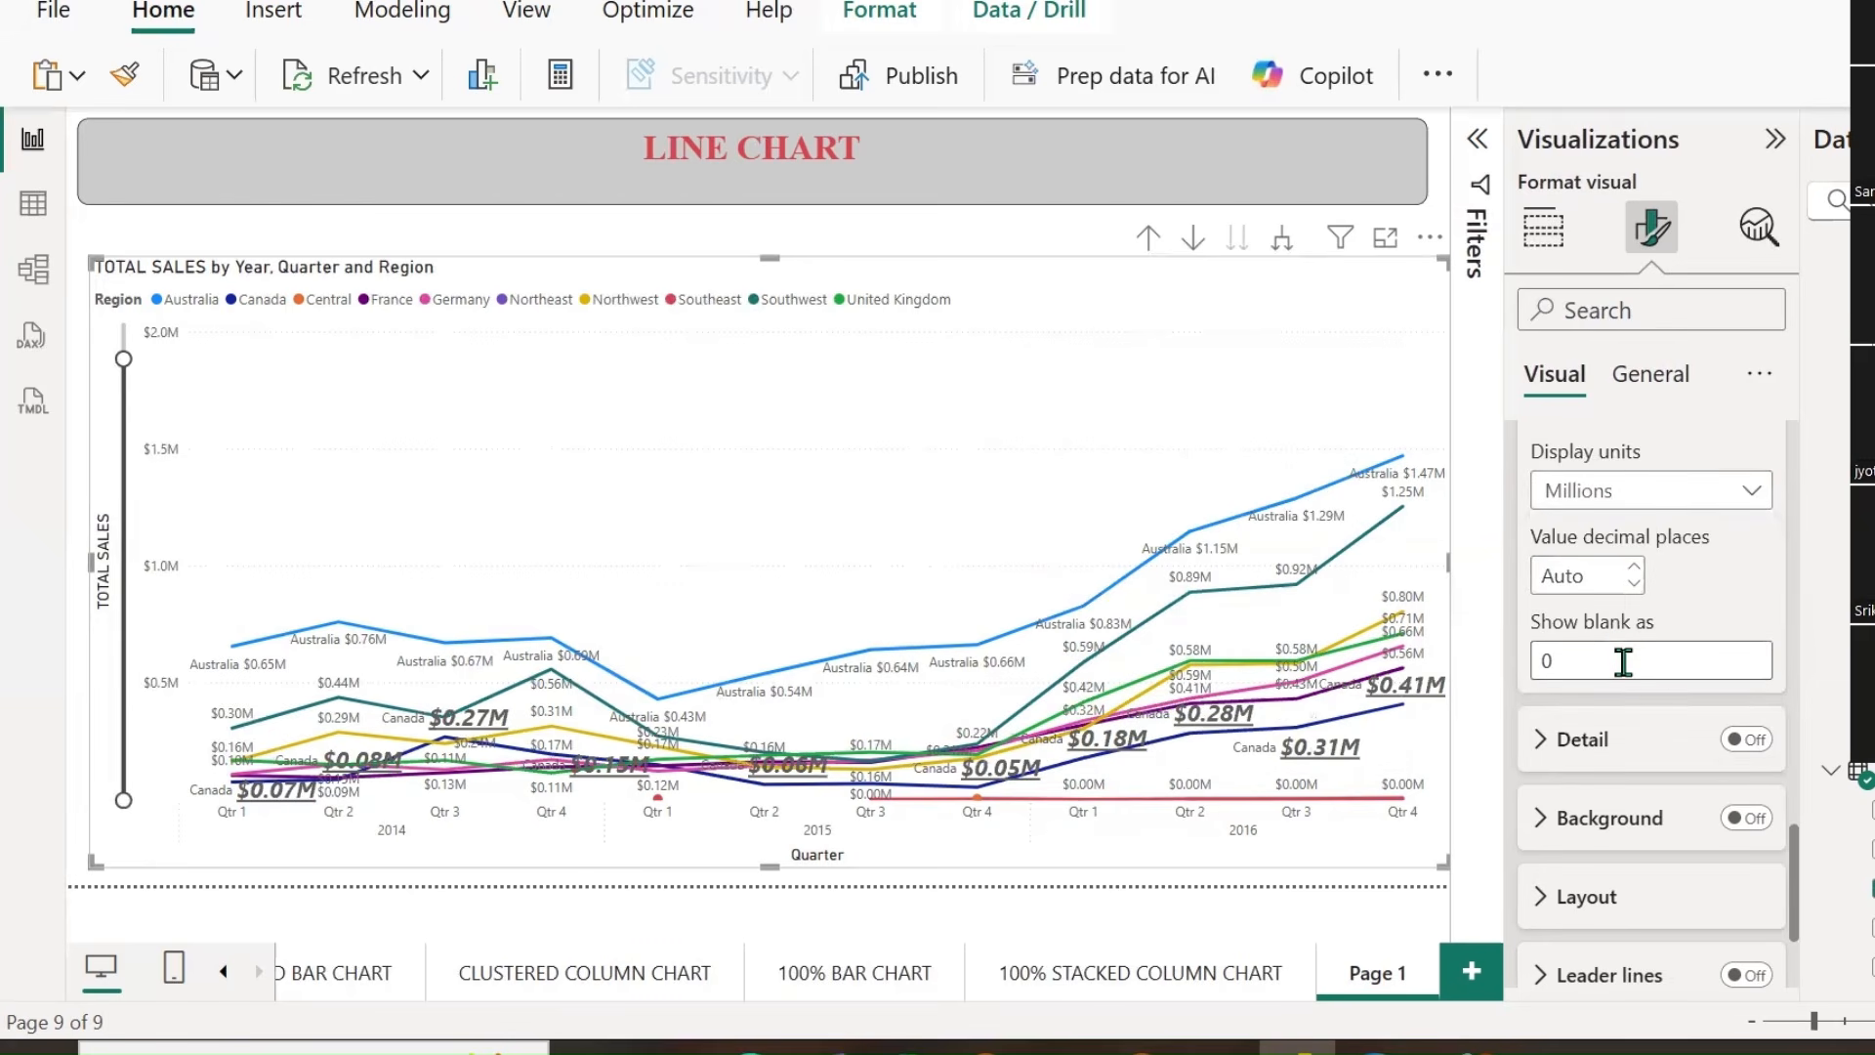
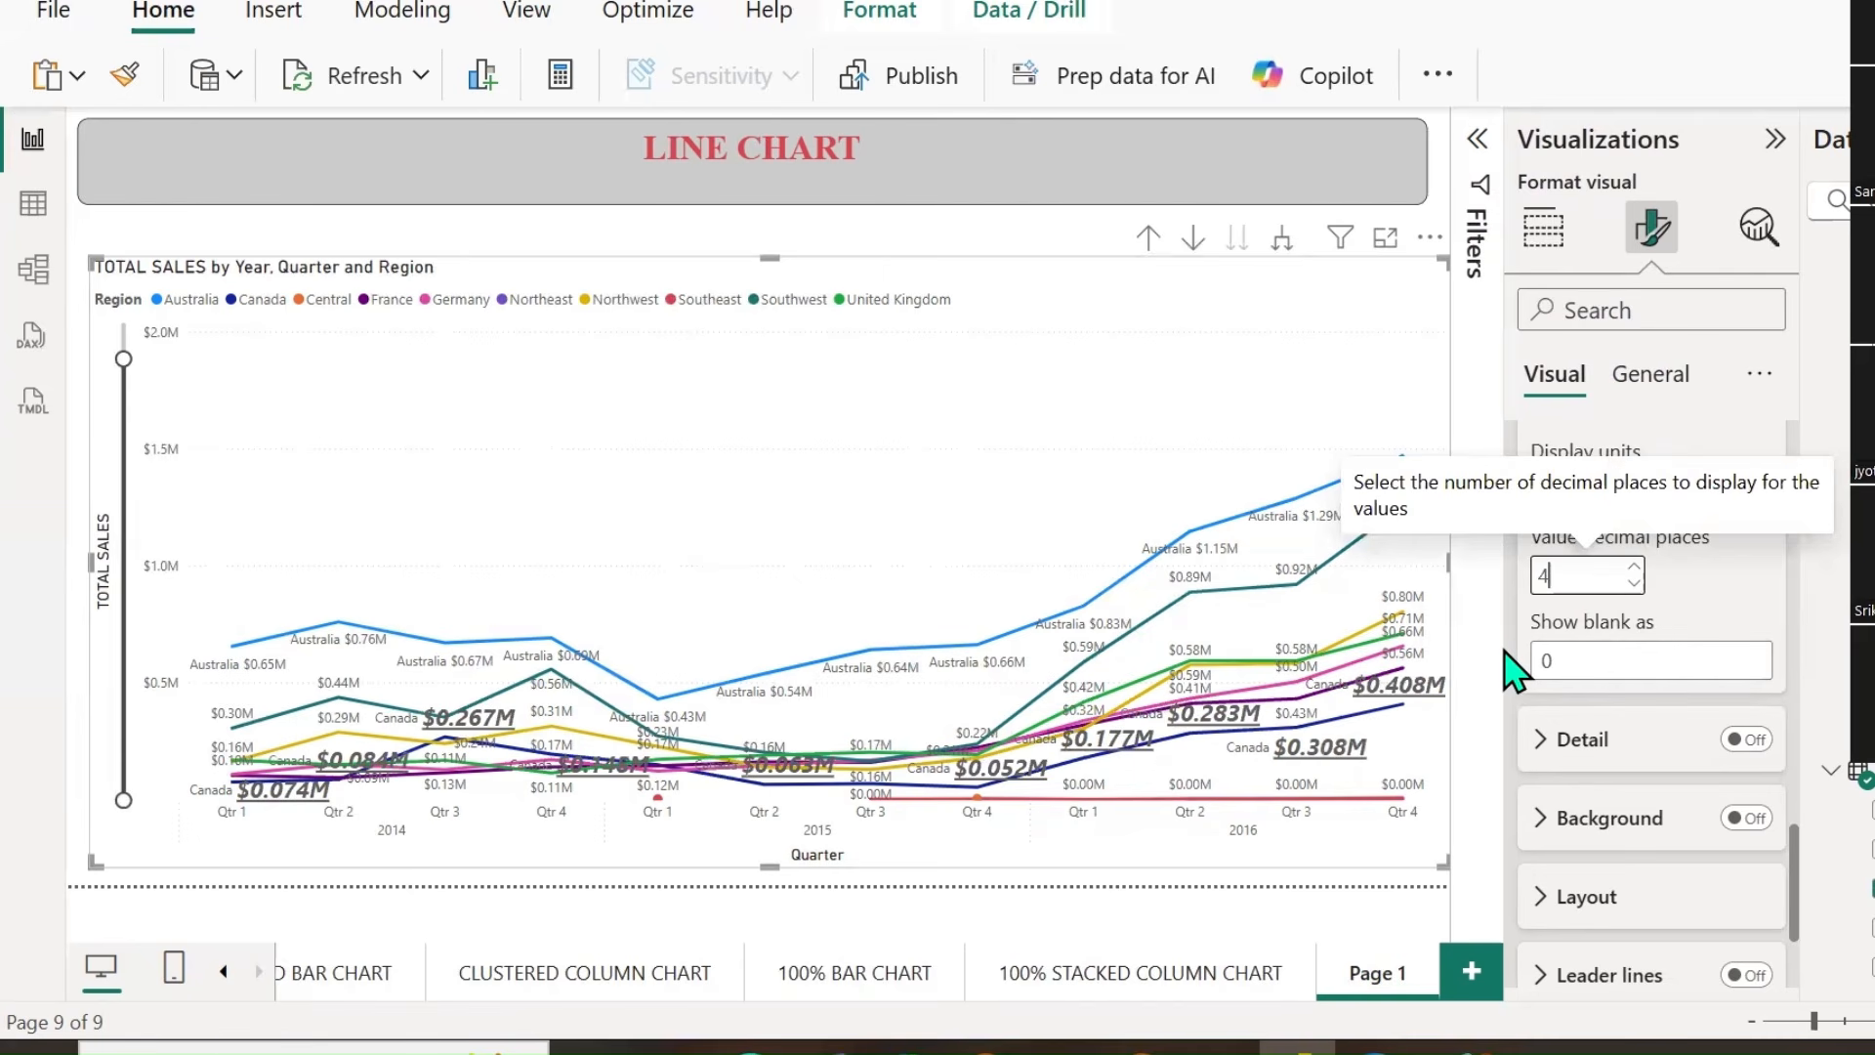
Turn on the detail for Canada's data labels and look through its settings.
{"action": "left_click", "coordinate": [1746, 740]}
{"action": "left_click", "coordinate": [1553, 750]}
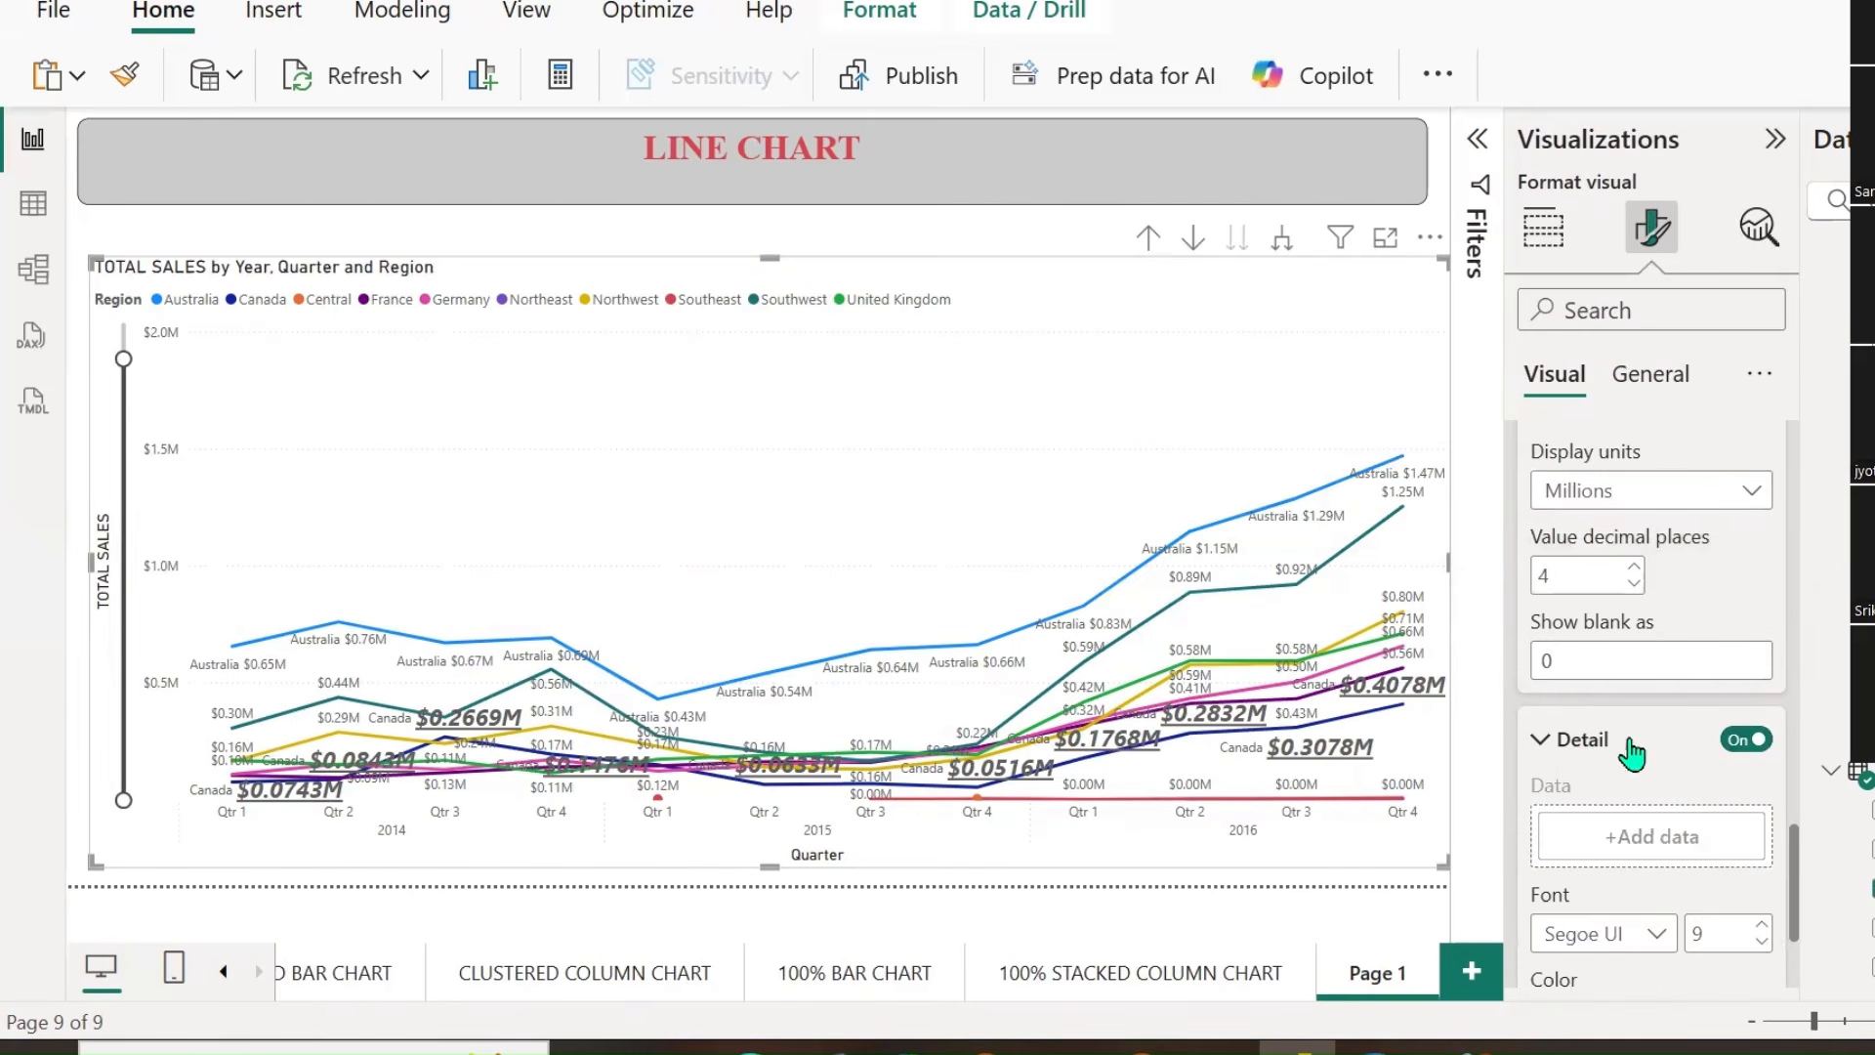
{"action": "scroll", "coordinate": [1645, 753], "scroll_direction": "down", "scroll_amount": 5}
{"action": "scroll", "coordinate": [1651, 751], "scroll_direction": "down", "scroll_amount": 5}
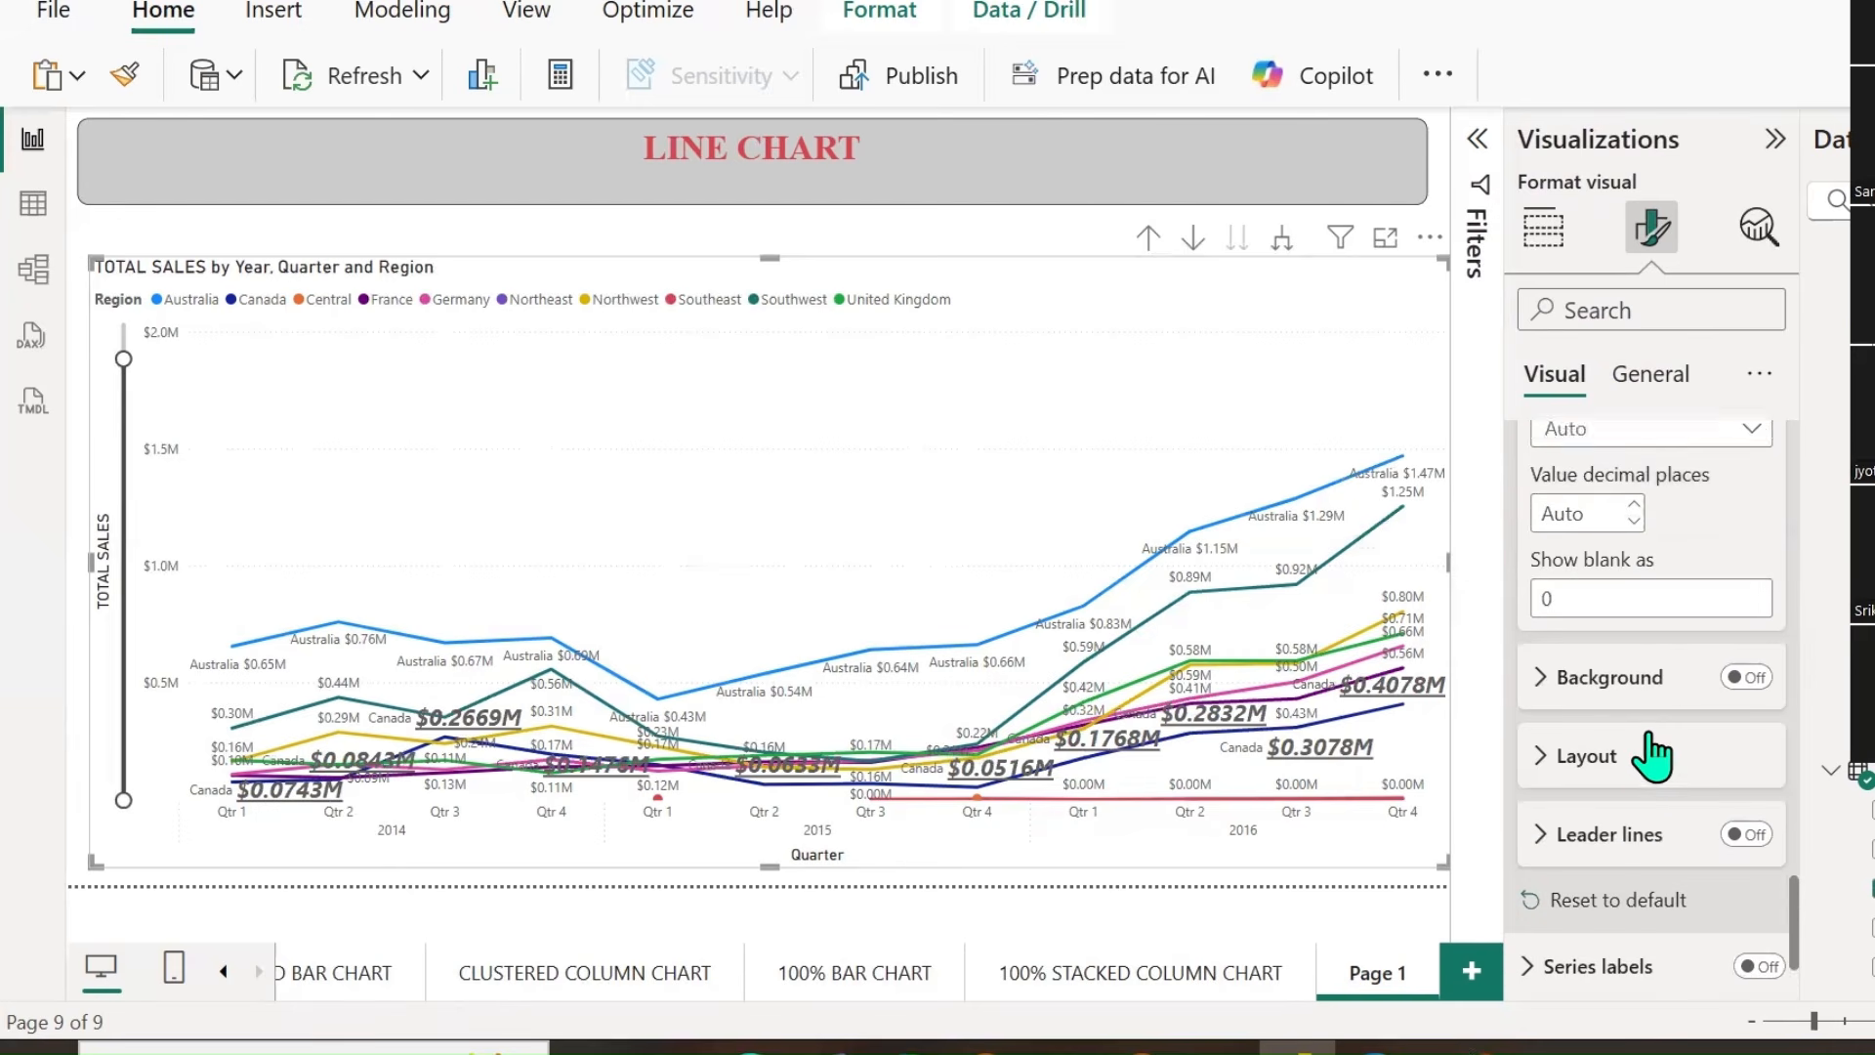
Turn on the background behind Canada's data labels and switch their layout to Multi-line.
{"action": "left_click", "coordinate": [1746, 658]}
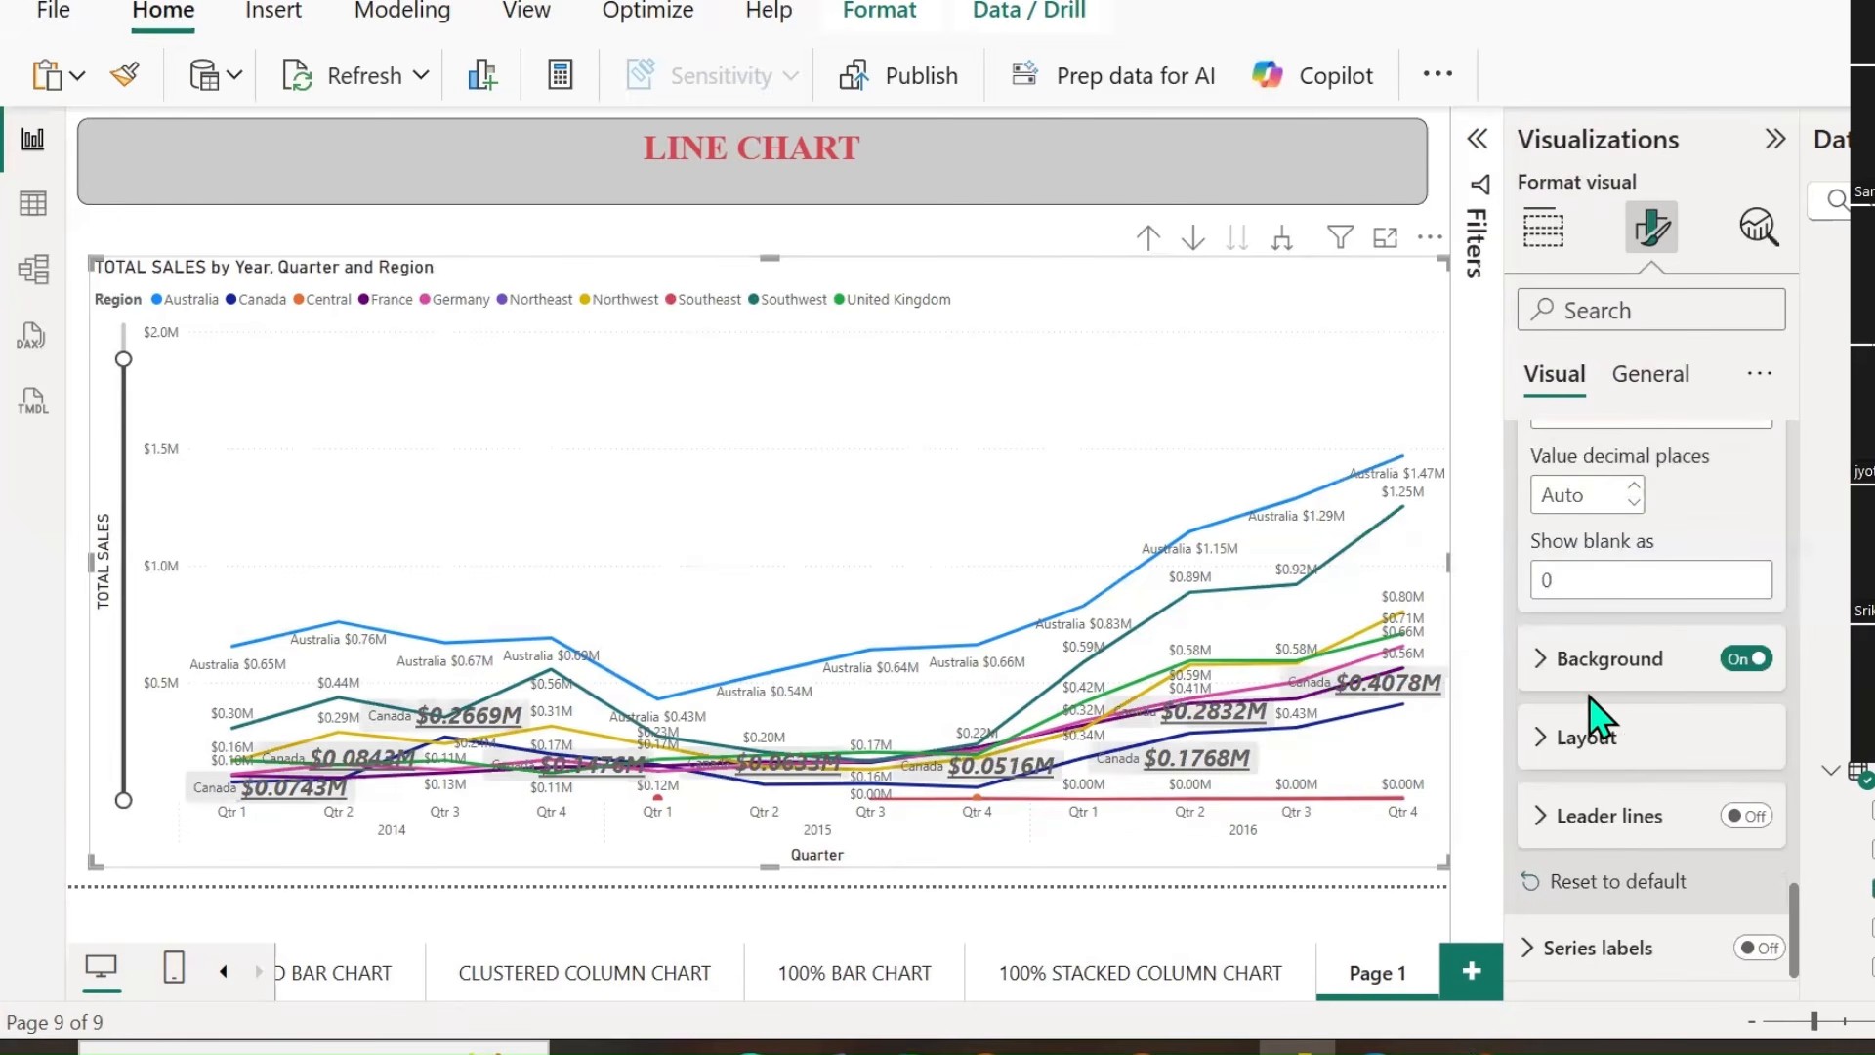
{"action": "left_click", "coordinate": [1543, 661]}
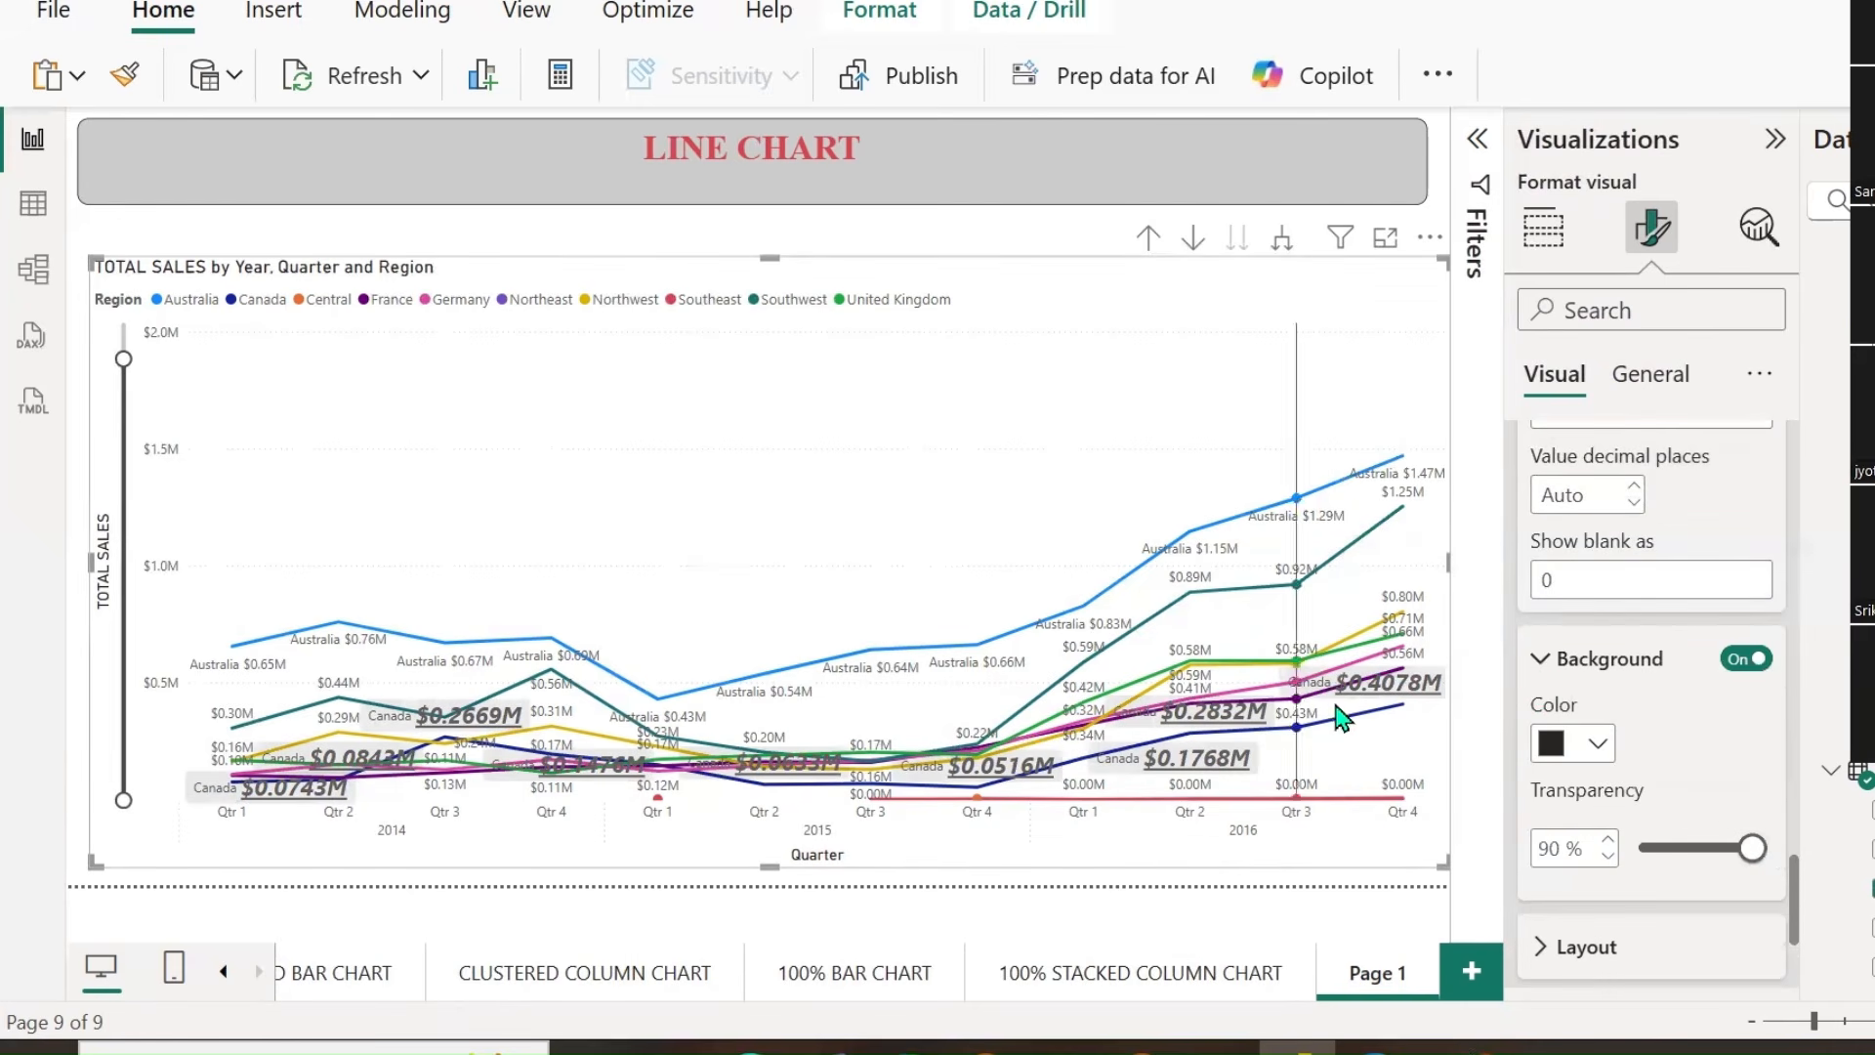
{"action": "scroll", "coordinate": [1664, 747], "scroll_direction": "down", "scroll_amount": 3}
{"action": "left_click", "coordinate": [1541, 677]}
{"action": "scroll", "coordinate": [1737, 777], "scroll_direction": "down", "scroll_amount": 1}
{"action": "left_click", "coordinate": [1729, 681]}
{"action": "left_click", "coordinate": [1654, 720]}
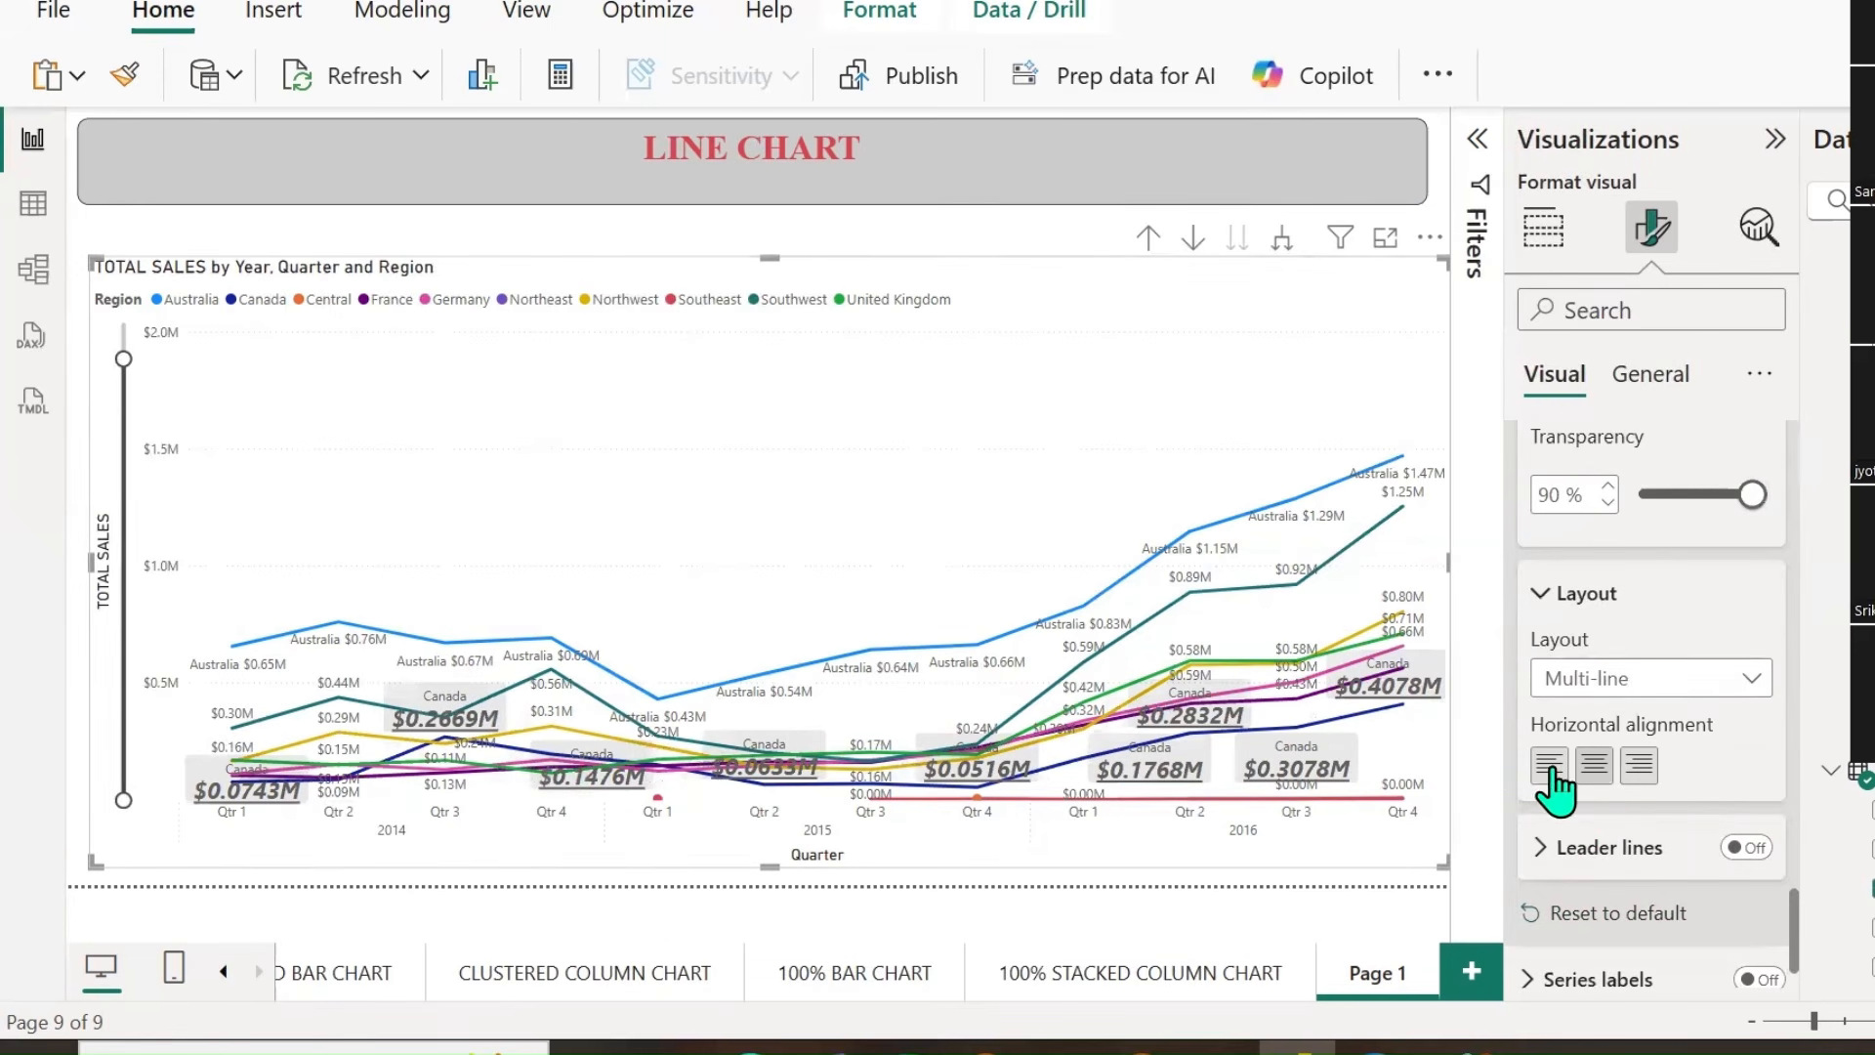
Try right alignment for Canada's multi-line data labels, then finish with center alignment.
{"action": "left_click", "coordinate": [1641, 767]}
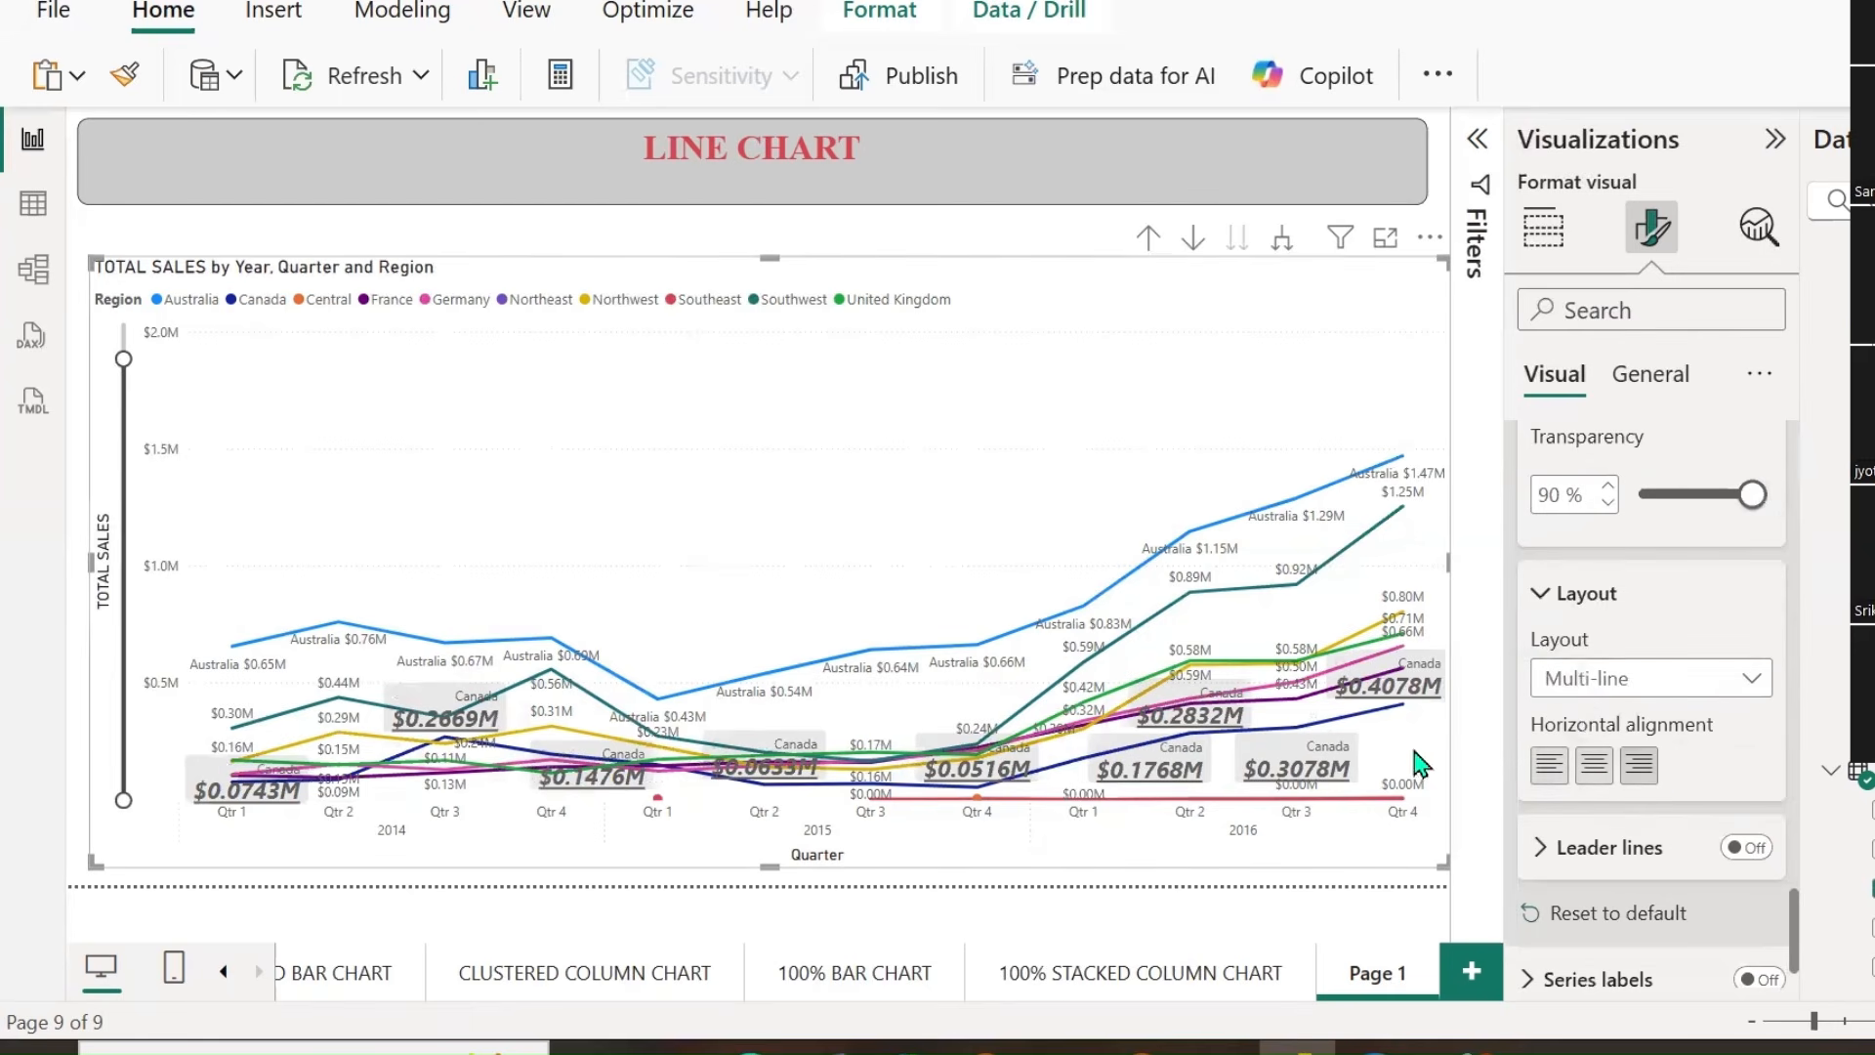
{"action": "left_click", "coordinate": [1597, 767]}
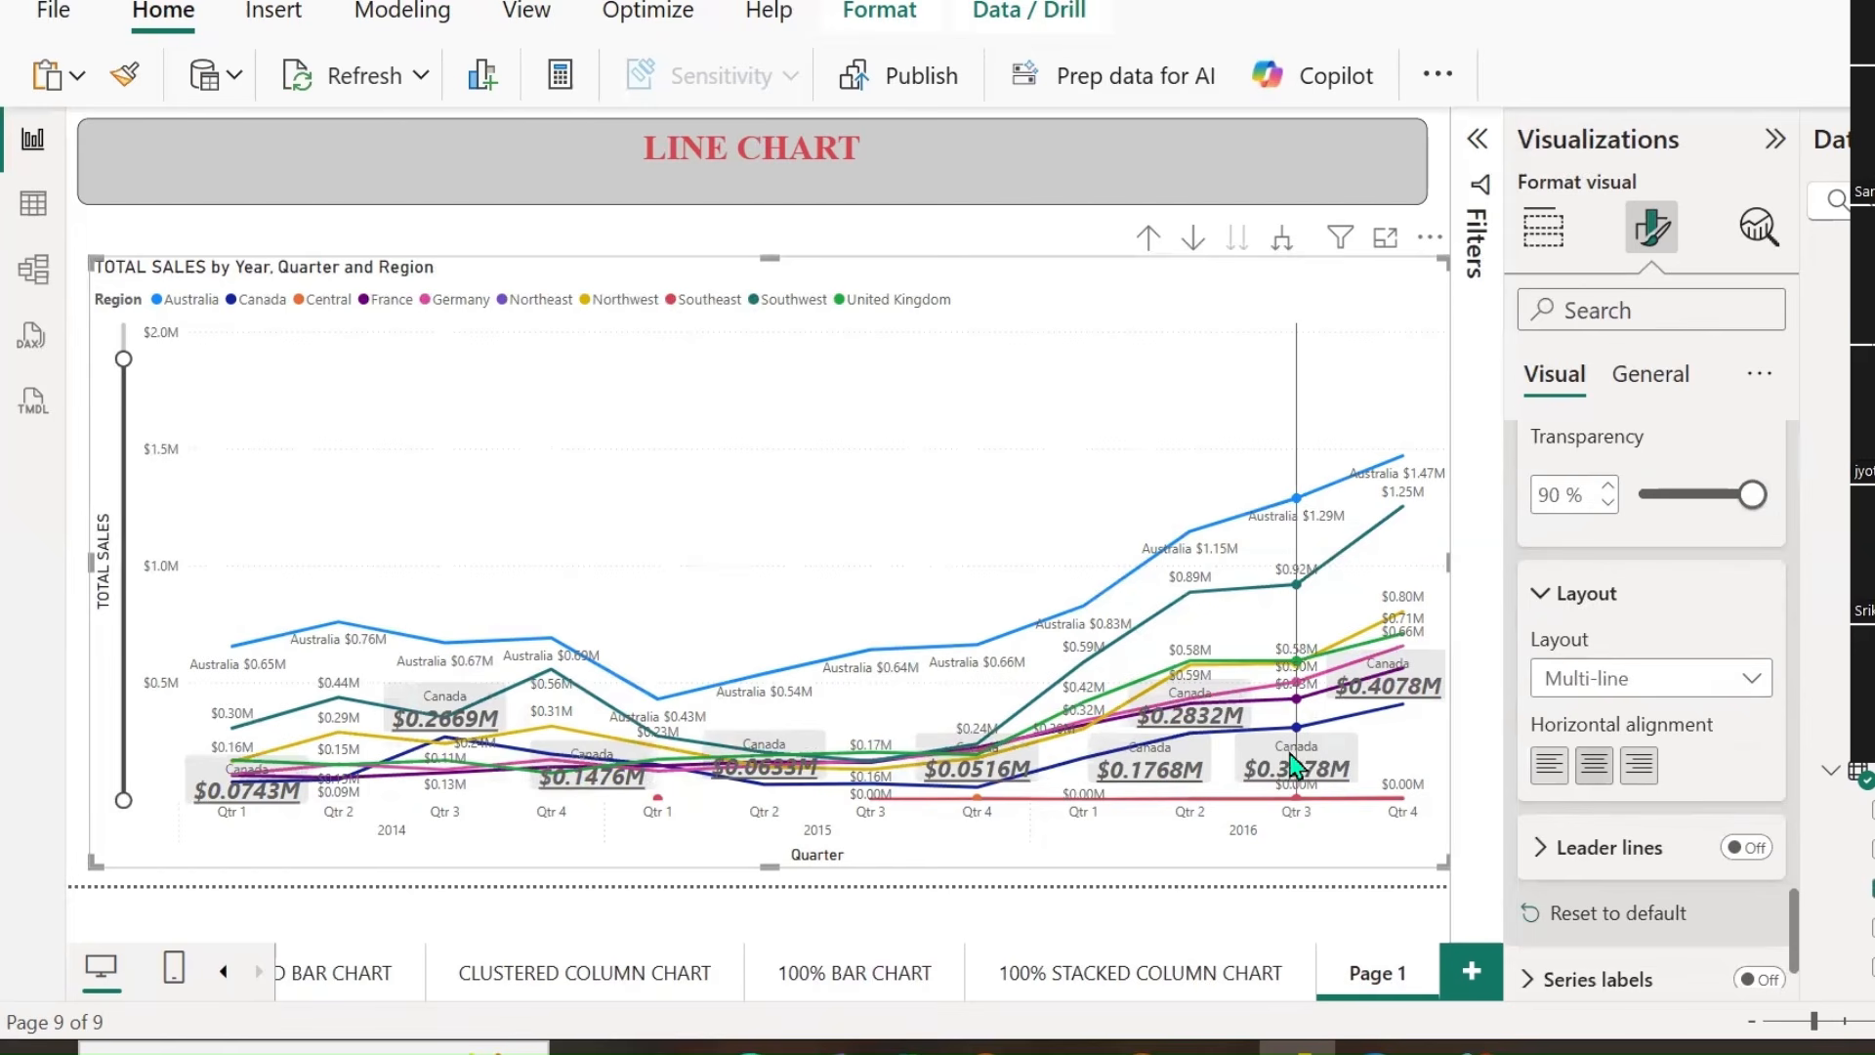
{"action": "scroll", "coordinate": [1675, 791], "scroll_direction": "up", "scroll_amount": 5}
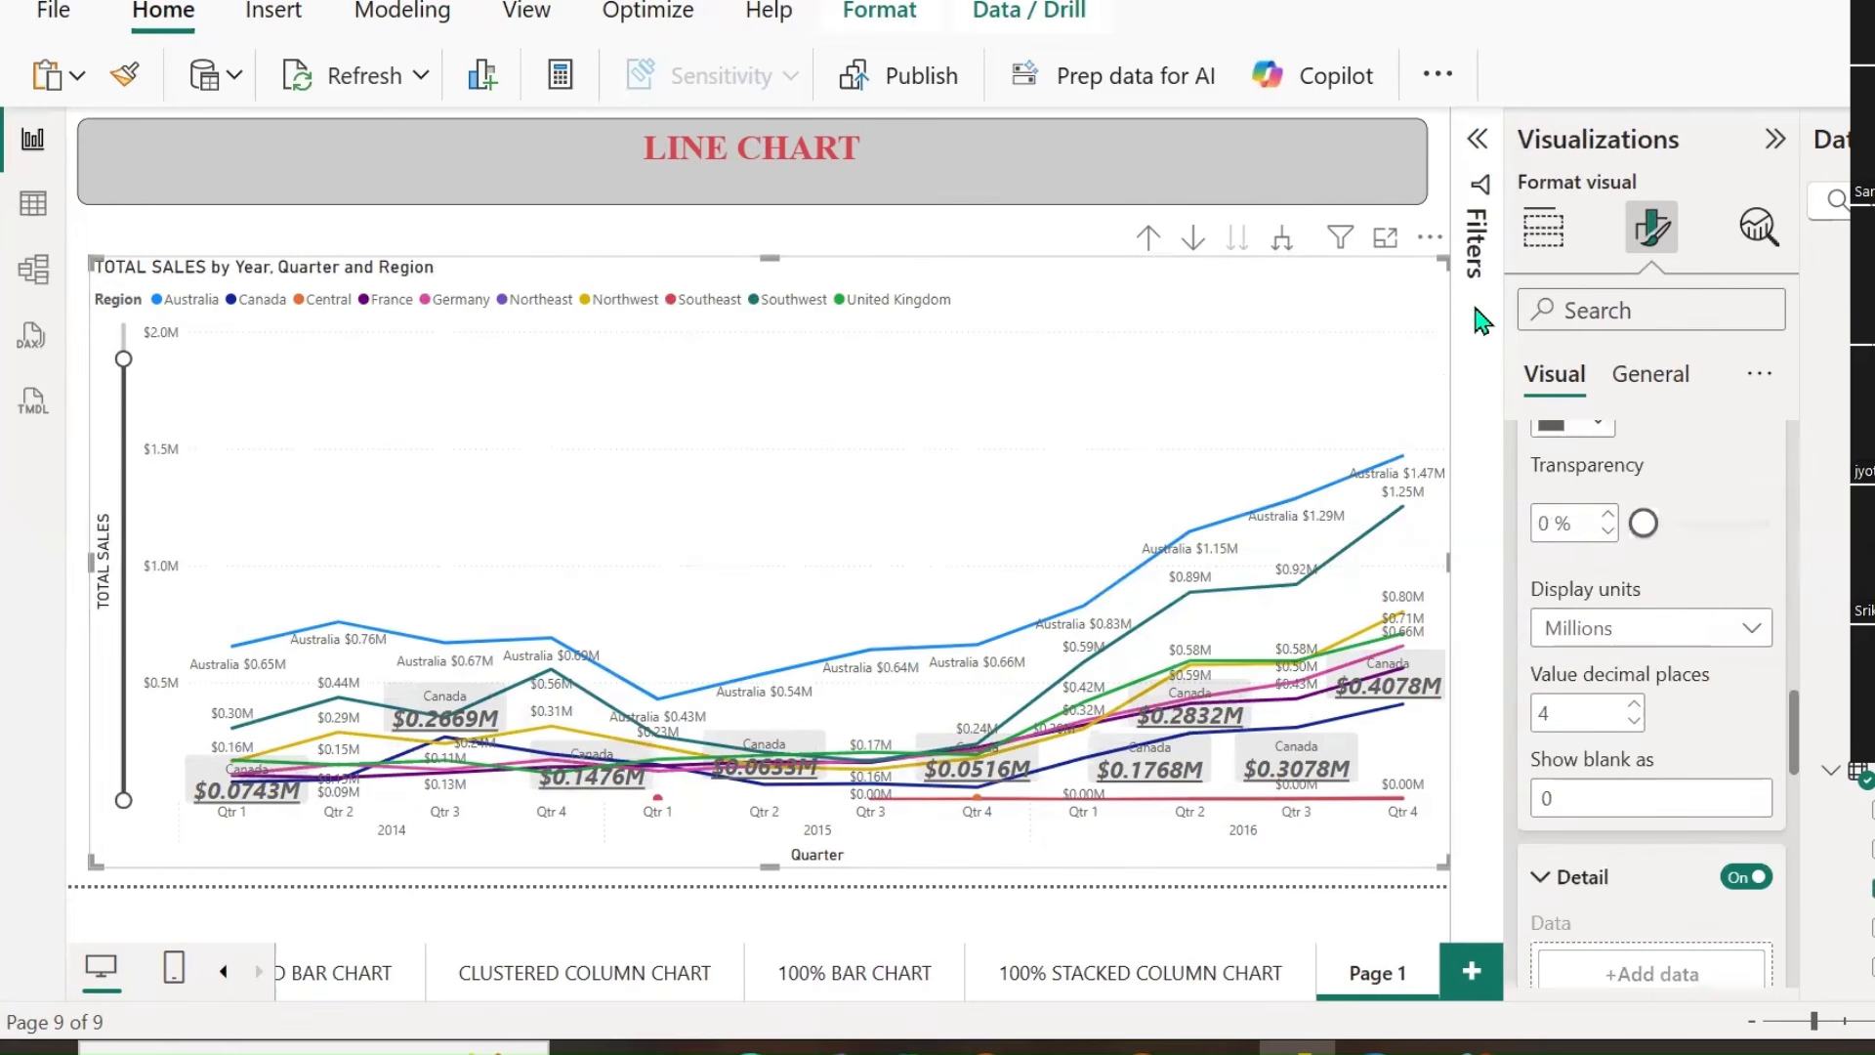
Filter the line chart's Region to Canada only and collapse the filters.
{"action": "left_click", "coordinate": [1478, 139]}
{"action": "scroll", "coordinate": [1397, 449], "scroll_direction": "down", "scroll_amount": 3}
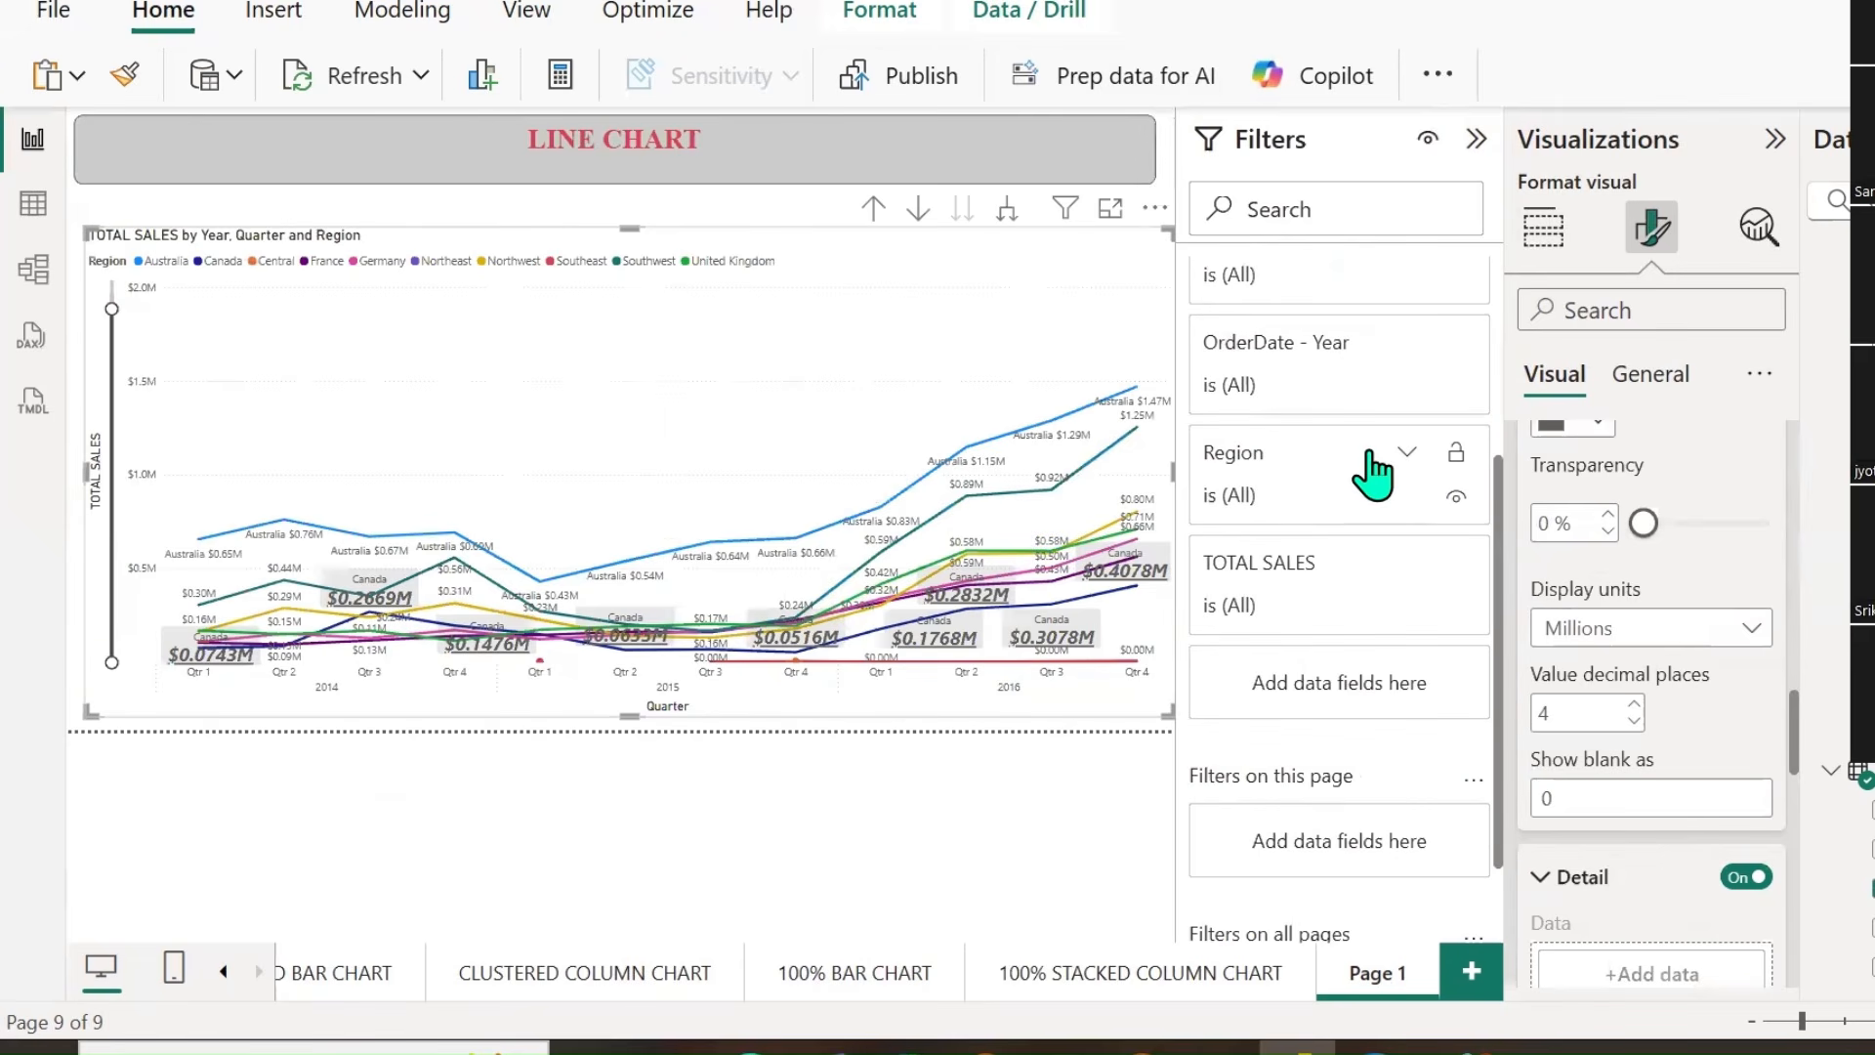
{"action": "left_click", "coordinate": [1406, 451]}
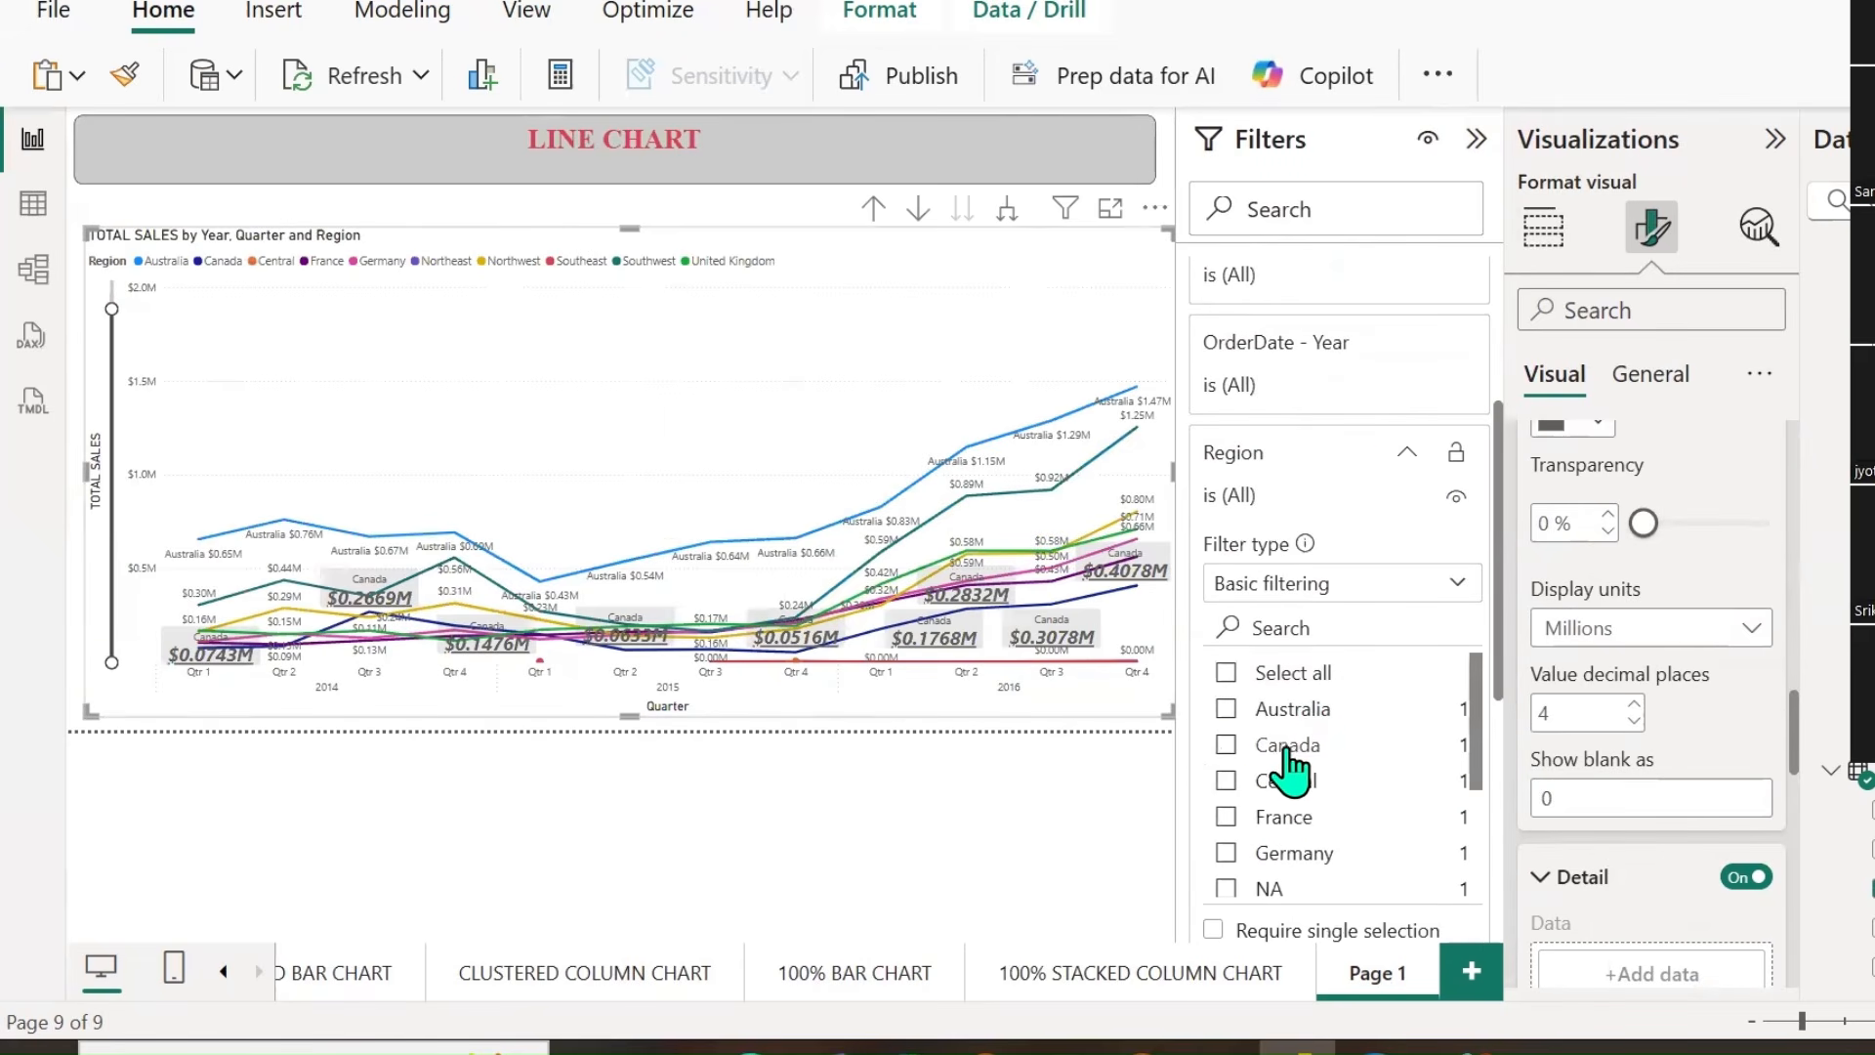
{"action": "left_click", "coordinate": [1287, 747]}
{"action": "scroll", "coordinate": [1362, 469], "scroll_direction": "up", "scroll_amount": 5}
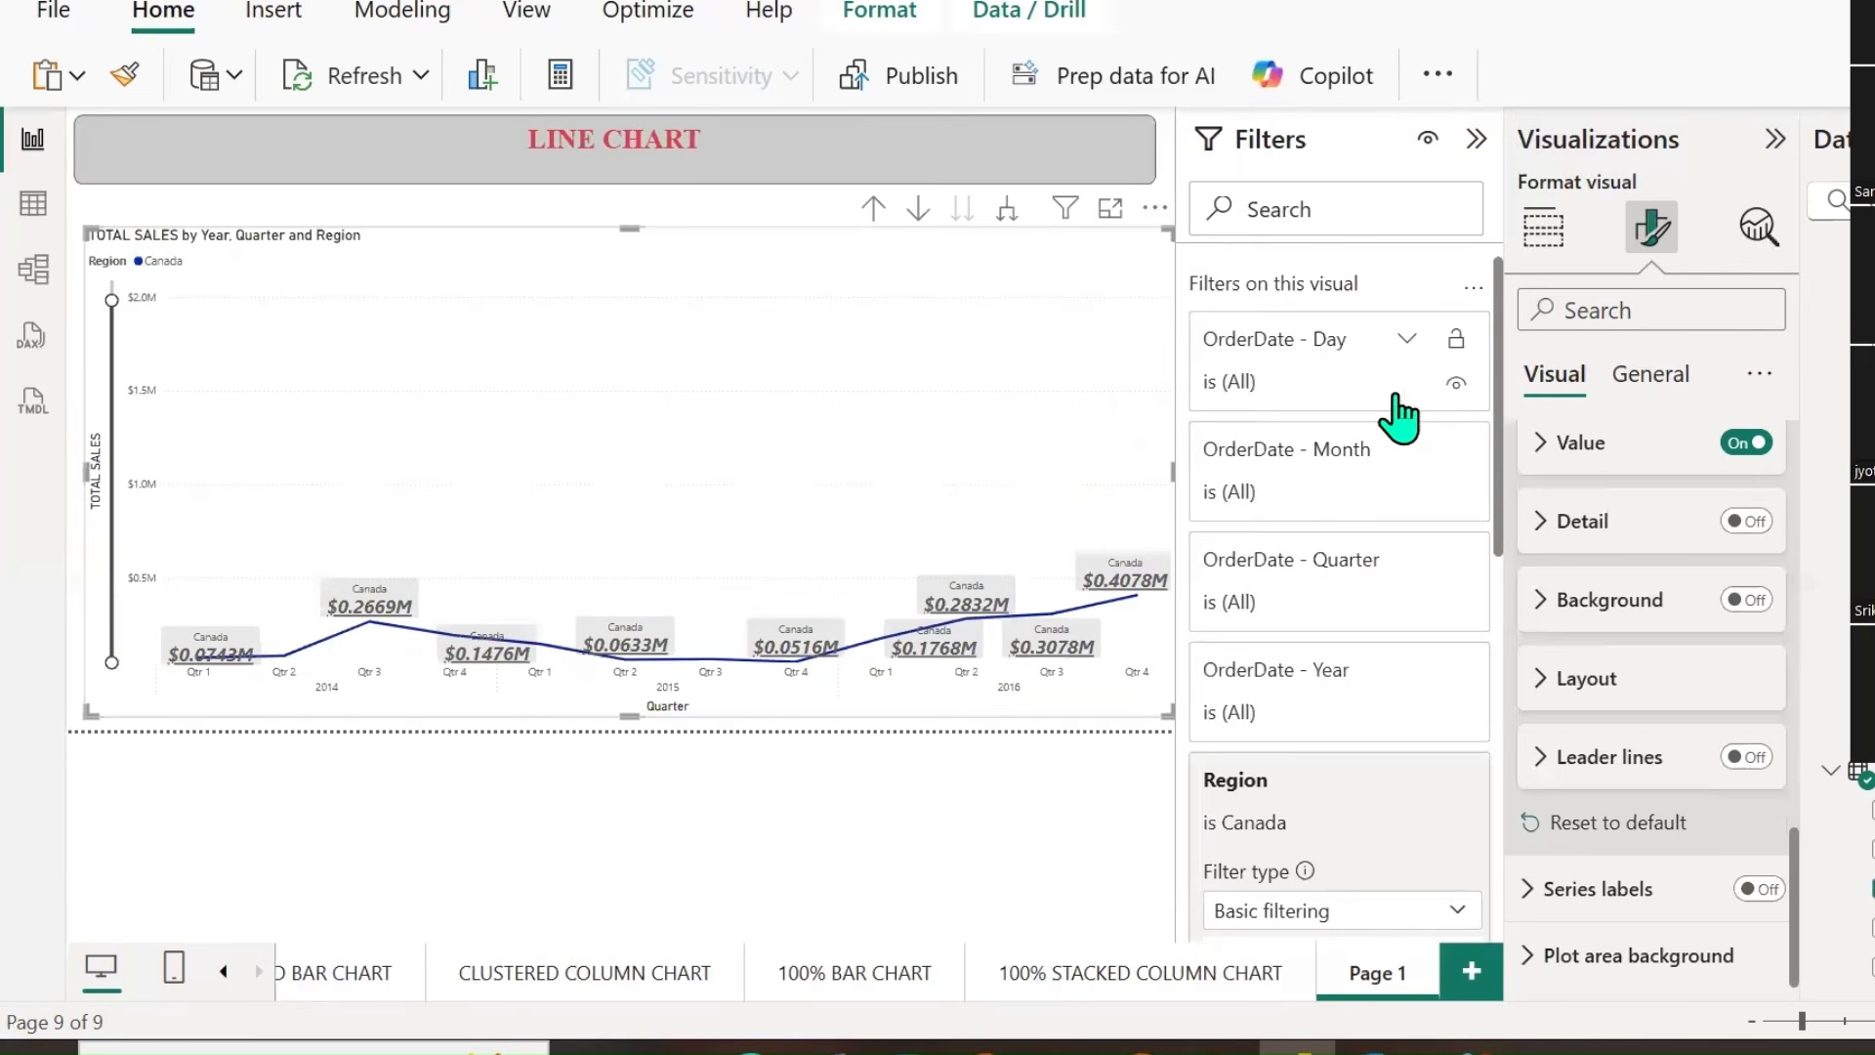
{"action": "left_click", "coordinate": [1476, 139]}
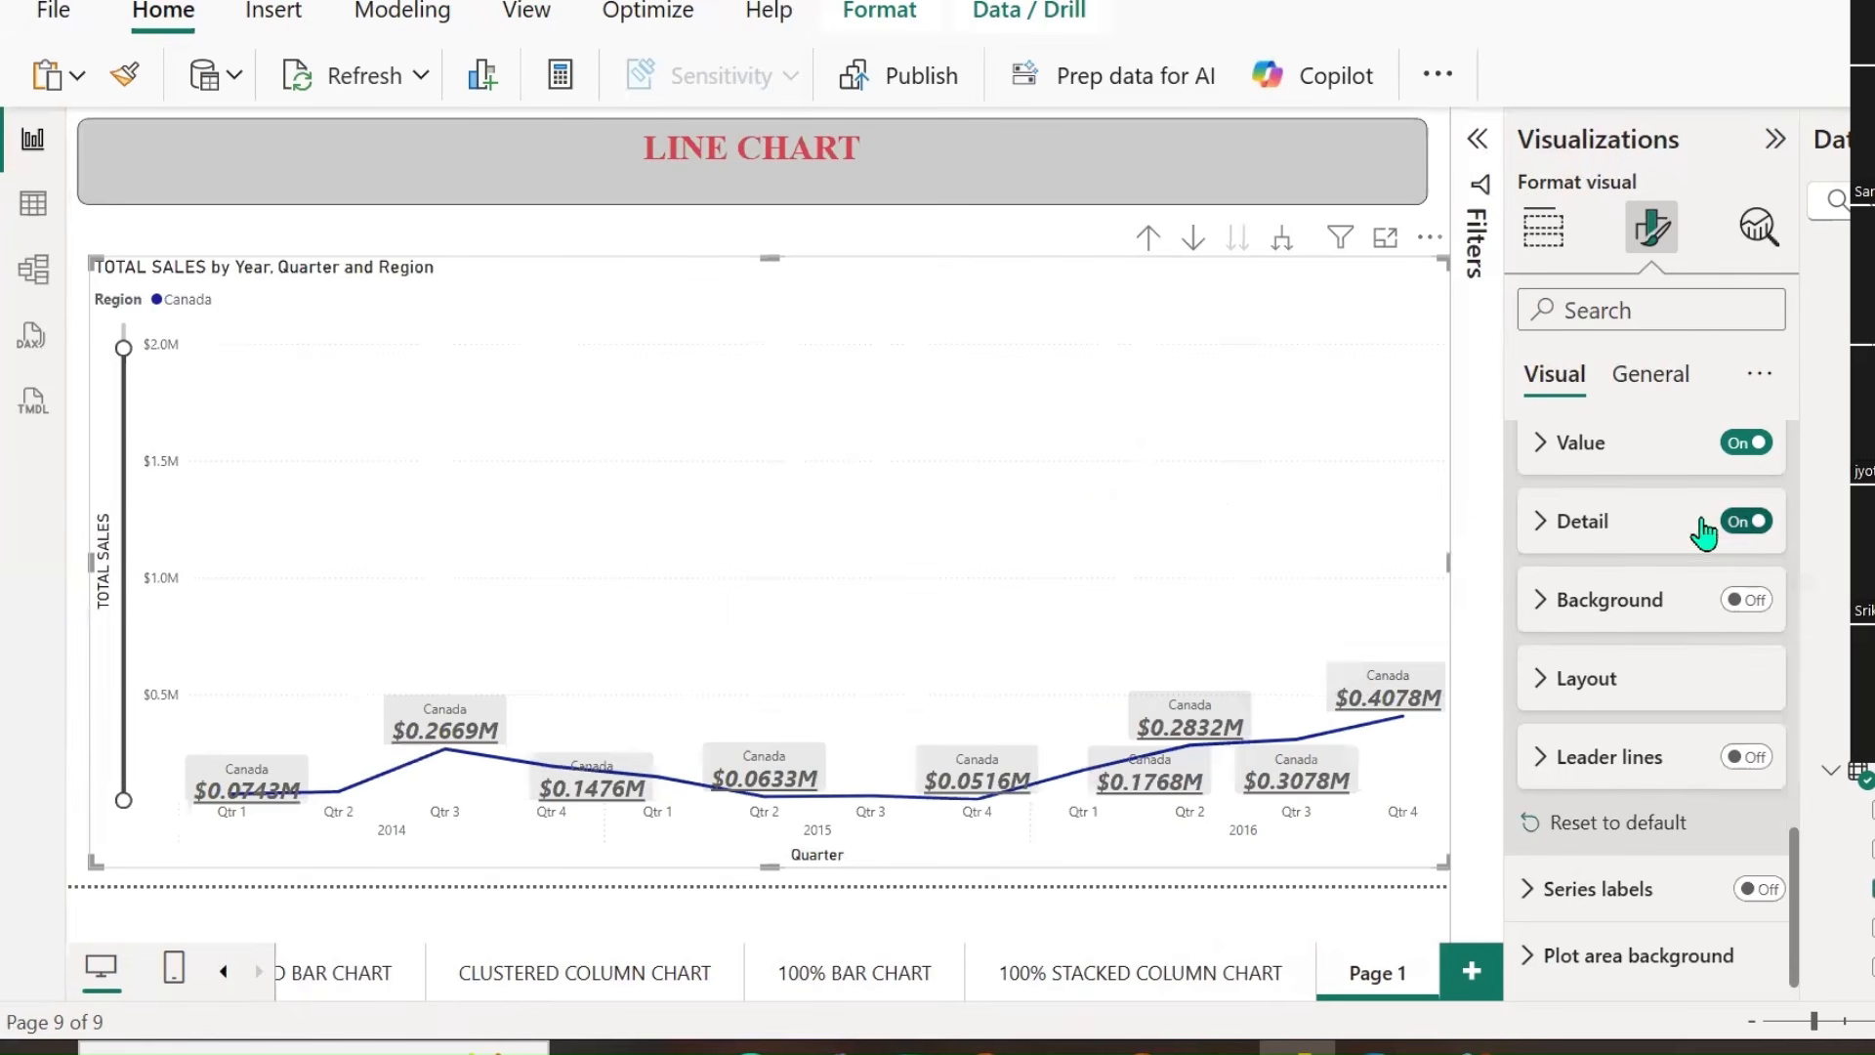
Turn on the detail in the data label settings for all series and look through its options.
{"action": "left_click", "coordinate": [1545, 529]}
{"action": "scroll", "coordinate": [1629, 727], "scroll_direction": "up", "scroll_amount": 2}
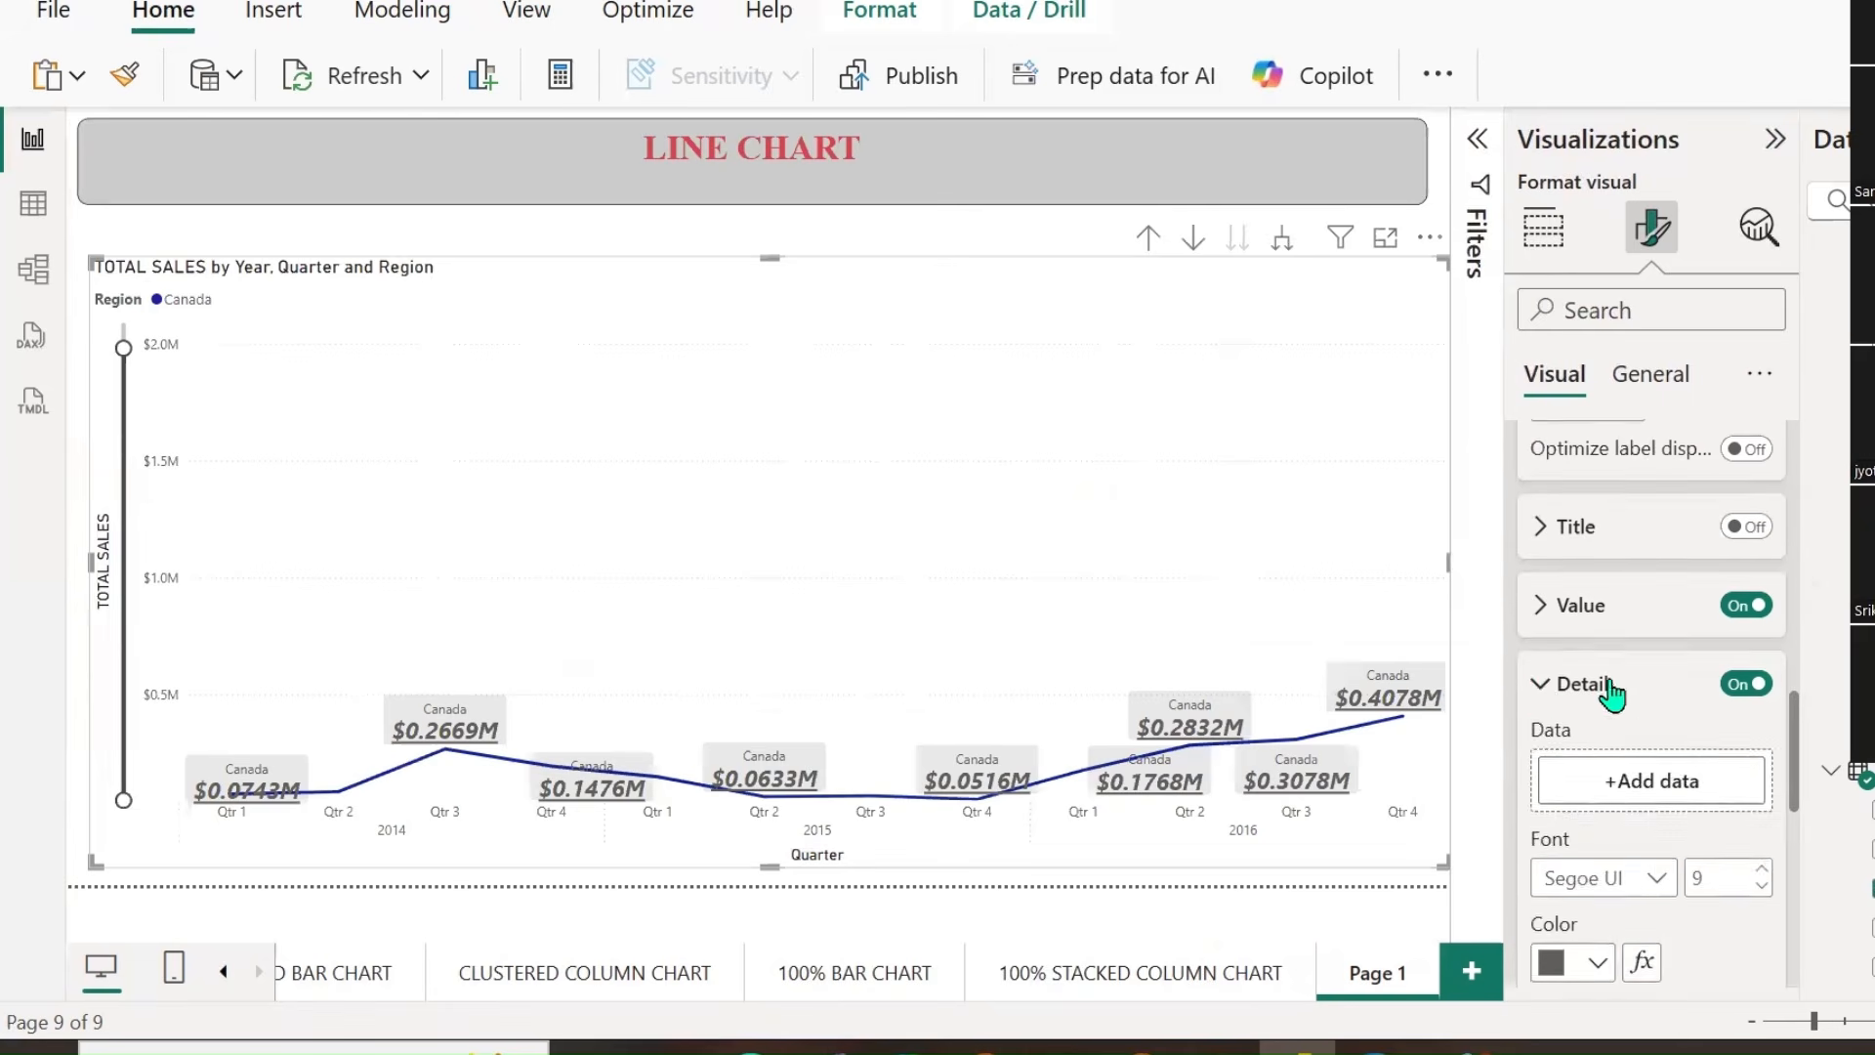
{"action": "left_click", "coordinate": [1540, 684]}
{"action": "left_click", "coordinate": [1555, 761]}
{"action": "scroll", "coordinate": [1585, 762], "scroll_direction": "down", "scroll_amount": 3}
{"action": "scroll", "coordinate": [1612, 684], "scroll_direction": "up", "scroll_amount": 2}
Turn on the data label background for all series, with 100% transparency and a light red color.
{"action": "left_click", "coordinate": [1756, 599]}
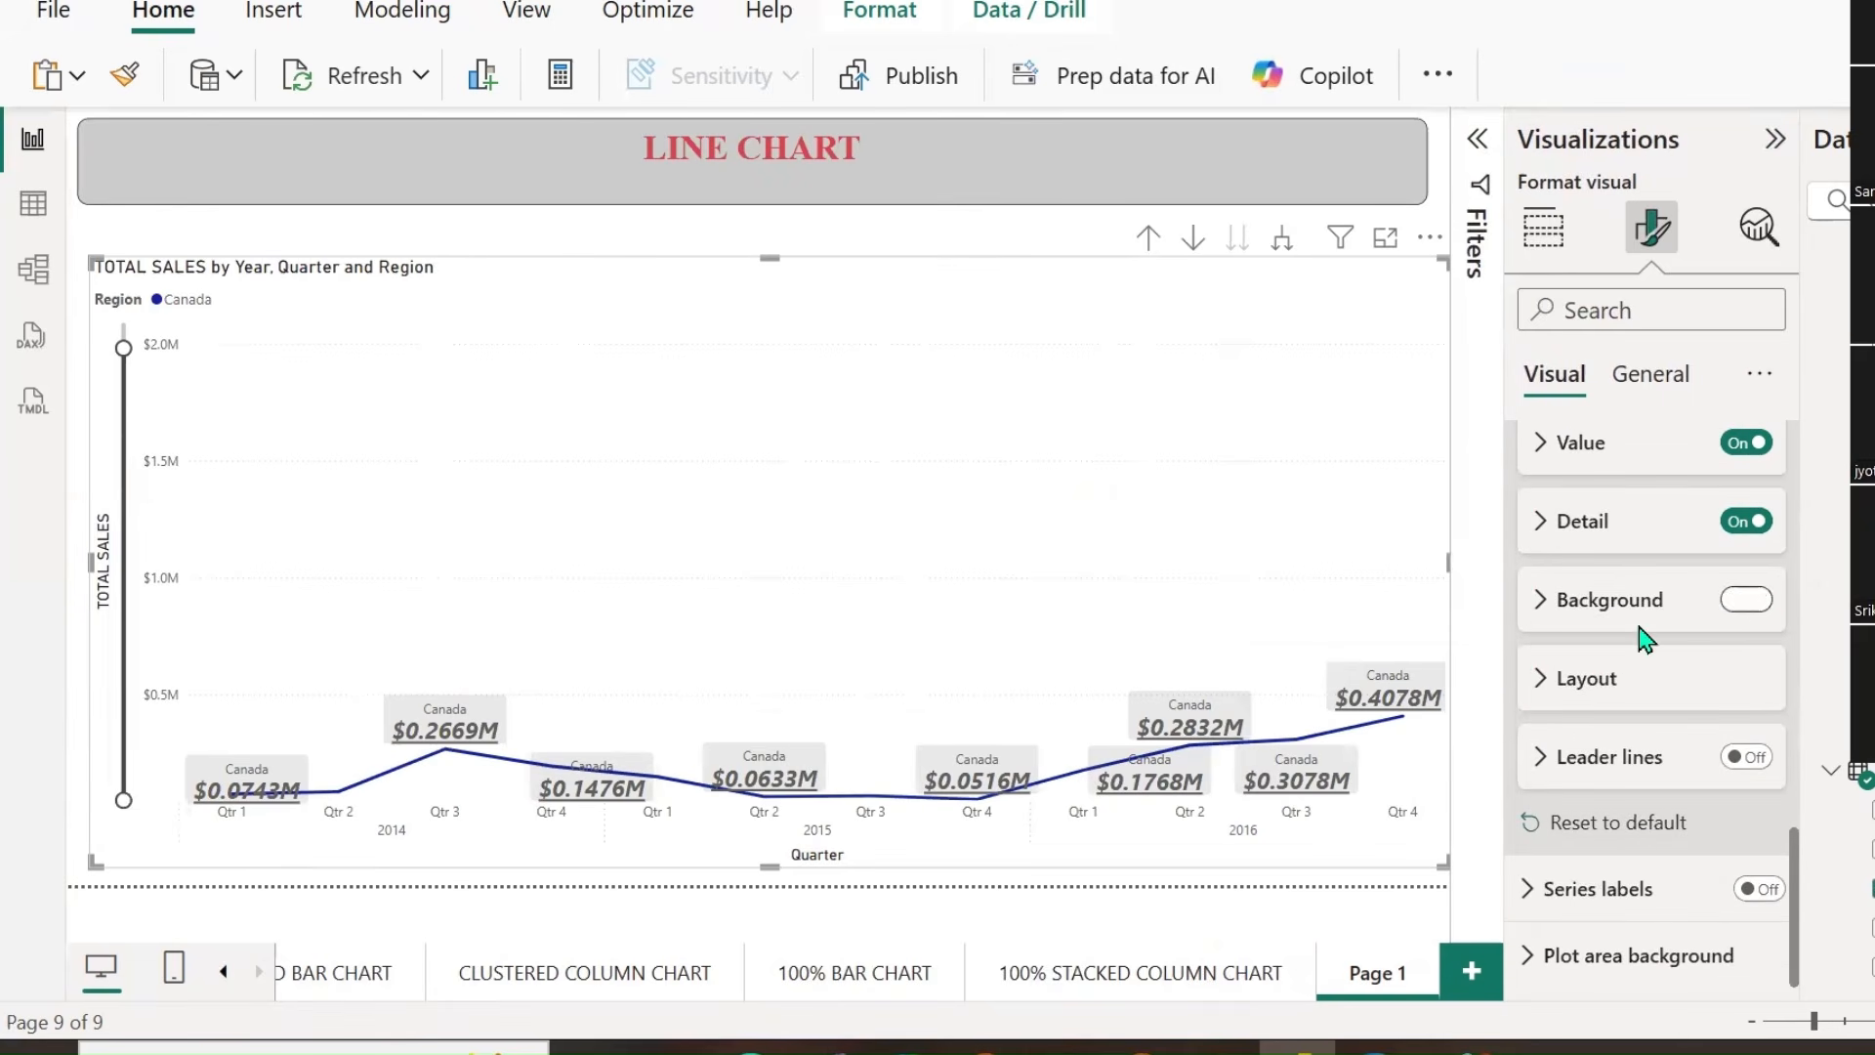
{"action": "left_click", "coordinate": [1535, 598]}
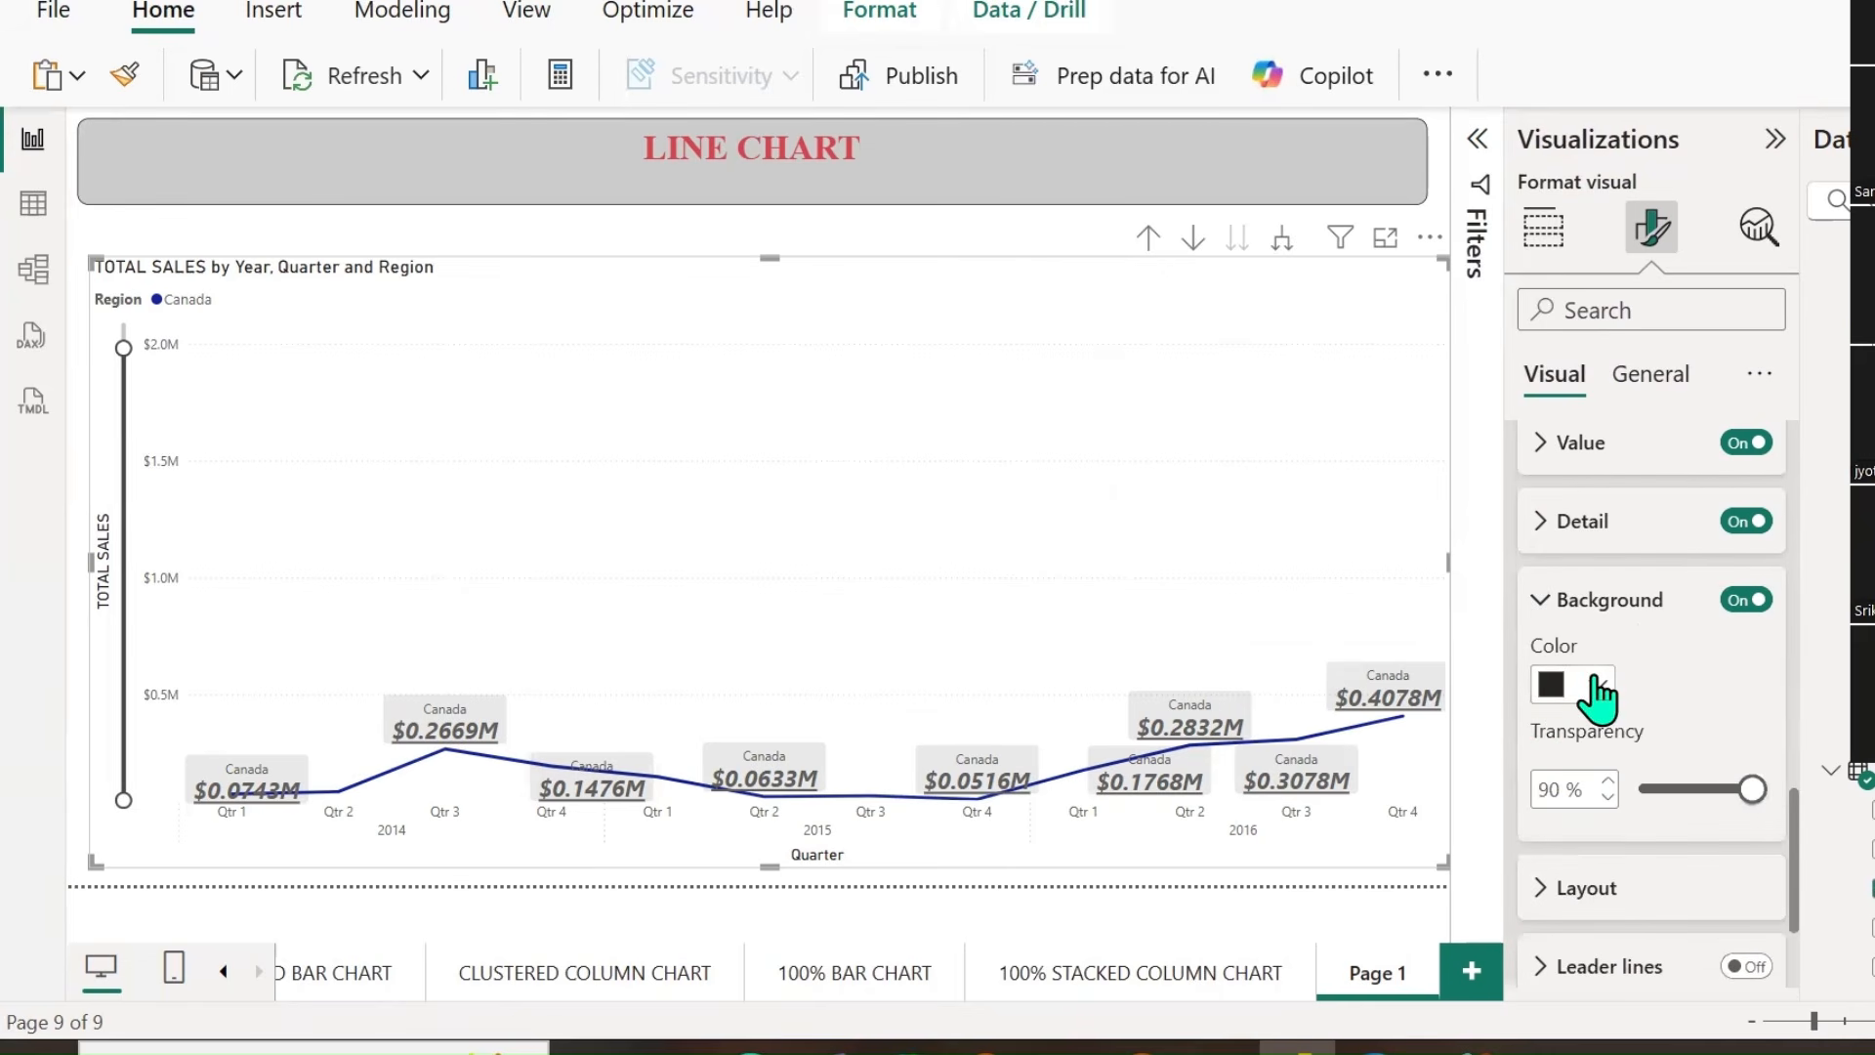
{"action": "left_click_drag", "start_coordinate": [1676, 789], "coordinate": [1621, 793]}
{"action": "left_click", "coordinate": [1773, 791]}
{"action": "left_click", "coordinate": [1602, 689]}
{"action": "left_click", "coordinate": [1616, 543]}
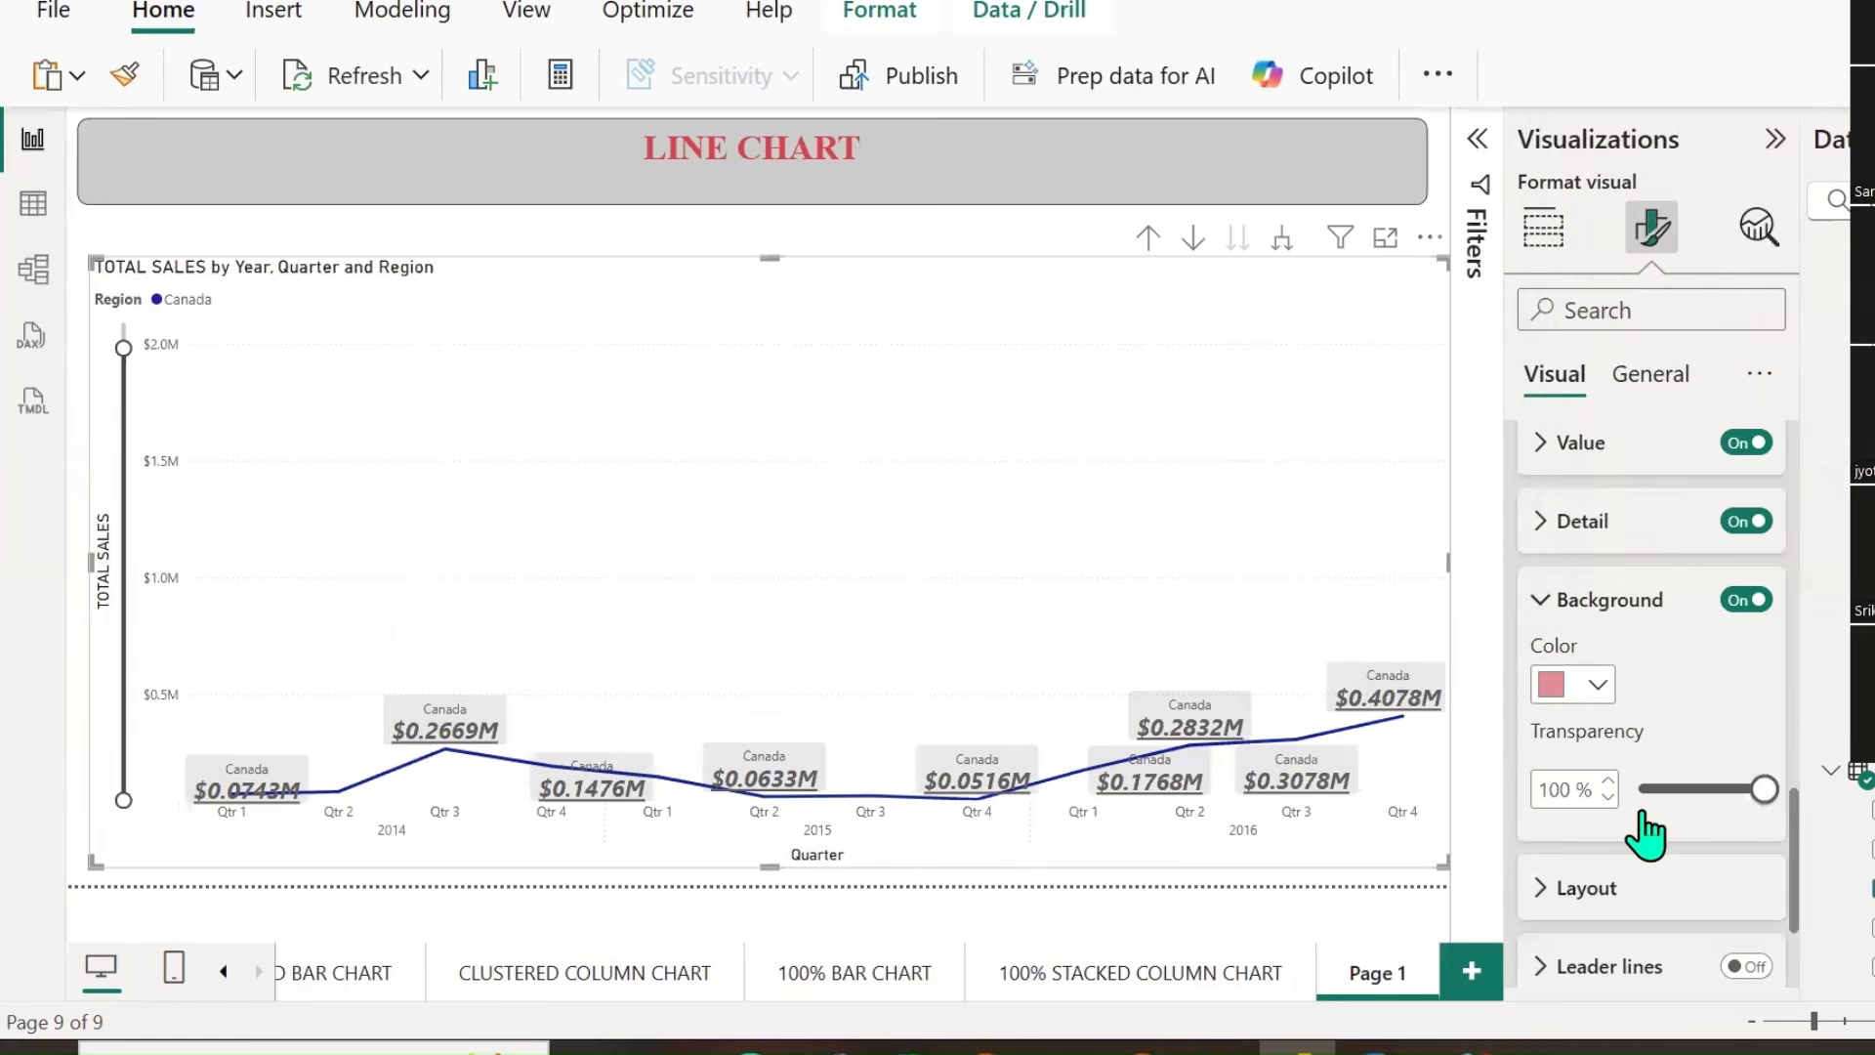
Try 0% transparency for the all-series label background, finish with 100%, and turn the background off.
{"action": "left_click", "coordinate": [1673, 789]}
{"action": "left_click_drag", "start_coordinate": [1675, 791], "coordinate": [1639, 793]}
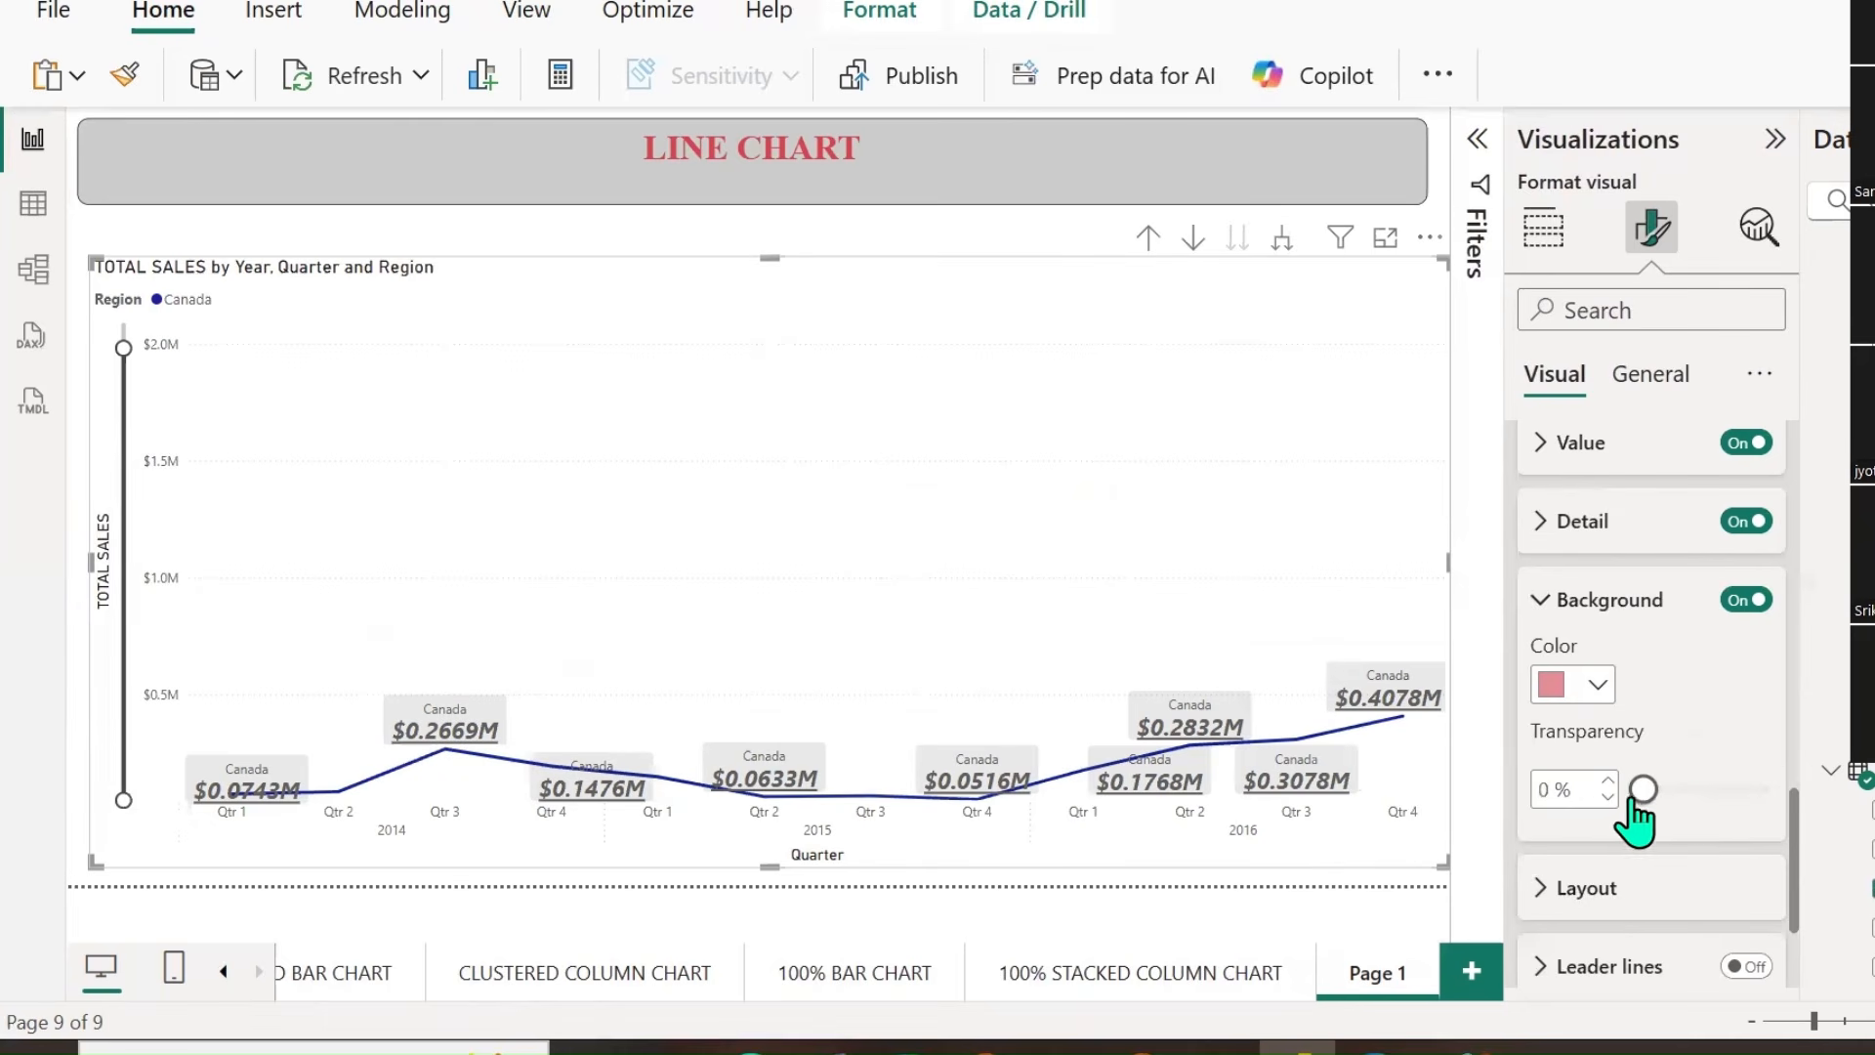
{"action": "left_click", "coordinate": [1766, 789]}
{"action": "left_click", "coordinate": [1729, 604]}
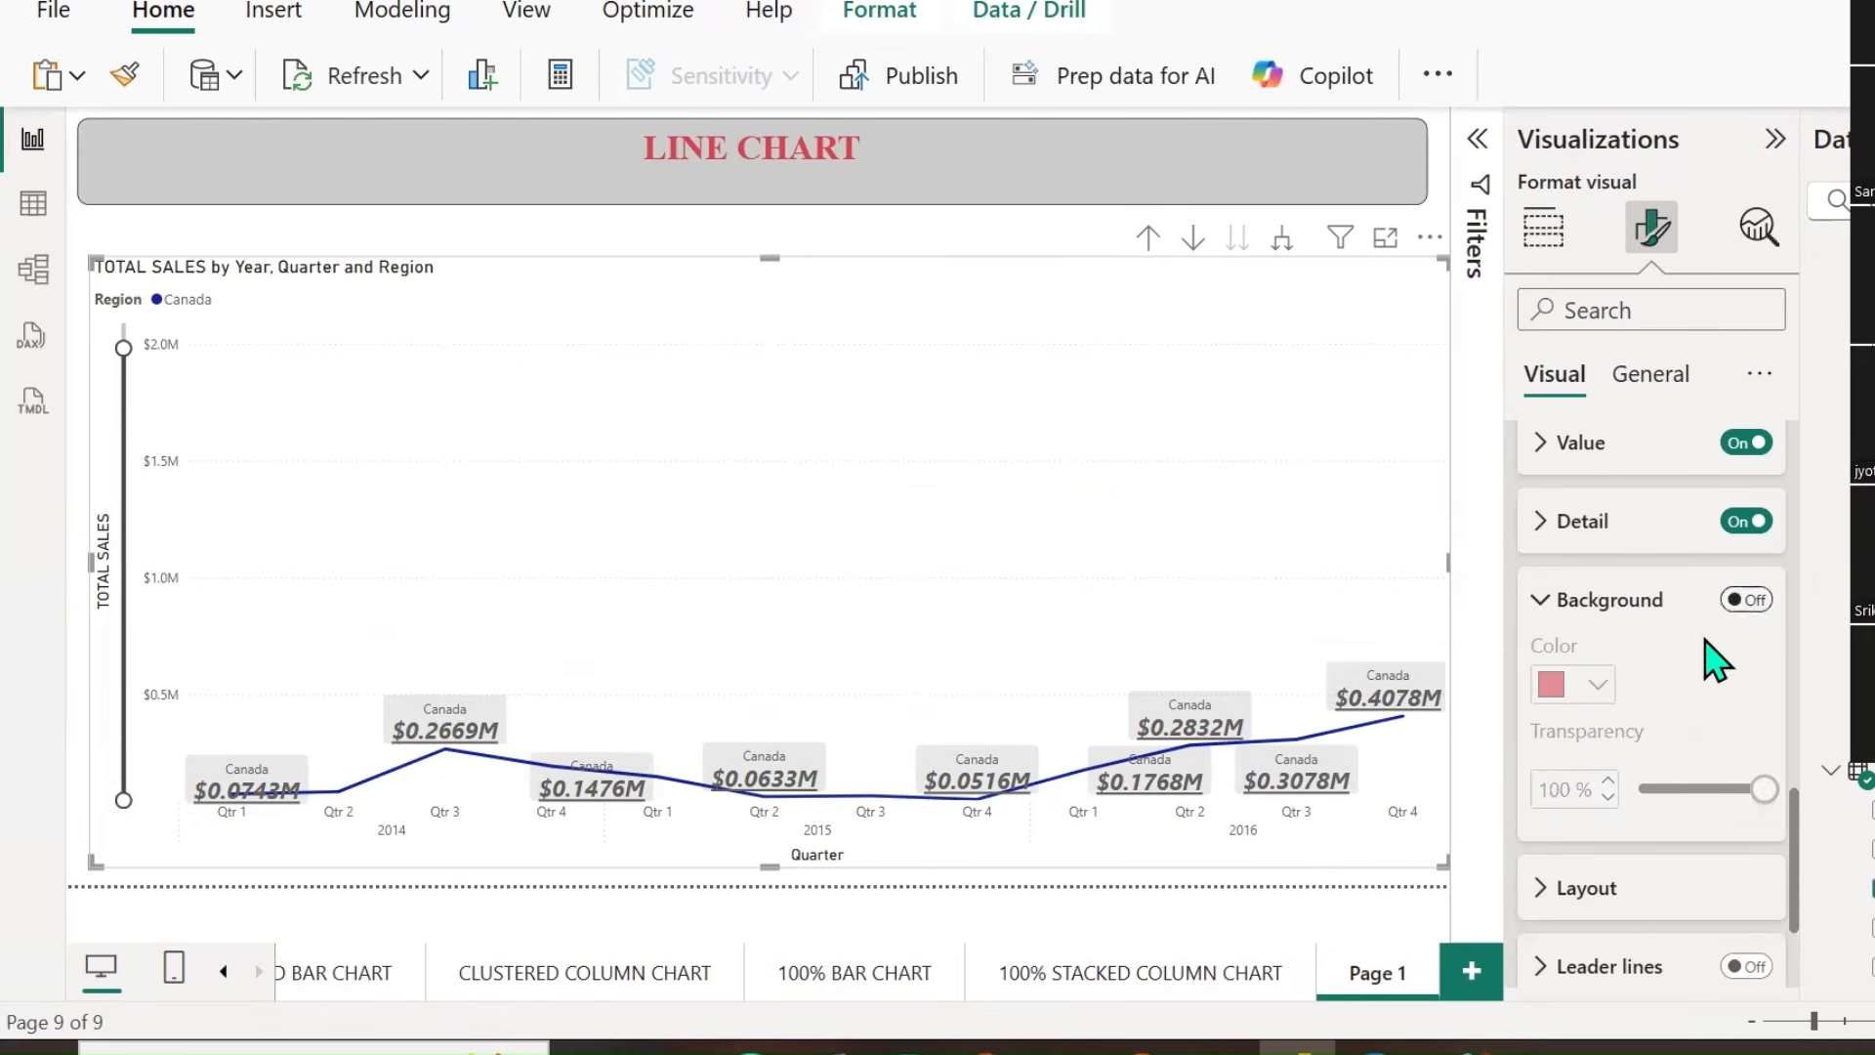
Set the data label layout for all series to Multi-line.
{"action": "scroll", "coordinate": [1716, 658], "scroll_direction": "down", "scroll_amount": 2}
{"action": "left_click", "coordinate": [1577, 696]}
{"action": "scroll", "coordinate": [1661, 720], "scroll_direction": "down", "scroll_amount": 1}
{"action": "left_click", "coordinate": [1748, 684]}
{"action": "left_click", "coordinate": [1607, 718]}
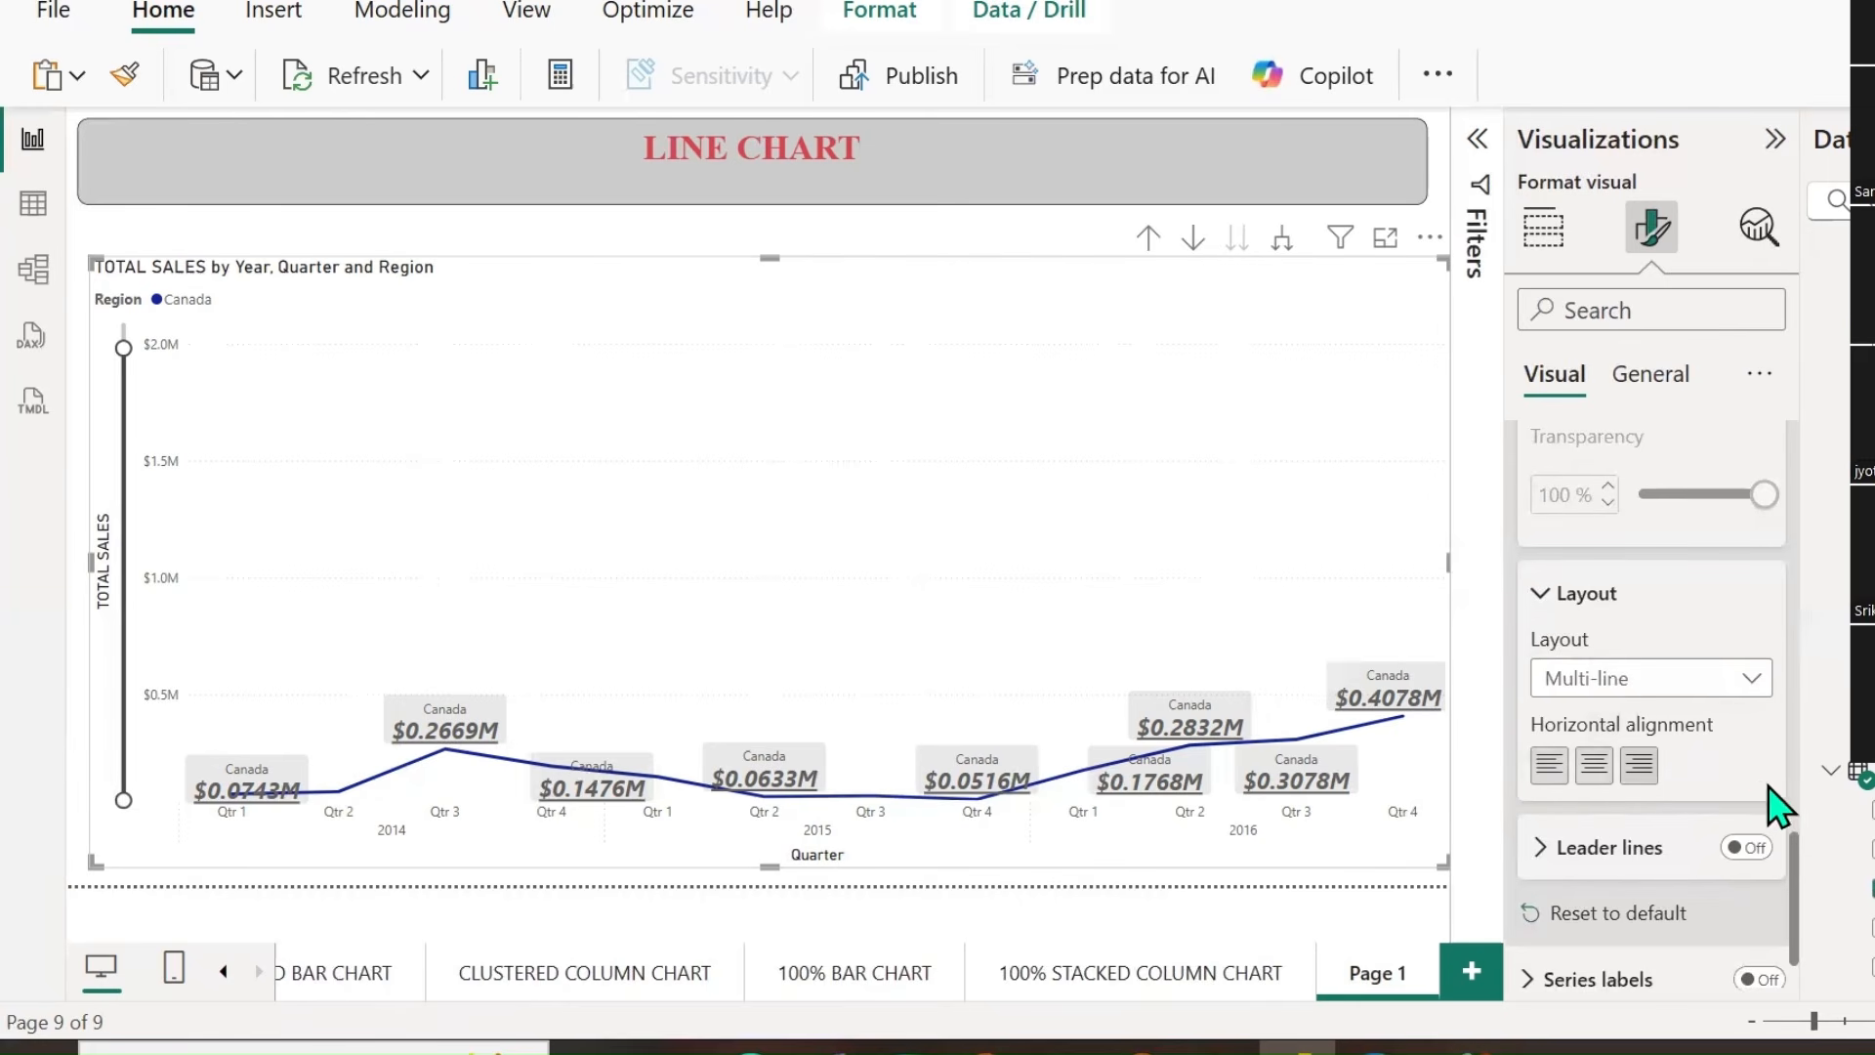
Check the series available for the data label settings, and turn the data labels off and back on.
{"action": "scroll", "coordinate": [1773, 799], "scroll_direction": "up", "scroll_amount": 8}
{"action": "scroll", "coordinate": [1758, 801], "scroll_direction": "up", "scroll_amount": 4}
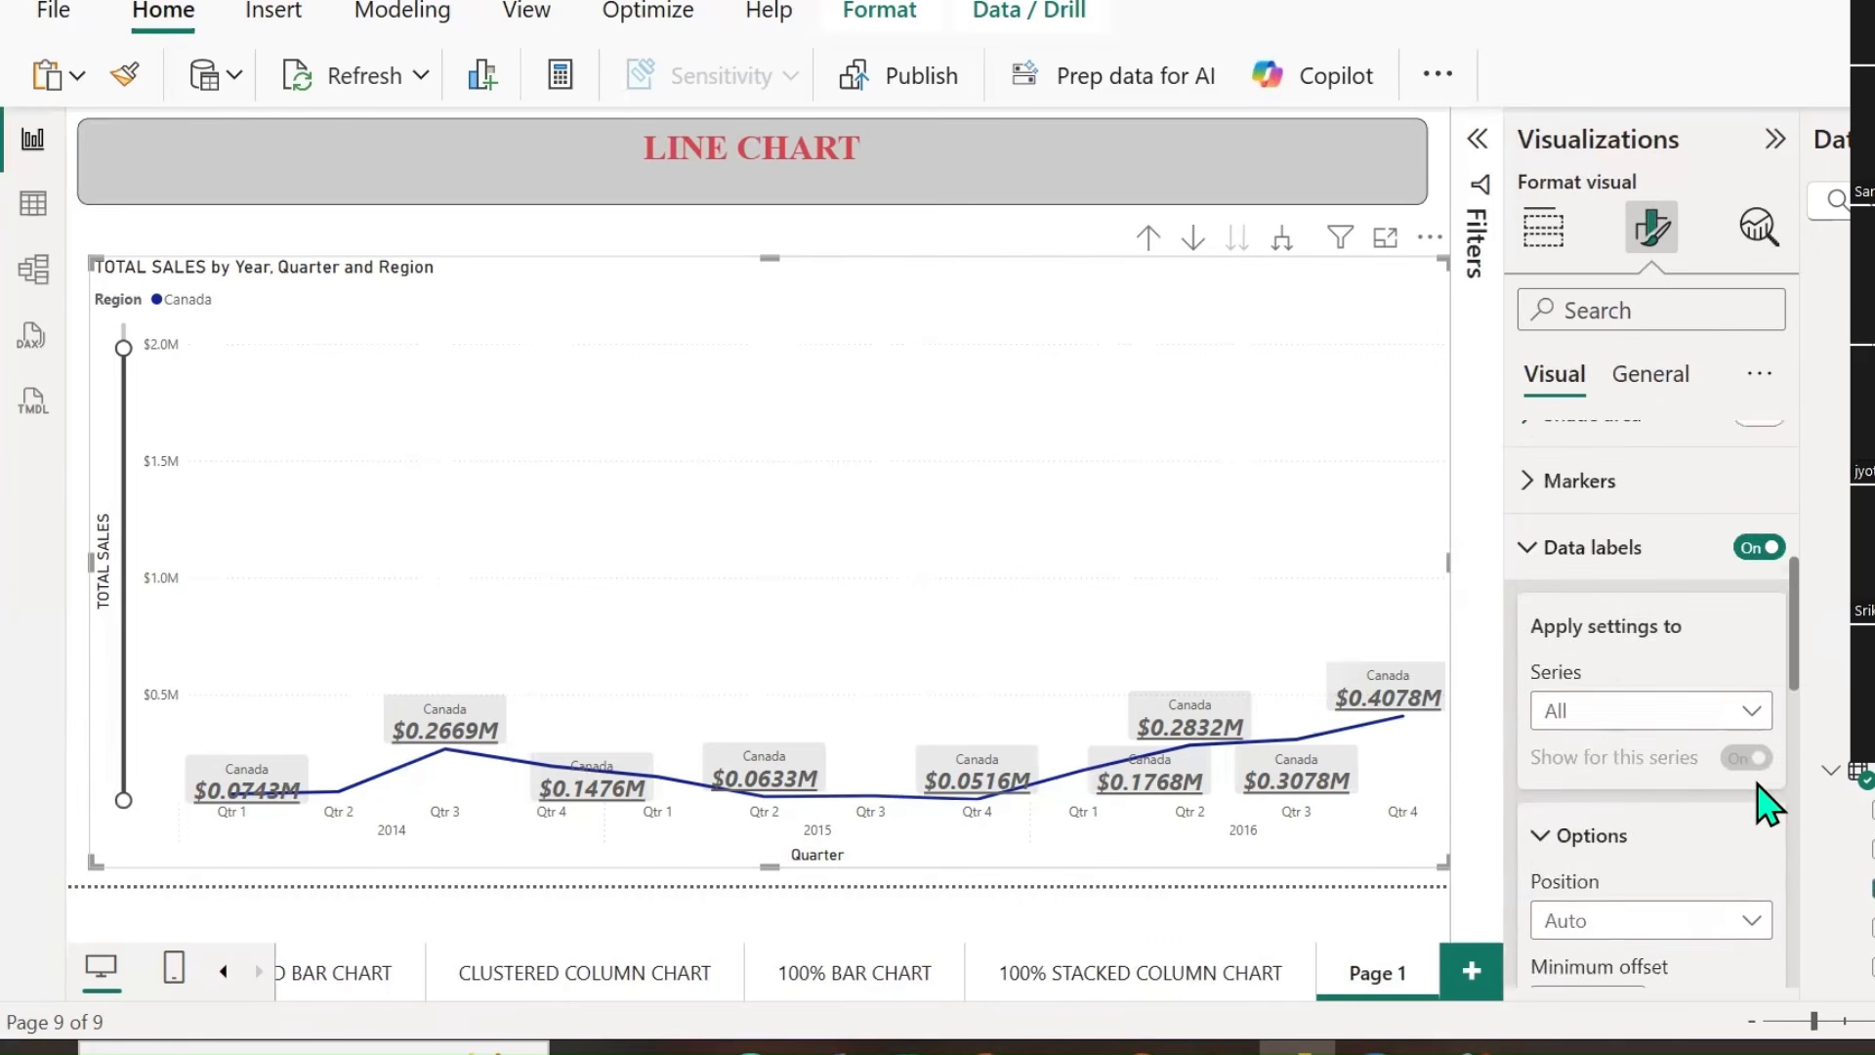
{"action": "scroll", "coordinate": [1753, 796], "scroll_direction": "down", "scroll_amount": 2}
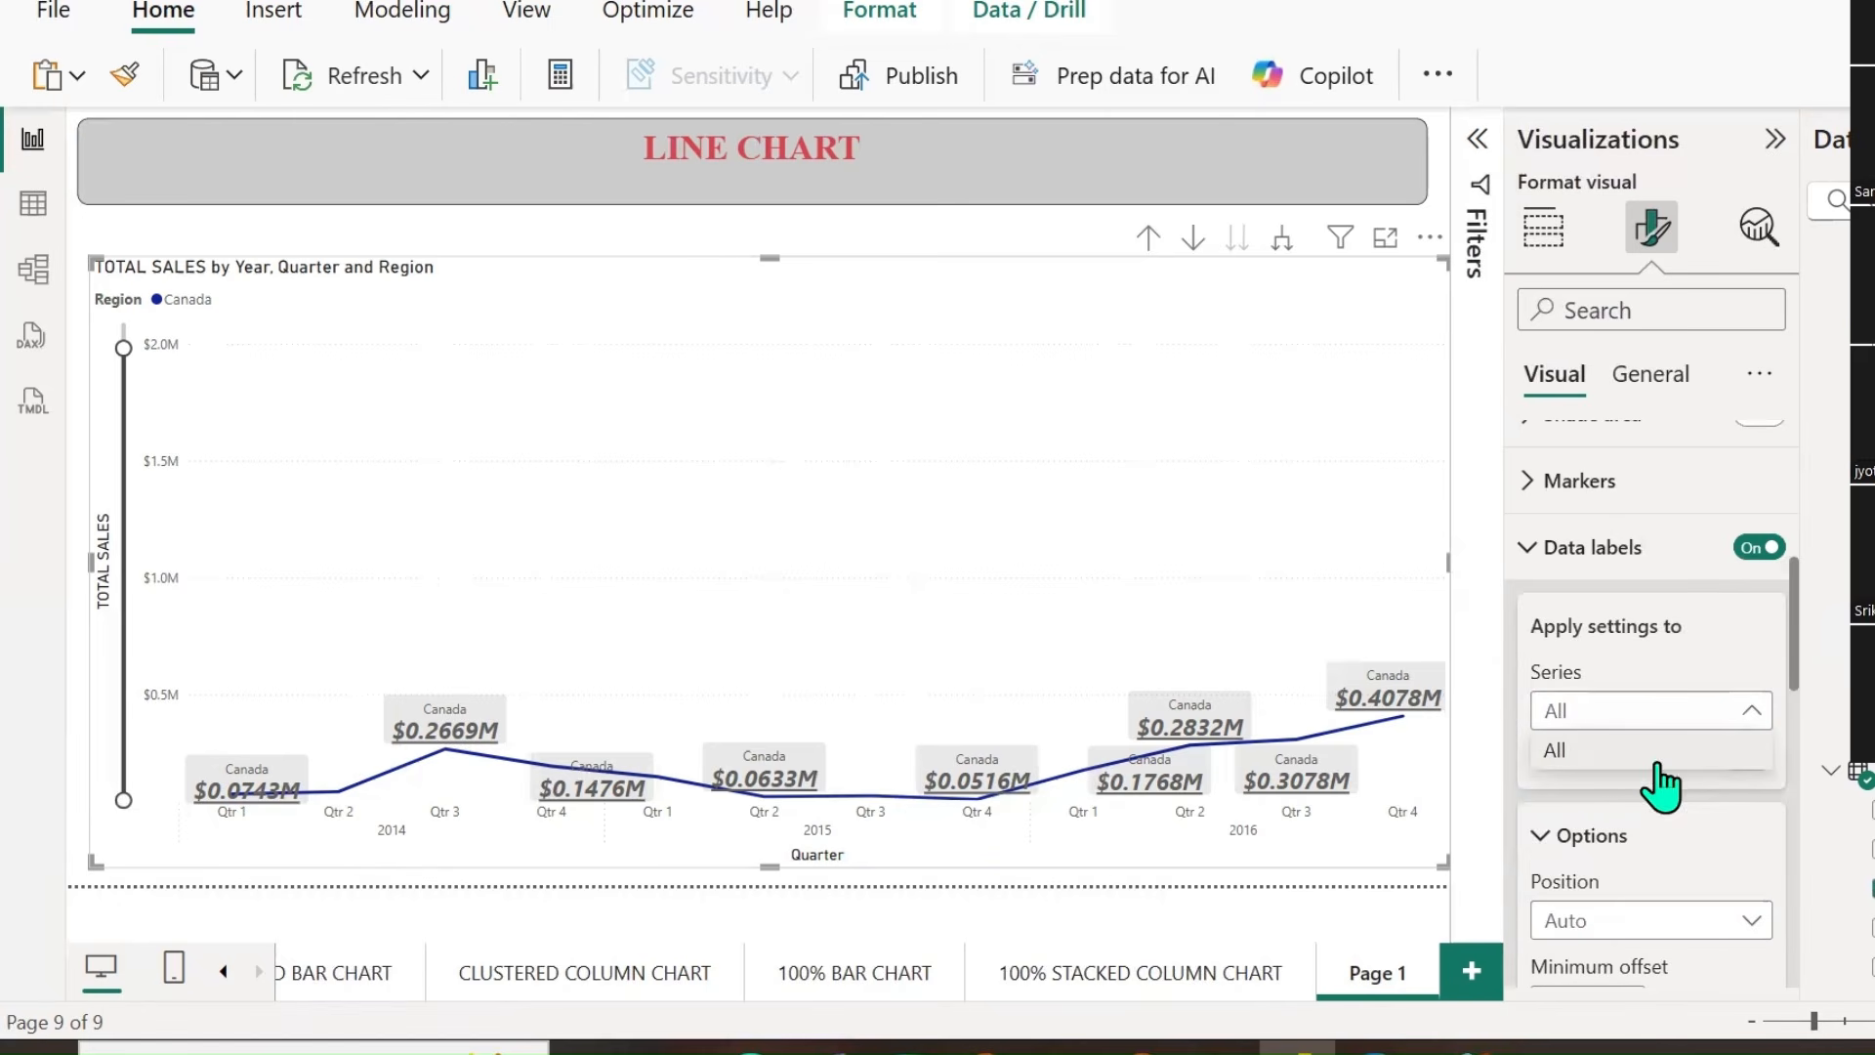
{"action": "scroll", "coordinate": [1651, 829], "scroll_direction": "down", "scroll_amount": 3}
{"action": "scroll", "coordinate": [1666, 793], "scroll_direction": "up", "scroll_amount": 5}
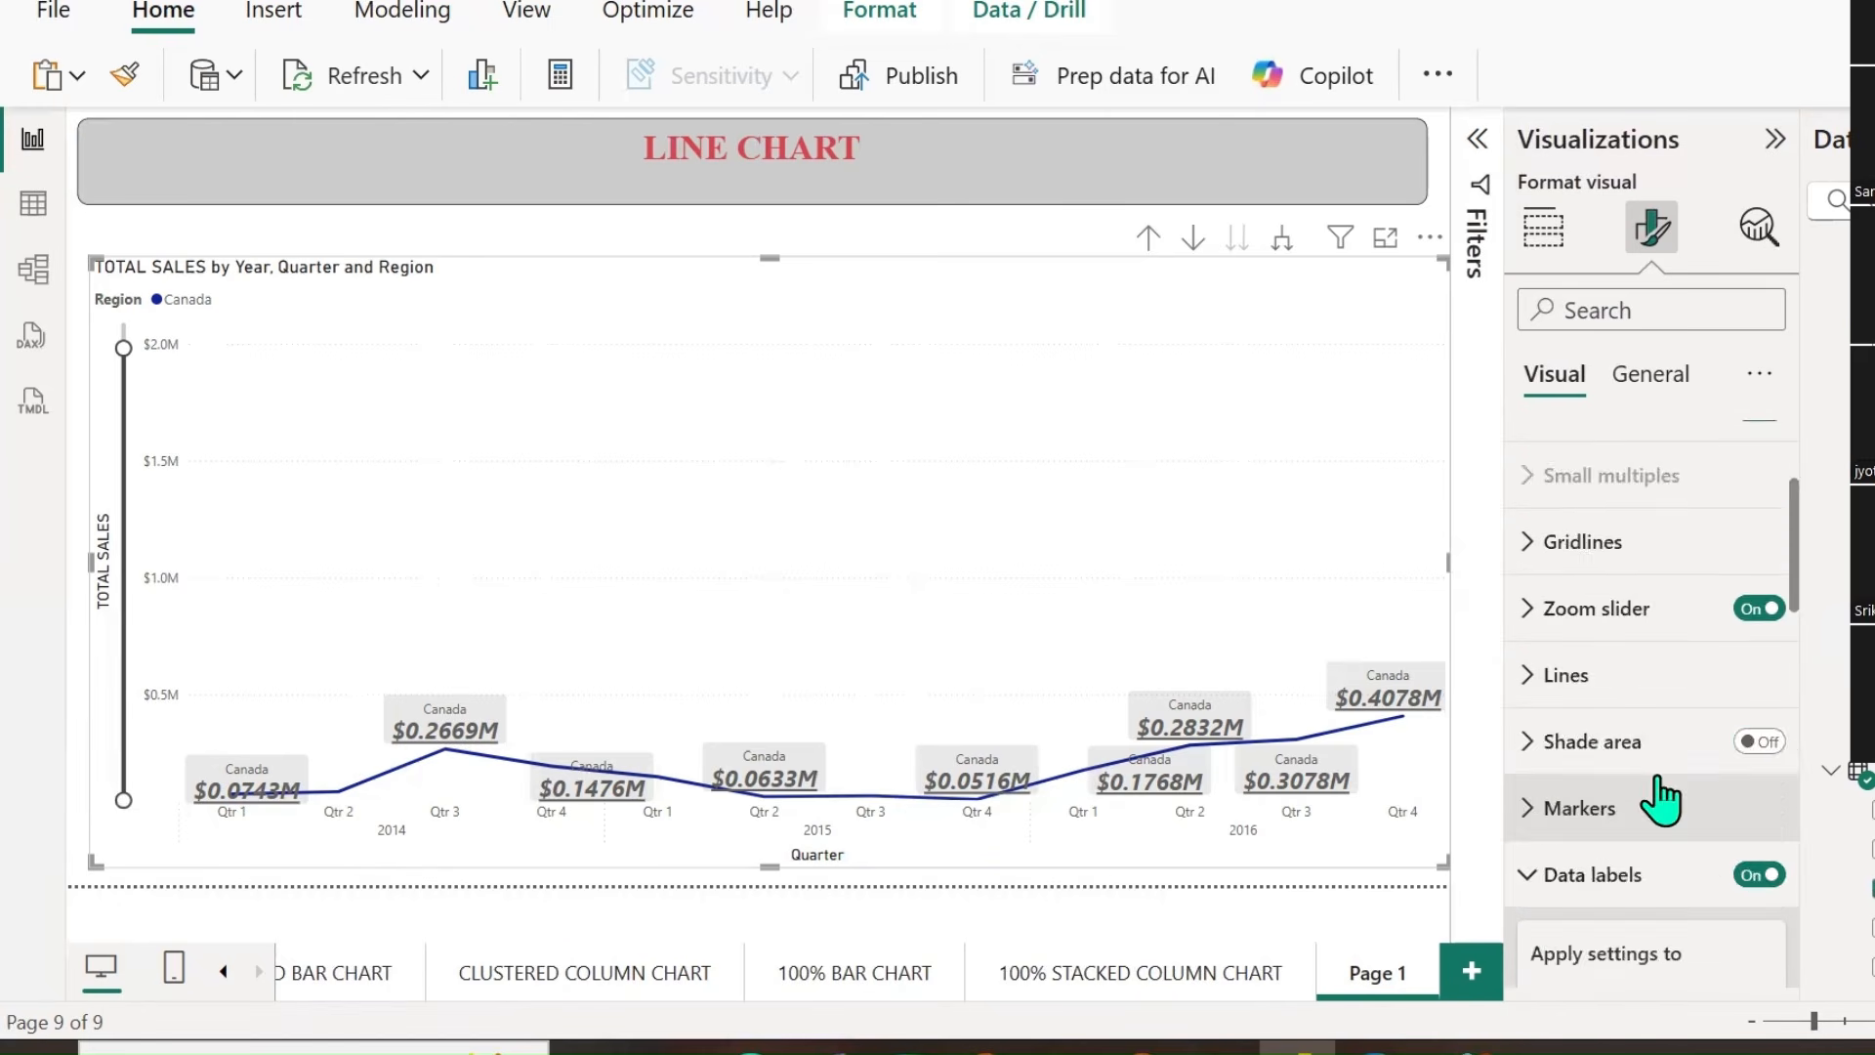
{"action": "scroll", "coordinate": [1666, 809], "scroll_direction": "down", "scroll_amount": 3}
{"action": "left_click", "coordinate": [1754, 557]}
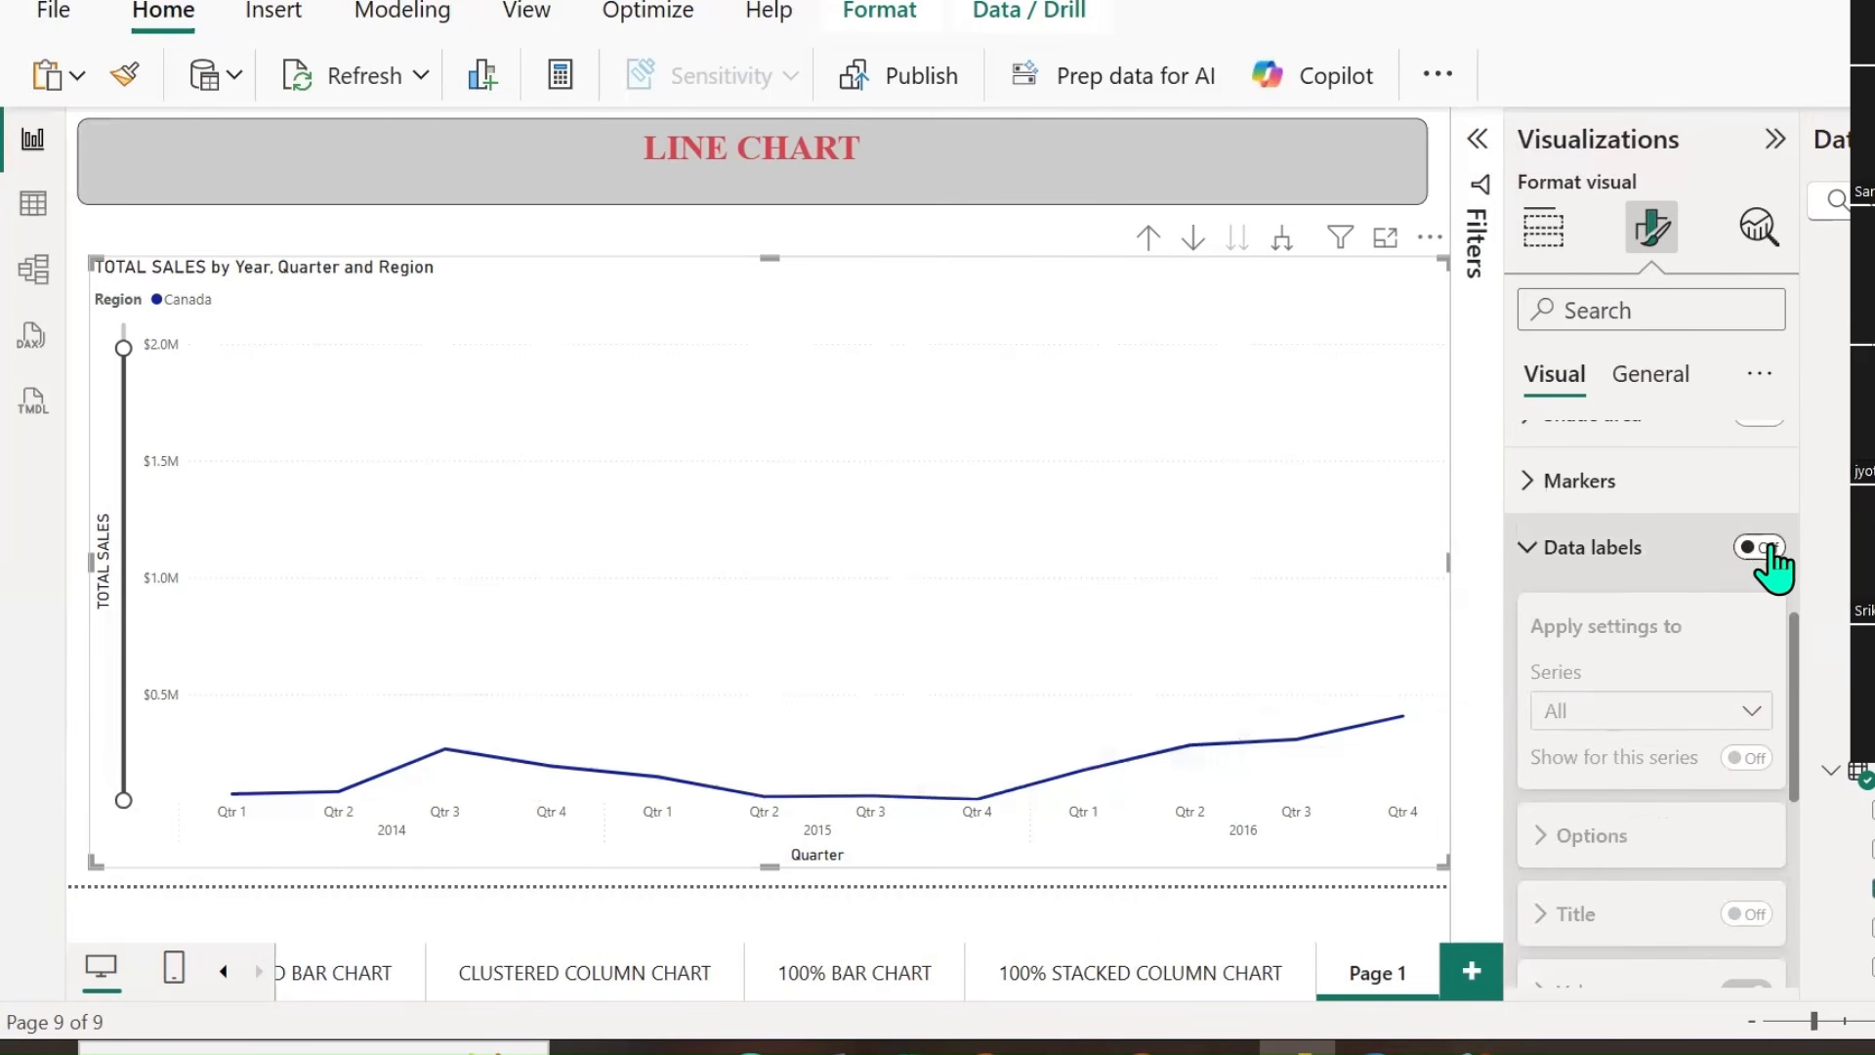
{"action": "left_click", "coordinate": [1764, 548]}
Turn on leader lines for the data labels and open their settings.
{"action": "scroll", "coordinate": [1682, 719], "scroll_direction": "down", "scroll_amount": 5}
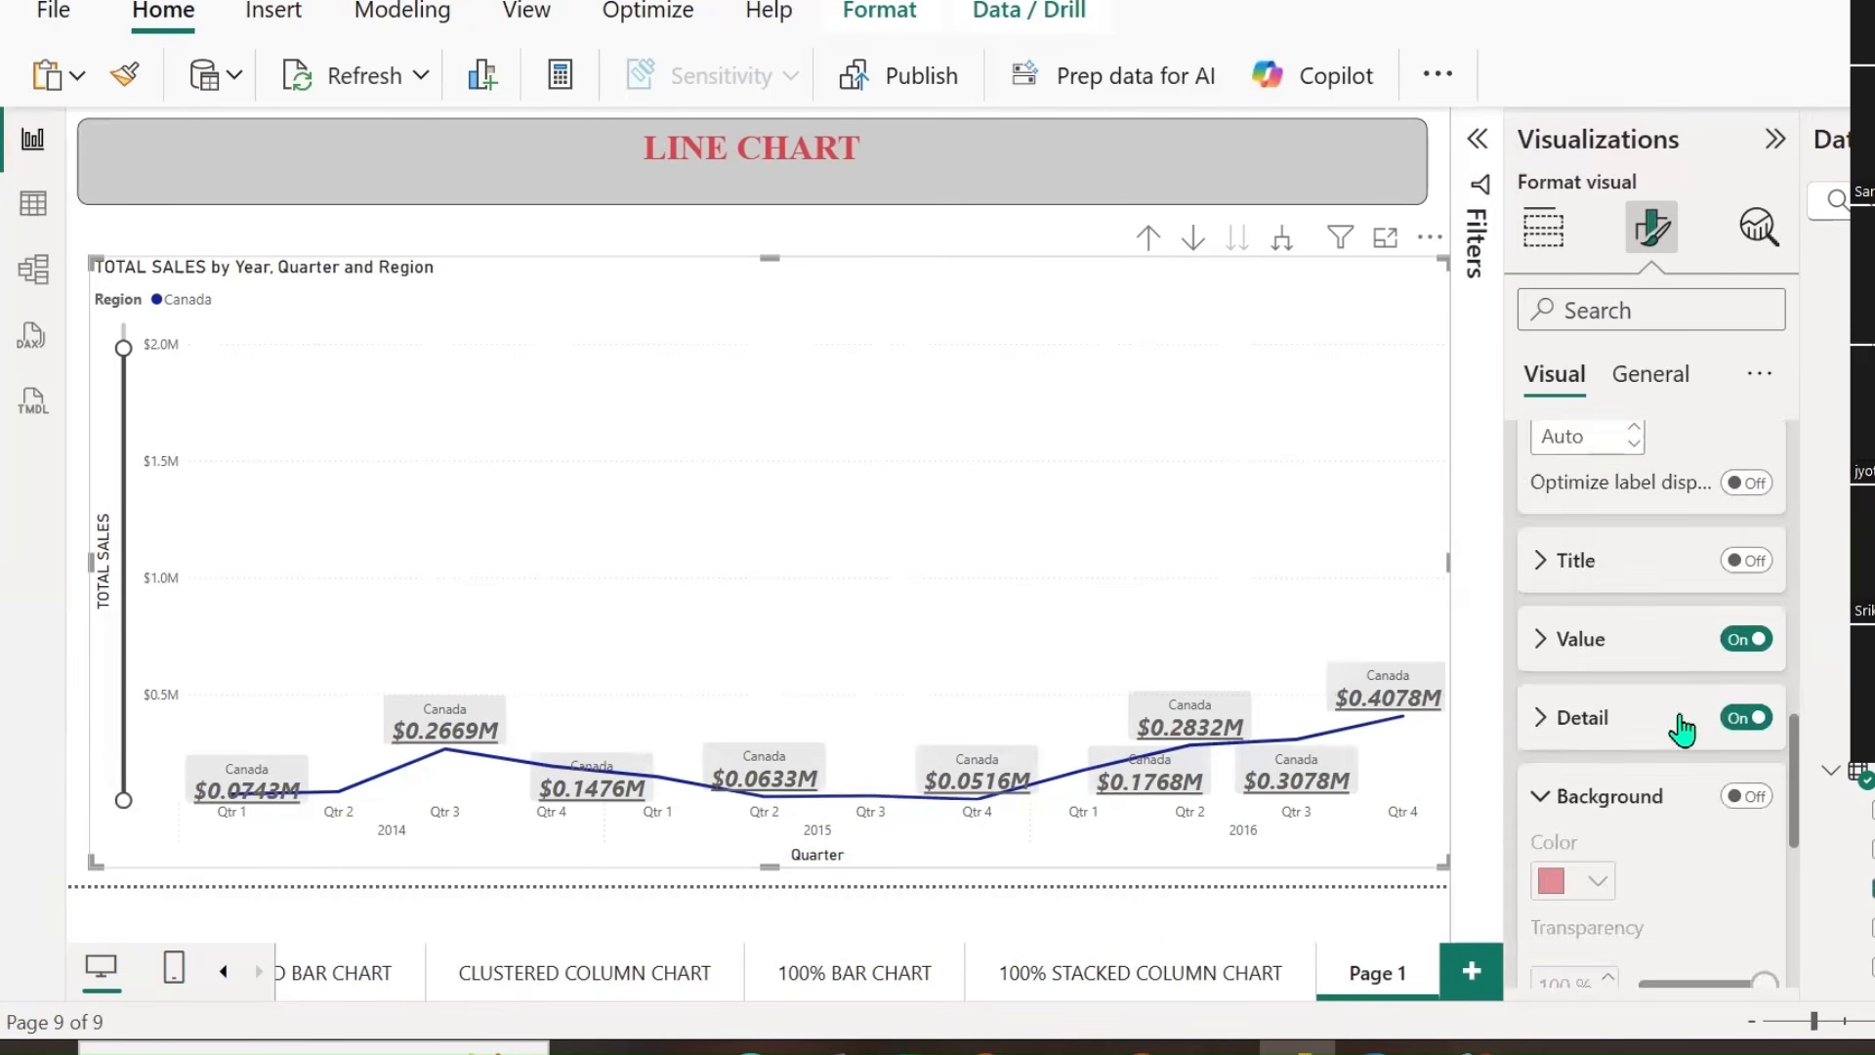
{"action": "scroll", "coordinate": [1682, 749], "scroll_direction": "down", "scroll_amount": 3}
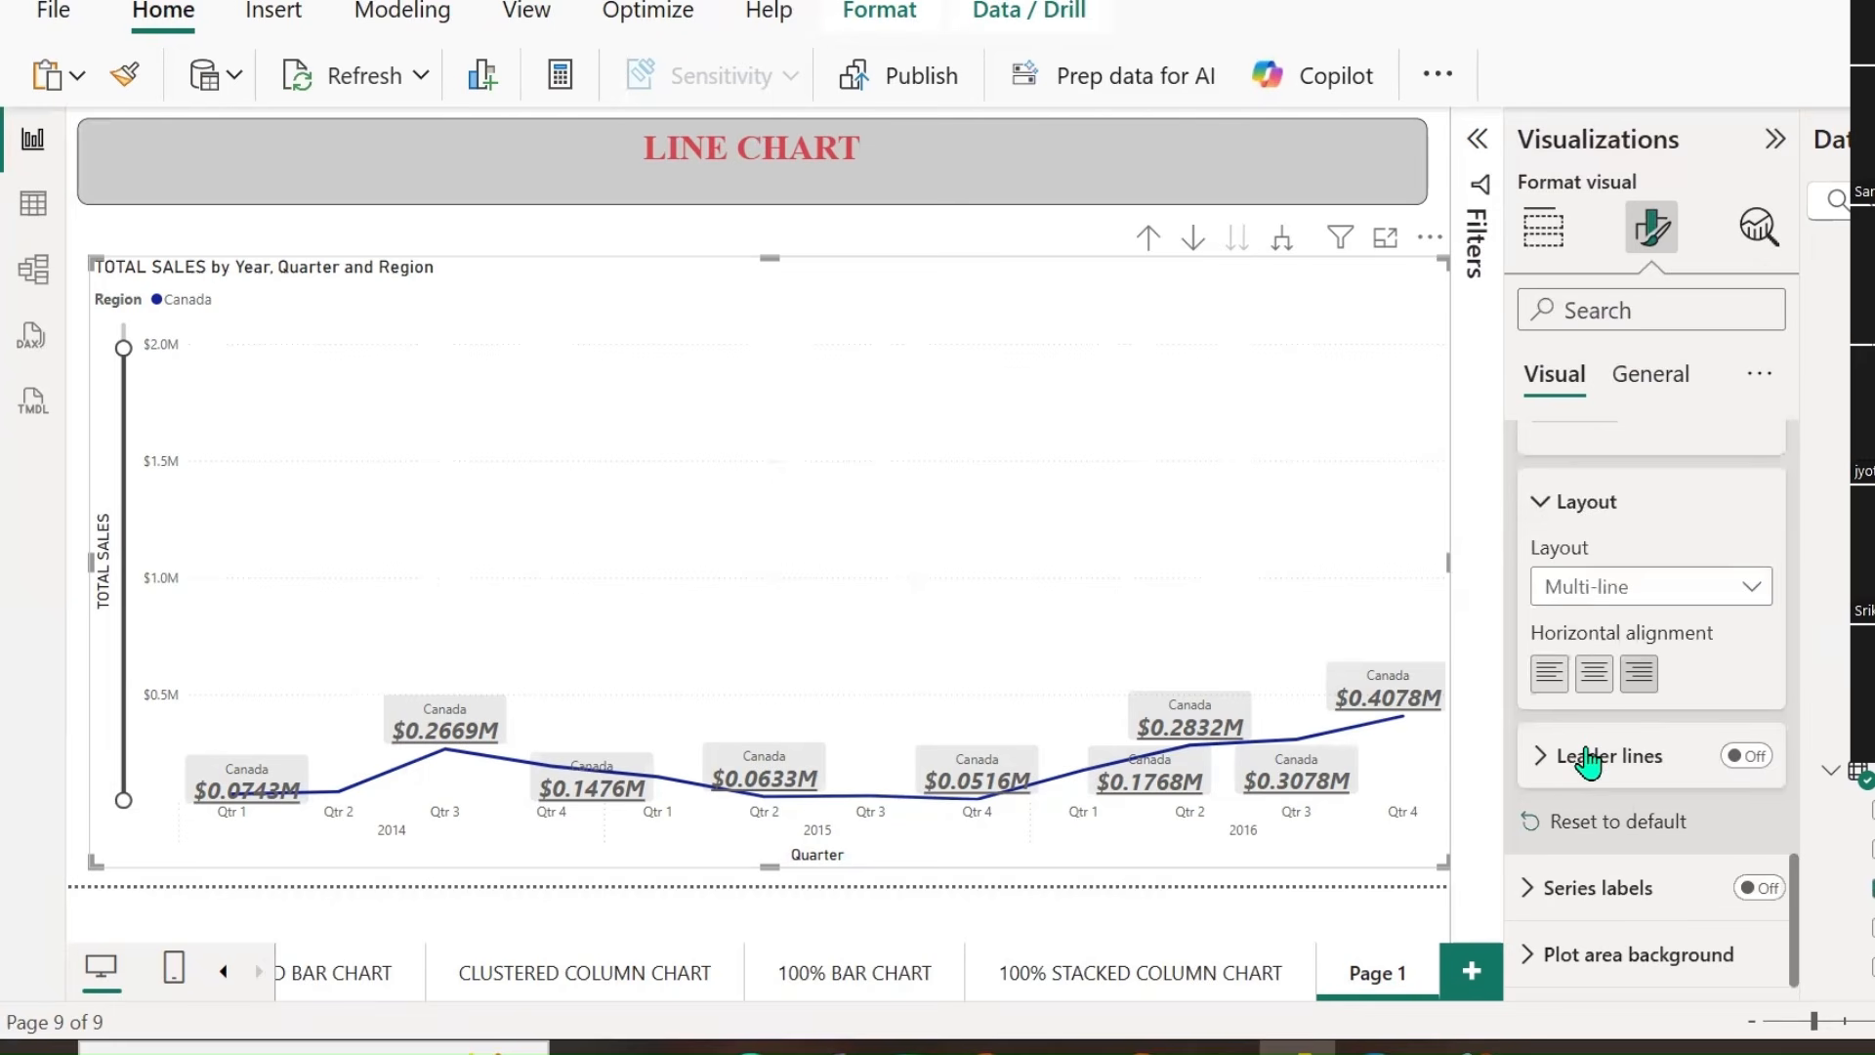
{"action": "left_click", "coordinate": [1748, 757]}
{"action": "left_click", "coordinate": [1602, 758]}
{"action": "scroll", "coordinate": [1664, 757], "scroll_direction": "down", "scroll_amount": 3}
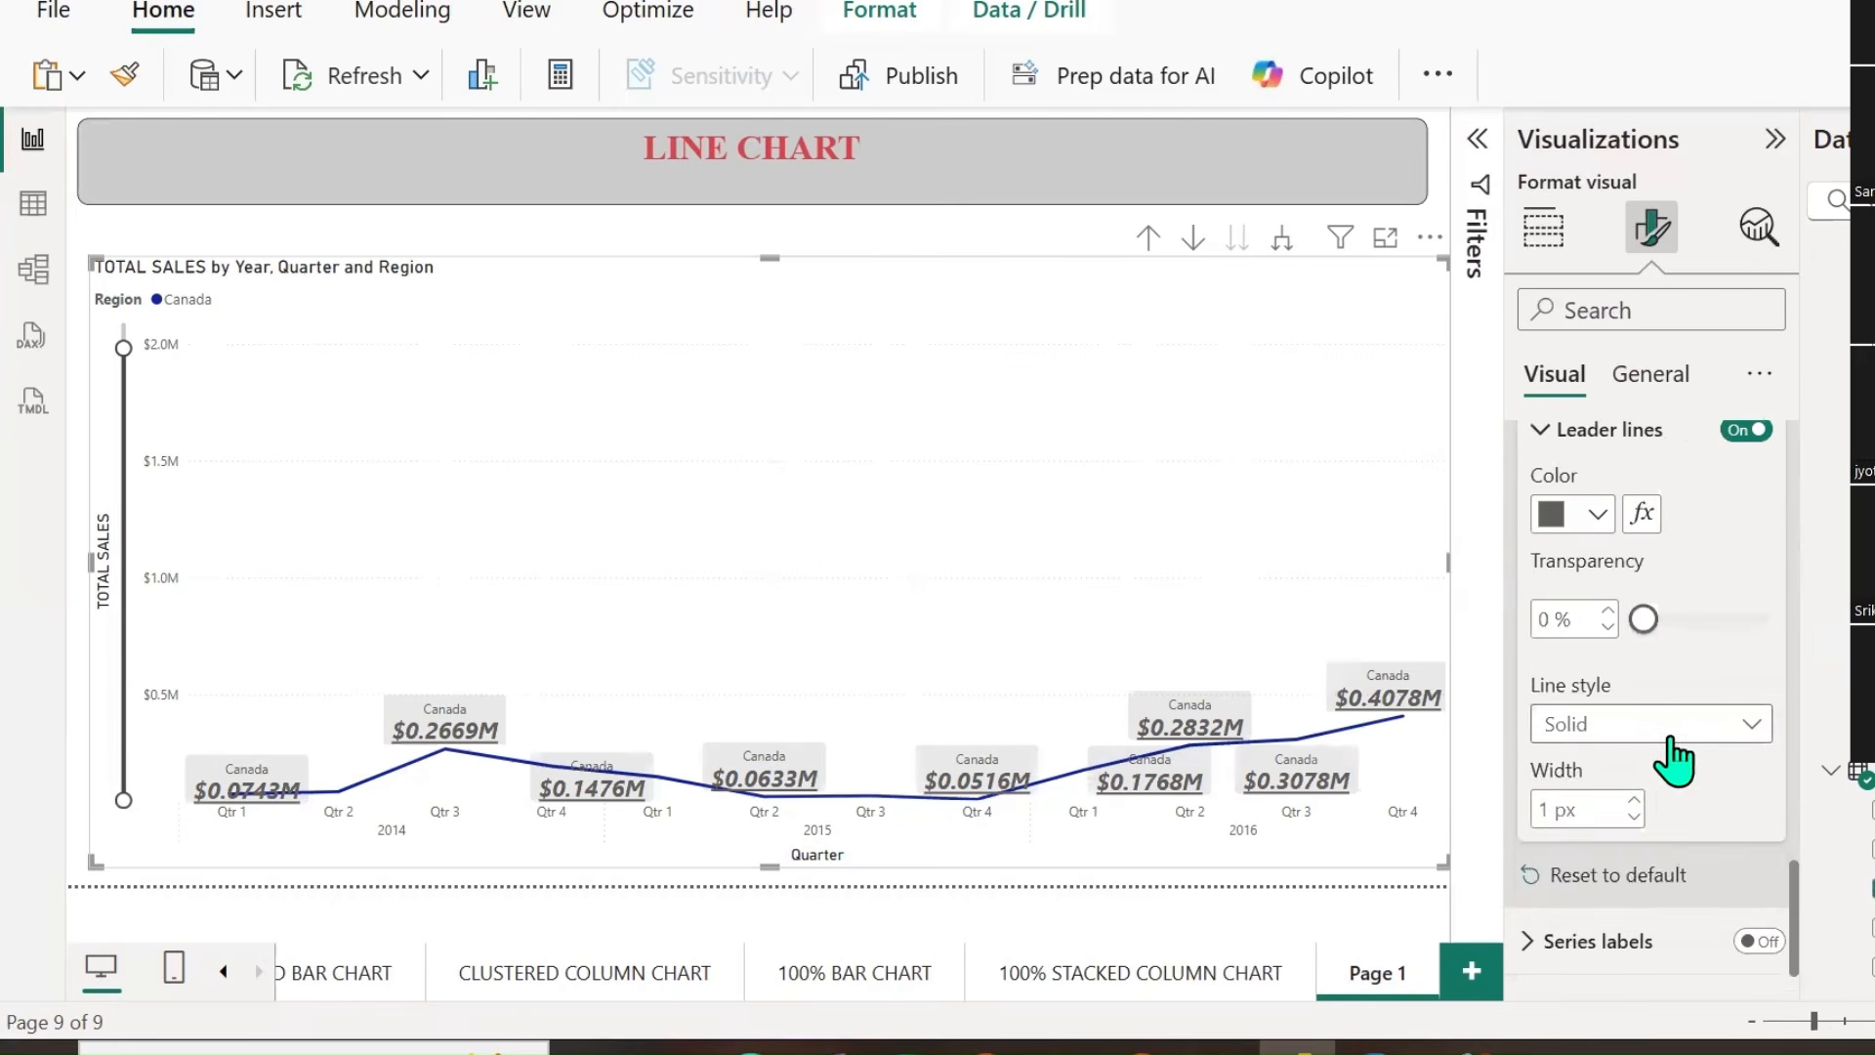
Try Dashed and another line style for the leader lines, finishing with Custom.
{"action": "left_click", "coordinate": [1670, 730]}
{"action": "left_click", "coordinate": [1616, 811]}
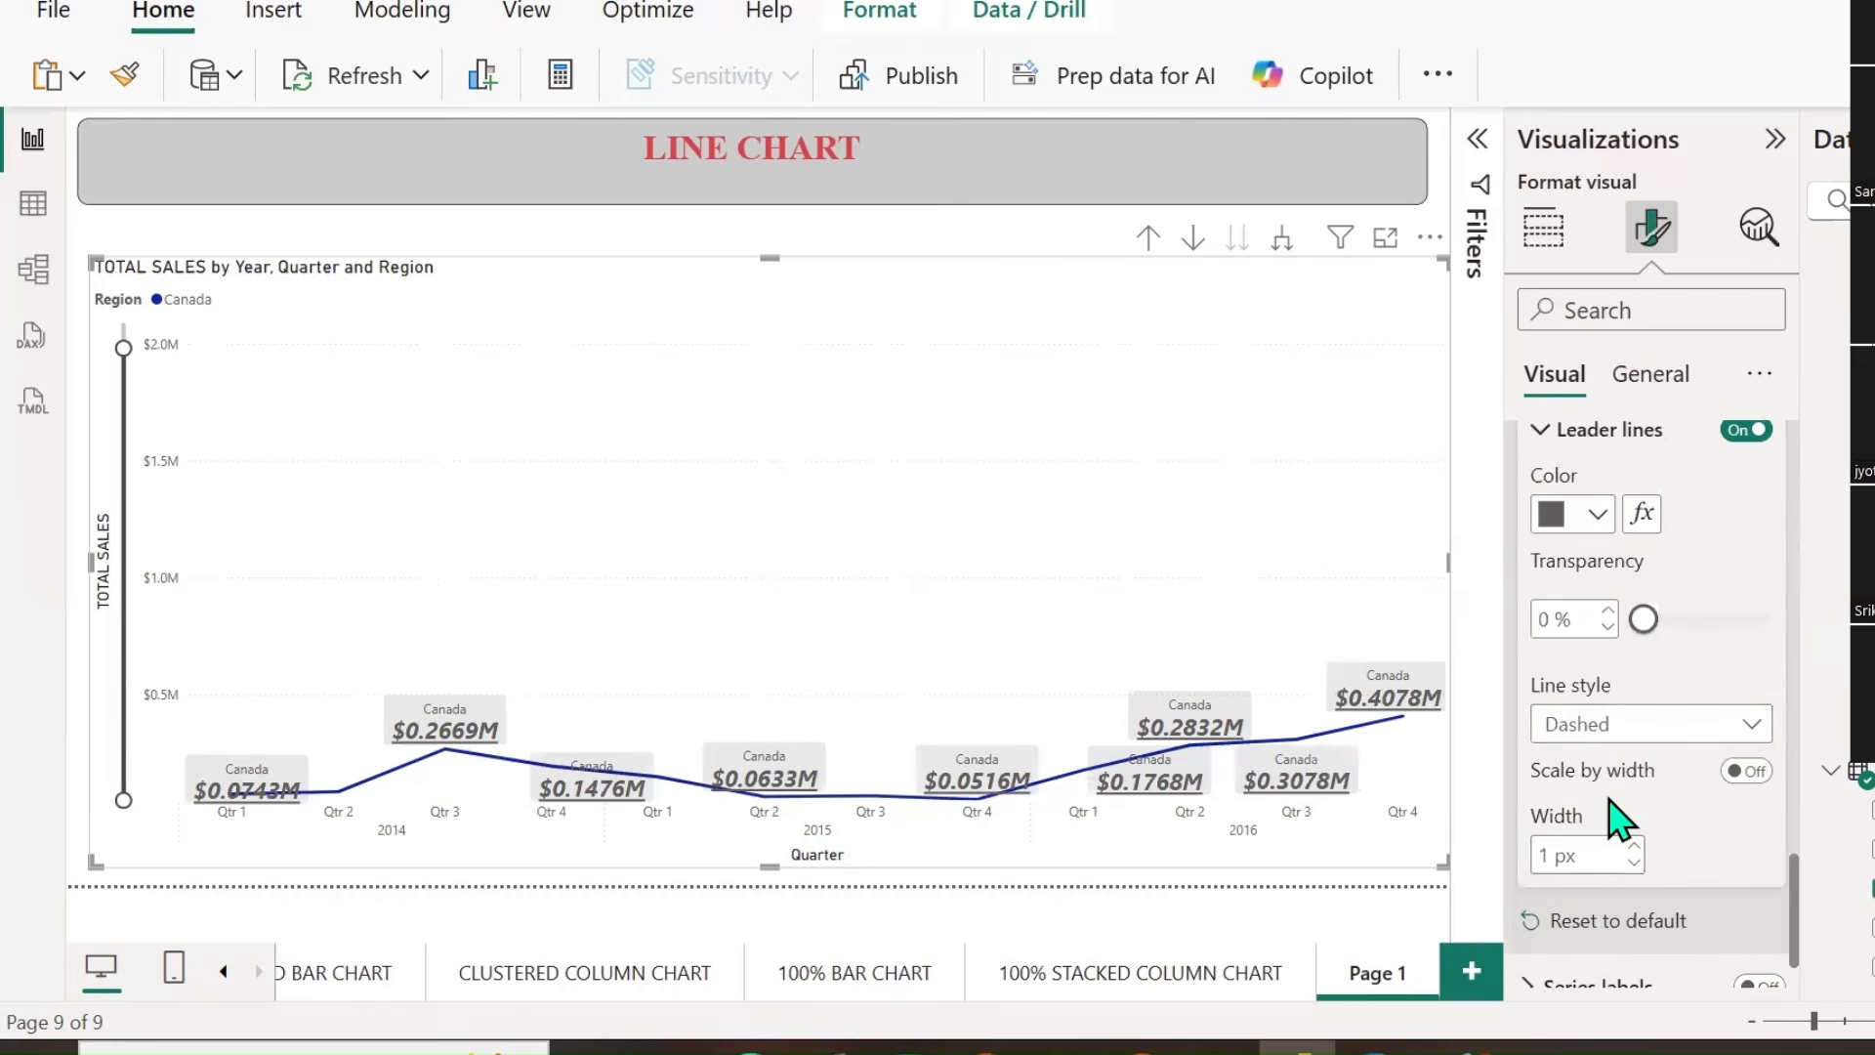
{"action": "left_click", "coordinate": [1730, 742]}
{"action": "left_click", "coordinate": [1563, 843]}
{"action": "left_click", "coordinate": [1730, 742]}
{"action": "left_click", "coordinate": [1612, 896]}
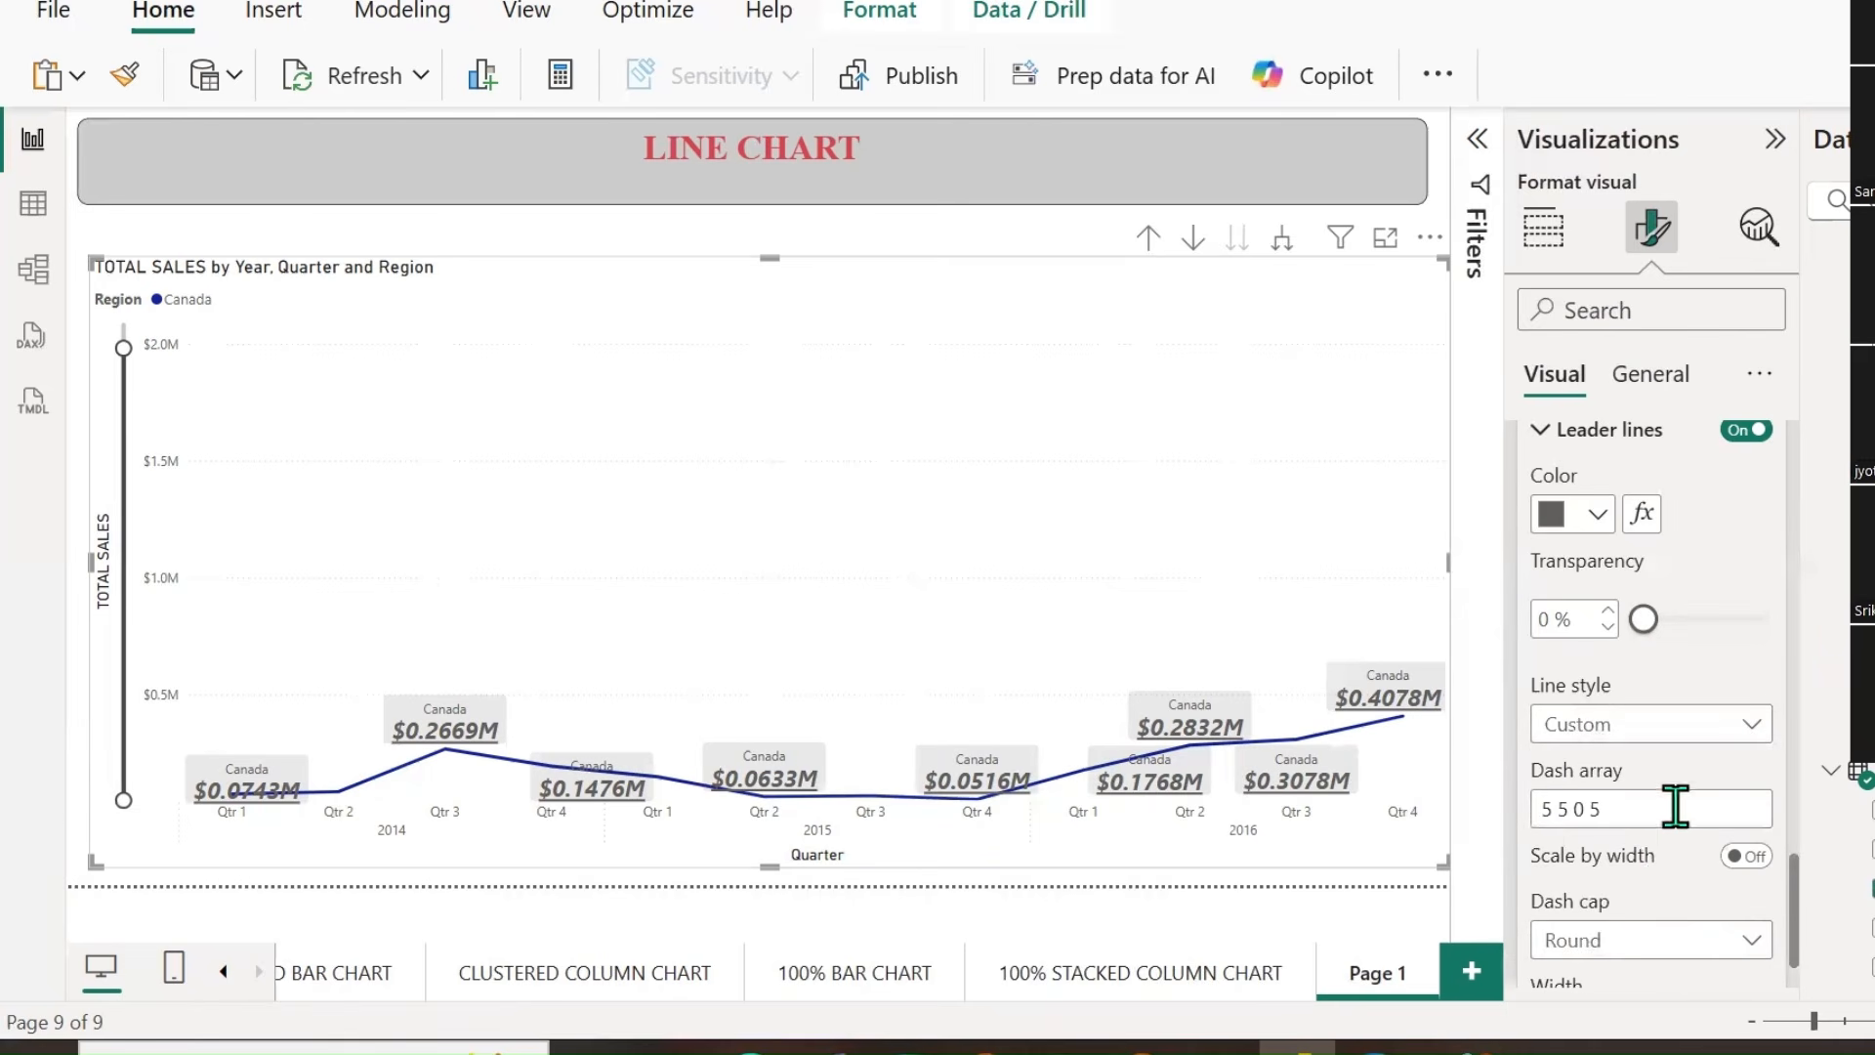
Review the label layout and leader line settings, and turn the leader lines off.
{"action": "scroll", "coordinate": [1680, 826], "scroll_direction": "up", "scroll_amount": 2}
{"action": "scroll", "coordinate": [1685, 815], "scroll_direction": "up", "scroll_amount": 4}
{"action": "scroll", "coordinate": [1584, 757], "scroll_direction": "down", "scroll_amount": 1}
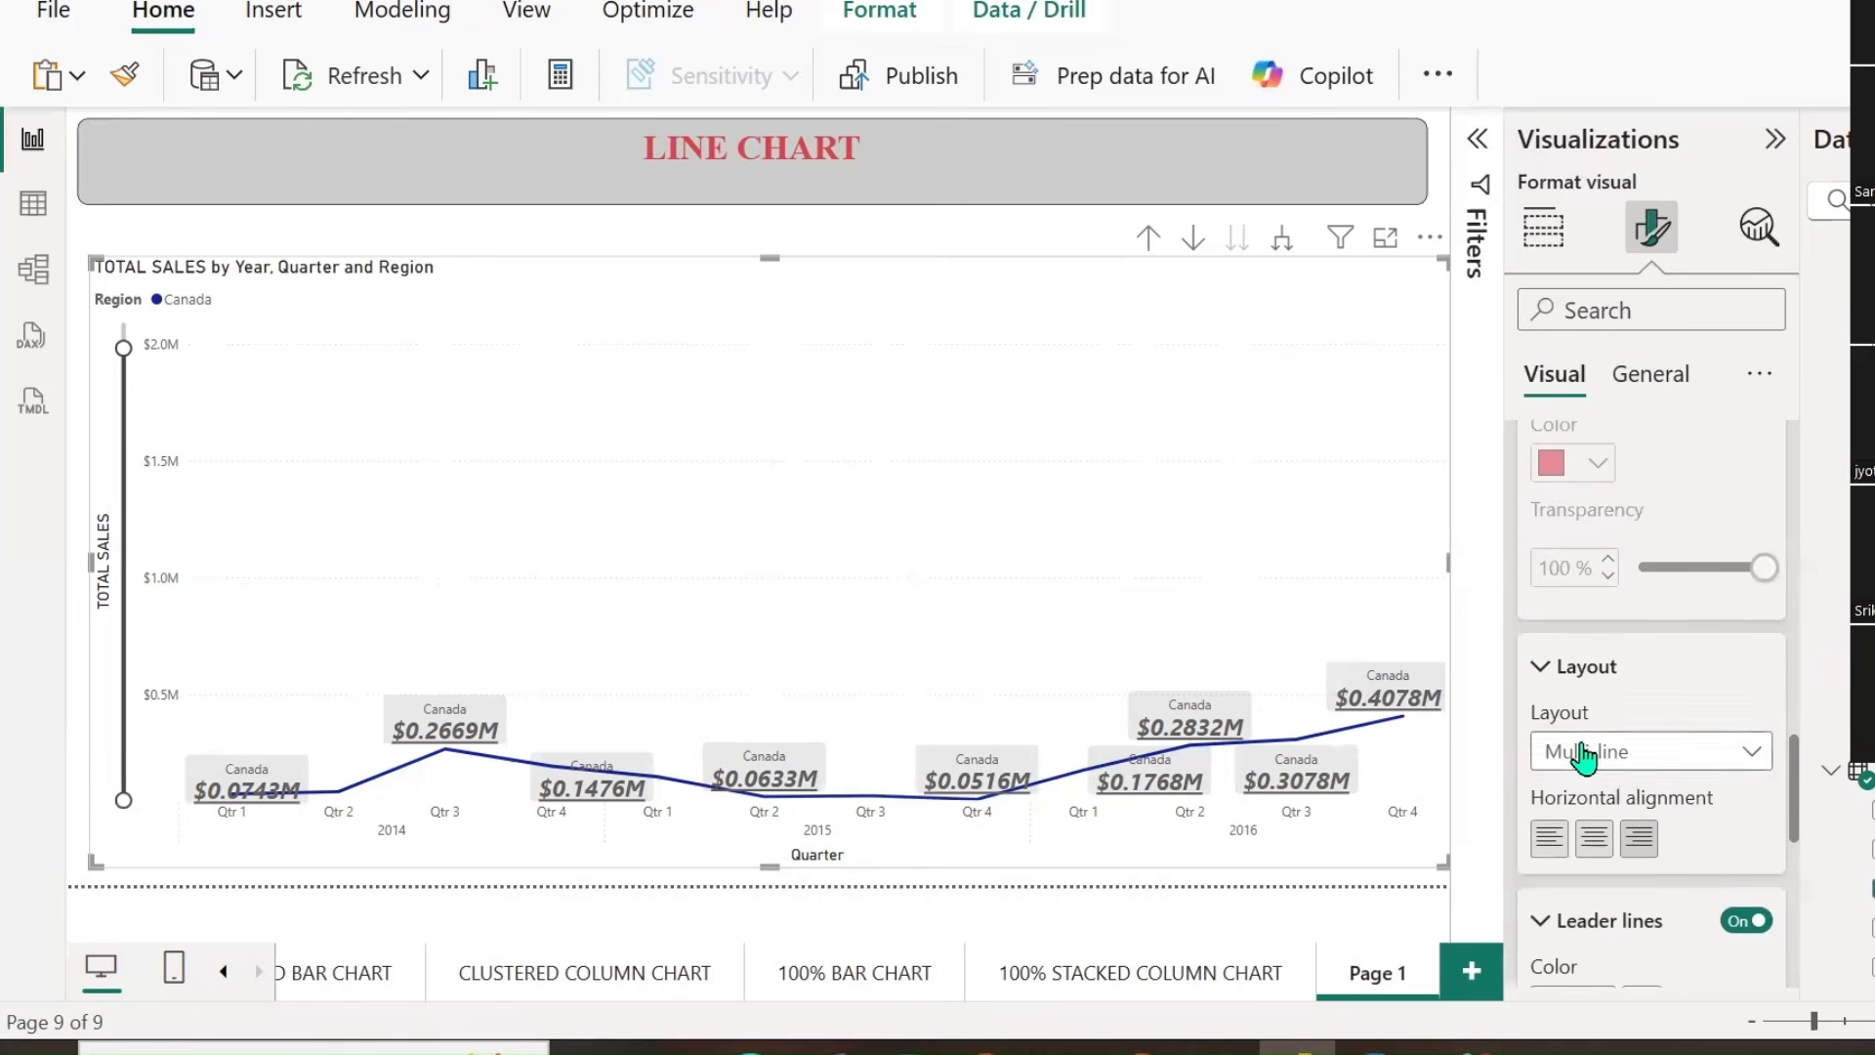
{"action": "scroll", "coordinate": [1556, 700], "scroll_direction": "down", "scroll_amount": 3}
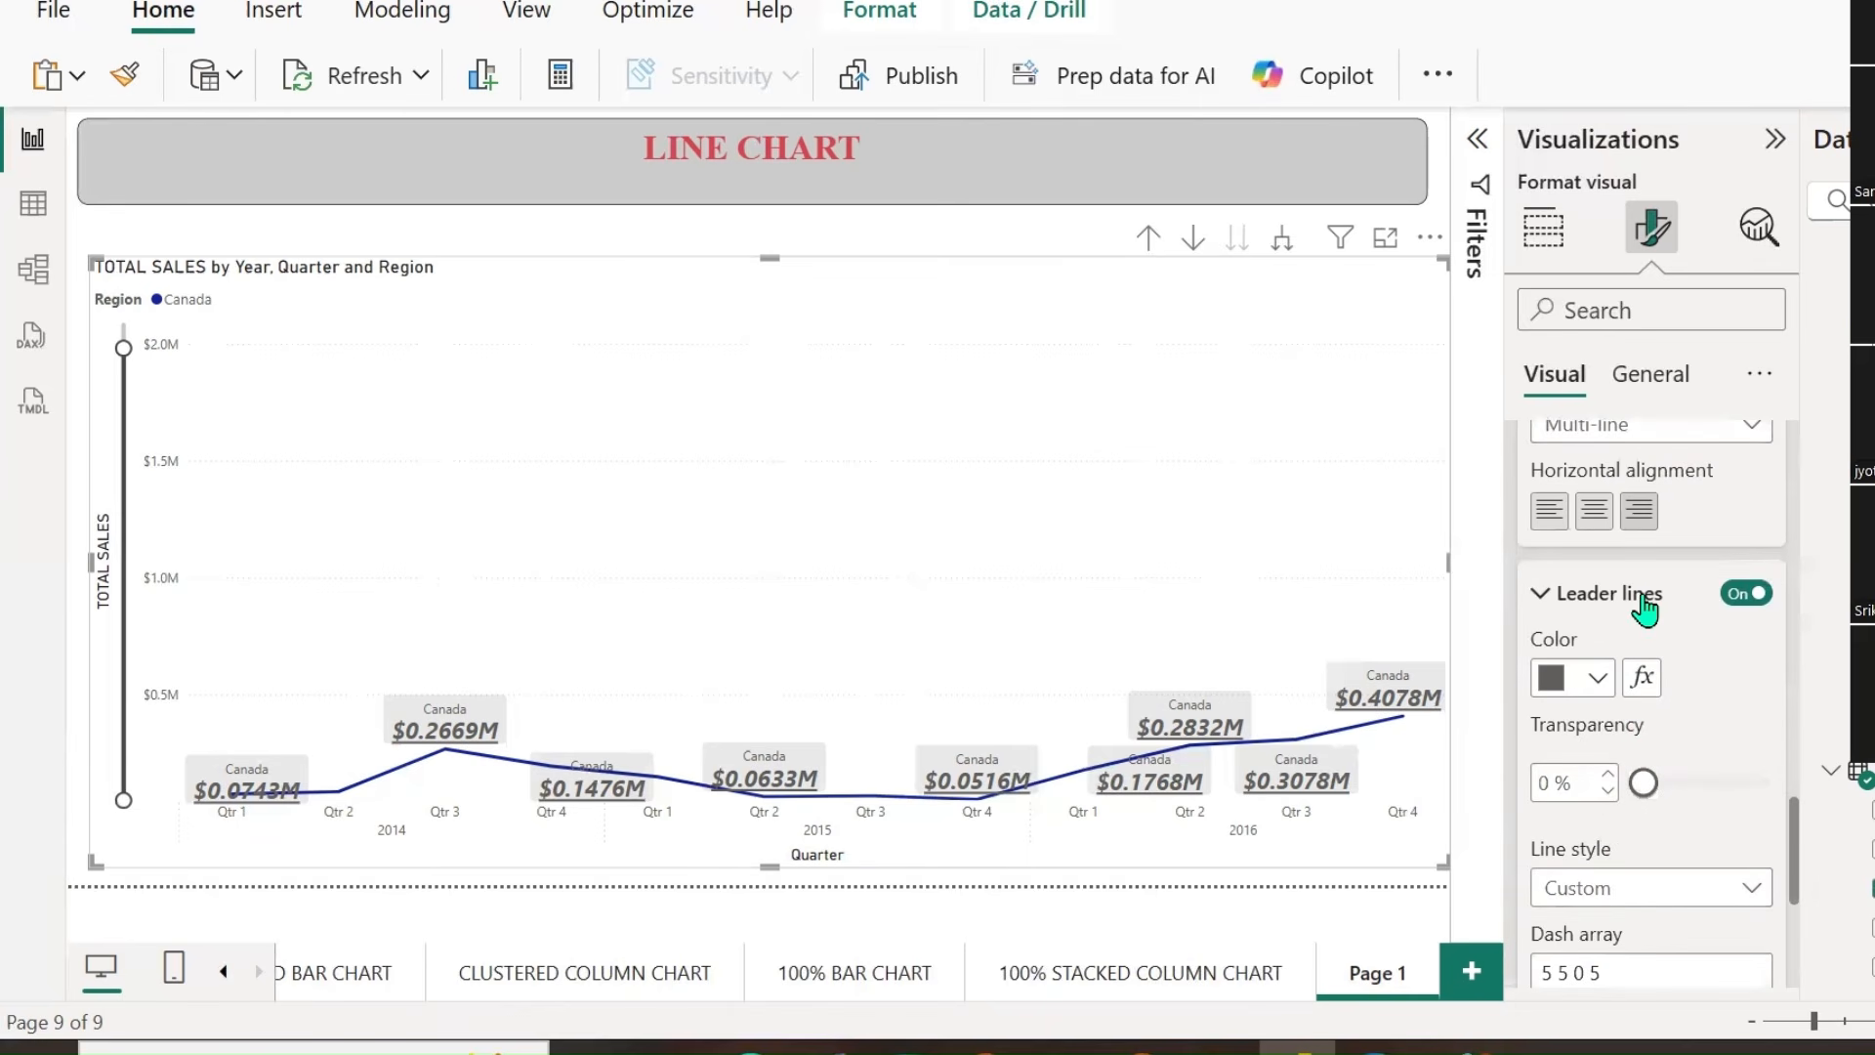
{"action": "scroll", "coordinate": [1674, 670], "scroll_direction": "up", "scroll_amount": 8}
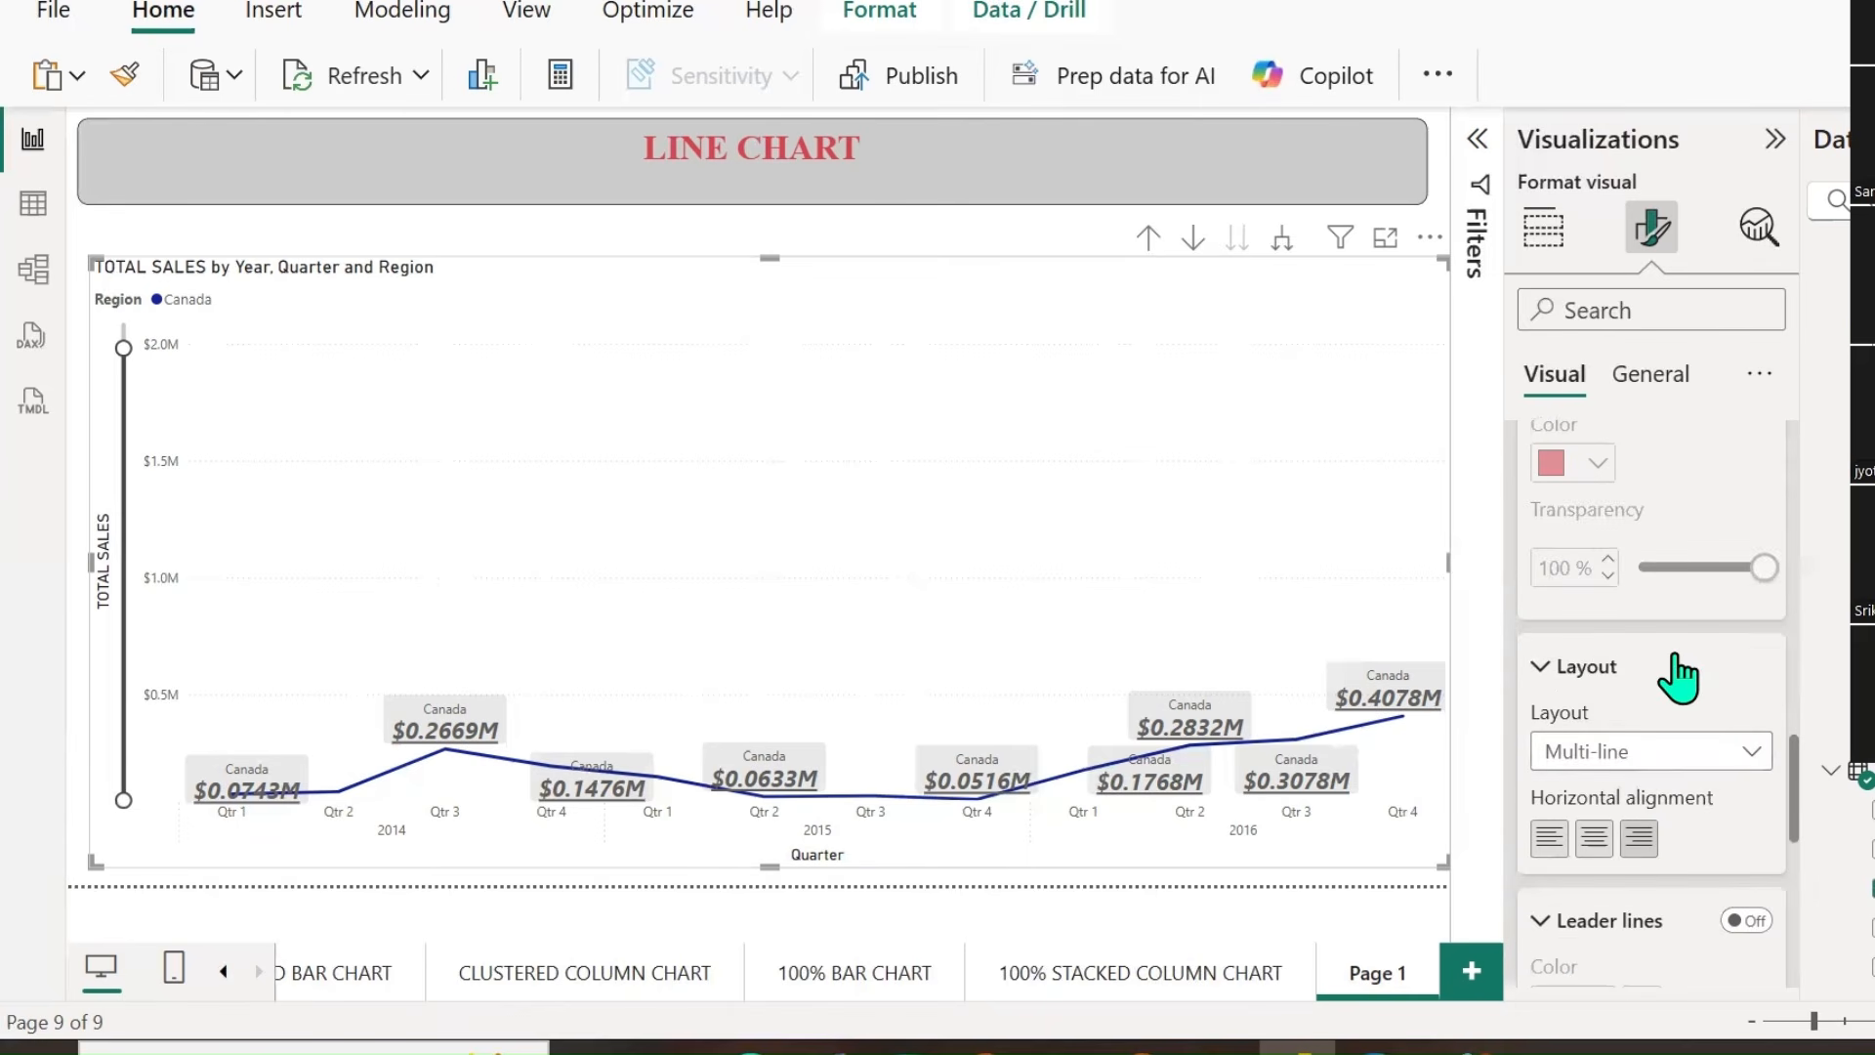
{"action": "scroll", "coordinate": [1682, 674], "scroll_direction": "down", "scroll_amount": 5}
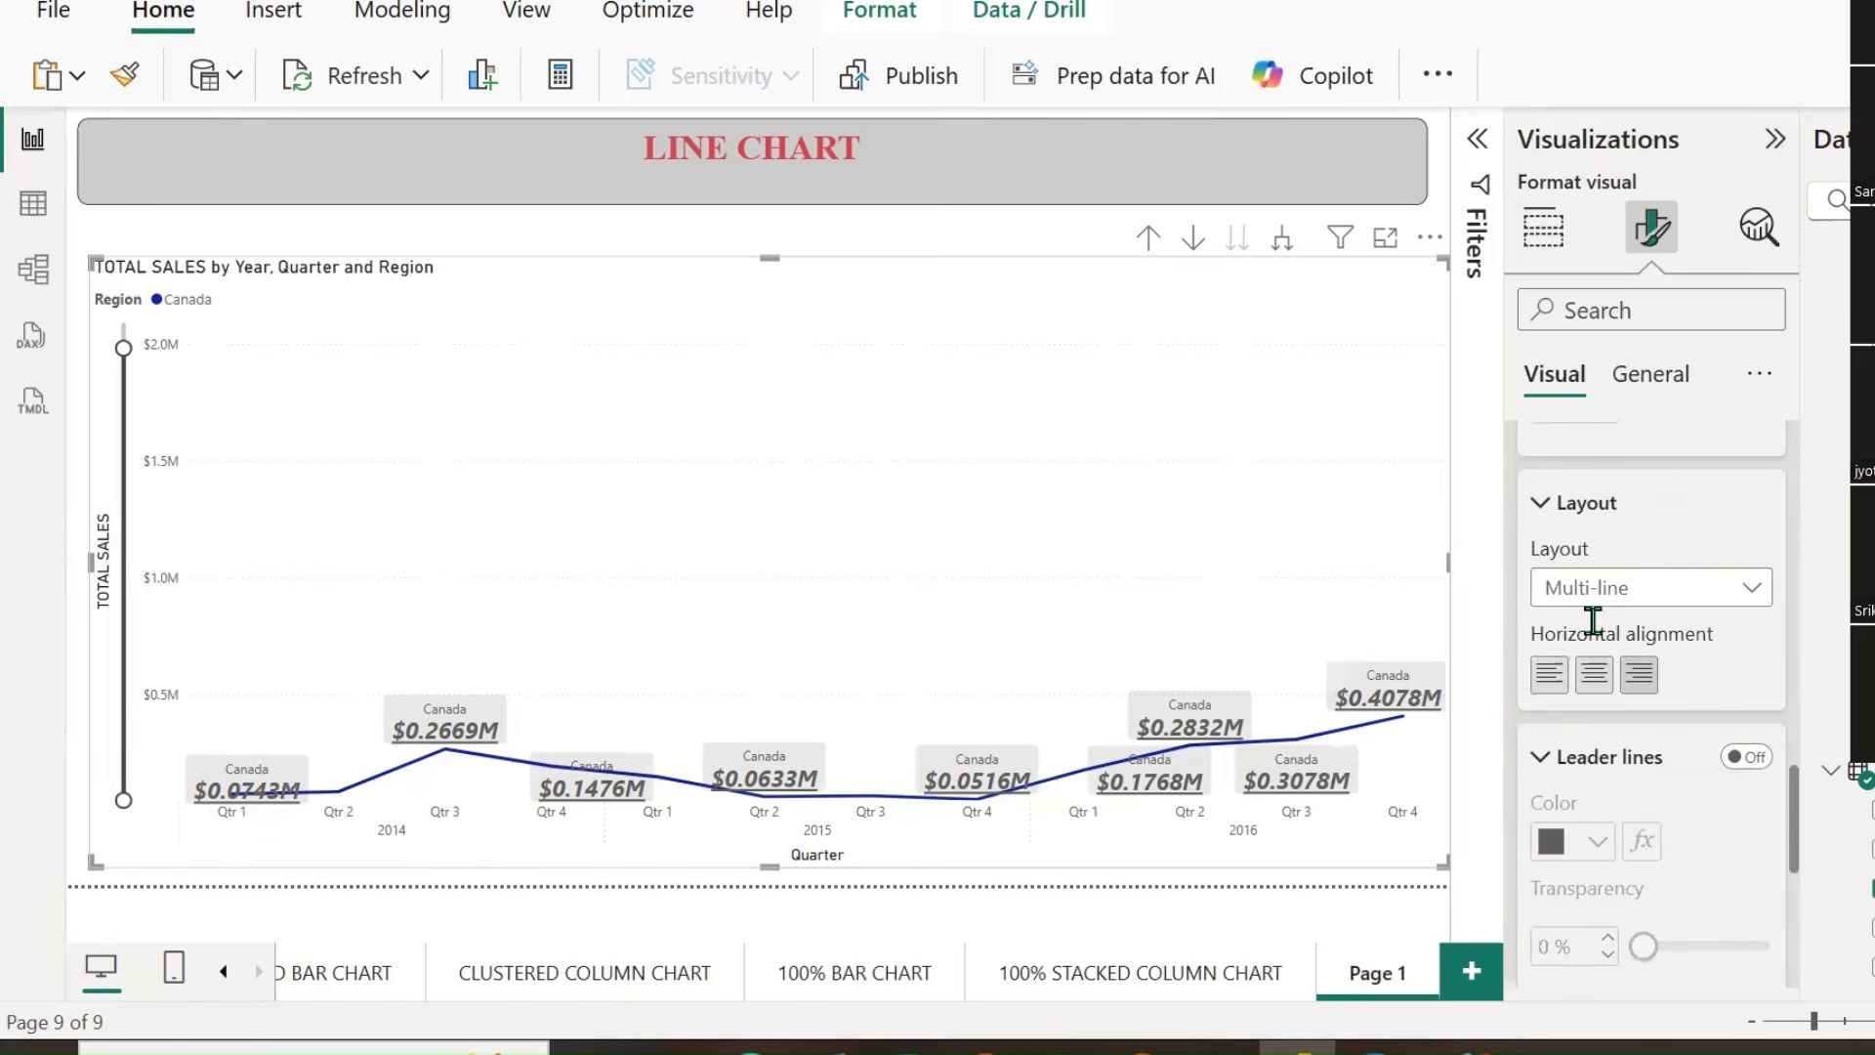
Collapse the data label settings, open the marker settings, and look through the categories they can apply to, keeping All.
{"action": "scroll", "coordinate": [1595, 630], "scroll_direction": "up", "scroll_amount": 10}
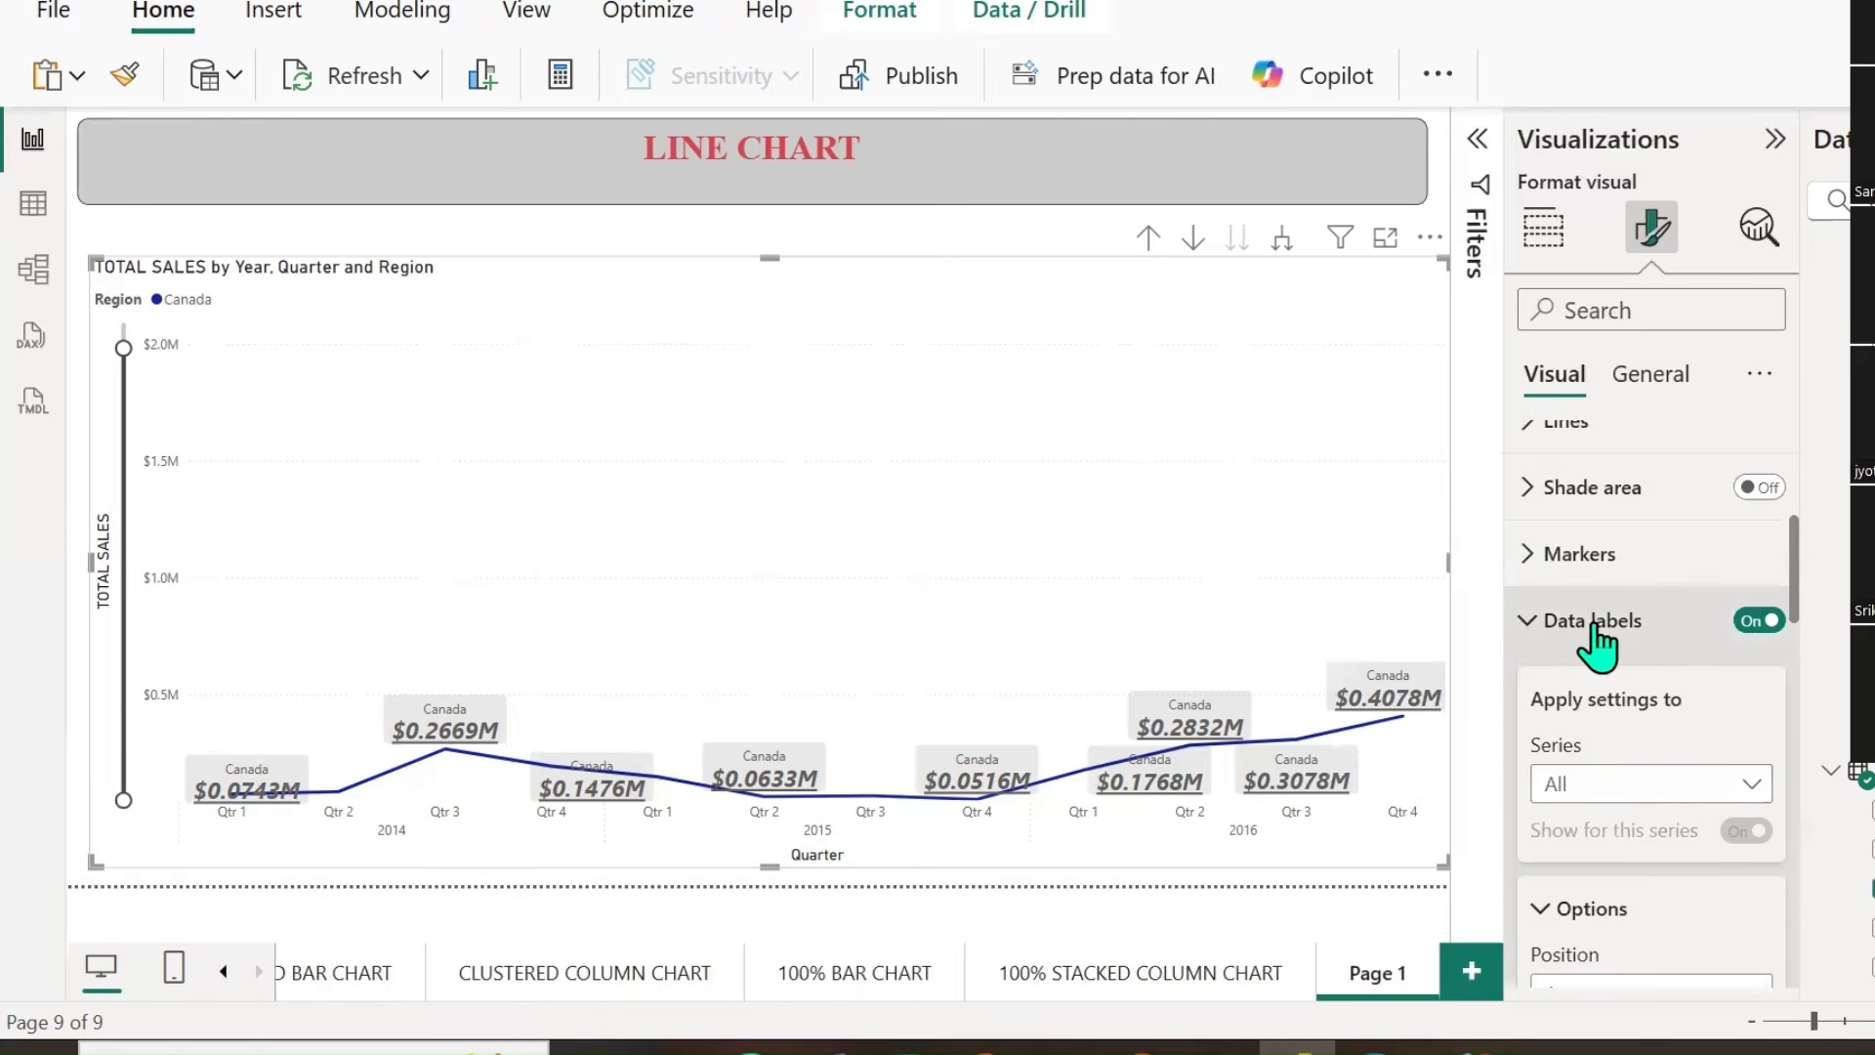
{"action": "left_click", "coordinate": [1523, 630]}
{"action": "left_click", "coordinate": [1525, 758]}
{"action": "scroll", "coordinate": [1641, 752], "scroll_direction": "down", "scroll_amount": 5}
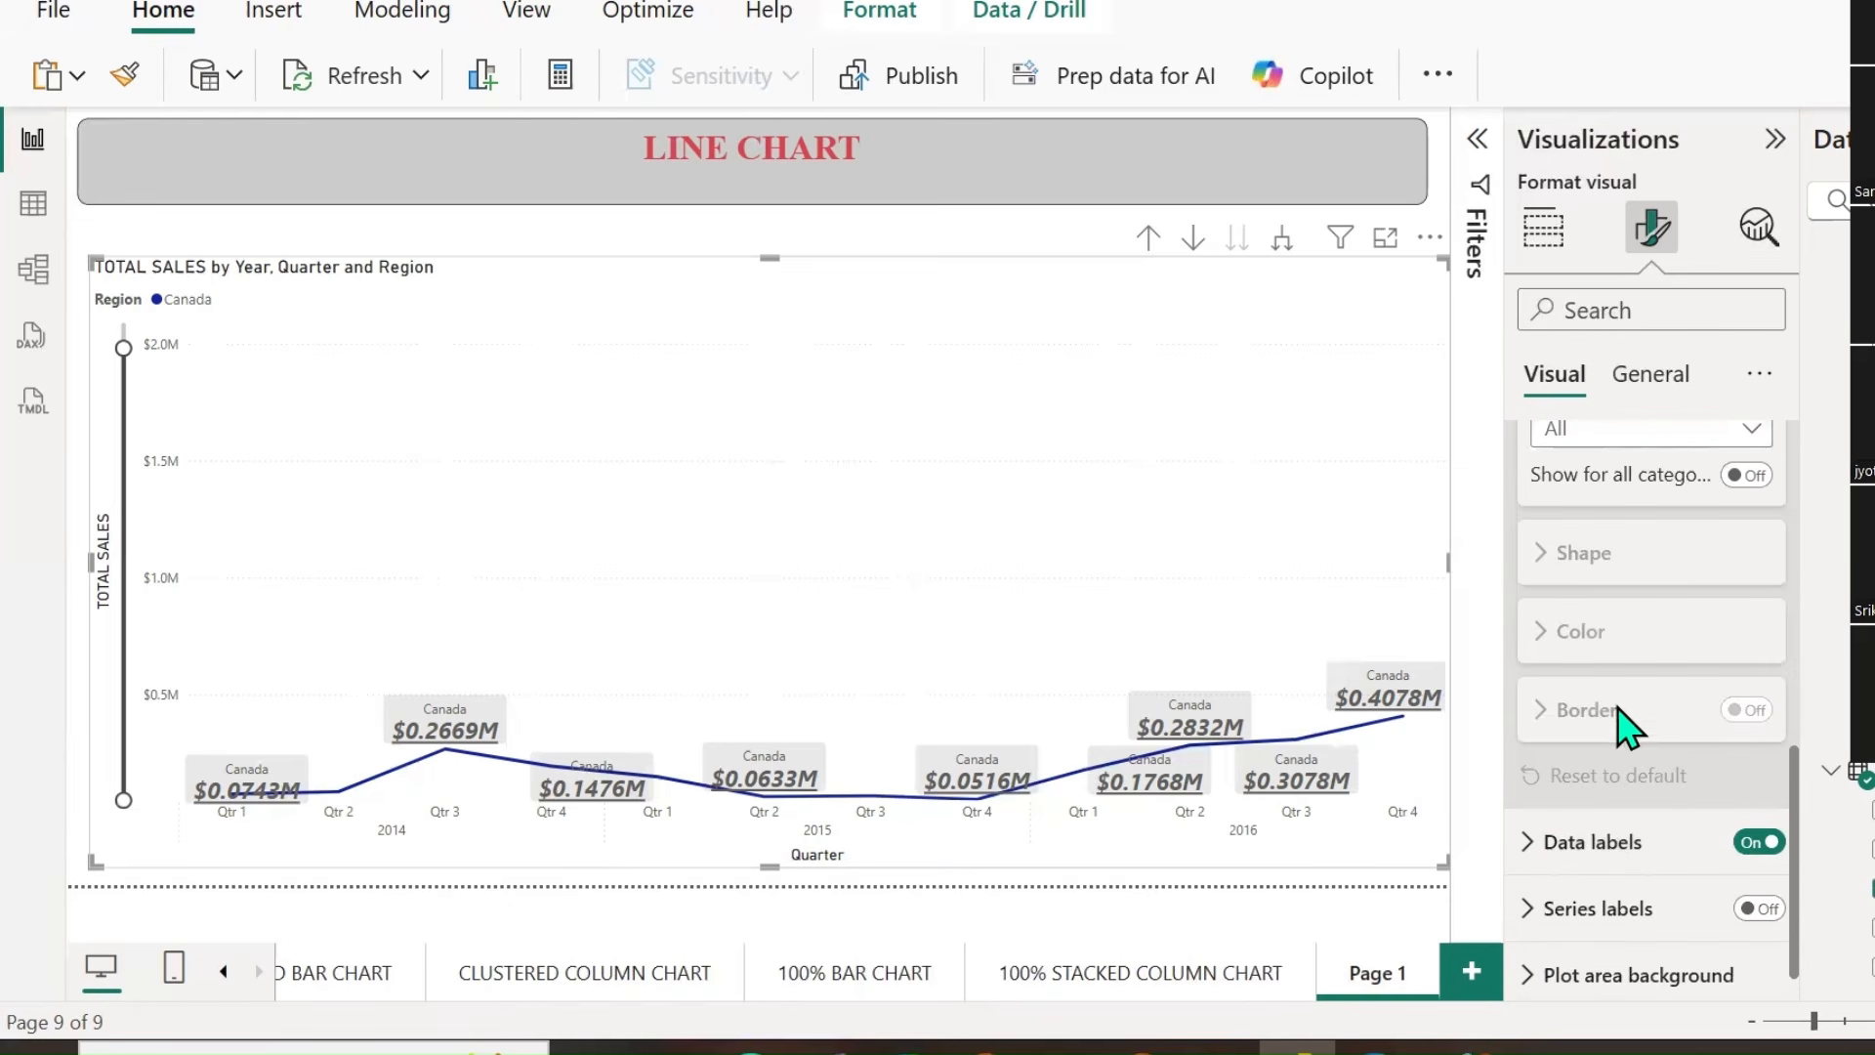
{"action": "scroll", "coordinate": [1650, 703], "scroll_direction": "up", "scroll_amount": 4}
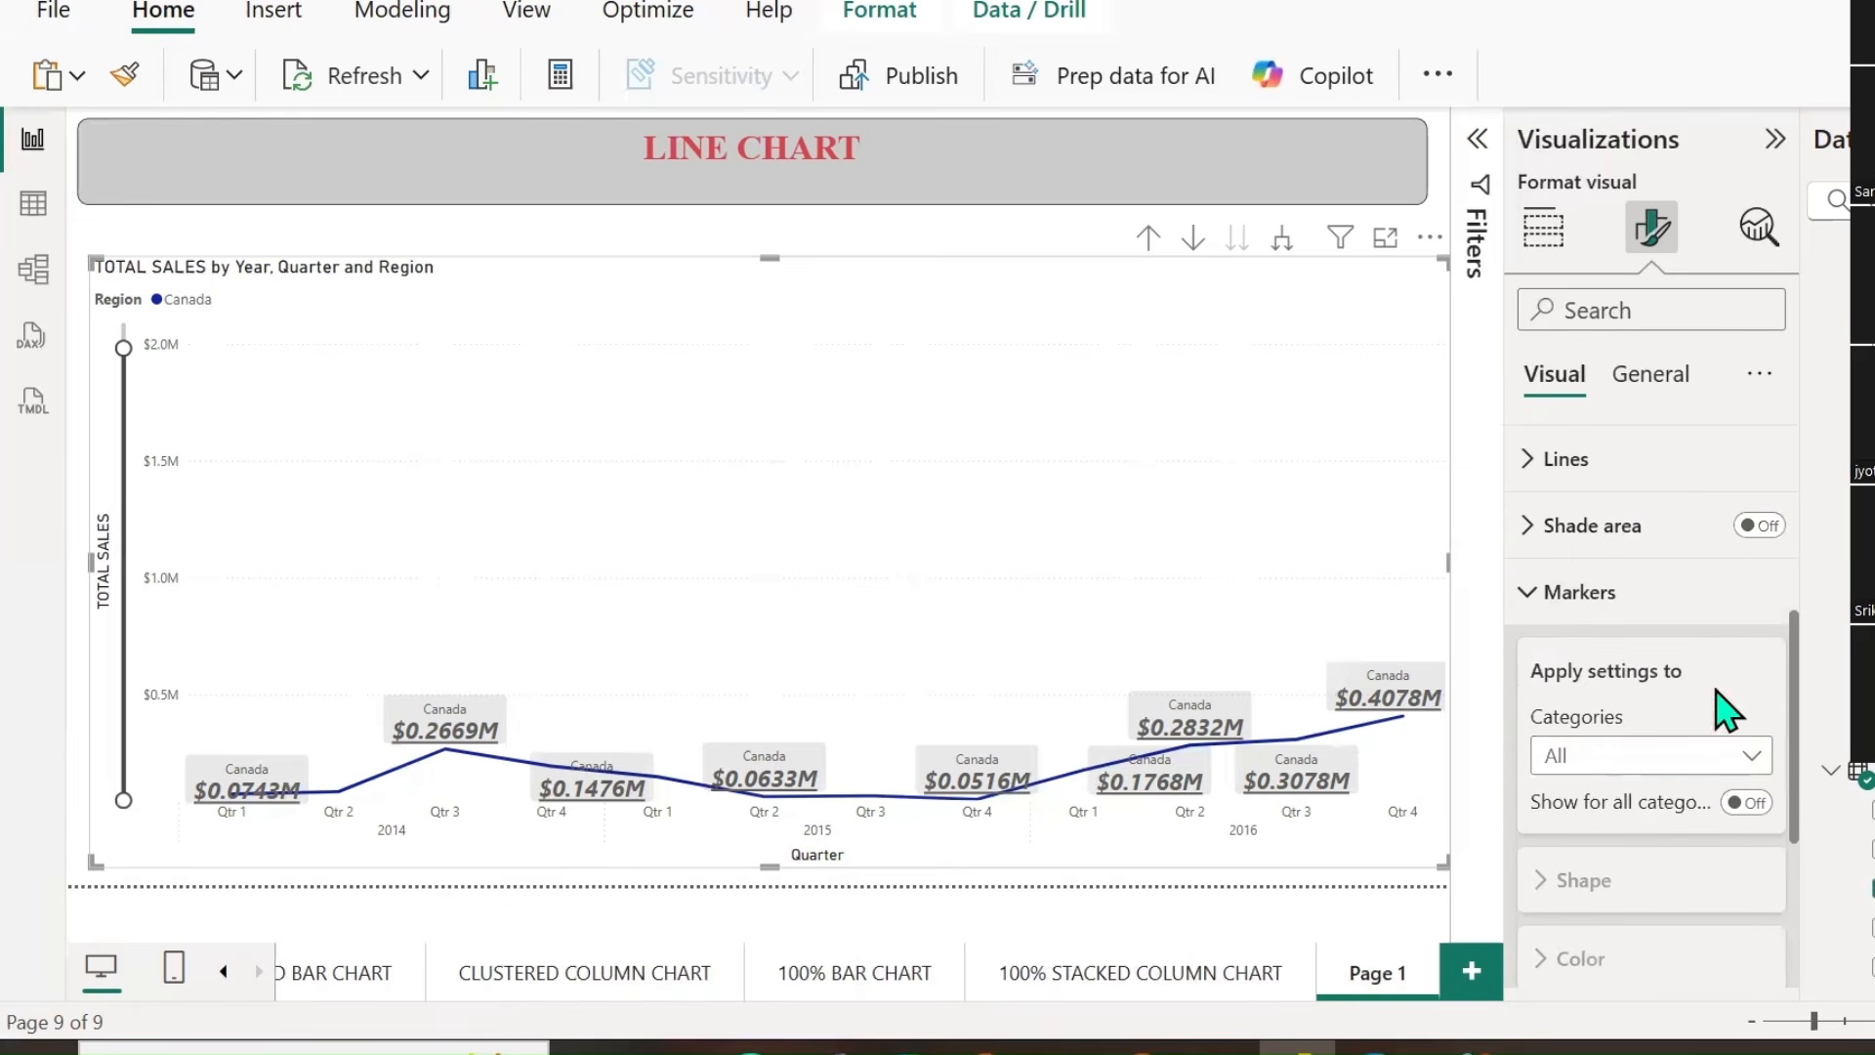
{"action": "left_click", "coordinate": [1748, 762]}
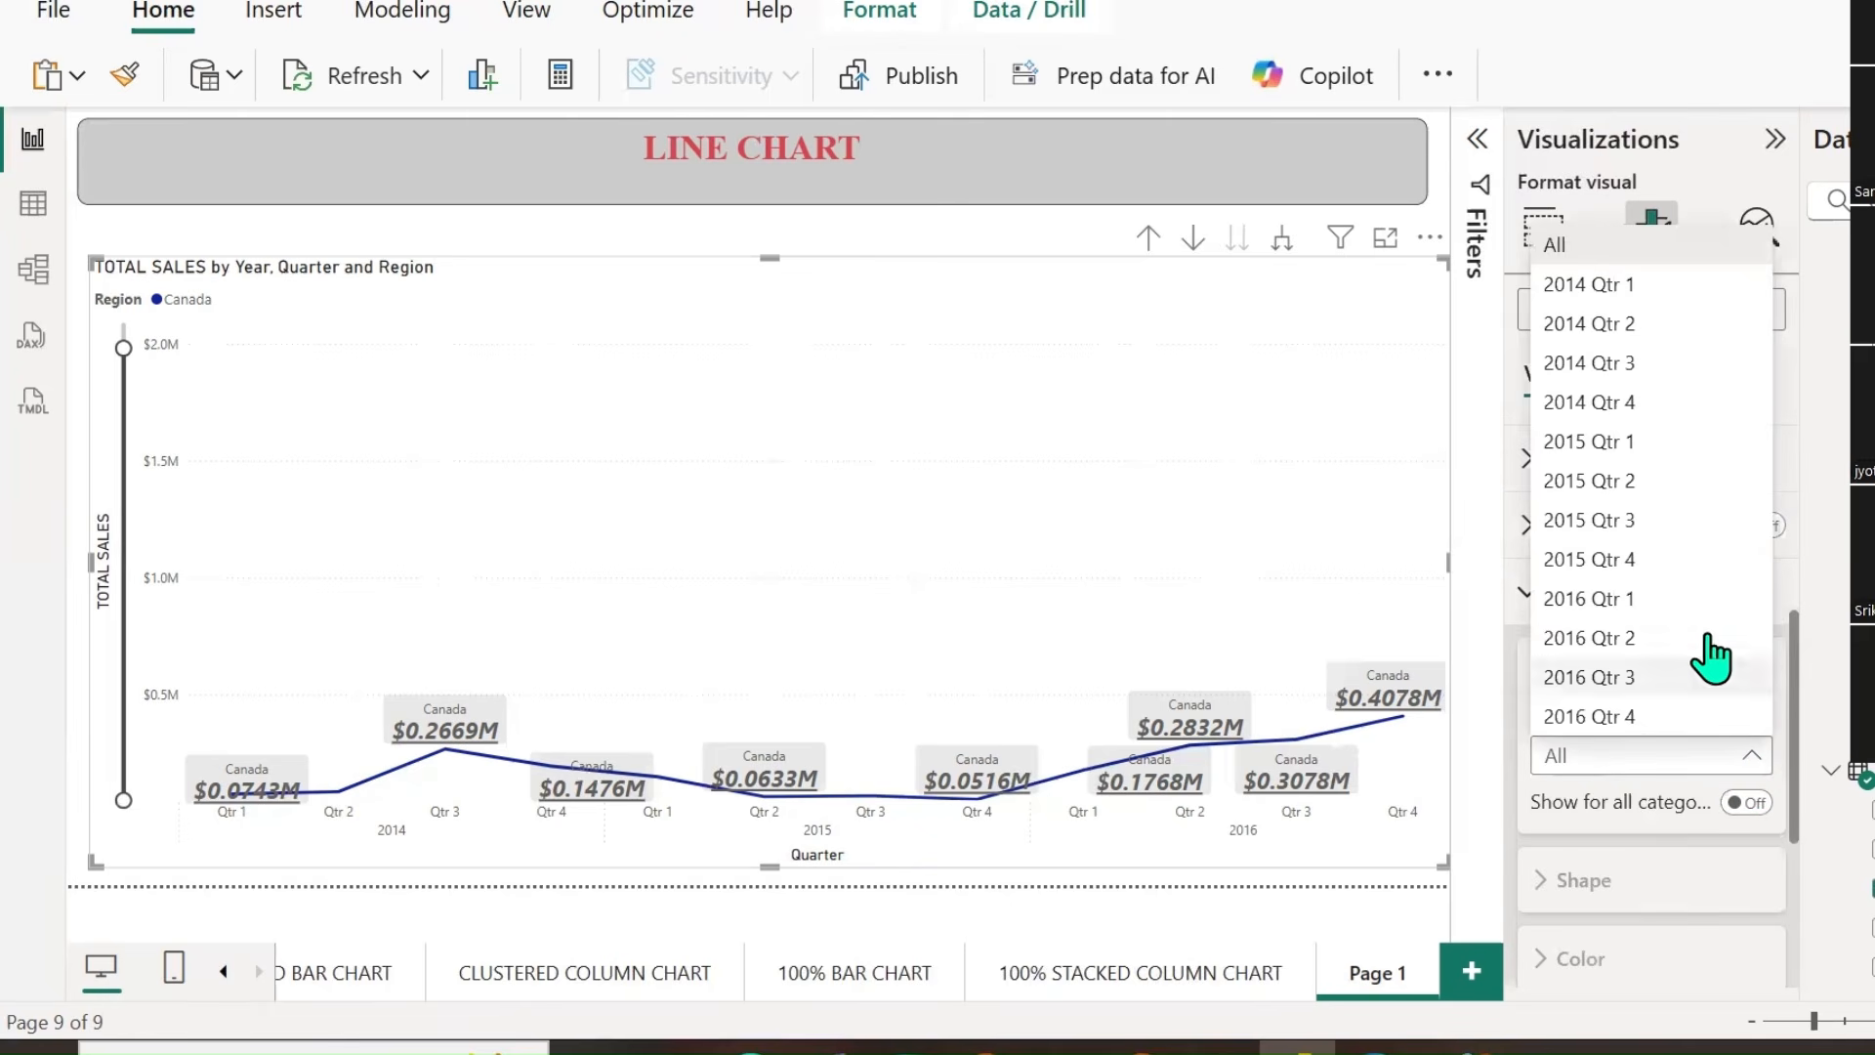
{"action": "left_click", "coordinate": [1706, 825]}
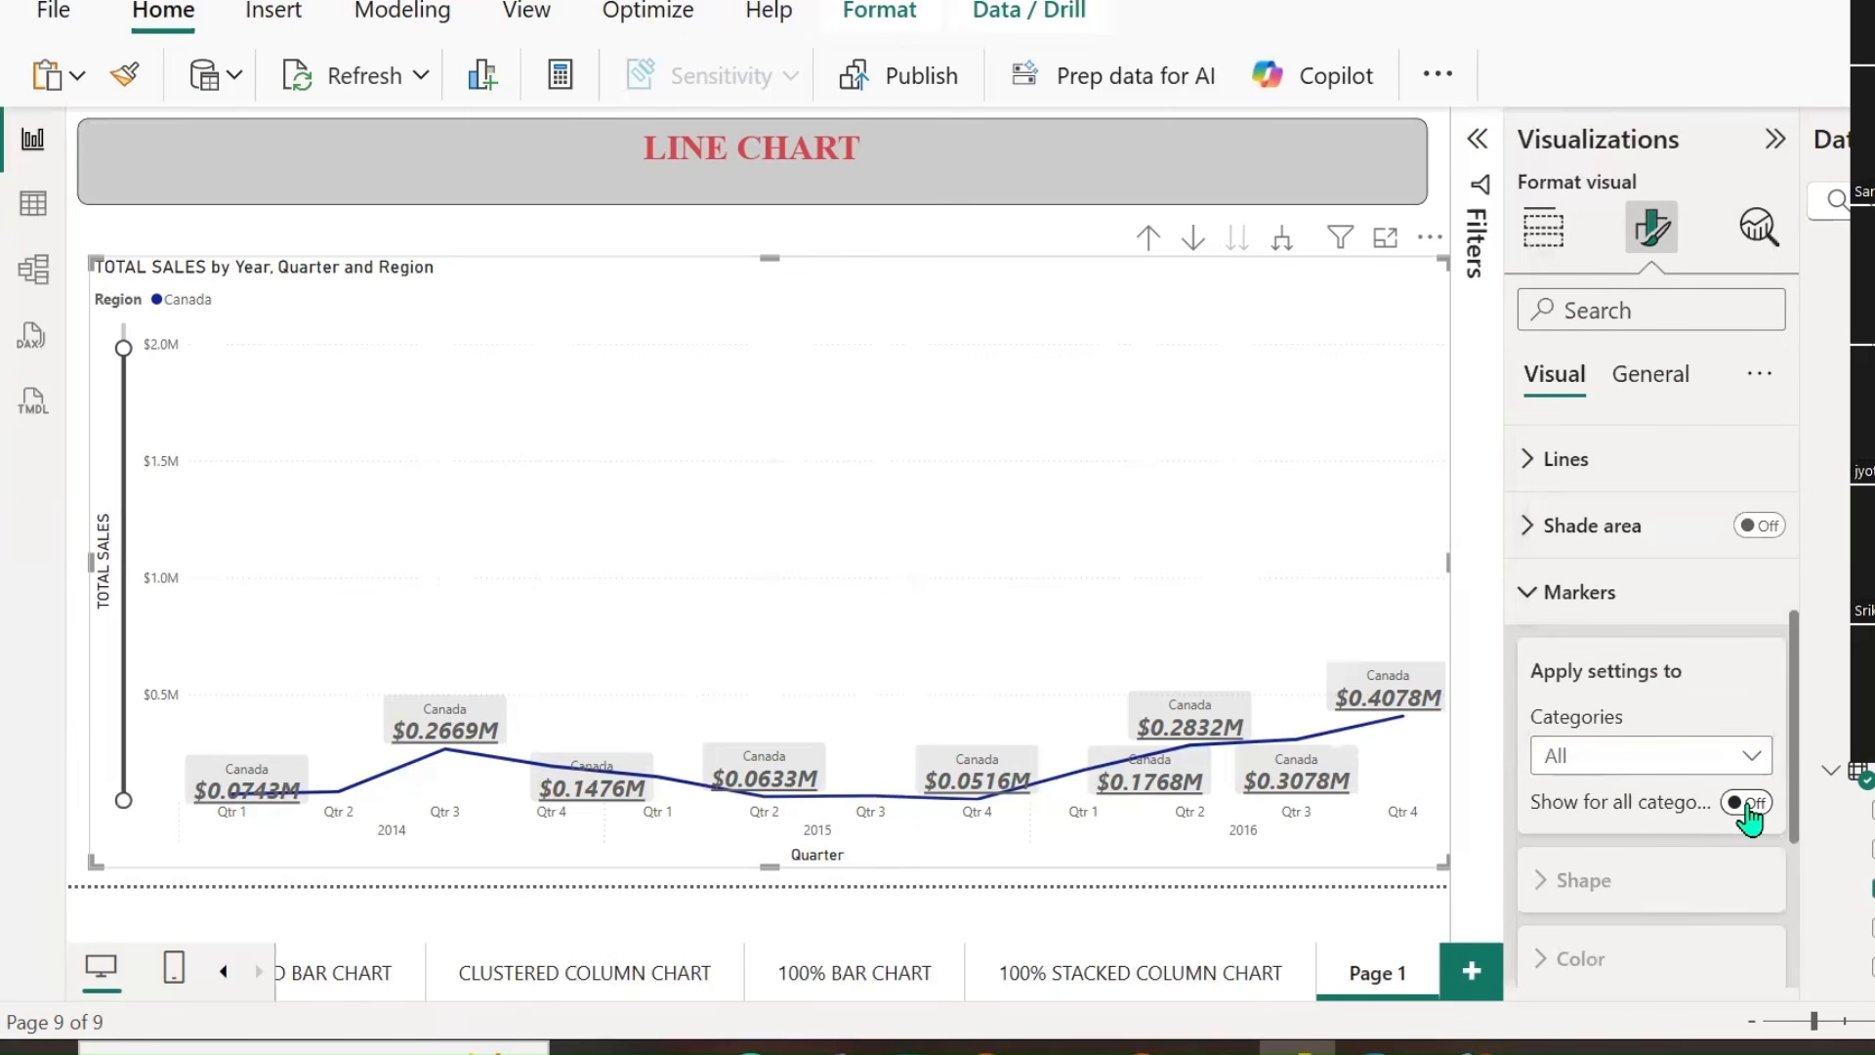
Turn on line markers for all categories and set their shape type to the filled square.
{"action": "mouse_move", "coordinate": [977, 803]}
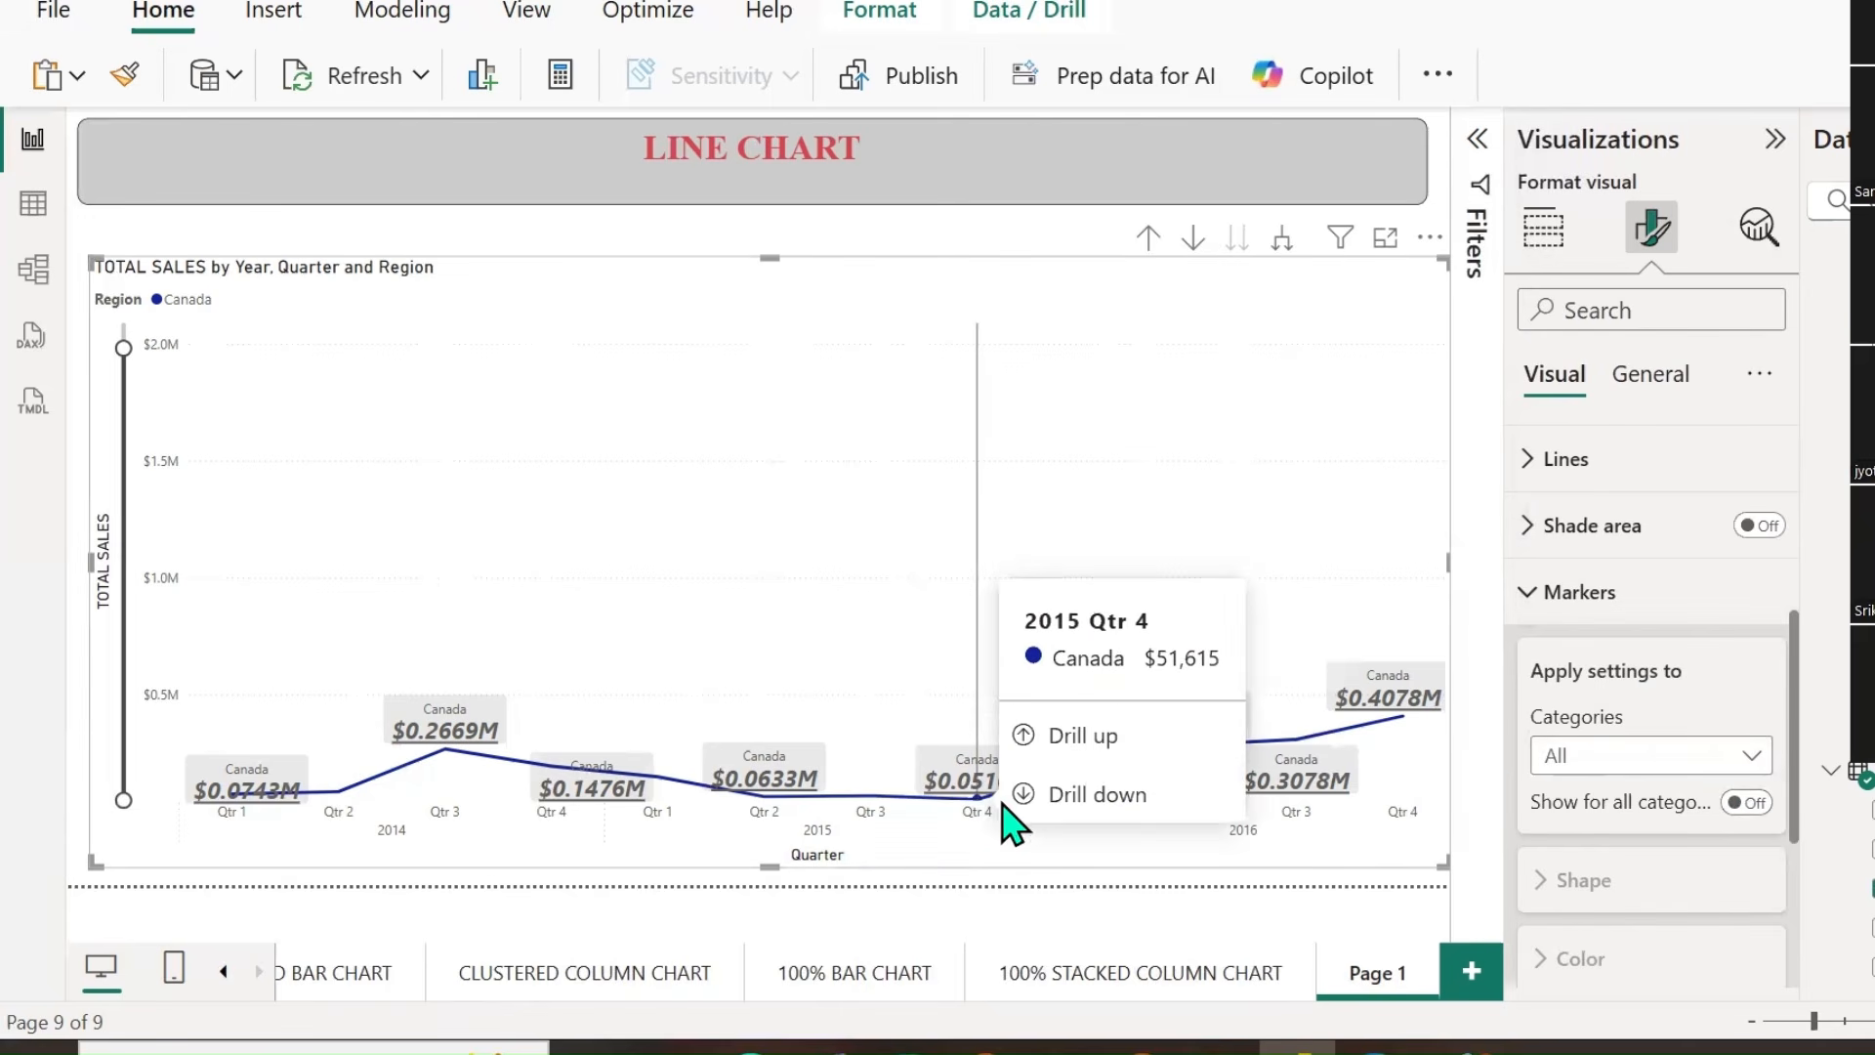
{"action": "left_click", "coordinate": [1754, 806]}
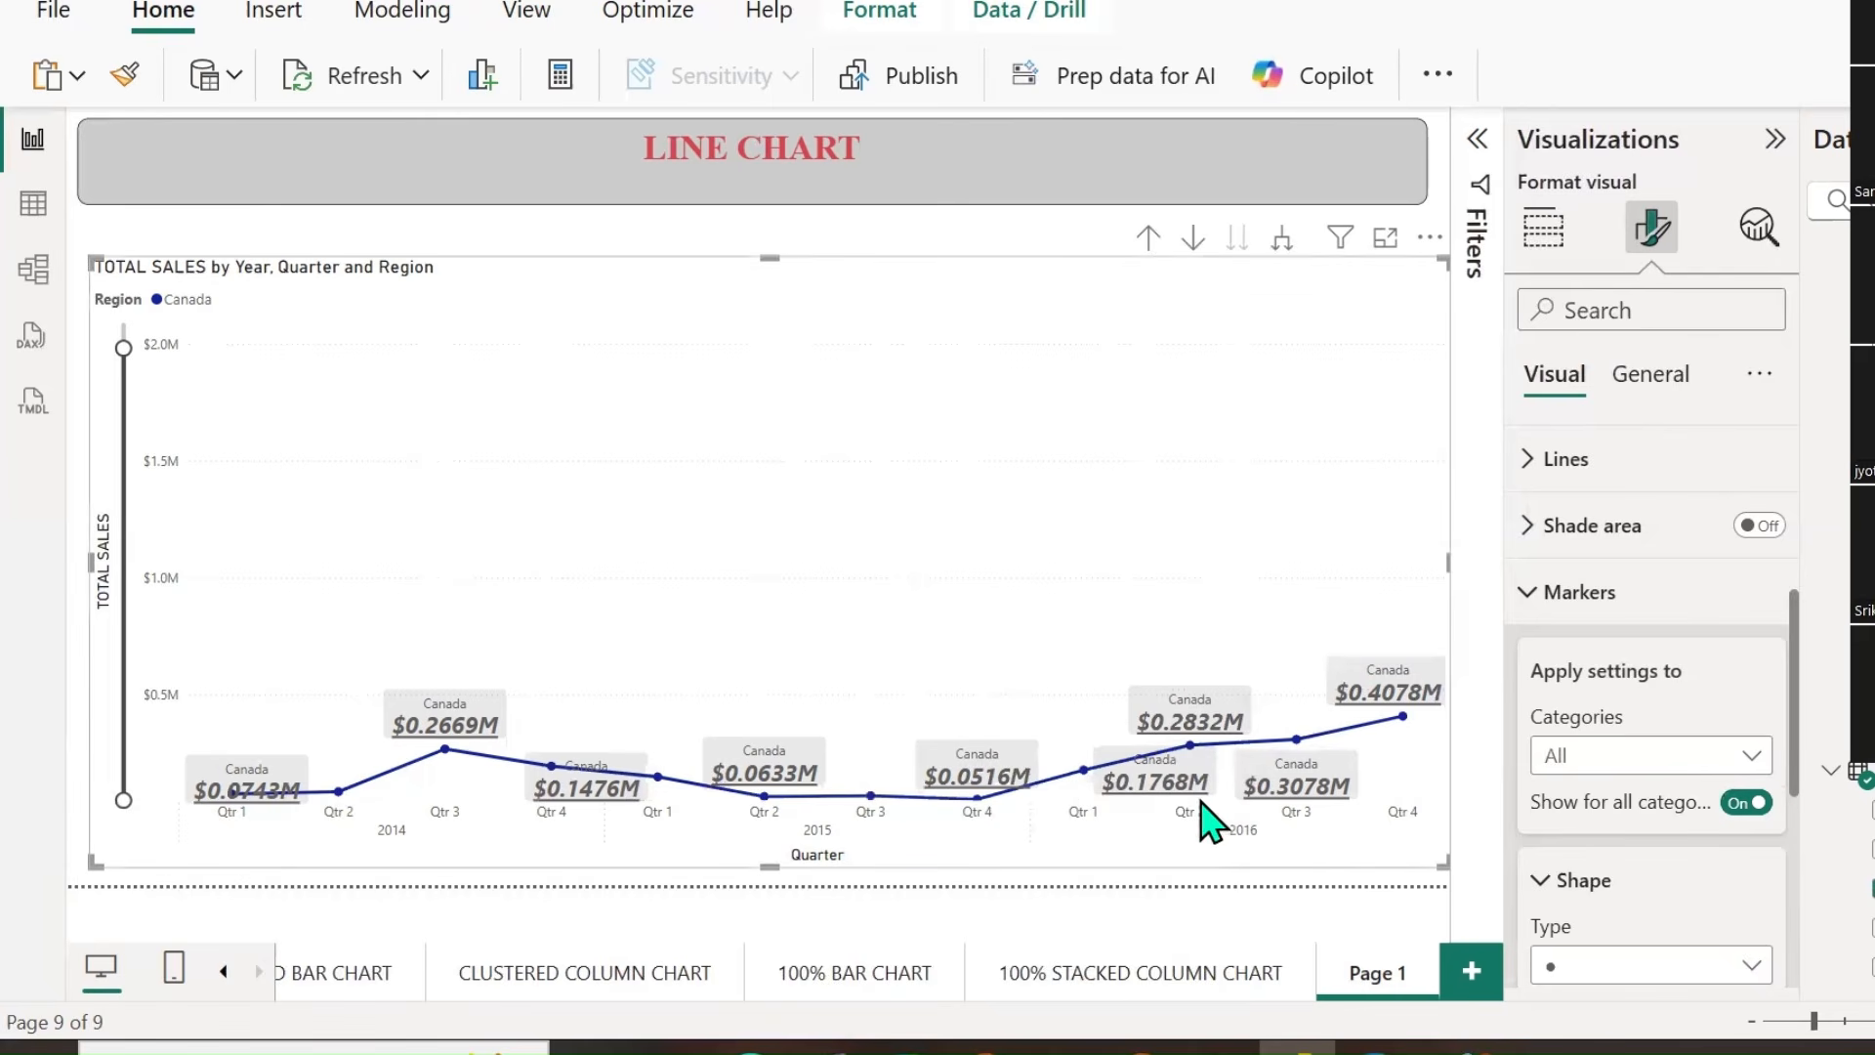
{"action": "scroll", "coordinate": [1607, 858], "scroll_direction": "down", "scroll_amount": 1}
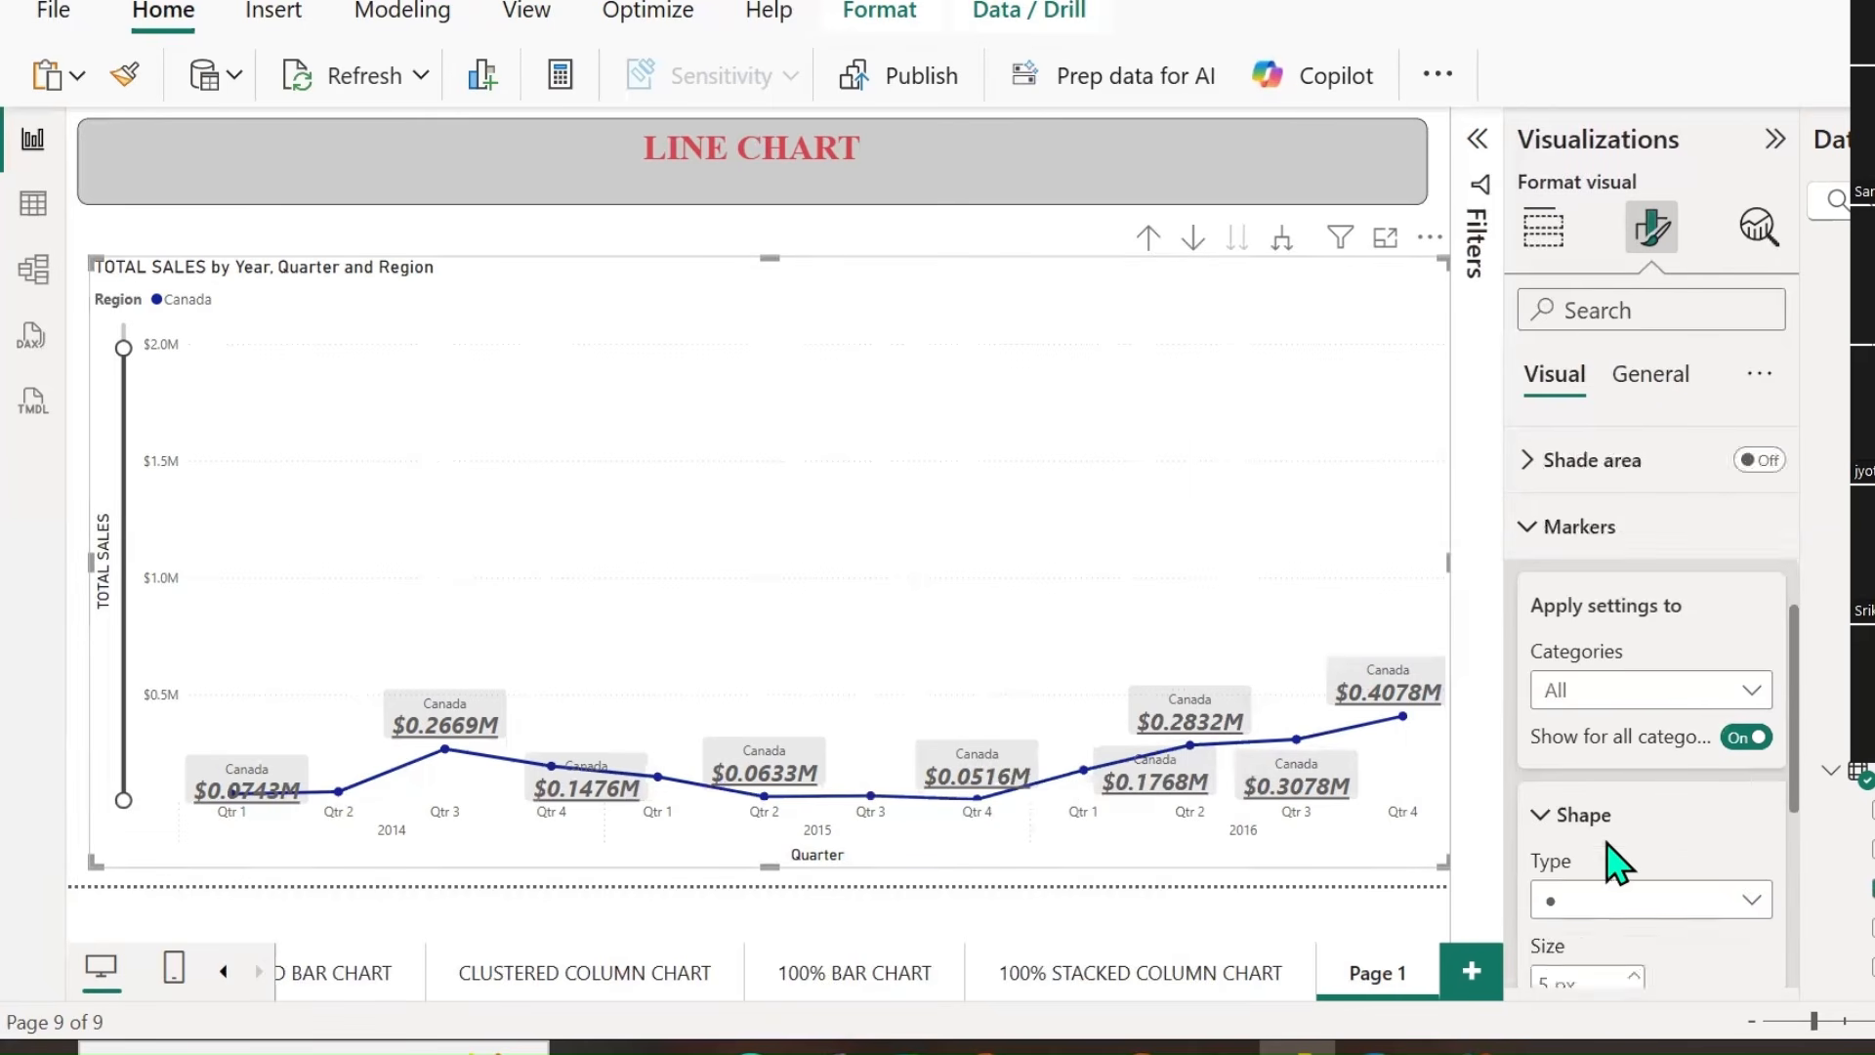
{"action": "scroll", "coordinate": [1606, 857], "scroll_direction": "down", "scroll_amount": 3}
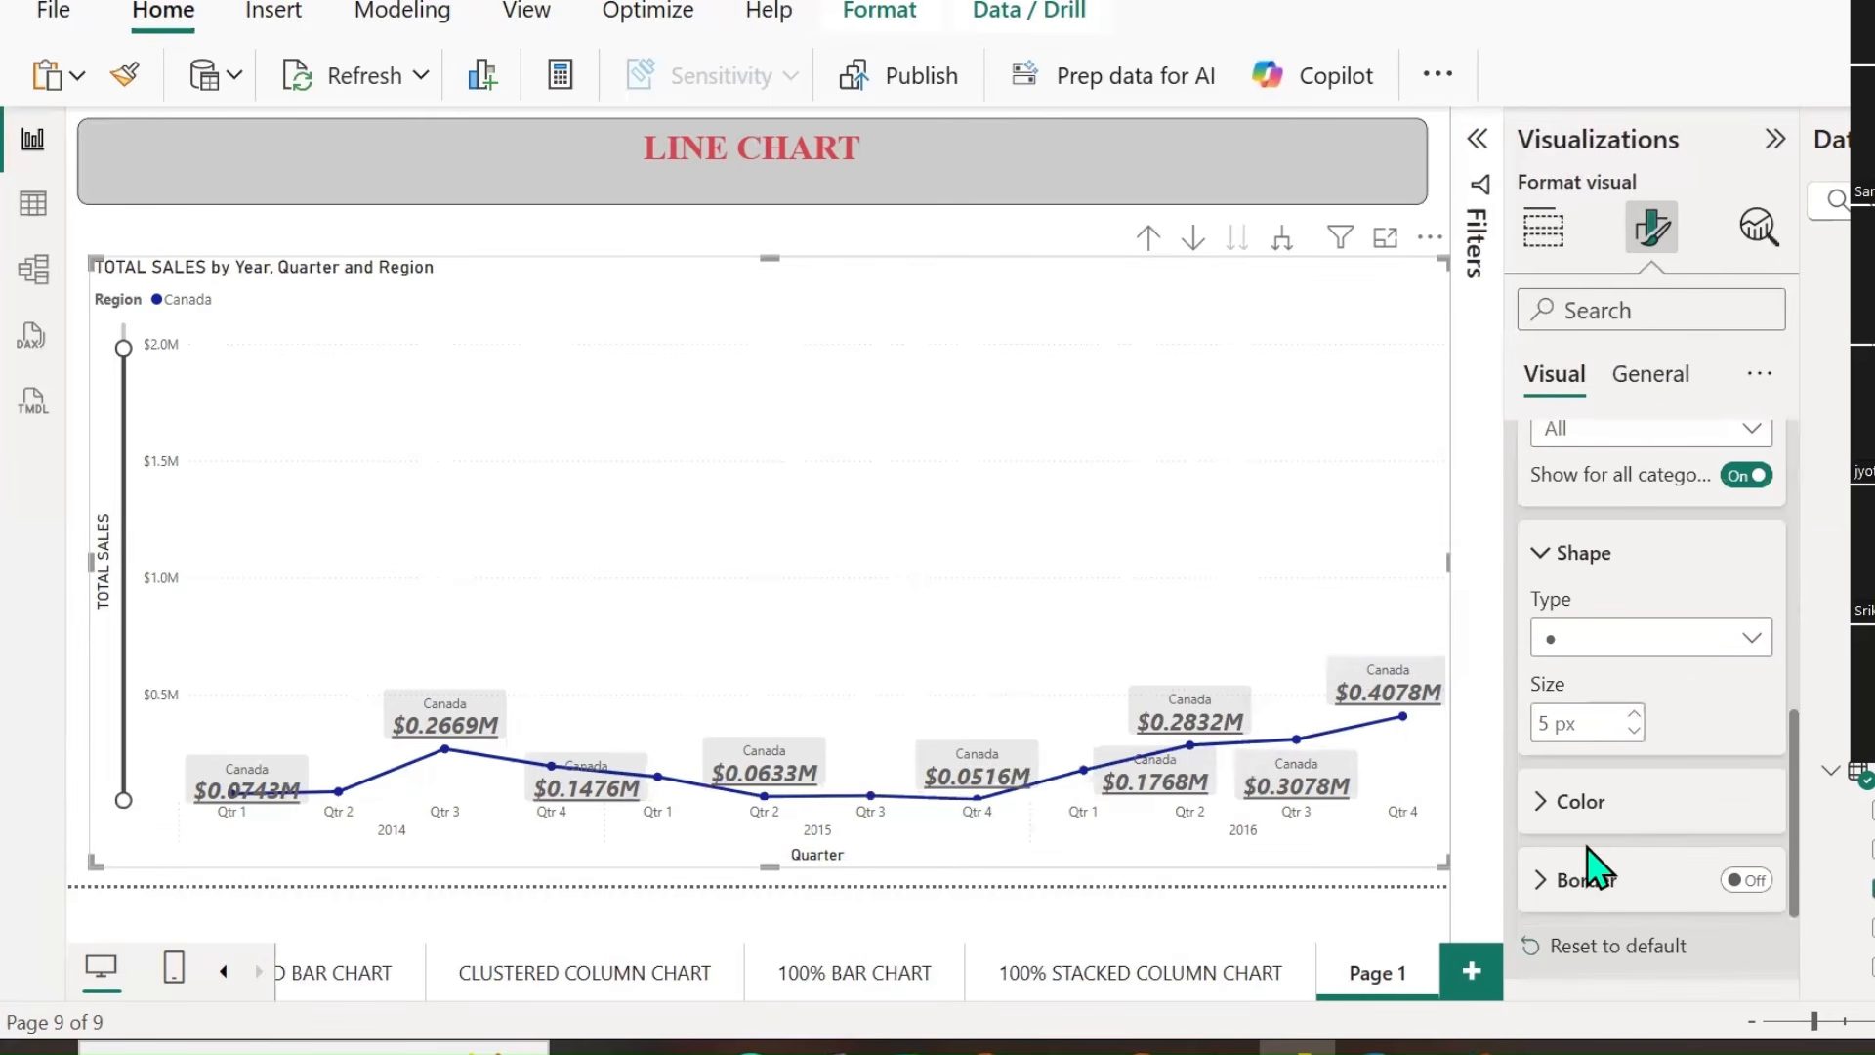
{"action": "left_click", "coordinate": [1748, 650]}
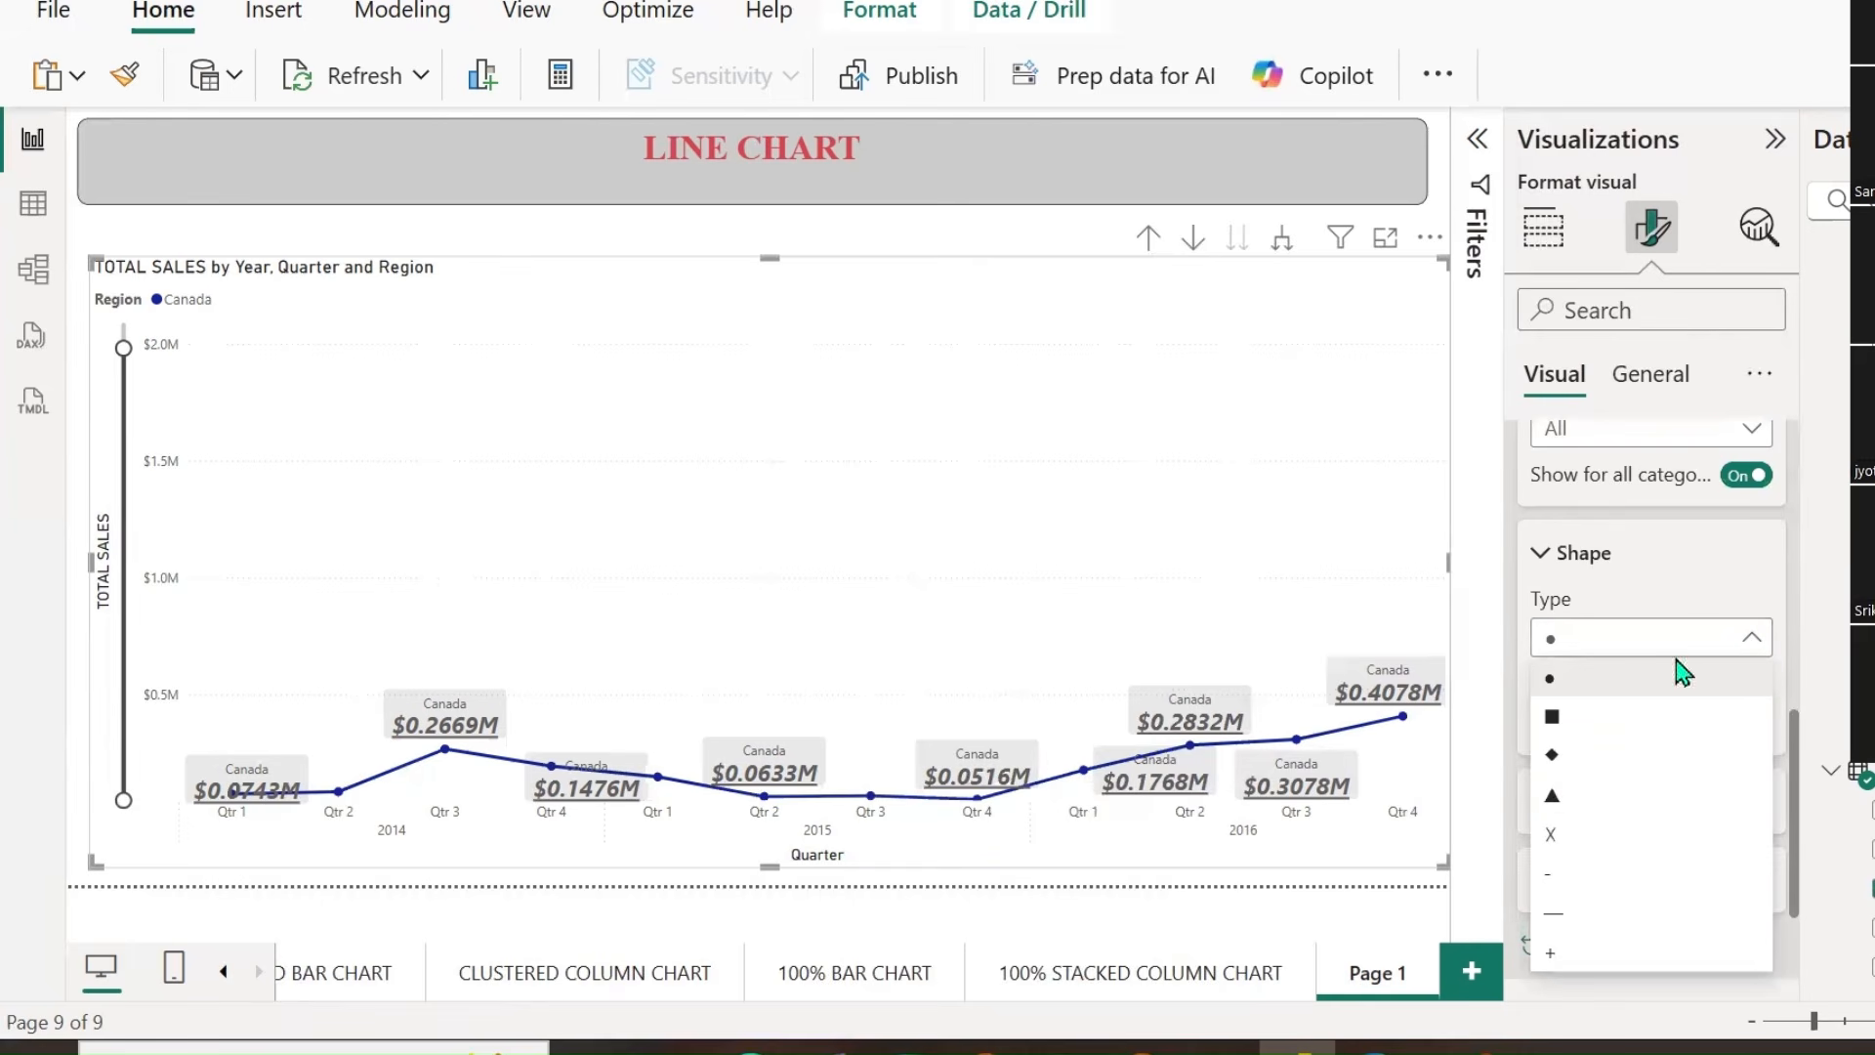
{"action": "left_click", "coordinate": [1551, 721]}
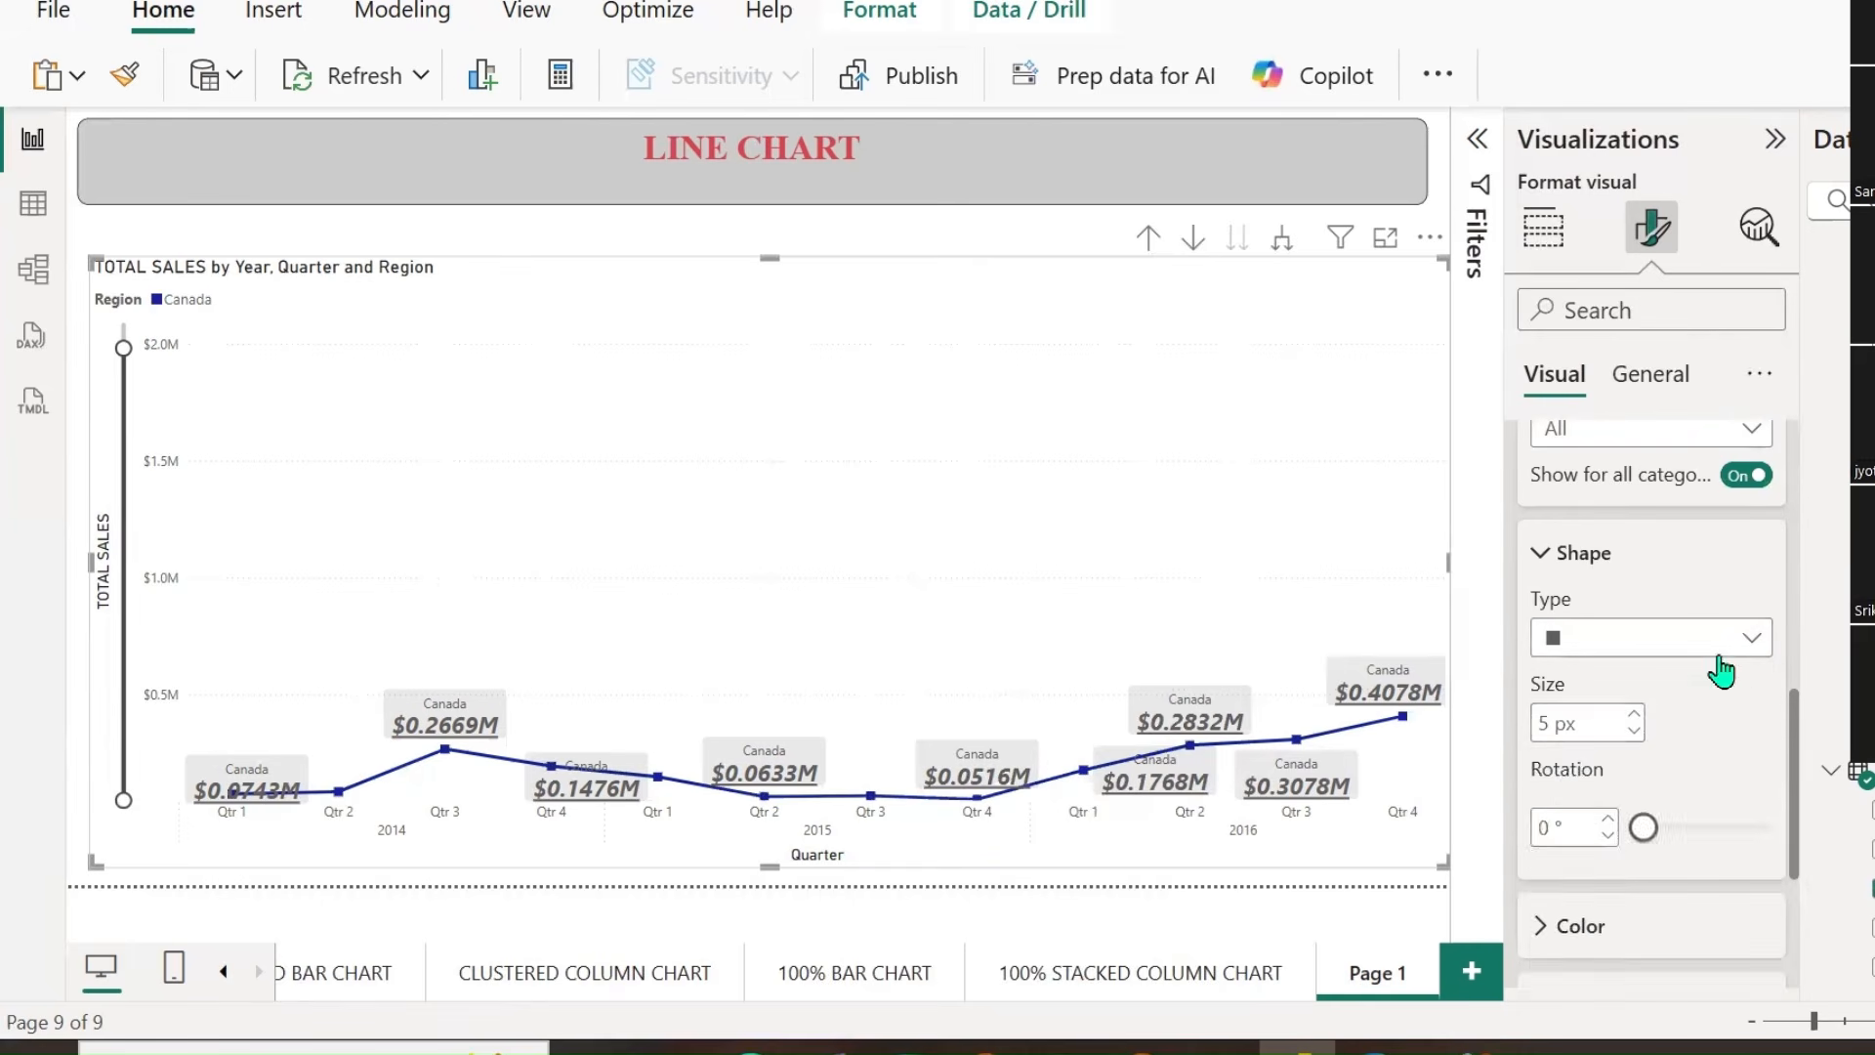
Change the line markers to filled diamonds and set their size to 11 px.
{"action": "left_click", "coordinate": [1749, 650]}
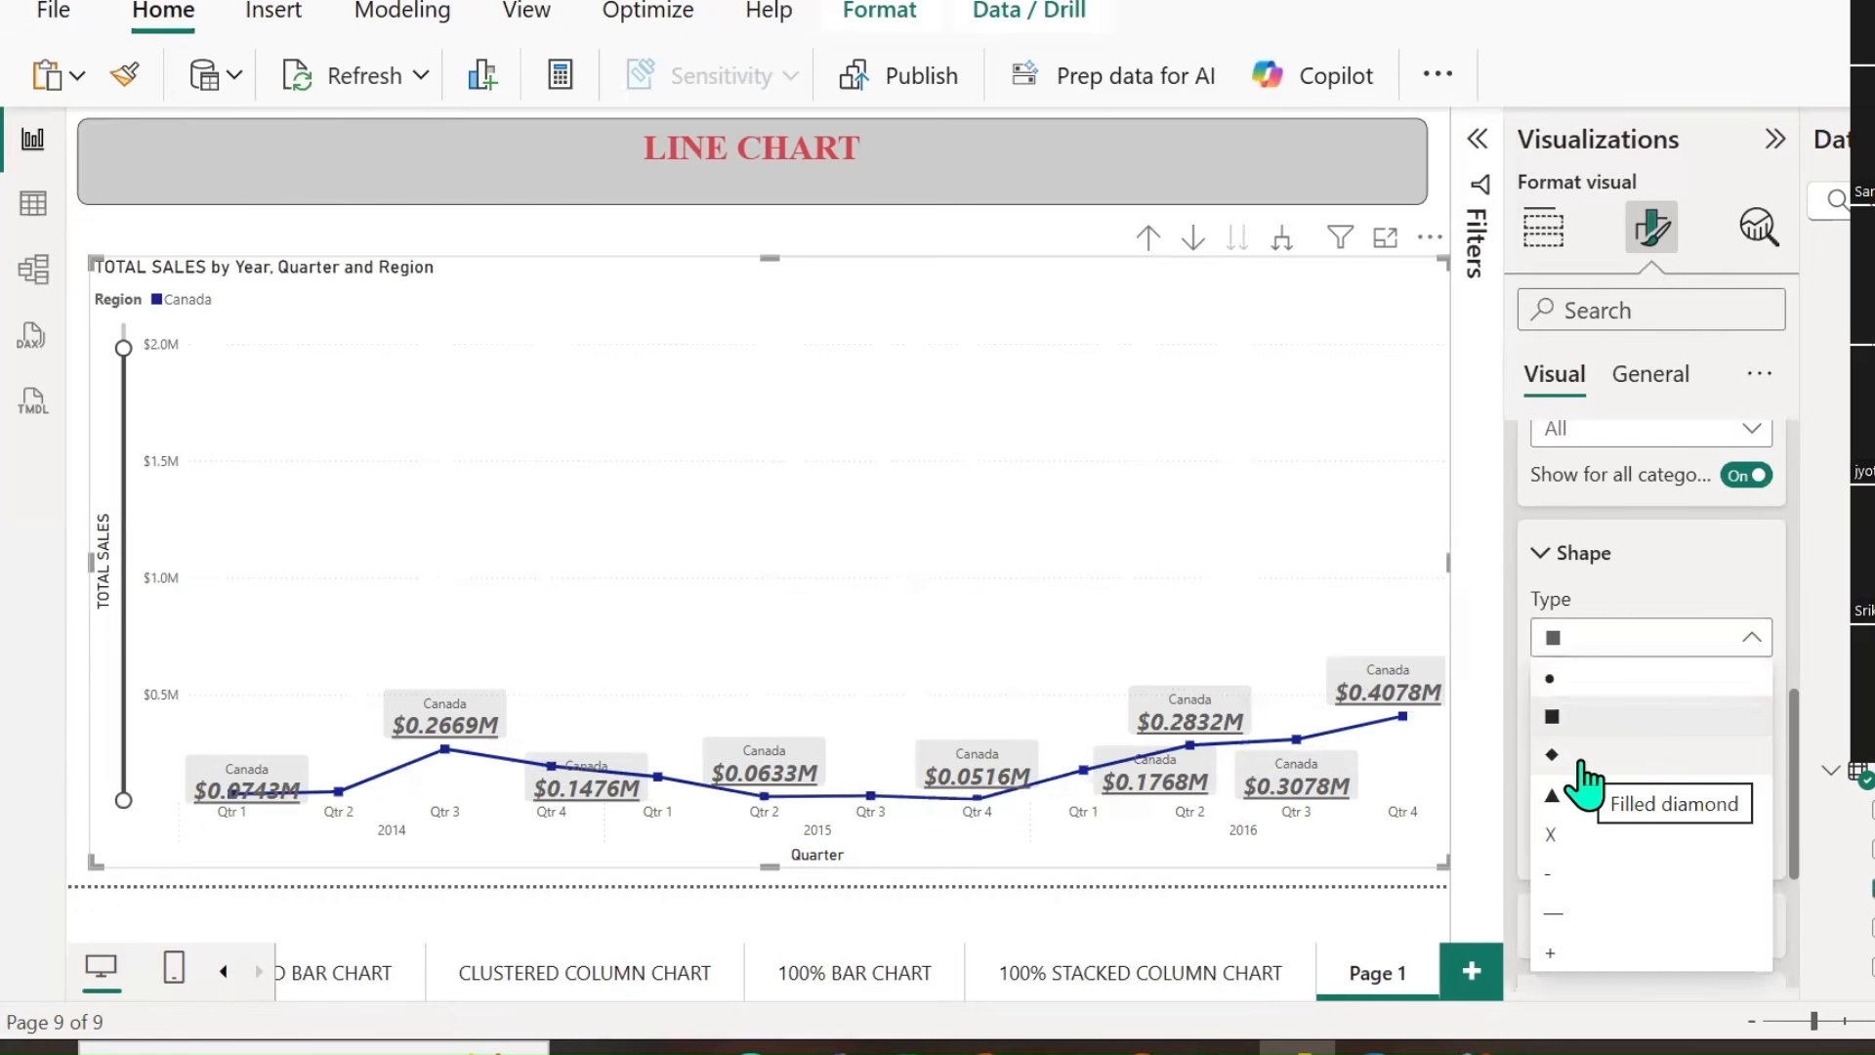
{"action": "left_click", "coordinate": [1582, 771]}
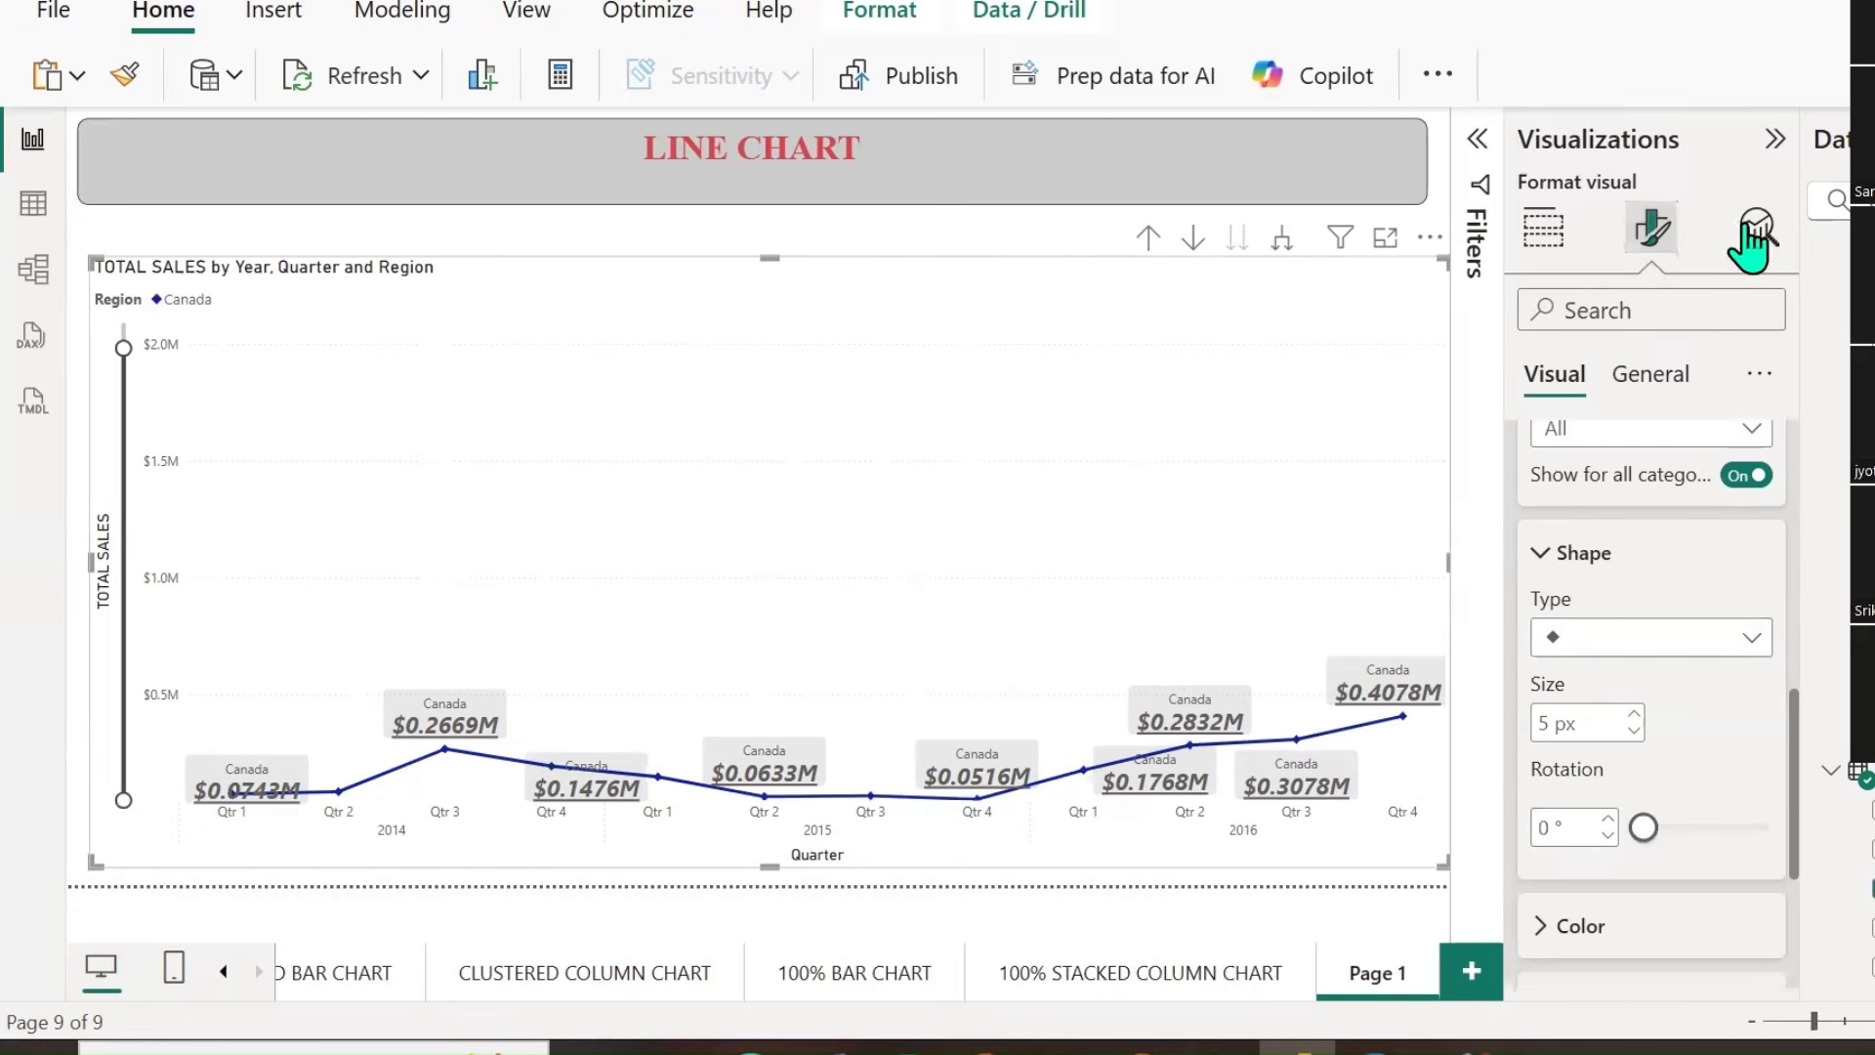
{"action": "left_click", "coordinate": [1866, 139]}
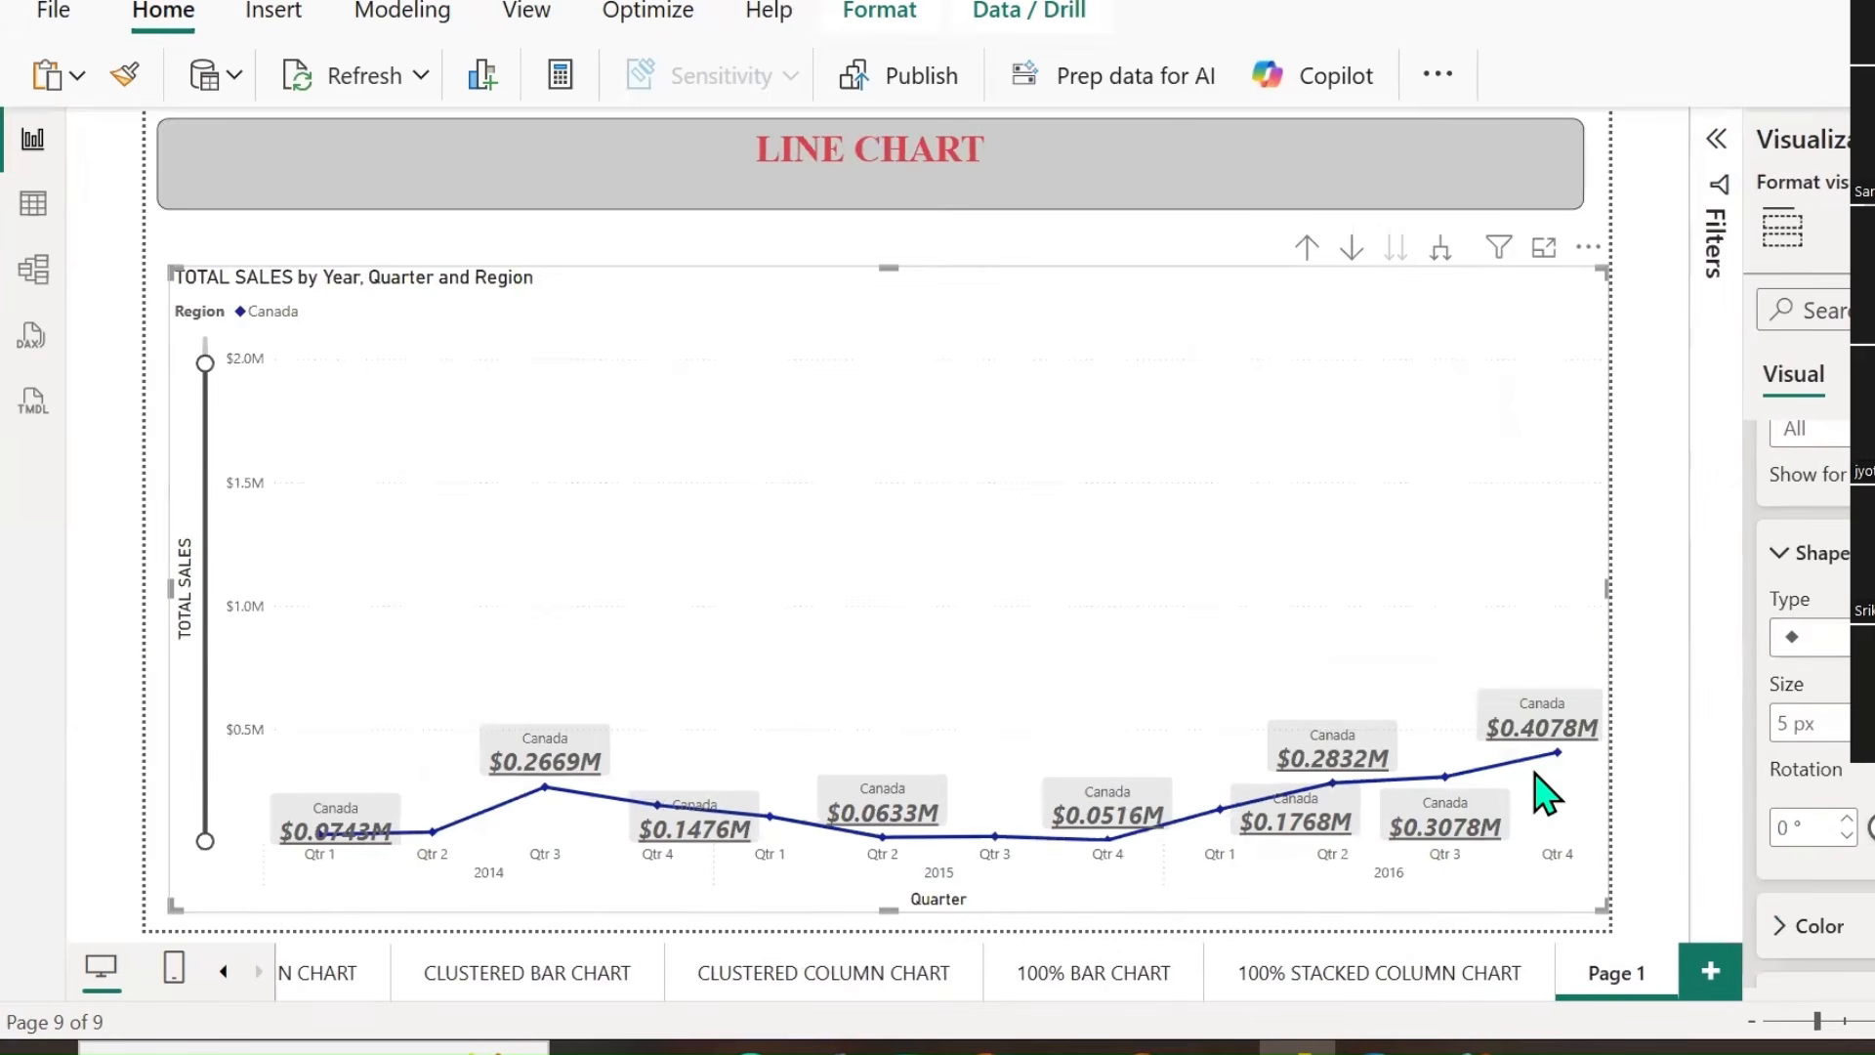
{"action": "left_click", "coordinate": [1867, 717]}
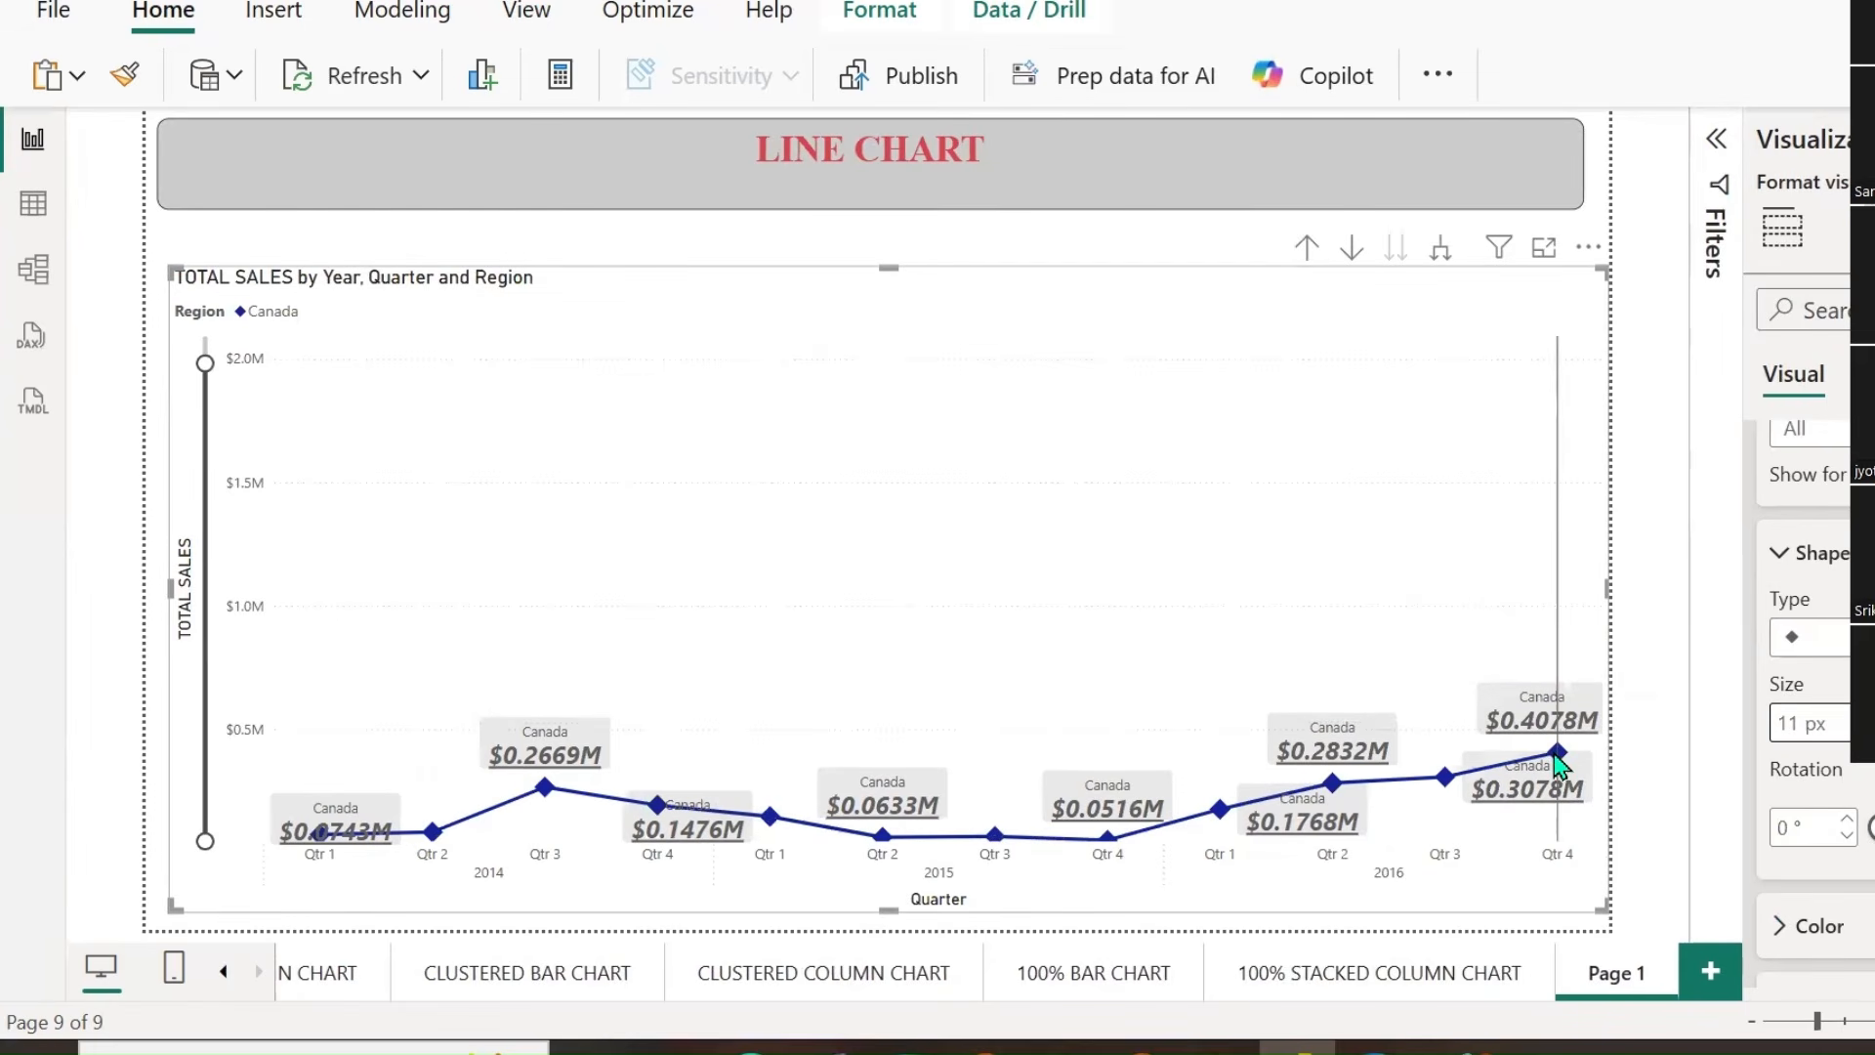
Try the filled triangle, short dash and long dash marker shapes, finishing with the plus sign.
{"action": "left_click", "coordinate": [1812, 637]}
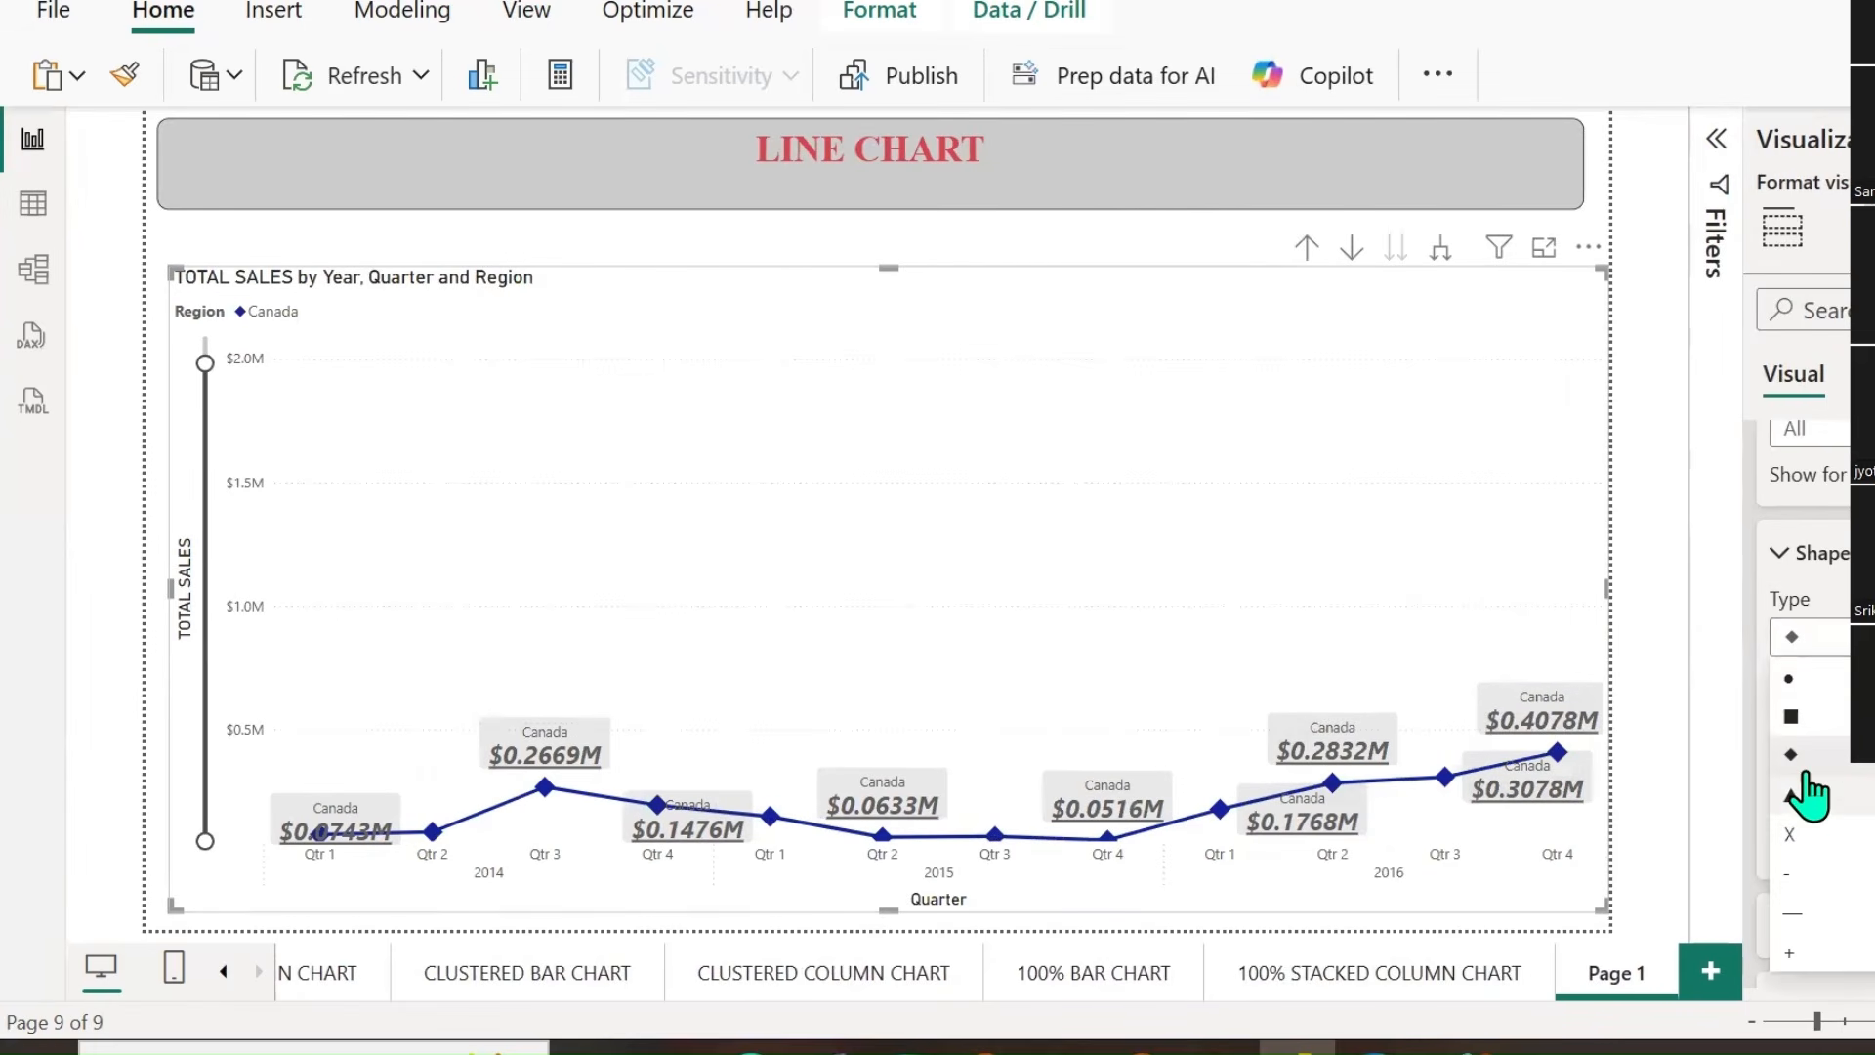
{"action": "left_click", "coordinate": [1798, 758]}
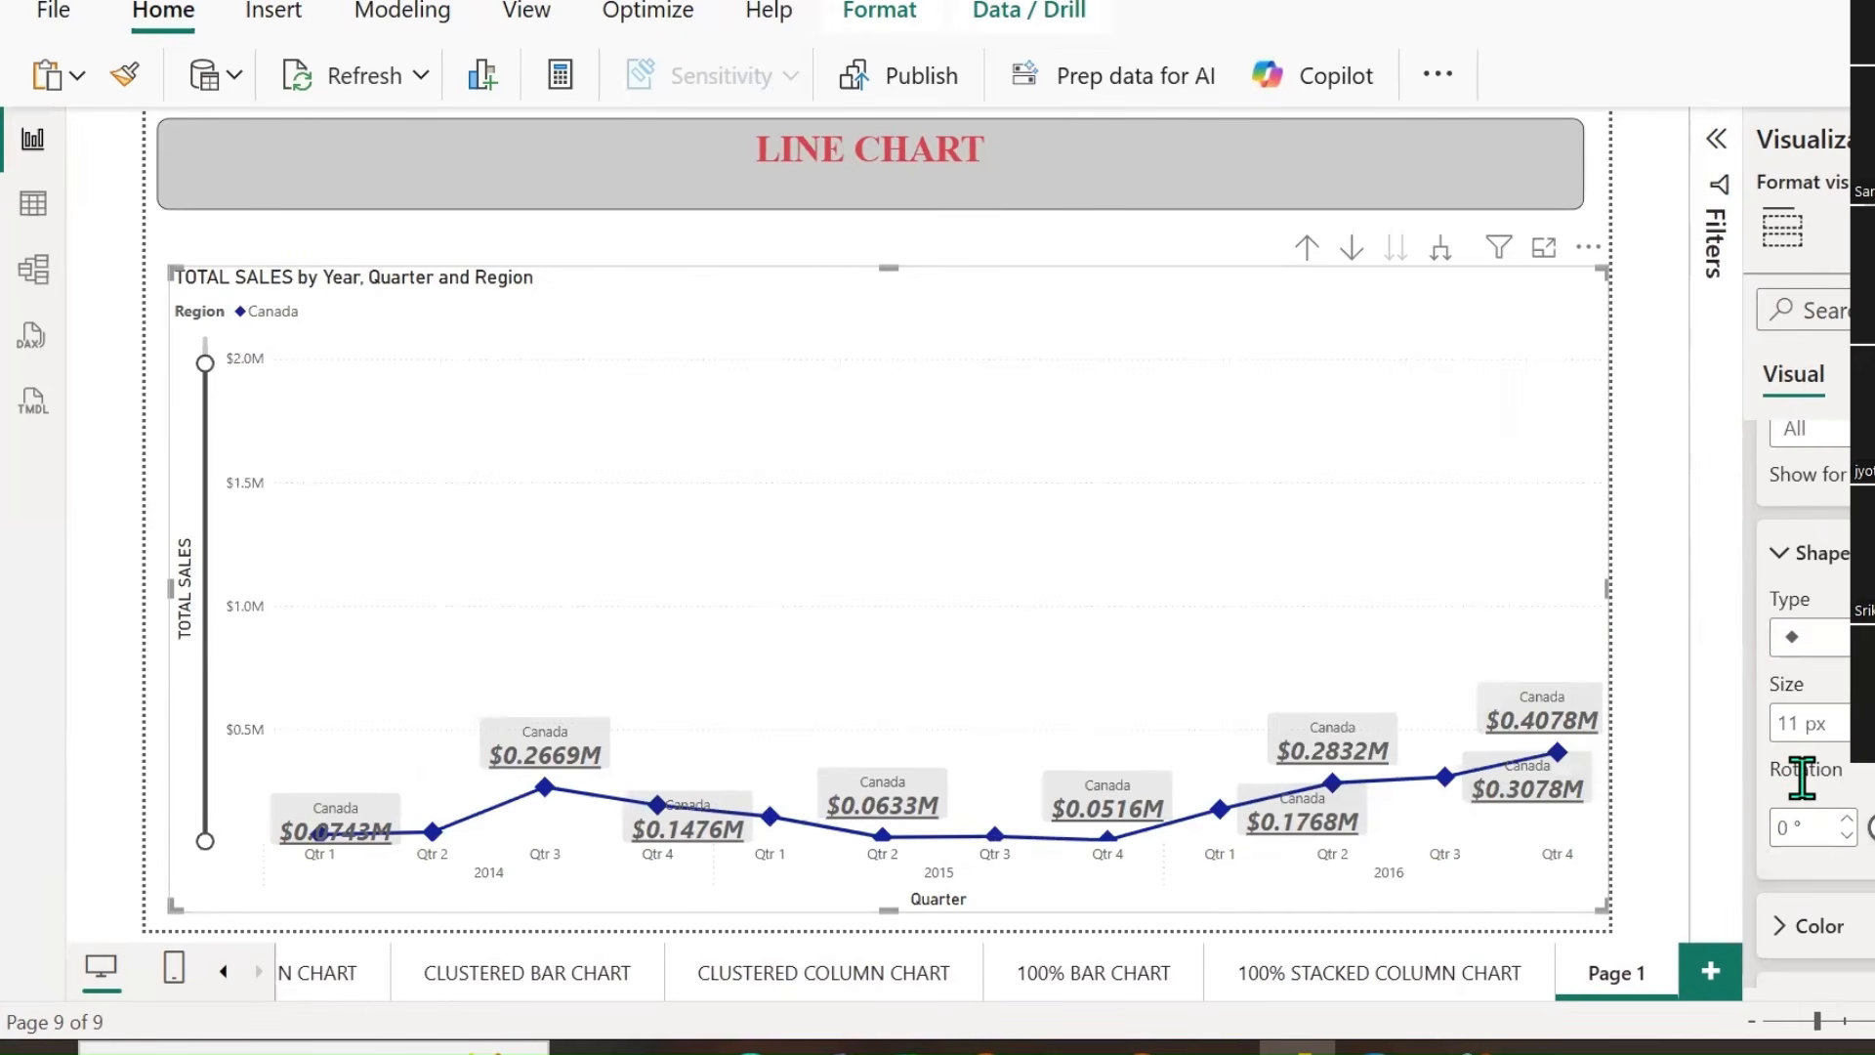
{"action": "left_click", "coordinate": [1812, 636]}
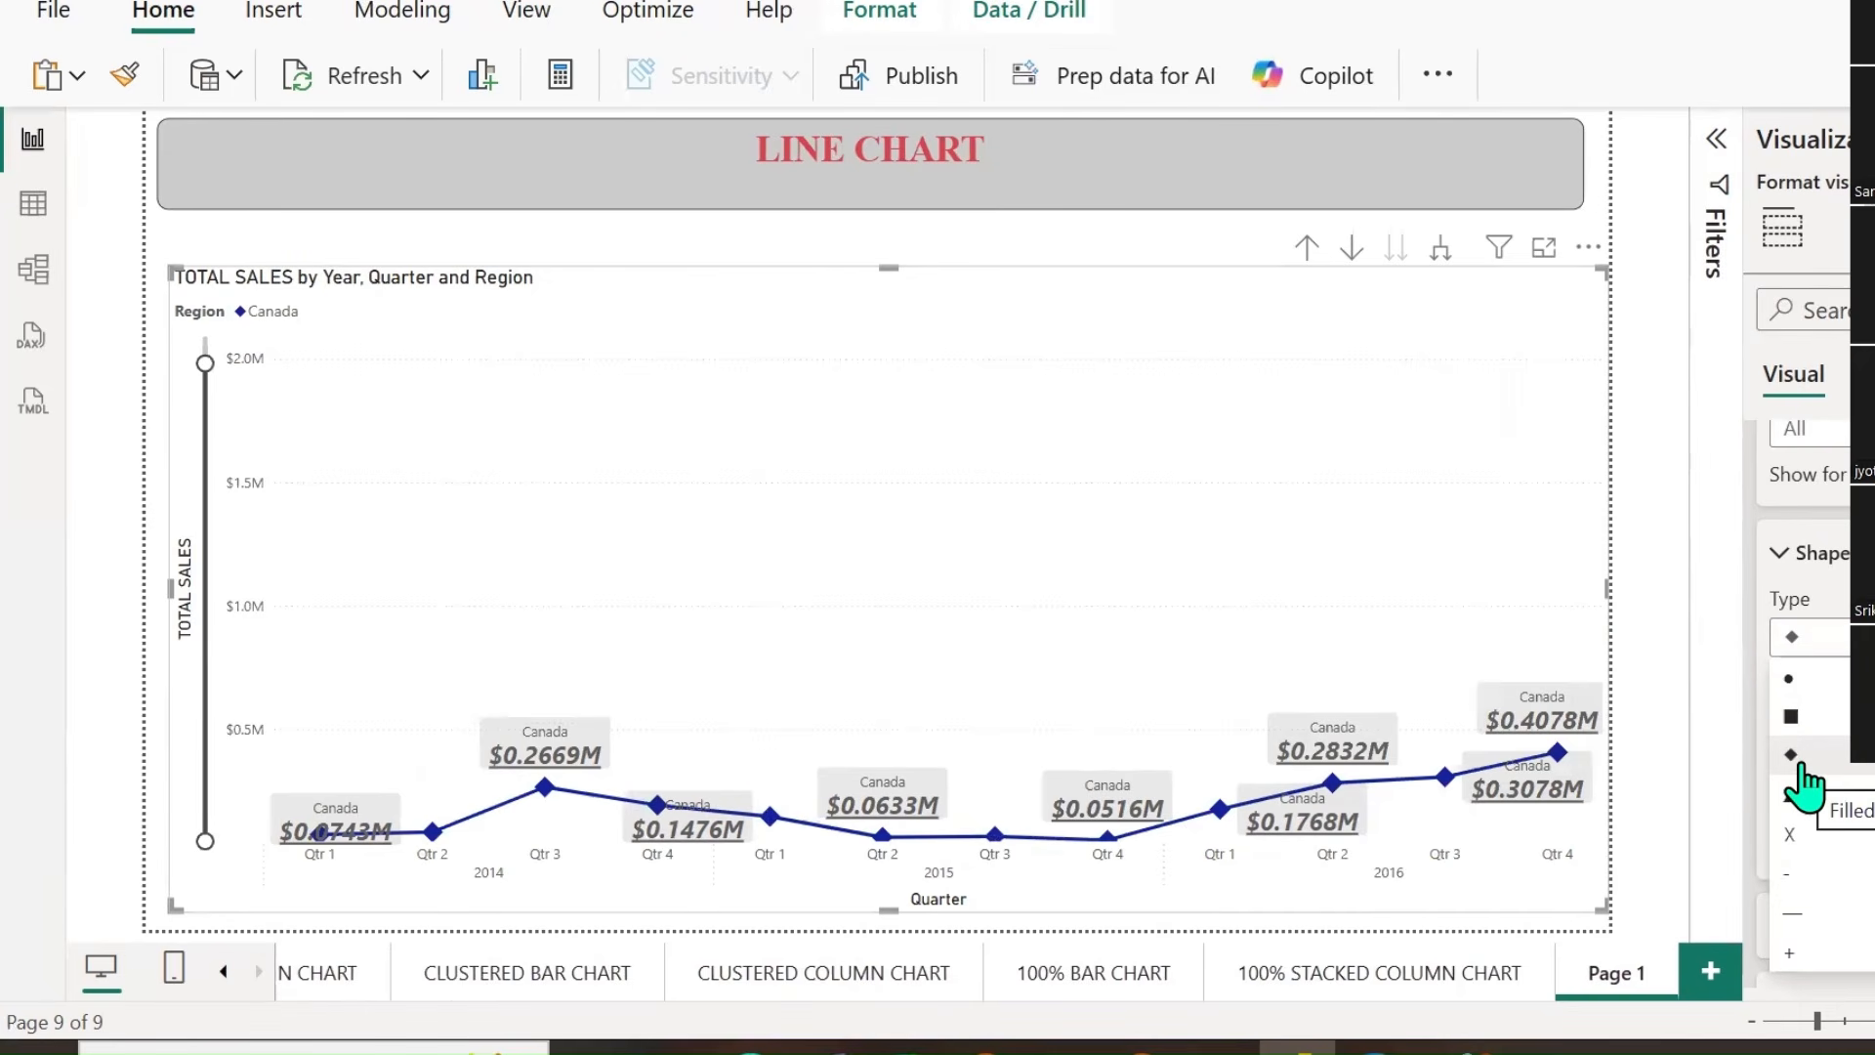
{"action": "left_click", "coordinate": [1792, 796]}
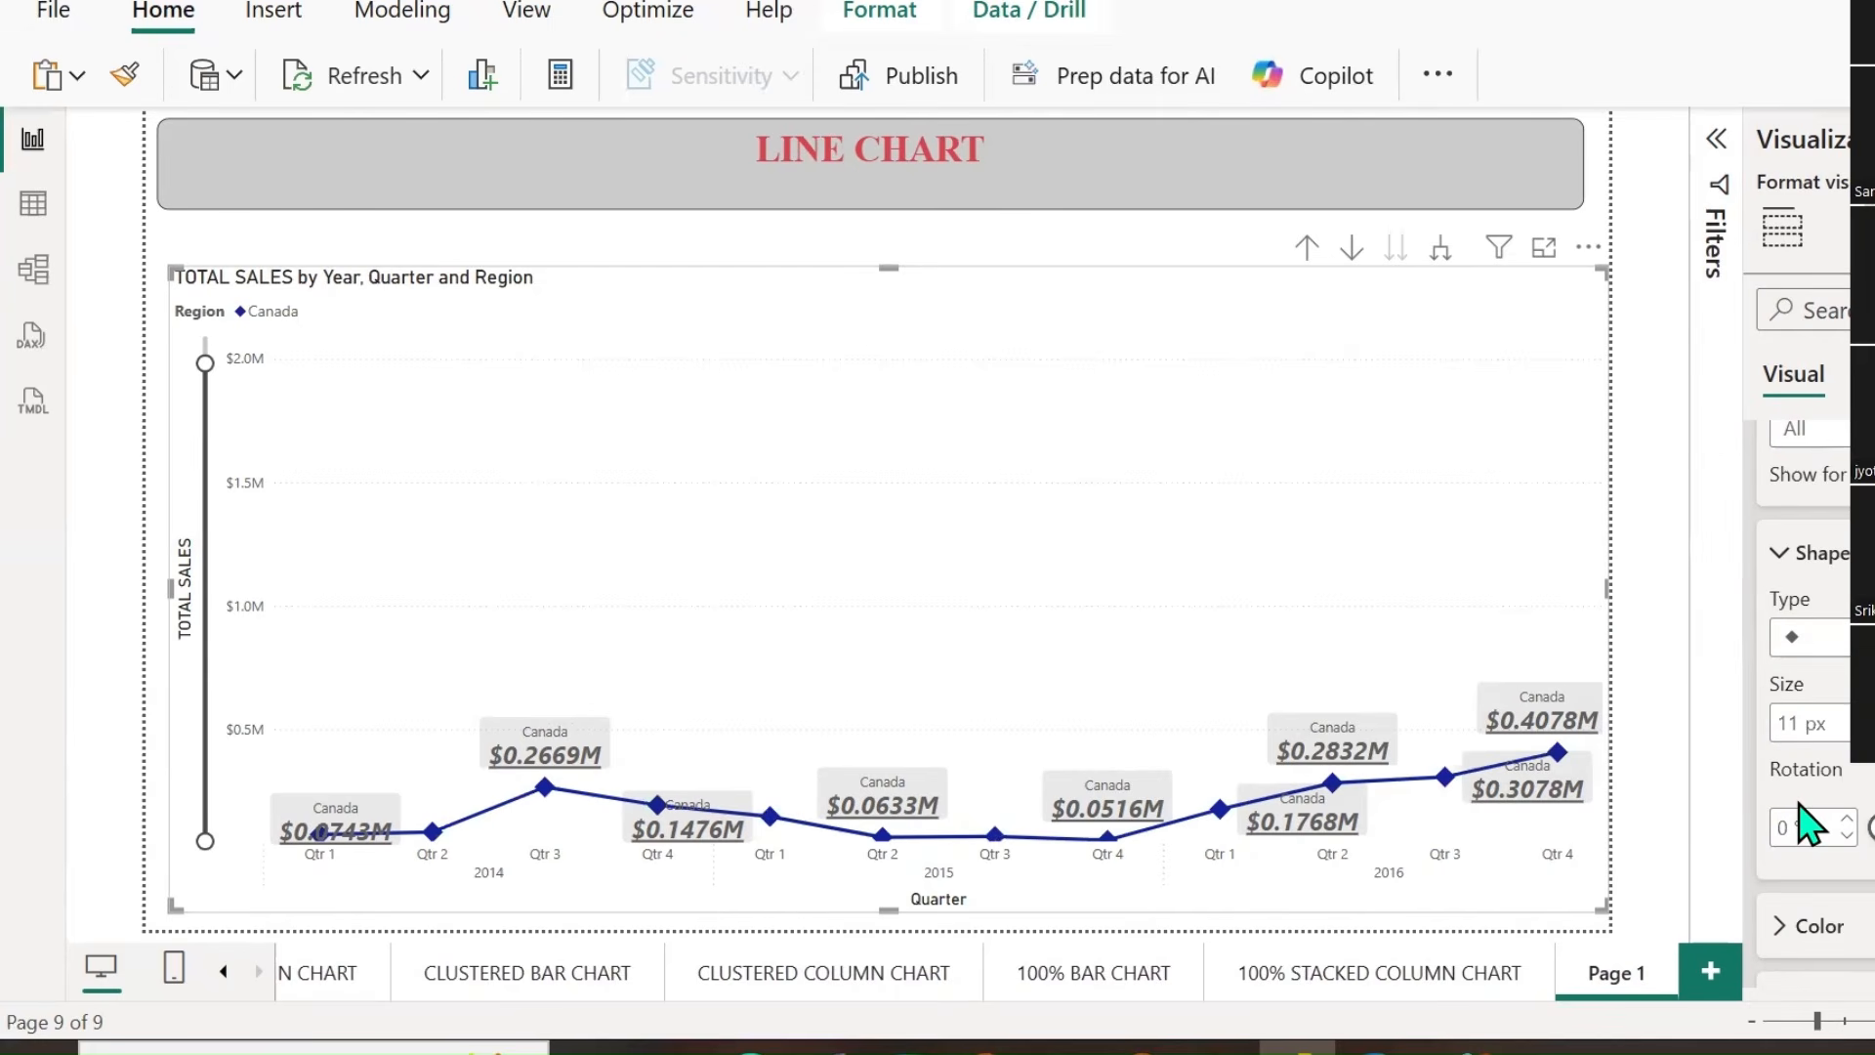
{"action": "left_click", "coordinate": [1812, 637]}
{"action": "left_click", "coordinate": [1791, 833]}
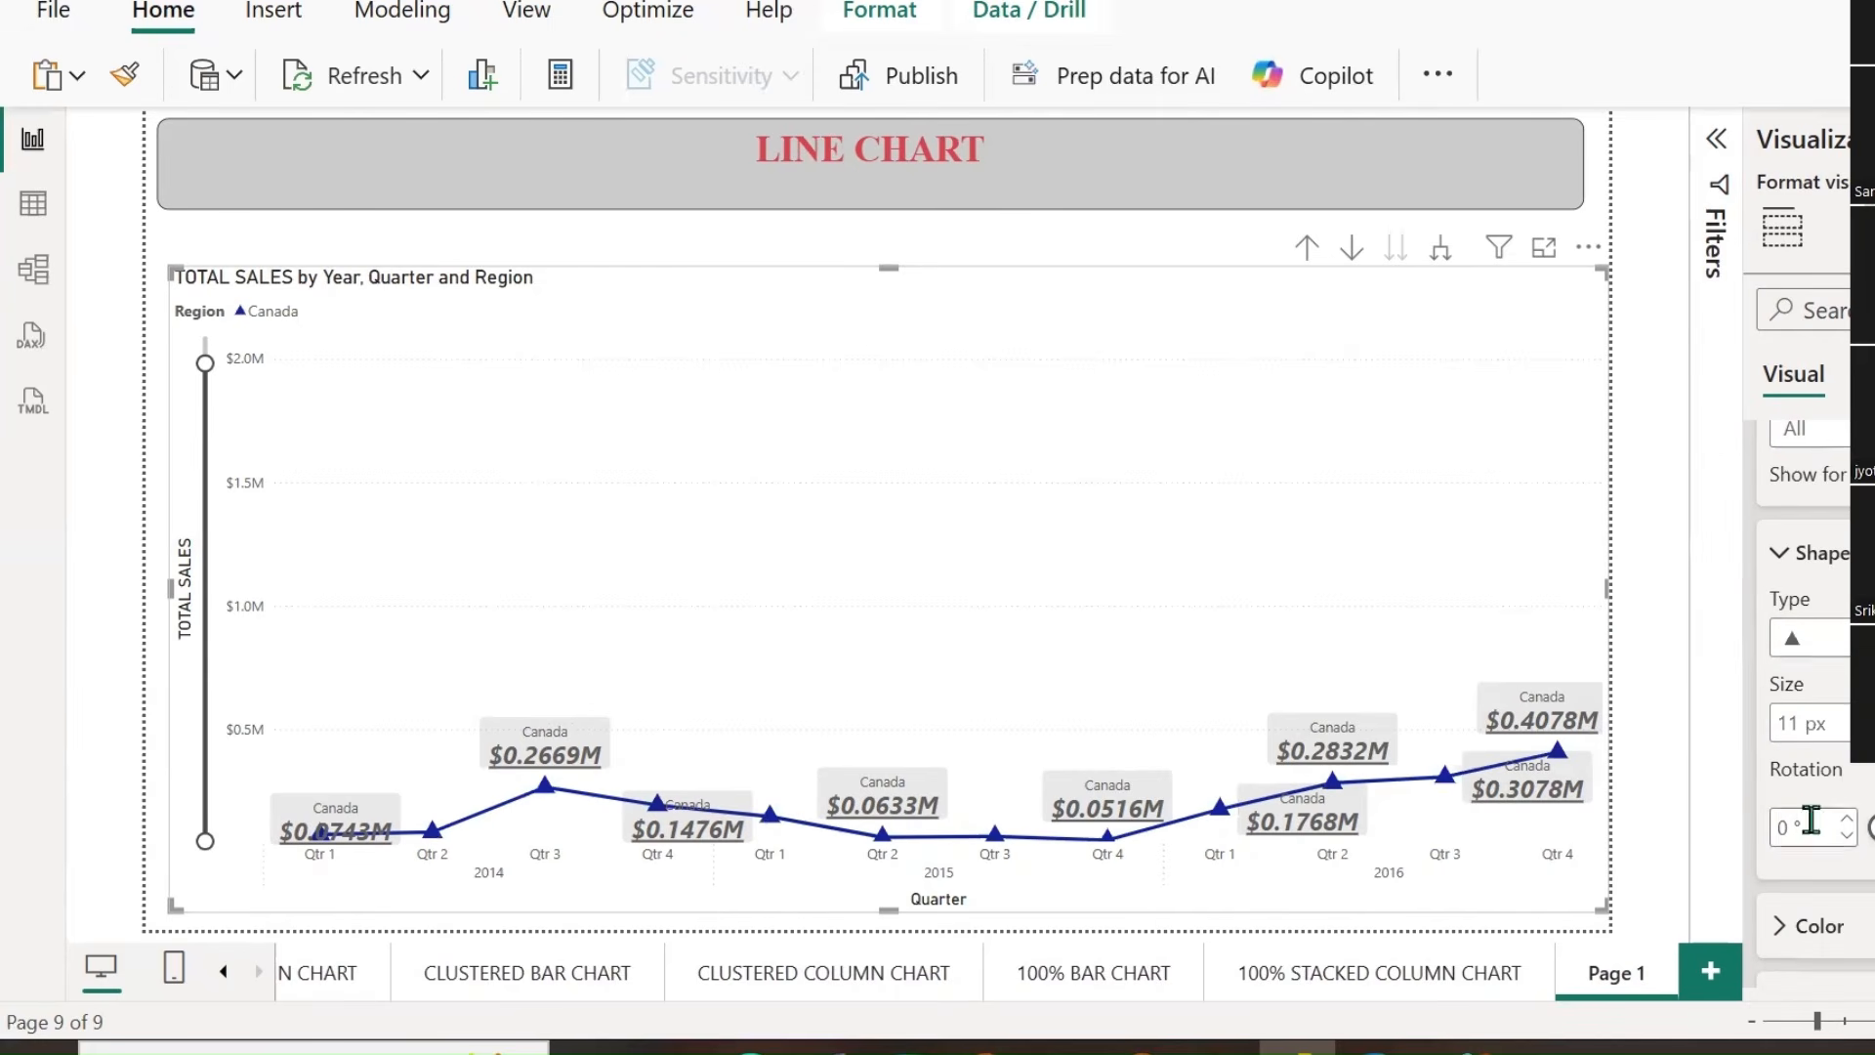
{"action": "left_click", "coordinate": [1812, 637]}
{"action": "left_click", "coordinate": [1797, 877]}
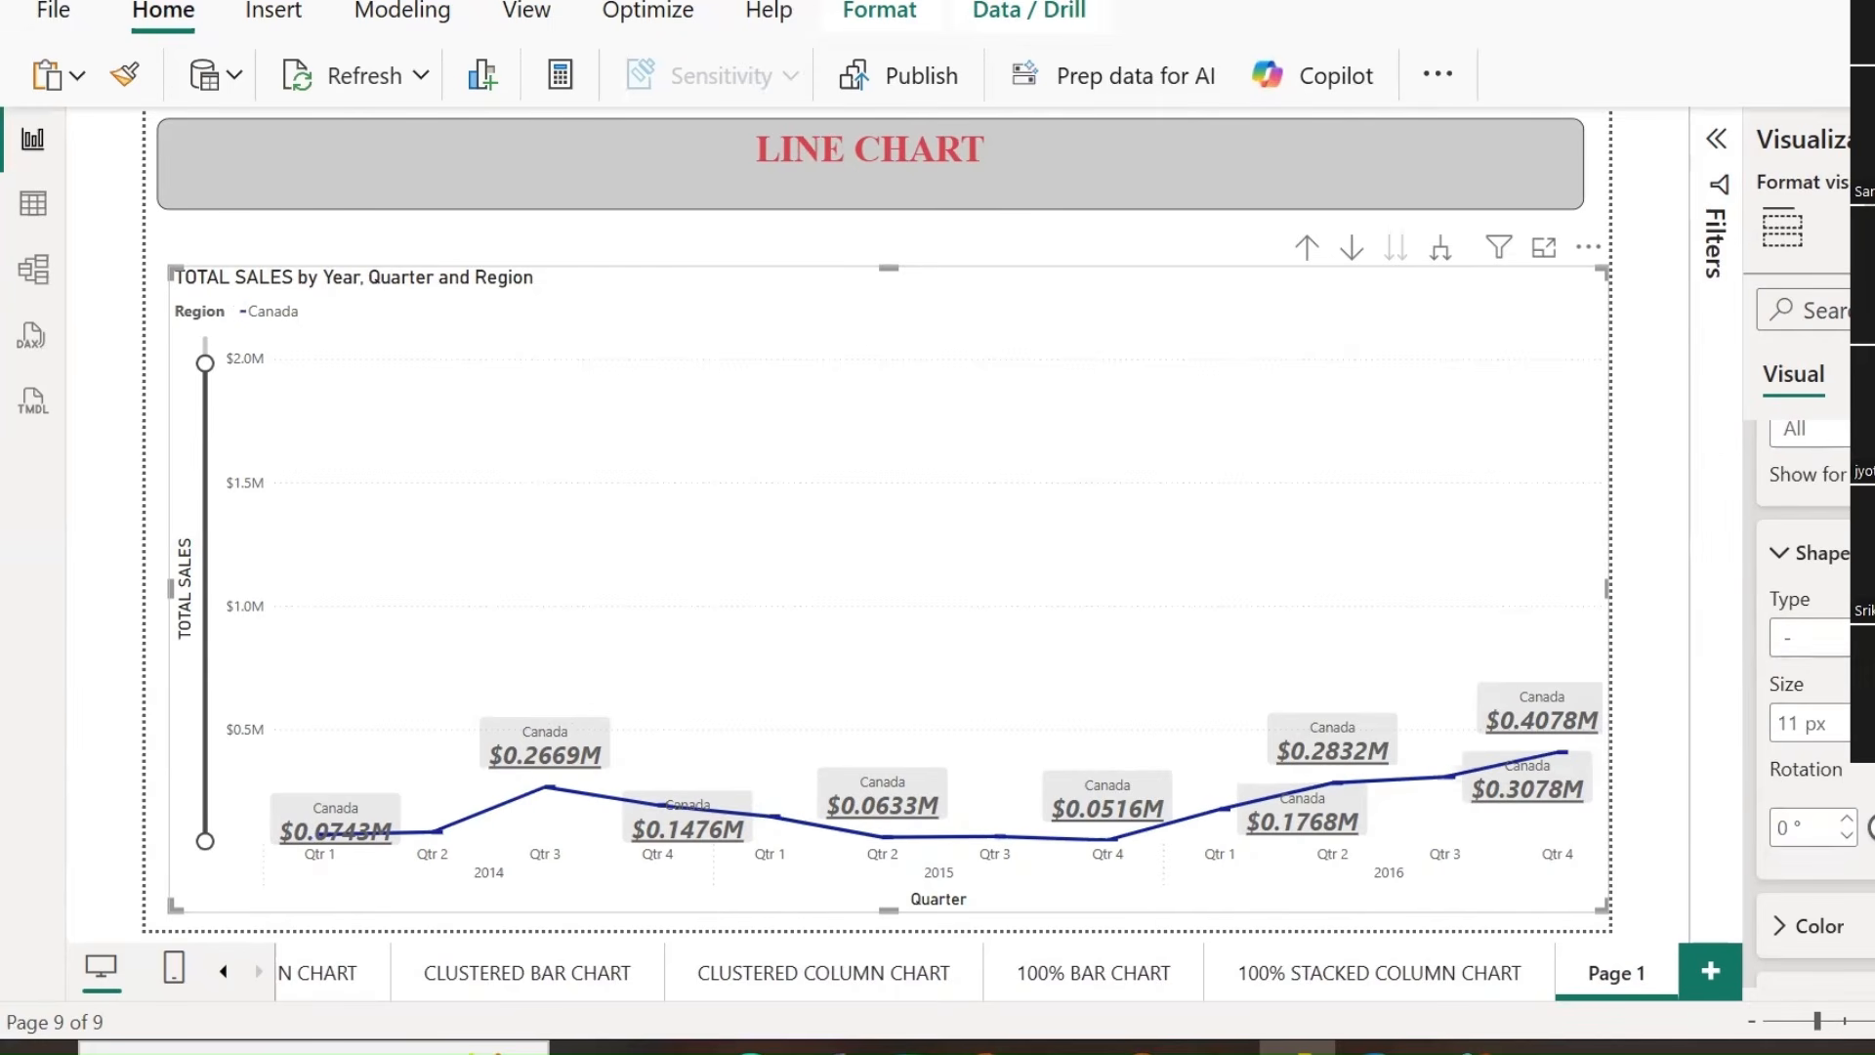
{"action": "left_click", "coordinate": [1812, 637]}
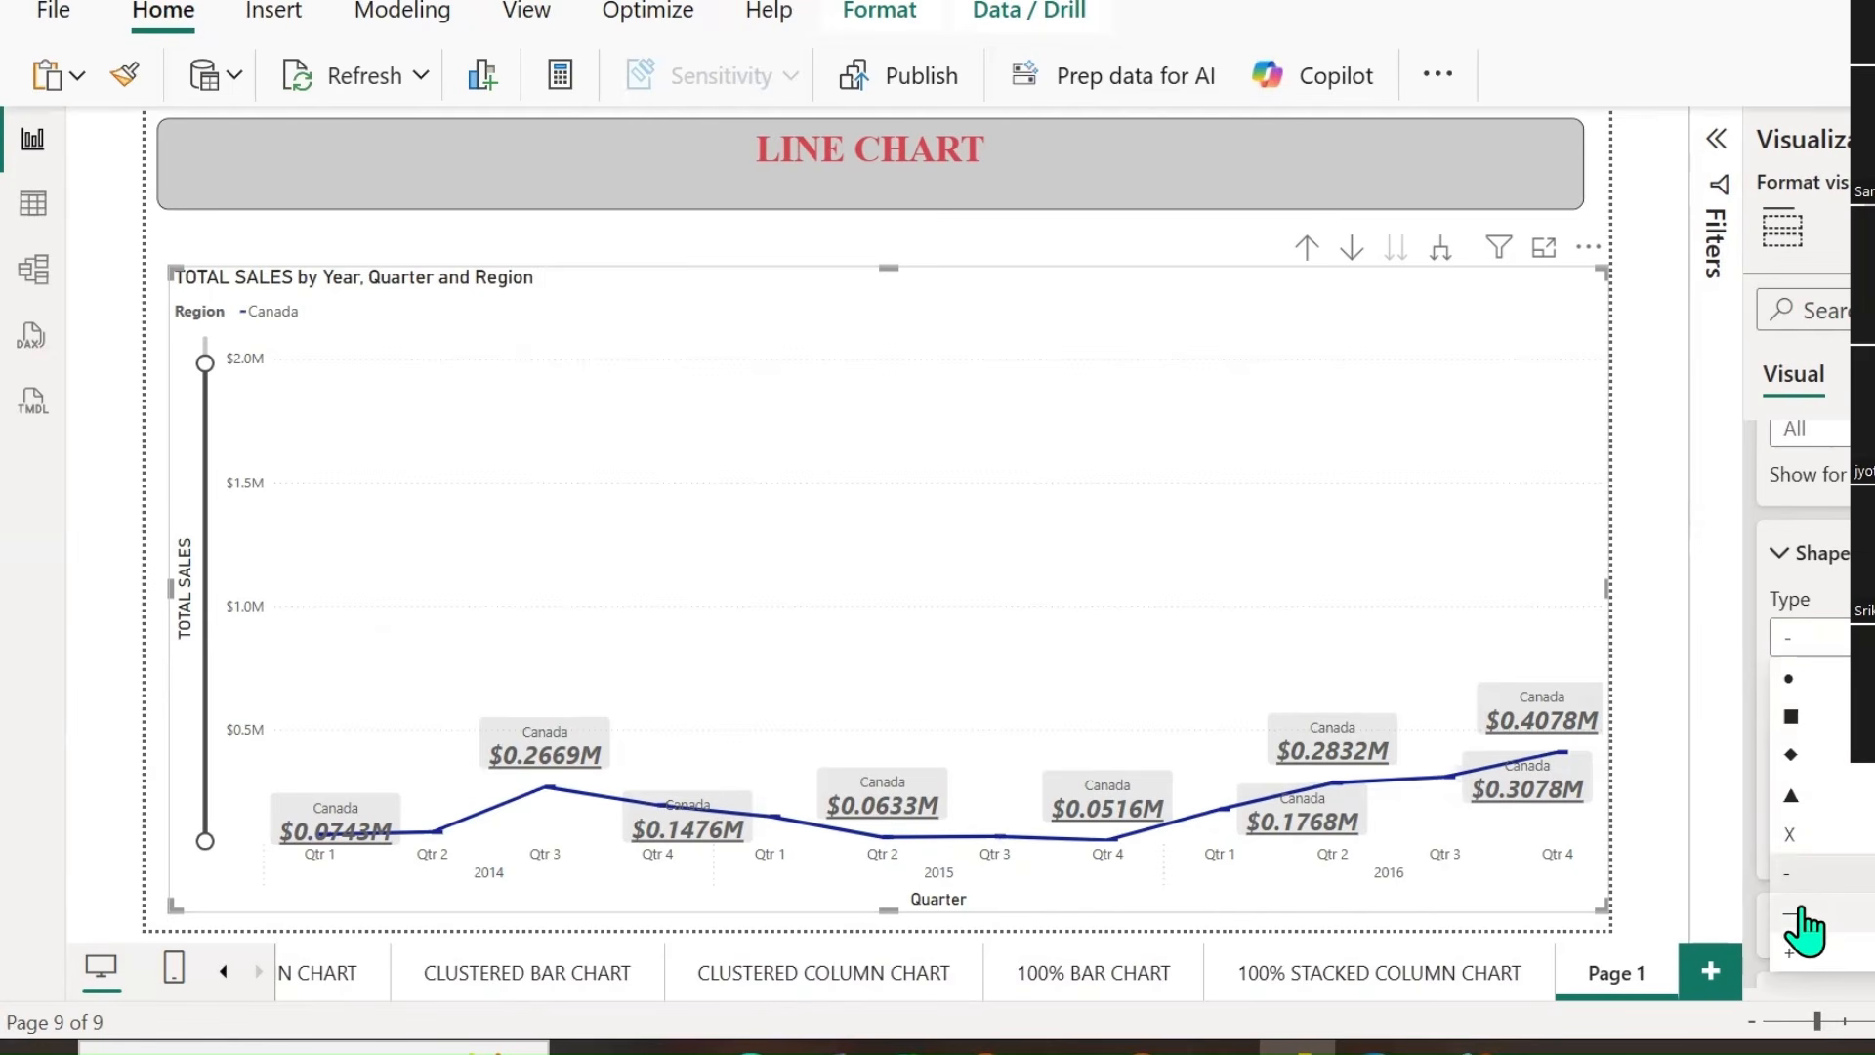
{"action": "left_click", "coordinate": [1797, 919]}
{"action": "left_click", "coordinate": [1812, 637]}
{"action": "left_click", "coordinate": [1794, 952]}
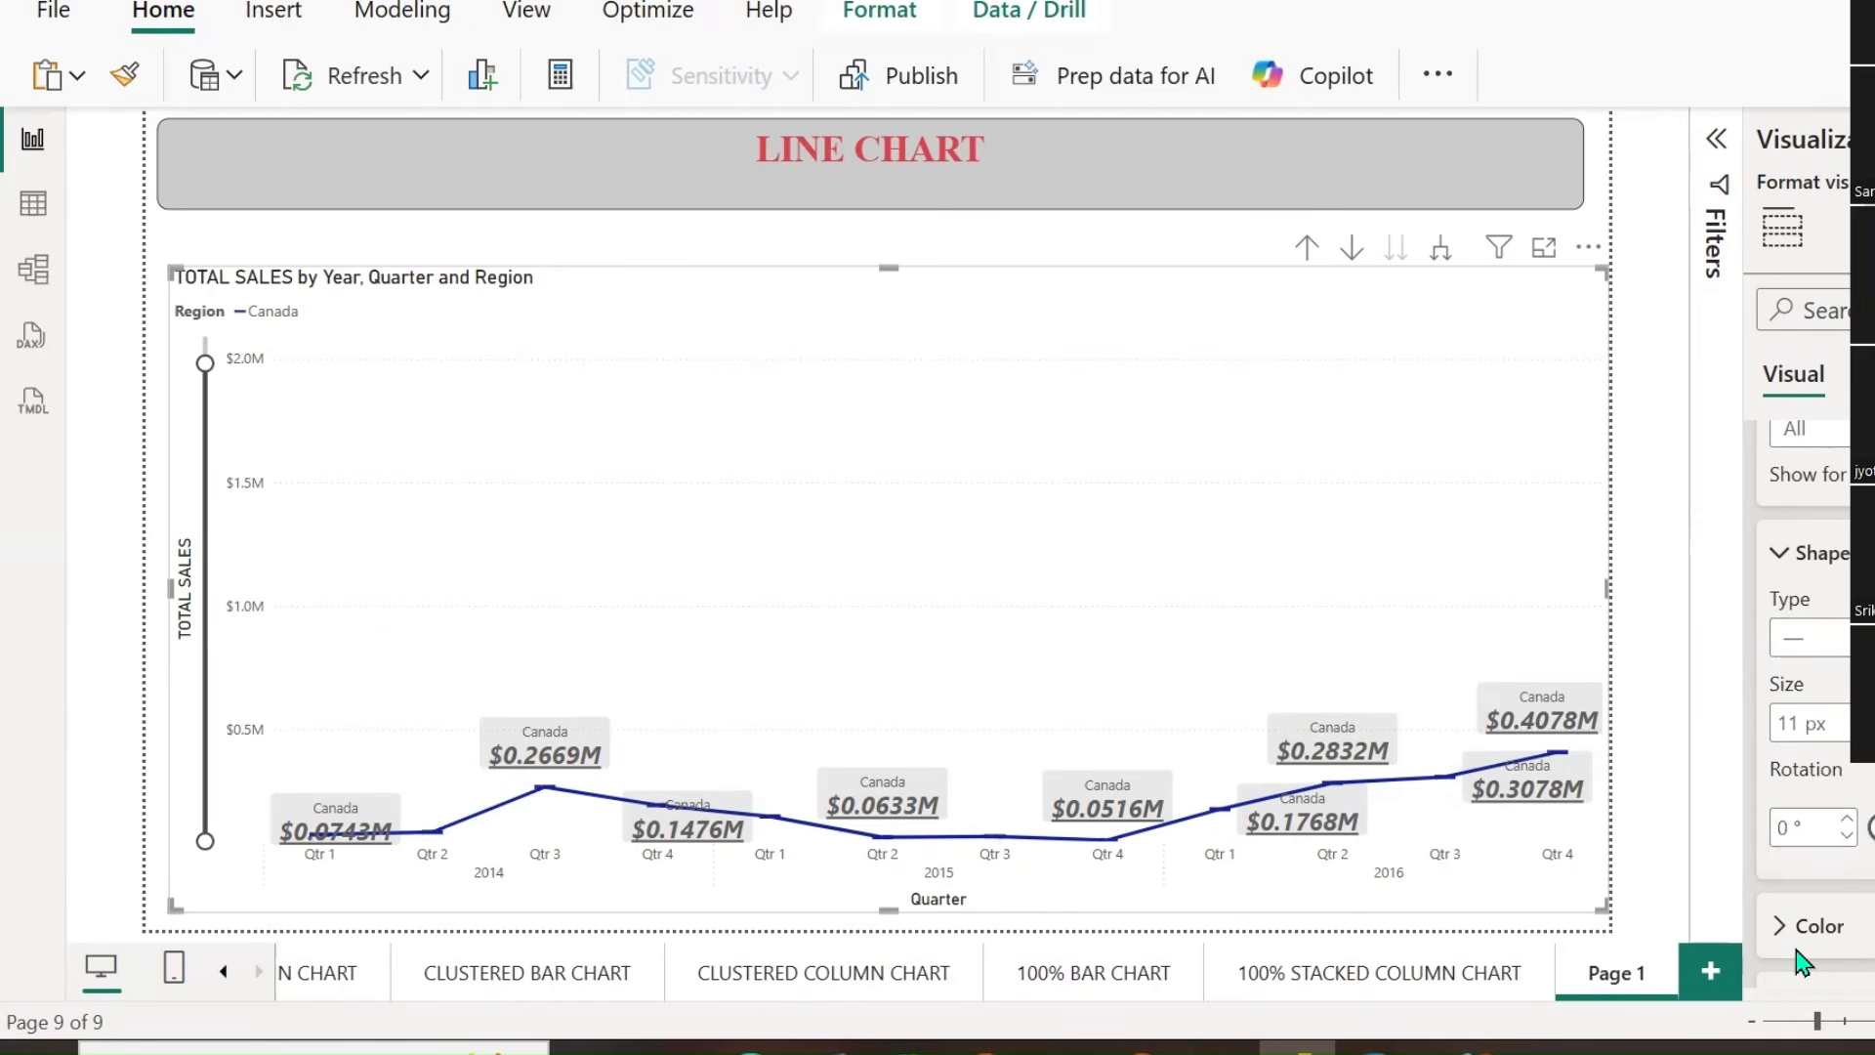
Try rotating the plus markers to 157°, return to 0°, and circle the 2016 Qtr 4 marker with the annotation pen.
{"action": "scroll", "coordinate": [1807, 703], "scroll_direction": "down", "scroll_amount": 2}
{"action": "scroll", "coordinate": [1807, 704], "scroll_direction": "up", "scroll_amount": 1}
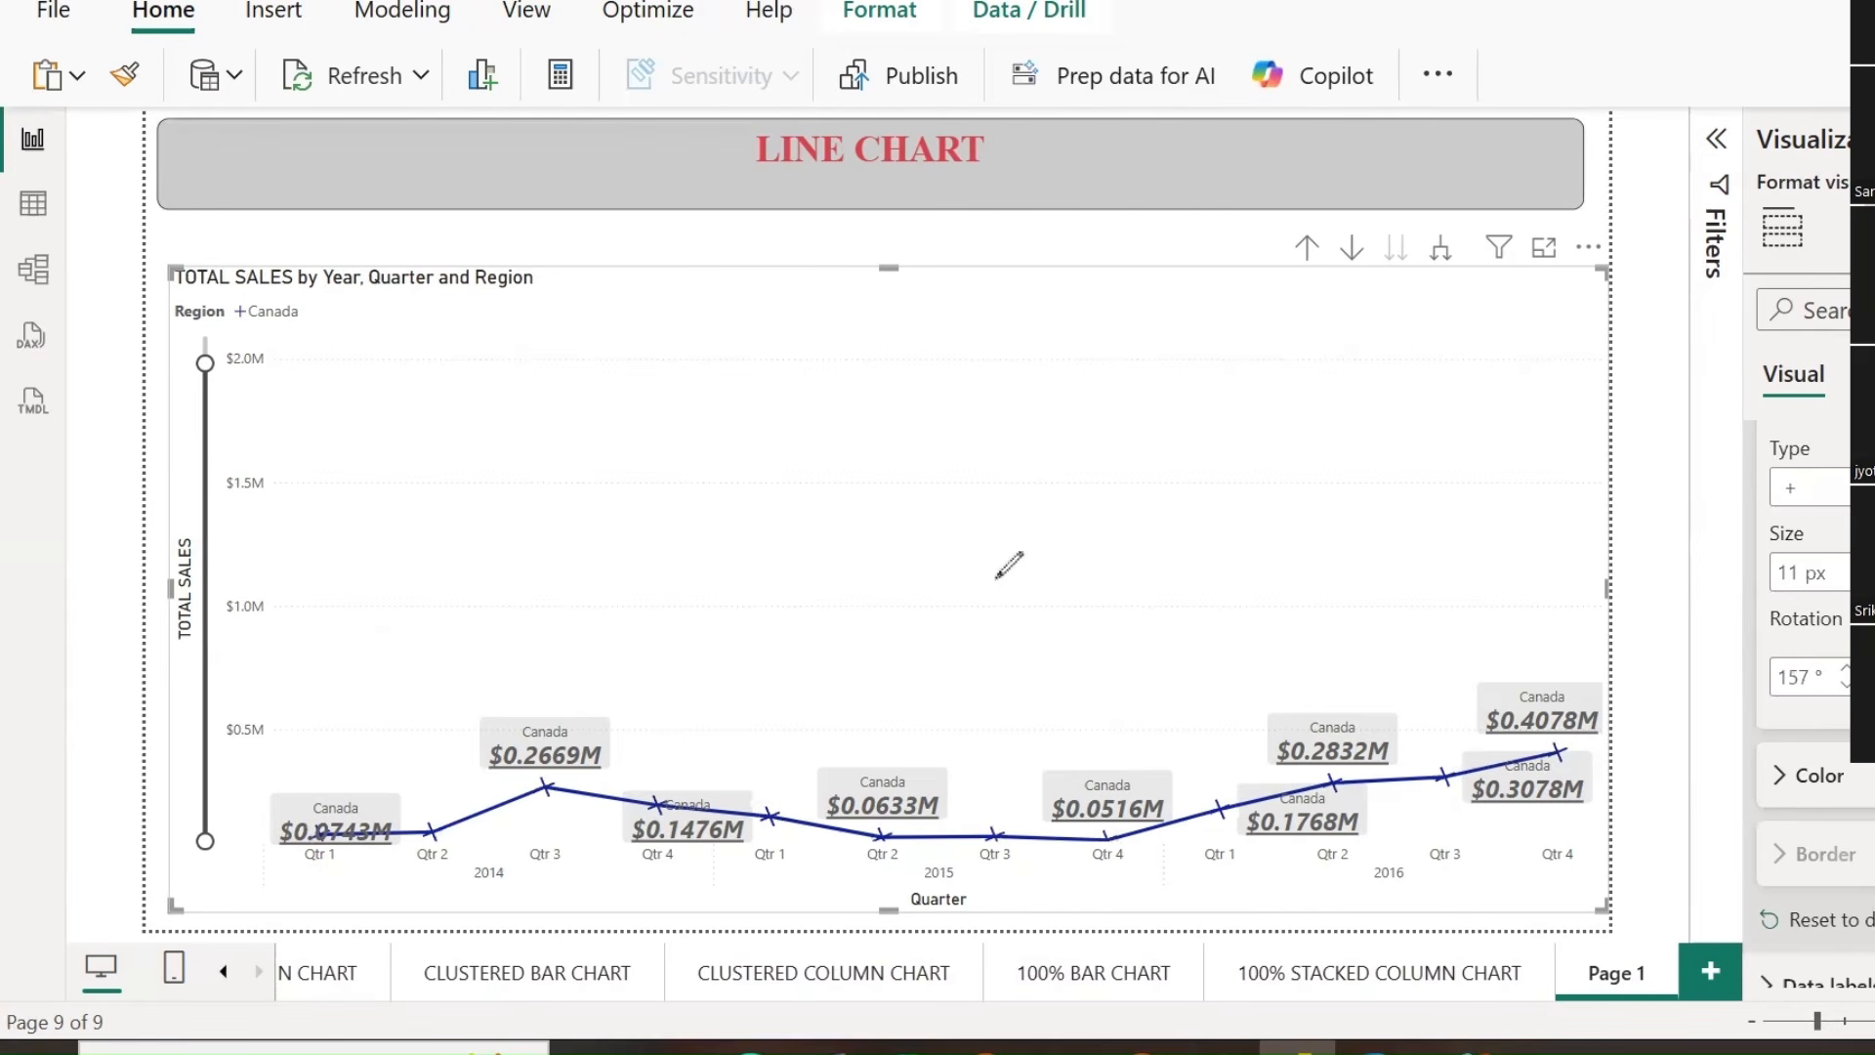
{"action": "mouse_move", "coordinate": [1610, 770]}
{"action": "left_mouse_down"}
{"action": "mouse_move", "coordinate": [1533, 742]}
{"action": "mouse_move", "coordinate": [1592, 742]}
{"action": "left_mouse_up"}
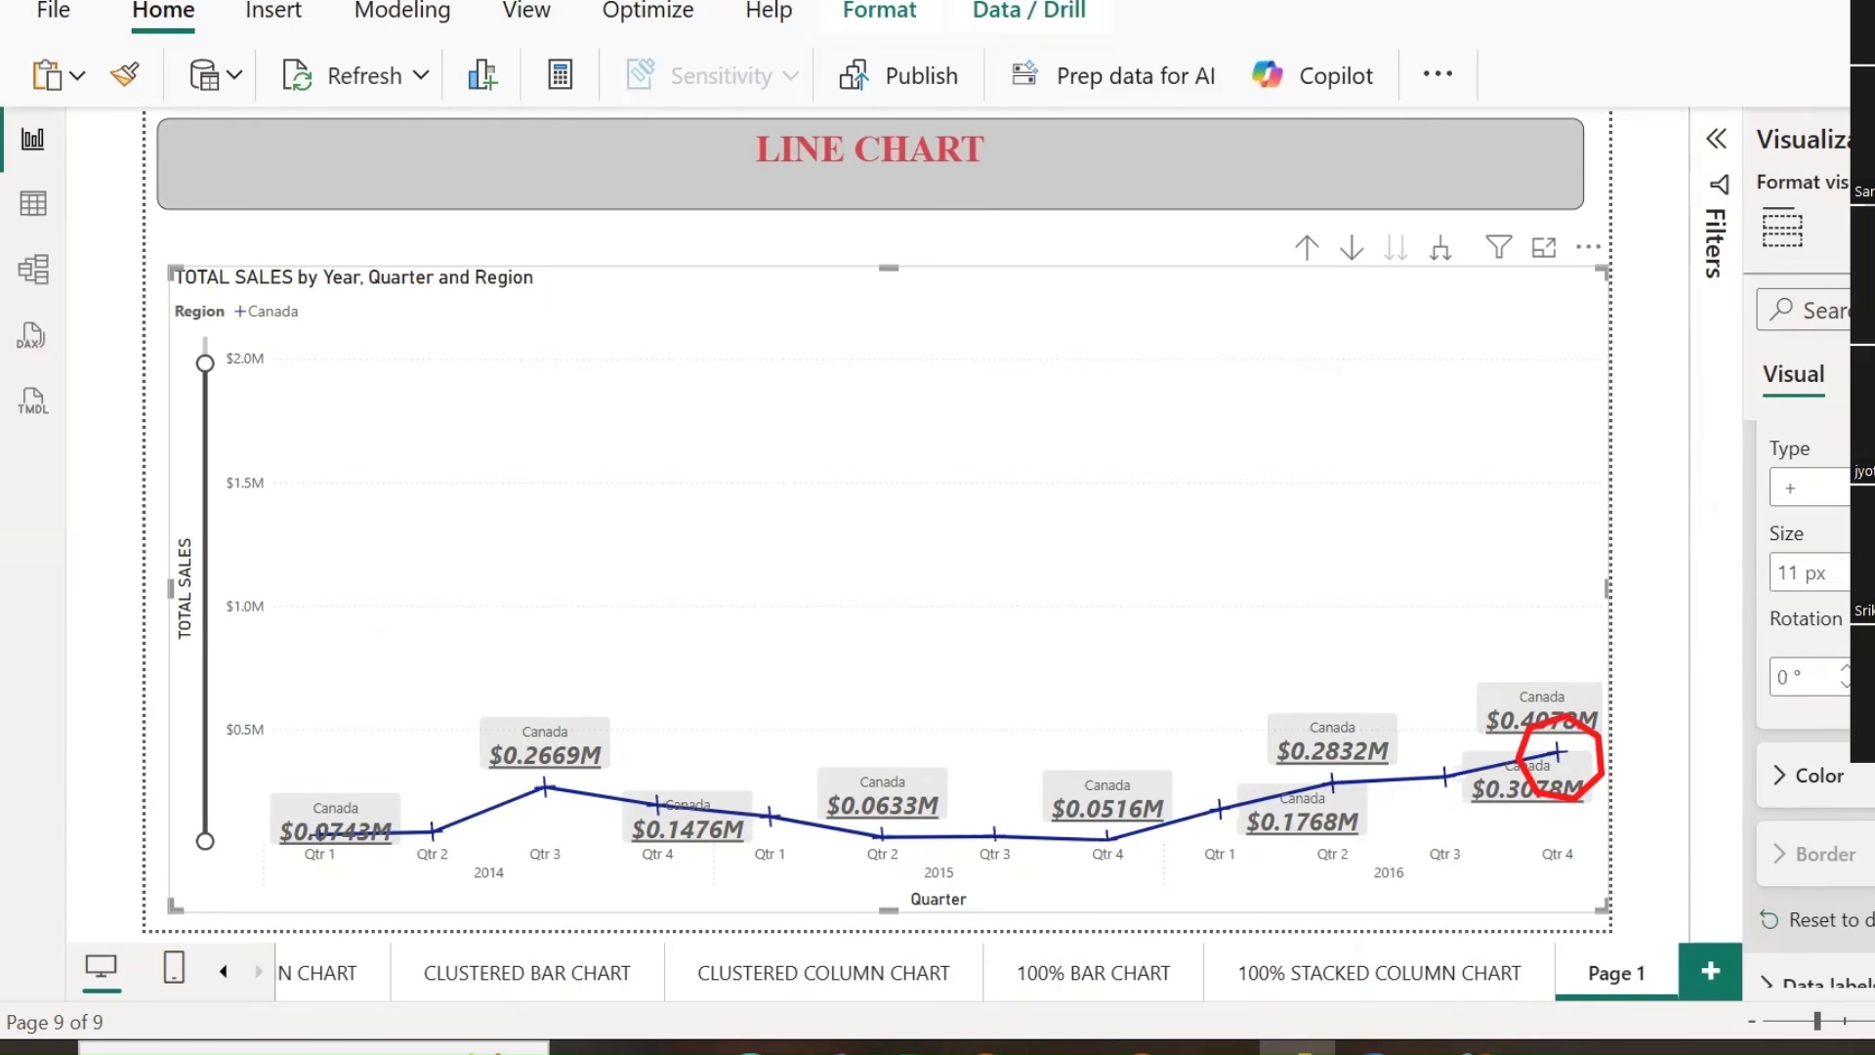
Open the marker color settings, try pink, and finish with the recent dark red for the markers.
{"action": "scroll", "coordinate": [1821, 782], "scroll_direction": "up", "scroll_amount": 3}
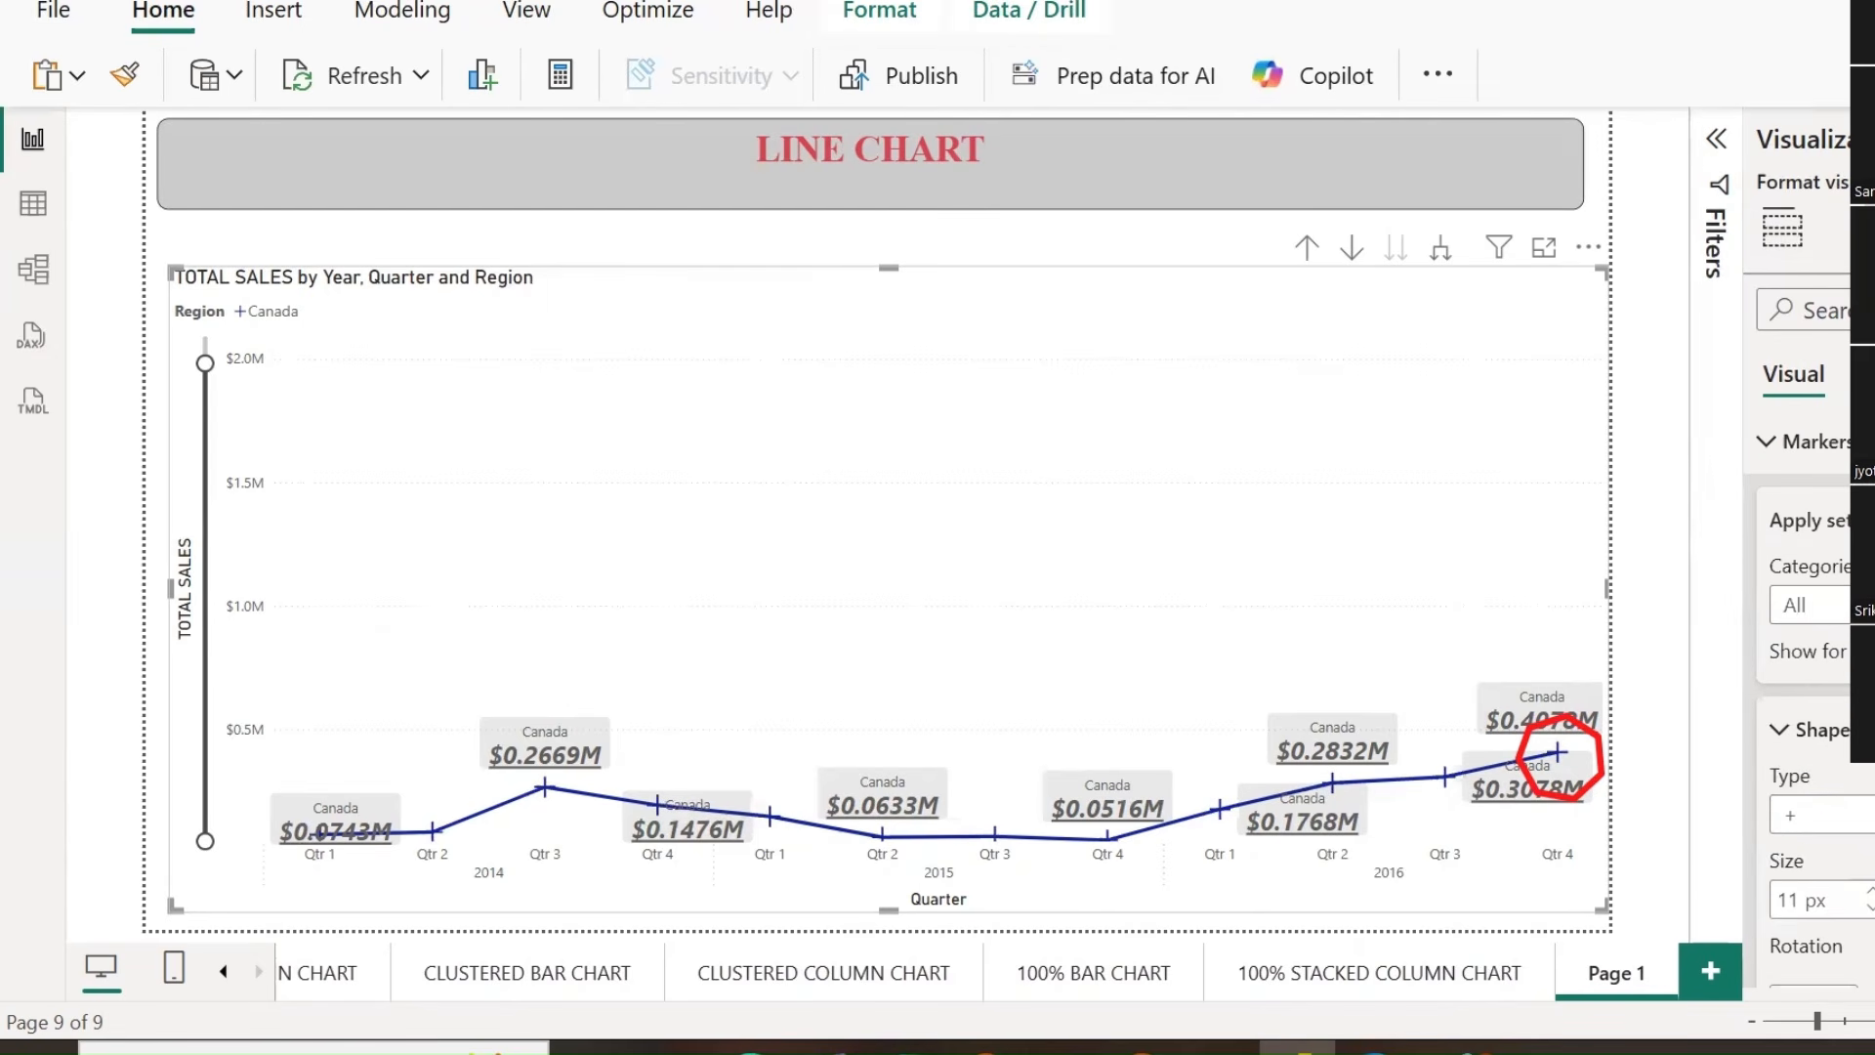
{"action": "scroll", "coordinate": [1778, 625], "scroll_direction": "down", "scroll_amount": 4}
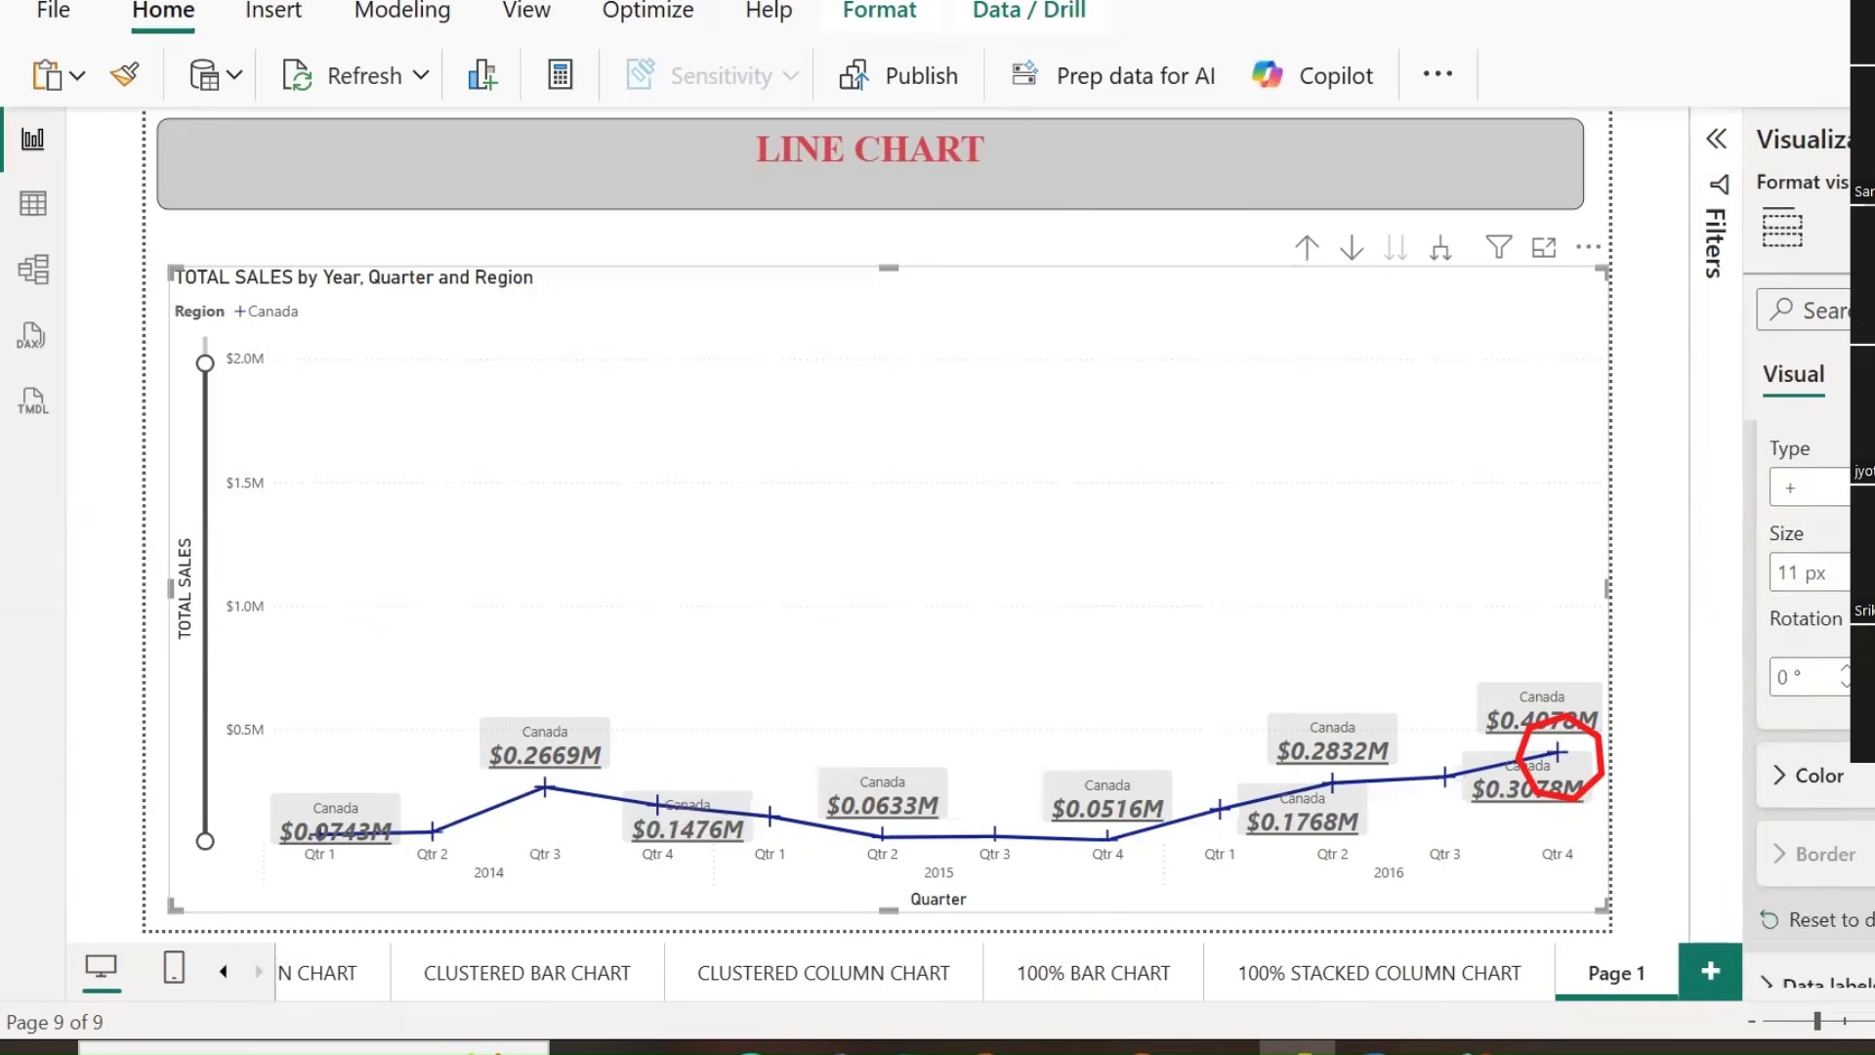
{"action": "left_click", "coordinate": [1774, 615]}
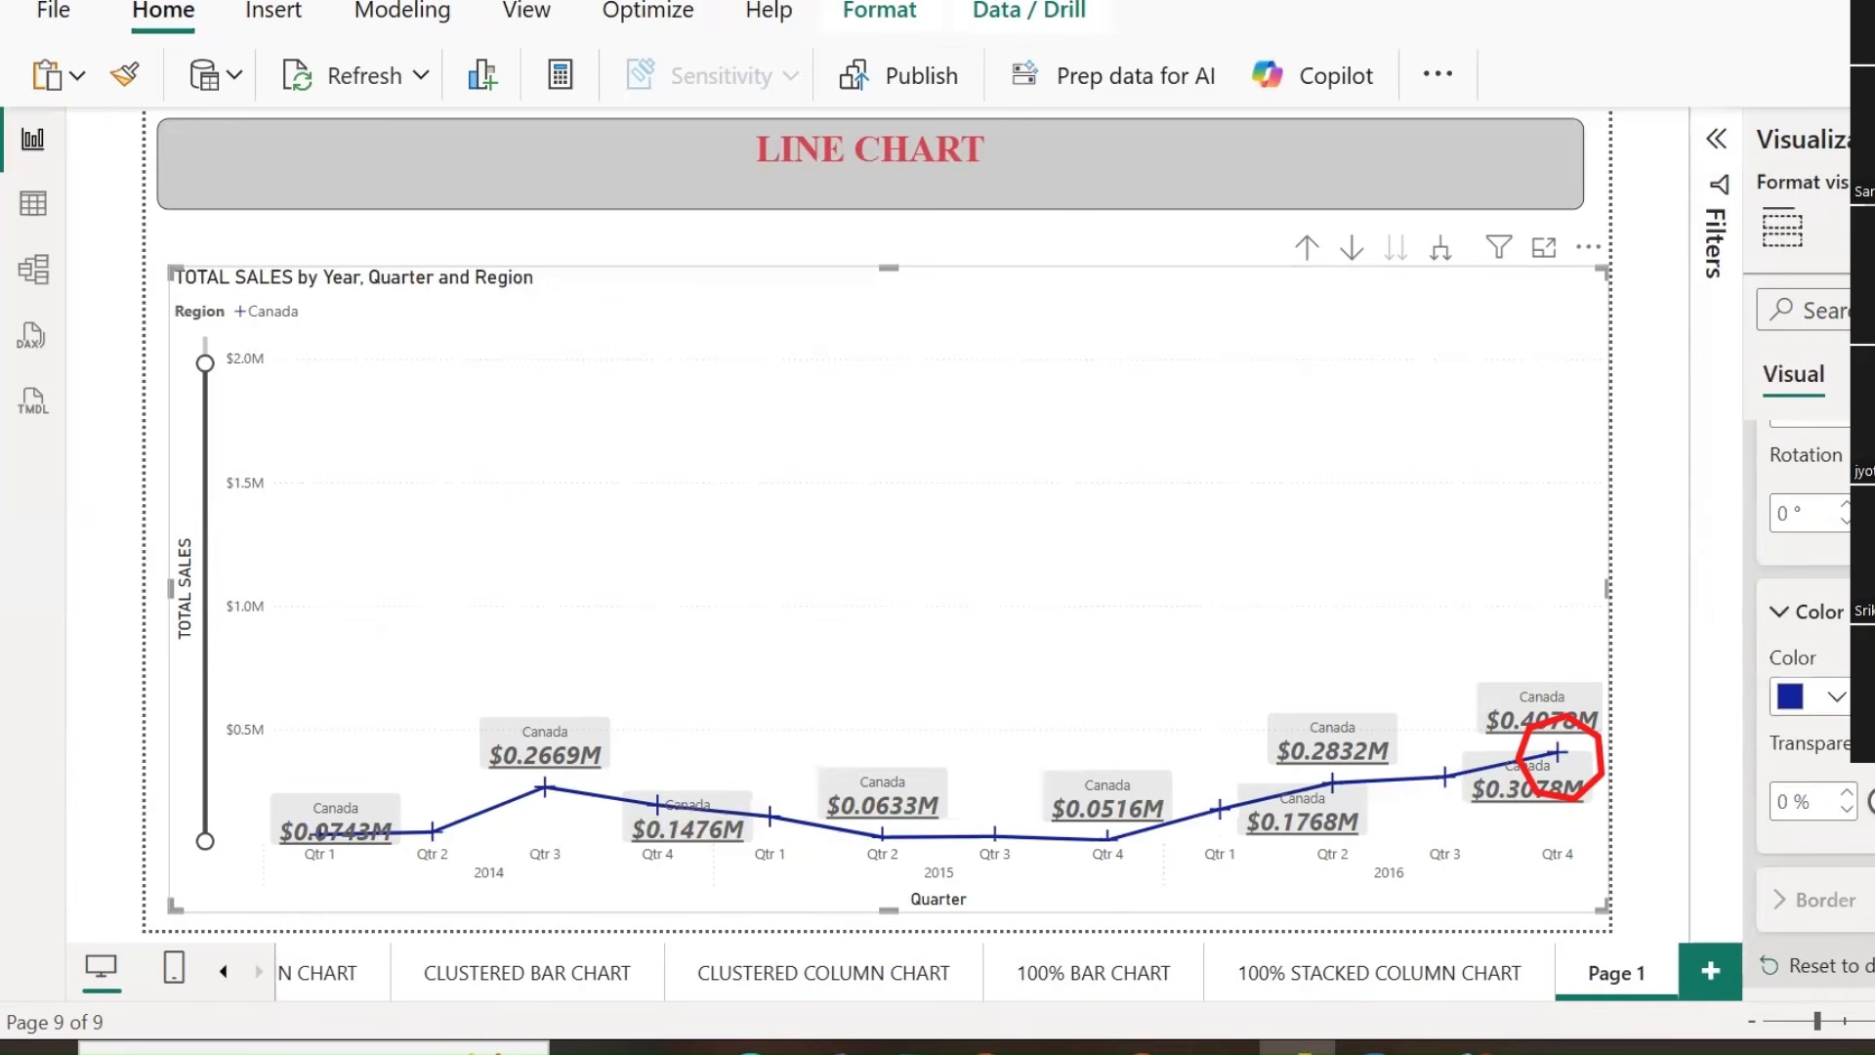
{"action": "scroll", "coordinate": [1797, 781], "scroll_direction": "down", "scroll_amount": 2}
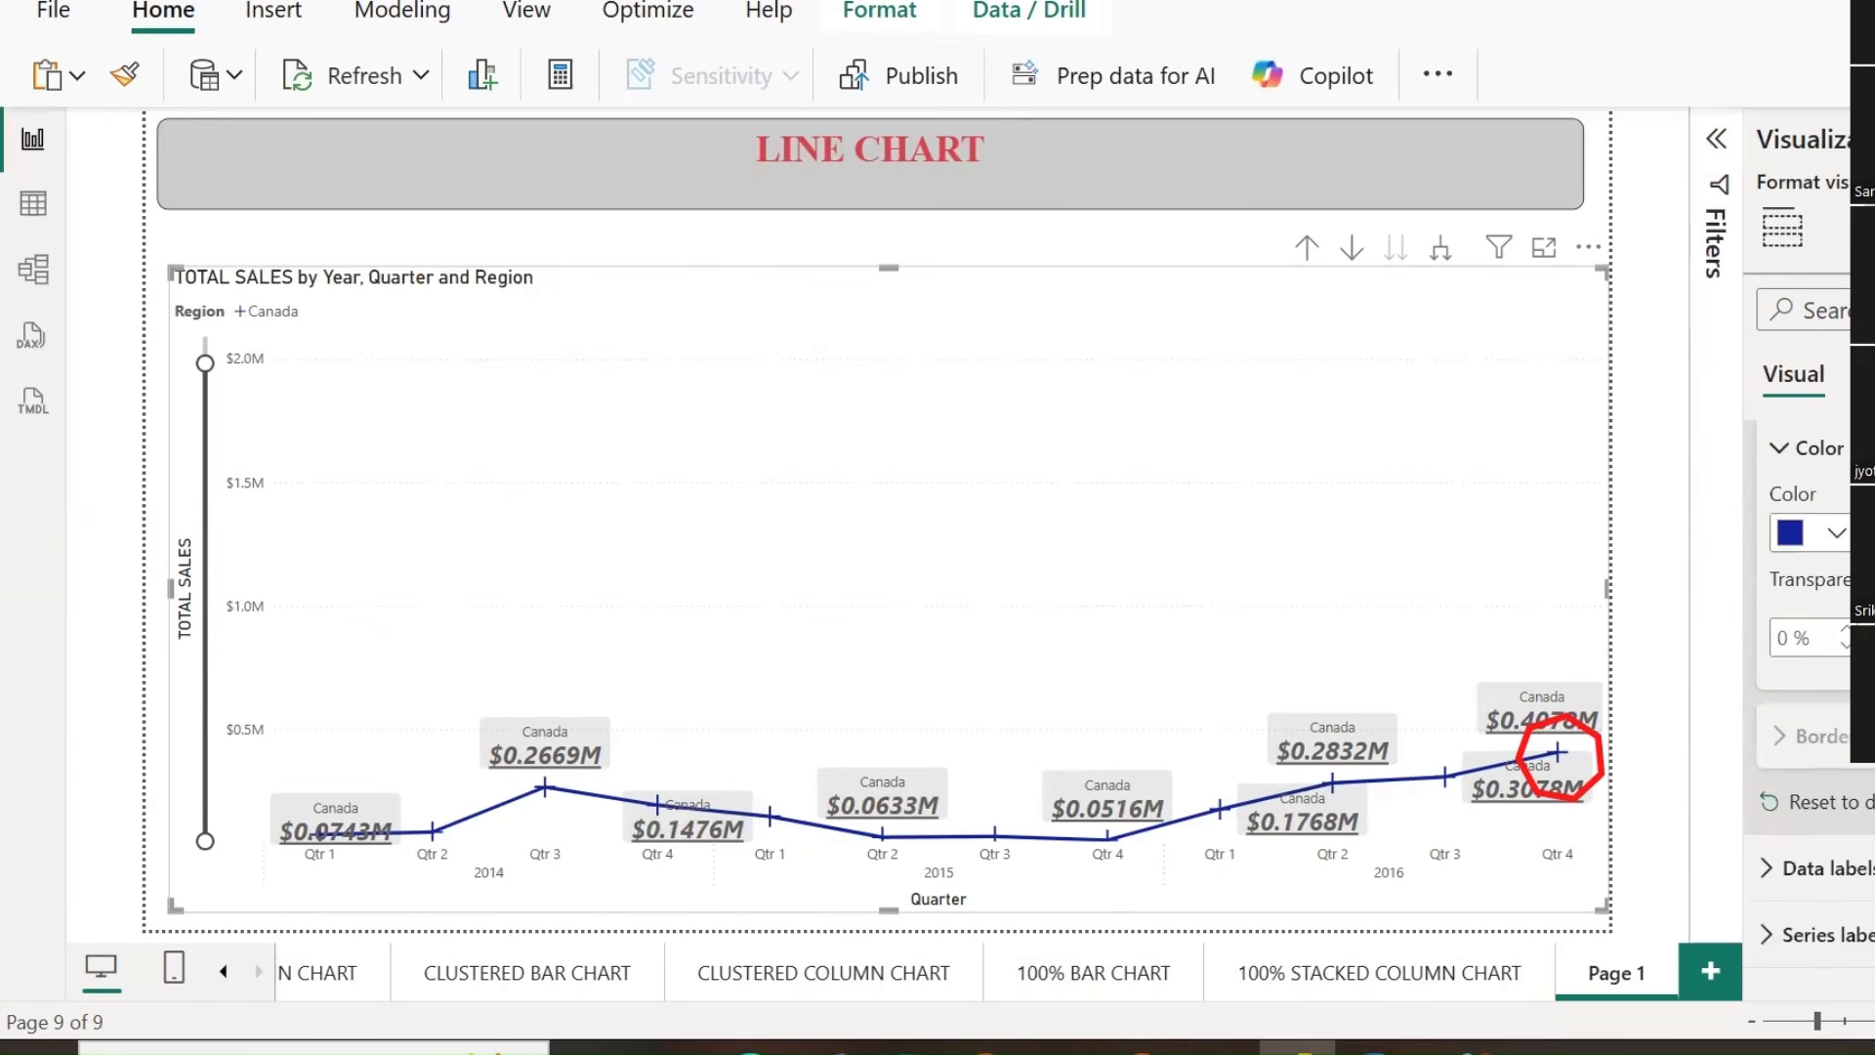
{"action": "left_click", "coordinate": [1807, 532]}
{"action": "left_click", "coordinate": [1603, 401]}
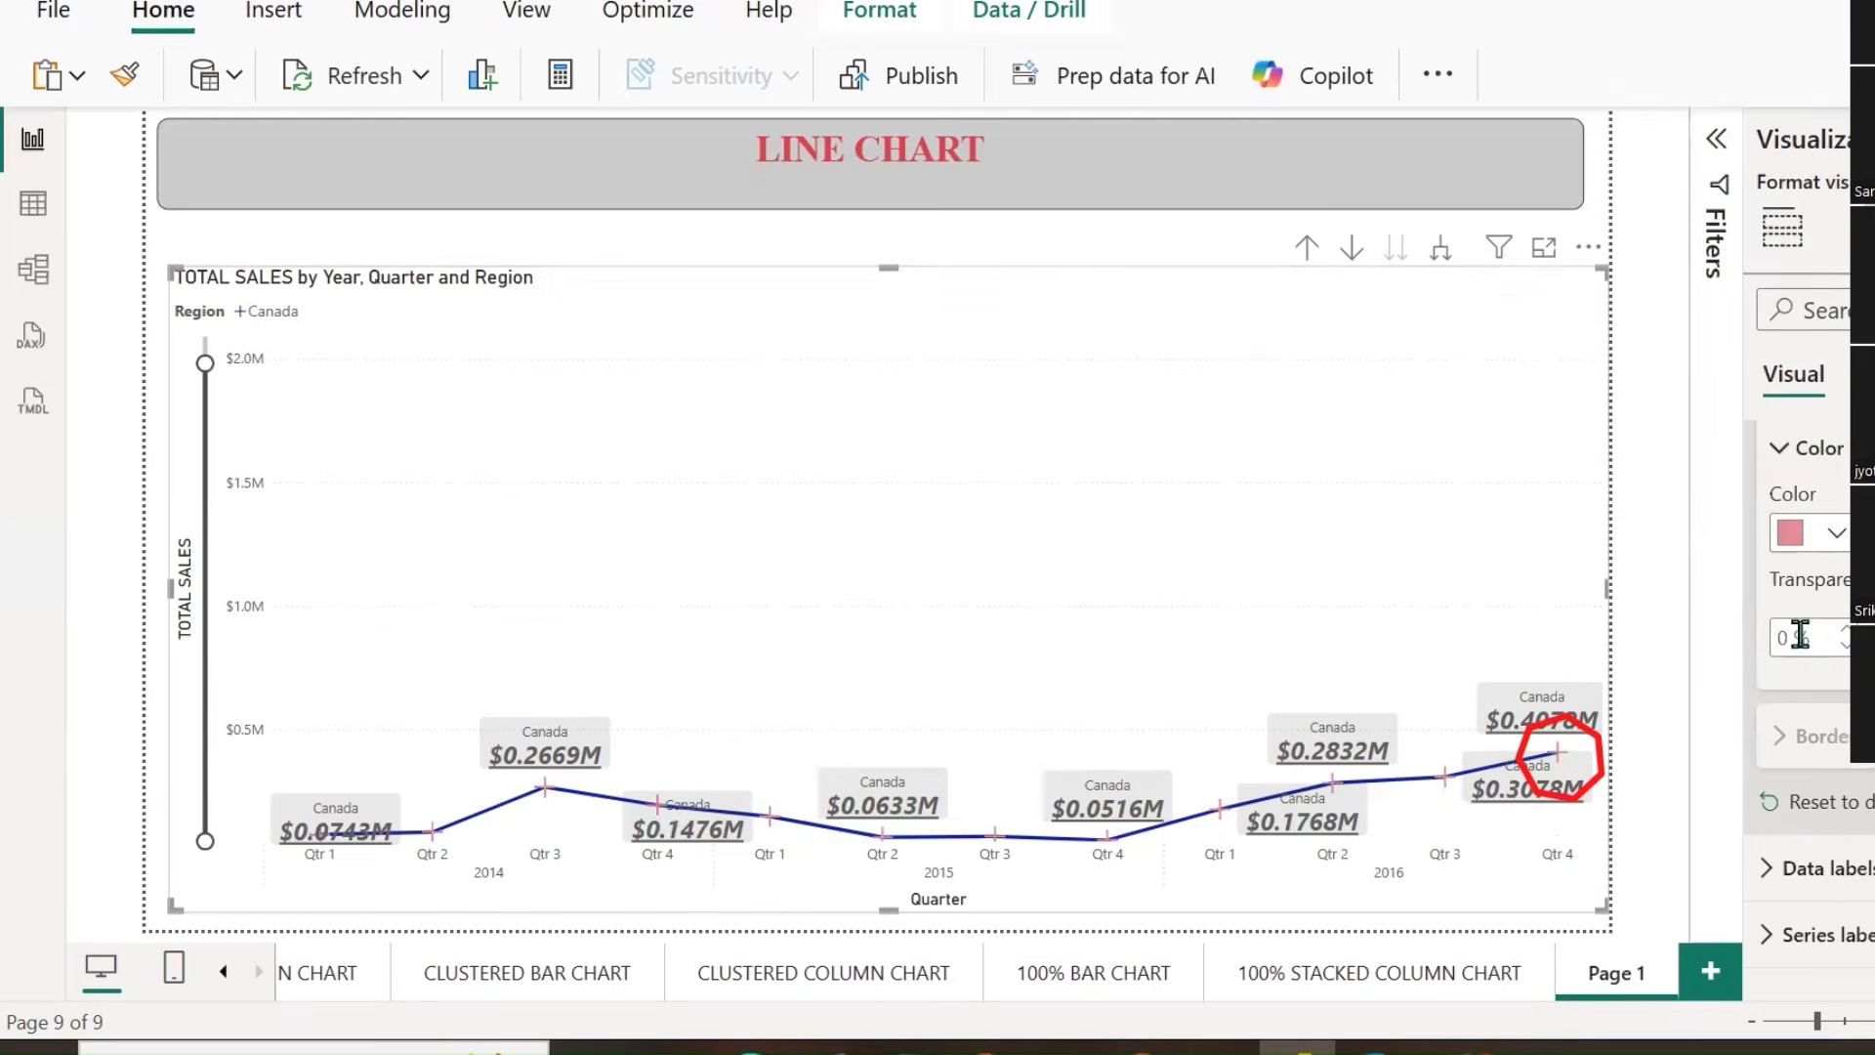
{"action": "left_click", "coordinate": [1838, 534]}
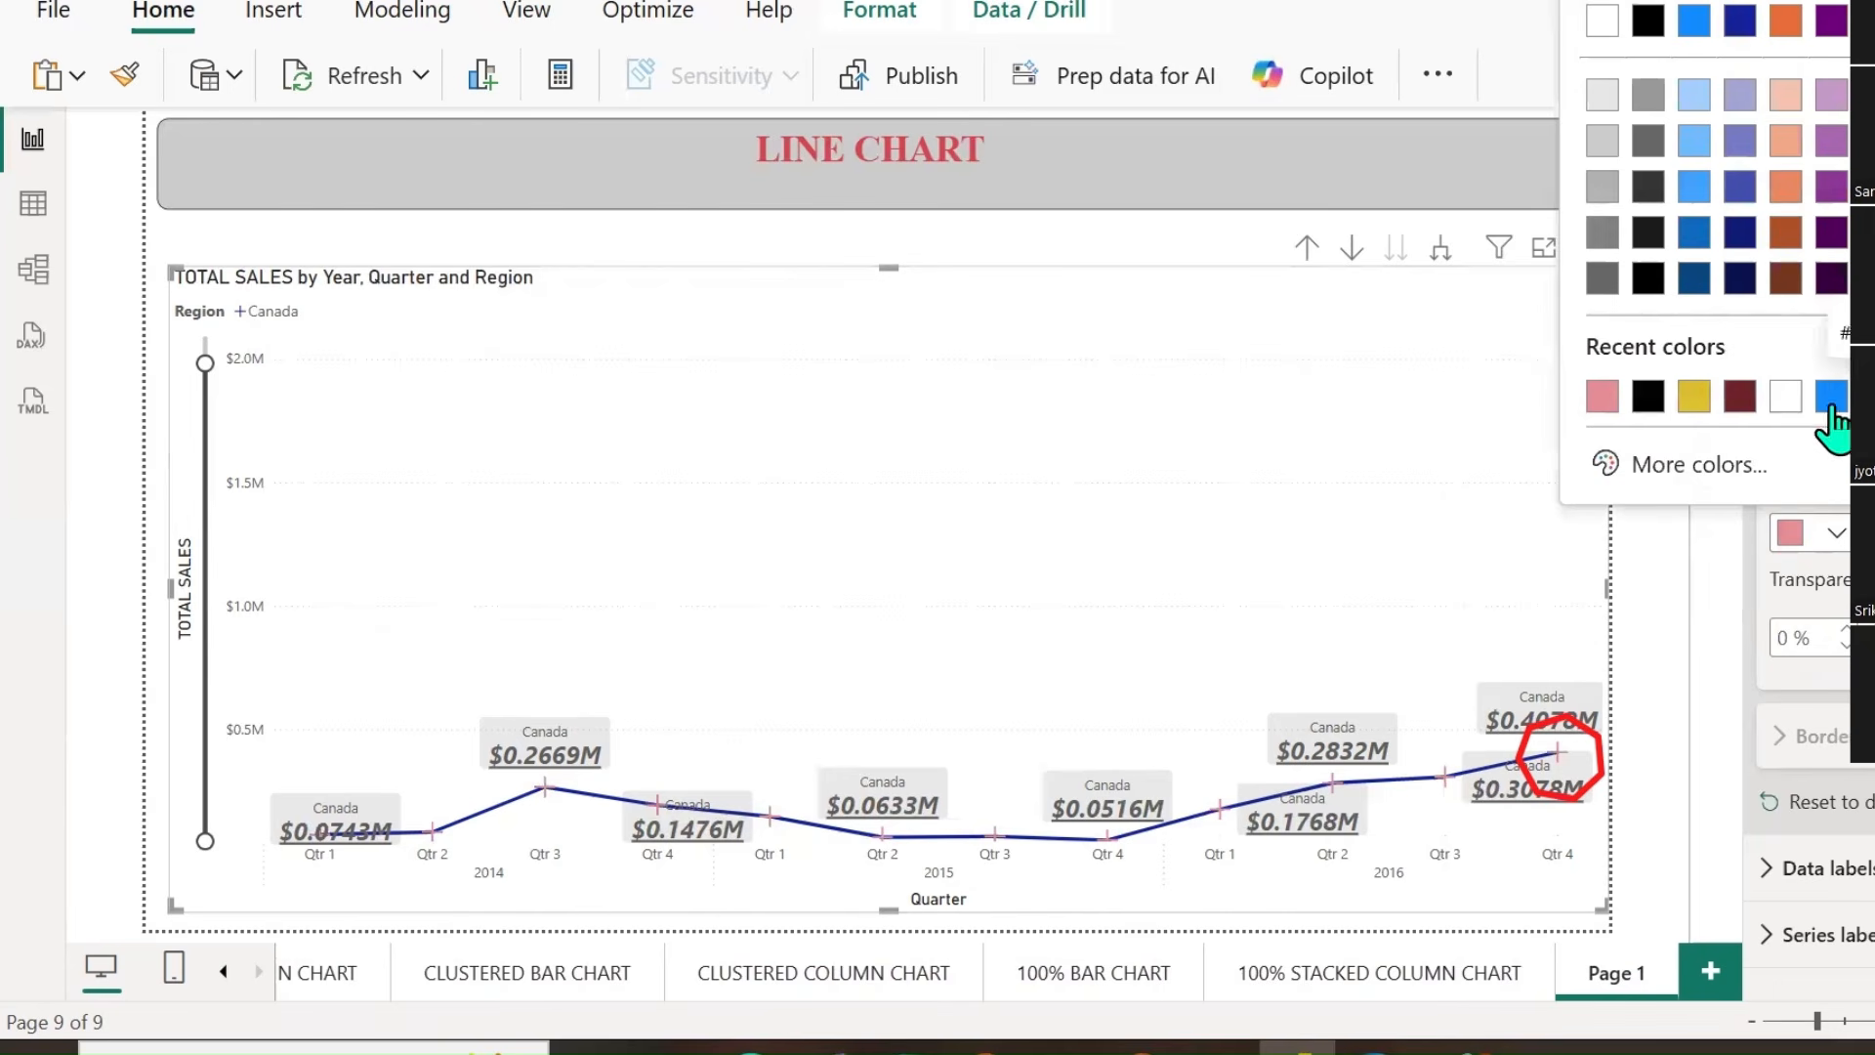
{"action": "left_click", "coordinate": [1740, 397]}
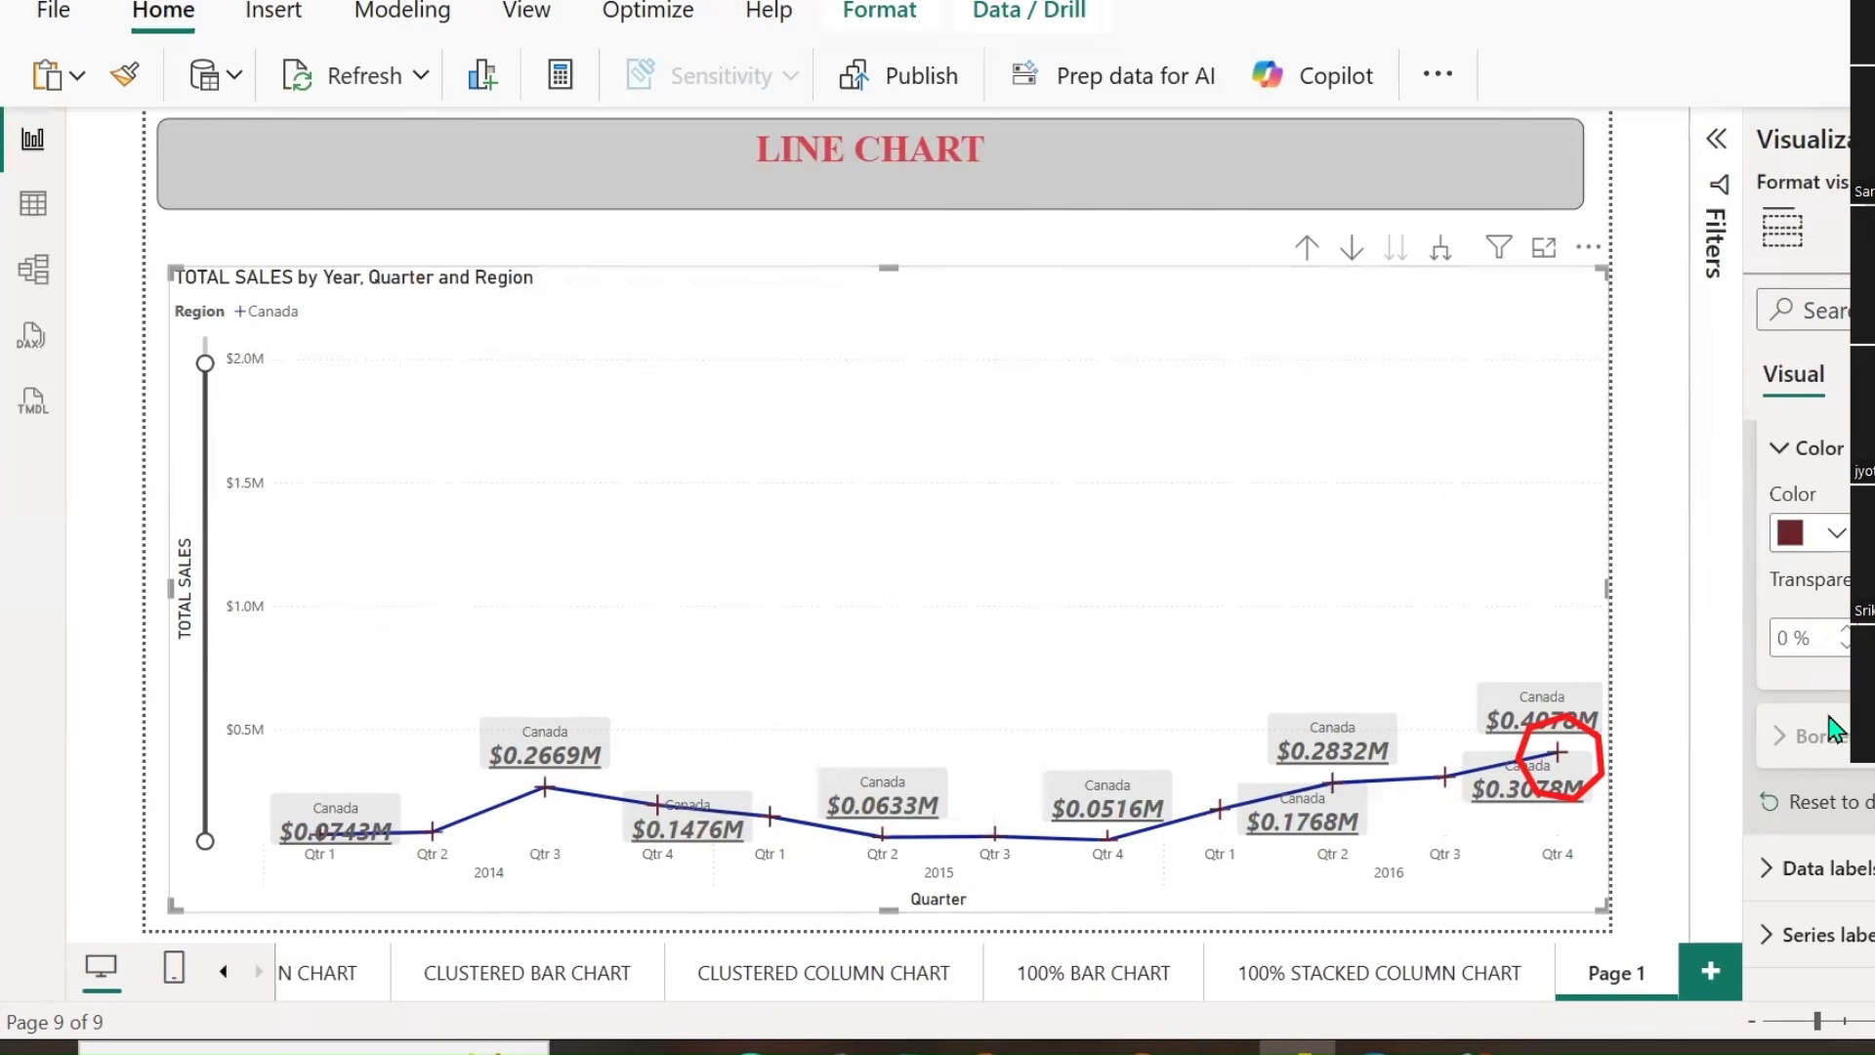
Reset the marker settings to default and erase the red annotation around the 2016 Qtr 4 point.
{"action": "scroll", "coordinate": [1836, 747], "scroll_direction": "down", "scroll_amount": 1}
{"action": "left_click", "coordinate": [1828, 766]}
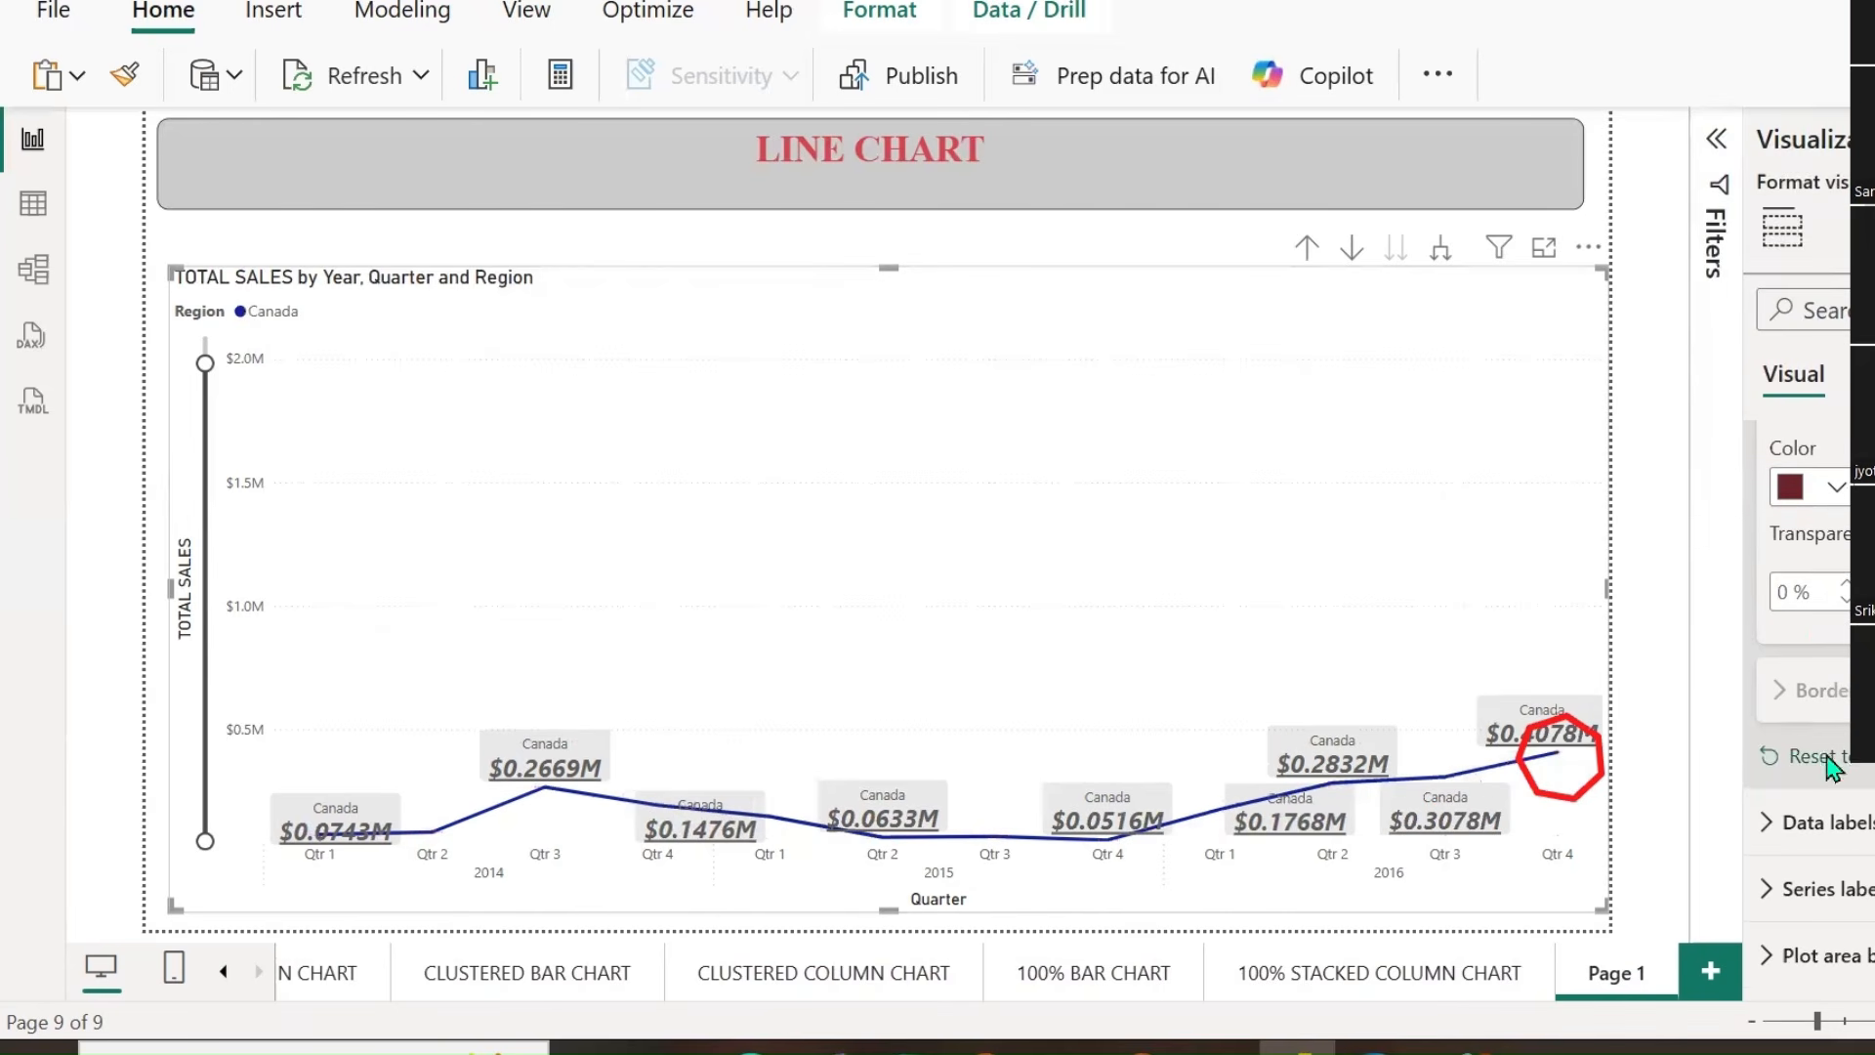
{"action": "left_click", "coordinate": [865, 91]}
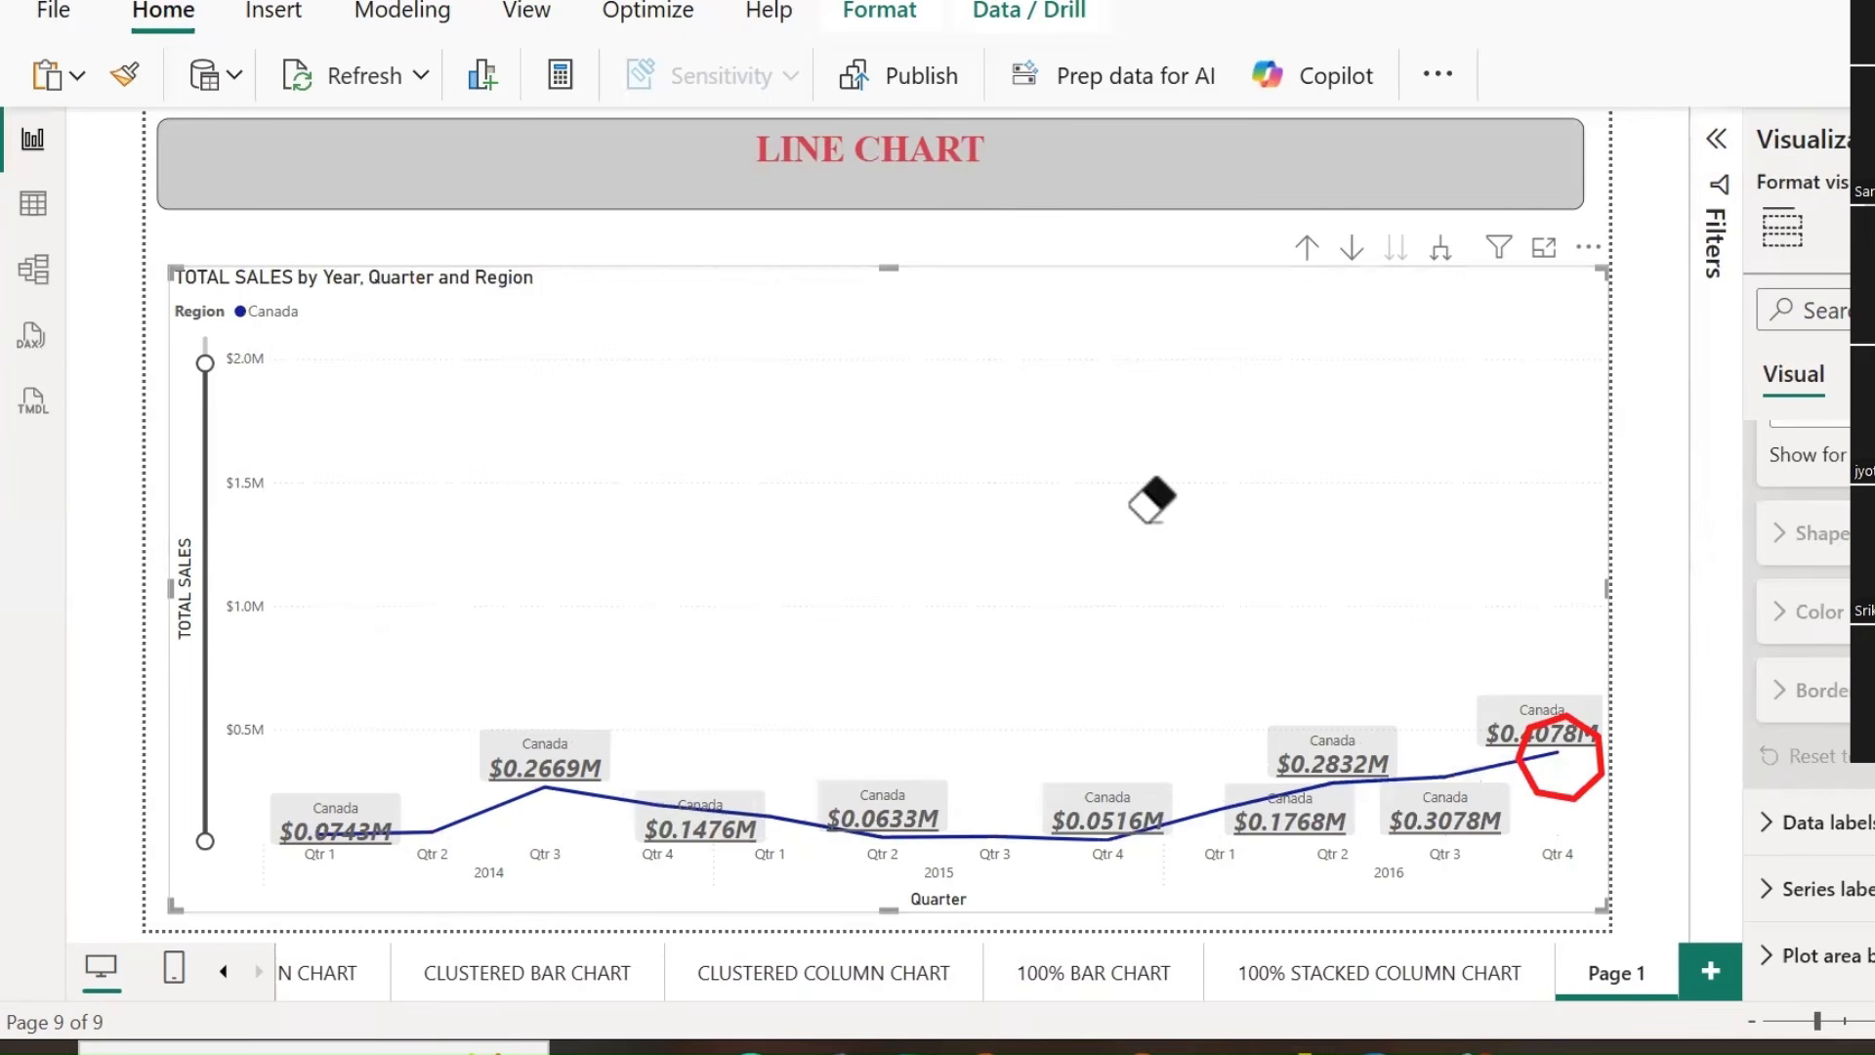
{"action": "left_click", "coordinate": [1530, 729]}
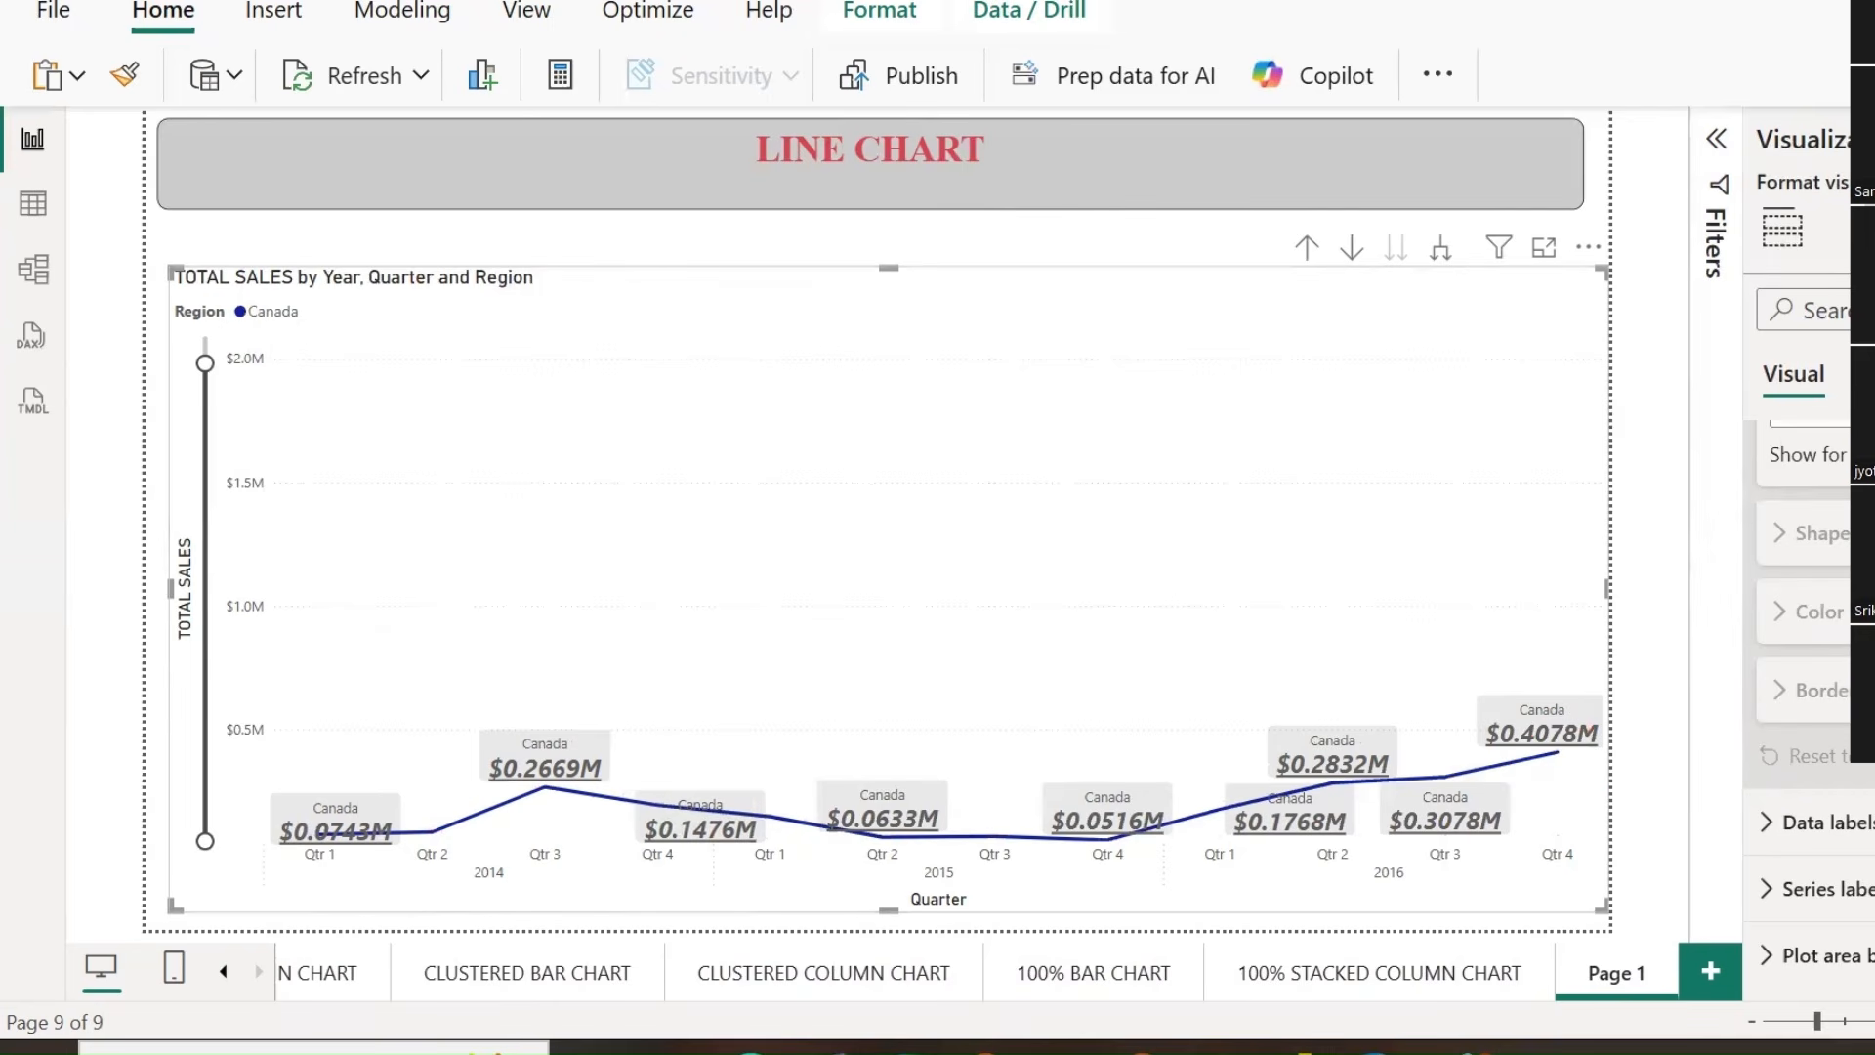
Go past the data label settings, turn on the series labels, and set their maximum width to 4.
{"action": "left_click", "coordinate": [1849, 816]}
{"action": "scroll", "coordinate": [1846, 796], "scroll_direction": "down", "scroll_amount": 4}
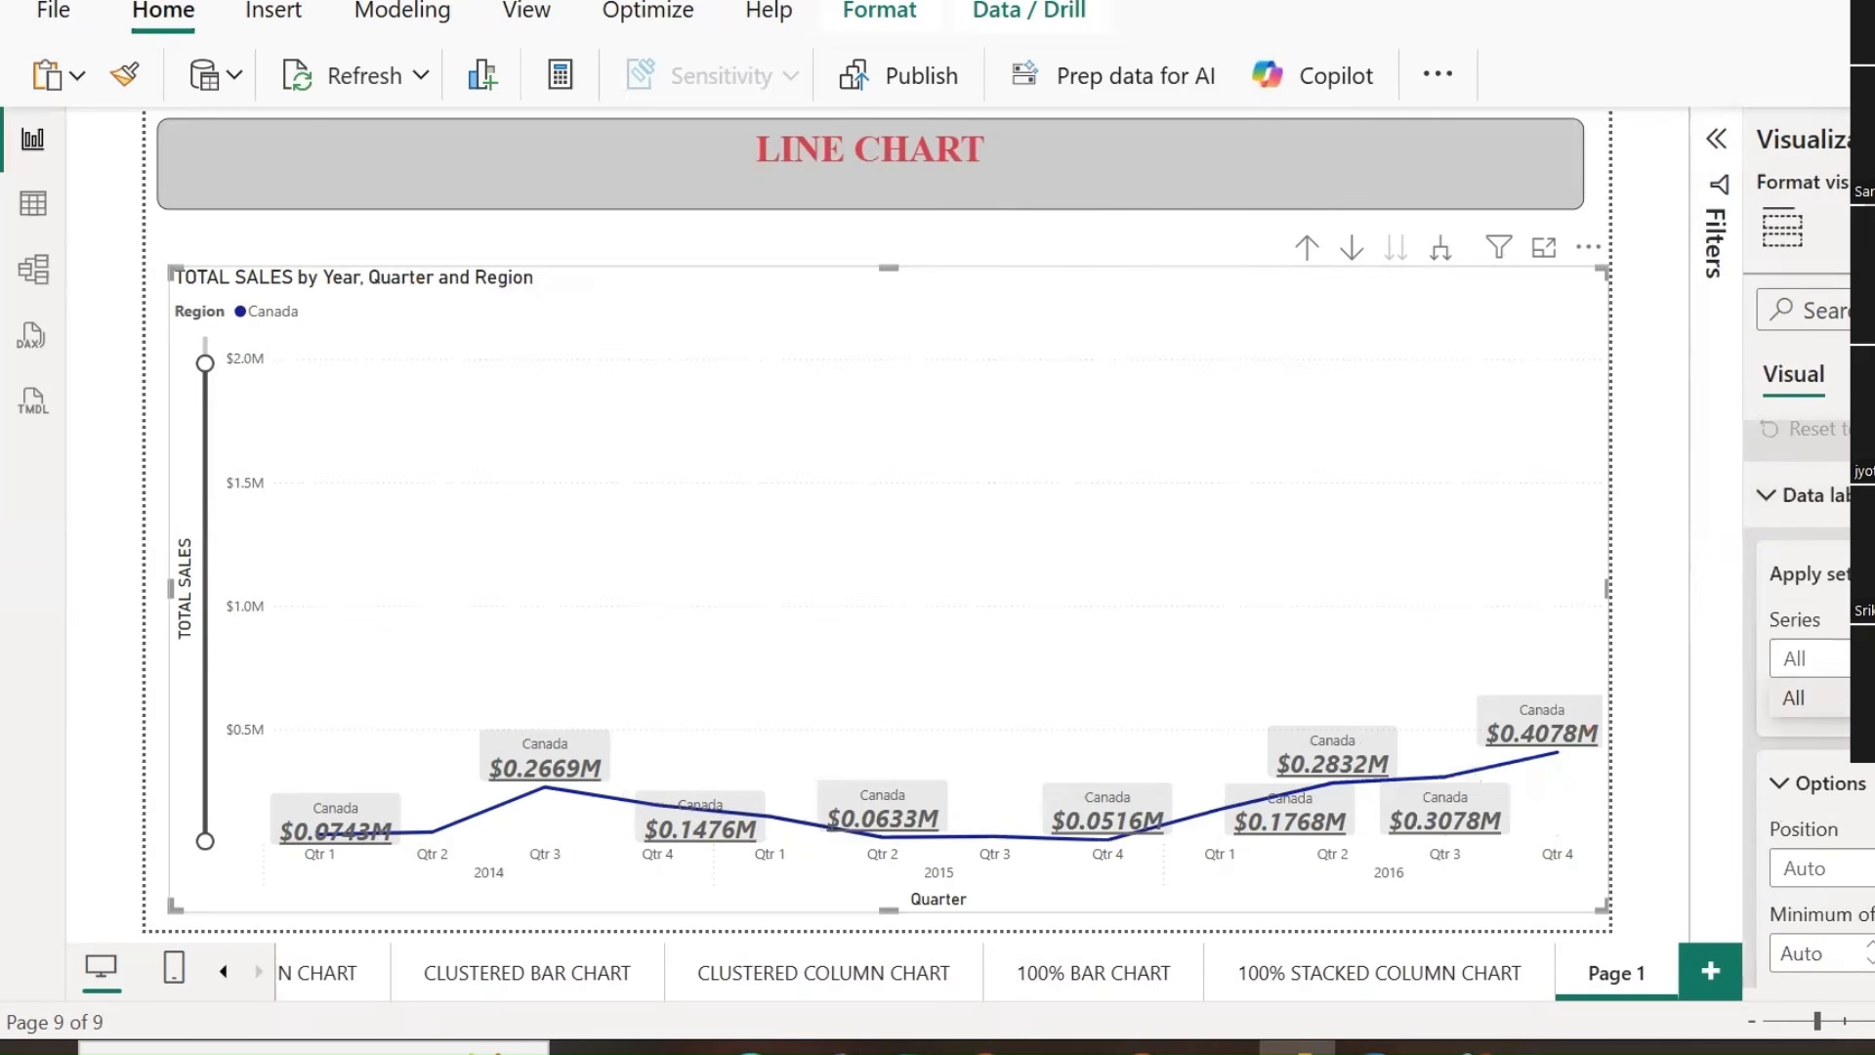
{"action": "scroll", "coordinate": [1807, 733], "scroll_direction": "down", "scroll_amount": 8}
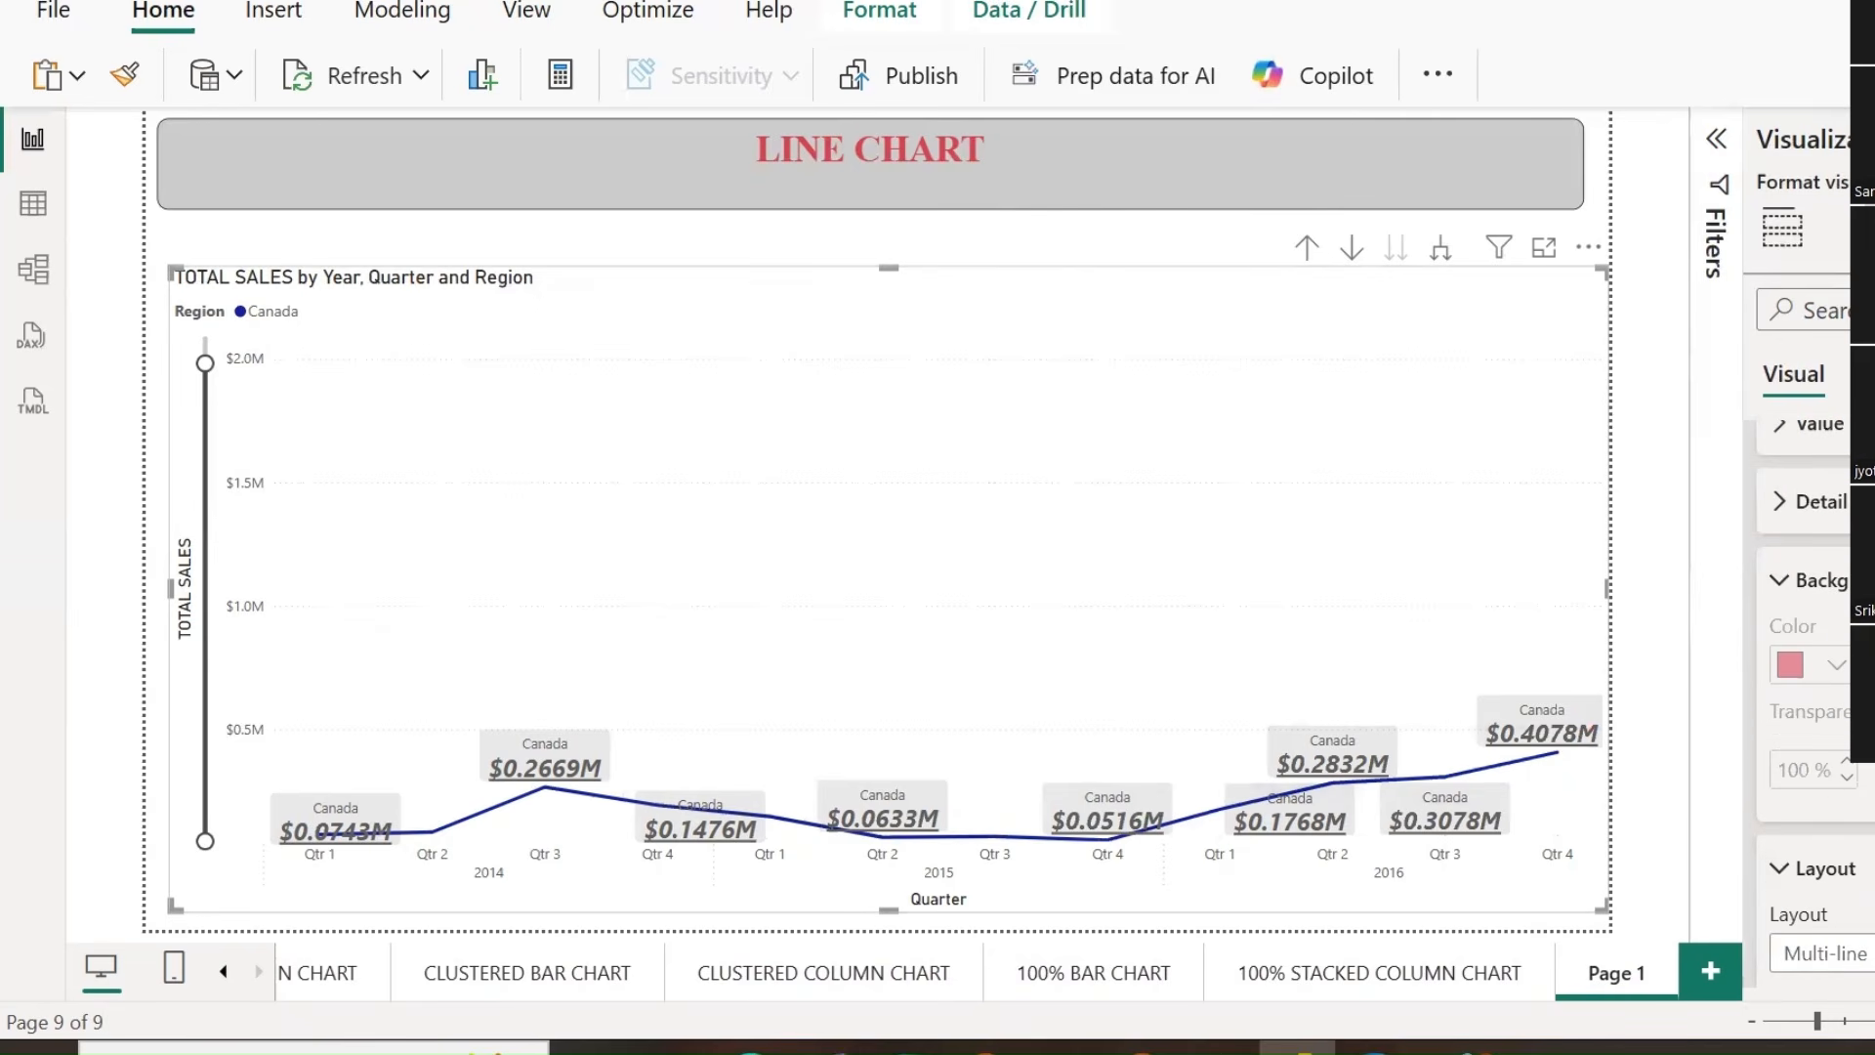
{"action": "scroll", "coordinate": [1807, 733], "scroll_direction": "down", "scroll_amount": 8}
{"action": "left_click", "coordinate": [1773, 894]}
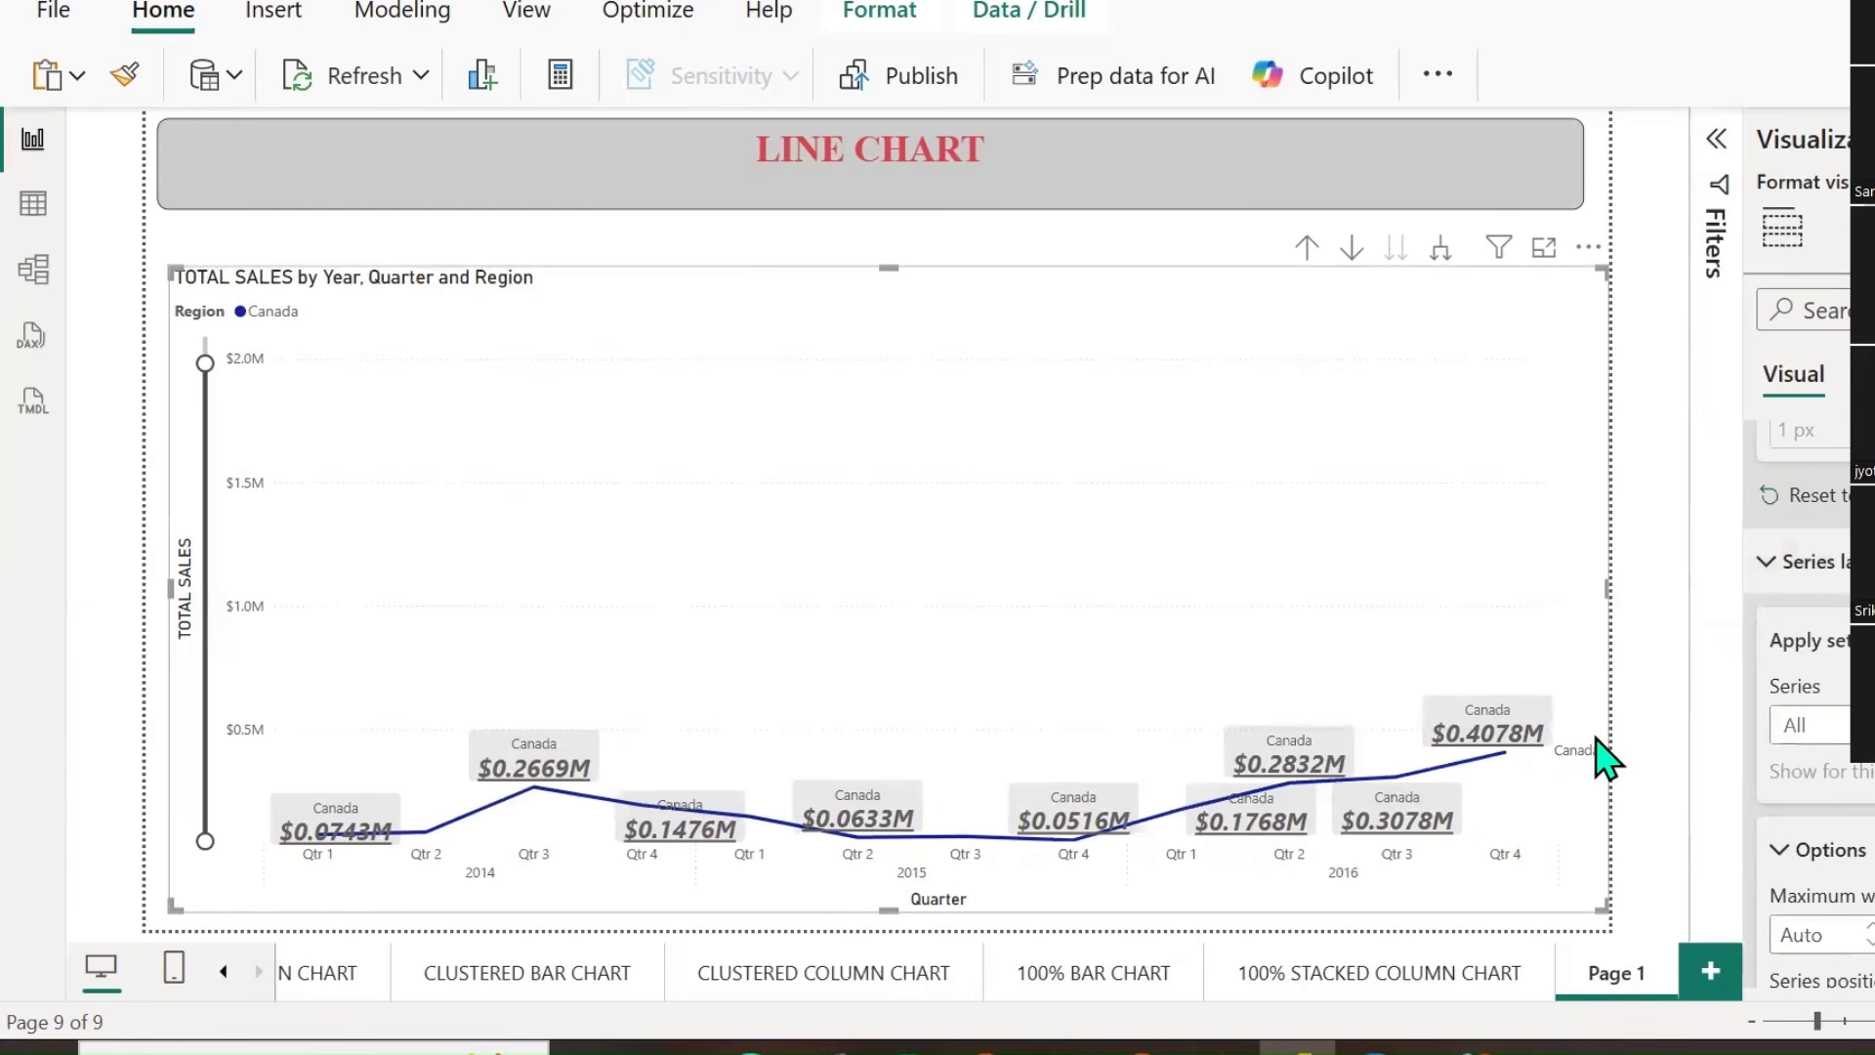
{"action": "scroll", "coordinate": [1807, 684], "scroll_direction": "down", "scroll_amount": 3}
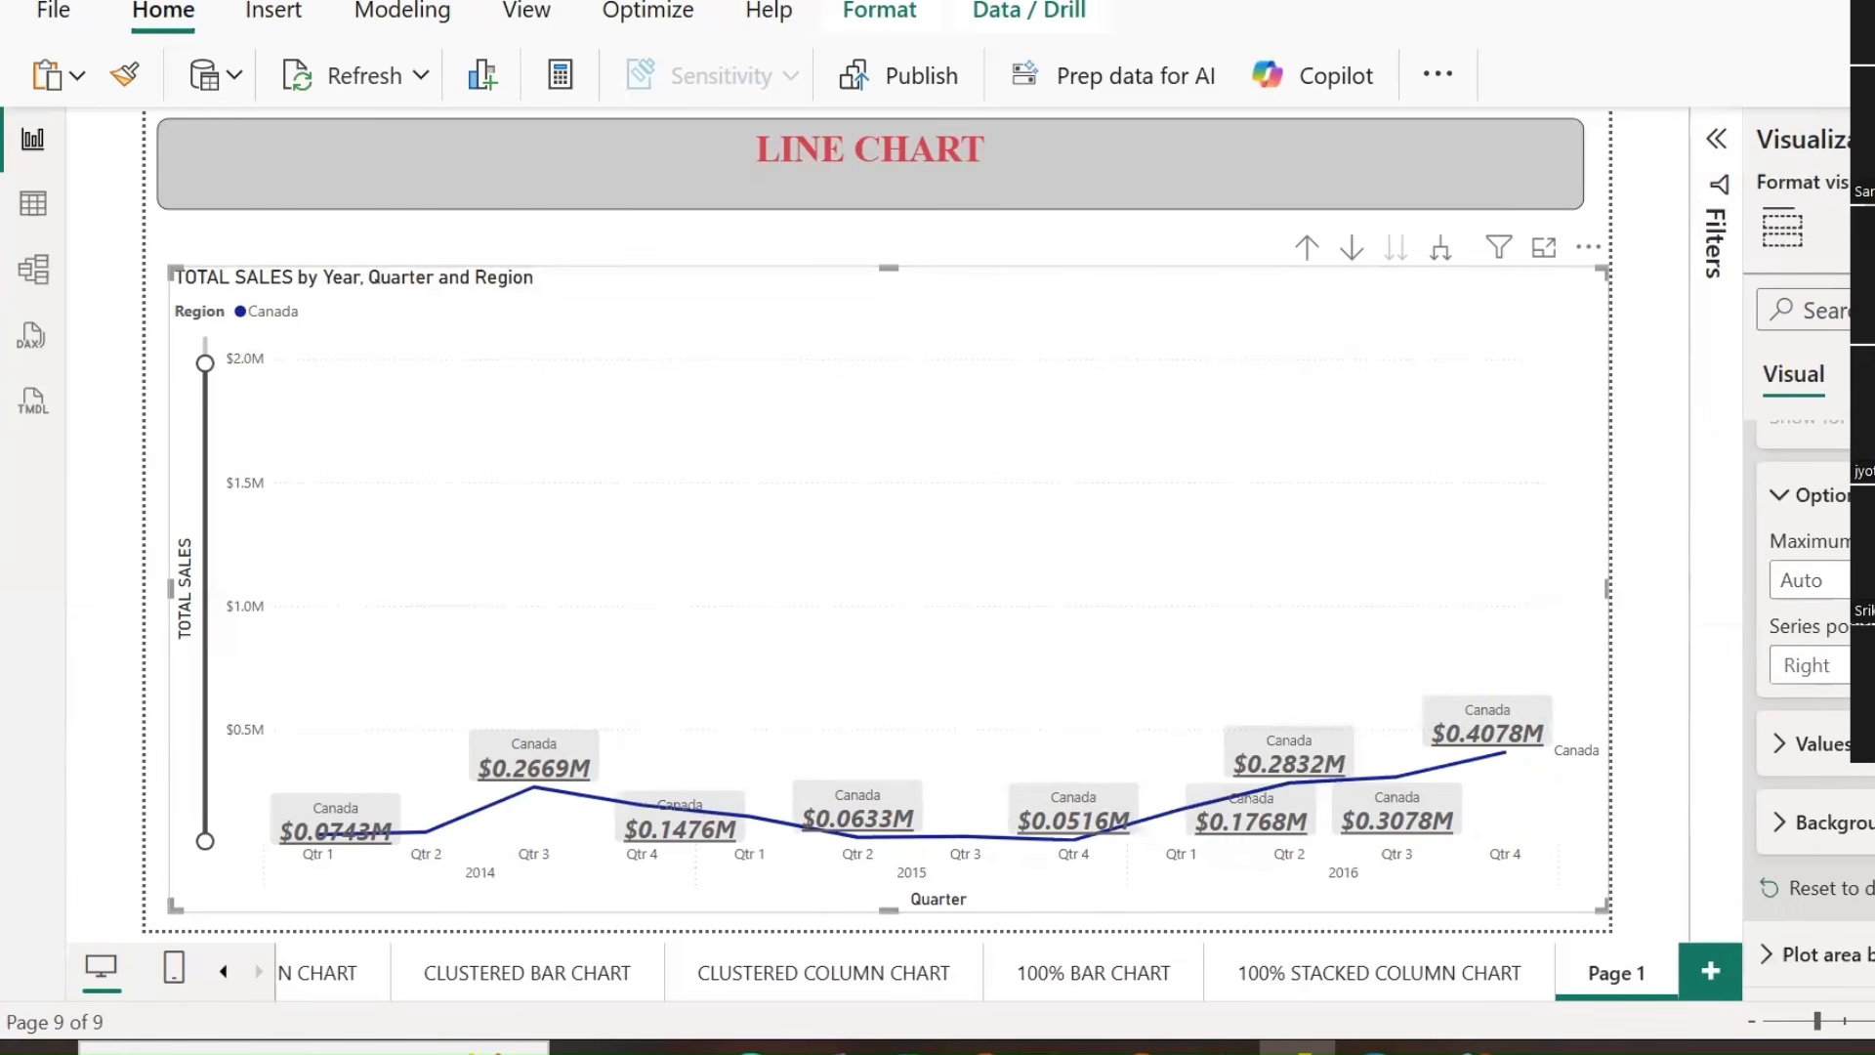
{"action": "left_click", "coordinate": [1849, 586]}
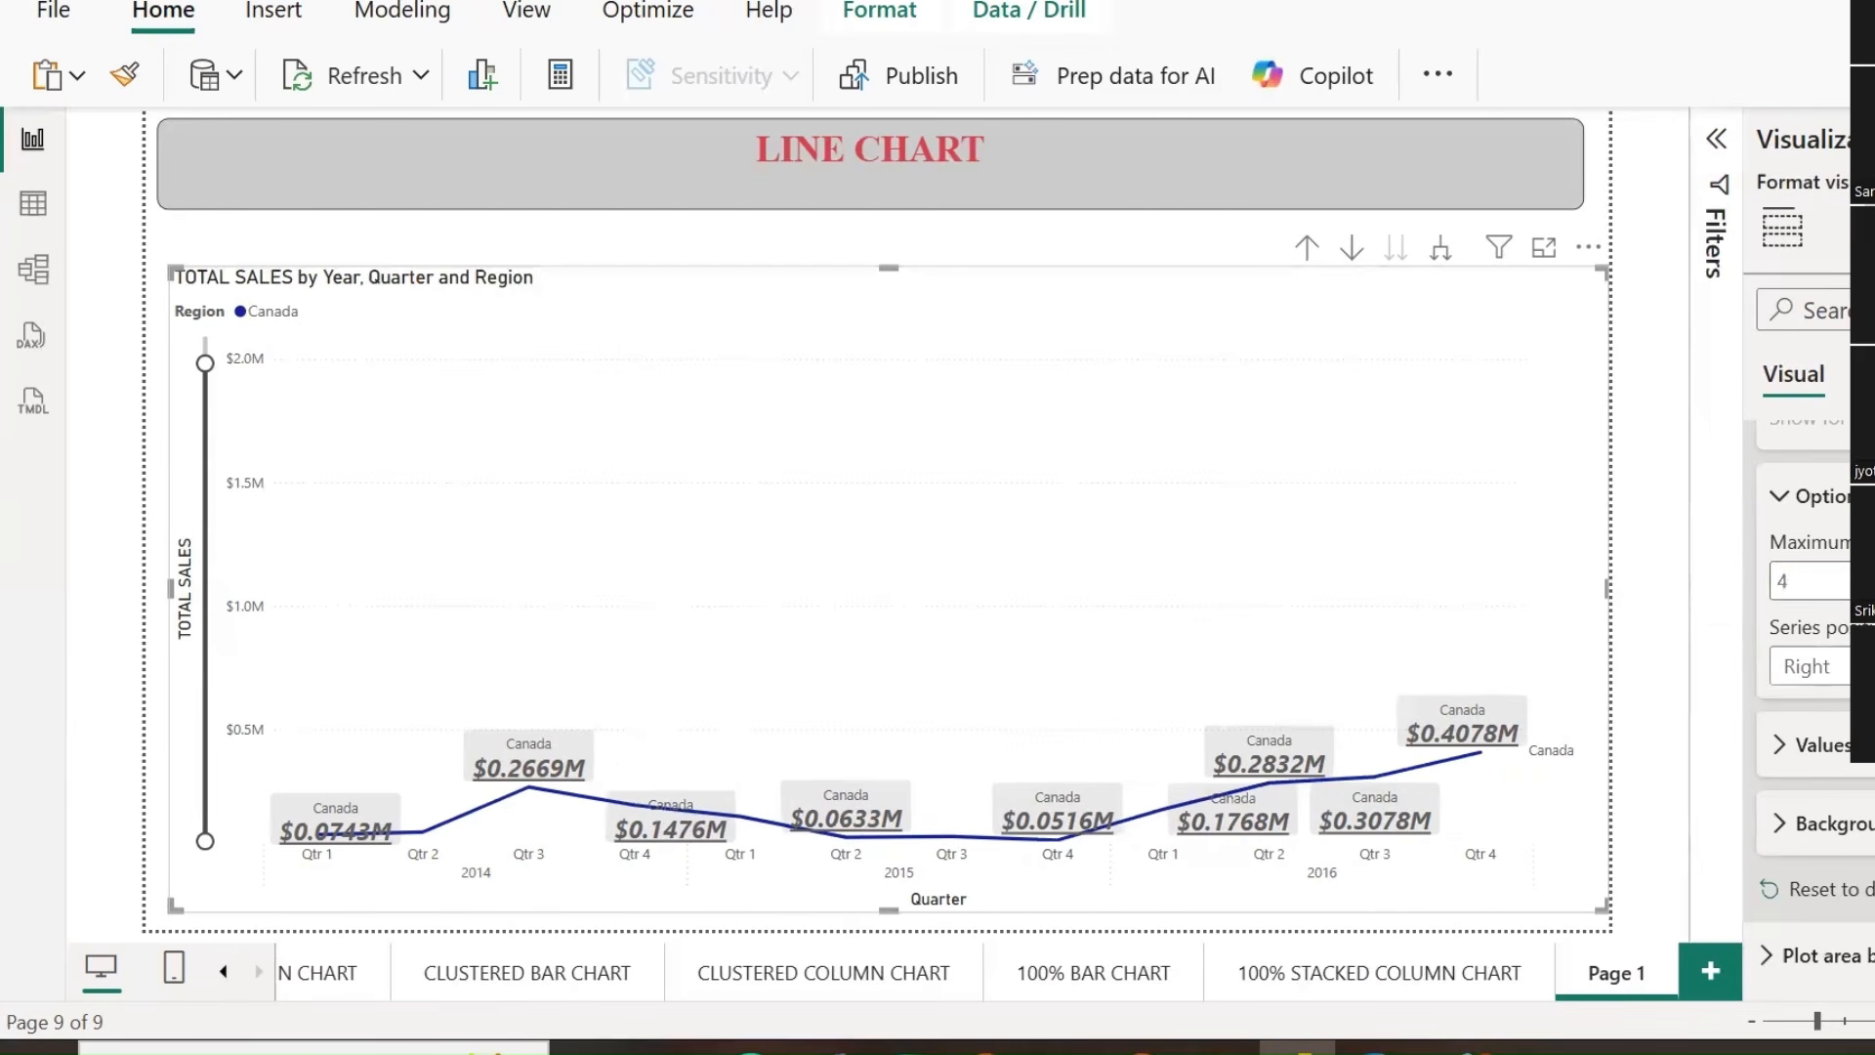
Try the series labels at the left with maximum width 3, return them to the right, and reset the series label settings to default.
{"action": "left_click", "coordinate": [1807, 666]}
{"action": "left_click", "coordinate": [1807, 703]}
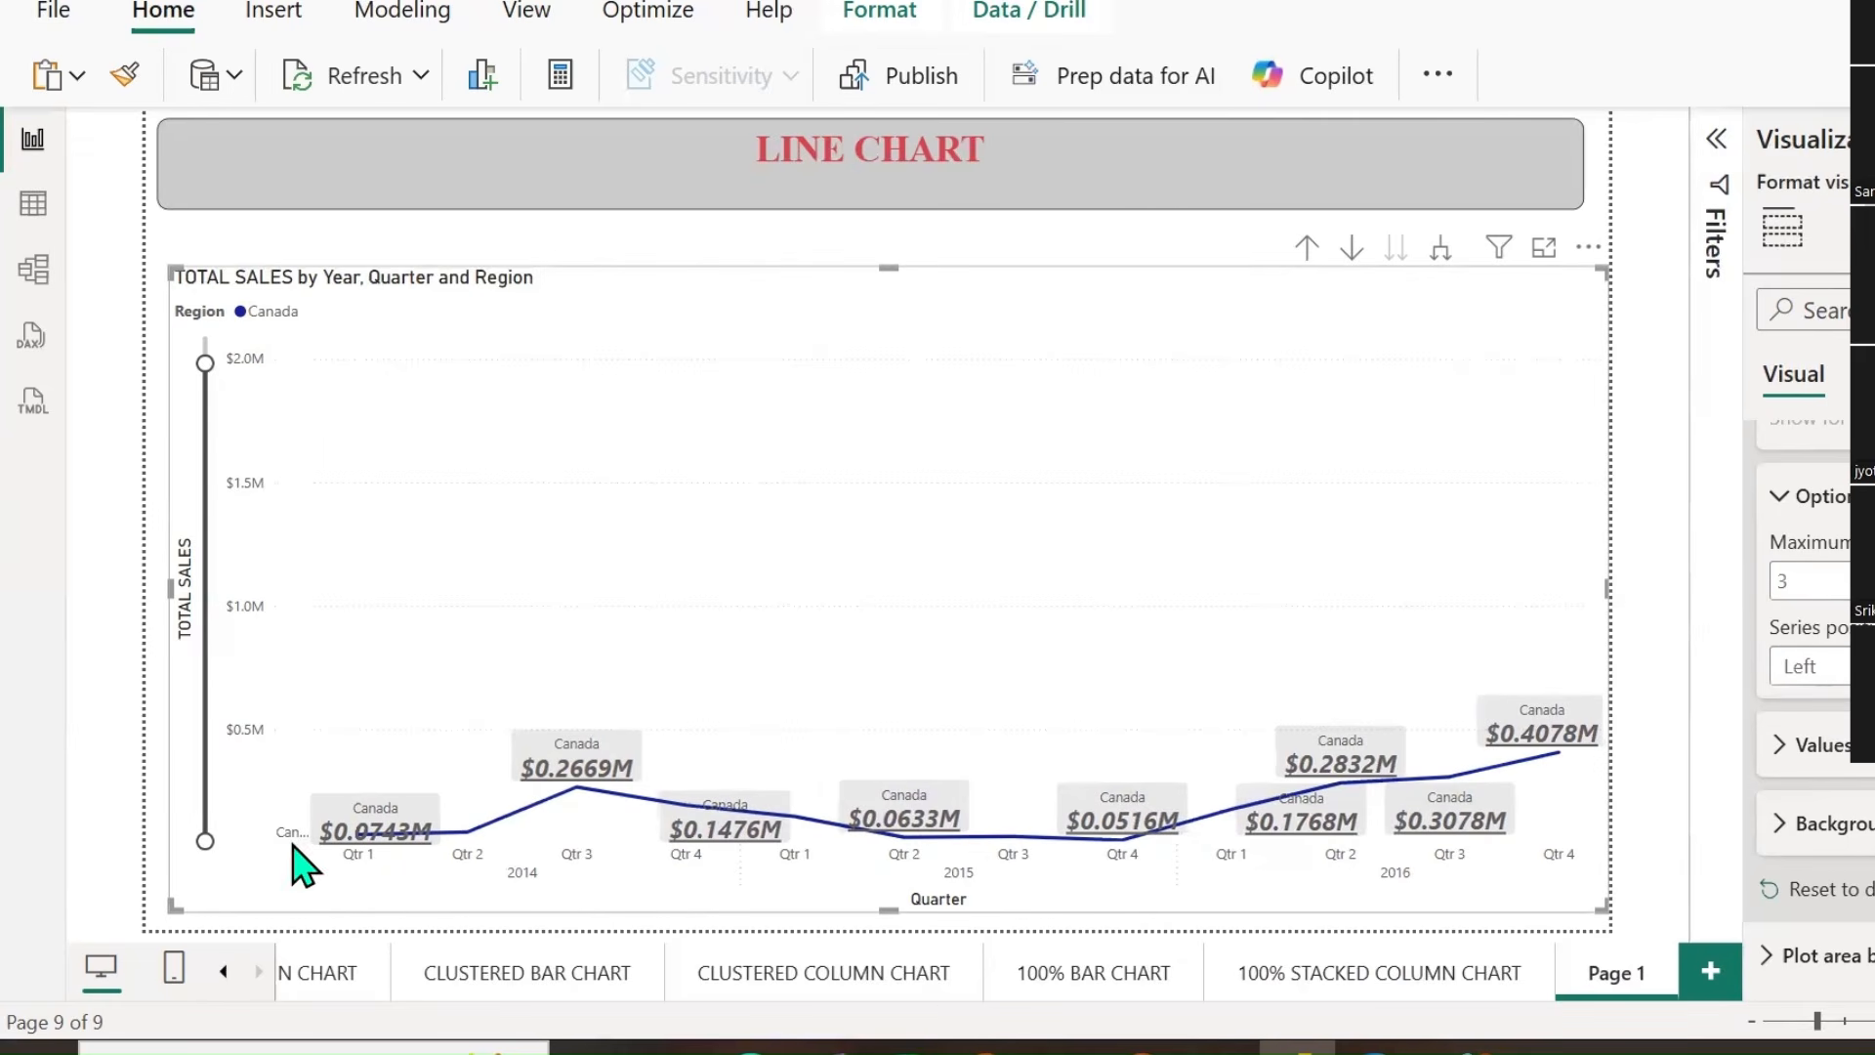
{"action": "left_click", "coordinate": [1791, 747]}
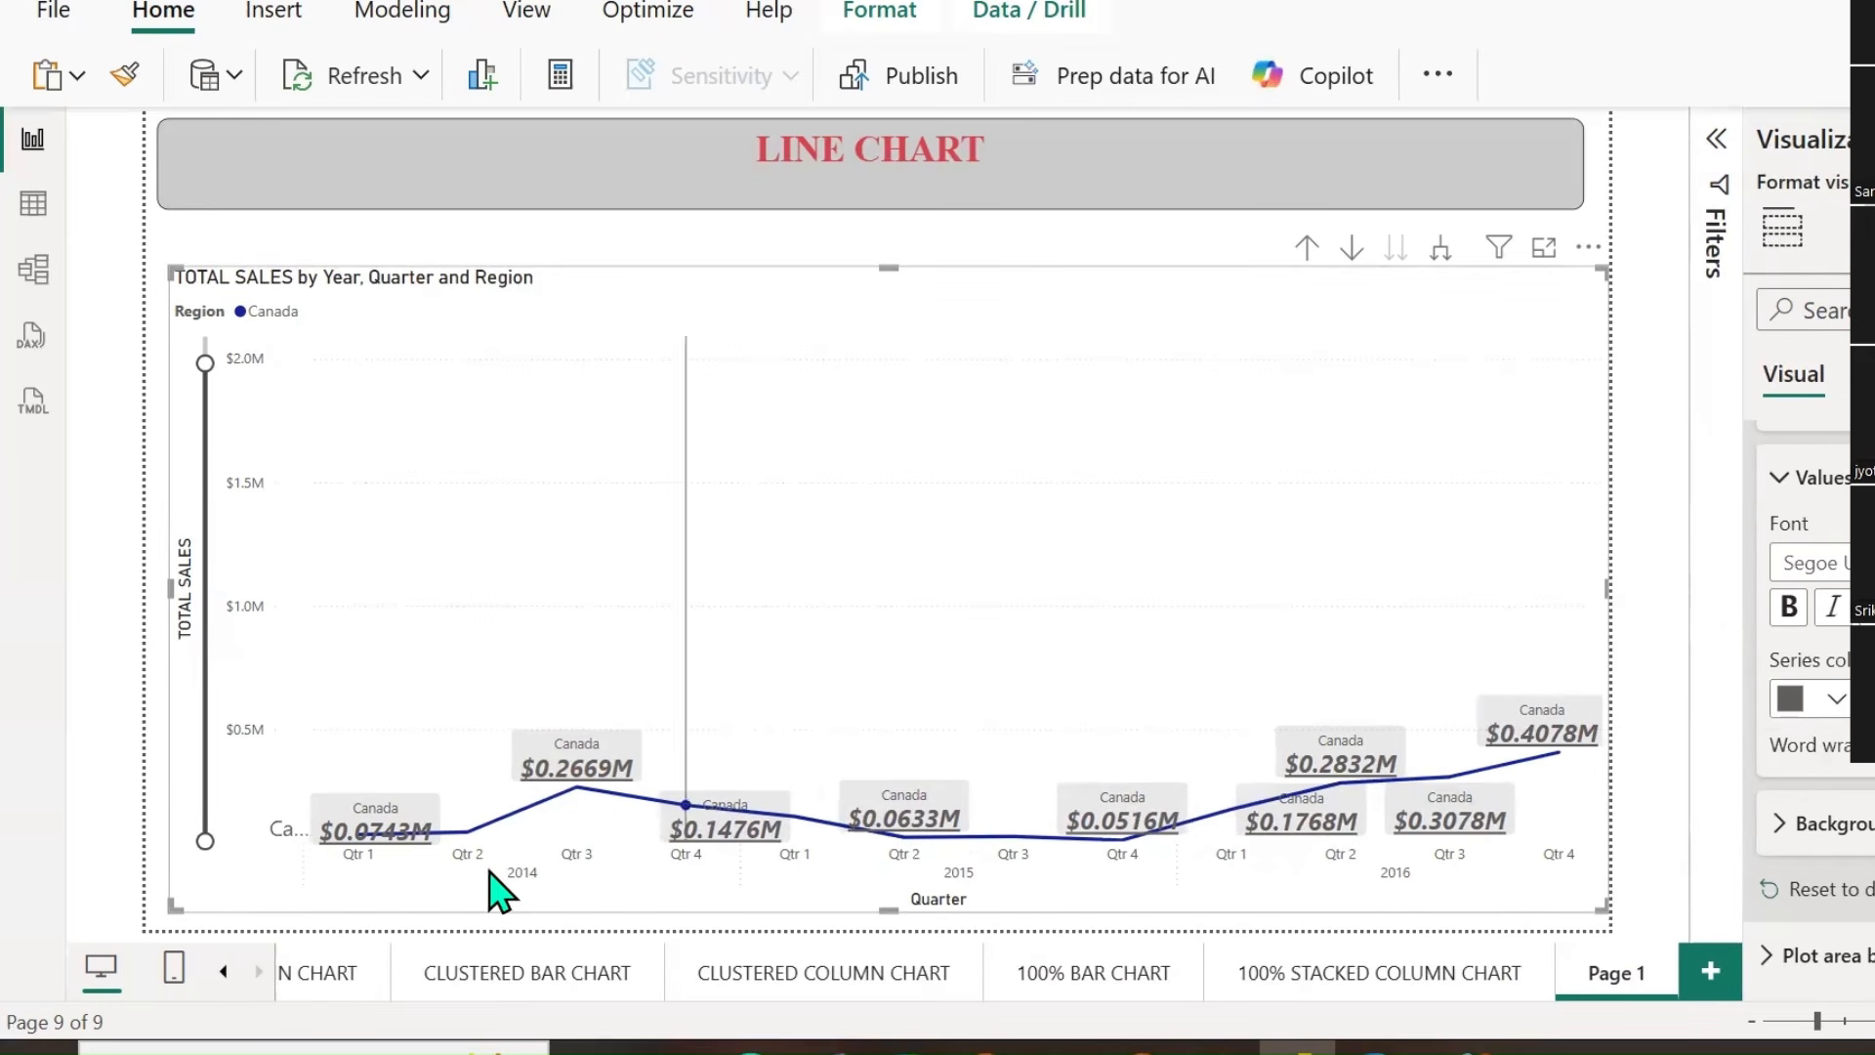
{"action": "scroll", "coordinate": [1846, 766], "scroll_direction": "up", "scroll_amount": 3}
{"action": "left_click", "coordinate": [1807, 725]}
{"action": "left_click", "coordinate": [1829, 805]}
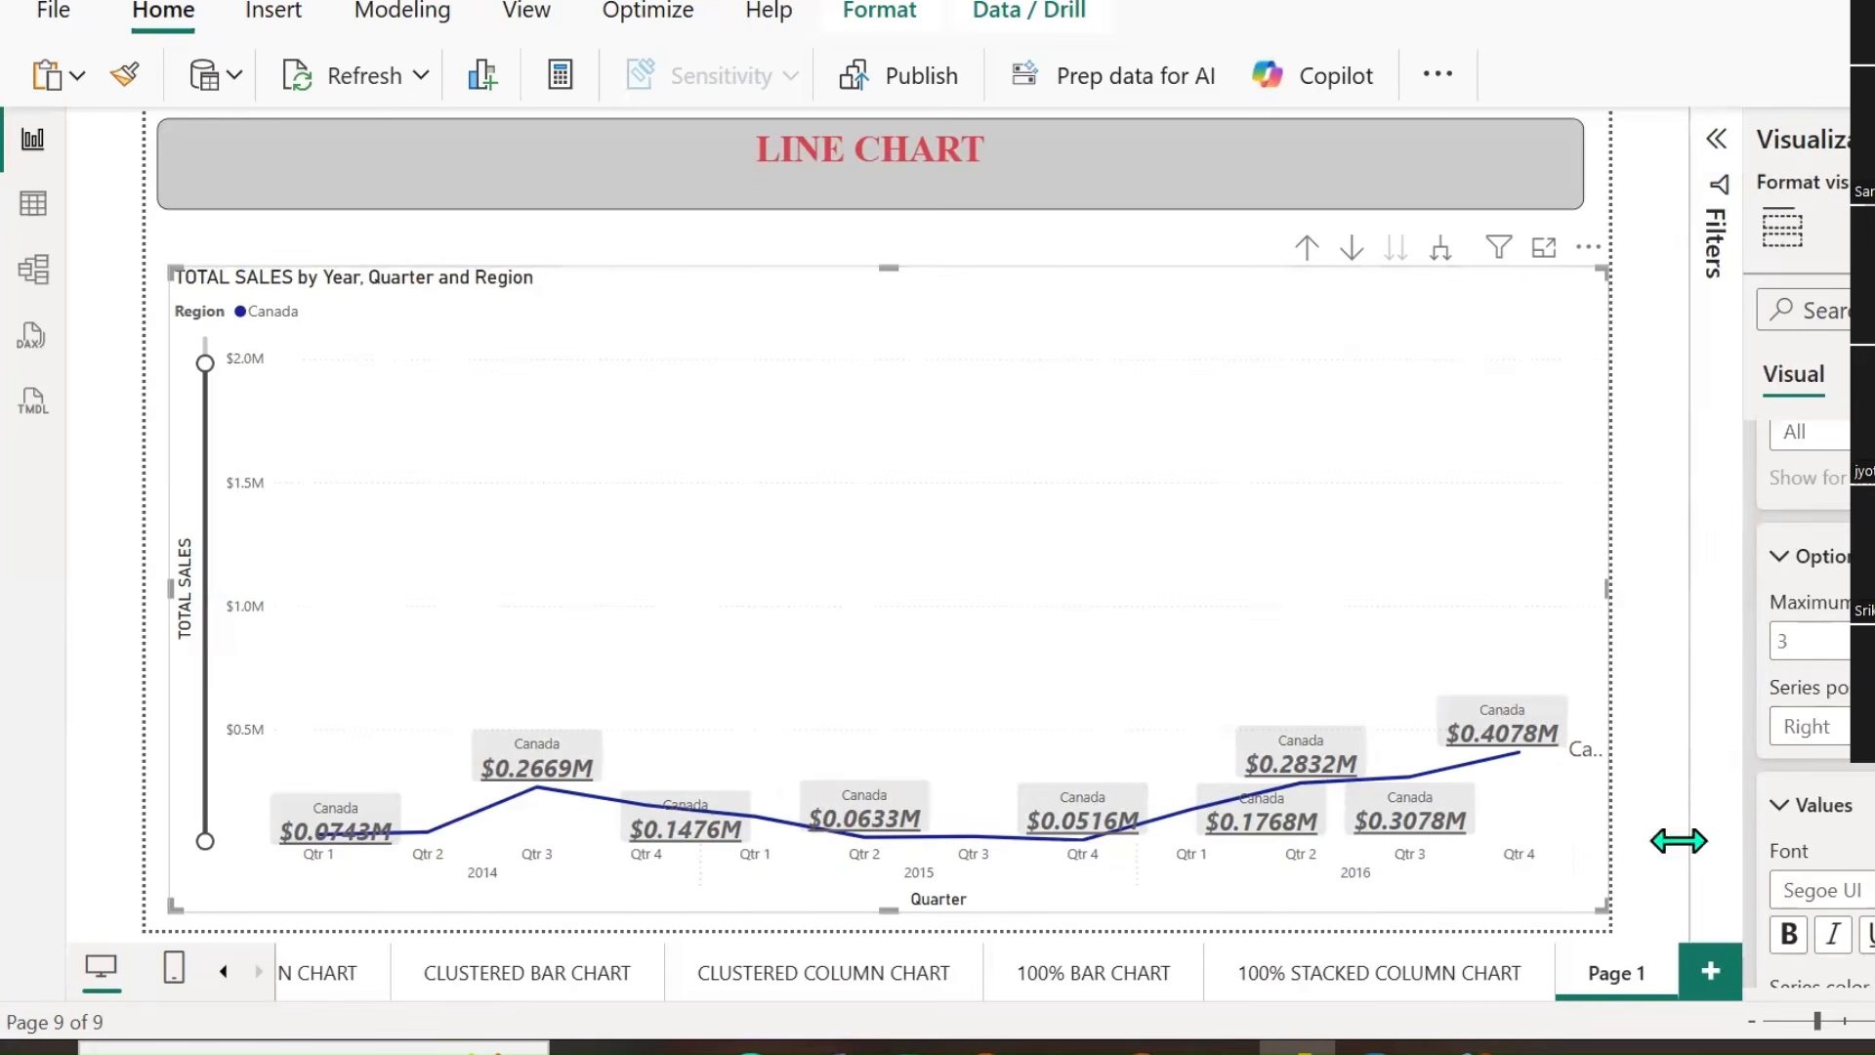
{"action": "scroll", "coordinate": [1868, 862], "scroll_direction": "down", "scroll_amount": 3}
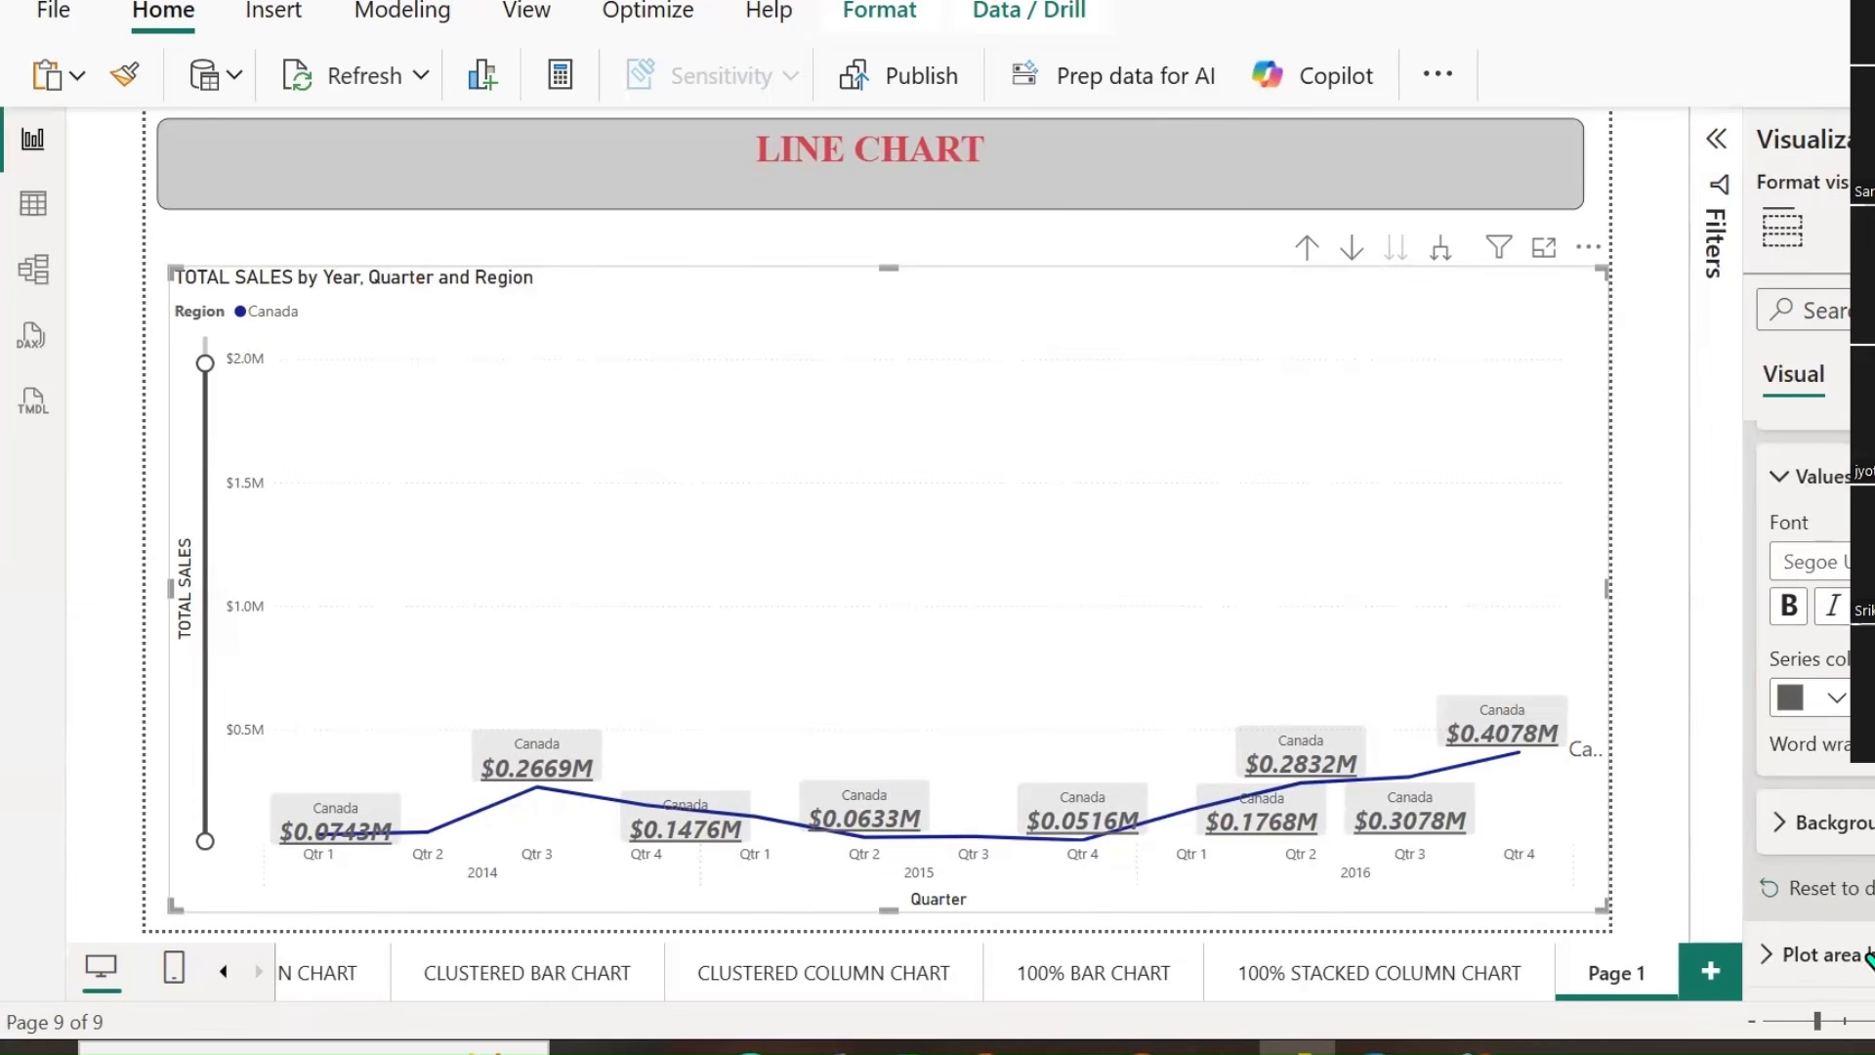
{"action": "left_click", "coordinate": [1871, 891]}
Clear the Canada filter on Region to show all regions, and return to the visual's build options.
{"action": "scroll", "coordinate": [1871, 906], "scroll_direction": "up", "scroll_amount": 4}
{"action": "scroll", "coordinate": [1871, 908], "scroll_direction": "up", "scroll_amount": 10}
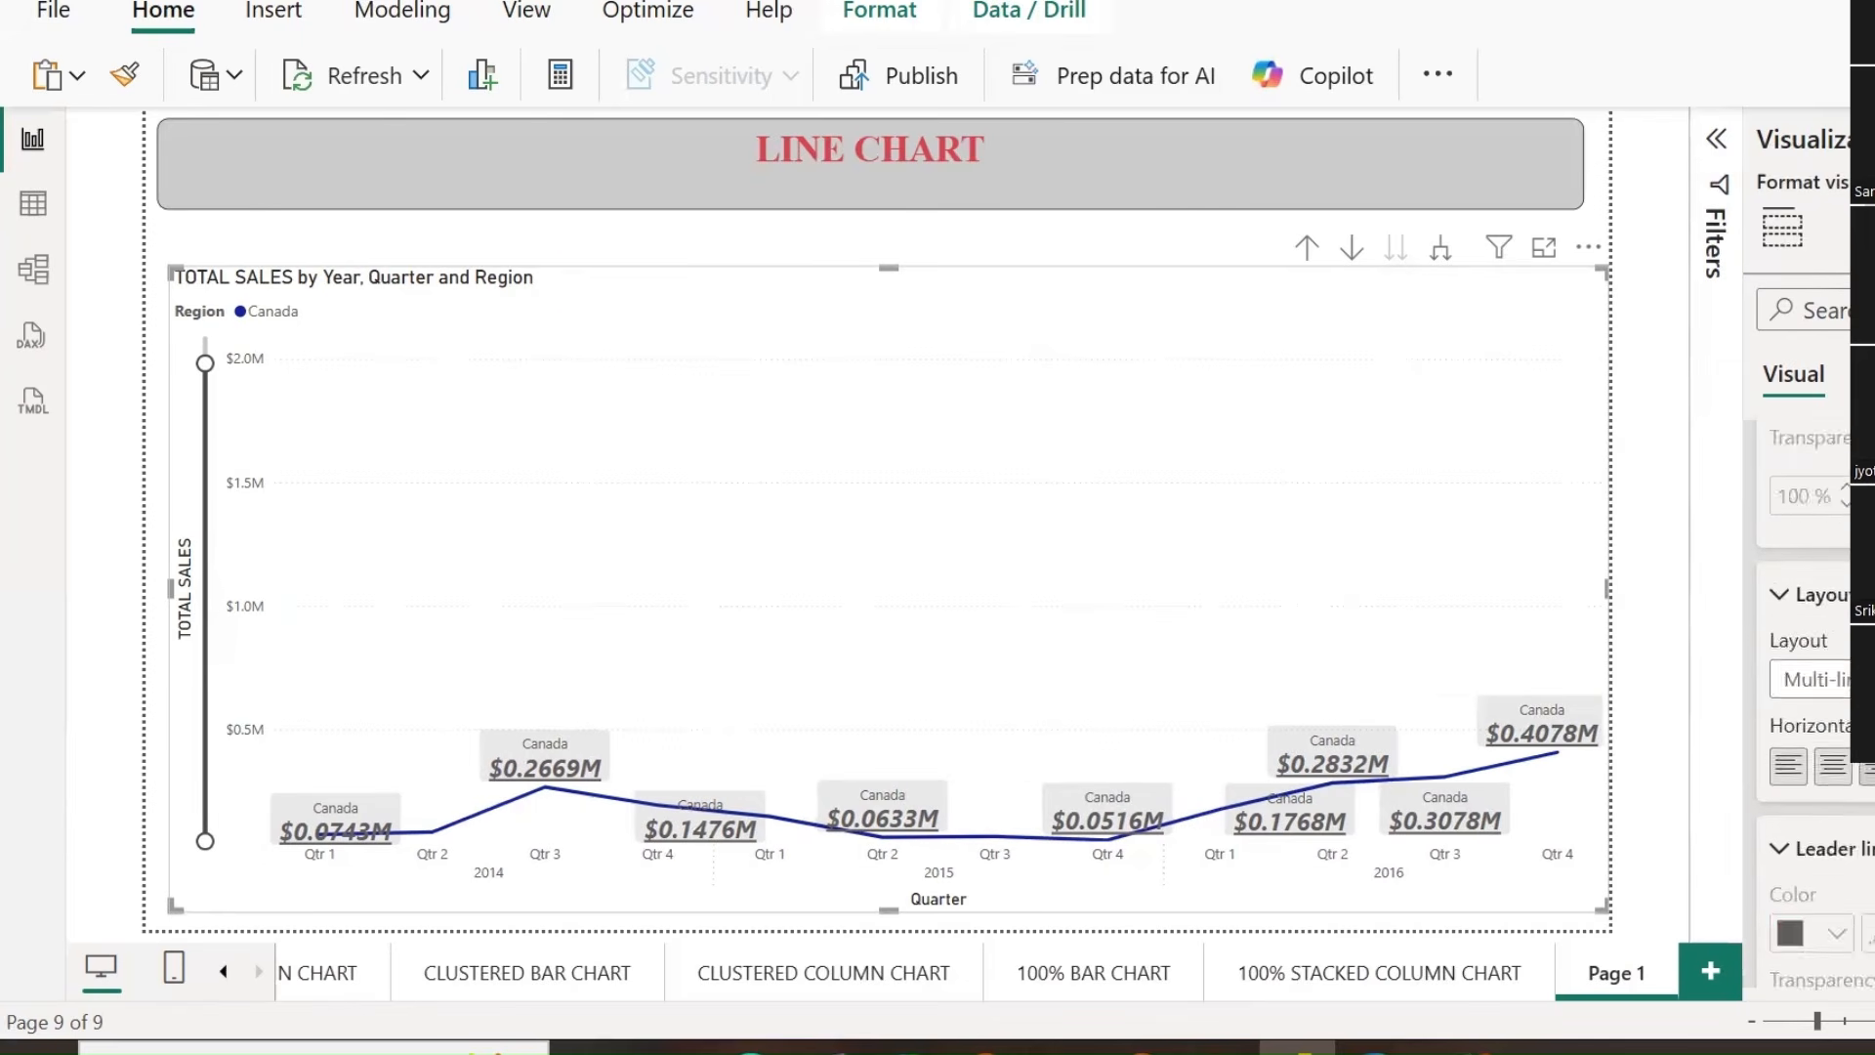
{"action": "left_click", "coordinate": [1716, 145]}
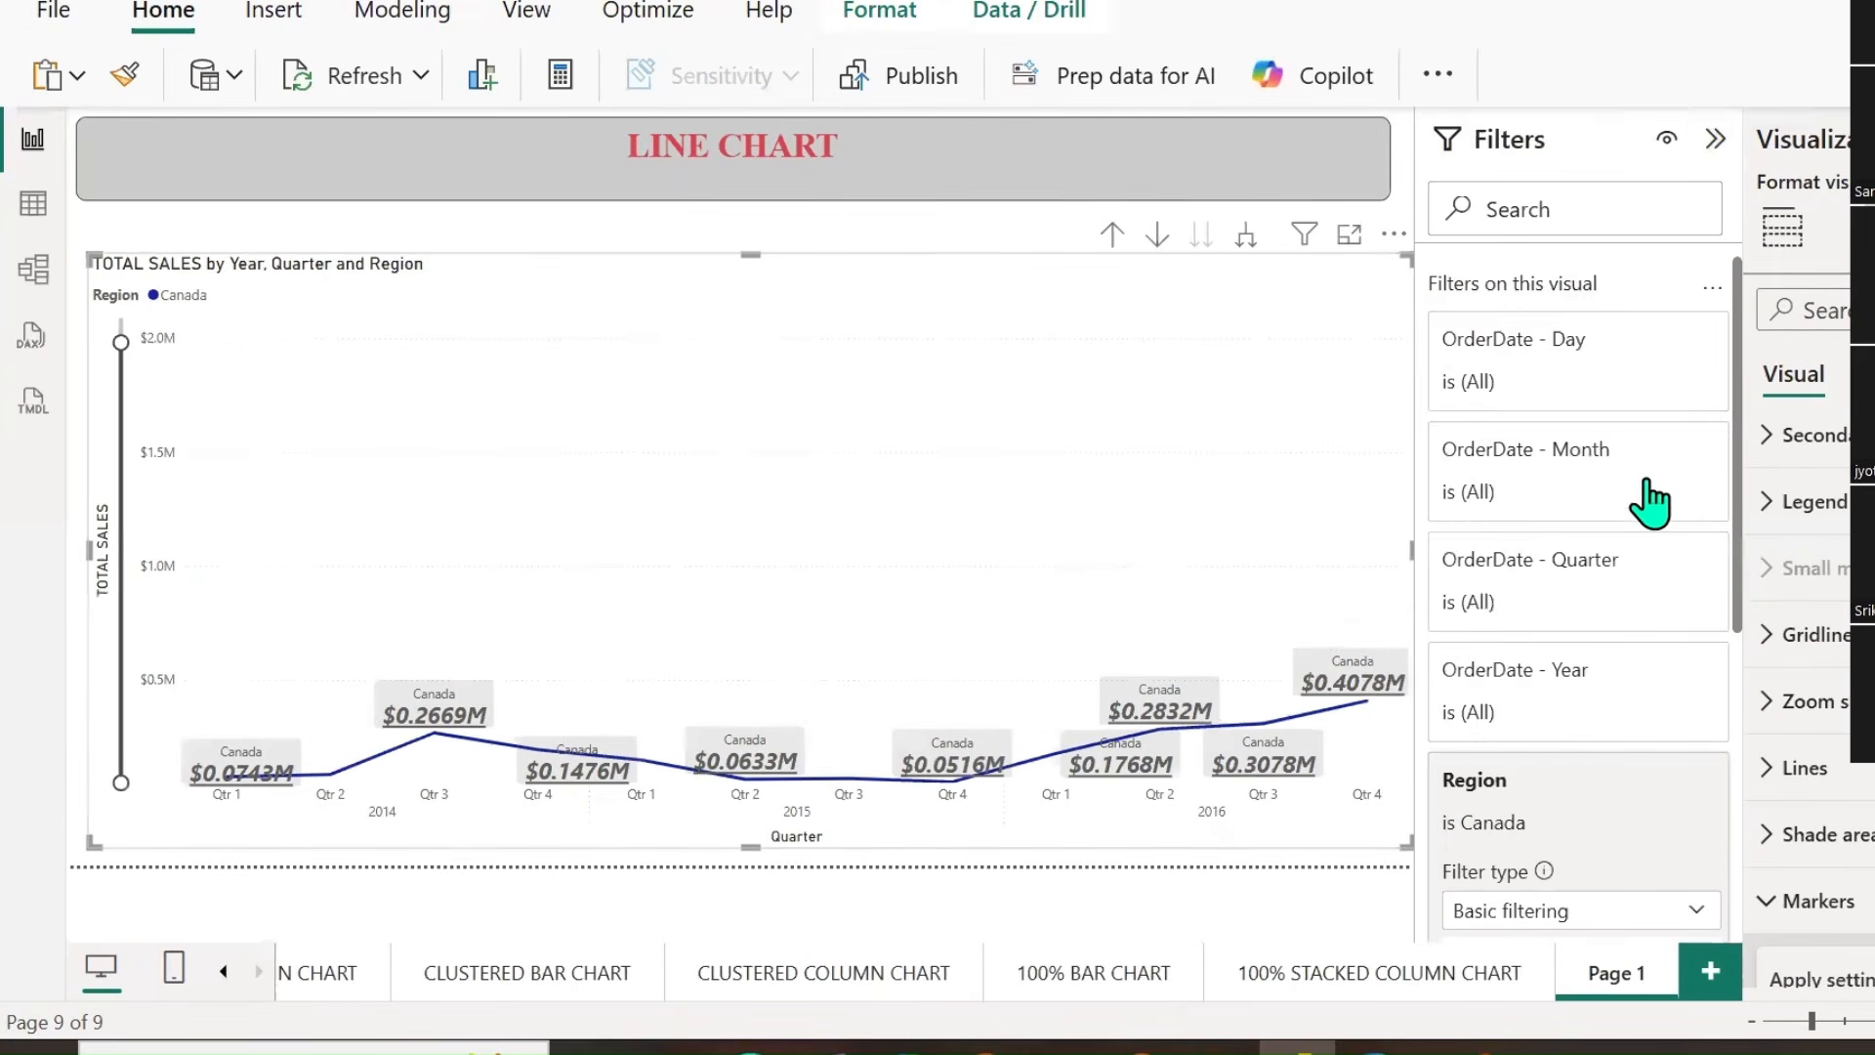
{"action": "left_click", "coordinate": [1630, 817]}
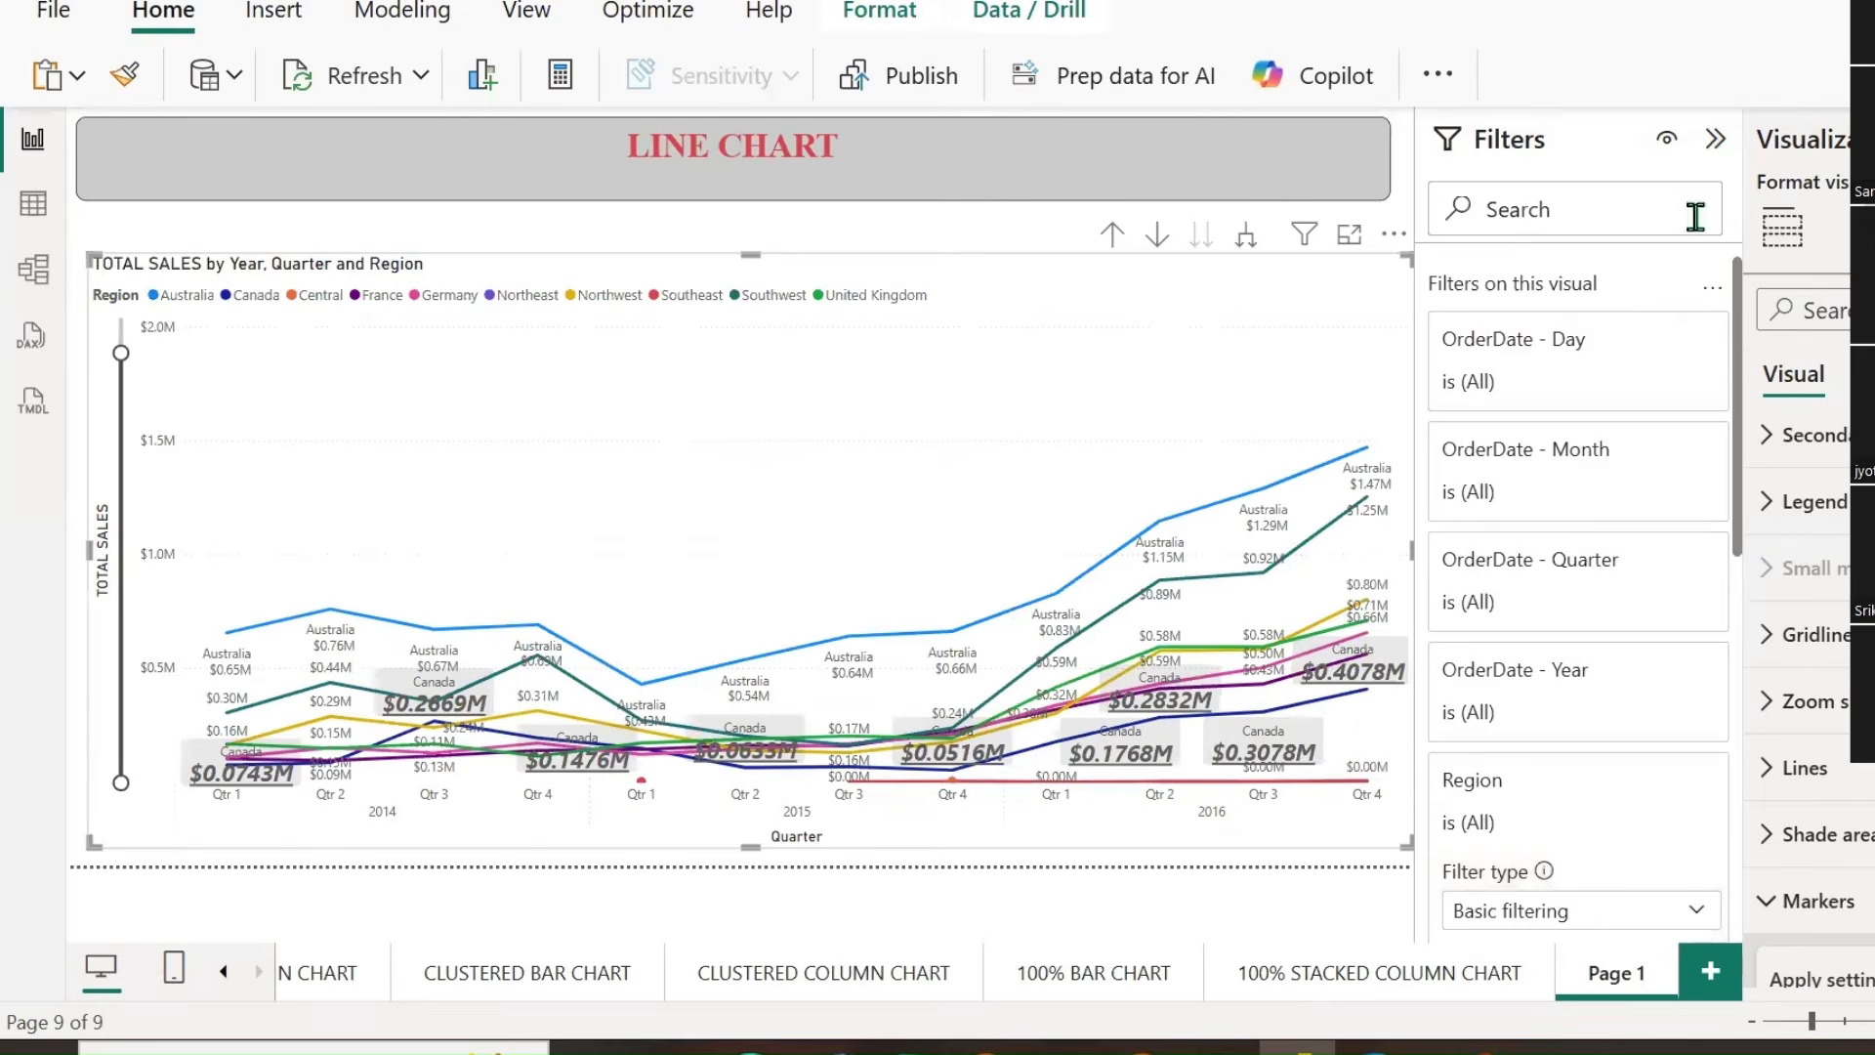
{"action": "left_click", "coordinate": [1716, 139]}
{"action": "left_click", "coordinate": [1781, 227]}
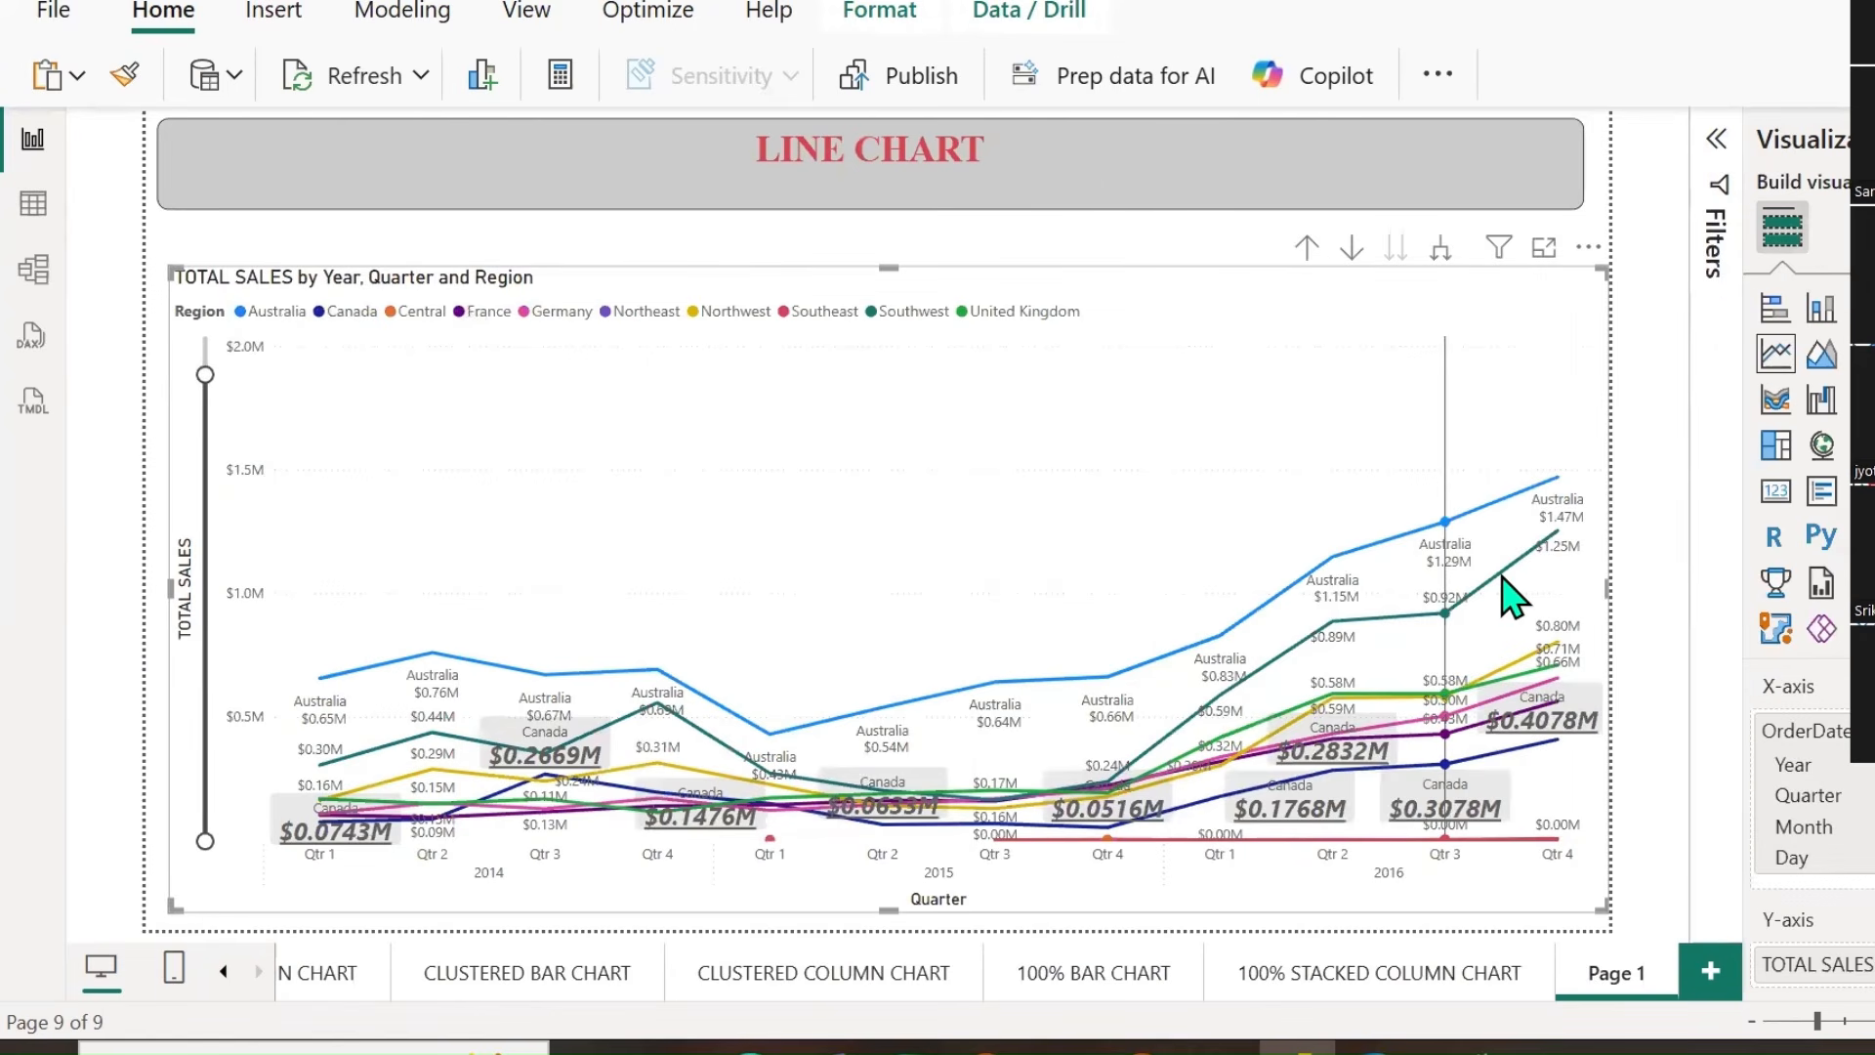
Copy the report heading and rename Page 1 as LINE CHART.
{"action": "mouse_move", "coordinate": [1525, 585]}
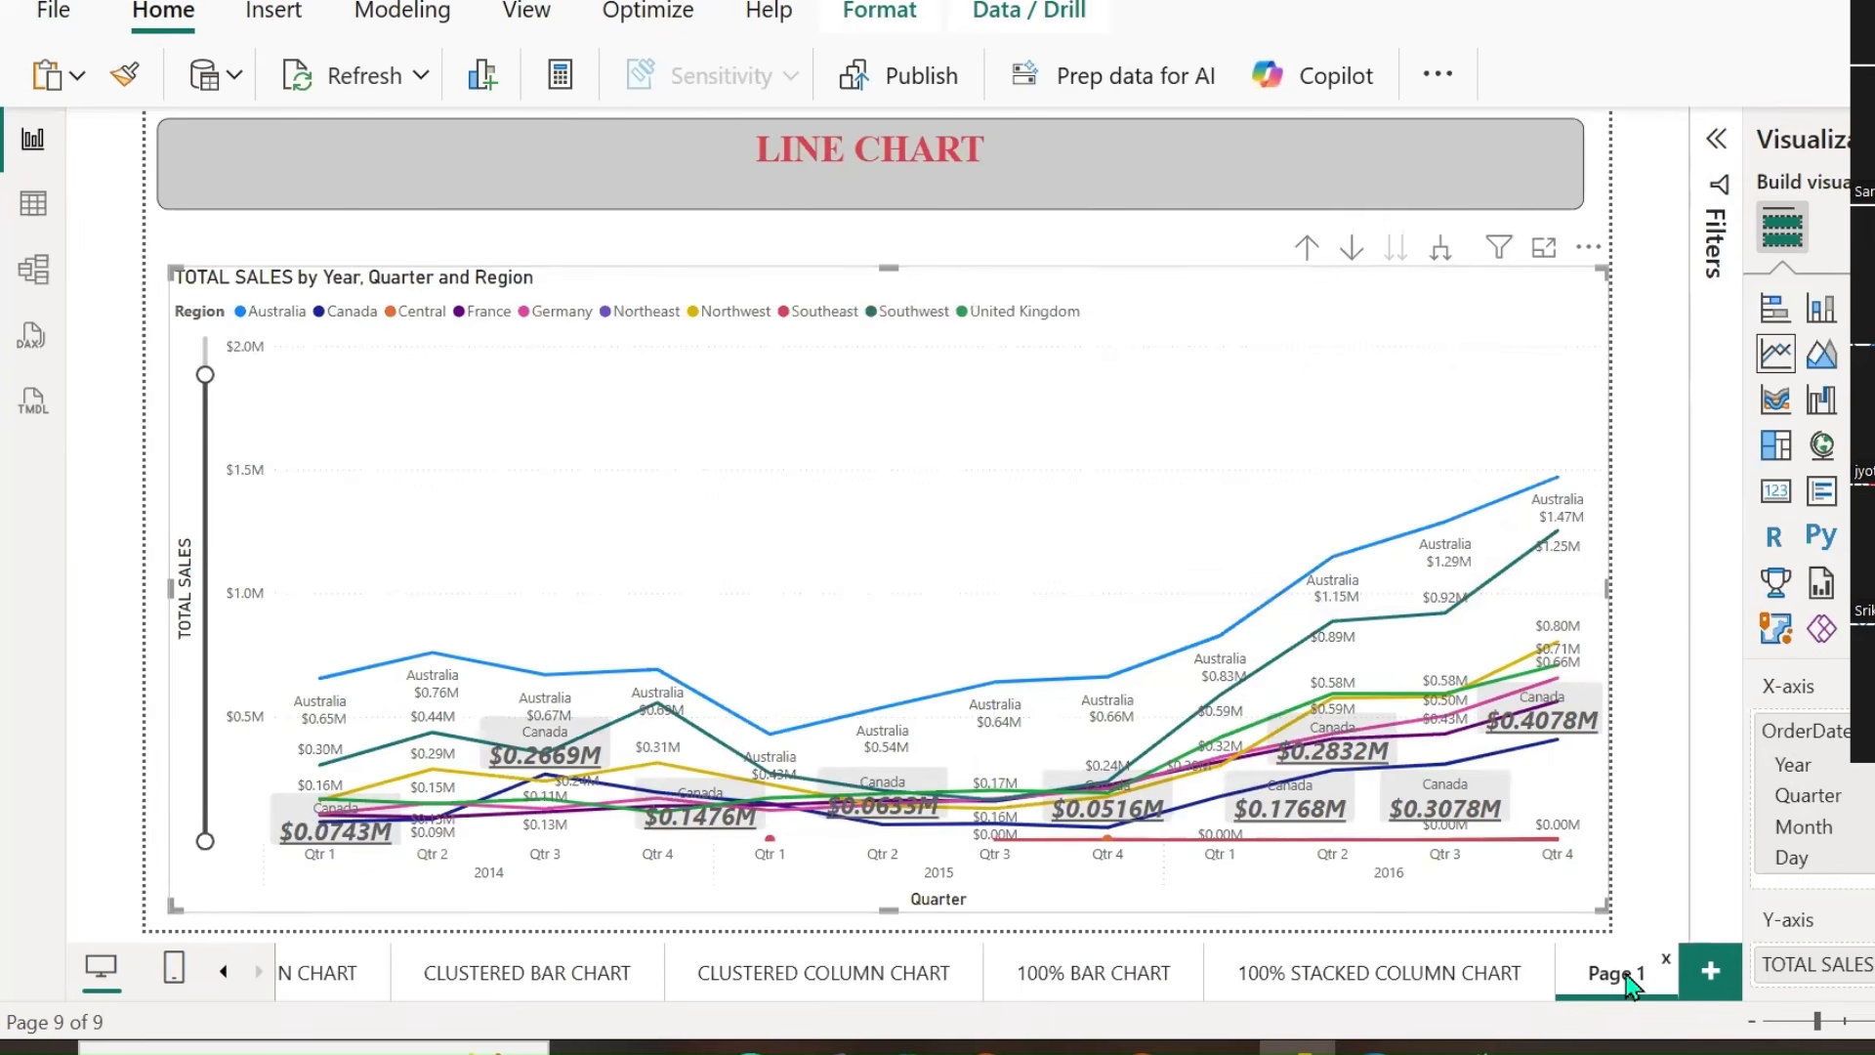
{"action": "triple_click", "coordinate": [879, 136]}
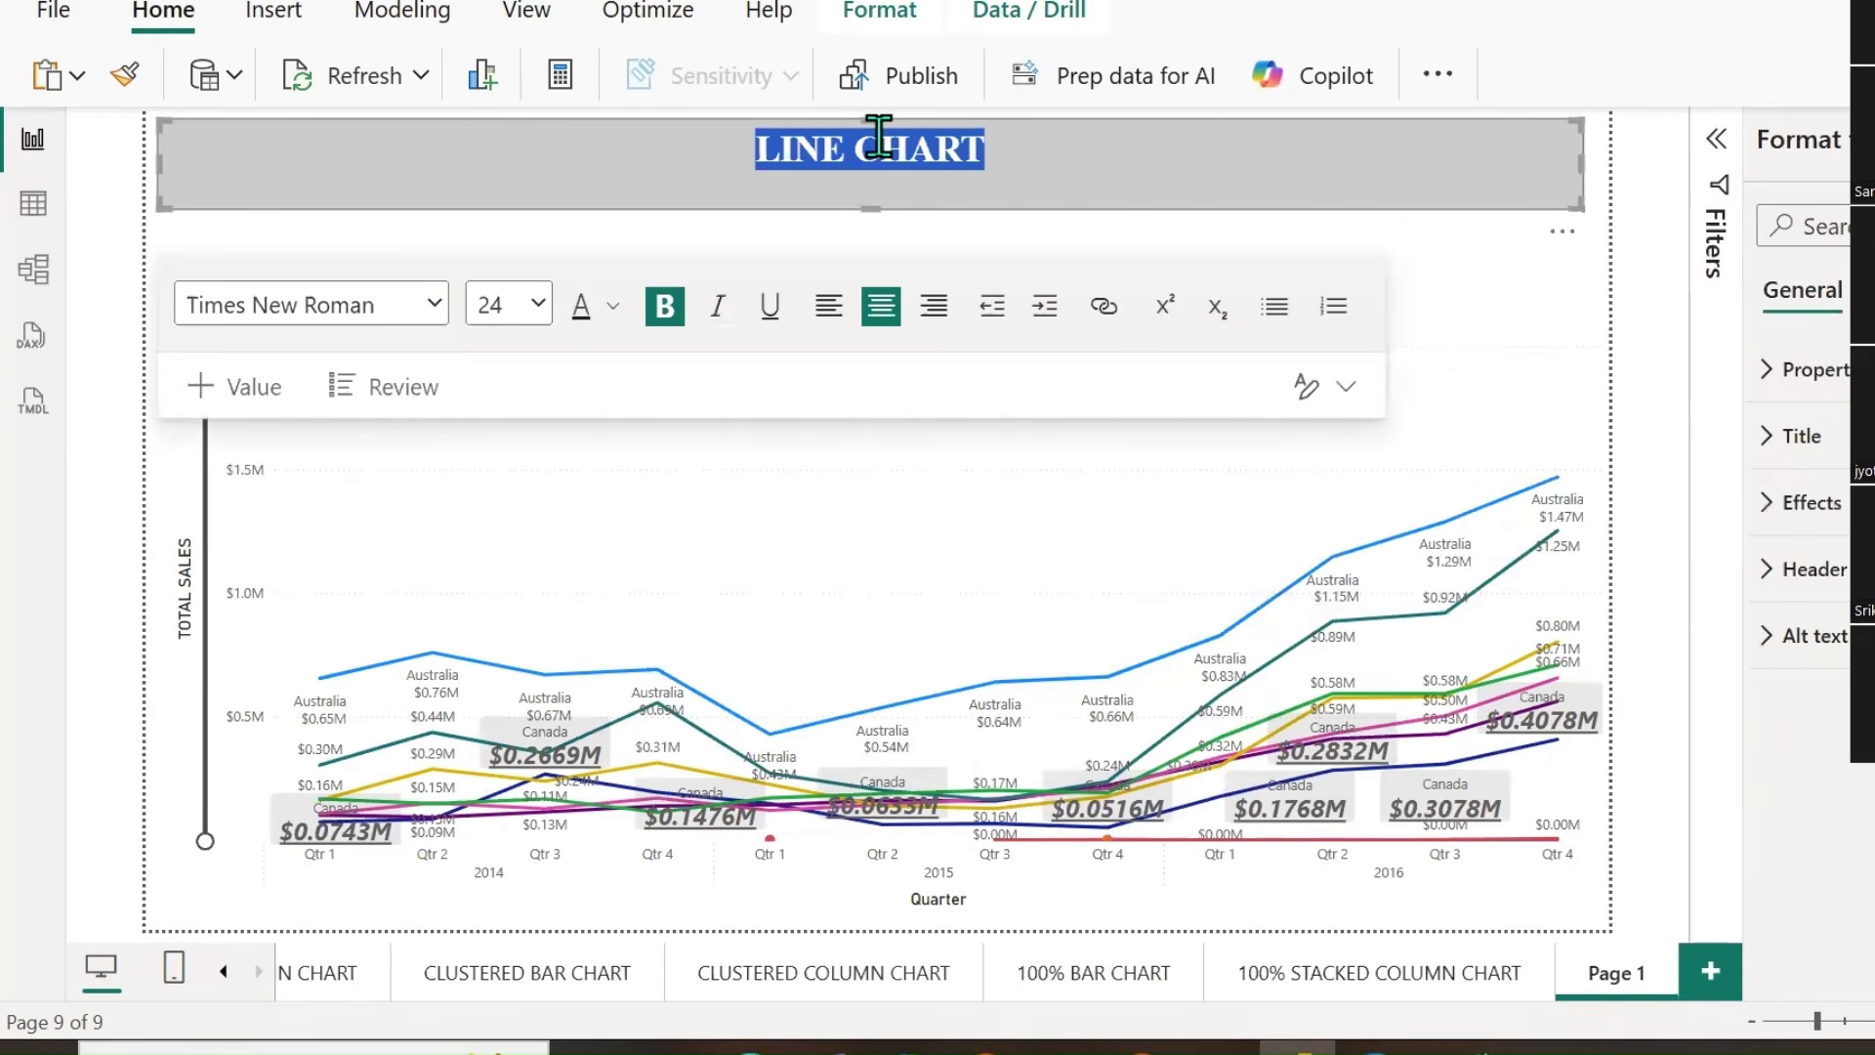
{"action": "double_click", "coordinate": [1621, 975]}
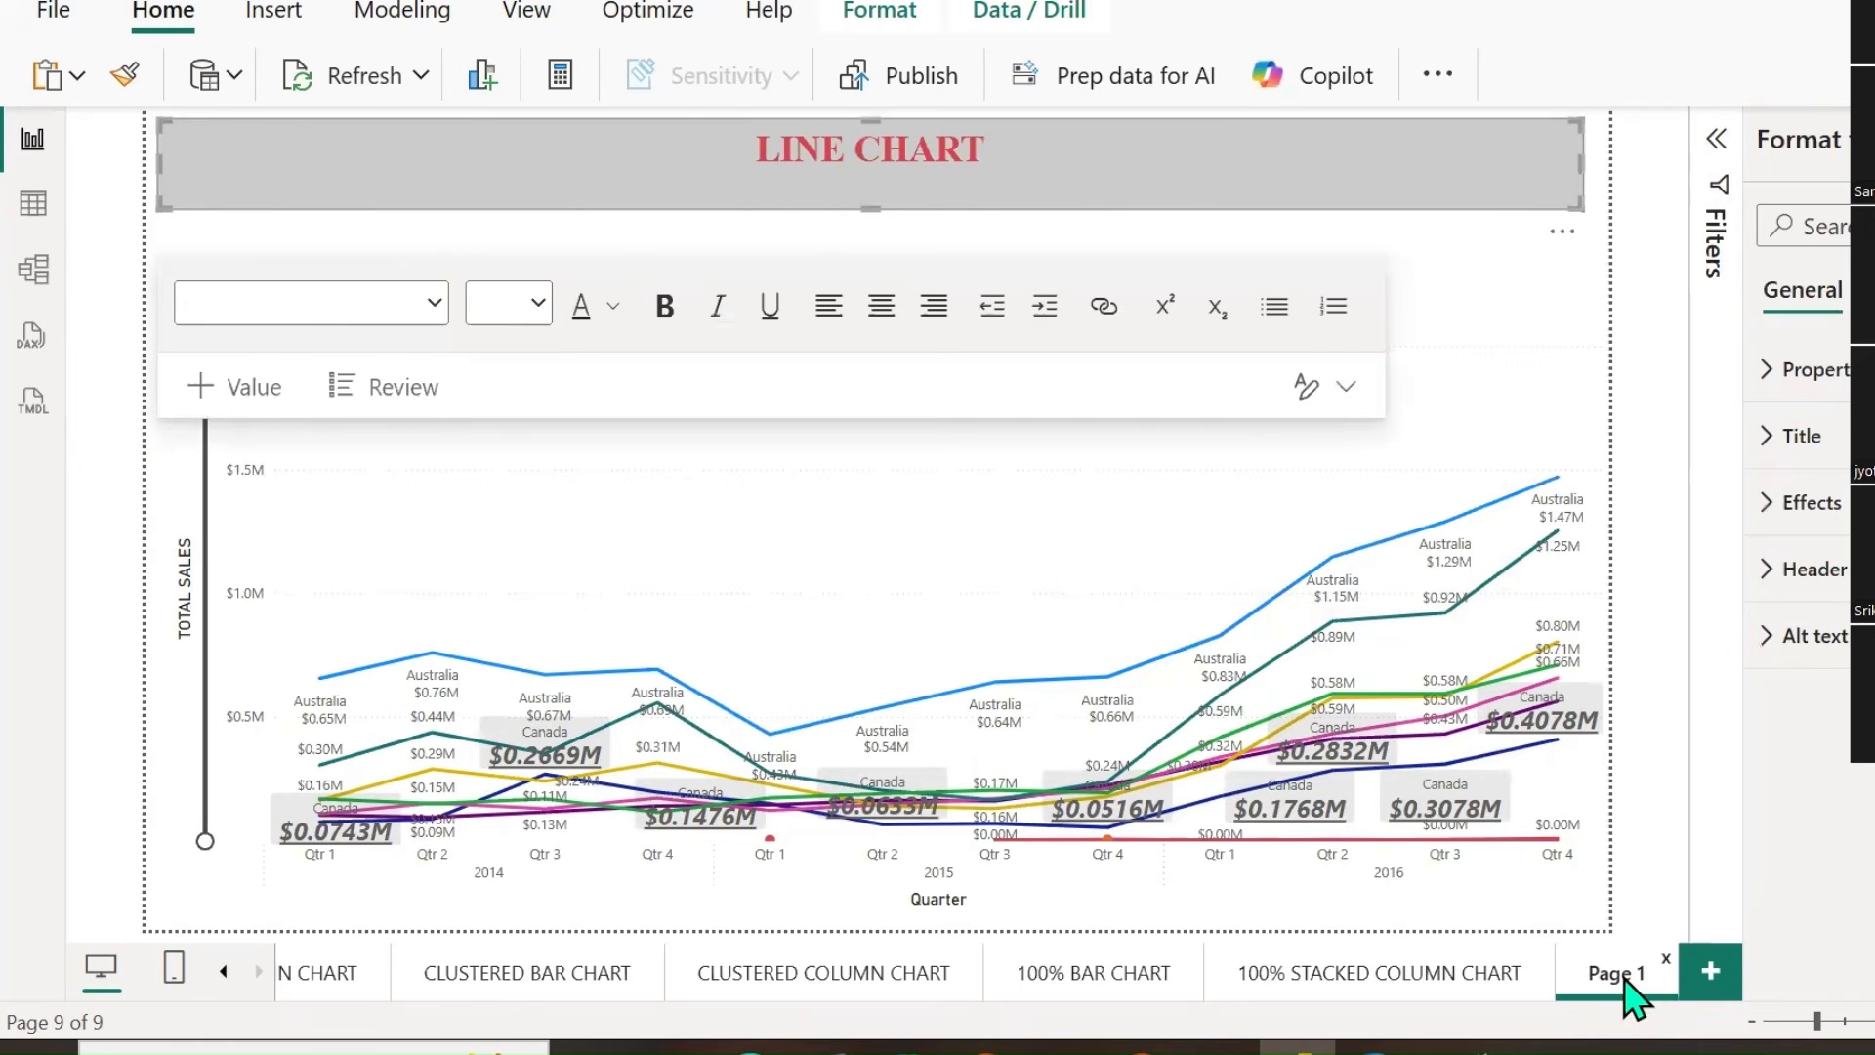
{"action": "key", "text": "Return"}
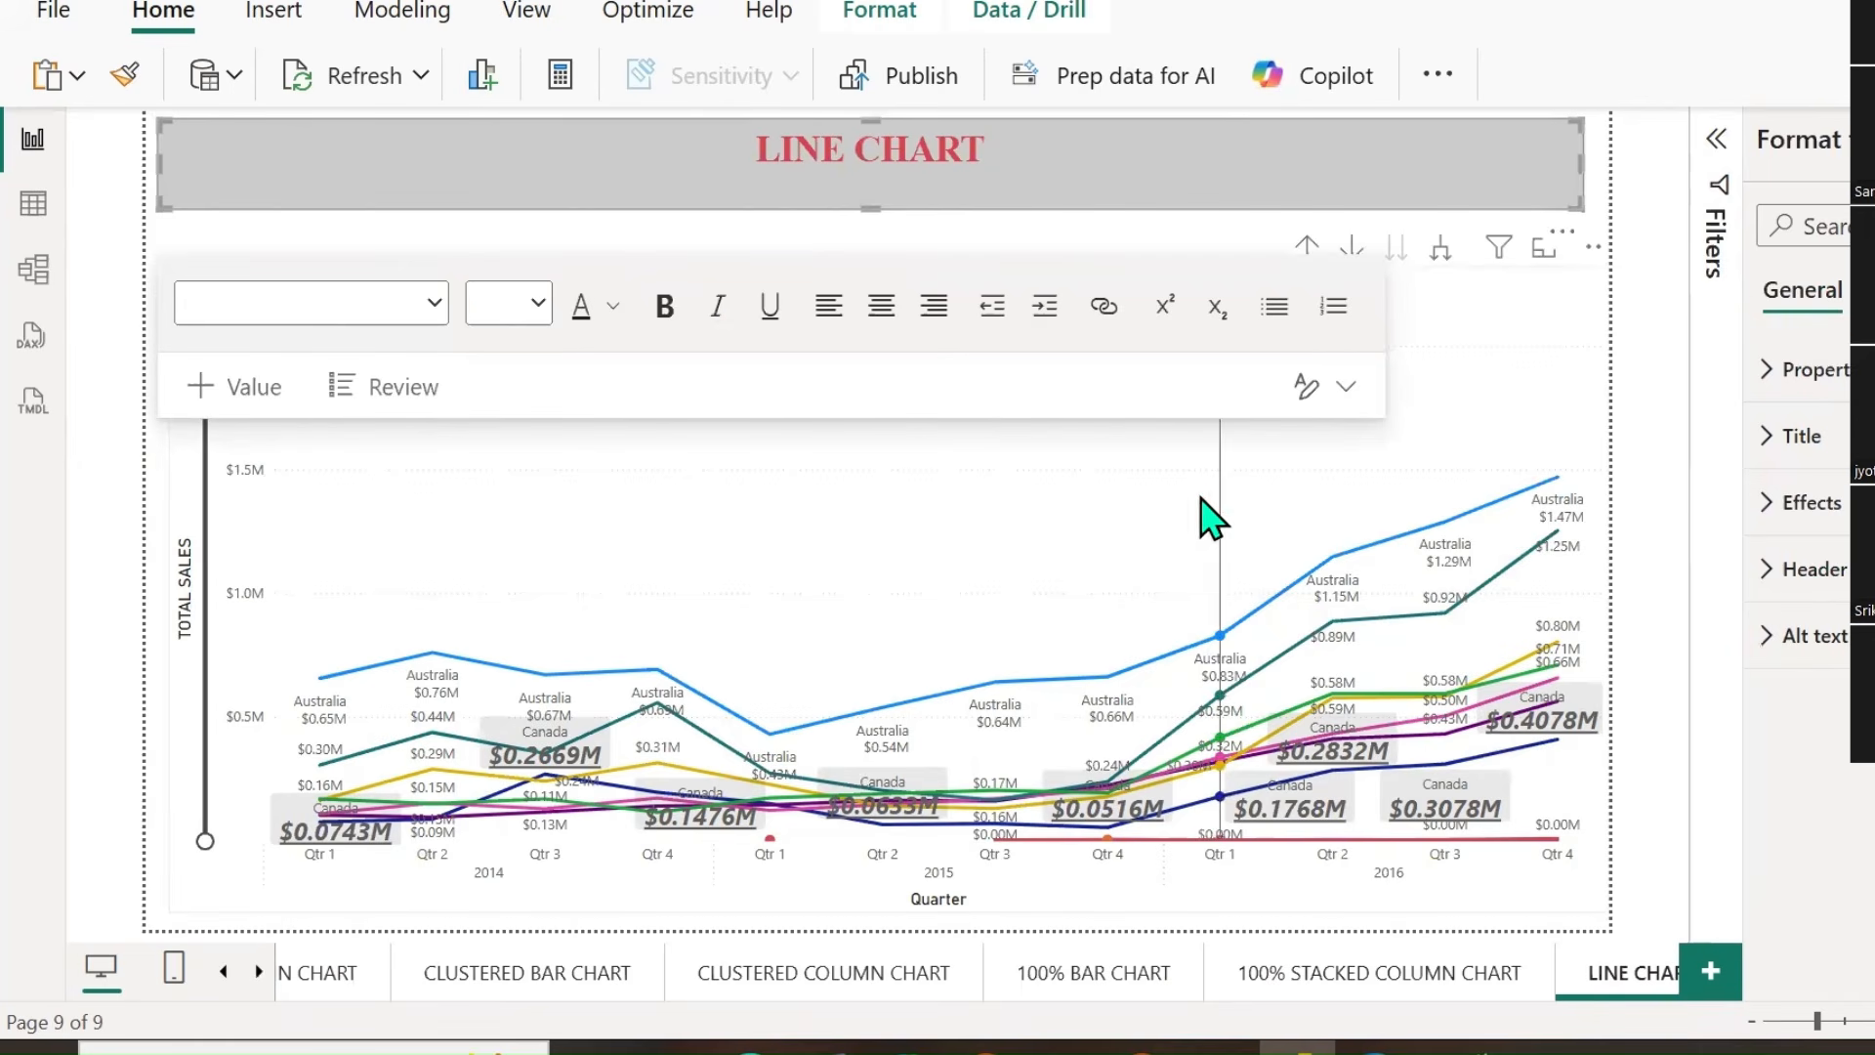
Duplicate the LINE CHART page and change the heading on the copy to AREA CHART.
{"action": "right_click", "coordinate": [1631, 986]}
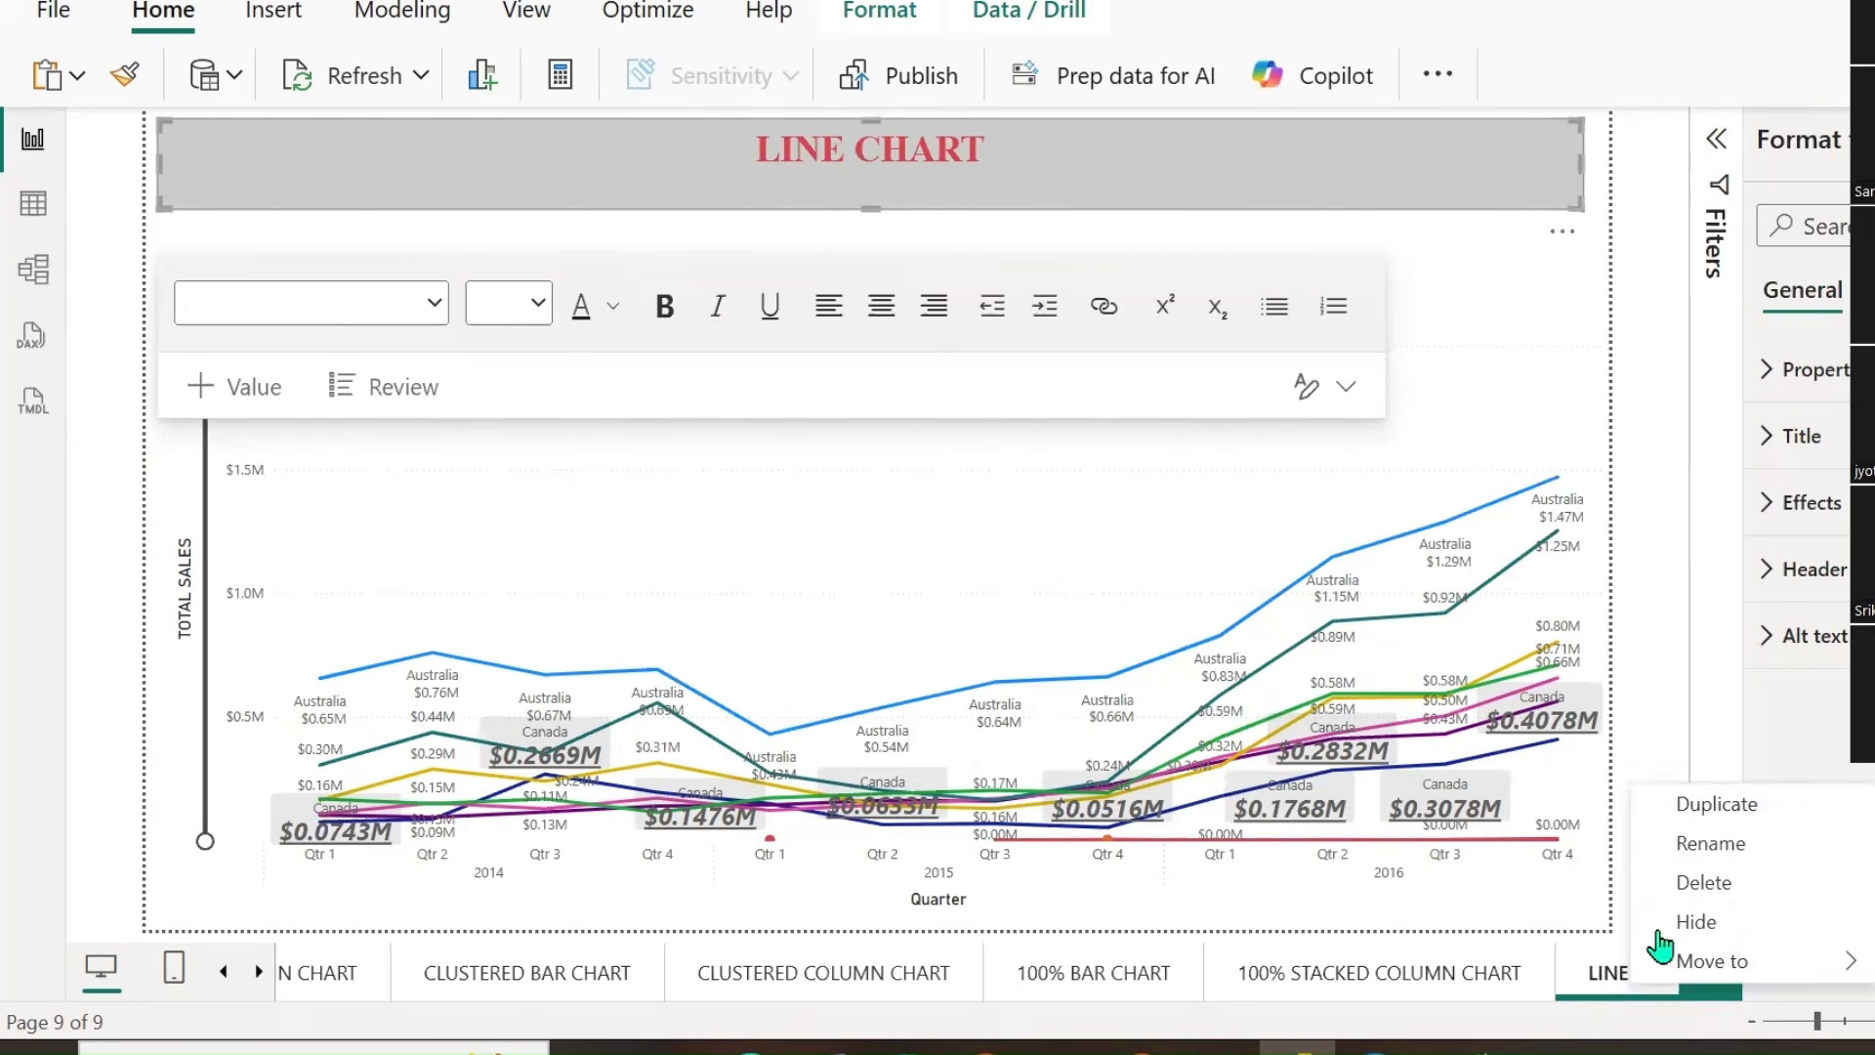
{"action": "left_click", "coordinate": [1704, 807]}
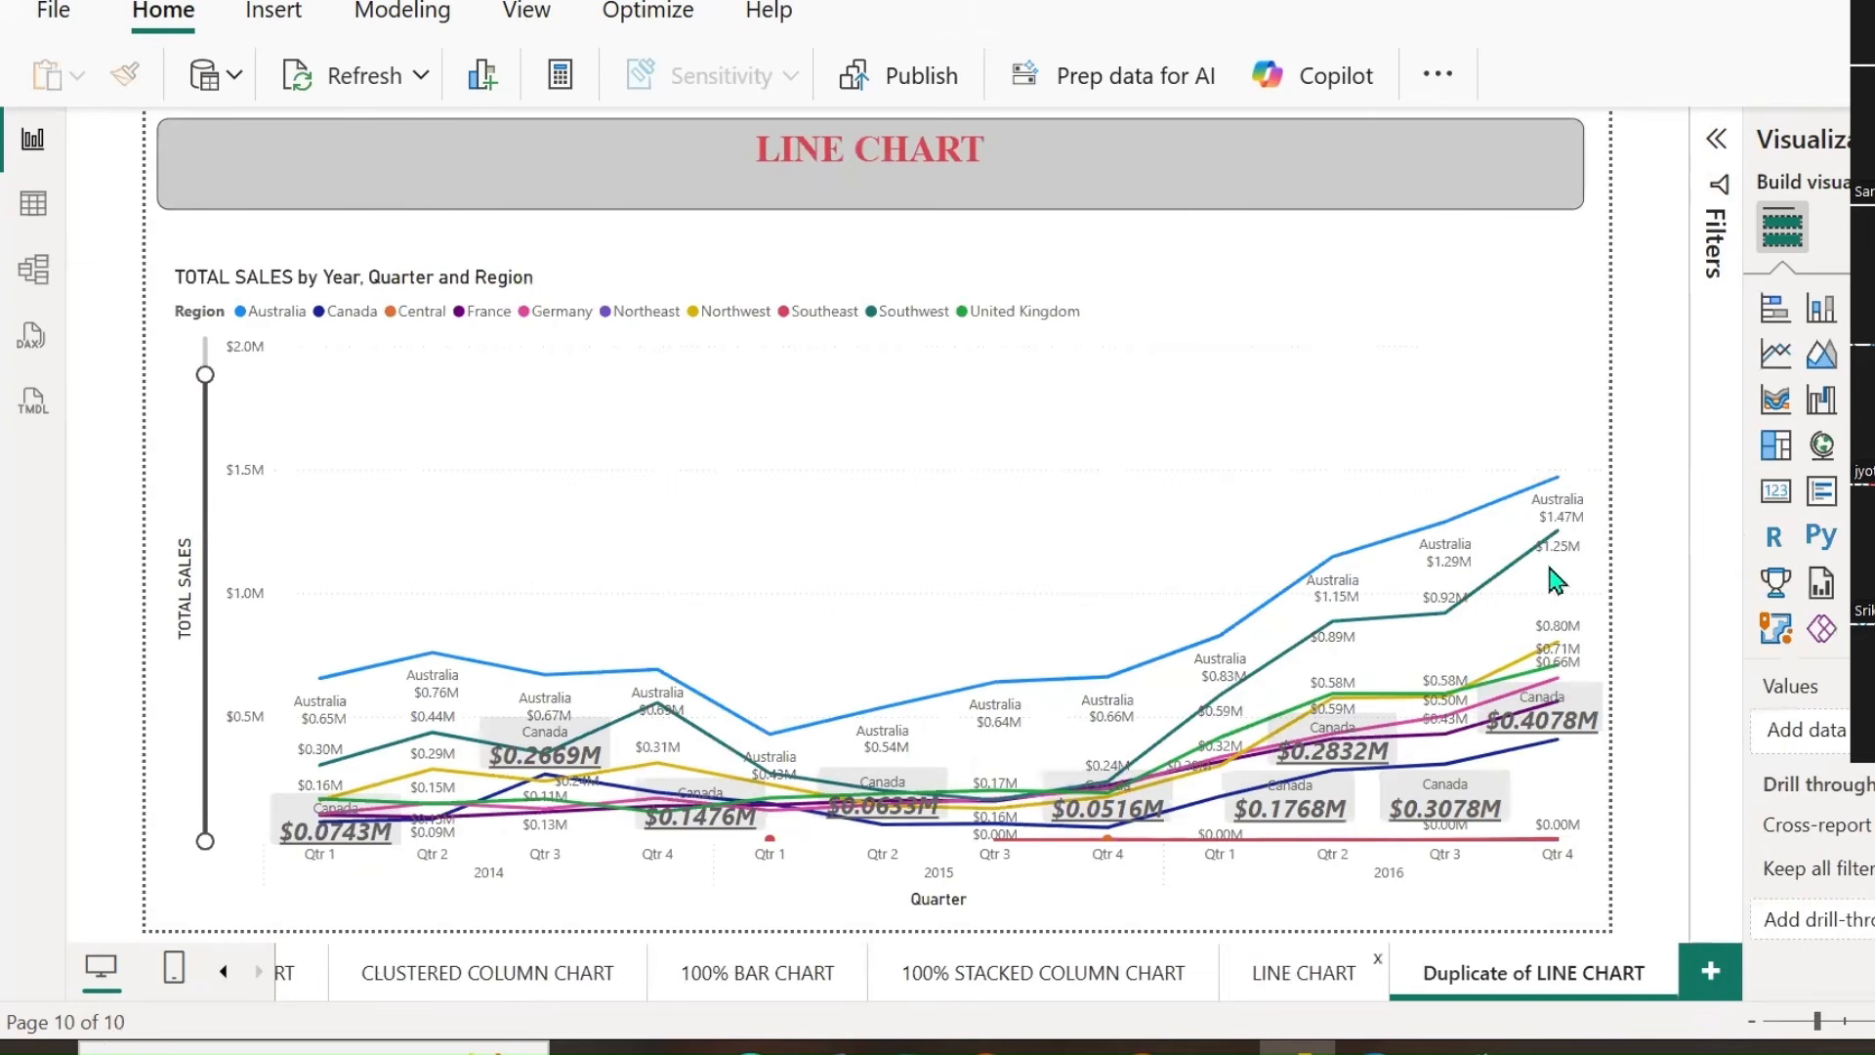
{"action": "left_click", "coordinate": [1426, 368]}
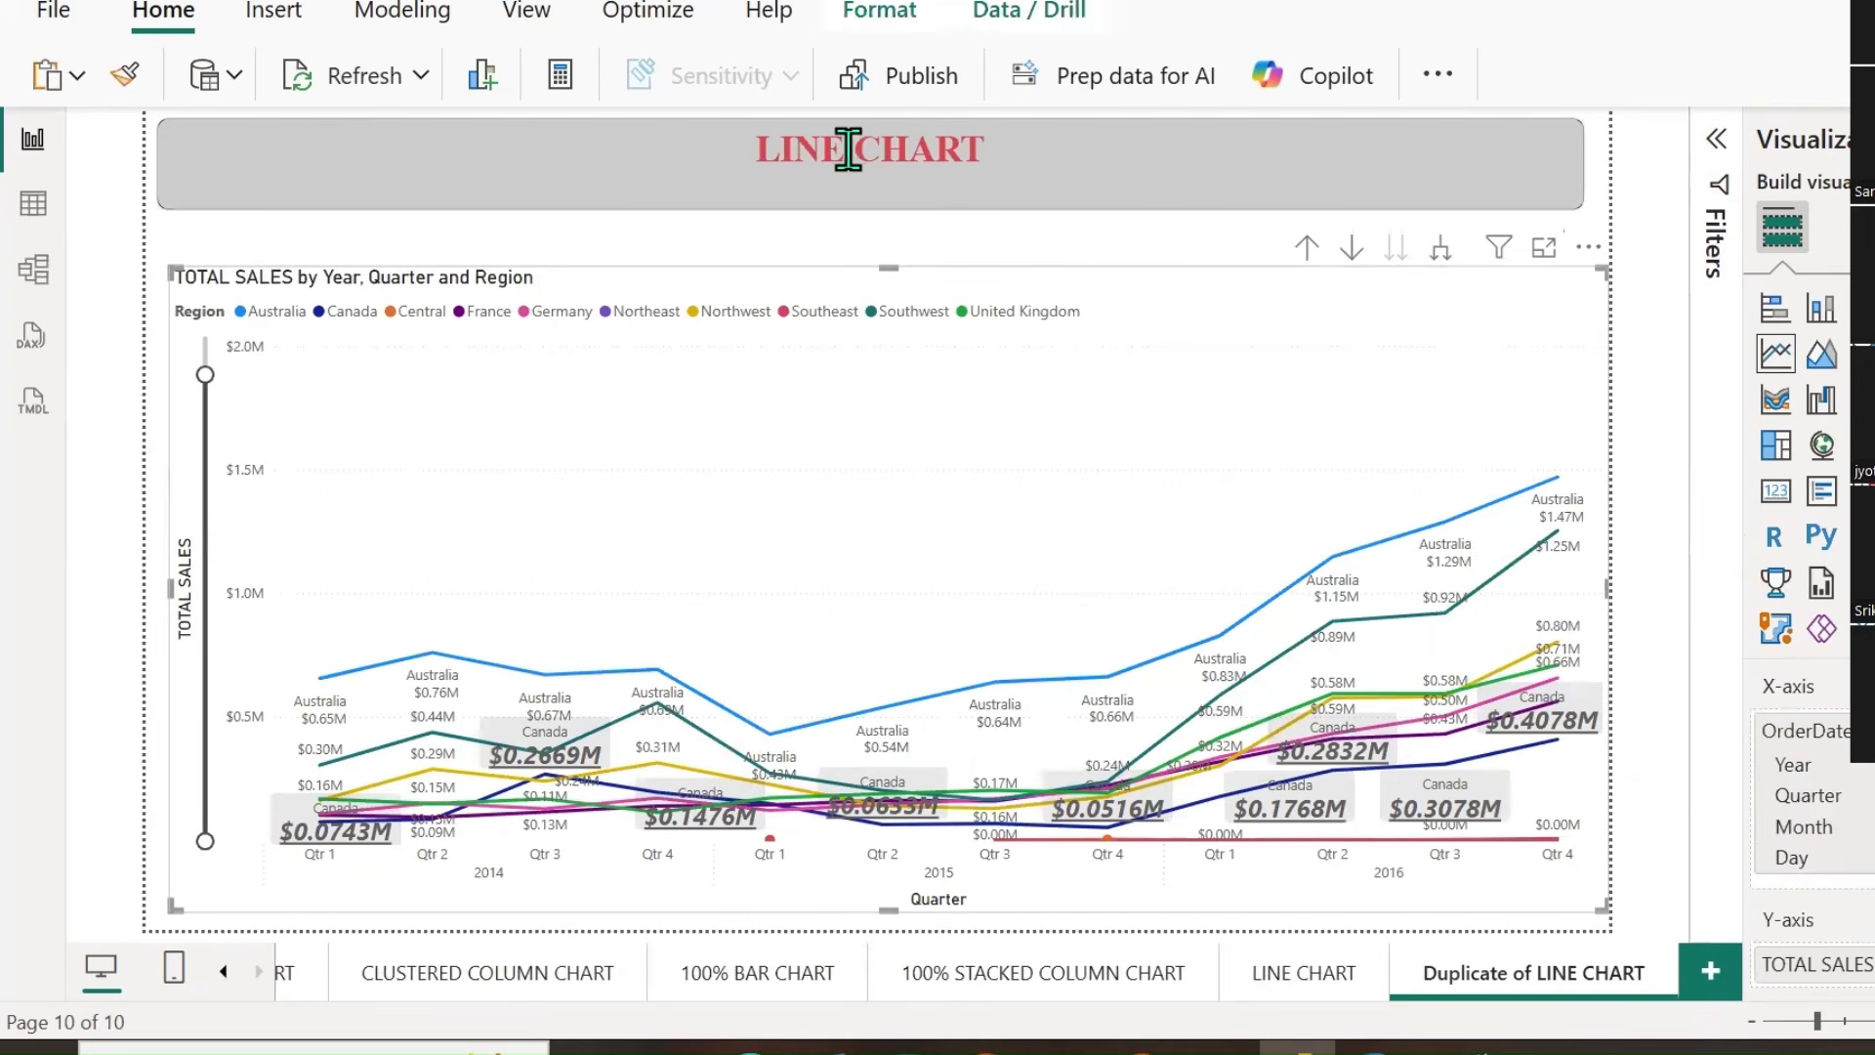
{"action": "double_click", "coordinate": [731, 144]}
{"action": "type", "text": "AREA"}
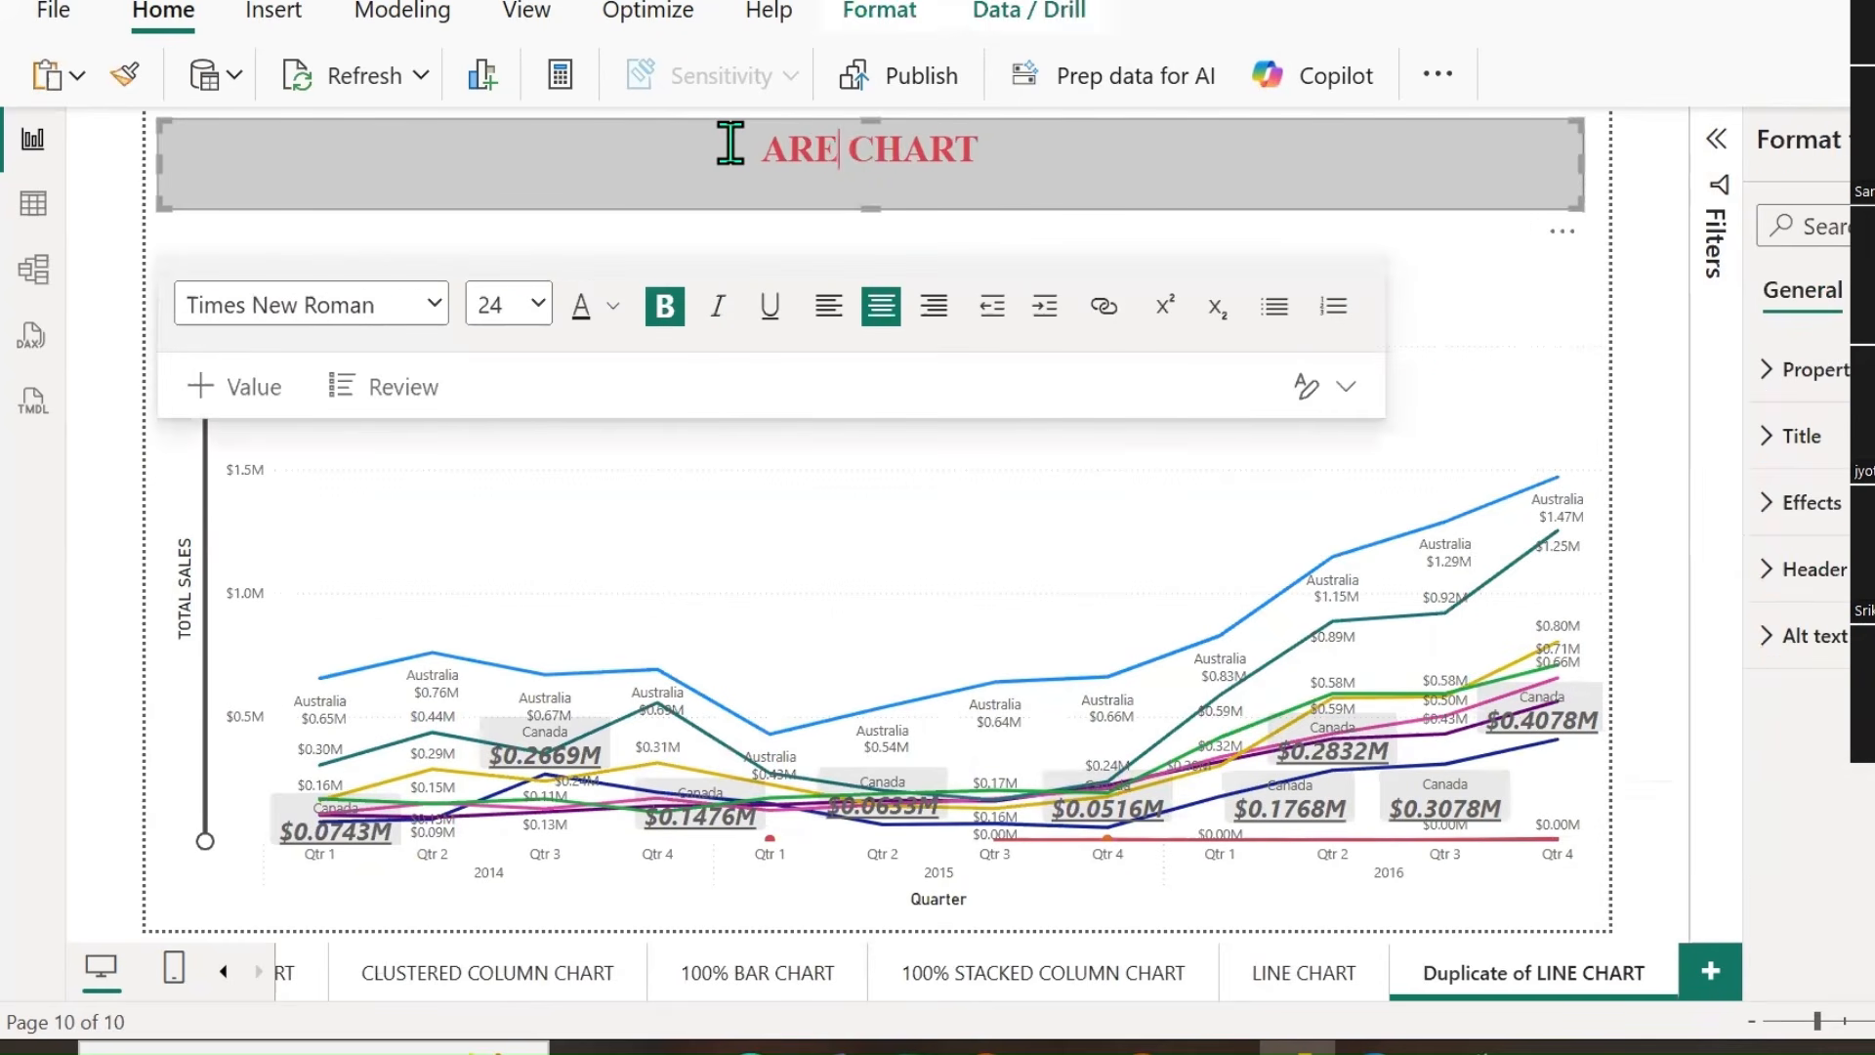
{"action": "left_click", "coordinate": [1470, 252]}
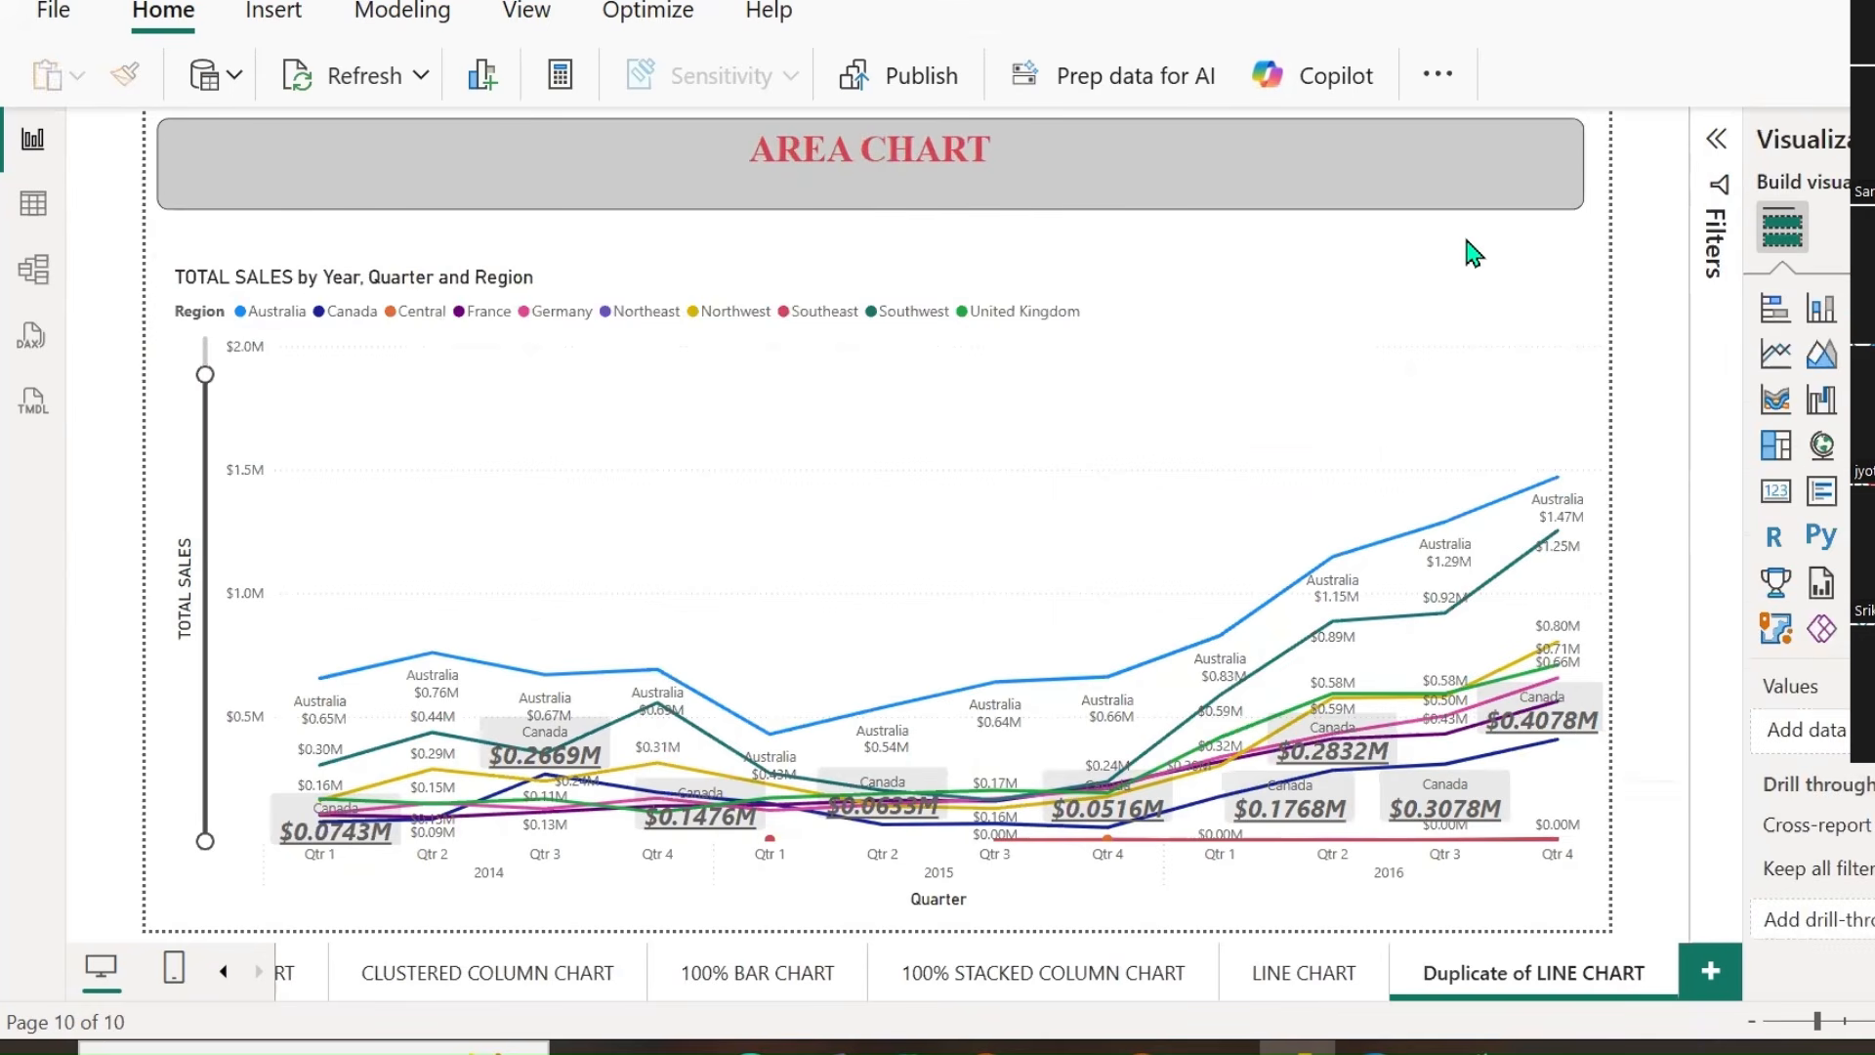
Change the total sales line chart on the duplicated page to an area chart and turn on its area shading.
{"action": "left_click", "coordinate": [1536, 317]}
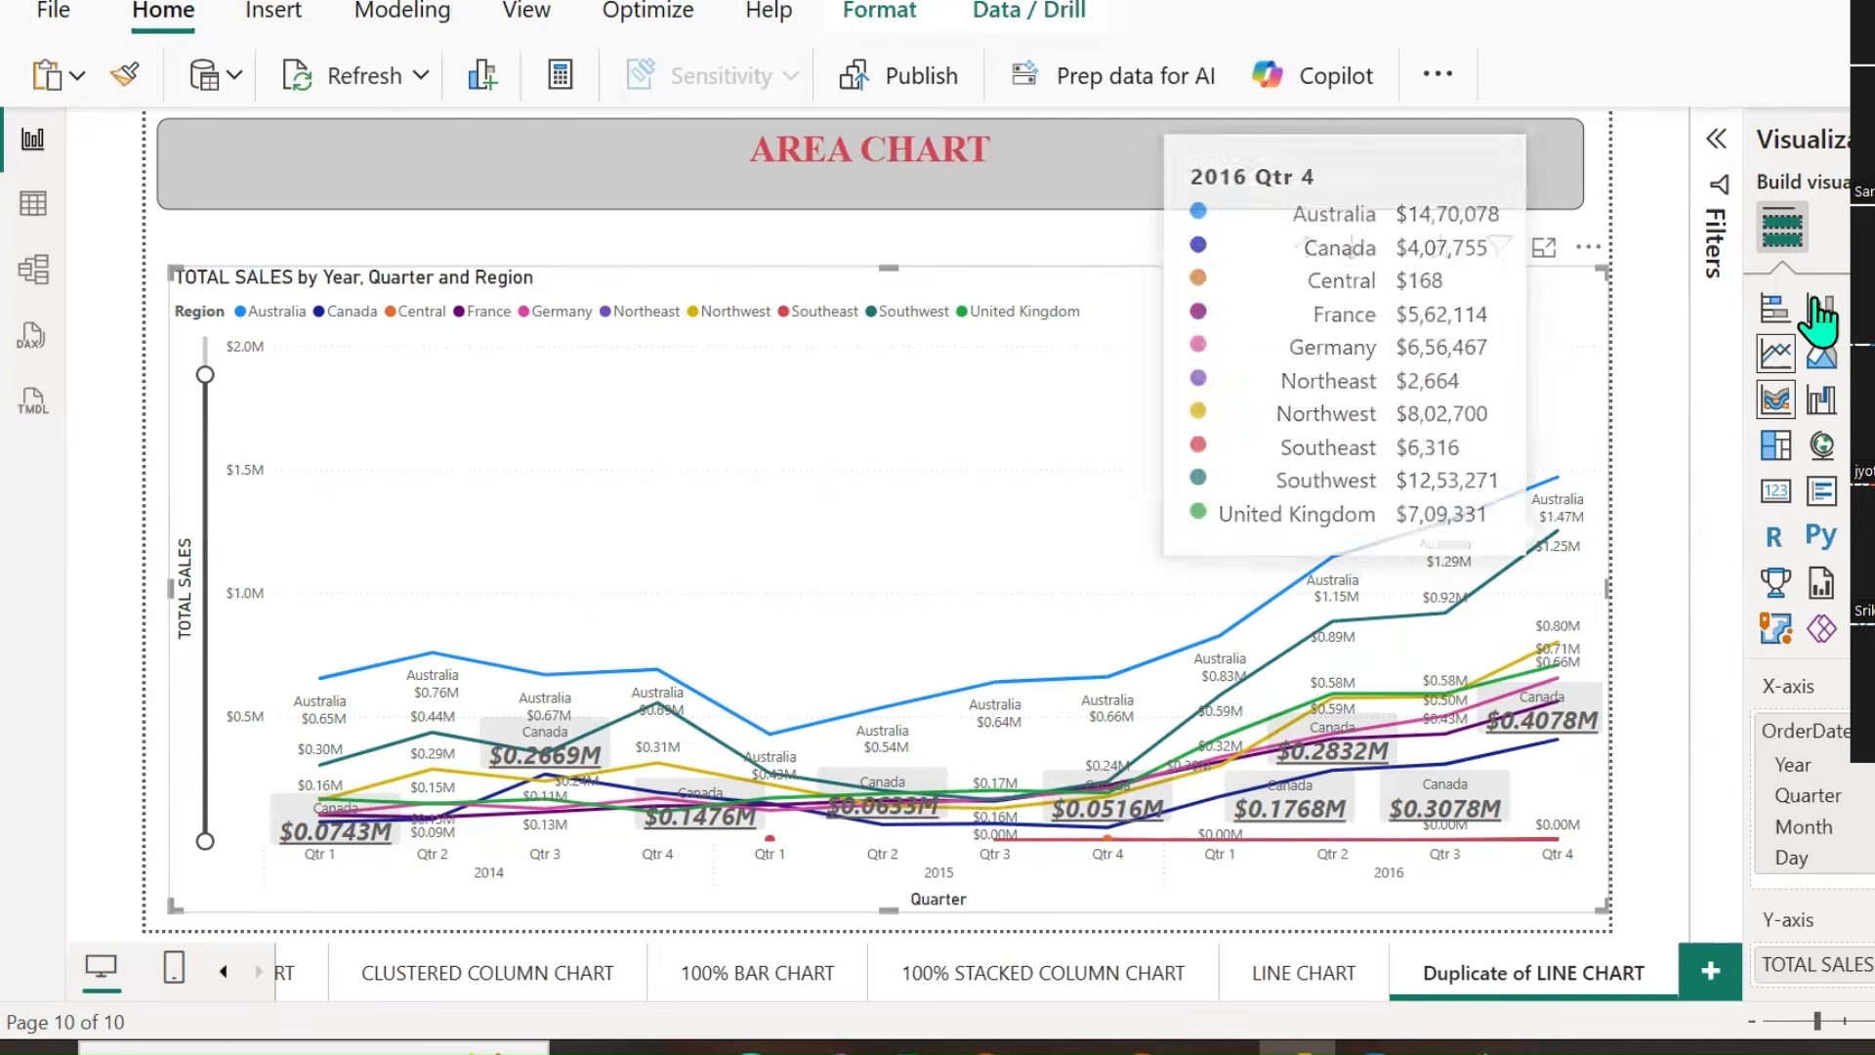
{"action": "left_click", "coordinate": [1821, 353]}
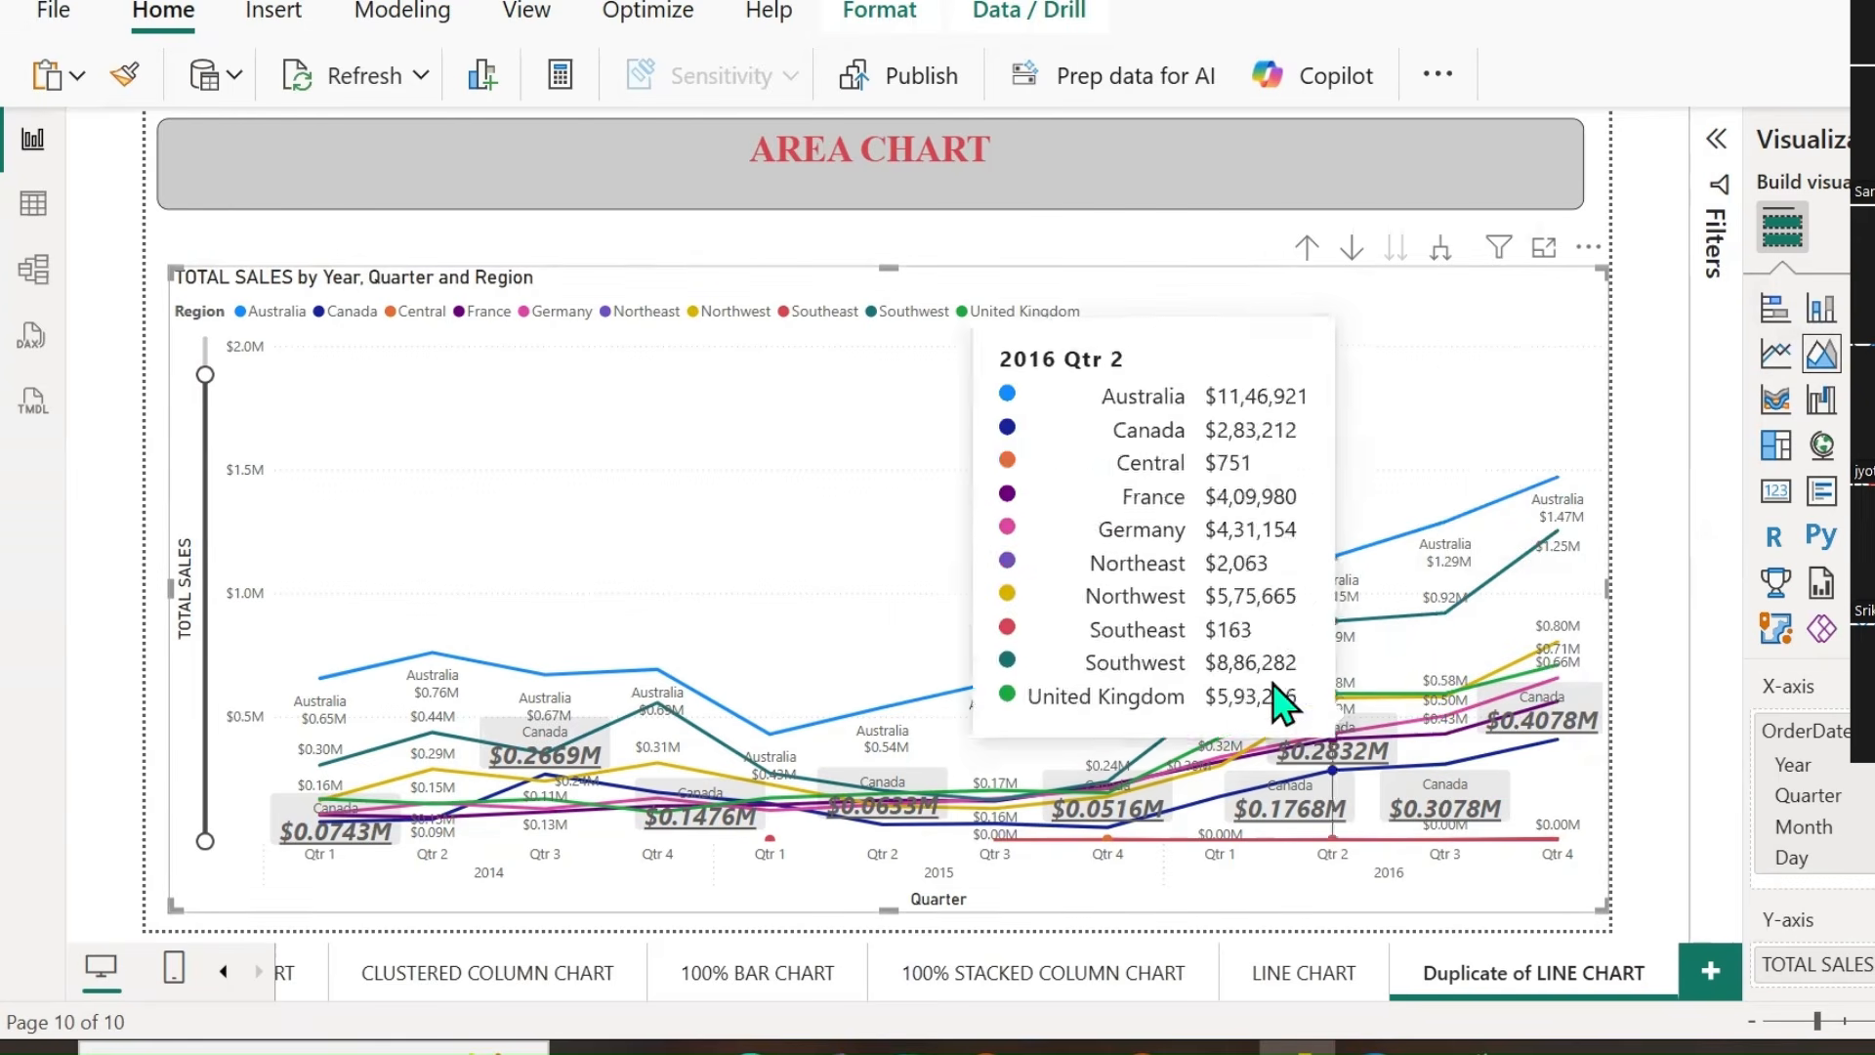
{"action": "left_click", "coordinate": [1858, 229]}
{"action": "scroll", "coordinate": [1856, 652], "scroll_direction": "down", "scroll_amount": 2}
{"action": "scroll", "coordinate": [1856, 653], "scroll_direction": "down", "scroll_amount": 2}
{"action": "left_click", "coordinate": [1861, 689]}
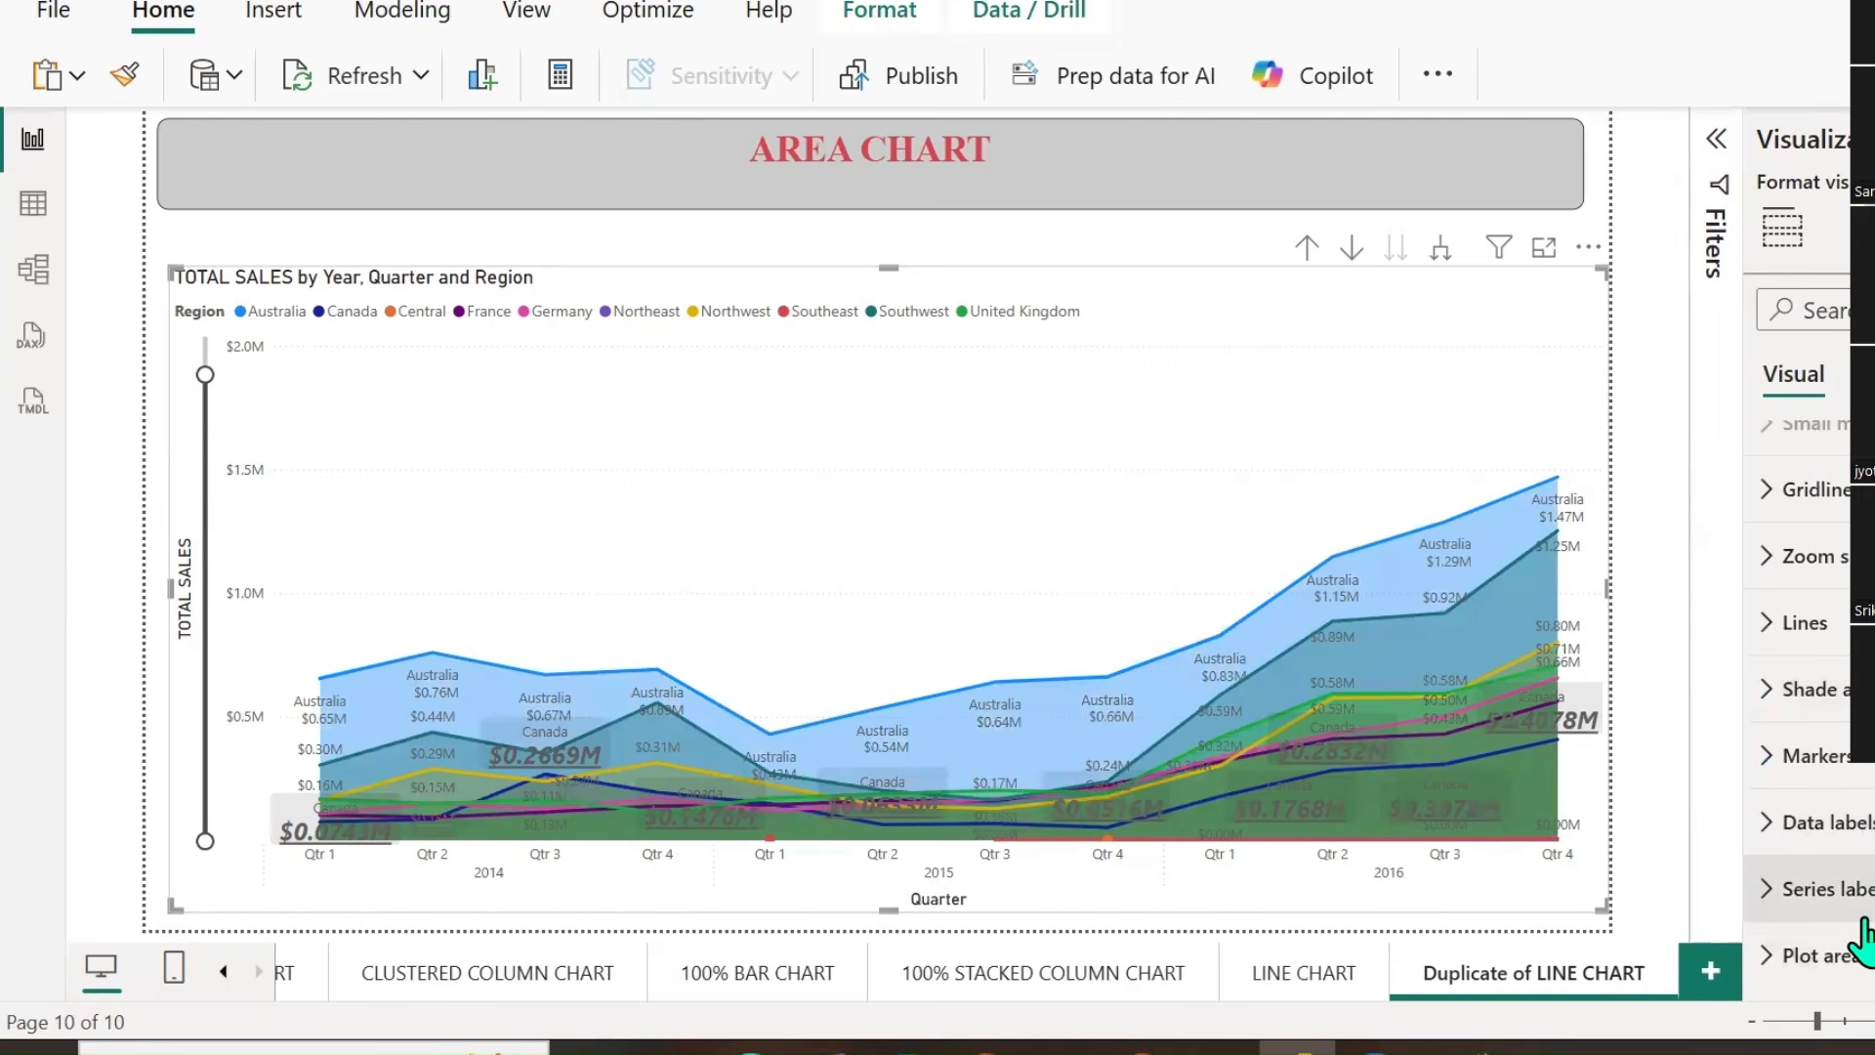
{"action": "scroll", "coordinate": [1861, 928], "scroll_direction": "up", "scroll_amount": 4}
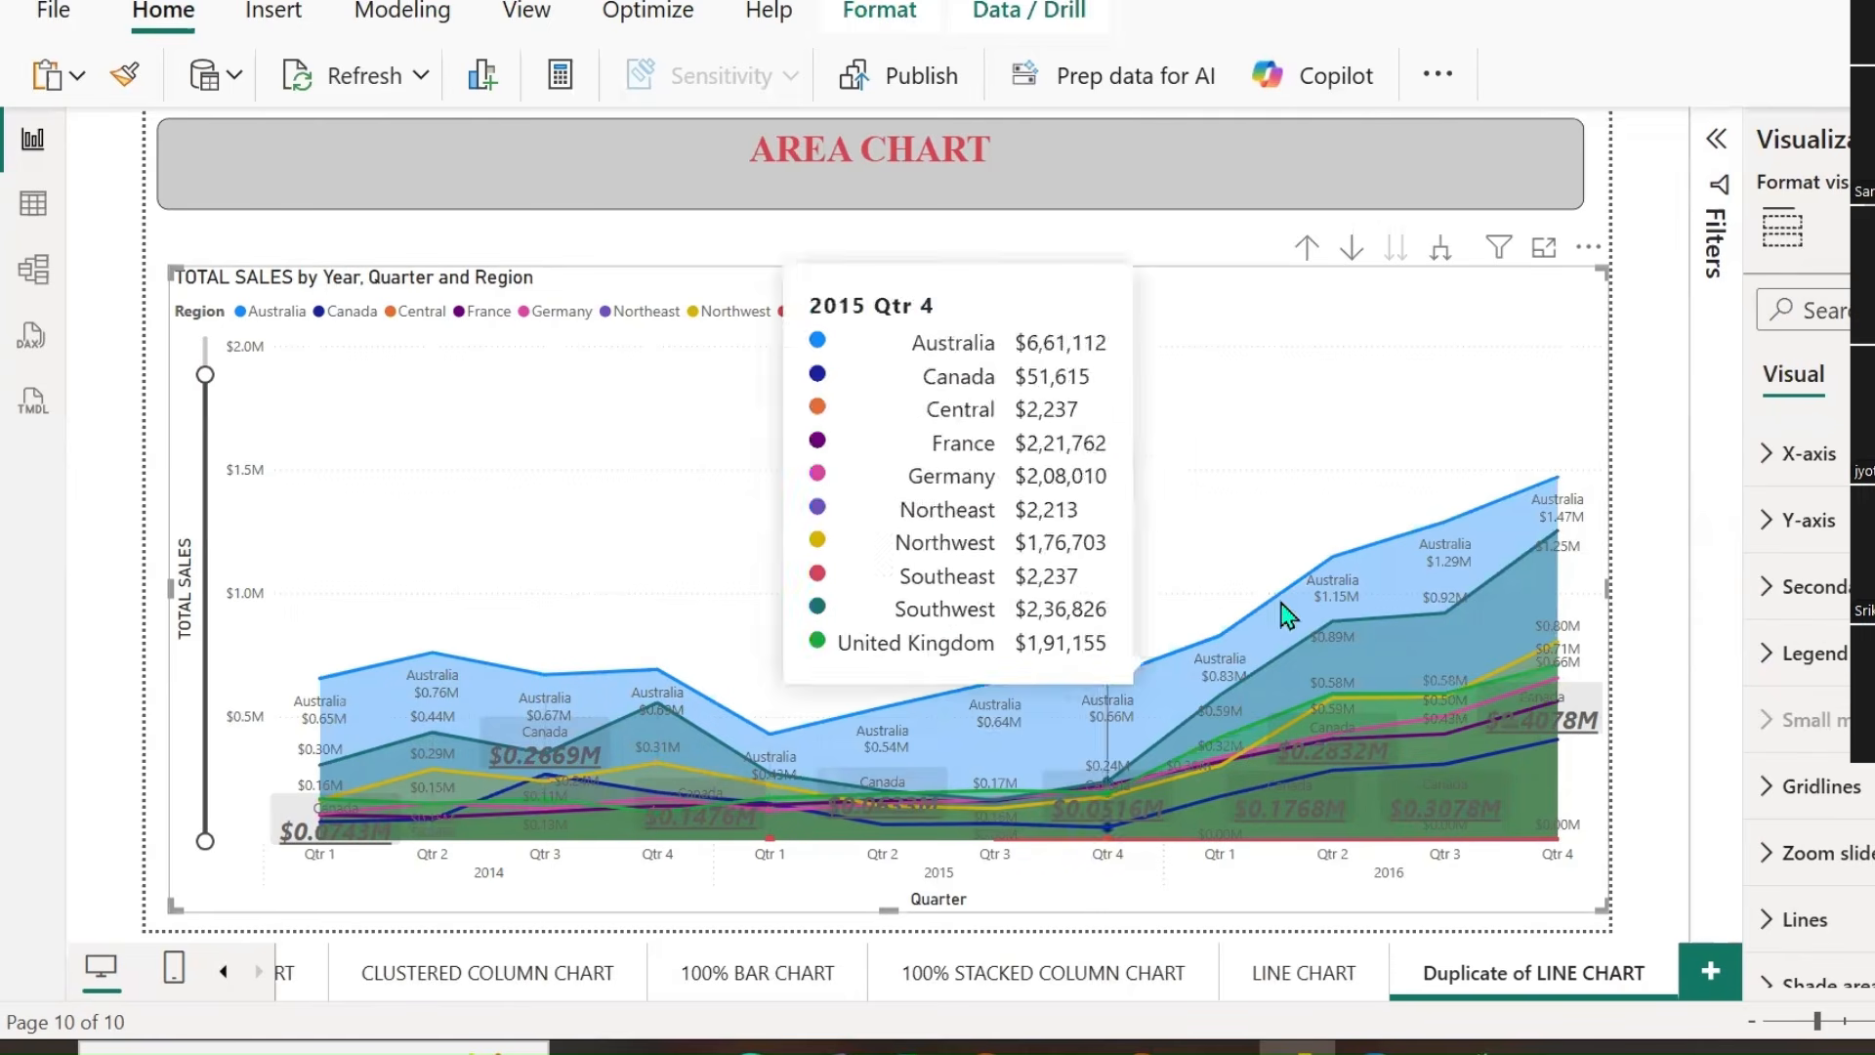
{"action": "left_click", "coordinate": [1780, 232]}
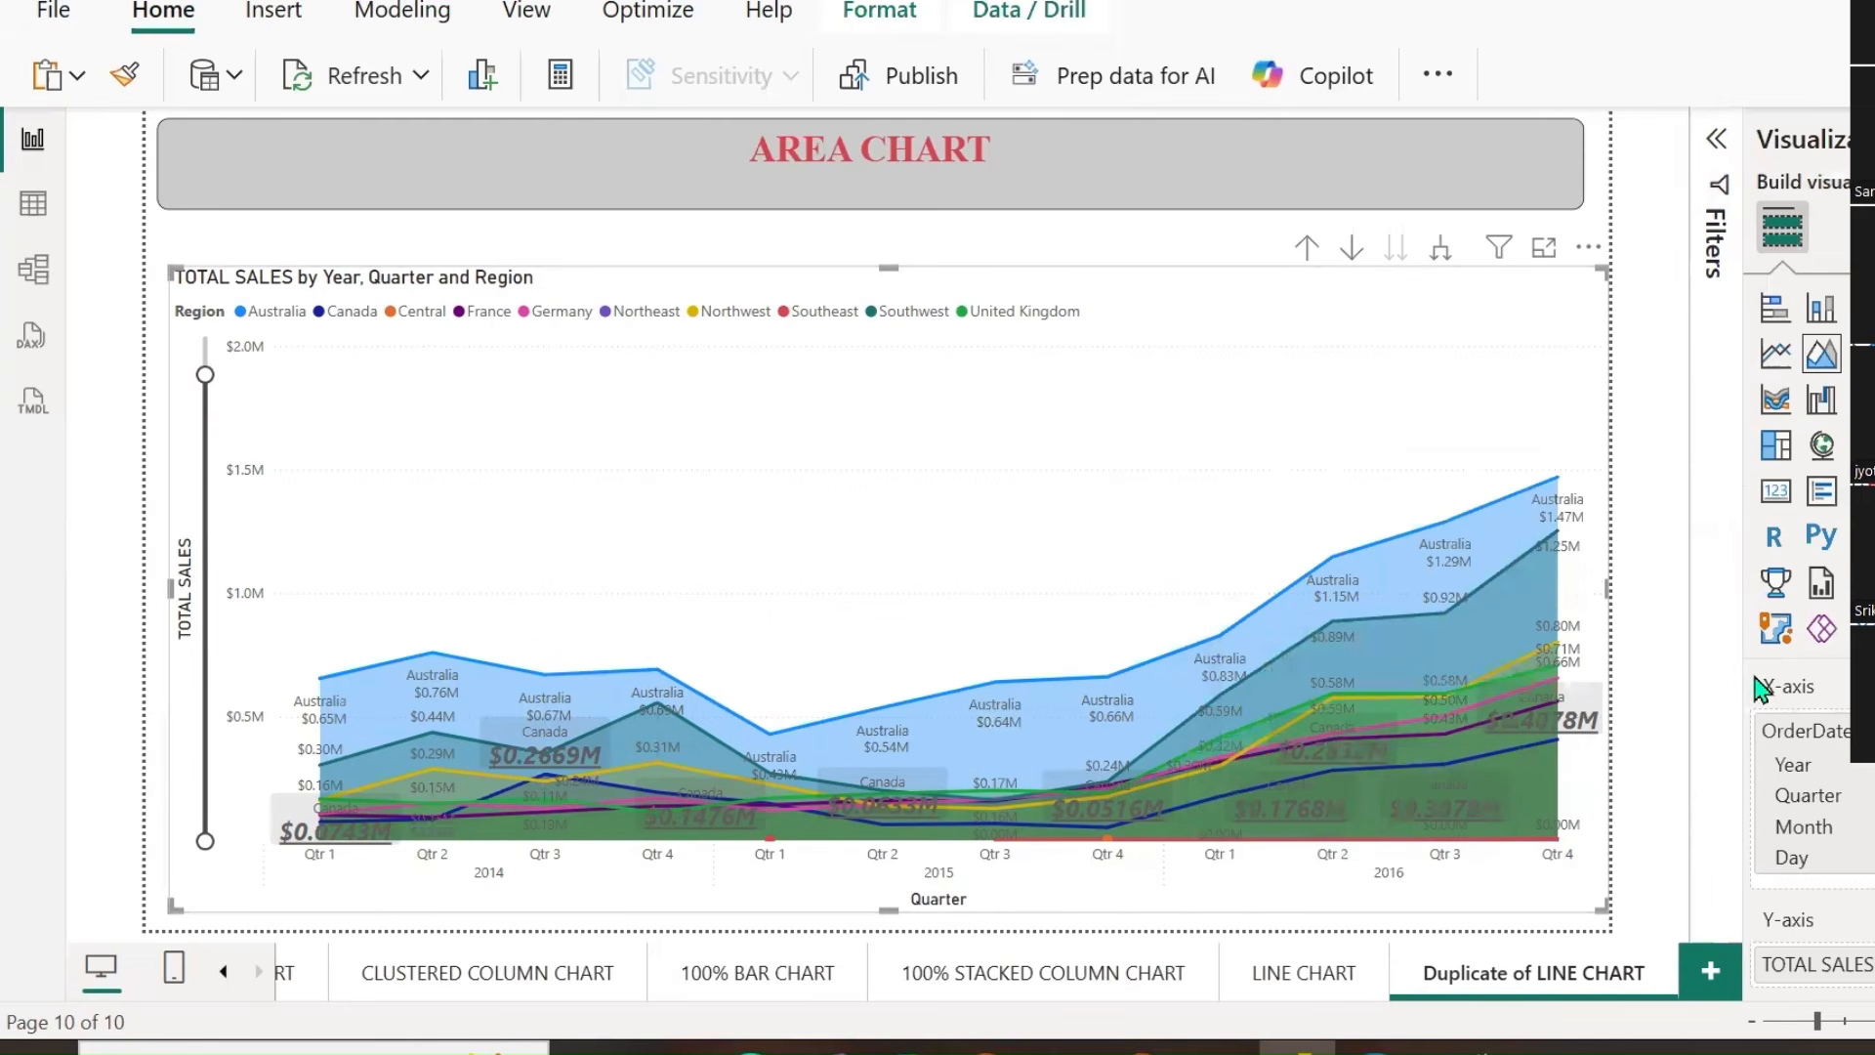
Copy the AREA CHART heading and use it as the name of the duplicated page.
{"action": "double_click", "coordinate": [868, 148]}
{"action": "key", "text": "ctrl+c"}
{"action": "double_click", "coordinate": [1538, 976]}
{"action": "key", "text": "ctrl+v"}
{"action": "key", "text": "Return"}
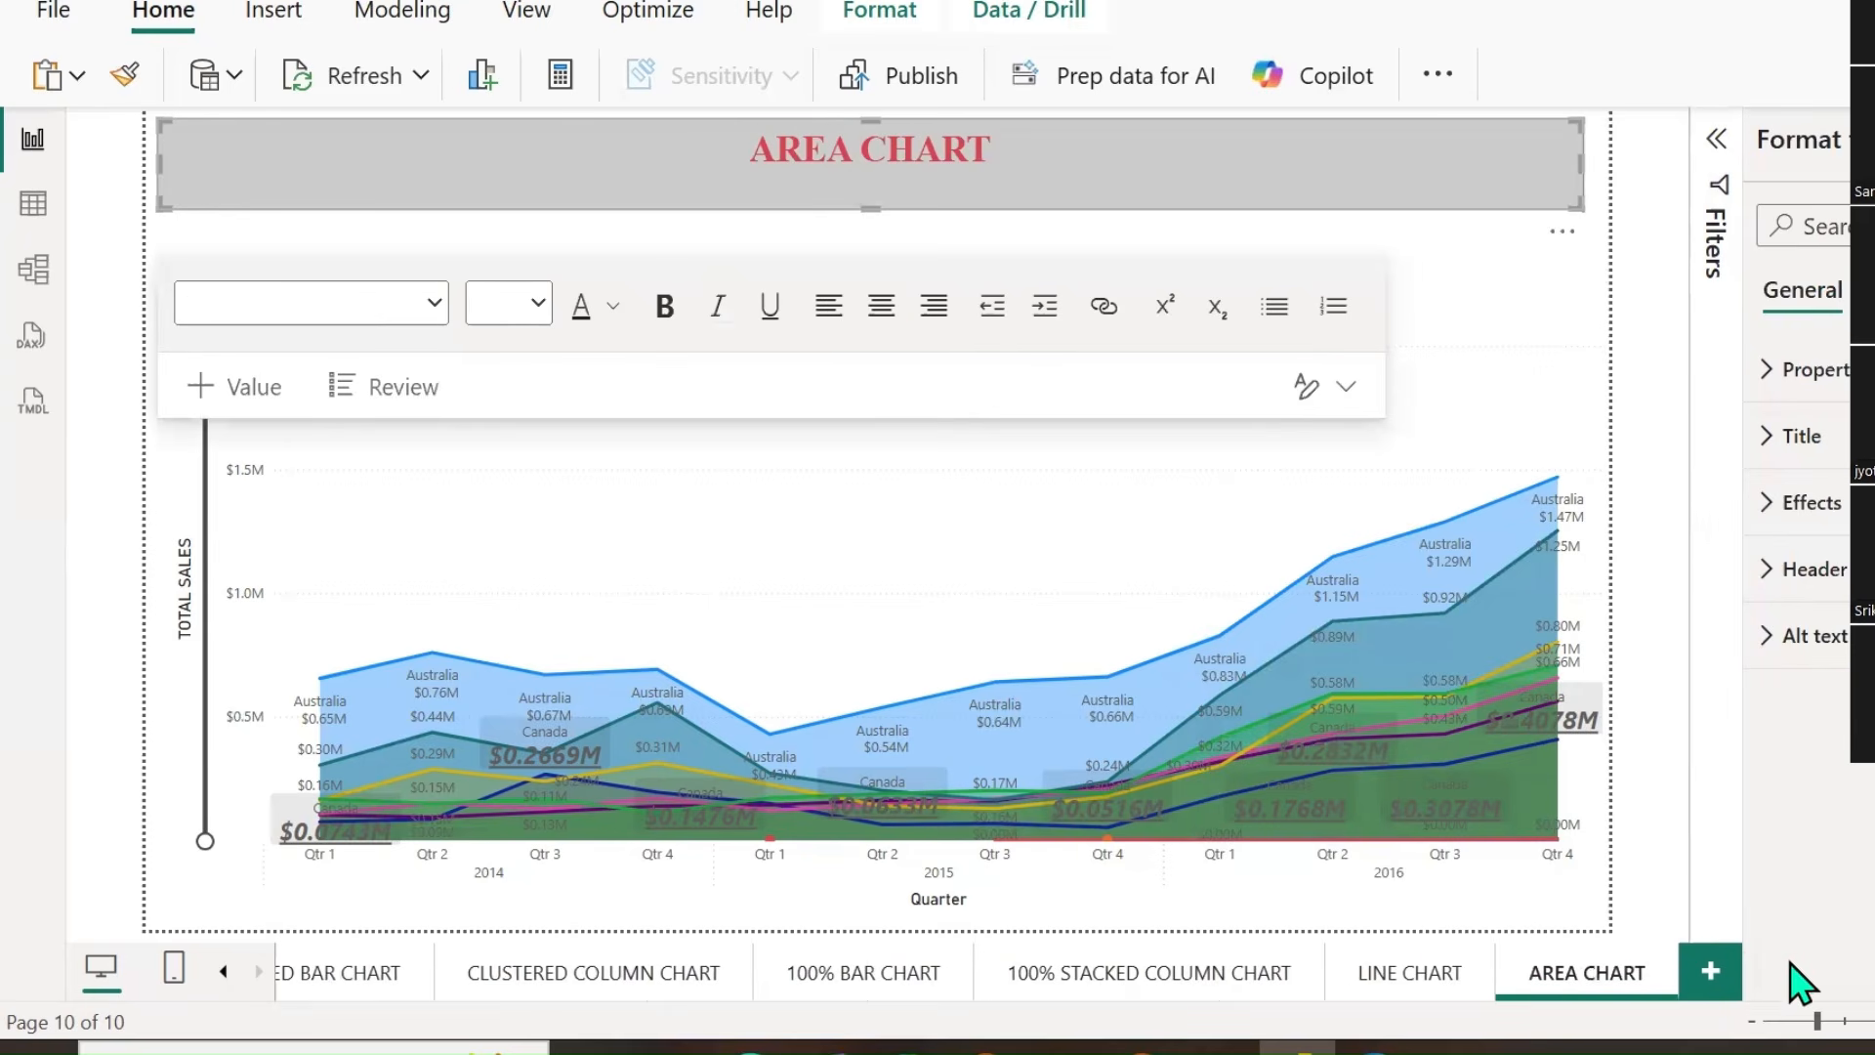
Duplicate the AREA CHART page and change the total sales visual on the copy to a stacked area chart.
{"action": "right_click", "coordinate": [1592, 991]}
{"action": "left_click", "coordinate": [1678, 793]}
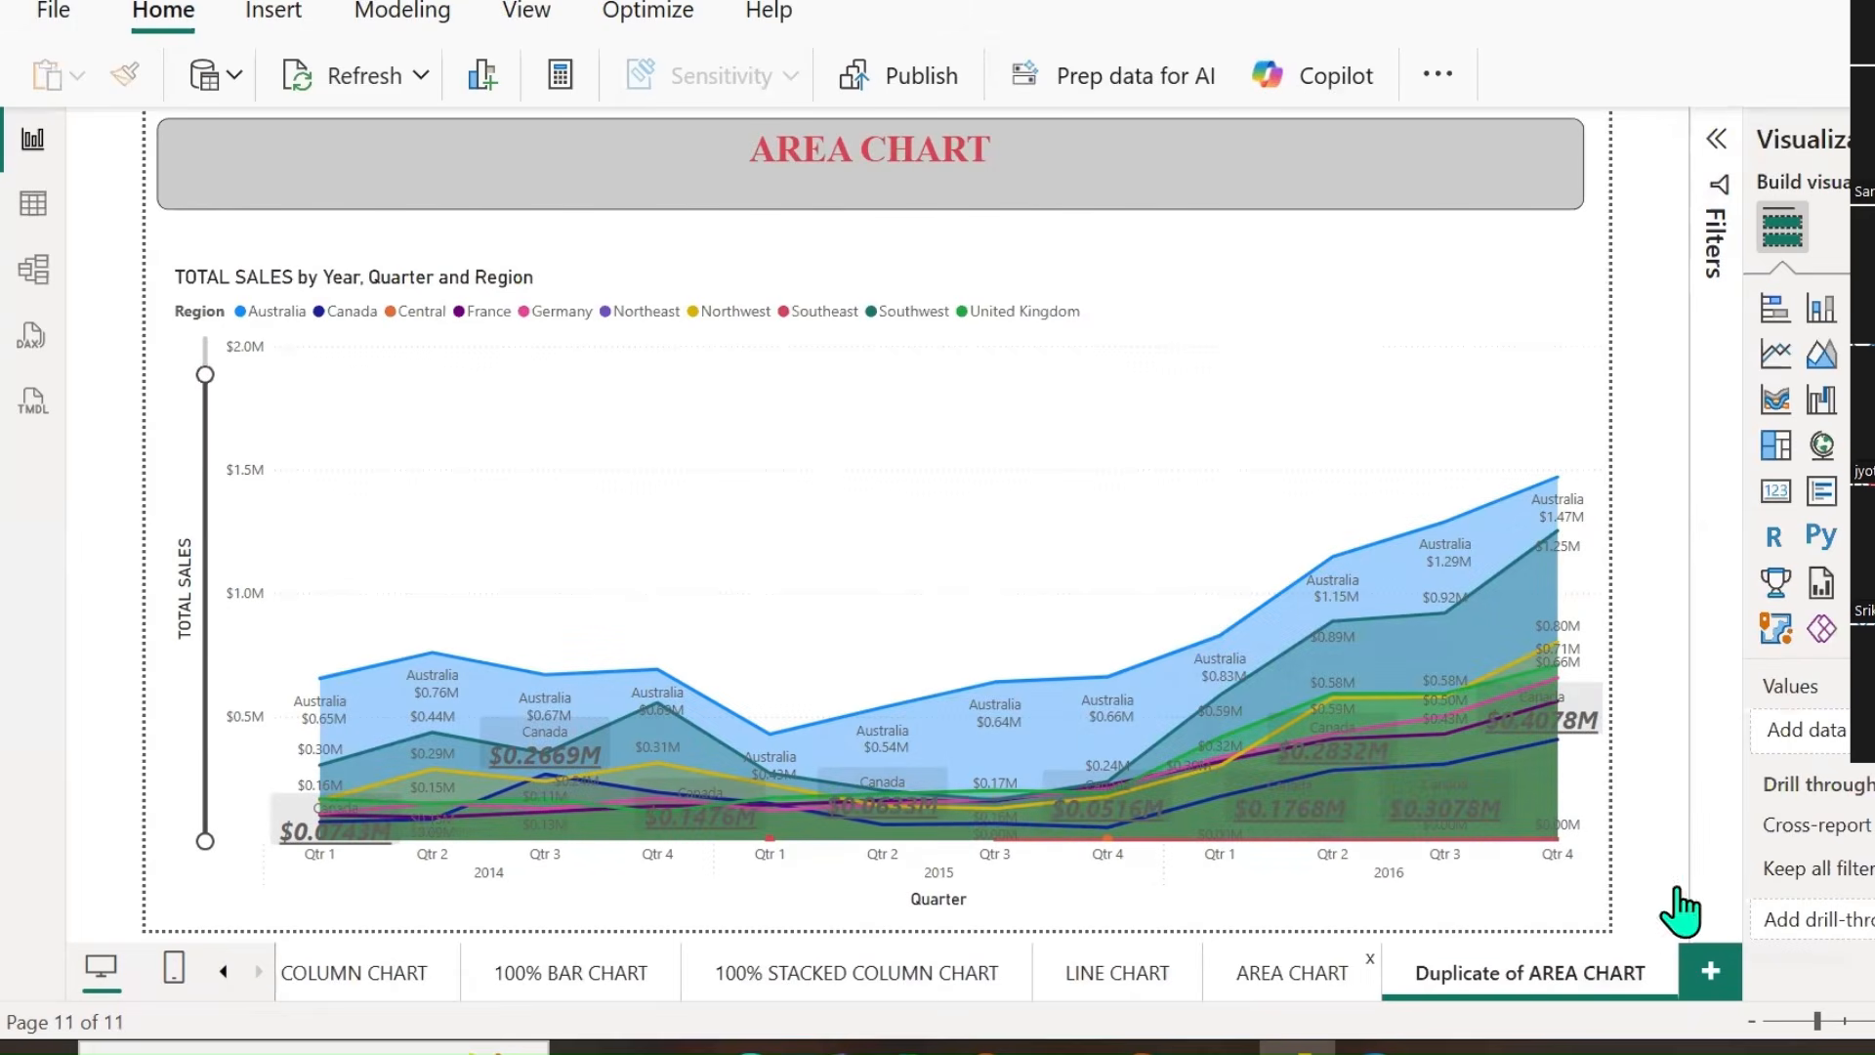
{"action": "left_click", "coordinate": [1525, 366]}
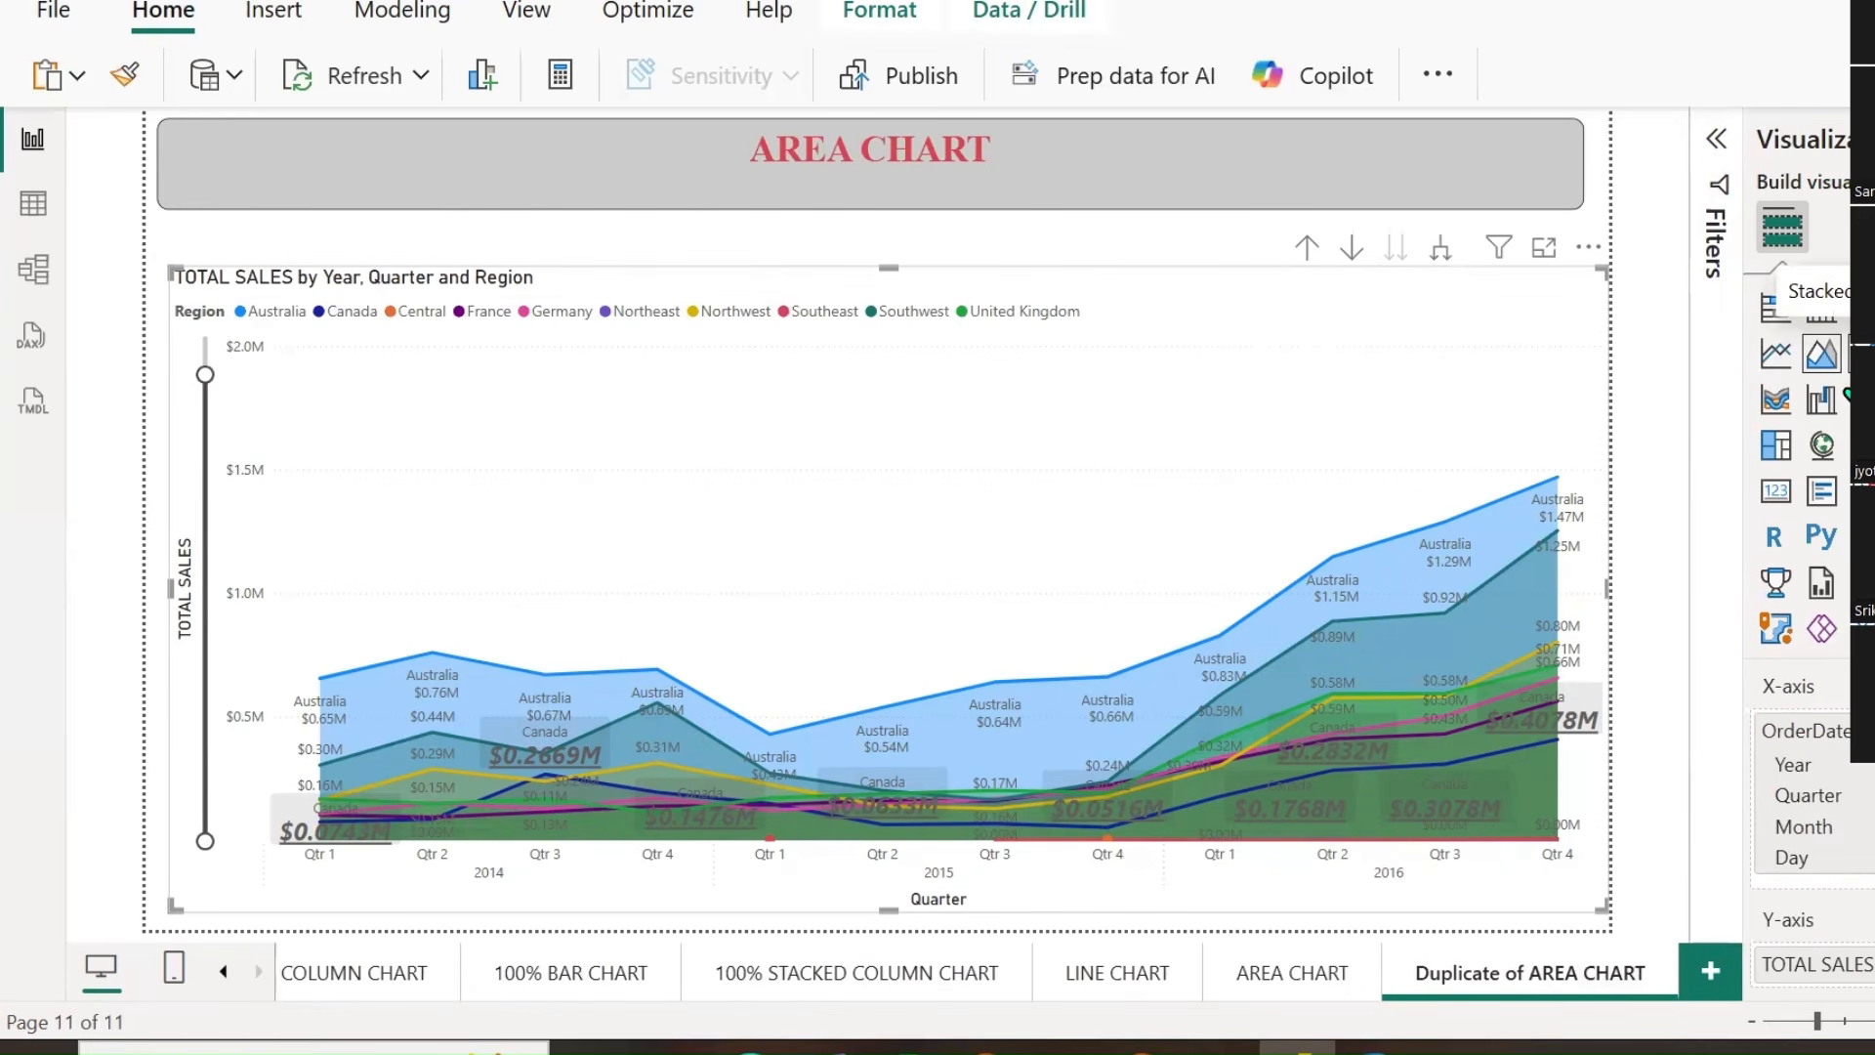
{"action": "left_click", "coordinate": [1866, 353]}
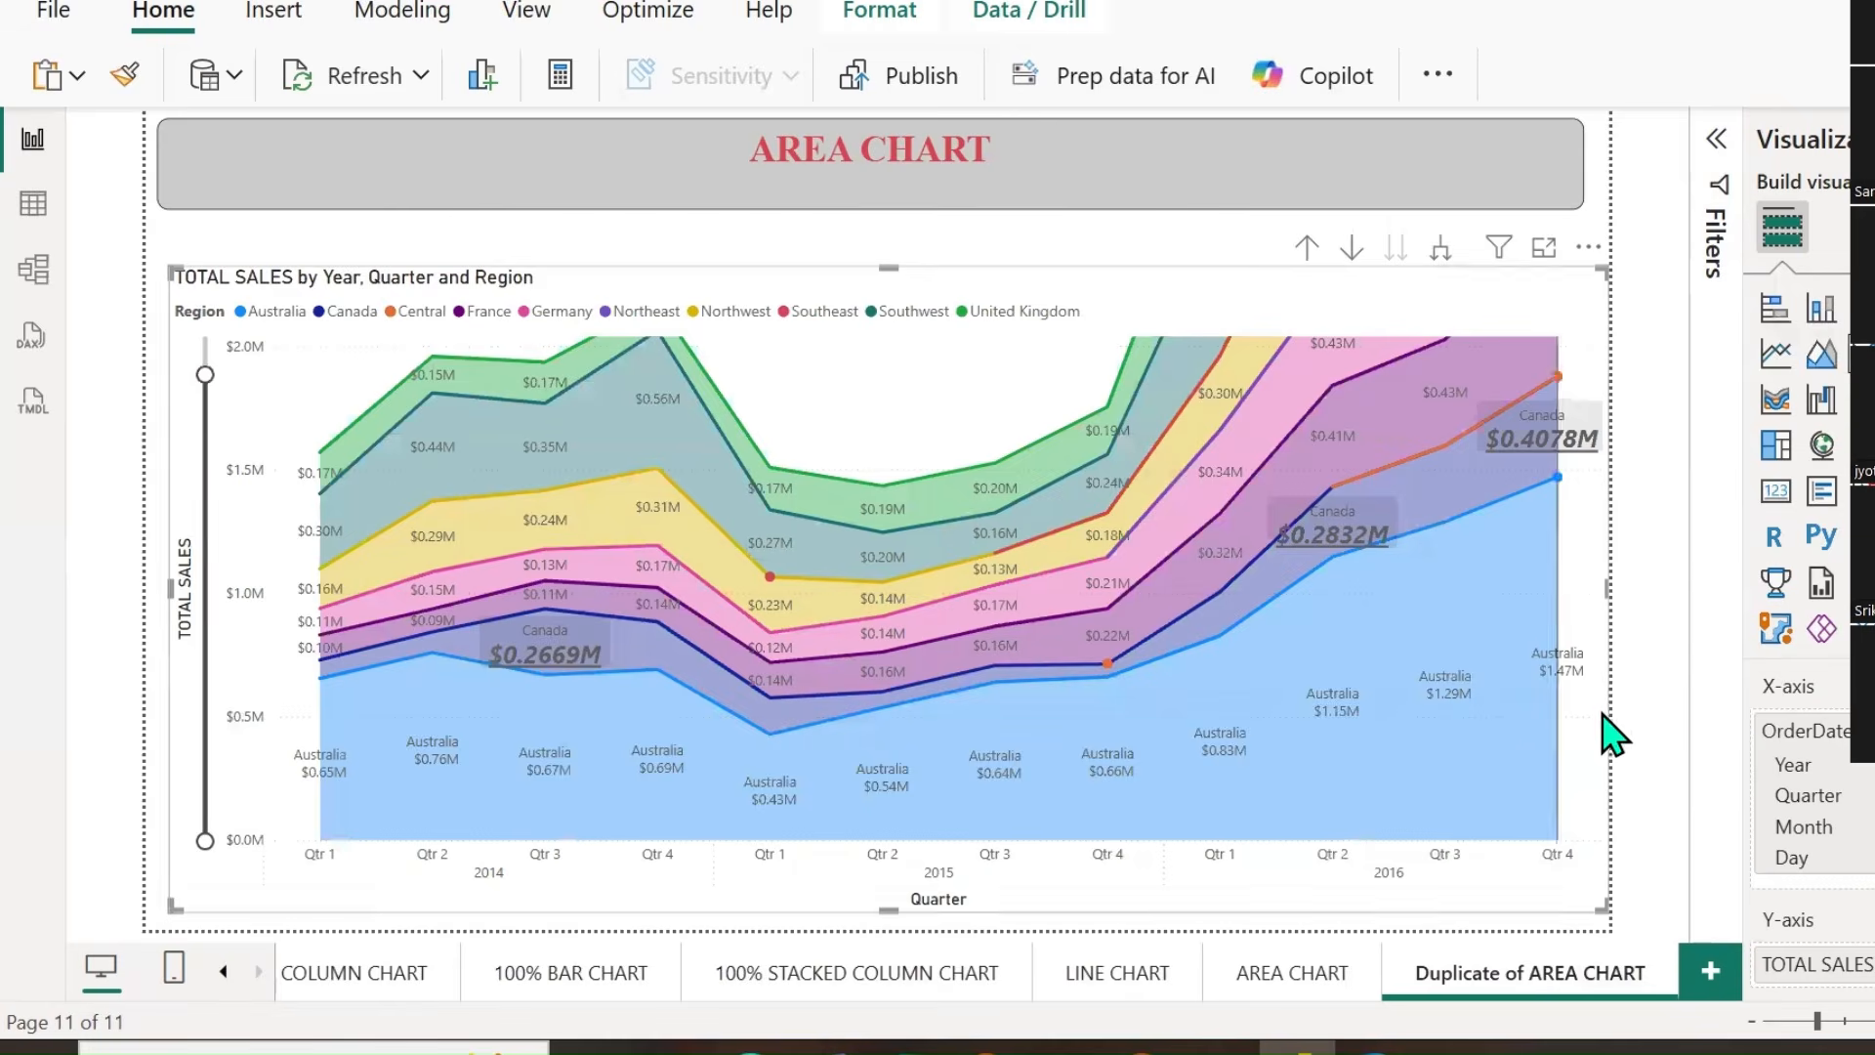
{"action": "mouse_move", "coordinate": [343, 681]}
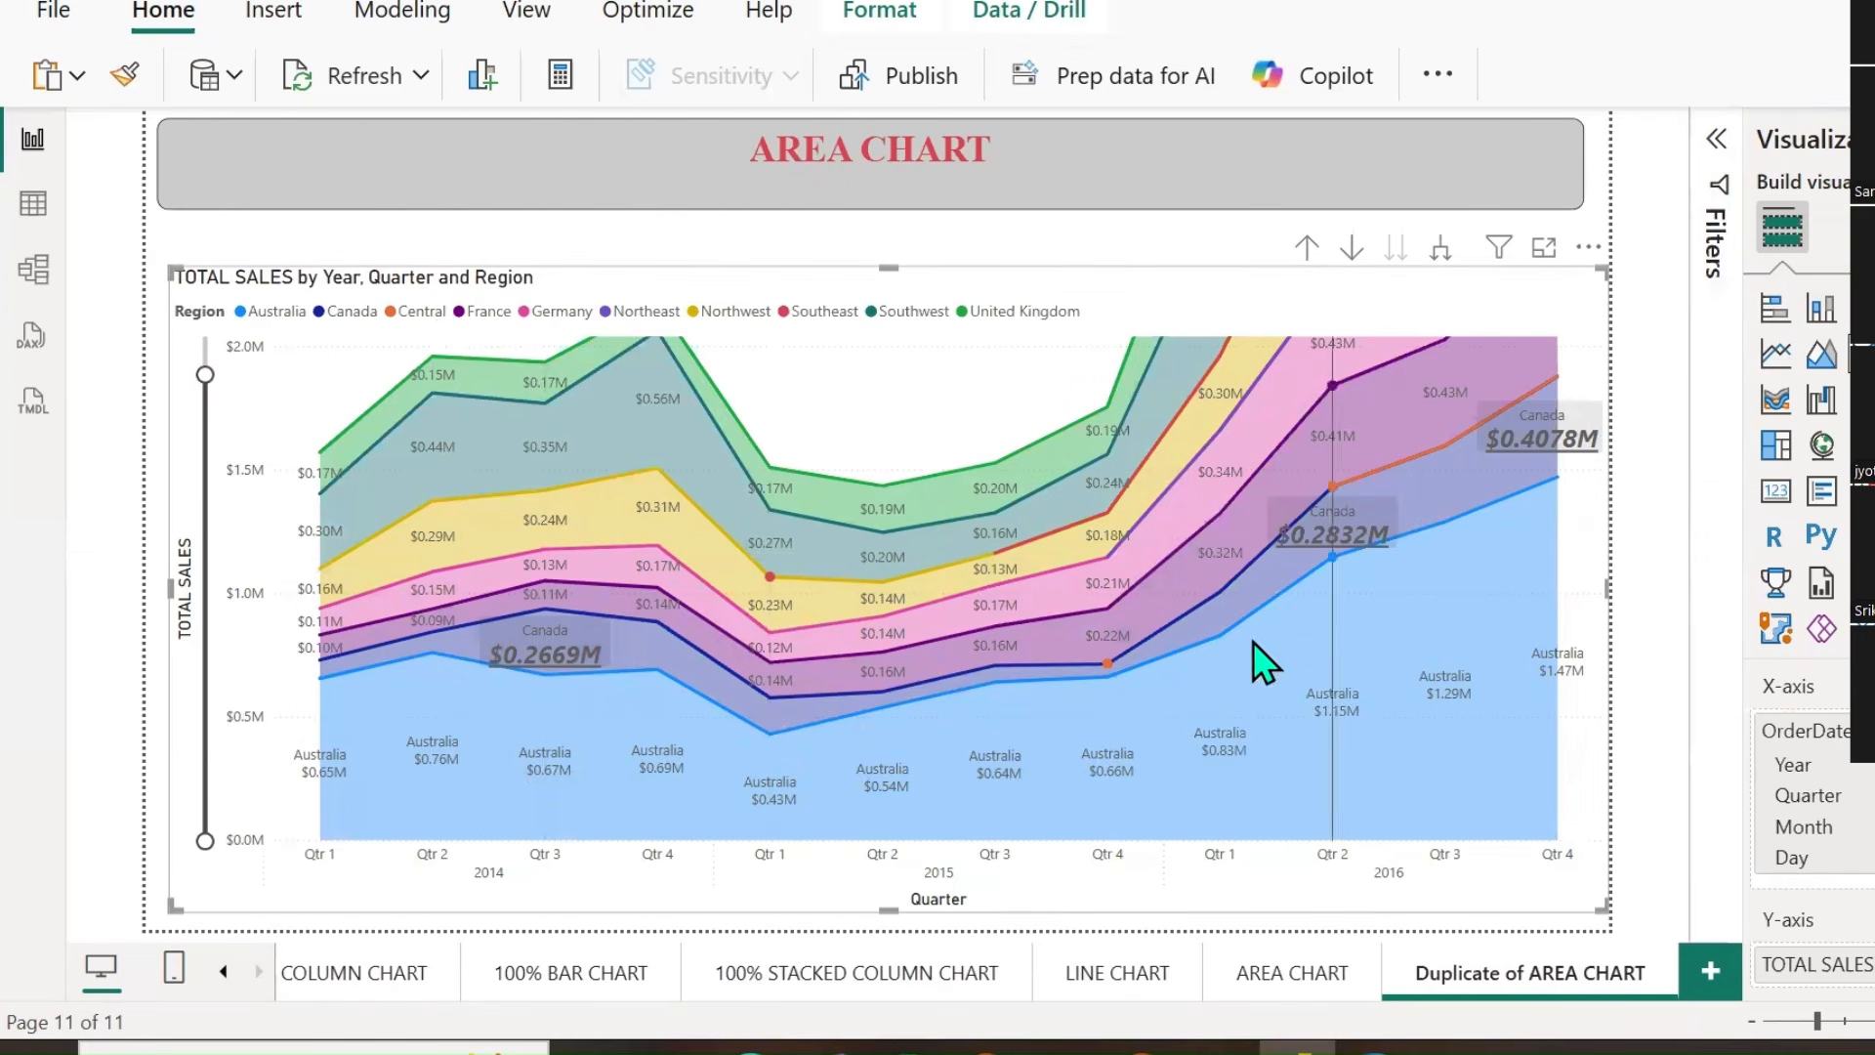
{"action": "mouse_move", "coordinate": [1170, 719]}
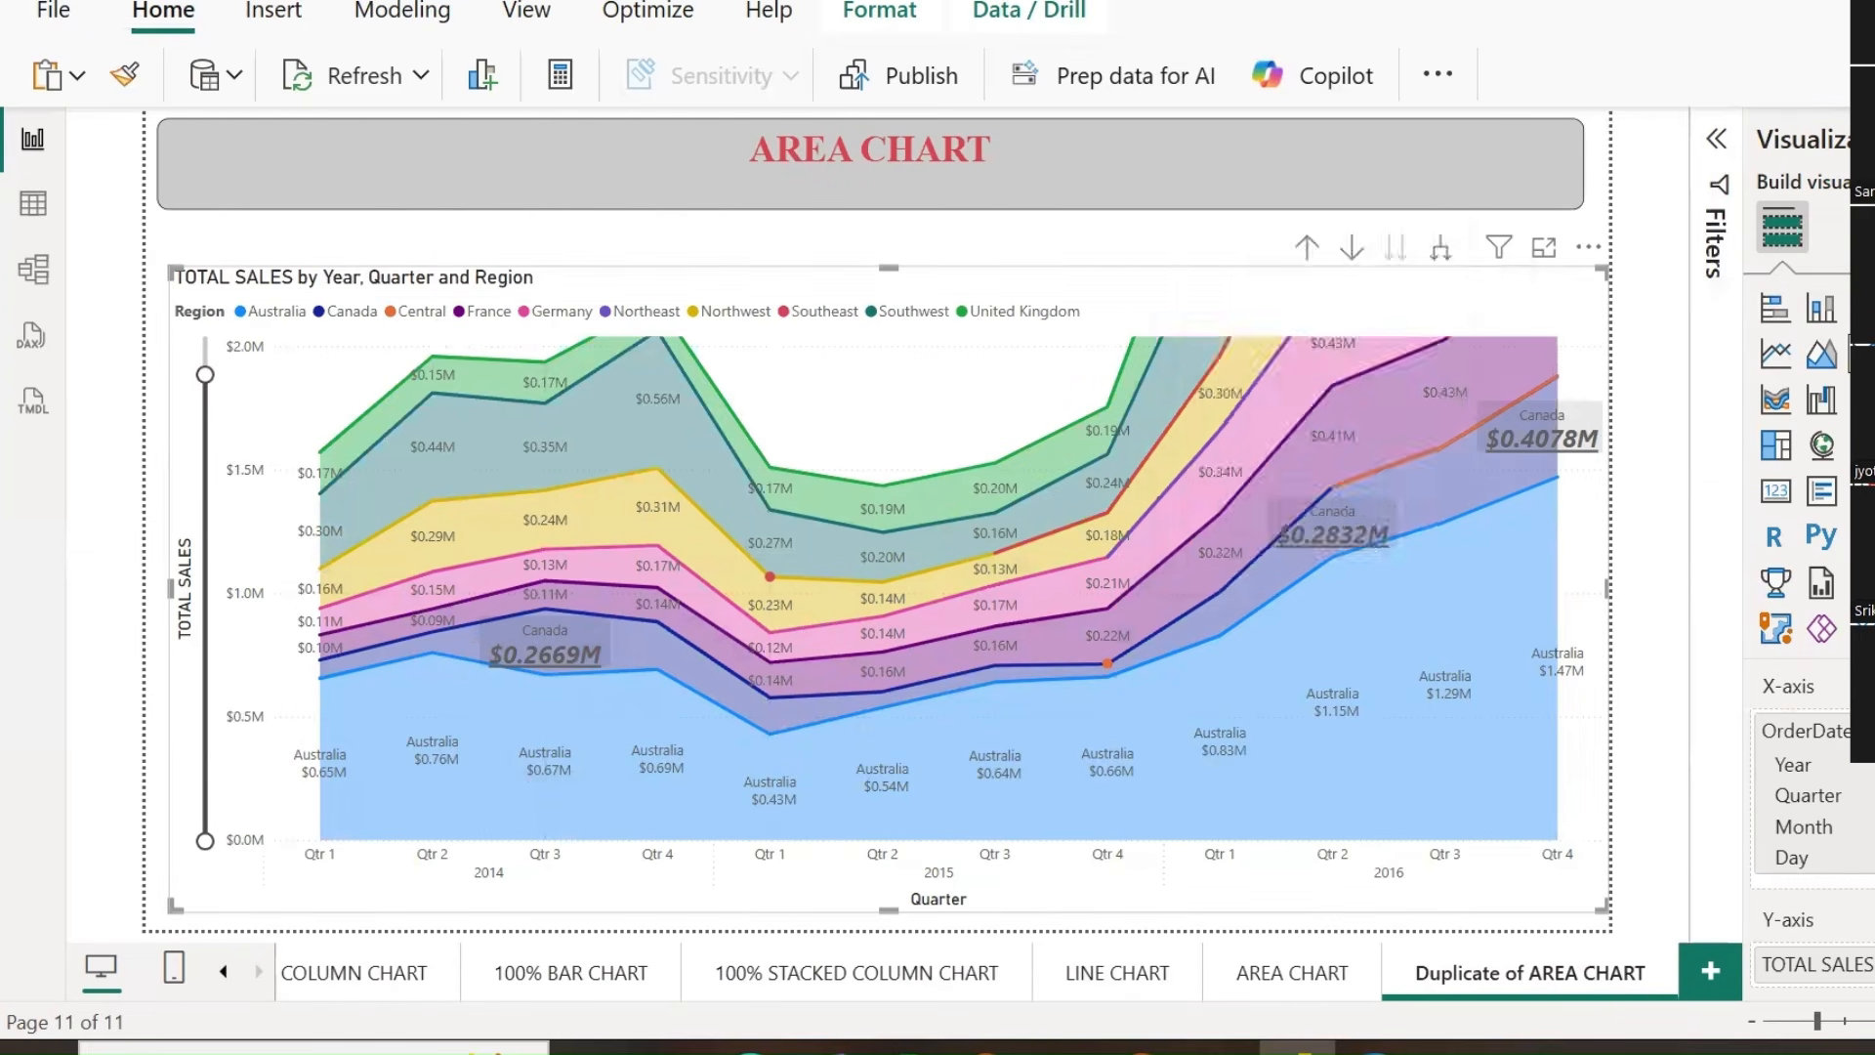
Extend the upper end of the vertical zoom slider to its maximum on the stacked area chart.
{"action": "left_click", "coordinate": [1823, 227]}
{"action": "left_click_drag", "start_coordinate": [205, 374], "coordinate": [243, 315]}
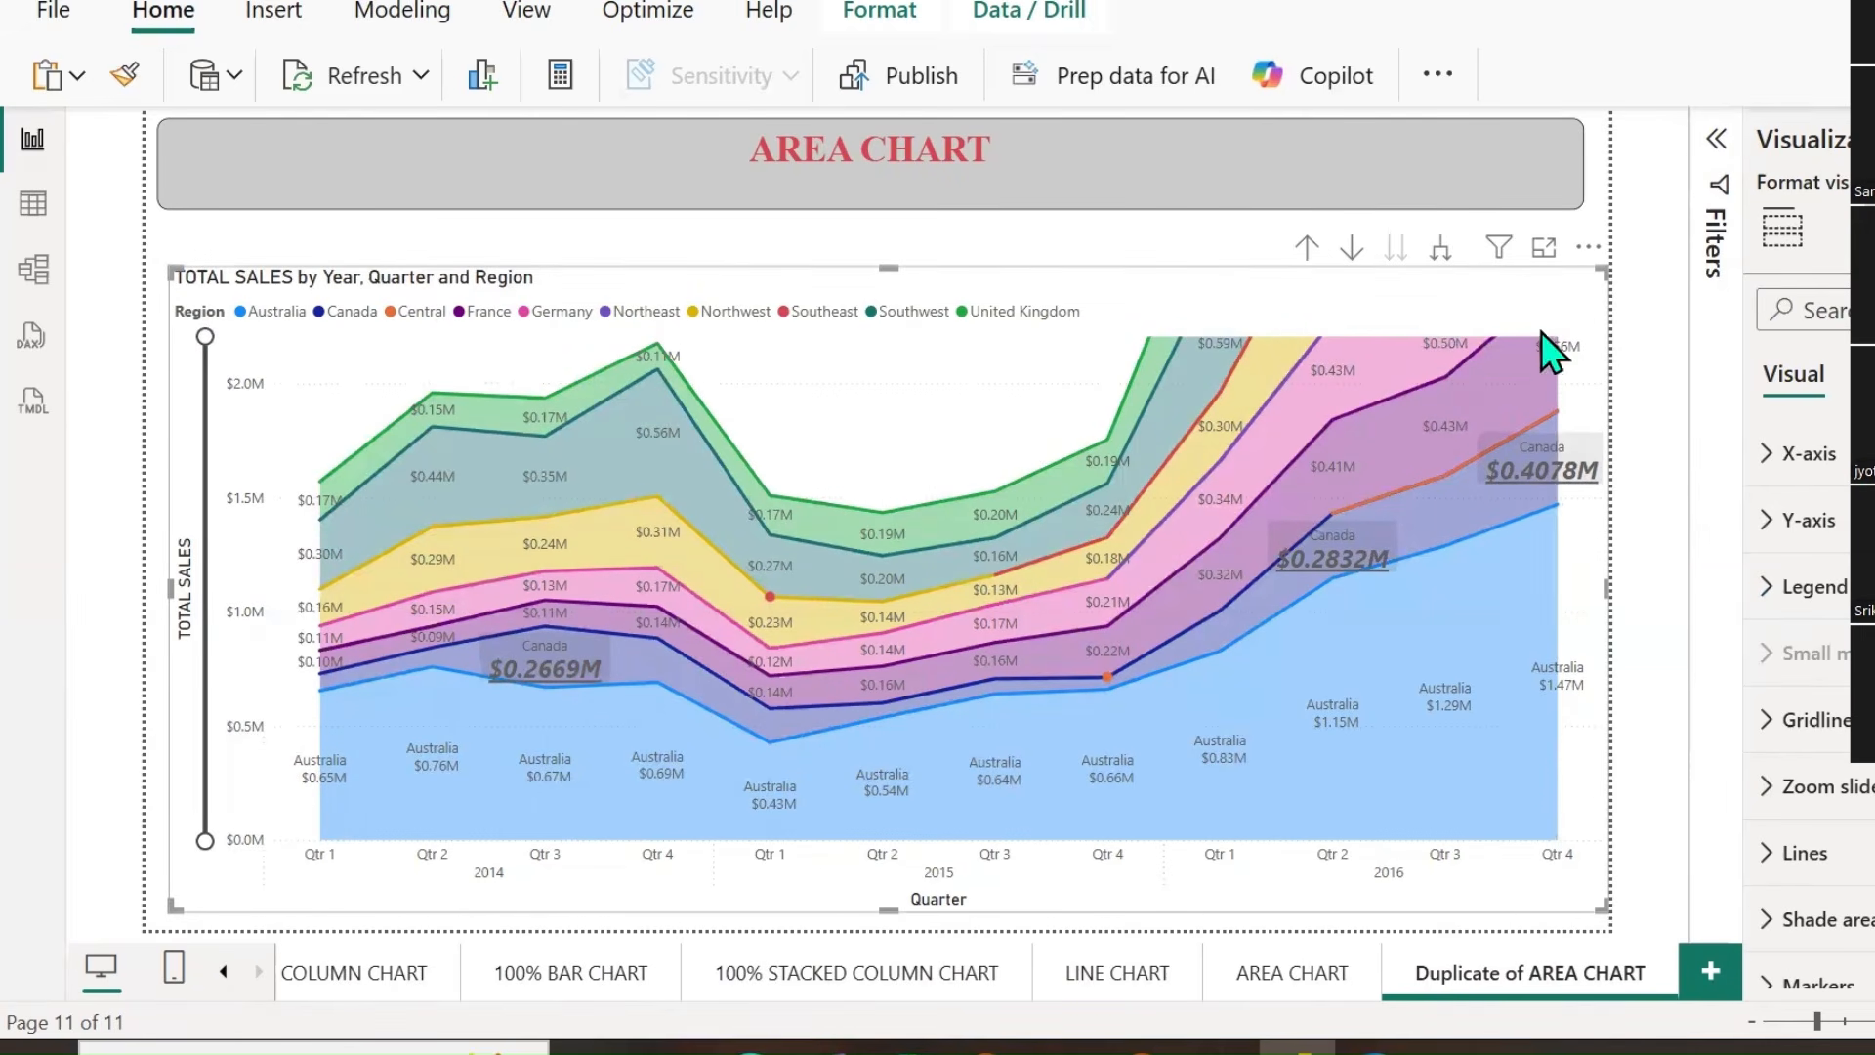
{"action": "scroll", "coordinate": [1808, 691], "scroll_direction": "down", "scroll_amount": 2}
{"action": "scroll", "coordinate": [1807, 690], "scroll_direction": "down", "scroll_amount": 2}
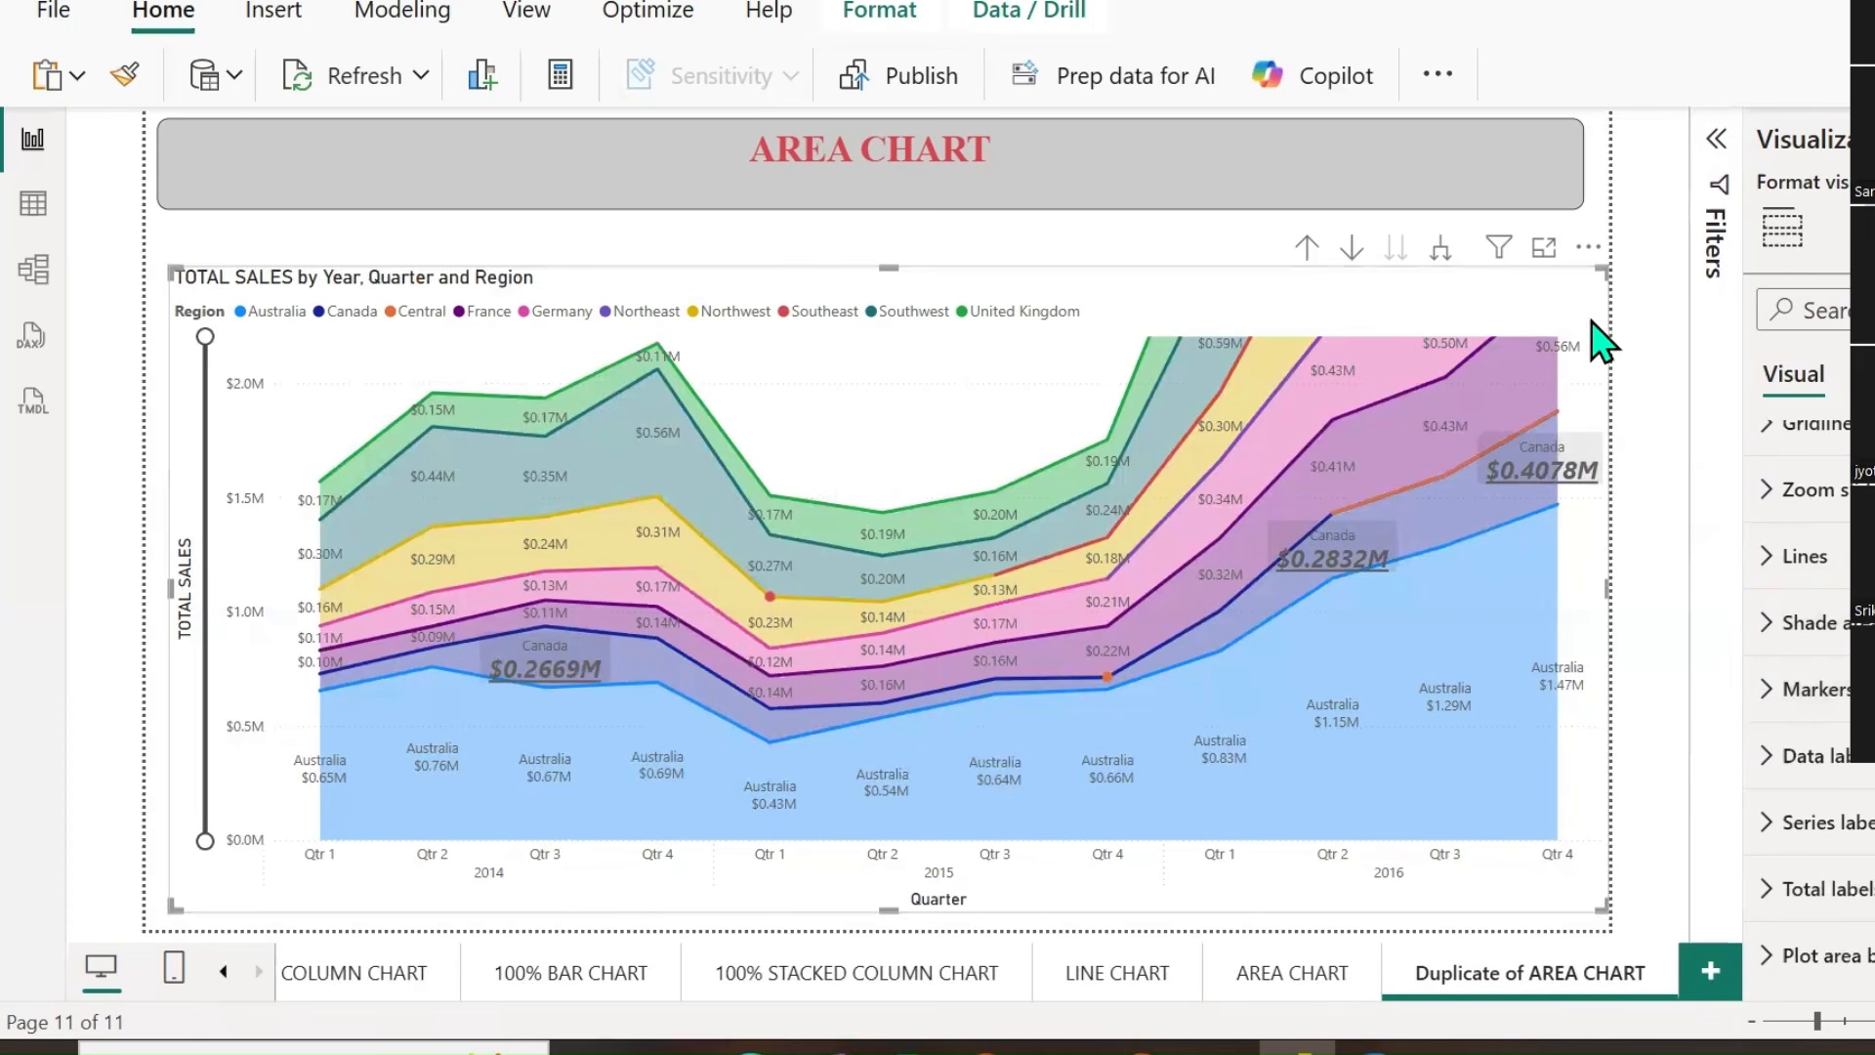
{"action": "left_click", "coordinate": [1582, 250]}
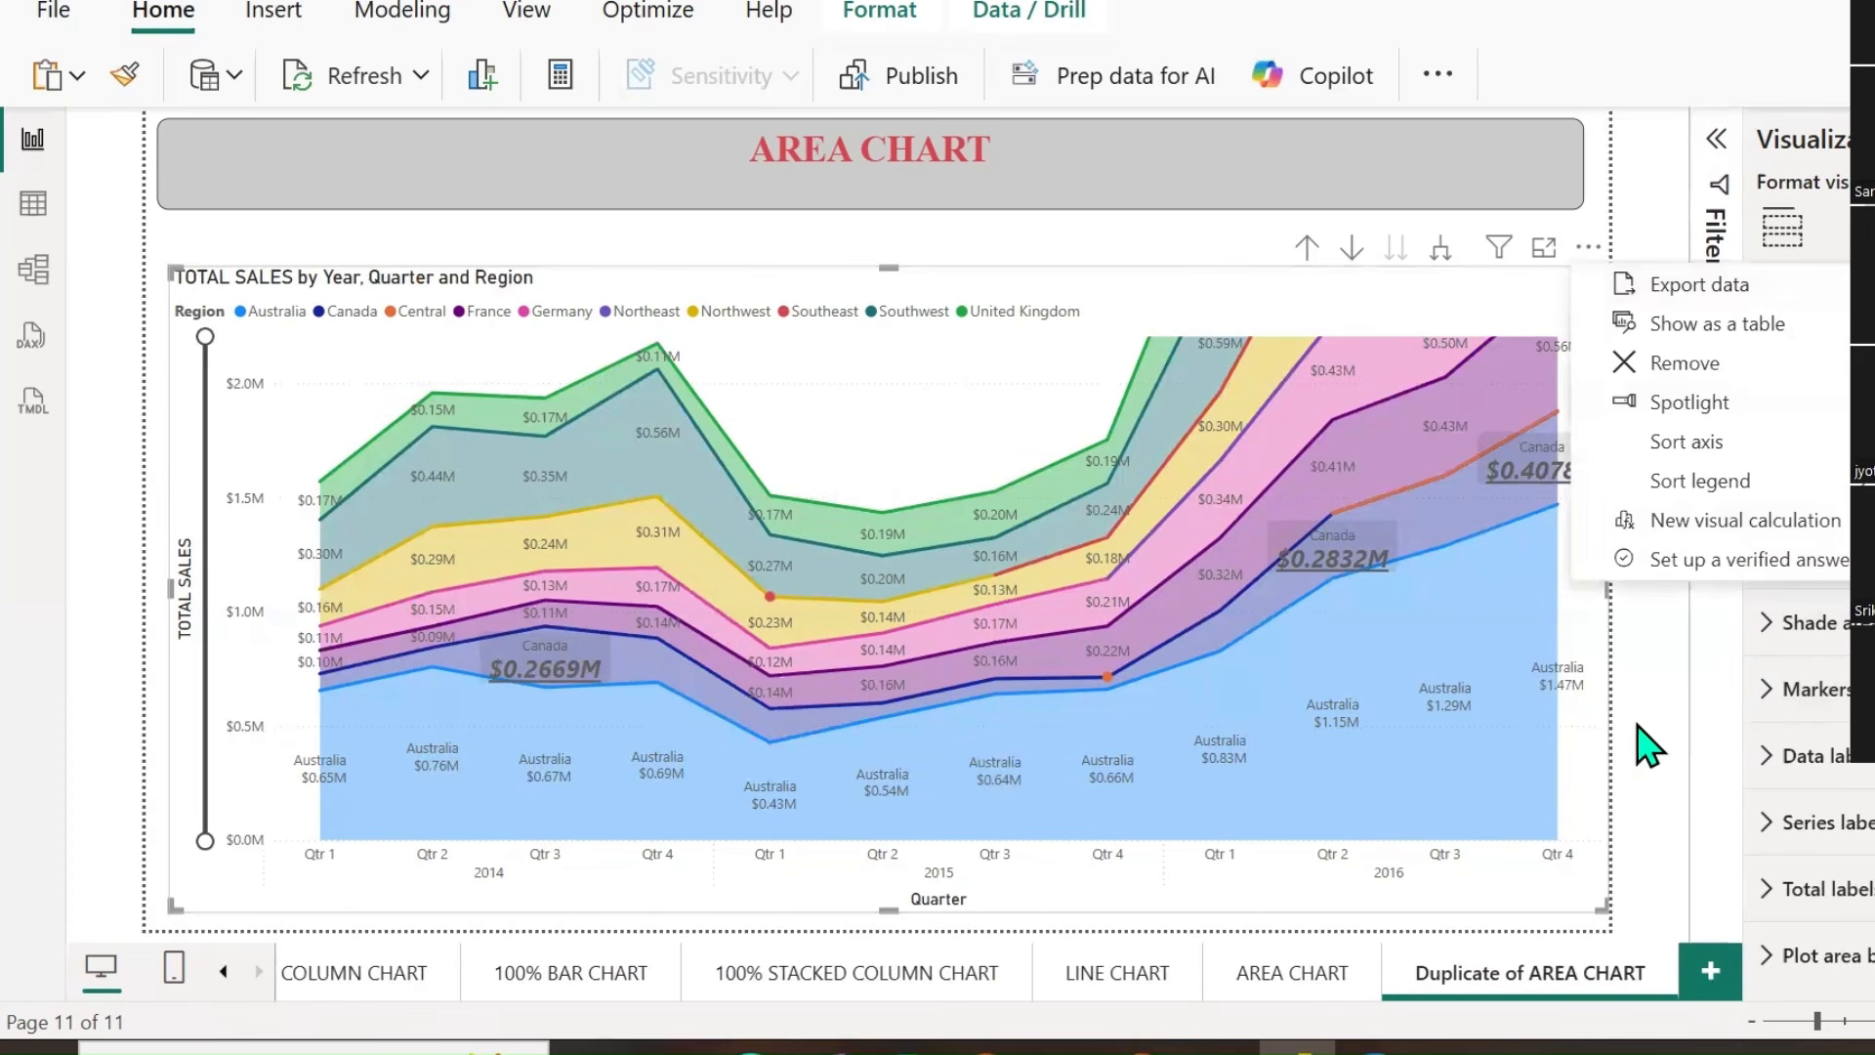
{"action": "left_click", "coordinate": [1566, 740]}
Try the series labels on the stacked area chart, turn them off again, and turn on the total labels.
{"action": "scroll", "coordinate": [1773, 703], "scroll_direction": "up", "scroll_amount": 2}
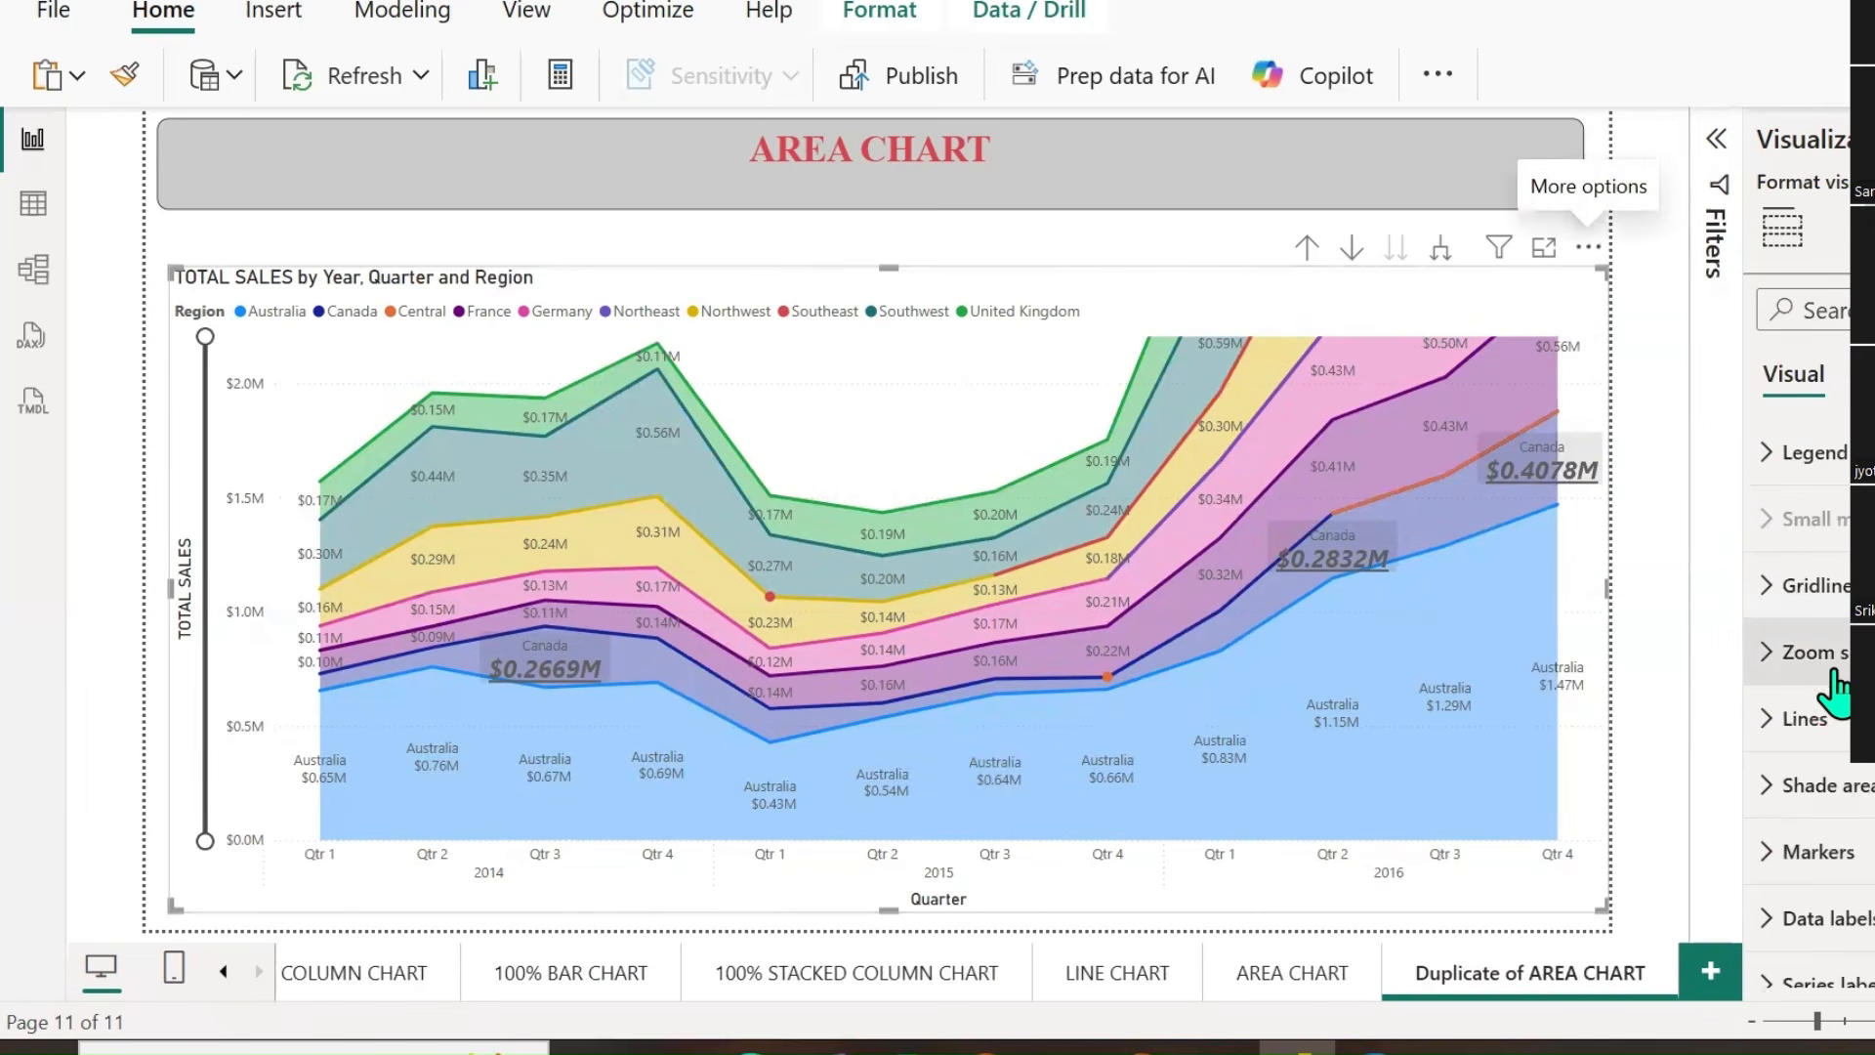
{"action": "scroll", "coordinate": [1782, 591], "scroll_direction": "up", "scroll_amount": 2}
{"action": "scroll", "coordinate": [1802, 637], "scroll_direction": "down", "scroll_amount": 4}
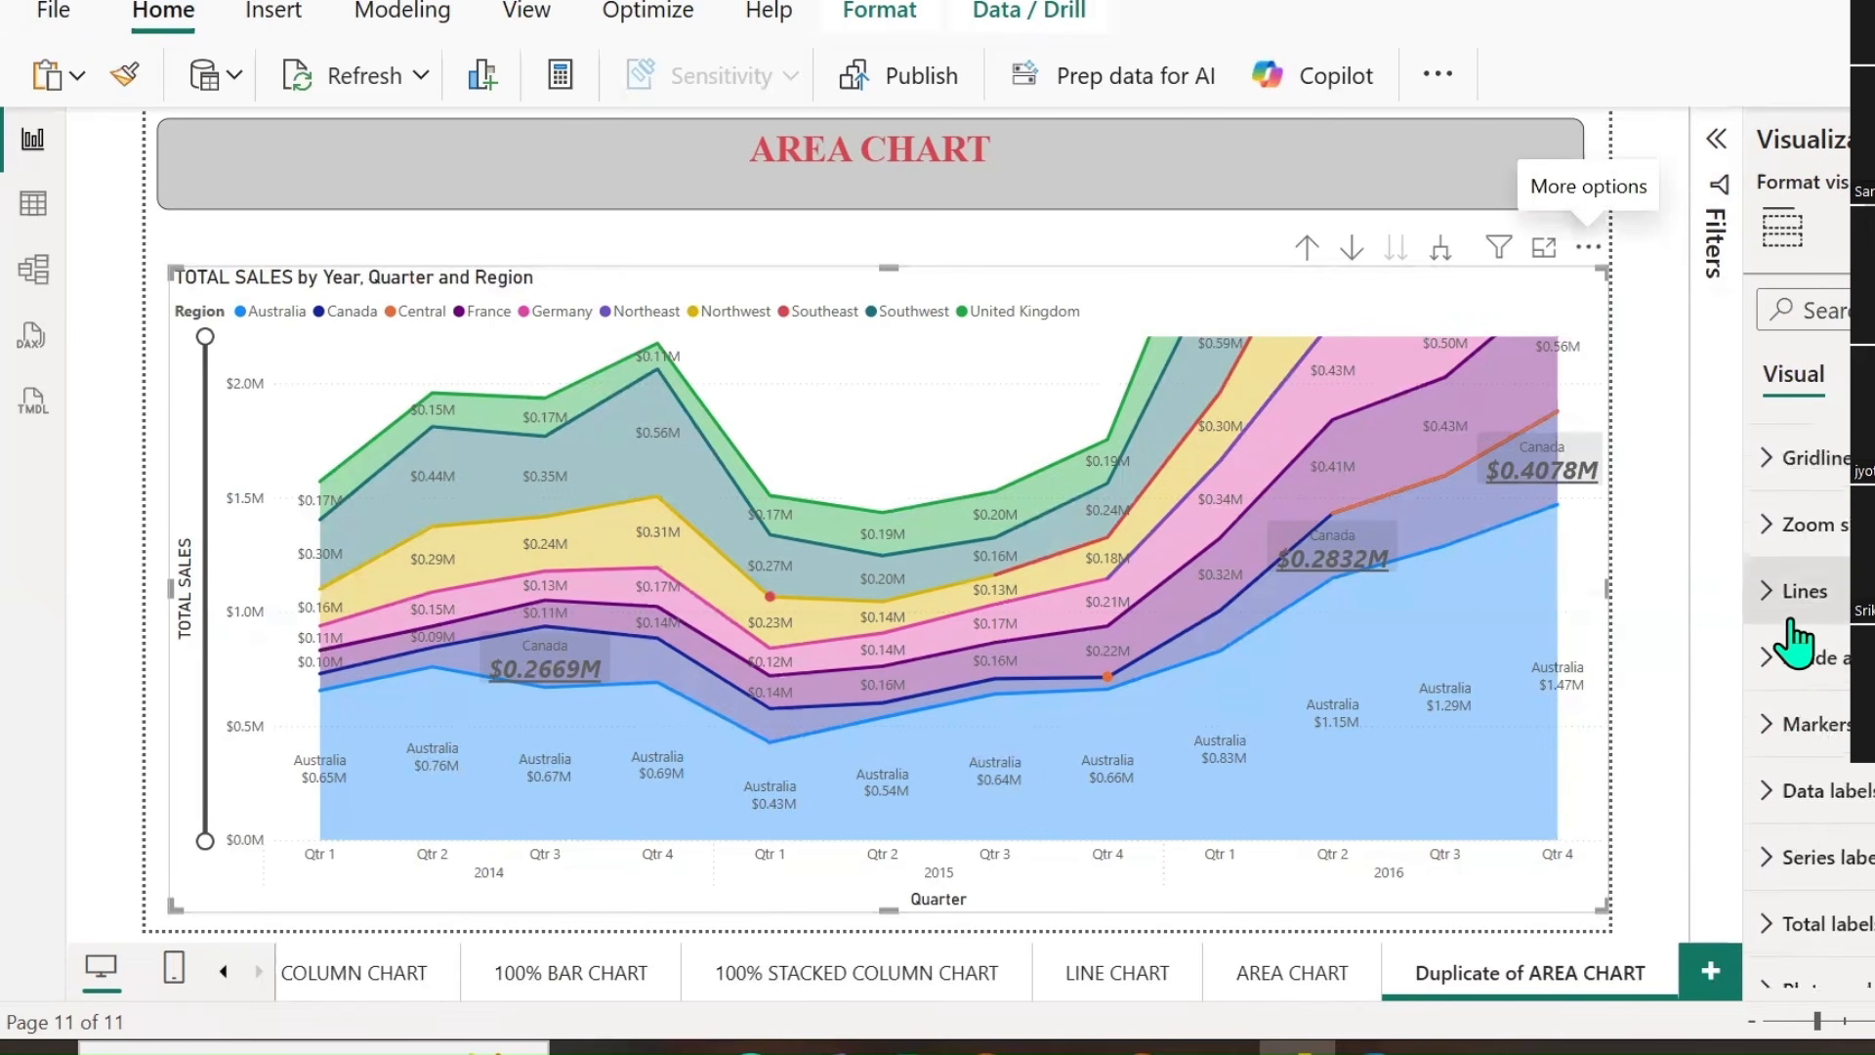
{"action": "left_click", "coordinate": [1870, 823]}
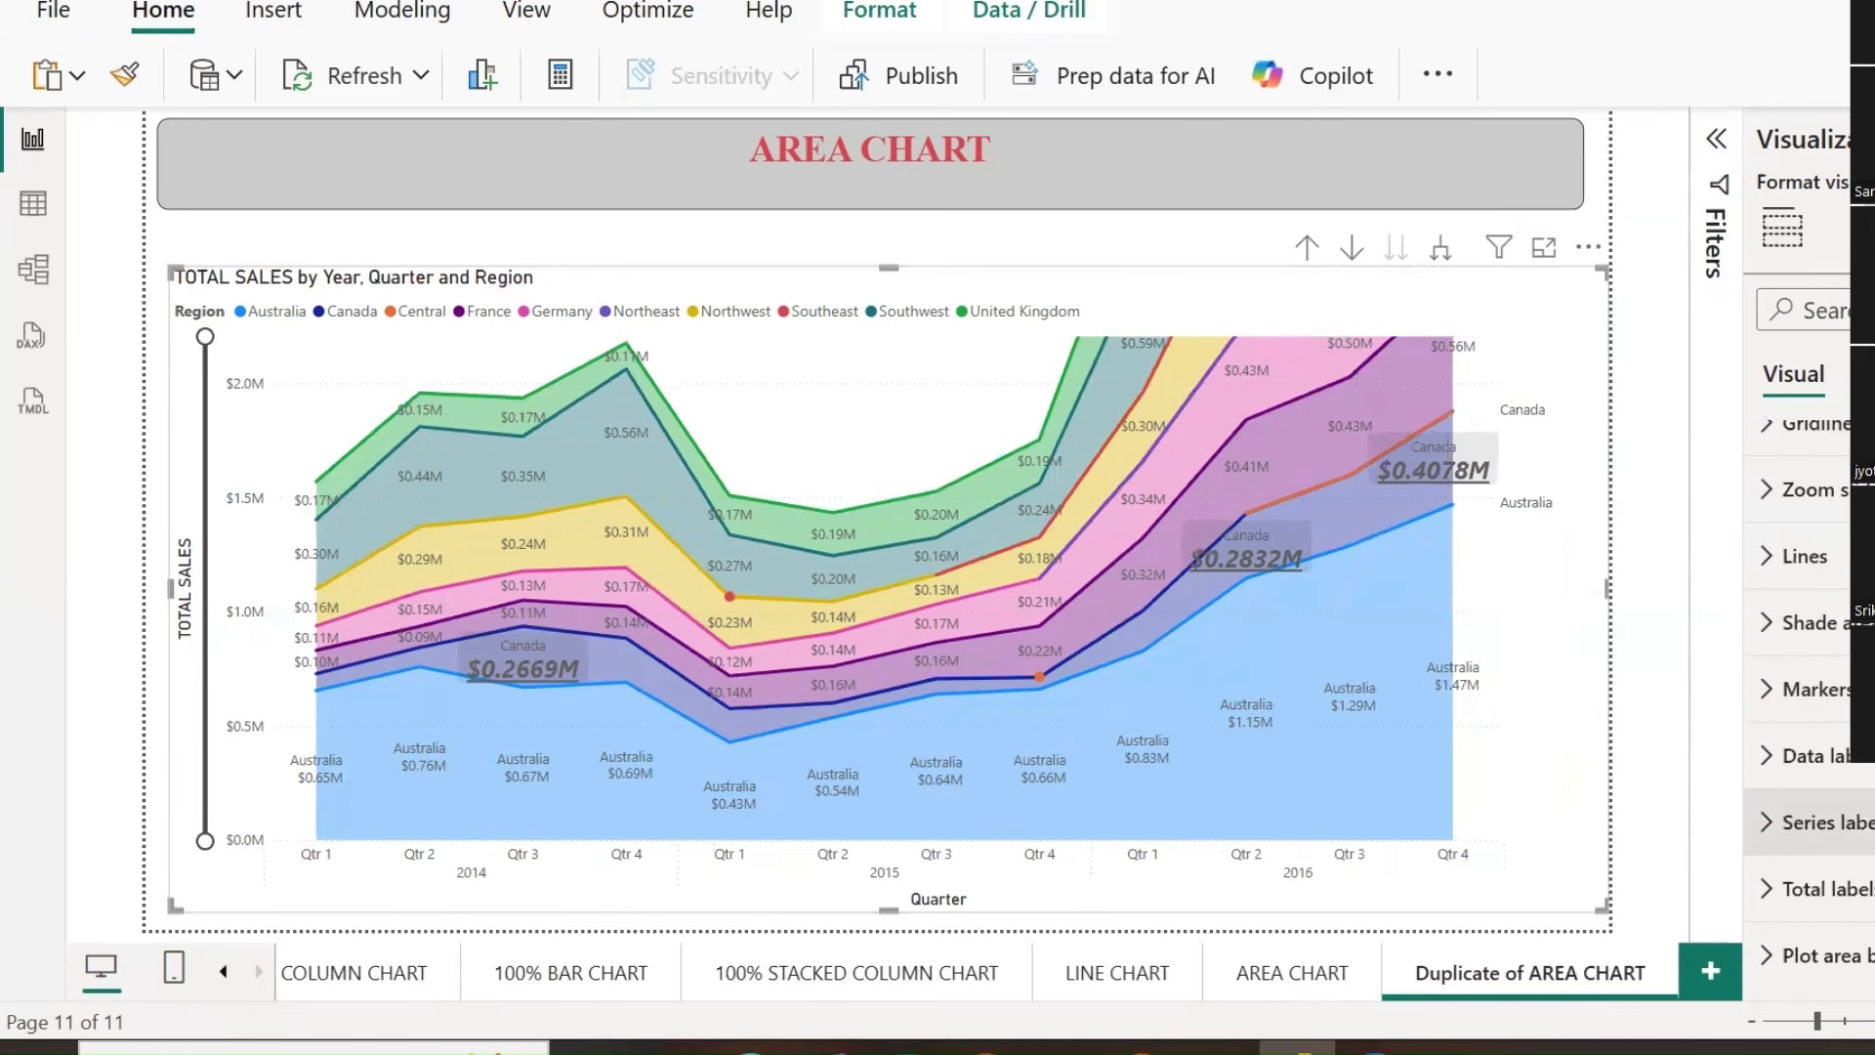
{"action": "left_click", "coordinate": [1871, 823]}
{"action": "left_click", "coordinate": [1870, 889]}
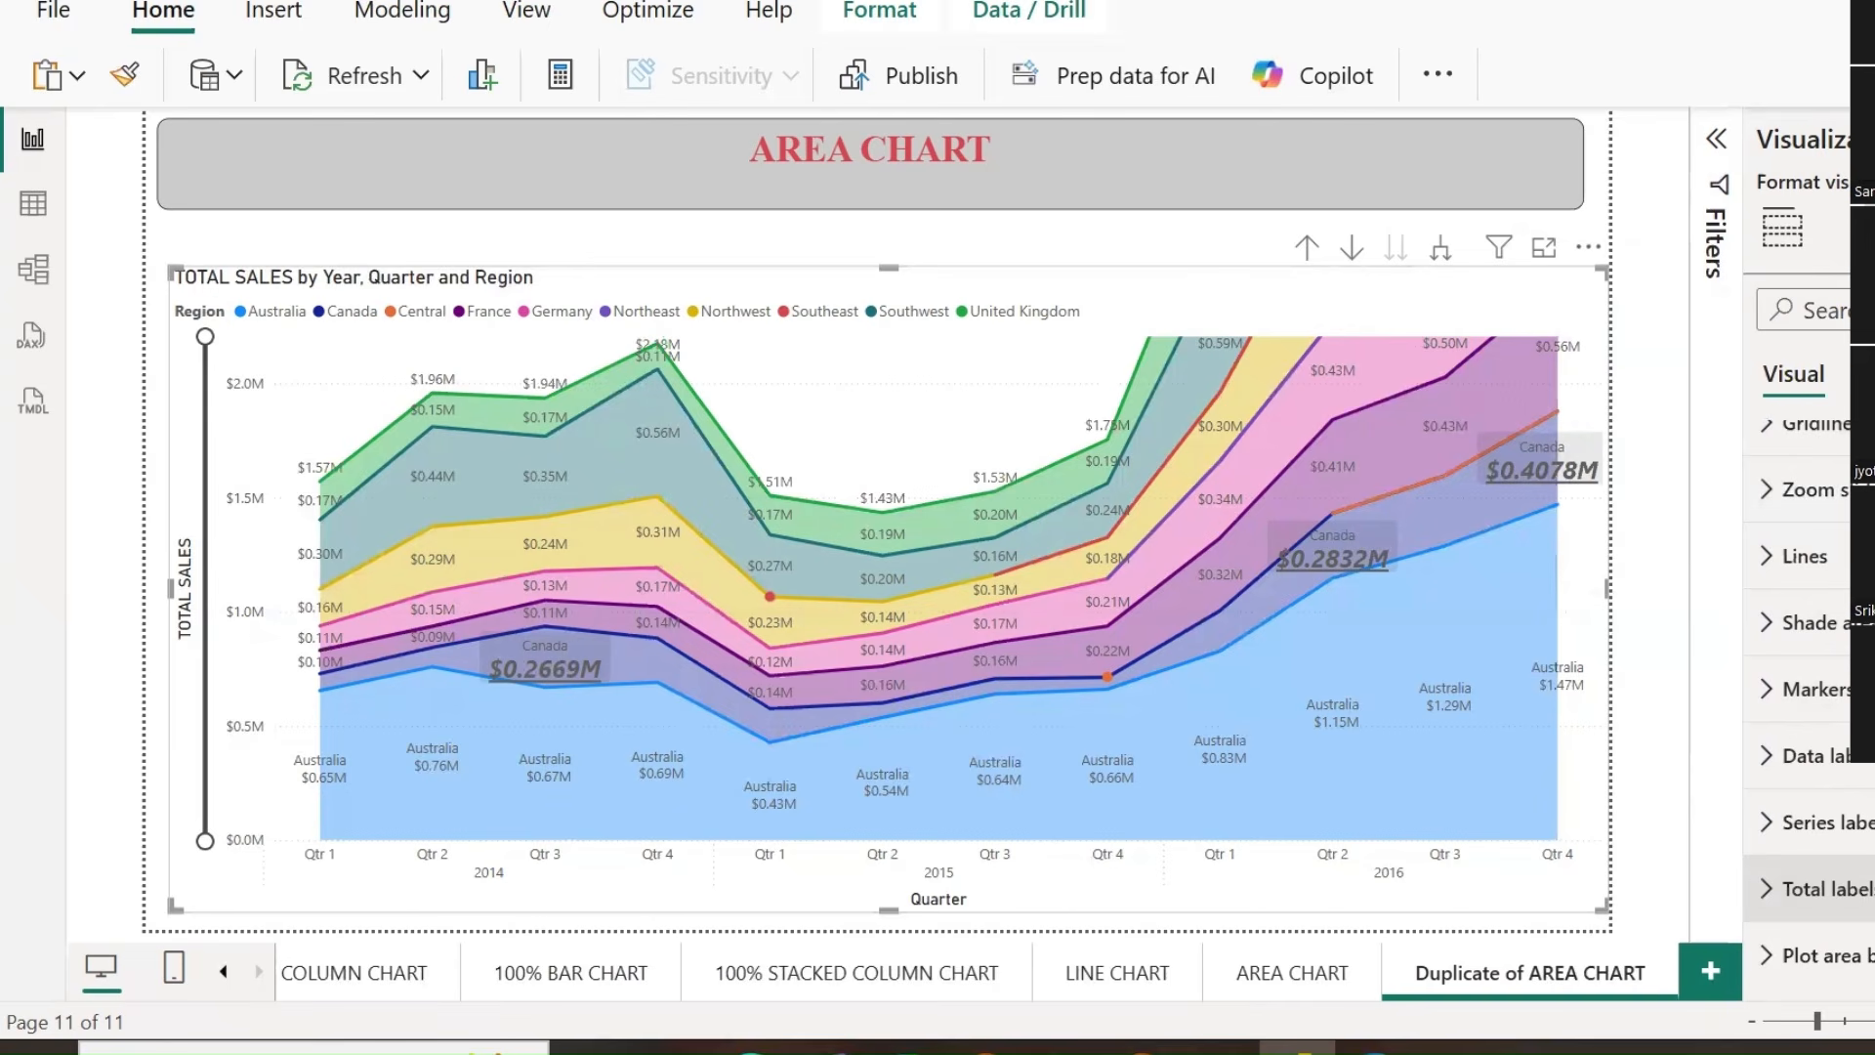
Turn the total labels off and on again, and drill the stacked area chart up to the year level.
{"action": "left_click", "coordinate": [1870, 889]}
{"action": "left_click", "coordinate": [1870, 888]}
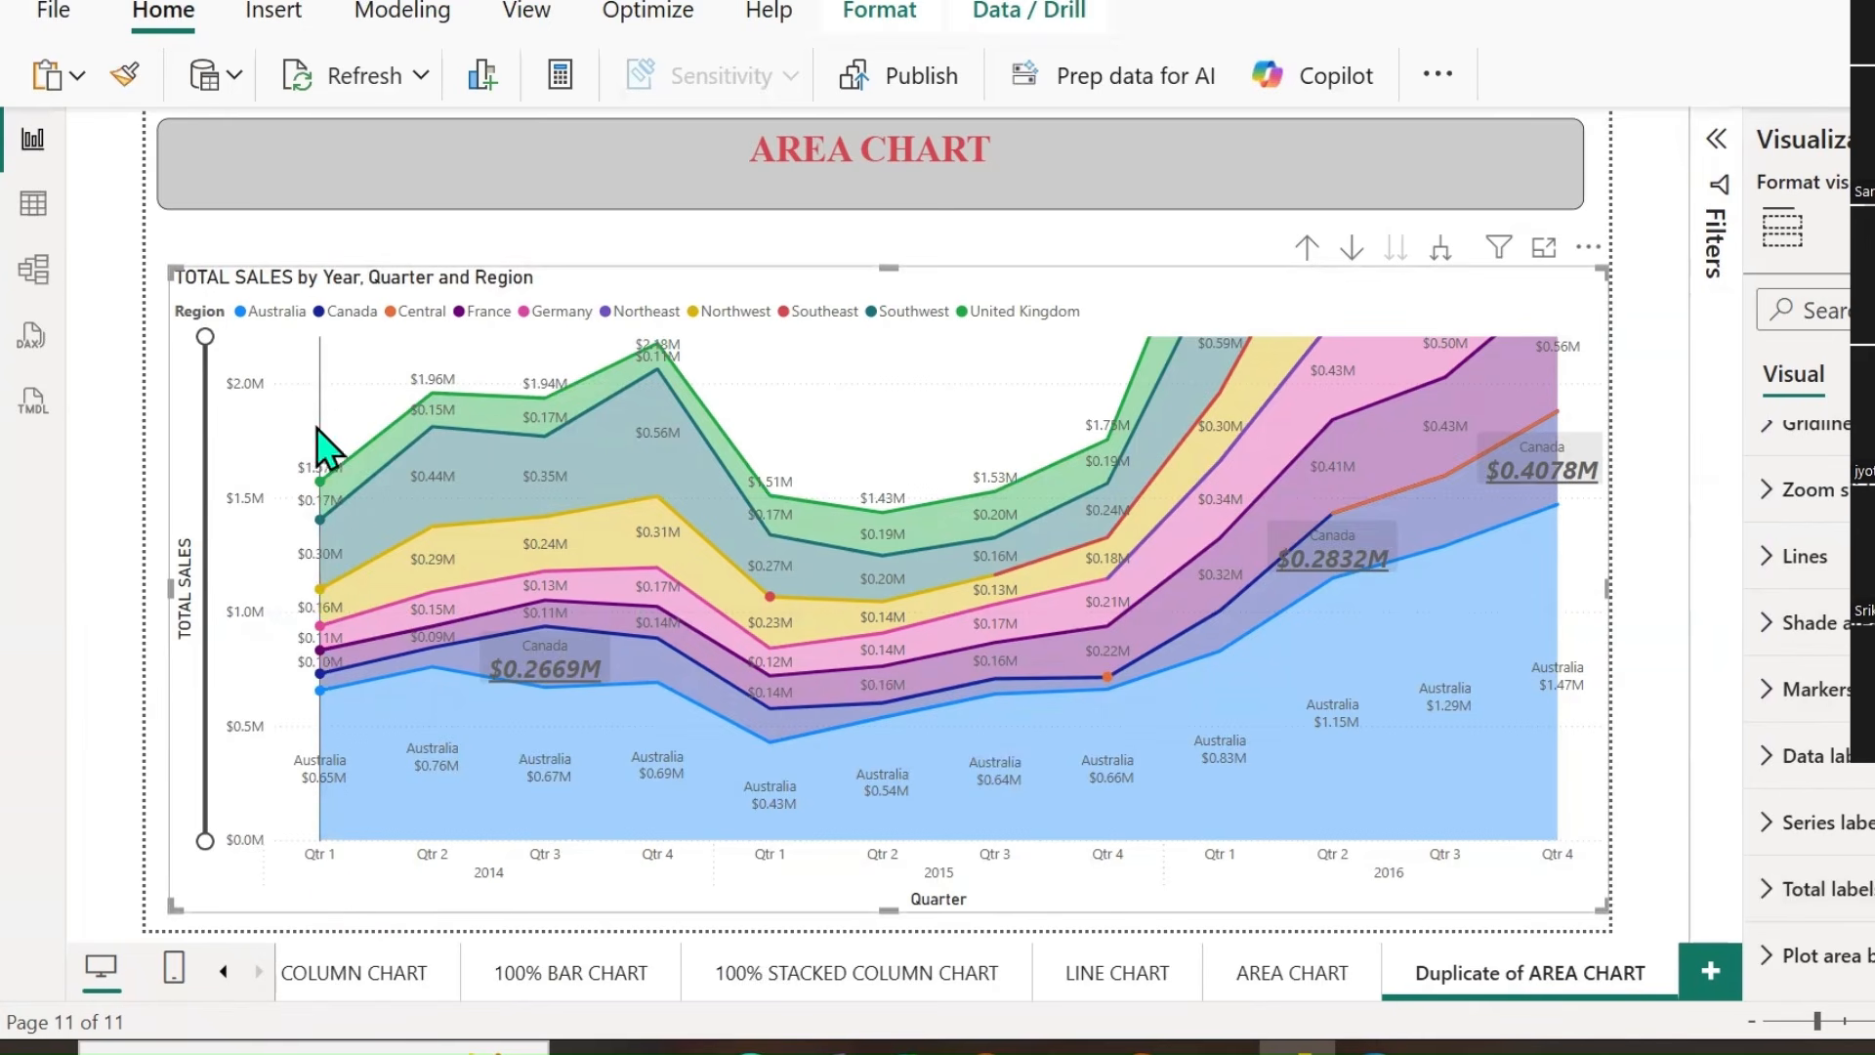
{"action": "left_click", "coordinate": [1307, 247]}
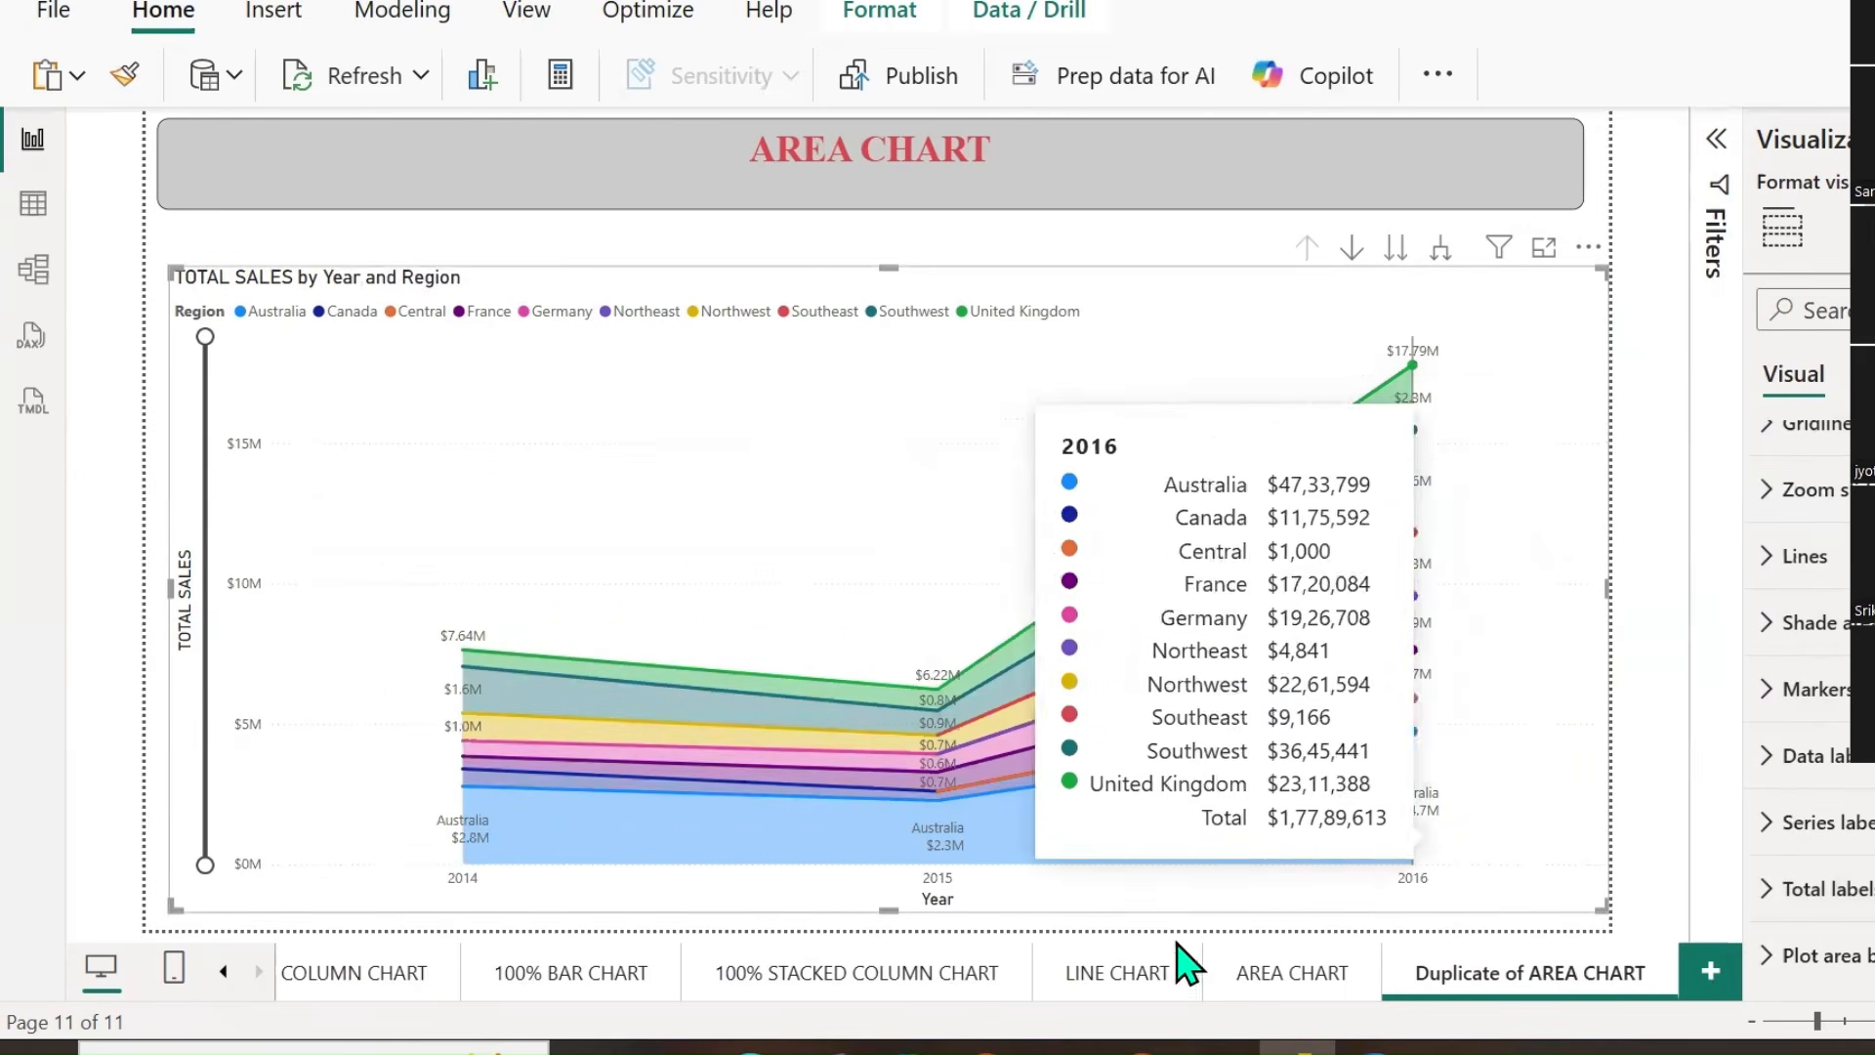
{"action": "mouse_move", "coordinate": [532, 855]}
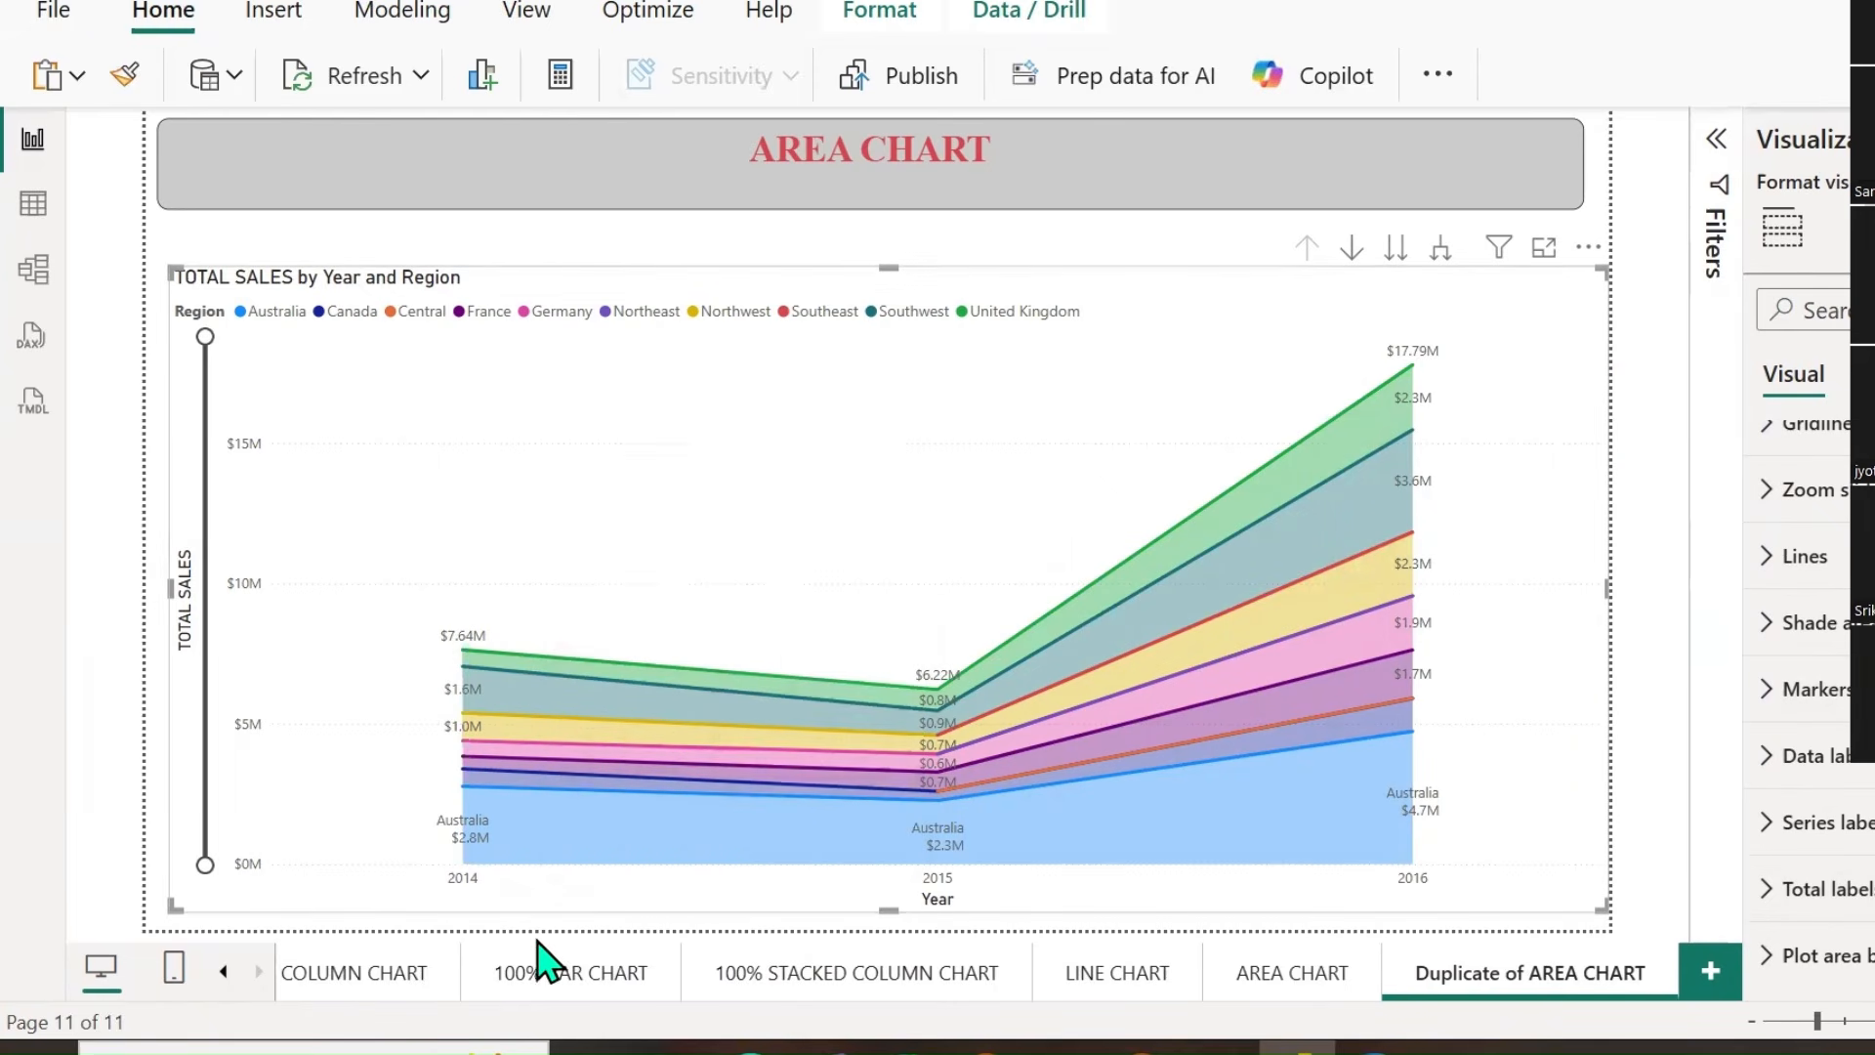
{"action": "mouse_move", "coordinate": [465, 865]}
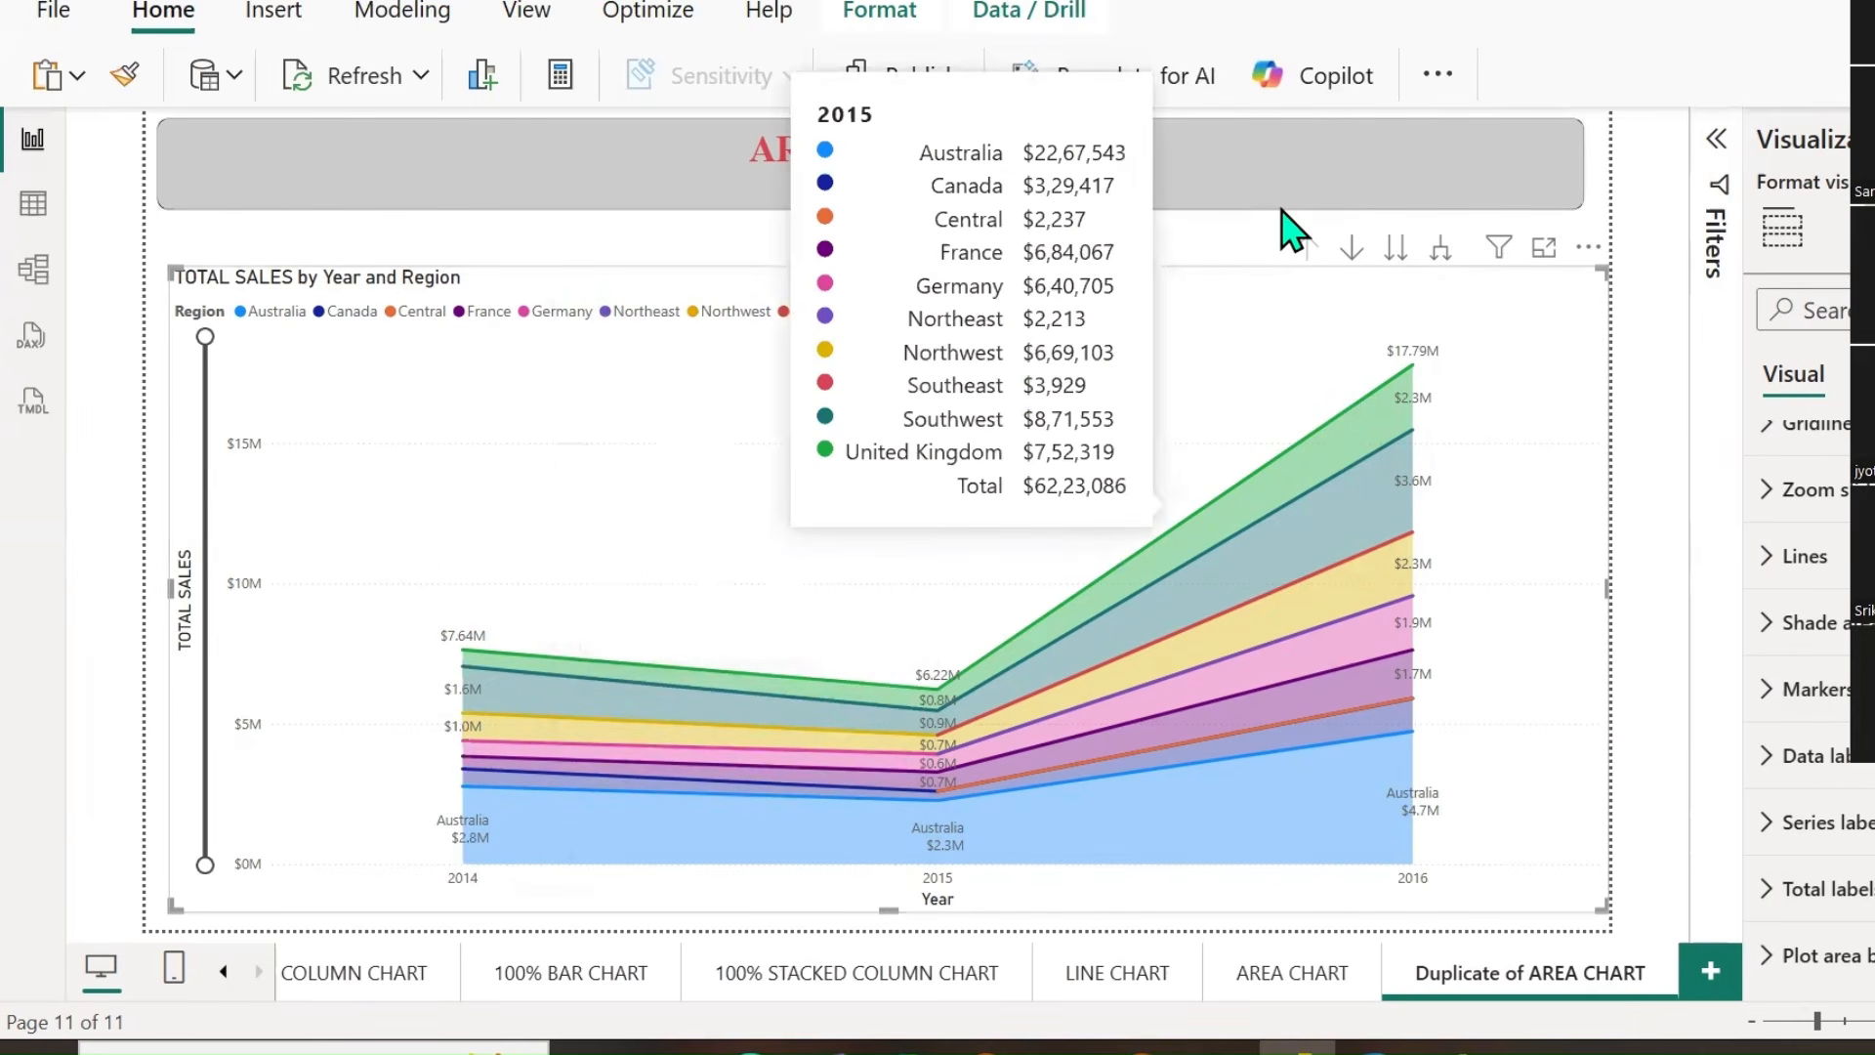
Mark the yearly totals and the stacked 2016 segments in red over the chart, and erase the marks.
{"action": "mouse_move", "coordinate": [481, 611]}
{"action": "left_mouse_down"}
{"action": "mouse_move", "coordinate": [501, 625]}
{"action": "mouse_move", "coordinate": [606, 518]}
{"action": "left_mouse_up"}
{"action": "left_click_drag", "start_coordinate": [935, 636], "coordinate": [1032, 566]}
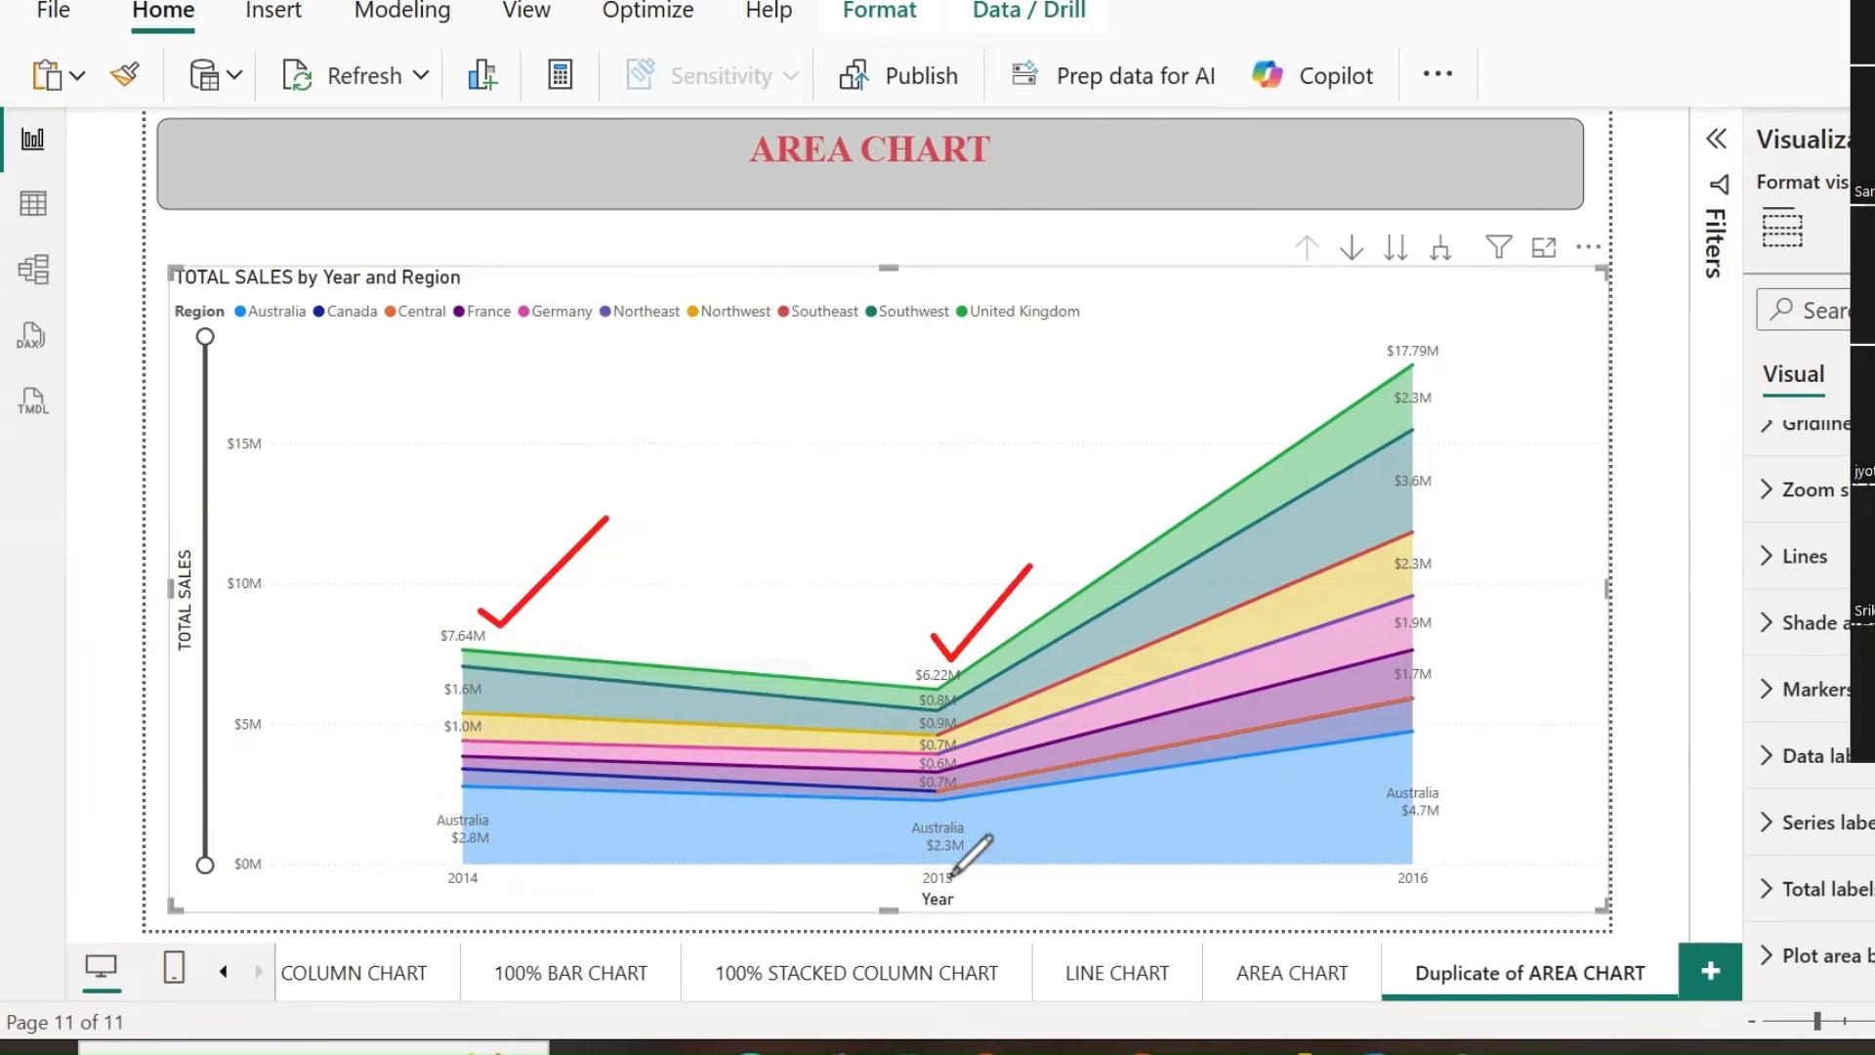
{"action": "mouse_move", "coordinate": [953, 872]}
{"action": "left_mouse_down"}
{"action": "mouse_move", "coordinate": [998, 888]}
{"action": "mouse_move", "coordinate": [918, 867]}
{"action": "left_mouse_up"}
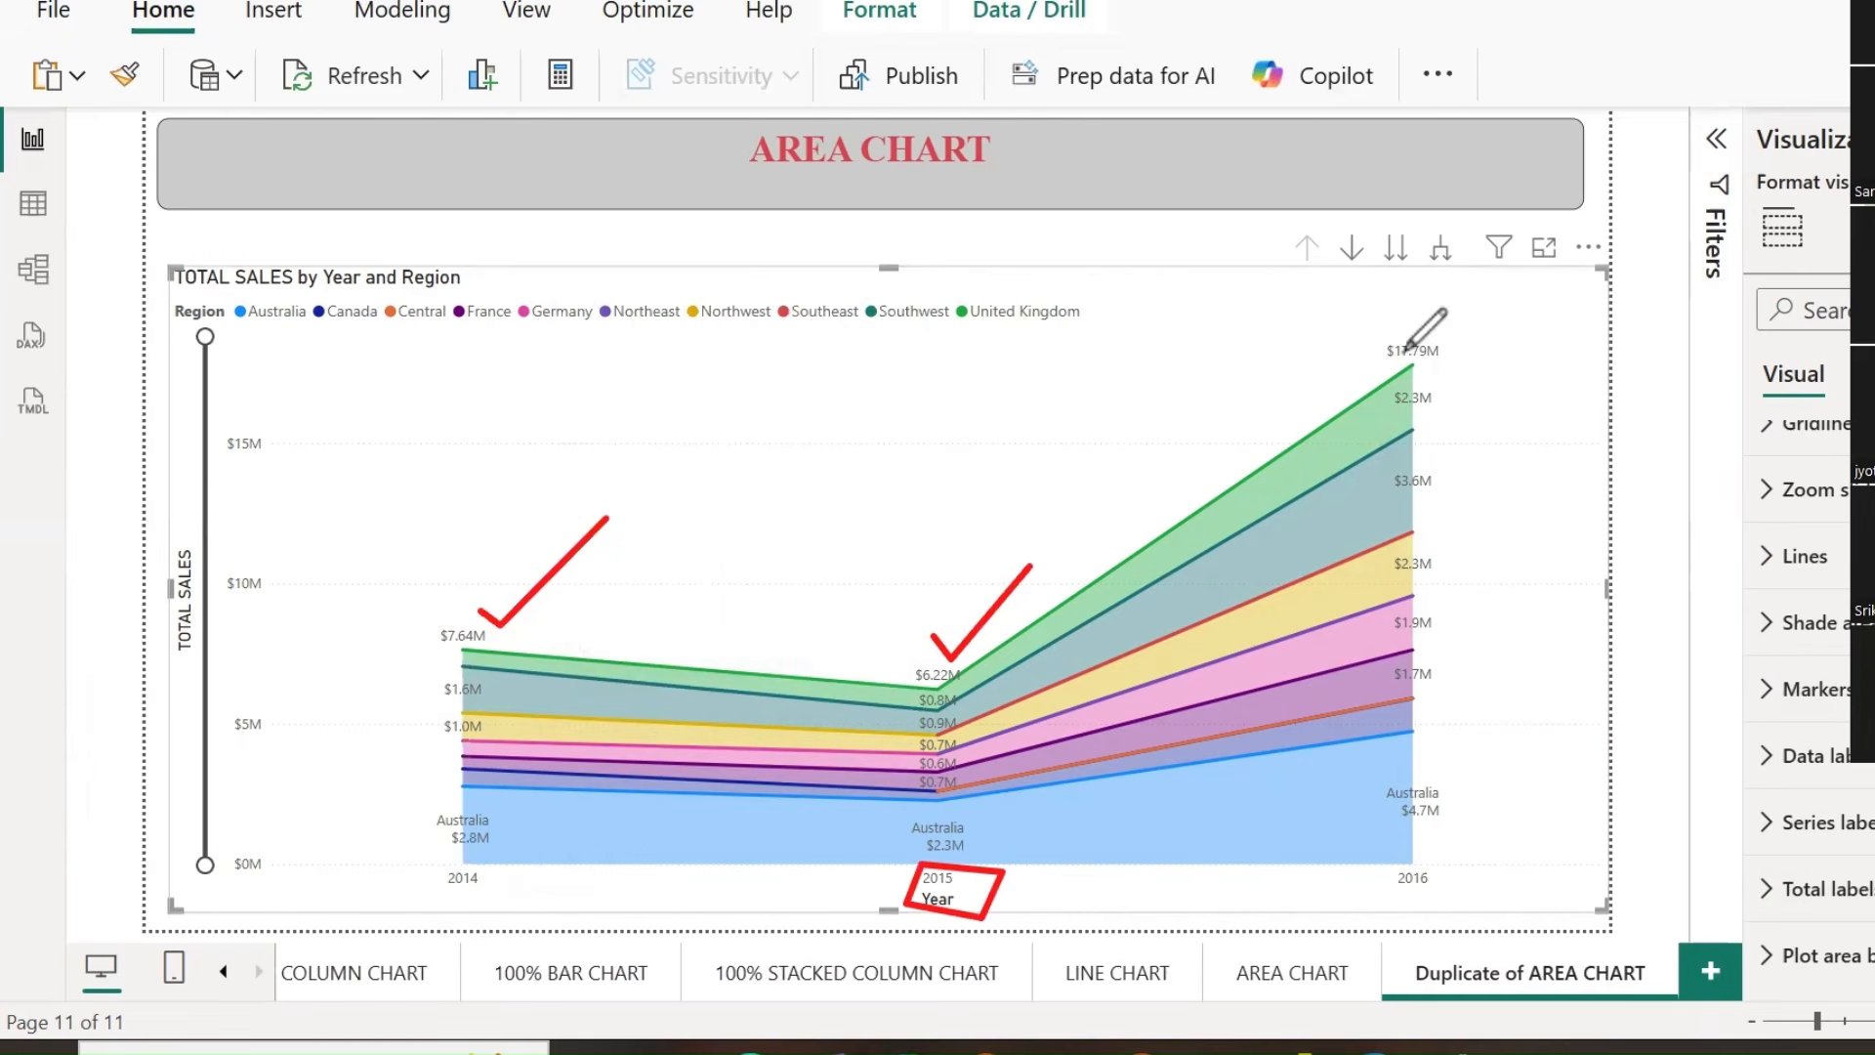
{"action": "mouse_move", "coordinate": [1452, 335]}
{"action": "left_mouse_down"}
{"action": "mouse_move", "coordinate": [1471, 352]}
{"action": "mouse_move", "coordinate": [1543, 287]}
{"action": "left_mouse_up"}
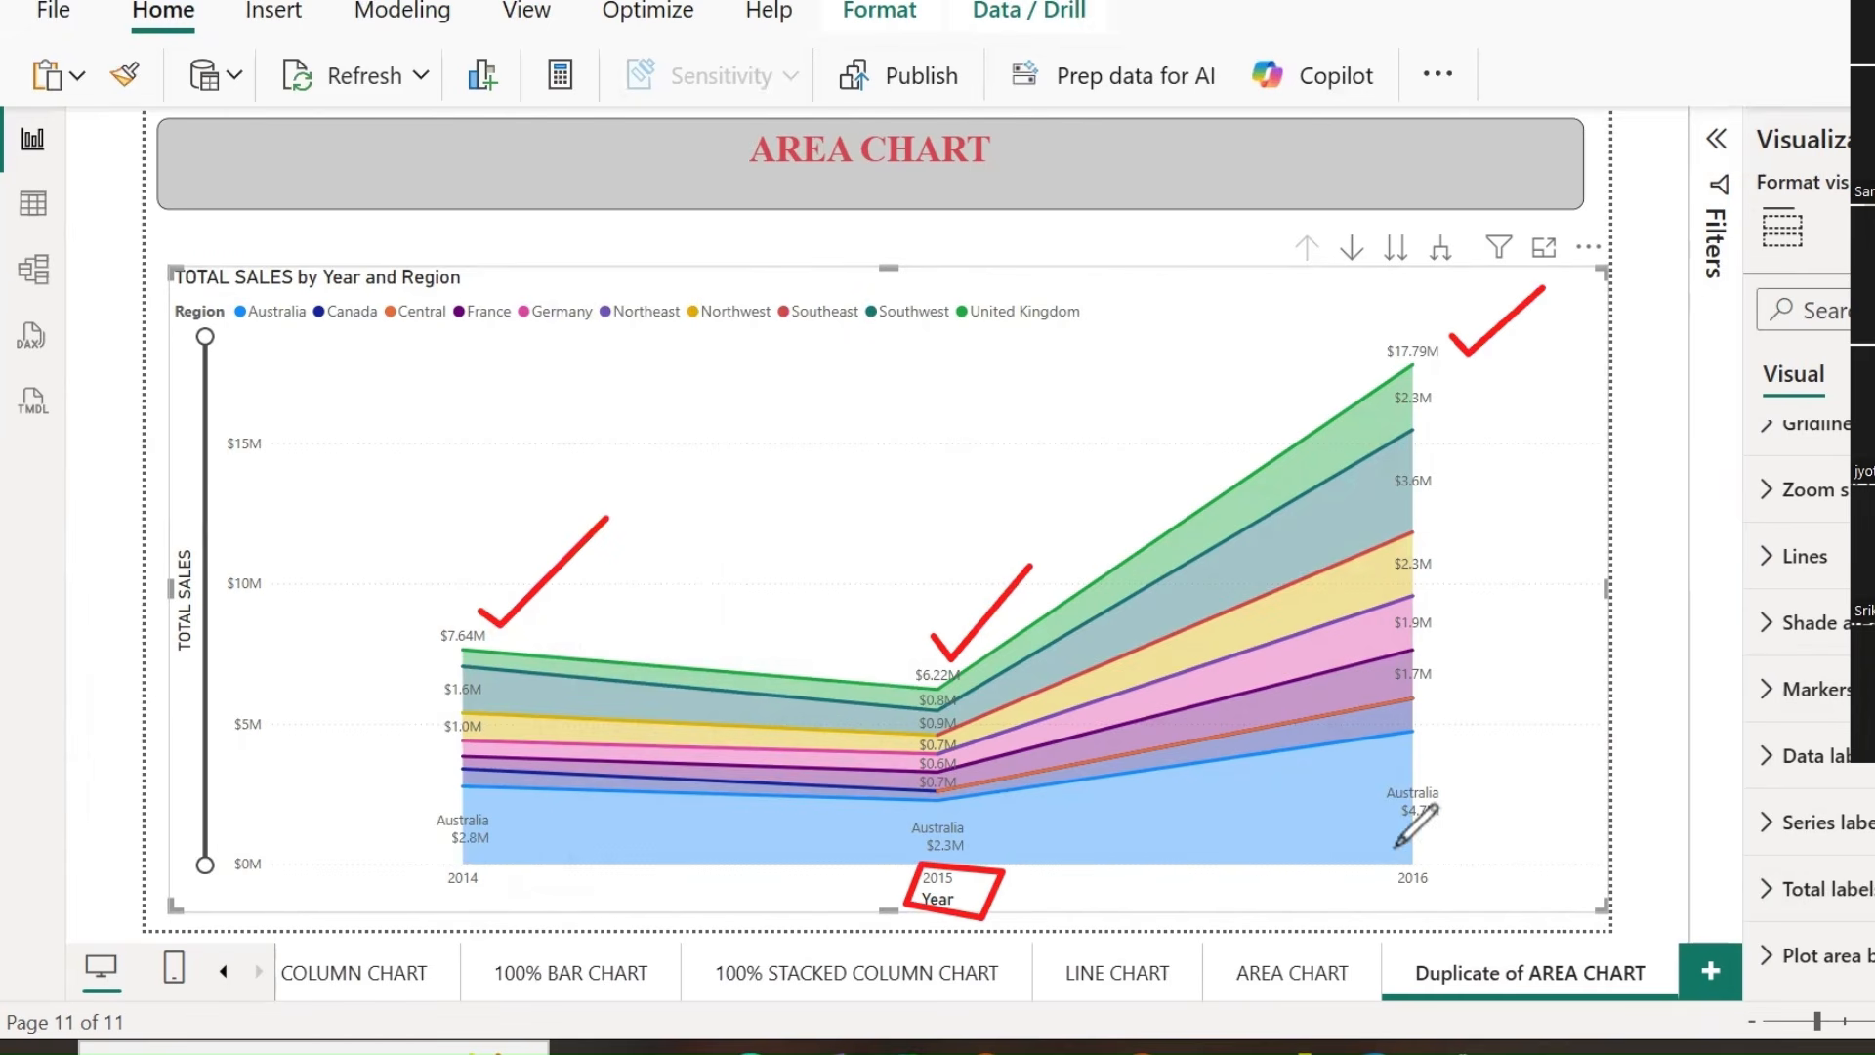
{"action": "mouse_move", "coordinate": [1389, 880]}
{"action": "left_mouse_down"}
{"action": "mouse_move", "coordinate": [1538, 625]}
{"action": "mouse_move", "coordinate": [1432, 368]}
{"action": "mouse_move", "coordinate": [1323, 536]}
{"action": "mouse_move", "coordinate": [1358, 838]}
{"action": "mouse_move", "coordinate": [1421, 860]}
{"action": "left_mouse_up"}
{"action": "left_click_drag", "start_coordinate": [1453, 395], "coordinate": [1495, 409]}
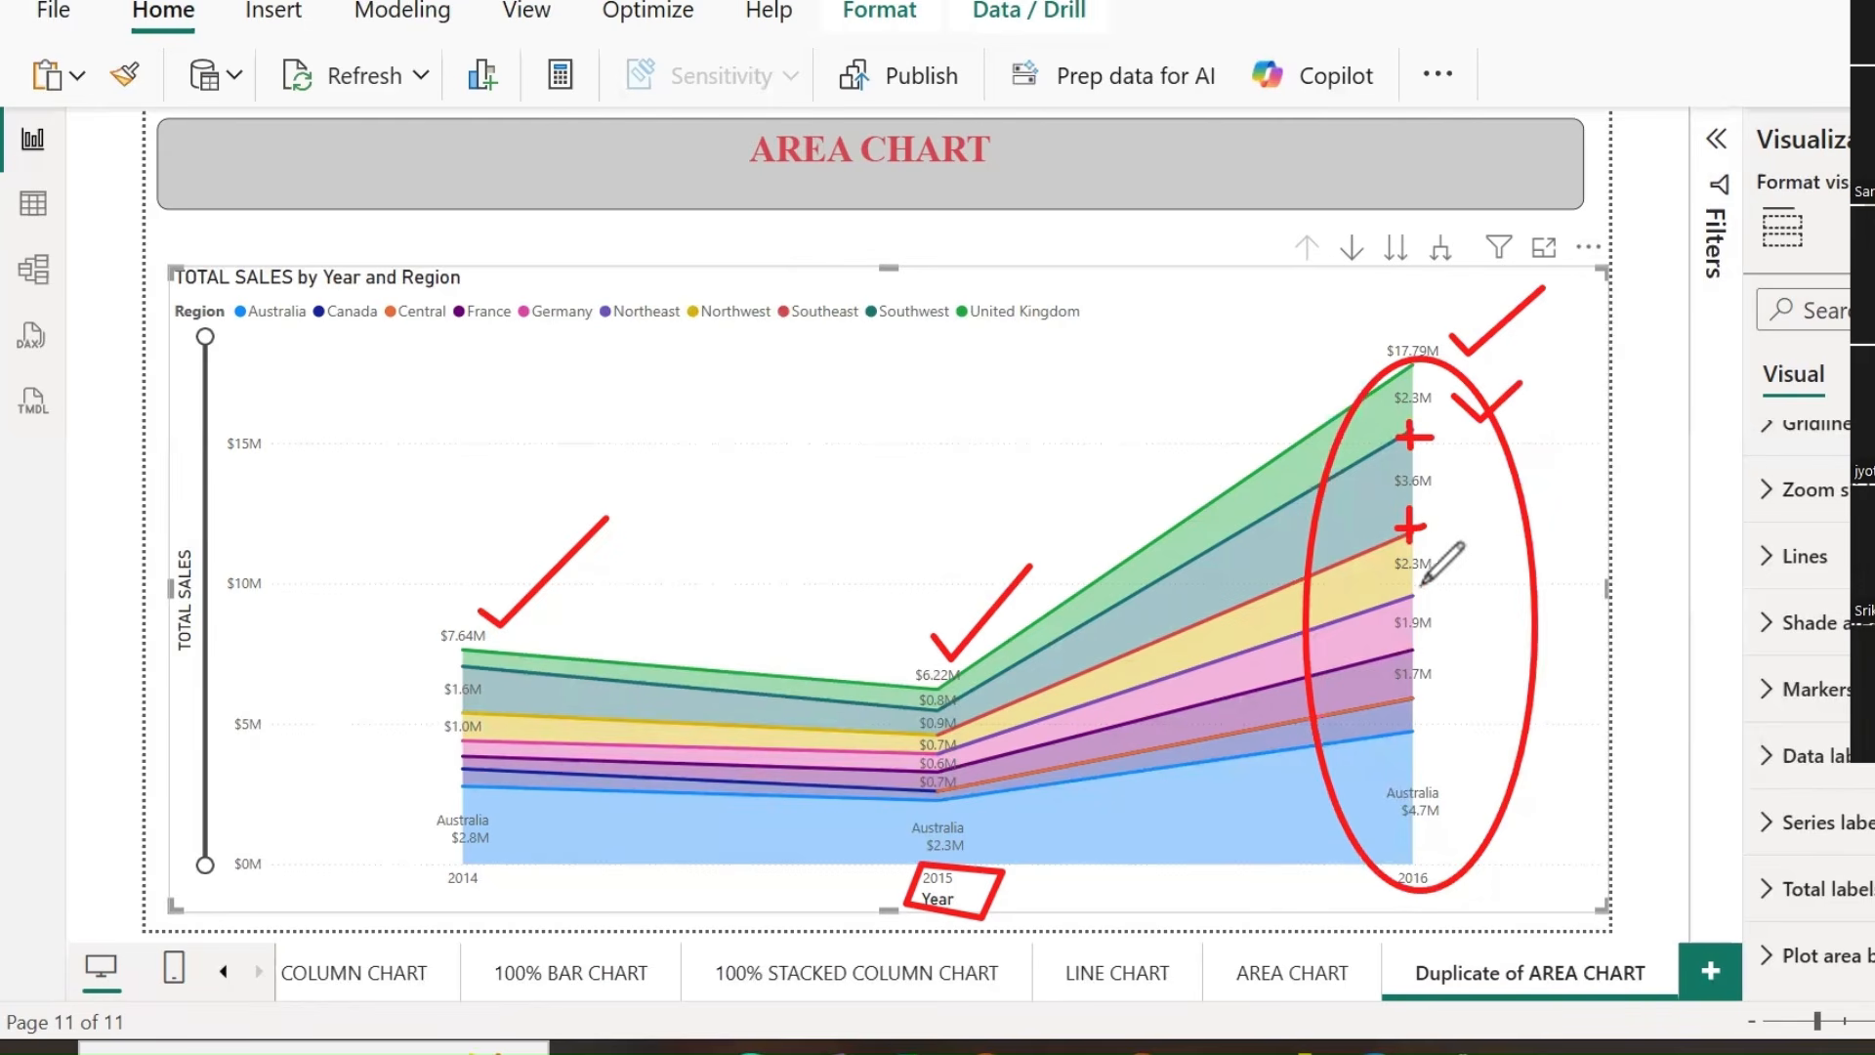
{"action": "left_click_drag", "start_coordinate": [1429, 601], "coordinate": [1495, 649]}
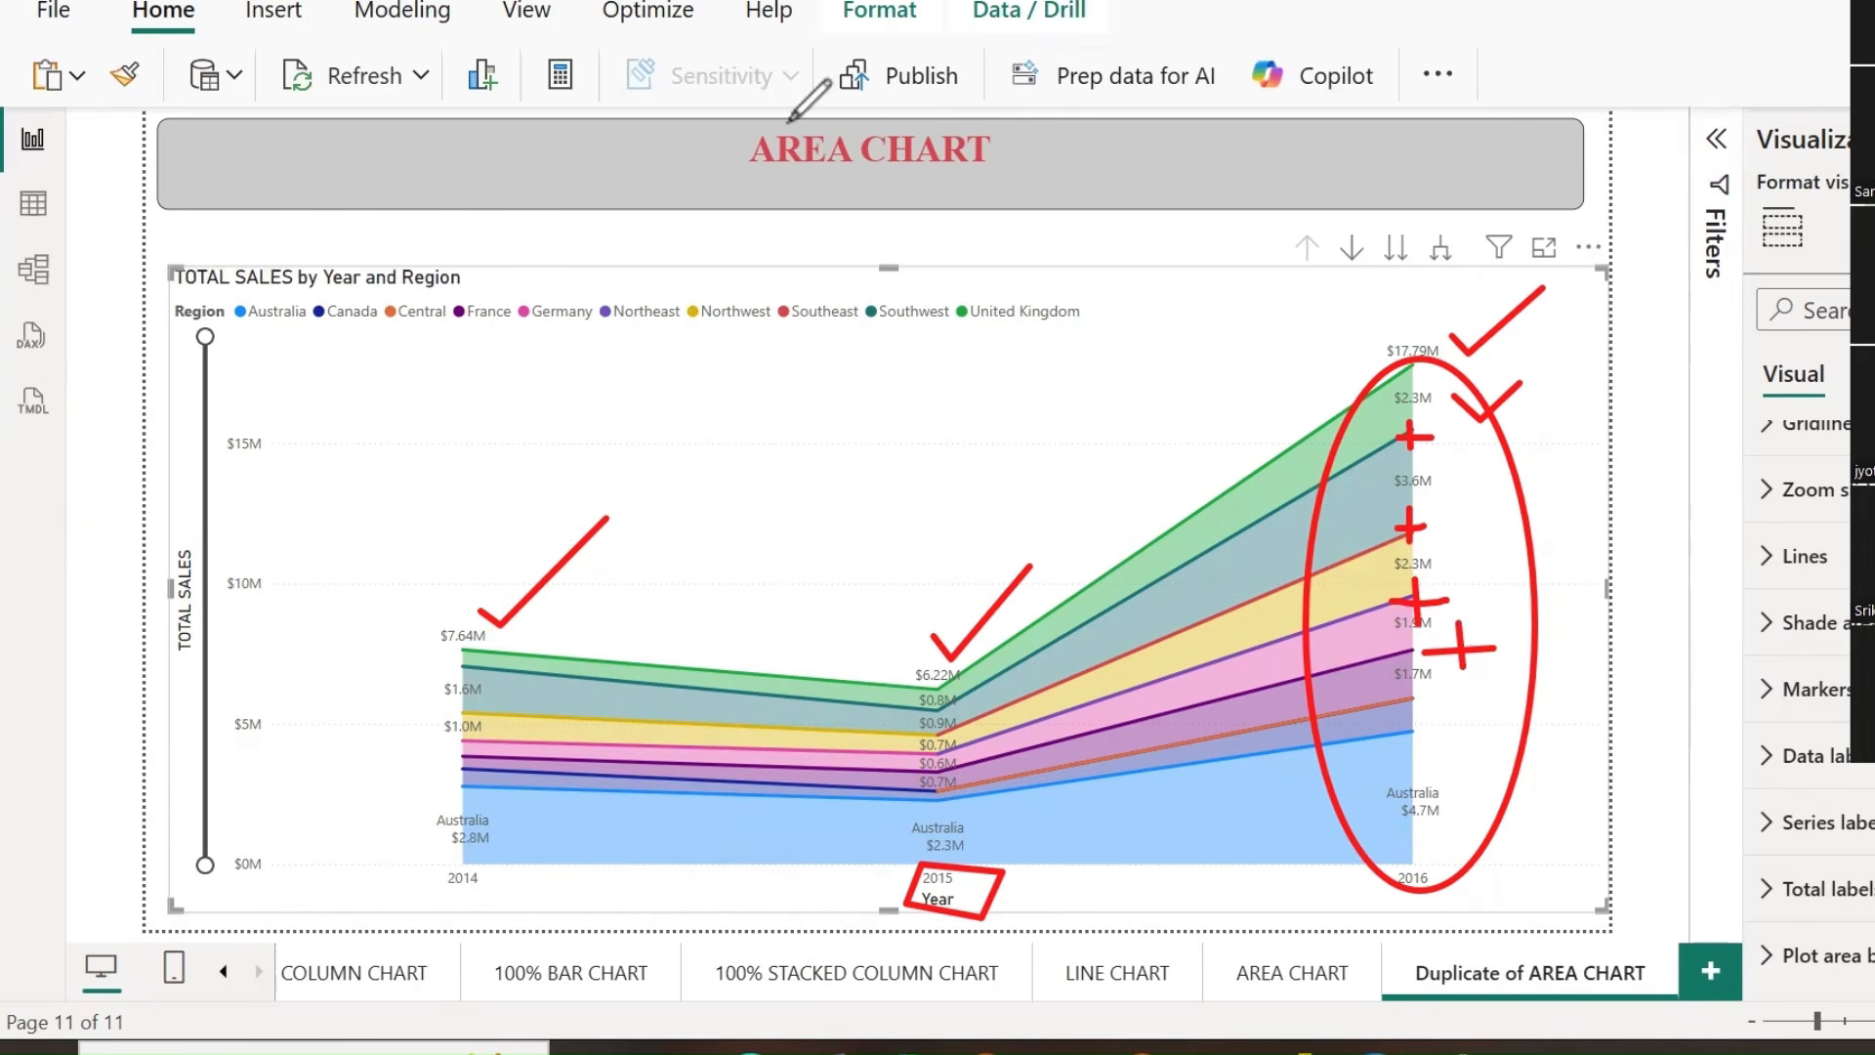
{"action": "mouse_move", "coordinate": [1091, 596]}
{"action": "left_mouse_down"}
{"action": "mouse_move", "coordinate": [908, 620]}
{"action": "mouse_move", "coordinate": [1485, 364]}
{"action": "mouse_move", "coordinate": [1402, 544]}
{"action": "mouse_move", "coordinate": [1486, 674]}
{"action": "left_mouse_up"}
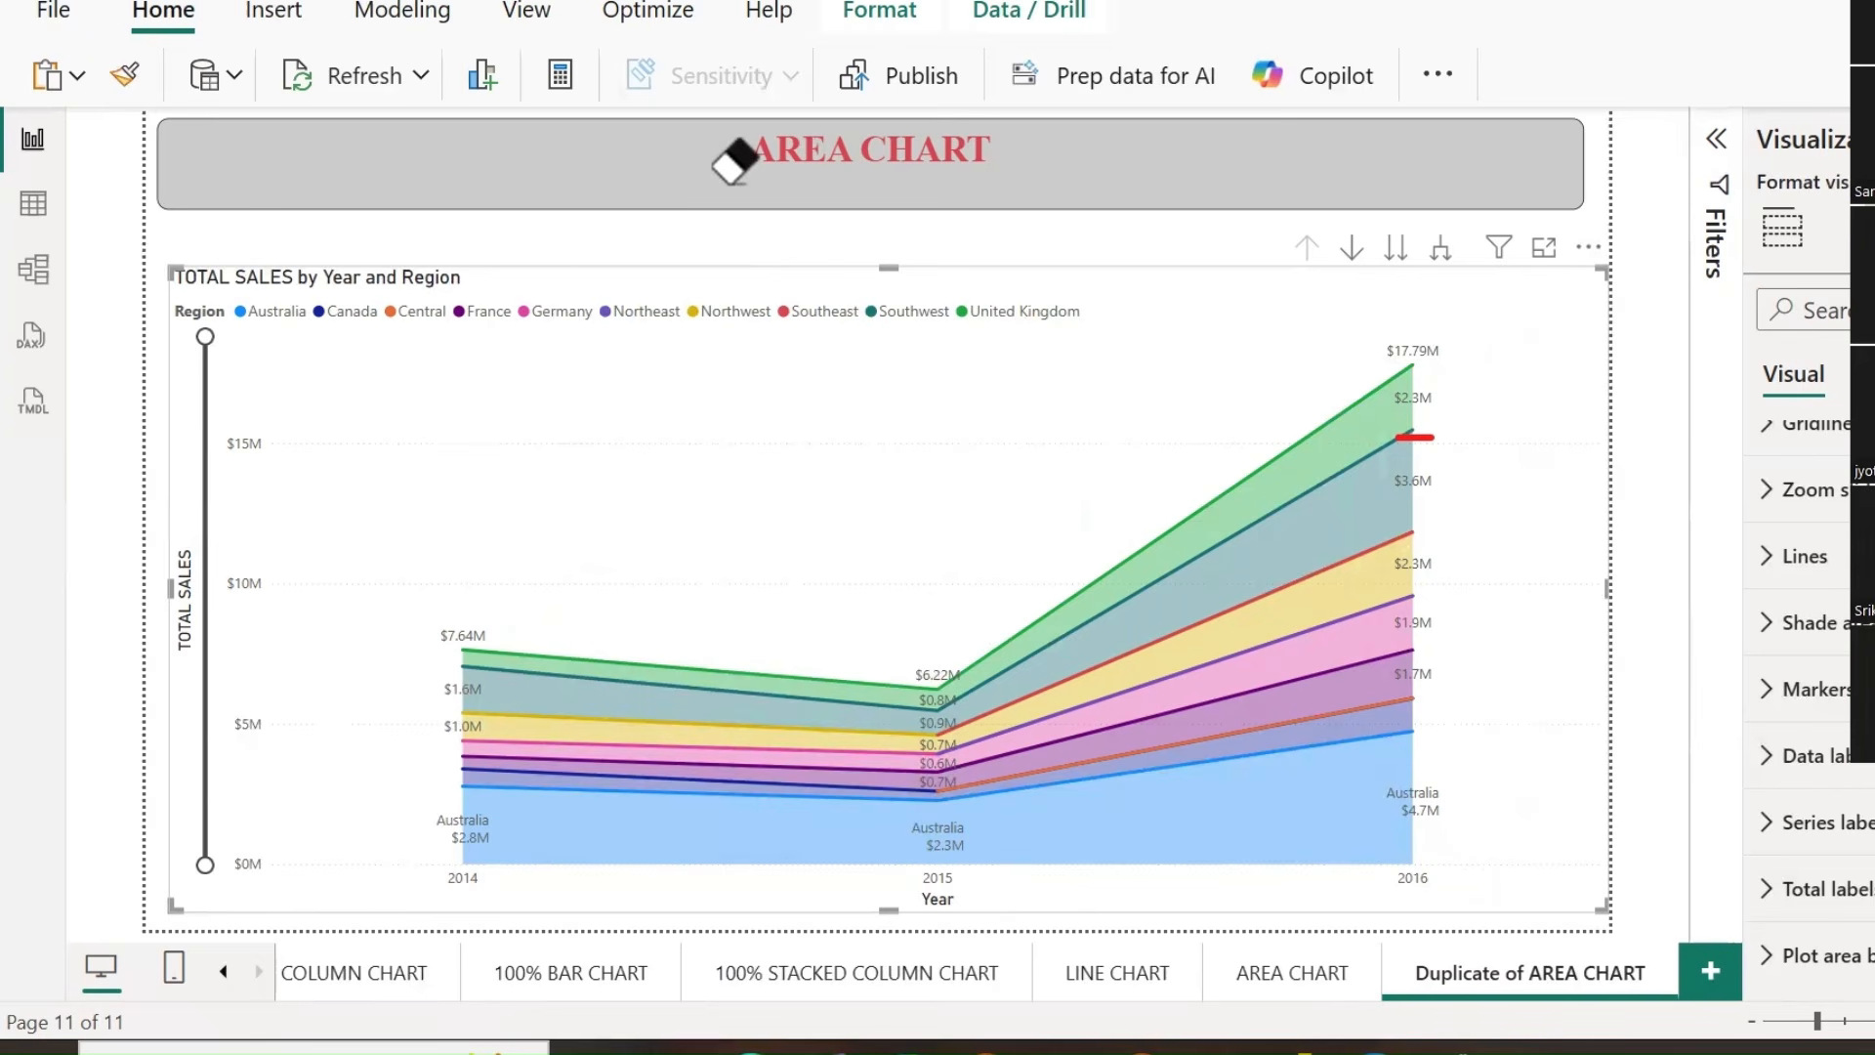
Turn on the series labels, try the Left series position, and set the position back to Right.
{"action": "left_click", "coordinate": [1867, 822]}
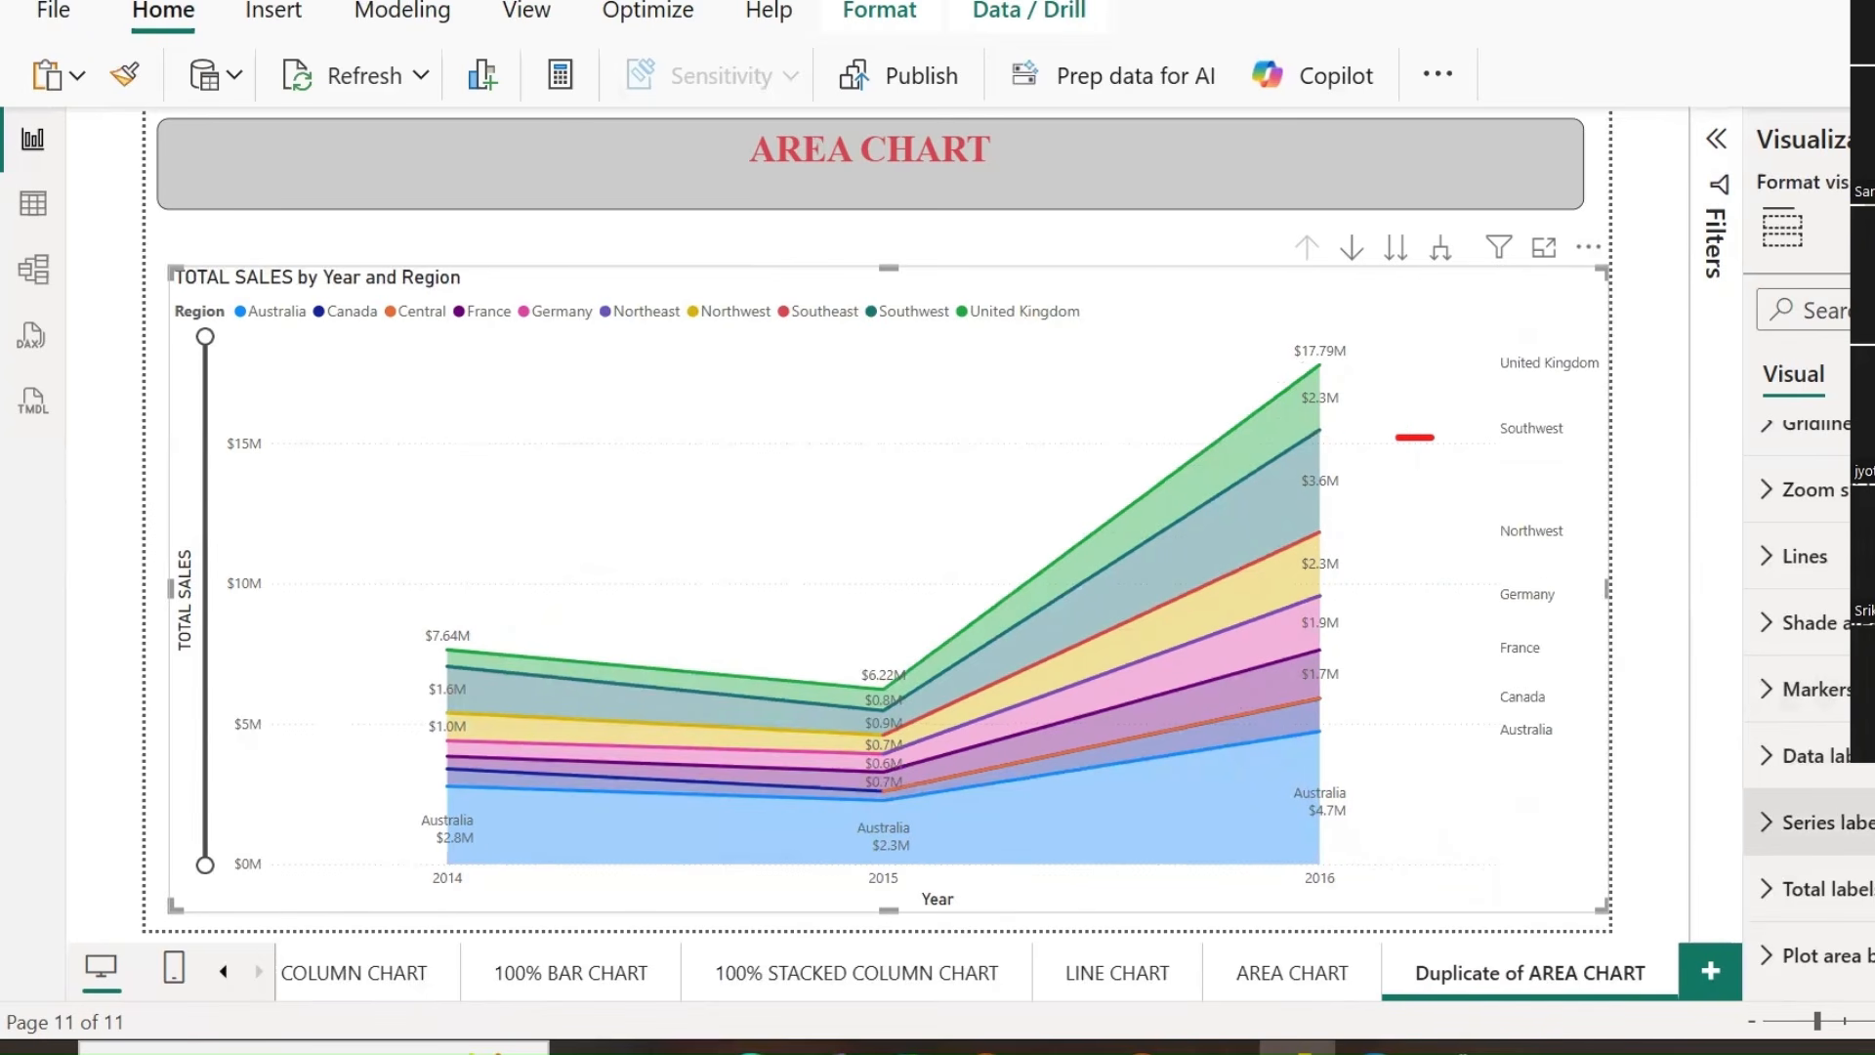
{"action": "left_click", "coordinate": [1780, 833]}
{"action": "scroll", "coordinate": [1807, 635], "scroll_direction": "down", "scroll_amount": 4}
{"action": "left_click", "coordinate": [1809, 626]}
{"action": "left_click", "coordinate": [1829, 668]}
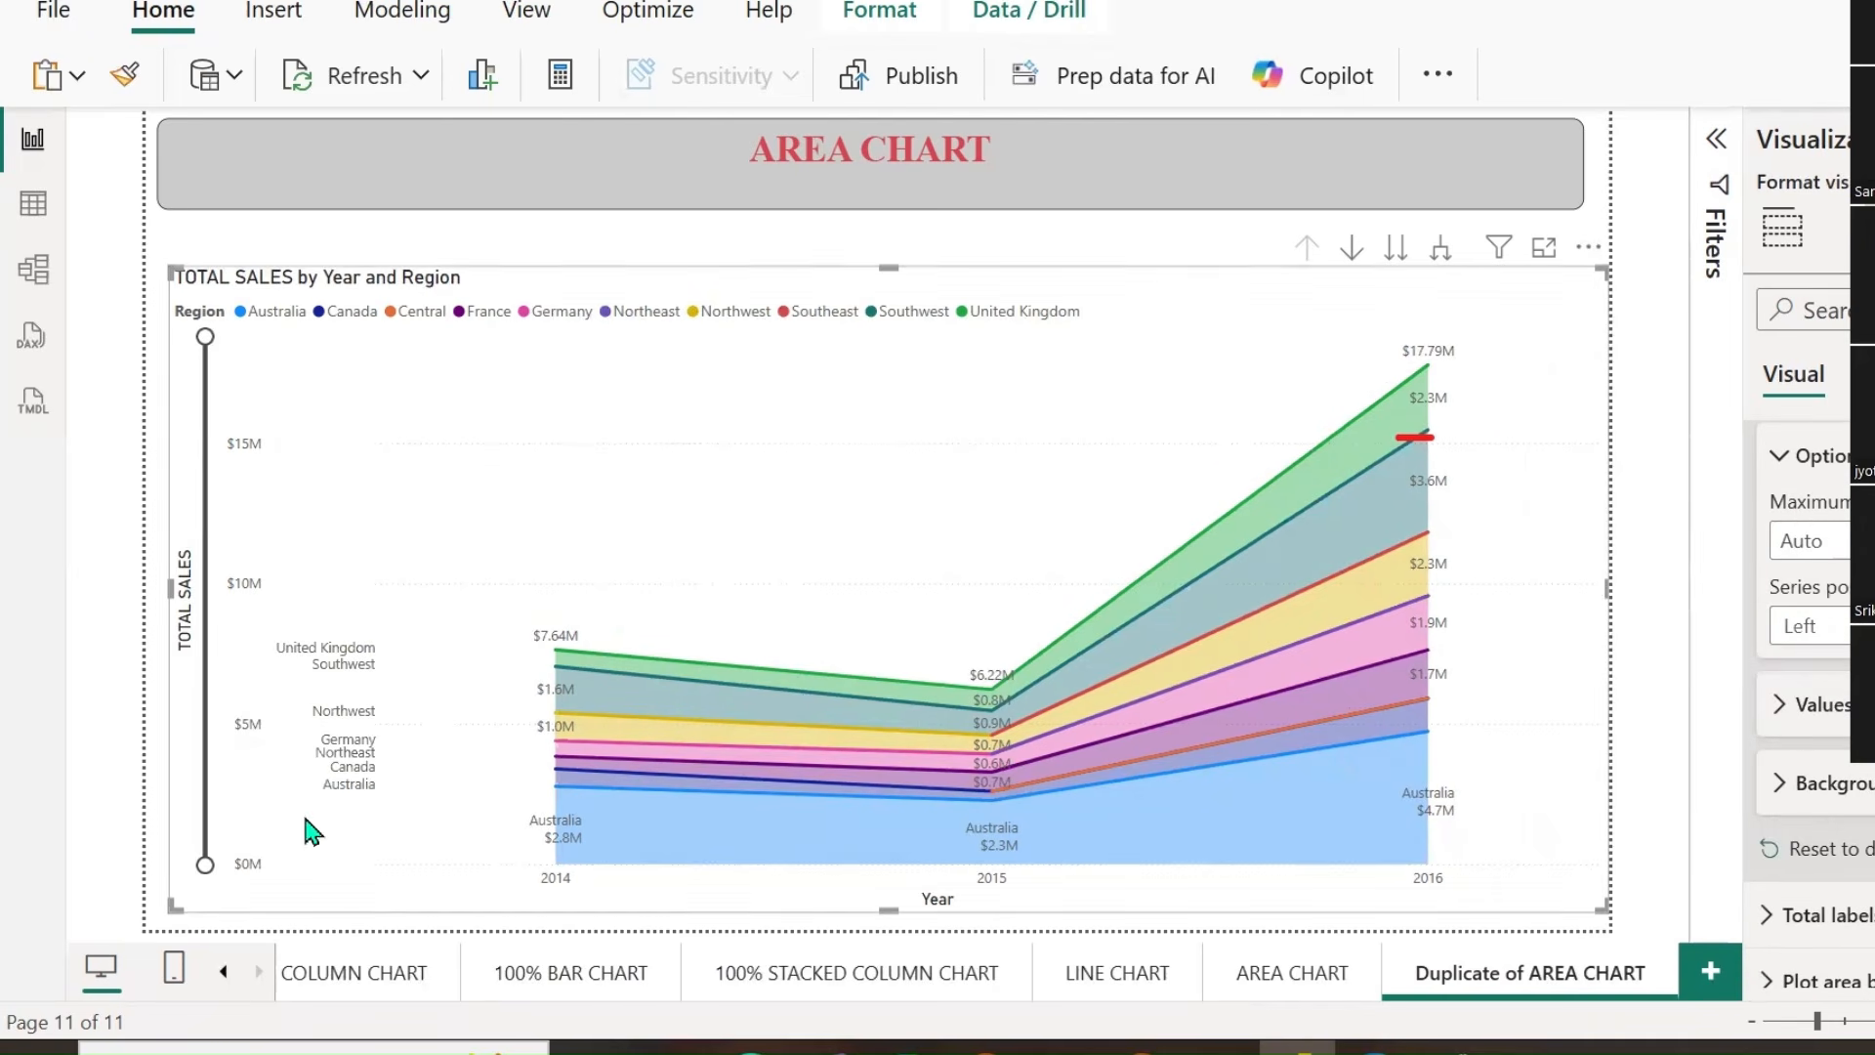
{"action": "left_click", "coordinate": [1812, 625]}
{"action": "left_click", "coordinate": [1831, 710]}
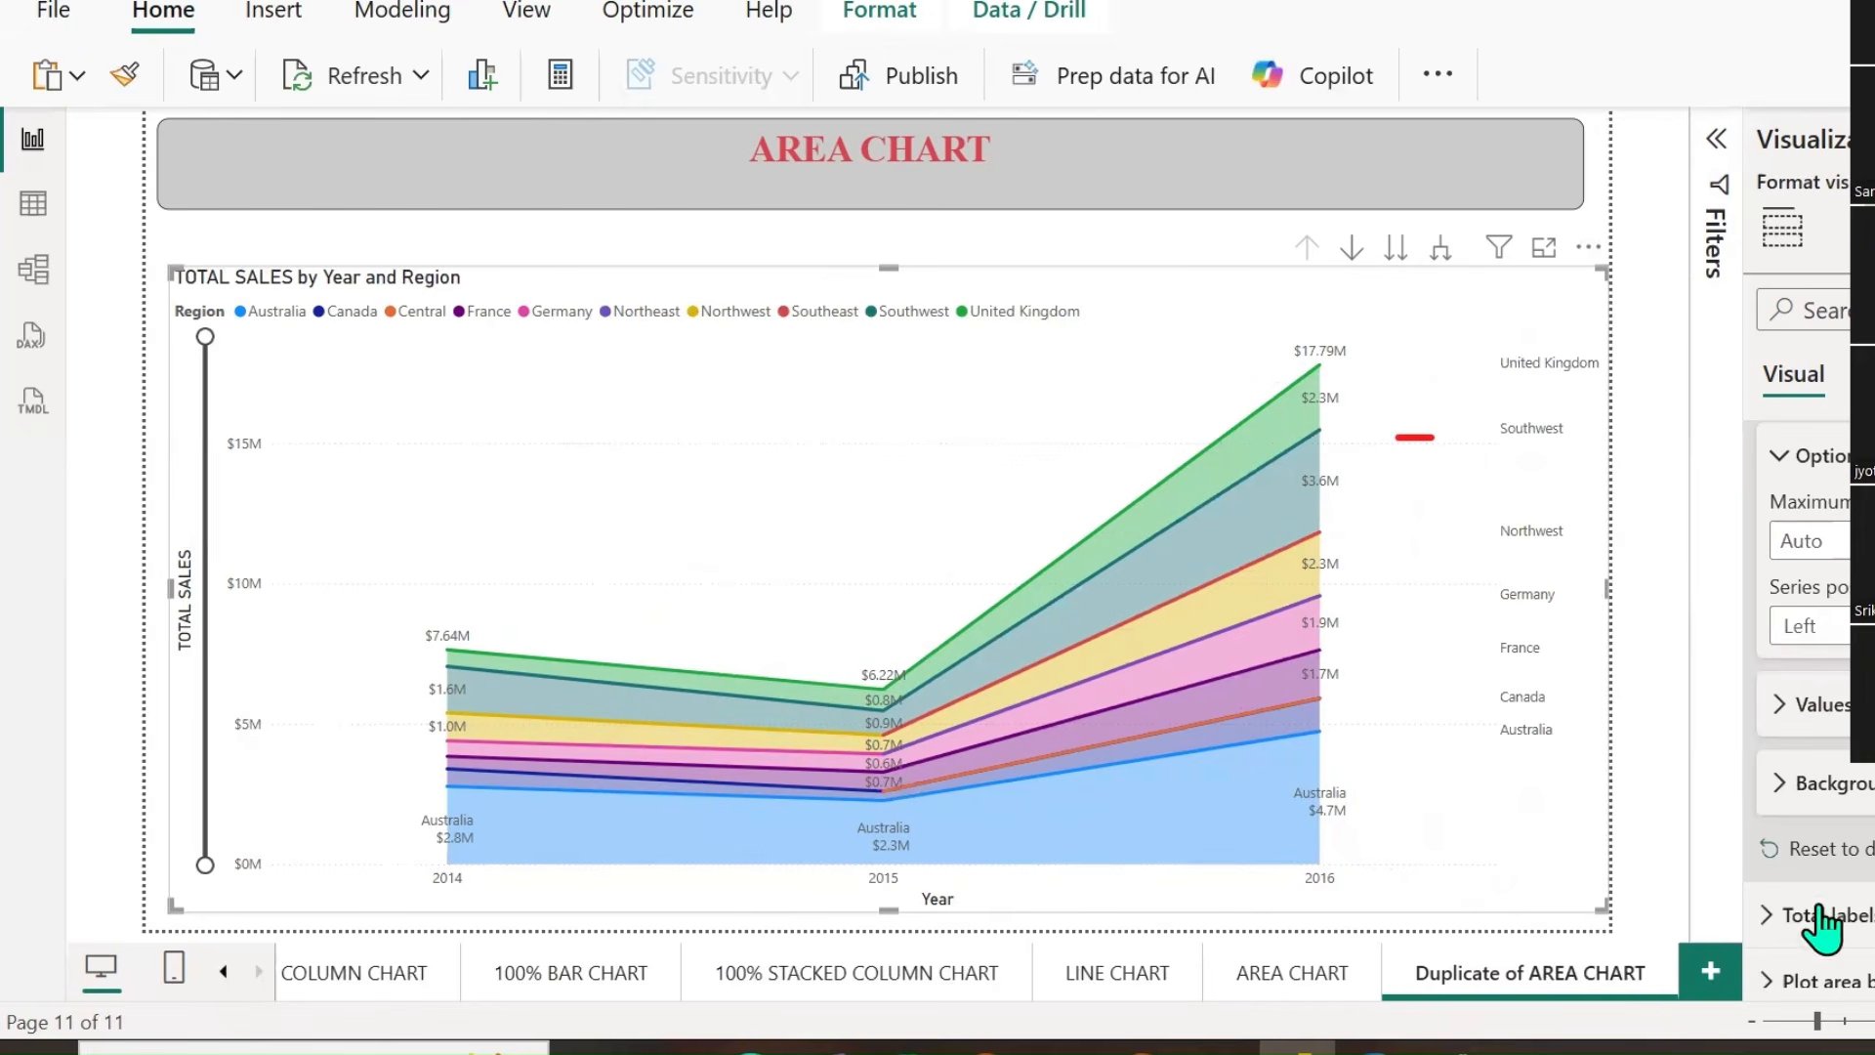
Change the page heading from AREA CHART to STACKED AREA CHART.
{"action": "scroll", "coordinate": [1817, 586], "scroll_direction": "up", "scroll_amount": 6}
{"action": "left_click", "coordinate": [1783, 227]}
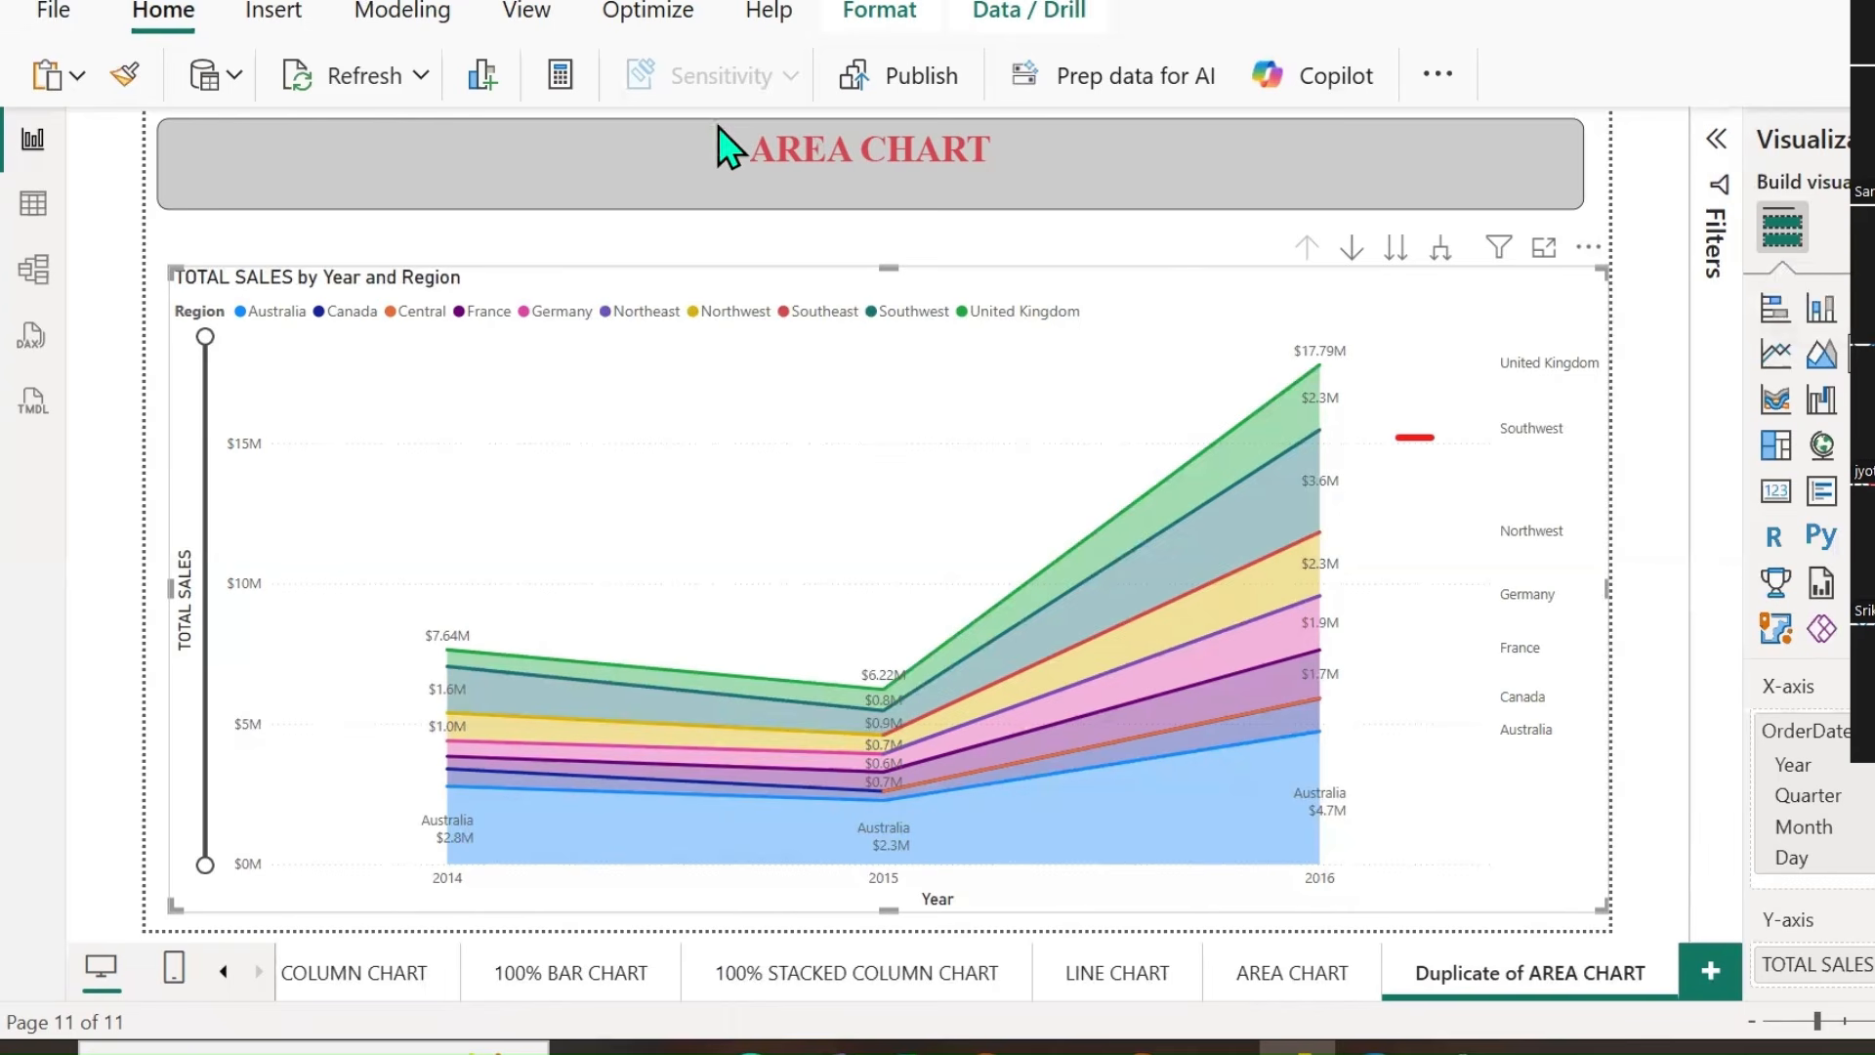
{"action": "left_click", "coordinate": [699, 167]}
{"action": "type", "text": "STA"}
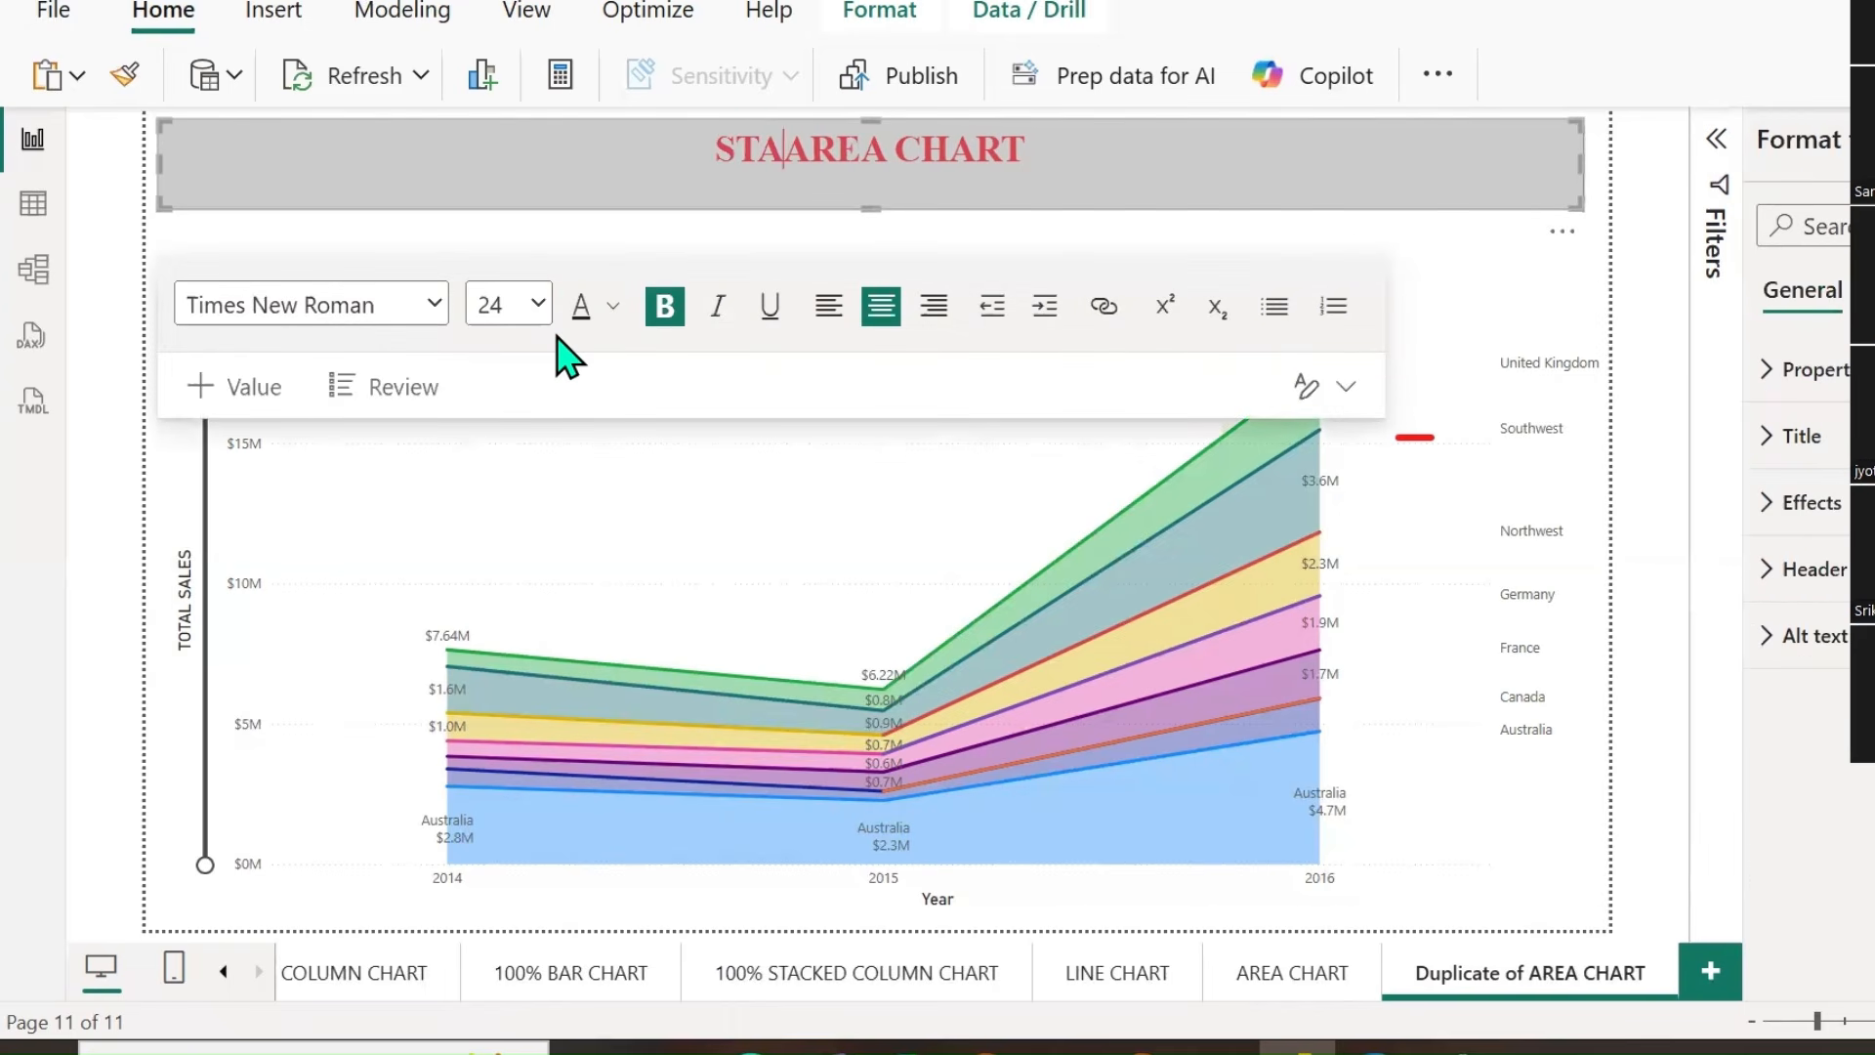
{"action": "type", "text": "CKED"}
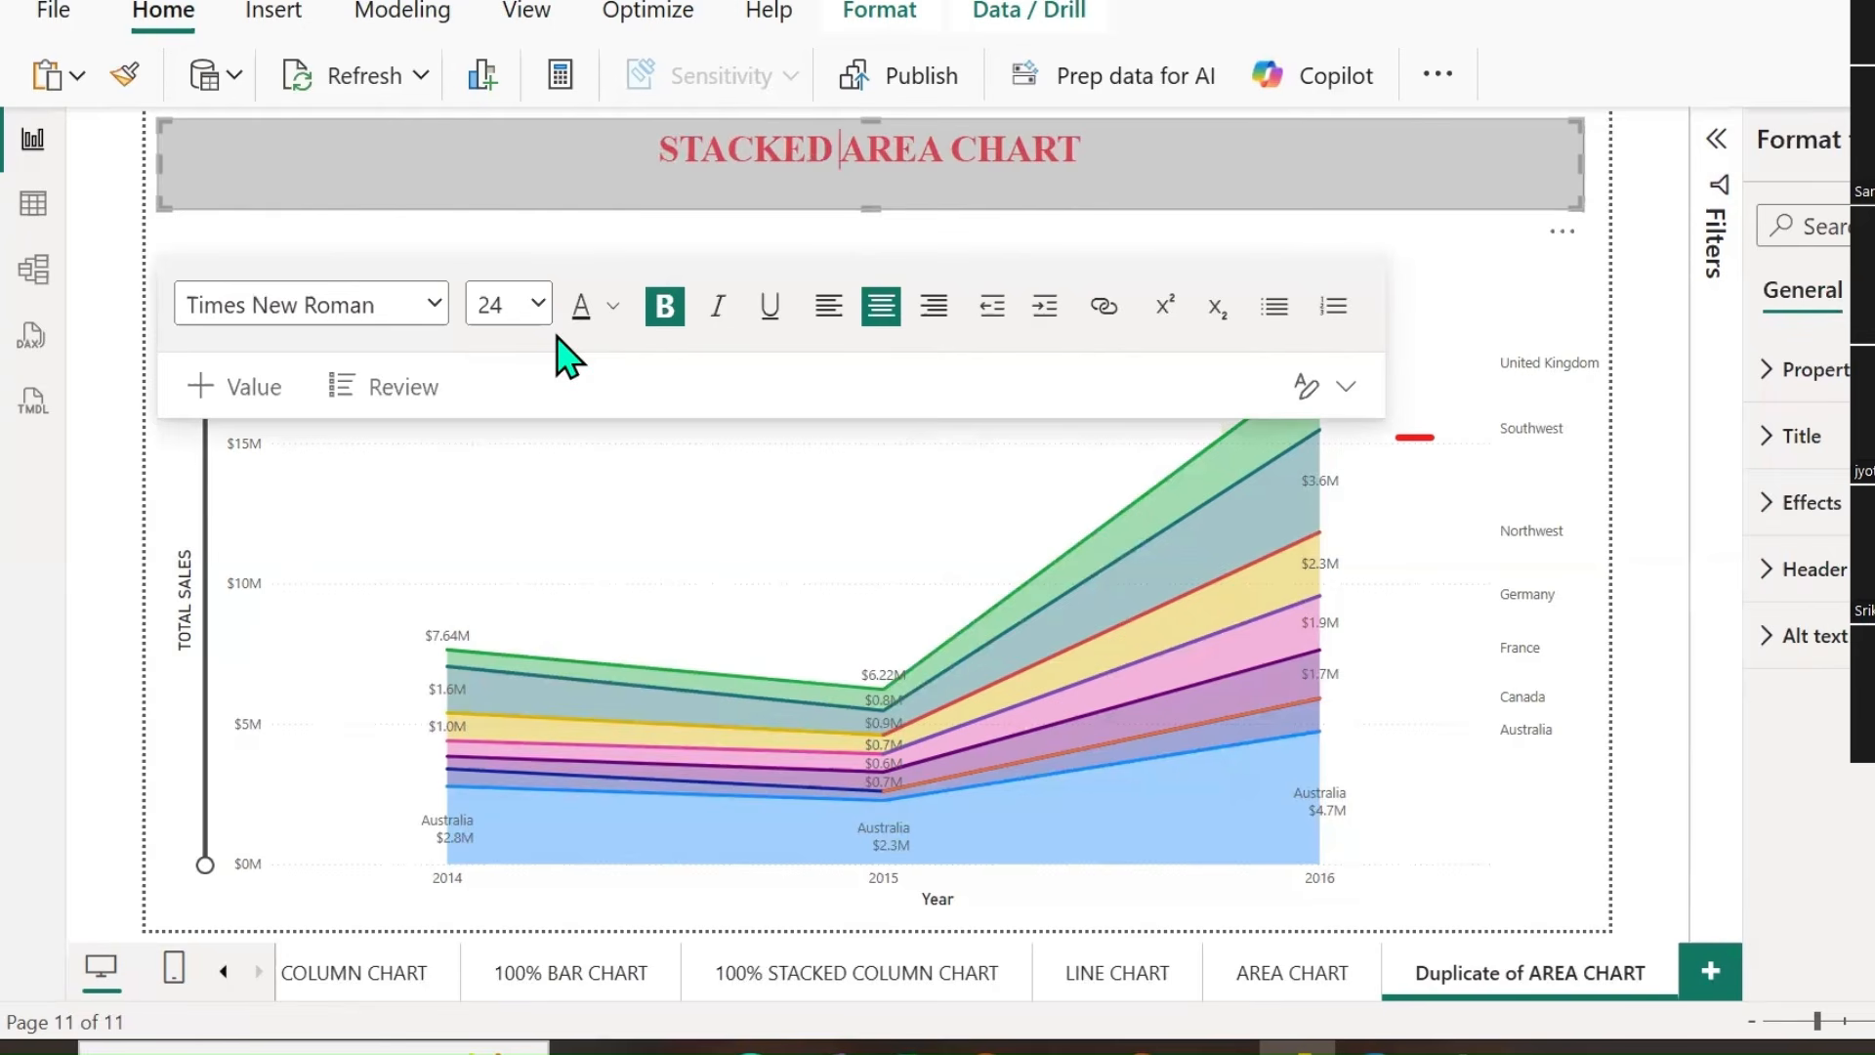
Rename the duplicated AREA CHART page as STACKED AREA CHART.
{"action": "double_click", "coordinate": [1465, 972]}
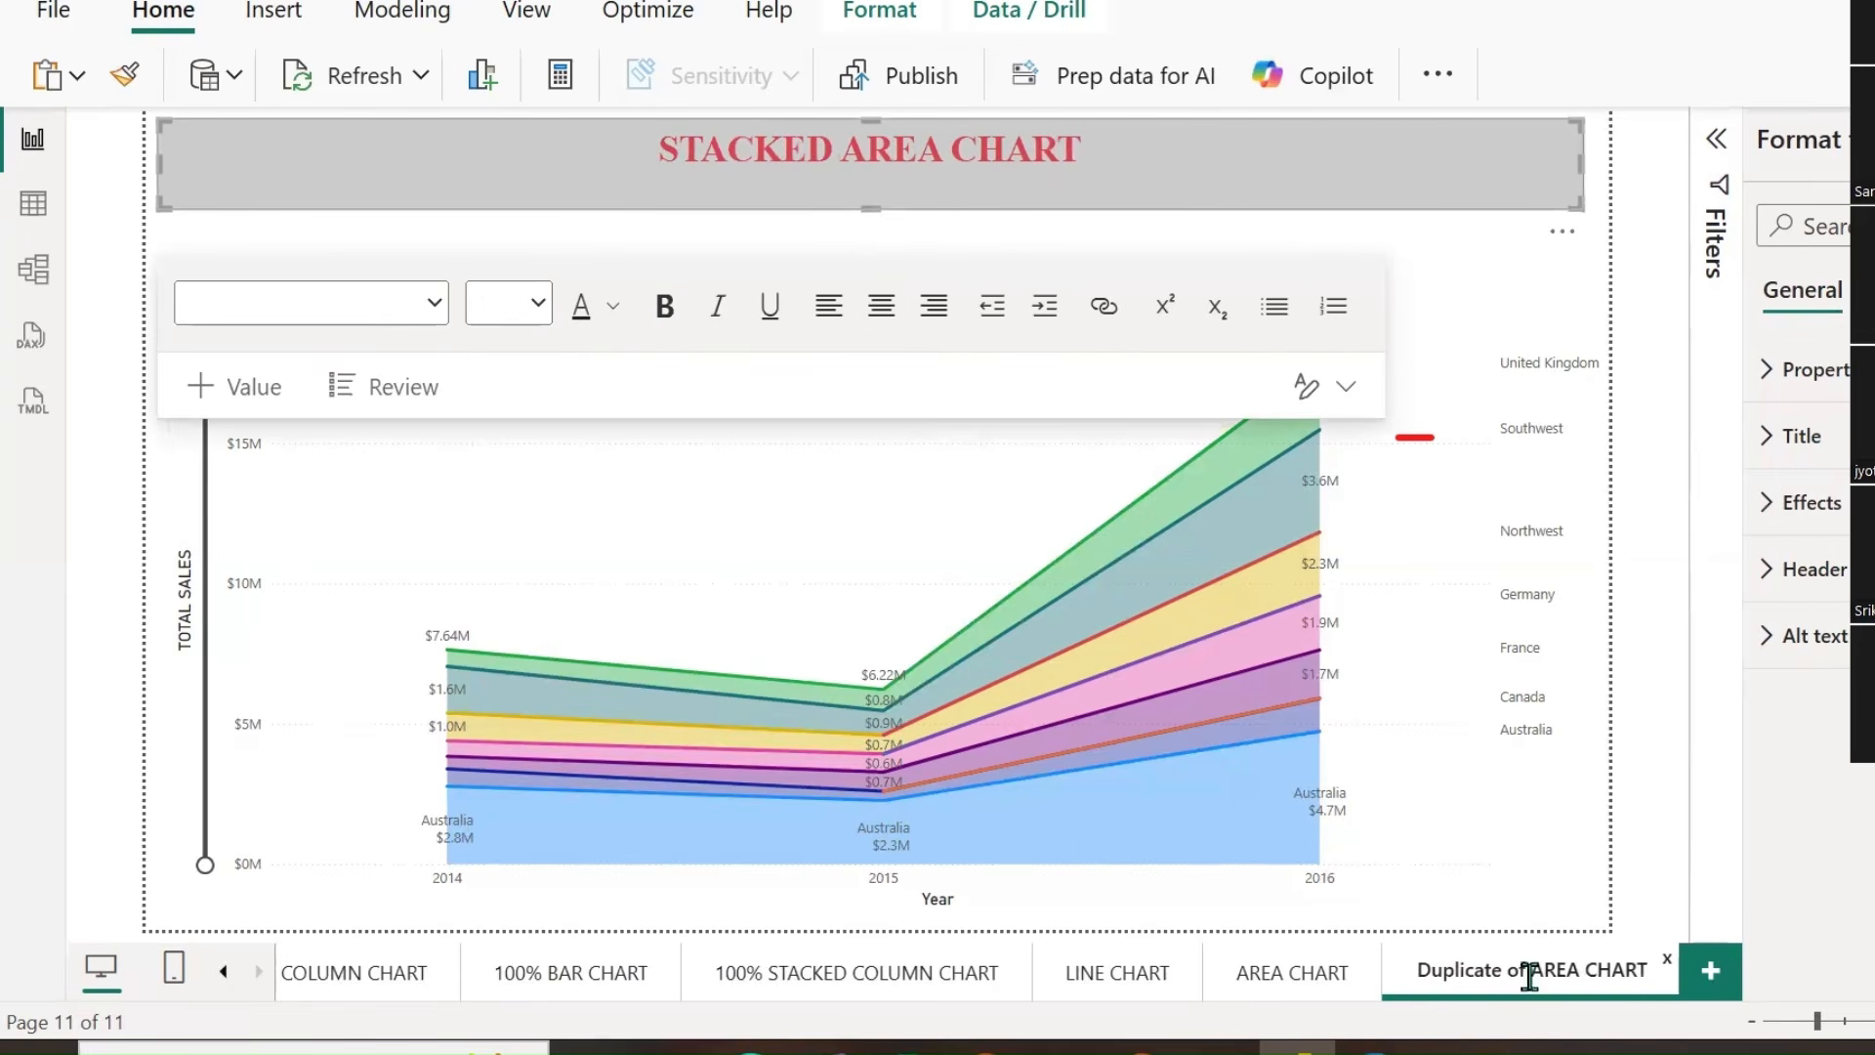
{"action": "left_click_drag", "start_coordinate": [1432, 970], "coordinate": [1358, 1001]}
{"action": "type", "text": "STACKED"}
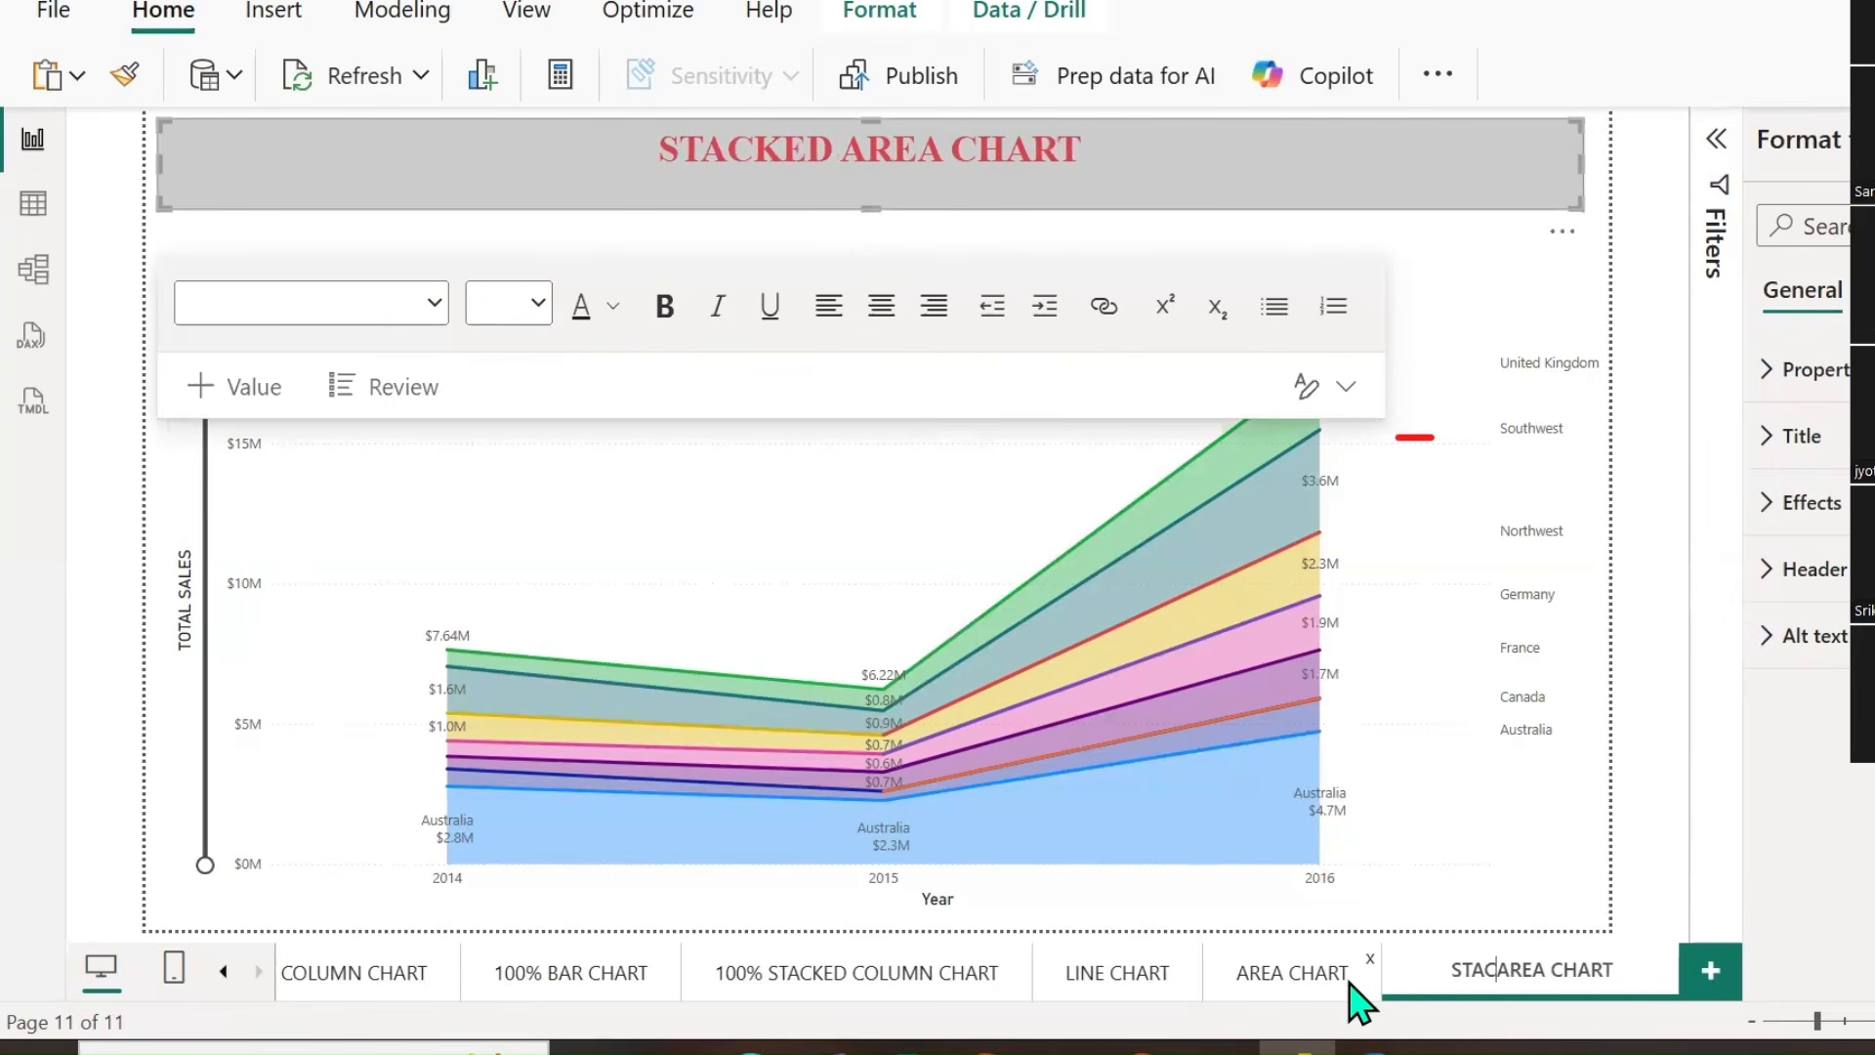
{"action": "key", "text": "Return"}
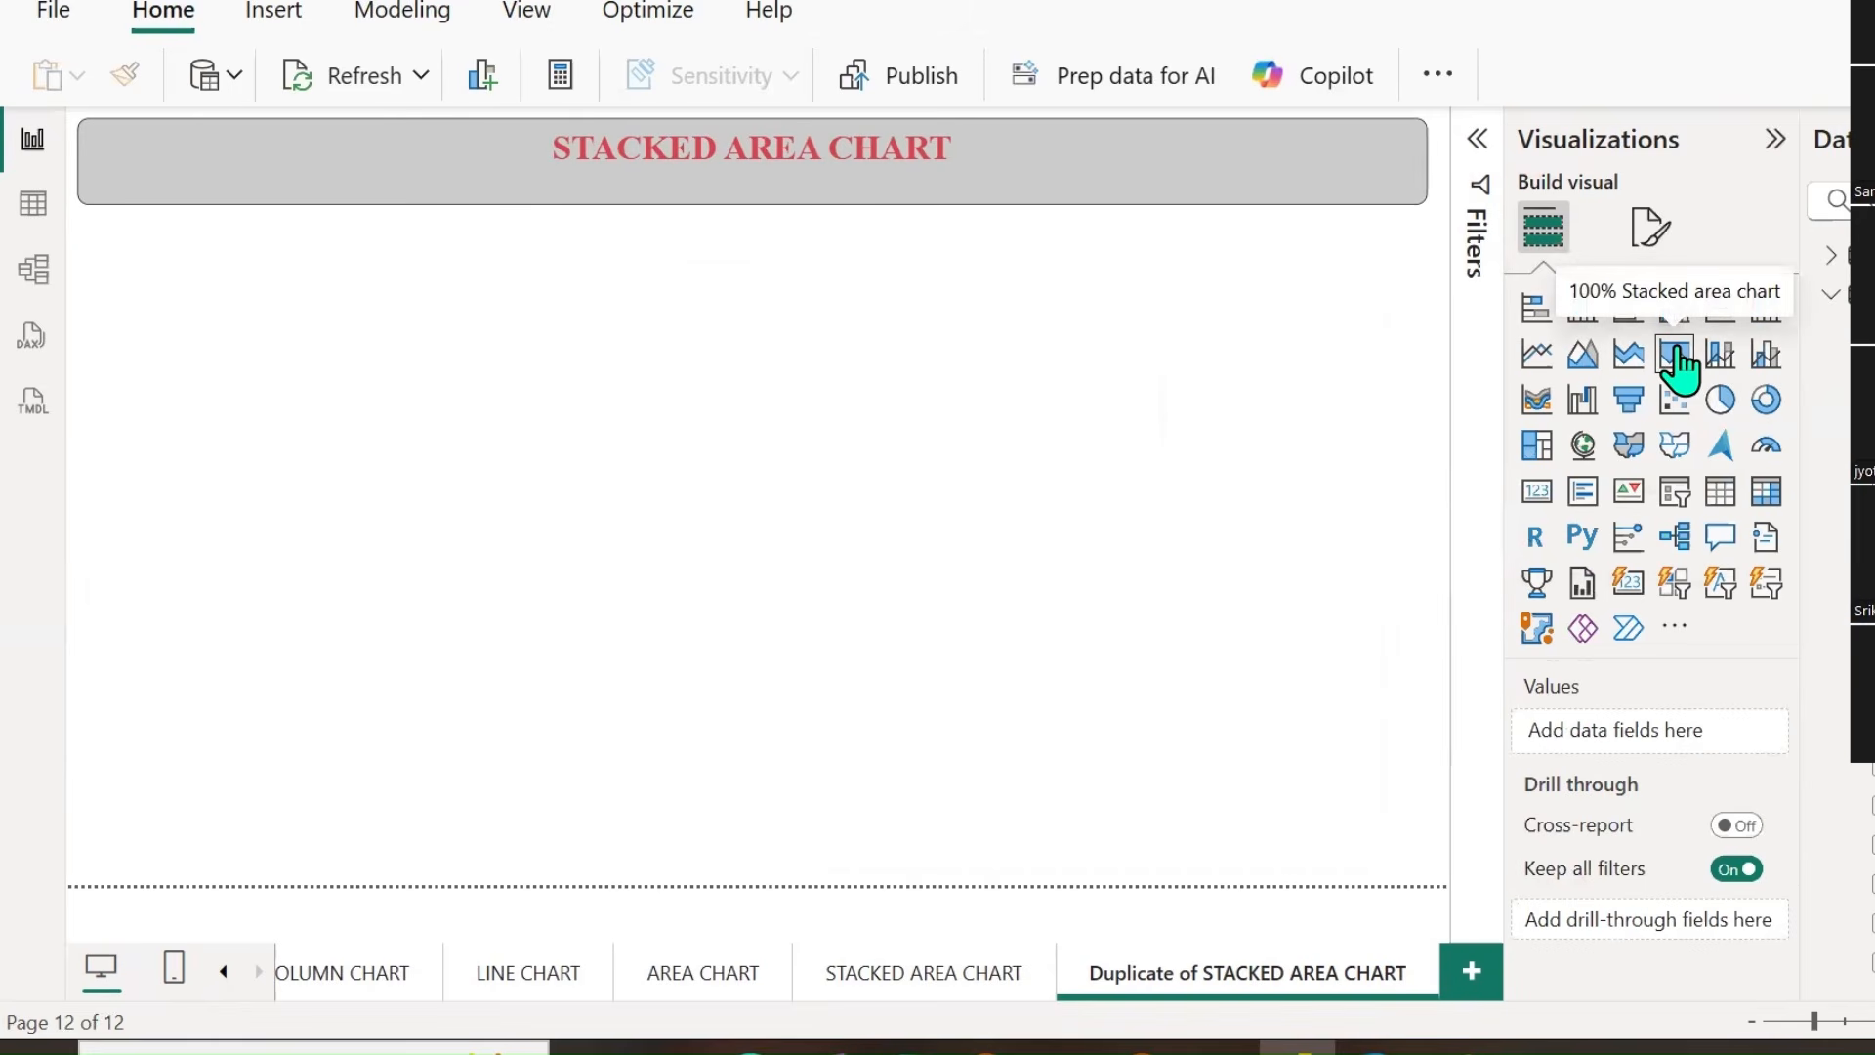
Add a 100% stacked area chart filling the page below the heading, with OrderDate on the X-axis and TOTAL SALES on the Y-axis.
{"action": "left_click", "coordinate": [1677, 361]}
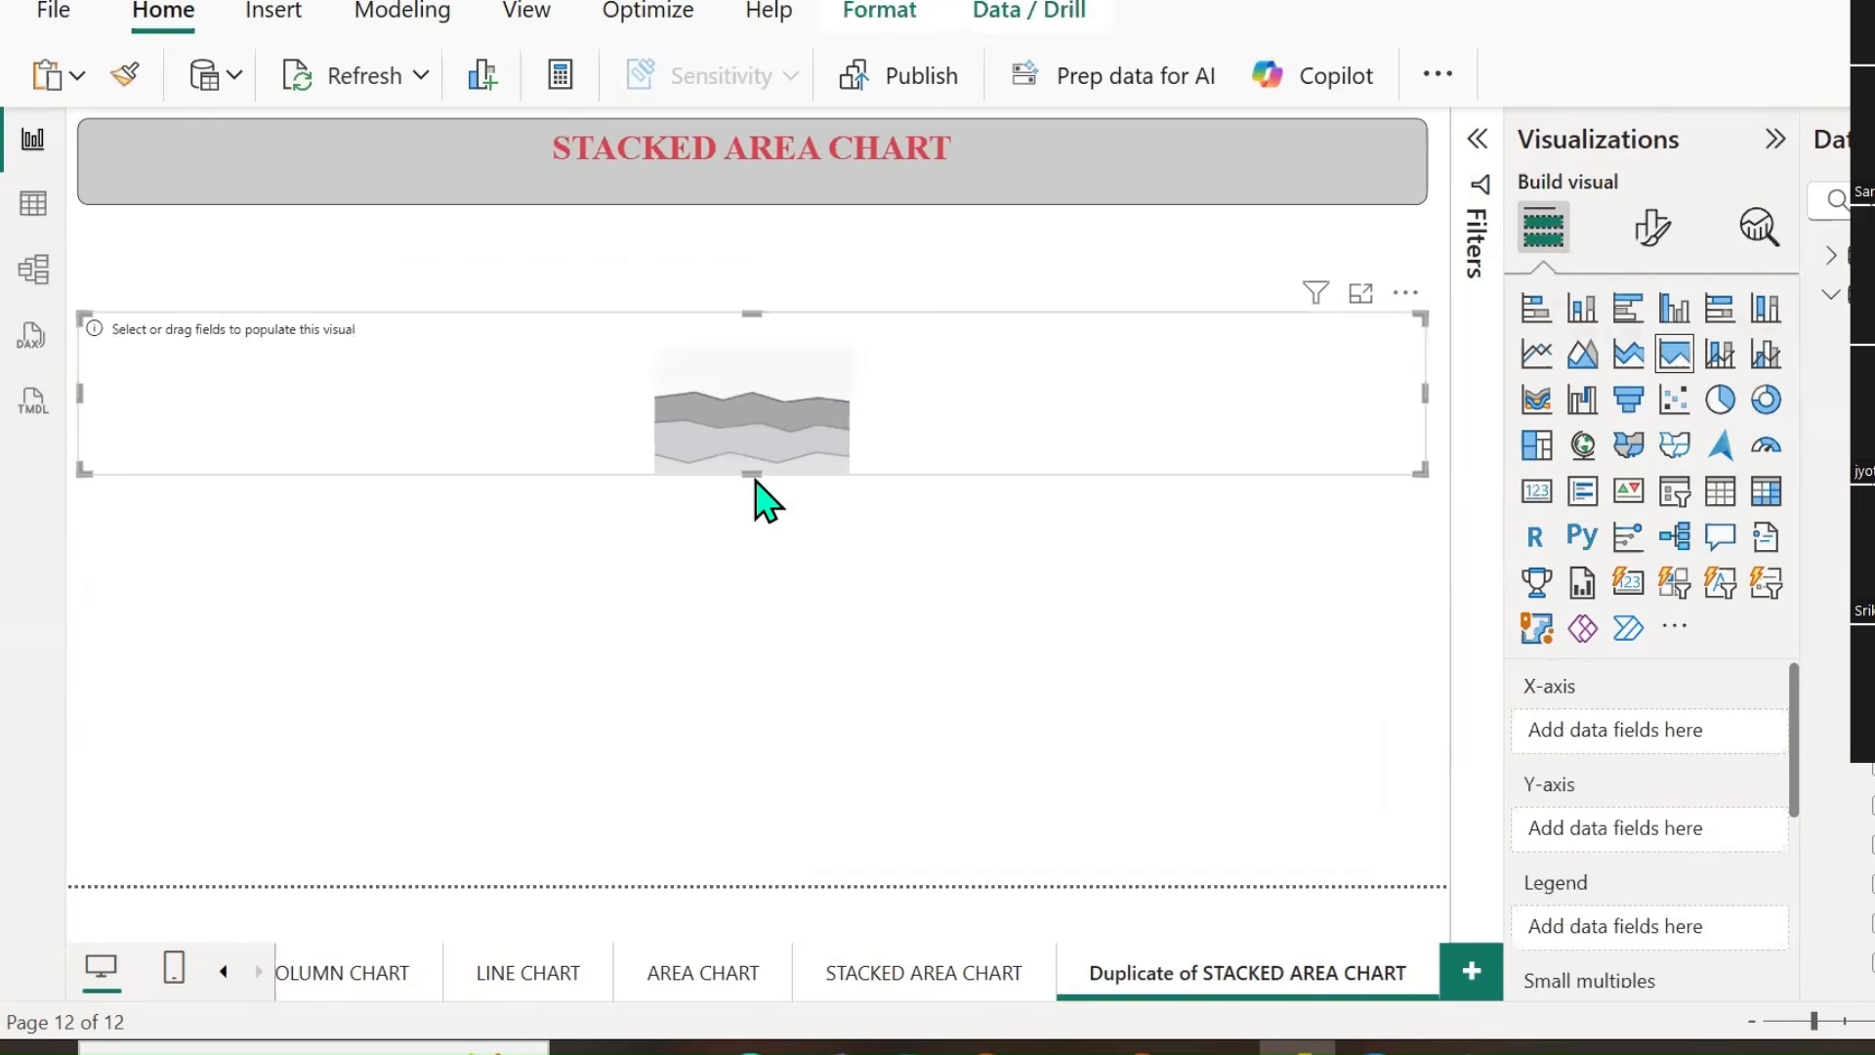
{"action": "left_click_drag", "start_coordinate": [748, 564], "coordinate": [716, 883]}
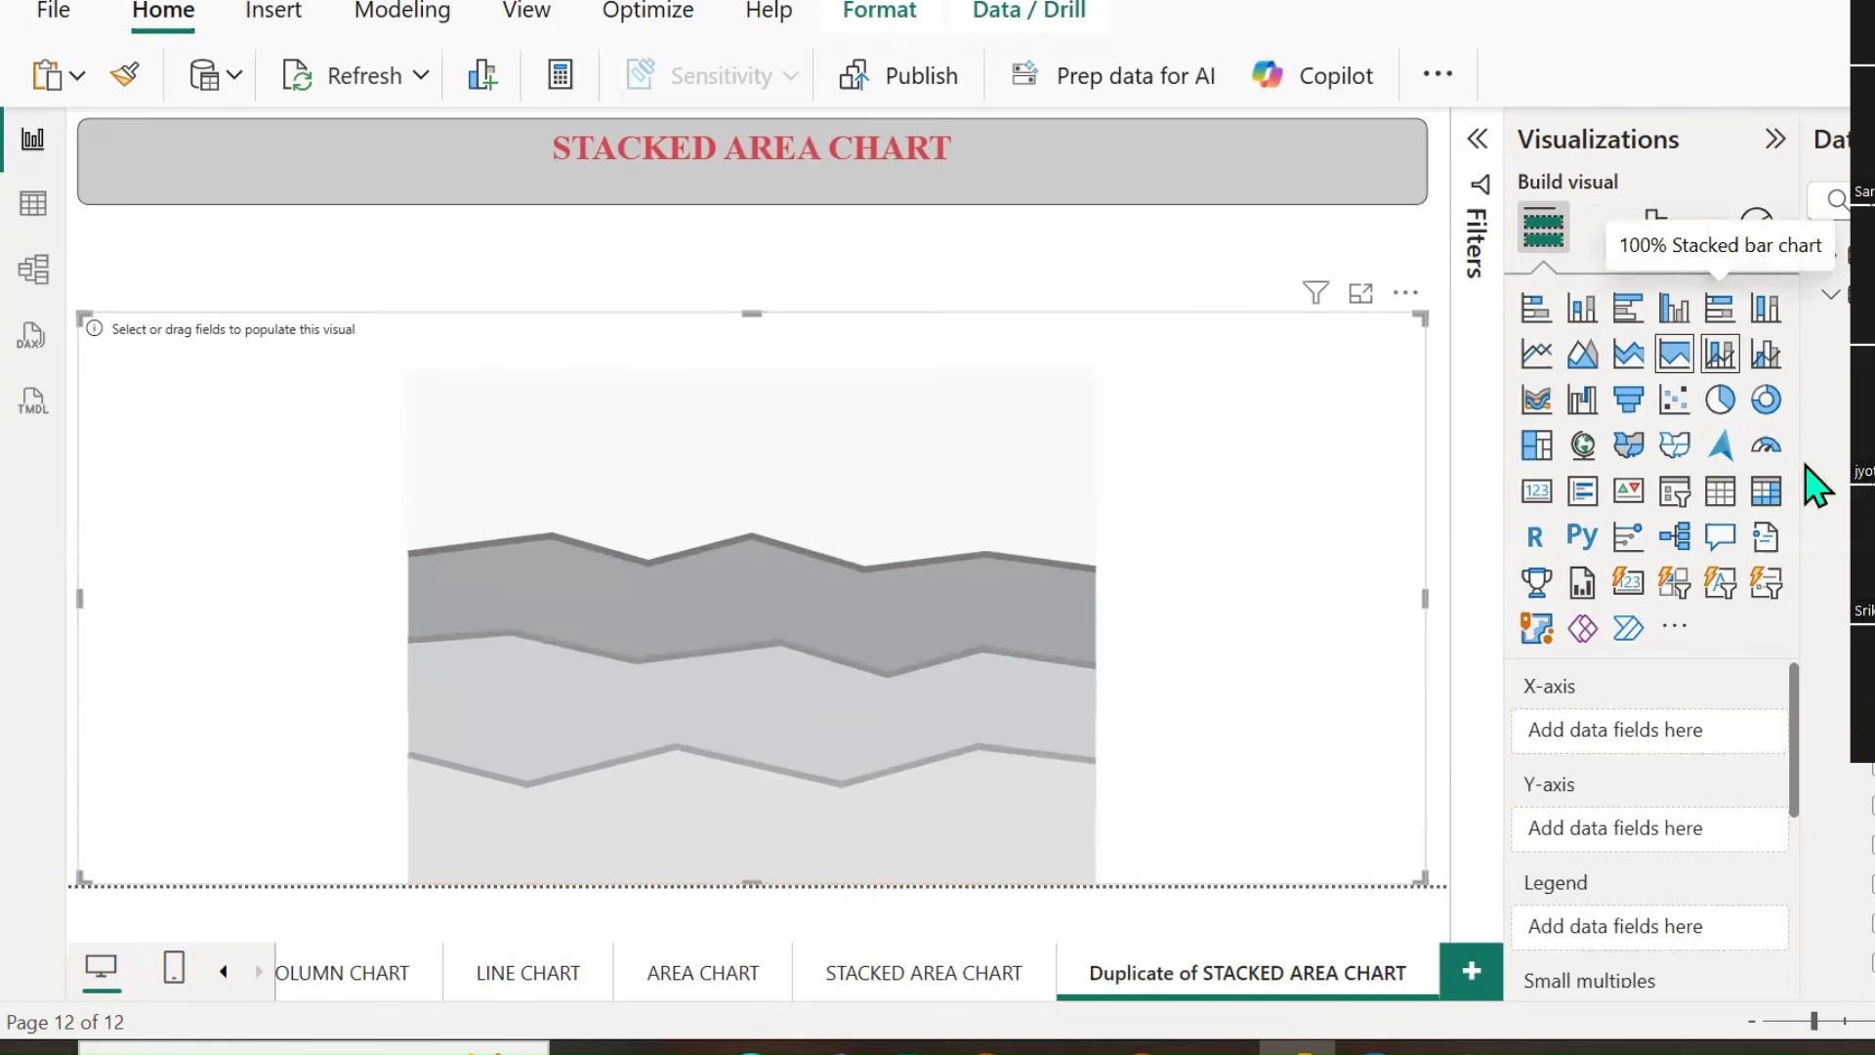
{"action": "left_click", "coordinate": [1832, 258]}
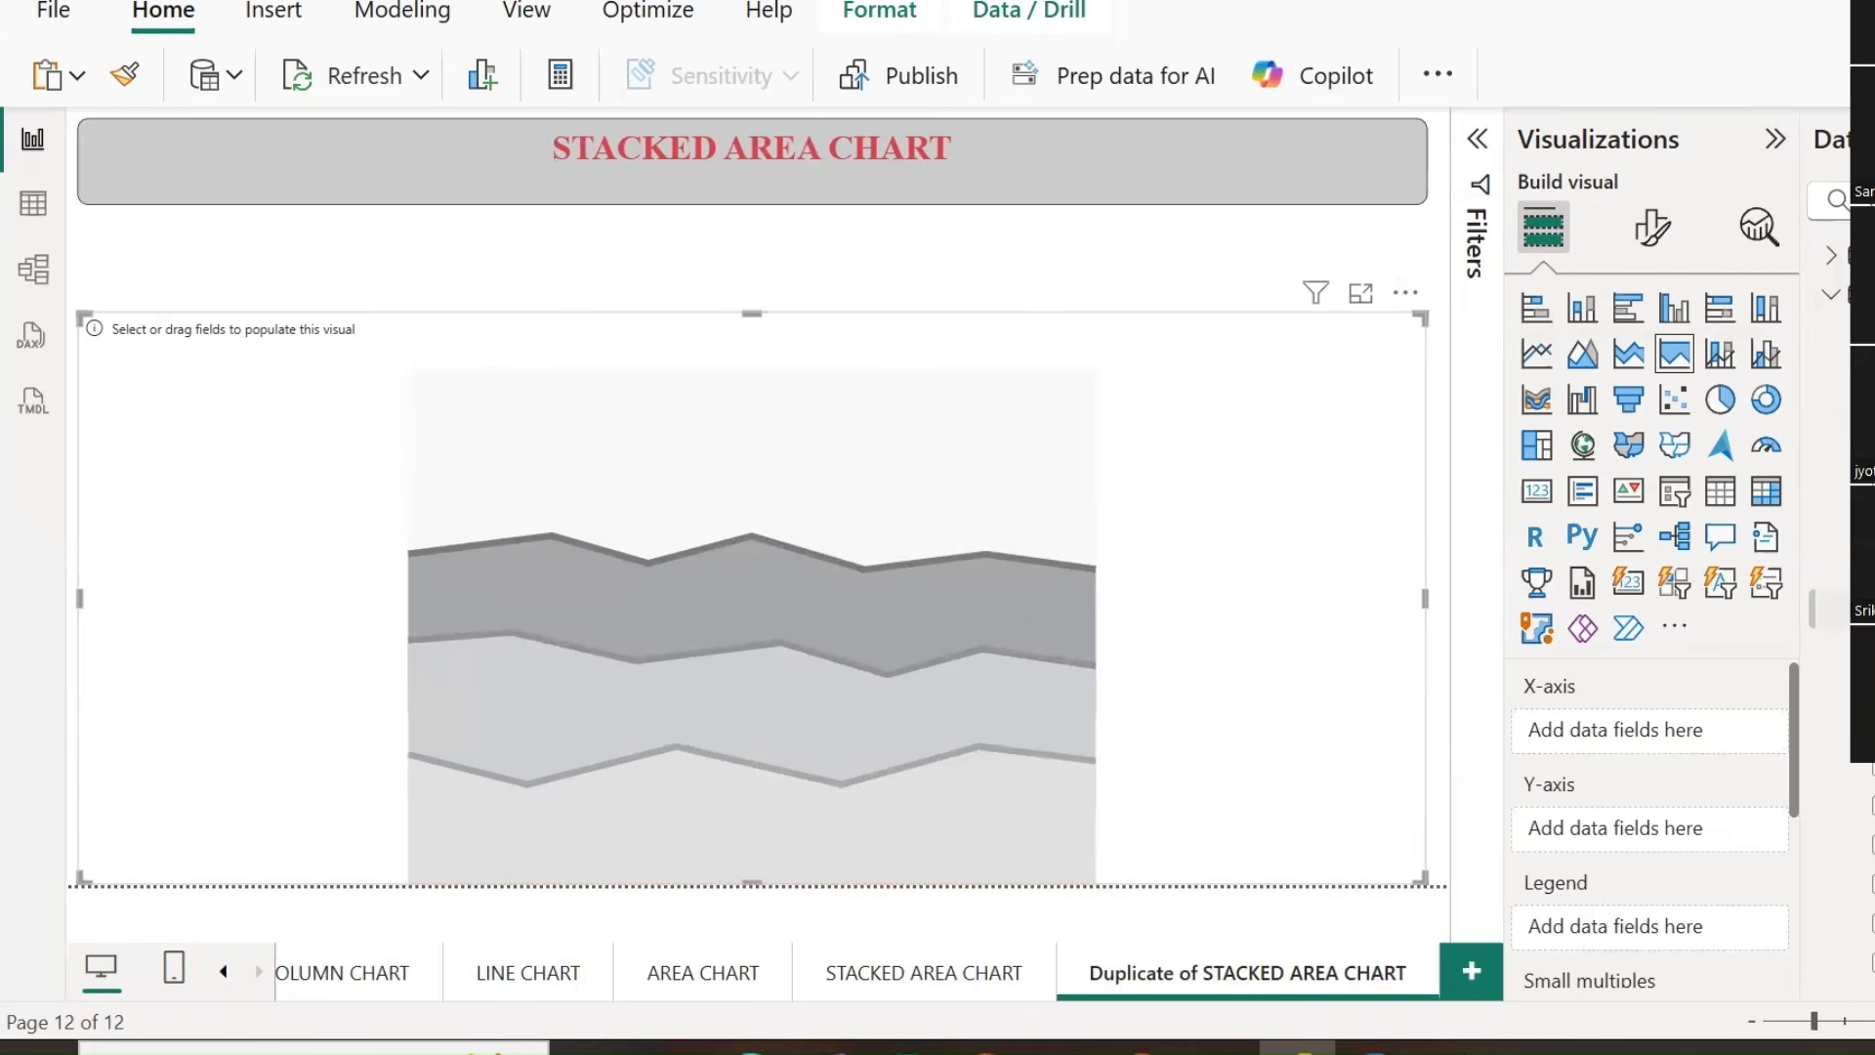
{"action": "left_click", "coordinate": [1873, 609]}
{"action": "scroll", "coordinate": [1867, 576], "scroll_direction": "down", "scroll_amount": 3}
{"action": "scroll", "coordinate": [1846, 586], "scroll_direction": "down", "scroll_amount": 5}
{"action": "left_click", "coordinate": [1873, 747]}
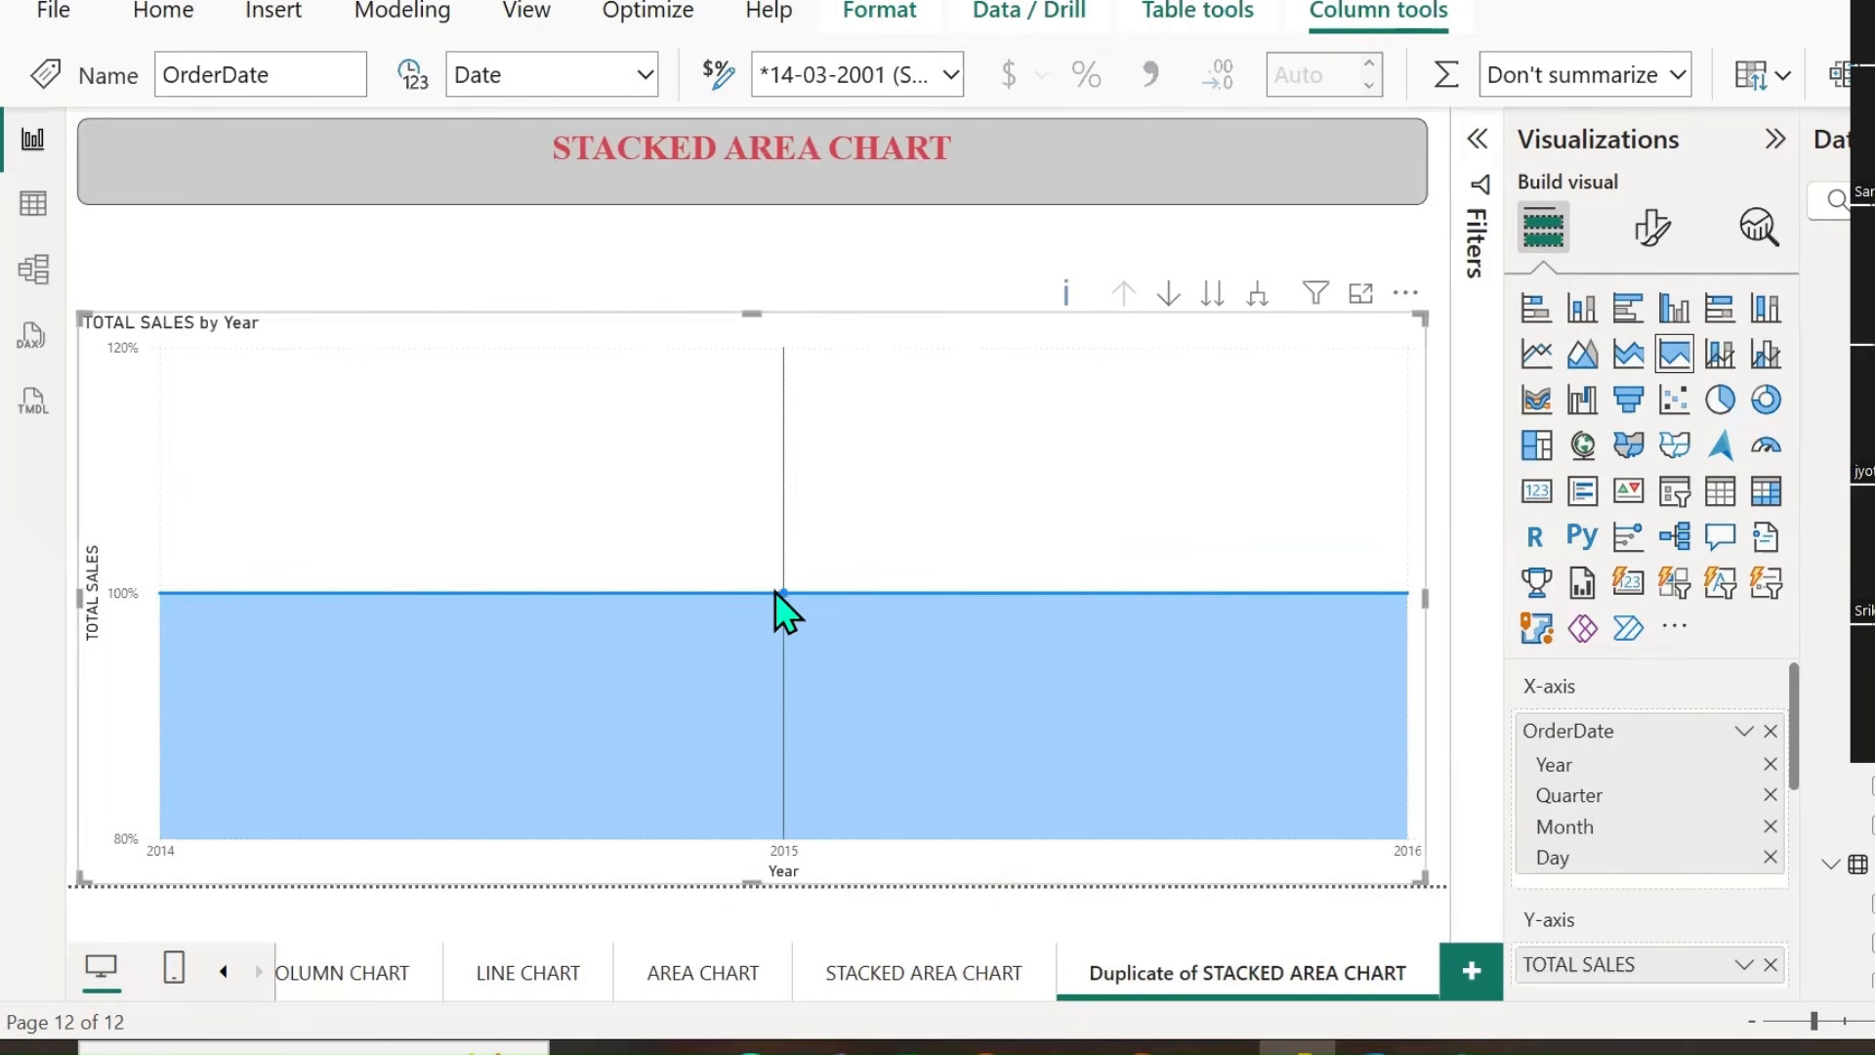
{"action": "mouse_move", "coordinate": [1375, 594]}
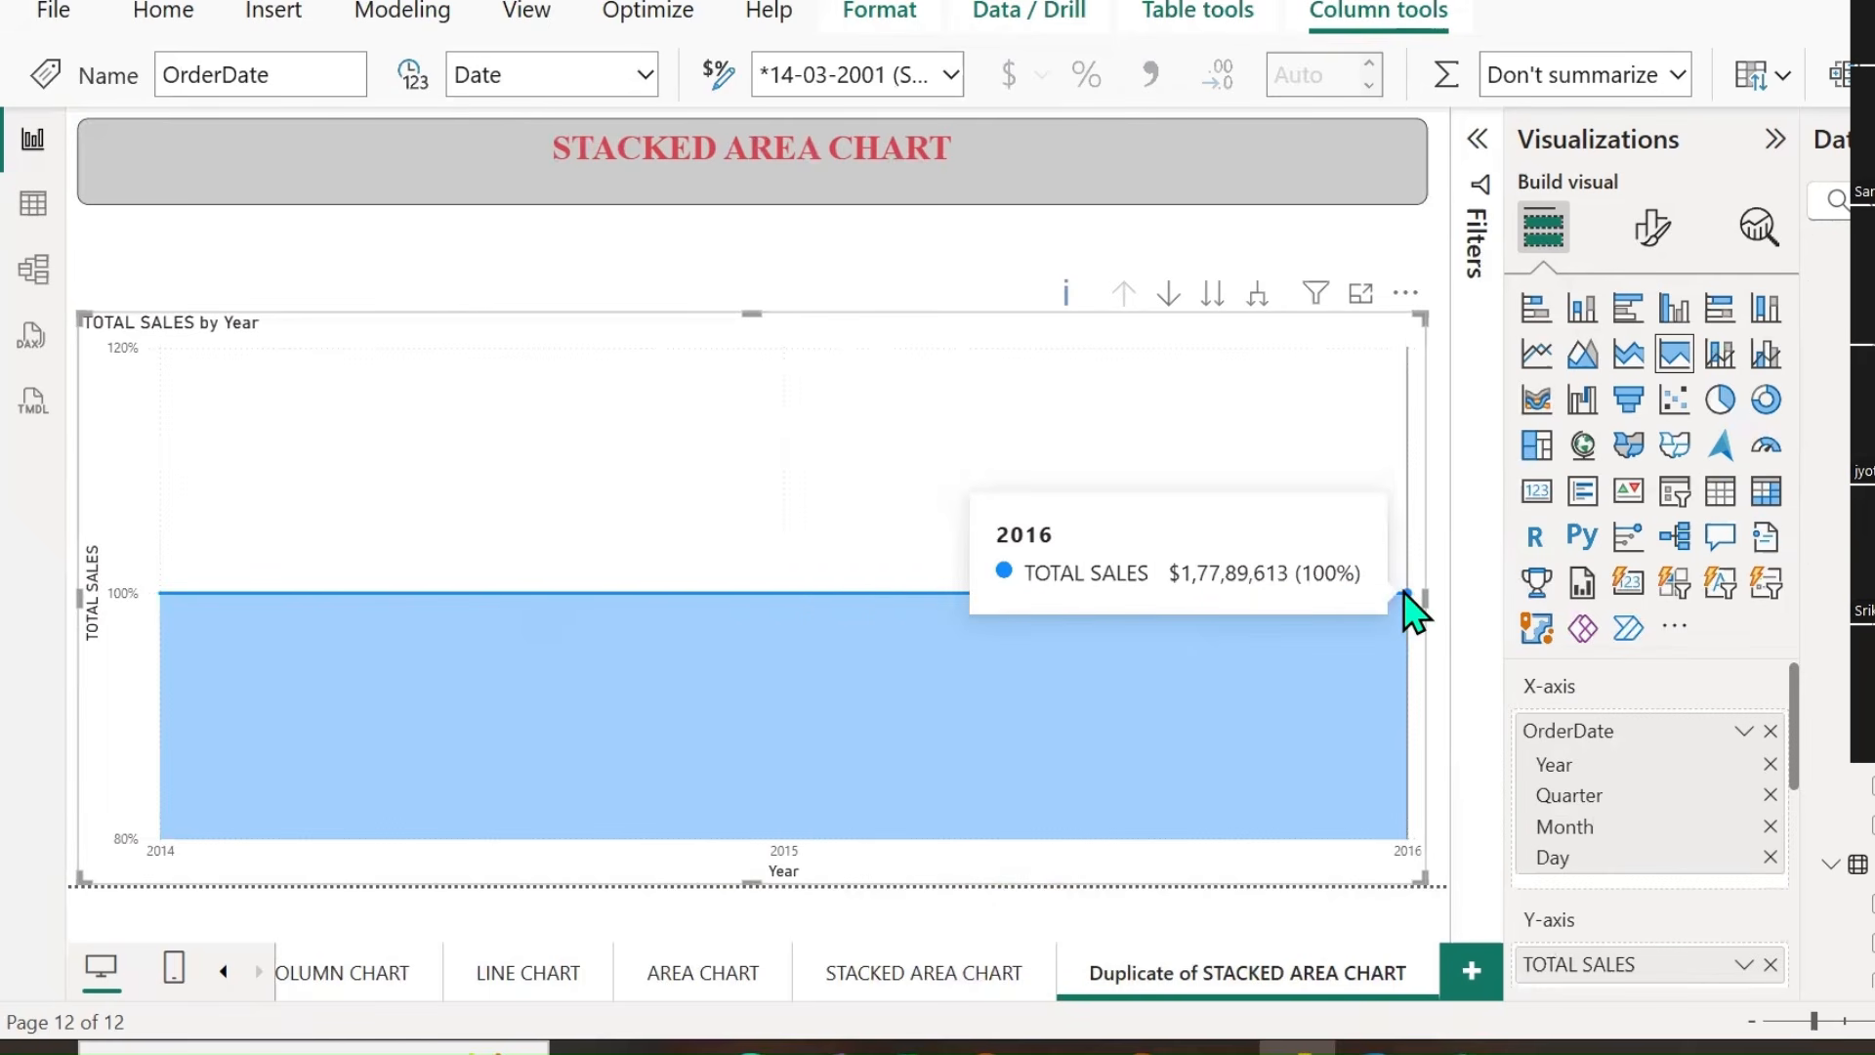
Add Region as the legend of the 100% stacked area chart.
{"action": "scroll", "coordinate": [1768, 767], "scroll_direction": "down", "scroll_amount": 1}
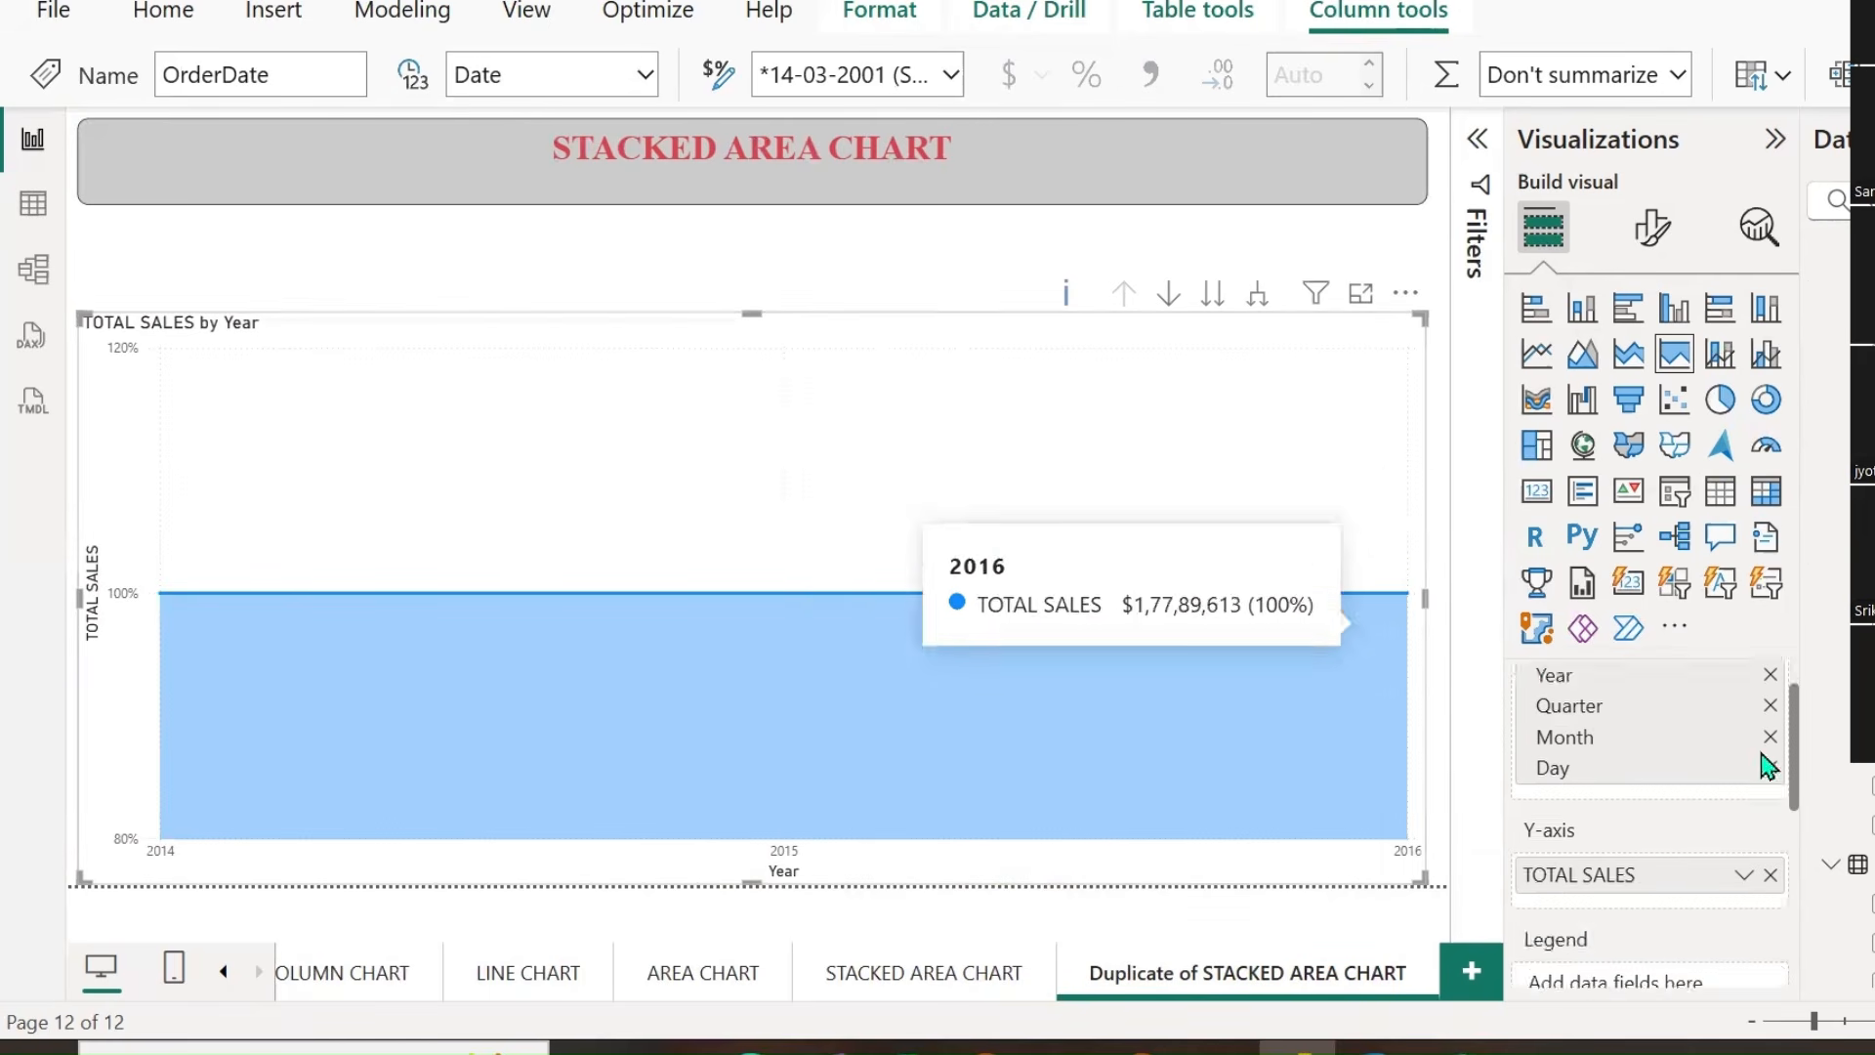
{"action": "scroll", "coordinate": [1739, 772], "scroll_direction": "down", "scroll_amount": 3}
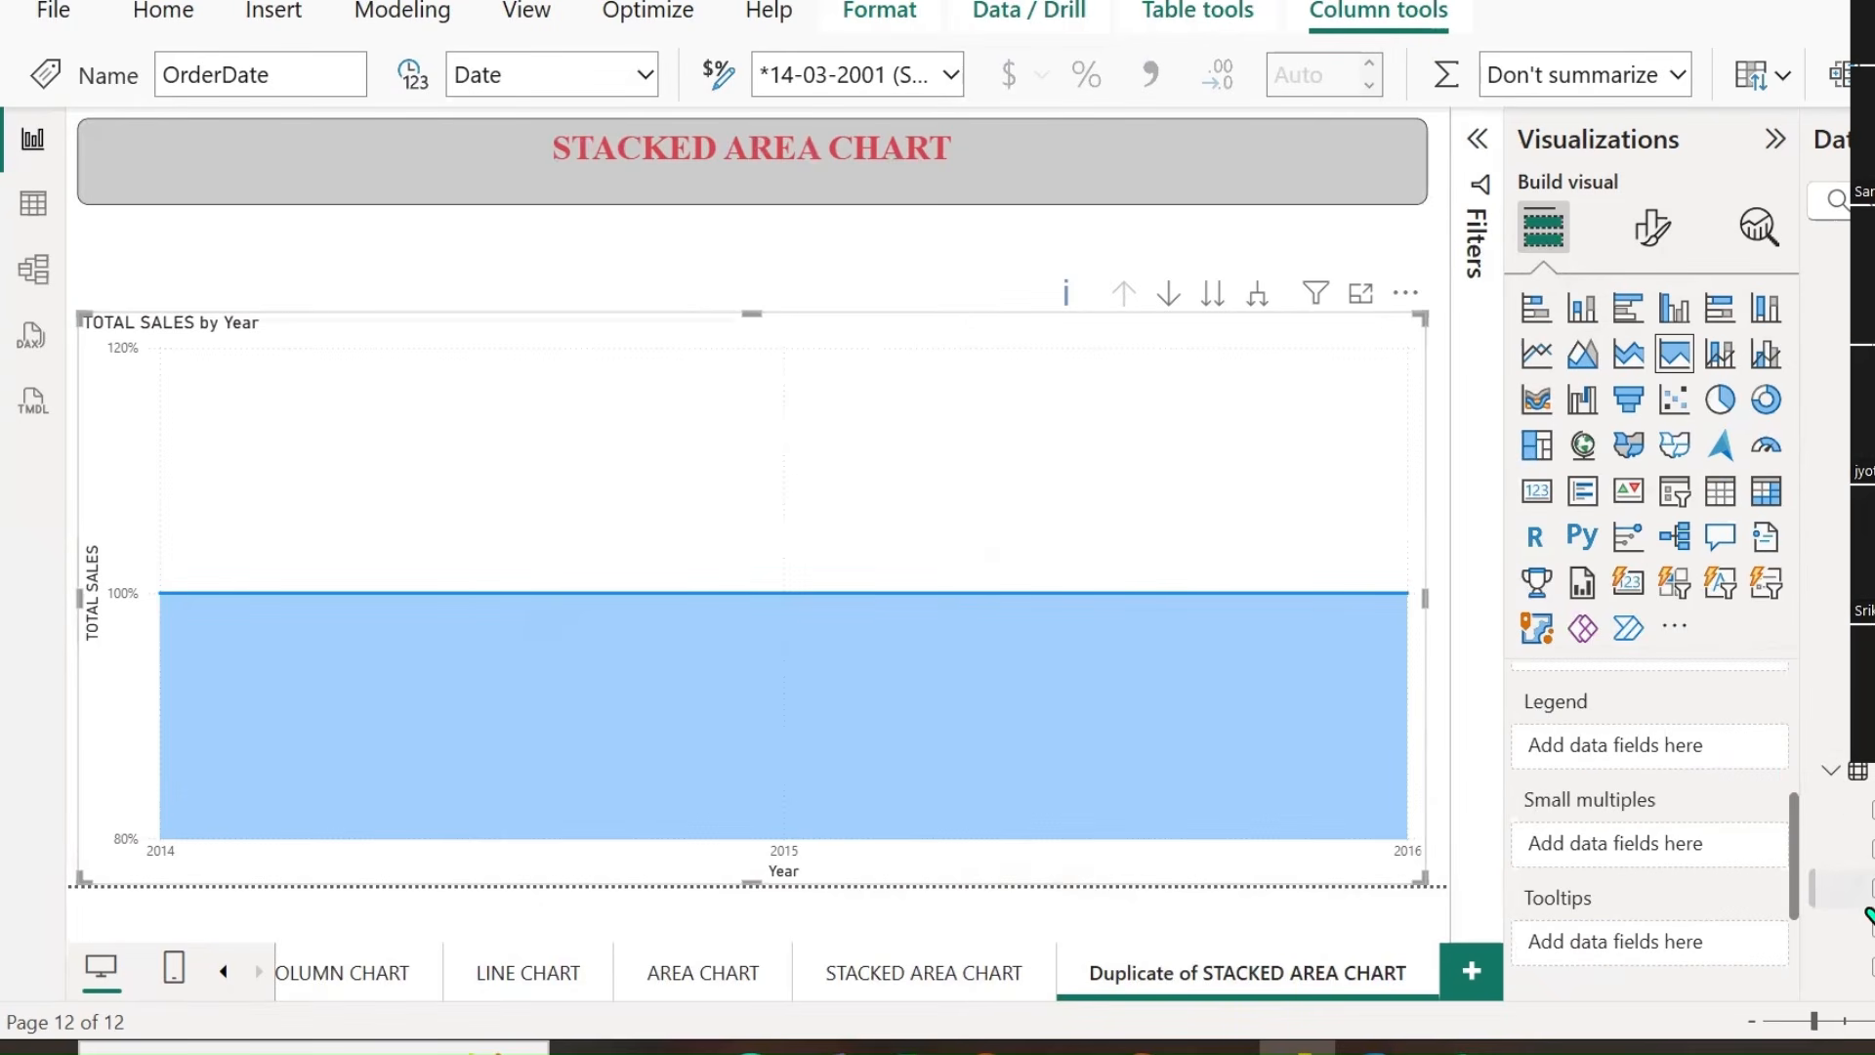
{"action": "left_click_drag", "start_coordinate": [1869, 916], "coordinate": [1651, 744]}
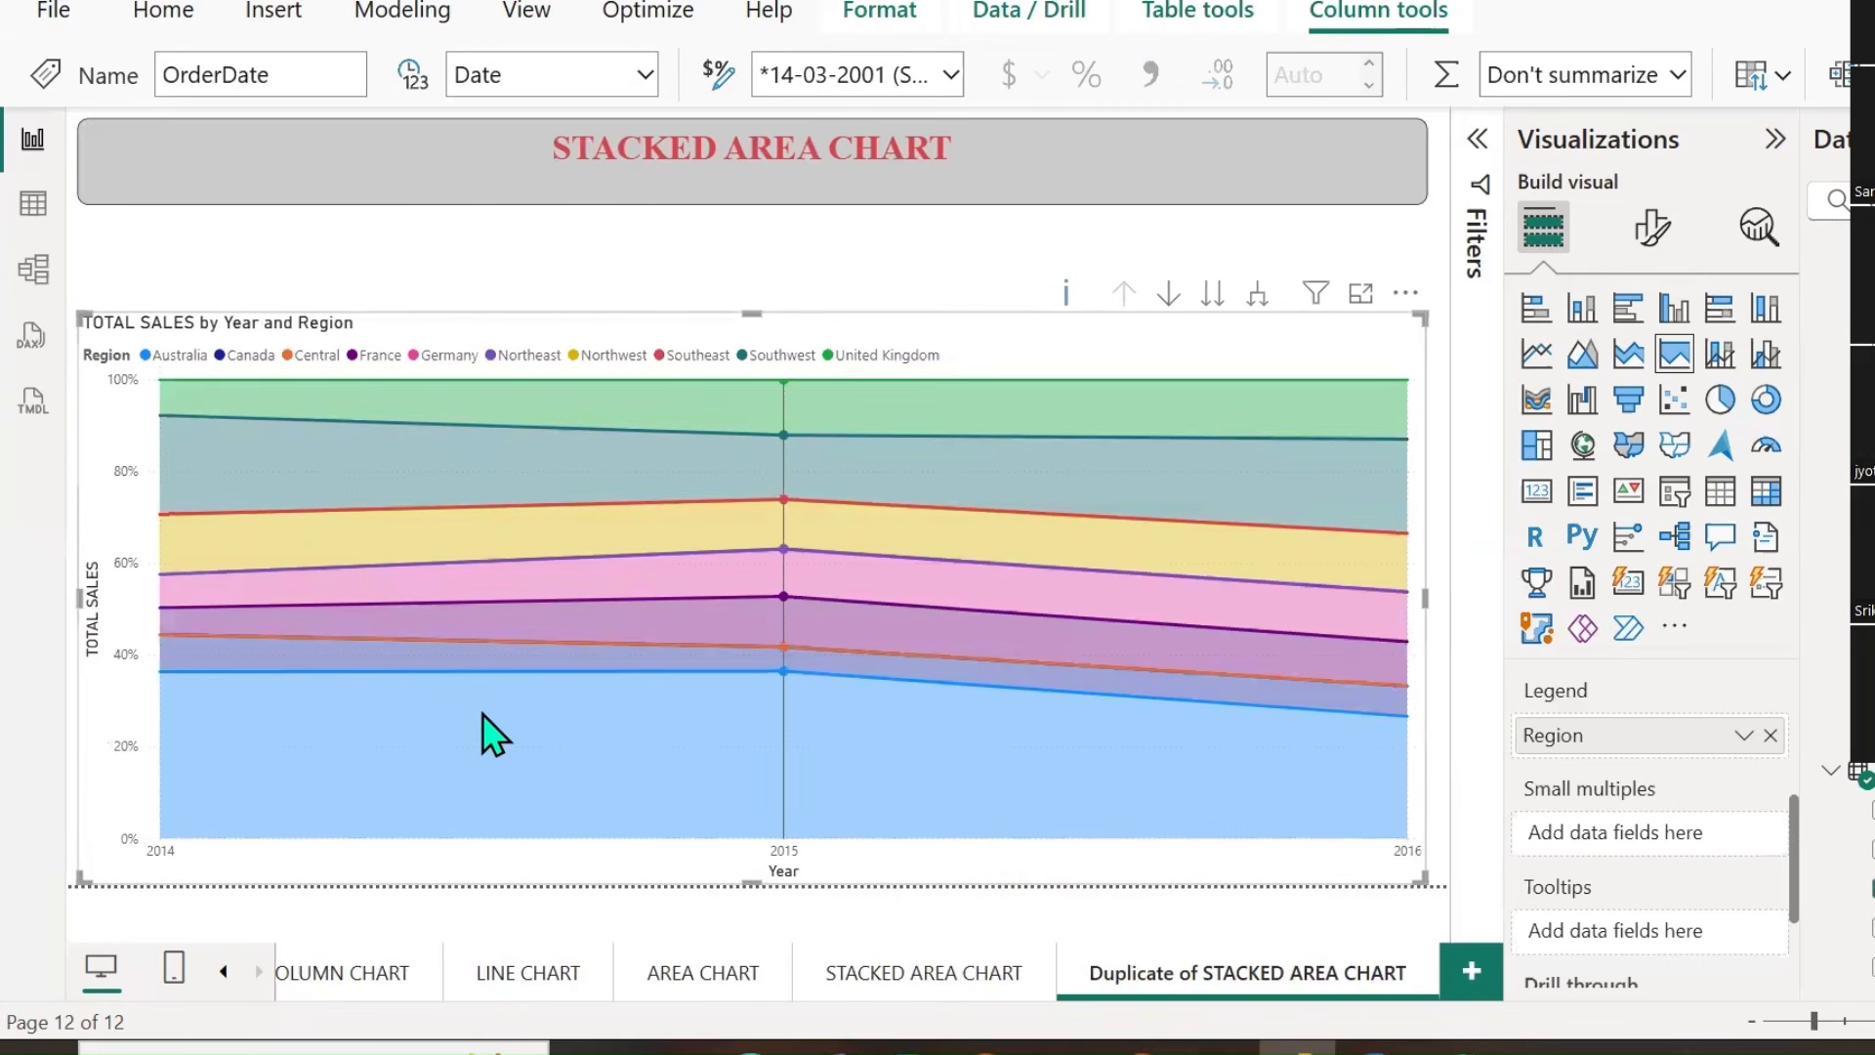
{"action": "mouse_move", "coordinate": [491, 689]}
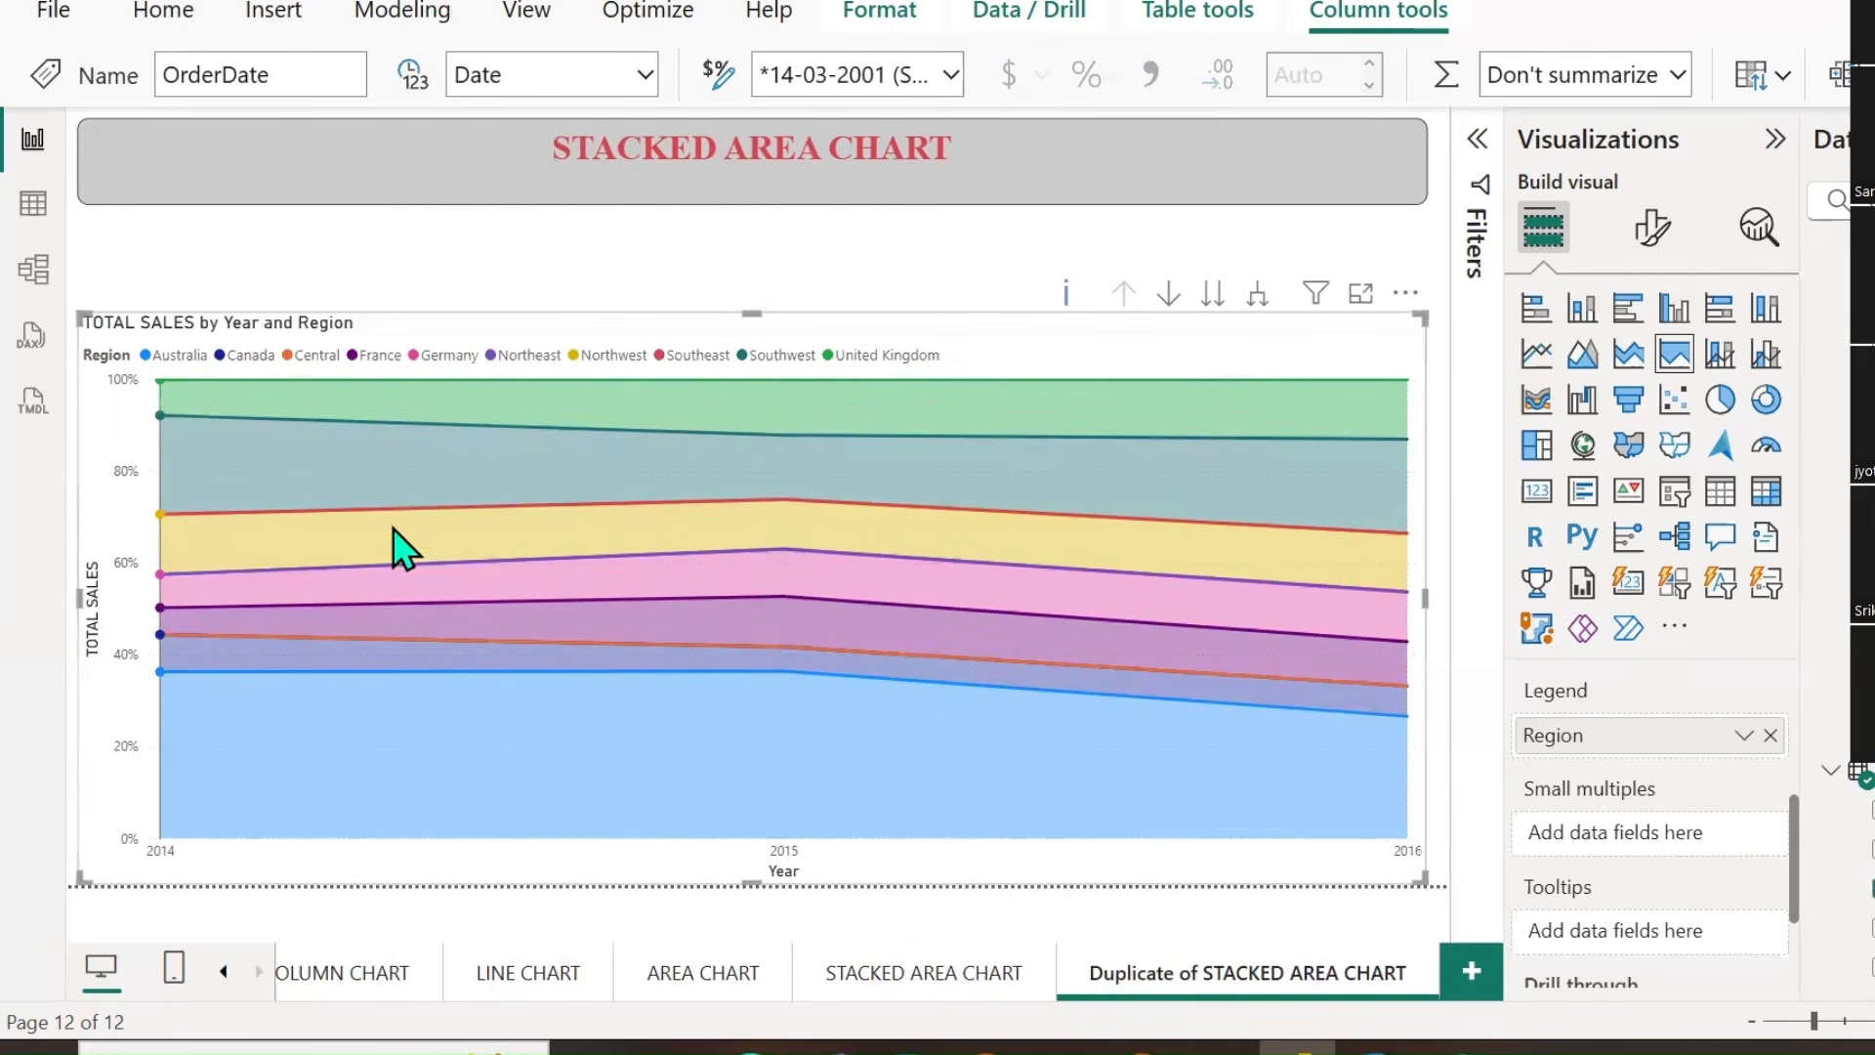
Turn on the data labels of the 100% stacked area chart and examine each region's share per year.
{"action": "left_click", "coordinate": [1649, 234]}
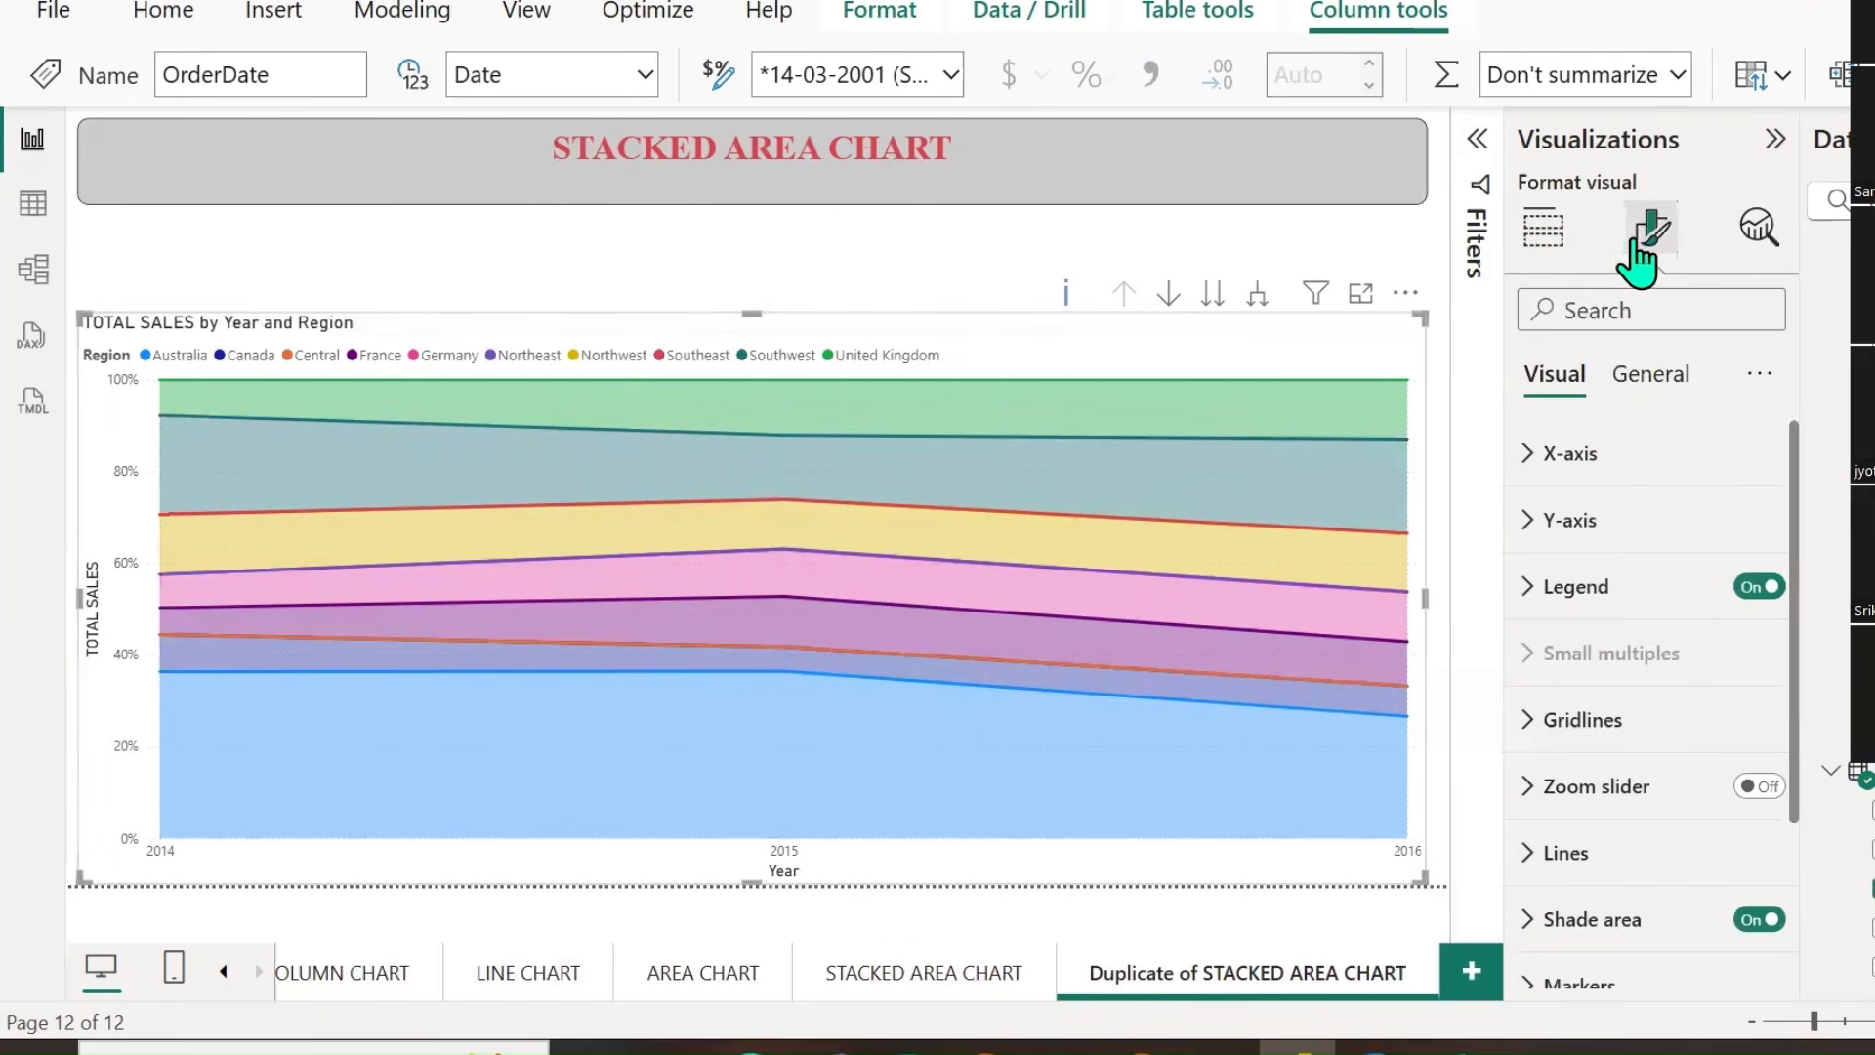
{"action": "scroll", "coordinate": [1621, 742], "scroll_direction": "down", "scroll_amount": 3}
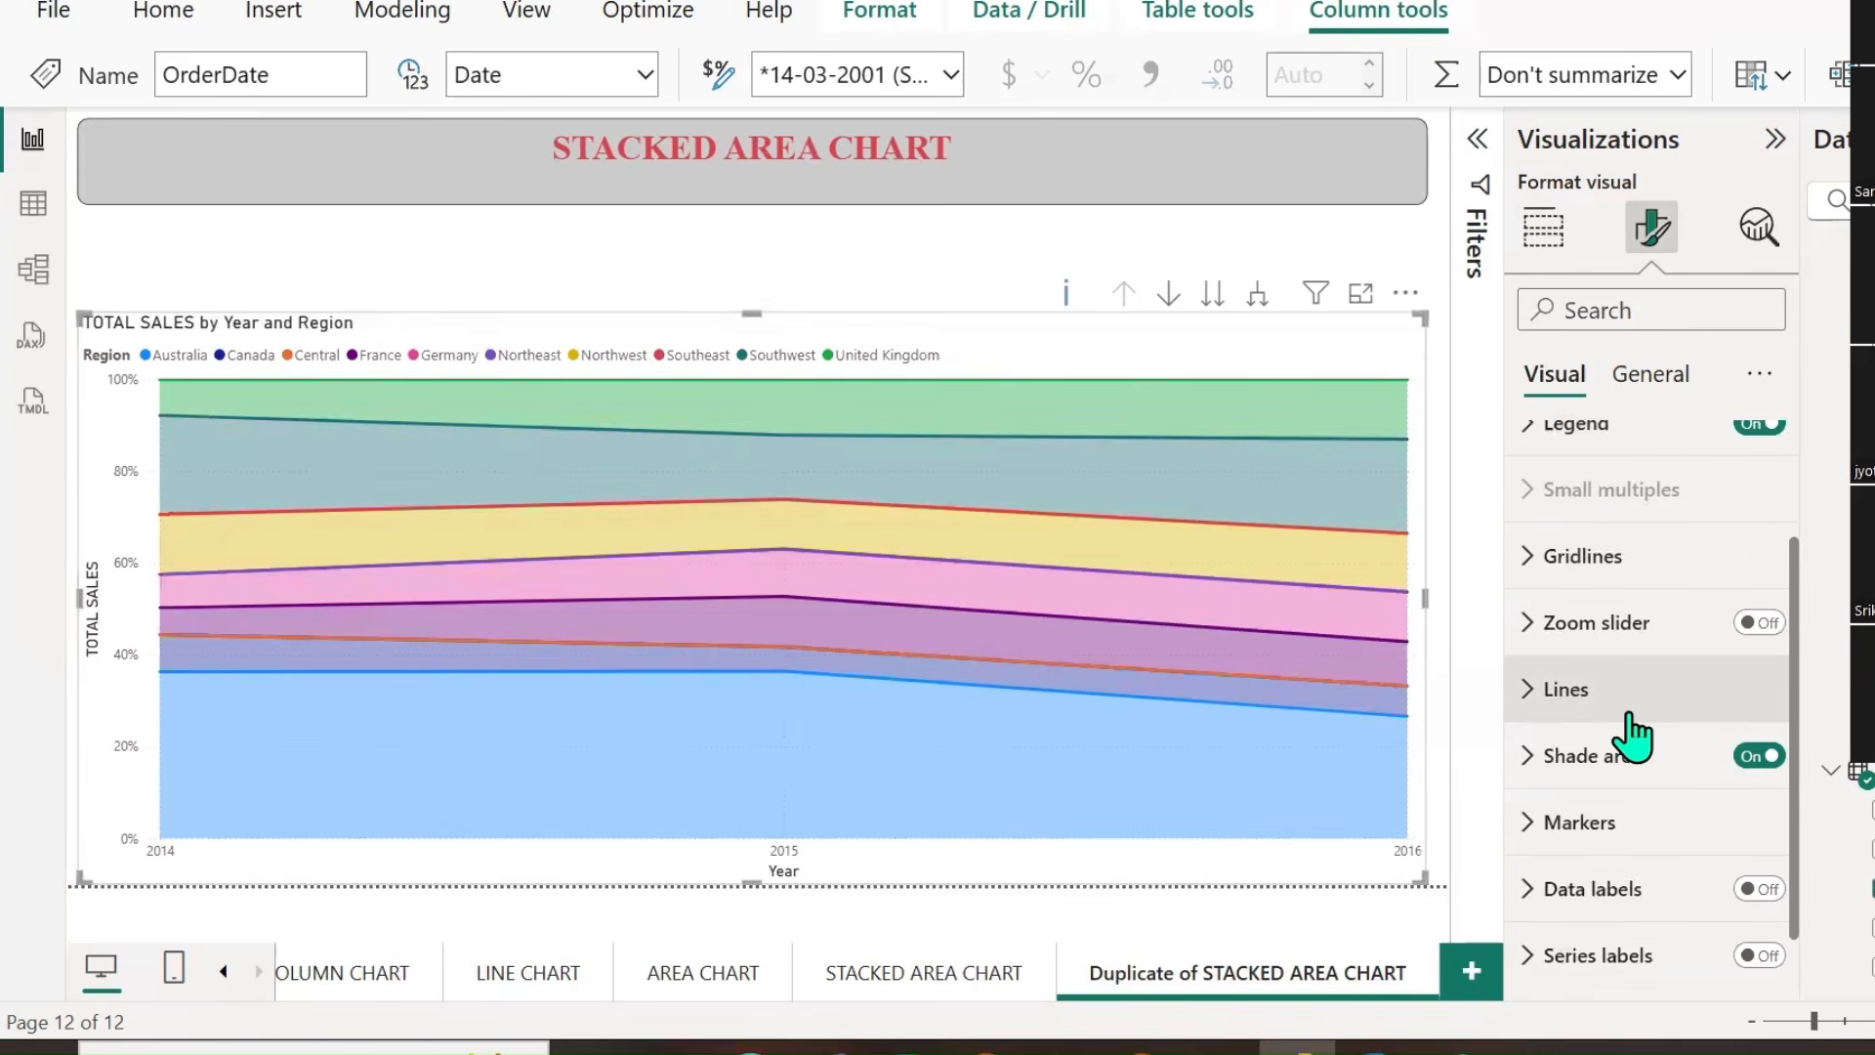
{"action": "left_click", "coordinate": [1761, 823]}
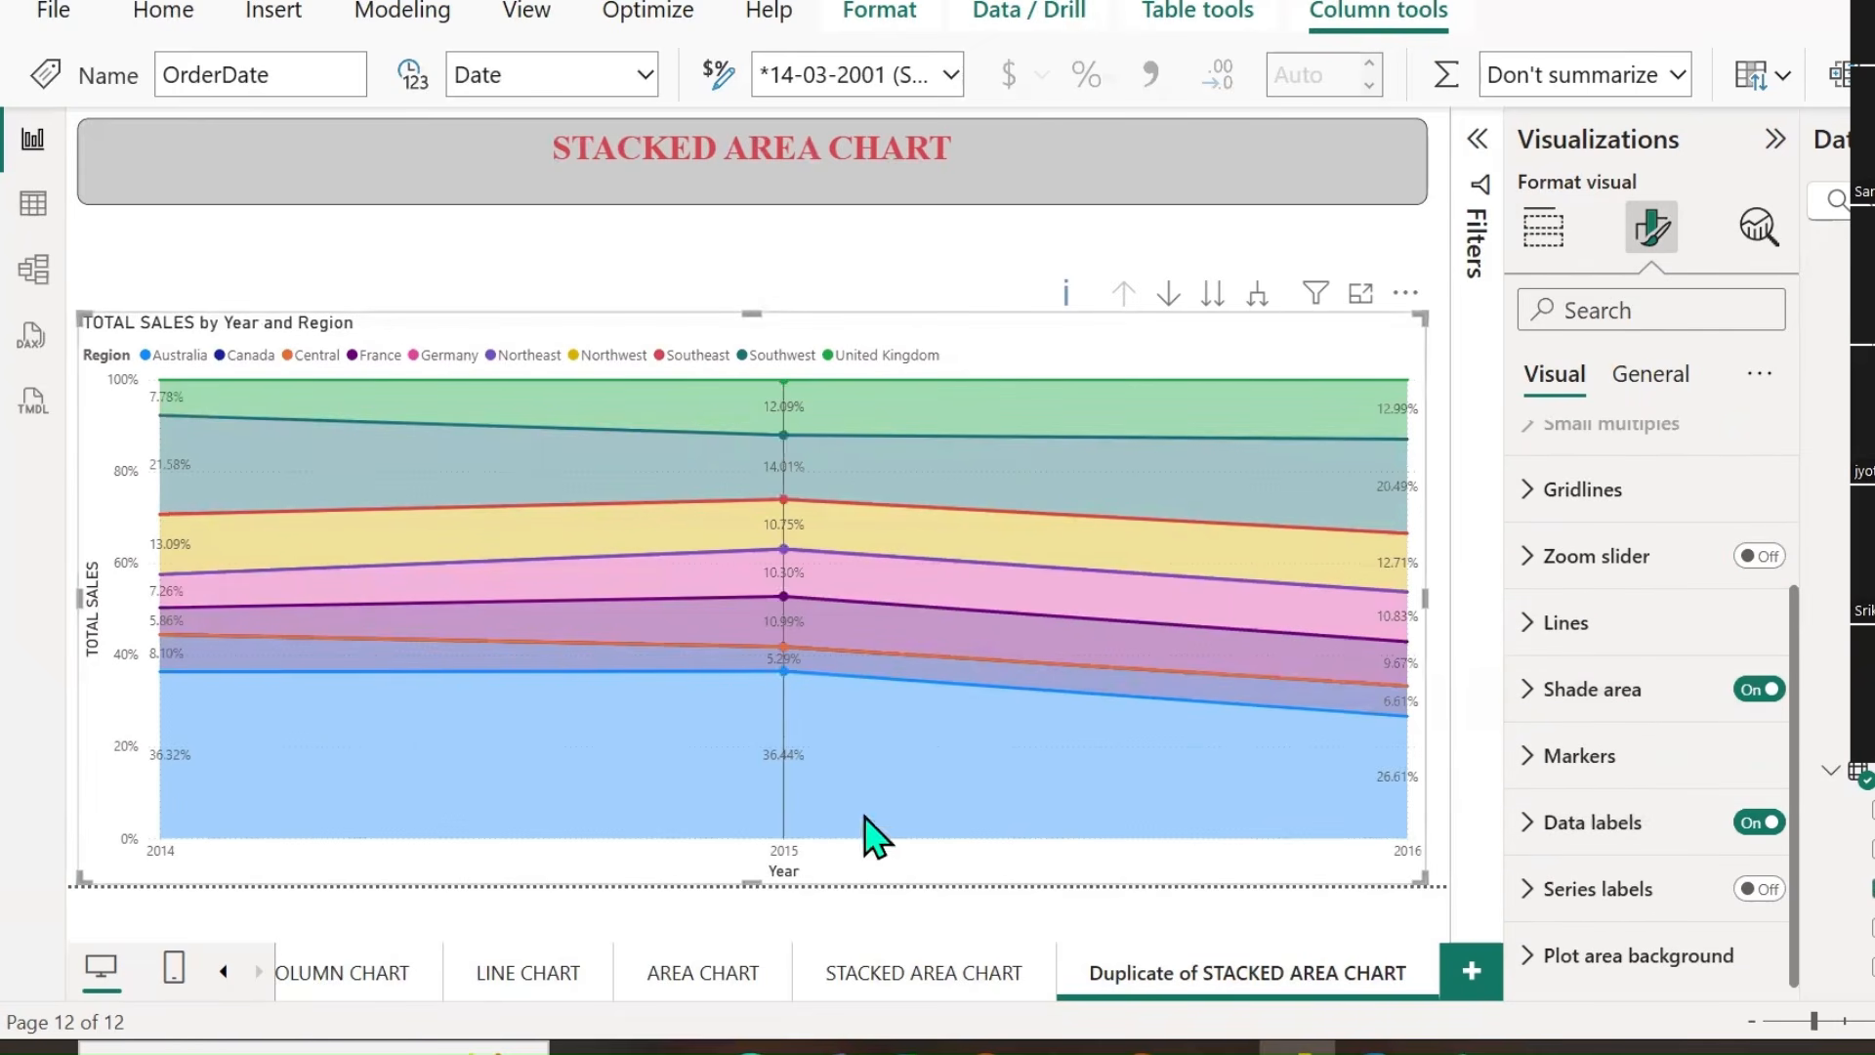
{"action": "mouse_move", "coordinate": [162, 768]}
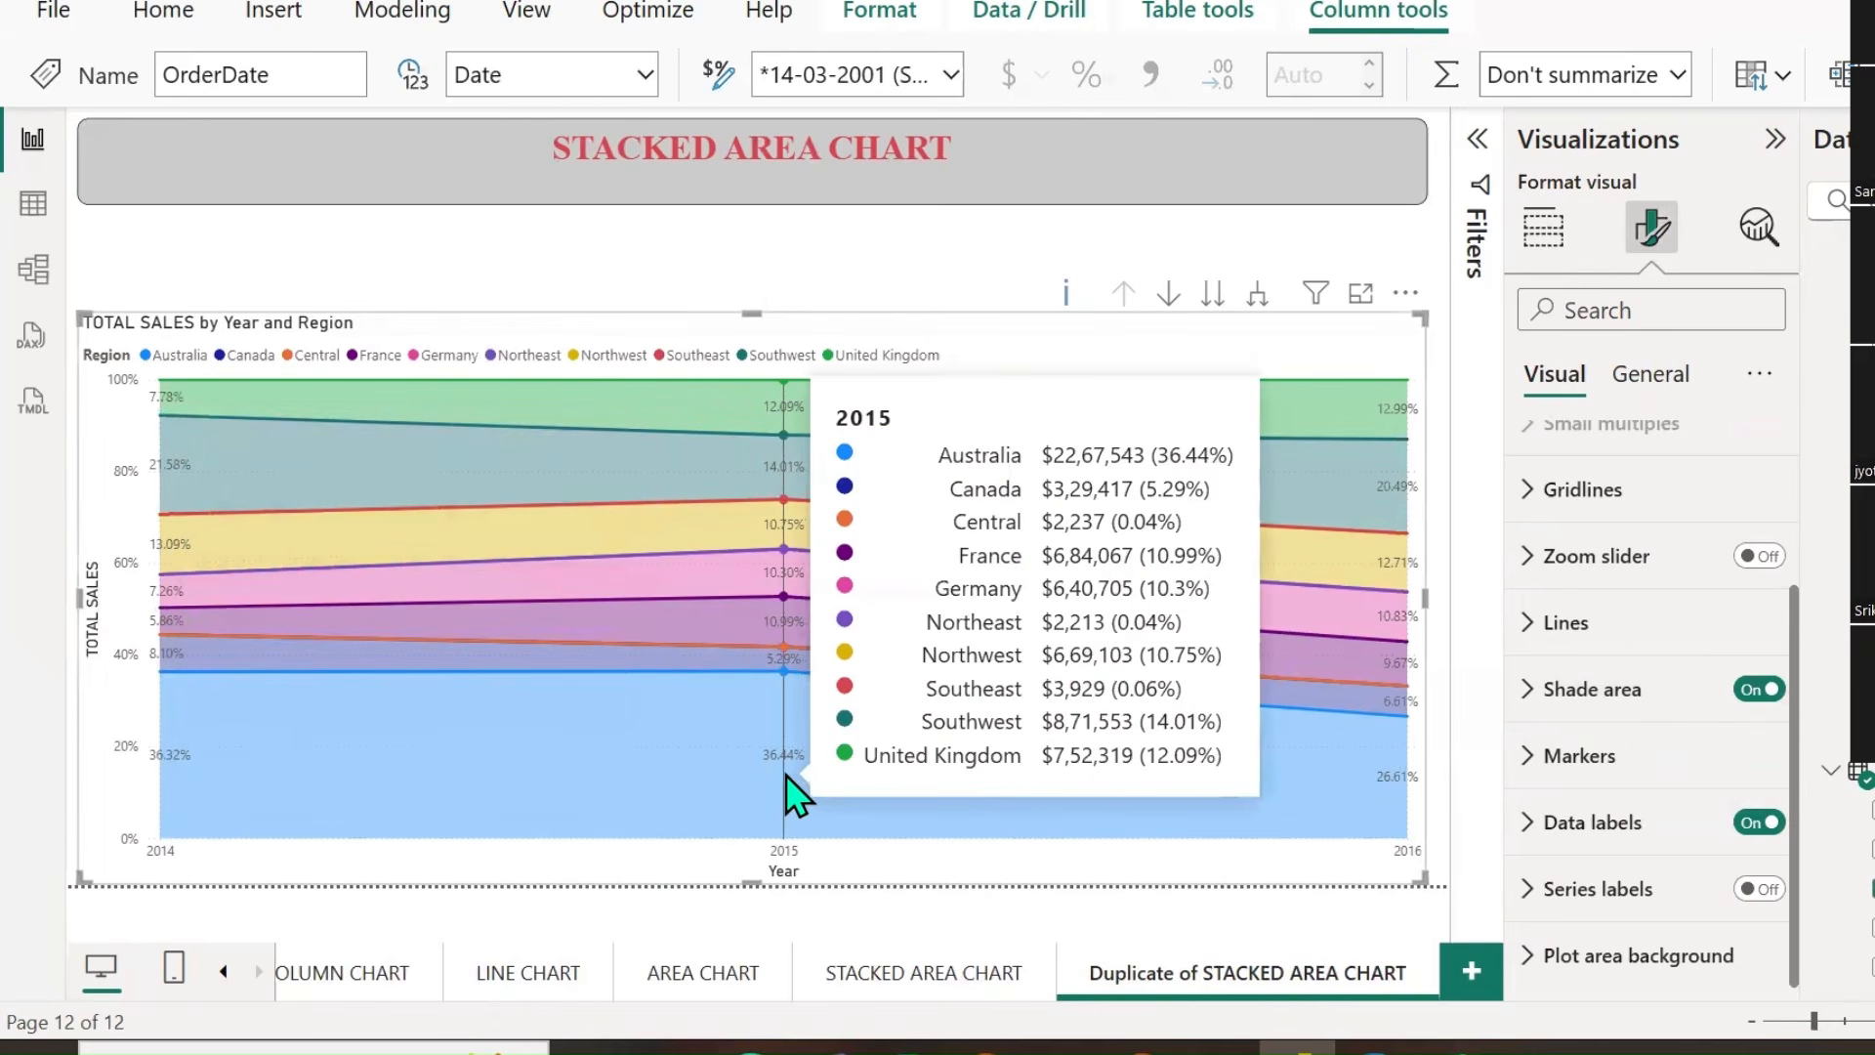
{"action": "mouse_move", "coordinate": [1310, 859]}
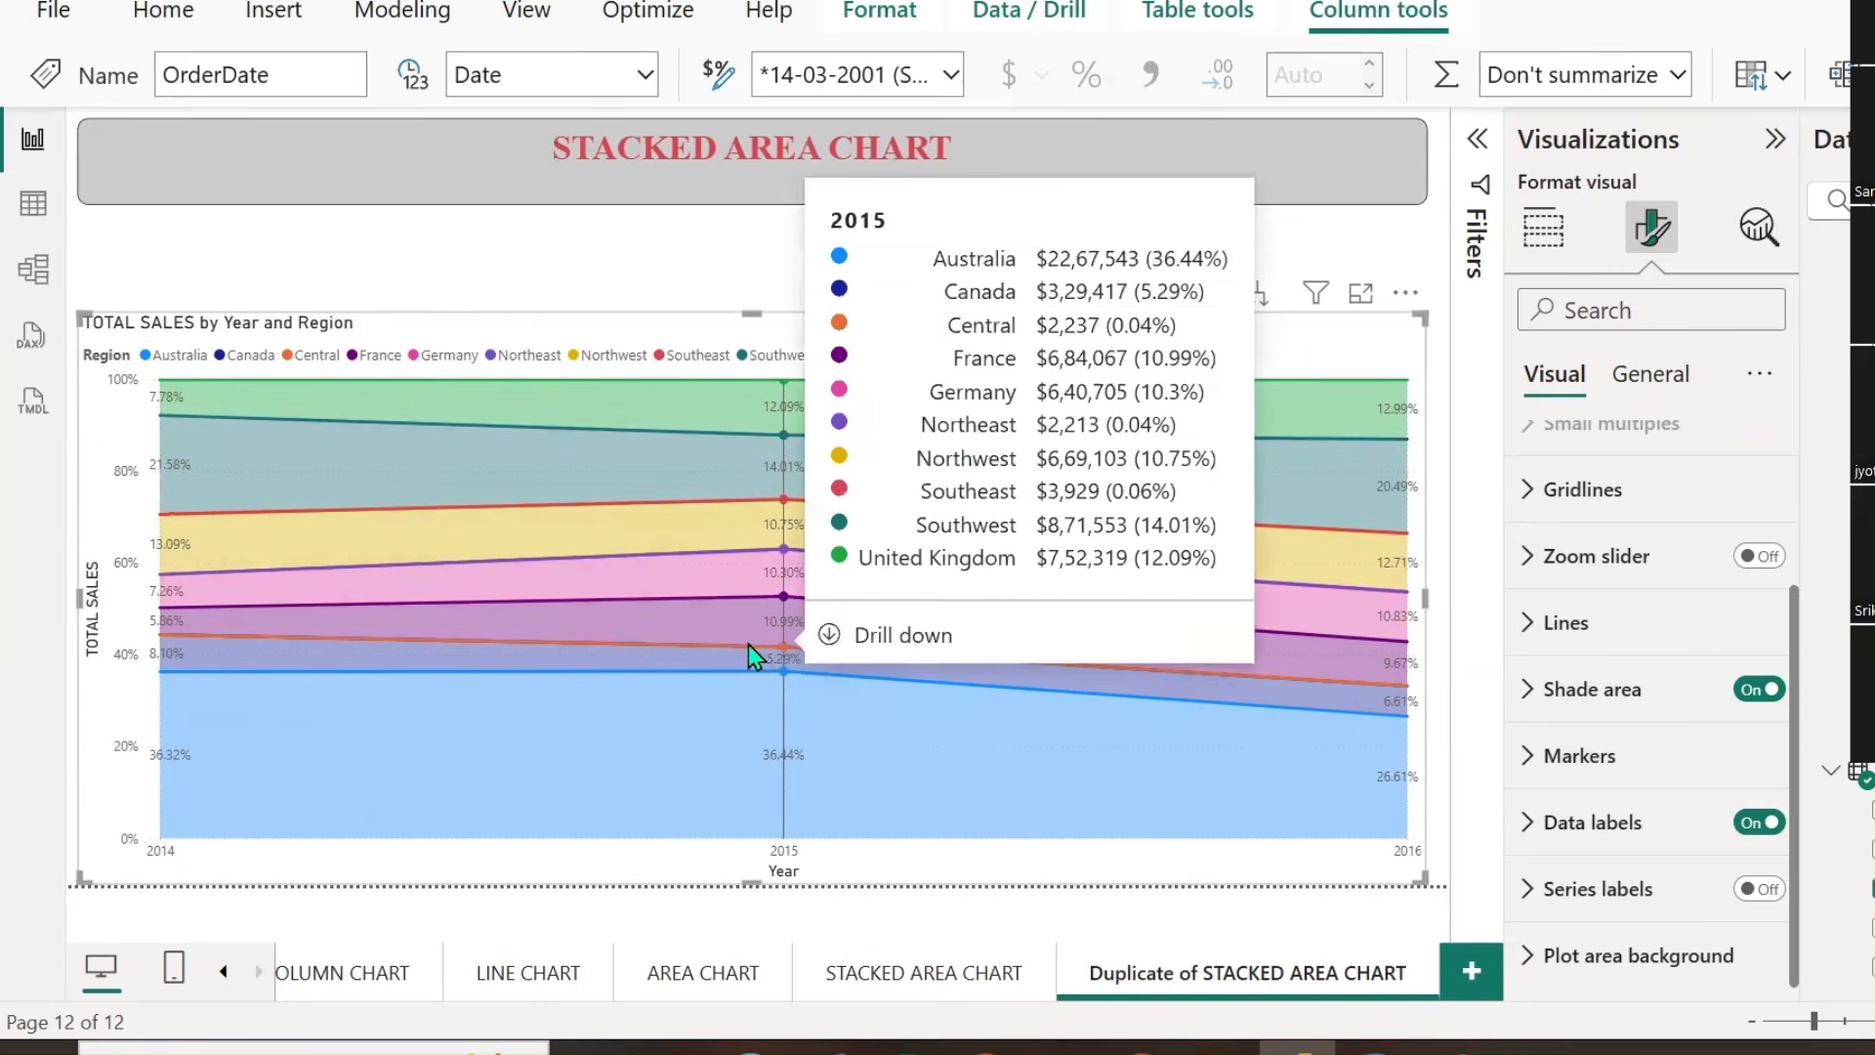
{"action": "mouse_move", "coordinate": [772, 648]}
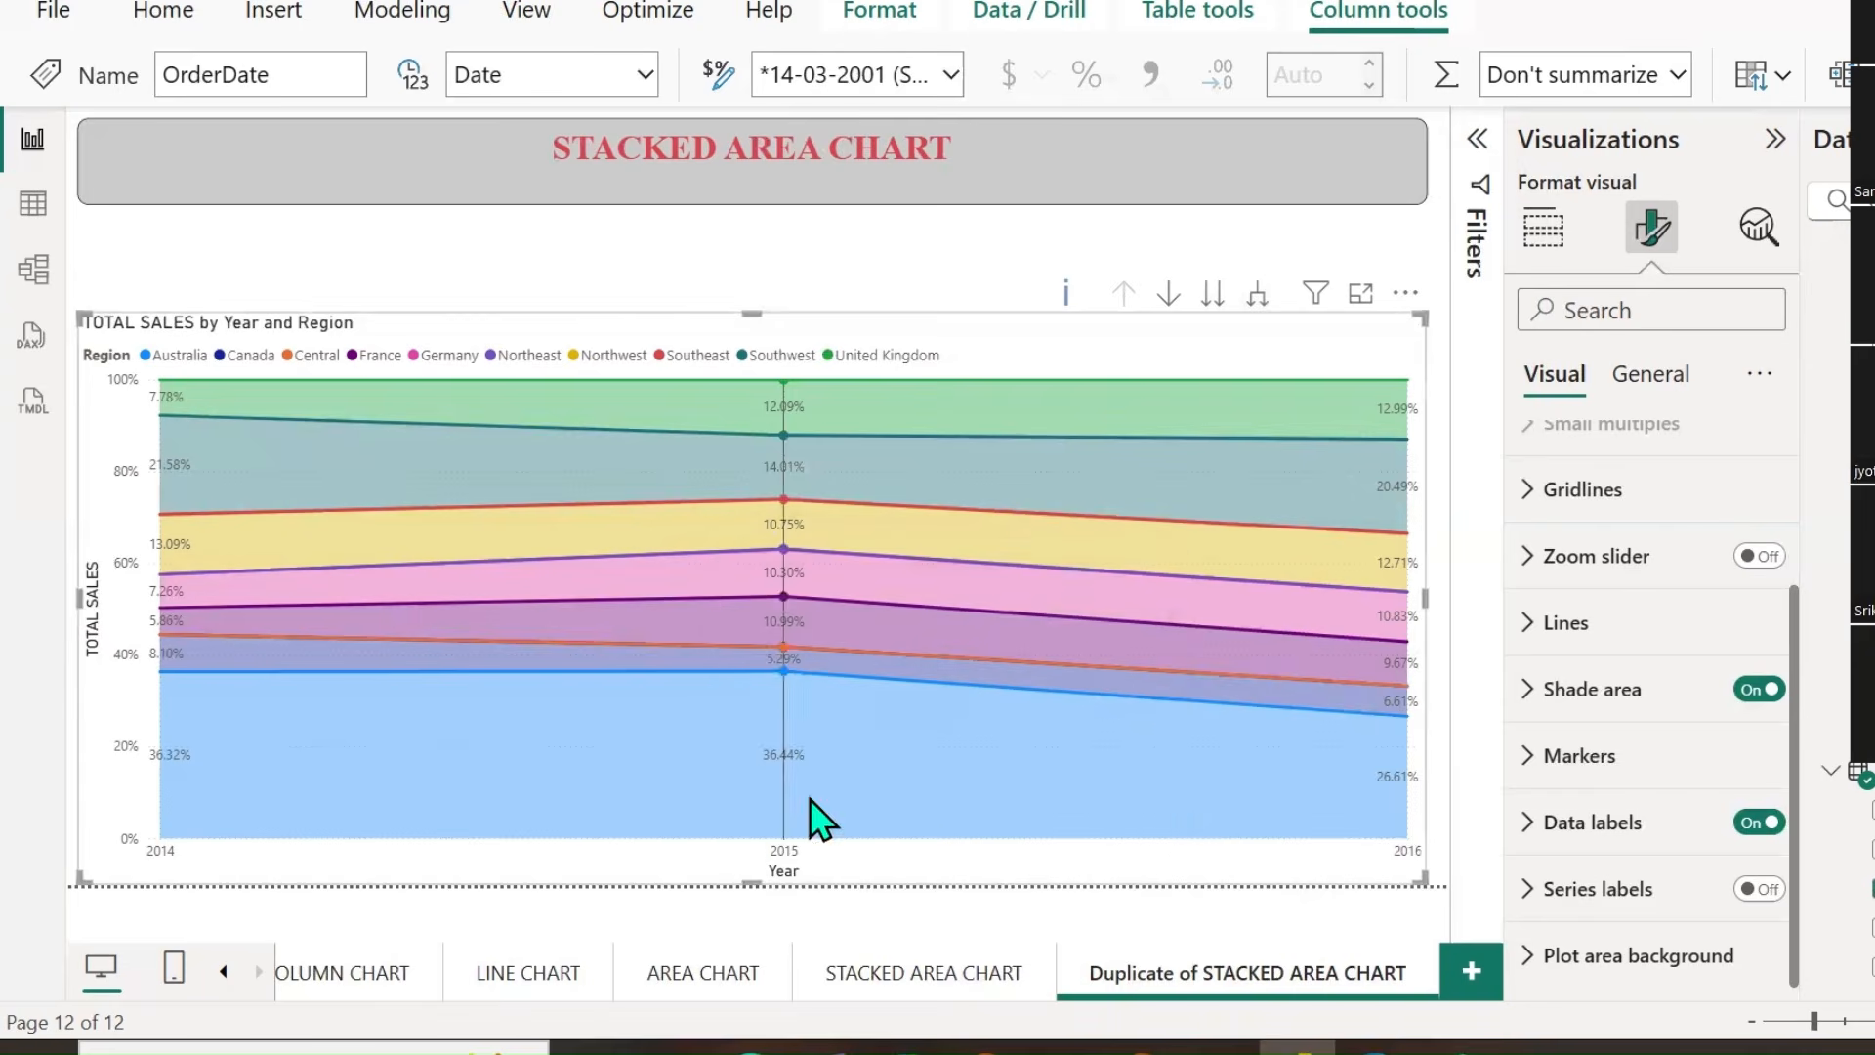
{"action": "left_click", "coordinate": [1543, 228]}
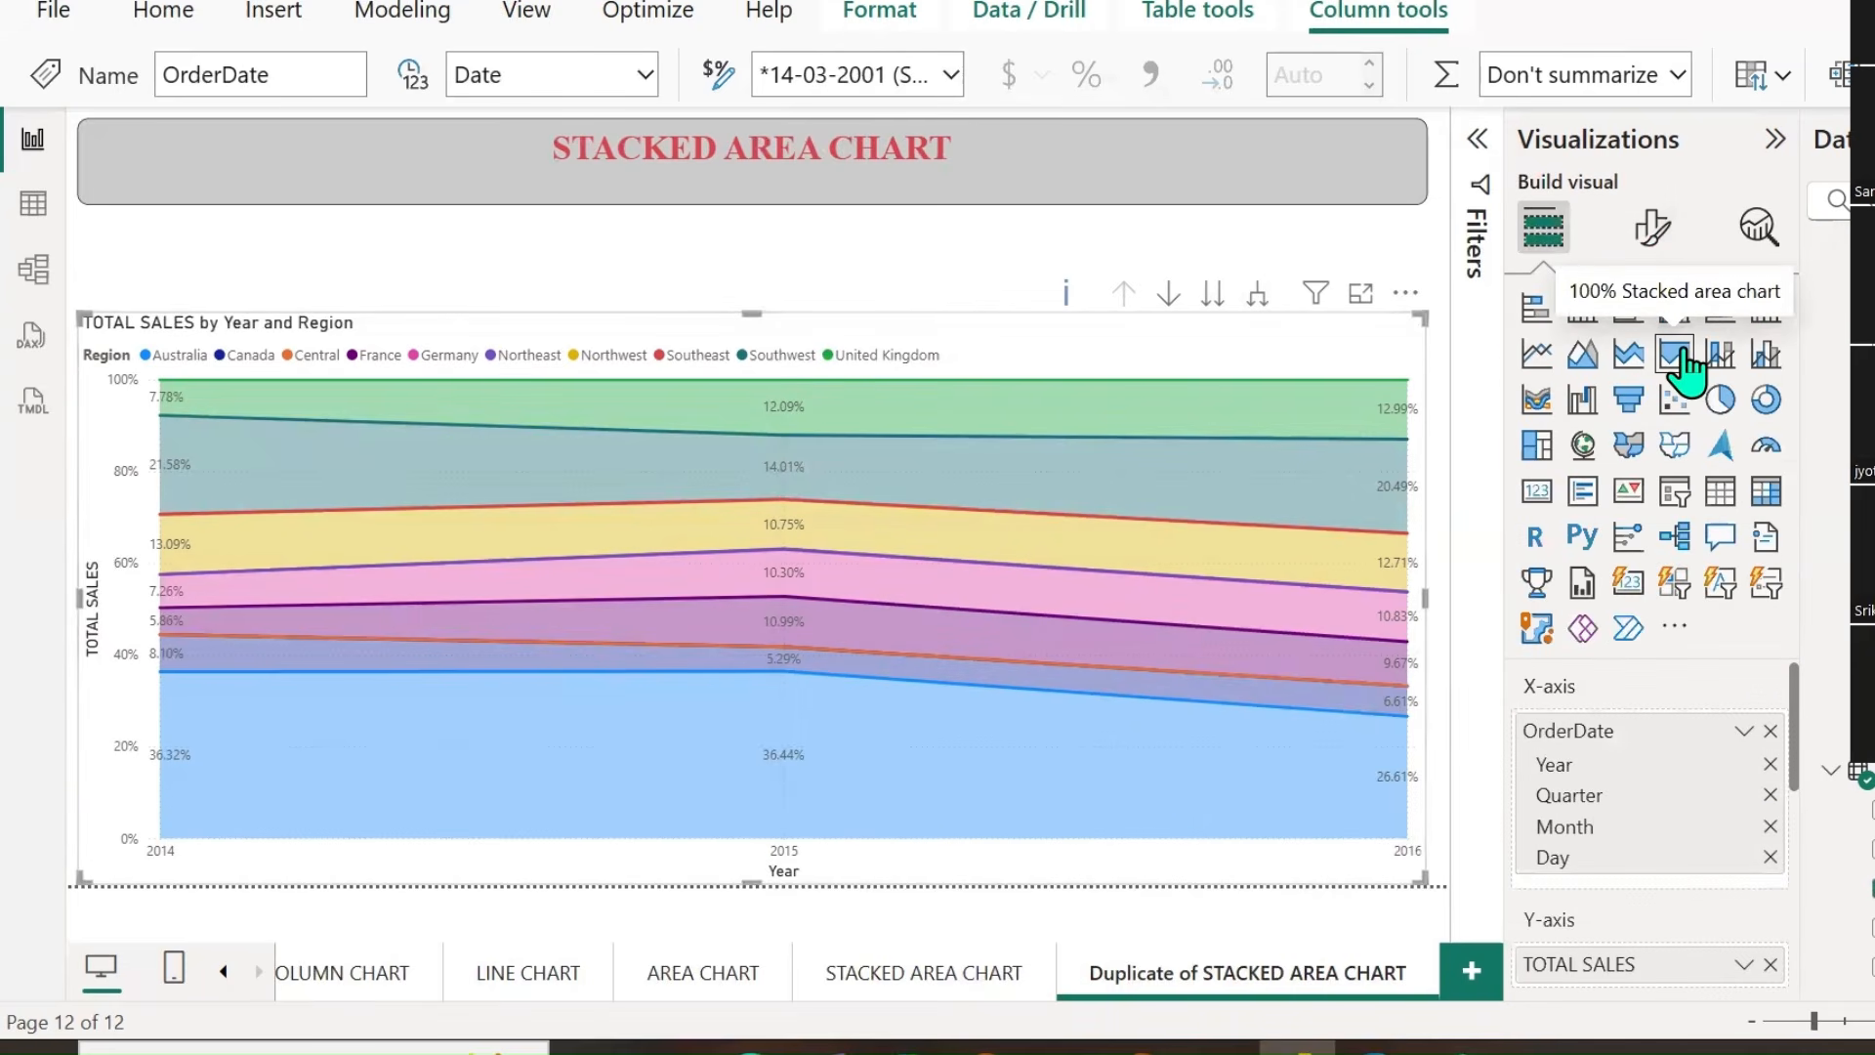
Rename the duplicated page as 100% STACKED AREA CHART and add 100% before the text of its heading.
{"action": "double_click", "coordinate": [1194, 973]}
{"action": "left_click_drag", "start_coordinate": [1207, 969], "coordinate": [1035, 1020]}
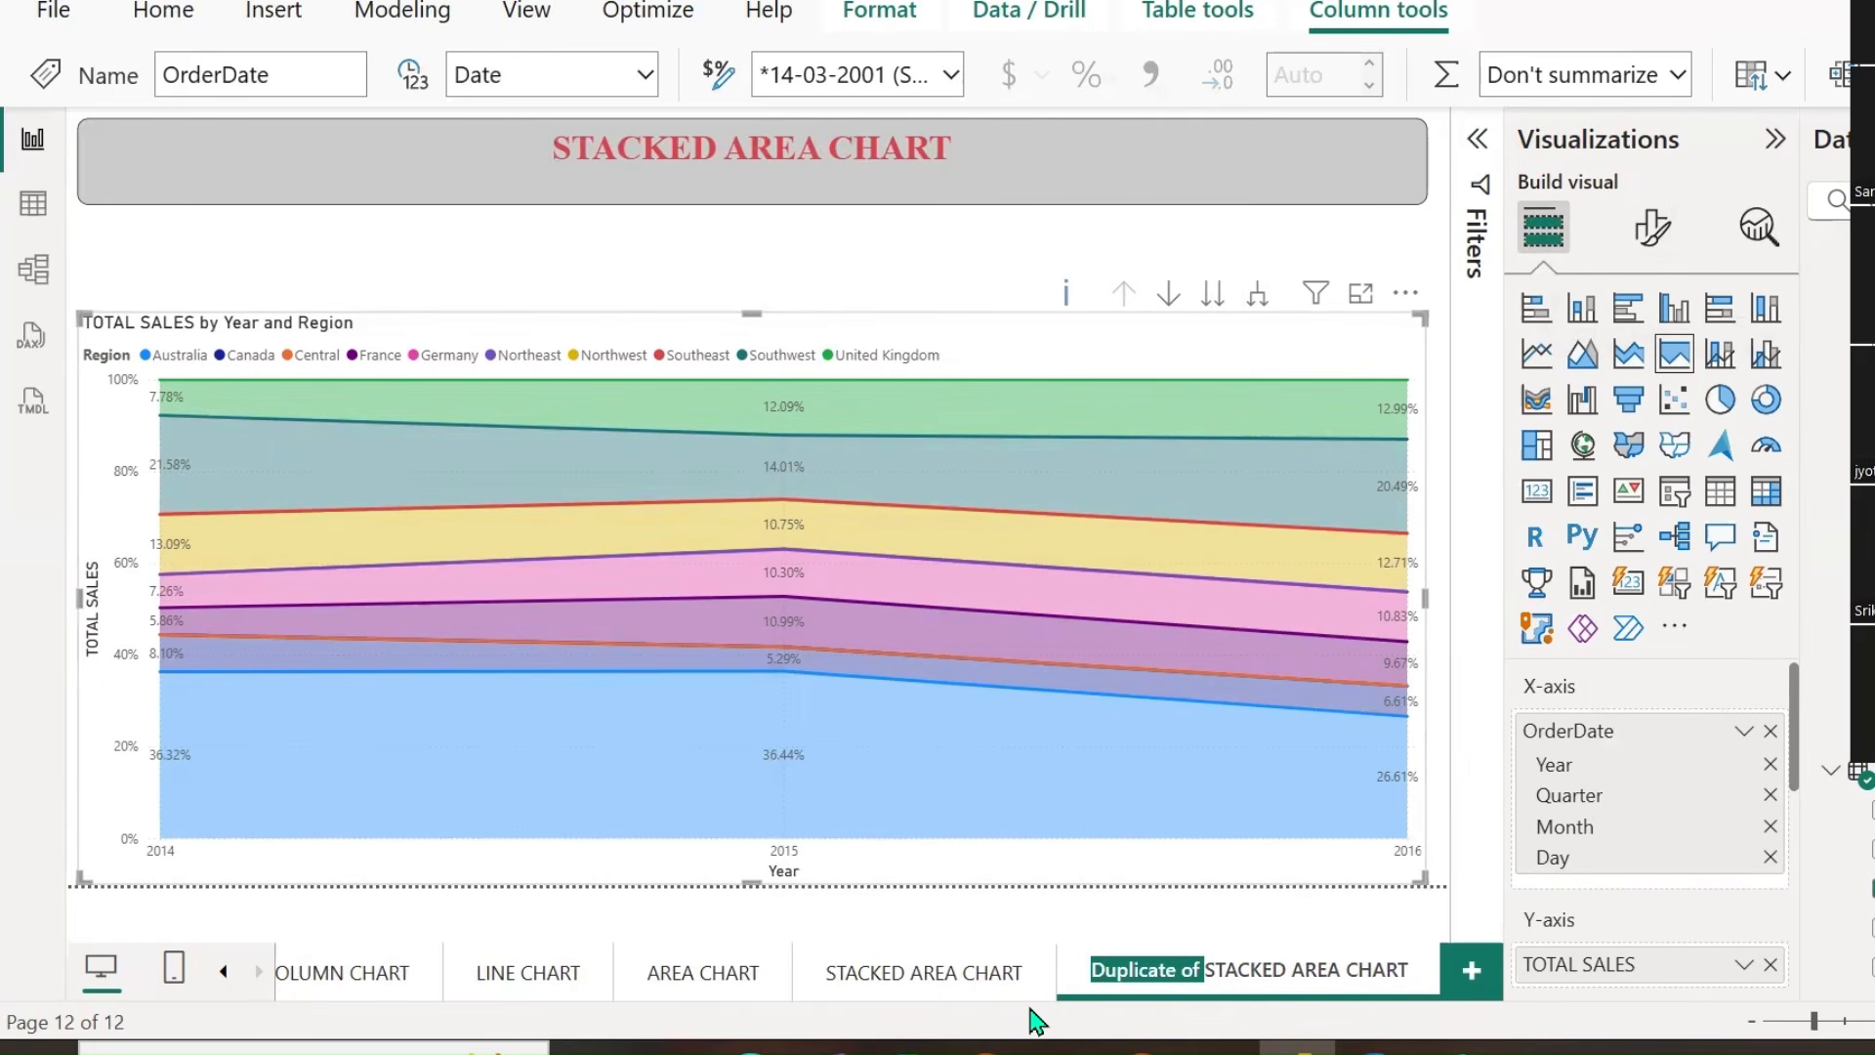
{"action": "type", "text": "100%"}
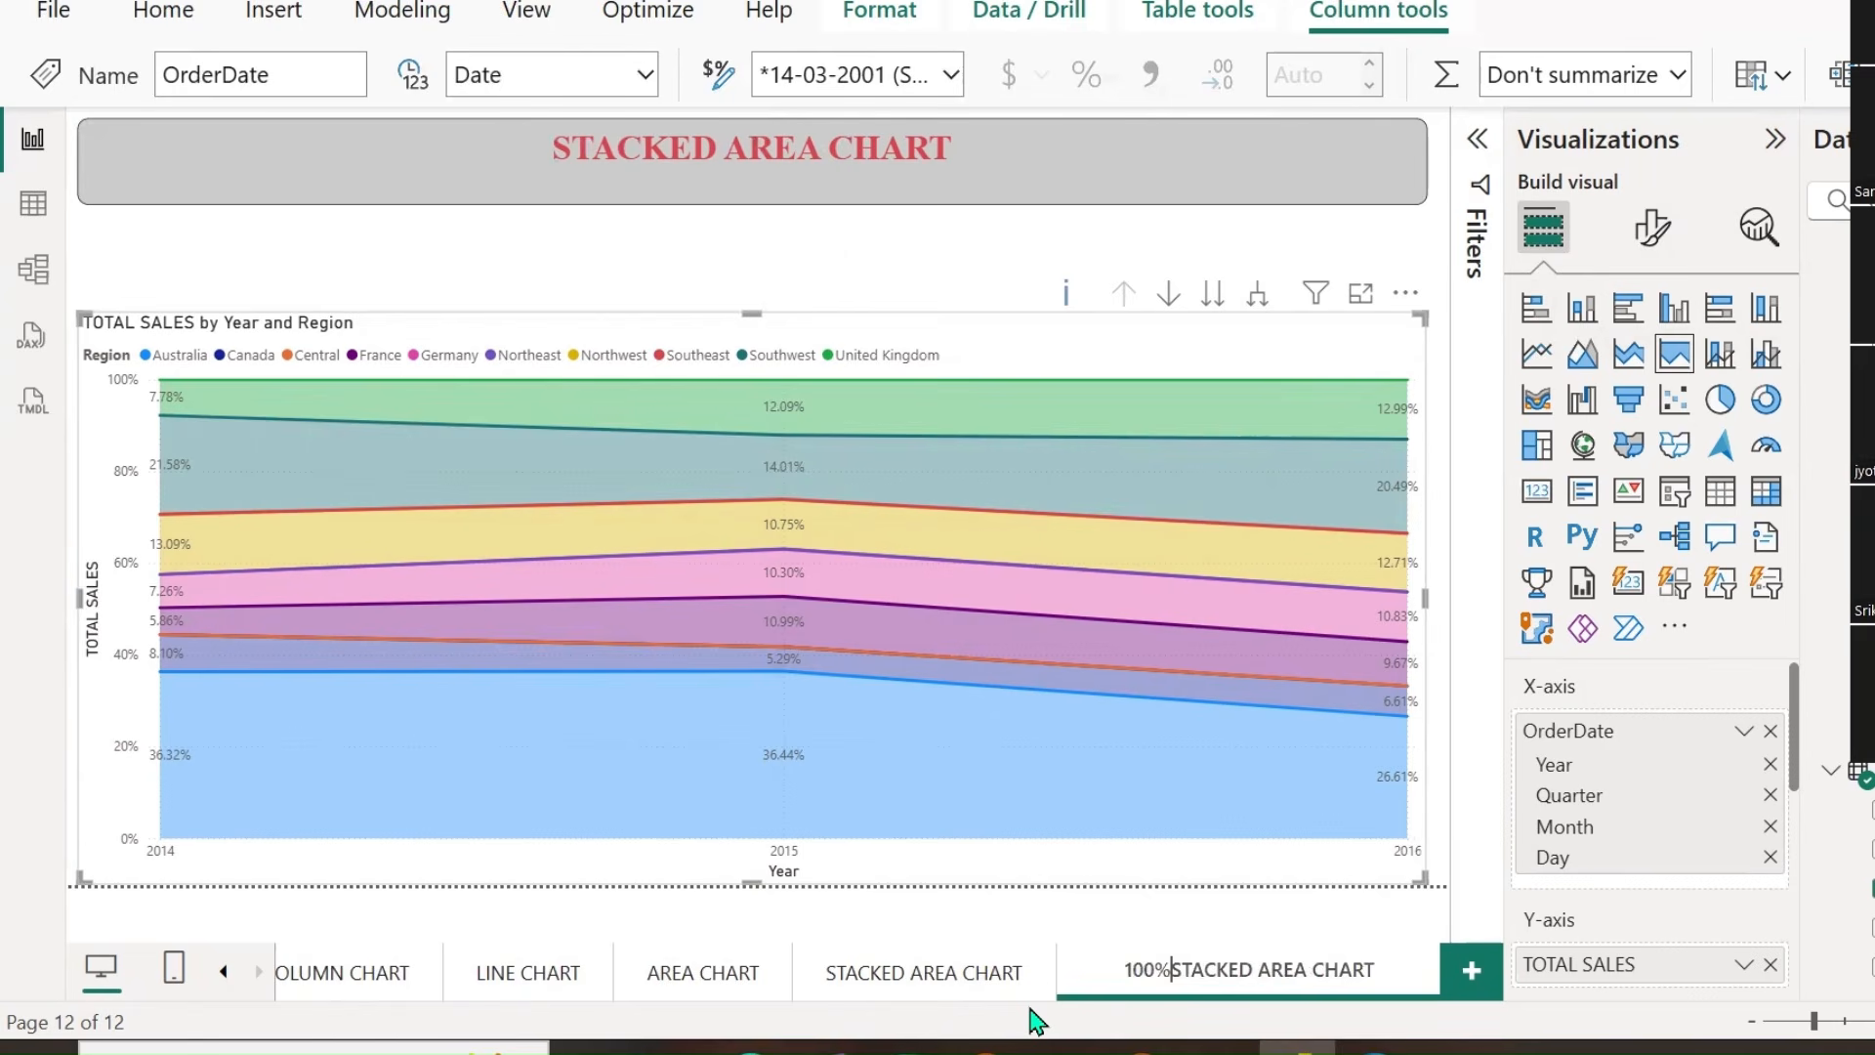
{"action": "left_click", "coordinate": [533, 149]}
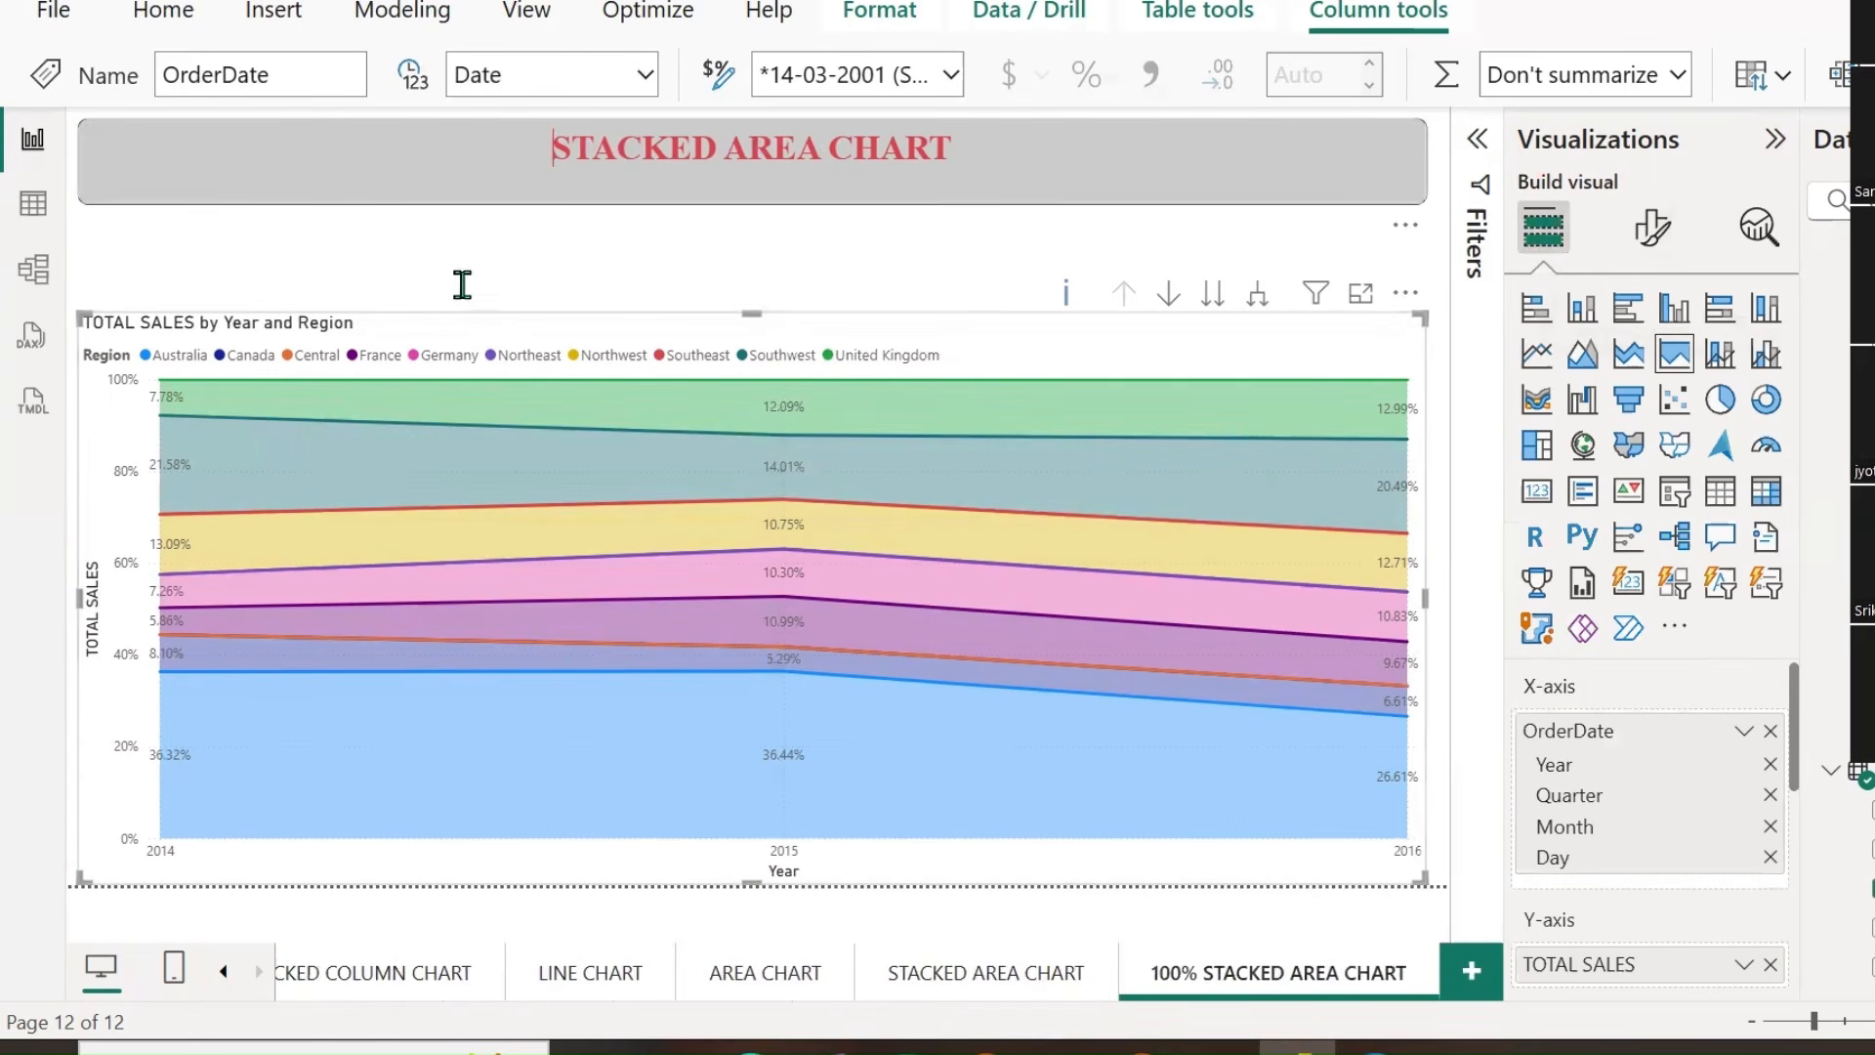
{"action": "type", "text": "100%"}
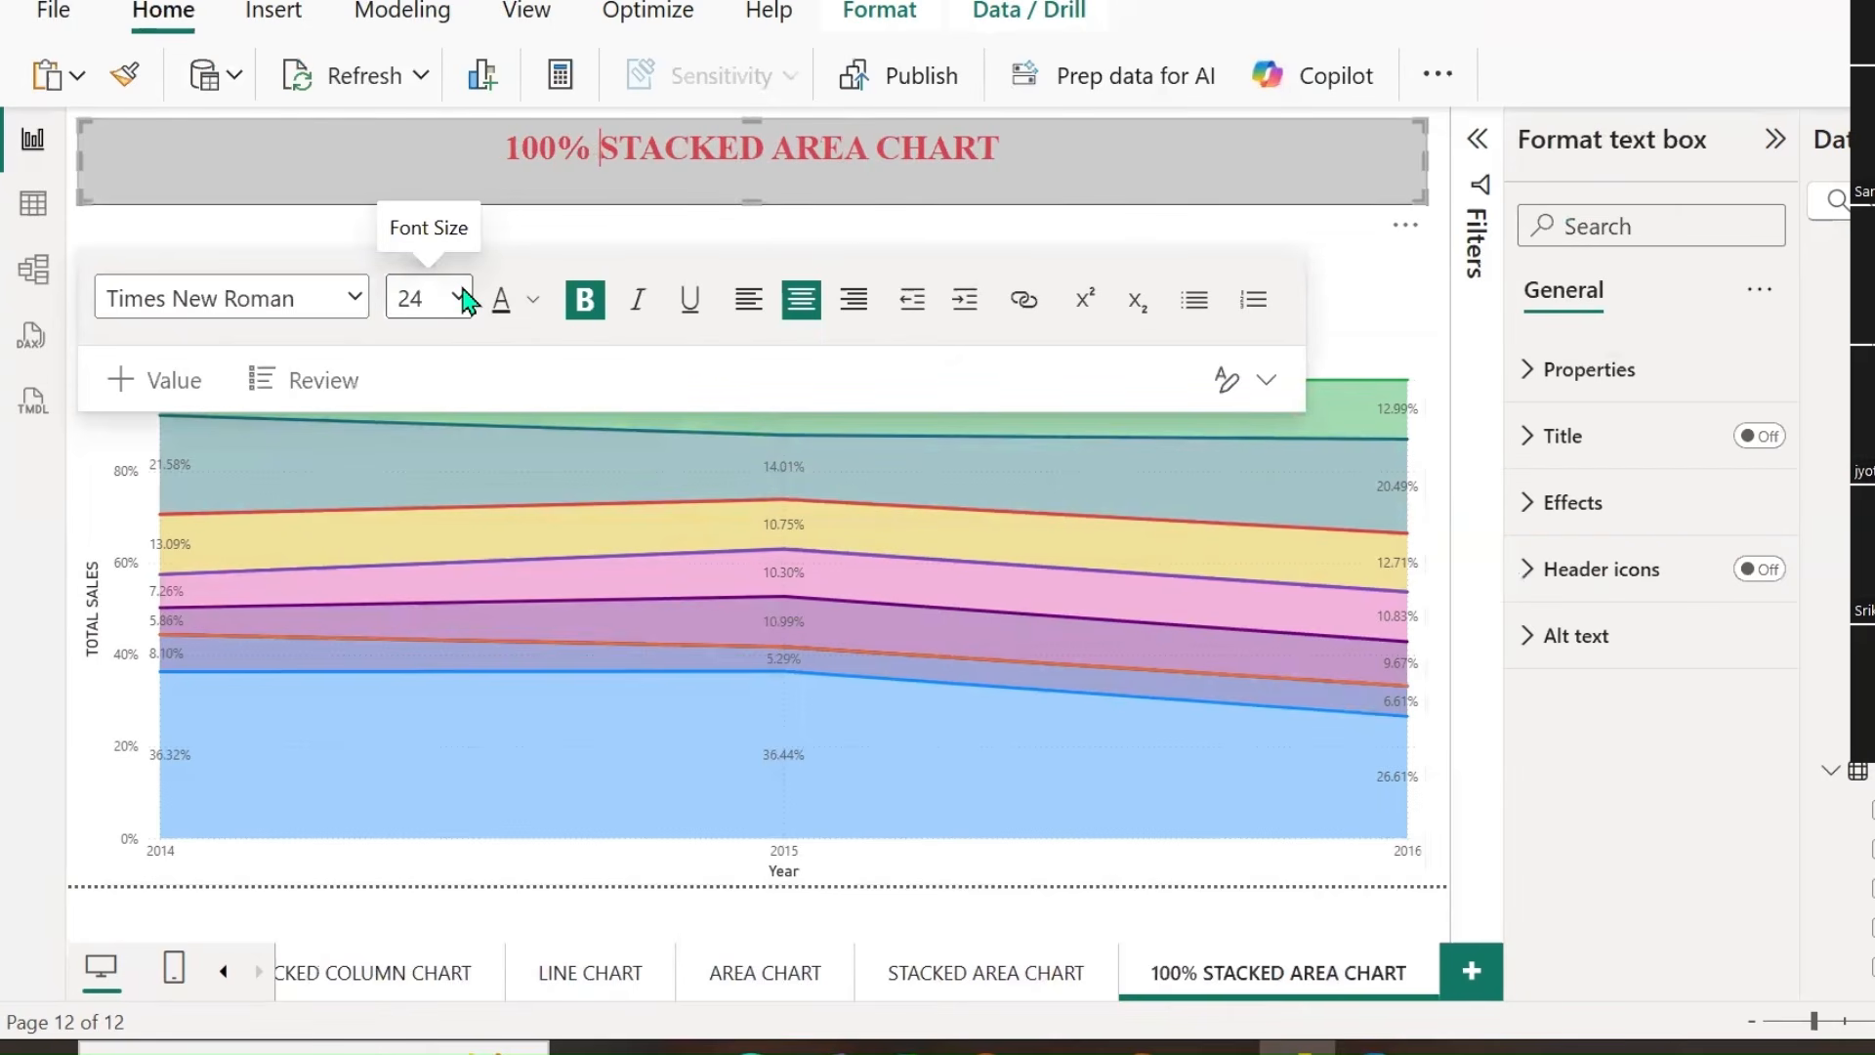
Duplicate the 100% STACKED AREA CHART page and select the chart on the copy.
{"action": "left_click", "coordinate": [1250, 971]}
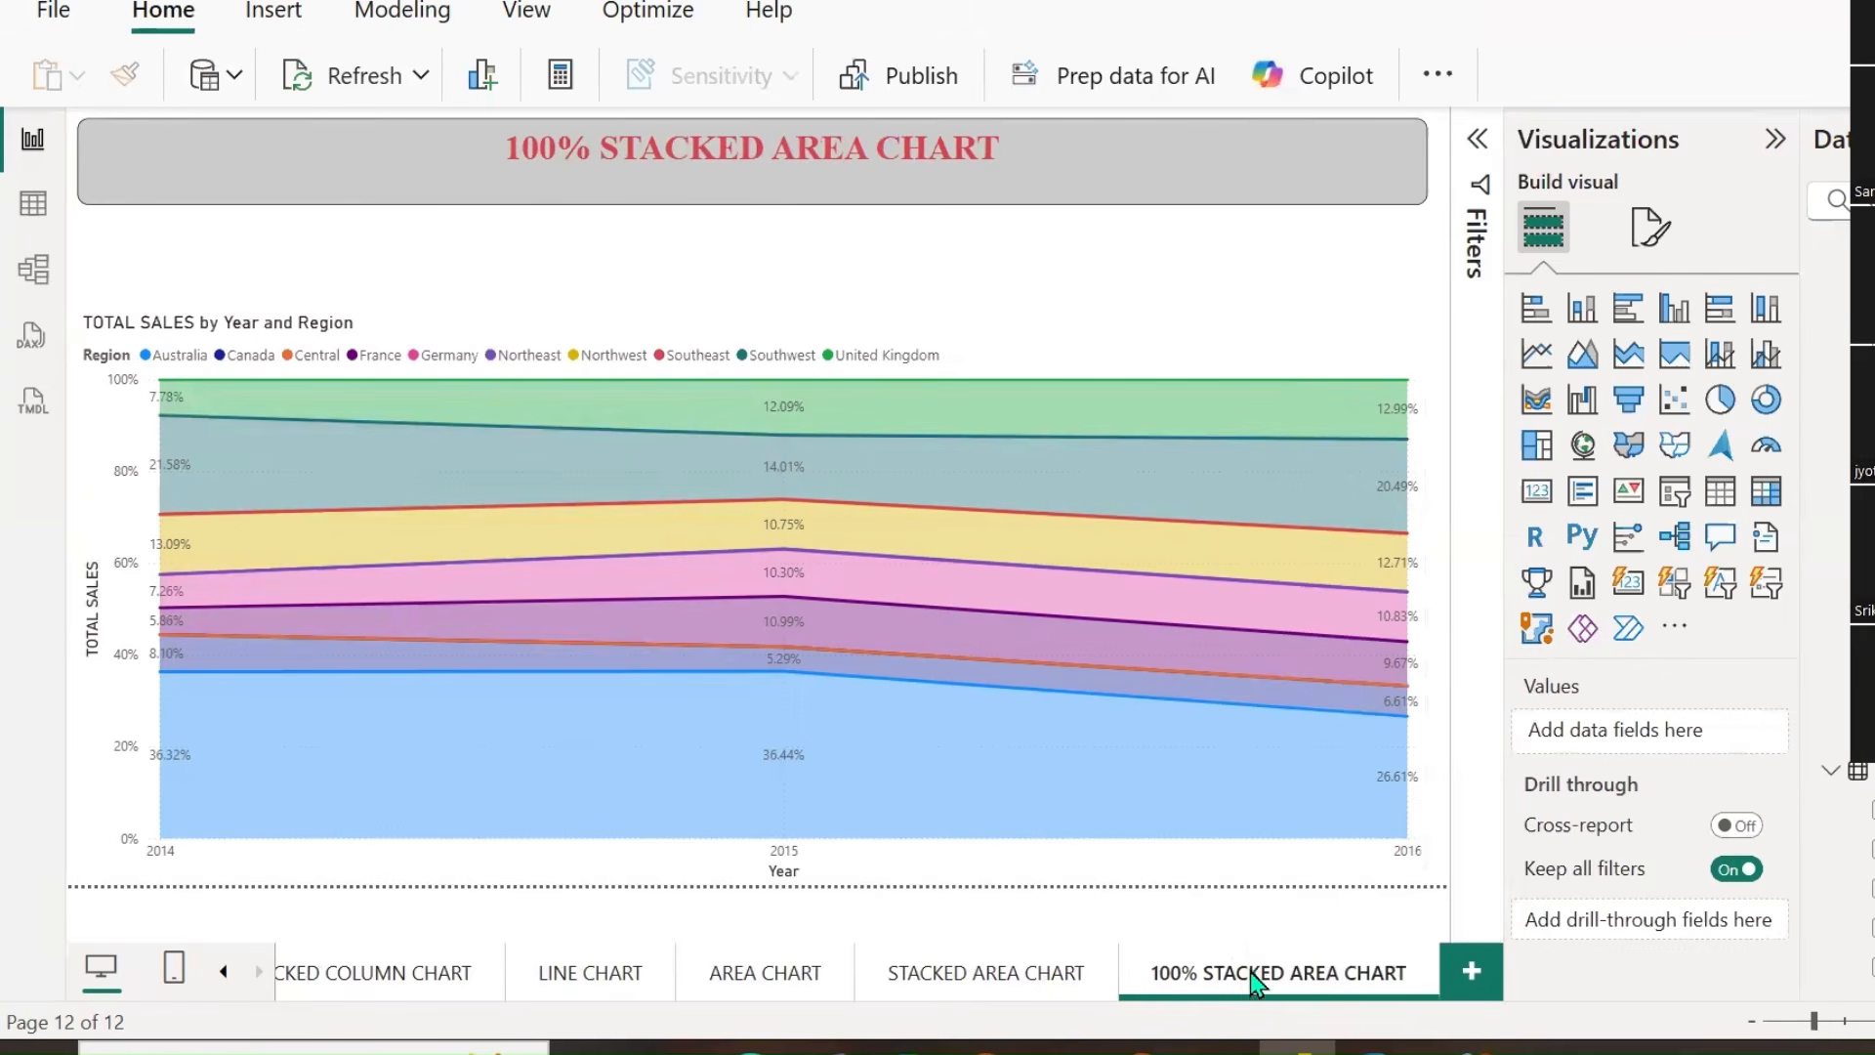
{"action": "right_click", "coordinate": [1250, 971]}
{"action": "left_click", "coordinate": [1326, 791]}
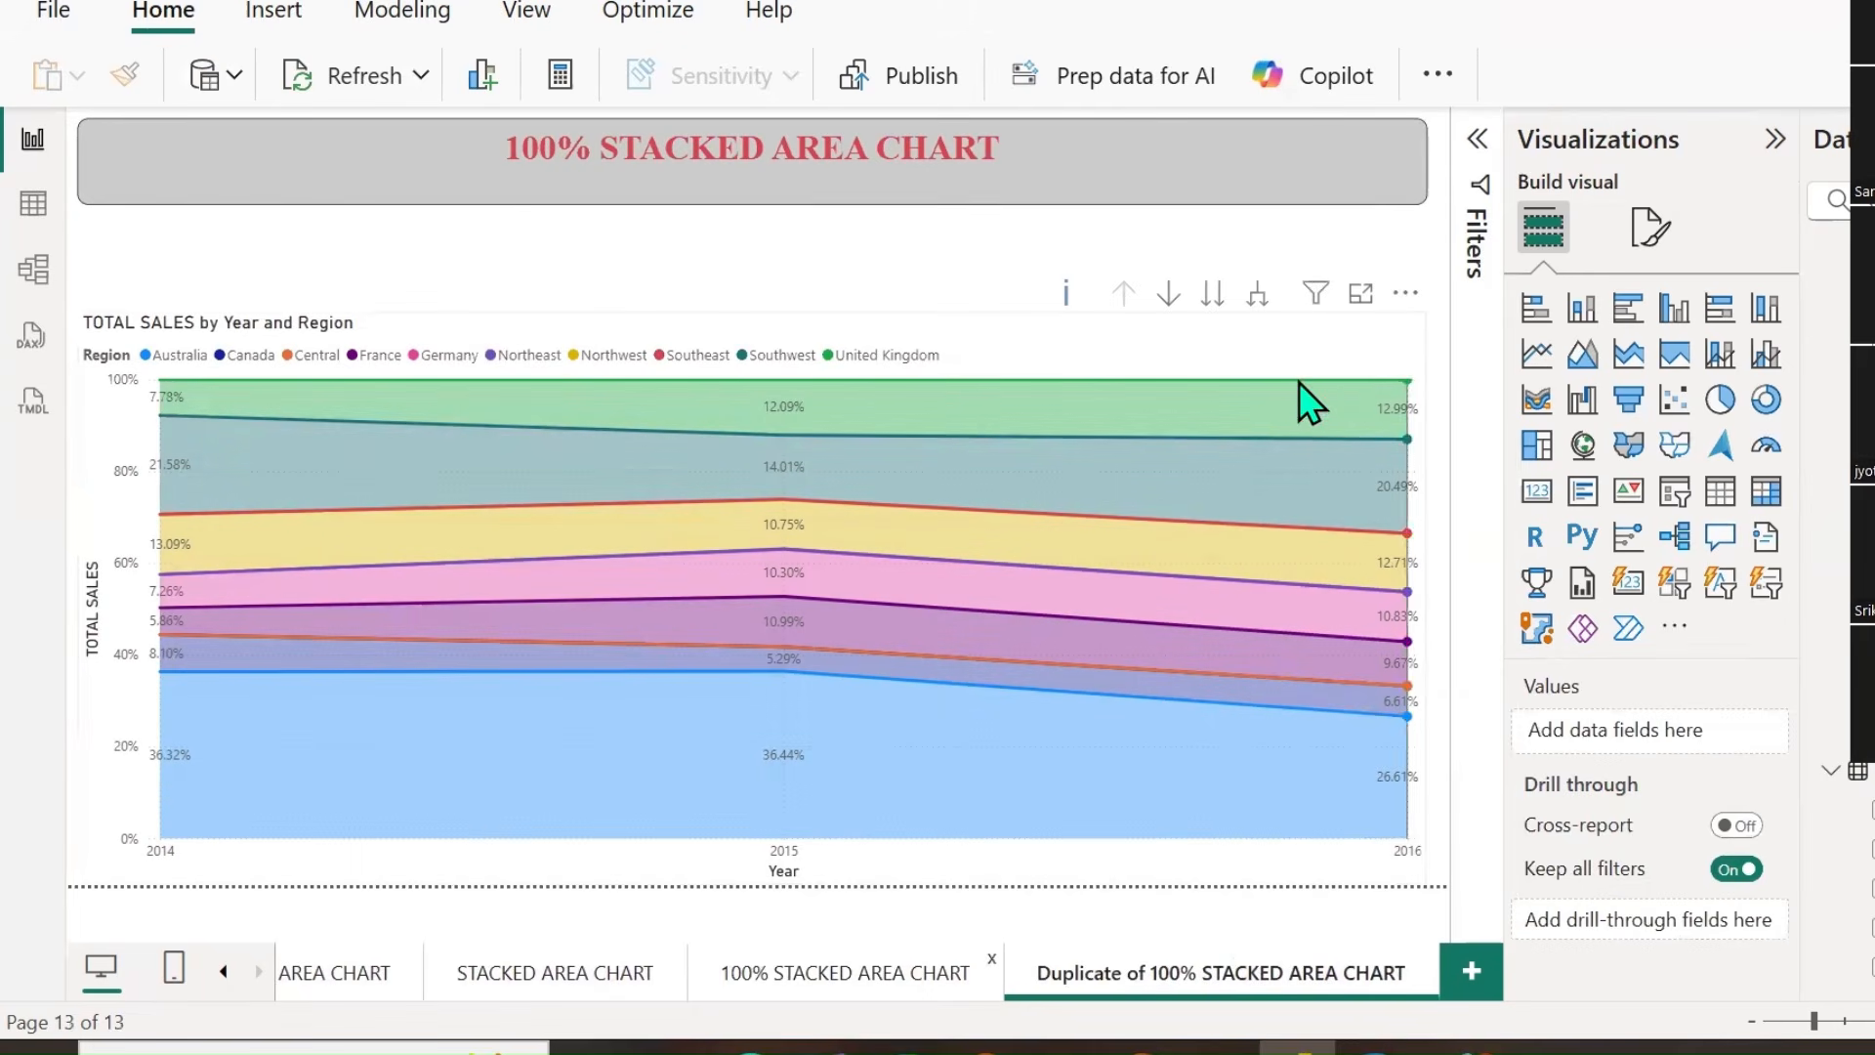
{"action": "left_click", "coordinate": [1338, 366]}
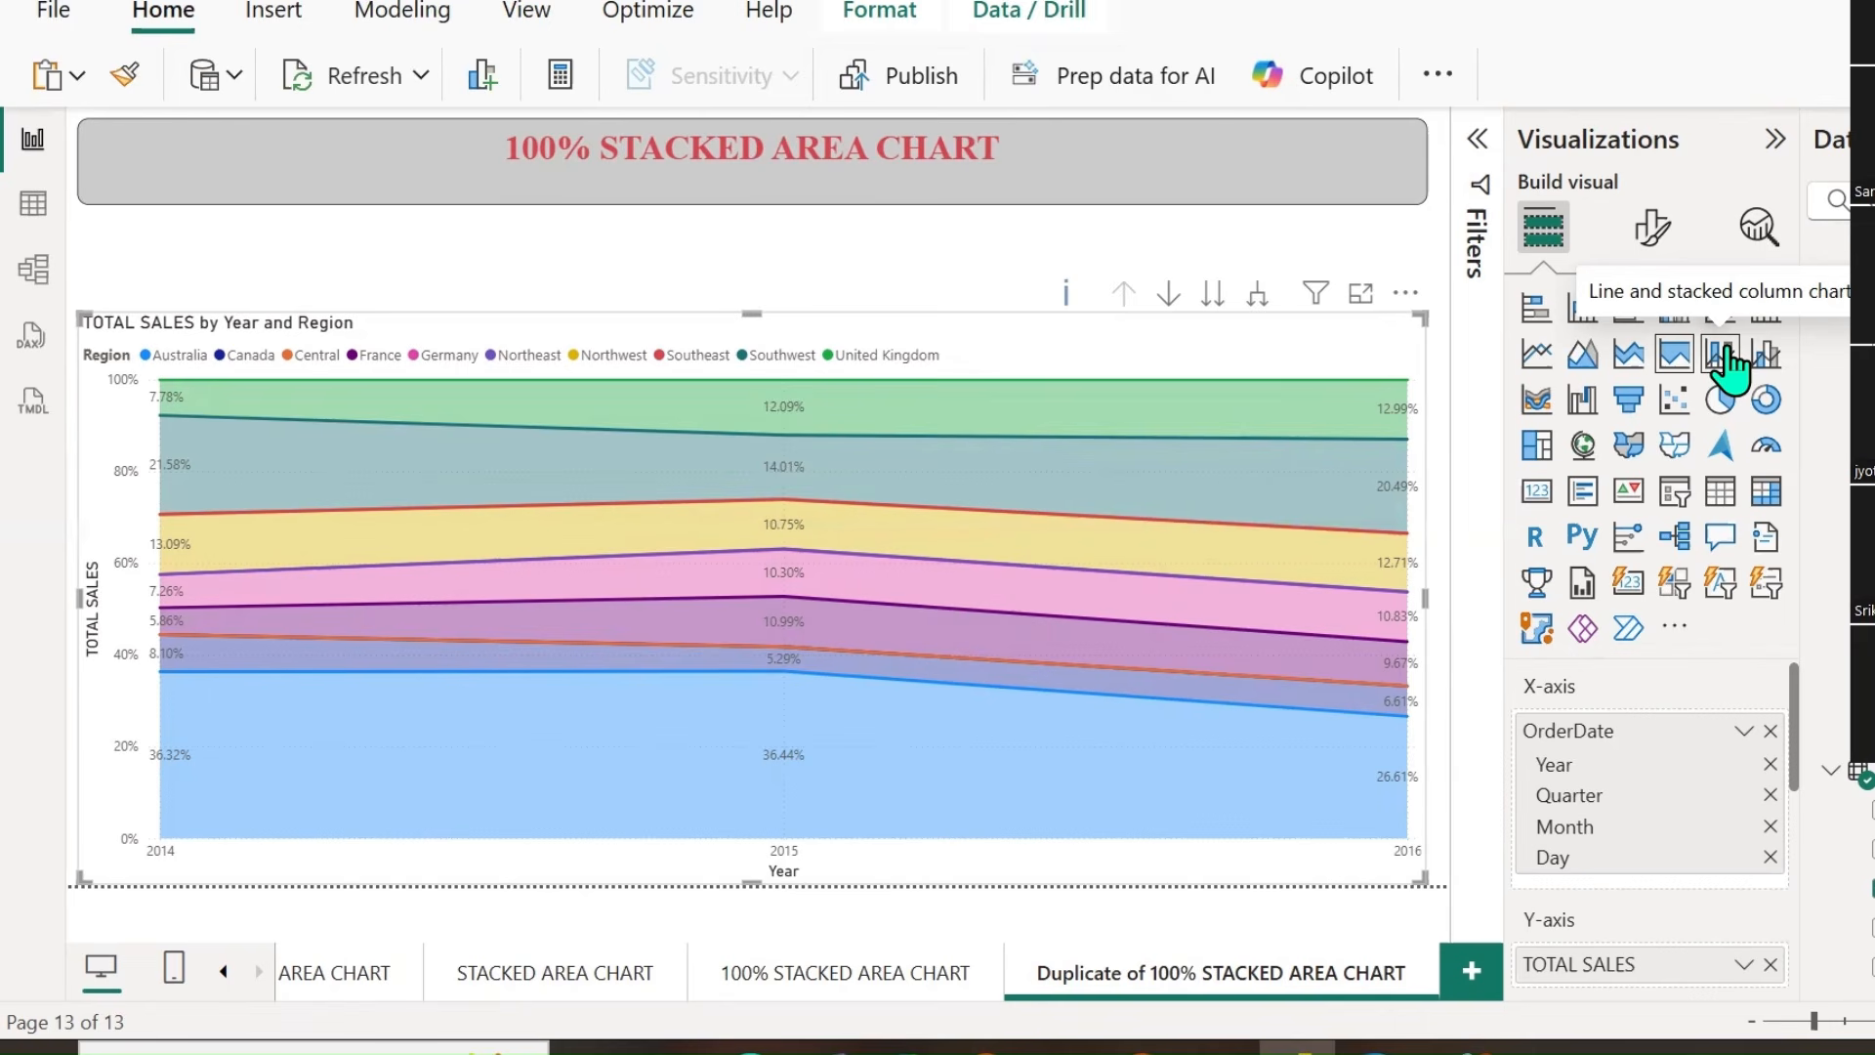
Switch to PowerPoint, look through the slides on bar, line, area, pie and donut charts, and return to Power BI.
{"action": "left_click", "coordinate": [1218, 1049]}
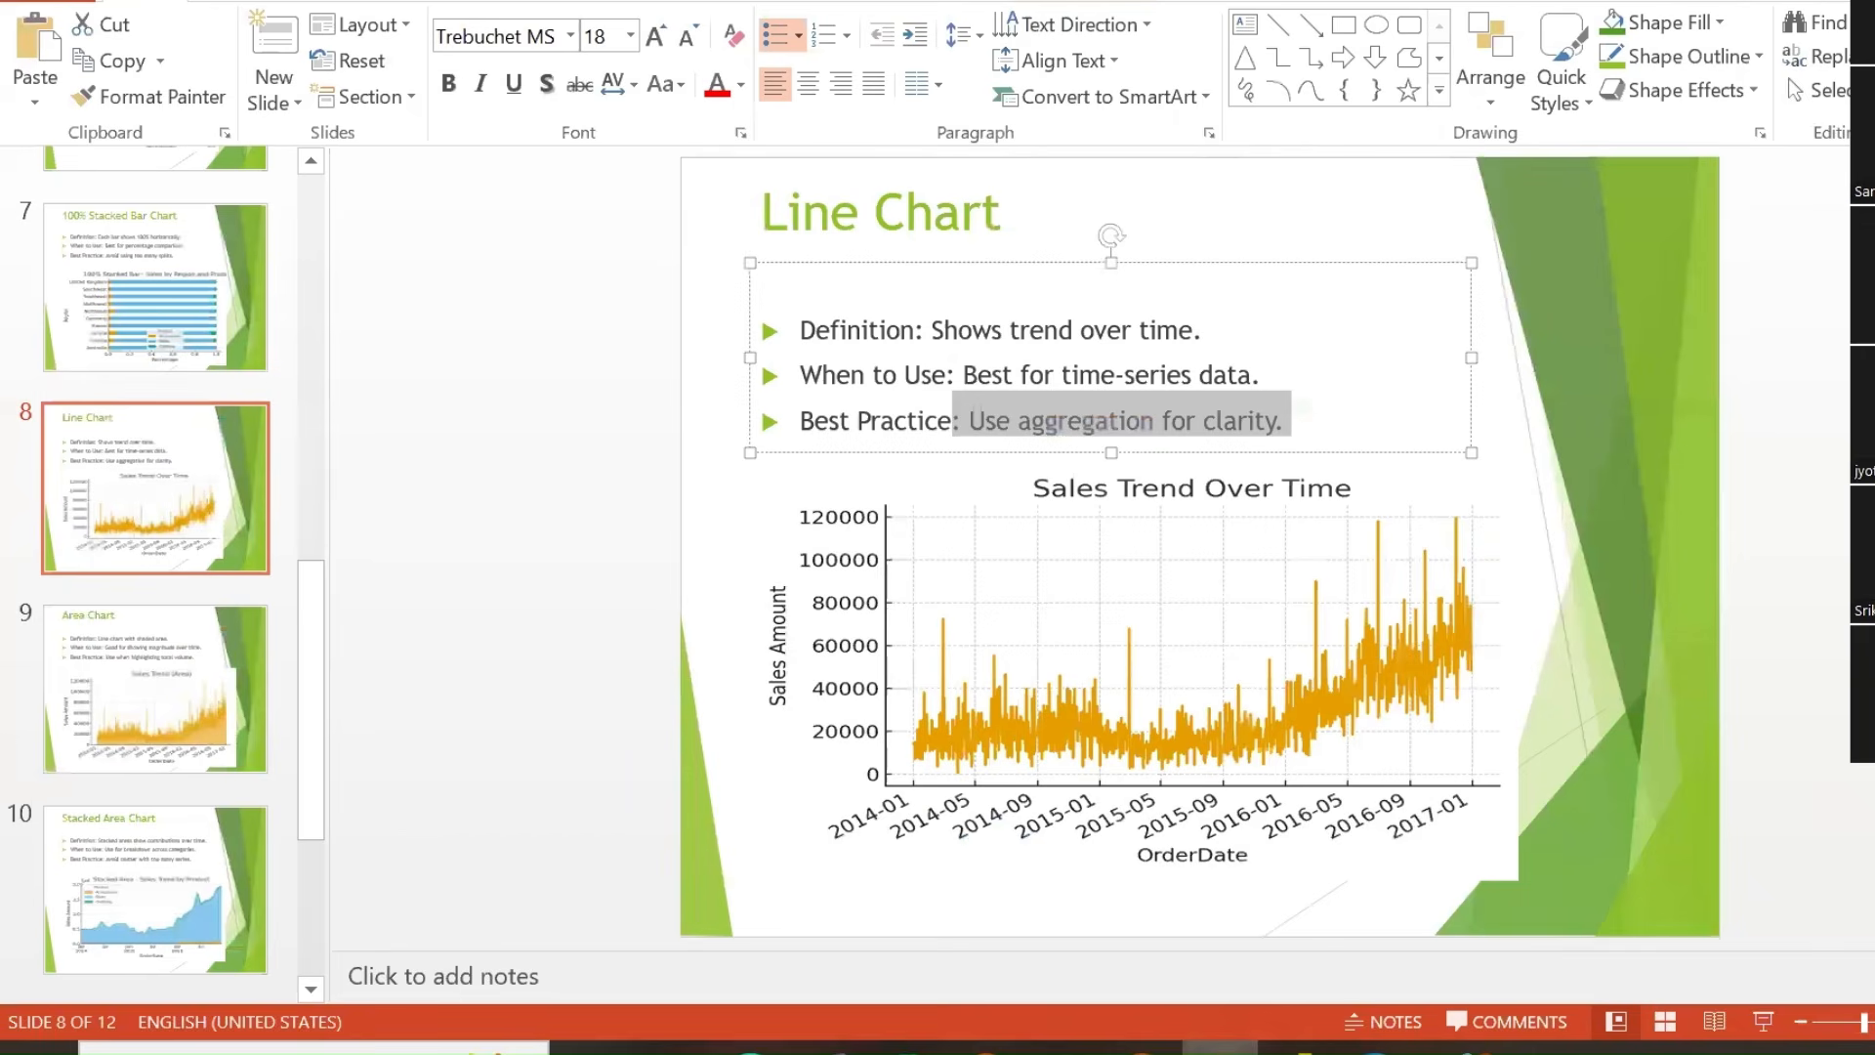
{"action": "left_click", "coordinate": [156, 330]}
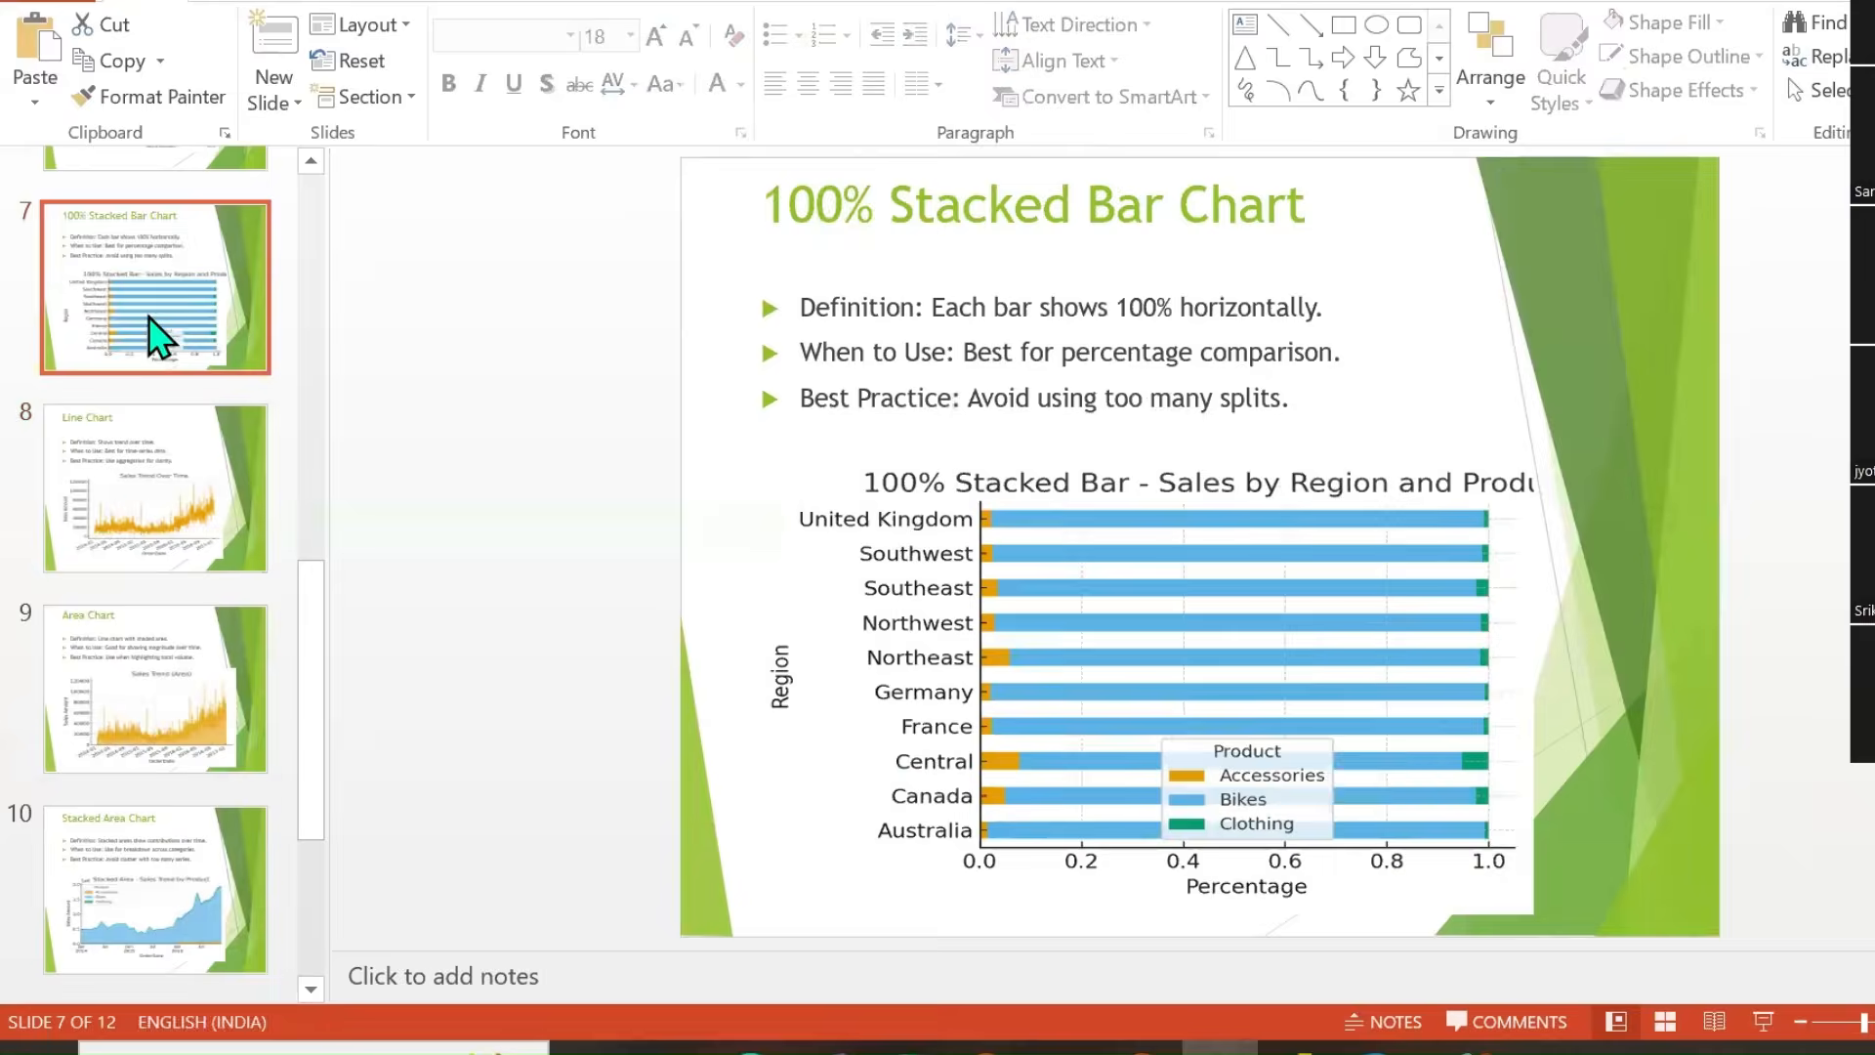
{"action": "left_click", "coordinate": [147, 888]}
{"action": "scroll", "coordinate": [156, 788], "scroll_direction": "down", "scroll_amount": 3}
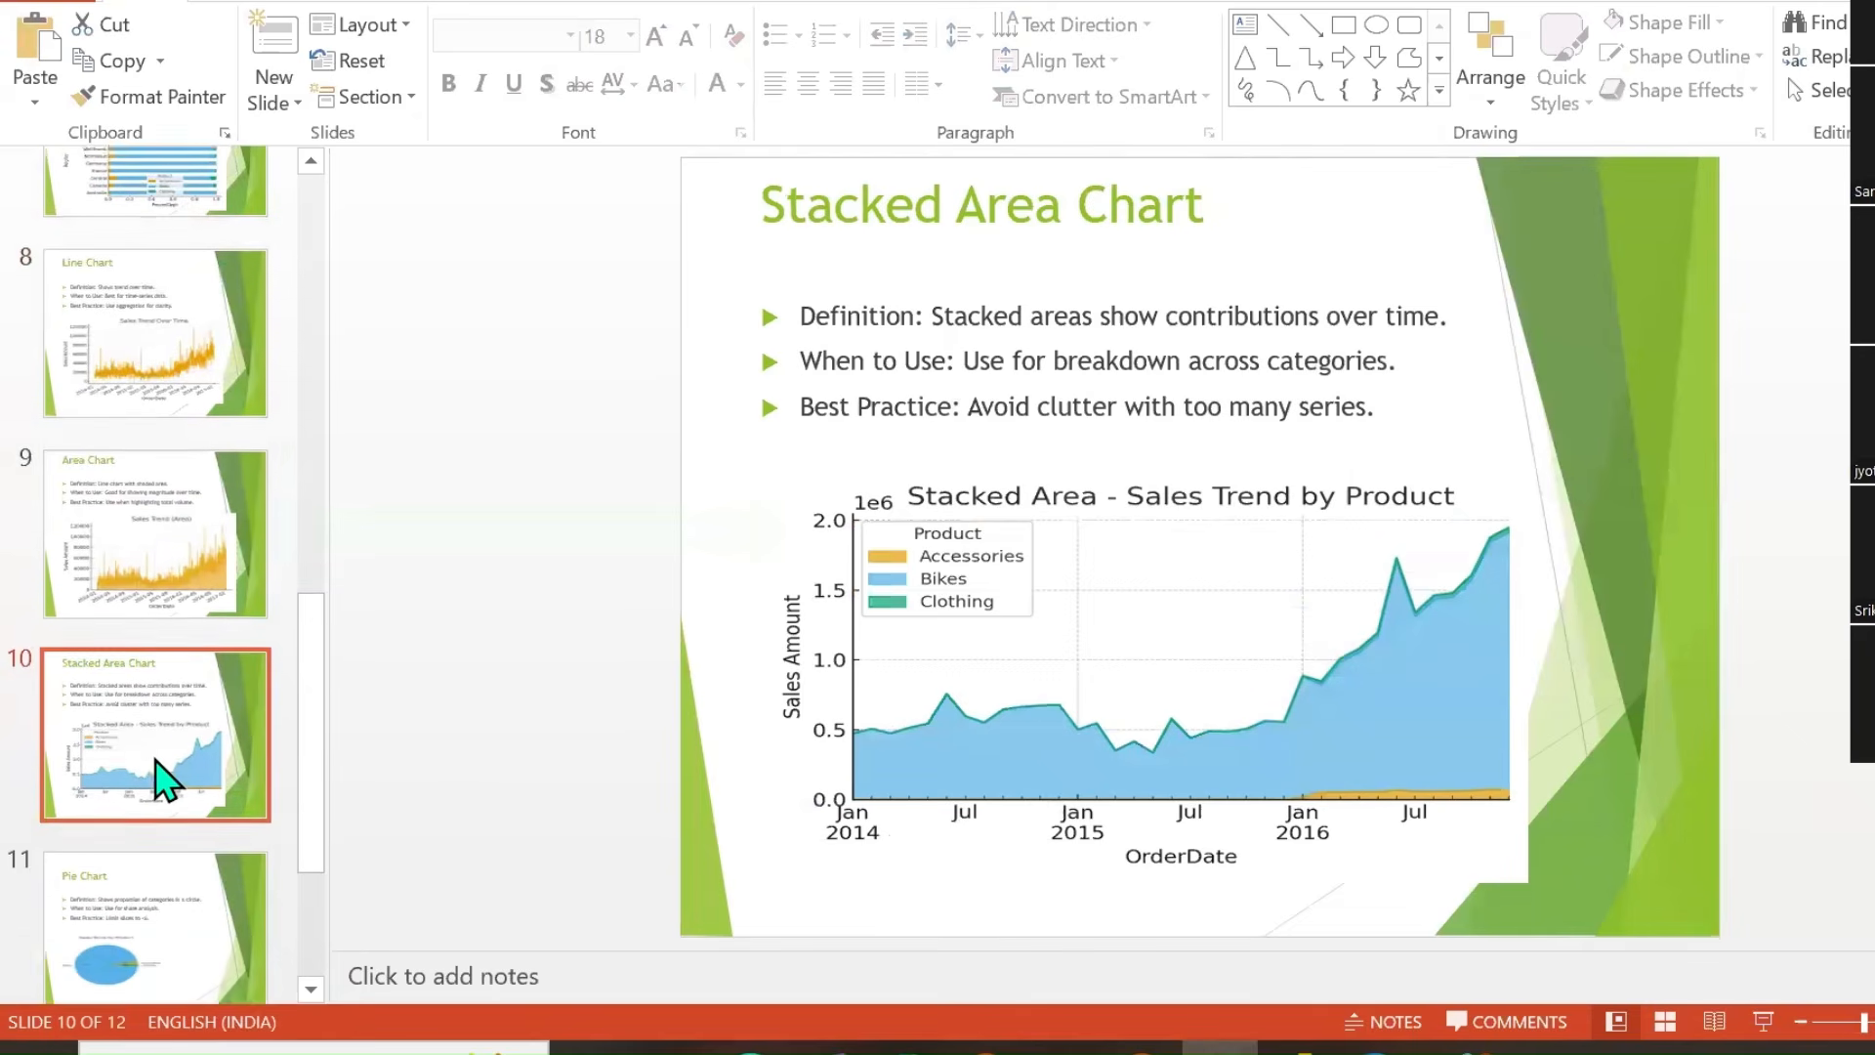
{"action": "scroll", "coordinate": [162, 771], "scroll_direction": "up", "scroll_amount": 6}
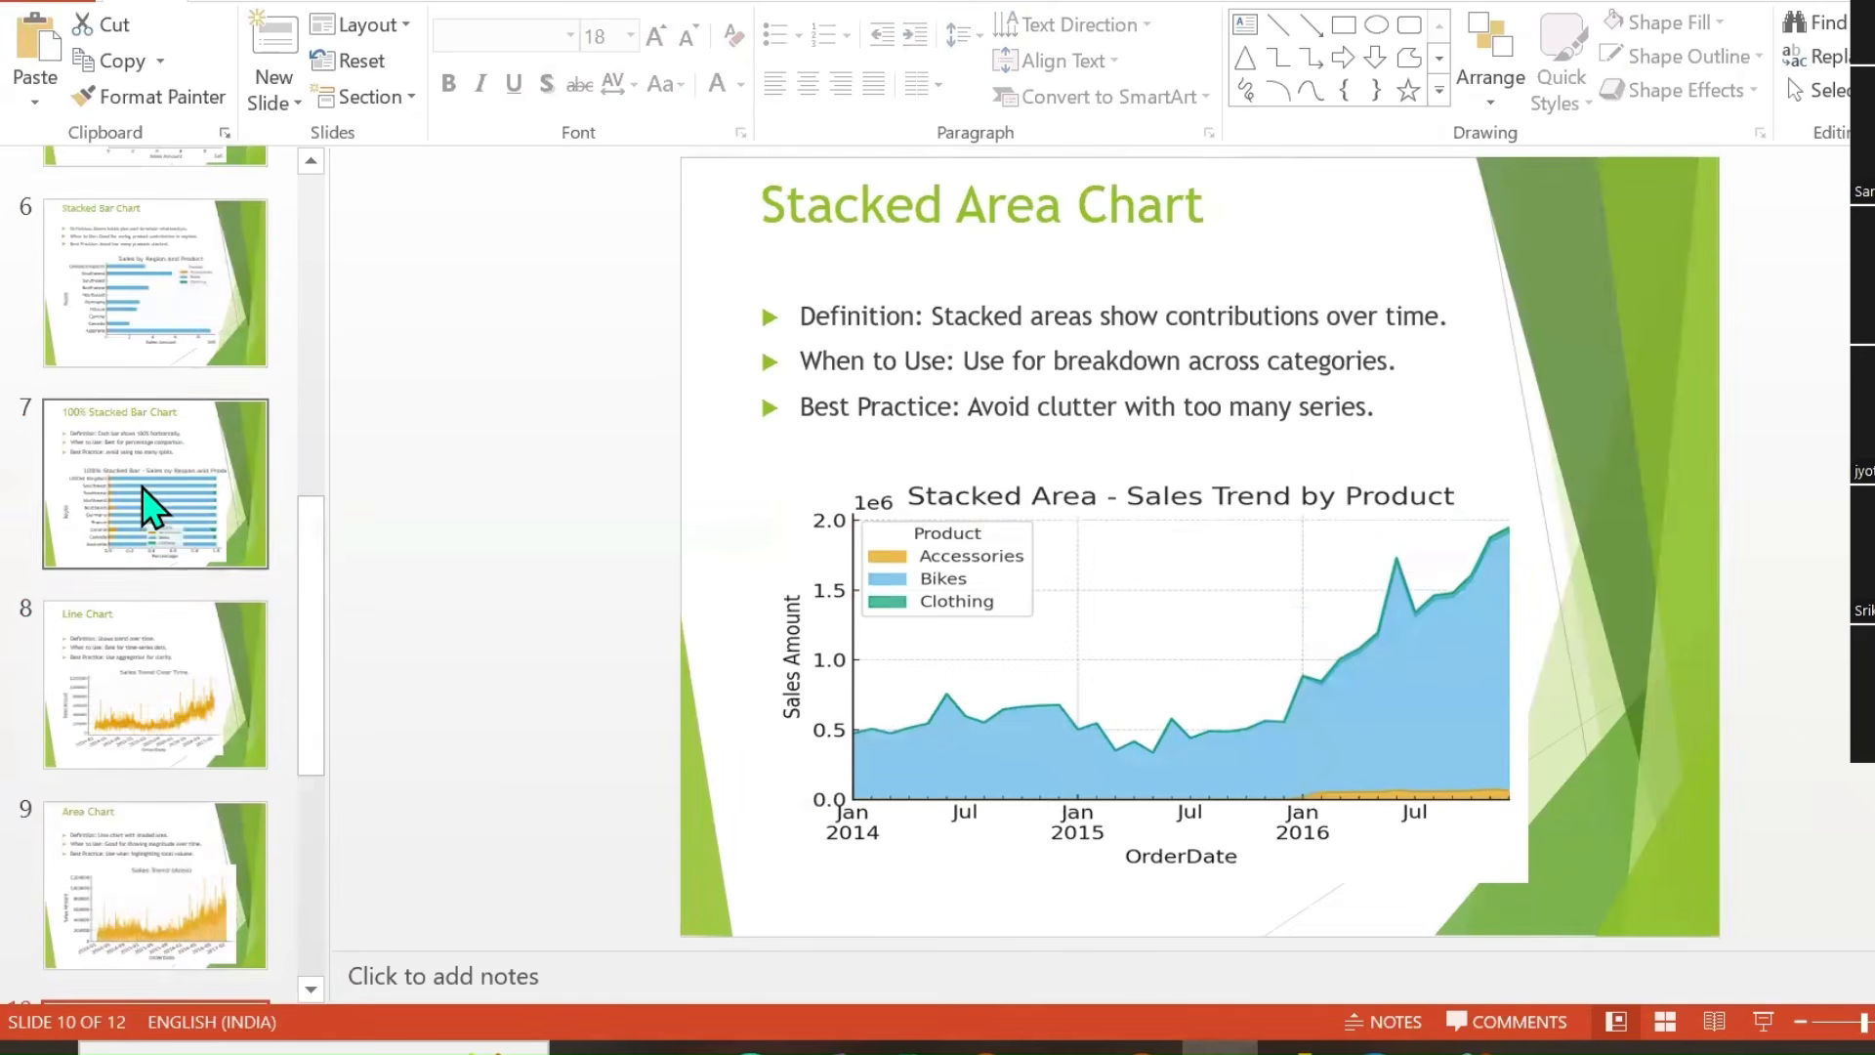
{"action": "left_click", "coordinate": [147, 670]}
{"action": "scroll", "coordinate": [147, 665], "scroll_direction": "up", "scroll_amount": 4}
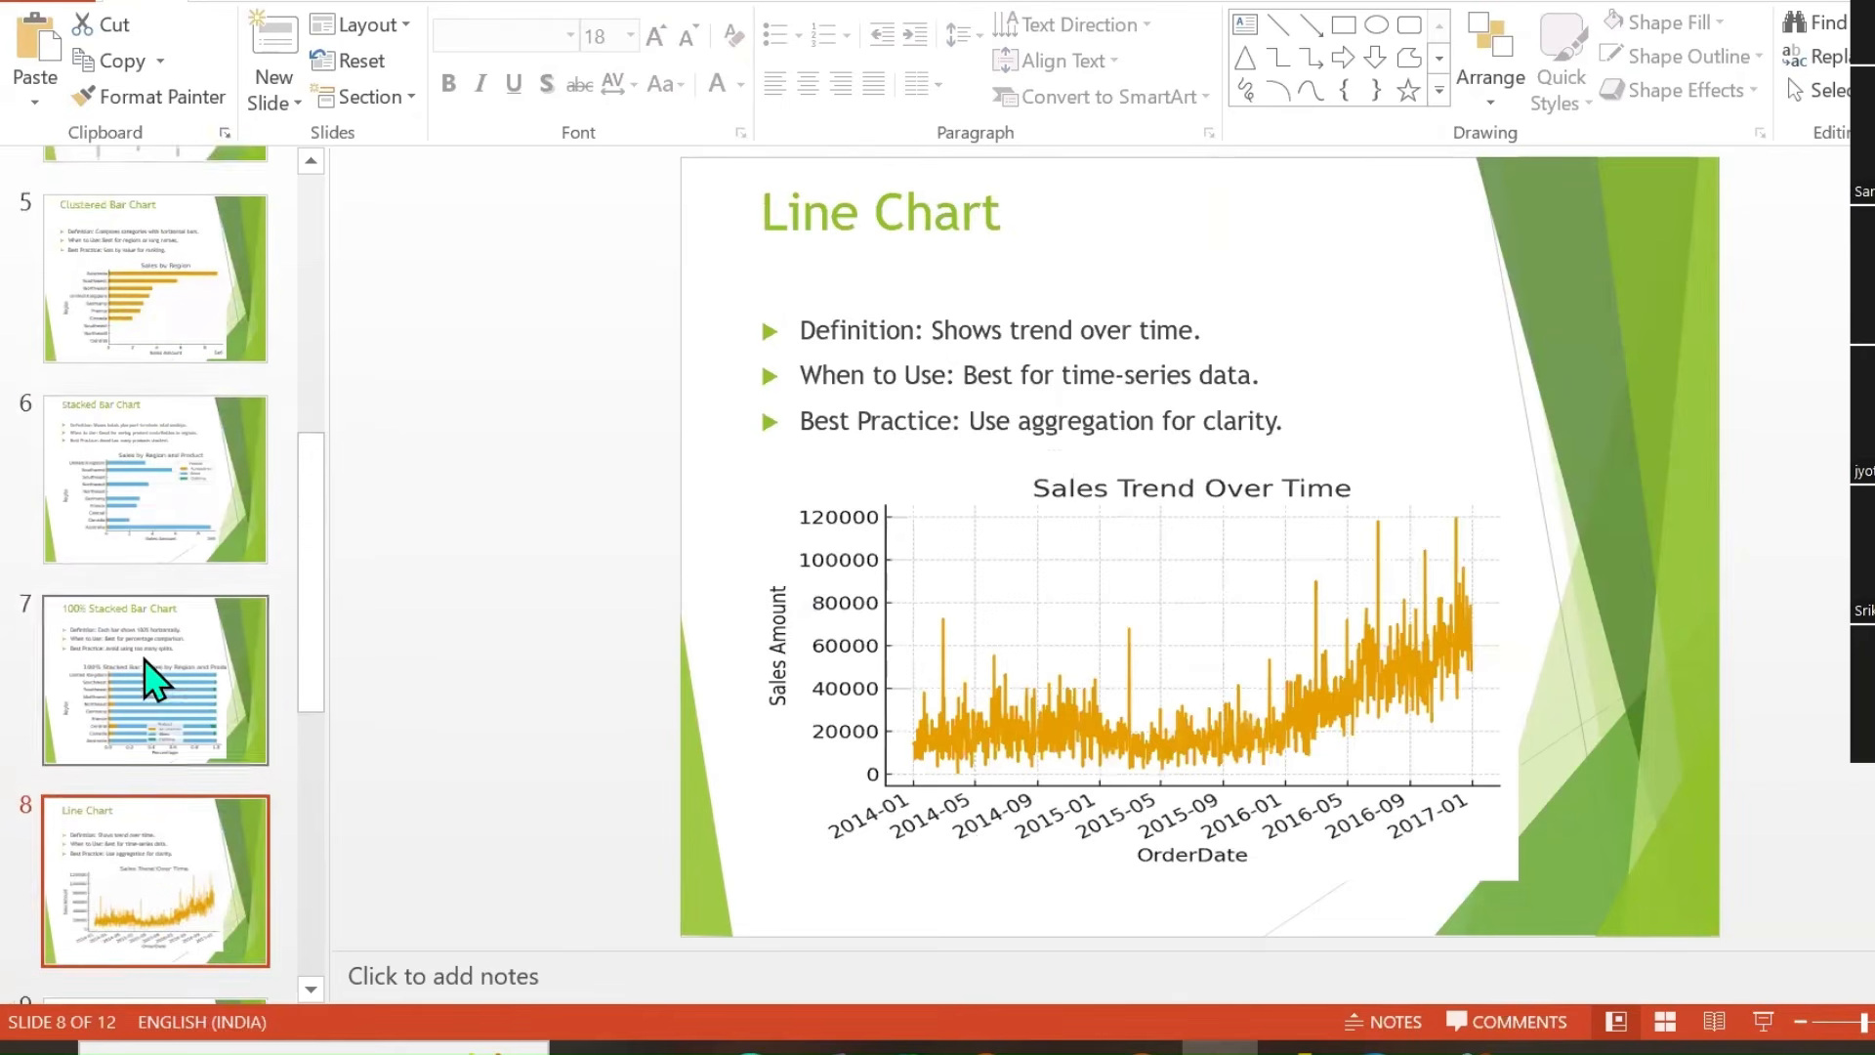
{"action": "scroll", "coordinate": [157, 677], "scroll_direction": "down", "scroll_amount": 5}
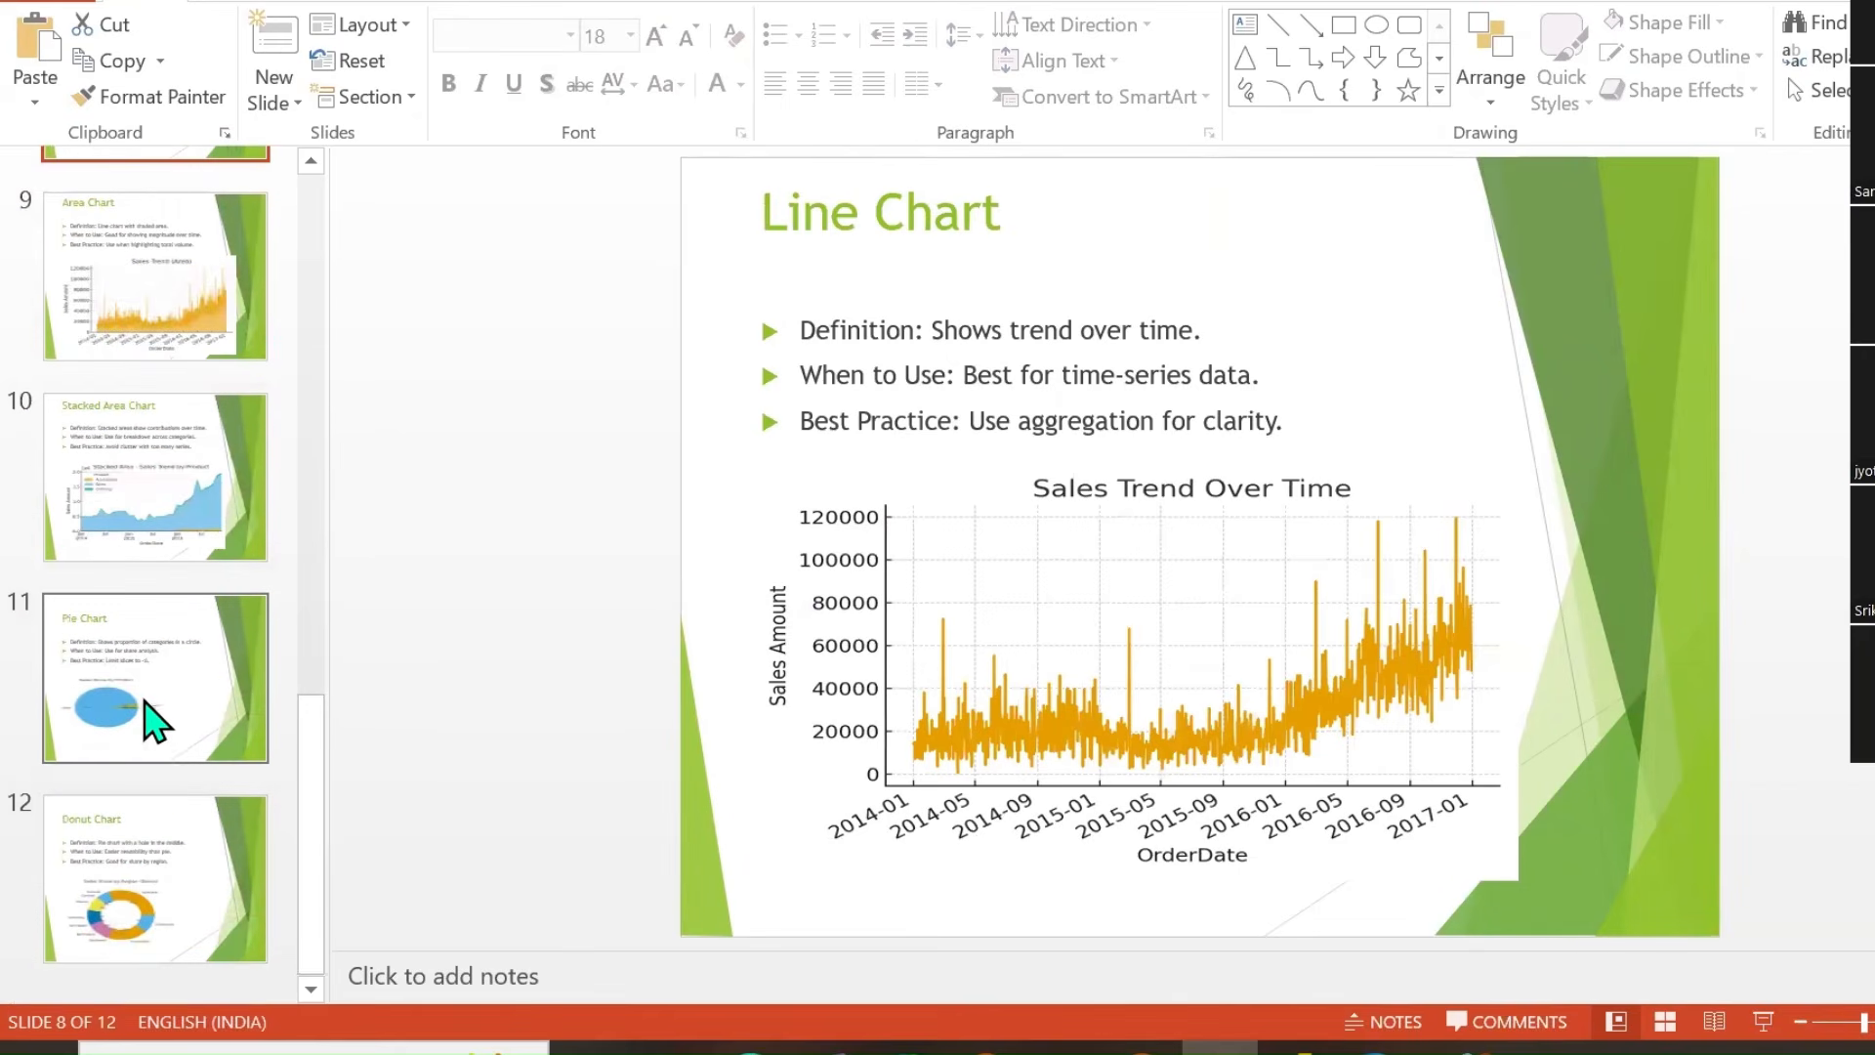
{"action": "left_click", "coordinate": [1304, 1049]}
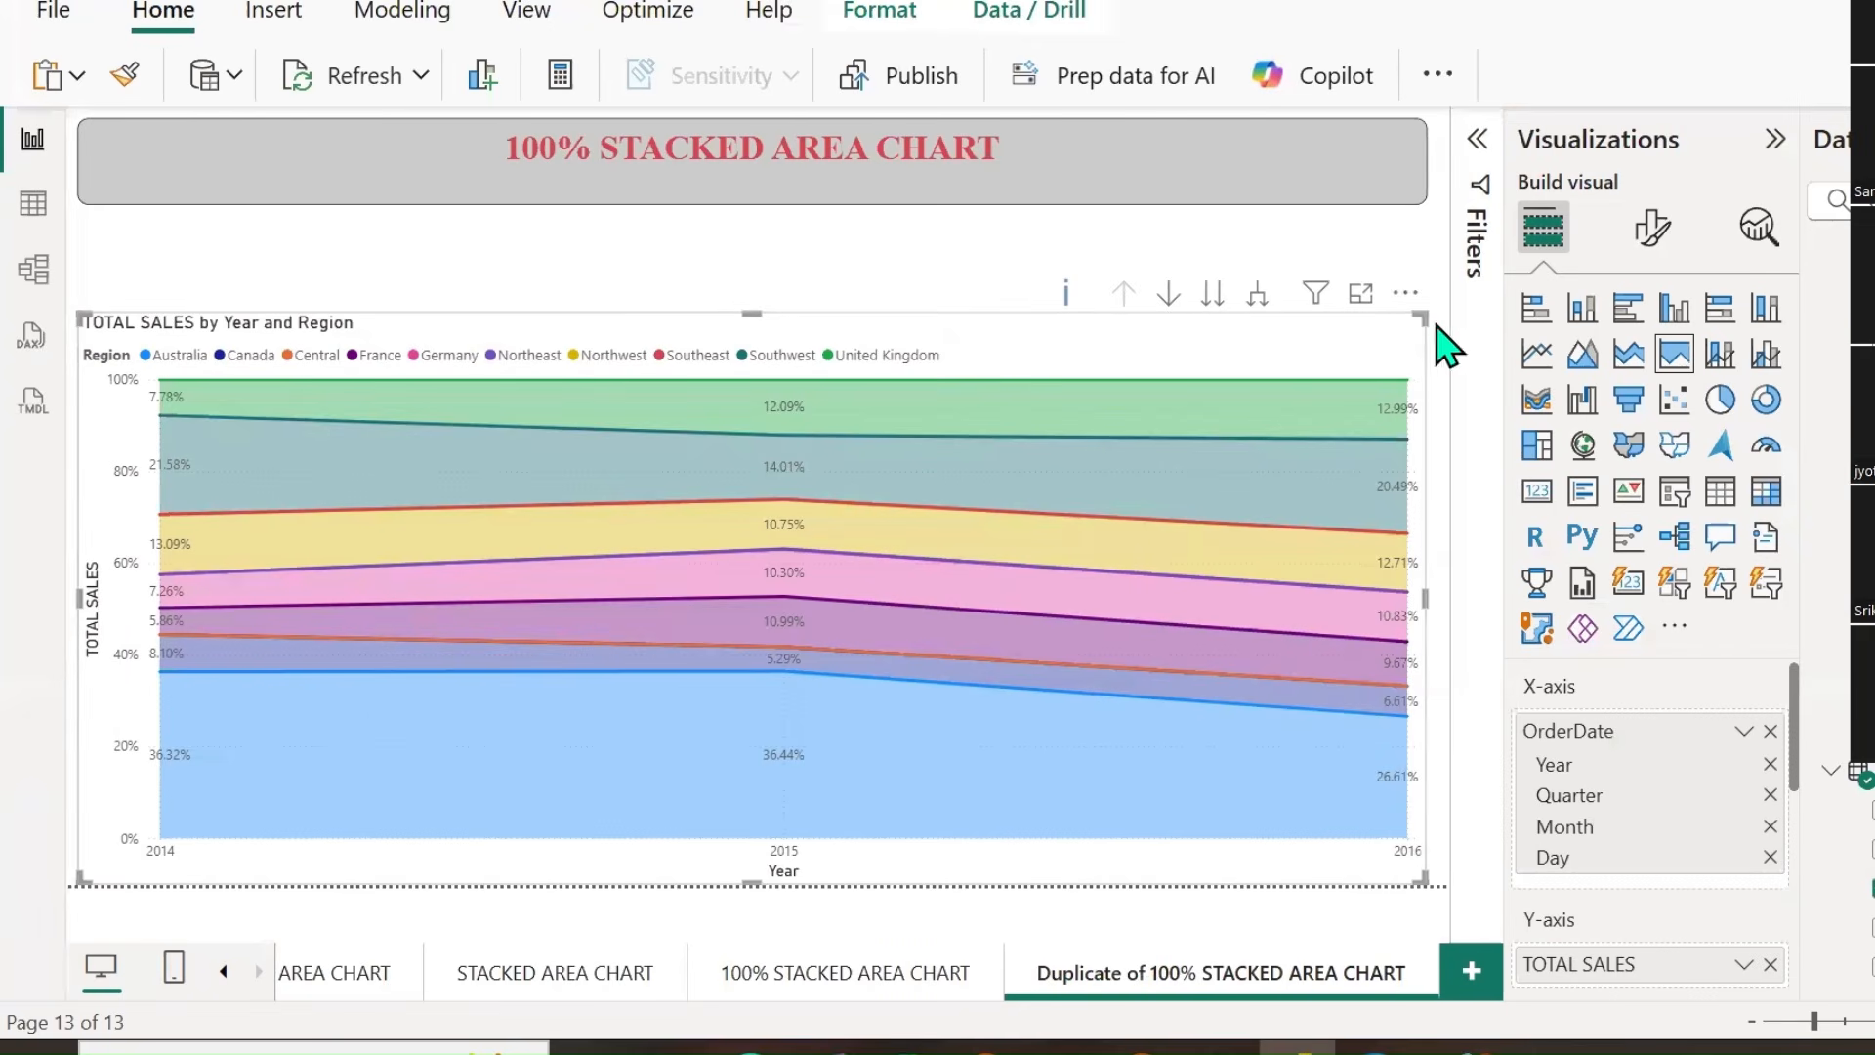
Convert the duplicated chart to a line and stacked column chart and switch it to a plain stacked column chart.
{"action": "left_click", "coordinate": [1720, 357]}
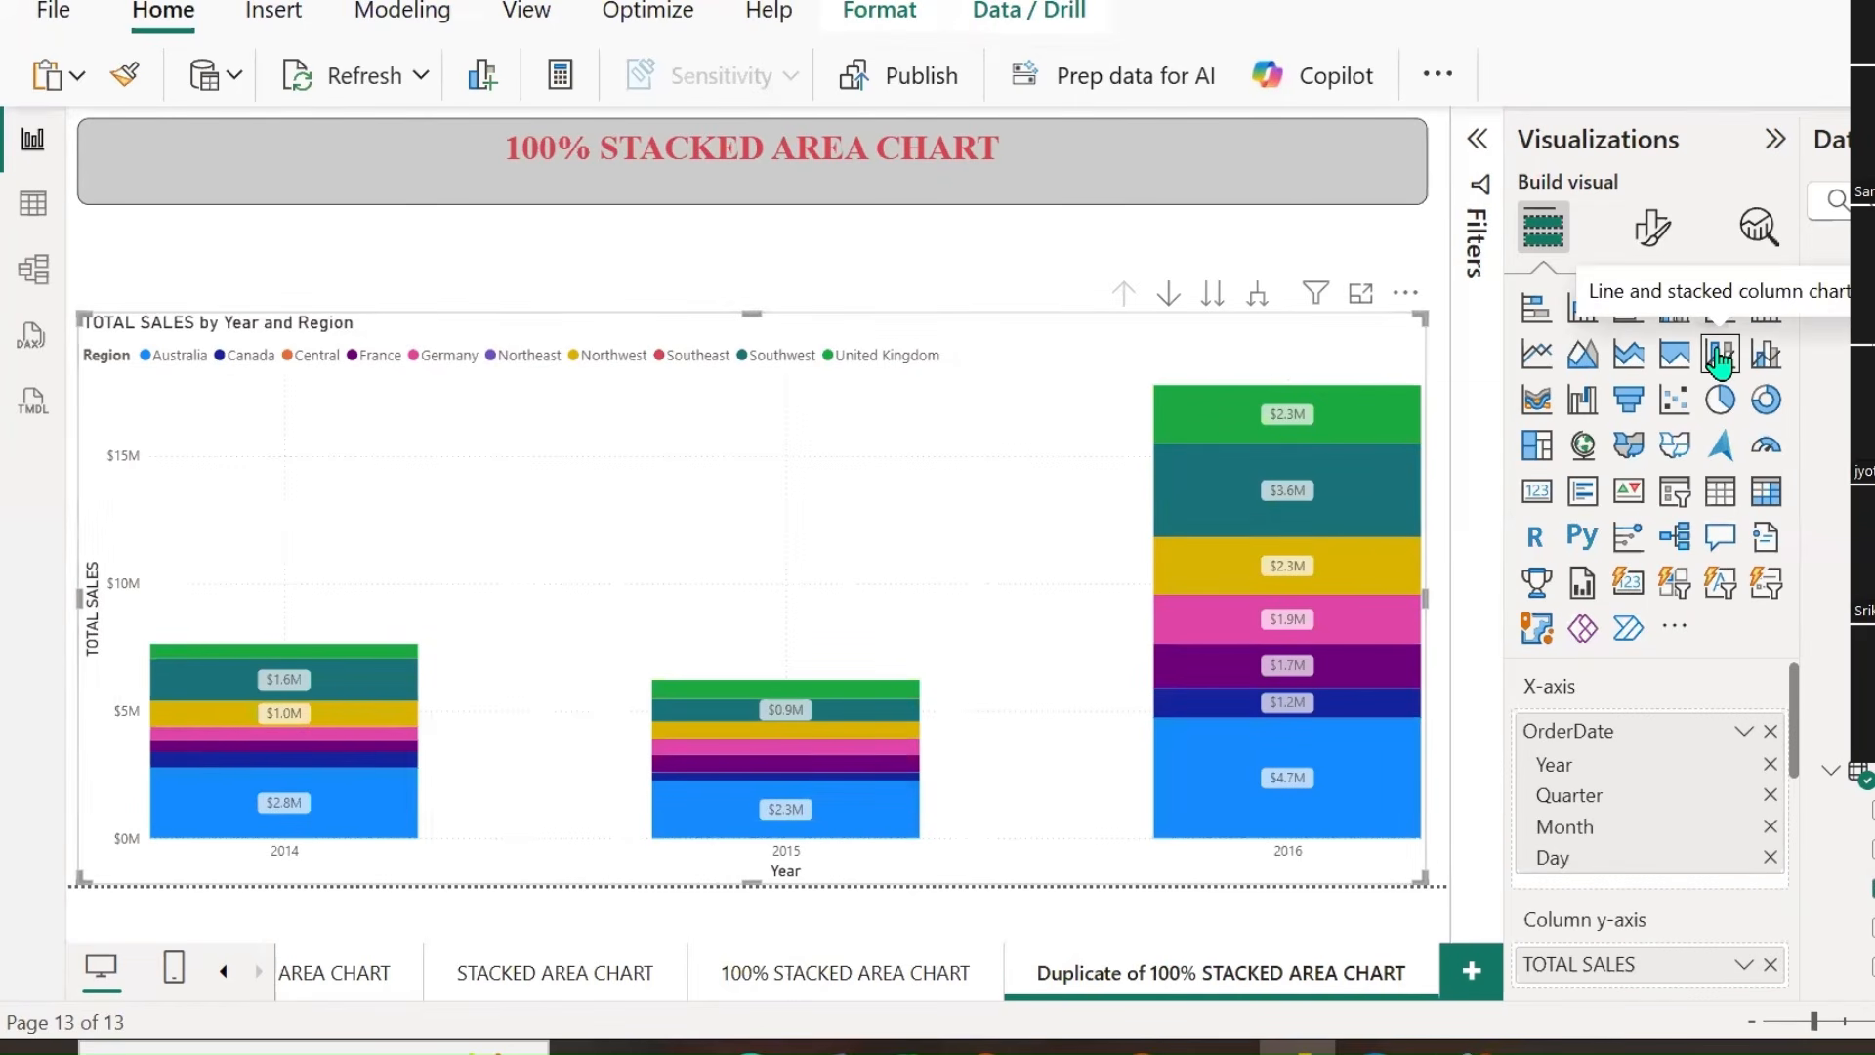
{"action": "left_click", "coordinate": [1587, 317]}
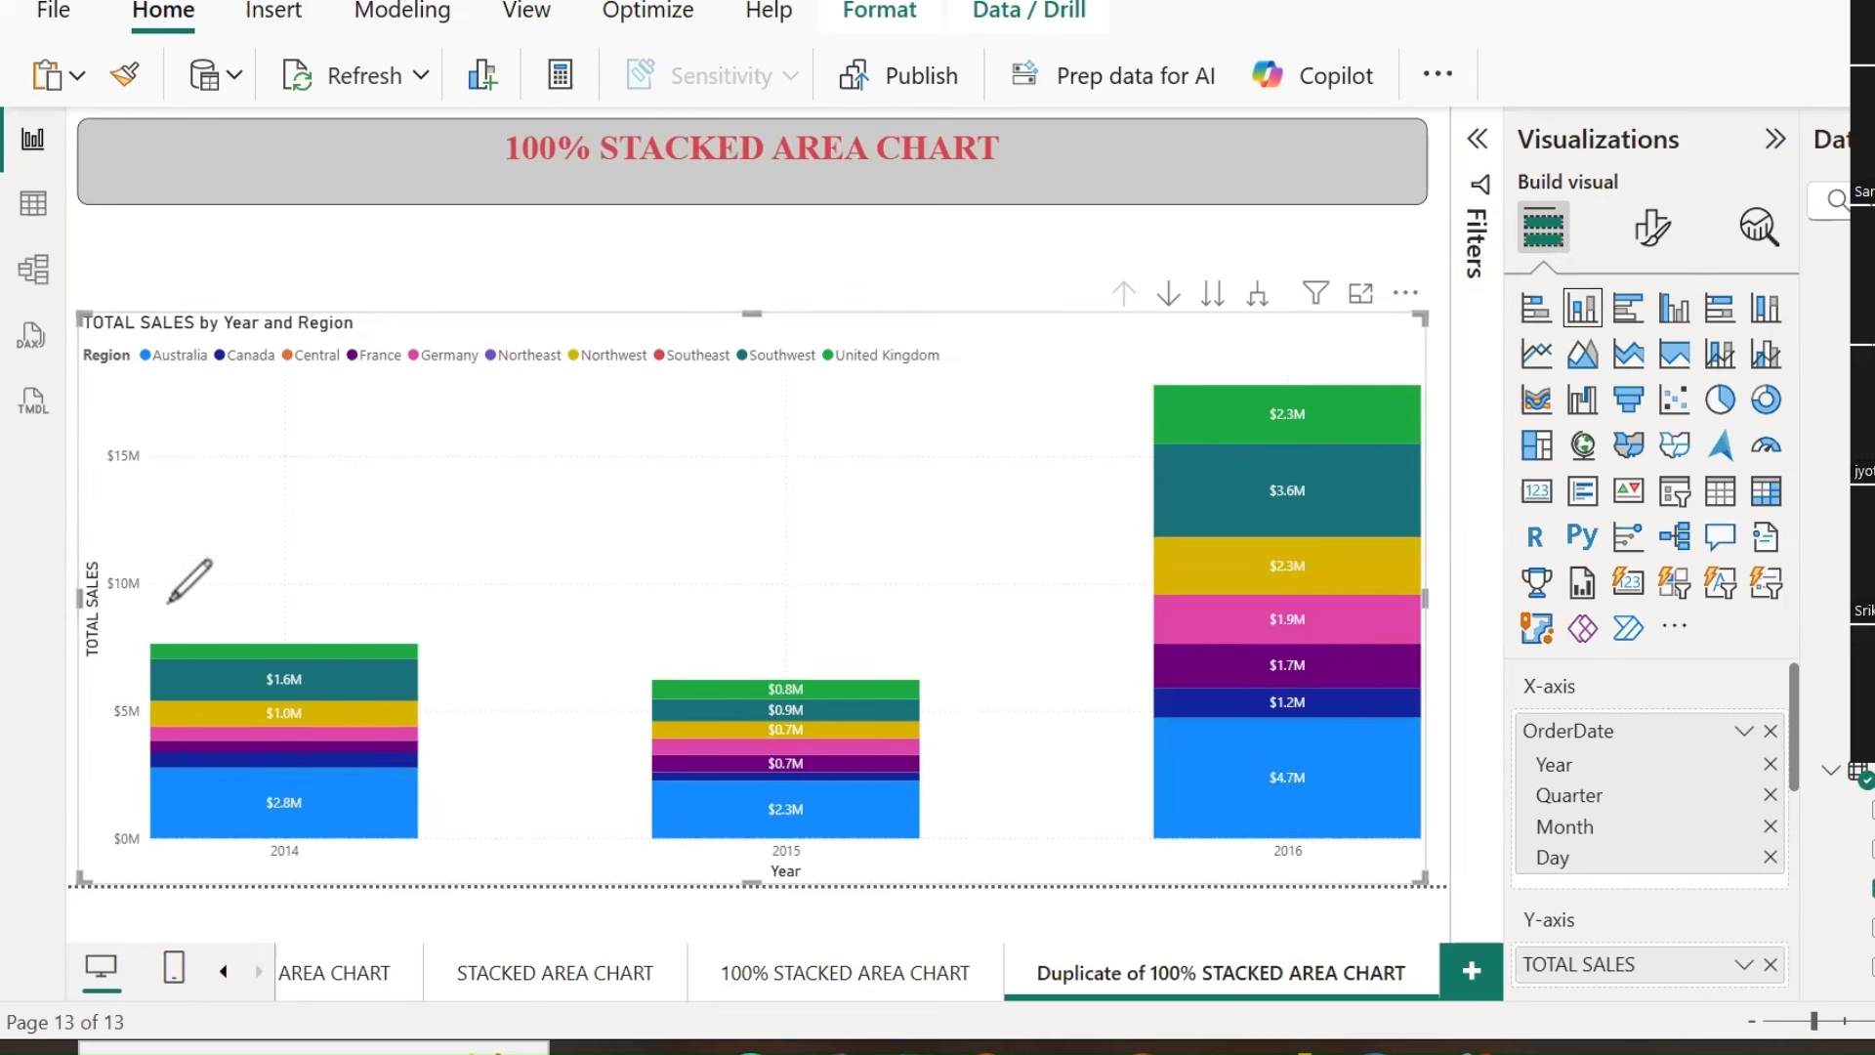
Annotate the stacked columns with a freehand red line across the three years, the word TARGET and a circle around each yearly point.
{"action": "mouse_move", "coordinate": [232, 643]}
{"action": "left_mouse_down"}
{"action": "mouse_move", "coordinate": [586, 630]}
{"action": "mouse_move", "coordinate": [772, 687]}
{"action": "mouse_move", "coordinate": [859, 636]}
{"action": "mouse_move", "coordinate": [1059, 443]}
{"action": "mouse_move", "coordinate": [1155, 388]}
{"action": "left_mouse_up"}
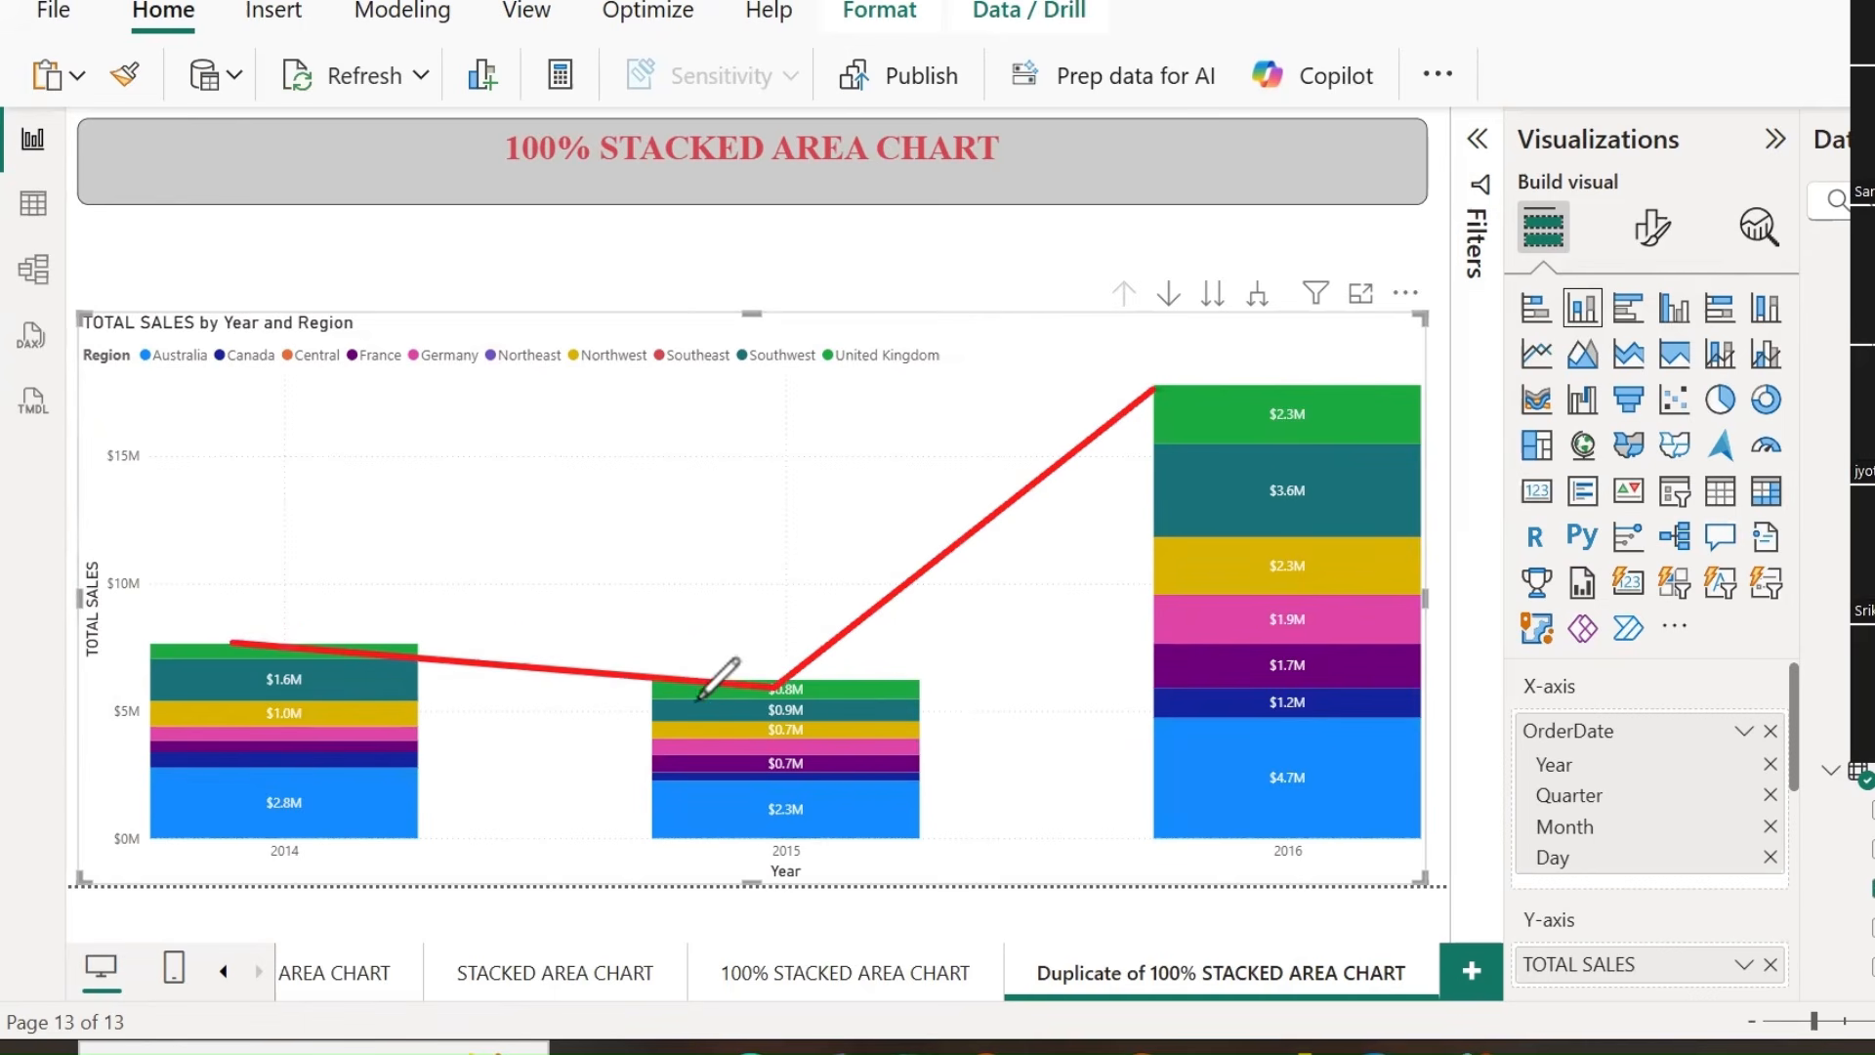
{"action": "mouse_move", "coordinate": [540, 567]}
{"action": "left_mouse_down"}
{"action": "mouse_move", "coordinate": [575, 641]}
{"action": "mouse_move", "coordinate": [603, 526]}
{"action": "left_mouse_up"}
{"action": "mouse_move", "coordinate": [618, 615]}
{"action": "left_mouse_down"}
{"action": "mouse_move", "coordinate": [643, 524]}
{"action": "mouse_move", "coordinate": [693, 591]}
{"action": "mouse_move", "coordinate": [690, 574]}
{"action": "left_mouse_up"}
{"action": "mouse_move", "coordinate": [708, 478]}
{"action": "left_mouse_down"}
{"action": "mouse_move", "coordinate": [706, 590]}
{"action": "mouse_move", "coordinate": [728, 537]}
{"action": "mouse_move", "coordinate": [763, 572]}
{"action": "left_mouse_up"}
{"action": "mouse_move", "coordinate": [801, 467]}
{"action": "left_mouse_down"}
{"action": "mouse_move", "coordinate": [832, 576]}
{"action": "mouse_move", "coordinate": [907, 510]}
{"action": "mouse_move", "coordinate": [891, 444]}
{"action": "left_mouse_up"}
{"action": "left_click_drag", "start_coordinate": [851, 507], "coordinate": [895, 483]}
{"action": "mouse_move", "coordinate": [926, 420]}
{"action": "left_mouse_down"}
{"action": "mouse_move", "coordinate": [961, 496]}
{"action": "mouse_move", "coordinate": [959, 402]}
{"action": "left_mouse_up"}
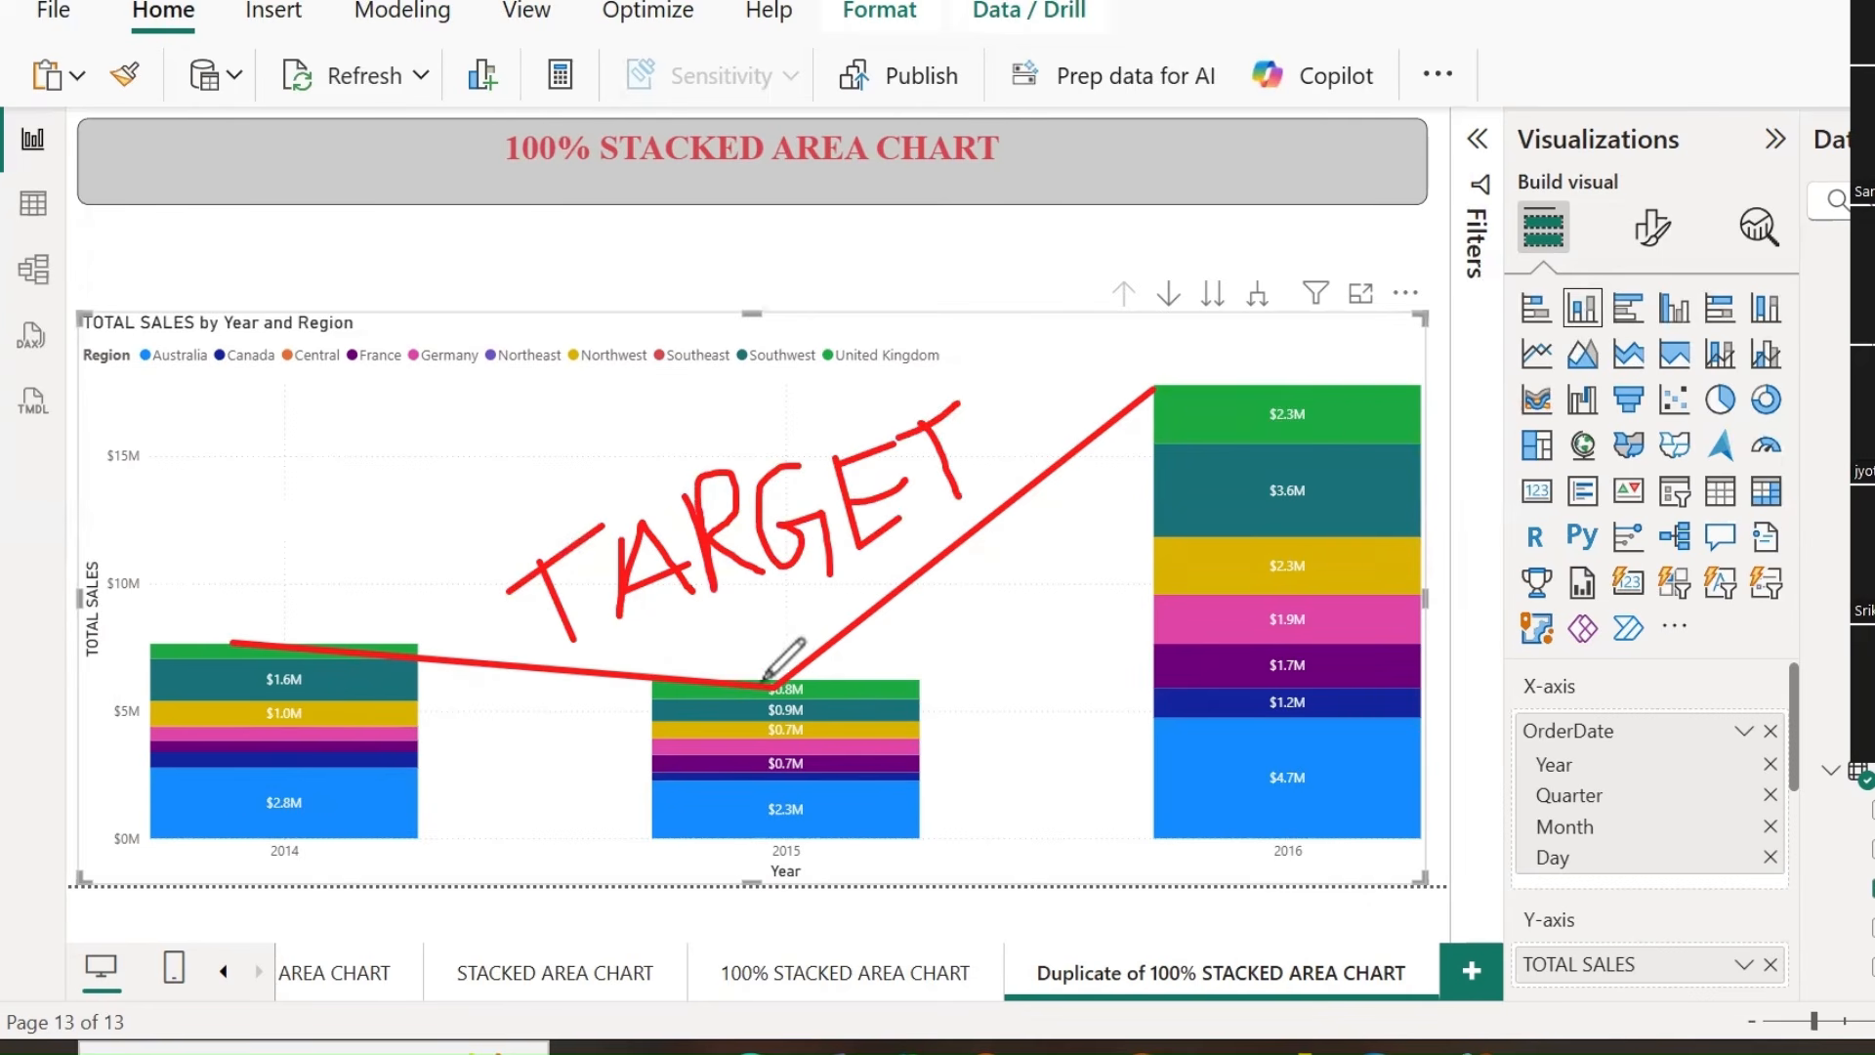
{"action": "mouse_move", "coordinate": [786, 632]}
{"action": "left_mouse_down"}
{"action": "mouse_move", "coordinate": [832, 656]}
{"action": "mouse_move", "coordinate": [796, 633]}
{"action": "left_mouse_up"}
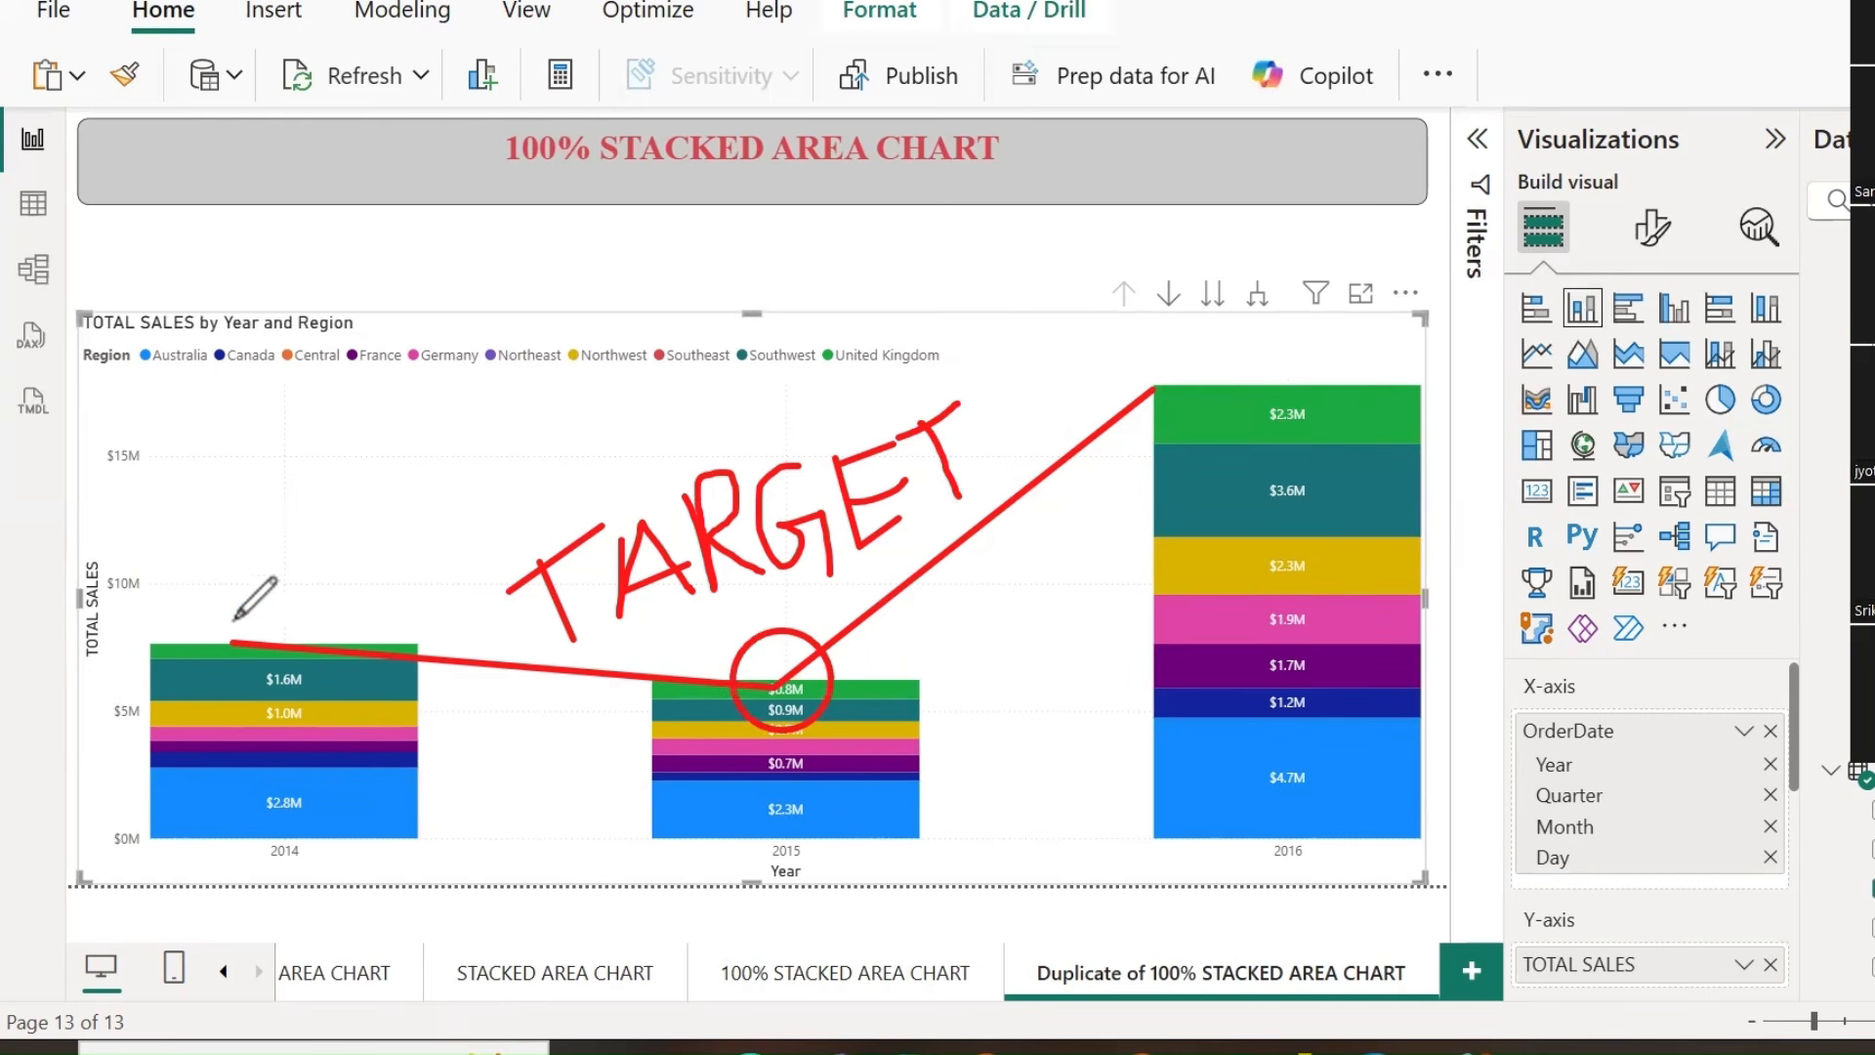
{"action": "mouse_move", "coordinate": [256, 623]}
{"action": "left_mouse_down"}
{"action": "mouse_move", "coordinate": [207, 674]}
{"action": "mouse_move", "coordinate": [256, 625]}
{"action": "left_mouse_up"}
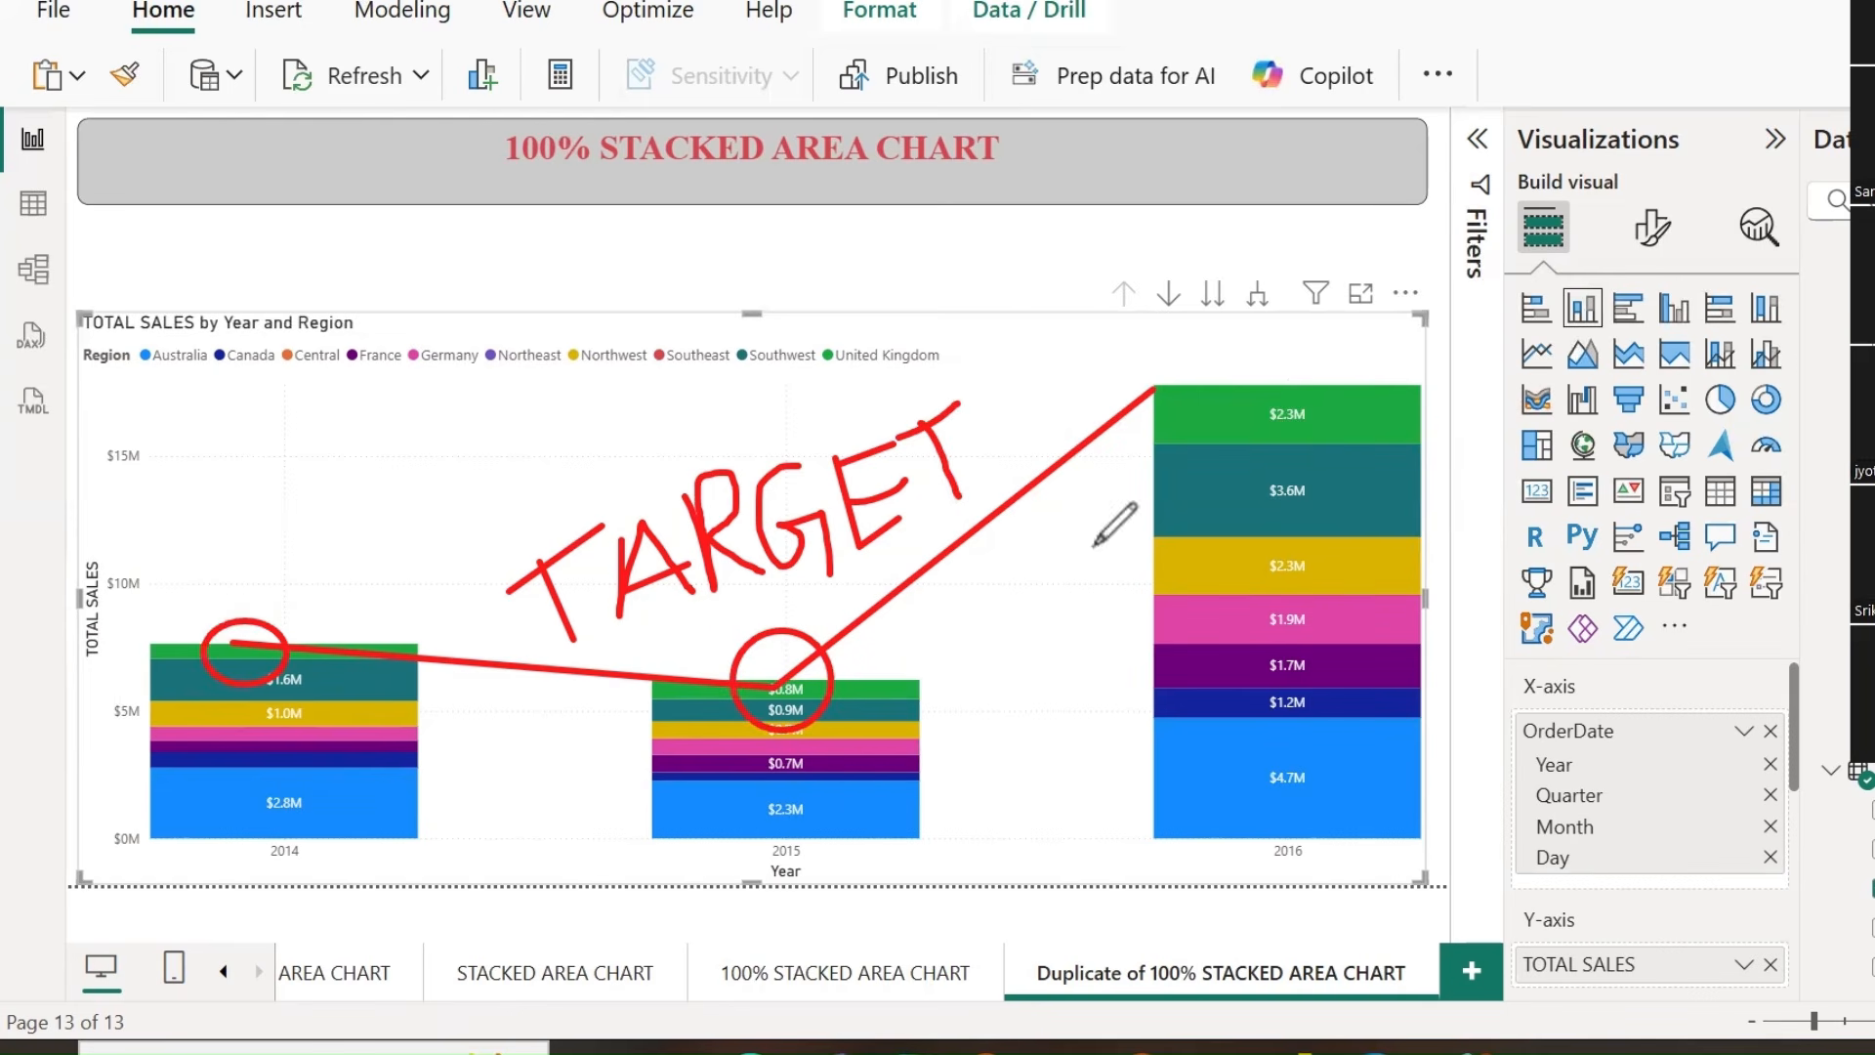
{"action": "mouse_move", "coordinate": [1137, 372]}
{"action": "left_mouse_down"}
{"action": "mouse_move", "coordinate": [1201, 385]}
{"action": "mouse_move", "coordinate": [1119, 368]}
{"action": "left_mouse_up"}
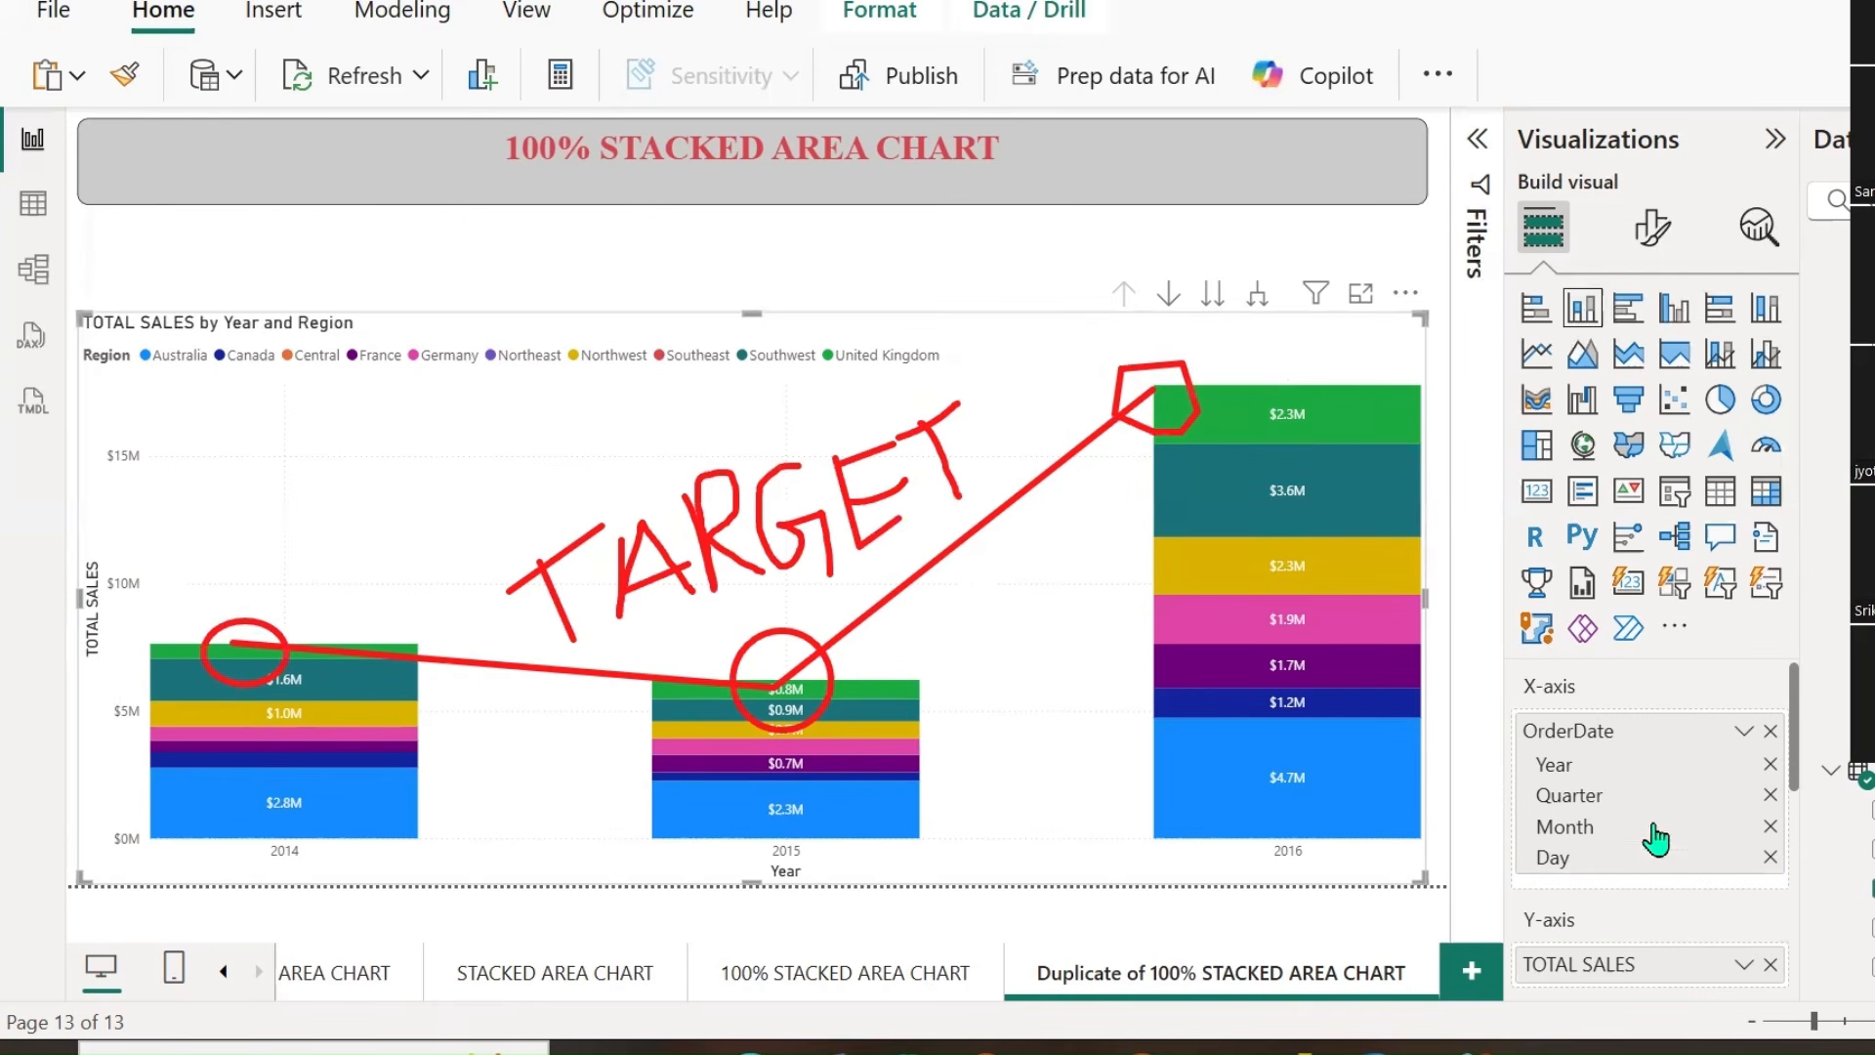
Check the stacked column chart's field wells and convert it to a line and stacked column chart.
{"action": "scroll", "coordinate": [1676, 865], "scroll_direction": "down", "scroll_amount": 2}
{"action": "scroll", "coordinate": [1661, 894], "scroll_direction": "down", "scroll_amount": 3}
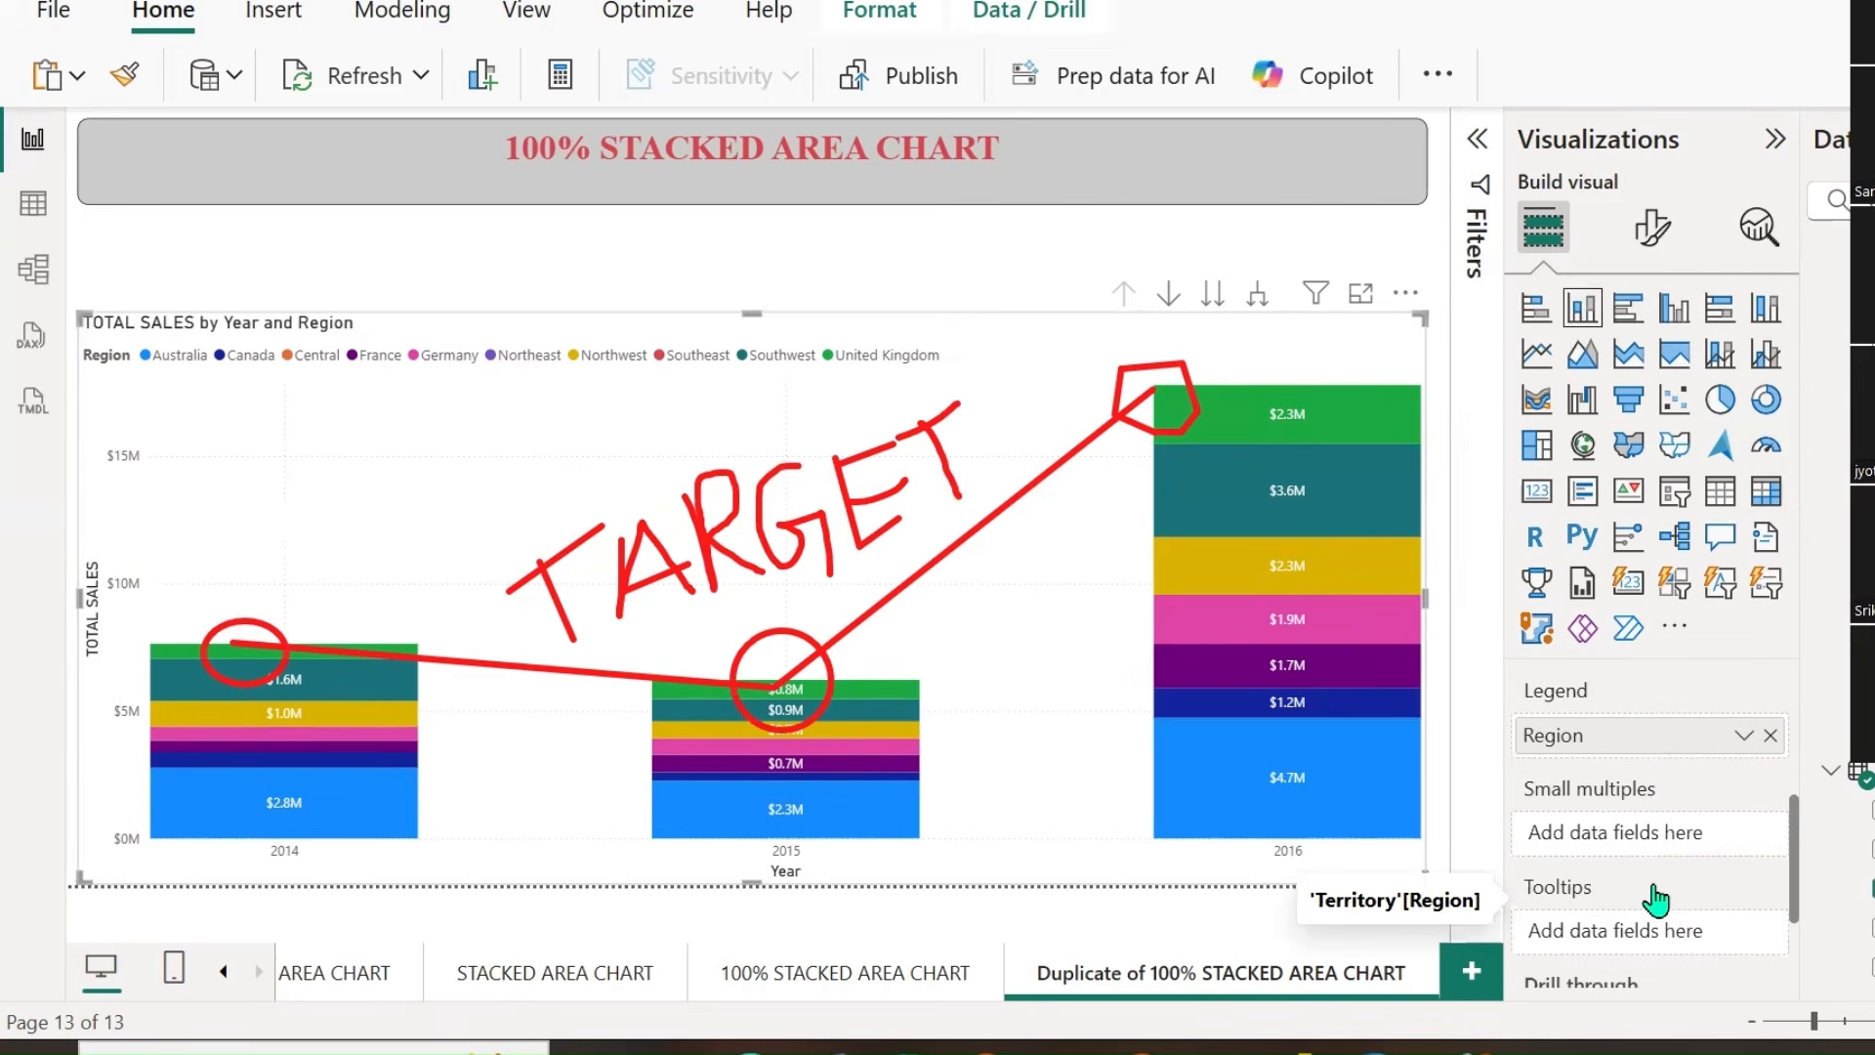
{"action": "scroll", "coordinate": [1660, 899], "scroll_direction": "up", "scroll_amount": 5}
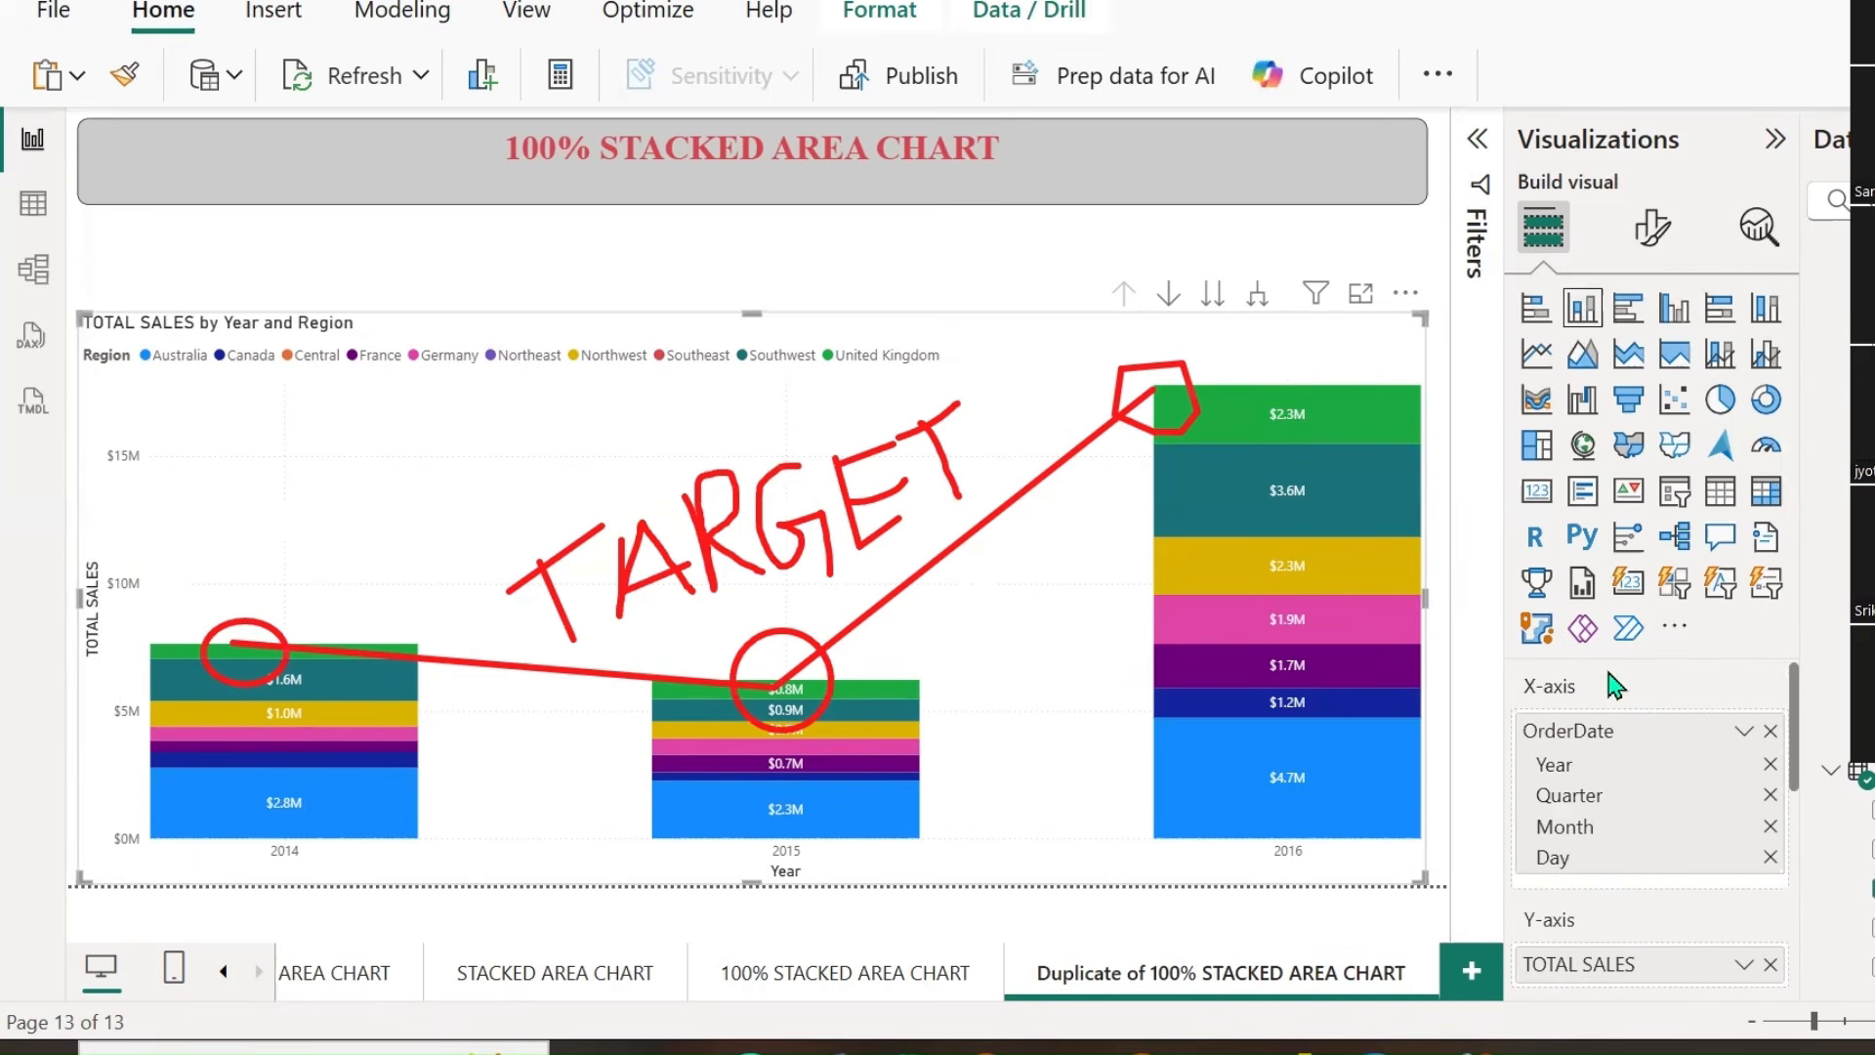
{"action": "left_click", "coordinate": [1721, 376]}
{"action": "scroll", "coordinate": [1660, 860], "scroll_direction": "down", "scroll_amount": 3}
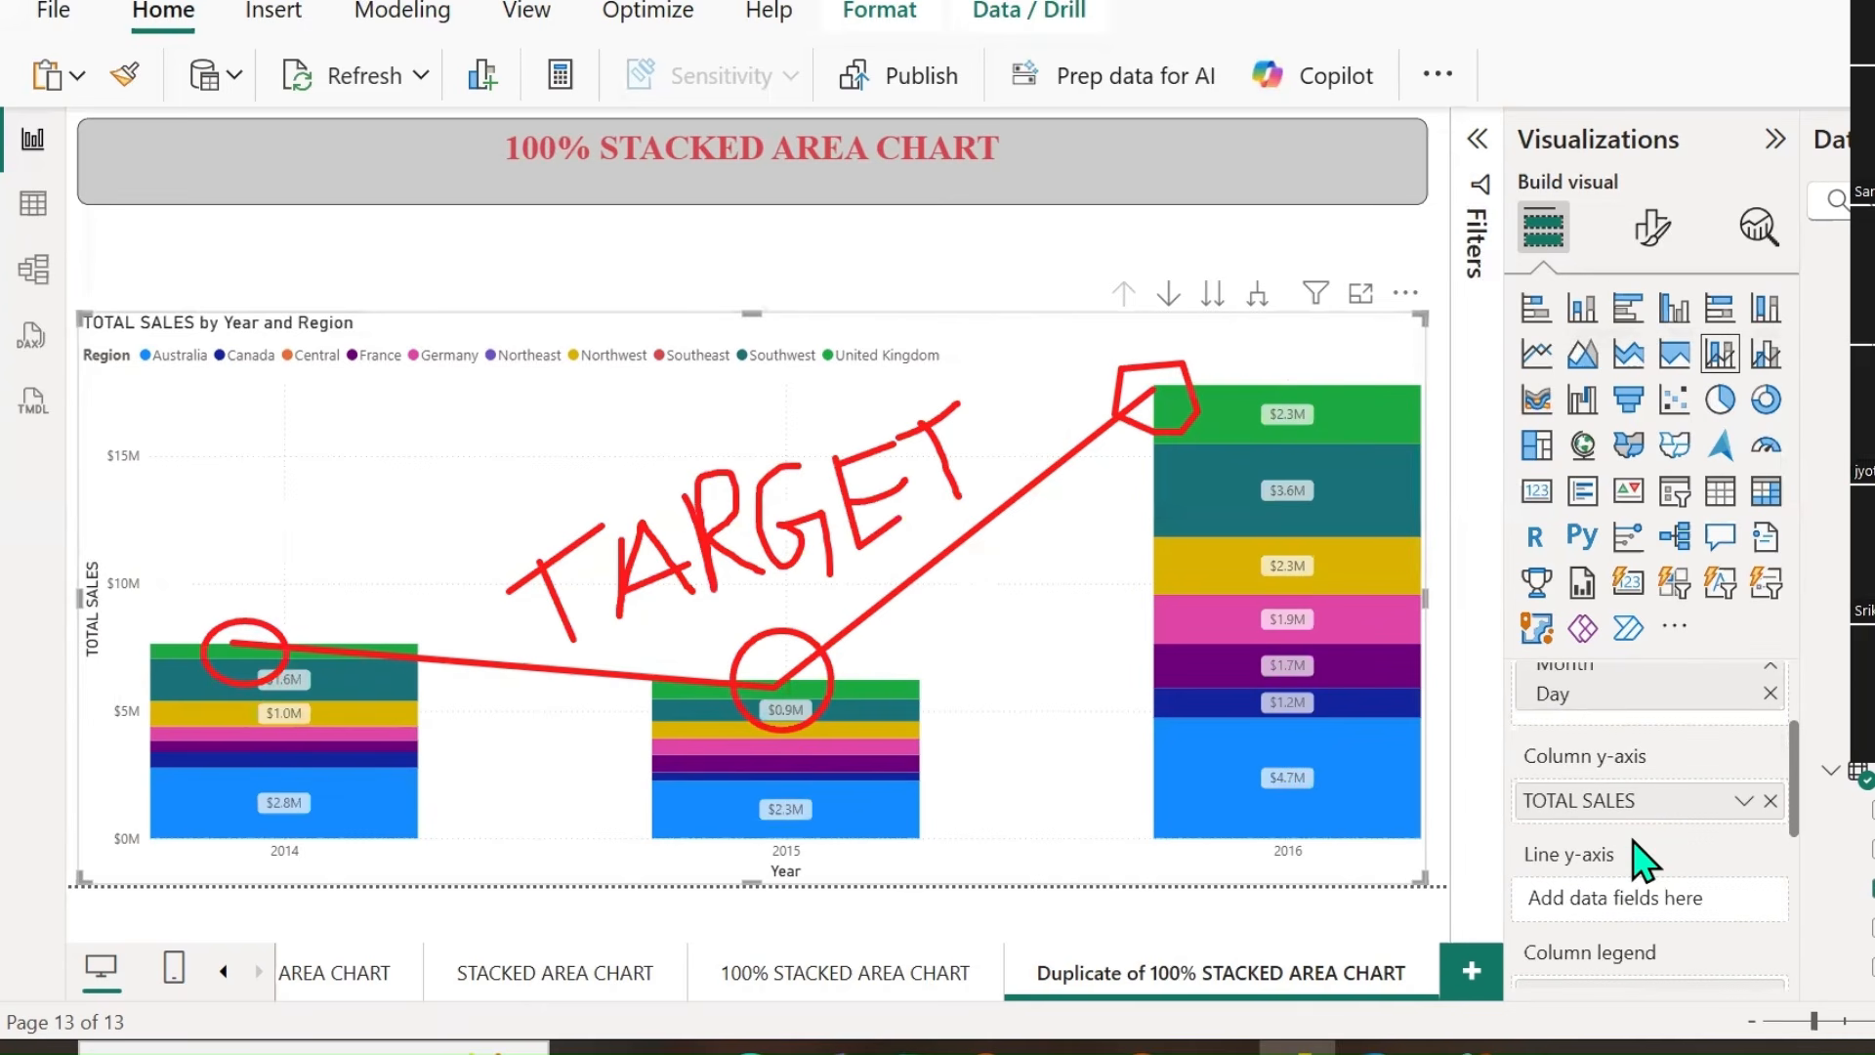
Annotate the field wells by ticking Column y-axis, outlining TOTAL SALES and Line y-axis, and writing BAR beside them.
{"action": "left_click_drag", "start_coordinate": [1660, 742], "coordinate": [1721, 713]}
{"action": "mouse_move", "coordinate": [1512, 872]}
{"action": "left_mouse_down"}
{"action": "mouse_move", "coordinate": [1607, 928]}
{"action": "mouse_move", "coordinate": [1524, 826]}
{"action": "mouse_move", "coordinate": [1524, 923]}
{"action": "left_mouse_up"}
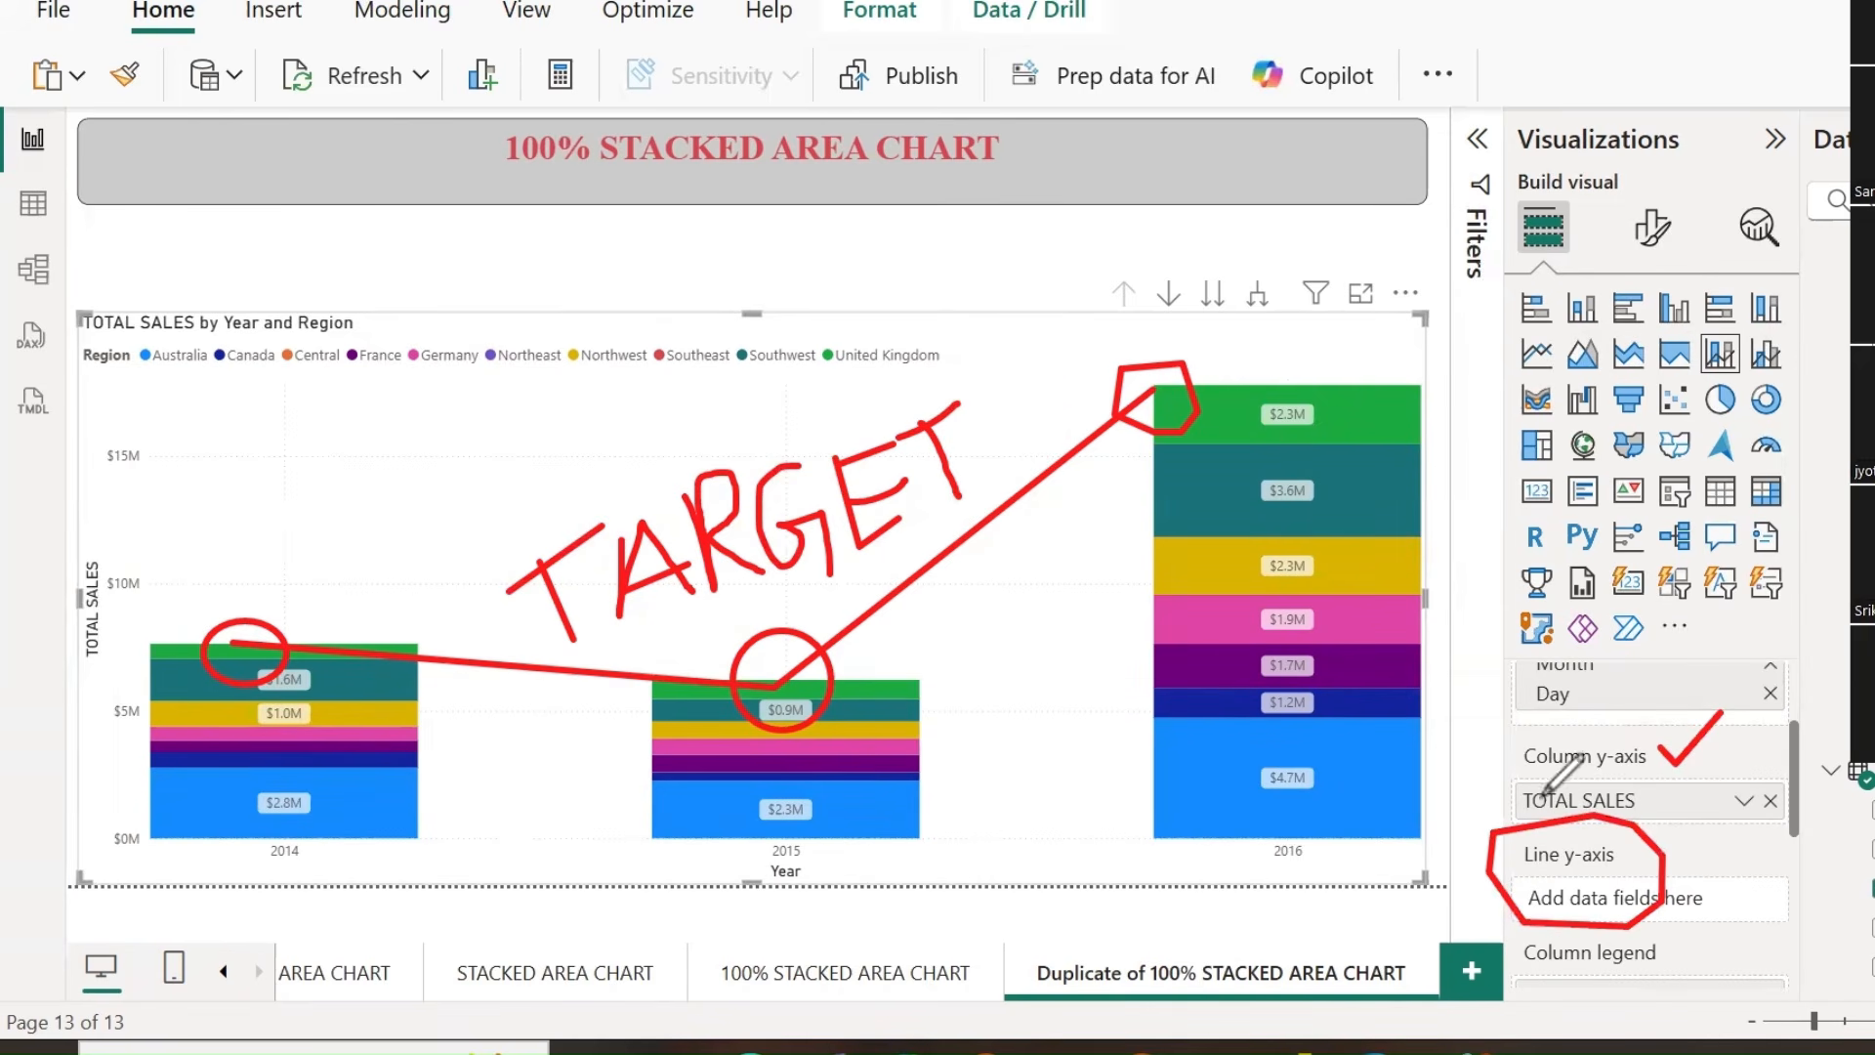
{"action": "mouse_move", "coordinate": [1505, 782]}
{"action": "left_mouse_down"}
{"action": "mouse_move", "coordinate": [1656, 811]}
{"action": "mouse_move", "coordinate": [1516, 827]}
{"action": "mouse_move", "coordinate": [1489, 787]}
{"action": "left_mouse_up"}
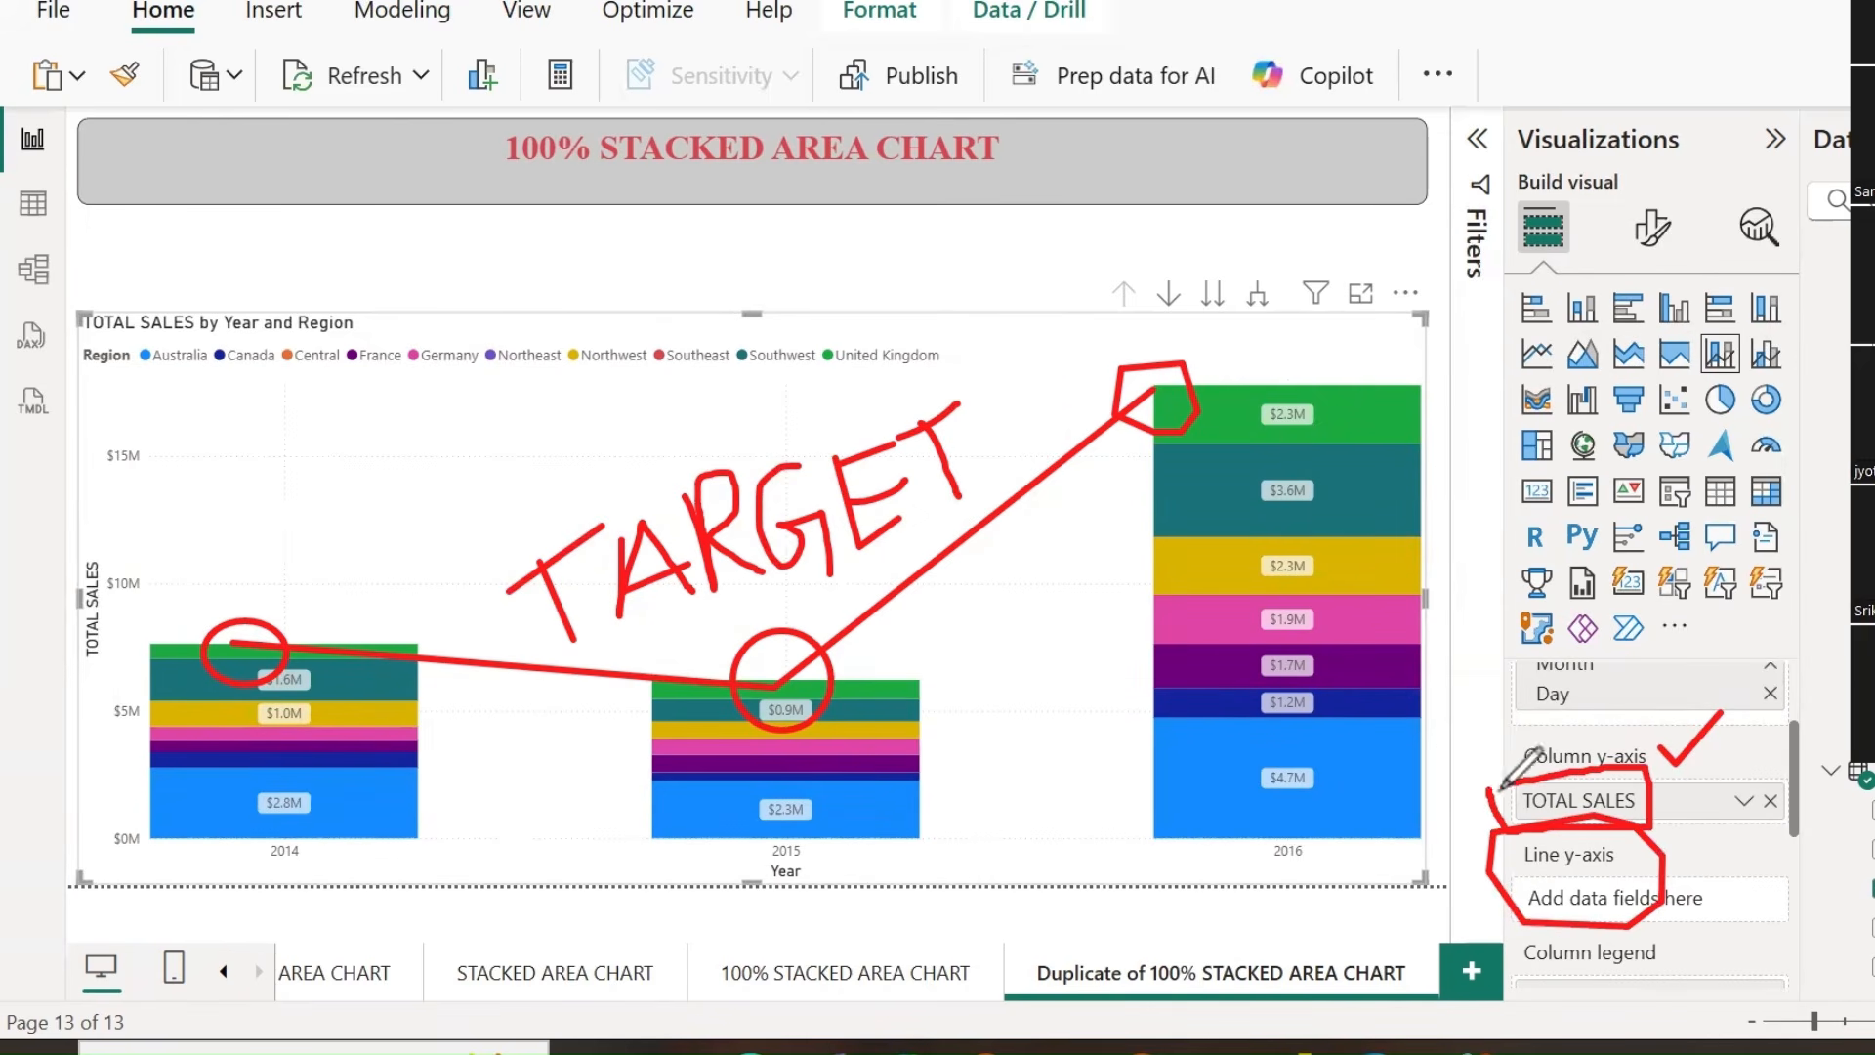
{"action": "mouse_move", "coordinate": [1698, 760]}
{"action": "left_mouse_down"}
{"action": "mouse_move", "coordinate": [1709, 799]}
{"action": "mouse_move", "coordinate": [1742, 779]}
{"action": "mouse_move", "coordinate": [1713, 806]}
{"action": "mouse_move", "coordinate": [1759, 723]}
{"action": "mouse_move", "coordinate": [1776, 764]}
{"action": "mouse_move", "coordinate": [1812, 720]}
{"action": "left_mouse_up"}
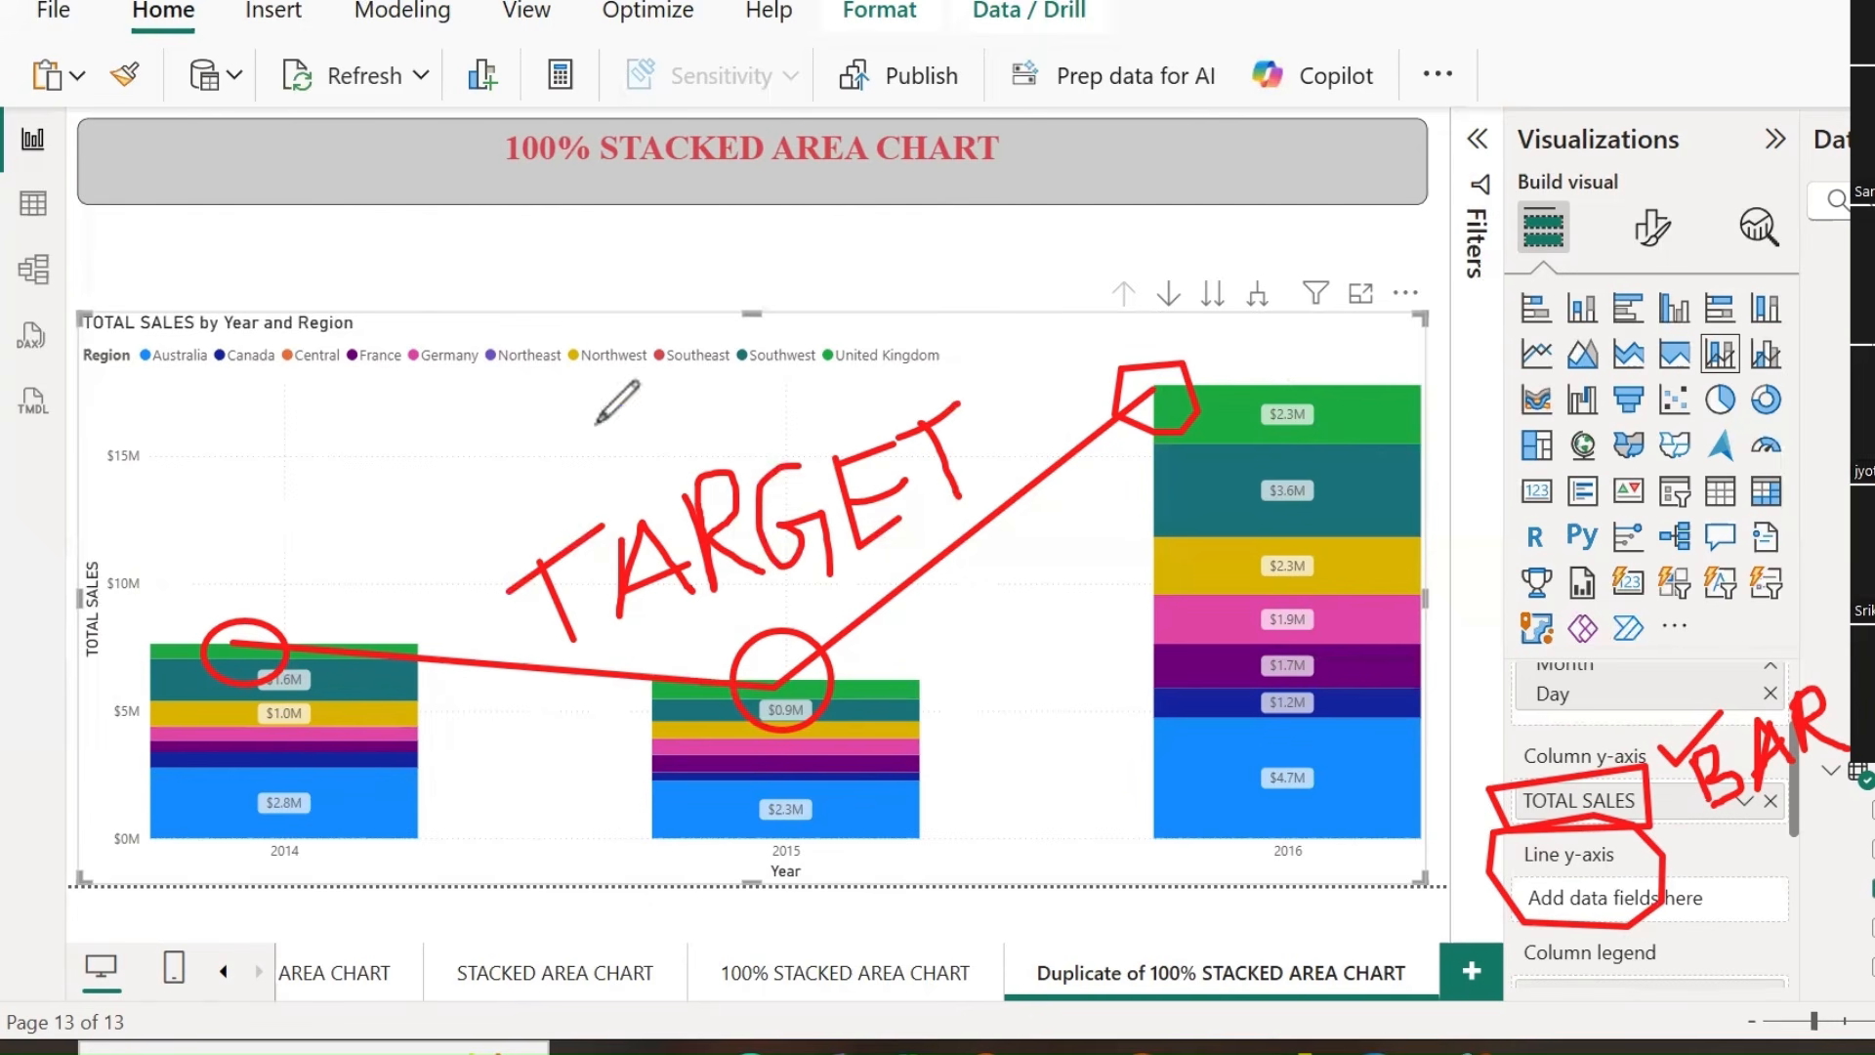
Handwrite the red notes AC, T 99 and TB 1M with a down arrow above the chart.
{"action": "mouse_move", "coordinate": [496, 244]}
{"action": "left_mouse_down"}
{"action": "mouse_move", "coordinate": [511, 295]}
{"action": "mouse_move", "coordinate": [558, 272]}
{"action": "mouse_move", "coordinate": [541, 257]}
{"action": "mouse_move", "coordinate": [597, 266]}
{"action": "left_mouse_up"}
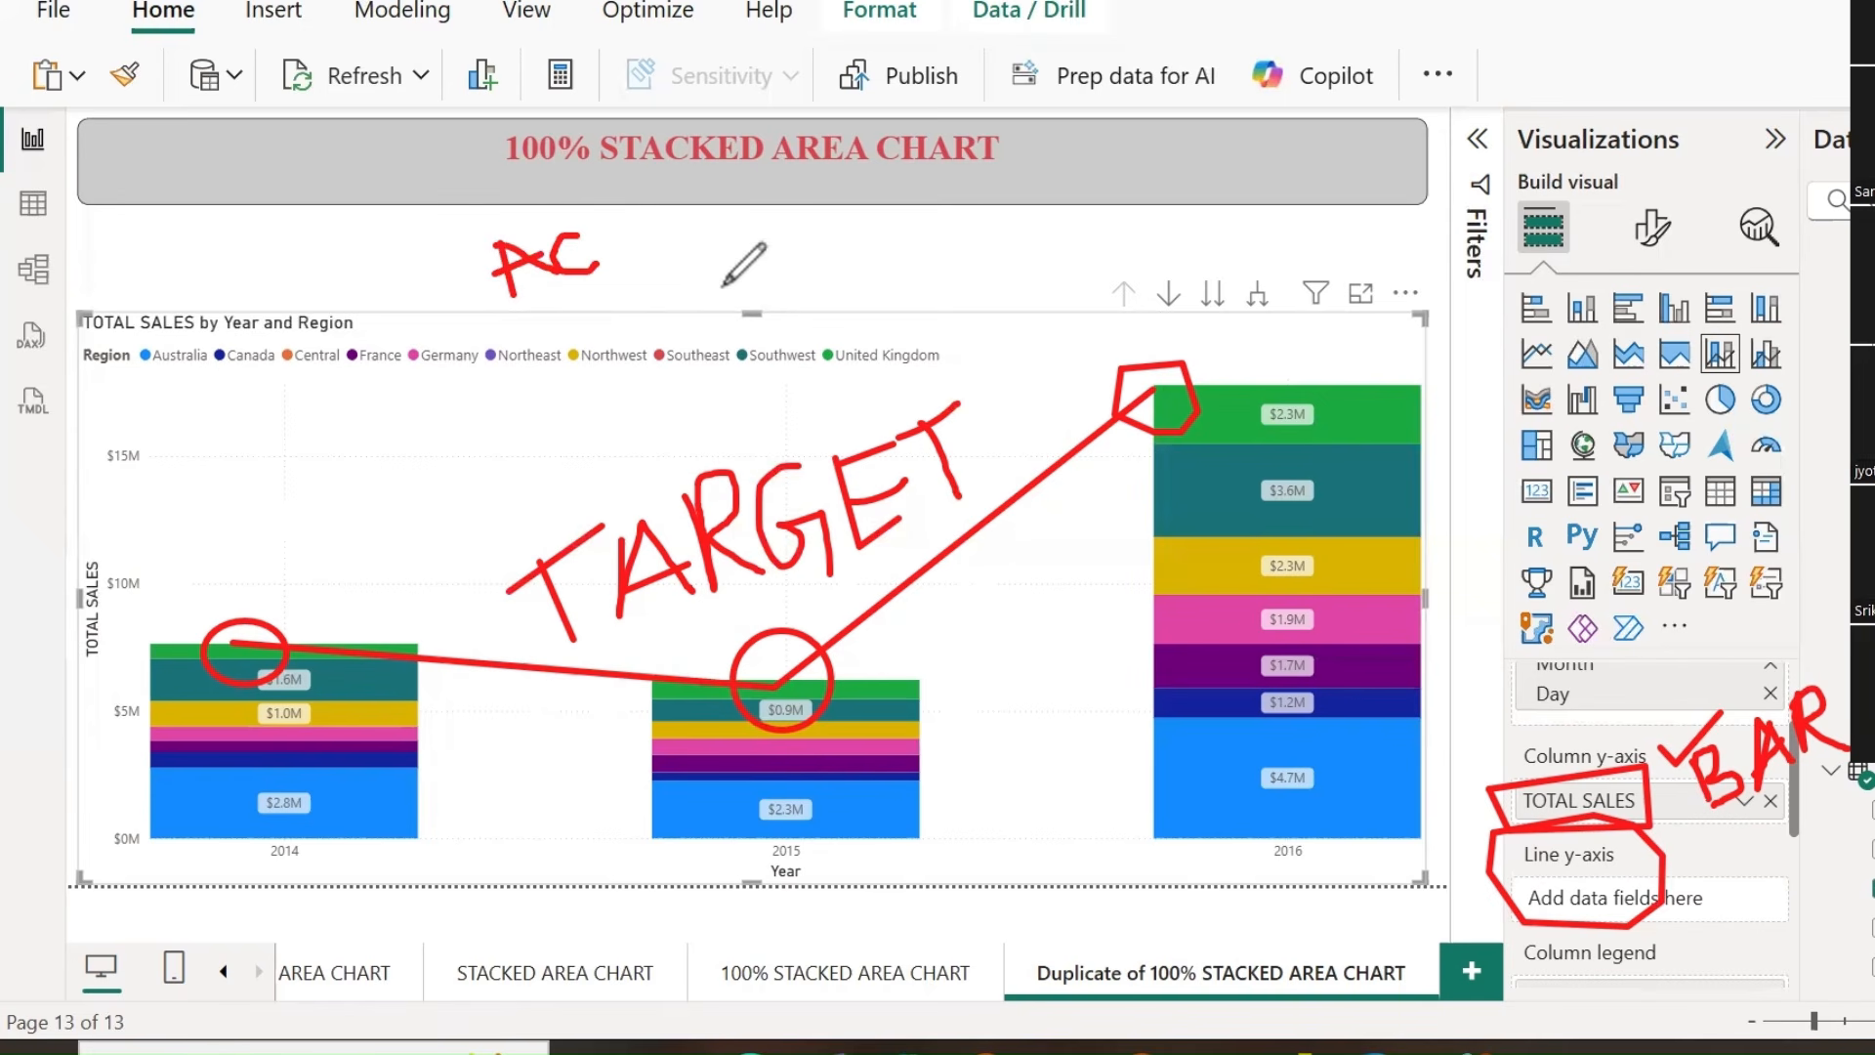
{"action": "mouse_move", "coordinate": [699, 210]}
{"action": "left_mouse_down"}
{"action": "mouse_move", "coordinate": [713, 286]}
{"action": "mouse_move", "coordinate": [731, 198]}
{"action": "left_mouse_up"}
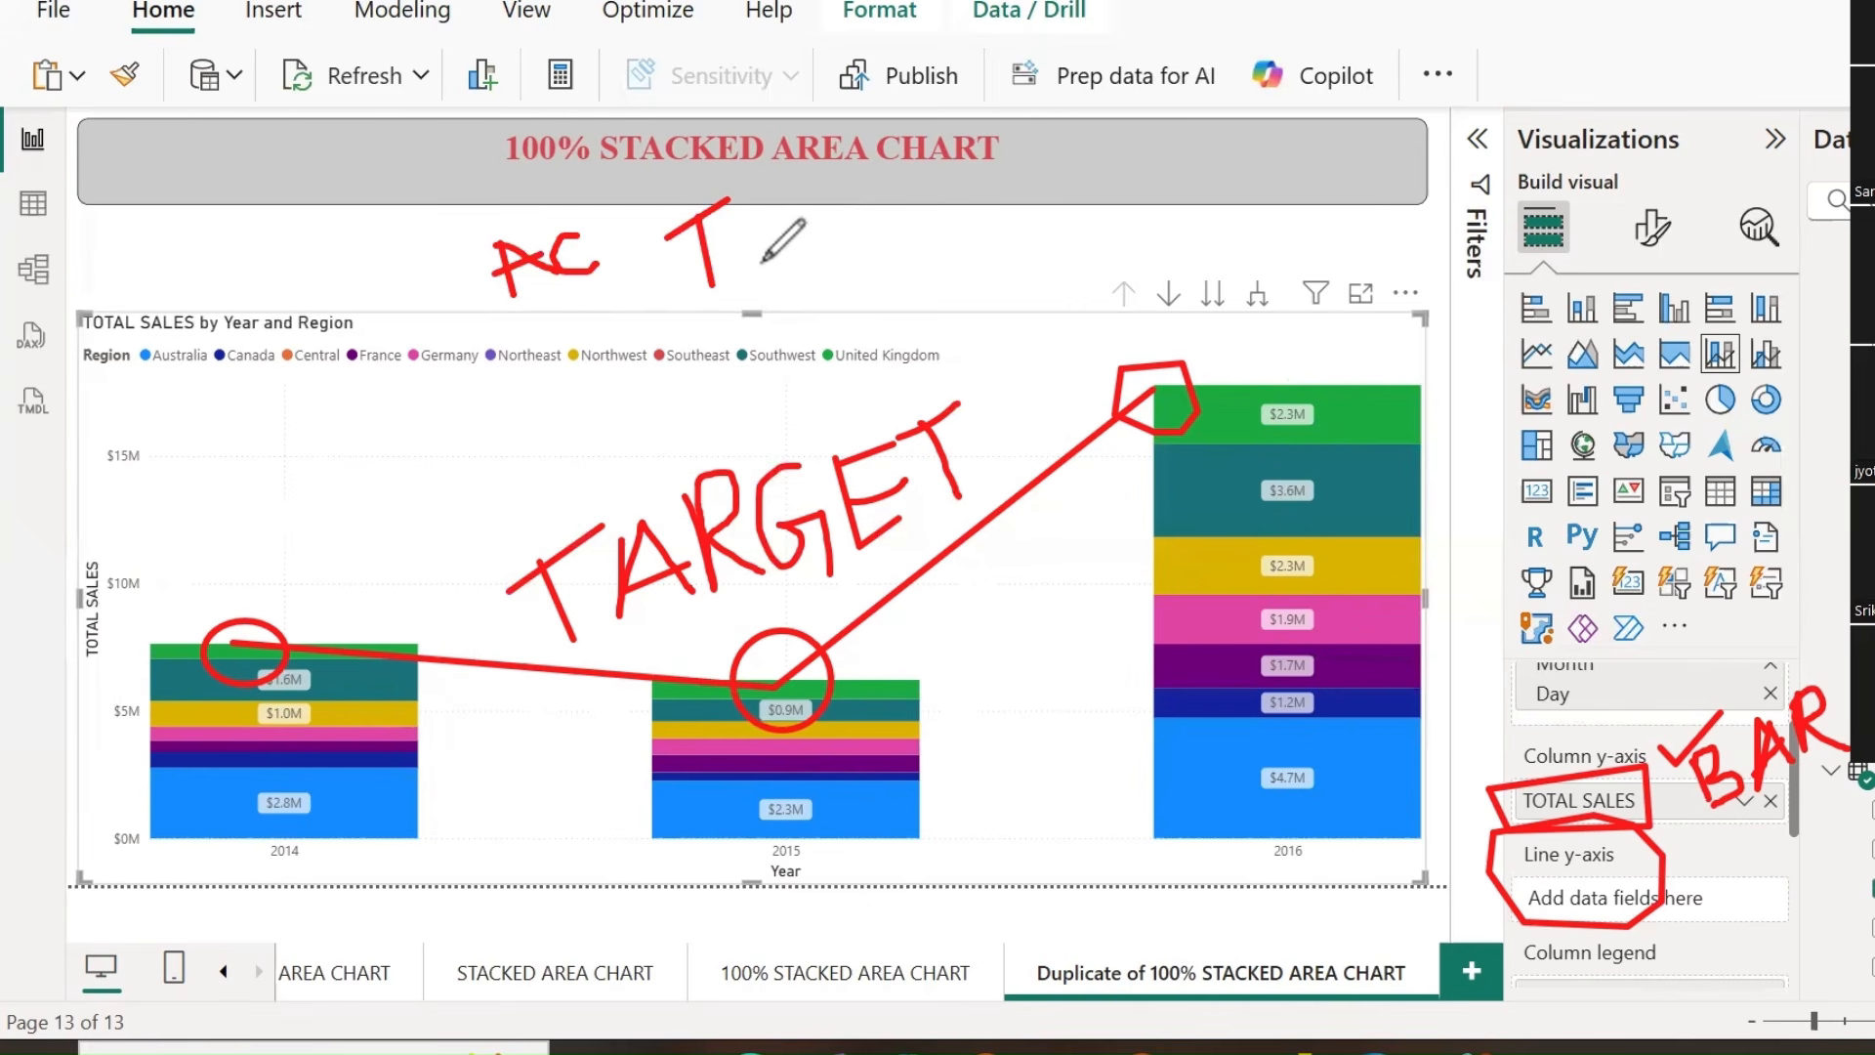
{"action": "mouse_move", "coordinate": [875, 225]}
{"action": "left_mouse_down"}
{"action": "mouse_move", "coordinate": [898, 281]}
{"action": "mouse_move", "coordinate": [886, 205]}
{"action": "left_mouse_up"}
{"action": "mouse_move", "coordinate": [900, 276]}
{"action": "left_mouse_down"}
{"action": "mouse_move", "coordinate": [967, 191]}
{"action": "mouse_move", "coordinate": [981, 232]}
{"action": "mouse_move", "coordinate": [907, 276]}
{"action": "left_mouse_up"}
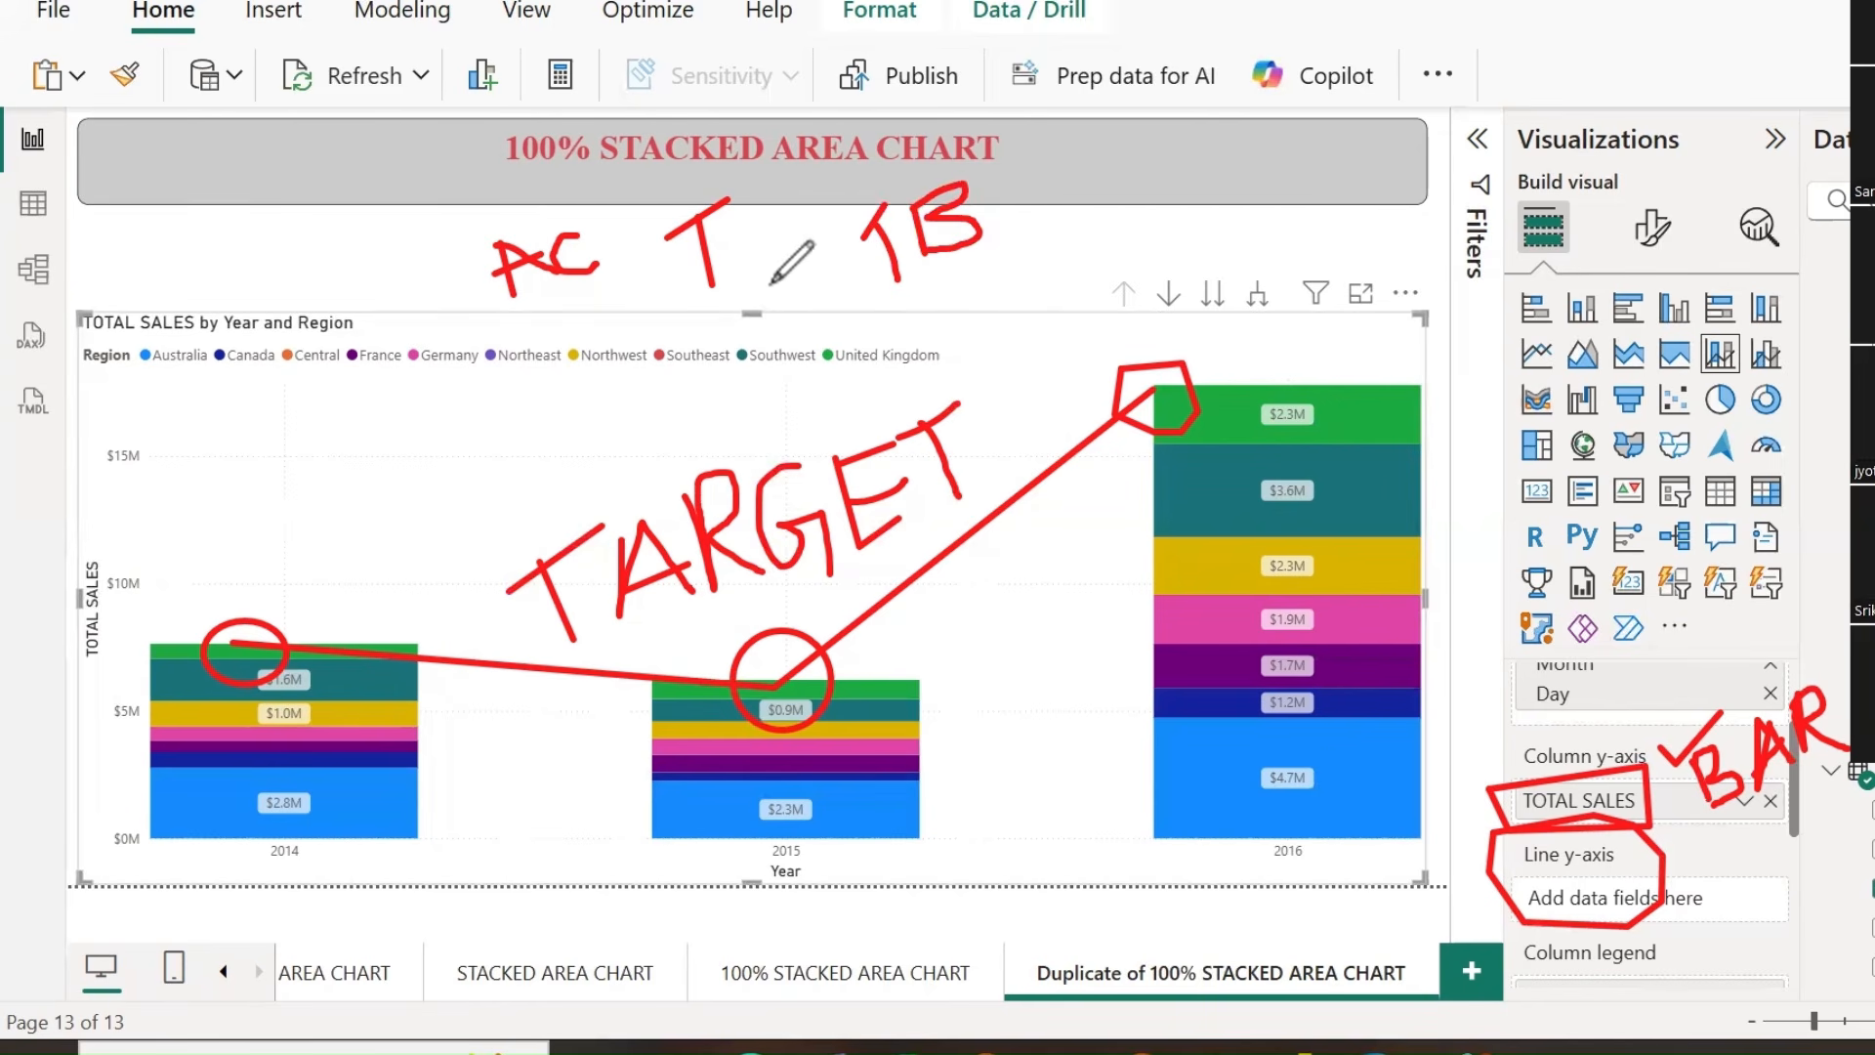
{"action": "mouse_move", "coordinate": [767, 252]}
{"action": "left_mouse_down"}
{"action": "mouse_move", "coordinate": [740, 266]}
{"action": "mouse_move", "coordinate": [767, 296]}
{"action": "mouse_move", "coordinate": [787, 259]}
{"action": "left_mouse_up"}
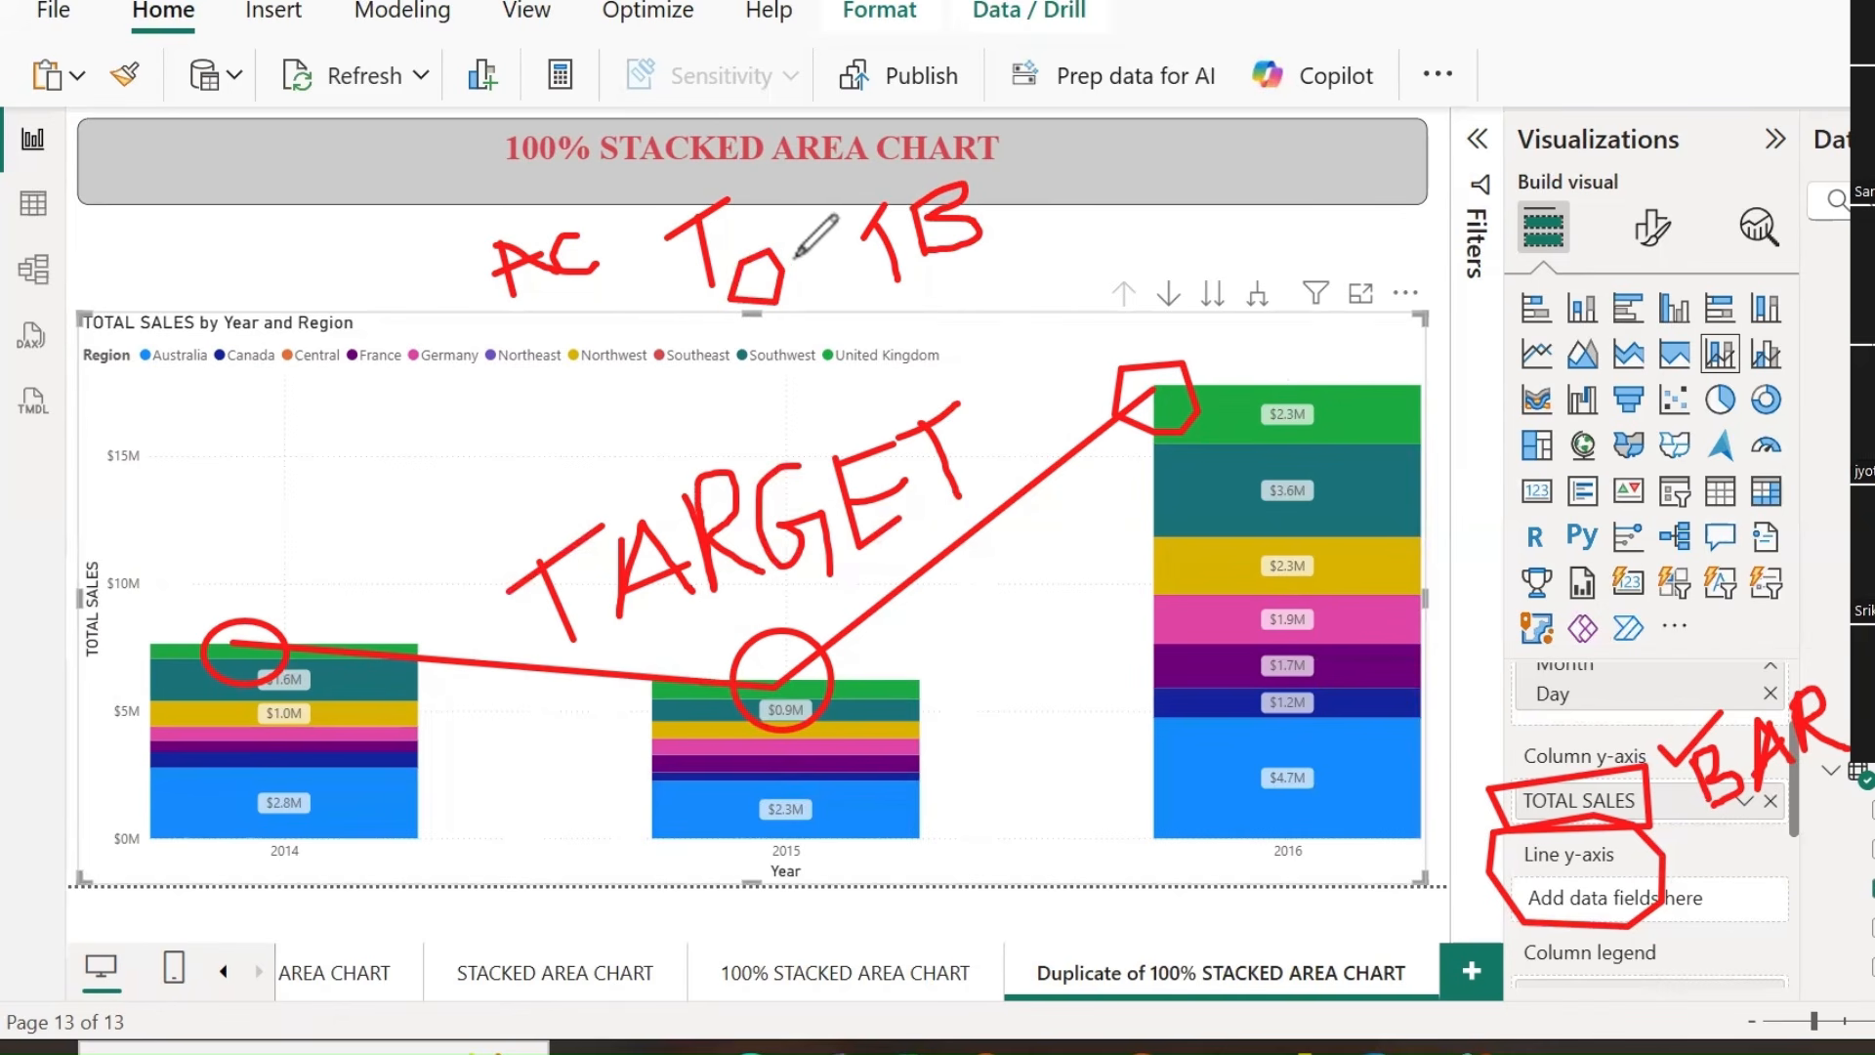
{"action": "left_click_drag", "start_coordinate": [782, 262], "coordinate": [817, 403]}
{"action": "left_click_drag", "start_coordinate": [833, 246], "coordinate": [846, 402]}
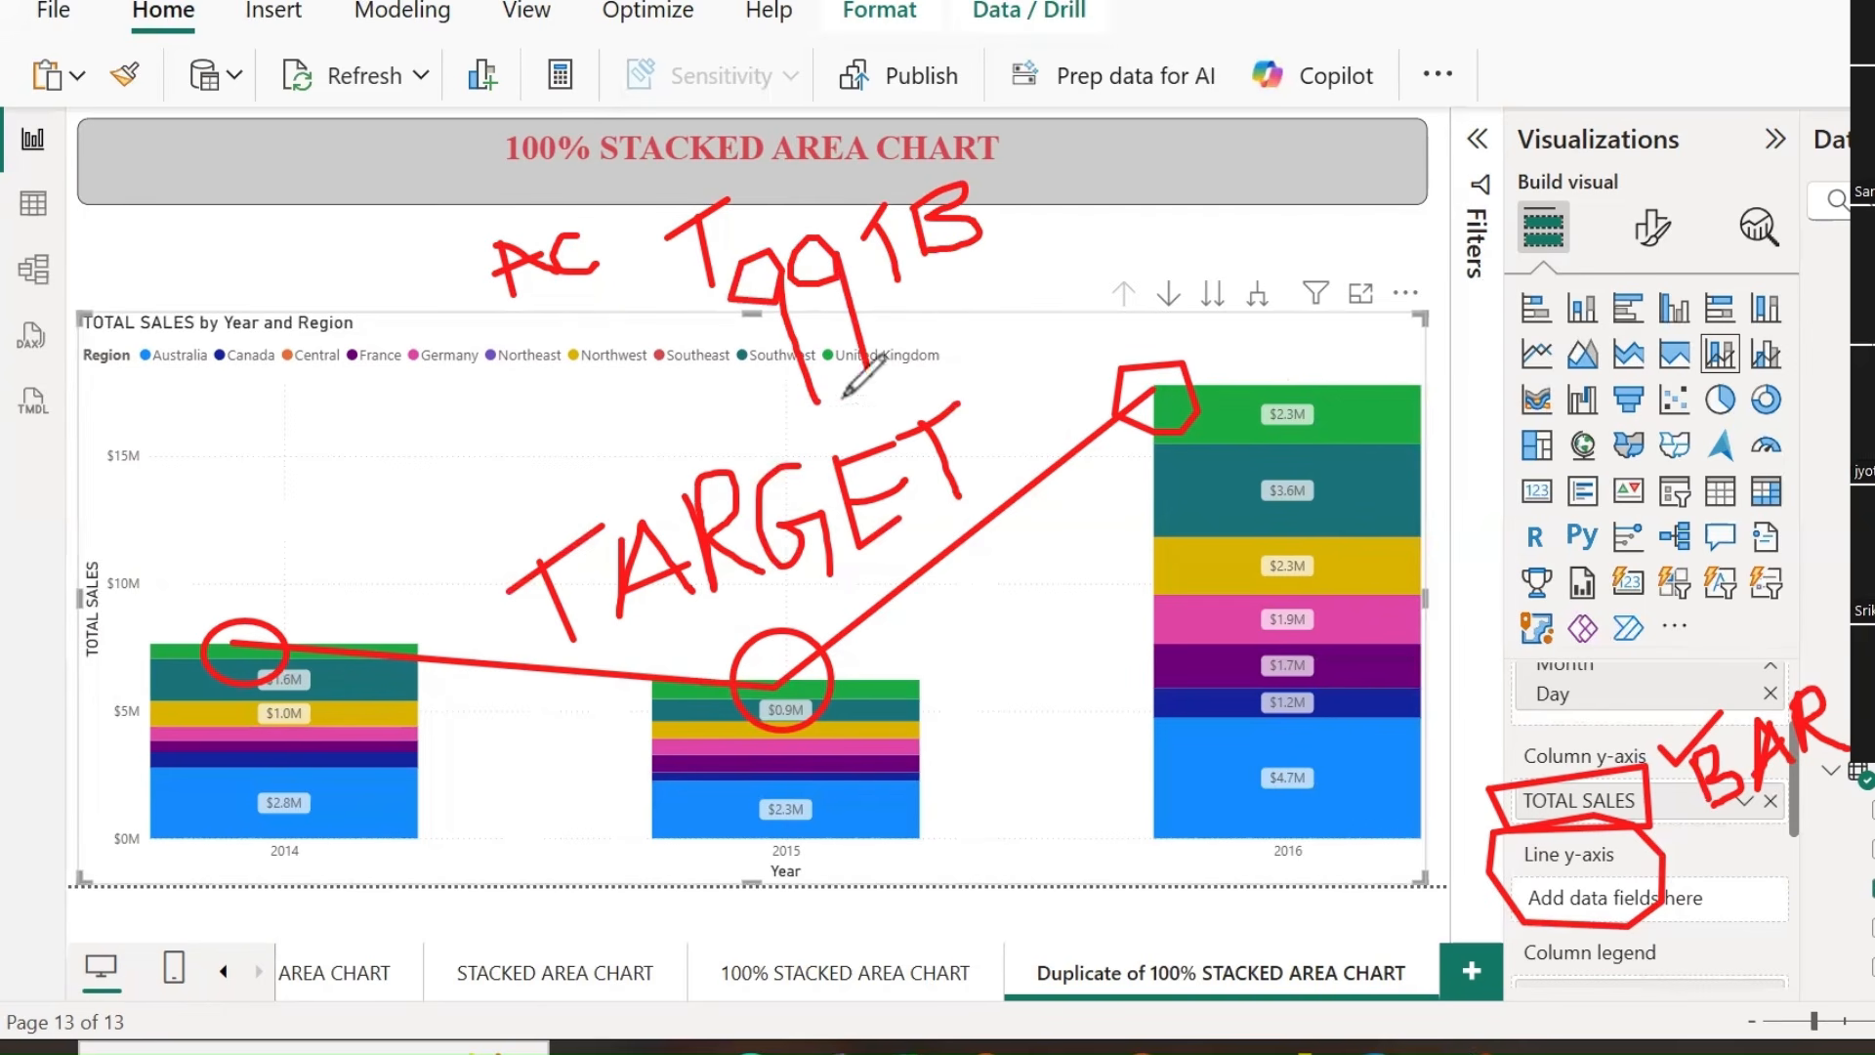
{"action": "mouse_move", "coordinate": [973, 264]}
{"action": "left_mouse_down"}
{"action": "mouse_move", "coordinate": [967, 337]}
{"action": "mouse_move", "coordinate": [1015, 302]}
{"action": "left_mouse_up"}
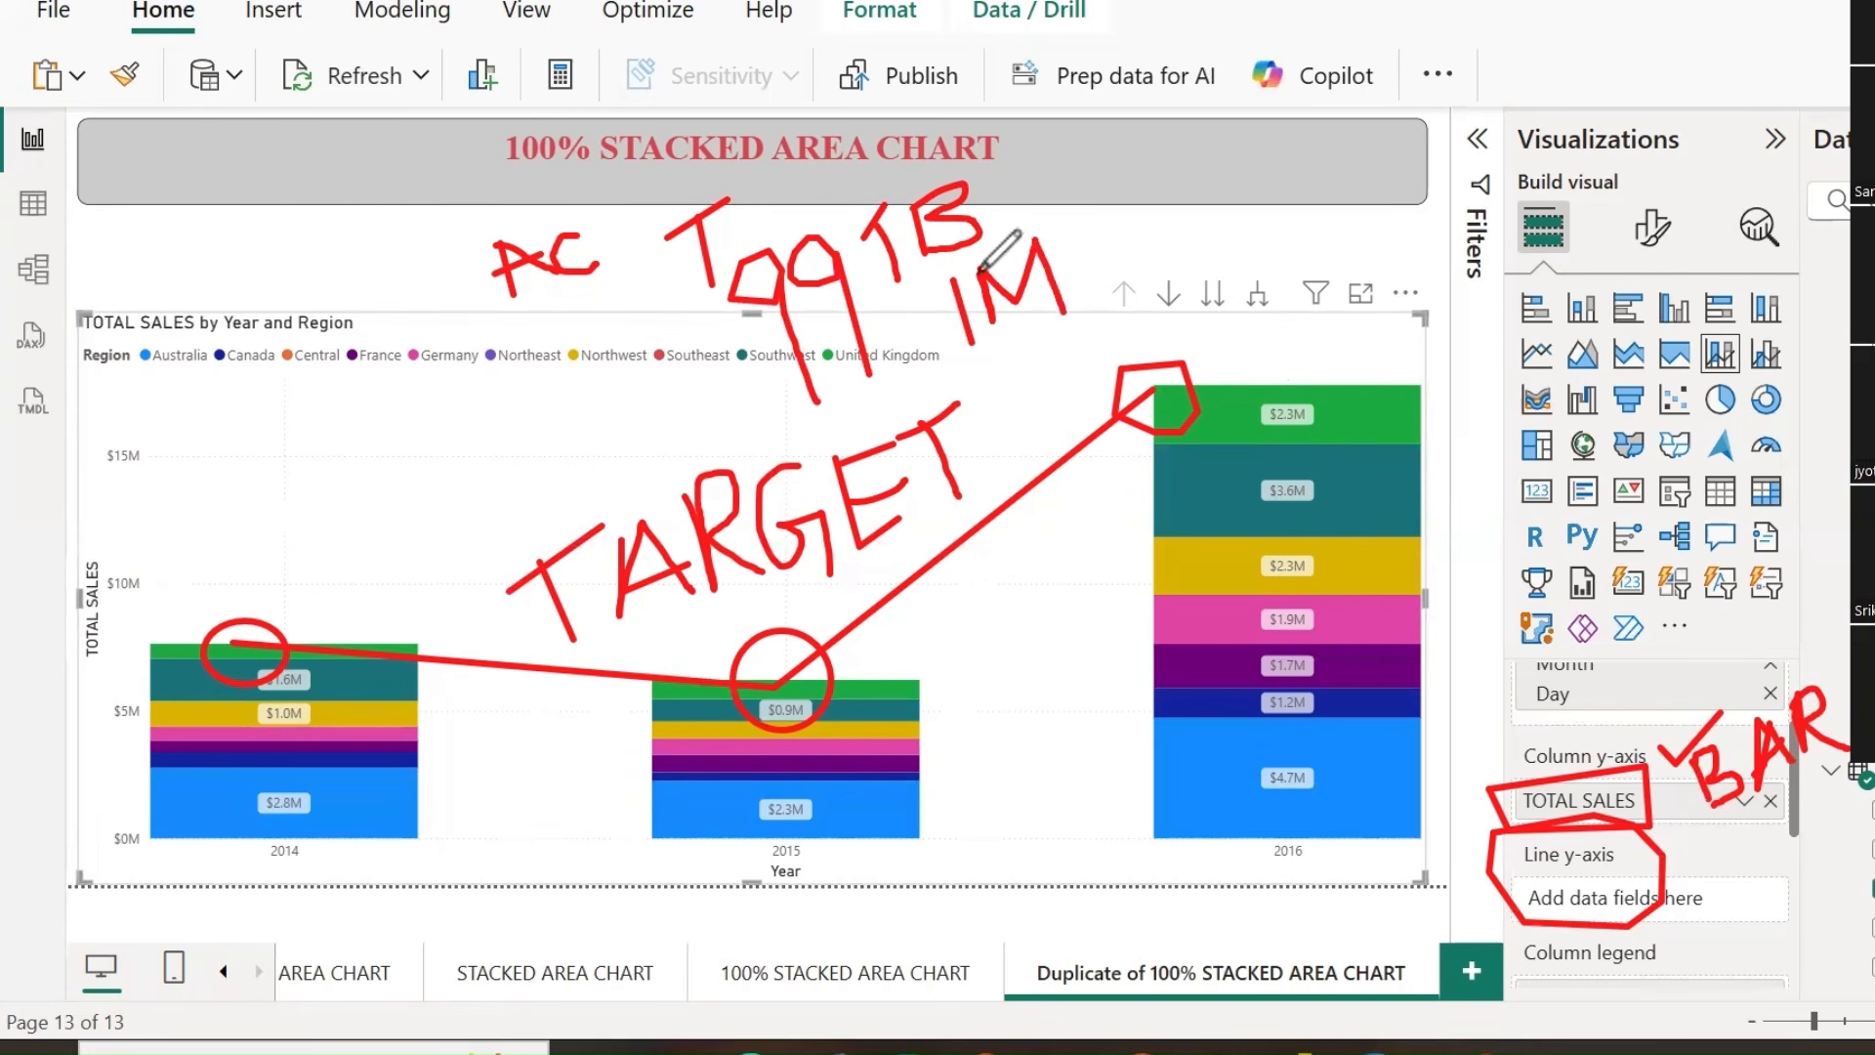
{"action": "left_click_drag", "start_coordinate": [1092, 278], "coordinate": [1136, 301]}
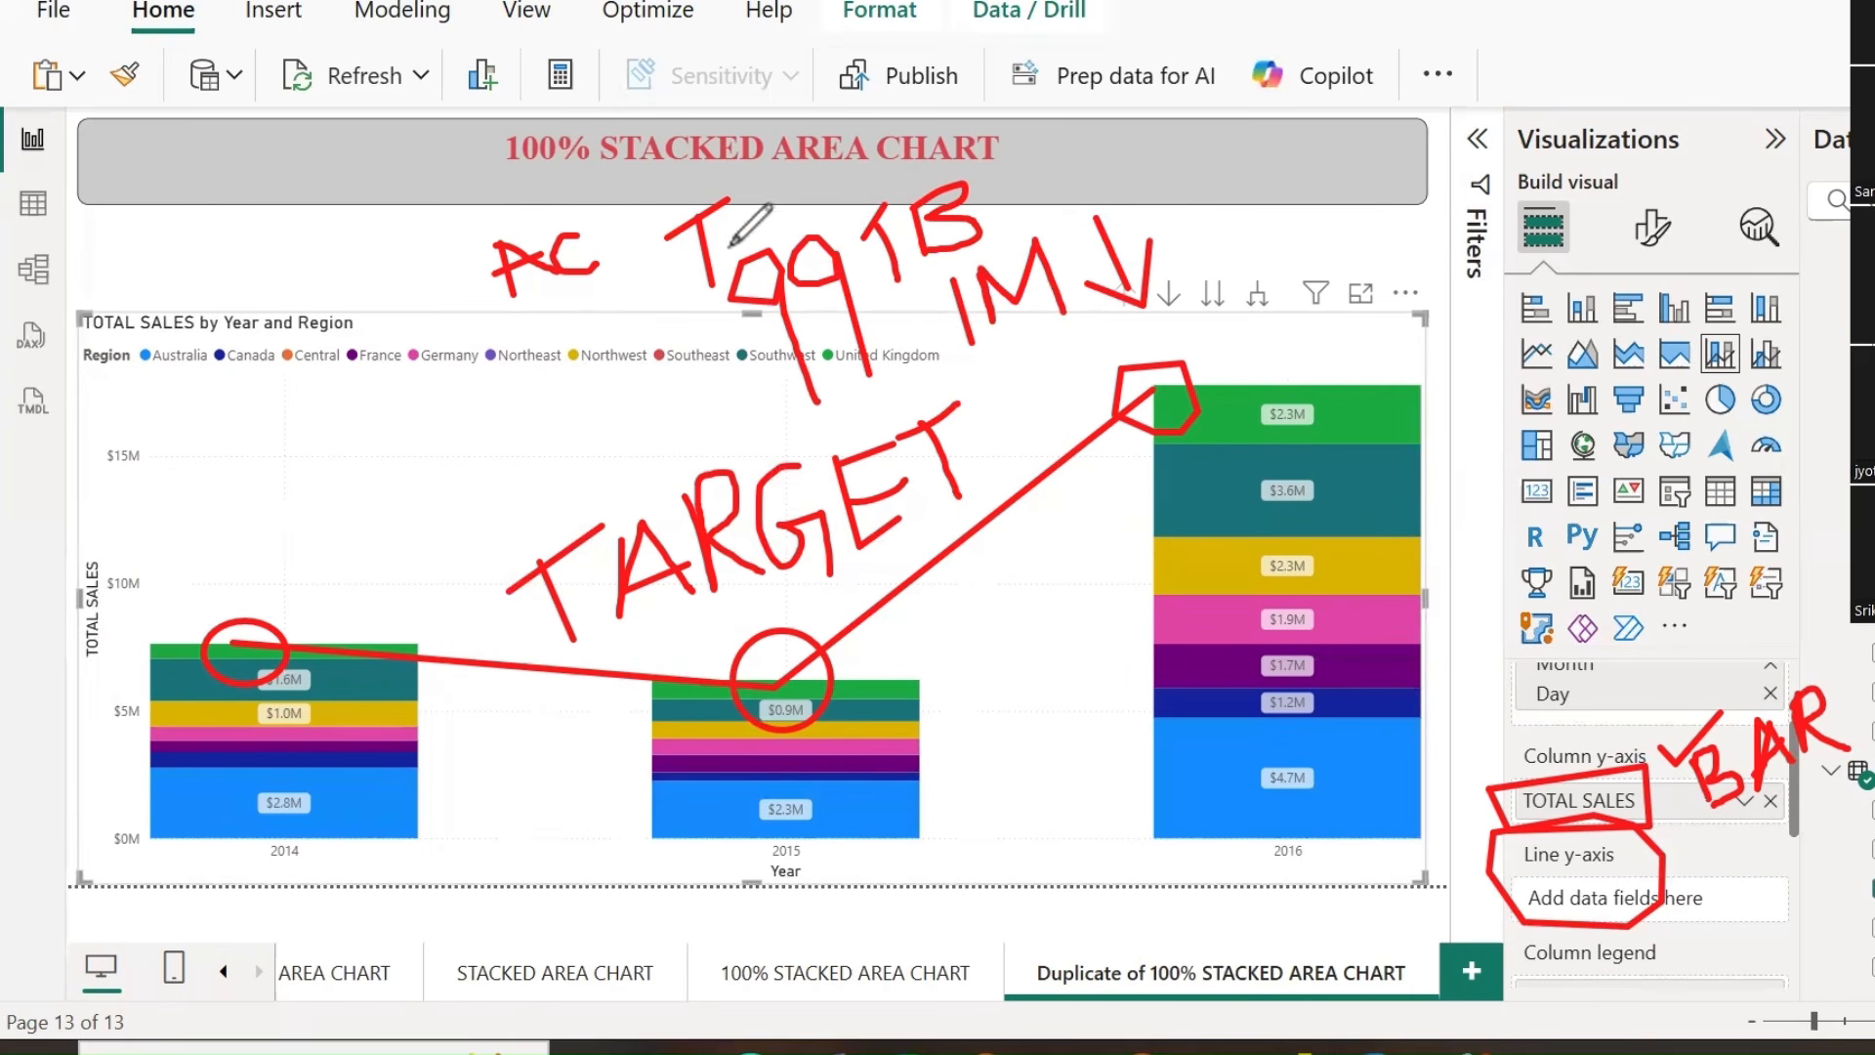
Erase the red handwritten notes, line and circles drawn over the chart area.
{"action": "left_click", "coordinate": [528, 83]}
{"action": "mouse_move", "coordinate": [649, 159]}
{"action": "left_mouse_down"}
{"action": "mouse_move", "coordinate": [237, 703]}
{"action": "mouse_move", "coordinate": [862, 108]}
{"action": "mouse_move", "coordinate": [890, 210]}
{"action": "mouse_move", "coordinate": [825, 302]}
{"action": "mouse_move", "coordinate": [1042, 448]}
{"action": "mouse_move", "coordinate": [988, 407]}
{"action": "mouse_move", "coordinate": [914, 637]}
{"action": "mouse_move", "coordinate": [767, 692]}
{"action": "left_mouse_up"}
{"action": "left_click", "coordinate": [503, 91]}
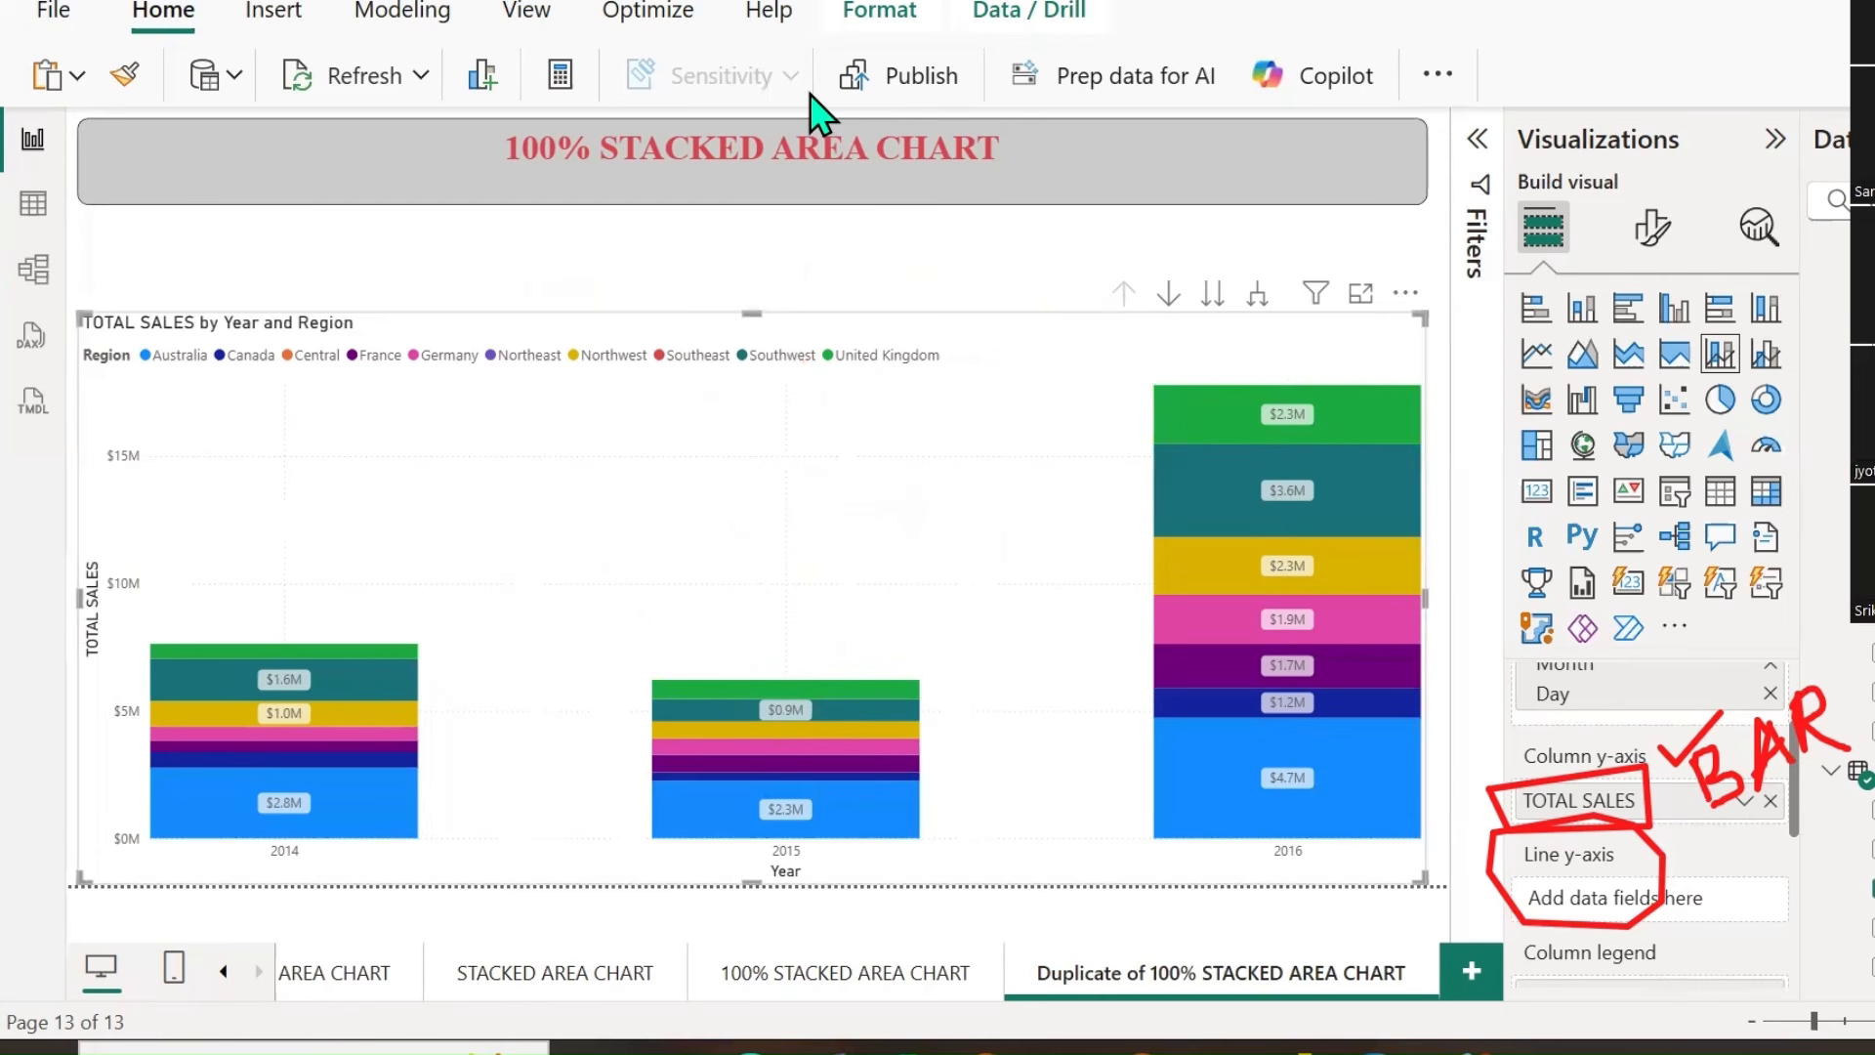
Clear the remaining red annotations over the field wells and add Tax amt to the Line y-axis.
{"action": "mouse_move", "coordinate": [1498, 867]}
{"action": "left_mouse_down"}
{"action": "mouse_move", "coordinate": [1738, 782]}
{"action": "mouse_move", "coordinate": [1658, 741]}
{"action": "left_mouse_up"}
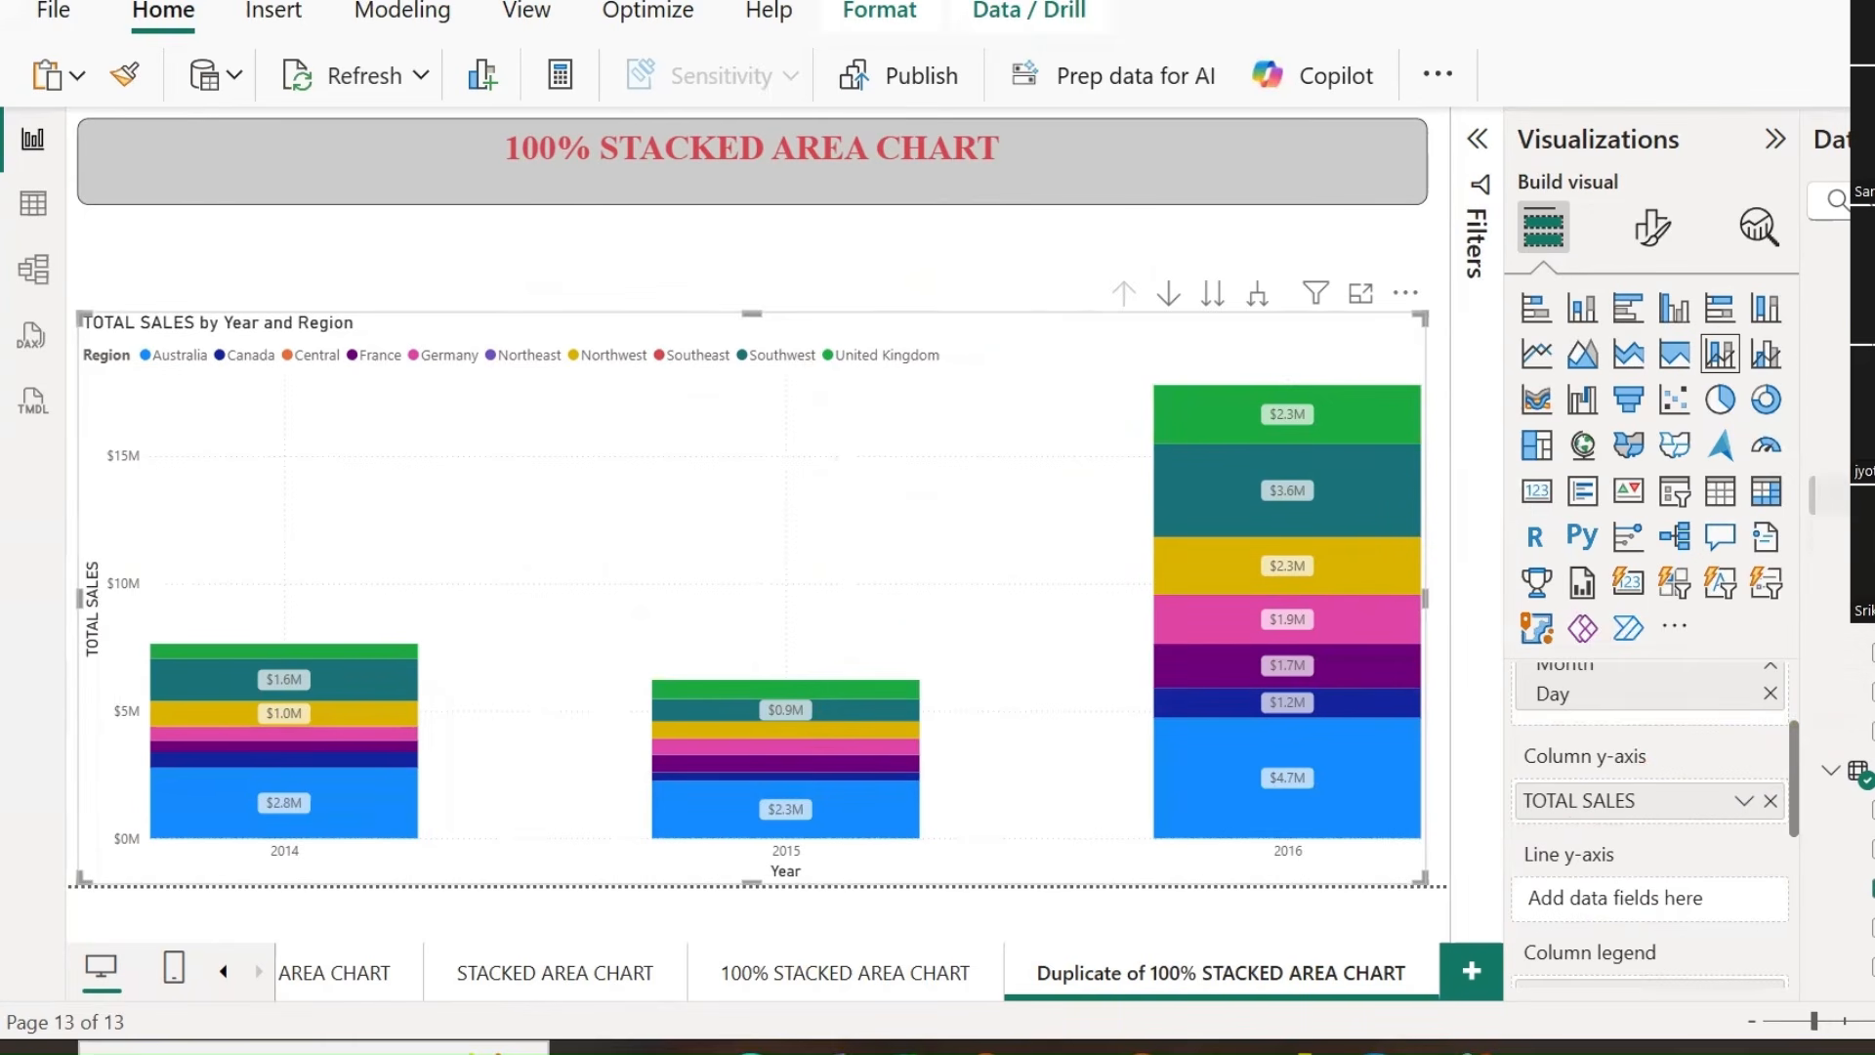
{"action": "left_click", "coordinate": [1871, 576]}
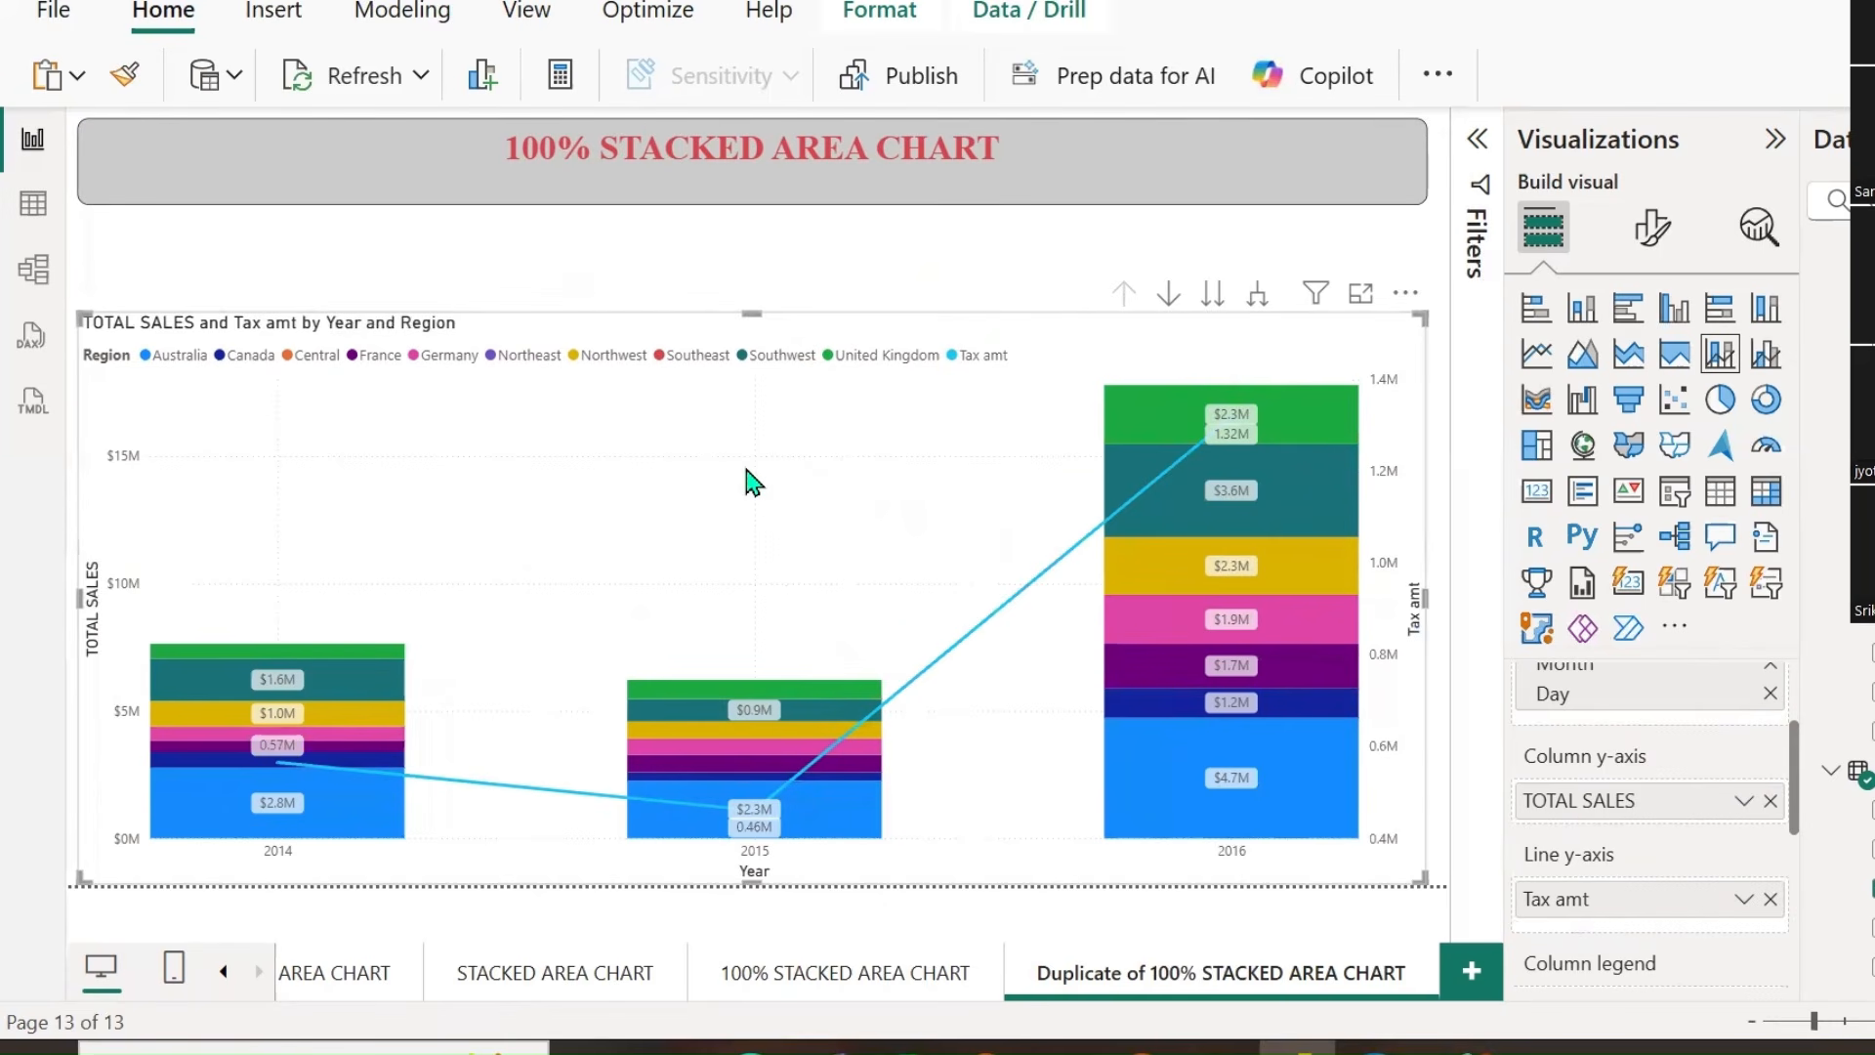
Circle the Tax amt line's data labels for 2014, 2015 and 2016 in red.
{"action": "mouse_move", "coordinate": [363, 764]}
{"action": "left_mouse_down"}
{"action": "mouse_move", "coordinate": [249, 734]}
{"action": "mouse_move", "coordinate": [231, 764]}
{"action": "mouse_move", "coordinate": [313, 781]}
{"action": "left_mouse_up"}
{"action": "mouse_move", "coordinate": [728, 825]}
{"action": "left_mouse_down"}
{"action": "mouse_move", "coordinate": [826, 846]}
{"action": "mouse_move", "coordinate": [706, 811]}
{"action": "mouse_move", "coordinate": [735, 866]}
{"action": "left_mouse_up"}
{"action": "mouse_move", "coordinate": [1172, 435]}
{"action": "left_mouse_down"}
{"action": "mouse_move", "coordinate": [1319, 430]}
{"action": "mouse_move", "coordinate": [1153, 440]}
{"action": "mouse_move", "coordinate": [1177, 429]}
{"action": "left_mouse_up"}
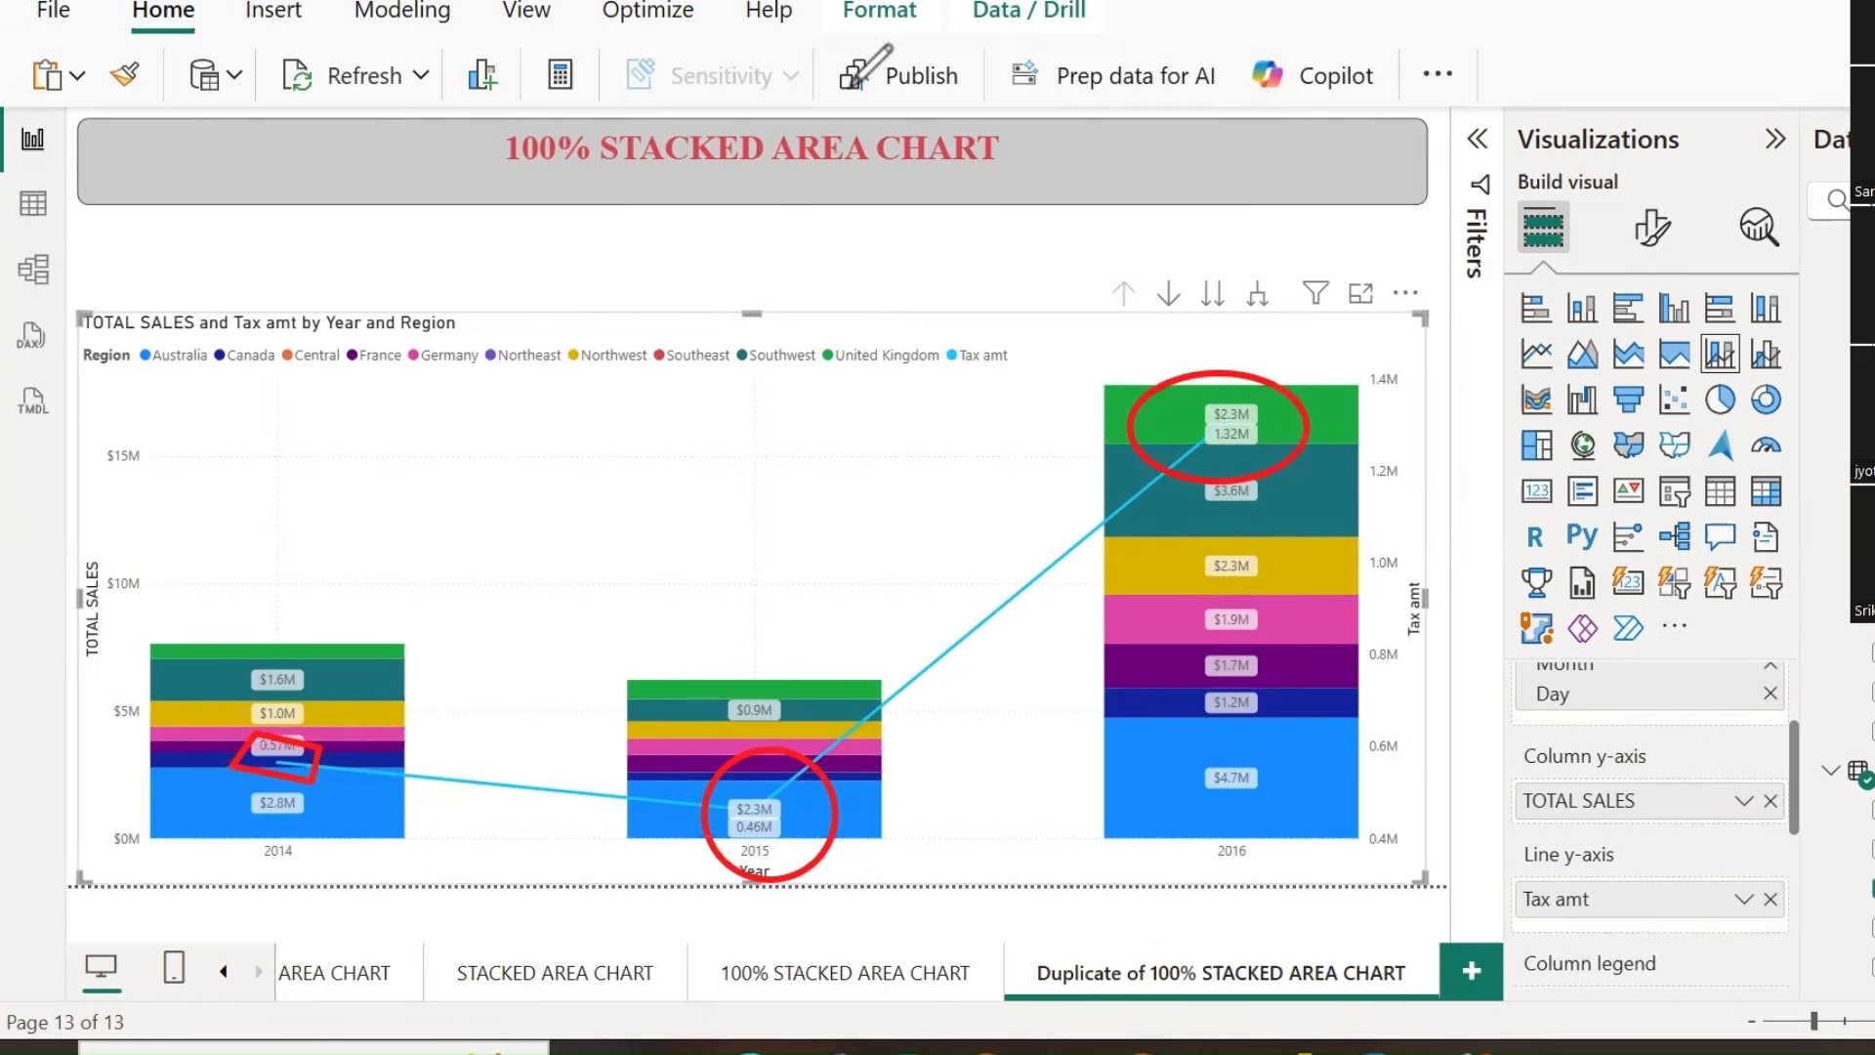
Inspect the Tax amt line's 2014 point and the column segment beneath it.
{"action": "left_click", "coordinate": [281, 765]}
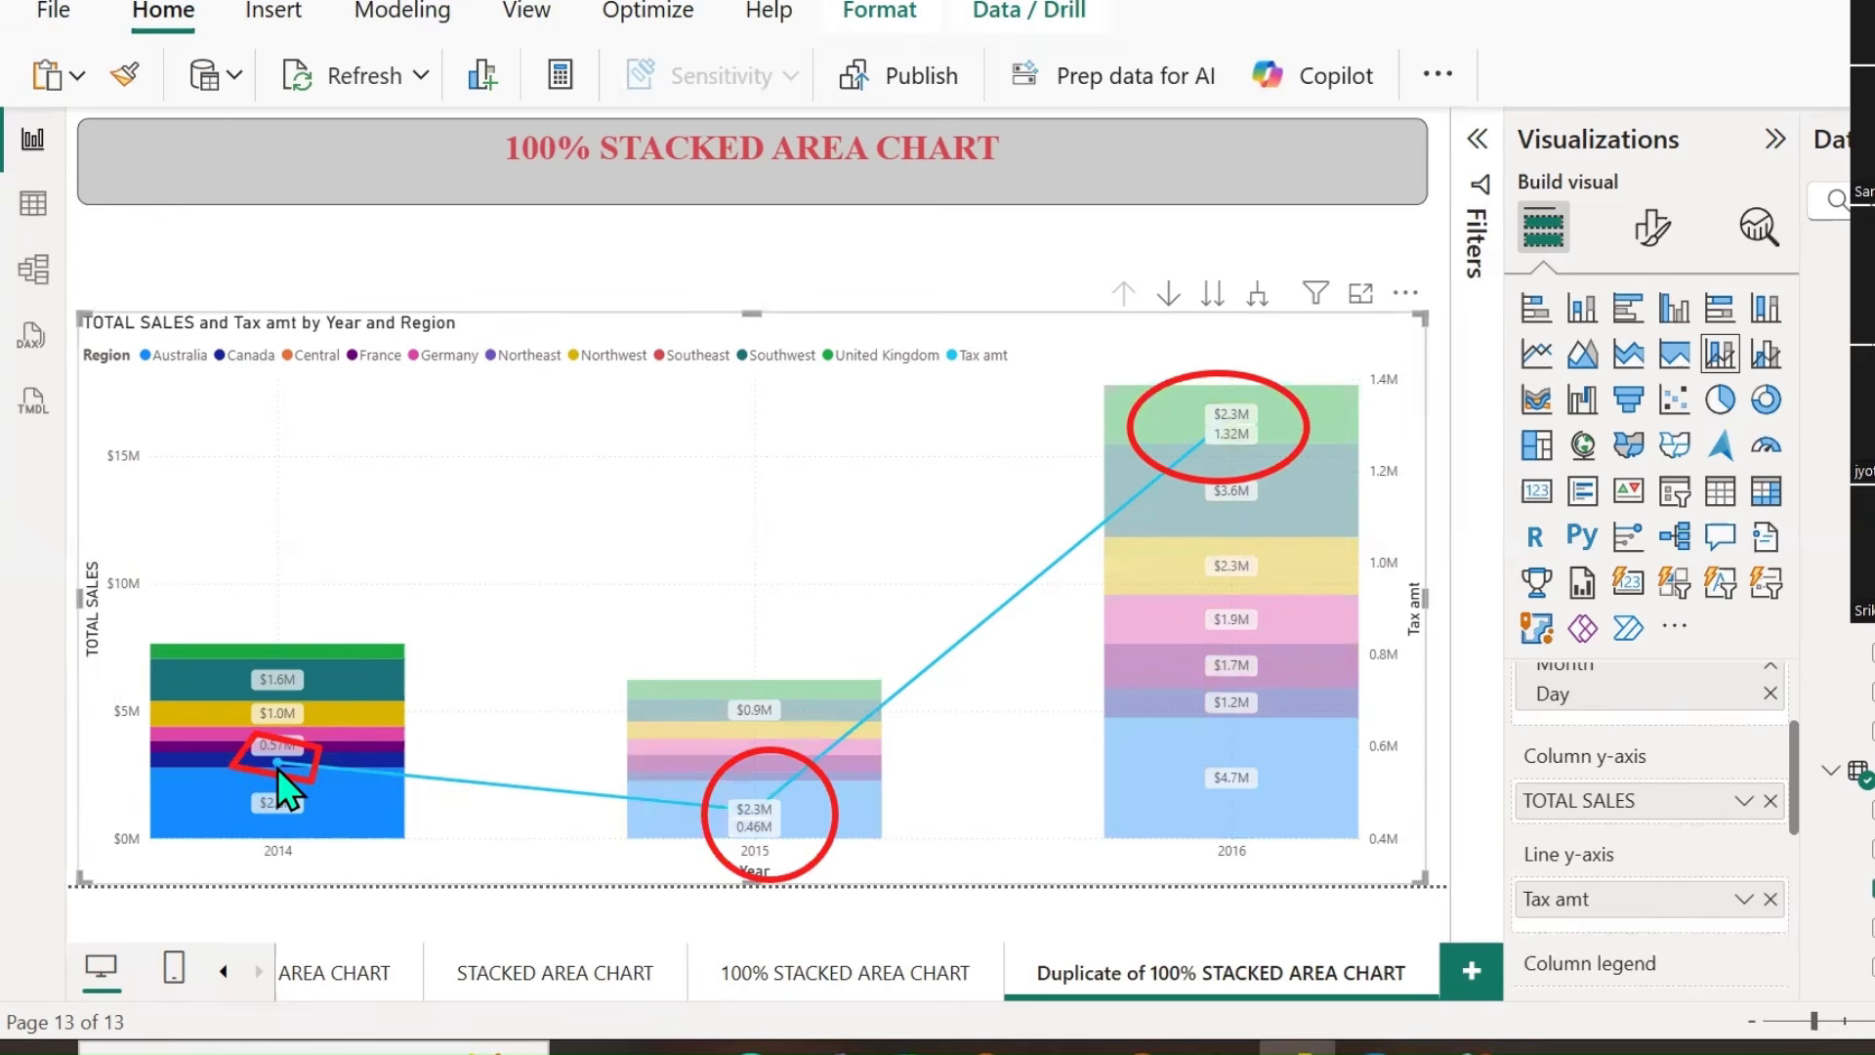
{"action": "left_click", "coordinate": [281, 759]}
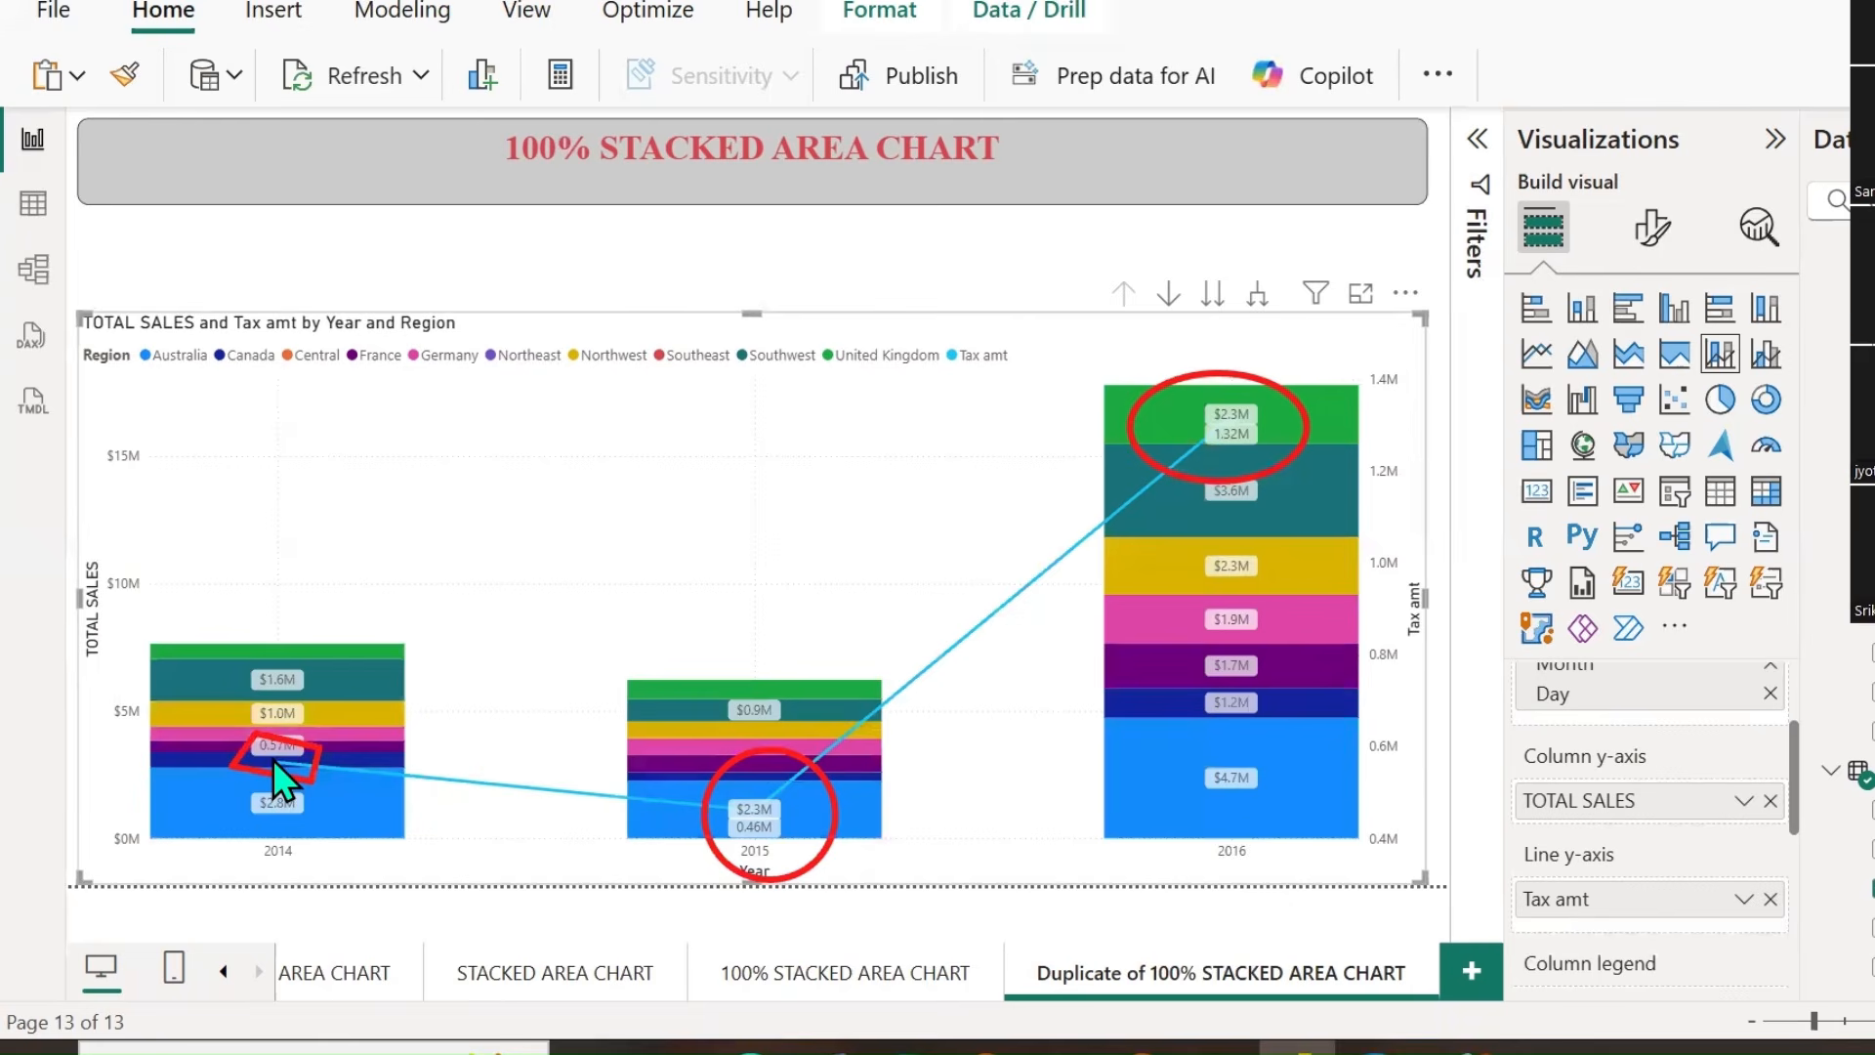
{"action": "left_click", "coordinate": [278, 763]}
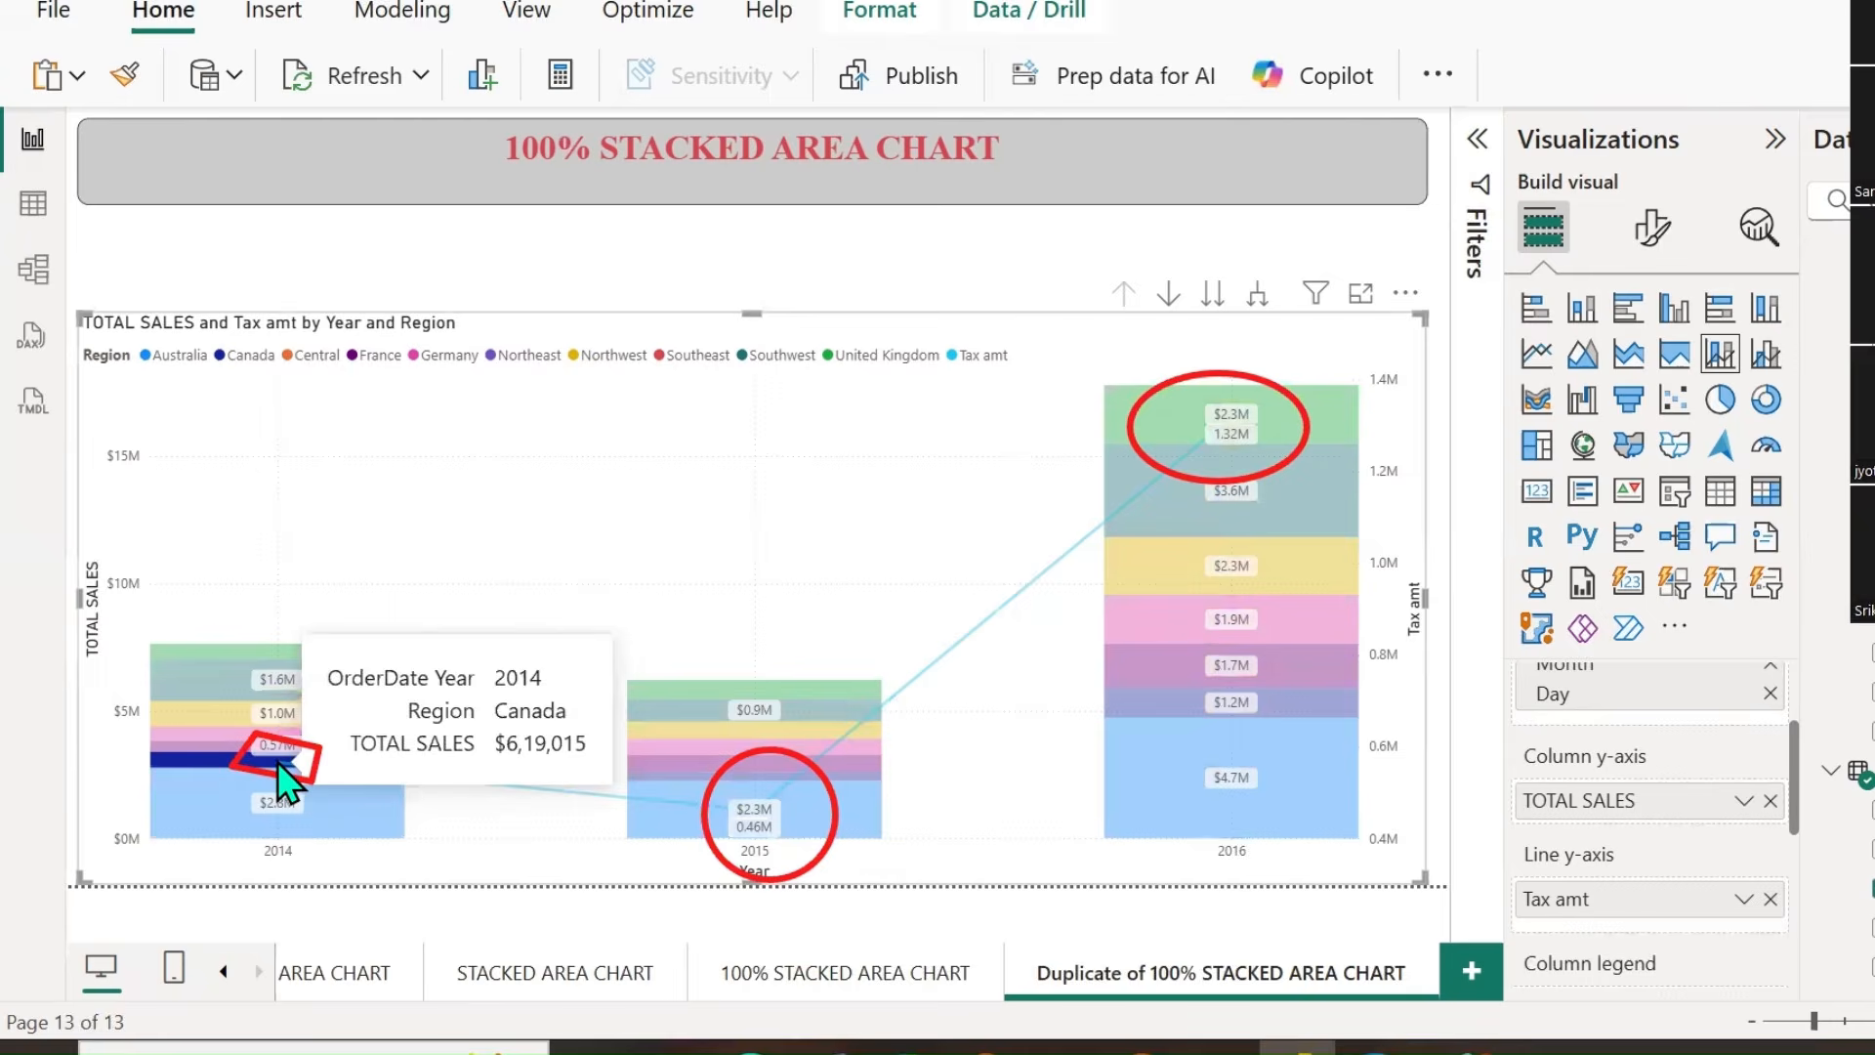
{"action": "left_click", "coordinate": [278, 763]}
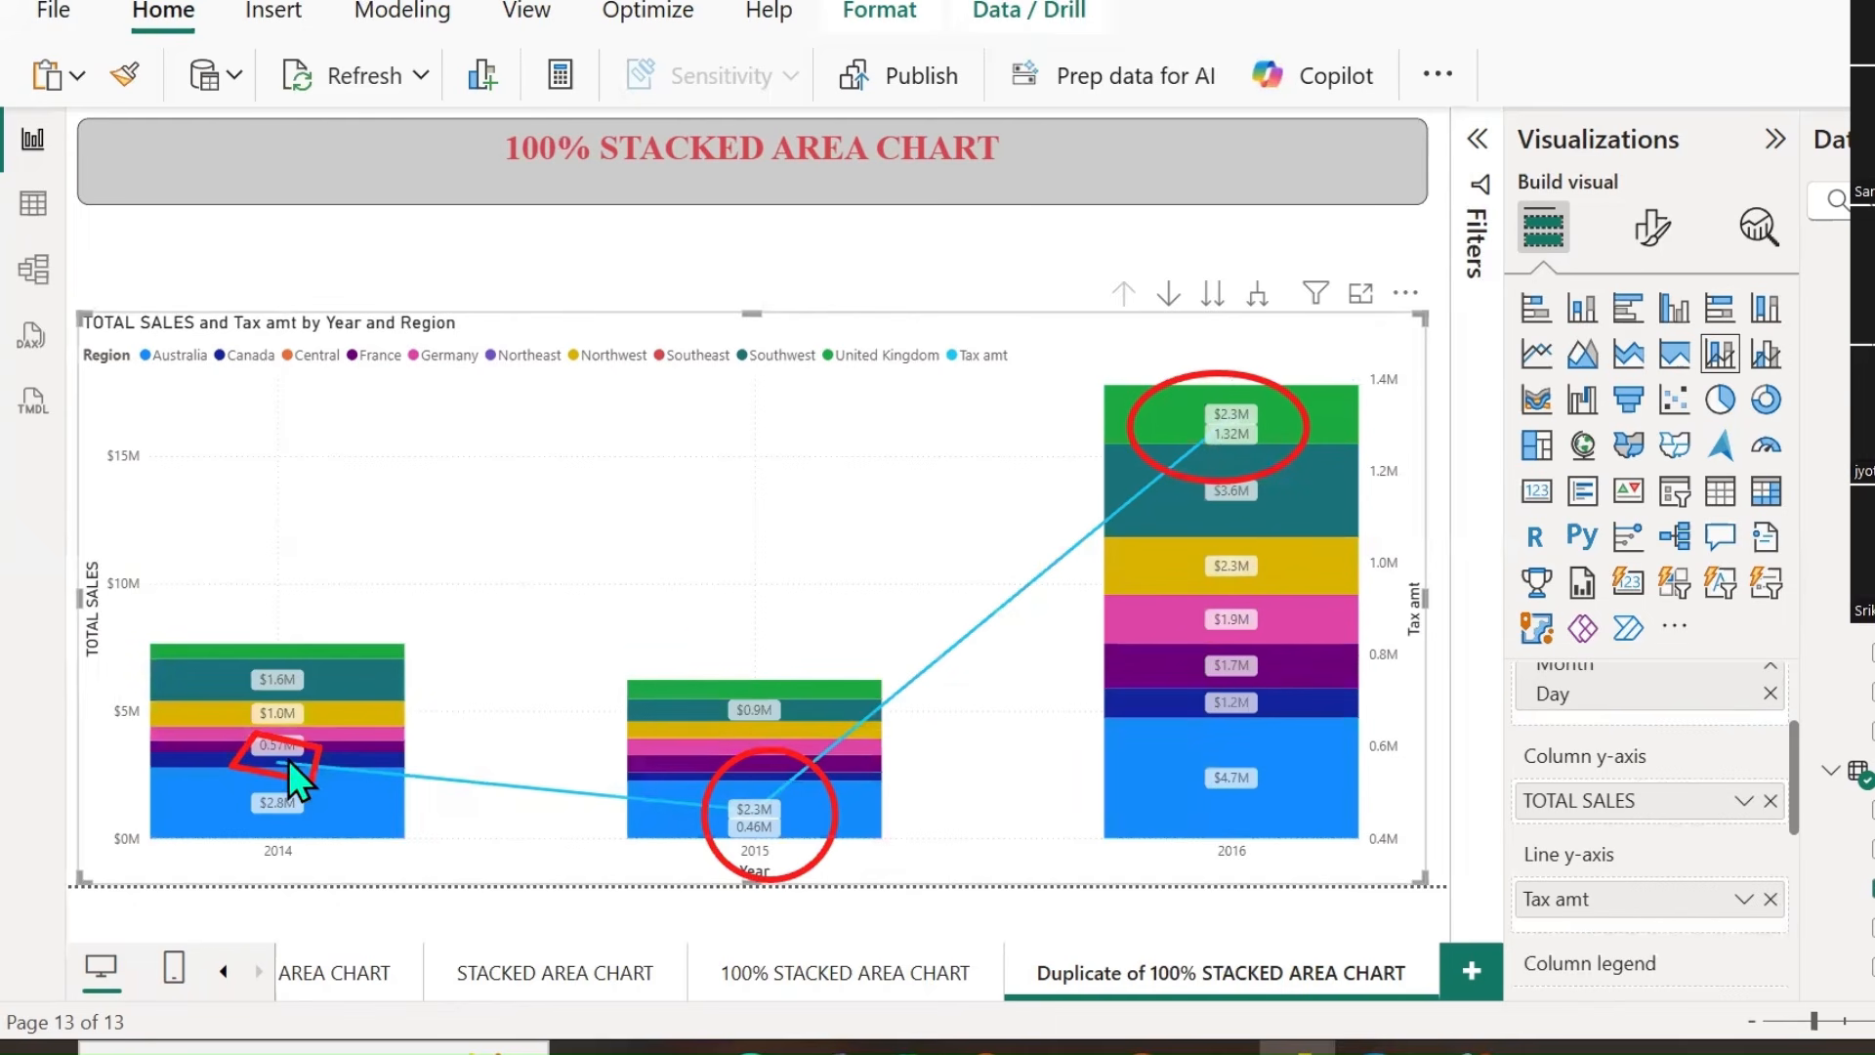
{"action": "mouse_move", "coordinate": [280, 760]}
Erase the three red outlines drawn around the line's data labels.
{"action": "left_click", "coordinate": [830, 92]}
{"action": "left_click", "coordinate": [283, 774]}
{"action": "left_click", "coordinate": [752, 806]}
{"action": "left_click", "coordinate": [1185, 443]}
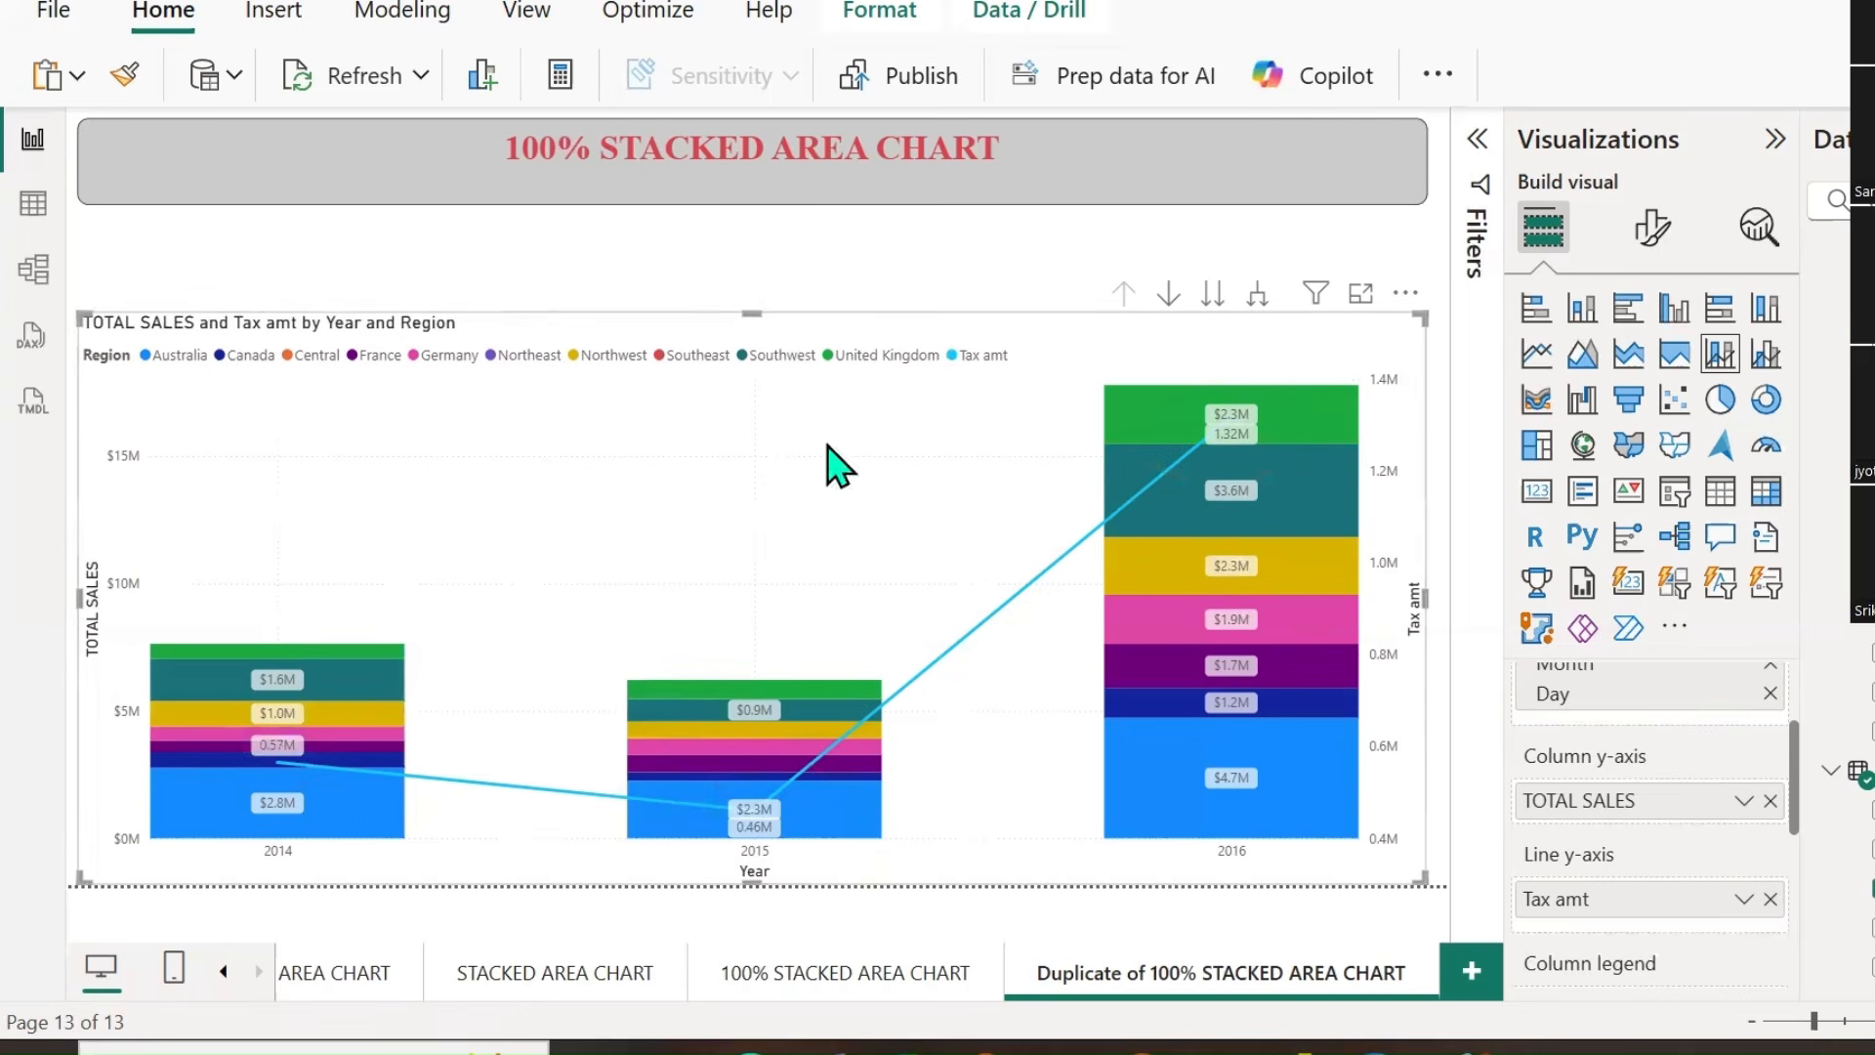
Review the remaining field wells and set the chart's X-axis type to Categorical in the visual formatting.
{"action": "scroll", "coordinate": [1632, 860], "scroll_direction": "down", "scroll_amount": 3}
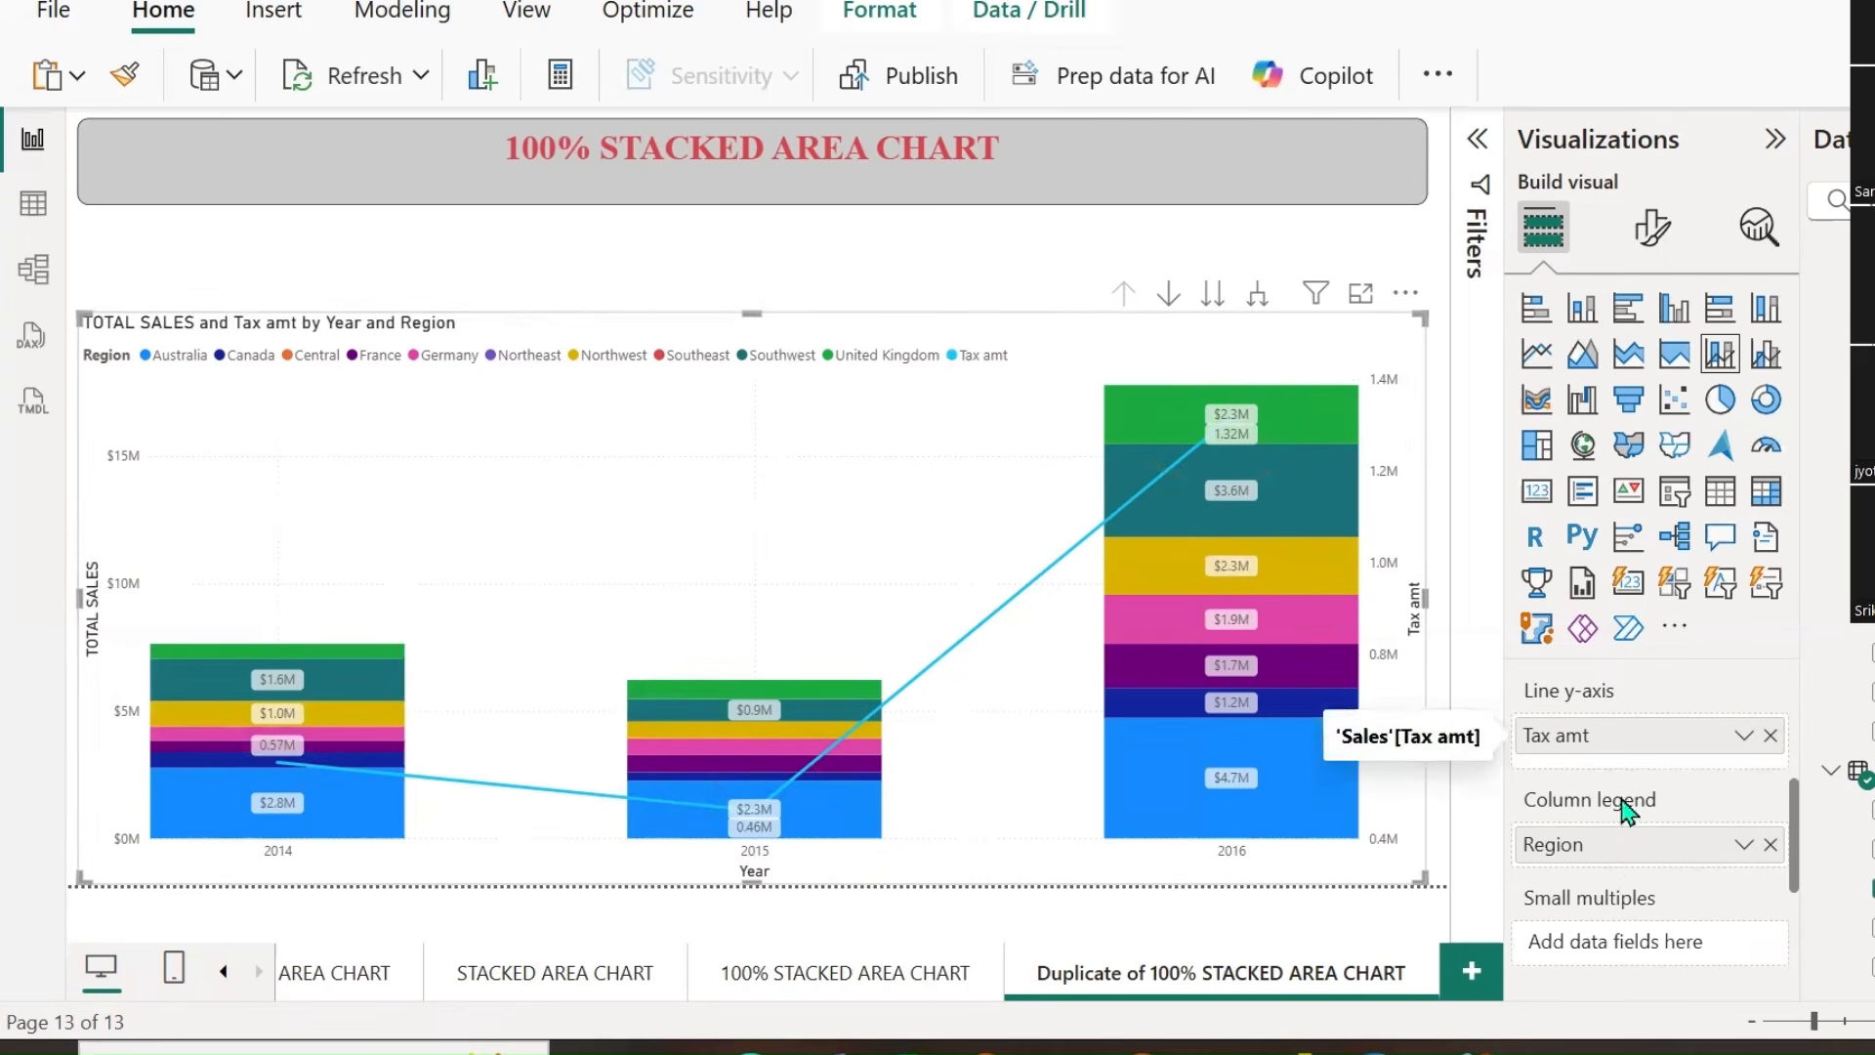
{"action": "scroll", "coordinate": [1638, 850], "scroll_direction": "down", "scroll_amount": 5}
{"action": "left_click", "coordinate": [1651, 232]}
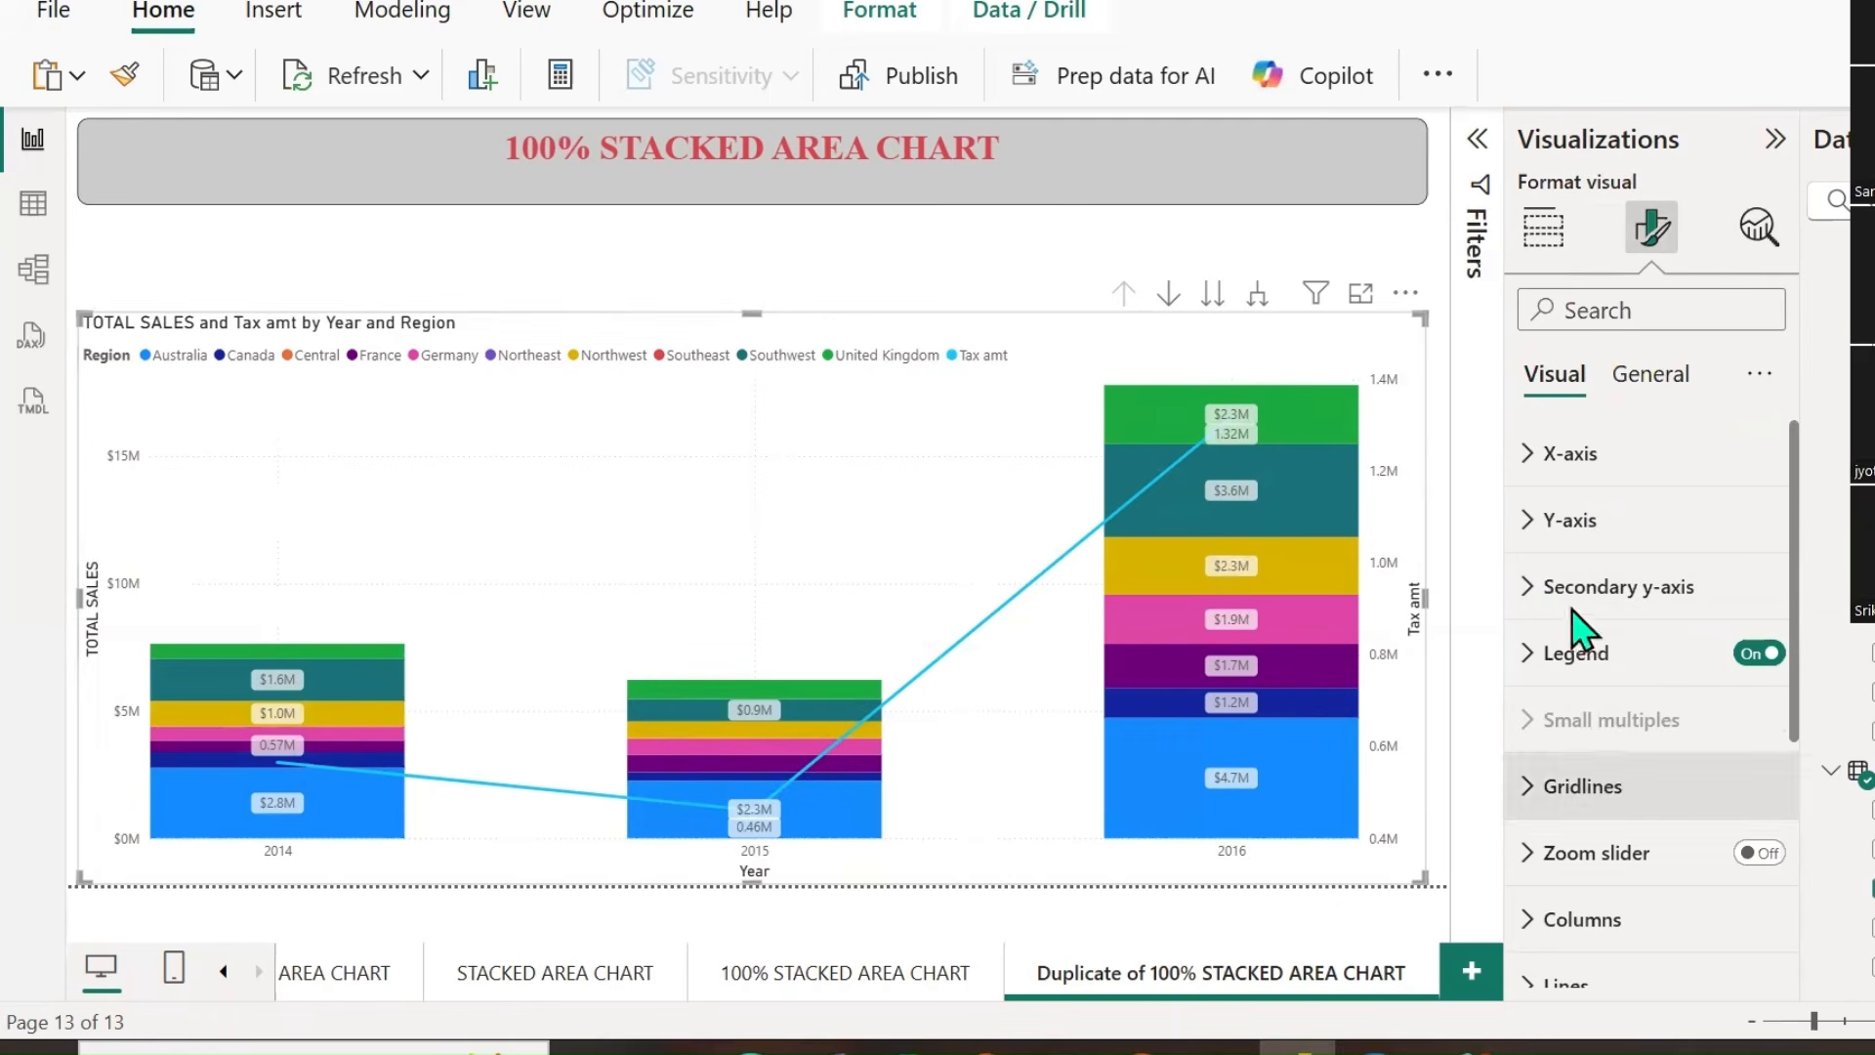
{"action": "left_click", "coordinate": [1525, 453]}
{"action": "left_click", "coordinate": [1773, 576]}
{"action": "left_click", "coordinate": [1676, 650]}
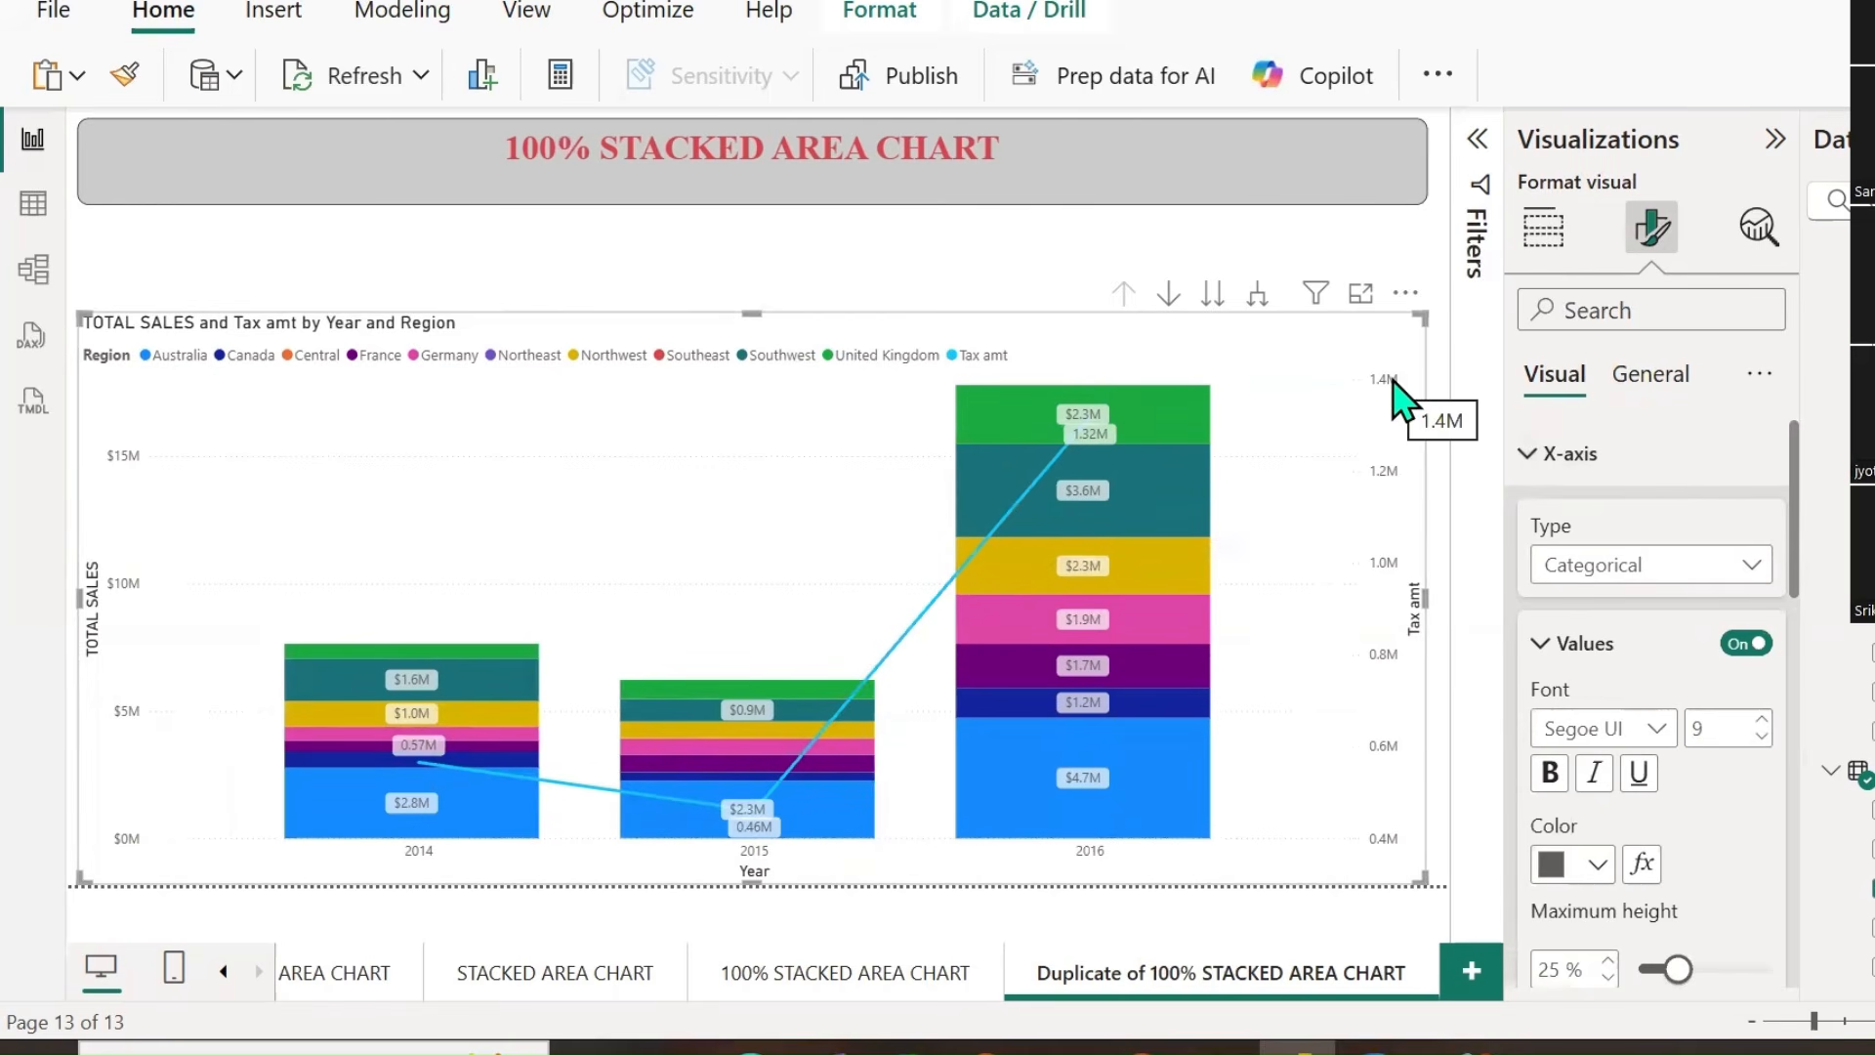
Examine the X-axis layout, Y-axis range and Secondary y-axis formatting options.
{"action": "scroll", "coordinate": [1621, 703], "scroll_direction": "down", "scroll_amount": 6}
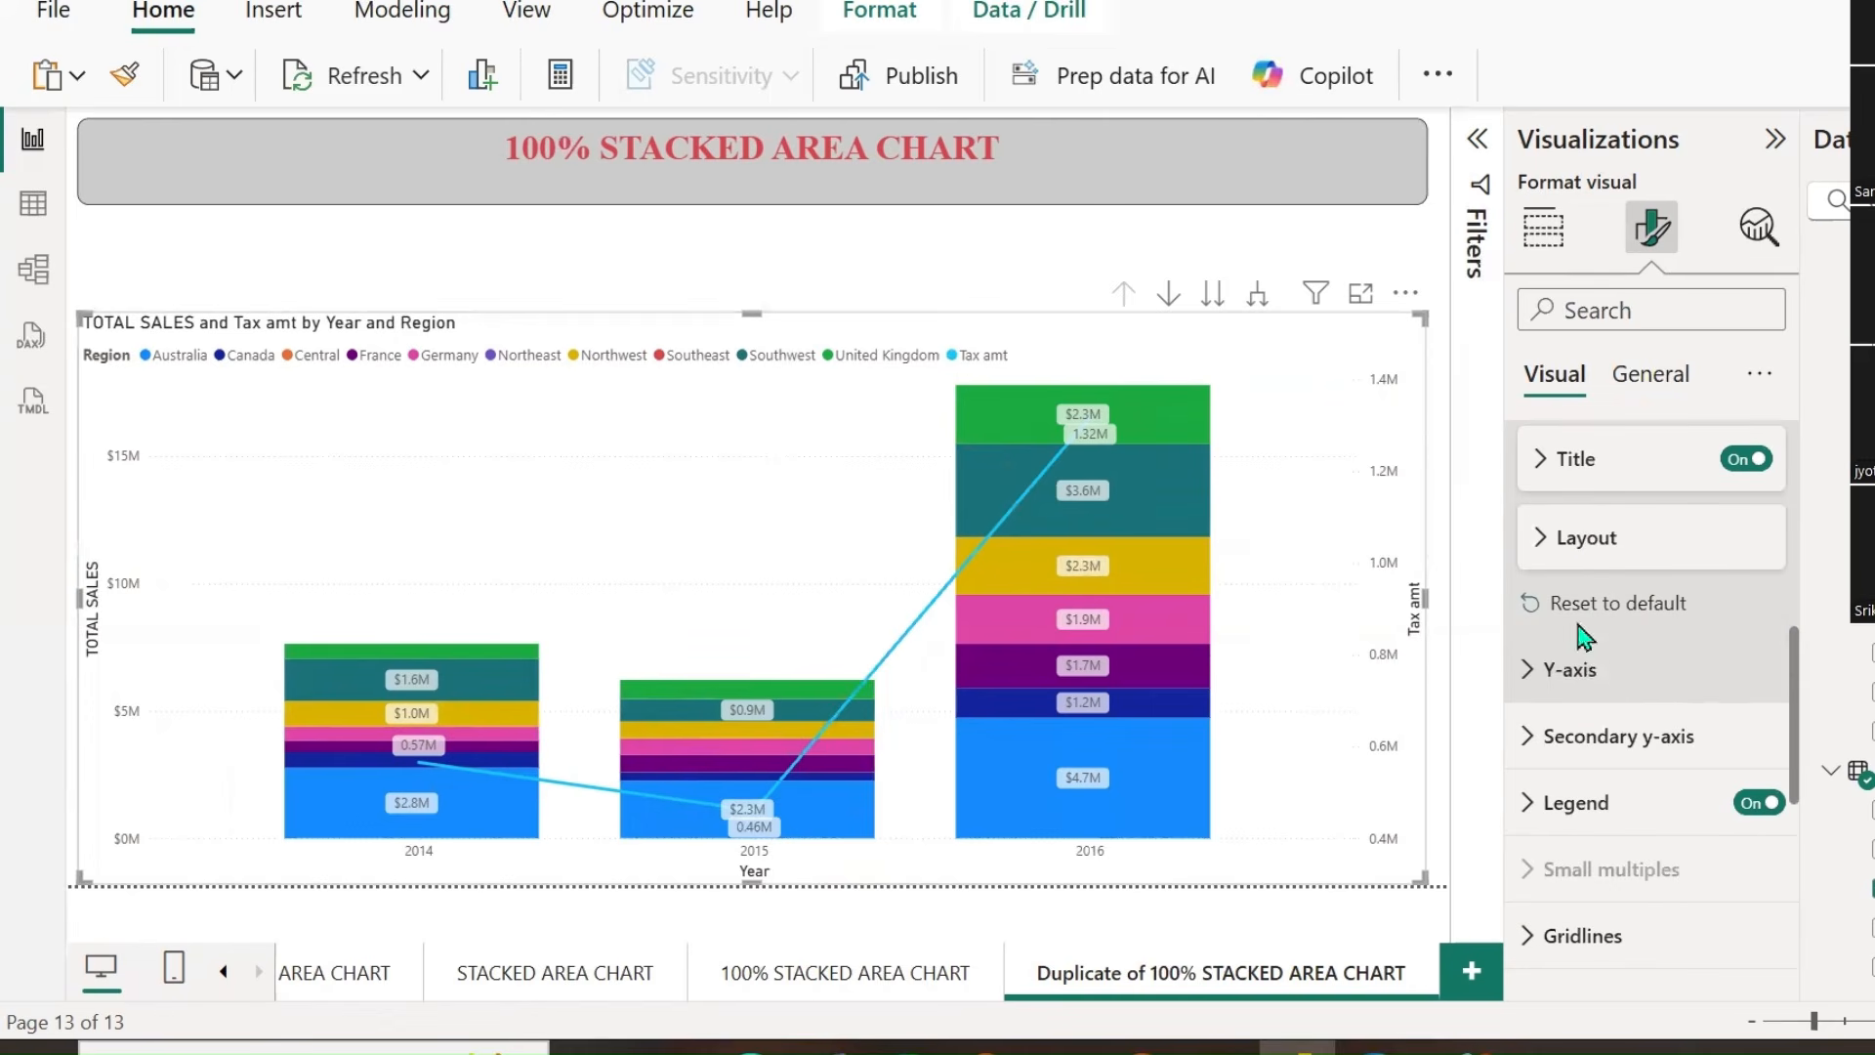
{"action": "left_click", "coordinate": [1539, 538]}
{"action": "left_click_drag", "start_coordinate": [1642, 642], "coordinate": [1535, 653]}
{"action": "left_click", "coordinate": [1540, 537]}
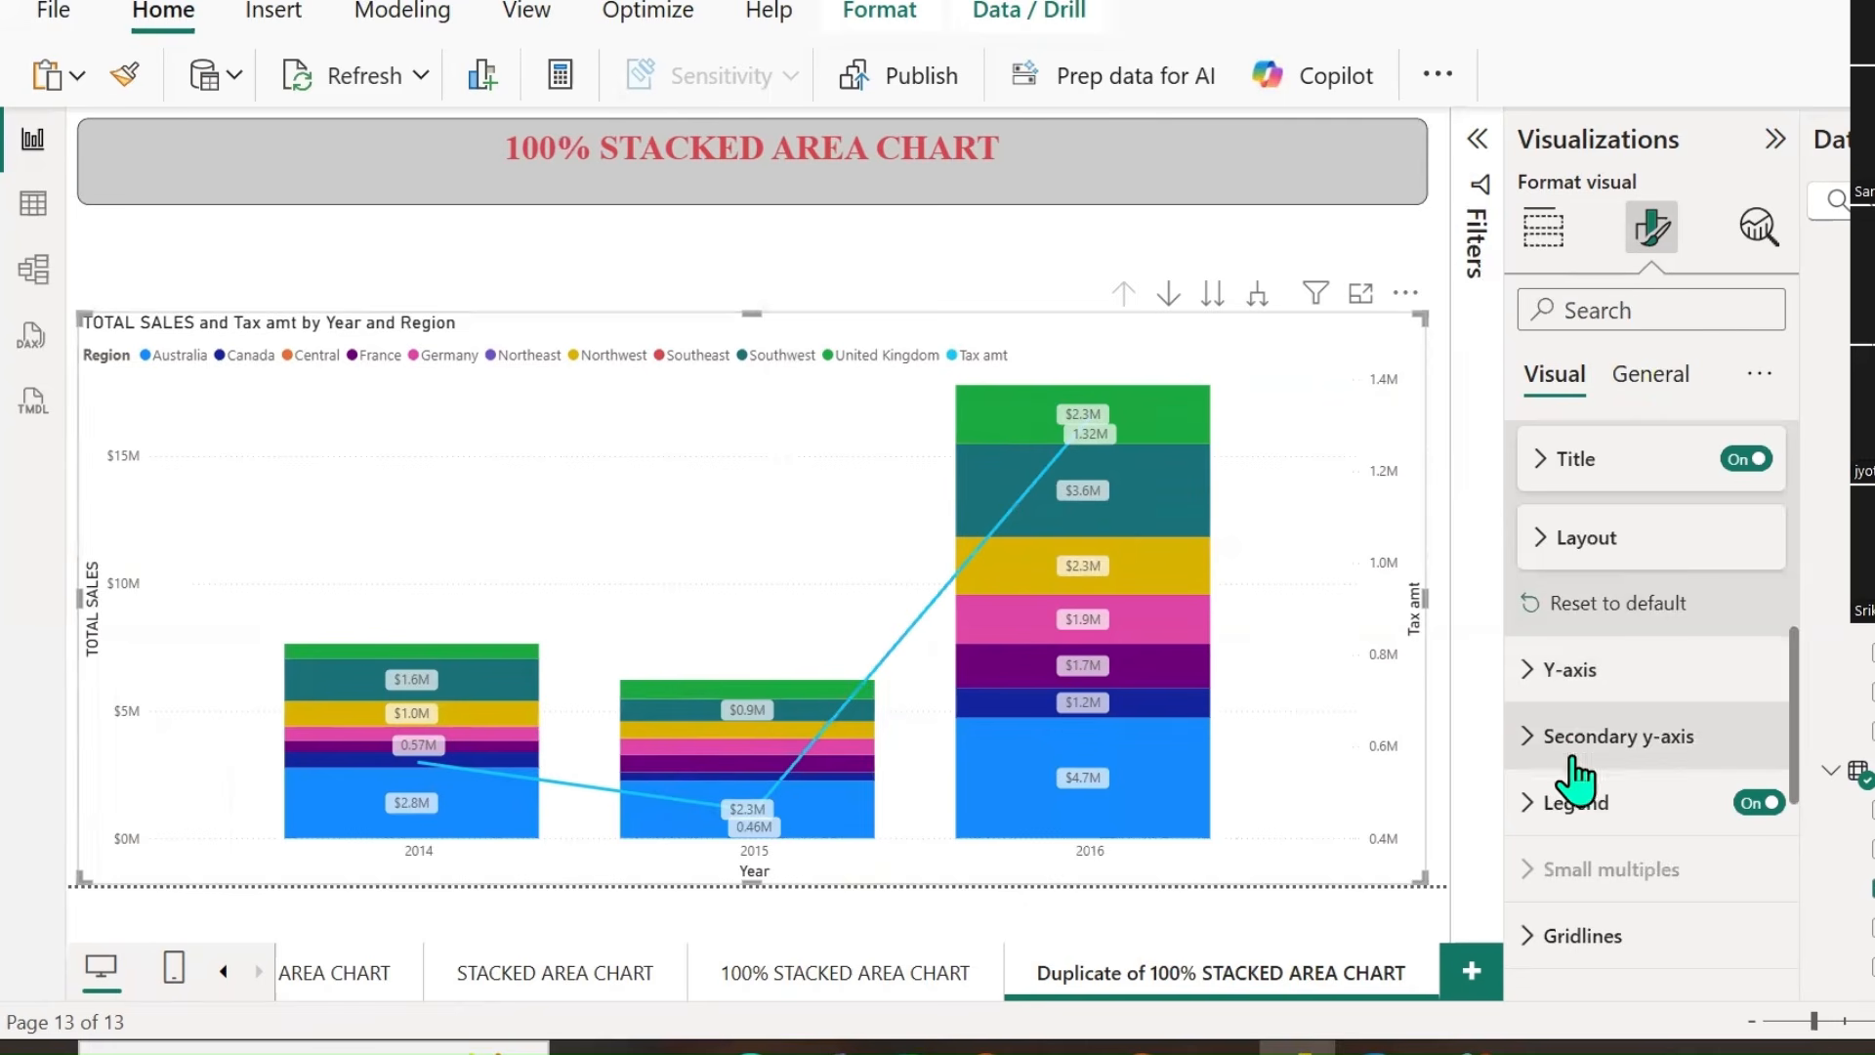
{"action": "scroll", "coordinate": [1576, 776], "scroll_direction": "down", "scroll_amount": 2}
{"action": "left_click", "coordinate": [1530, 506]}
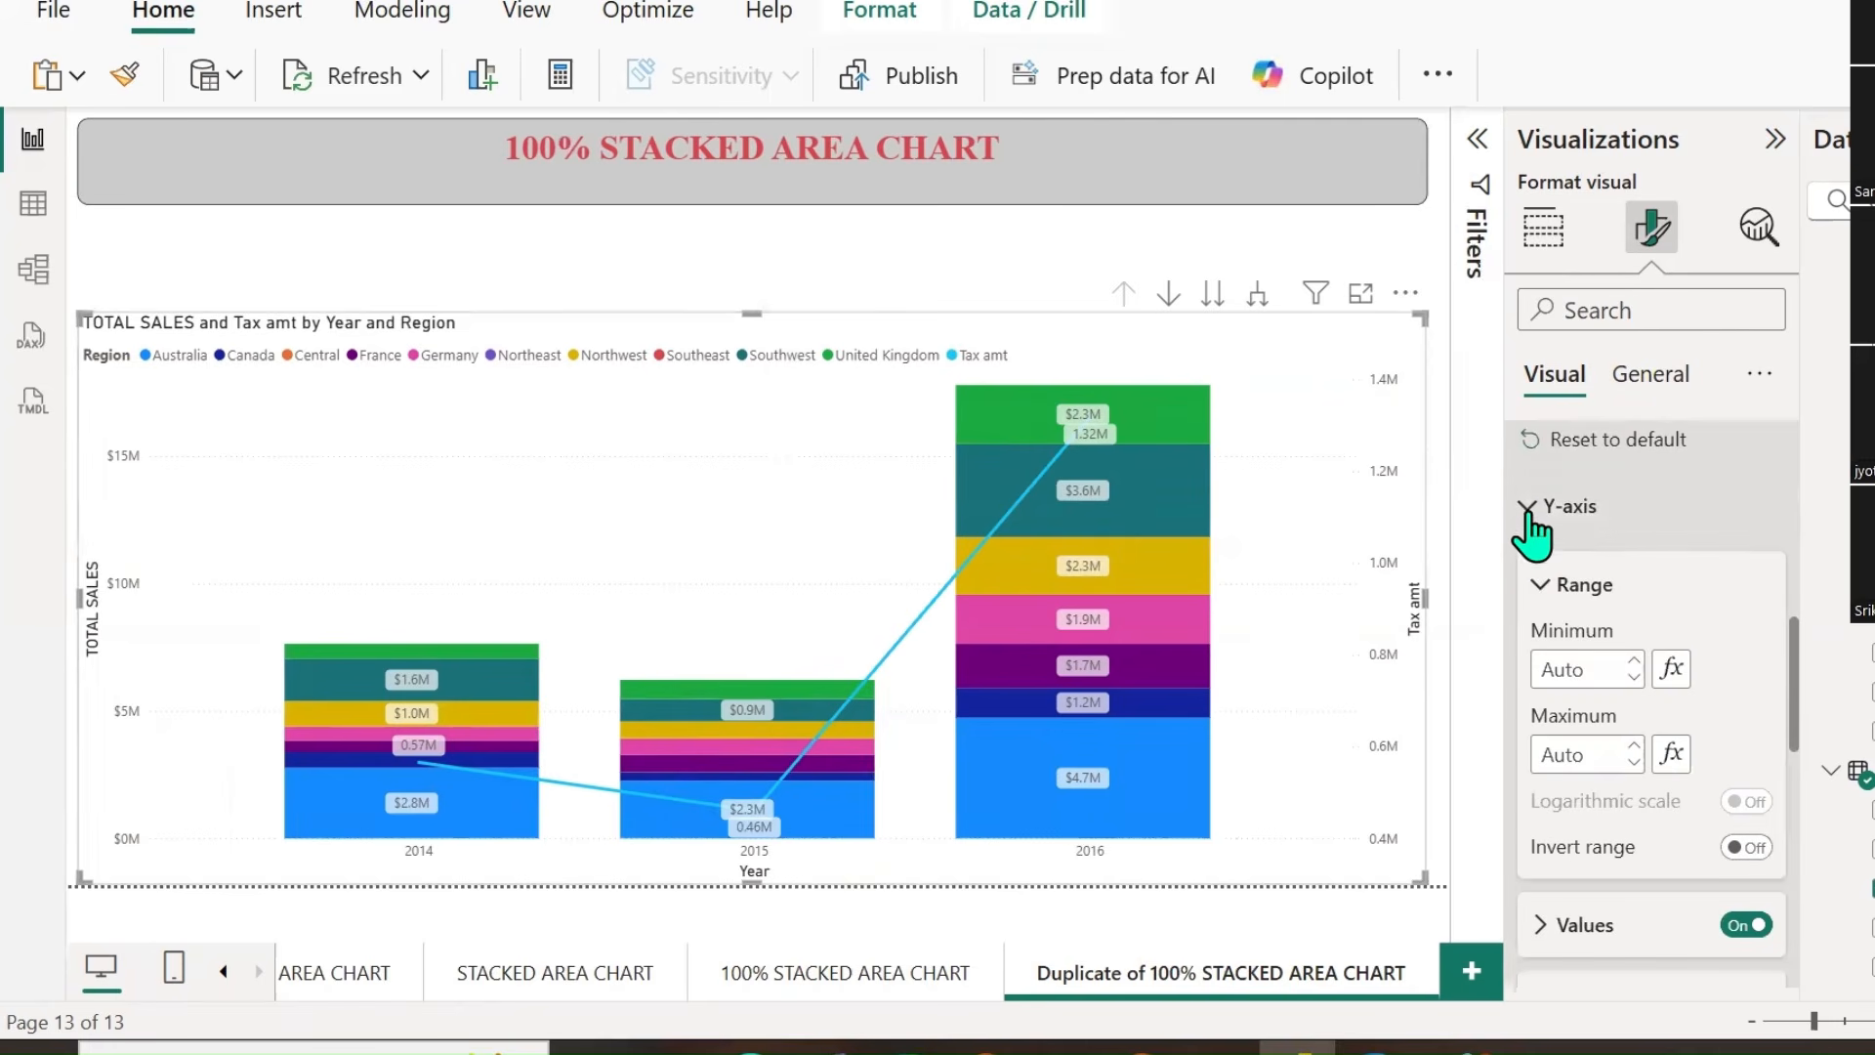
{"action": "left_click", "coordinate": [1529, 508]}
{"action": "left_click", "coordinate": [1522, 574]}
{"action": "left_click", "coordinate": [1522, 574]}
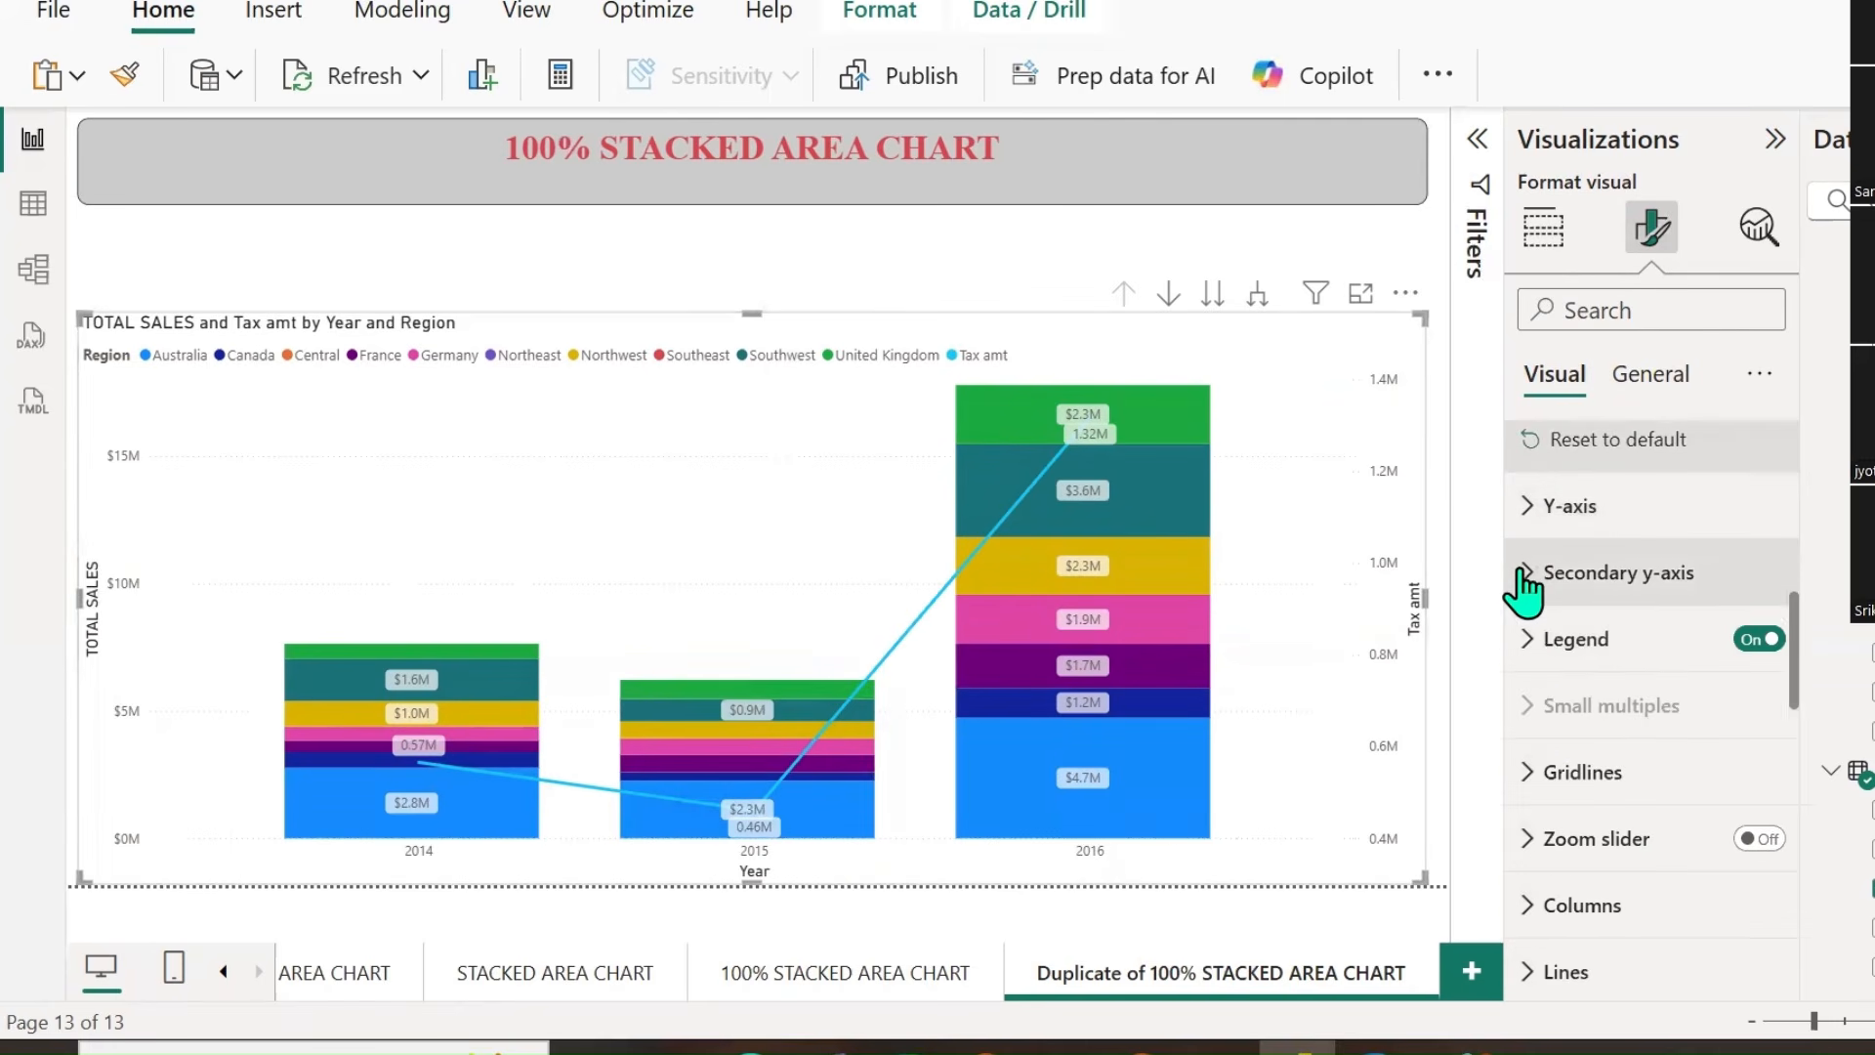
Review the line formatting options and turn on Shade area for the Tax amt line.
{"action": "scroll", "coordinate": [1602, 705], "scroll_direction": "down", "scroll_amount": 3}
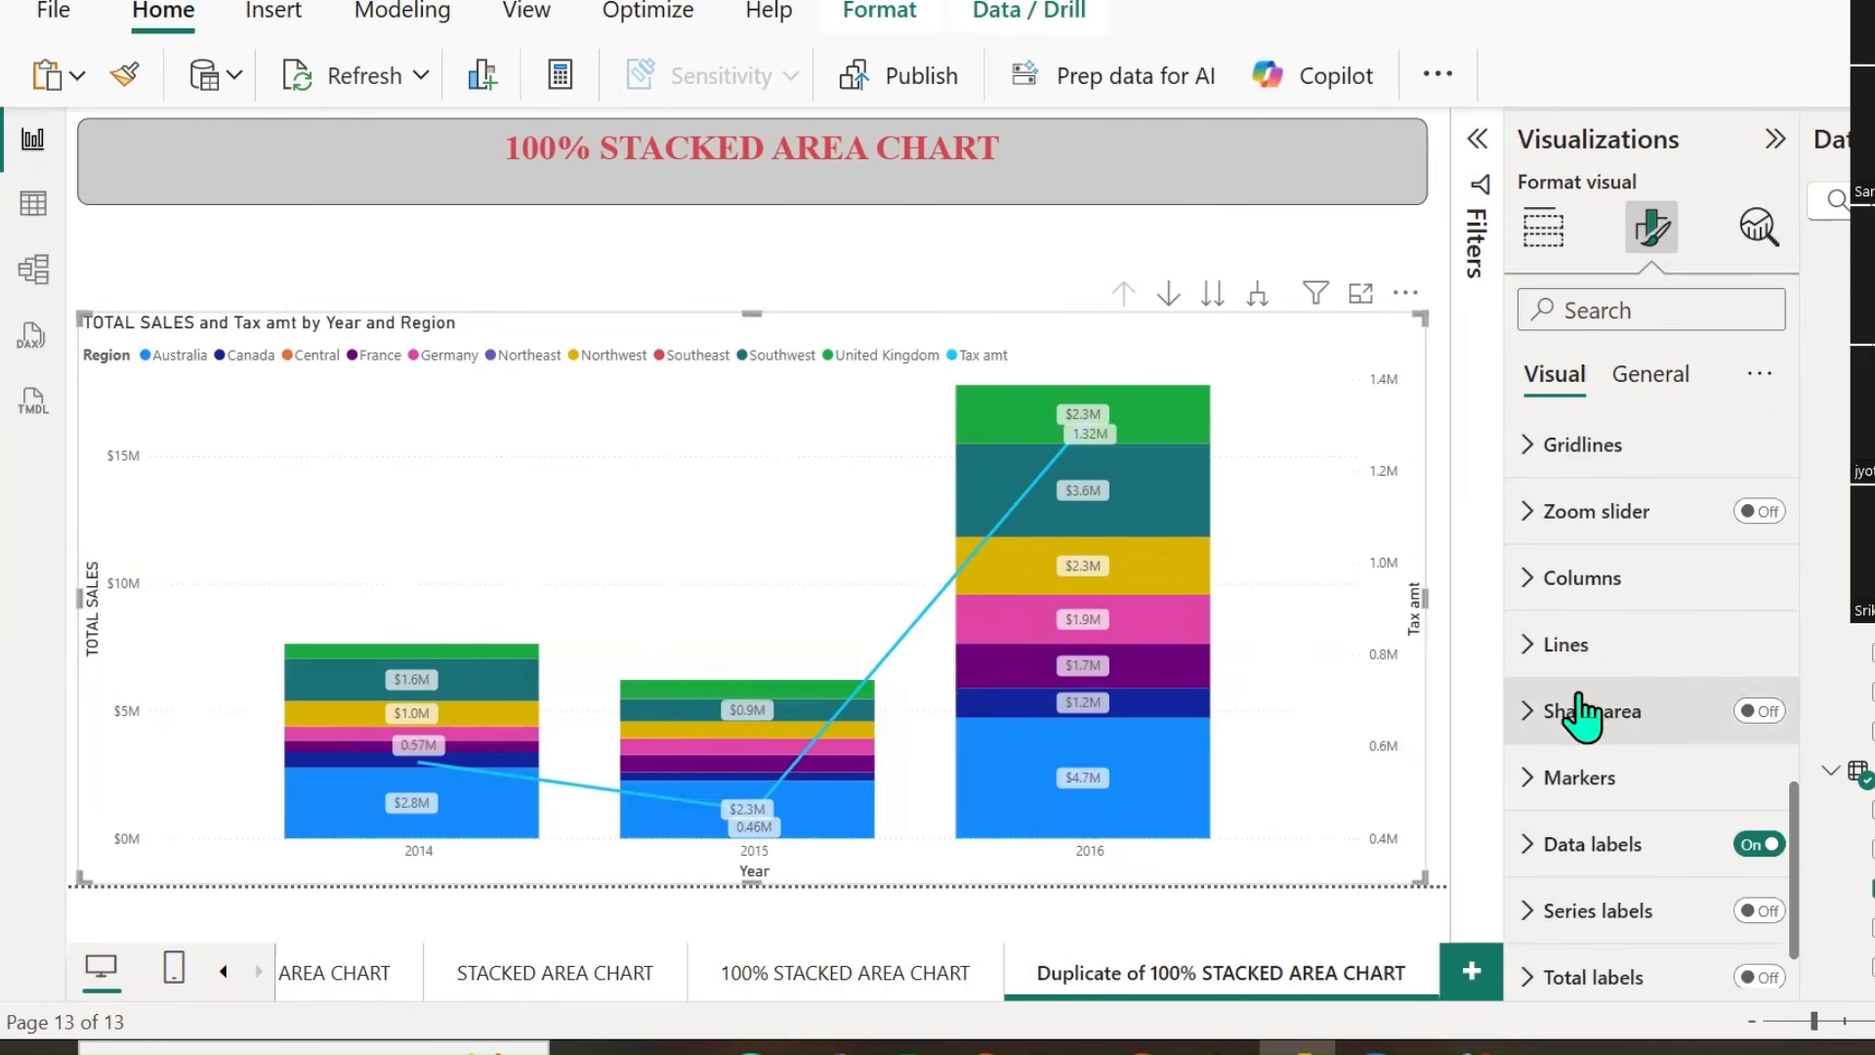
{"action": "left_click", "coordinate": [1537, 647]}
{"action": "scroll", "coordinate": [1658, 657], "scroll_direction": "down", "scroll_amount": 4}
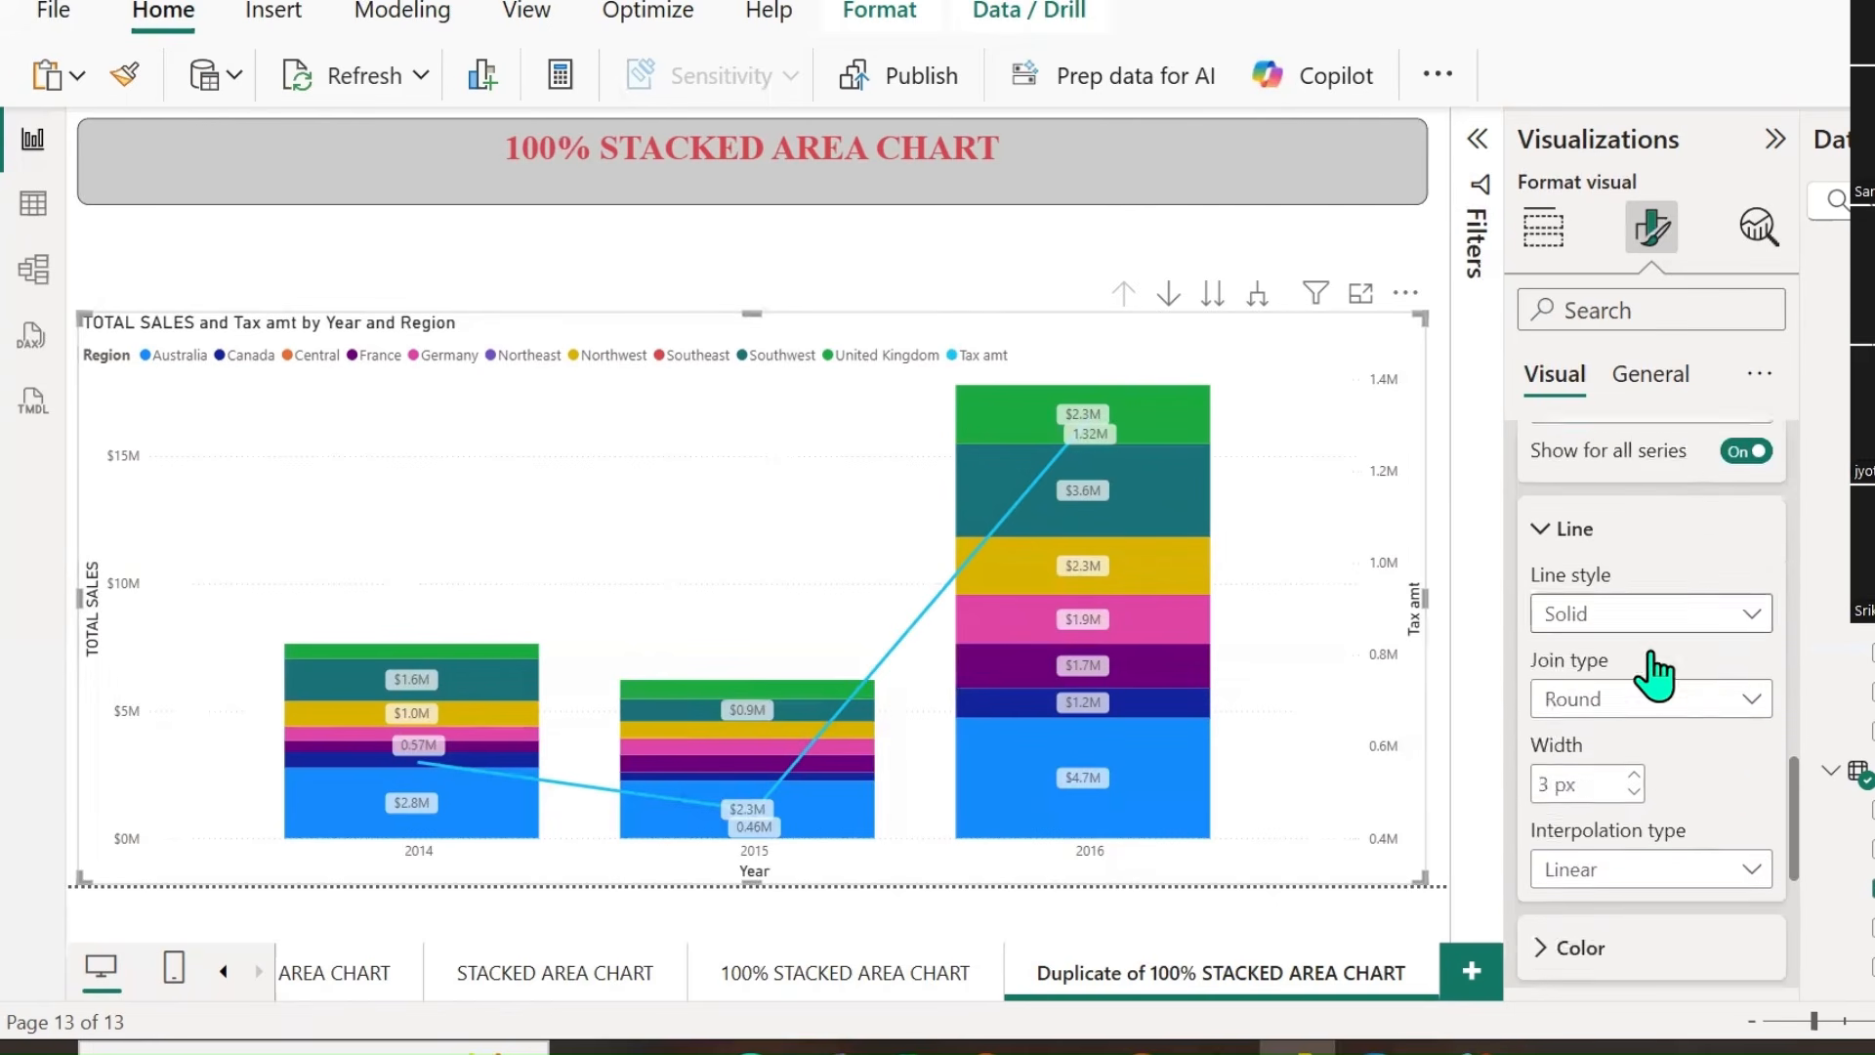
{"action": "scroll", "coordinate": [1657, 674], "scroll_direction": "down", "scroll_amount": 4}
{"action": "left_click", "coordinate": [1754, 668]}
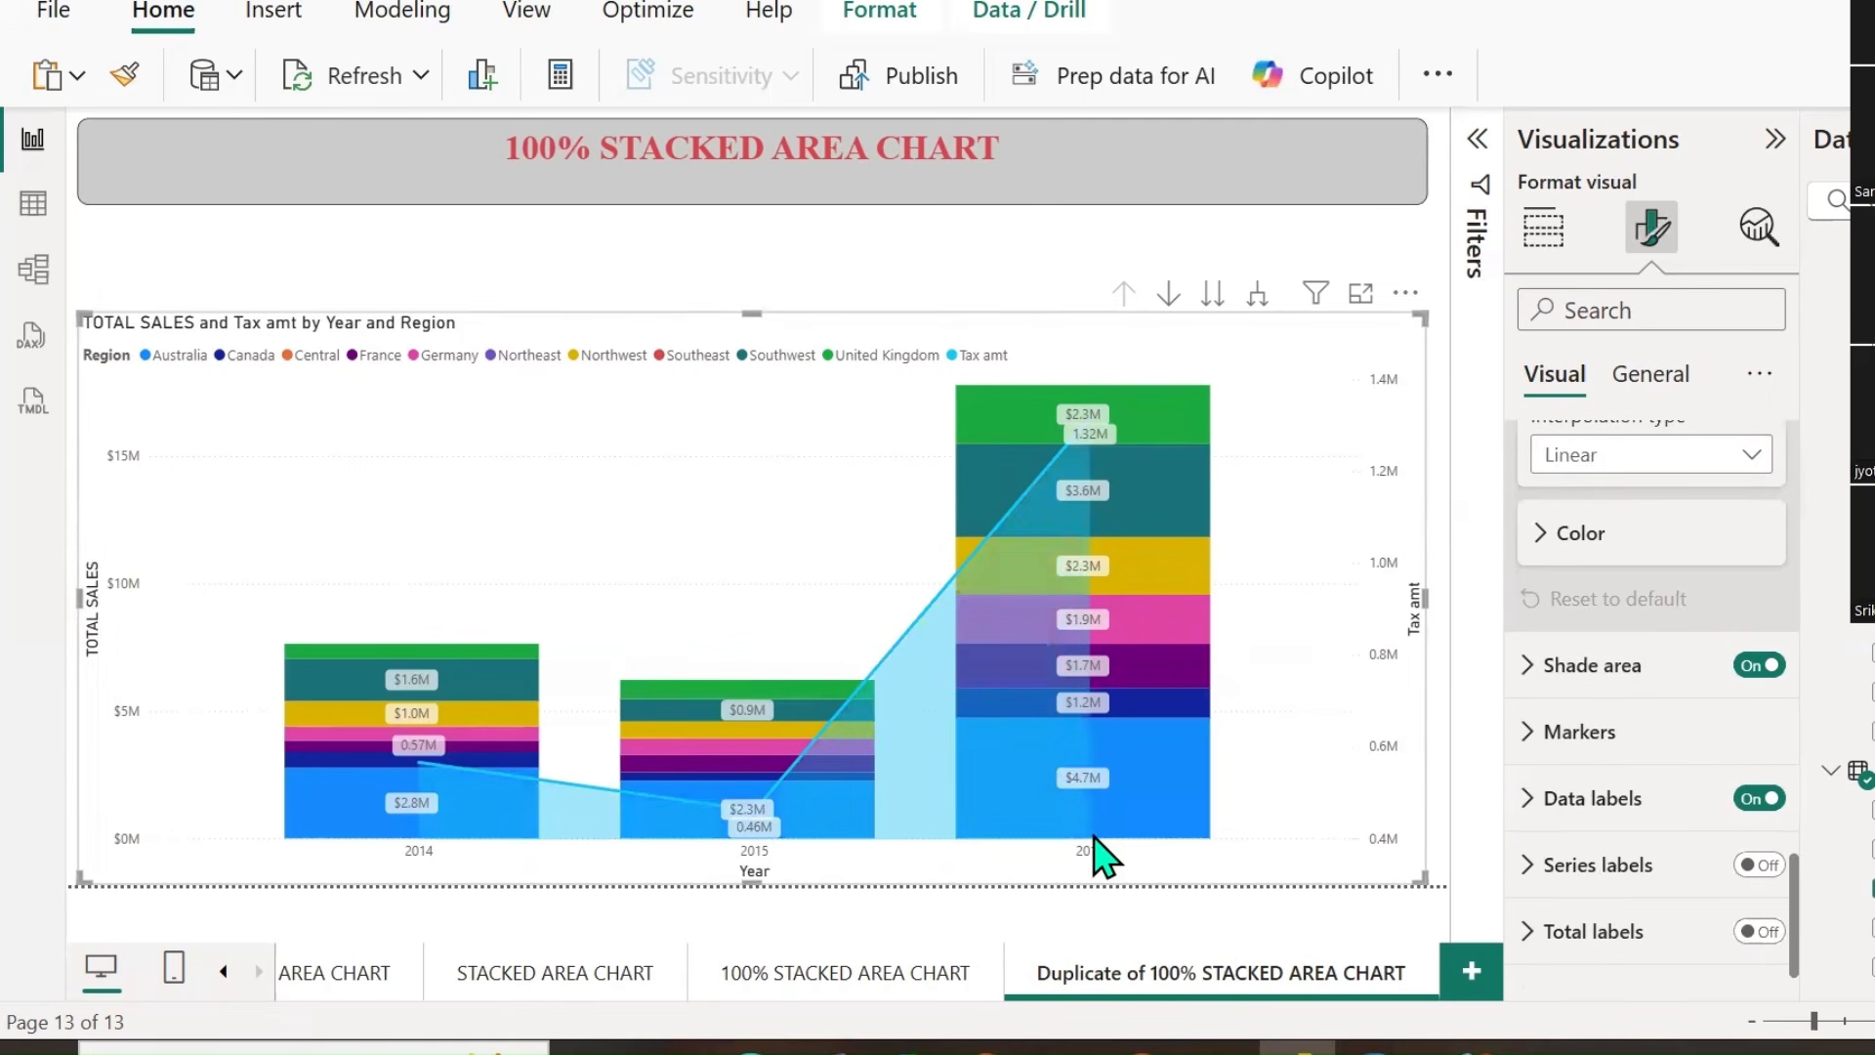
Check the Markers settings, turn on Series labels and circle the Tax amt series label in red.
{"action": "left_click", "coordinate": [1524, 732]}
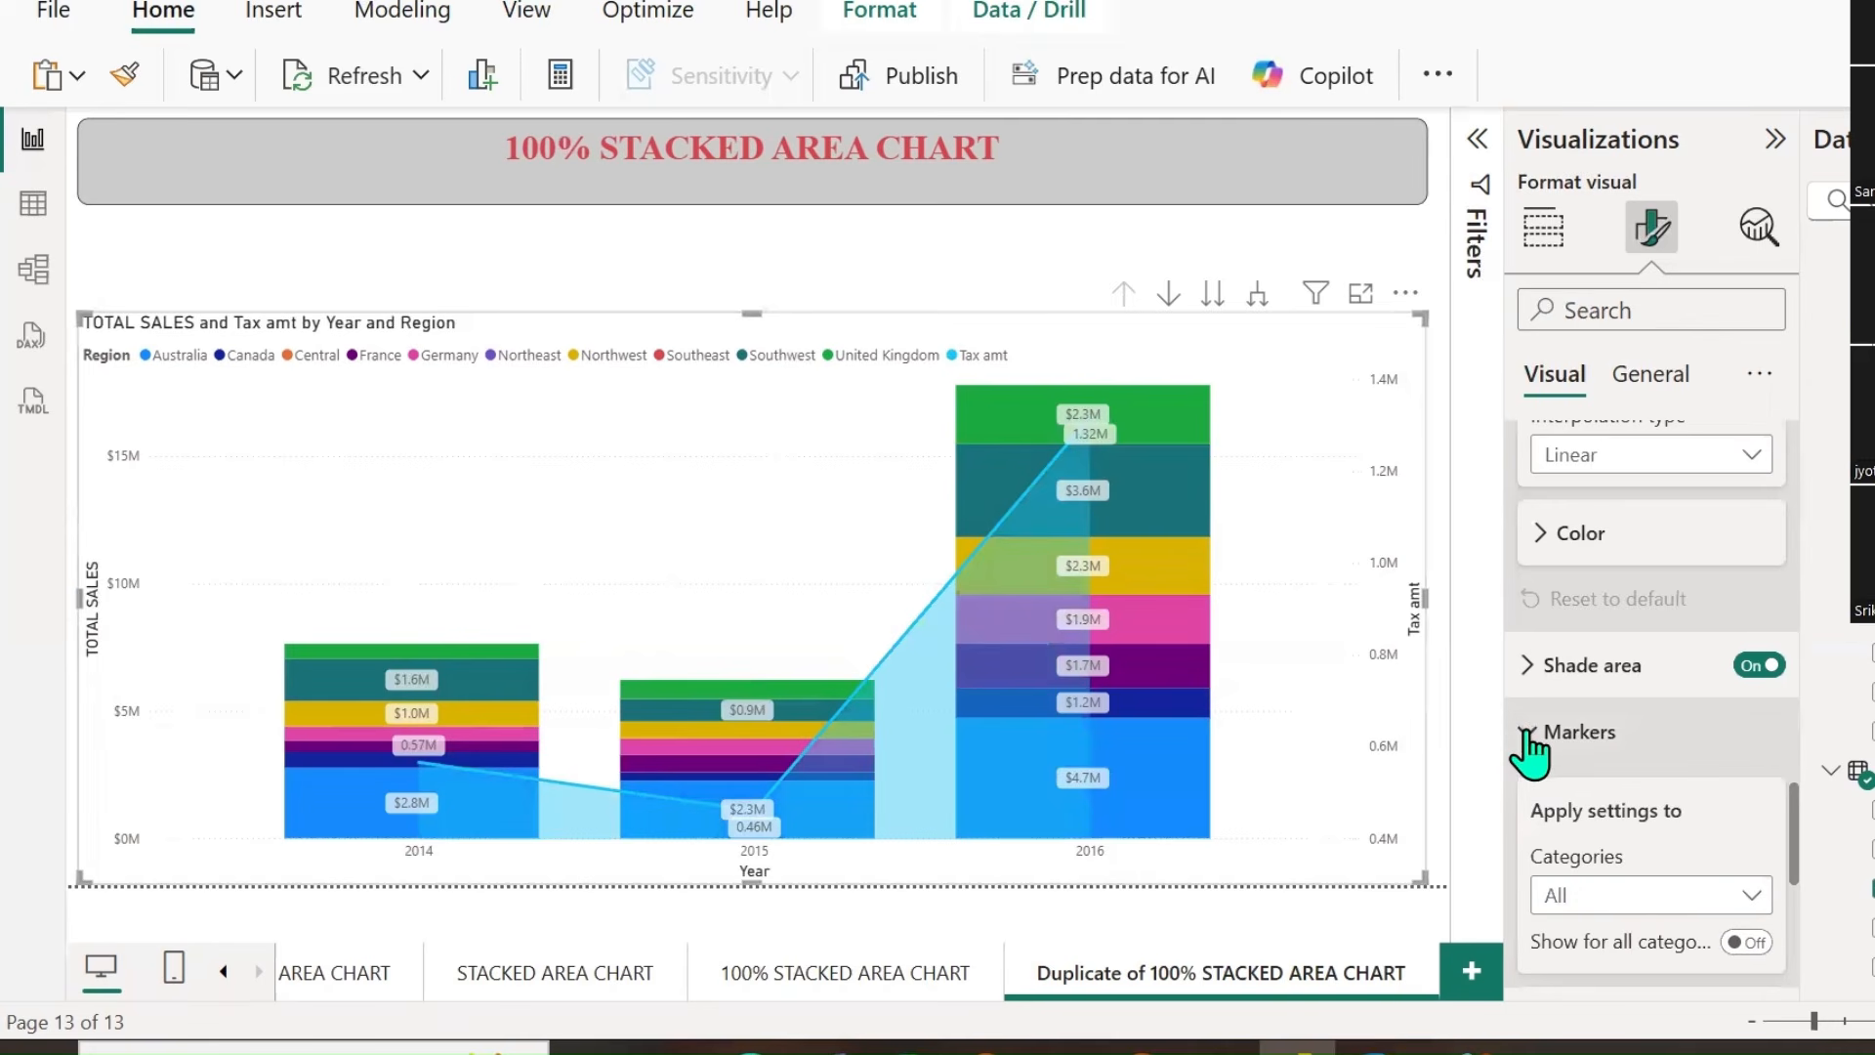
{"action": "left_click", "coordinate": [1526, 732]}
{"action": "scroll", "coordinate": [1651, 840], "scroll_direction": "down", "scroll_amount": 1}
{"action": "left_click", "coordinate": [1761, 823]}
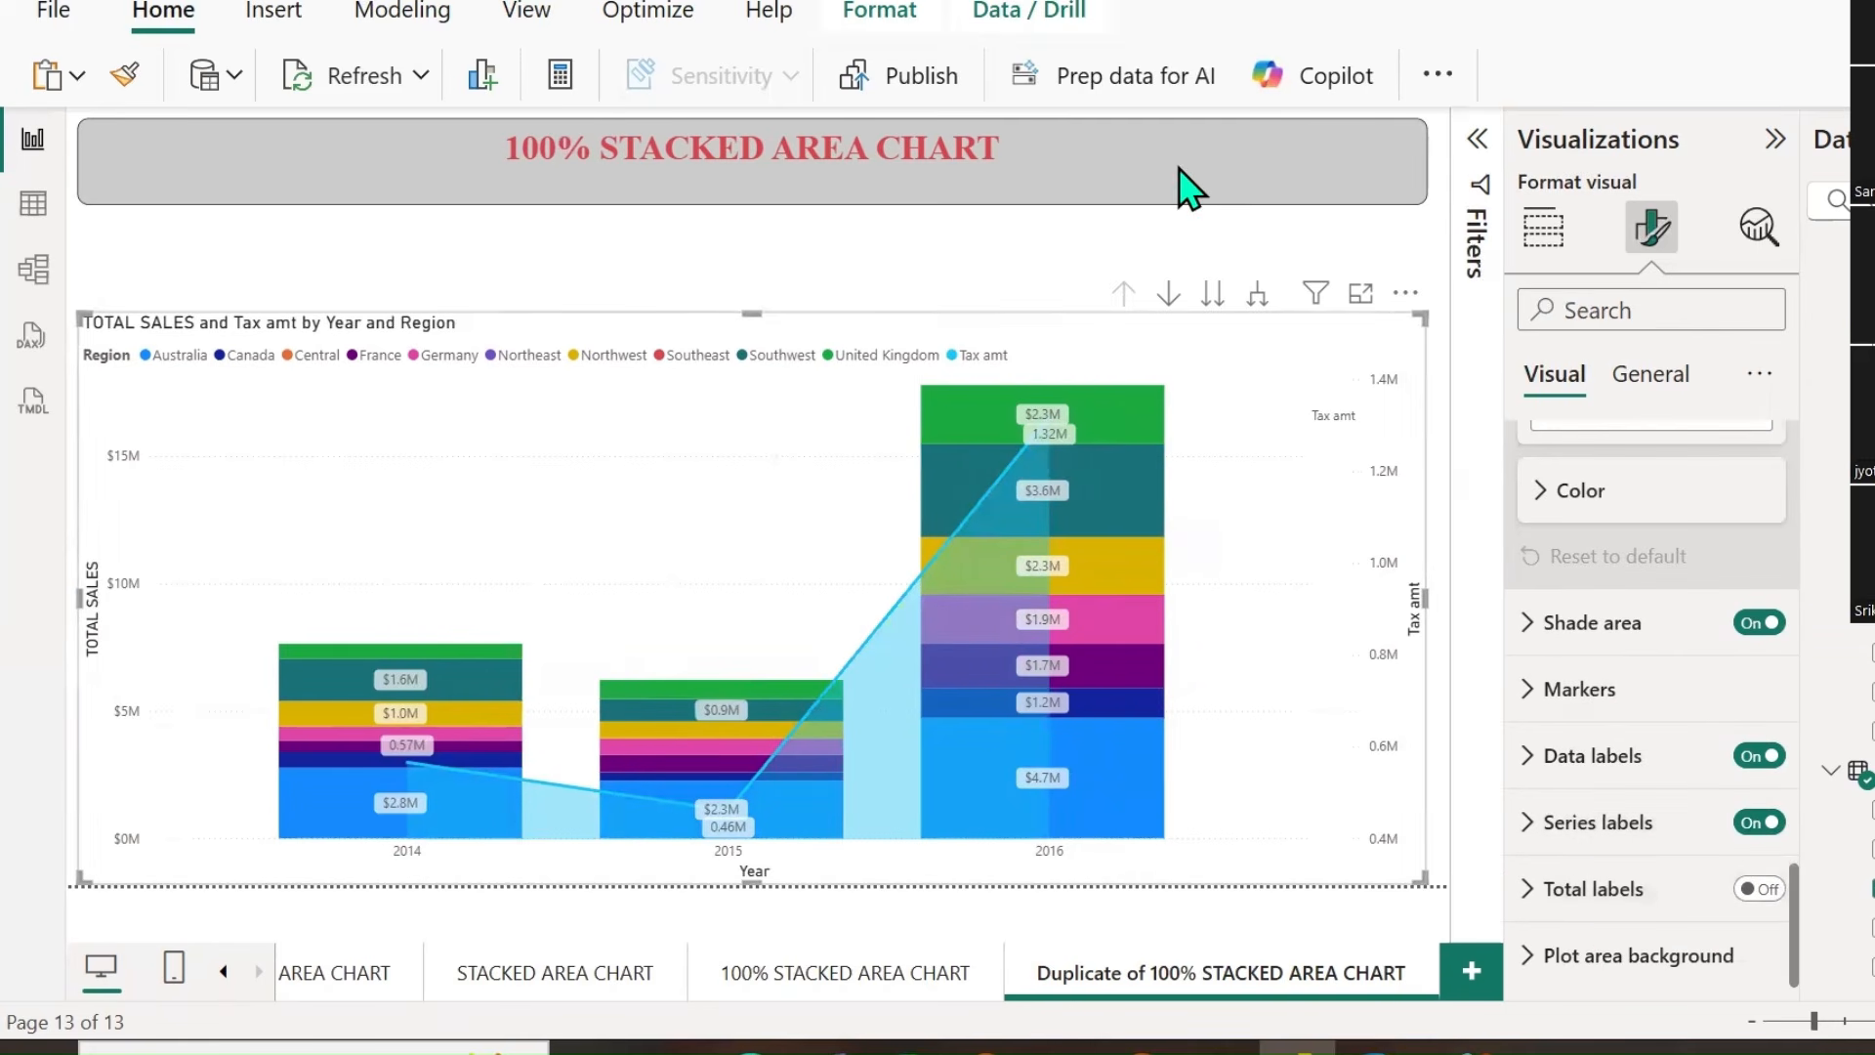
{"action": "left_click_drag", "start_coordinate": [1278, 376], "coordinate": [1255, 436]}
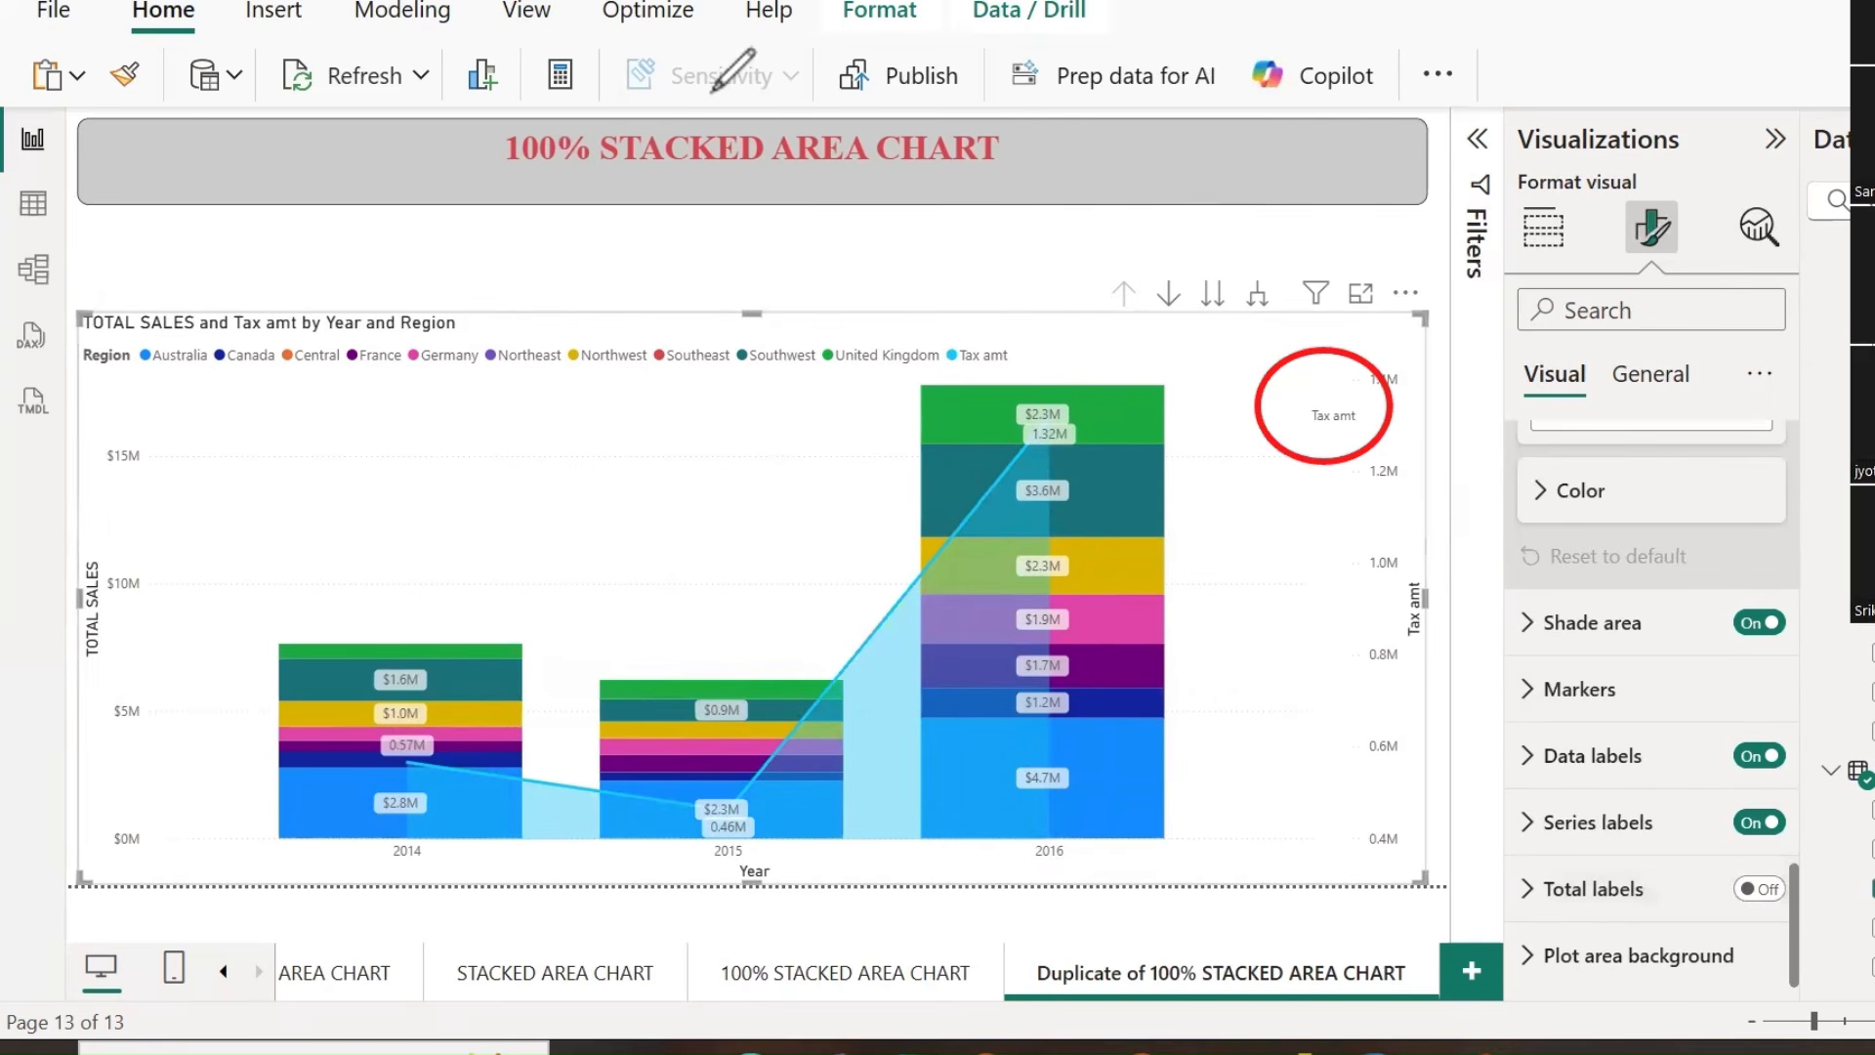
Turn on Total labels and mark the 2014 column's total with a red circle and tick.
{"action": "left_click", "coordinate": [1759, 889]}
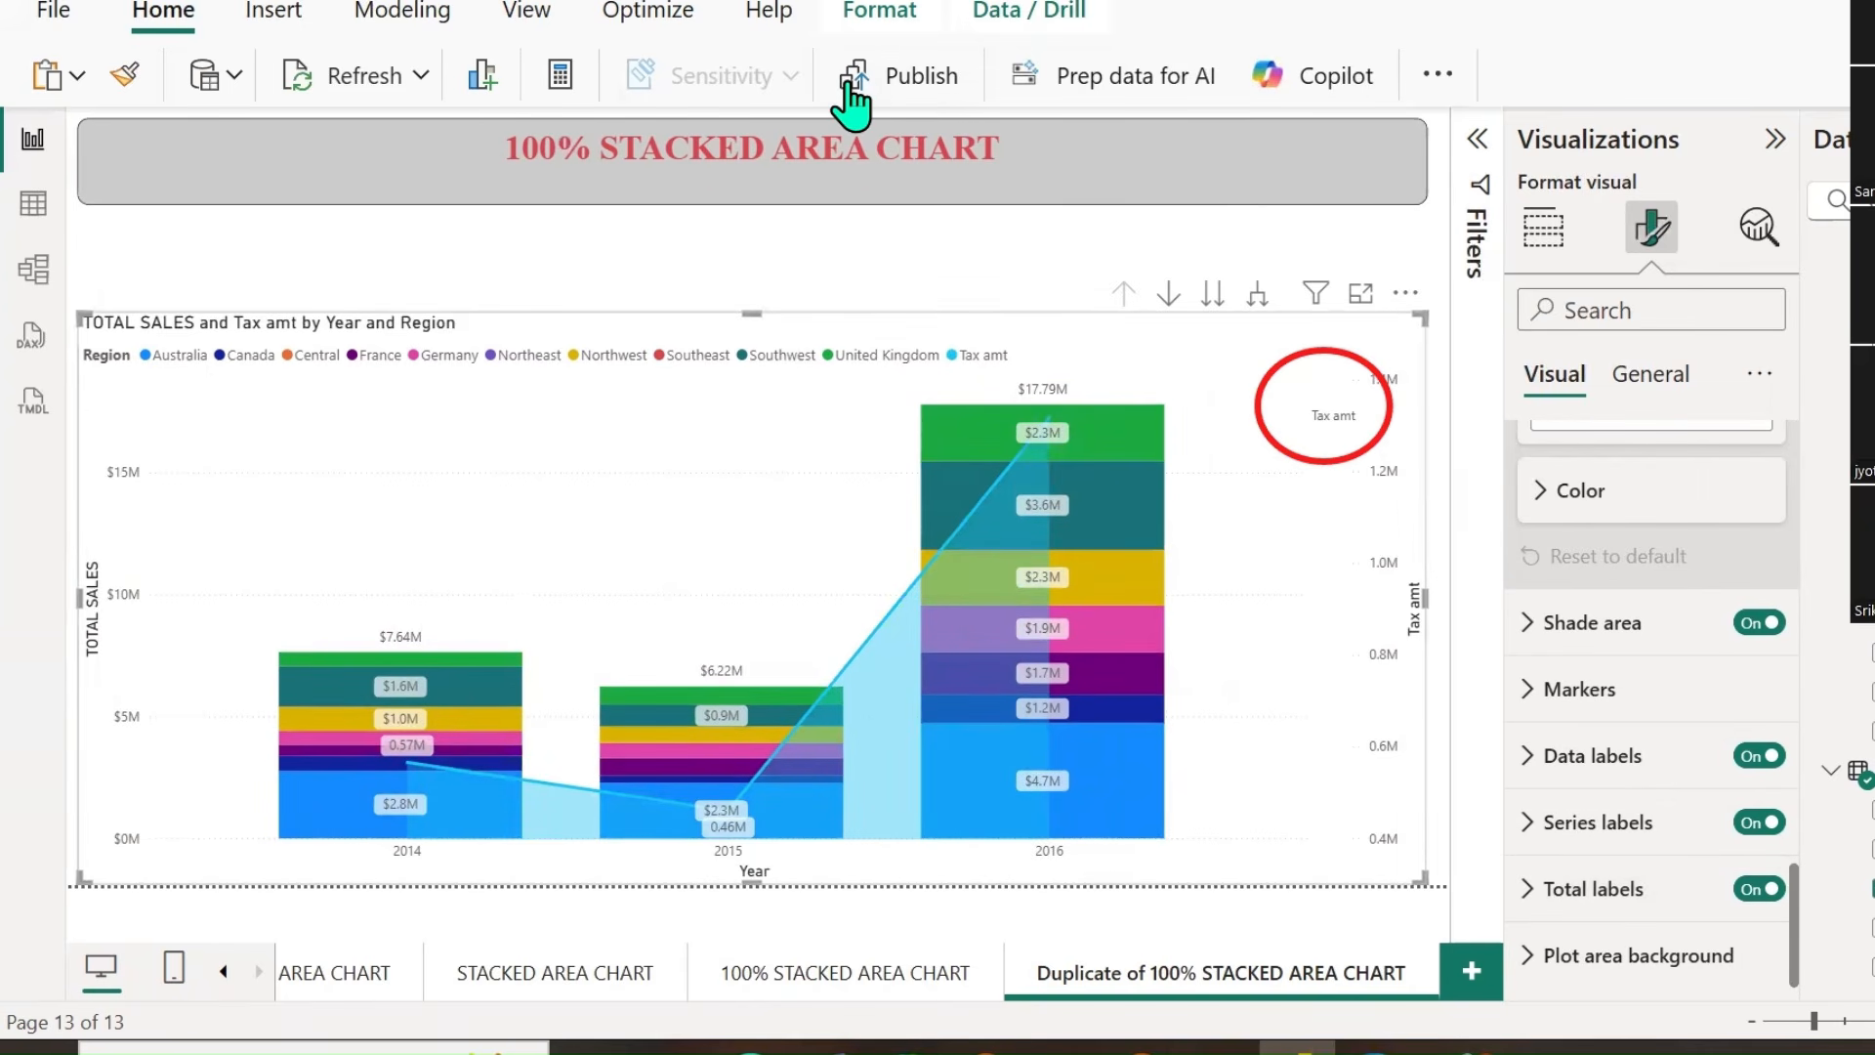
{"action": "mouse_move", "coordinate": [474, 660]}
{"action": "left_mouse_down"}
{"action": "mouse_move", "coordinate": [357, 625]}
{"action": "mouse_move", "coordinate": [484, 639]}
{"action": "mouse_move", "coordinate": [657, 459]}
{"action": "left_mouse_up"}
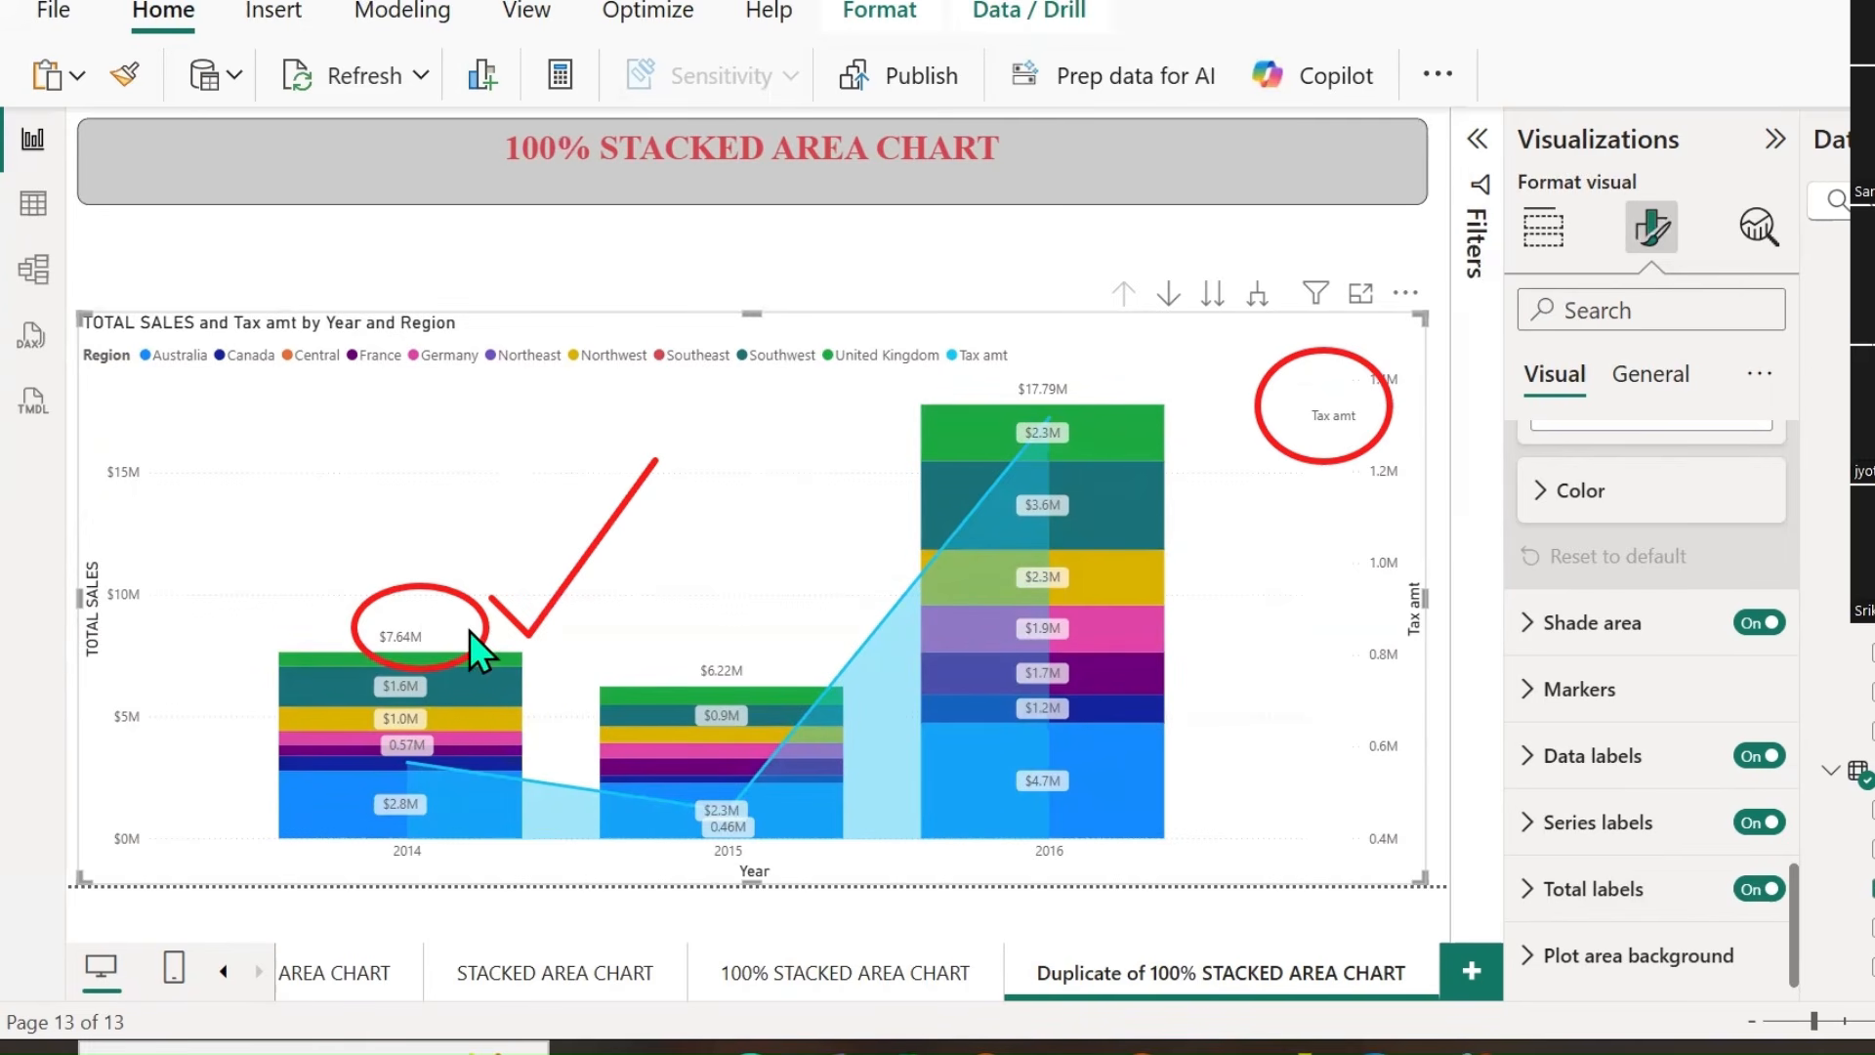
Circle the 2014 Tax amt label, handwrite T and TOT in red above the columns, and clear all annotations.
{"action": "mouse_move", "coordinate": [406, 759]}
{"action": "mouse_move", "coordinate": [447, 750]}
{"action": "left_mouse_down"}
{"action": "mouse_move", "coordinate": [377, 724]}
{"action": "mouse_move", "coordinate": [391, 775]}
{"action": "mouse_move", "coordinate": [723, 535]}
{"action": "mouse_move", "coordinate": [775, 575]}
{"action": "left_mouse_up"}
{"action": "left_click_drag", "start_coordinate": [697, 506], "coordinate": [783, 469]}
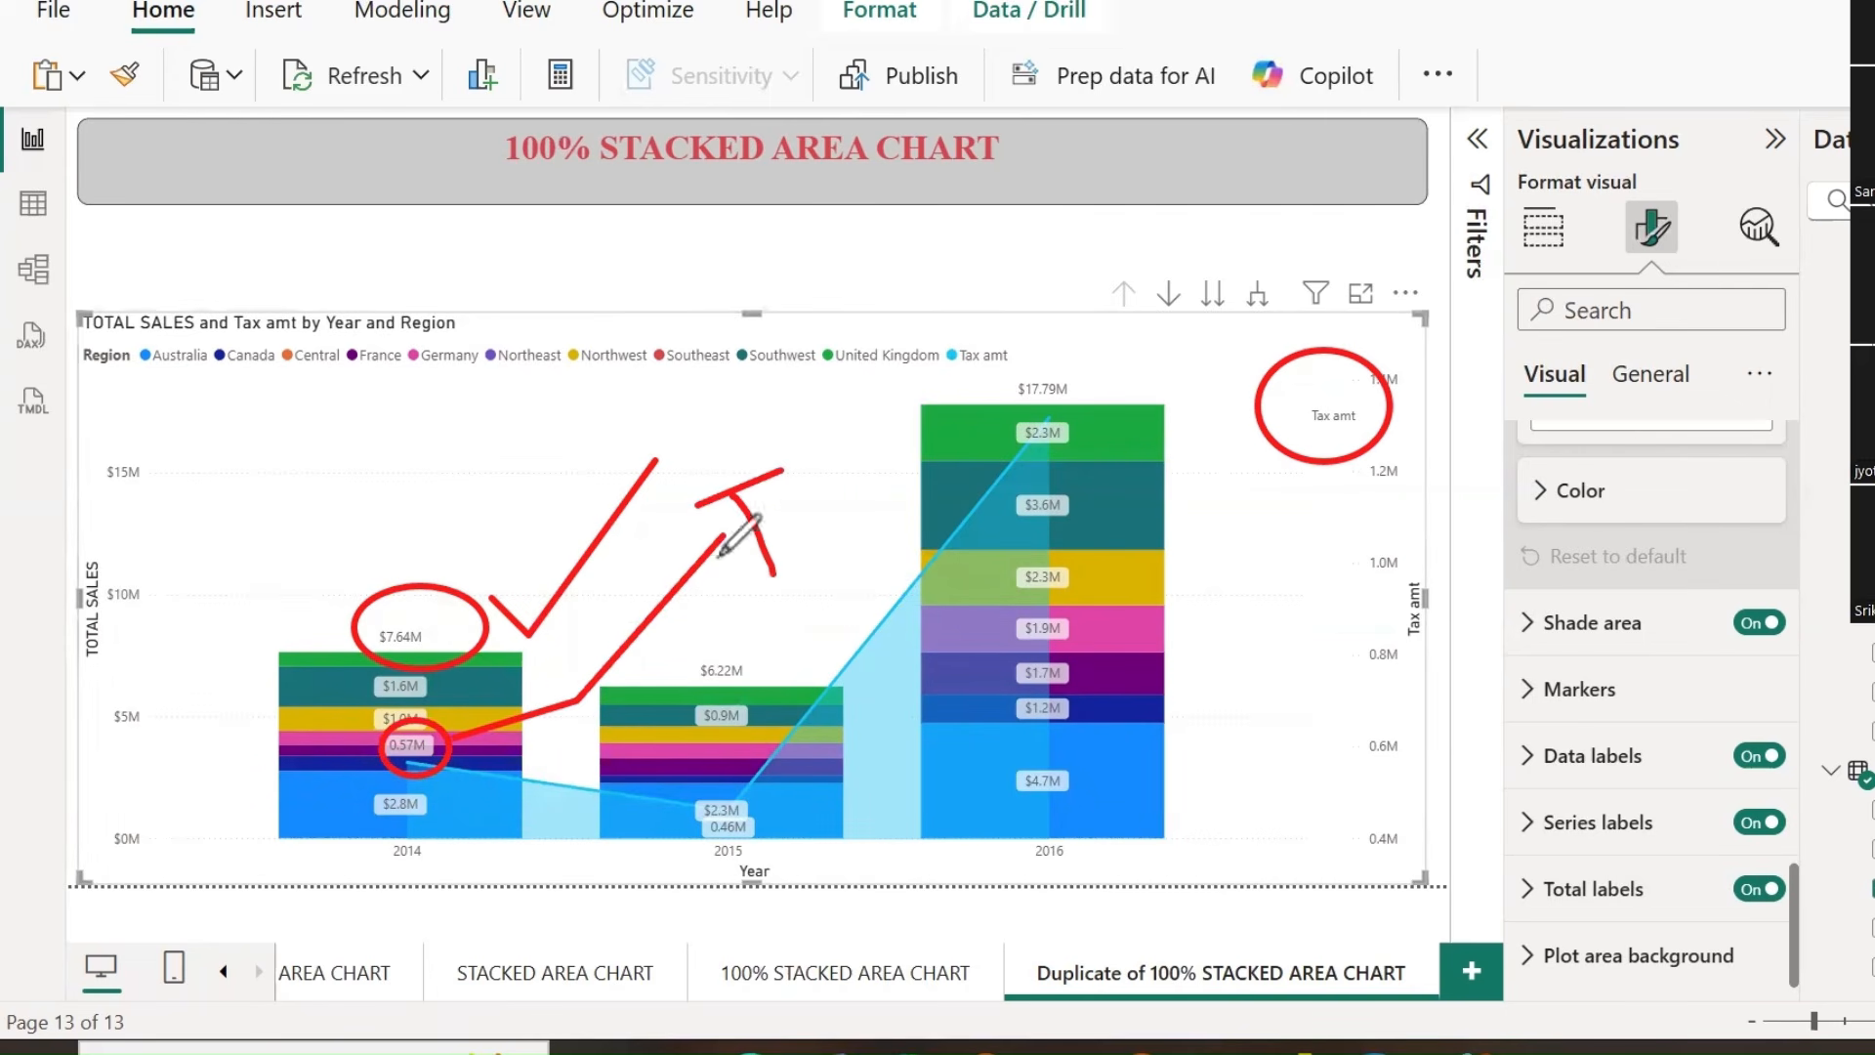
{"action": "mouse_move", "coordinate": [452, 517]}
{"action": "left_mouse_down"}
{"action": "mouse_move", "coordinate": [453, 582]}
{"action": "mouse_move", "coordinate": [508, 498]}
{"action": "mouse_move", "coordinate": [491, 537]}
{"action": "left_mouse_up"}
{"action": "mouse_move", "coordinate": [542, 477]}
{"action": "left_mouse_down"}
{"action": "mouse_move", "coordinate": [559, 543]}
{"action": "mouse_move", "coordinate": [586, 455]}
{"action": "left_mouse_up"}
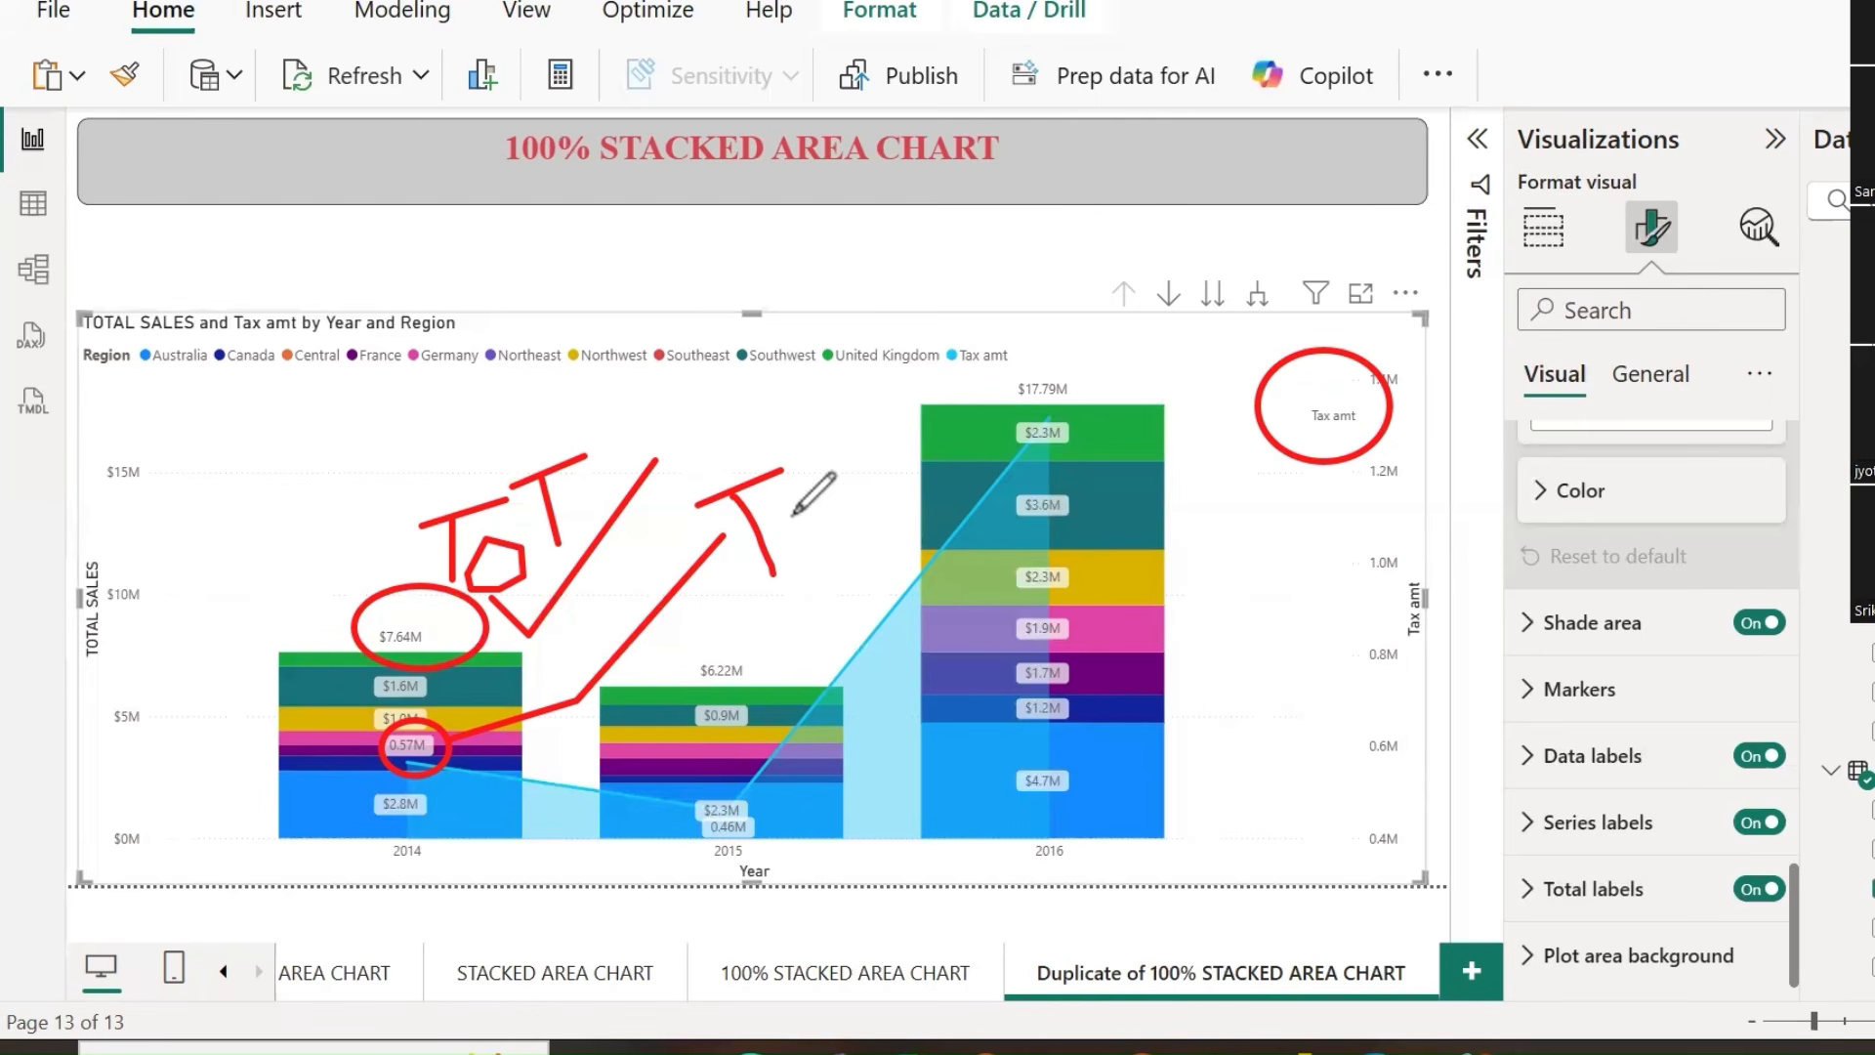
{"action": "key", "text": "Escape"}
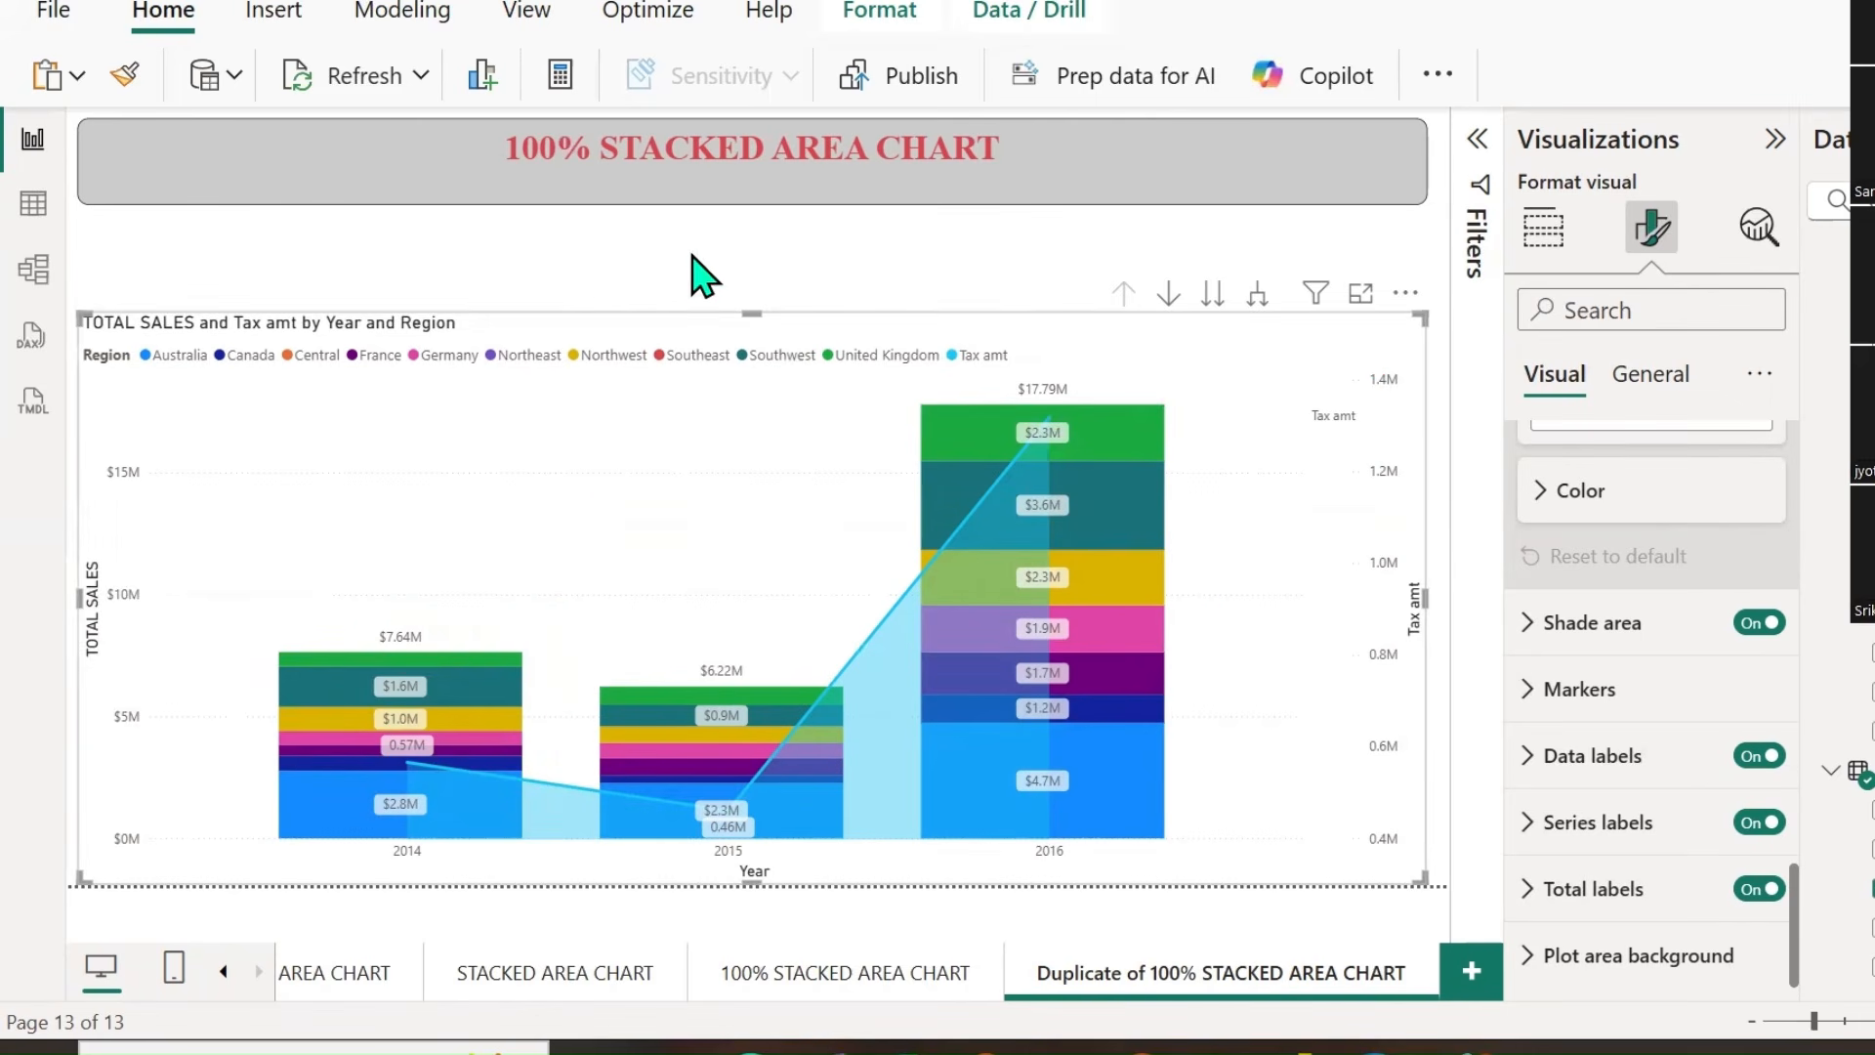
Change the page heading text to LINE AND STACKED COLUMN CHART on a single line.
{"action": "left_click", "coordinate": [1544, 226]}
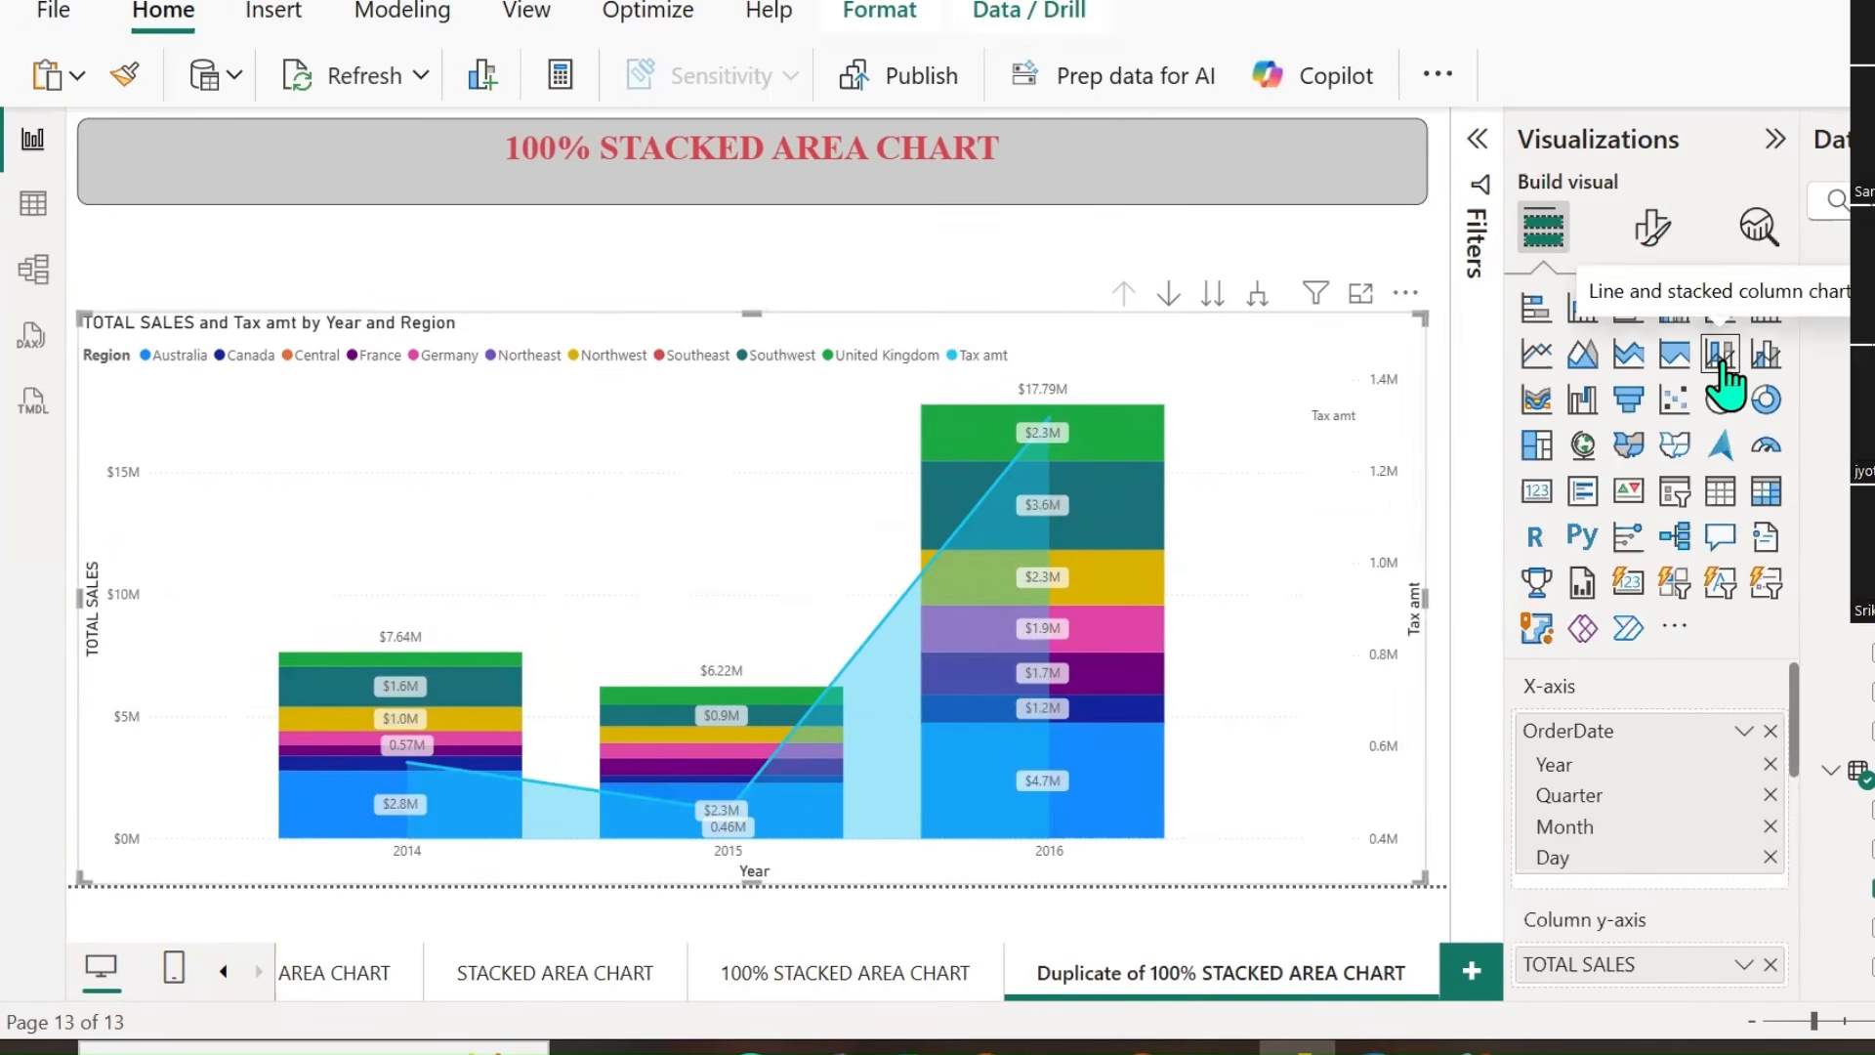
{"action": "left_click_drag", "start_coordinate": [597, 147], "coordinate": [496, 147]}
{"action": "type", "text": "LINE AND"}
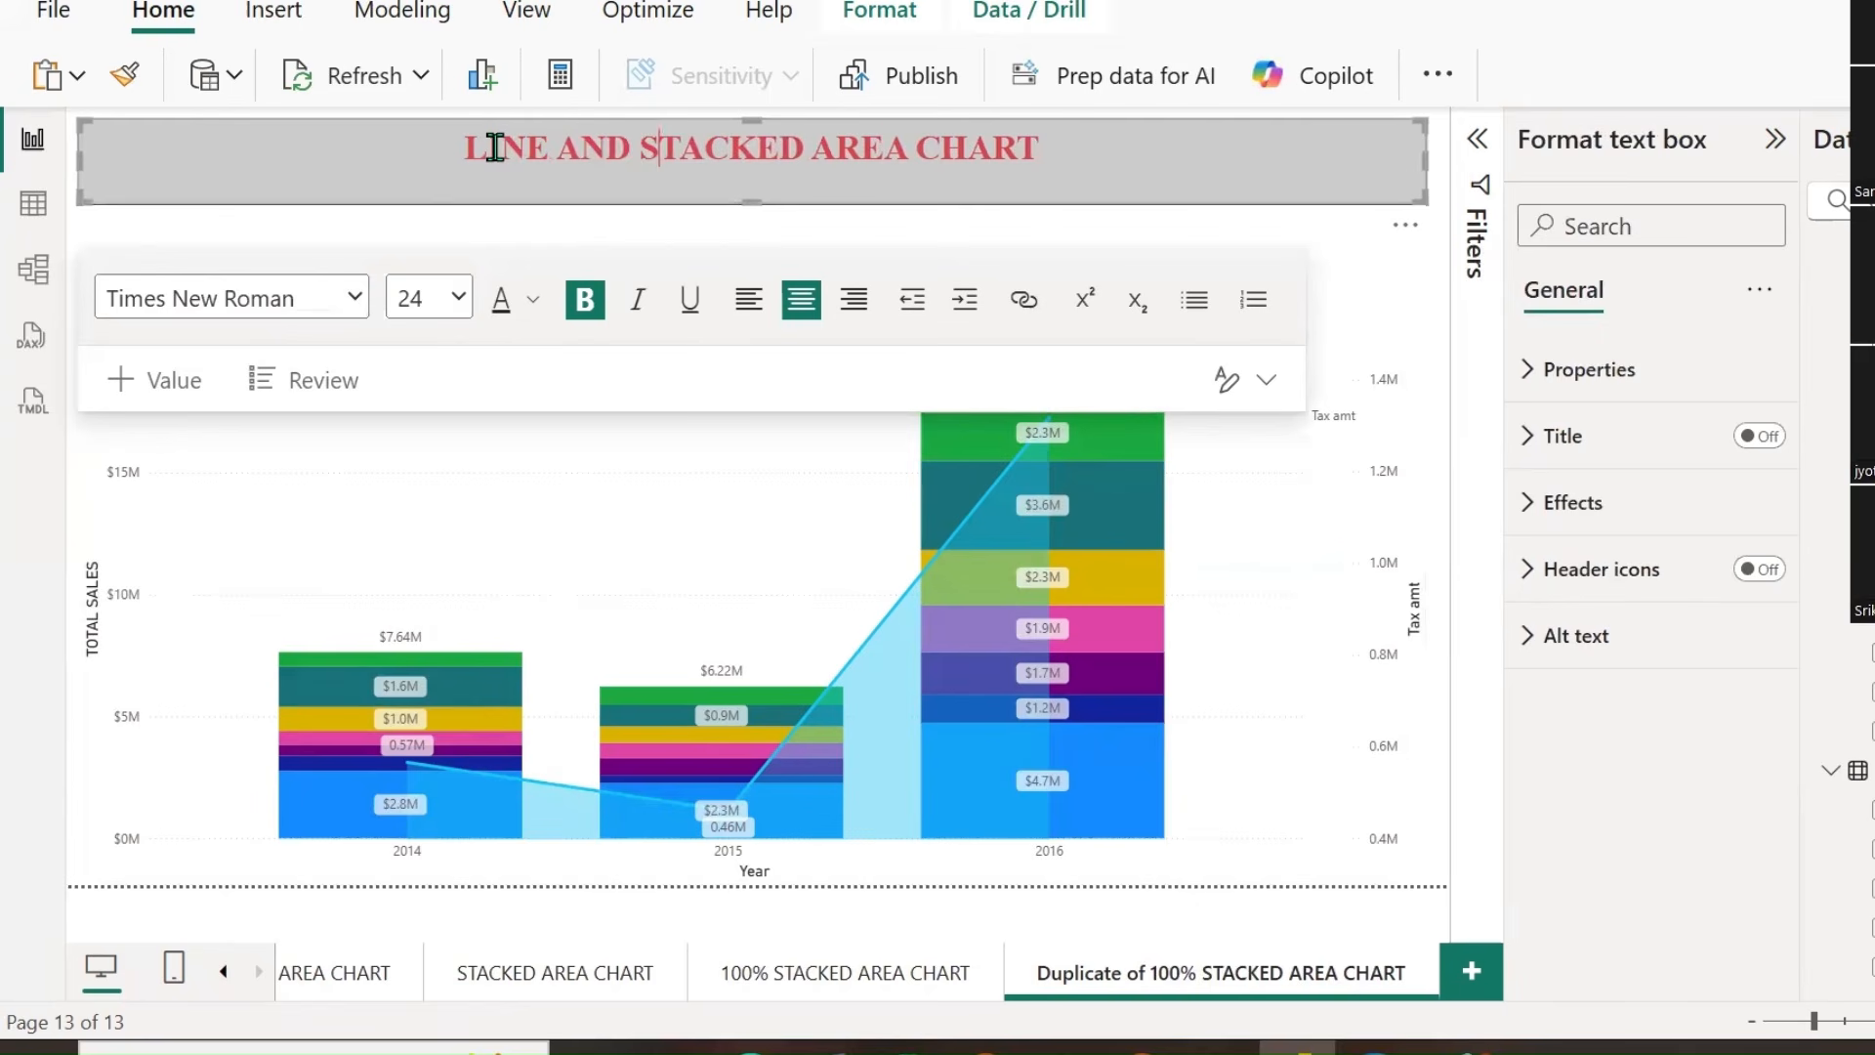
{"action": "key", "text": "BackSpace"}
{"action": "key", "text": "BackSpace"}
{"action": "key", "text": "BackSpace"}
{"action": "key", "text": "BackSpace"}
{"action": "key", "text": "BackSpace"}
{"action": "key", "text": "BackSpace"}
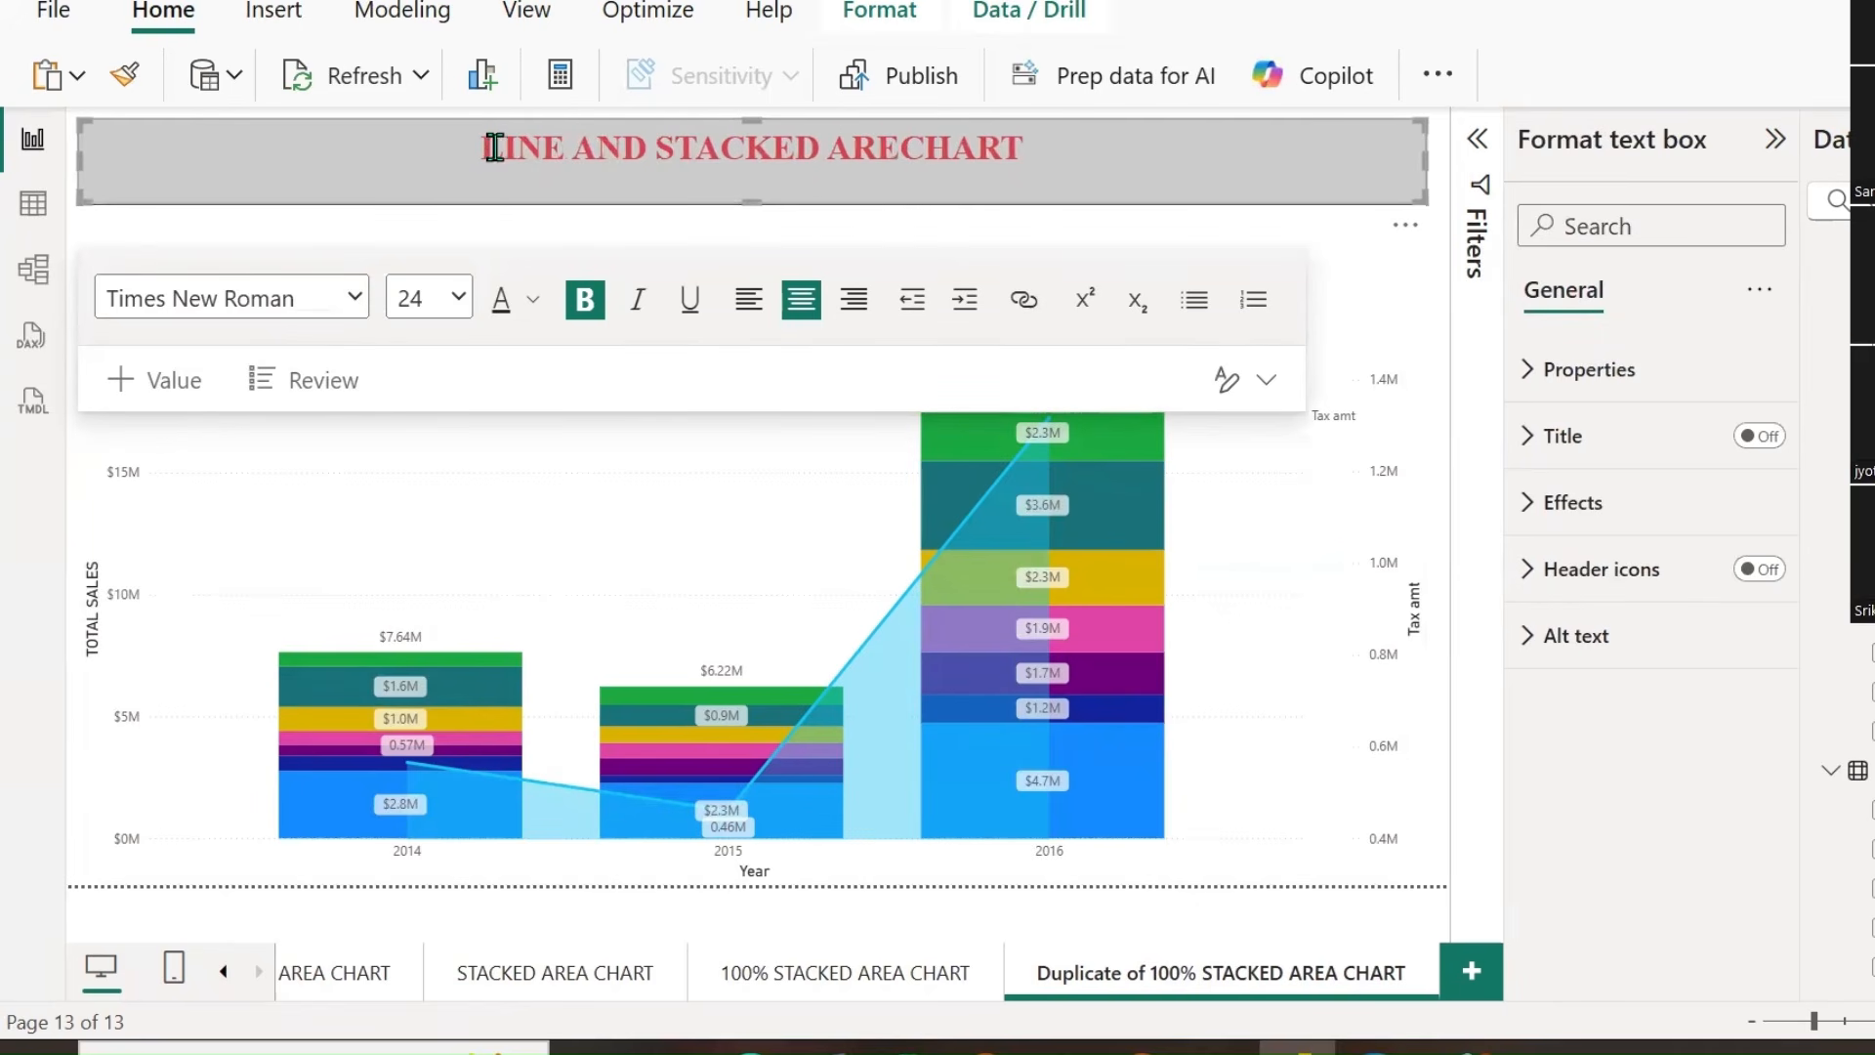
{"action": "type", "text": "COLUMN"}
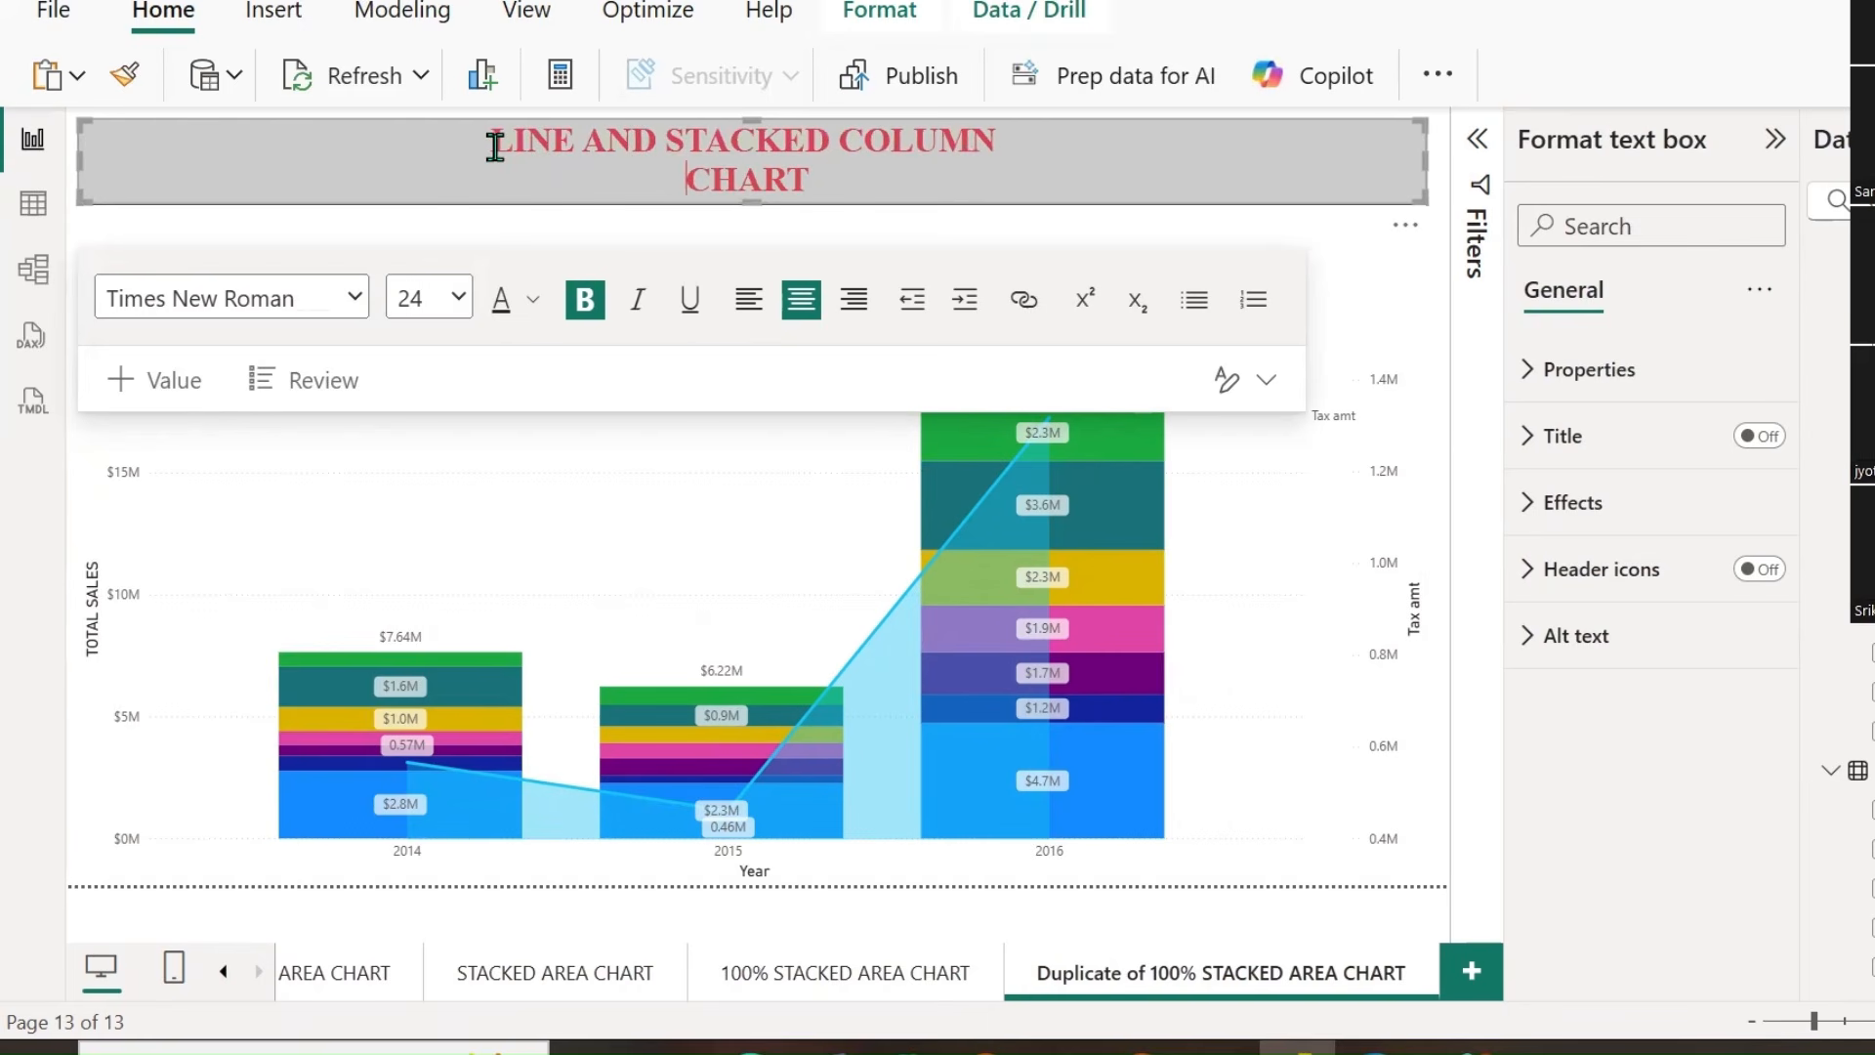
{"action": "key", "text": "BackSpace"}
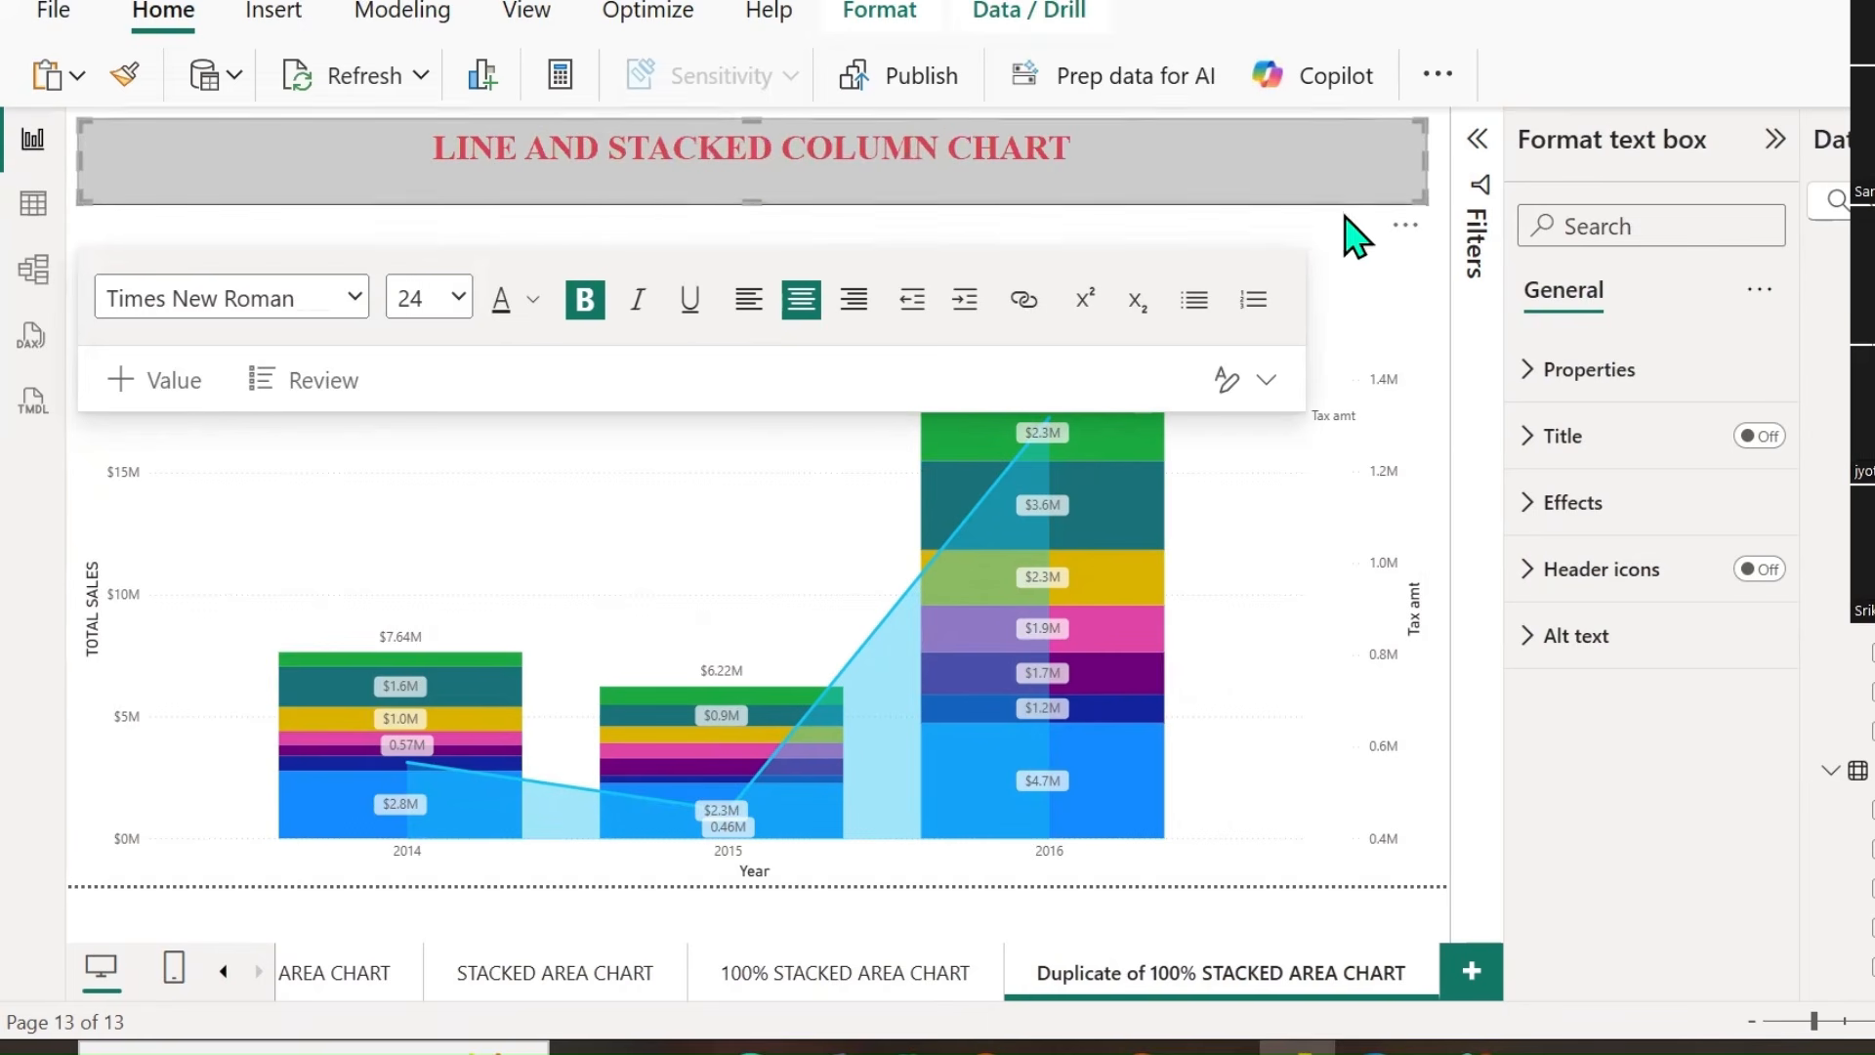
{"action": "left_click", "coordinate": [1363, 252]}
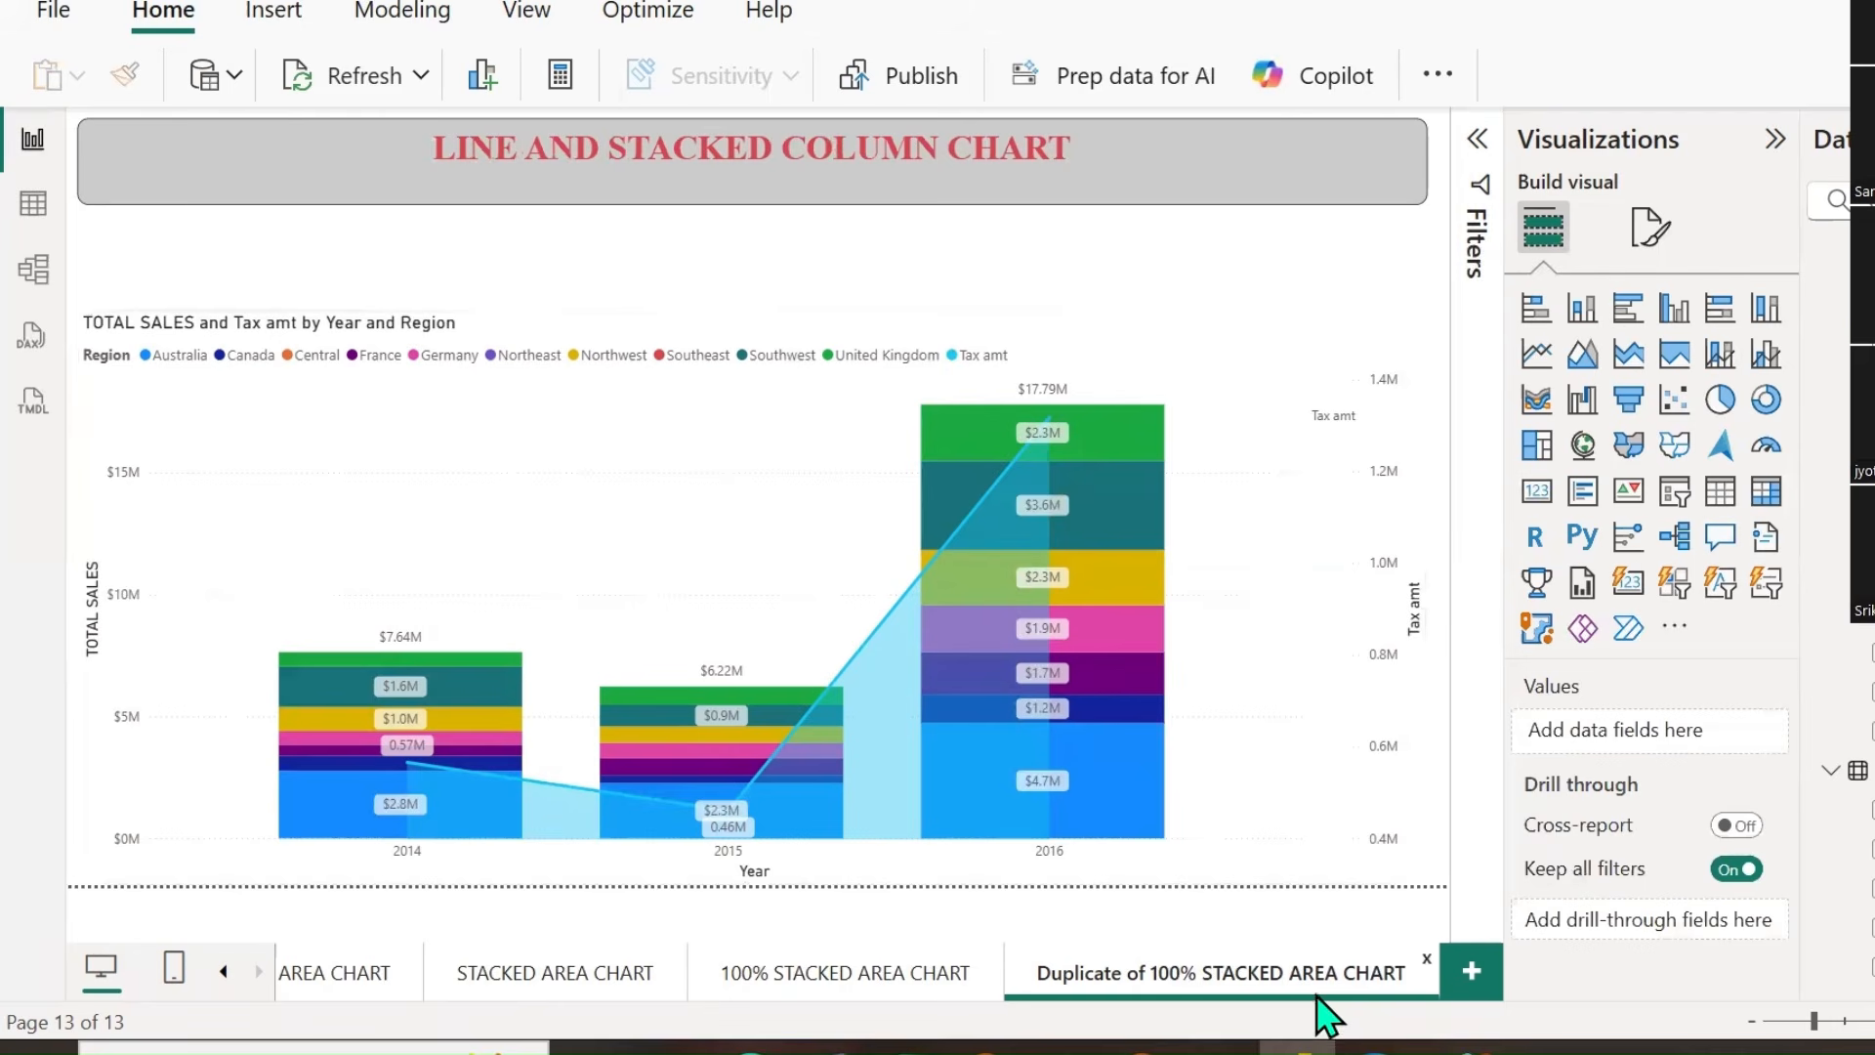
Copy the heading text and rename the duplicate report page to LINE AND STACKED COLUMN CHART.
{"action": "left_click", "coordinate": [802, 147]}
{"action": "key", "text": "ctrl+c"}
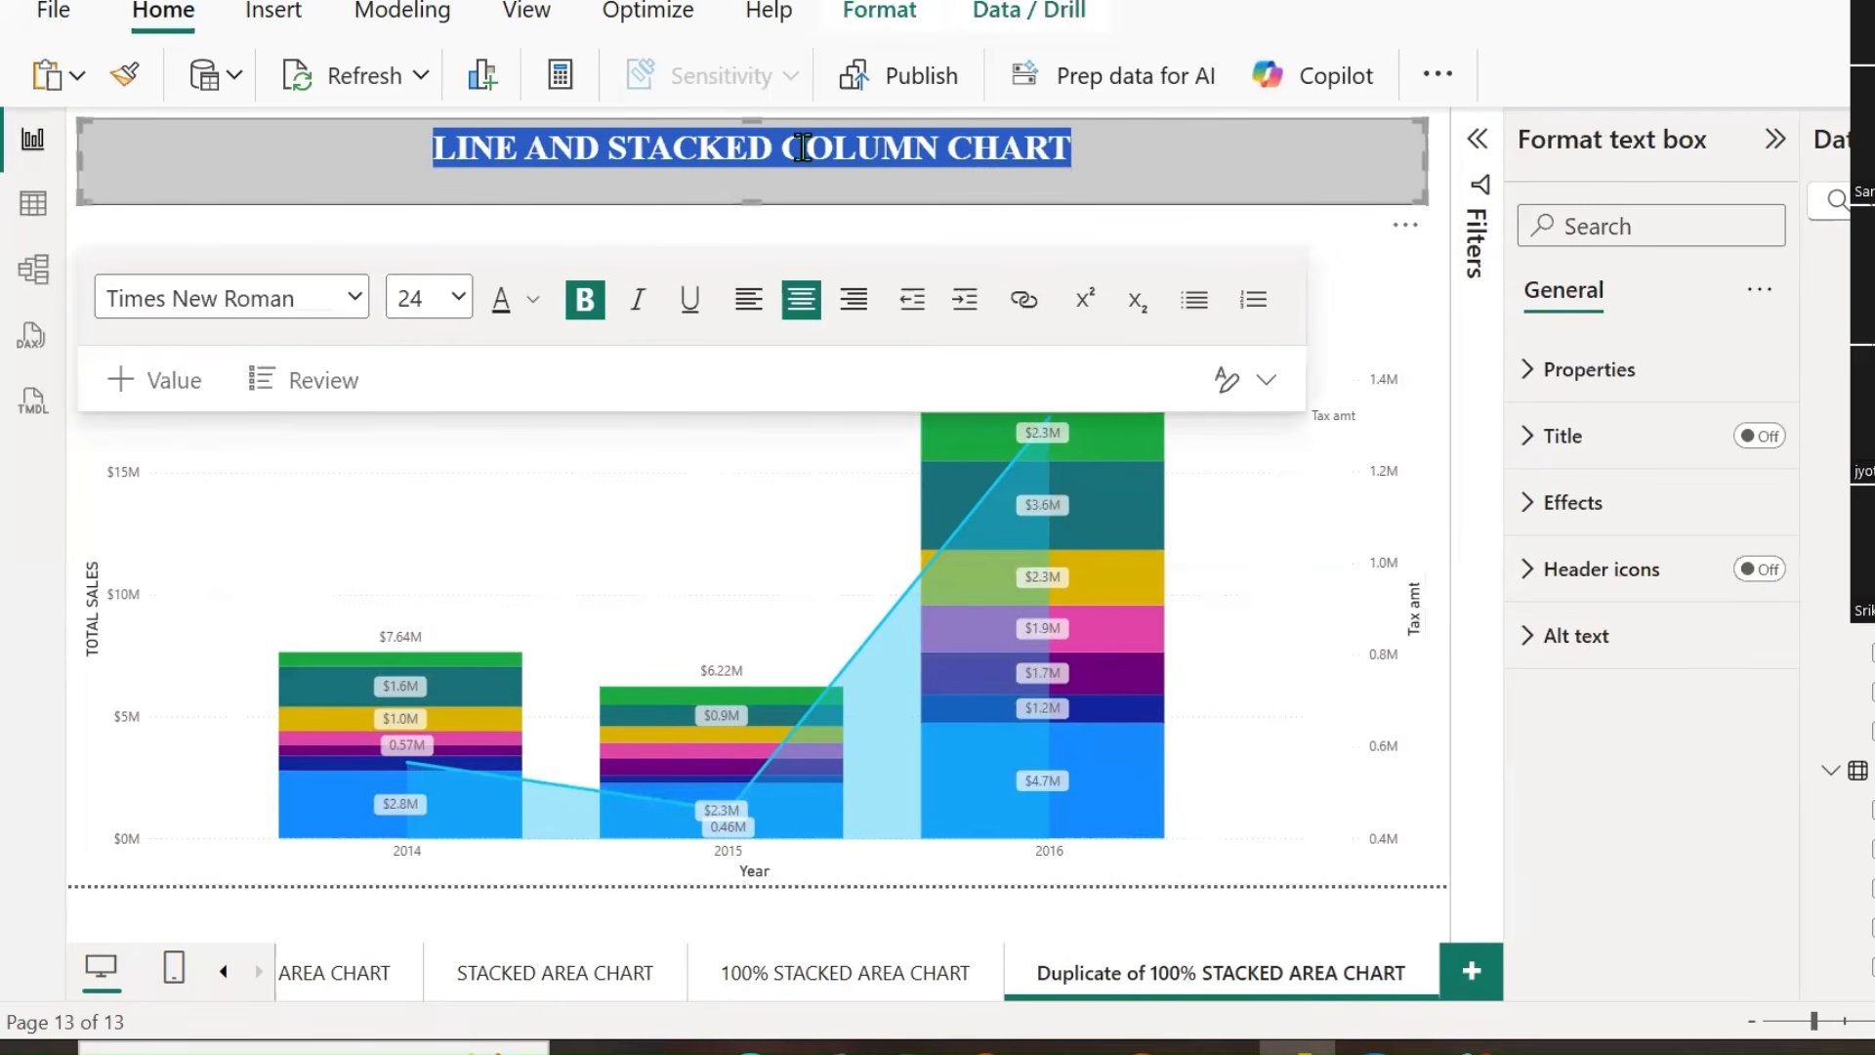
{"action": "left_click", "coordinate": [1214, 992]}
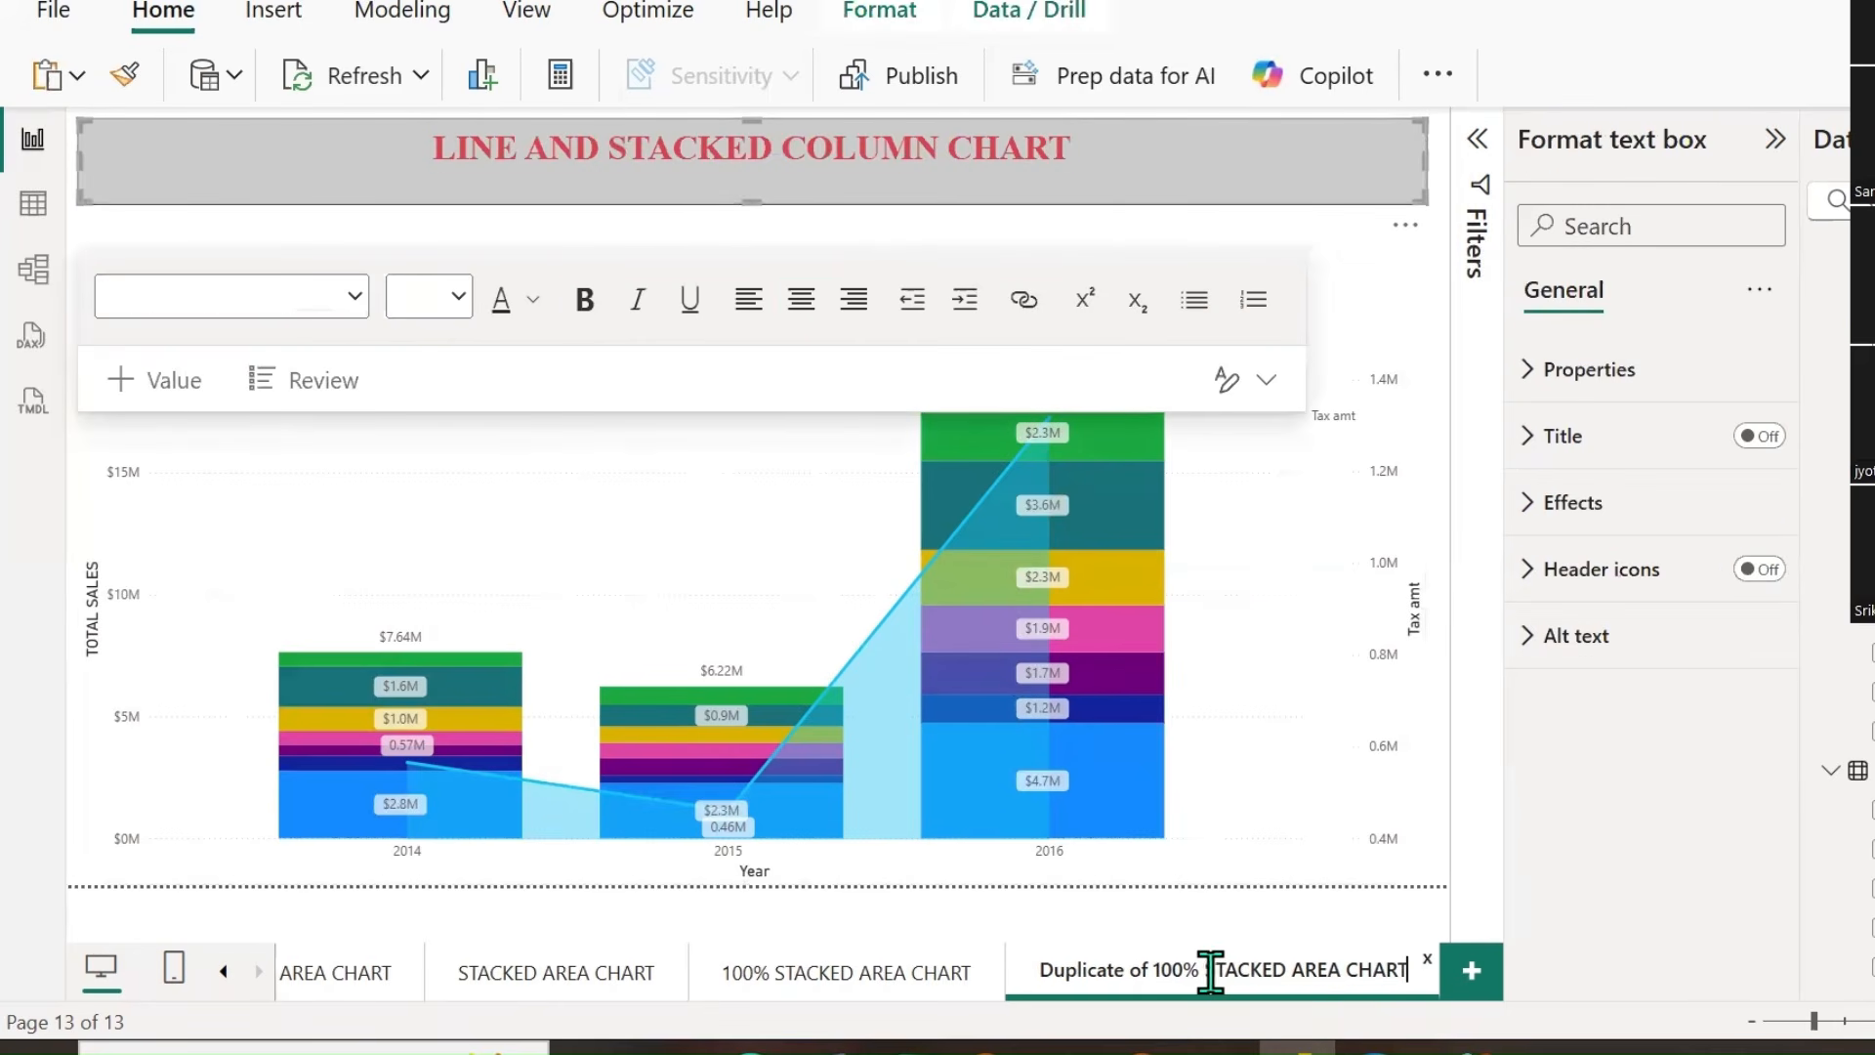
{"action": "double_click", "coordinate": [1180, 970]}
{"action": "key", "text": "ctrl+v"}
{"action": "key", "text": "Return"}
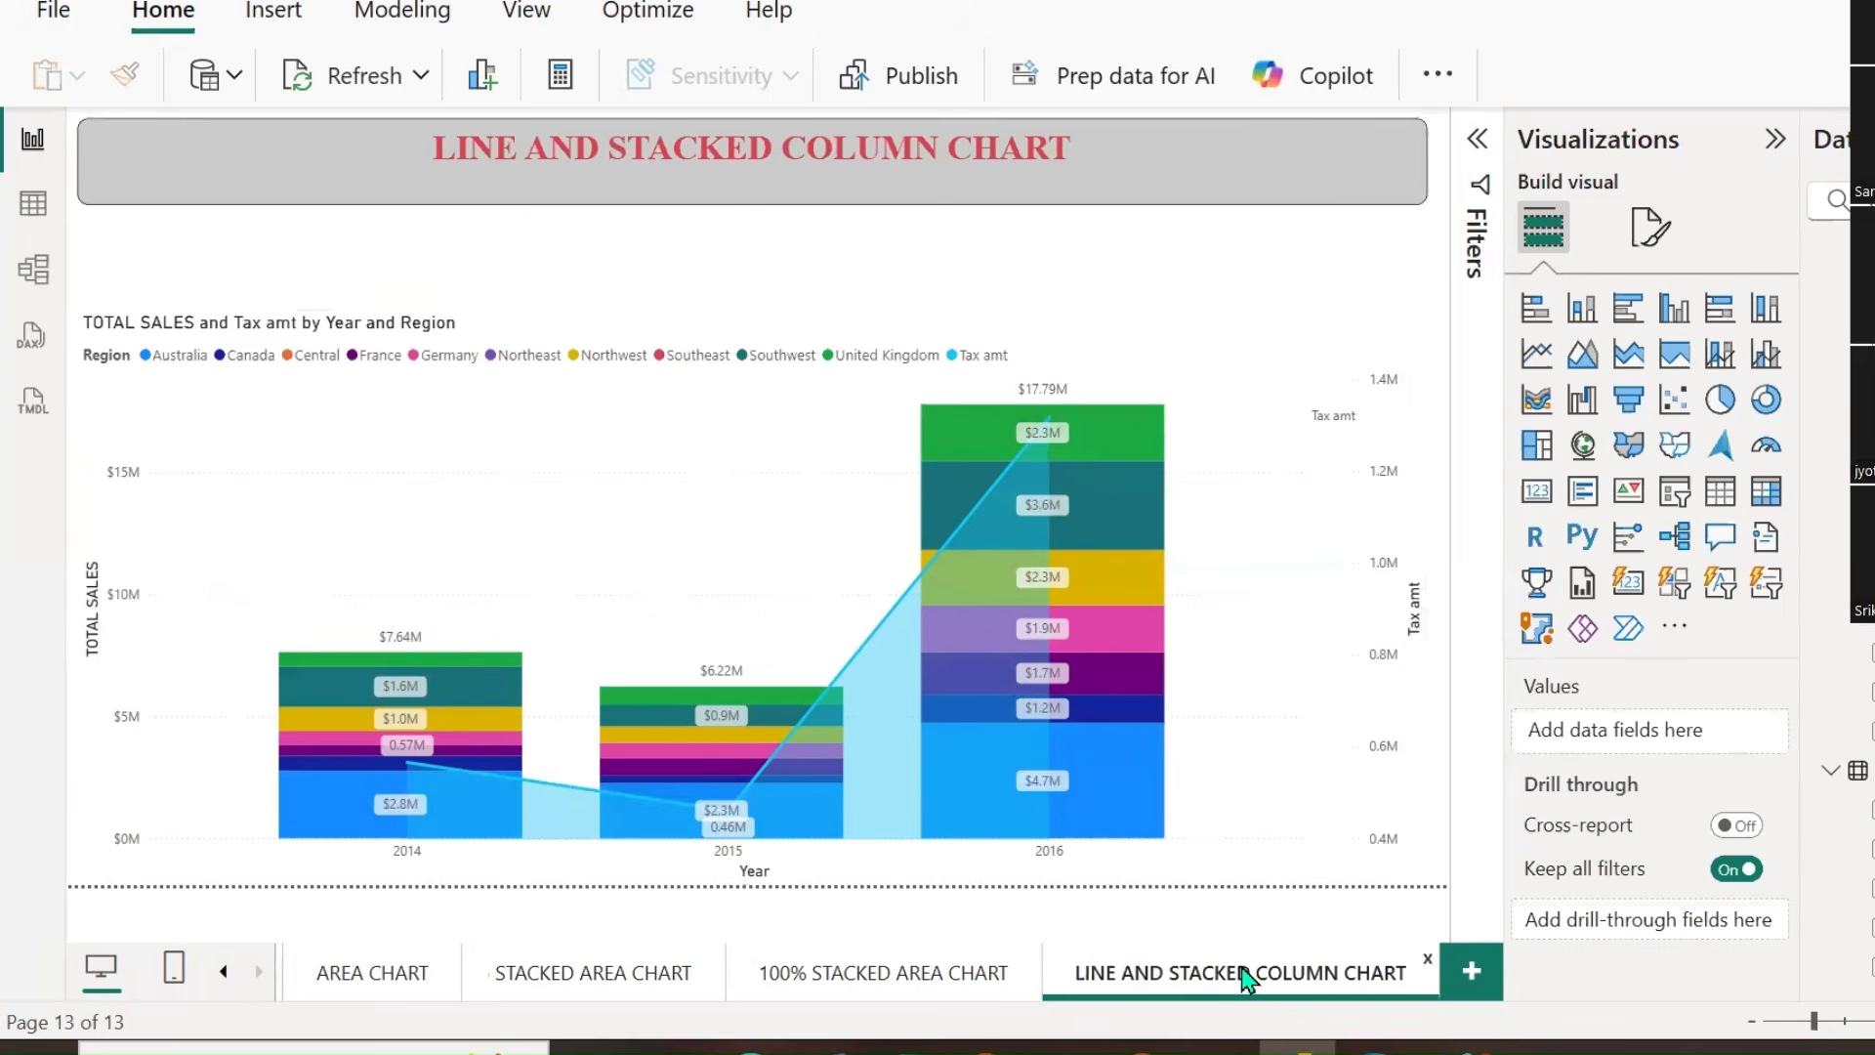
Duplicate the LINE AND STACKED COLUMN CHART page and convert the copied visual to a line and clustered column chart.
{"action": "right_click", "coordinate": [1243, 974]}
{"action": "left_click", "coordinate": [1260, 791]}
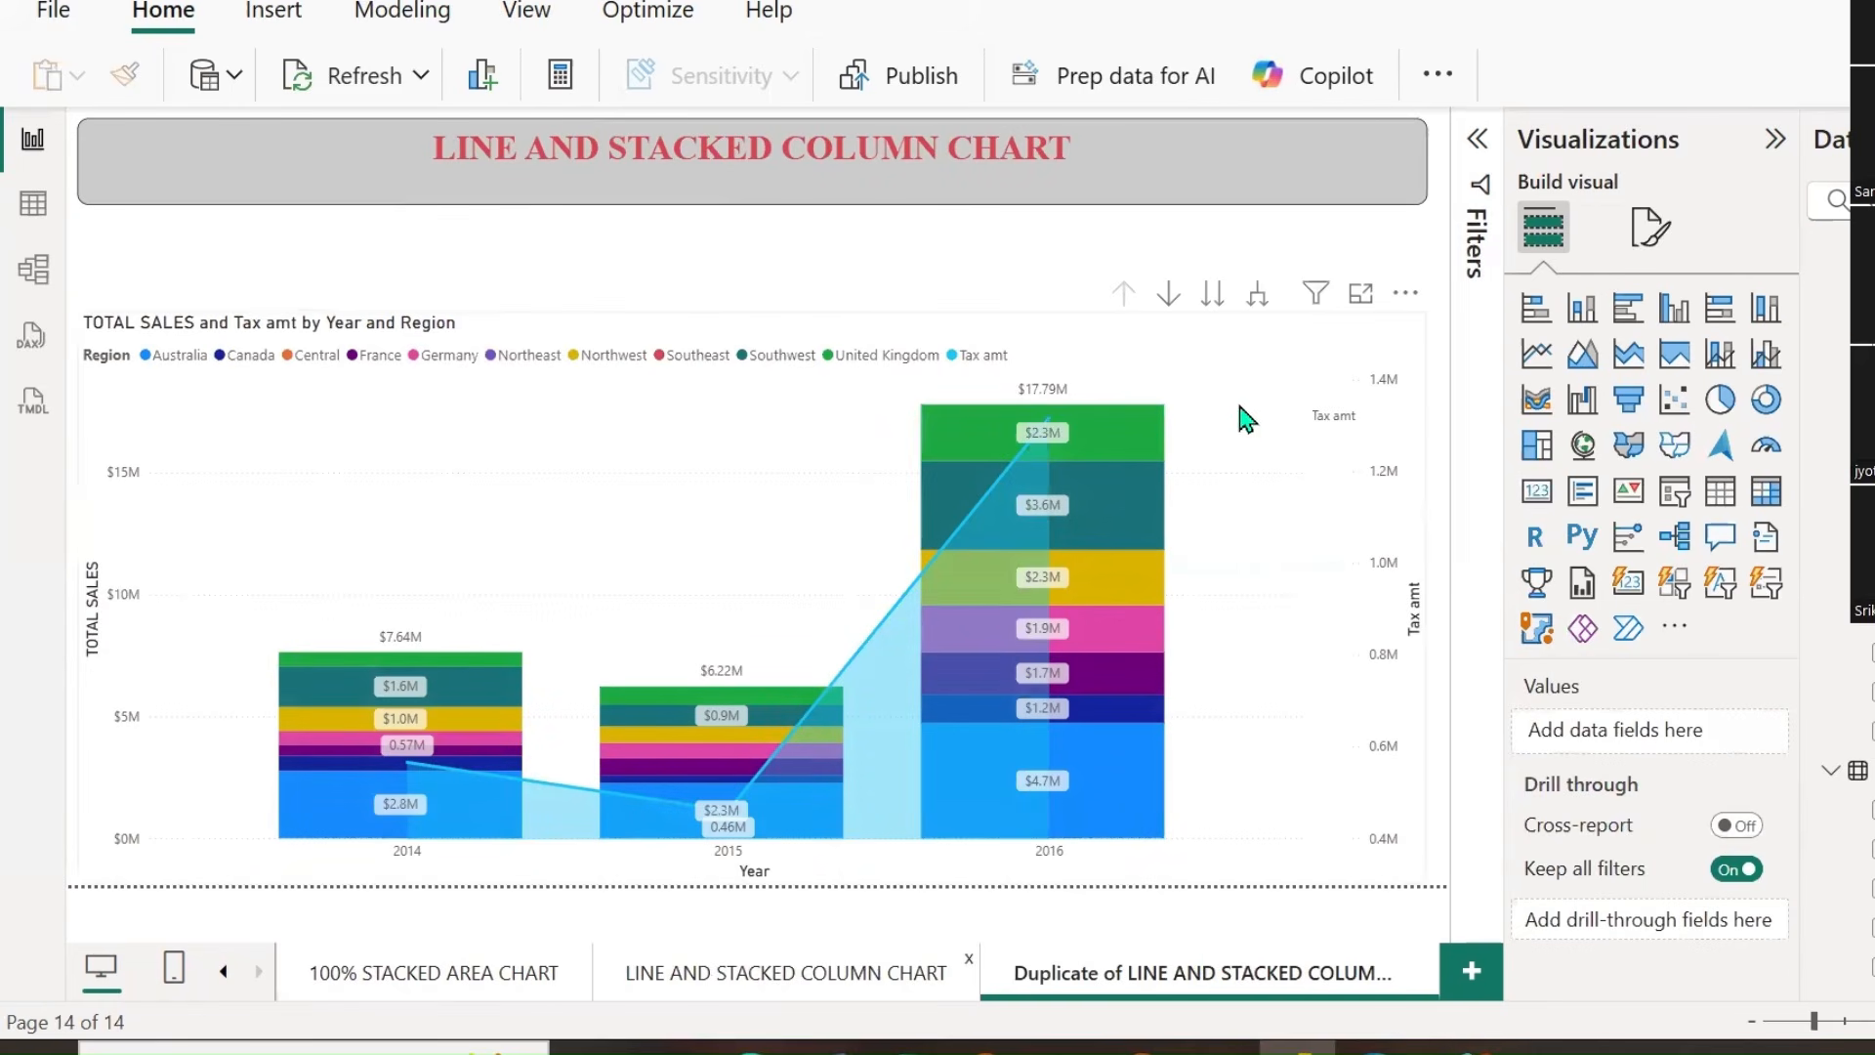
{"action": "left_click", "coordinate": [1768, 357]}
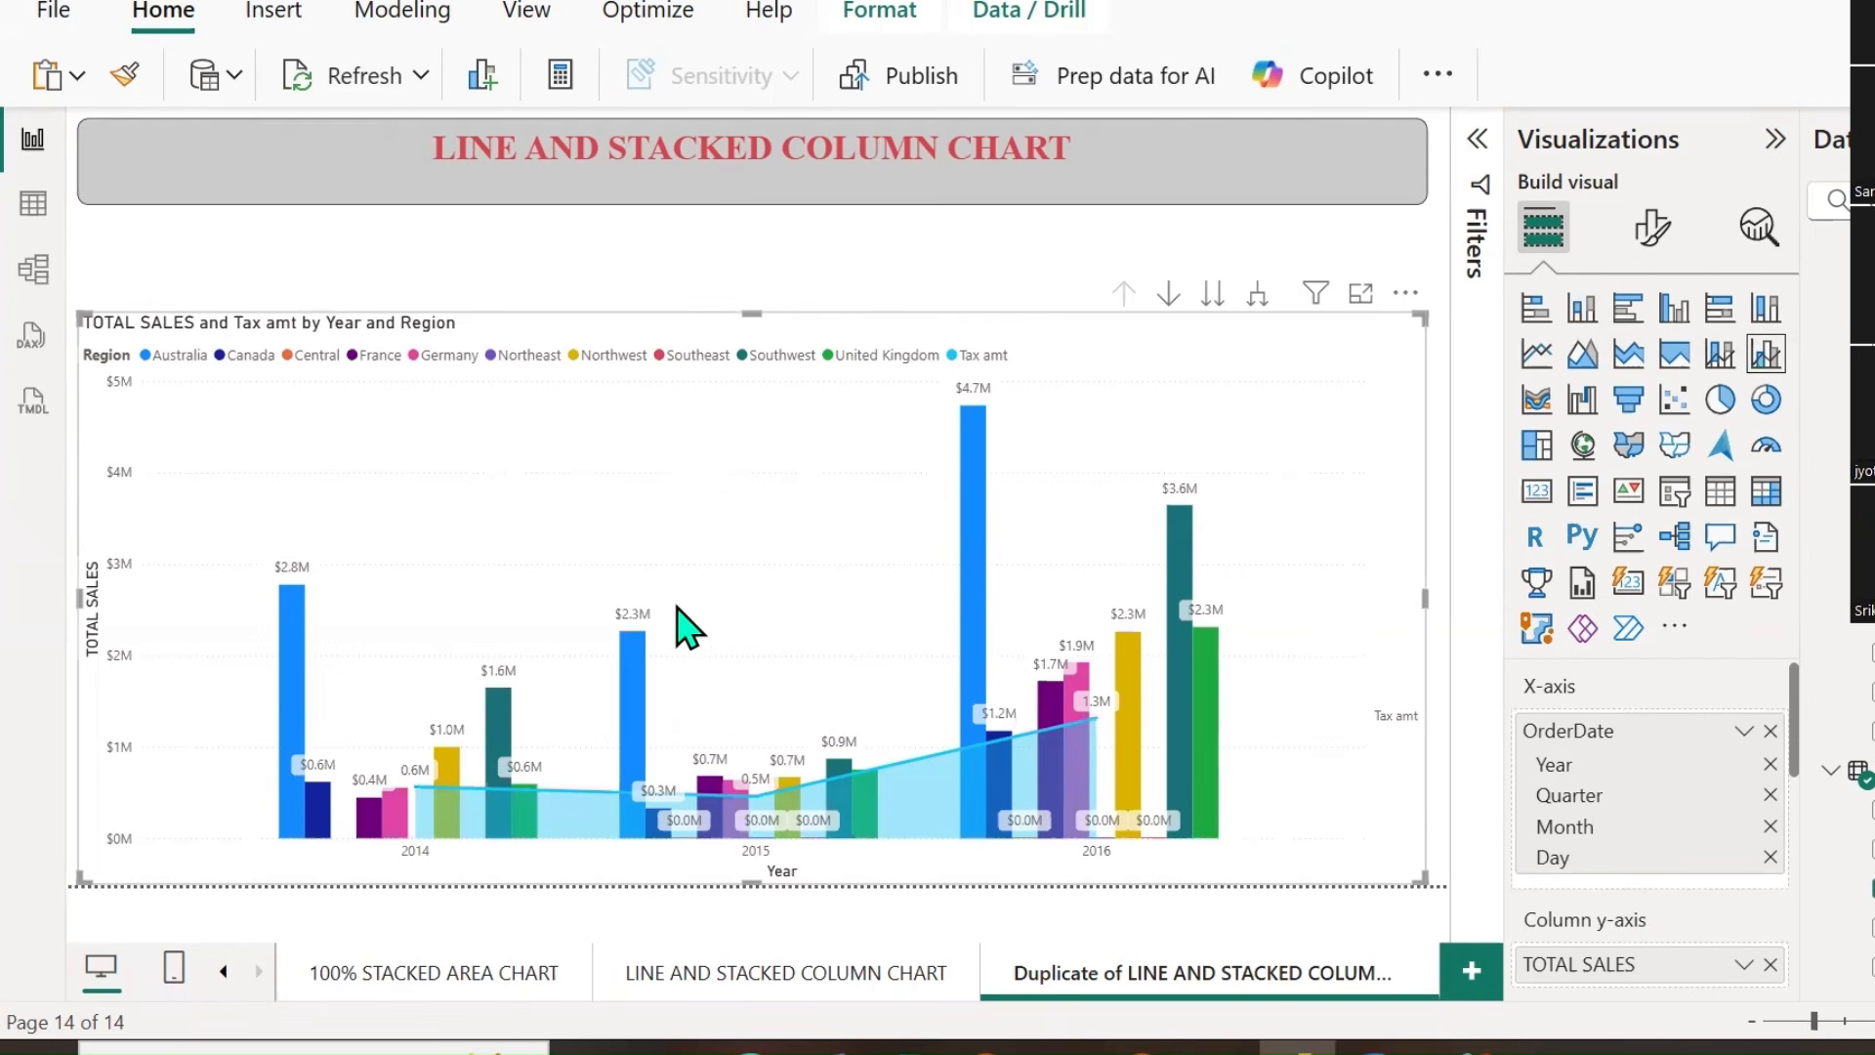
Examine the 2014 region columns and their sales values, first on the page and in the chart's focus mode.
{"action": "mouse_move", "coordinate": [293, 842]}
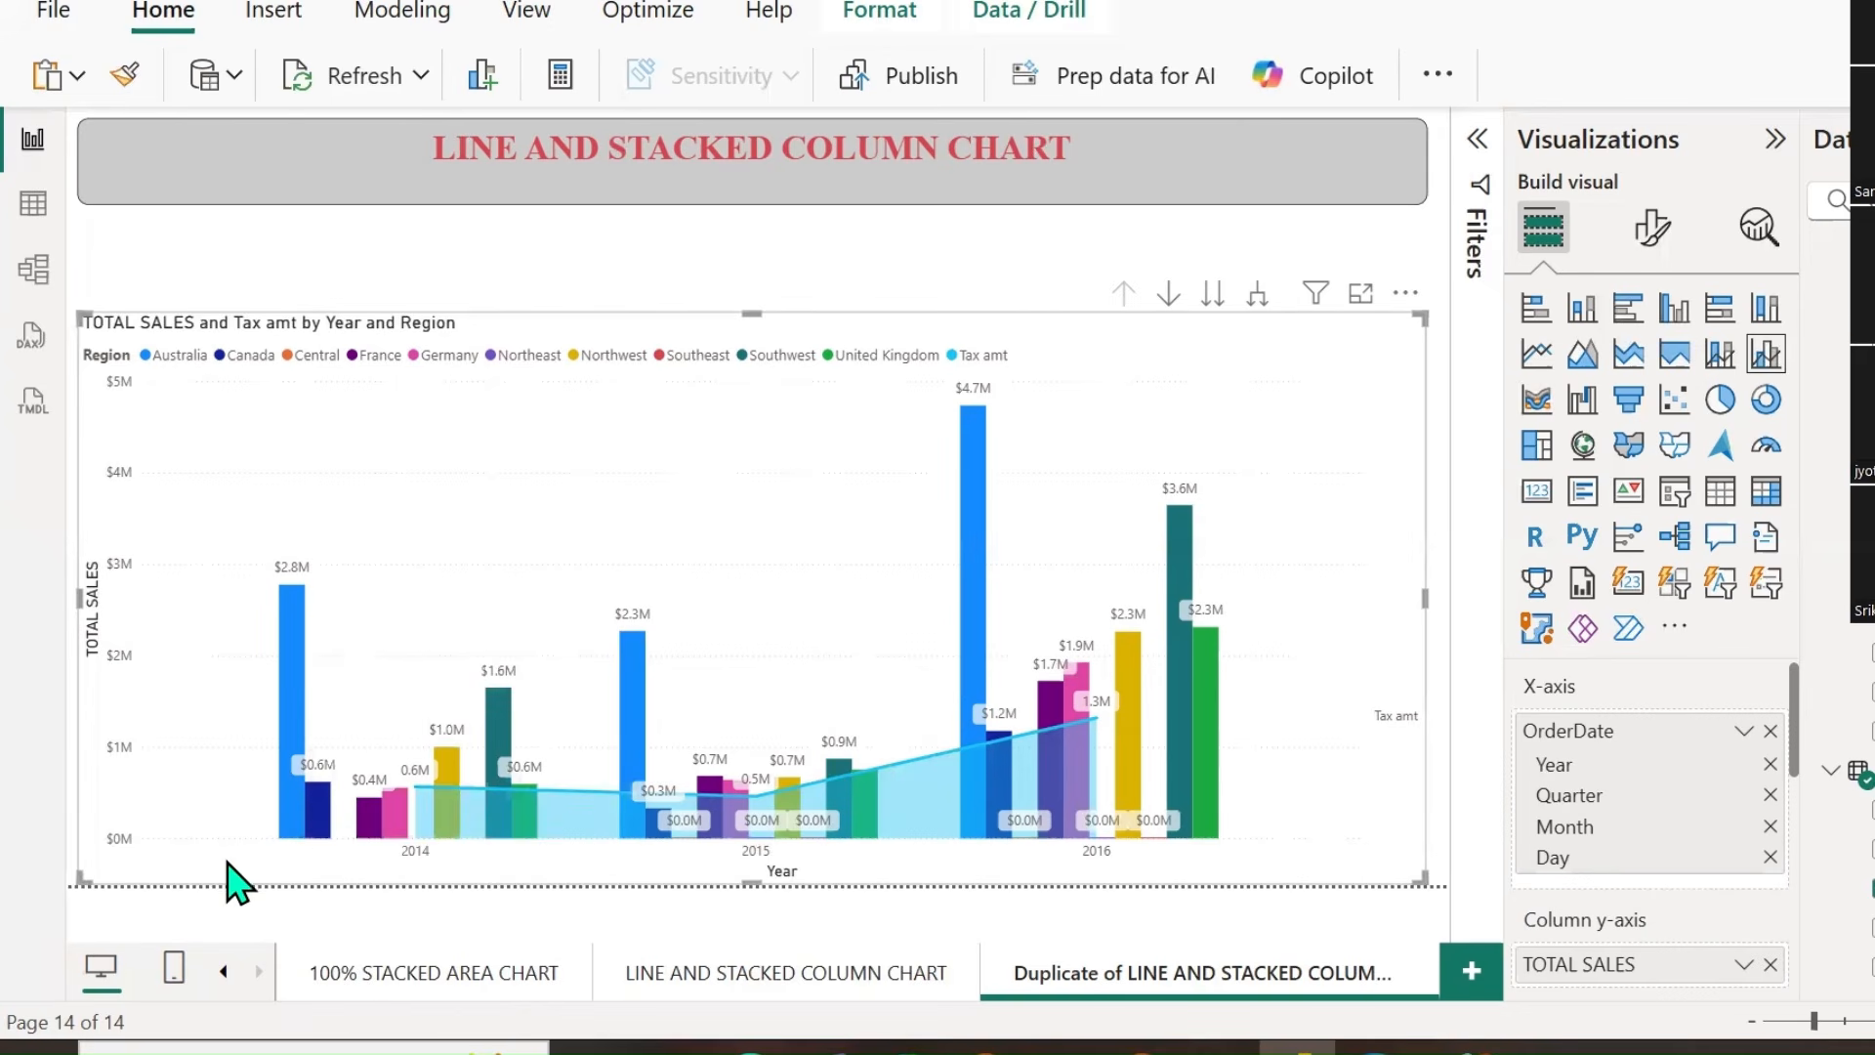
{"action": "mouse_move", "coordinate": [317, 809]}
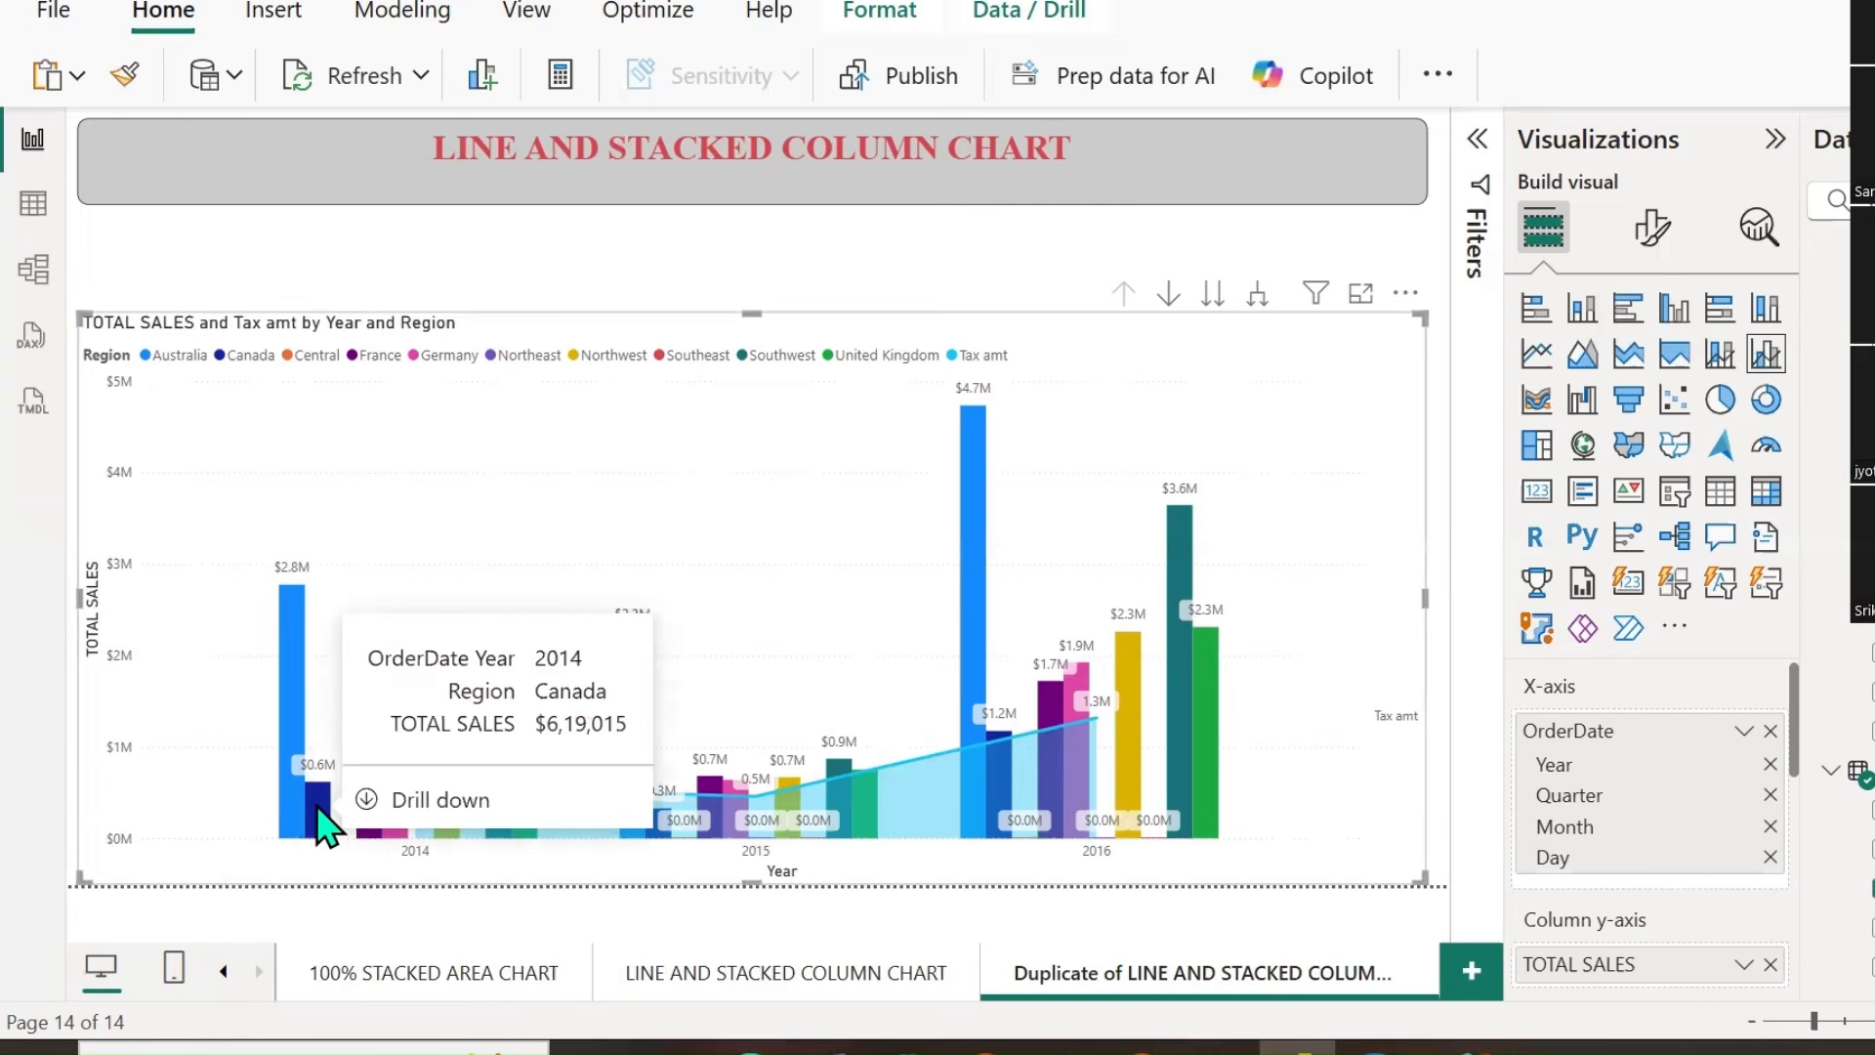
{"action": "mouse_move", "coordinate": [372, 838]}
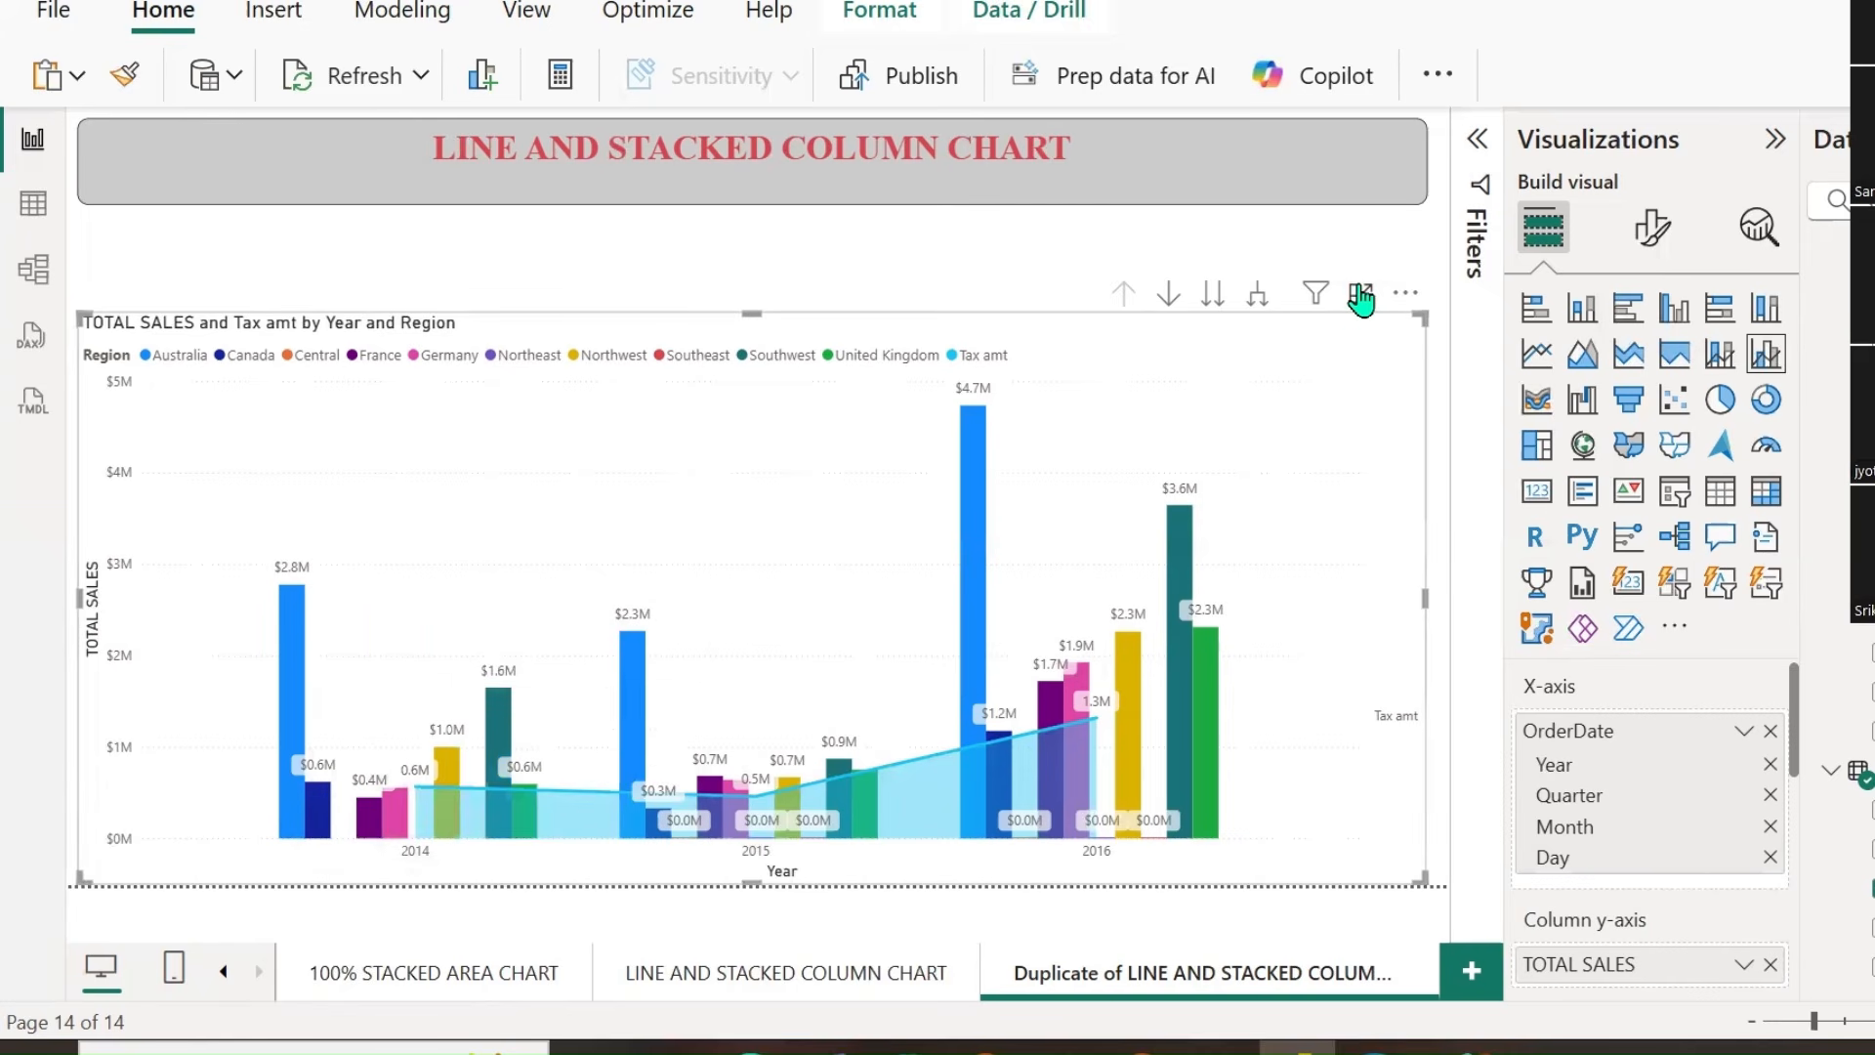
{"action": "left_click", "coordinate": [1361, 296]}
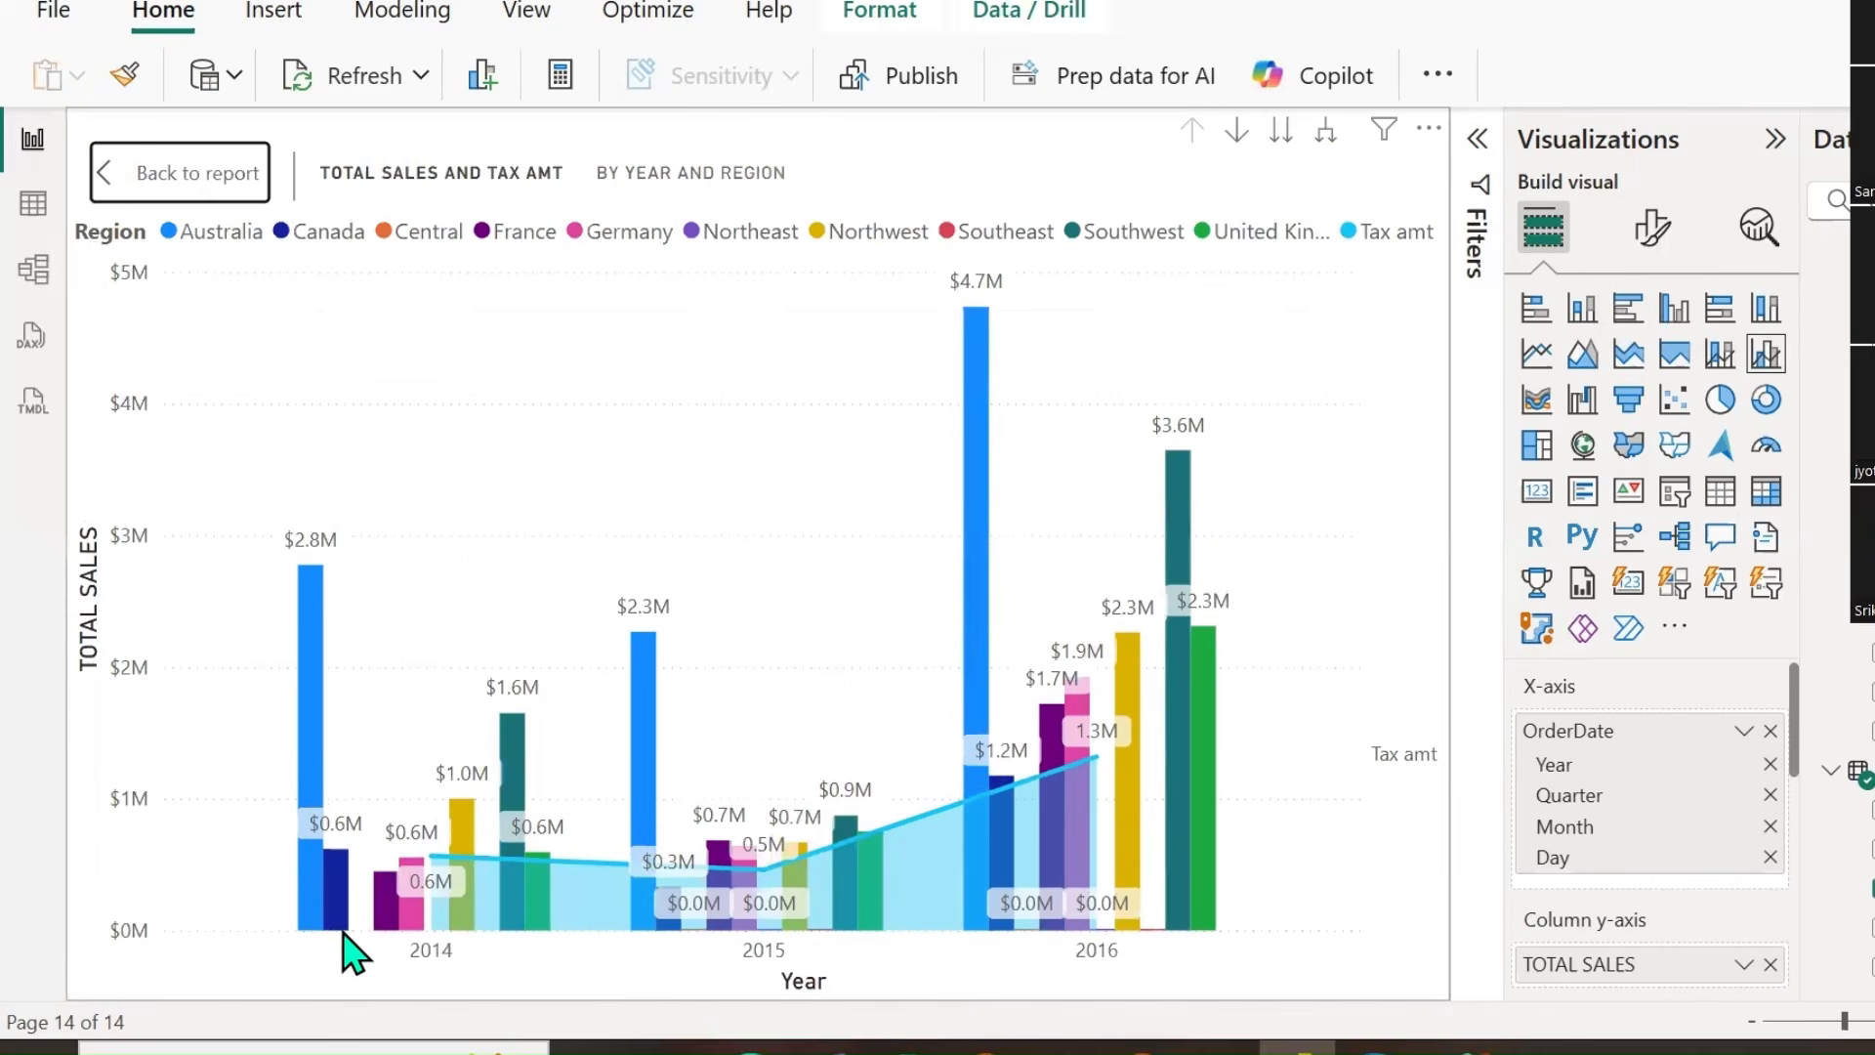
{"action": "mouse_move", "coordinate": [316, 918]}
{"action": "mouse_move", "coordinate": [436, 860]}
Circle the 2016 Australia label and mark an arrow under the 2014 columns in red, erase both marks, and return to the report.
{"action": "mouse_move", "coordinate": [896, 337]}
{"action": "left_mouse_down"}
{"action": "mouse_move", "coordinate": [1050, 322]}
{"action": "mouse_move", "coordinate": [943, 262]}
{"action": "mouse_move", "coordinate": [894, 334]}
{"action": "left_mouse_up"}
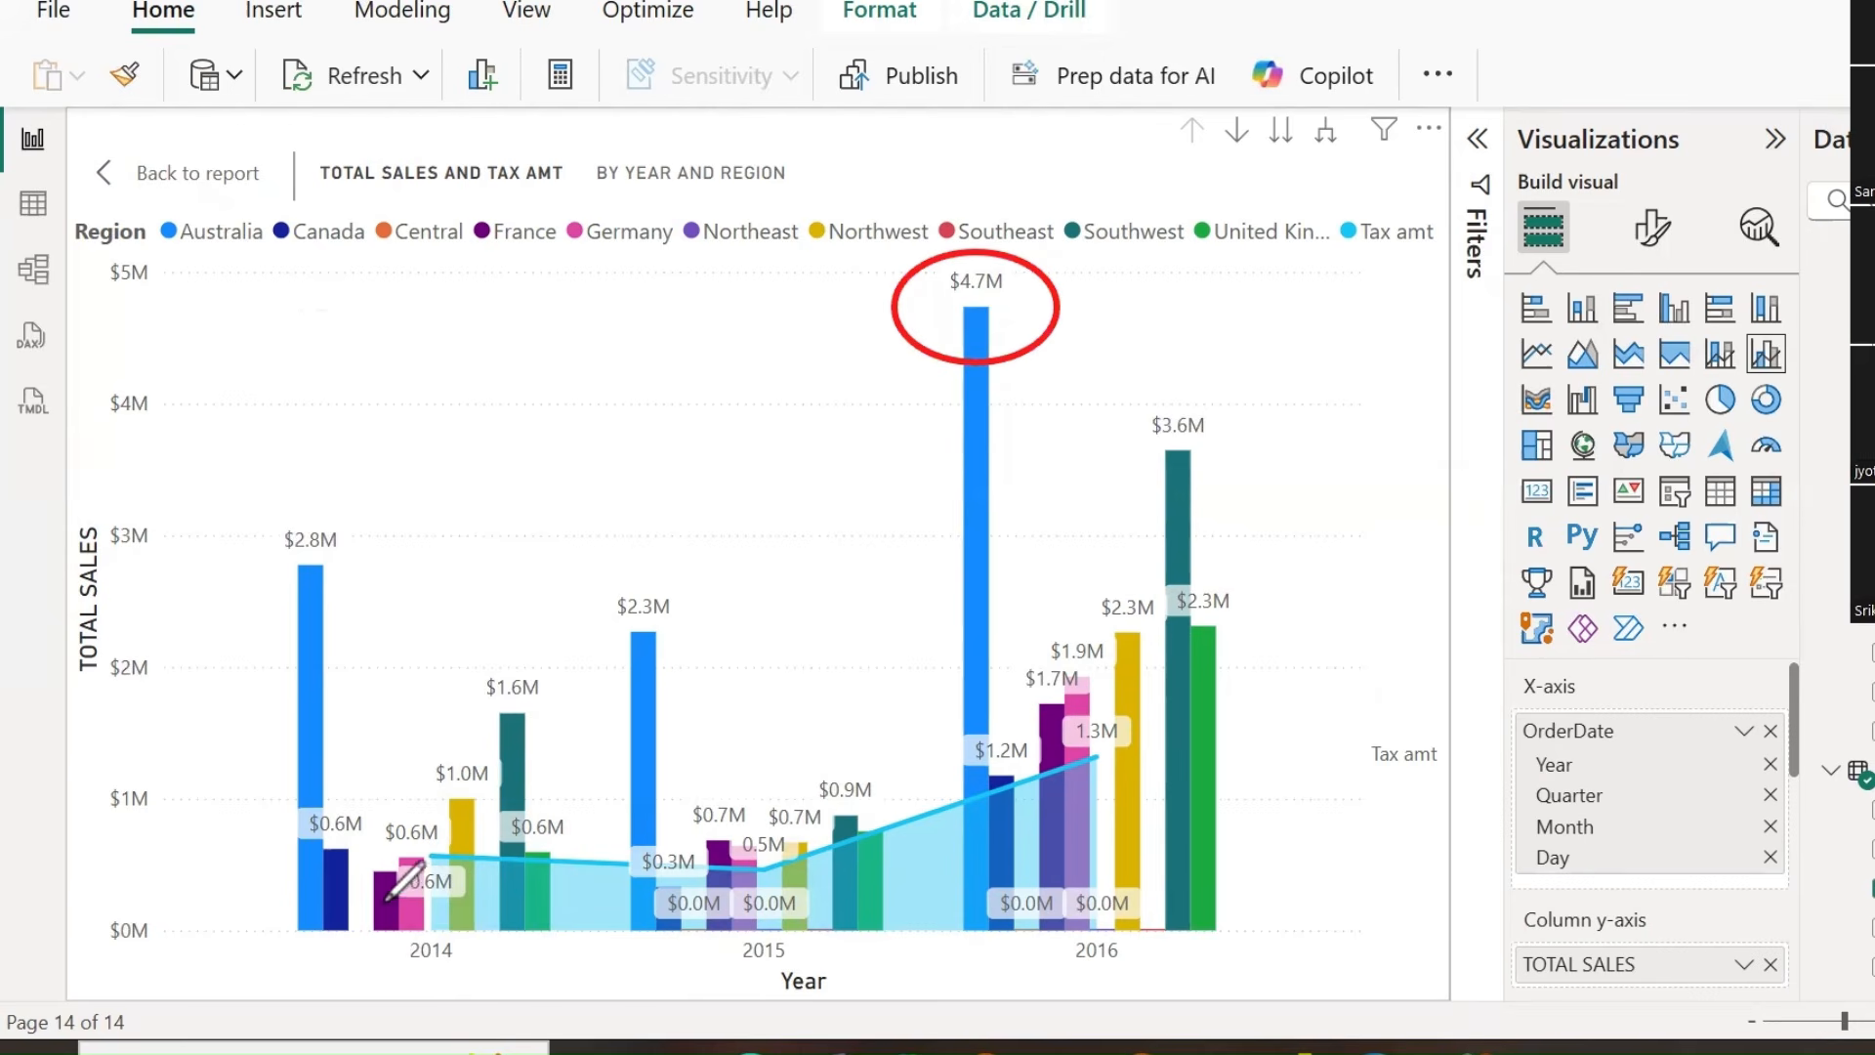
{"action": "left_click_drag", "start_coordinate": [368, 933], "coordinate": [378, 1006]}
{"action": "left_click_drag", "start_coordinate": [383, 936], "coordinate": [395, 948]}
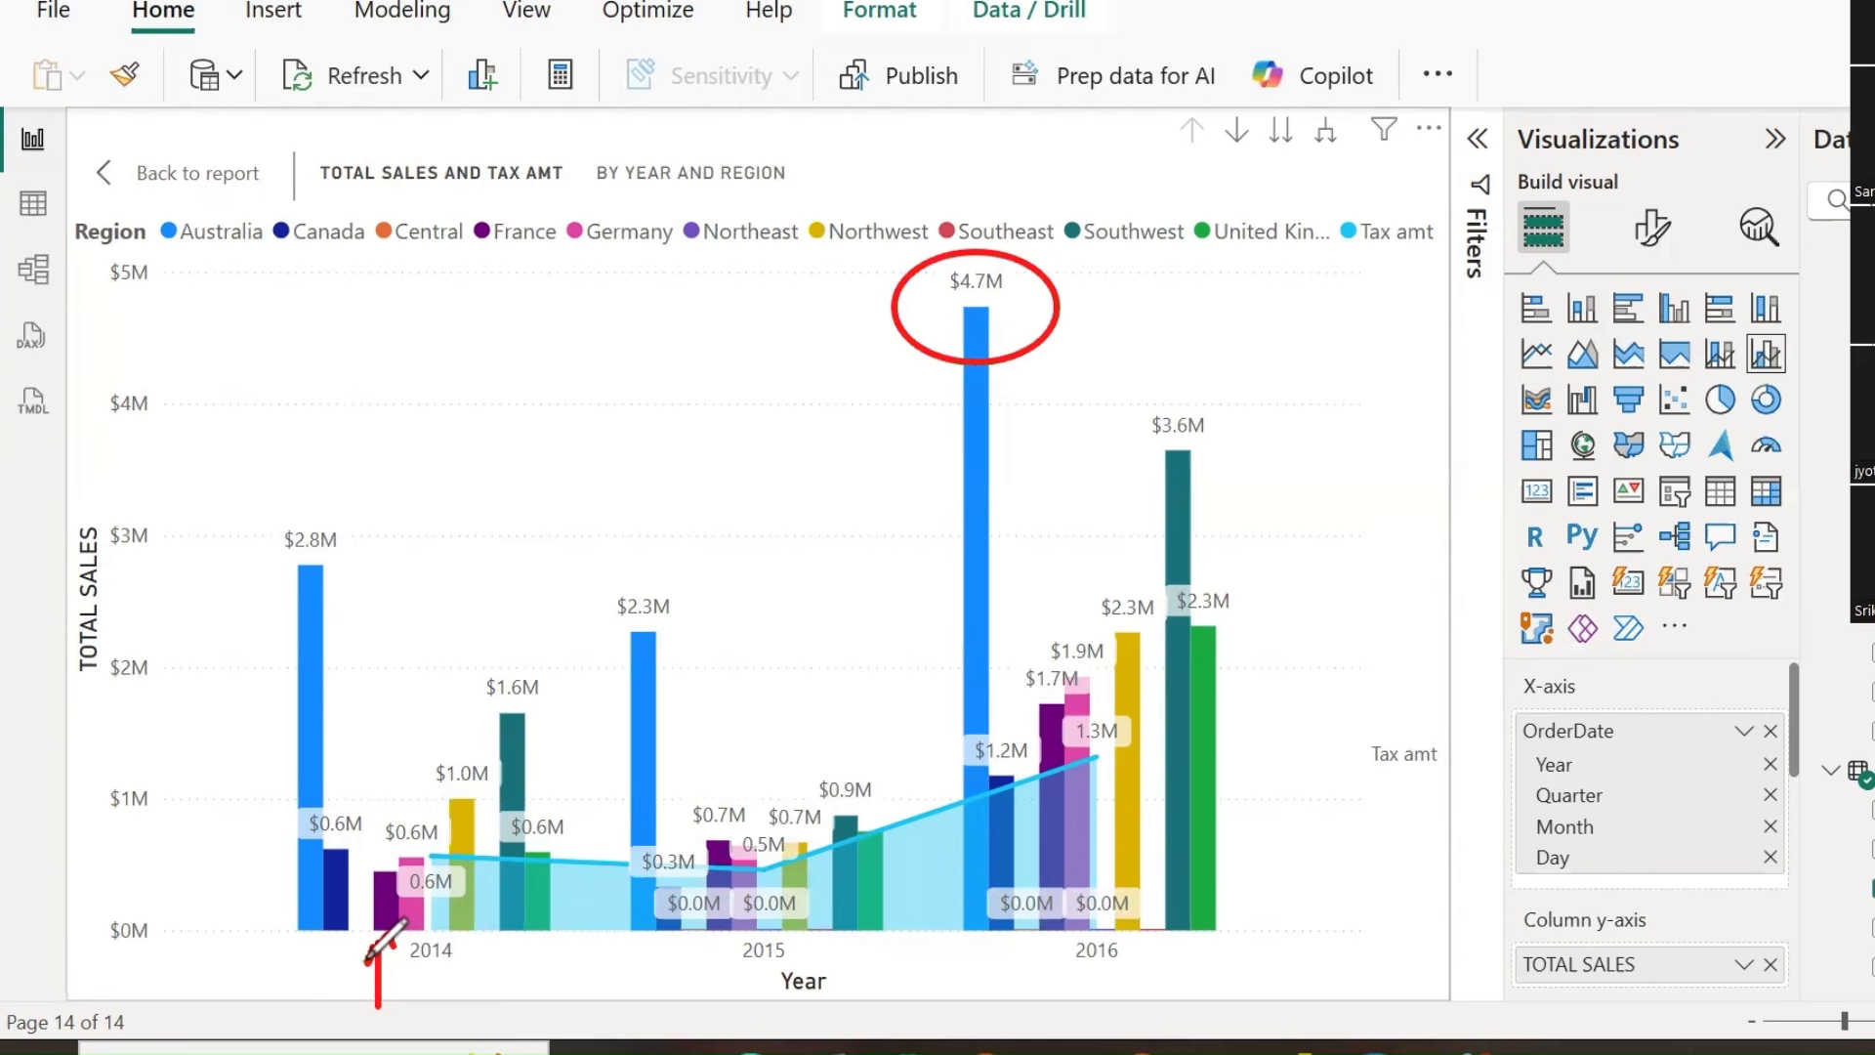
{"action": "left_click", "coordinate": [847, 70]}
{"action": "left_click", "coordinate": [935, 260]}
{"action": "left_click", "coordinate": [378, 967]}
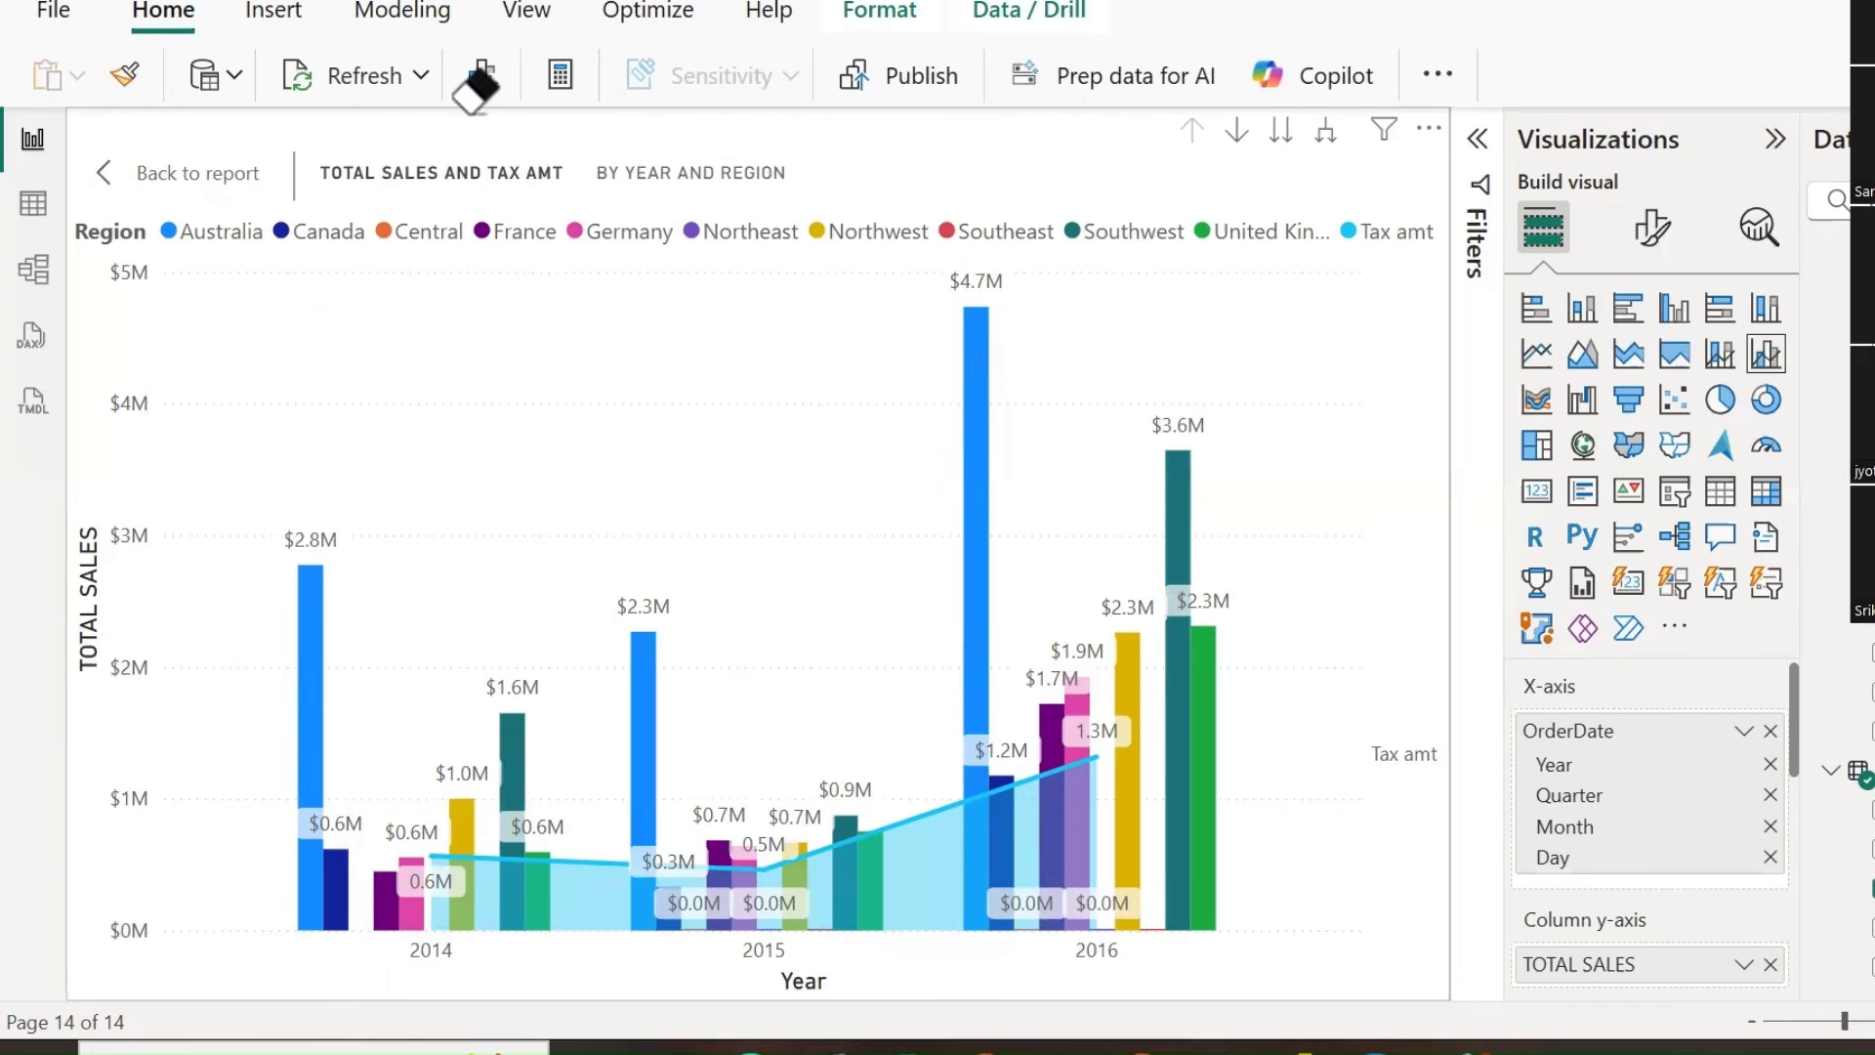
{"action": "left_click", "coordinate": [205, 180]}
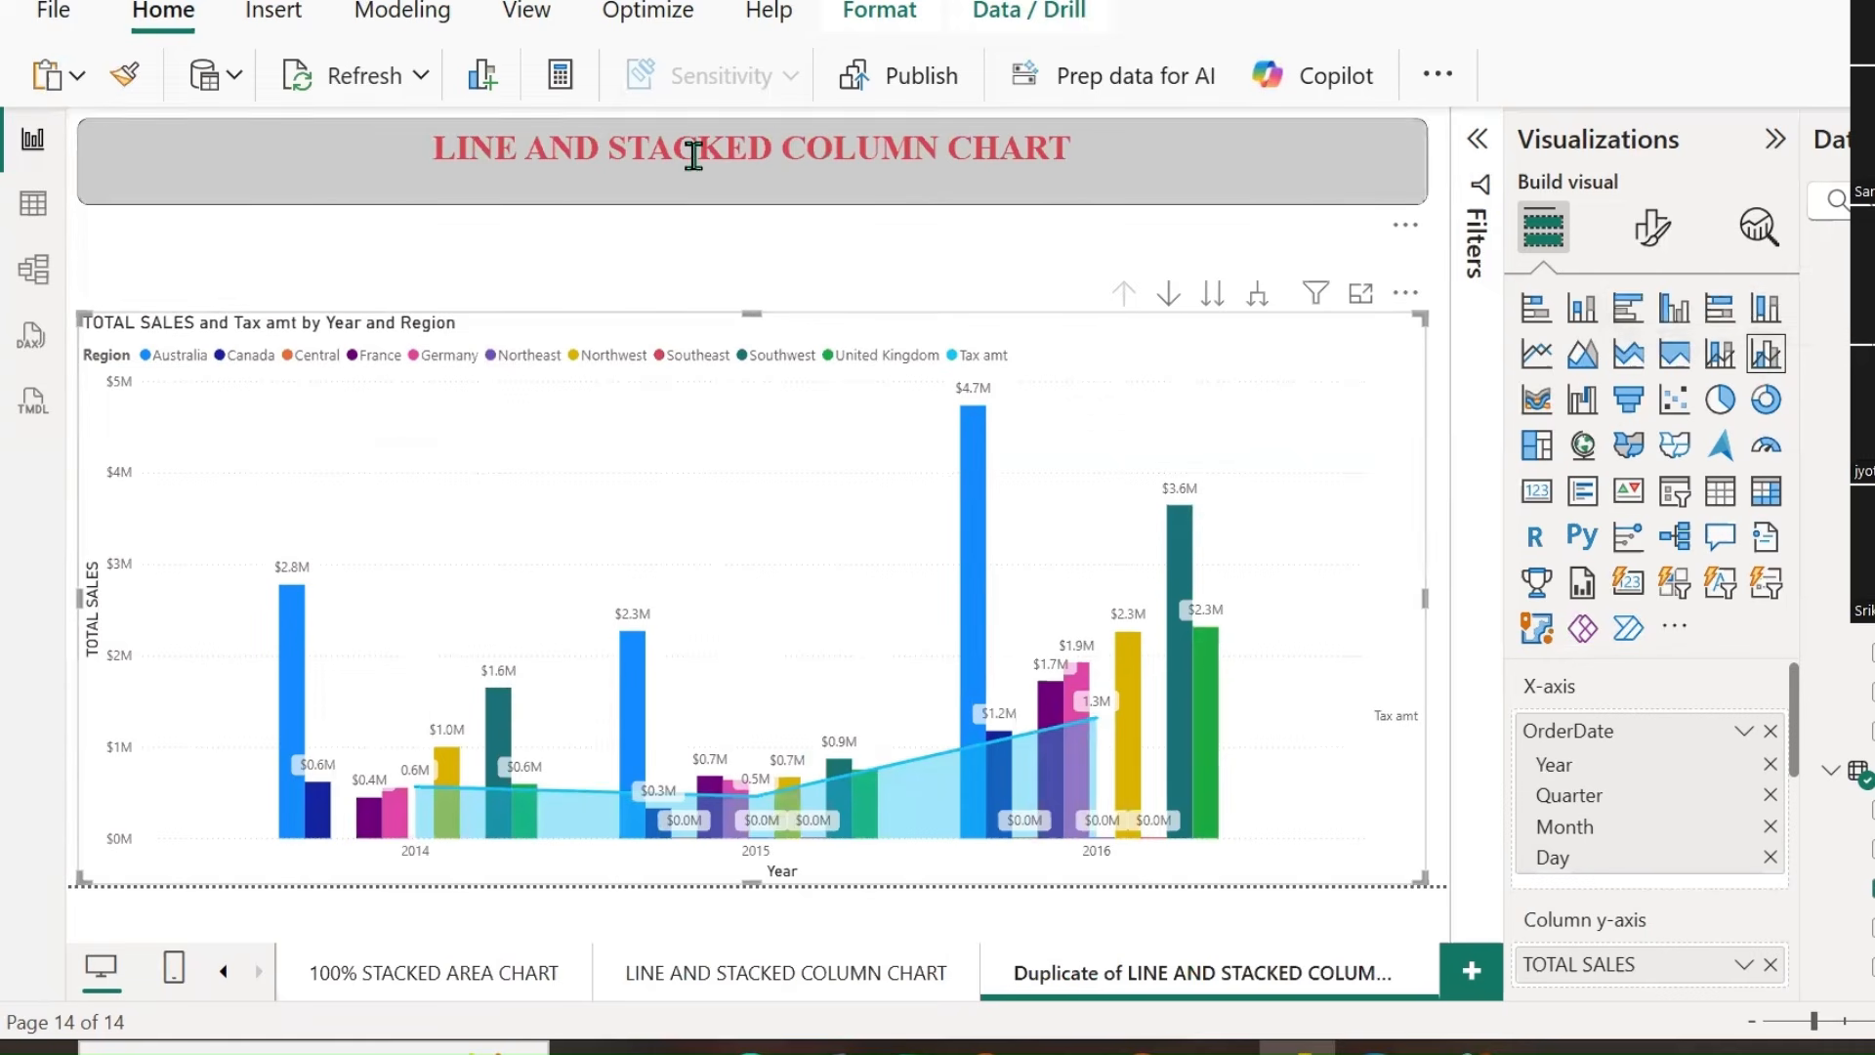
Change the heading to LINE AND CLUSTERED COLUMN CHART and rename the duplicate page with the same text.
{"action": "double_click", "coordinate": [683, 153]}
{"action": "type", "text": "CLUSTERED"}
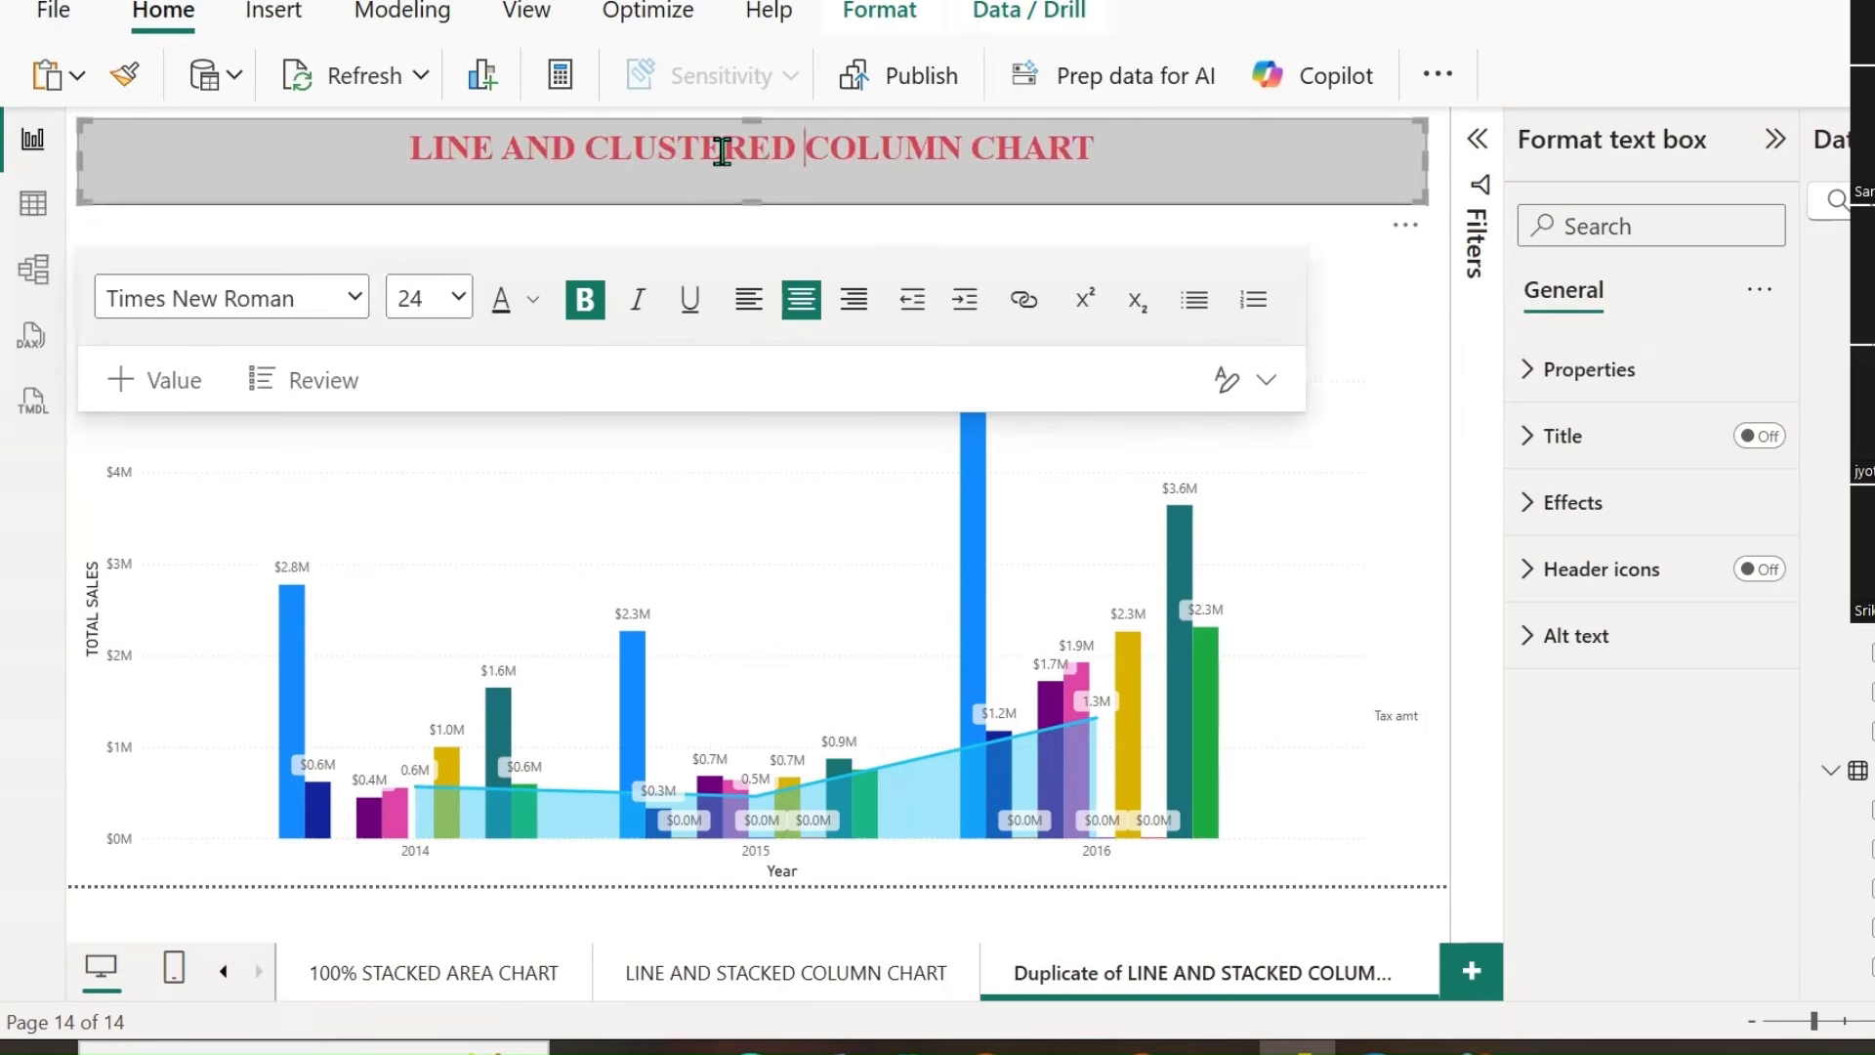
{"action": "double_click", "coordinate": [722, 152]}
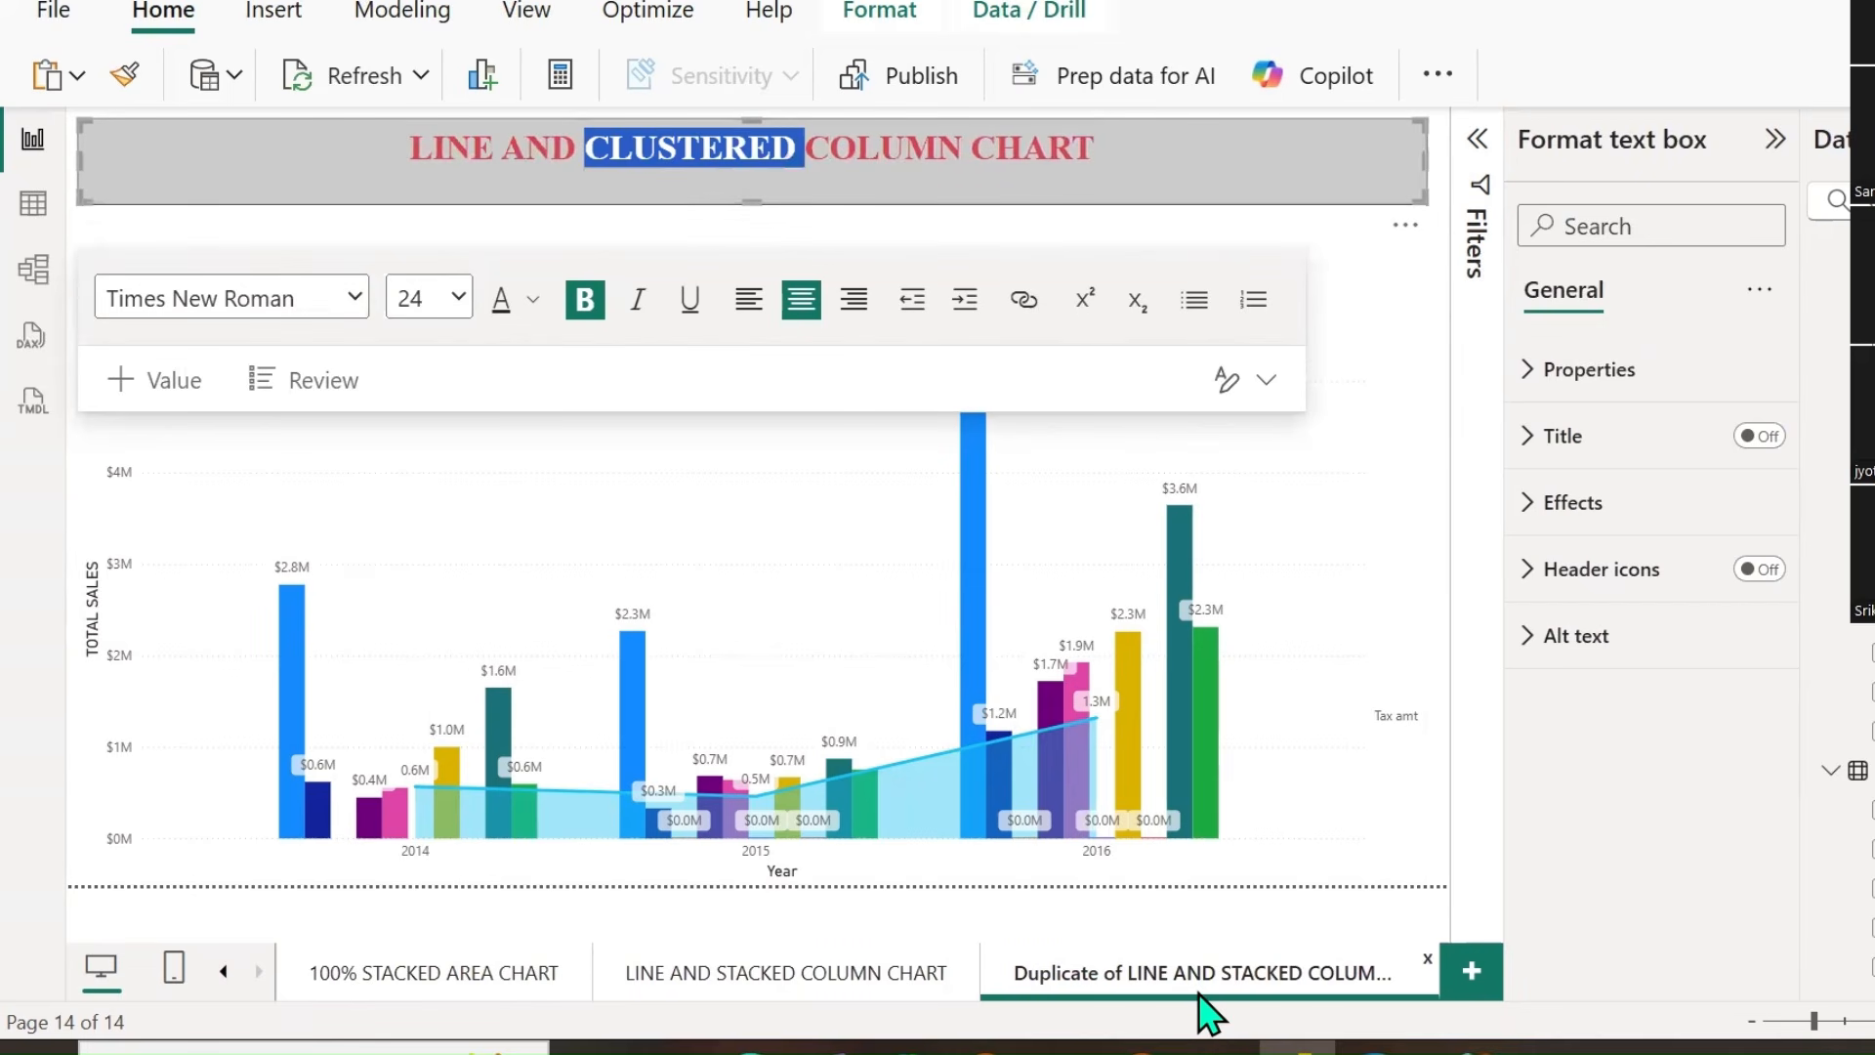
{"action": "triple_click", "coordinate": [746, 154]}
{"action": "key", "text": "ctrl+c"}
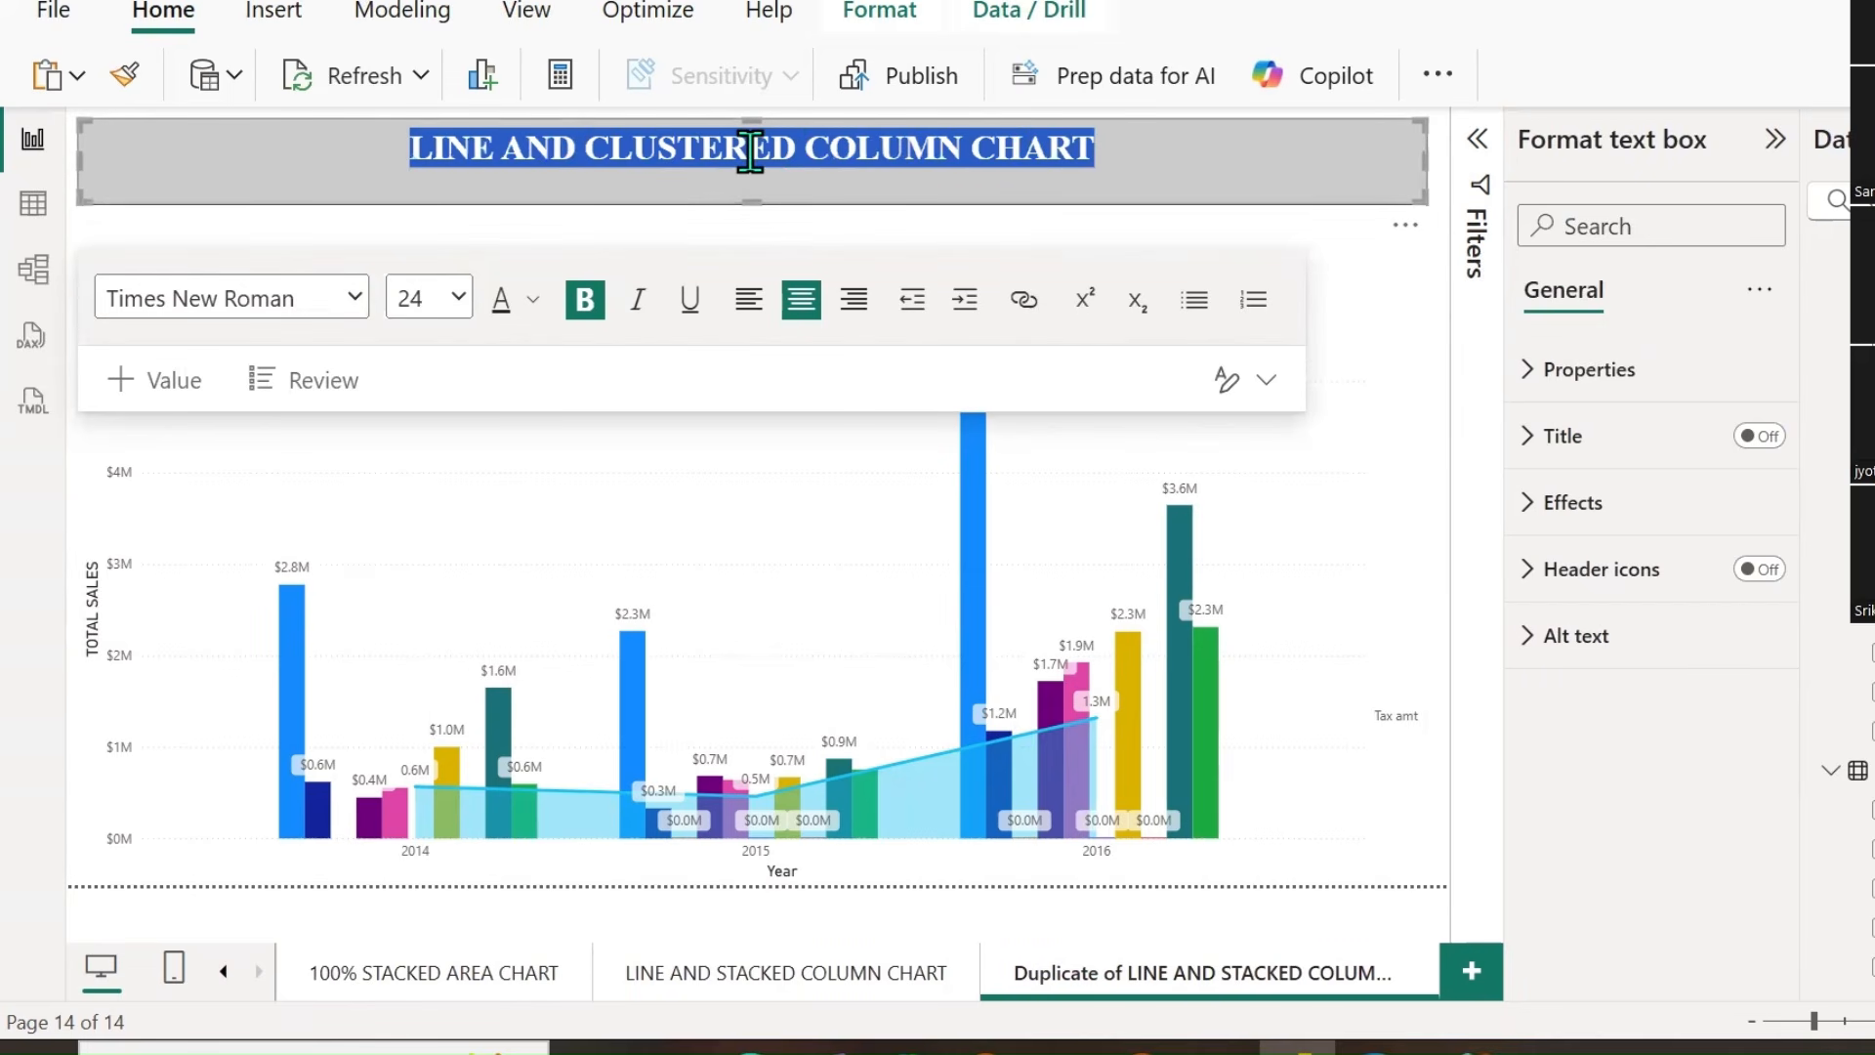
{"action": "double_click", "coordinate": [1181, 973]}
{"action": "key", "text": "ctrl+v"}
Add a new report page and insert an empty pie chart sized to fill the canvas's left half below the heading area.
{"action": "left_click", "coordinate": [1472, 971]}
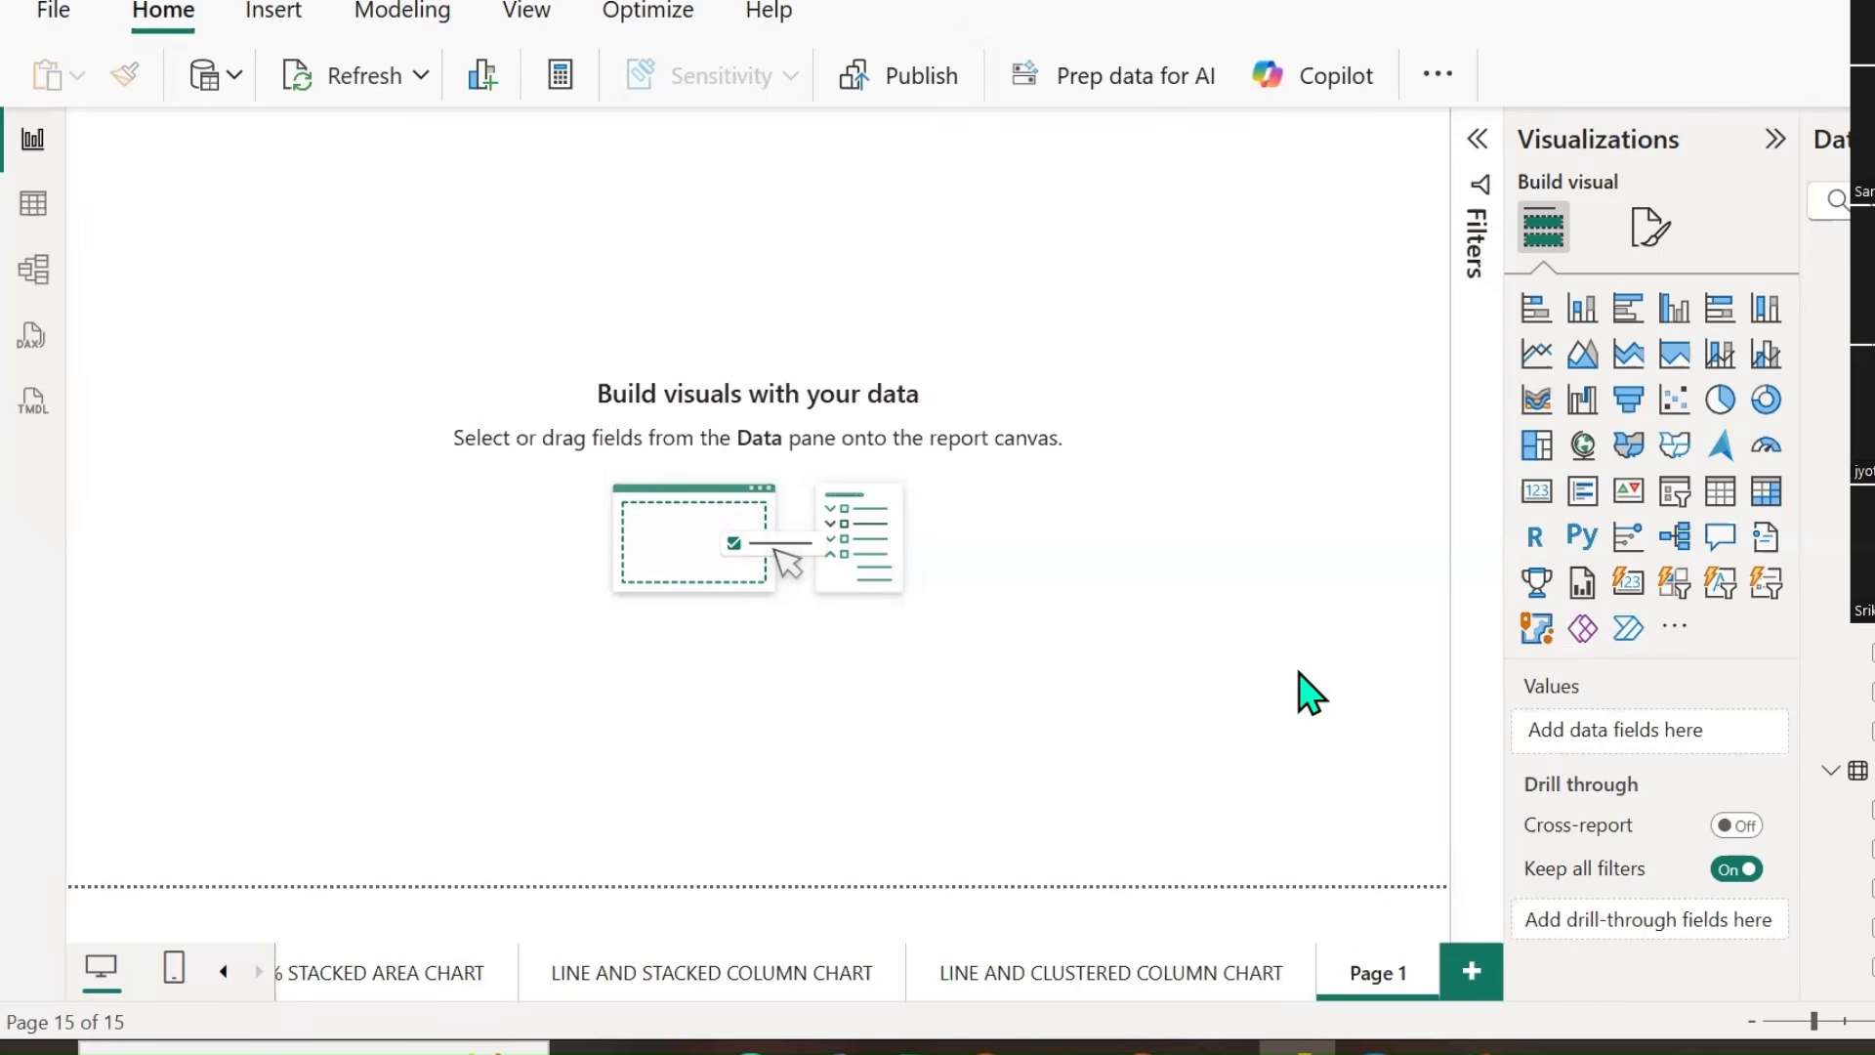
{"action": "left_click", "coordinate": [1719, 402]}
{"action": "left_click_drag", "start_coordinate": [284, 384], "coordinate": [908, 781]}
{"action": "left_click_drag", "start_coordinate": [1160, 837], "coordinate": [1163, 841]}
{"action": "left_click_drag", "start_coordinate": [703, 603], "coordinate": [8, 543]}
{"action": "left_click_drag", "start_coordinate": [864, 544], "coordinate": [745, 553]}
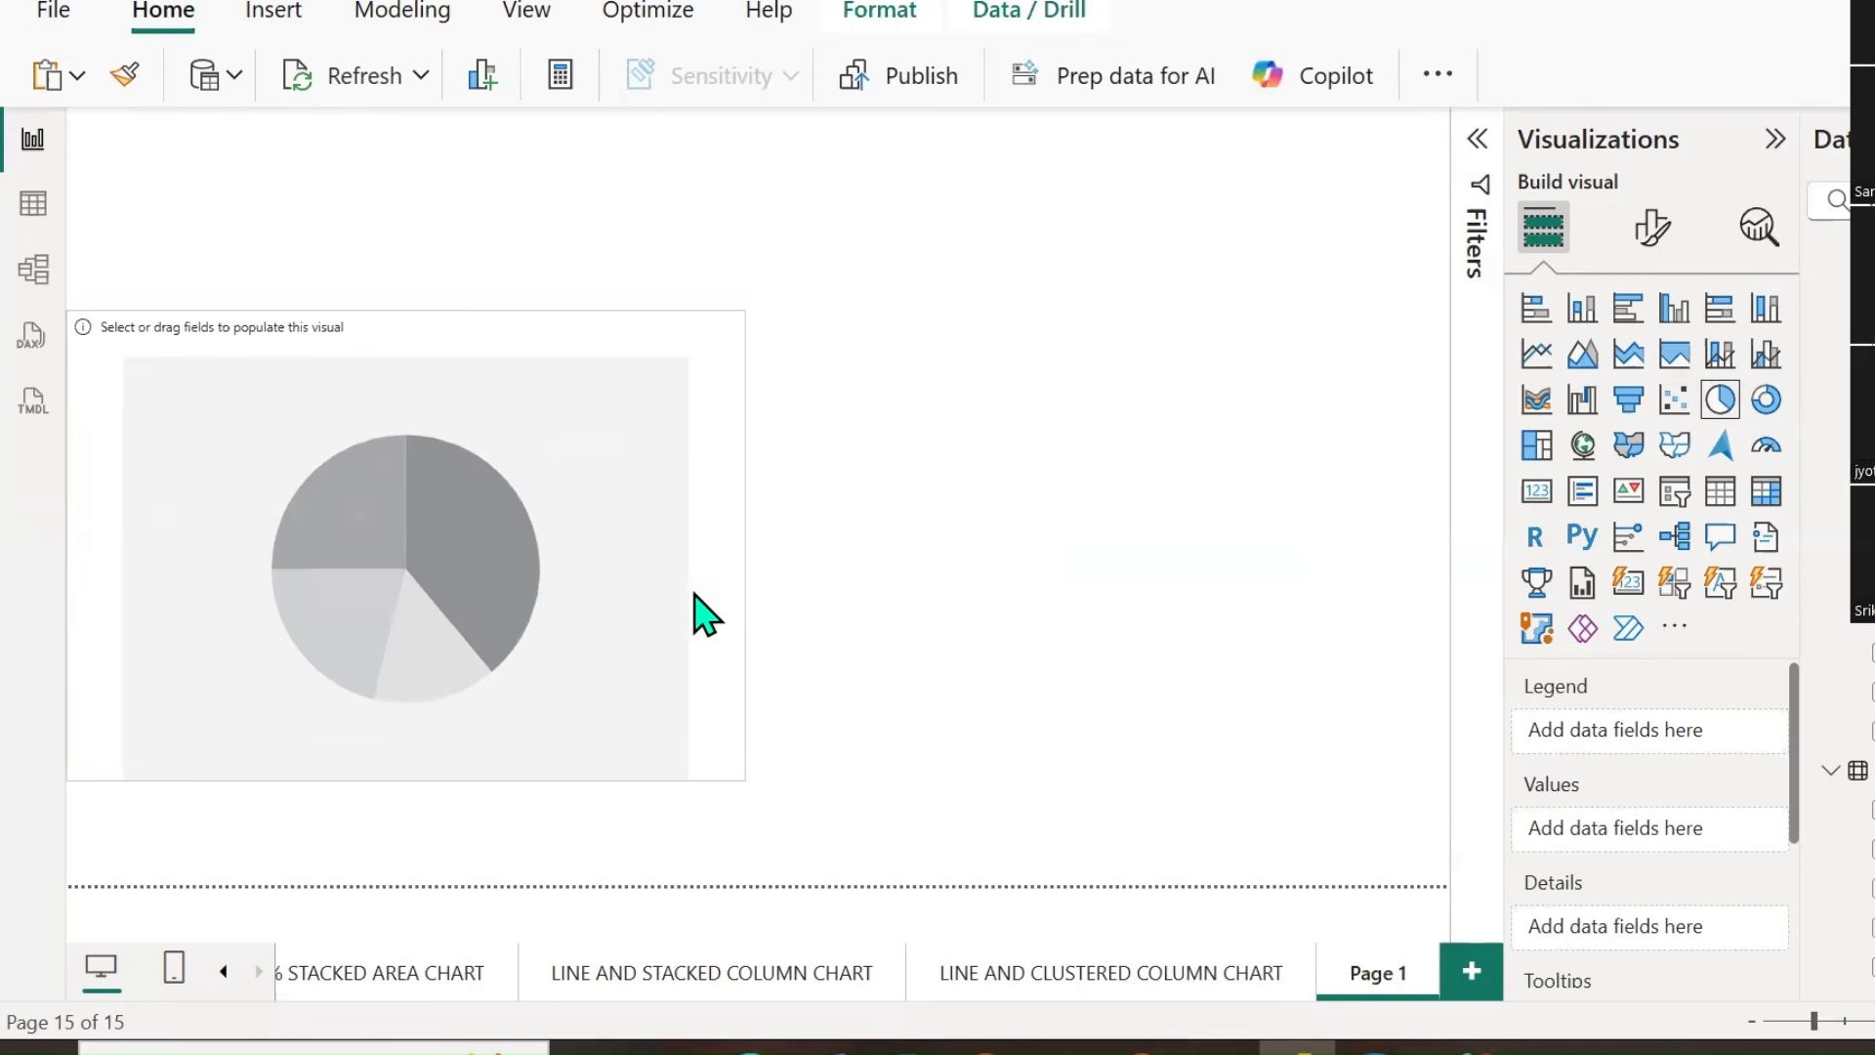
{"action": "left_click_drag", "start_coordinate": [407, 779], "coordinate": [394, 884]}
Rename the new report page to PIE AND DONUT CHART.
{"action": "double_click", "coordinate": [1362, 973]}
{"action": "type", "text": "PIE"}
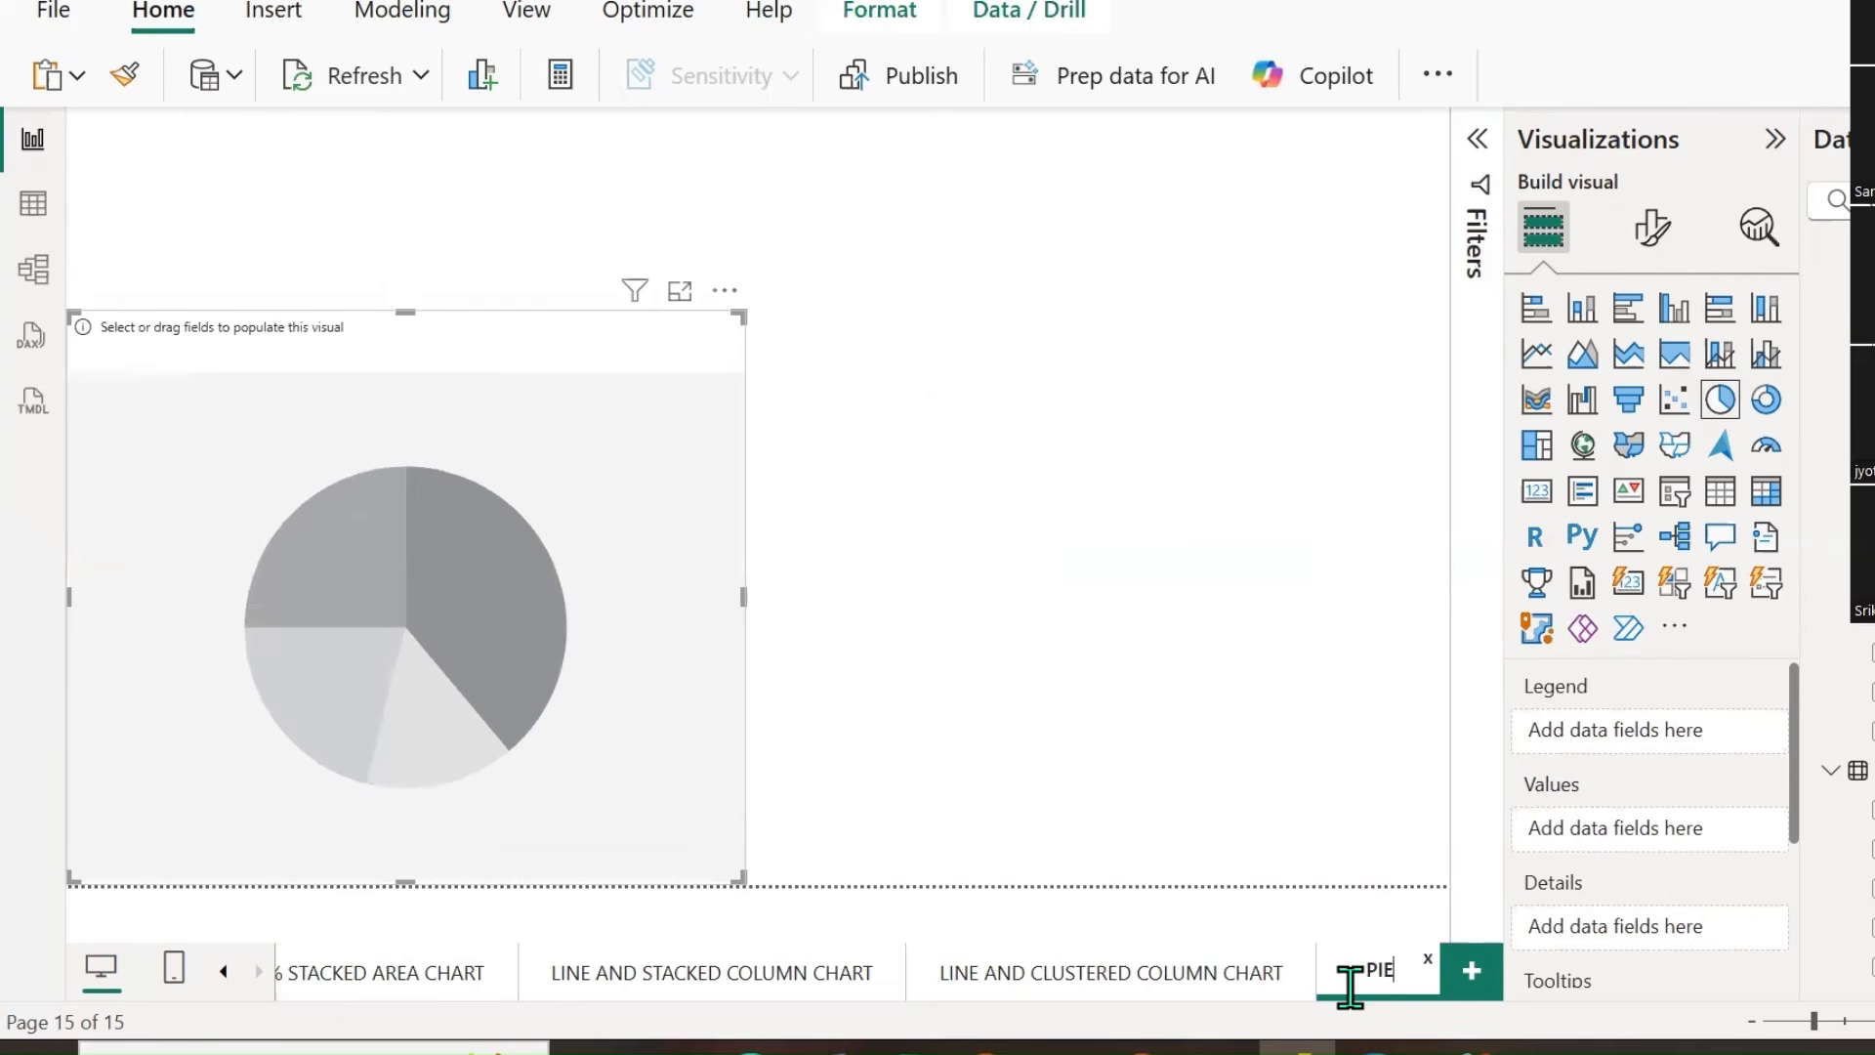
{"action": "type", "text": " AND DONUT CHART"}
{"action": "key", "text": "Return"}
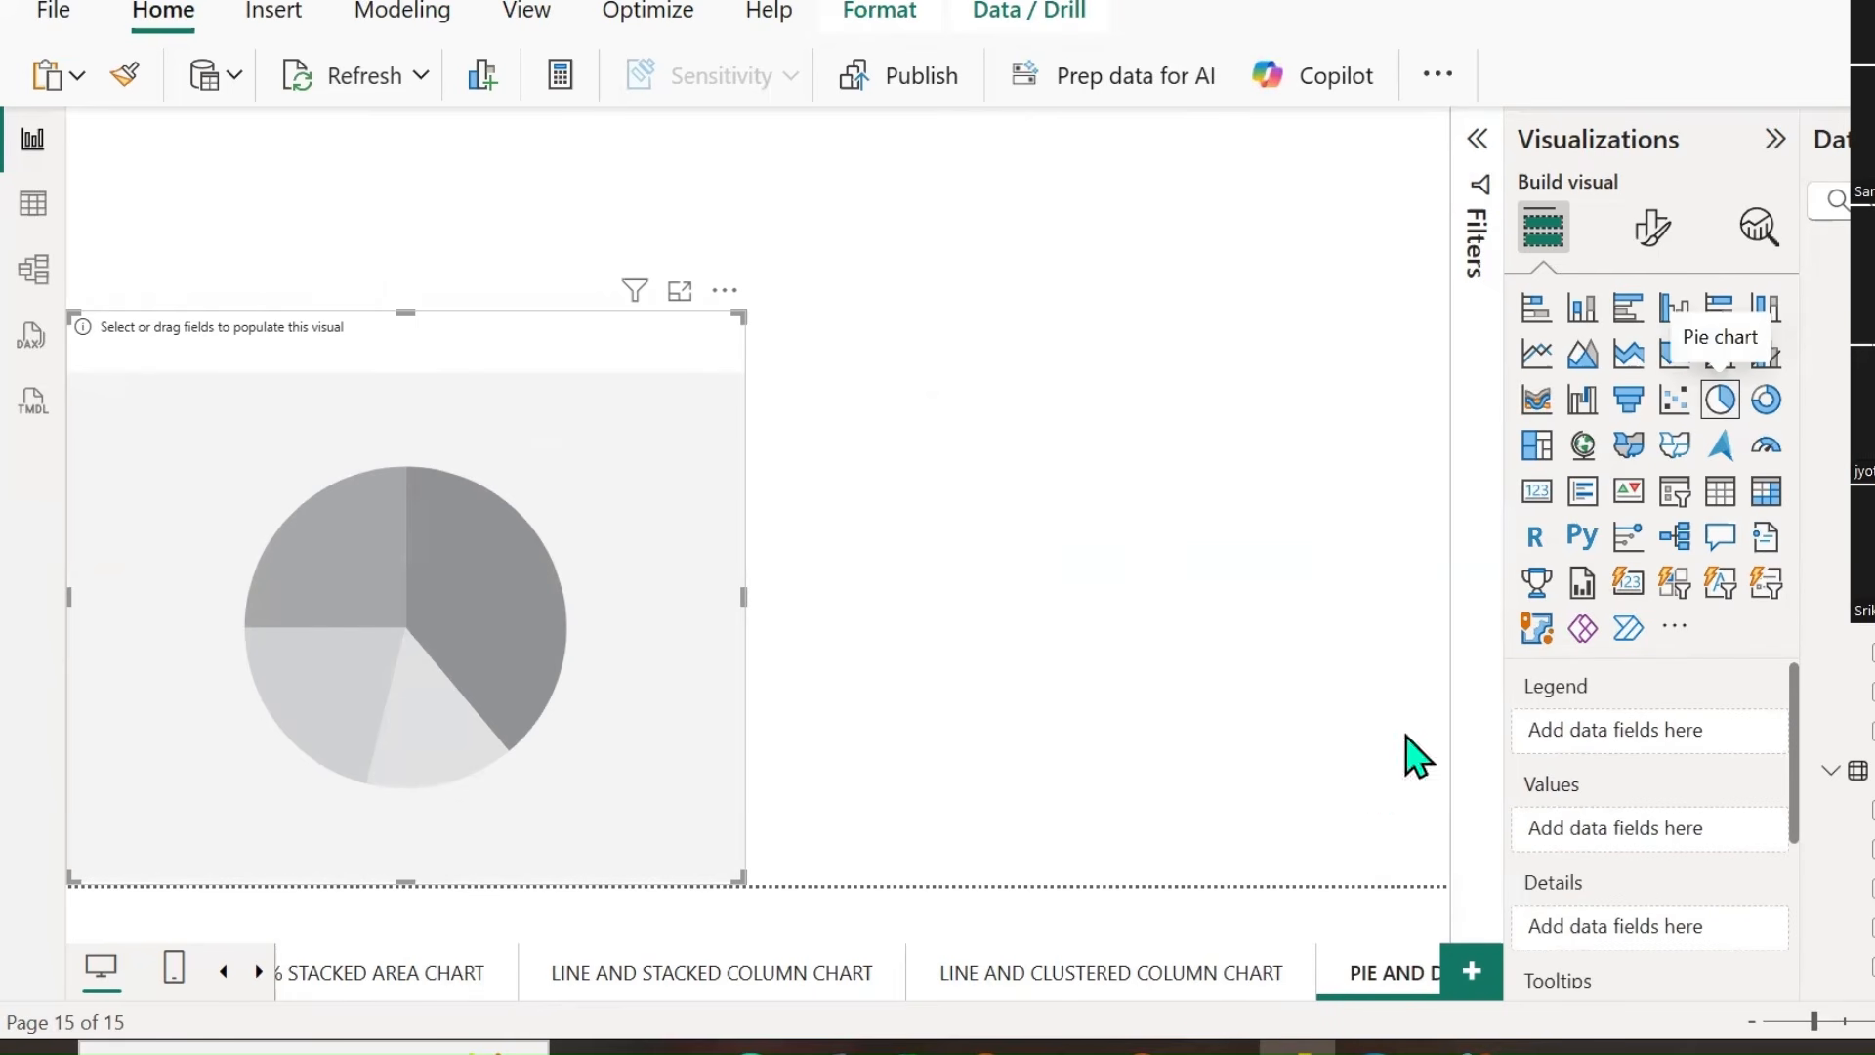
Copy the heading text box from the LINE AND CLUSTERED COLUMN CHART page onto the pie chart page.
{"action": "left_click", "coordinate": [1053, 987]}
{"action": "left_click", "coordinate": [1425, 209]}
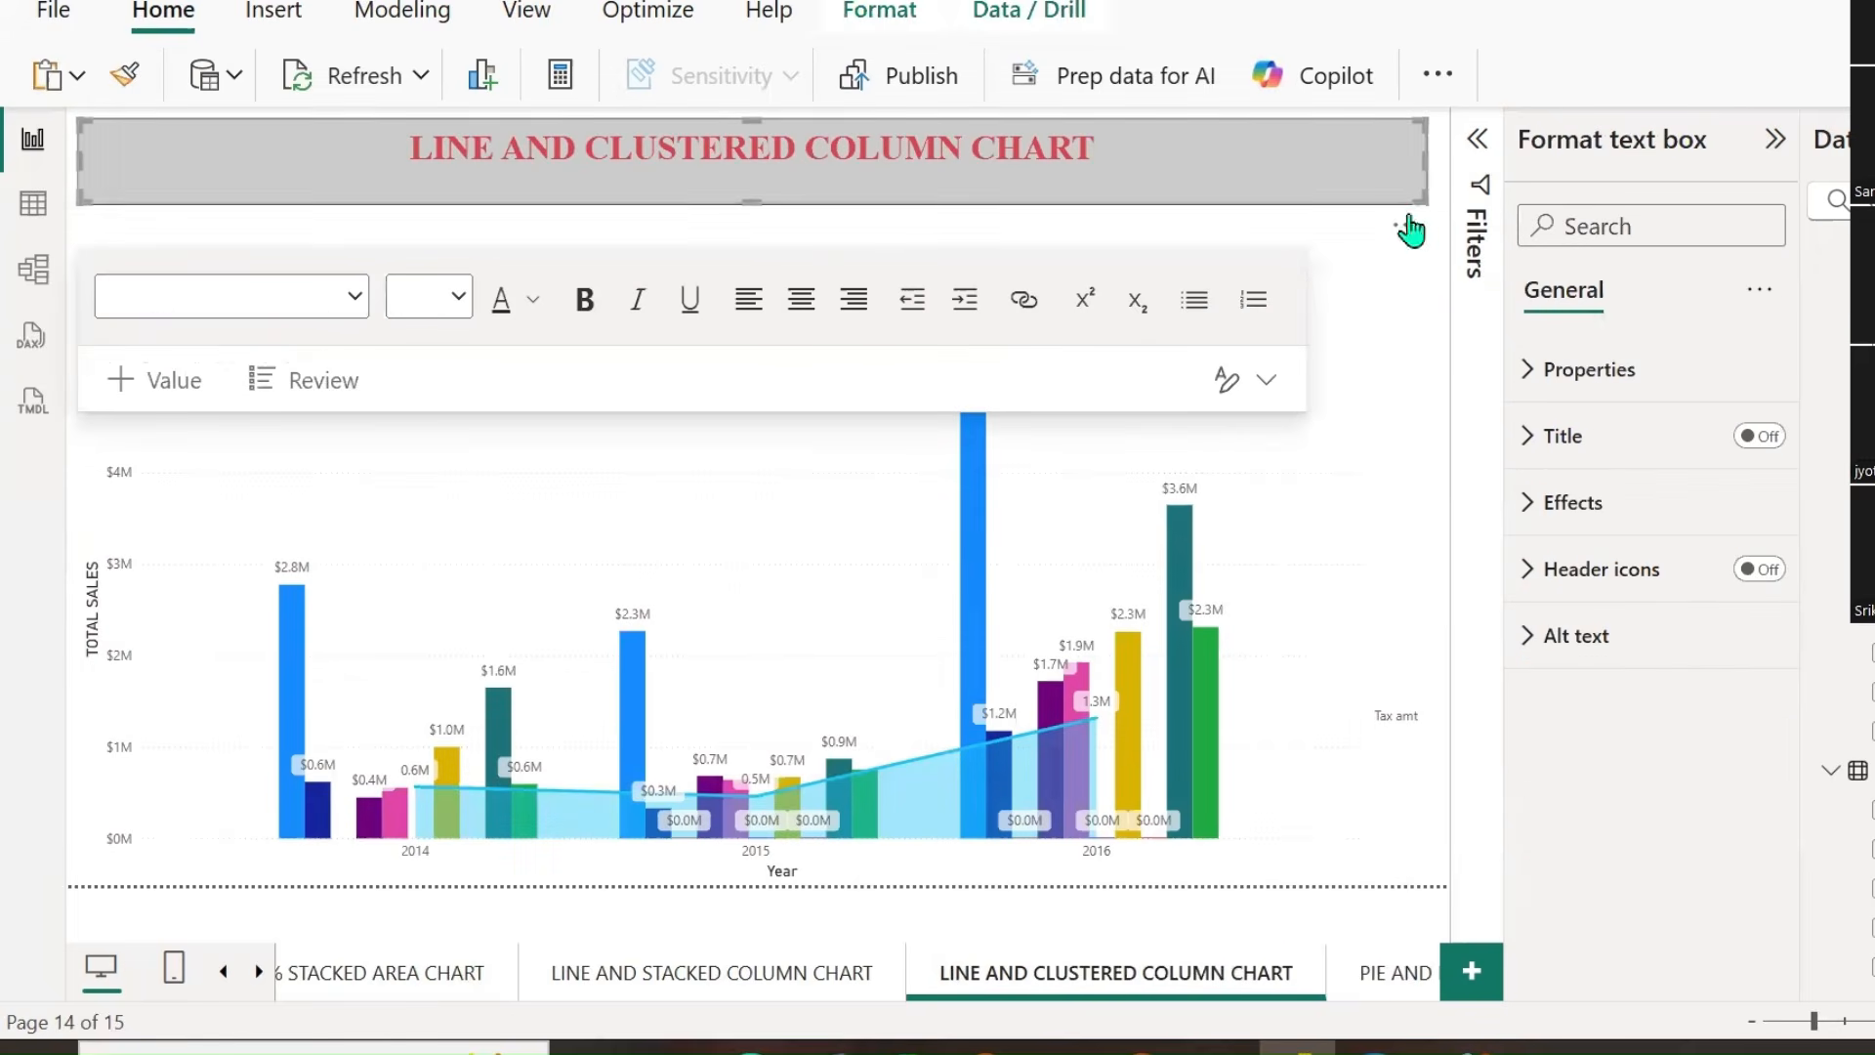
{"action": "left_click", "coordinate": [1403, 975]}
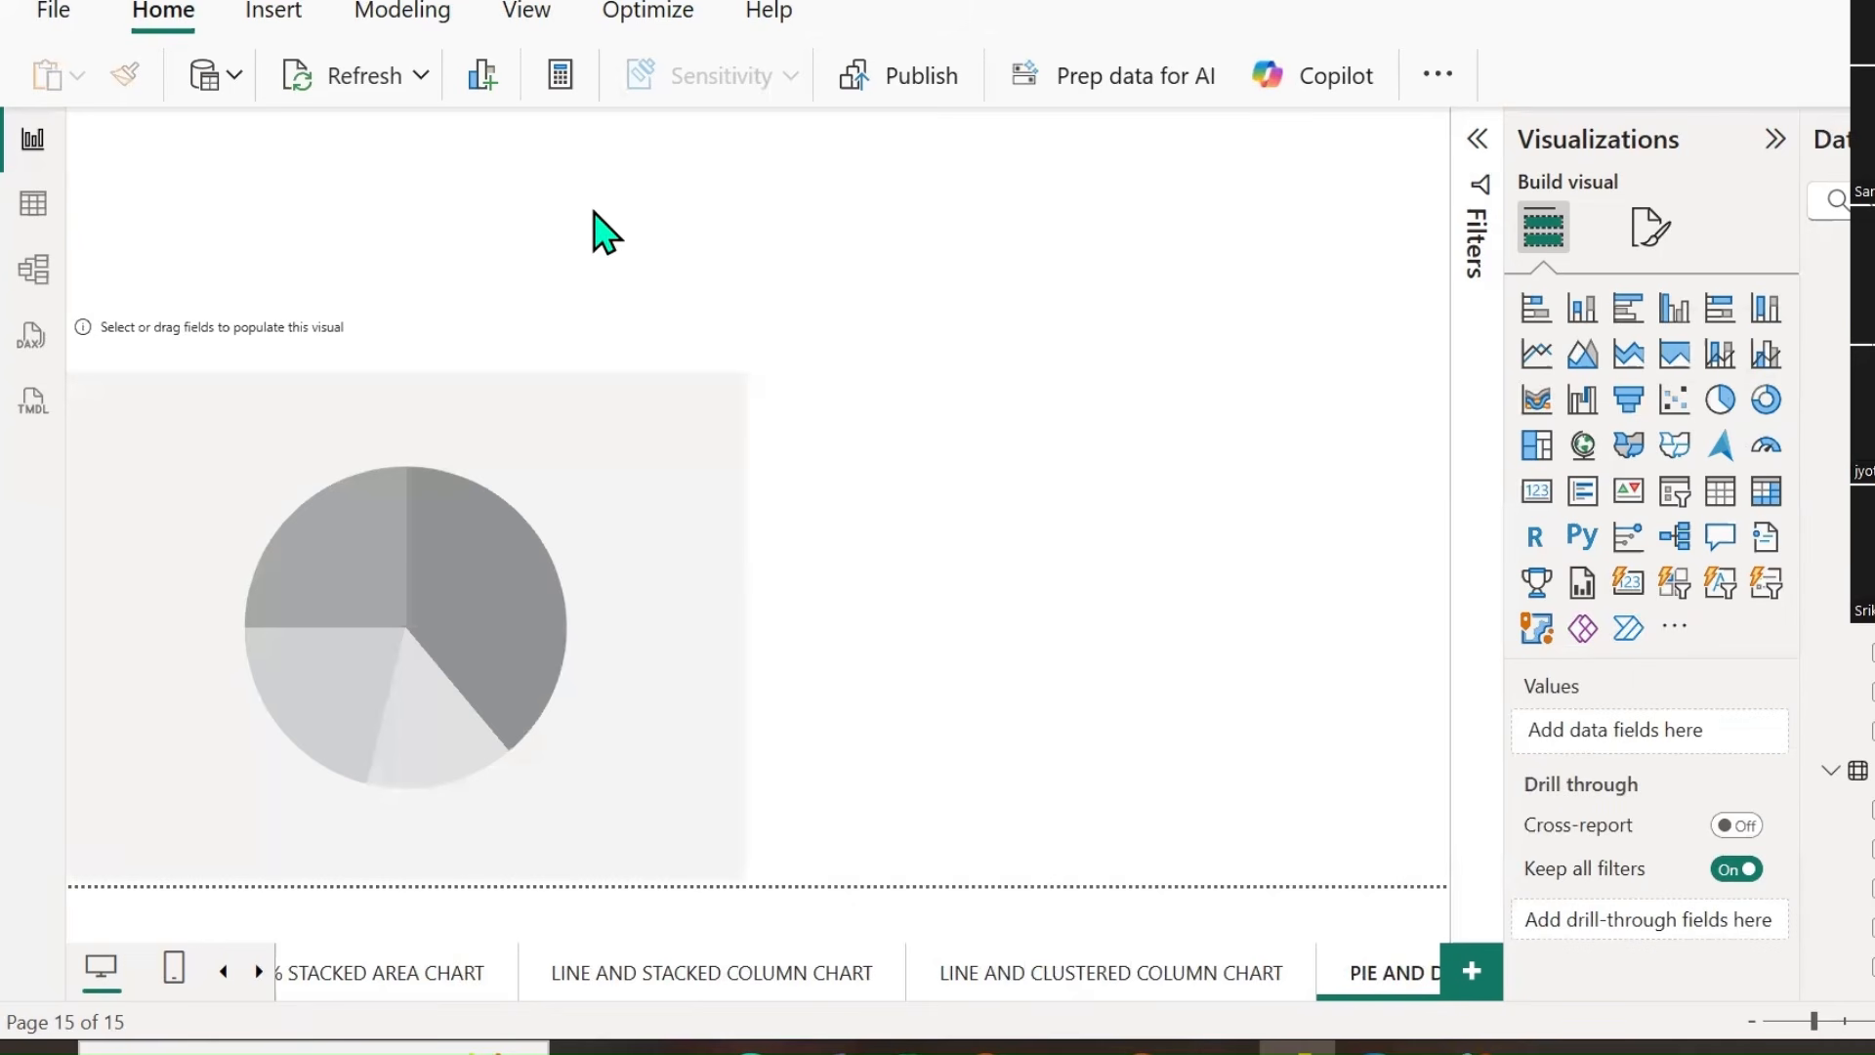
{"action": "left_click", "coordinate": [1130, 986]}
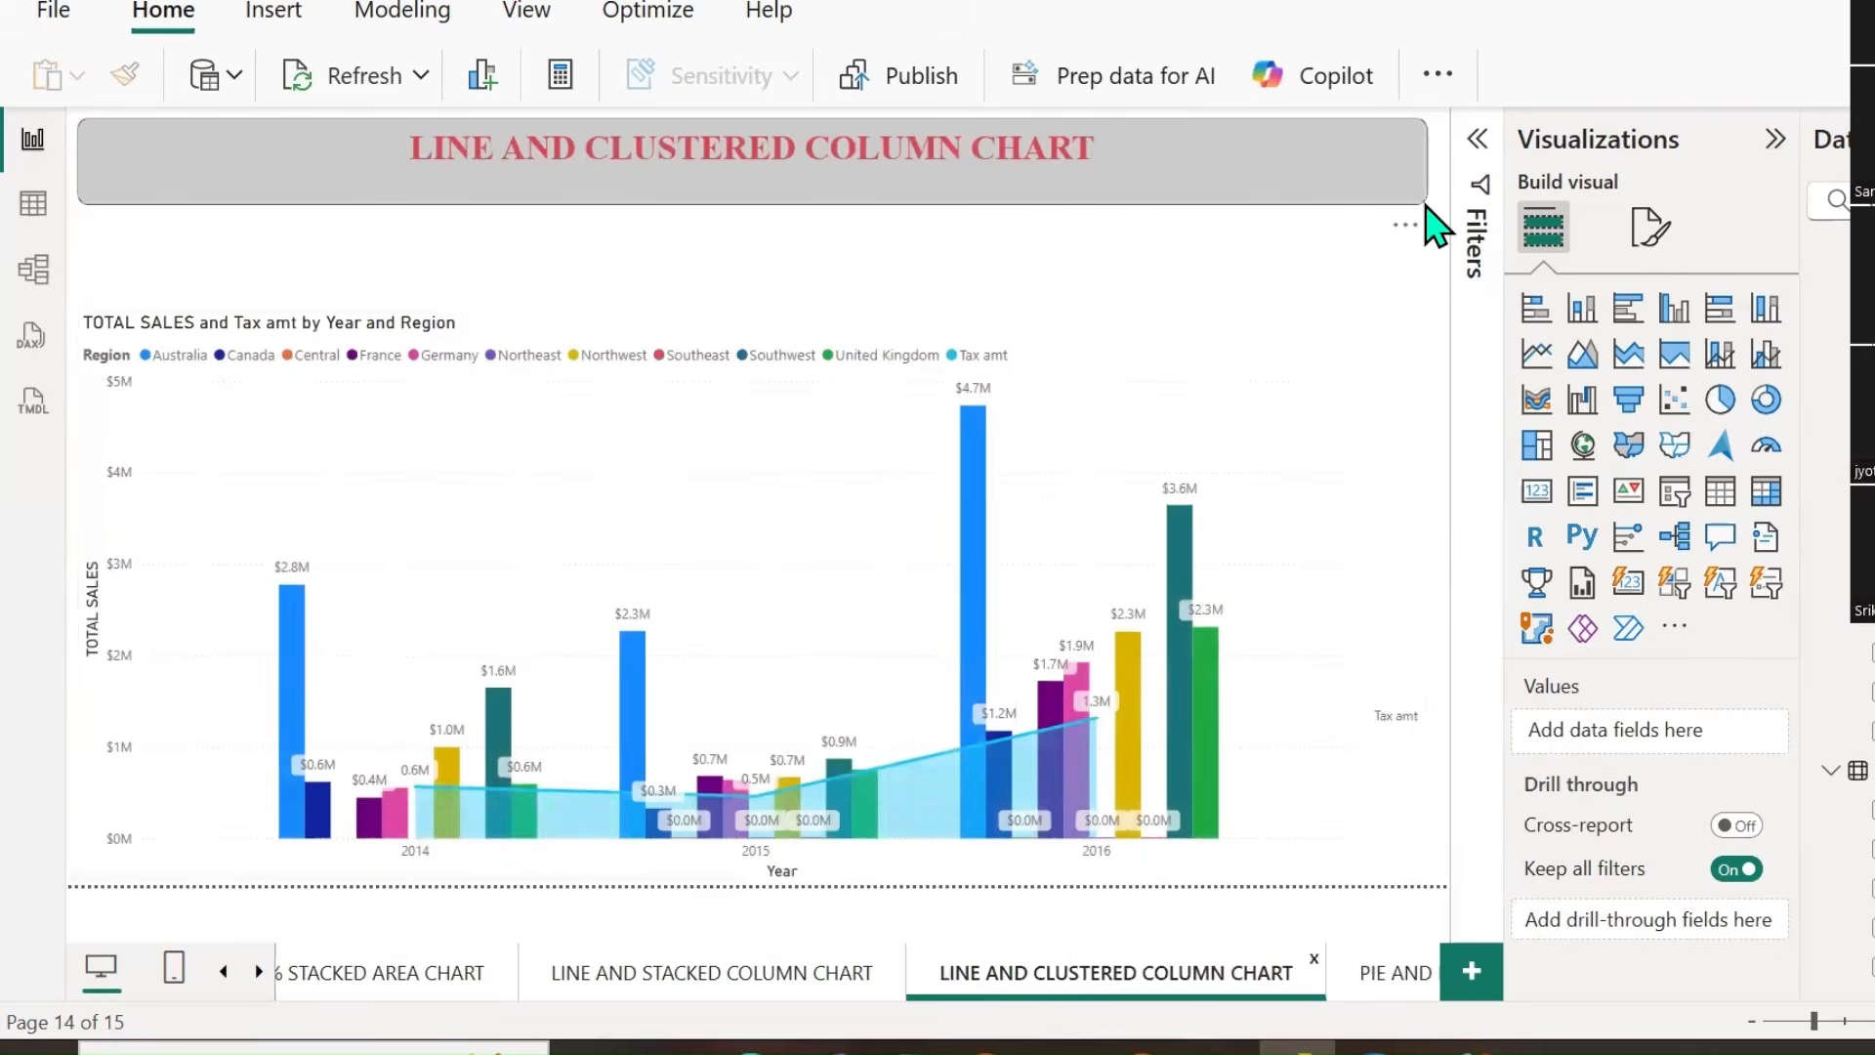
{"action": "left_click", "coordinate": [1424, 205]}
{"action": "left_click", "coordinate": [1397, 975]}
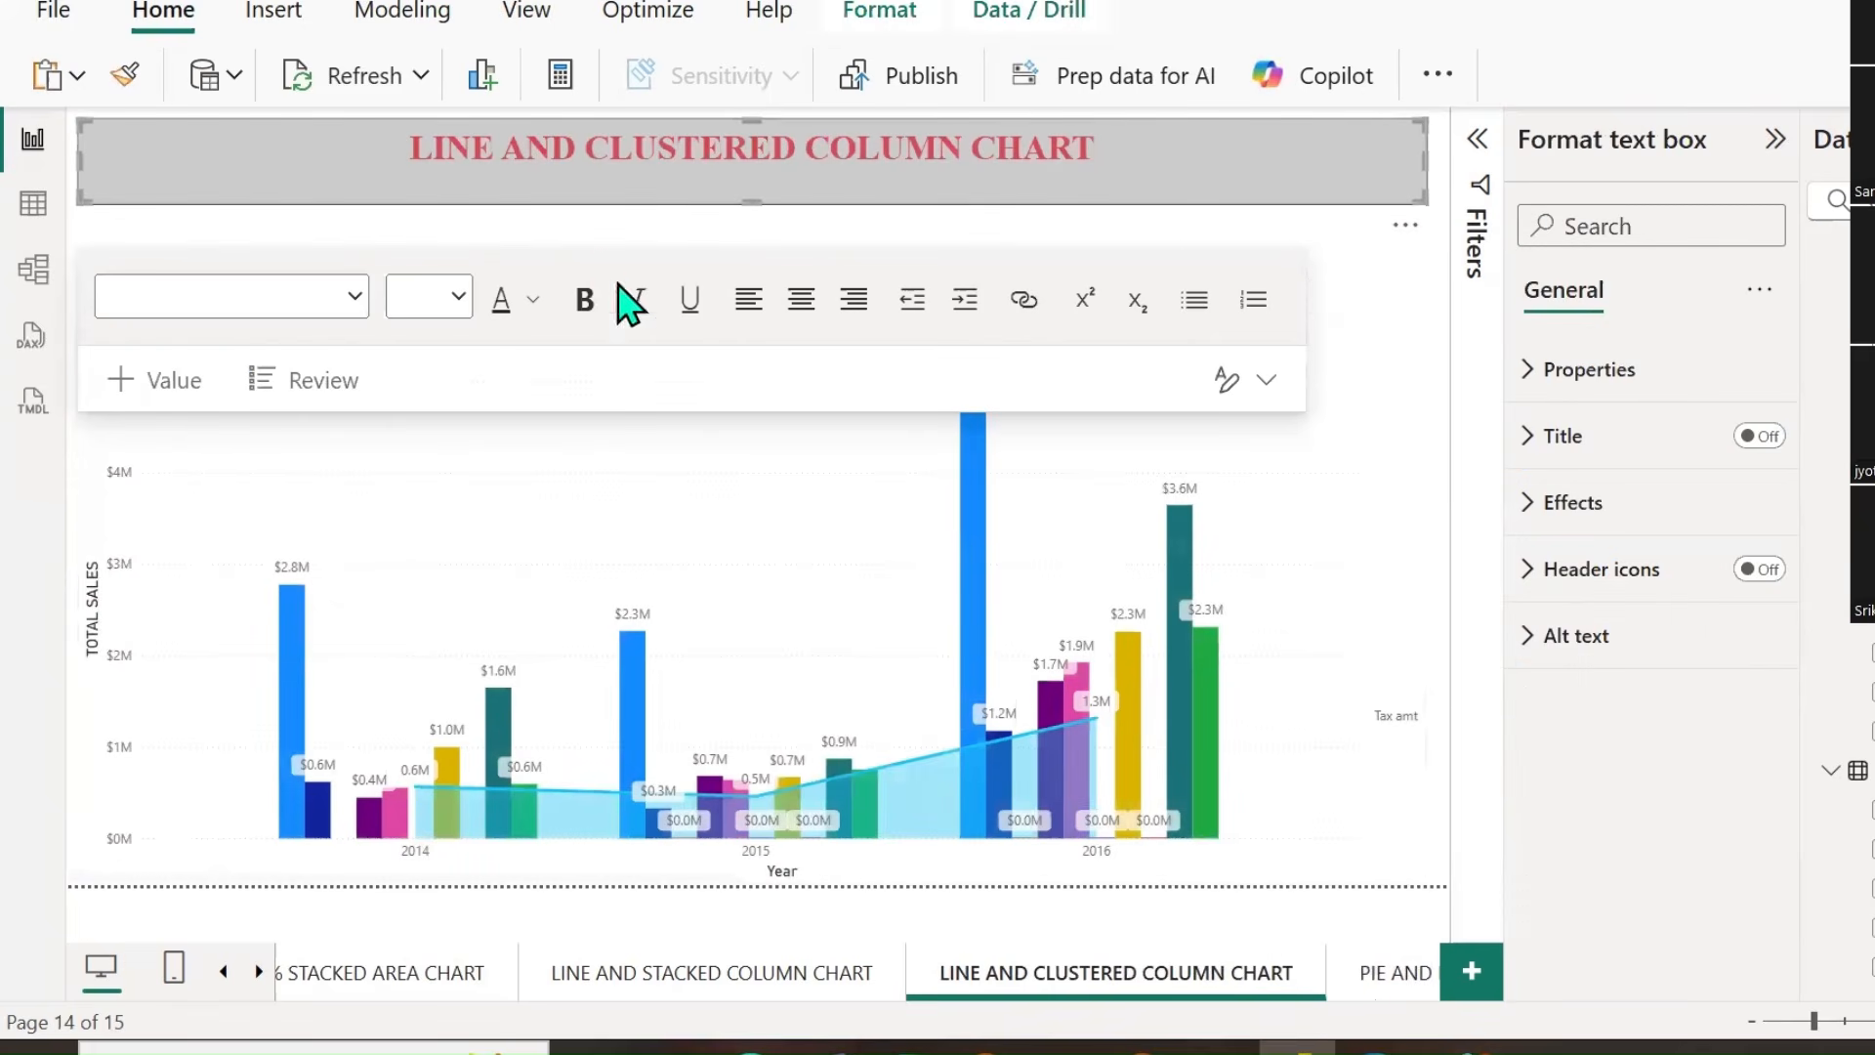
{"action": "key", "text": "ctrl+v"}
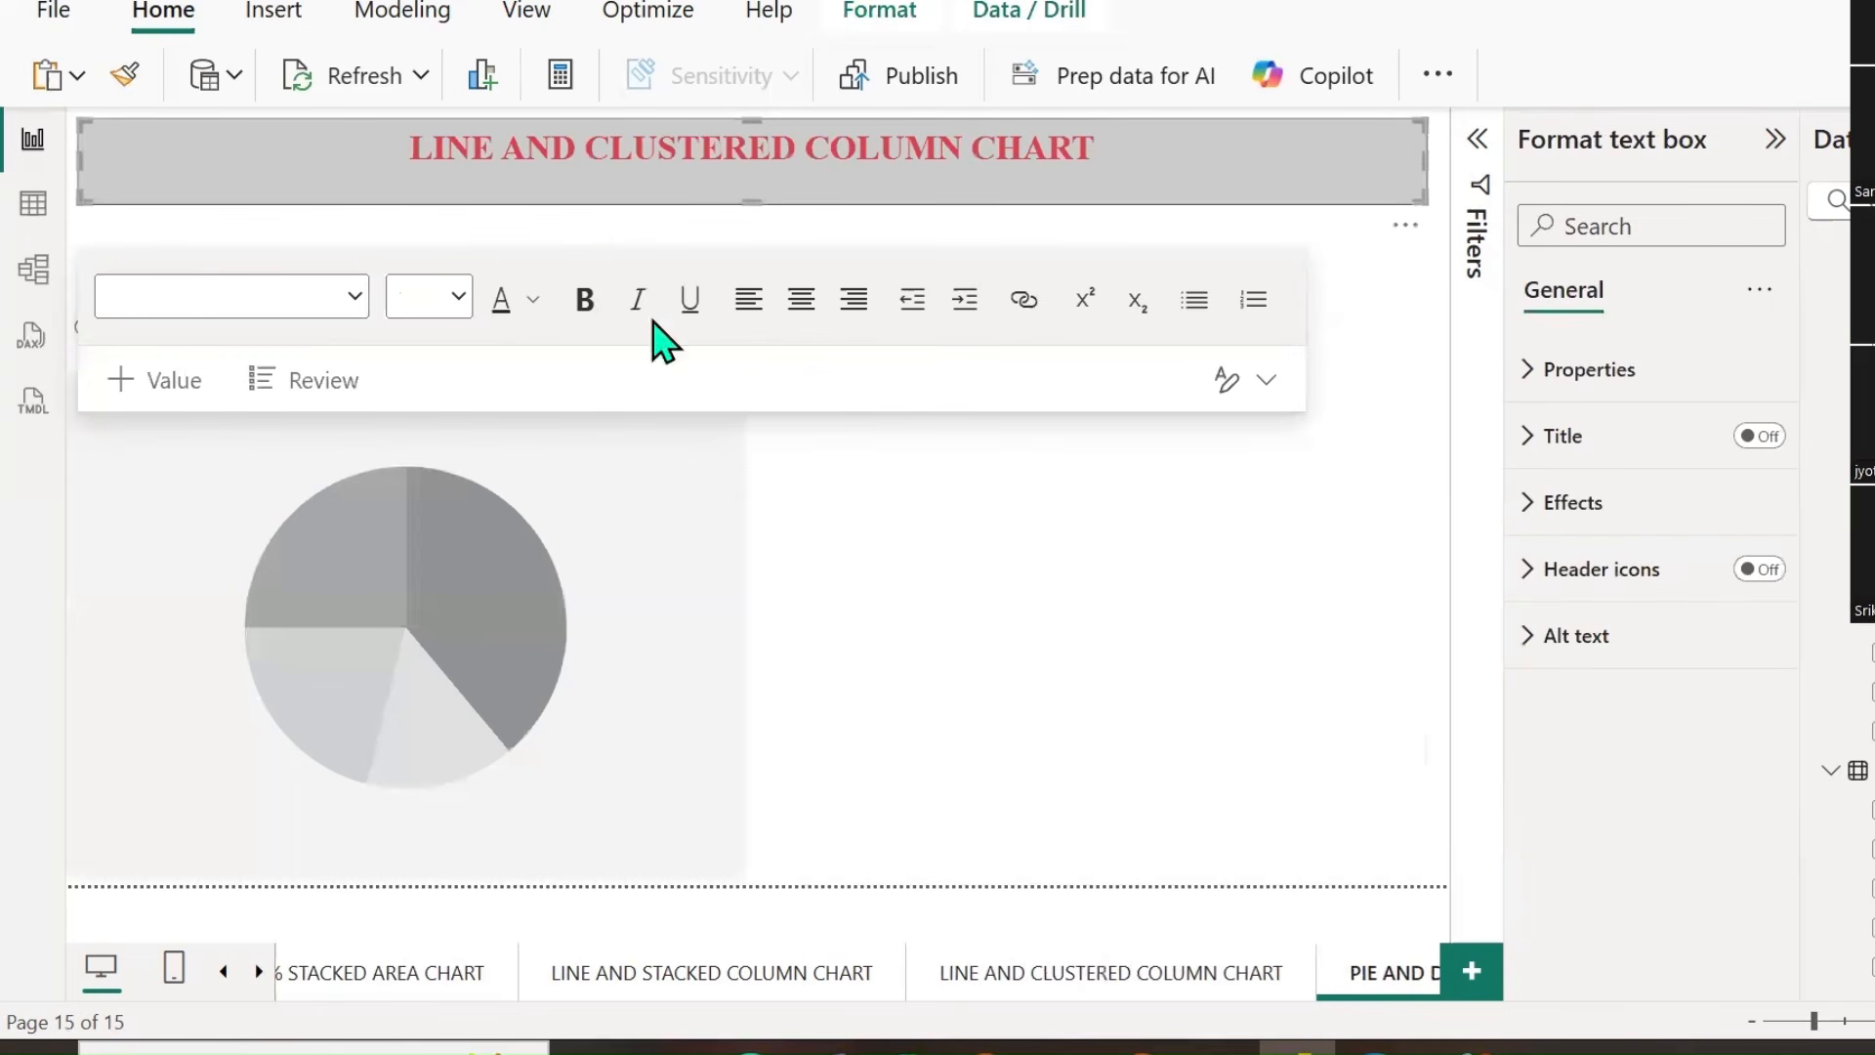
Replace the pasted heading's text with the page name, PIE AND DONUT CHART.
{"action": "double_click", "coordinate": [1390, 982]}
{"action": "key", "text": "ctrl+c"}
{"action": "left_click", "coordinate": [775, 146]}
{"action": "double_click", "coordinate": [775, 147]}
{"action": "key", "text": "ctrl+a"}
{"action": "key", "text": "ctrl+v"}
{"action": "left_click", "coordinate": [1409, 488]}
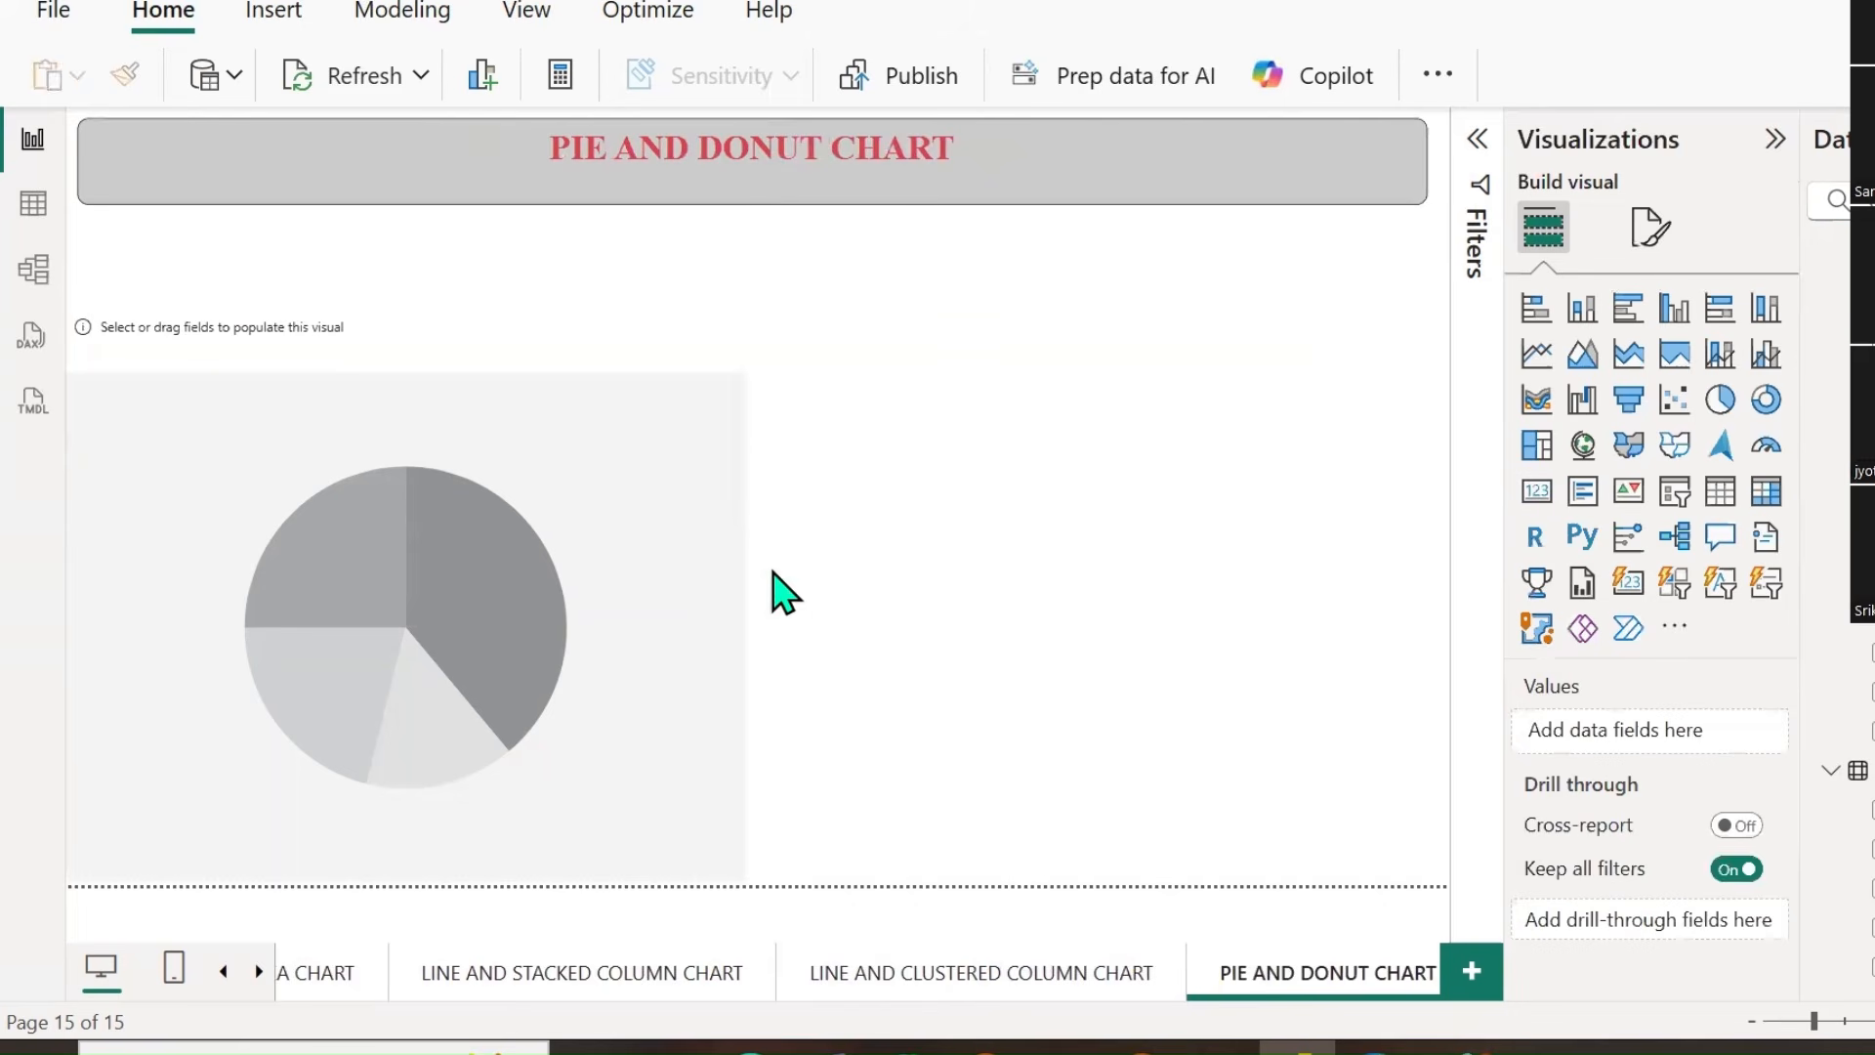
Place a copy of the empty pie chart on the canvas's right half, and remove that copy.
{"action": "left_click", "coordinate": [713, 533]}
{"action": "left_click", "coordinate": [971, 478]}
{"action": "key", "text": "ctrl+v"}
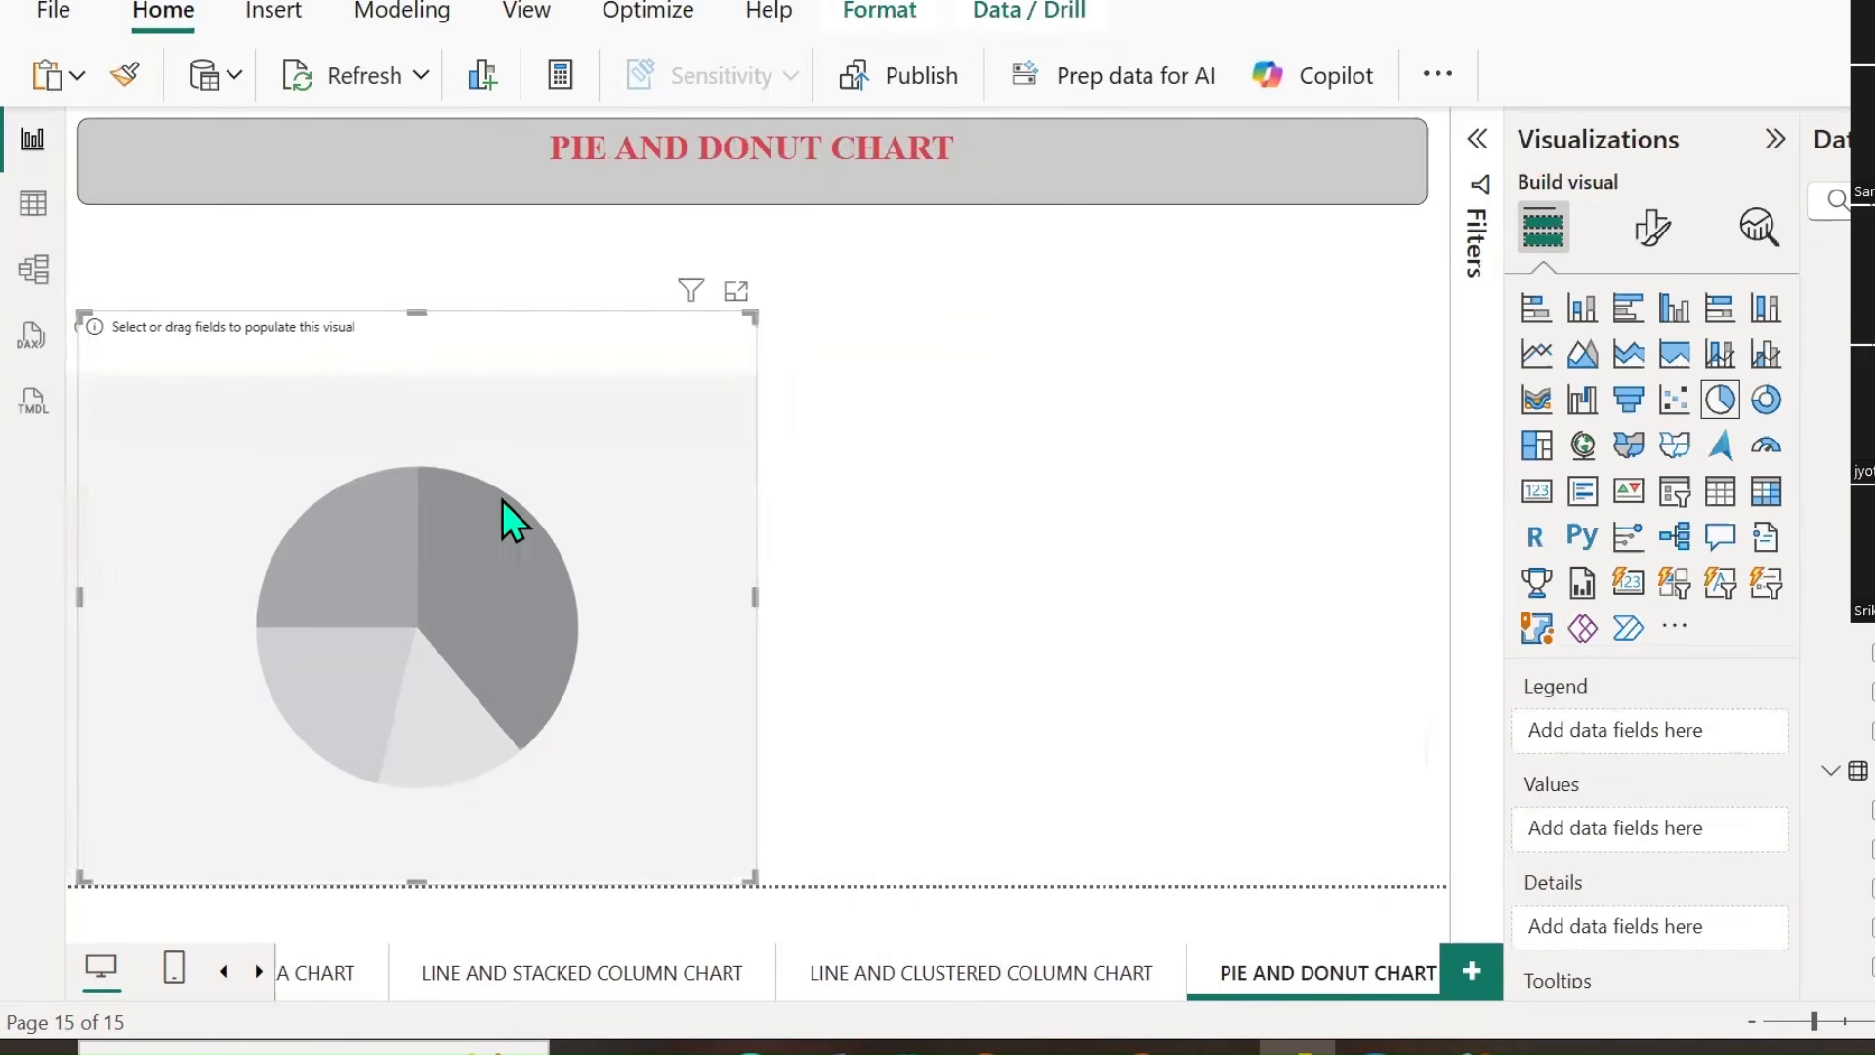
{"action": "left_click_drag", "start_coordinate": [410, 477], "coordinate": [1098, 489]}
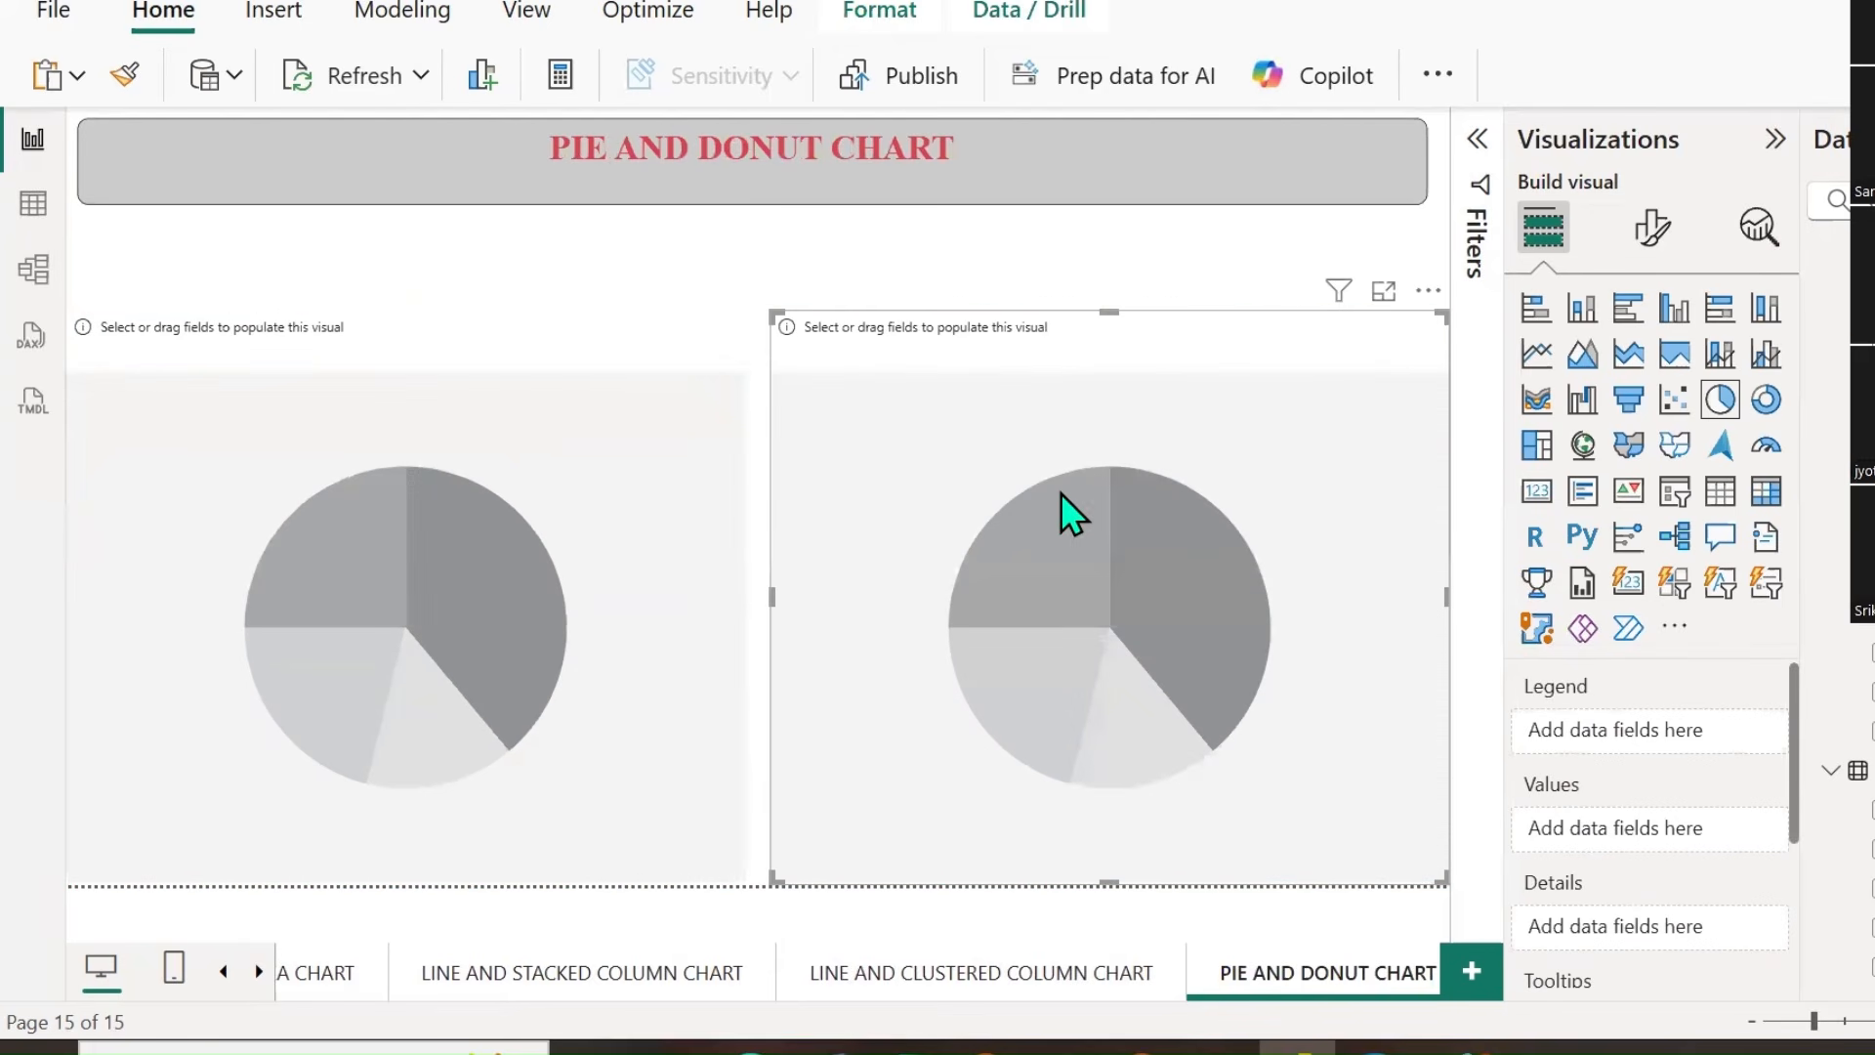
{"action": "left_click", "coordinate": [1429, 291]}
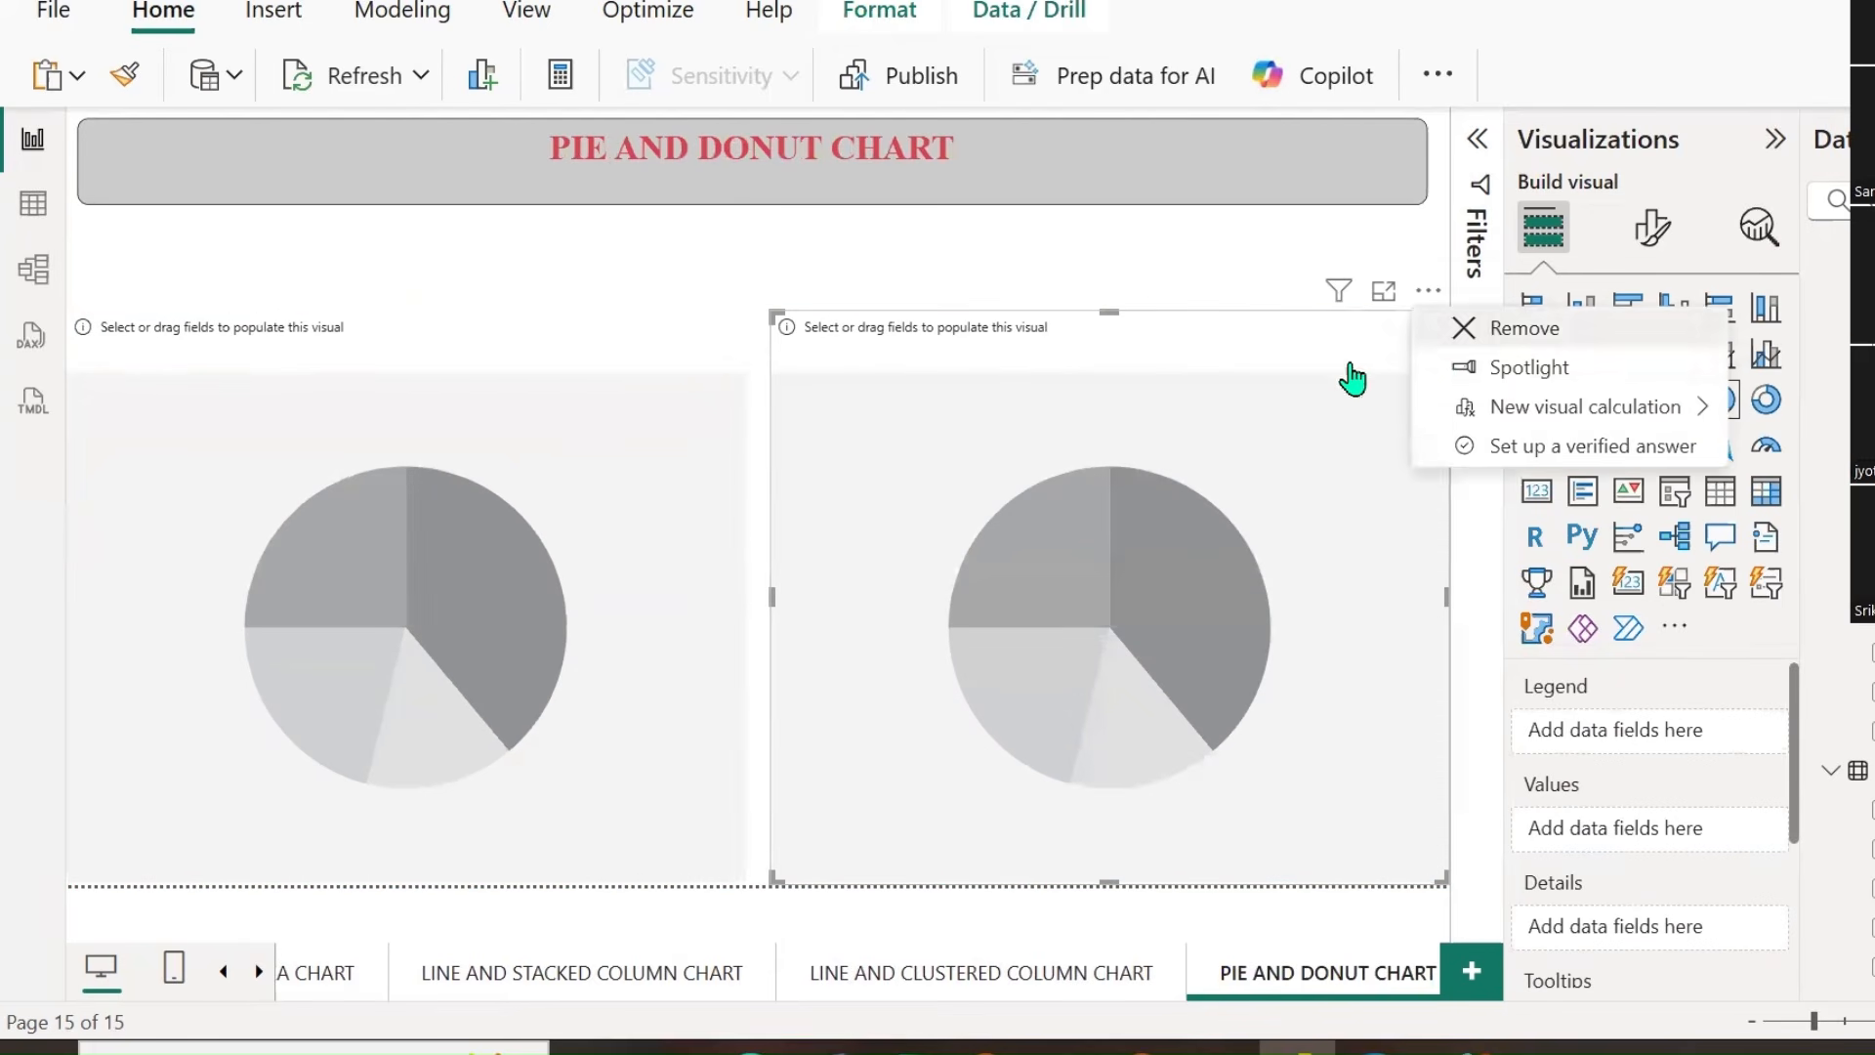
{"action": "left_click", "coordinate": [1499, 324]}
Select the pie chart, tick its Legend, Values and Details field wells in red, and erase the ticks.
{"action": "left_click", "coordinate": [630, 379]}
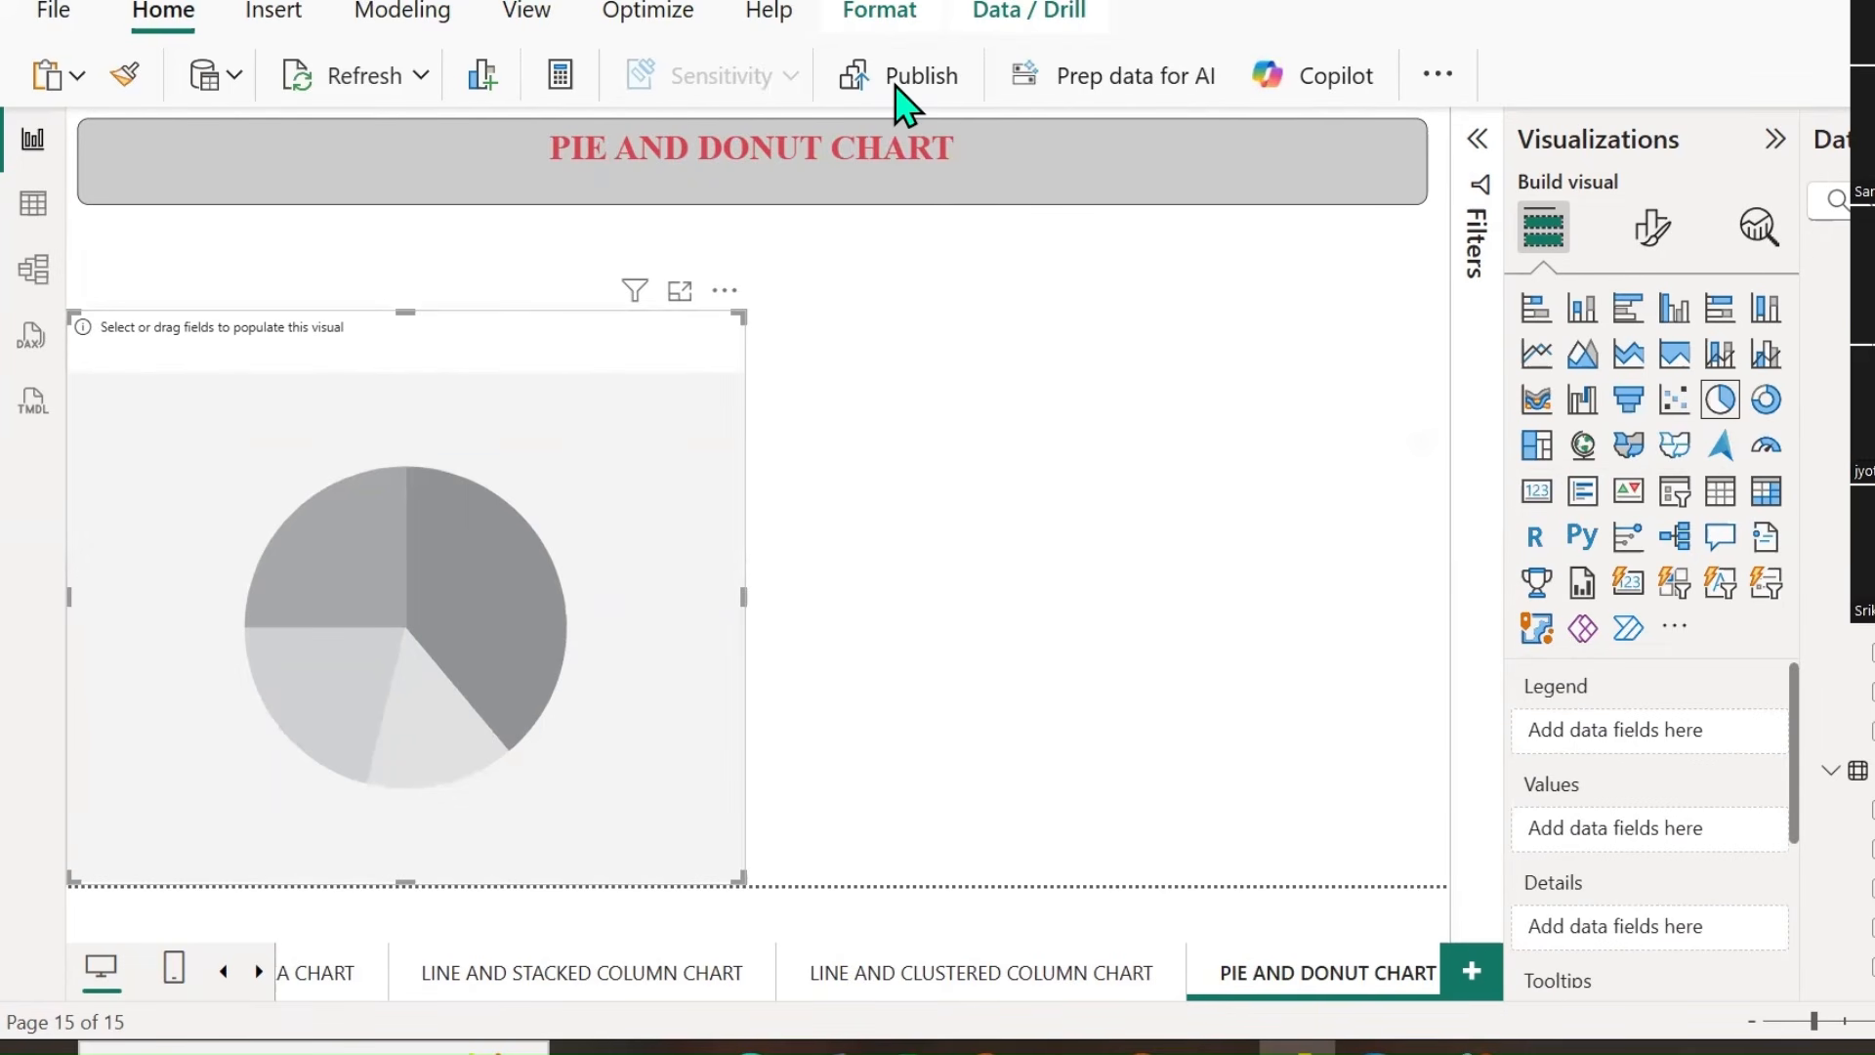
{"action": "left_click_drag", "start_coordinate": [1594, 677], "coordinate": [1749, 604]}
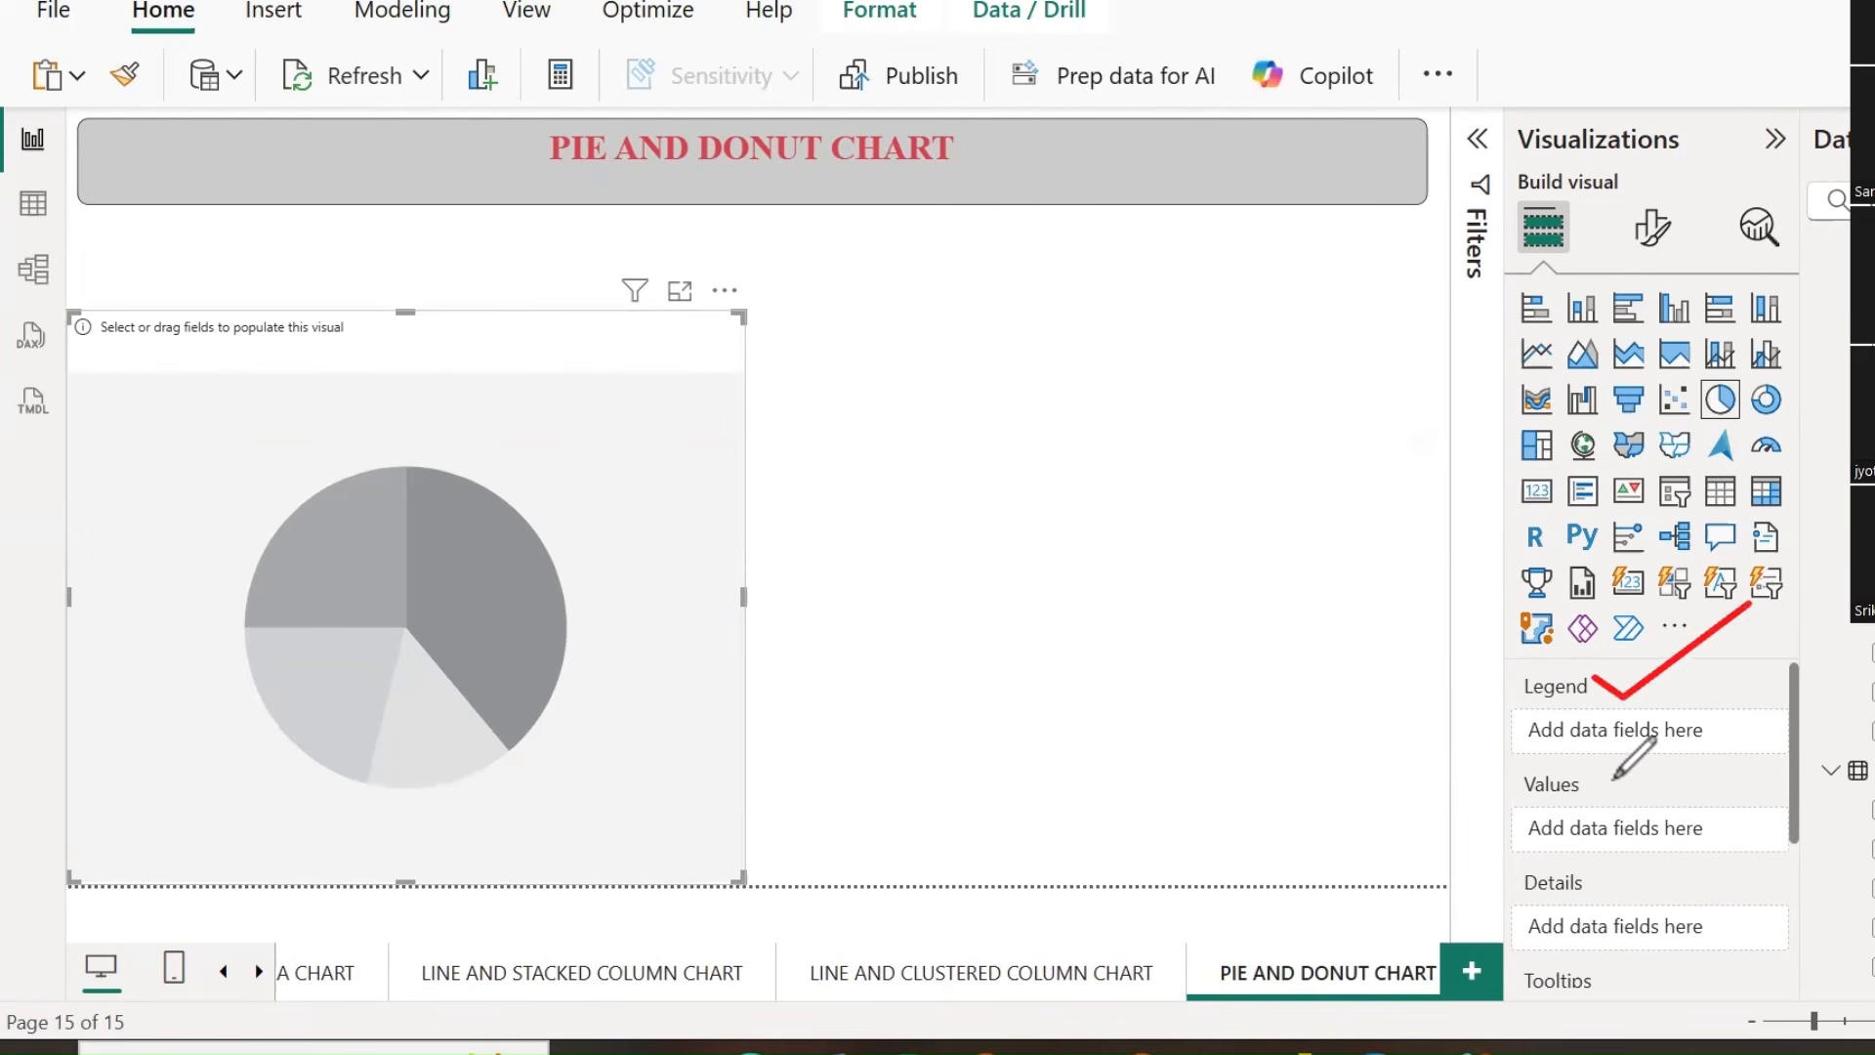
{"action": "left_click_drag", "start_coordinate": [1605, 778], "coordinate": [1825, 674]}
{"action": "left_click_drag", "start_coordinate": [1603, 879], "coordinate": [1729, 828]}
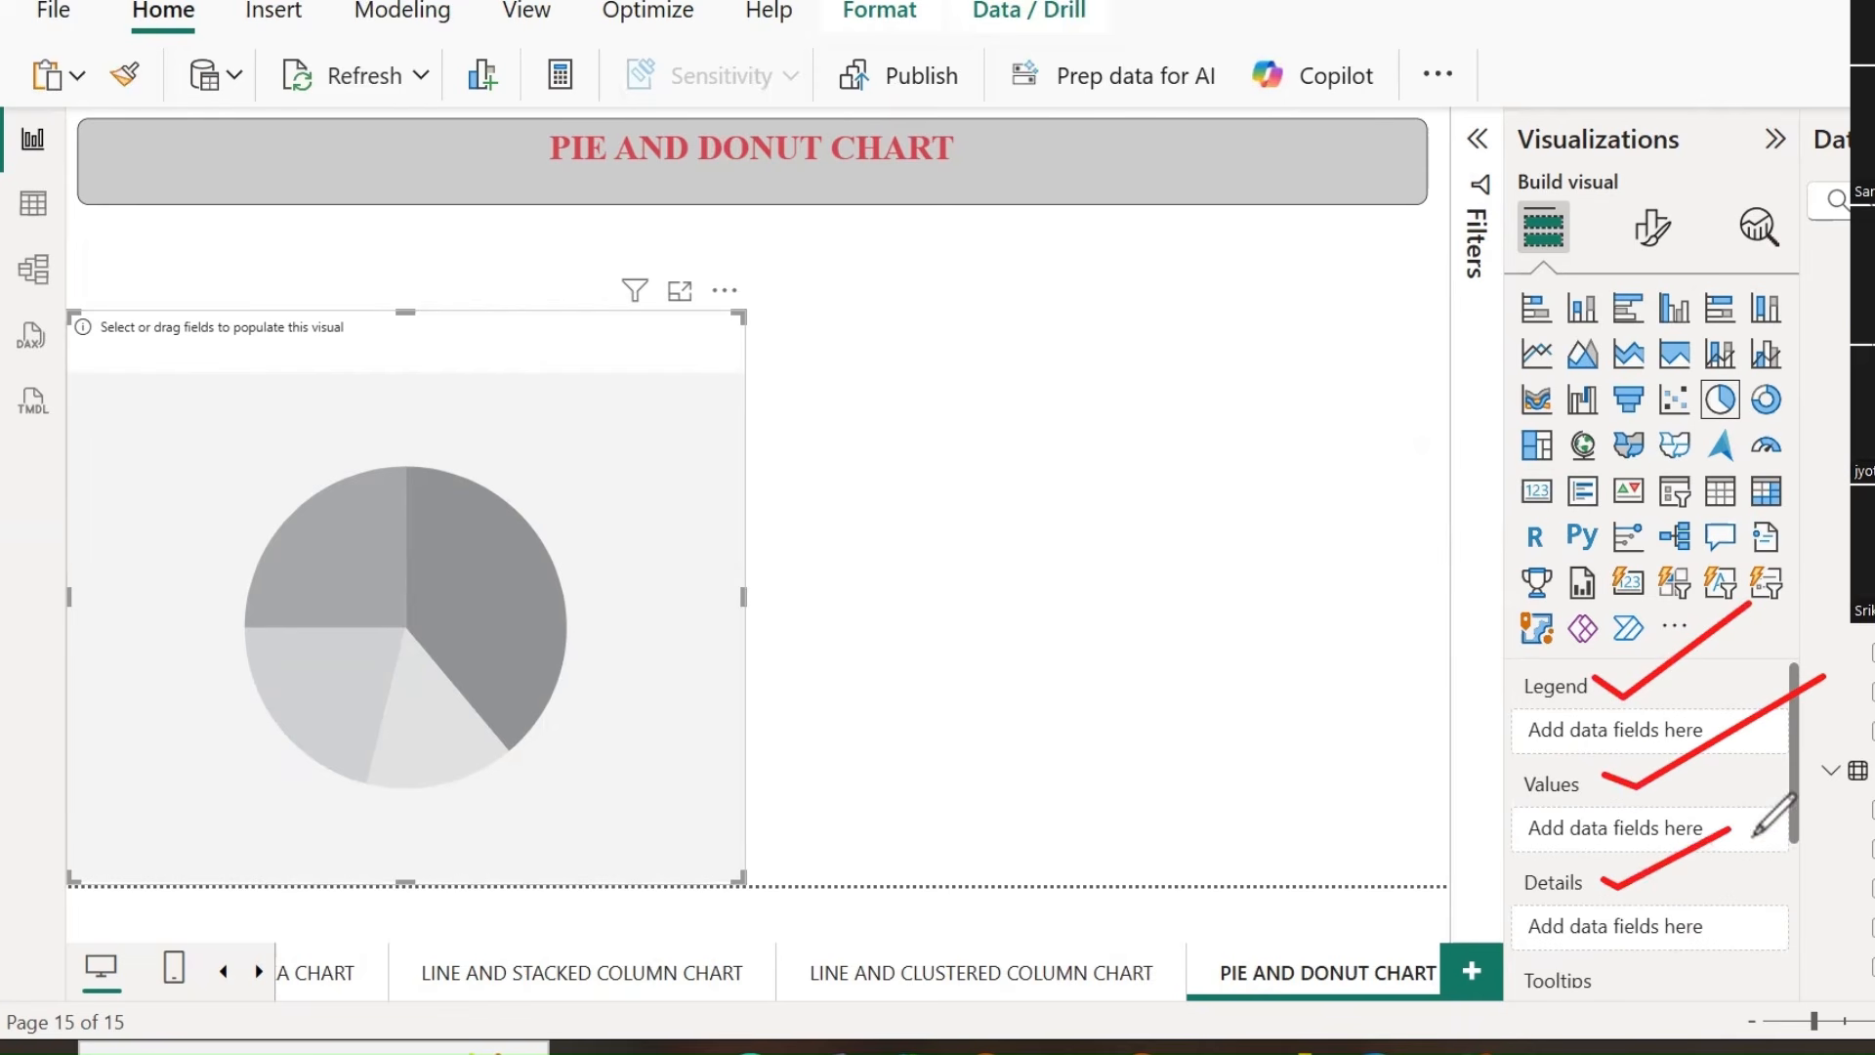
{"action": "left_click", "coordinate": [910, 83]}
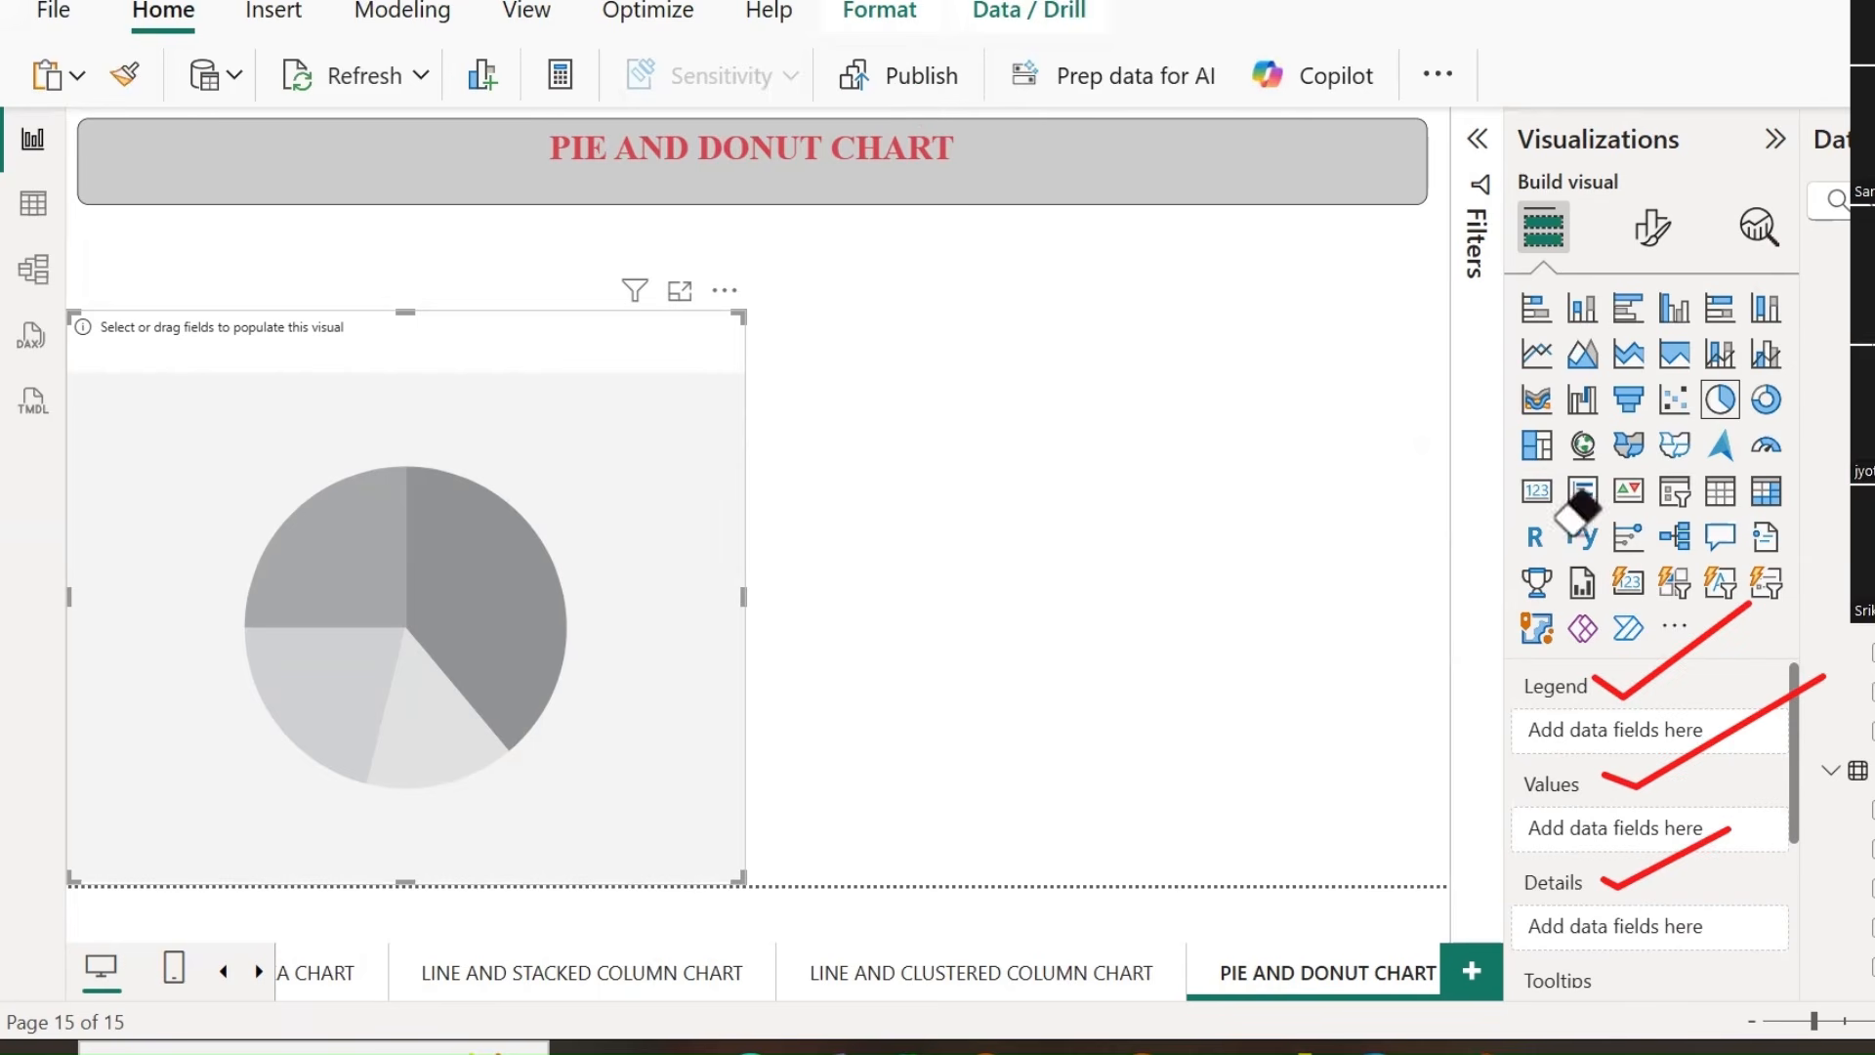
{"action": "left_click_drag", "start_coordinate": [1592, 664], "coordinate": [1618, 1018]}
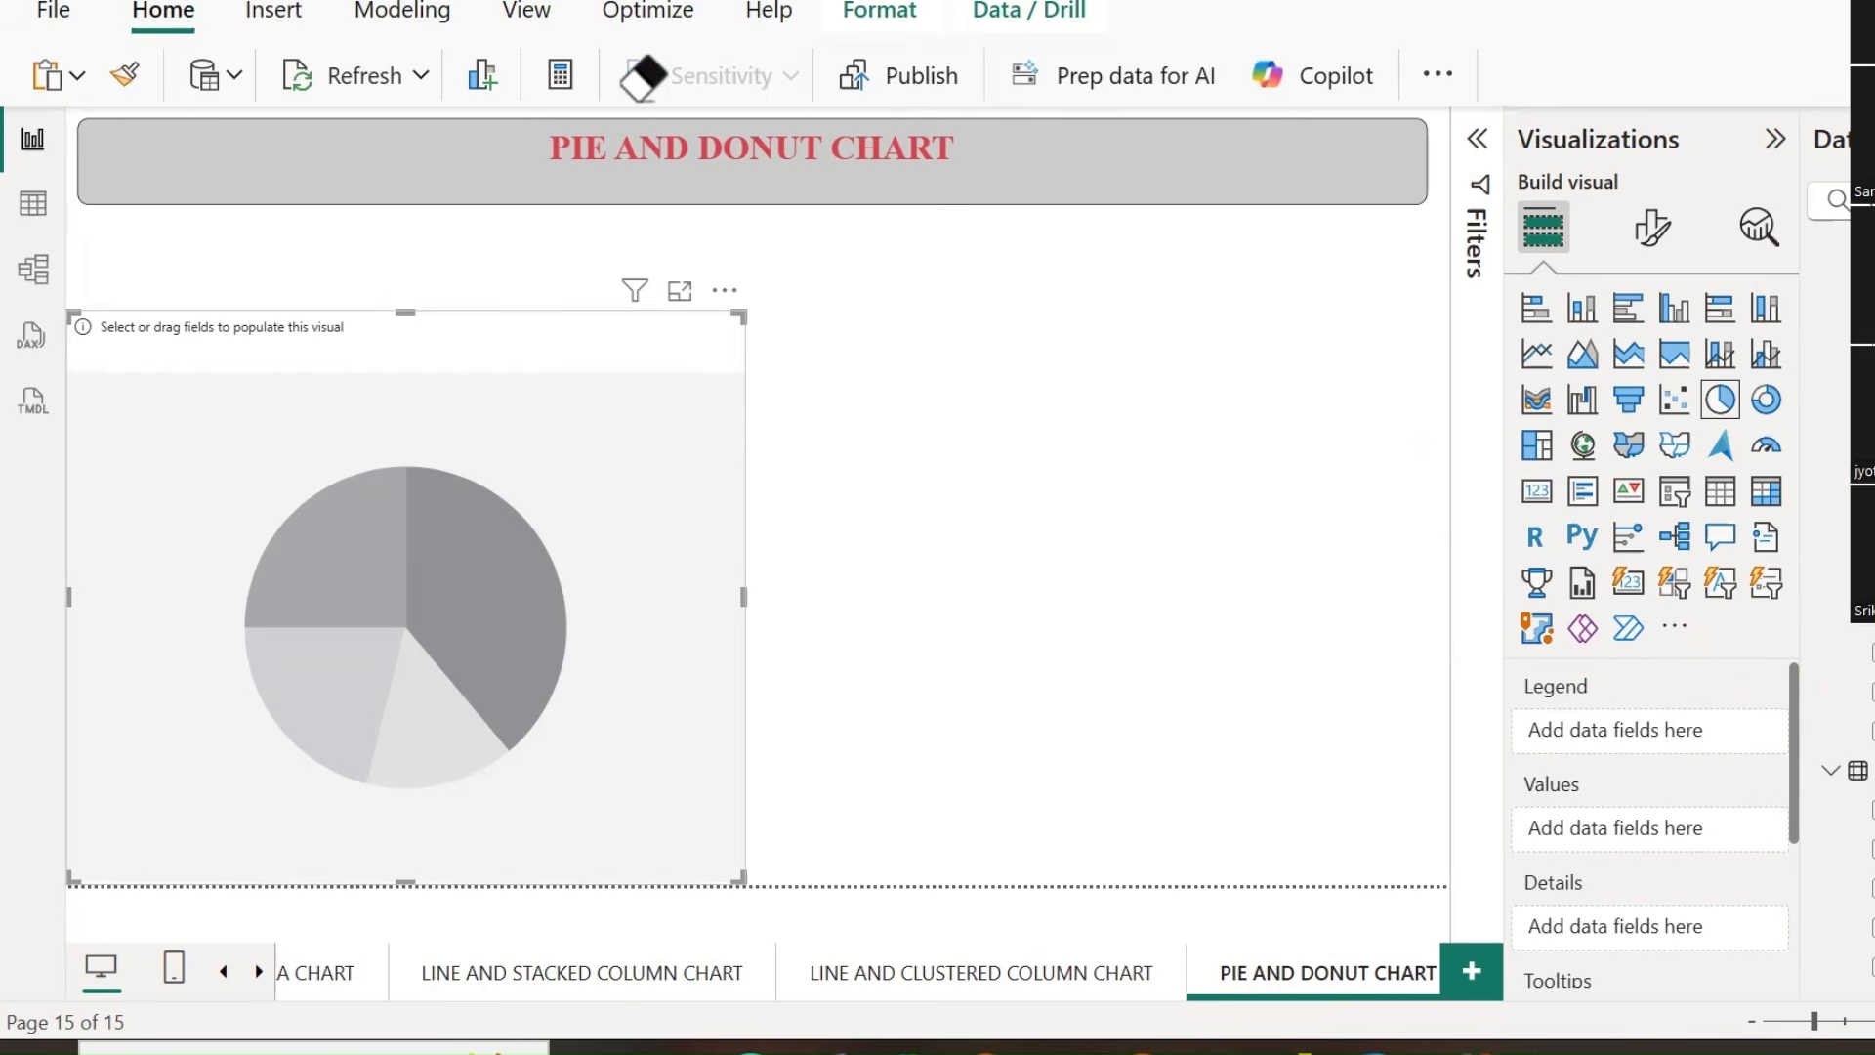
{"action": "left_click", "coordinate": [630, 89]}
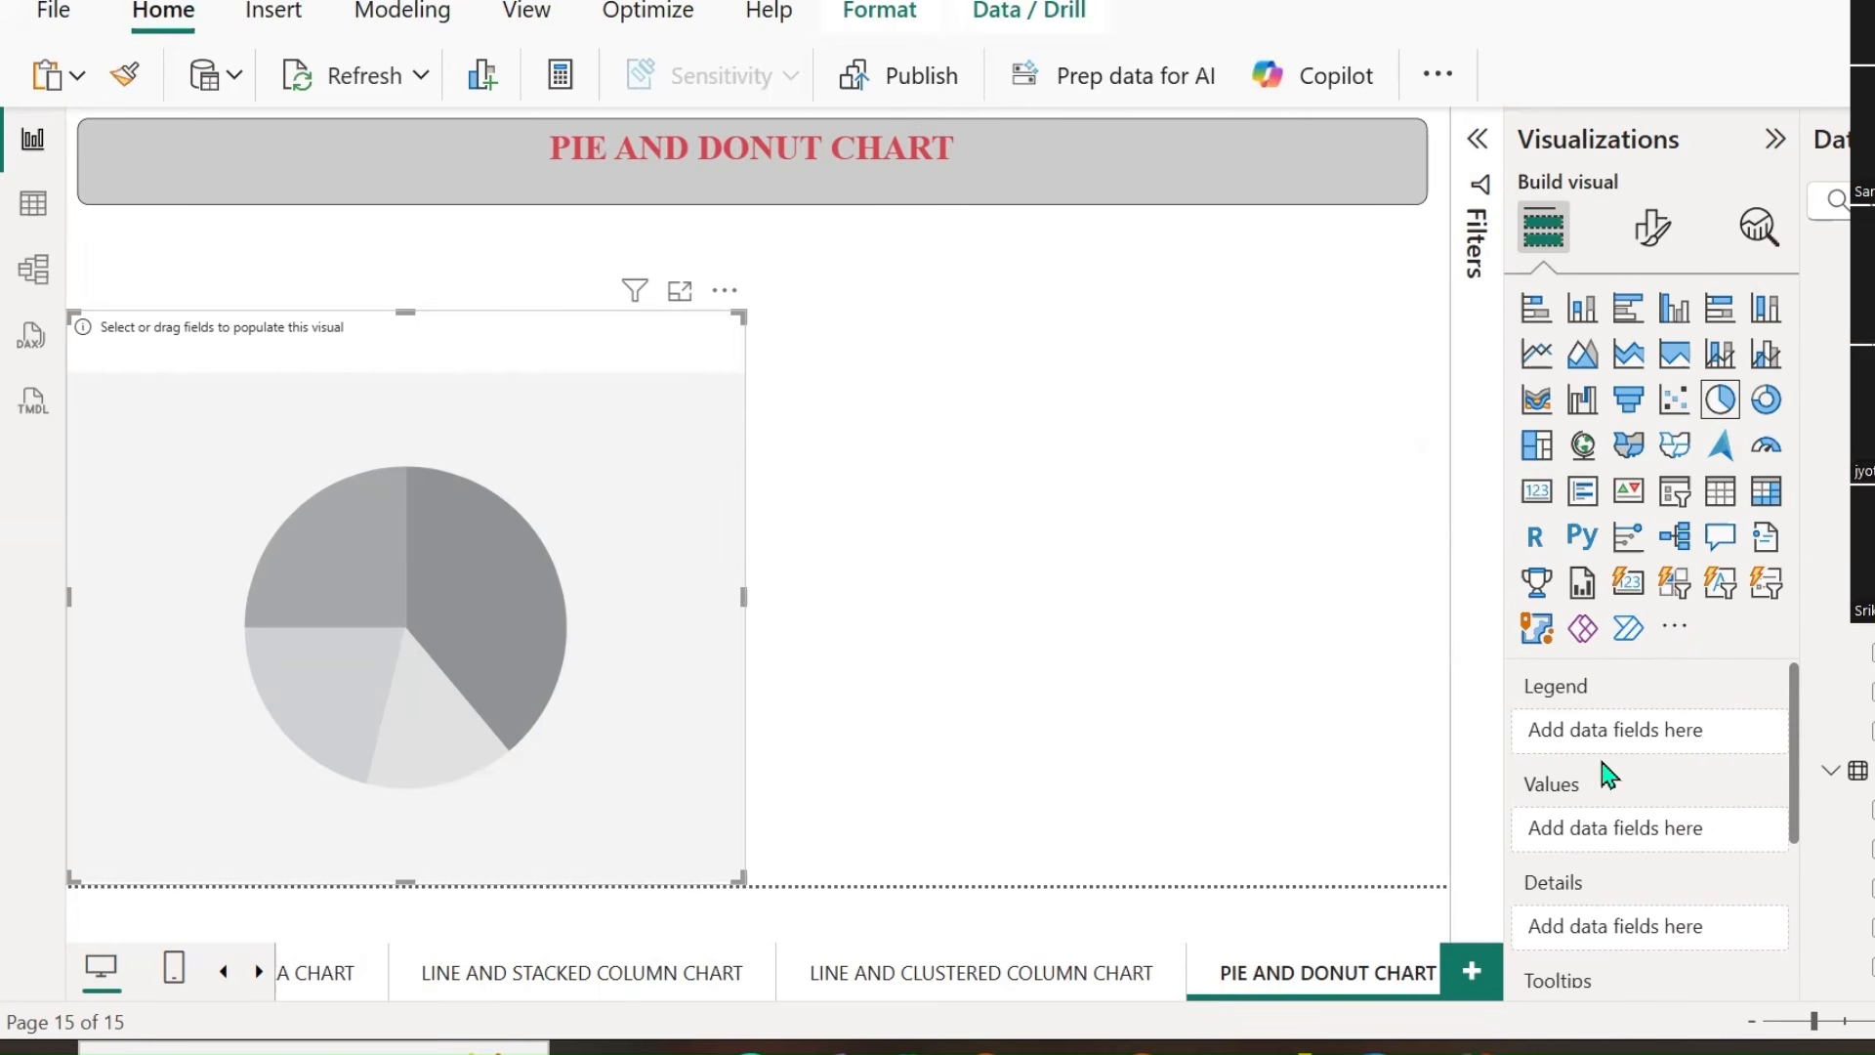
{"action": "left_click", "coordinate": [723, 86]}
Assign Region to the pie chart's legend and TOTAL SALES to its values.
{"action": "left_click", "coordinate": [1870, 889]}
{"action": "scroll", "coordinate": [1861, 831], "scroll_direction": "up", "scroll_amount": 3}
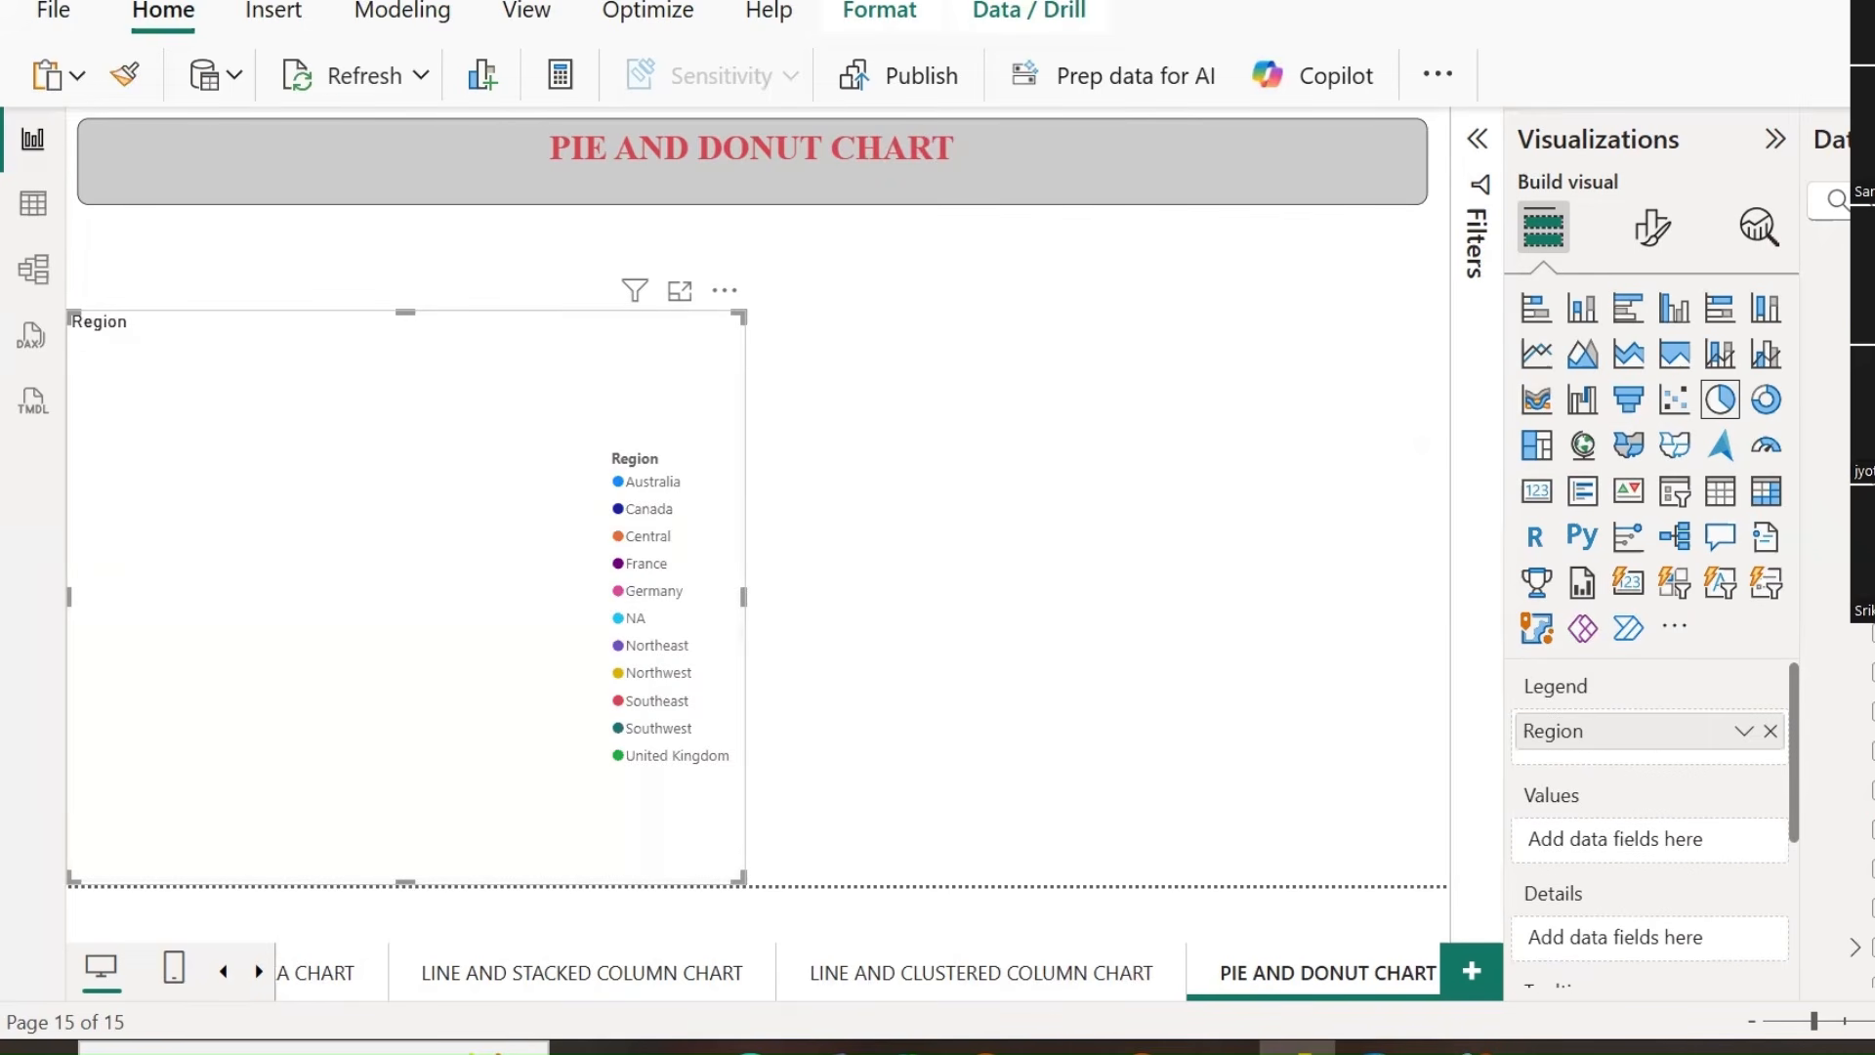
{"action": "left_click", "coordinate": [1870, 779]}
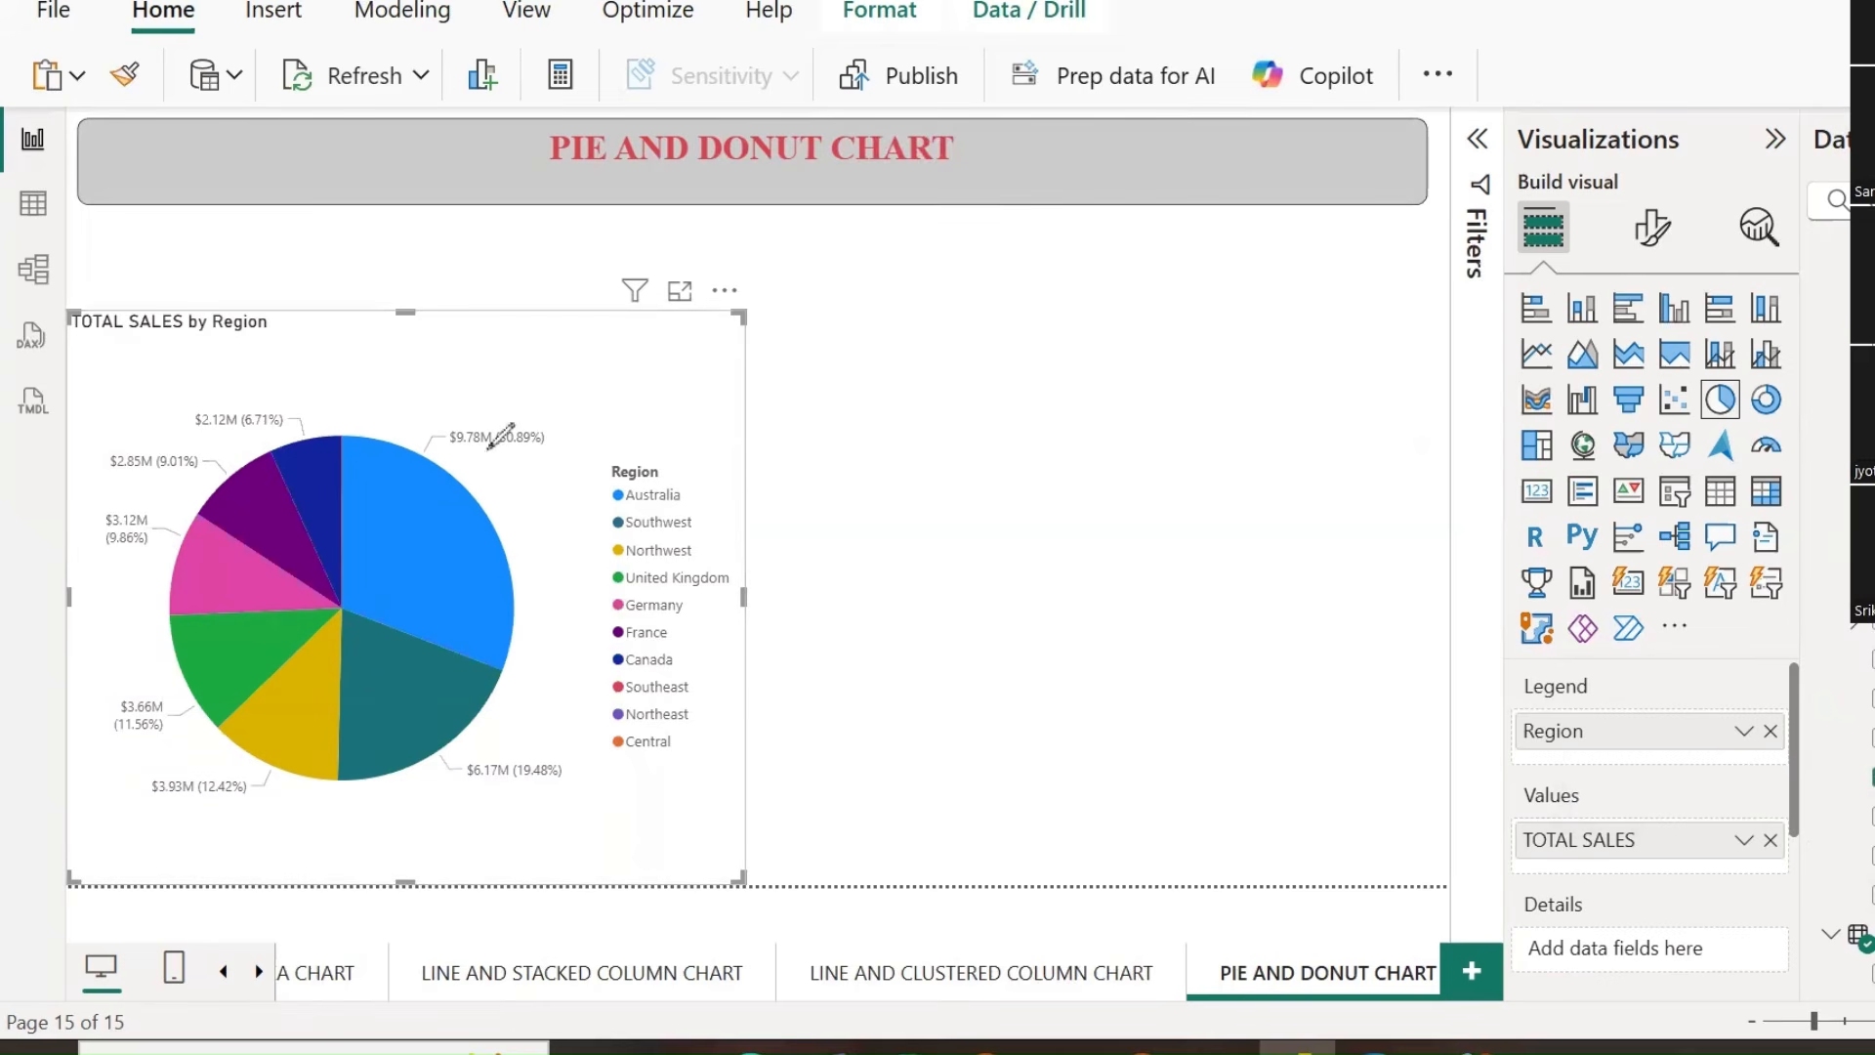
Mark the Australia slice's data label on the pie chart with a red circle and tick.
{"action": "mouse_move", "coordinate": [467, 442]}
{"action": "left_mouse_down"}
{"action": "mouse_move", "coordinate": [459, 371]}
{"action": "mouse_move", "coordinate": [465, 476]}
{"action": "mouse_move", "coordinate": [445, 473]}
{"action": "left_mouse_up"}
{"action": "left_click_drag", "start_coordinate": [470, 418], "coordinate": [571, 361]}
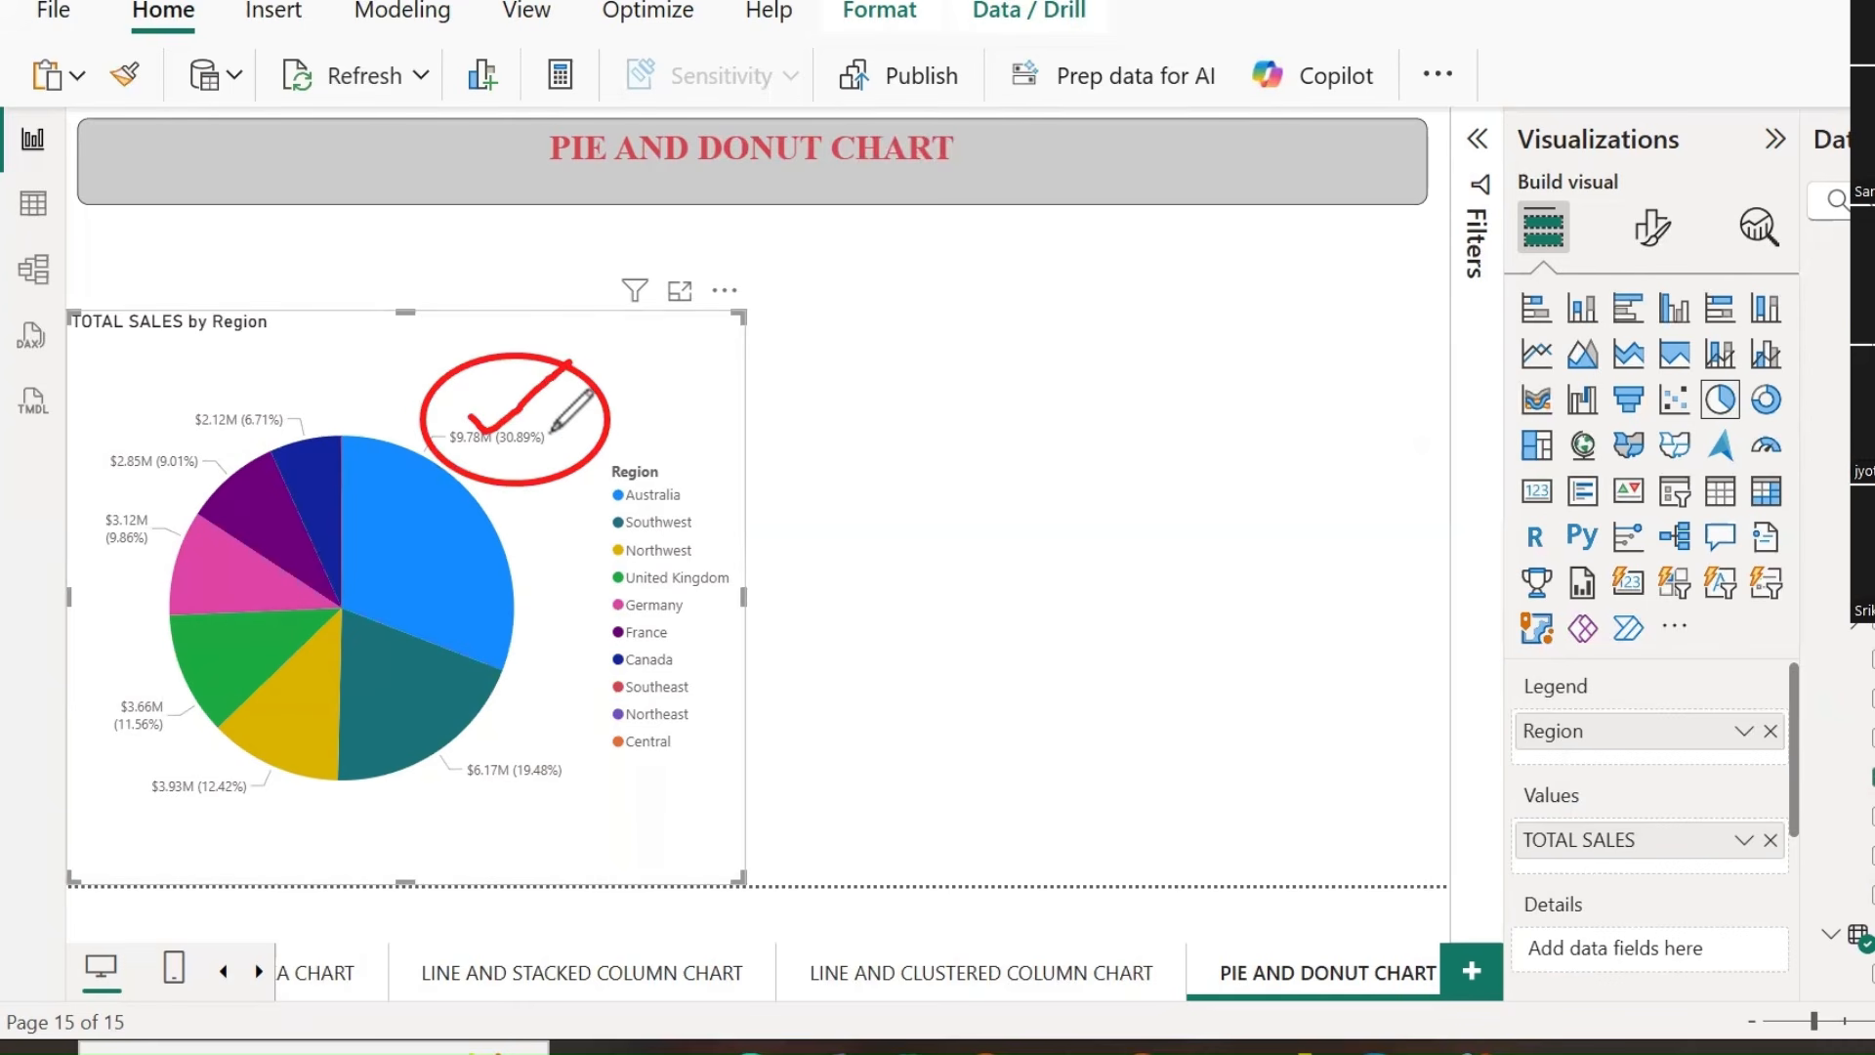
Mark the pie chart's data labels and the Australia legend entry in red, and erase all the markings.
{"action": "mouse_move", "coordinate": [551, 430]}
{"action": "left_mouse_down"}
{"action": "mouse_move", "coordinate": [576, 441]}
{"action": "mouse_move", "coordinate": [664, 396]}
{"action": "left_mouse_up"}
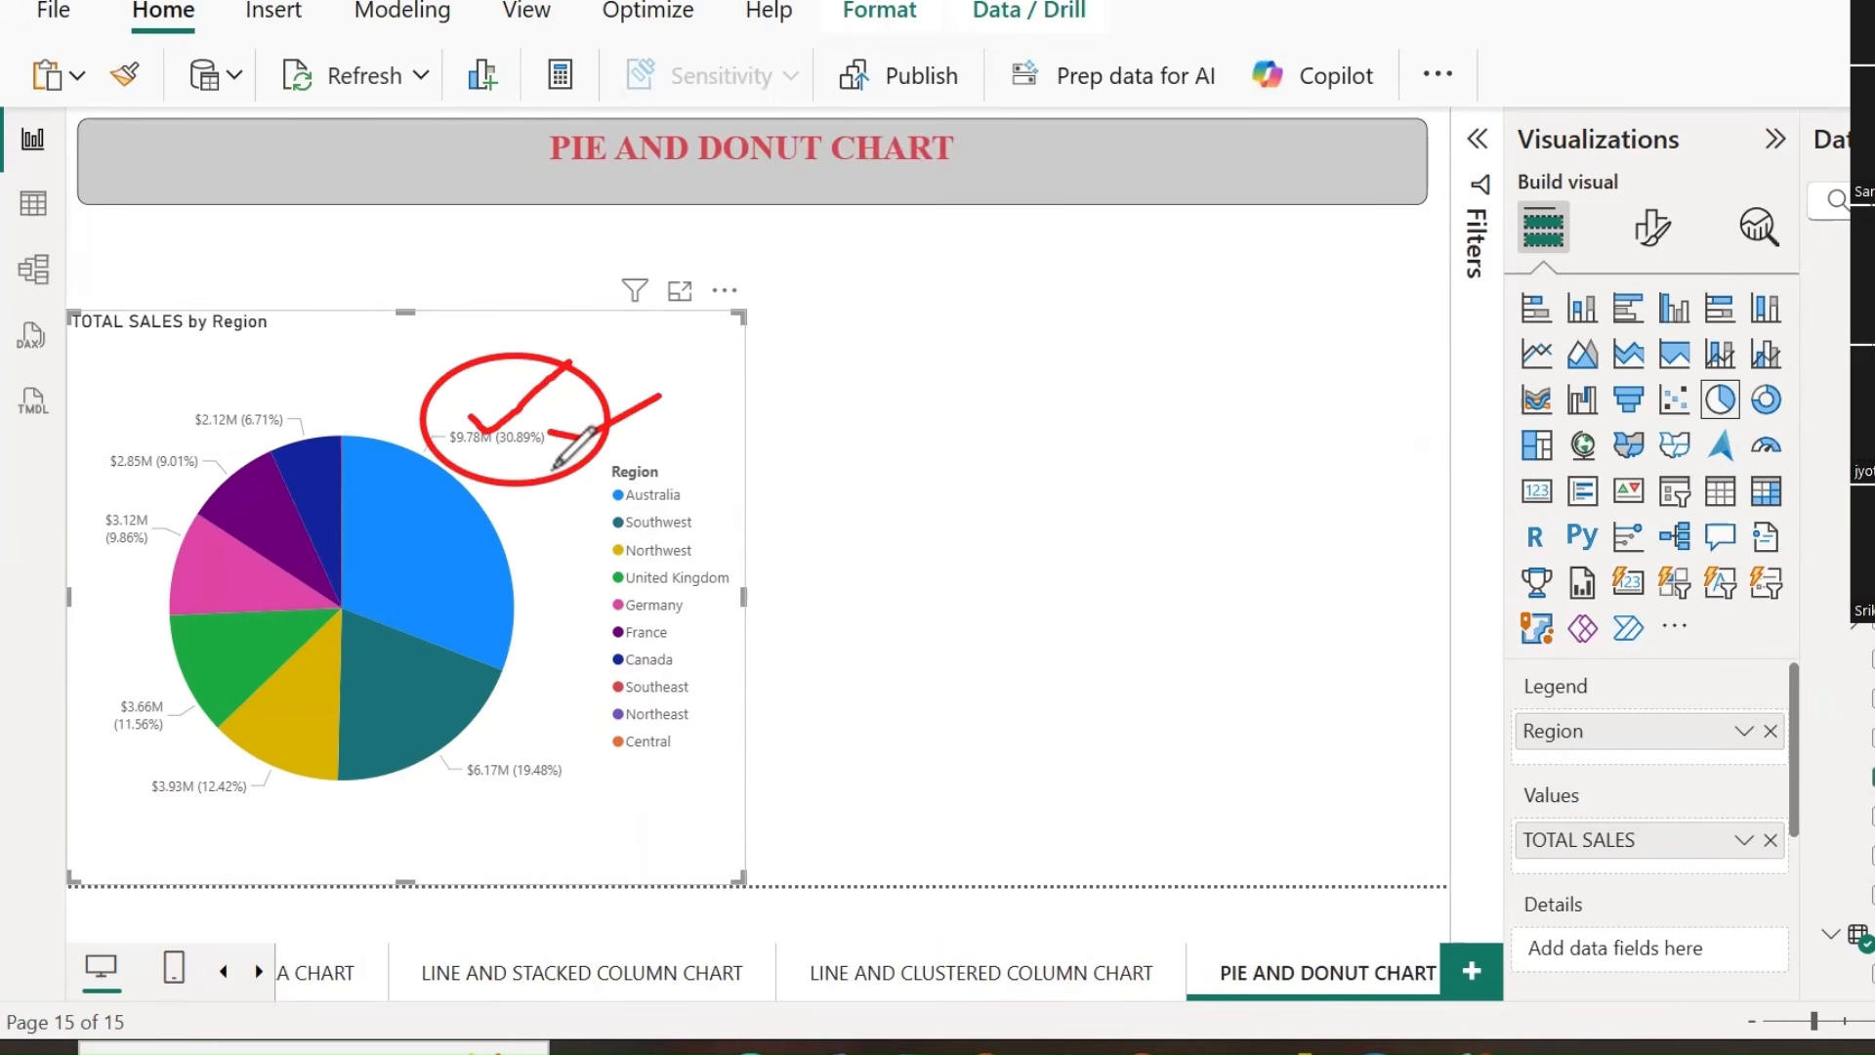
{"action": "mouse_move", "coordinate": [512, 542]}
{"action": "left_mouse_down"}
{"action": "mouse_move", "coordinate": [711, 479]}
{"action": "mouse_move", "coordinate": [649, 430]}
{"action": "mouse_move", "coordinate": [584, 488]}
{"action": "mouse_move", "coordinate": [648, 510]}
{"action": "left_mouse_up"}
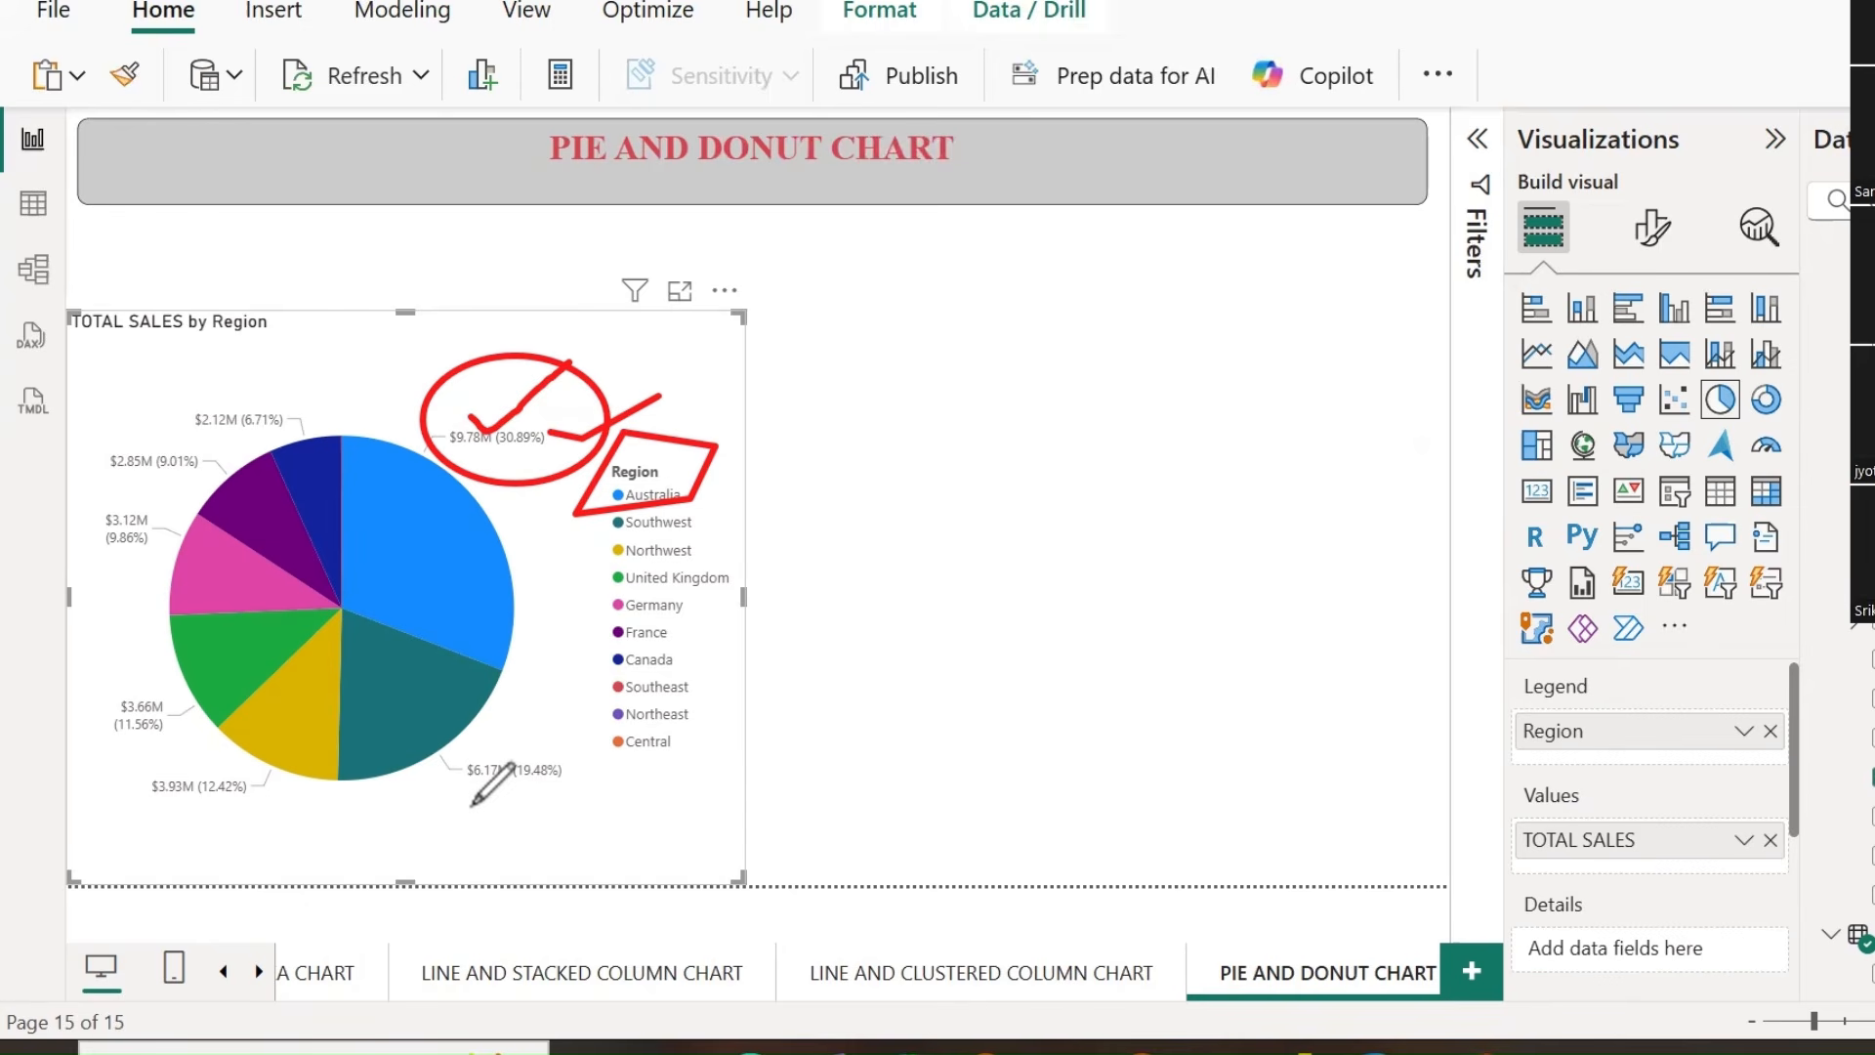
{"action": "left_click_drag", "start_coordinate": [459, 798], "coordinate": [642, 798]}
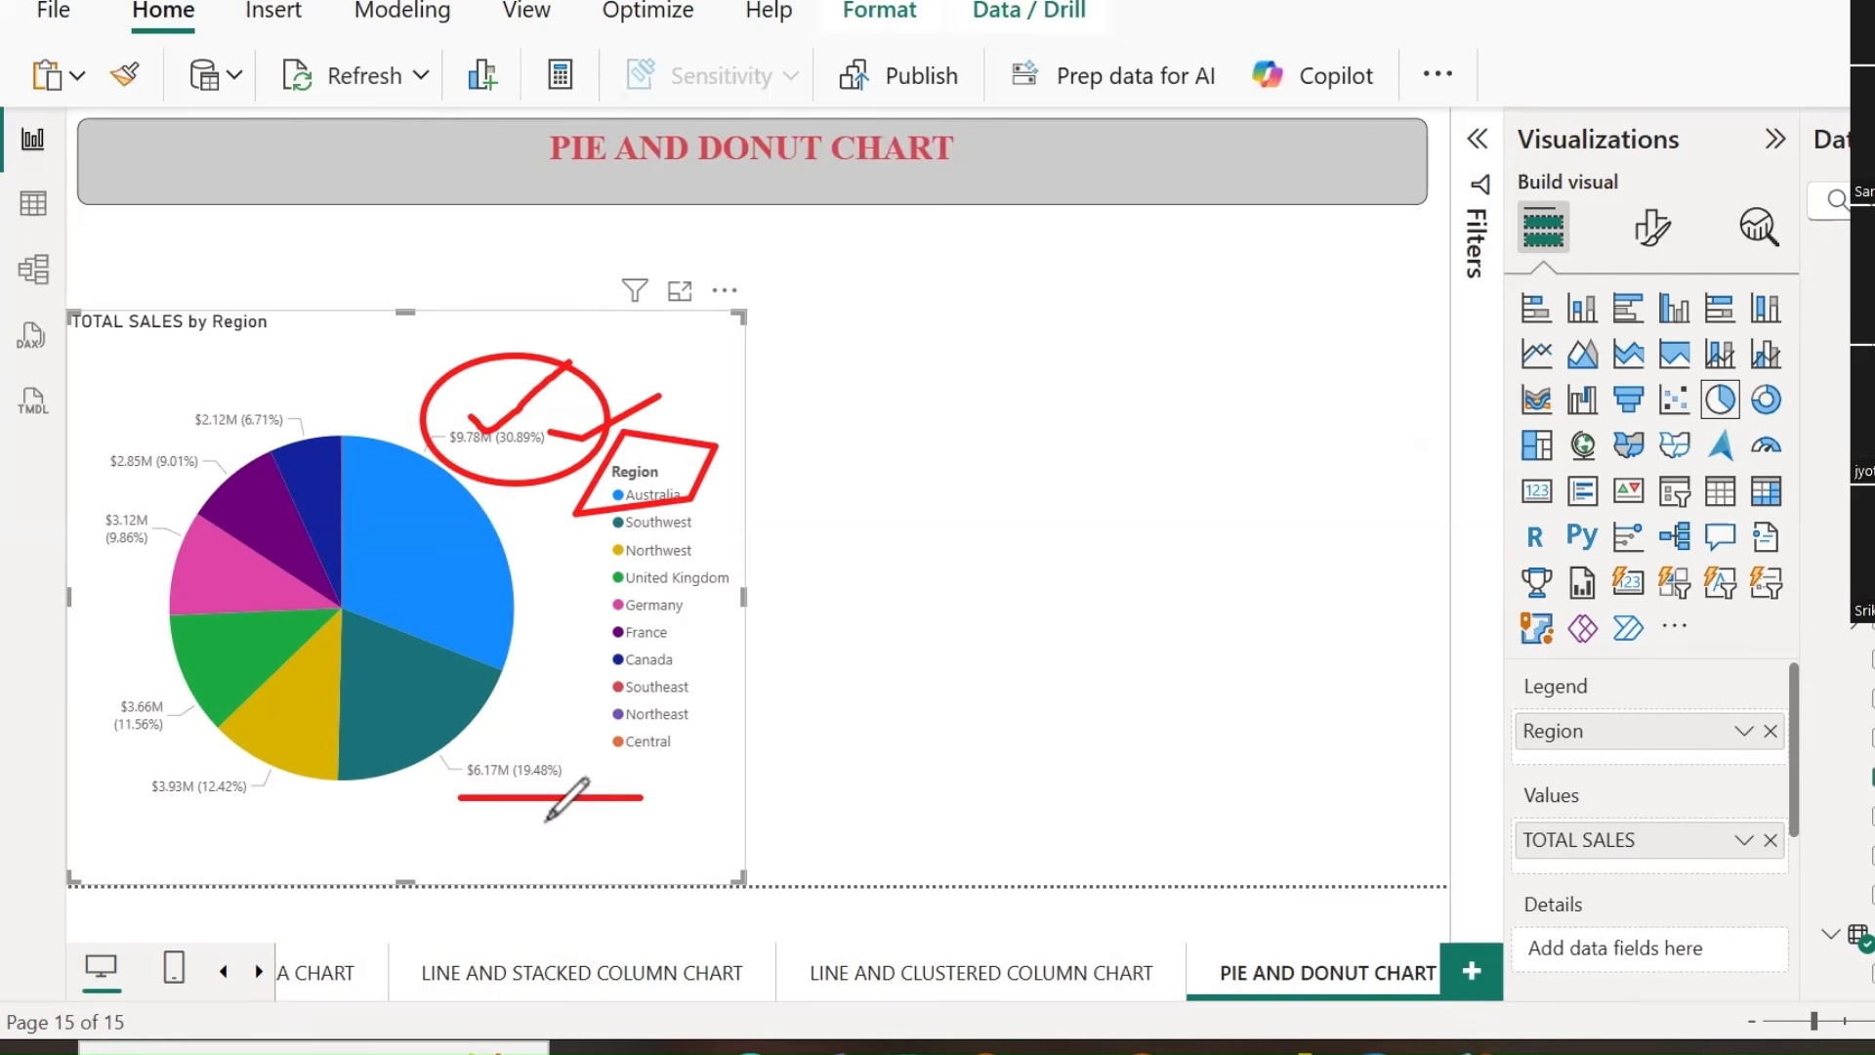
{"action": "left_click_drag", "start_coordinate": [143, 816], "coordinate": [266, 807]}
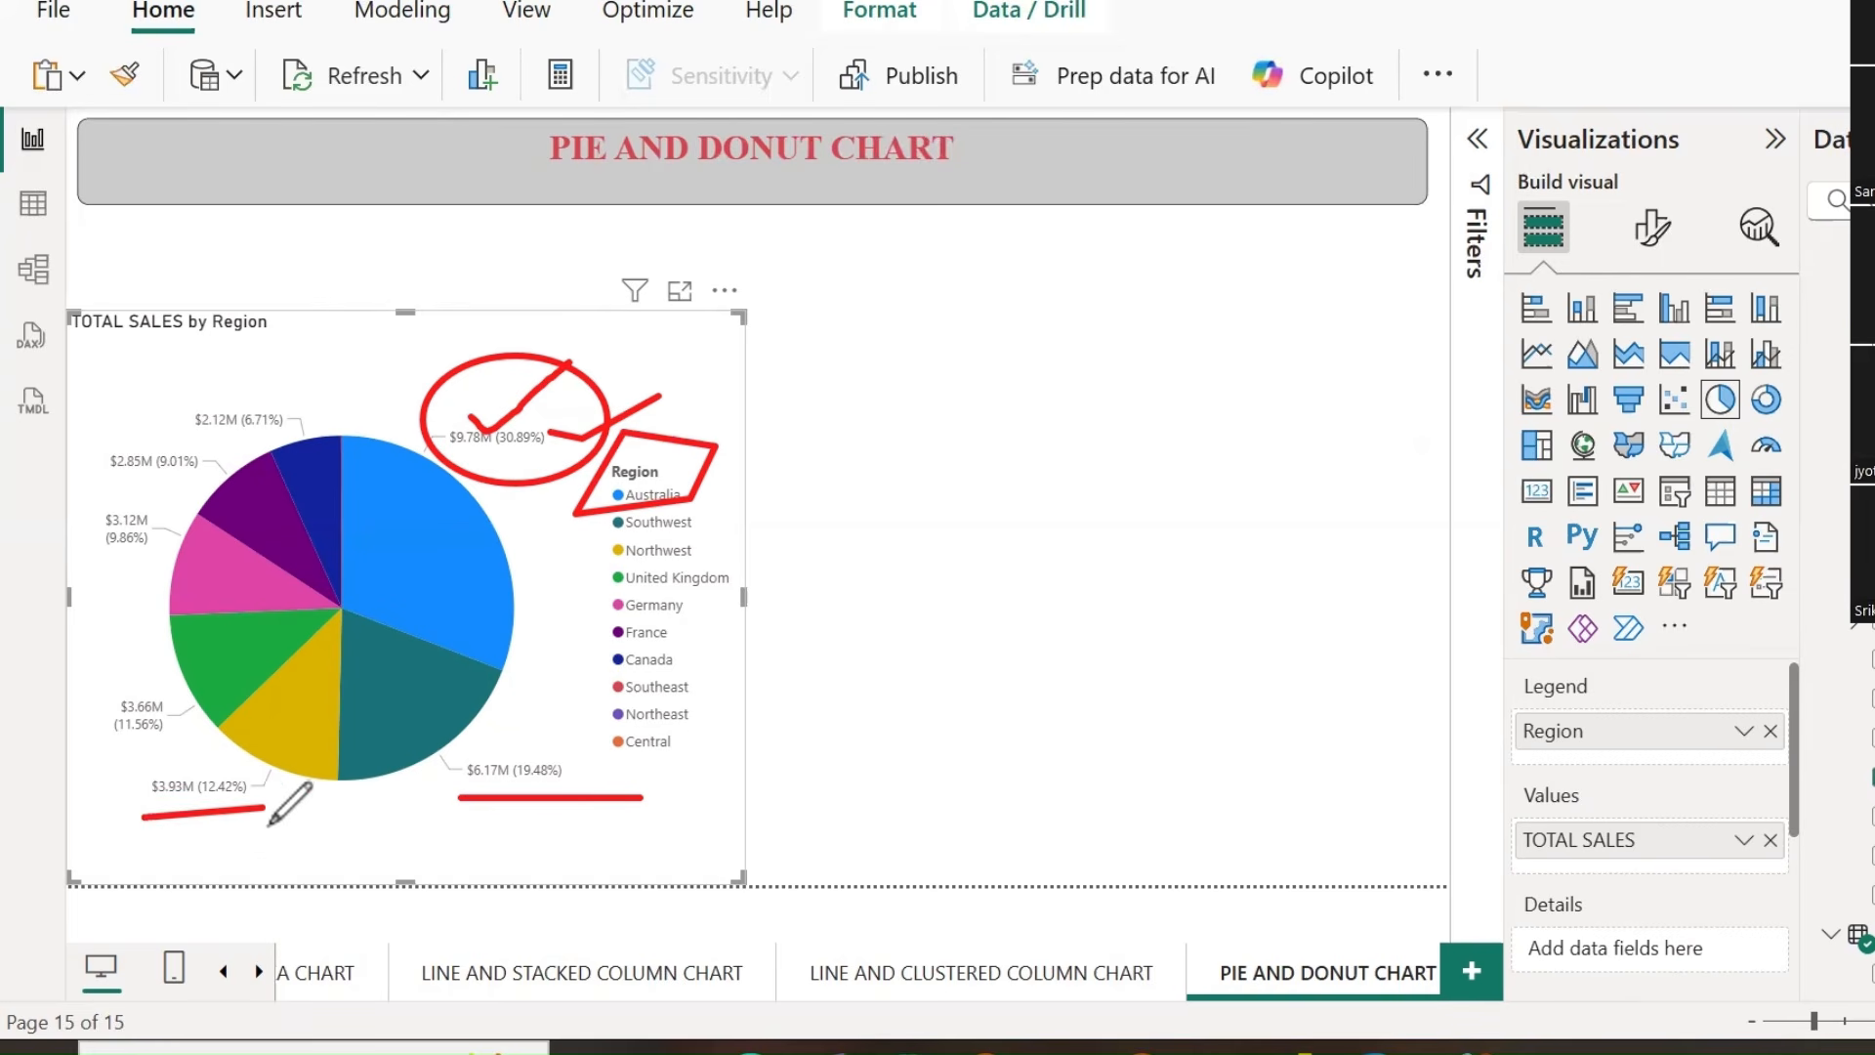
{"action": "left_click_drag", "start_coordinate": [100, 736], "coordinate": [167, 739]}
{"action": "left_click_drag", "start_coordinate": [94, 561], "coordinate": [152, 561]}
{"action": "mouse_move", "coordinate": [139, 478]}
{"action": "left_mouse_down"}
{"action": "mouse_move", "coordinate": [209, 482]}
{"action": "mouse_move", "coordinate": [264, 442]}
{"action": "mouse_move", "coordinate": [278, 353]}
{"action": "mouse_move", "coordinate": [244, 430]}
{"action": "mouse_move", "coordinate": [311, 416]}
{"action": "left_mouse_up"}
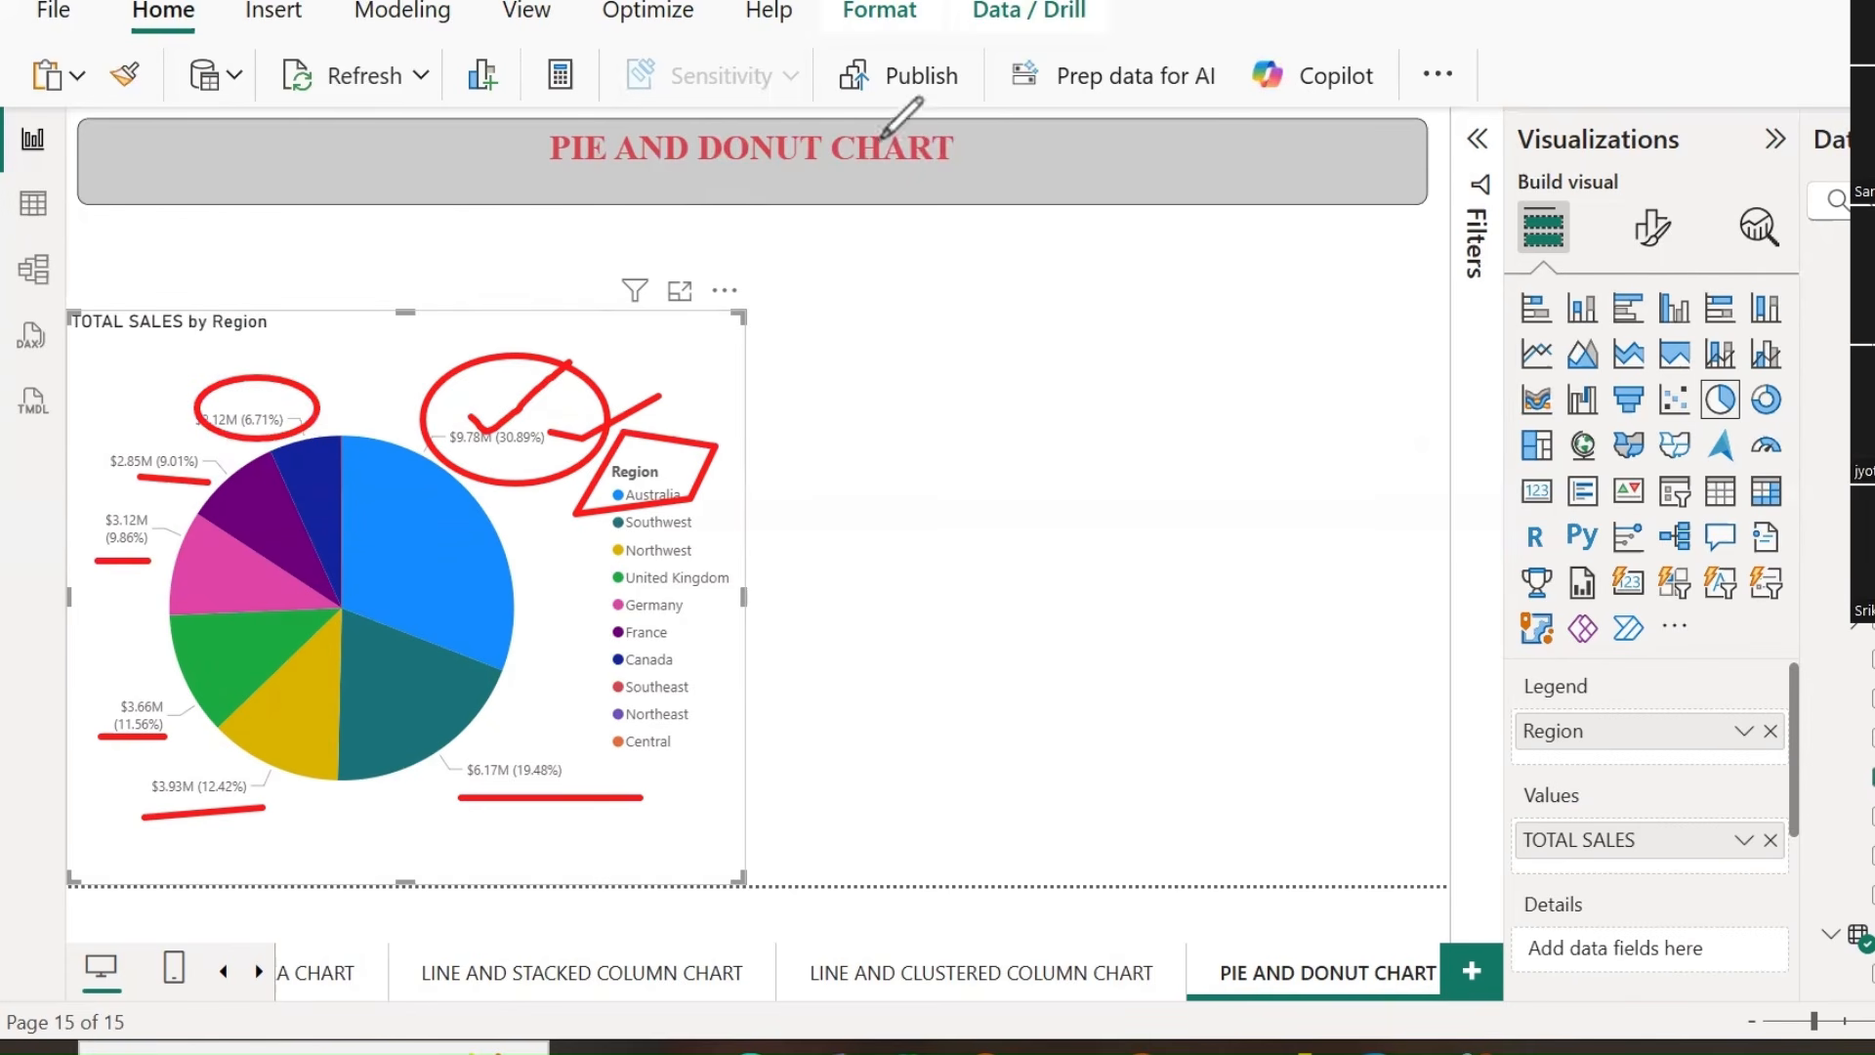
{"action": "left_click", "coordinate": [519, 385]}
{"action": "mouse_move", "coordinate": [527, 396]}
{"action": "left_mouse_down"}
{"action": "mouse_move", "coordinate": [543, 749]}
{"action": "mouse_move", "coordinate": [49, 773]}
{"action": "mouse_move", "coordinate": [173, 339]}
{"action": "mouse_move", "coordinate": [251, 406]}
{"action": "left_mouse_up"}
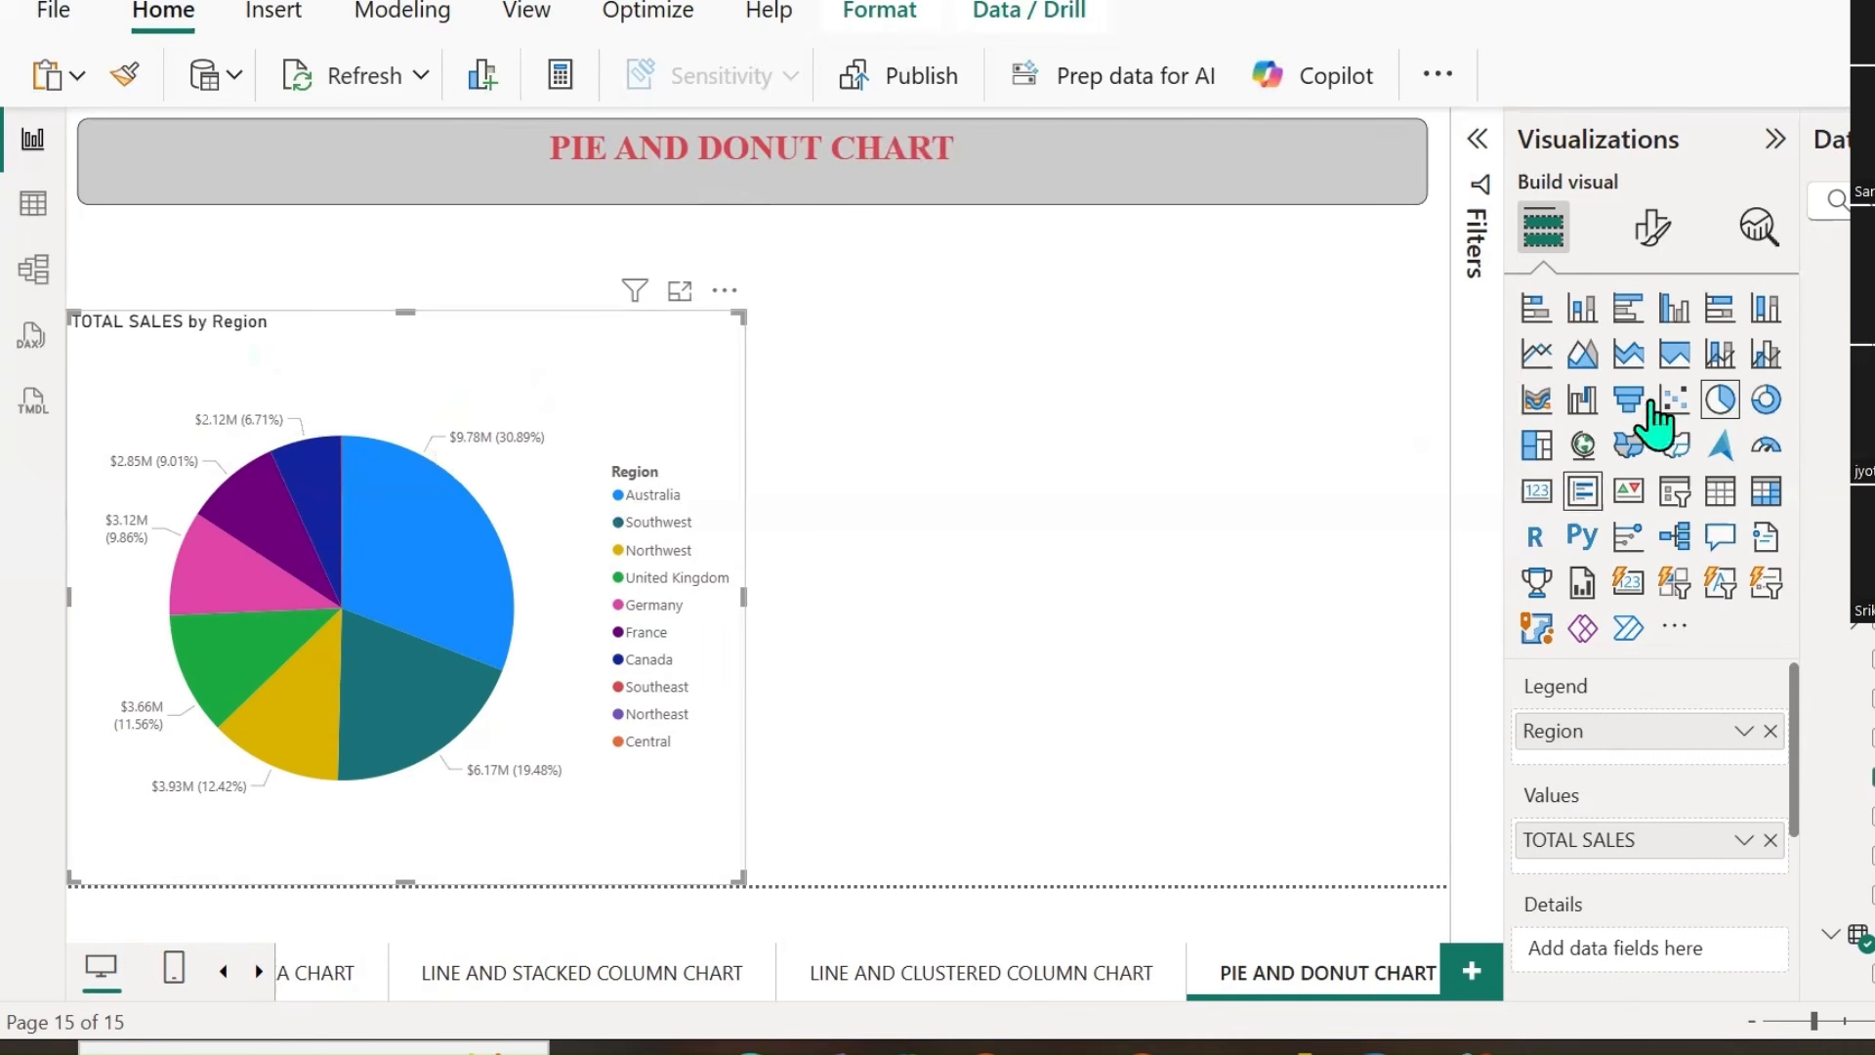
Add the Category field from the Product table to the pie chart's details.
{"action": "scroll", "coordinate": [1621, 768], "scroll_direction": "down", "scroll_amount": 1}
{"action": "scroll", "coordinate": [1622, 769], "scroll_direction": "down", "scroll_amount": 3}
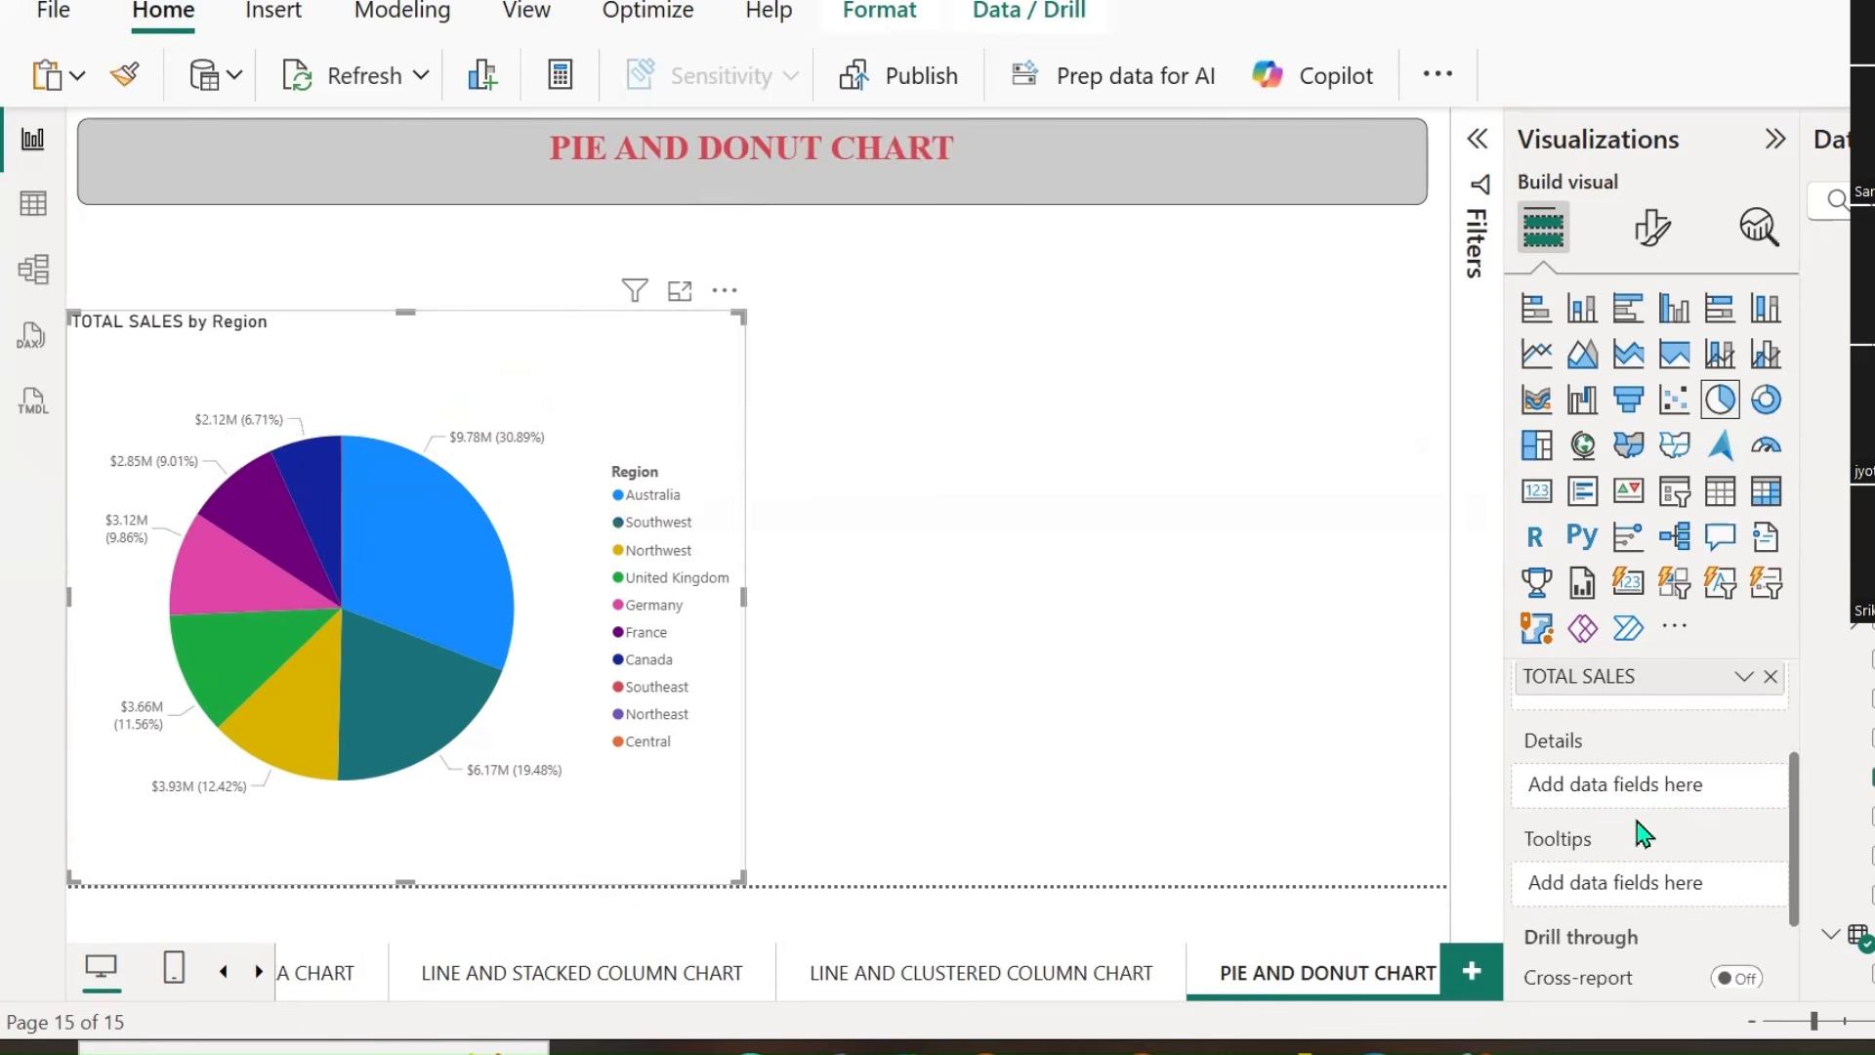
{"action": "scroll", "coordinate": [1856, 772], "scroll_direction": "up", "scroll_amount": 5}
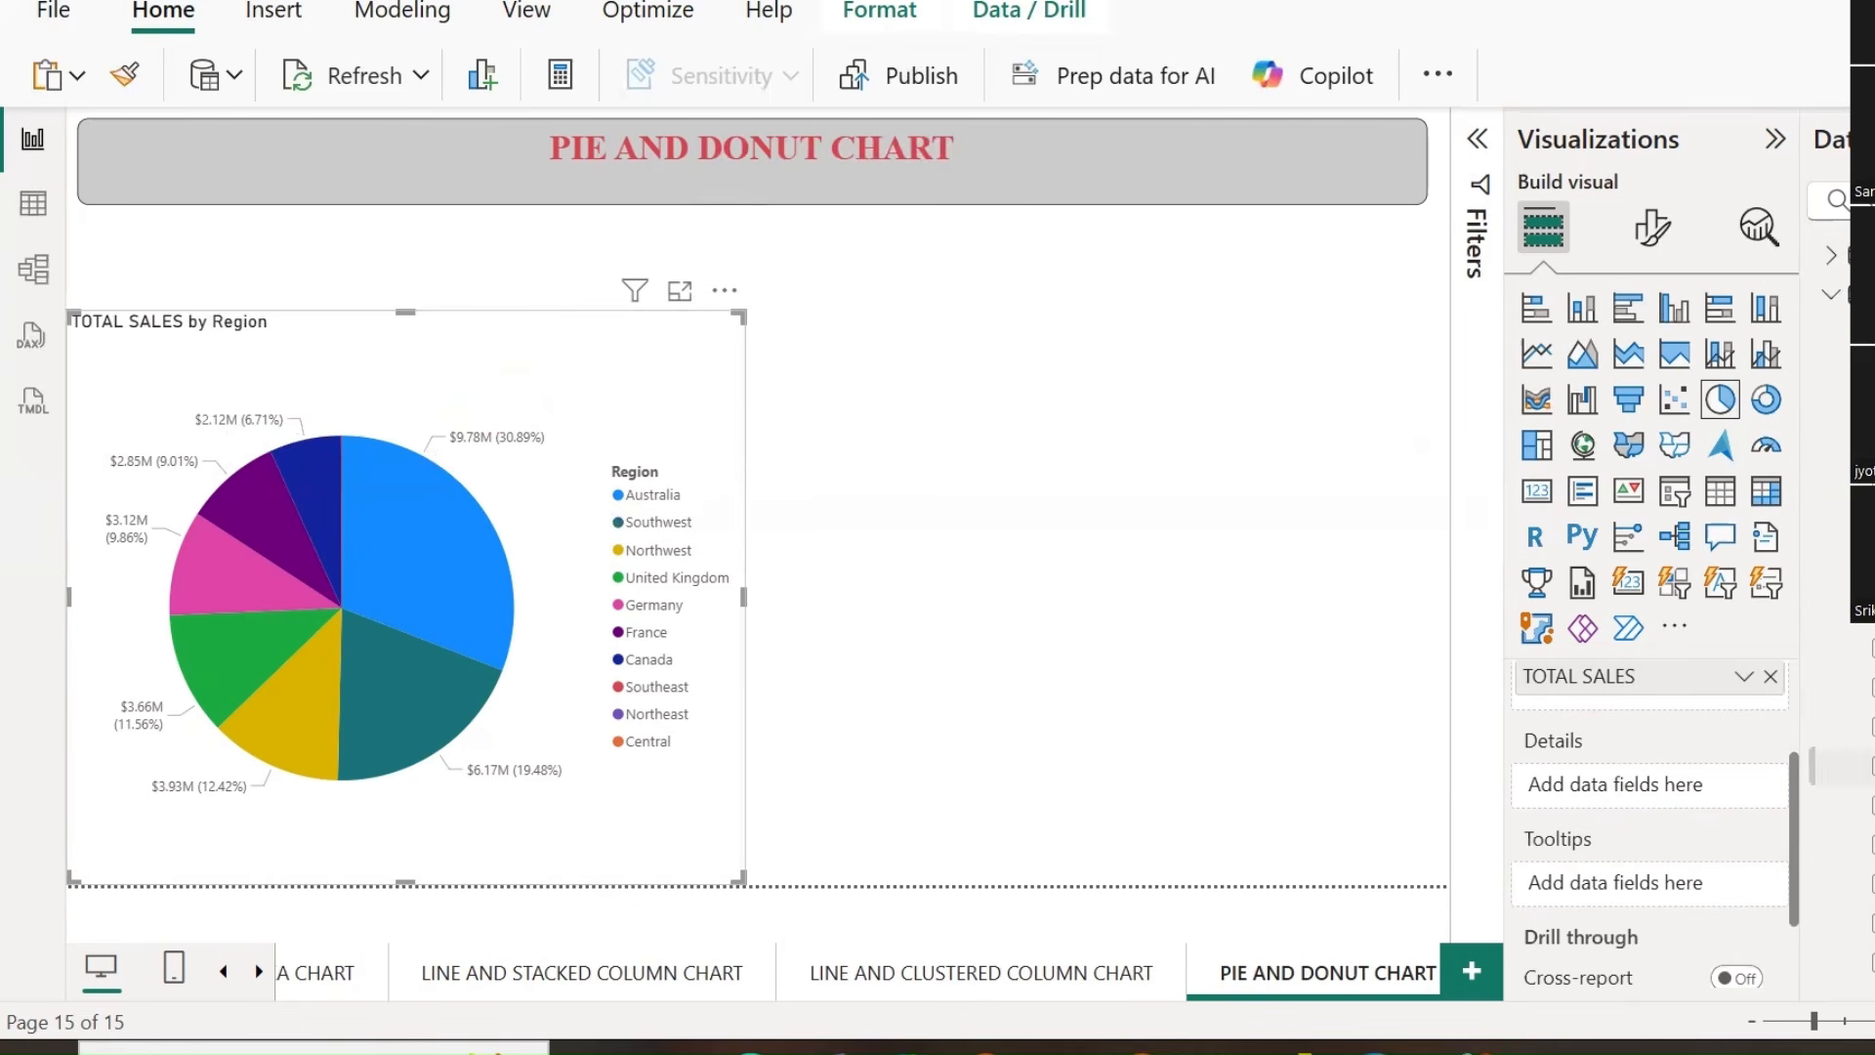
{"action": "left_click", "coordinate": [1832, 256]}
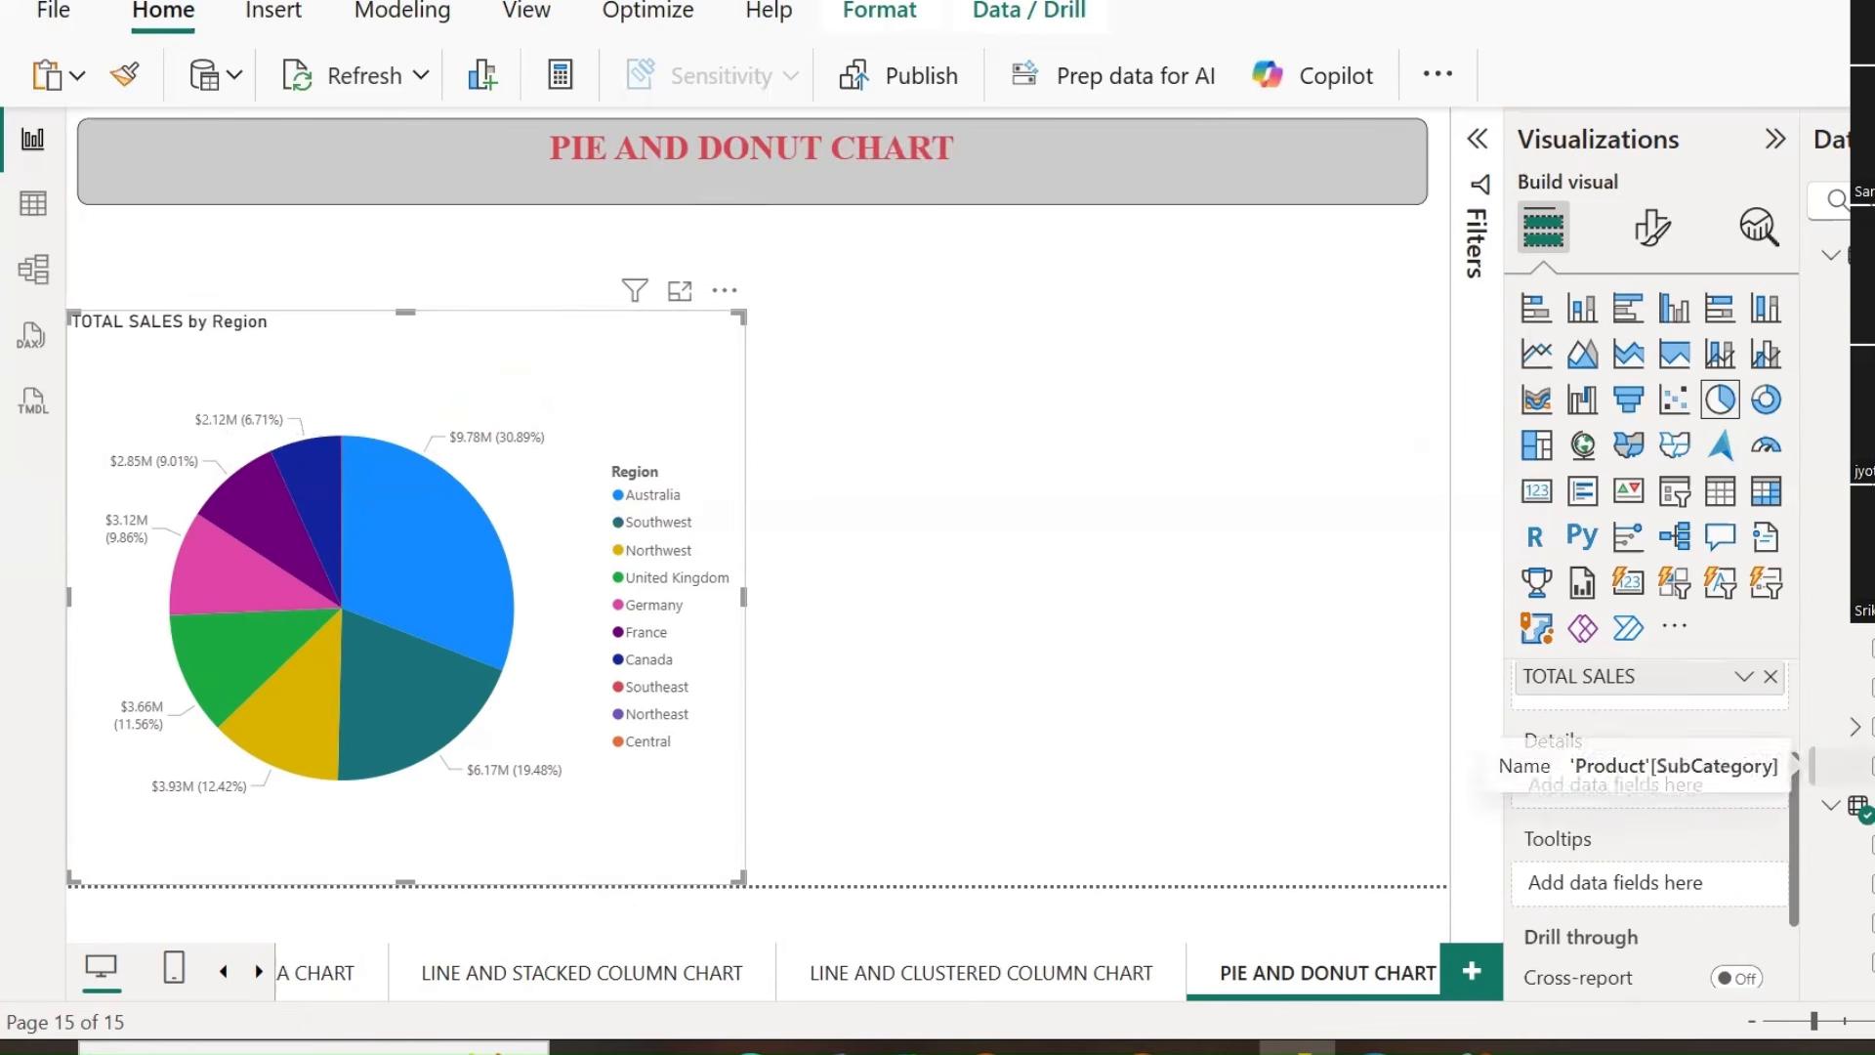
{"action": "left_click_drag", "start_coordinate": [1861, 373], "coordinate": [1661, 806]}
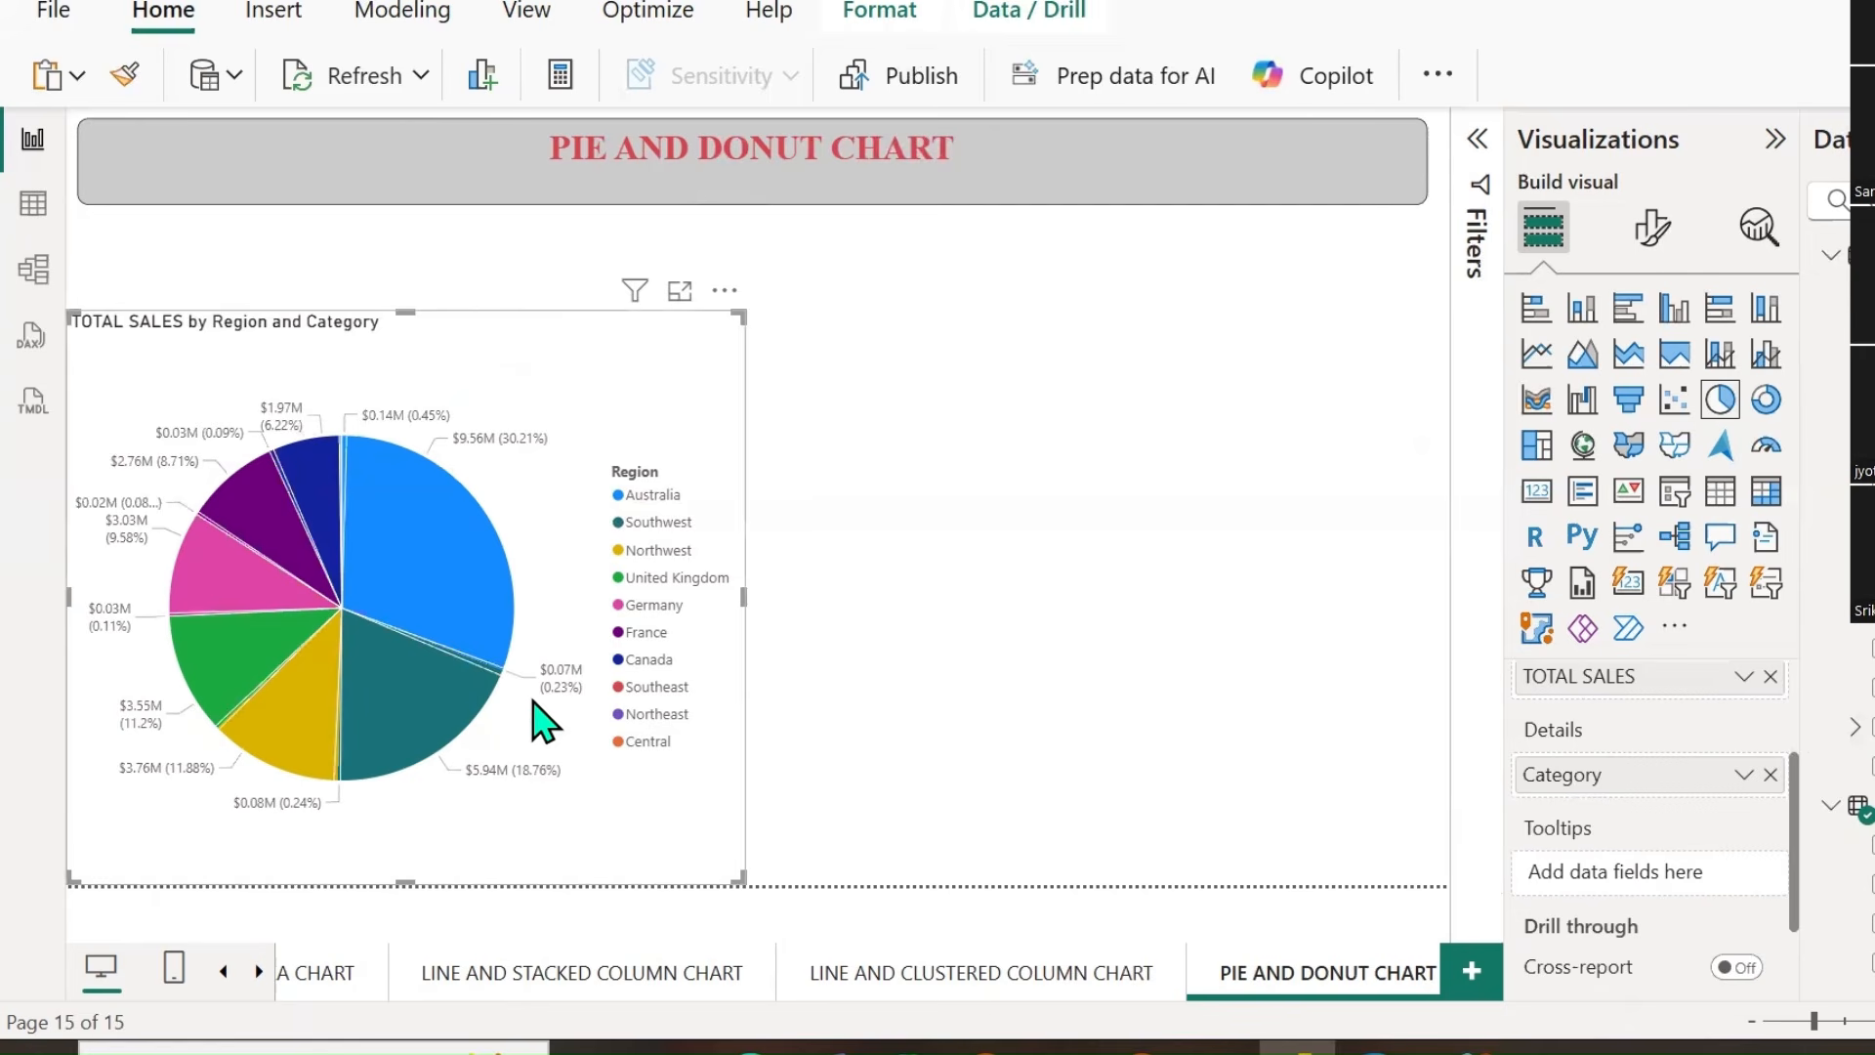
Inspect the pie chart in focus mode, and back on the report page remove Category from its details.
{"action": "left_click", "coordinate": [680, 290]}
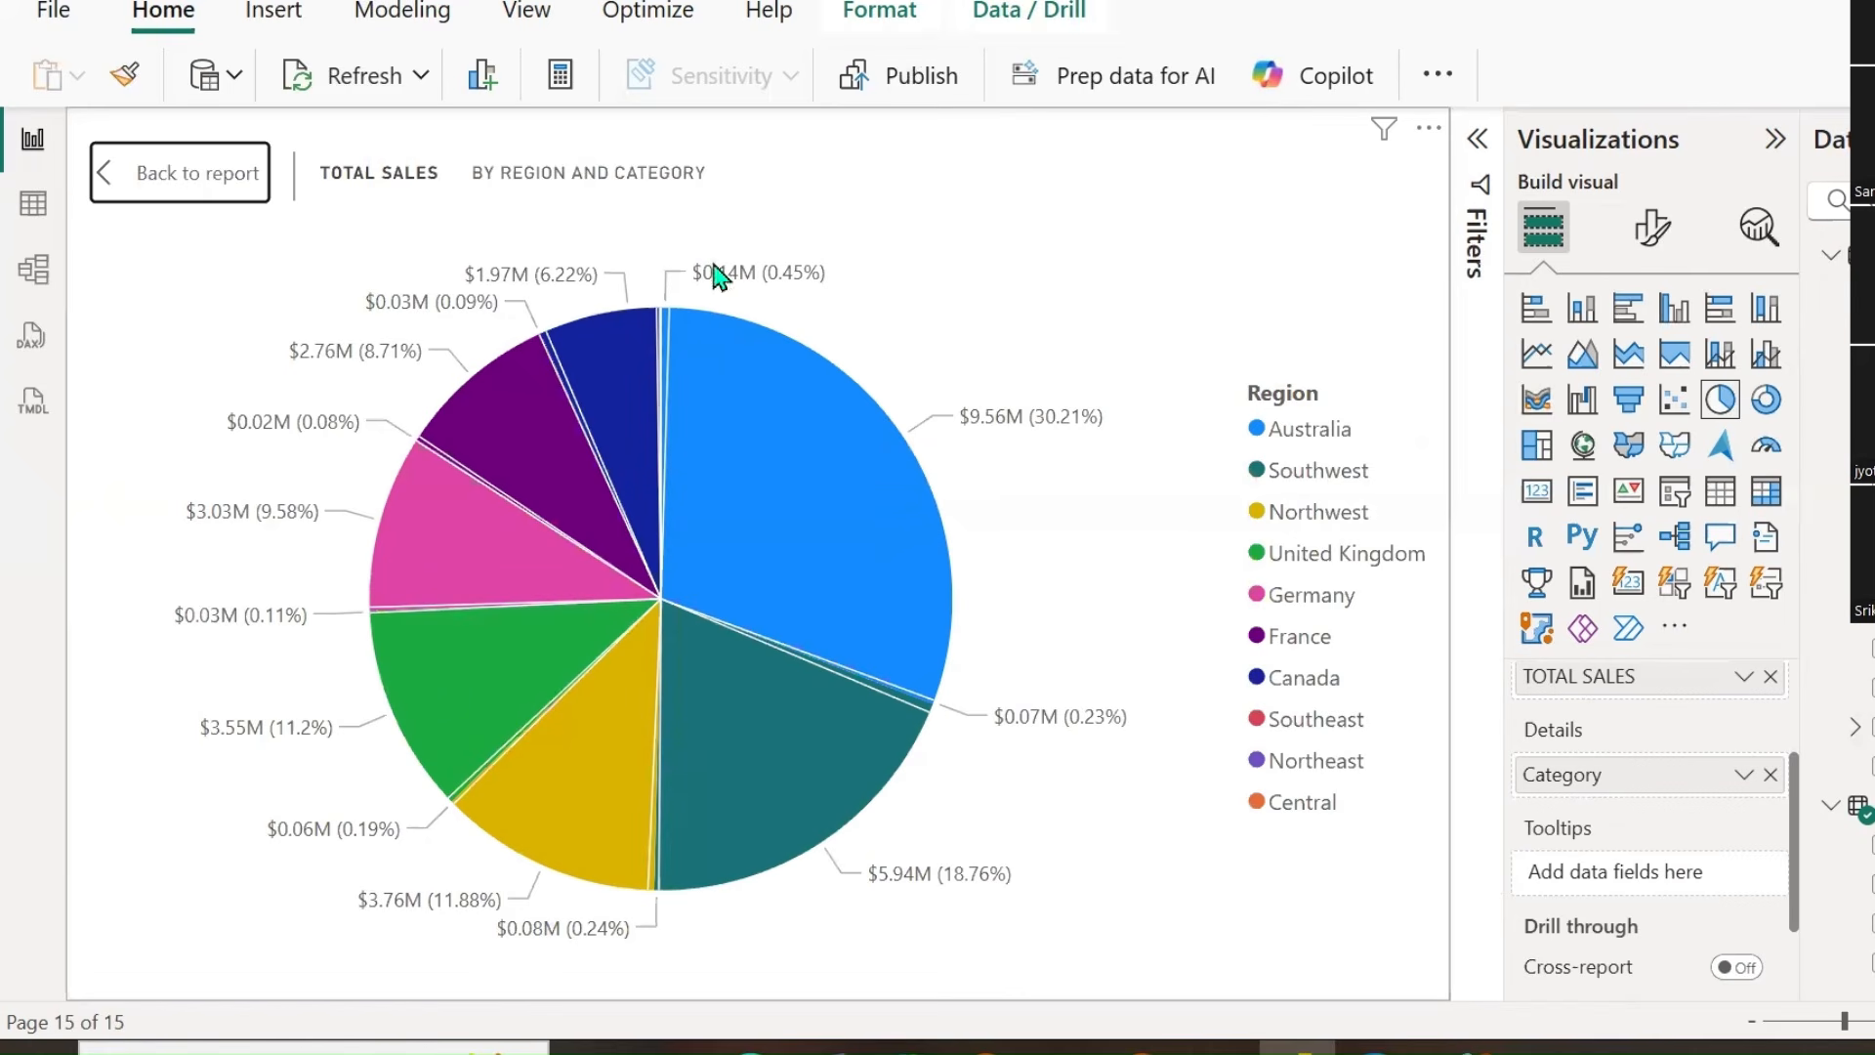
{"action": "mouse_move", "coordinate": [660, 319]}
{"action": "left_click", "coordinate": [211, 202]}
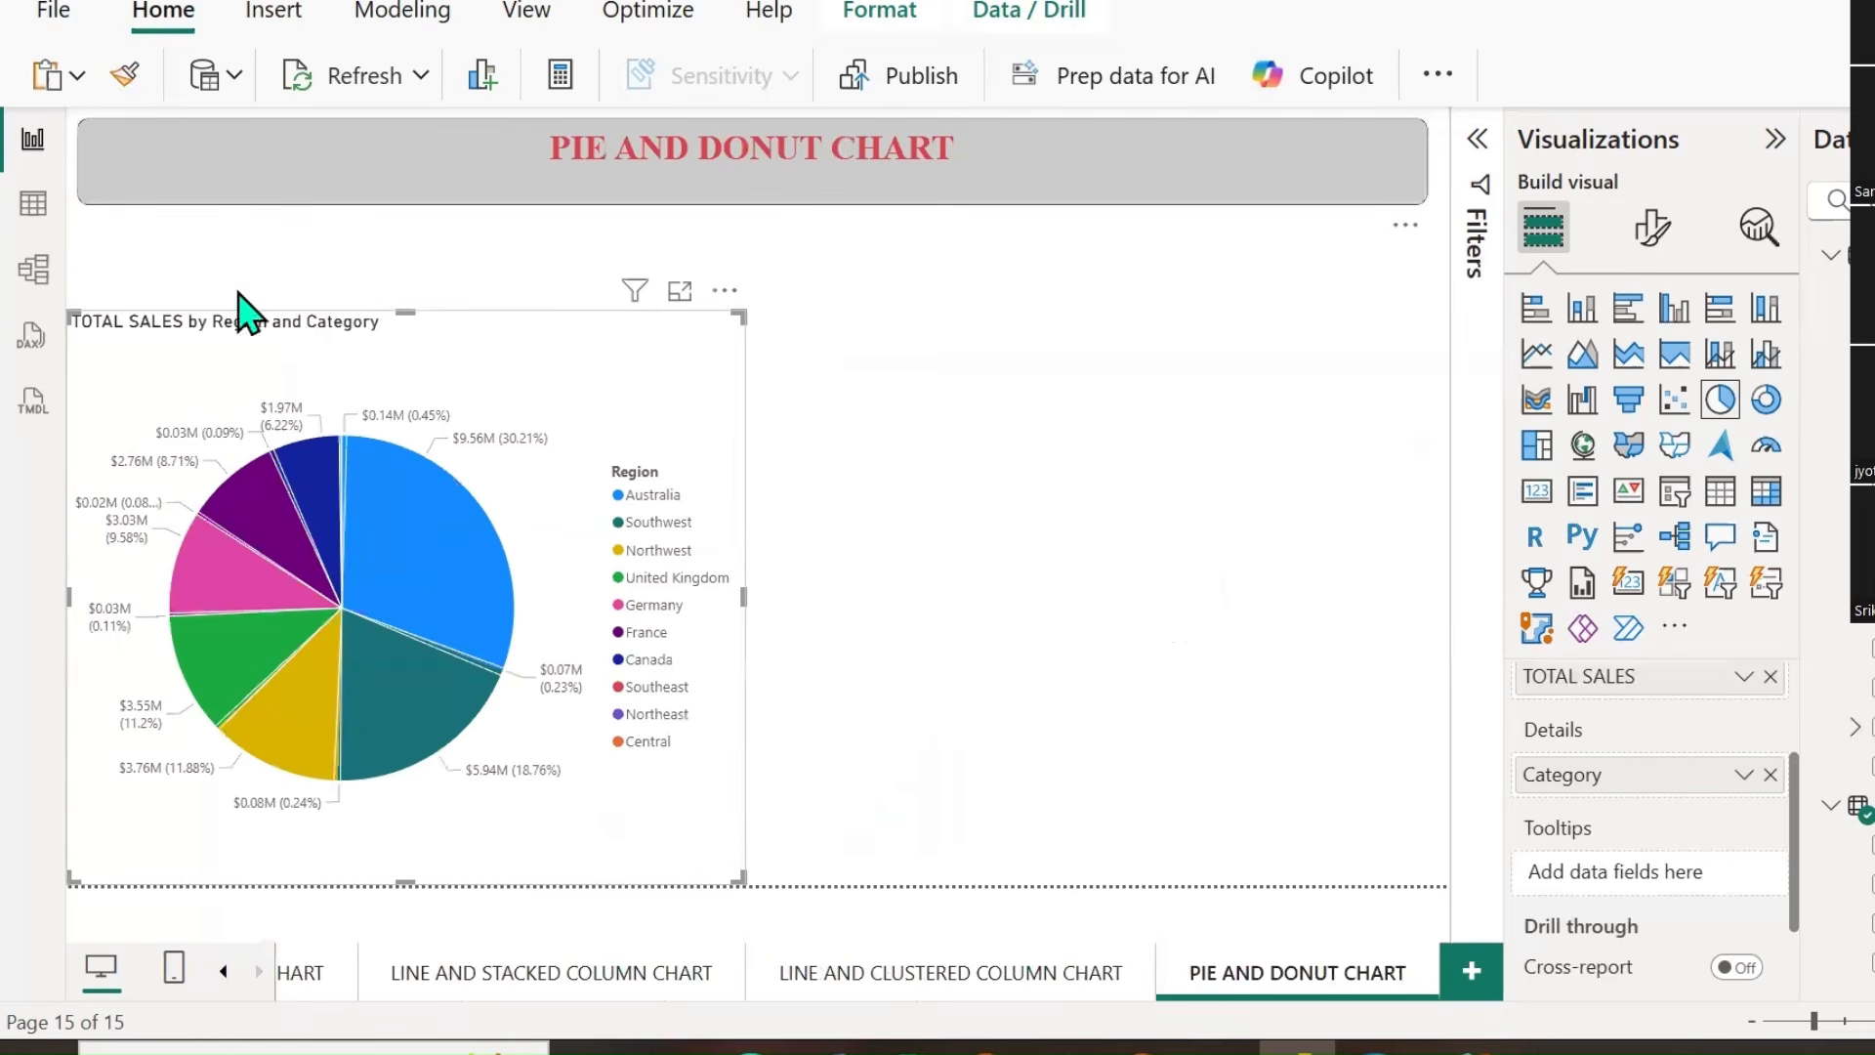
{"action": "left_click", "coordinate": [1769, 776]}
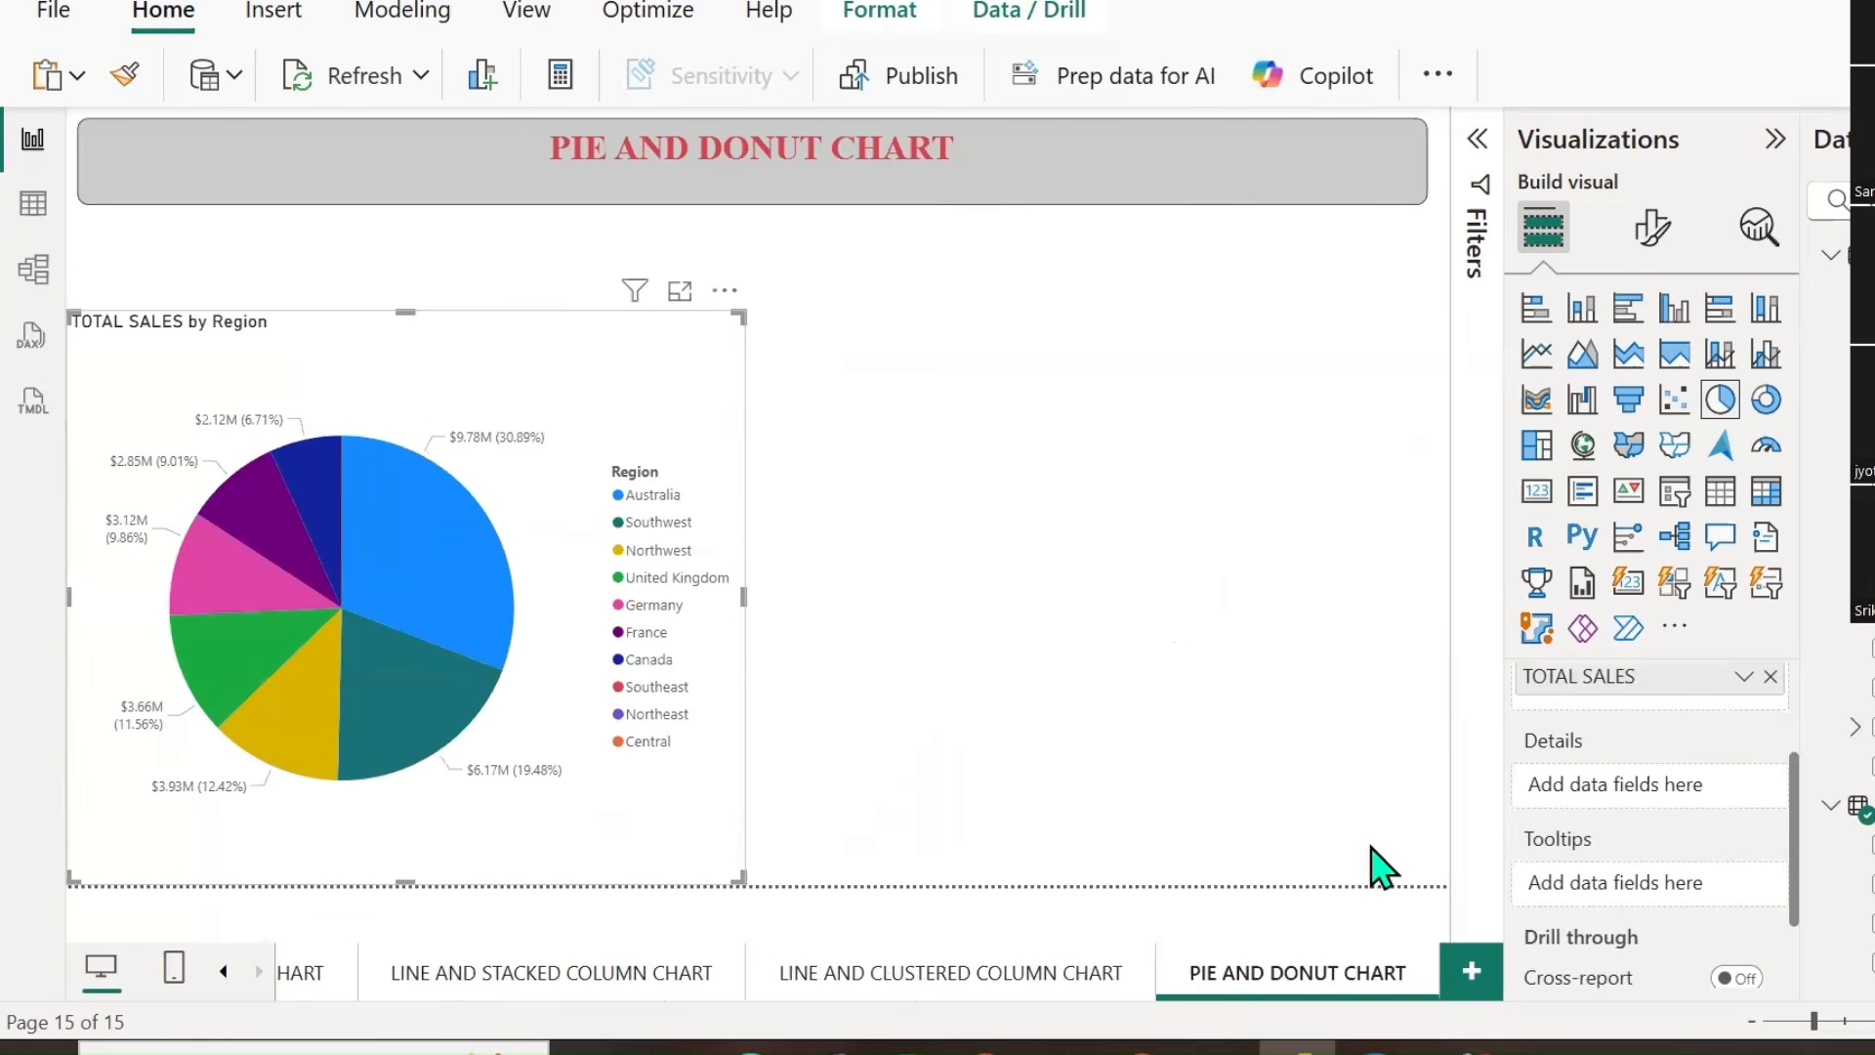
Set the pie chart's legend position to Top left, Top center and Top right in turn.
{"action": "scroll", "coordinate": [1626, 811], "scroll_direction": "up", "scroll_amount": 2}
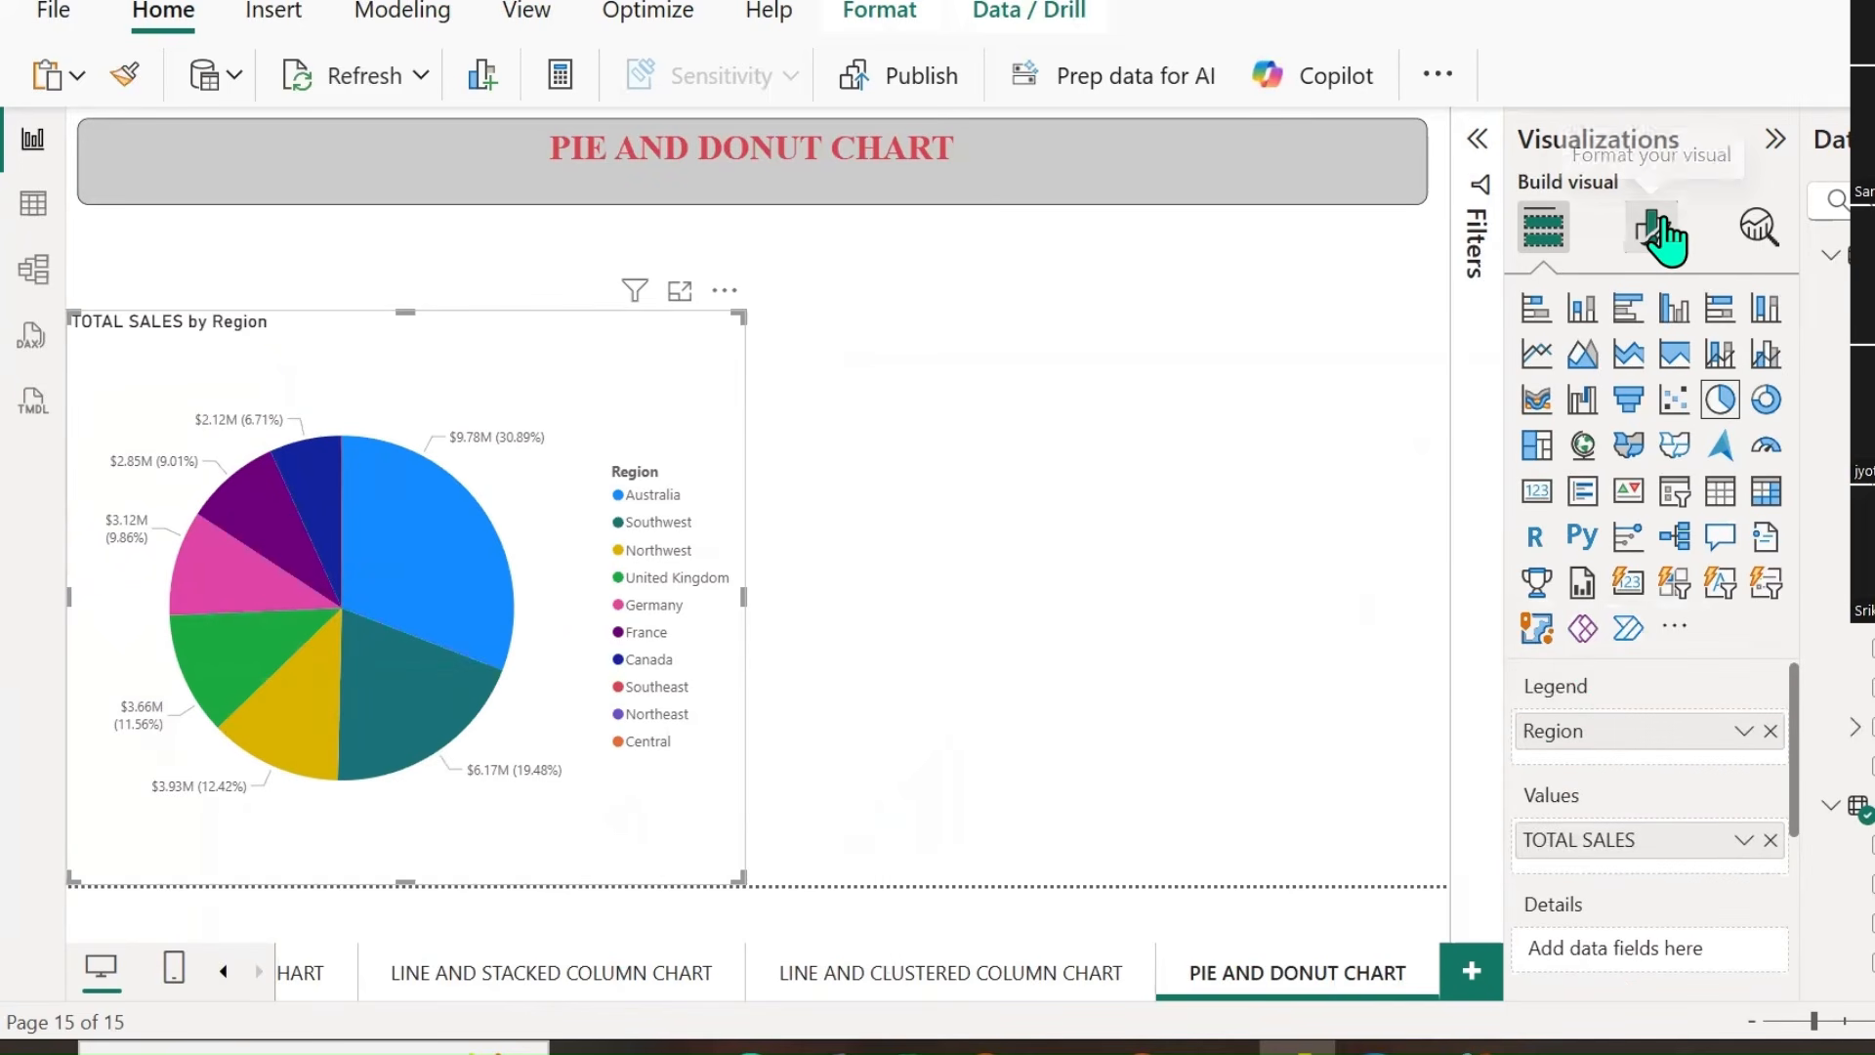
{"action": "left_click", "coordinate": [1652, 226]}
{"action": "left_click", "coordinate": [1529, 458]}
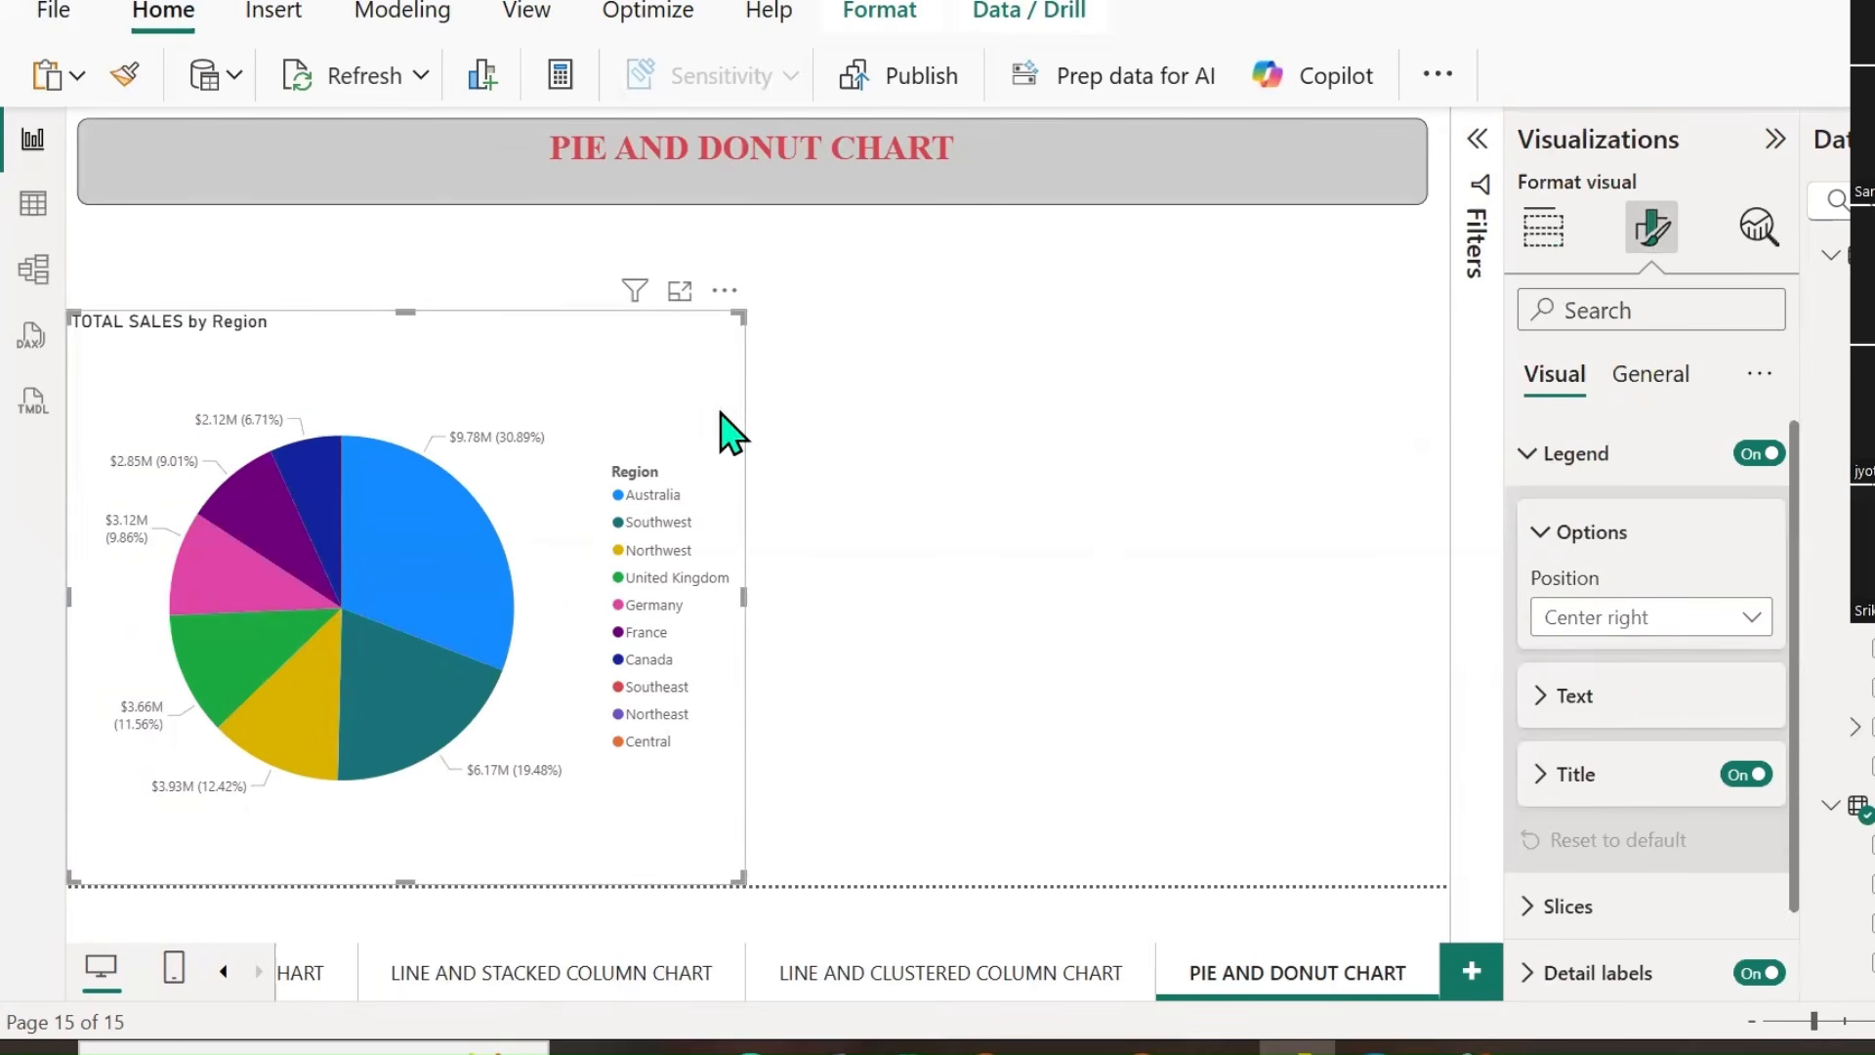
{"action": "left_click", "coordinate": [1737, 618]}
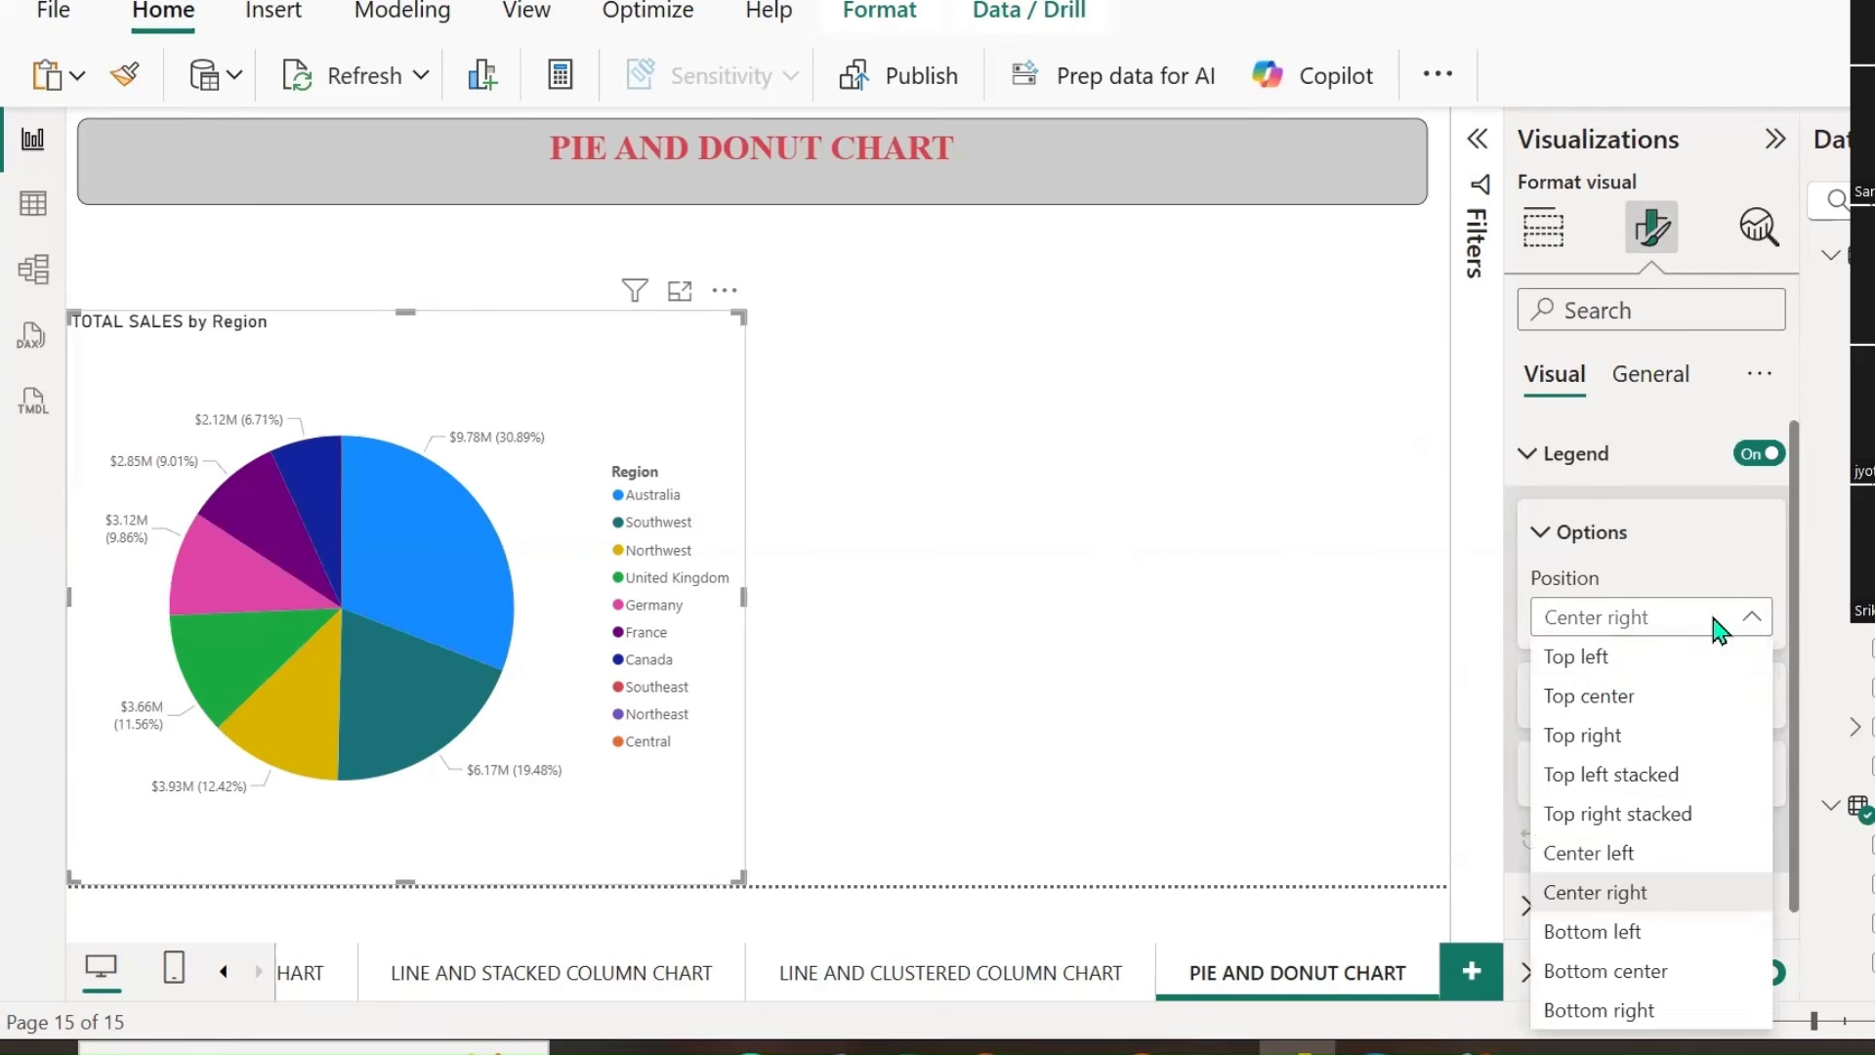
{"action": "left_click", "coordinate": [1612, 662]}
{"action": "left_click", "coordinate": [1744, 618]}
{"action": "left_click", "coordinate": [1651, 696]}
{"action": "left_click", "coordinate": [1734, 627]}
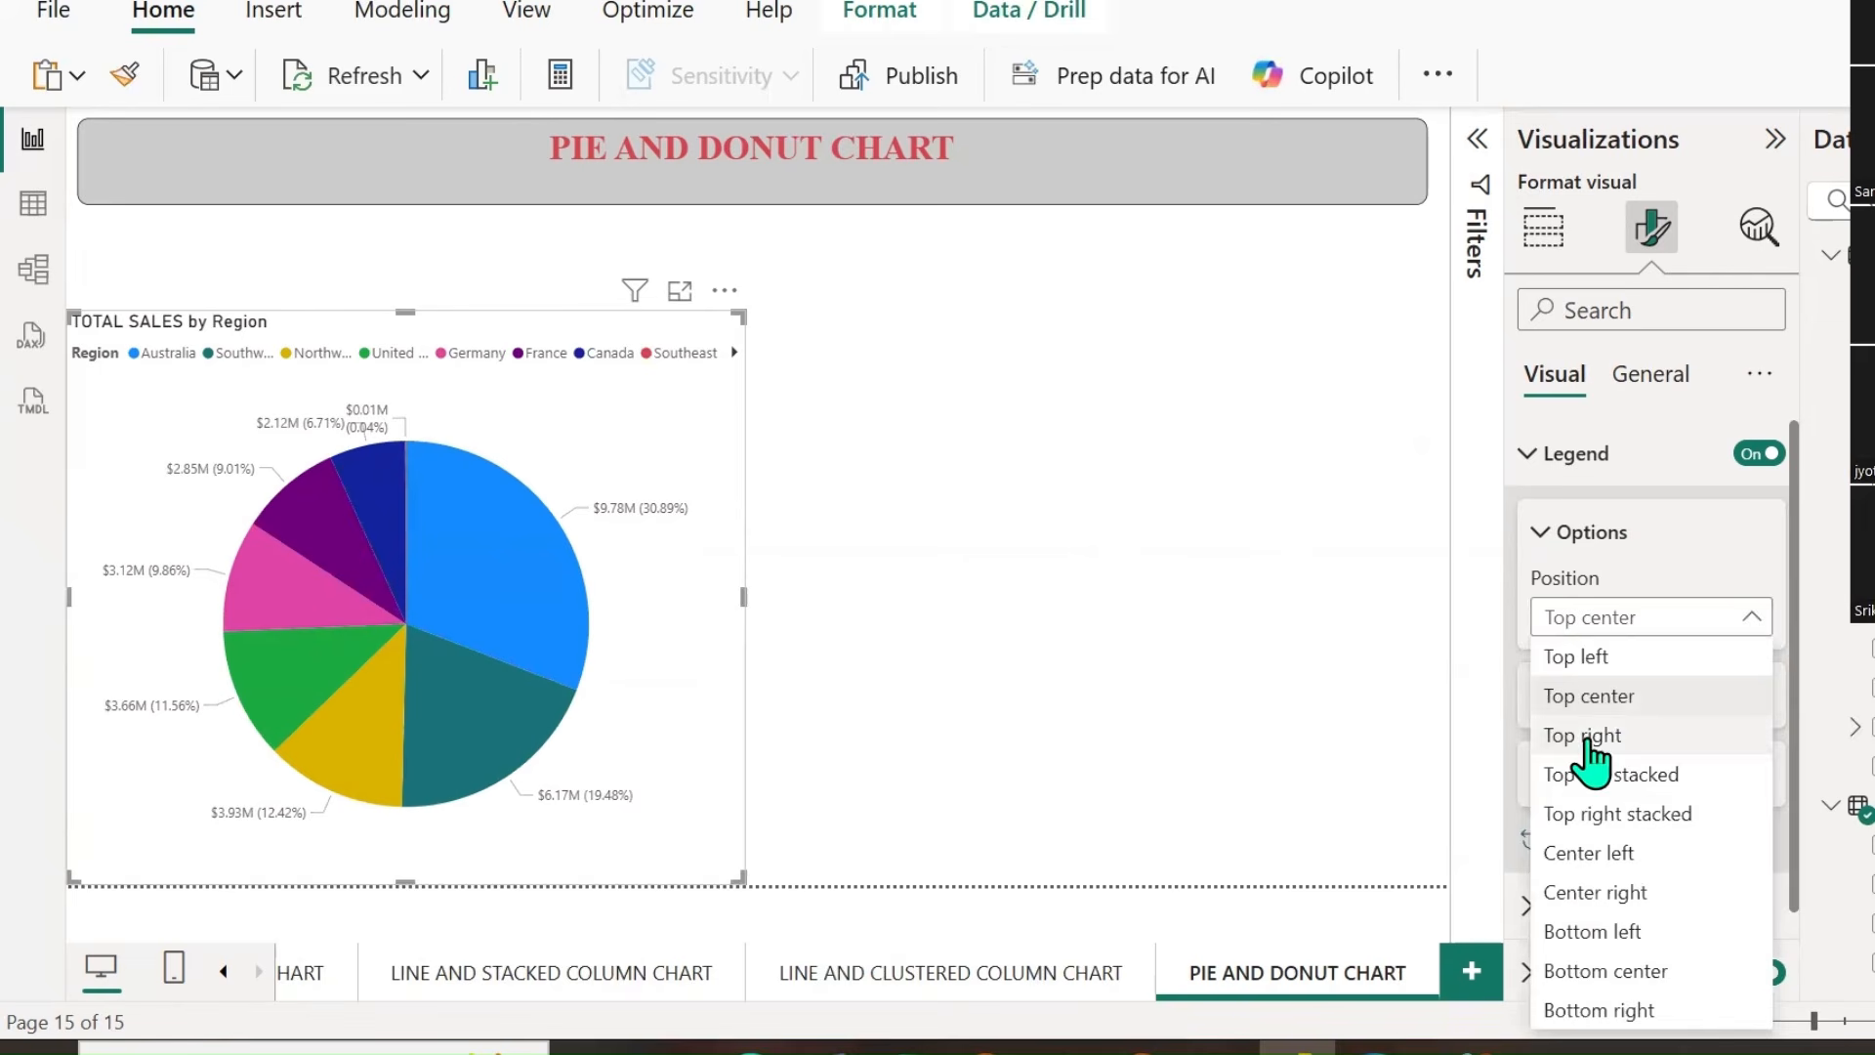
{"action": "left_click", "coordinate": [1587, 736]}
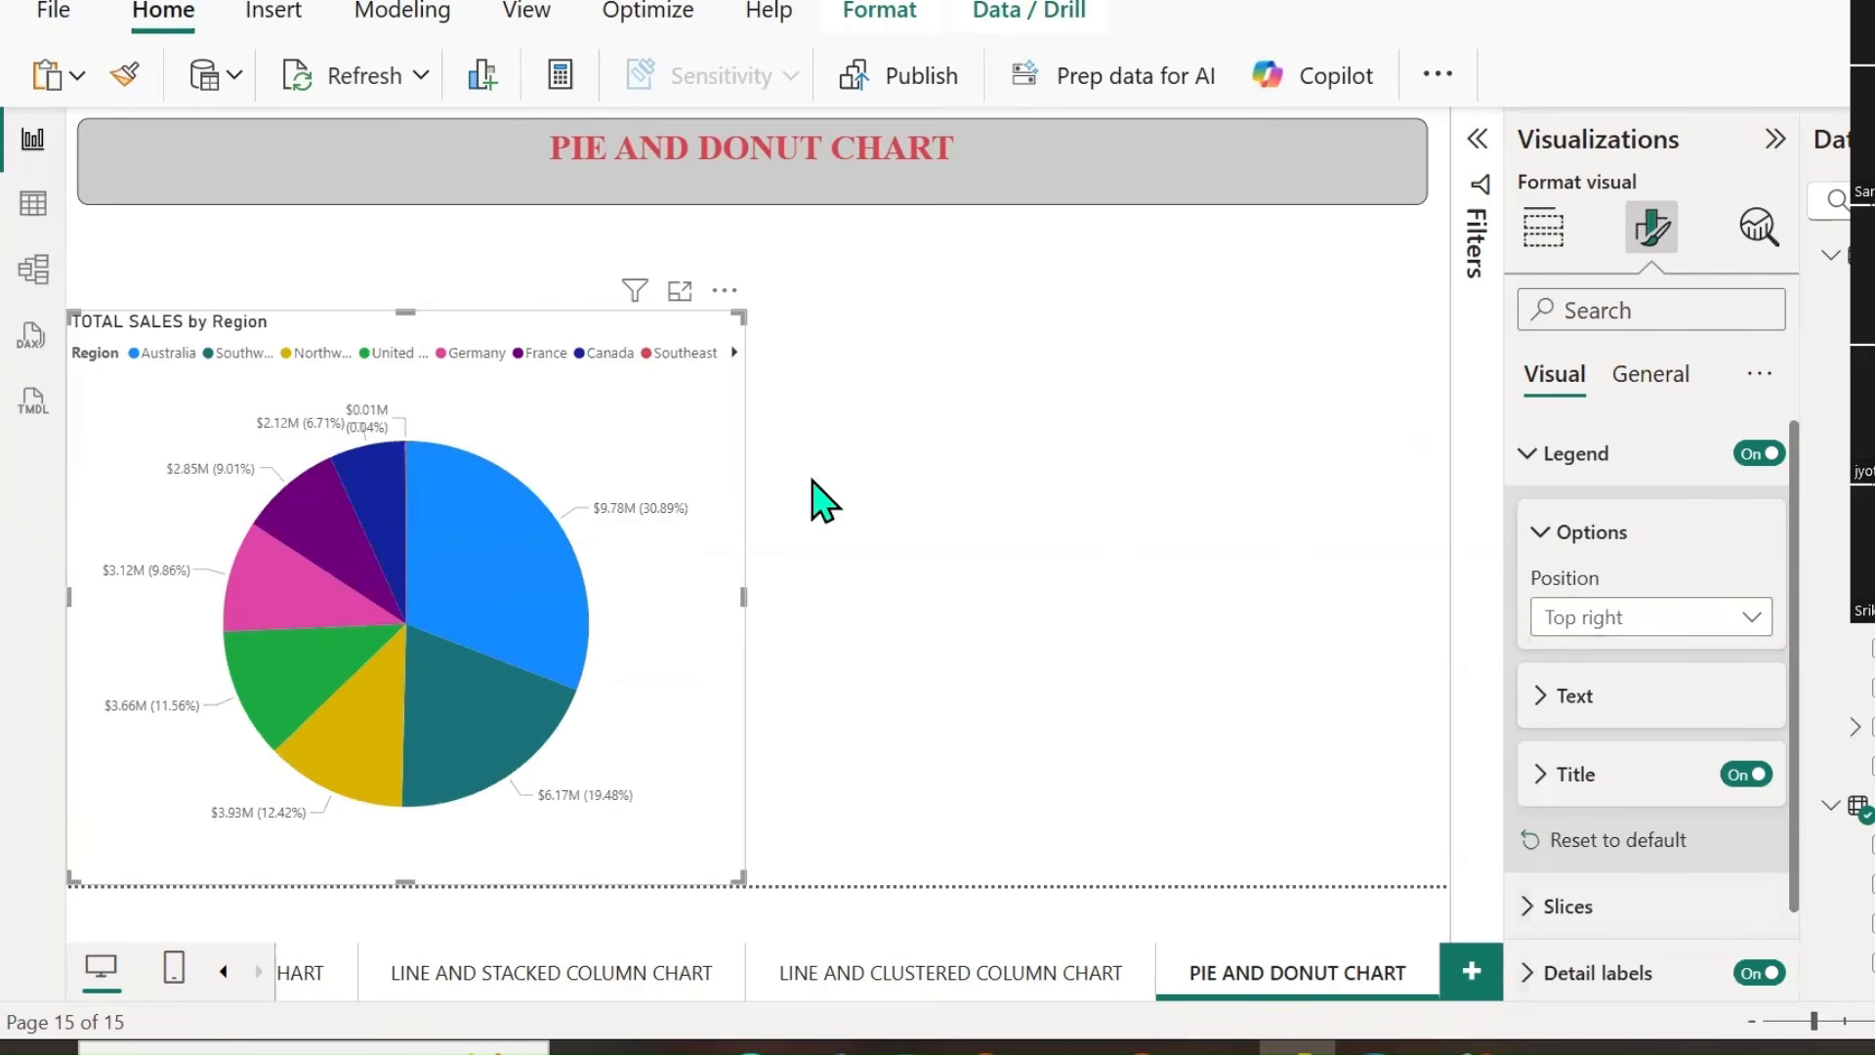
Enlarge the pie chart by widening it across most of the page and raising its upper edge toward the title.
{"action": "left_click_drag", "start_coordinate": [744, 597], "coordinate": [1360, 597]}
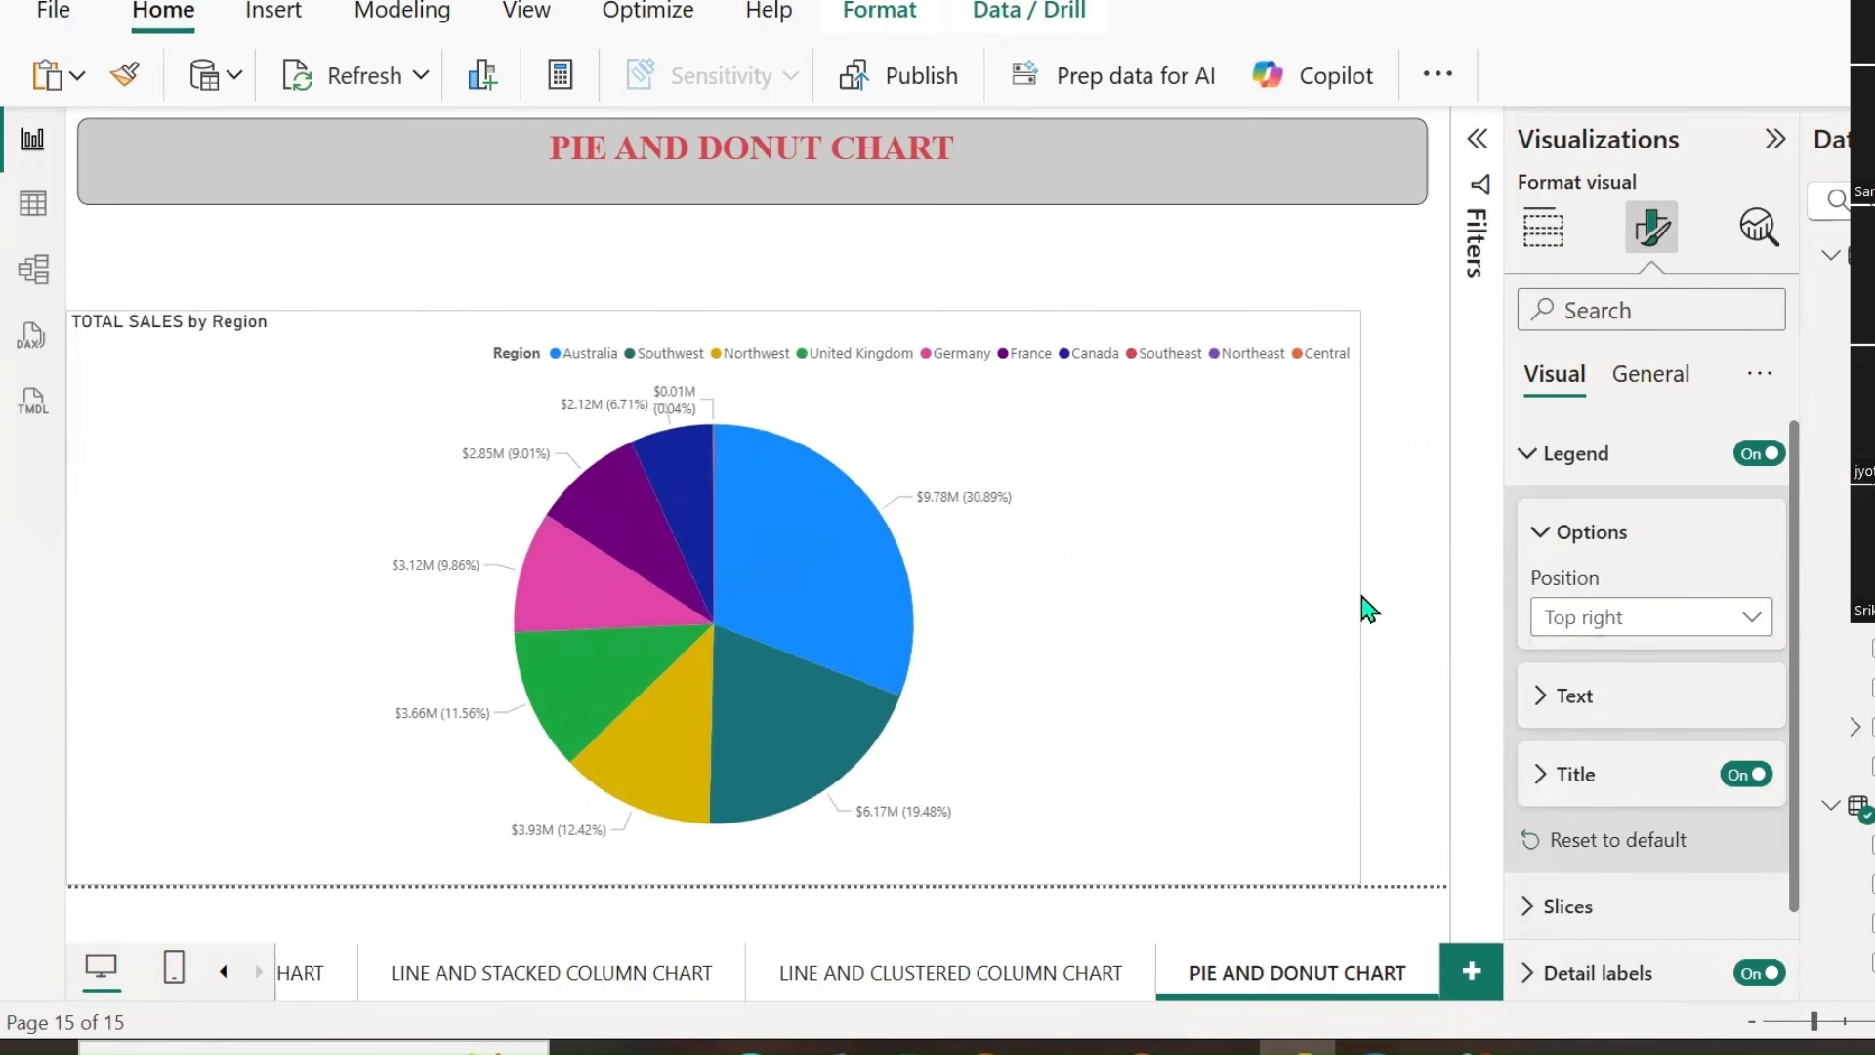
{"action": "left_click_drag", "start_coordinate": [716, 310], "coordinate": [716, 254]}
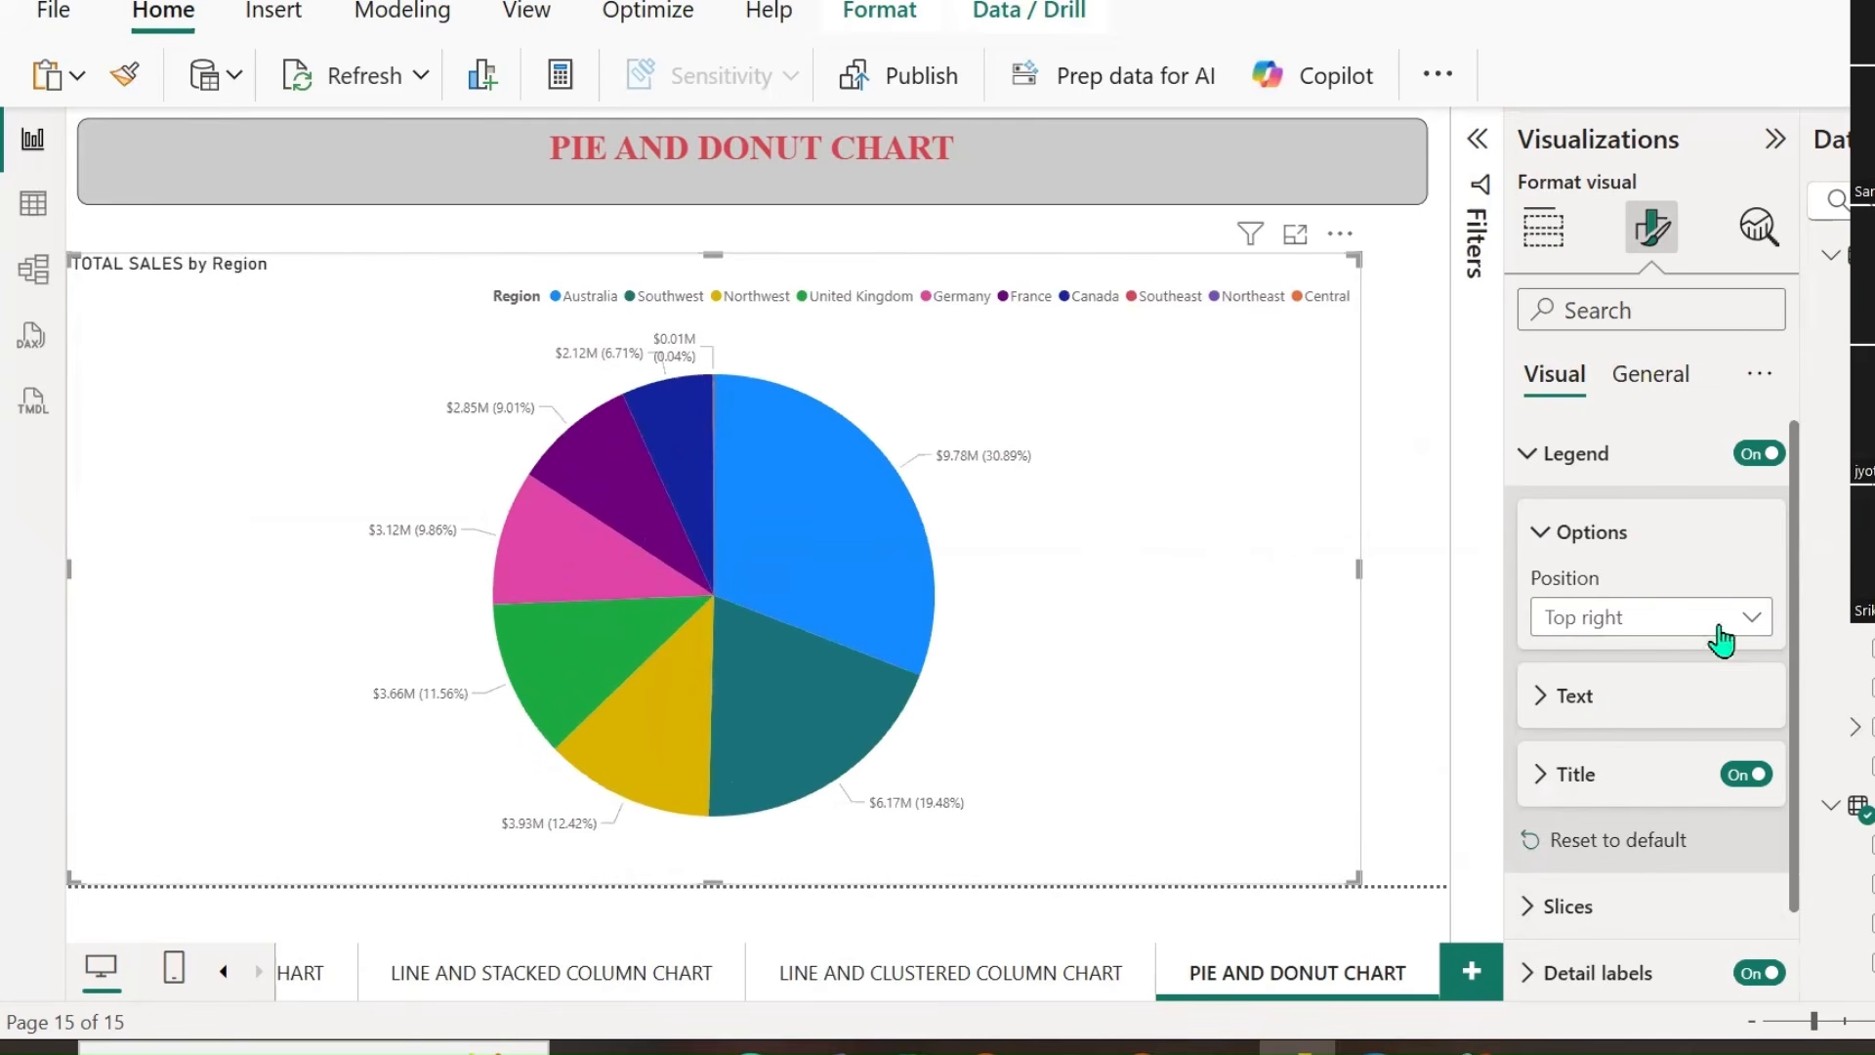
Try the legend positions Top left stacked, Top right stacked, Center left and Center right on the enlarged pie chart.
{"action": "left_click", "coordinate": [1756, 620]}
{"action": "left_click", "coordinate": [1605, 775]}
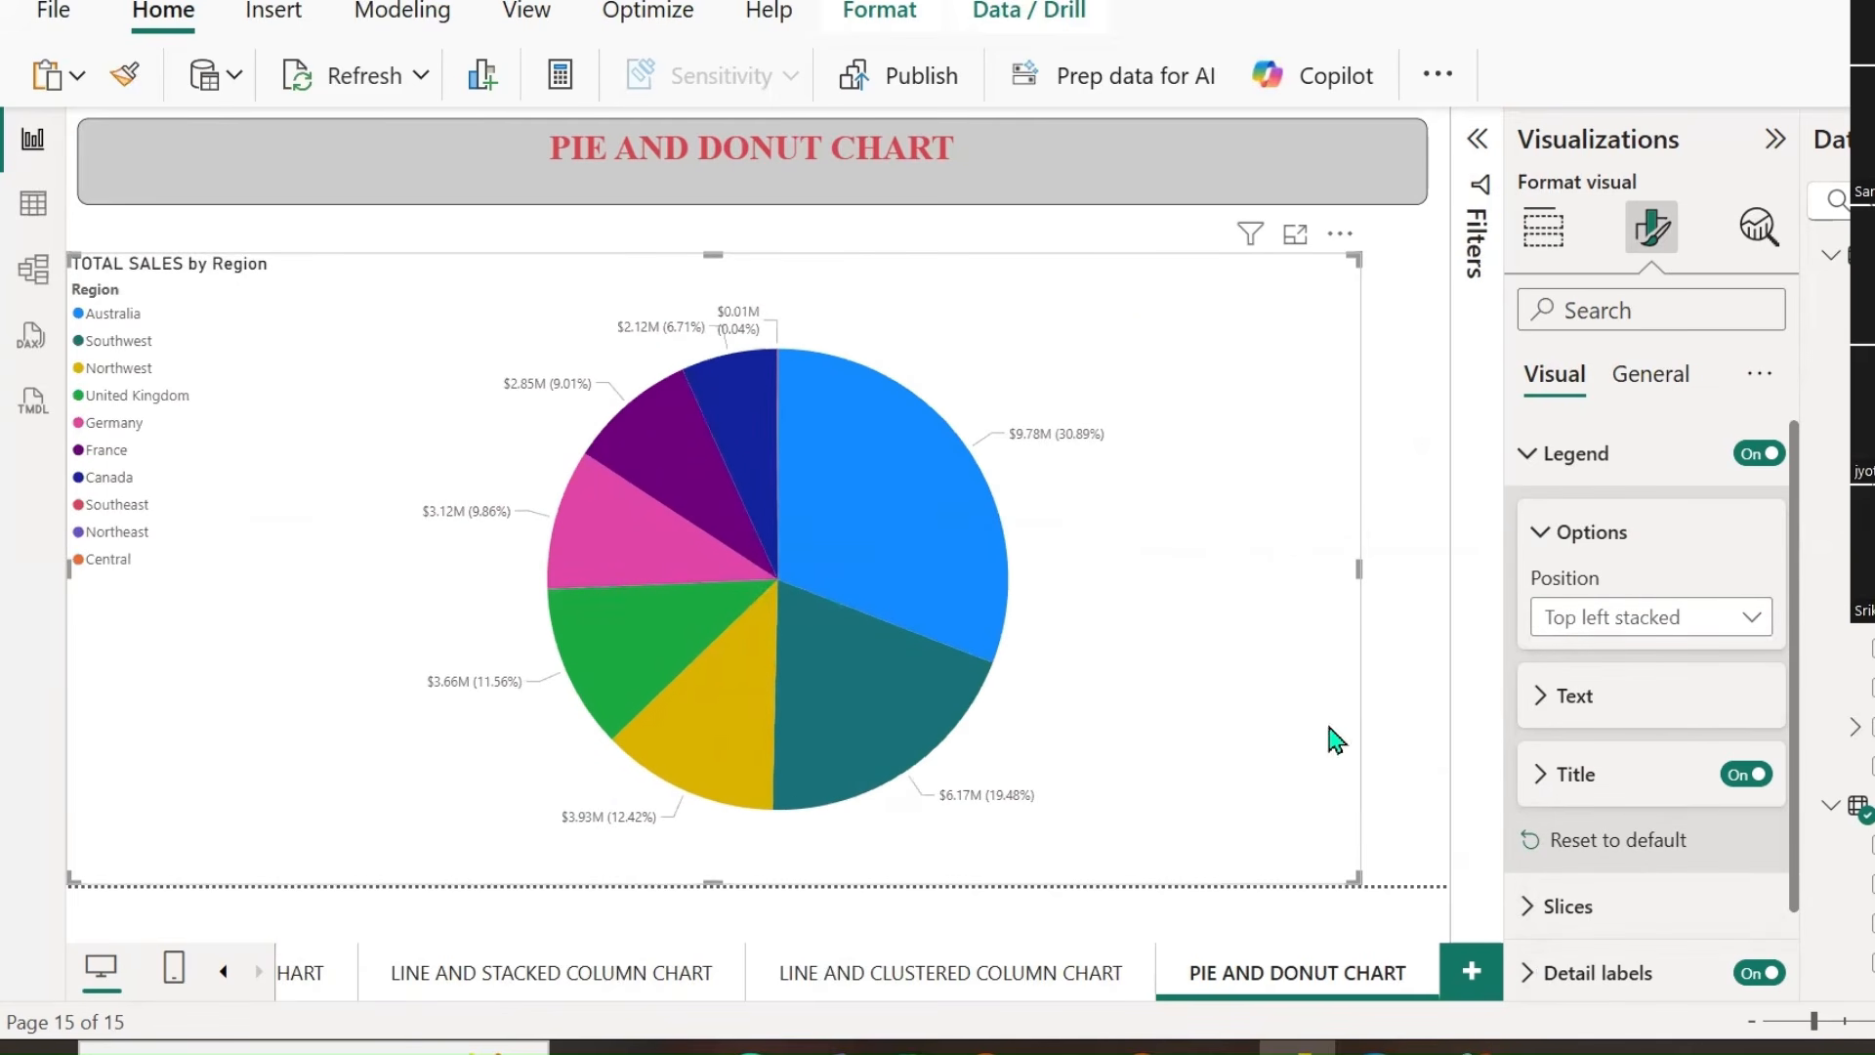
{"action": "left_click", "coordinate": [1758, 620]}
{"action": "left_click", "coordinate": [1654, 812]}
{"action": "left_click", "coordinate": [1758, 620]}
{"action": "left_click", "coordinate": [1634, 850]}
{"action": "left_click", "coordinate": [1749, 625]}
{"action": "left_click", "coordinate": [1607, 886]}
Try the legend positions Bottom left and Bottom right, and set the legend to Top left.
{"action": "left_click", "coordinate": [1743, 617]}
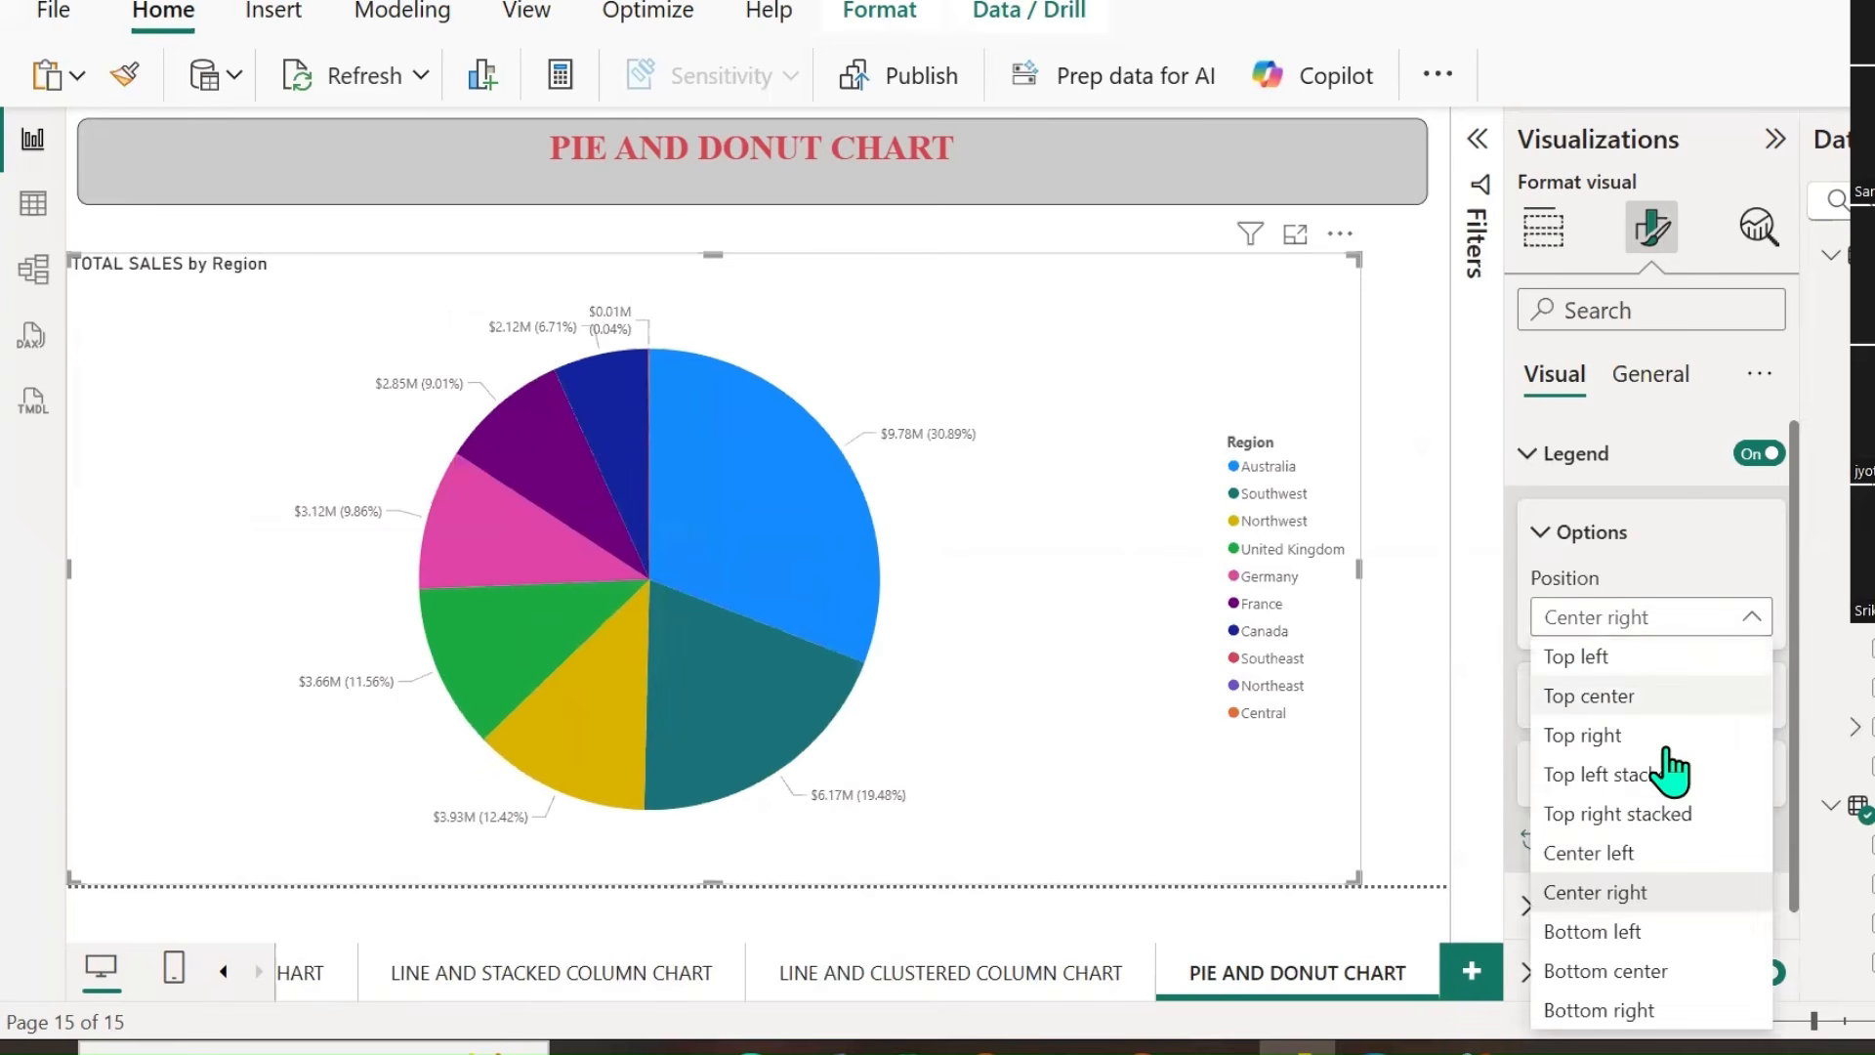
{"action": "left_click", "coordinate": [1616, 936]}
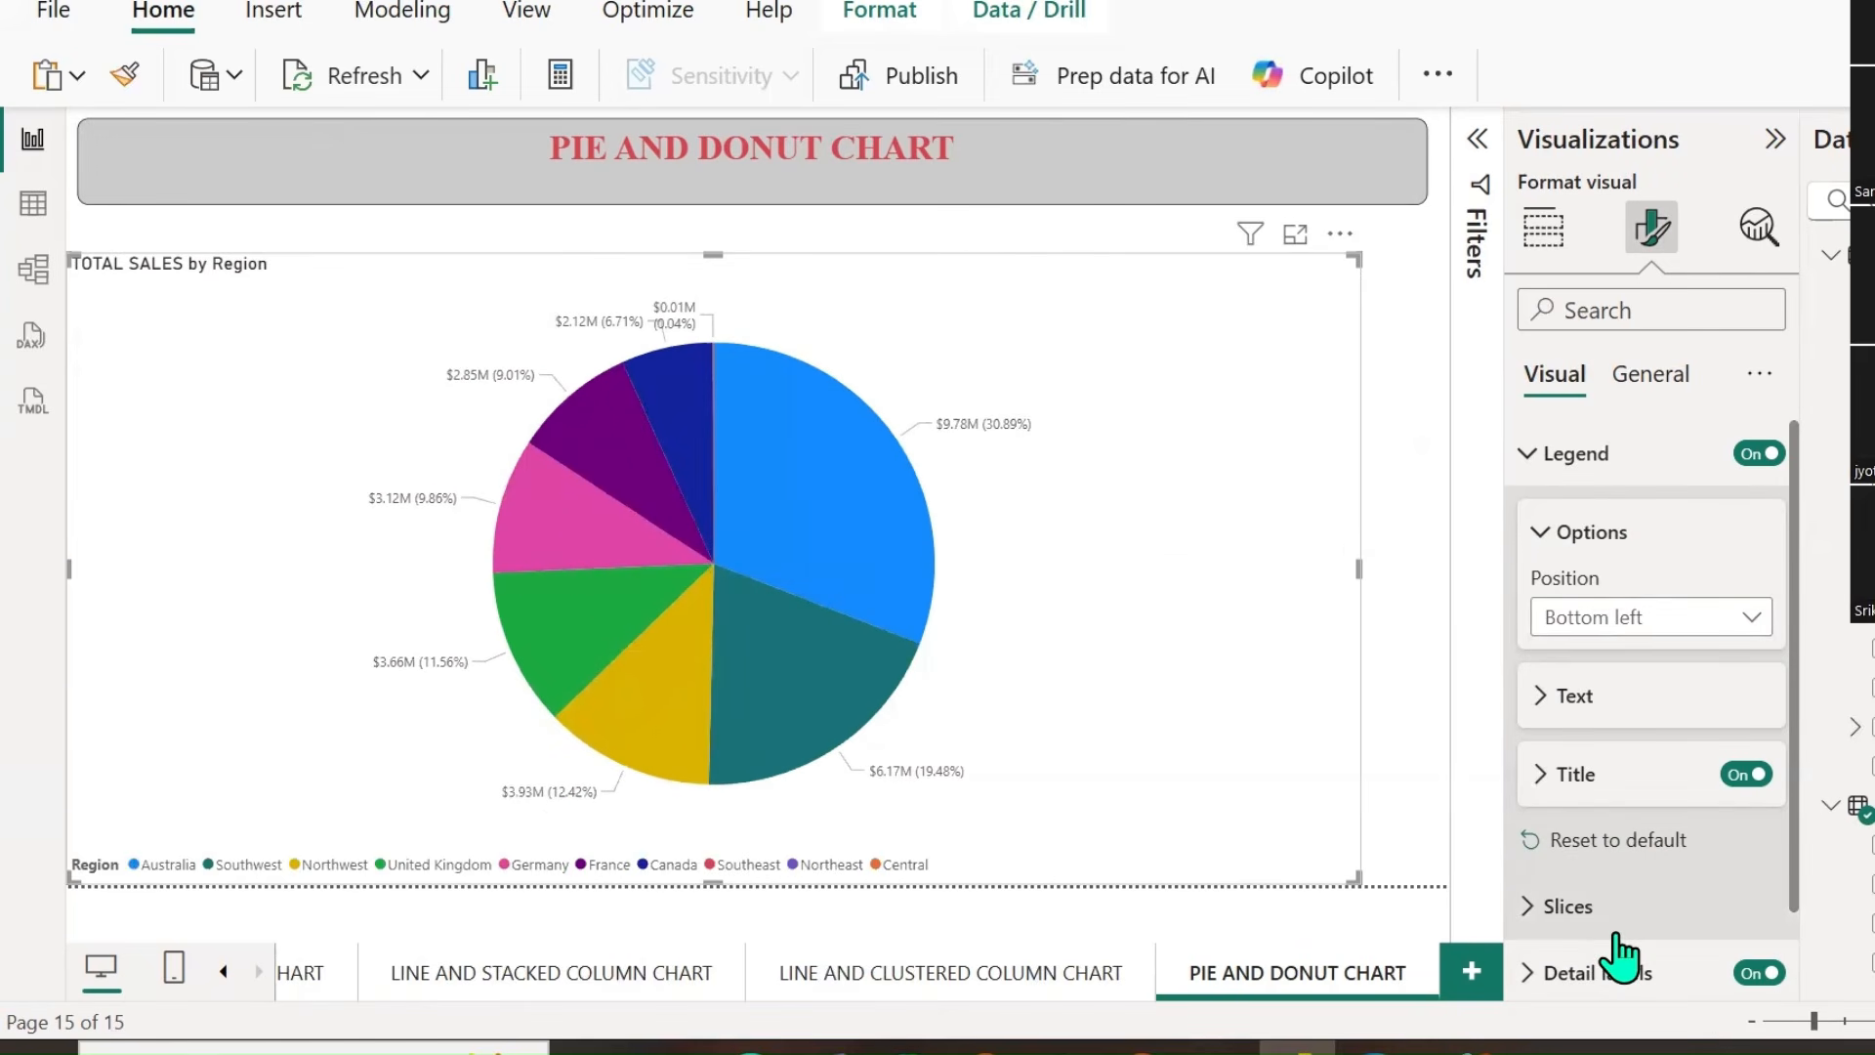
{"action": "left_click", "coordinate": [1734, 626]}
{"action": "left_click", "coordinate": [1616, 1016]}
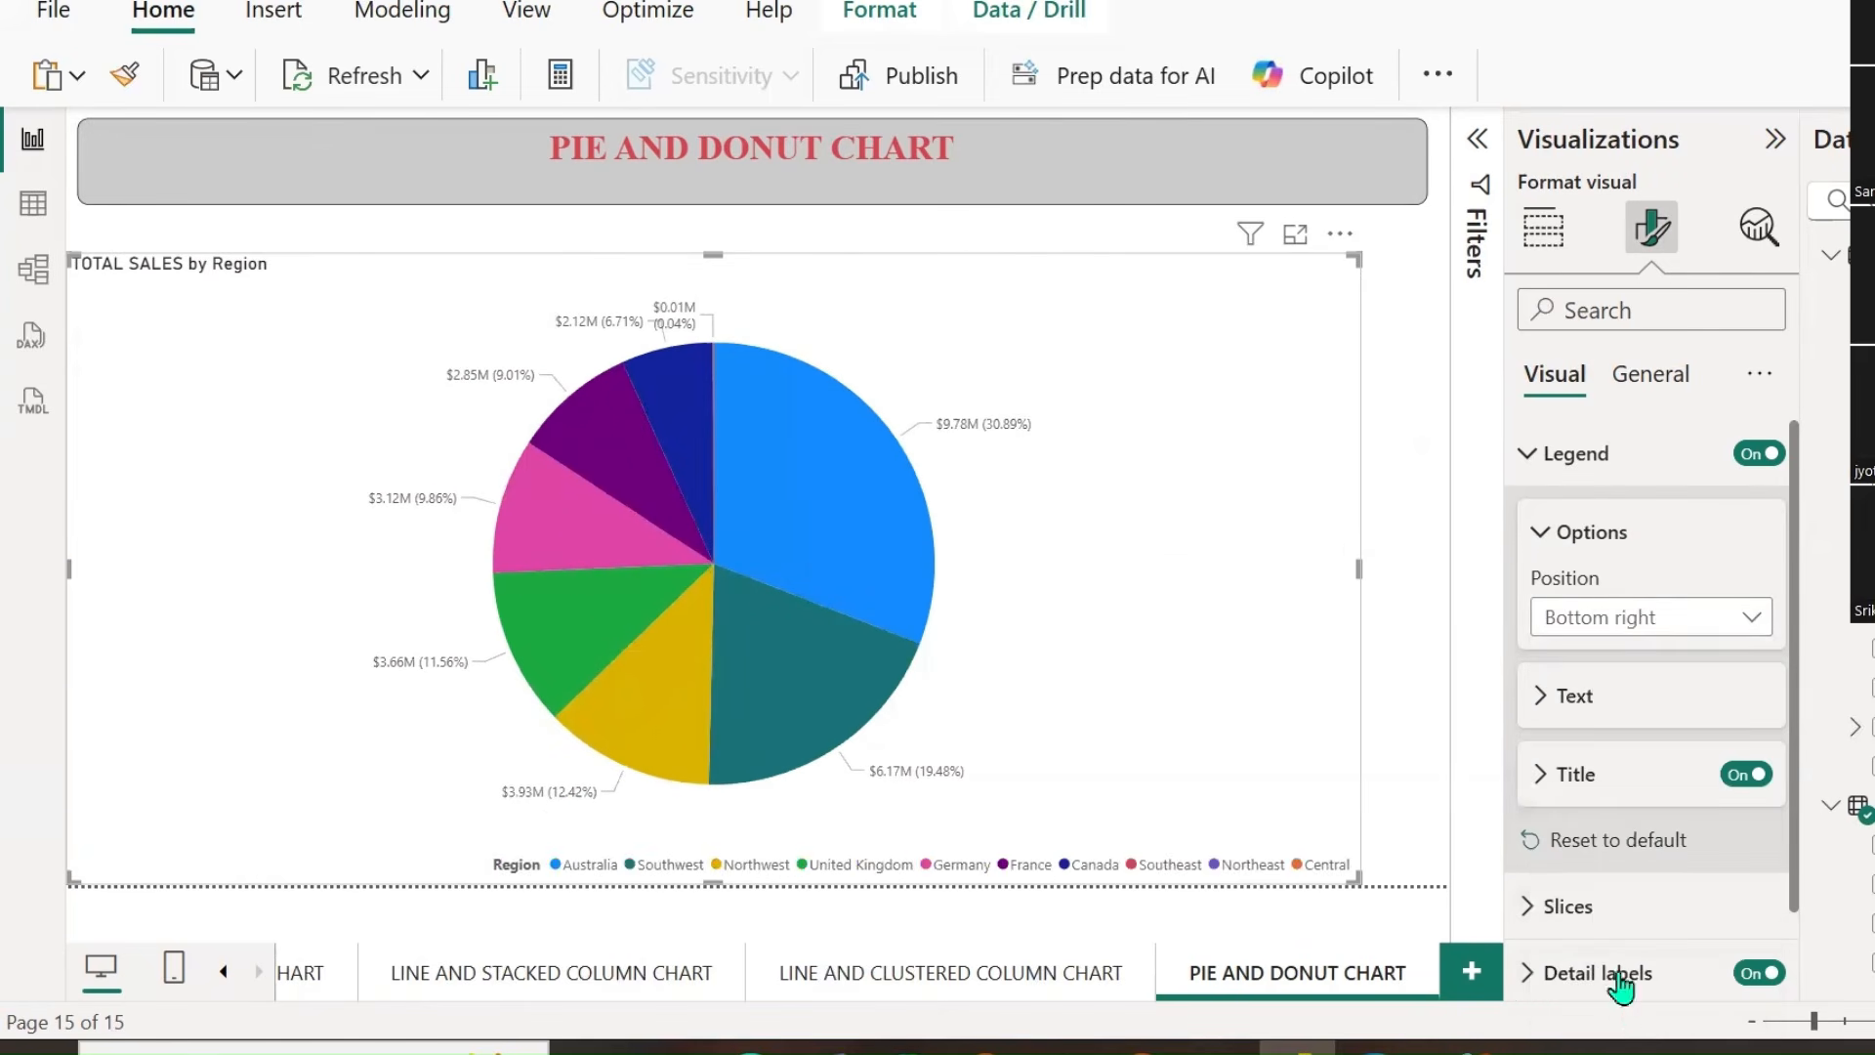
{"action": "scroll", "coordinate": [1617, 819], "scroll_direction": "down", "scroll_amount": 1}
{"action": "scroll", "coordinate": [1624, 826], "scroll_direction": "up", "scroll_amount": 1}
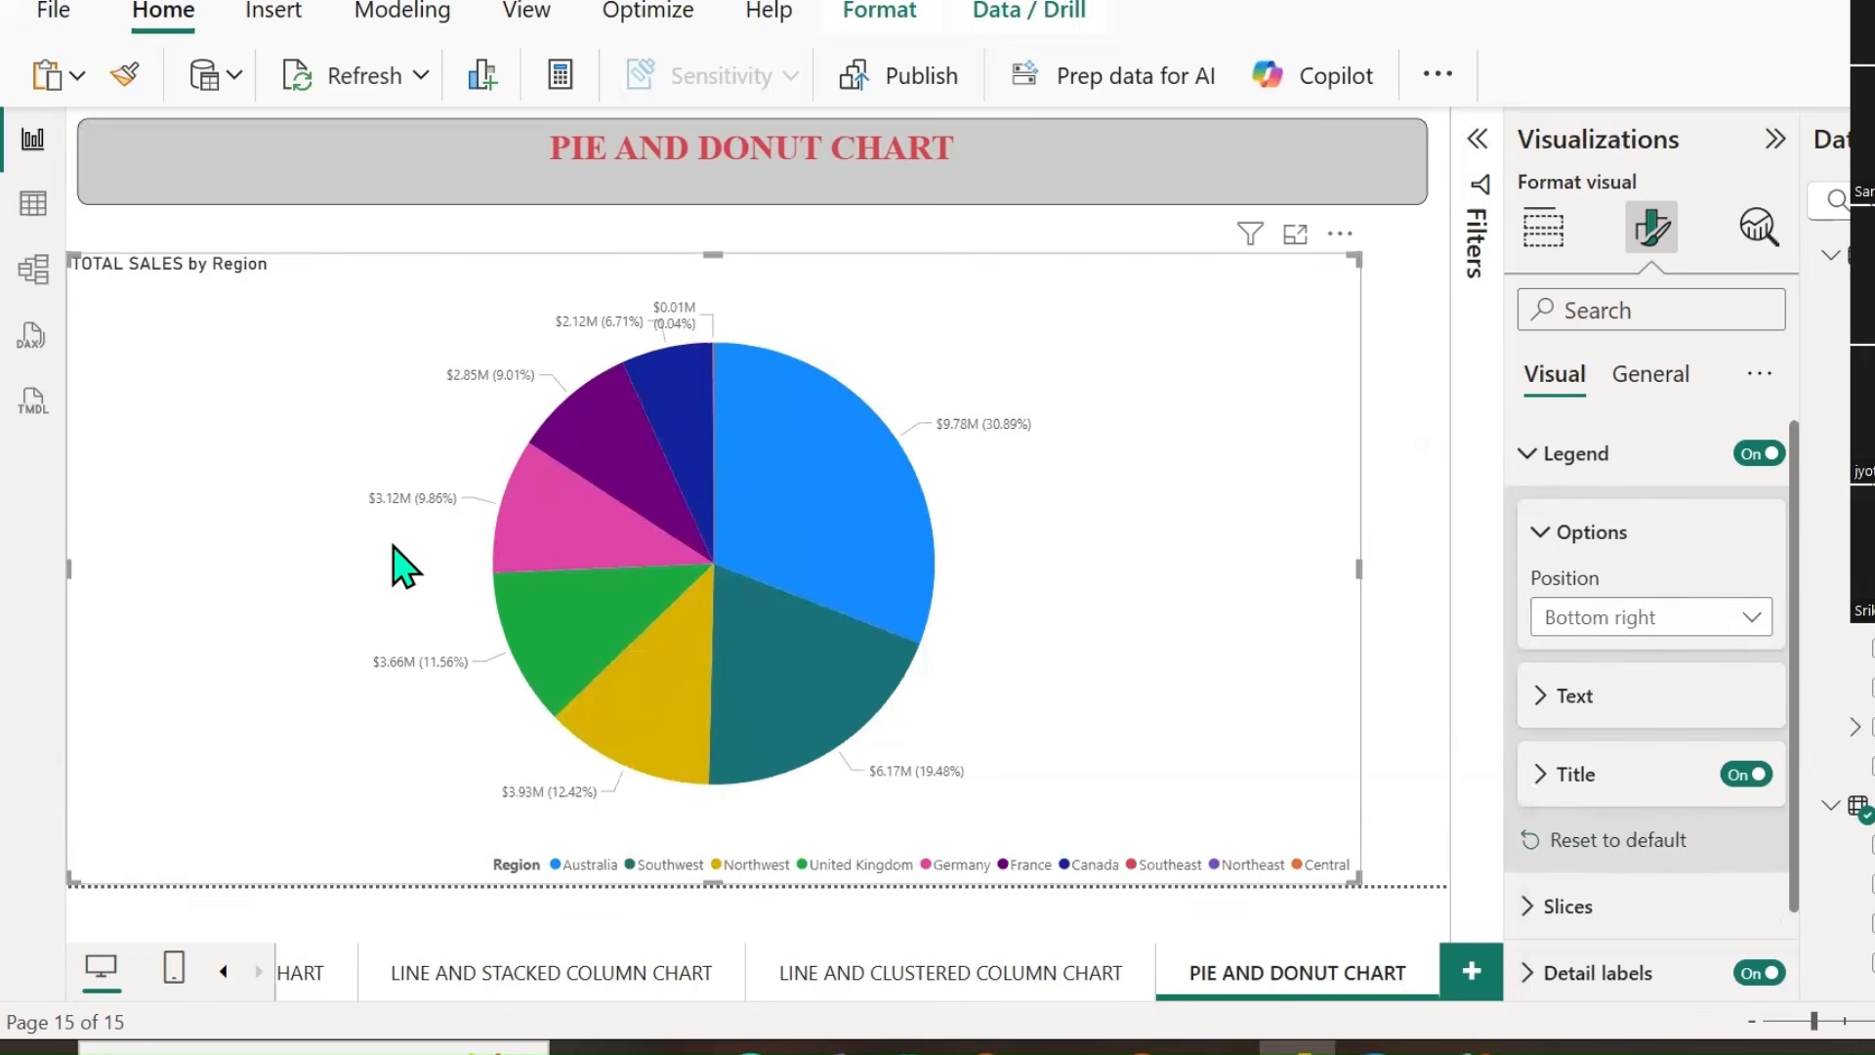
{"action": "left_click", "coordinate": [1754, 627]}
{"action": "left_click", "coordinate": [1592, 659]}
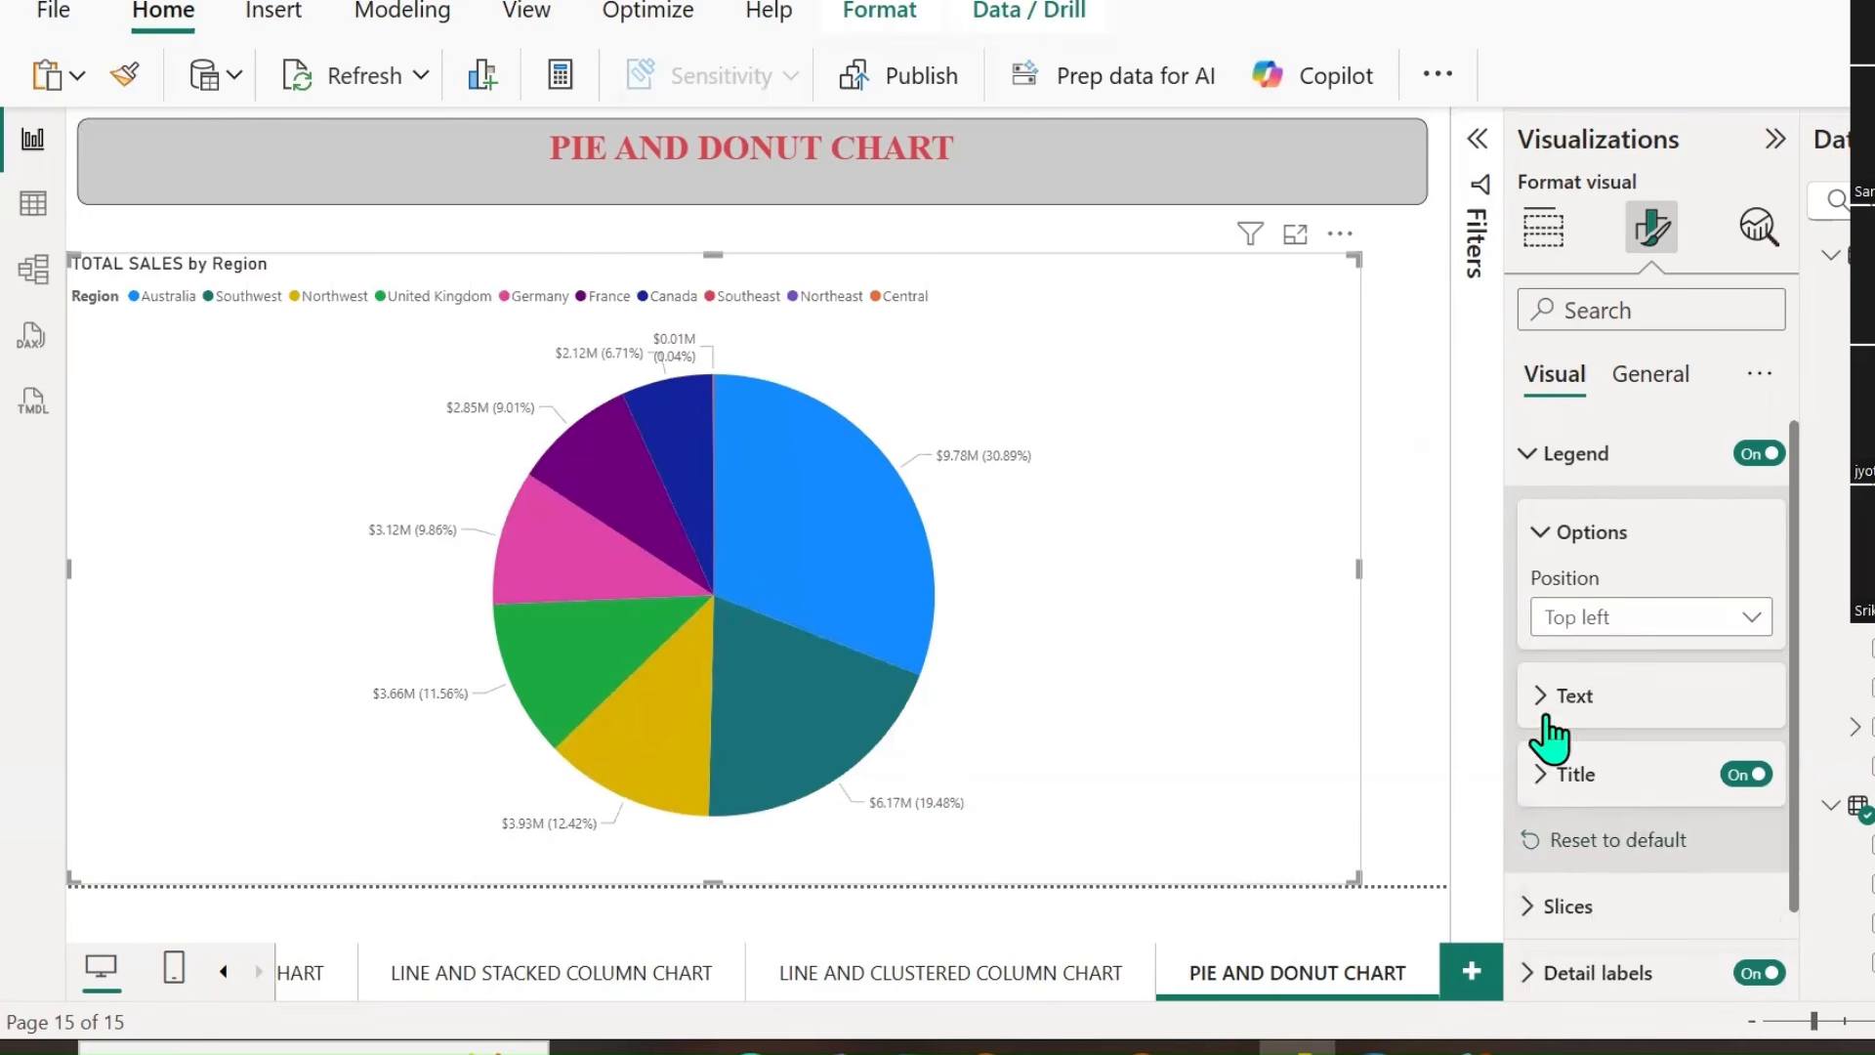
Format the legend text as Segoe UI Bold, size 13, bold, italic and underlined, in dark gray.
{"action": "left_click", "coordinate": [1529, 695]}
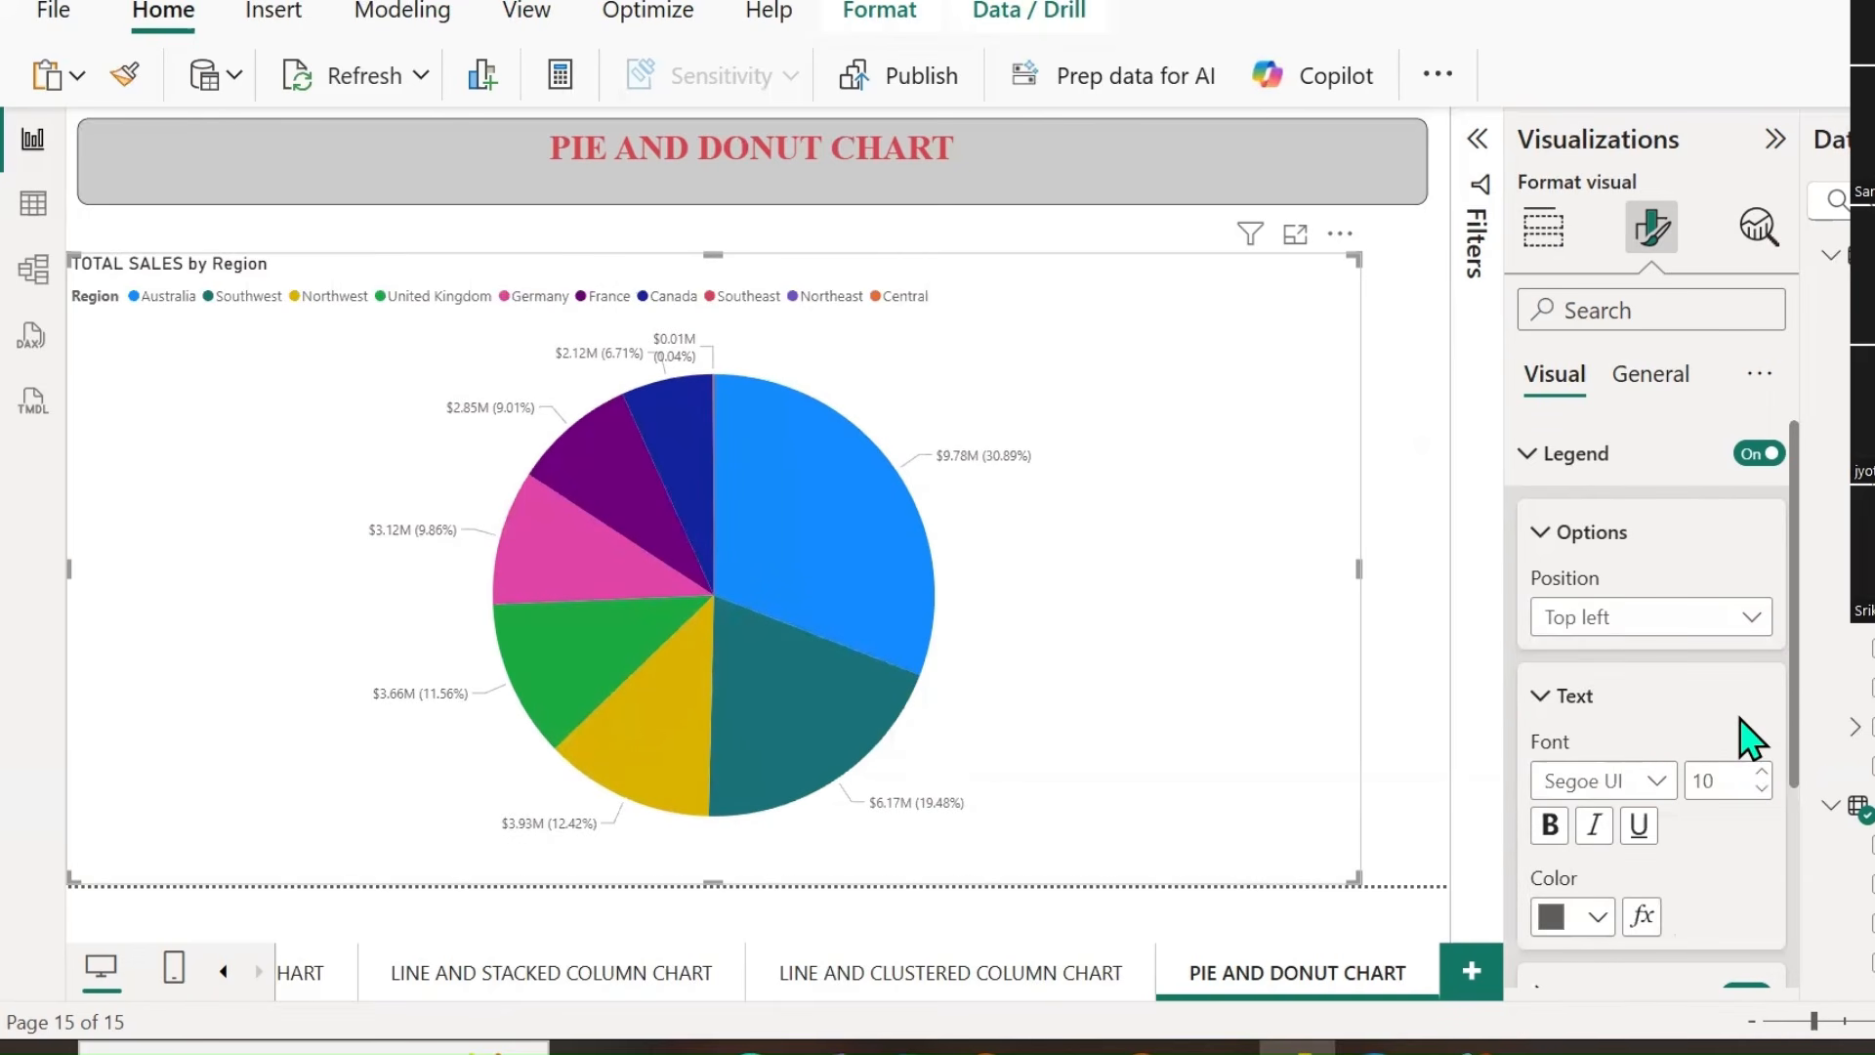
{"action": "scroll", "coordinate": [1719, 752], "scroll_direction": "down", "scroll_amount": 2}
{"action": "left_click", "coordinate": [1657, 619]}
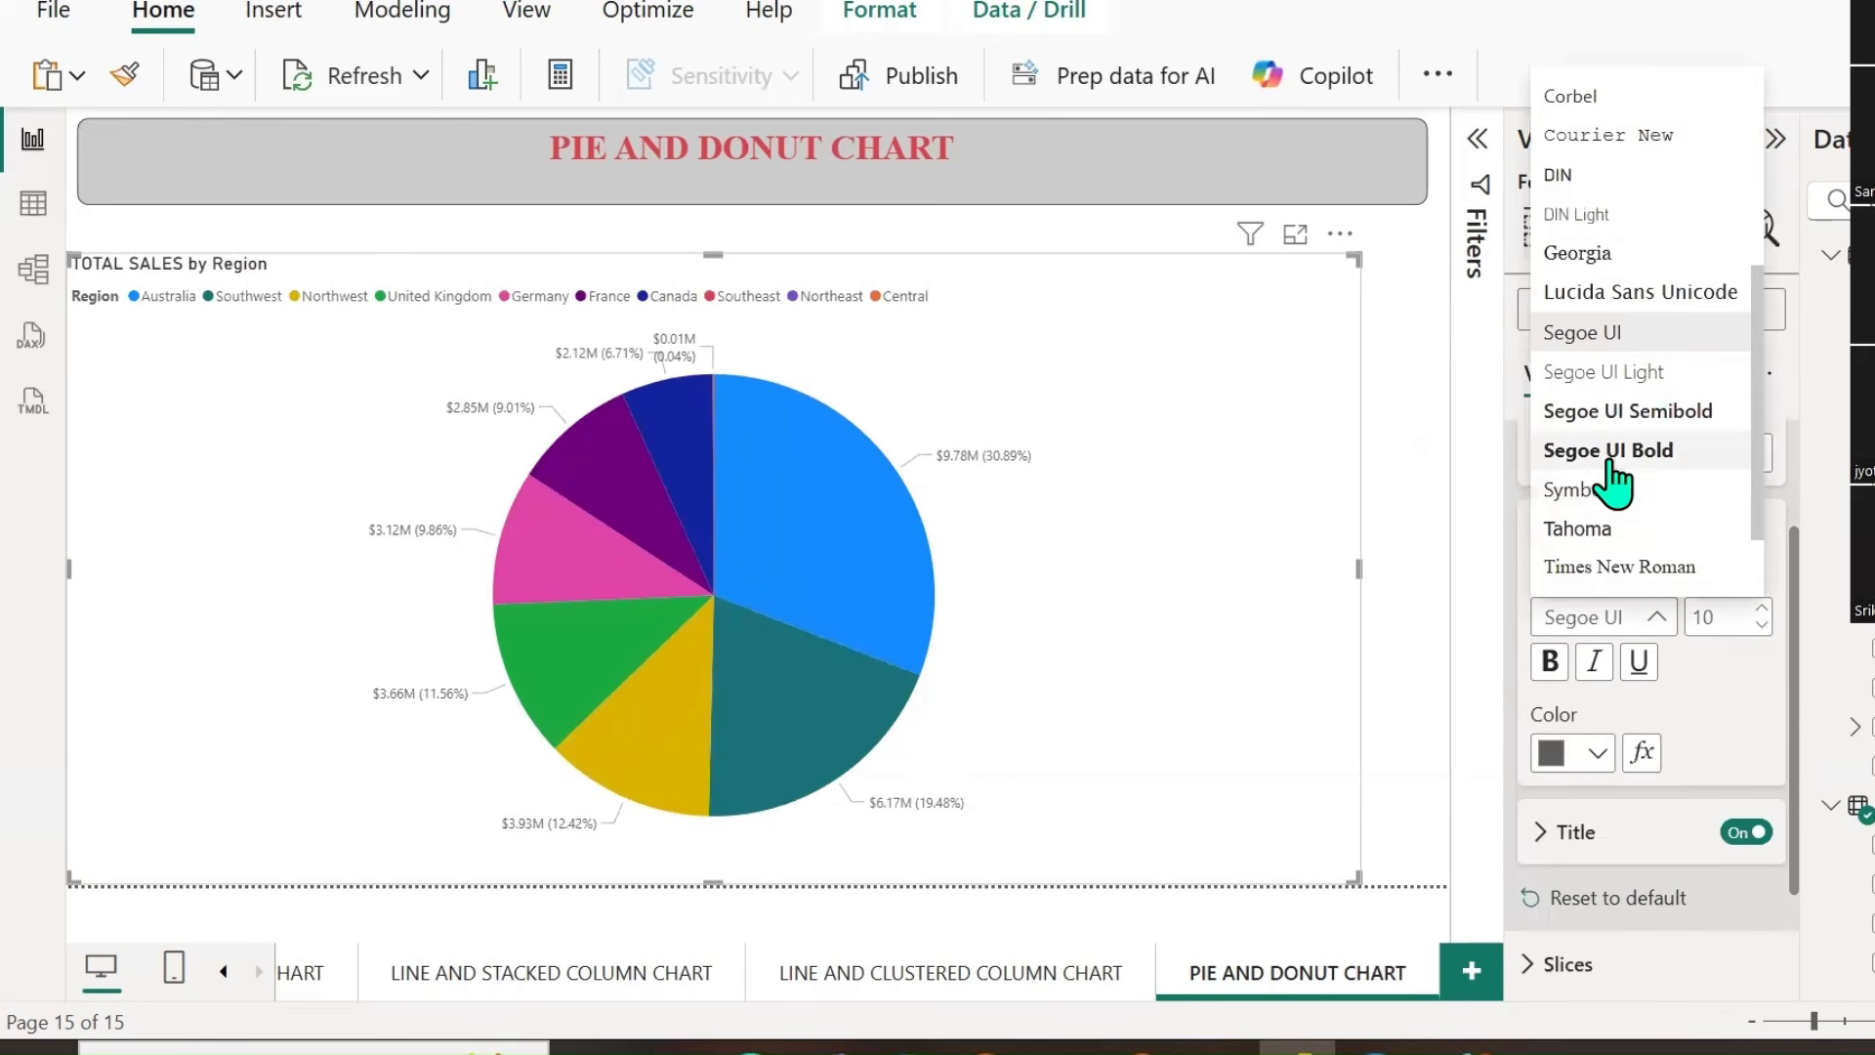
{"action": "left_click", "coordinate": [1607, 489]}
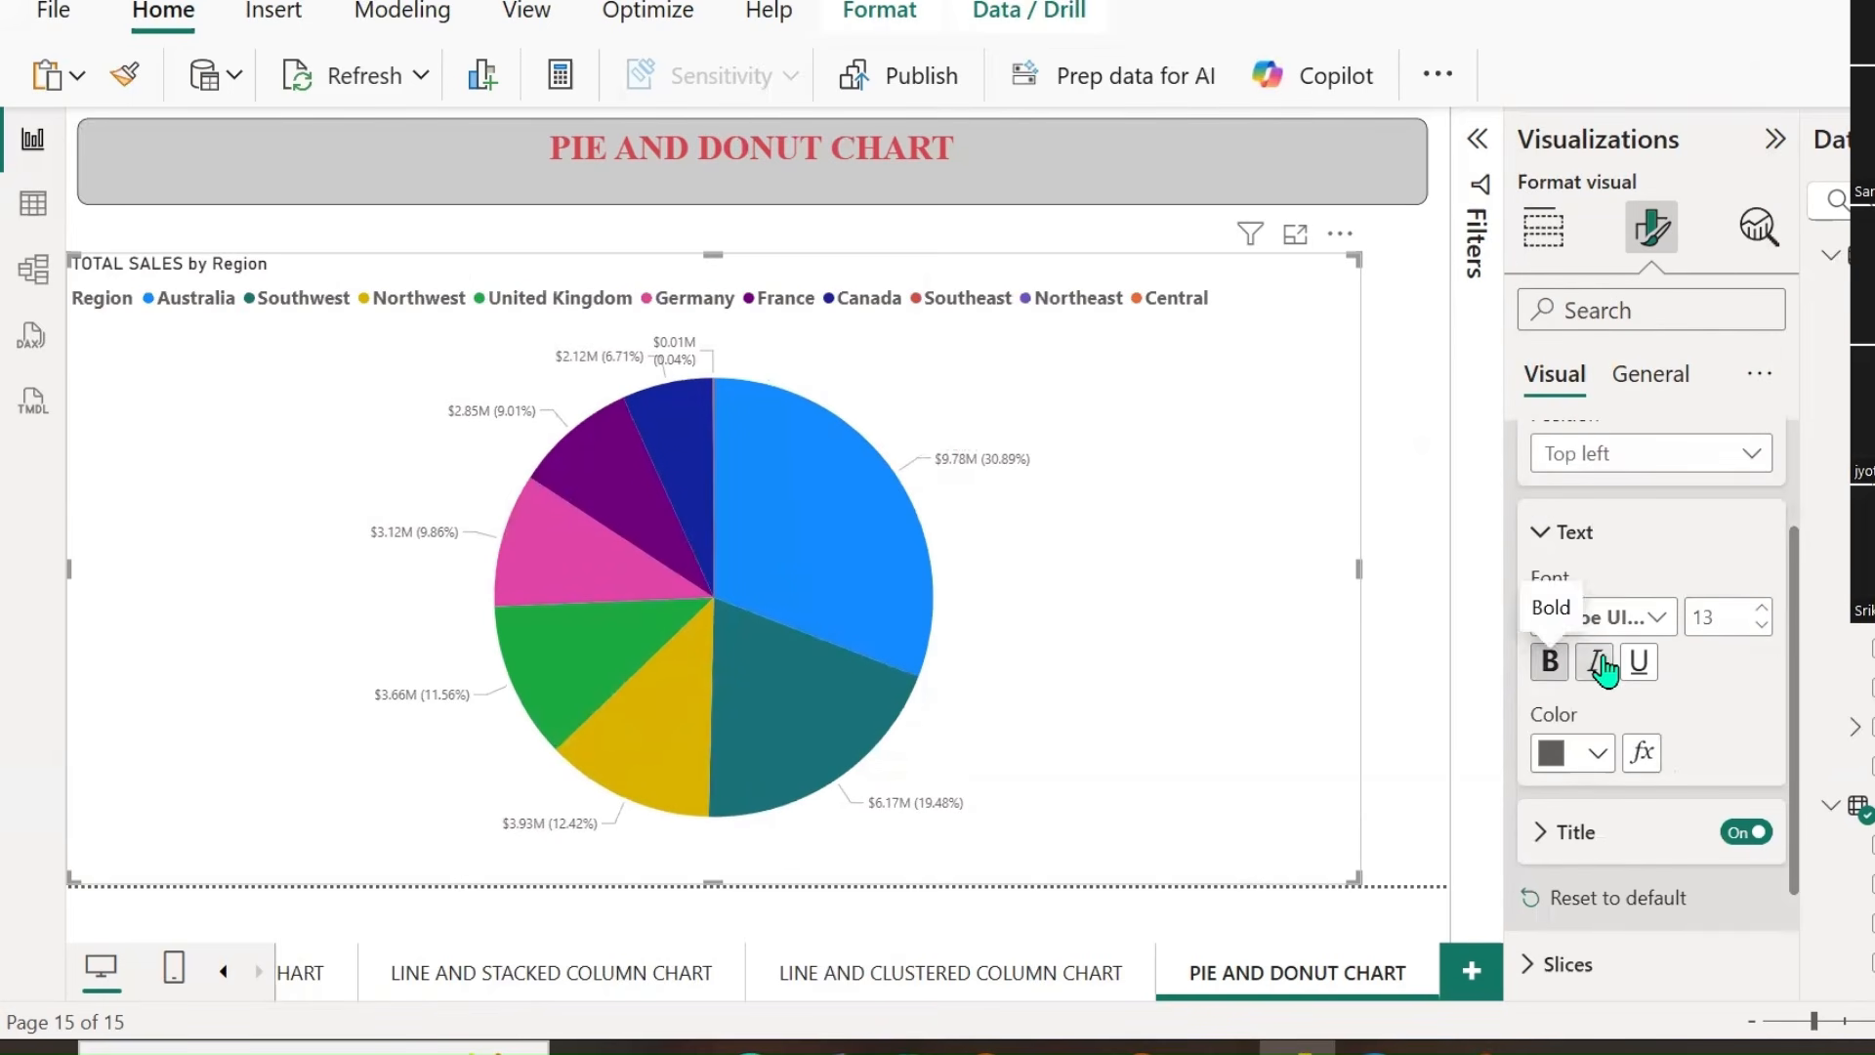
{"action": "left_click", "coordinate": [1596, 665]}
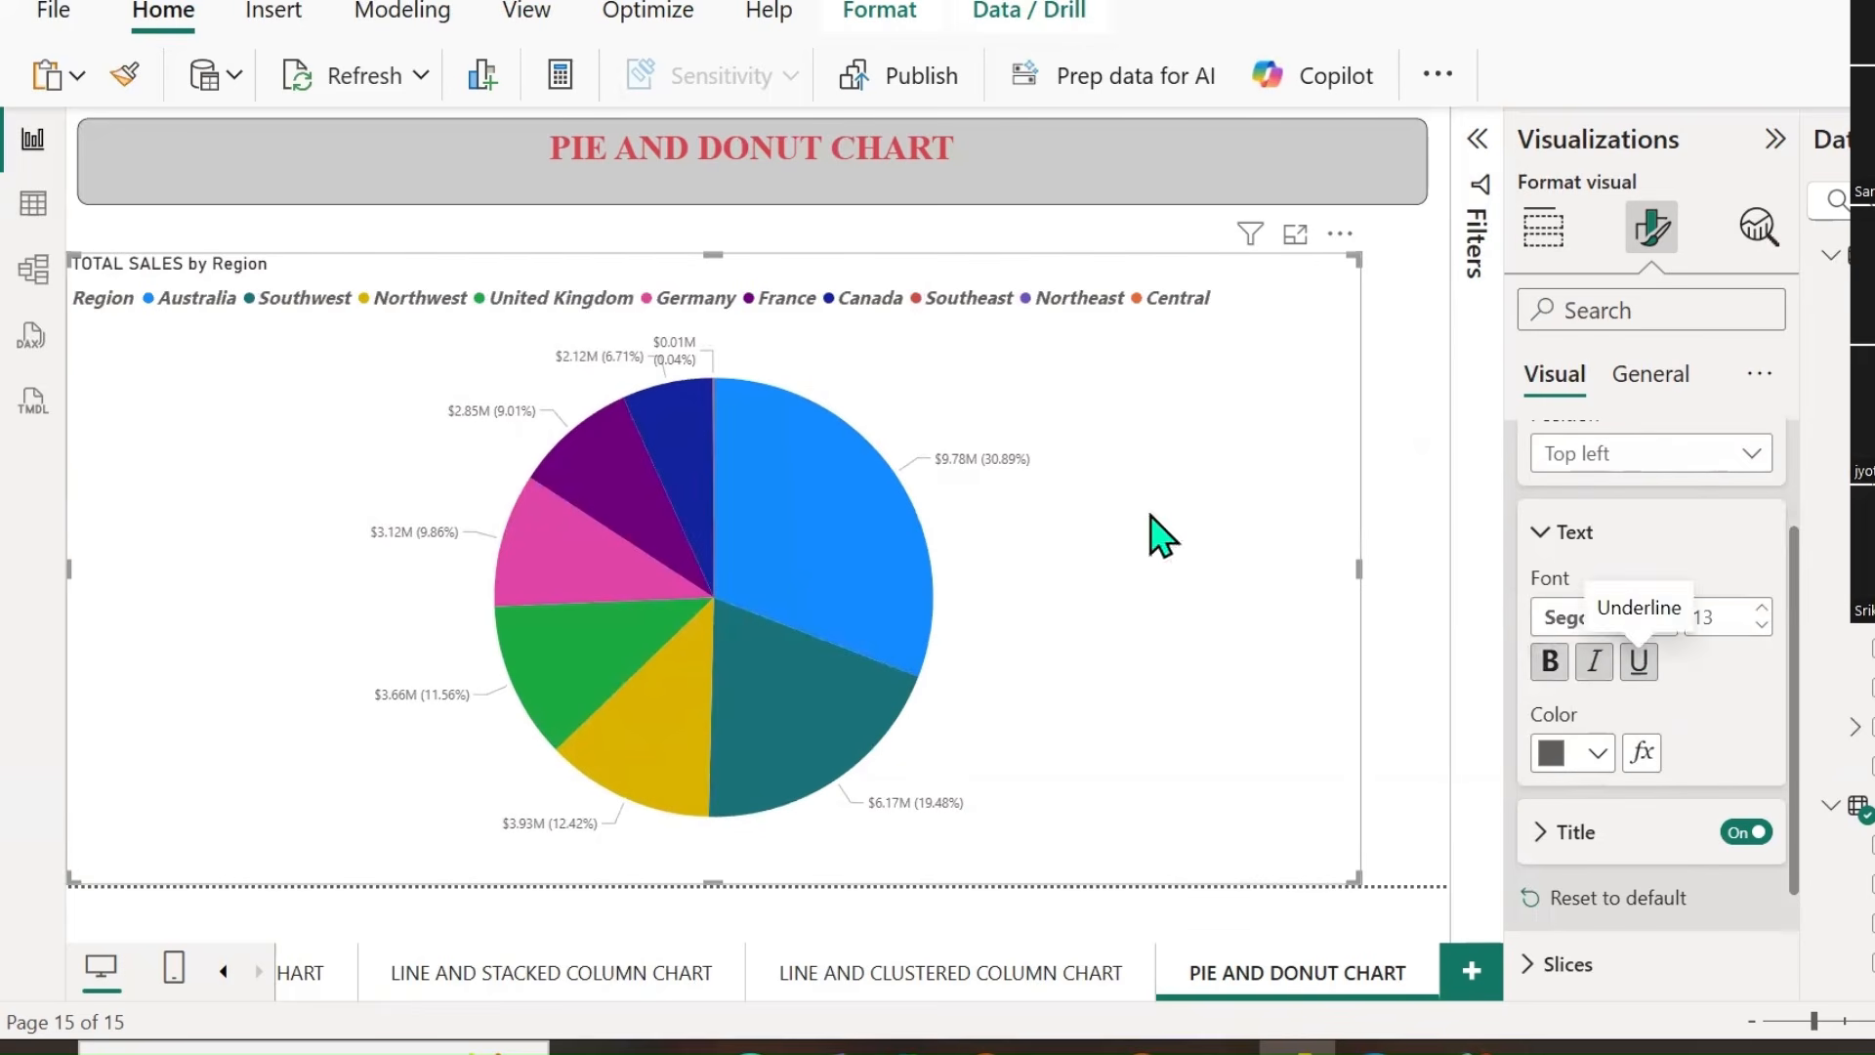
{"action": "left_click", "coordinate": [1595, 758]}
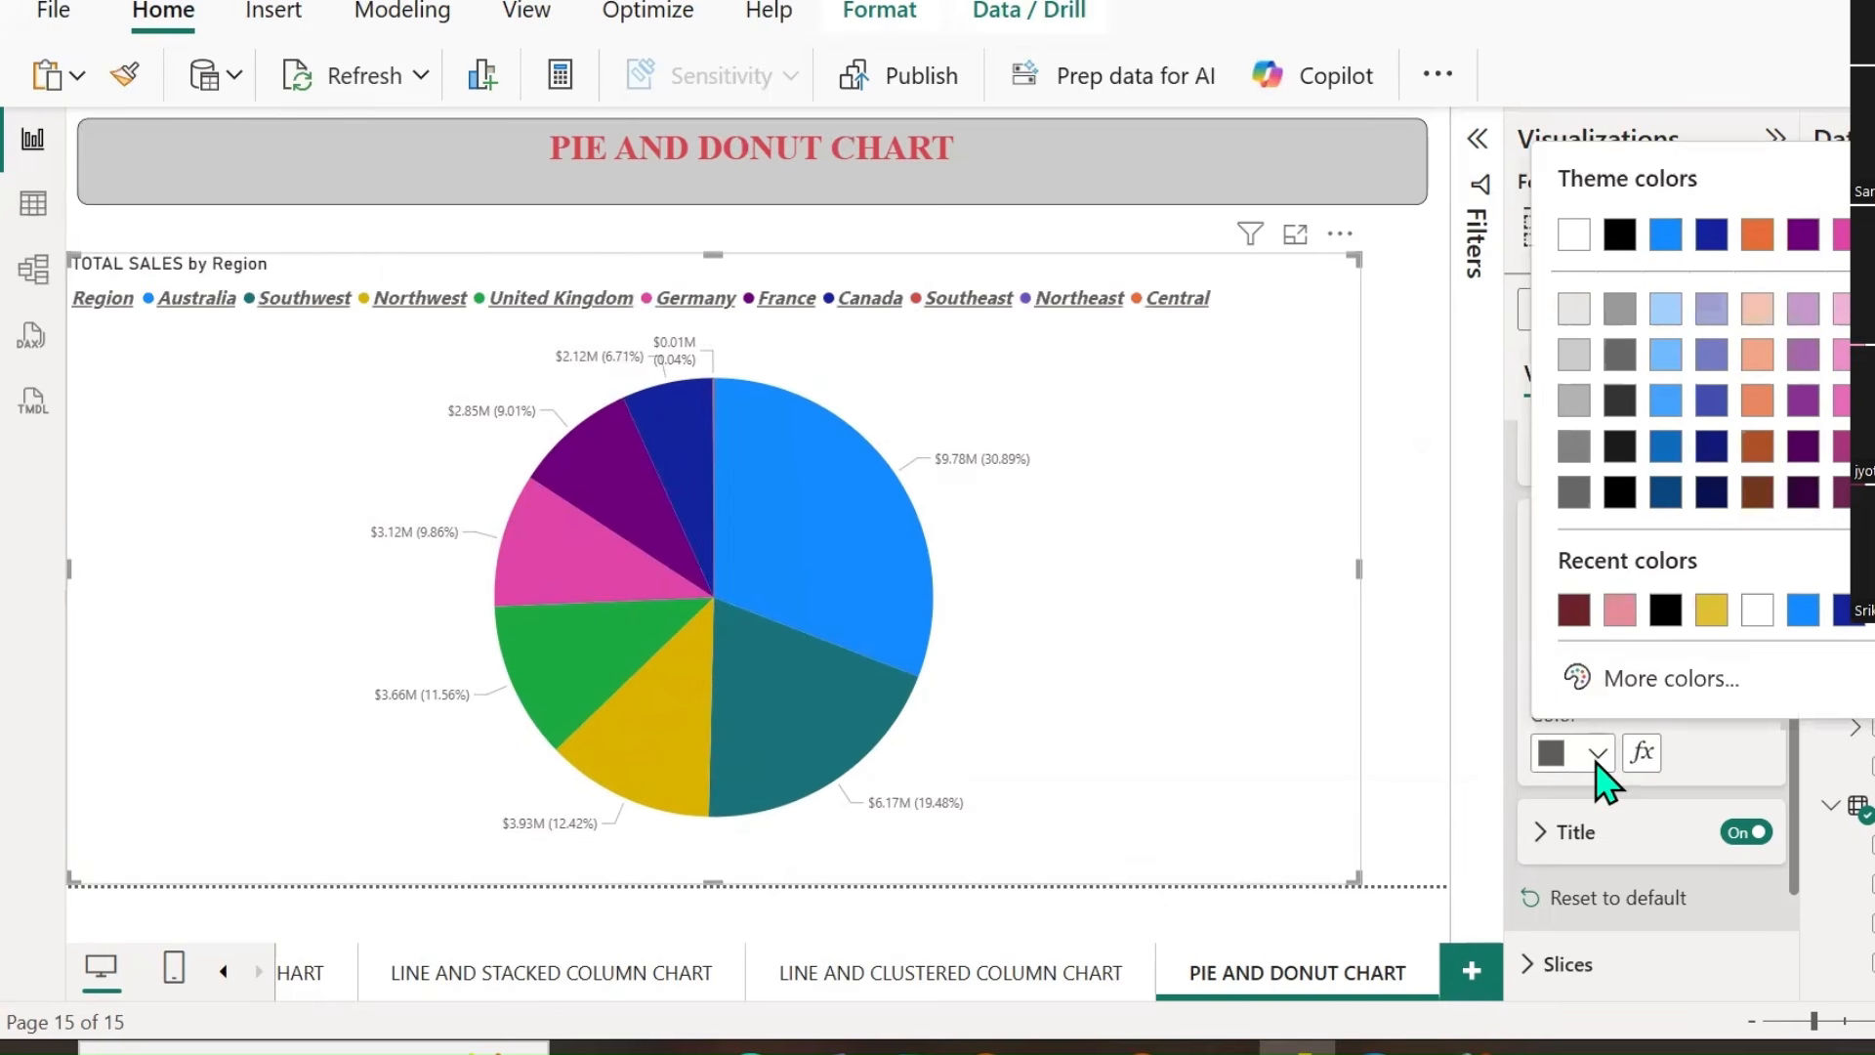
{"action": "left_click", "coordinate": [1621, 402]}
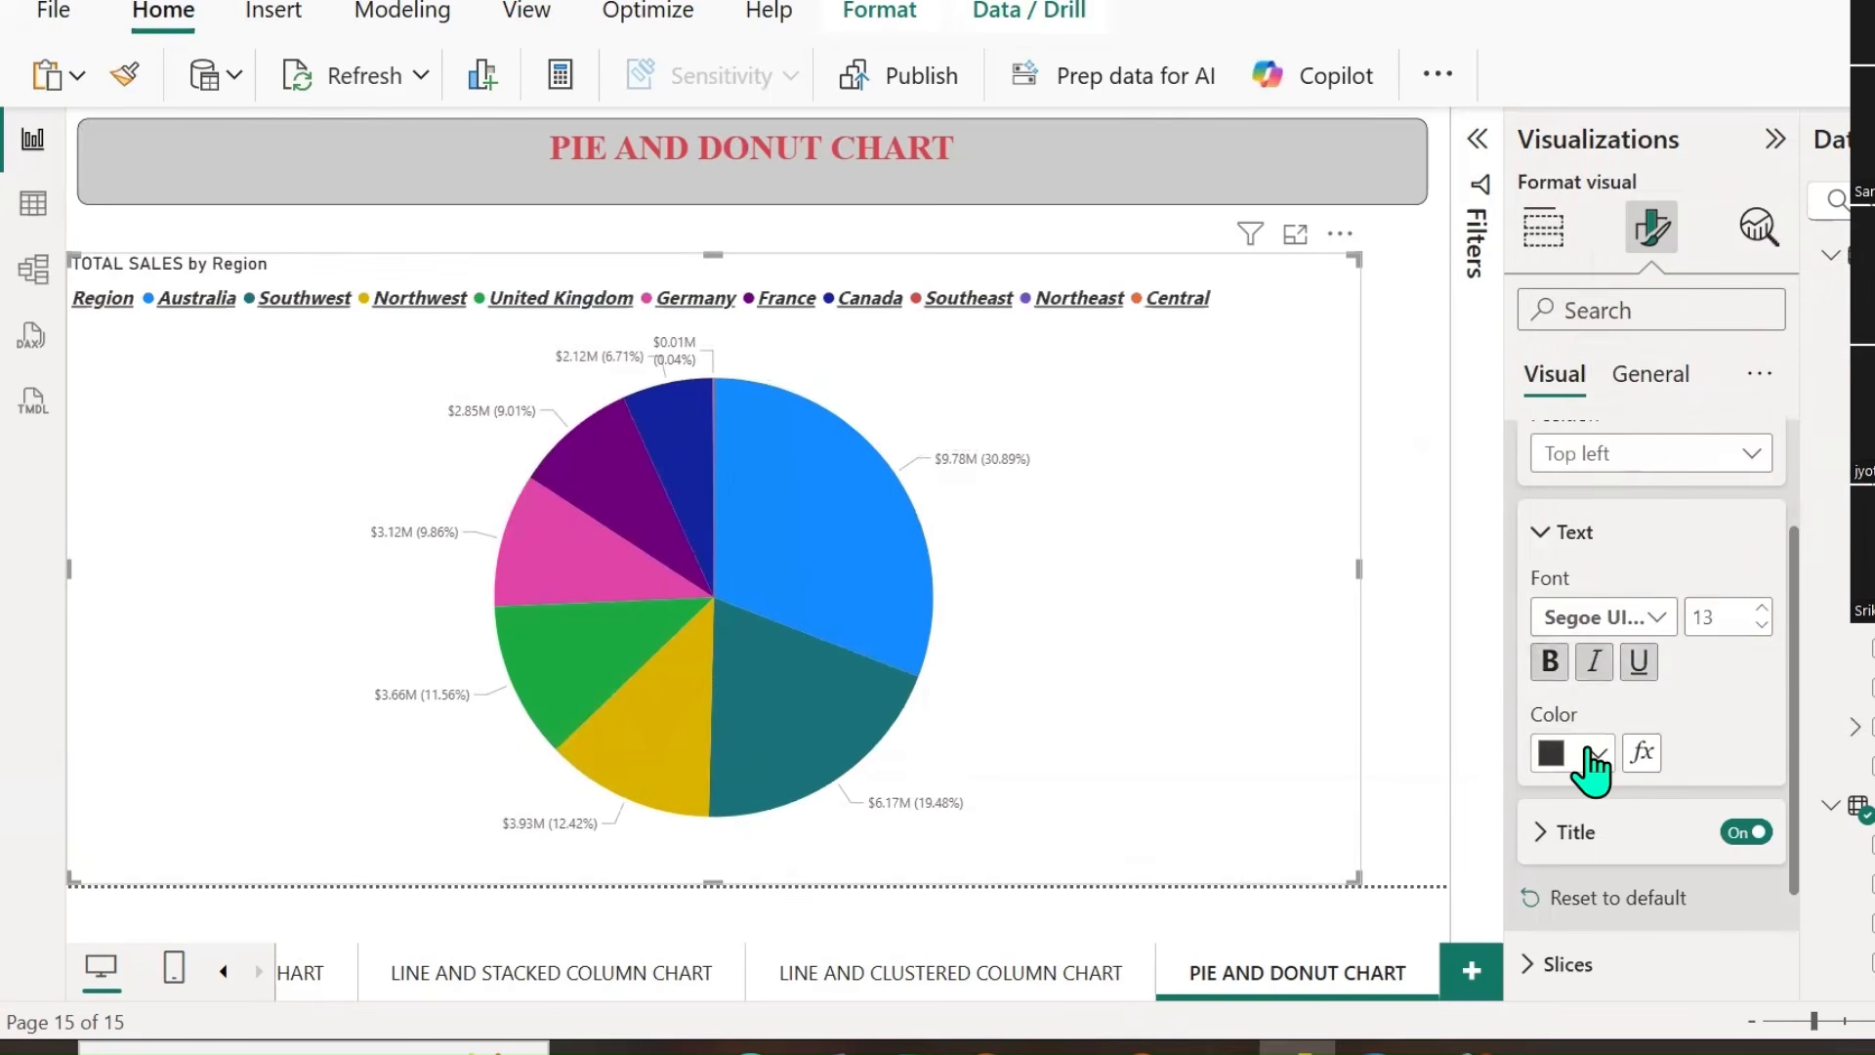
Change the legend's title text to "Region WISE".
{"action": "scroll", "coordinate": [1582, 762], "scroll_direction": "down", "scroll_amount": 2}
{"action": "left_click", "coordinate": [1543, 690]}
{"action": "left_click", "coordinate": [1649, 777]}
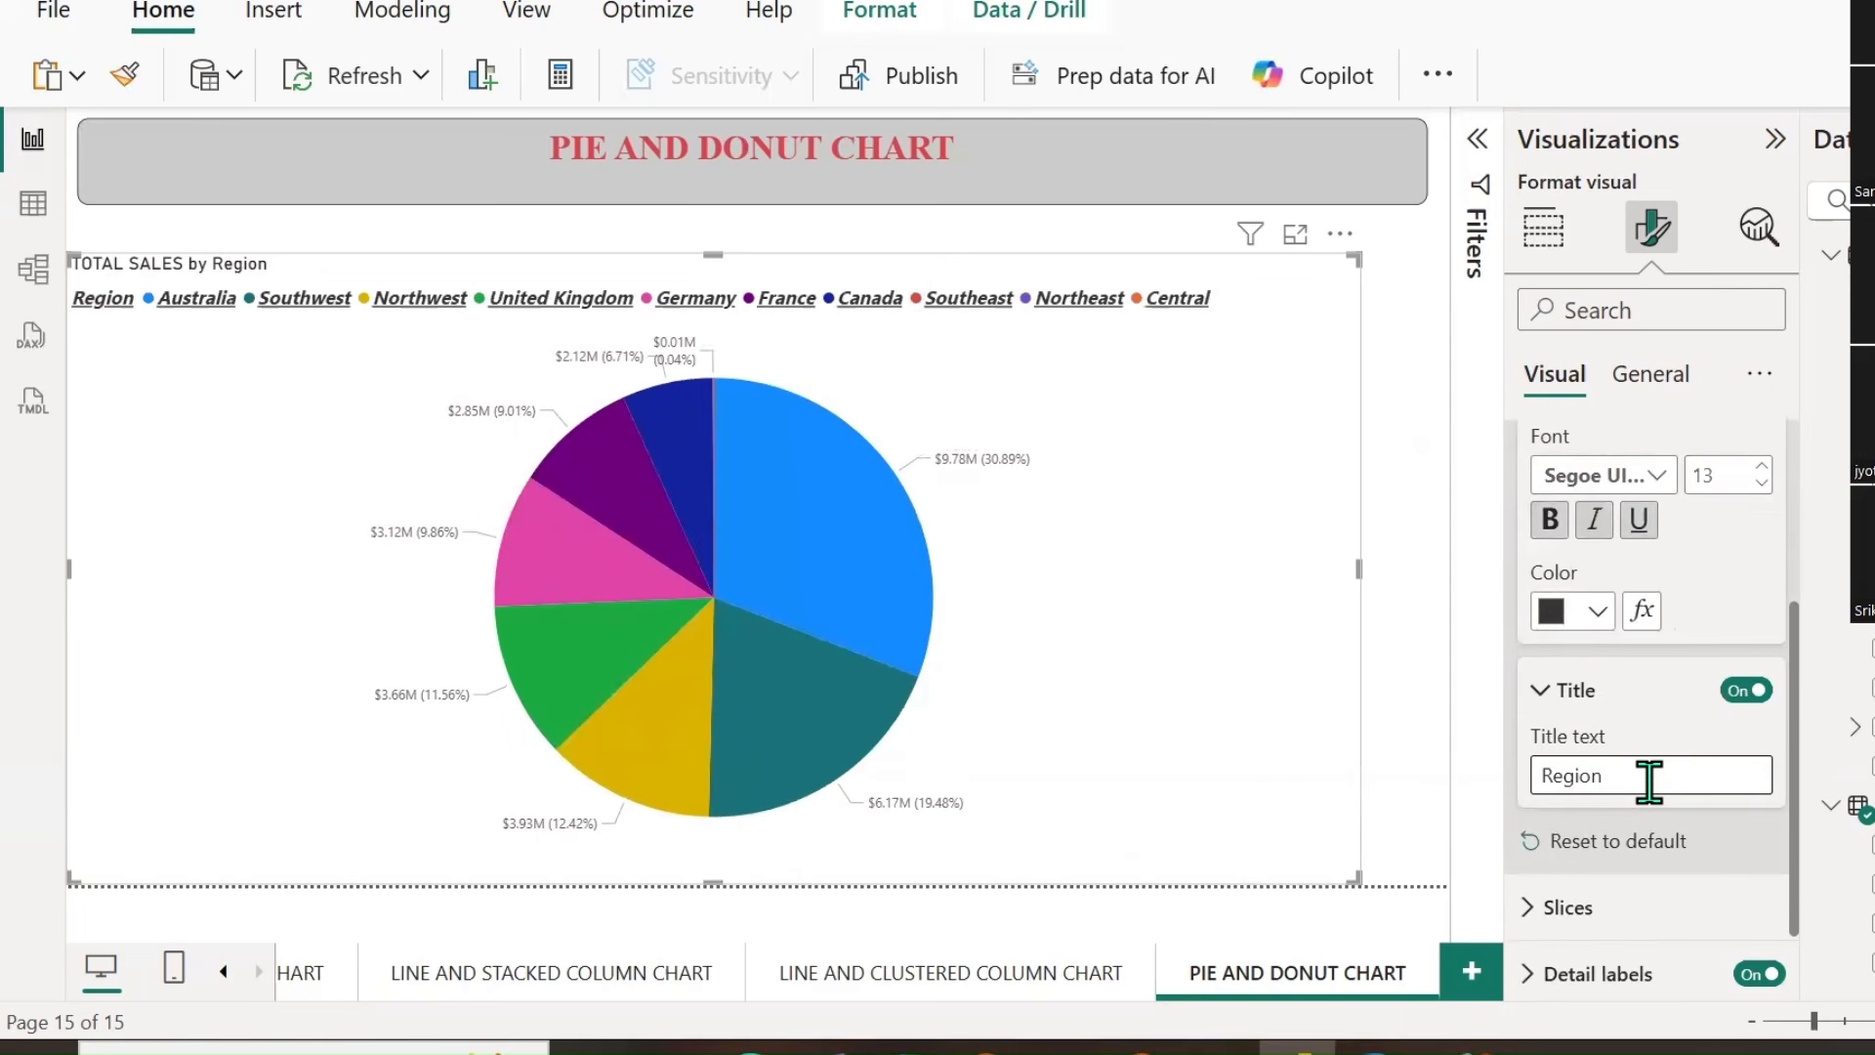
{"action": "type", "text": "WISE"}
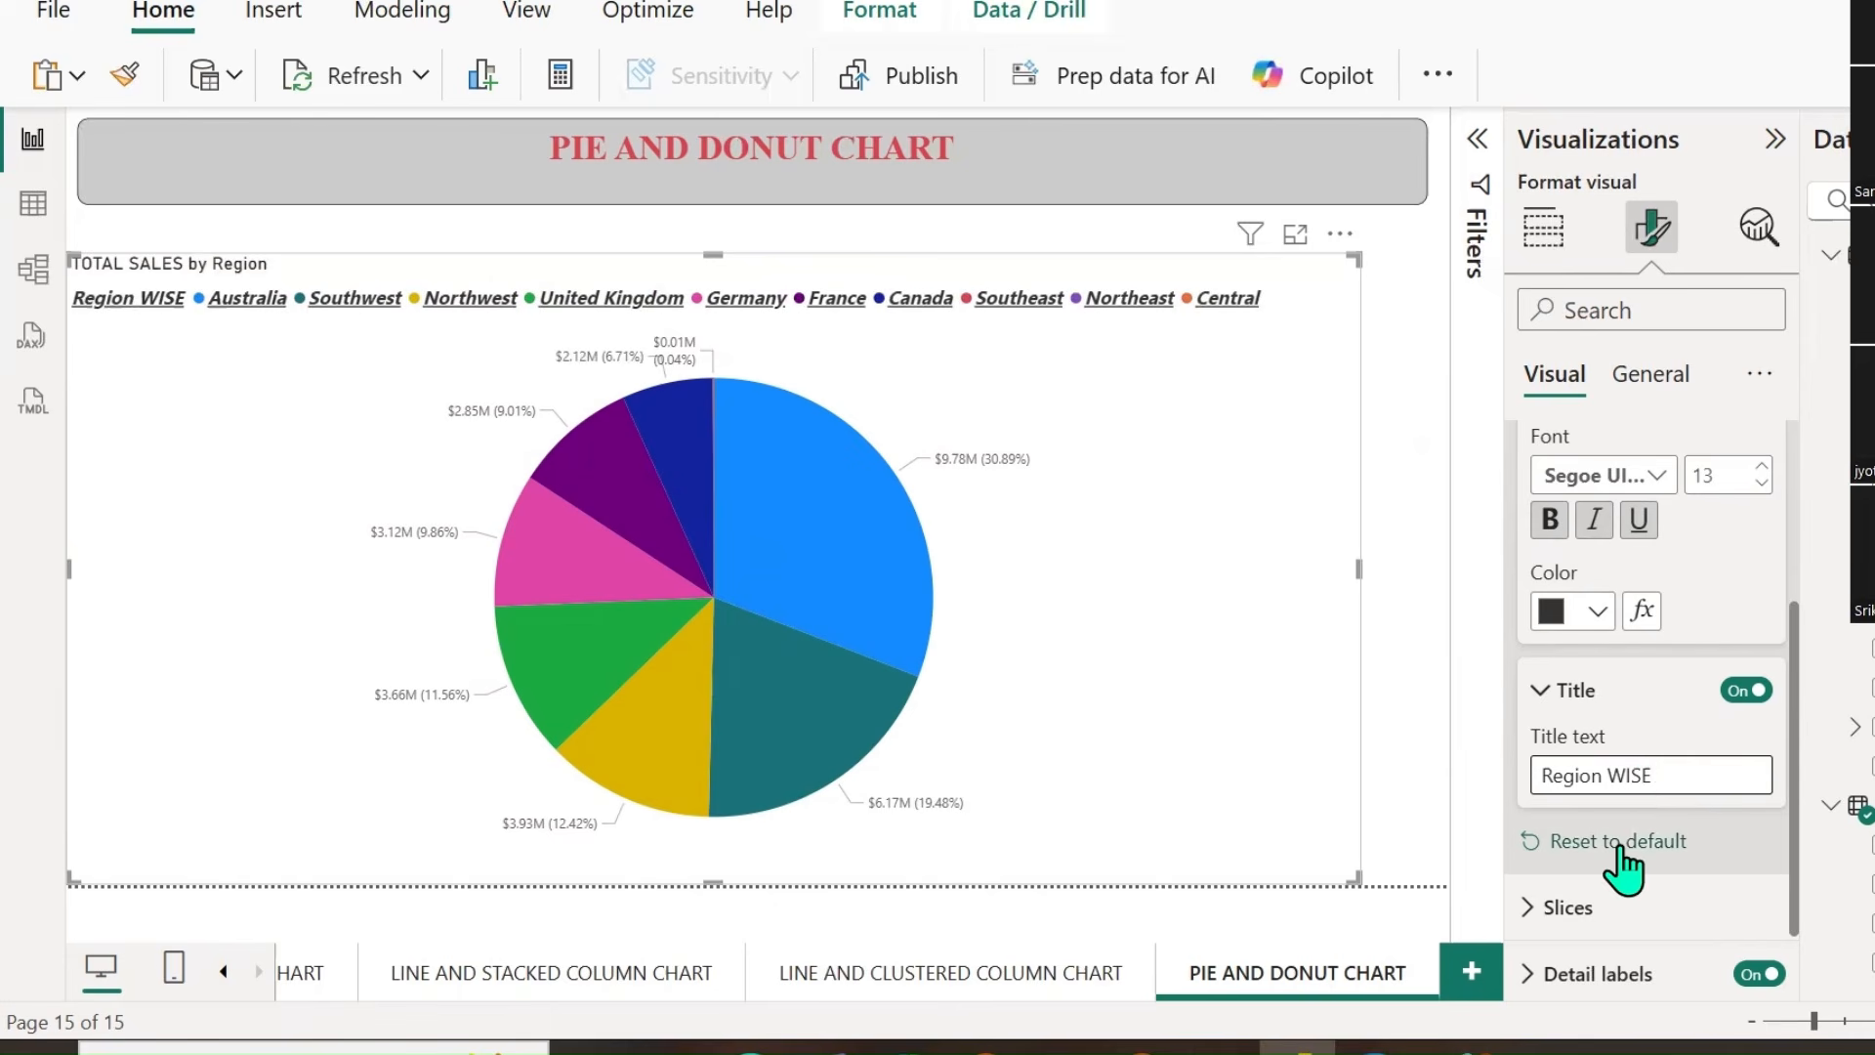
Reset the pie chart's legend formatting to default and collapse the legend settings.
{"action": "left_click", "coordinate": [1622, 865]}
{"action": "scroll", "coordinate": [1645, 846], "scroll_direction": "up", "scroll_amount": 3}
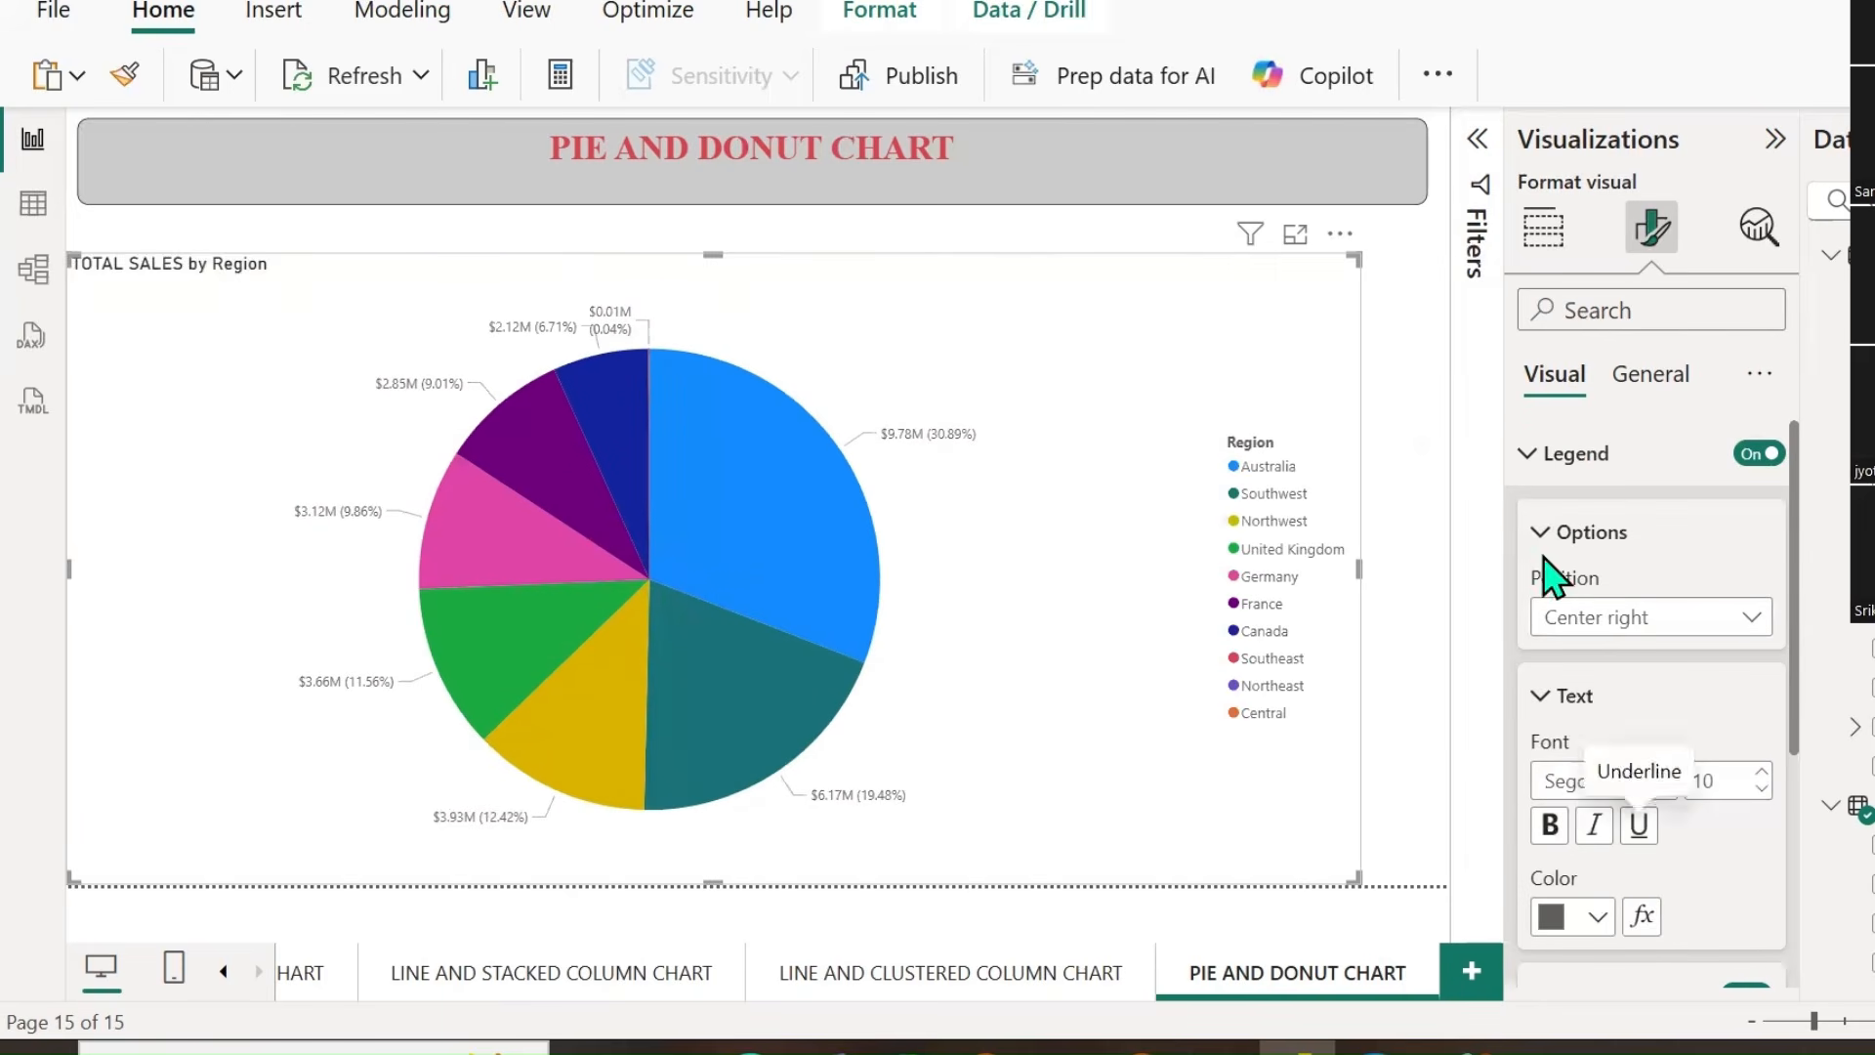
{"action": "left_click", "coordinate": [1524, 457]}
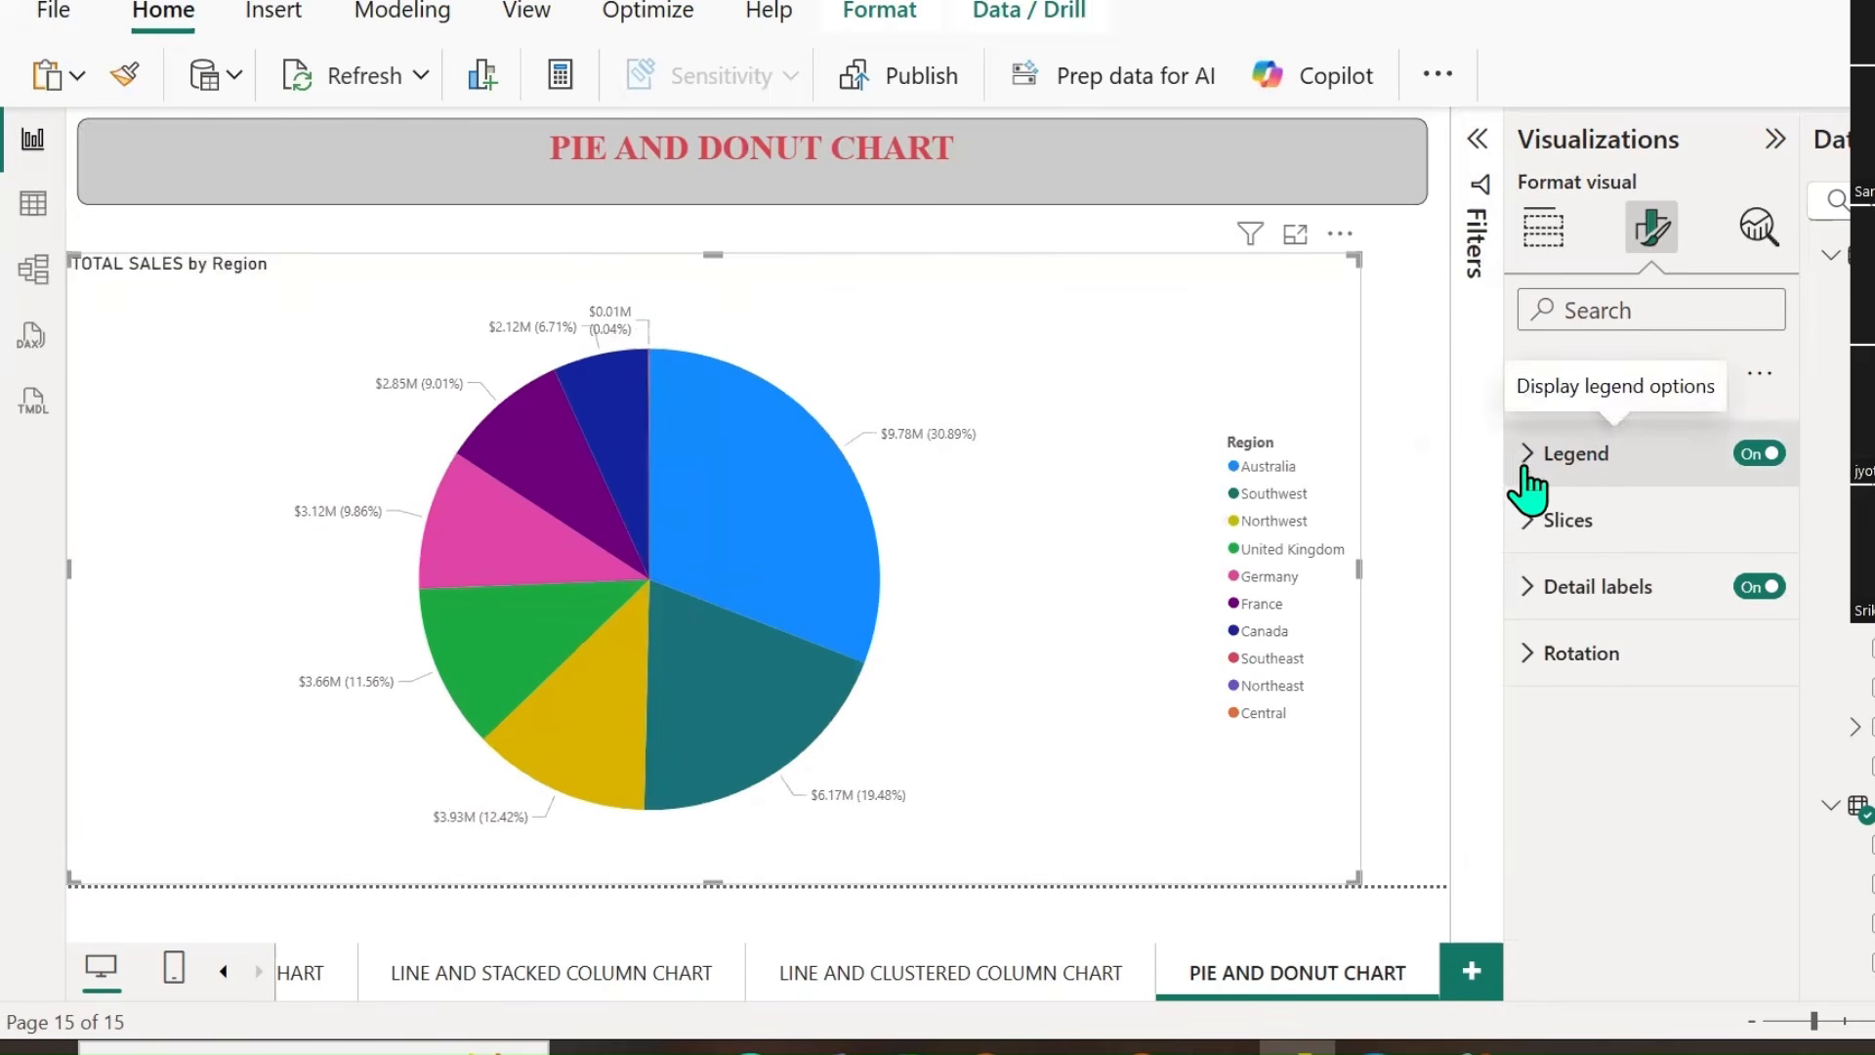
Select Australia as the series for the slice settings and open the color choices for its slice.
{"action": "left_click", "coordinate": [1531, 527]}
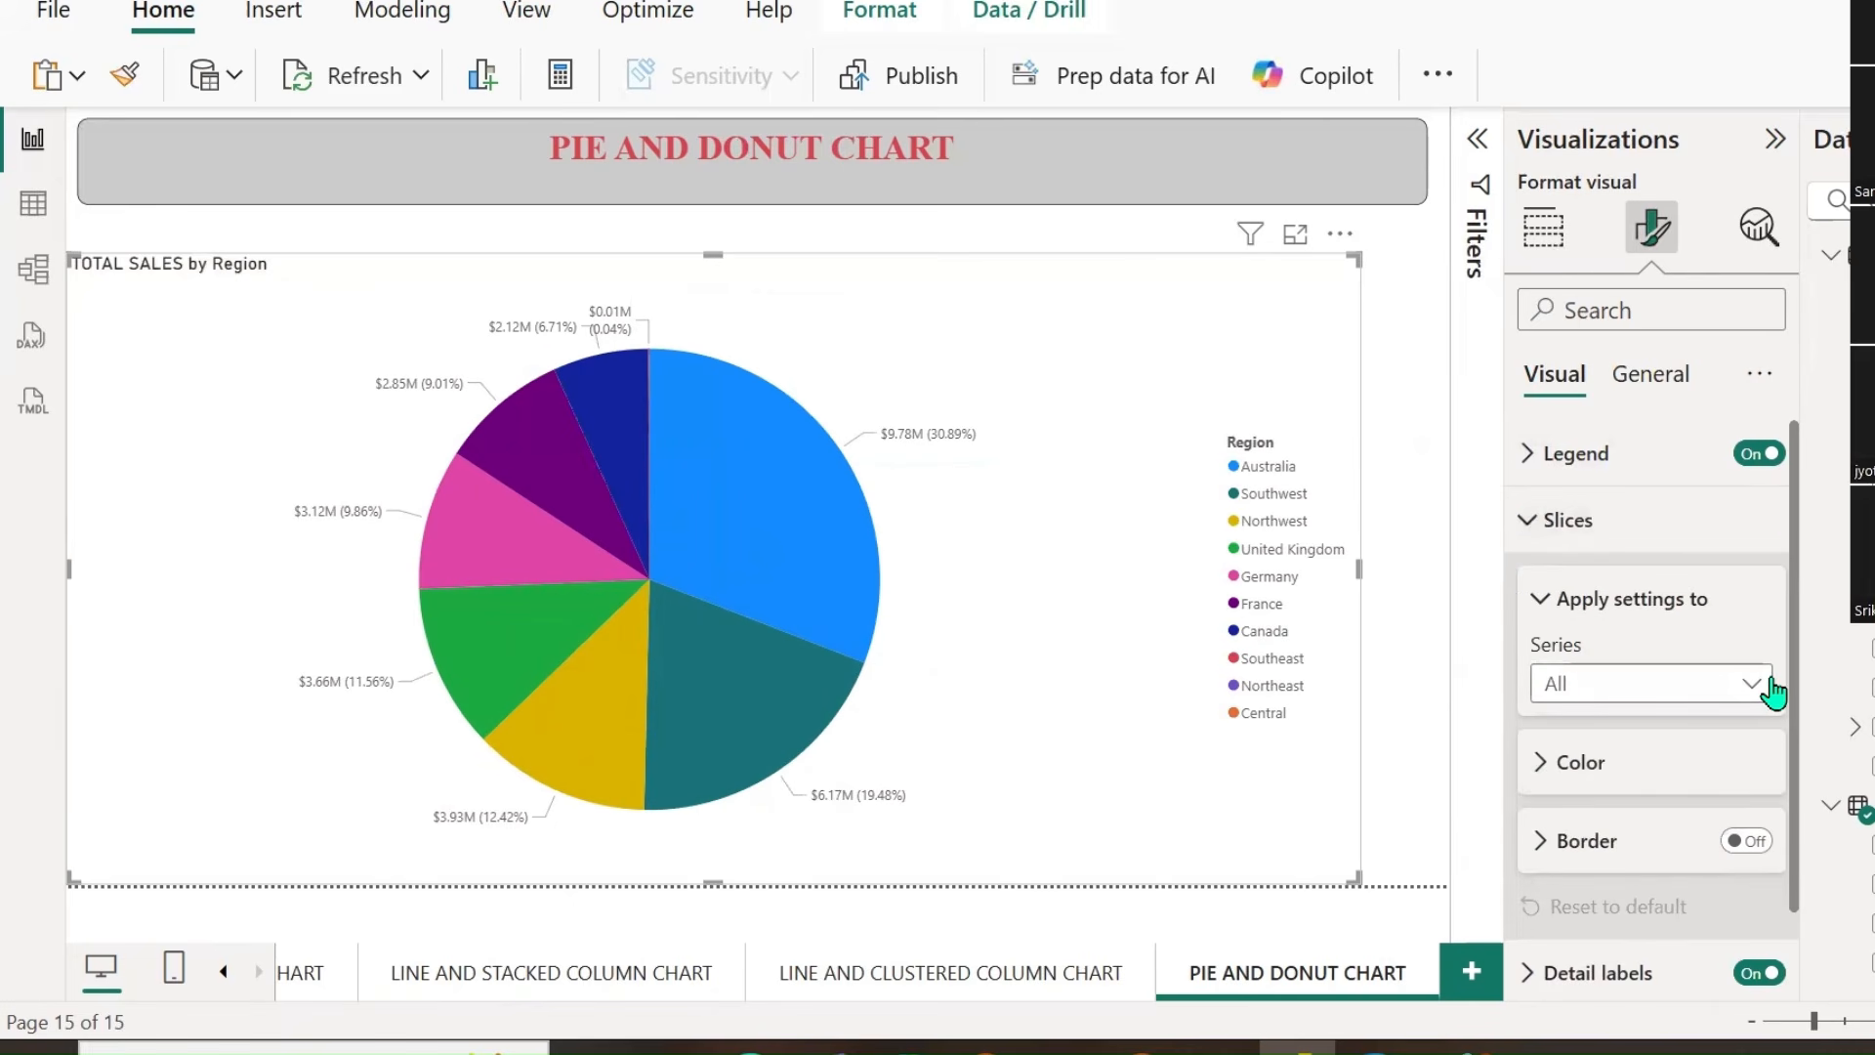
{"action": "left_click", "coordinate": [1773, 689]}
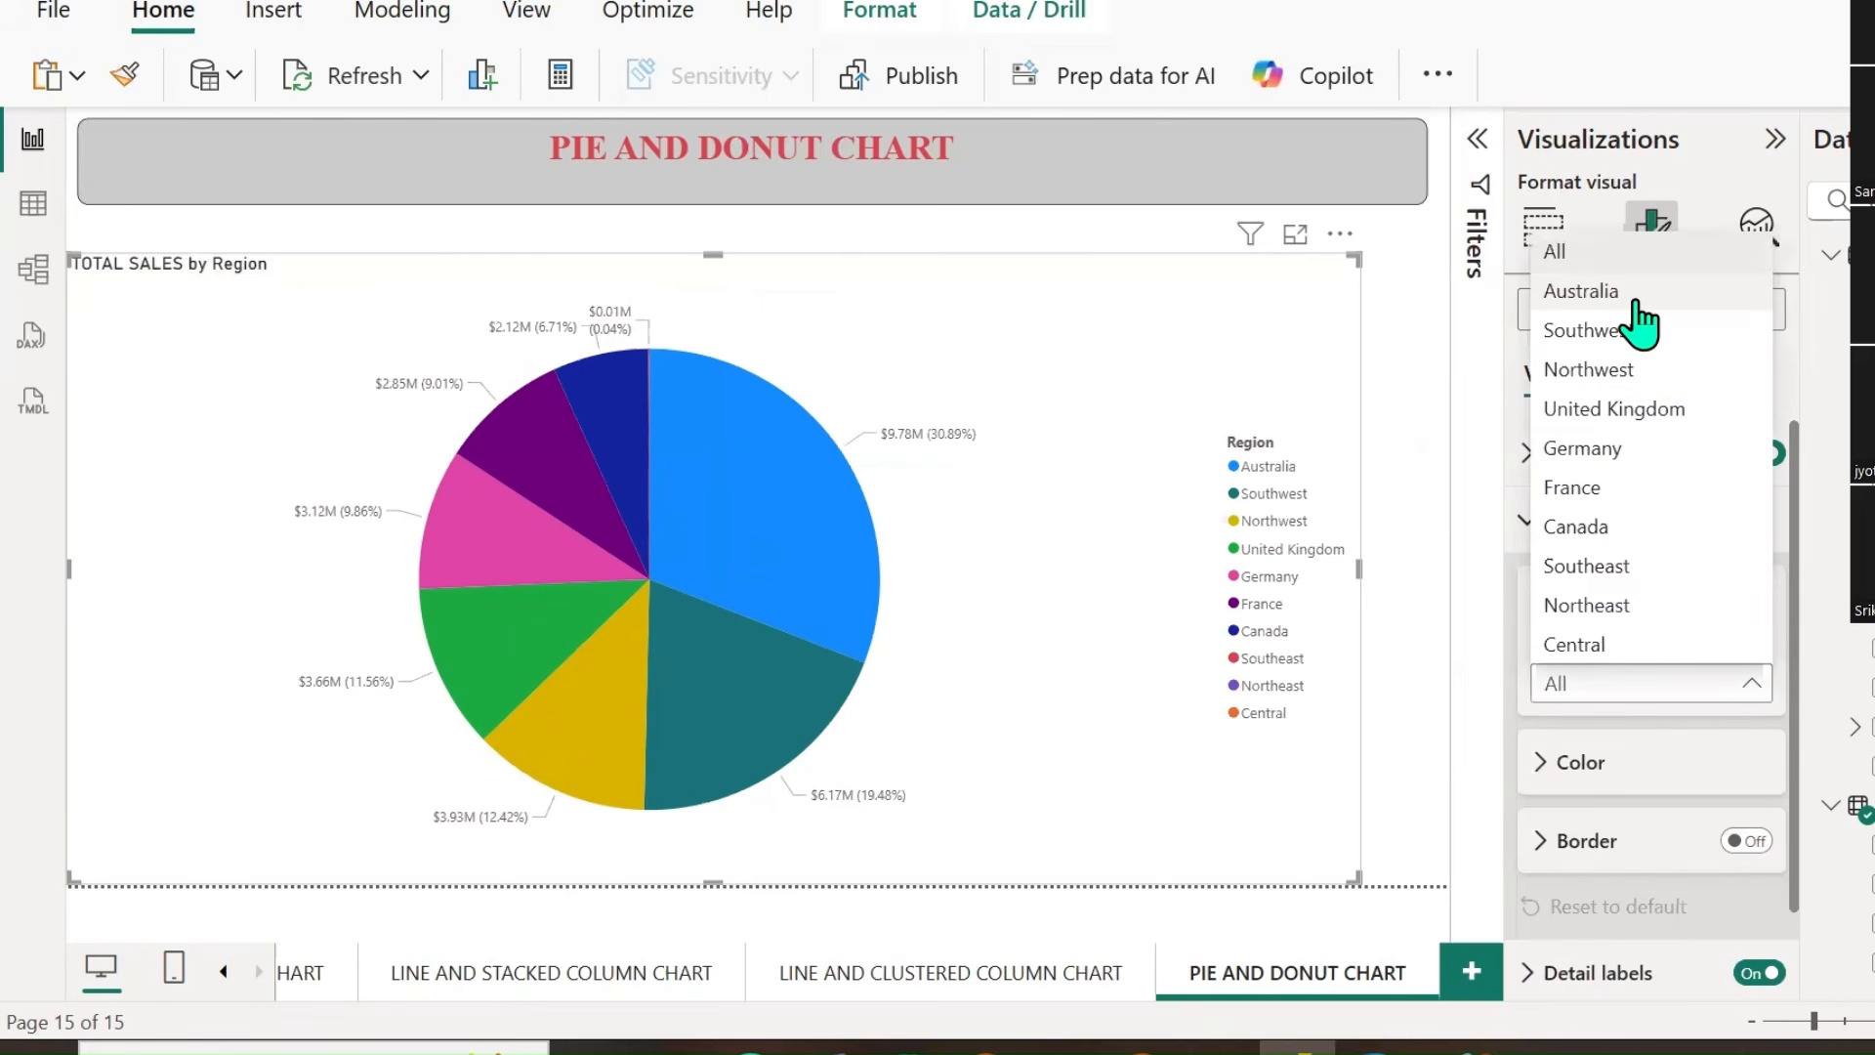
{"action": "left_click", "coordinate": [1637, 298]}
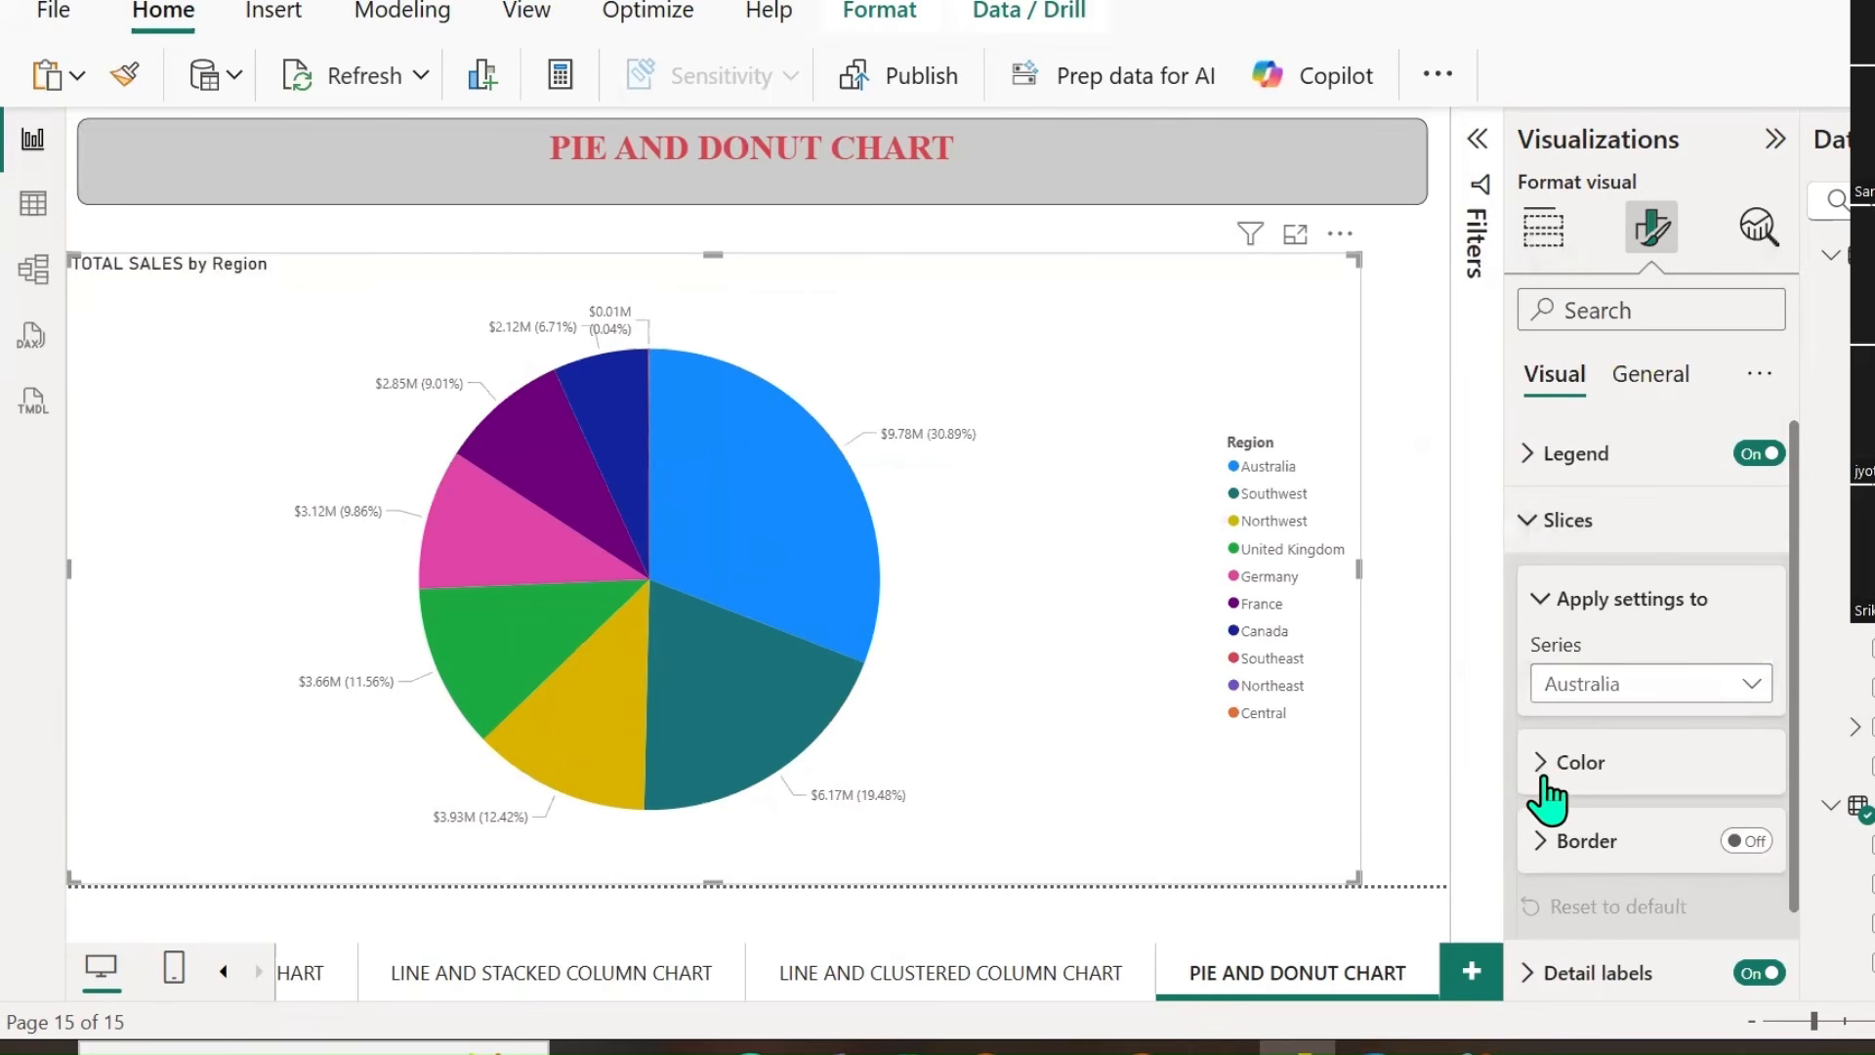
{"action": "left_click", "coordinate": [1649, 759]}
{"action": "scroll", "coordinate": [1648, 759], "scroll_direction": "down", "scroll_amount": 3}
{"action": "left_click", "coordinate": [1589, 561]}
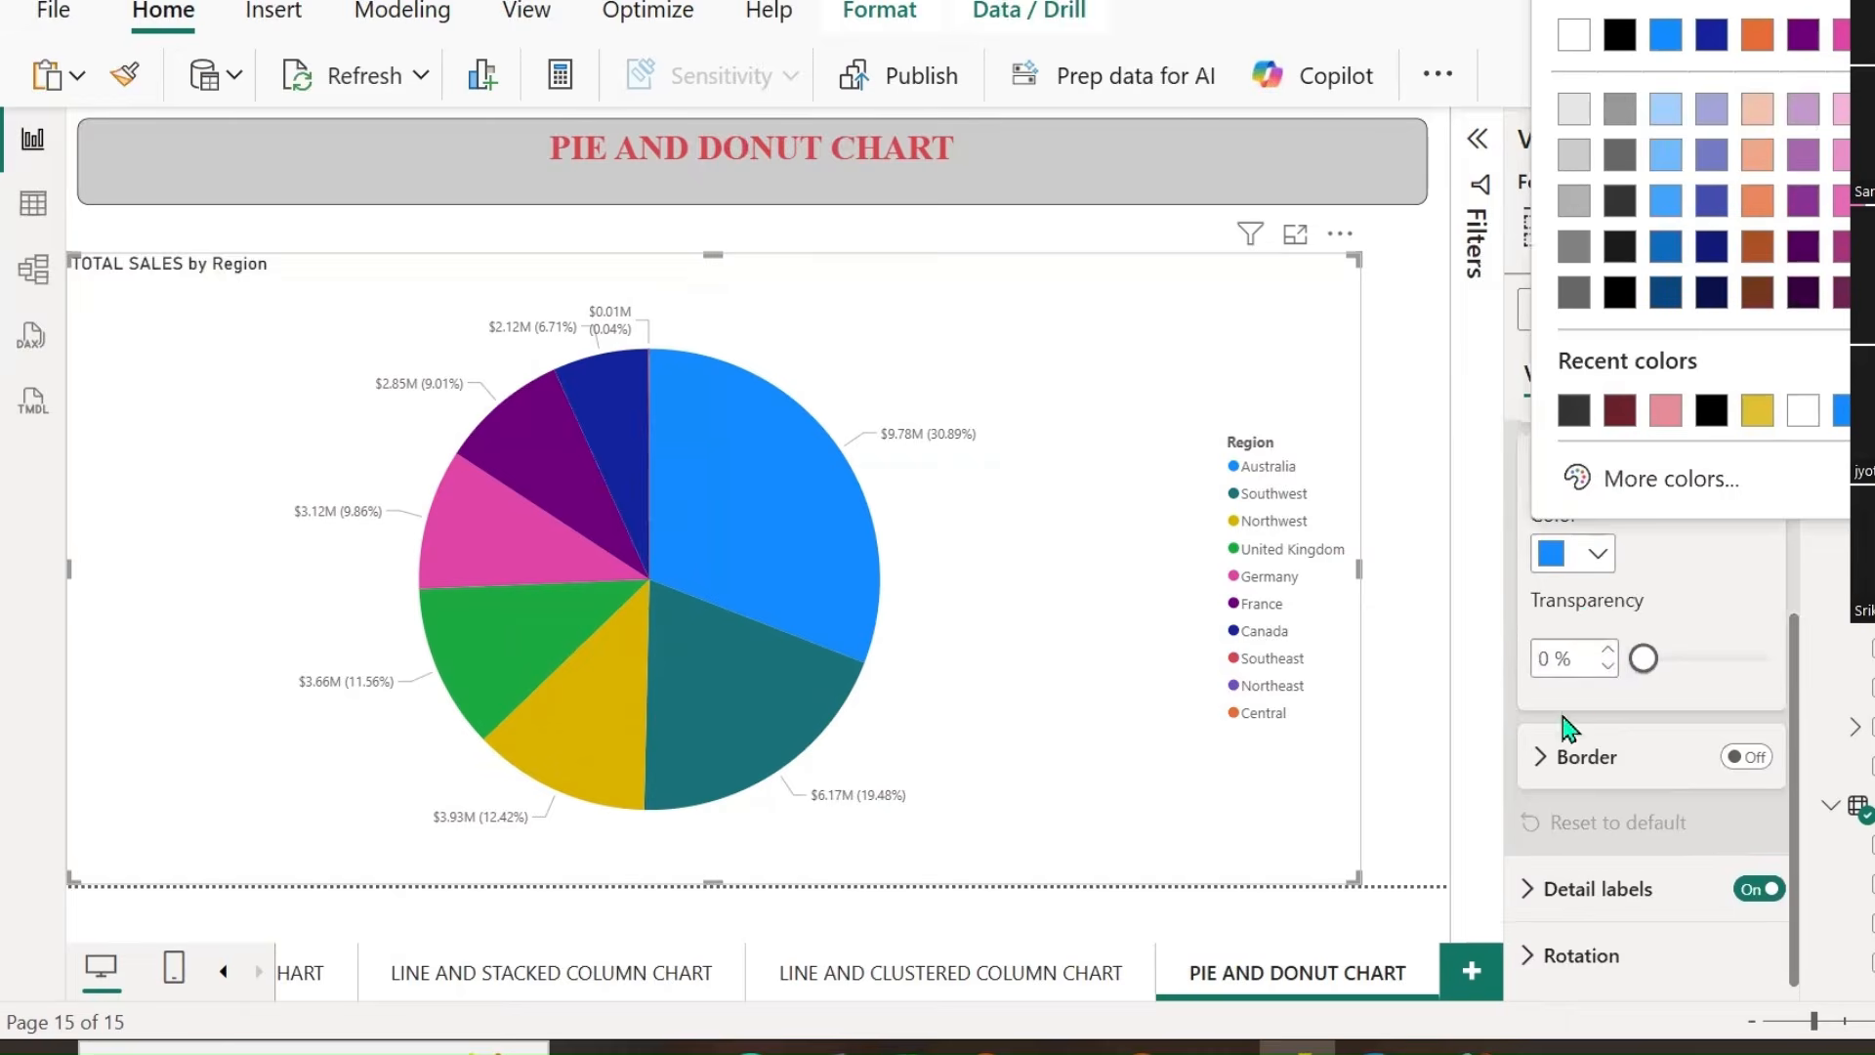
Recolour the pie chart's Australia slice light pinkish red and the Southwest slice medium indigo blue.
{"action": "left_click", "coordinate": [1666, 411]}
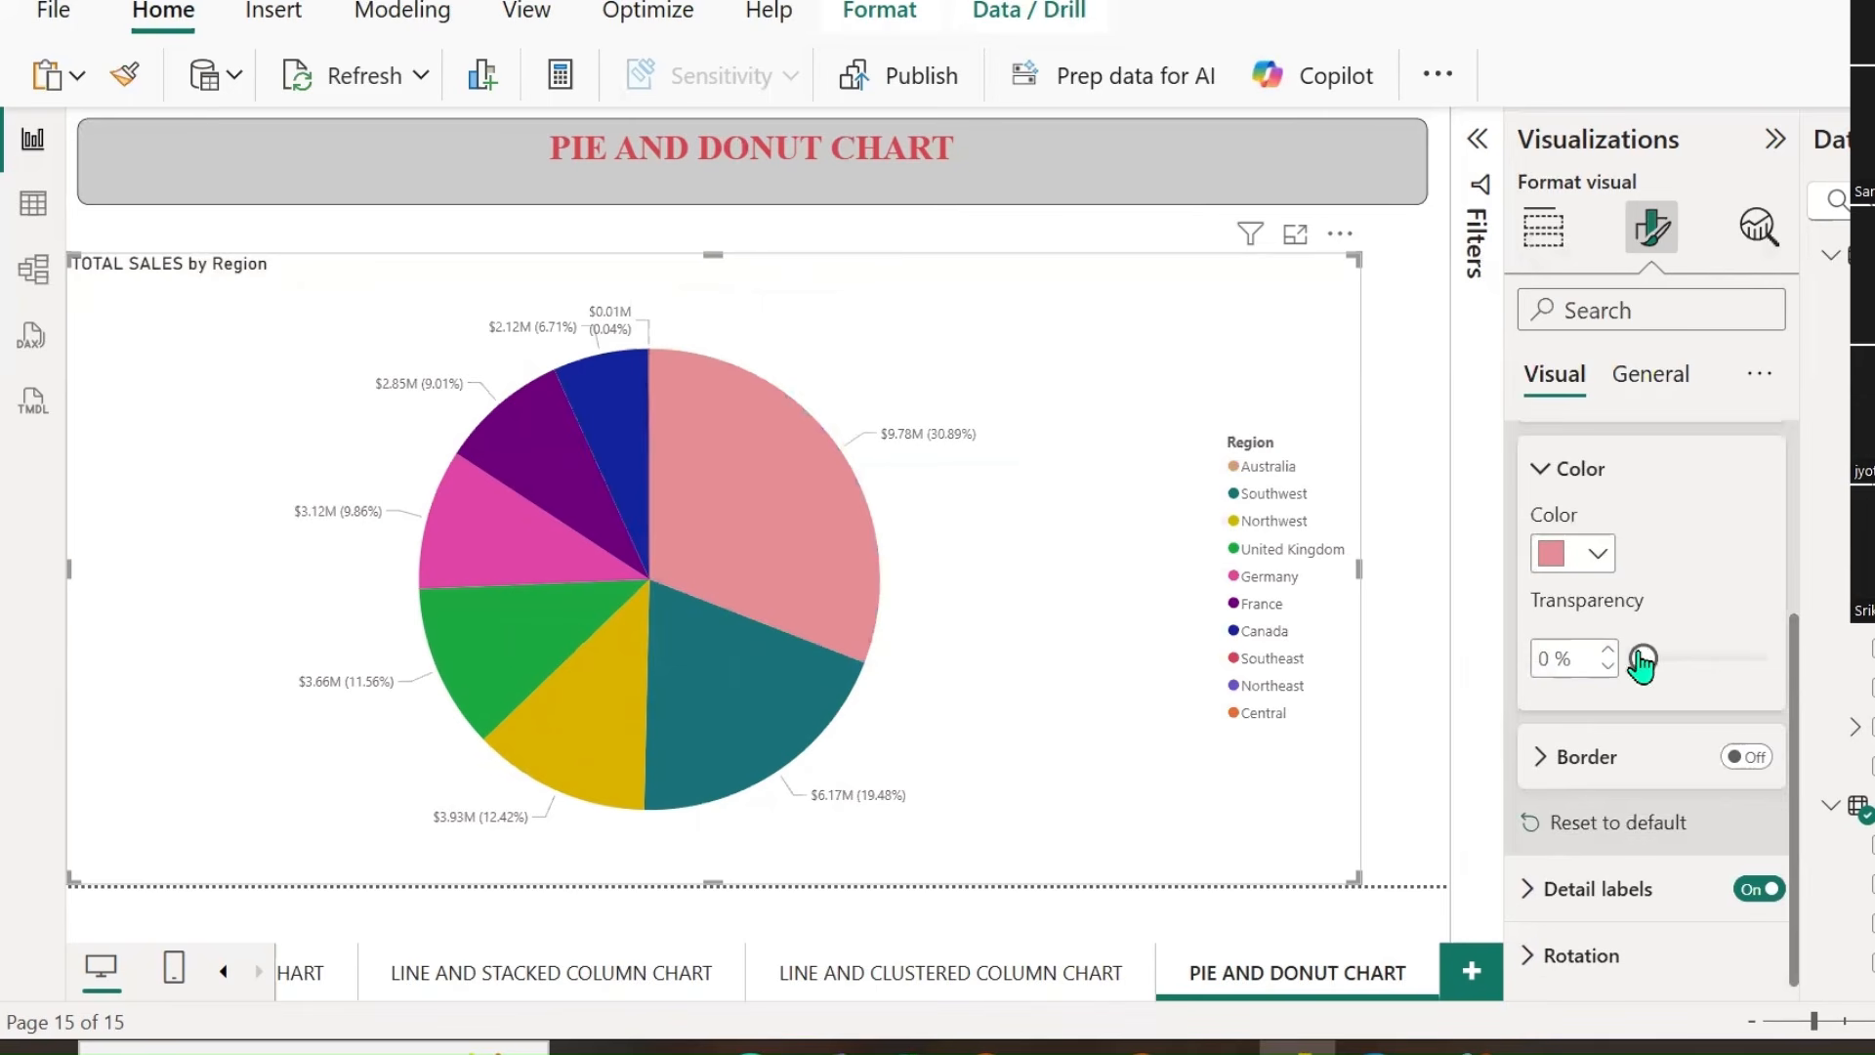
{"action": "scroll", "coordinate": [1644, 664], "scroll_direction": "up", "scroll_amount": 2}
{"action": "left_click", "coordinate": [1615, 553]}
{"action": "left_click", "coordinate": [1586, 672]}
{"action": "left_click", "coordinate": [1592, 720]}
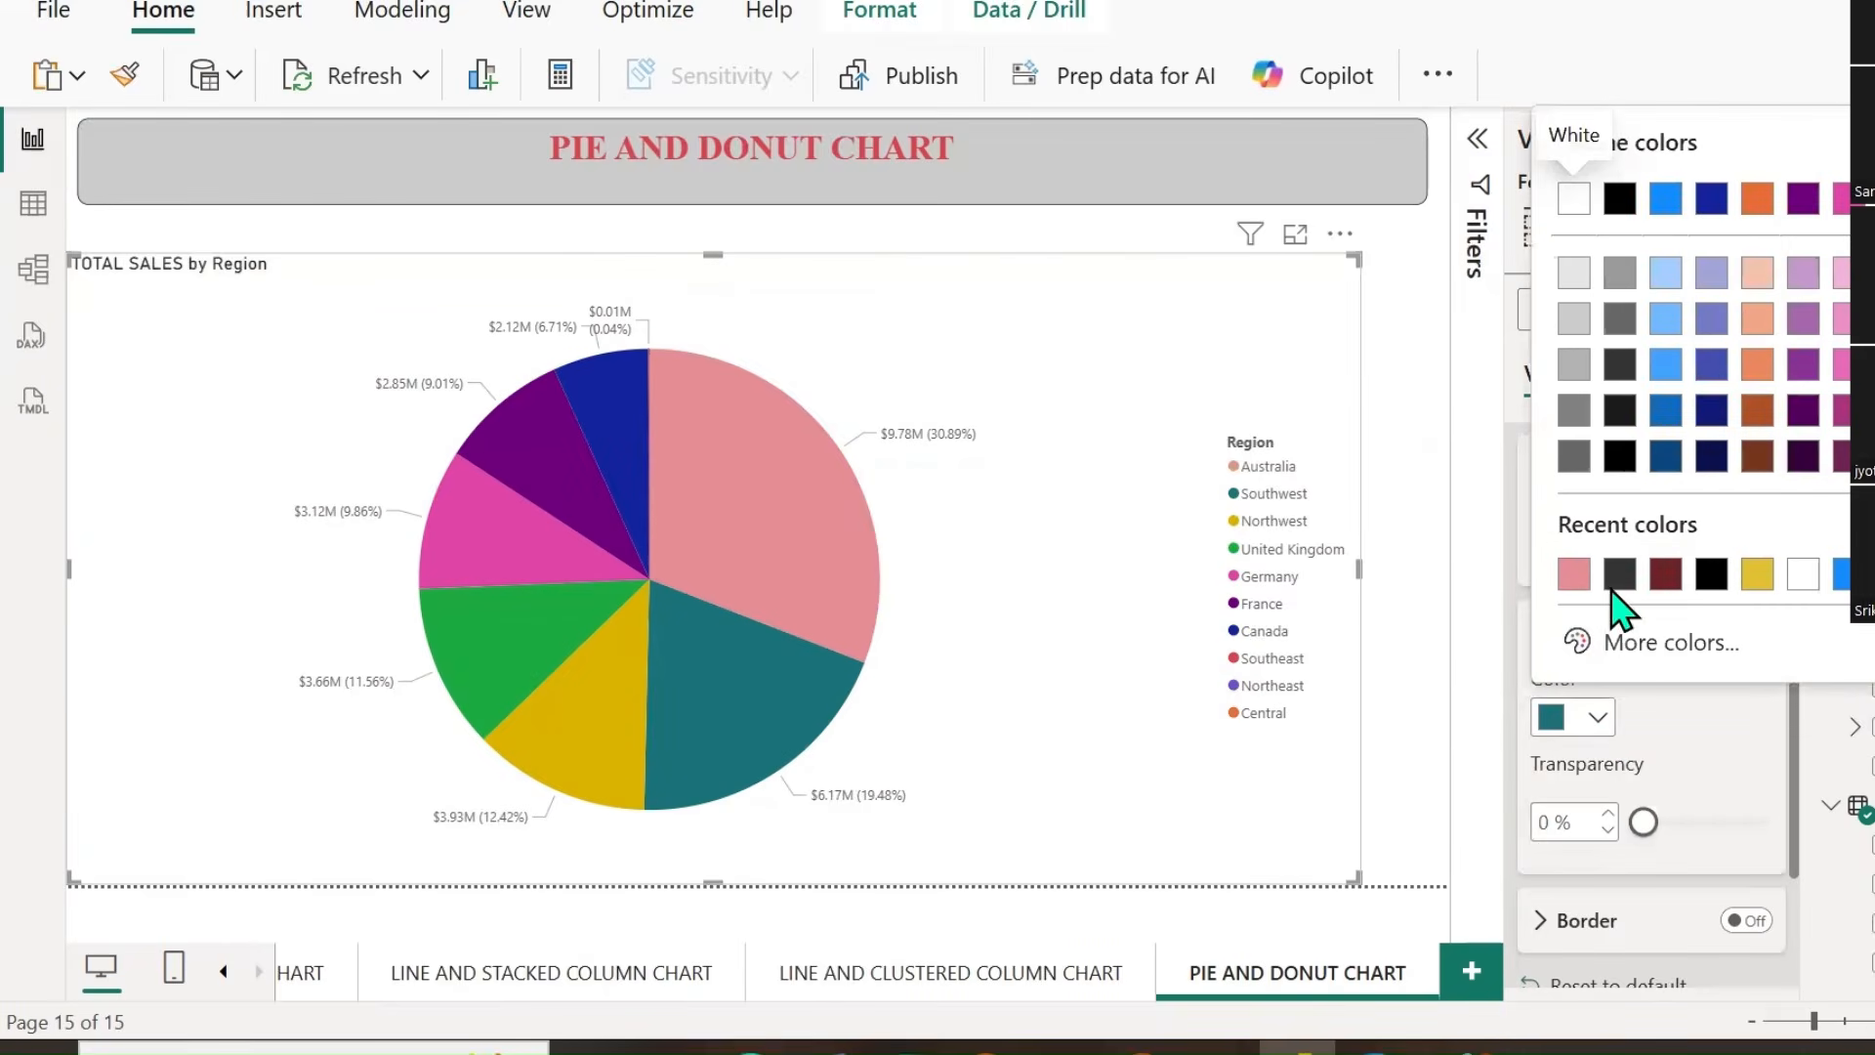
{"action": "left_click", "coordinate": [1711, 366]}
Recolour the pie chart's United Kingdom slice light yellow.
{"action": "left_click", "coordinate": [1660, 555]}
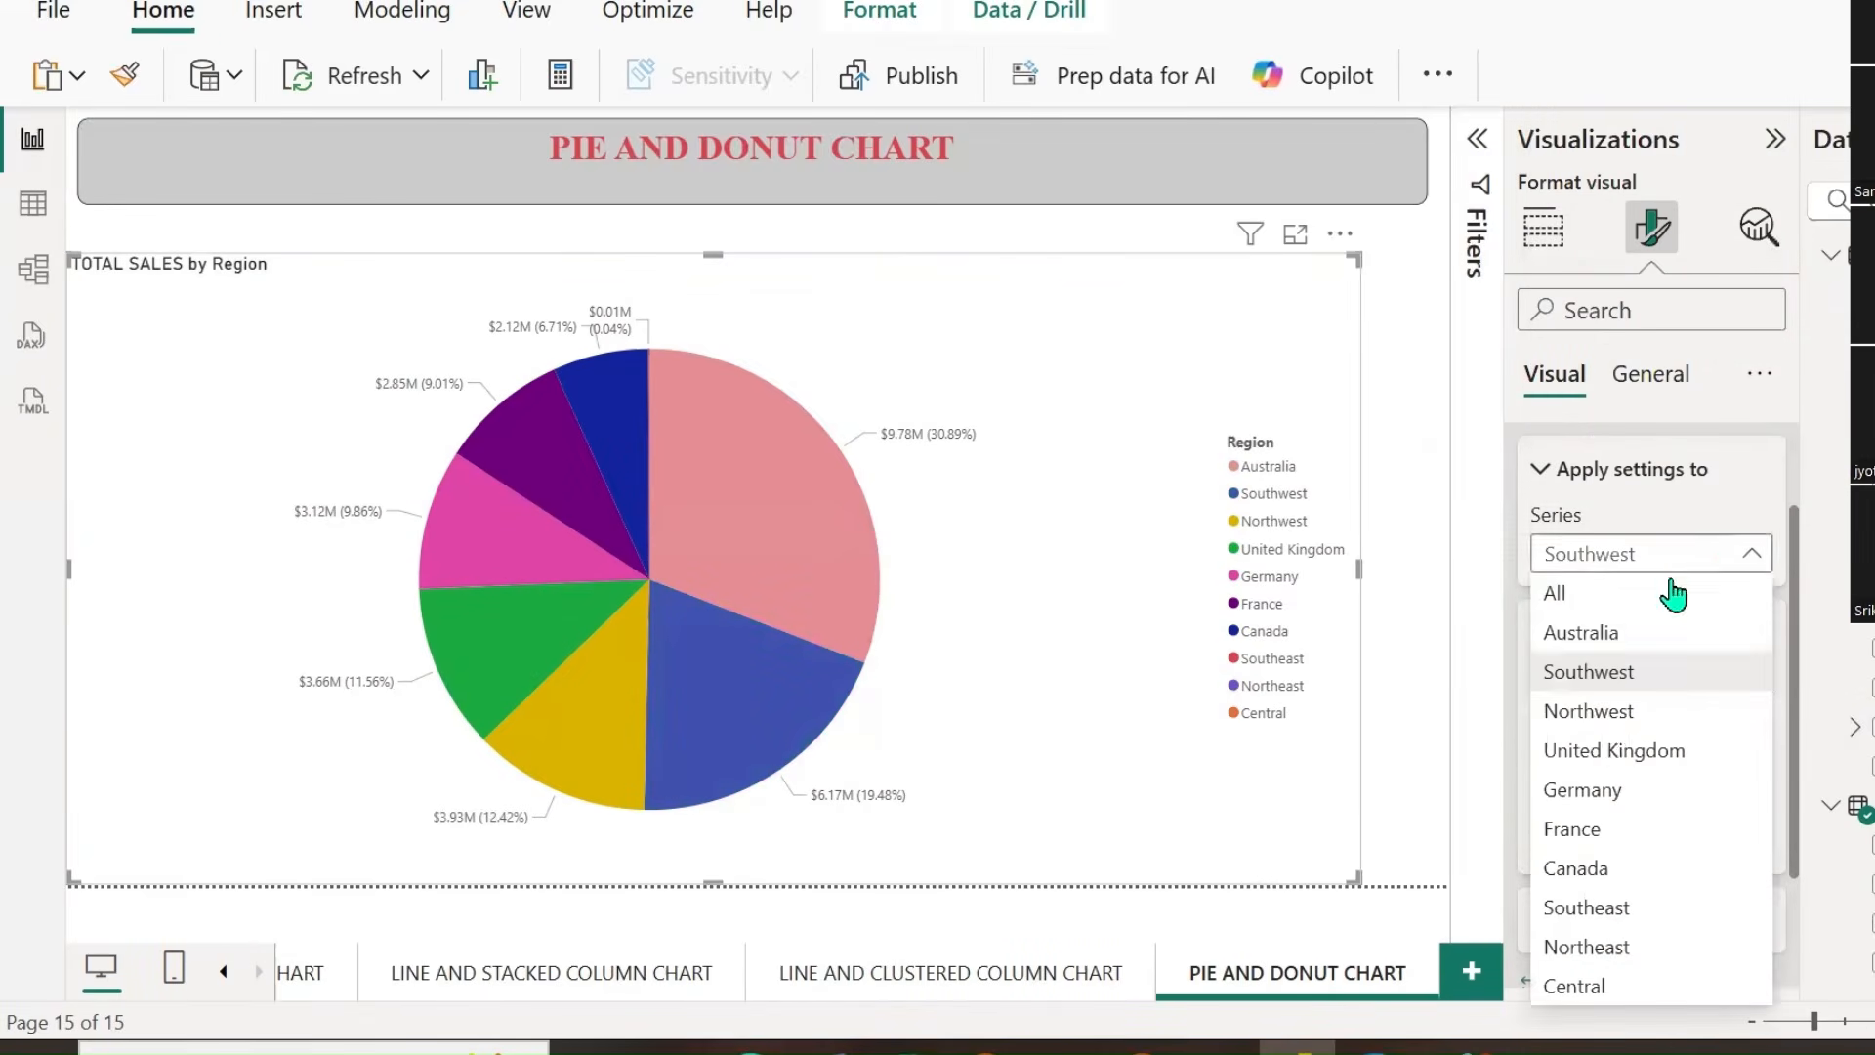
{"action": "left_click", "coordinate": [1603, 750]}
{"action": "left_click", "coordinate": [1596, 719]}
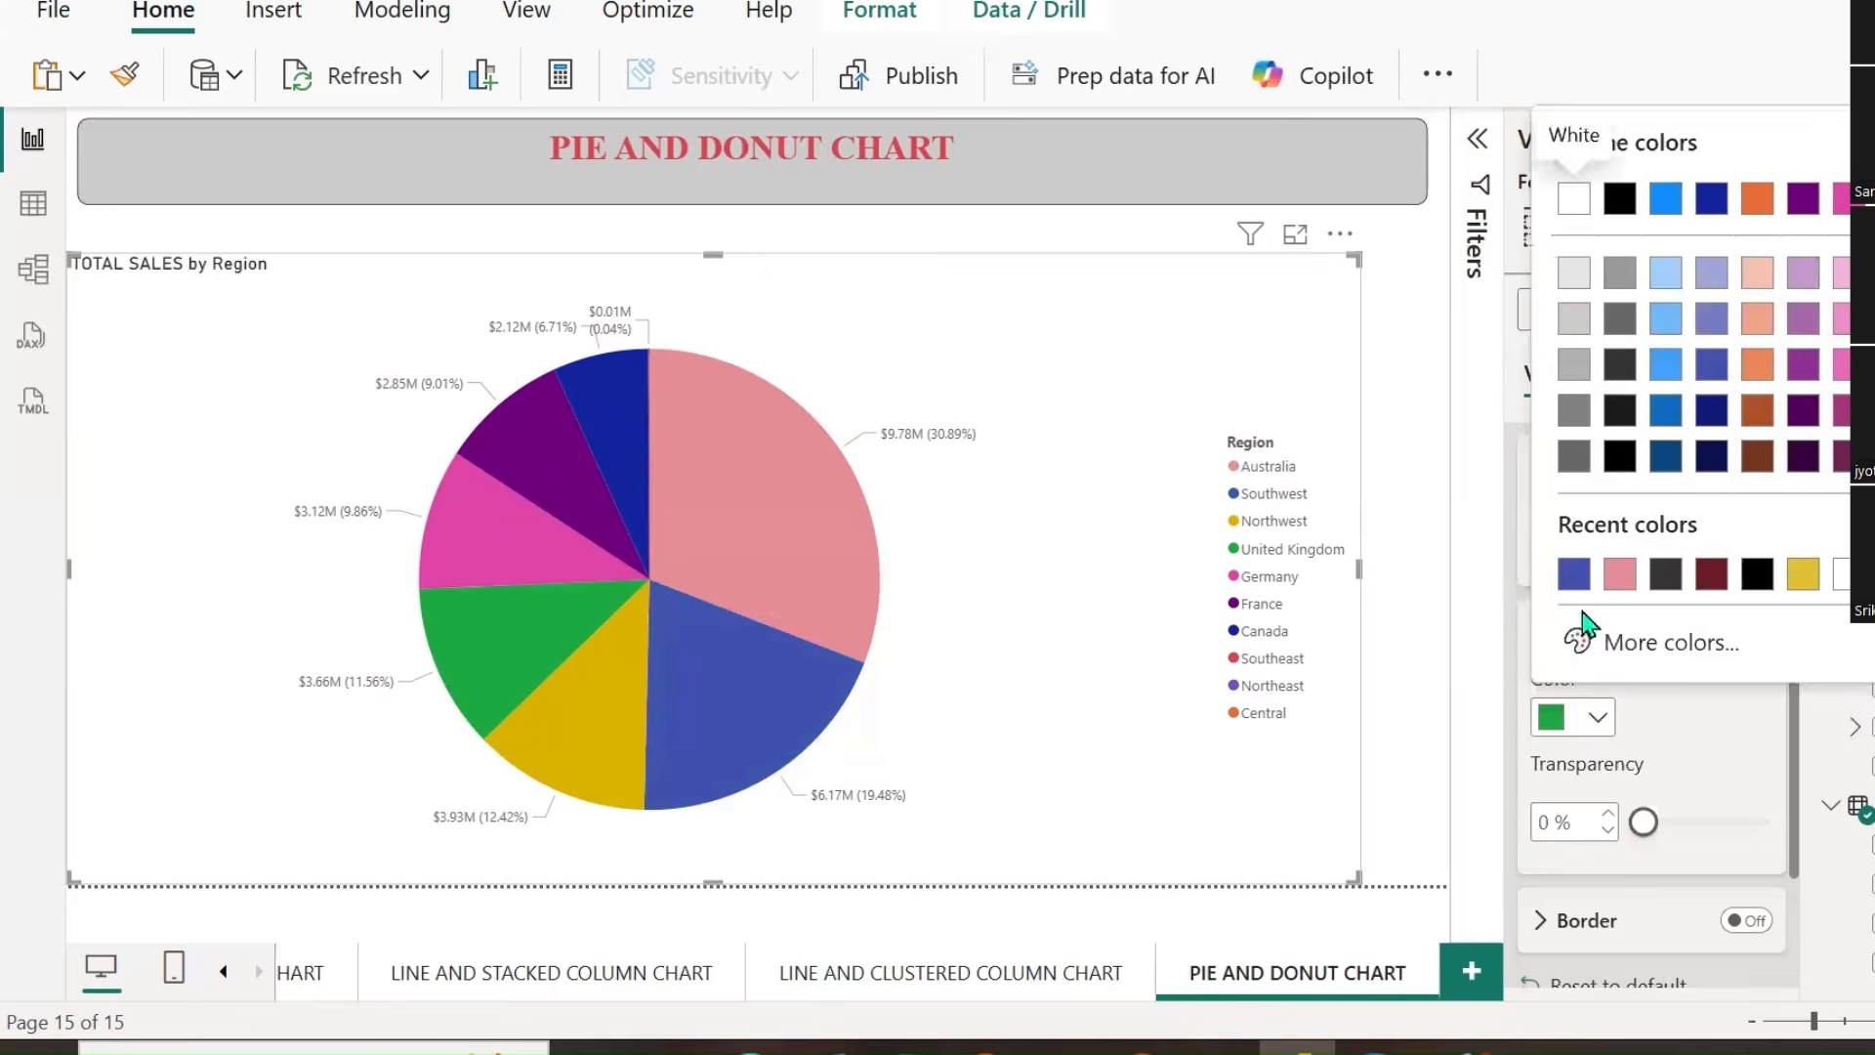
{"action": "left_click", "coordinate": [1871, 319]}
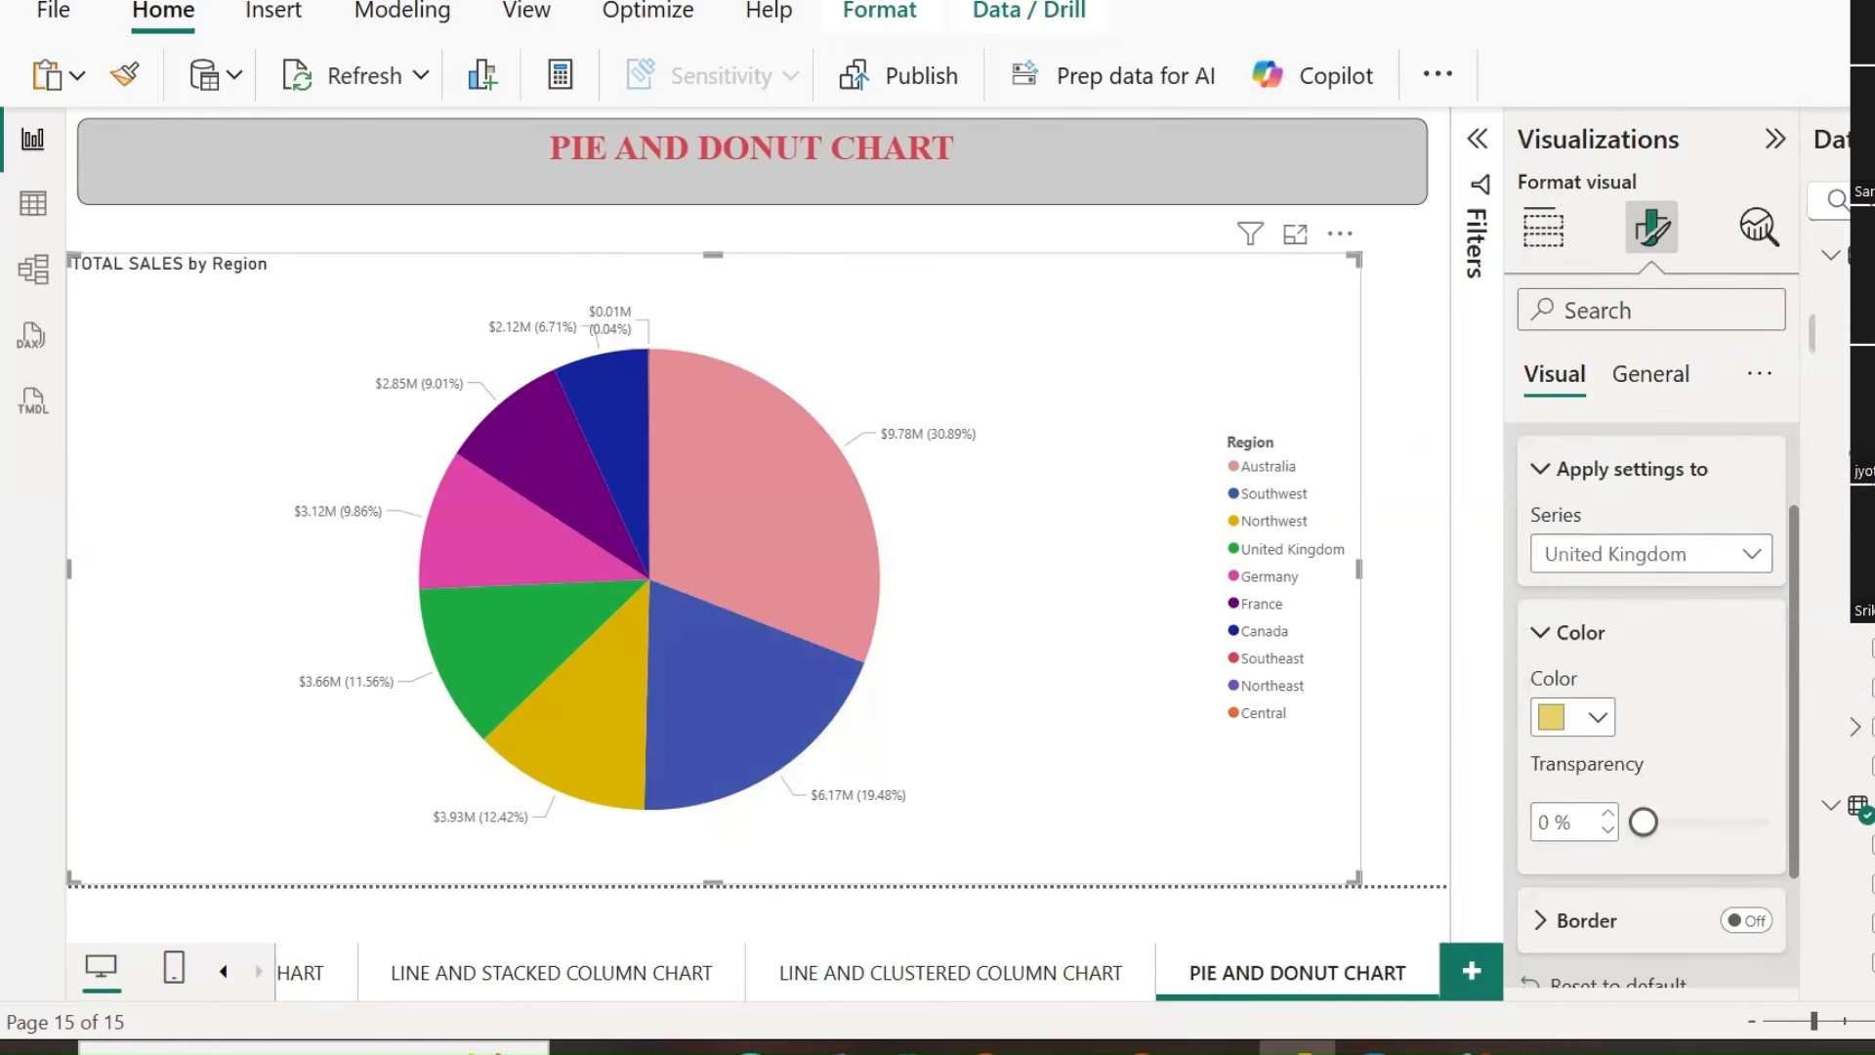
{"action": "scroll", "coordinate": [1810, 660], "scroll_direction": "down", "scroll_amount": 1}
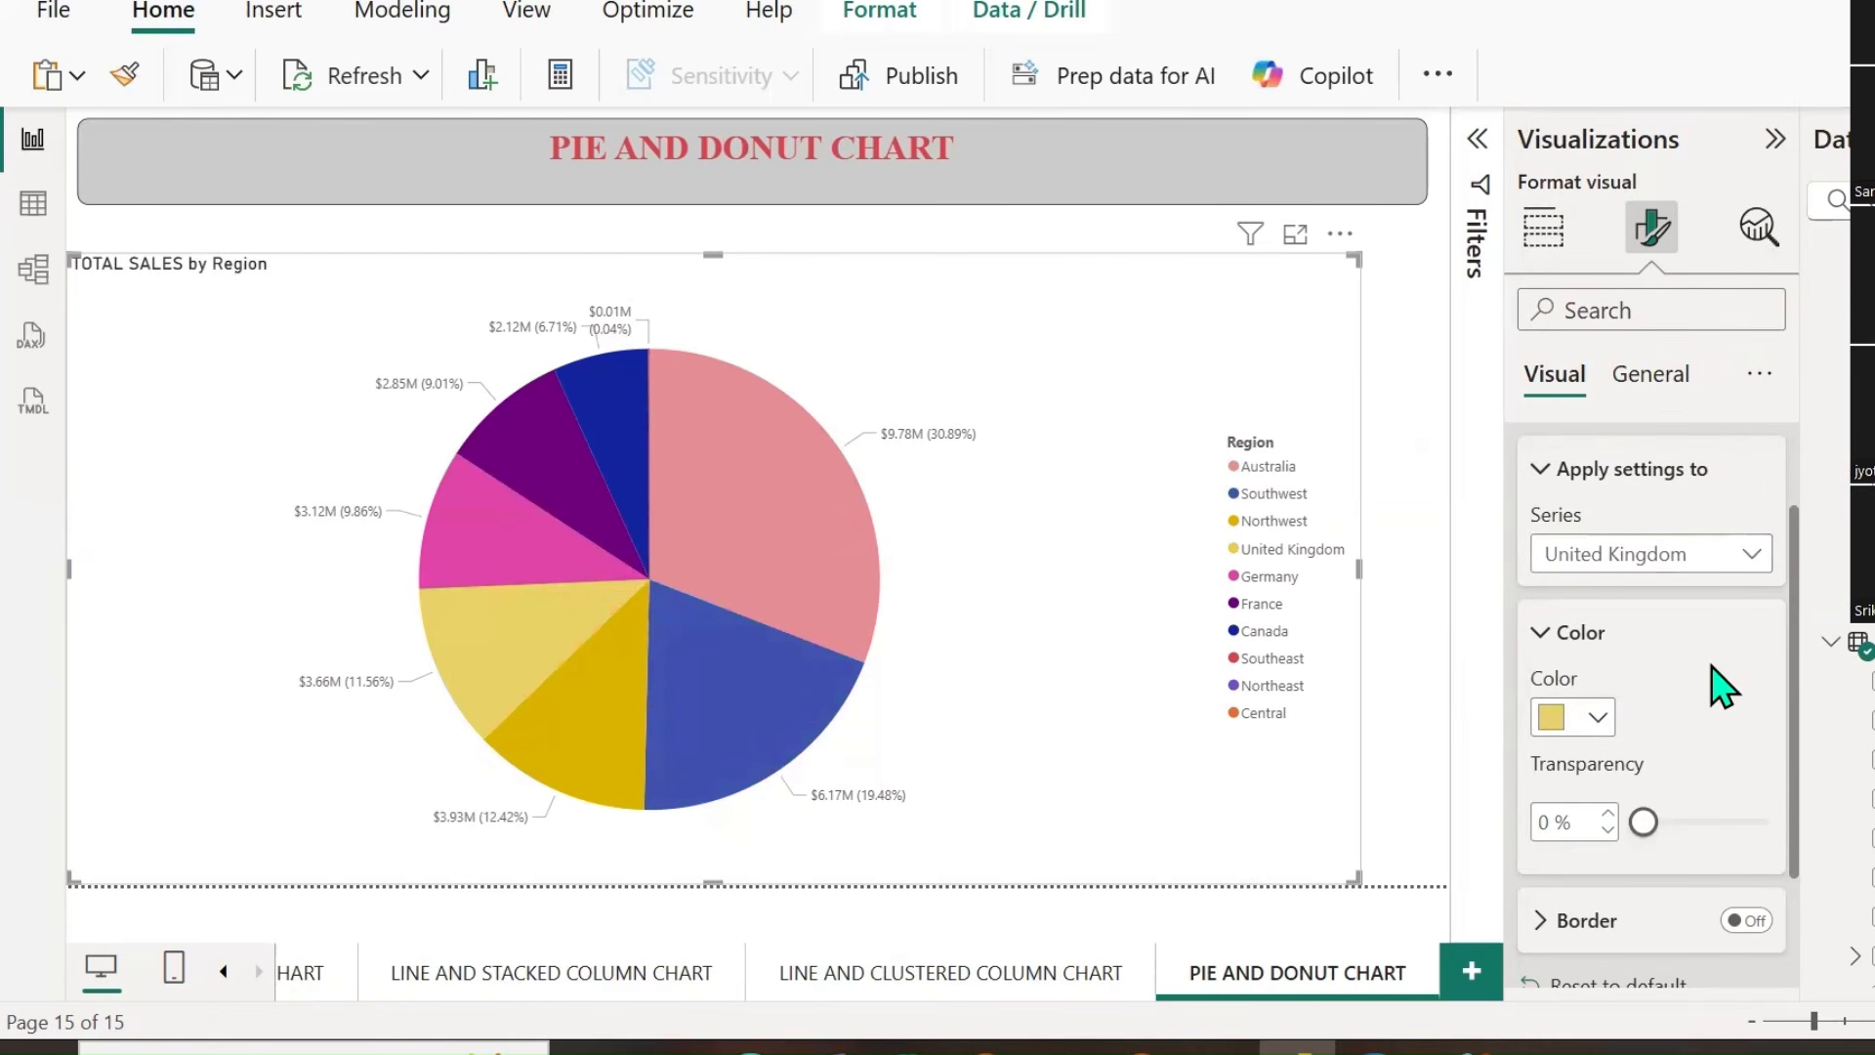
Give the United Kingdom slice a light orange border 5 px wide, and set the border to match the fill color.
{"action": "scroll", "coordinate": [1719, 683], "scroll_direction": "down", "scroll_amount": 2}
{"action": "left_click", "coordinate": [1756, 758]}
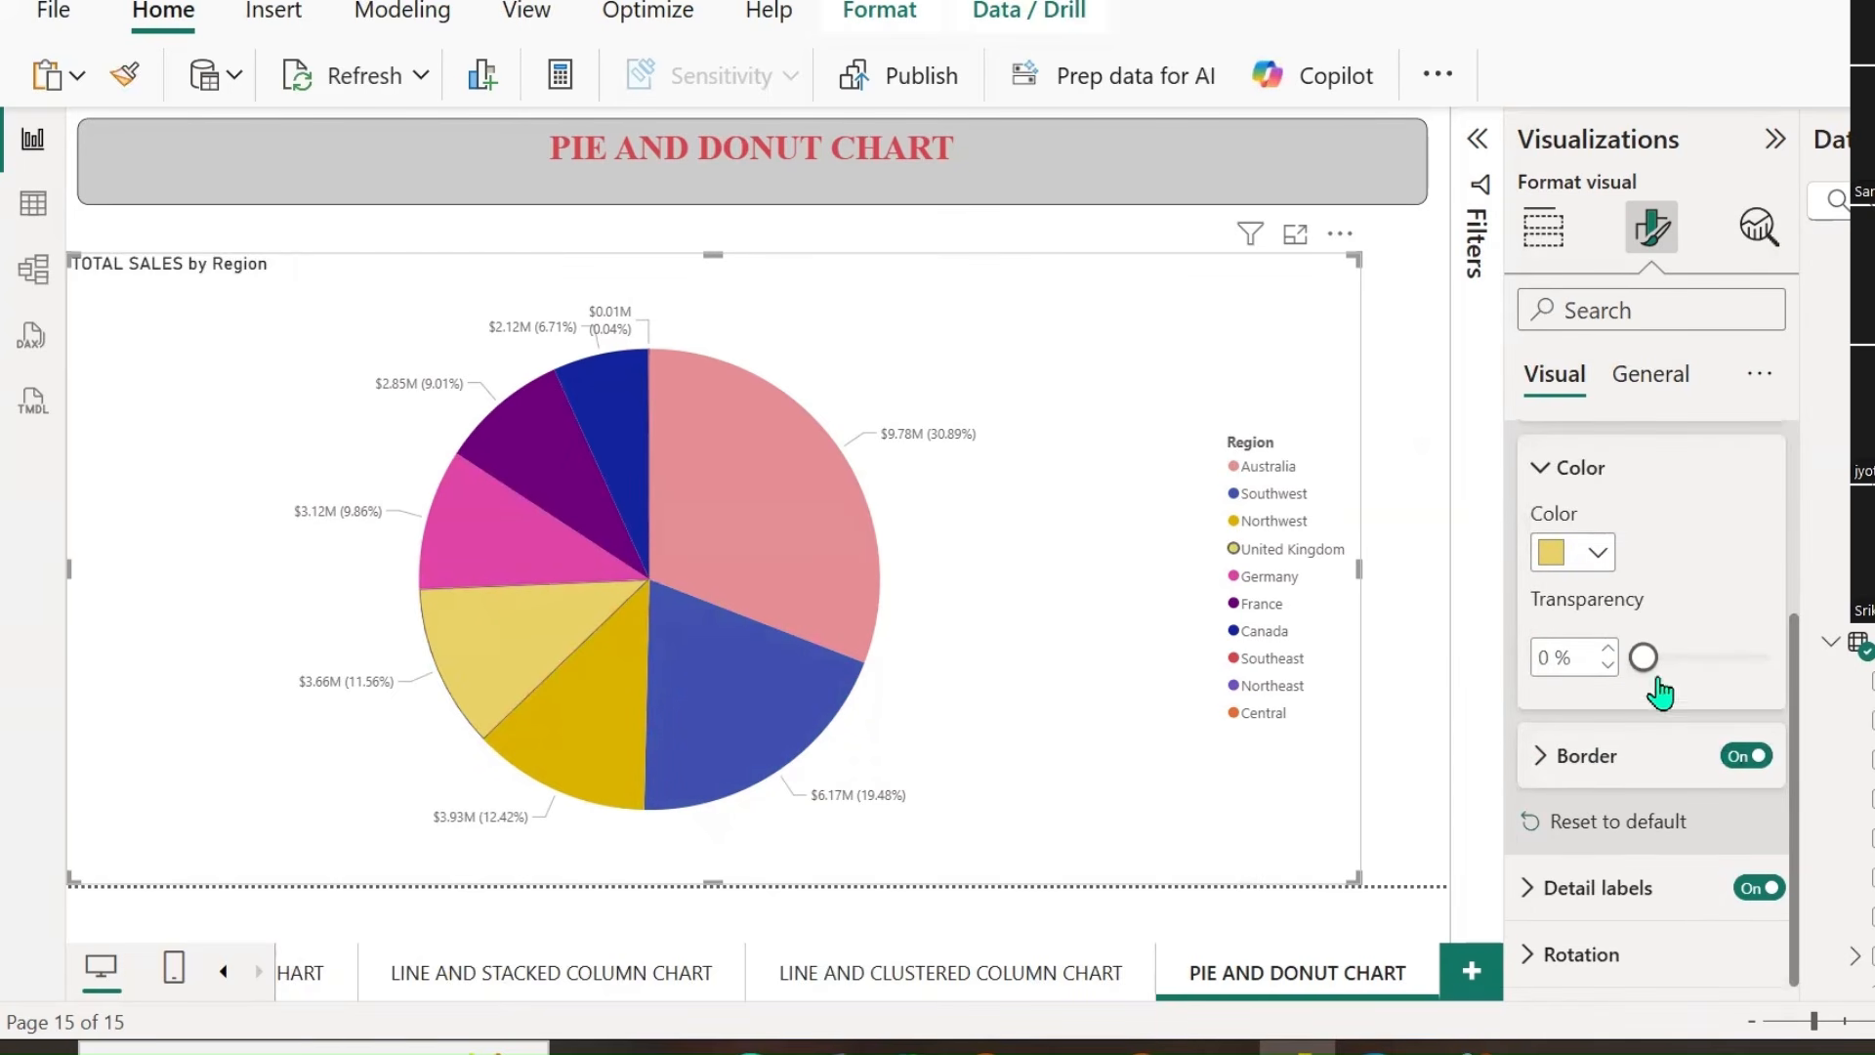
{"action": "left_click", "coordinate": [1540, 771]}
{"action": "scroll", "coordinate": [1665, 713], "scroll_direction": "down", "scroll_amount": 2}
{"action": "left_click", "coordinate": [1747, 640]}
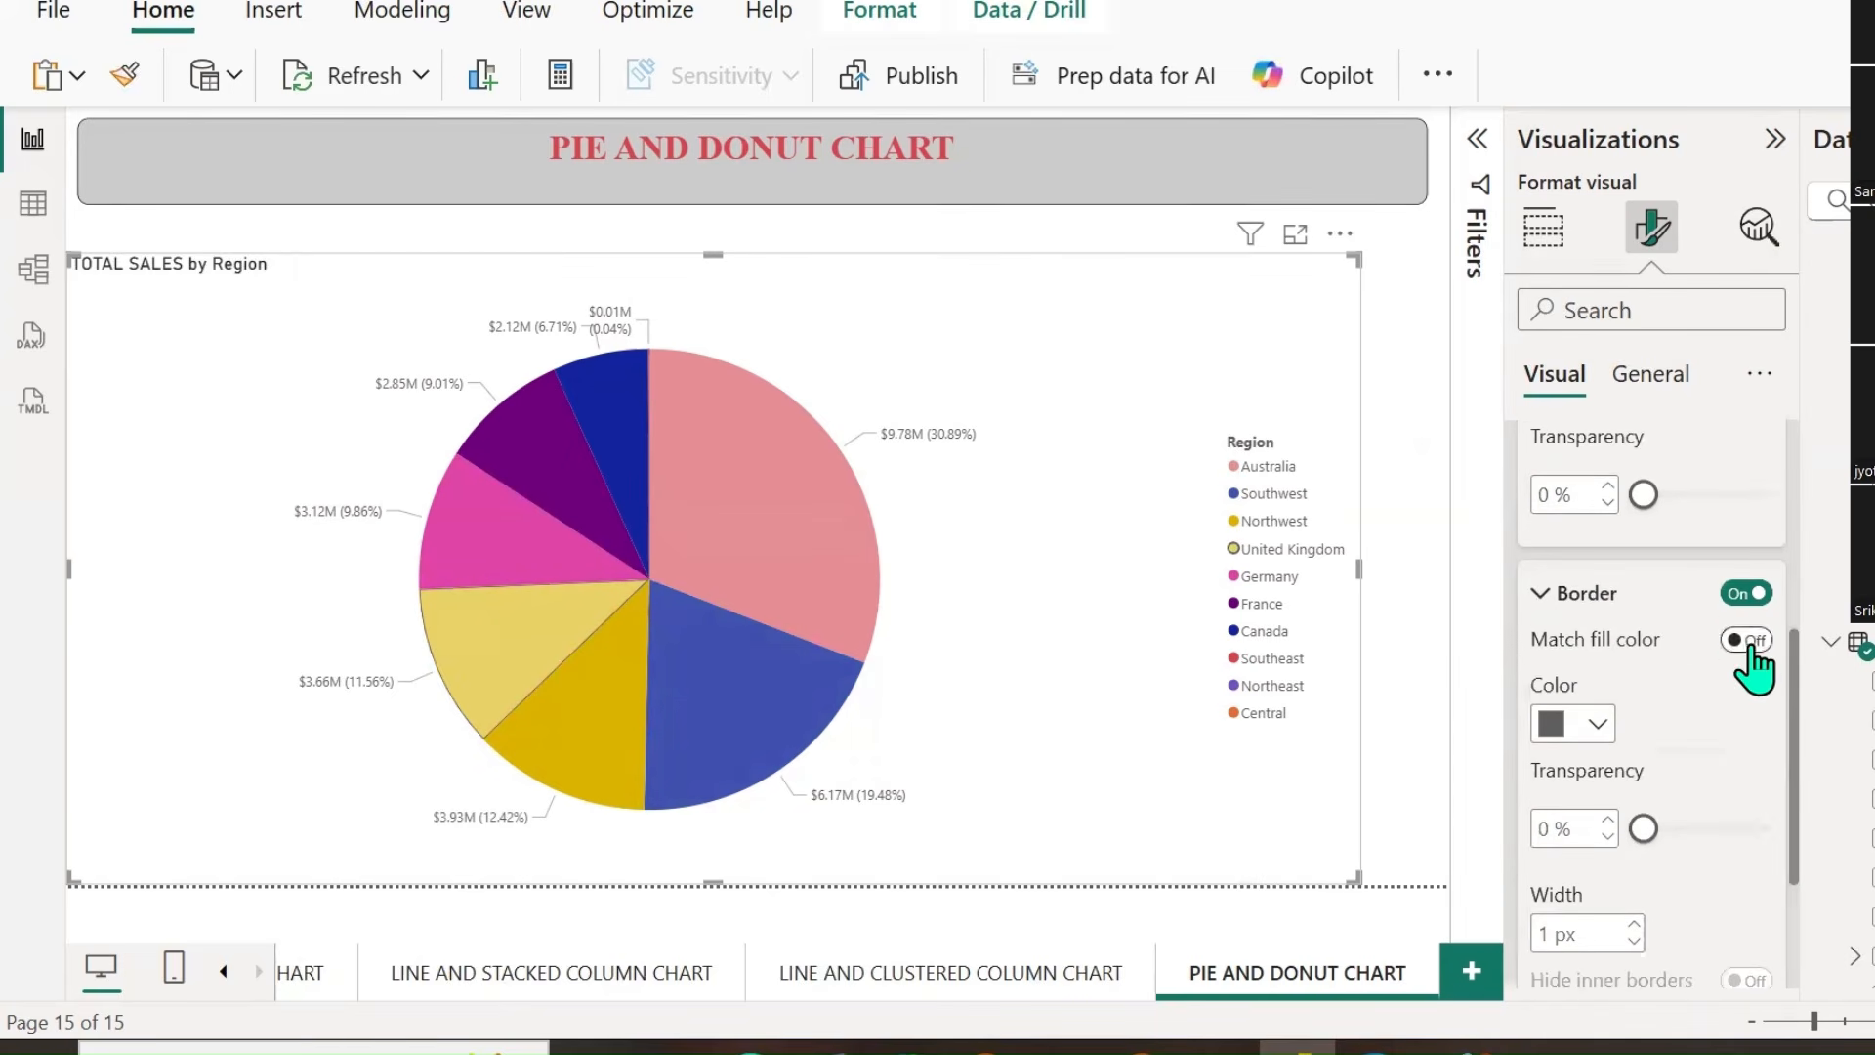
{"action": "left_click", "coordinate": [1749, 643]}
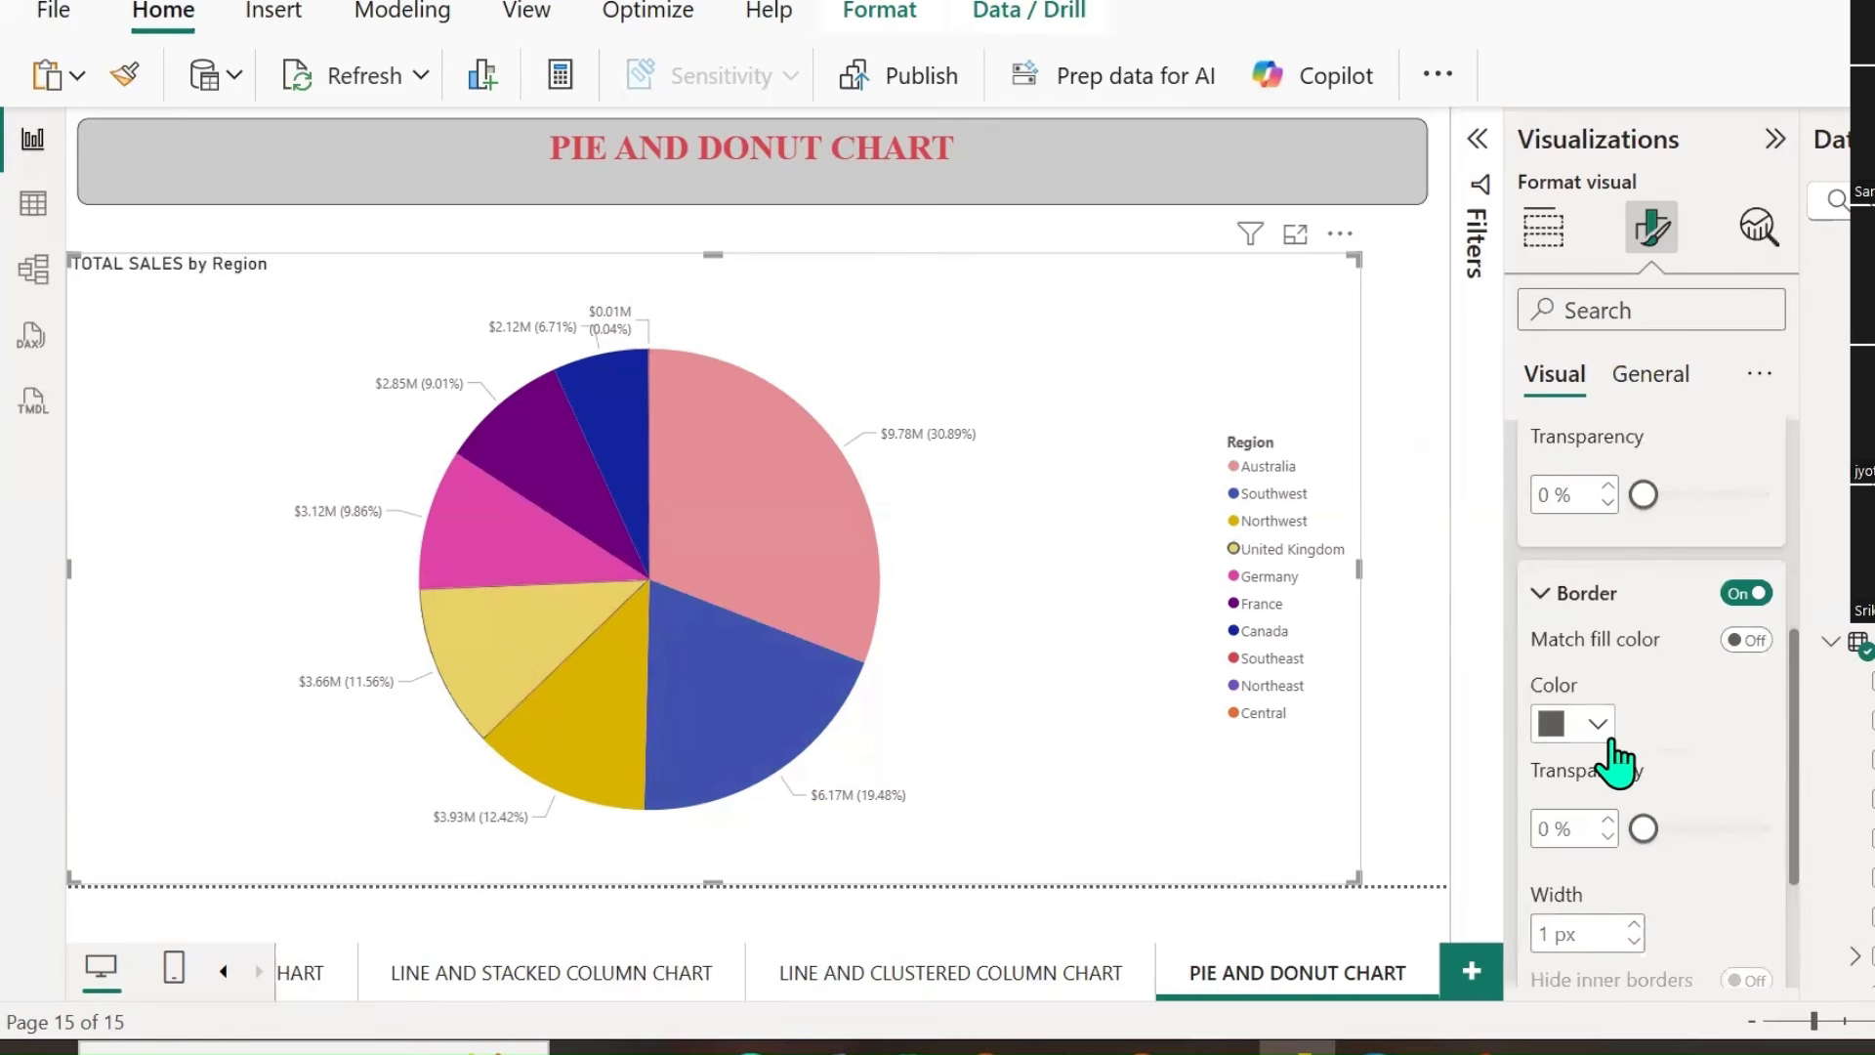
{"action": "left_click", "coordinate": [1598, 724]}
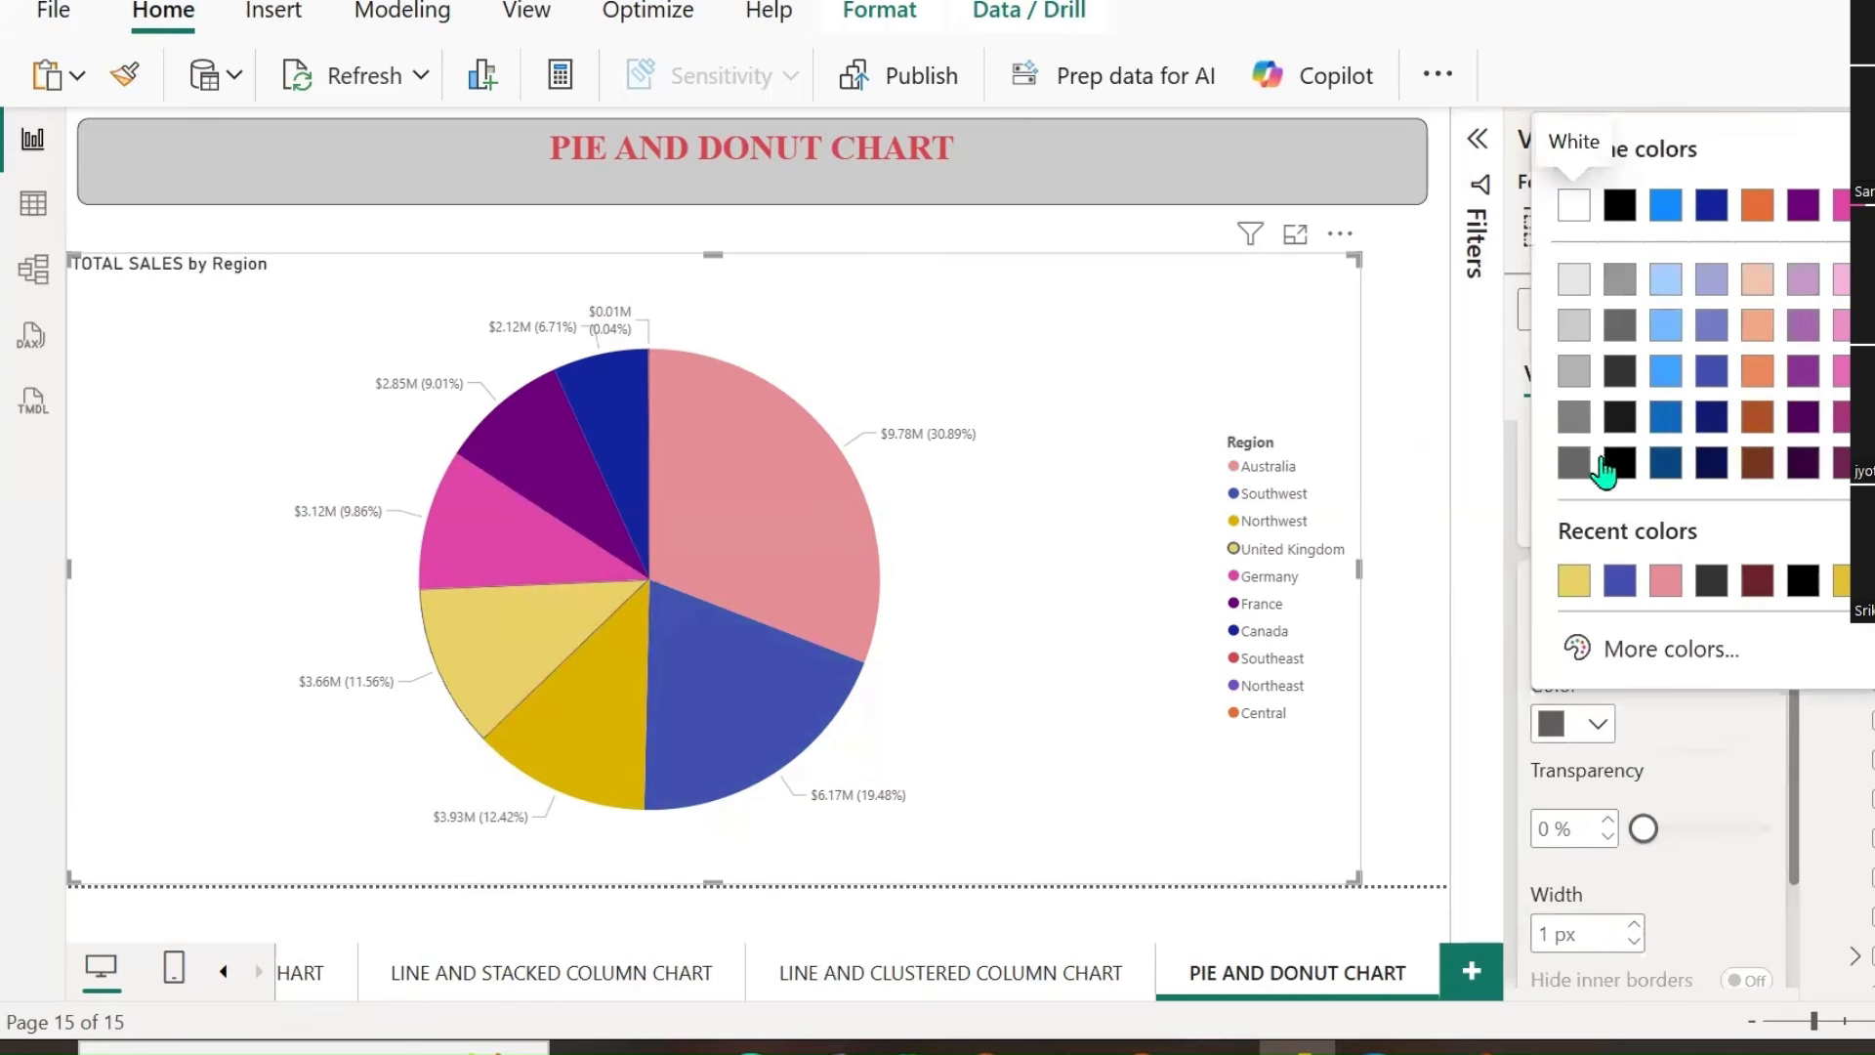
{"action": "left_click", "coordinate": [1757, 283]}
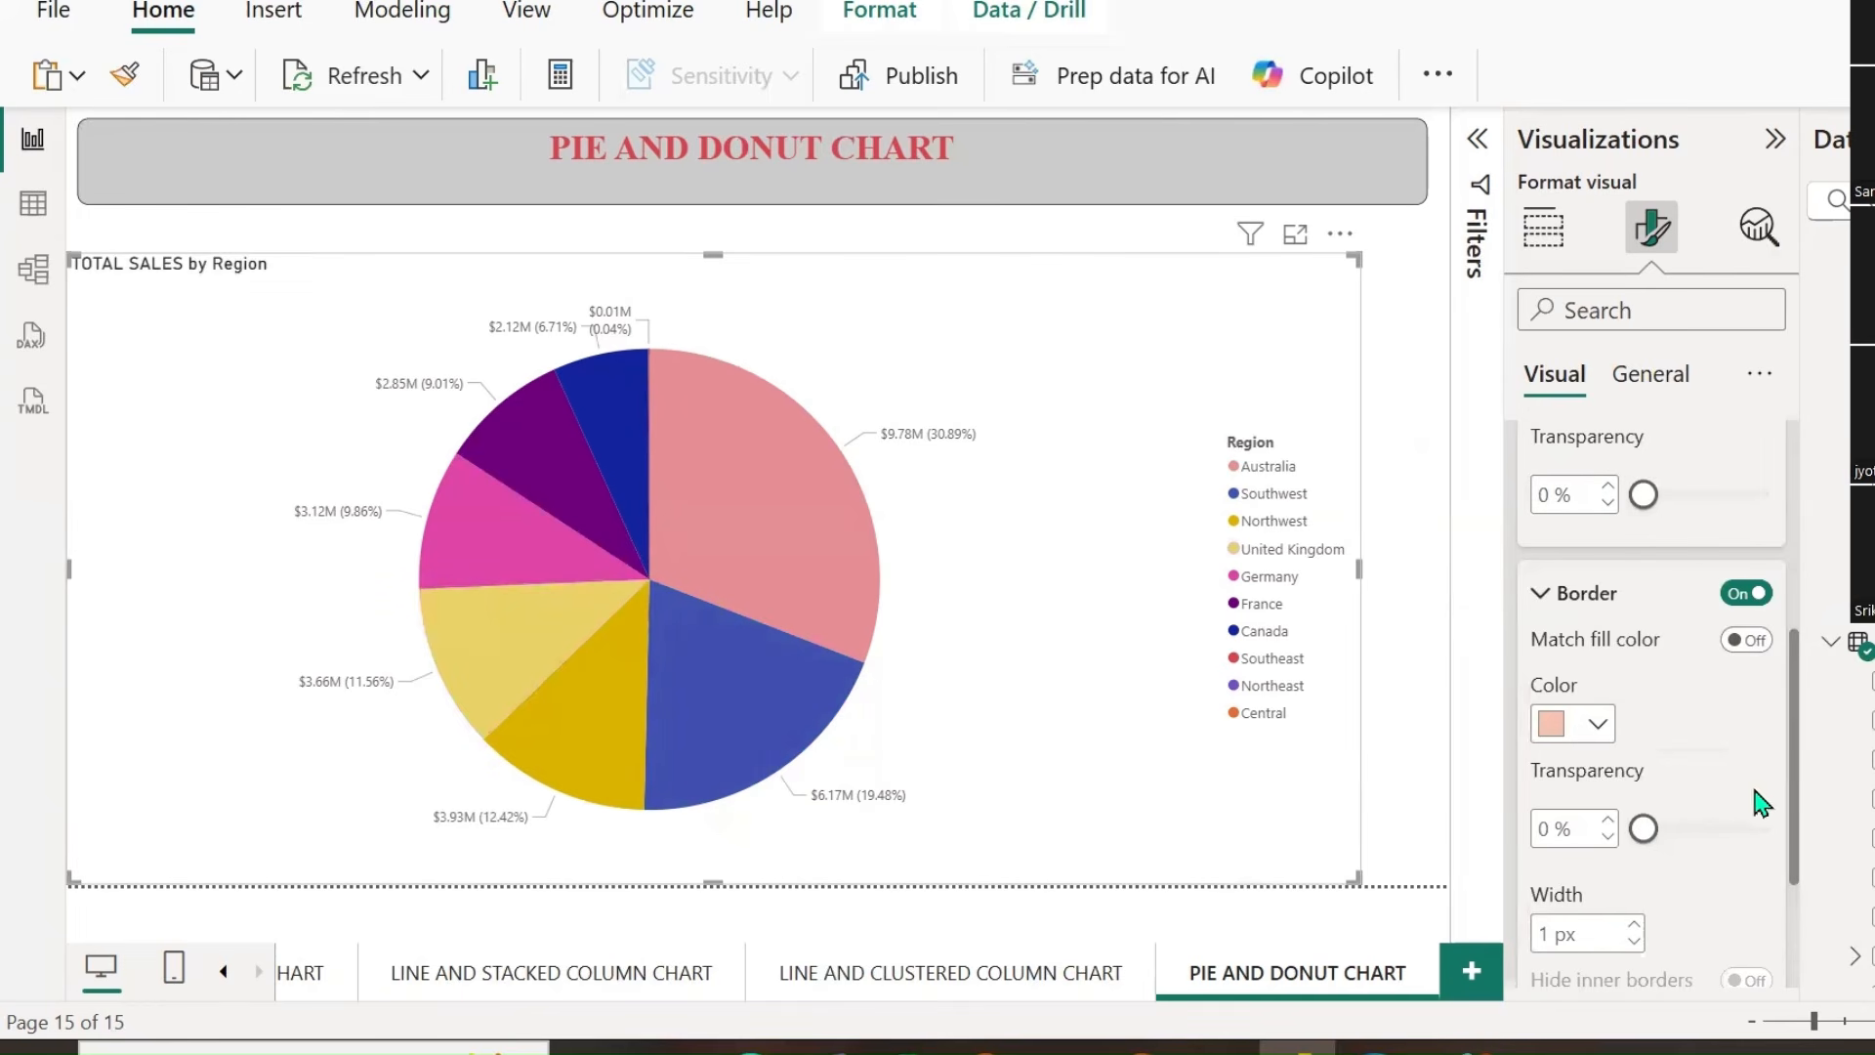
{"action": "scroll", "coordinate": [1746, 796], "scroll_direction": "down", "scroll_amount": 2}
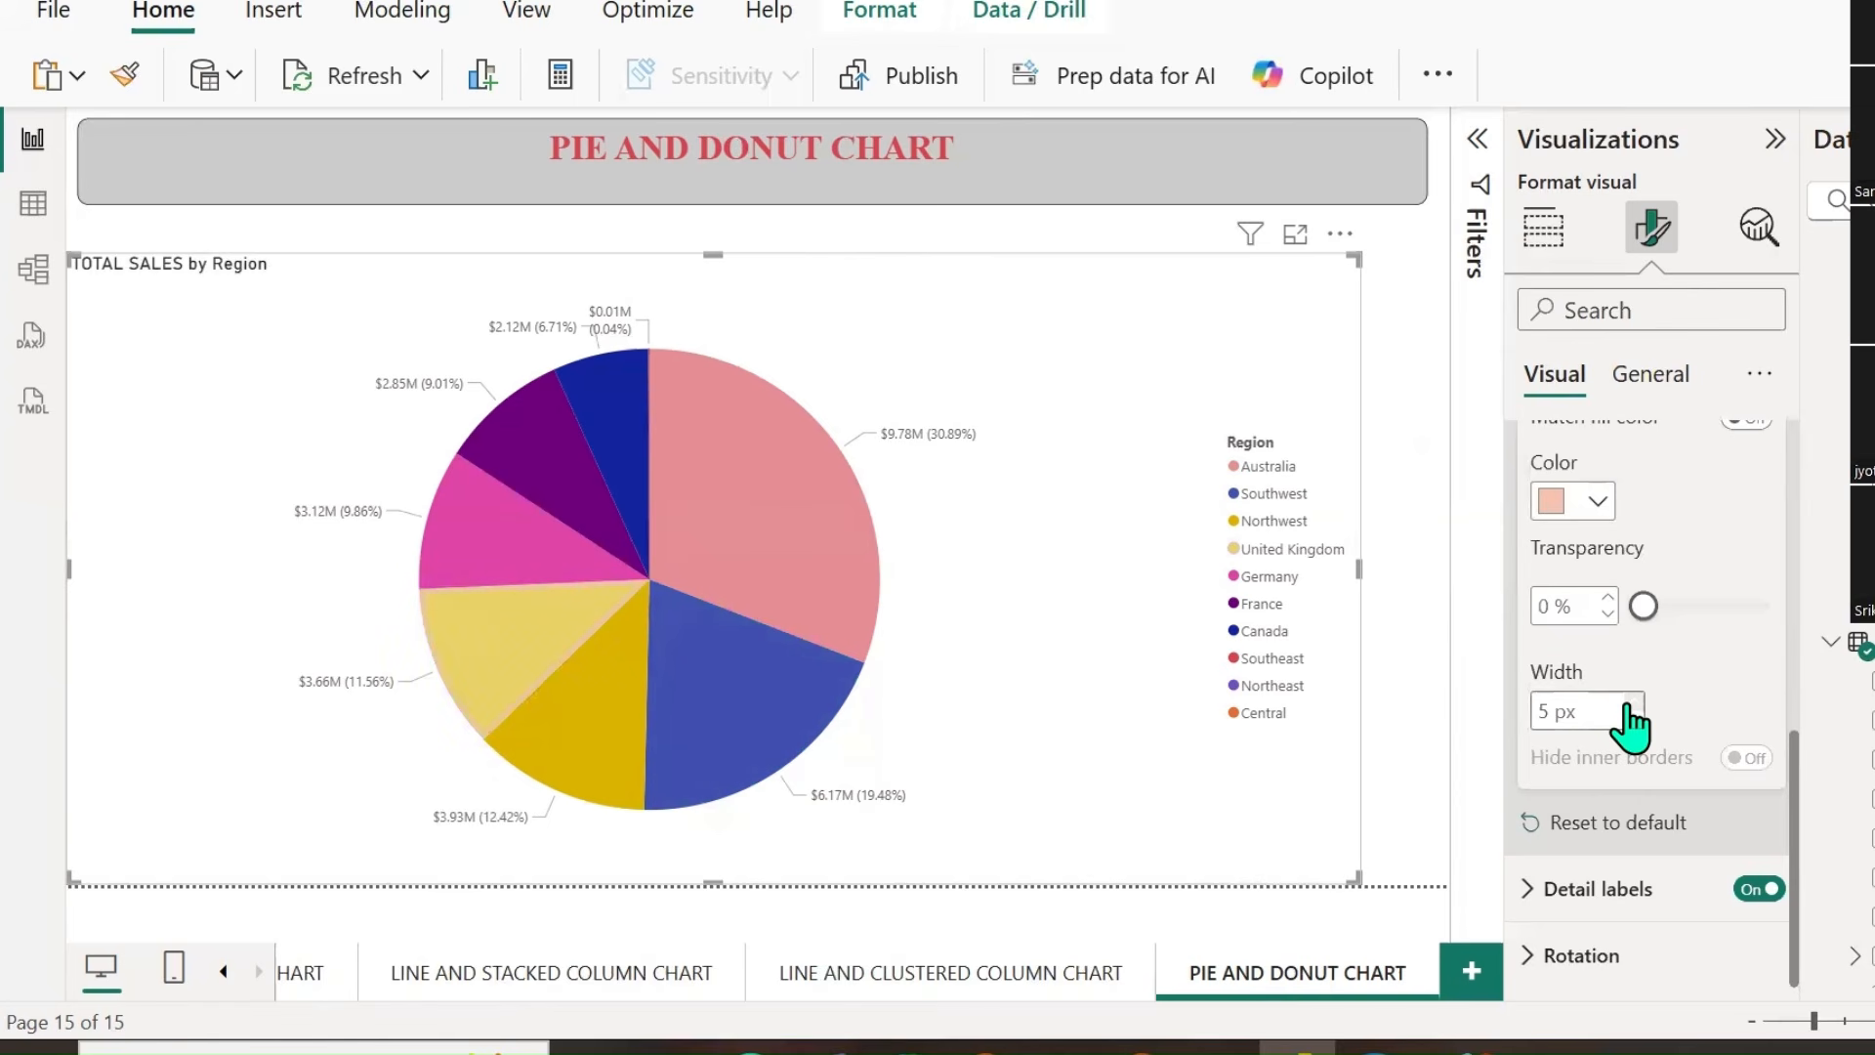
{"action": "scroll", "coordinate": [1660, 718], "scroll_direction": "up", "scroll_amount": 2}
{"action": "left_click", "coordinate": [1748, 582]}
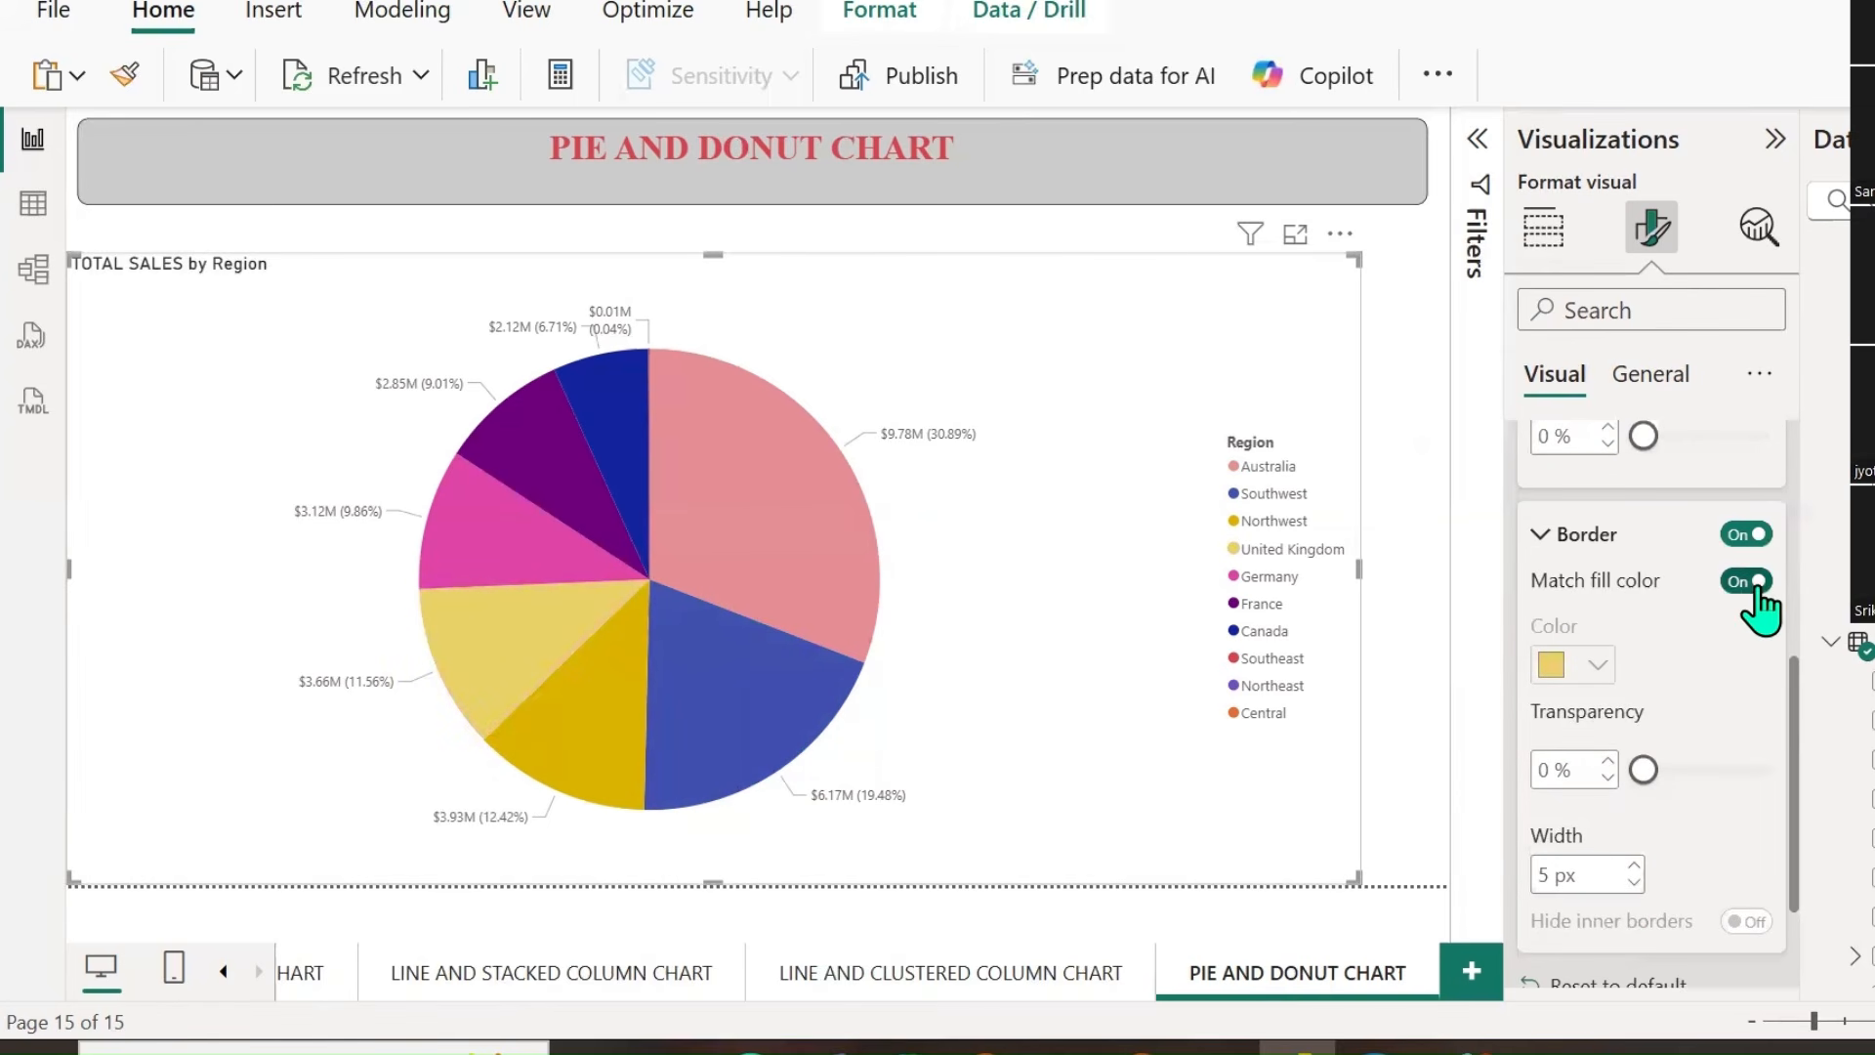
Turn off the United Kingdom slice's border and reset the slice formatting to default.
{"action": "left_click", "coordinate": [1747, 534]}
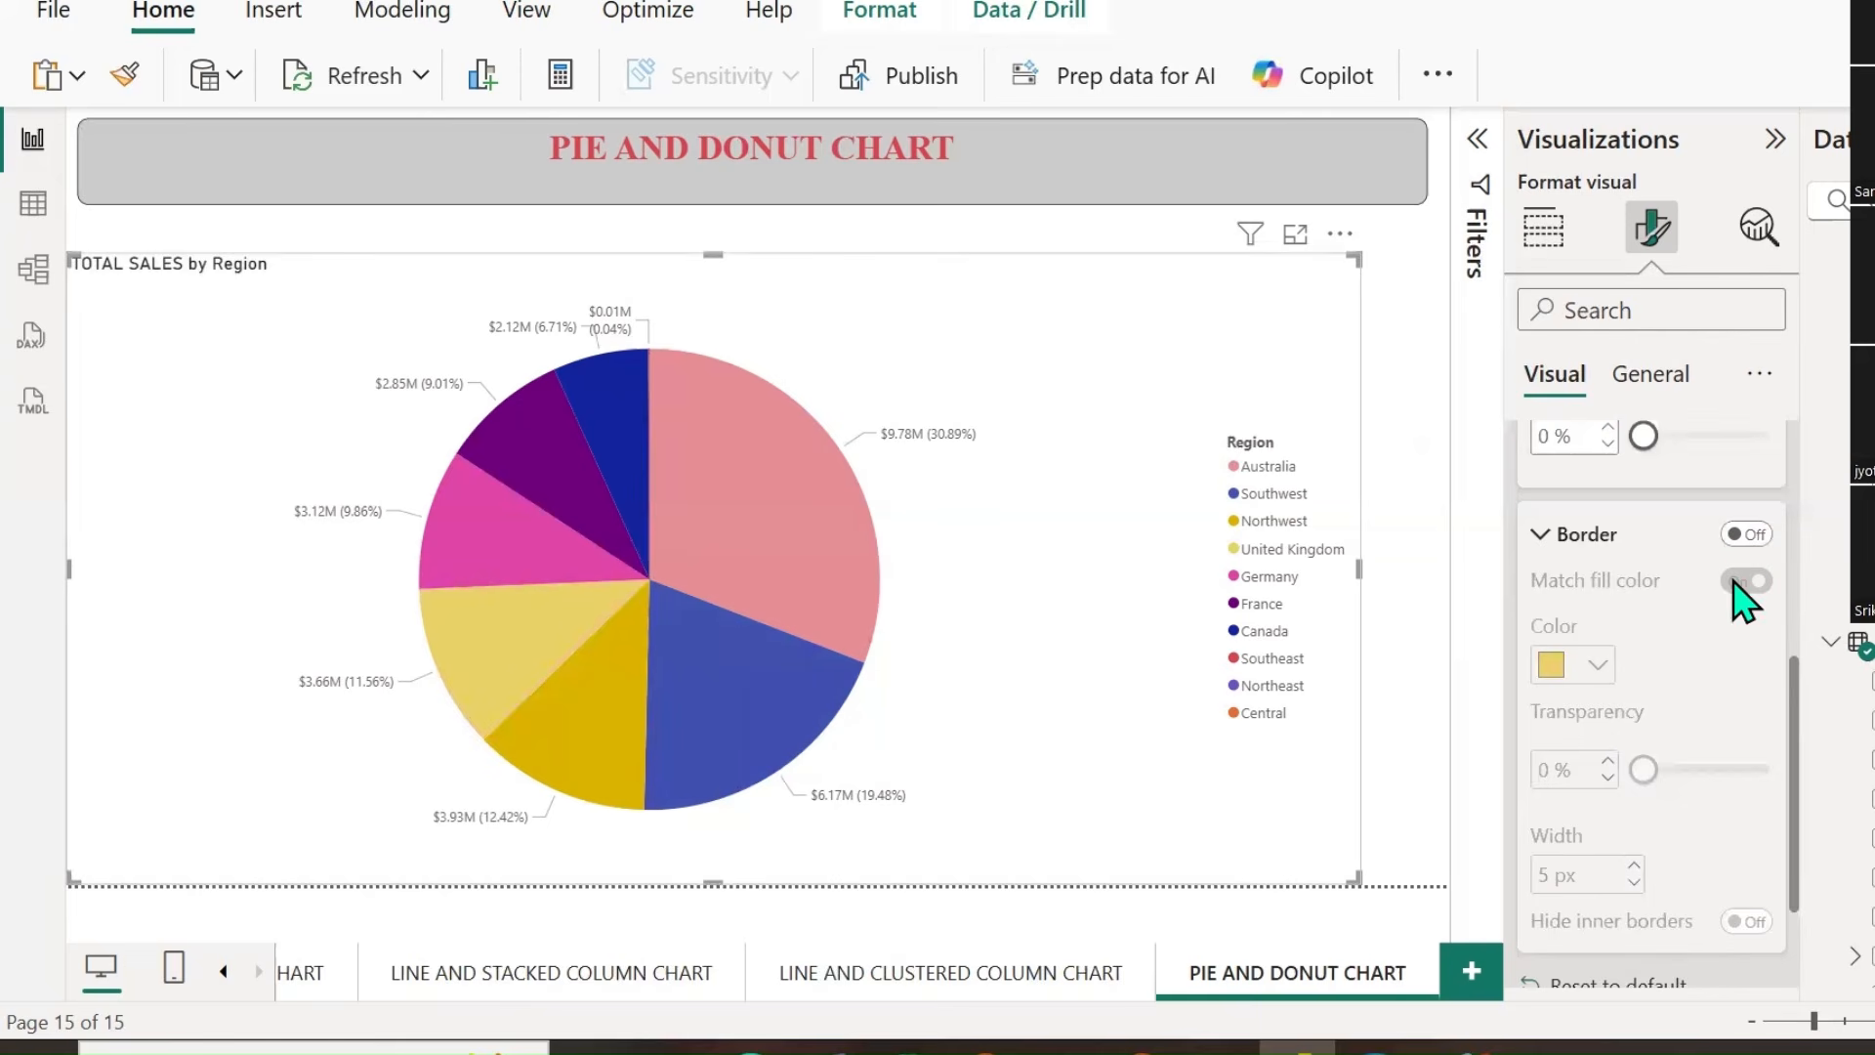
{"action": "left_click", "coordinate": [1542, 533]}
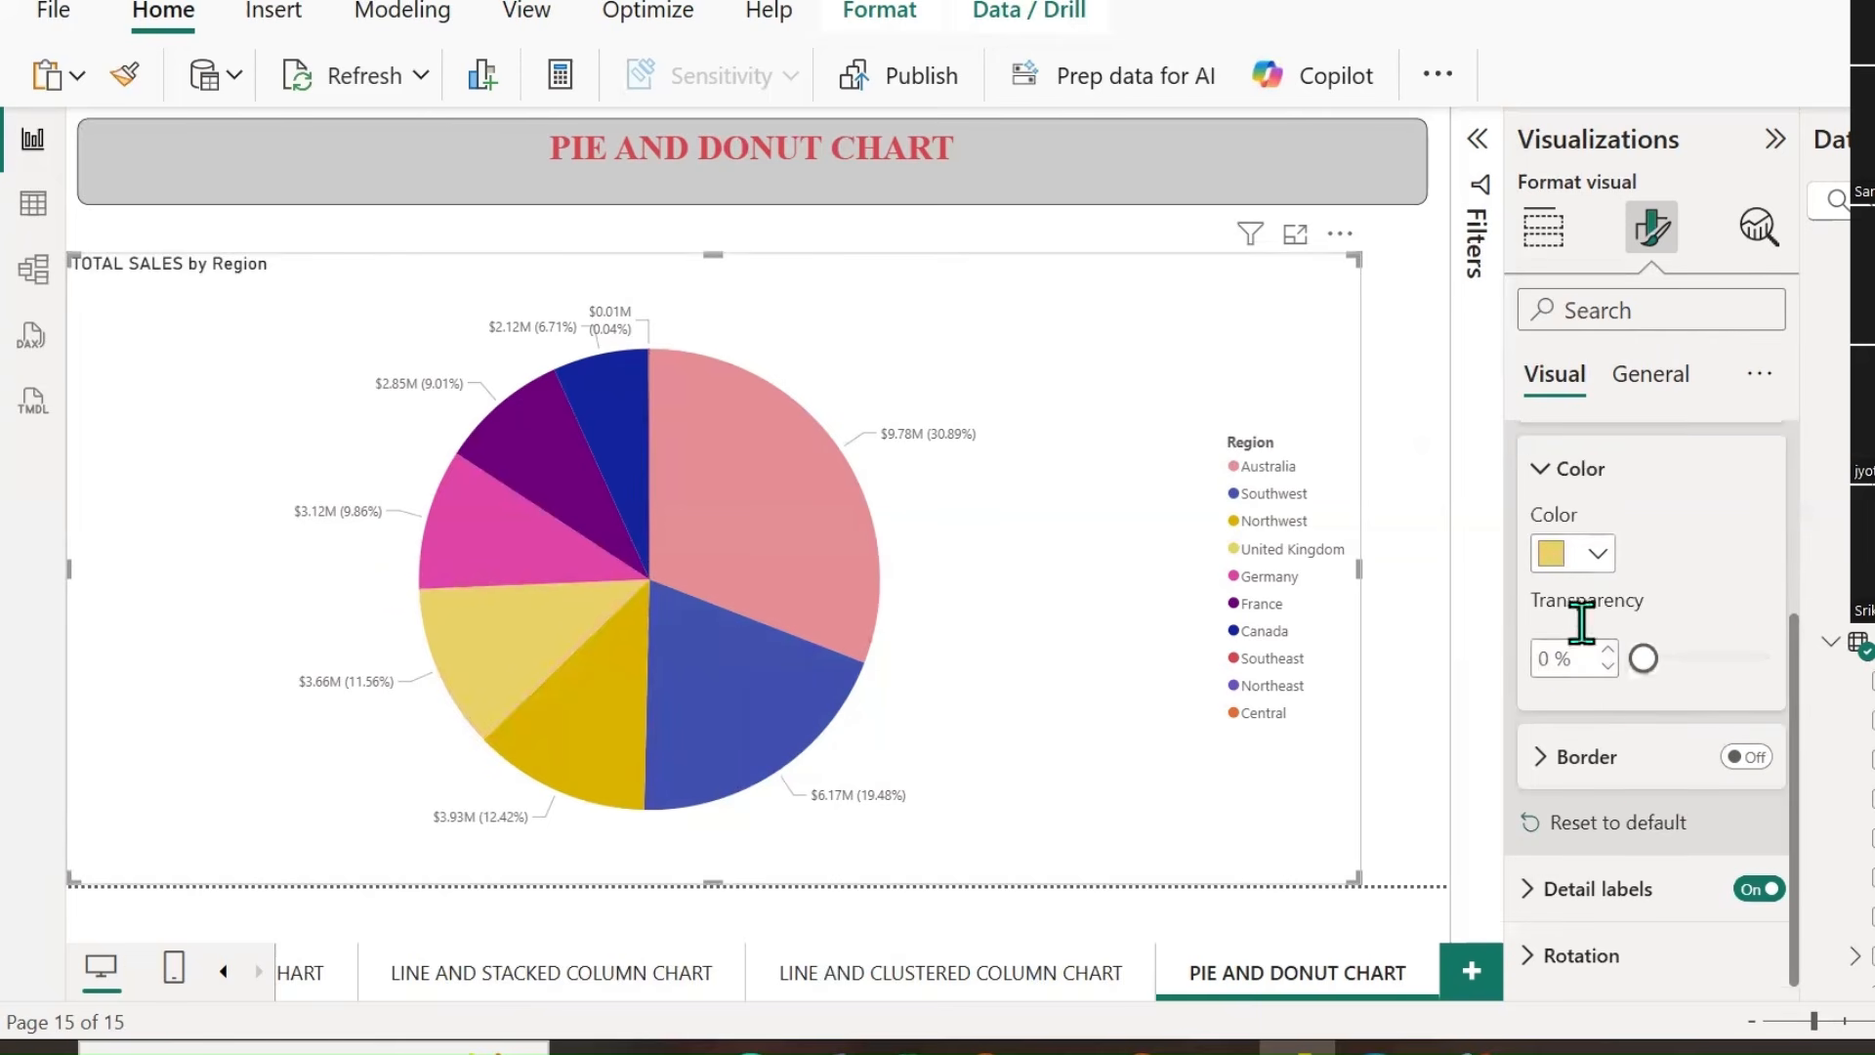
{"action": "left_click", "coordinate": [1587, 825]}
Expand the detail label settings and draw red check marks beside the Australia label and the label above the pie.
{"action": "left_click", "coordinate": [1533, 889]}
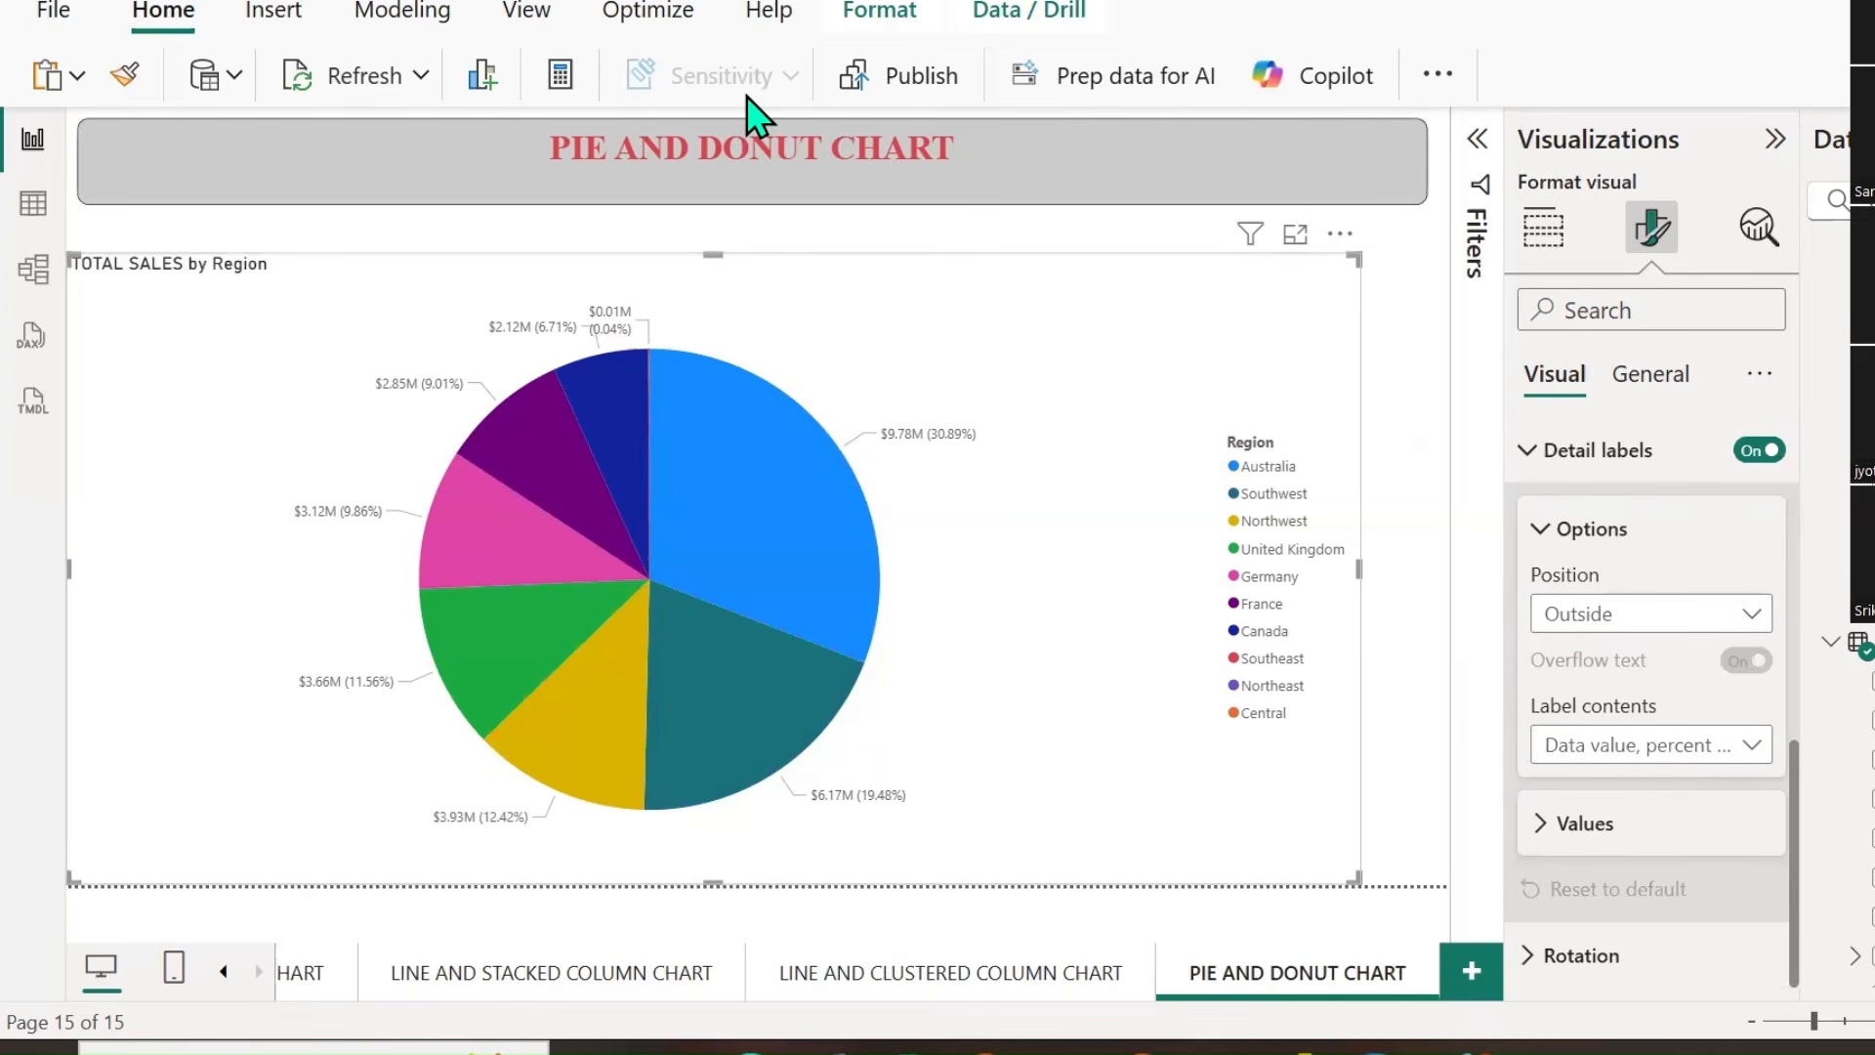
{"action": "left_click_drag", "start_coordinate": [989, 416], "coordinate": [1086, 342]}
{"action": "left_click_drag", "start_coordinate": [591, 286], "coordinate": [745, 213]}
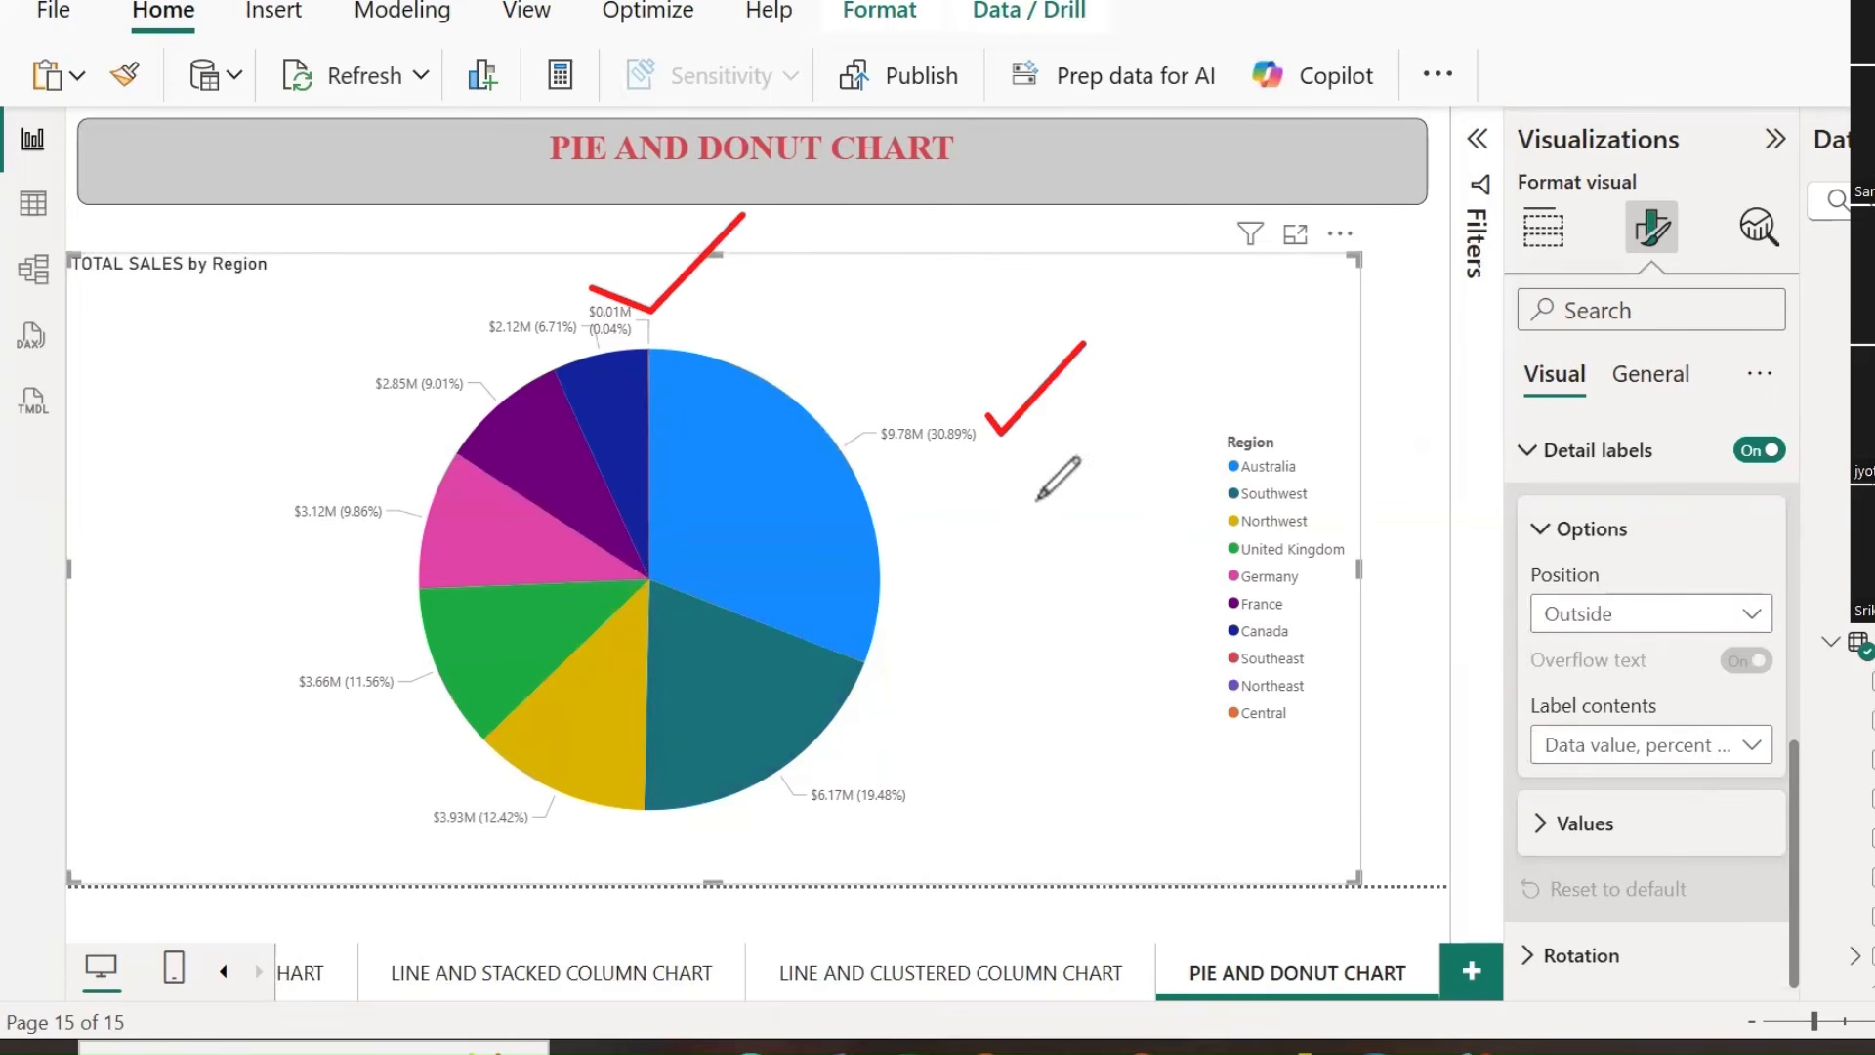
Try the Inside, Prefer outside and Prefer inside positions for the detail labels, and return the position to Outside.
{"action": "left_click", "coordinate": [1763, 618]}
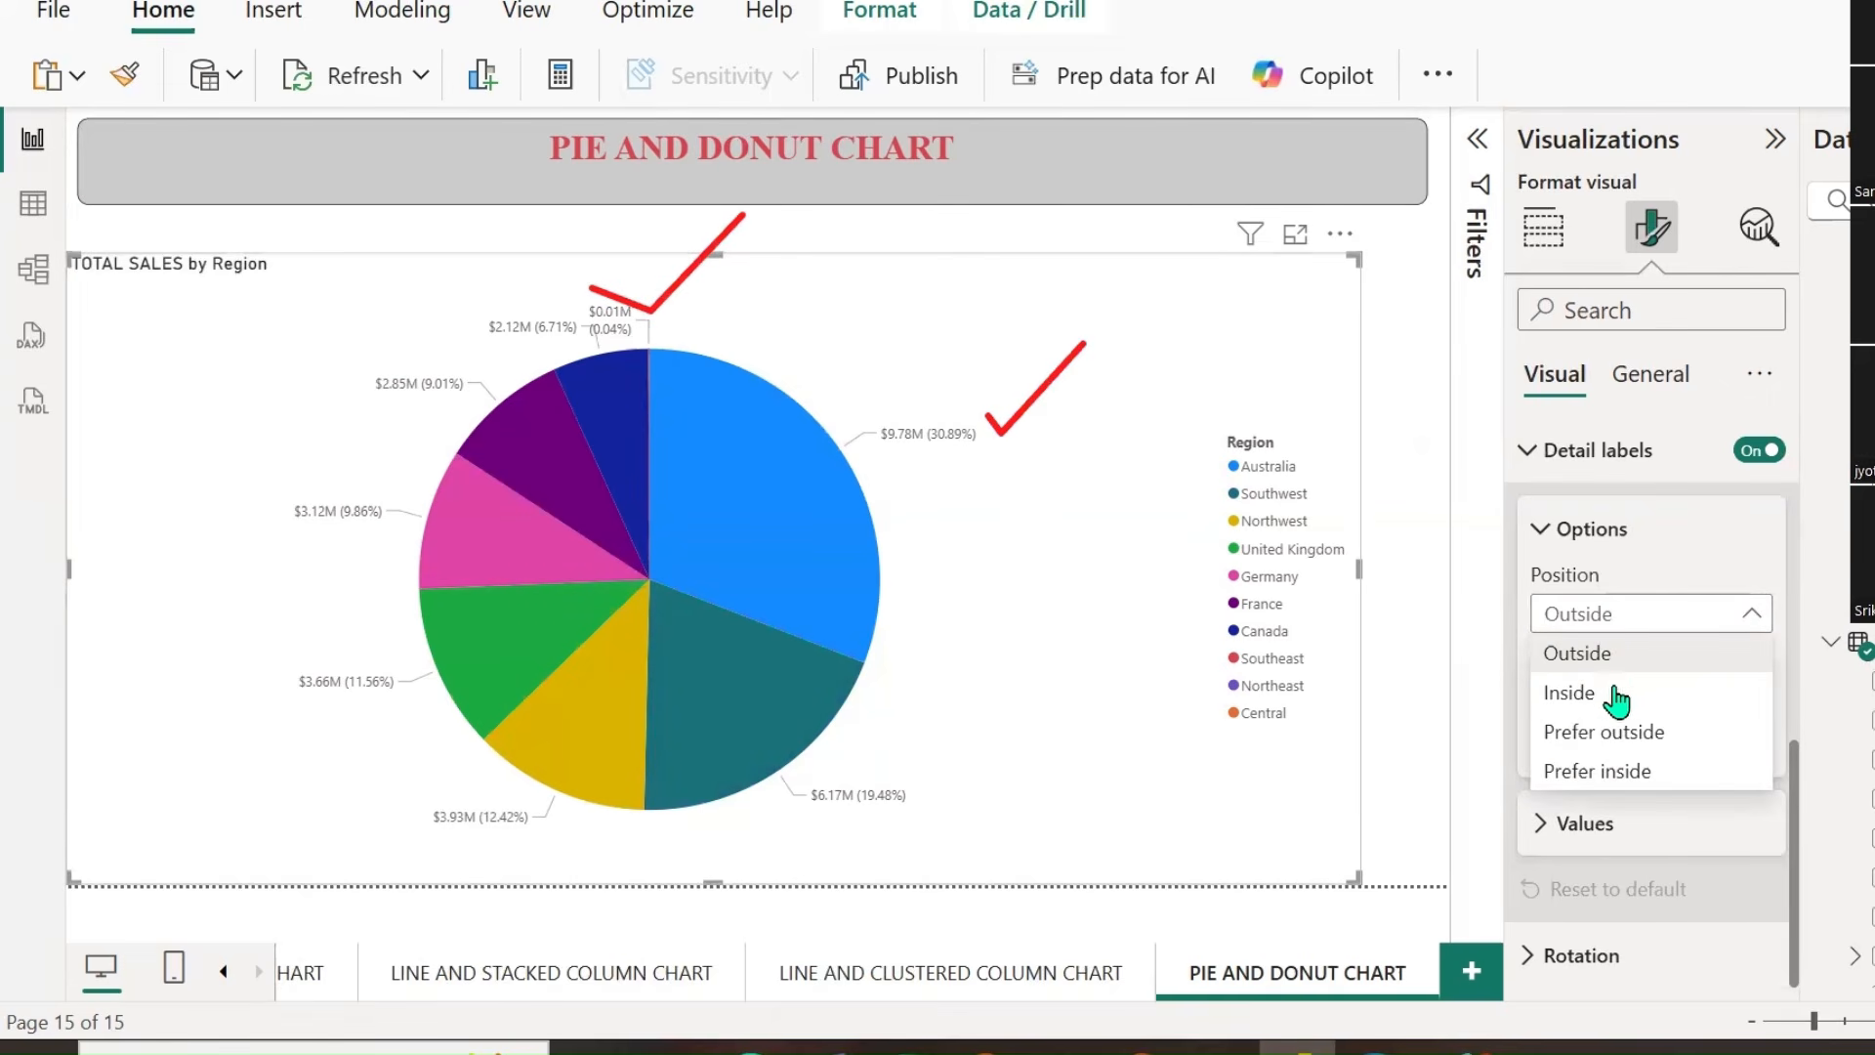
{"action": "left_click", "coordinate": [1622, 694]}
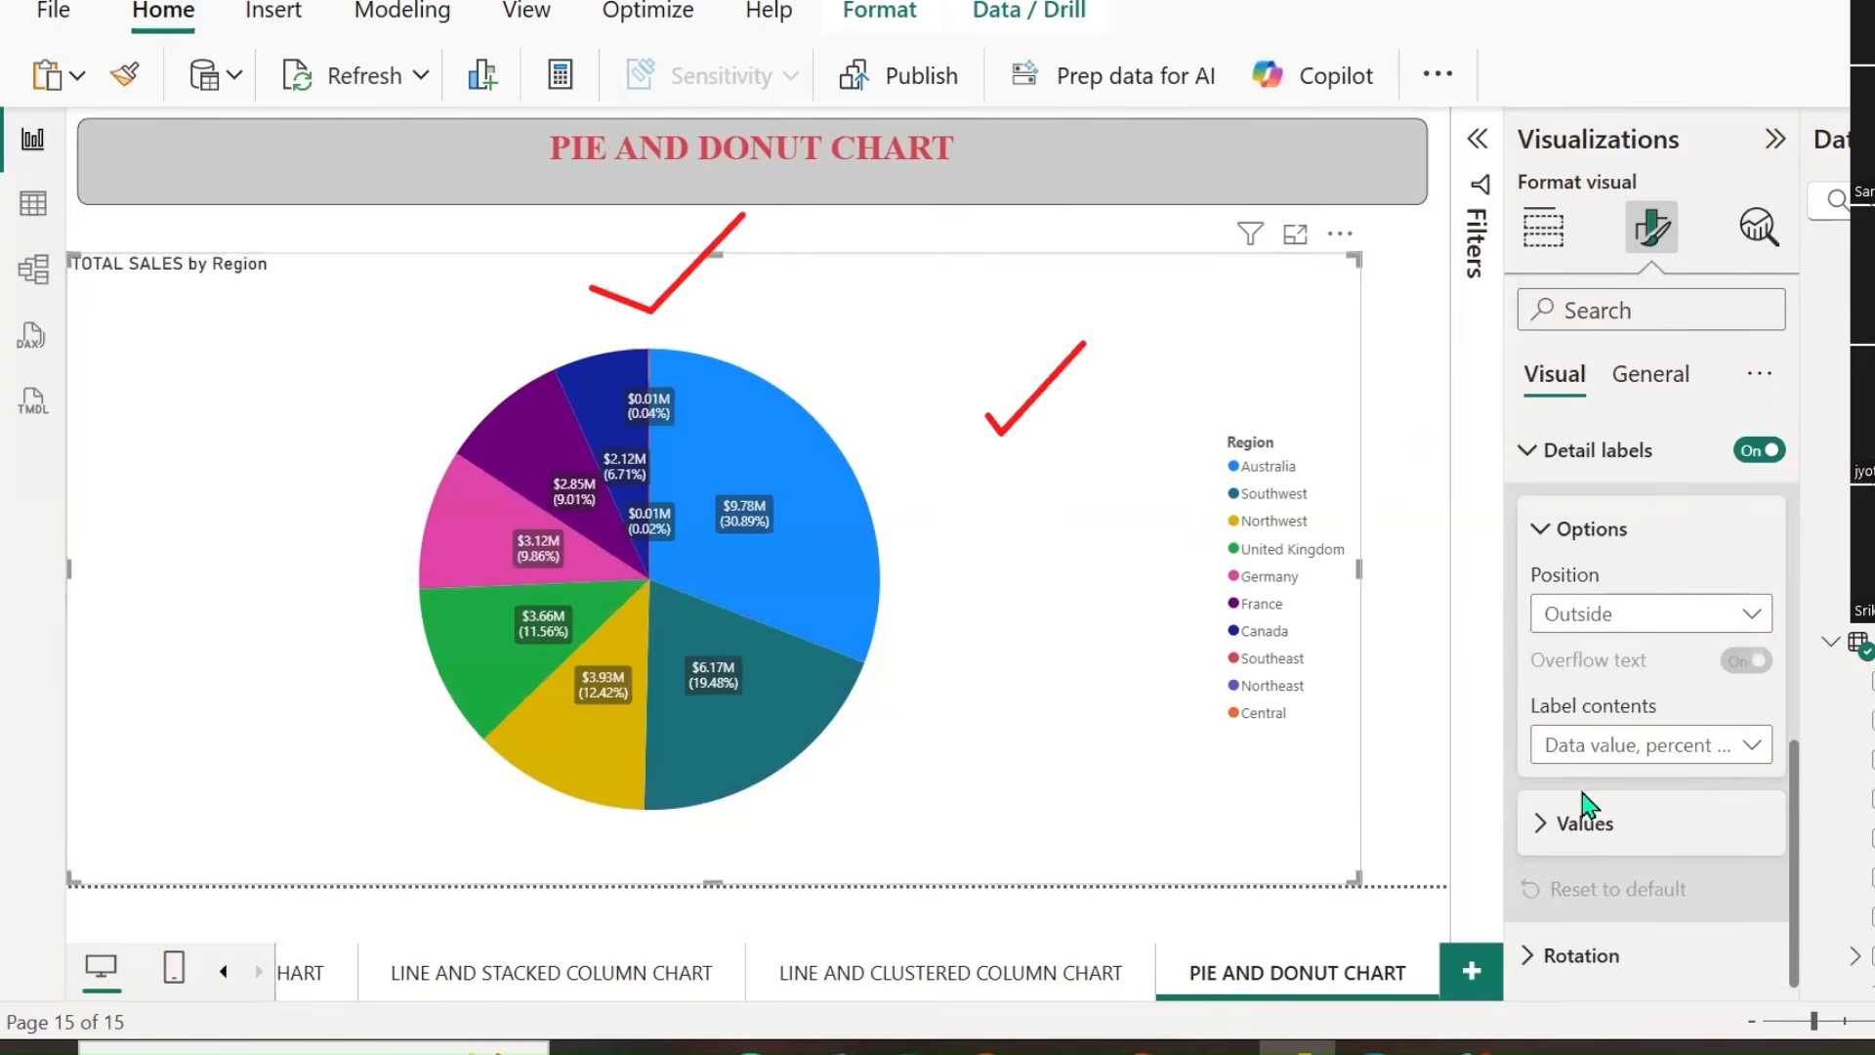
{"action": "left_click", "coordinate": [1750, 616]}
{"action": "left_click", "coordinate": [1631, 733]}
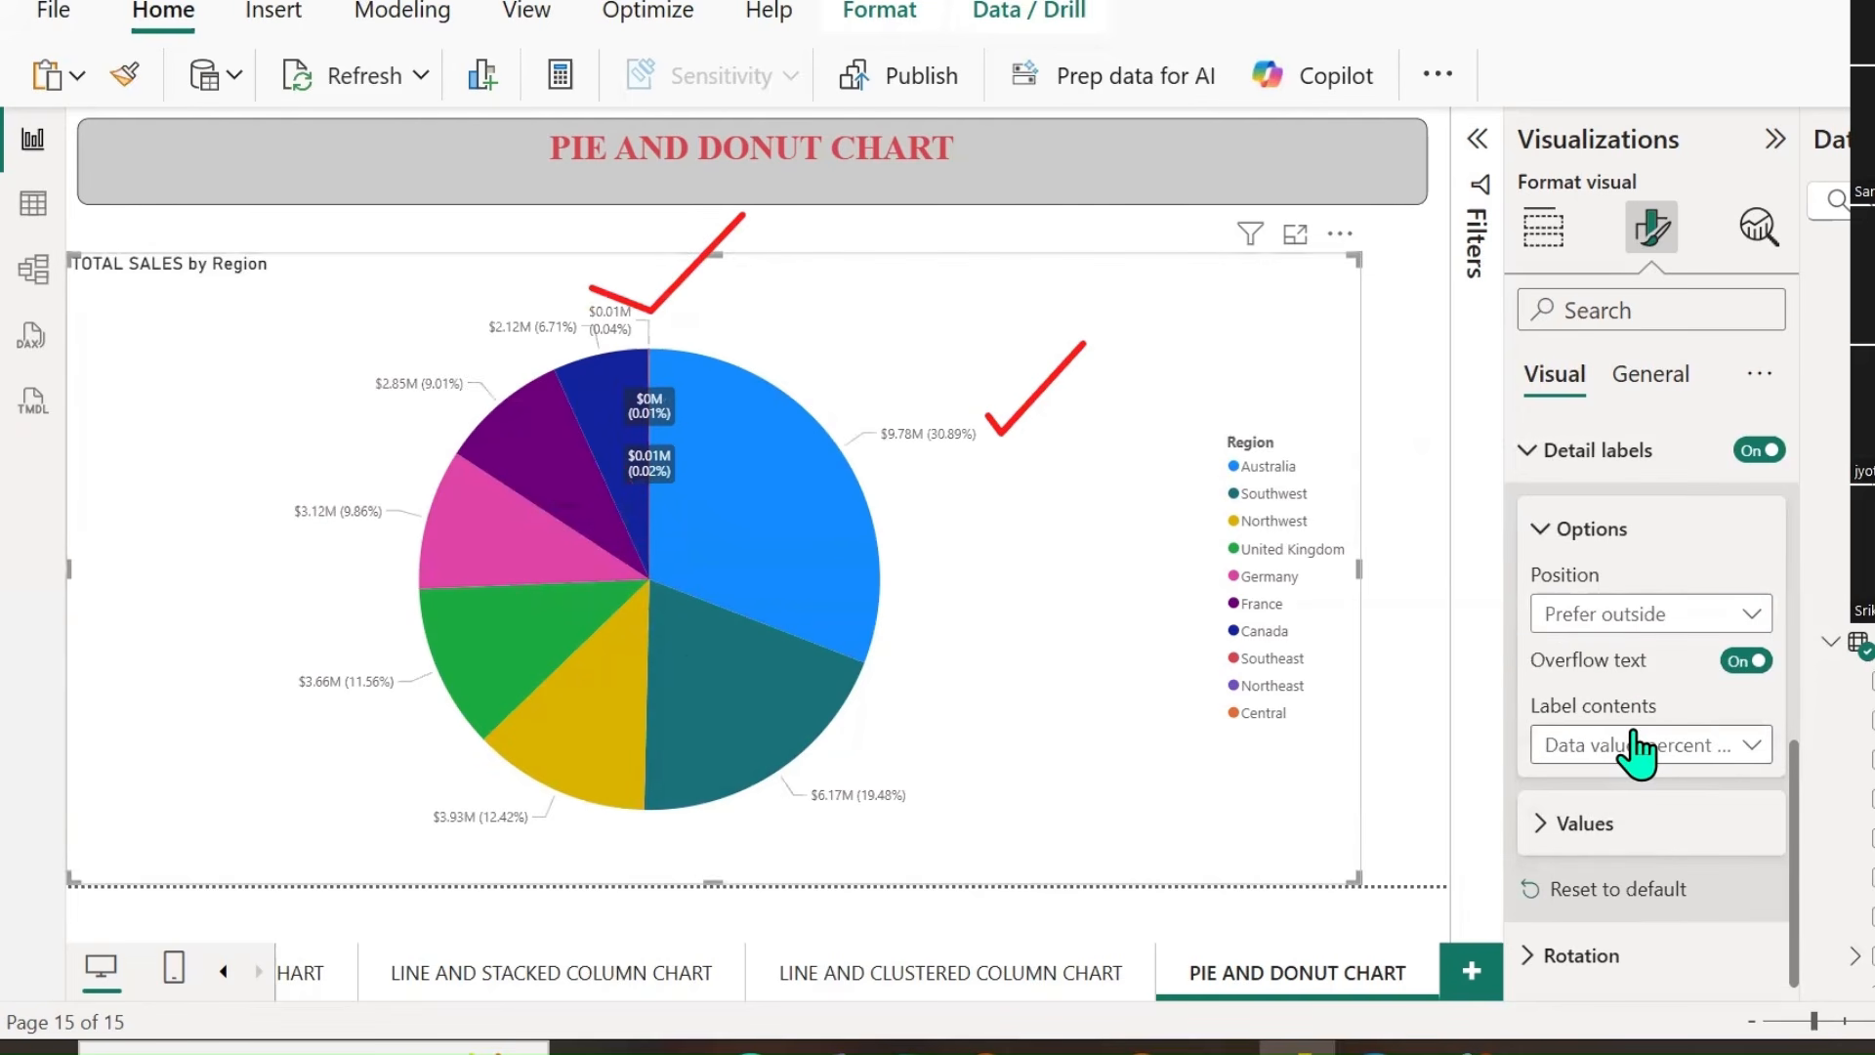
{"action": "left_click", "coordinate": [1754, 617]}
{"action": "left_click", "coordinate": [1636, 771]}
{"action": "left_click", "coordinate": [1750, 616]}
{"action": "left_click", "coordinate": [1600, 650]}
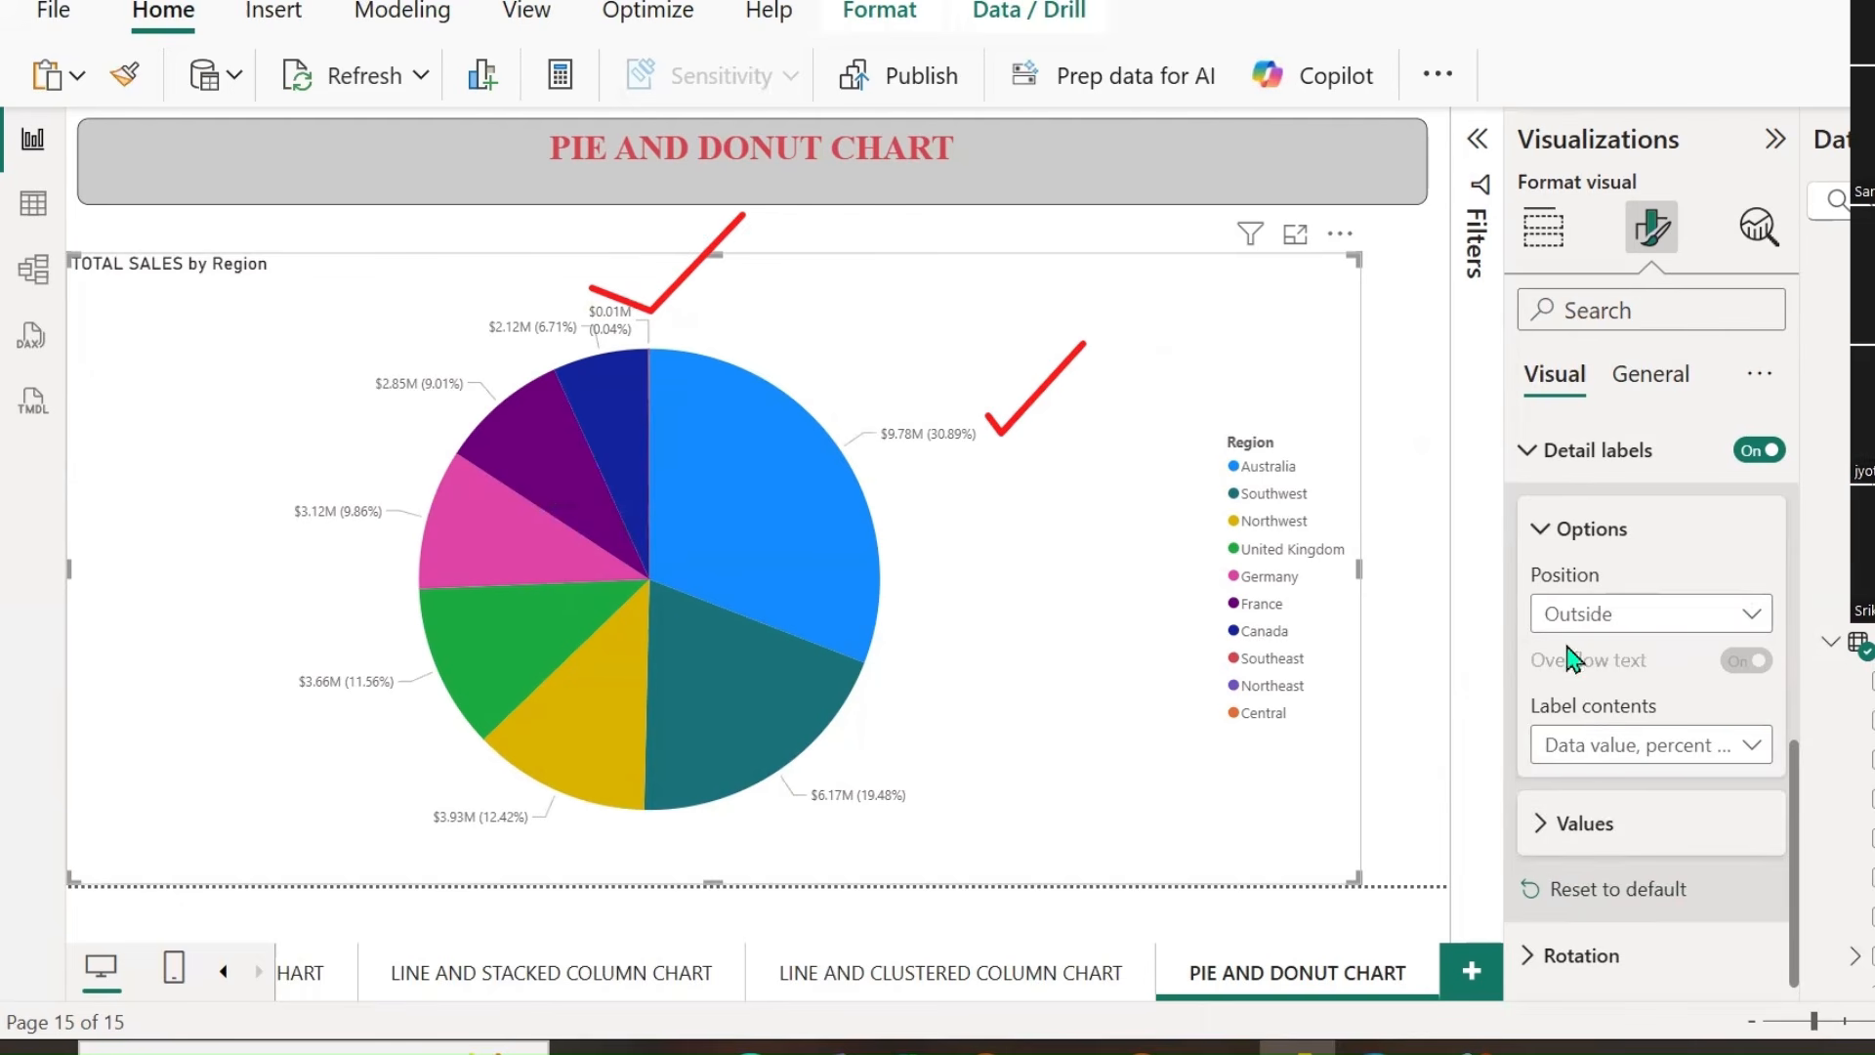
Try Category, Data value and Percent of total as the detail label contents, marking the Australia category label with a red check.
{"action": "left_click", "coordinate": [1749, 745]}
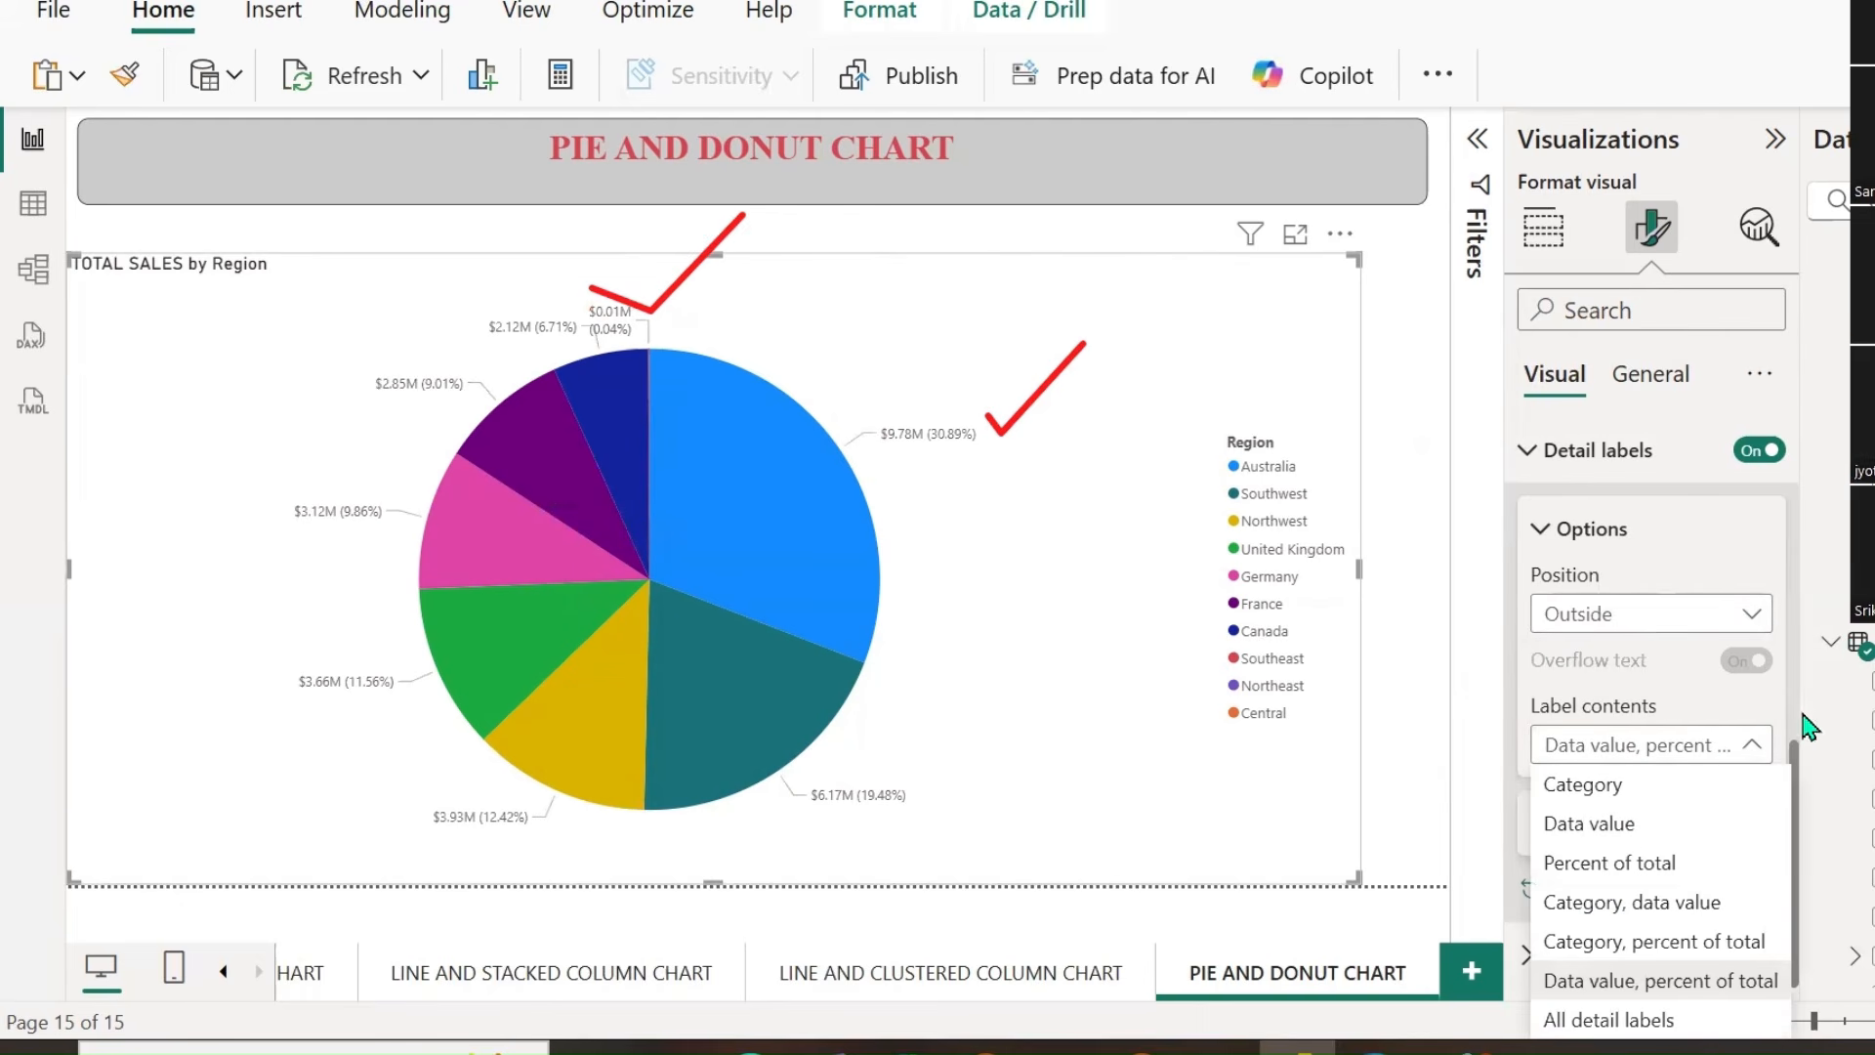
{"action": "left_click", "coordinate": [1604, 807]}
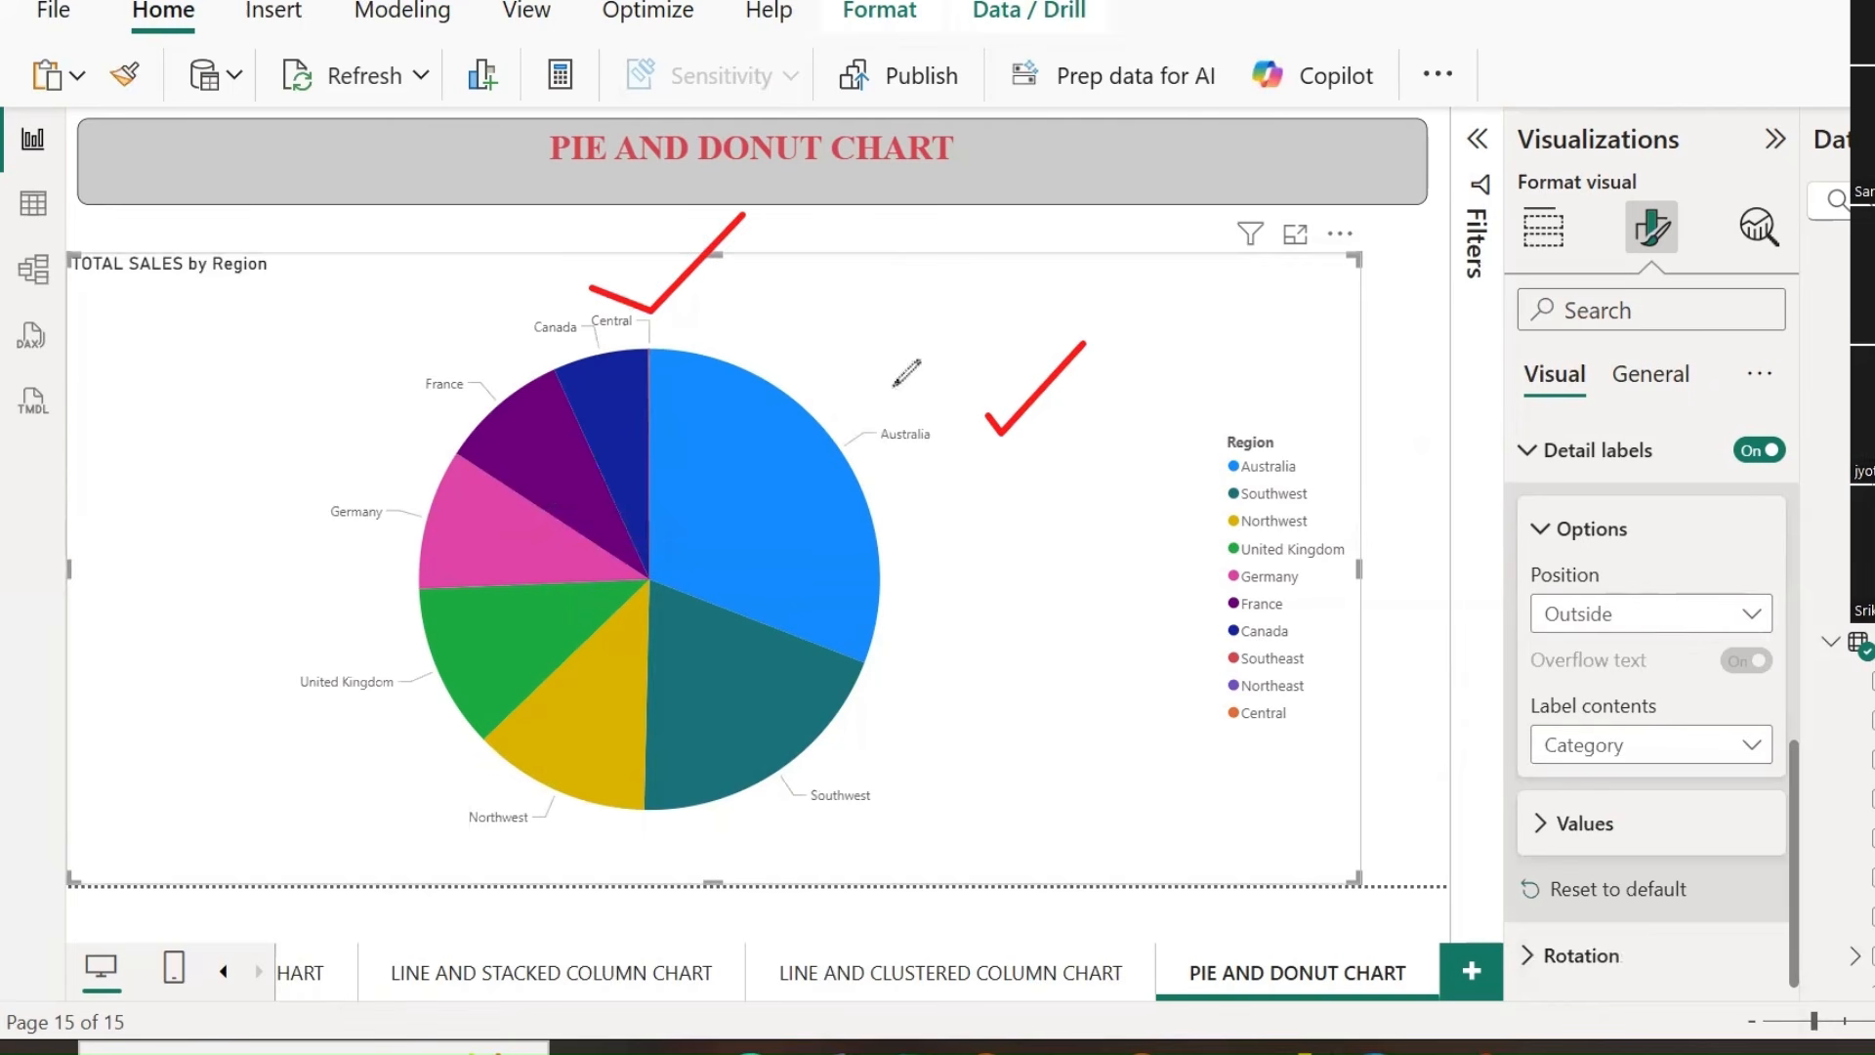
{"action": "mouse_move", "coordinate": [900, 394]}
{"action": "left_mouse_down"}
{"action": "mouse_move", "coordinate": [925, 414]}
{"action": "mouse_move", "coordinate": [965, 354]}
{"action": "left_mouse_up"}
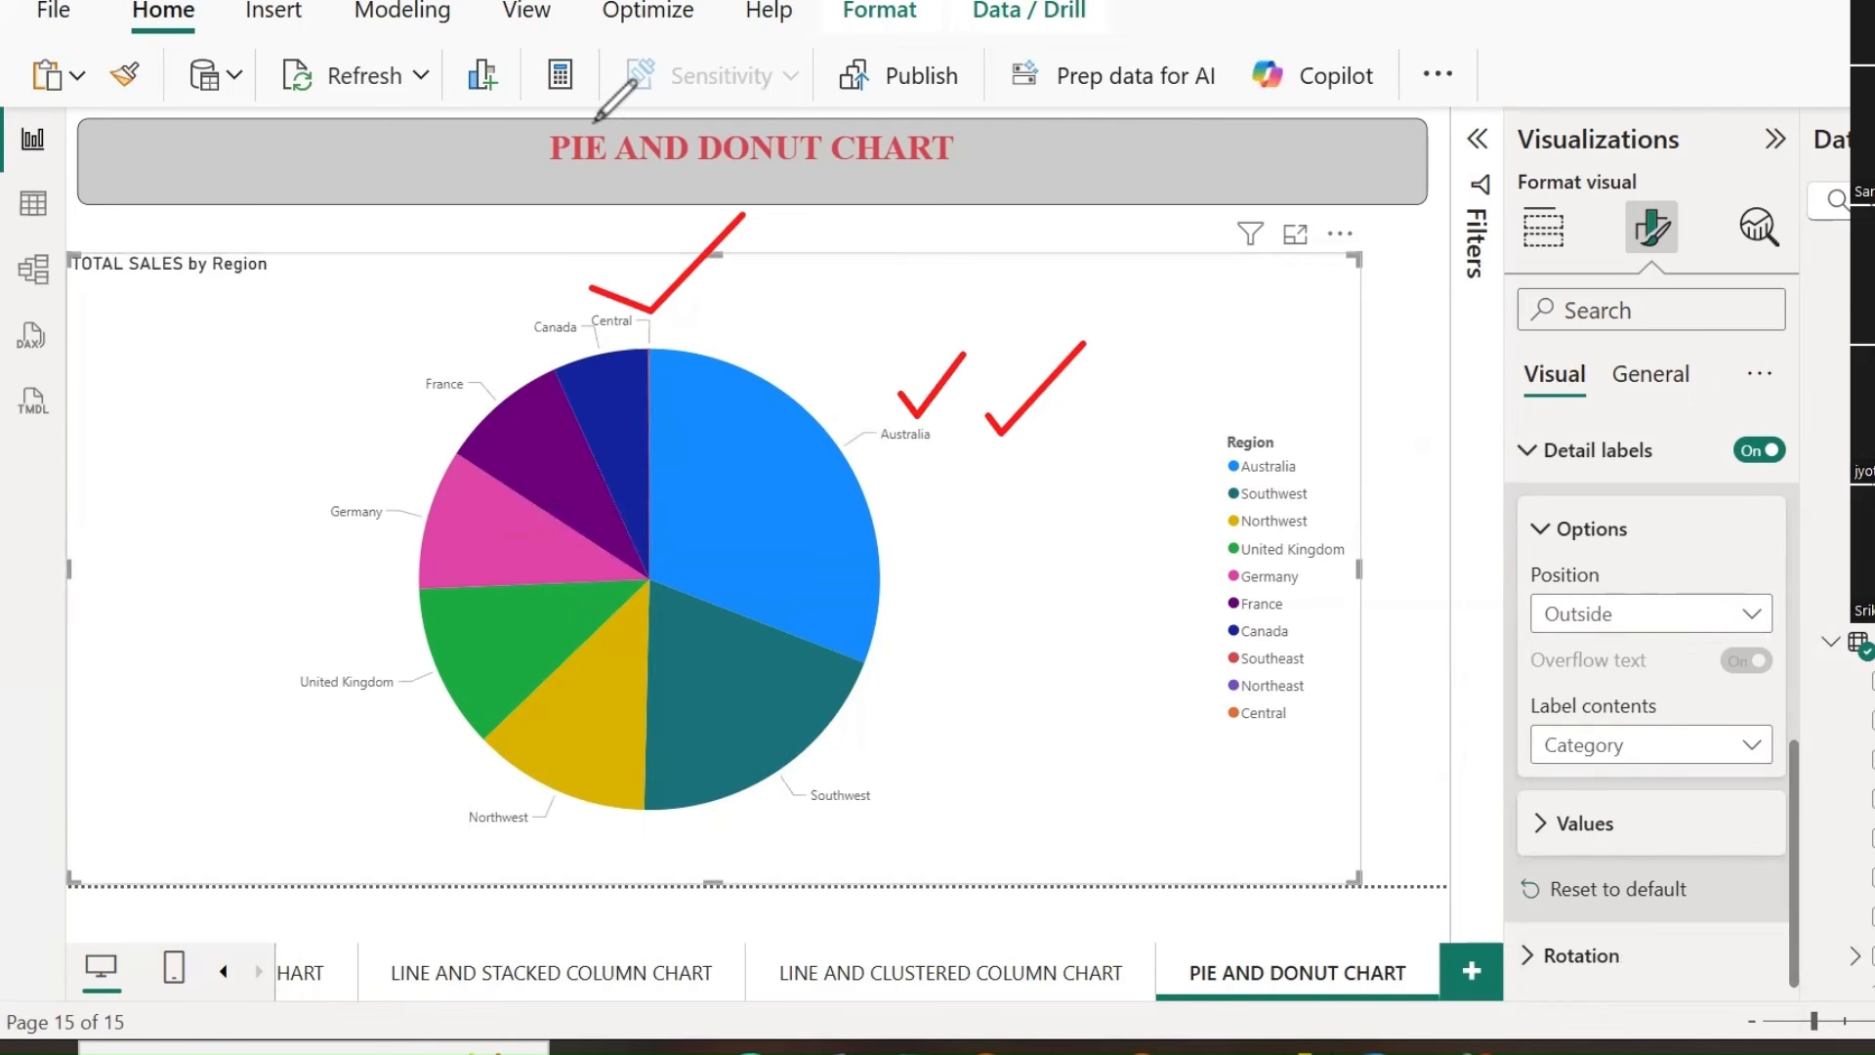
{"action": "left_click", "coordinate": [1729, 746]}
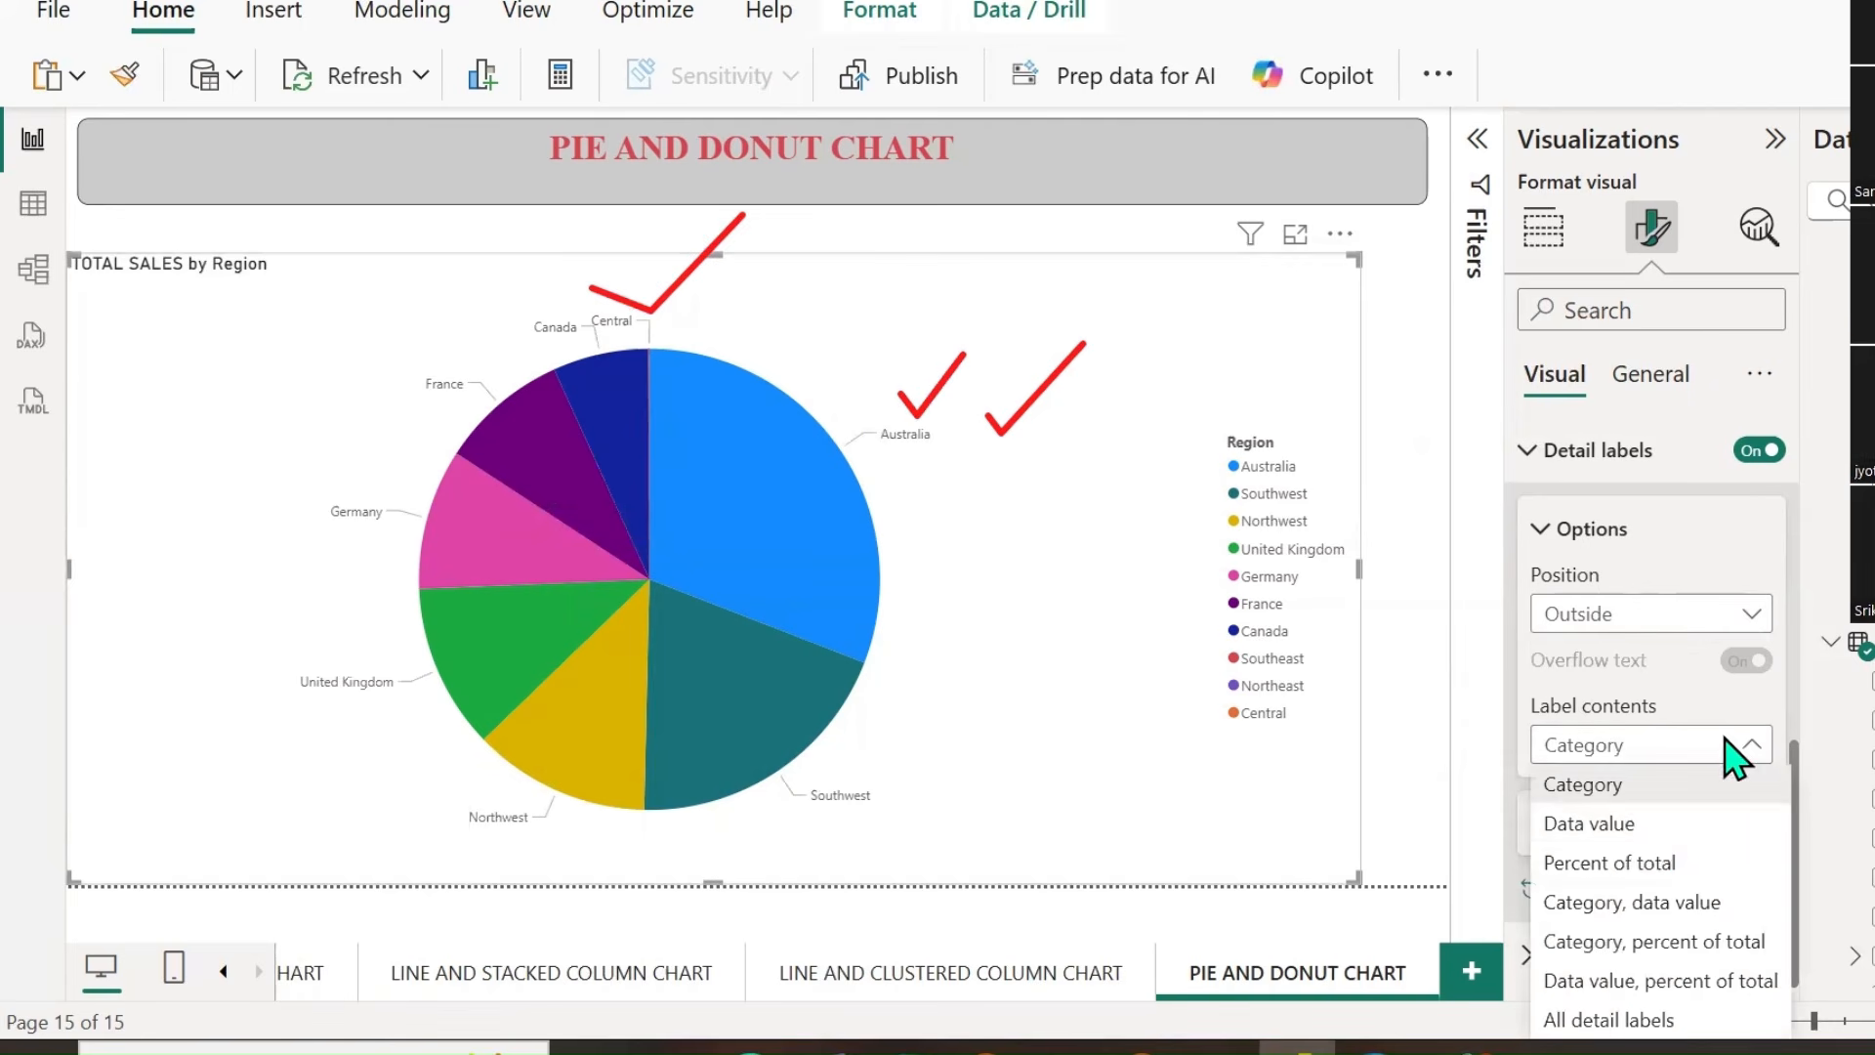
{"action": "left_click", "coordinate": [1644, 826]}
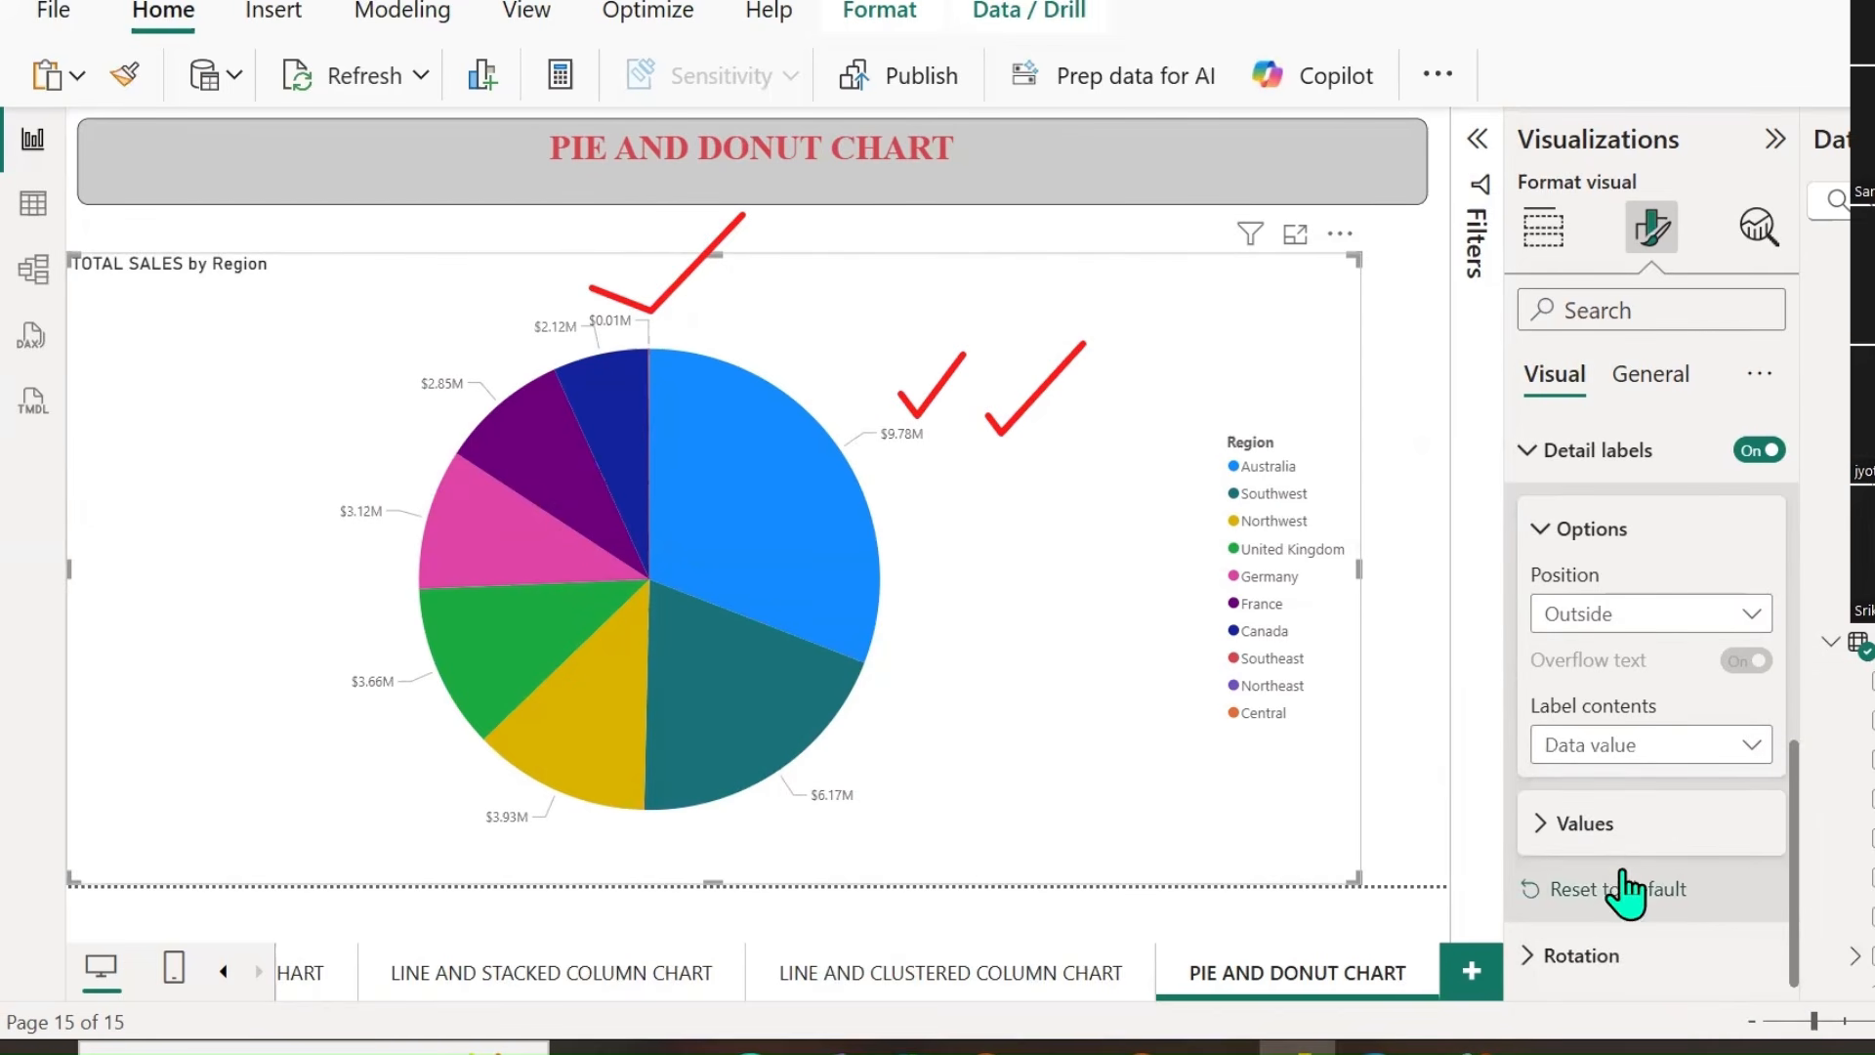
{"action": "left_click", "coordinate": [1738, 753]}
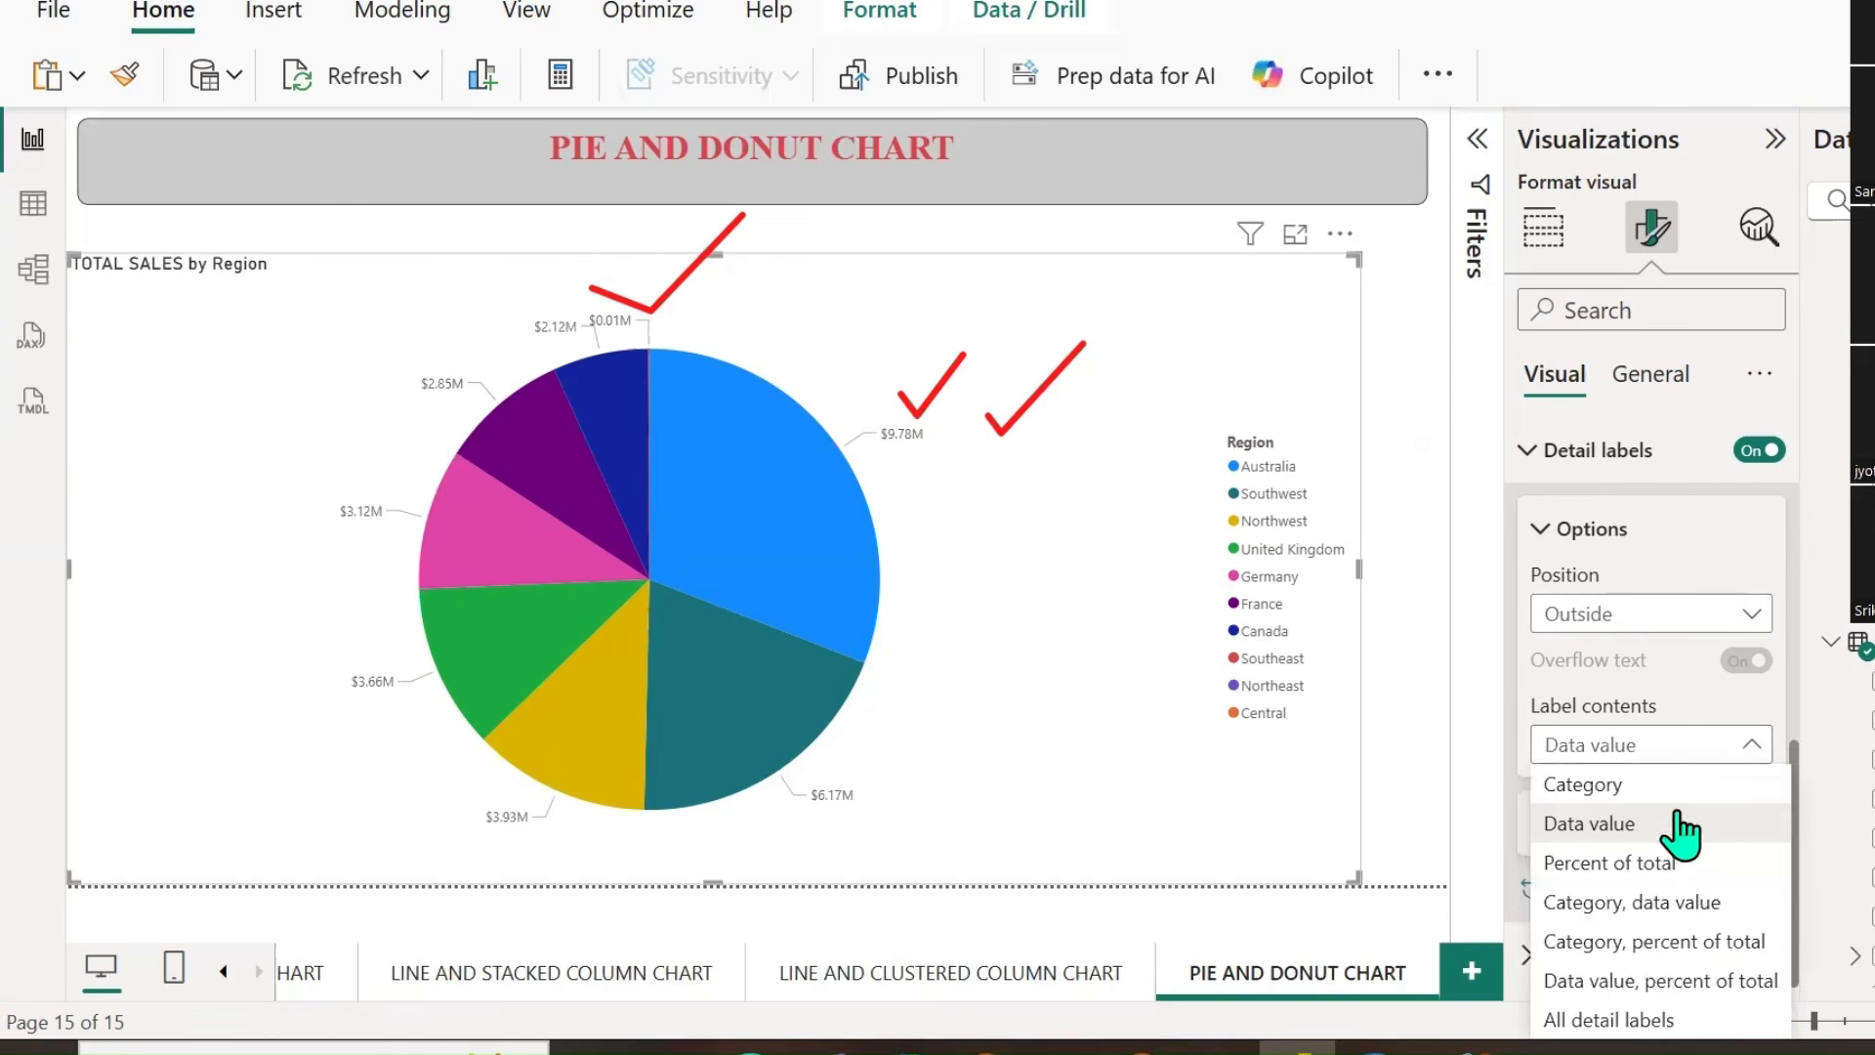
{"action": "left_click", "coordinate": [1641, 874]}
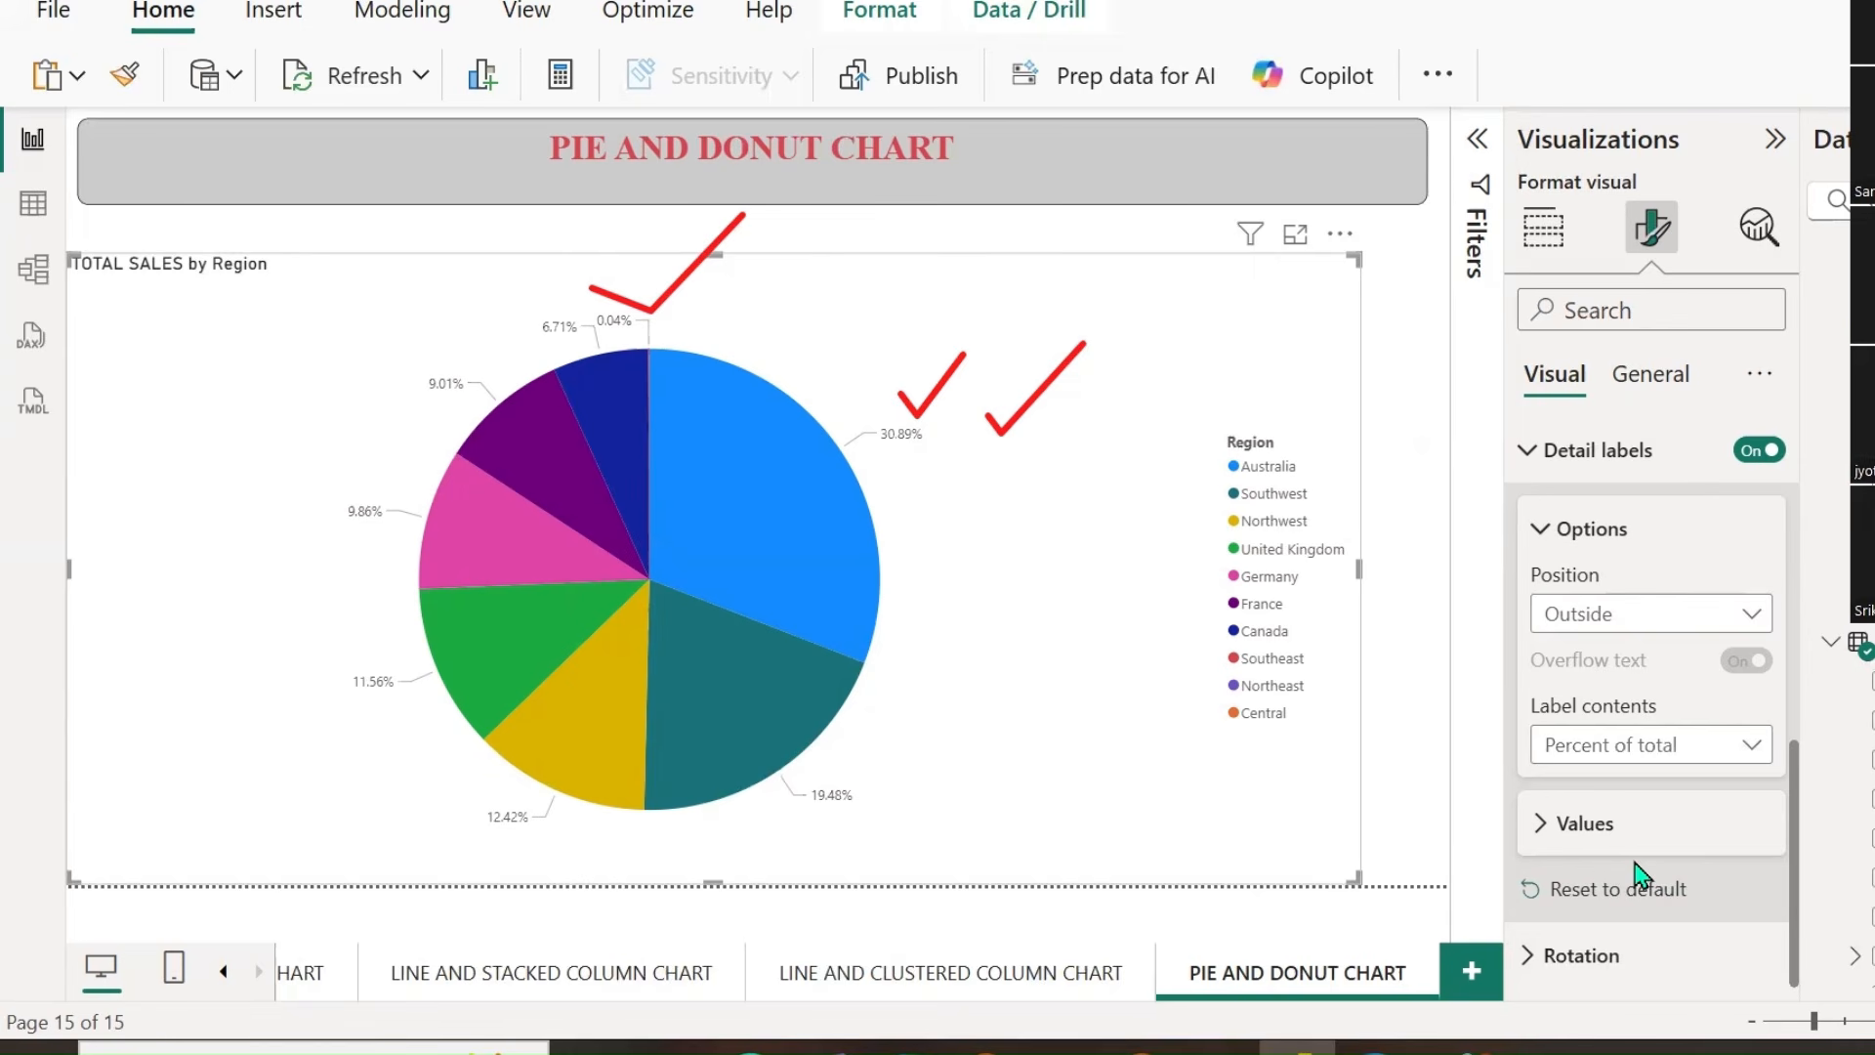
Try the combined label contents "Category, data value", "Category, percent of total" and "Data value, percent of total".
{"action": "left_click", "coordinate": [1748, 754]}
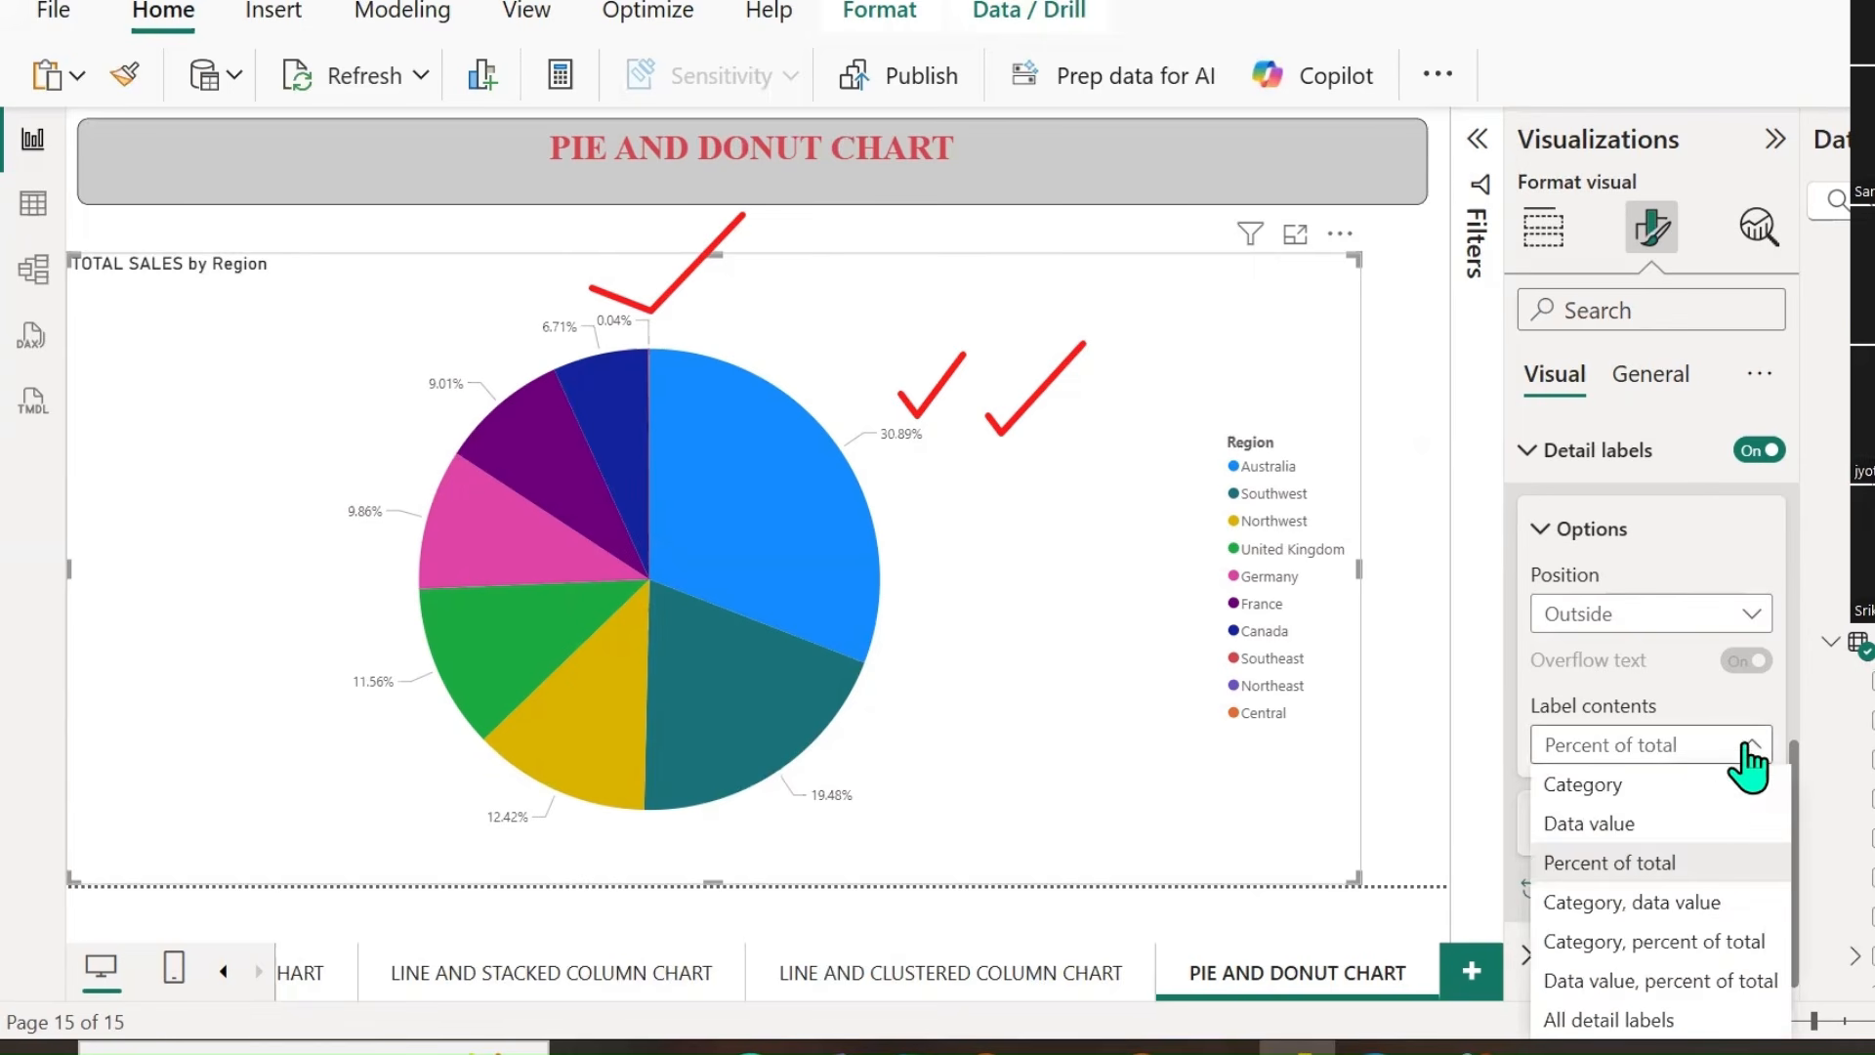
{"action": "left_click", "coordinate": [1659, 914]}
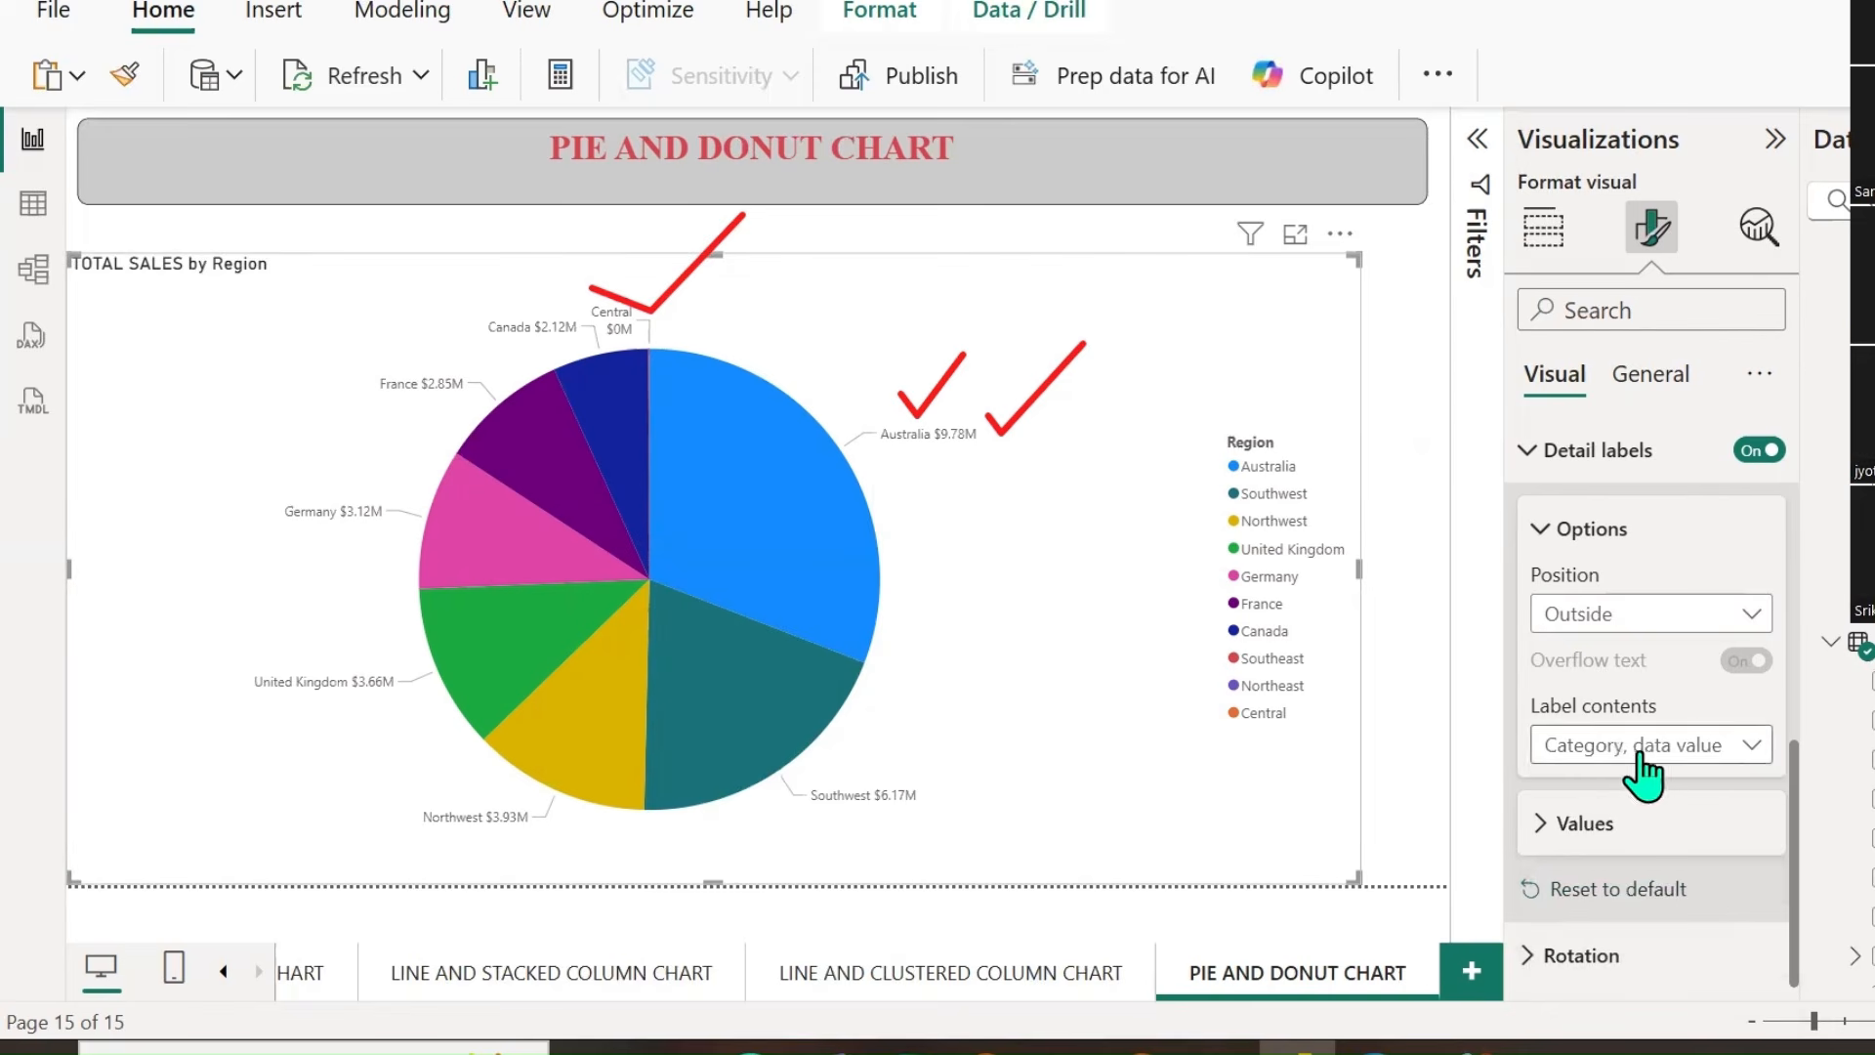
{"action": "left_click", "coordinate": [1753, 751]}
{"action": "left_click", "coordinate": [1641, 942]}
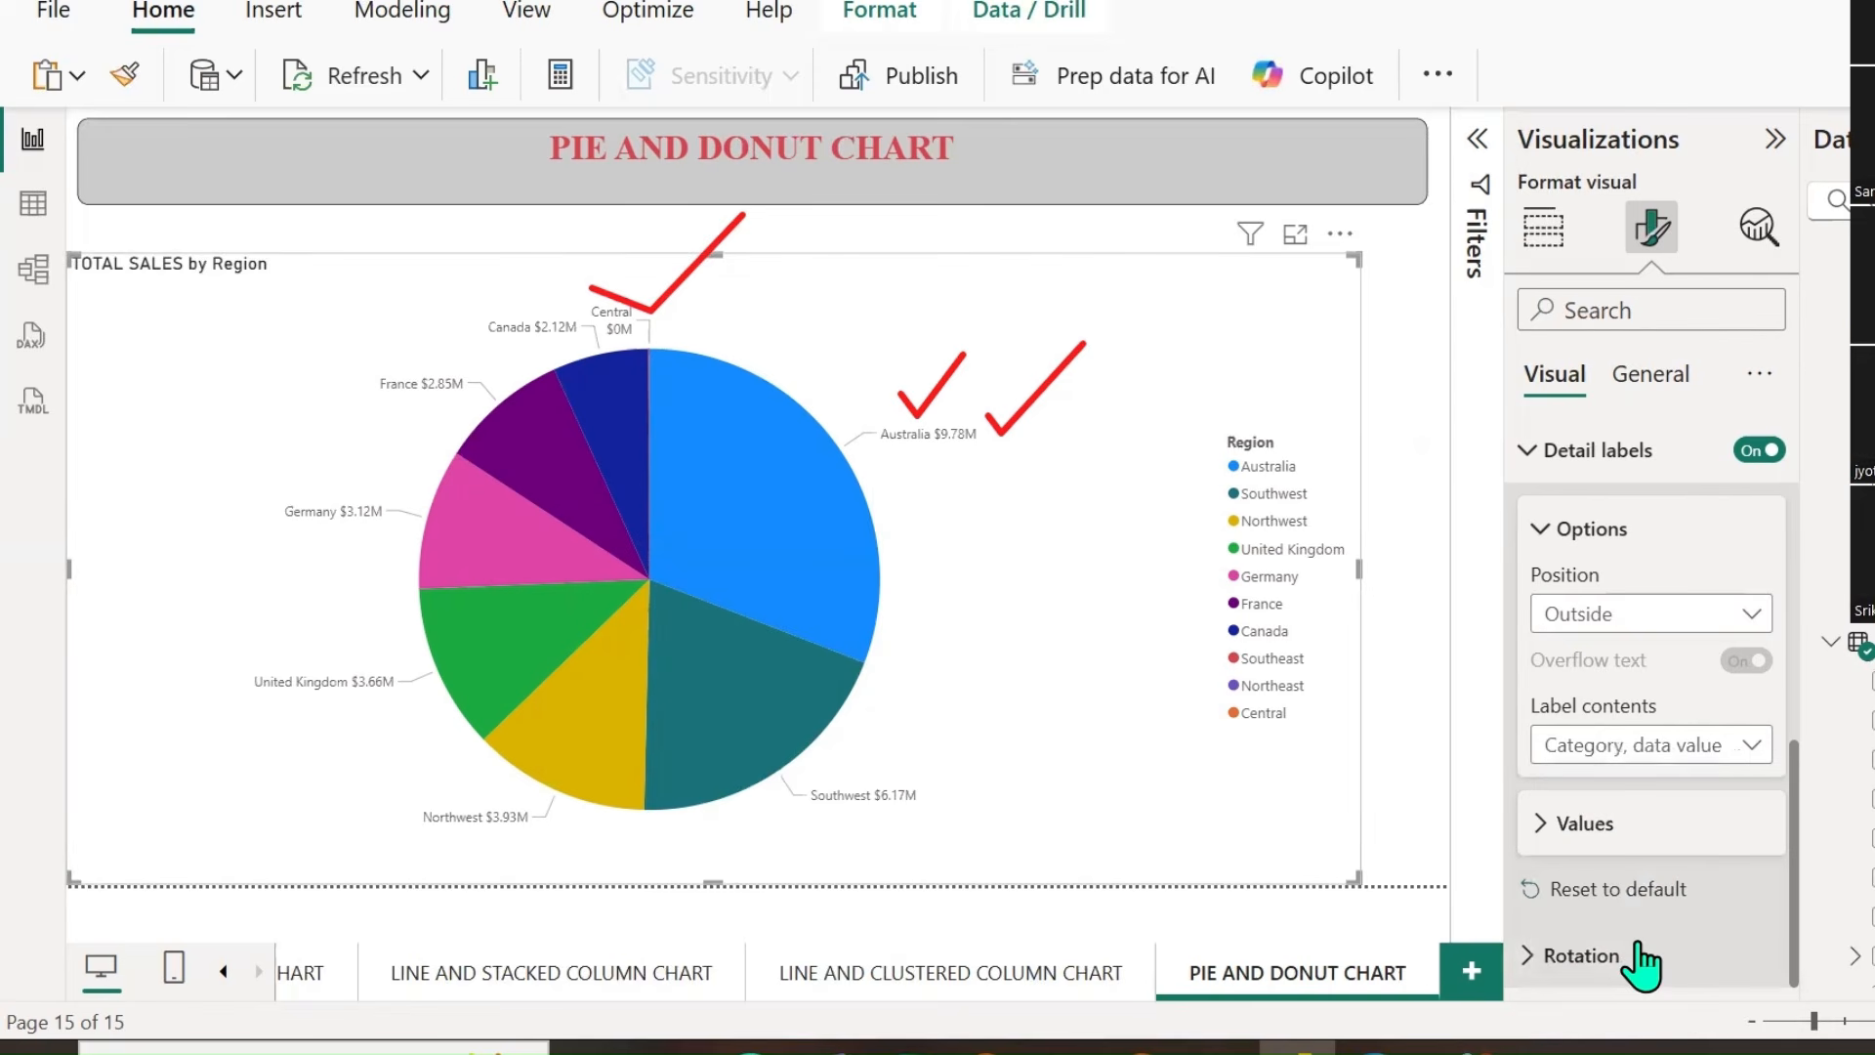
{"action": "left_click", "coordinate": [1758, 757]}
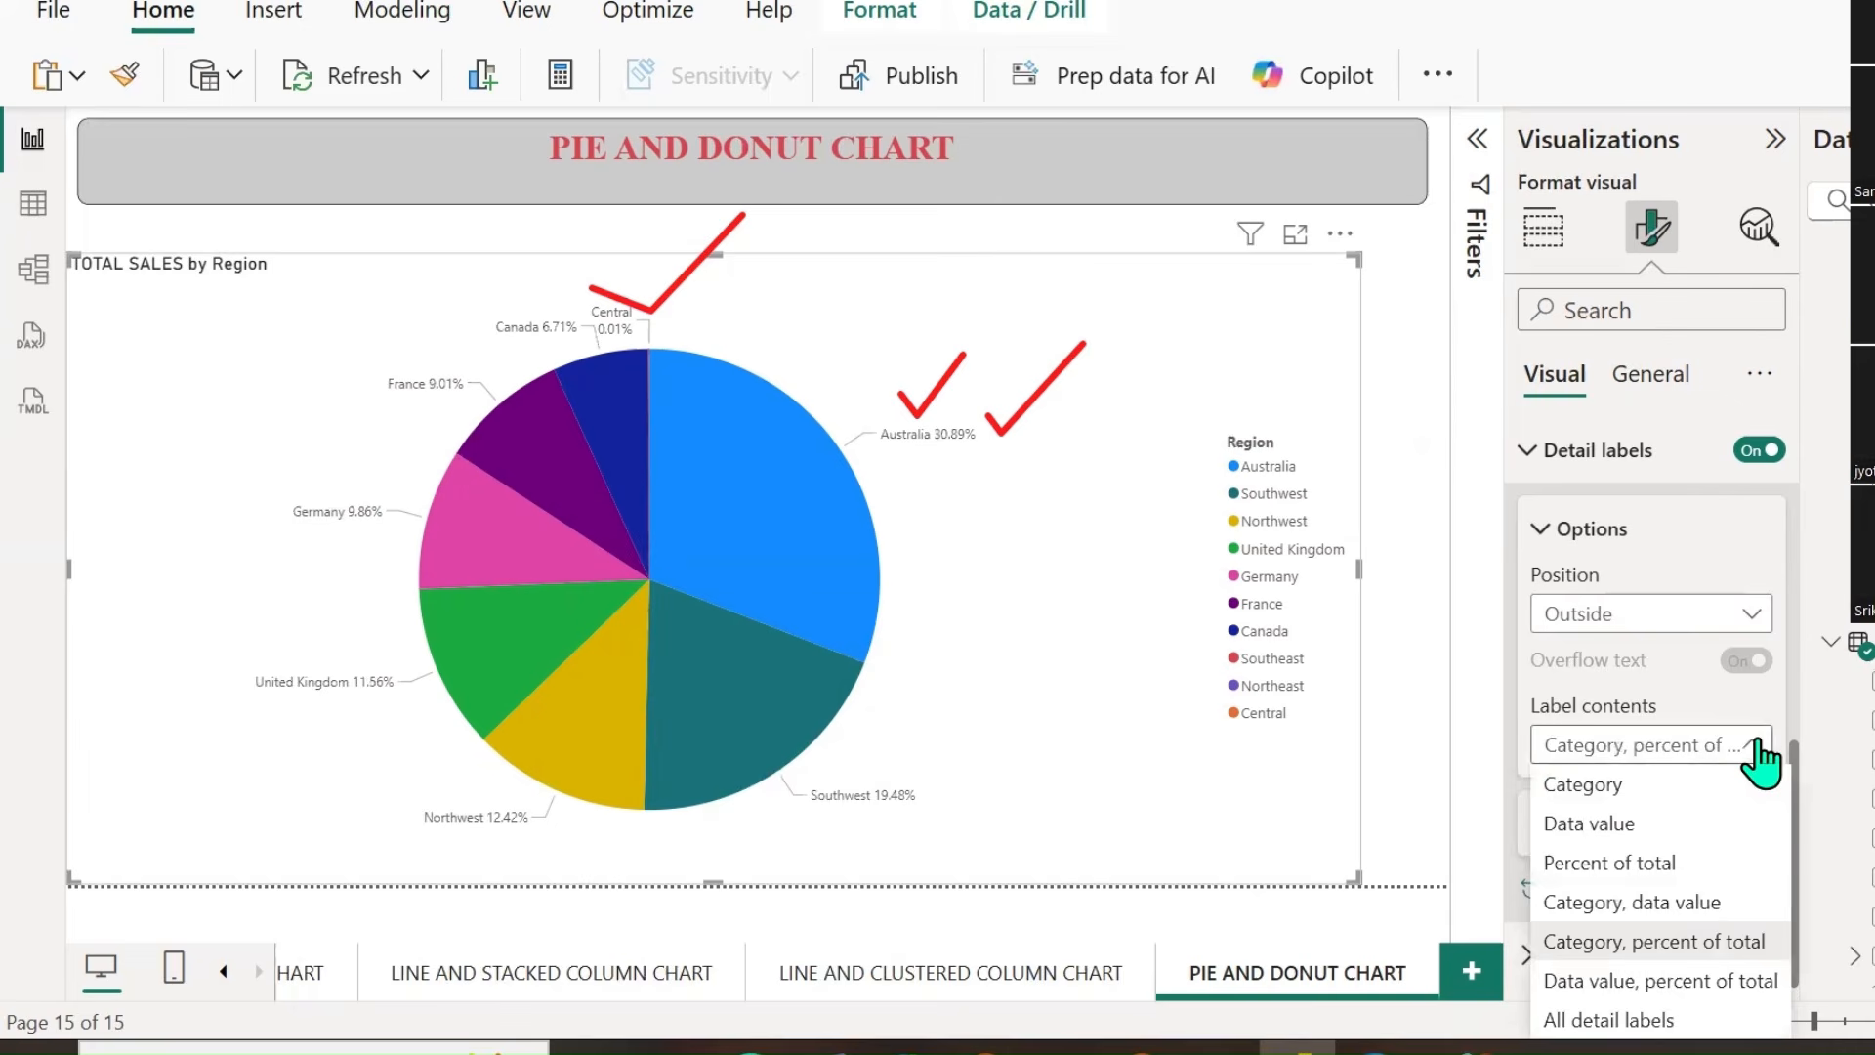
{"action": "left_click", "coordinate": [1637, 983]}
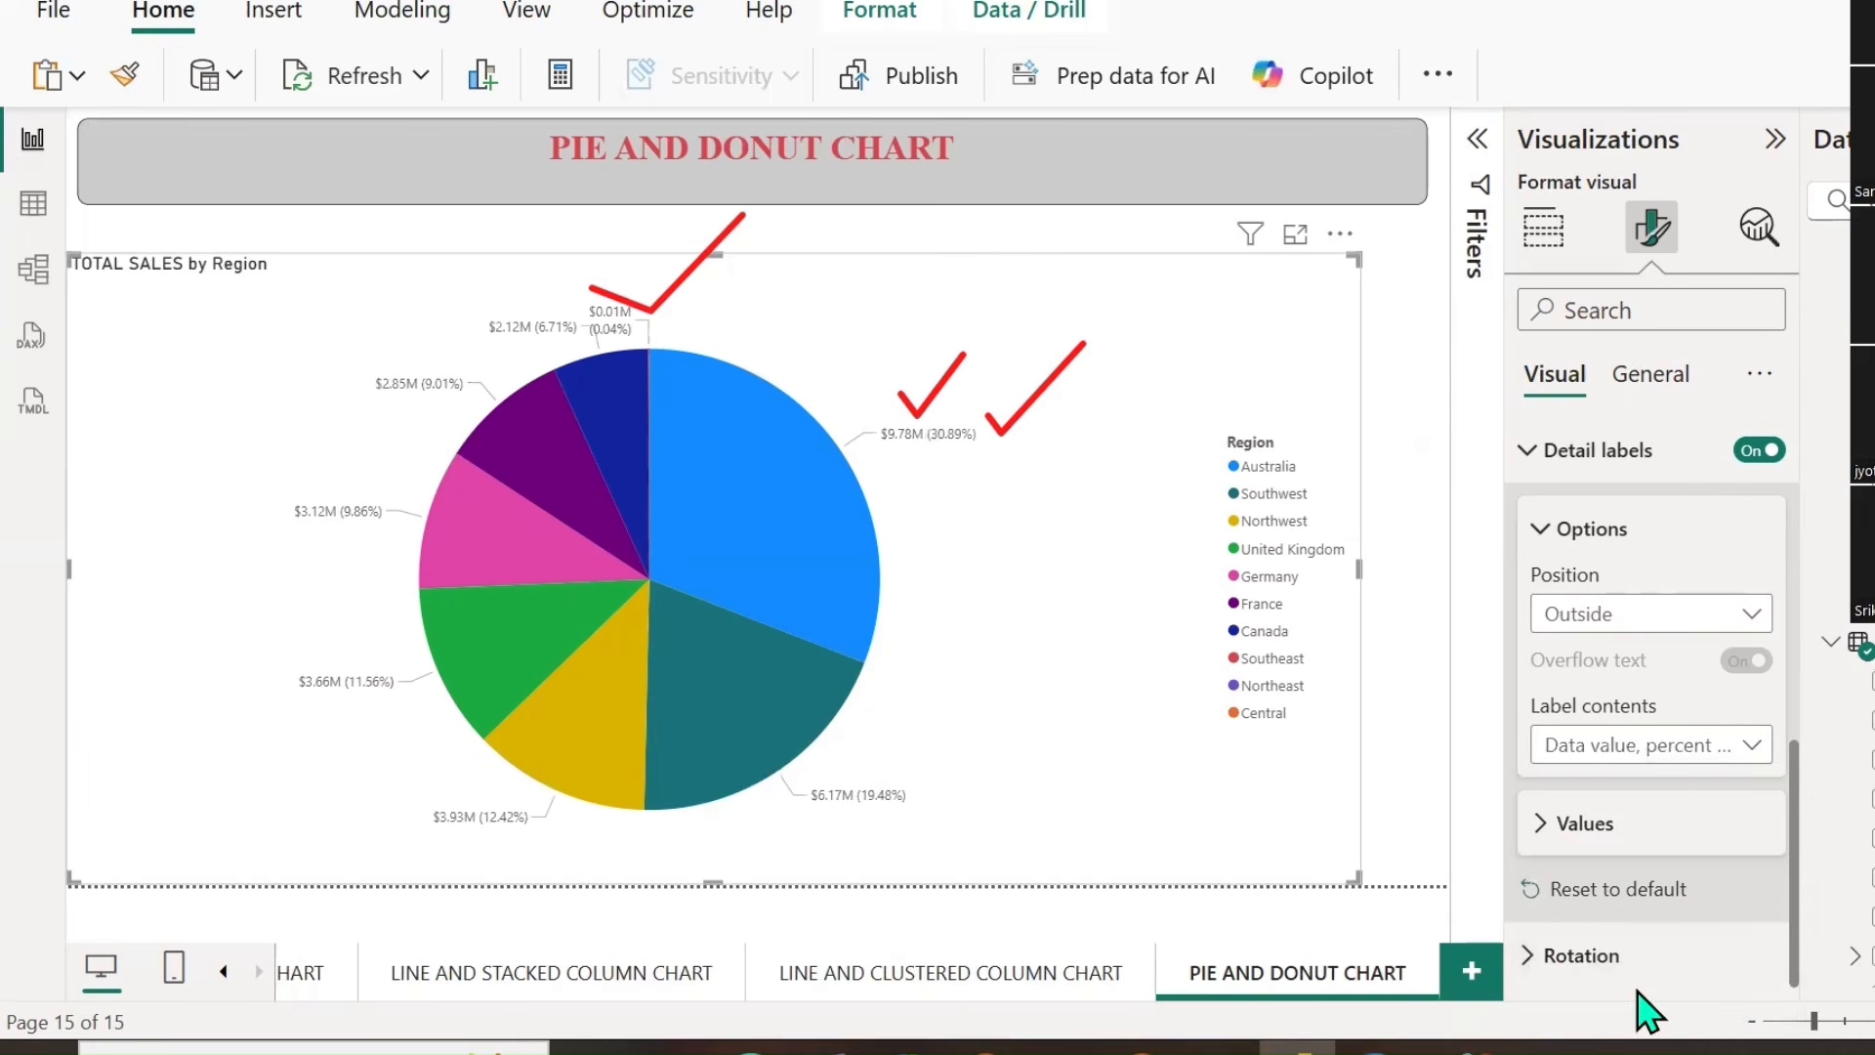
Set the pie chart's label contents to All detail labels.
{"action": "left_click", "coordinate": [1729, 757]}
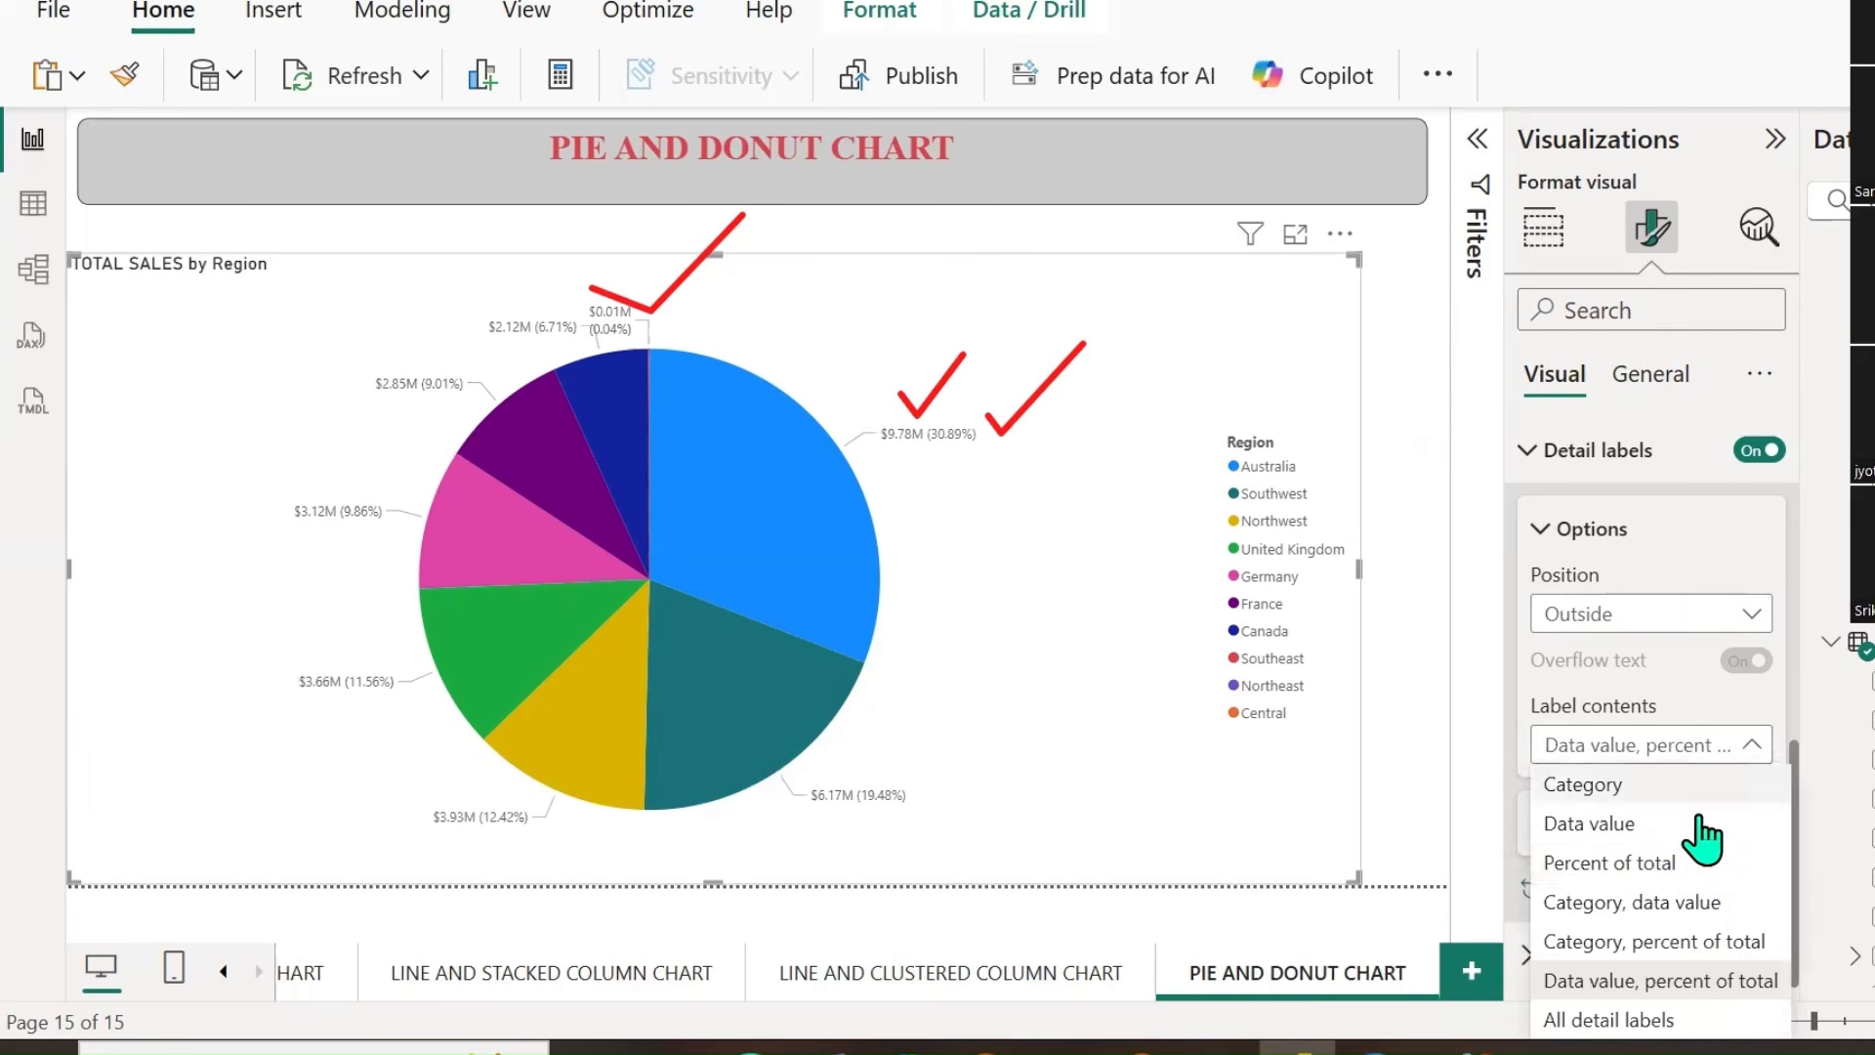
{"action": "left_click", "coordinate": [1641, 1021]}
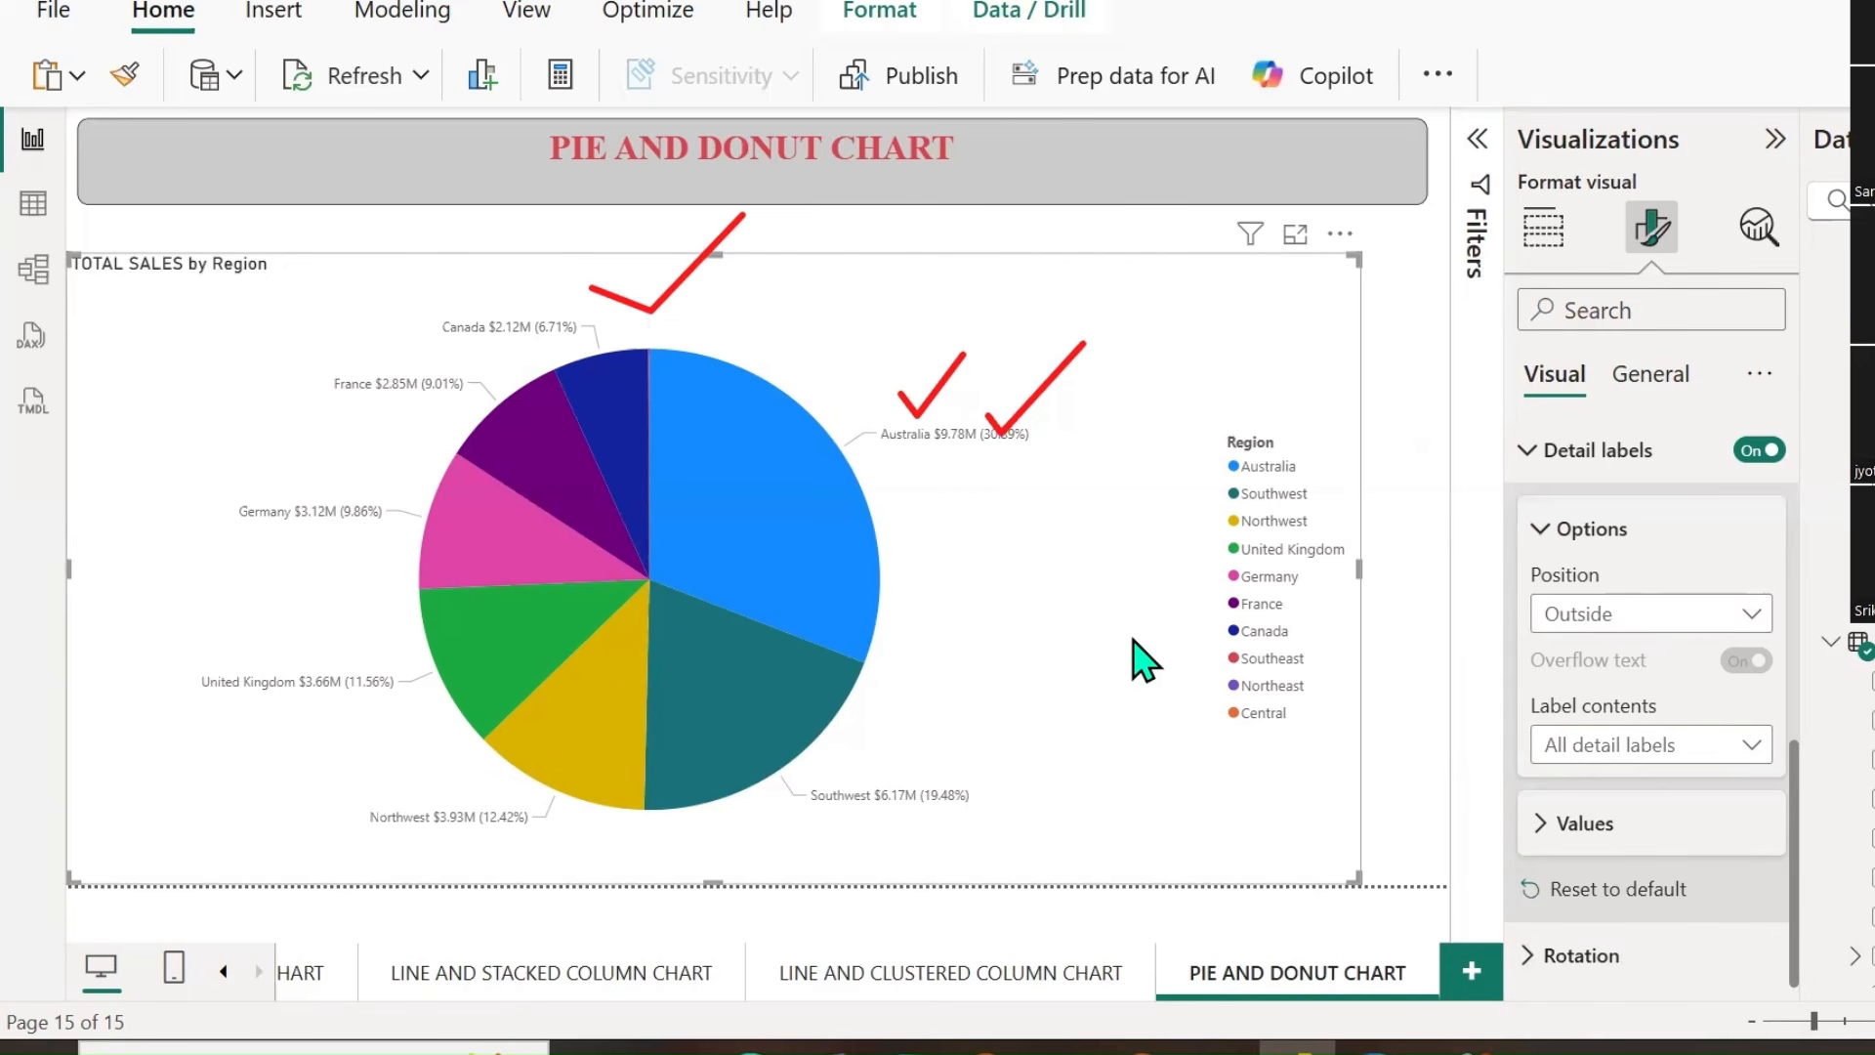
Try font size 12 for the values in the pie chart's detail labels.
{"action": "left_click", "coordinate": [1549, 830]}
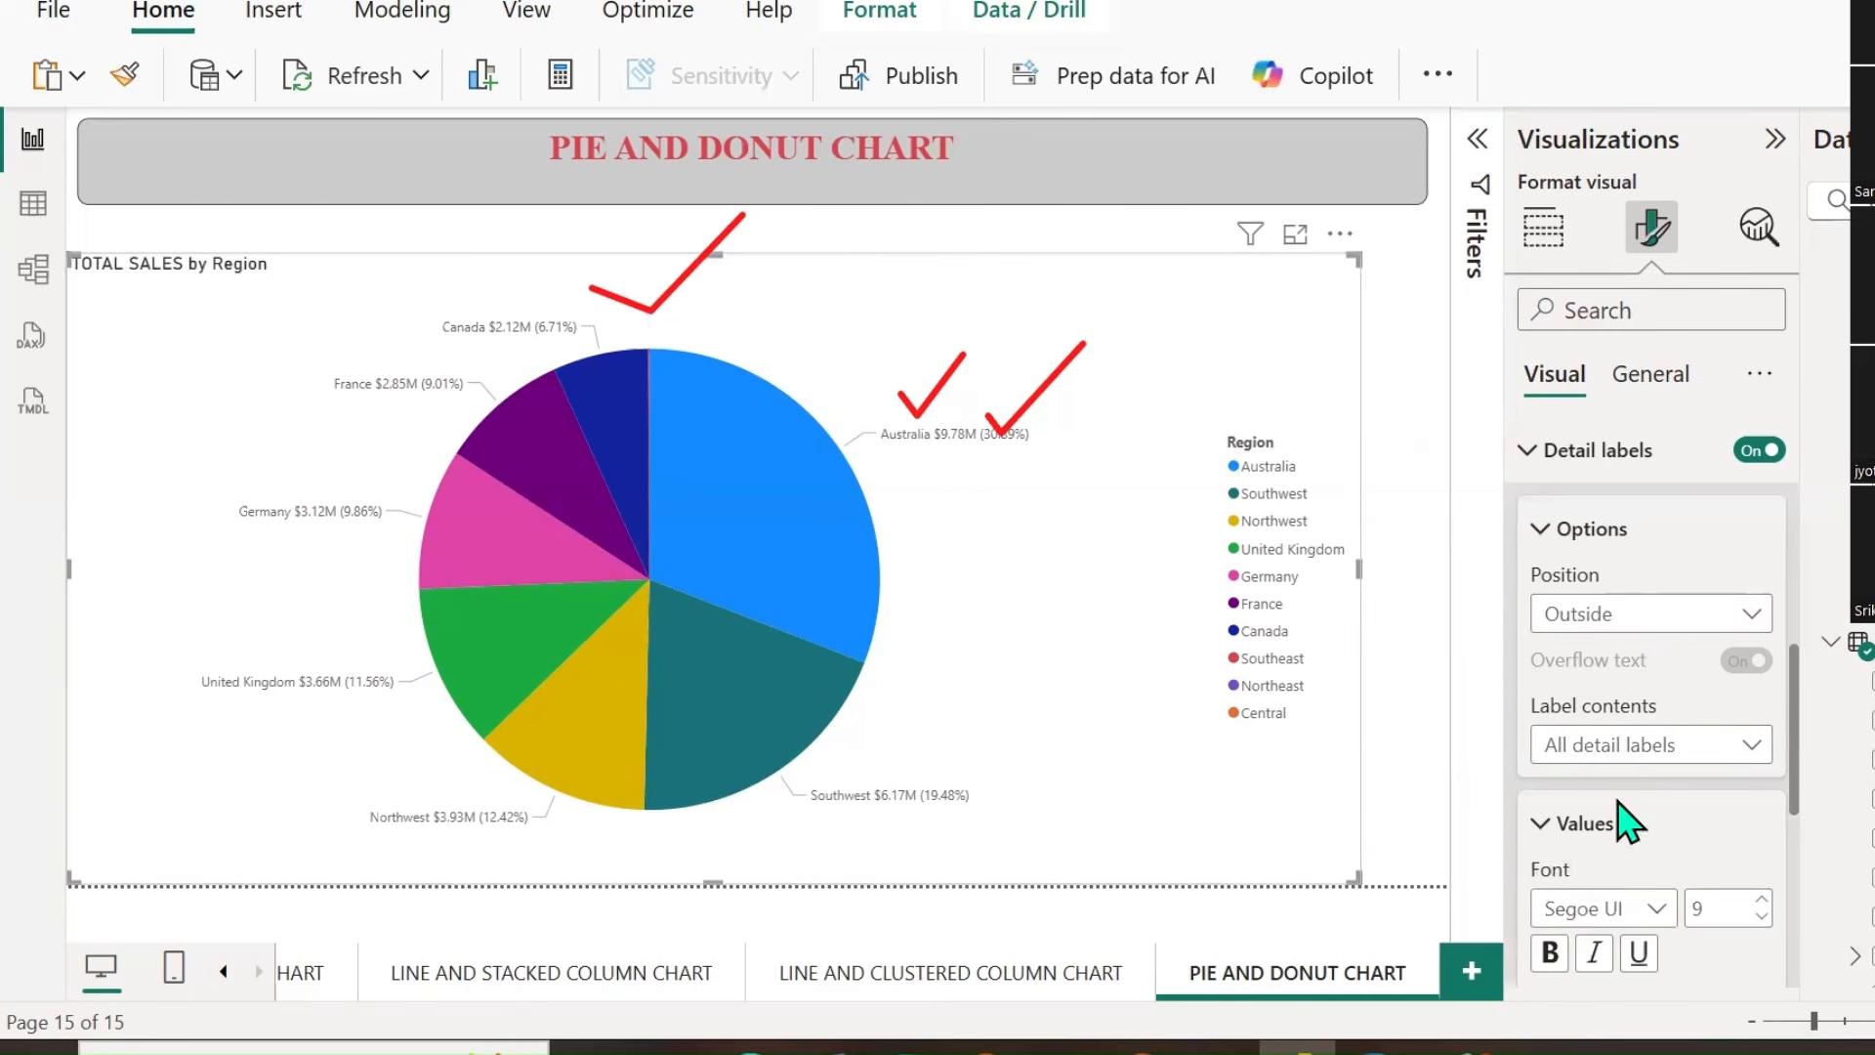
{"action": "scroll", "coordinate": [1620, 821], "scroll_direction": "down", "scroll_amount": 2}
{"action": "double_click", "coordinate": [1706, 747]}
{"action": "type", "text": "12"}
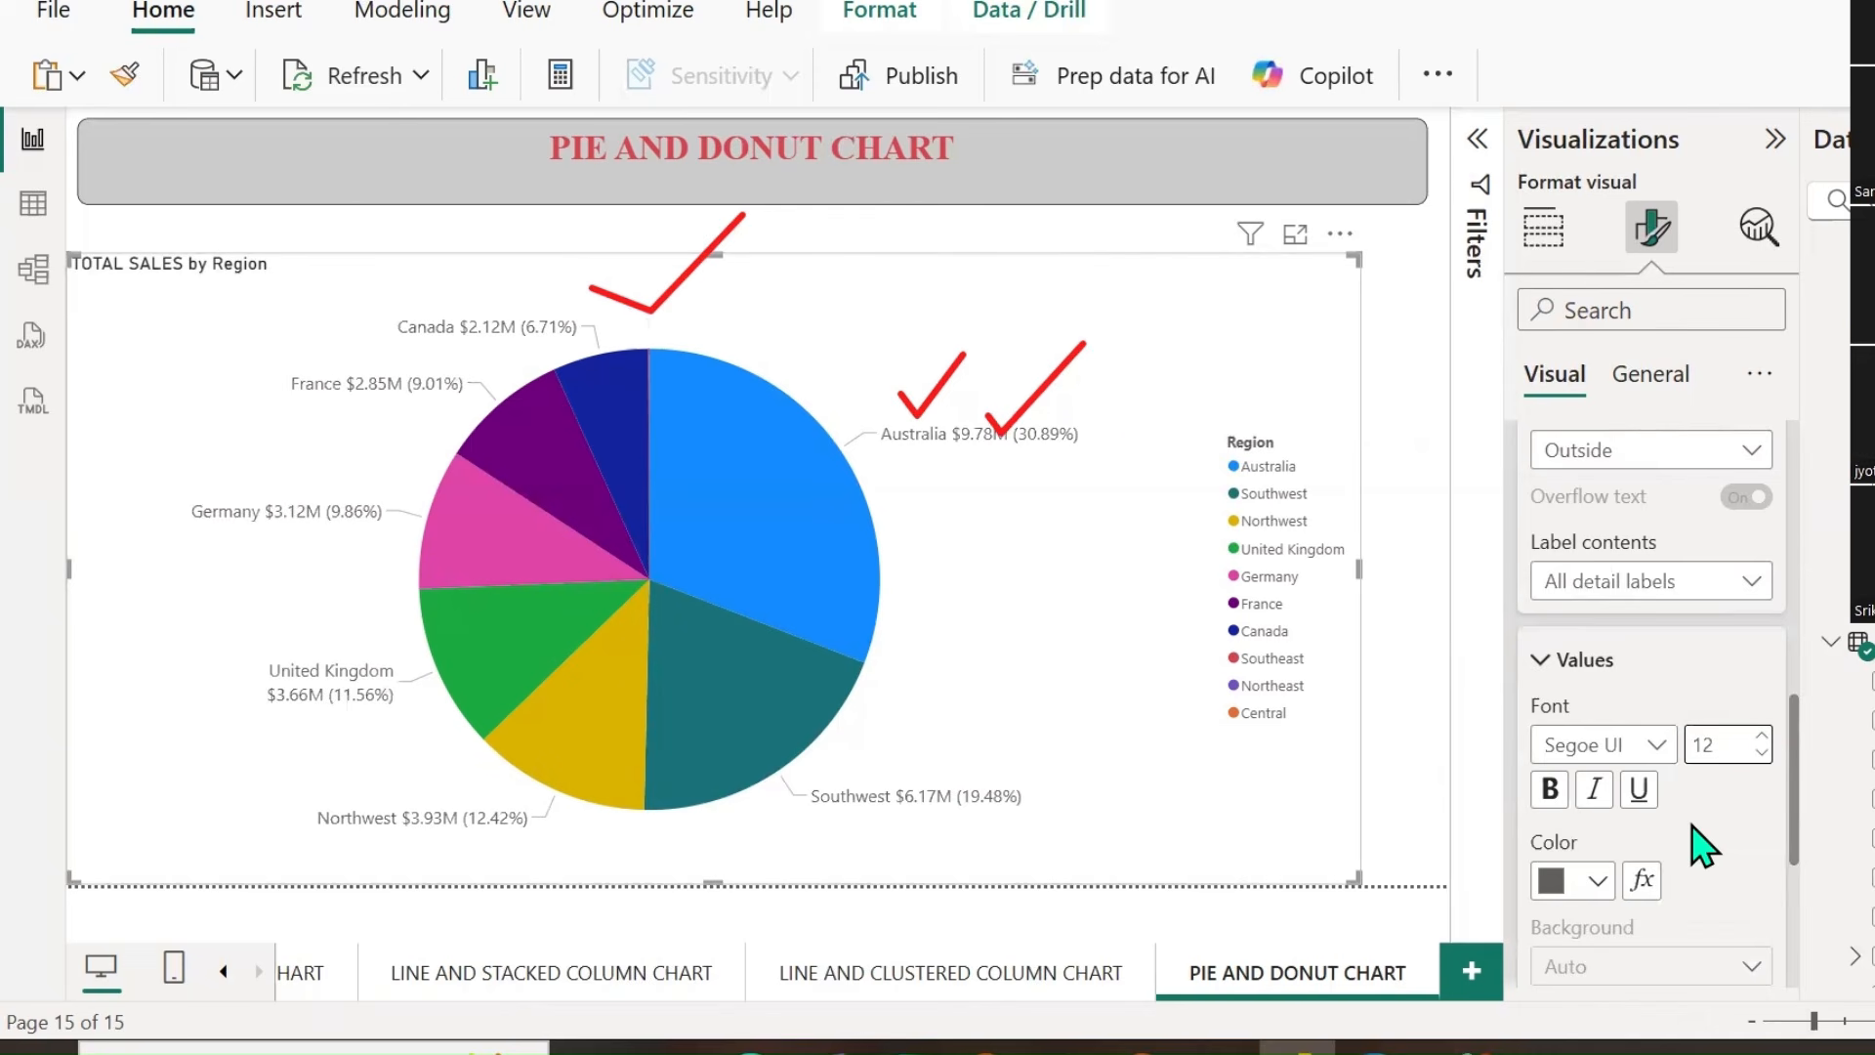
Try None as the display units of the detail label values, and reset all detail label settings to default.
{"action": "scroll", "coordinate": [1698, 837], "scroll_direction": "down", "scroll_amount": 3}
{"action": "scroll", "coordinate": [1697, 837], "scroll_direction": "down", "scroll_amount": 1}
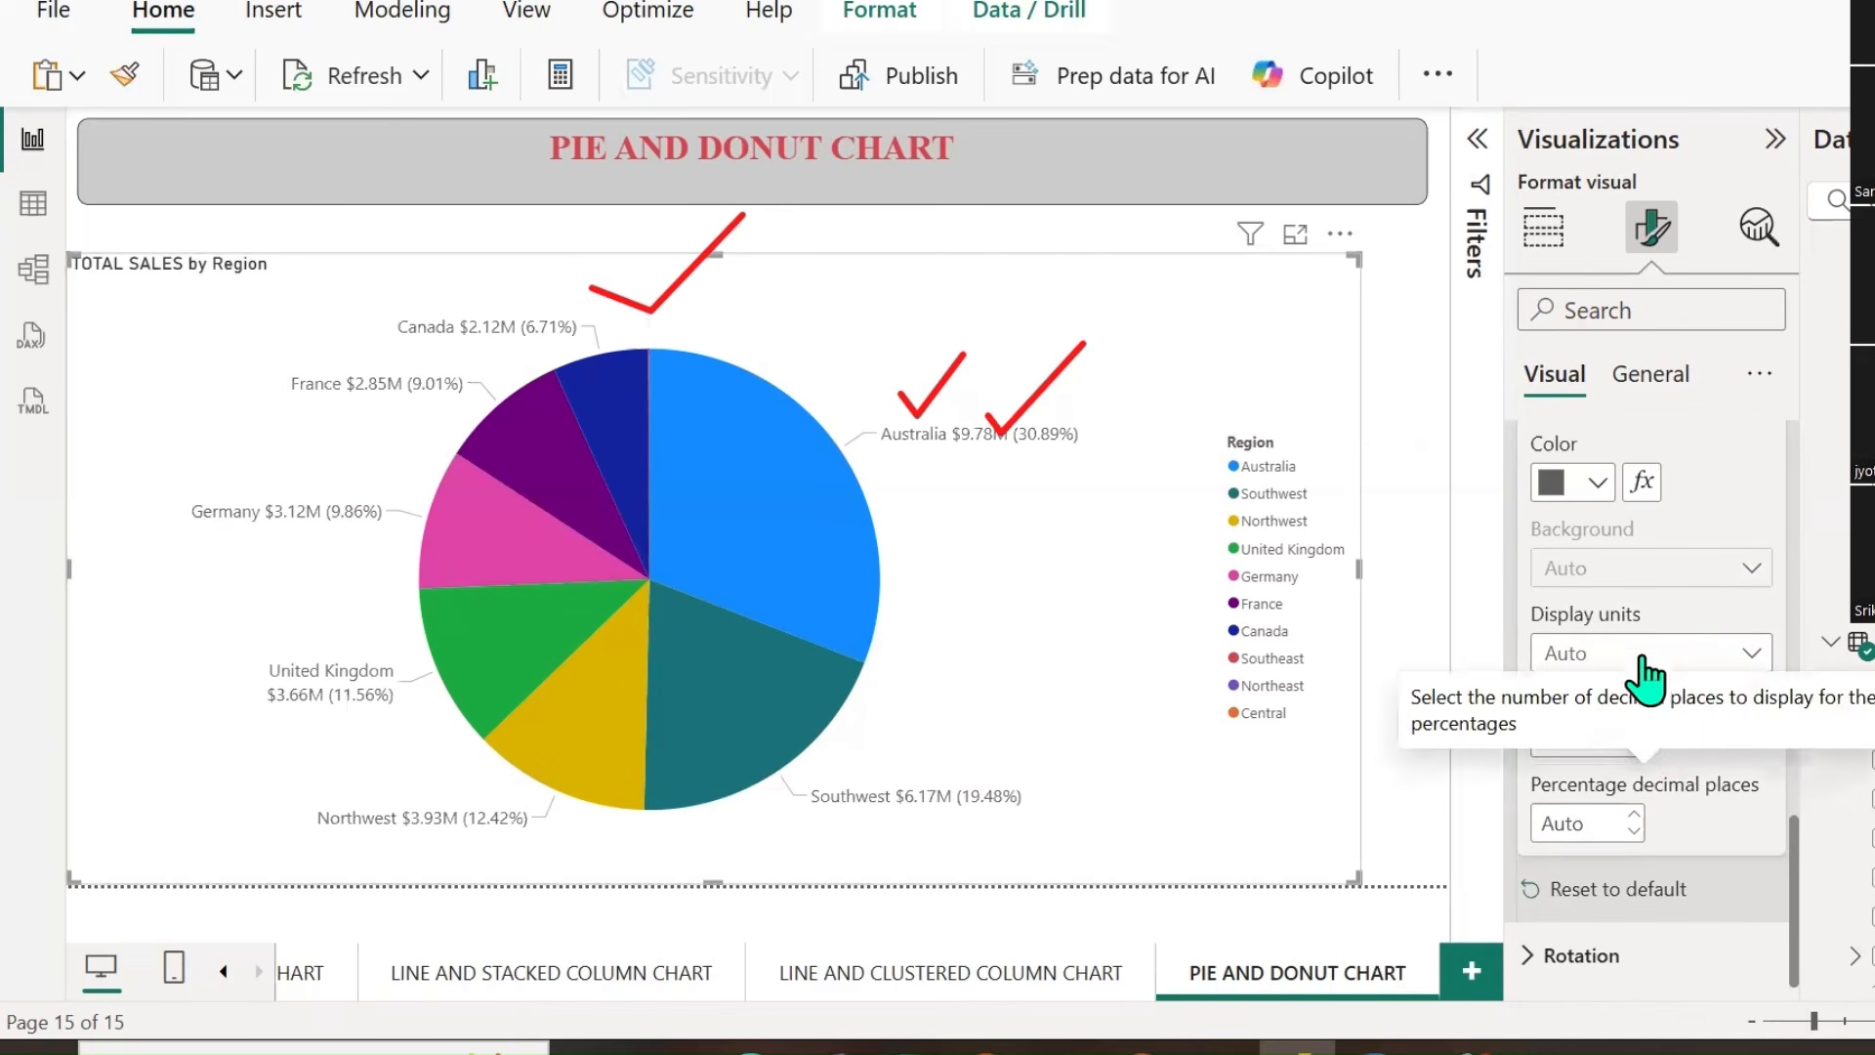
{"action": "left_click", "coordinate": [1743, 656]}
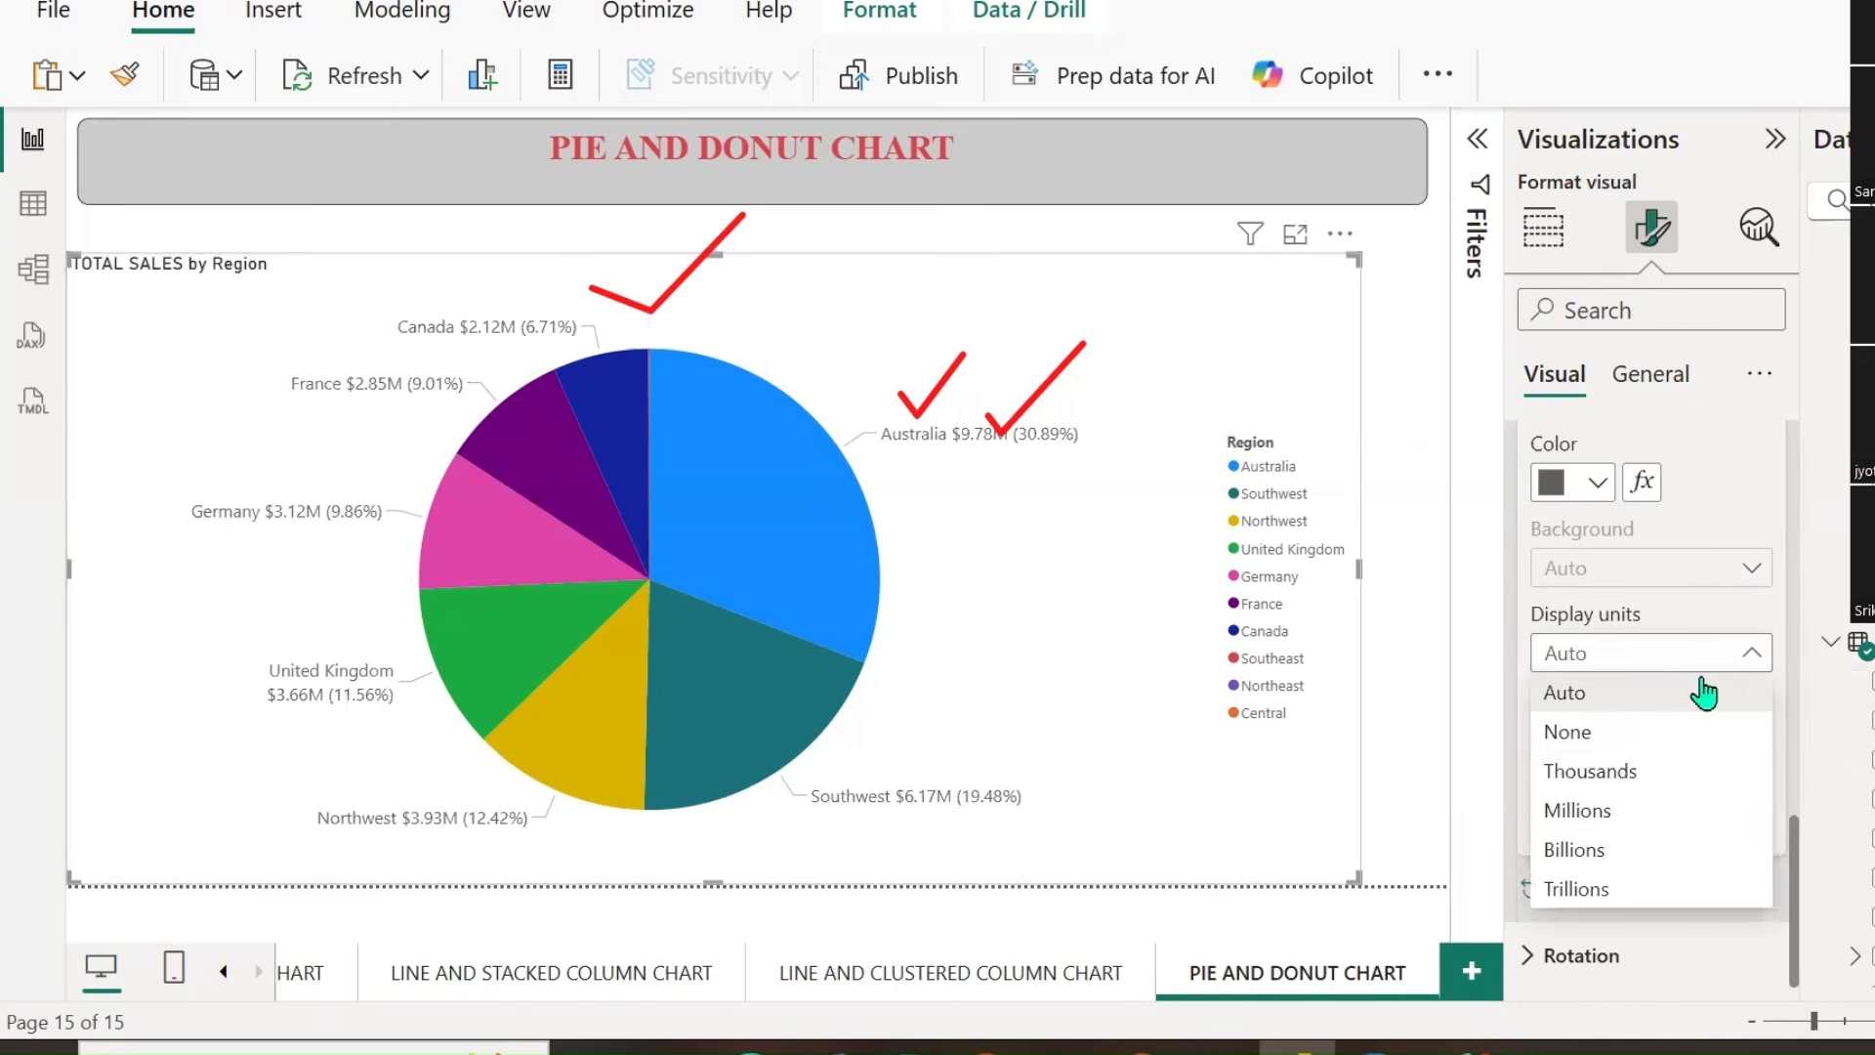
{"action": "left_click", "coordinate": [1626, 752]}
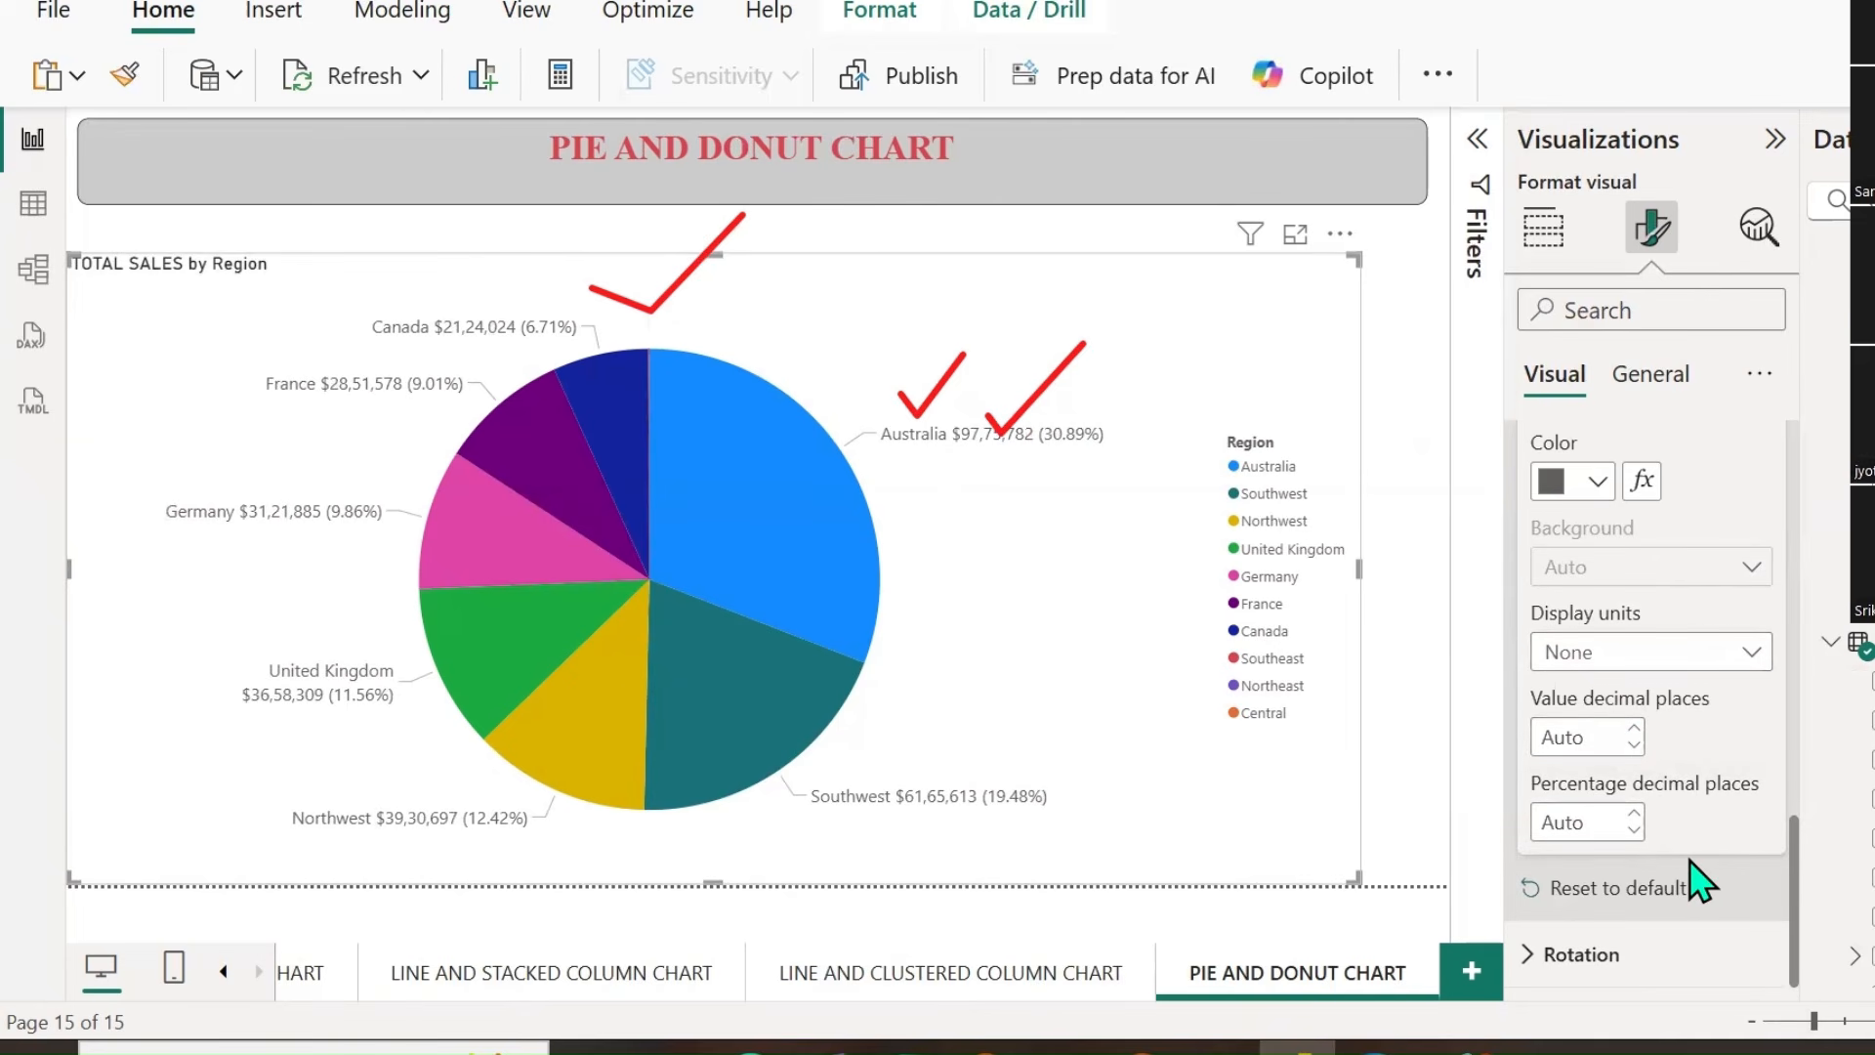
{"action": "left_click", "coordinate": [1519, 890]}
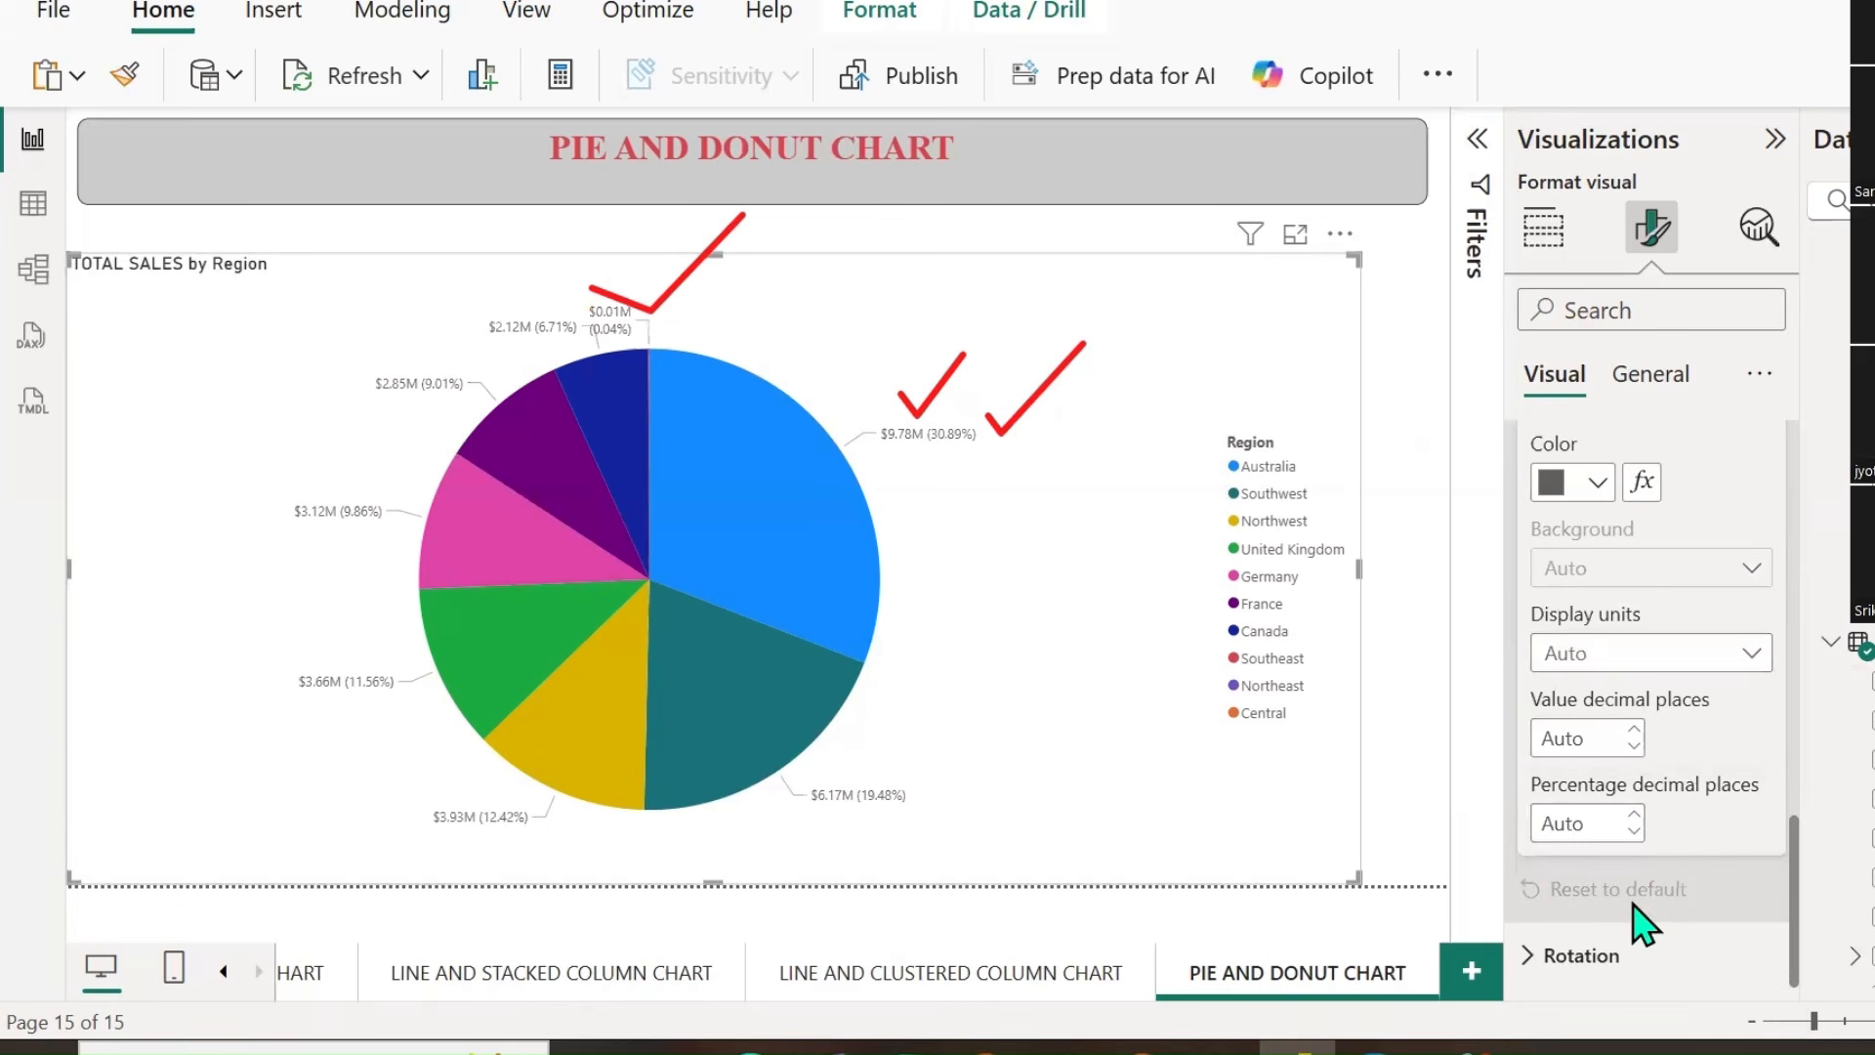
Rotate the pie chart by 5° and collapse the slice, detail label and rotation settings.
{"action": "scroll", "coordinate": [1602, 904], "scroll_direction": "down", "scroll_amount": 3}
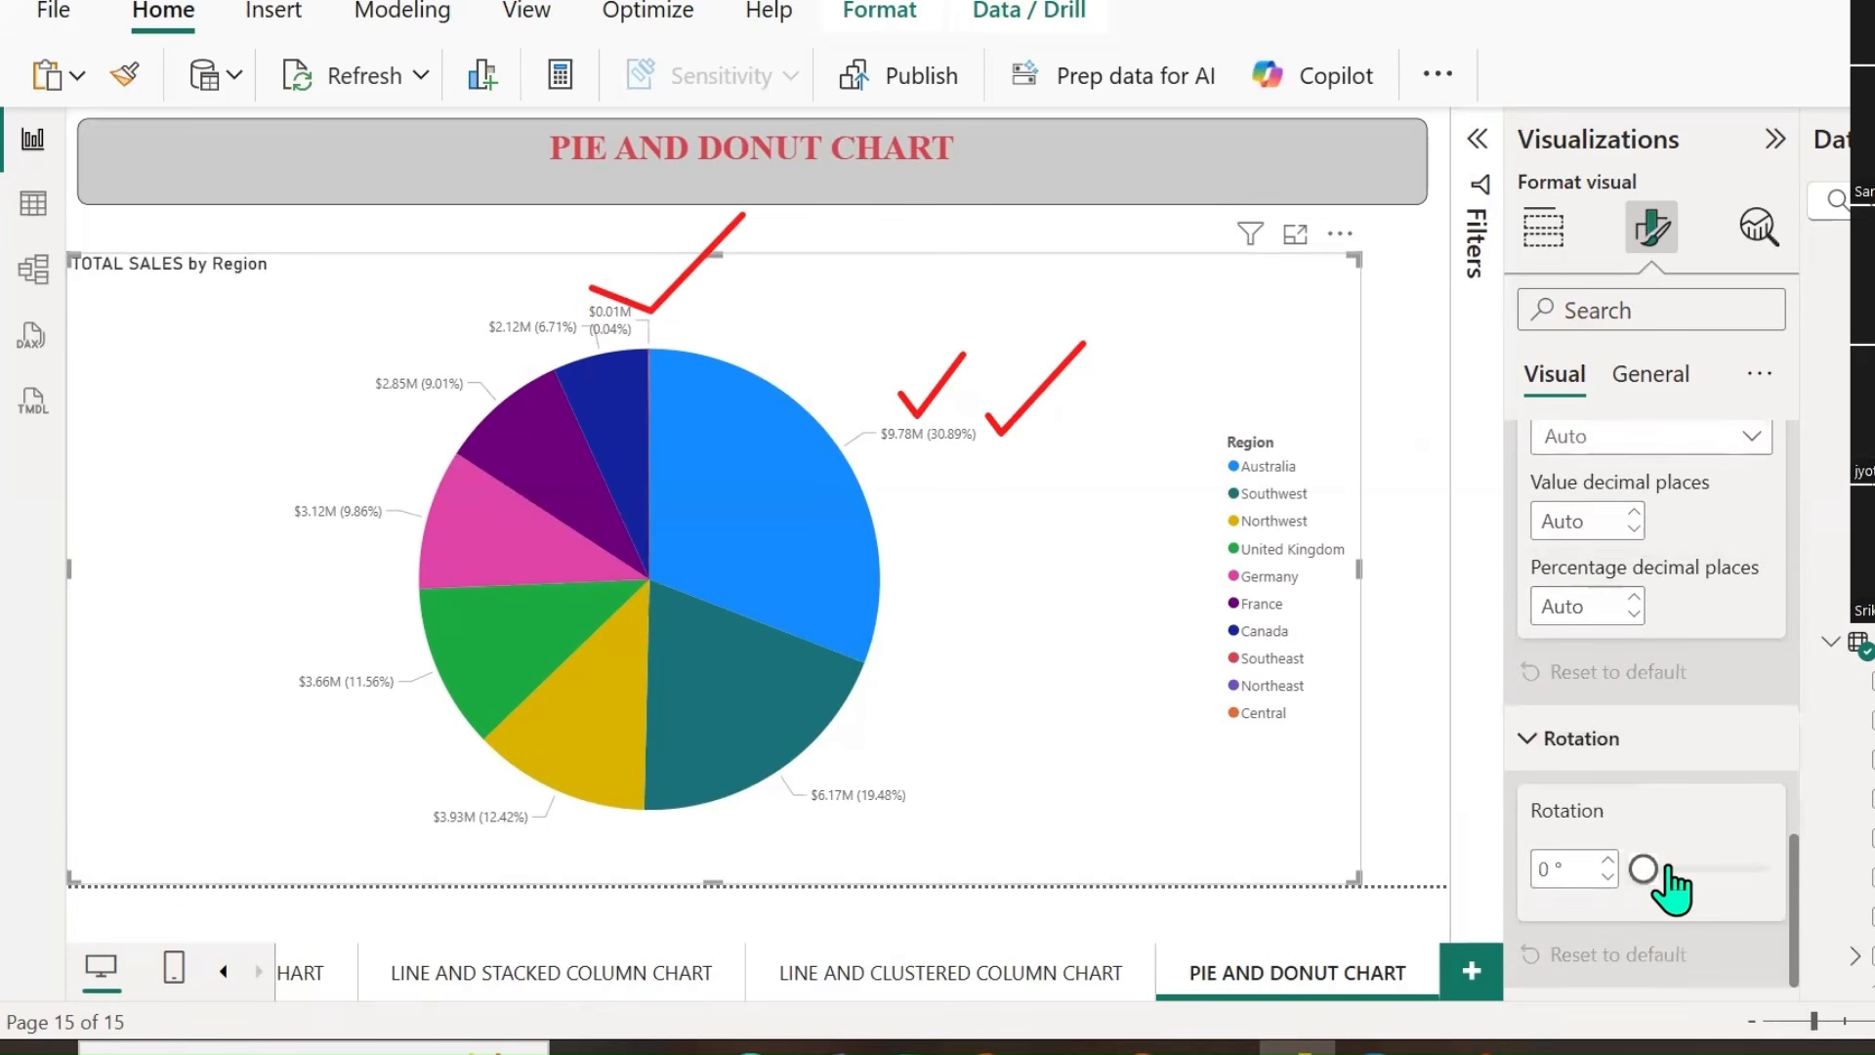
{"action": "mouse_move", "coordinate": [1651, 872]}
{"action": "left_mouse_down"}
{"action": "mouse_move", "coordinate": [1770, 871]}
{"action": "mouse_move", "coordinate": [1662, 875]}
{"action": "left_mouse_up"}
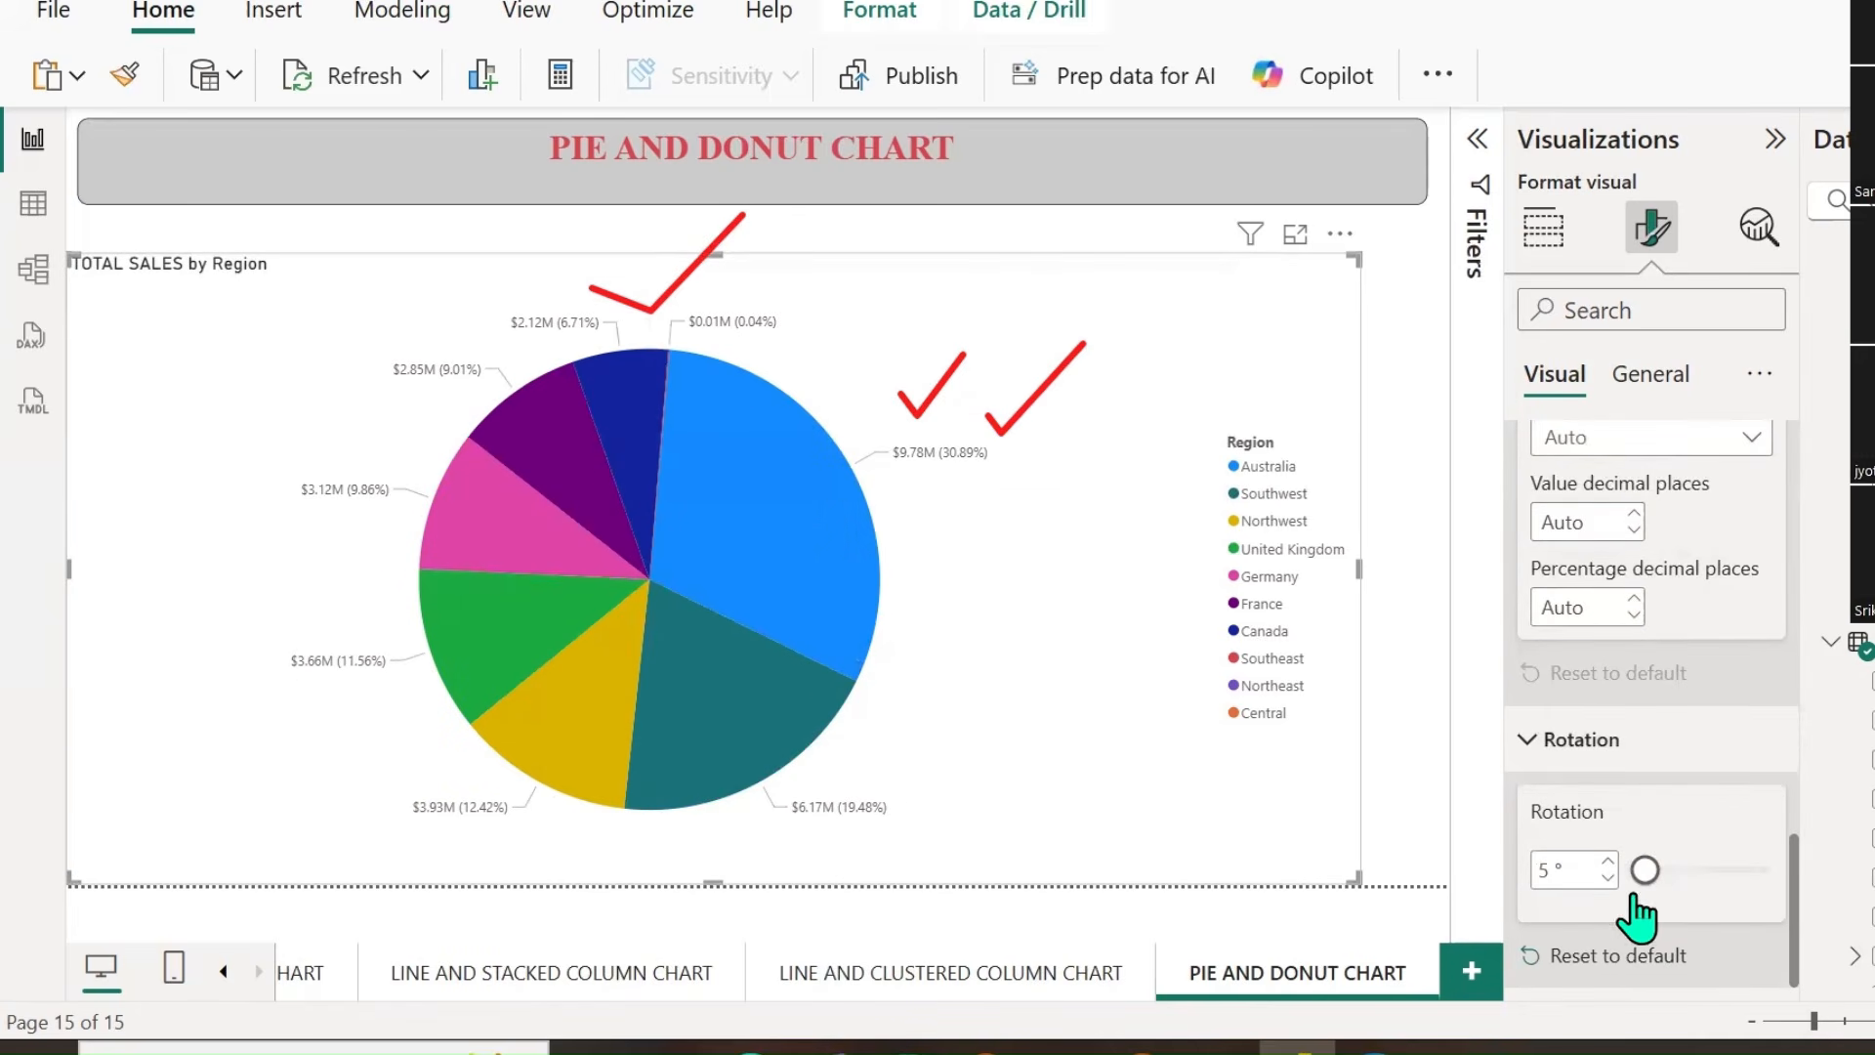
{"action": "scroll", "coordinate": [1662, 909], "scroll_direction": "up", "scroll_amount": 4}
{"action": "scroll", "coordinate": [1636, 909], "scroll_direction": "up", "scroll_amount": 8}
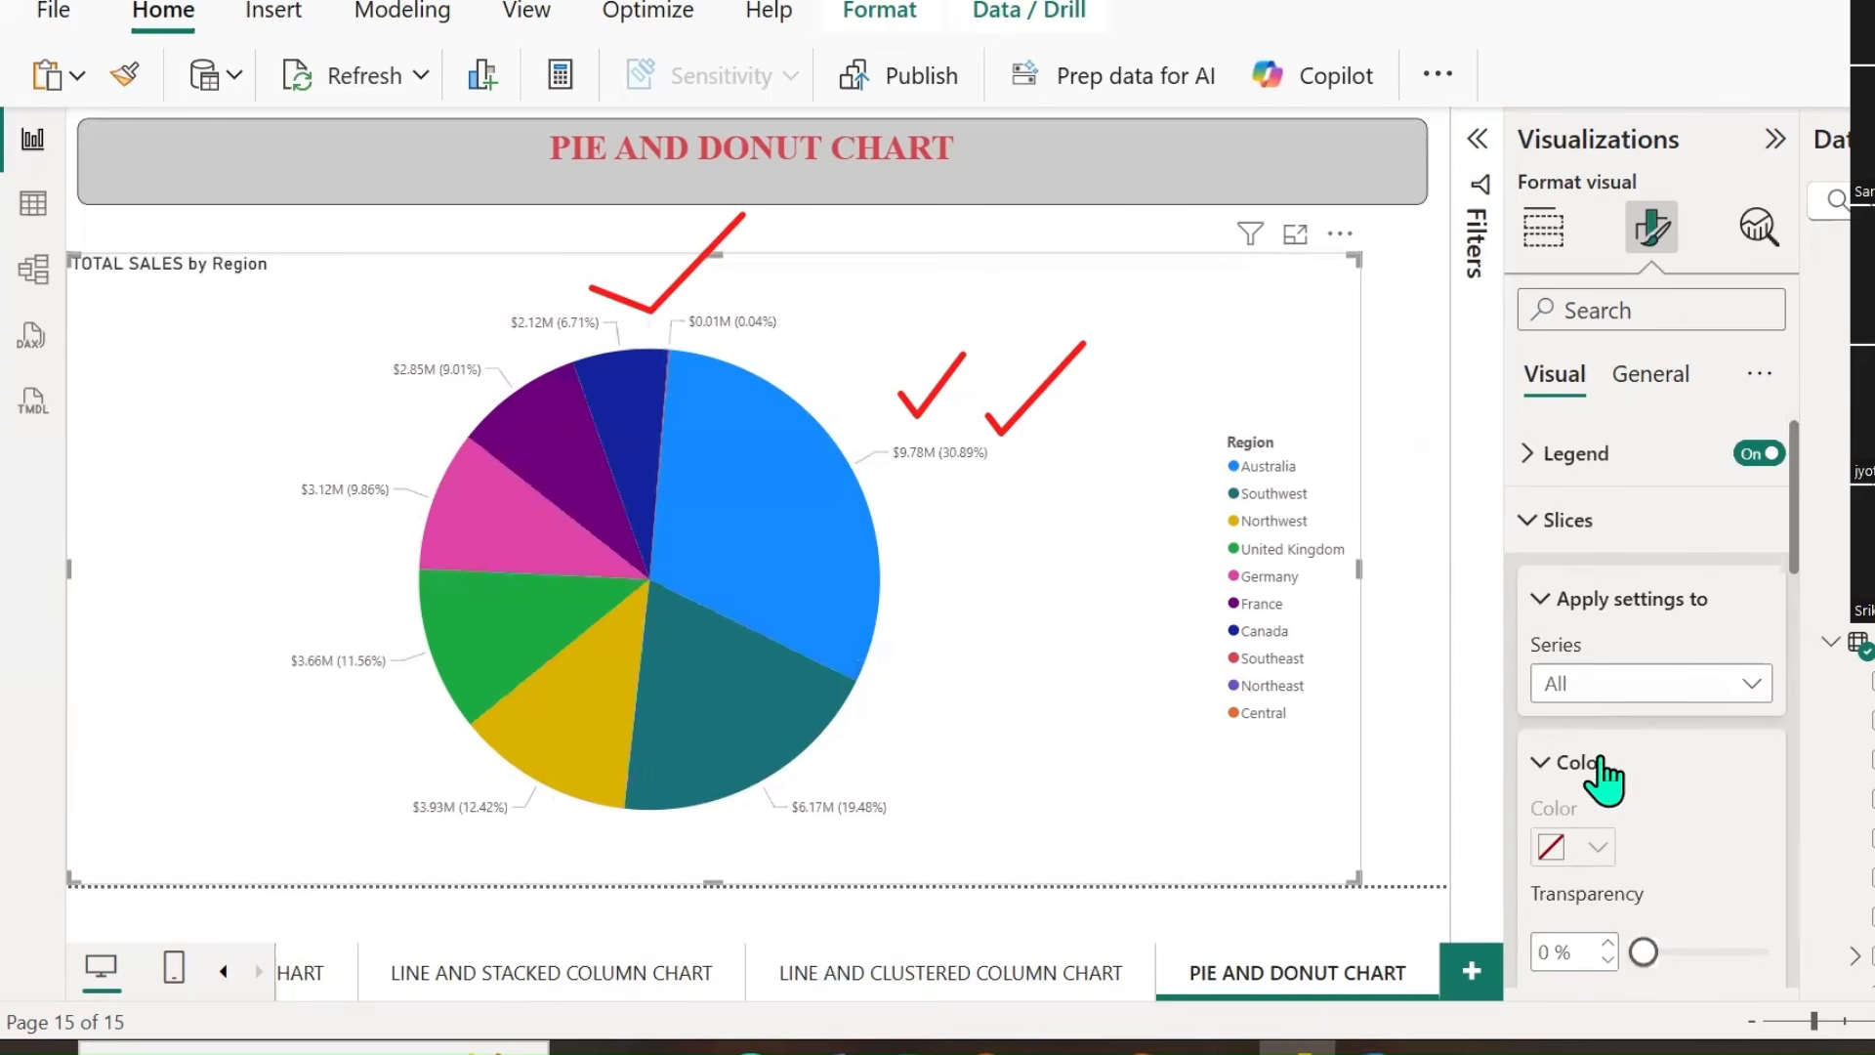
{"action": "left_click", "coordinate": [1532, 523]}
{"action": "left_click", "coordinate": [1530, 588]}
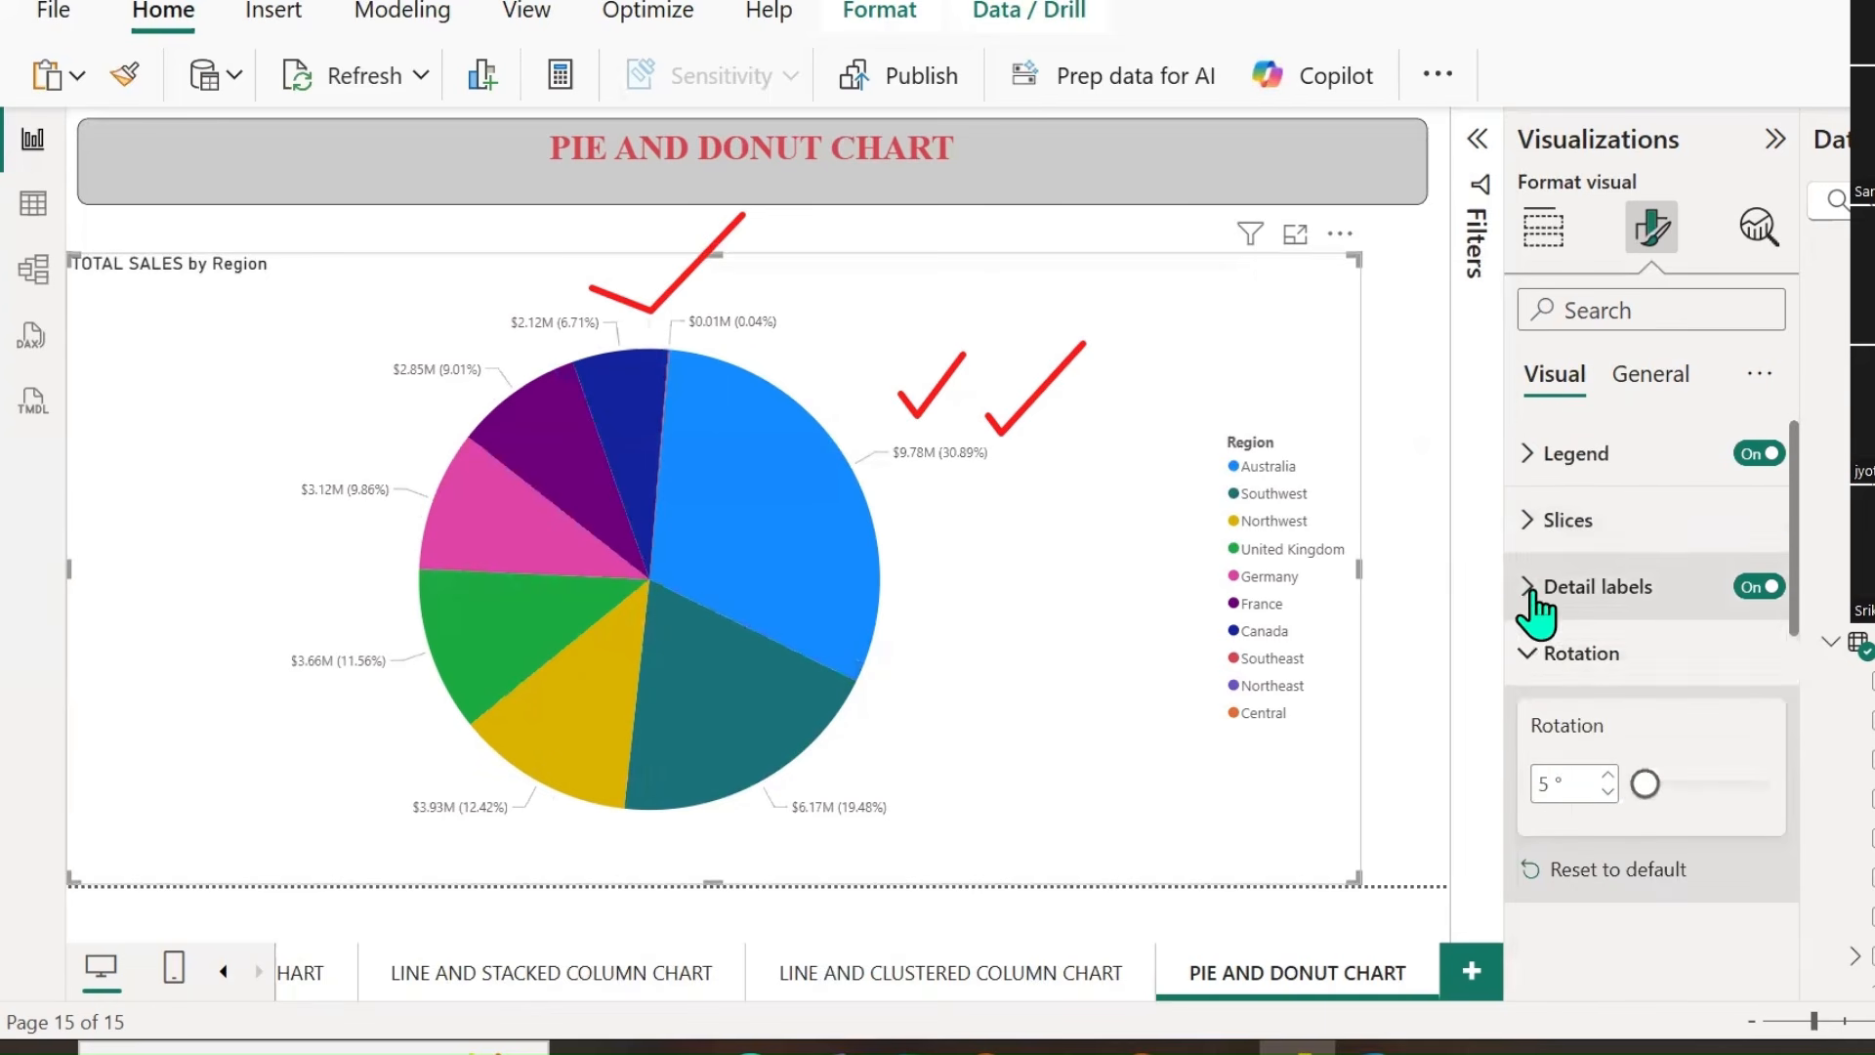
{"action": "left_click", "coordinate": [1530, 655]}
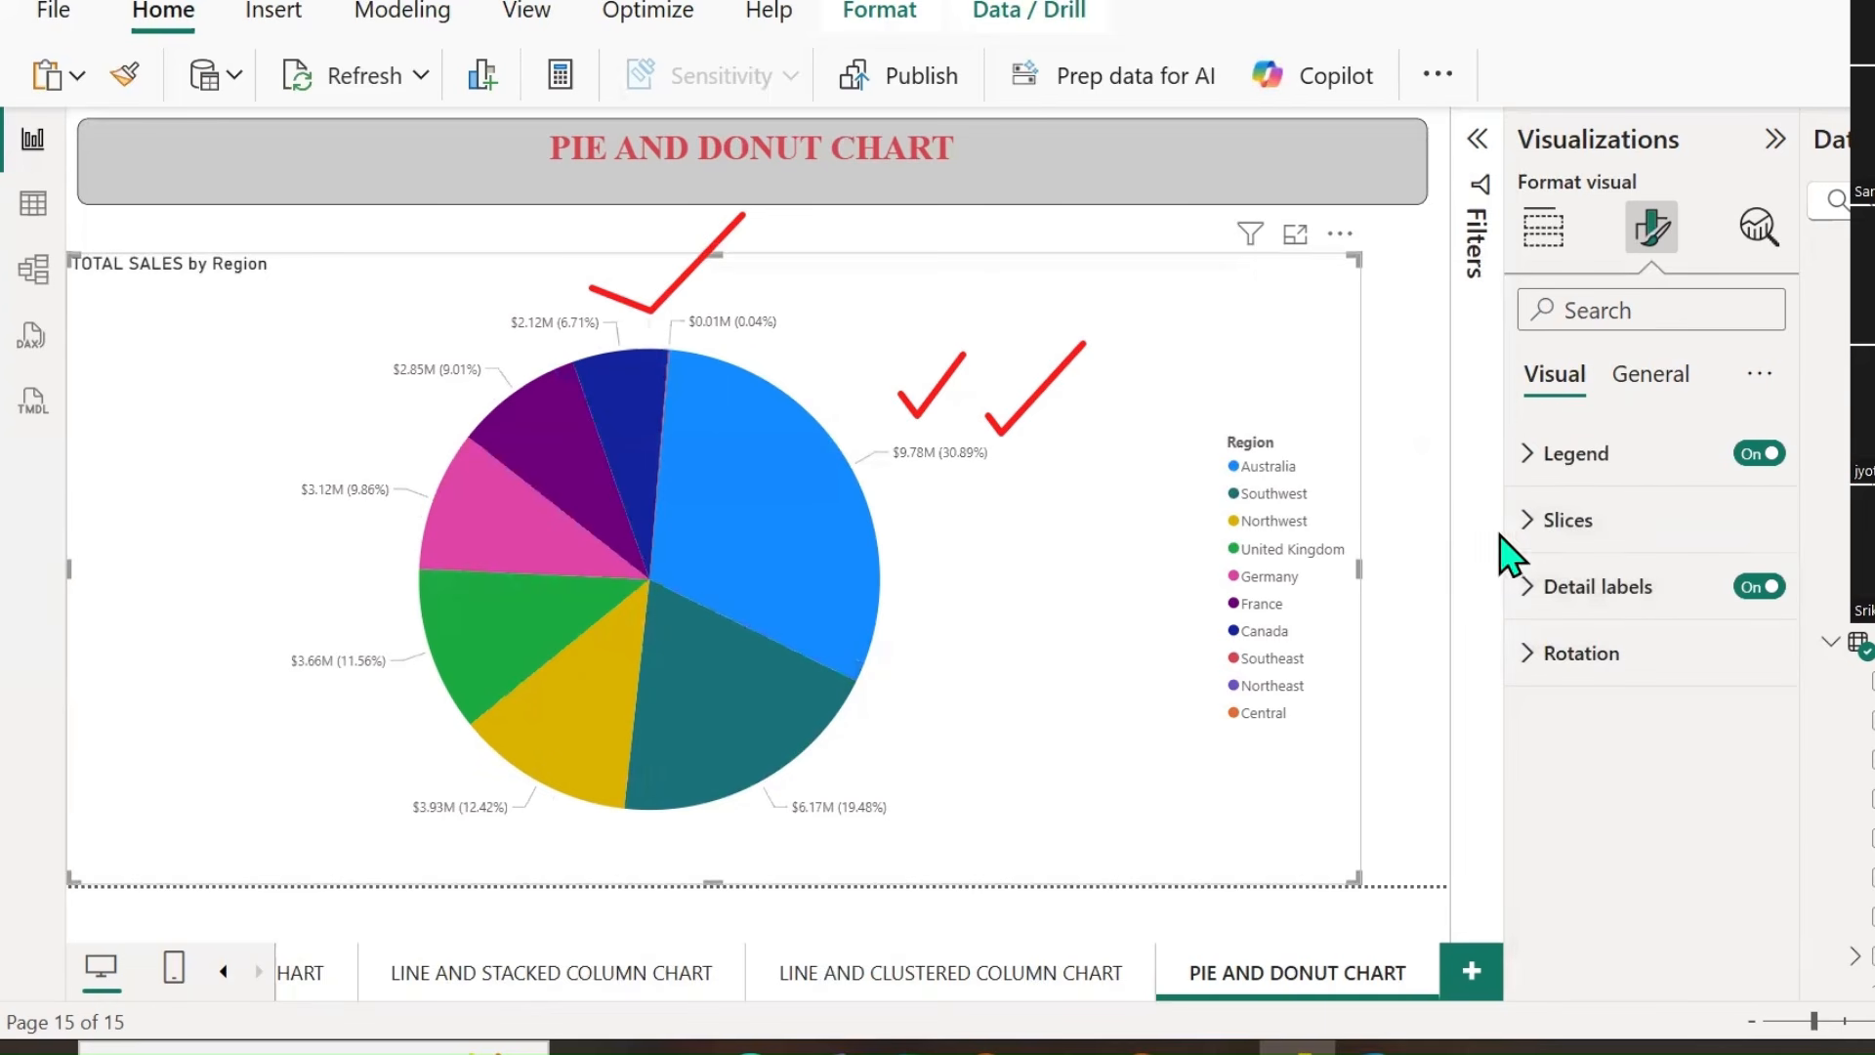
Look over the slice settings, including transparency, border and the list of region series they can apply to.
{"action": "left_click", "coordinate": [1543, 528]}
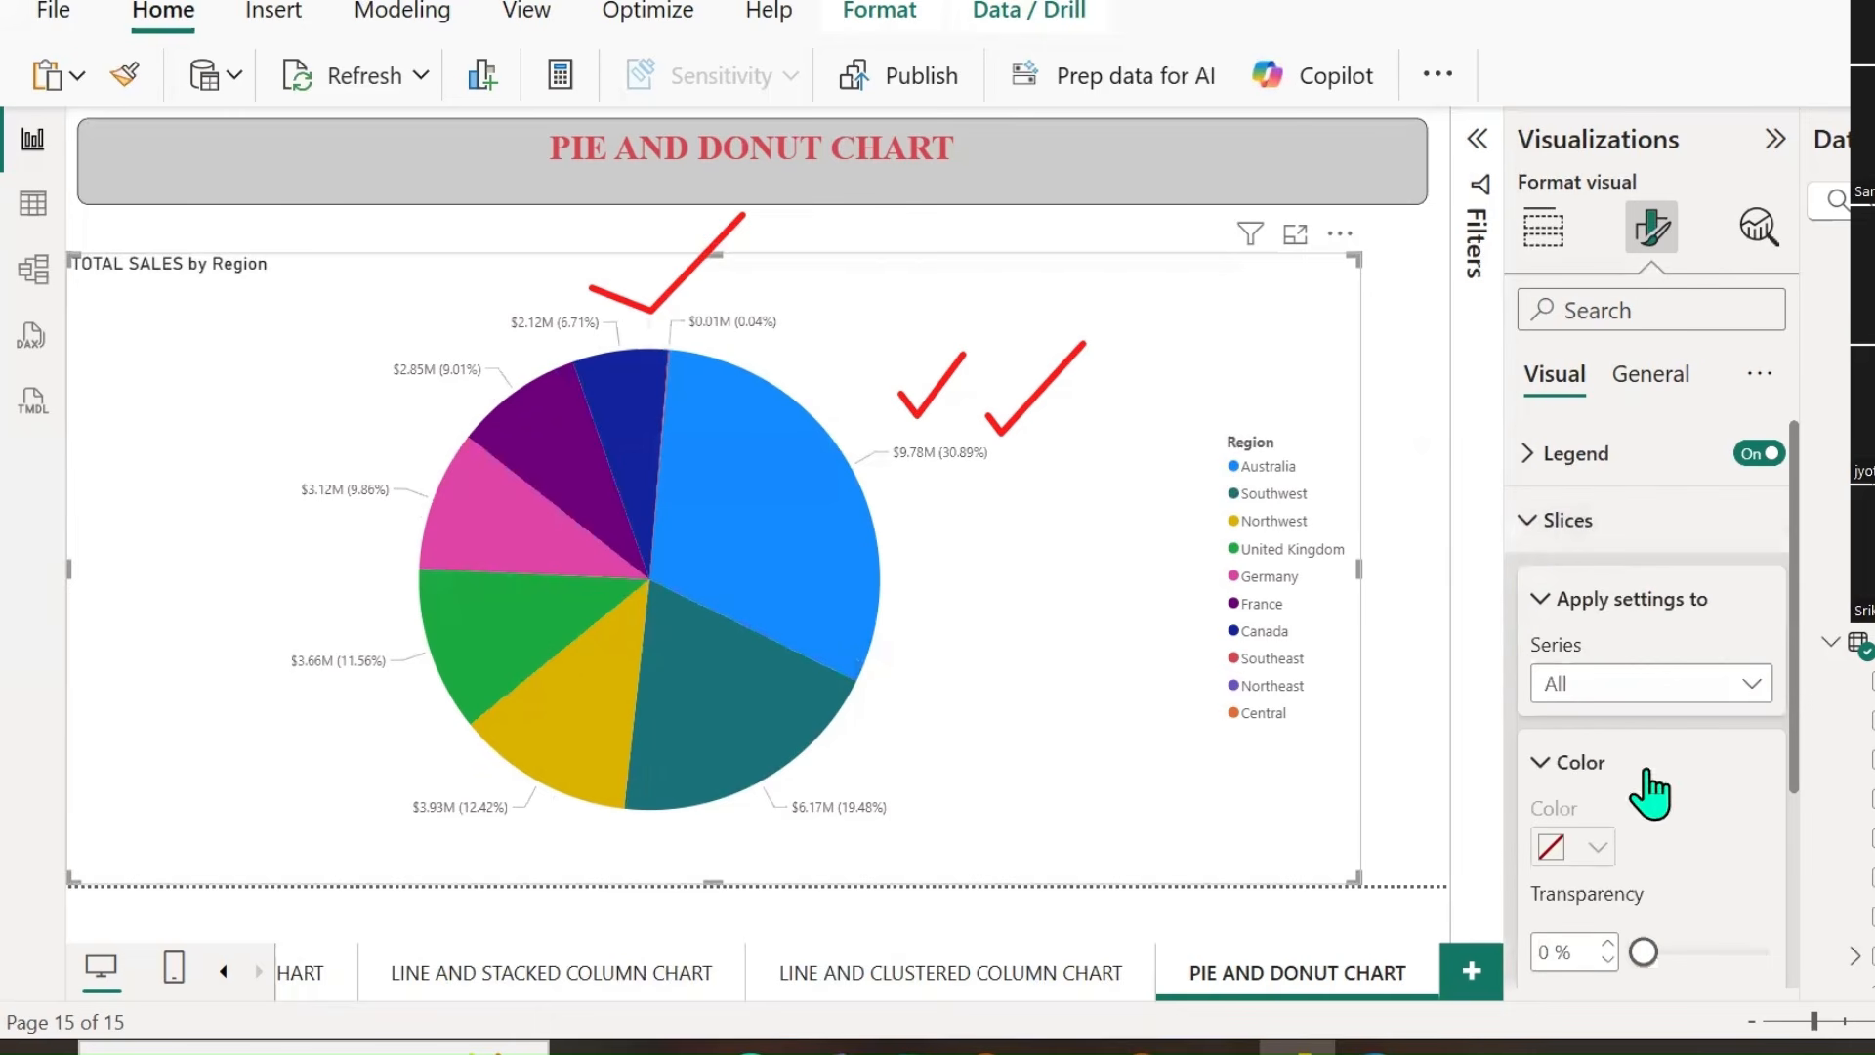
{"action": "scroll", "coordinate": [1647, 793], "scroll_direction": "down", "scroll_amount": 2}
{"action": "scroll", "coordinate": [1649, 801], "scroll_direction": "down", "scroll_amount": 1}
{"action": "scroll", "coordinate": [1653, 803], "scroll_direction": "up", "scroll_amount": 3}
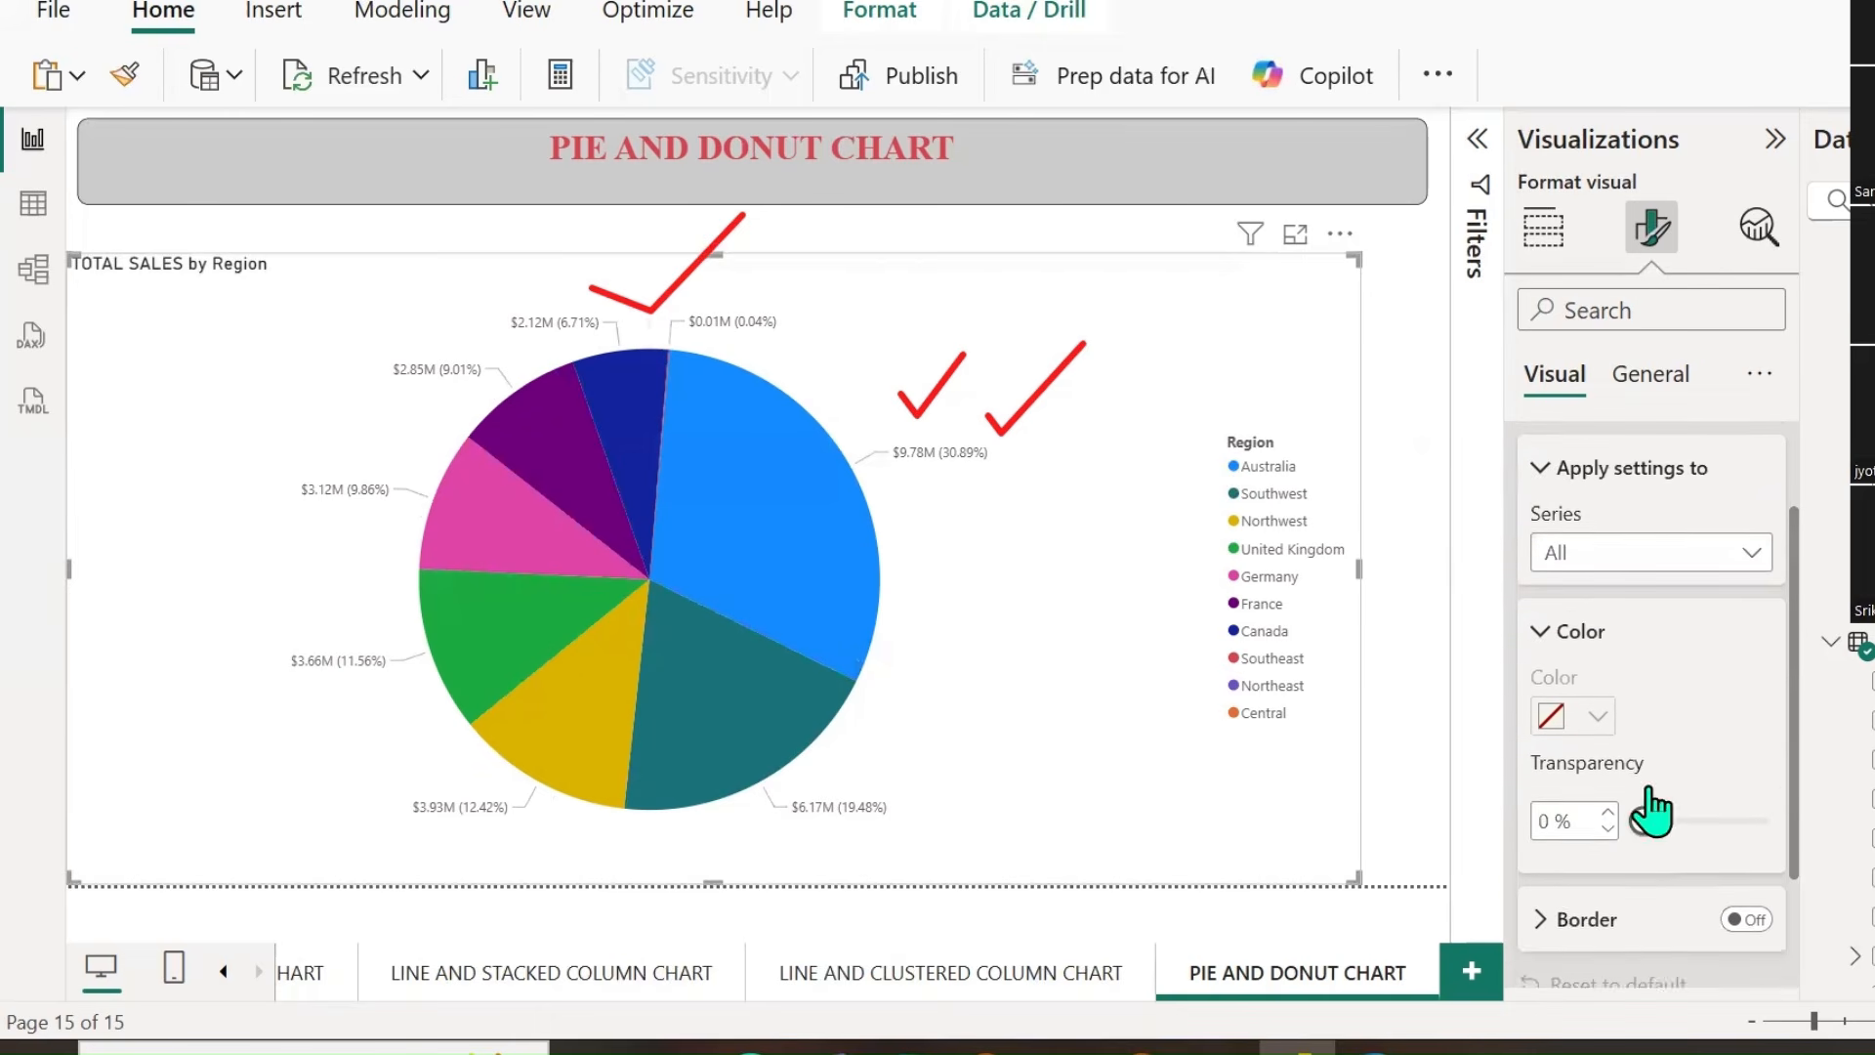
{"action": "left_click", "coordinate": [1737, 684]}
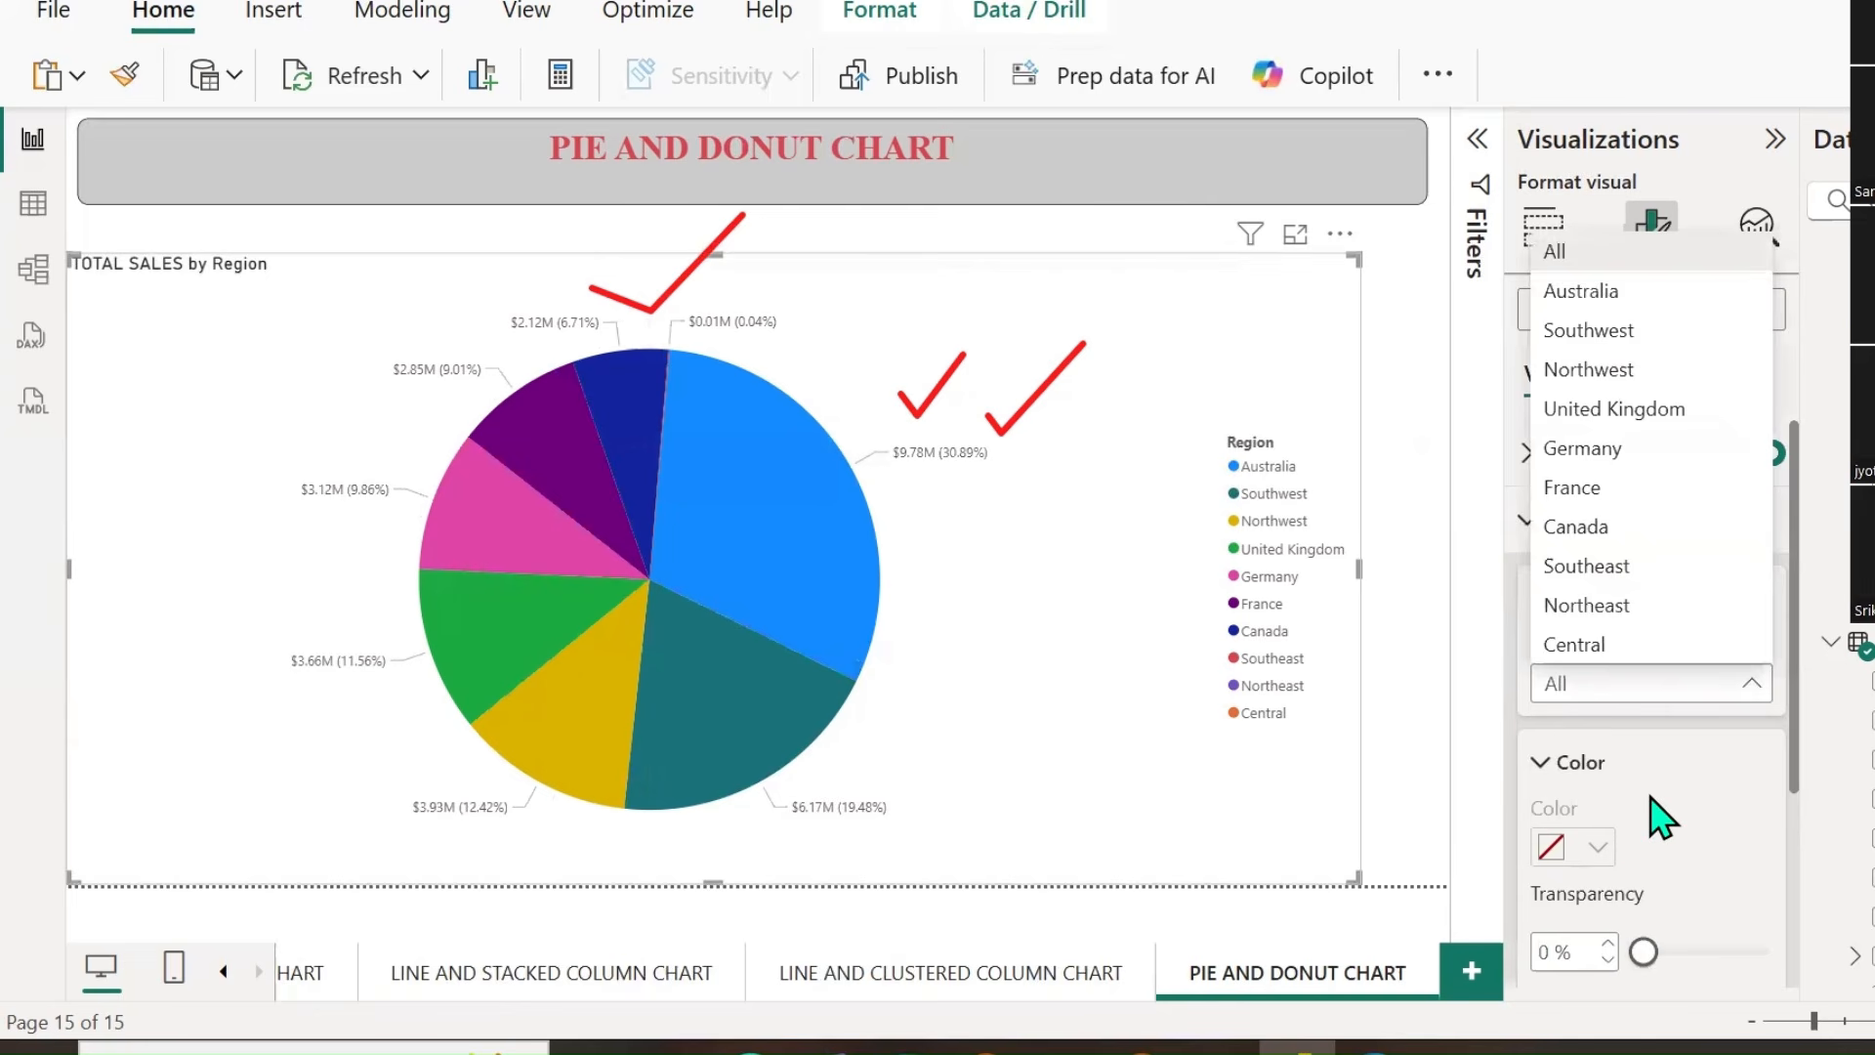
{"action": "left_click", "coordinate": [1661, 813]}
Review the pie chart's general Effects settings, such as background and visual border.
{"action": "left_click", "coordinate": [1639, 373]}
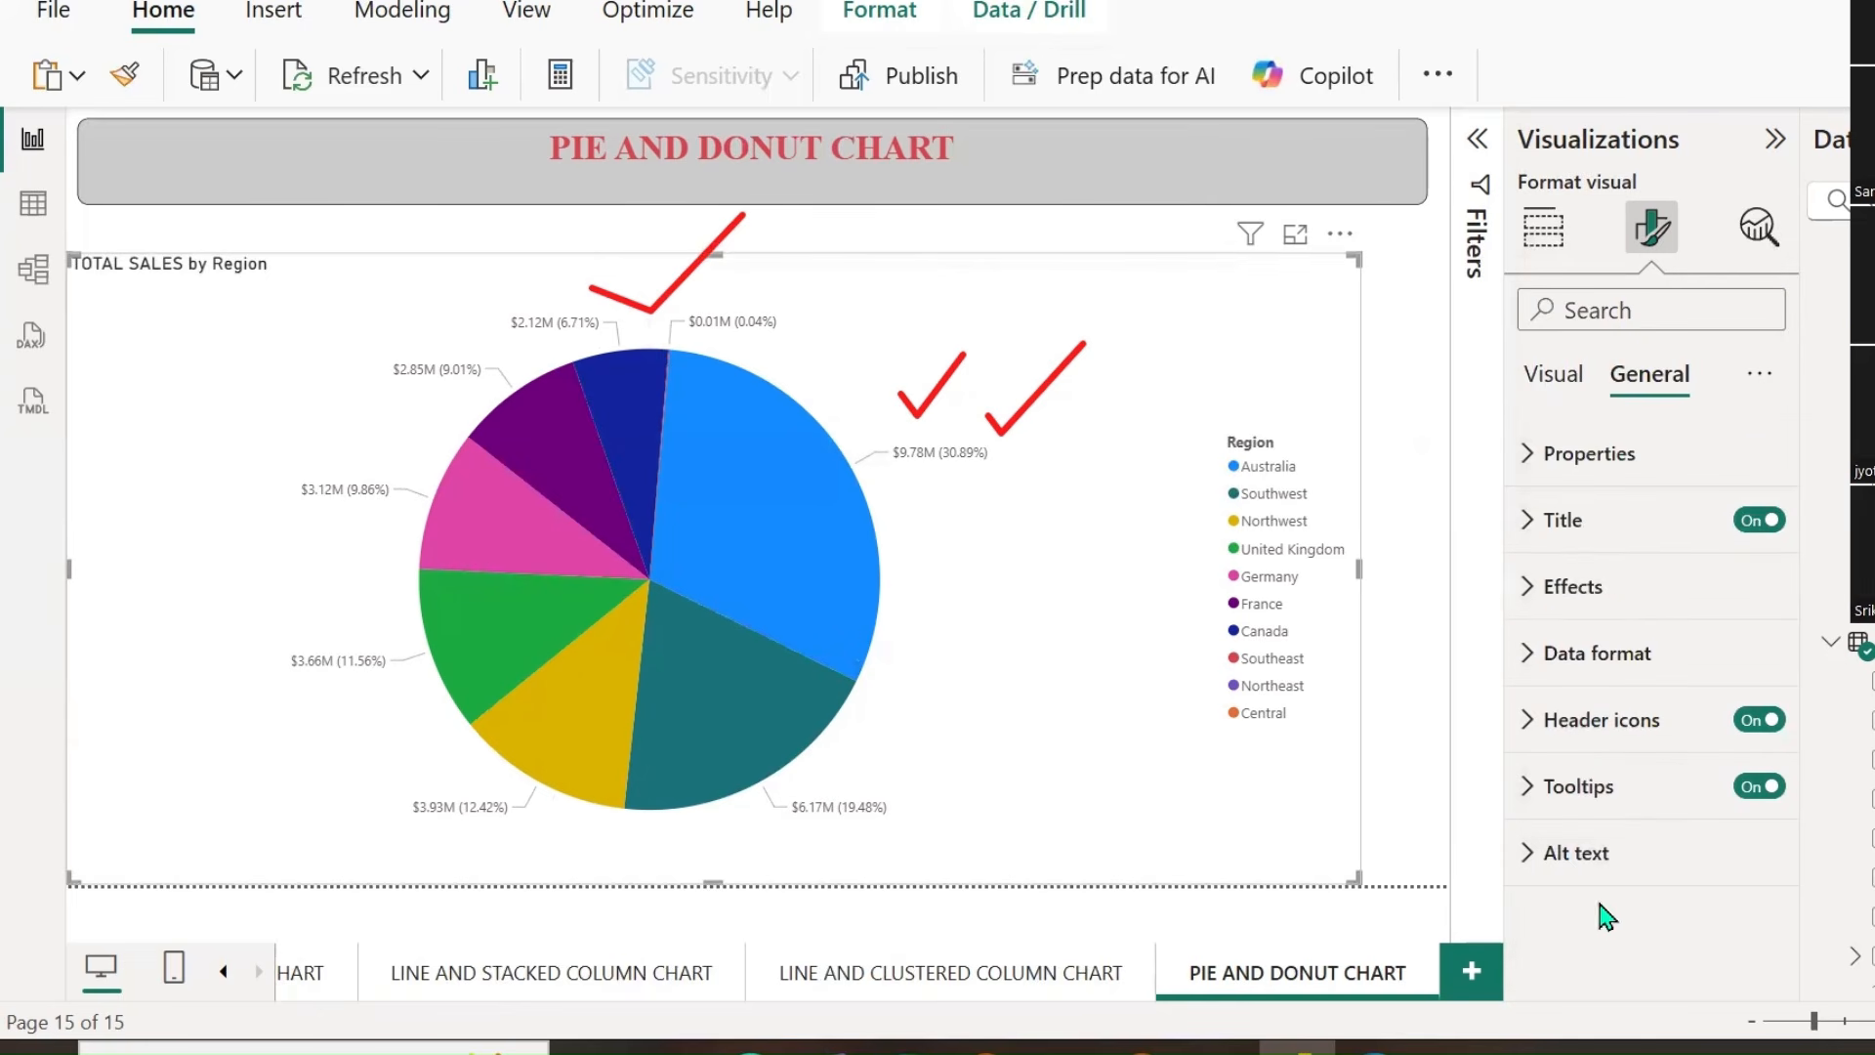
{"action": "left_click", "coordinate": [1530, 588]}
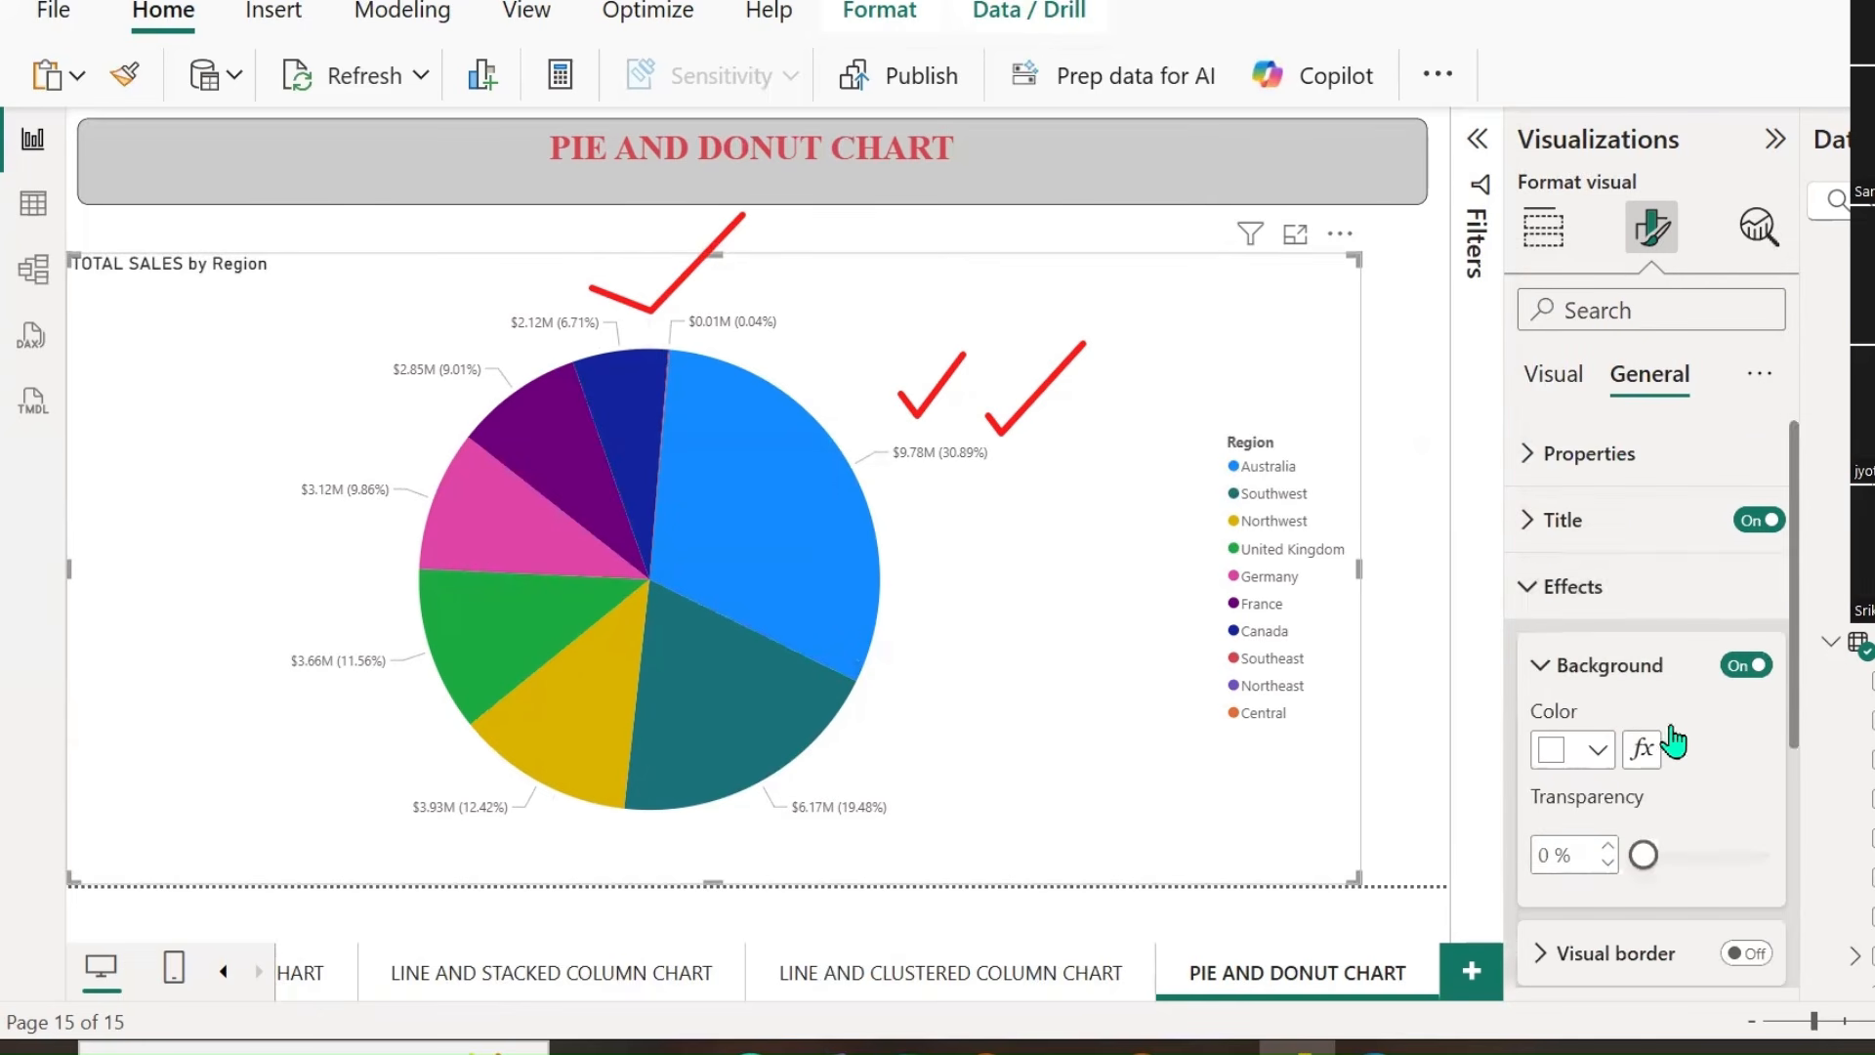
{"action": "scroll", "coordinate": [1672, 748], "scroll_direction": "down", "scroll_amount": 4}
{"action": "scroll", "coordinate": [1672, 748], "scroll_direction": "up", "scroll_amount": 4}
{"action": "left_click", "coordinate": [1532, 594]}
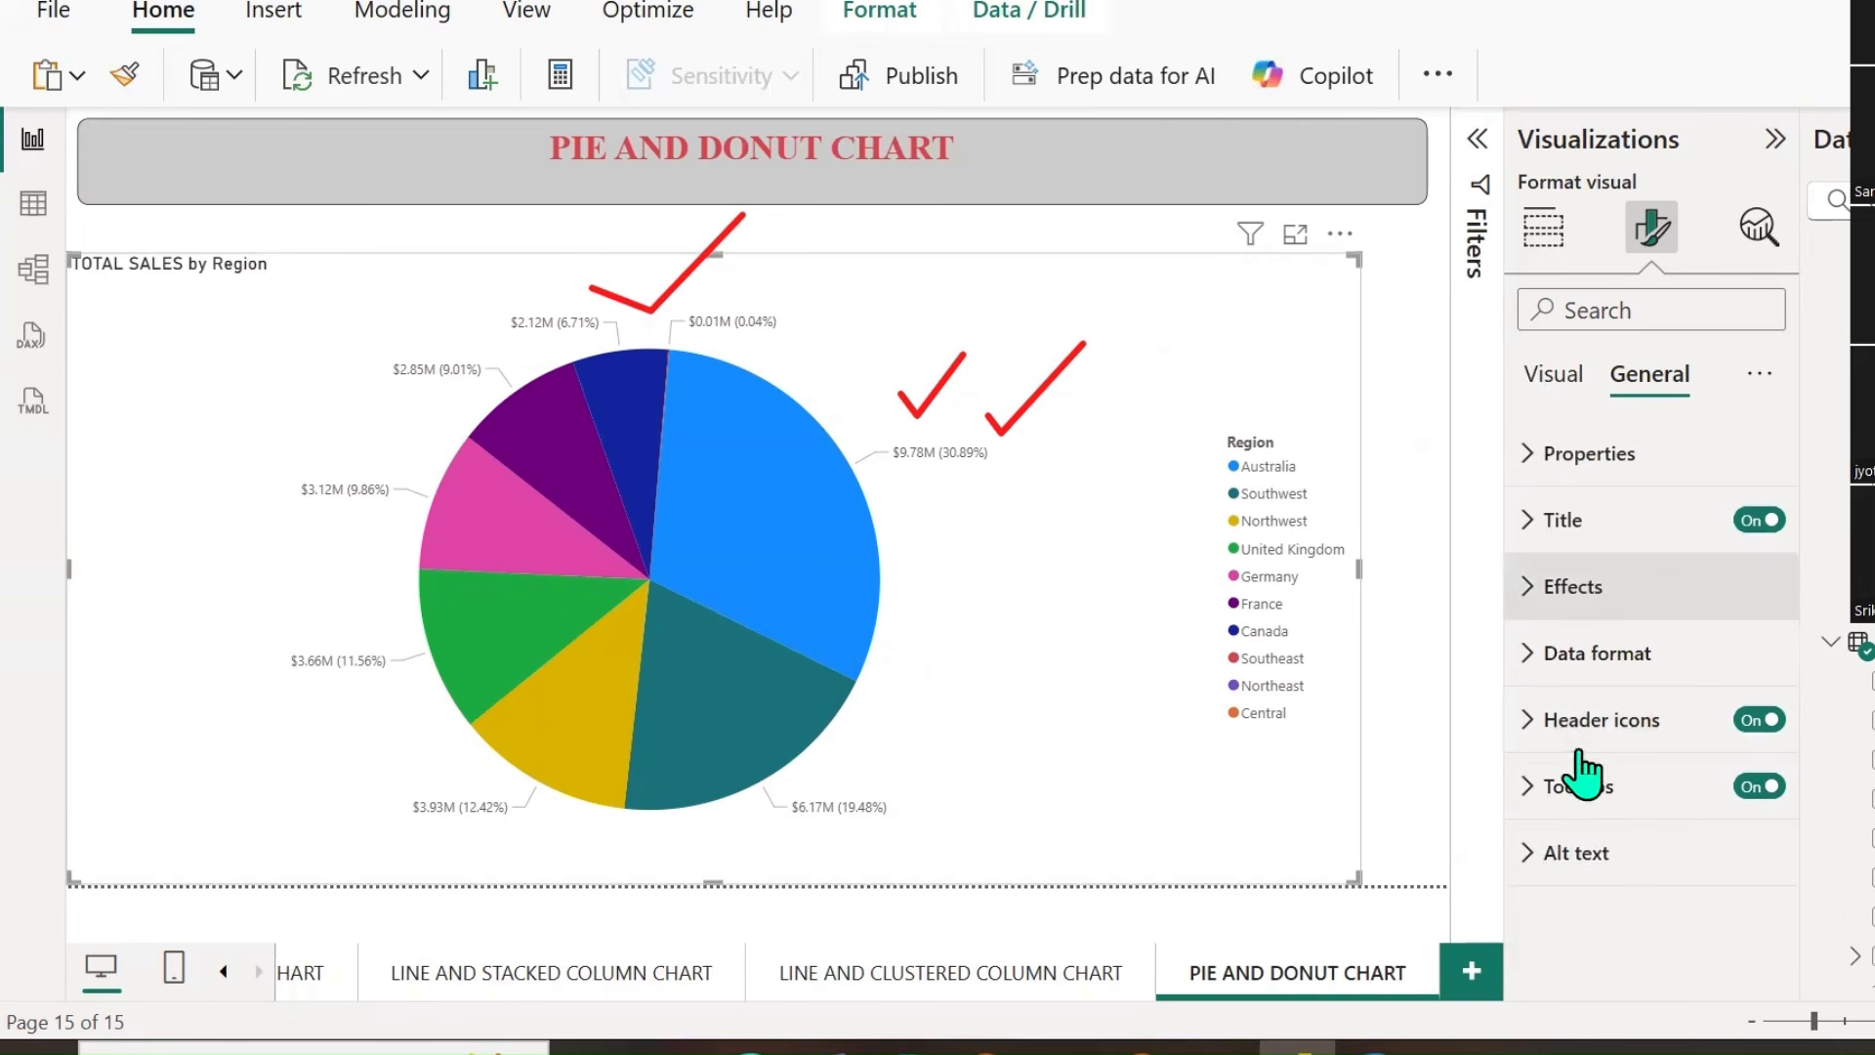
Select Australia as the series the slice settings apply to and view its color and border options.
{"action": "left_click", "coordinate": [1553, 374]}
{"action": "scroll", "coordinate": [1712, 682], "scroll_direction": "down", "scroll_amount": 3}
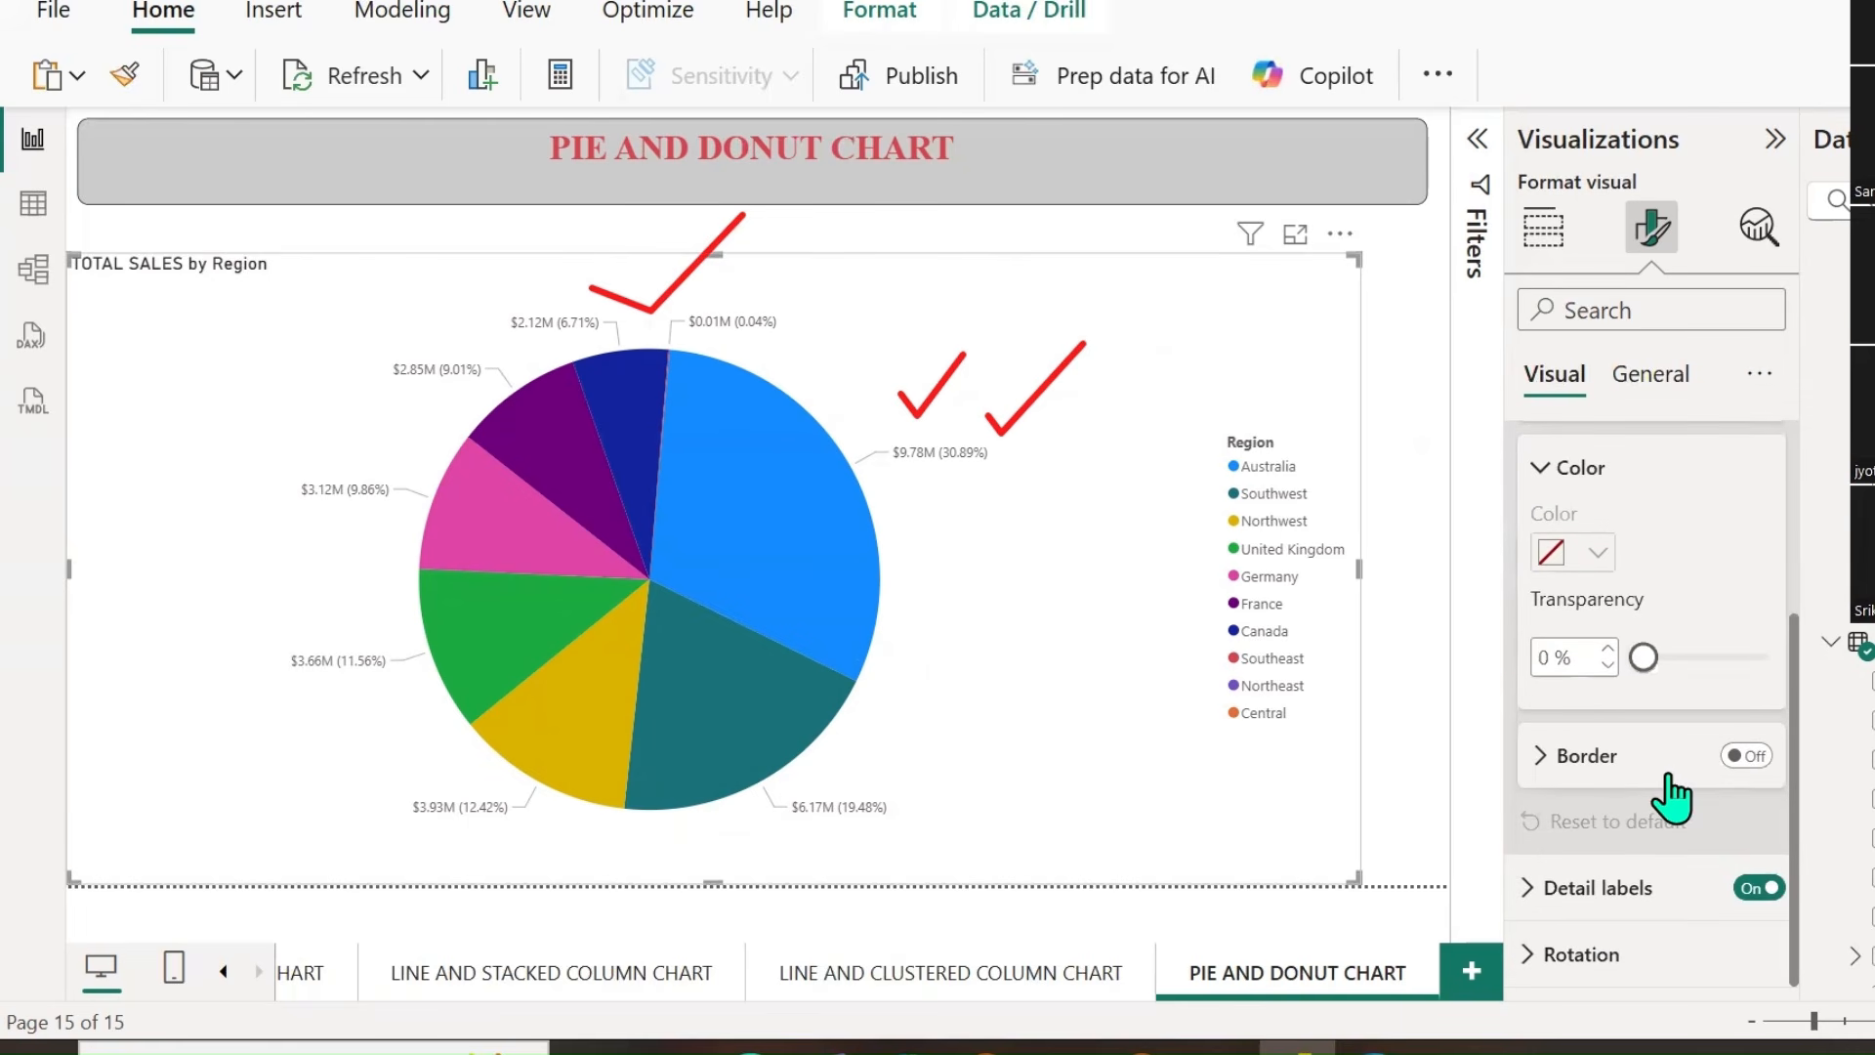
{"action": "scroll", "coordinate": [1675, 796], "scroll_direction": "up", "scroll_amount": 3}
{"action": "left_click", "coordinate": [1745, 685]}
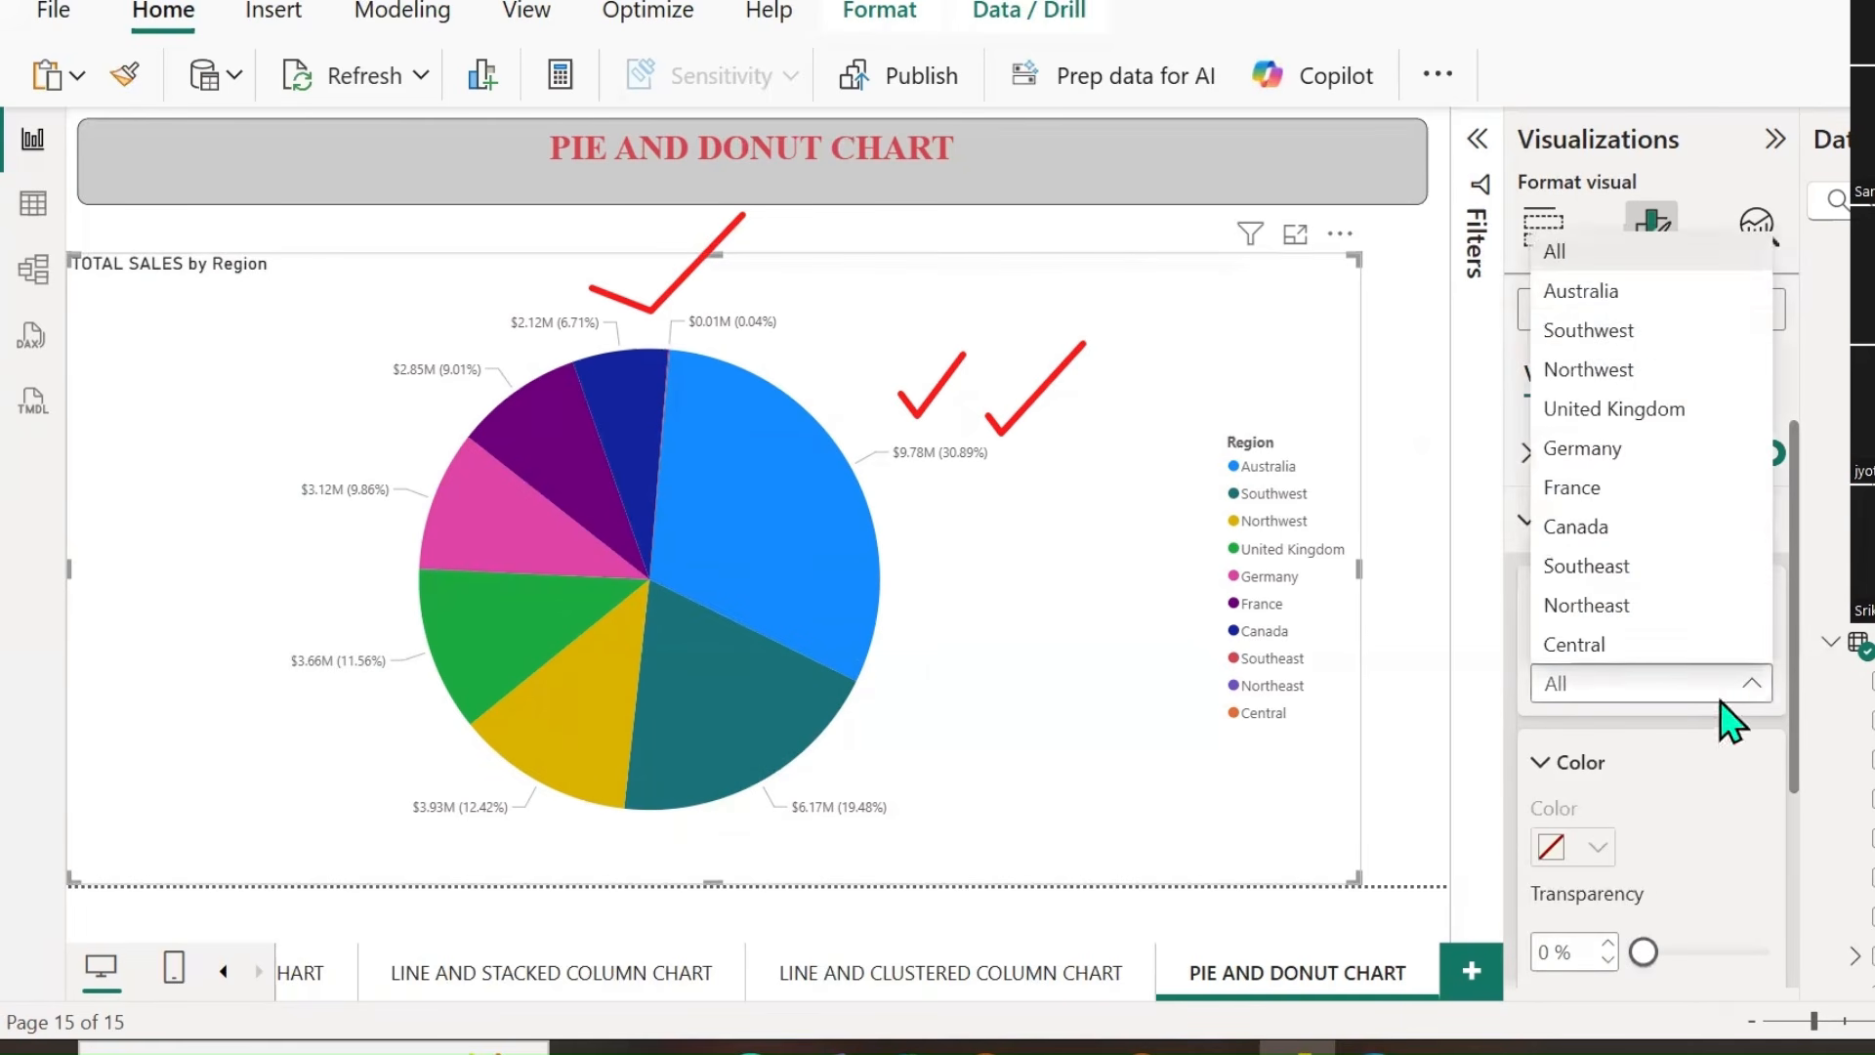
{"action": "left_click", "coordinate": [1621, 293]}
{"action": "scroll", "coordinate": [1661, 830], "scroll_direction": "down", "scroll_amount": 3}
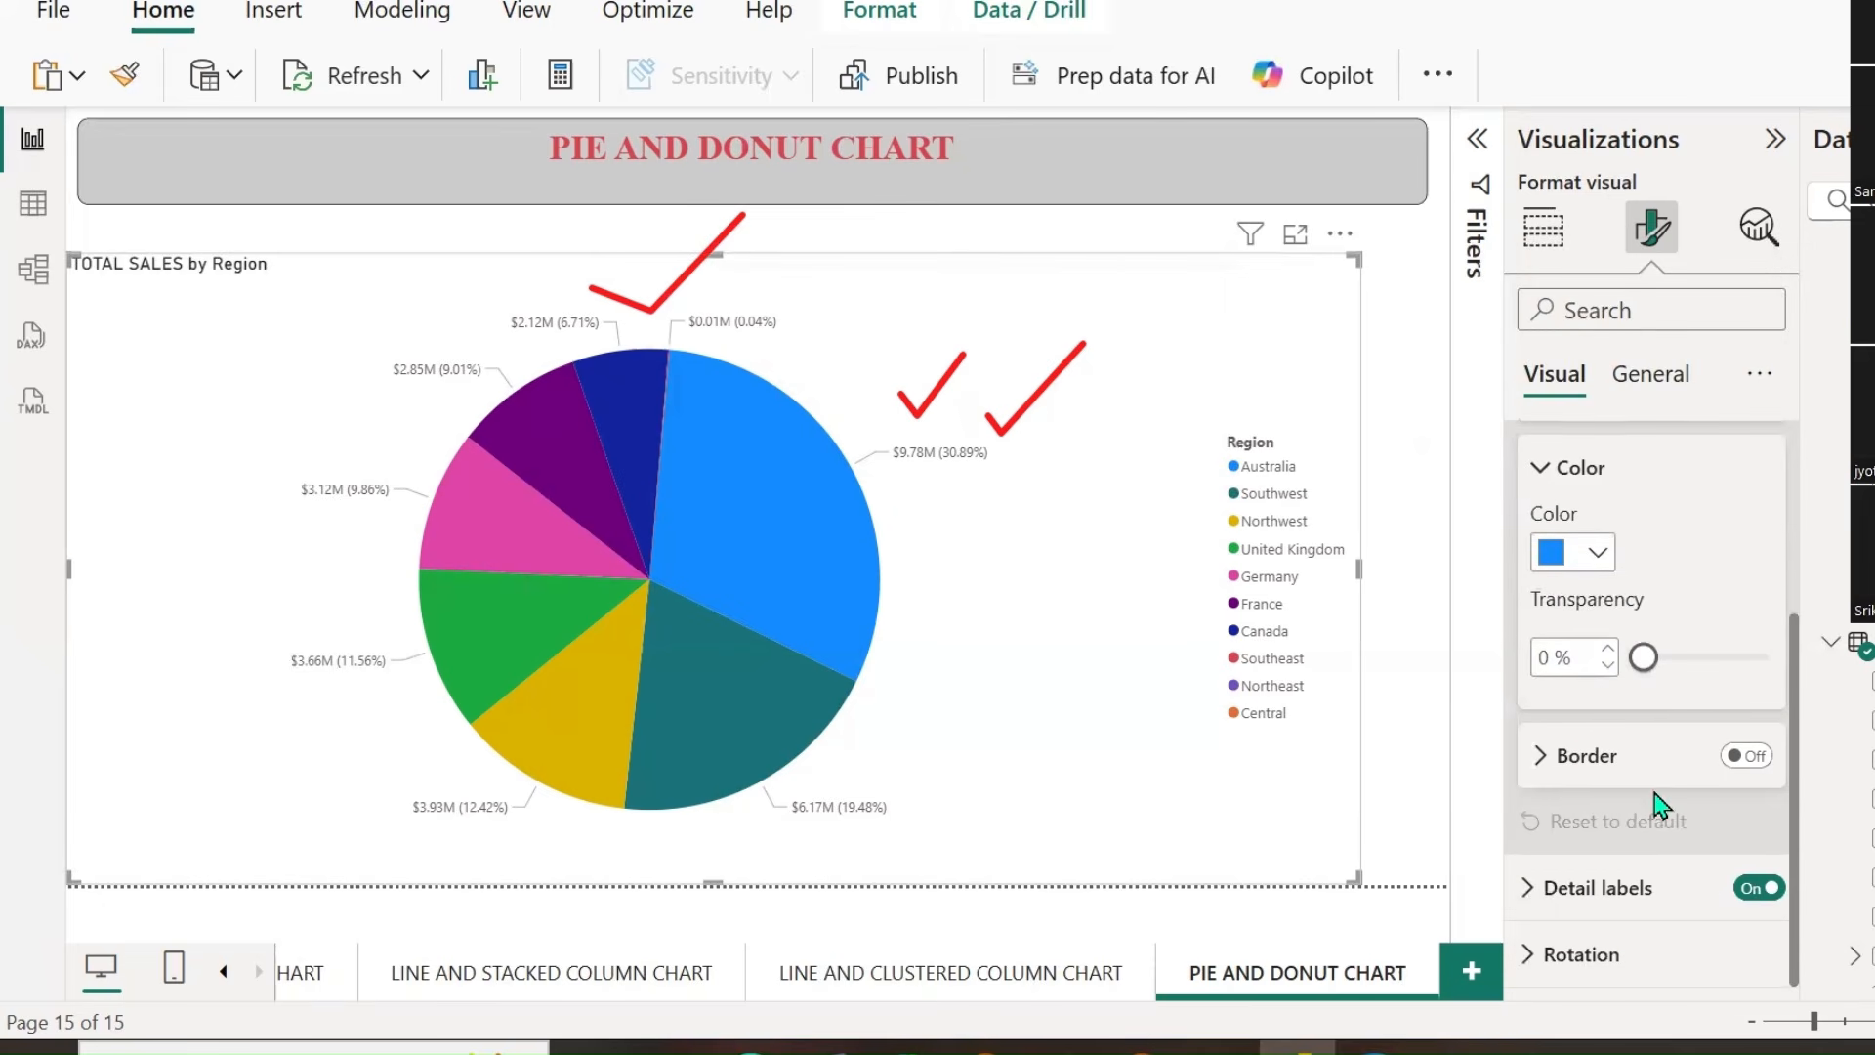
Return the pie chart's rotation to 0° and collapse the rotation and slice settings.
{"action": "left_click", "coordinate": [1582, 955]}
{"action": "scroll", "coordinate": [1651, 860], "scroll_direction": "down", "scroll_amount": 3}
{"action": "mouse_move", "coordinate": [1651, 865]}
{"action": "left_mouse_down"}
{"action": "mouse_move", "coordinate": [1681, 867]}
{"action": "mouse_move", "coordinate": [1633, 870]}
{"action": "left_mouse_up"}
{"action": "scroll", "coordinate": [1619, 792], "scroll_direction": "up", "scroll_amount": 1}
{"action": "left_click", "coordinate": [1622, 809]}
{"action": "scroll", "coordinate": [1528, 544], "scroll_direction": "up", "scroll_amount": 2}
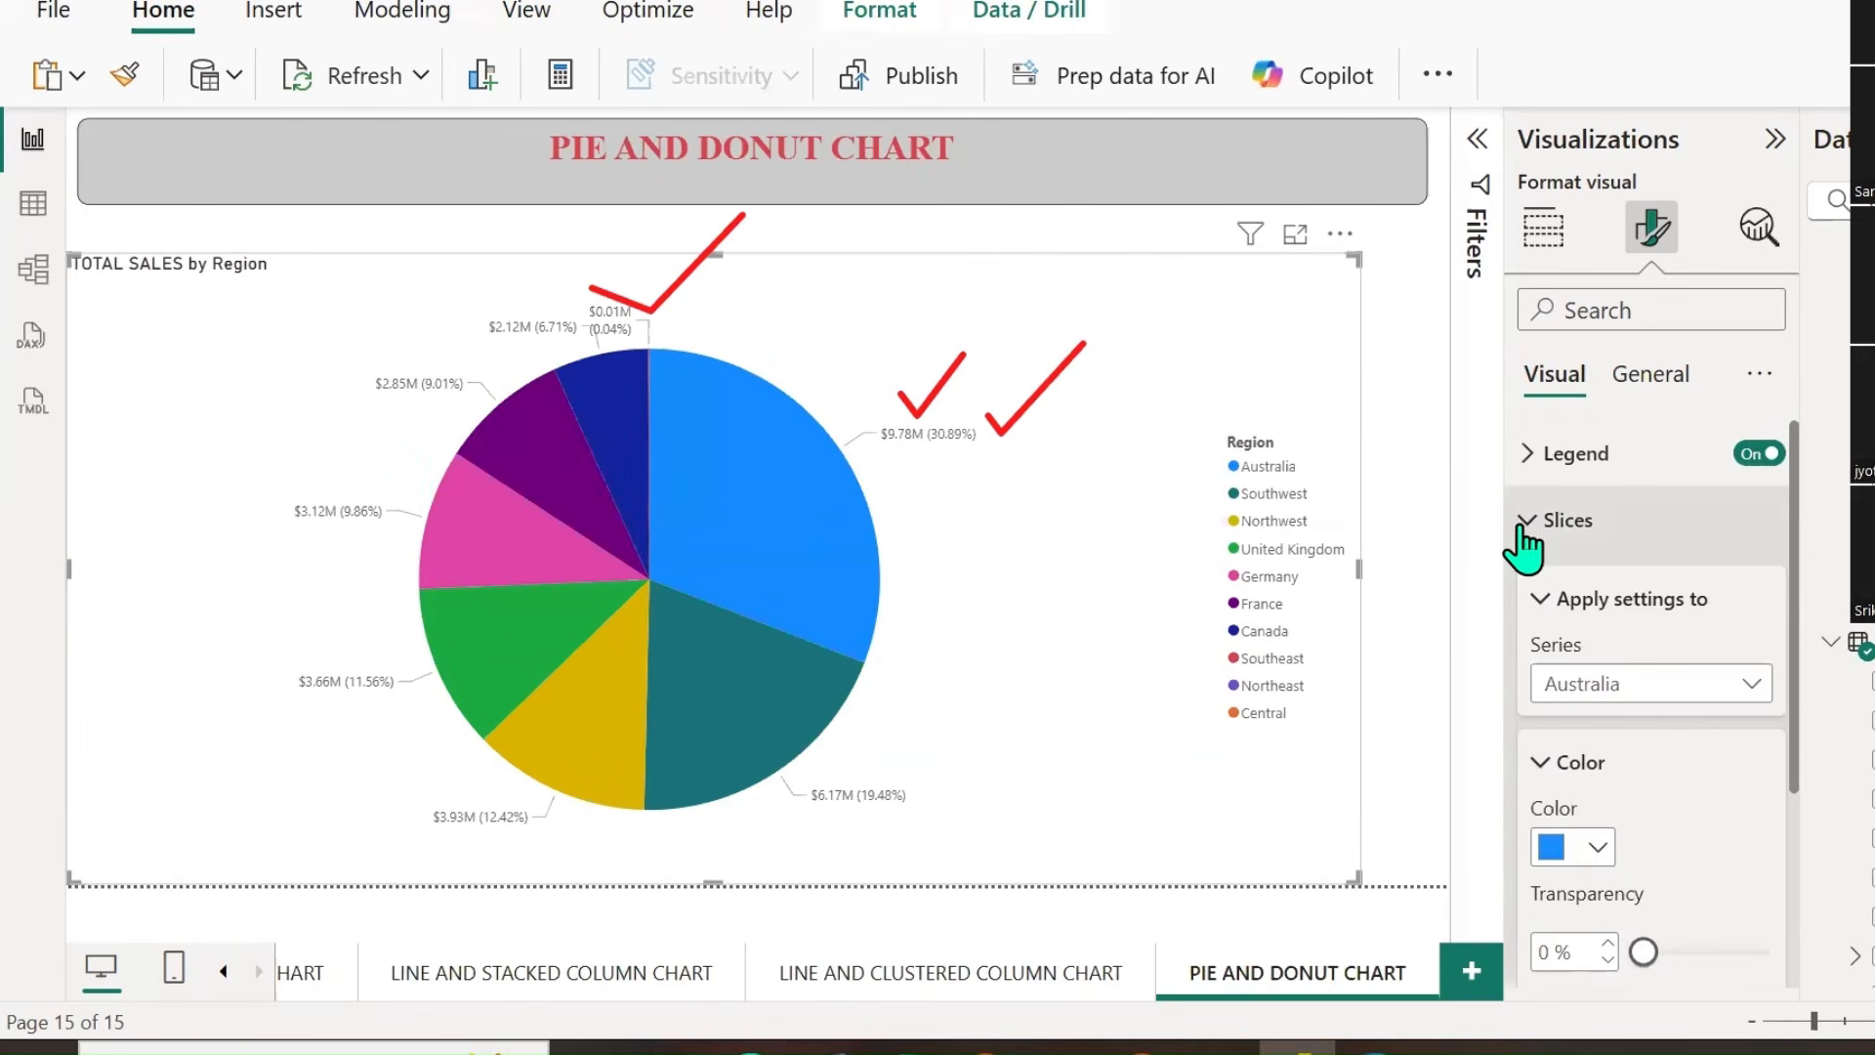
{"action": "left_click", "coordinate": [1527, 521]}
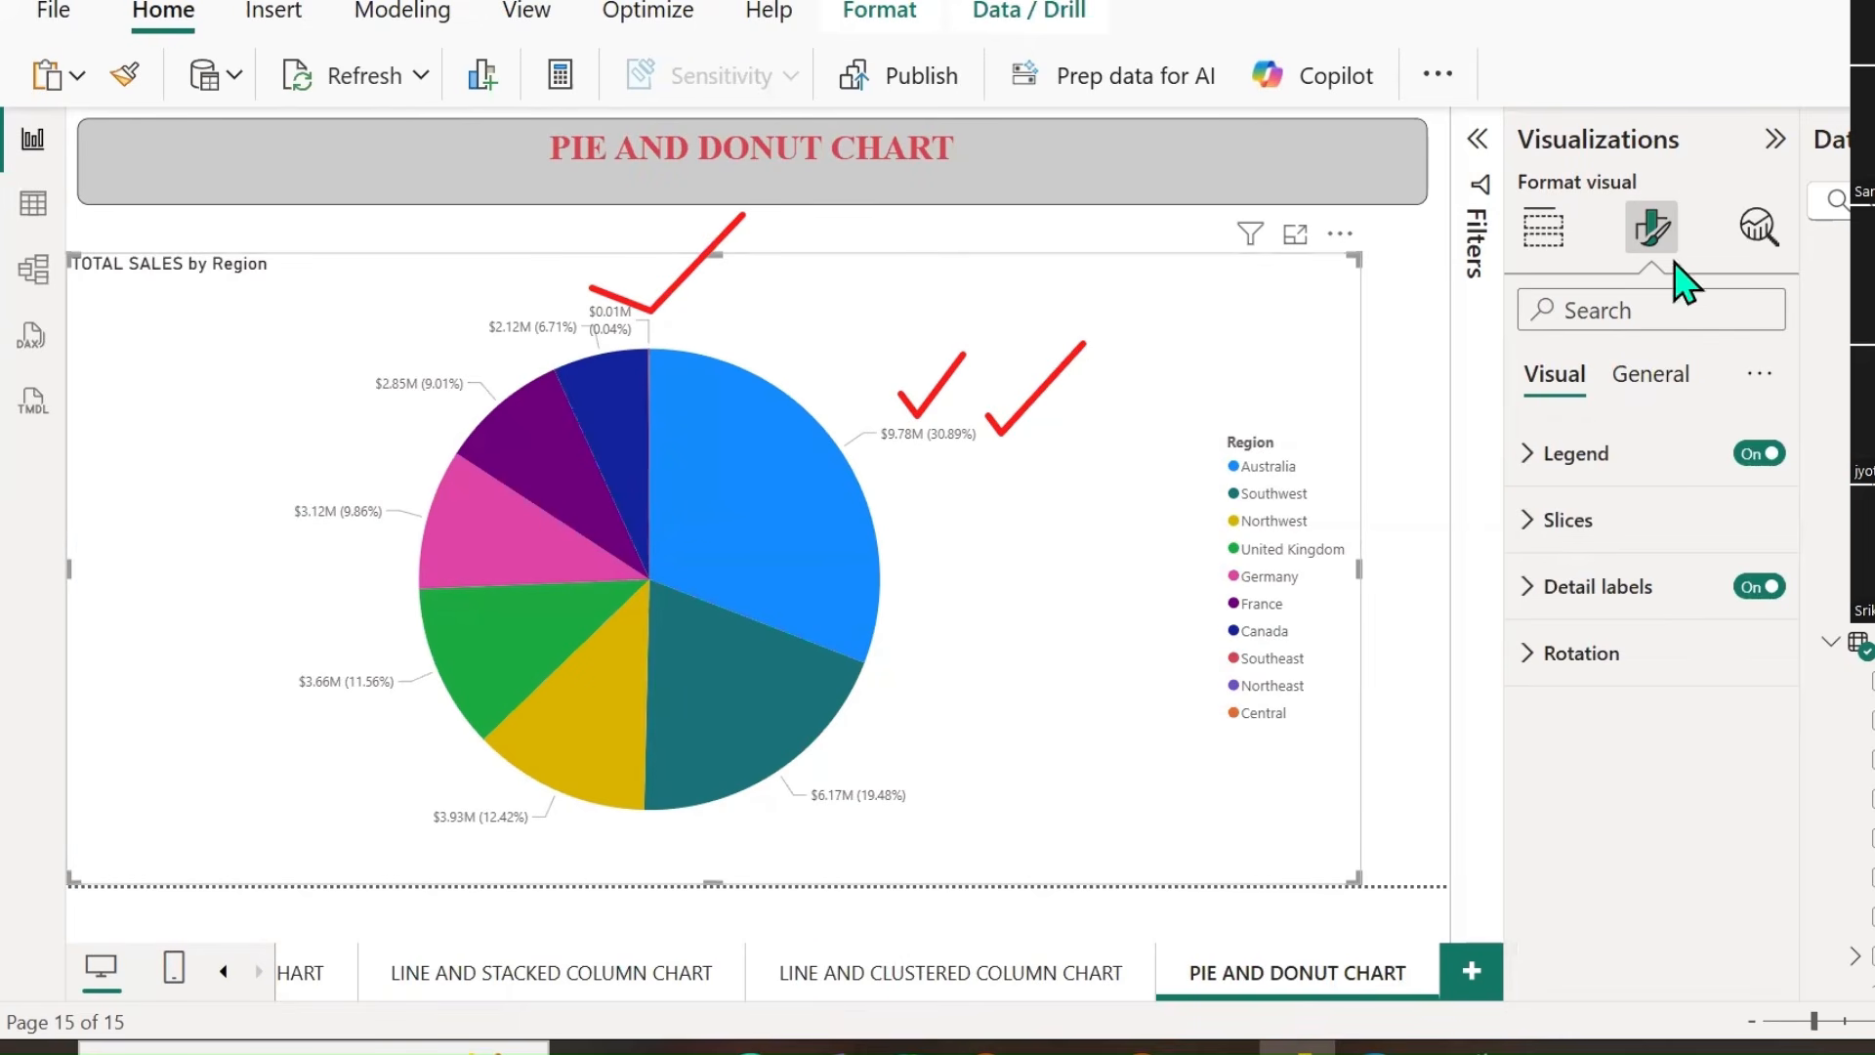
Look through the pie chart's general properties, including size, position, padding and advanced options.
{"action": "left_click", "coordinate": [1756, 229]}
{"action": "left_click", "coordinate": [1646, 239]}
{"action": "left_click", "coordinate": [1652, 376]}
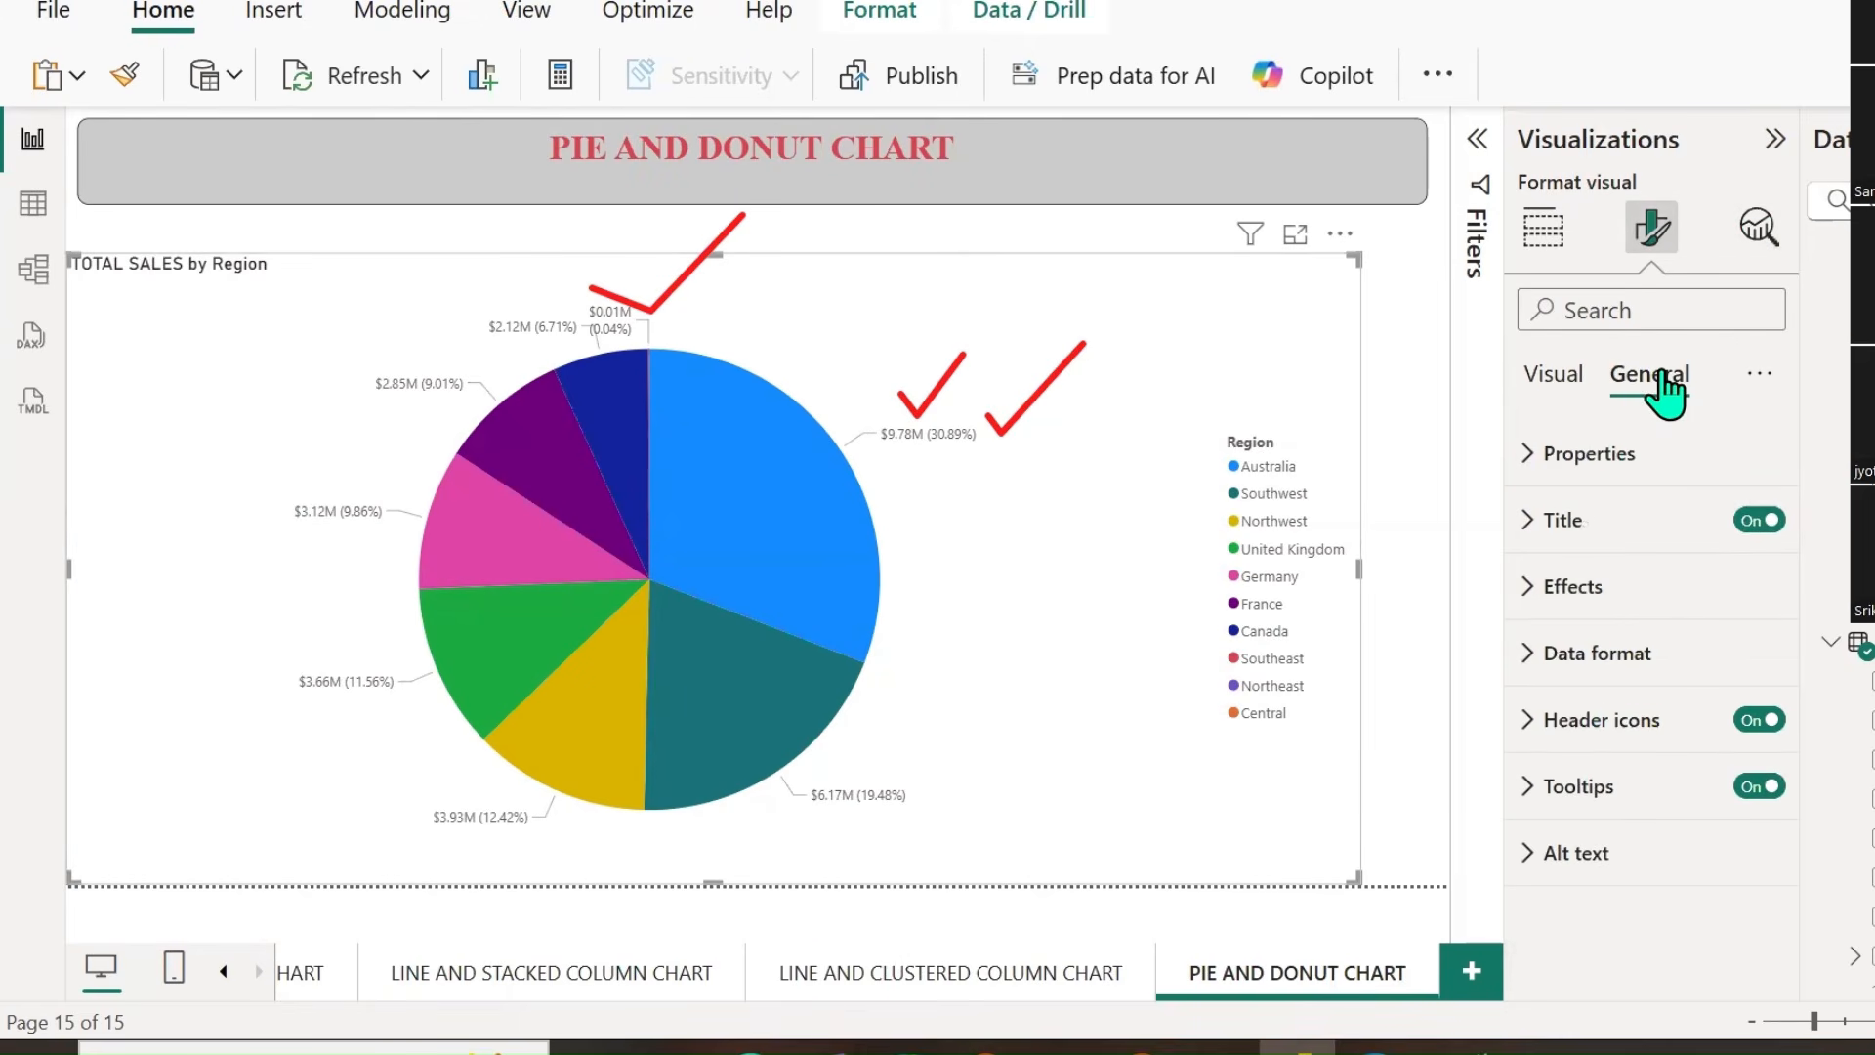
{"action": "left_click", "coordinate": [1527, 453]}
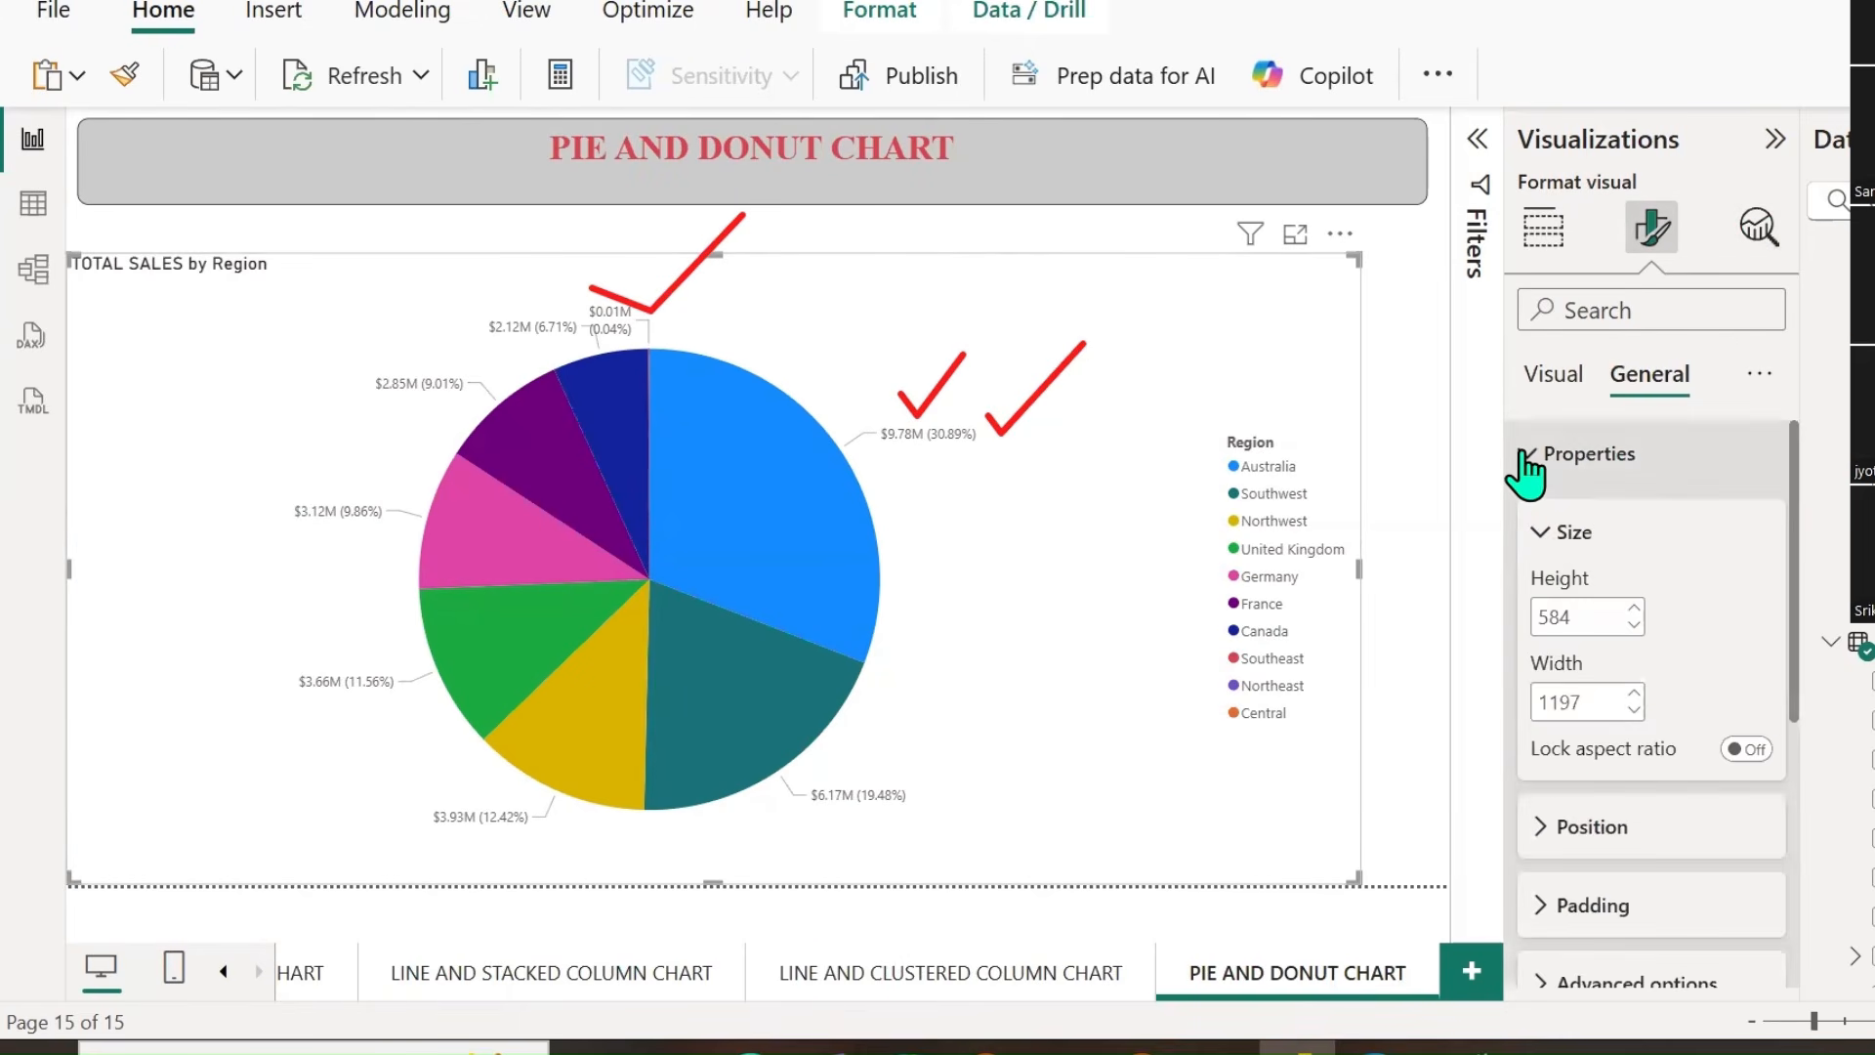
{"action": "scroll", "coordinate": [1621, 655], "scroll_direction": "down", "scroll_amount": 5}
{"action": "scroll", "coordinate": [1639, 626], "scroll_direction": "up", "scroll_amount": 5}
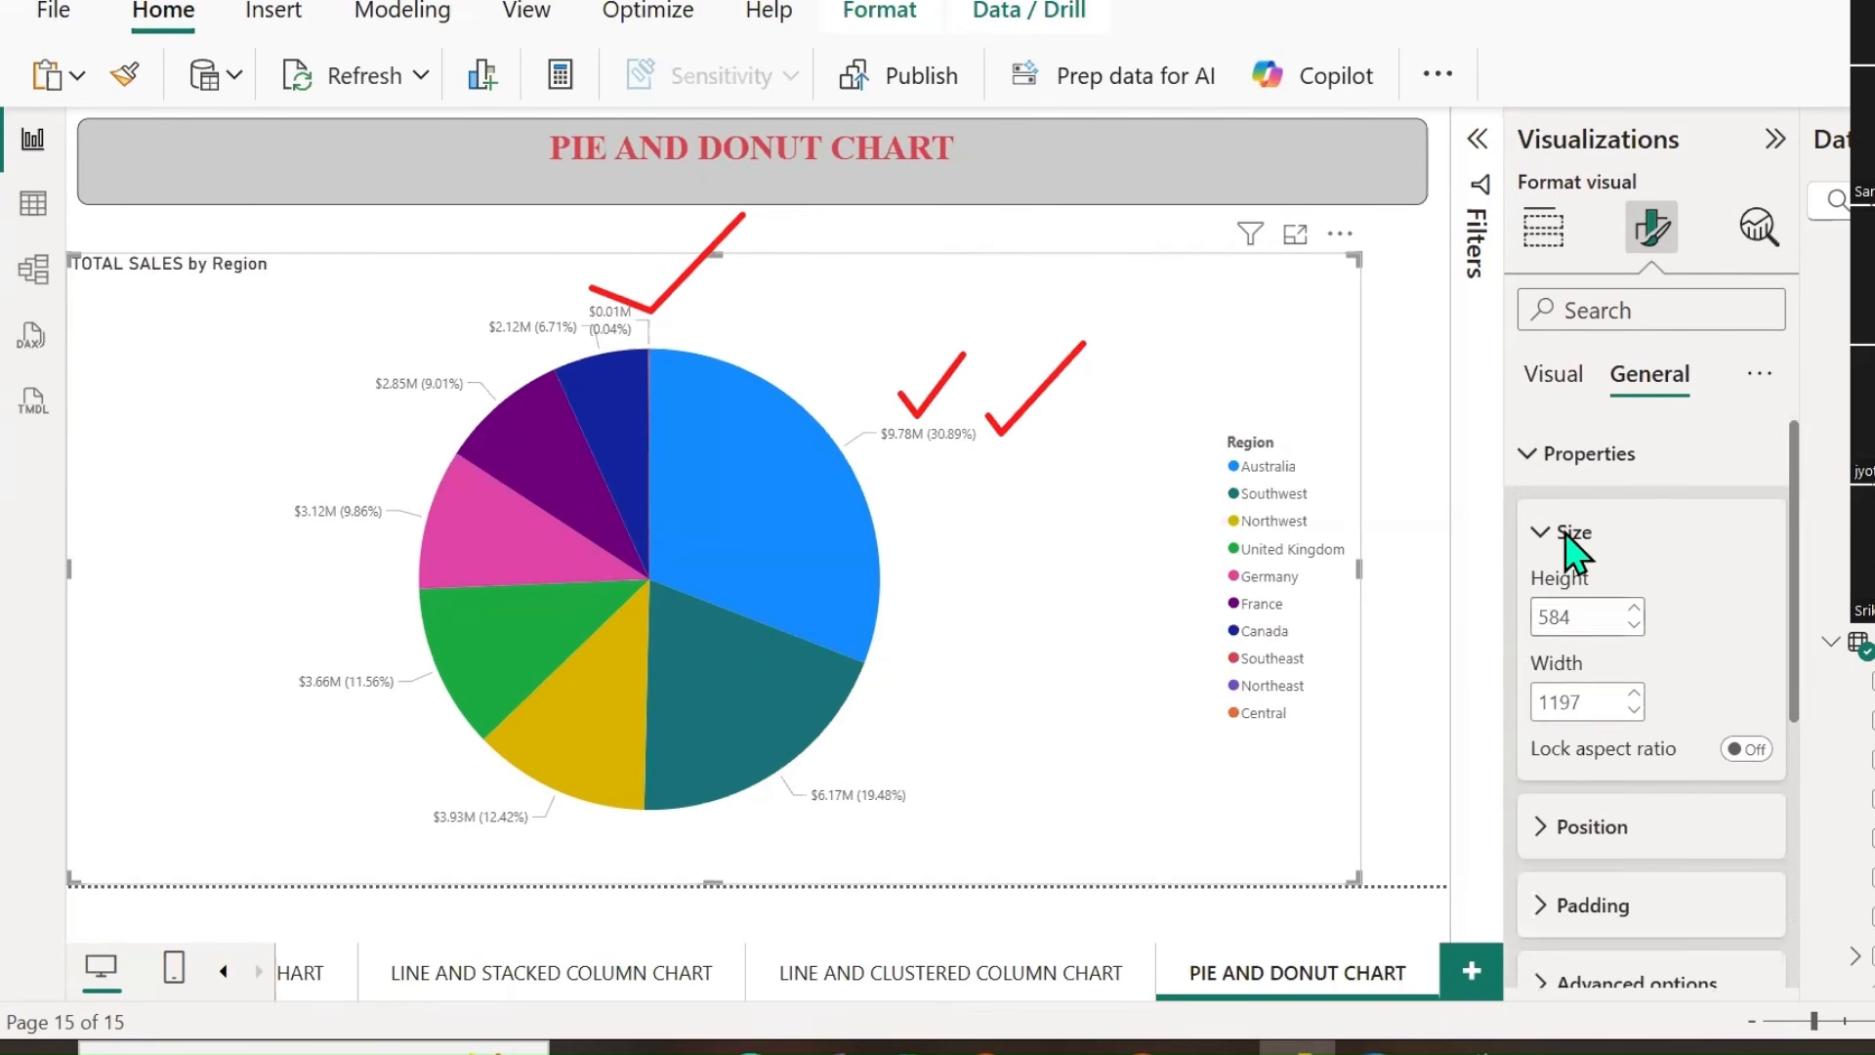
{"action": "left_click", "coordinate": [1522, 455]}
Review the pie chart's title settings, such as text, heading, font and text color.
{"action": "left_click", "coordinate": [1538, 523]}
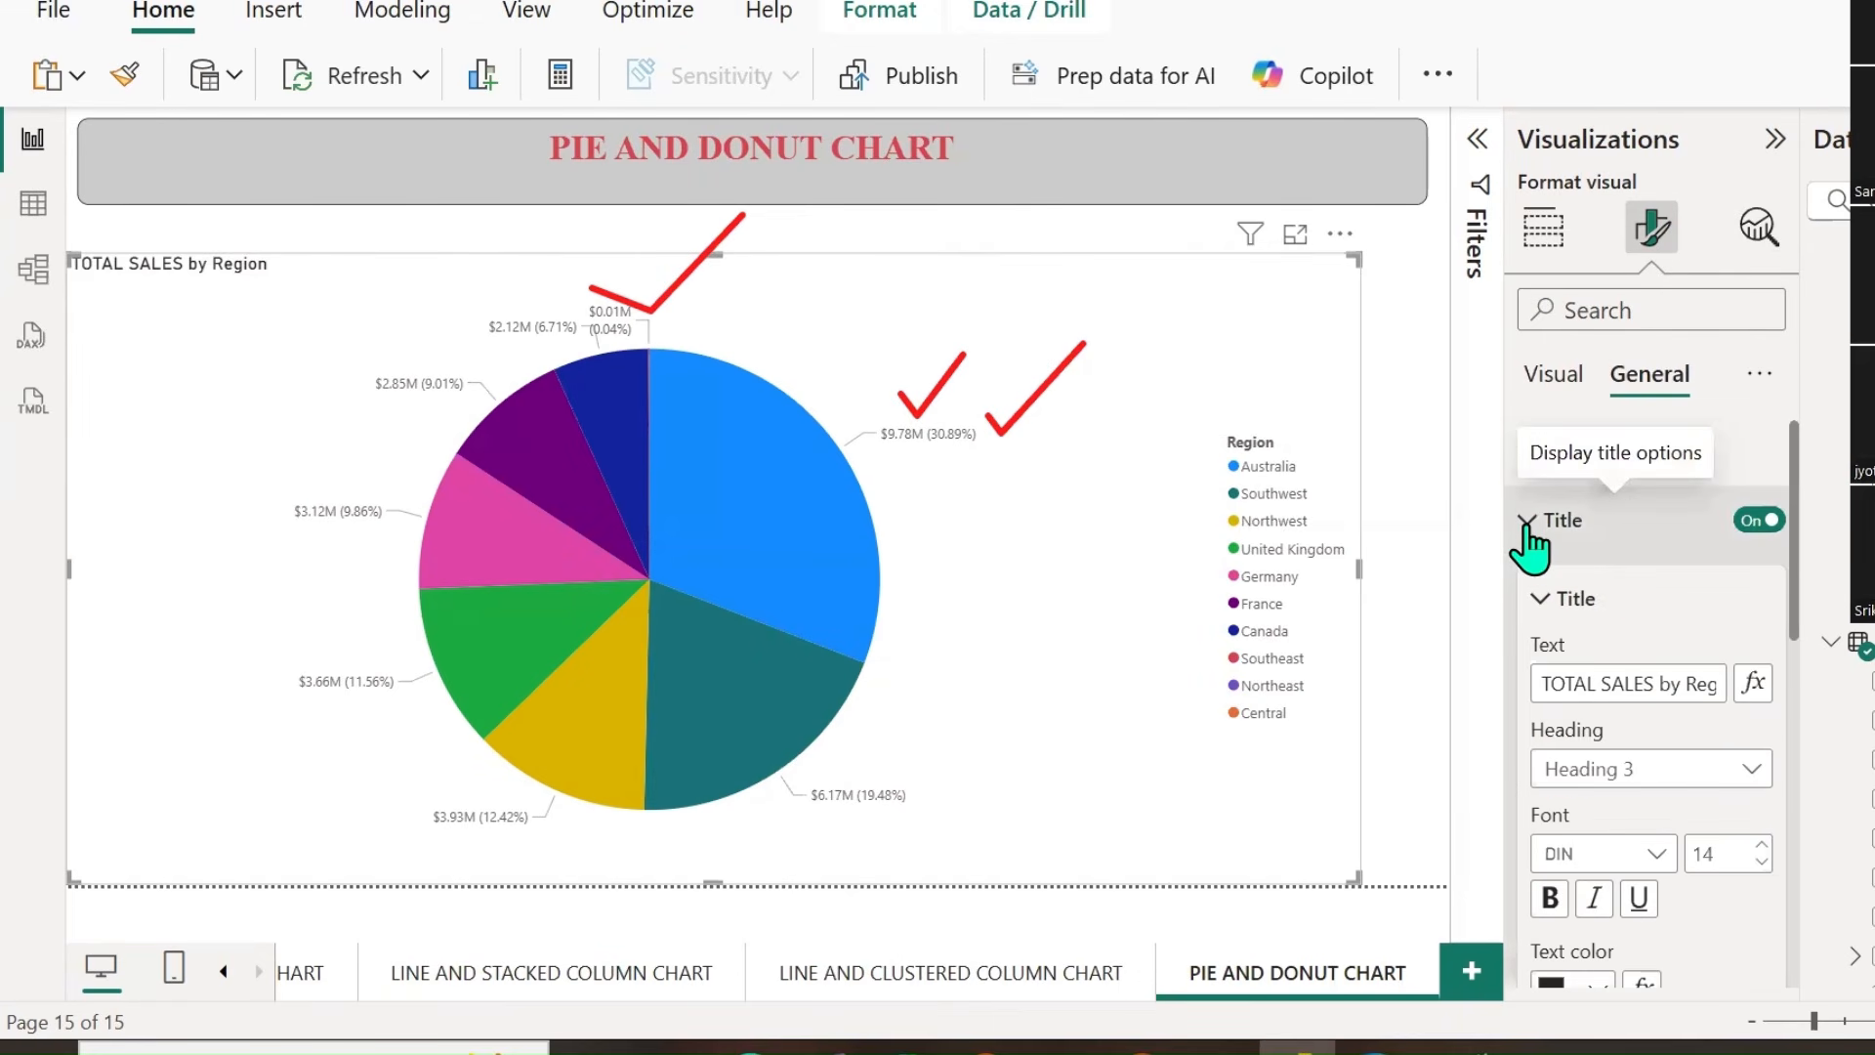
{"action": "scroll", "coordinate": [1540, 547], "scroll_direction": "down", "scroll_amount": 2}
{"action": "scroll", "coordinate": [1541, 552], "scroll_direction": "down", "scroll_amount": 2}
{"action": "scroll", "coordinate": [1540, 572], "scroll_direction": "up", "scroll_amount": 4}
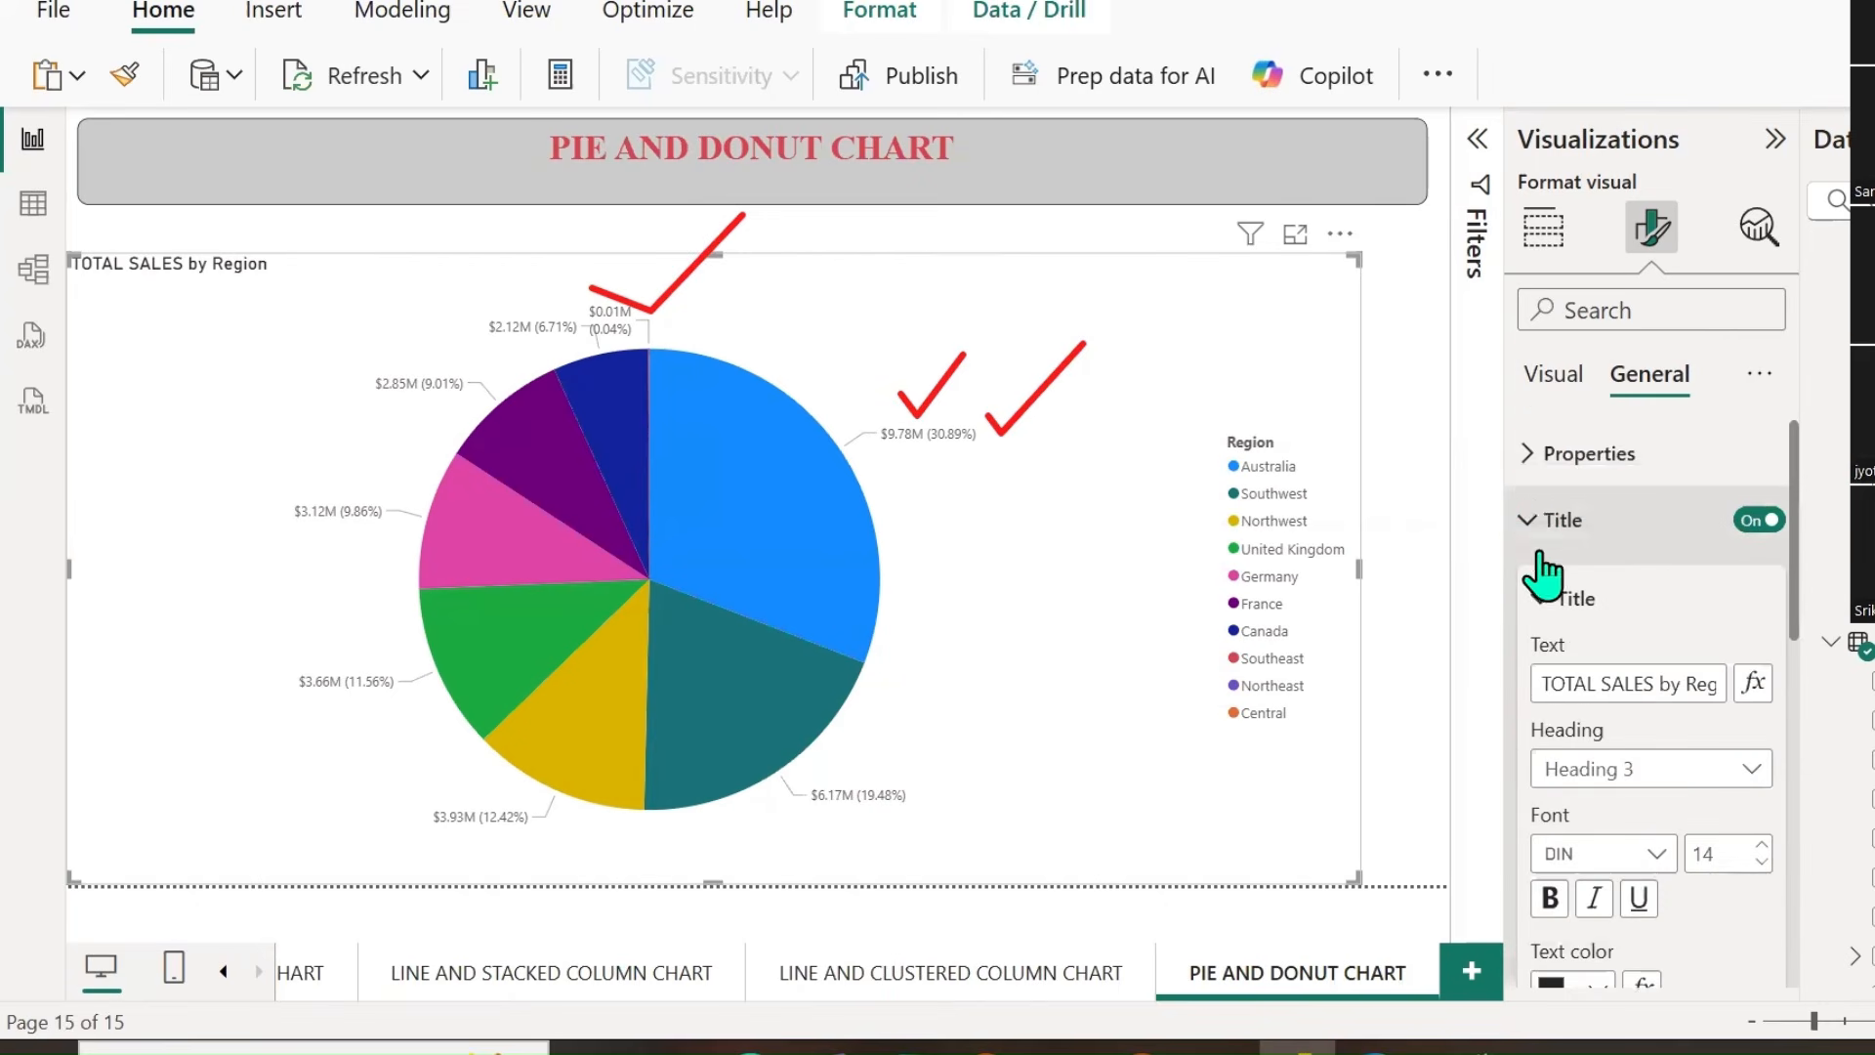
{"action": "left_click", "coordinate": [1535, 523]}
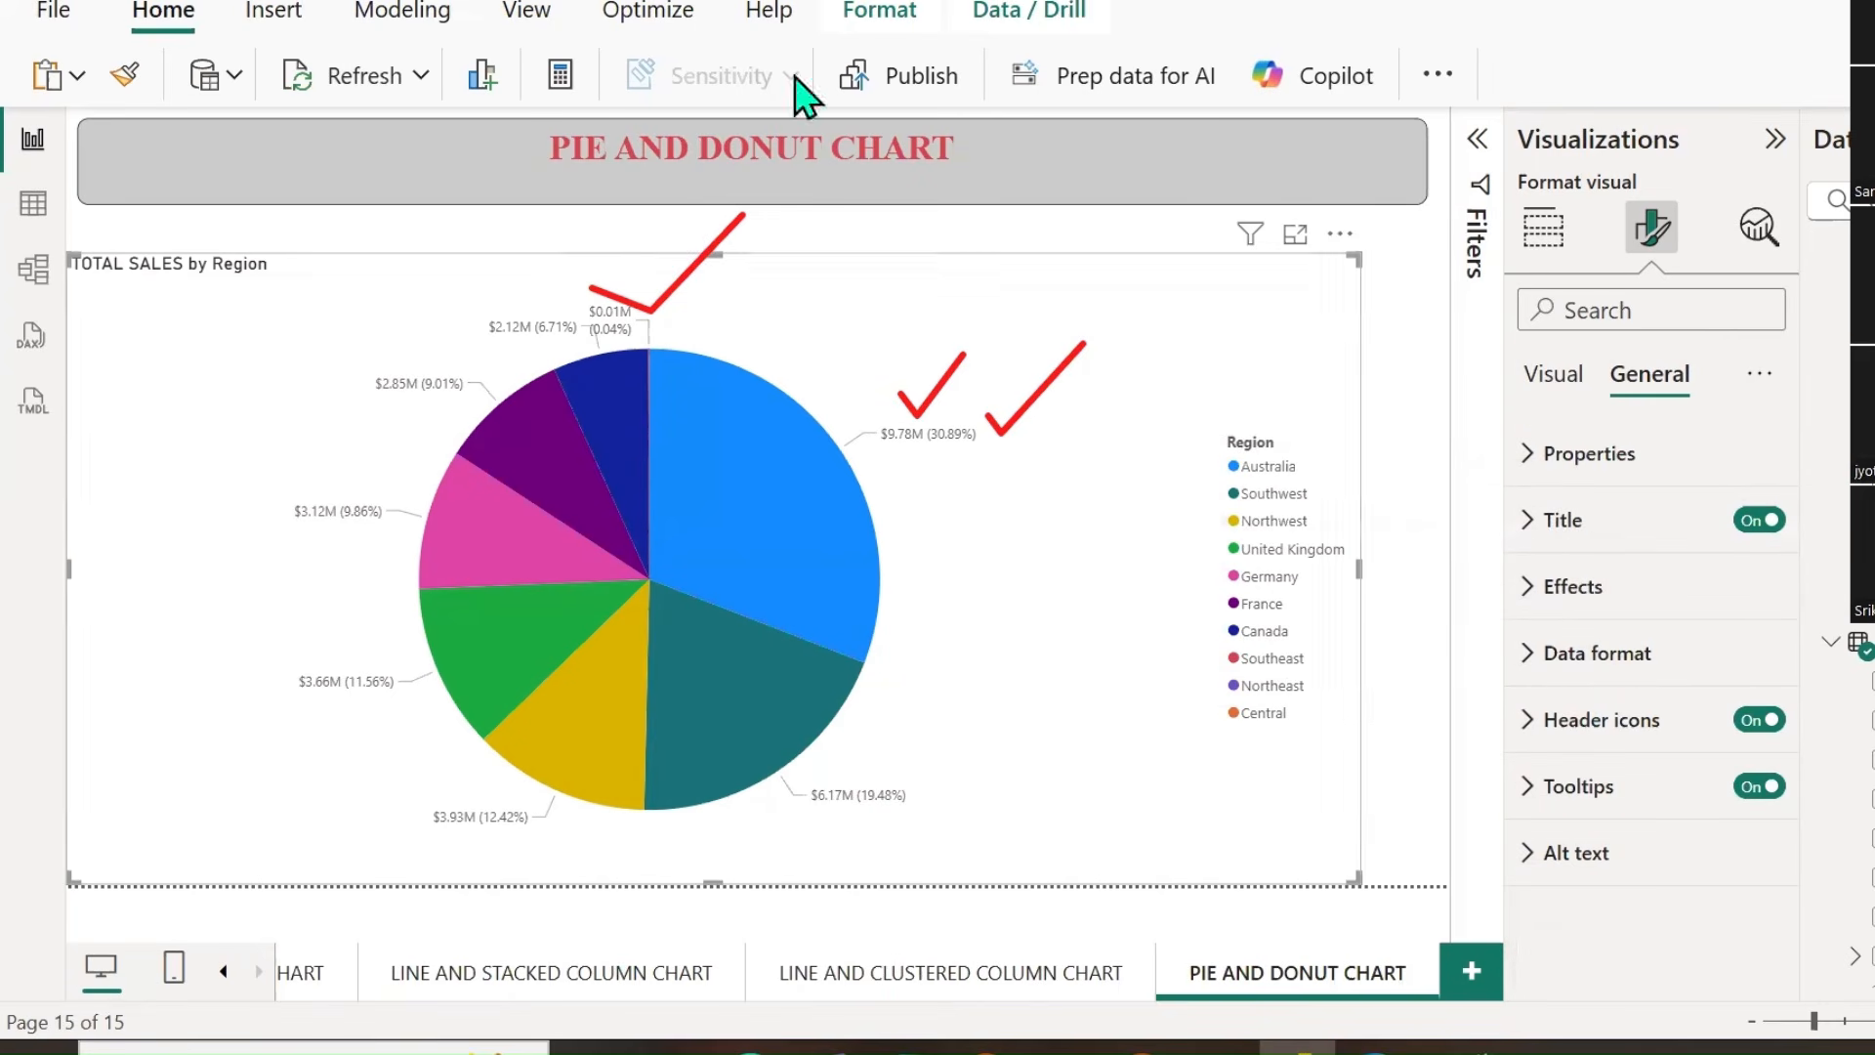
Clear the red check marks and narrow the pie chart to about the left half of the report page.
{"action": "key", "text": "Escape"}
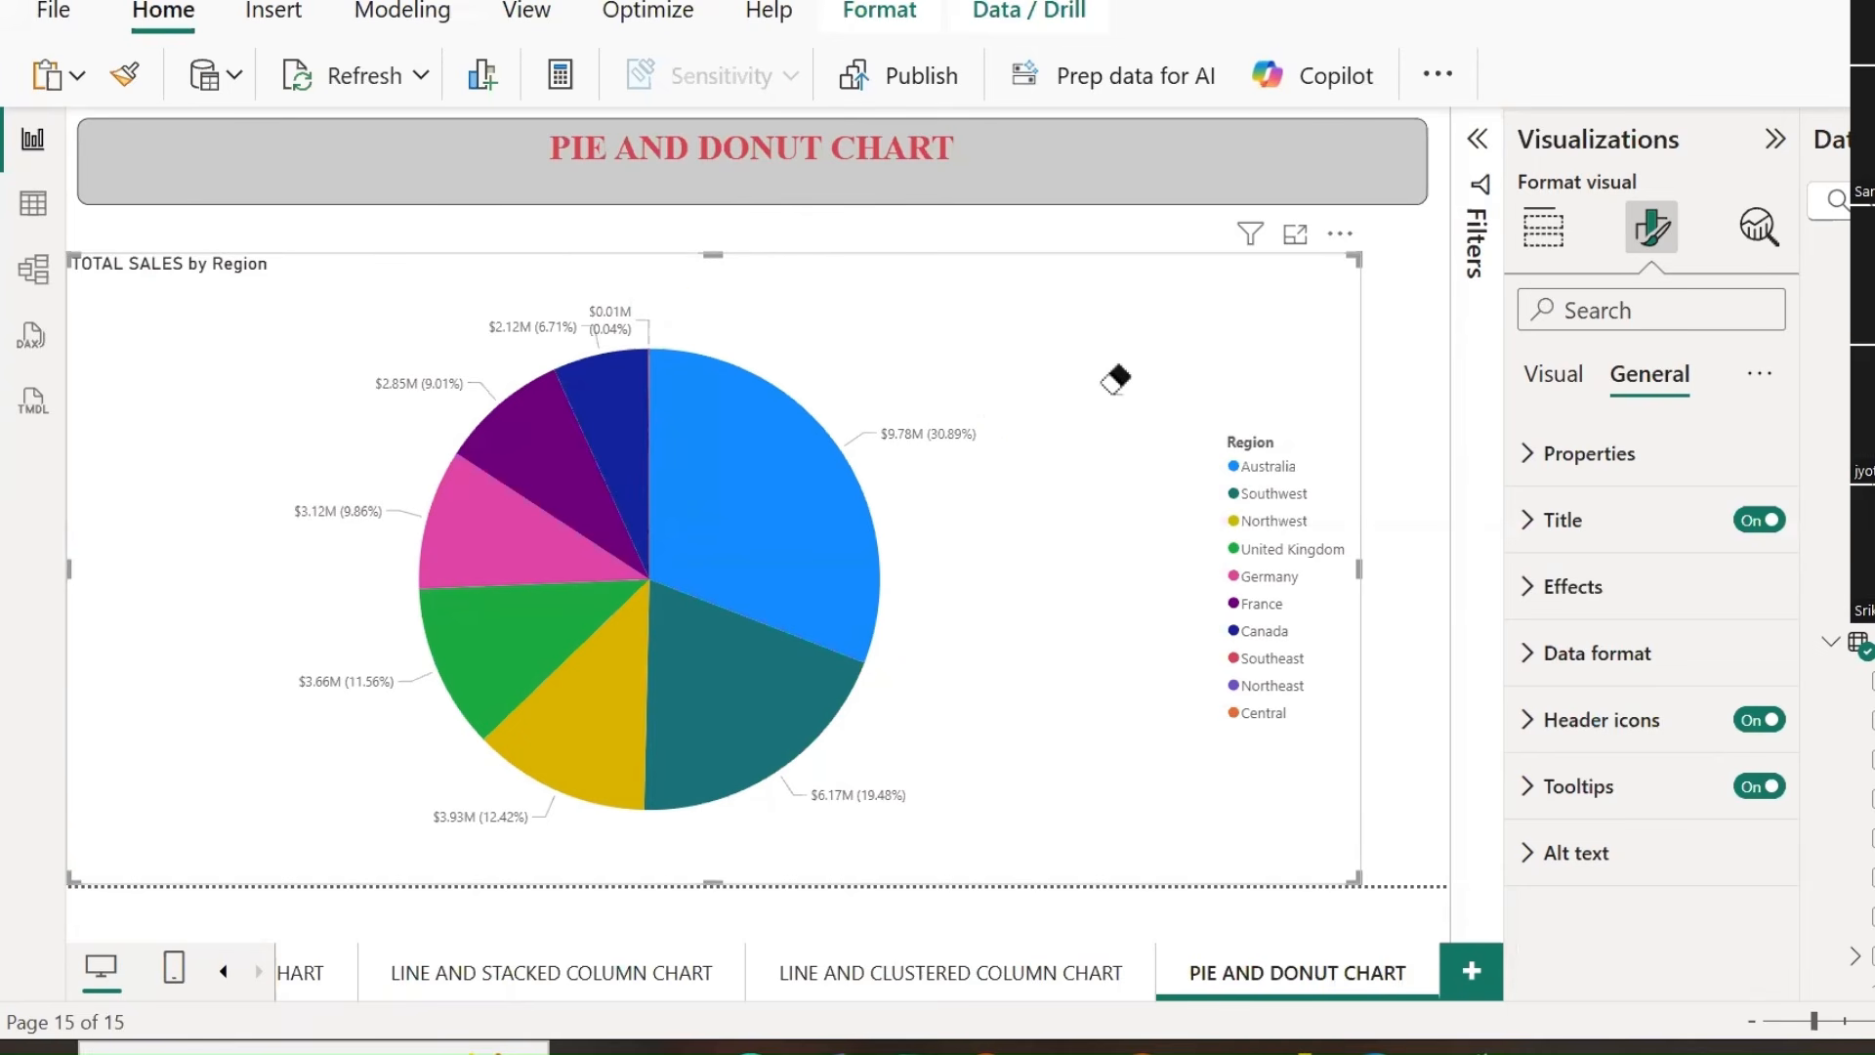
{"action": "left_click_drag", "start_coordinate": [1359, 564], "coordinate": [776, 547]}
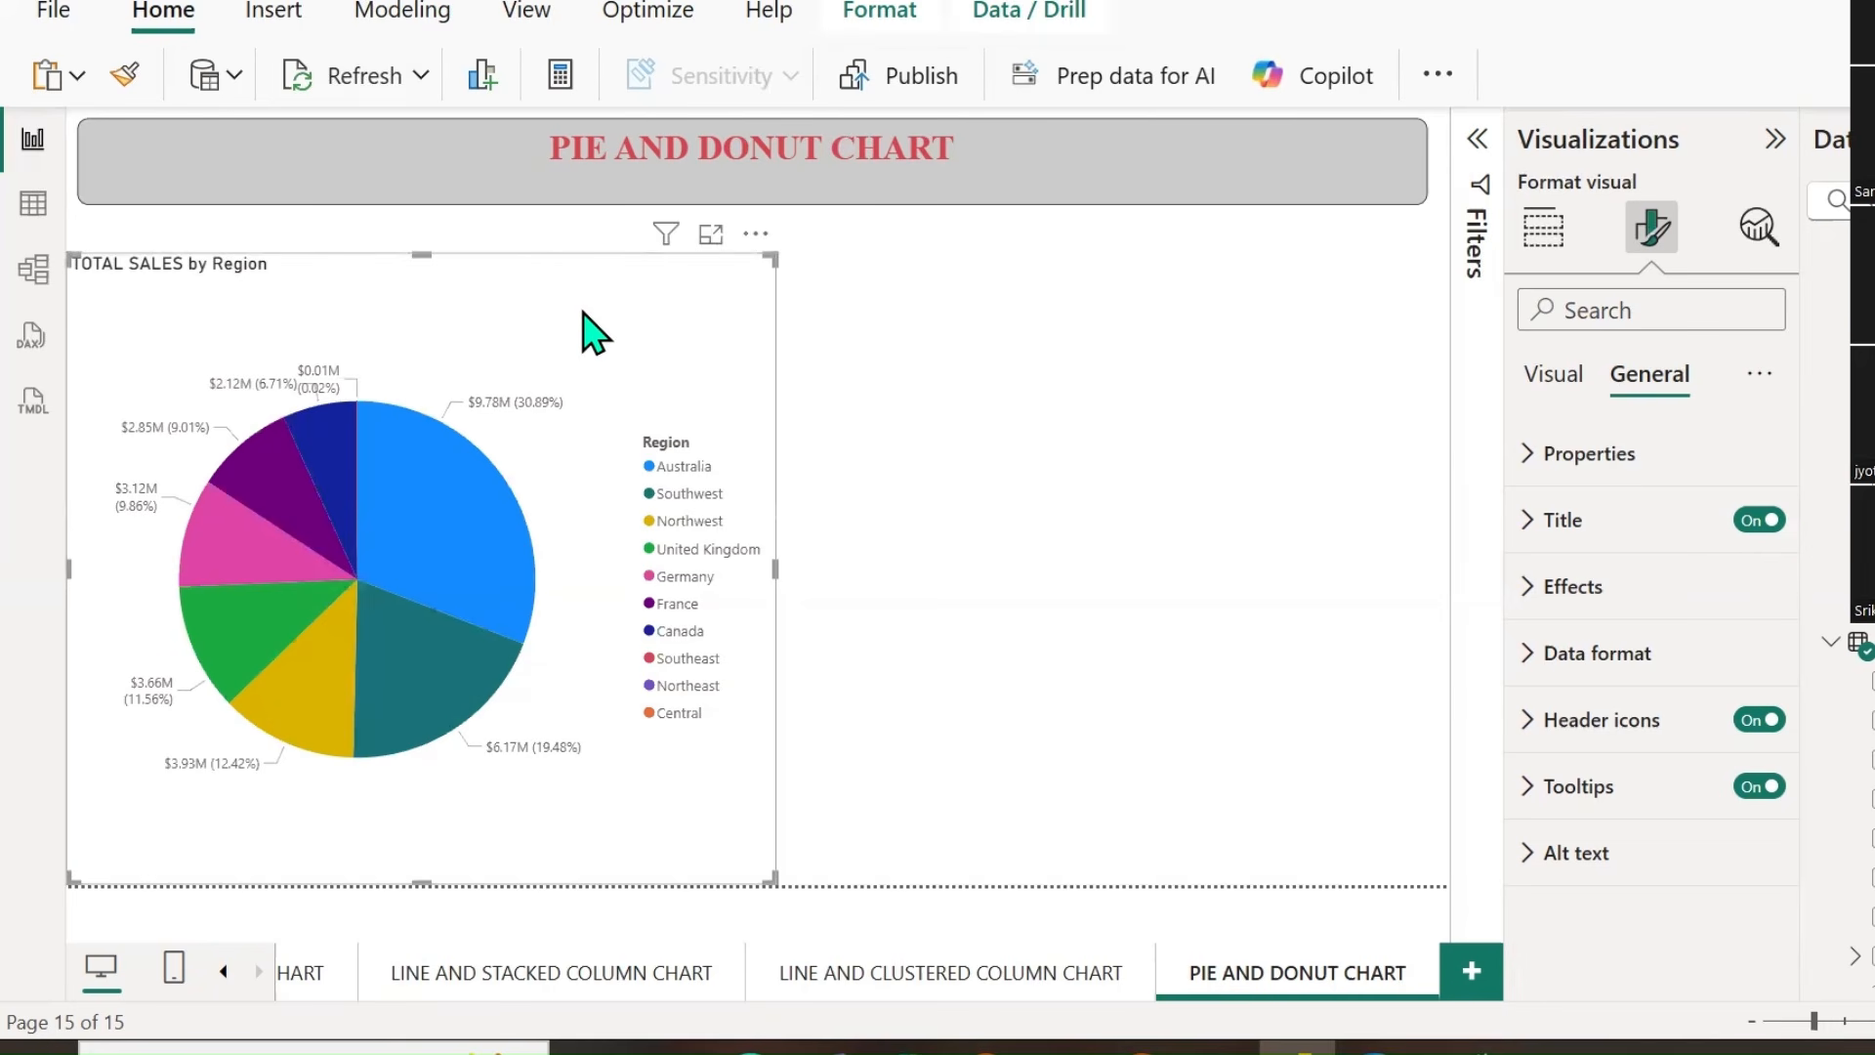
Duplicate the pie chart, place the copy on the page's right half and narrow it so the two charts do not overlap.
{"action": "left_click", "coordinate": [986, 385]}
{"action": "left_click", "coordinate": [461, 439]}
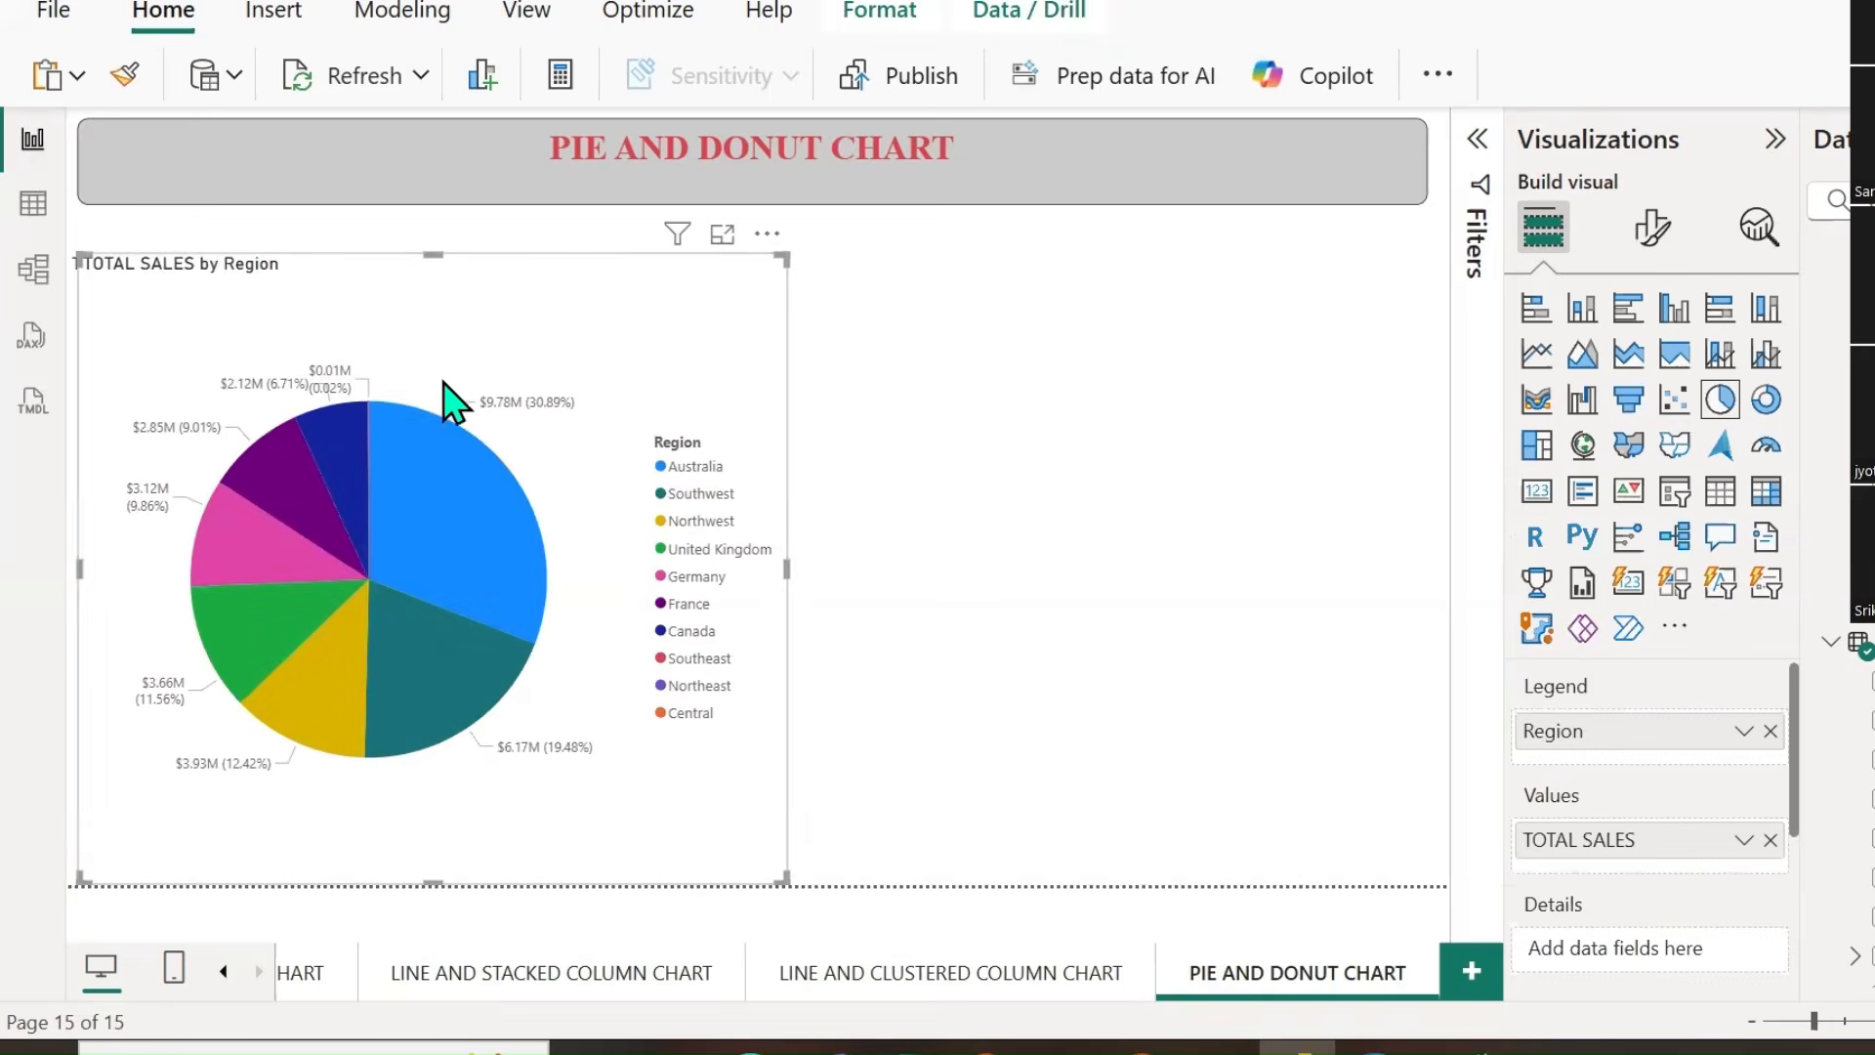
{"action": "key", "text": "ctrl+c"}
{"action": "key", "text": "ctrl+v"}
{"action": "left_click_drag", "start_coordinate": [991, 418], "coordinate": [1193, 439]}
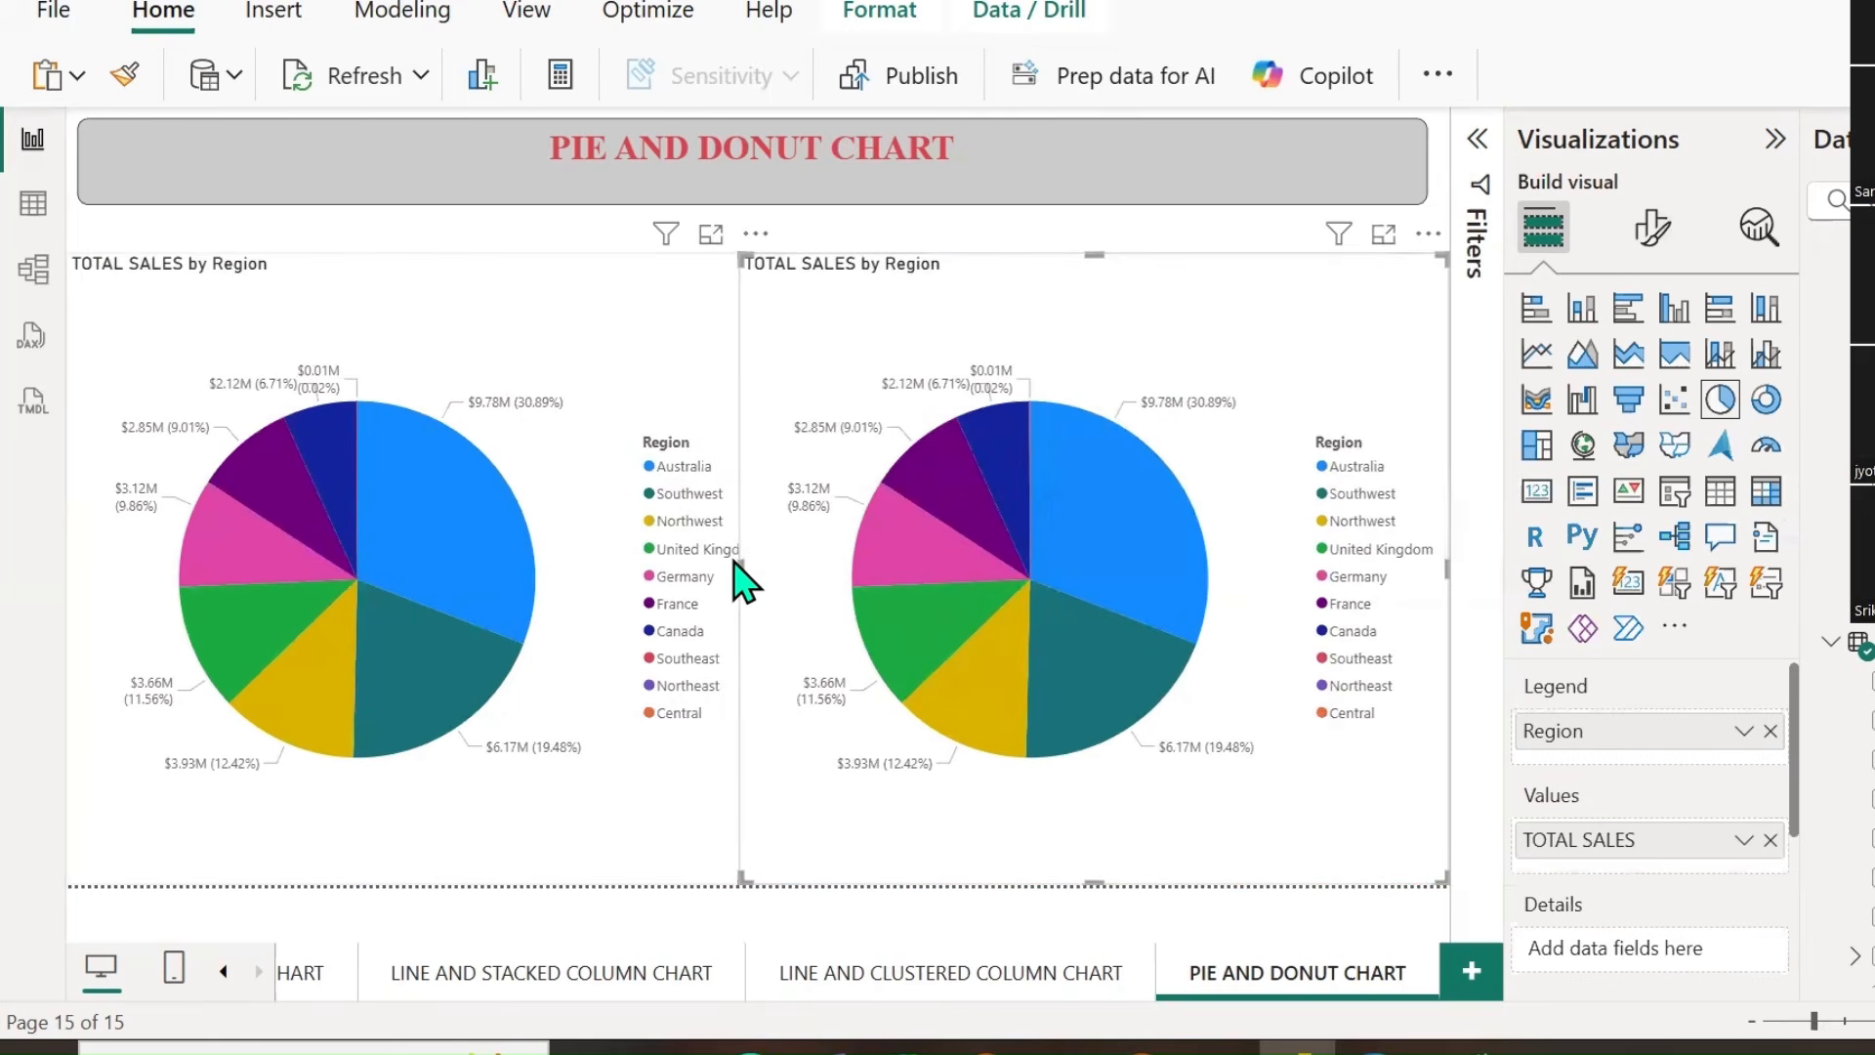
{"action": "left_click_drag", "start_coordinate": [736, 560], "coordinate": [830, 612]}
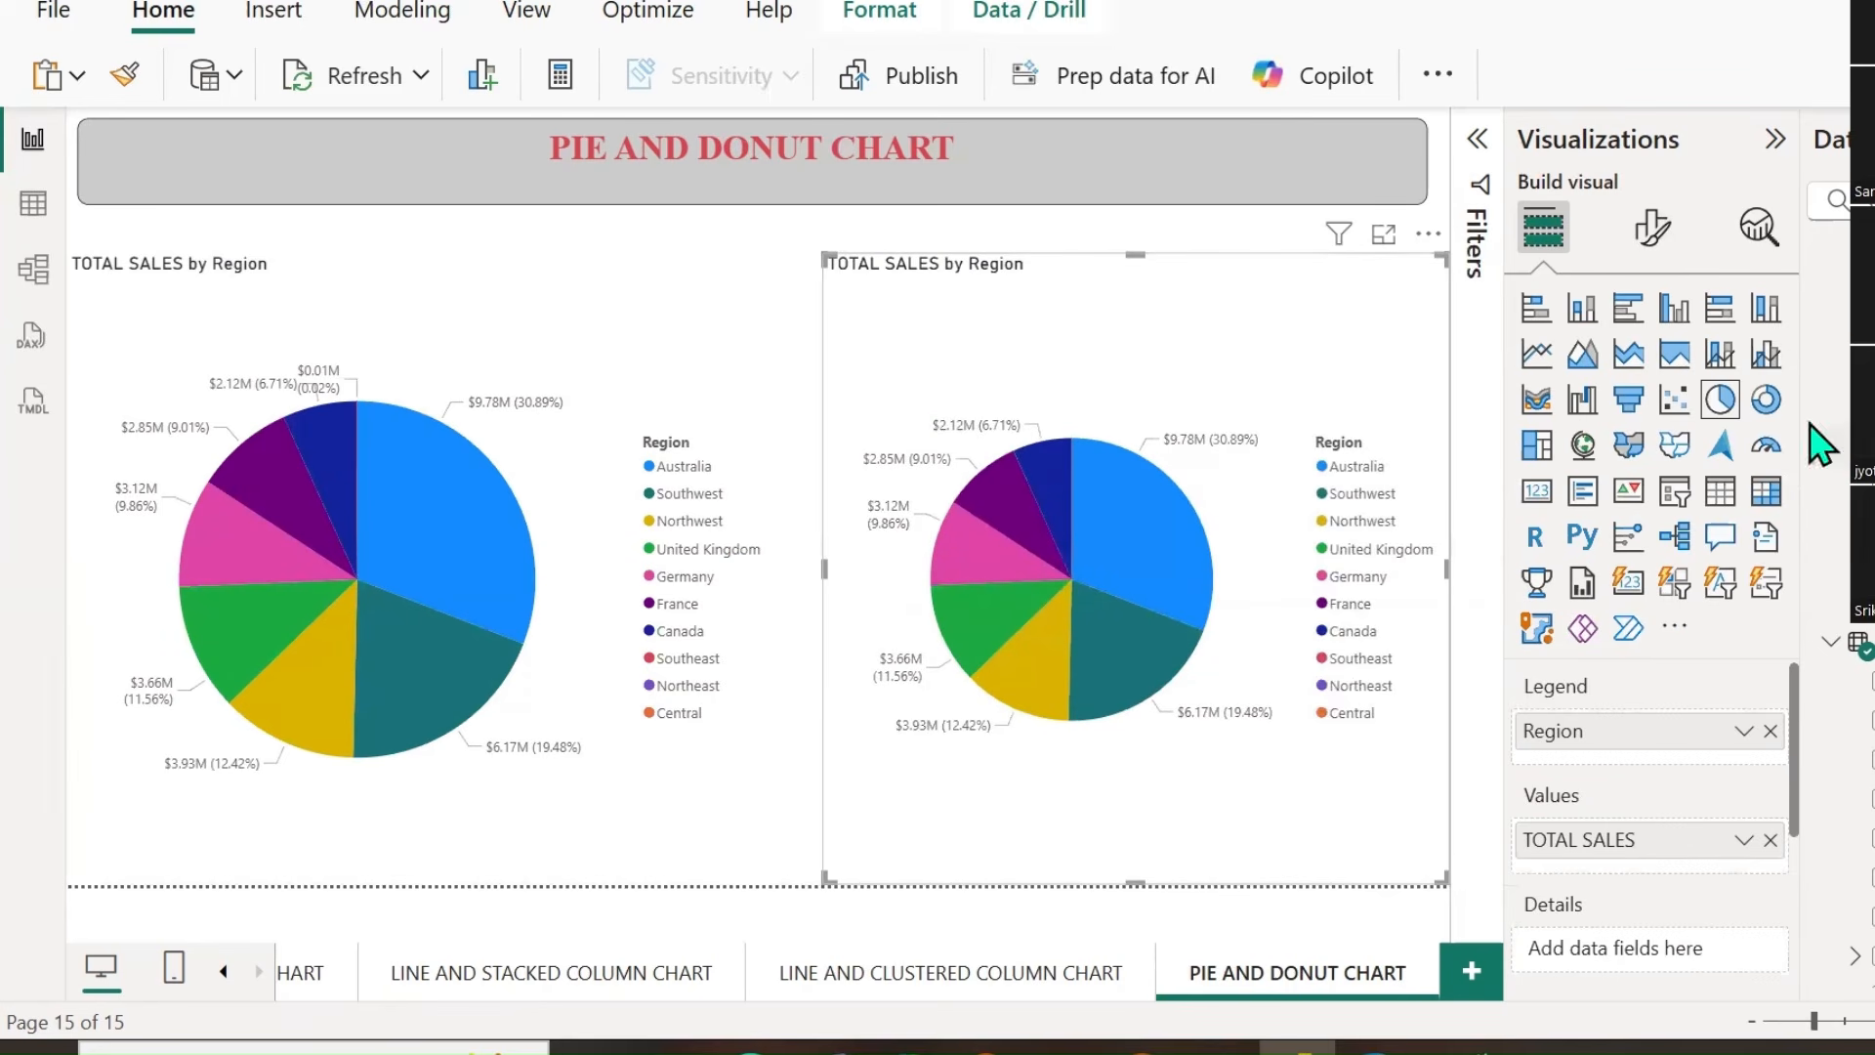
Convert the copied chart to a donut chart and circle the original pie chart's center in red.
{"action": "left_click", "coordinate": [1766, 398]}
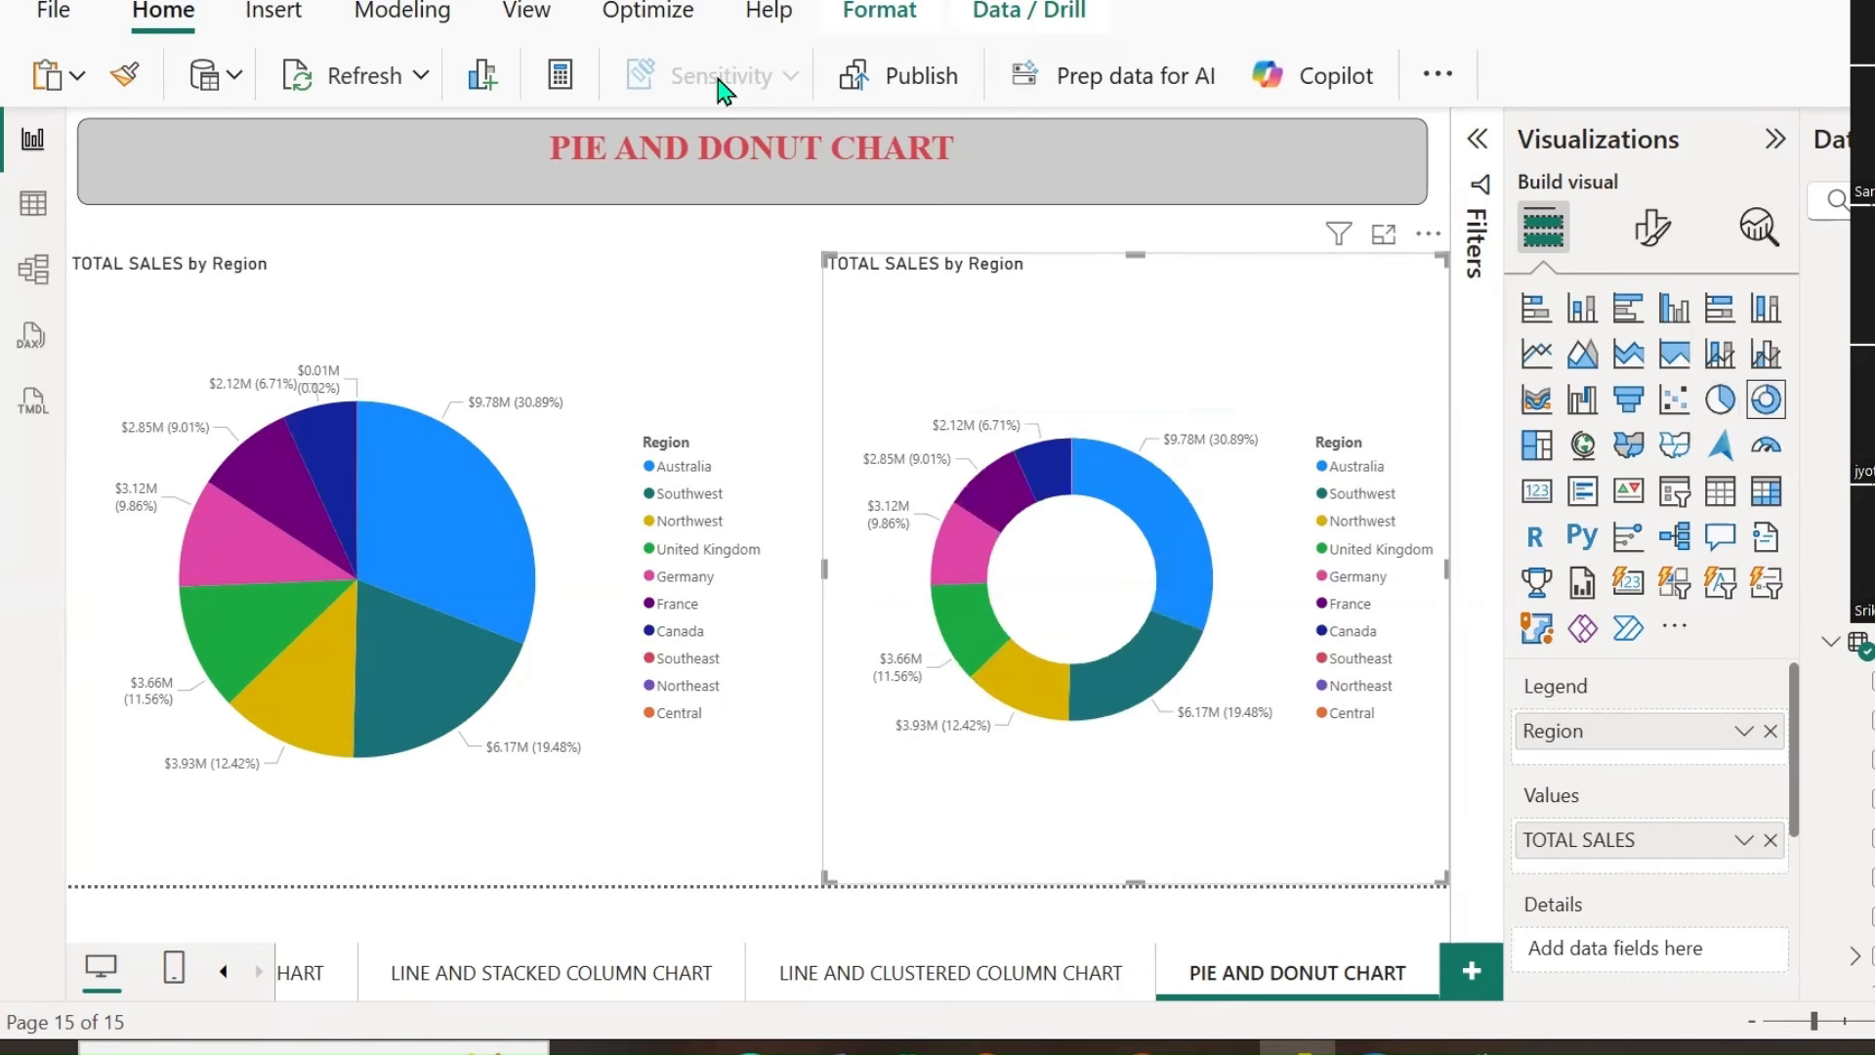
{"action": "mouse_move", "coordinate": [440, 565]}
{"action": "left_mouse_down"}
{"action": "mouse_move", "coordinate": [266, 553]}
{"action": "mouse_move", "coordinate": [431, 613]}
{"action": "mouse_move", "coordinate": [427, 567]}
{"action": "left_mouse_up"}
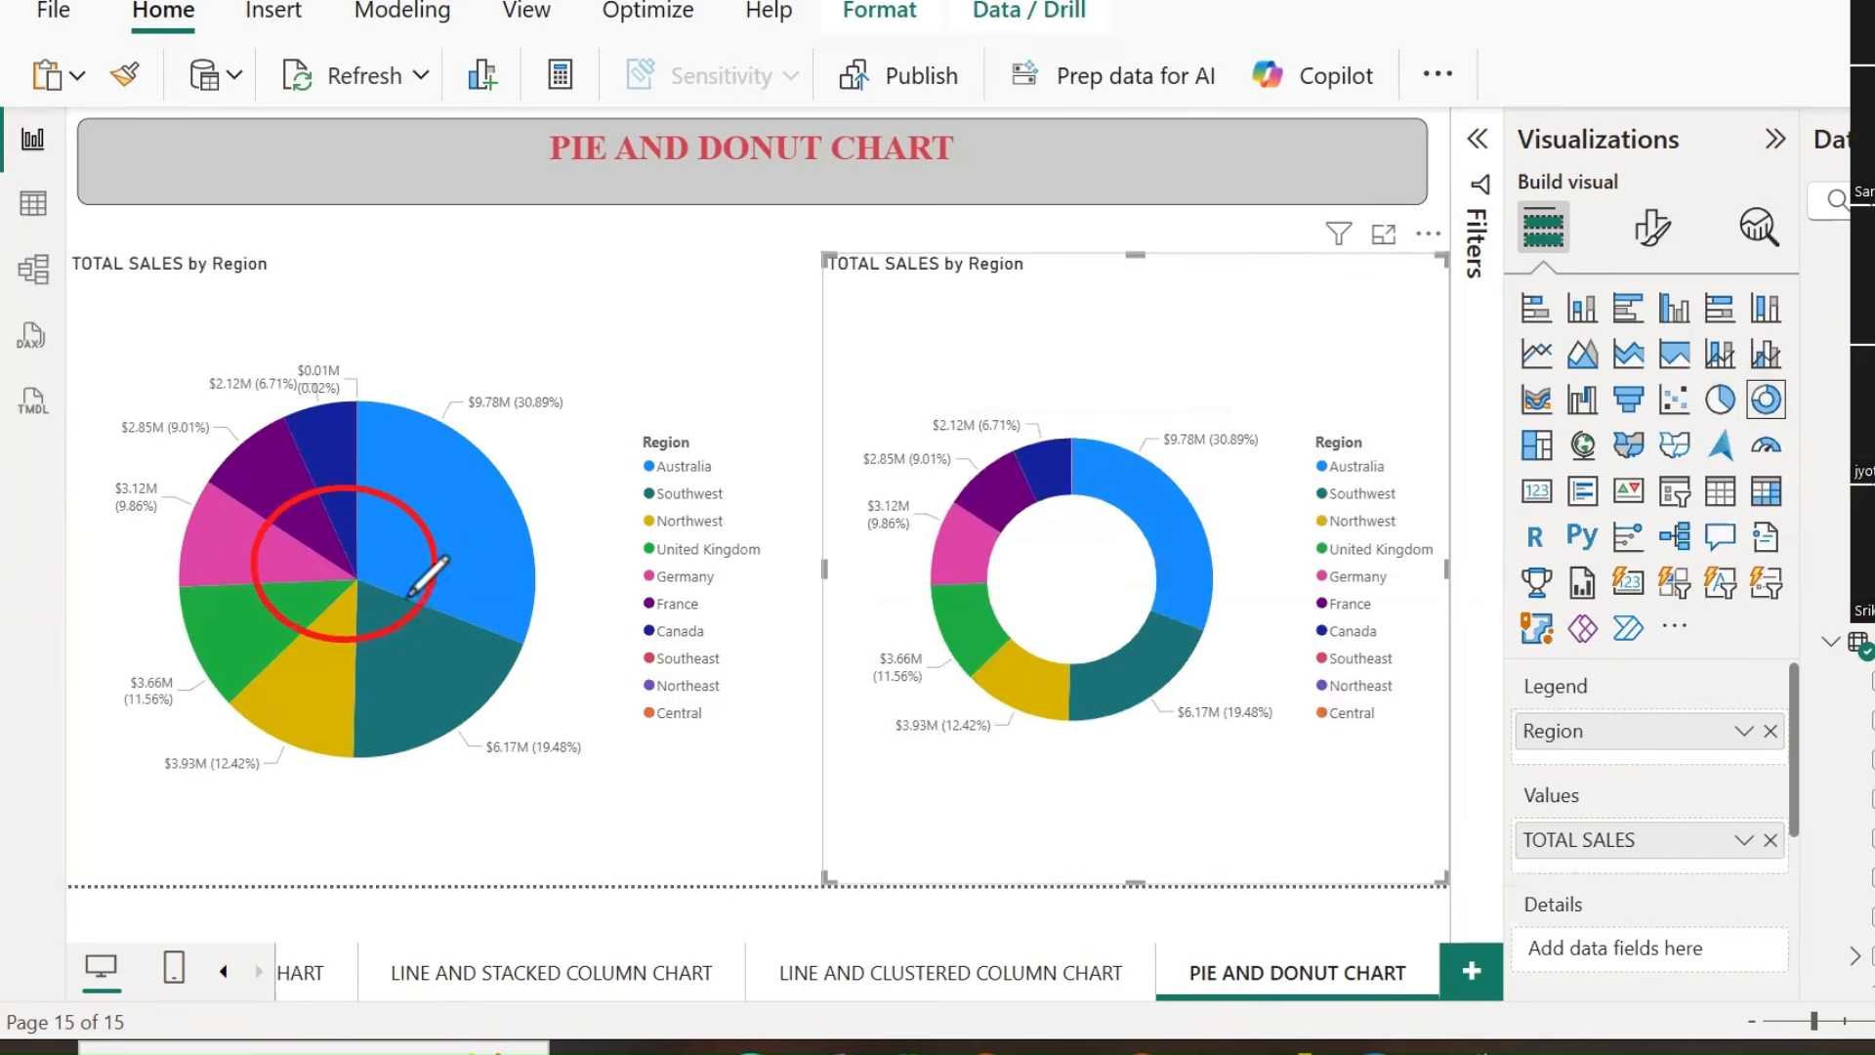
Clear the red circle from the page and move the donut chart's legend to Top right.
{"action": "left_click", "coordinate": [770, 76]}
{"action": "left_click", "coordinate": [340, 633]}
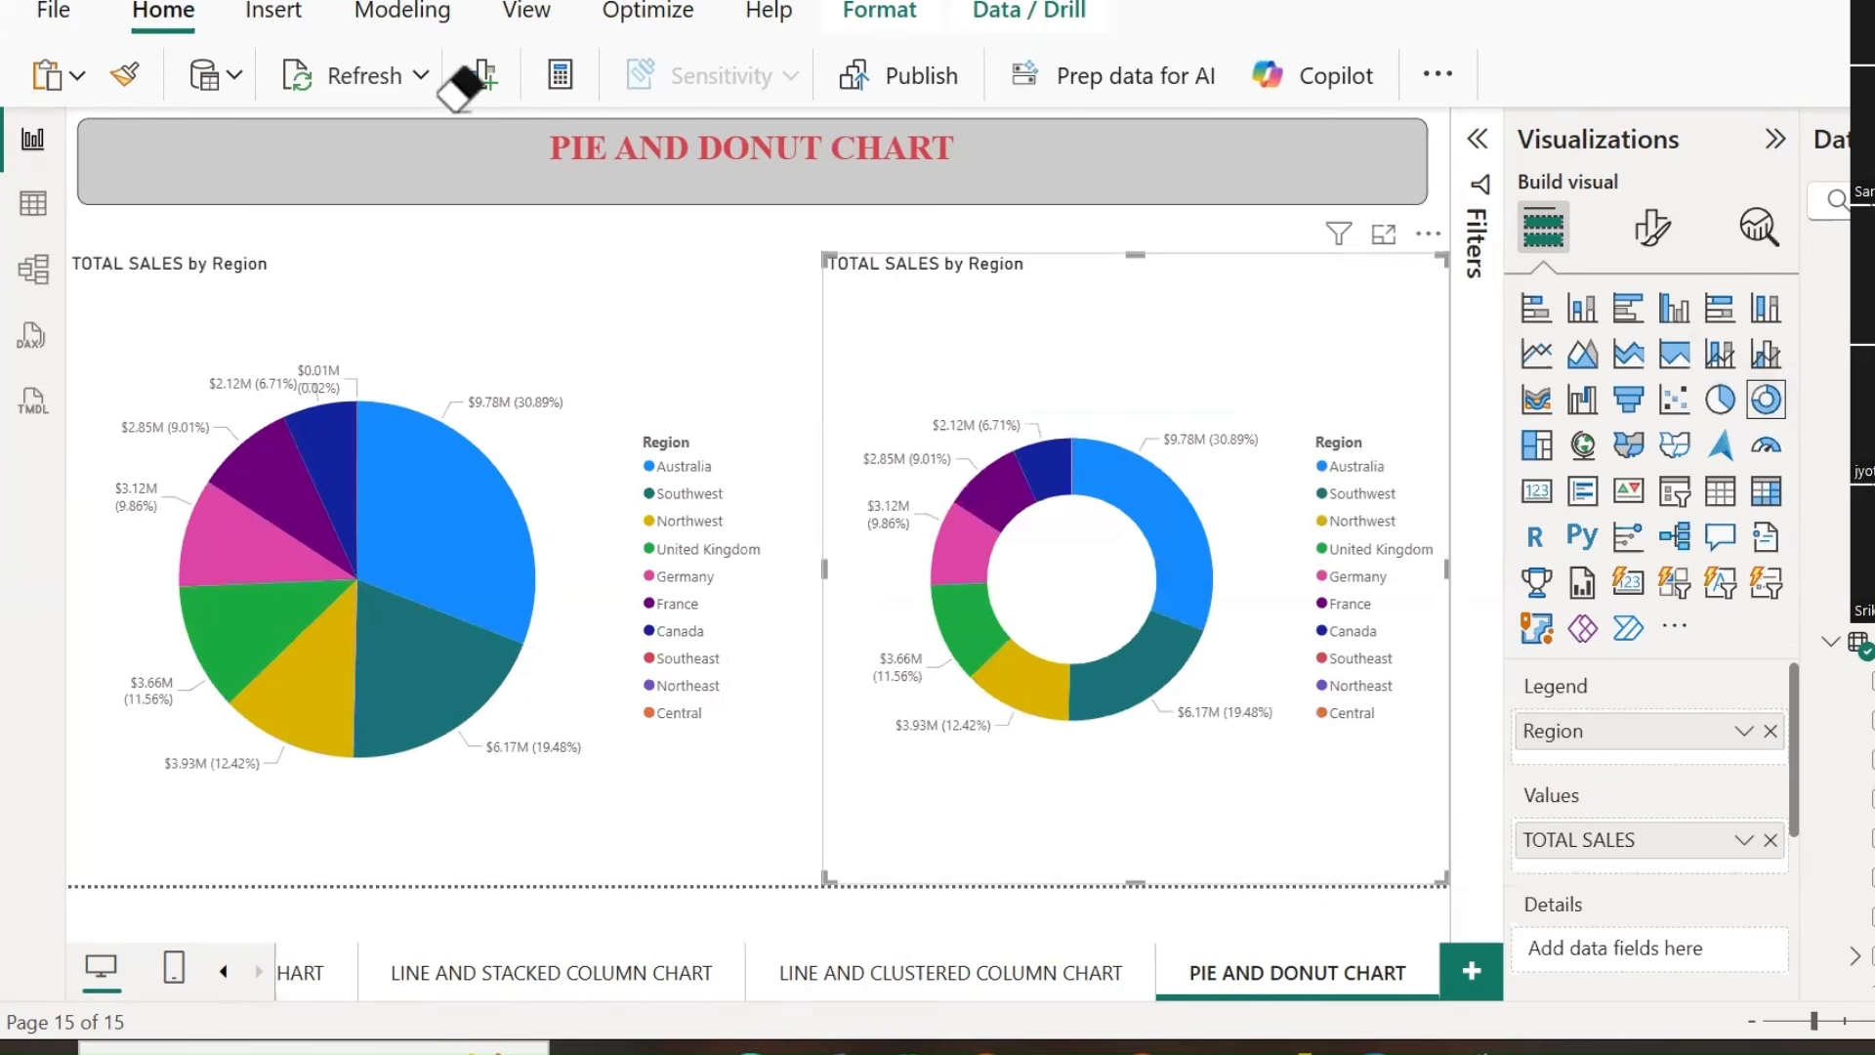
{"action": "left_click", "coordinate": [1653, 228]}
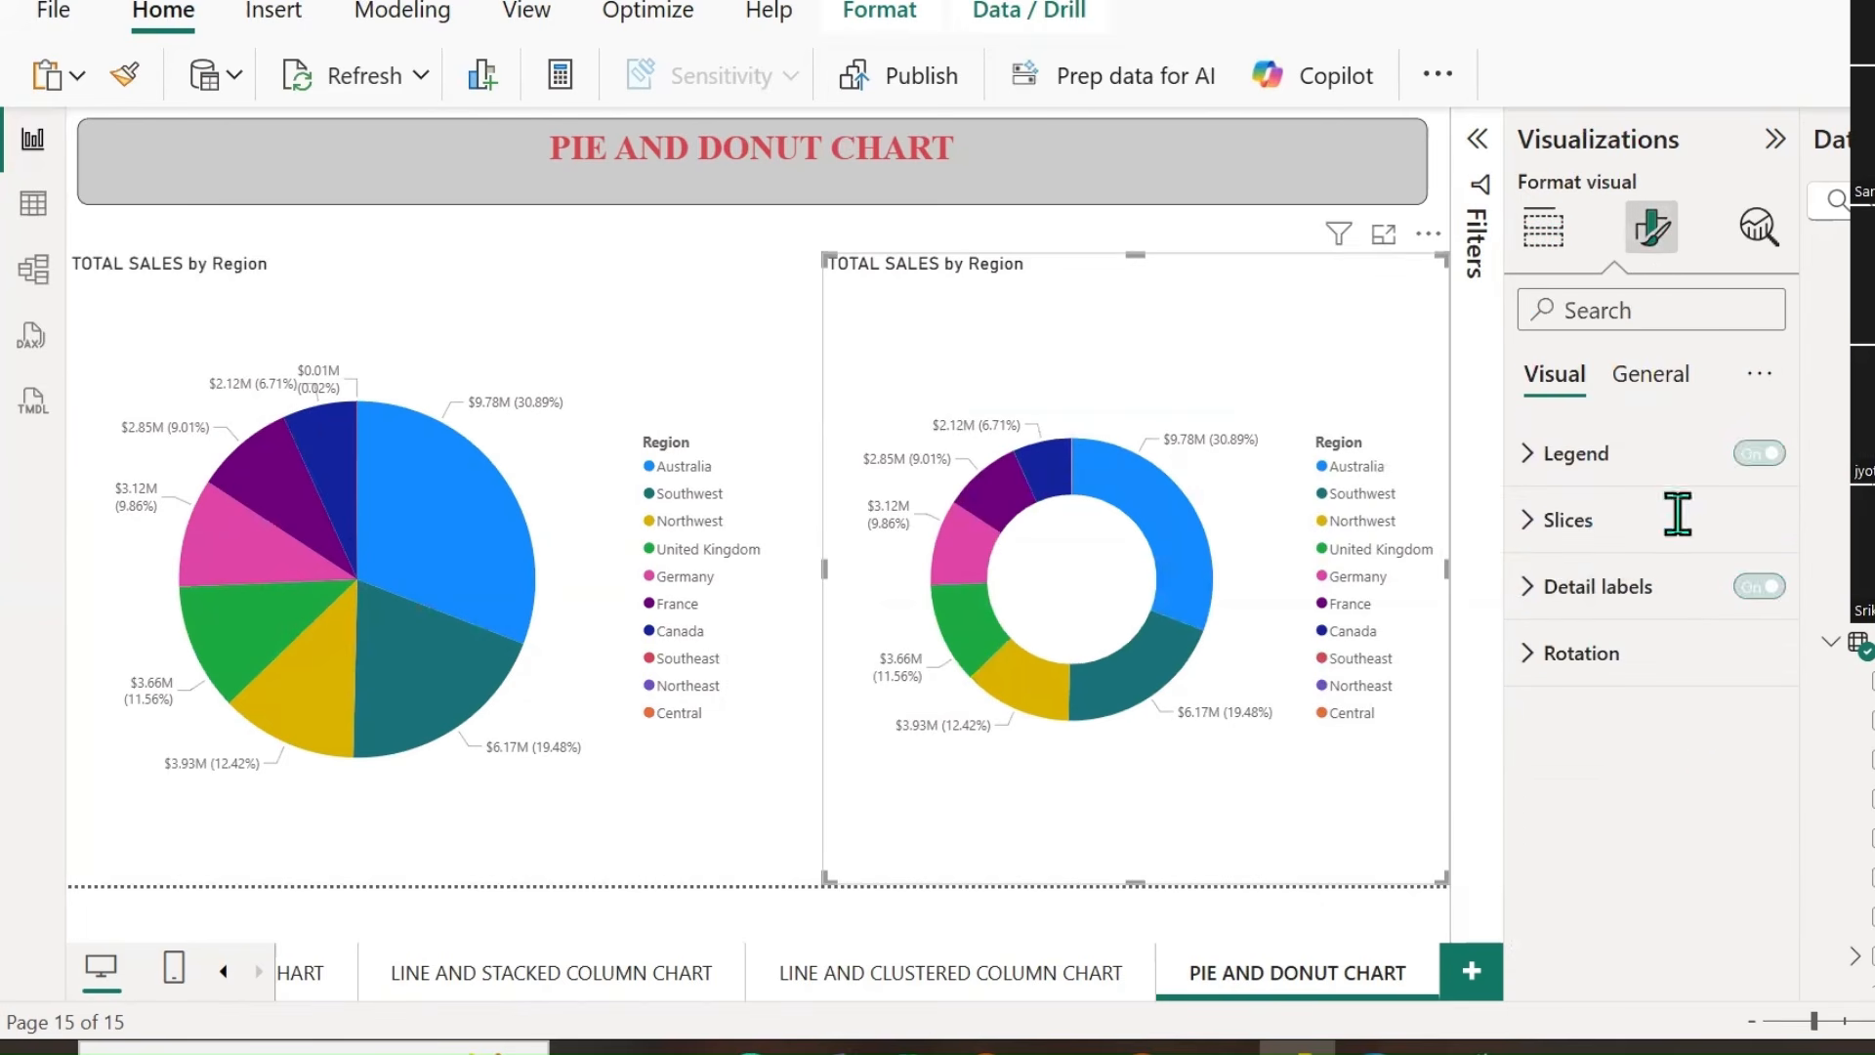
{"action": "left_click", "coordinate": [1532, 459]}
{"action": "left_click", "coordinate": [1651, 625]}
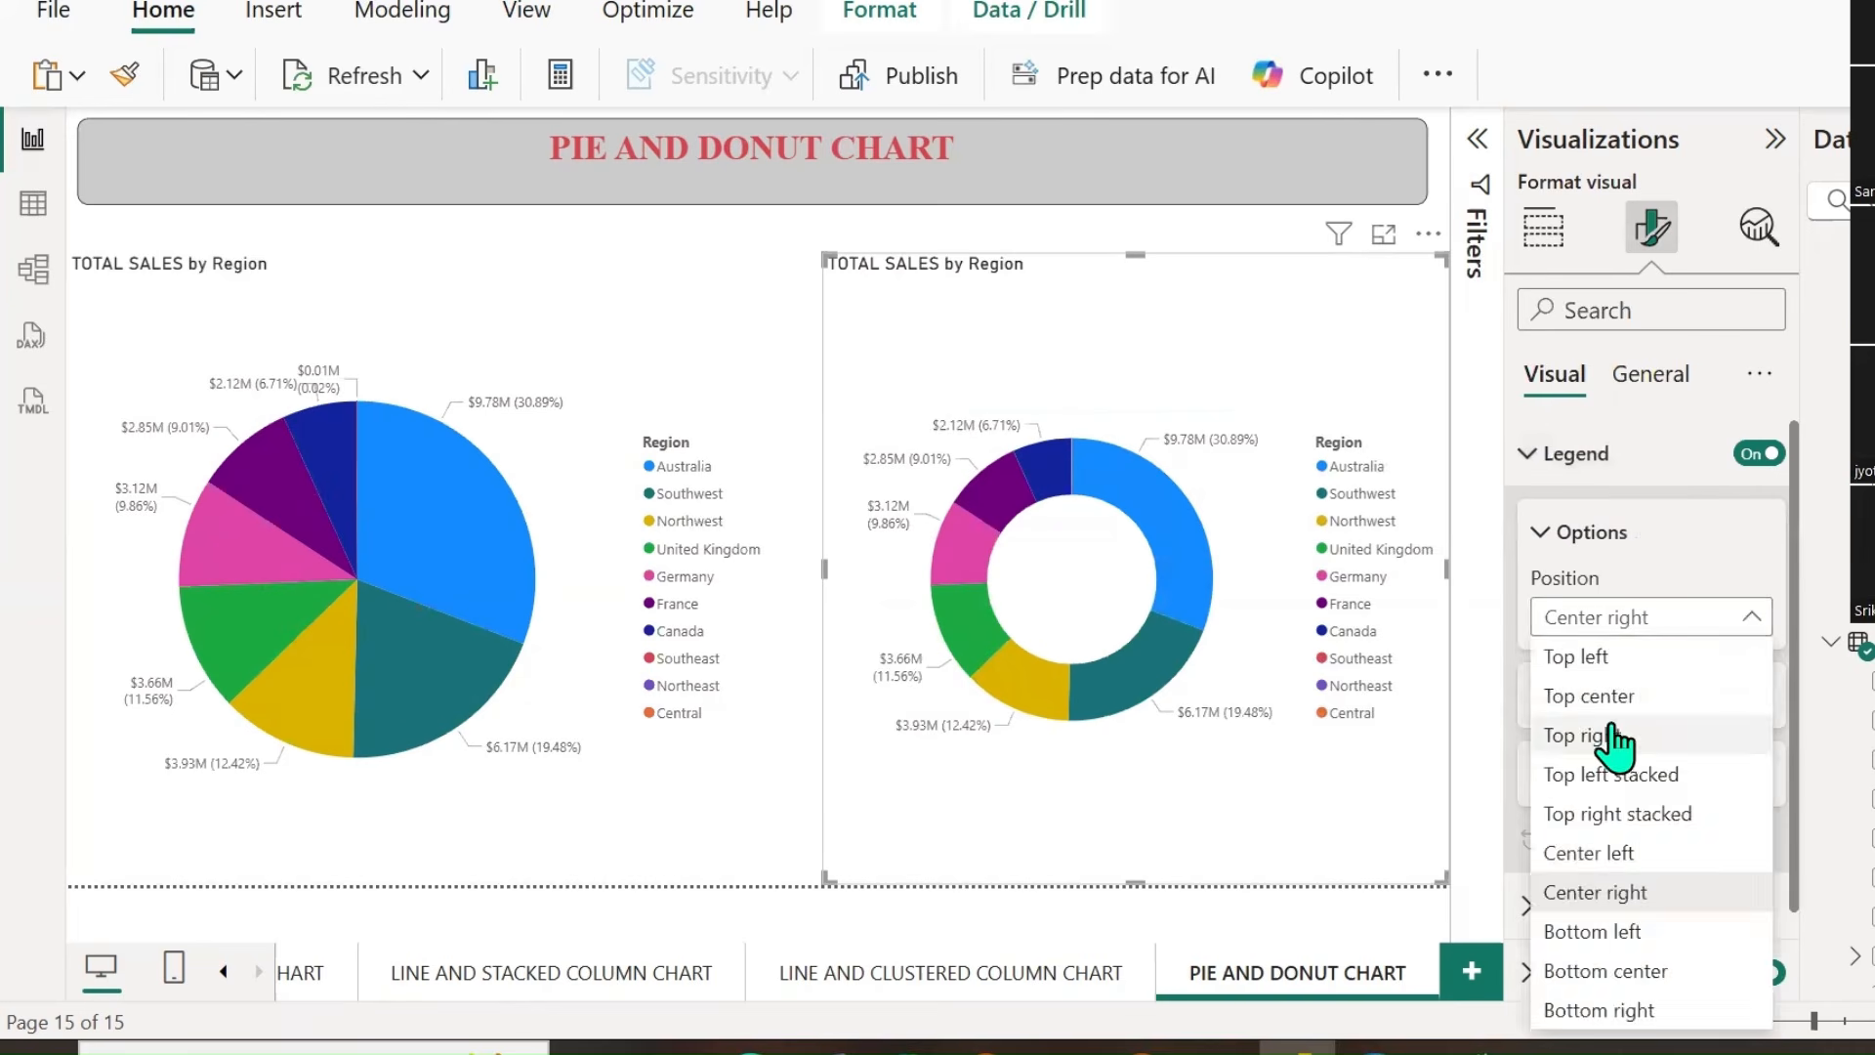
{"action": "left_click", "coordinate": [1589, 734]}
{"action": "left_click", "coordinate": [1538, 699]}
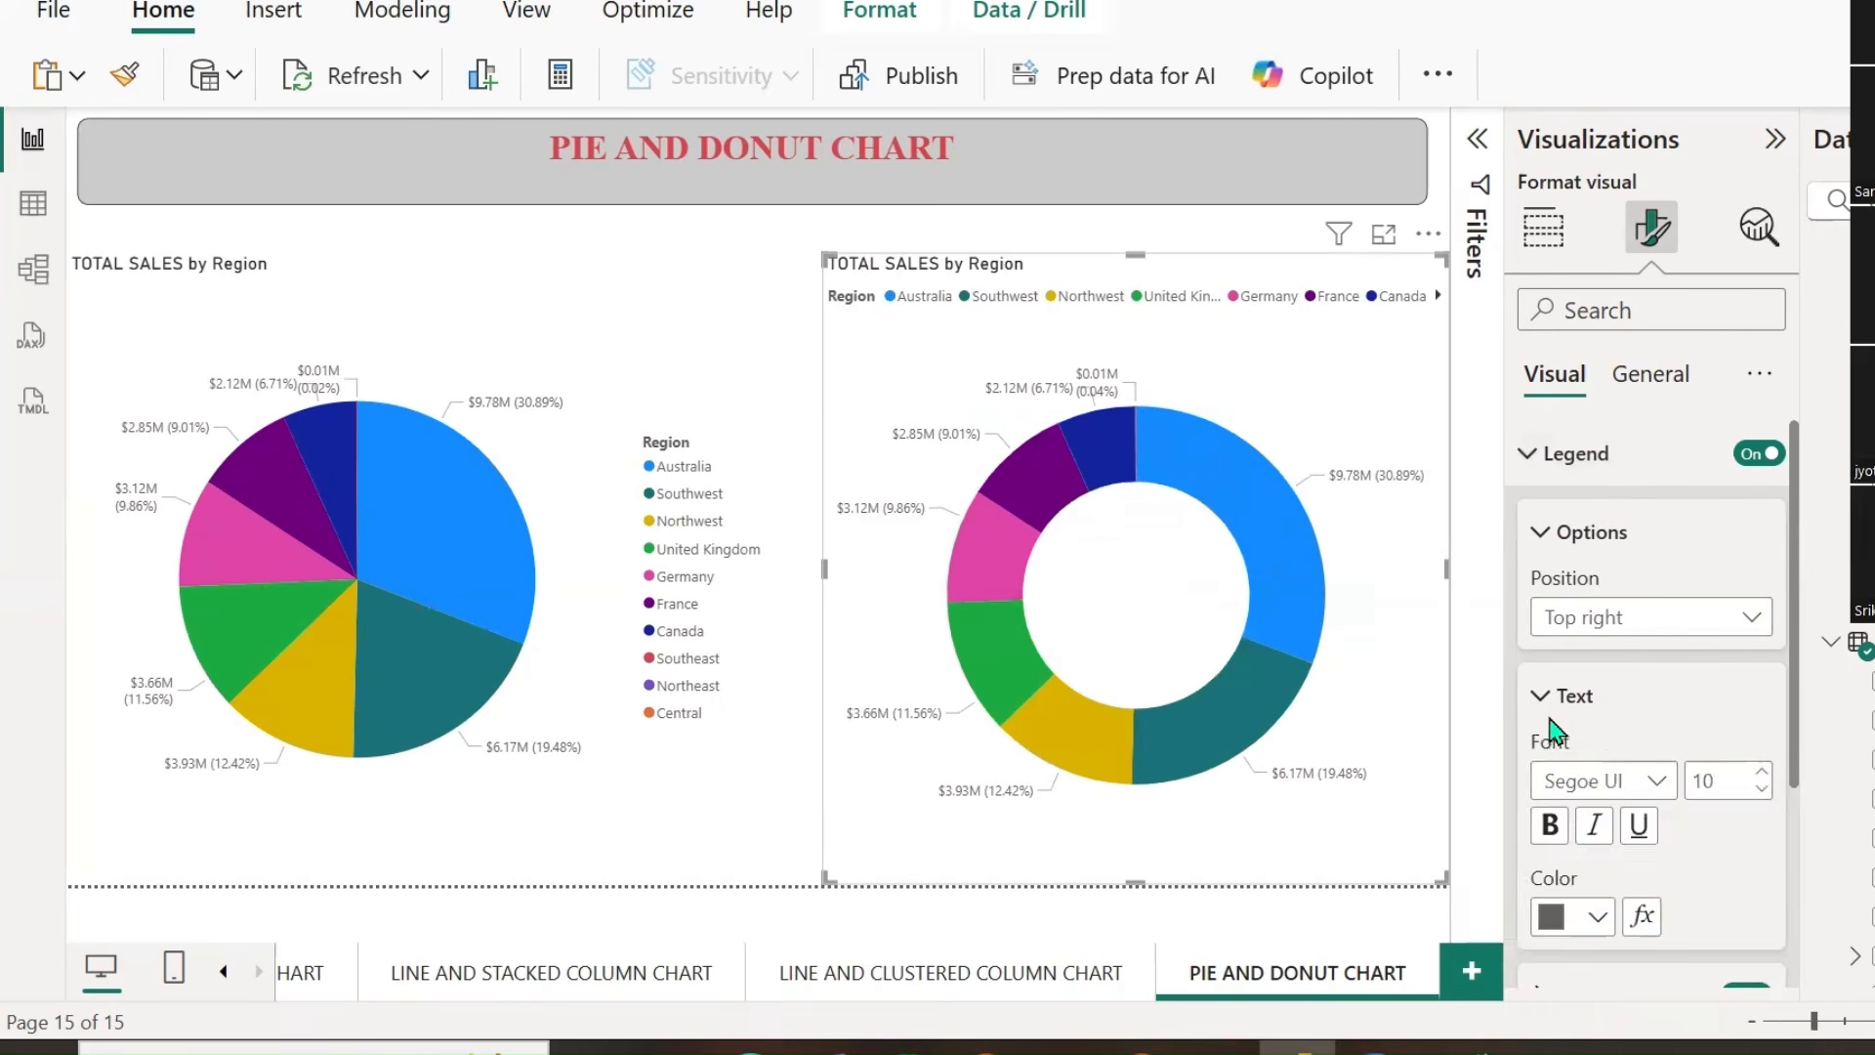
{"action": "left_click", "coordinate": [1538, 700]}
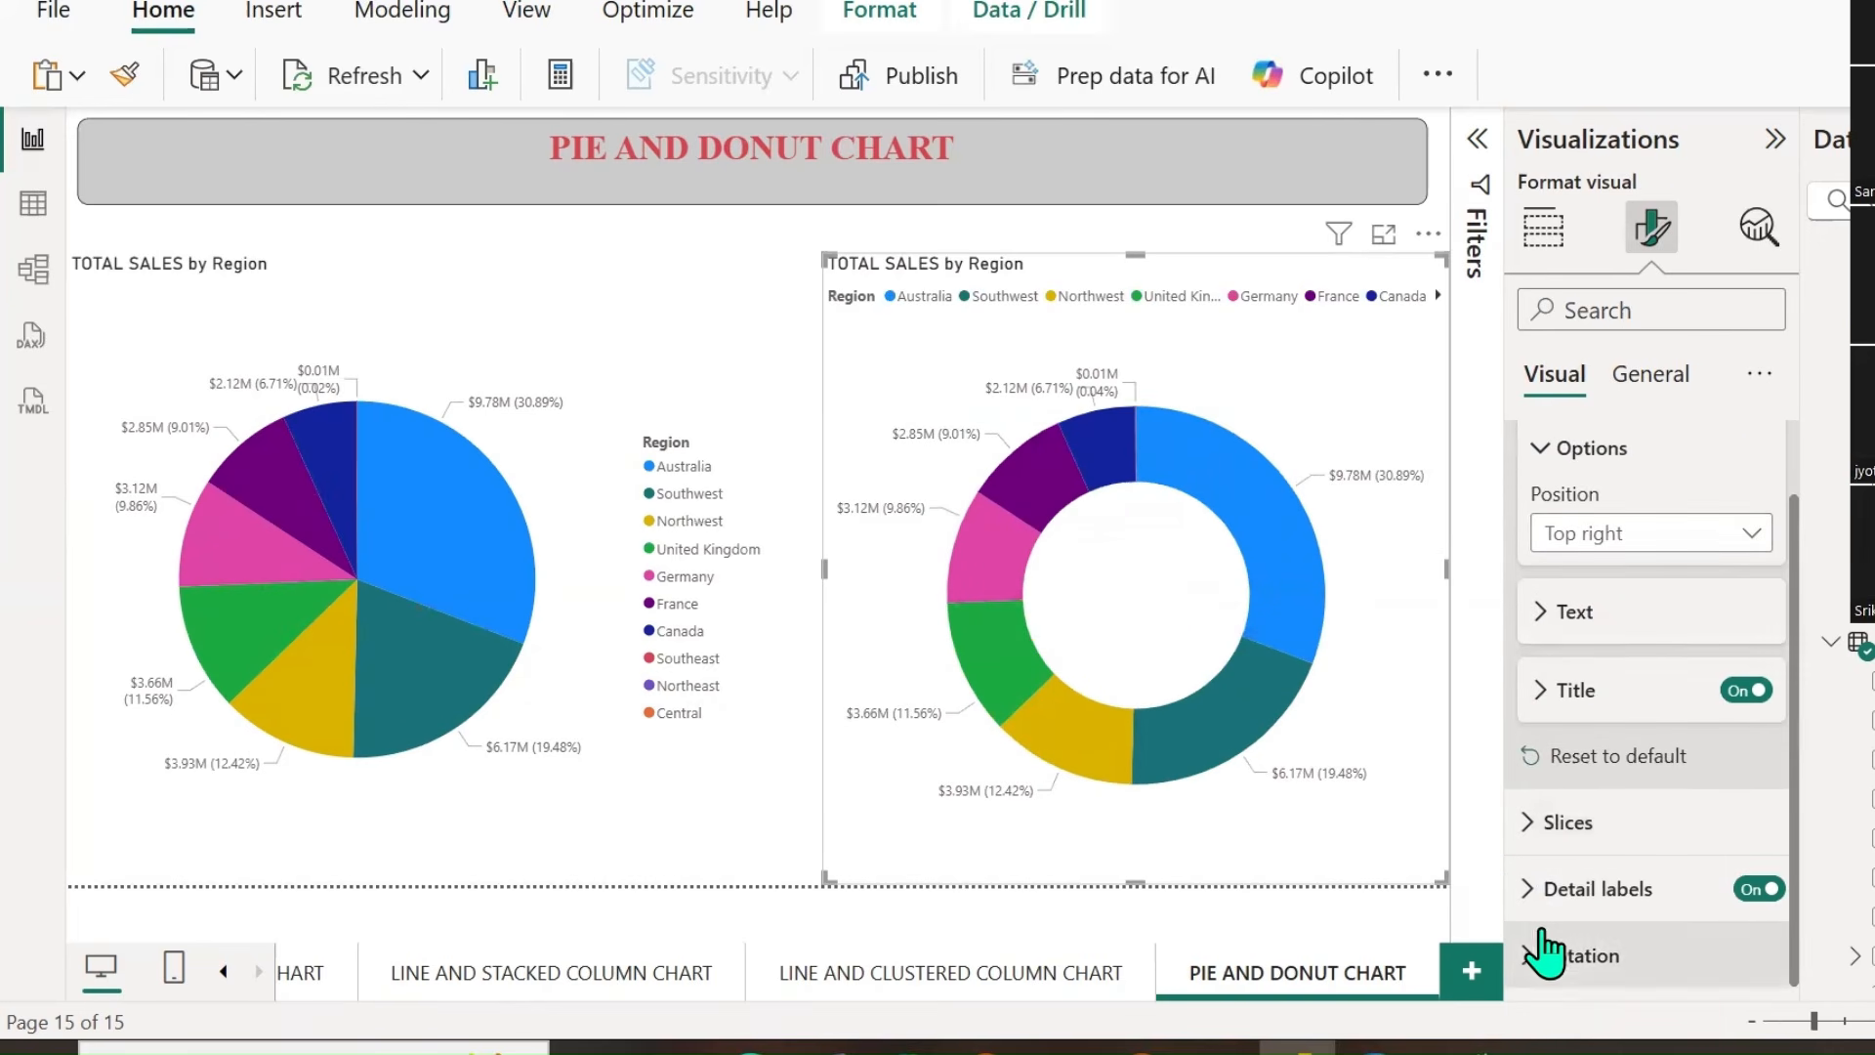
Set the donut chart's inner radius to 84 % and mark the thin ring with a red line.
{"action": "left_click", "coordinate": [1535, 823]}
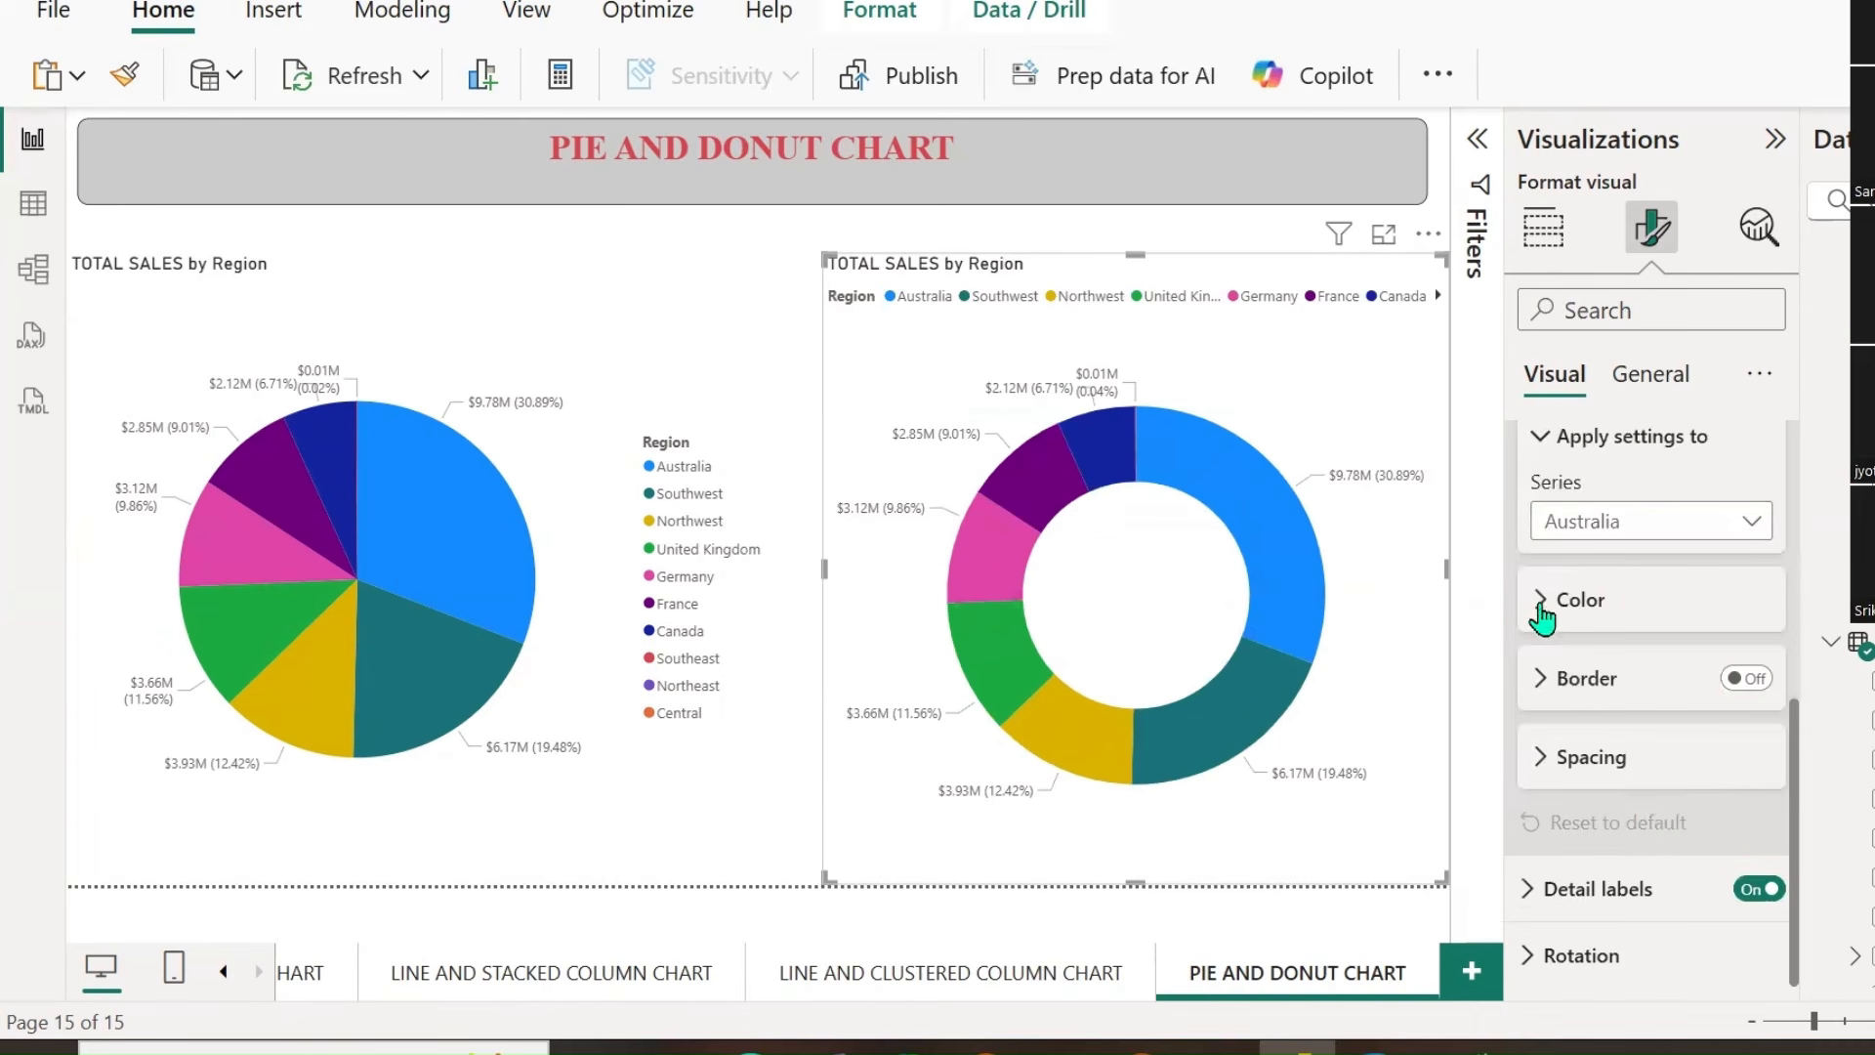
{"action": "left_click", "coordinate": [1543, 600]}
{"action": "scroll", "coordinate": [1658, 796], "scroll_direction": "down", "scroll_amount": 2}
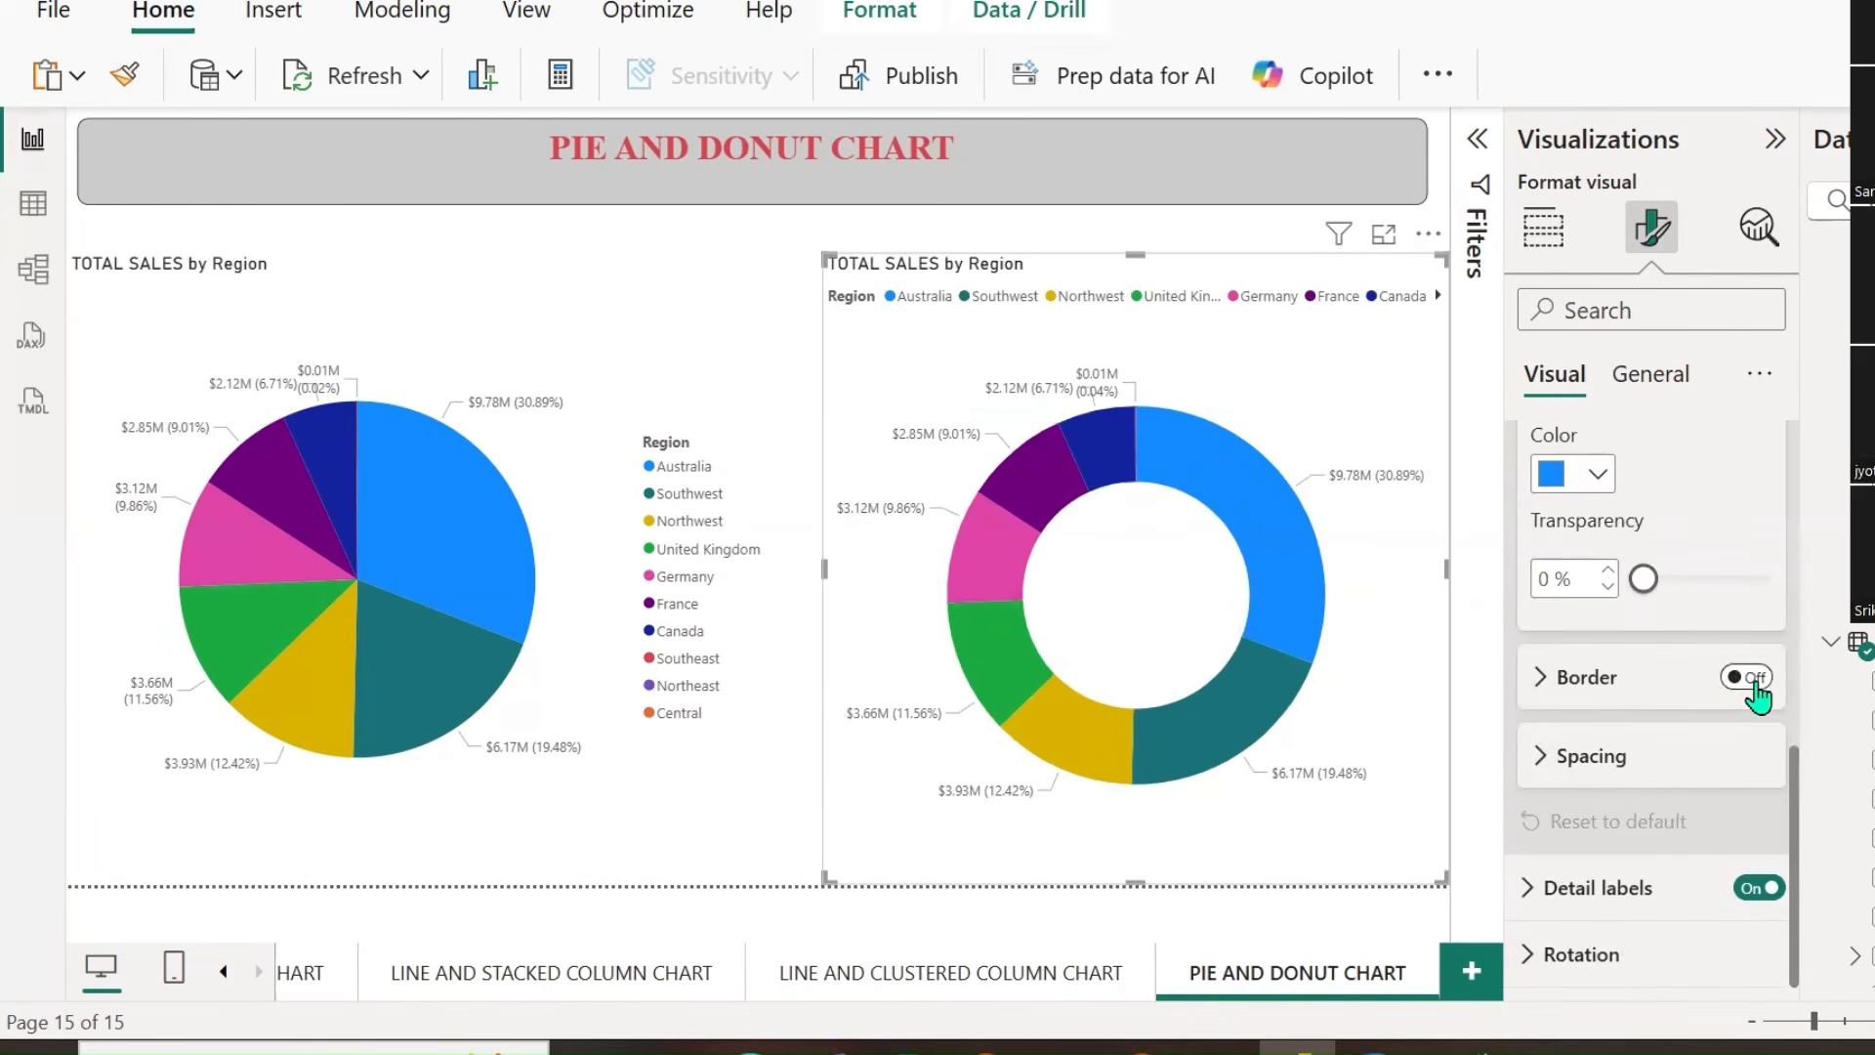
{"action": "left_click", "coordinate": [1540, 762]}
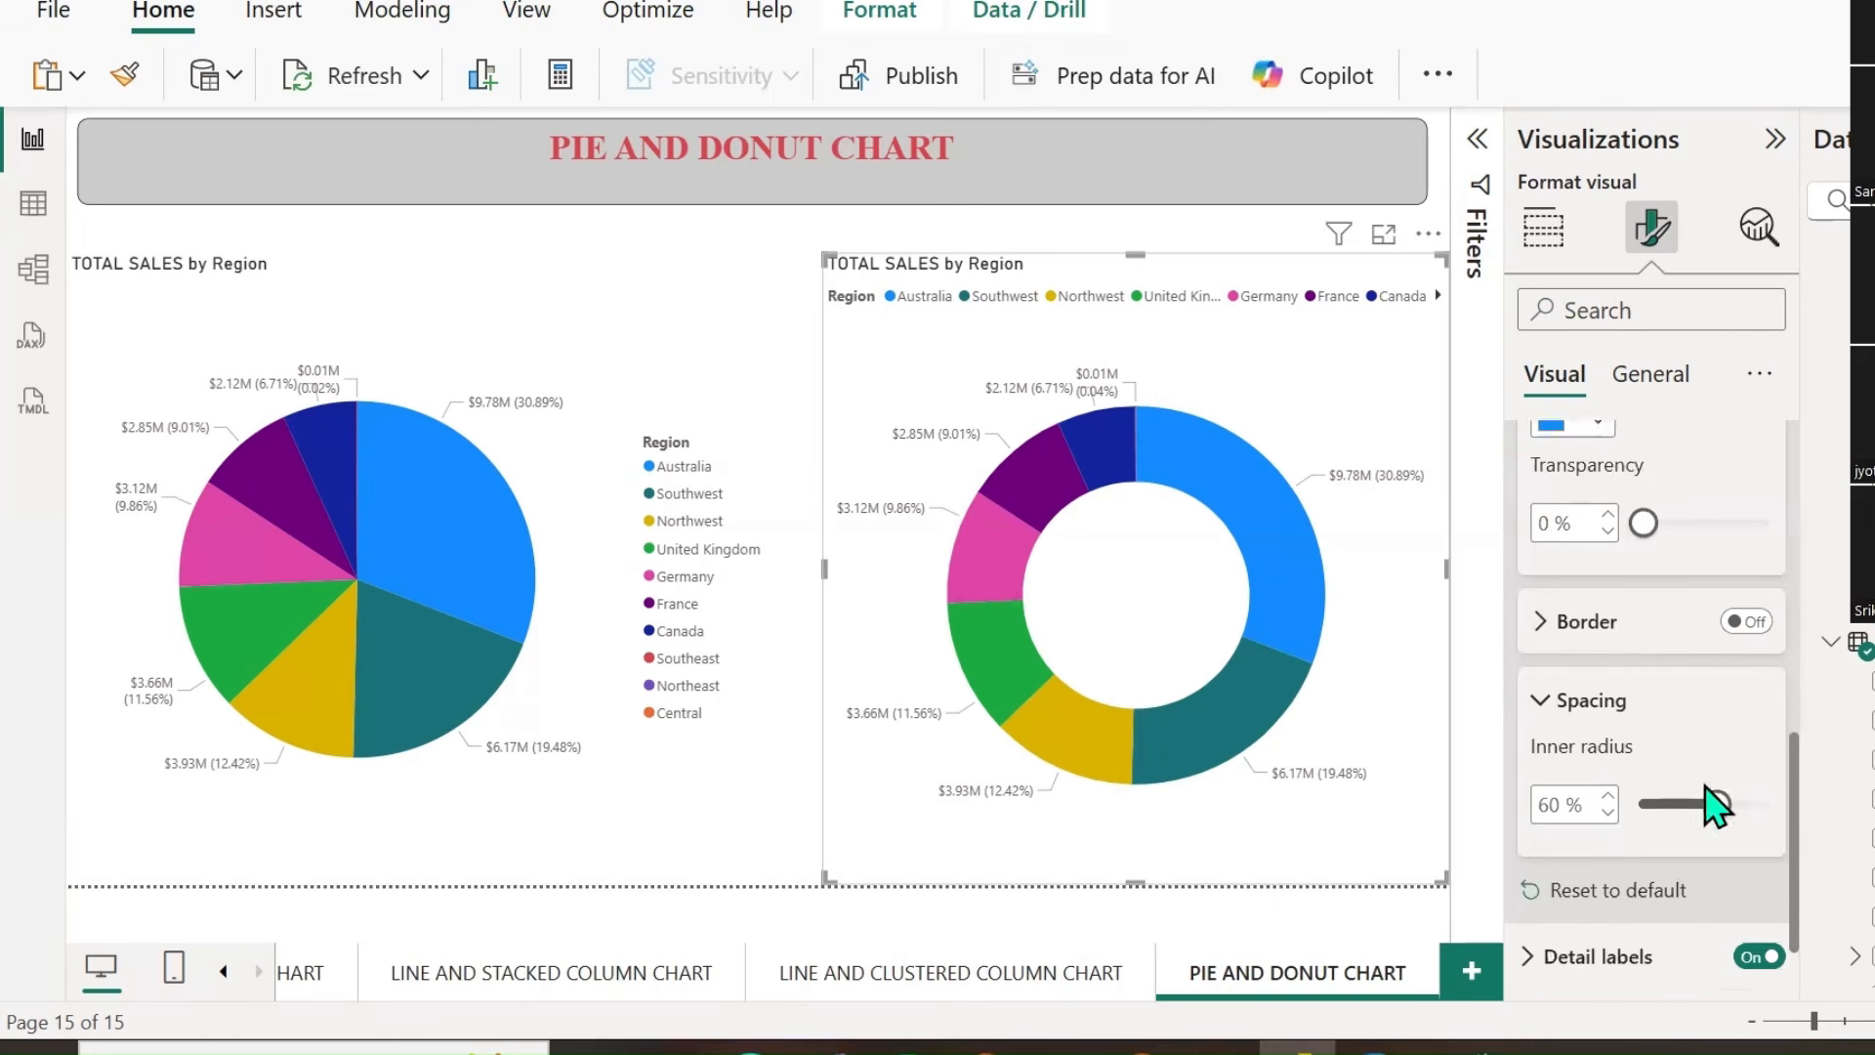
{"action": "left_click_drag", "start_coordinate": [1711, 737], "coordinate": [1749, 750]}
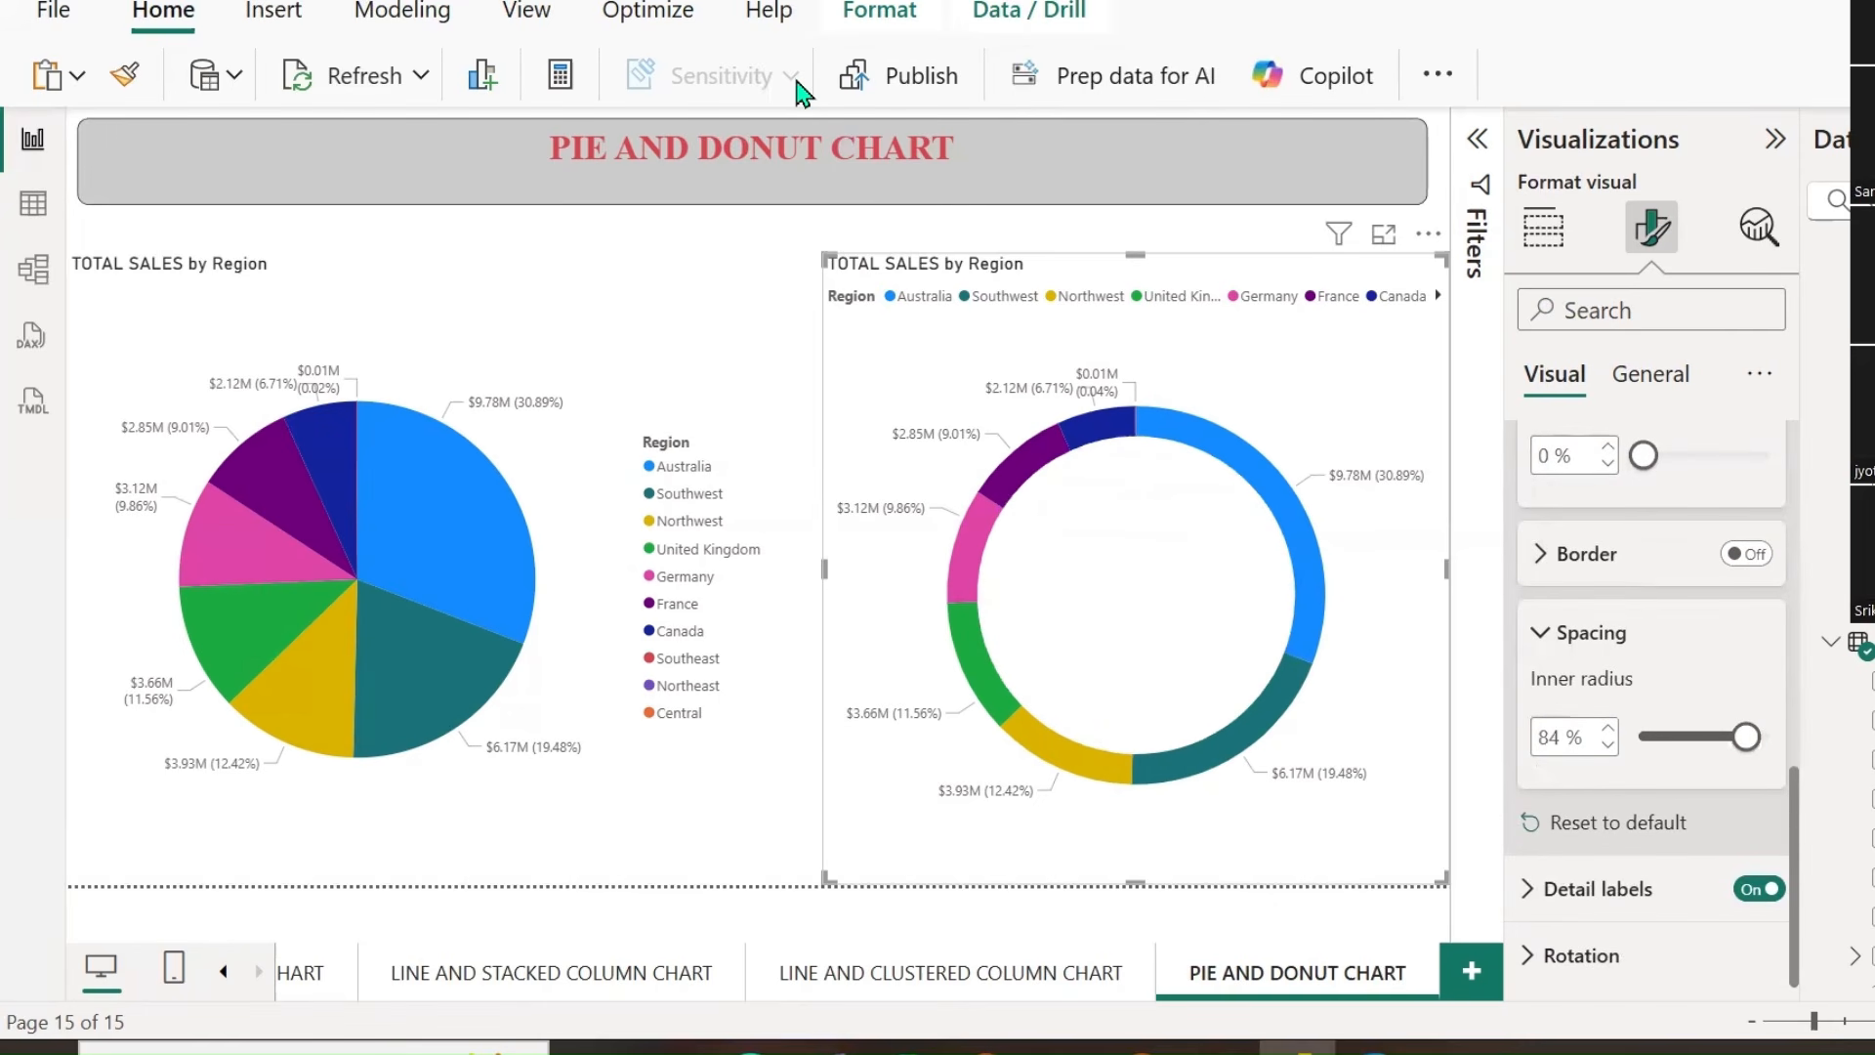
{"action": "left_click_drag", "start_coordinate": [1283, 242], "coordinate": [1247, 439]}
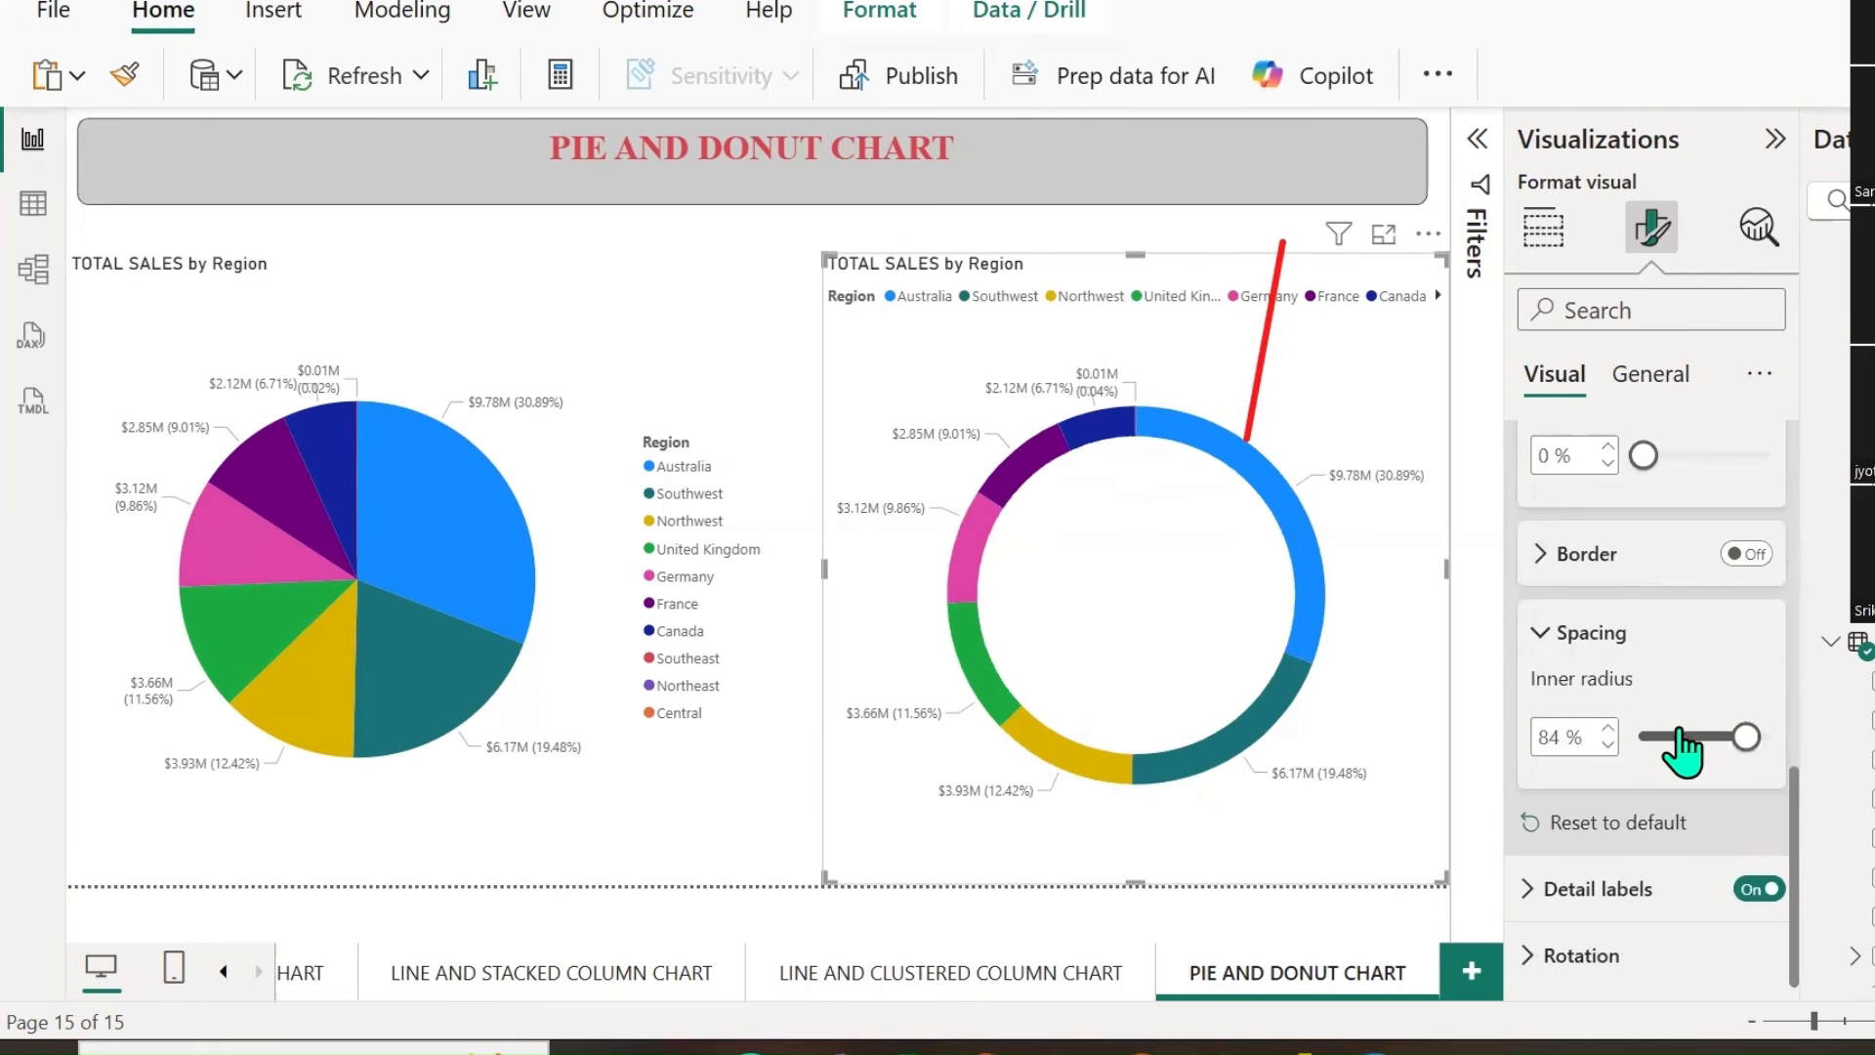
Try an inner radius of 66 %, and reset the donut chart's slice settings to default.
{"action": "left_click", "coordinate": [1679, 735]}
{"action": "left_click_drag", "start_coordinate": [1680, 731], "coordinate": [1724, 735]}
{"action": "left_click", "coordinate": [1610, 817]}
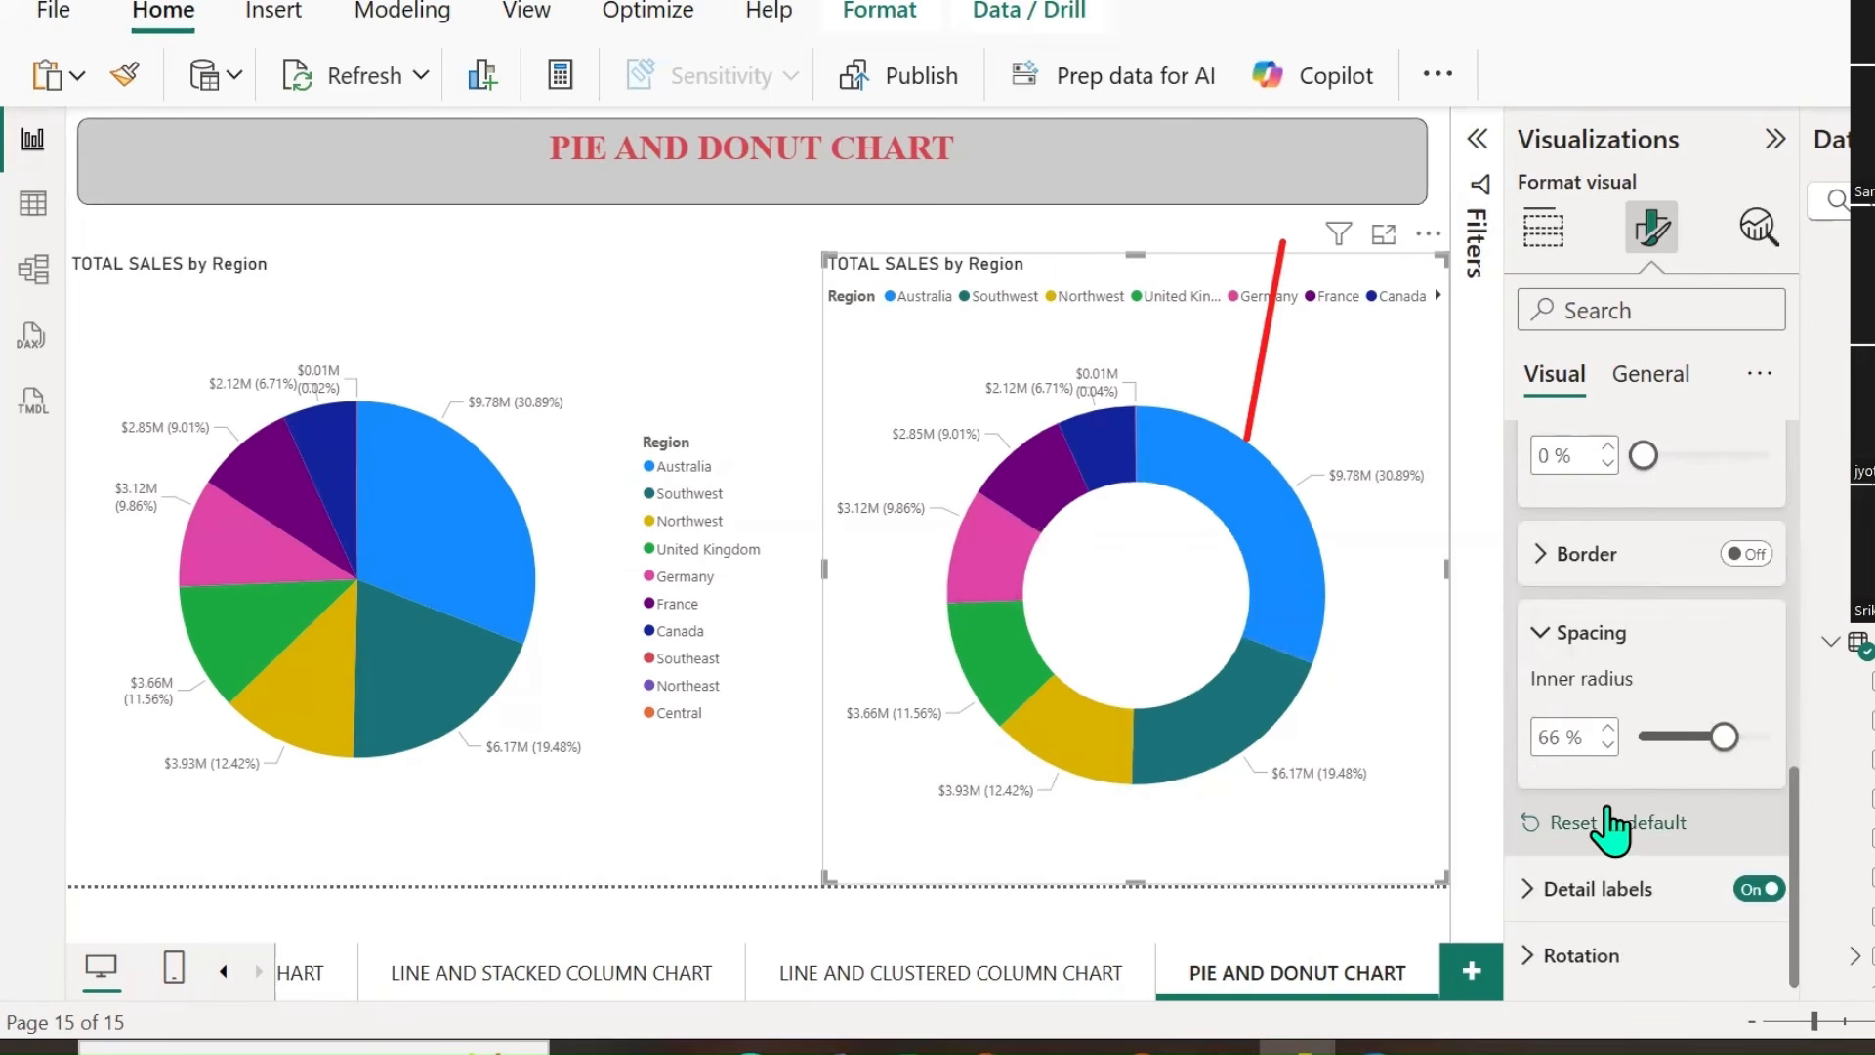
{"action": "scroll", "coordinate": [1609, 816], "scroll_direction": "up", "scroll_amount": 2}
{"action": "scroll", "coordinate": [1610, 817], "scroll_direction": "down", "scroll_amount": 1}
{"action": "scroll", "coordinate": [1563, 683], "scroll_direction": "down", "scroll_amount": 1}
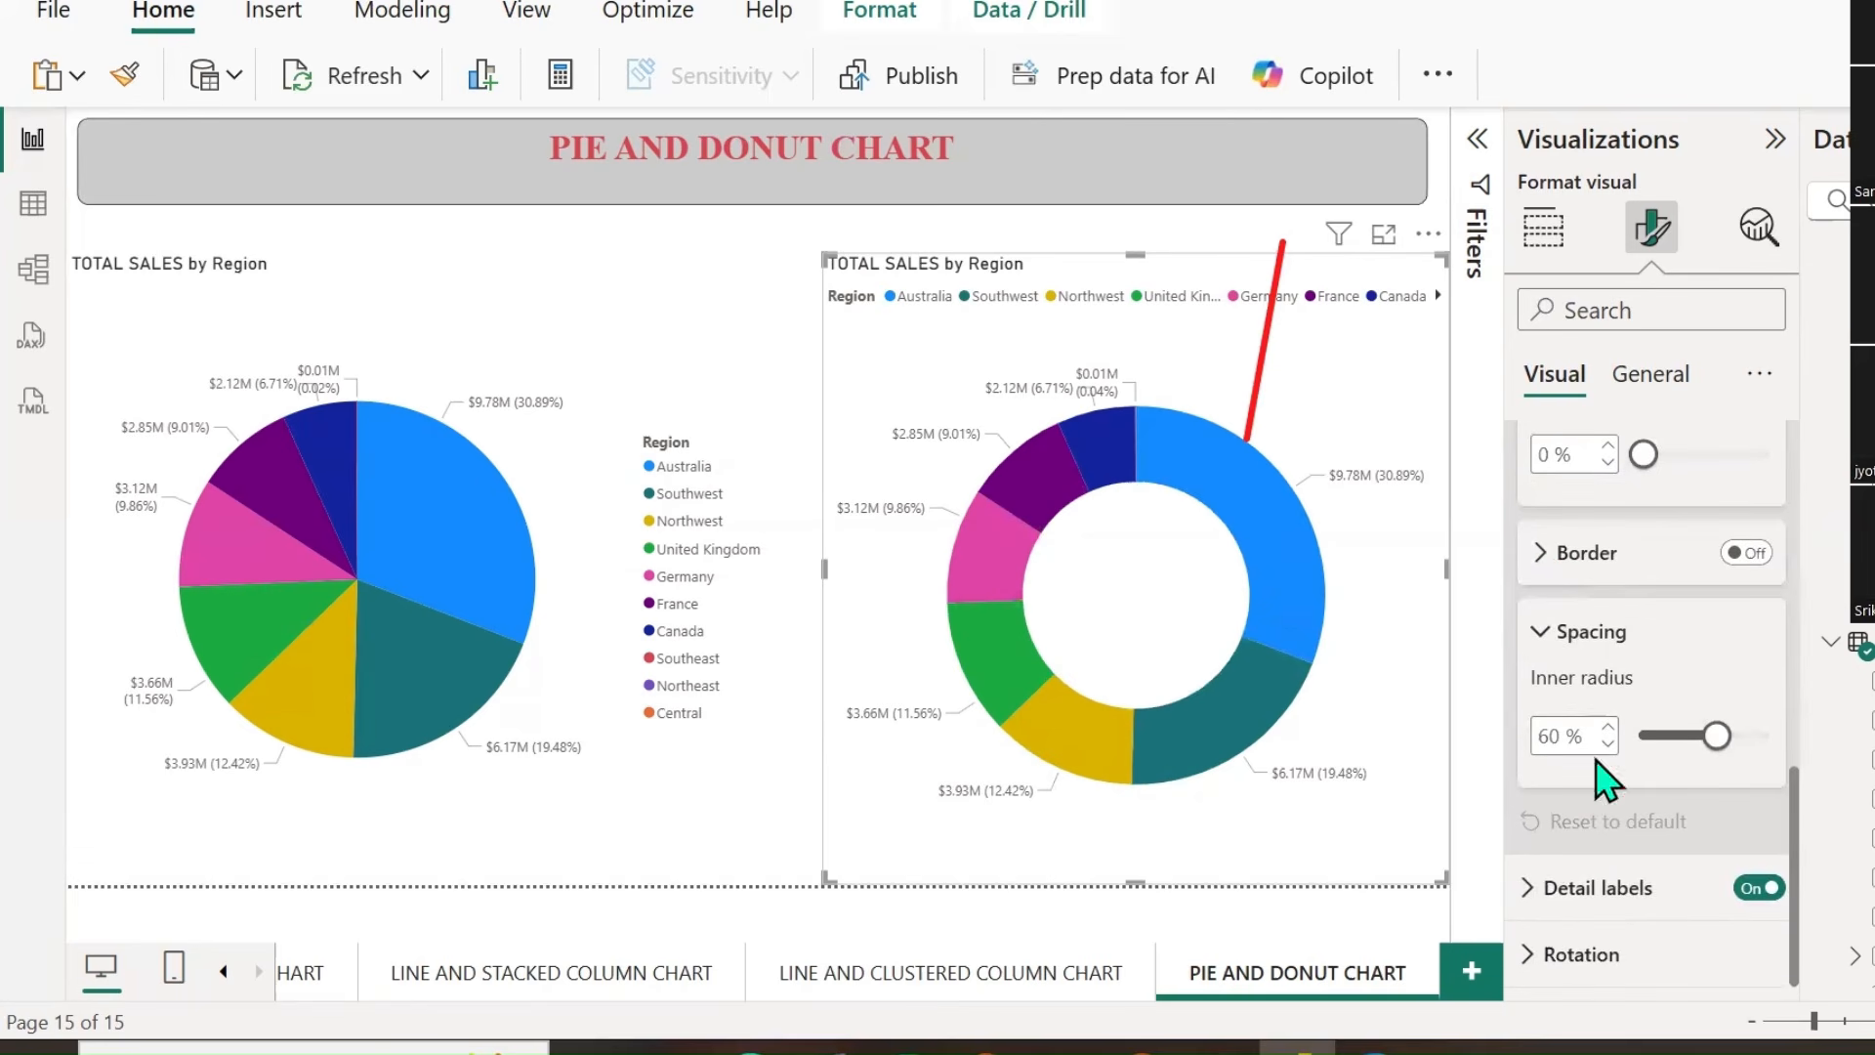
Review the donut chart's detail label options, such as position and label contents.
{"action": "left_click", "coordinate": [1532, 891]}
{"action": "scroll", "coordinate": [1661, 866], "scroll_direction": "down", "scroll_amount": 5}
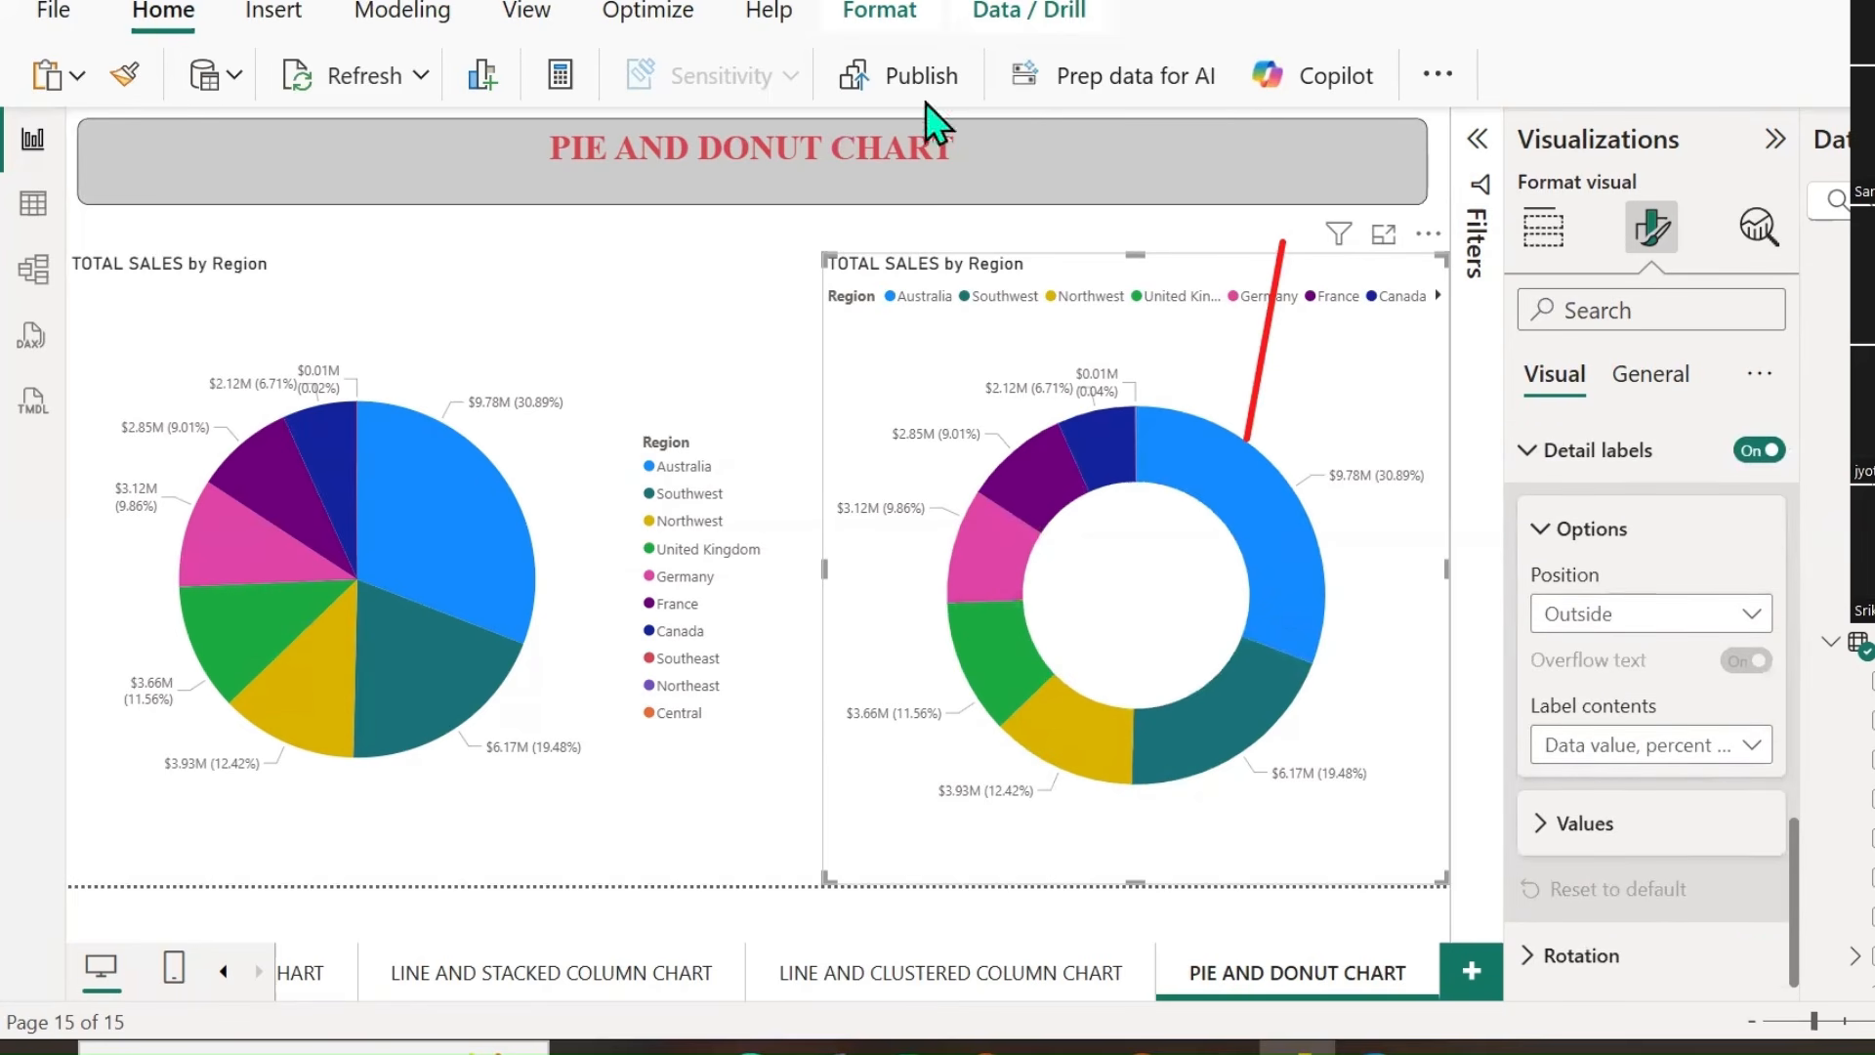
{"action": "scroll", "coordinate": [1699, 738], "scroll_direction": "up", "scroll_amount": 5}
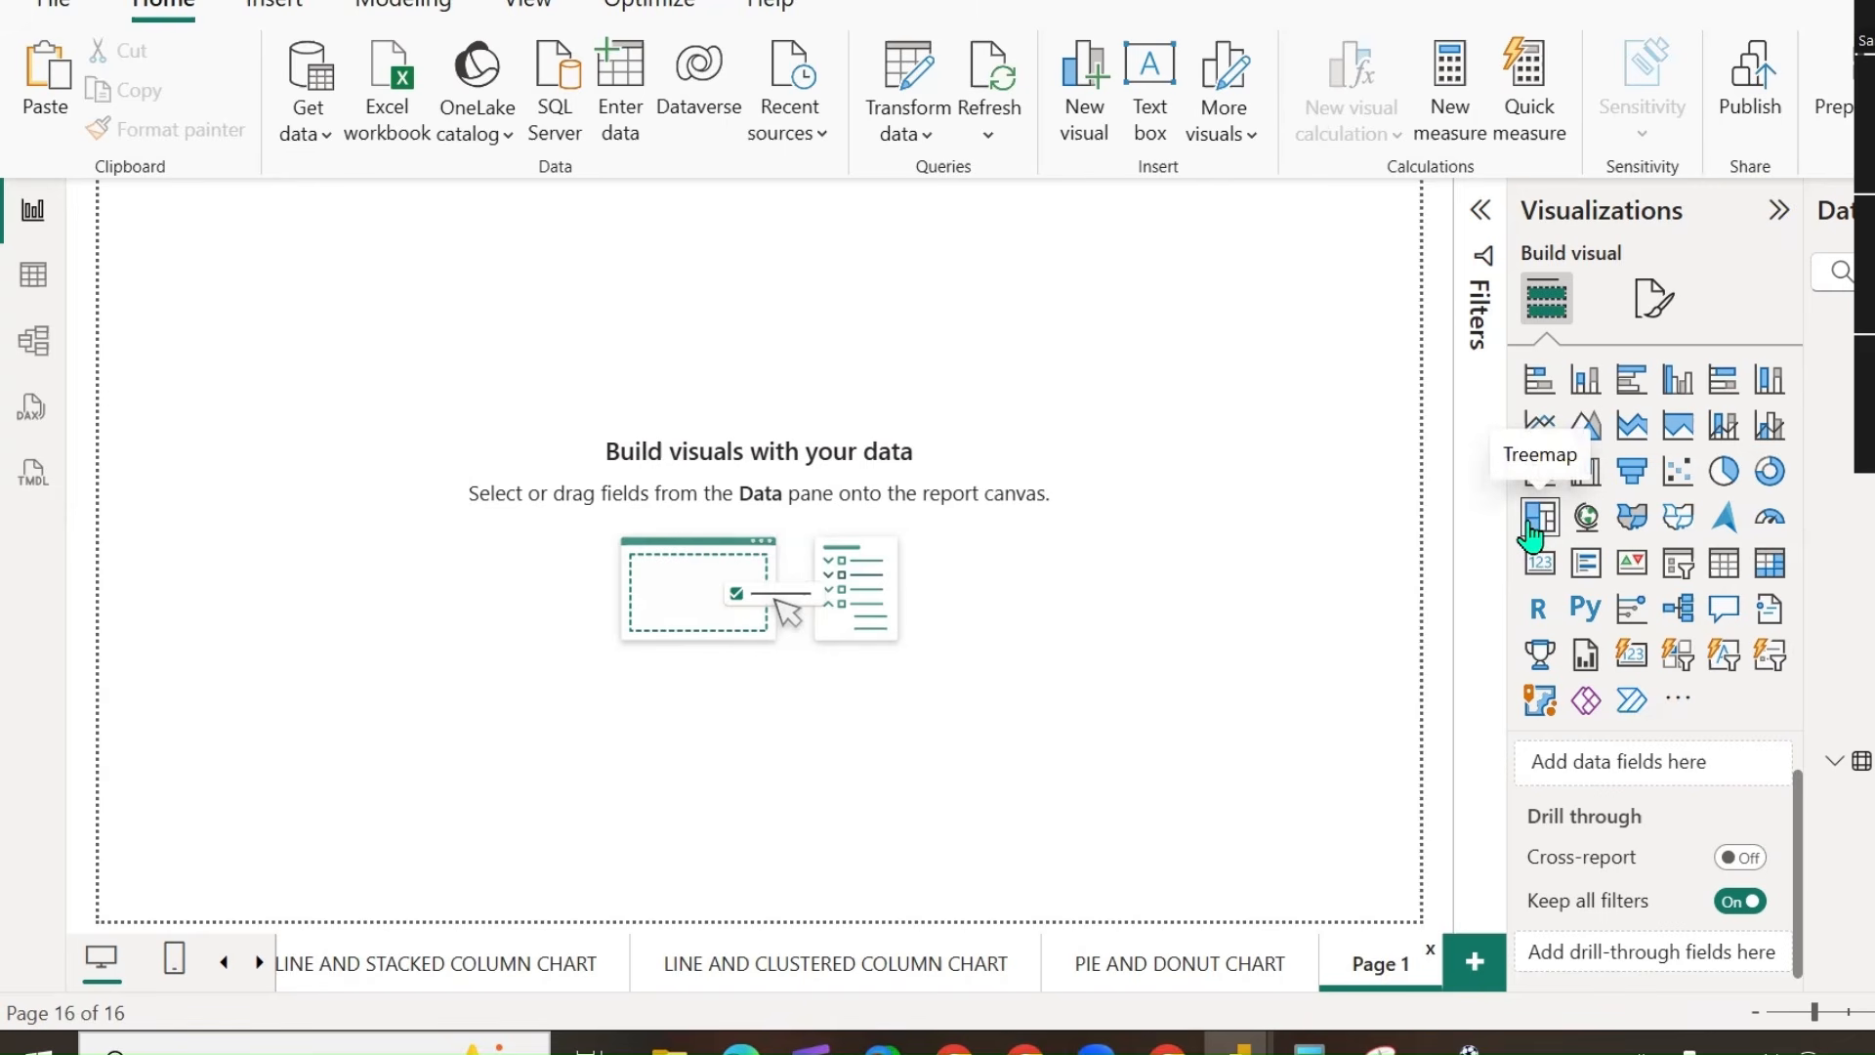
Copy the donut chart from the PIE AND DONUT CHART page and paste it onto Page 1.
{"action": "left_click", "coordinate": [1152, 965]}
{"action": "left_click", "coordinate": [1260, 425]}
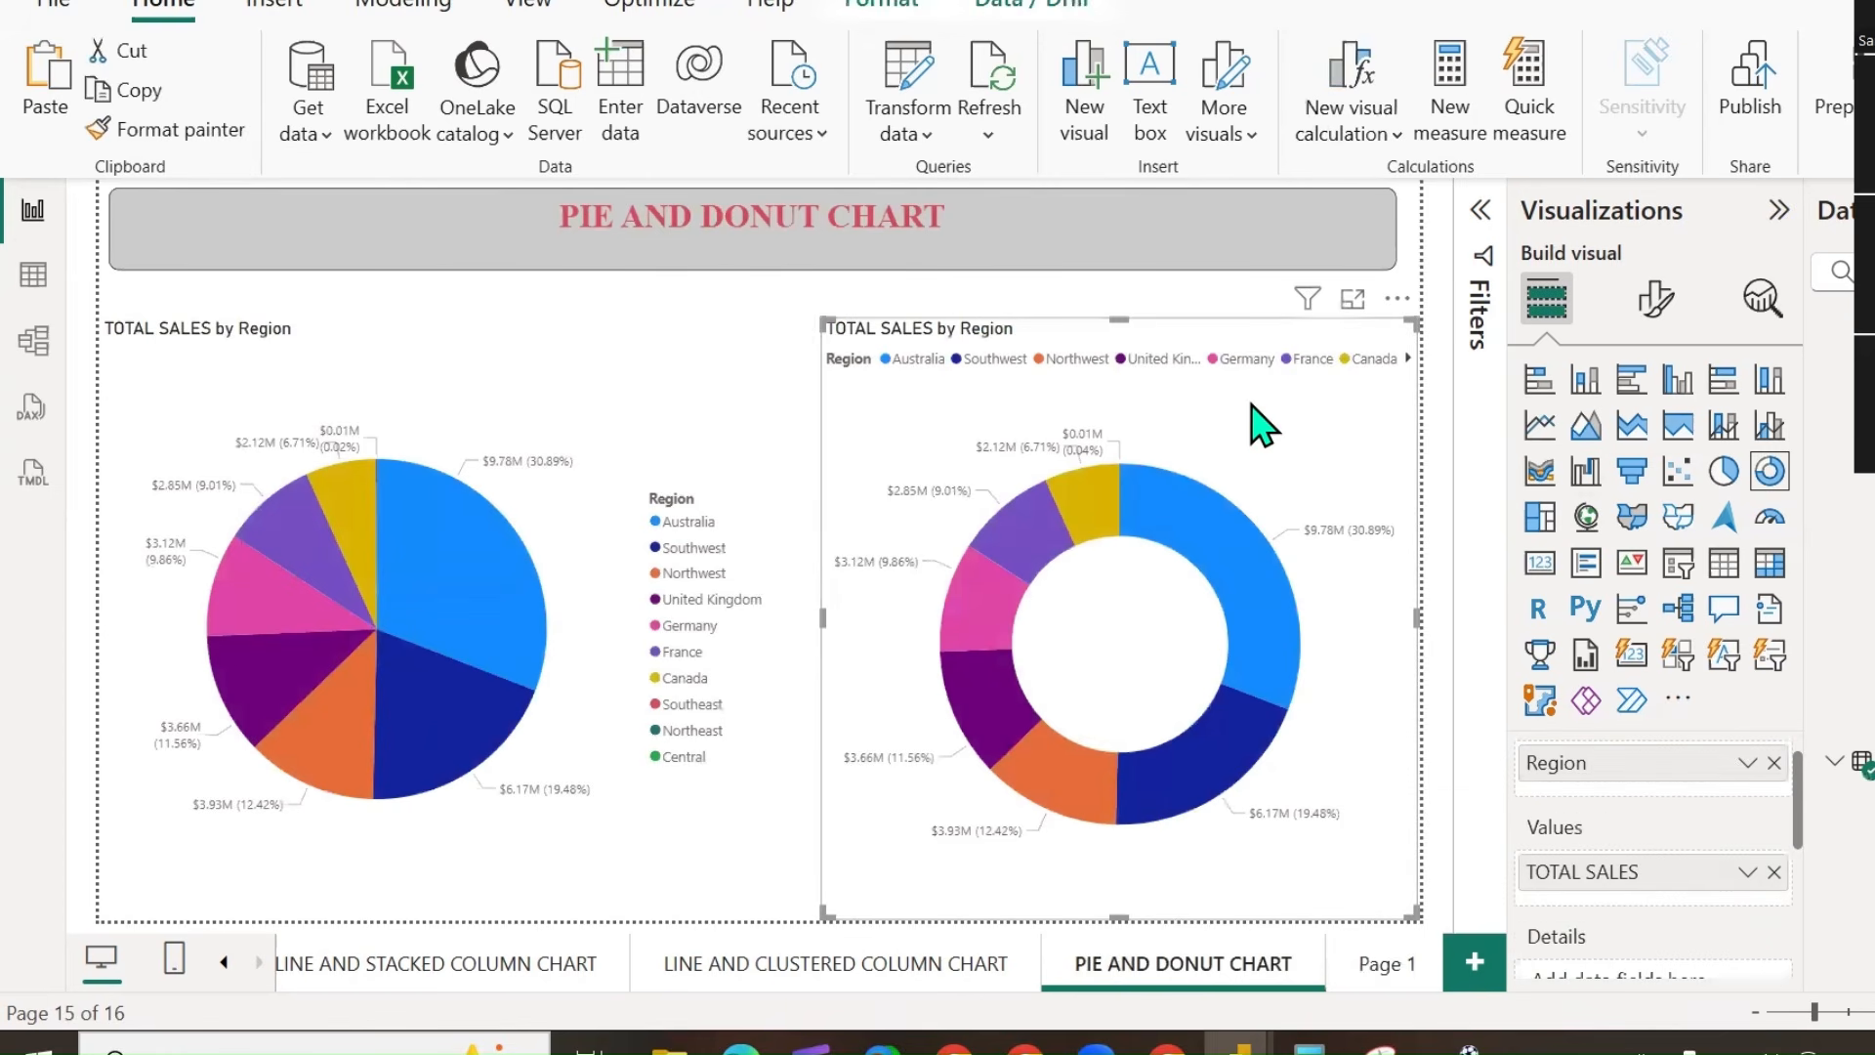
{"action": "left_click", "coordinate": [1386, 969]}
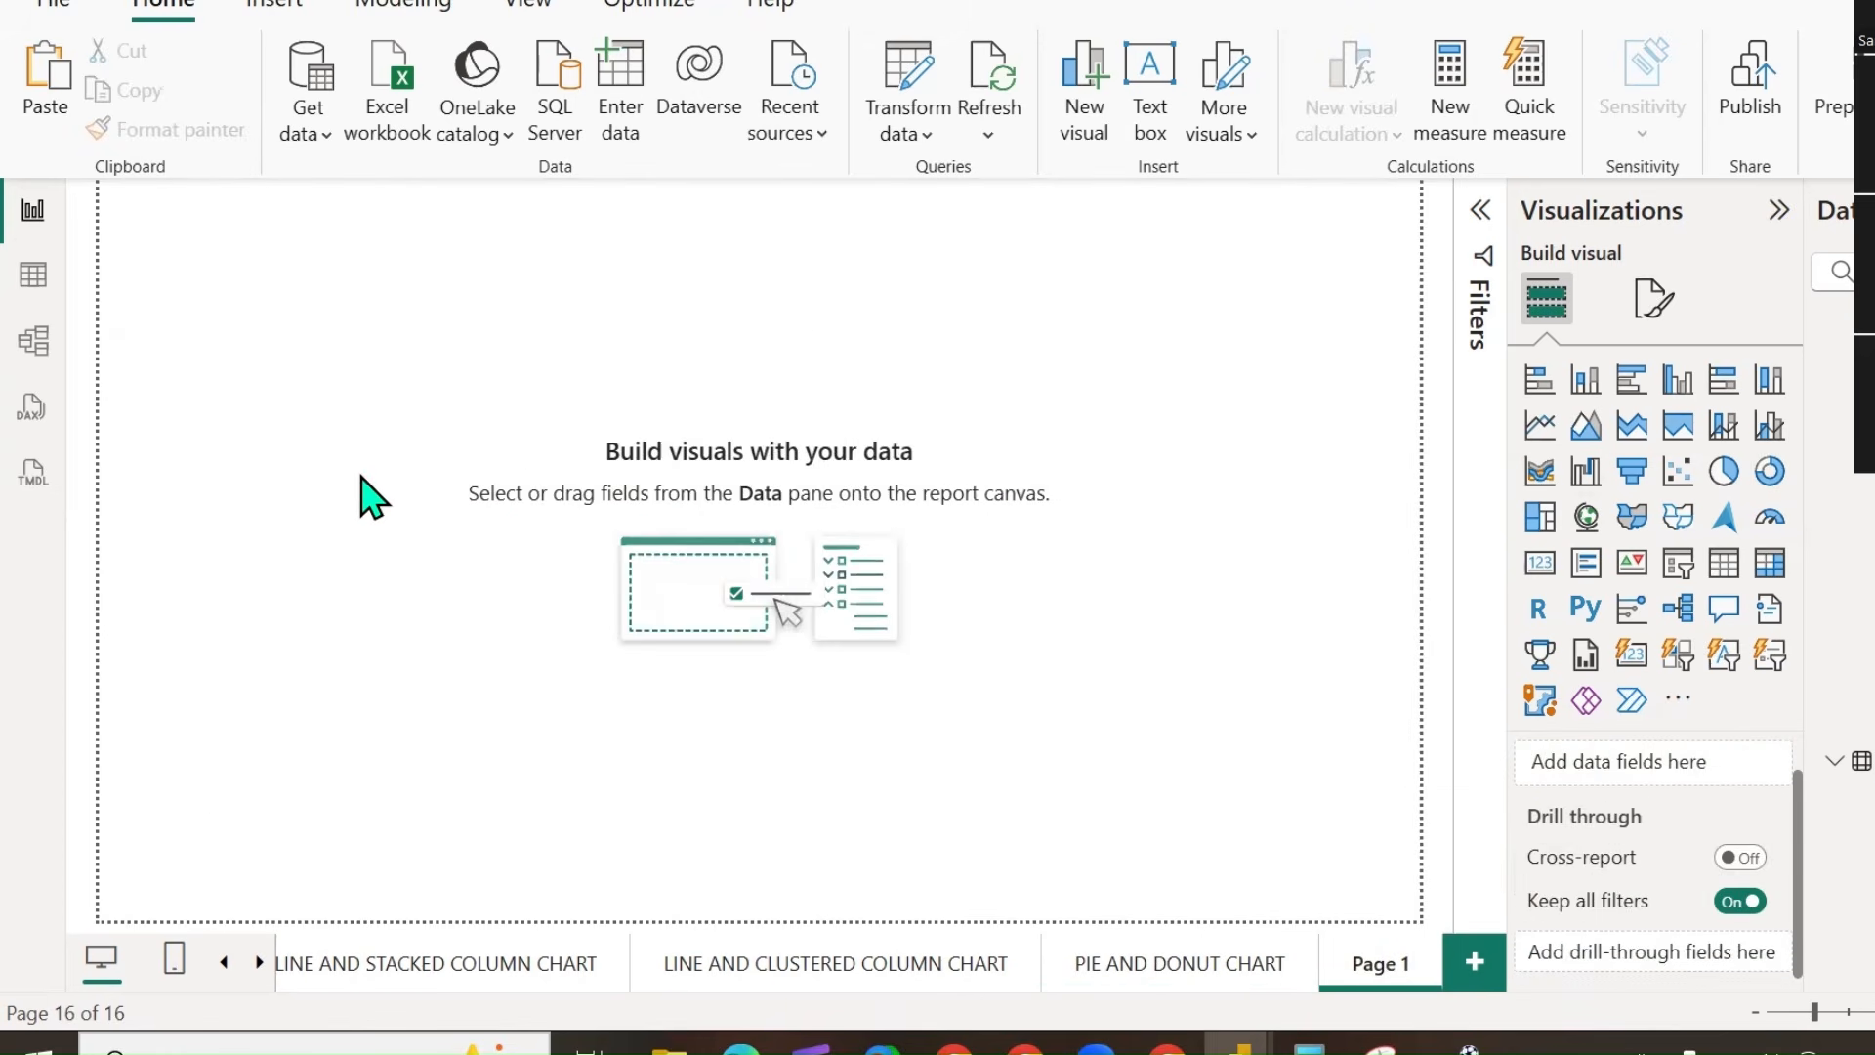
{"action": "key", "text": "ctrl+v"}
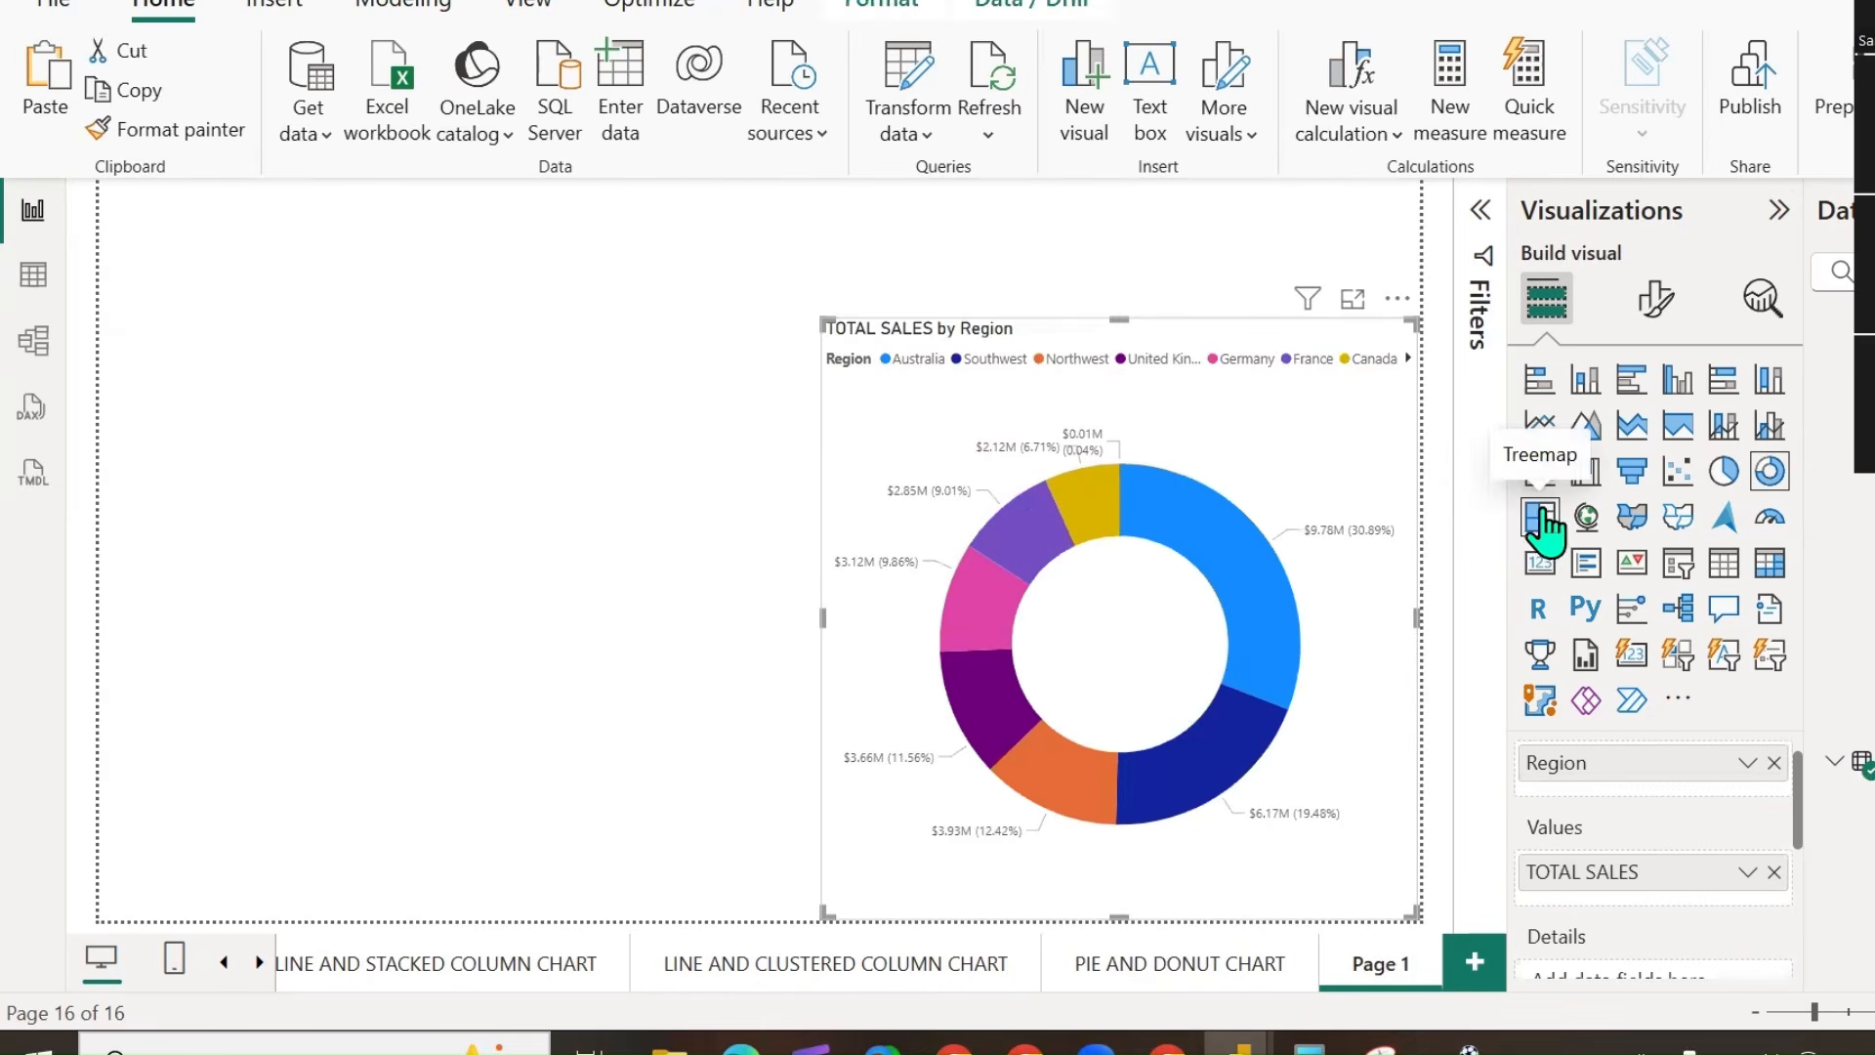
Convert the pasted chart to a treemap and enlarge it across the page width, leaving space above for a heading.
{"action": "left_click", "coordinate": [1551, 510]}
{"action": "left_click_drag", "start_coordinate": [823, 321], "coordinate": [103, 278]}
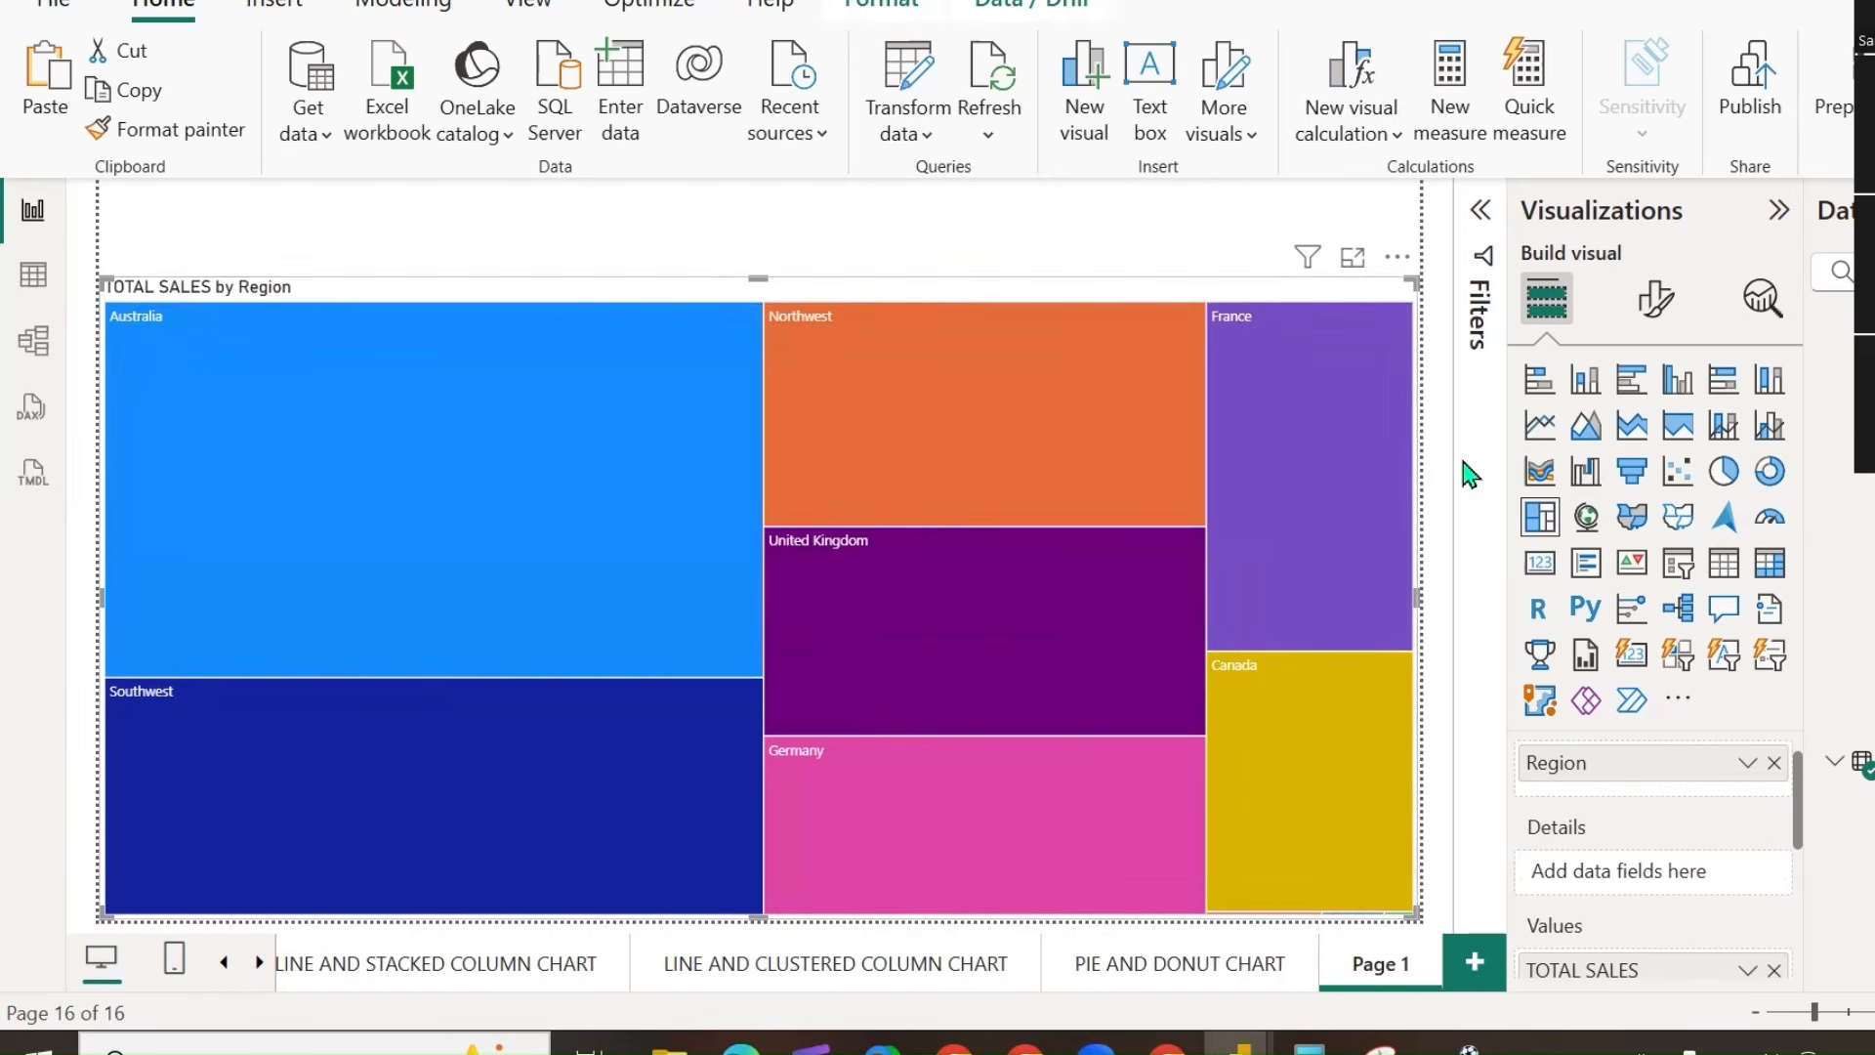
{"action": "left_click_drag", "start_coordinate": [761, 277], "coordinate": [770, 342]}
Examine the treemap's Category, Details and Values field wells and enlarge the report view.
{"action": "scroll", "coordinate": [1629, 875], "scroll_direction": "up", "scroll_amount": 1}
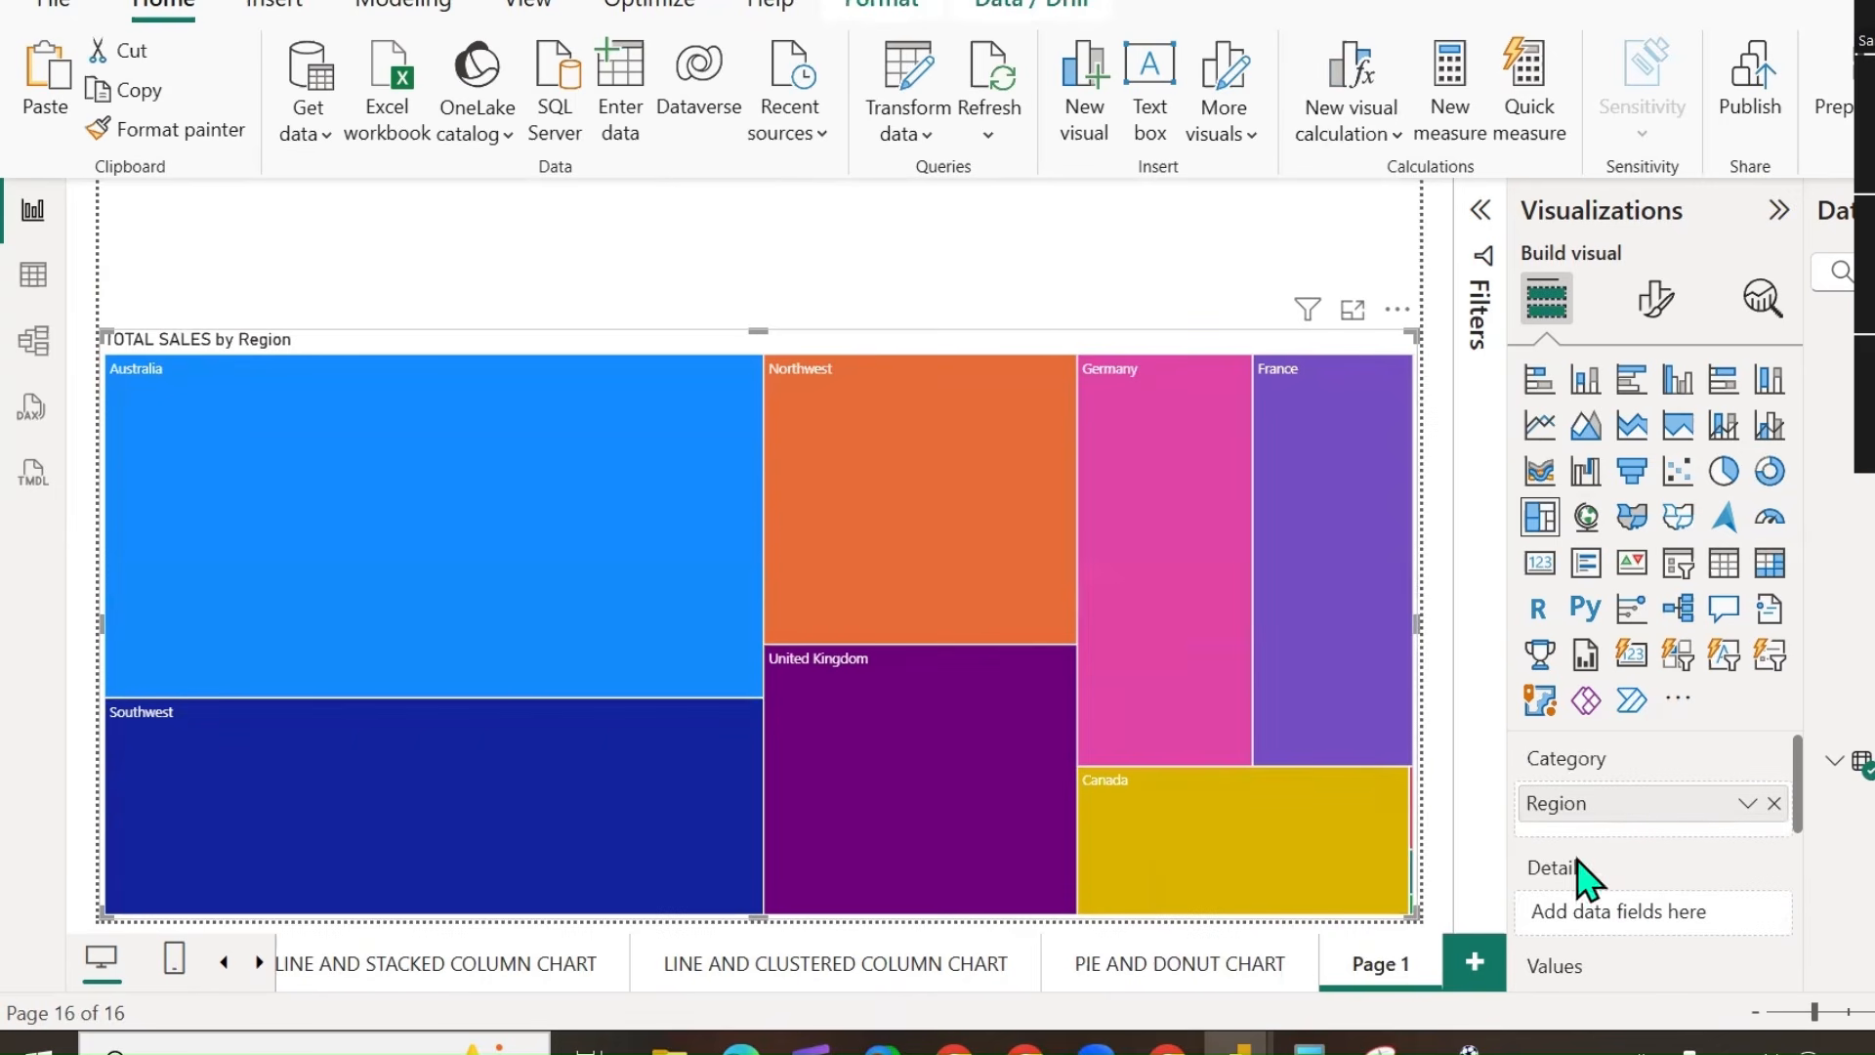
{"action": "scroll", "coordinate": [1605, 836], "scroll_direction": "down", "scroll_amount": 3}
{"action": "scroll", "coordinate": [1647, 836], "scroll_direction": "up", "scroll_amount": 3}
{"action": "scroll", "coordinate": [1621, 860], "scroll_direction": "down", "scroll_amount": 3}
{"action": "scroll", "coordinate": [1629, 879], "scroll_direction": "down", "scroll_amount": 2}
{"action": "scroll", "coordinate": [1629, 870], "scroll_direction": "up", "scroll_amount": 4}
{"action": "left_click", "coordinate": [1868, 164]}
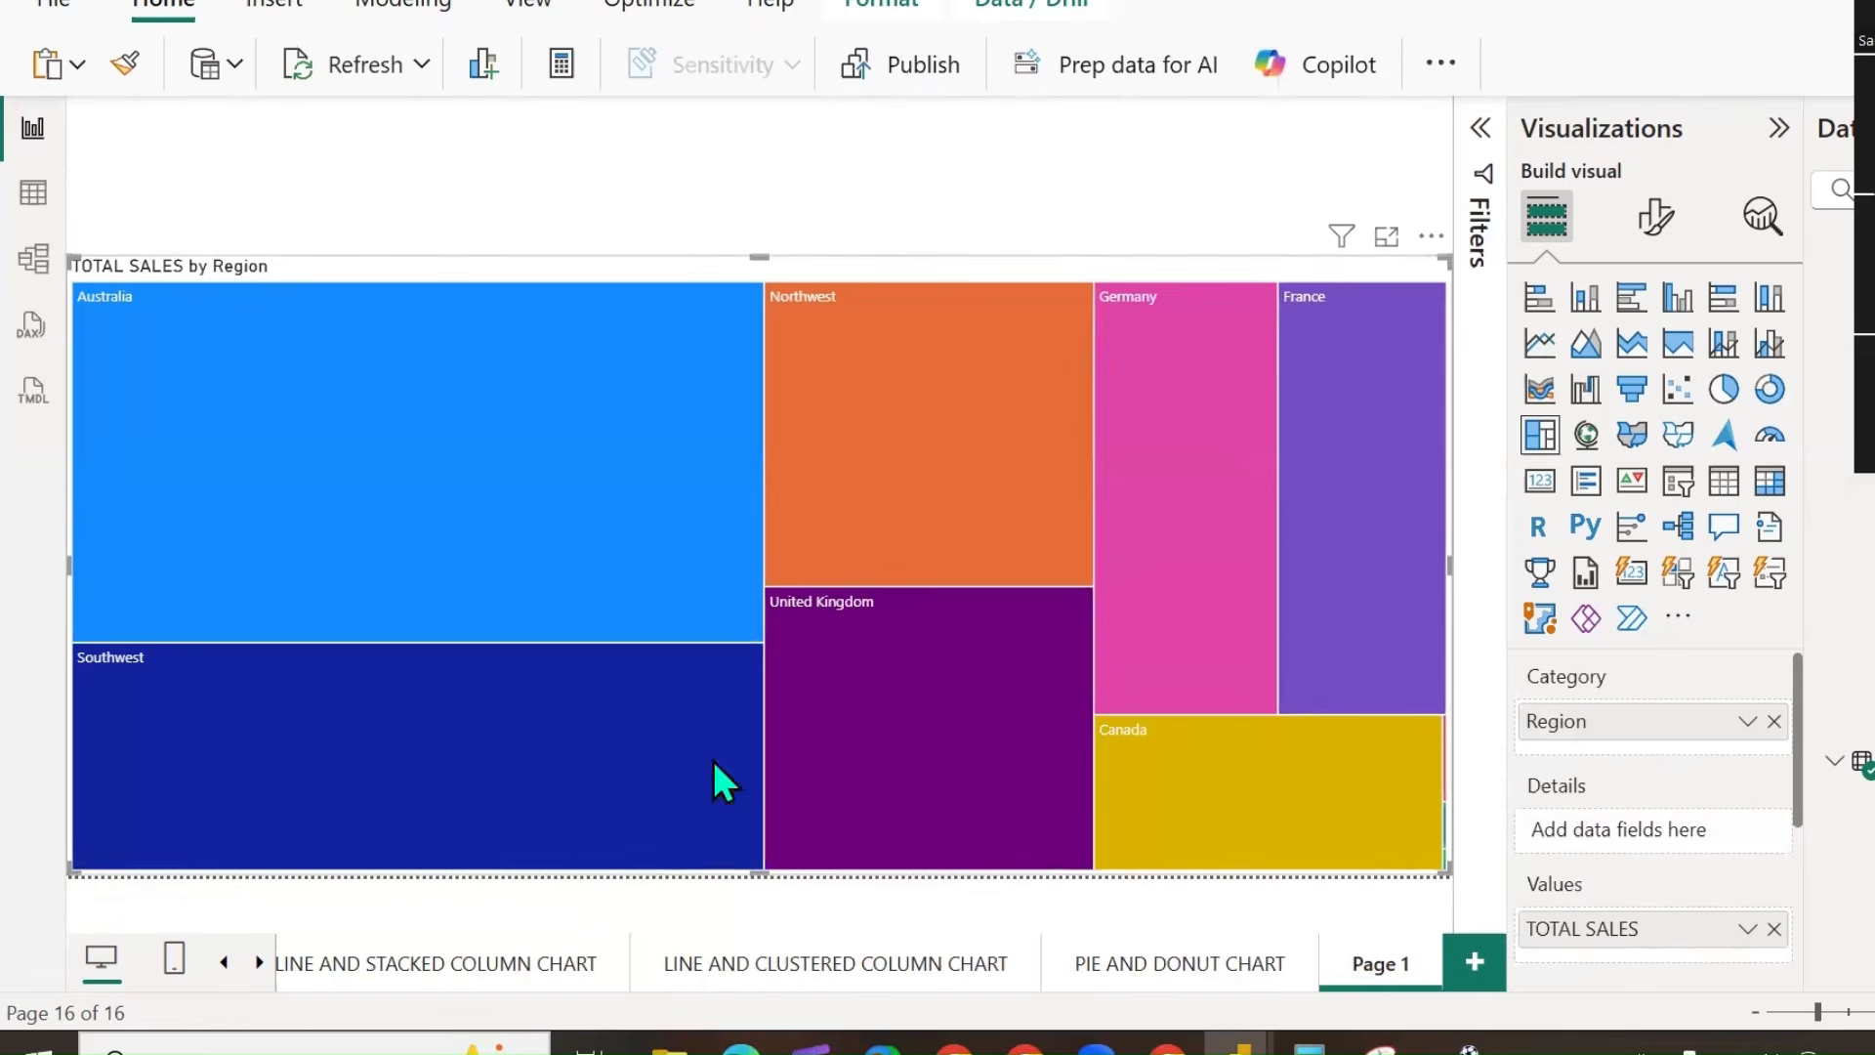
Copy the heading text box from the PIE AND DONUT CHART page and paste it onto Page 1.
{"action": "left_click", "coordinate": [1167, 965]}
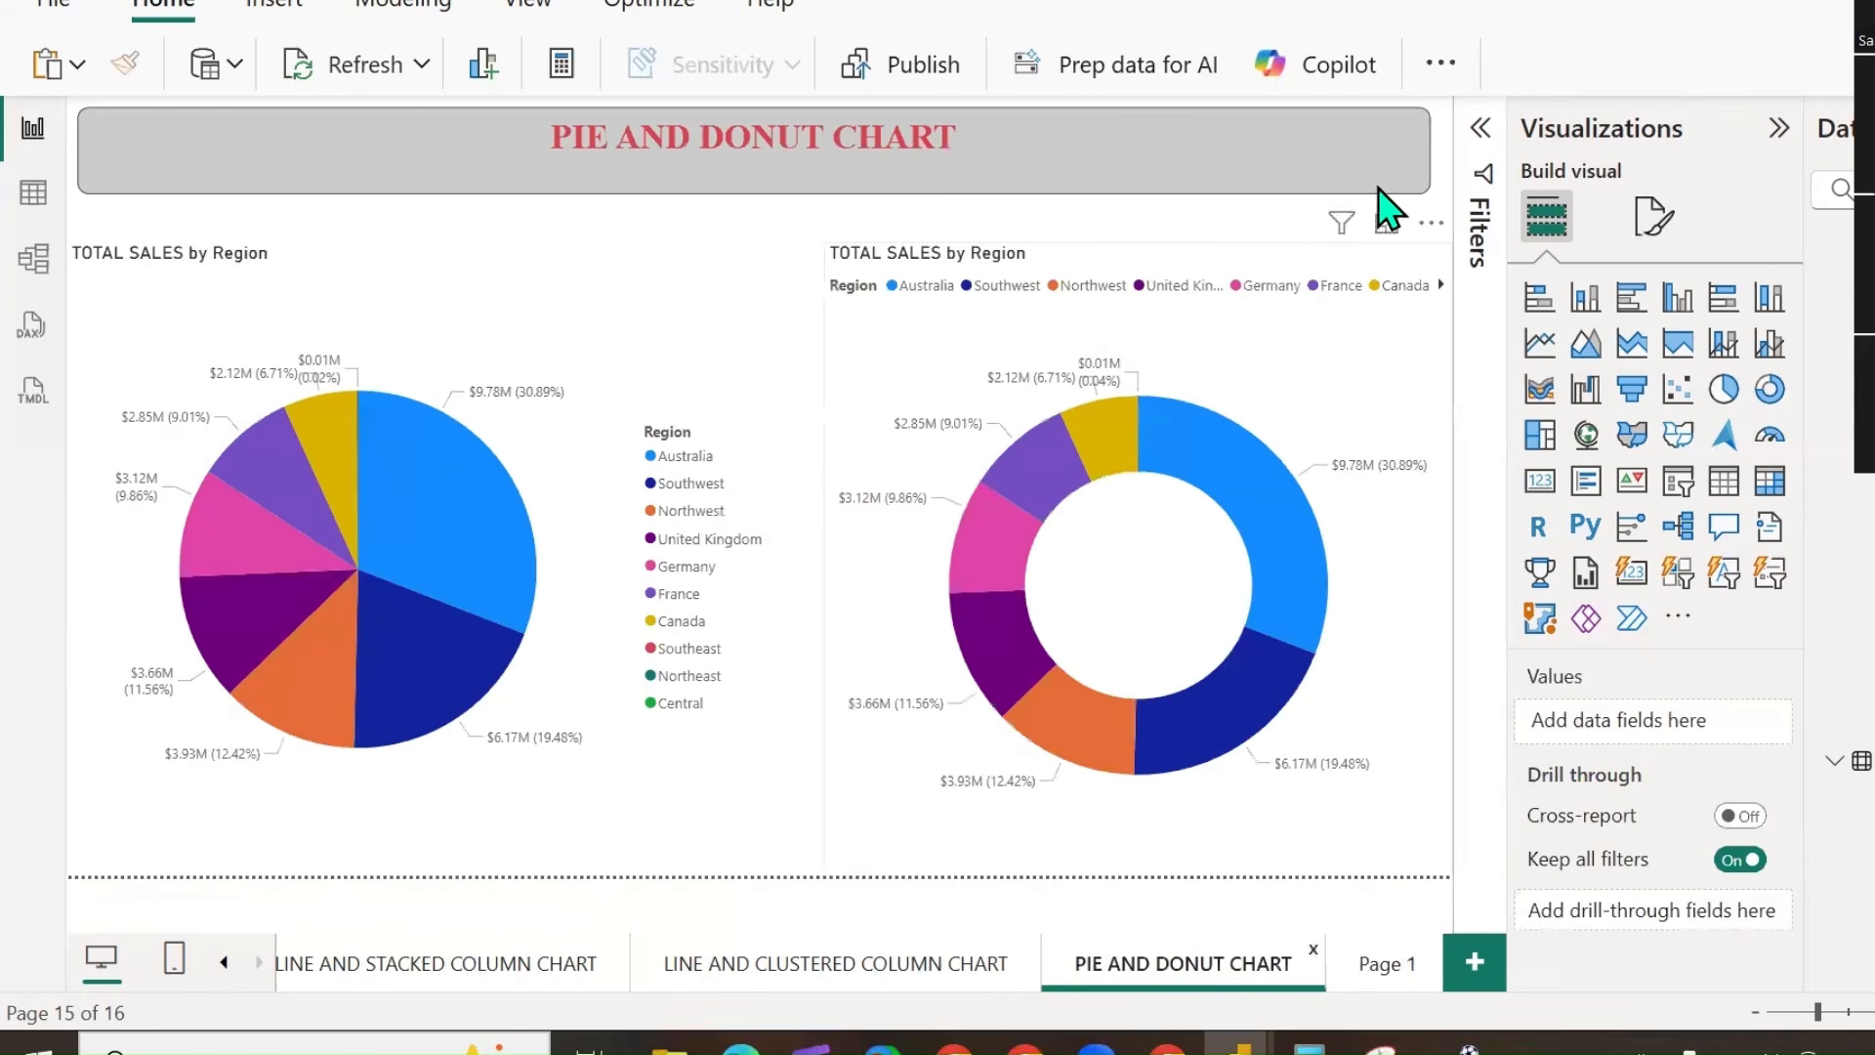
{"action": "left_click", "coordinate": [1432, 187]}
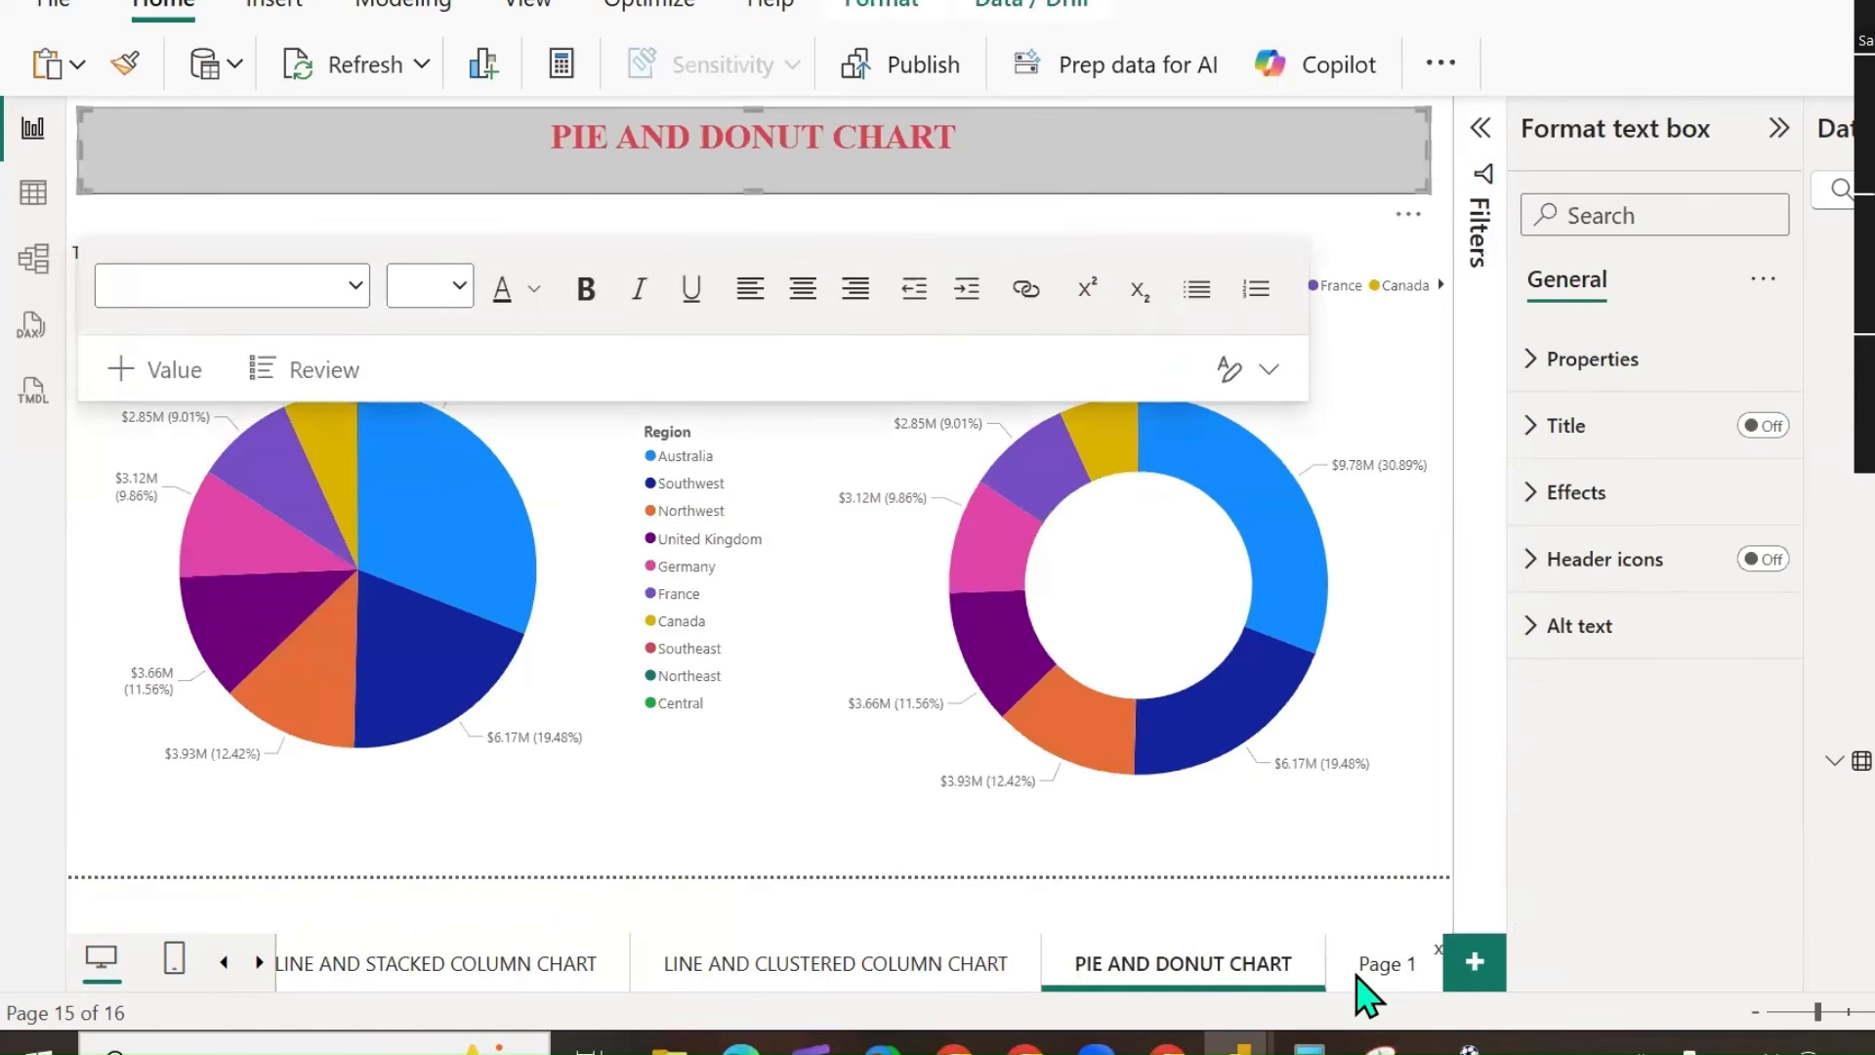
{"action": "left_click", "coordinate": [1373, 965]}
{"action": "key", "text": "ctrl+v"}
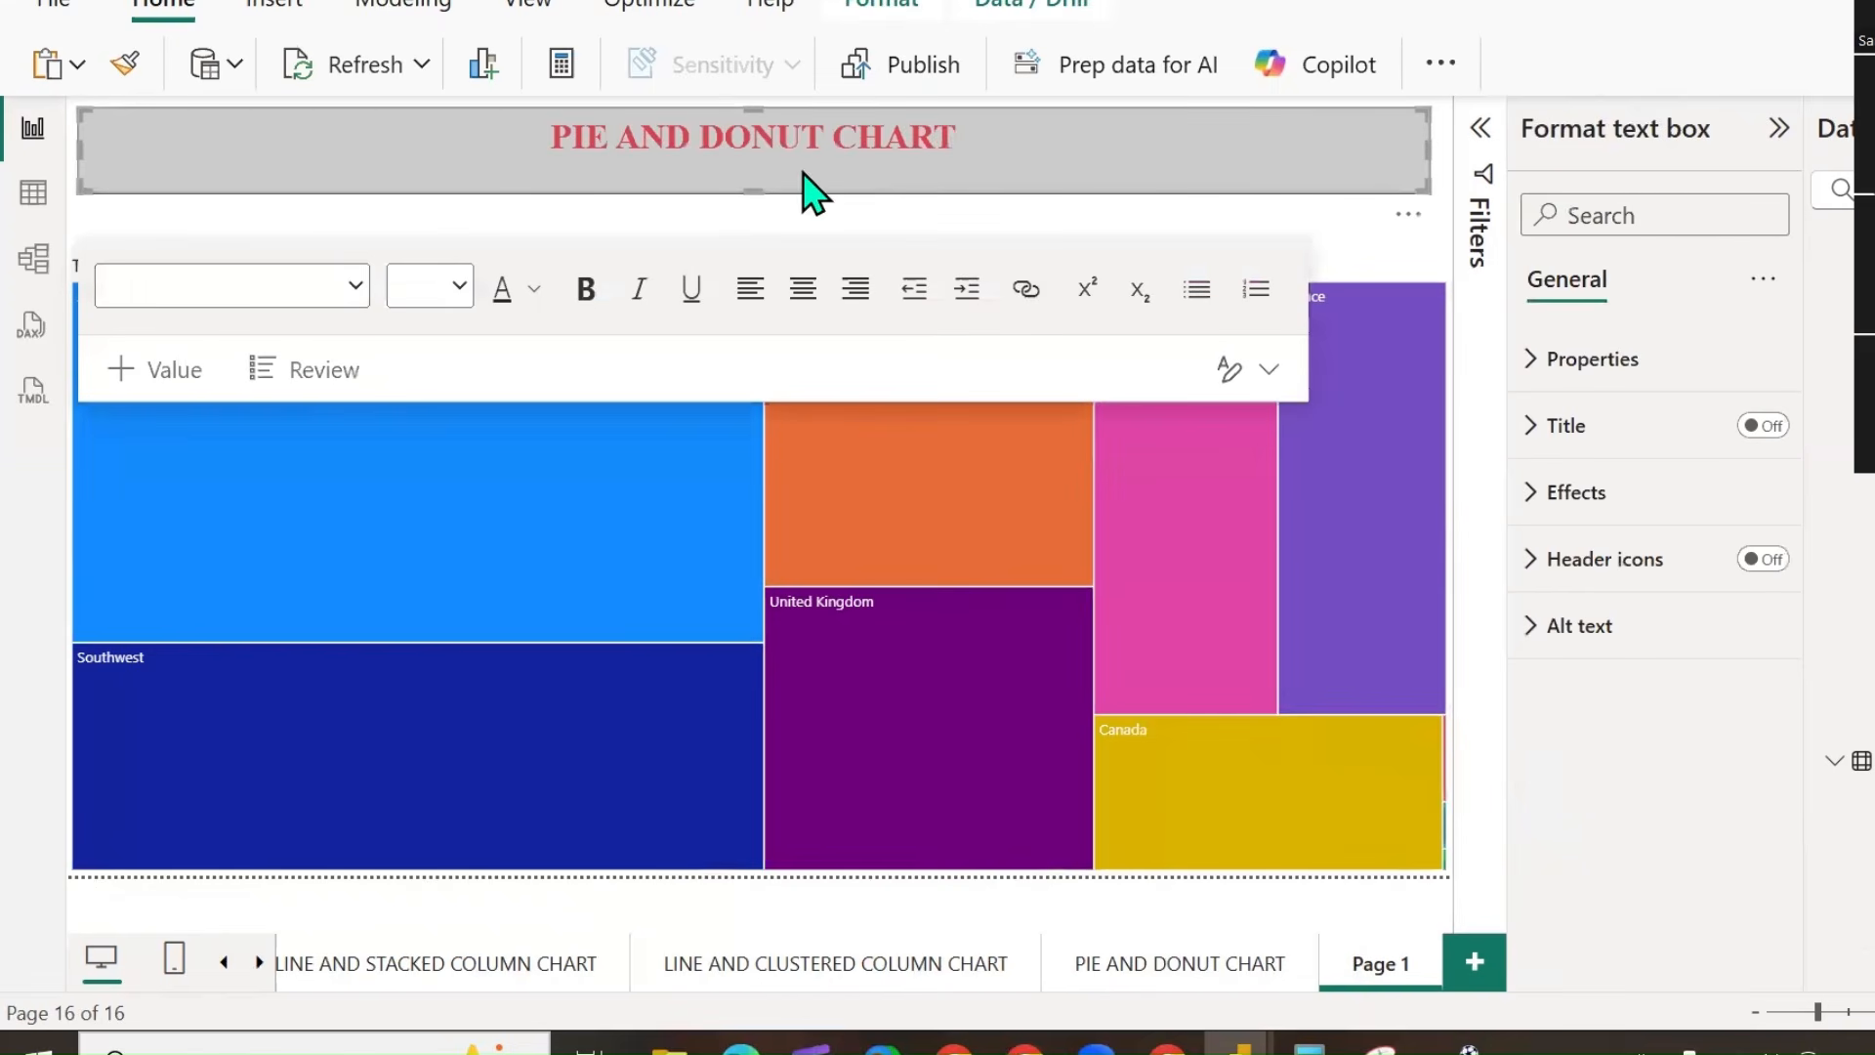
Change the pasted heading's text to TREE MAP.
{"action": "left_click_drag", "start_coordinate": [822, 134], "coordinate": [245, 153]}
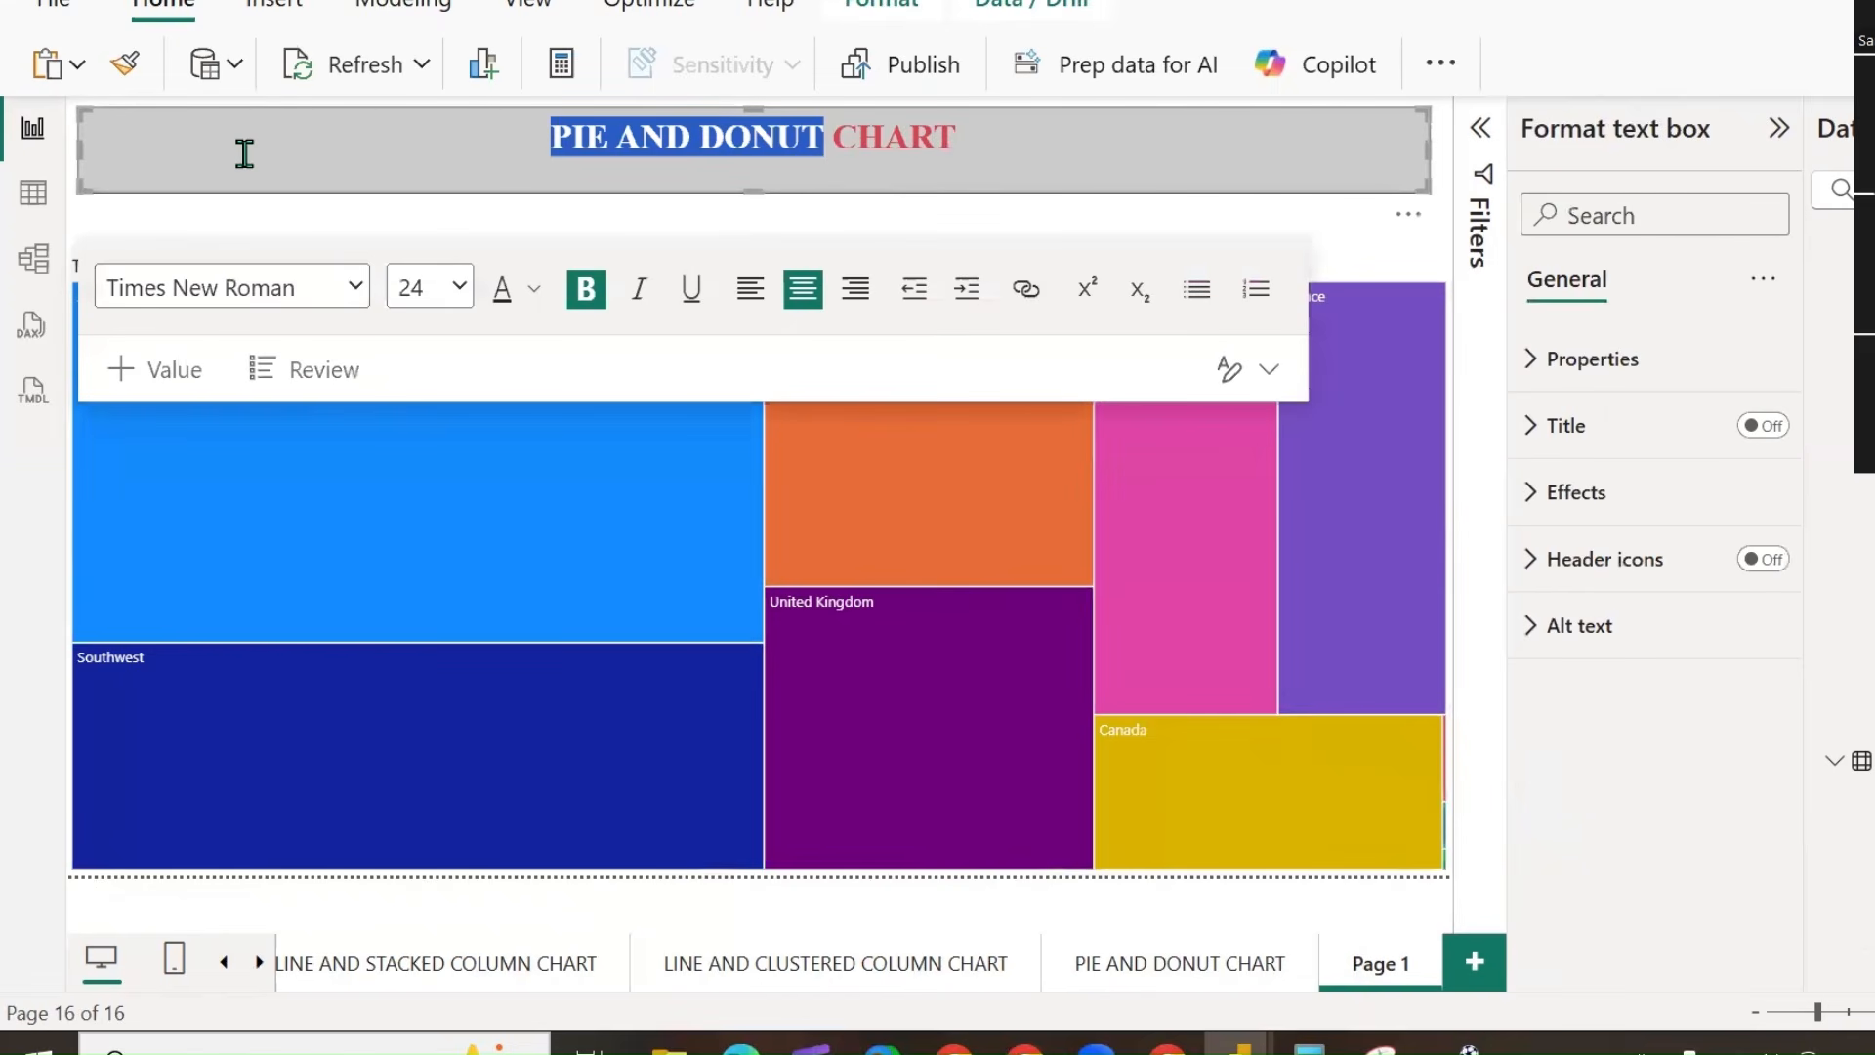
{"action": "type", "text": "Tree"}
{"action": "key", "text": "BackSpace"}
{"action": "key", "text": "BackSpace"}
{"action": "key", "text": "BackSpace"}
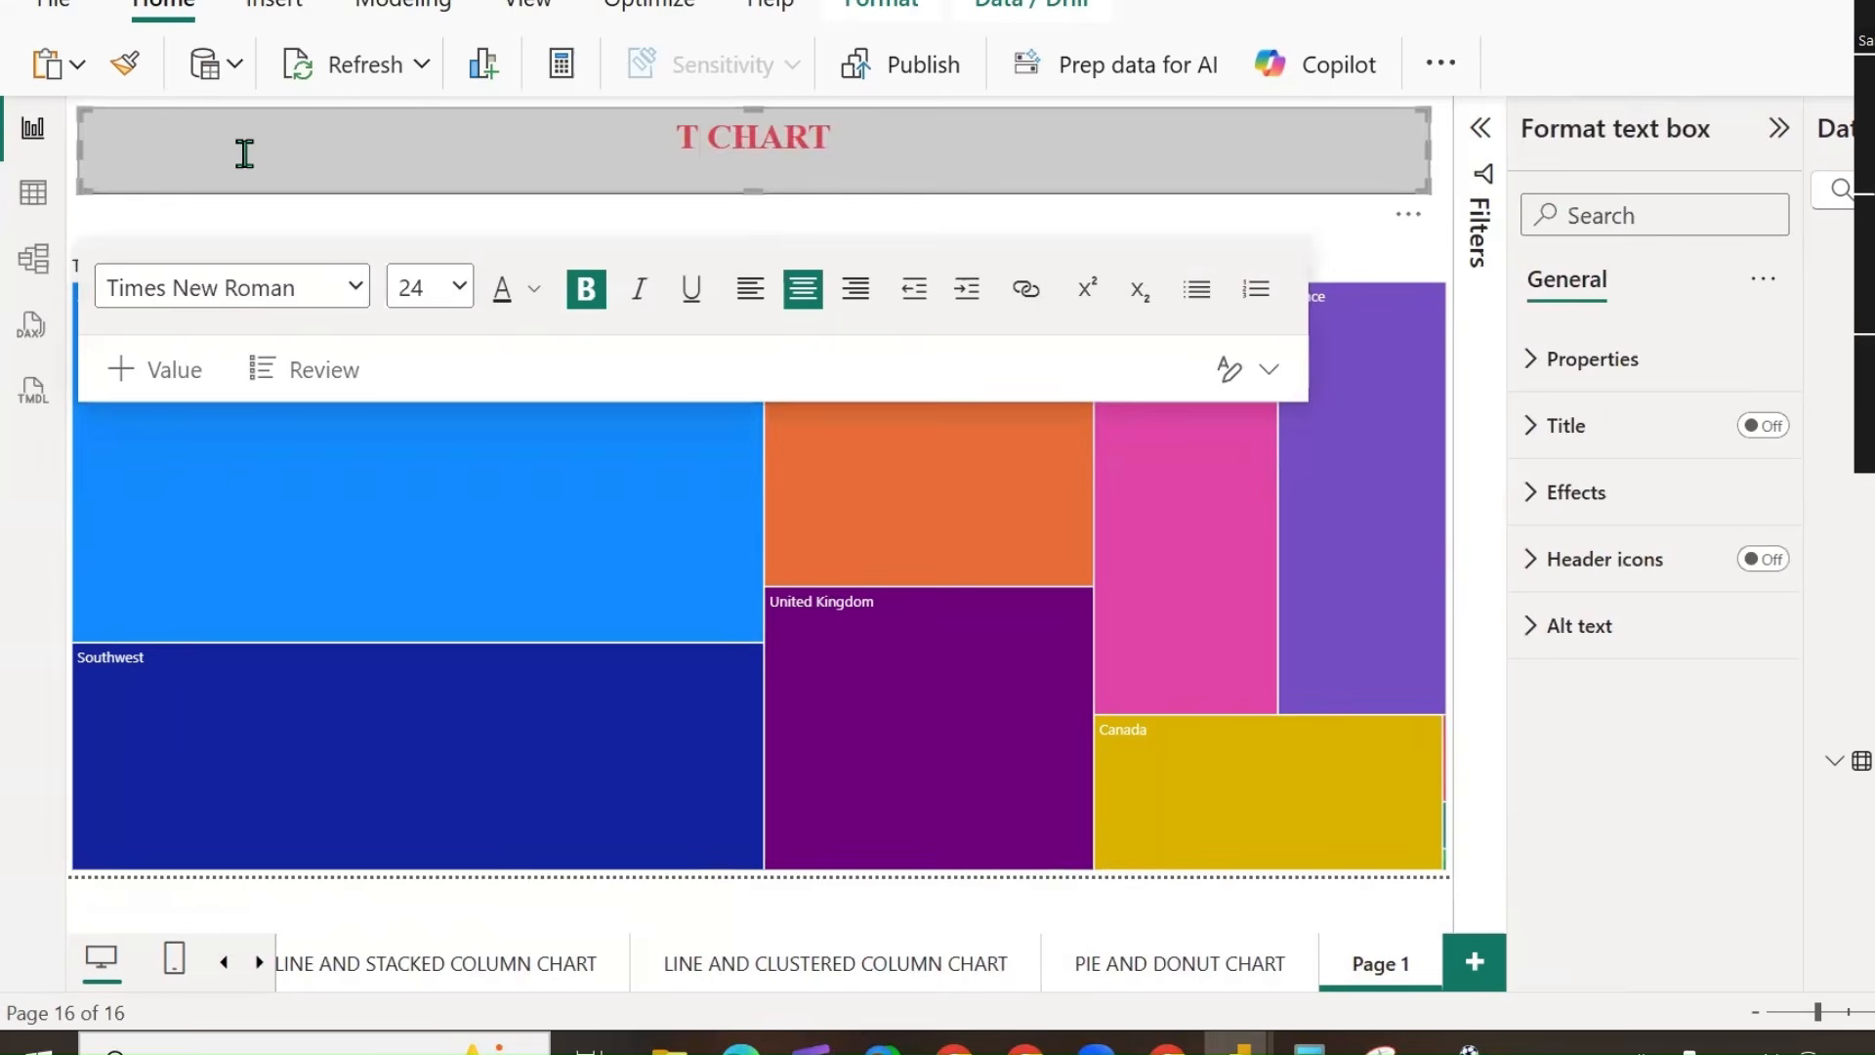
{"action": "key", "text": "Caps_Lock"}
{"action": "type", "text": "REE MAP"}
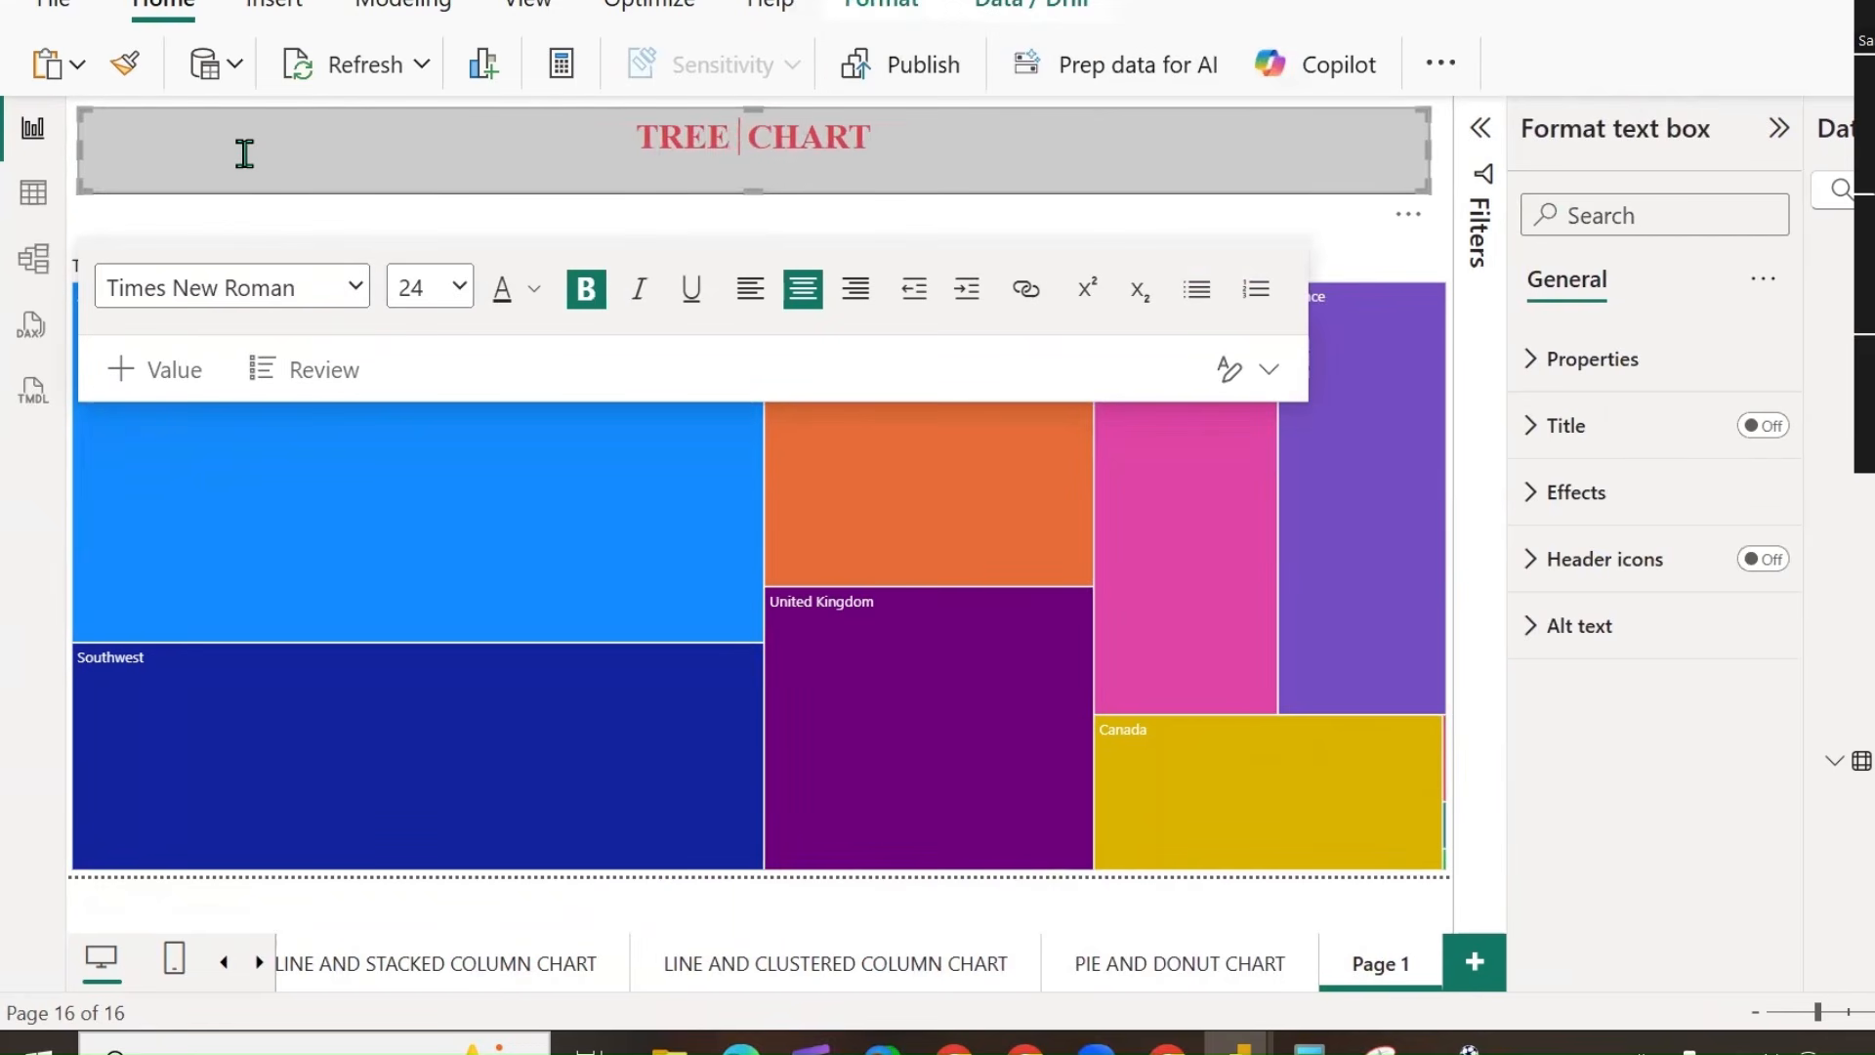
{"action": "key", "text": "BackSpace"}
{"action": "key", "text": "BackSpace"}
{"action": "key", "text": "BackSpace"}
{"action": "key", "text": "BackSpace"}
{"action": "key", "text": "BackSpace"}
{"action": "key", "text": "BackSpace"}
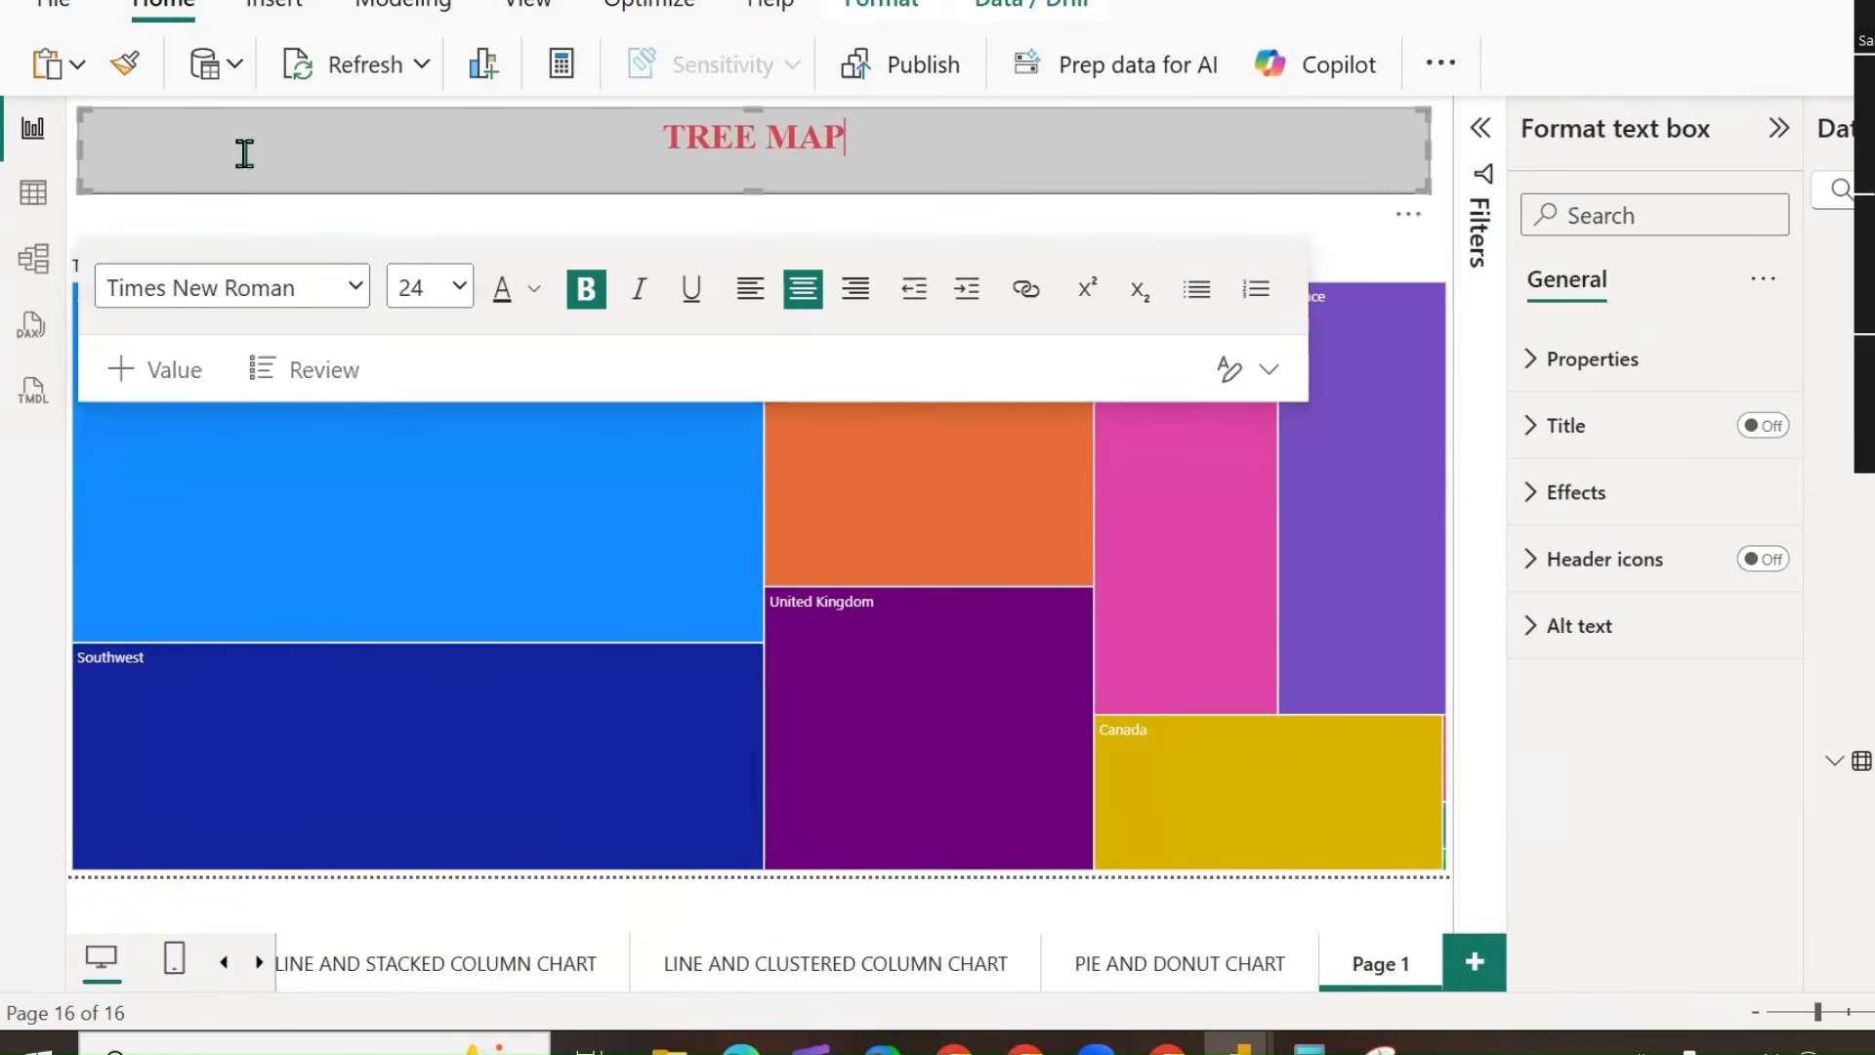
Select the treemap without any region highlighted and turn on its legend.
{"action": "left_click", "coordinate": [1481, 647]}
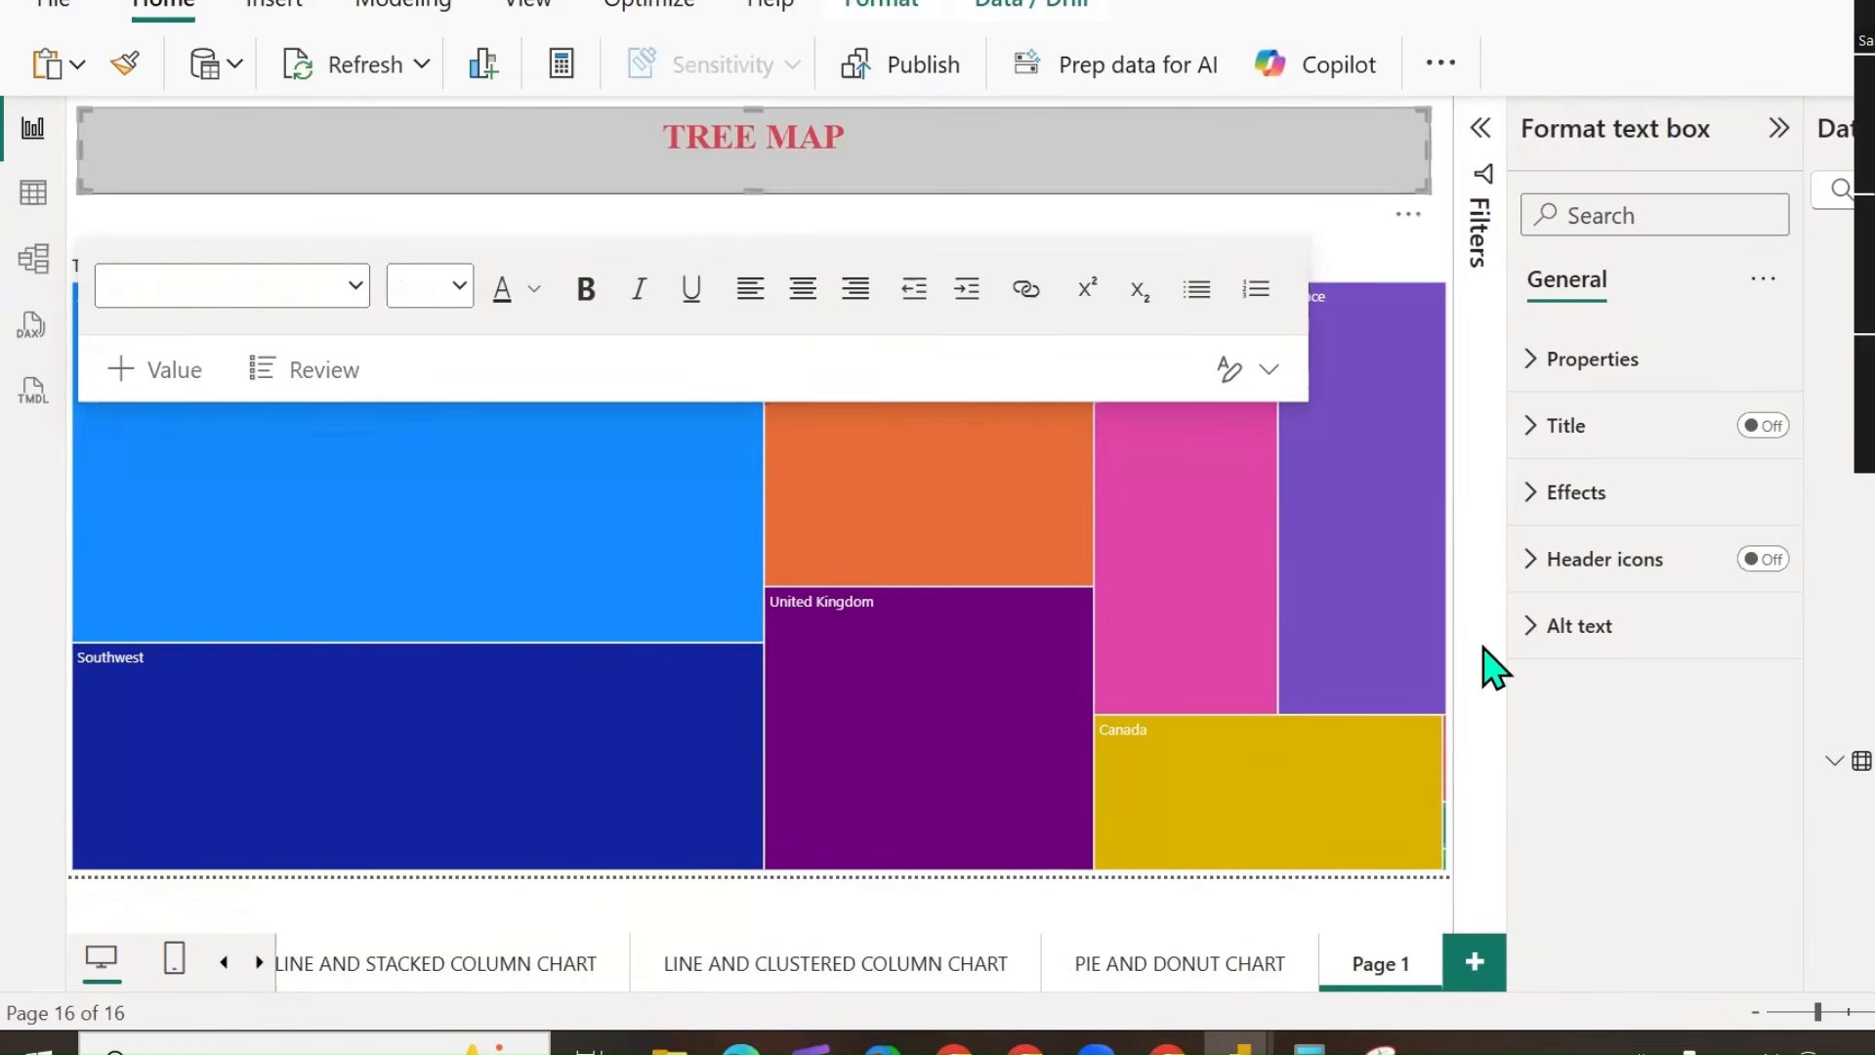
{"action": "left_click", "coordinate": [1436, 835]}
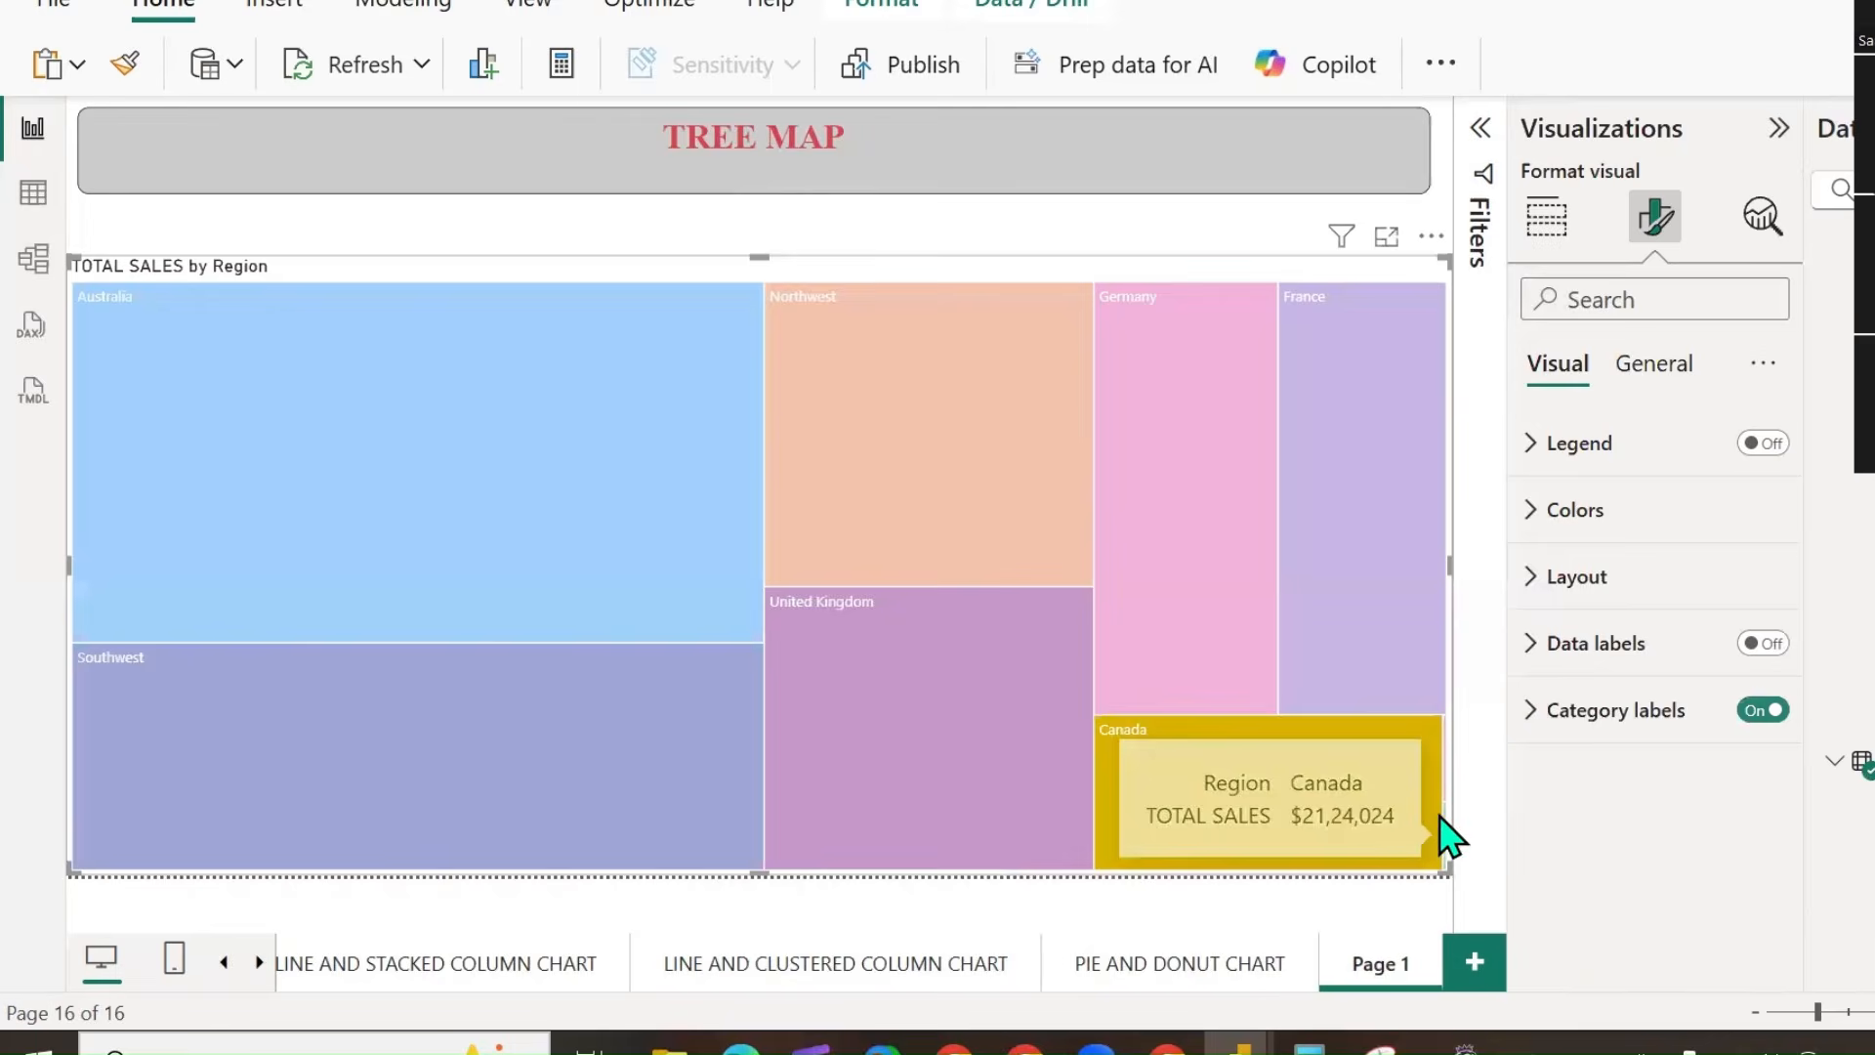
{"action": "left_click", "coordinate": [1431, 833]}
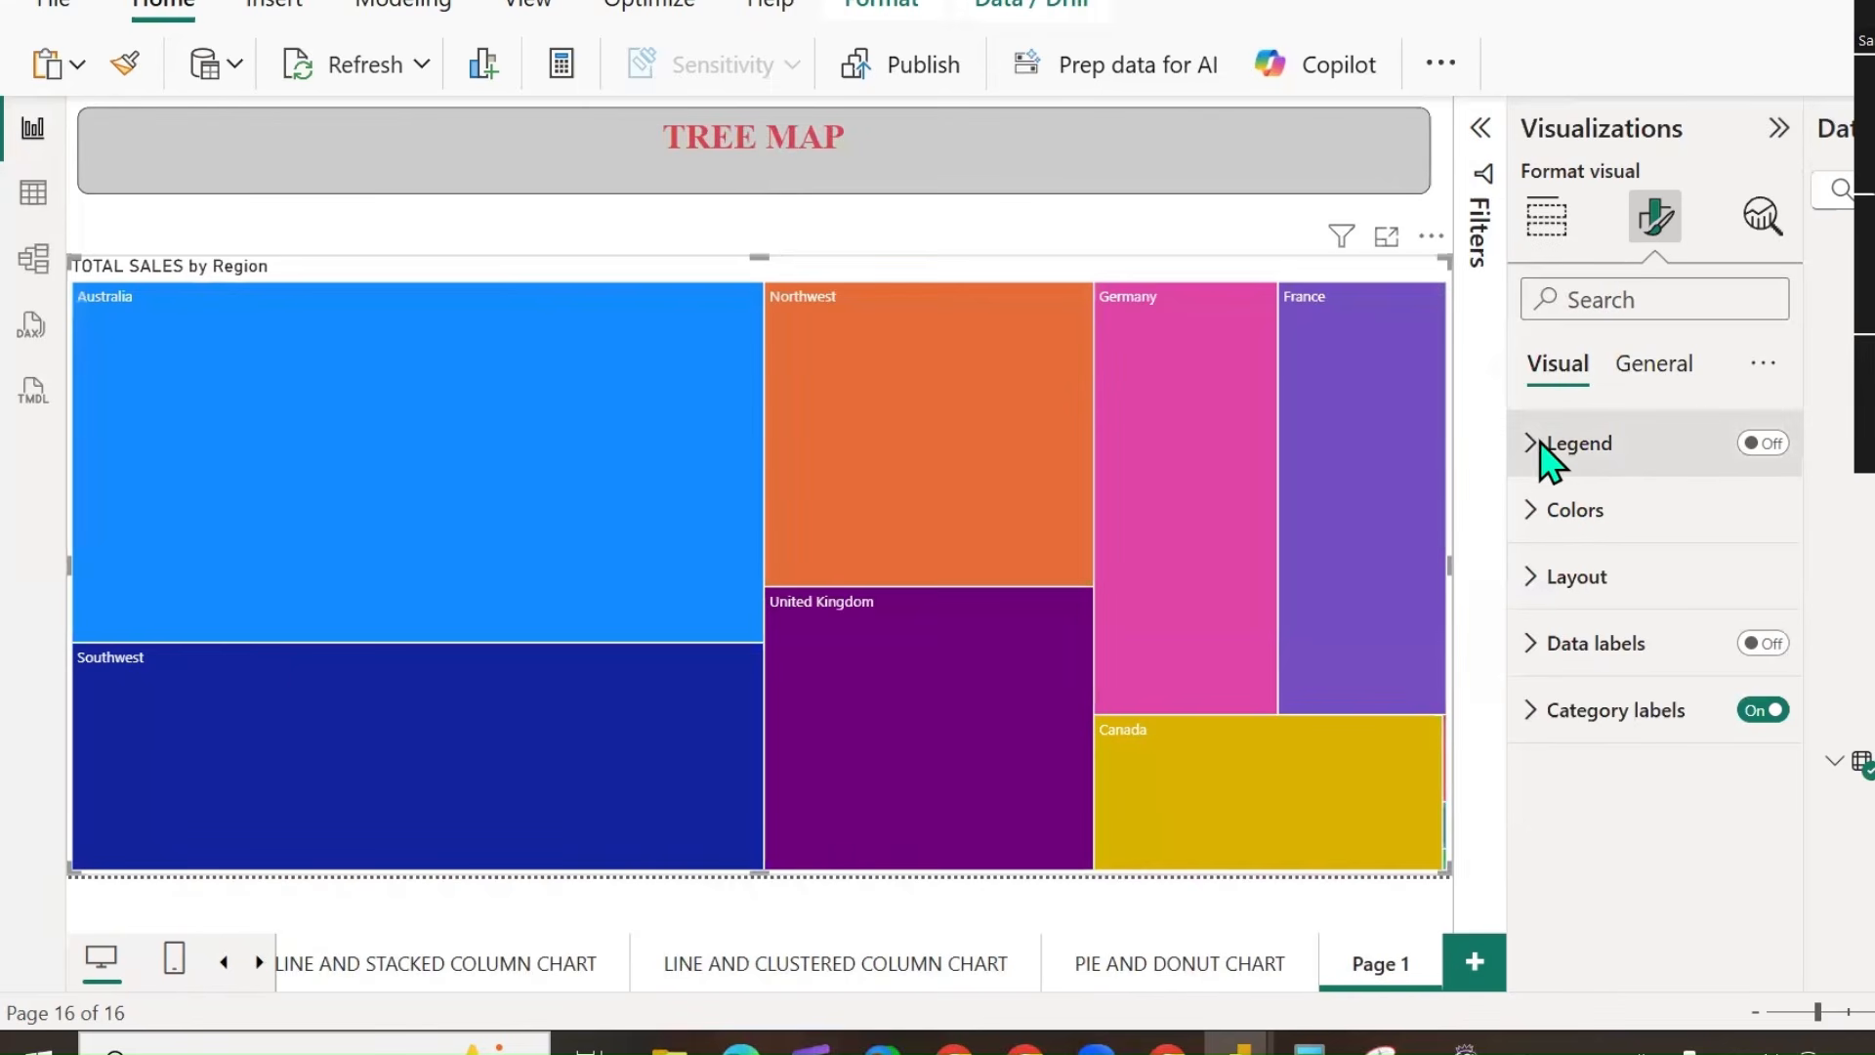
{"action": "left_click", "coordinate": [1763, 443]}
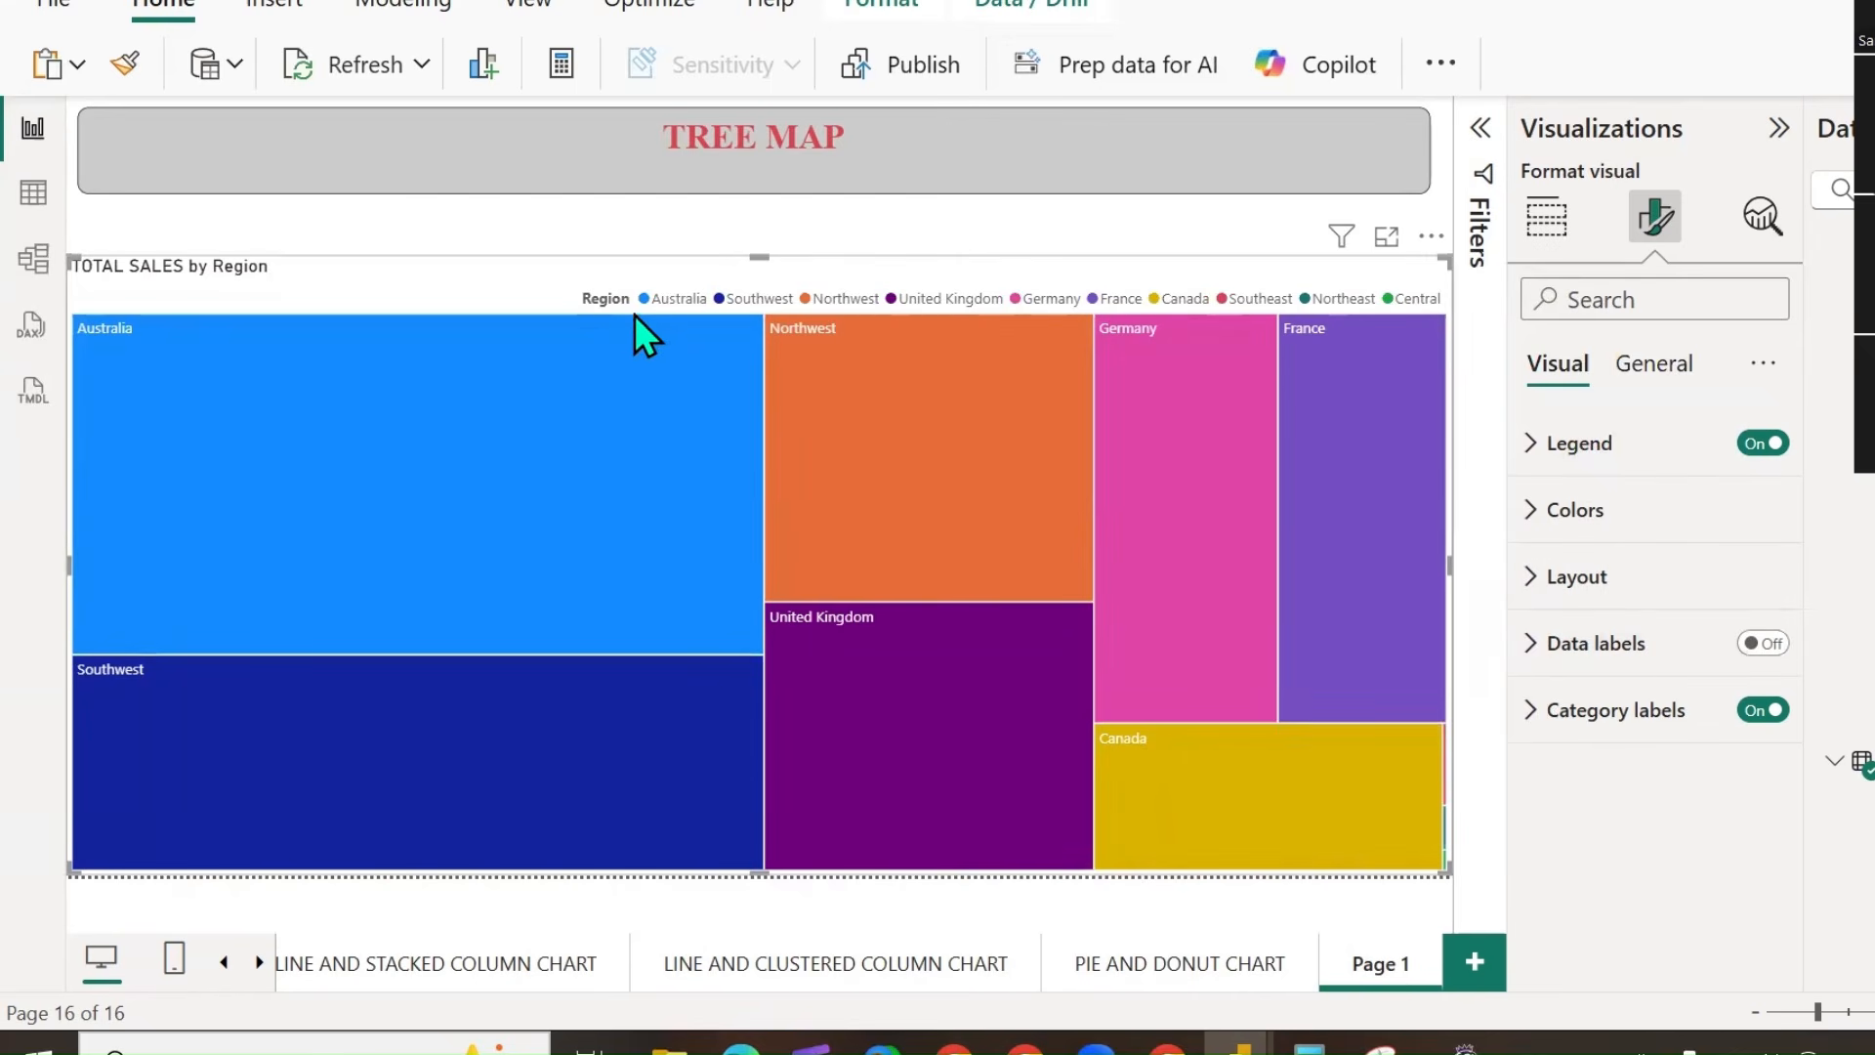
Recolor the Australia node of the treemap with the light orange theme shade.
{"action": "left_click", "coordinate": [1530, 510]}
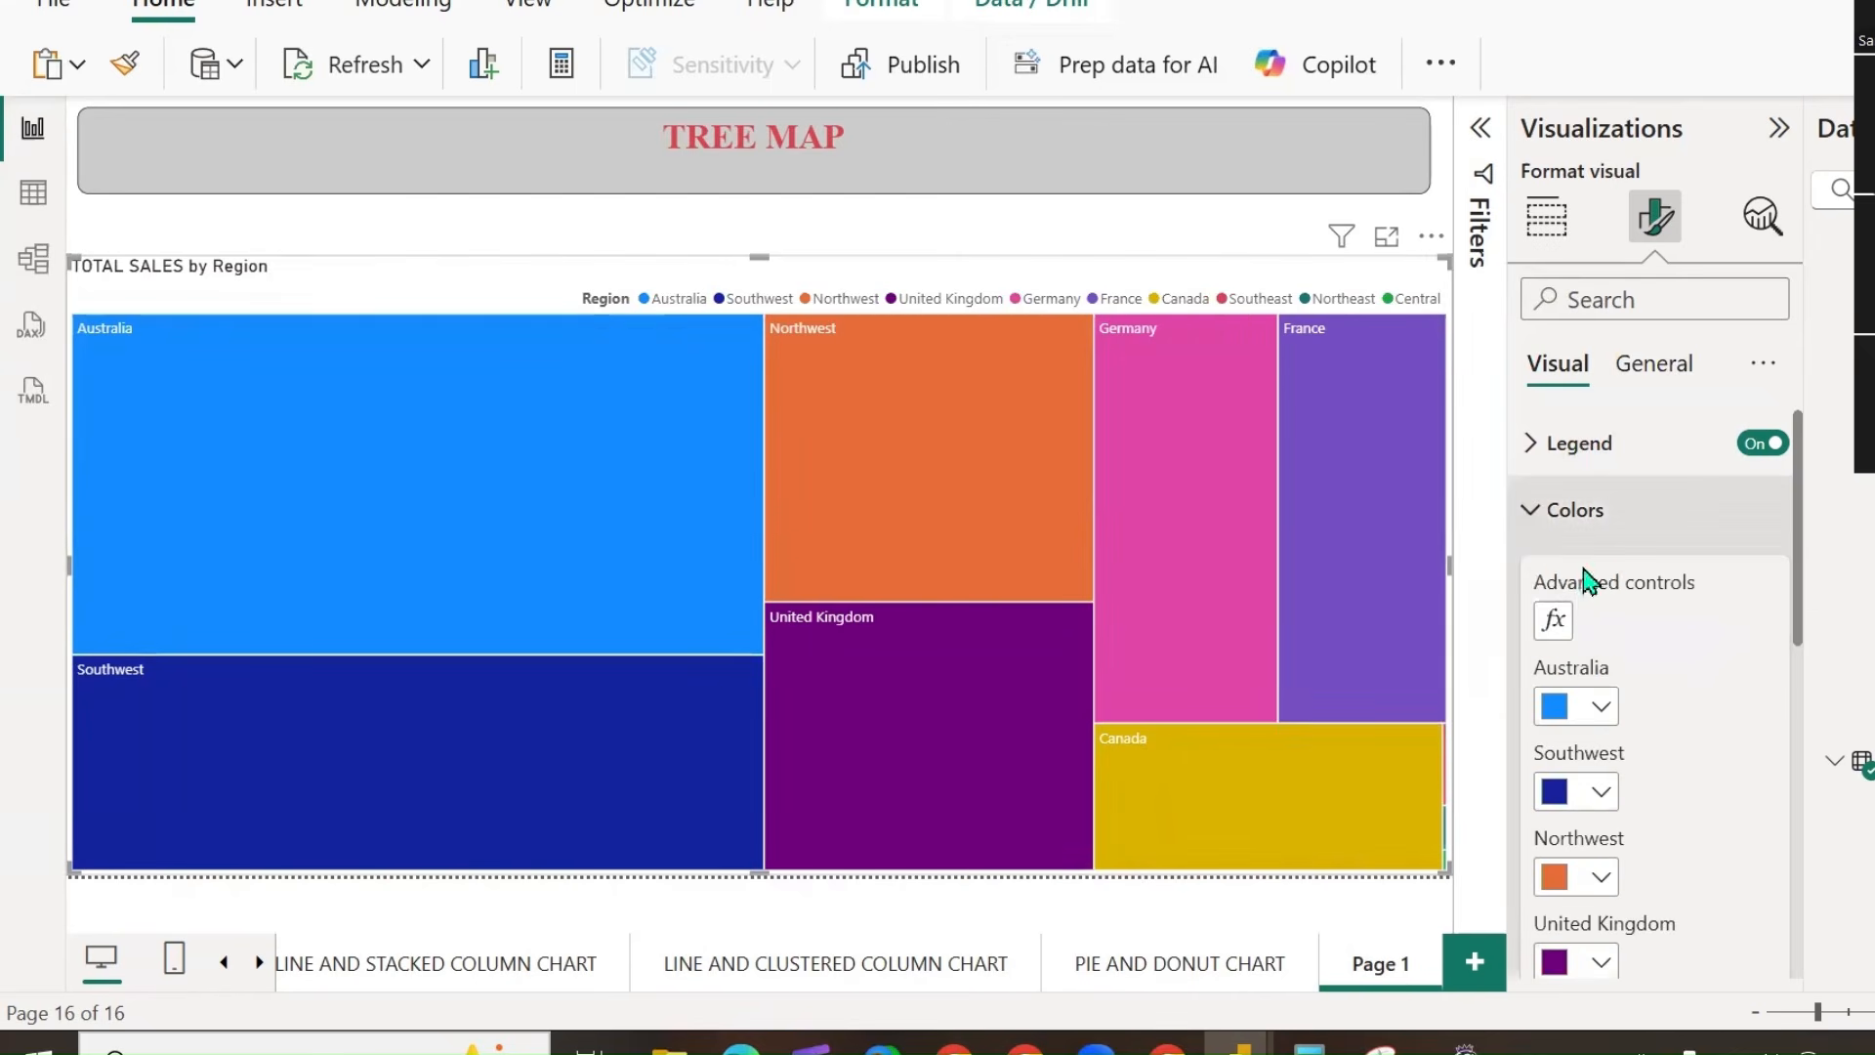
{"action": "scroll", "coordinate": [1696, 628], "scroll_direction": "down", "scroll_amount": 2}
{"action": "scroll", "coordinate": [1685, 484], "scroll_direction": "down", "scroll_amount": 2}
{"action": "scroll", "coordinate": [1690, 508], "scroll_direction": "up", "scroll_amount": 2}
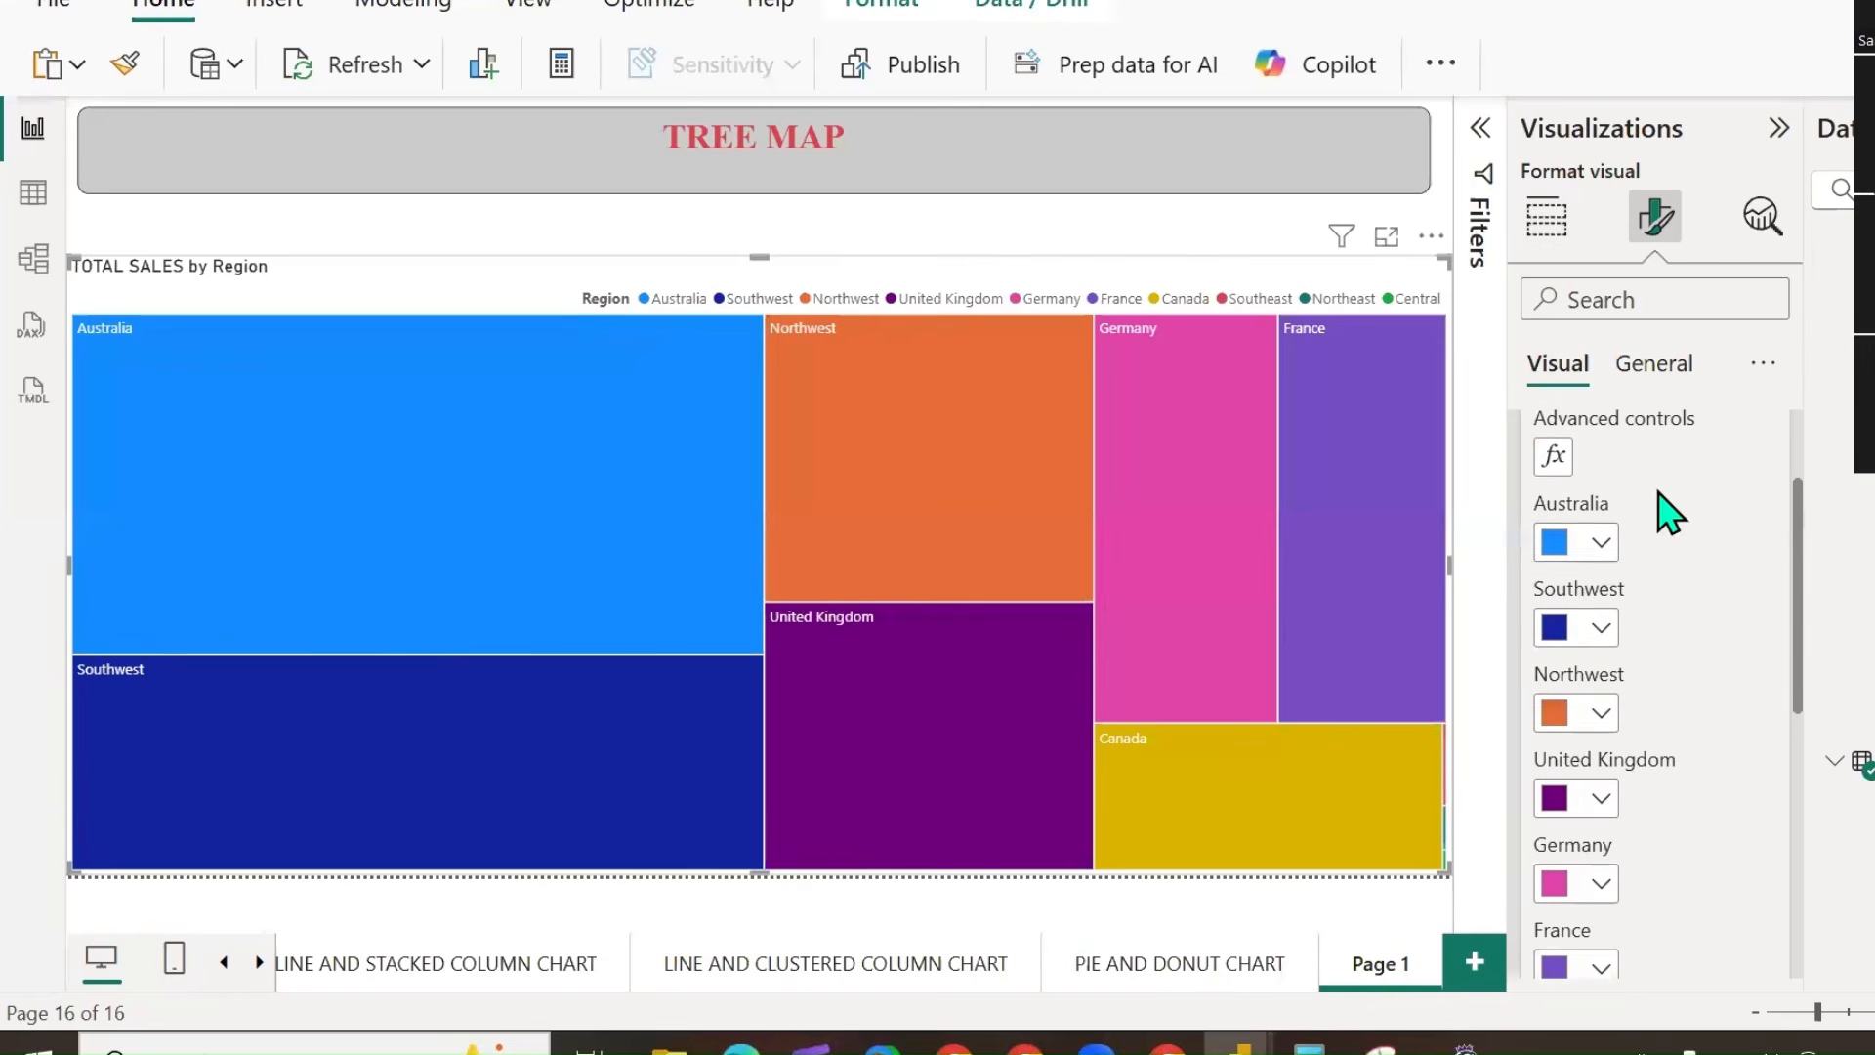
{"action": "left_click", "coordinate": [1602, 545]}
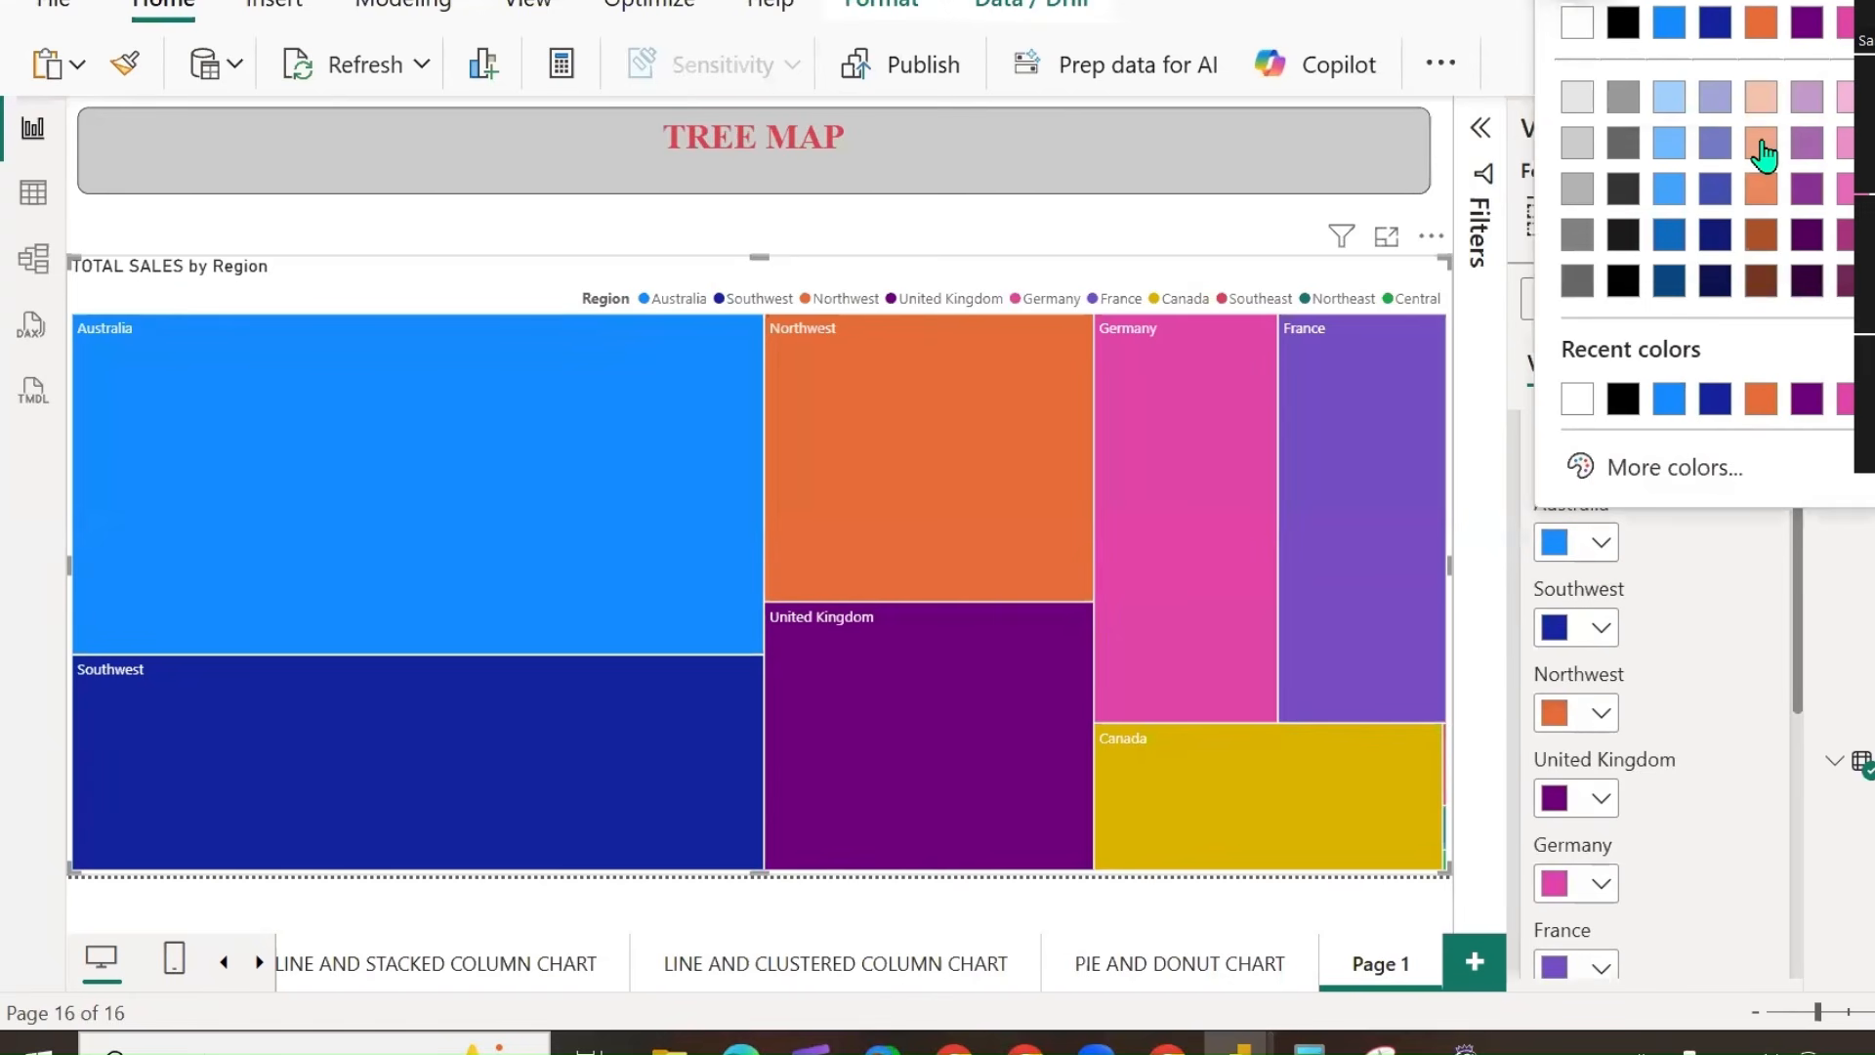
{"action": "left_click", "coordinate": [1764, 154]}
Set the treemap's Southwest color to the custom light blue #6B7AE8.
{"action": "left_click", "coordinate": [1610, 630]}
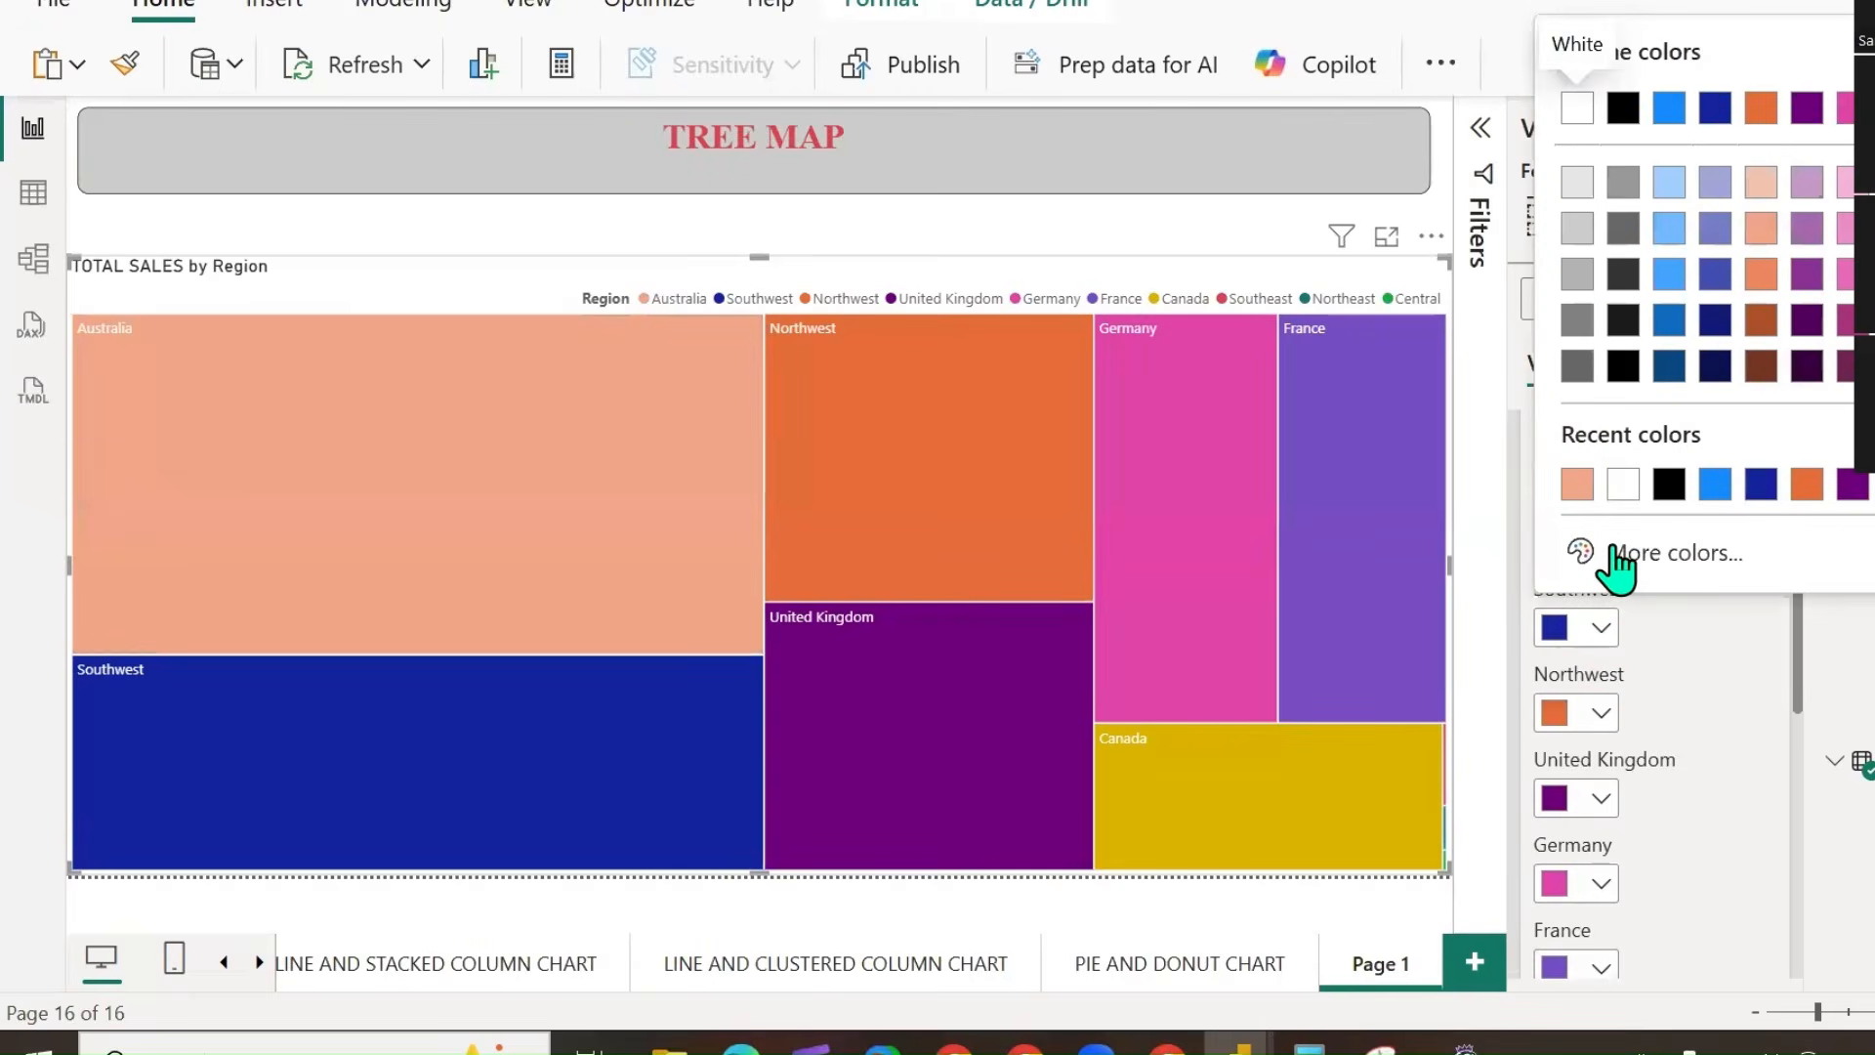
{"action": "left_click", "coordinate": [1621, 553]}
{"action": "left_click", "coordinate": [1790, 76]}
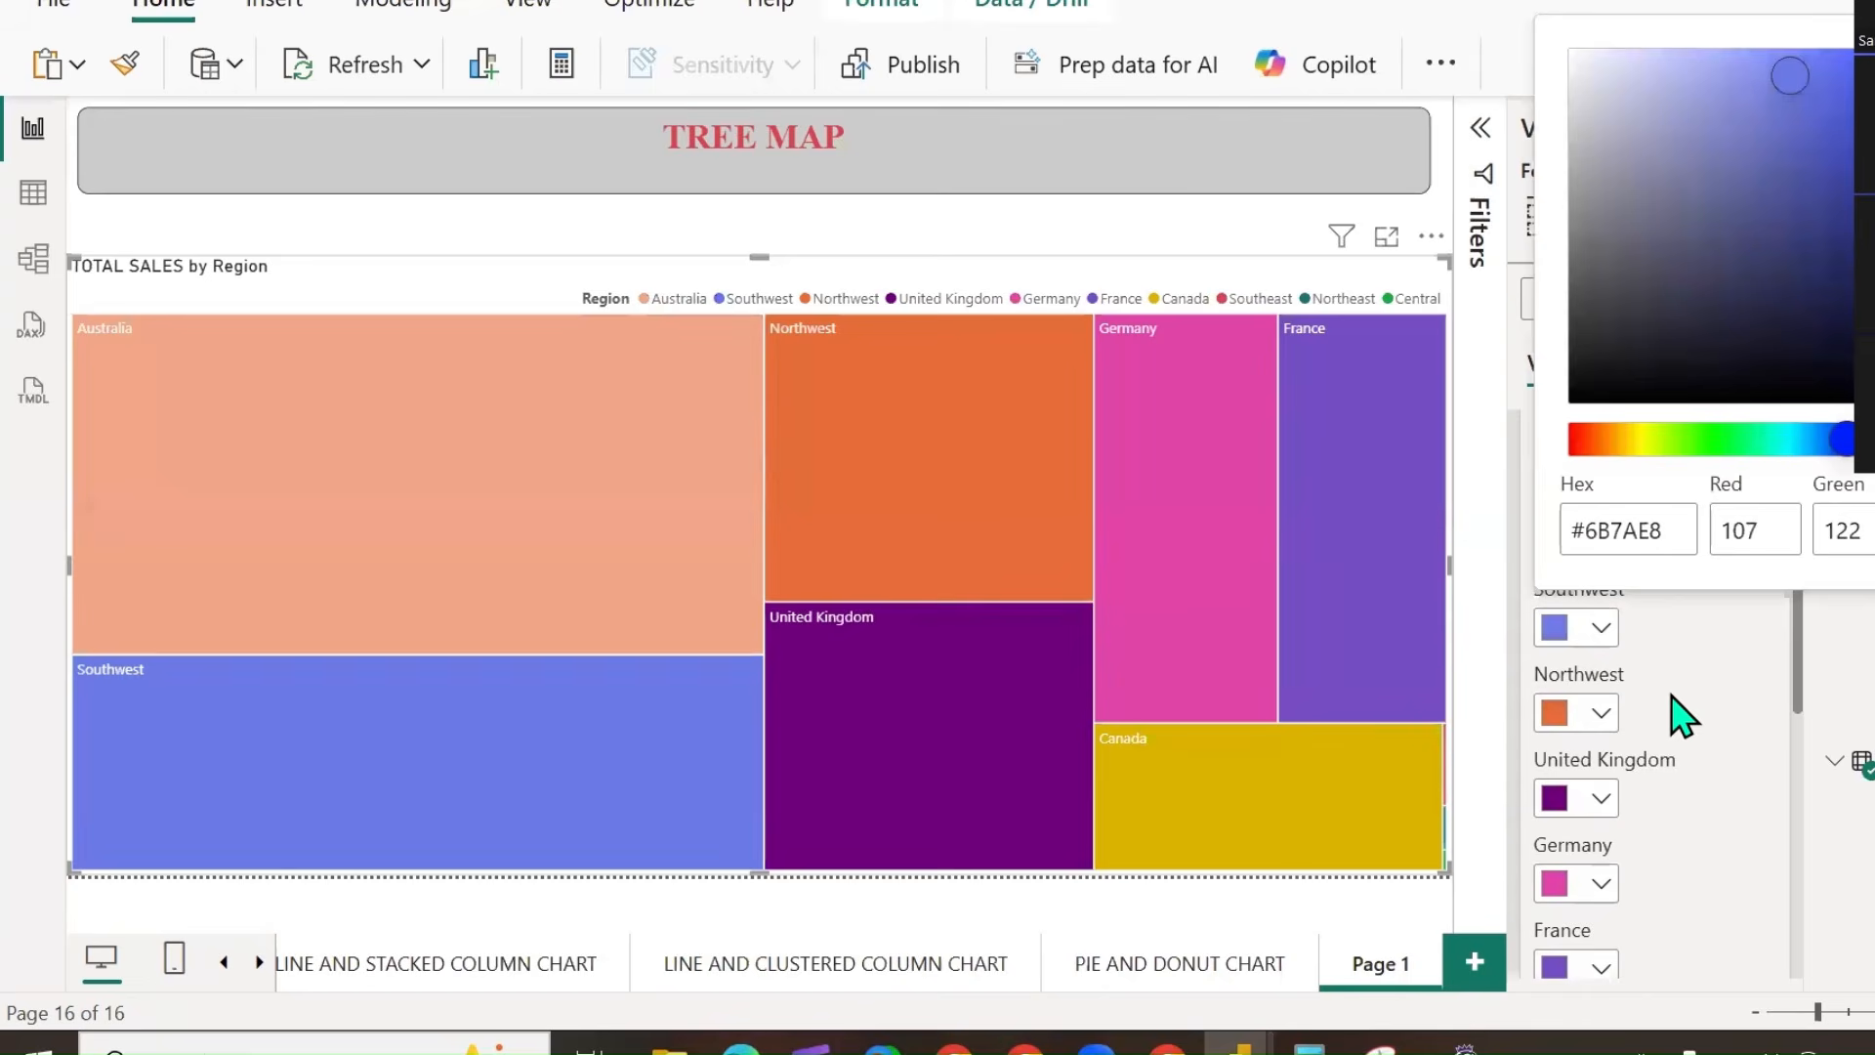
{"action": "left_click", "coordinate": [1605, 802]}
Set the treemap's United Kingdom color to the custom light purple #ECB8F4.
{"action": "left_click", "coordinate": [1607, 797]}
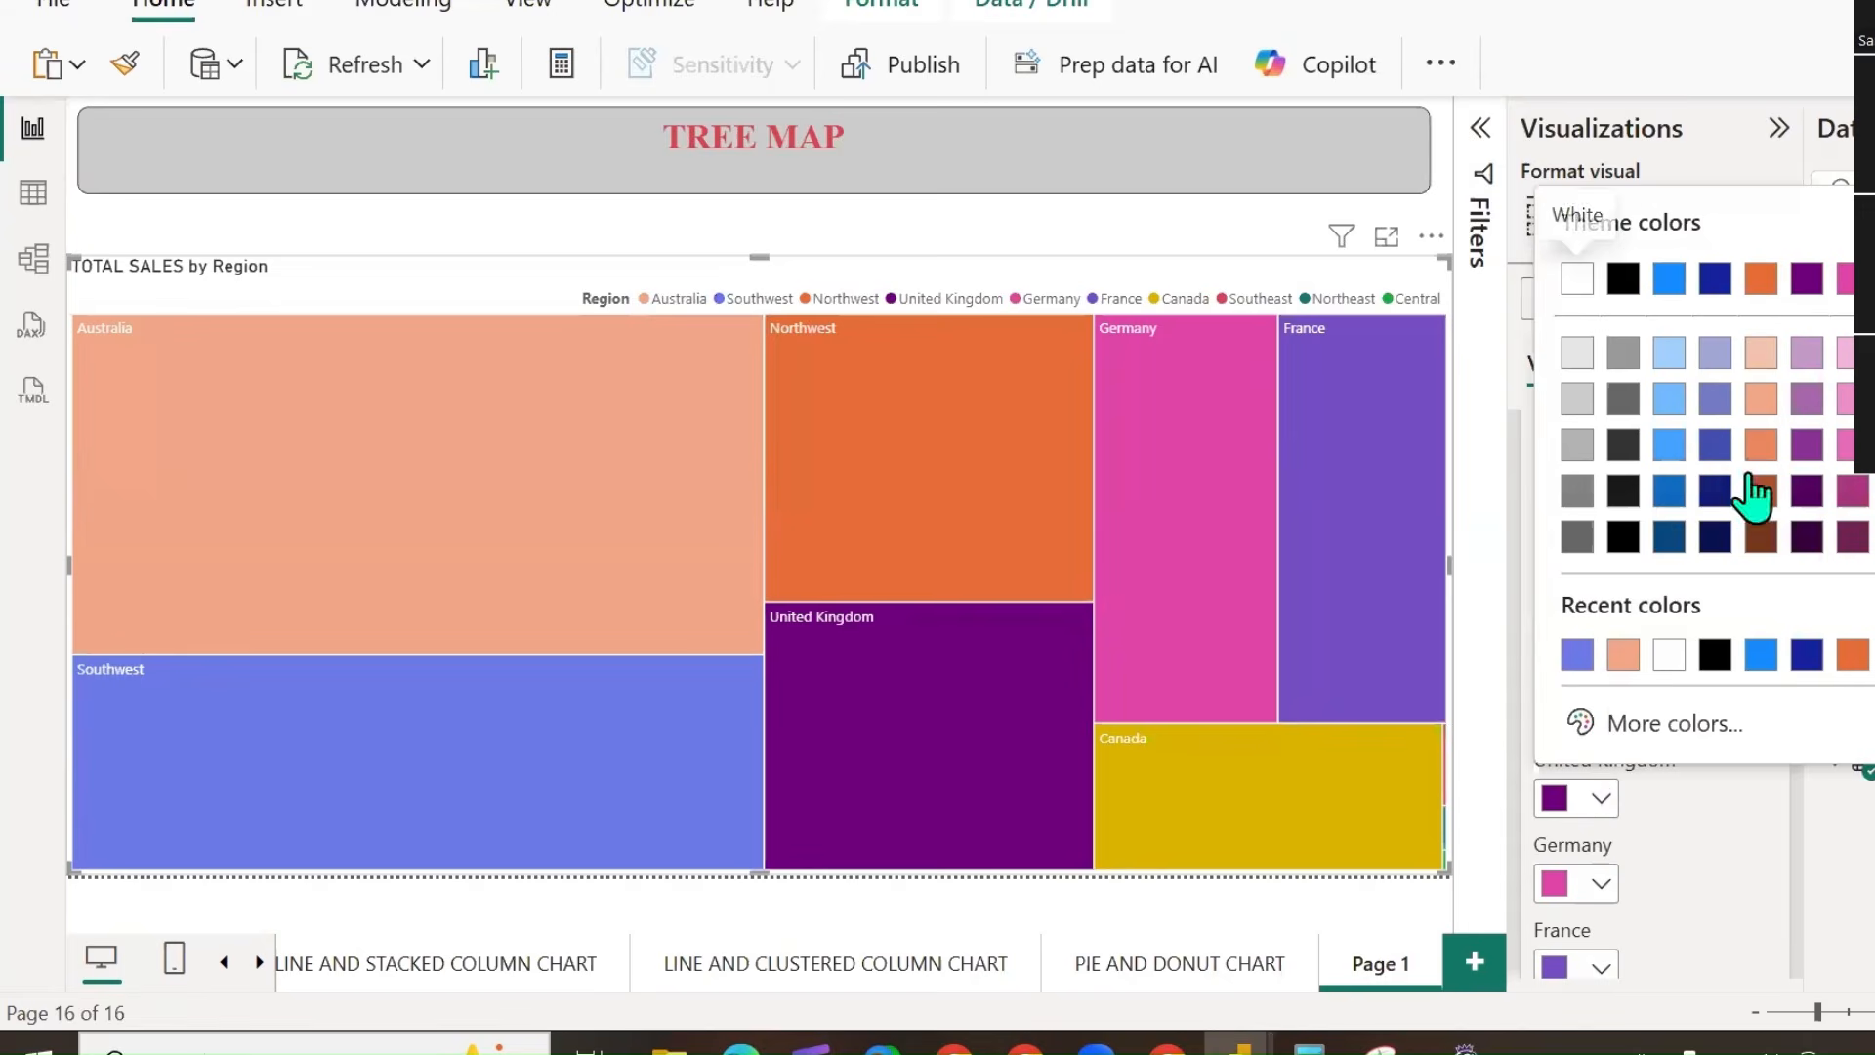
{"action": "left_click", "coordinate": [1583, 720]}
{"action": "left_click", "coordinate": [1662, 233]}
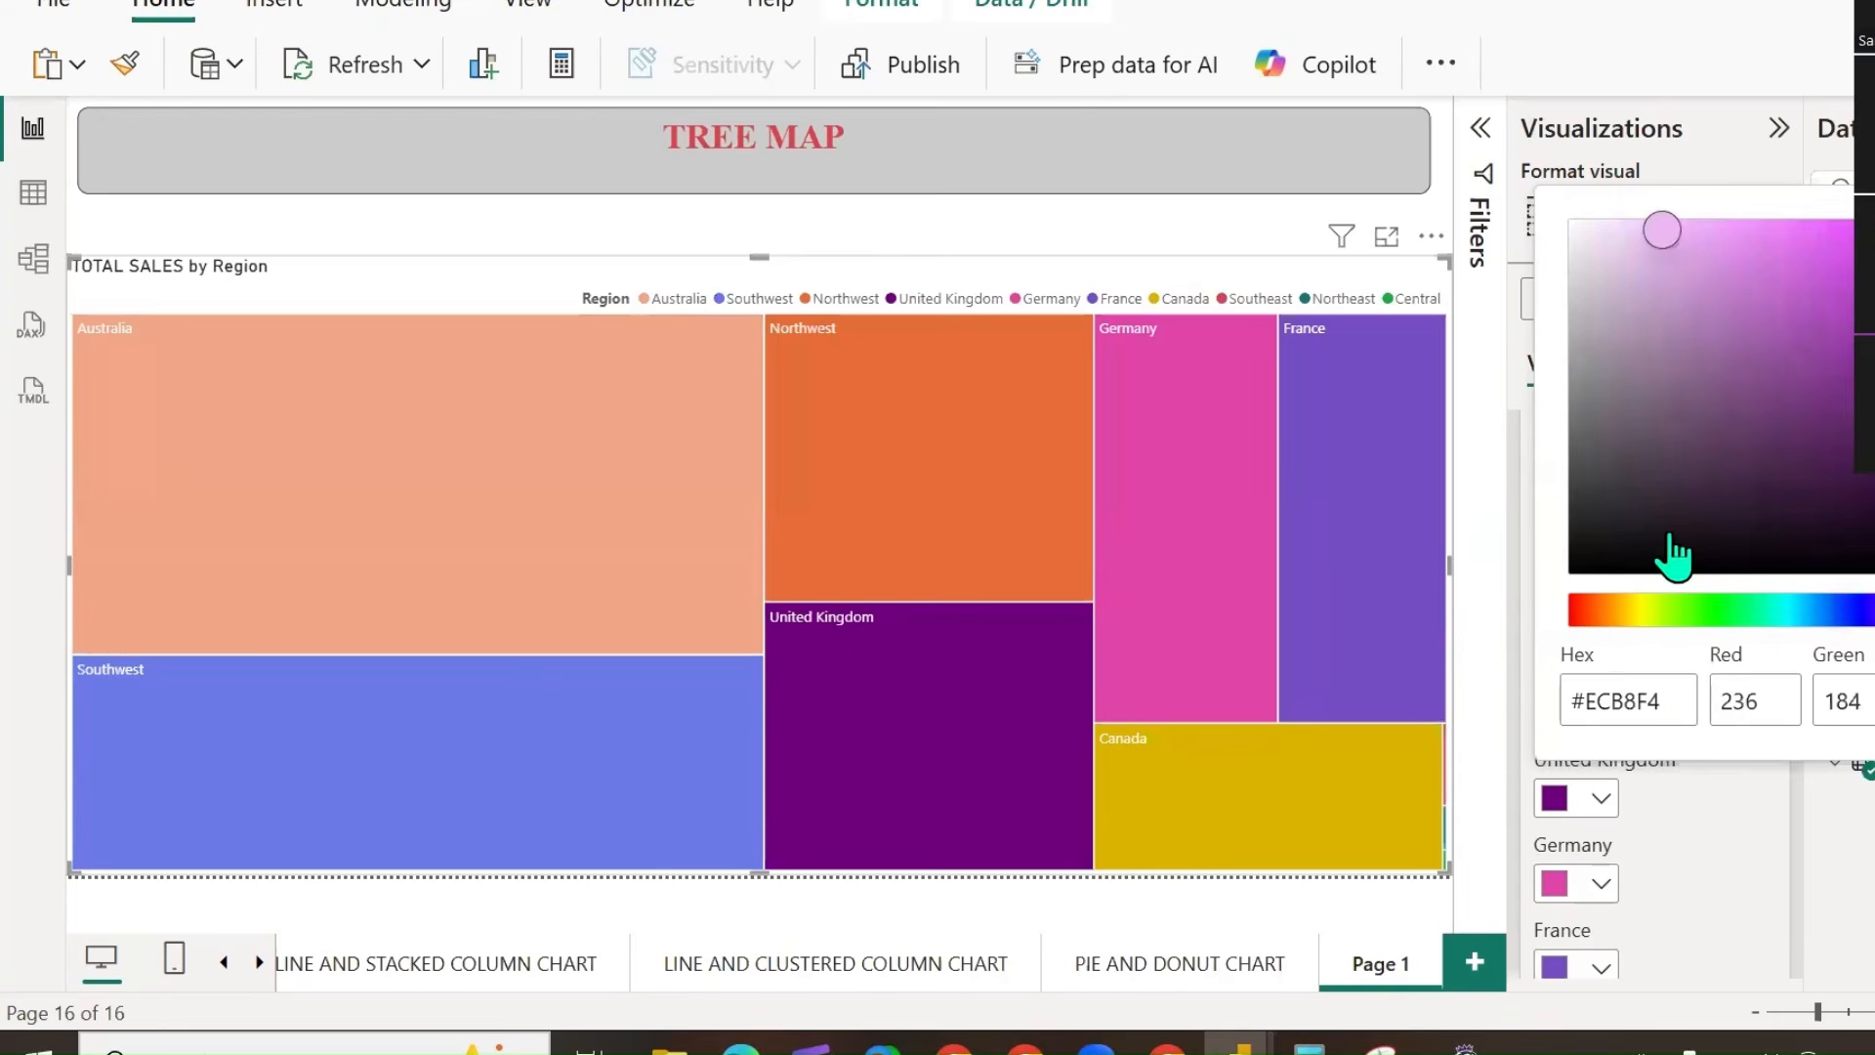
{"action": "left_click", "coordinate": [1725, 795]}
Set the treemap's Northwest color to the custom pale orange #EEB095.
{"action": "left_click", "coordinate": [1602, 714]}
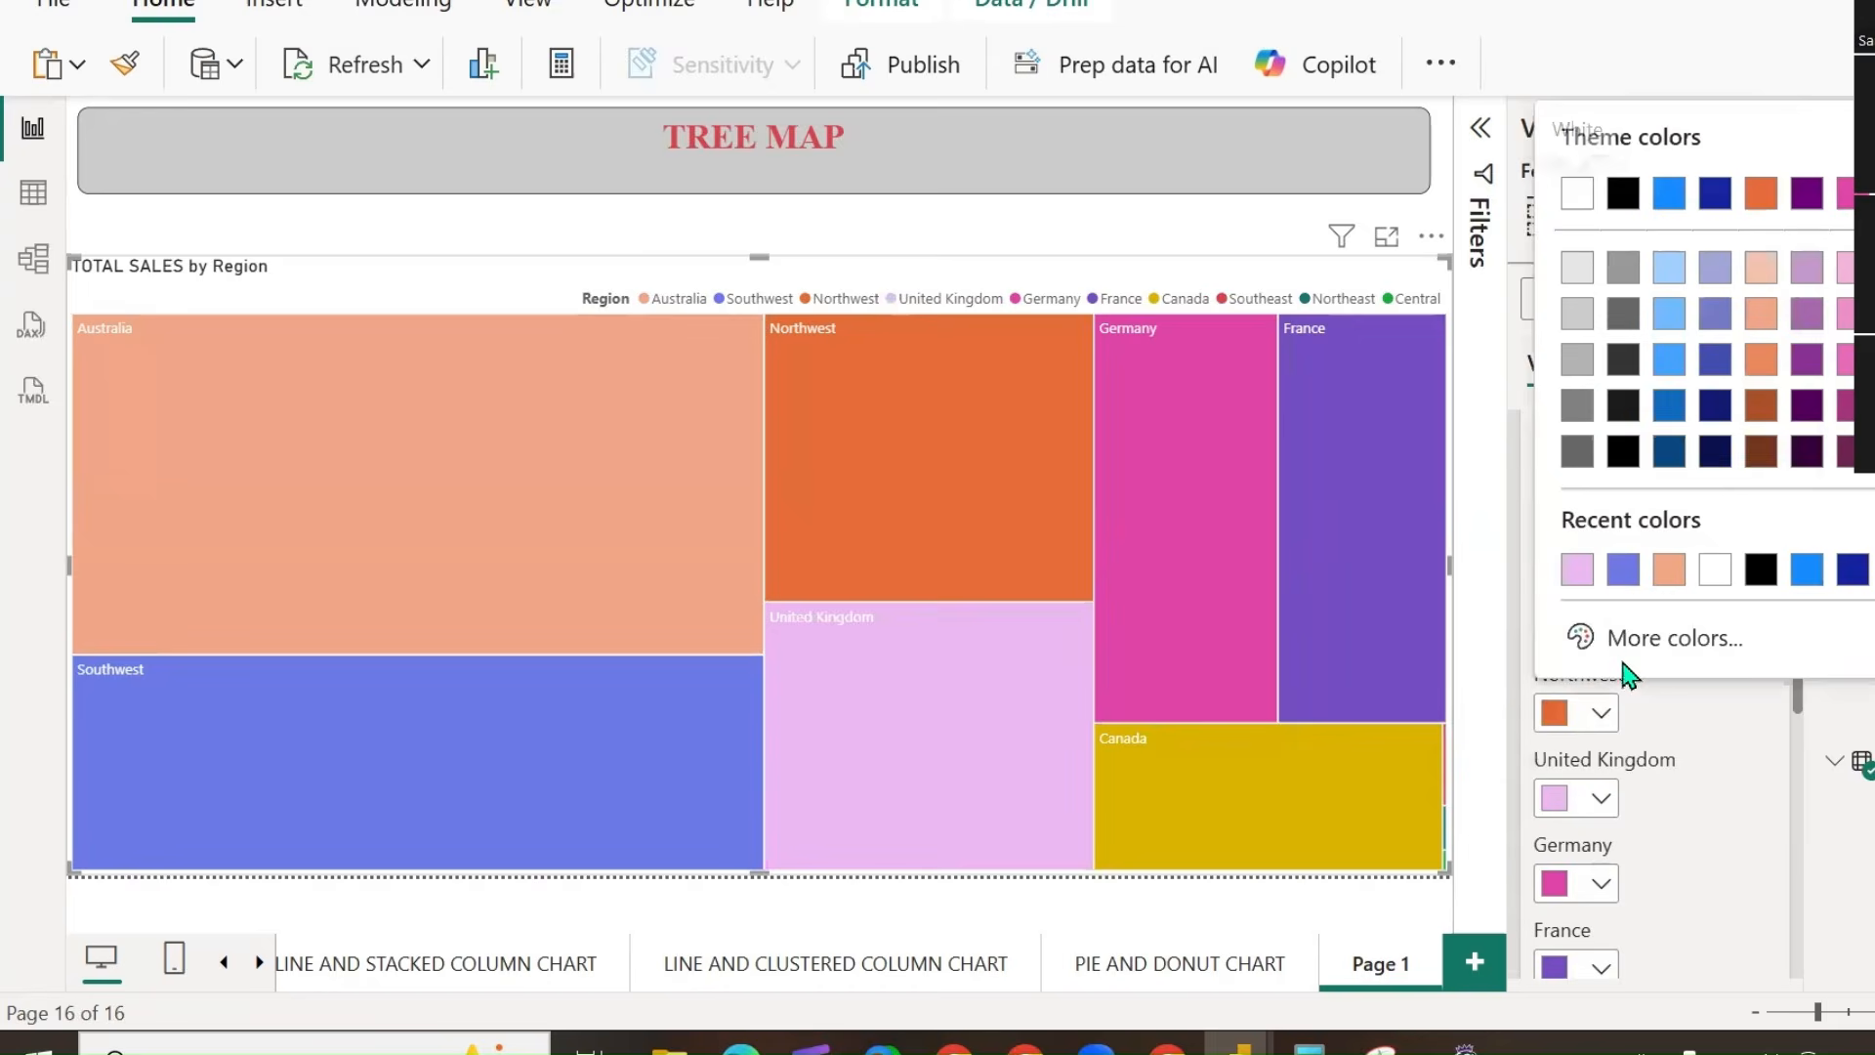
{"action": "left_click", "coordinate": [1633, 637]}
{"action": "left_click", "coordinate": [1731, 181]}
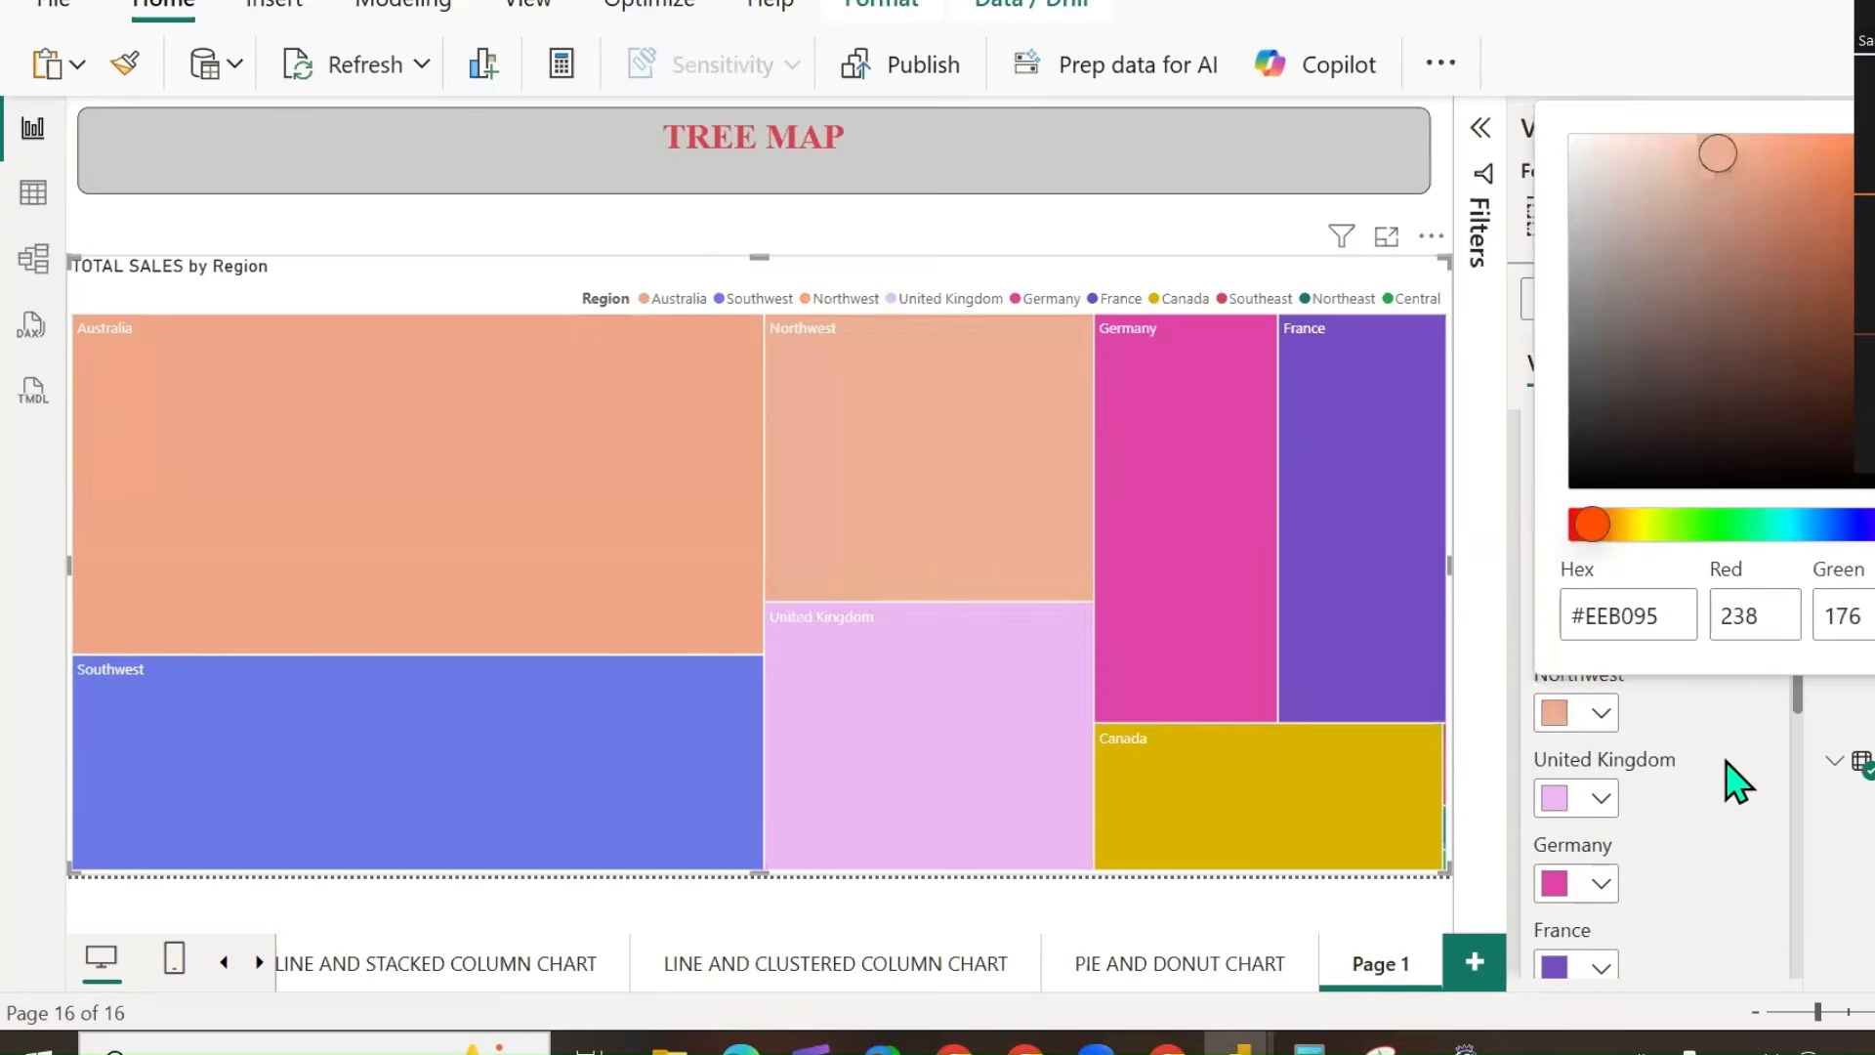
{"action": "left_click", "coordinate": [1704, 839]}
Try the custom pink #EF81C7 as the treemap's Germany color.
{"action": "left_click", "coordinate": [1601, 884]}
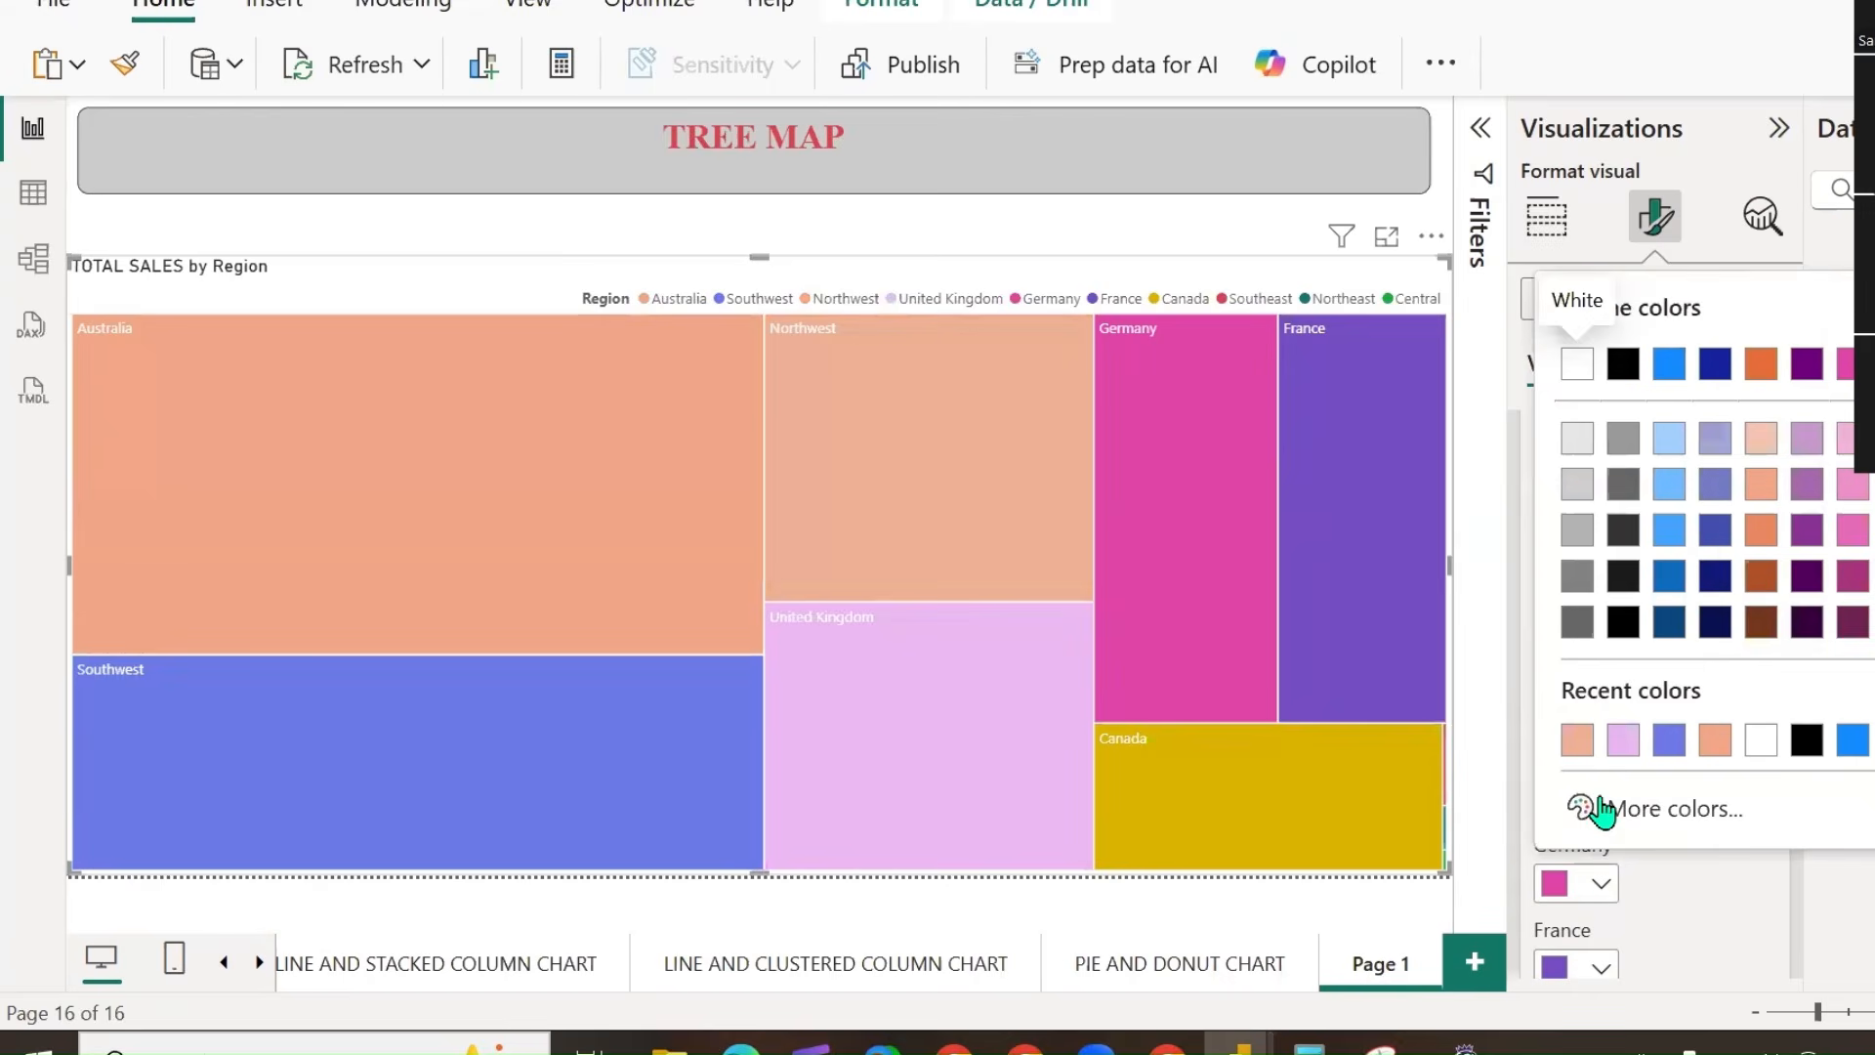
{"action": "left_click", "coordinate": [1602, 809]}
{"action": "left_click", "coordinate": [1756, 322]}
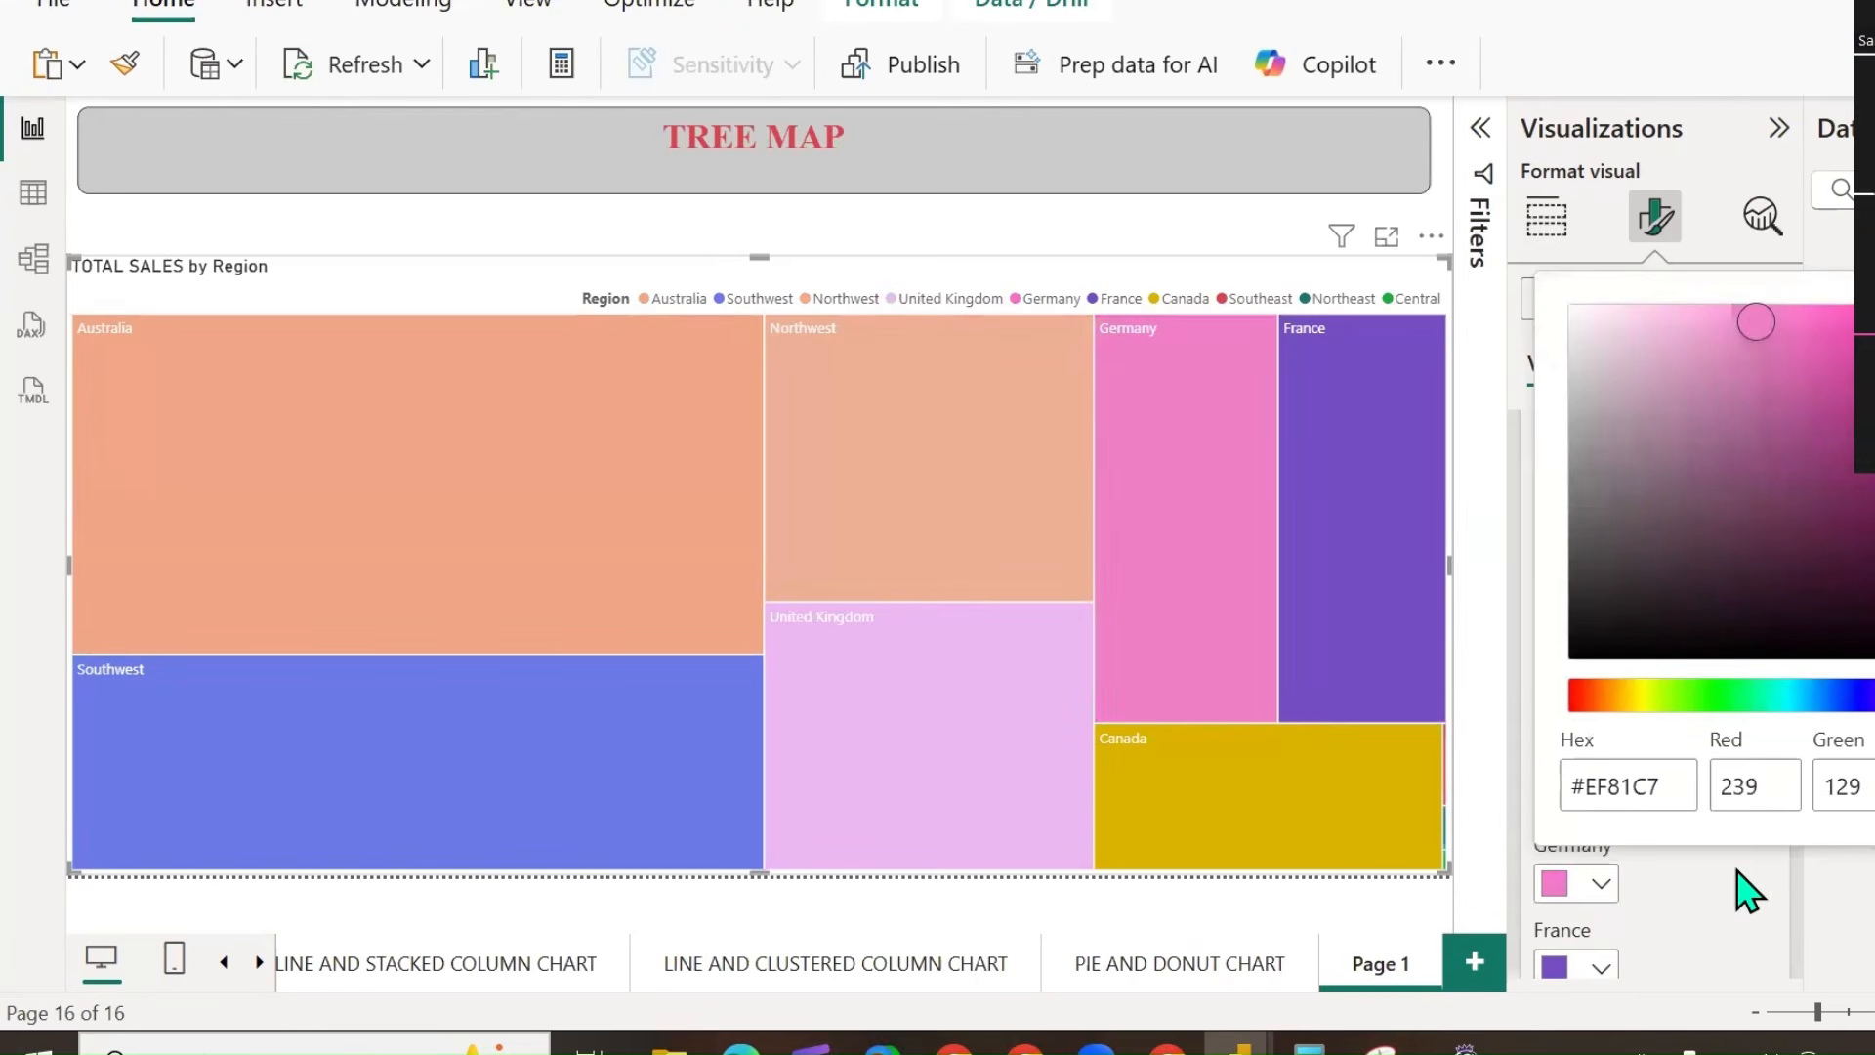
{"action": "left_click", "coordinate": [1745, 887]}
Set the treemap's Germany color to the custom pale pink #ECB1D7.
{"action": "scroll", "coordinate": [1680, 840], "scroll_direction": "down", "scroll_amount": 2}
{"action": "left_click", "coordinate": [1602, 719]}
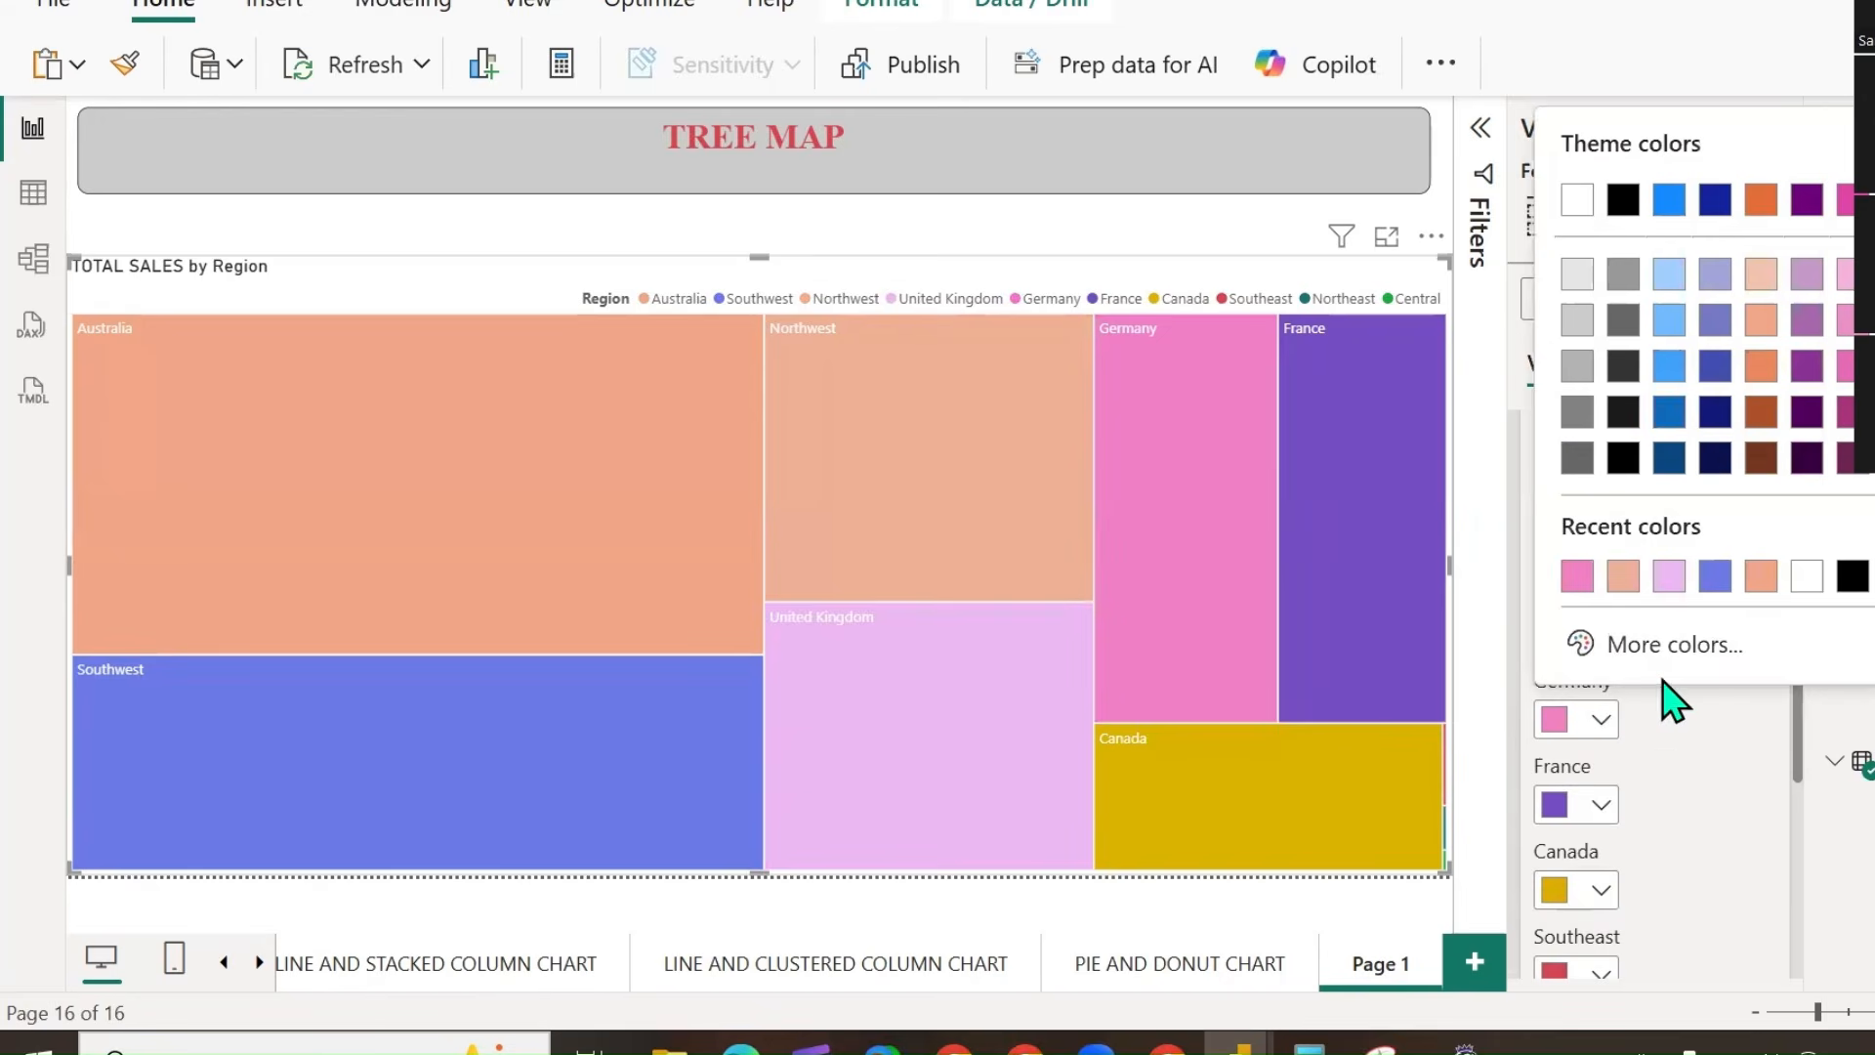
{"action": "left_click", "coordinate": [1607, 642]}
{"action": "left_click", "coordinate": [1665, 161]}
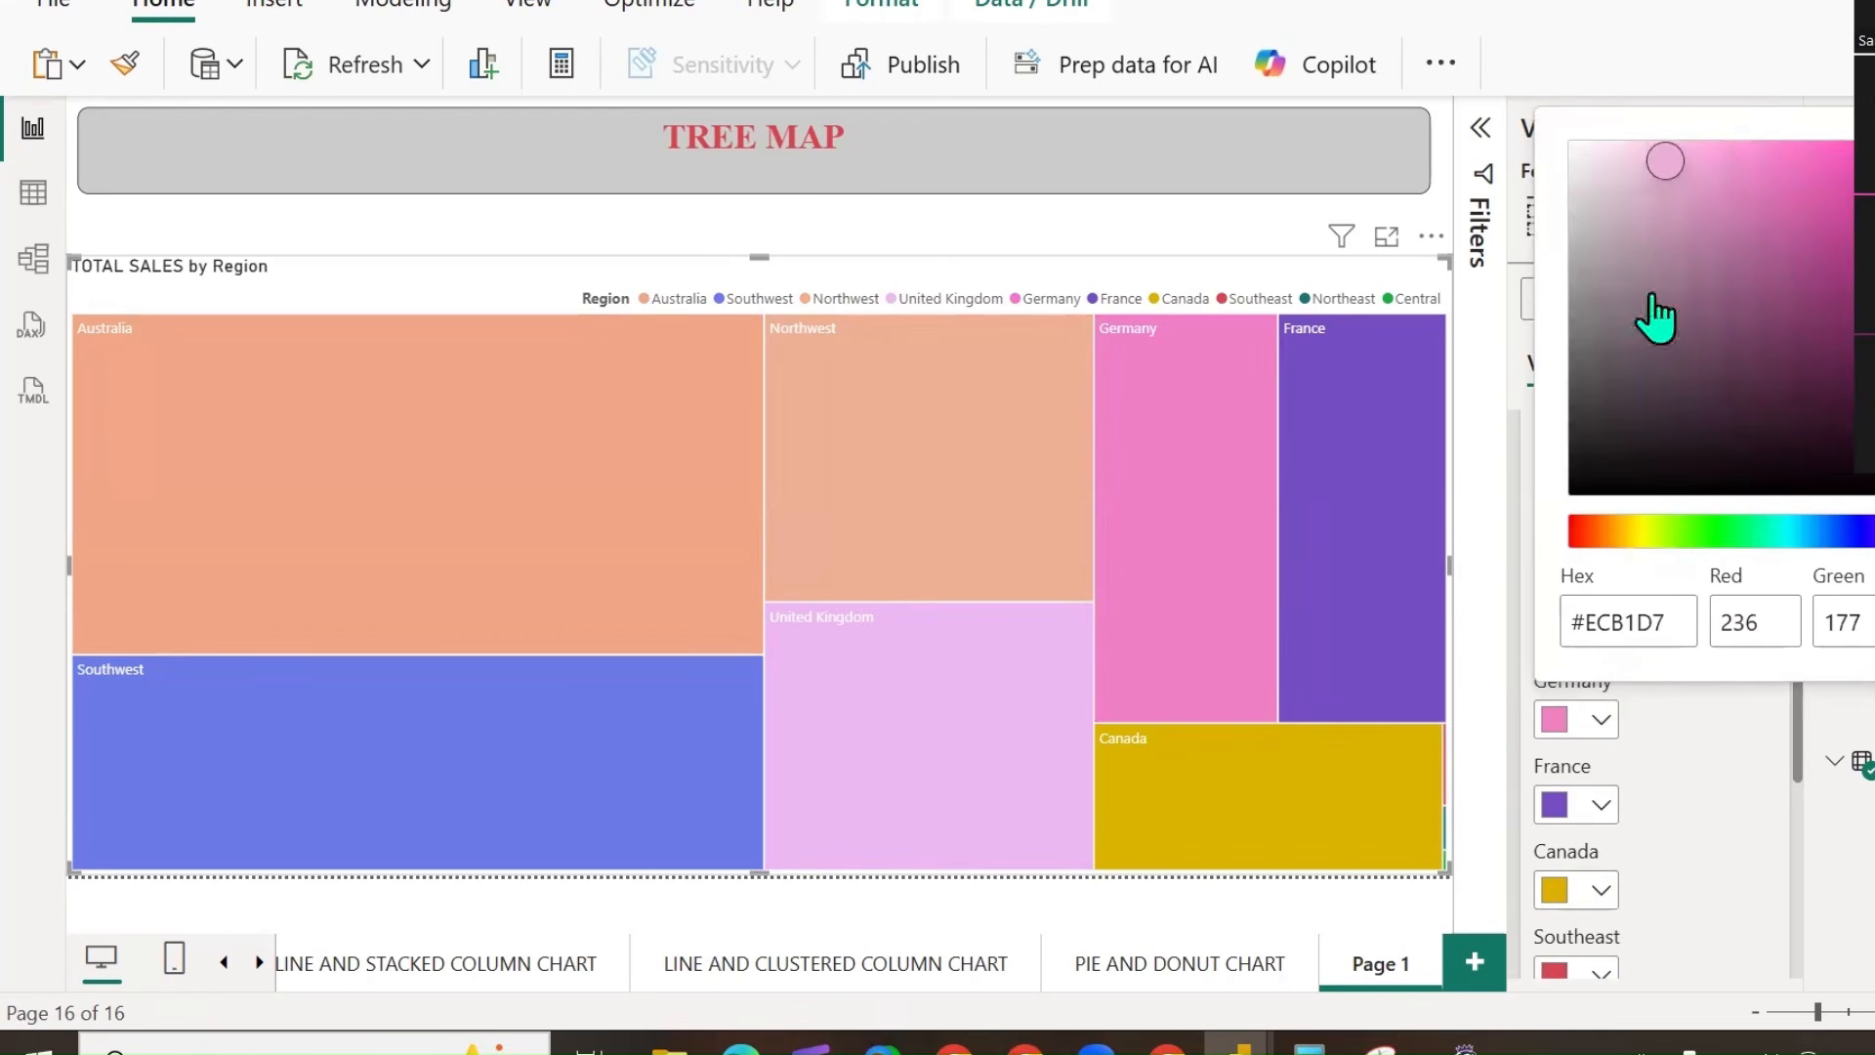
{"action": "left_click", "coordinate": [1719, 794]}
Set the treemap's France color to the custom light violet #BCA1F4.
{"action": "scroll", "coordinate": [1674, 837], "scroll_direction": "down", "scroll_amount": 2}
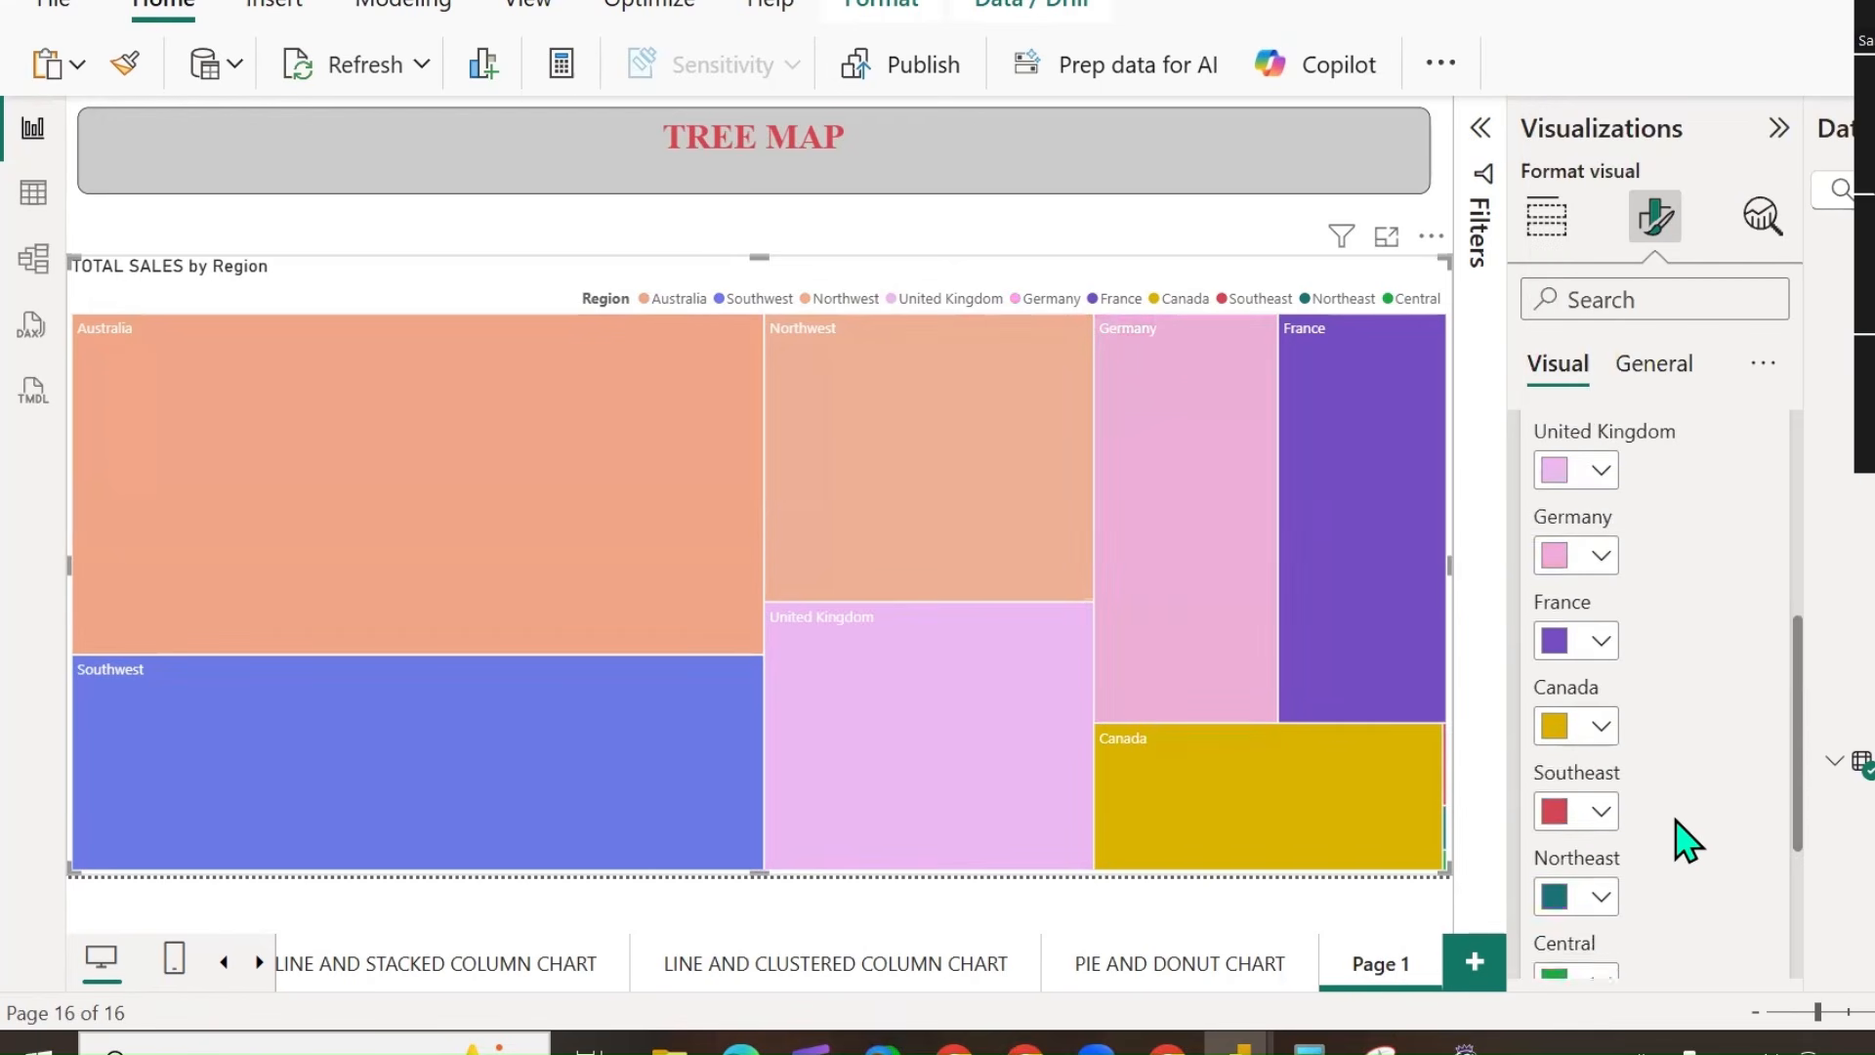
{"action": "left_click", "coordinate": [1602, 641]}
{"action": "left_click", "coordinate": [1606, 565]}
{"action": "left_click", "coordinate": [1709, 73]}
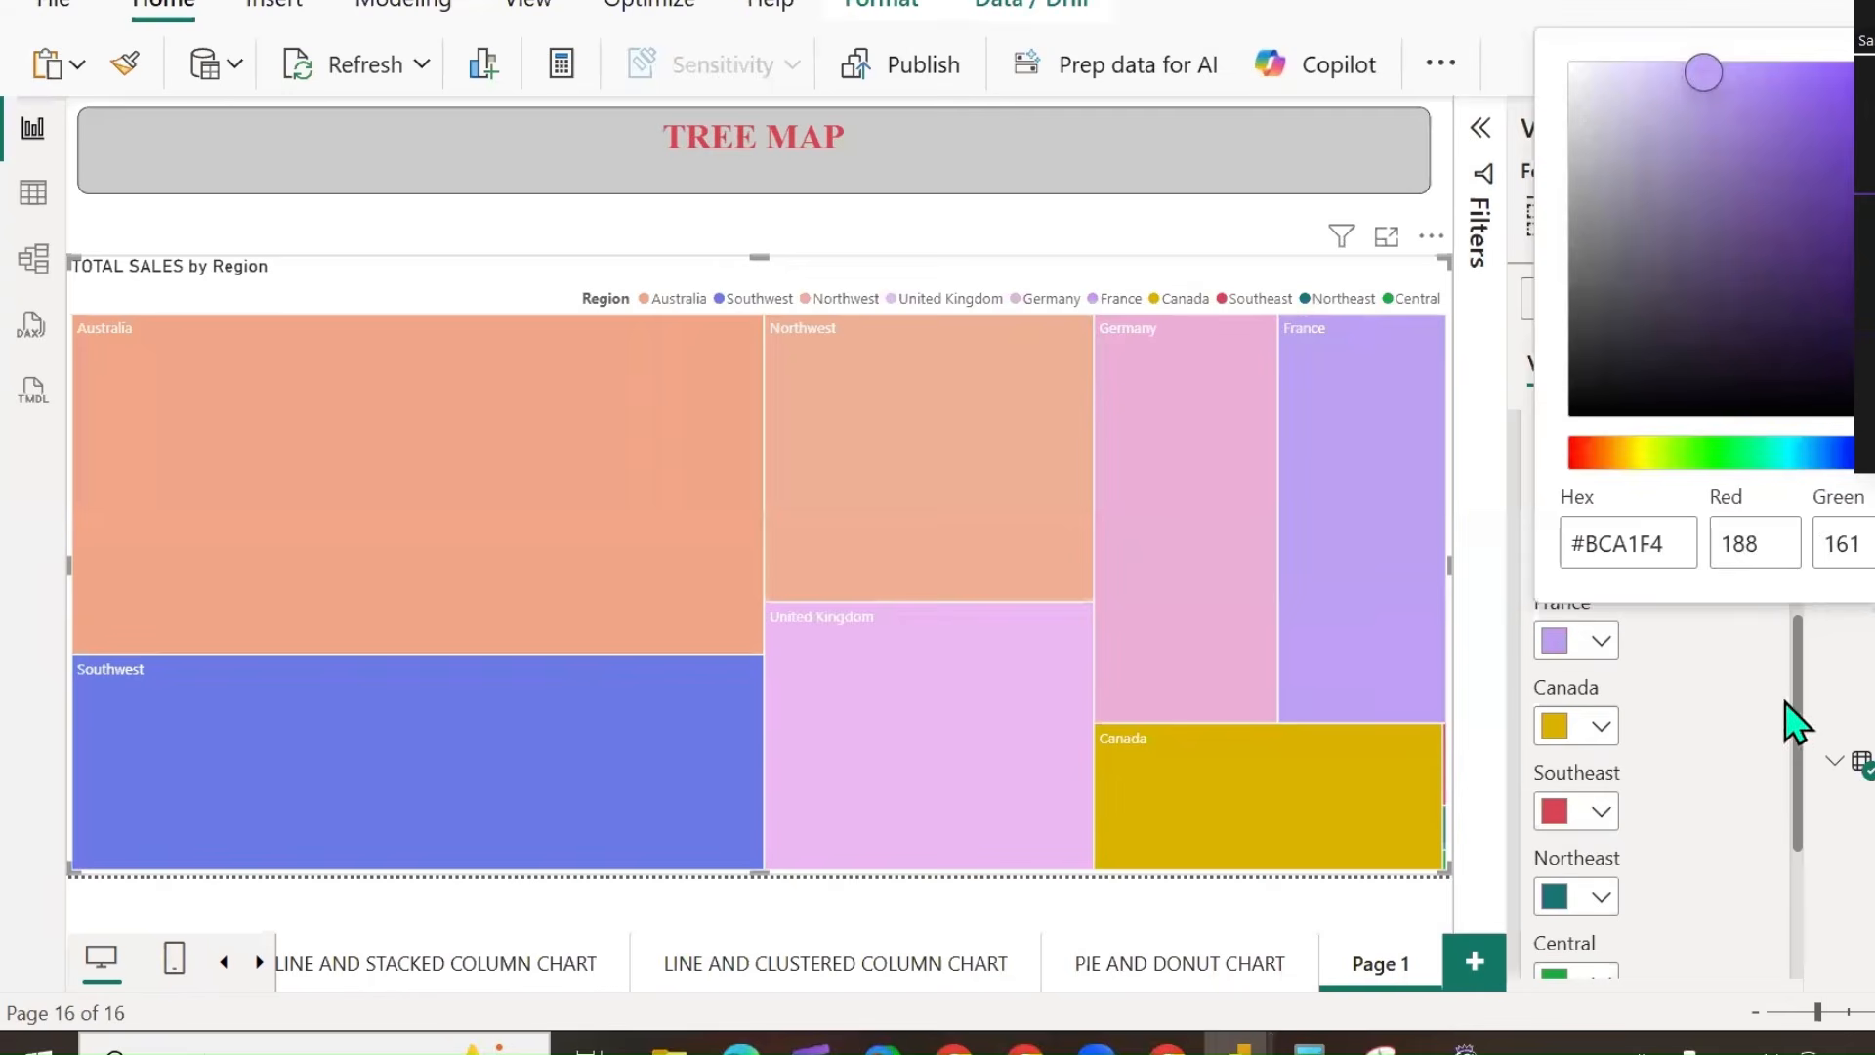
{"action": "left_click", "coordinate": [1714, 762]}
Set the treemap's Canada color to the custom pale yellow #F4E49A and close the color settings.
{"action": "left_click", "coordinate": [1602, 728]}
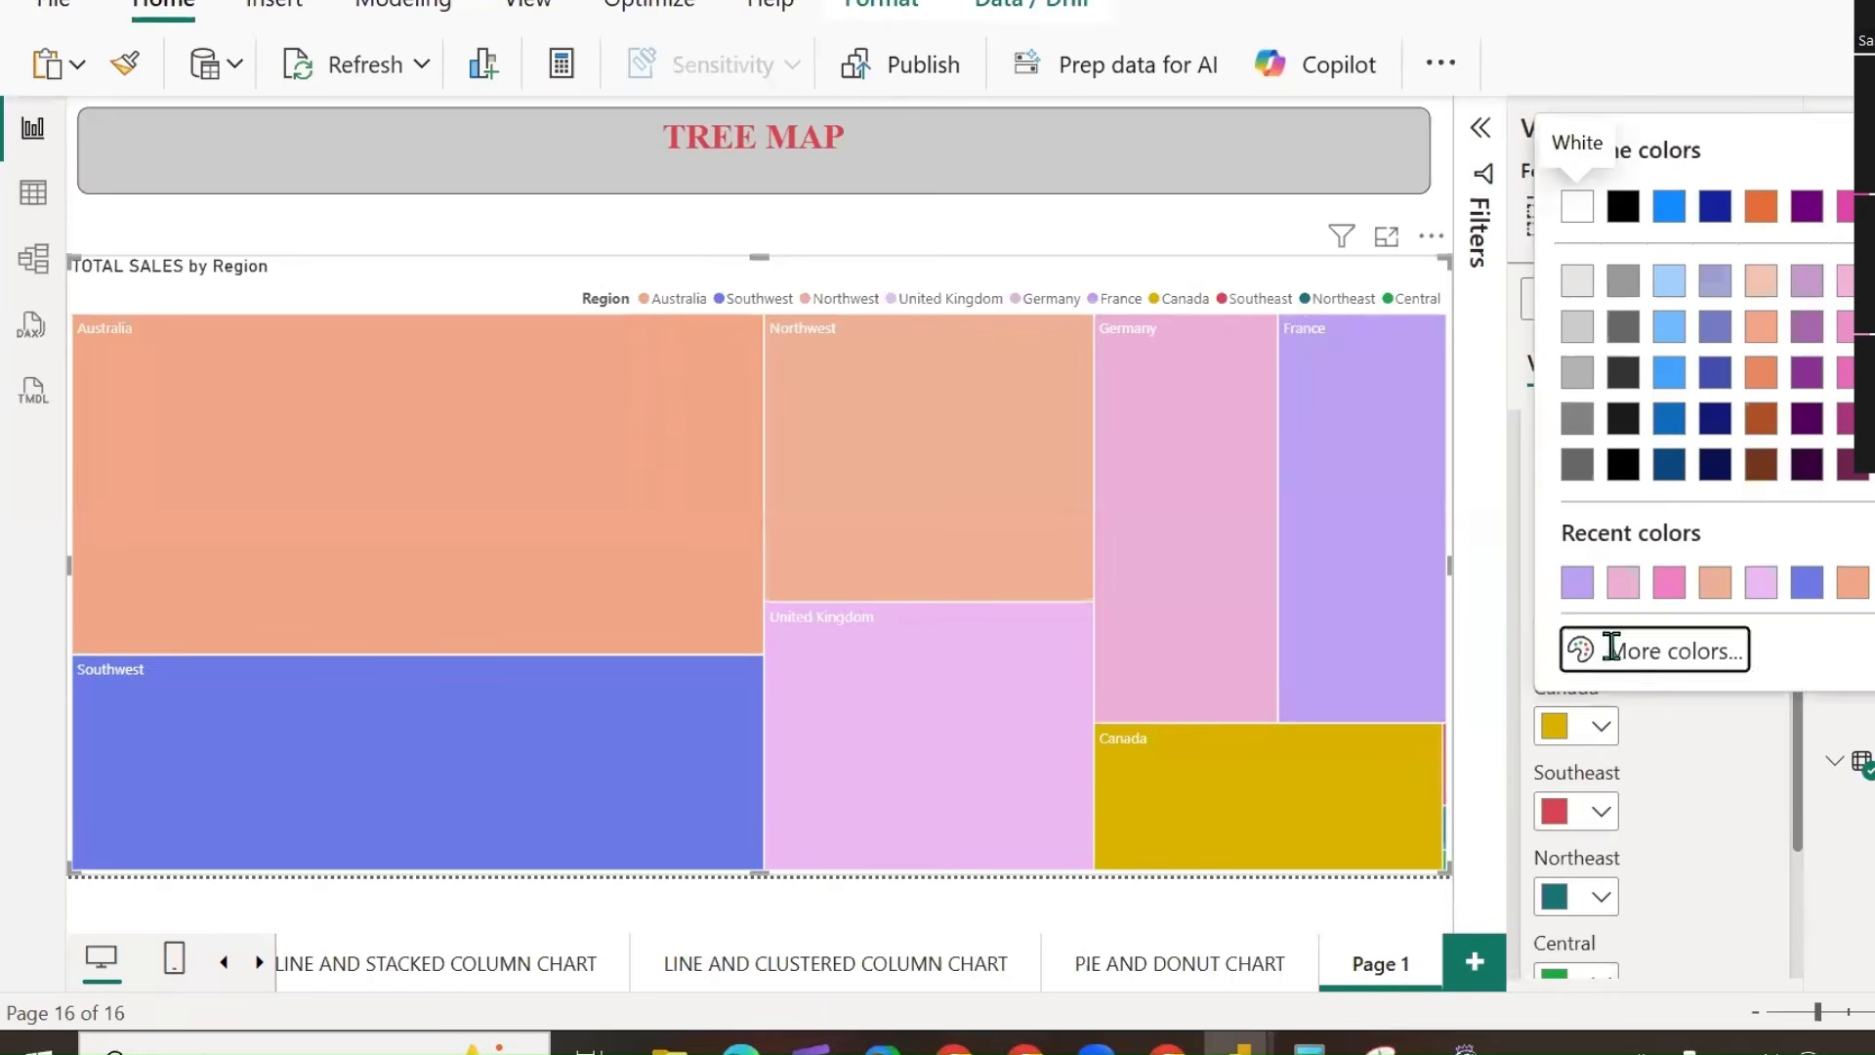
{"action": "left_click", "coordinate": [1612, 649]}
{"action": "left_click", "coordinate": [1719, 158]}
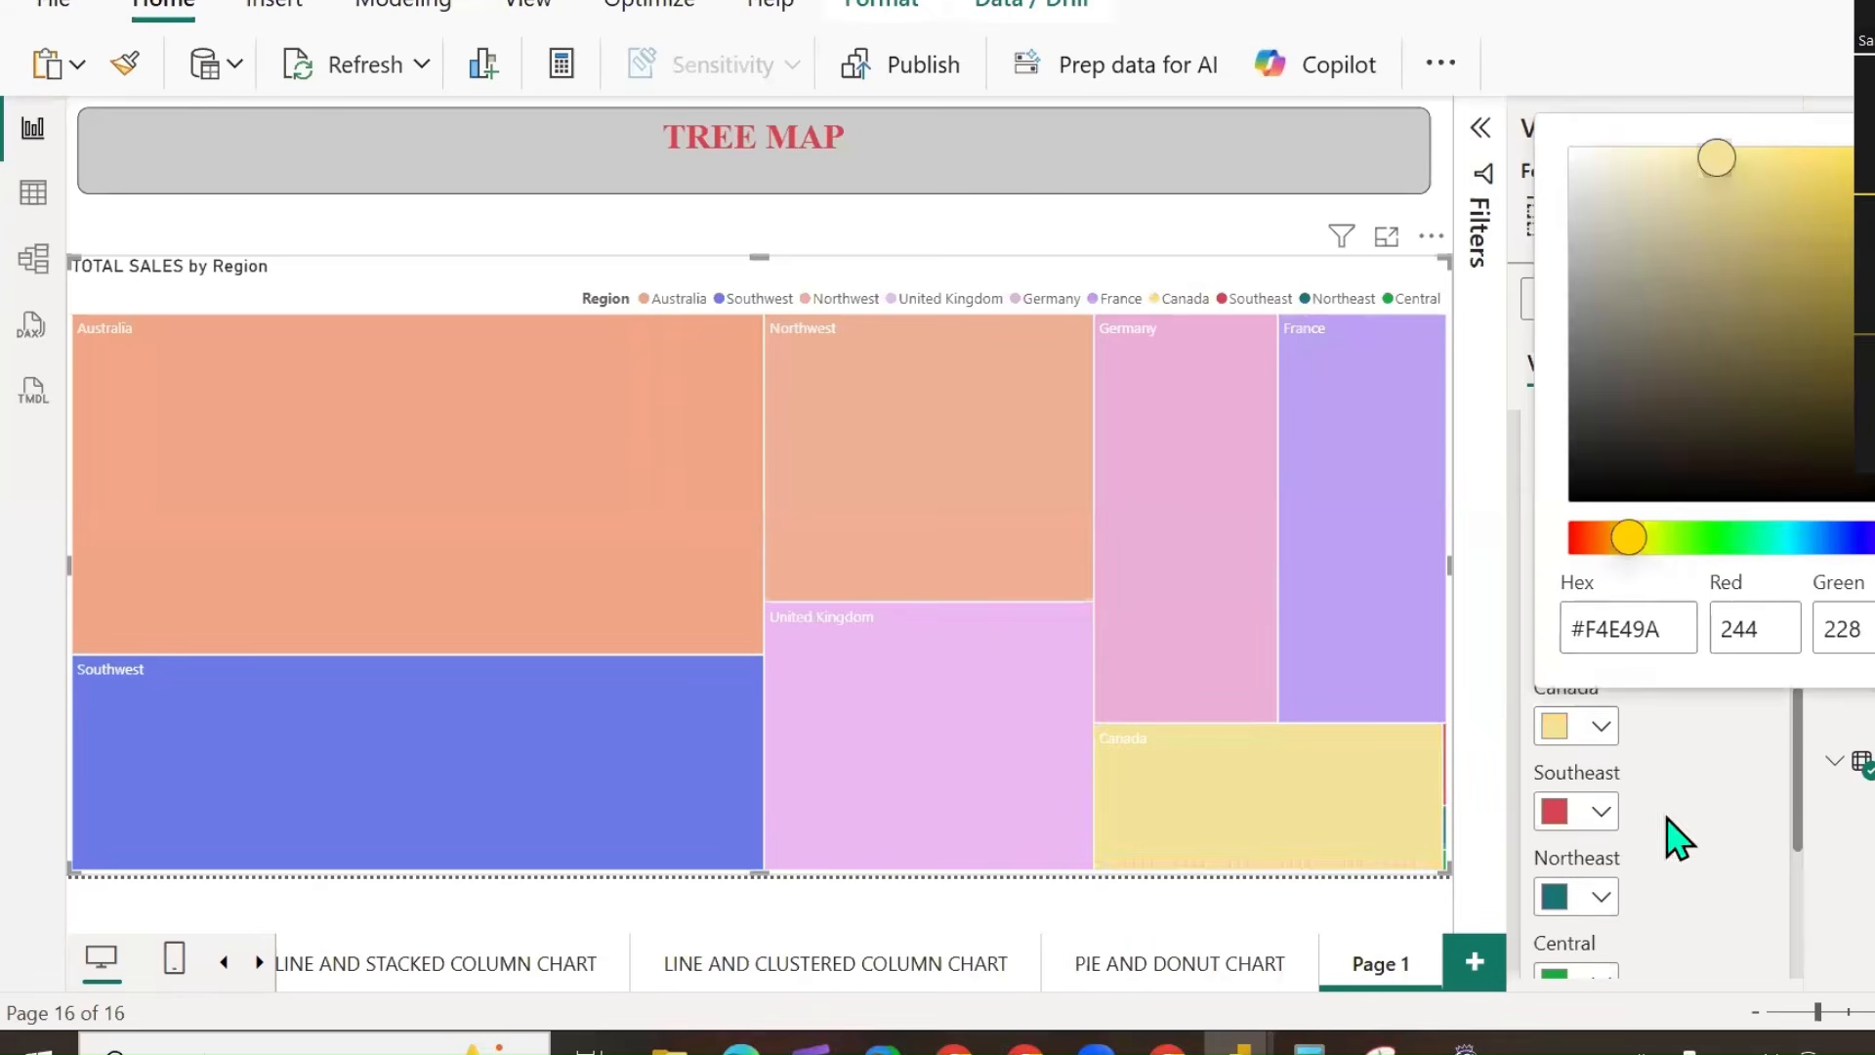
{"action": "left_click", "coordinate": [1209, 923]}
{"action": "scroll", "coordinate": [1645, 577], "scroll_direction": "up", "scroll_amount": 5}
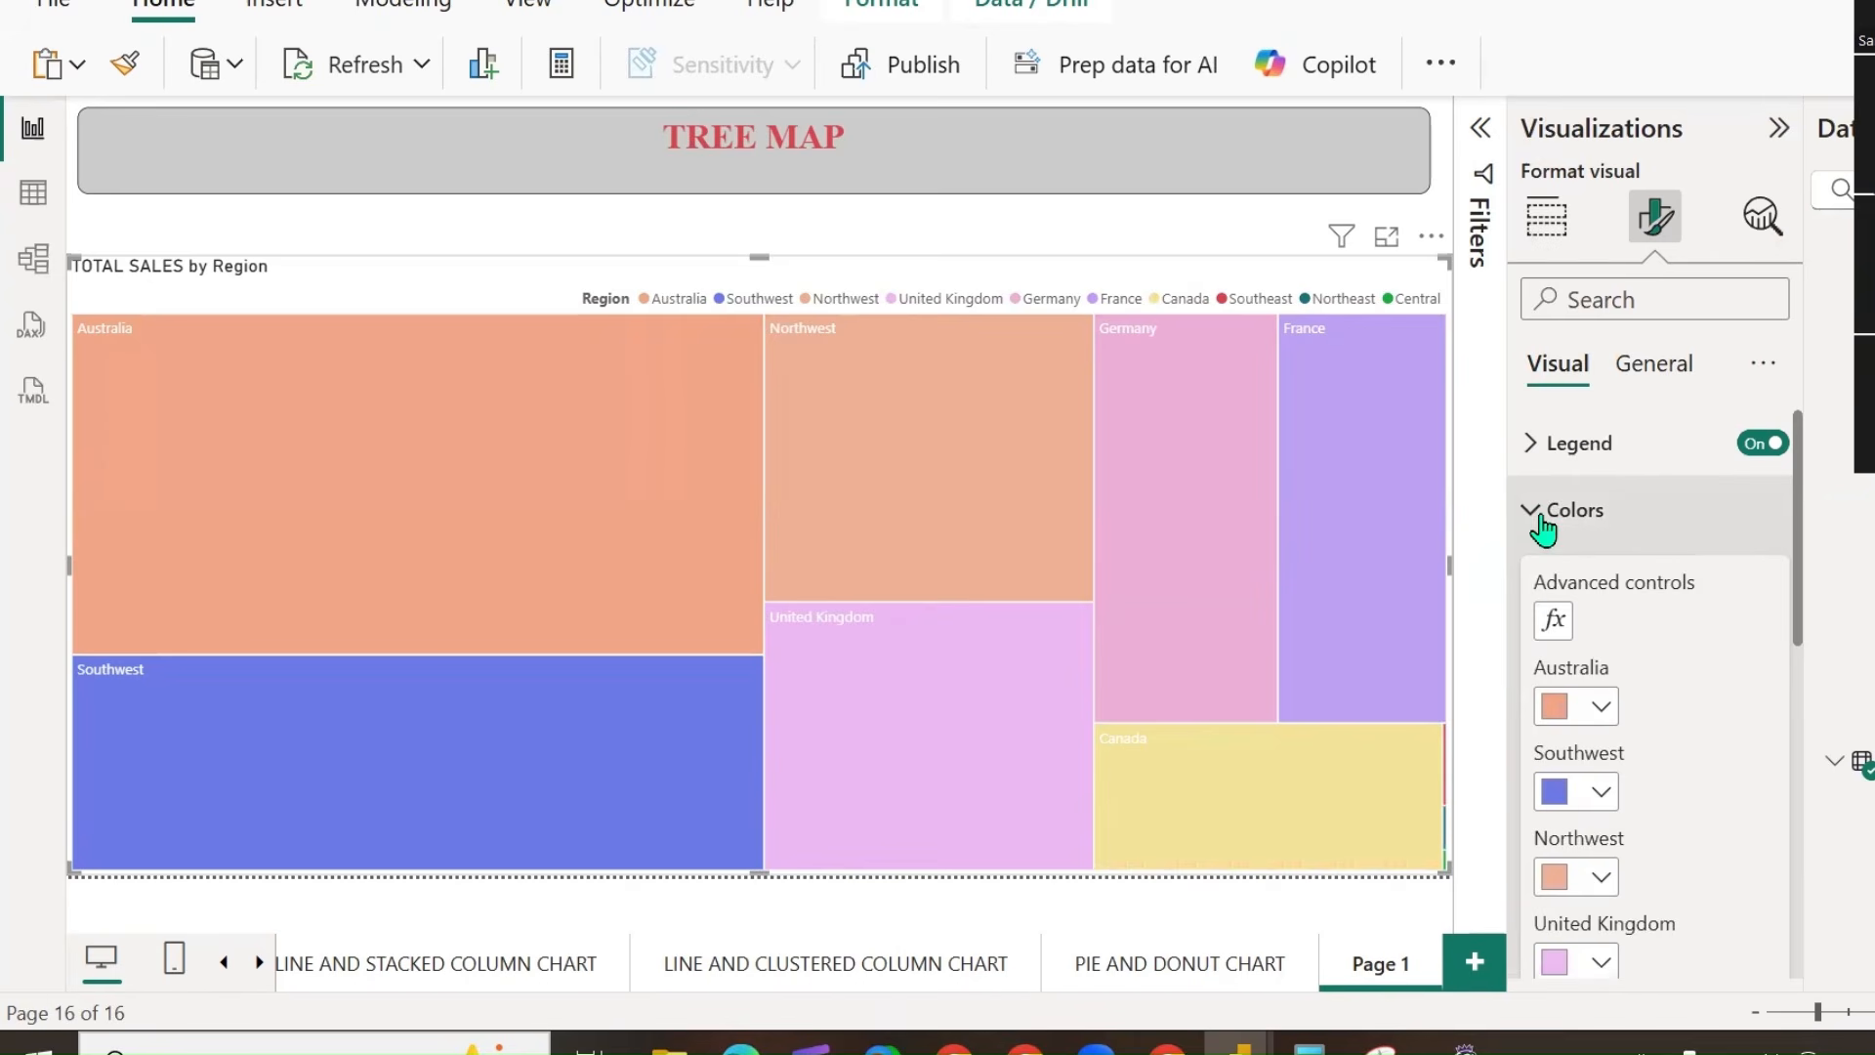
{"action": "left_click", "coordinate": [1528, 517]}
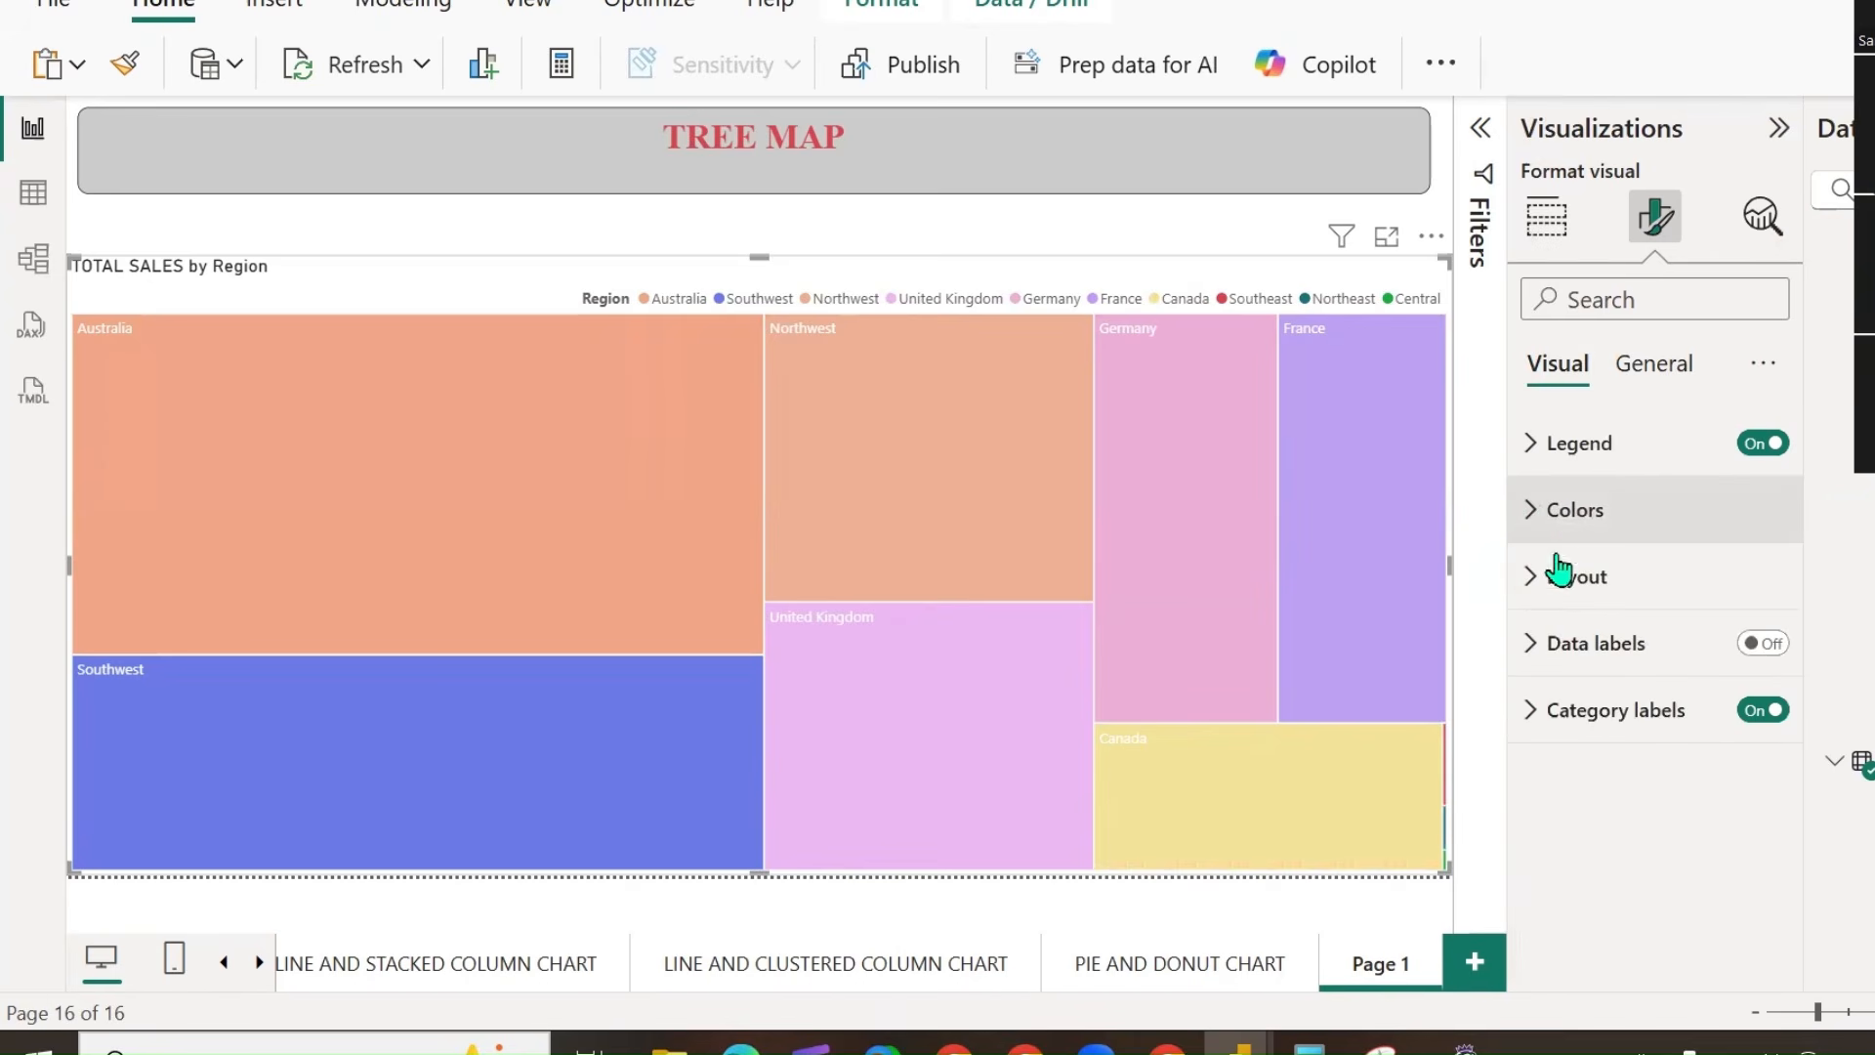
Try the Binary tiling method for the treemap's layout.
{"action": "left_click", "coordinate": [1540, 578]}
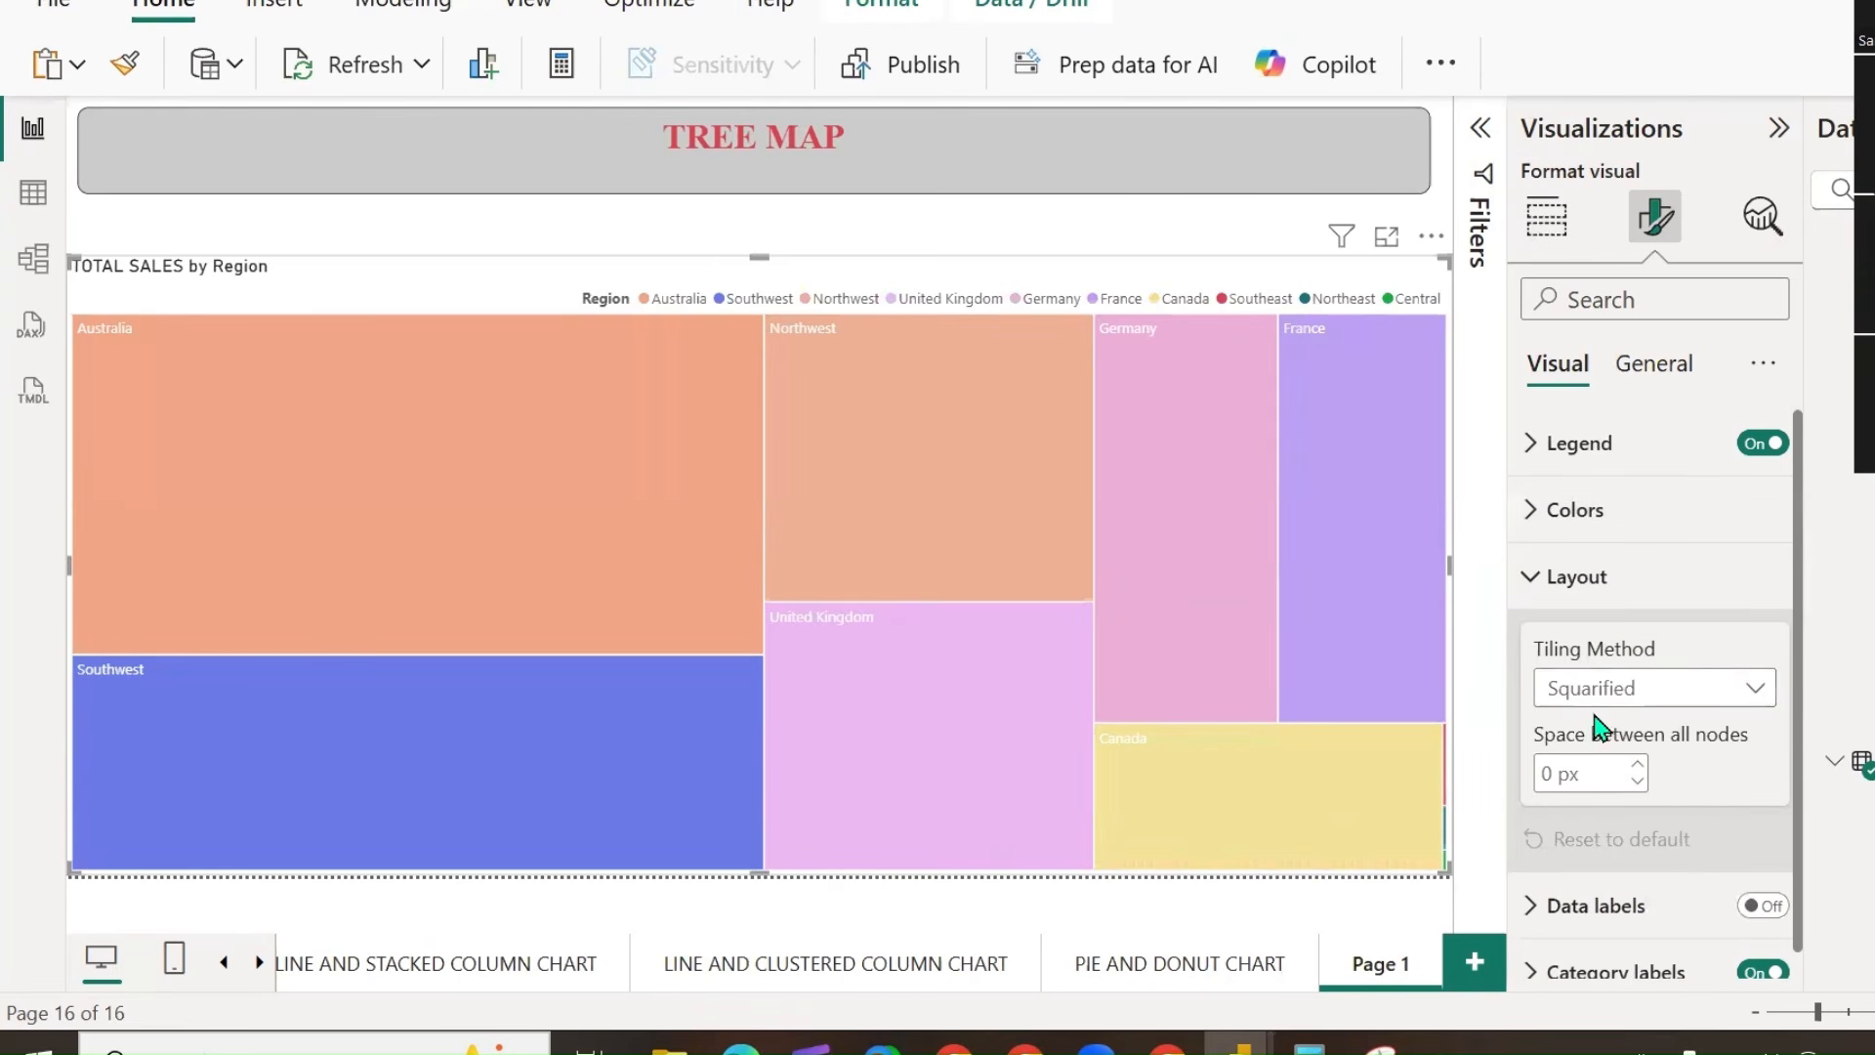
{"action": "left_click", "coordinate": [1734, 690]}
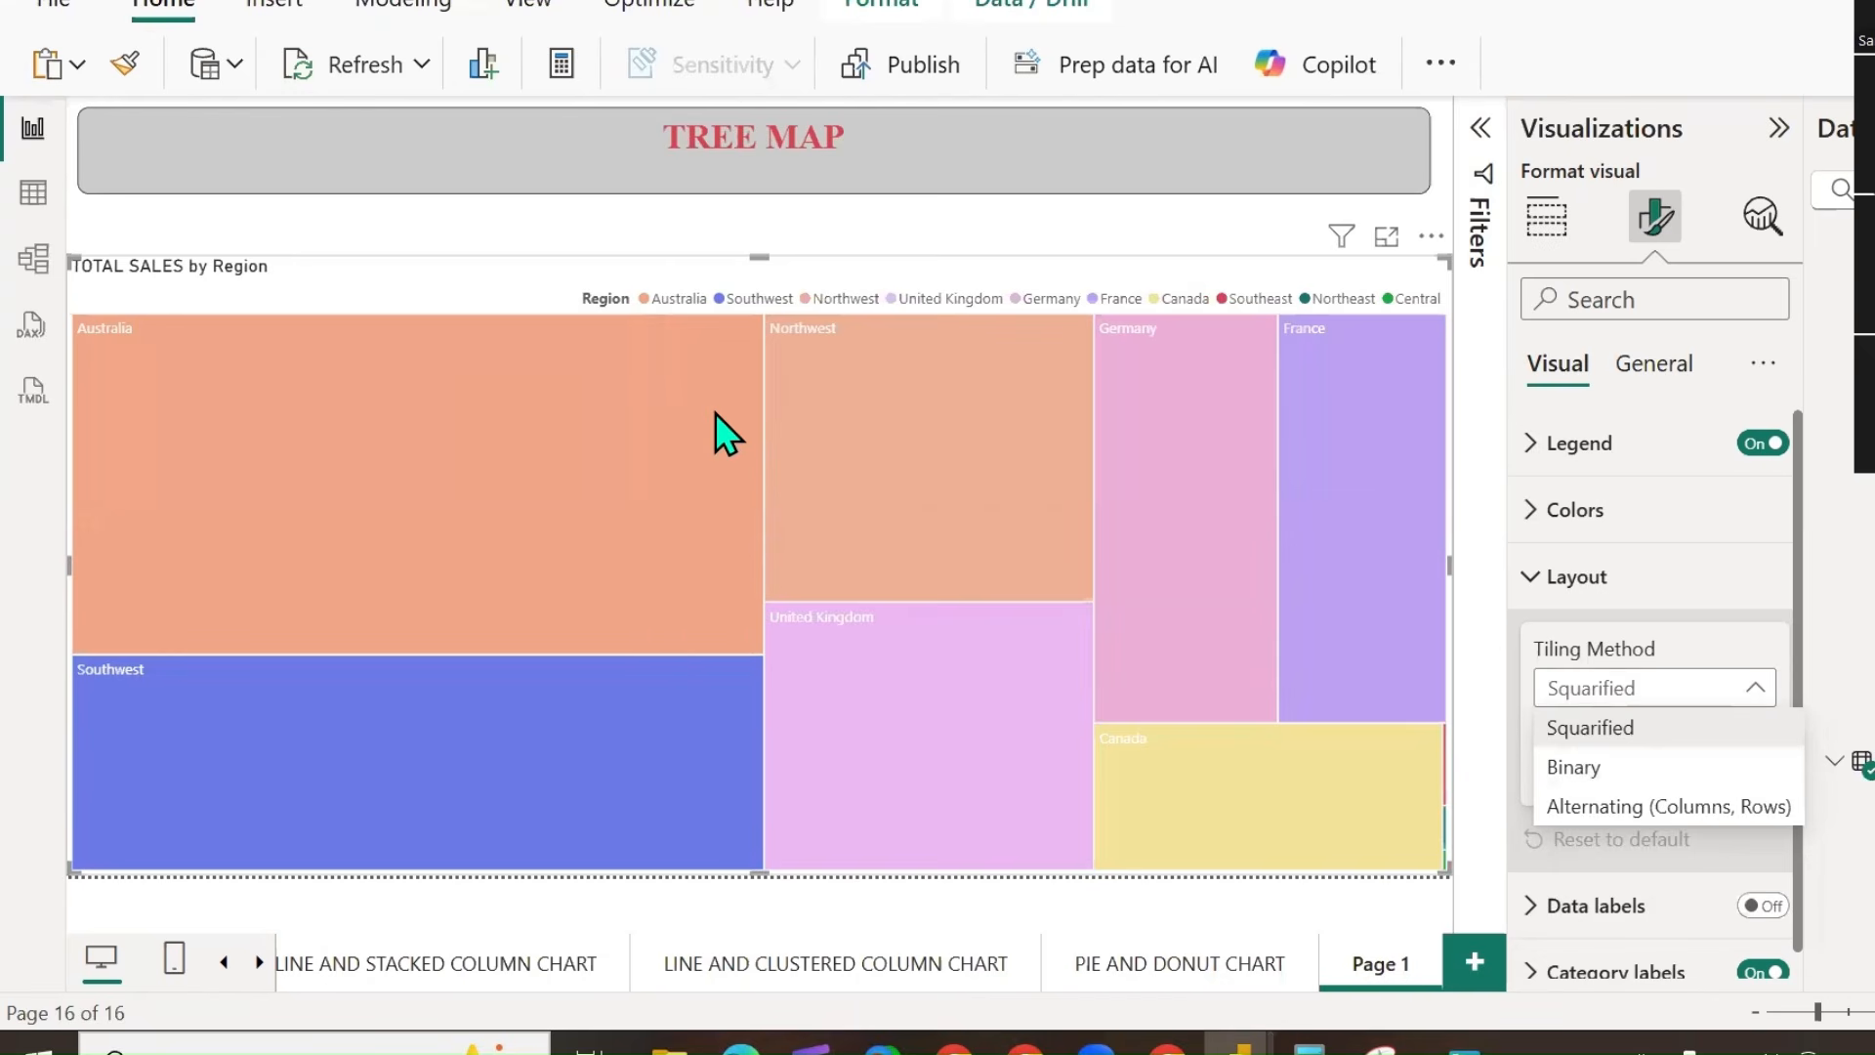
{"action": "left_click", "coordinate": [1612, 770]}
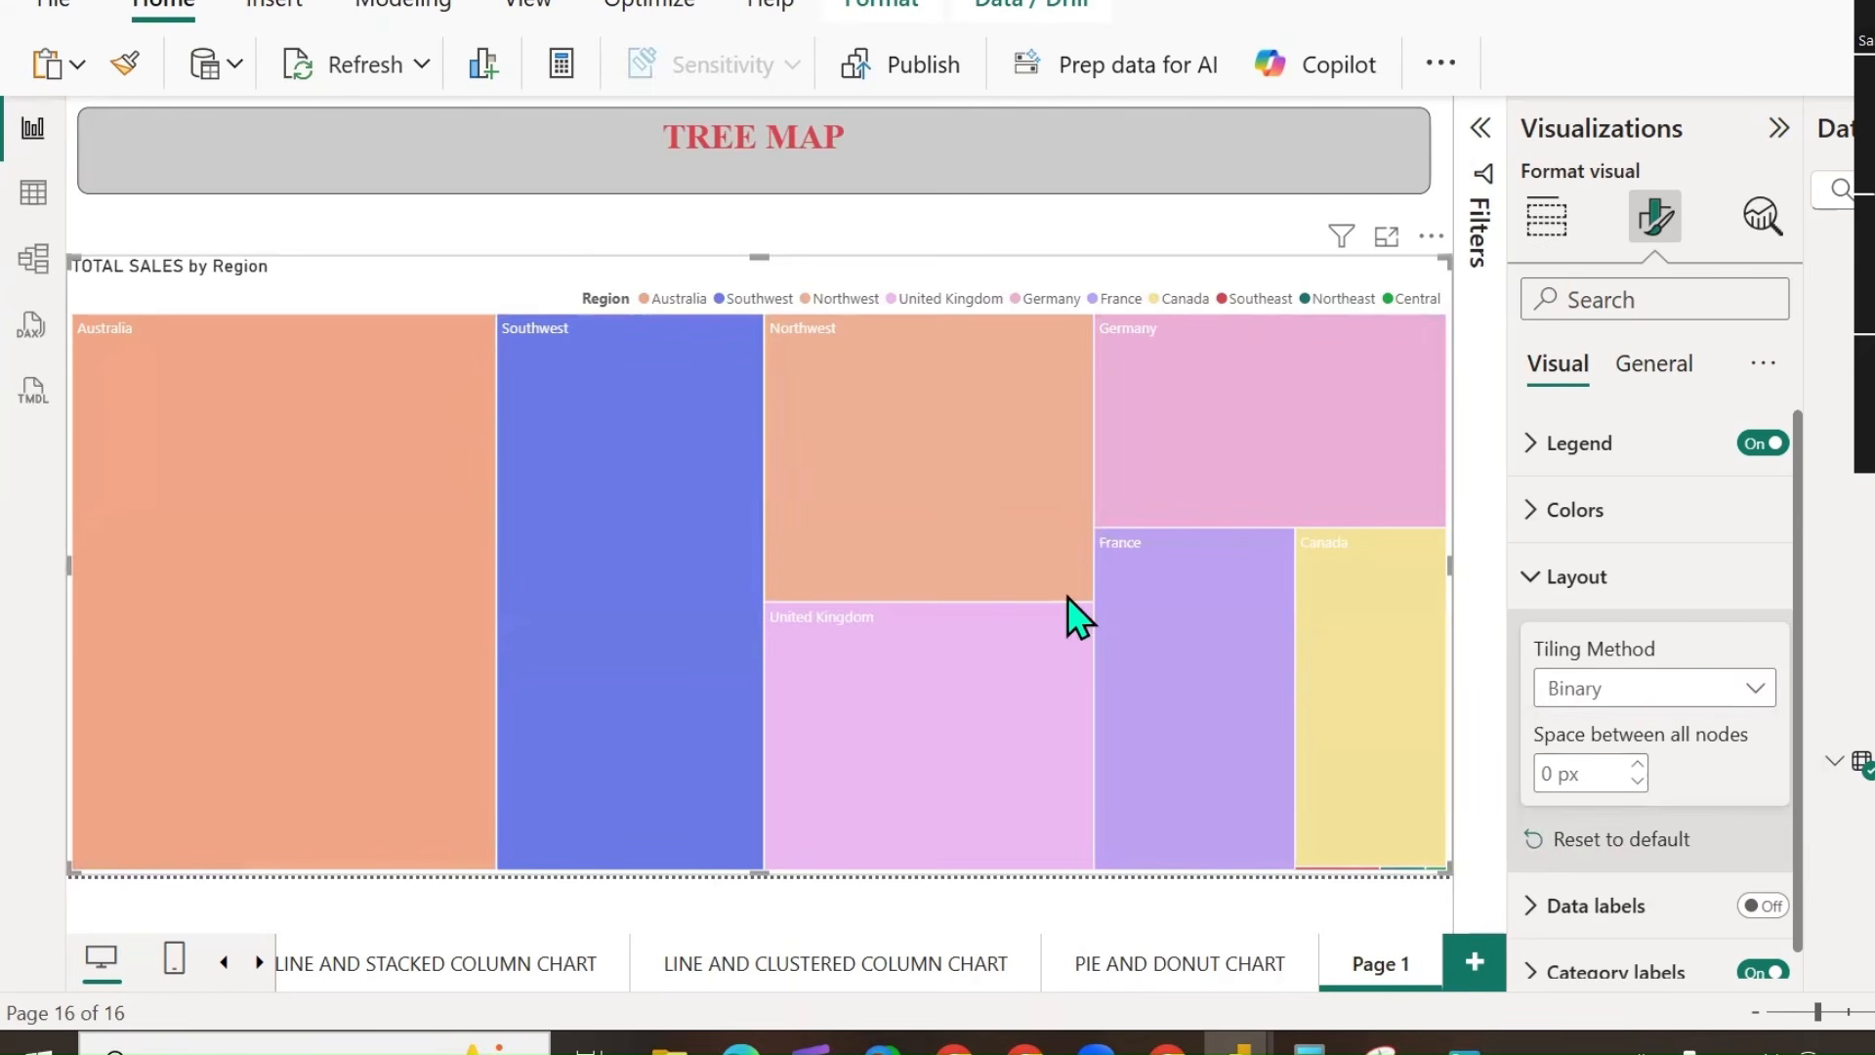
Set the treemap's tiling method to Alternating (Columns, Rows) with 5 px of space between all nodes.
{"action": "left_click", "coordinate": [1752, 692]}
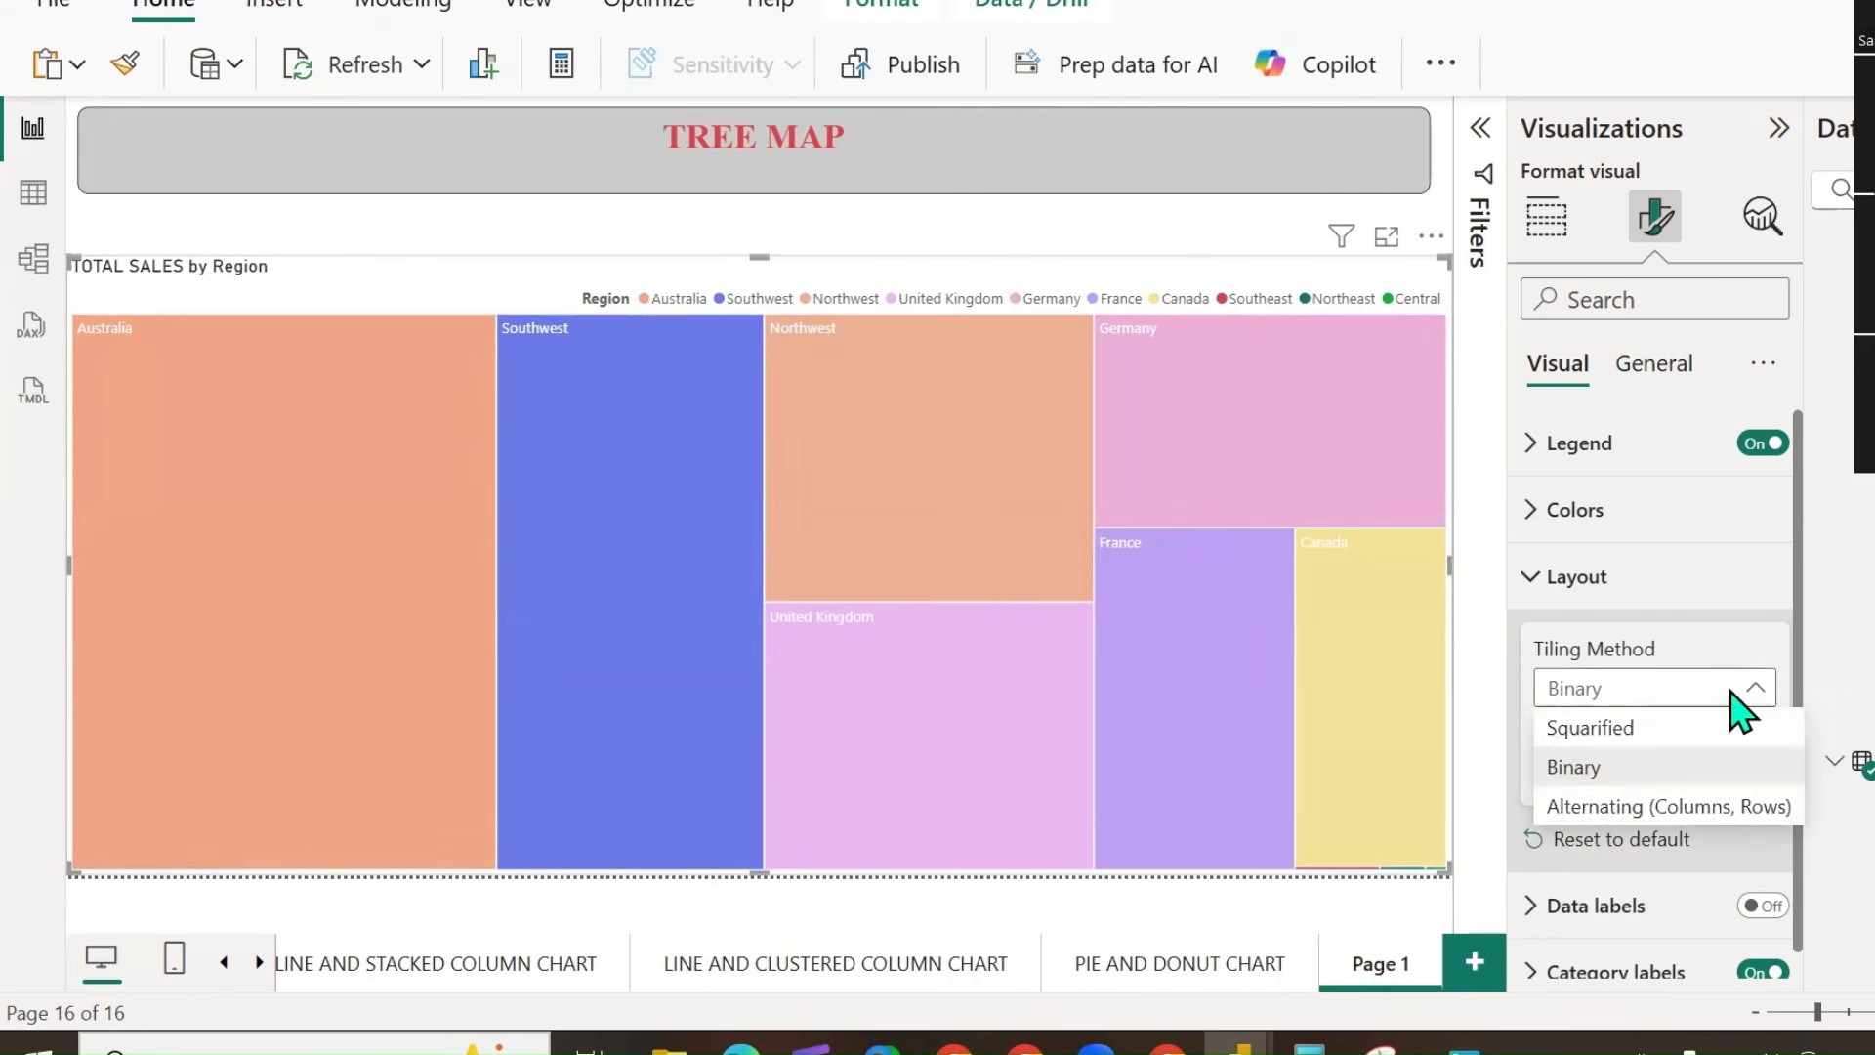
{"action": "left_click", "coordinate": [1598, 809]}
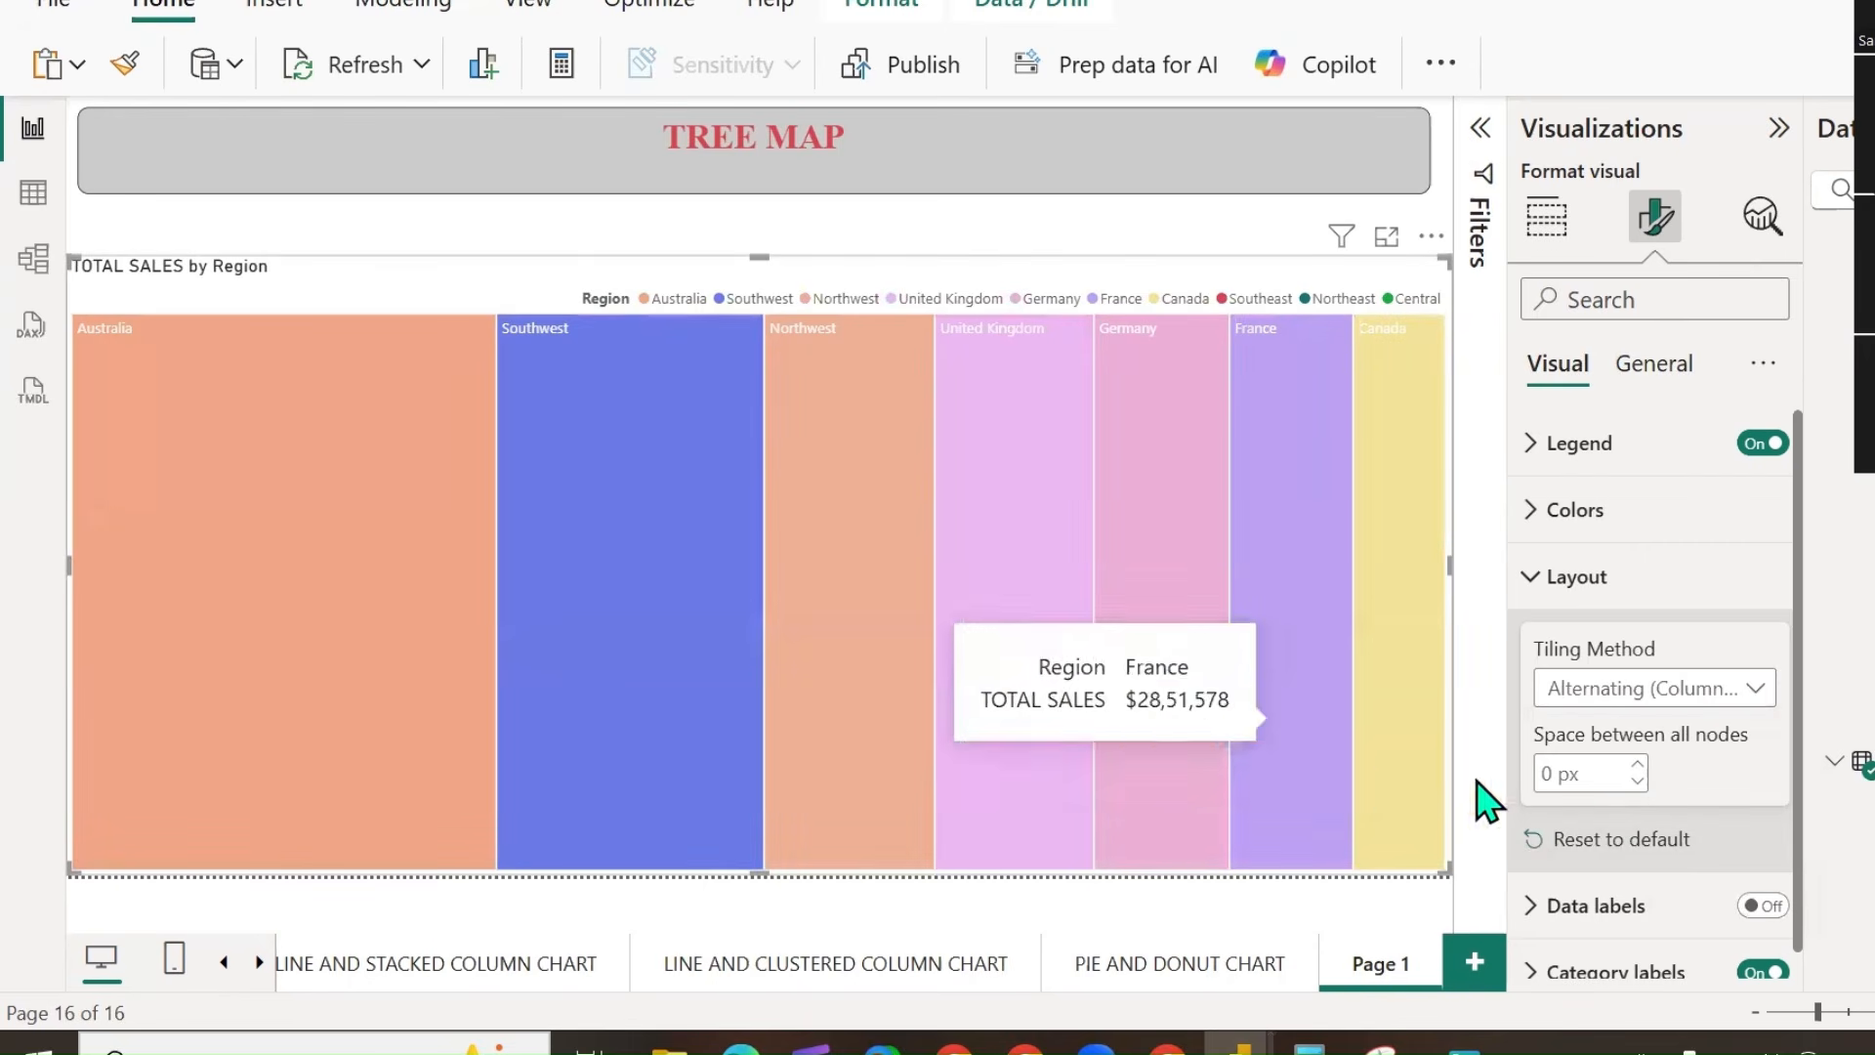
{"action": "left_click", "coordinate": [1637, 768]}
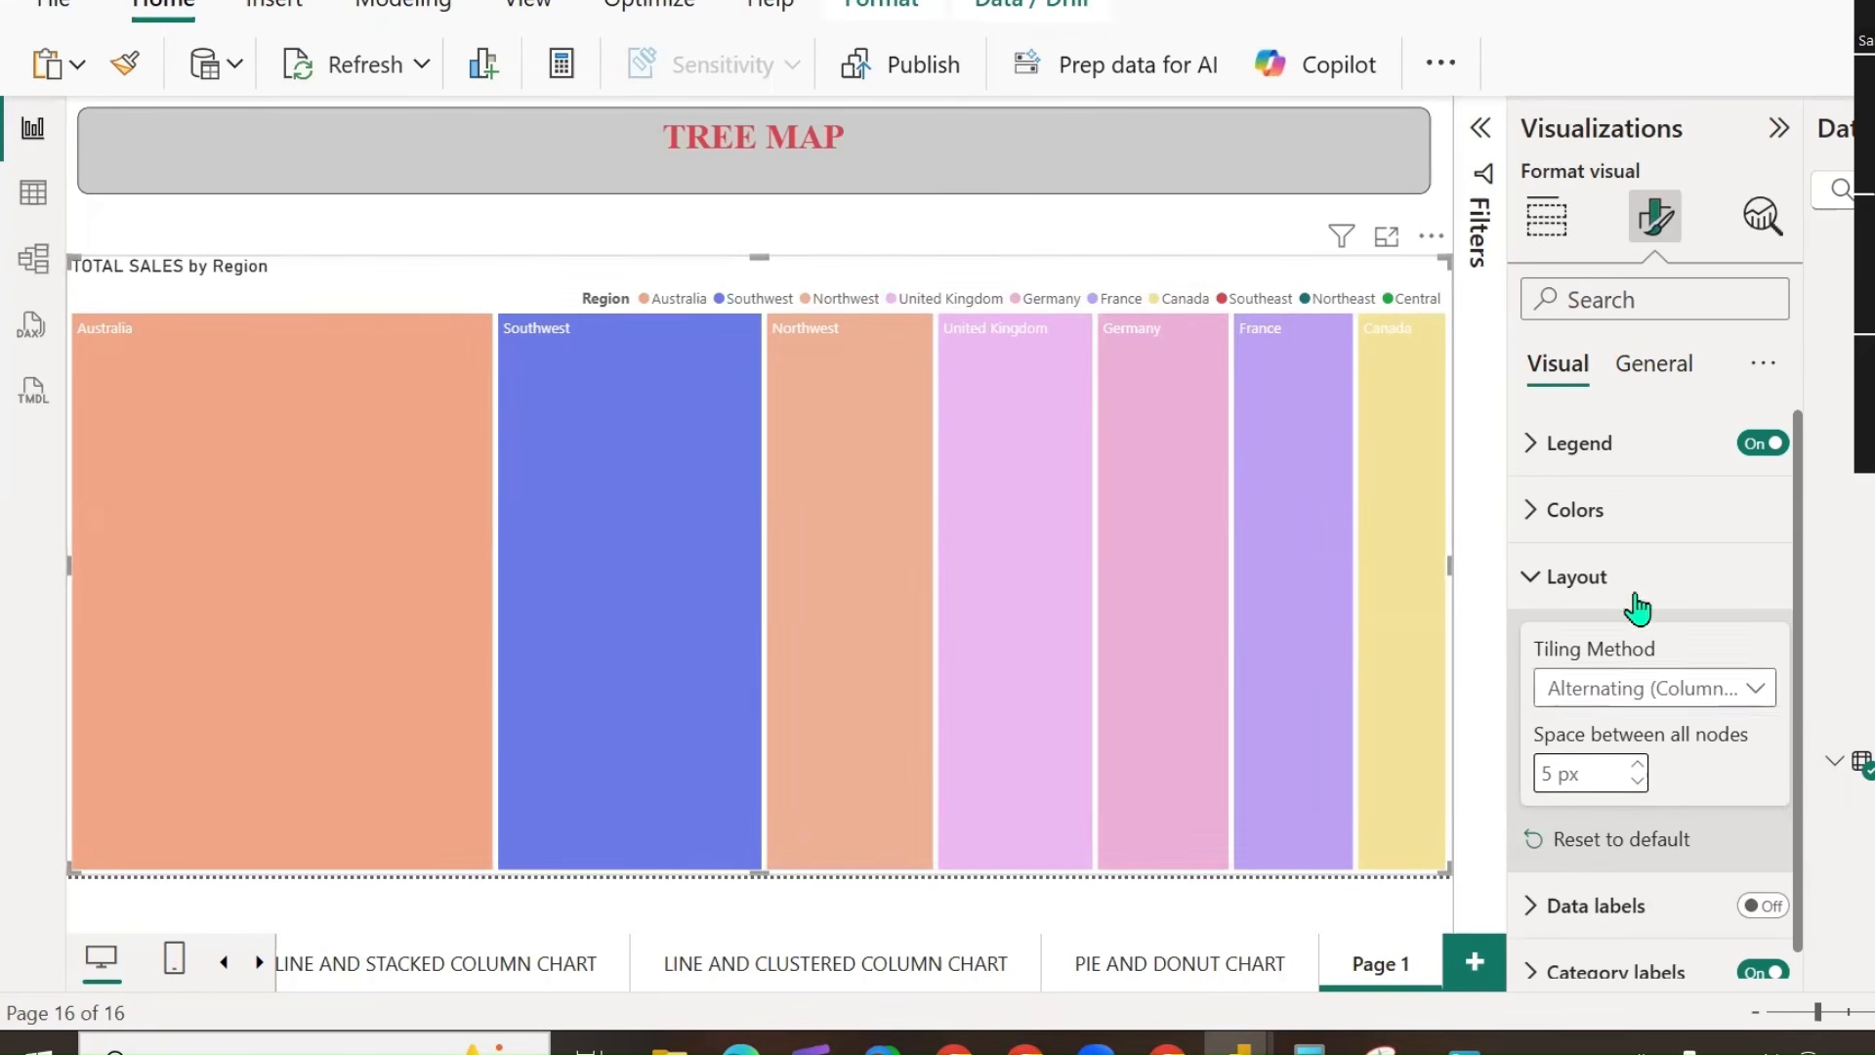
{"action": "left_click", "coordinate": [1537, 584]}
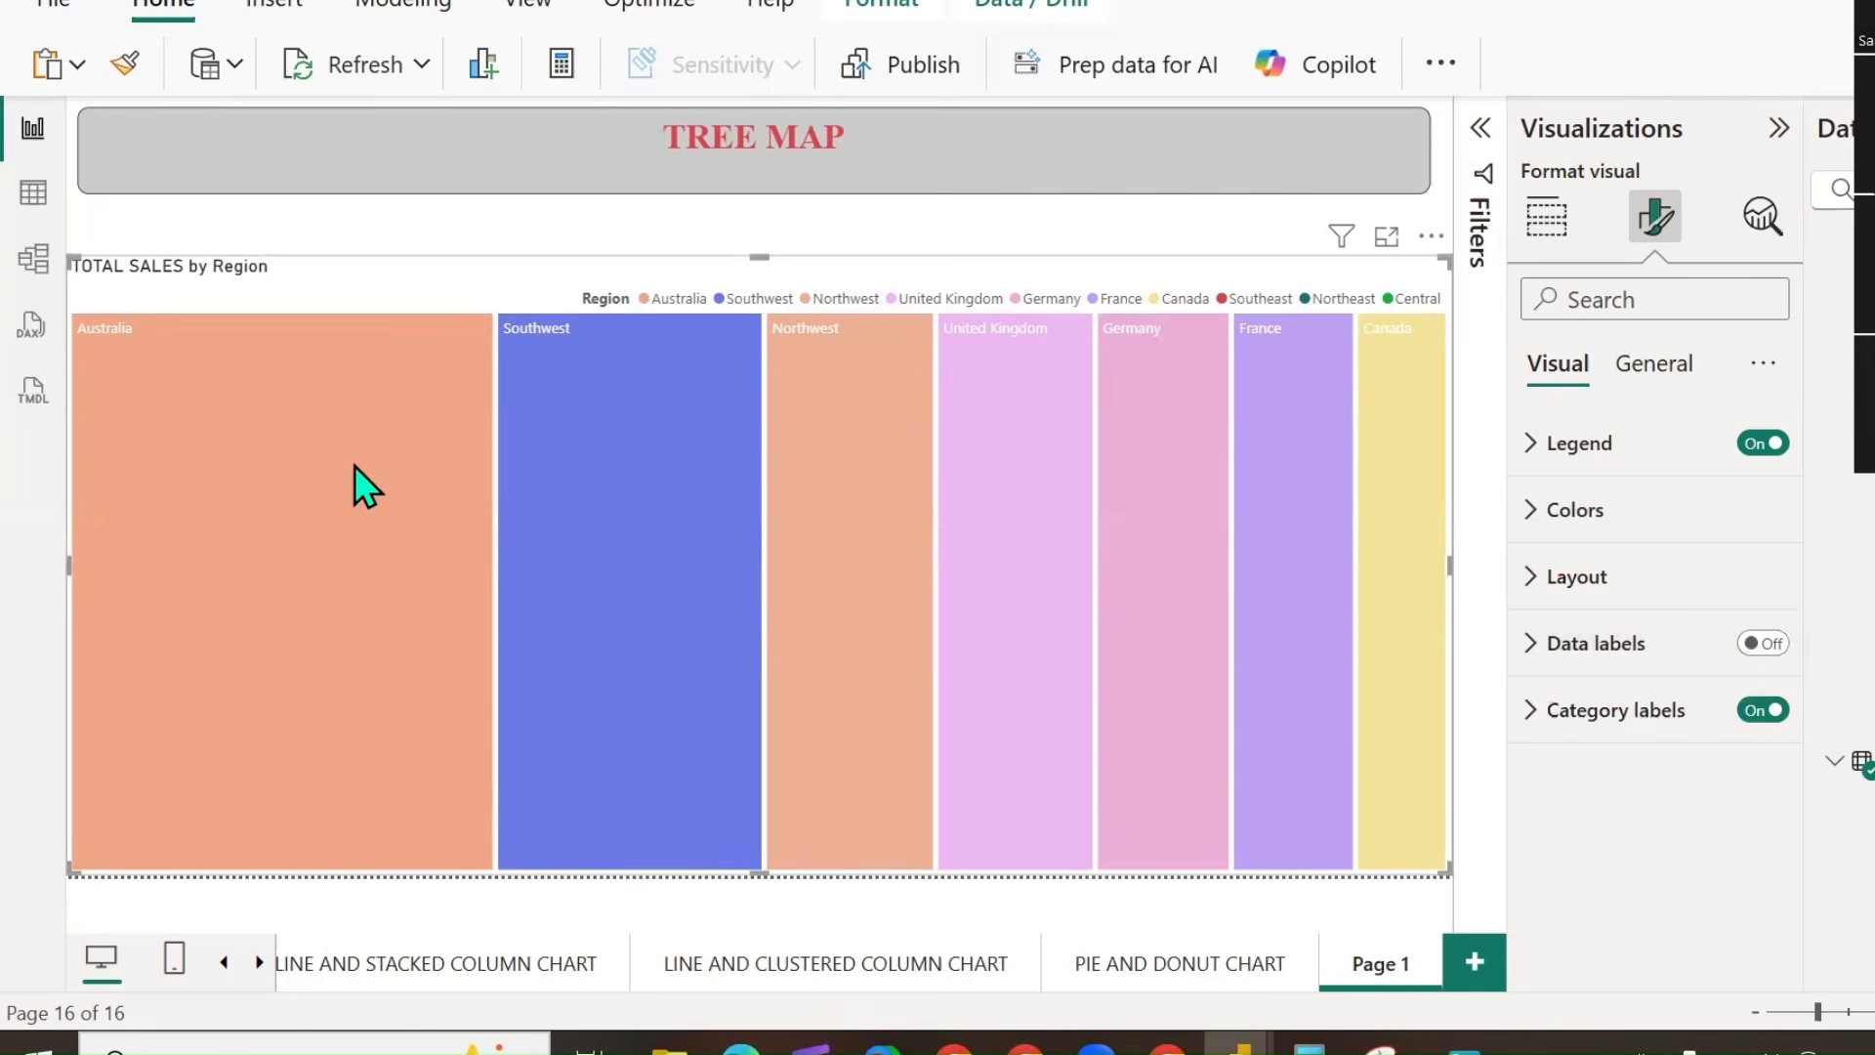
Turn on the treemap's data labels and make their values bold.
{"action": "mouse_move", "coordinate": [848, 461]}
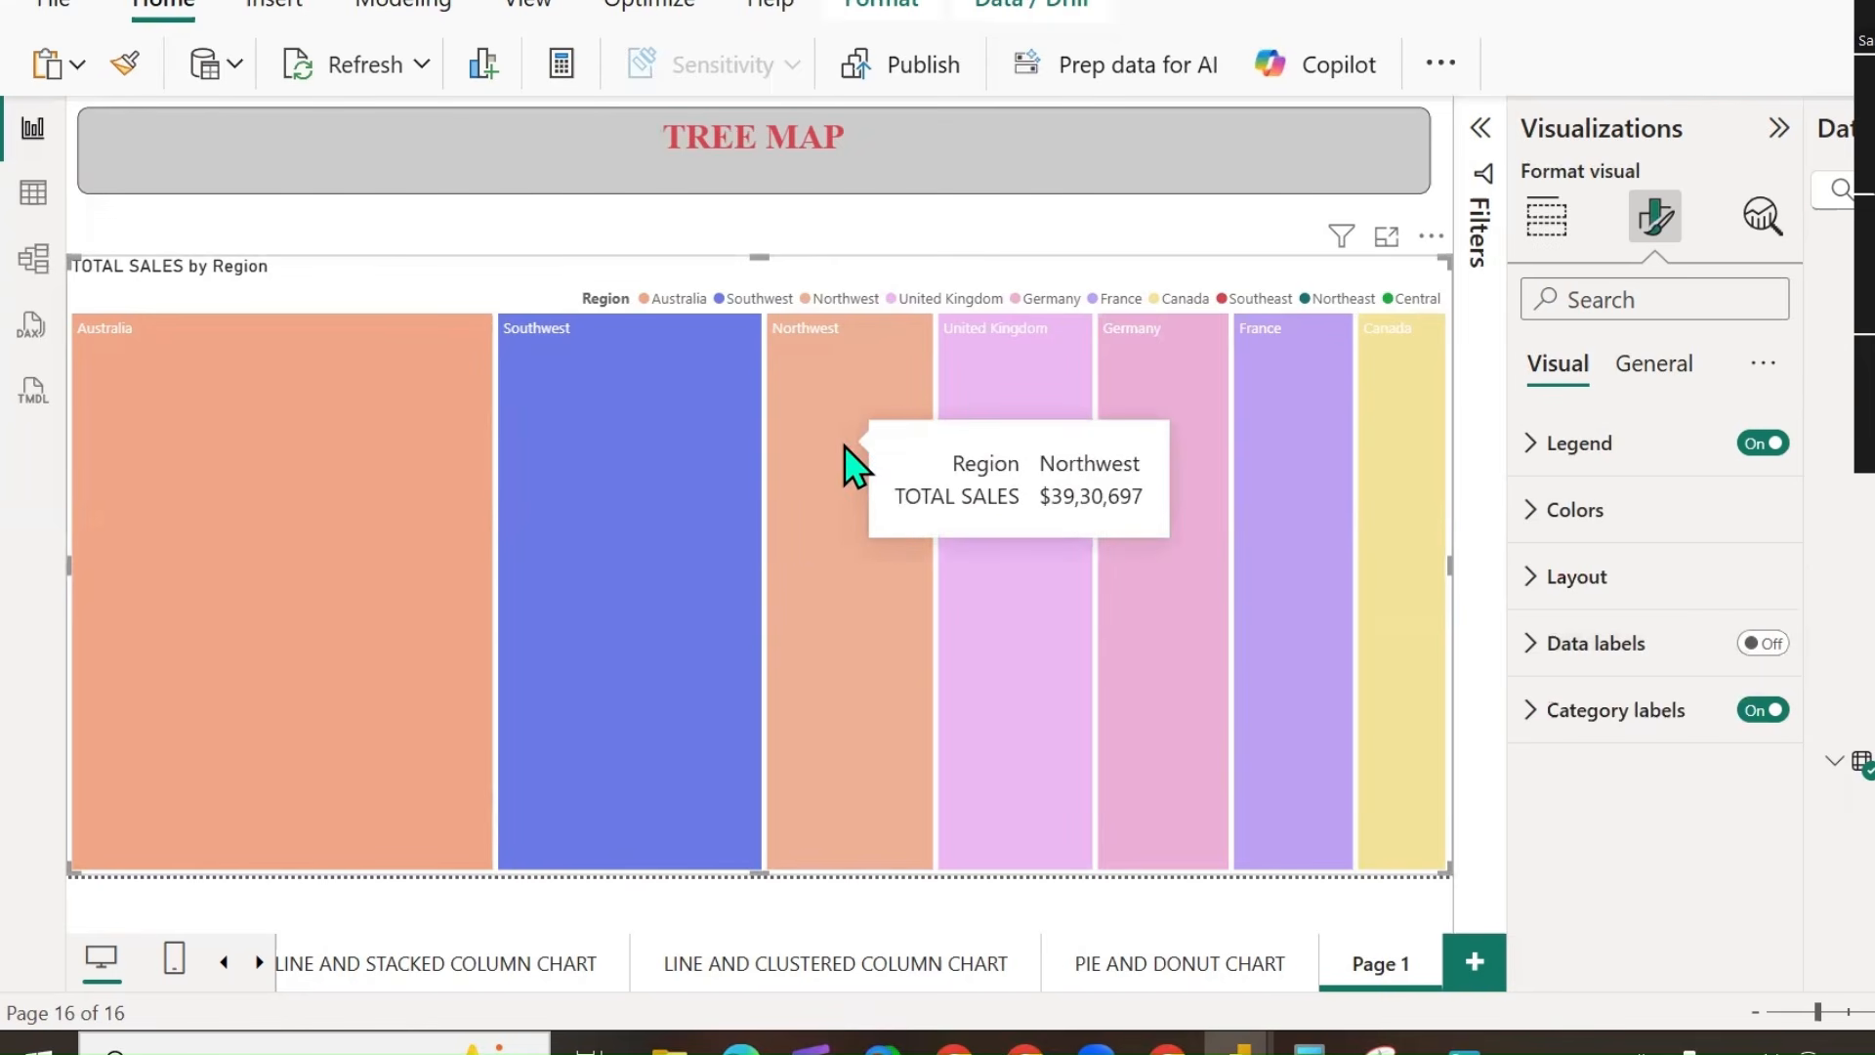
{"action": "left_click", "coordinate": [1766, 642]}
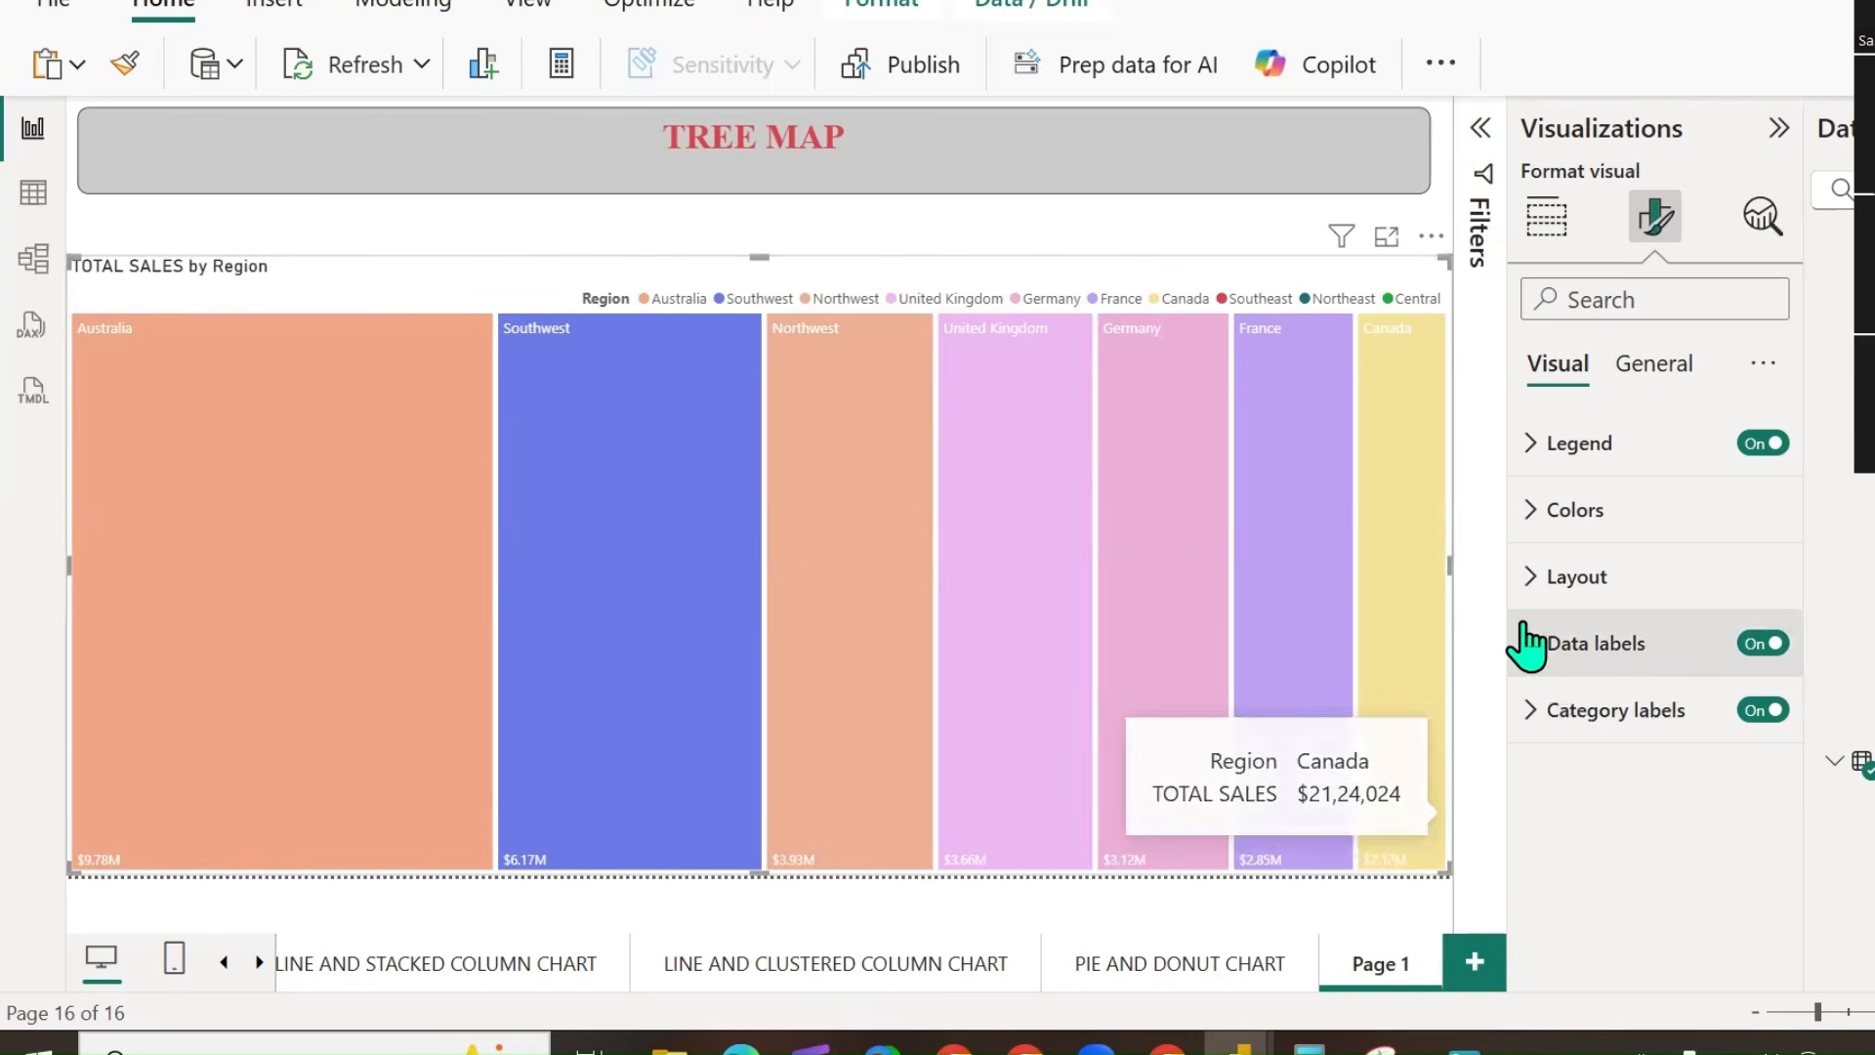
{"action": "left_click", "coordinate": [1525, 655]}
{"action": "scroll", "coordinate": [1709, 750], "scroll_direction": "down", "scroll_amount": 4}
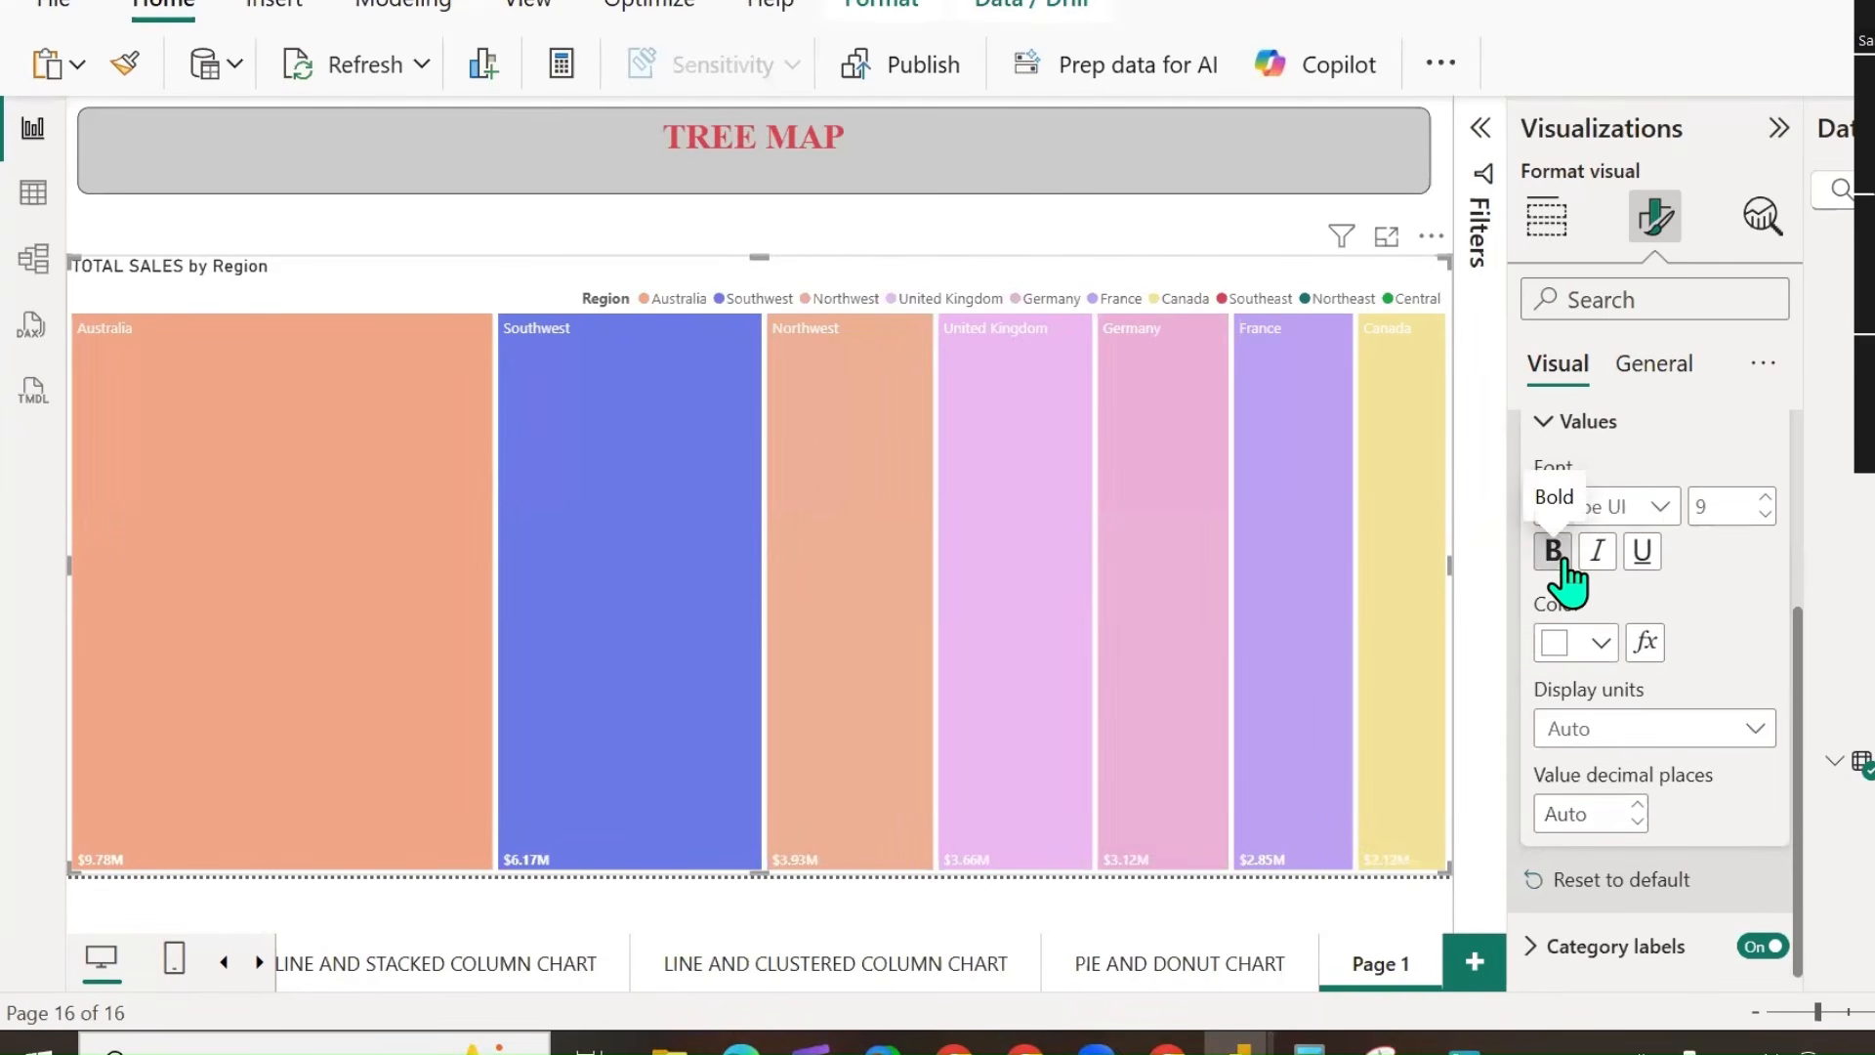
Set the data label values' color to the custom red #D32626.
{"action": "left_click", "coordinate": [1602, 645]}
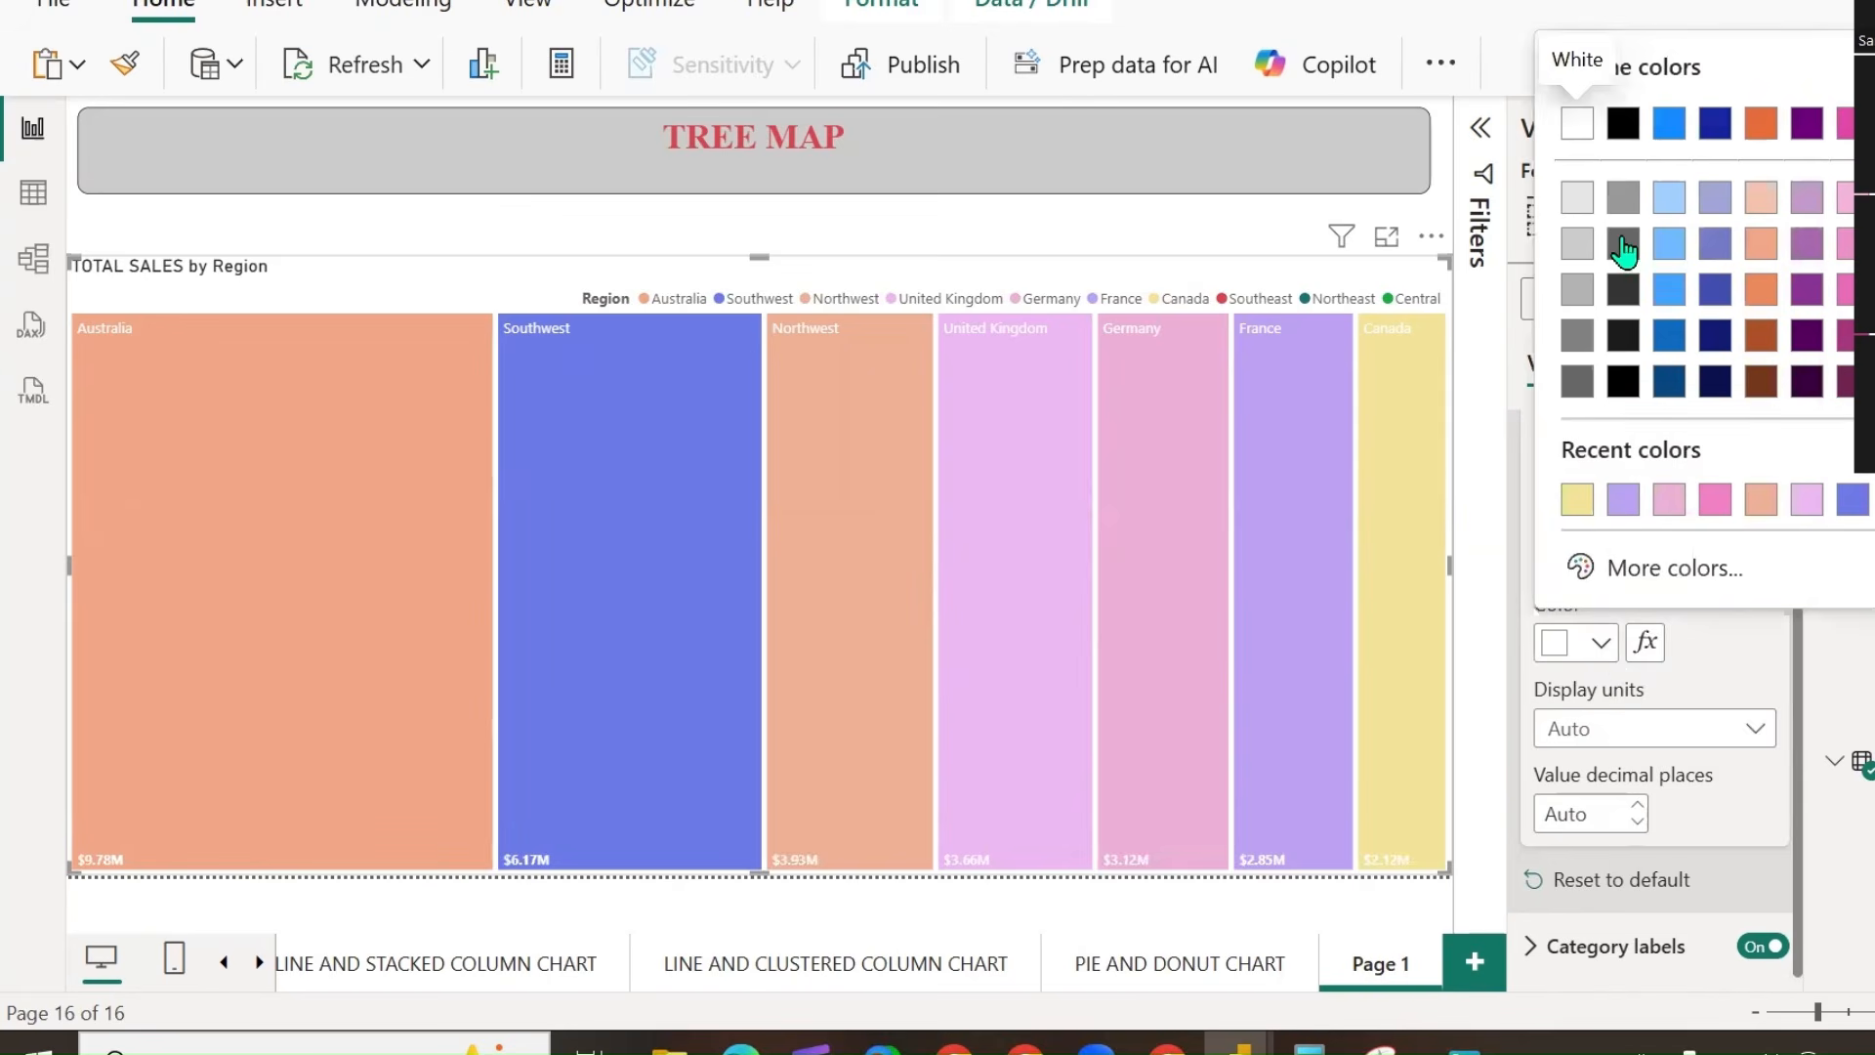
{"action": "left_click", "coordinate": [1623, 244]}
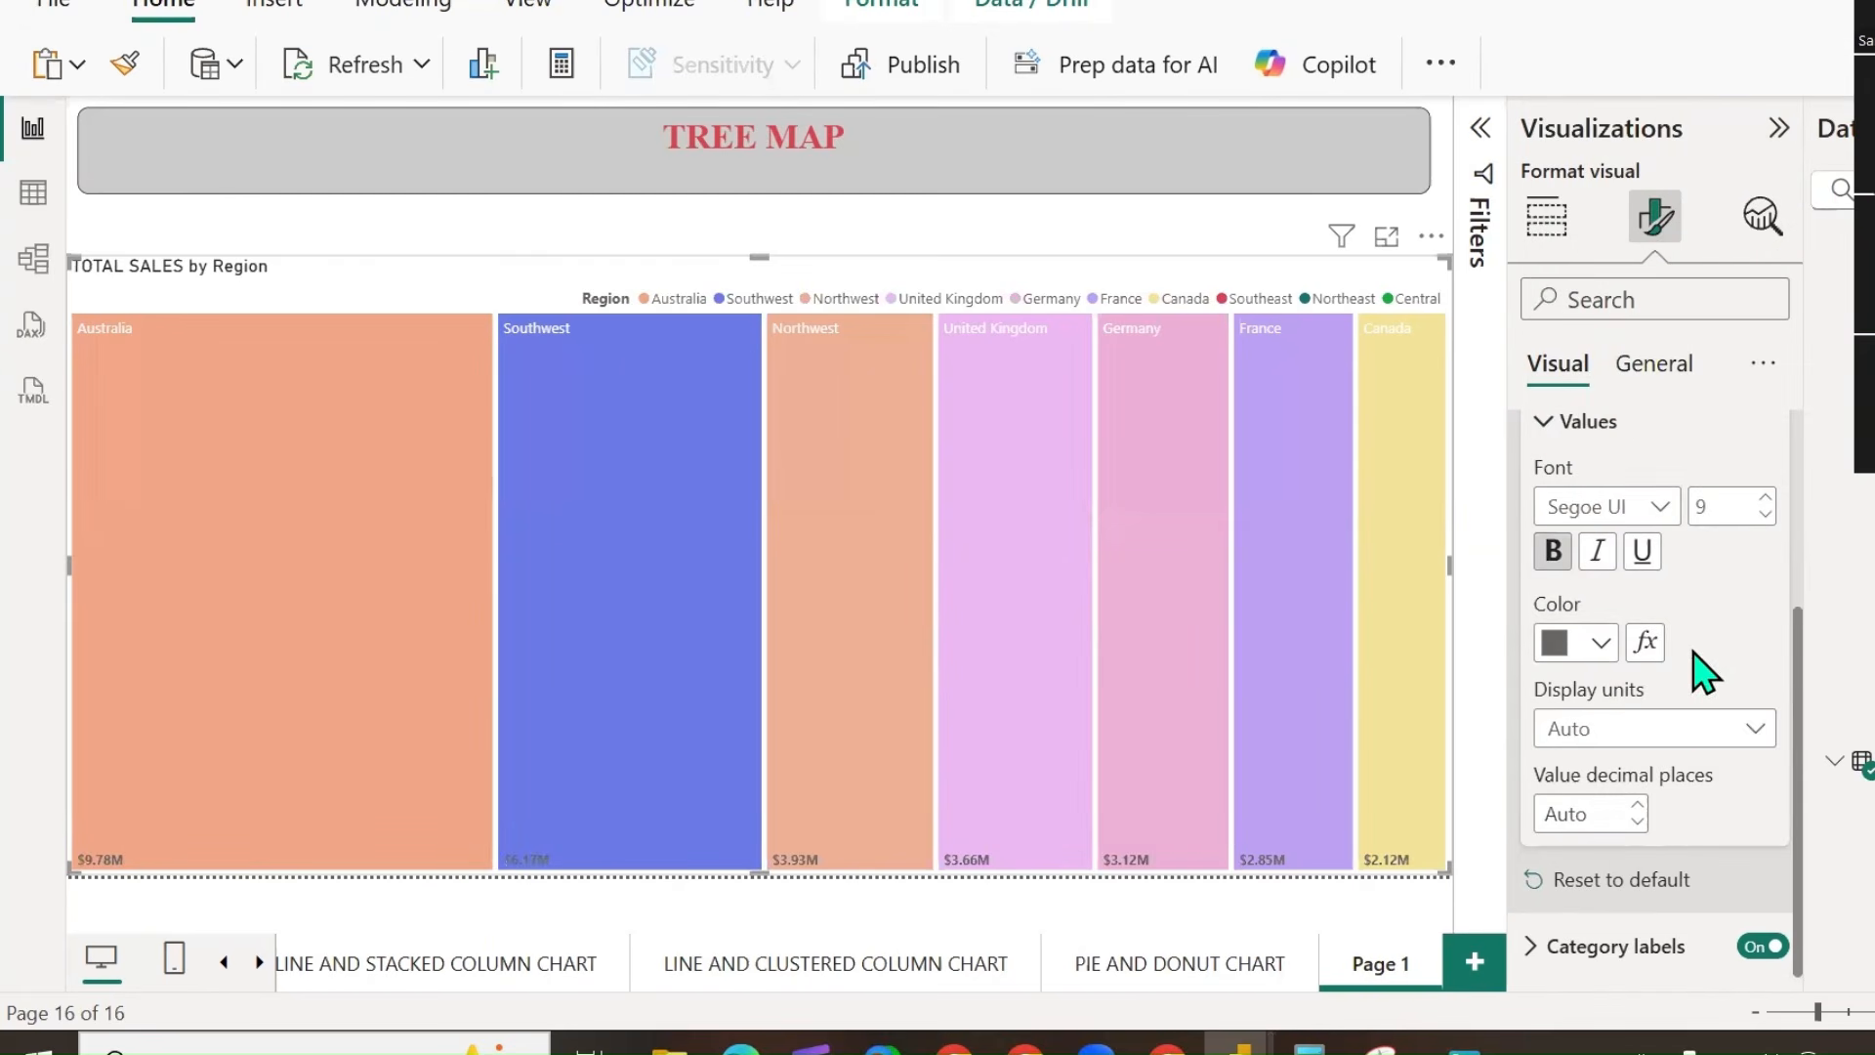
{"action": "left_click", "coordinate": [1602, 642]}
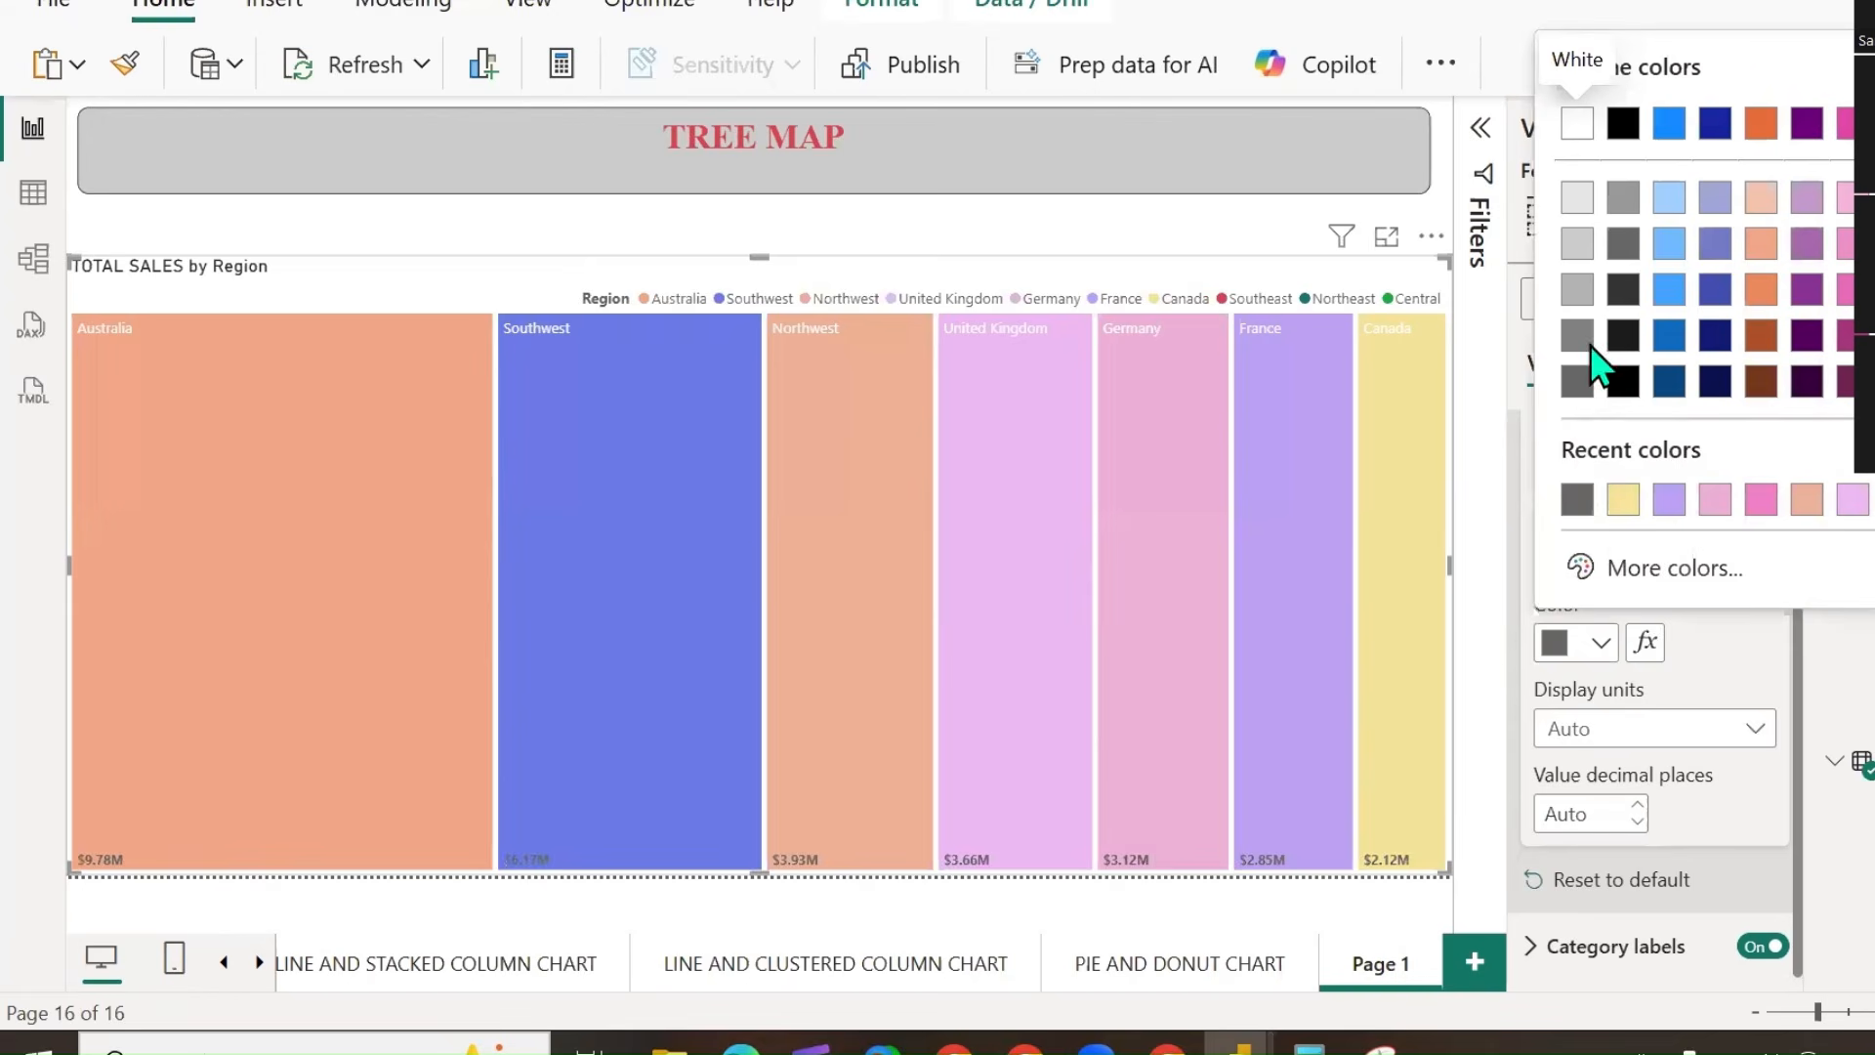
{"action": "left_click", "coordinate": [1661, 568]}
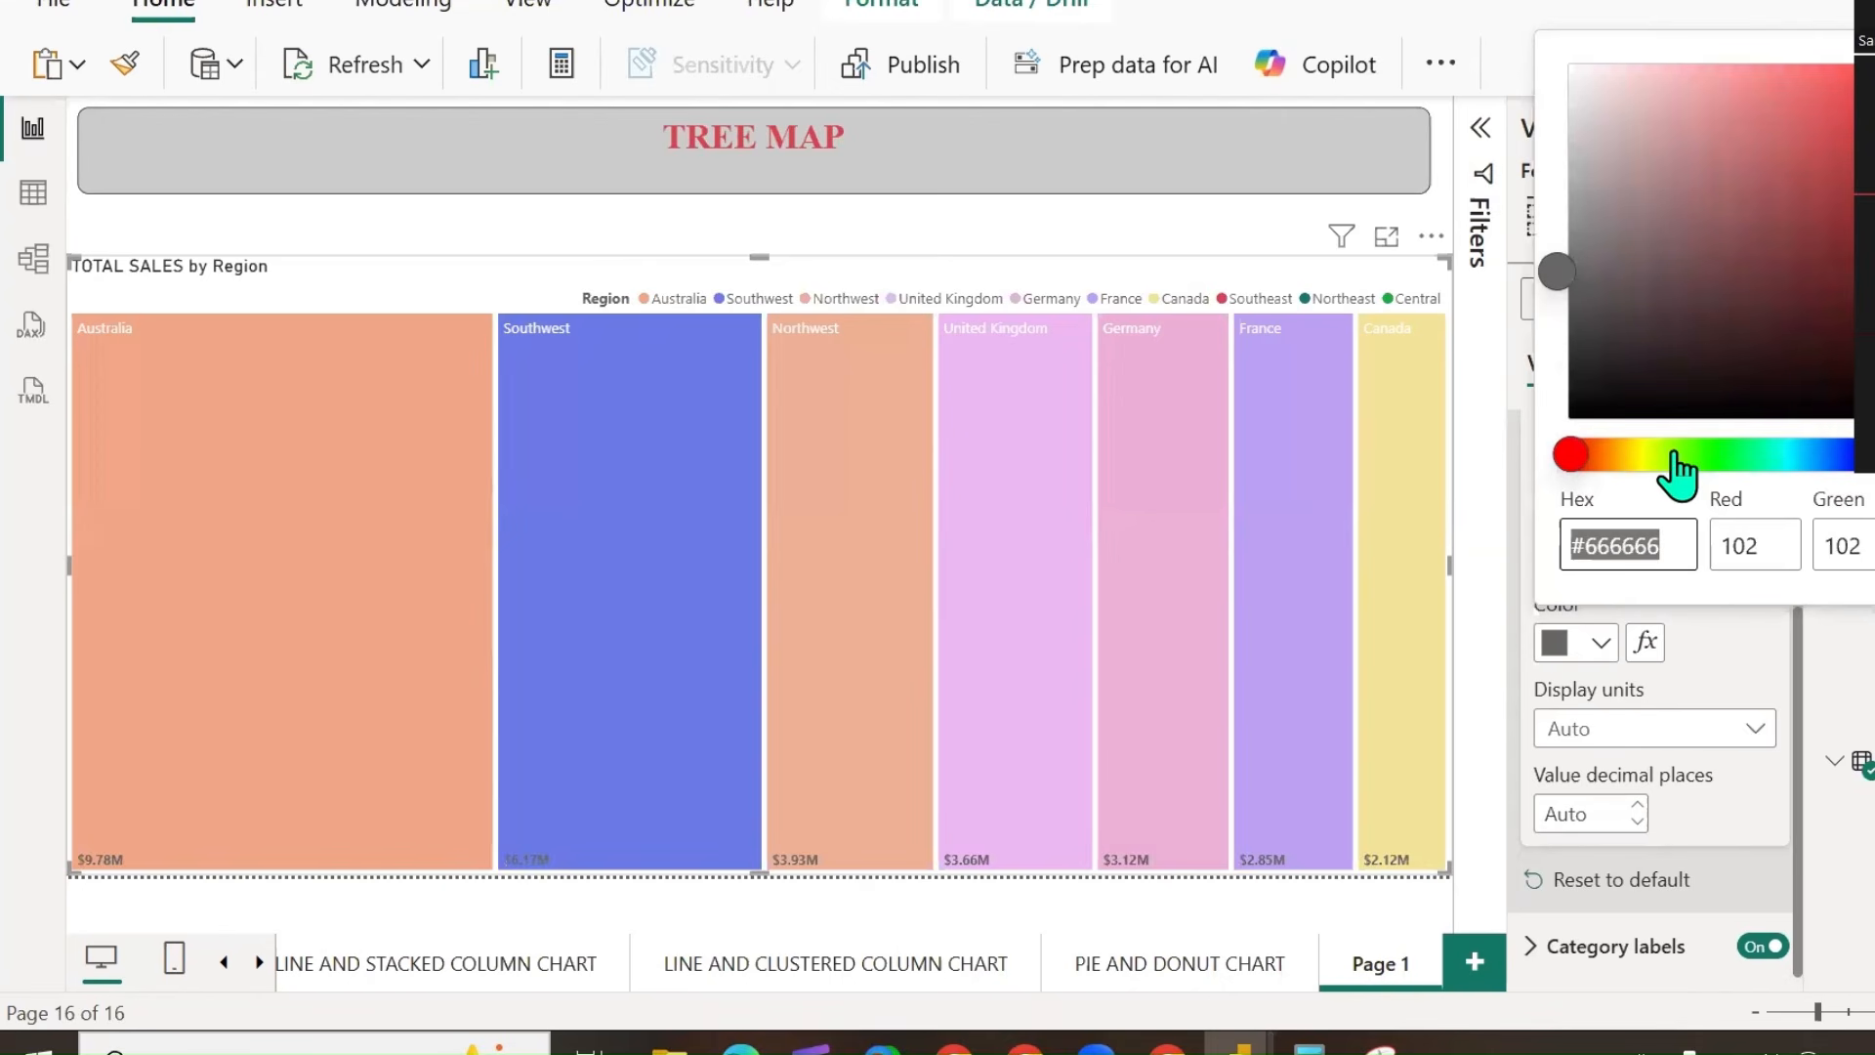
{"action": "type", "text": "#D32626"}
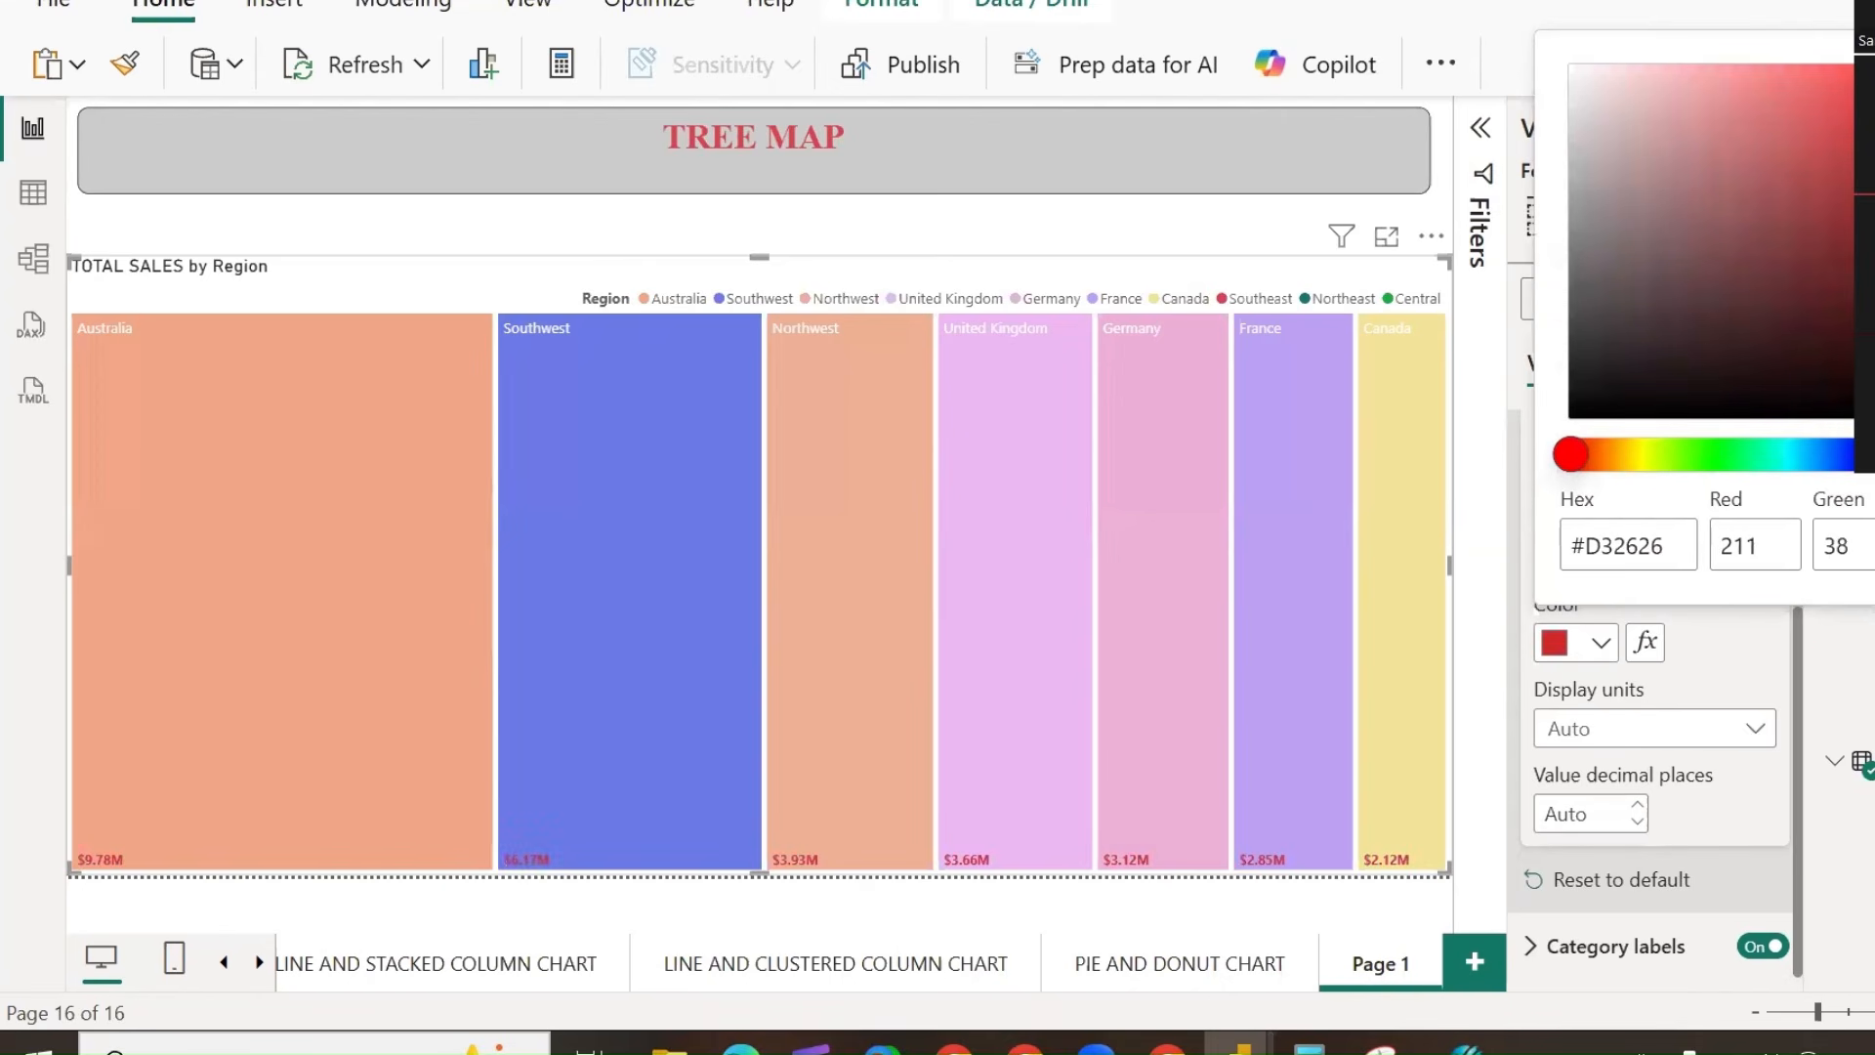
{"action": "left_click", "coordinate": [1725, 663]}
Make the data label values italic and underlined.
{"action": "left_click", "coordinate": [1598, 551]}
{"action": "left_click", "coordinate": [1642, 551]}
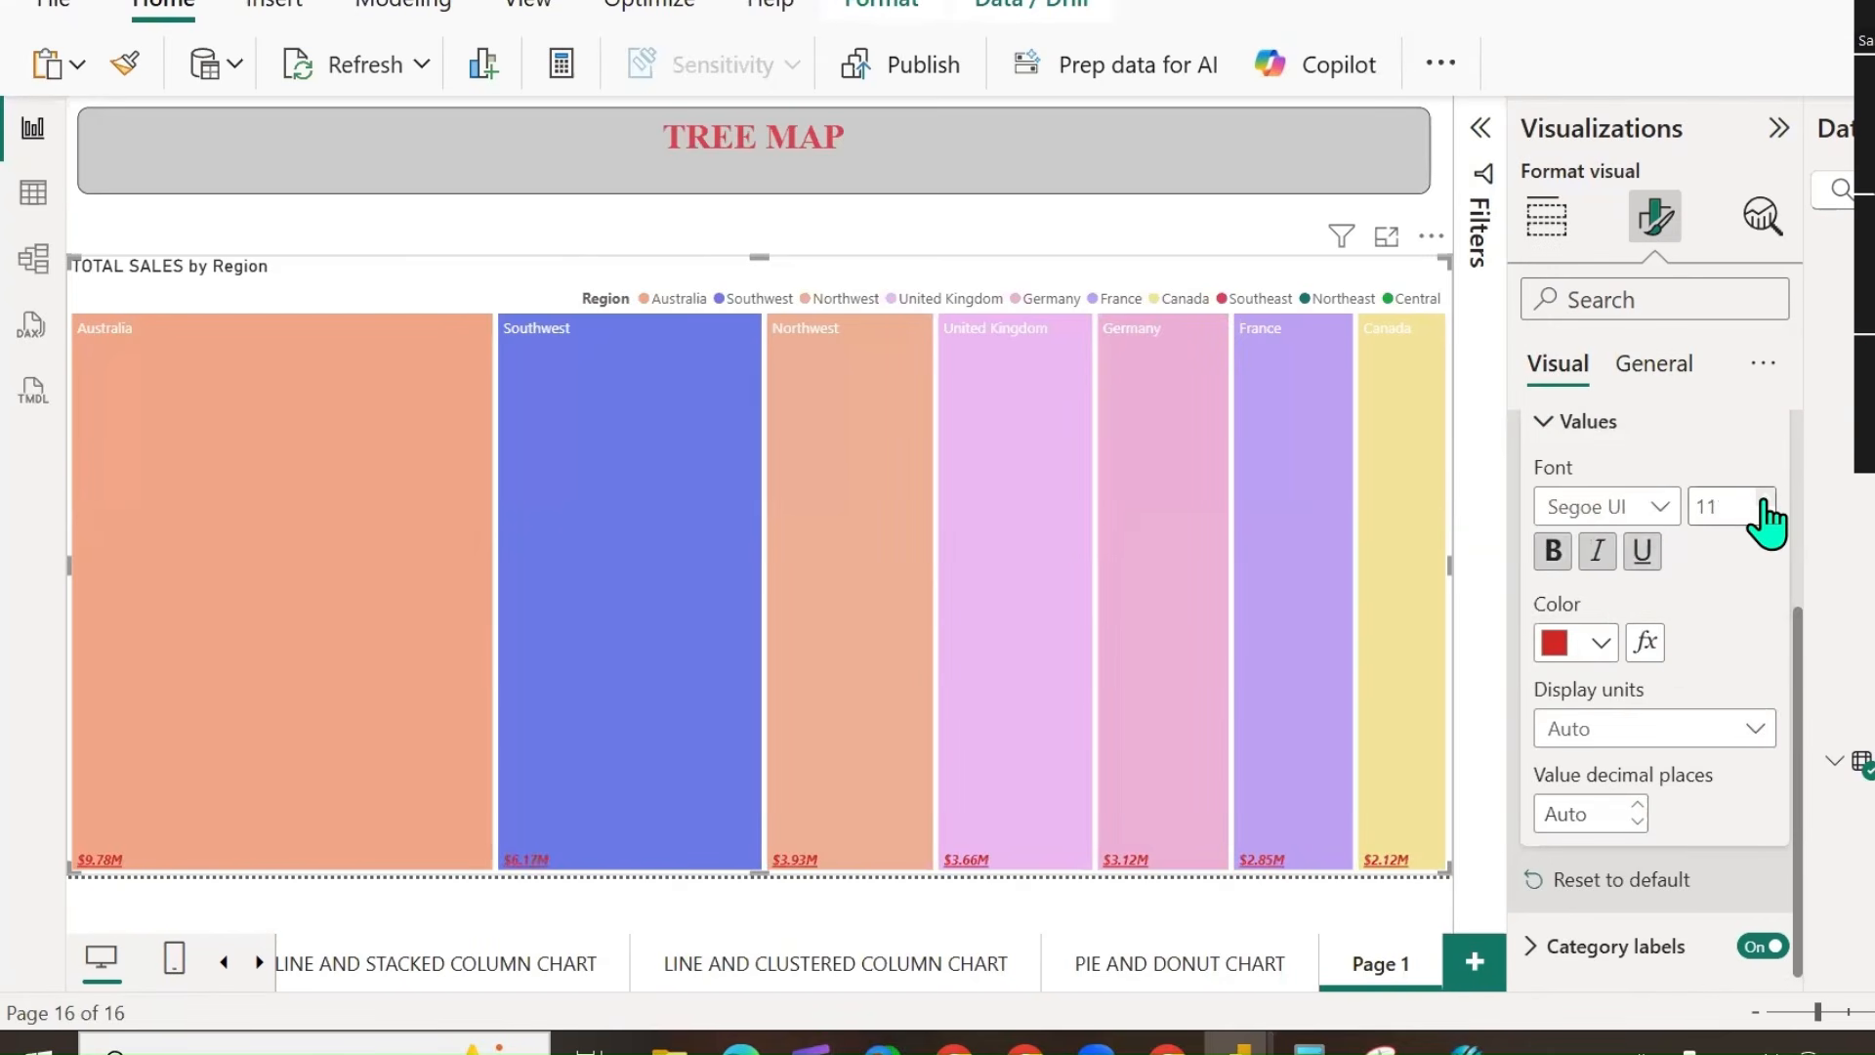
Set the treemap's data label values to font size 13 and its category labels to font size 15.
{"action": "left_click", "coordinate": [1765, 499]}
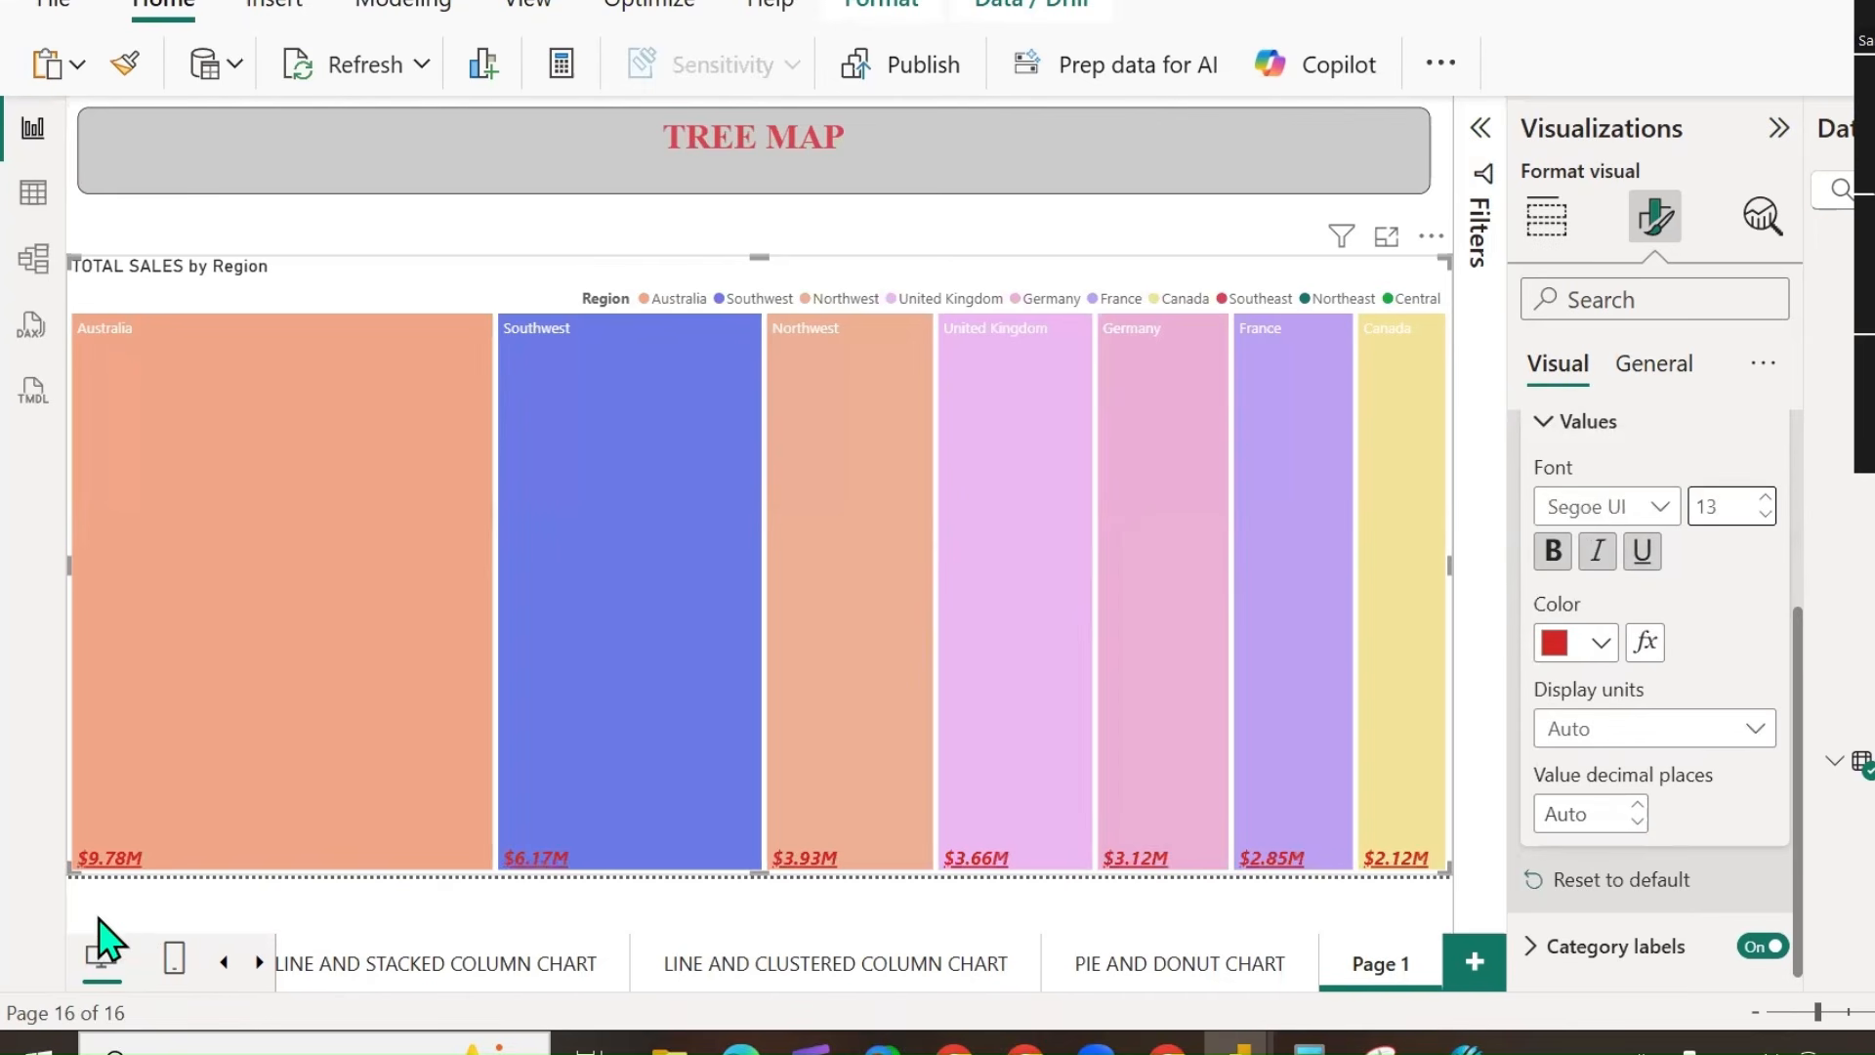
{"action": "left_click", "coordinate": [1544, 945]}
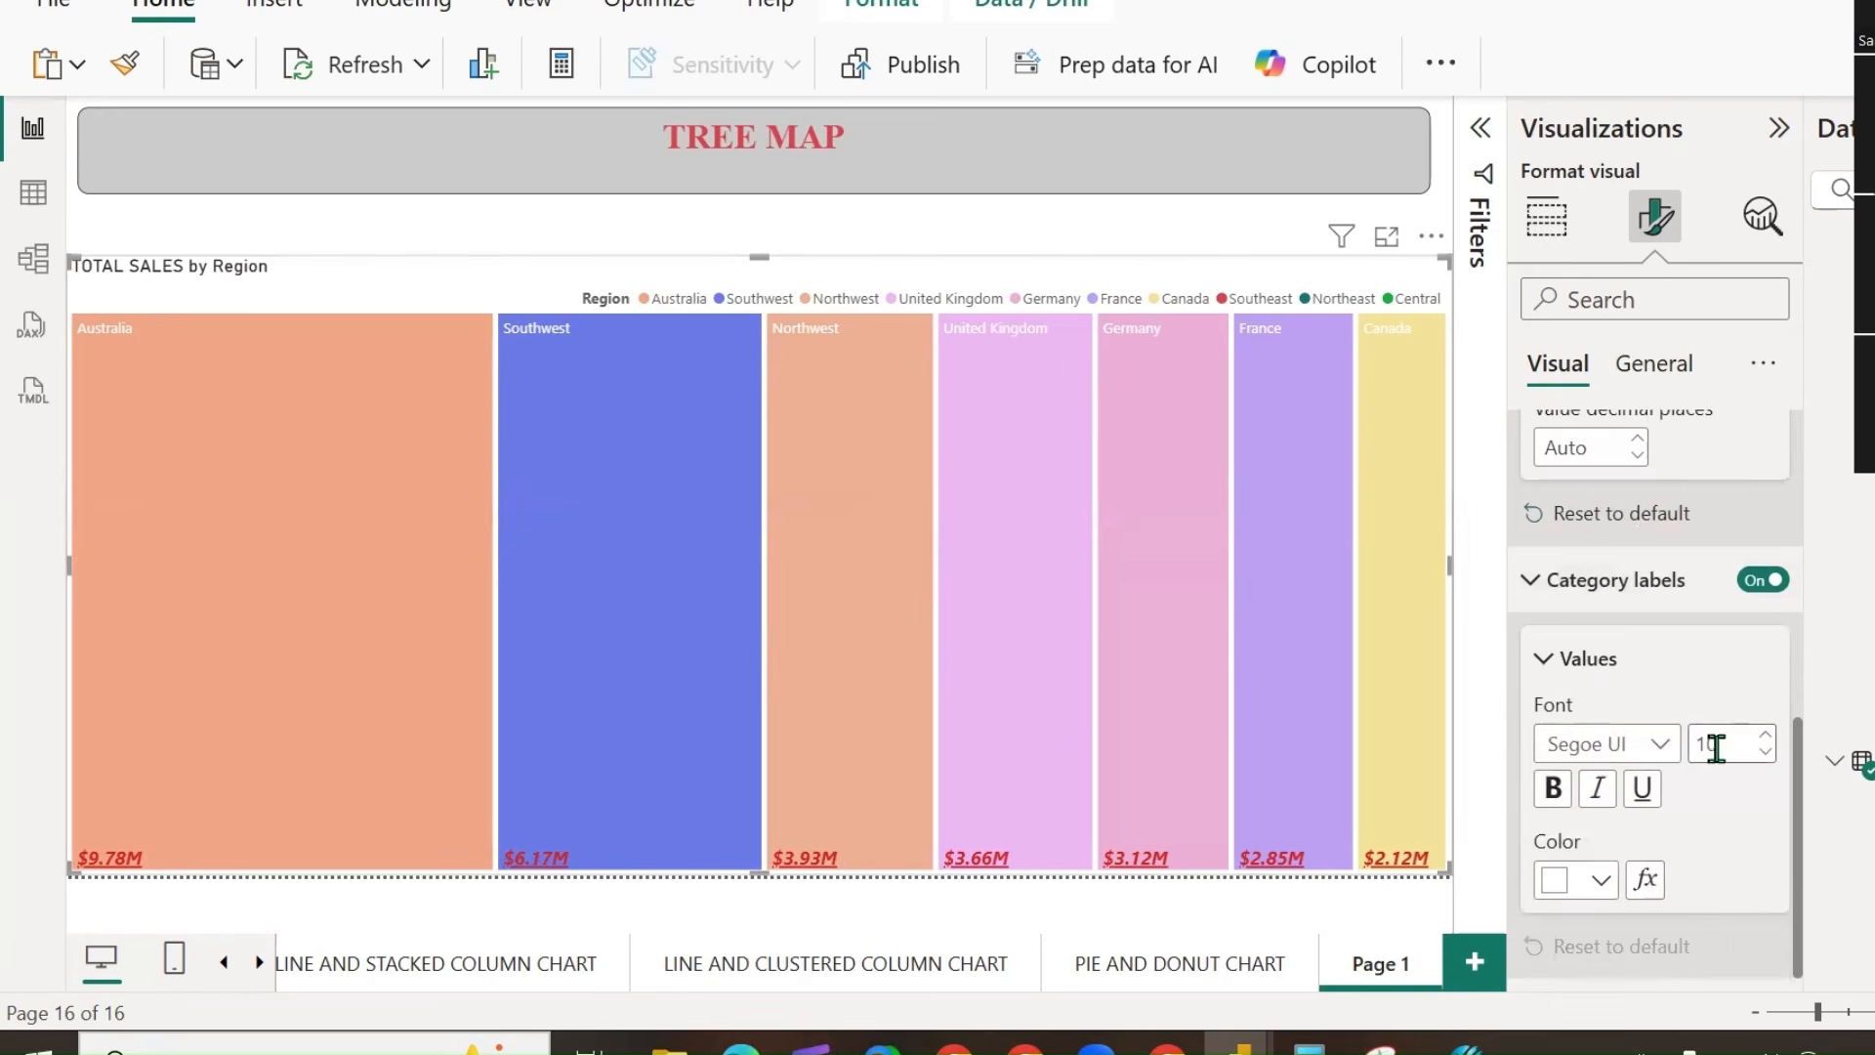
{"action": "left_click", "coordinate": [1766, 735]}
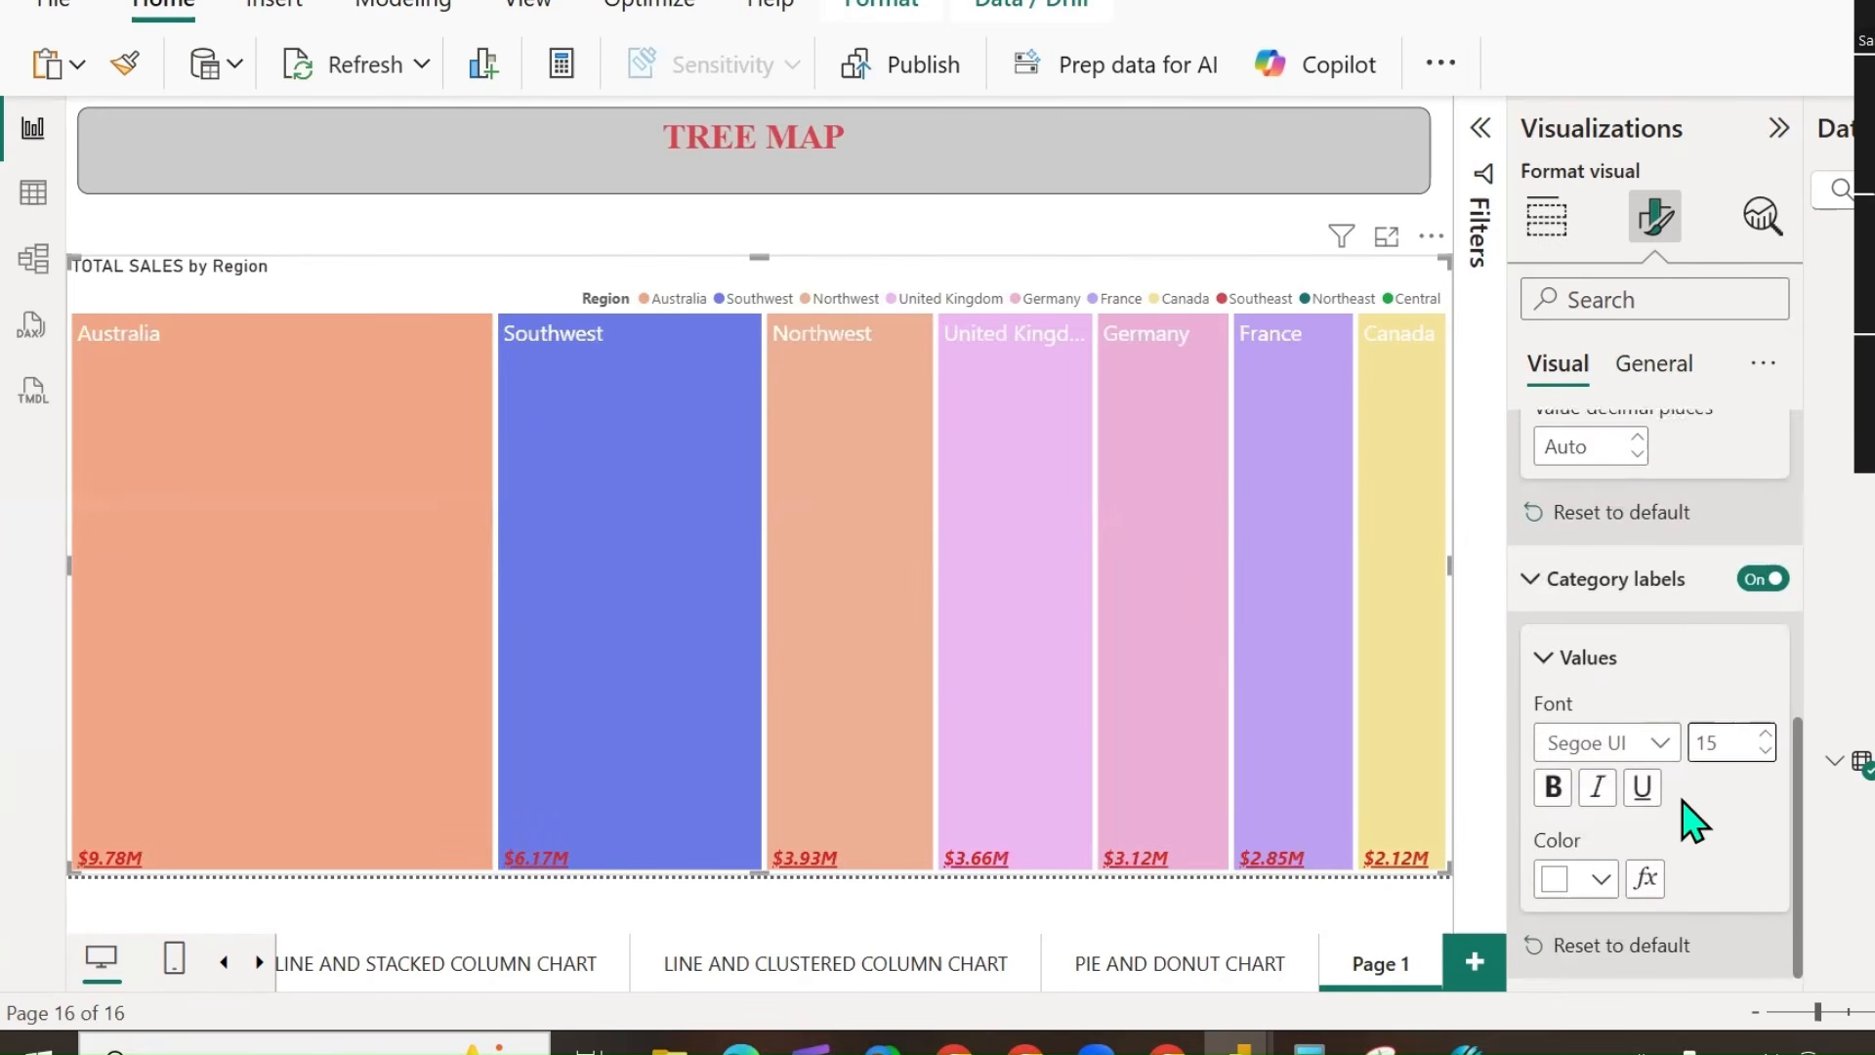
Color the category labels red and make them bold, italic and underlined.
{"action": "left_click", "coordinate": [1600, 879]}
{"action": "left_click", "coordinate": [1569, 733]}
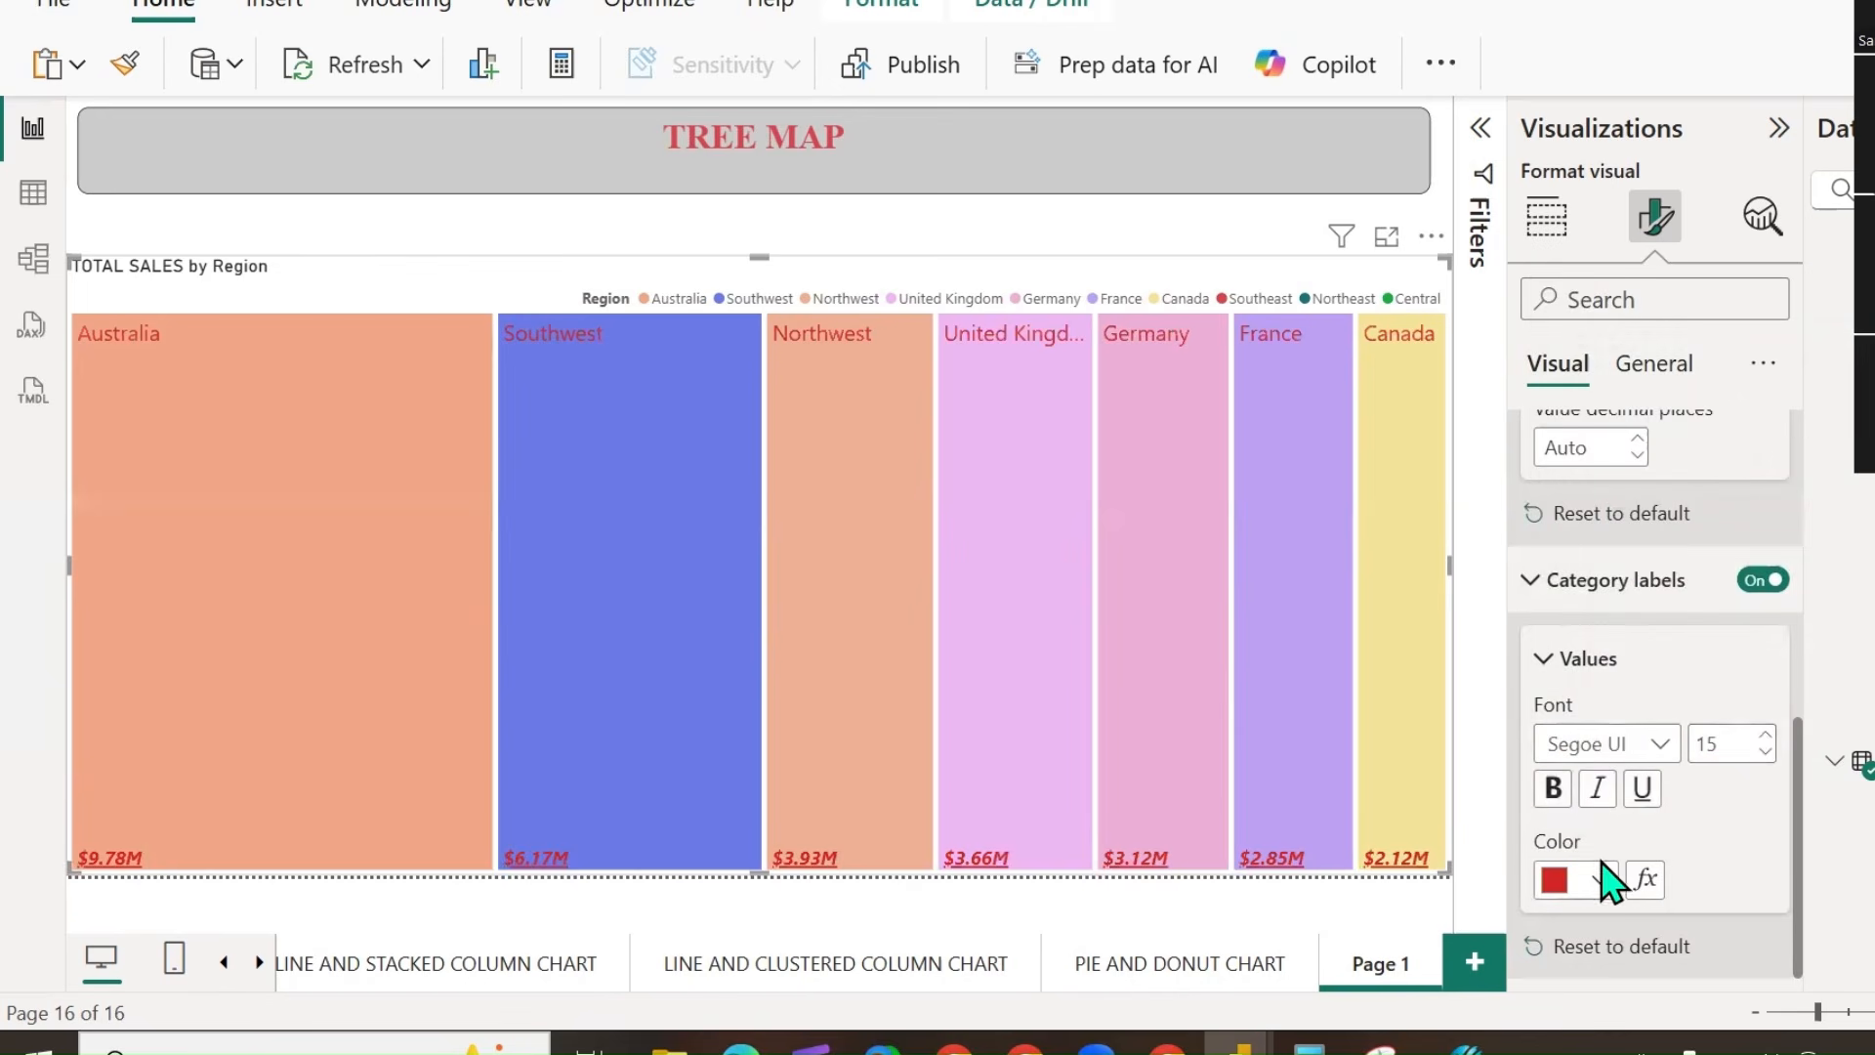
{"action": "left_click", "coordinate": [1555, 788]}
{"action": "left_click", "coordinate": [1643, 789]}
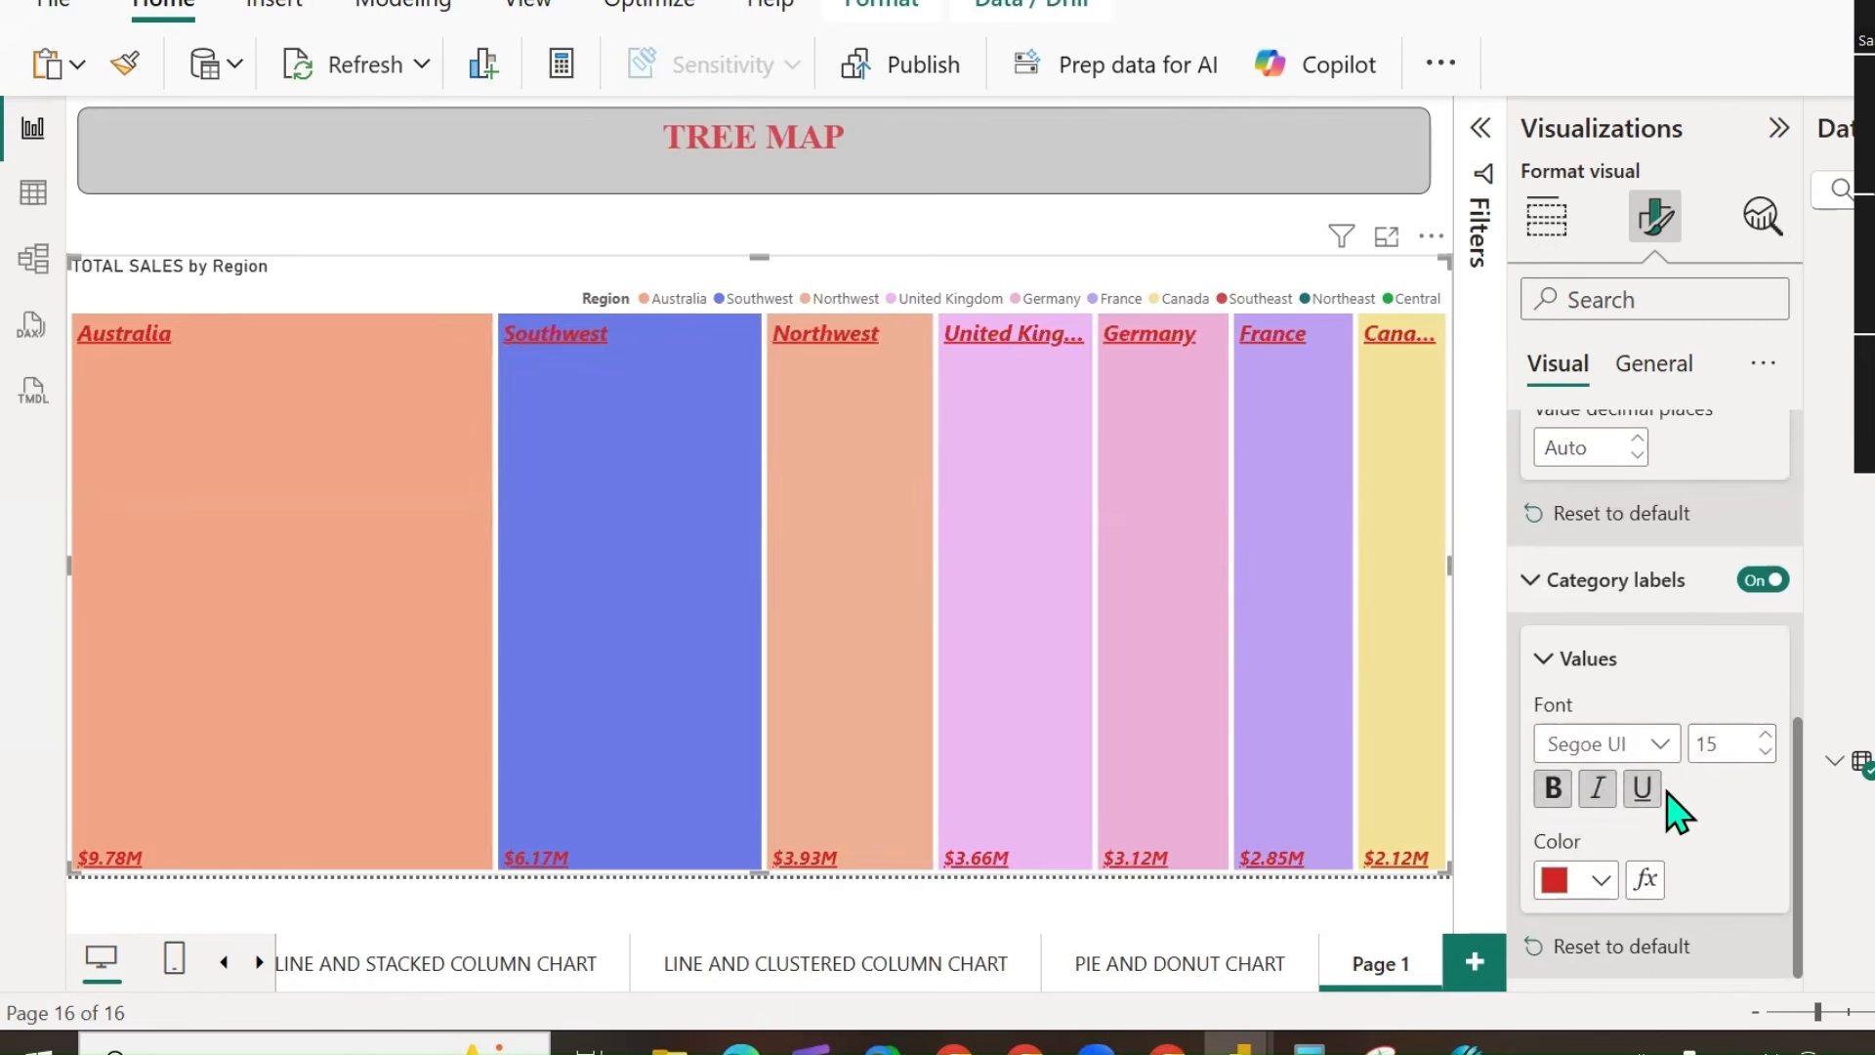
{"action": "left_click", "coordinate": [1534, 587]}
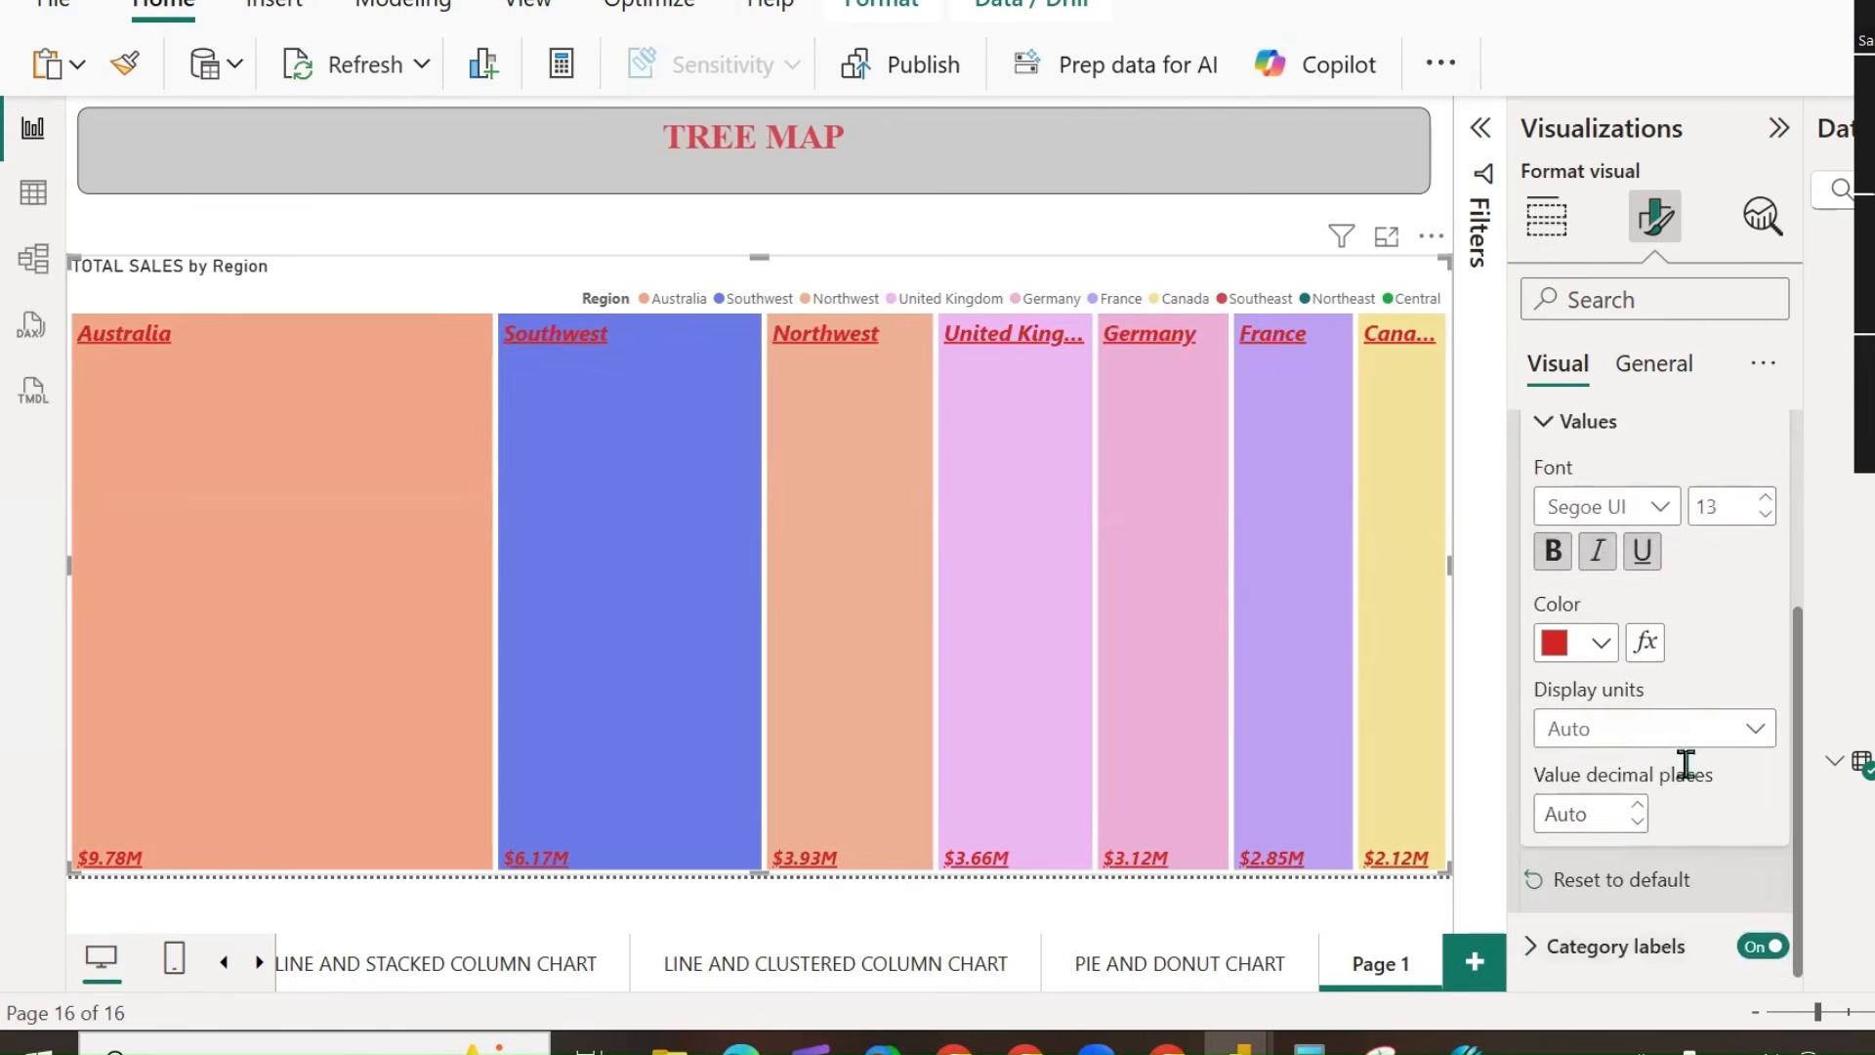
{"action": "scroll", "coordinate": [1654, 720], "scroll_direction": "up", "scroll_amount": 2}
{"action": "left_click", "coordinate": [1529, 643]}
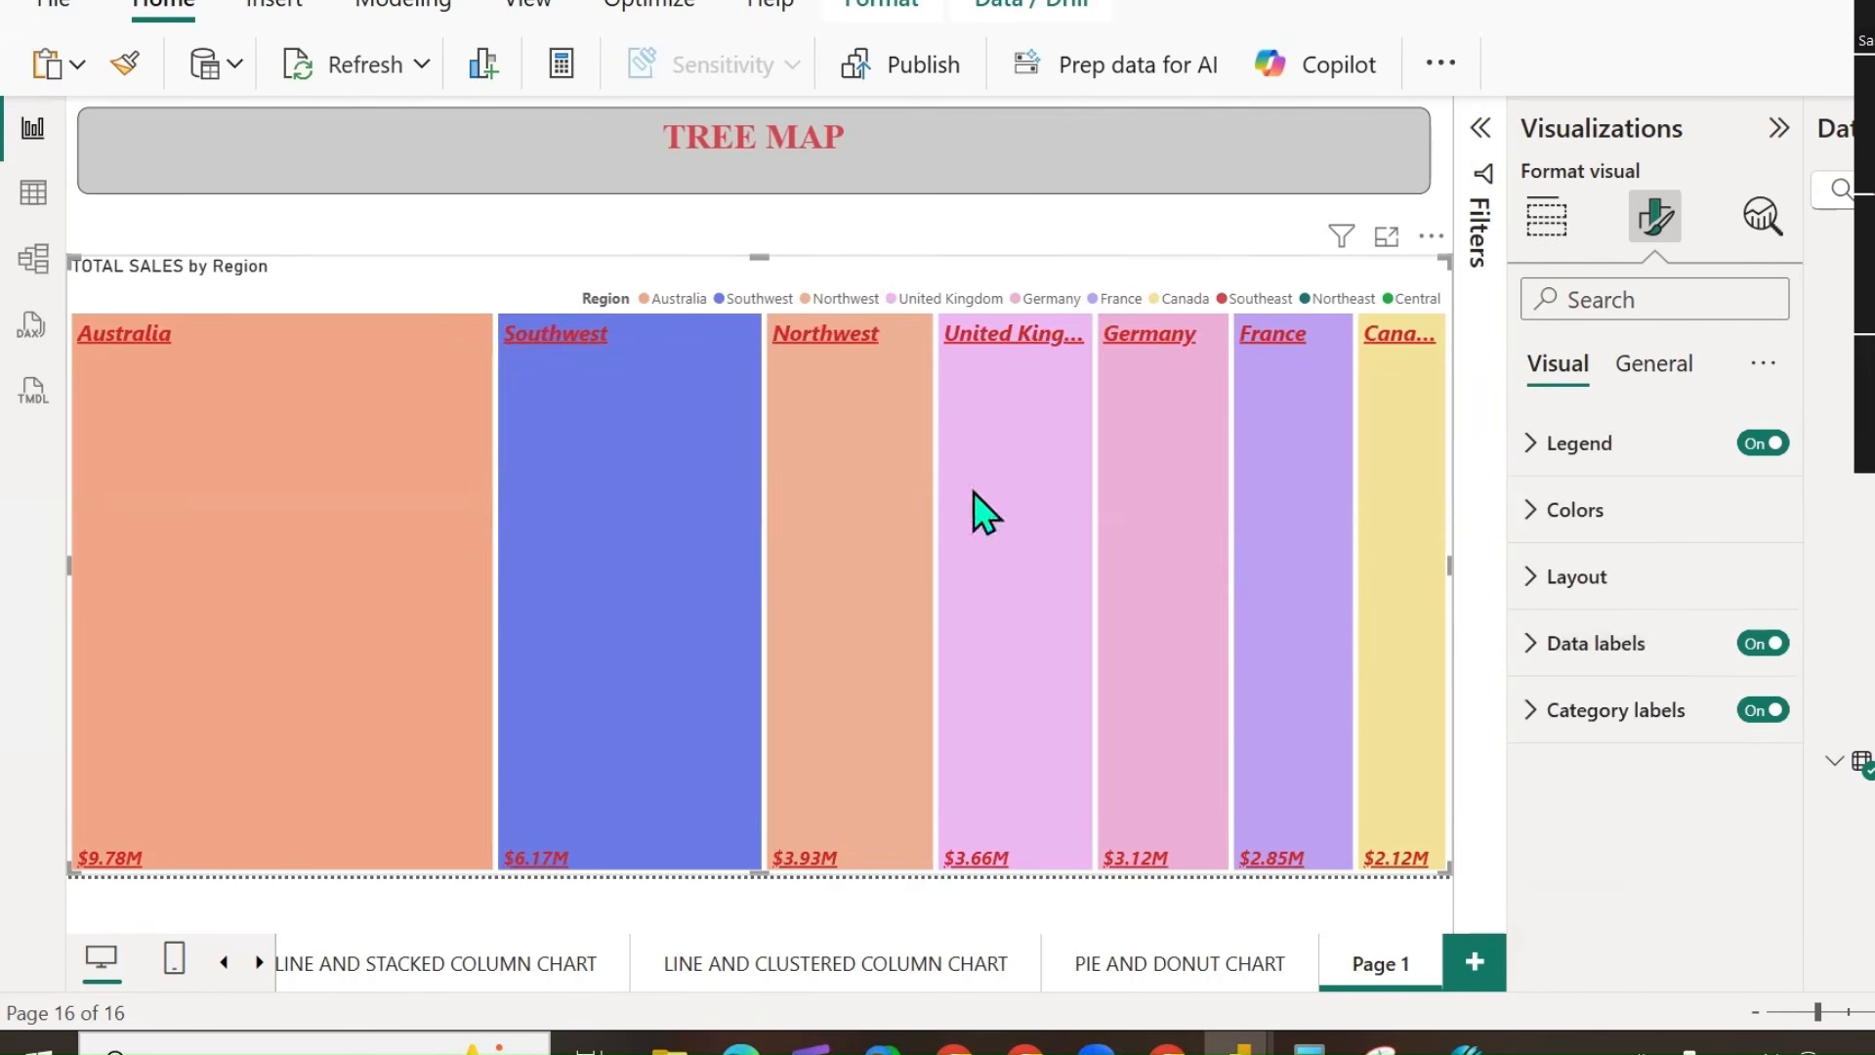
Rename the report page Page 1 as TREE MAP.
{"action": "triple_click", "coordinate": [837, 134]}
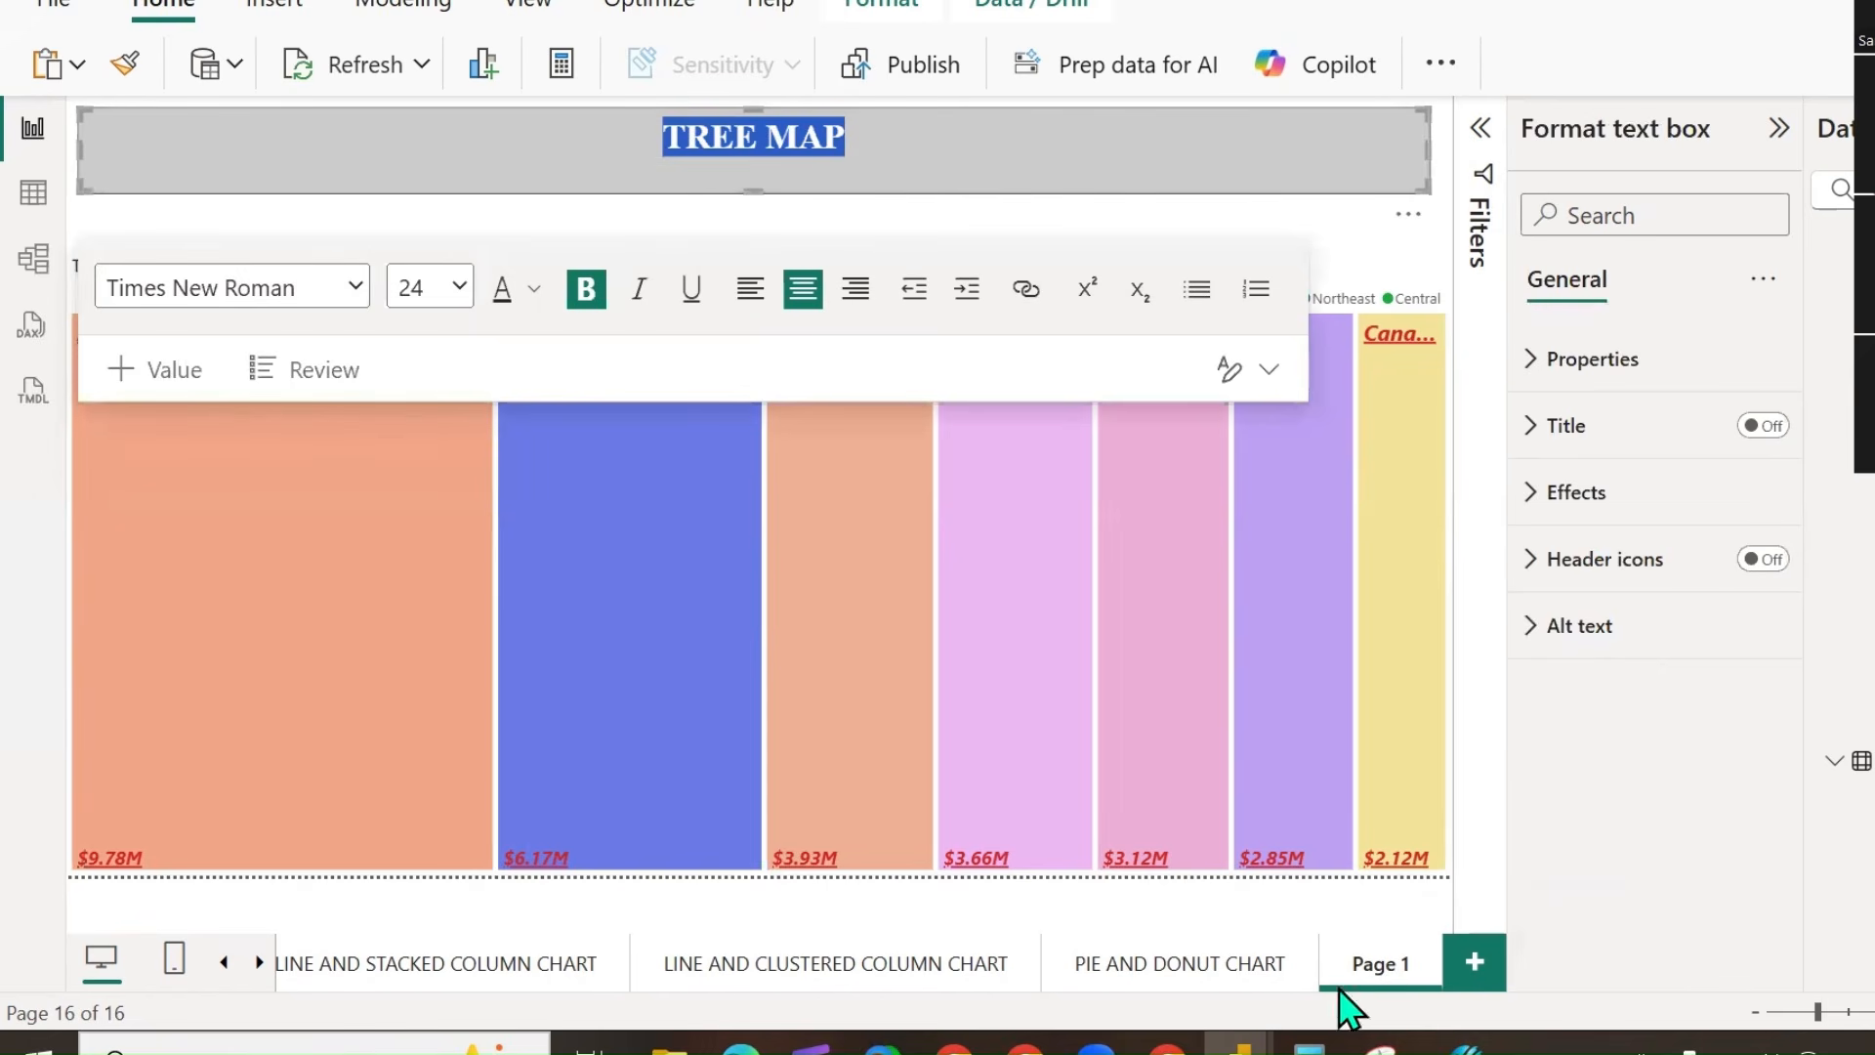
{"action": "double_click", "coordinate": [1379, 967]}
{"action": "type", "text": "TREE MAP"}
{"action": "key", "text": "Return"}
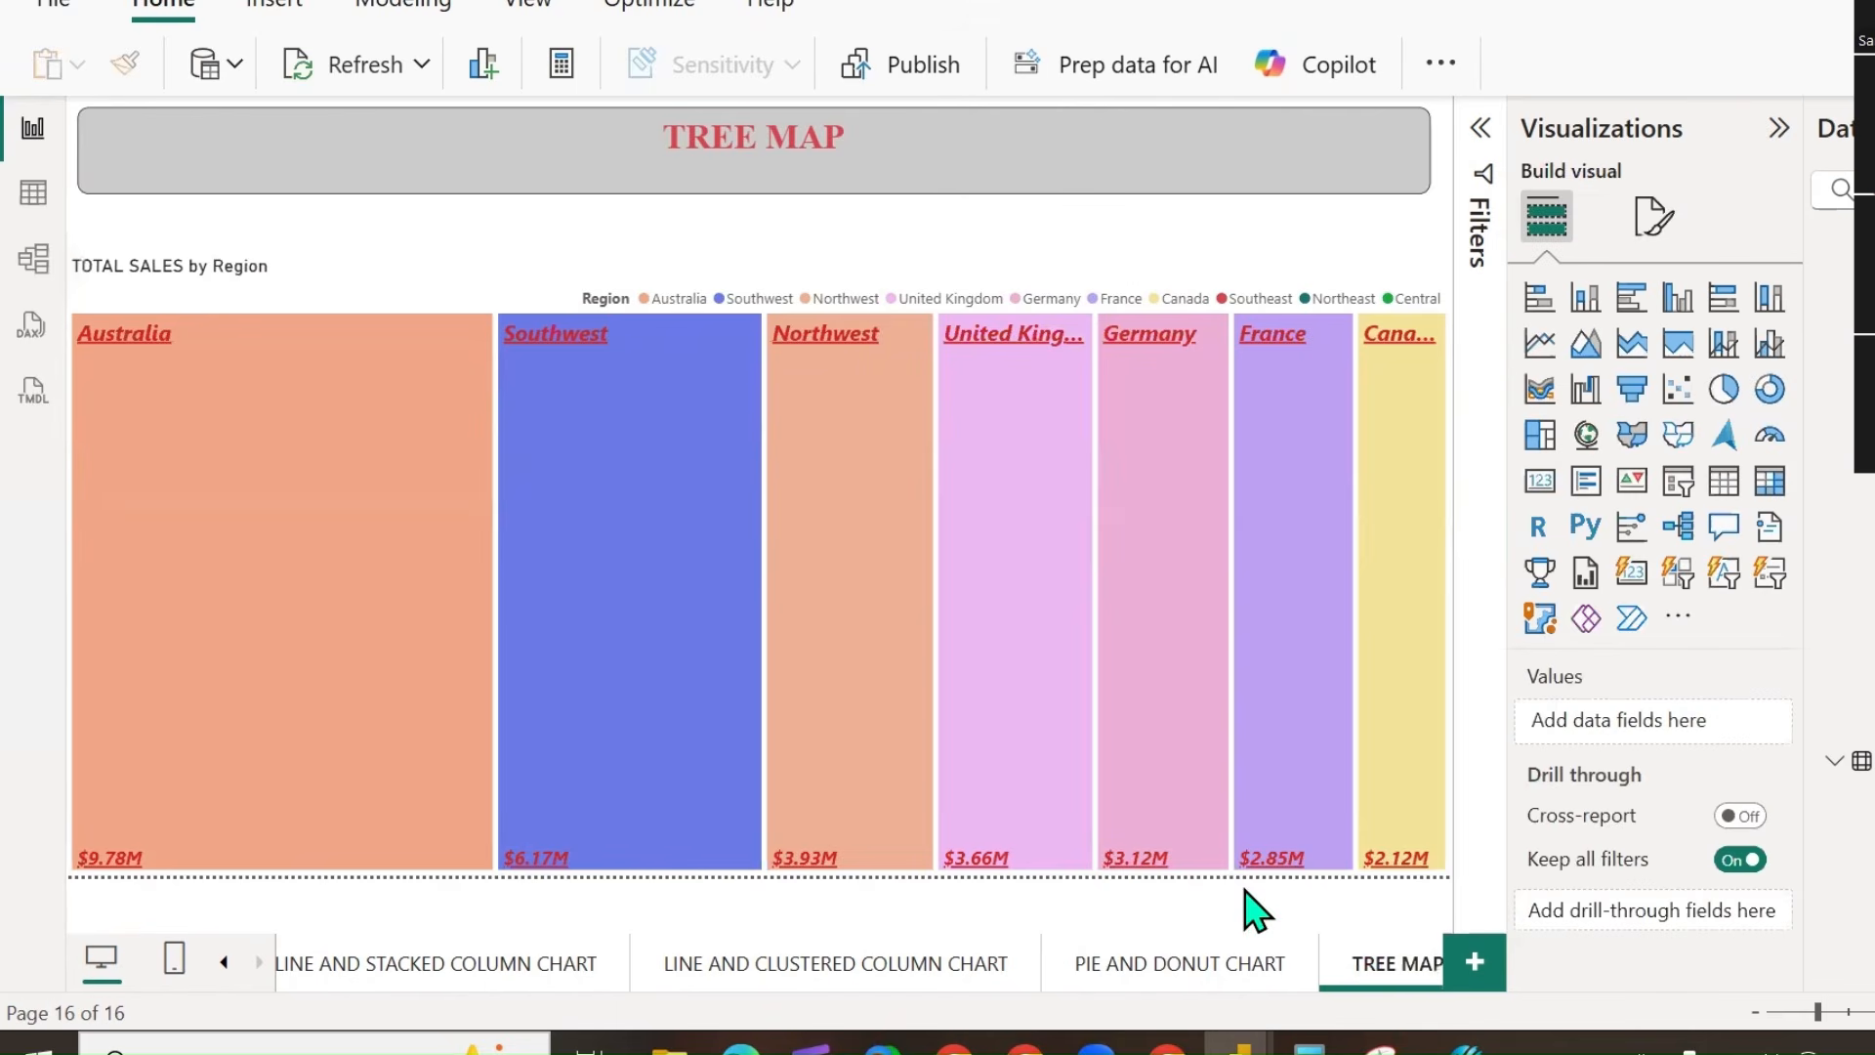
Duplicate the TREE MAP page and convert the copied treemap into a ribbon chart.
{"action": "right_click", "coordinate": [1392, 972]}
{"action": "left_click", "coordinate": [1465, 783]}
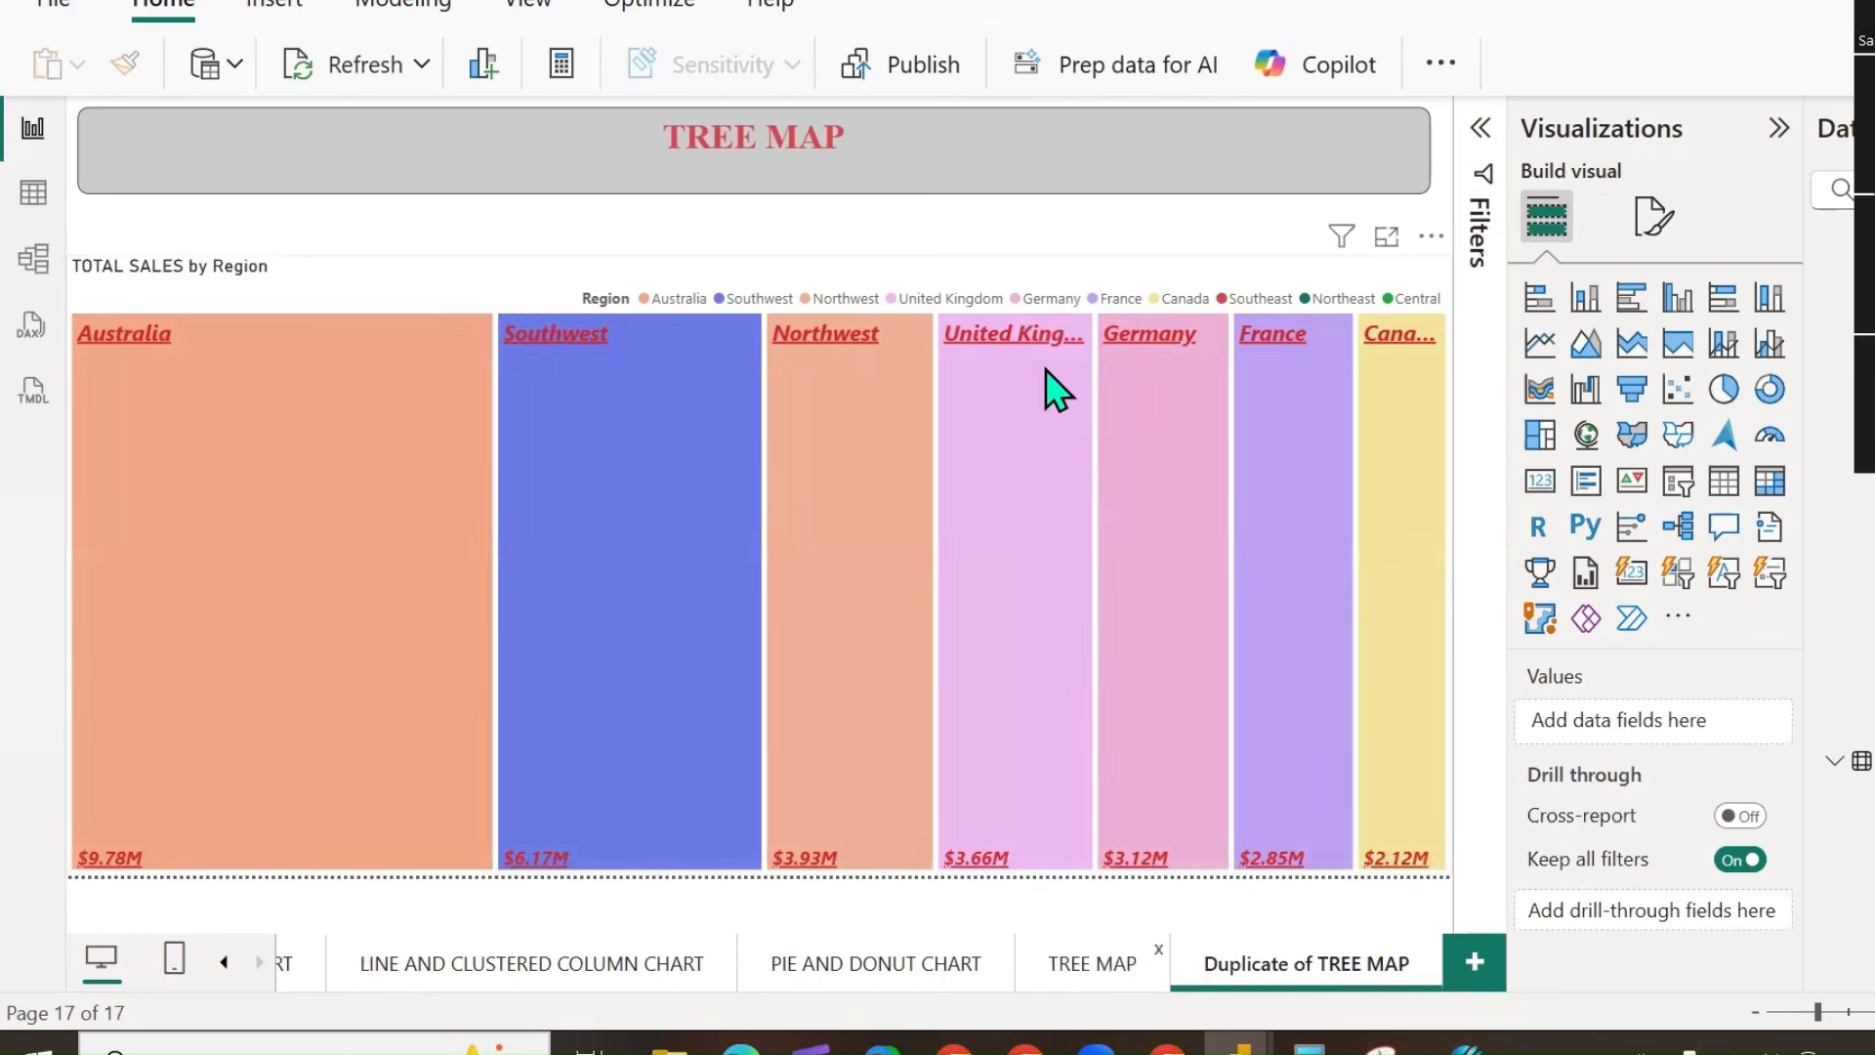
{"action": "left_click", "coordinate": [1426, 286]}
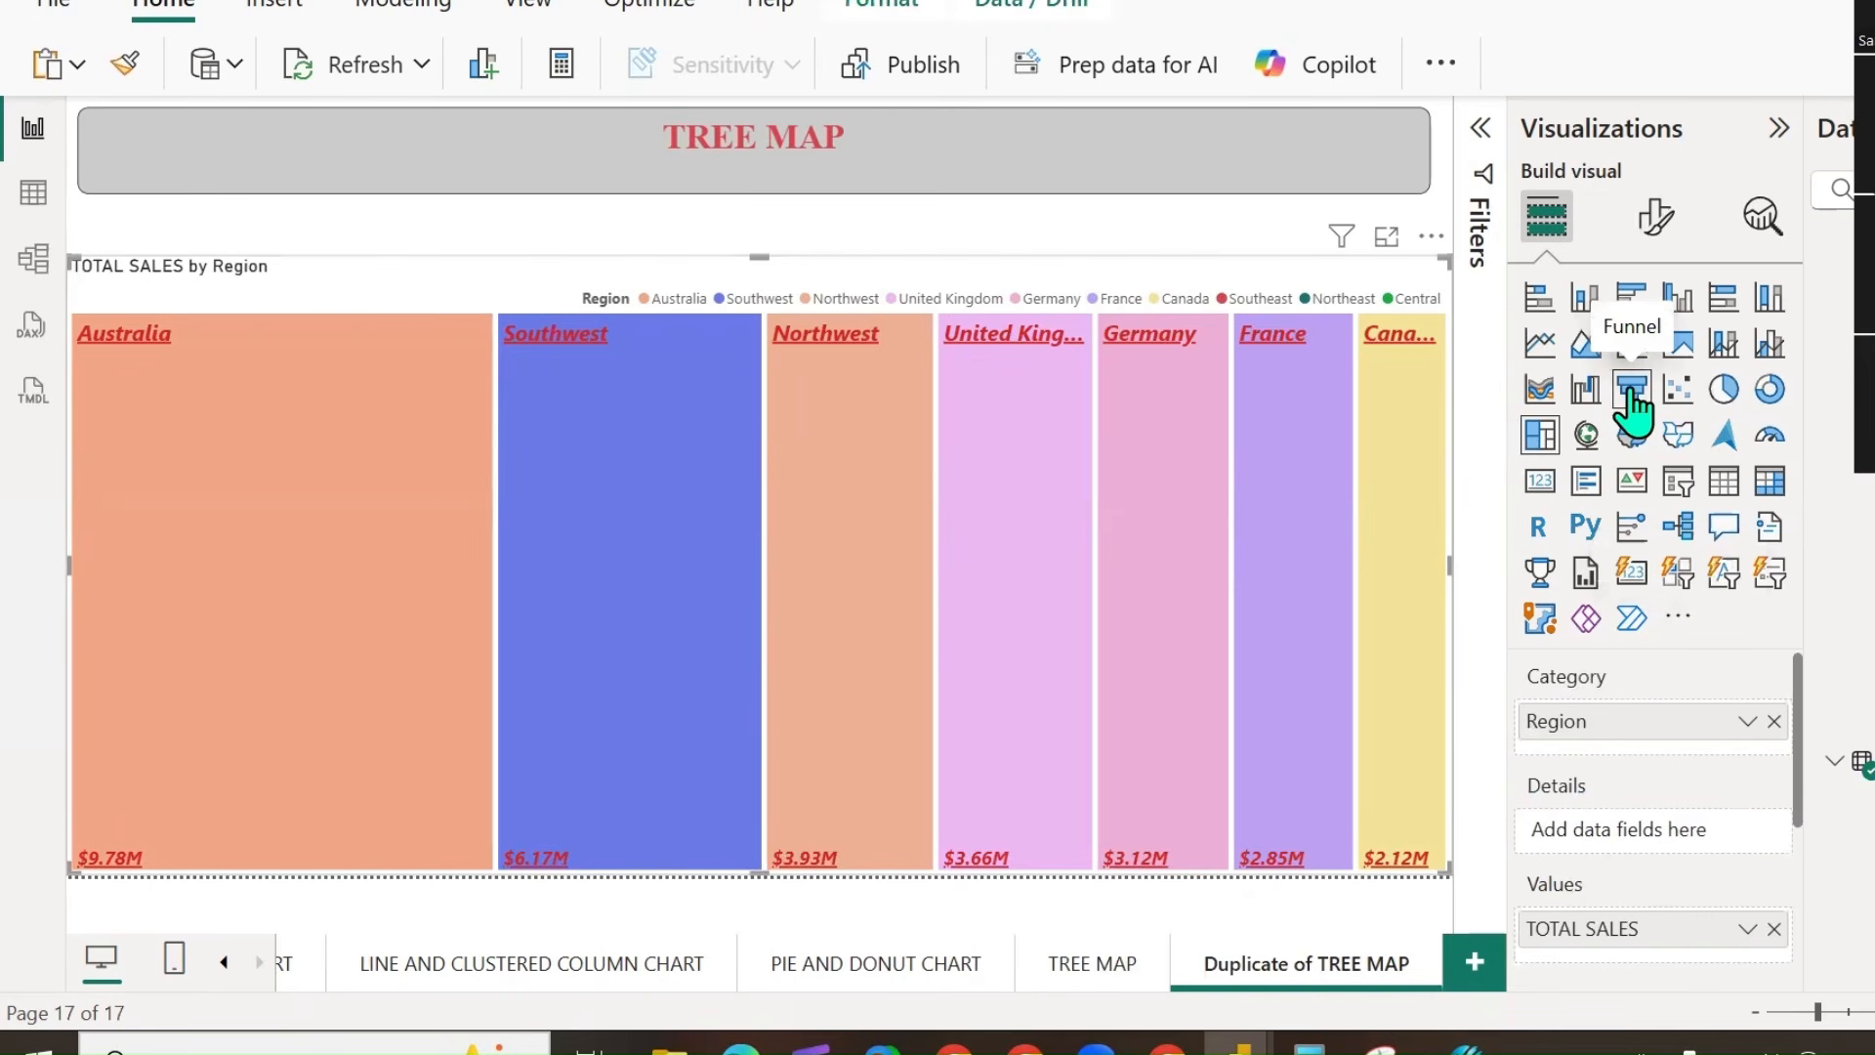
{"action": "left_click", "coordinate": [1538, 396]}
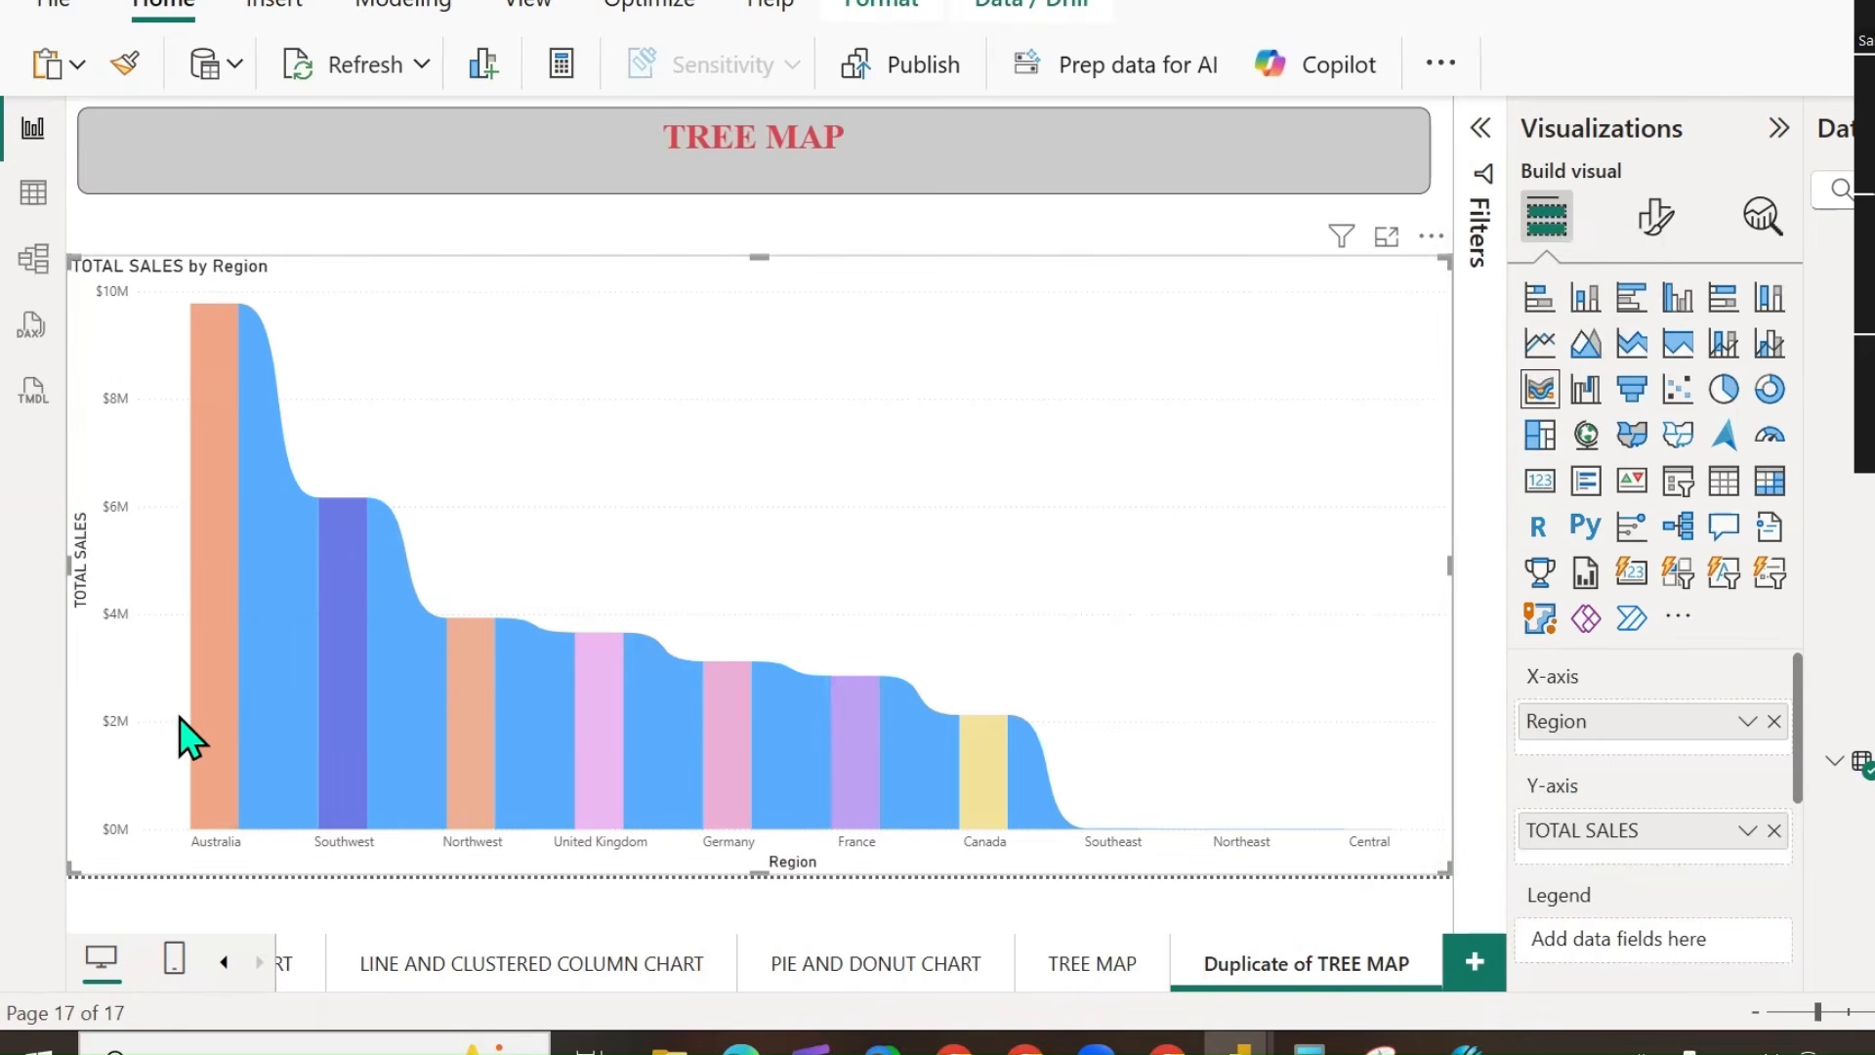
Turn off the ribbons in the ribbon chart.
{"action": "left_click", "coordinate": [1663, 226]}
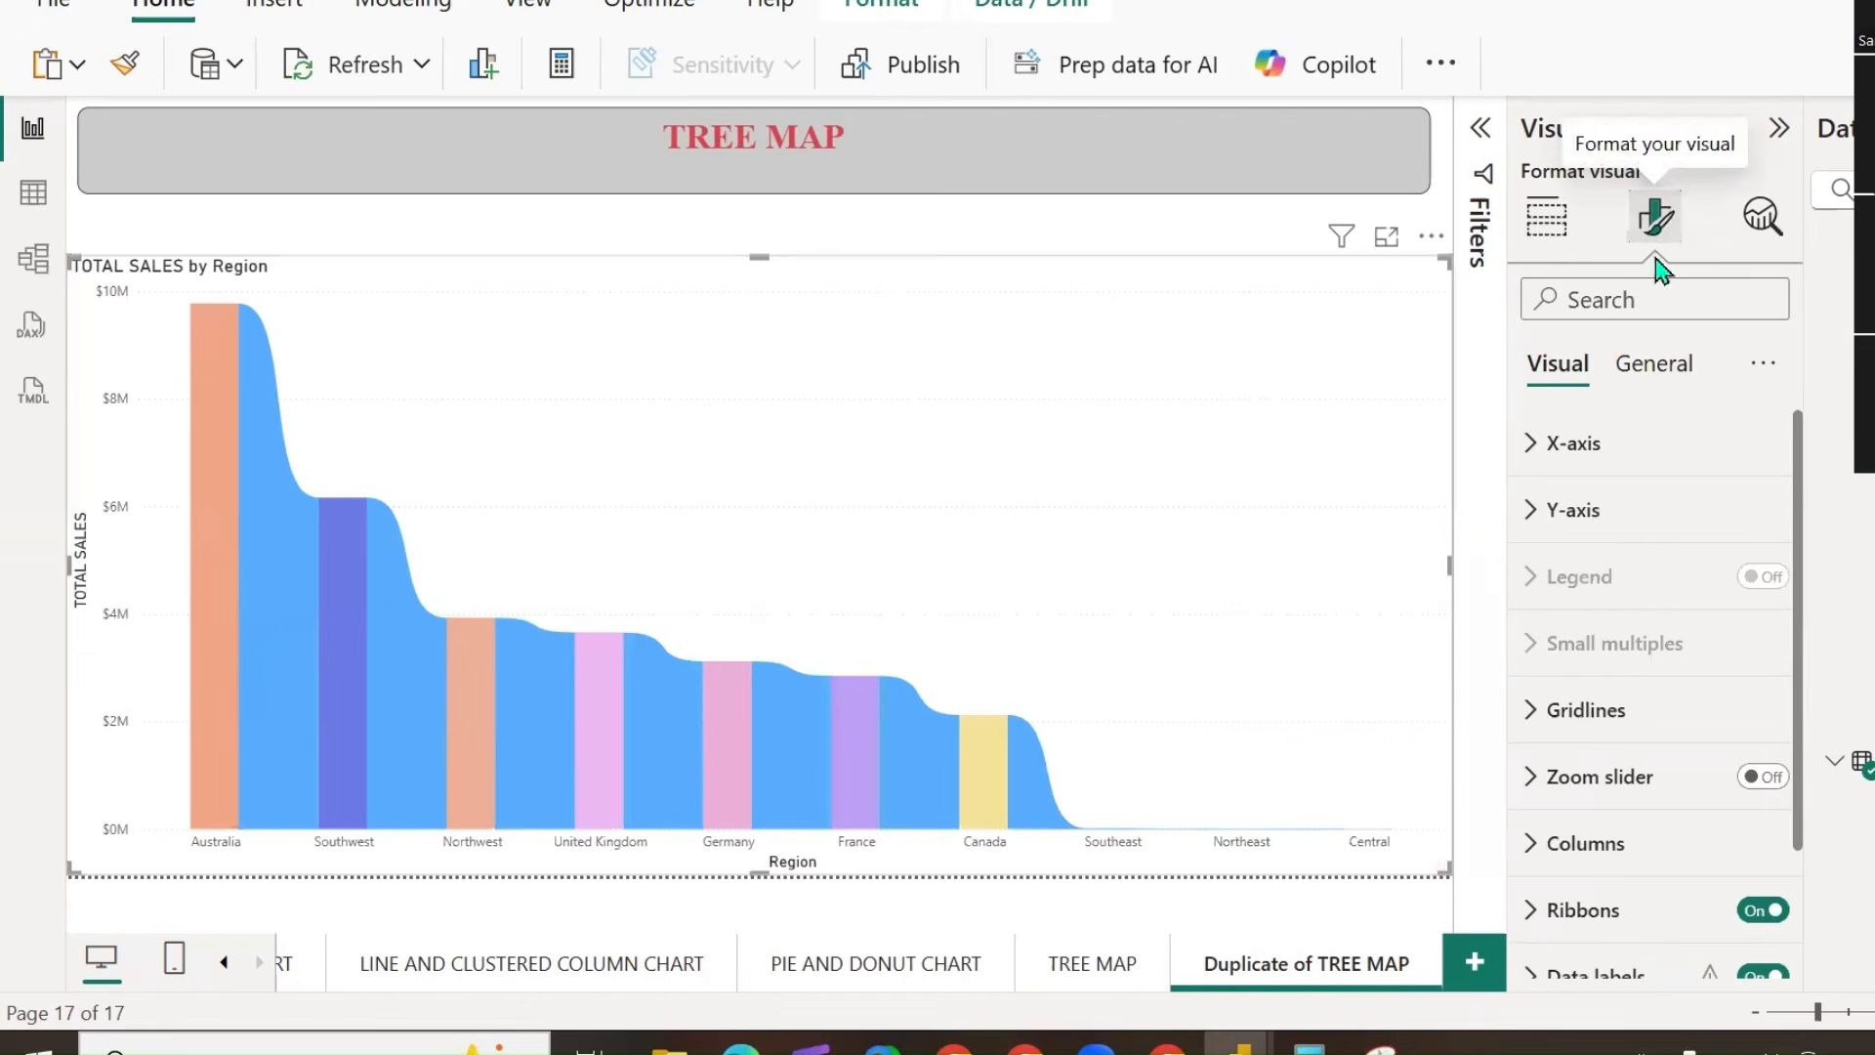
{"action": "scroll", "coordinate": [1660, 733], "scroll_direction": "down", "scroll_amount": 2}
{"action": "left_click", "coordinate": [1766, 748]}
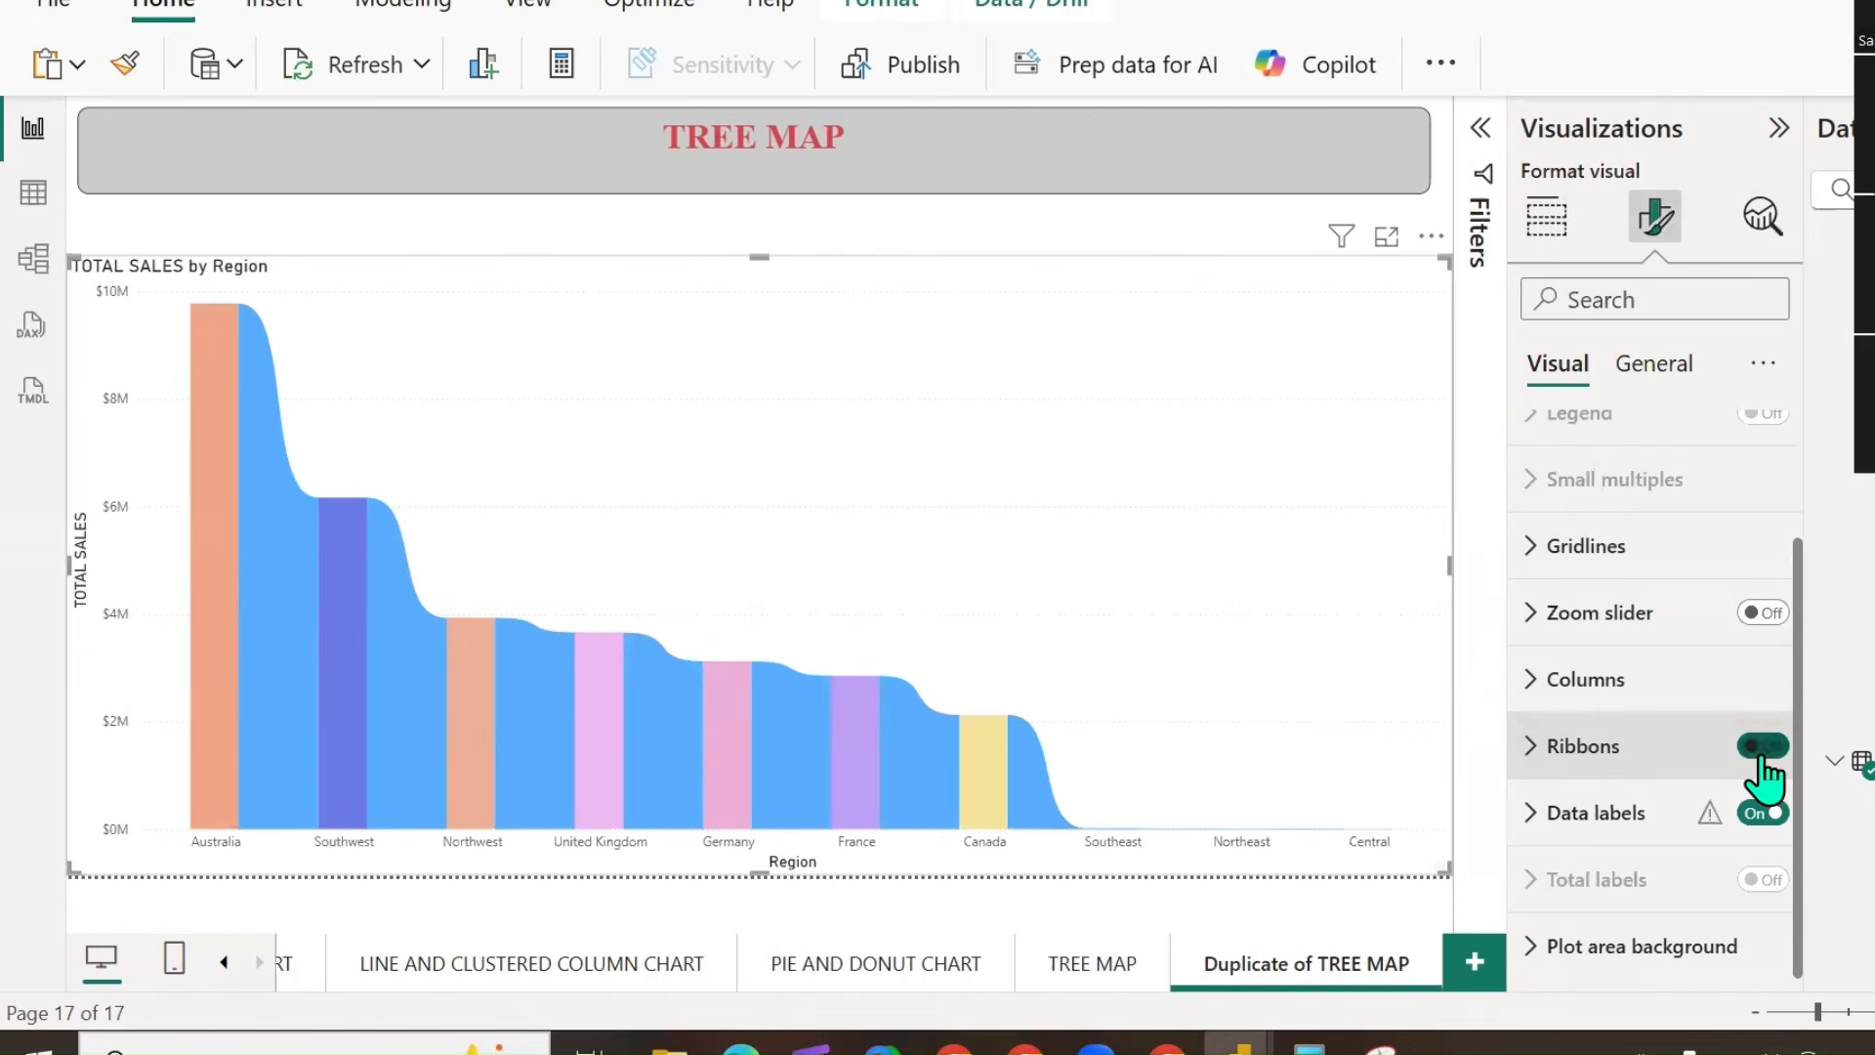
{"action": "left_click", "coordinate": [1766, 748]}
{"action": "left_click", "coordinate": [1757, 749]}
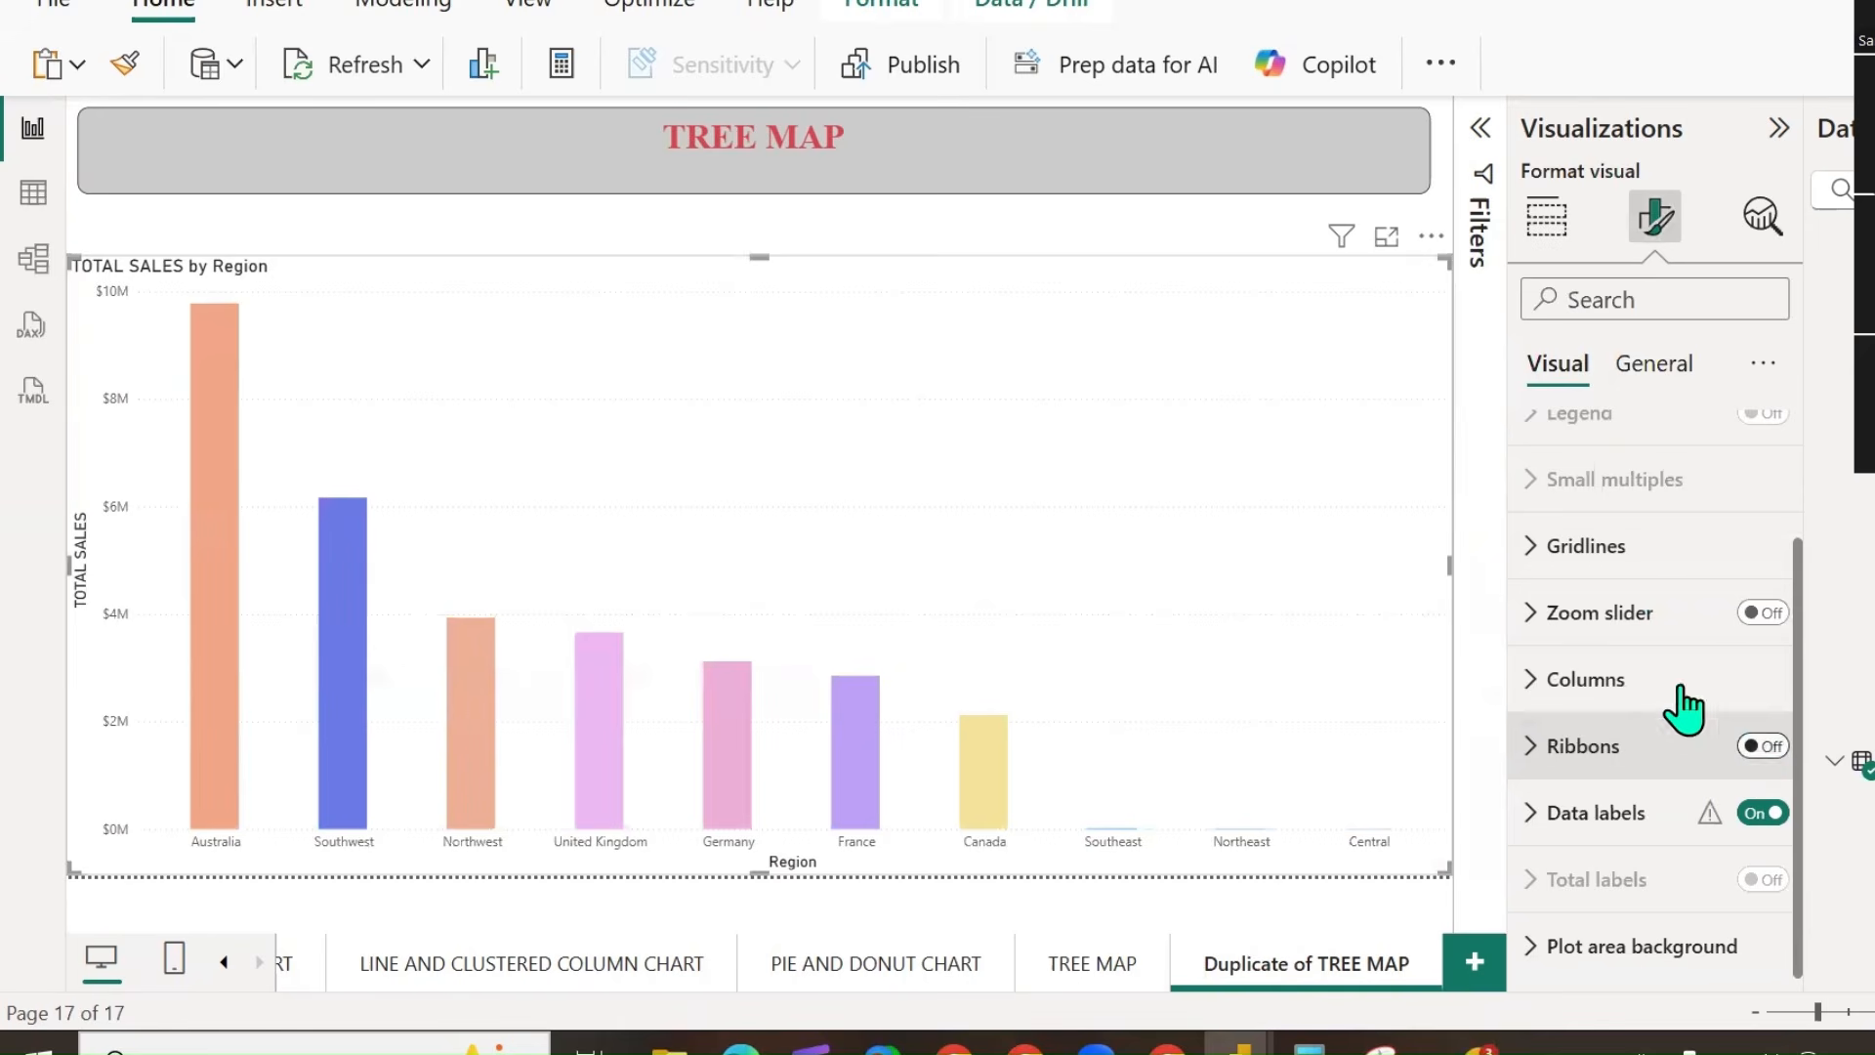
Try the visual as stacked and clustered bar and column charts, and check the clustered column chart's format options.
{"action": "left_click", "coordinate": [1547, 217]}
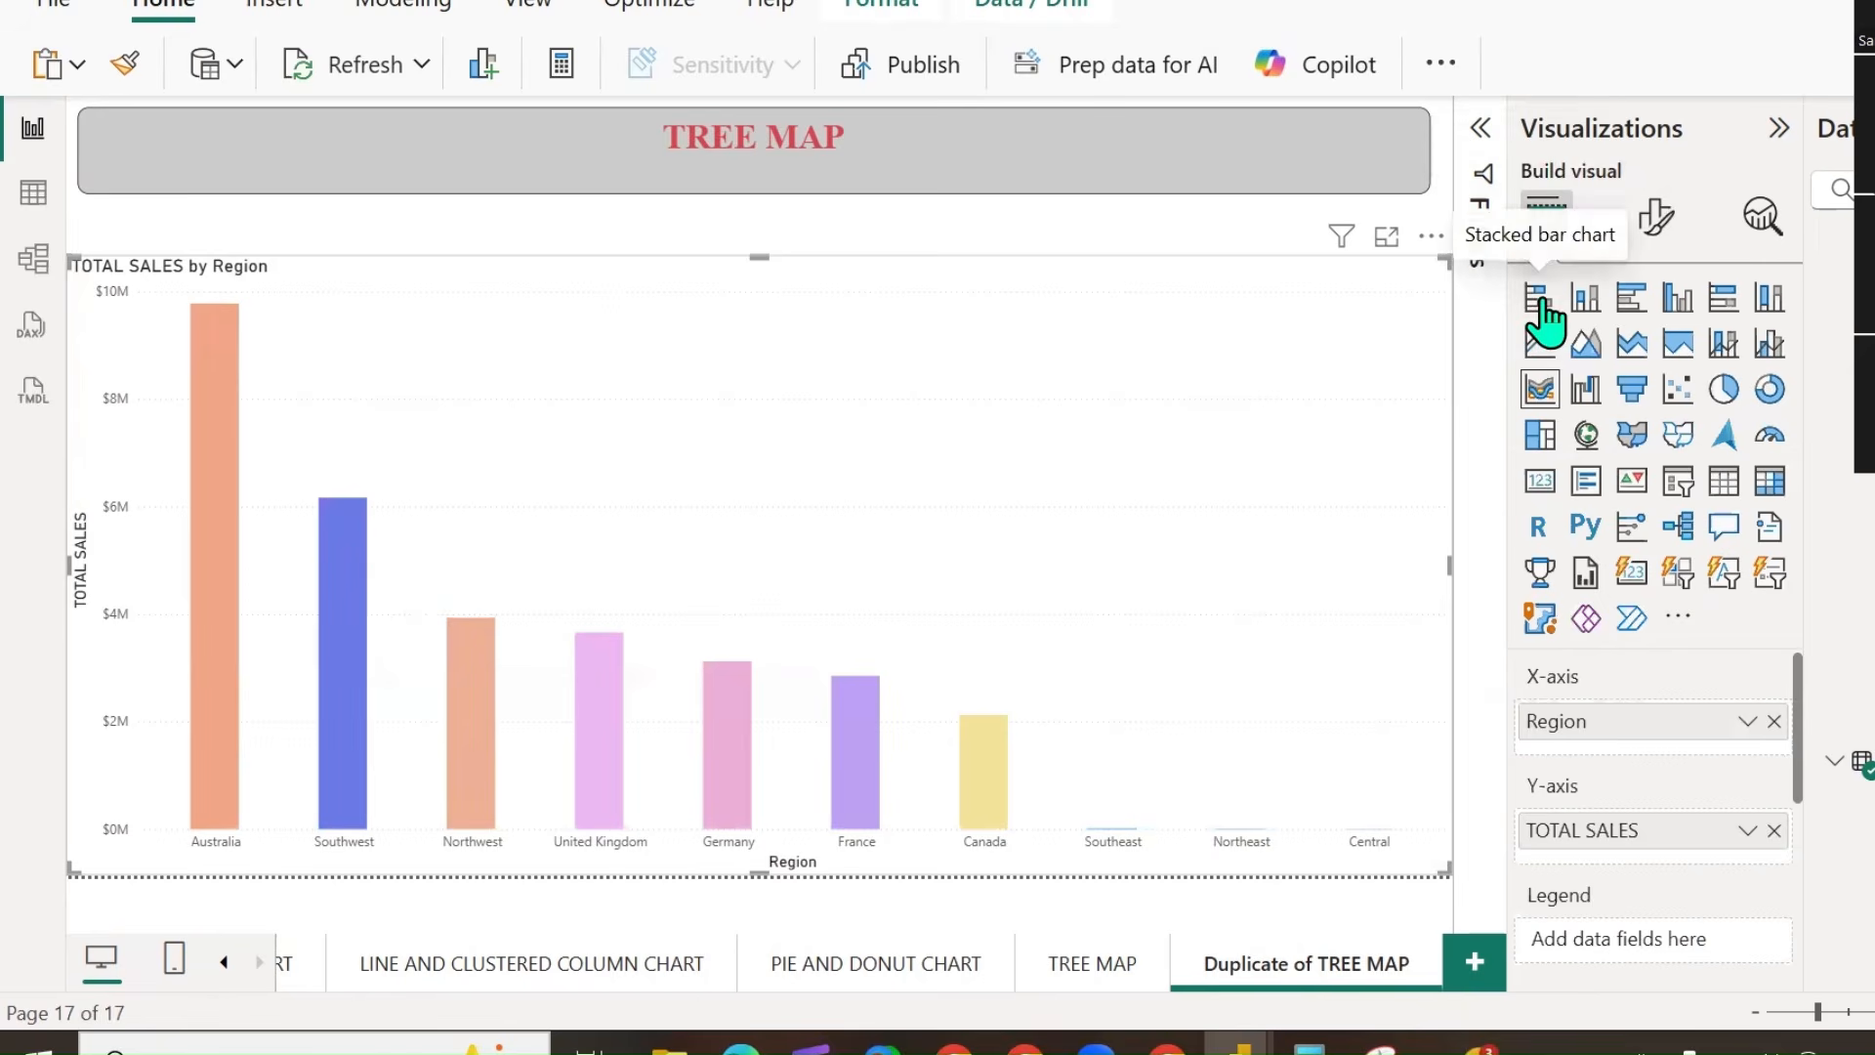
{"action": "left_click", "coordinate": [1543, 302]}
{"action": "left_click", "coordinate": [1584, 301]}
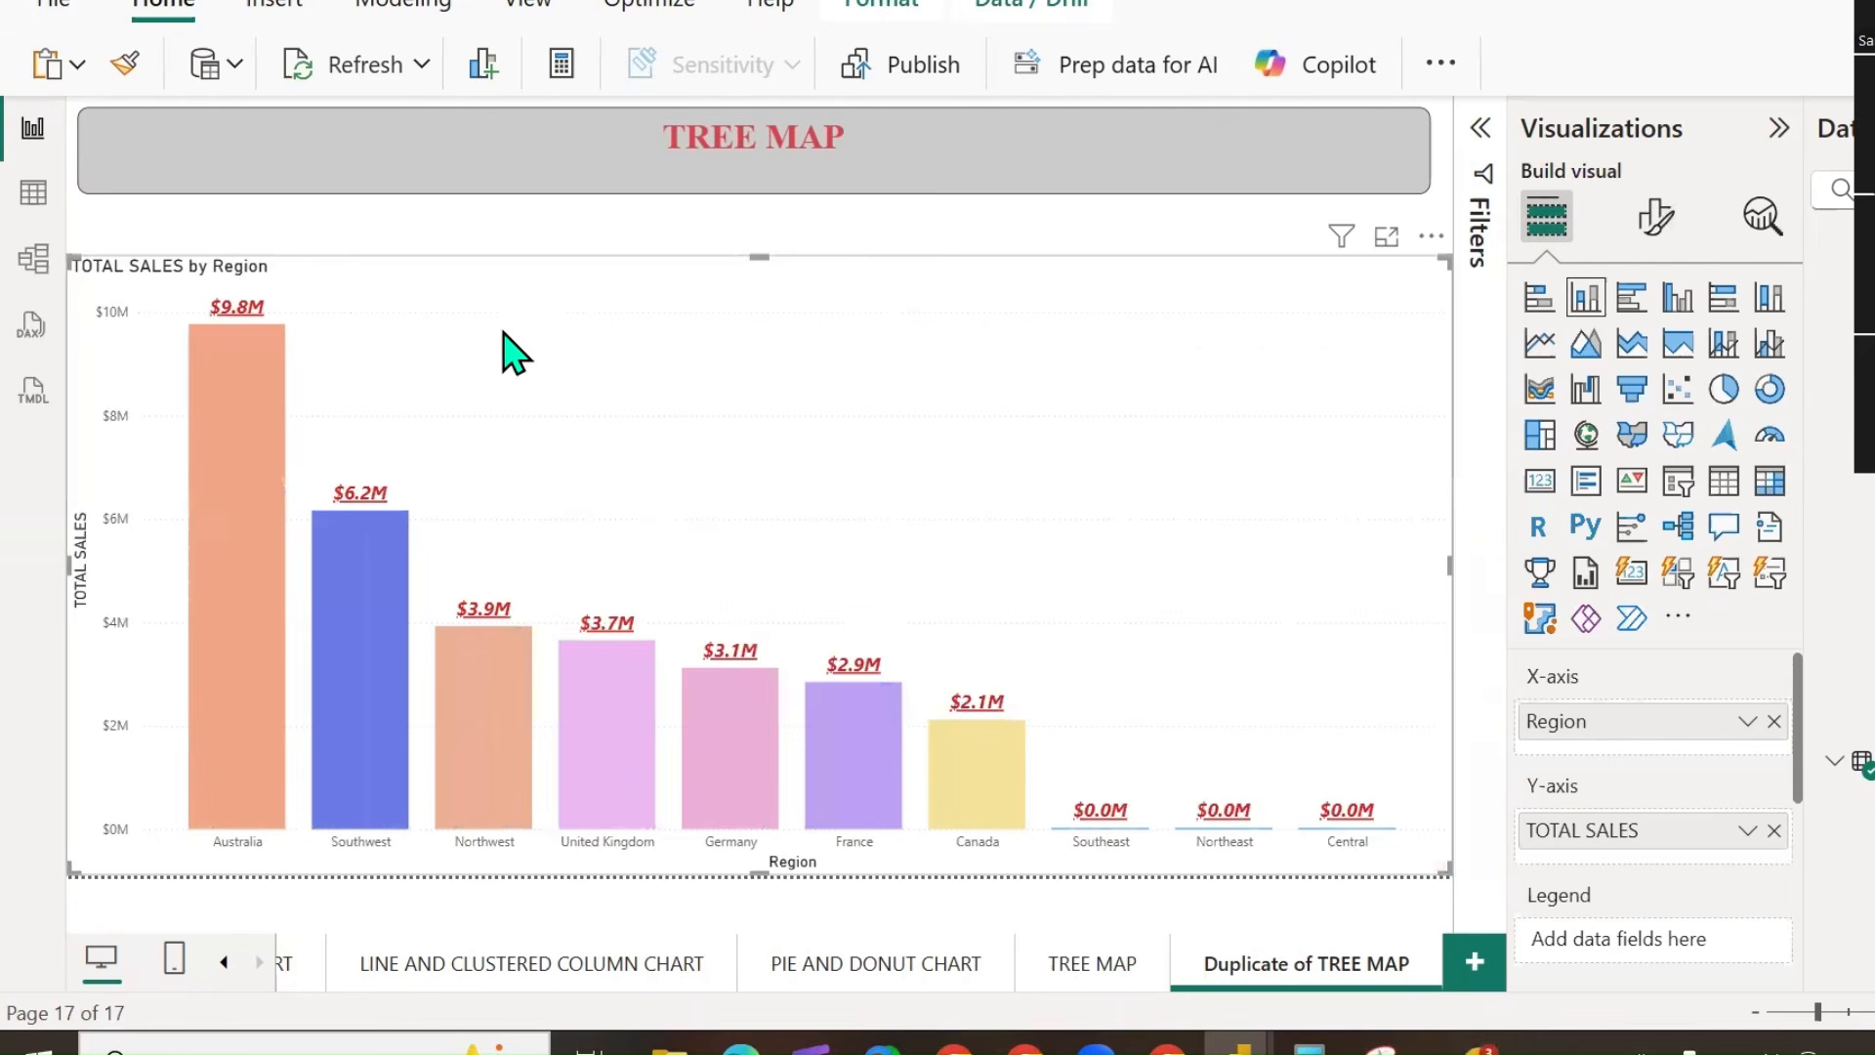
{"action": "left_click", "coordinate": [1631, 299]}
{"action": "left_click", "coordinate": [1677, 299]}
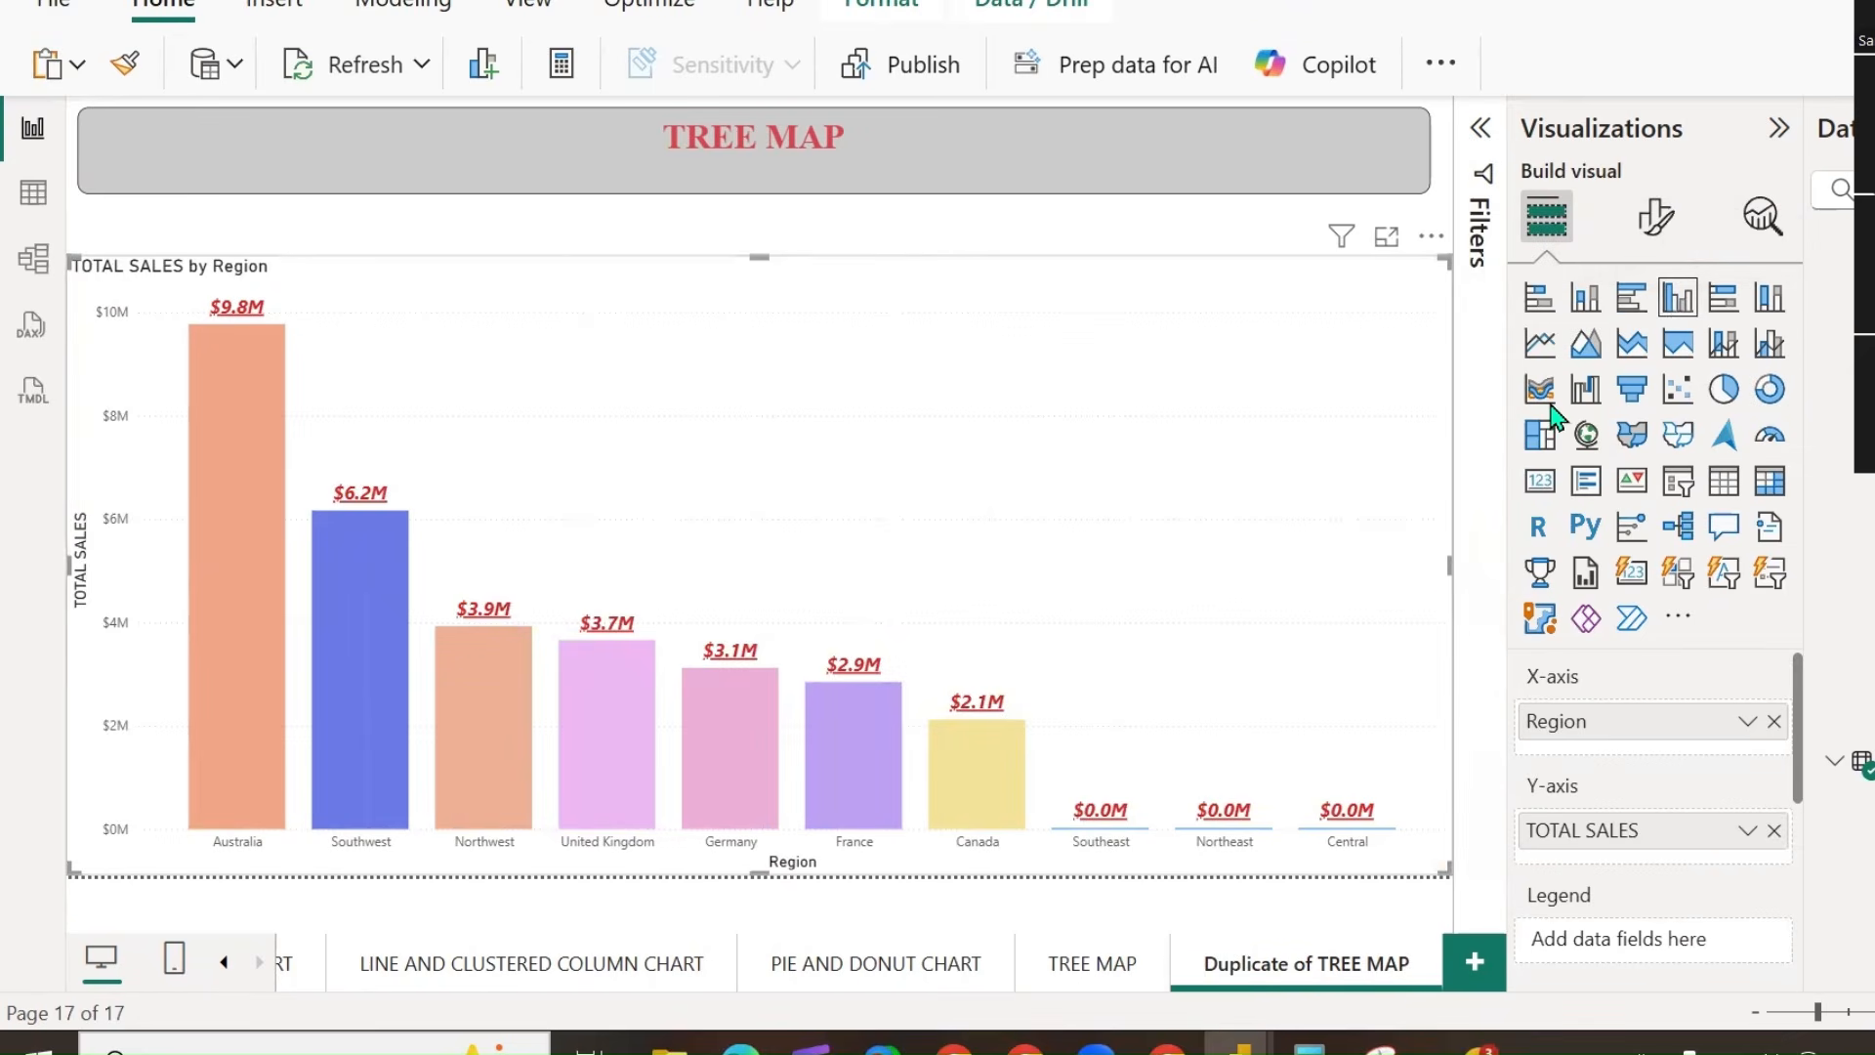
{"action": "left_click", "coordinate": [1662, 233]}
{"action": "scroll", "coordinate": [1666, 833], "scroll_direction": "down", "scroll_amount": 1}
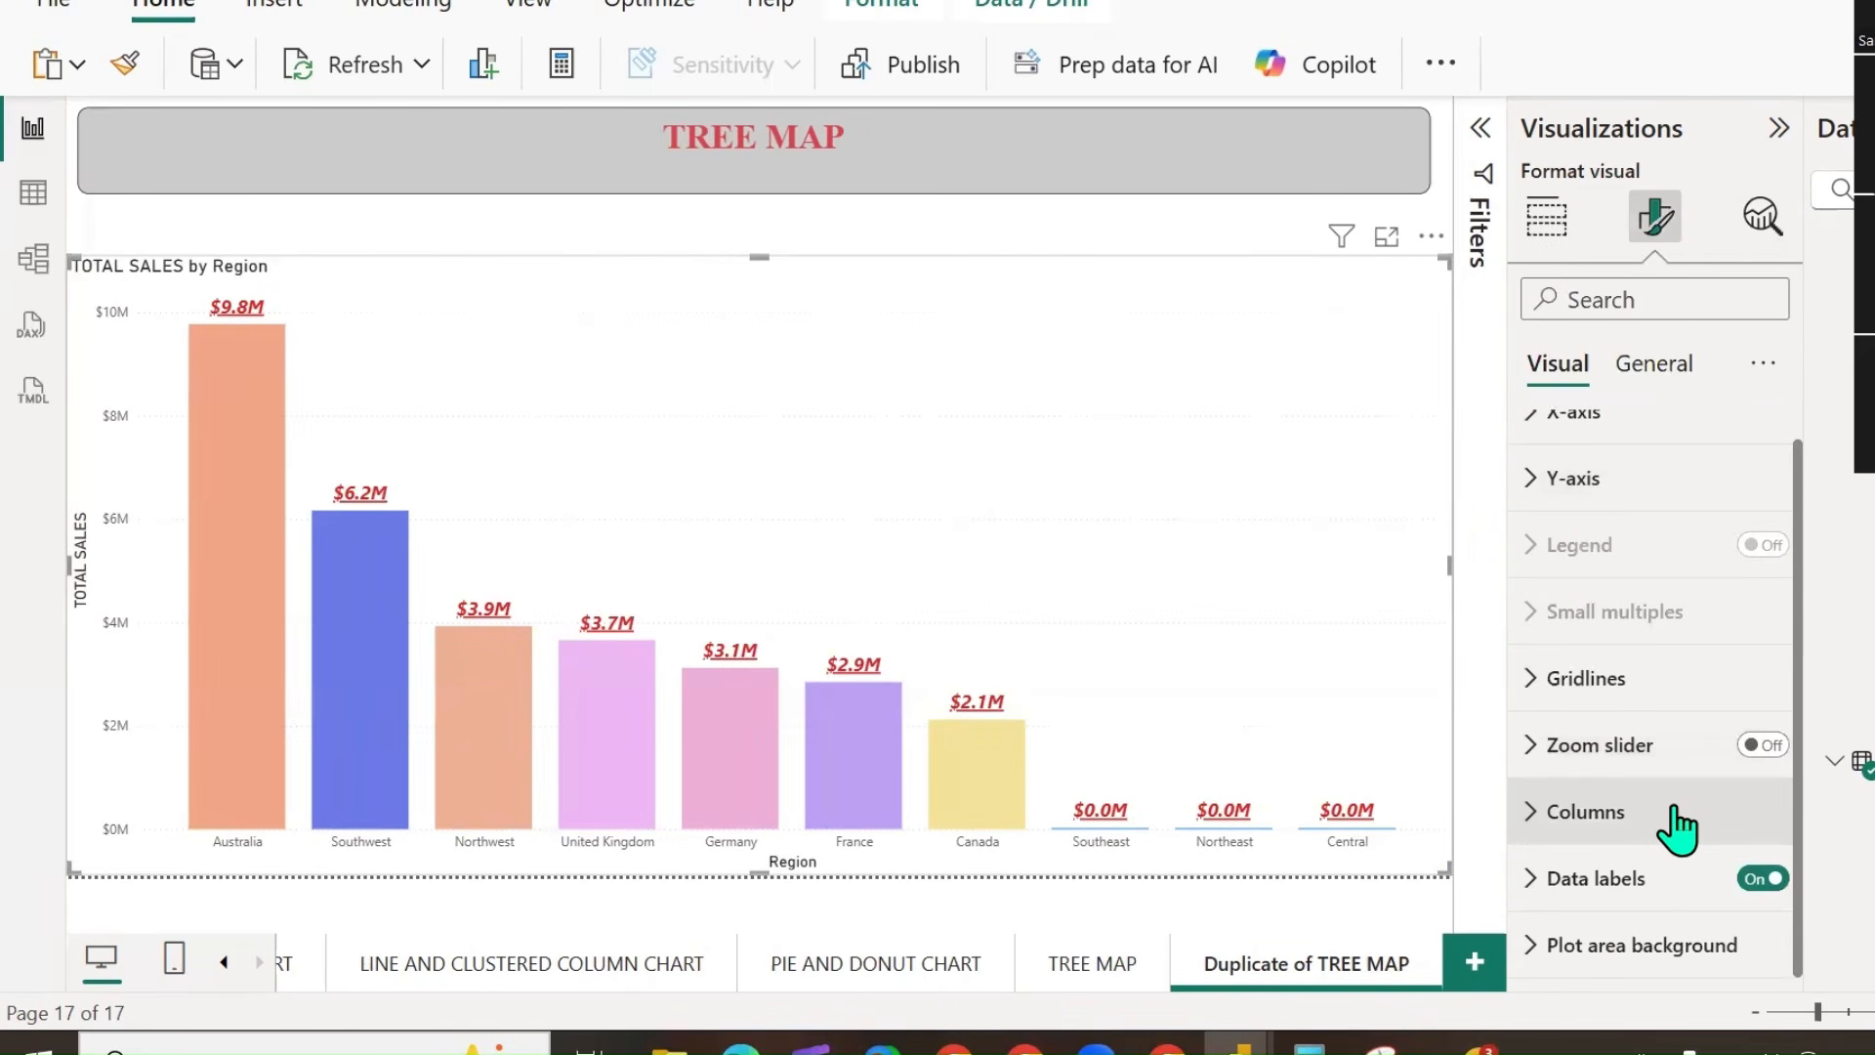
{"action": "scroll", "coordinate": [1611, 786], "scroll_direction": "up", "scroll_amount": 1}
{"action": "scroll", "coordinate": [1562, 752], "scroll_direction": "down", "scroll_amount": 1}
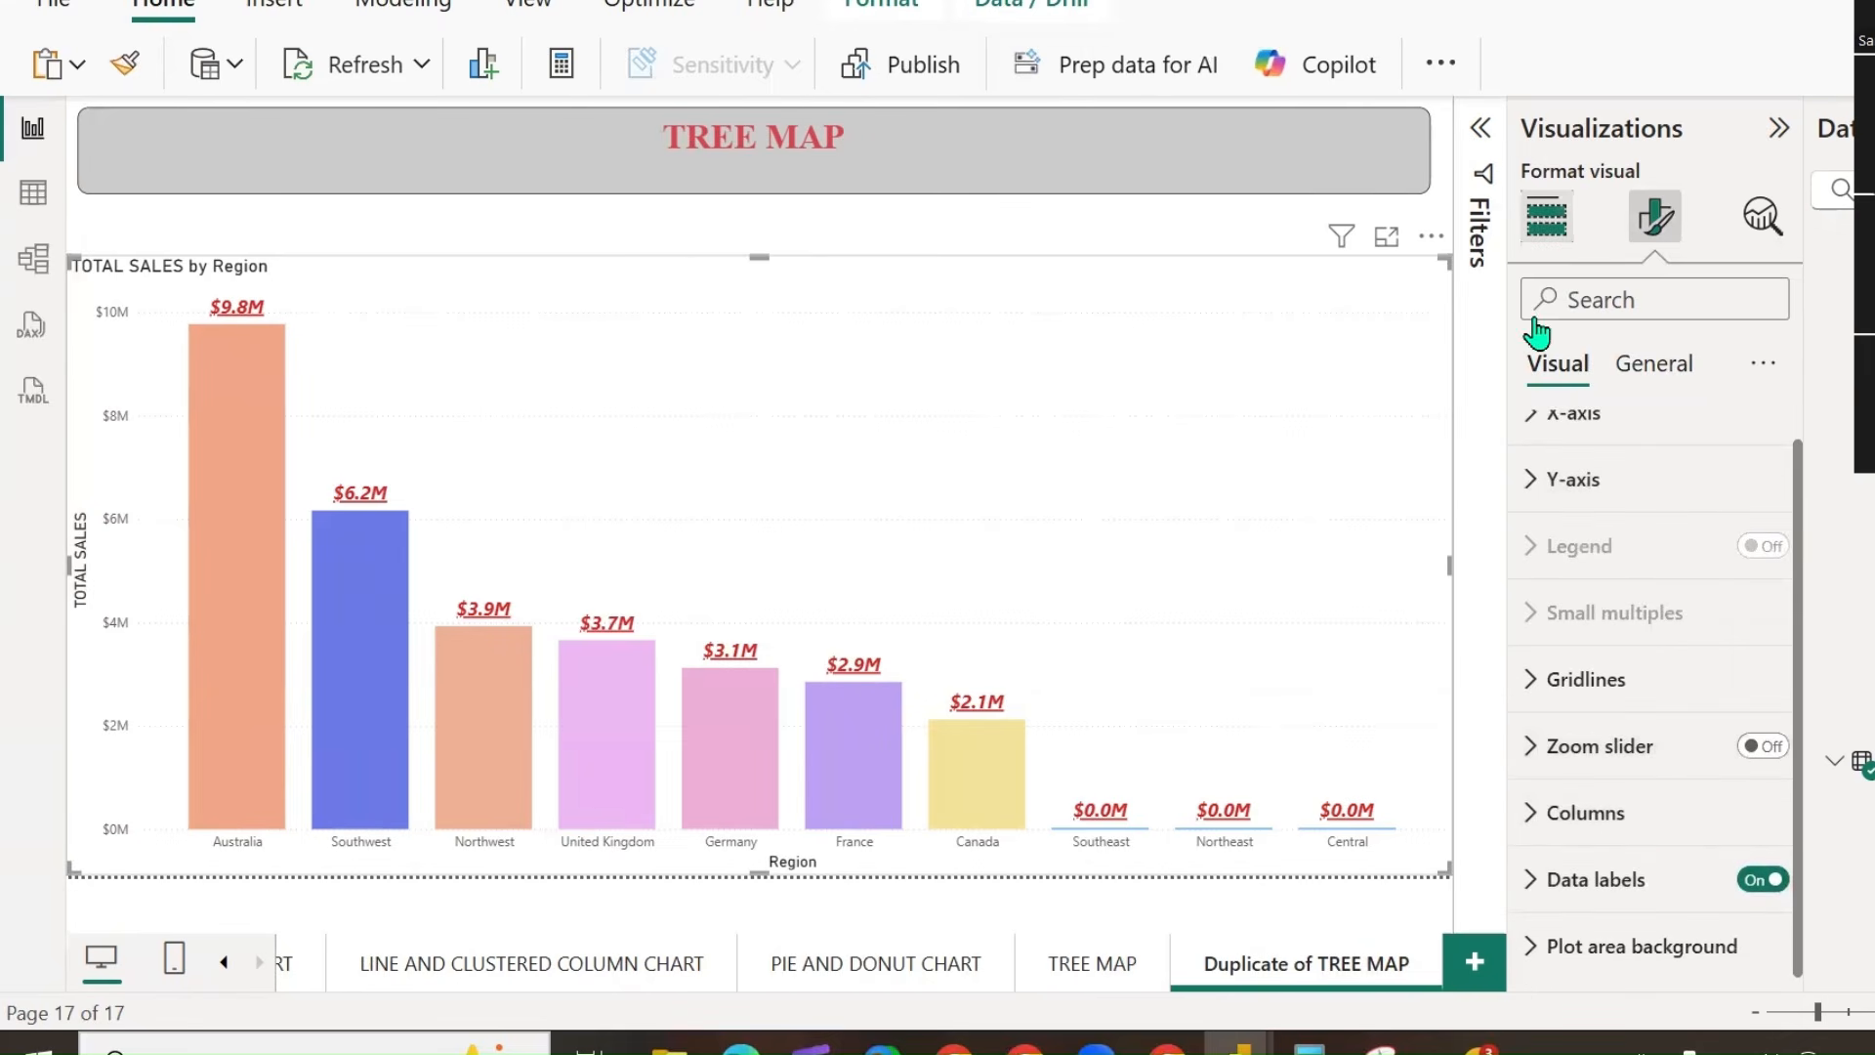
Convert the visual to a stacked column chart and switch its ribbons on and off.
{"action": "left_click", "coordinate": [1547, 216]}
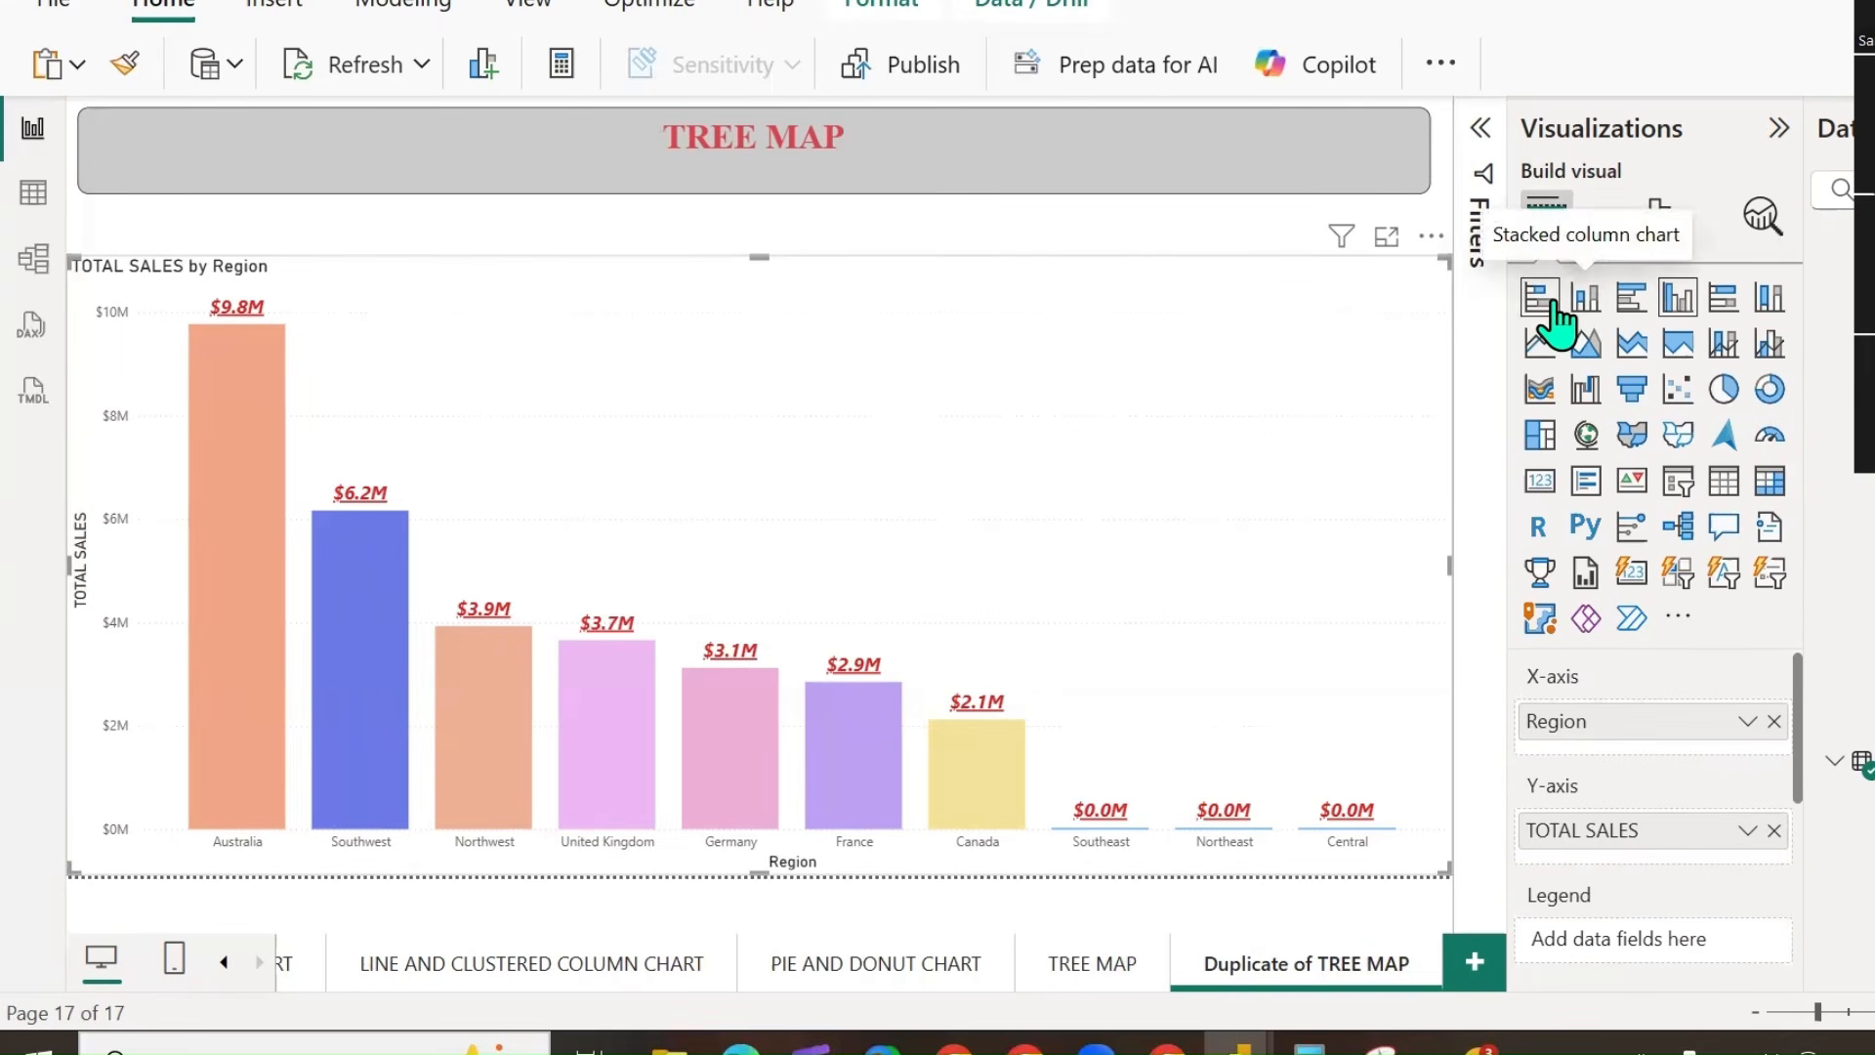
{"action": "left_click", "coordinate": [1657, 217]}
{"action": "scroll", "coordinate": [1678, 721], "scroll_direction": "down", "scroll_amount": 2}
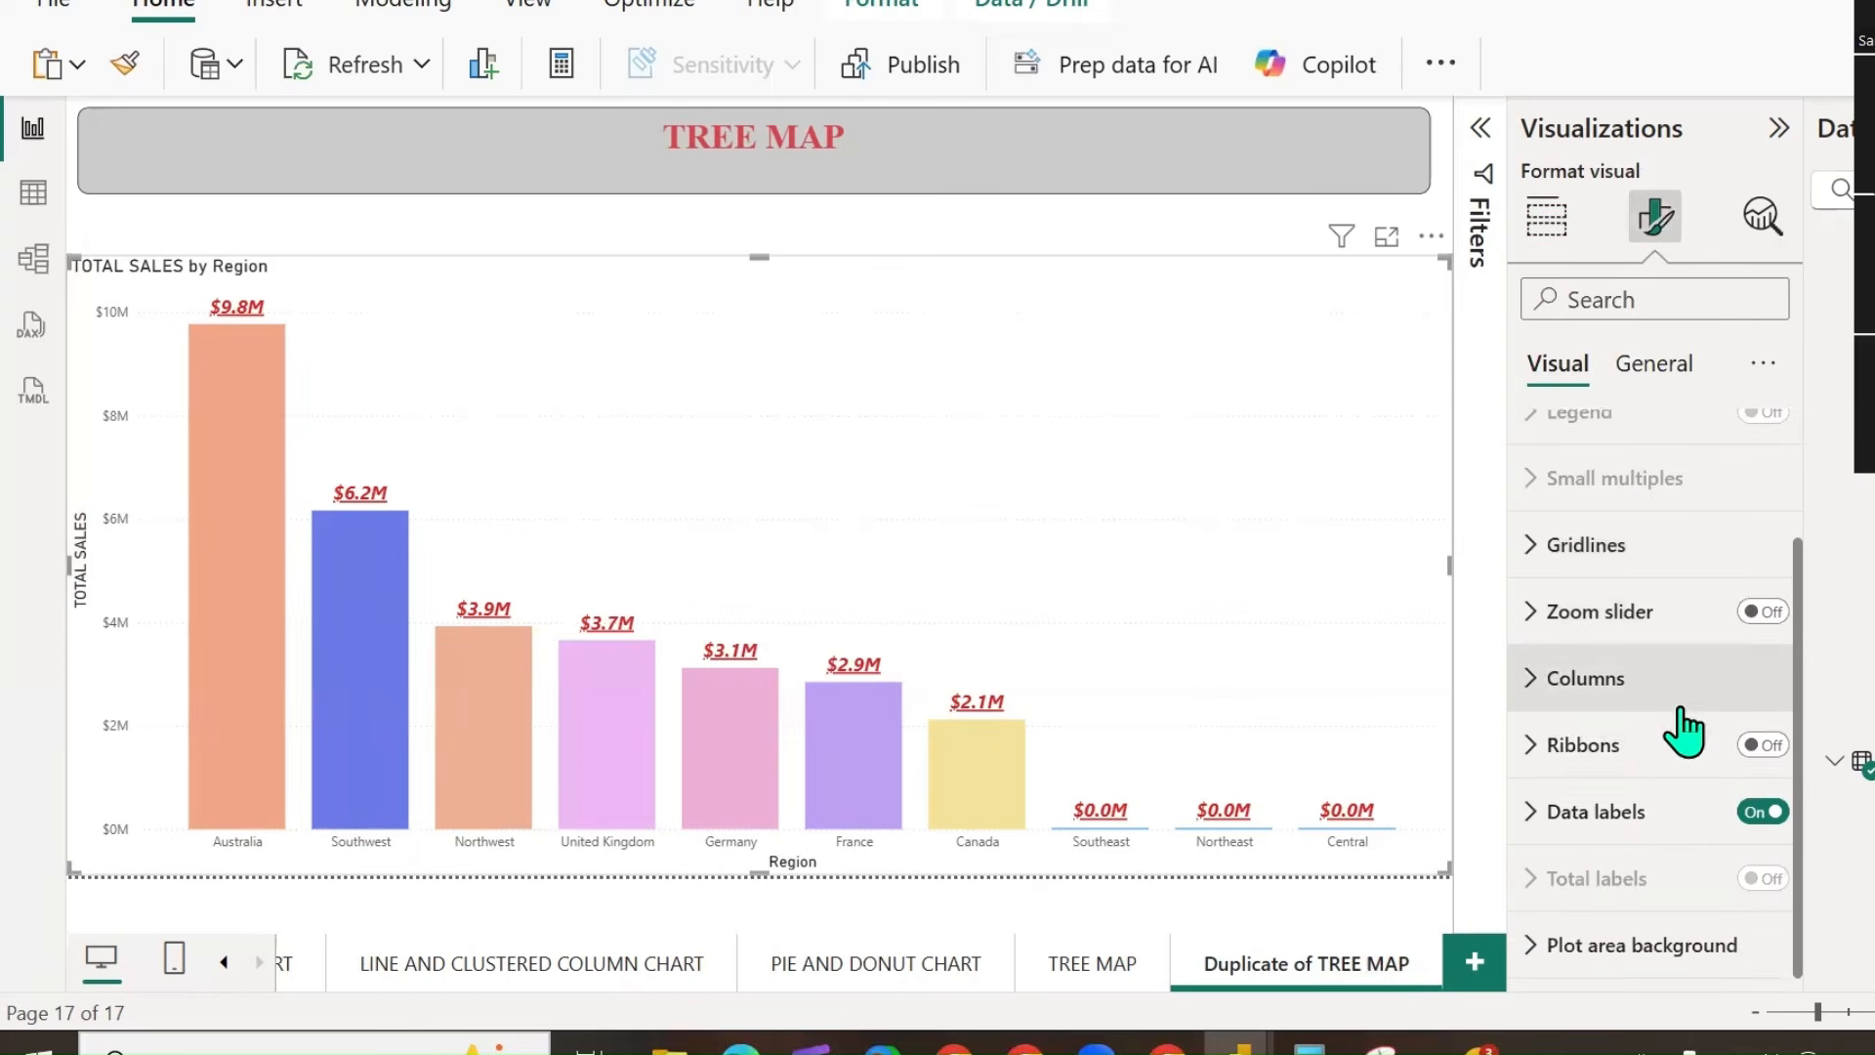
{"action": "left_click", "coordinate": [1764, 749]}
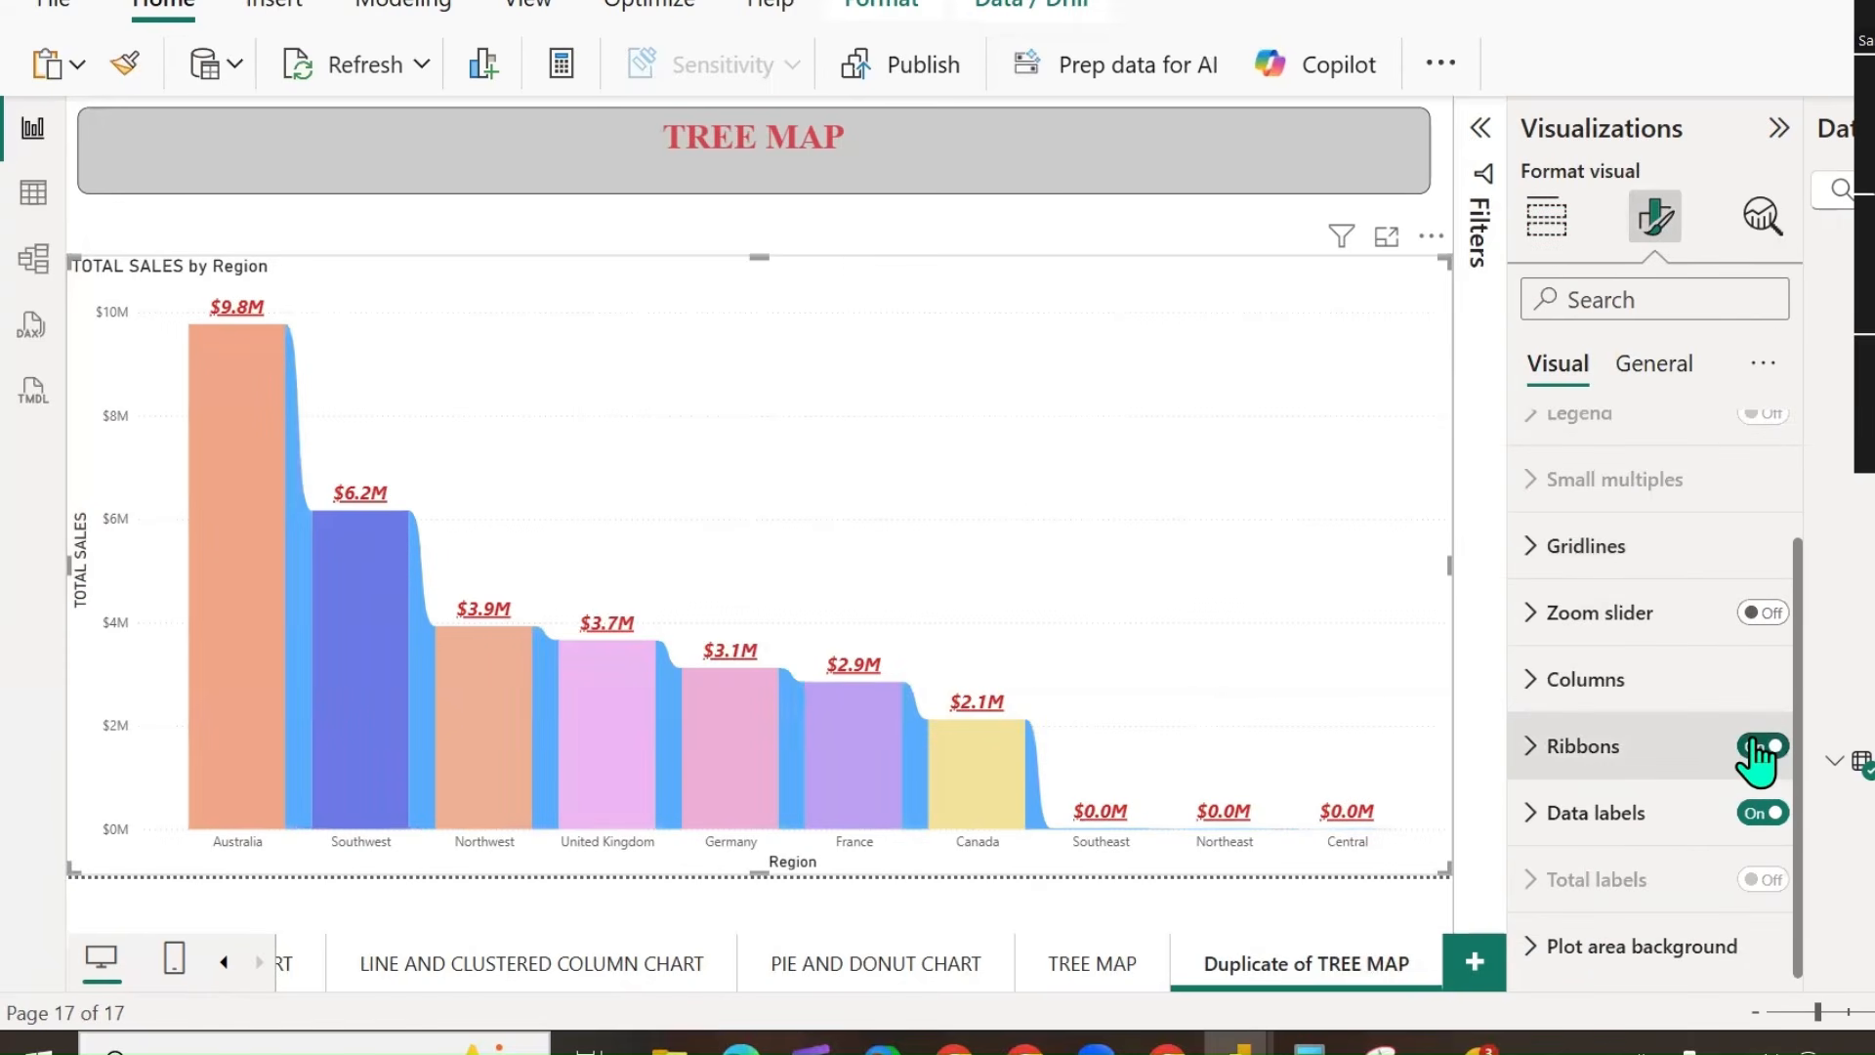
{"action": "left_click", "coordinate": [1758, 748]}
Convert the visual back to a ribbon chart and turn its ribbons on.
{"action": "left_click", "coordinate": [1548, 217]}
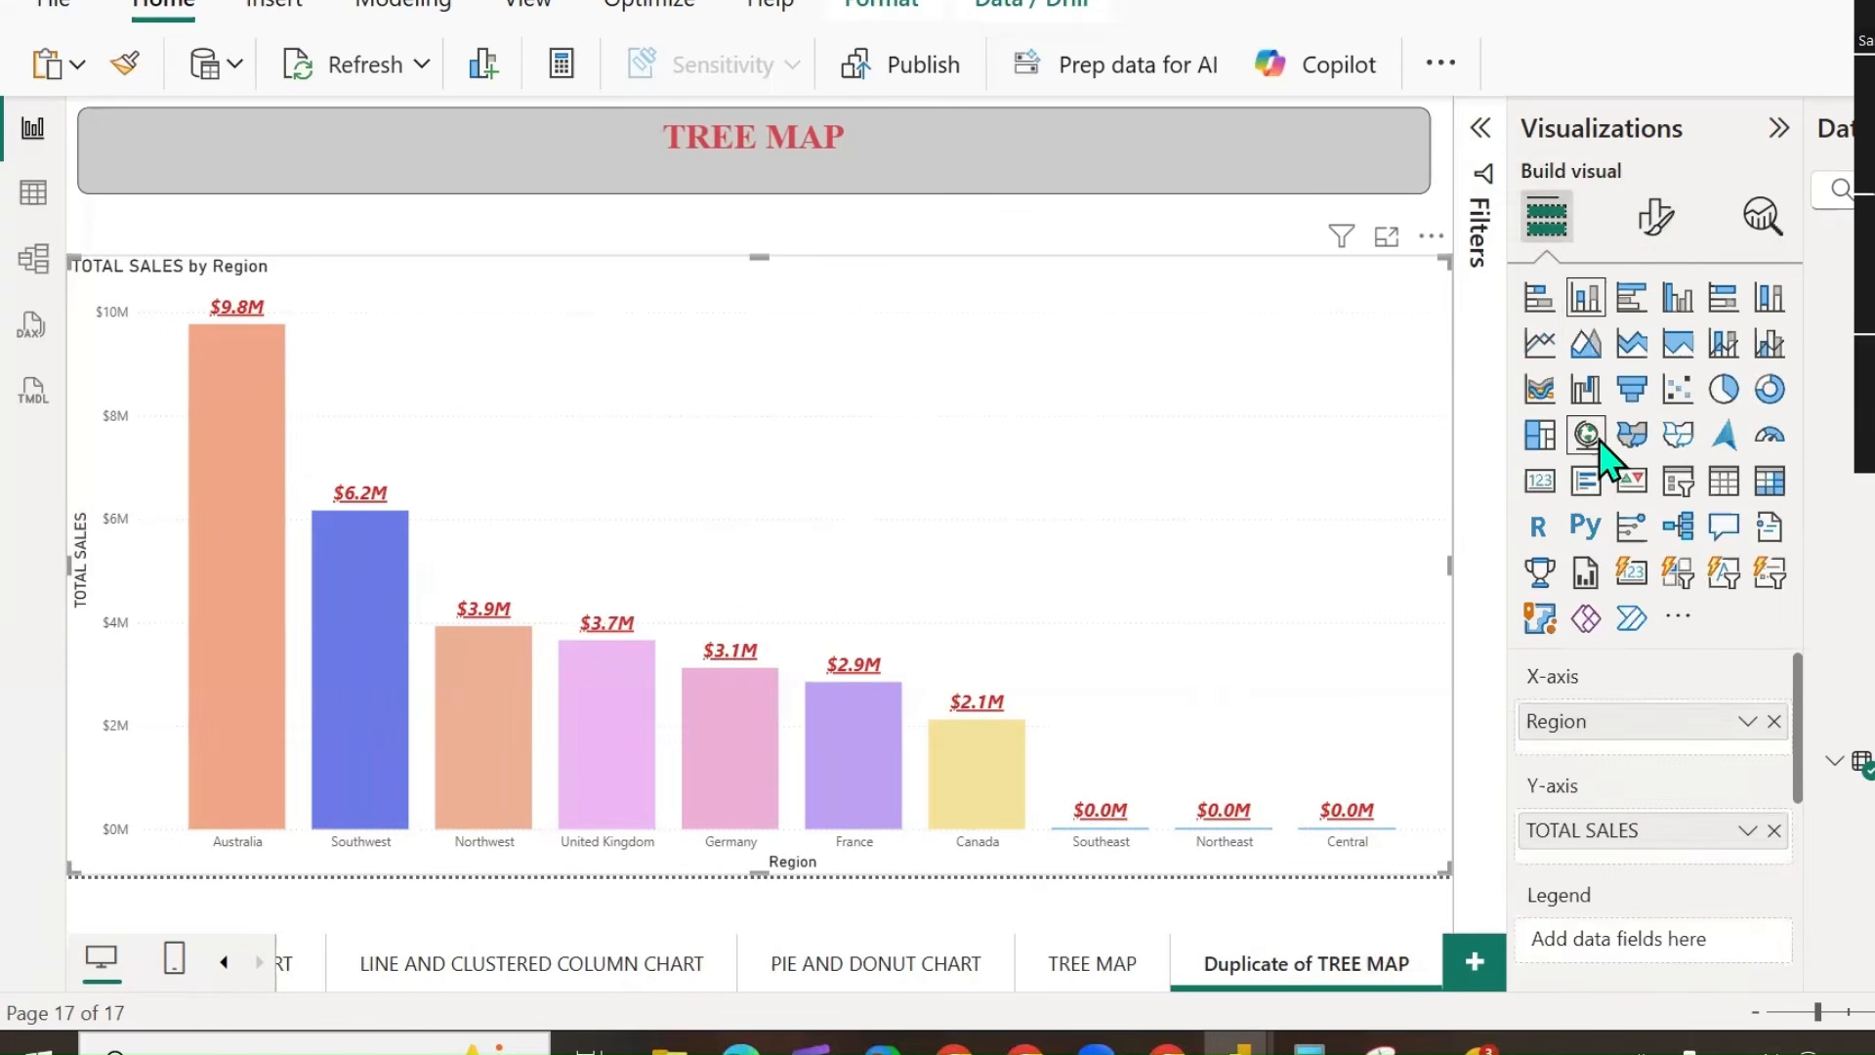
{"action": "left_click", "coordinate": [1543, 396]}
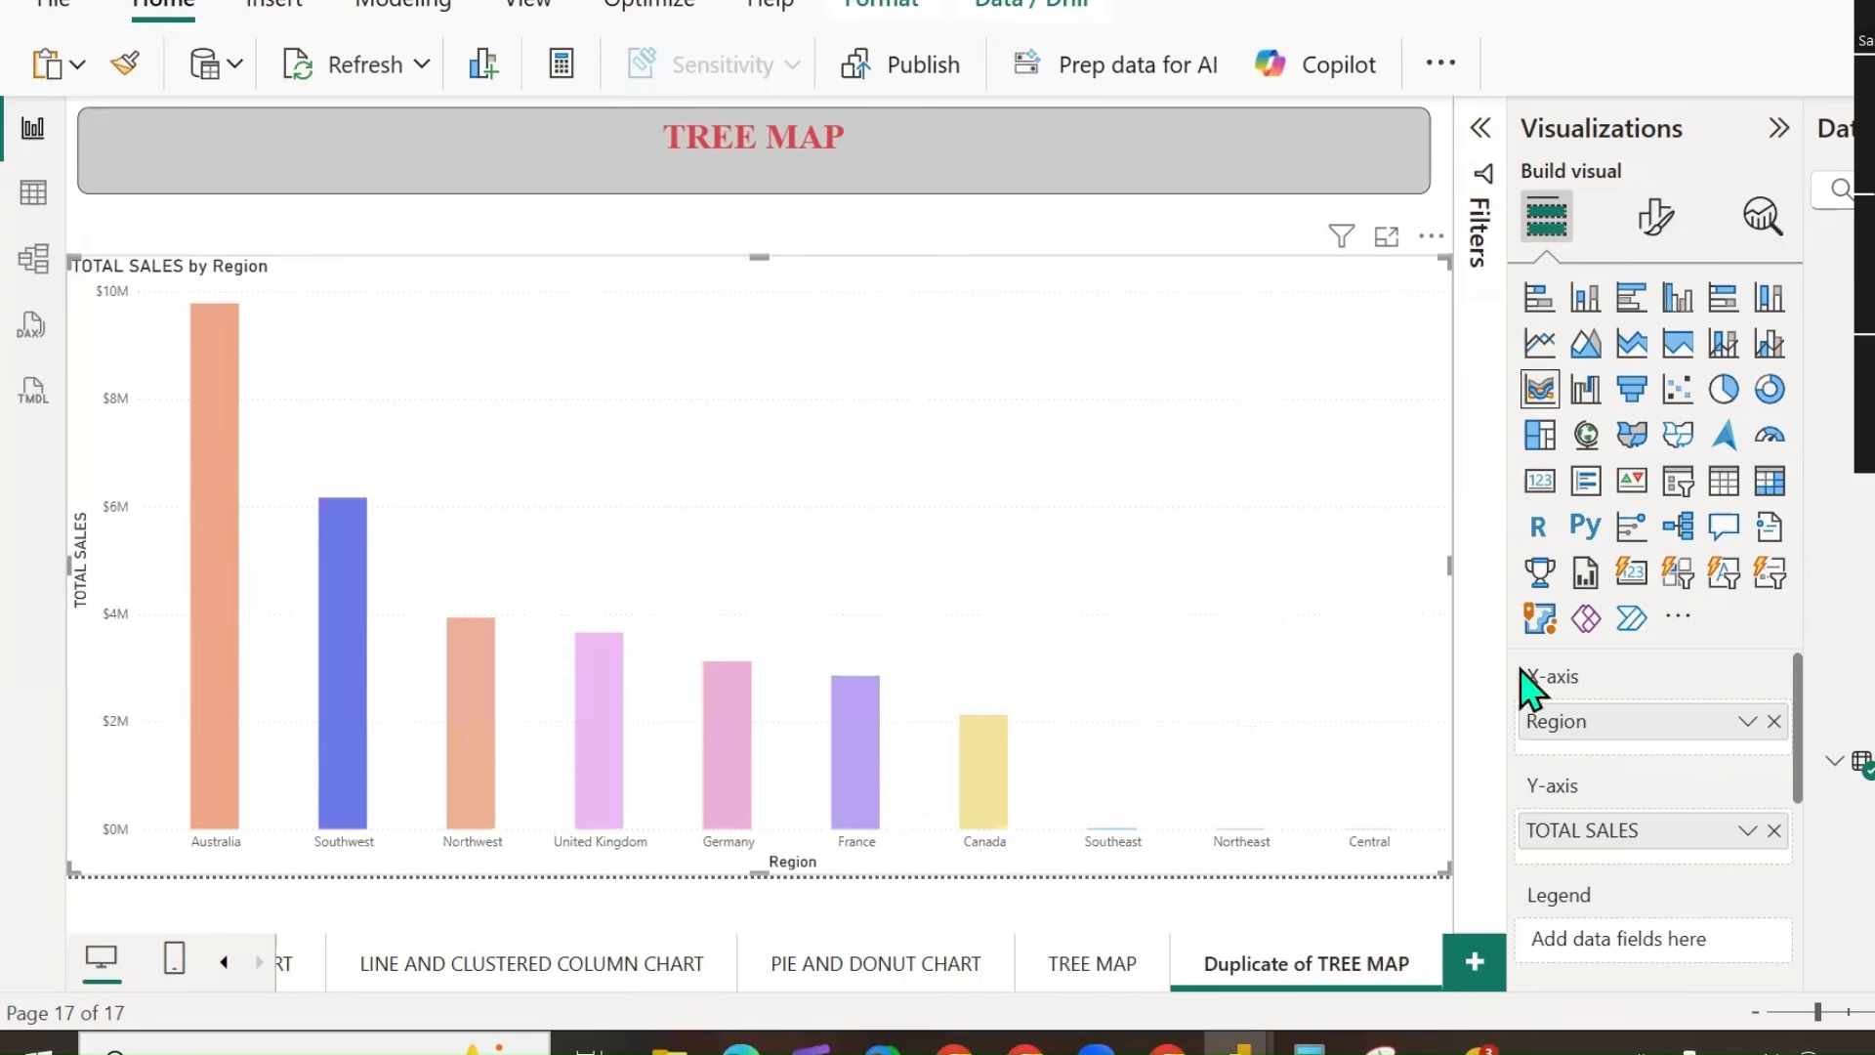
{"action": "left_click", "coordinate": [1671, 223]}
{"action": "scroll", "coordinate": [1674, 742], "scroll_direction": "down", "scroll_amount": 3}
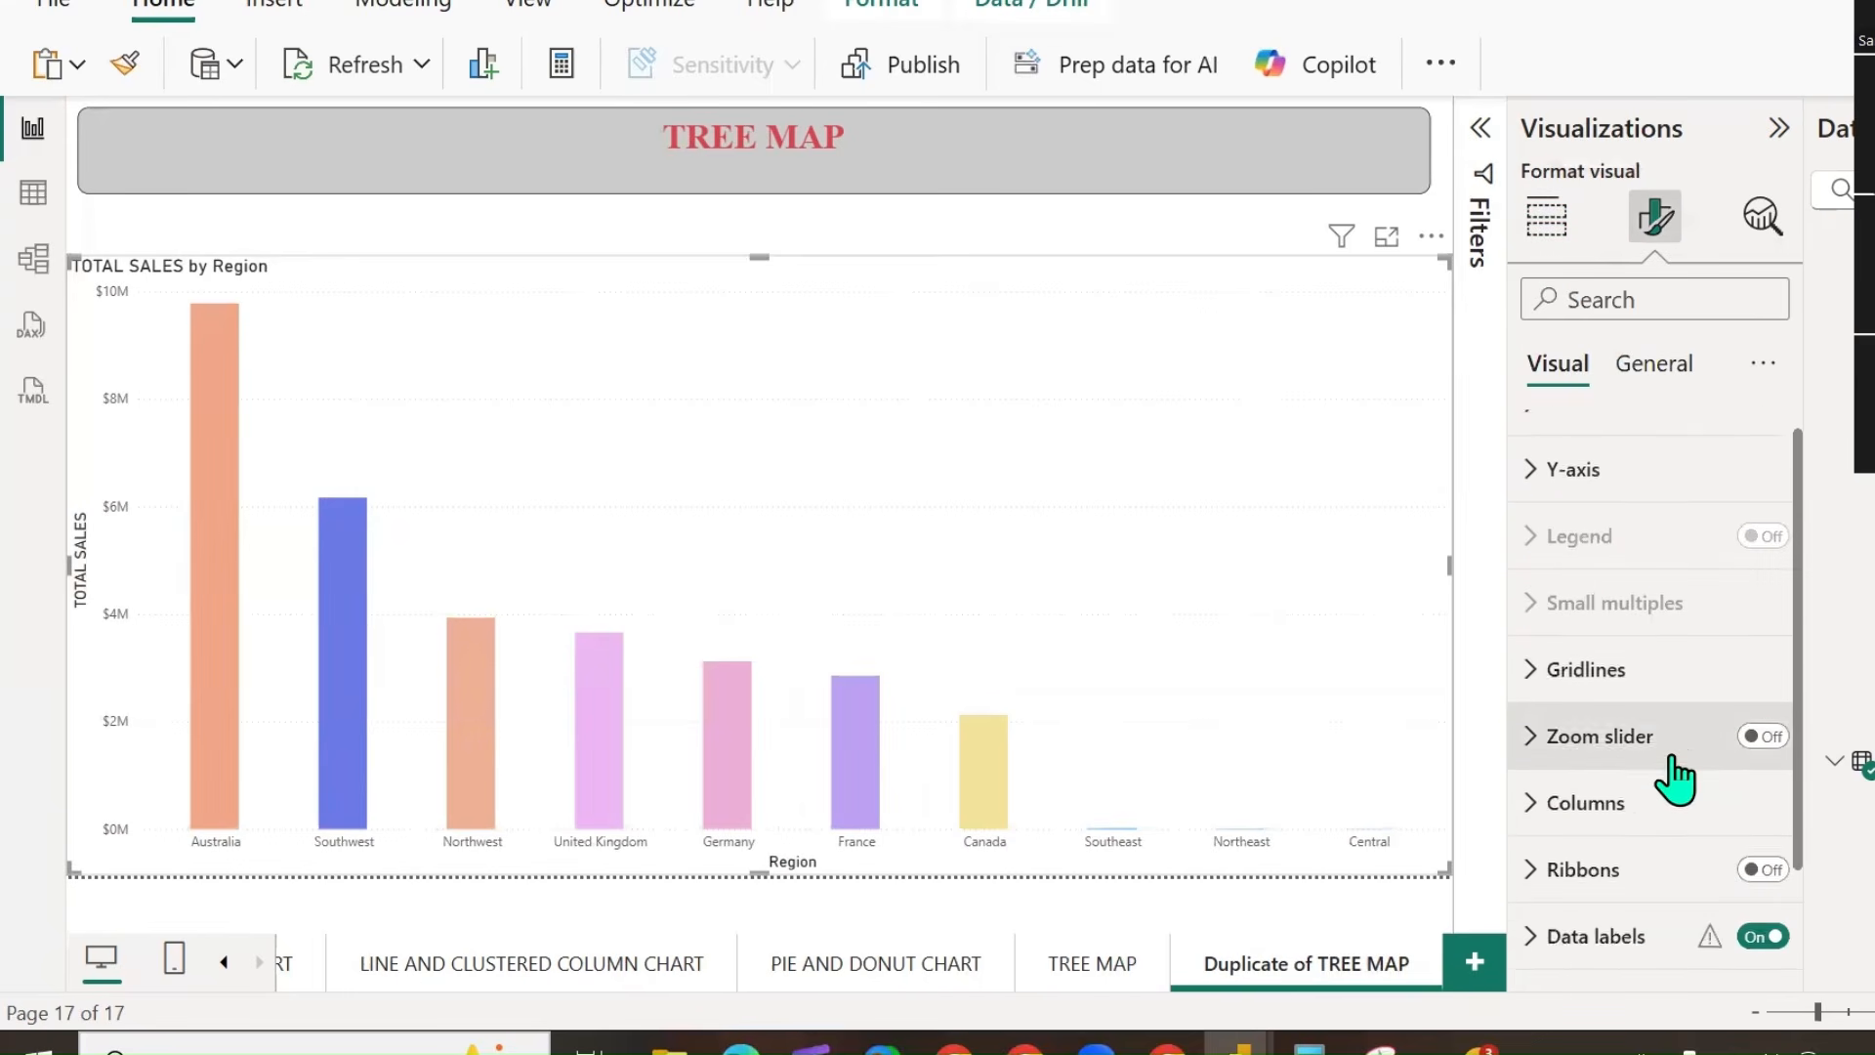
{"action": "left_click", "coordinate": [1776, 744]}
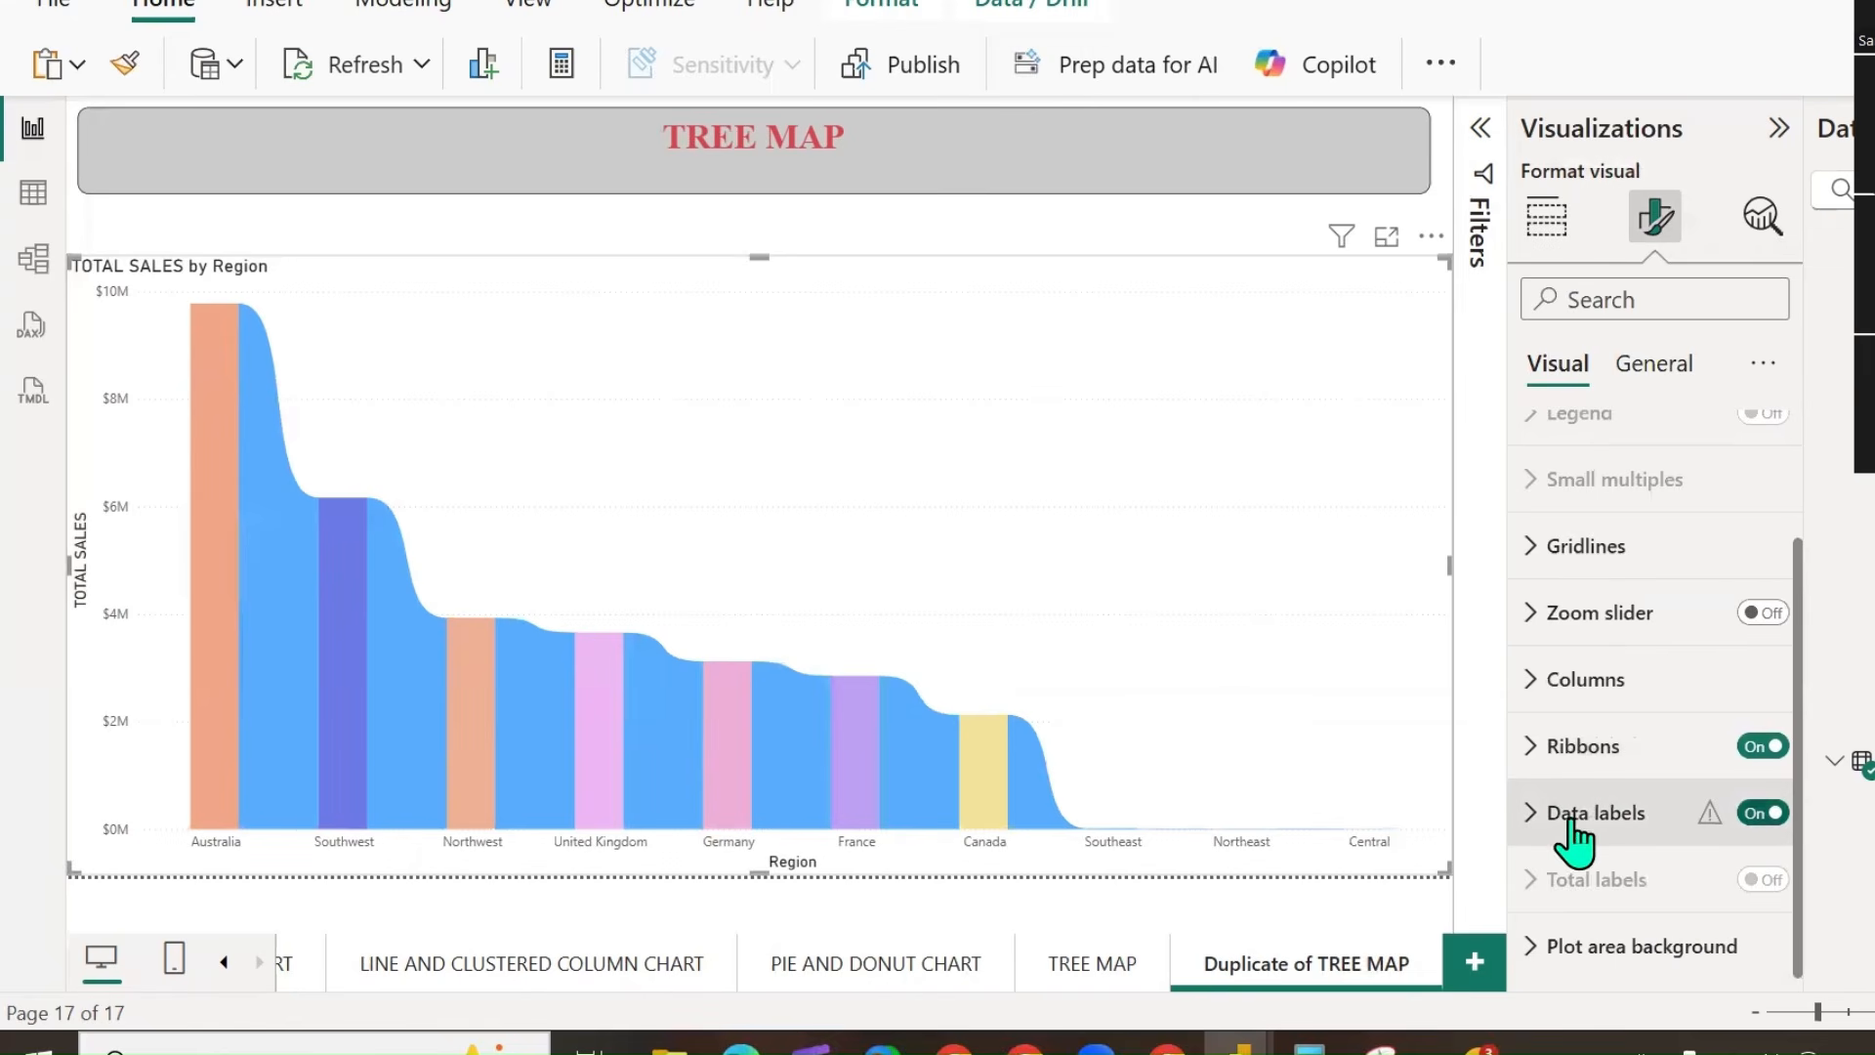
Set the orientation of the ribbon chart's data labels to Vertical.
{"action": "left_click", "coordinate": [1541, 831]}
{"action": "scroll", "coordinate": [1666, 821], "scroll_direction": "down", "scroll_amount": 5}
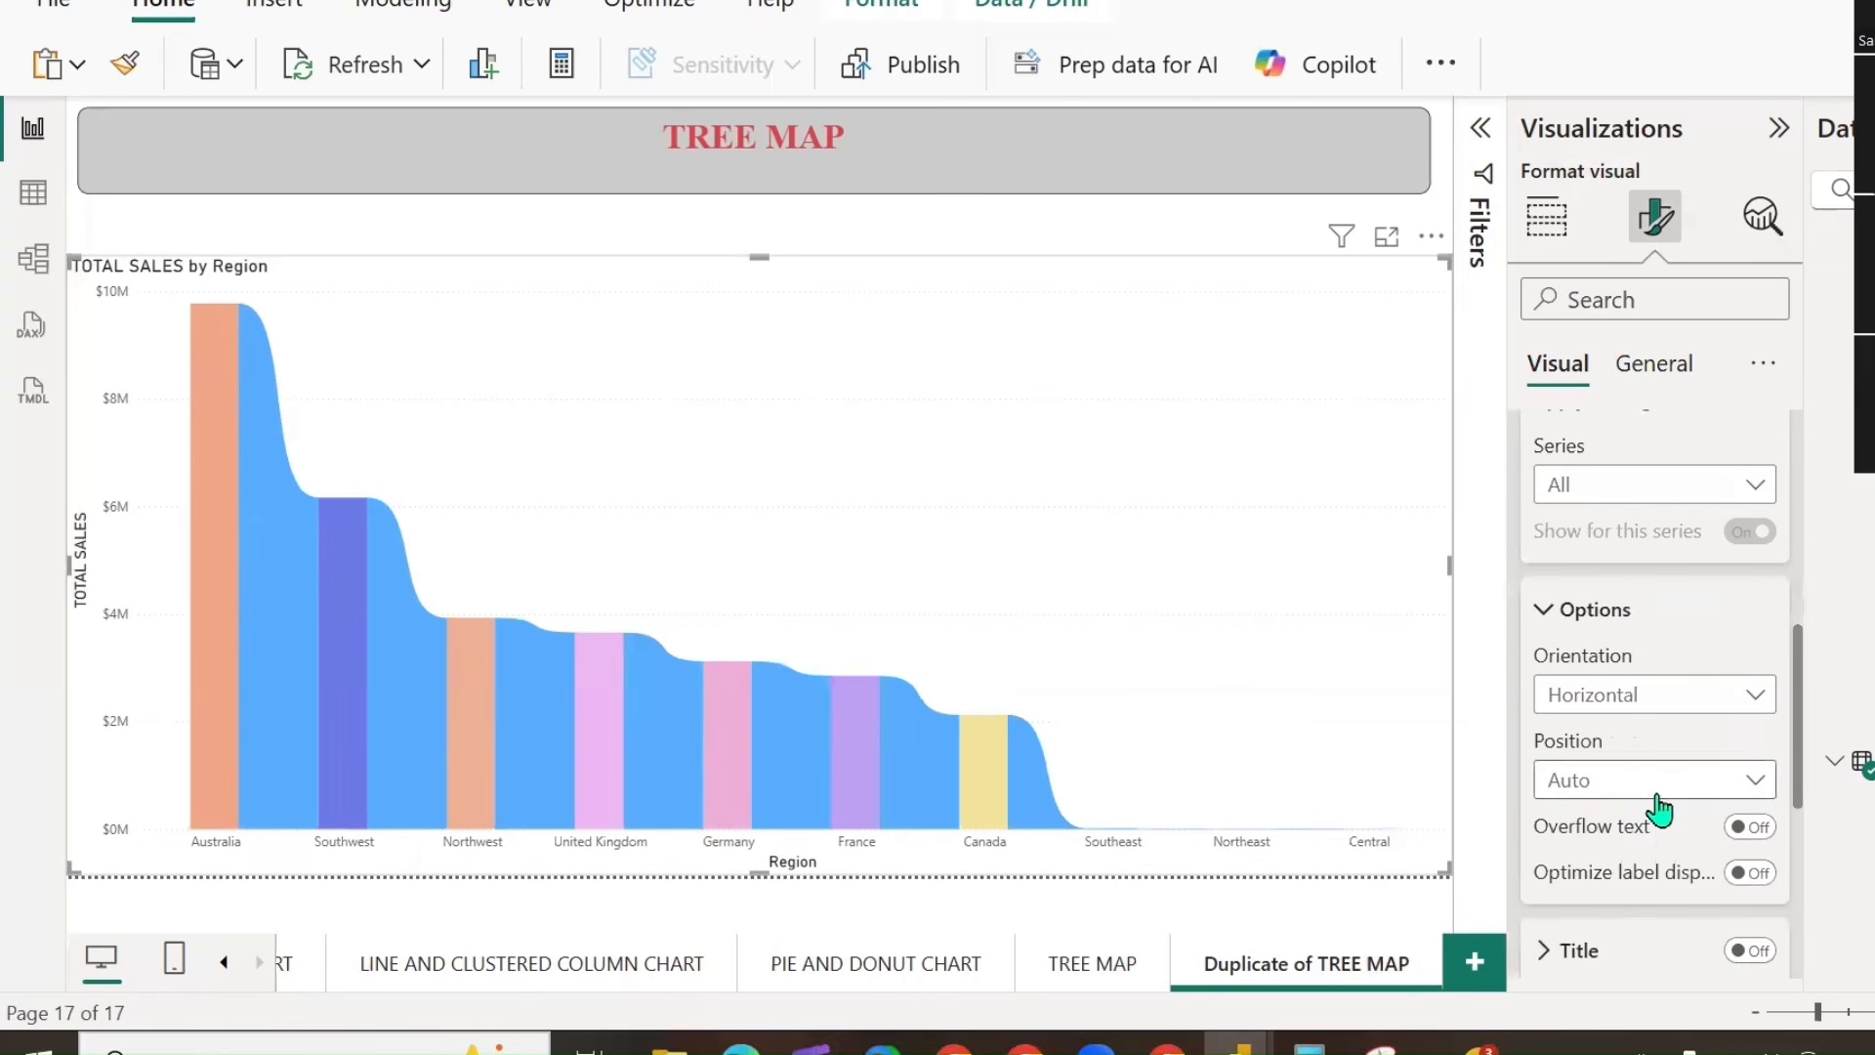
{"action": "scroll", "coordinate": [1705, 625], "scroll_direction": "down", "scroll_amount": 2}
{"action": "left_click", "coordinate": [1743, 538]}
{"action": "left_click", "coordinate": [1649, 571]}
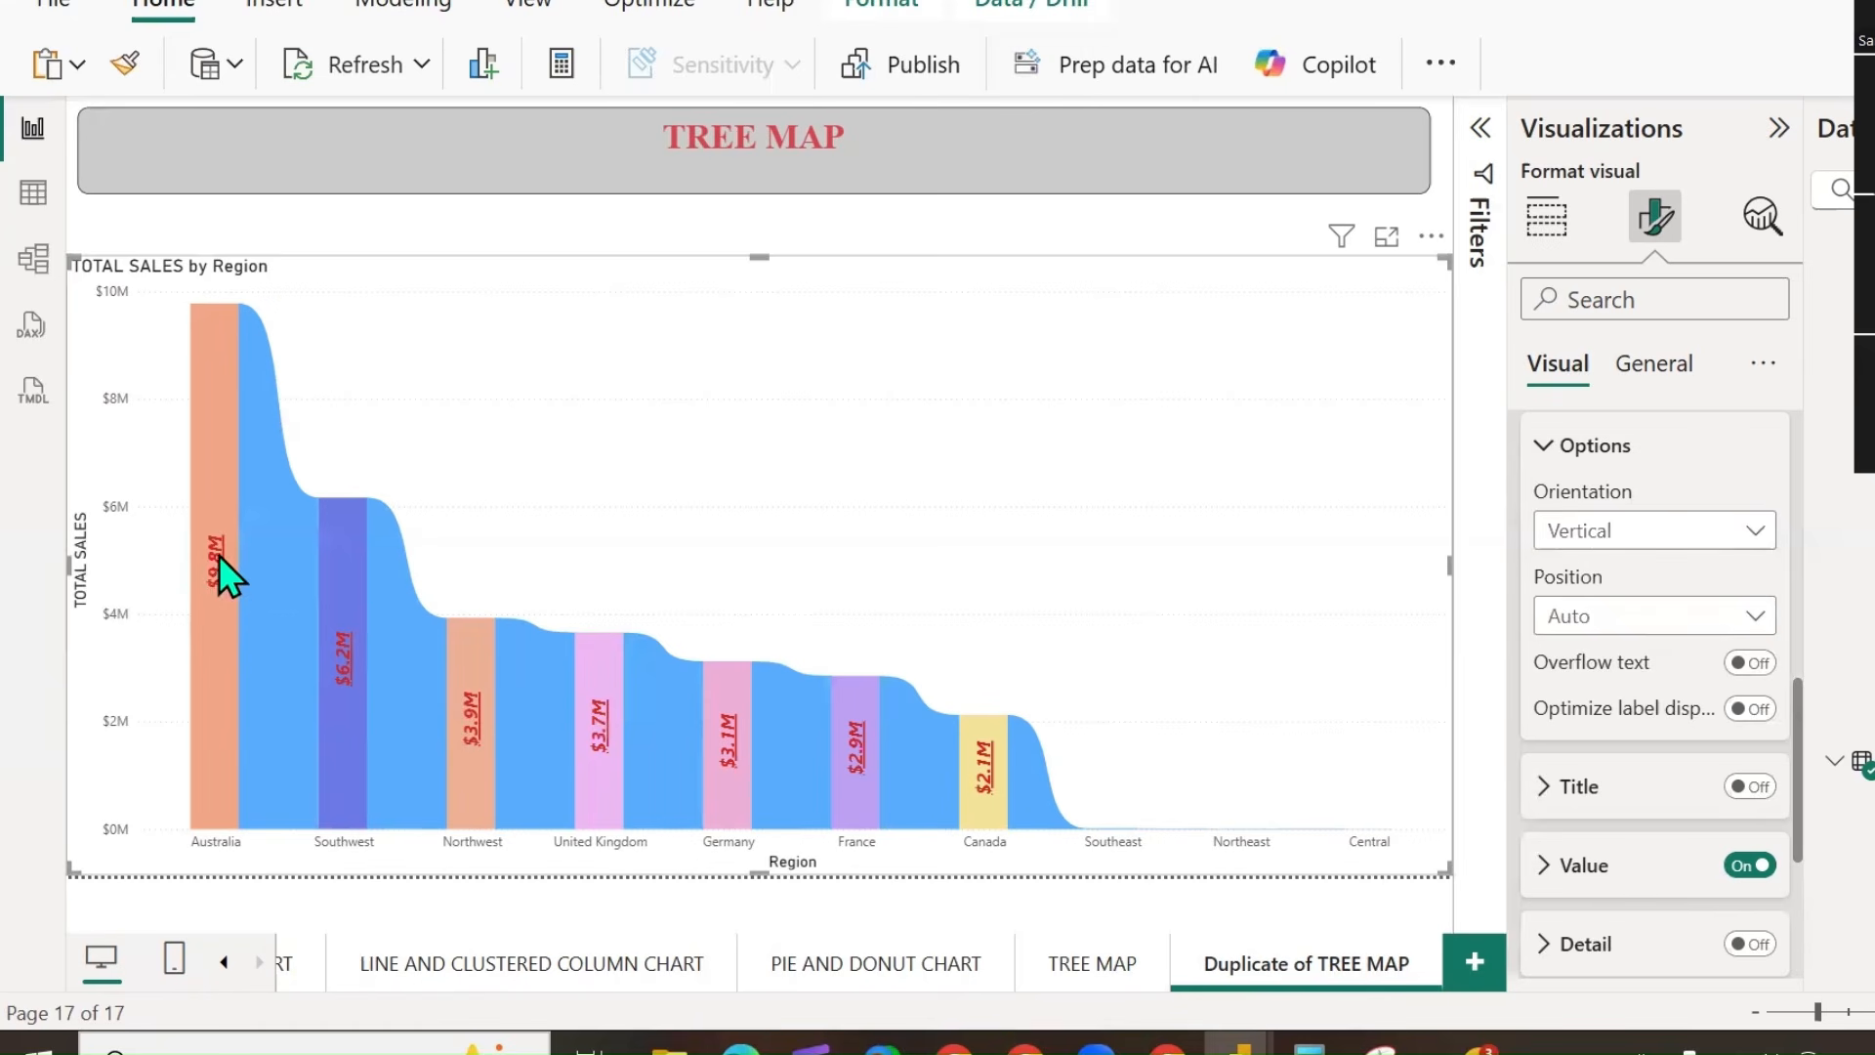
Try the data label positions Inside end and Outside end, and settle on Inside base.
{"action": "left_click", "coordinate": [1753, 625]}
{"action": "left_click", "coordinate": [1622, 696]}
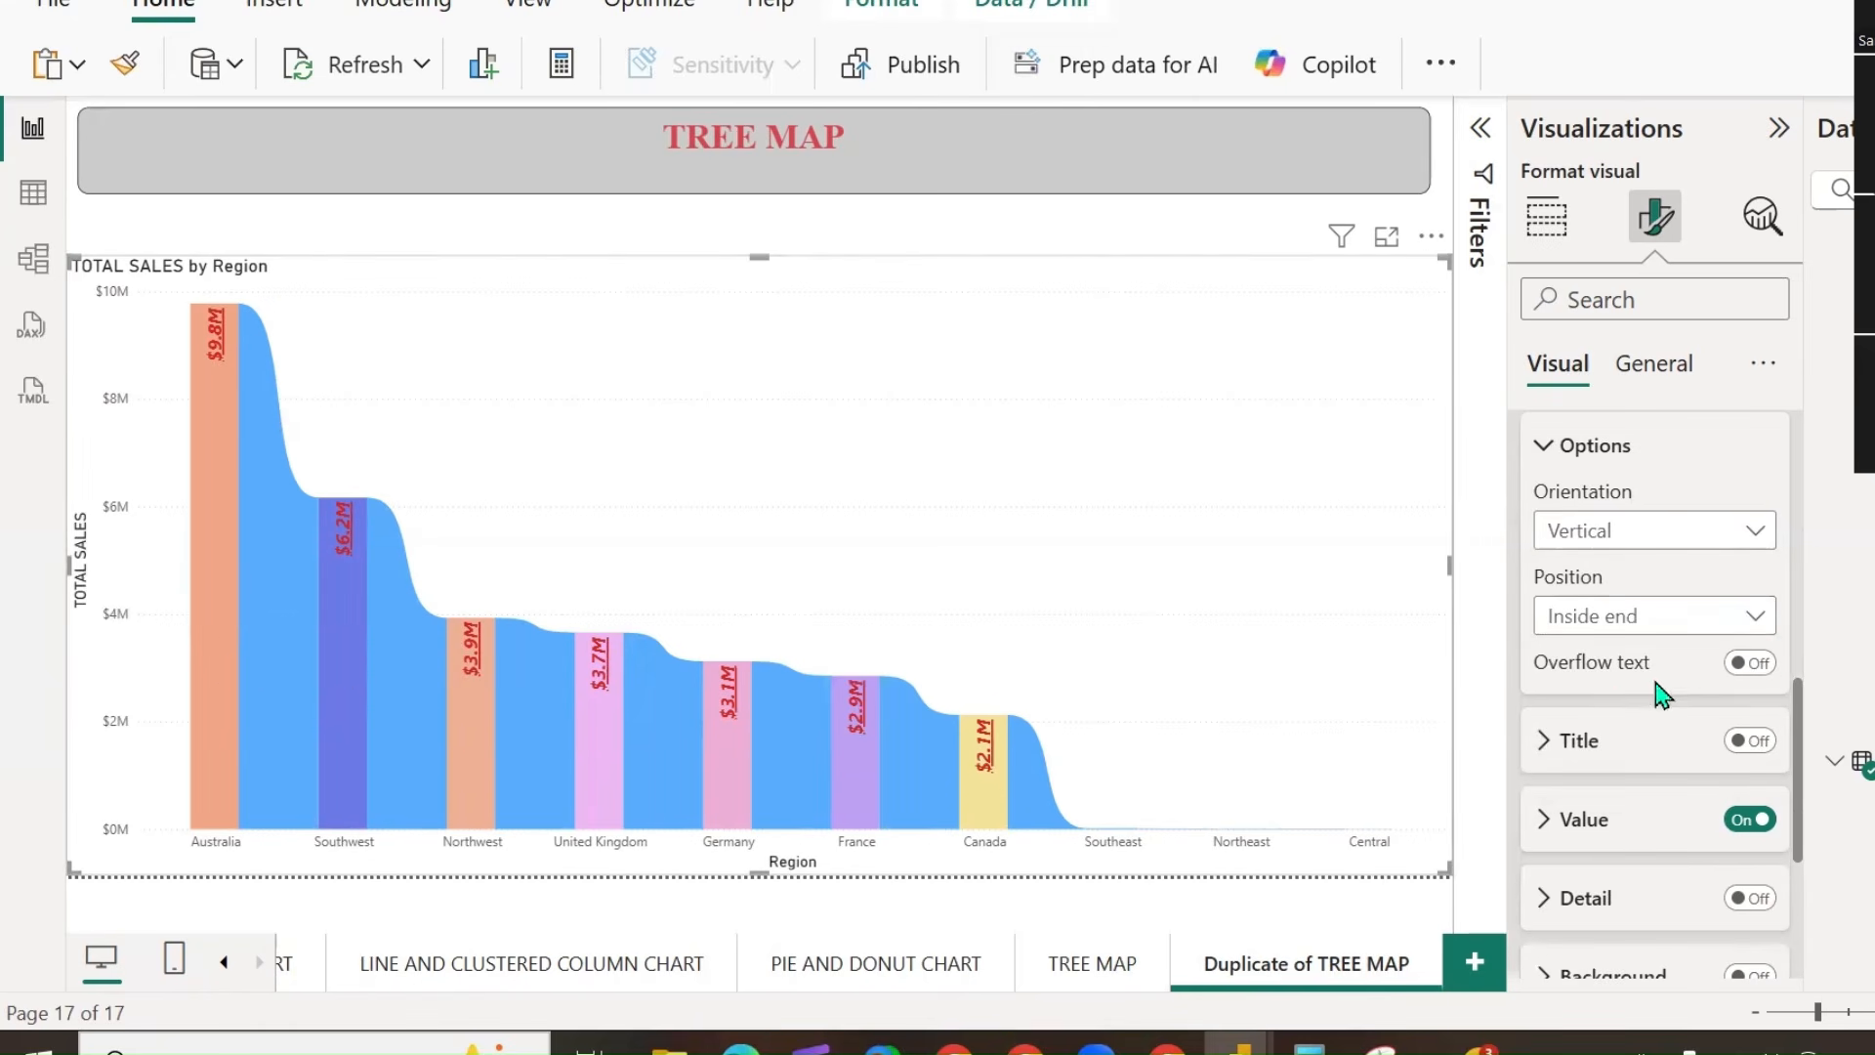
{"action": "left_click", "coordinate": [1755, 625]}
{"action": "left_click", "coordinate": [1628, 733]}
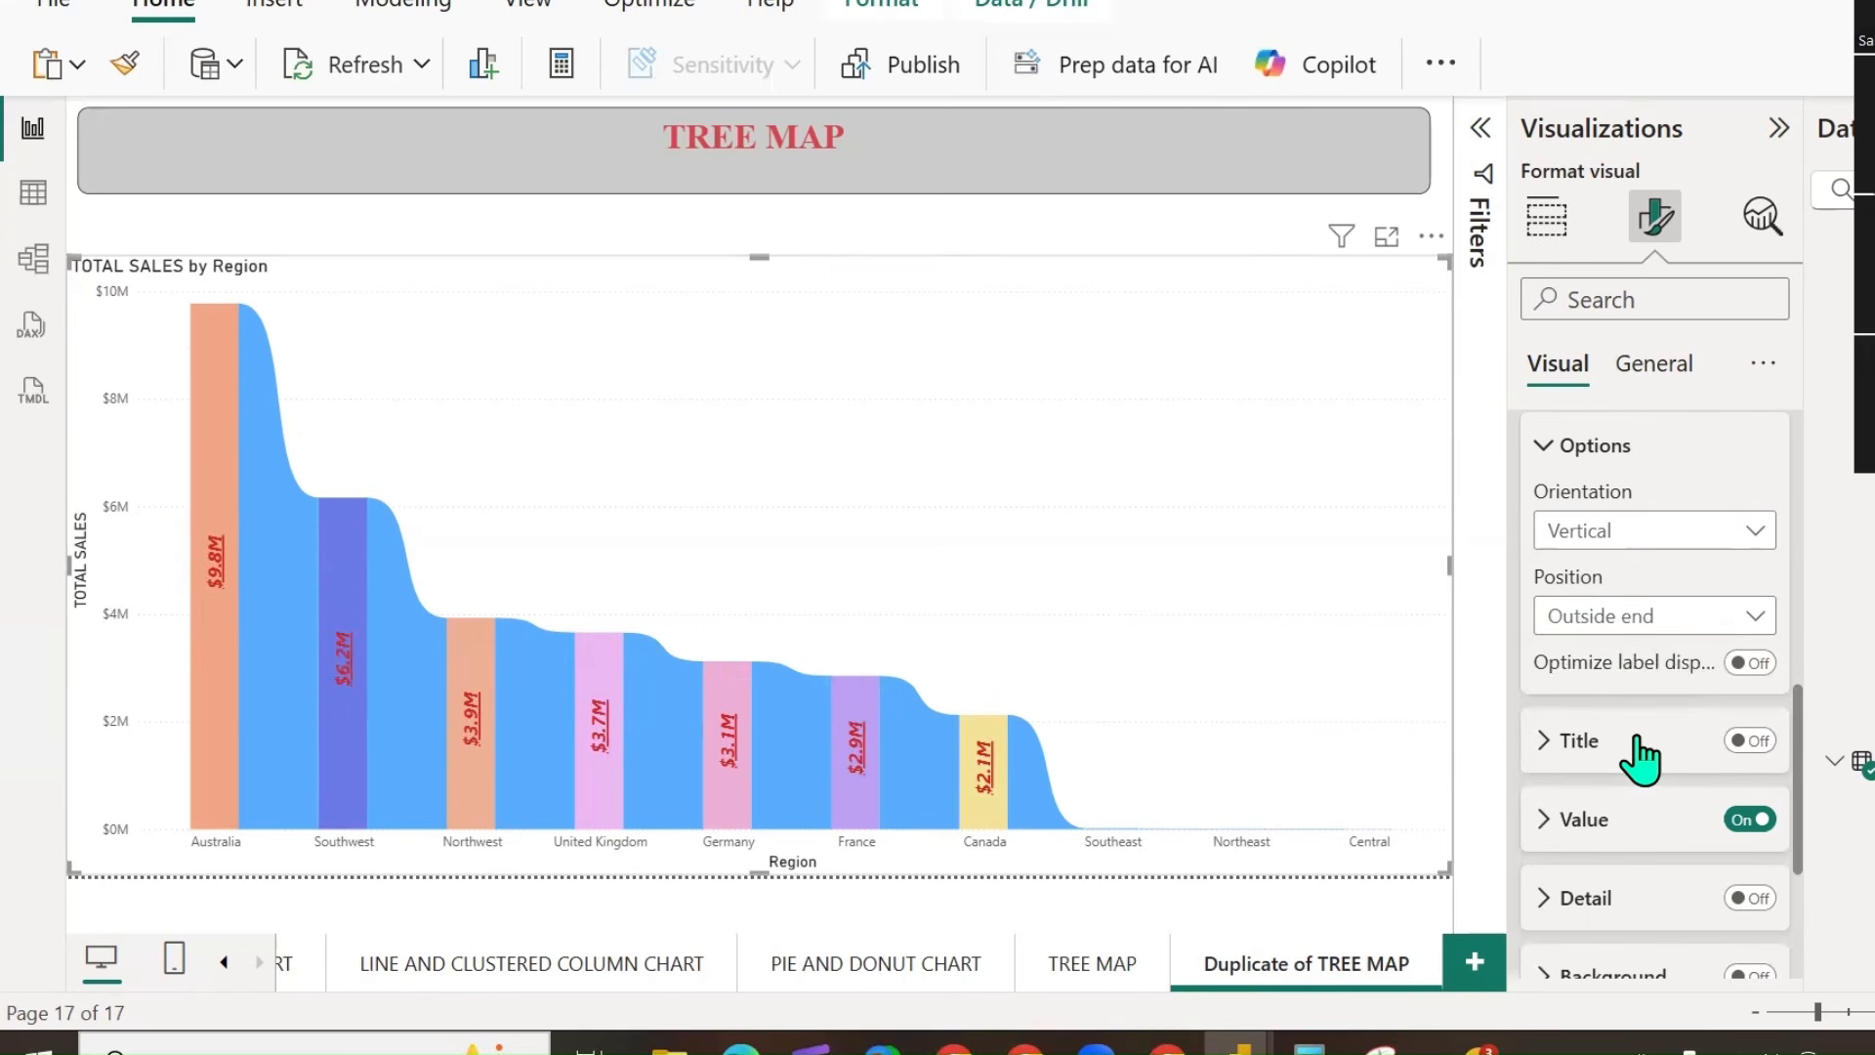
{"action": "left_click", "coordinate": [1747, 623]}
{"action": "left_click", "coordinate": [1632, 772]}
{"action": "left_click", "coordinate": [1743, 625]}
{"action": "left_click", "coordinate": [1623, 818]}
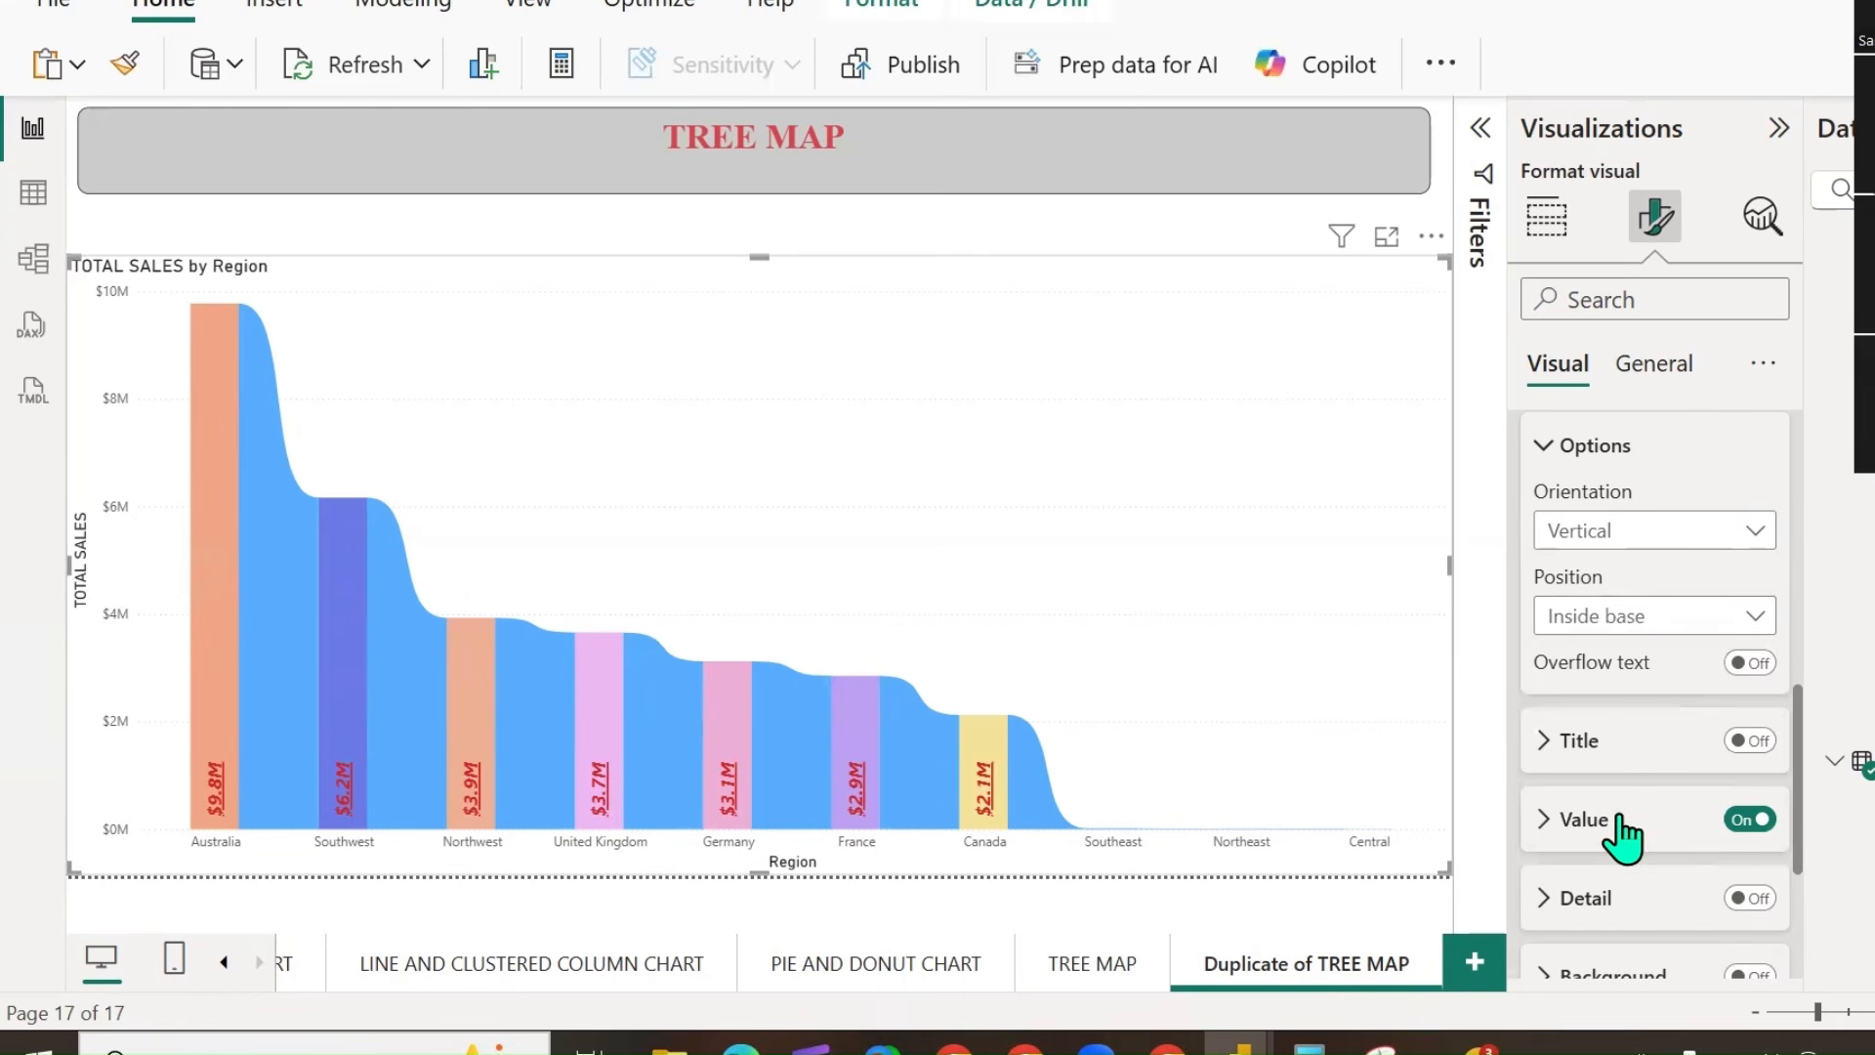
Turn on overflow text, detail and background for the ribbon chart's data labels.
{"action": "left_click", "coordinate": [1750, 664]}
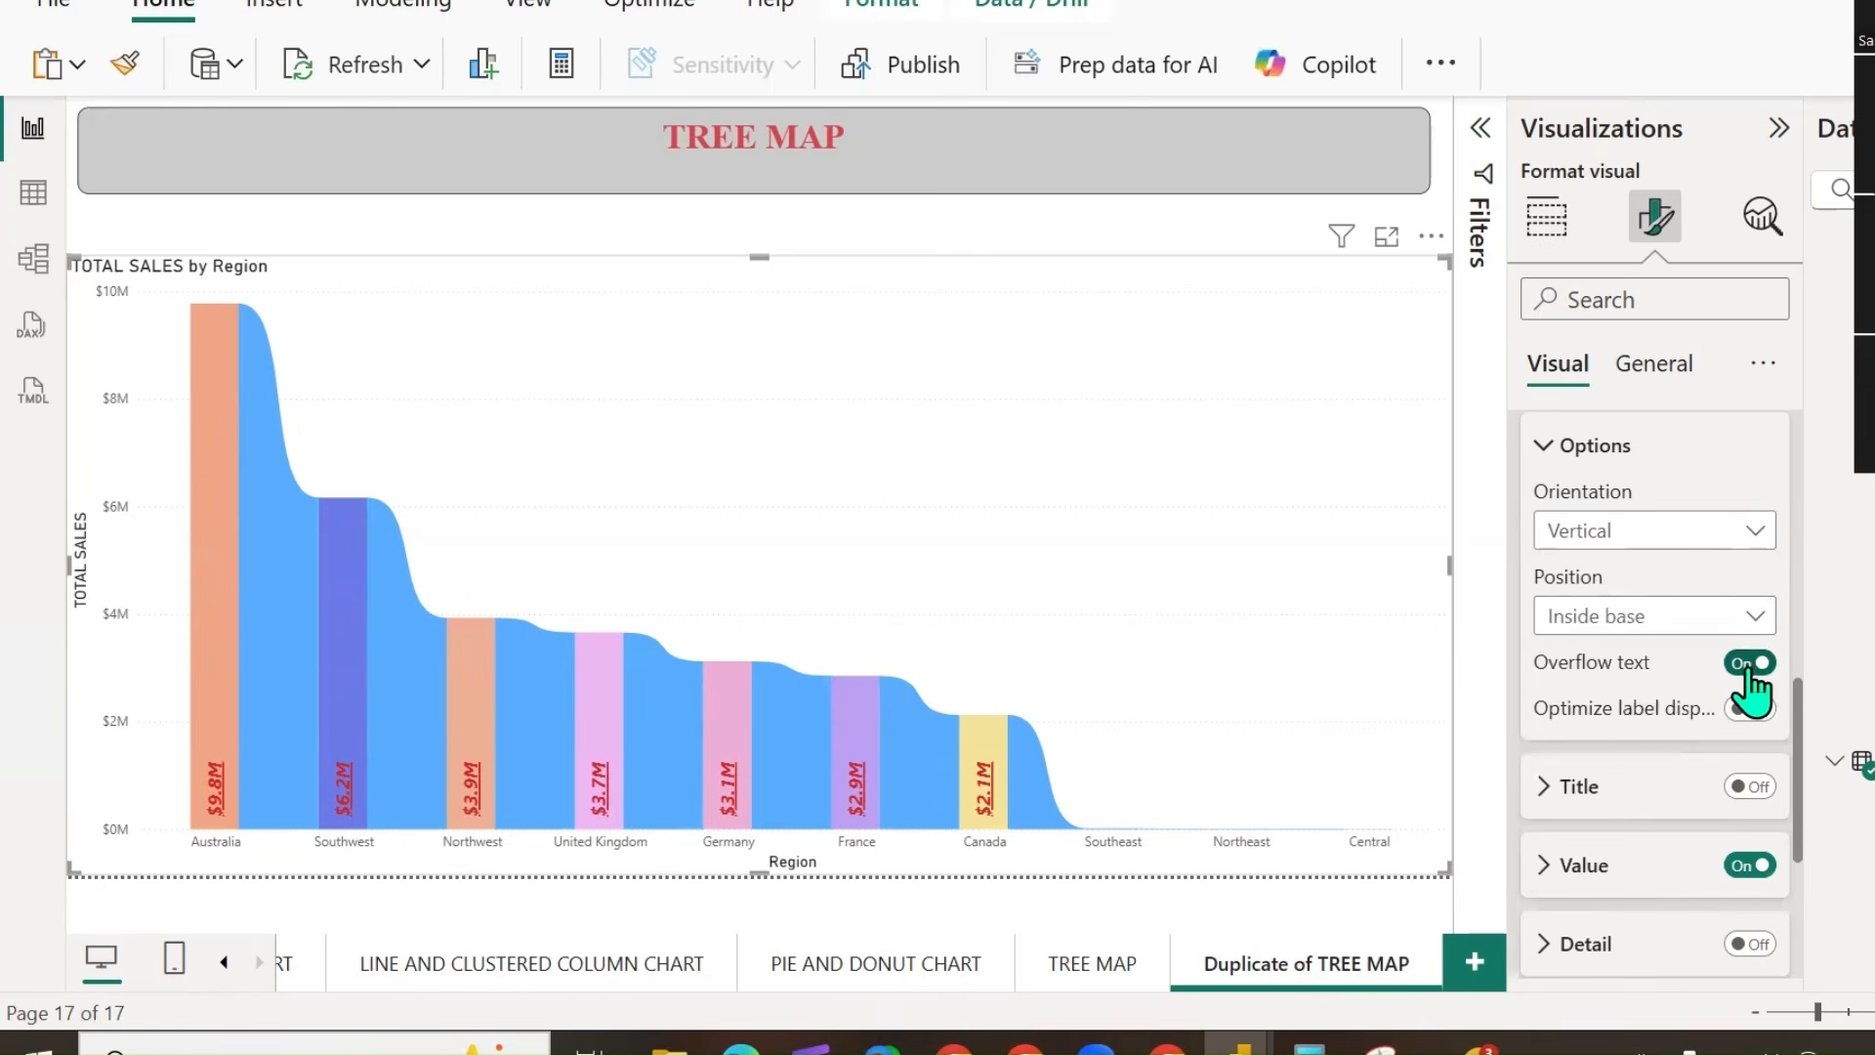
{"action": "scroll", "coordinate": [1680, 781], "scroll_direction": "down", "scroll_amount": 4}
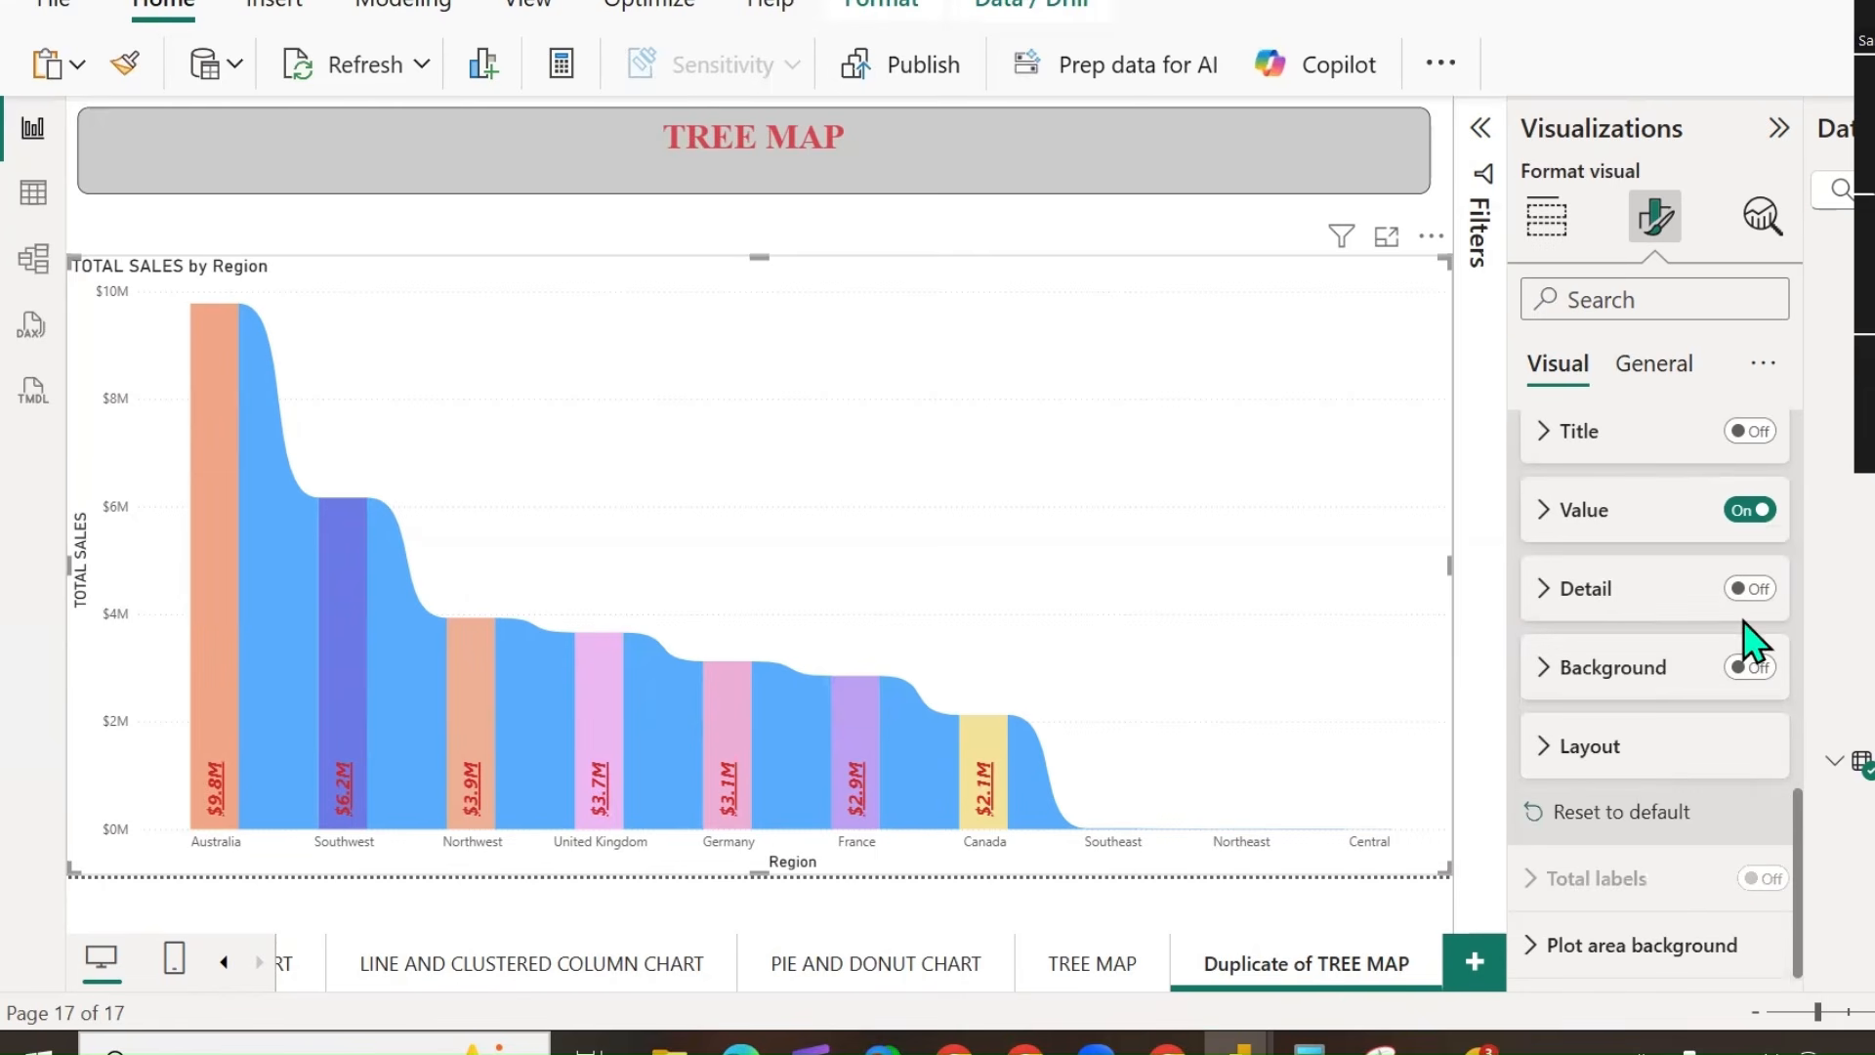
{"action": "left_click", "coordinate": [1762, 598]}
{"action": "left_click", "coordinate": [1750, 668]}
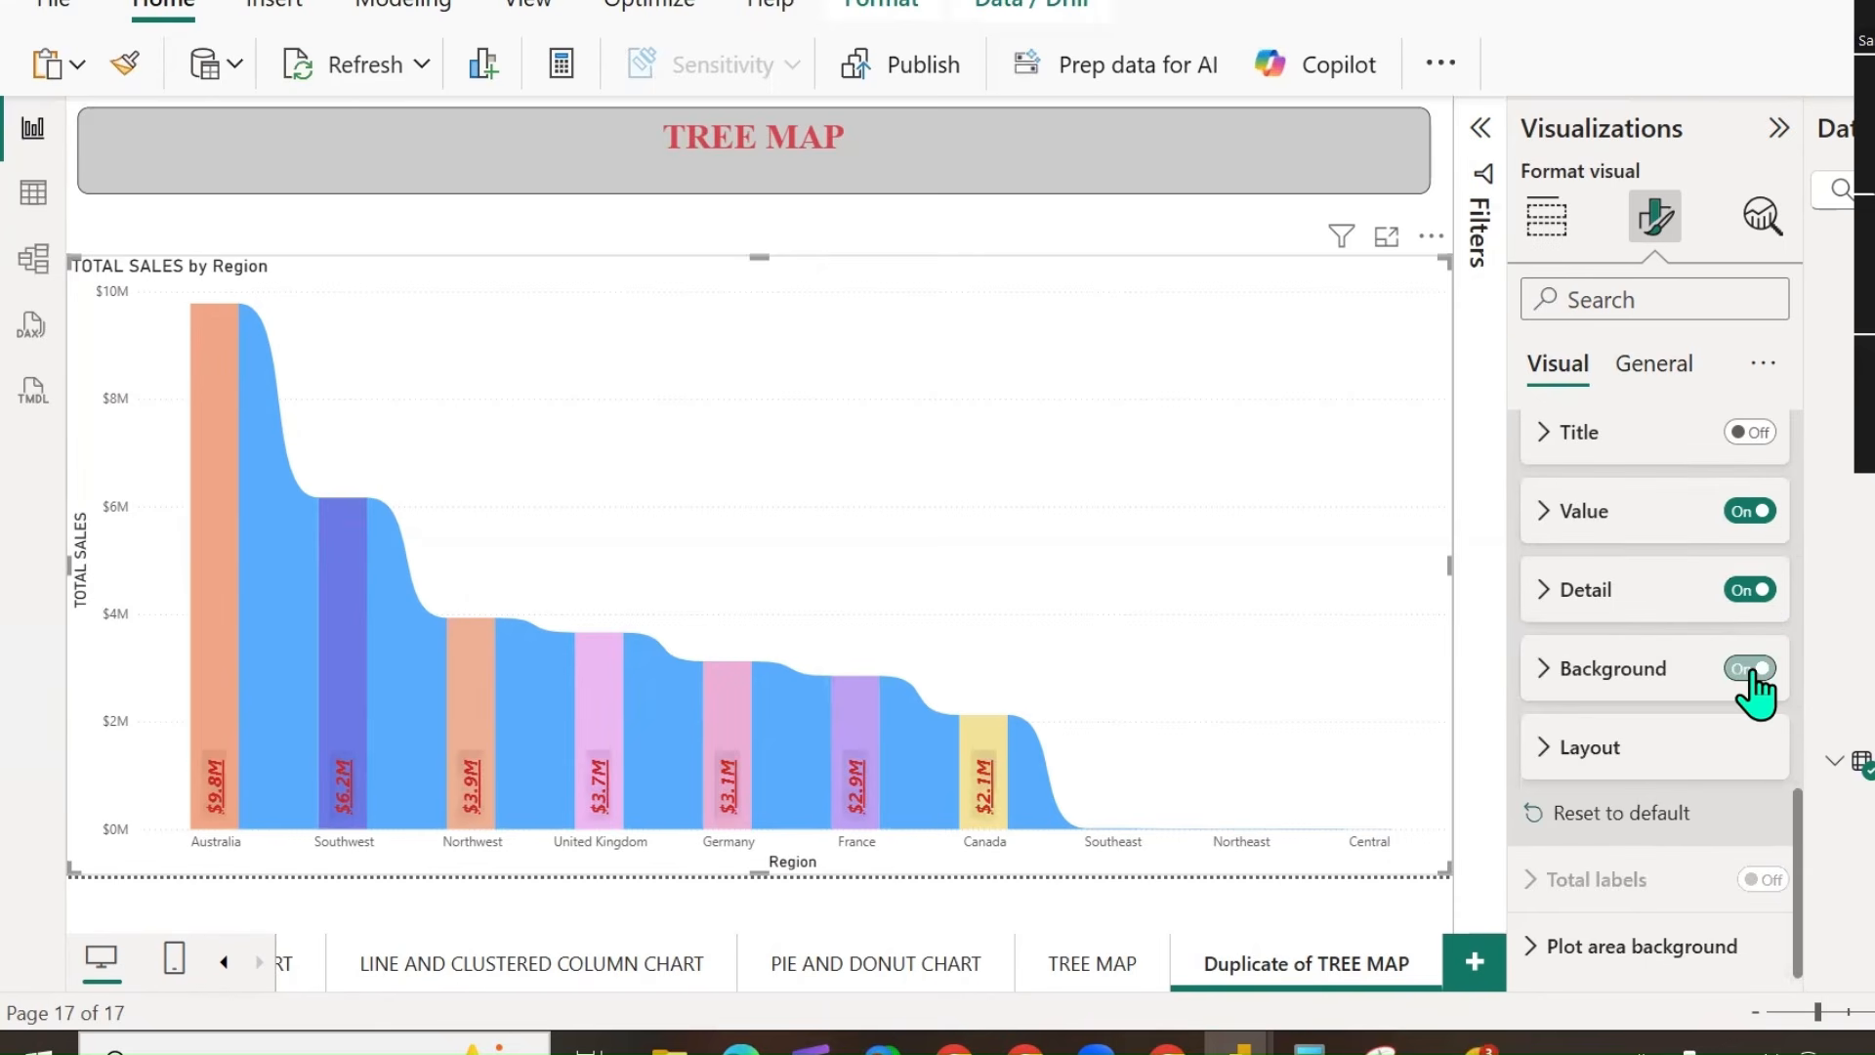
Set the layout of the ribbon chart's data labels to Single line and return to the visual's build options.
{"action": "left_click", "coordinate": [1560, 747]}
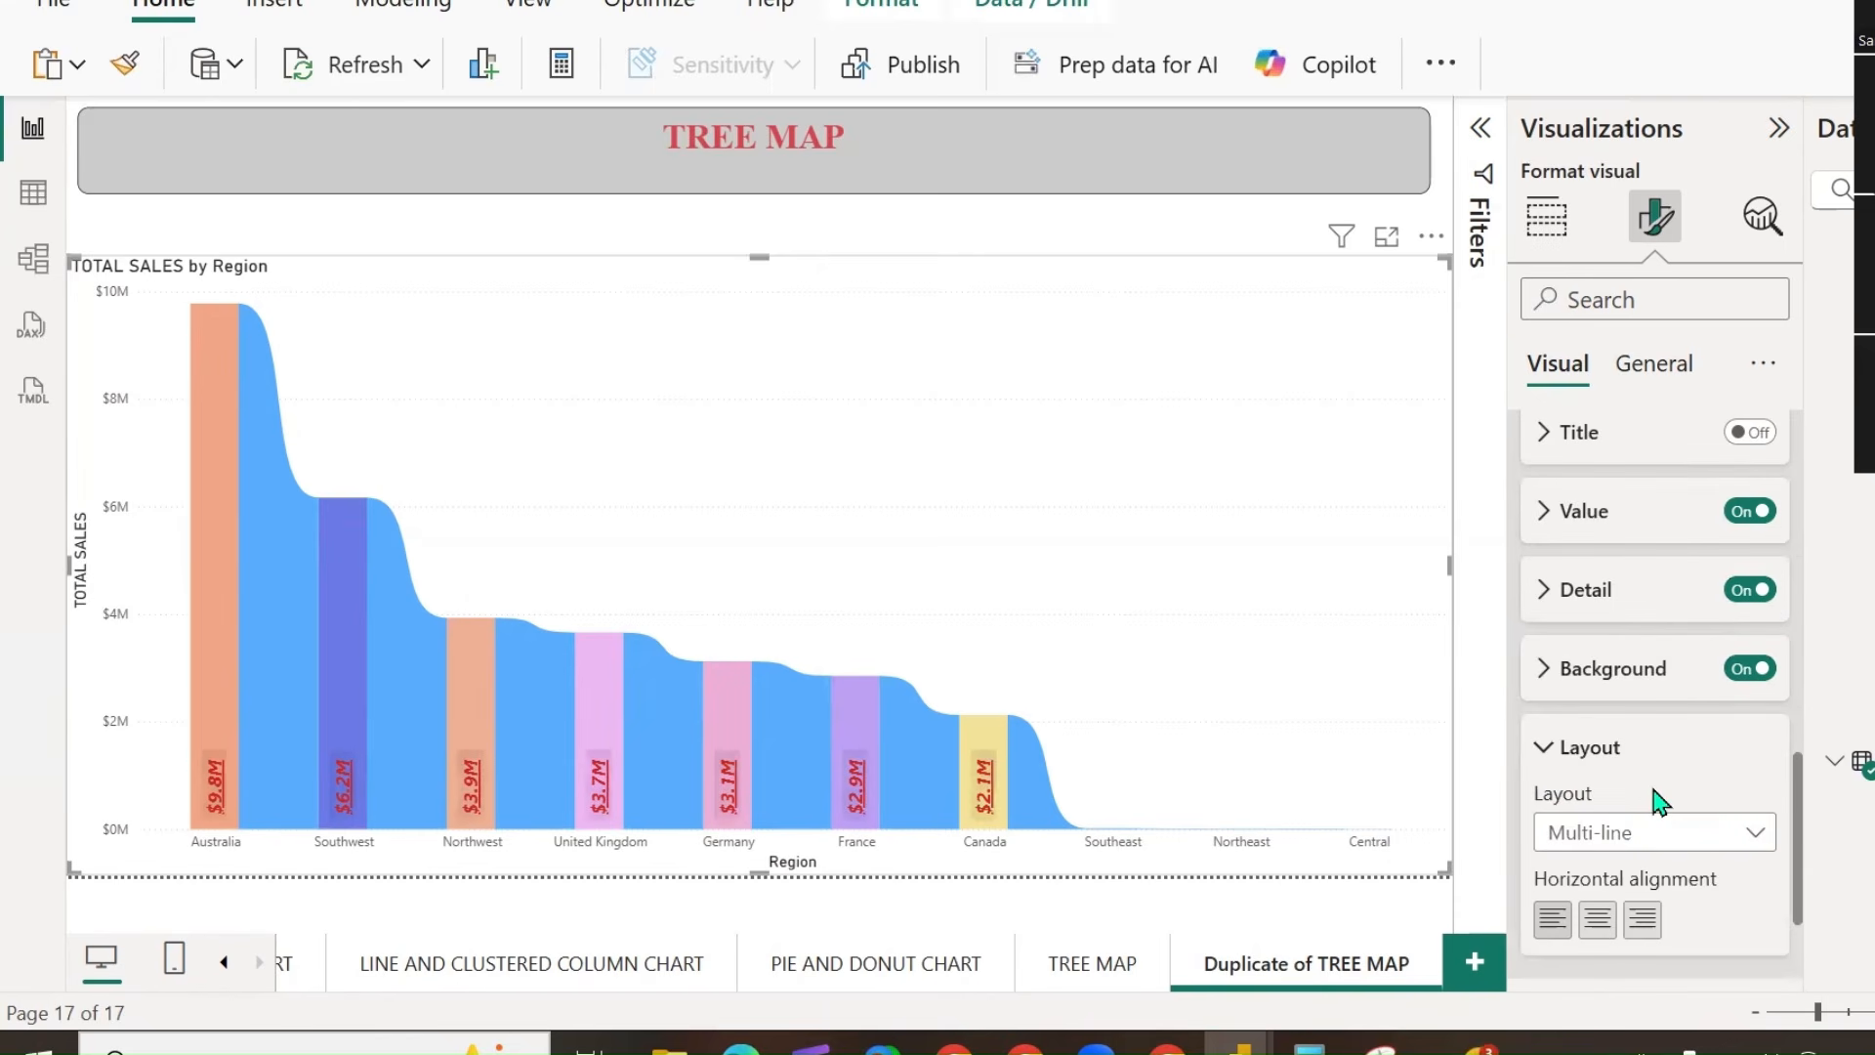
{"action": "scroll", "coordinate": [1690, 771], "scroll_direction": "down", "scroll_amount": 2}
{"action": "left_click", "coordinate": [1755, 657]}
{"action": "left_click", "coordinate": [1636, 742]}
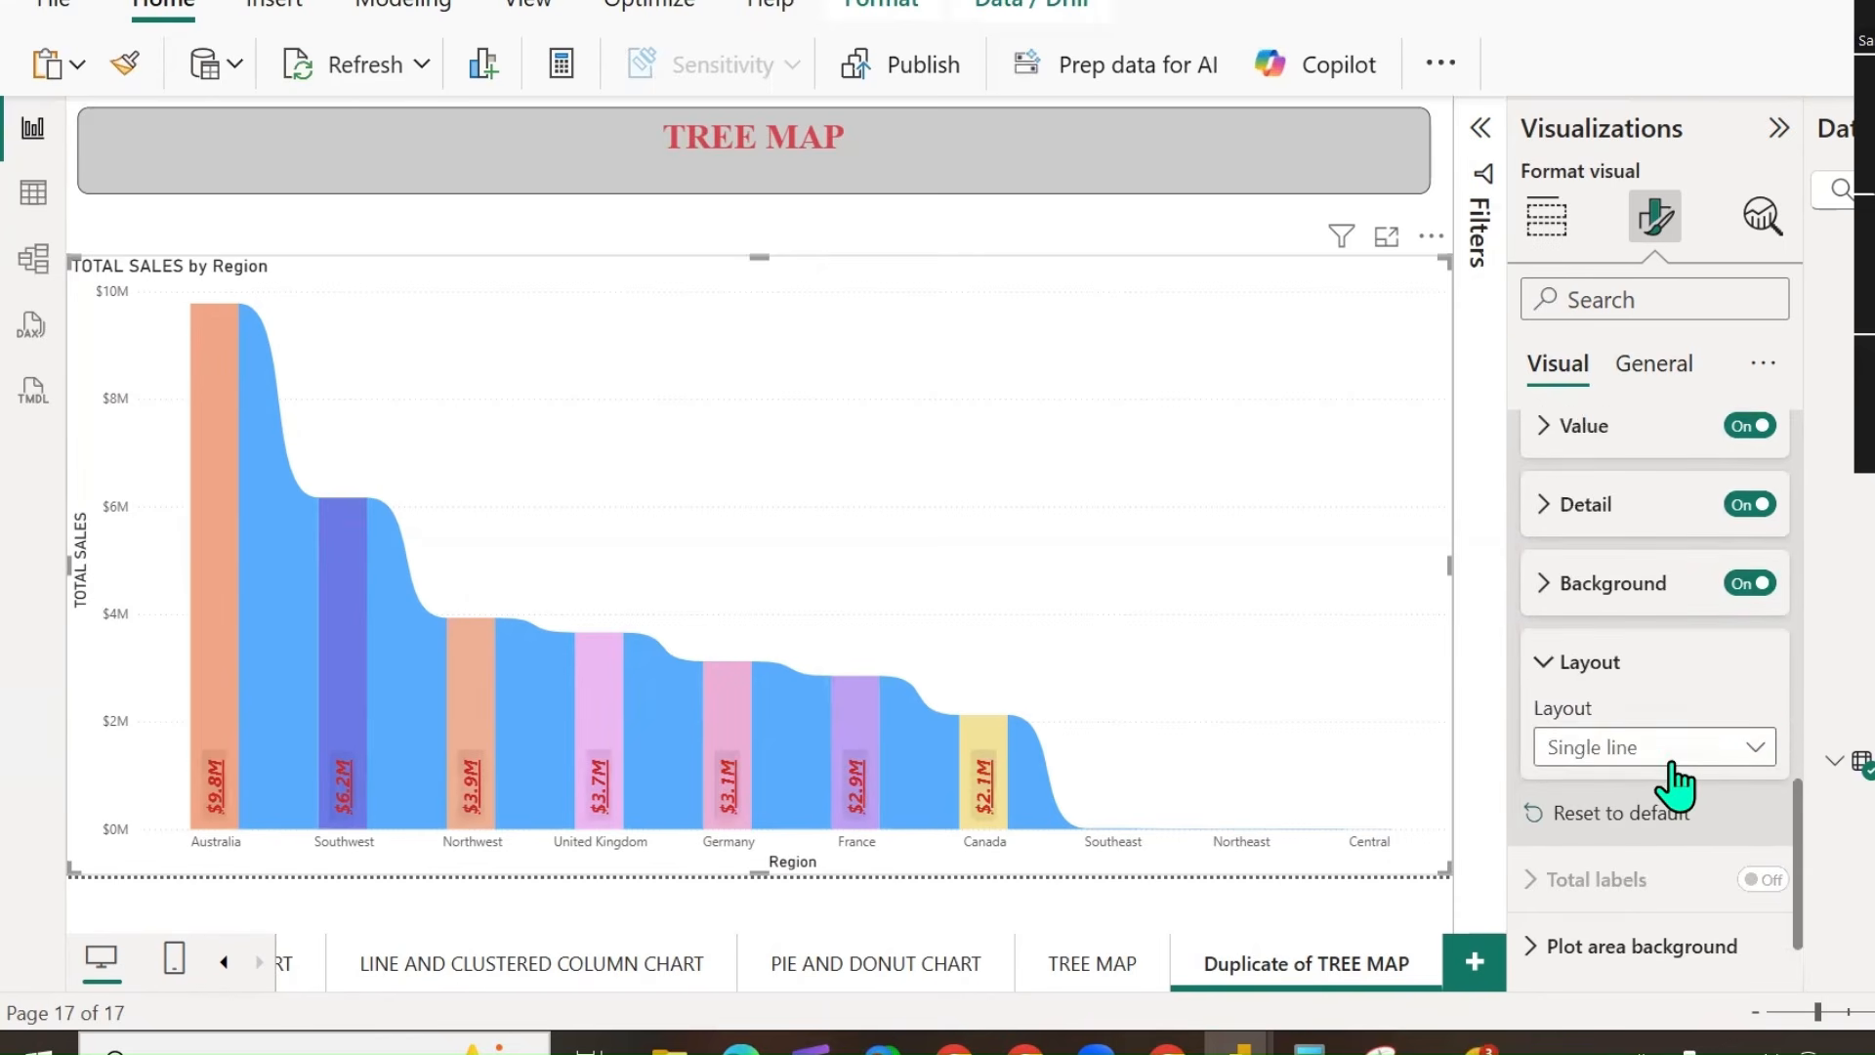
{"action": "scroll", "coordinate": [1685, 787], "scroll_direction": "up", "scroll_amount": 5}
{"action": "scroll", "coordinate": [1685, 792], "scroll_direction": "up", "scroll_amount": 5}
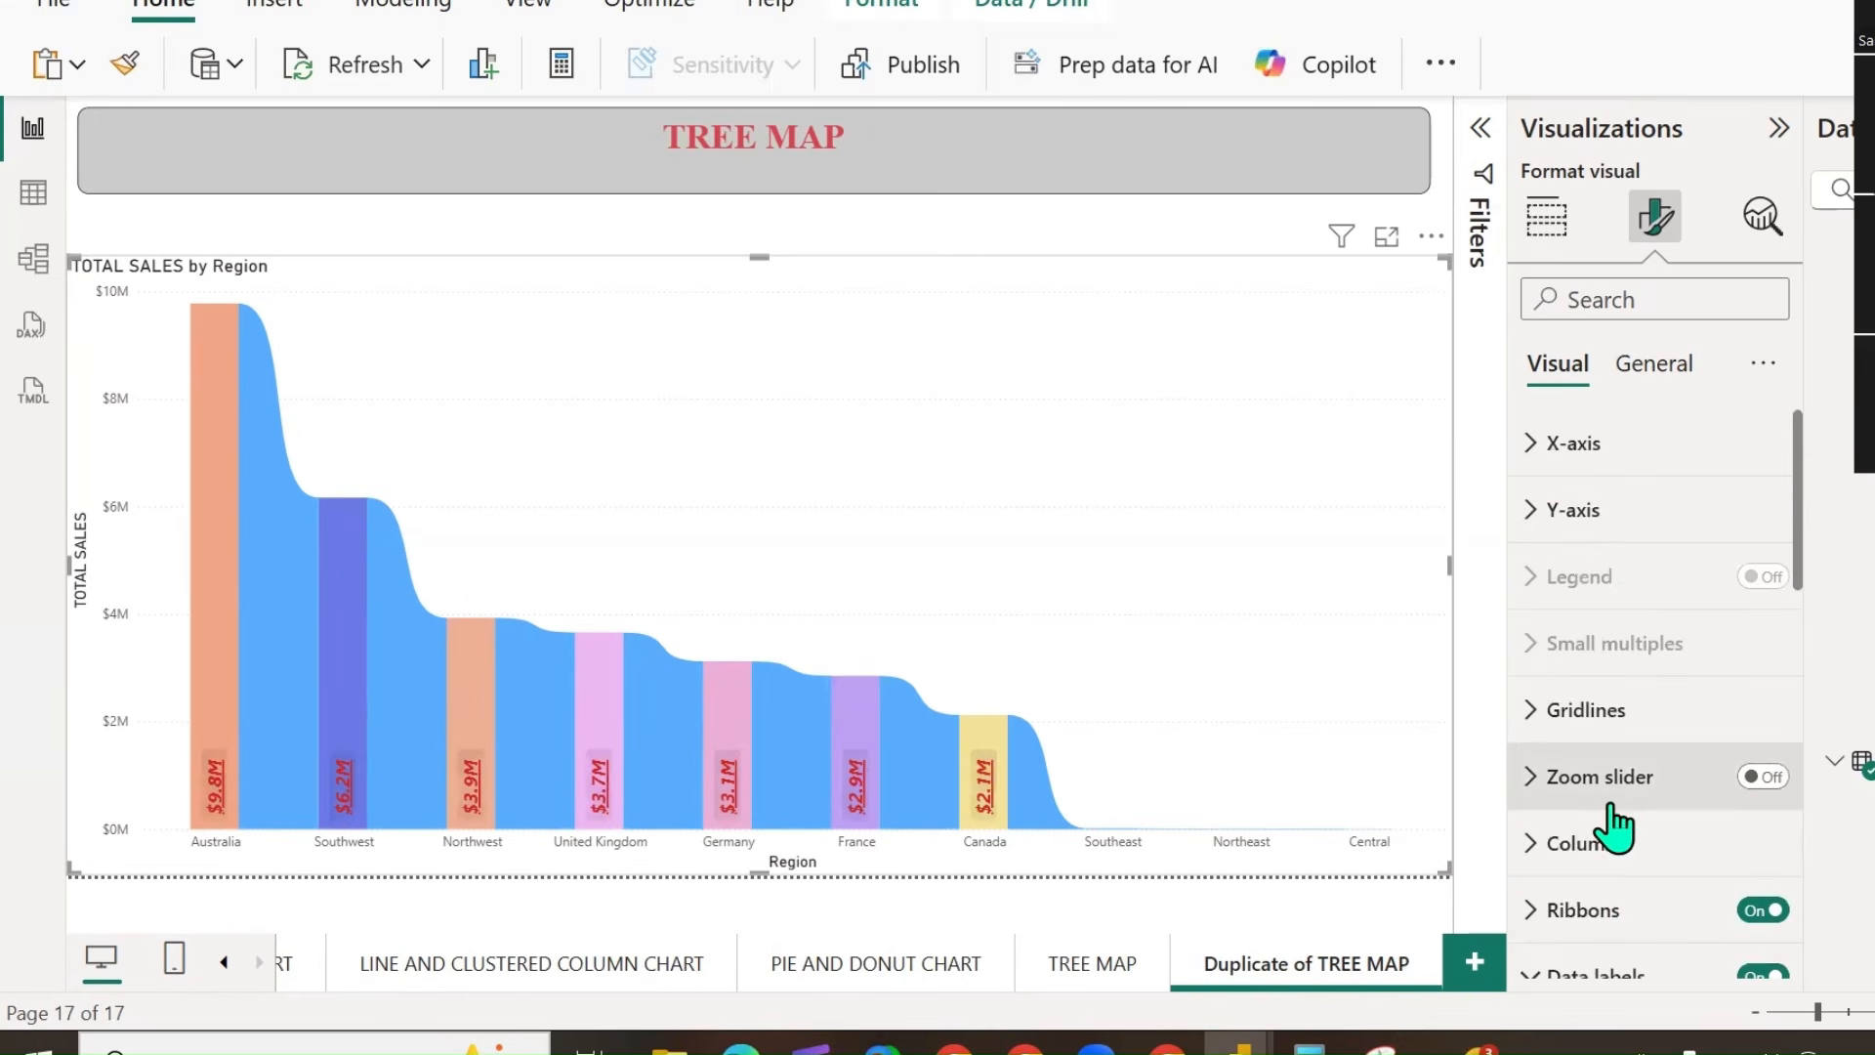
{"action": "scroll", "coordinate": [1602, 772], "scroll_direction": "down", "scroll_amount": 3}
{"action": "scroll", "coordinate": [1583, 742], "scroll_direction": "up", "scroll_amount": 3}
{"action": "left_click", "coordinate": [1526, 819]}
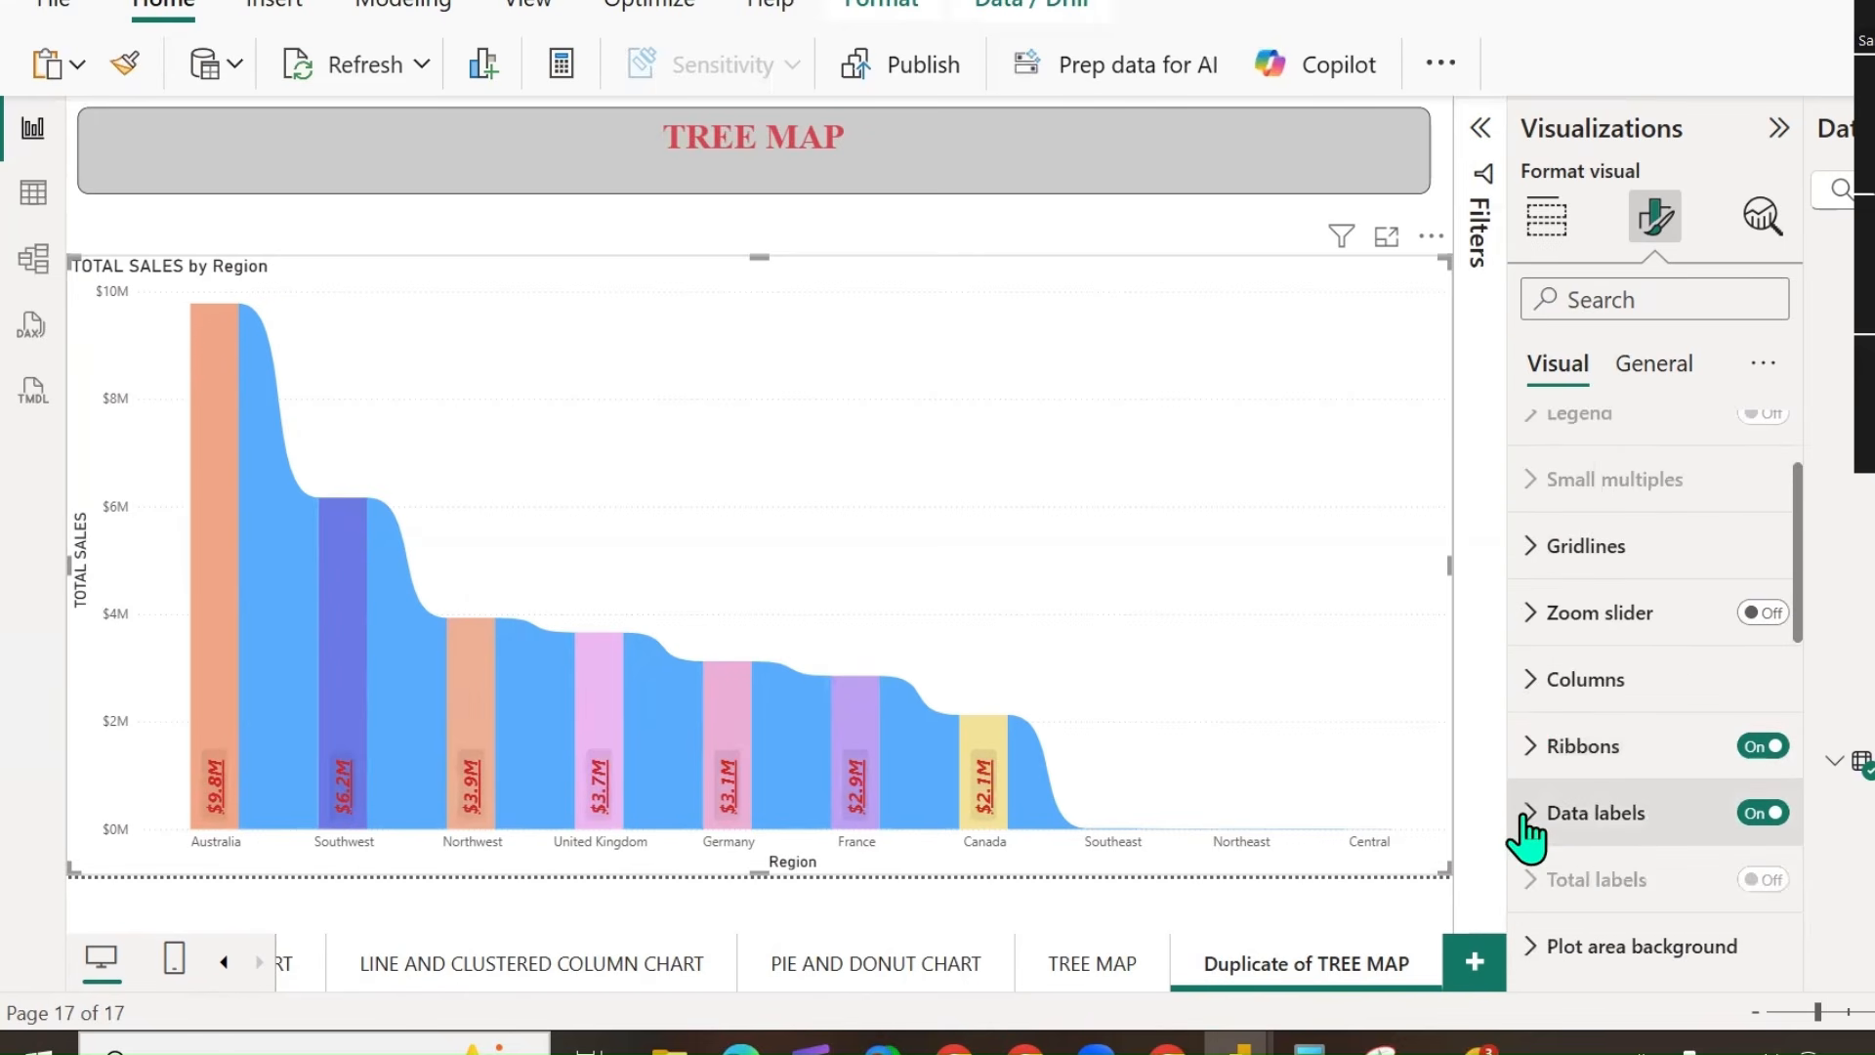
{"action": "scroll", "coordinate": [1602, 766], "scroll_direction": "up", "scroll_amount": 2}
{"action": "left_click", "coordinate": [1547, 221]}
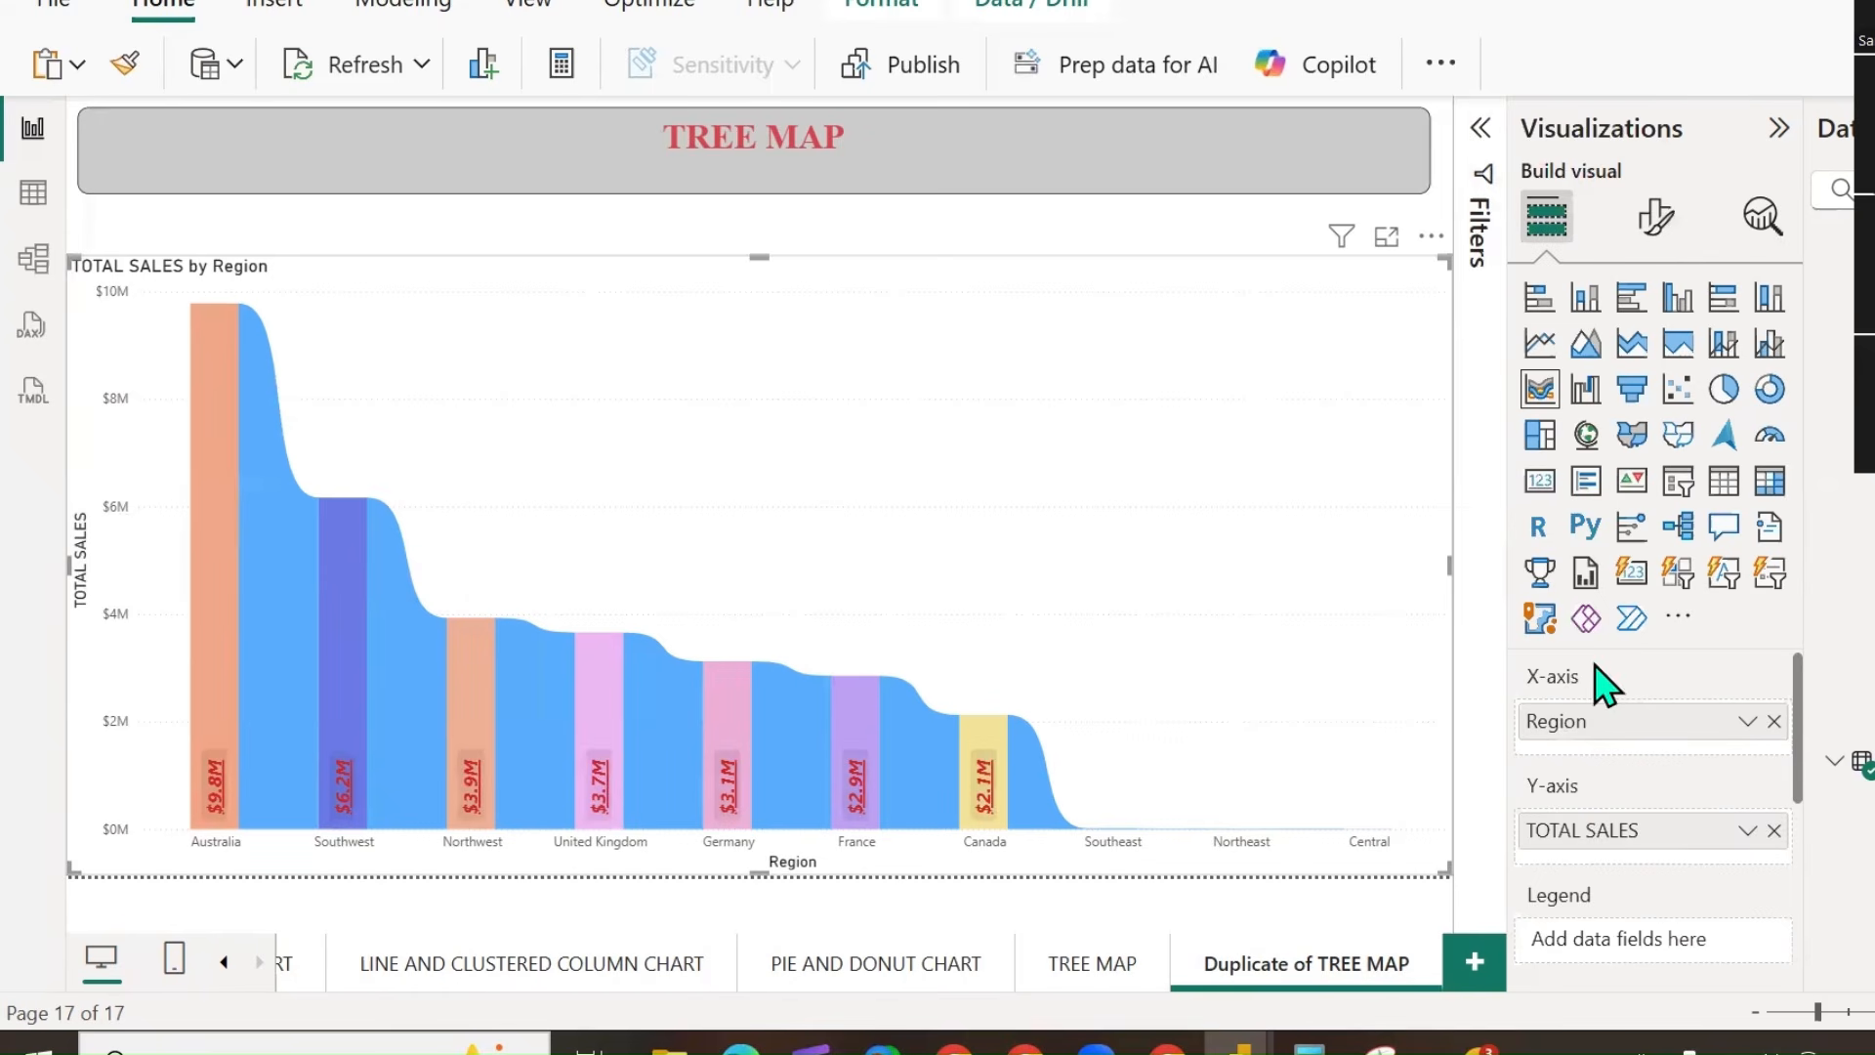
Replace the page heading text with RIBBON CHART.
{"action": "left_click", "coordinate": [850, 126]}
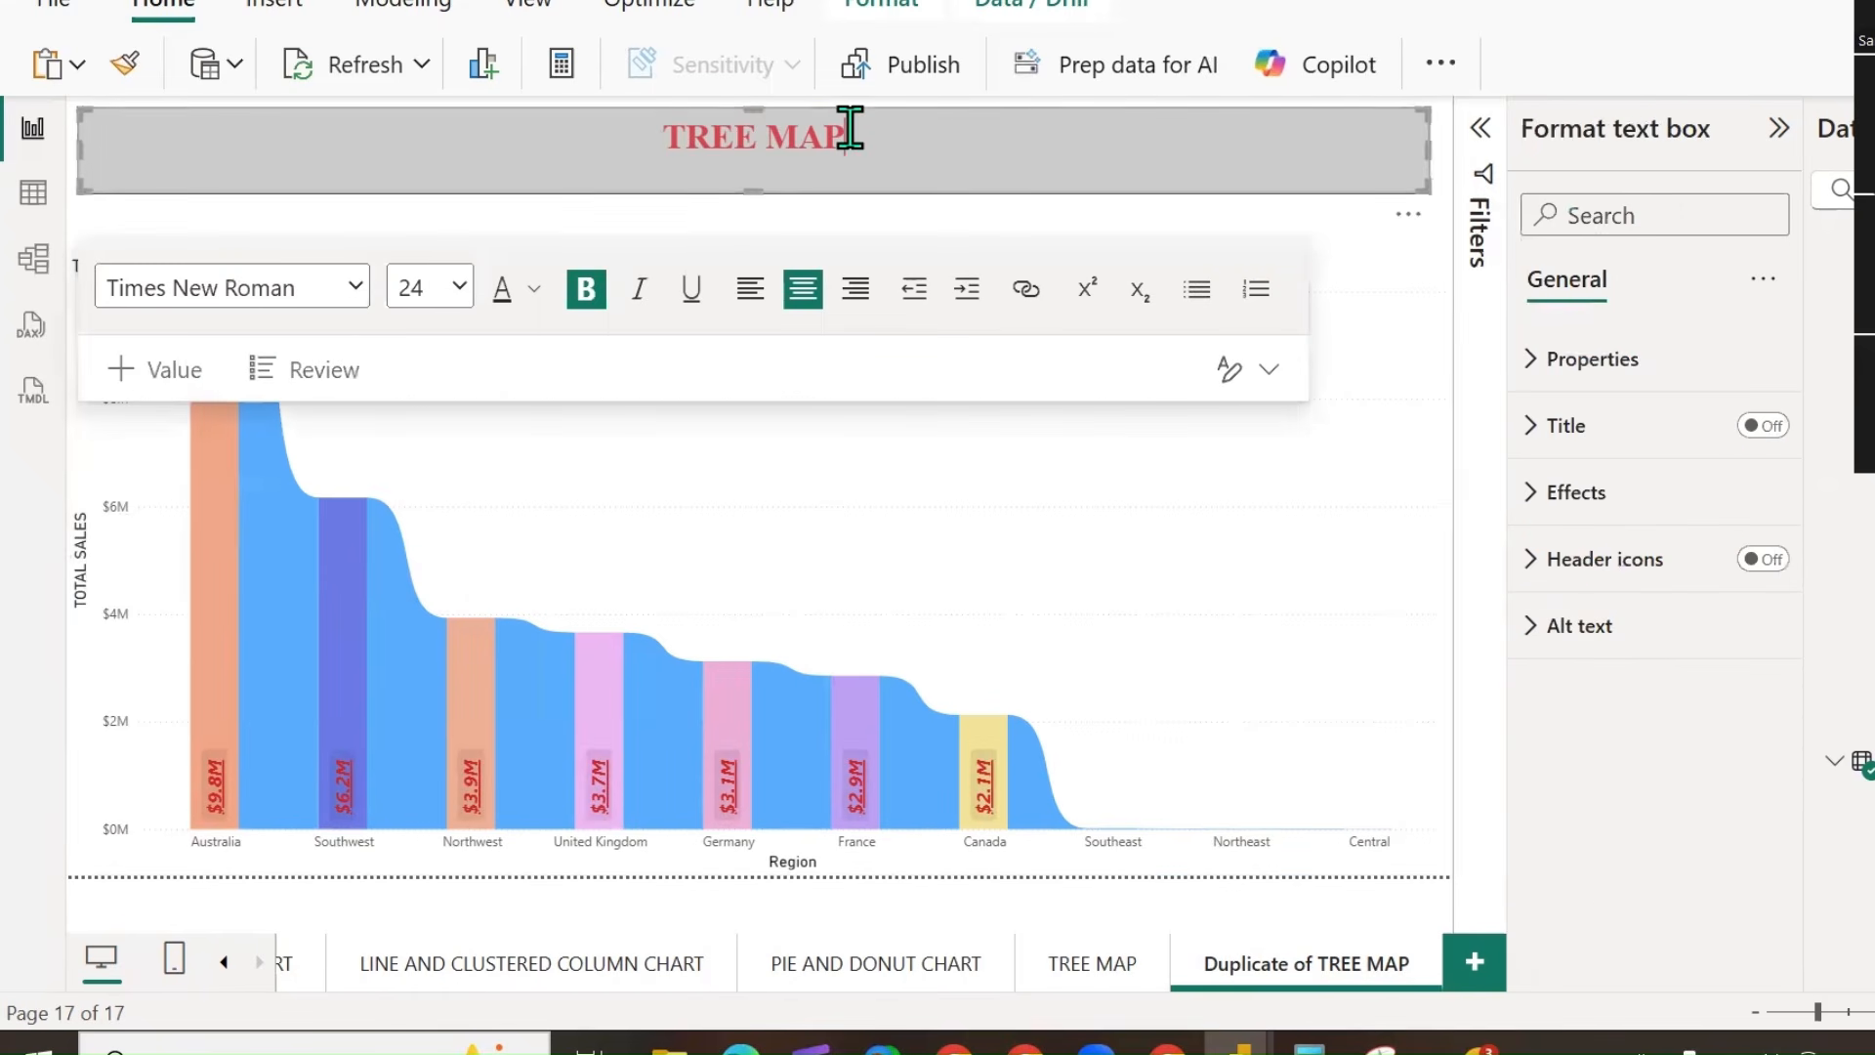
{"action": "key", "text": "ctrl+a"}
{"action": "type", "text": "RIBBON CHART"}
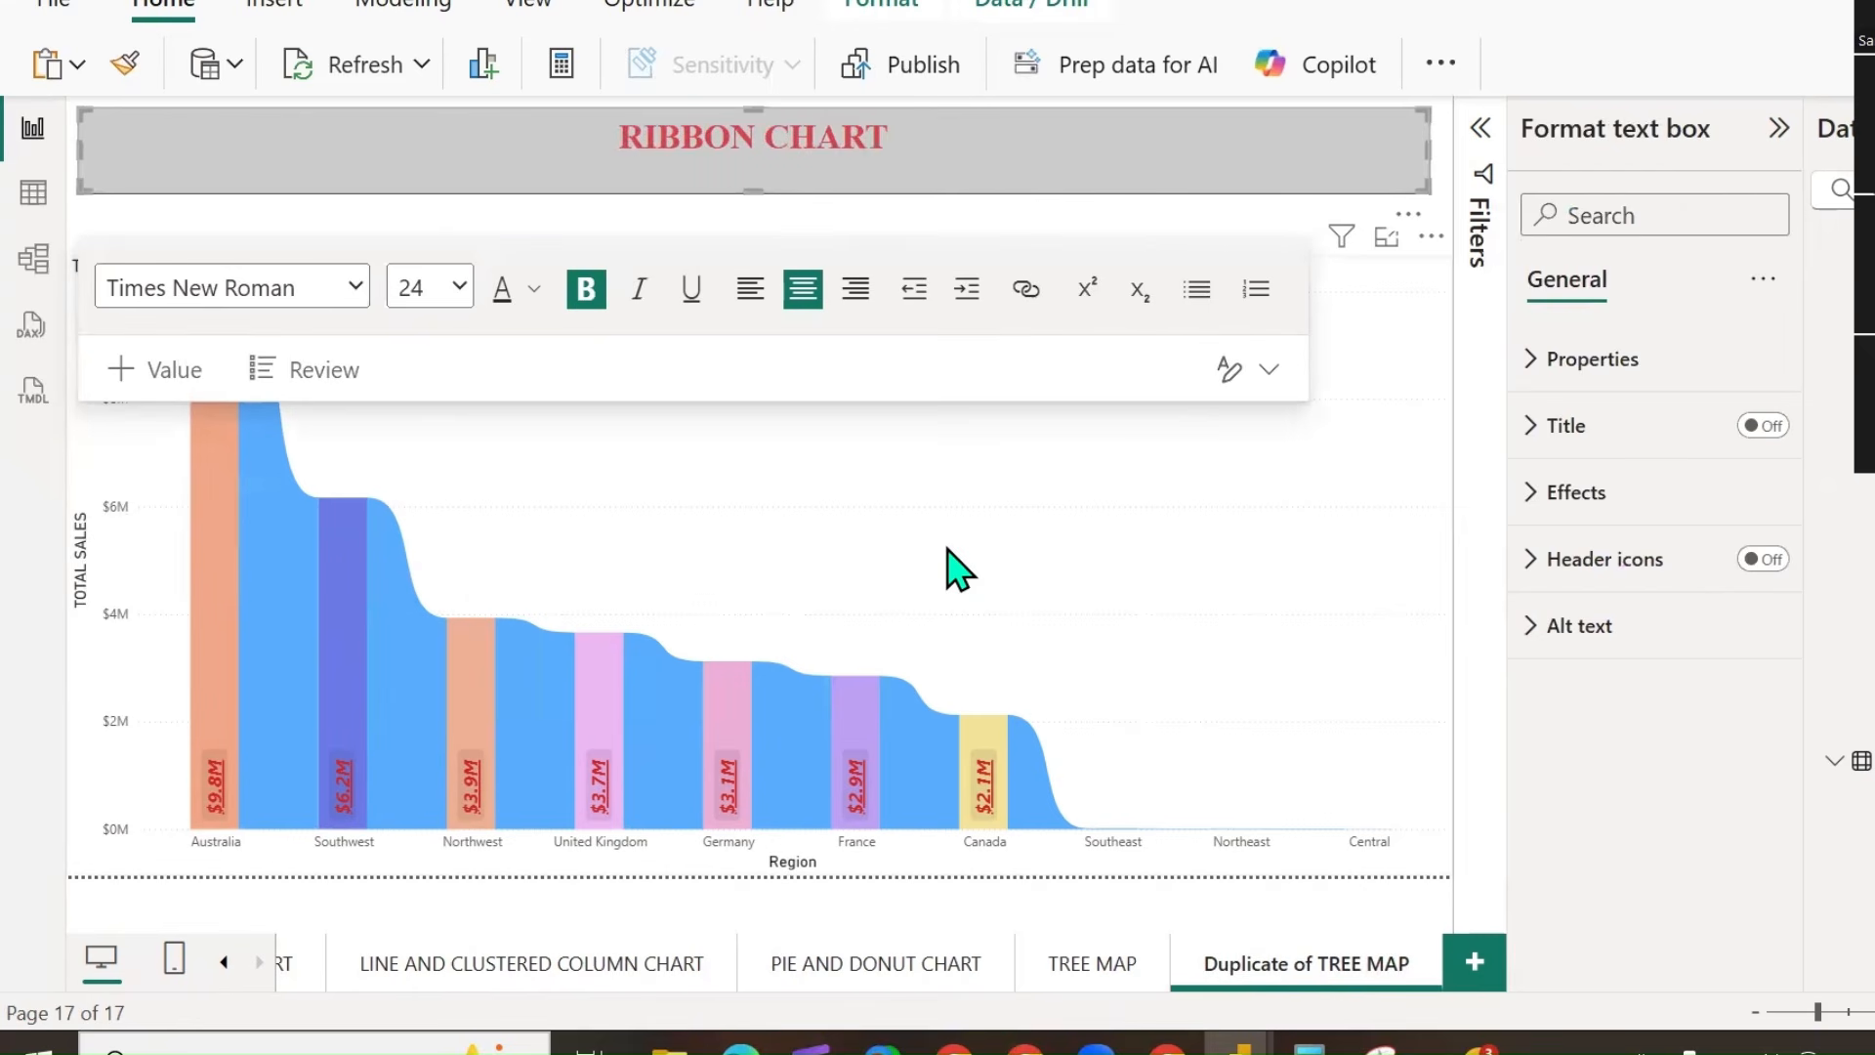
Rename the duplicated page as RIBBON CHART, reusing the heading text.
{"action": "left_click_drag", "start_coordinate": [883, 126], "coordinate": [528, 186]}
{"action": "key", "text": "ctrl+c"}
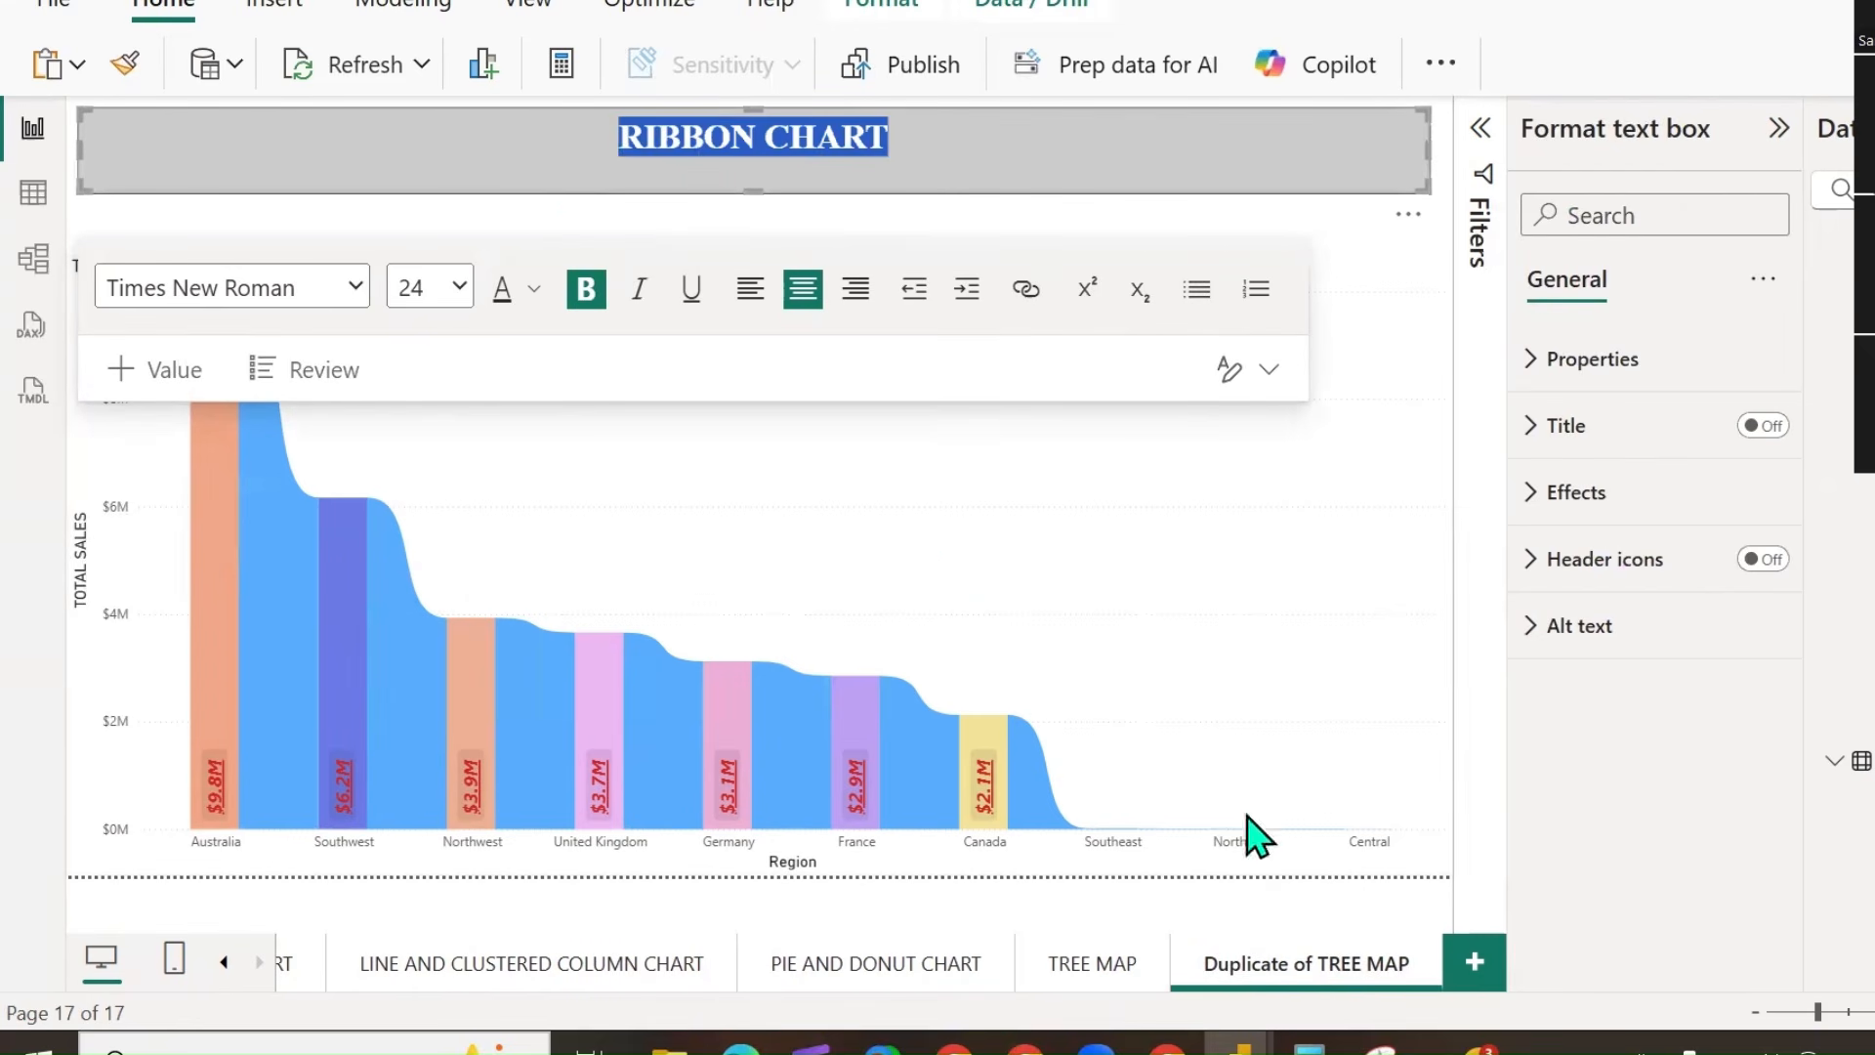
{"action": "double_click", "coordinate": [1330, 982]}
{"action": "key", "text": "ctrl+v"}
{"action": "key", "text": "Return"}
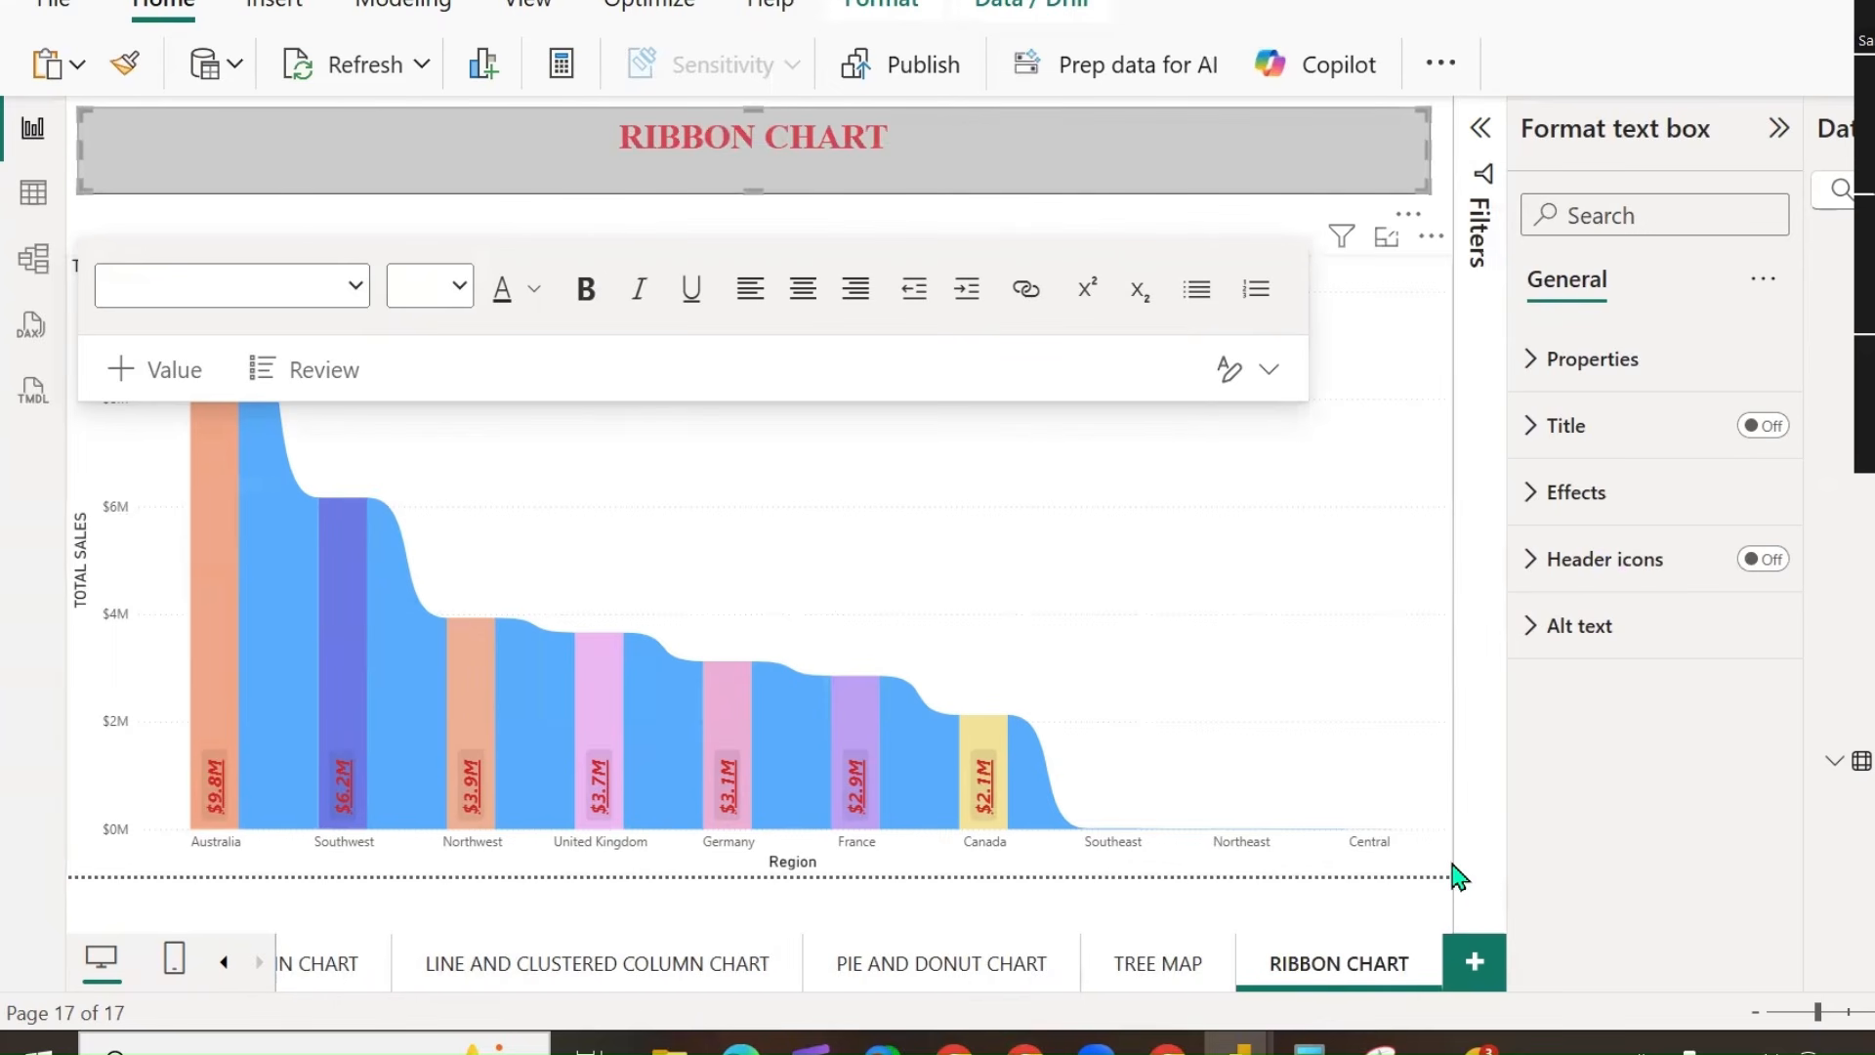
Duplicate the RIBBON CHART page and convert the visual on the copy to a funnel chart.
{"action": "right_click", "coordinate": [1309, 972]}
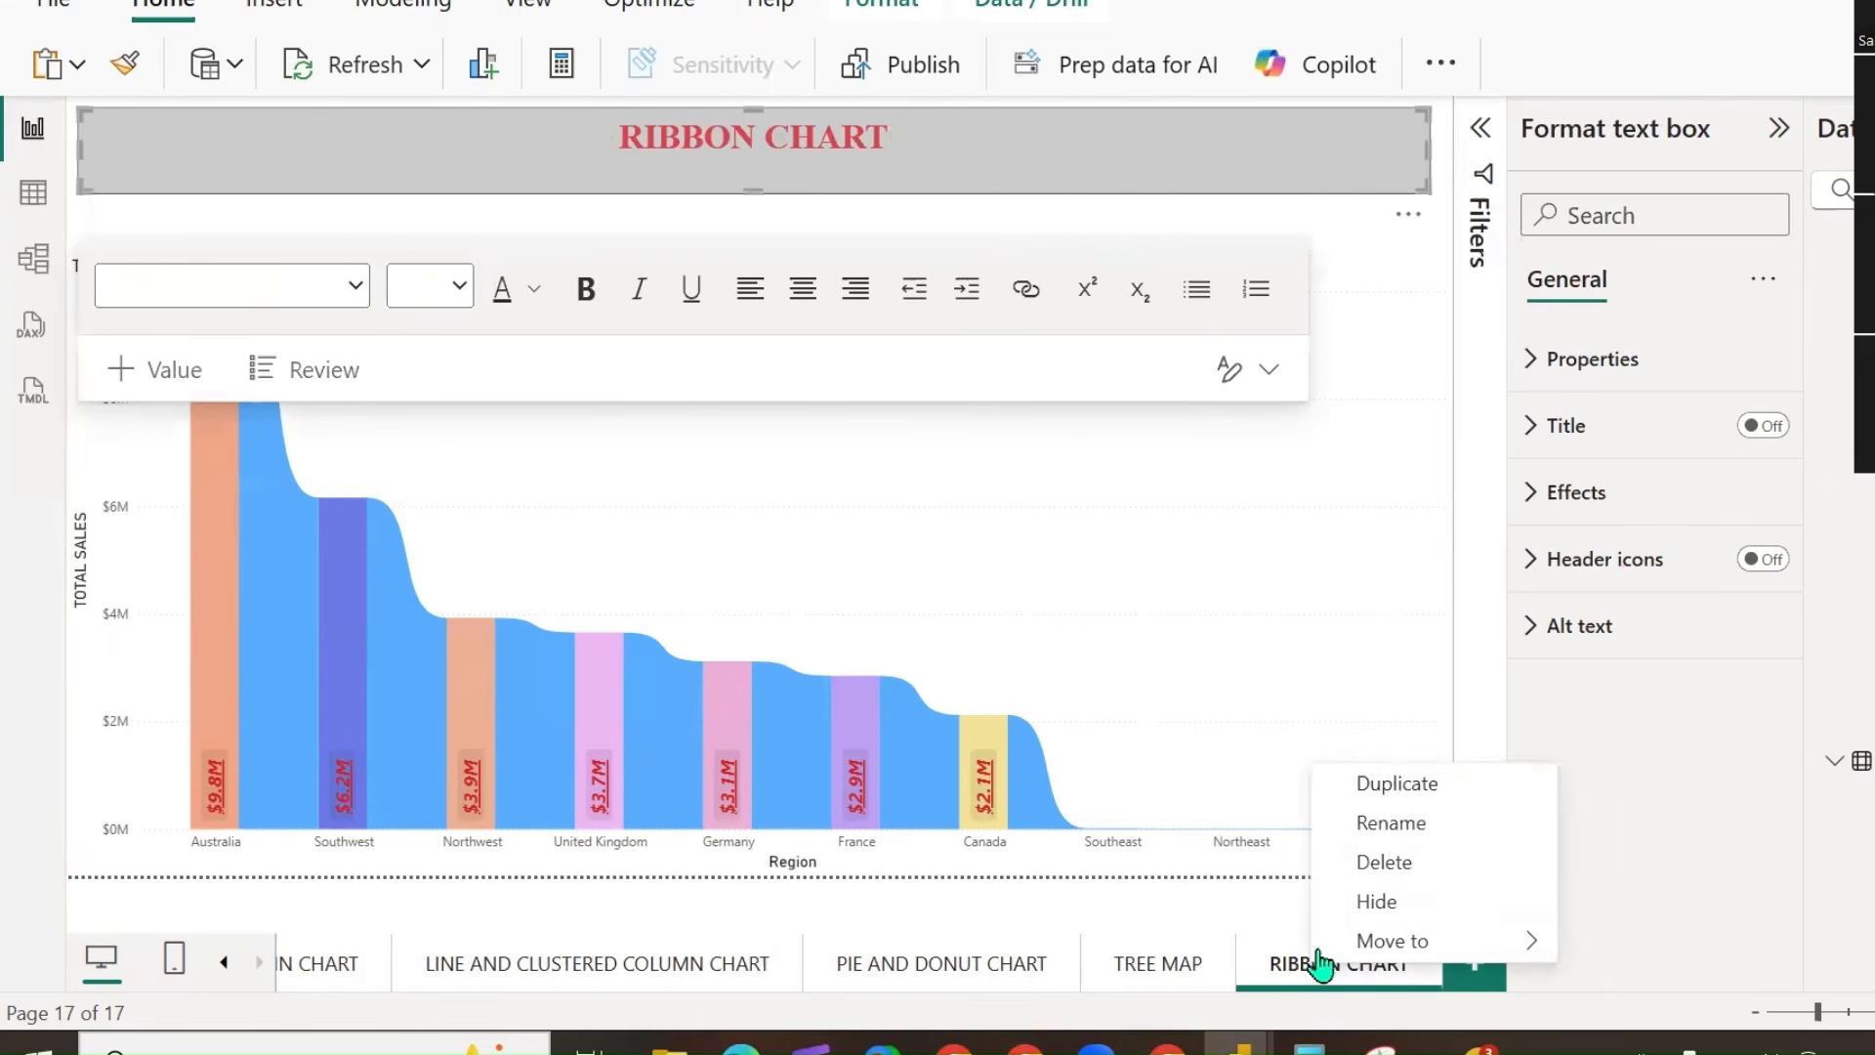
{"action": "left_click", "coordinate": [1395, 785]}
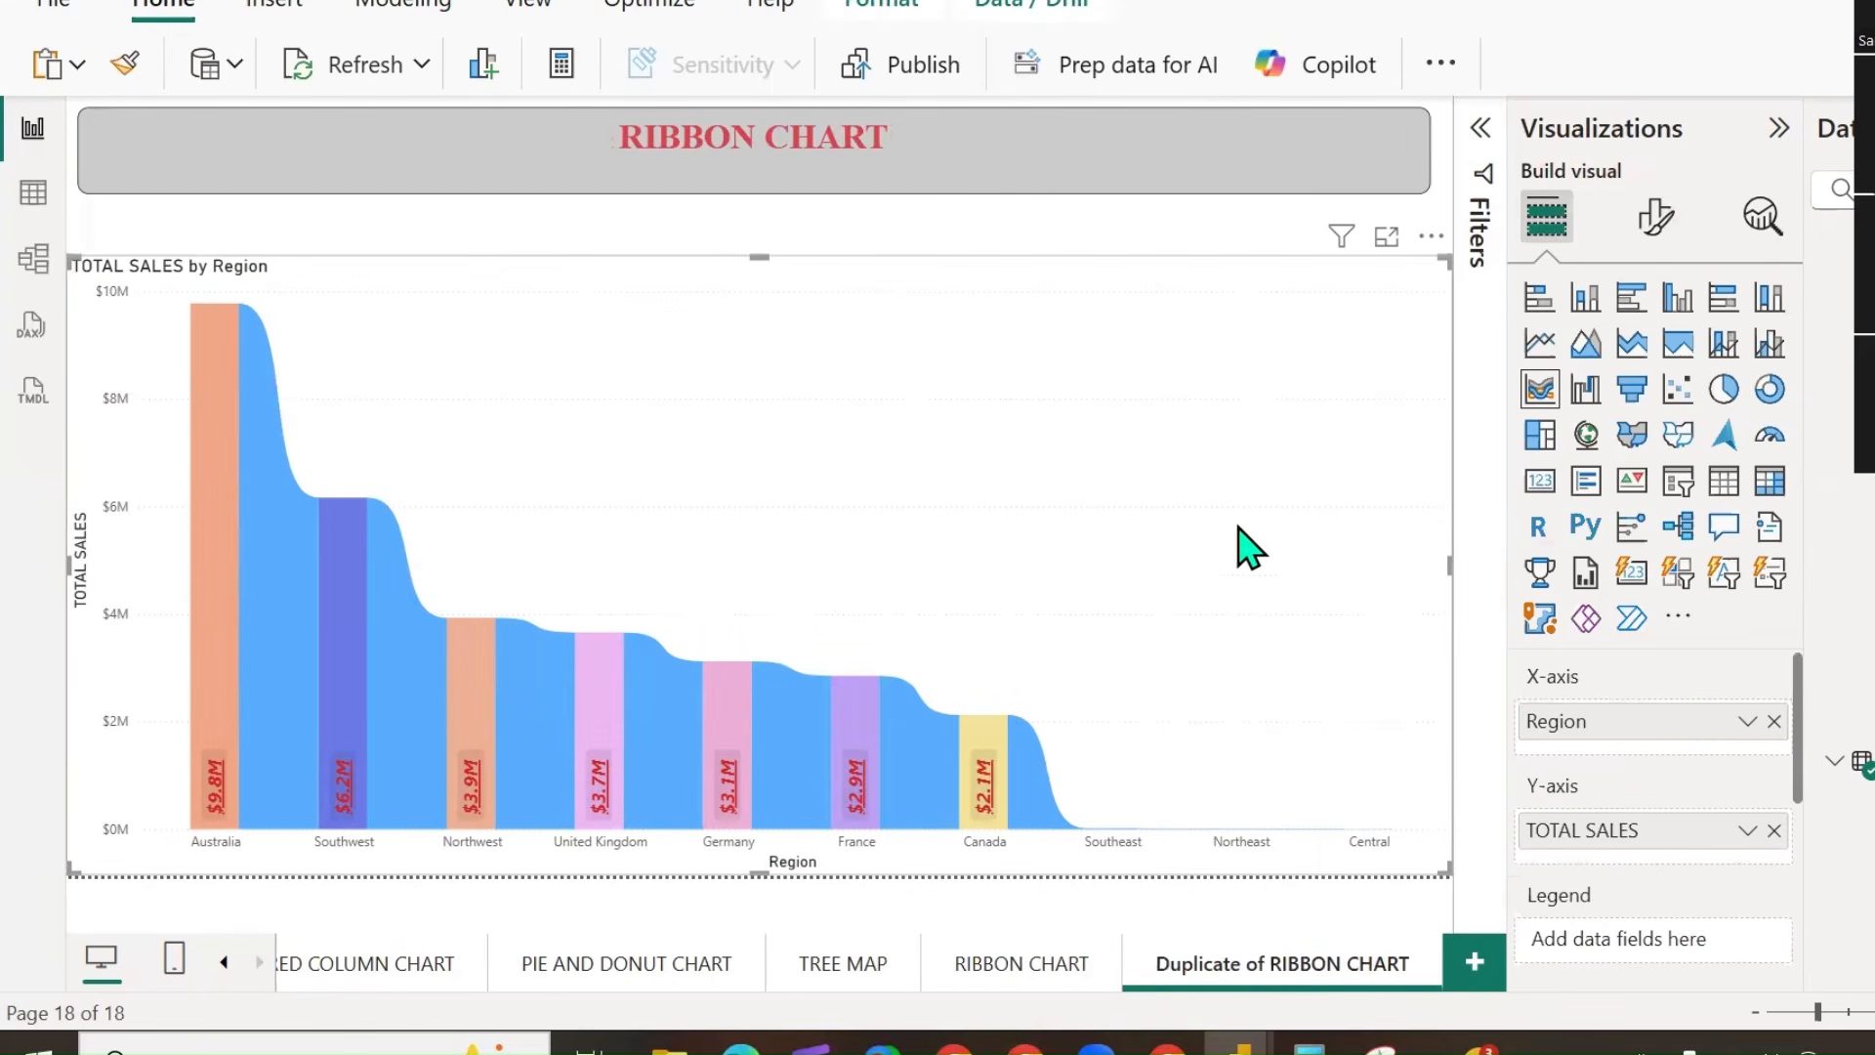
{"action": "left_click", "coordinate": [1631, 391]}
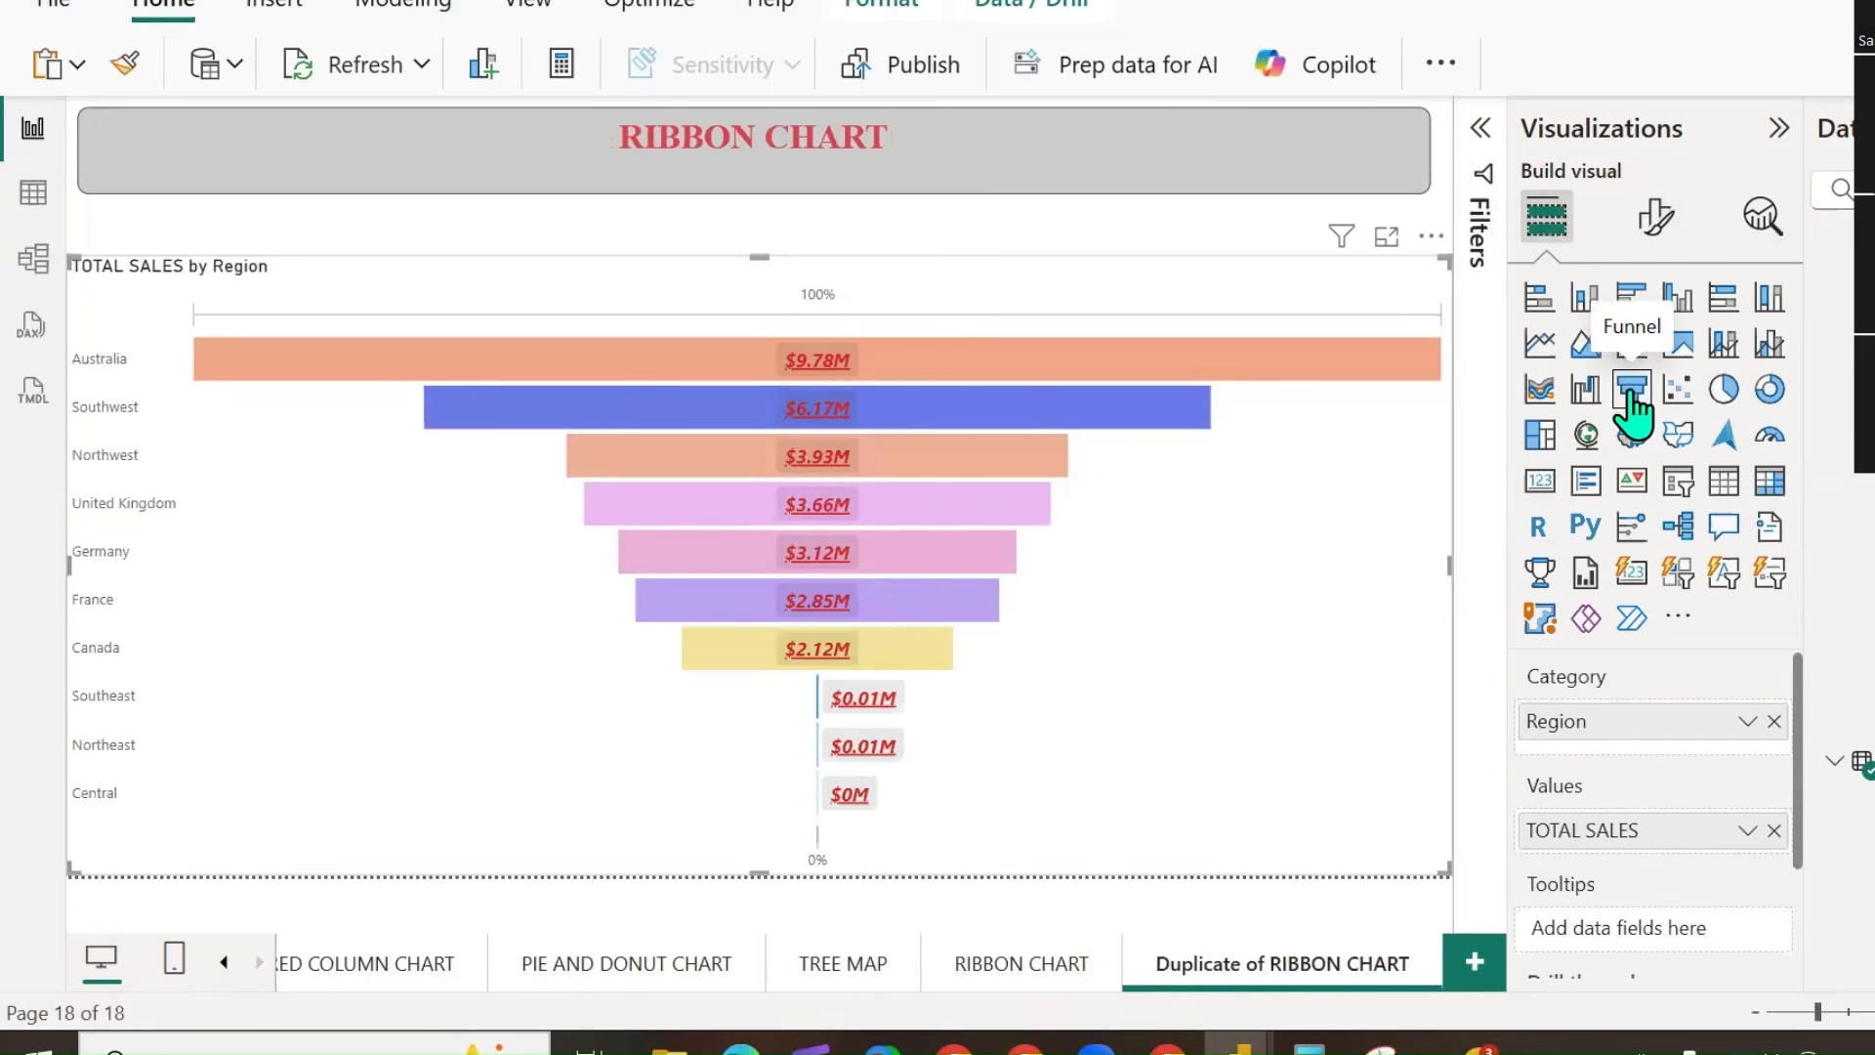
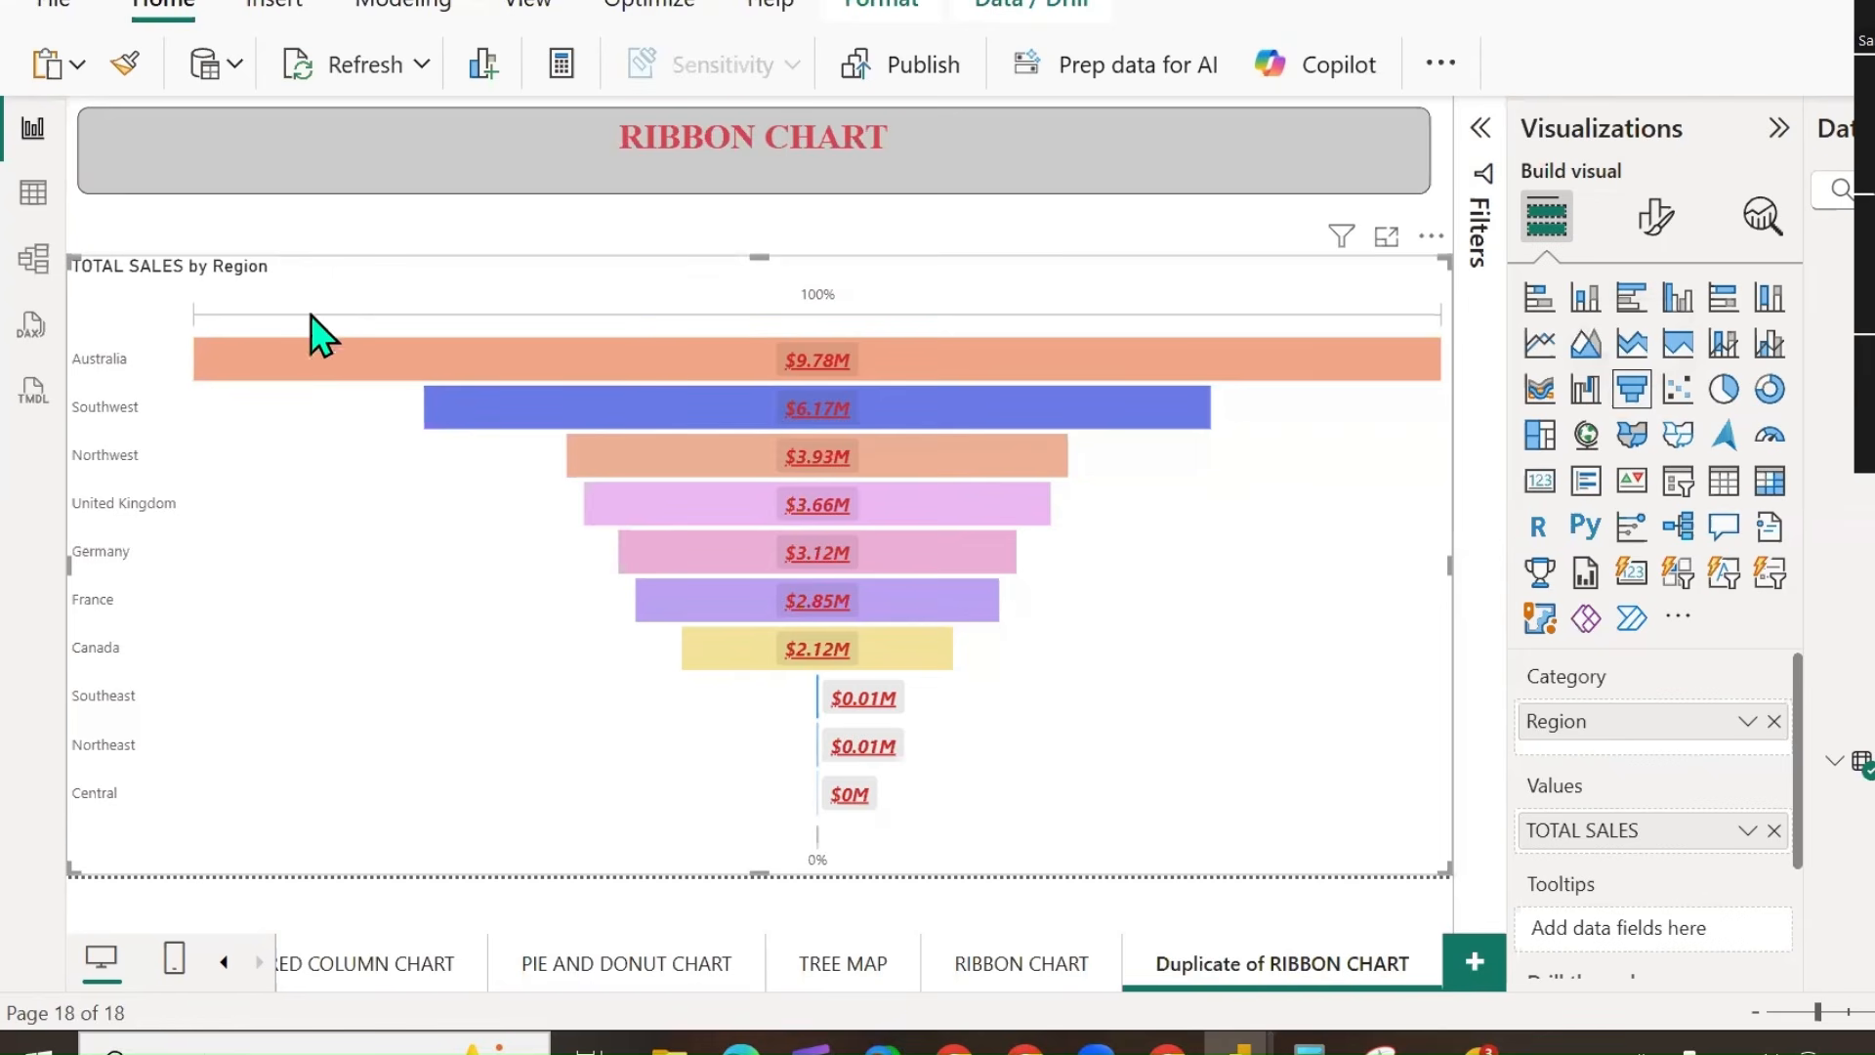
{"action": "mouse_move", "coordinate": [312, 350]}
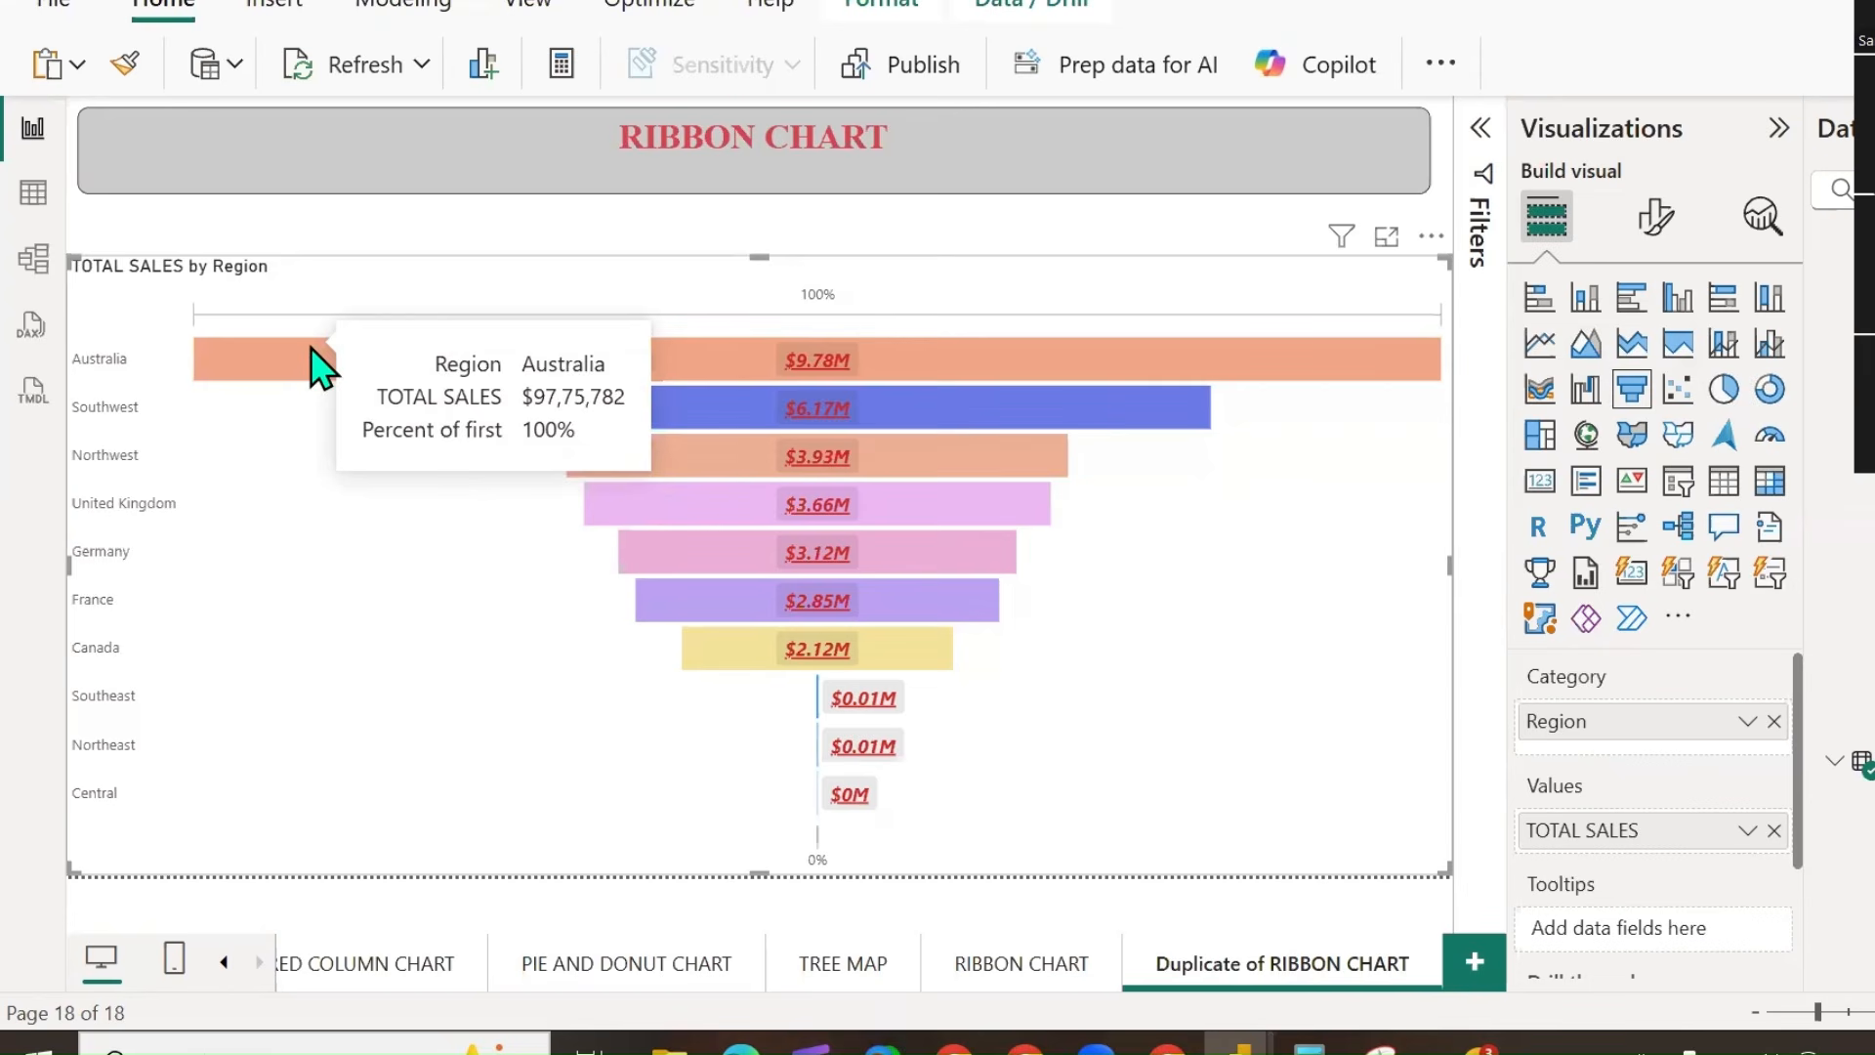
Show the separate color settings for all regions of the funnel chart and review them.
{"action": "left_click", "coordinate": [1655, 220]}
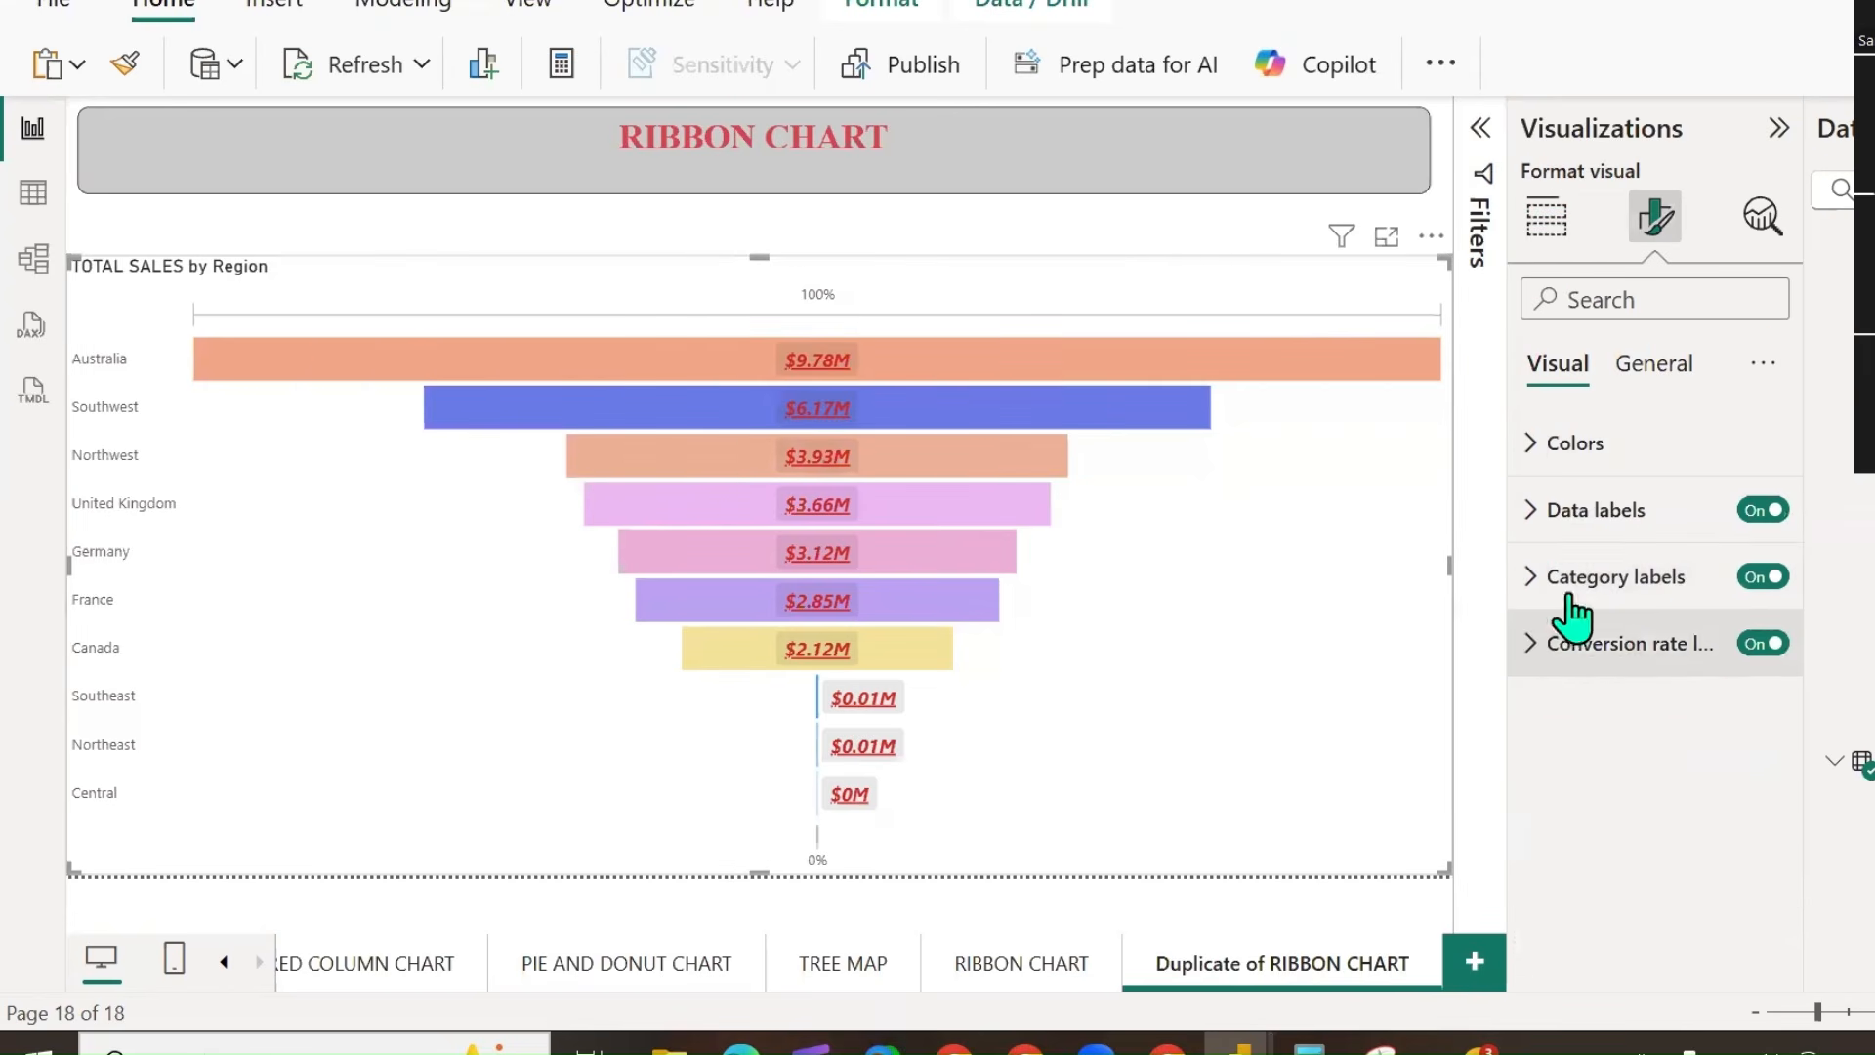
{"action": "left_click", "coordinate": [1532, 442]}
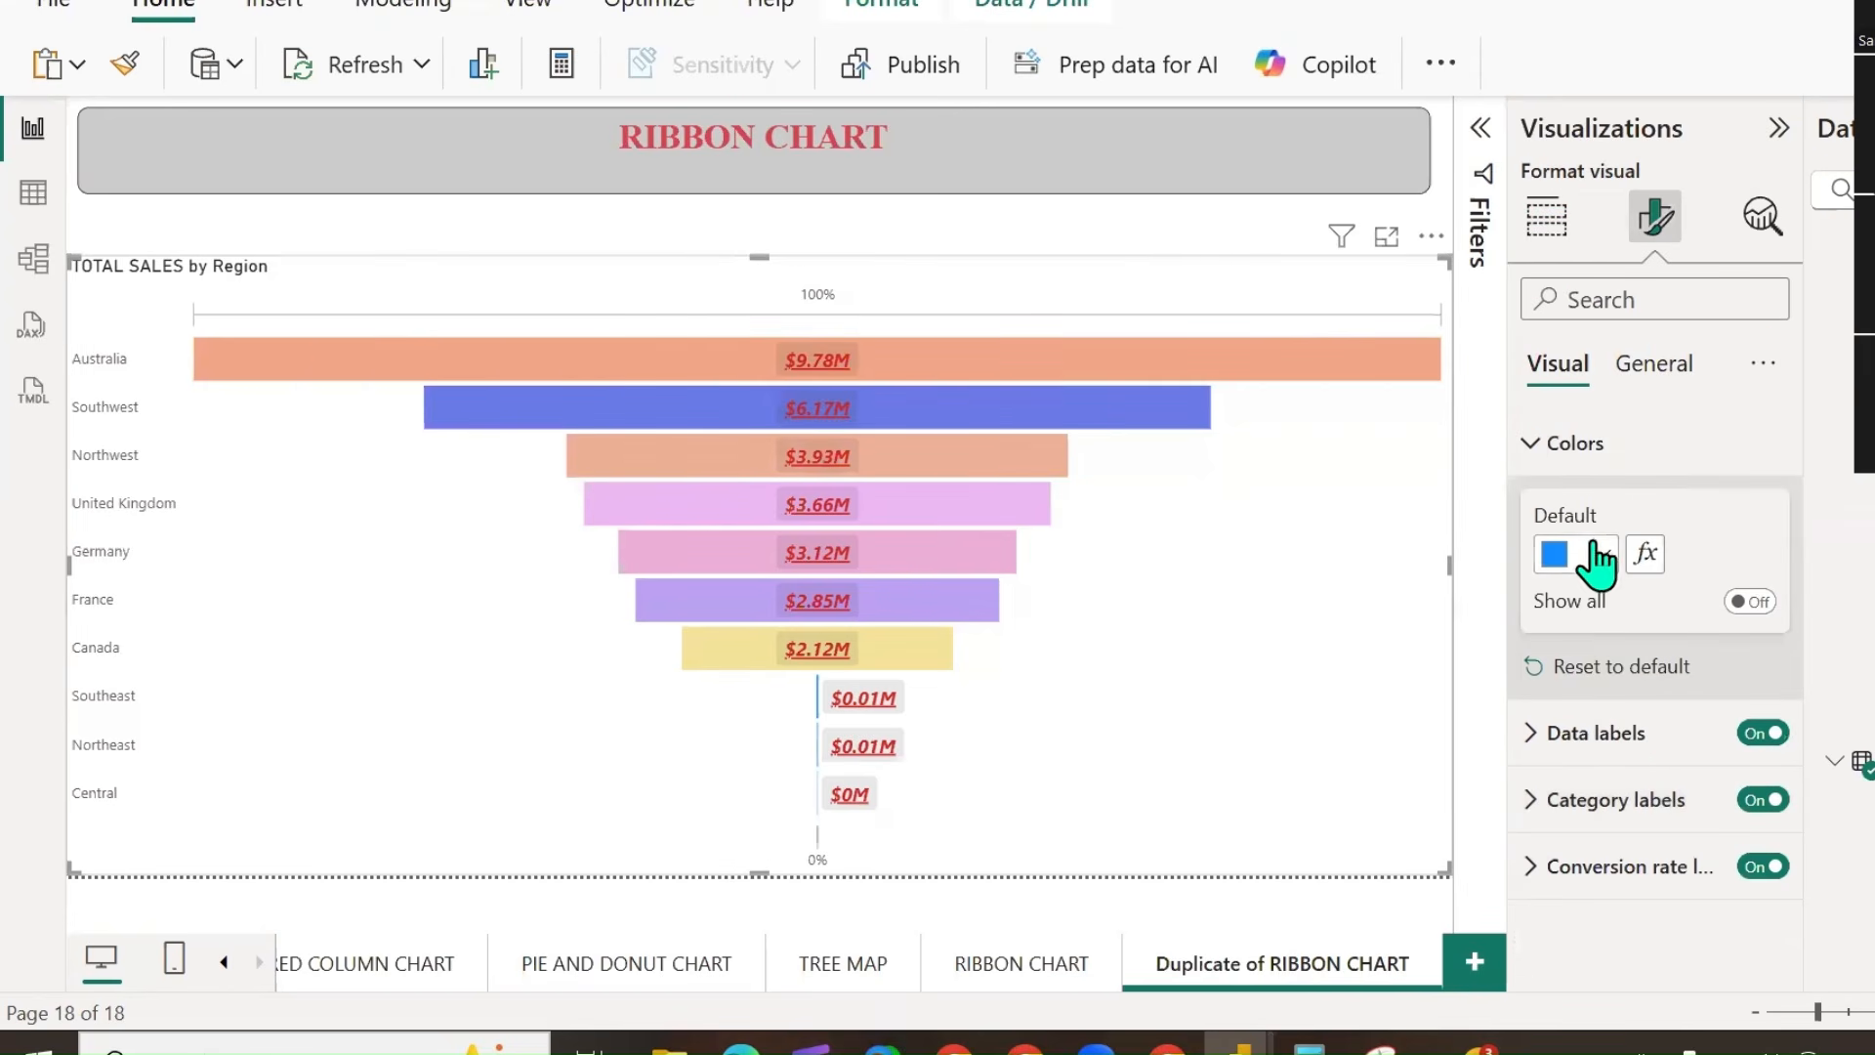
{"action": "left_click", "coordinate": [1749, 602]}
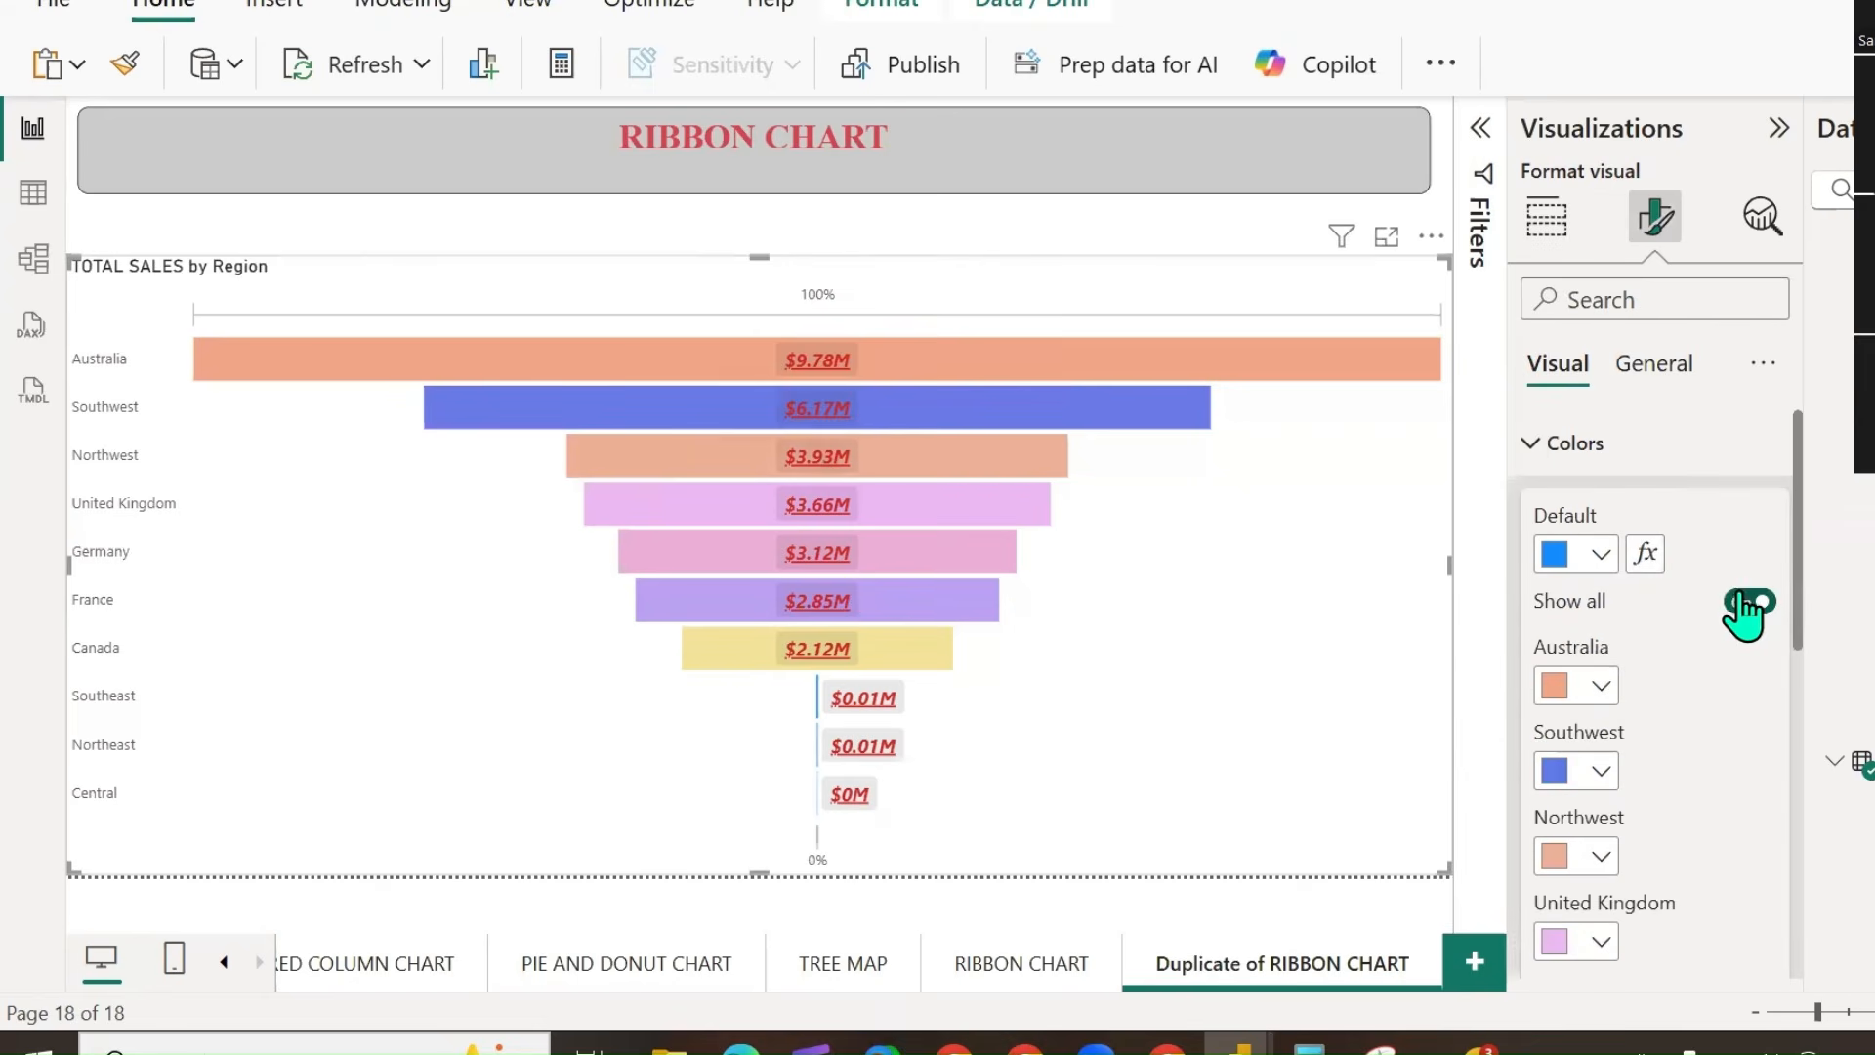
{"action": "scroll", "coordinate": [1710, 622], "scroll_direction": "down", "scroll_amount": 2}
{"action": "scroll", "coordinate": [1710, 621], "scroll_direction": "up", "scroll_amount": 1}
{"action": "left_click", "coordinate": [1601, 520]}
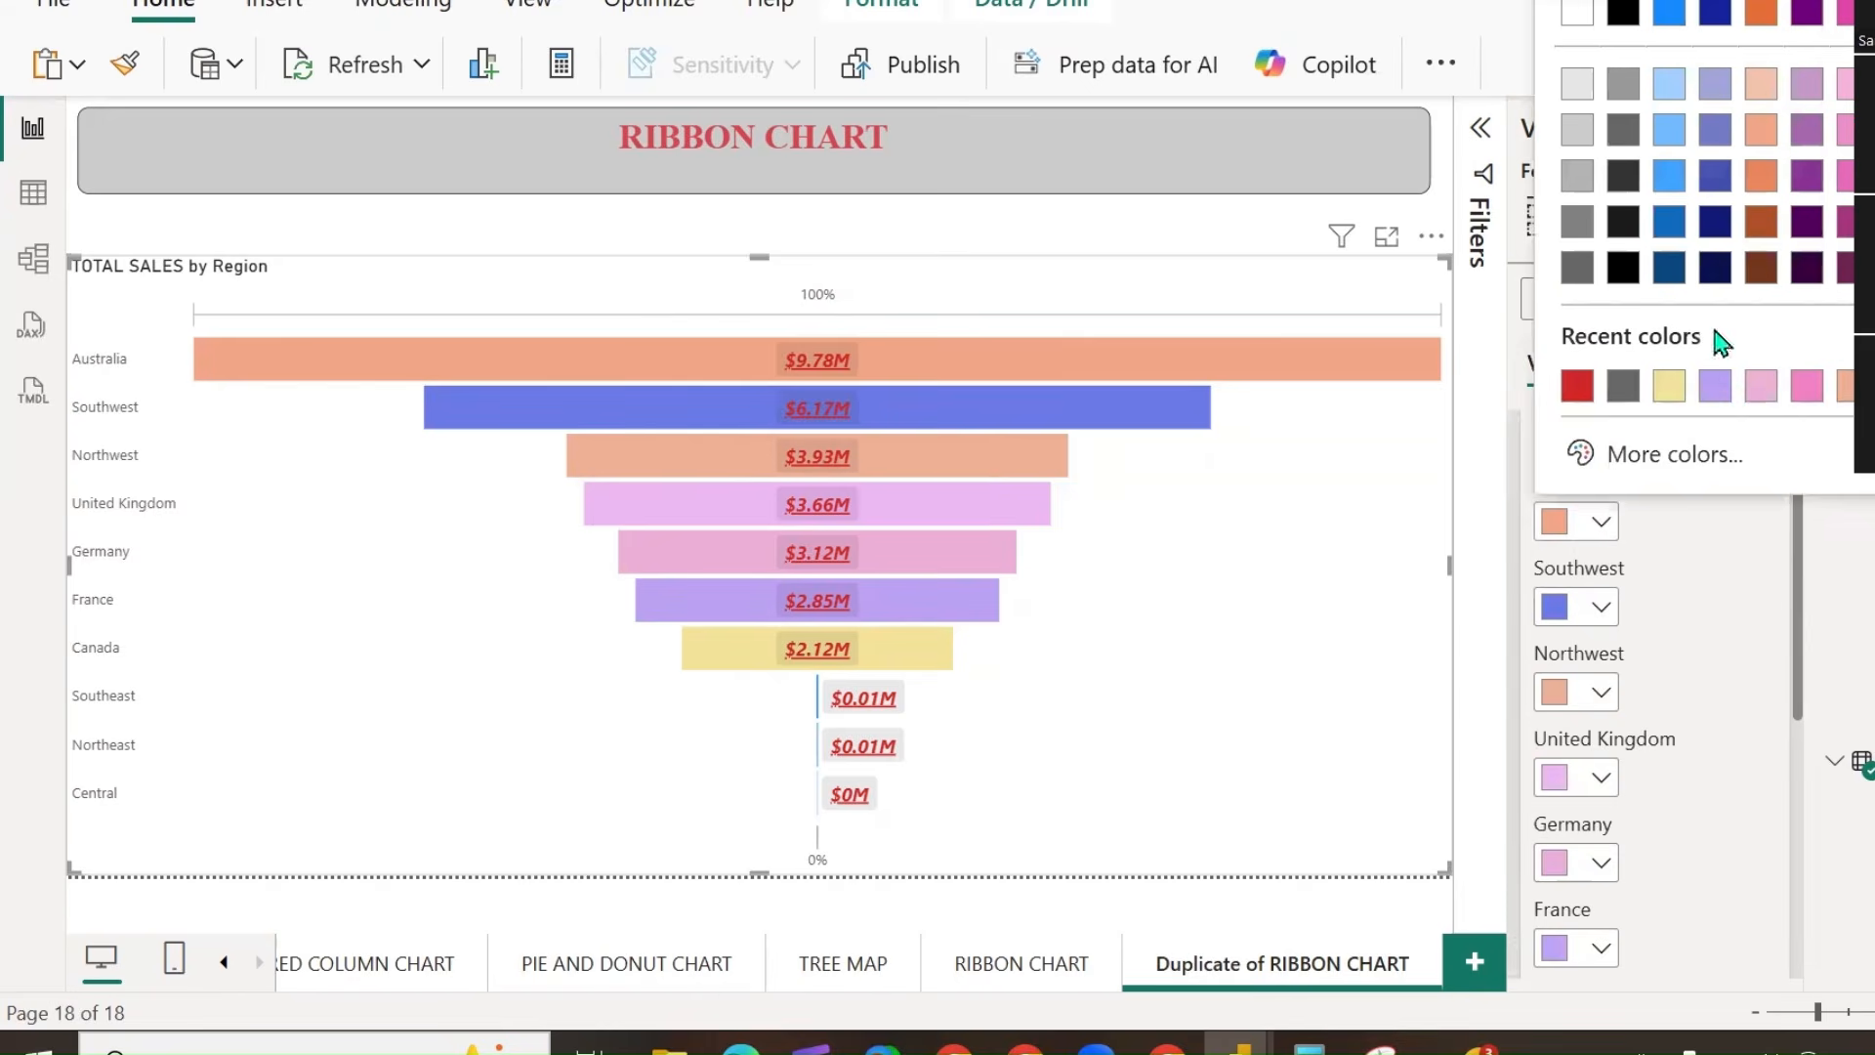
{"action": "scroll", "coordinate": [1722, 607], "scroll_direction": "down", "scroll_amount": 6}
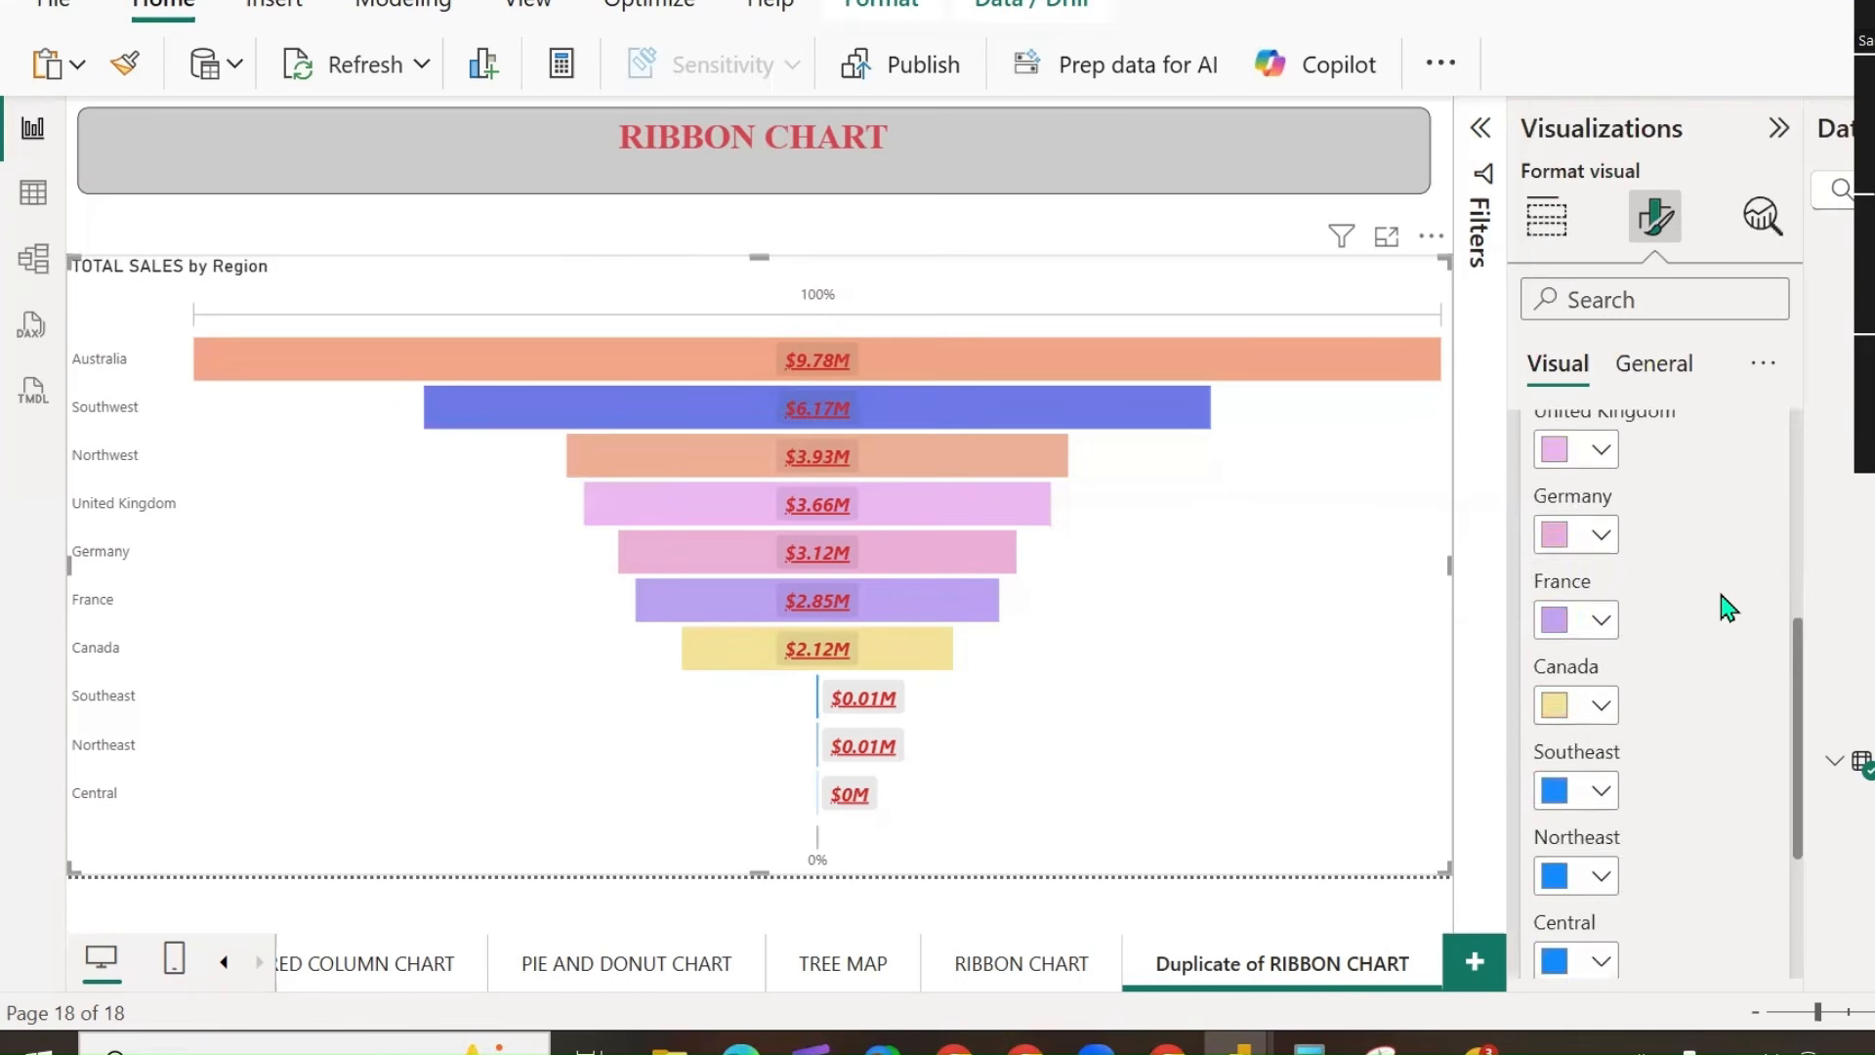
{"action": "scroll", "coordinate": [1730, 599], "scroll_direction": "up", "scroll_amount": 2}
{"action": "scroll", "coordinate": [1730, 599], "scroll_direction": "down", "scroll_amount": 2}
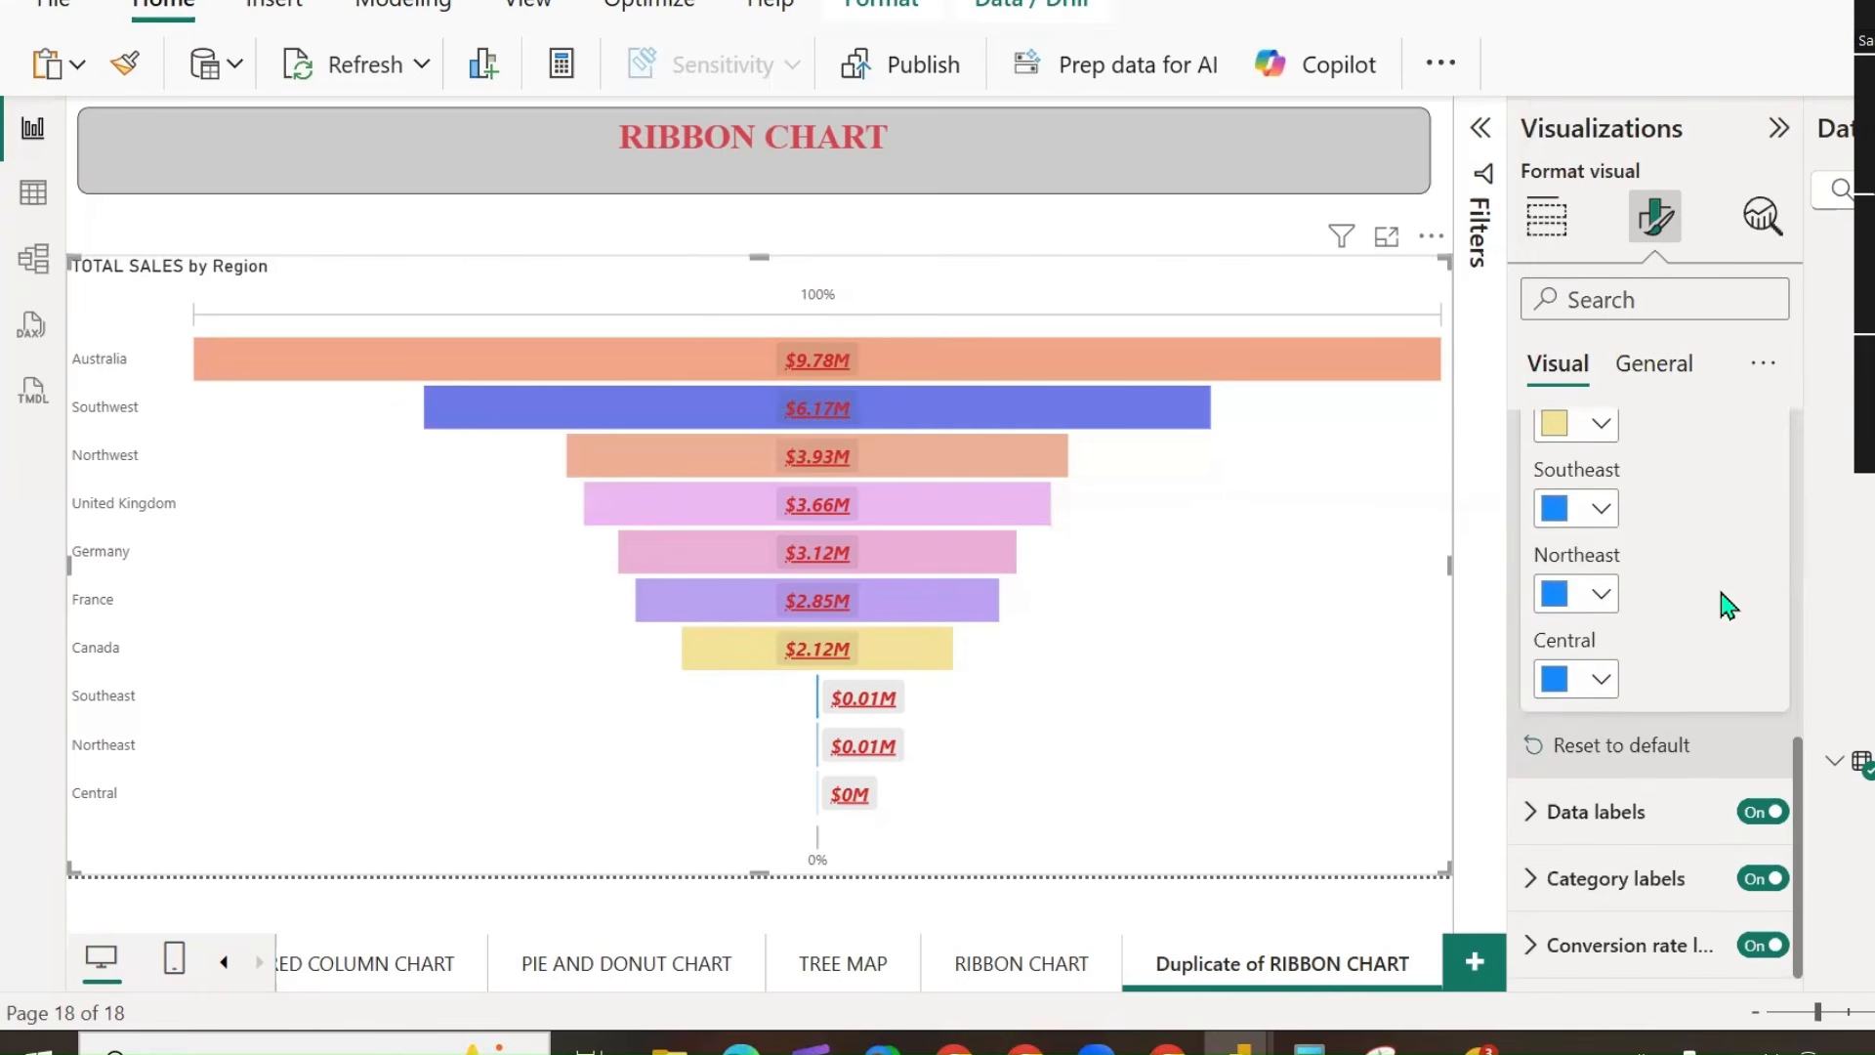
Set the funnel's data label position to Inside center and the label contents to Percent of first.
{"action": "left_click", "coordinate": [1739, 812]}
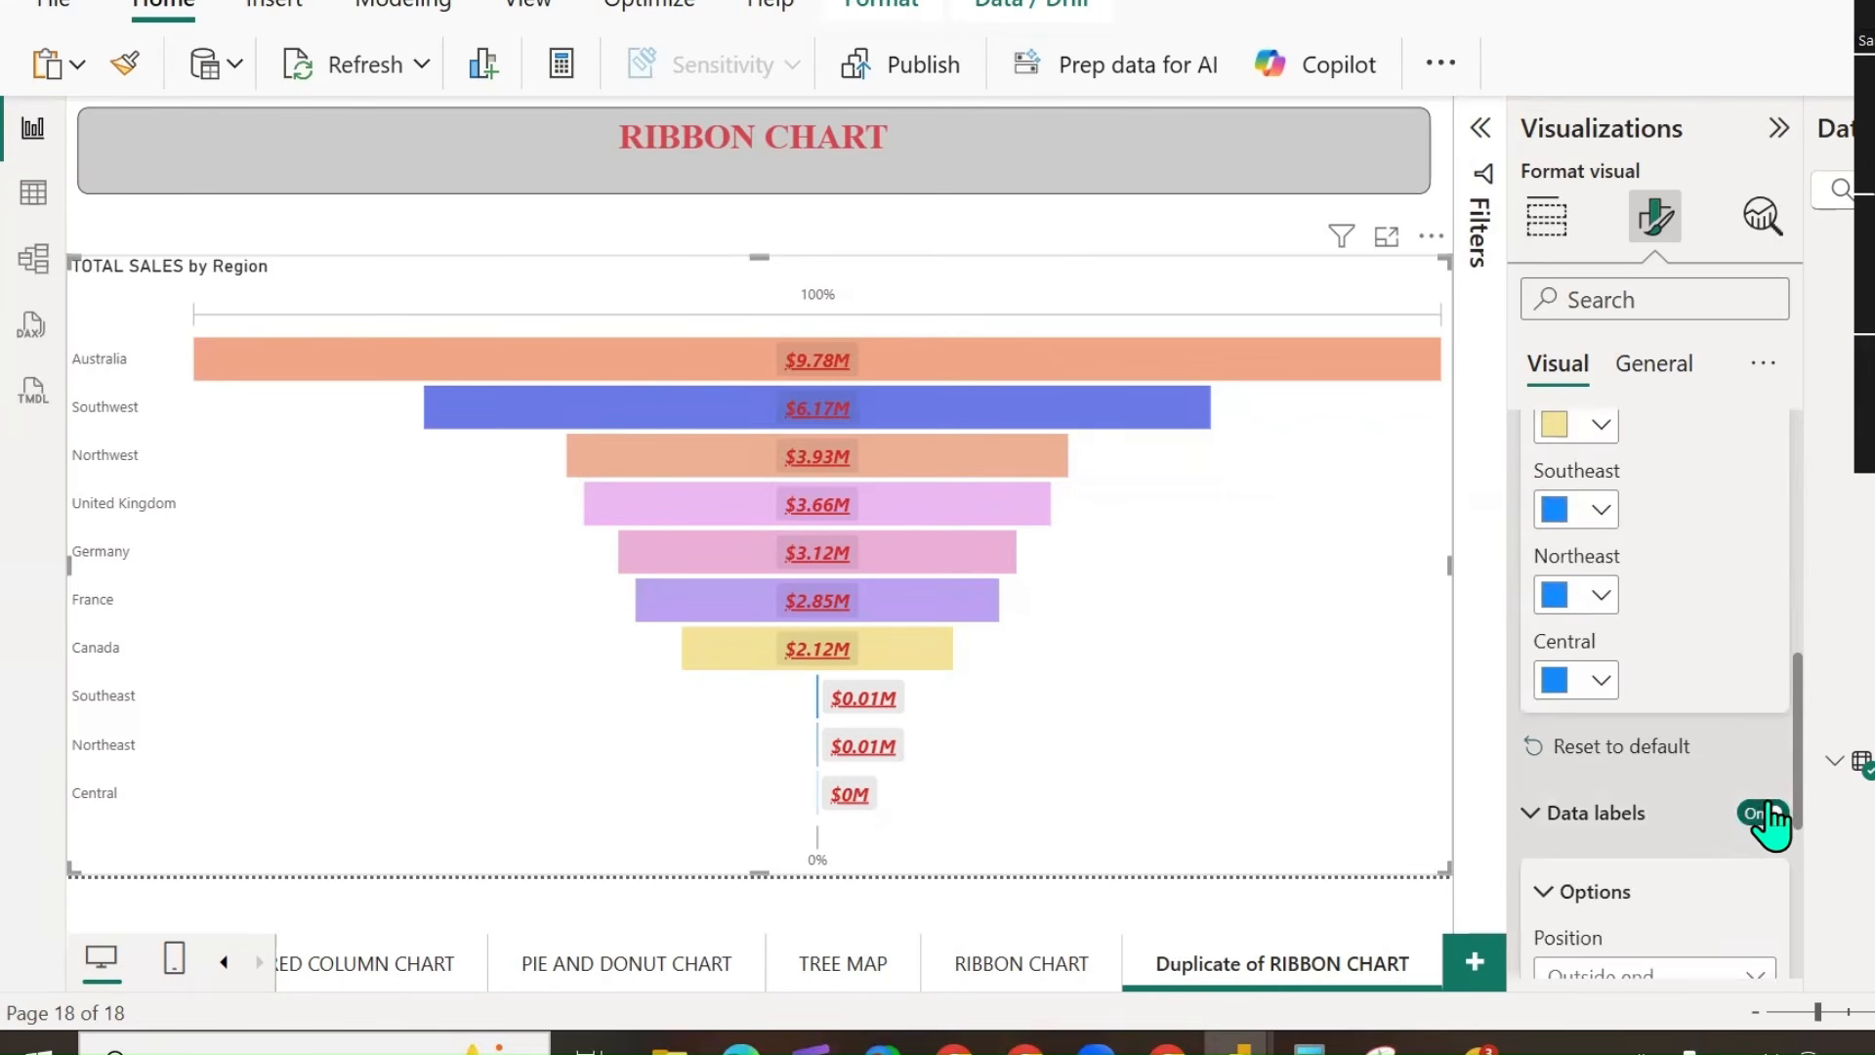
{"action": "left_click", "coordinate": [1754, 814]}
{"action": "left_click", "coordinate": [1755, 813]}
{"action": "scroll", "coordinate": [1710, 830], "scroll_direction": "down", "scroll_amount": 5}
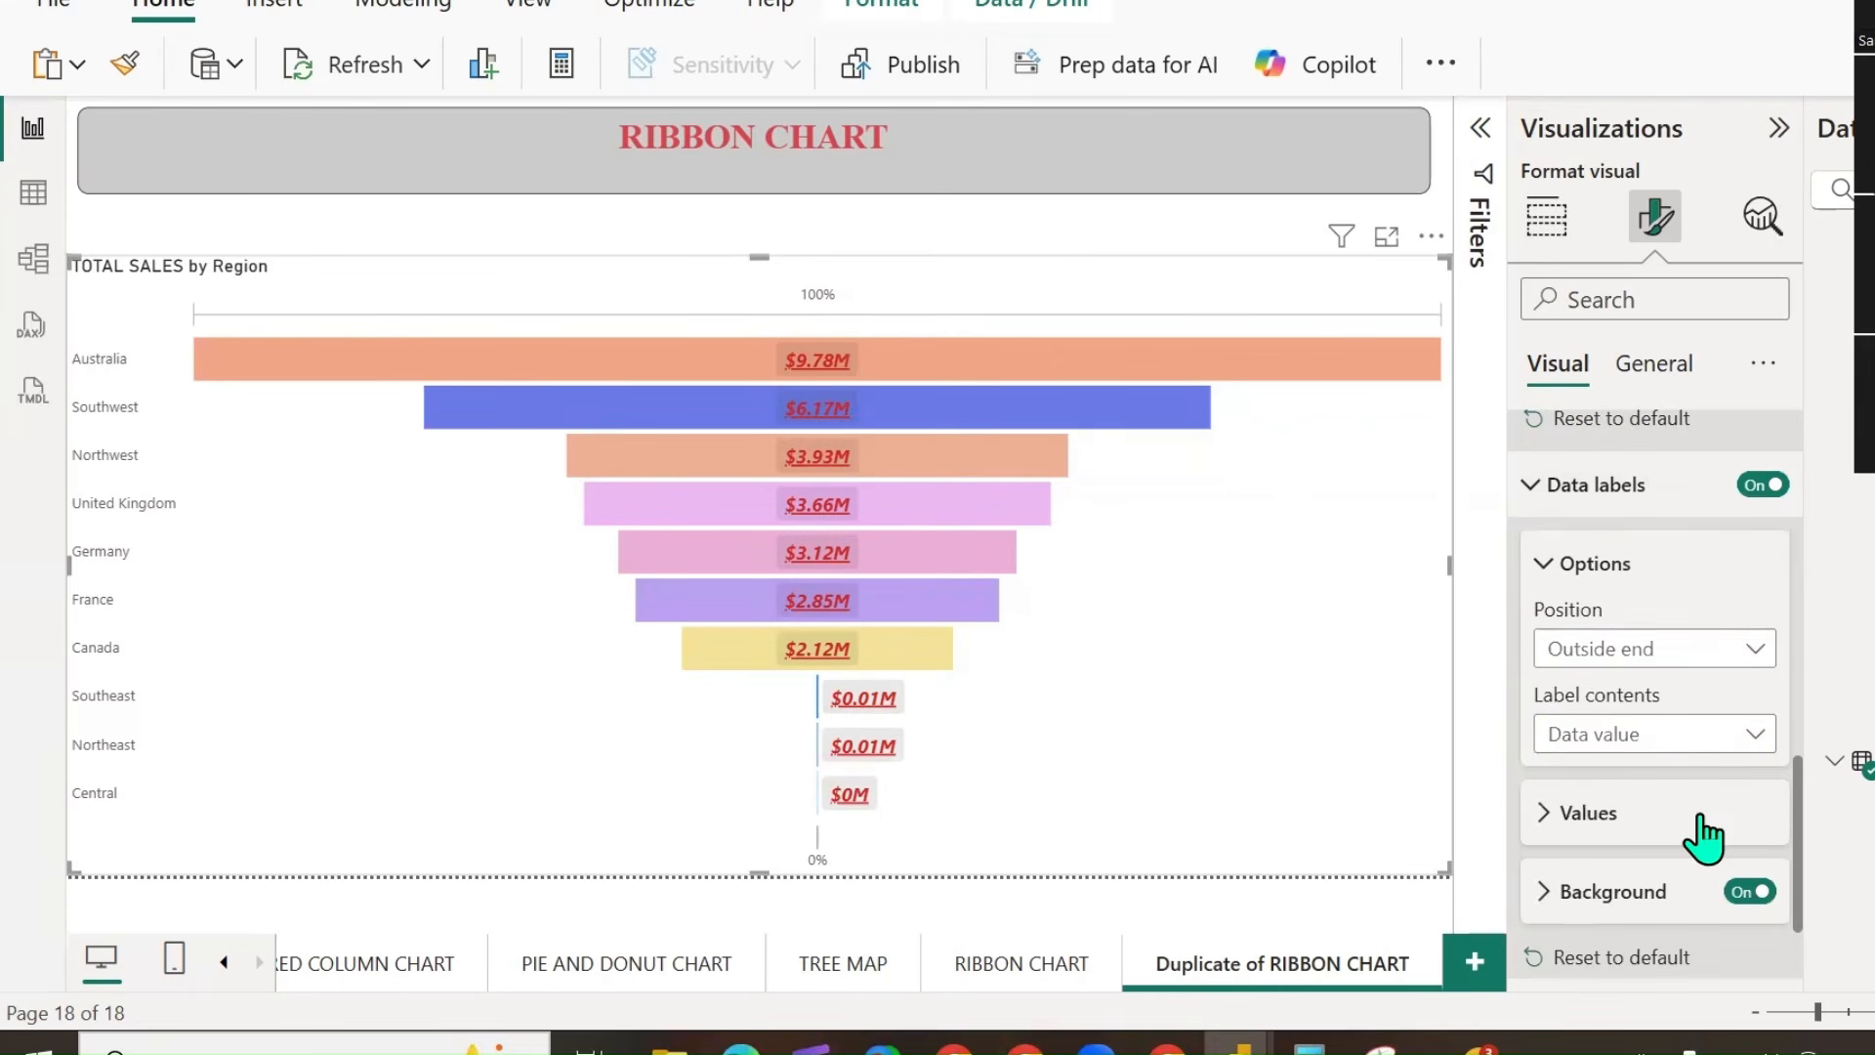
{"action": "left_click", "coordinate": [1716, 510]}
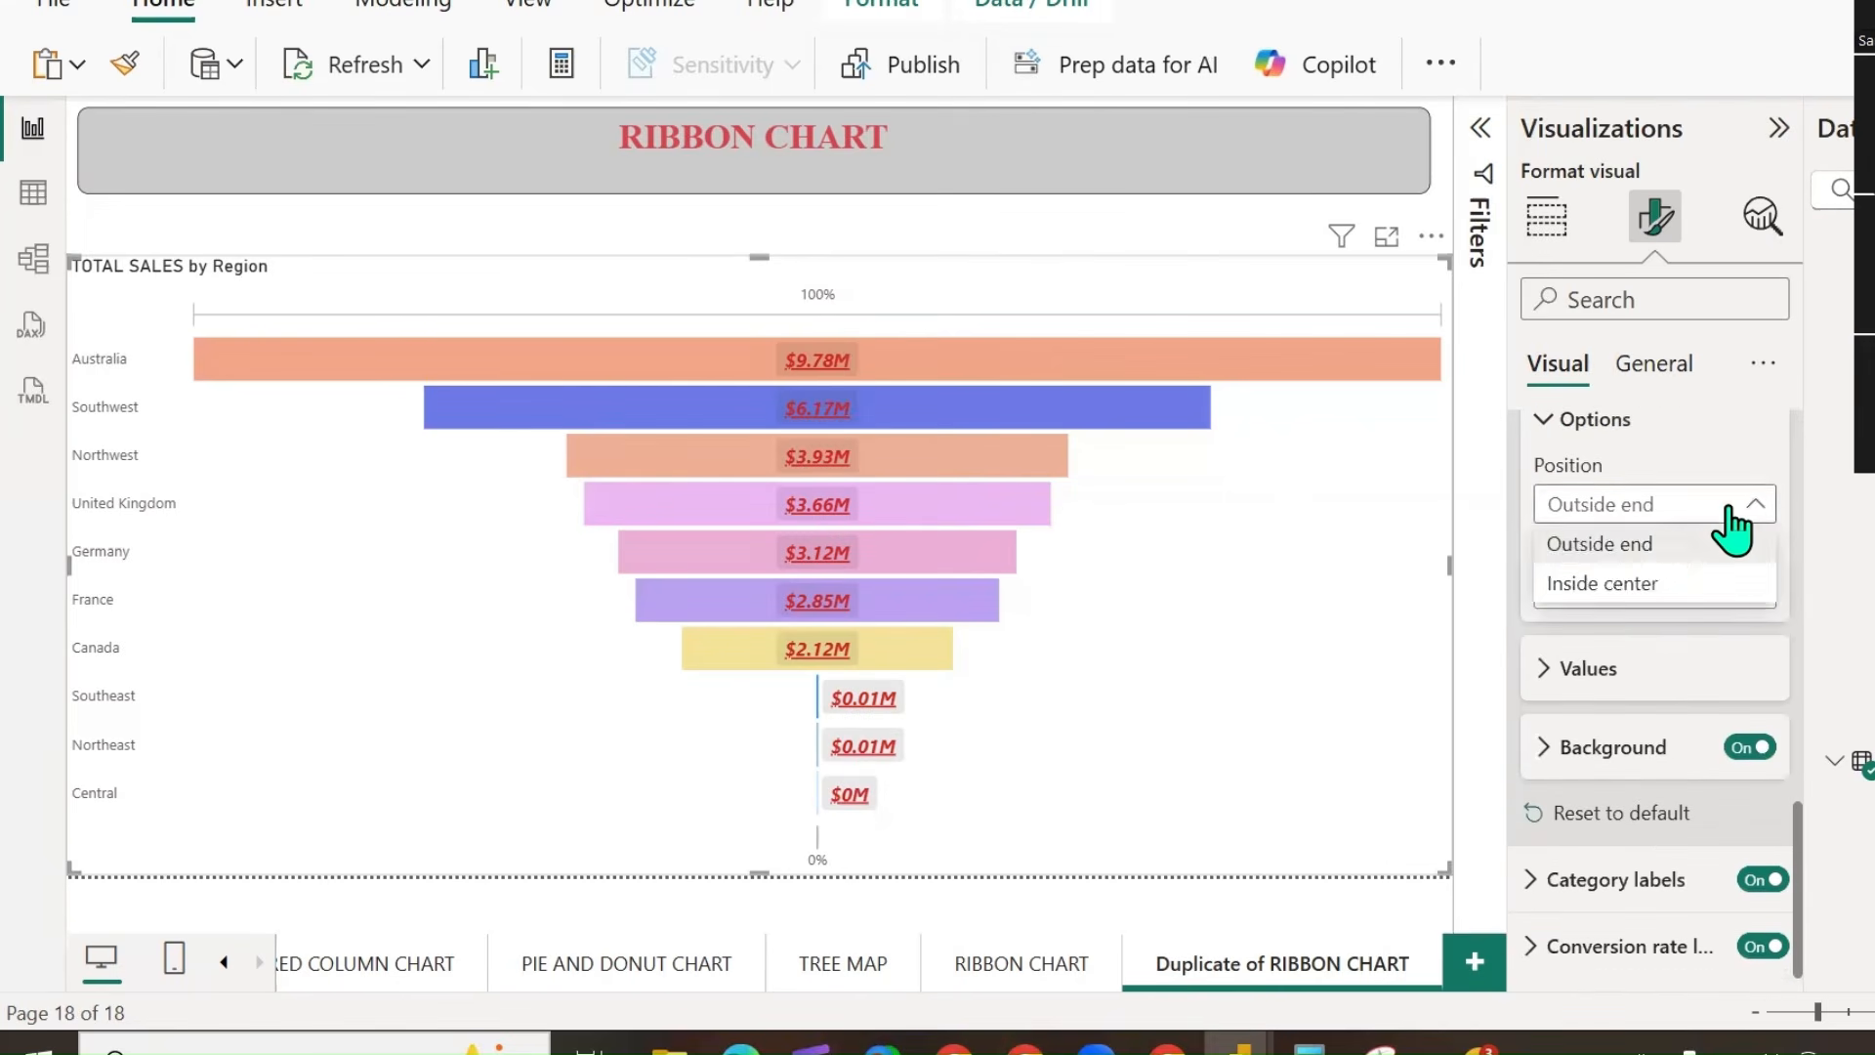
{"action": "left_click", "coordinate": [1650, 585]}
{"action": "left_click", "coordinate": [1738, 592]}
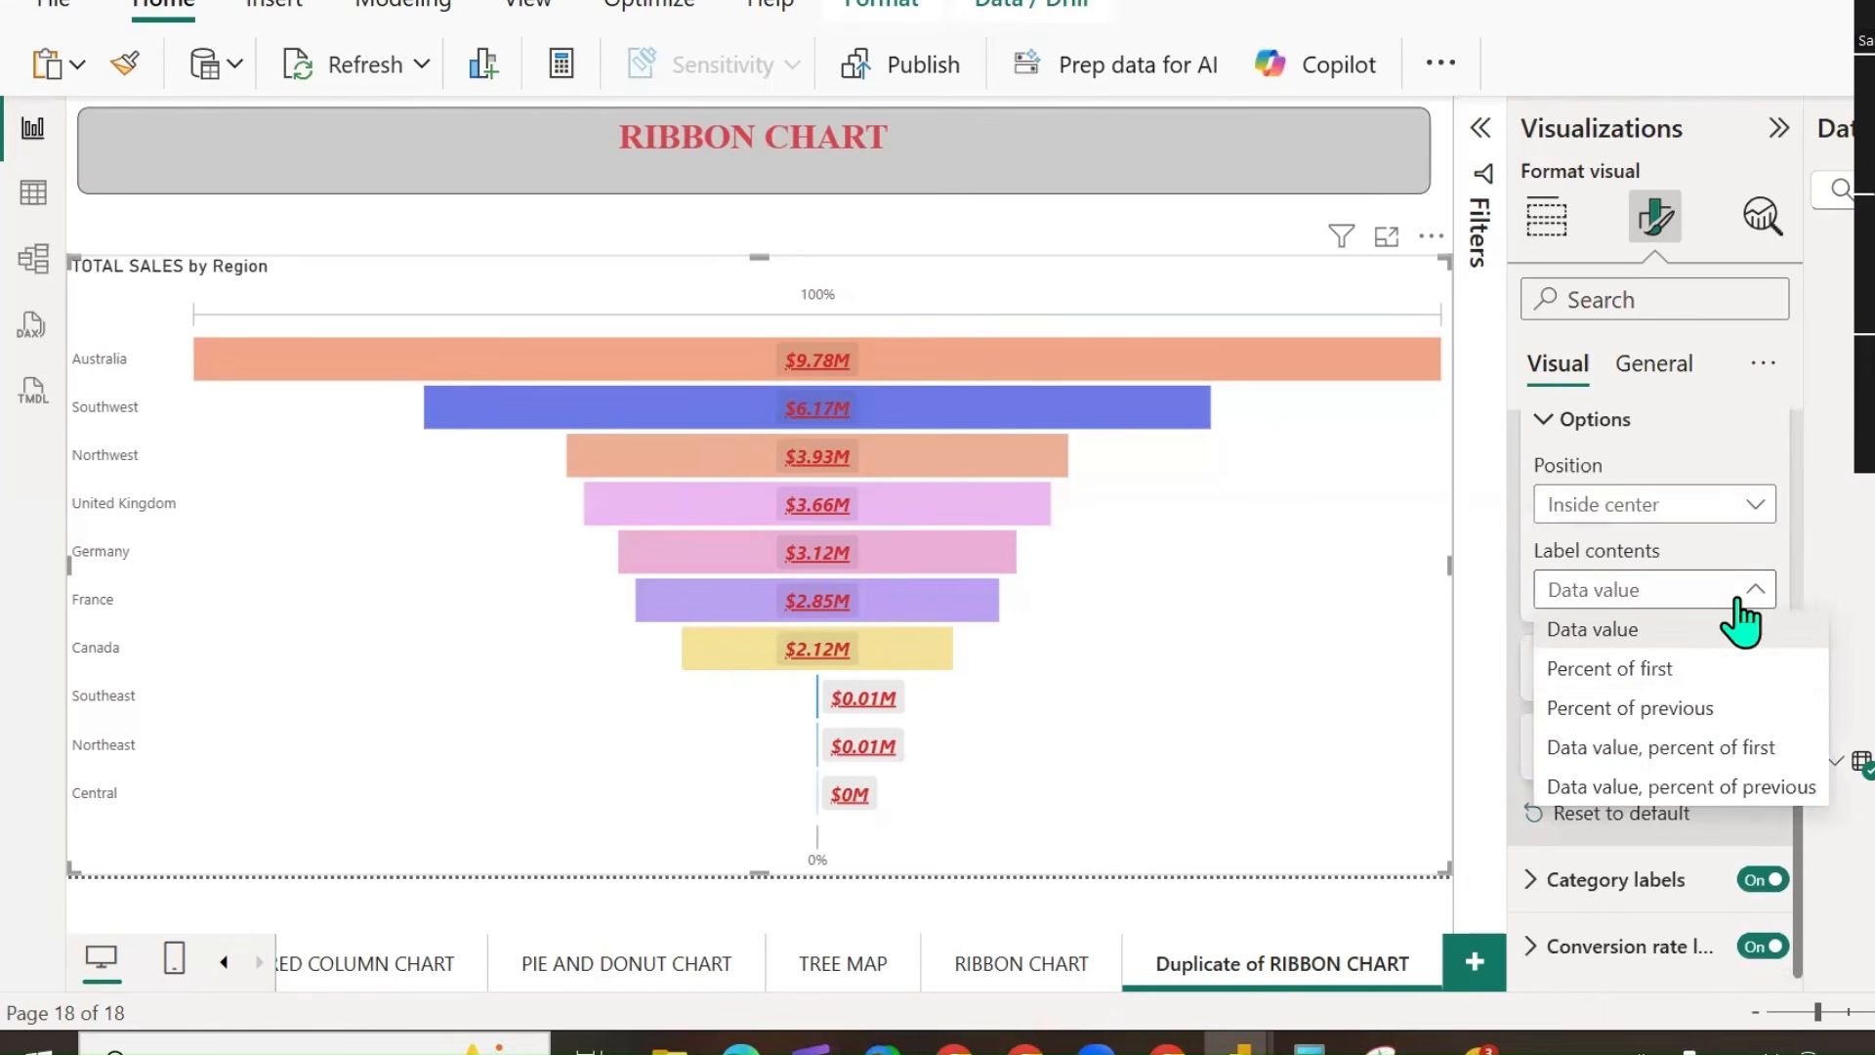
{"action": "left_click", "coordinate": [1677, 682]}
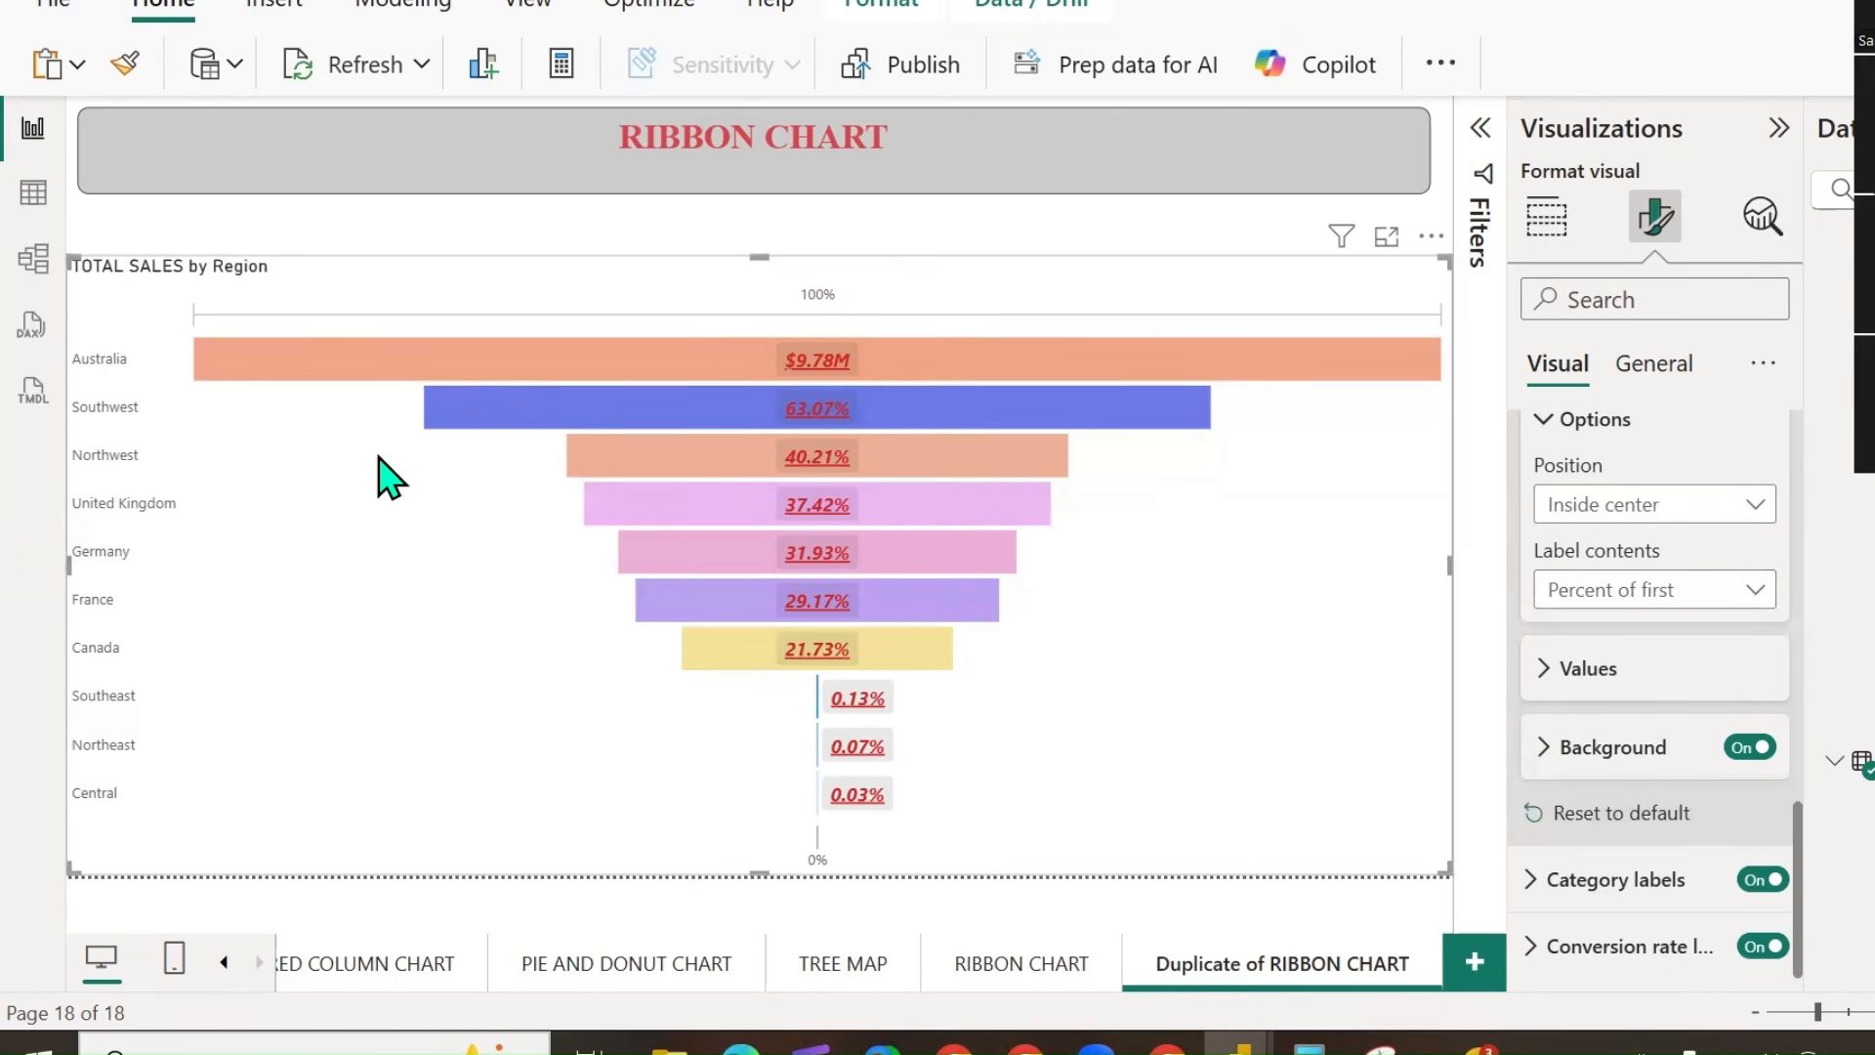
Remove the converted funnel chart from the duplicated page.
{"action": "scroll", "coordinate": [1633, 795], "scroll_direction": "up", "scroll_amount": 5}
{"action": "scroll", "coordinate": [1641, 796], "scroll_direction": "down", "scroll_amount": 5}
{"action": "scroll", "coordinate": [1714, 693], "scroll_direction": "up", "scroll_amount": 3}
{"action": "scroll", "coordinate": [1714, 694], "scroll_direction": "up", "scroll_amount": 3}
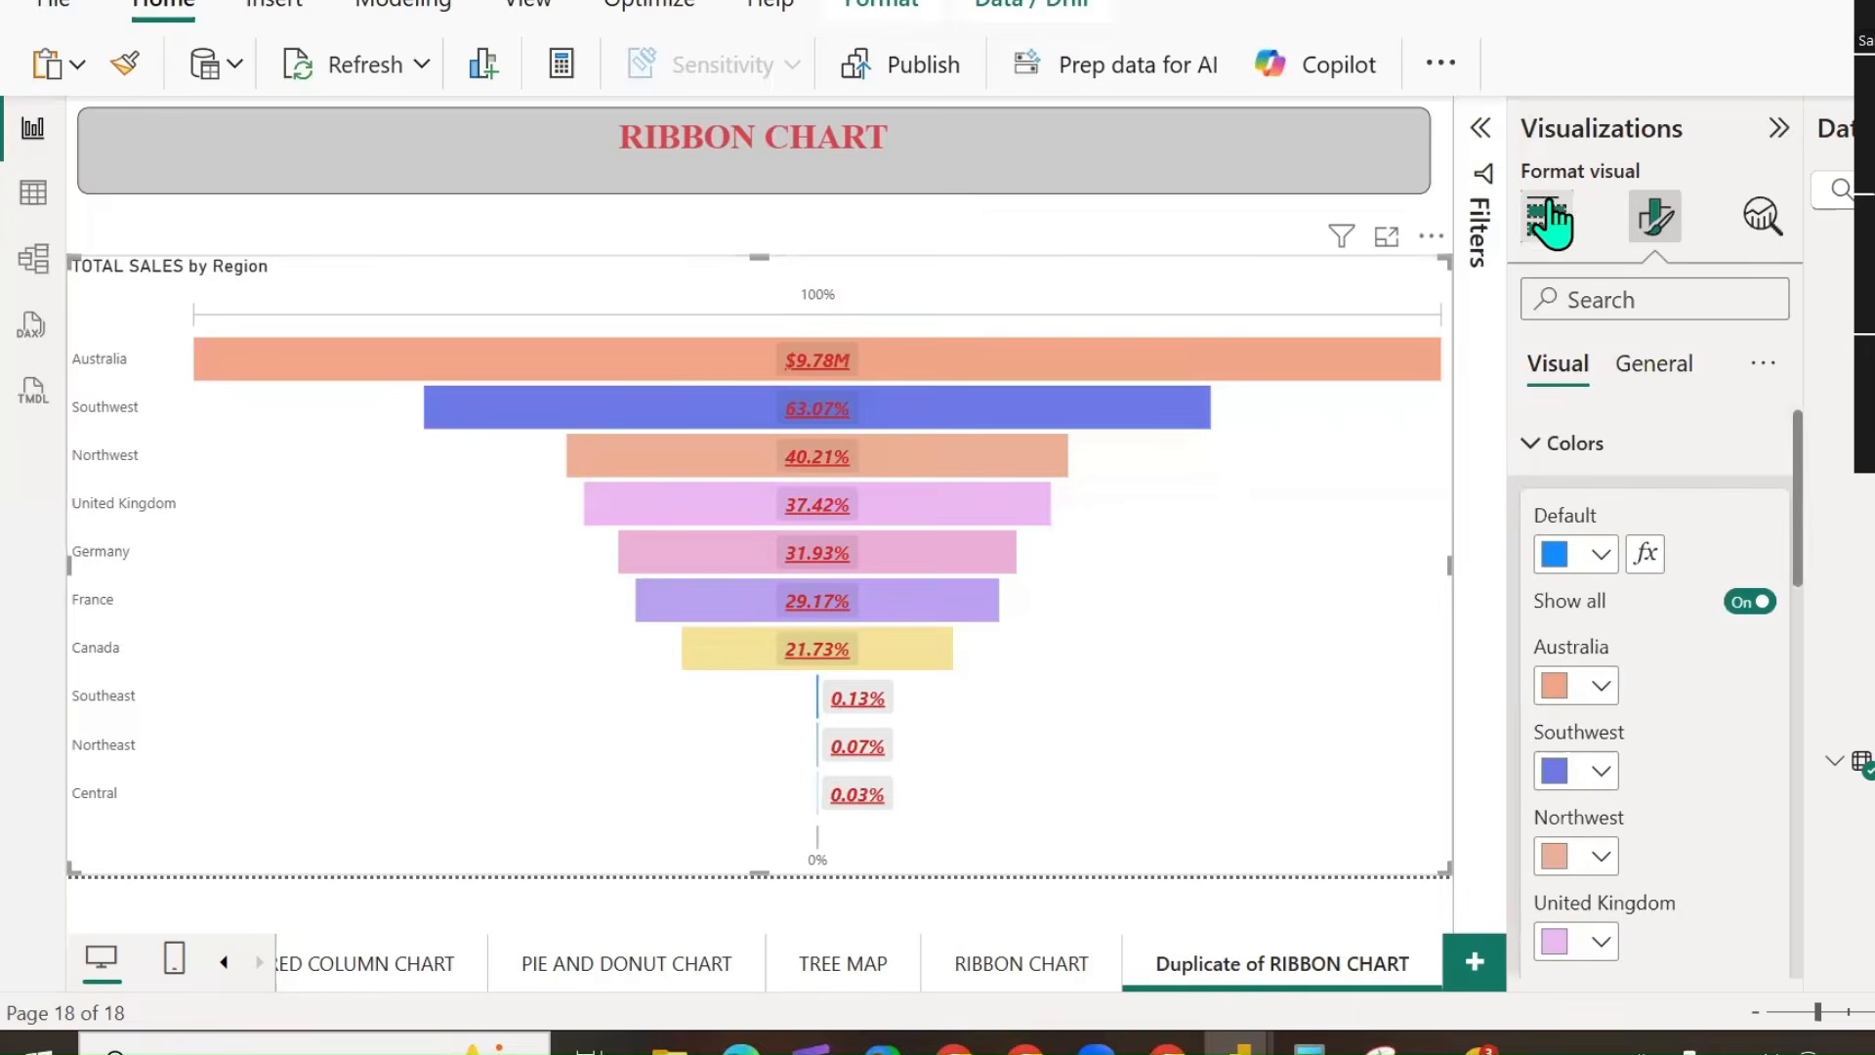
{"action": "left_click", "coordinate": [1546, 215]}
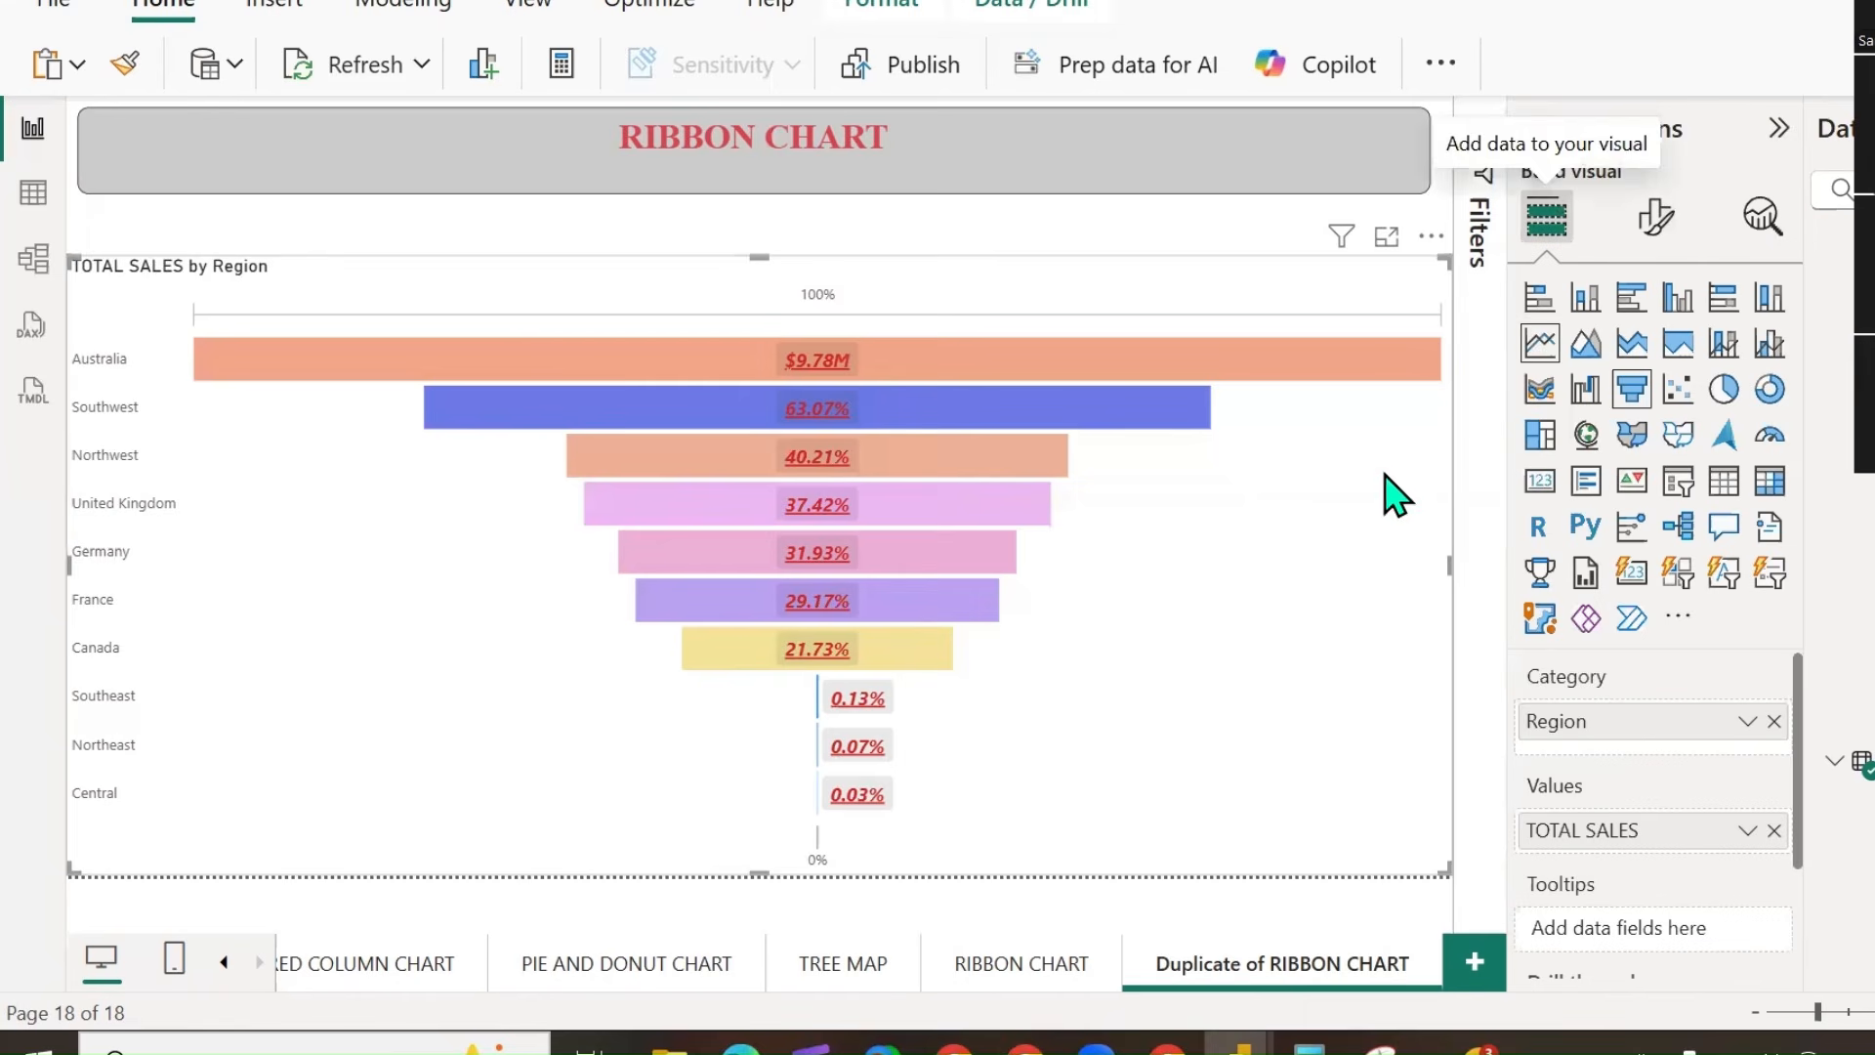
{"action": "left_click", "coordinate": [1432, 239]}
{"action": "left_click", "coordinate": [1462, 353]}
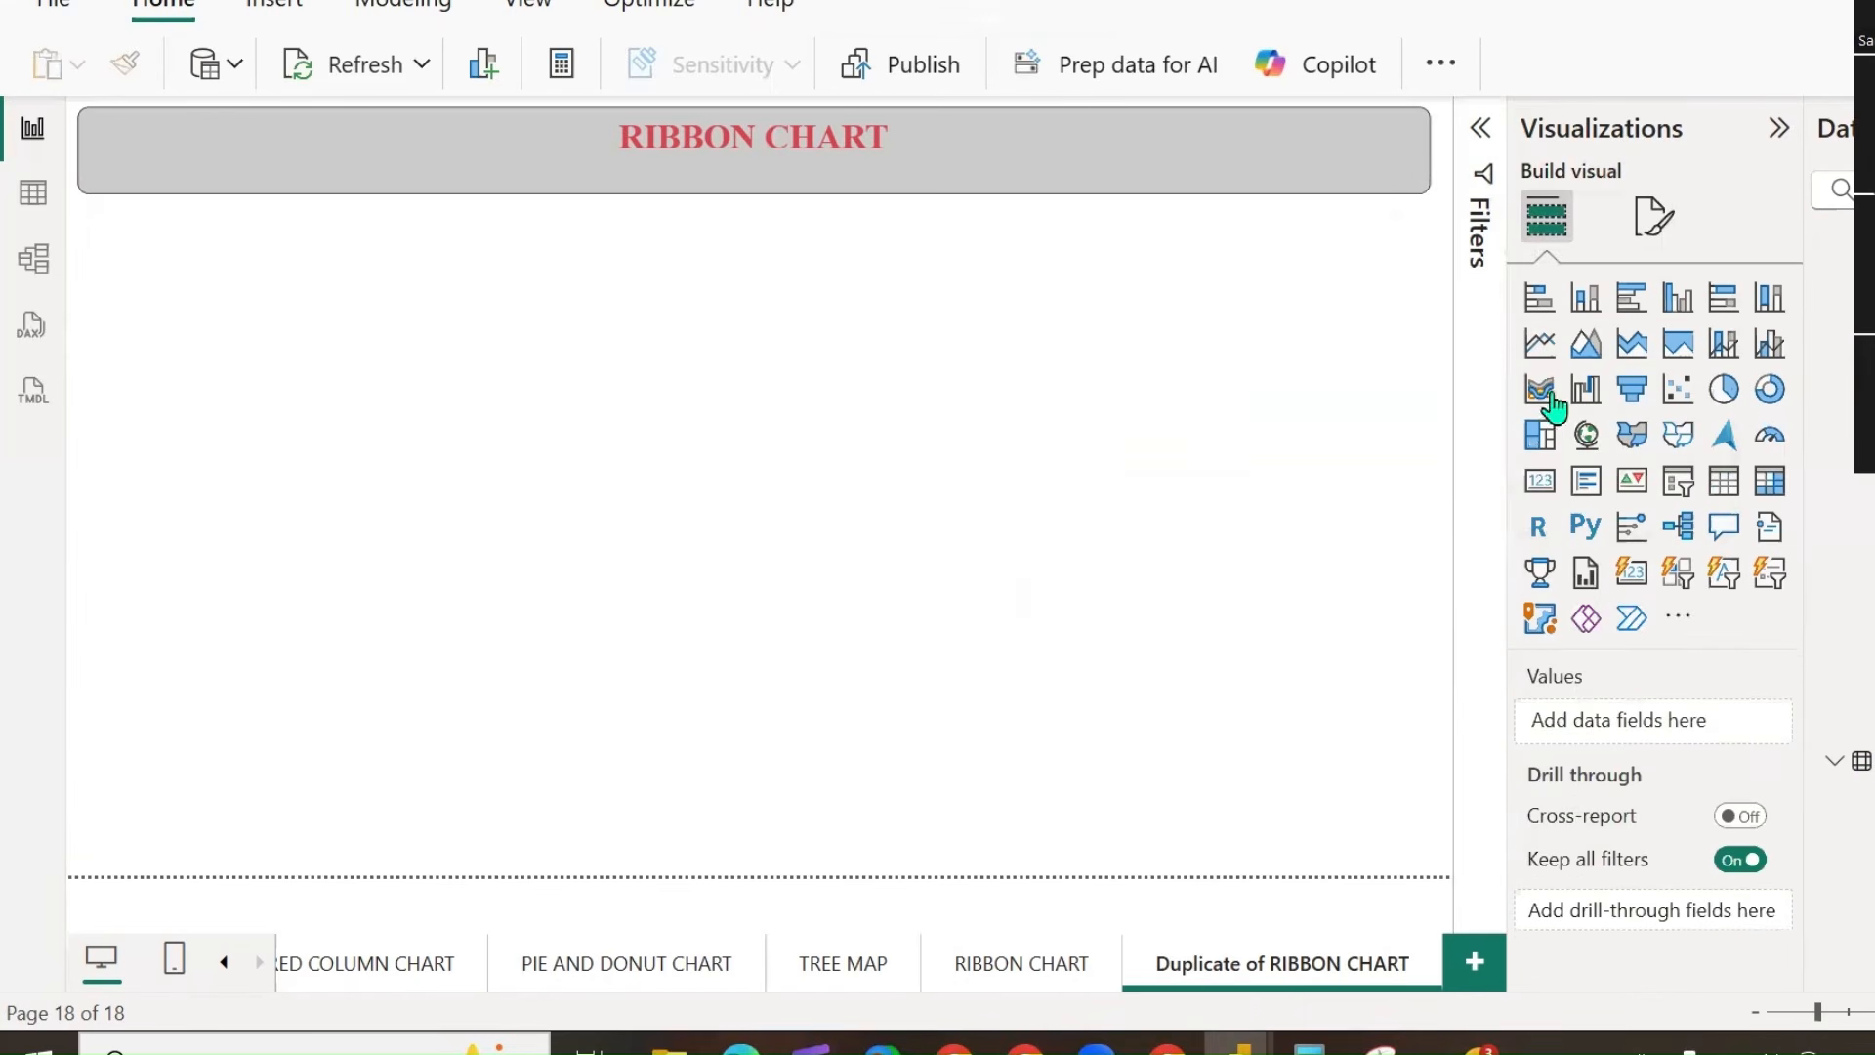
Insert a new funnel chart filling the area under the heading, with Region as category and TOTAL SALES as values.
{"action": "left_click", "coordinate": [1631, 389]}
{"action": "left_click_drag", "start_coordinate": [1424, 460], "coordinate": [1433, 861]}
{"action": "left_click", "coordinate": [1867, 893]}
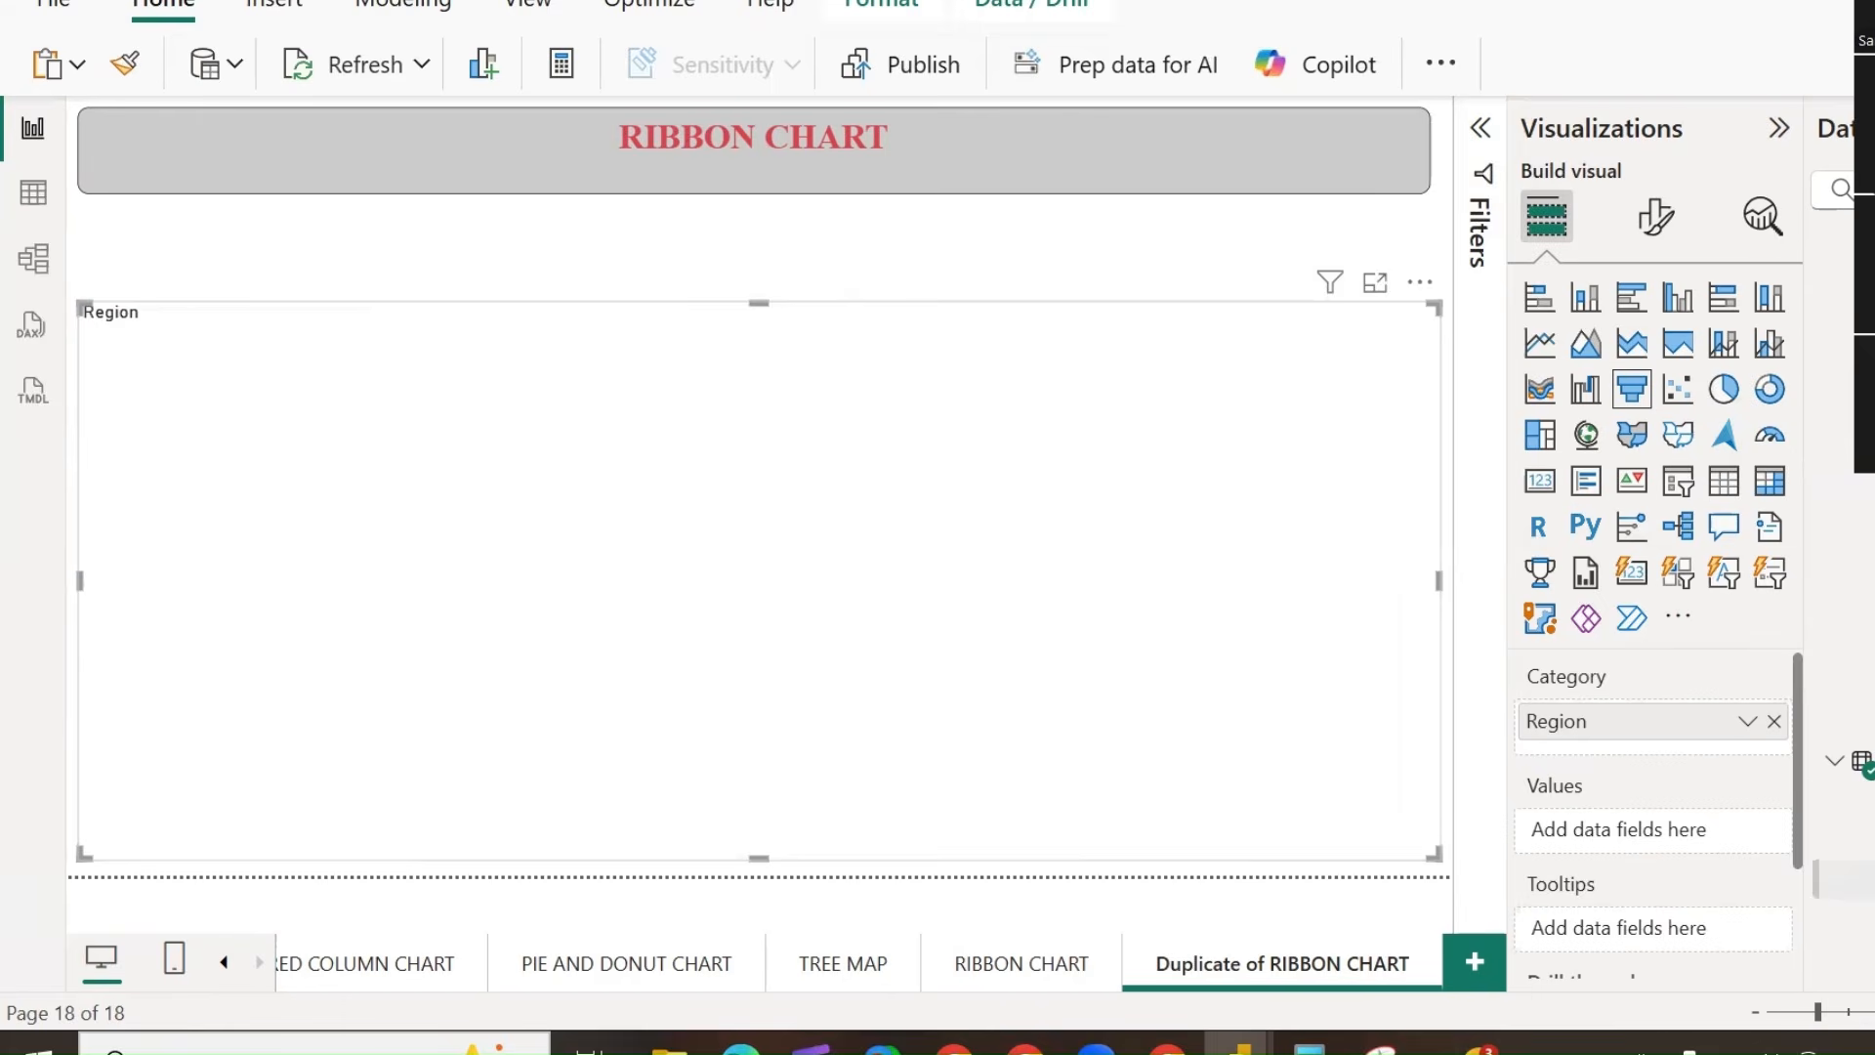
{"action": "left_click", "coordinate": [1864, 603]}
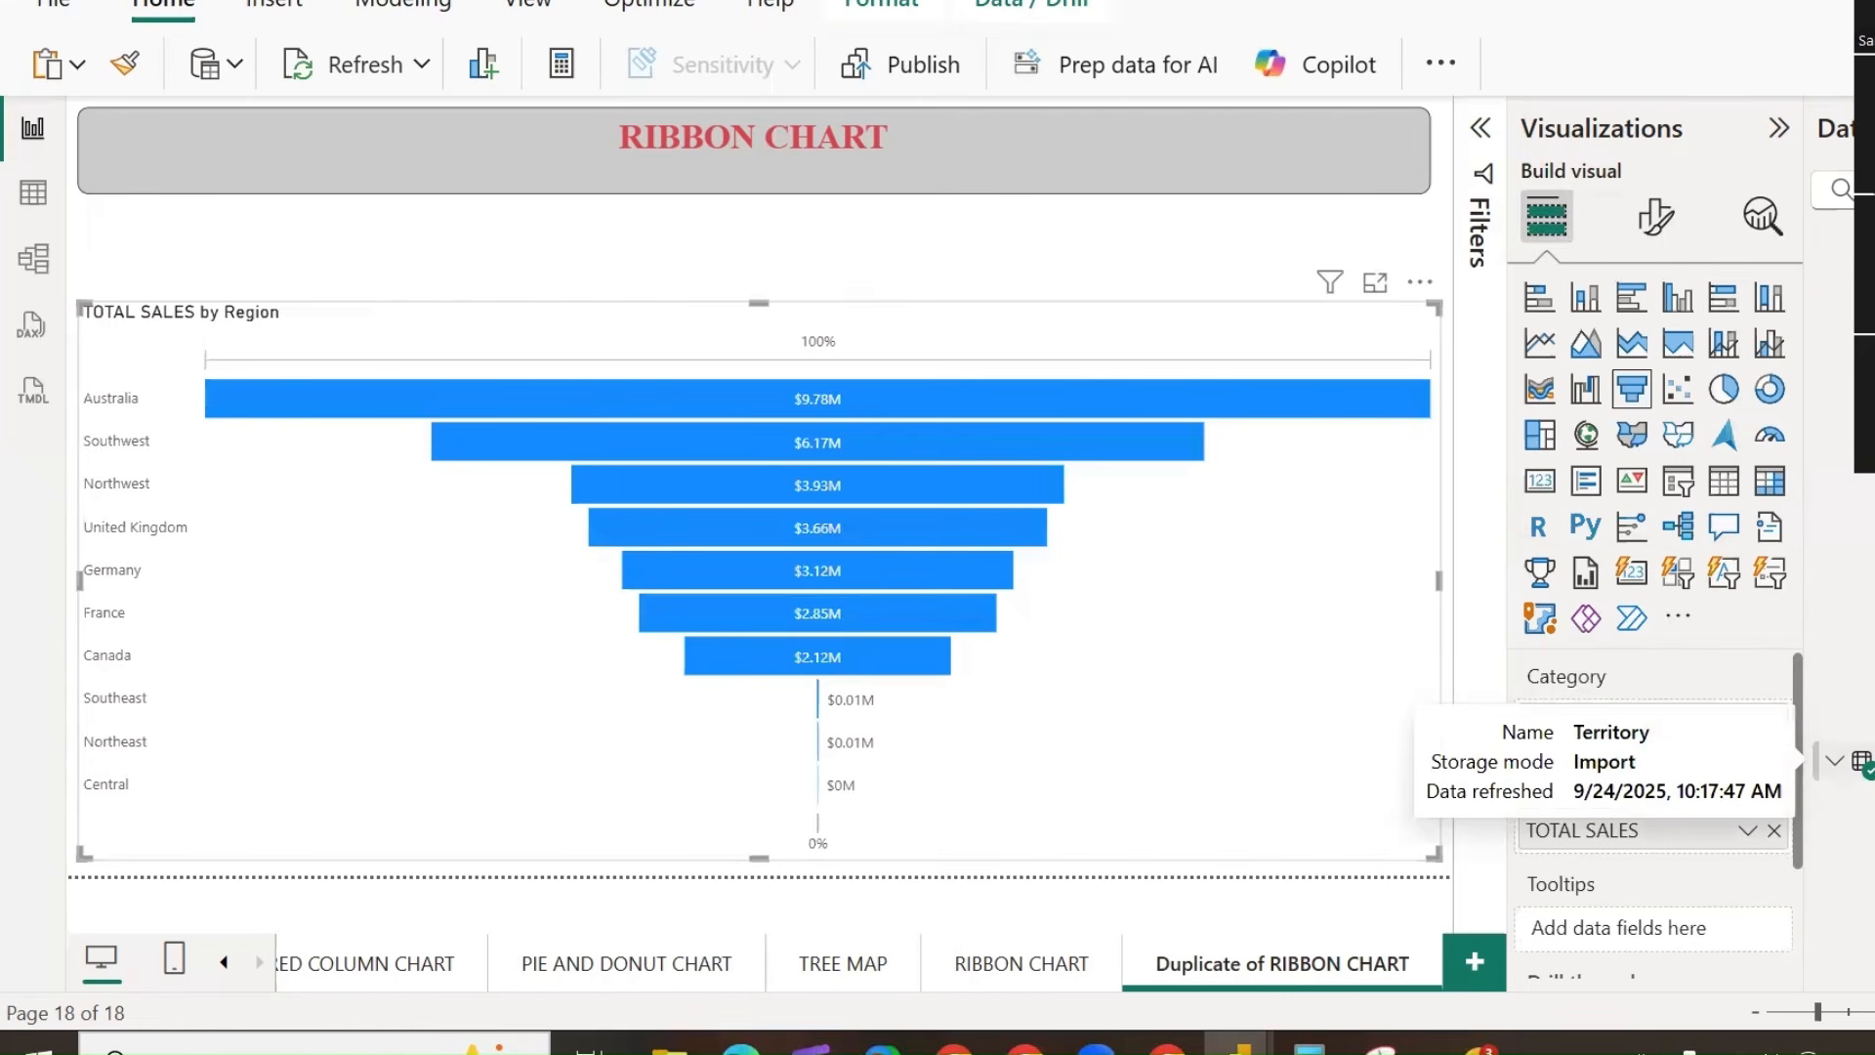
Set the label contents of the funnel chart's data labels to Percent of first.
{"action": "left_click", "coordinate": [1649, 230]}
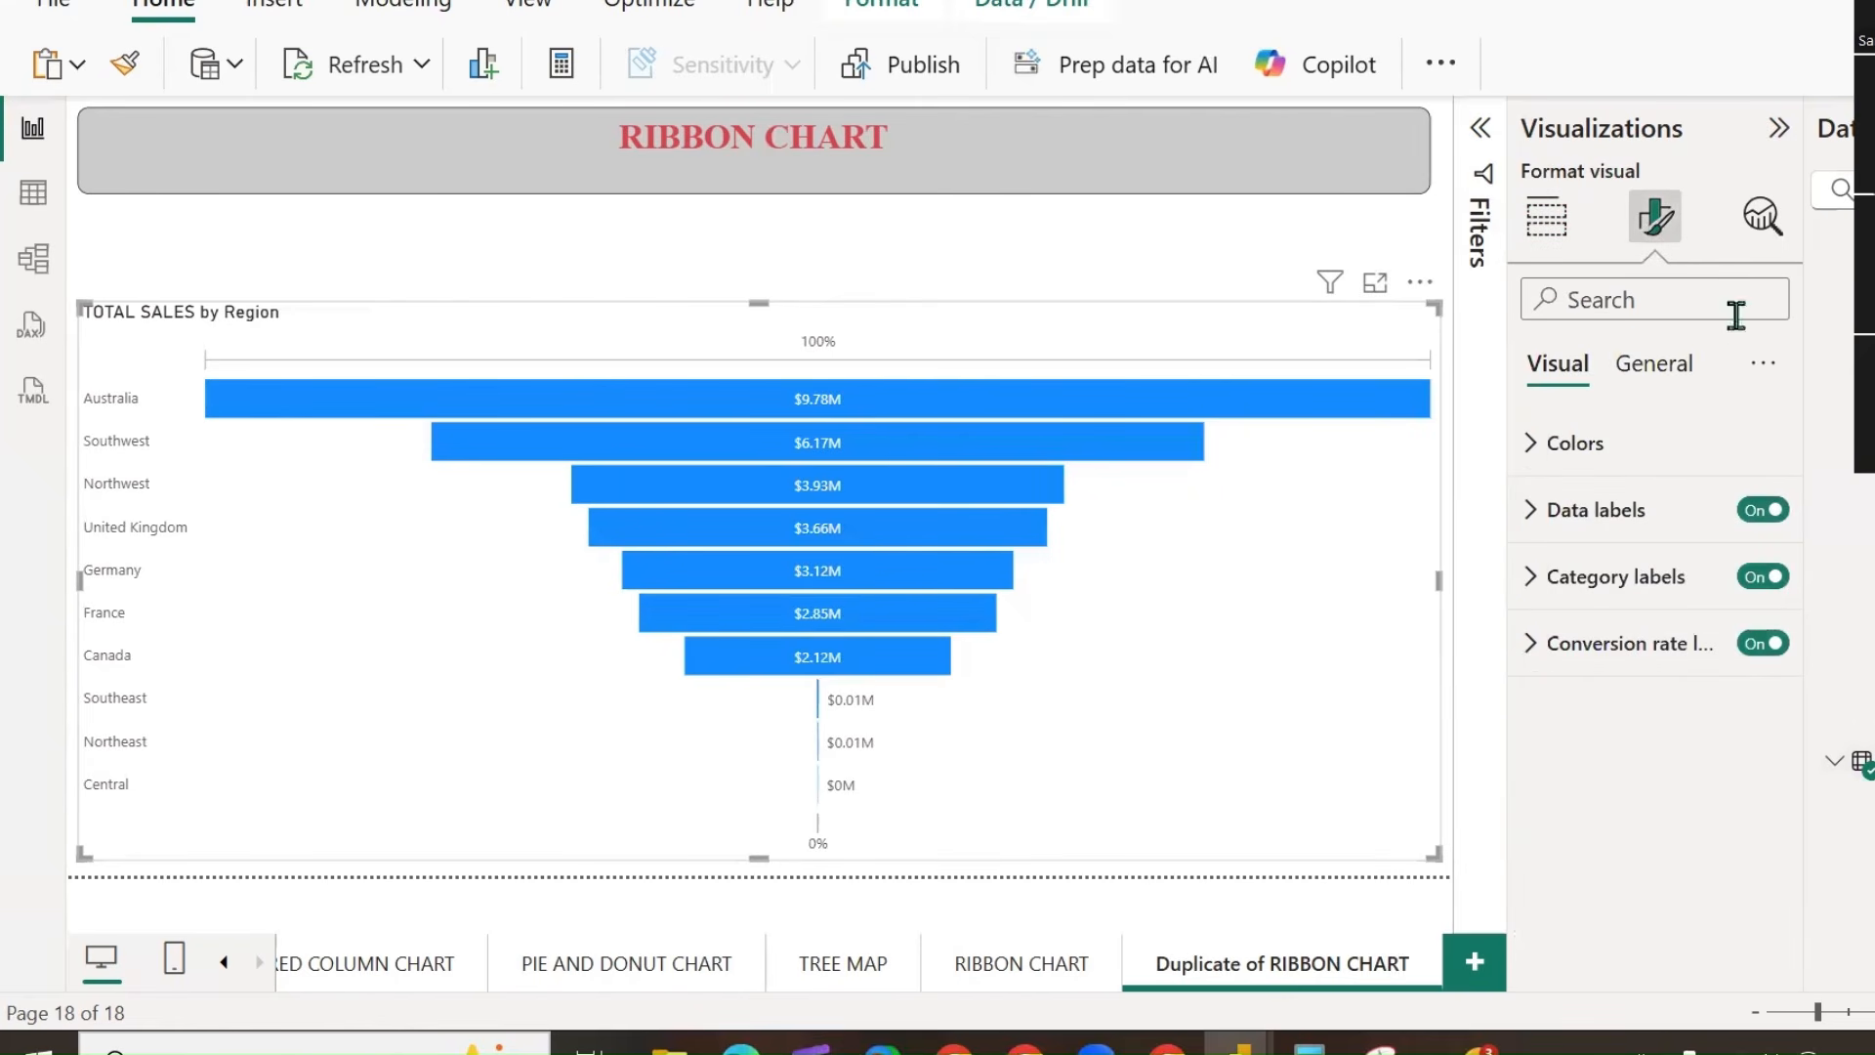
{"action": "left_click", "coordinate": [1531, 518]}
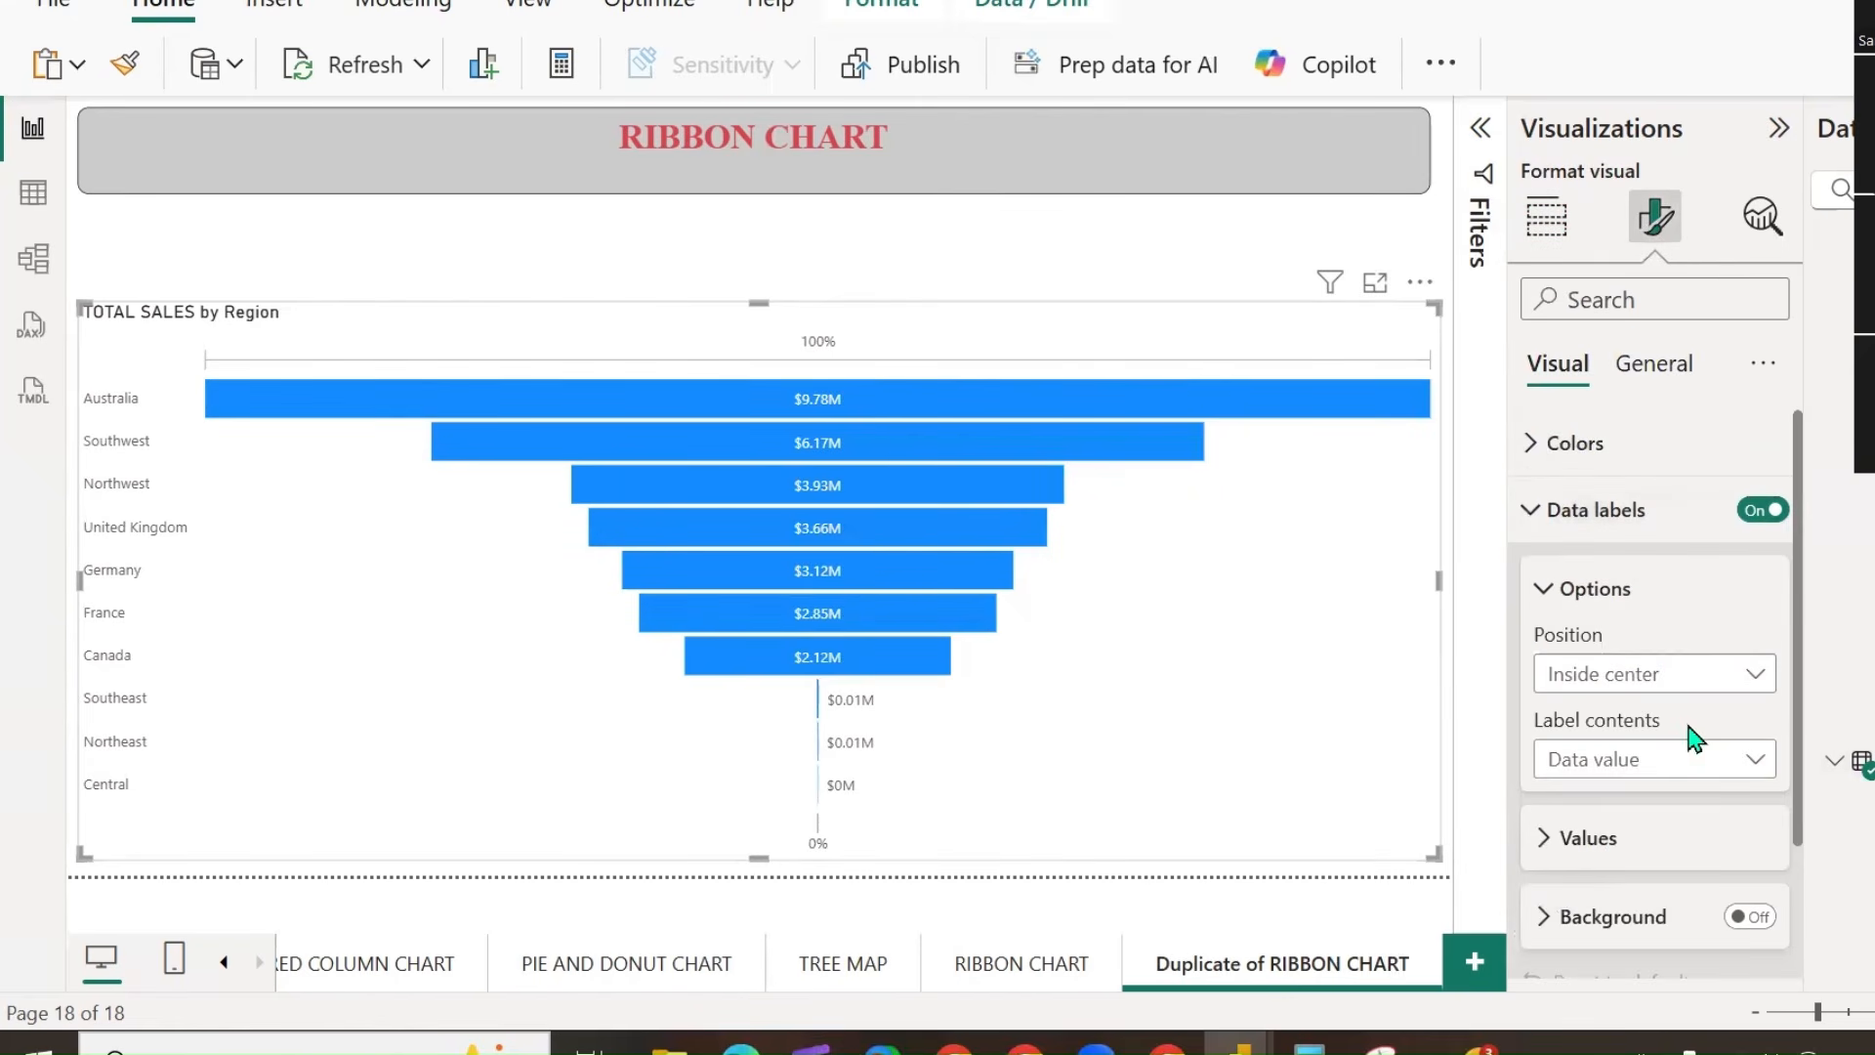
{"action": "scroll", "coordinate": [1693, 739], "scroll_direction": "down", "scroll_amount": 2}
{"action": "left_click", "coordinate": [1763, 599]}
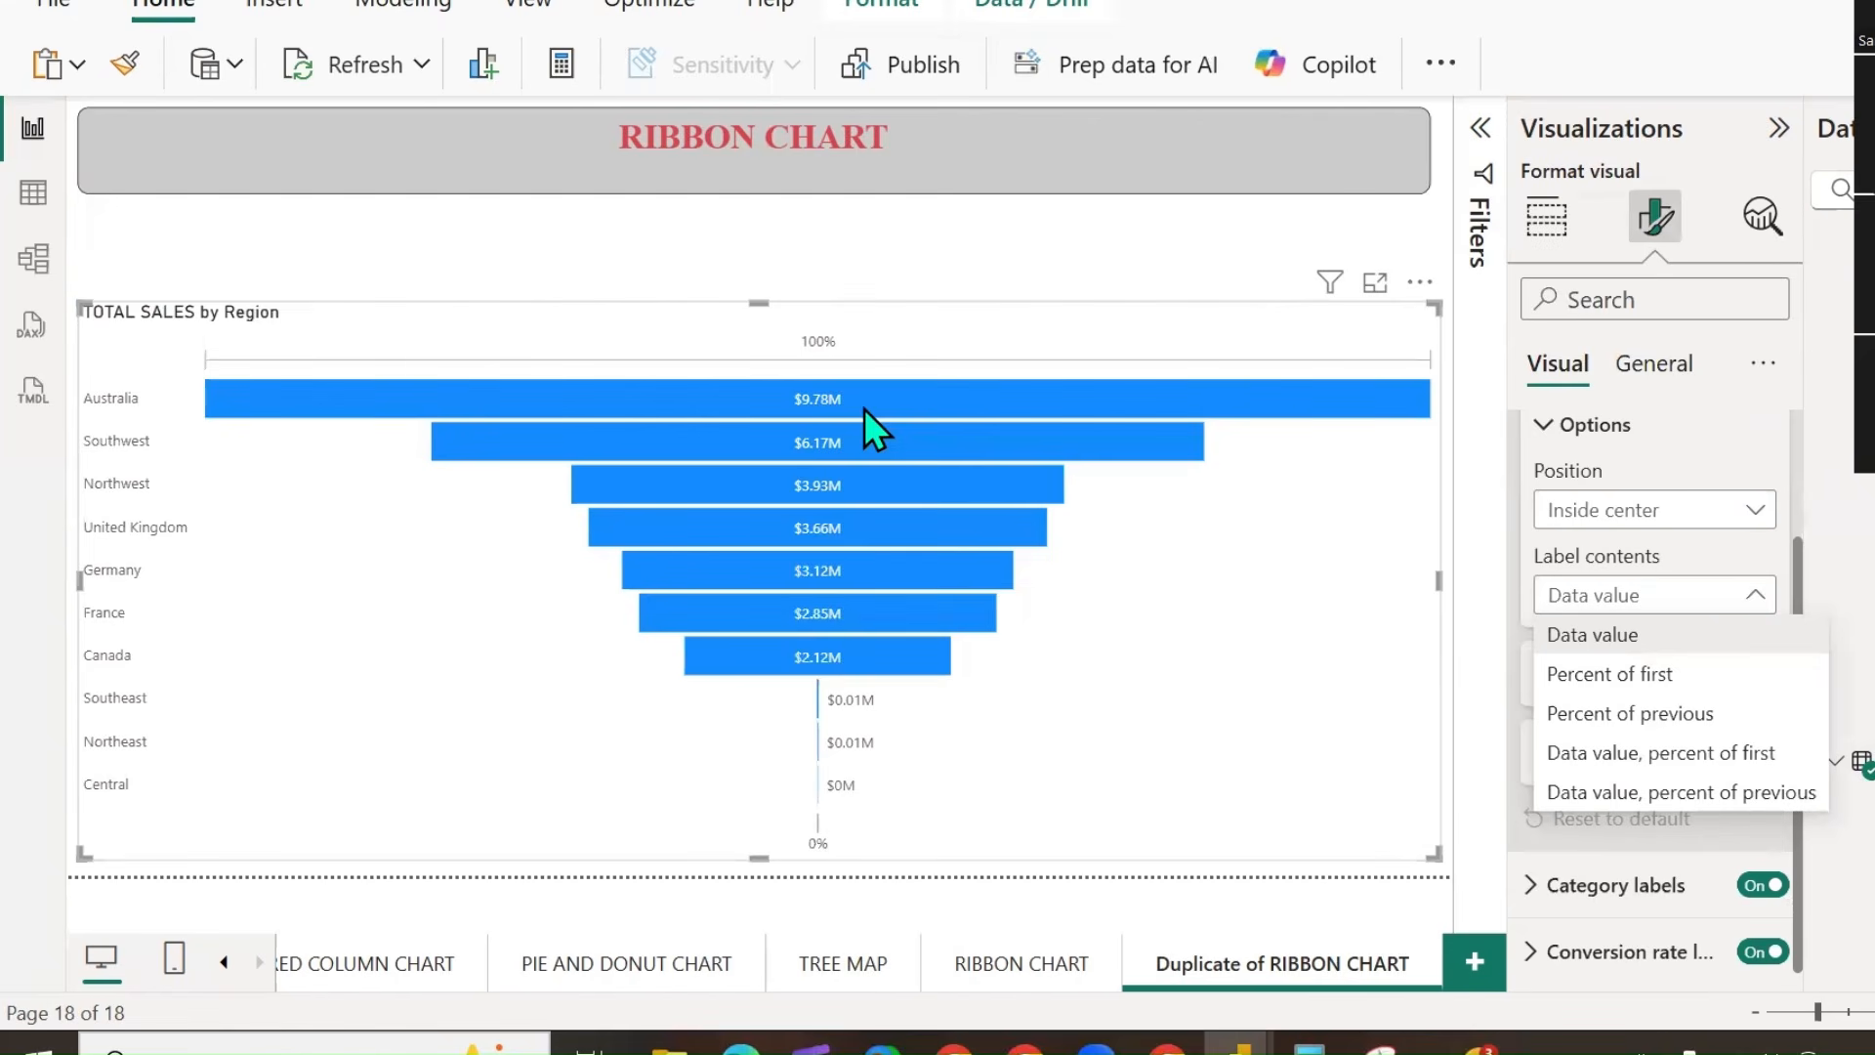
{"action": "left_click", "coordinate": [1575, 676]}
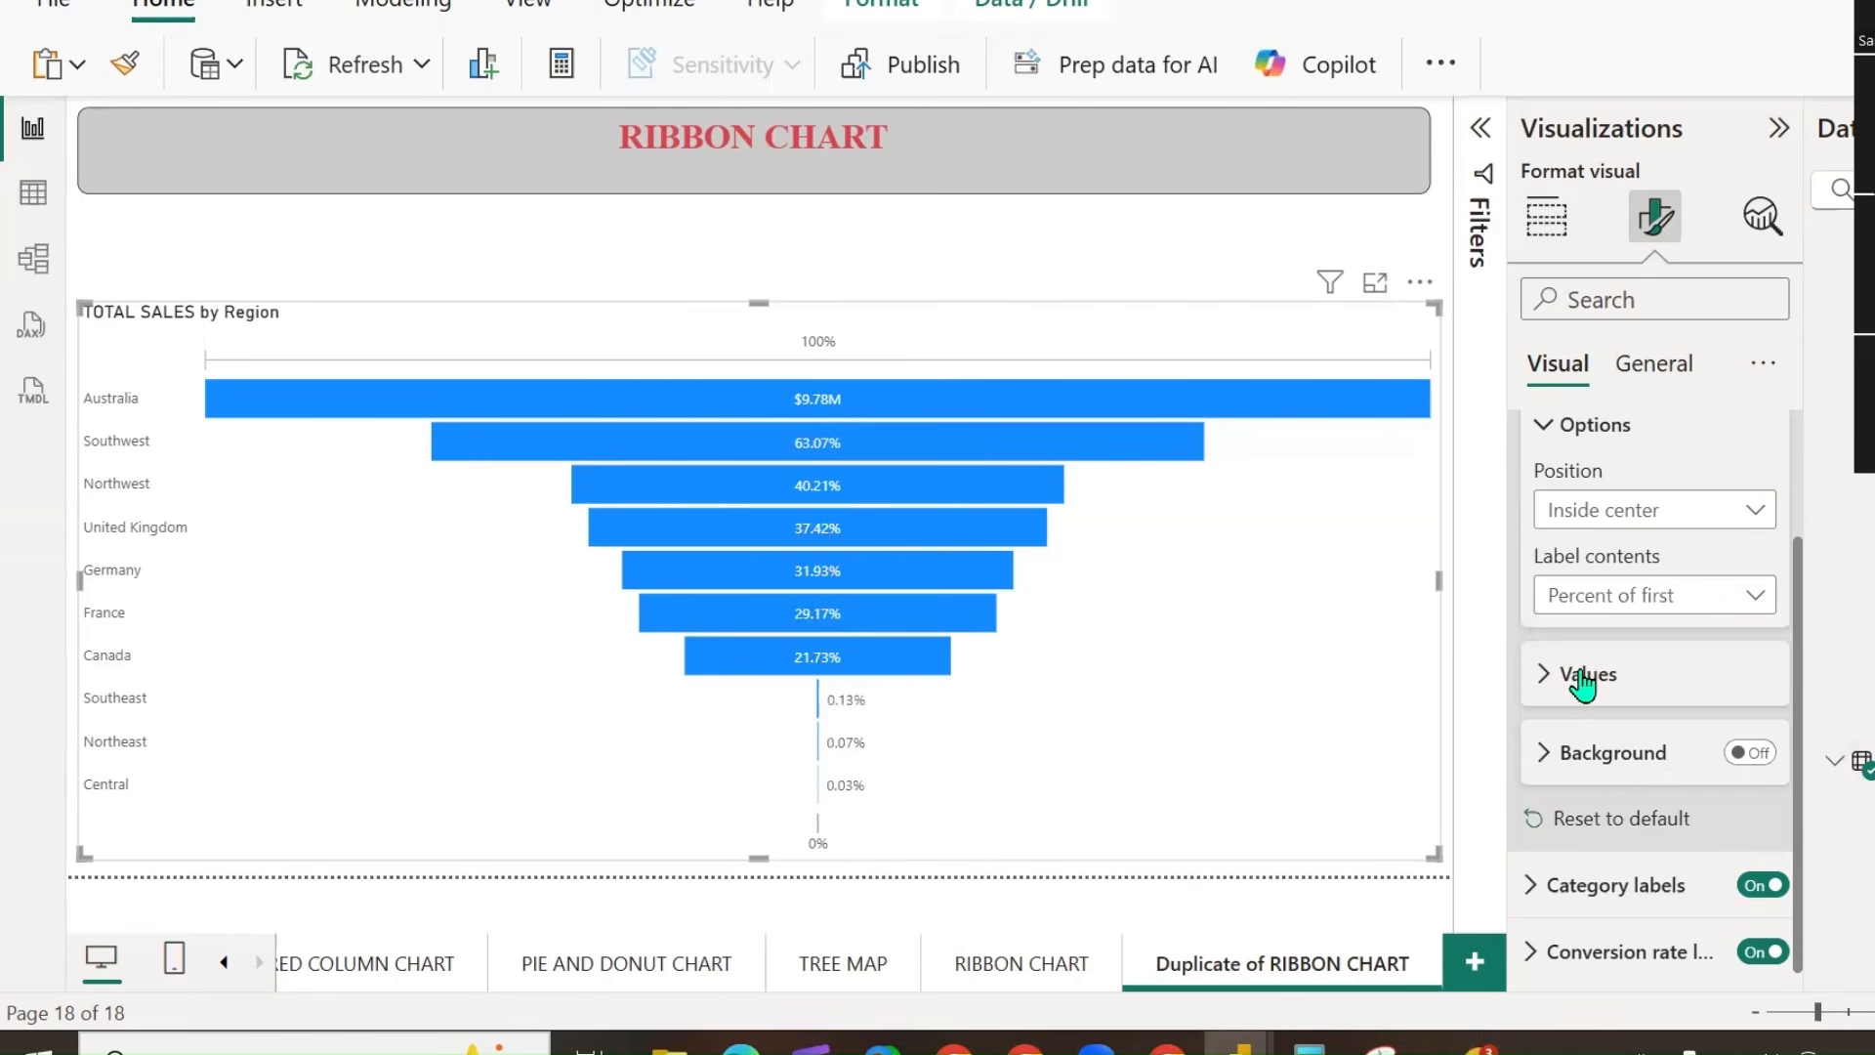
Try Percent of previous, followed by Data value, percent of first, as the funnel's data label contents.
{"action": "left_click", "coordinate": [1656, 595]}
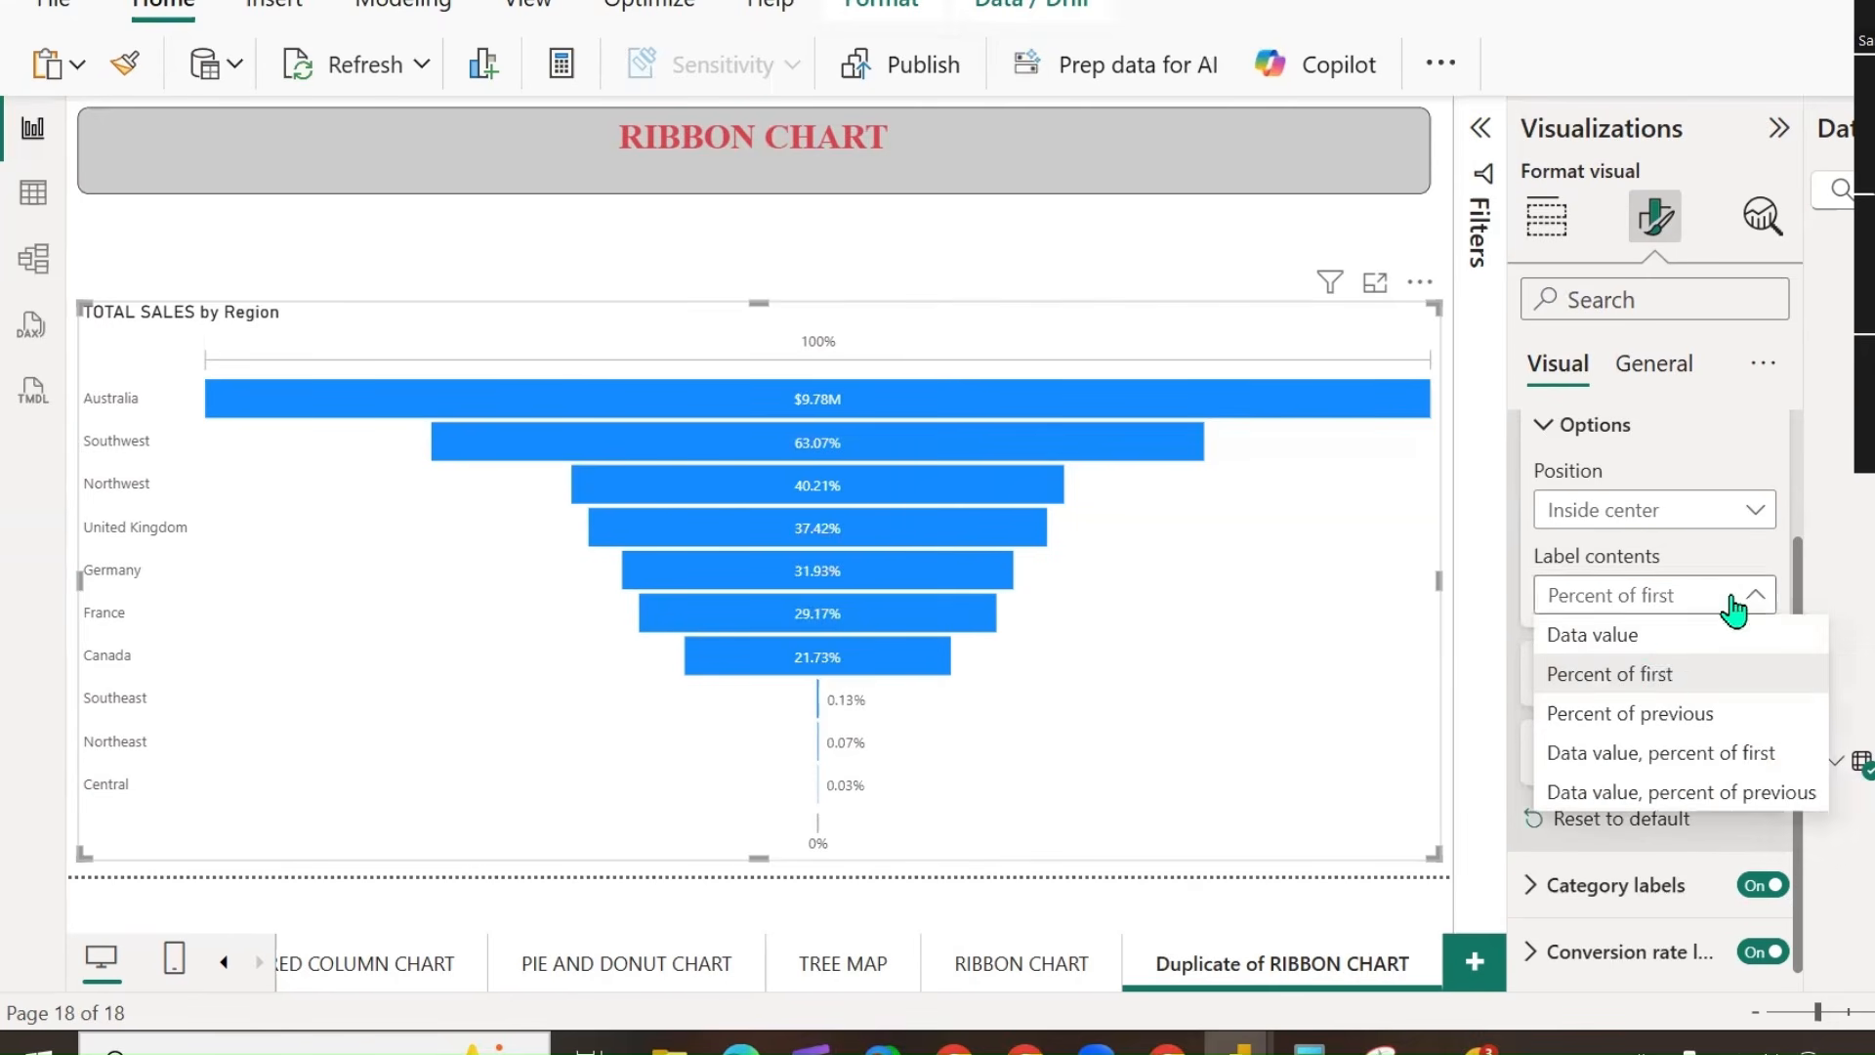
{"action": "left_click", "coordinate": [1651, 714]}
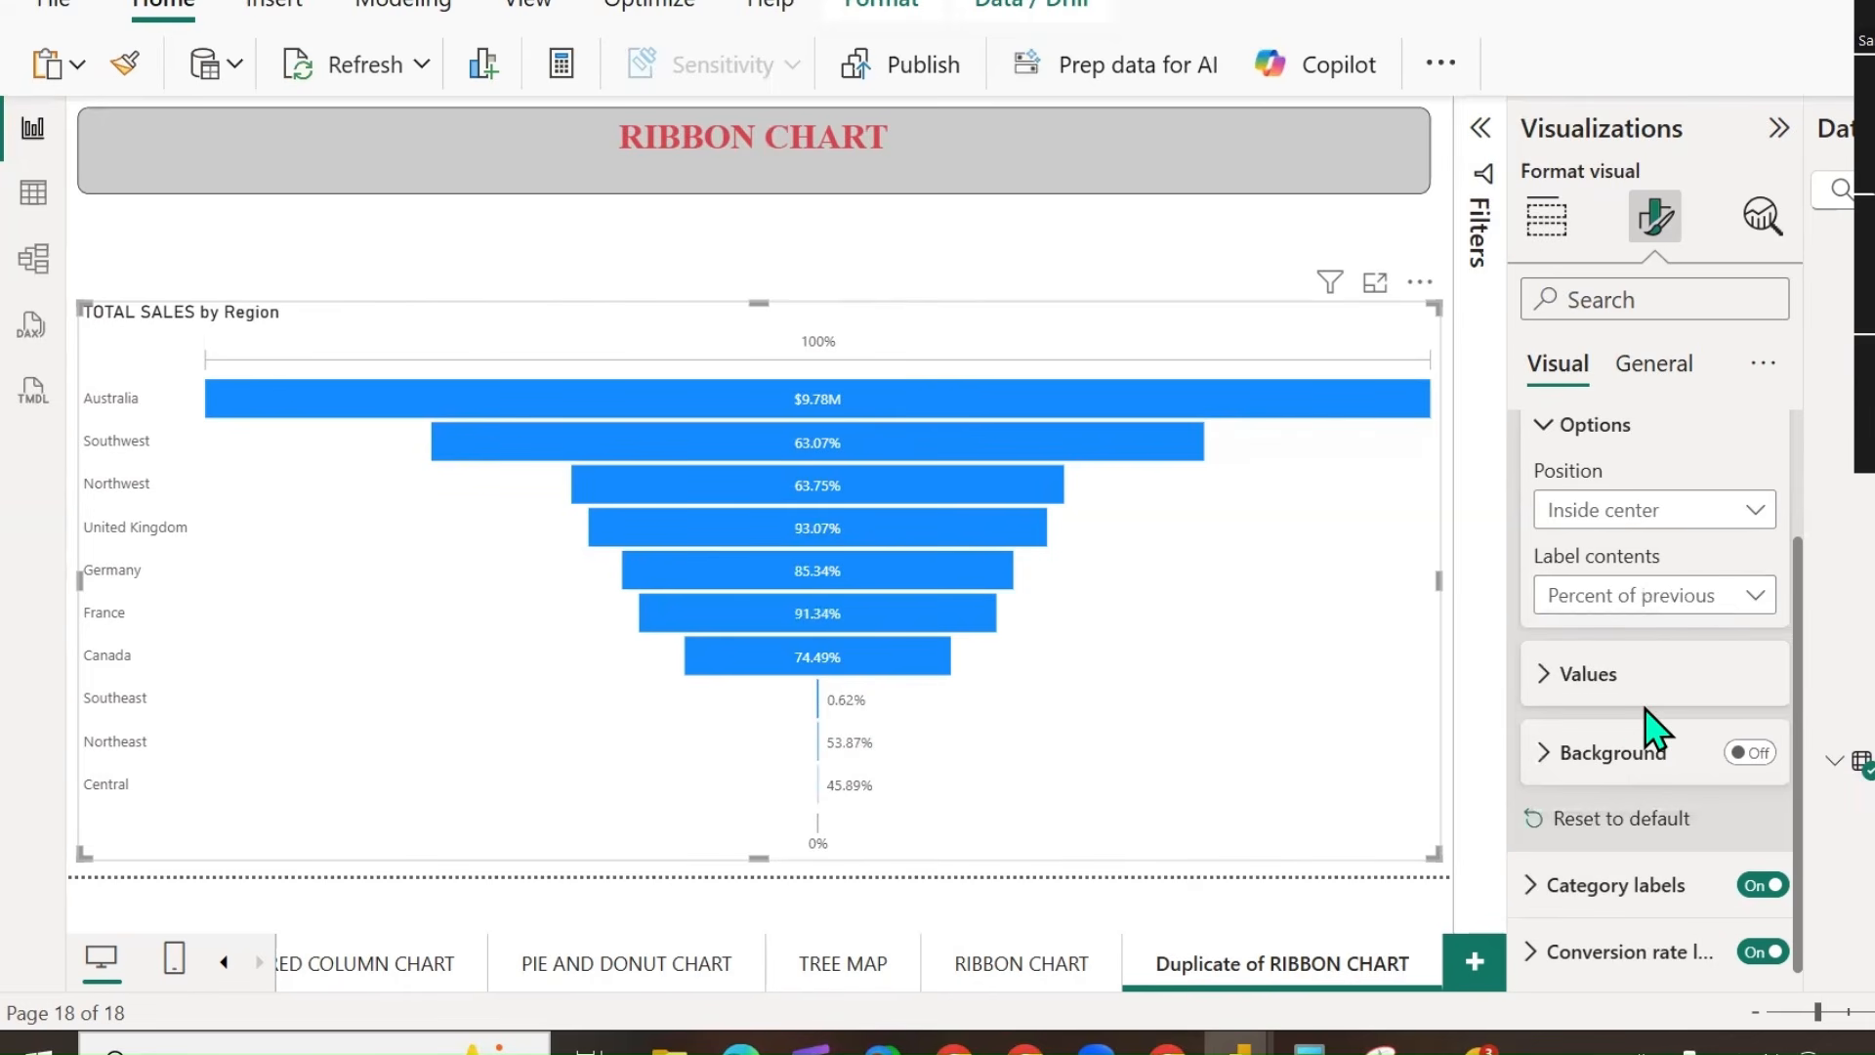
{"action": "left_click", "coordinate": [1749, 598]}
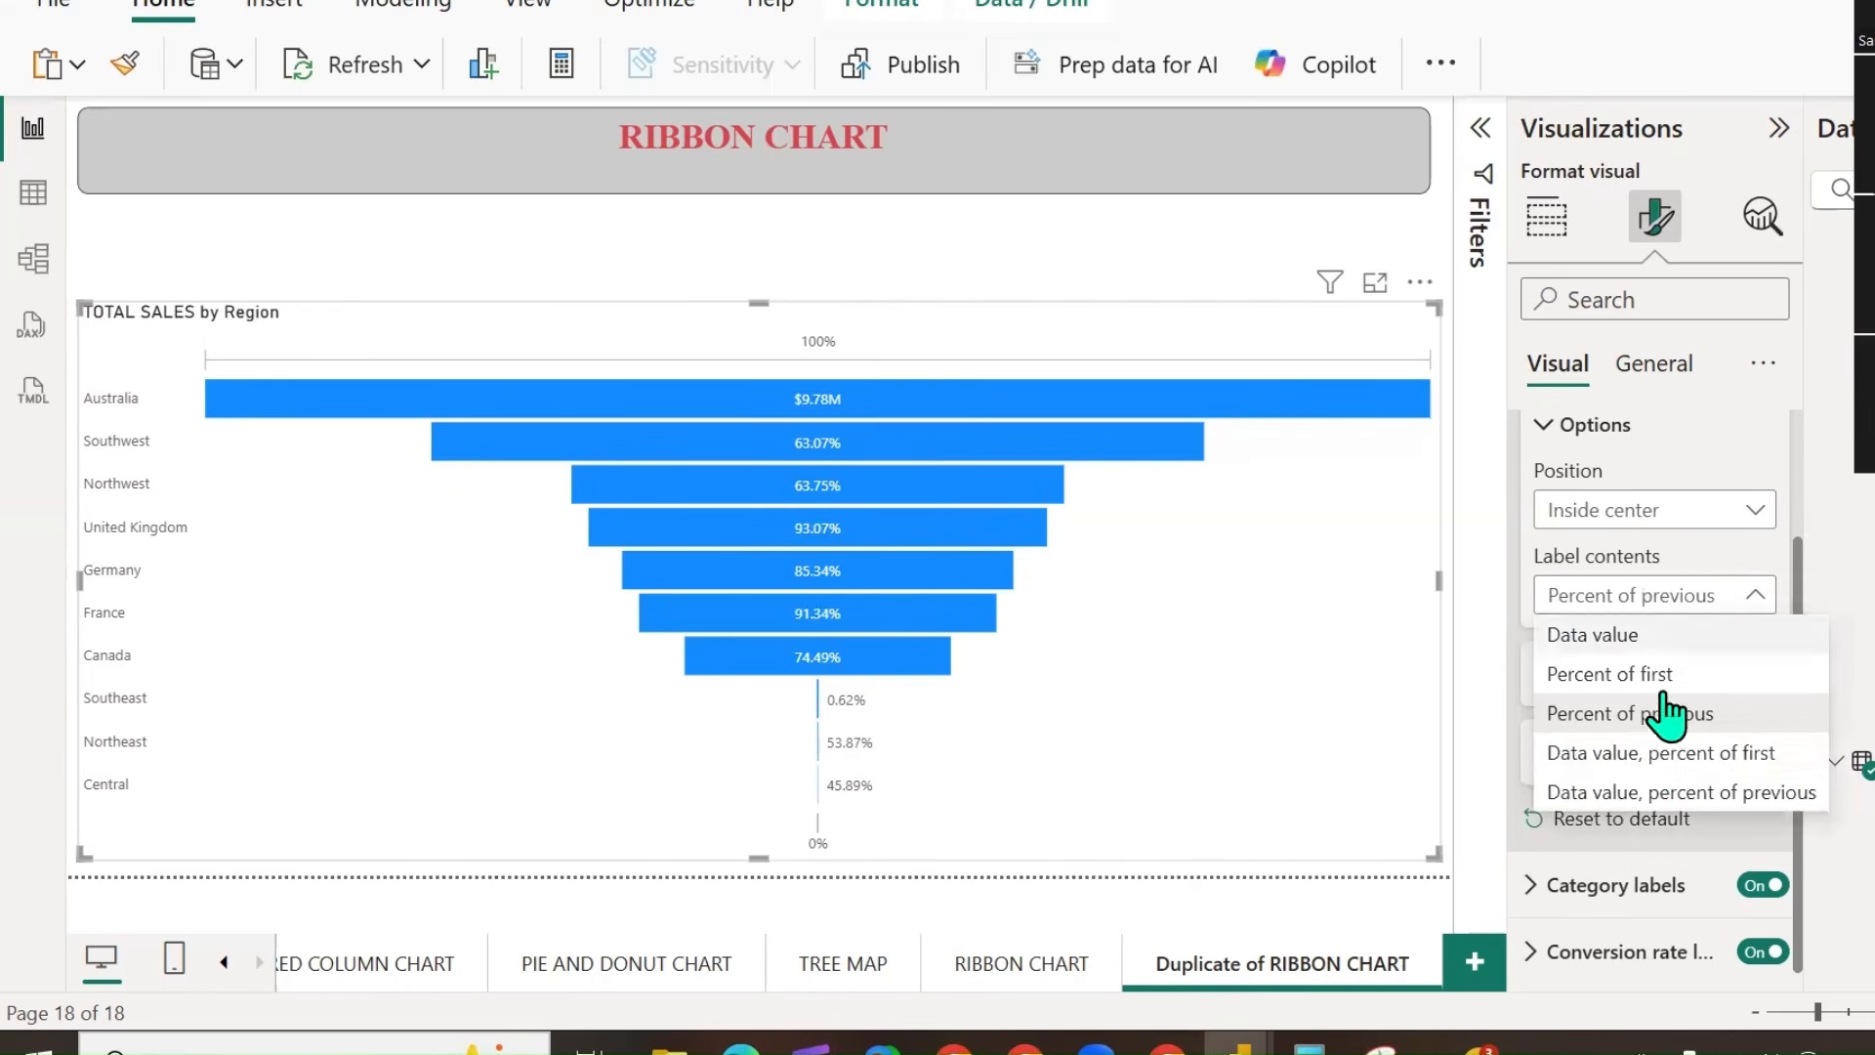
{"action": "left_click", "coordinate": [1651, 754]}
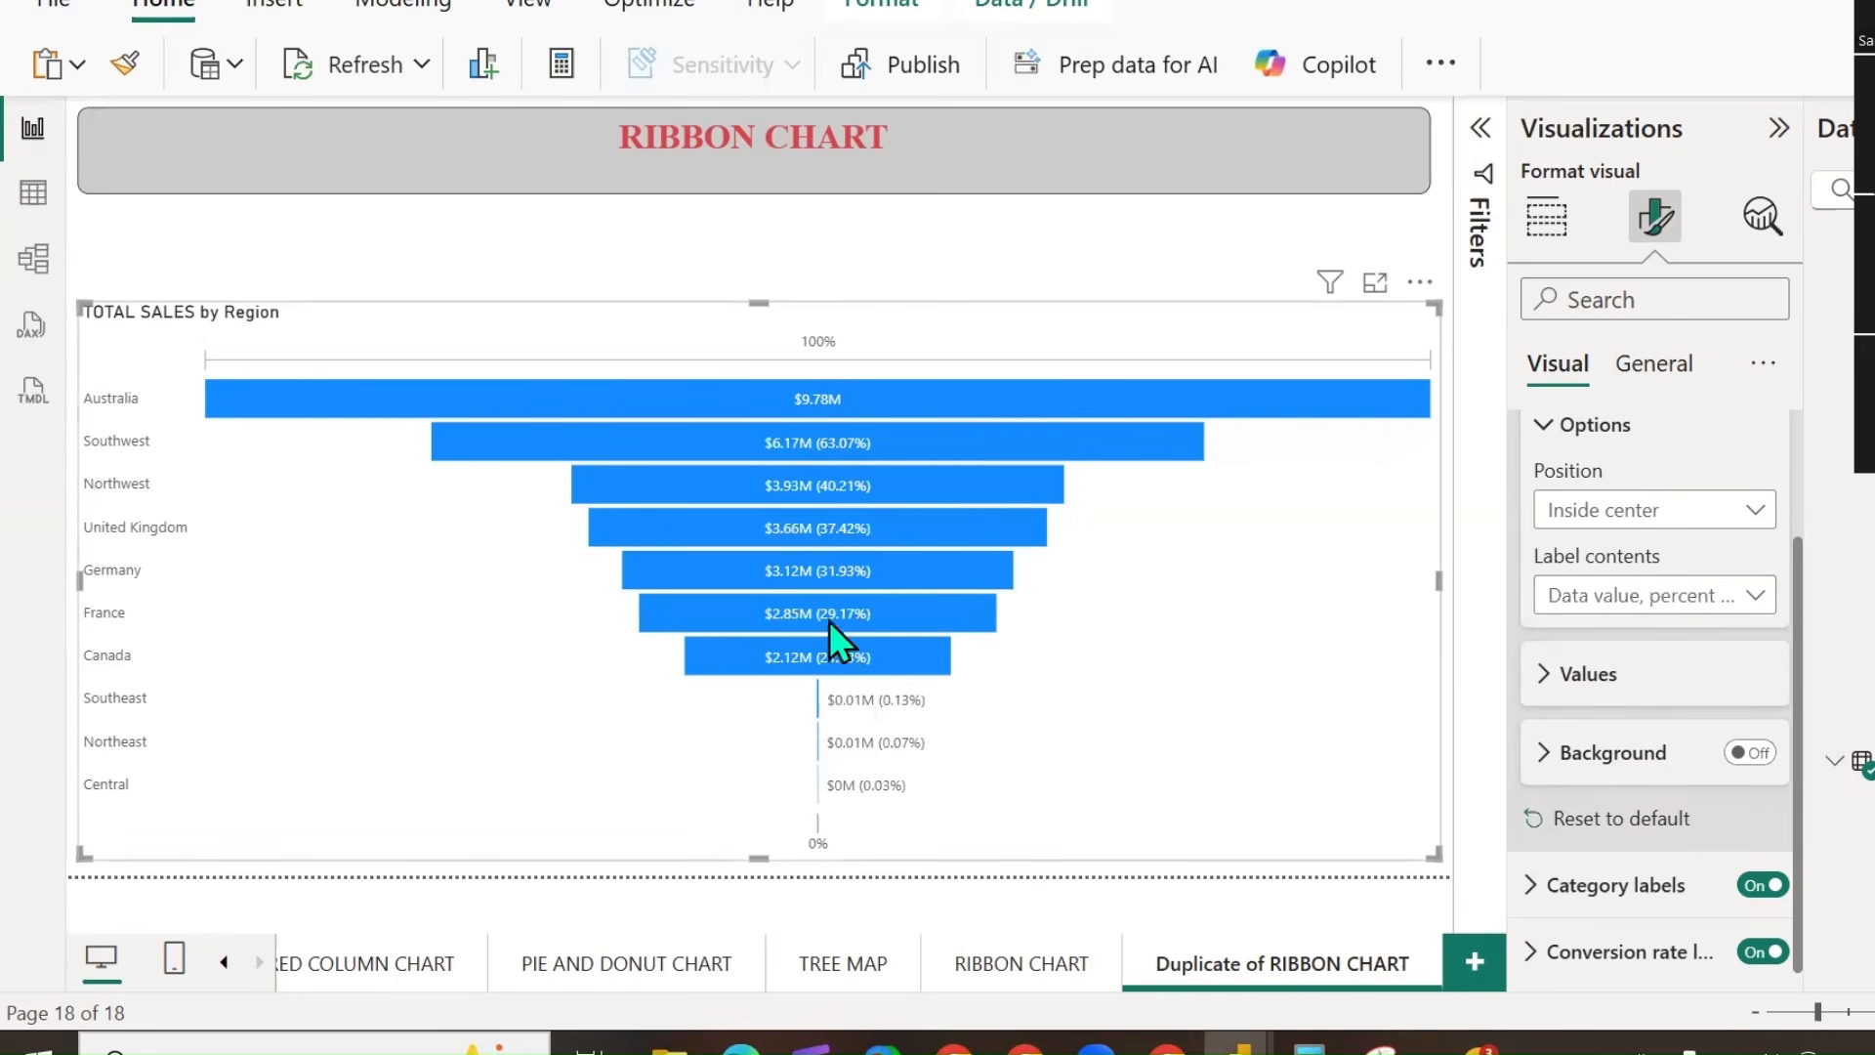
{"action": "mouse_move", "coordinate": [763, 602]}
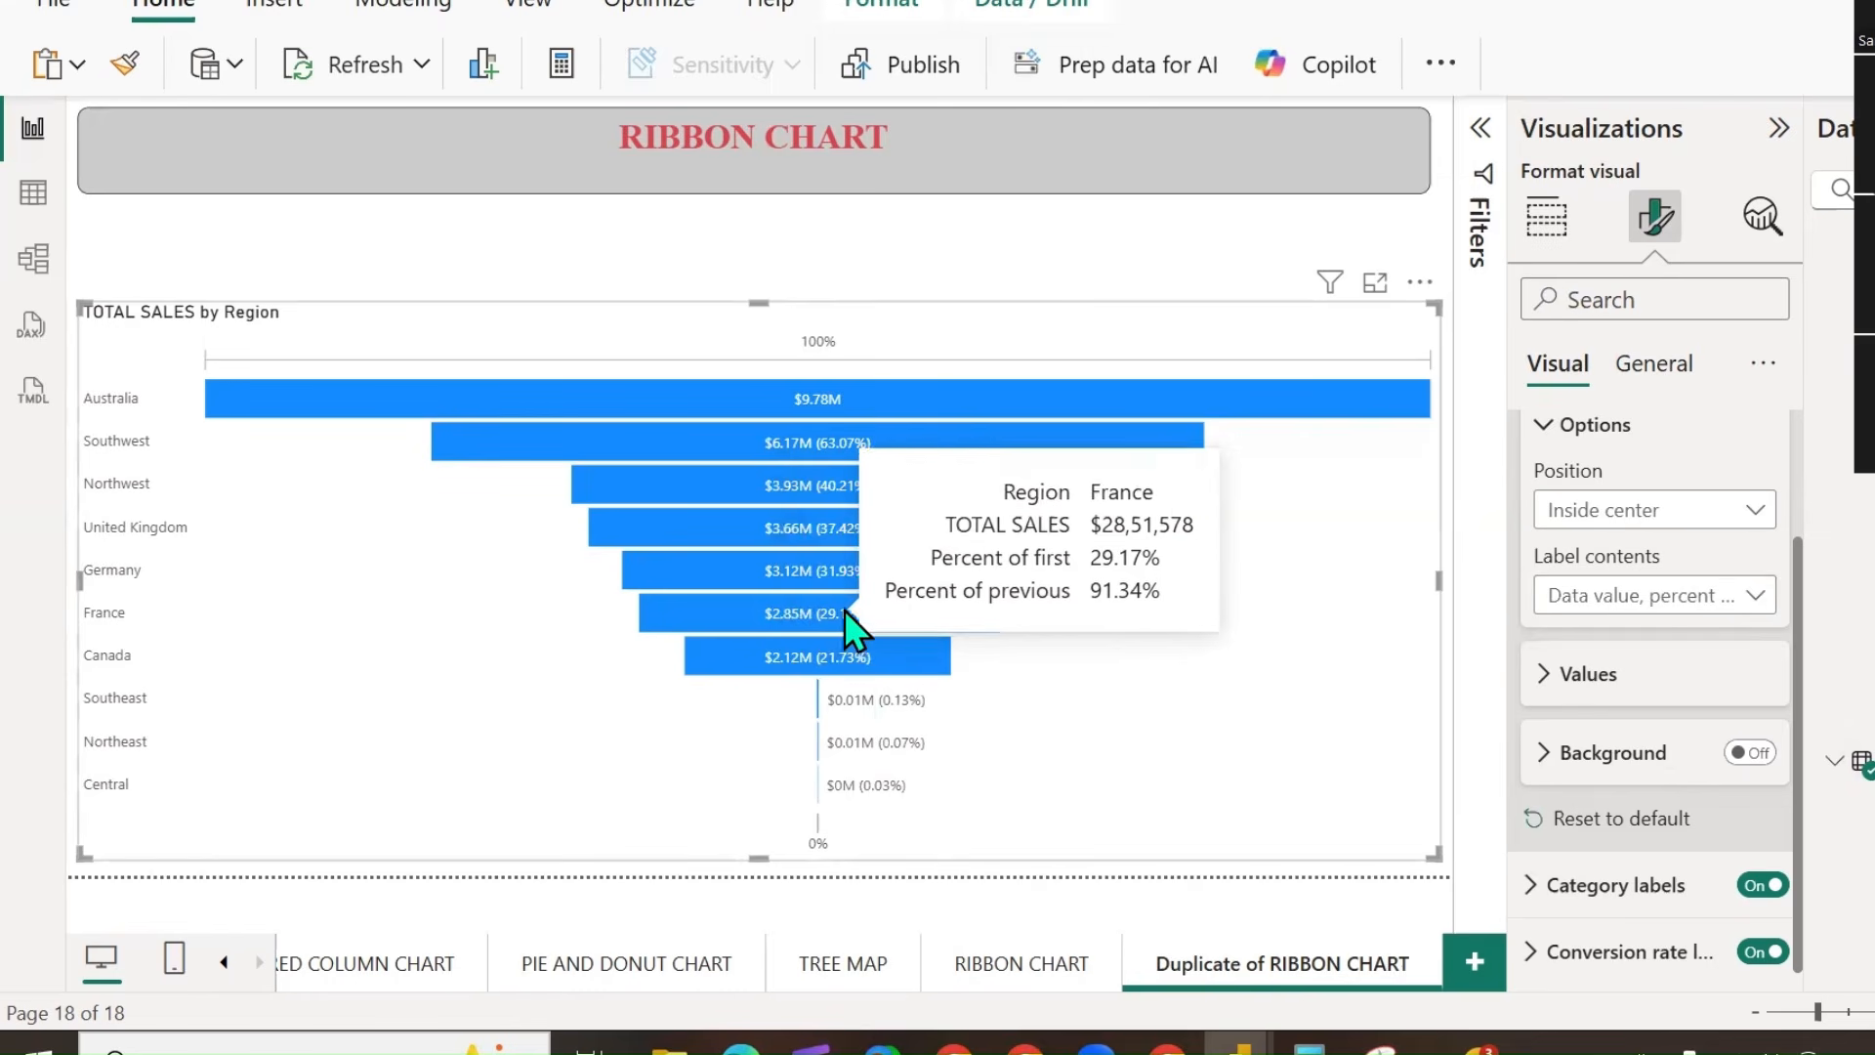
{"action": "mouse_move", "coordinate": [928, 441]}
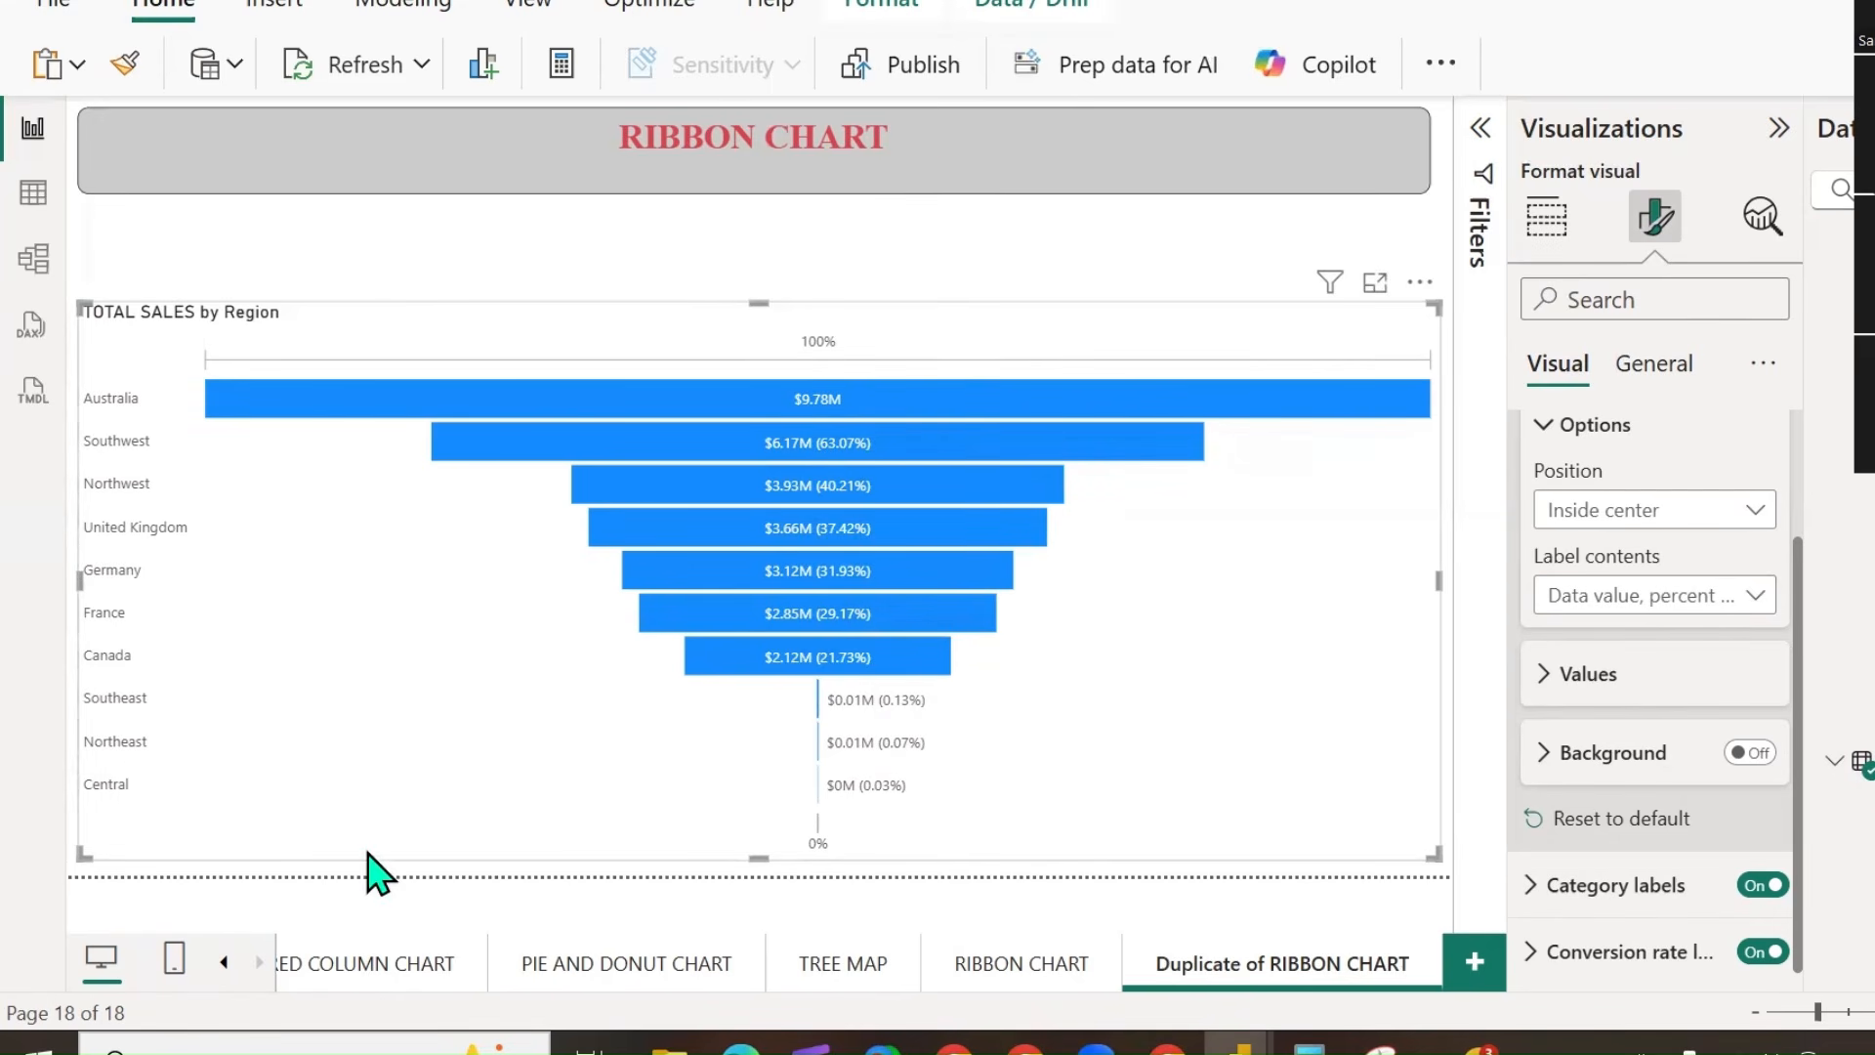
{"action": "mouse_move", "coordinate": [894, 442]}
{"action": "left_mouse_down"}
{"action": "mouse_move", "coordinate": [932, 410]}
{"action": "mouse_move", "coordinate": [874, 374]}
{"action": "mouse_move", "coordinate": [884, 389]}
{"action": "left_mouse_up"}
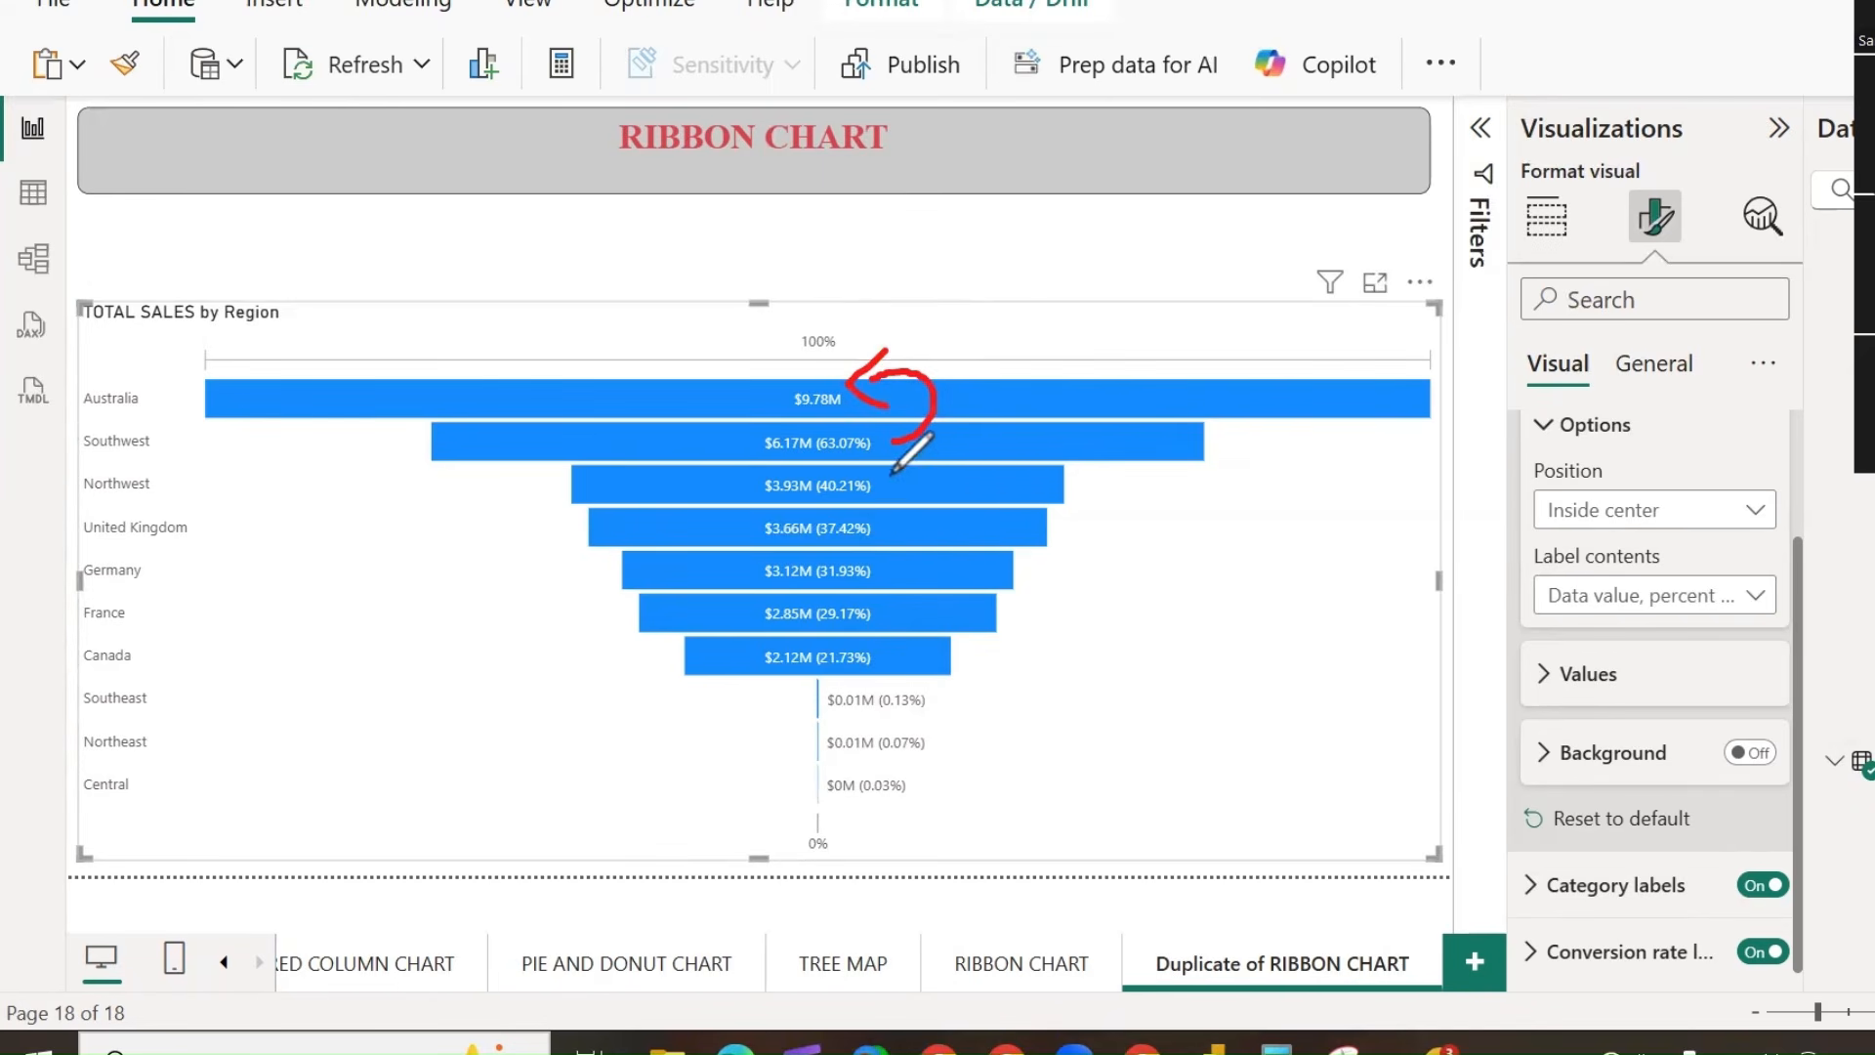
{"action": "mouse_move", "coordinate": [894, 472]}
{"action": "left_mouse_down"}
{"action": "mouse_move", "coordinate": [967, 465]}
{"action": "mouse_move", "coordinate": [947, 437]}
{"action": "left_mouse_up"}
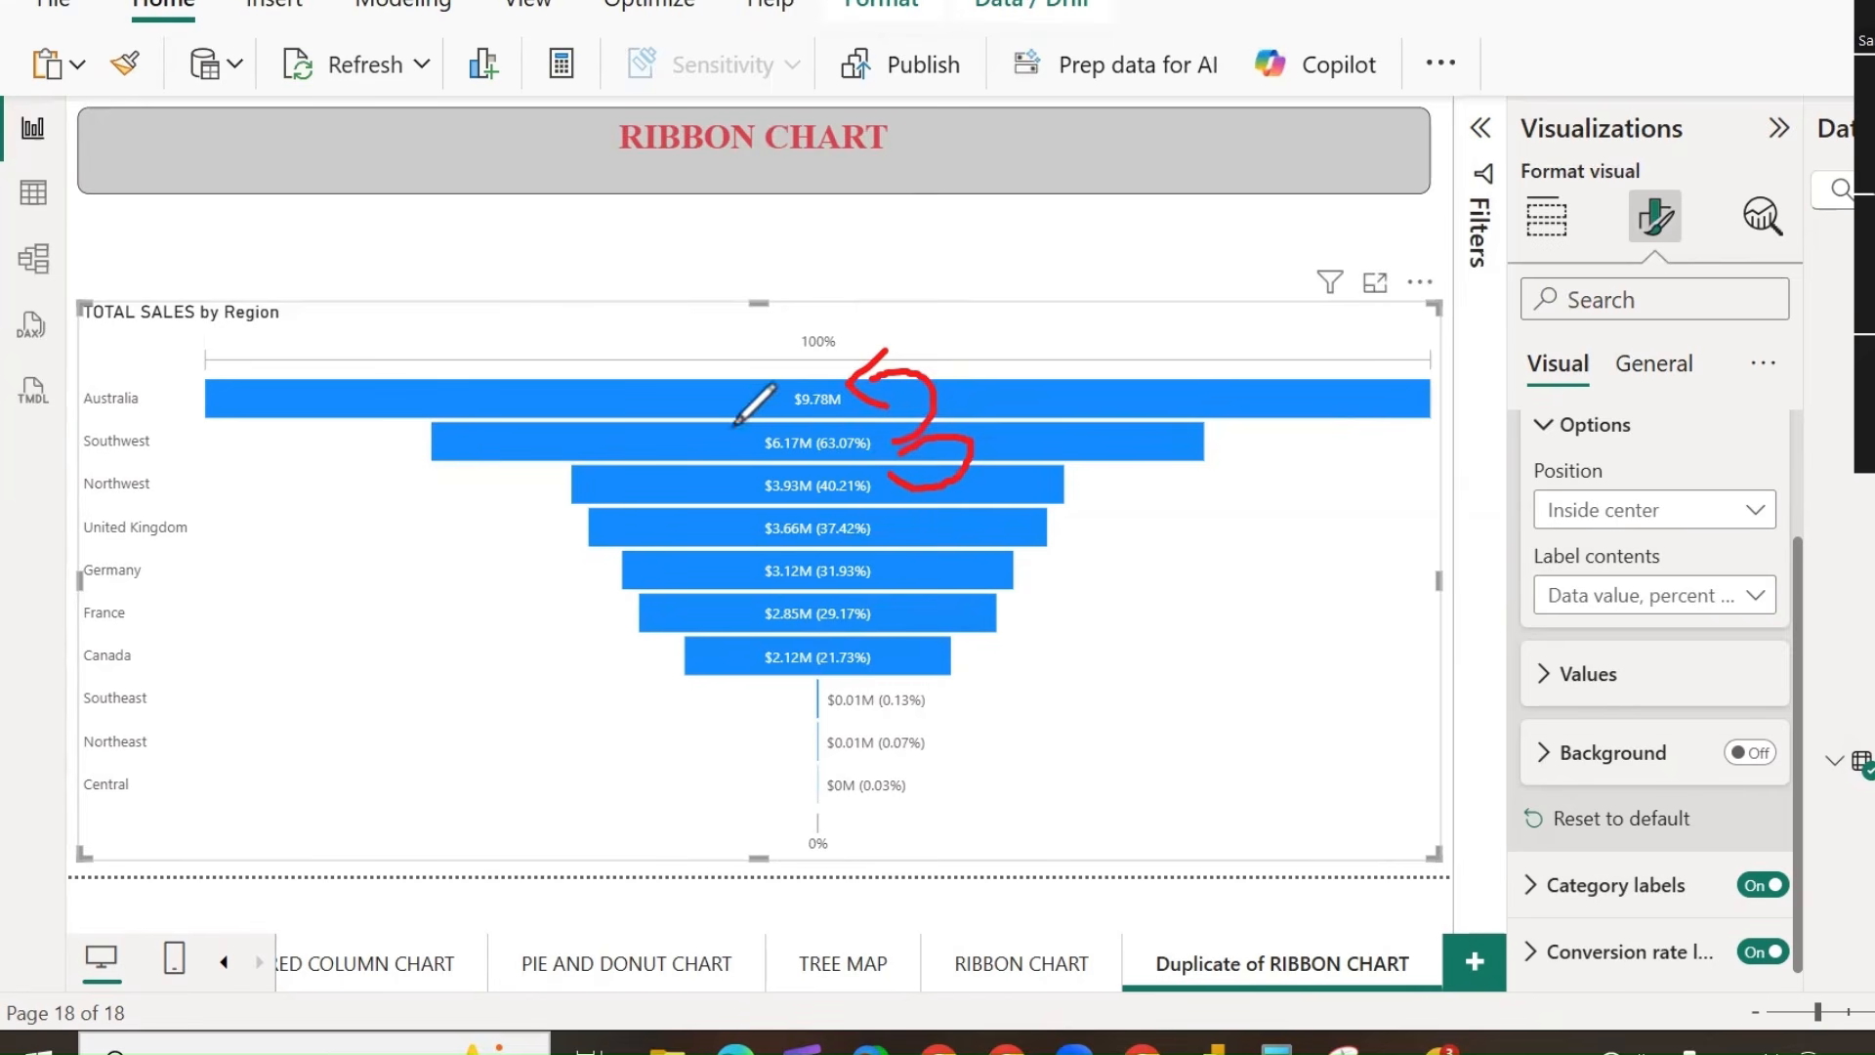
{"action": "mouse_move", "coordinate": [735, 427]}
{"action": "left_mouse_down"}
{"action": "mouse_move", "coordinate": [715, 468]}
{"action": "mouse_move", "coordinate": [742, 509]}
{"action": "left_mouse_up"}
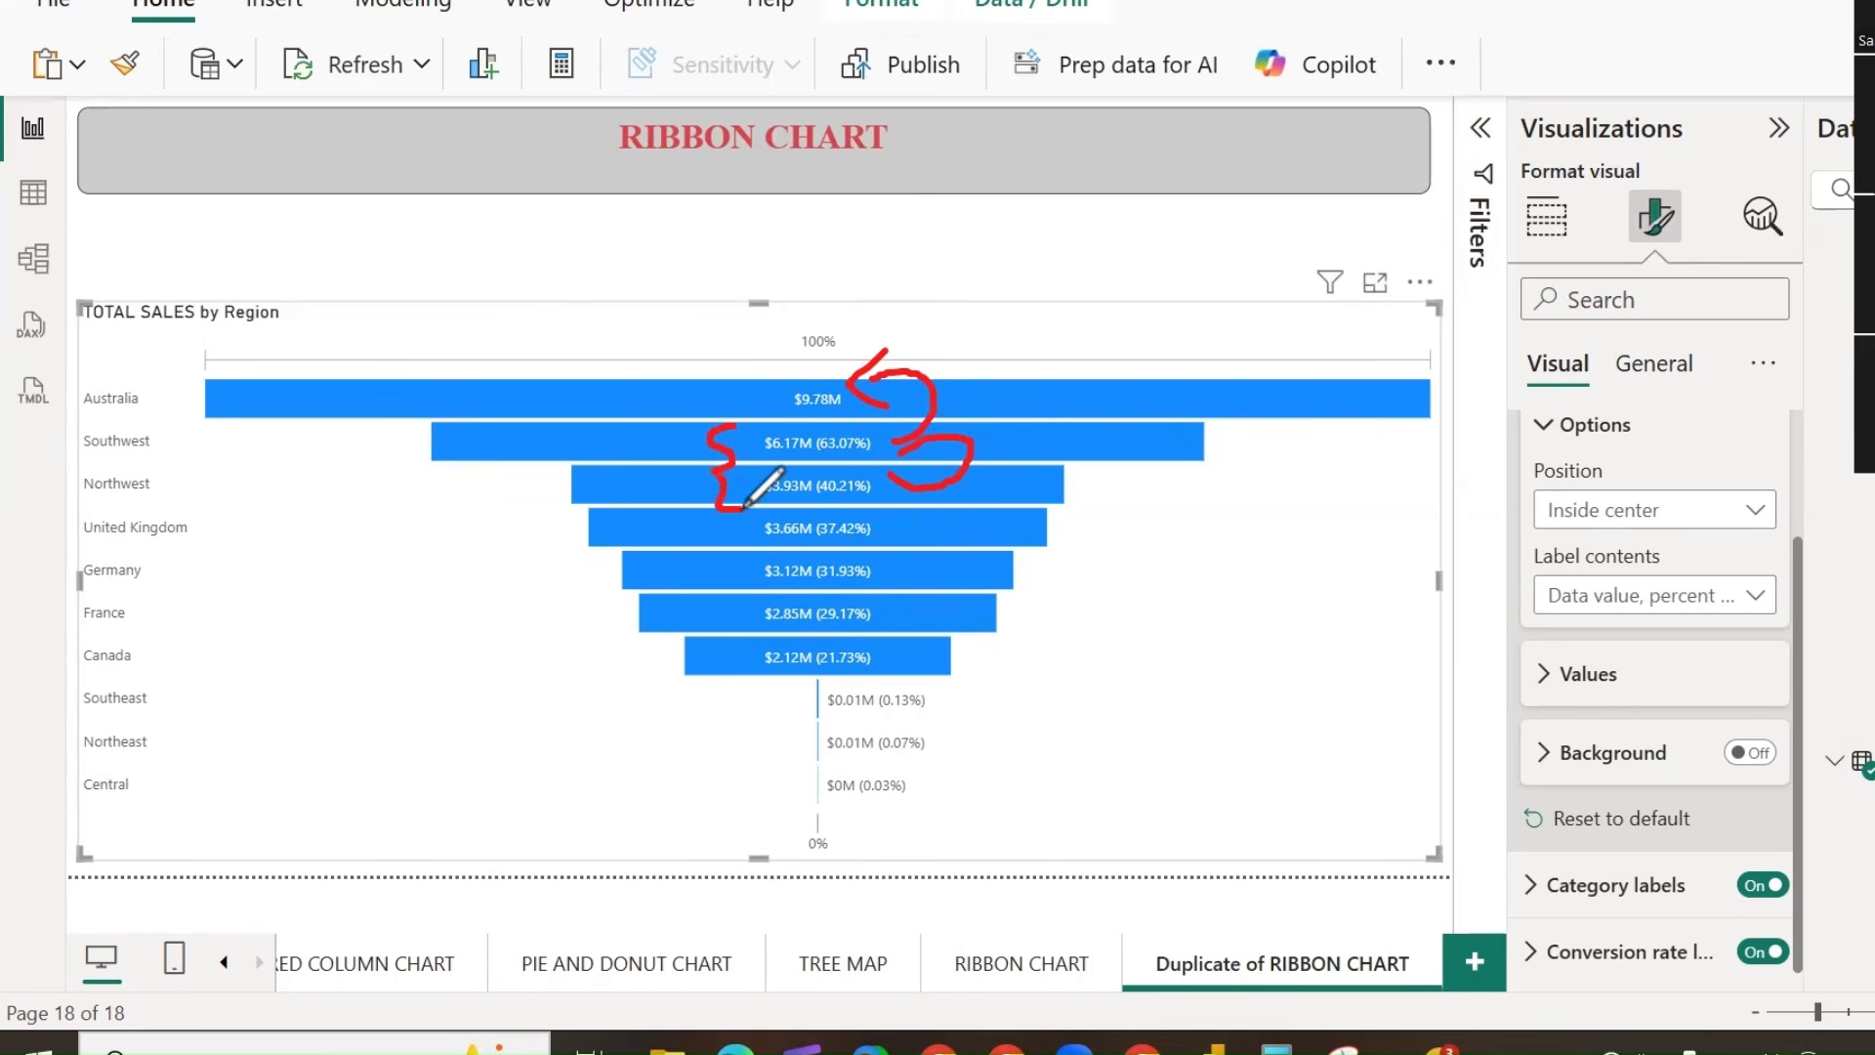
{"action": "mouse_move", "coordinate": [823, 459]}
{"action": "left_mouse_down"}
{"action": "mouse_move", "coordinate": [884, 453]}
{"action": "mouse_move", "coordinate": [914, 532]}
{"action": "mouse_move", "coordinate": [874, 538]}
{"action": "mouse_move", "coordinate": [903, 521]}
{"action": "left_mouse_up"}
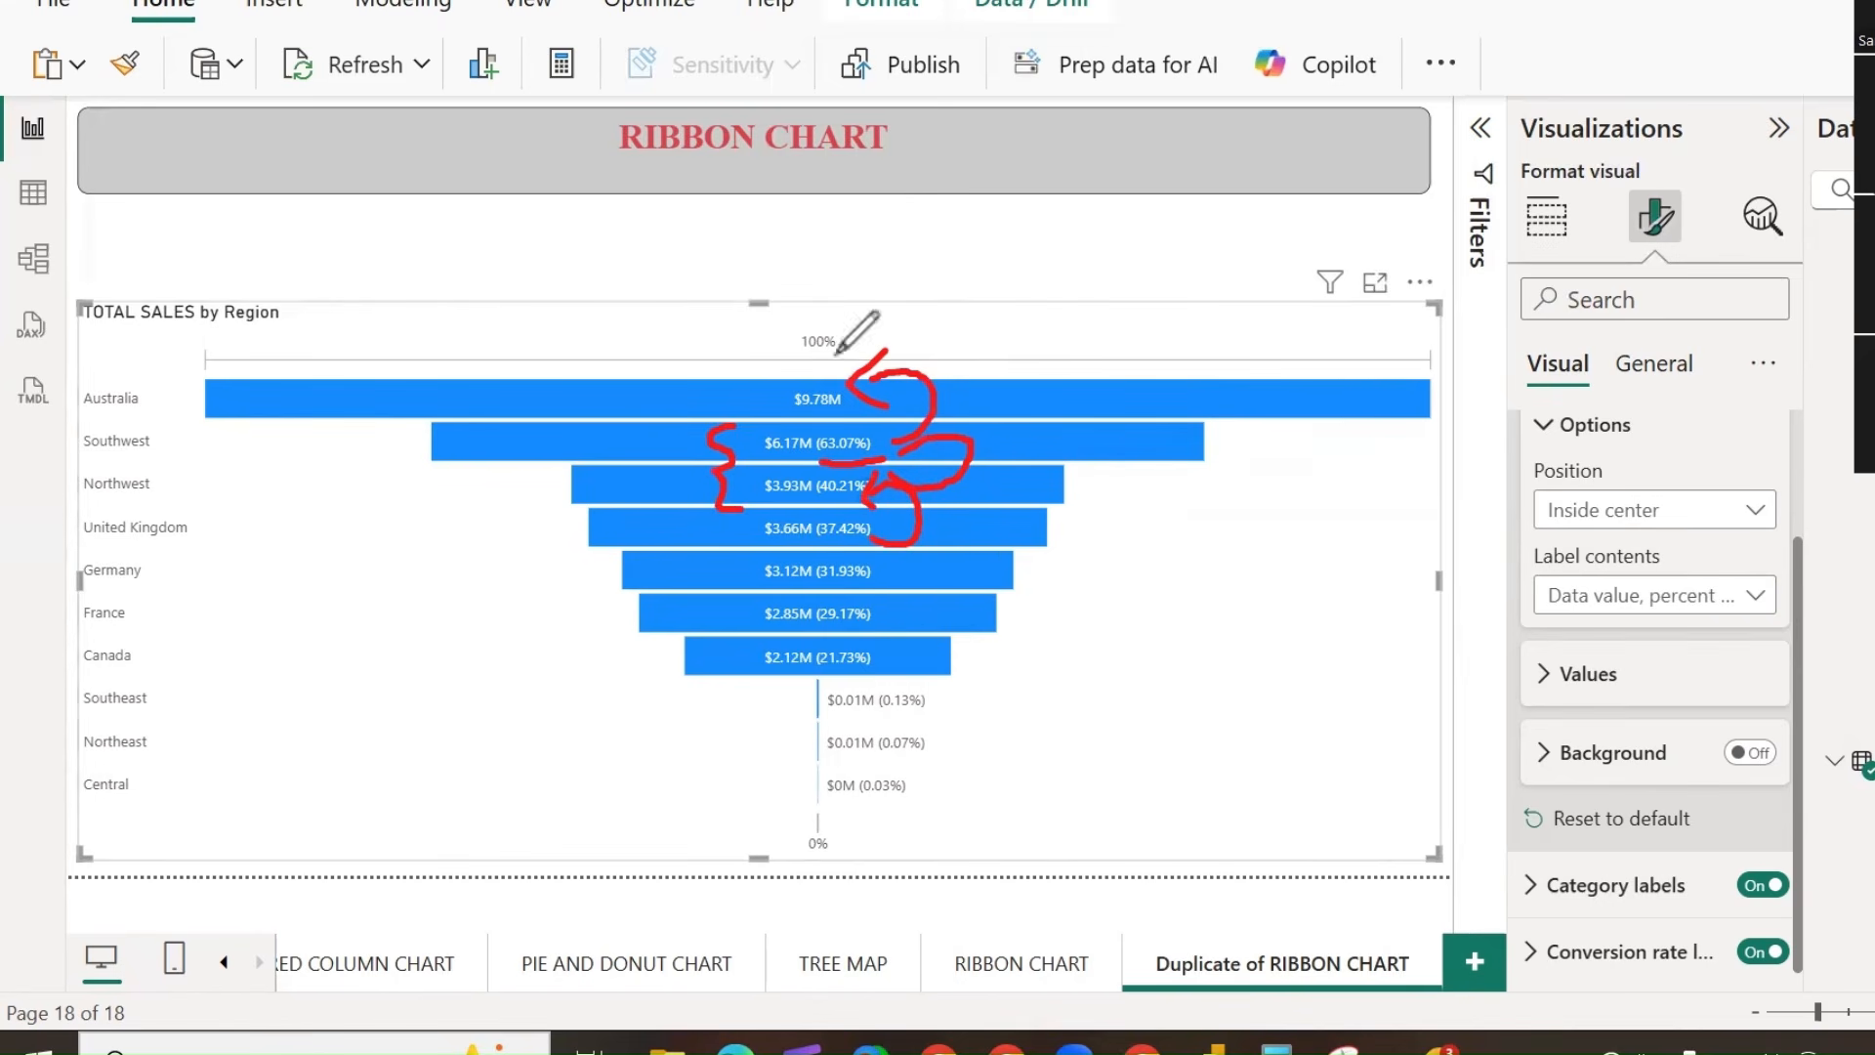
{"action": "left_click", "coordinate": [15, 545]}
{"action": "left_click_drag", "start_coordinate": [864, 672], "coordinate": [760, 410]}
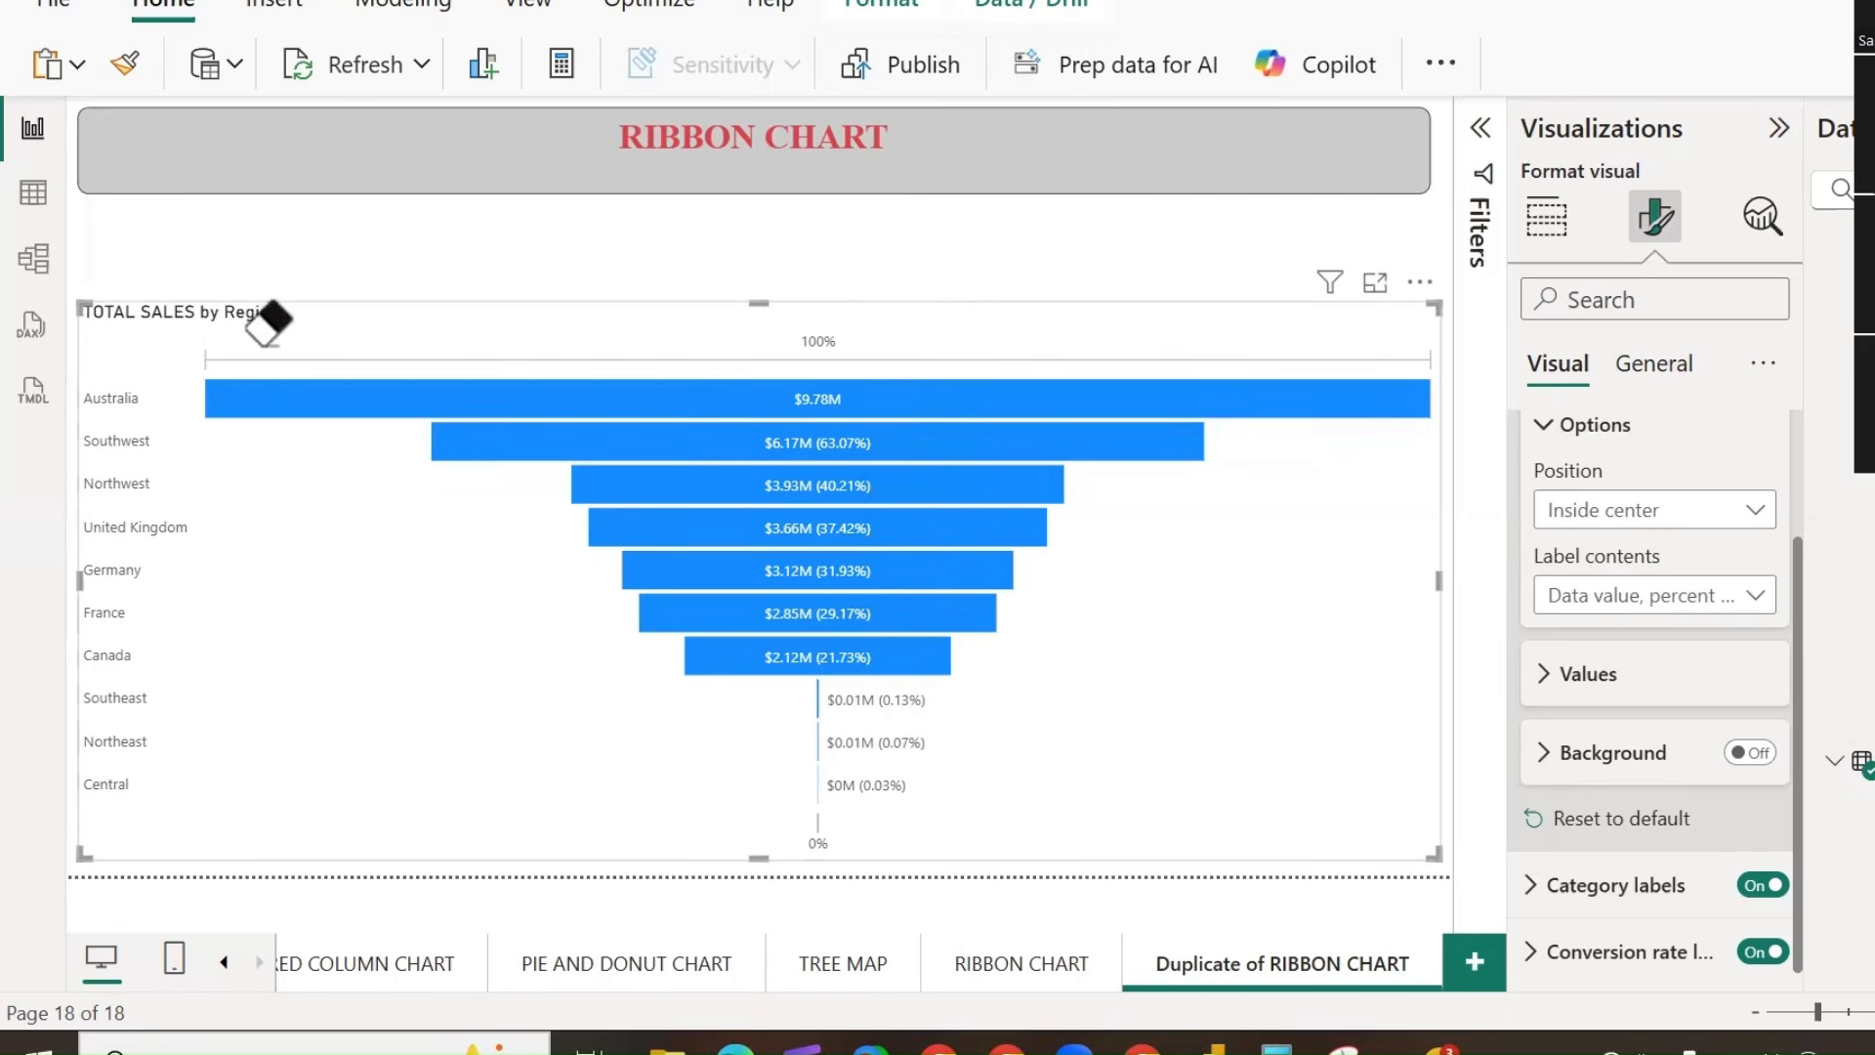
Set the funnel's data label contents to Data value, percent of previous and the display units to None.
{"action": "left_click", "coordinate": [1755, 595]}
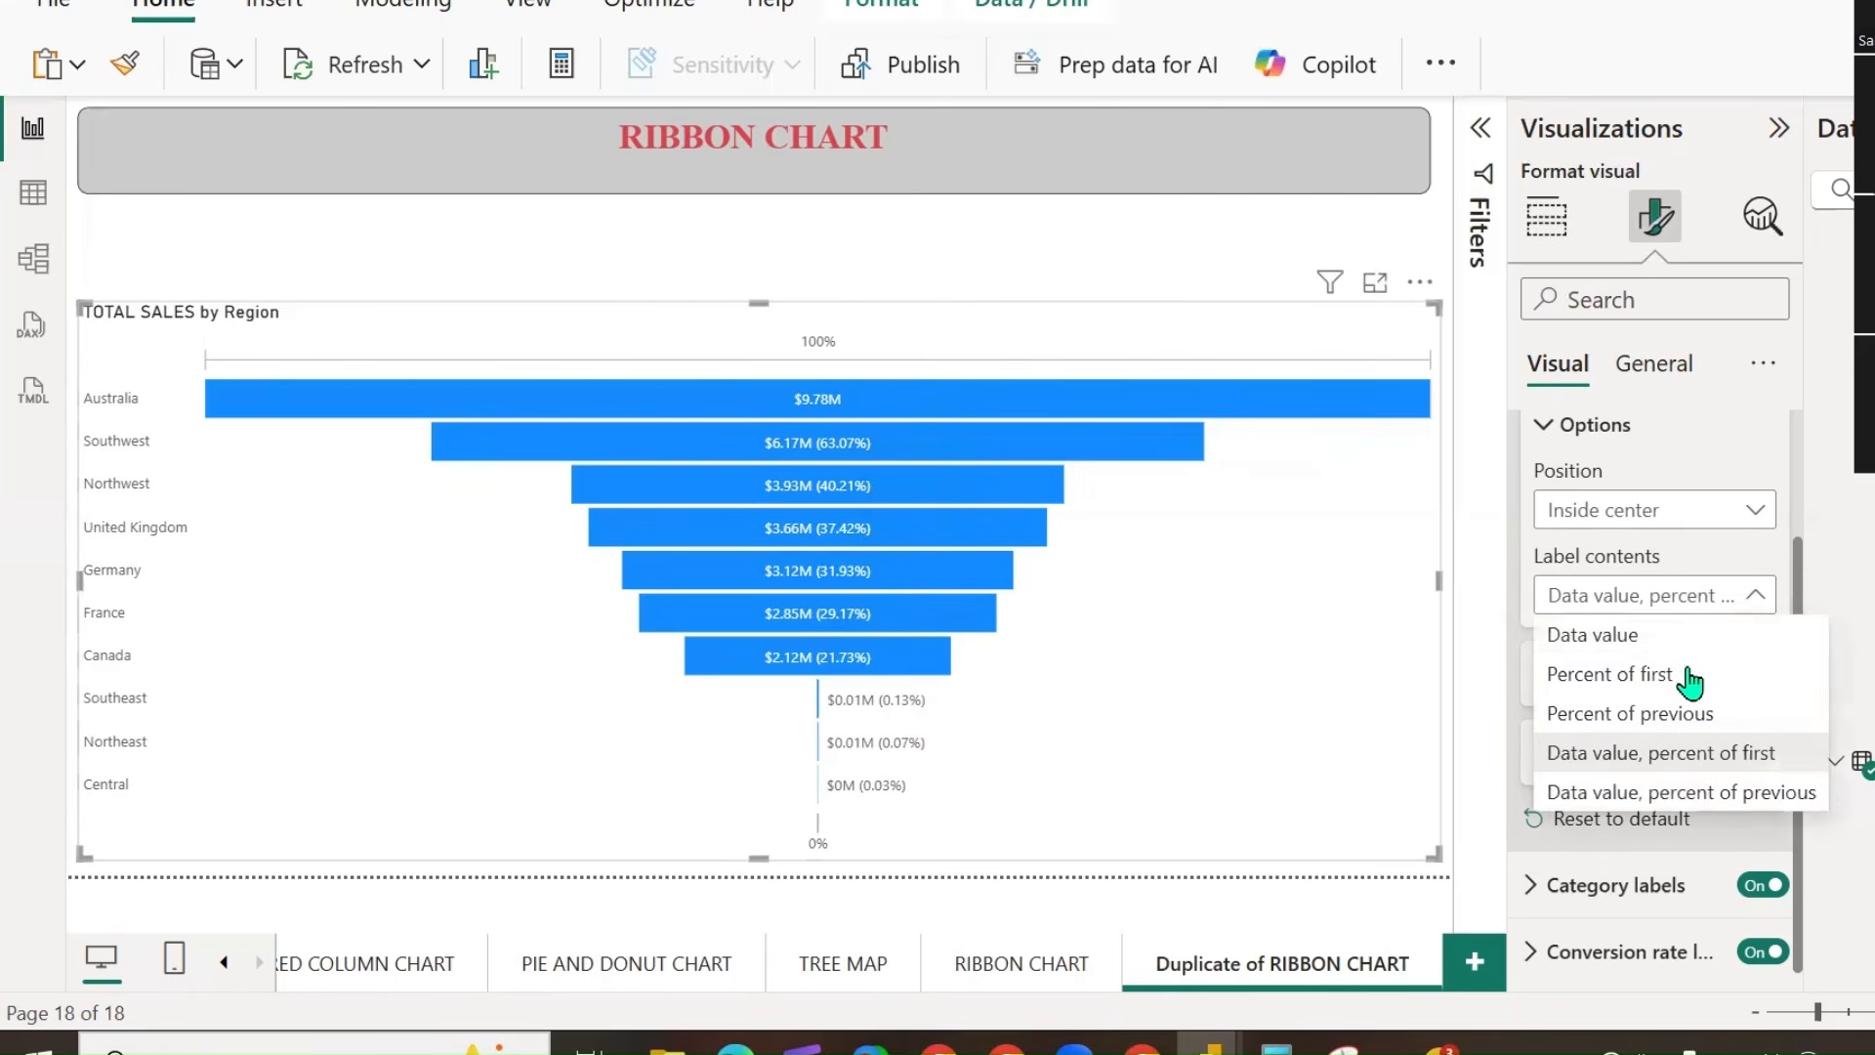
{"action": "left_click", "coordinate": [1630, 792]}
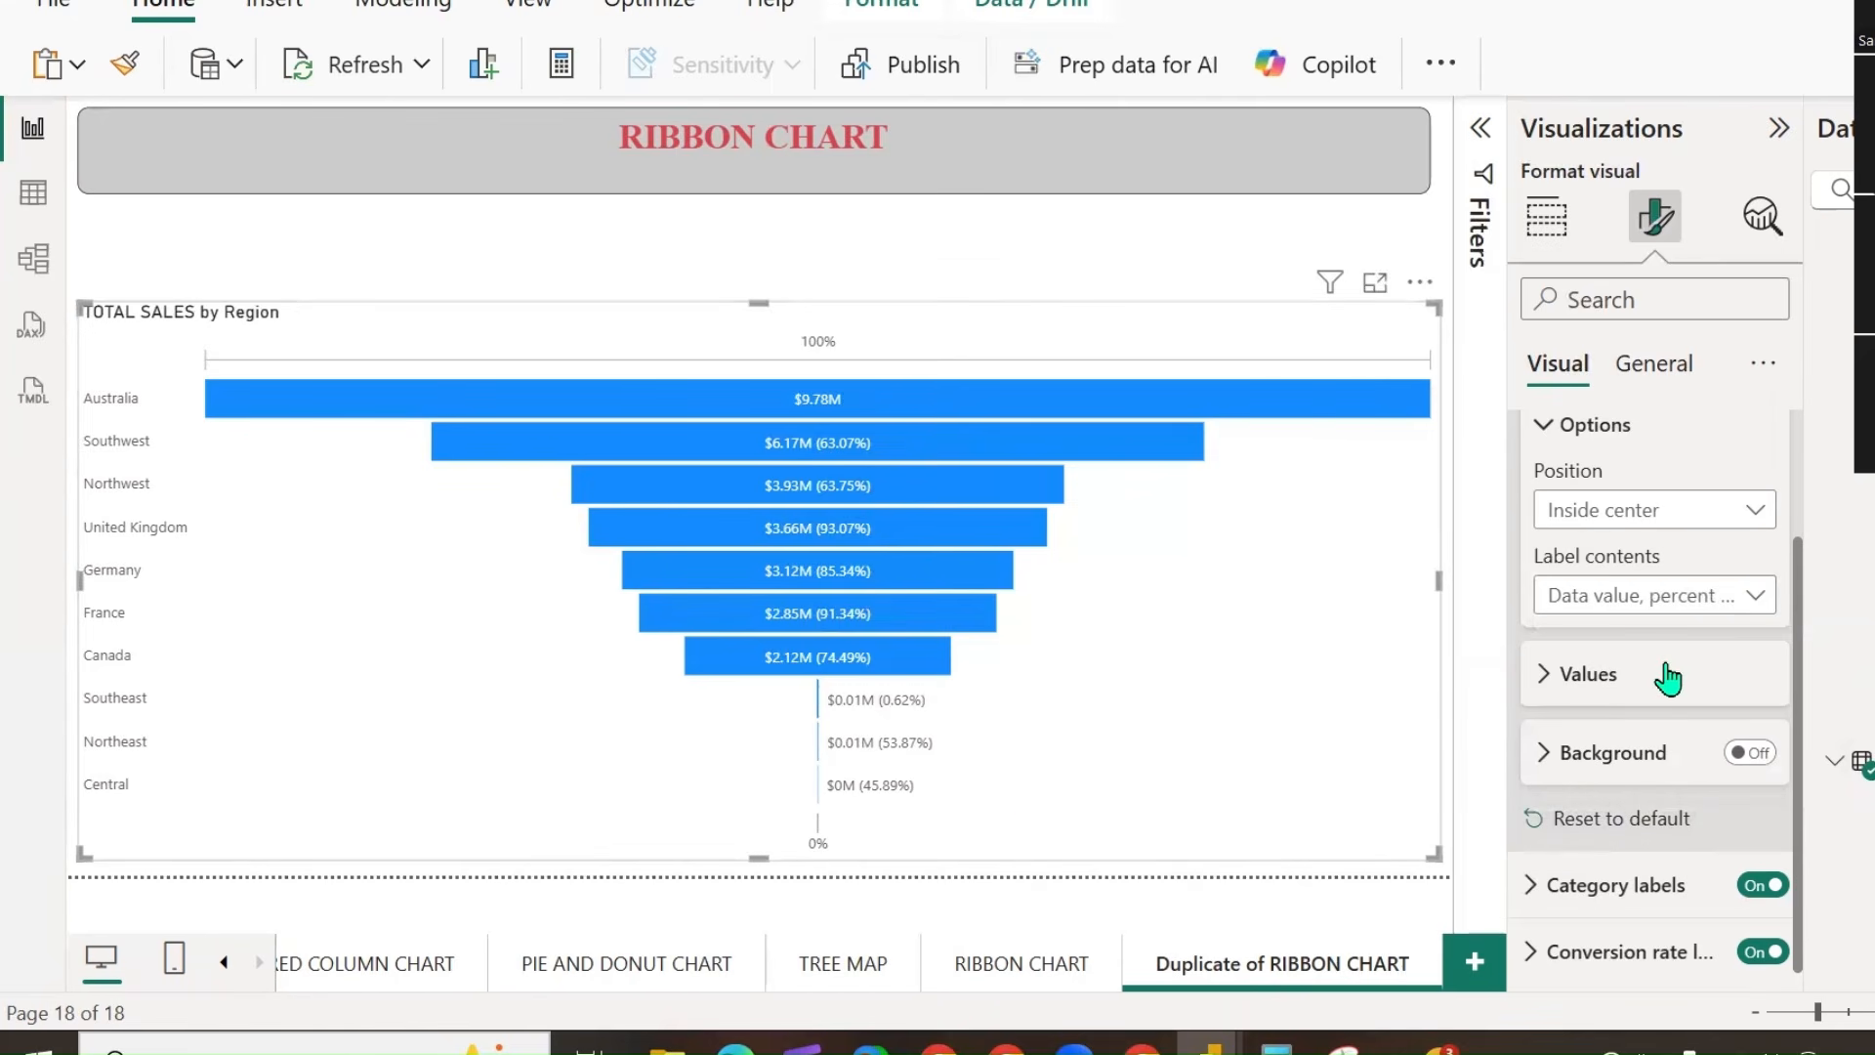
{"action": "scroll", "coordinate": [1667, 670], "scroll_direction": "up", "scroll_amount": 2}
{"action": "scroll", "coordinate": [1663, 670], "scroll_direction": "down", "scroll_amount": 2}
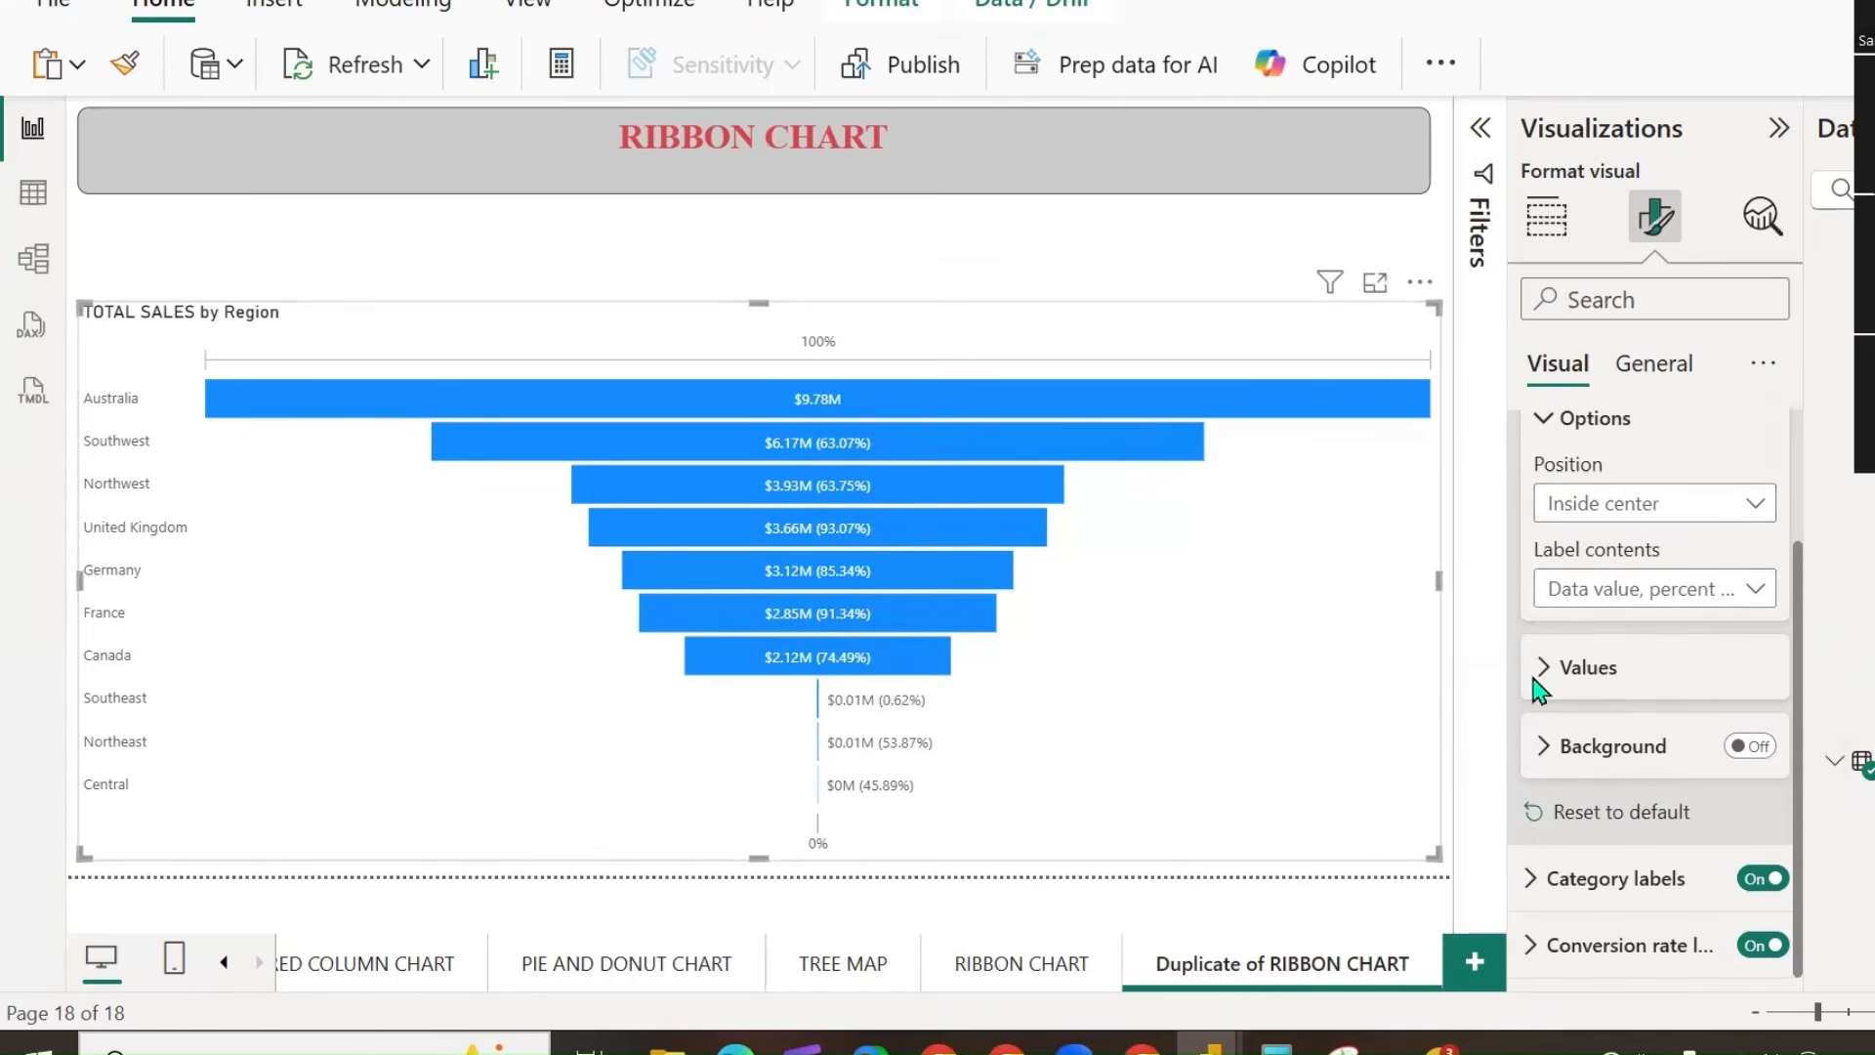
{"action": "left_click", "coordinate": [1574, 674]}
{"action": "left_click", "coordinate": [1756, 649]}
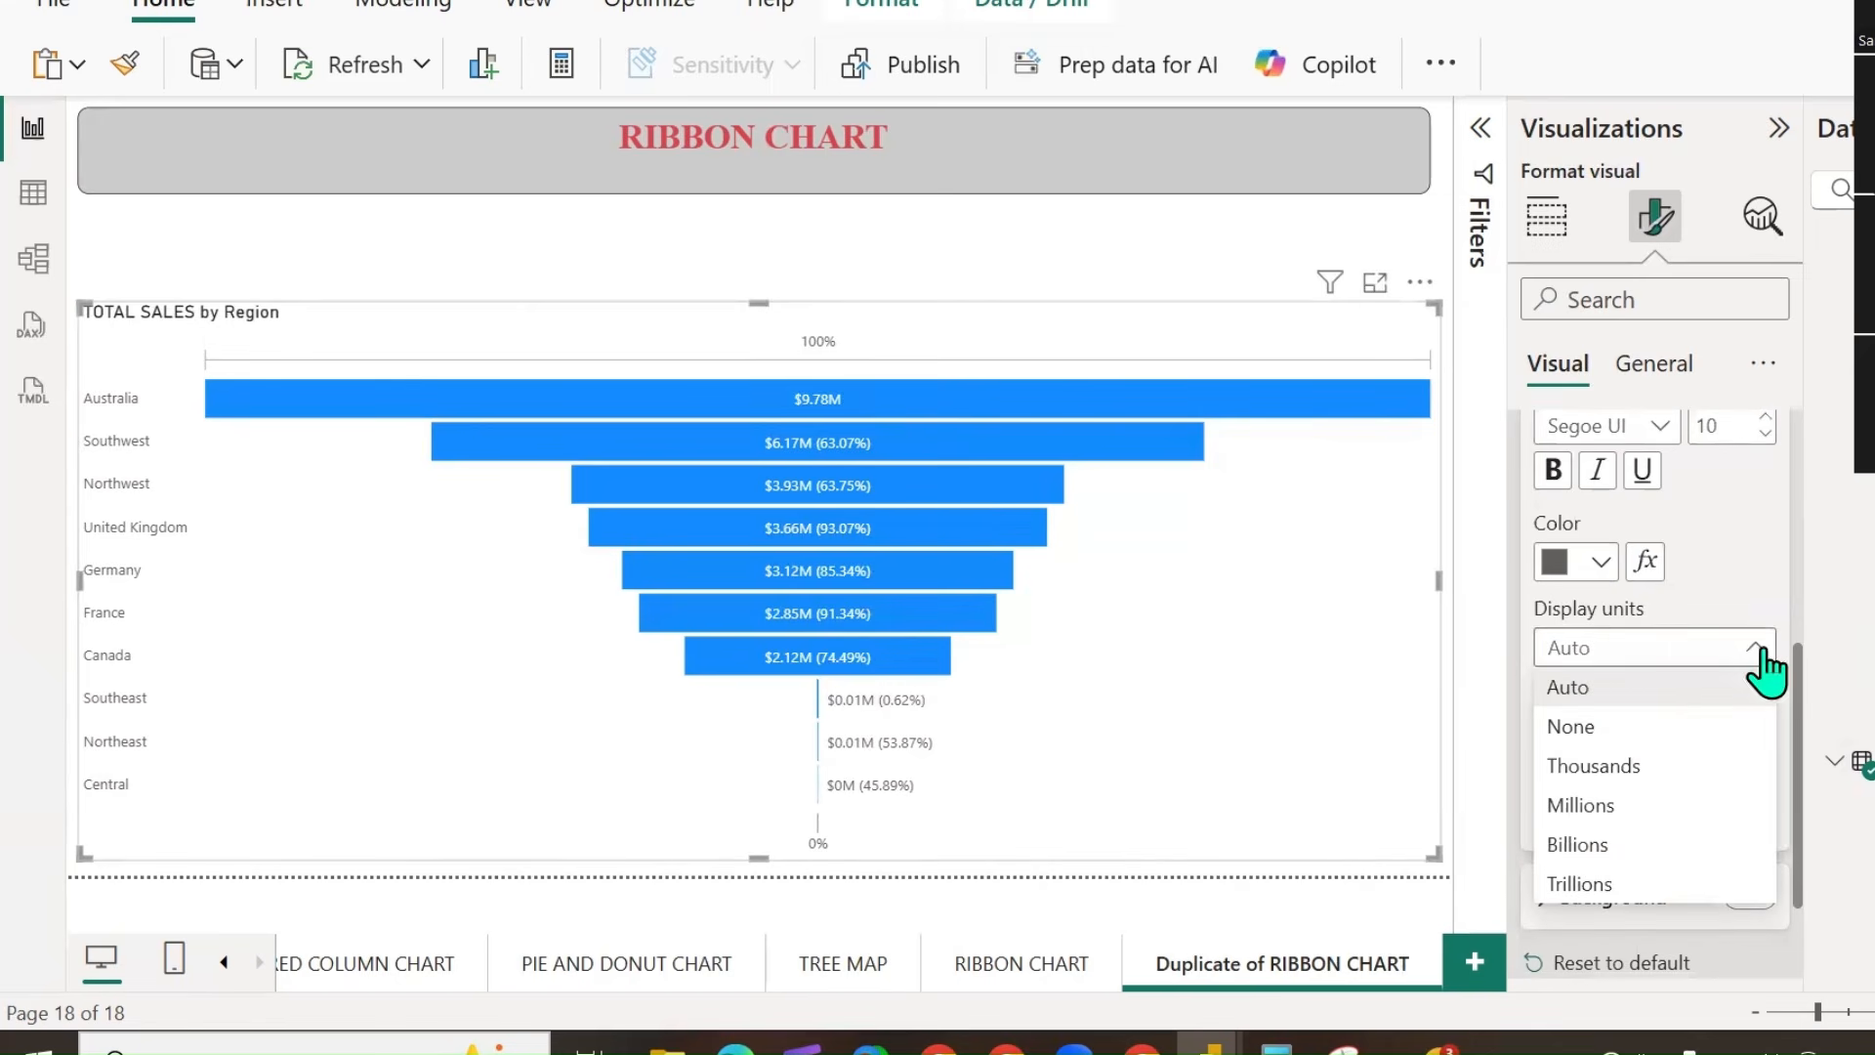
{"action": "left_click", "coordinate": [1625, 733]}
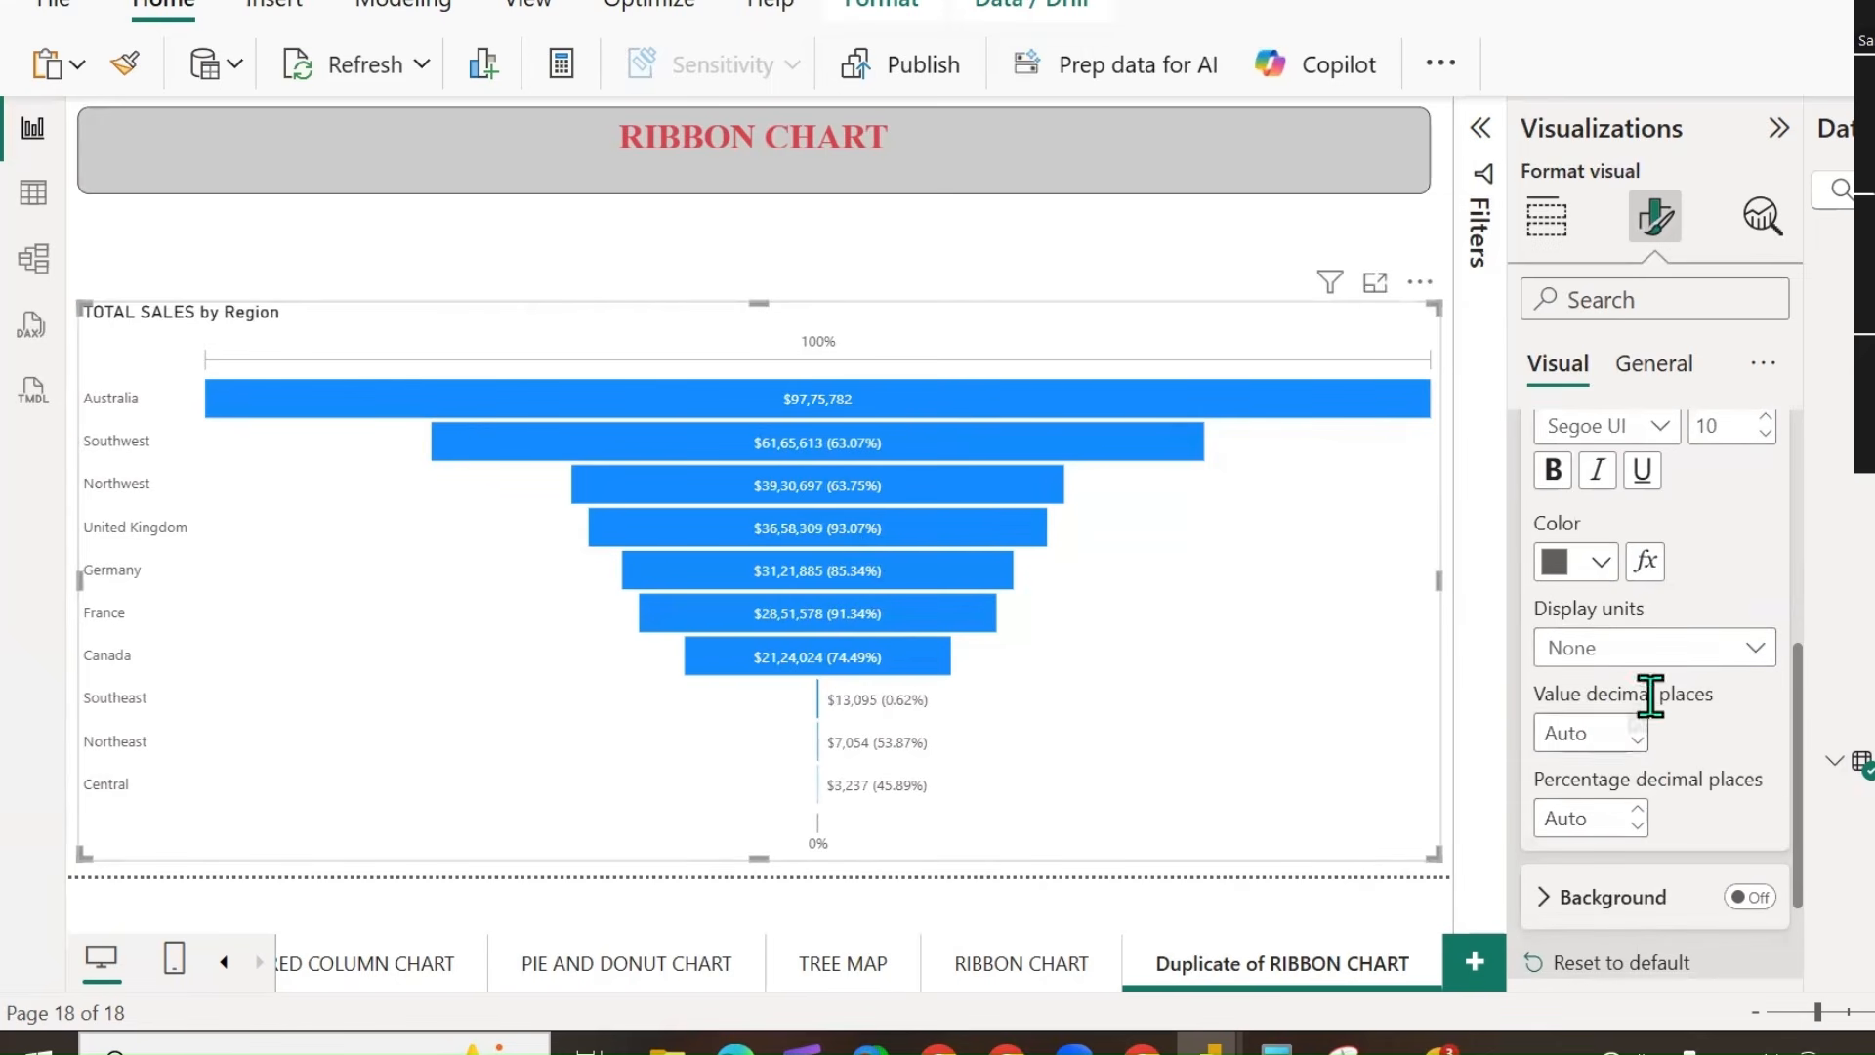
Set the data labels' value decimal places to 2 and percentage decimal places to 3.
{"action": "left_click", "coordinate": [1617, 733]}
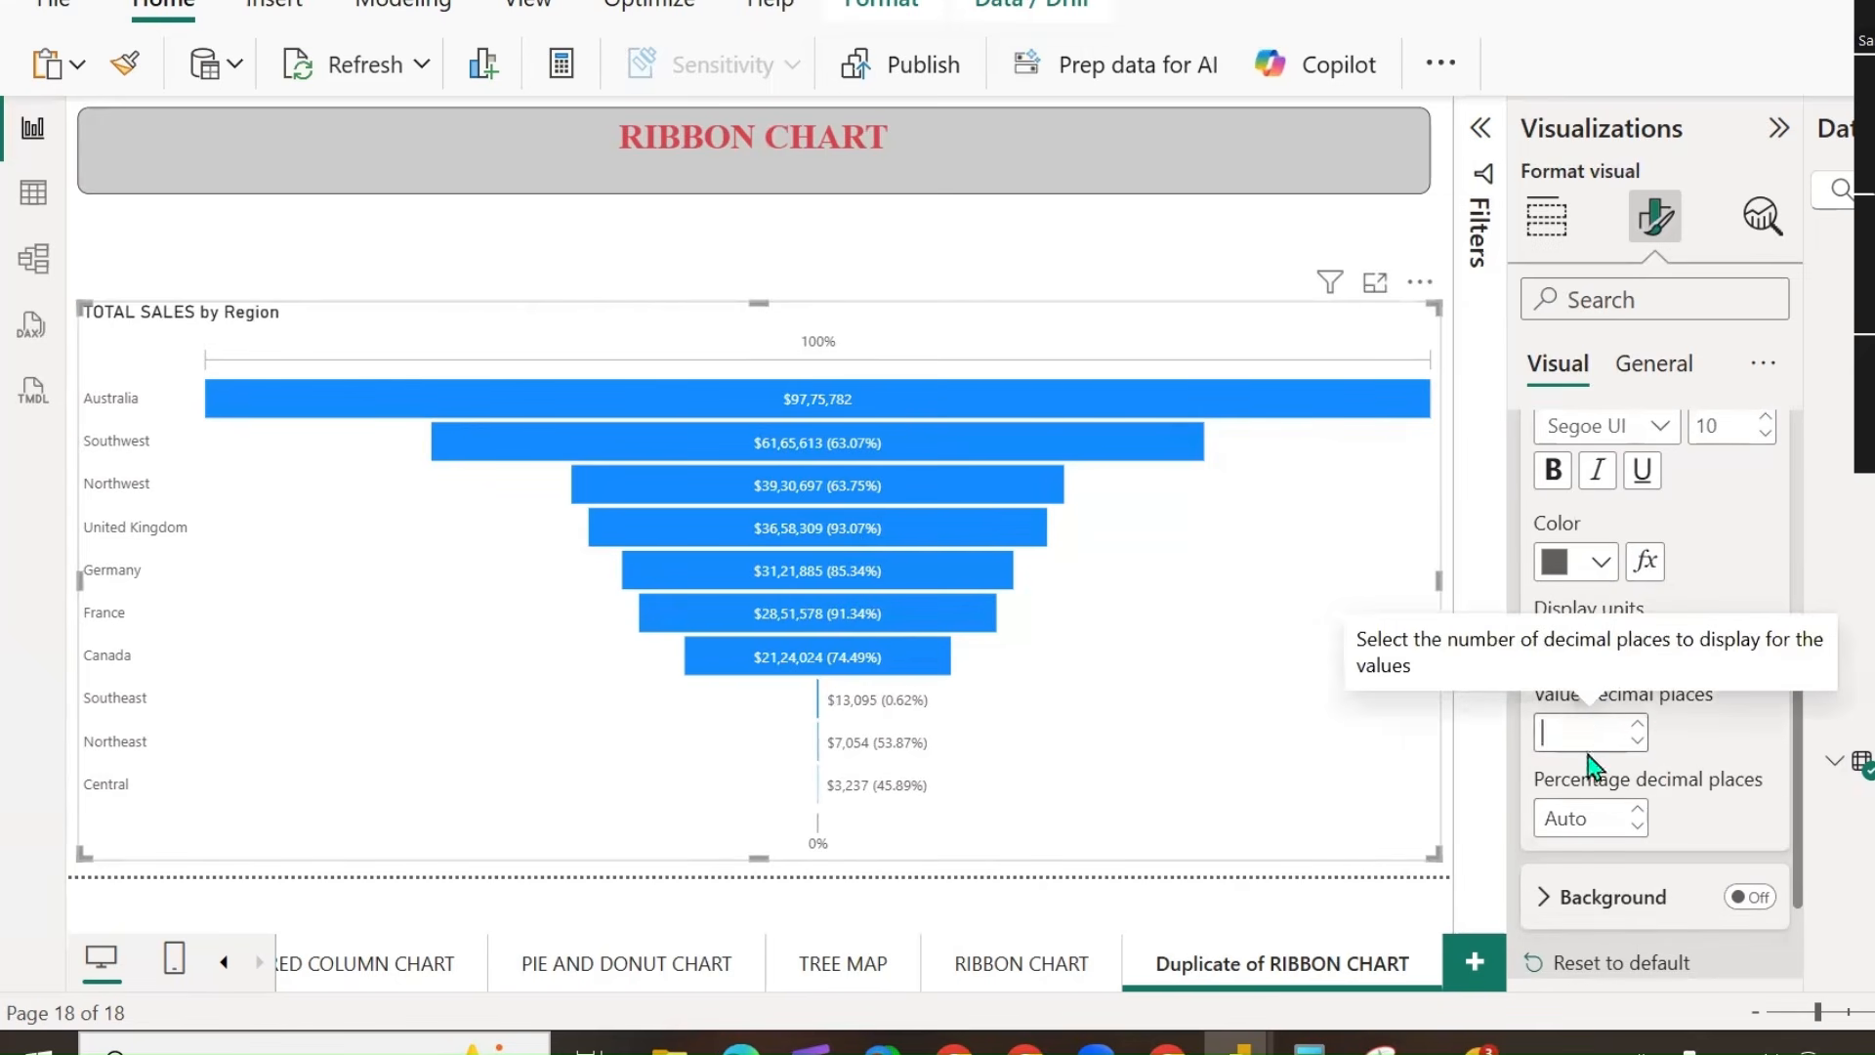
{"action": "type", "text": "2"}
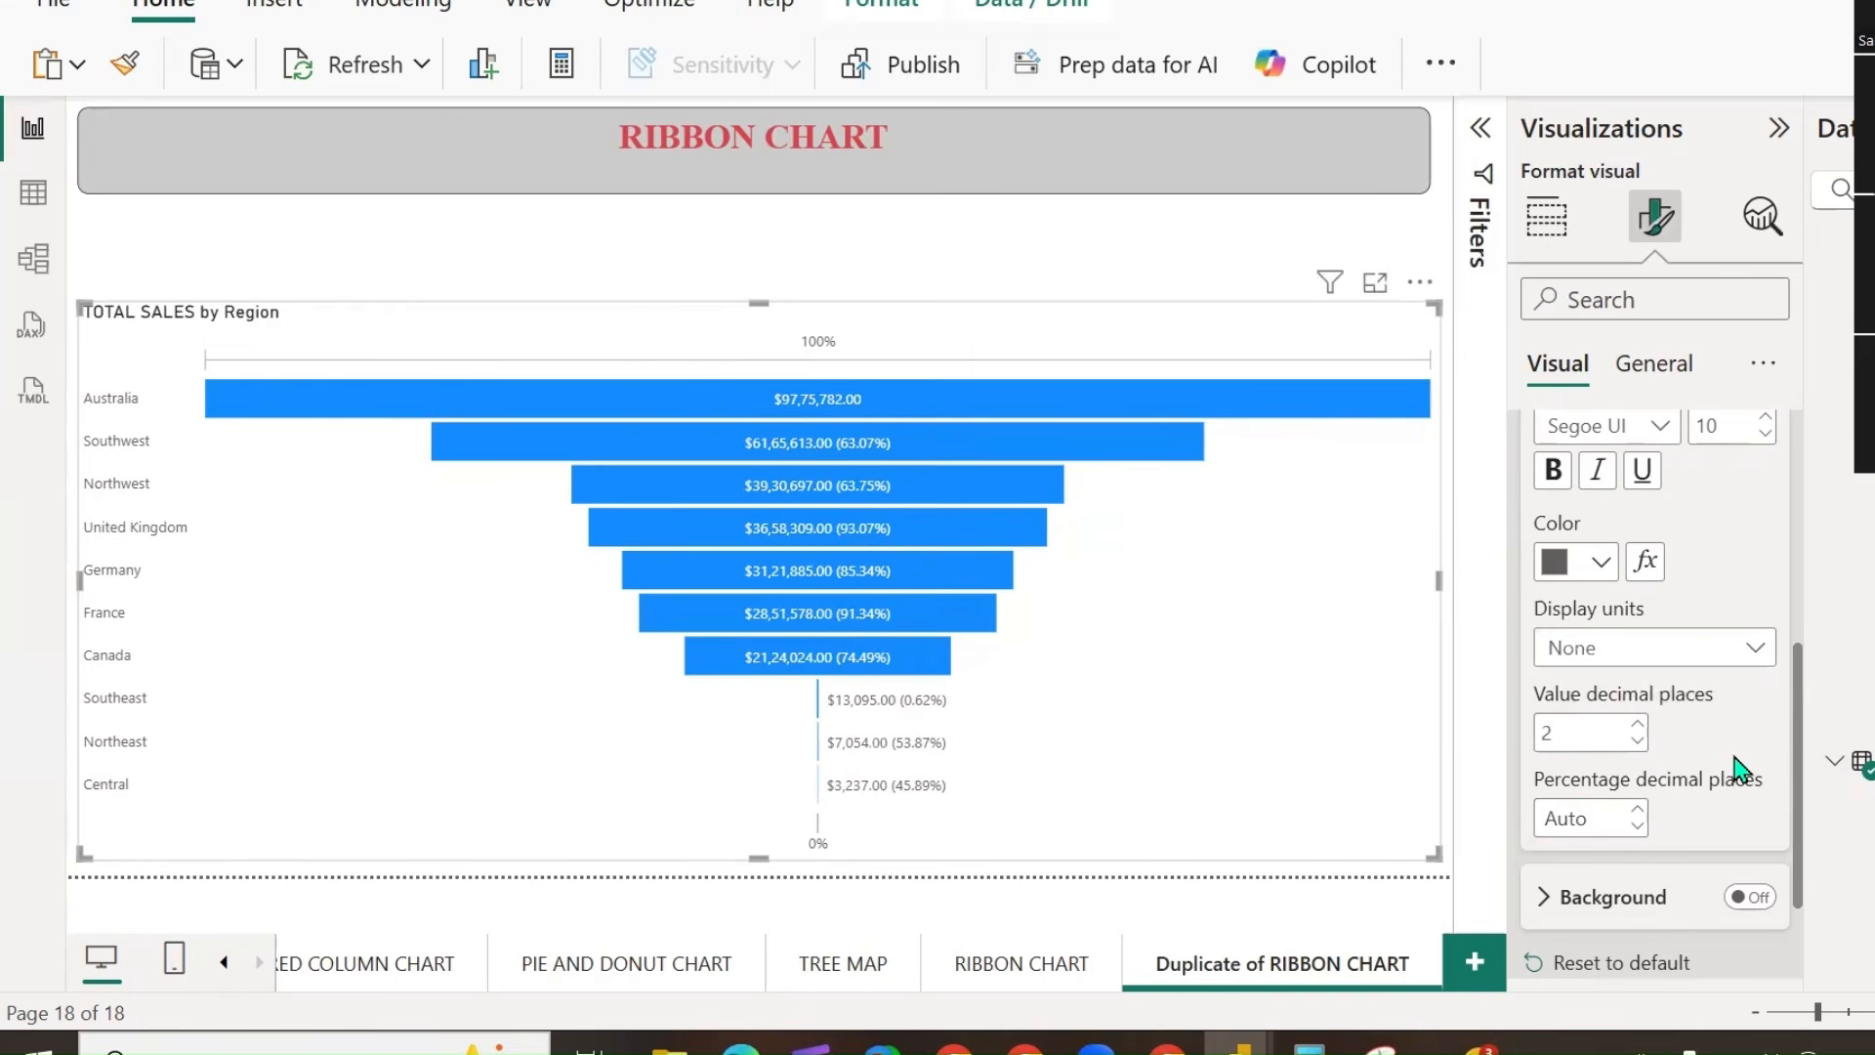
{"action": "left_click", "coordinate": [1637, 809]}
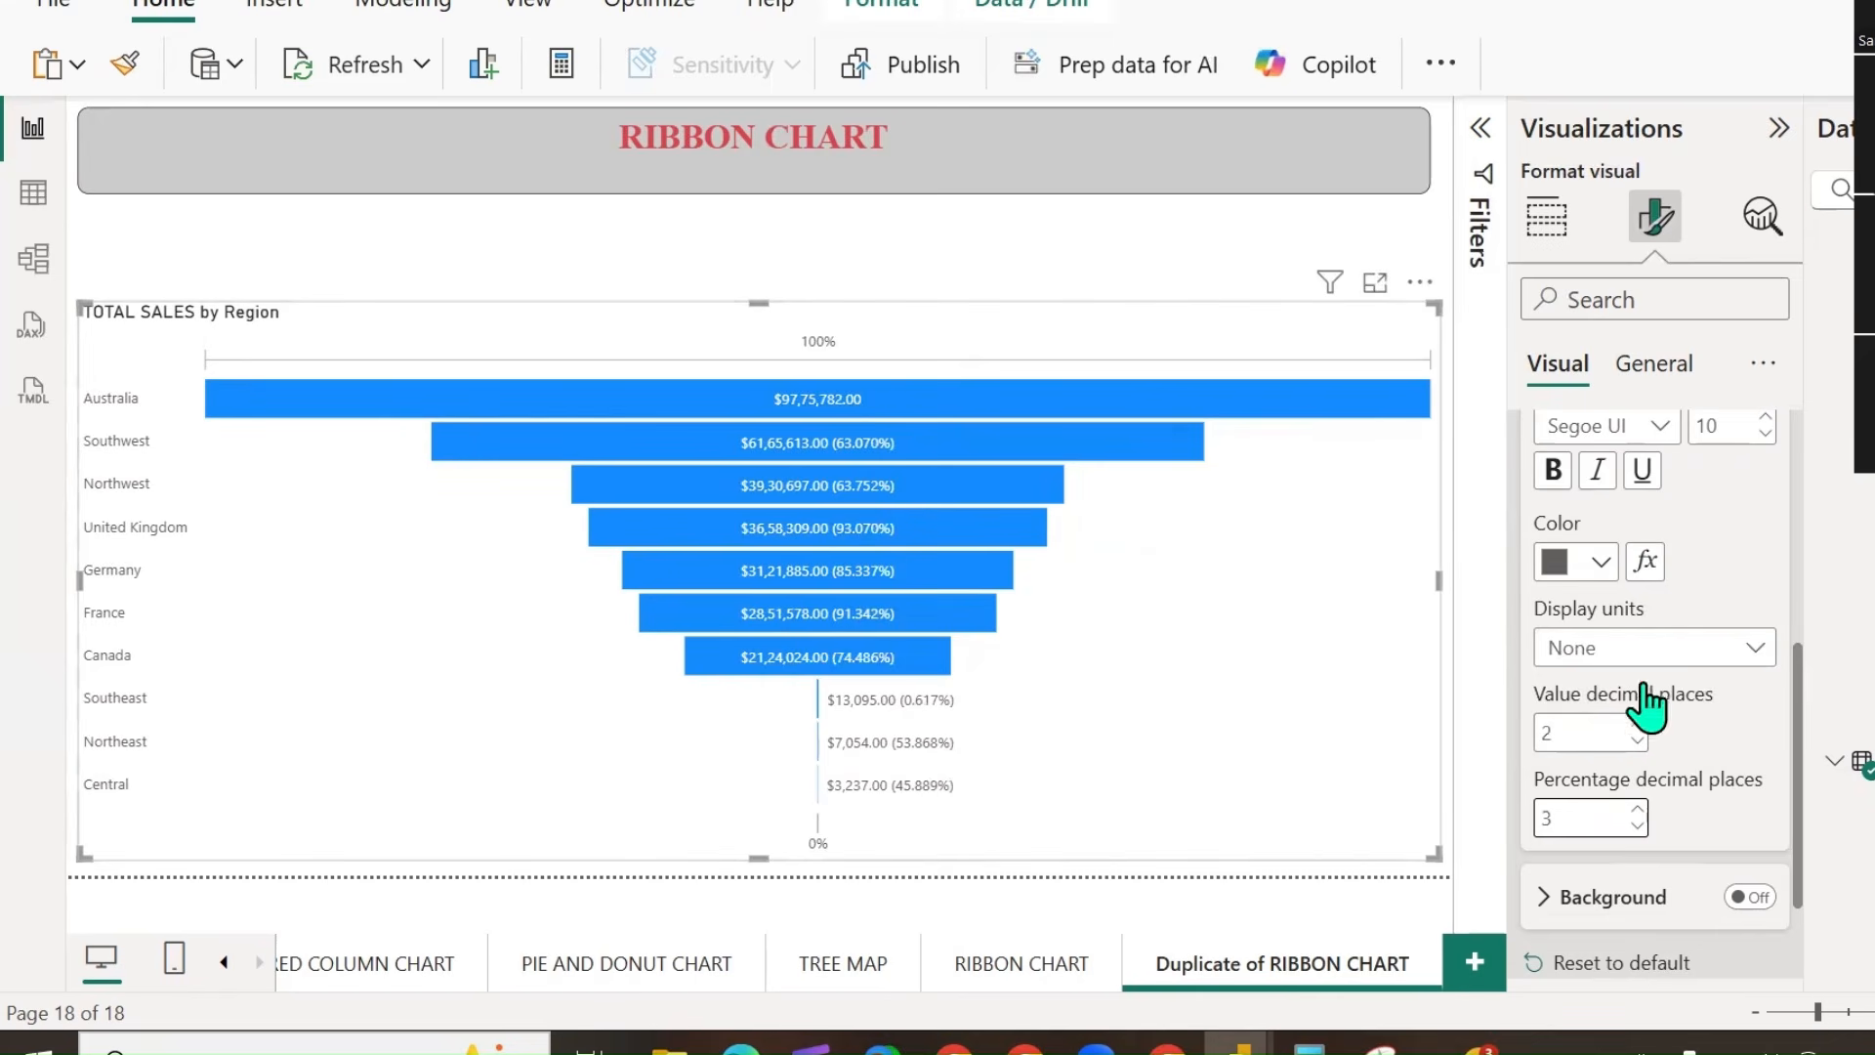
Show the separate color settings for all regions of the funnel and color the Australia bar light orange.
{"action": "scroll", "coordinate": [1646, 684], "scroll_direction": "up", "scroll_amount": 5}
{"action": "left_click", "coordinate": [1551, 468]}
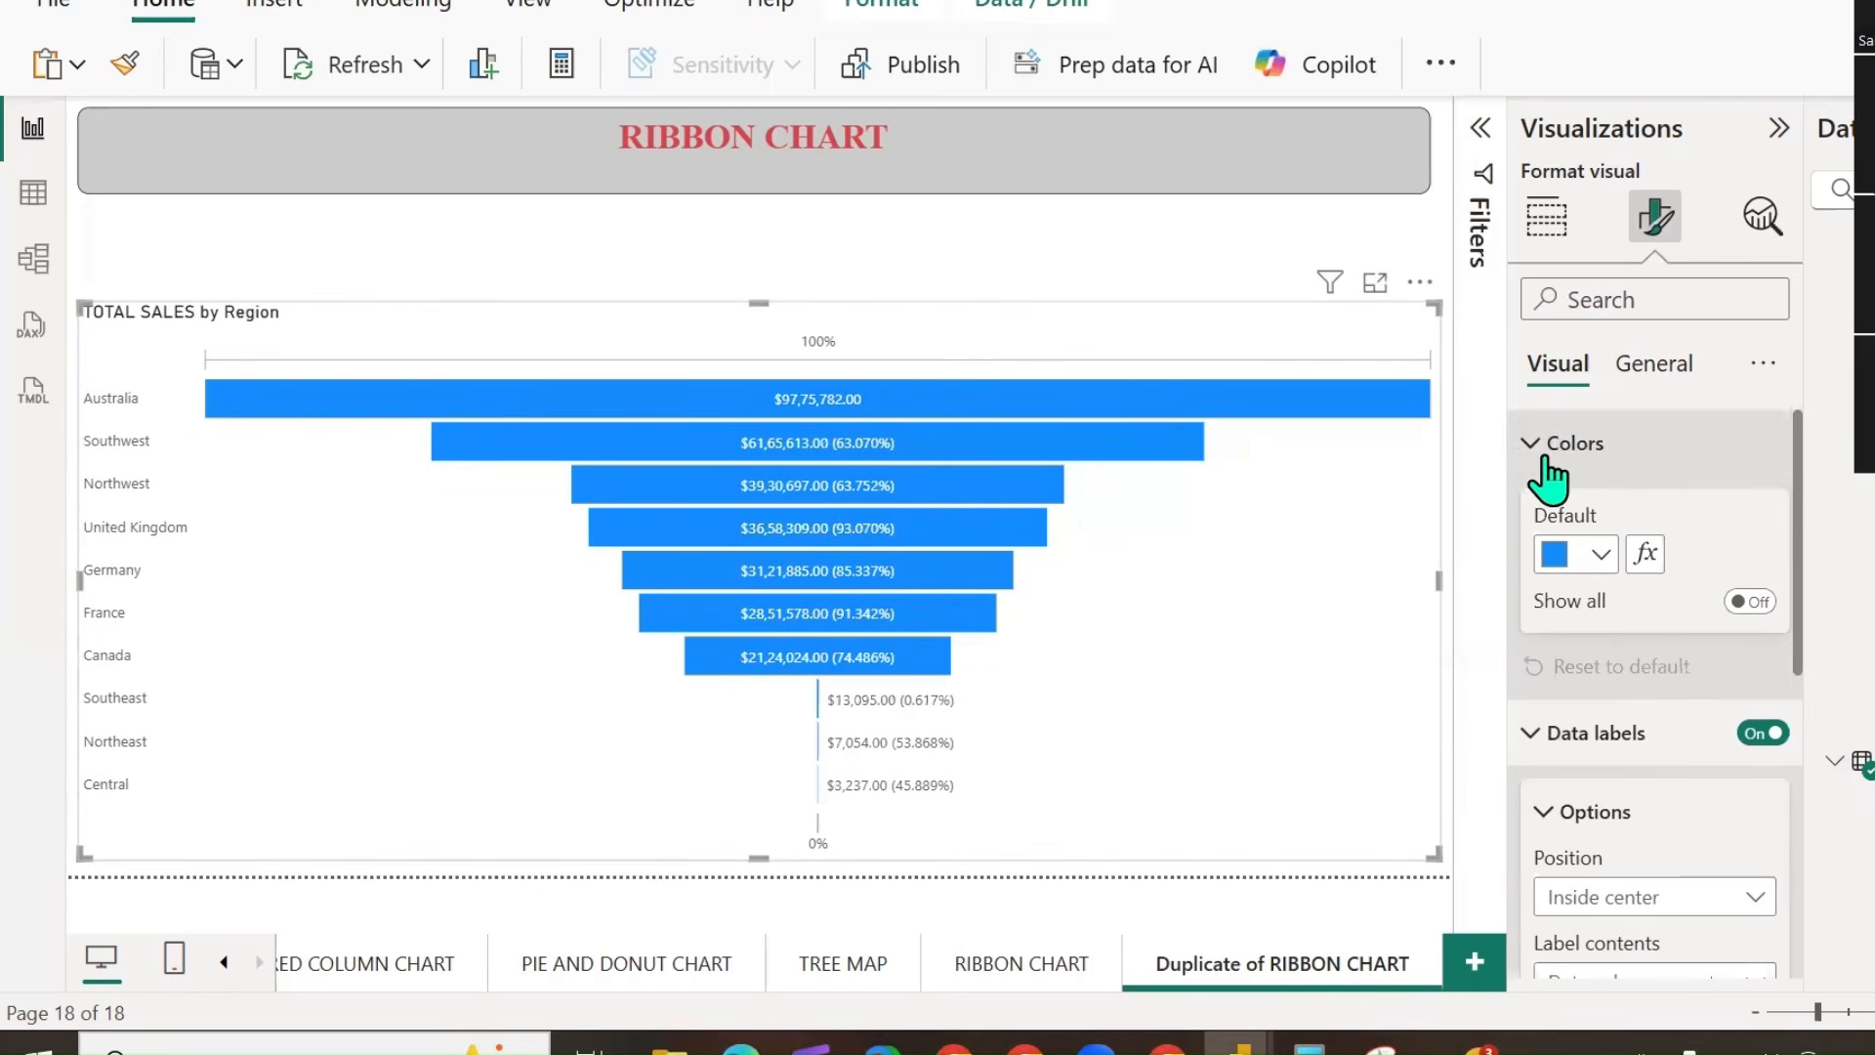
{"action": "left_click", "coordinate": [1753, 603]}
{"action": "scroll", "coordinate": [1700, 811], "scroll_direction": "down", "scroll_amount": 3}
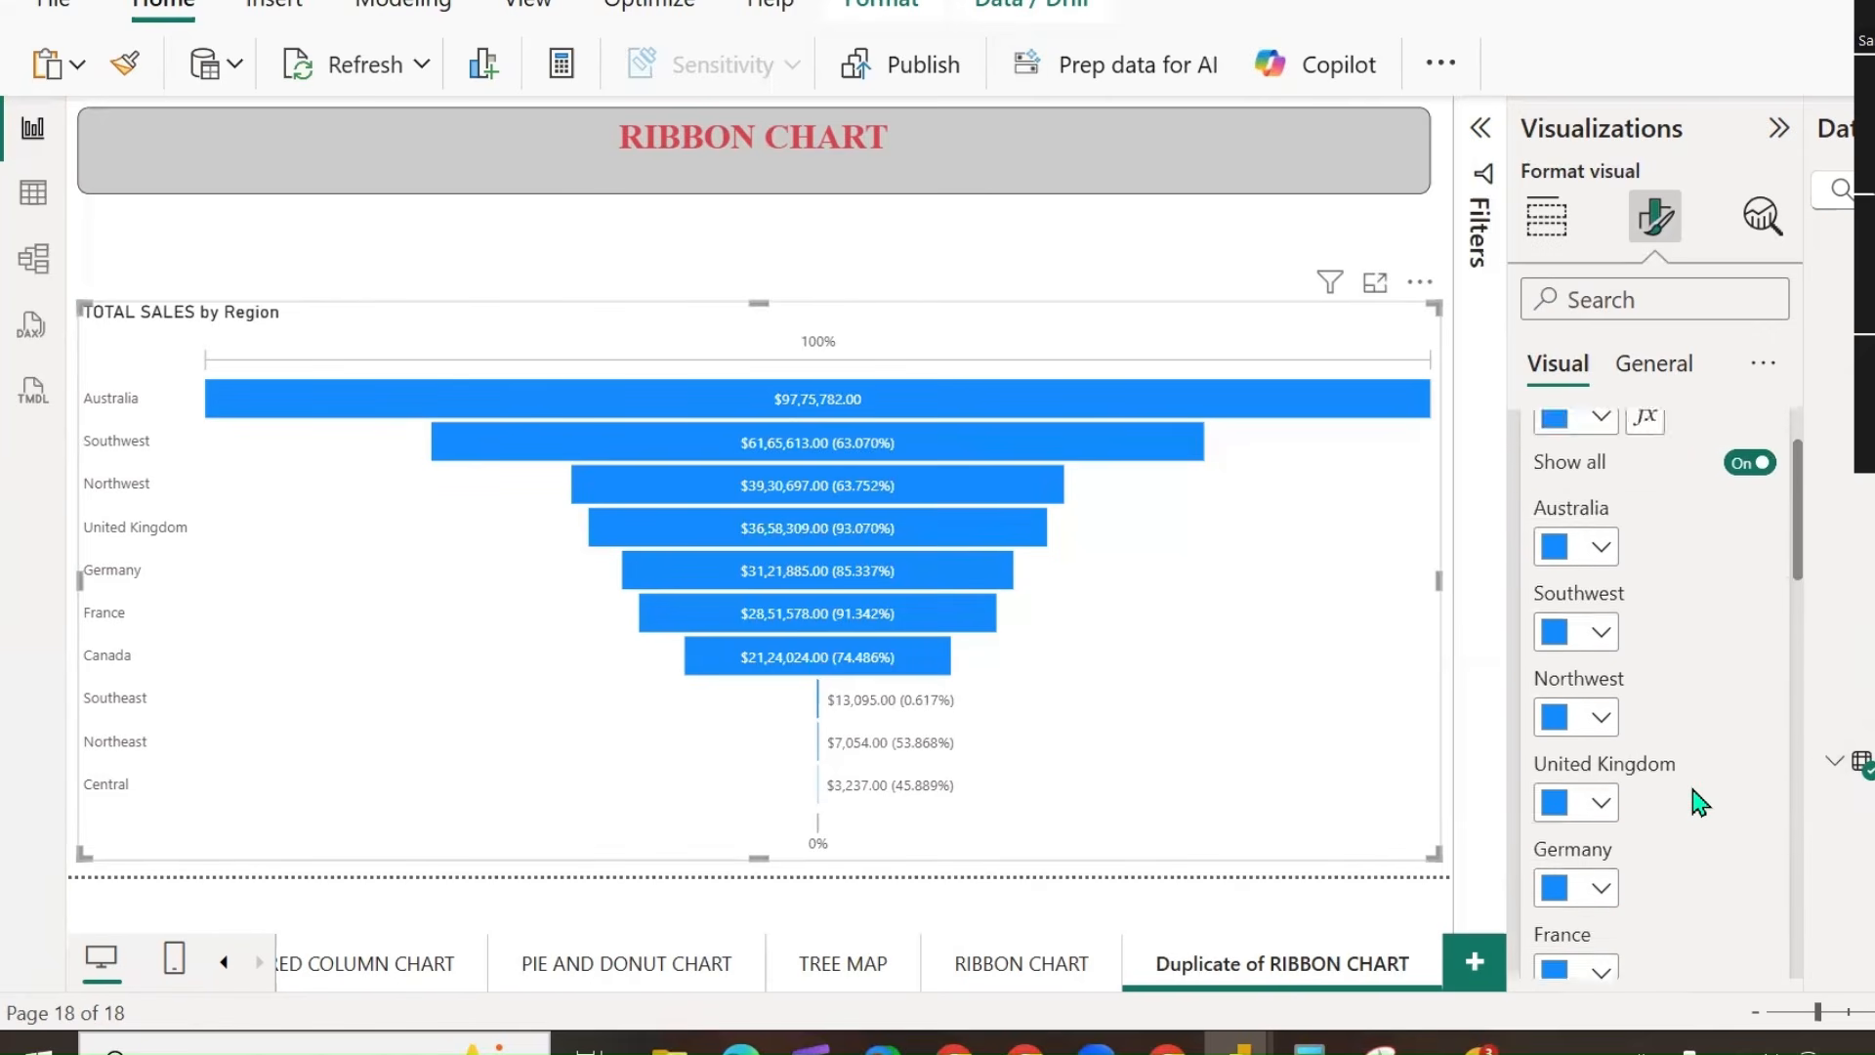
{"action": "left_click", "coordinate": [1600, 524]}
{"action": "left_click", "coordinate": [1583, 388]}
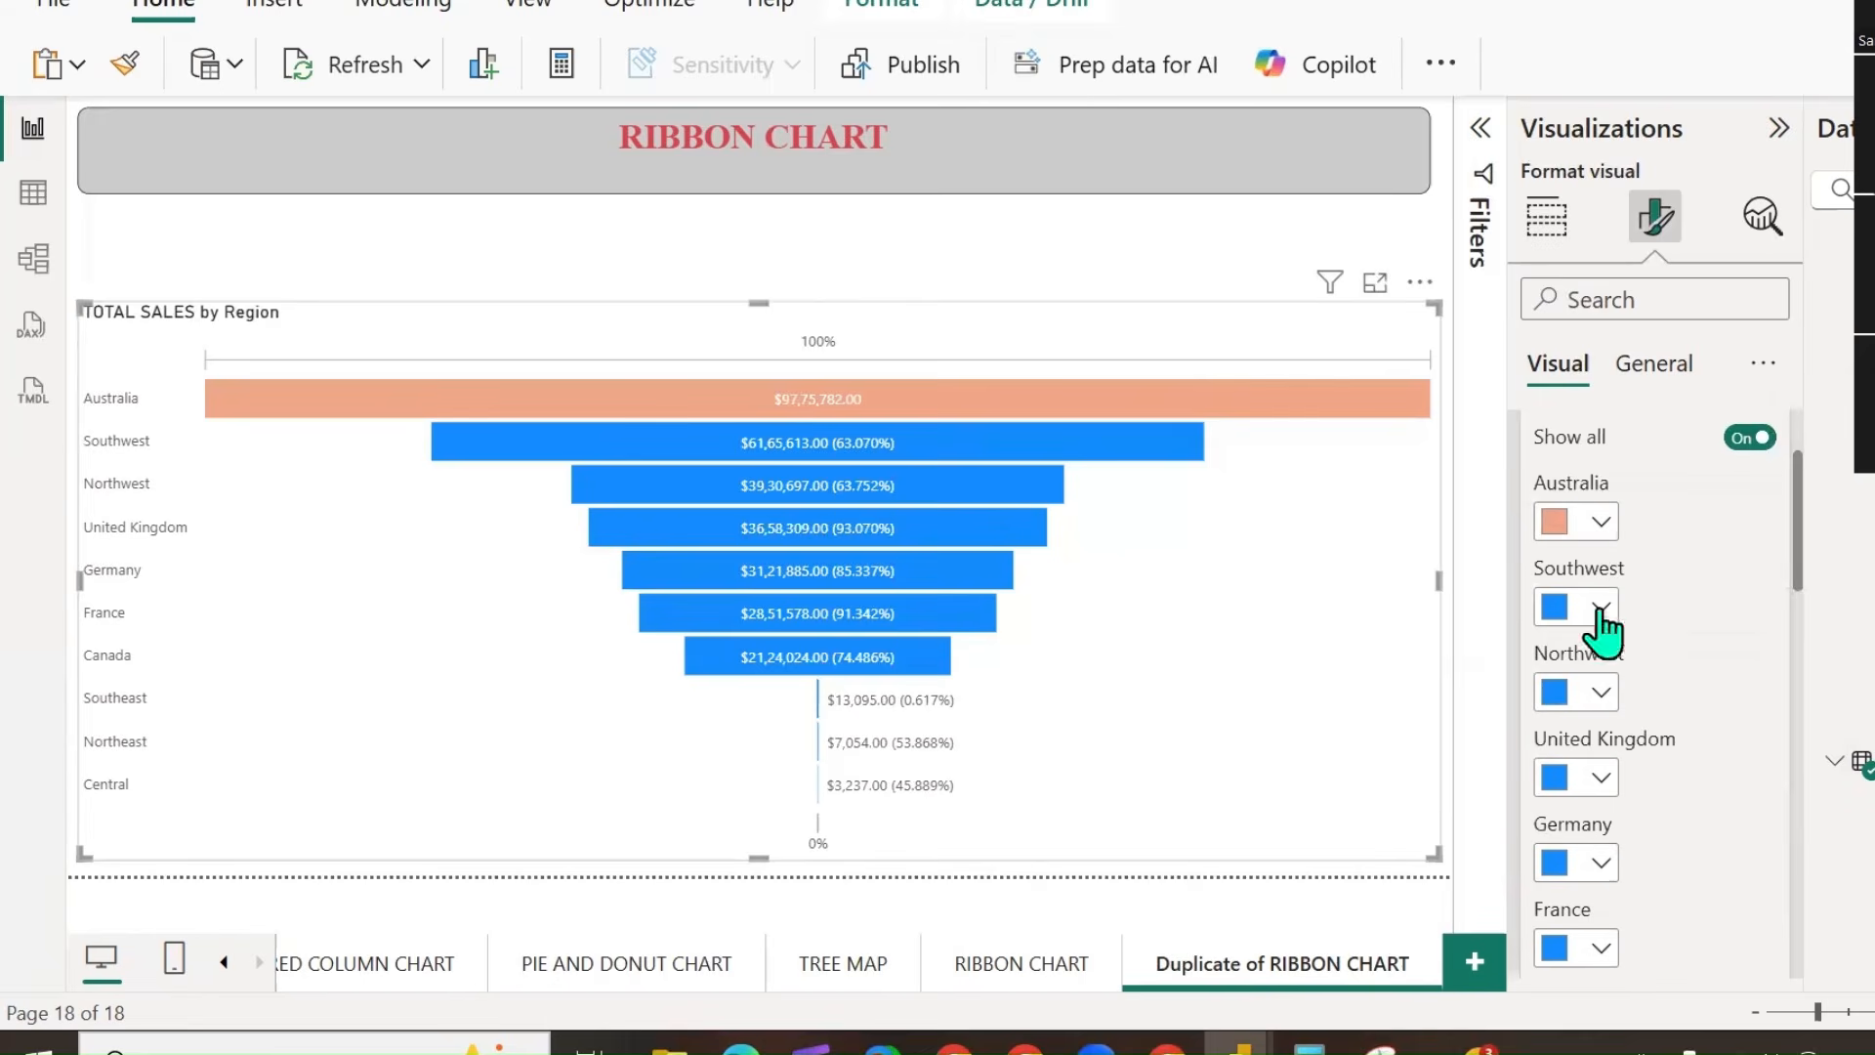
Color the funnel's Southwest bar pale yellow and the Northwest bar light purple.
{"action": "left_click", "coordinate": [1600, 606]}
{"action": "left_click", "coordinate": [1715, 463]}
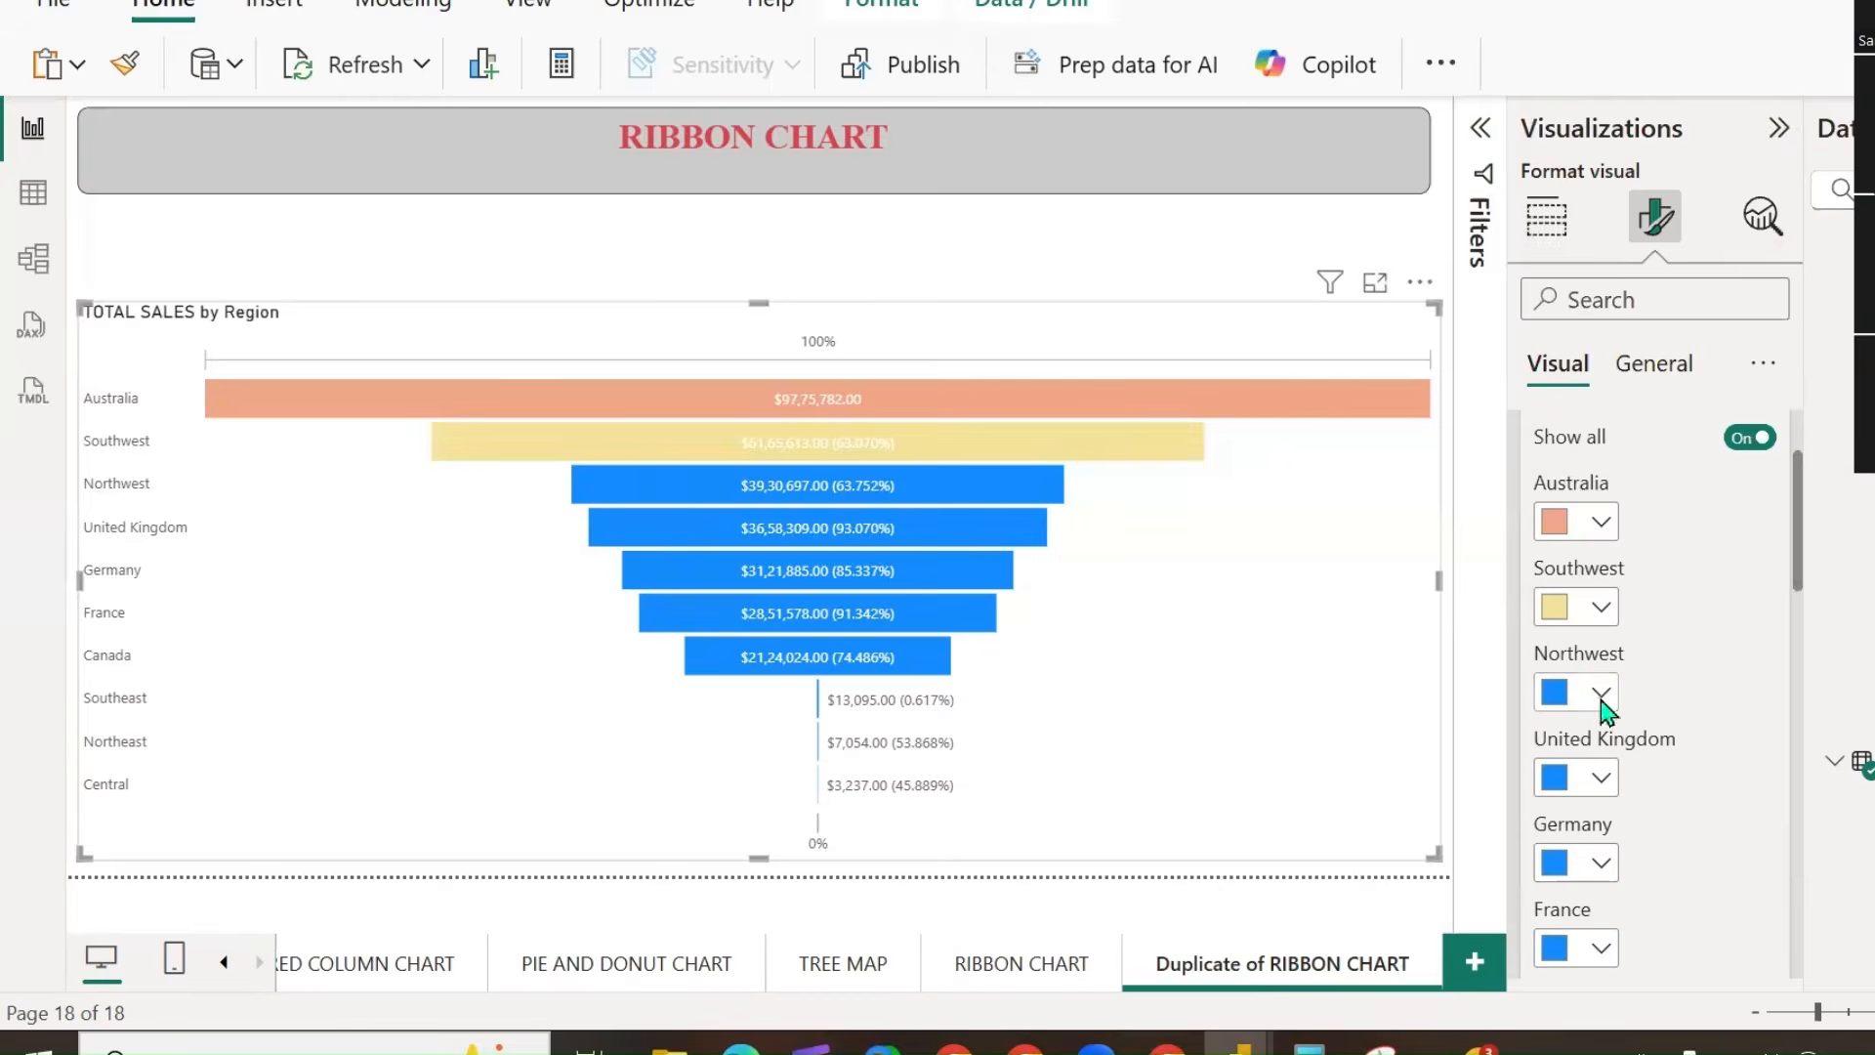
{"action": "left_click", "coordinate": [1600, 694]}
{"action": "left_click", "coordinate": [1763, 553]}
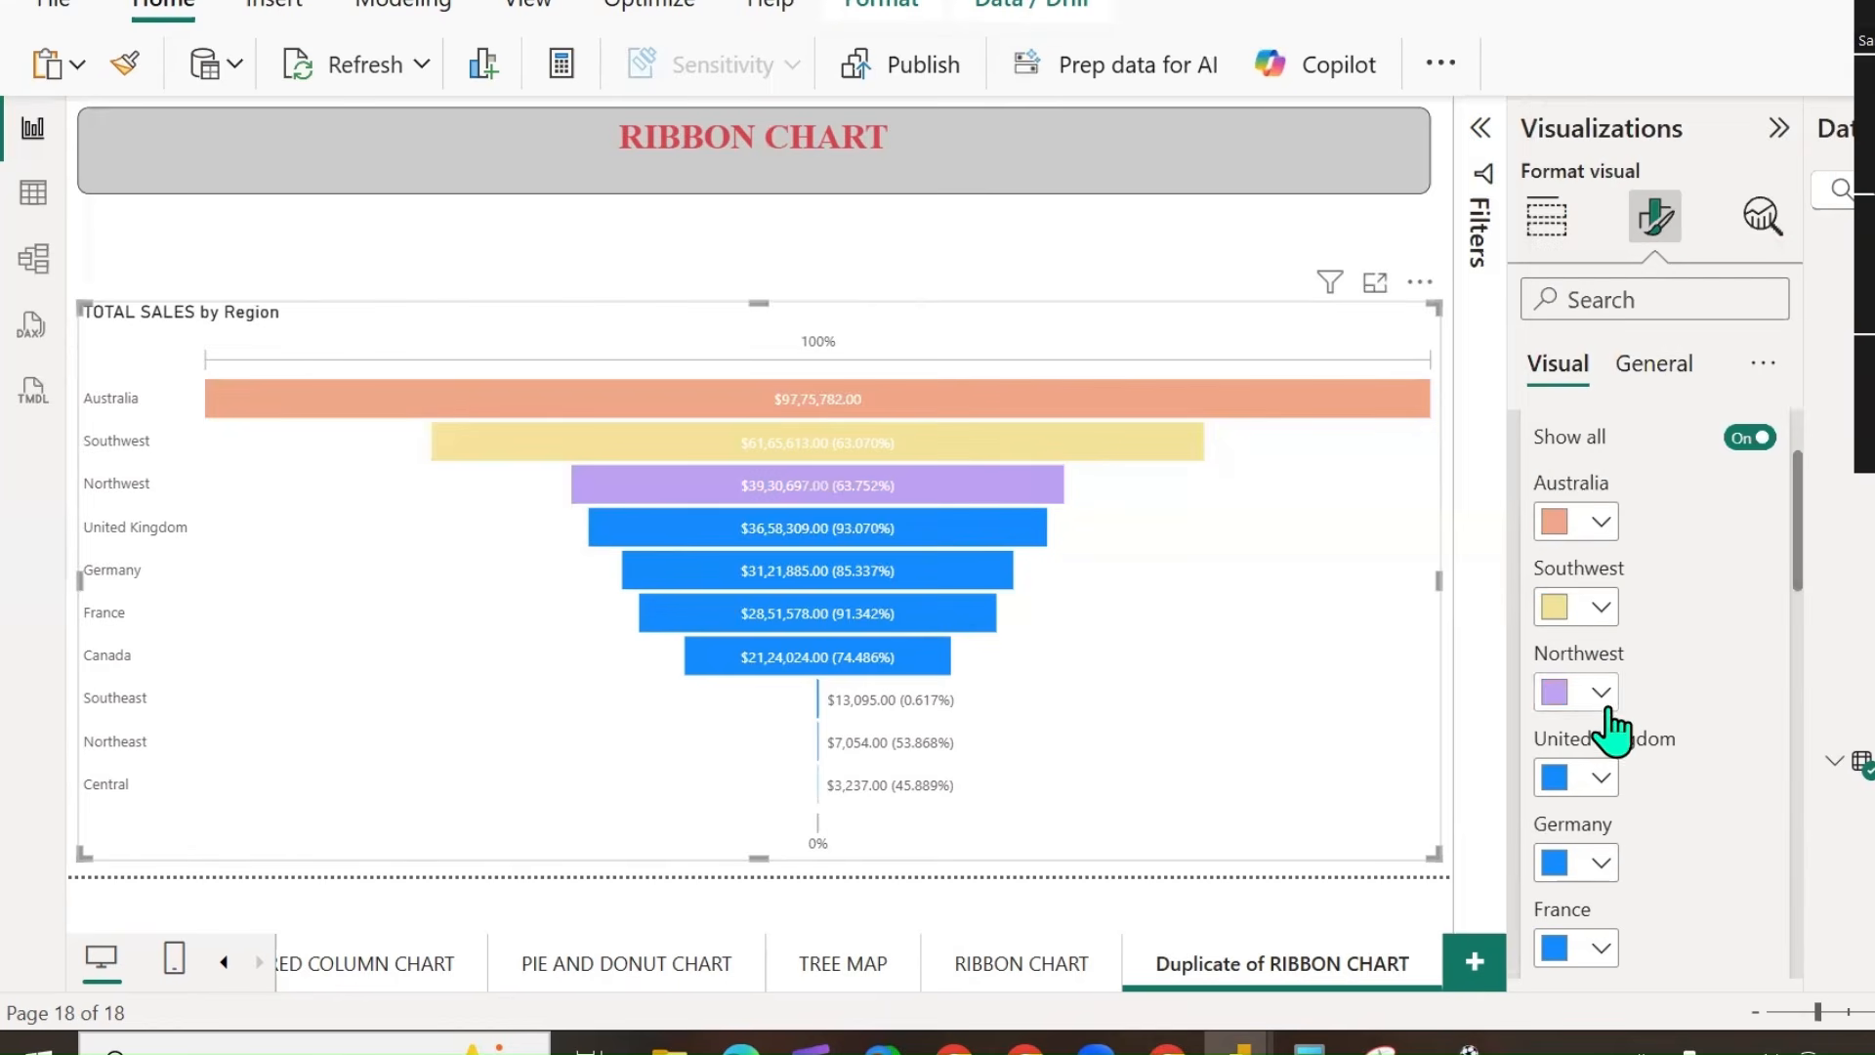
Color the United Kingdom bar light pink, the Germany bar a stronger pink and the France bar light lilac.
{"action": "left_click", "coordinate": [1604, 777]}
{"action": "left_click", "coordinate": [1825, 635]}
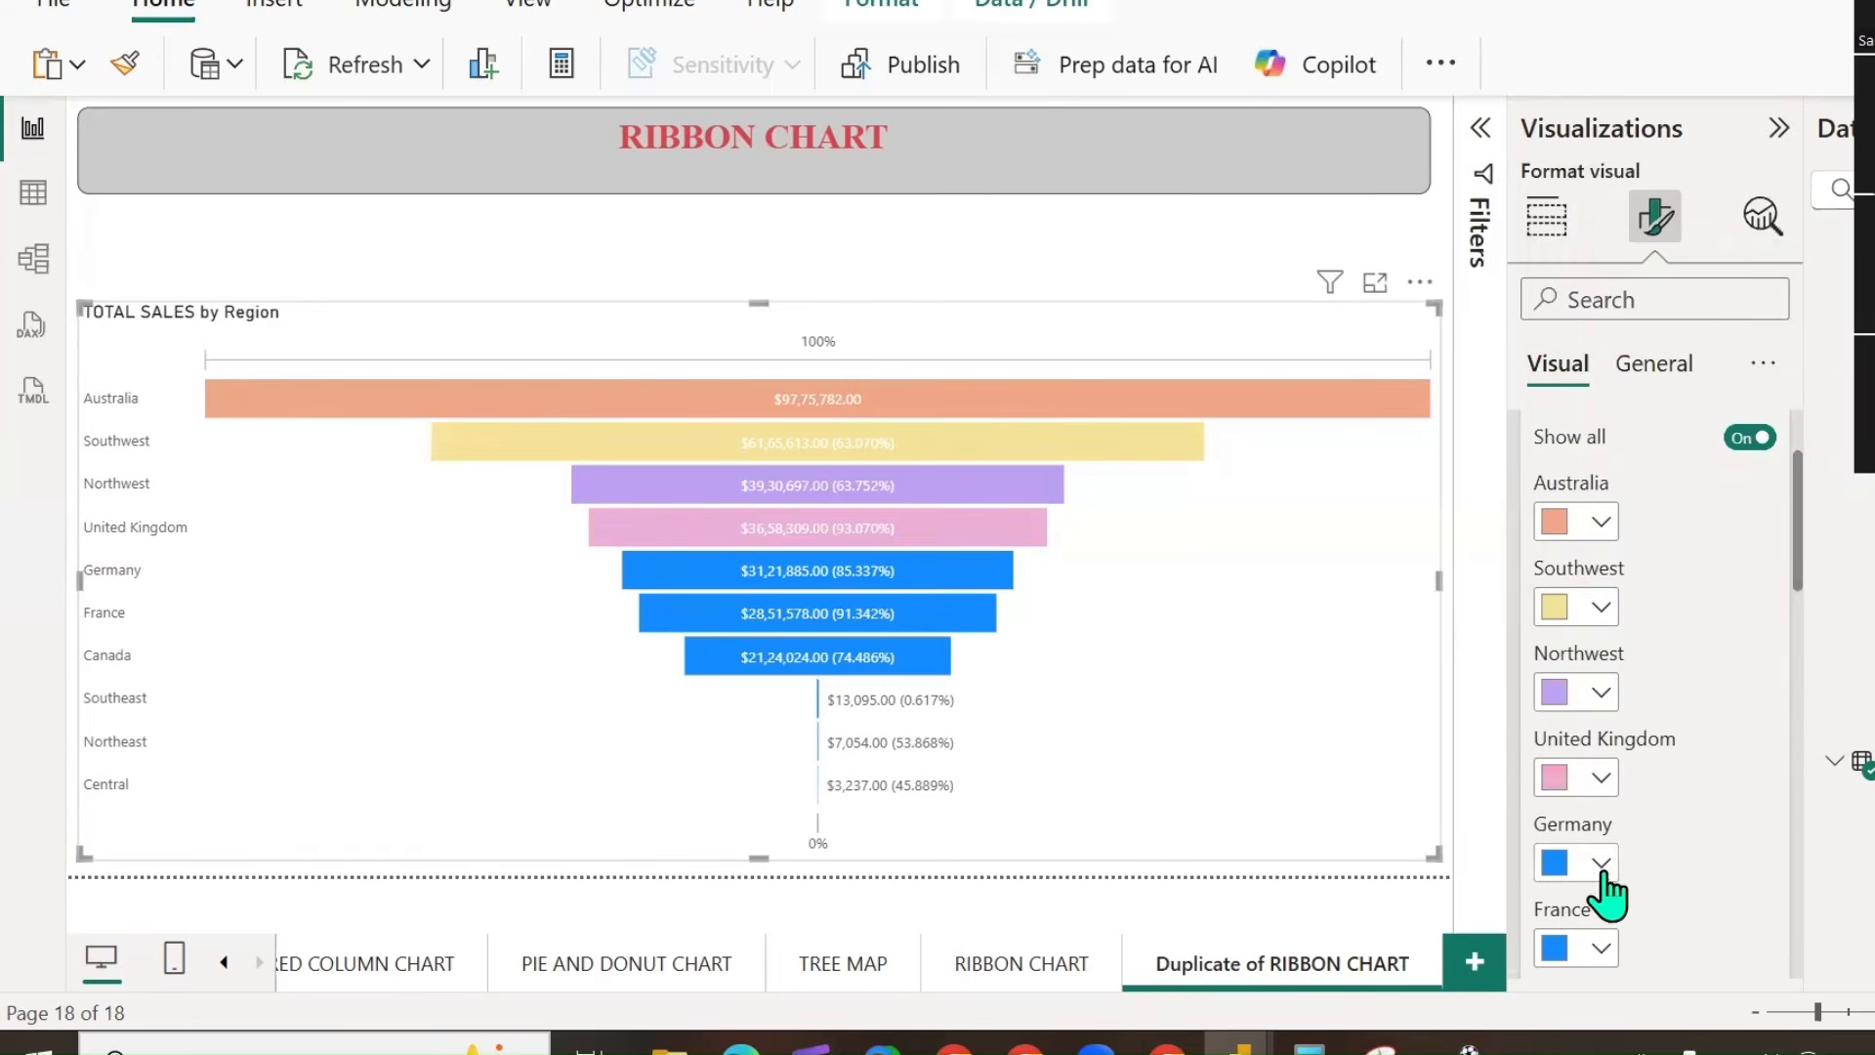
{"action": "left_click", "coordinate": [1602, 866]}
{"action": "left_click", "coordinate": [1852, 719]}
{"action": "left_click", "coordinate": [1602, 947]}
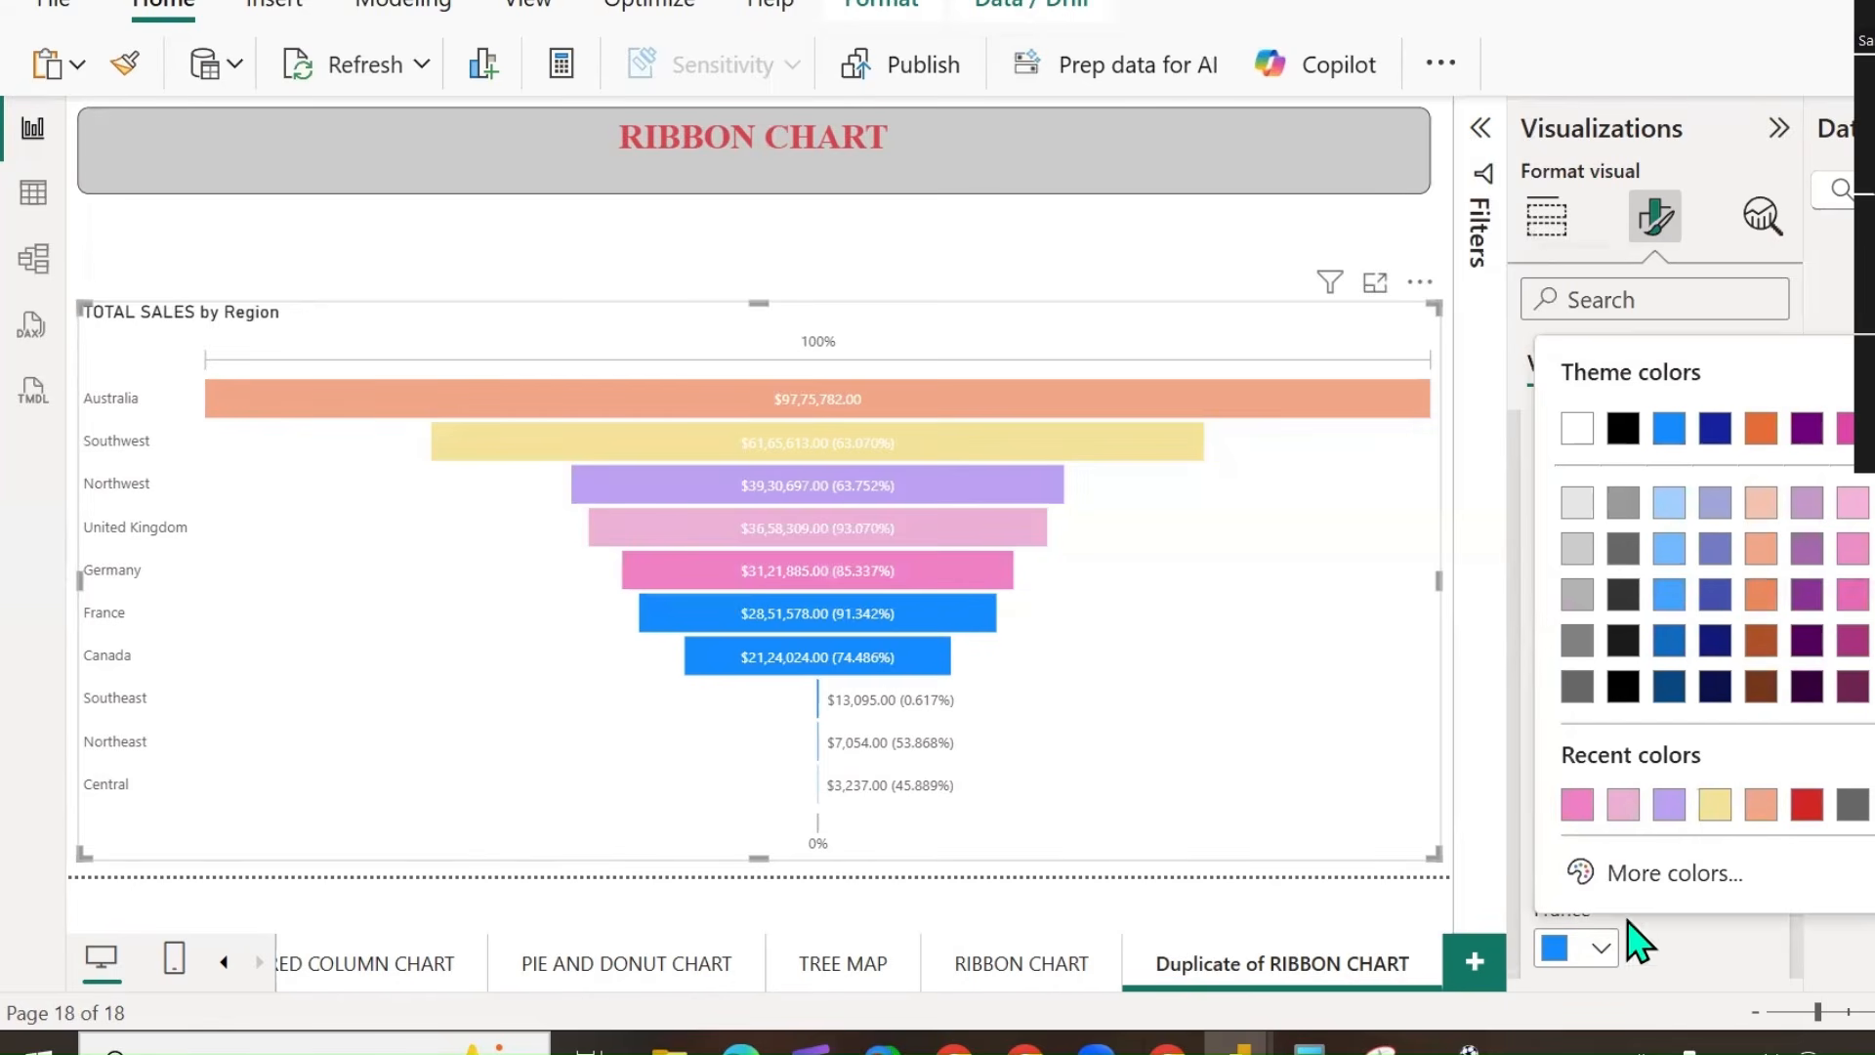
{"action": "left_click", "coordinate": [1874, 805]}
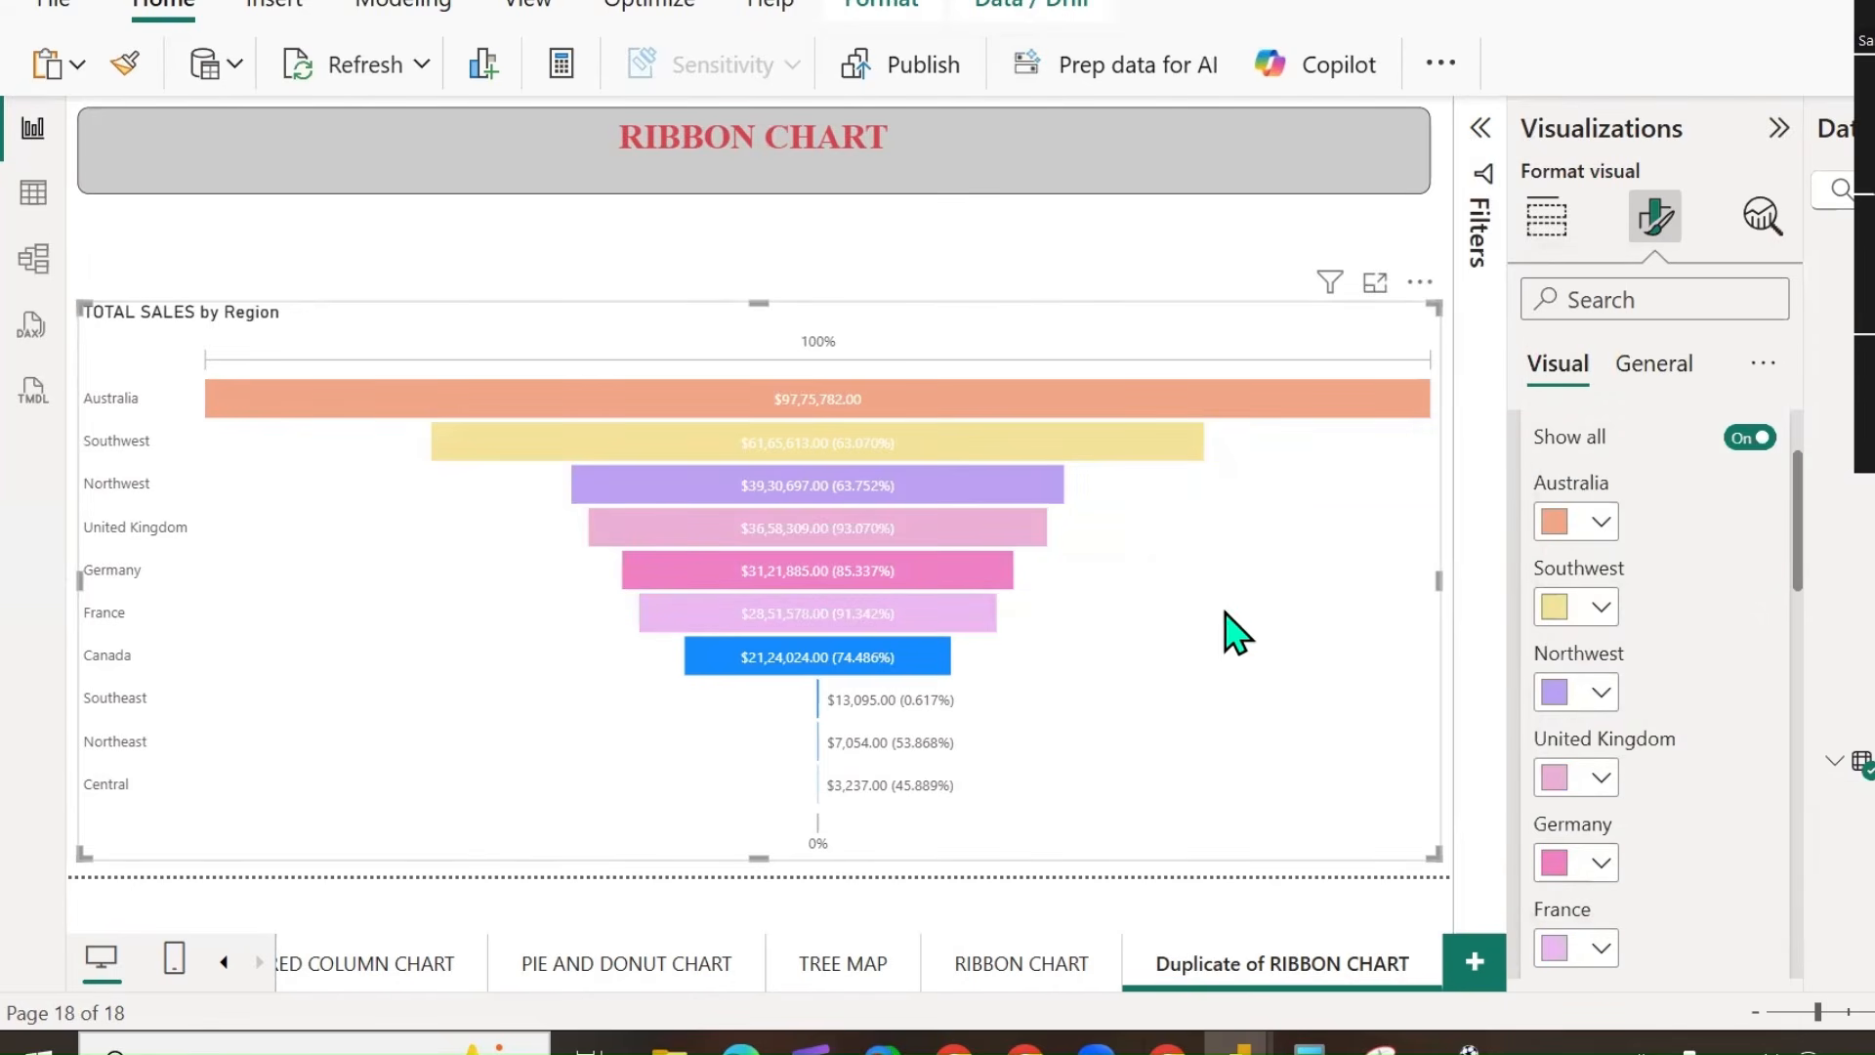
Switch the funnel's category labels off and back on to compare the chart with and without them.
{"action": "scroll", "coordinate": [1602, 547], "scroll_direction": "up", "scroll_amount": 2}
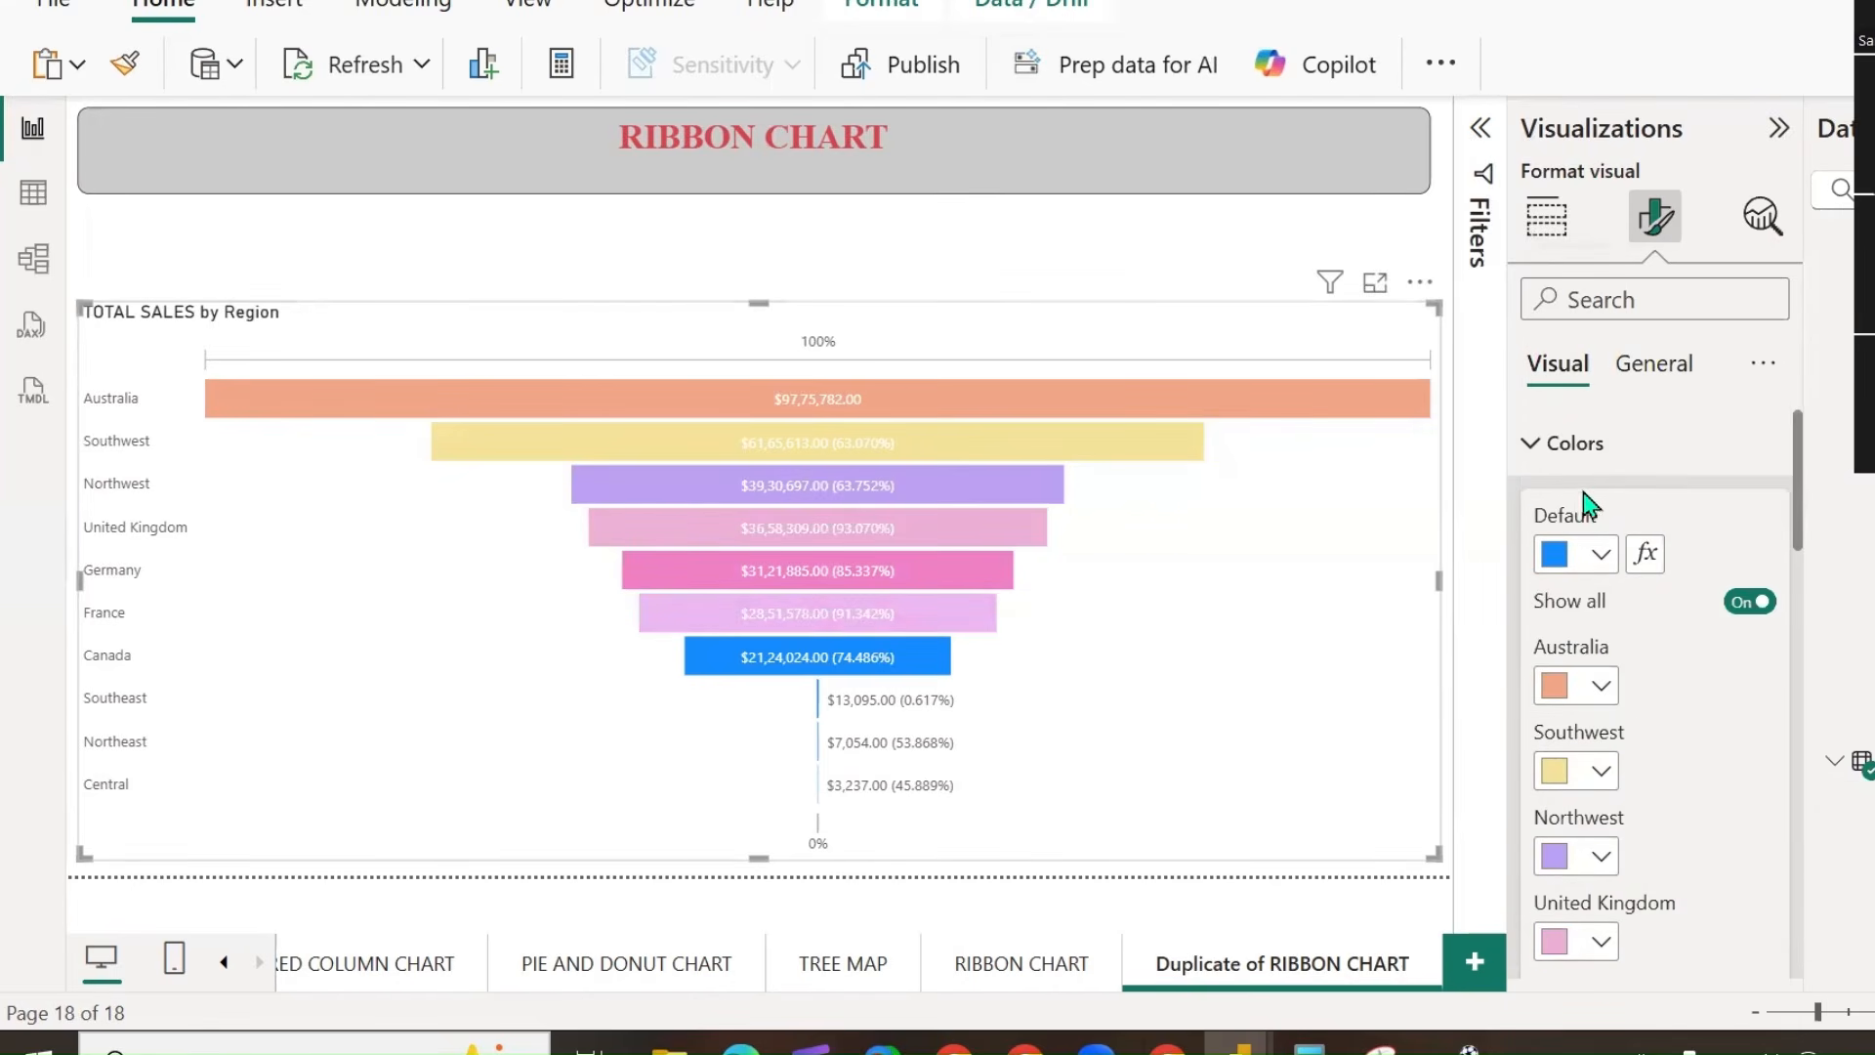
{"action": "left_click", "coordinate": [1531, 448]}
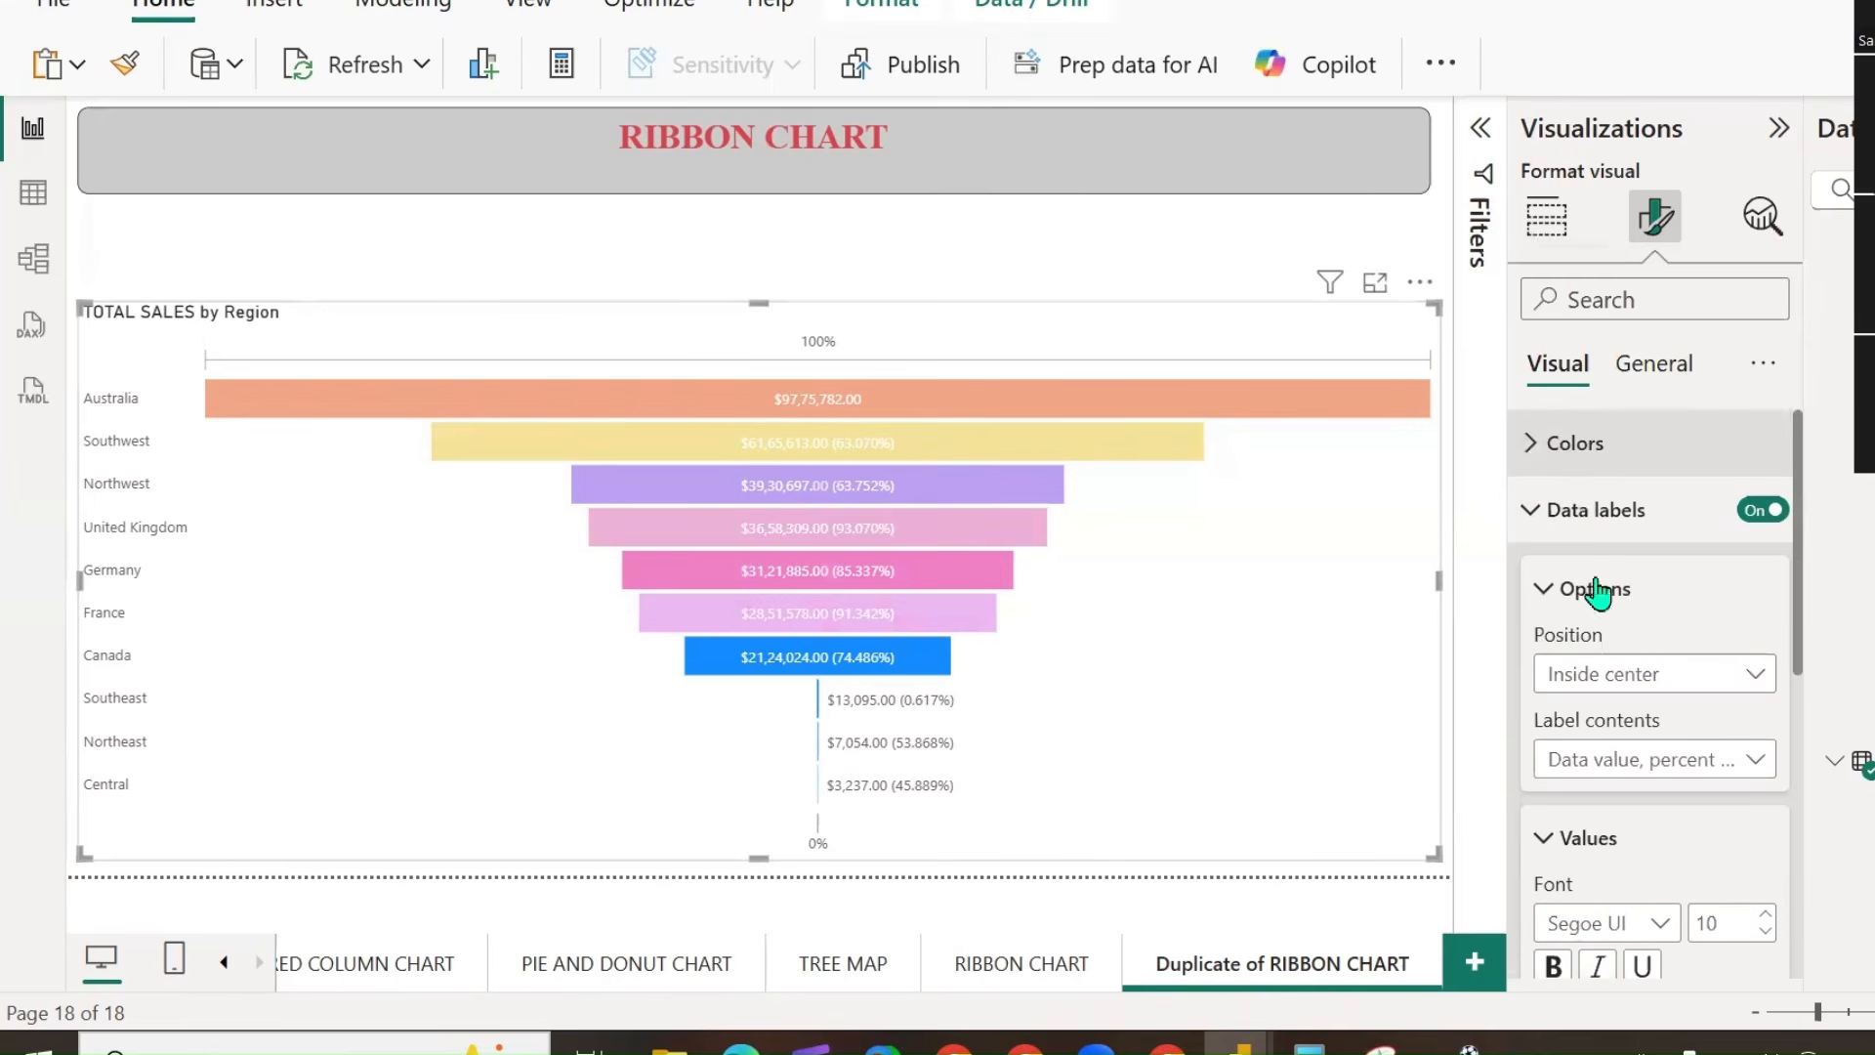
{"action": "left_click", "coordinate": [1520, 512]}
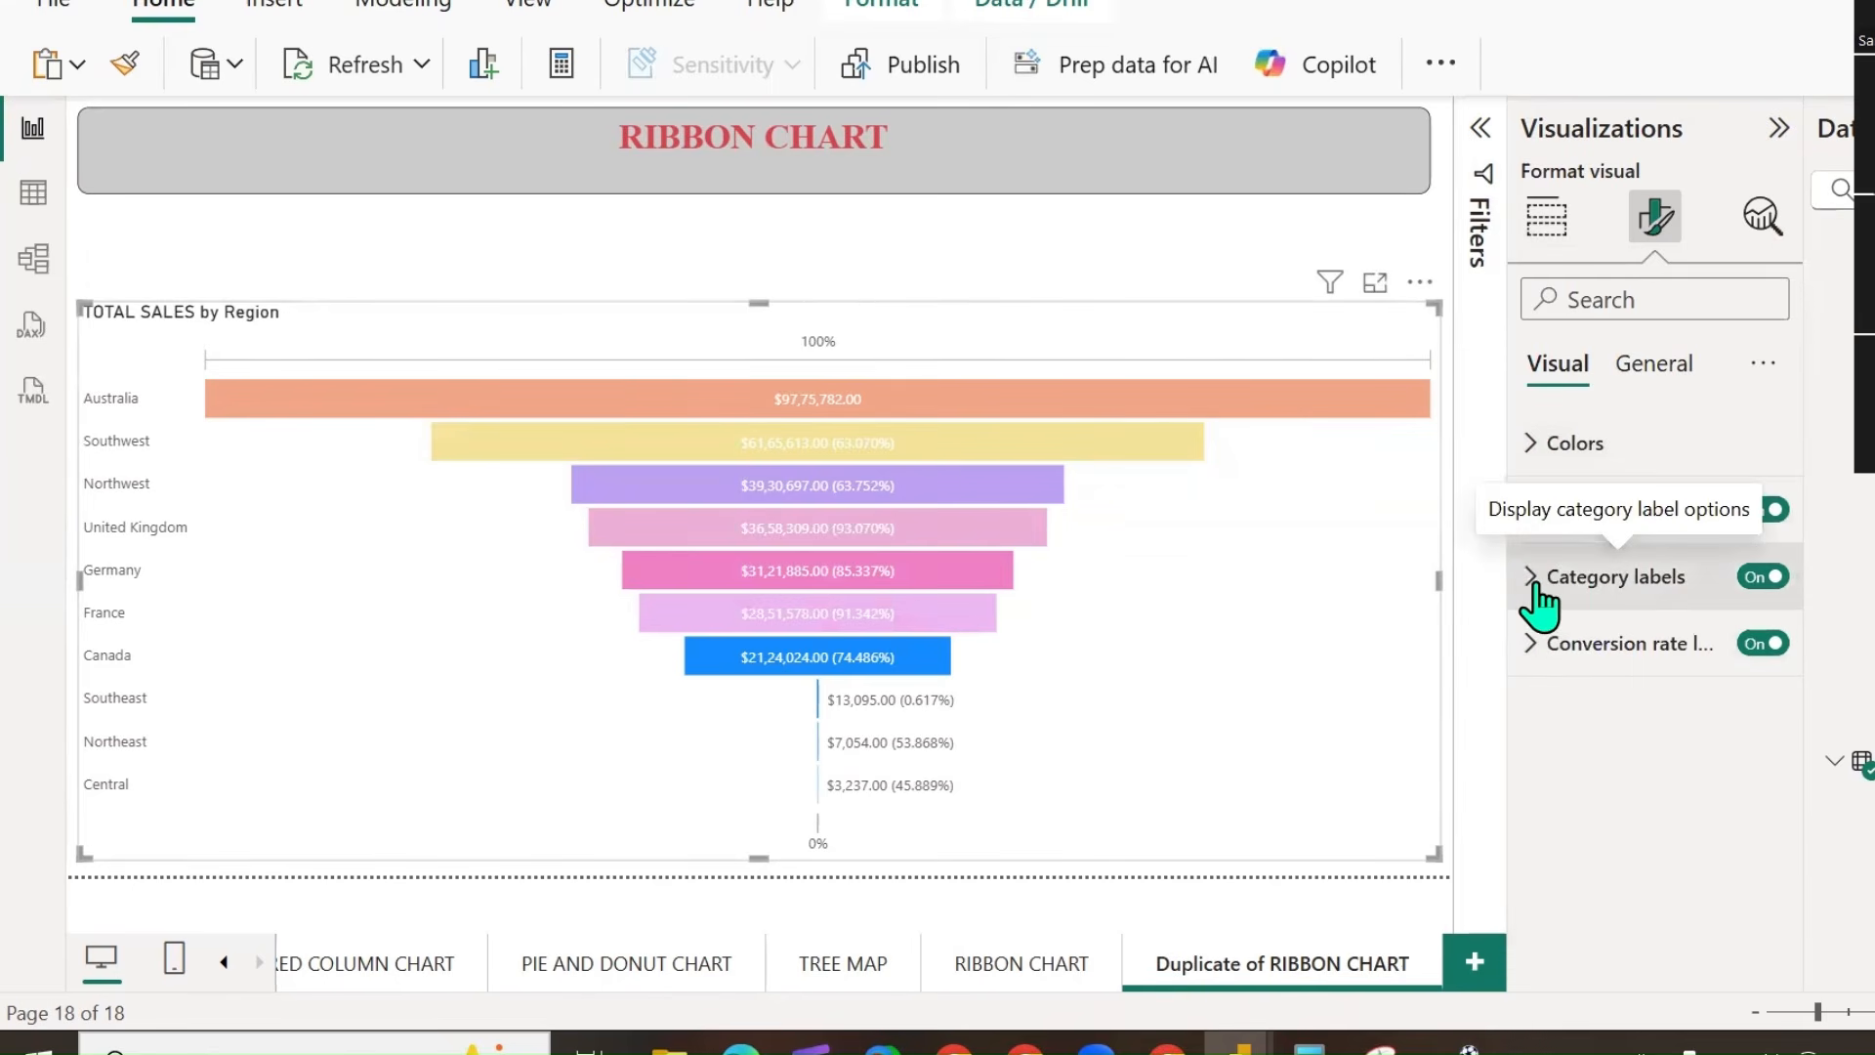
{"action": "left_click", "coordinate": [1532, 579]}
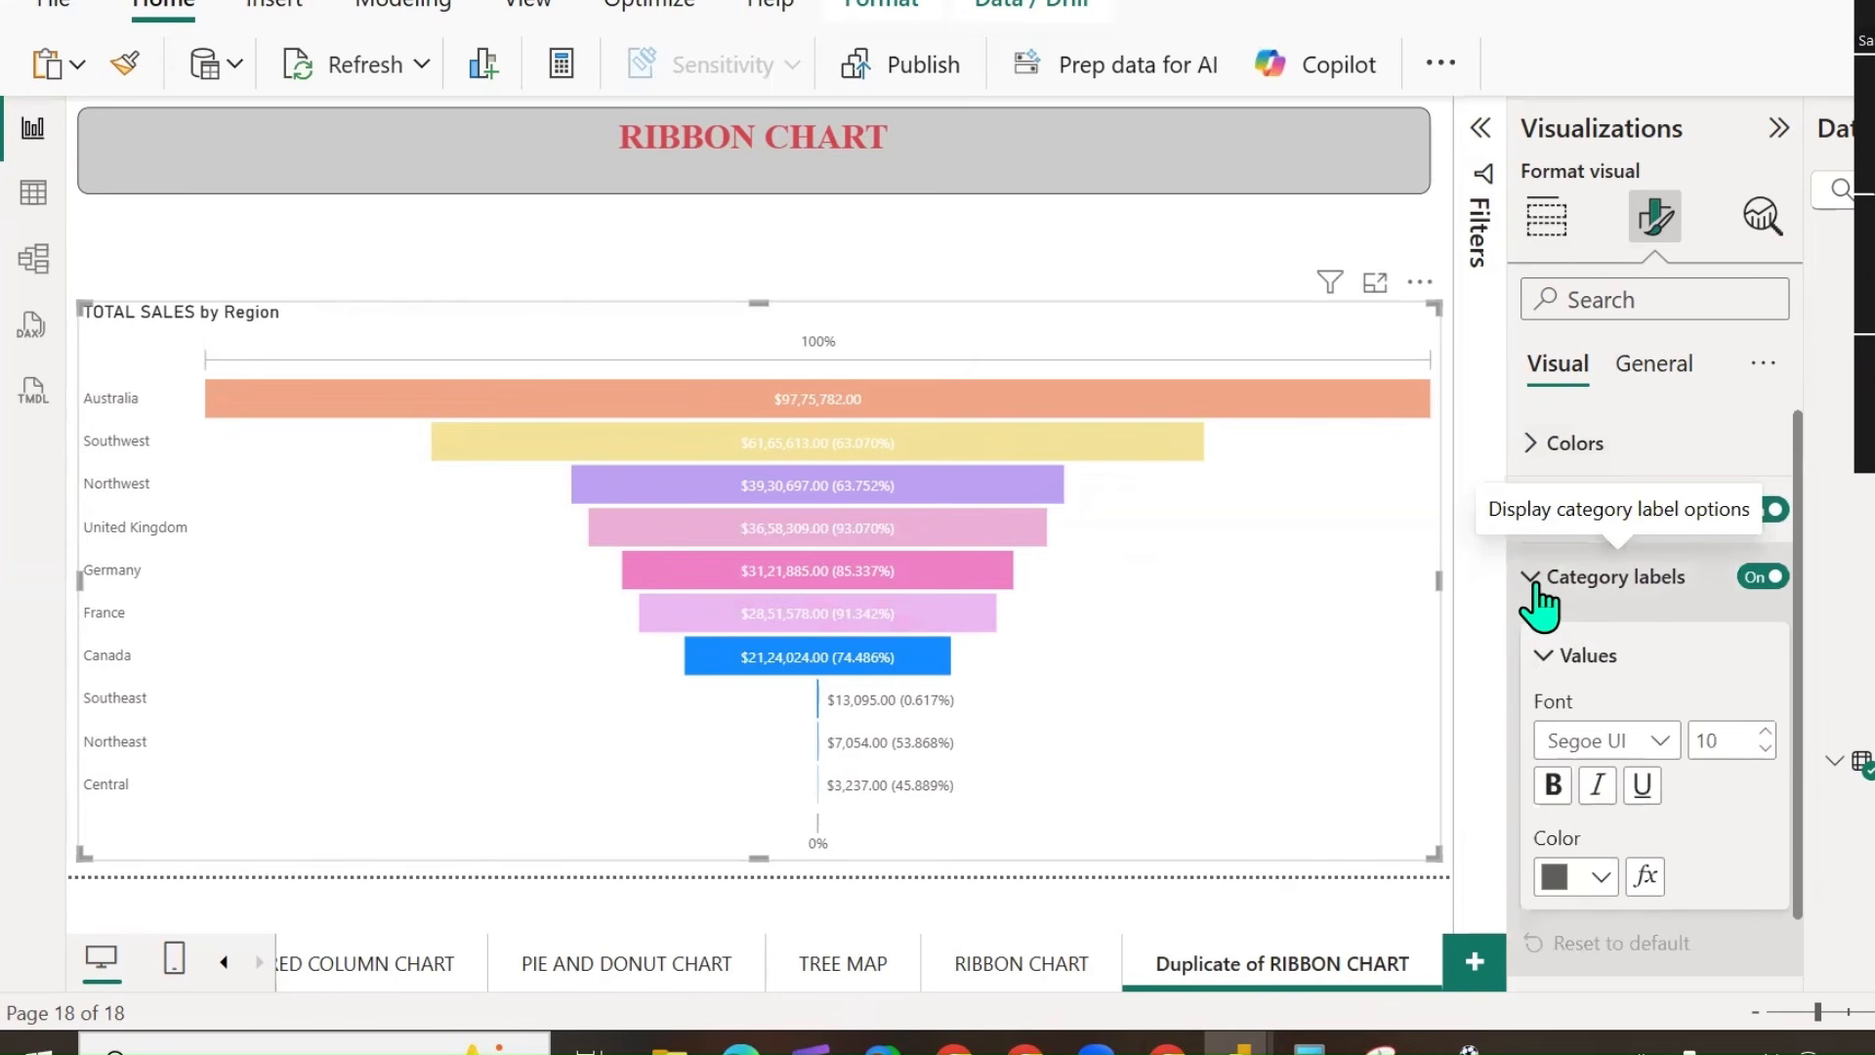
{"action": "left_click", "coordinate": [1756, 601]}
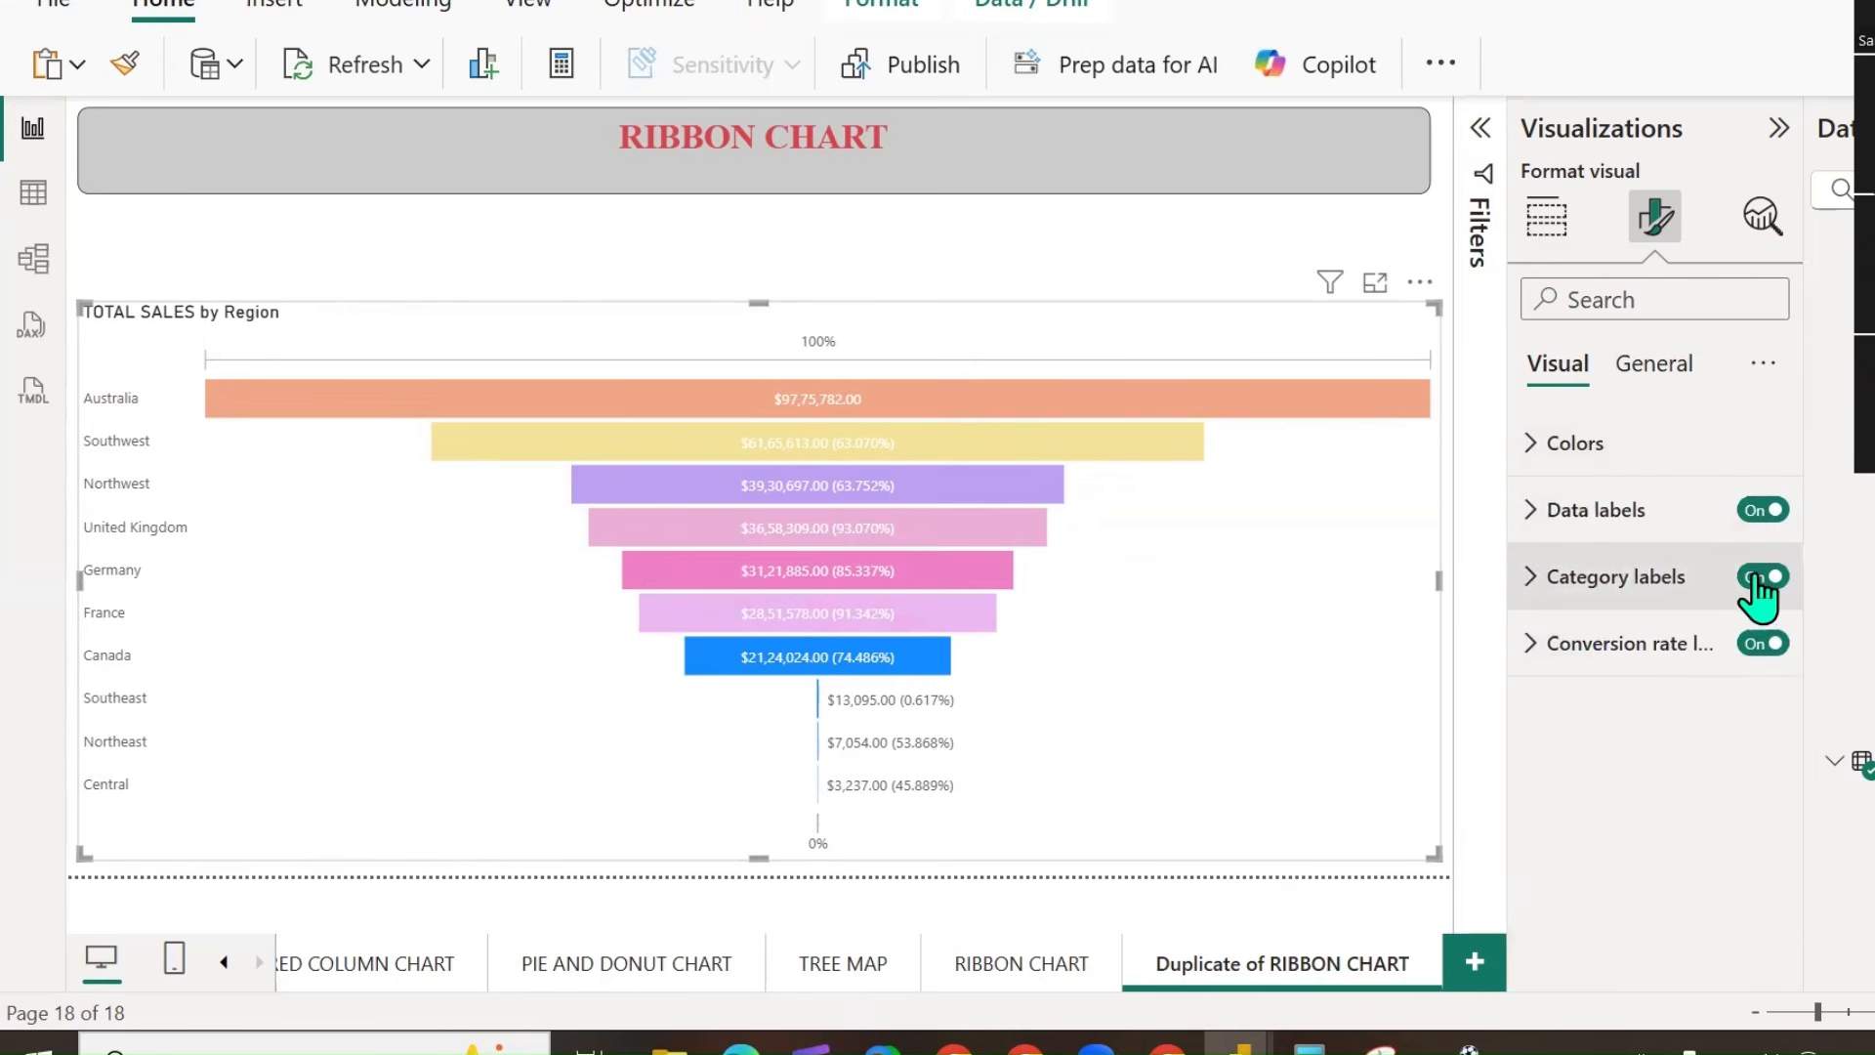
{"action": "left_click", "coordinate": [1761, 582]}
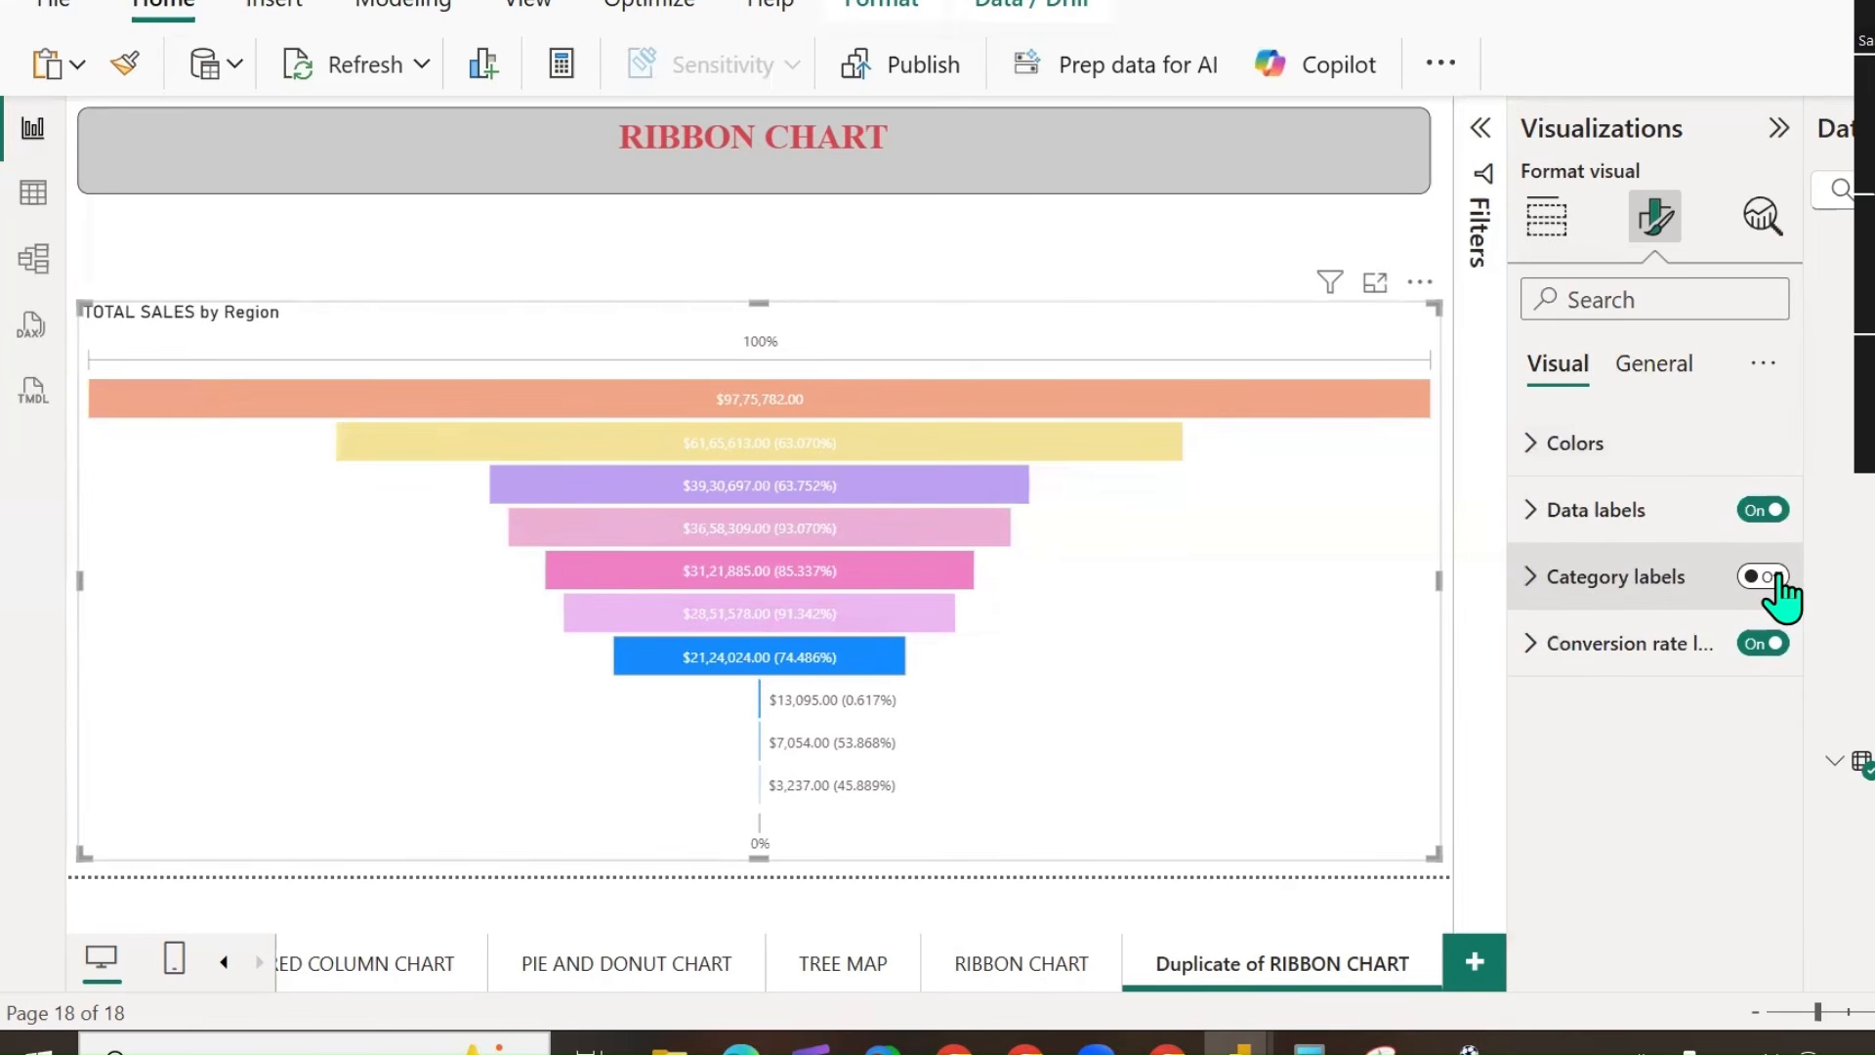
{"action": "left_click", "coordinate": [1773, 582]}
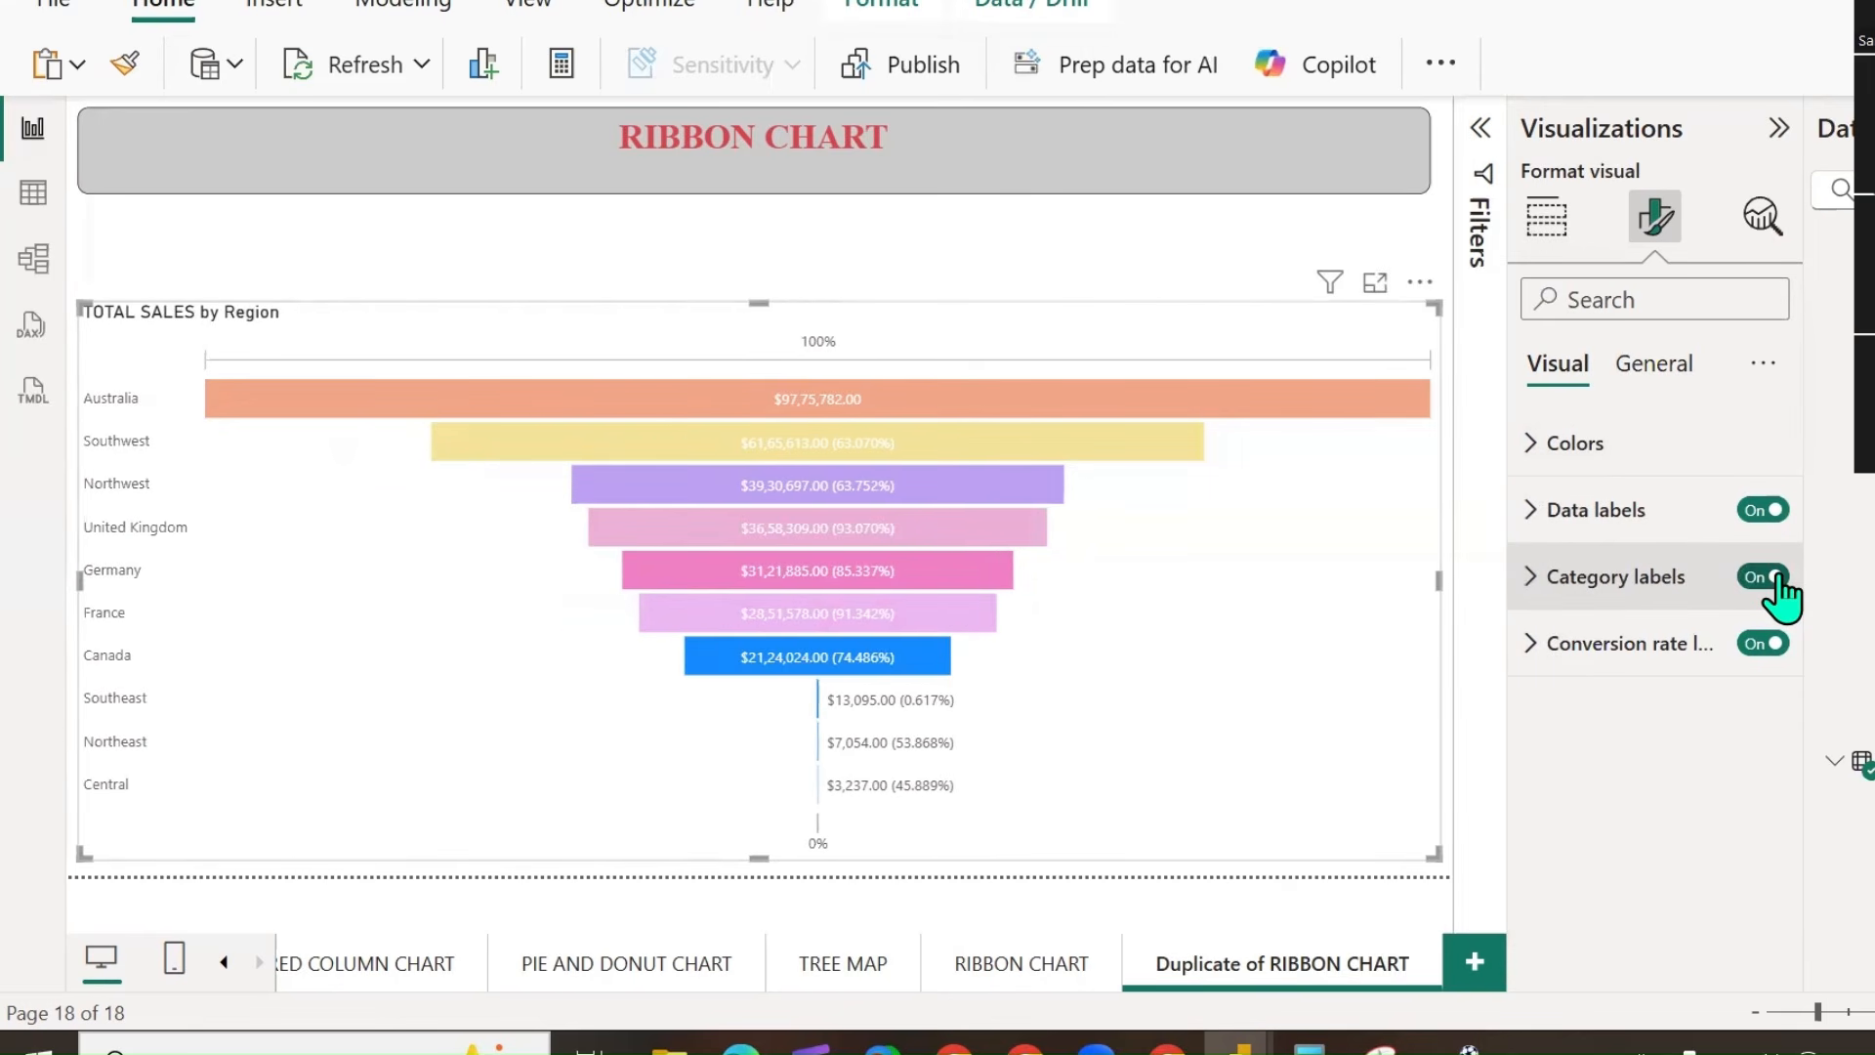
Switch the funnel's conversion rate labels off and back on to see which labels they control.
{"action": "left_click", "coordinate": [1532, 657]}
{"action": "left_click", "coordinate": [1753, 645]}
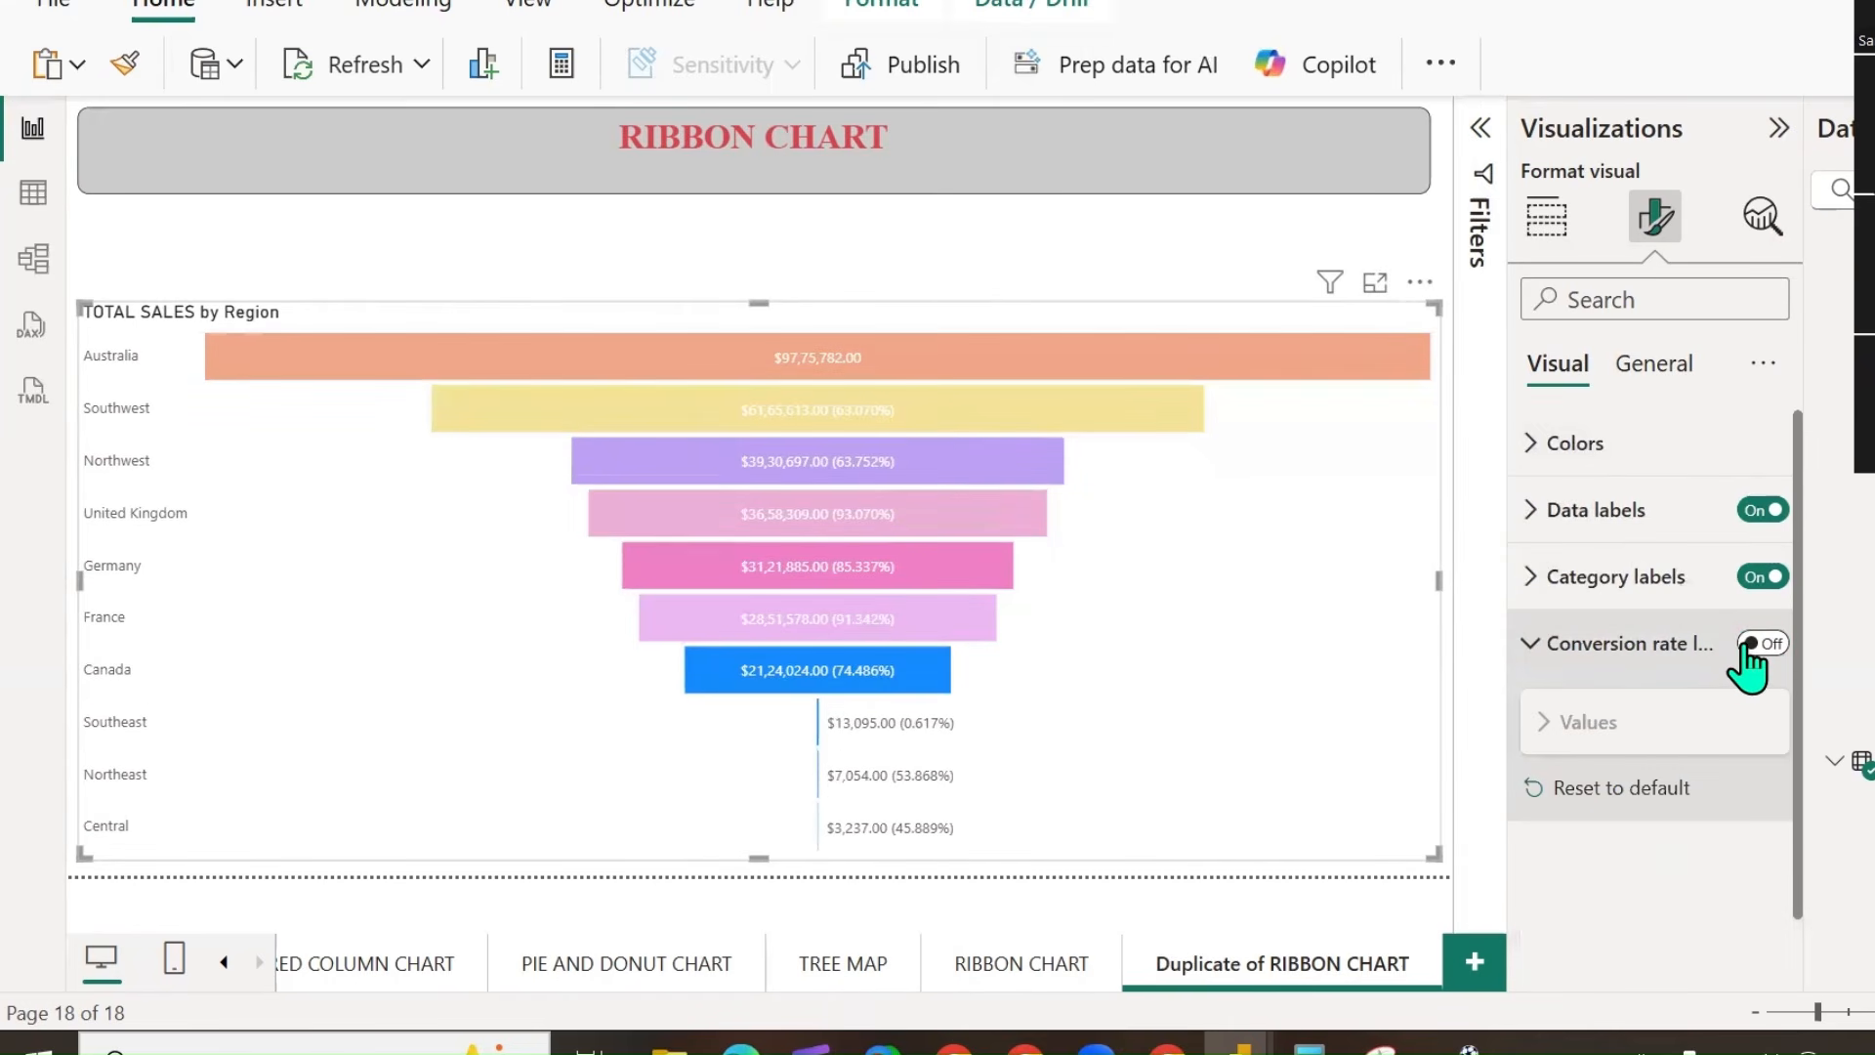
{"action": "left_click", "coordinate": [1768, 649]}
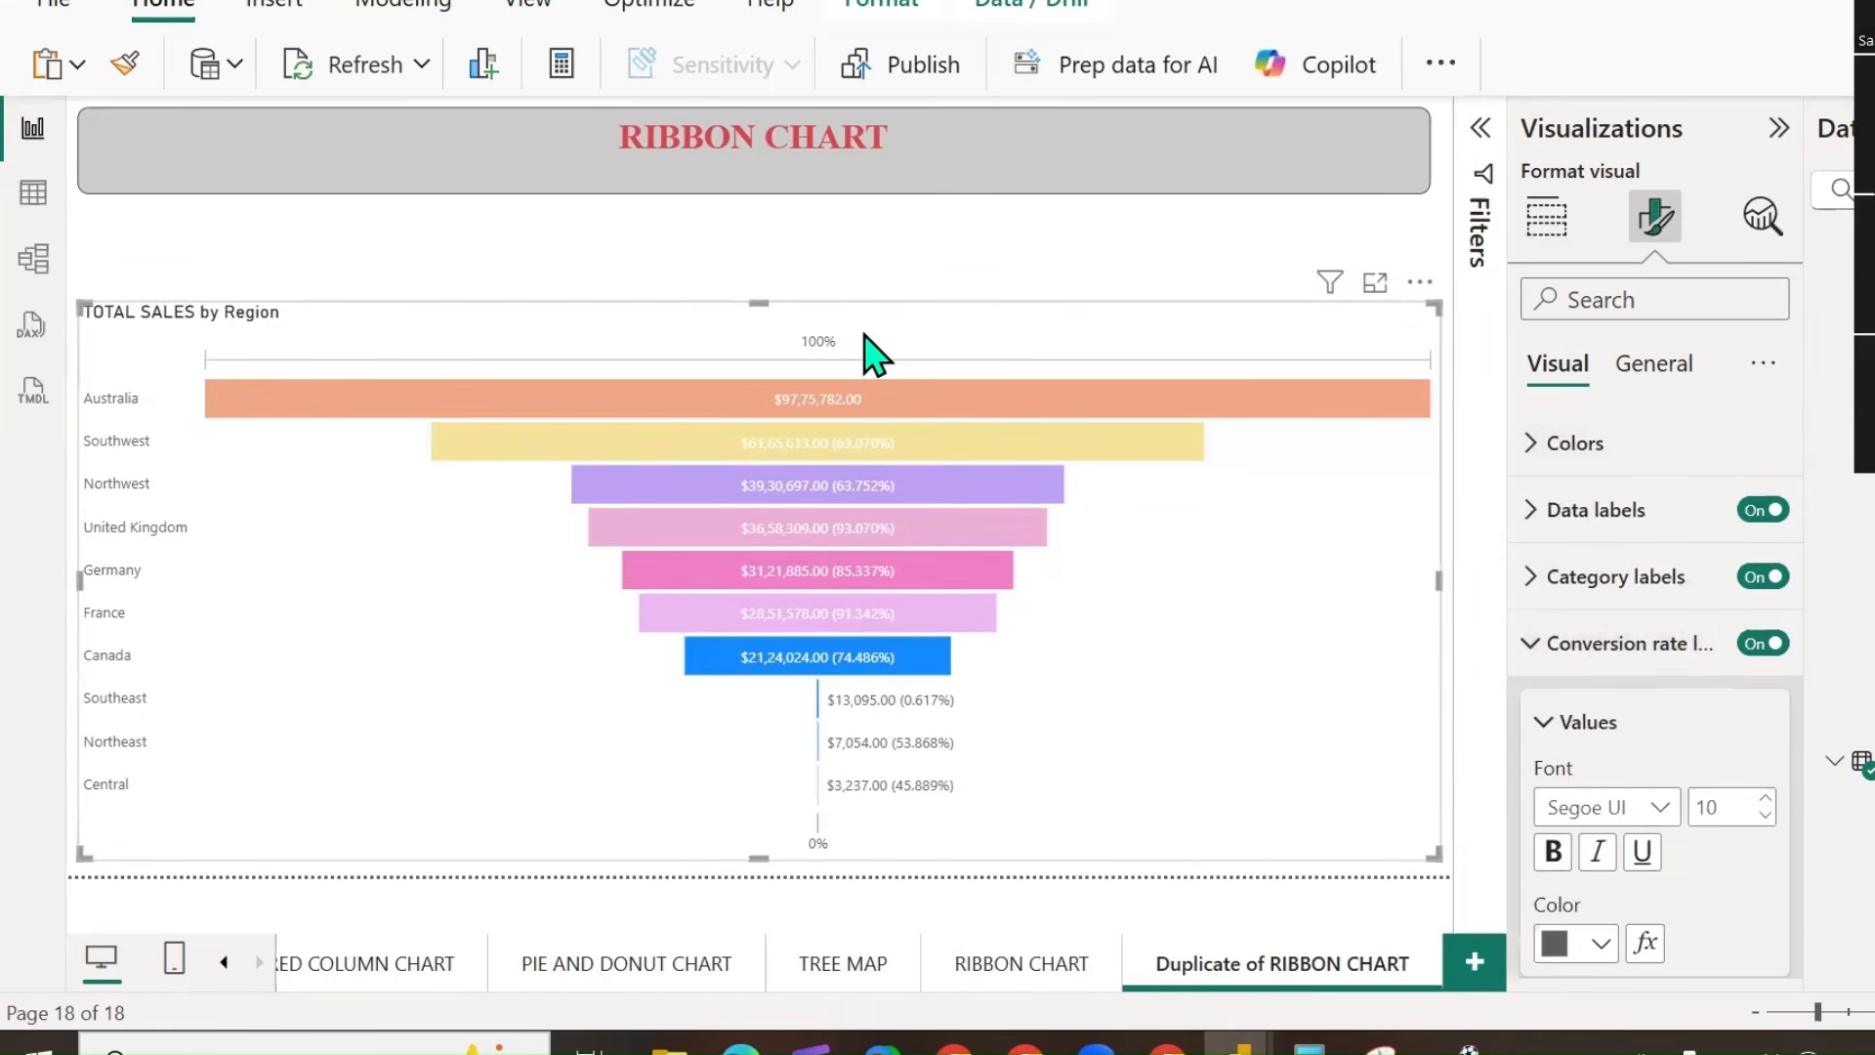
{"action": "mouse_move", "coordinate": [797, 319]}
{"action": "left_mouse_down"}
{"action": "mouse_move", "coordinate": [820, 377]}
{"action": "mouse_move", "coordinate": [849, 321]}
{"action": "mouse_move", "coordinate": [797, 320]}
{"action": "left_mouse_up"}
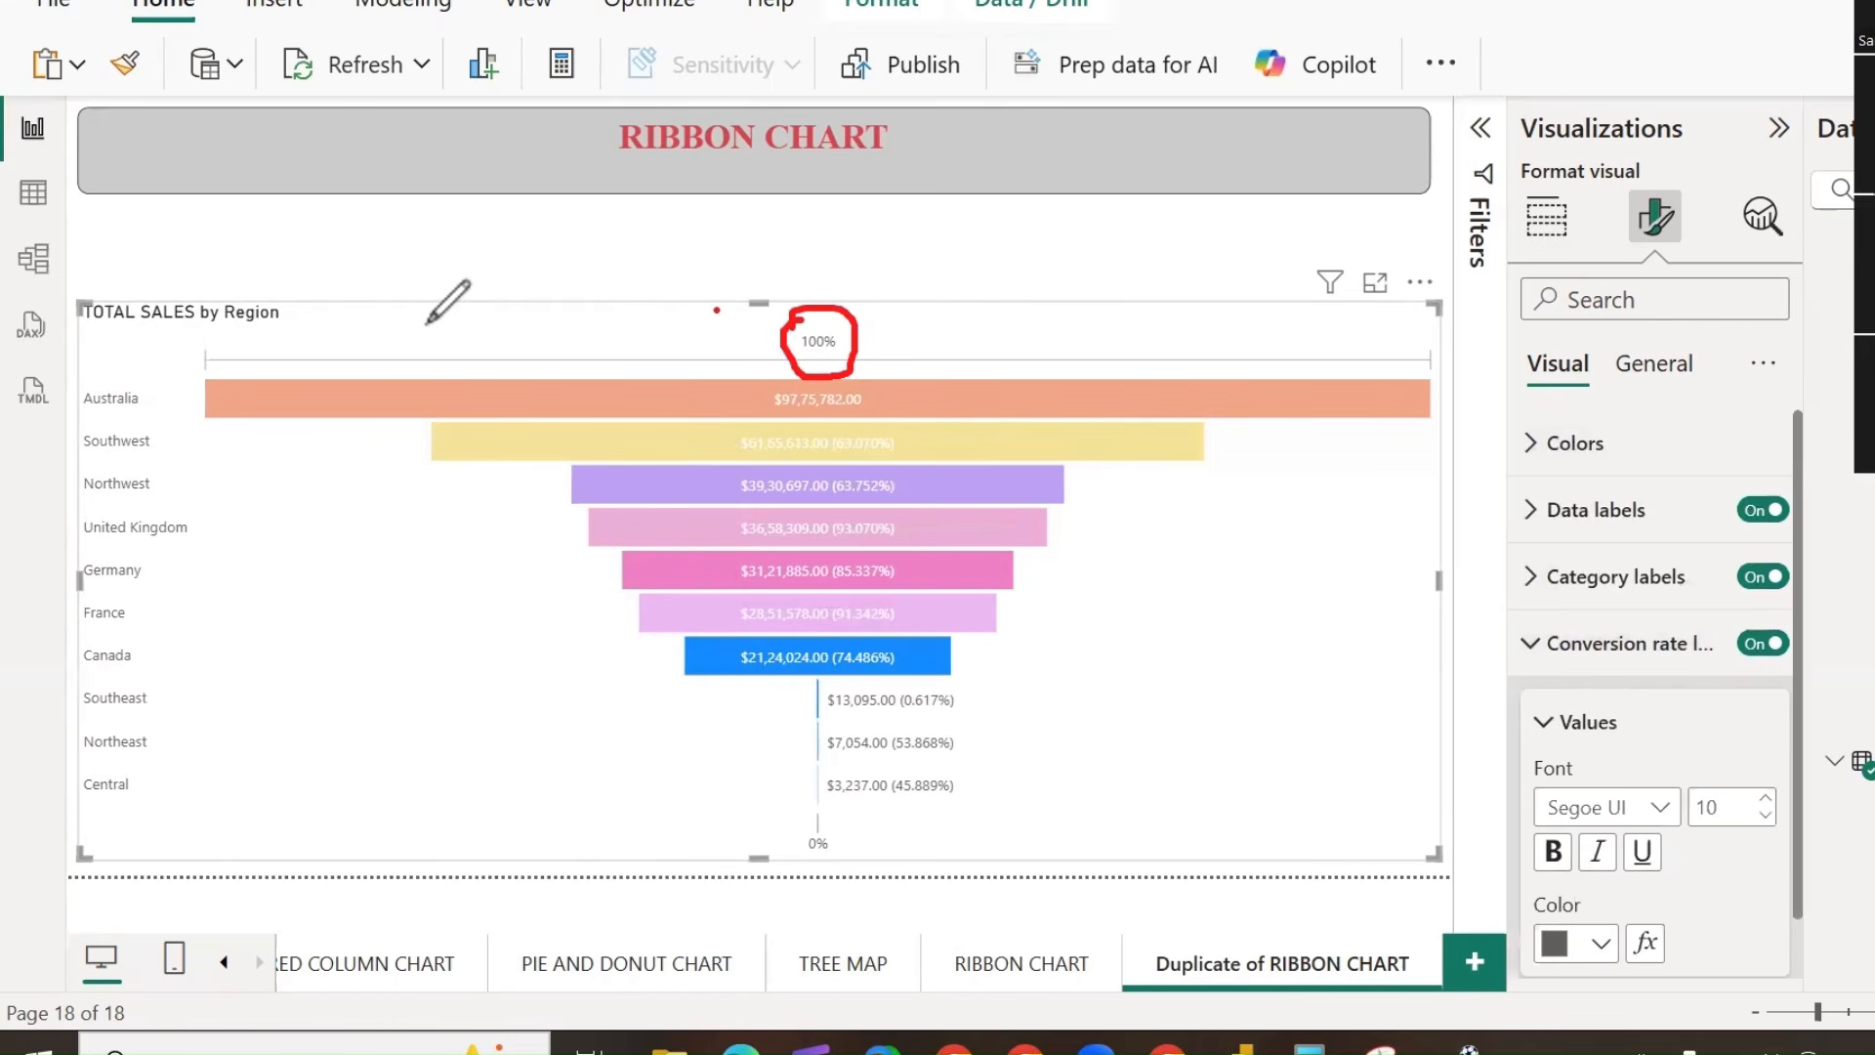
{"action": "left_click", "coordinate": [1763, 644]}
{"action": "left_click", "coordinate": [1766, 647]}
{"action": "scroll", "coordinate": [1725, 801], "scroll_direction": "down", "scroll_amount": 1}
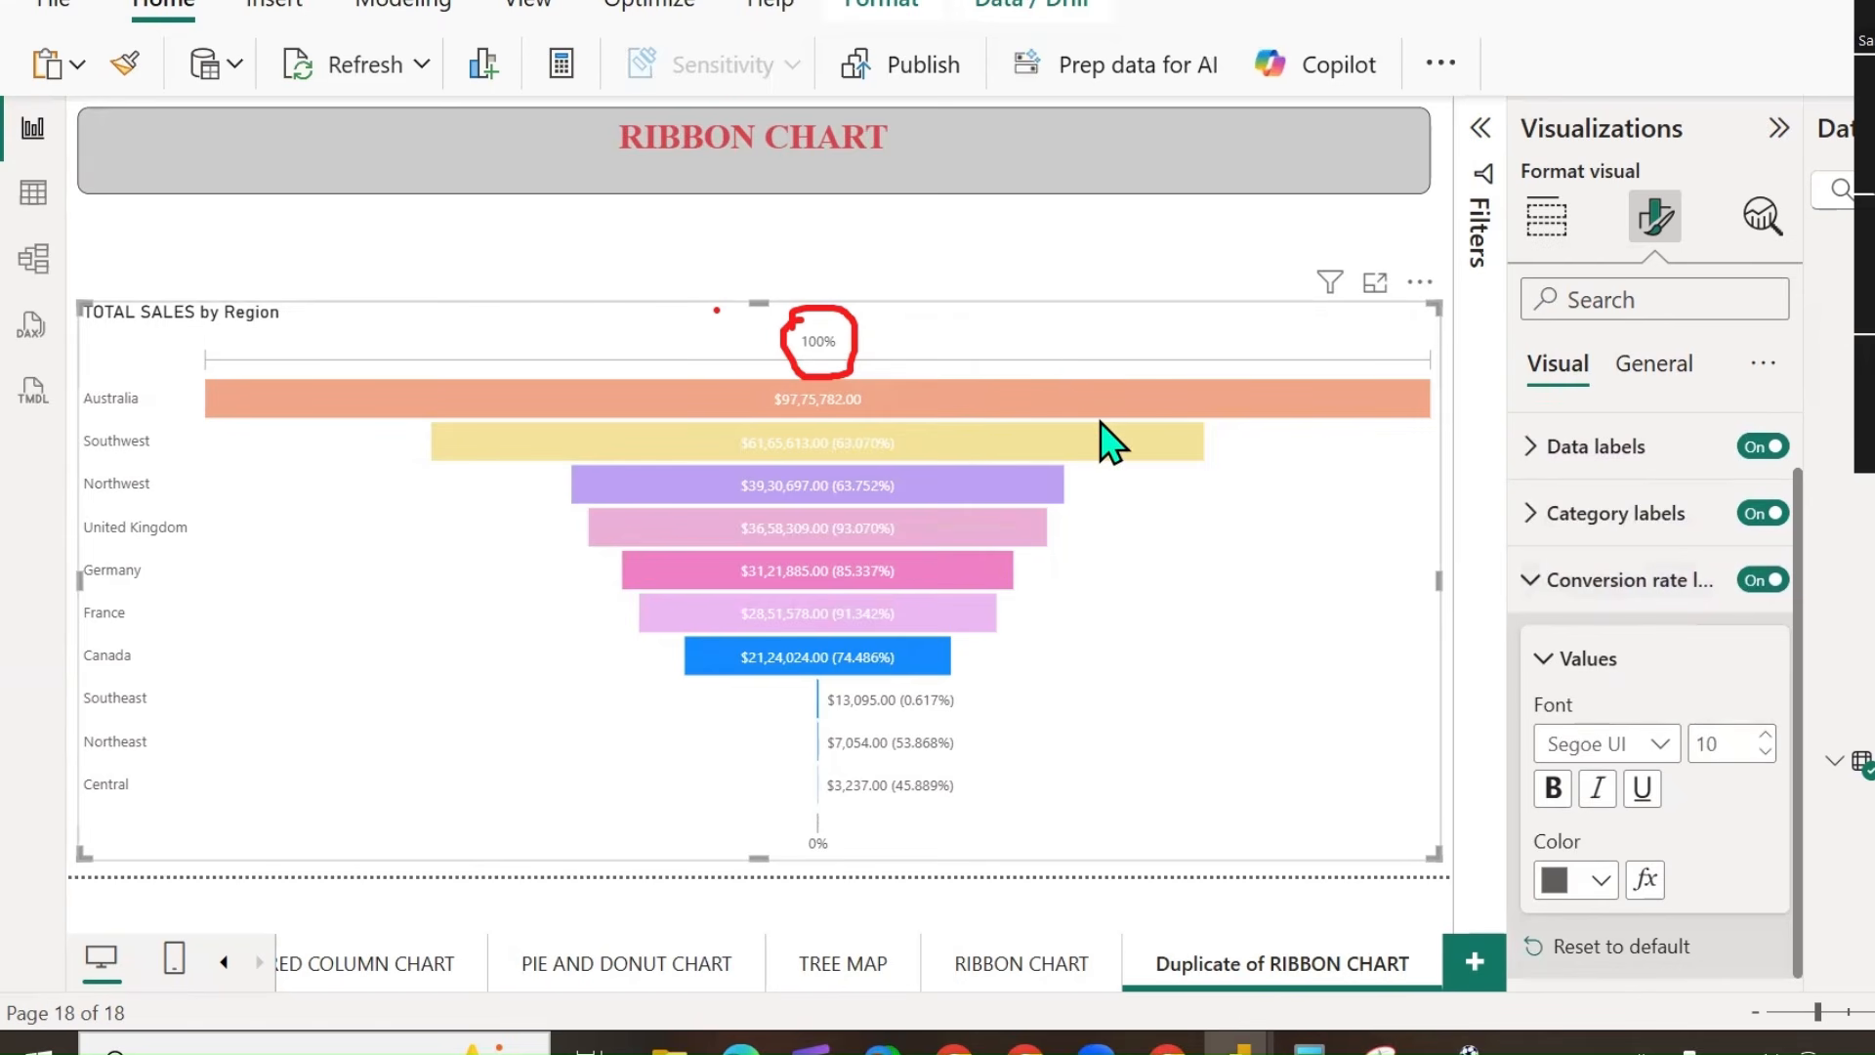
{"action": "left_click_drag", "start_coordinate": [1243, 428], "coordinate": [1258, 786]}
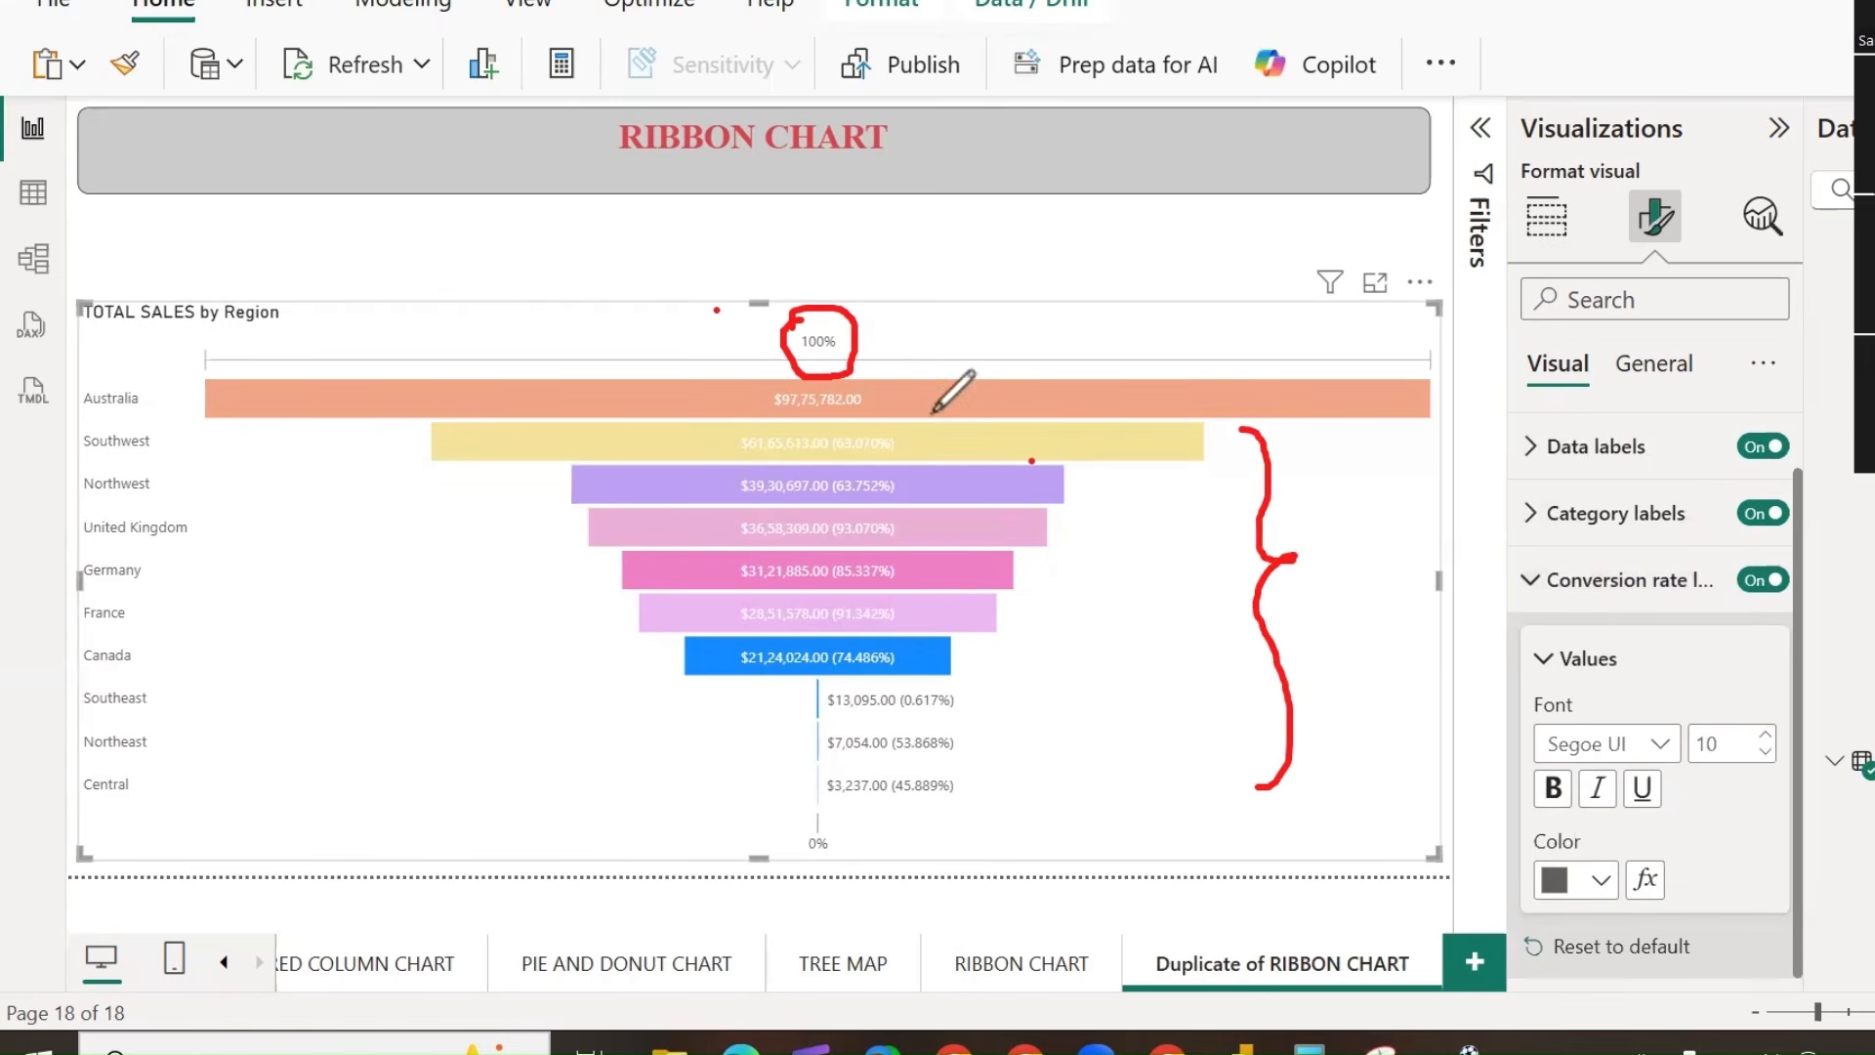
{"action": "mouse_move", "coordinate": [891, 301]}
{"action": "left_mouse_down"}
{"action": "mouse_move", "coordinate": [907, 383]}
{"action": "mouse_move", "coordinate": [938, 361]}
{"action": "left_mouse_up"}
{"action": "left_click_drag", "start_coordinate": [903, 440], "coordinate": [1082, 308]}
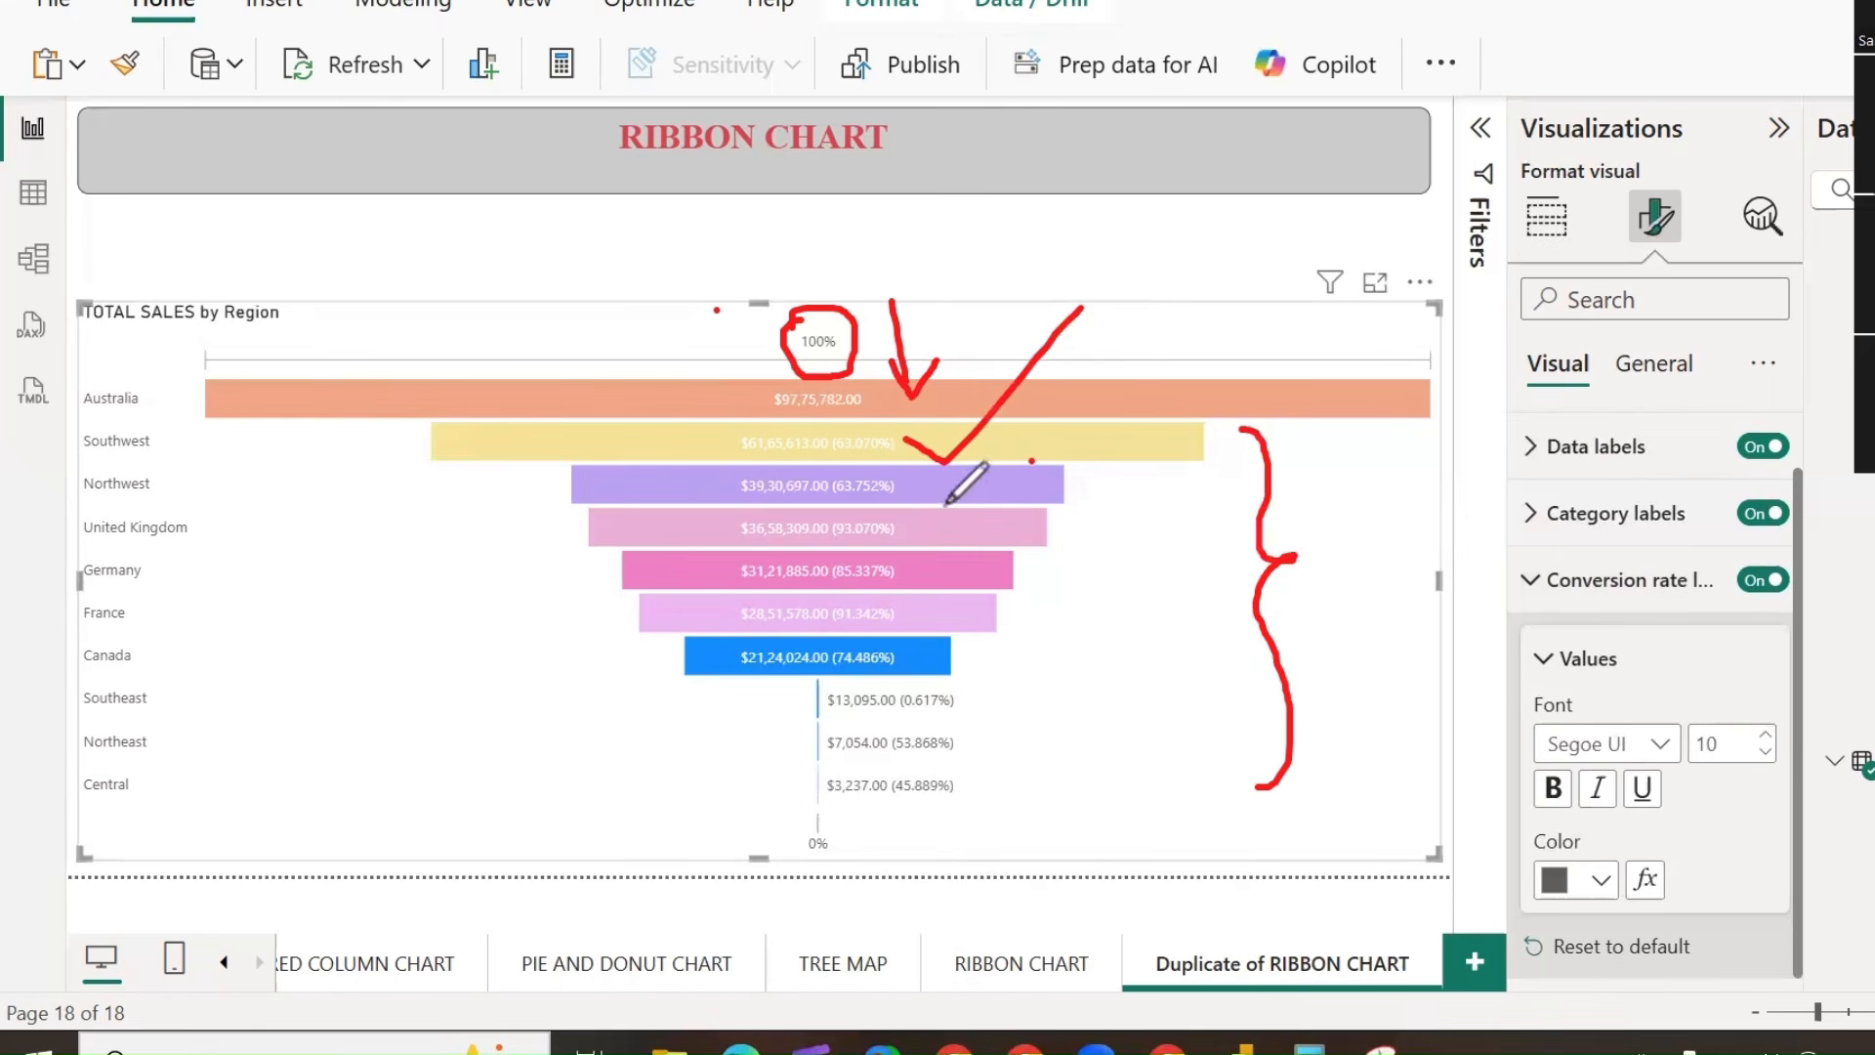
{"action": "mouse_move", "coordinate": [943, 486]}
{"action": "left_mouse_down"}
{"action": "mouse_move", "coordinate": [1043, 489]}
{"action": "mouse_move", "coordinate": [1150, 383]}
{"action": "left_mouse_up"}
{"action": "left_click_drag", "start_coordinate": [910, 537], "coordinate": [887, 483]}
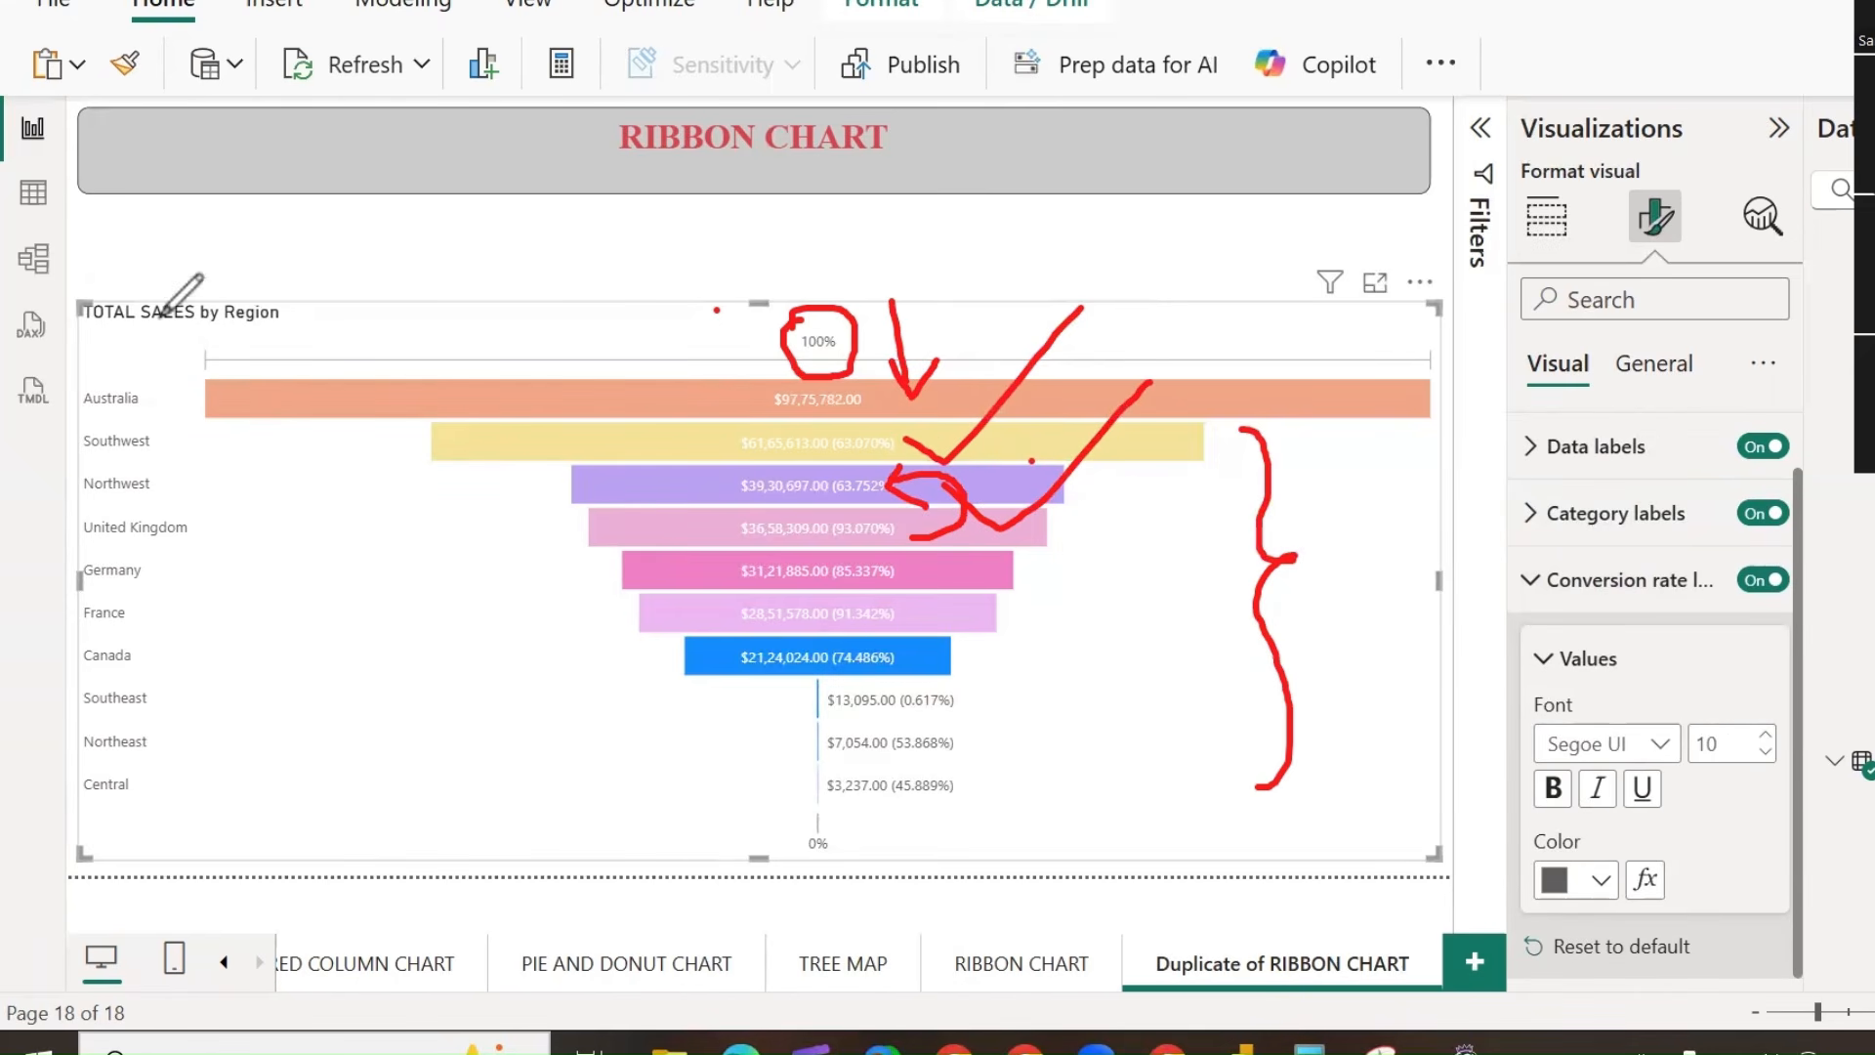
{"action": "left_click", "coordinate": [137, 488]}
{"action": "mouse_move", "coordinate": [937, 229]}
{"action": "left_mouse_down"}
{"action": "mouse_move", "coordinate": [900, 330]}
{"action": "mouse_move", "coordinate": [1579, 307]}
{"action": "left_mouse_up"}
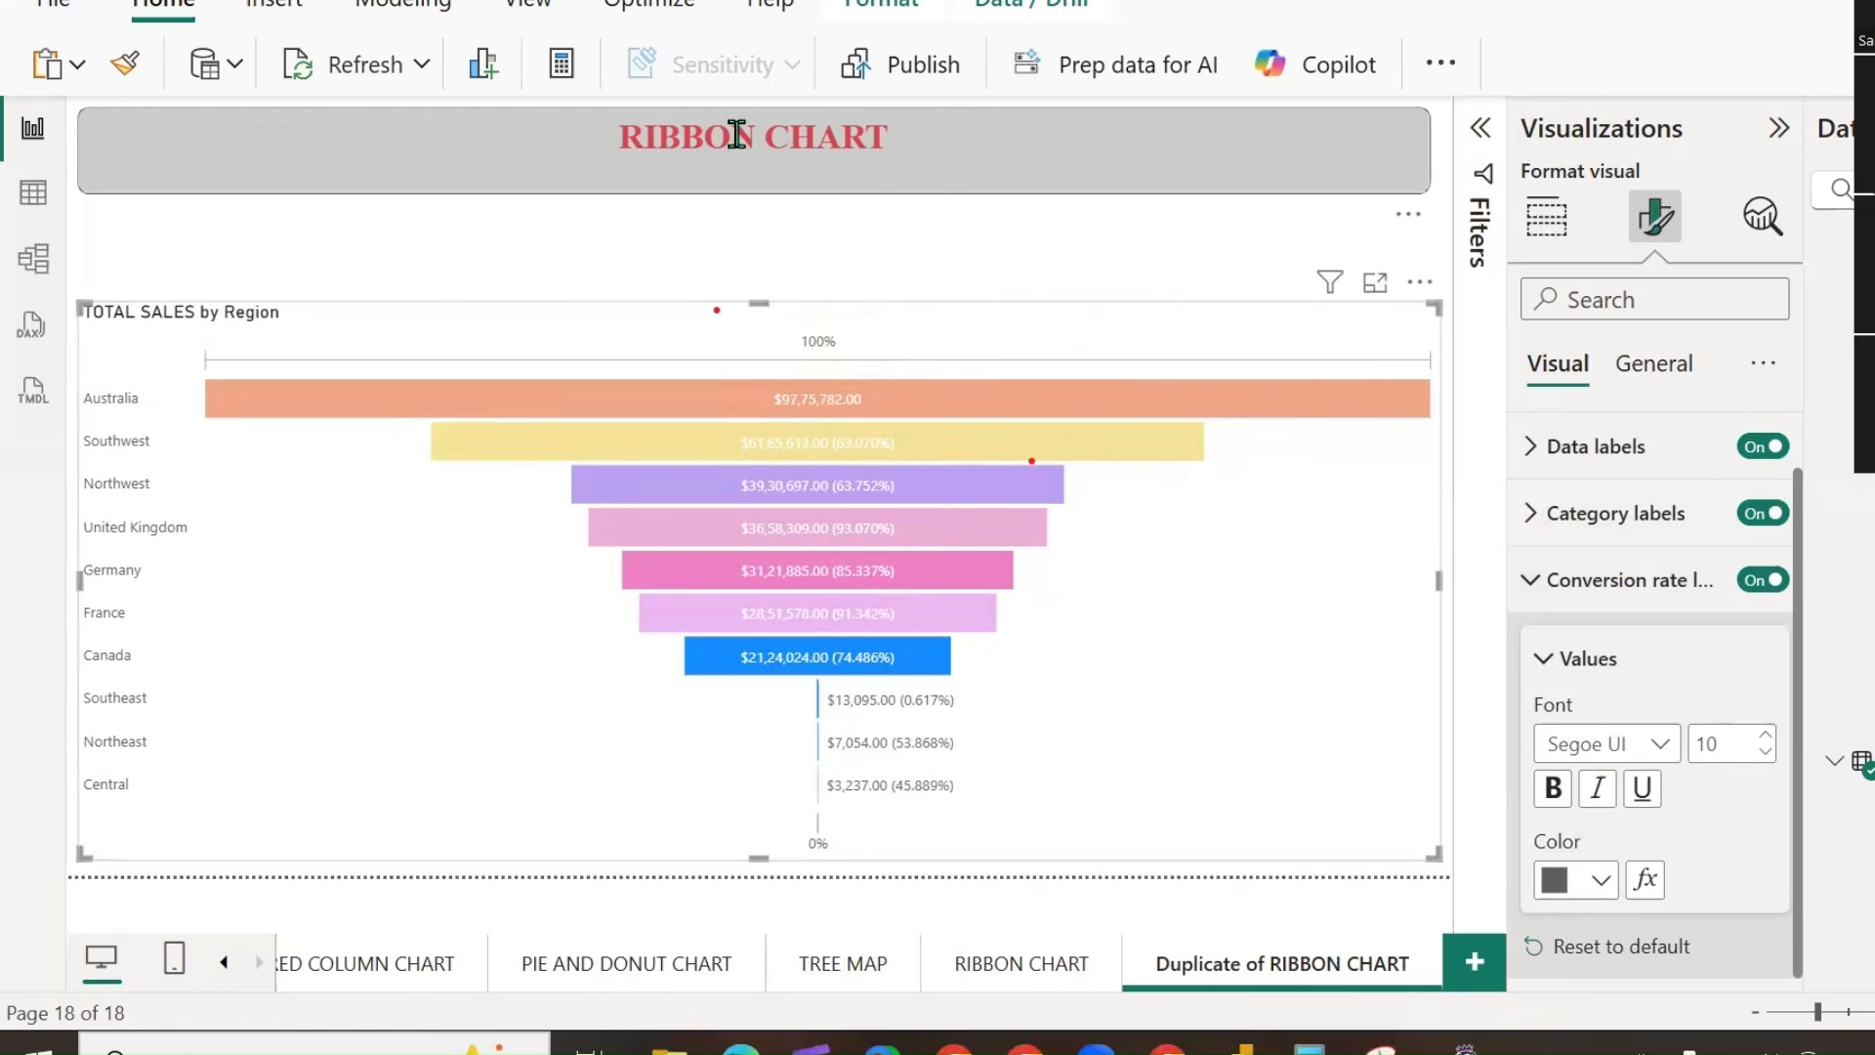
Change the page heading to FUNNEL CHART and rename the duplicated page with the same text.
{"action": "left_click_drag", "start_coordinate": [751, 134], "coordinate": [532, 137]}
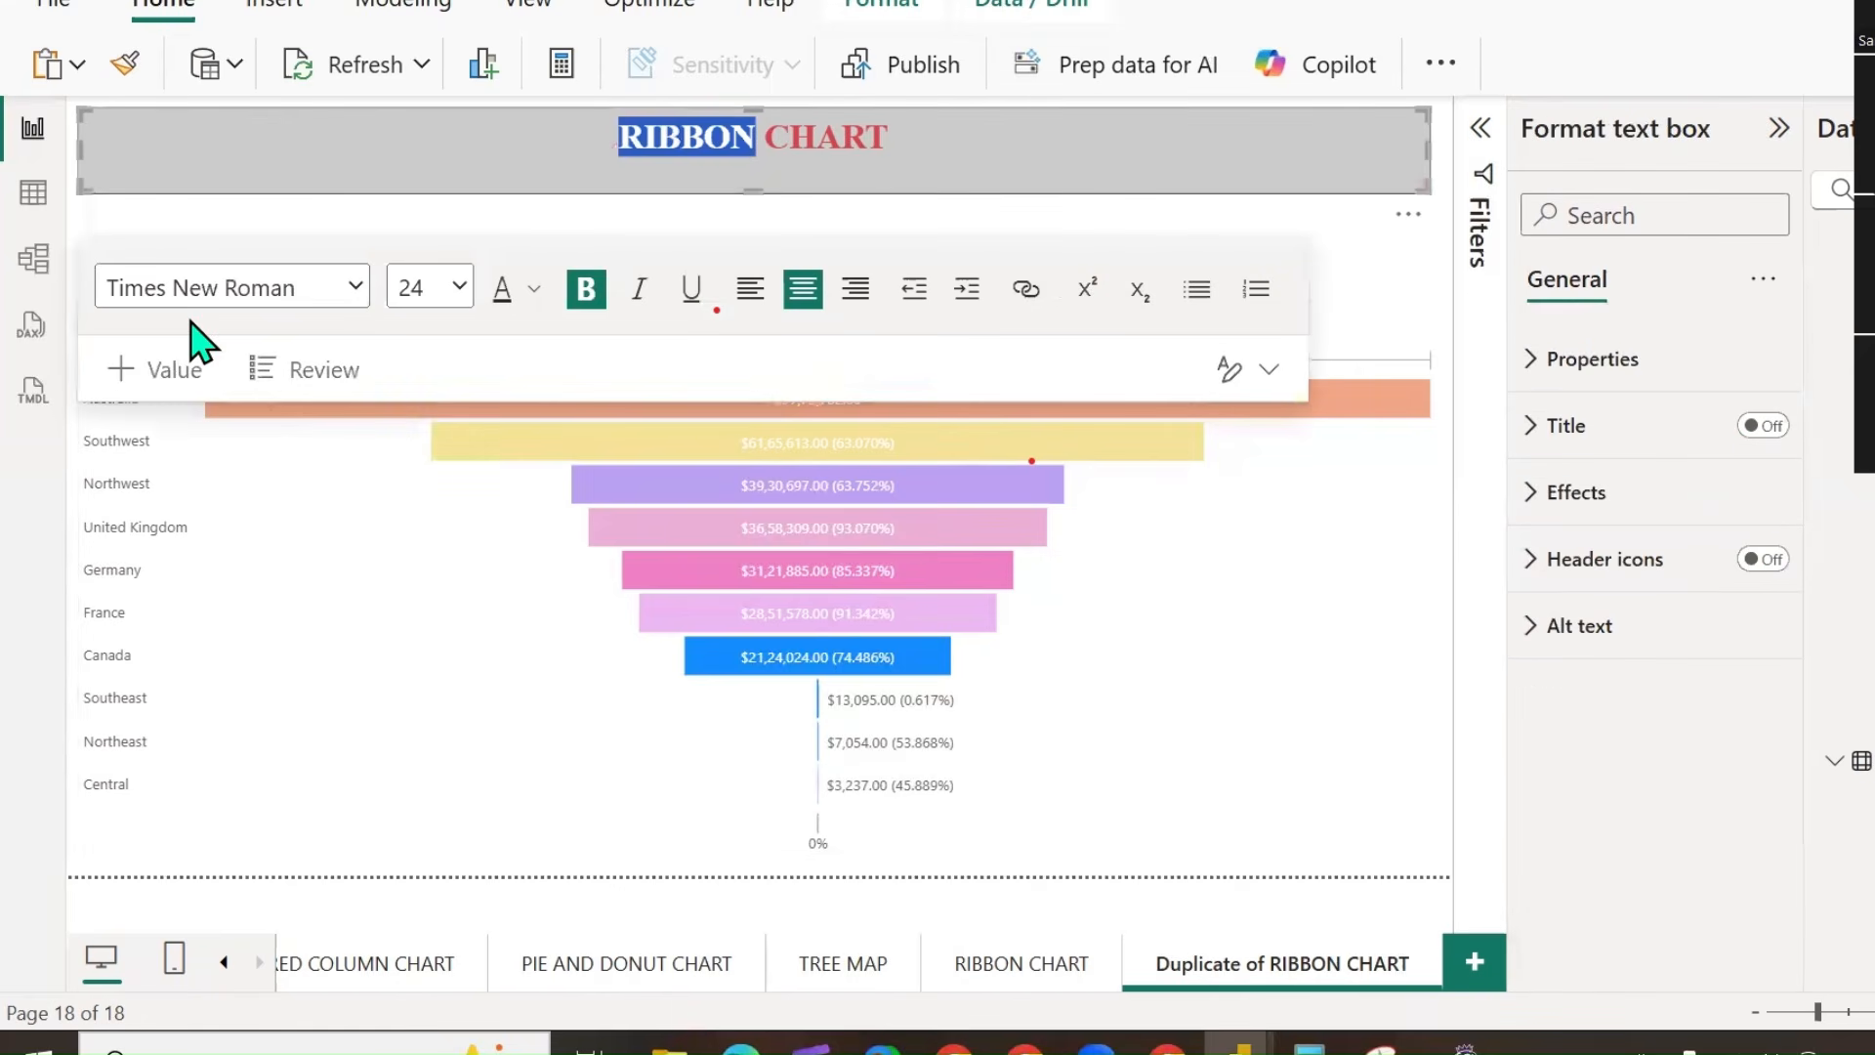
{"action": "type", "text": "FUNNEL"}
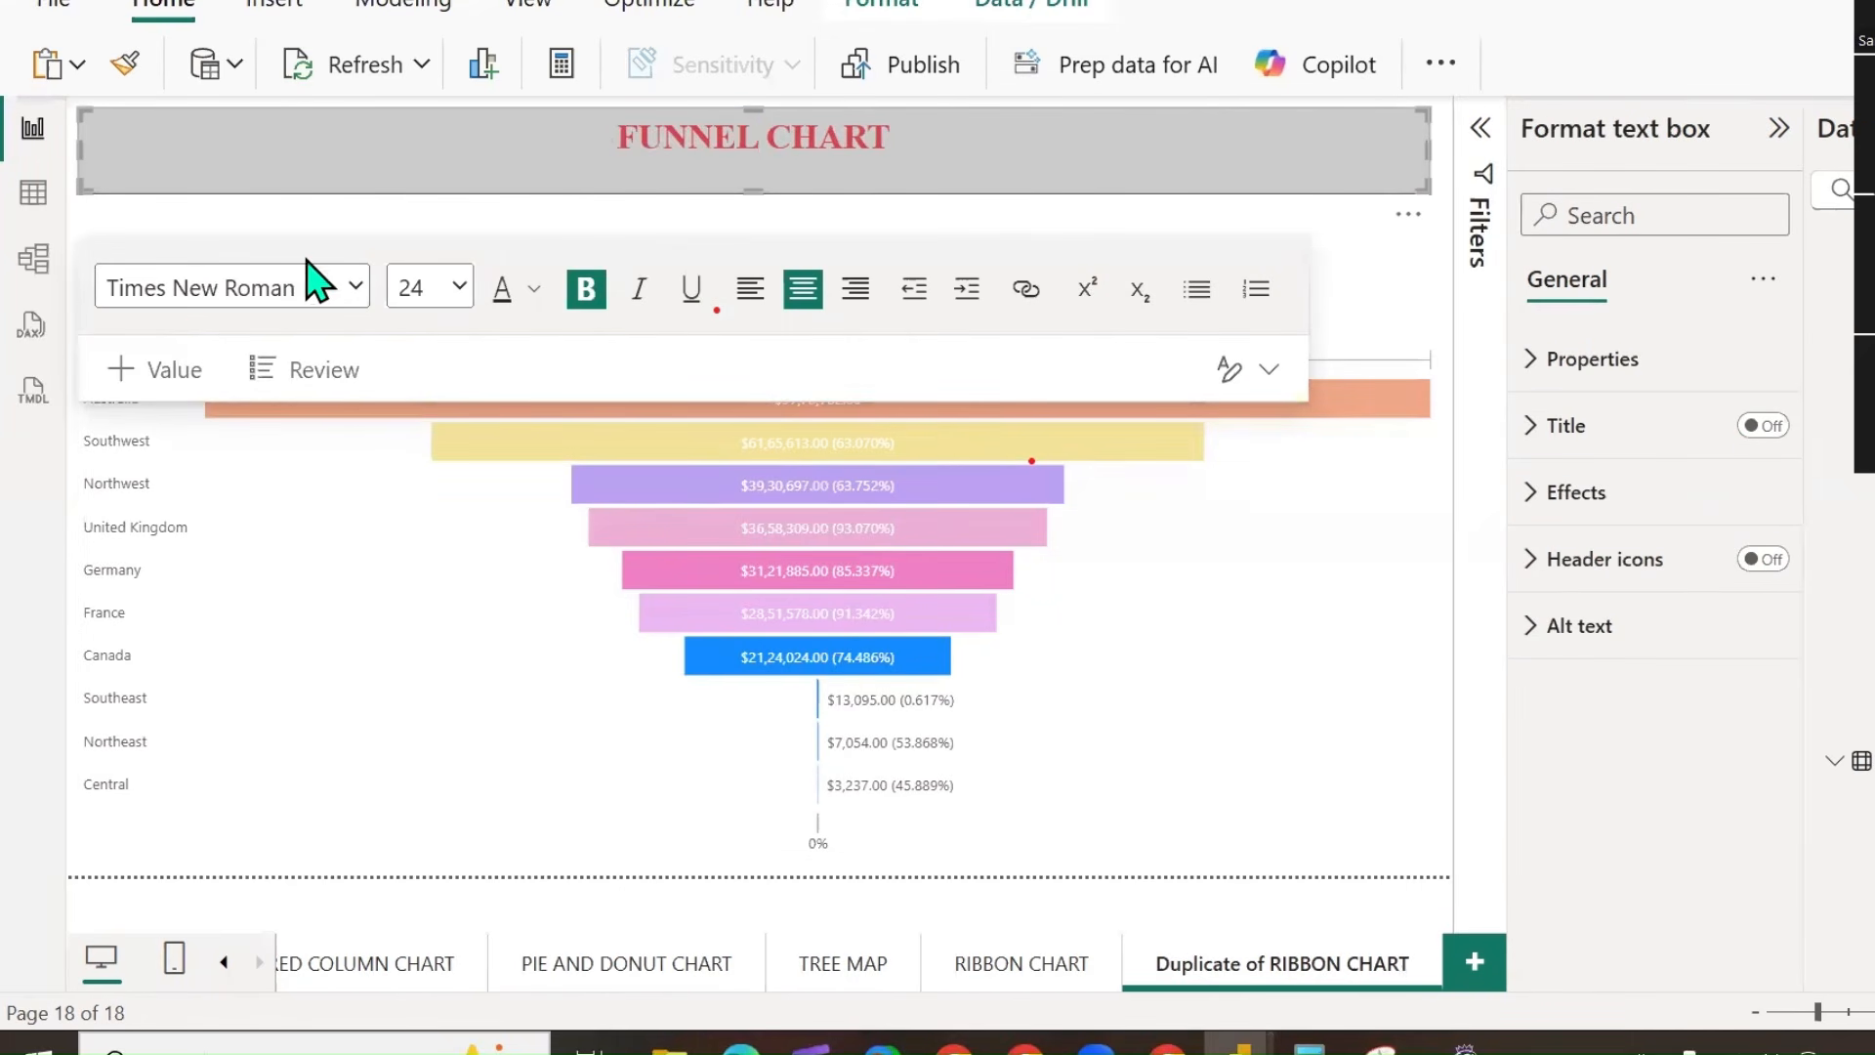
{"action": "double_click", "coordinate": [673, 140]}
{"action": "key", "text": "ctrl+a"}
{"action": "key", "text": "ctrl+c"}
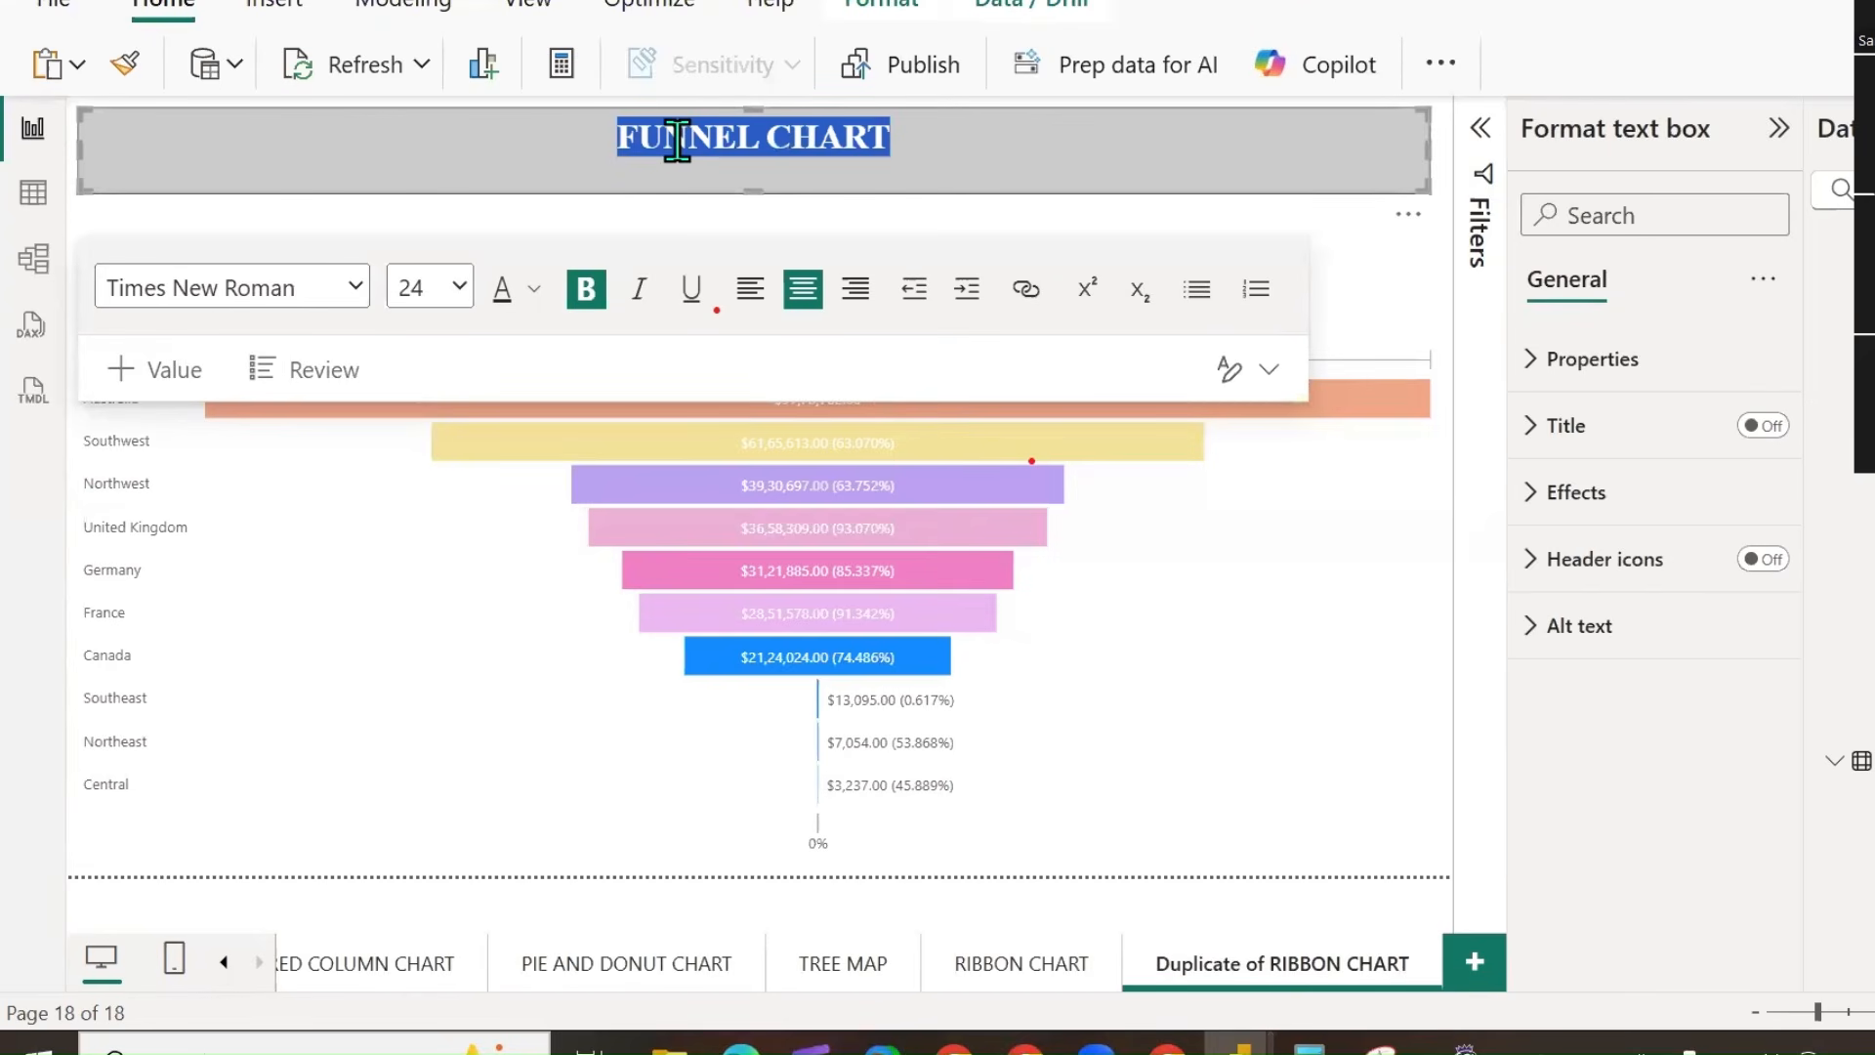
{"action": "left_click", "coordinate": [1290, 967]}
{"action": "double_click", "coordinate": [1294, 974]}
{"action": "key", "text": "ctrl+v"}
{"action": "key", "text": "Return"}
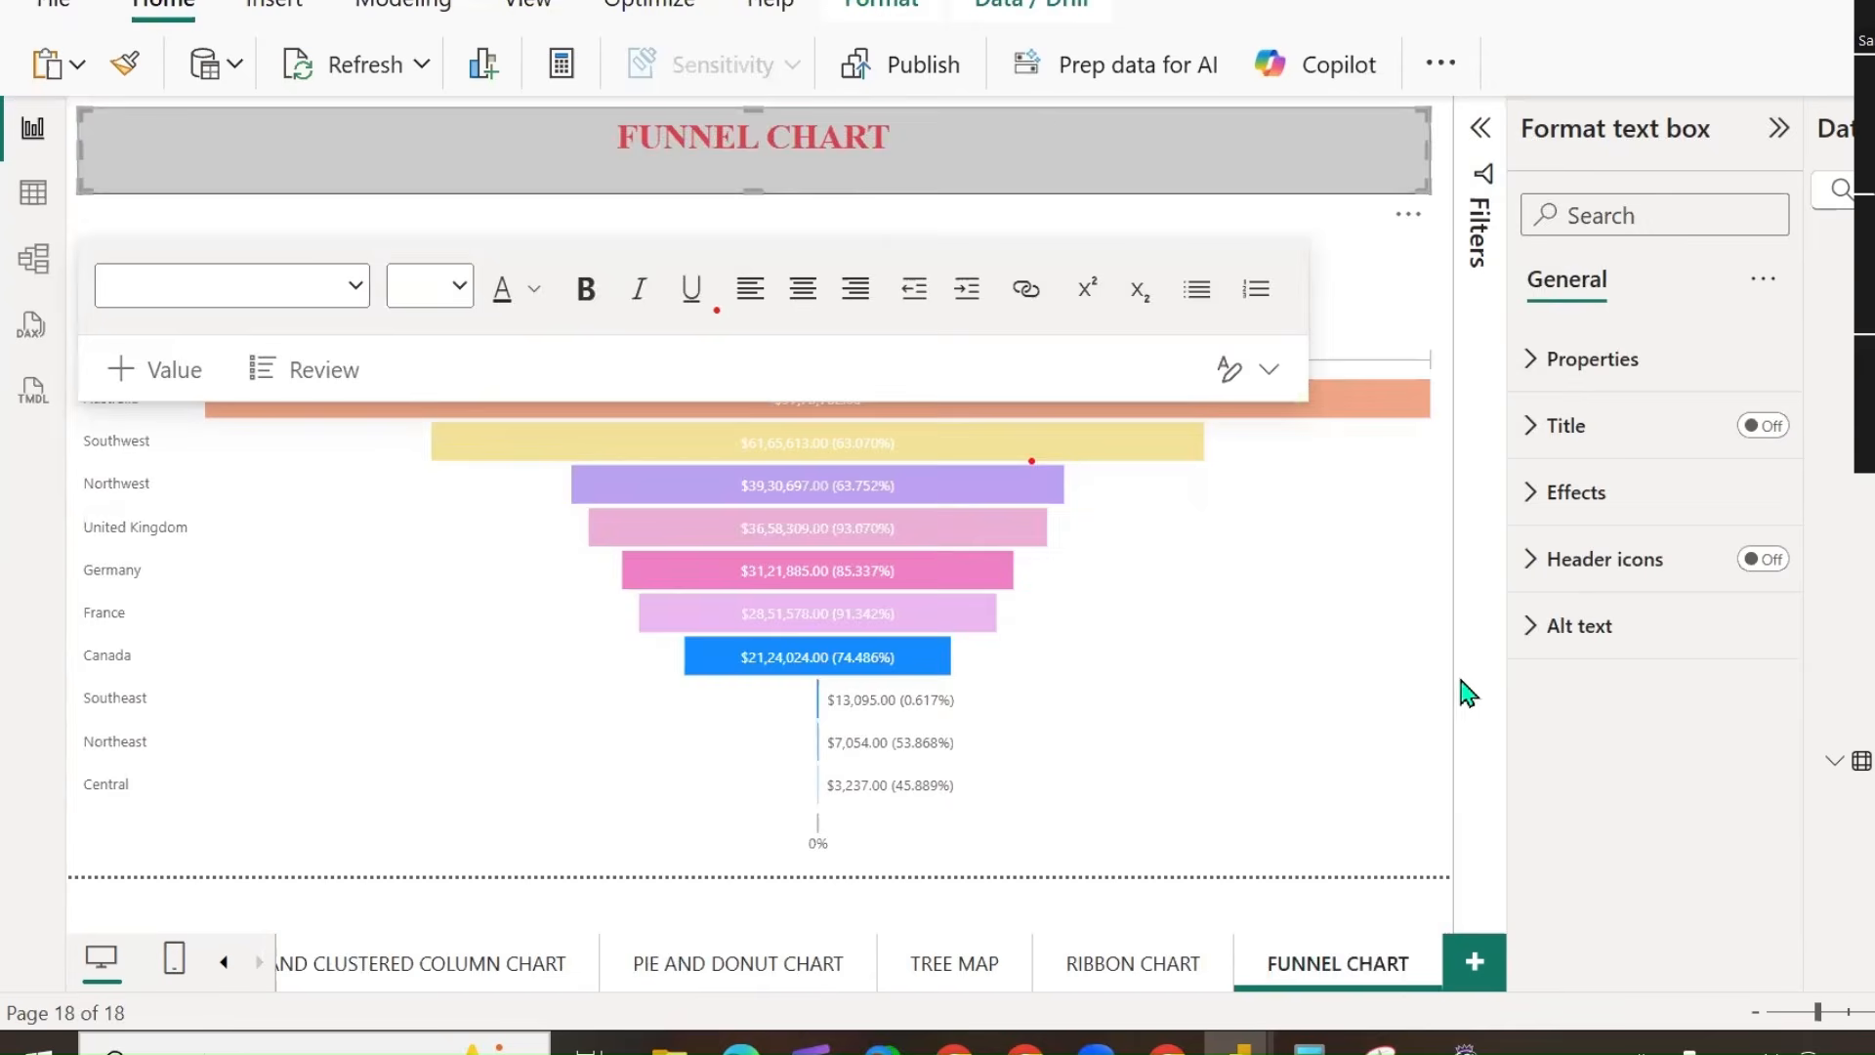
Add a new report page named CARD AND MULTIROW CARD with an empty card visual on it.
{"action": "left_click", "coordinate": [1475, 962]}
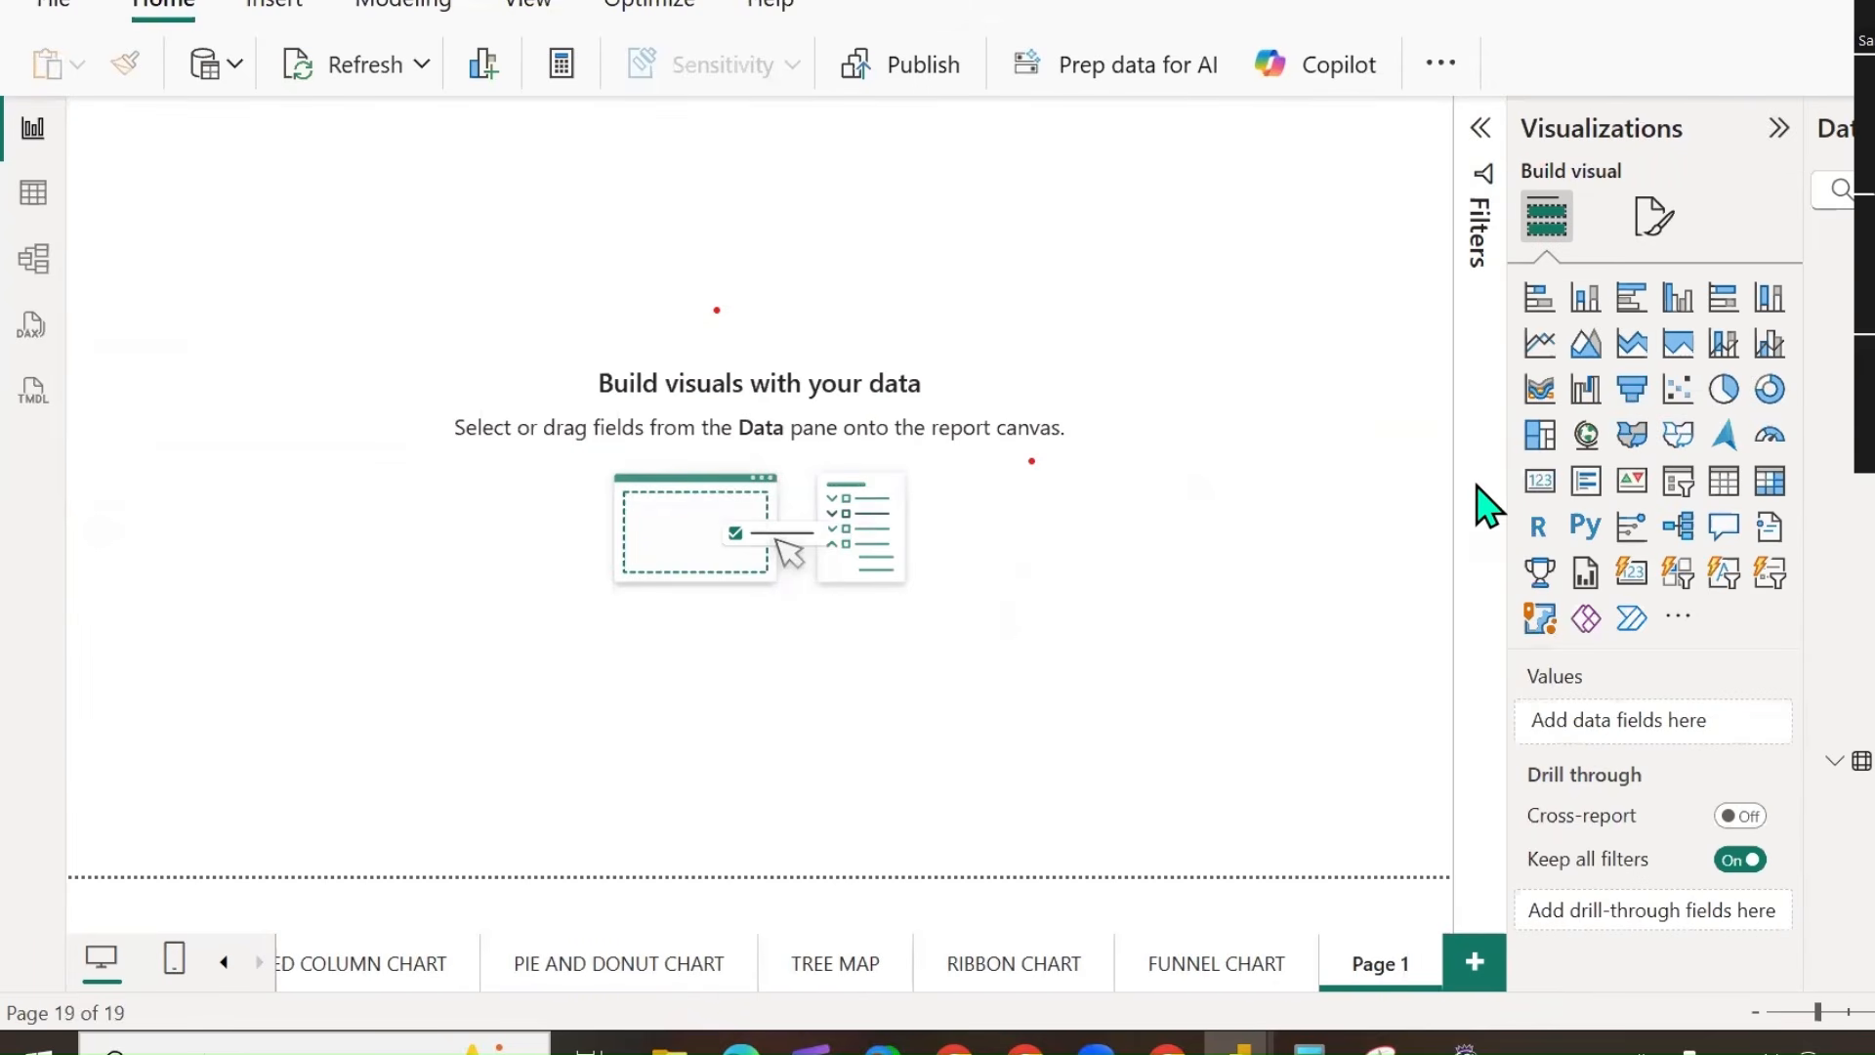
{"action": "left_click", "coordinate": [1542, 486]}
{"action": "double_click", "coordinate": [1378, 962]}
{"action": "type", "text": "CARD"}
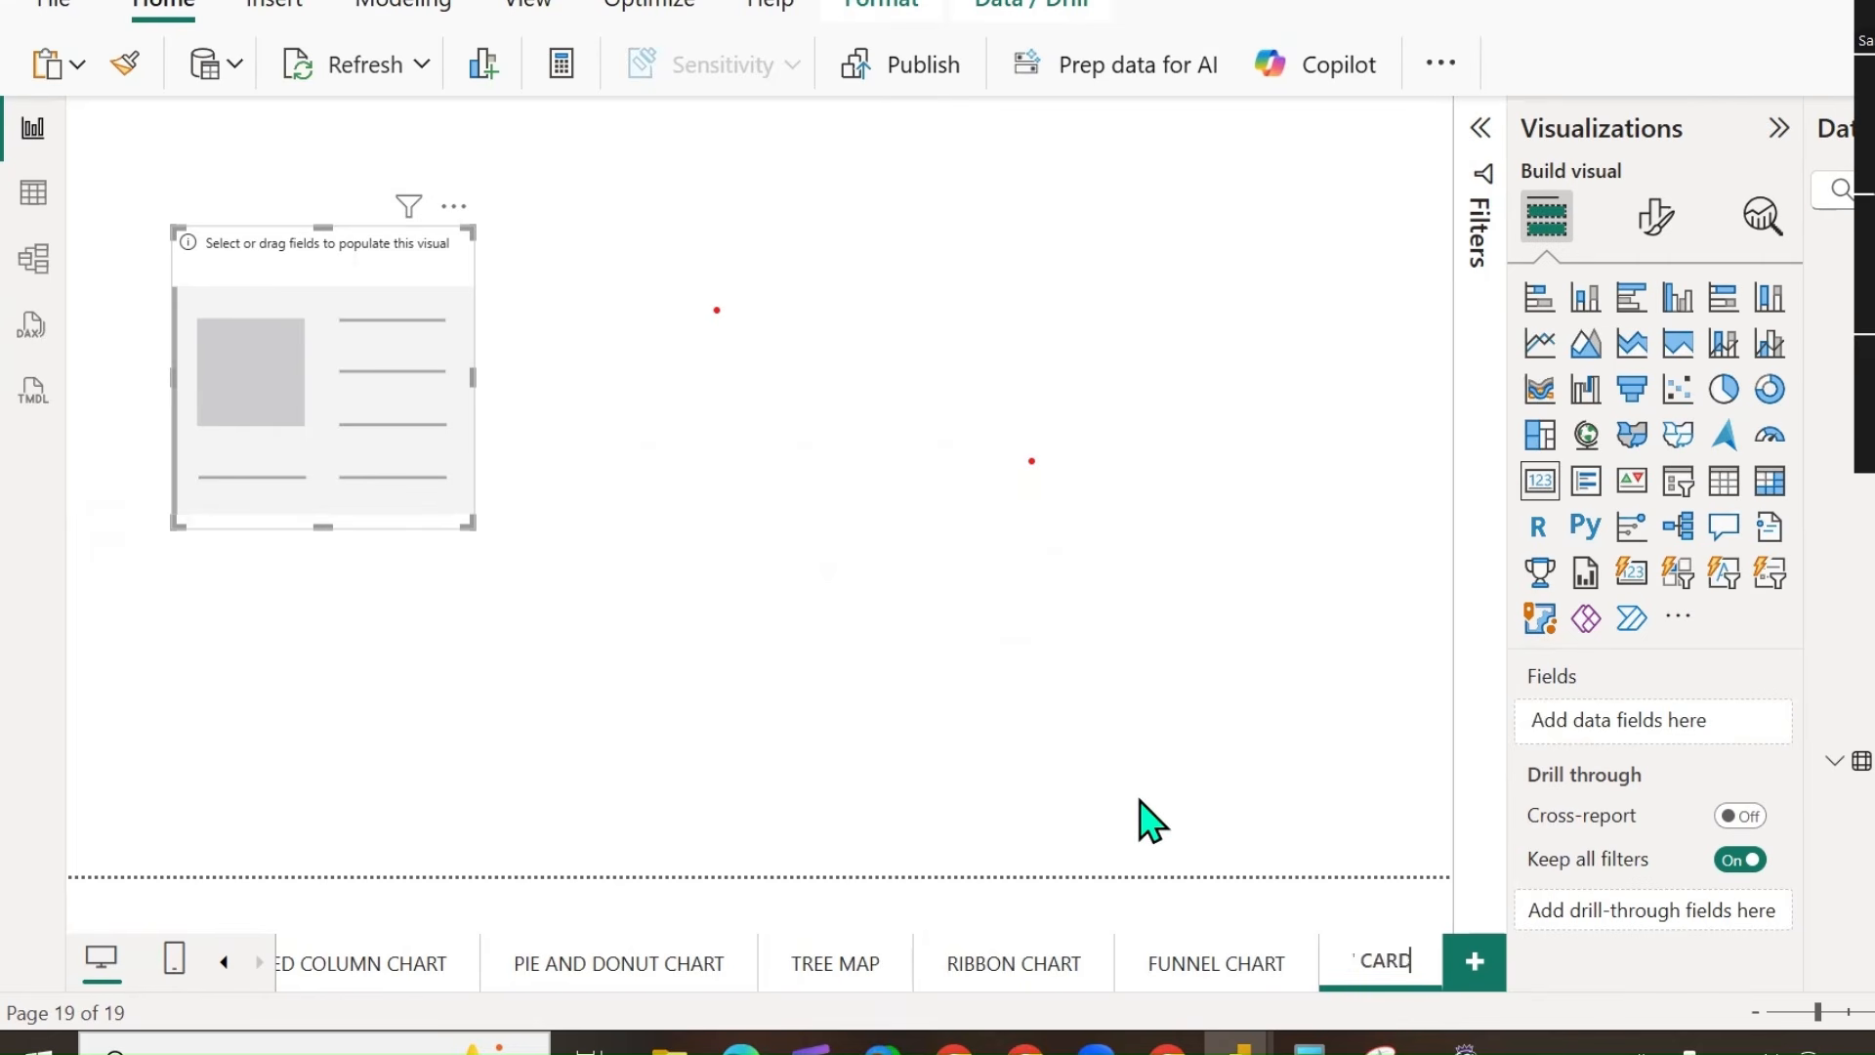
{"action": "key", "text": "Return"}
{"action": "left_click", "coordinate": [1407, 965]}
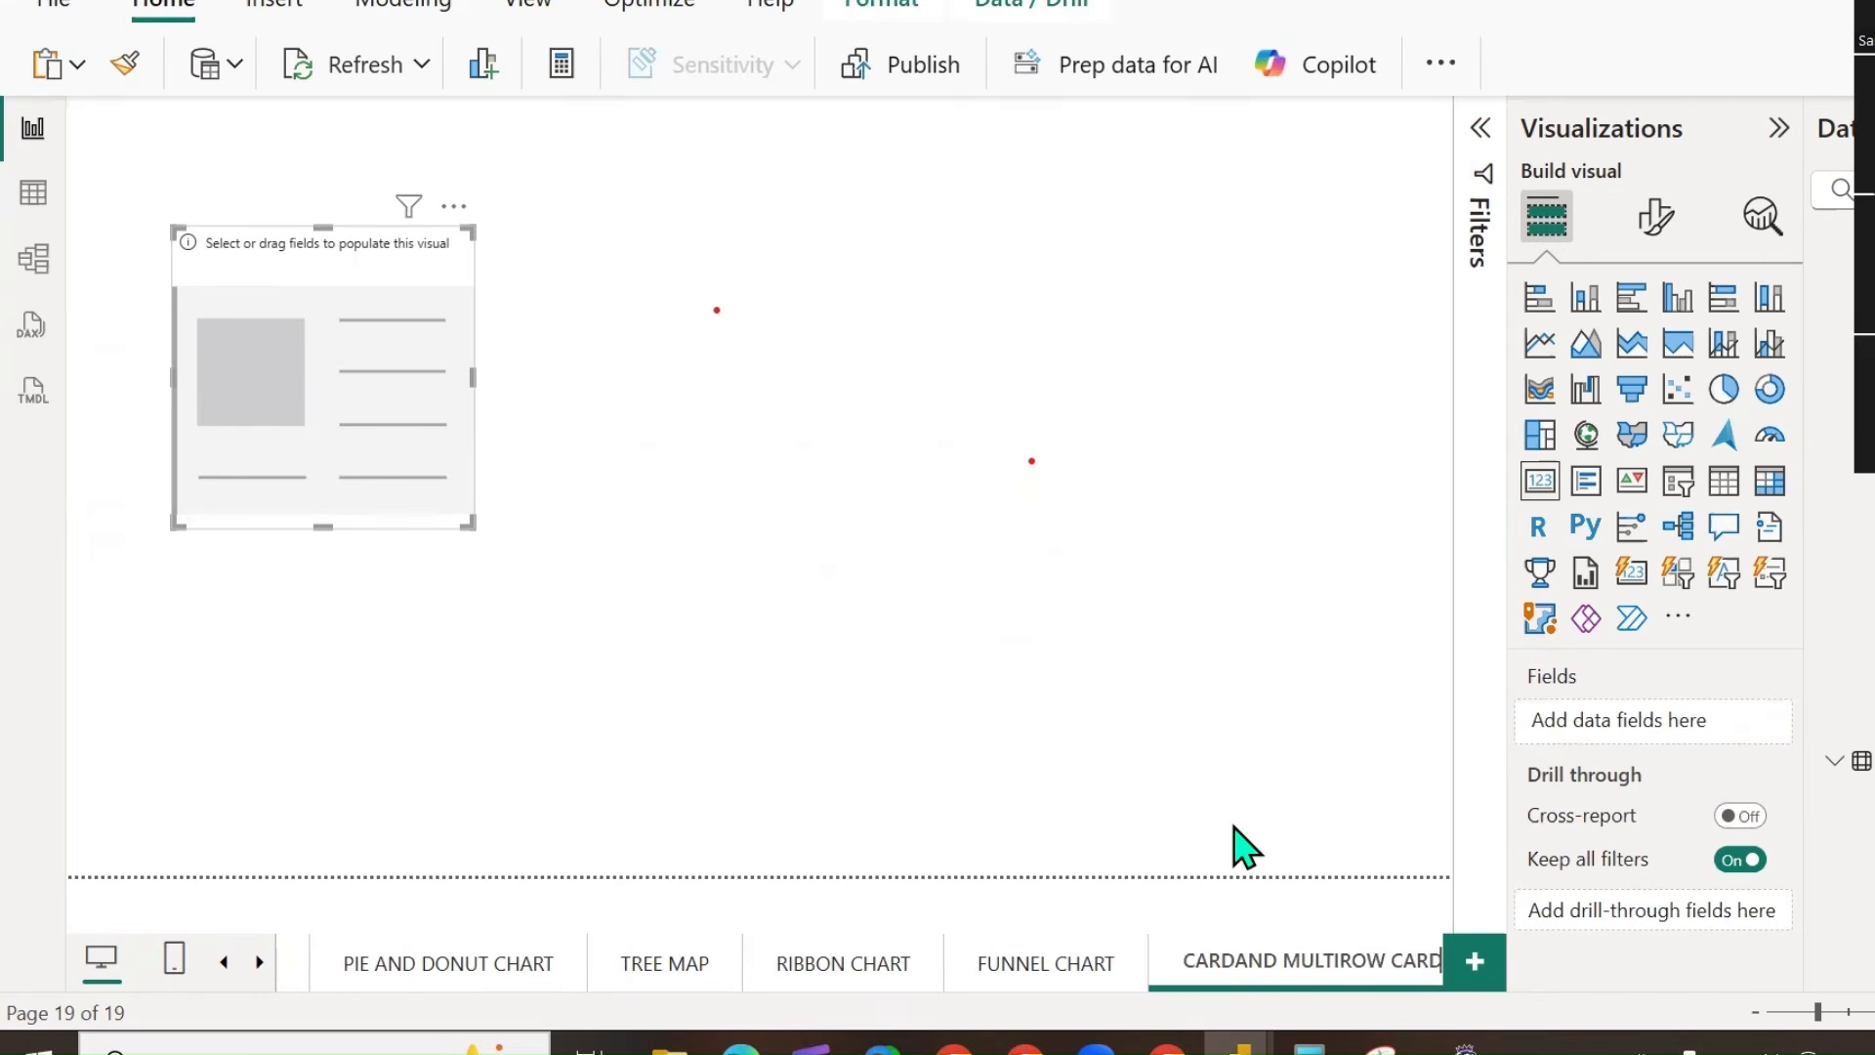
{"action": "double_click", "coordinate": [1236, 961]}
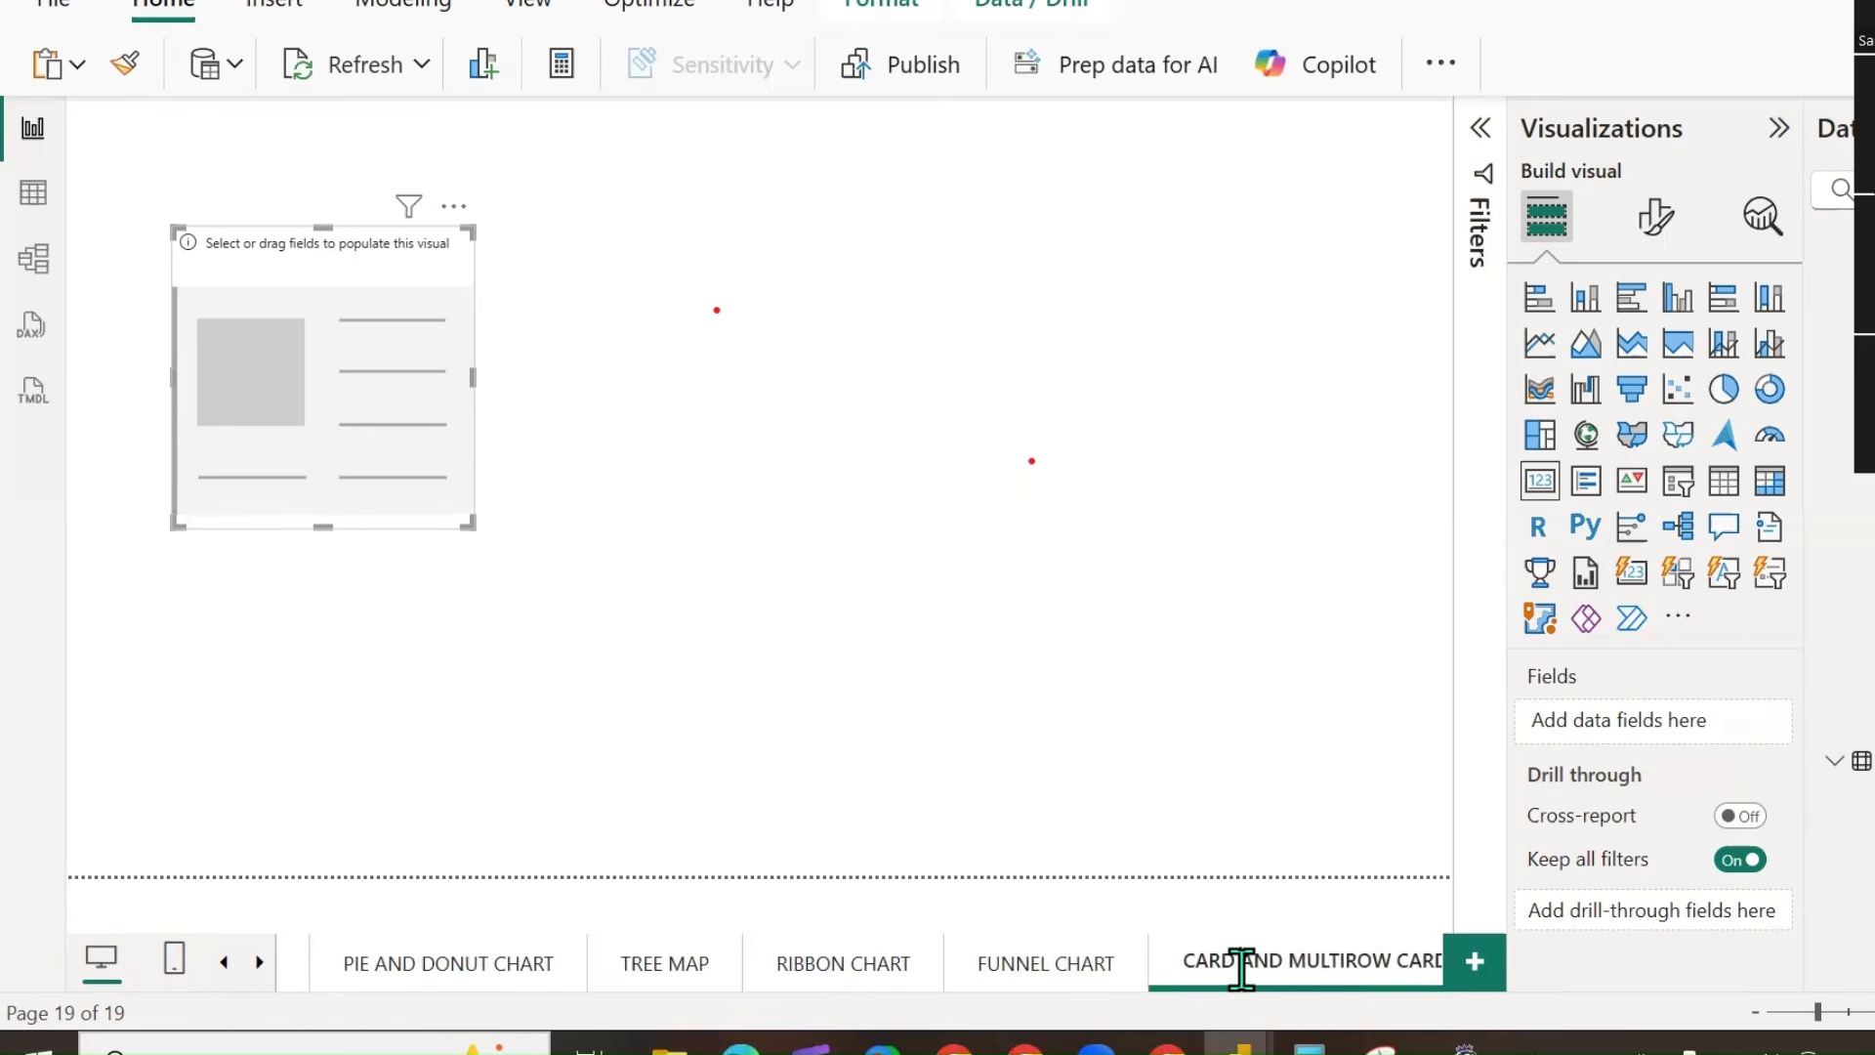
{"action": "key", "text": "Return"}
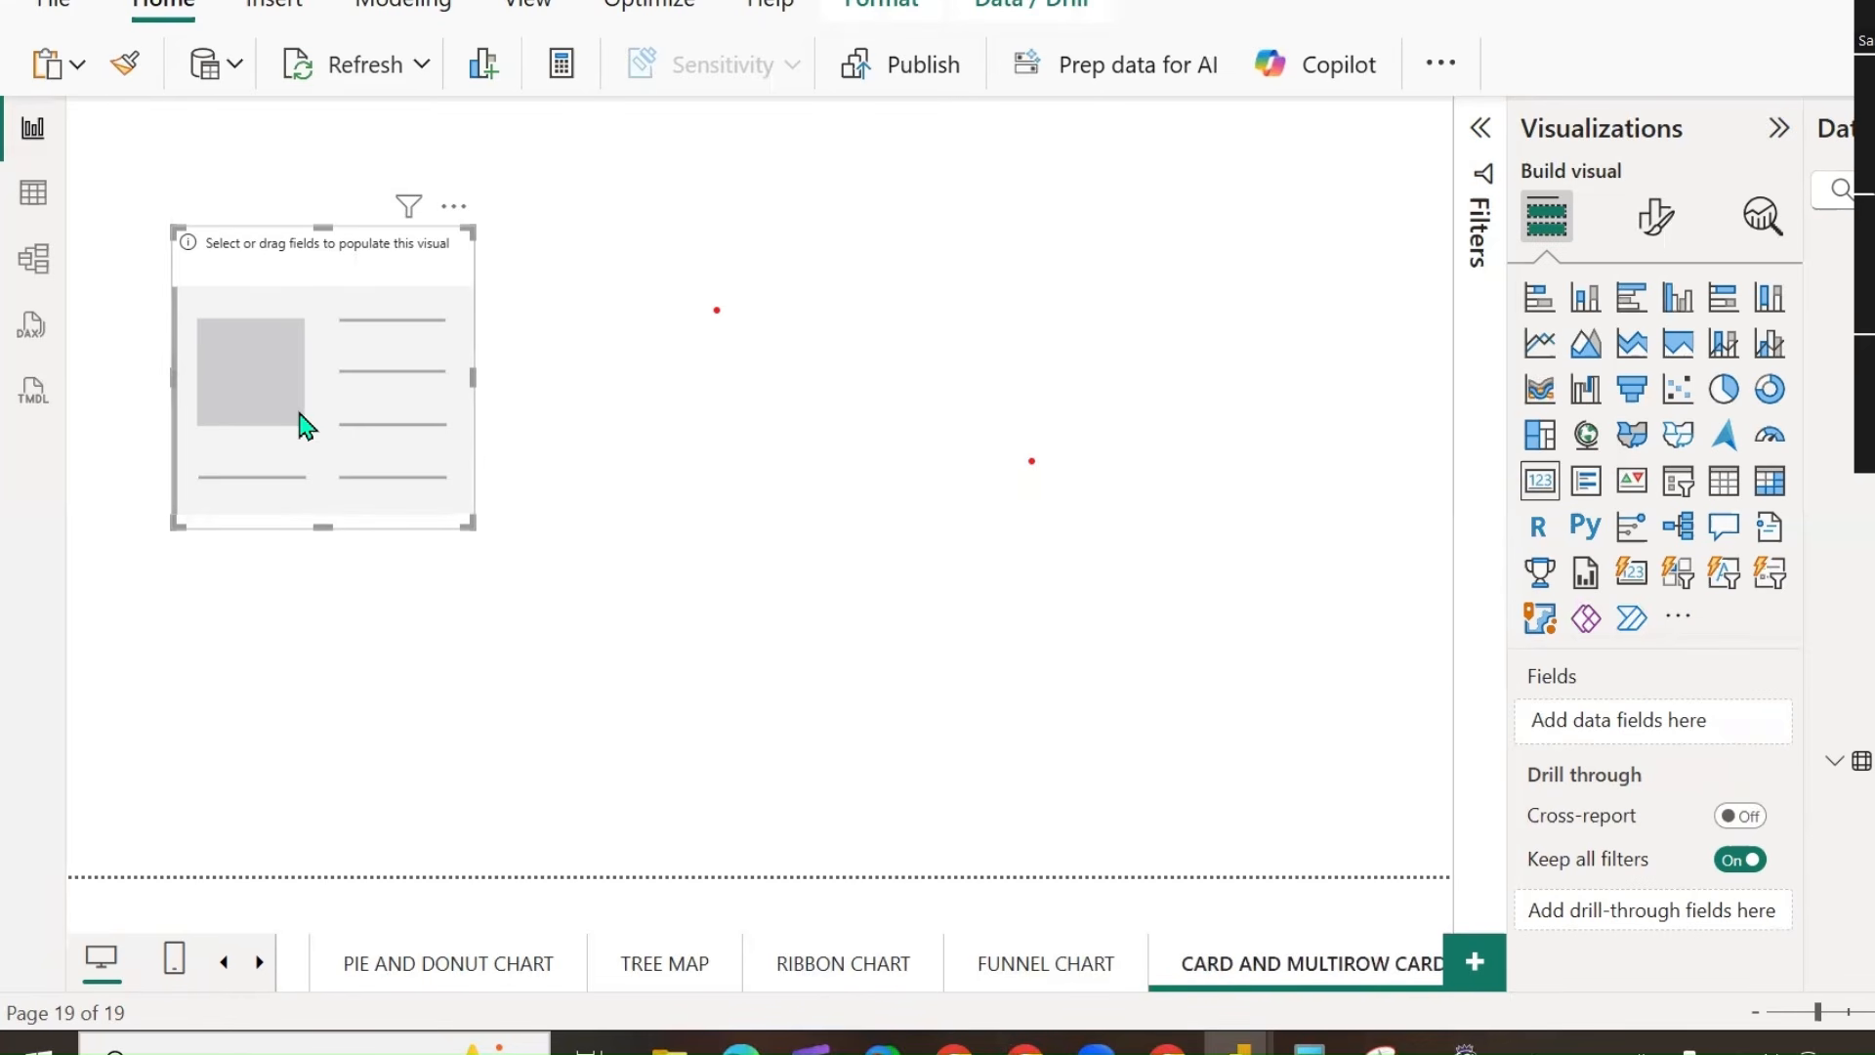
Fill the card with the TOTAL SALES measure, then reduce its height and move it to the page's upper edge.
{"action": "left_click_drag", "start_coordinate": [306, 427], "coordinate": [301, 401]}
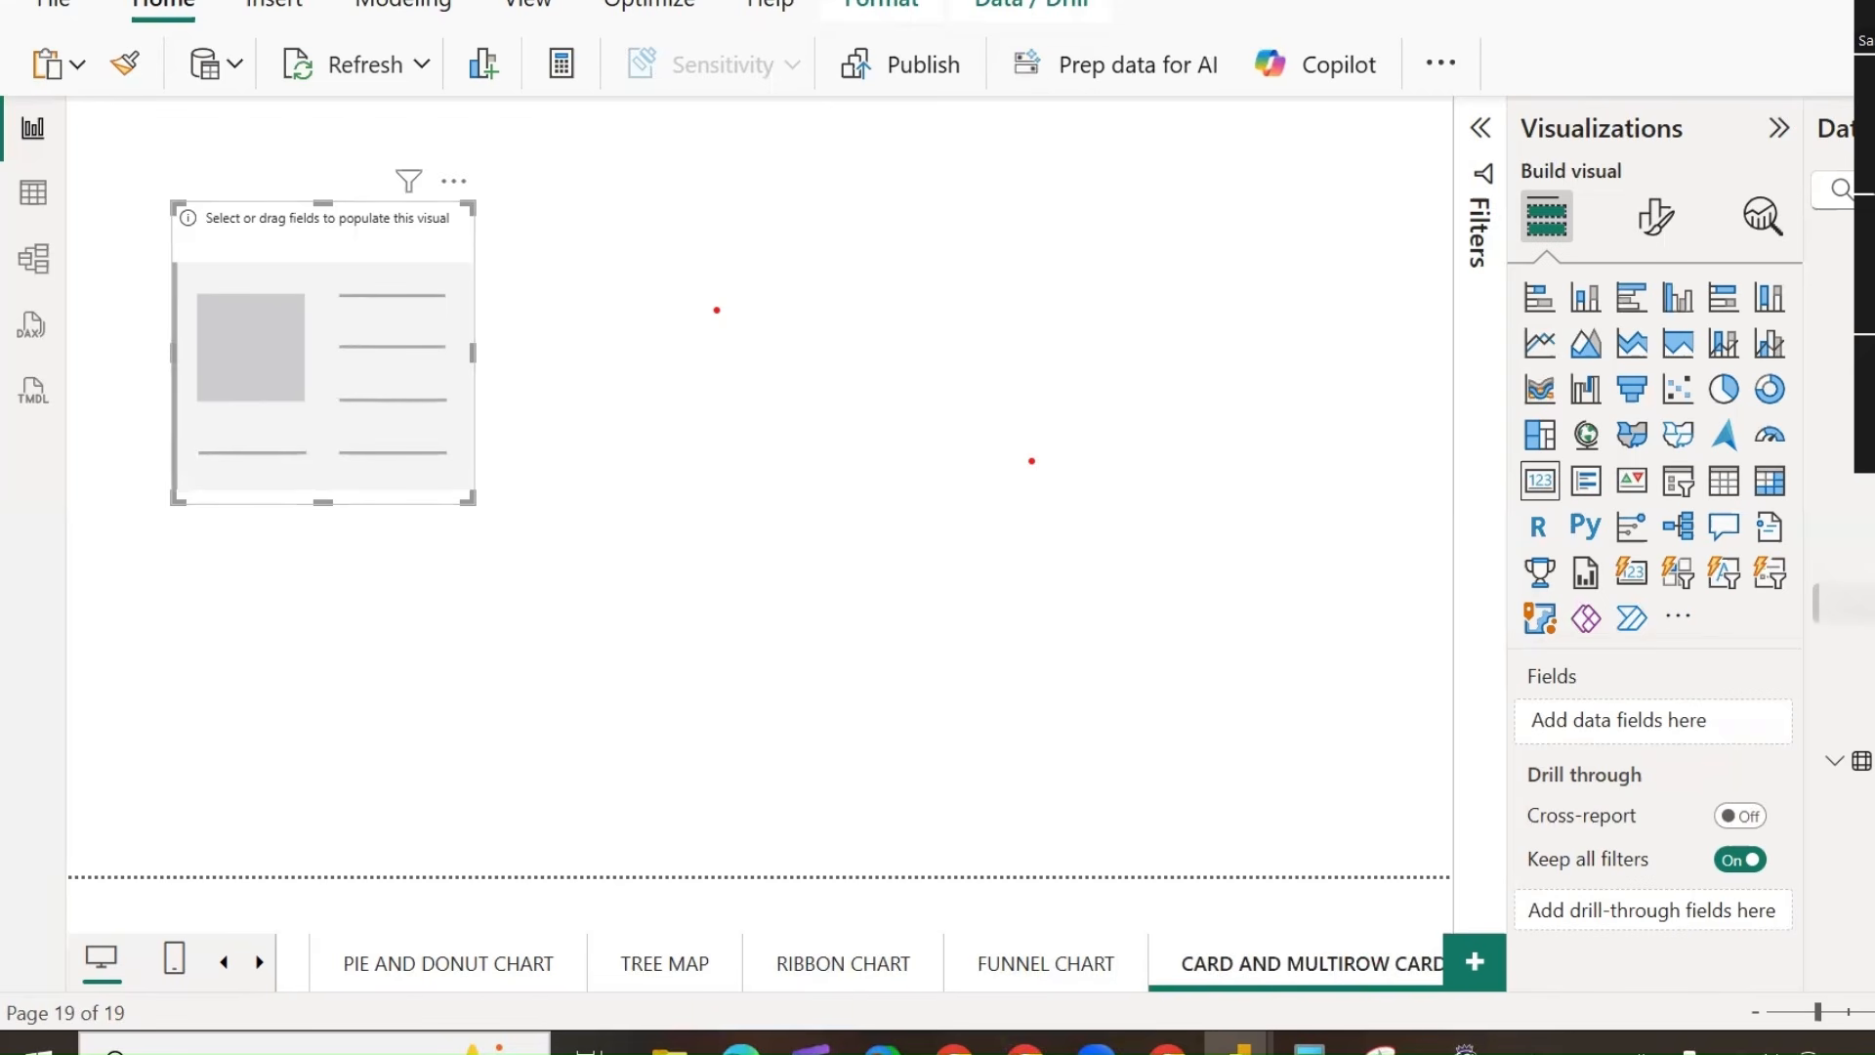
{"action": "left_click_drag", "start_coordinate": [1868, 640], "coordinate": [1651, 720]}
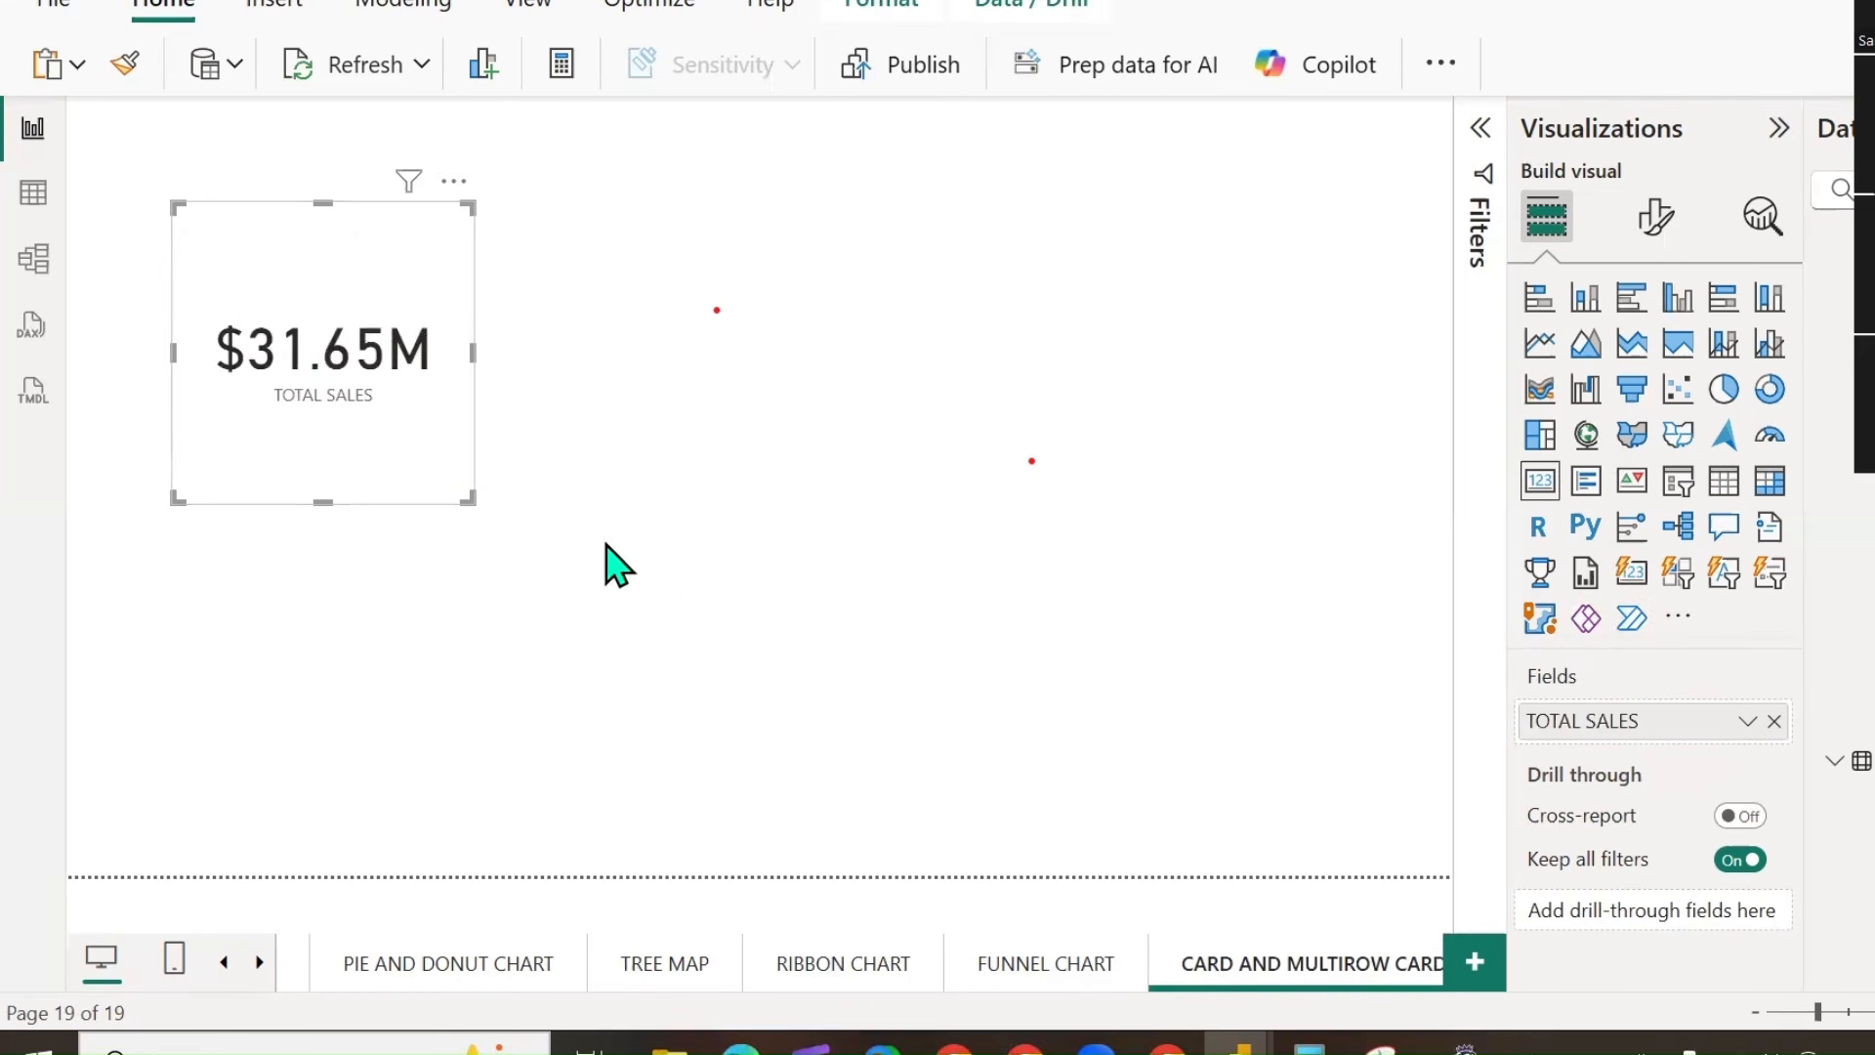
{"action": "left_click_drag", "start_coordinate": [469, 499], "coordinate": [466, 286]}
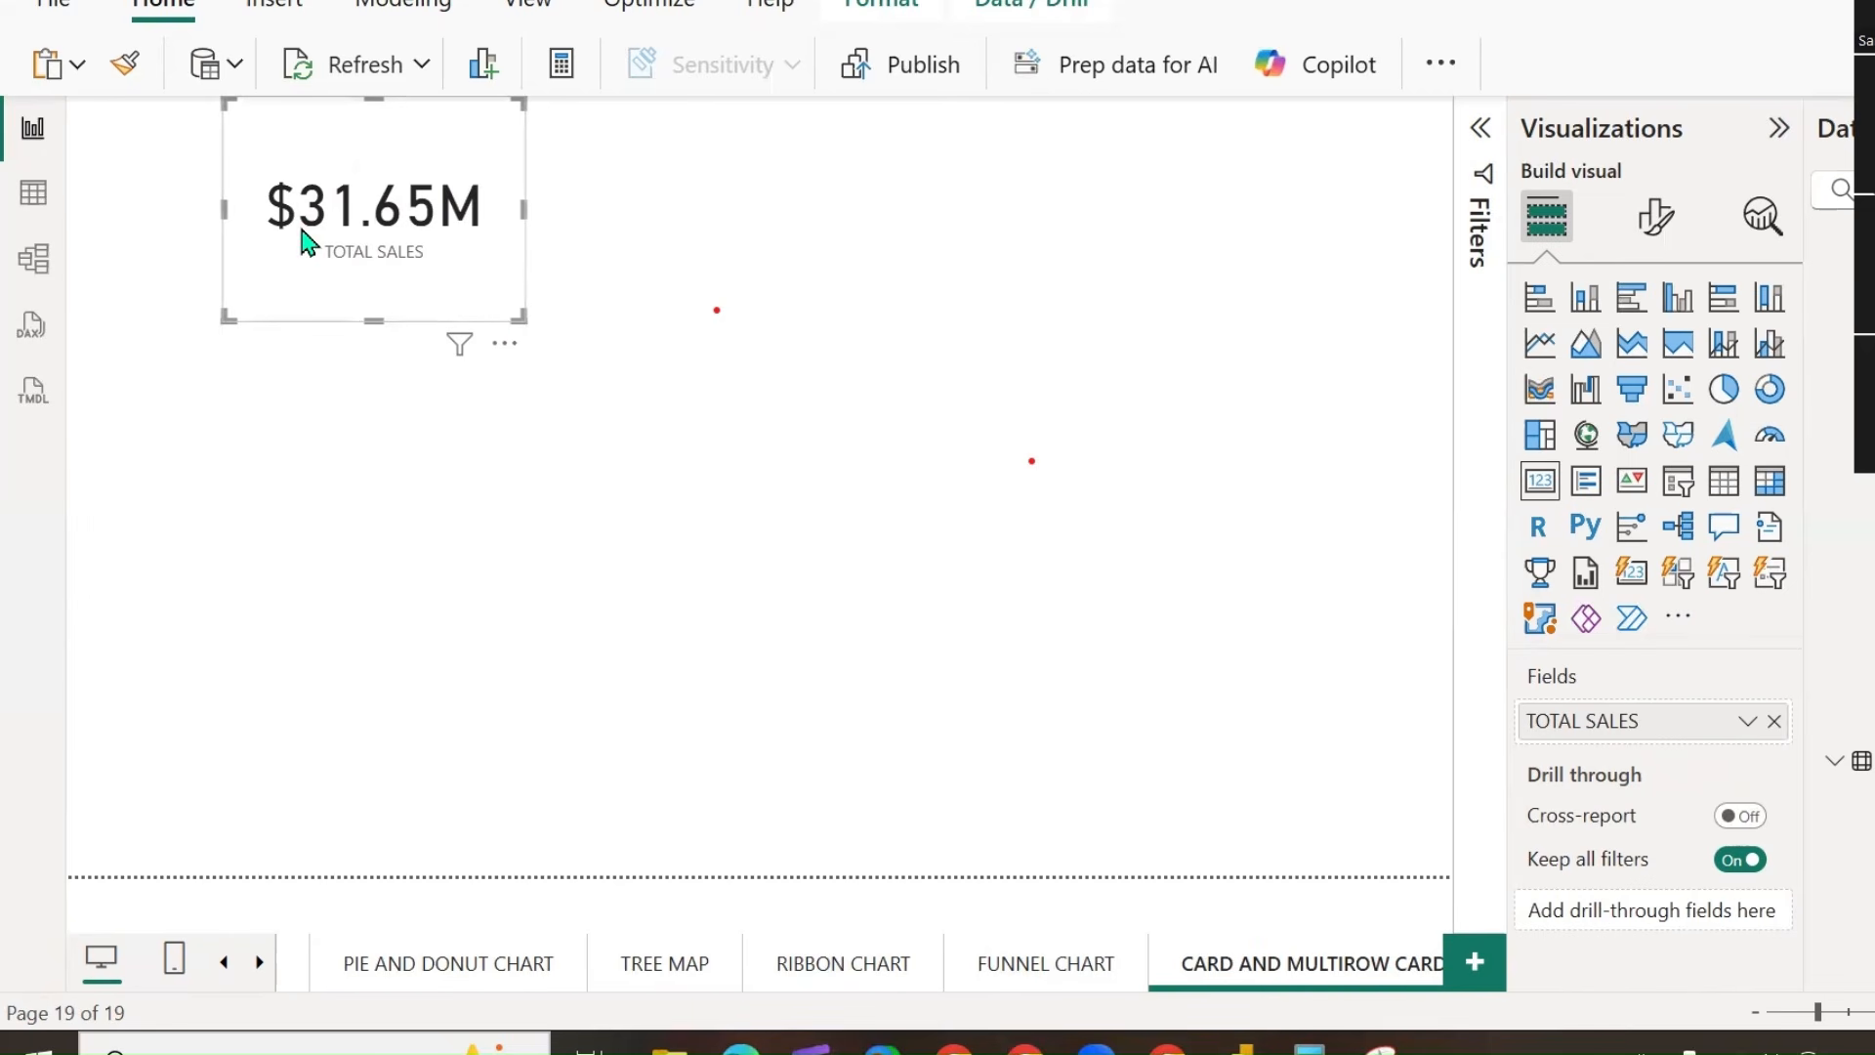
{"action": "left_click_drag", "start_coordinate": [544, 136], "coordinate": [630, 66]}
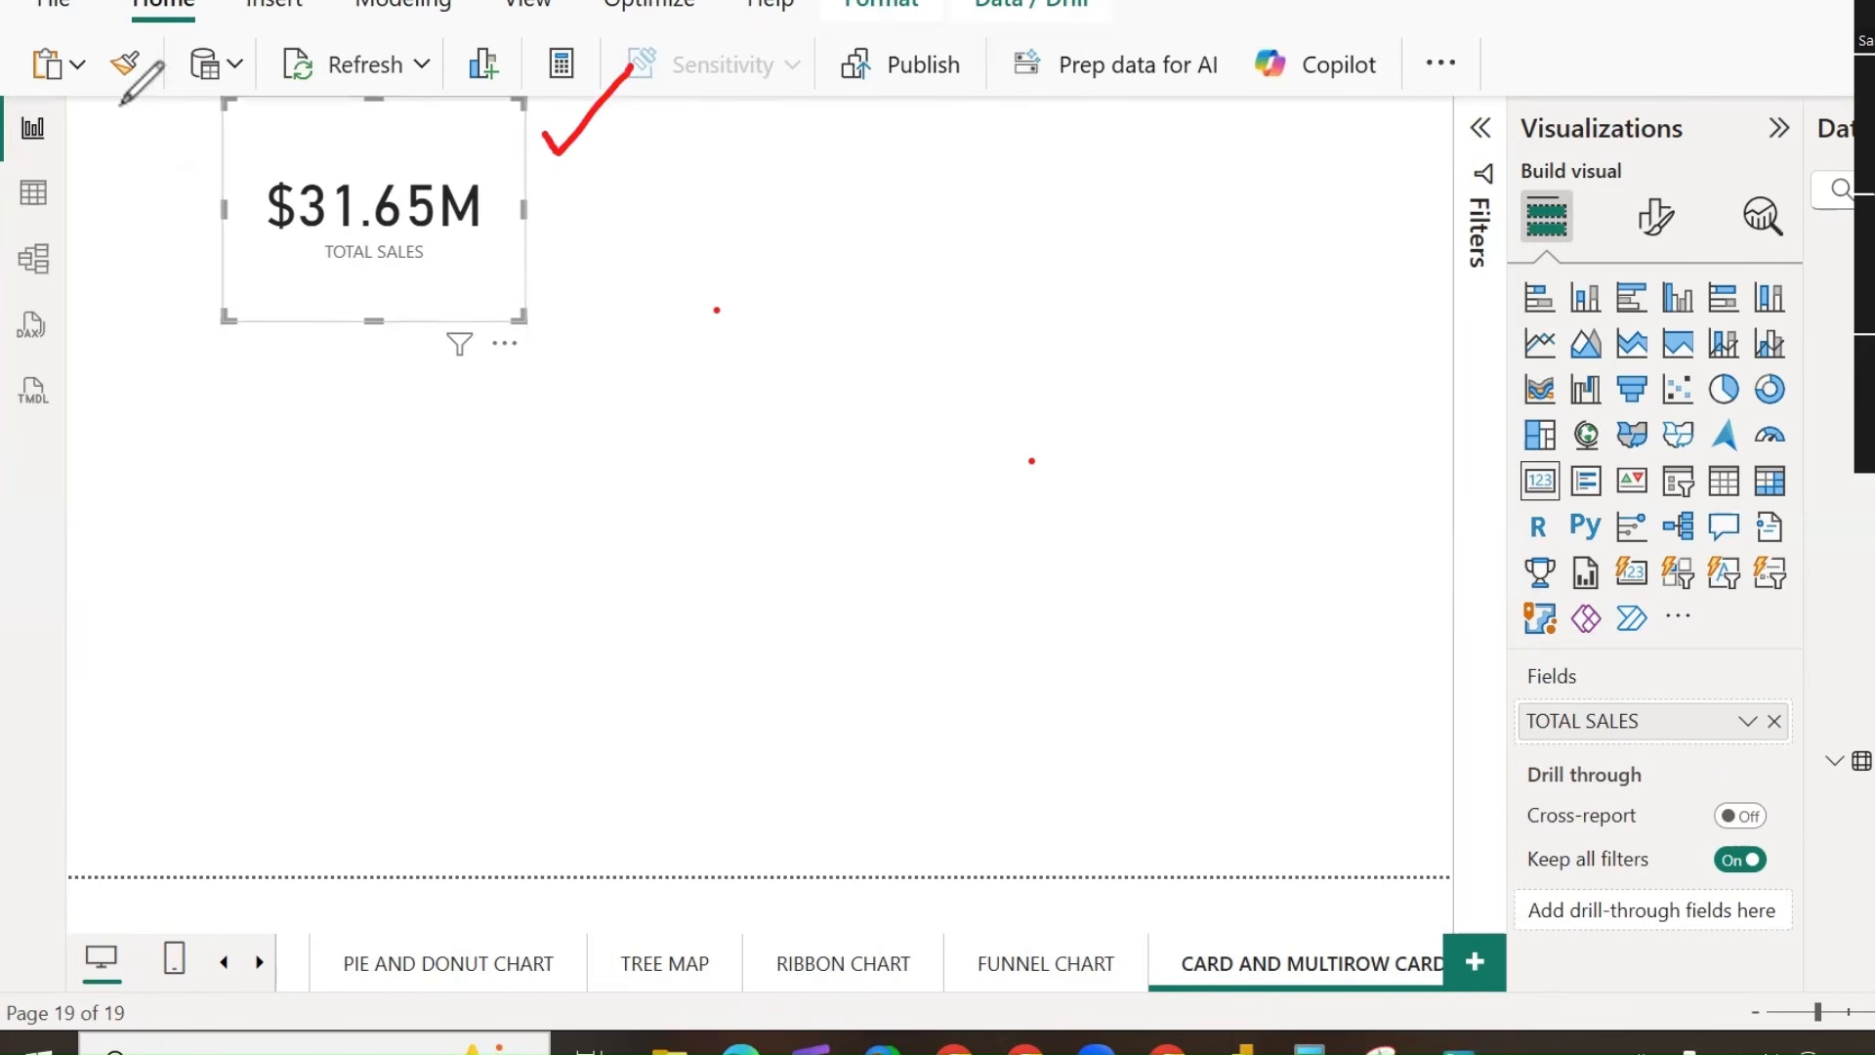
Format the card's callout value in Arial Unicode MS, size 40, with bold, italic and underline.
{"action": "left_click", "coordinate": [1653, 221]}
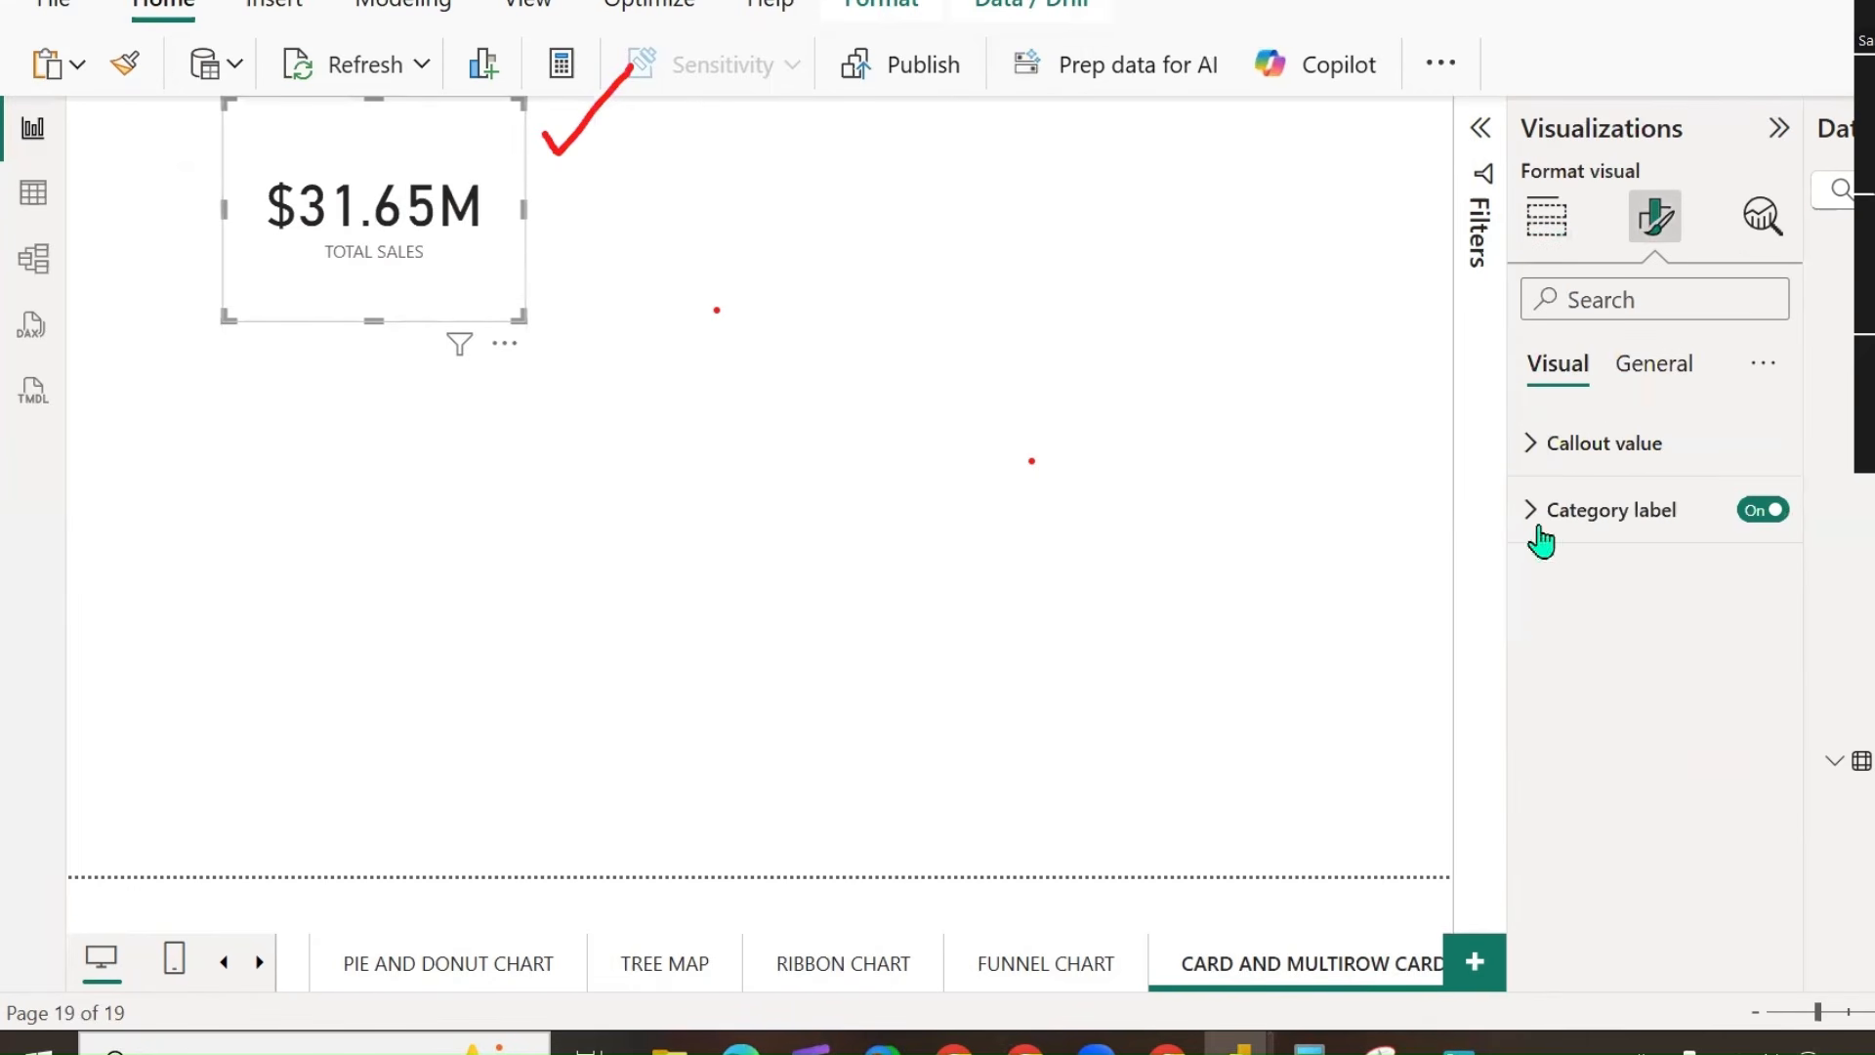
{"action": "left_click", "coordinate": [1535, 448]}
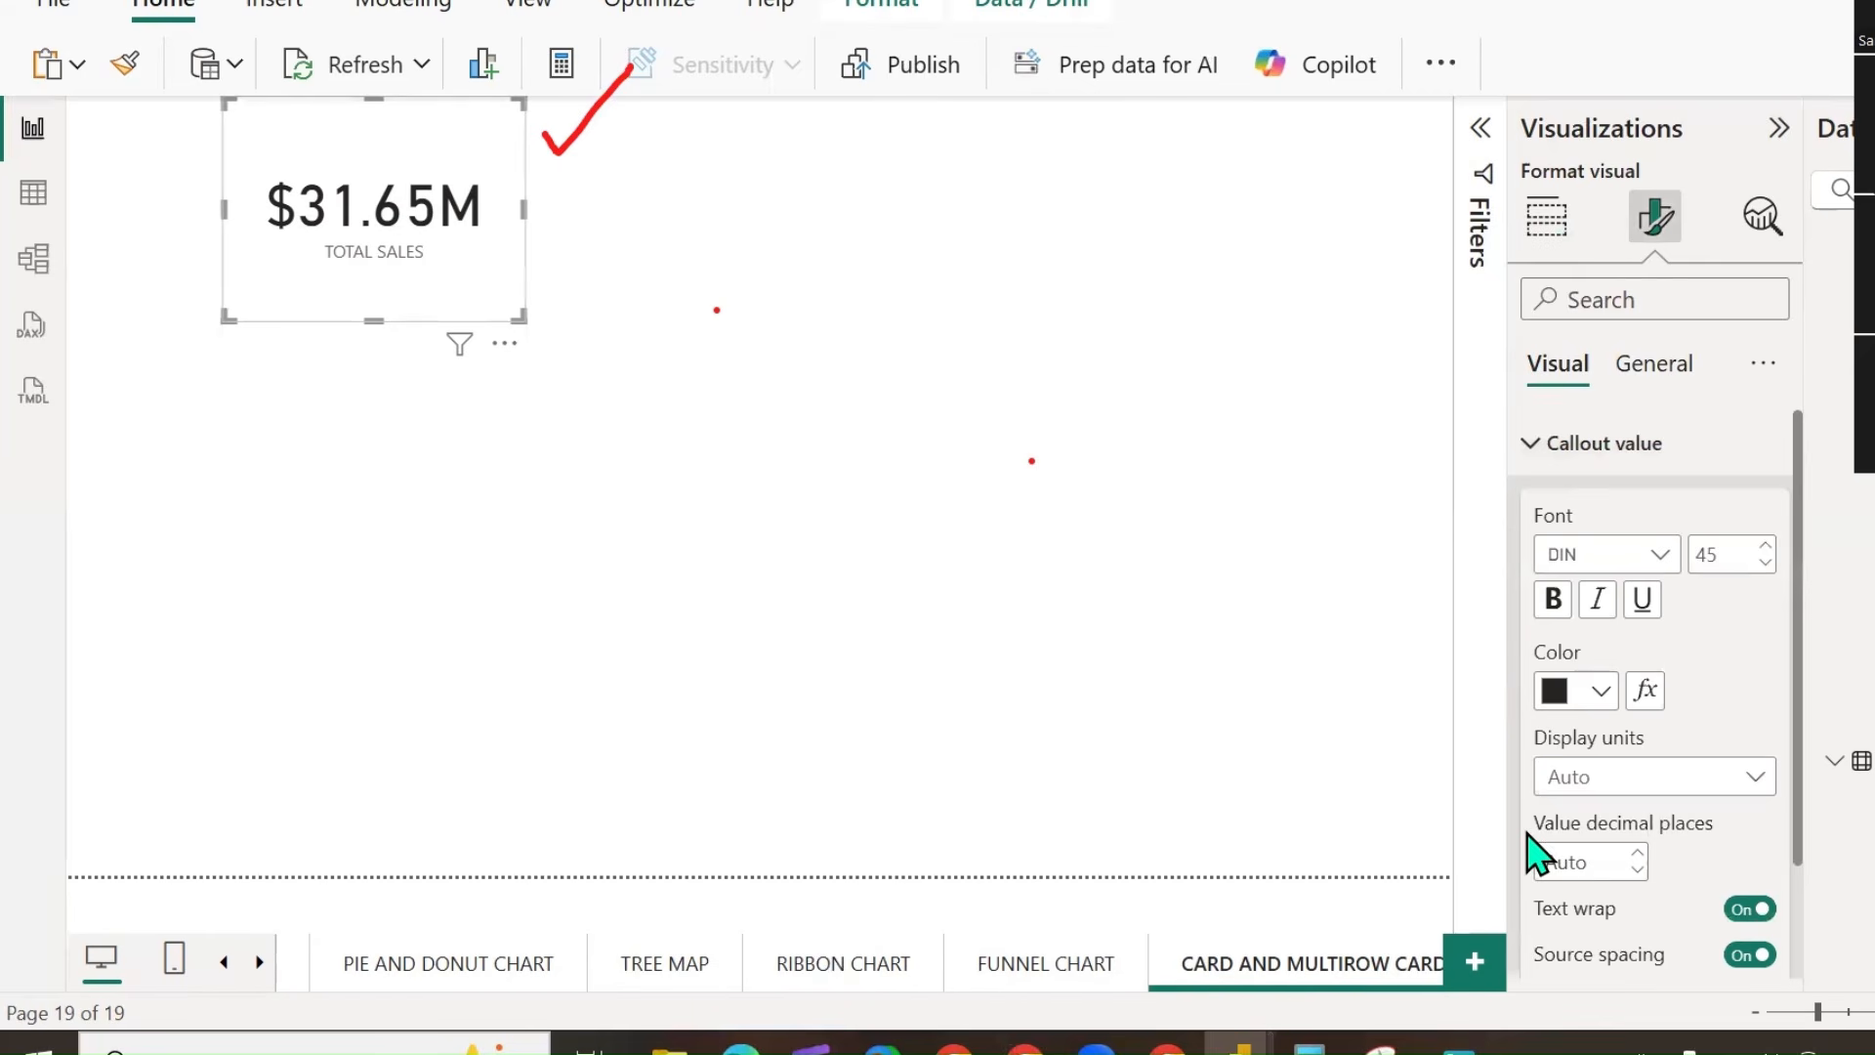
{"action": "left_click", "coordinate": [1670, 564]}
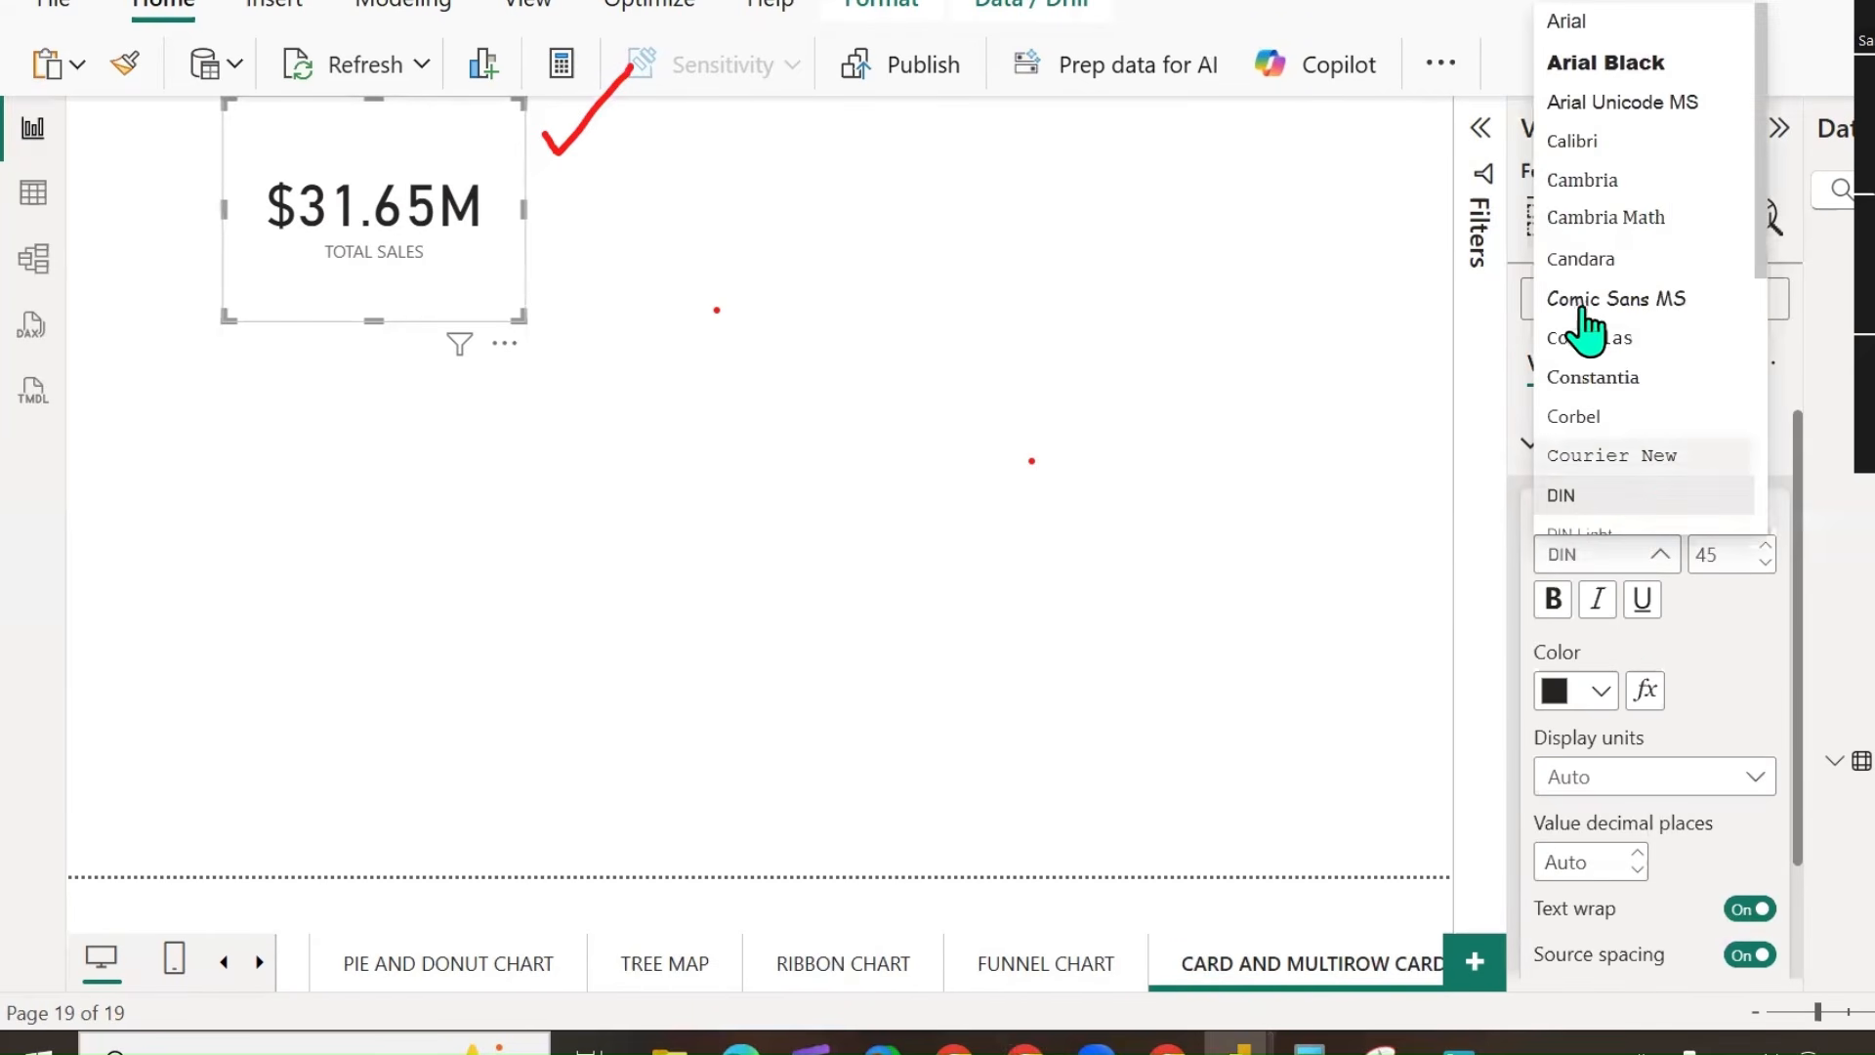
{"action": "left_click", "coordinate": [1593, 97]}
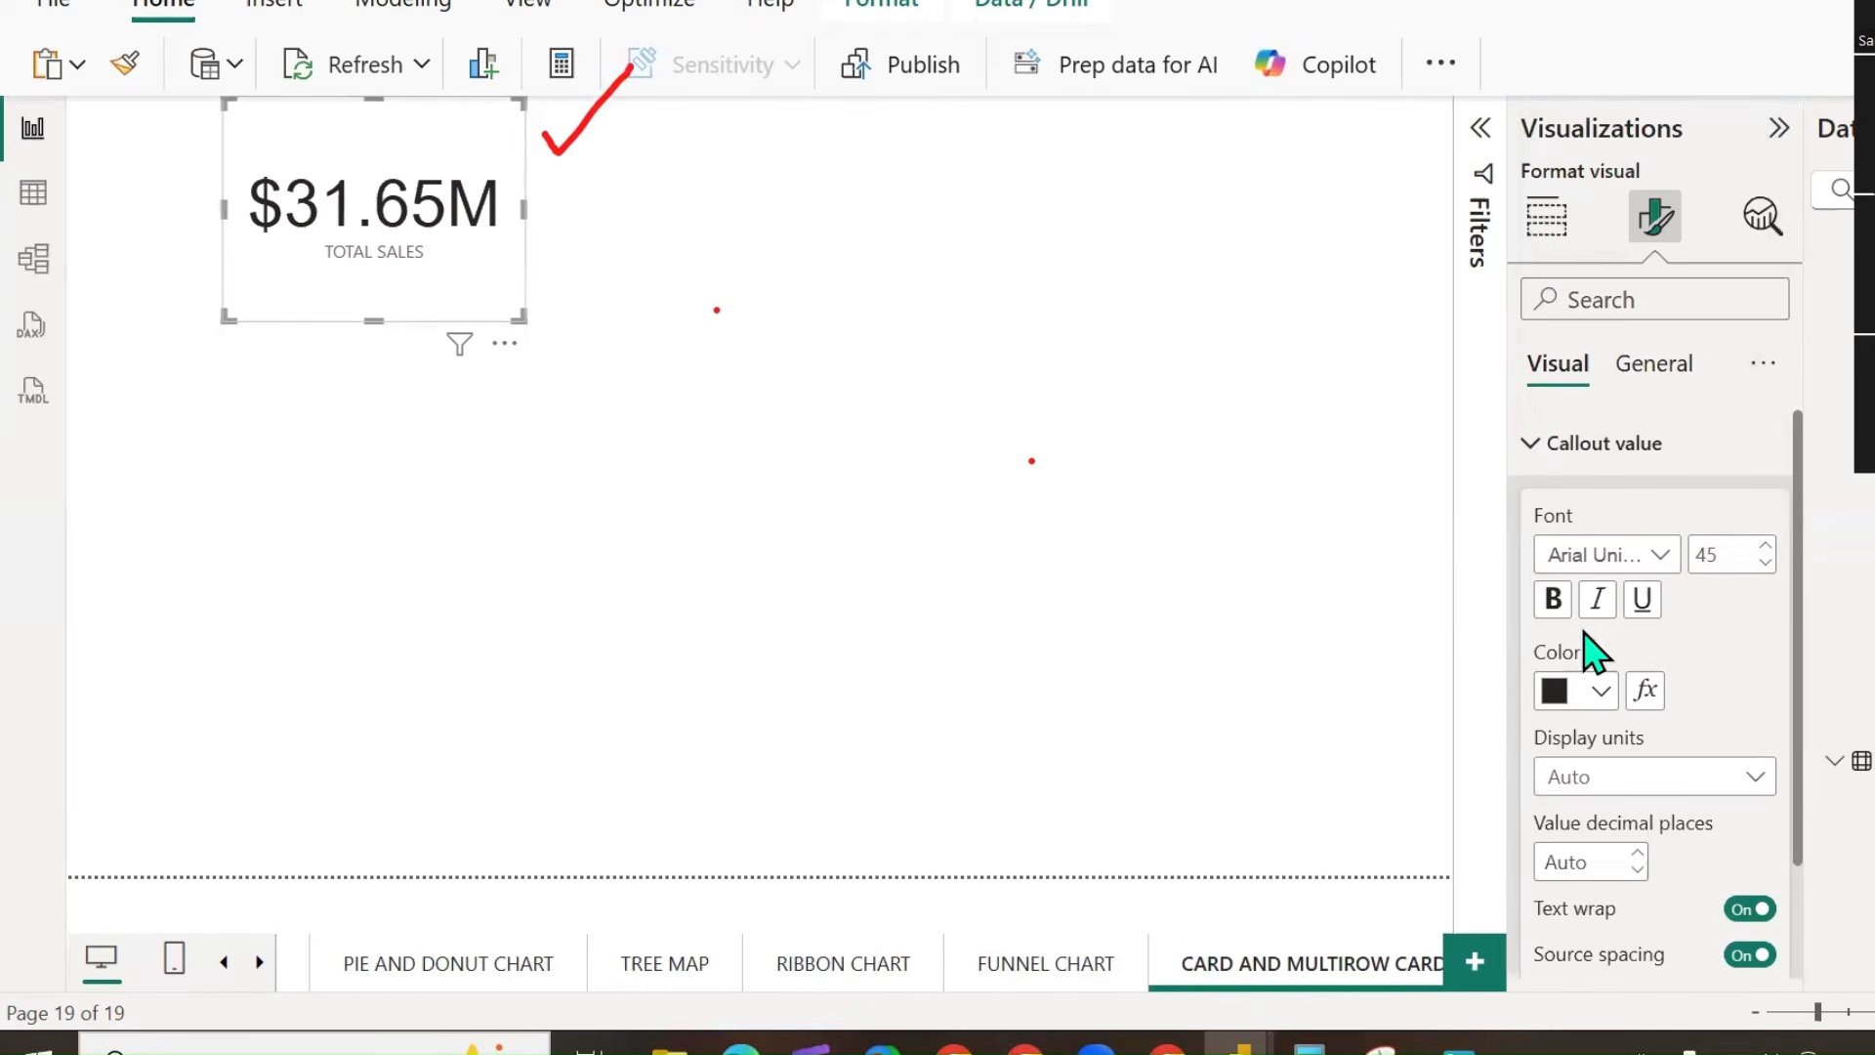
{"action": "left_click", "coordinate": [1767, 563]}
{"action": "left_click", "coordinate": [1568, 610]}
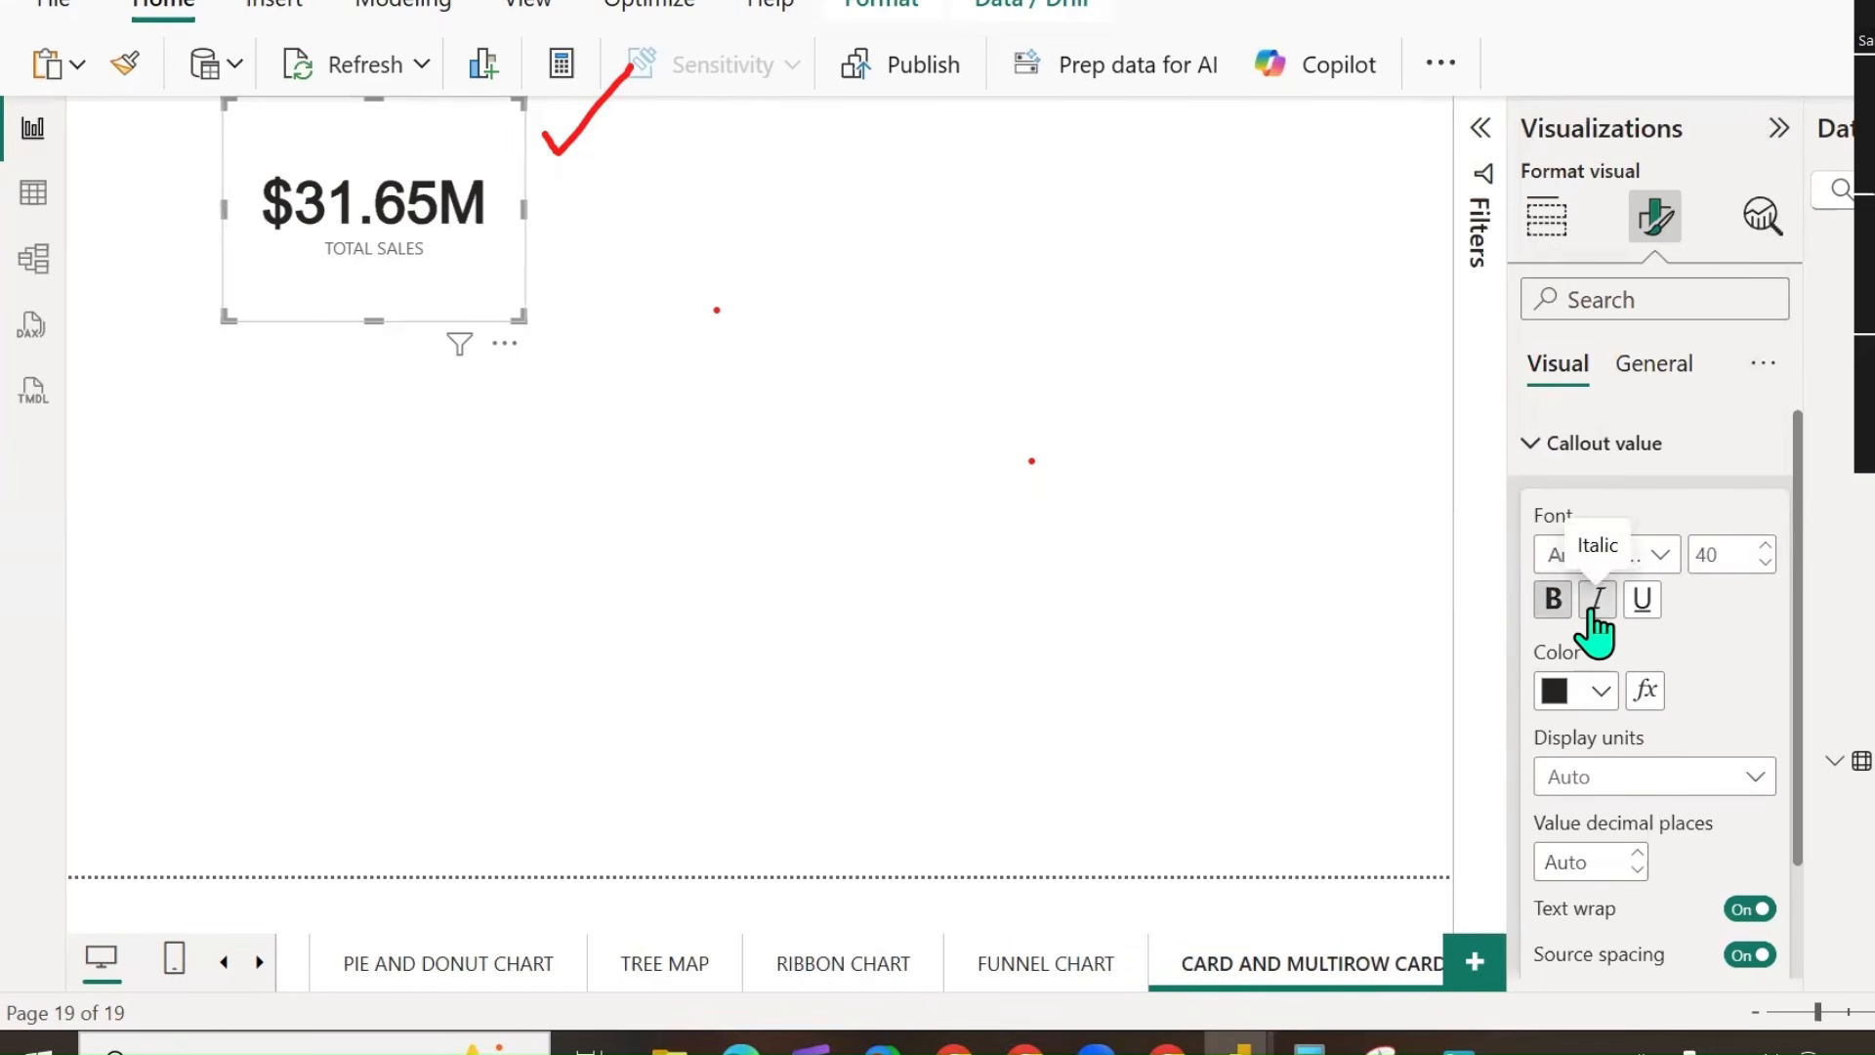
{"action": "left_click", "coordinate": [1598, 600]}
{"action": "left_click", "coordinate": [1642, 599]}
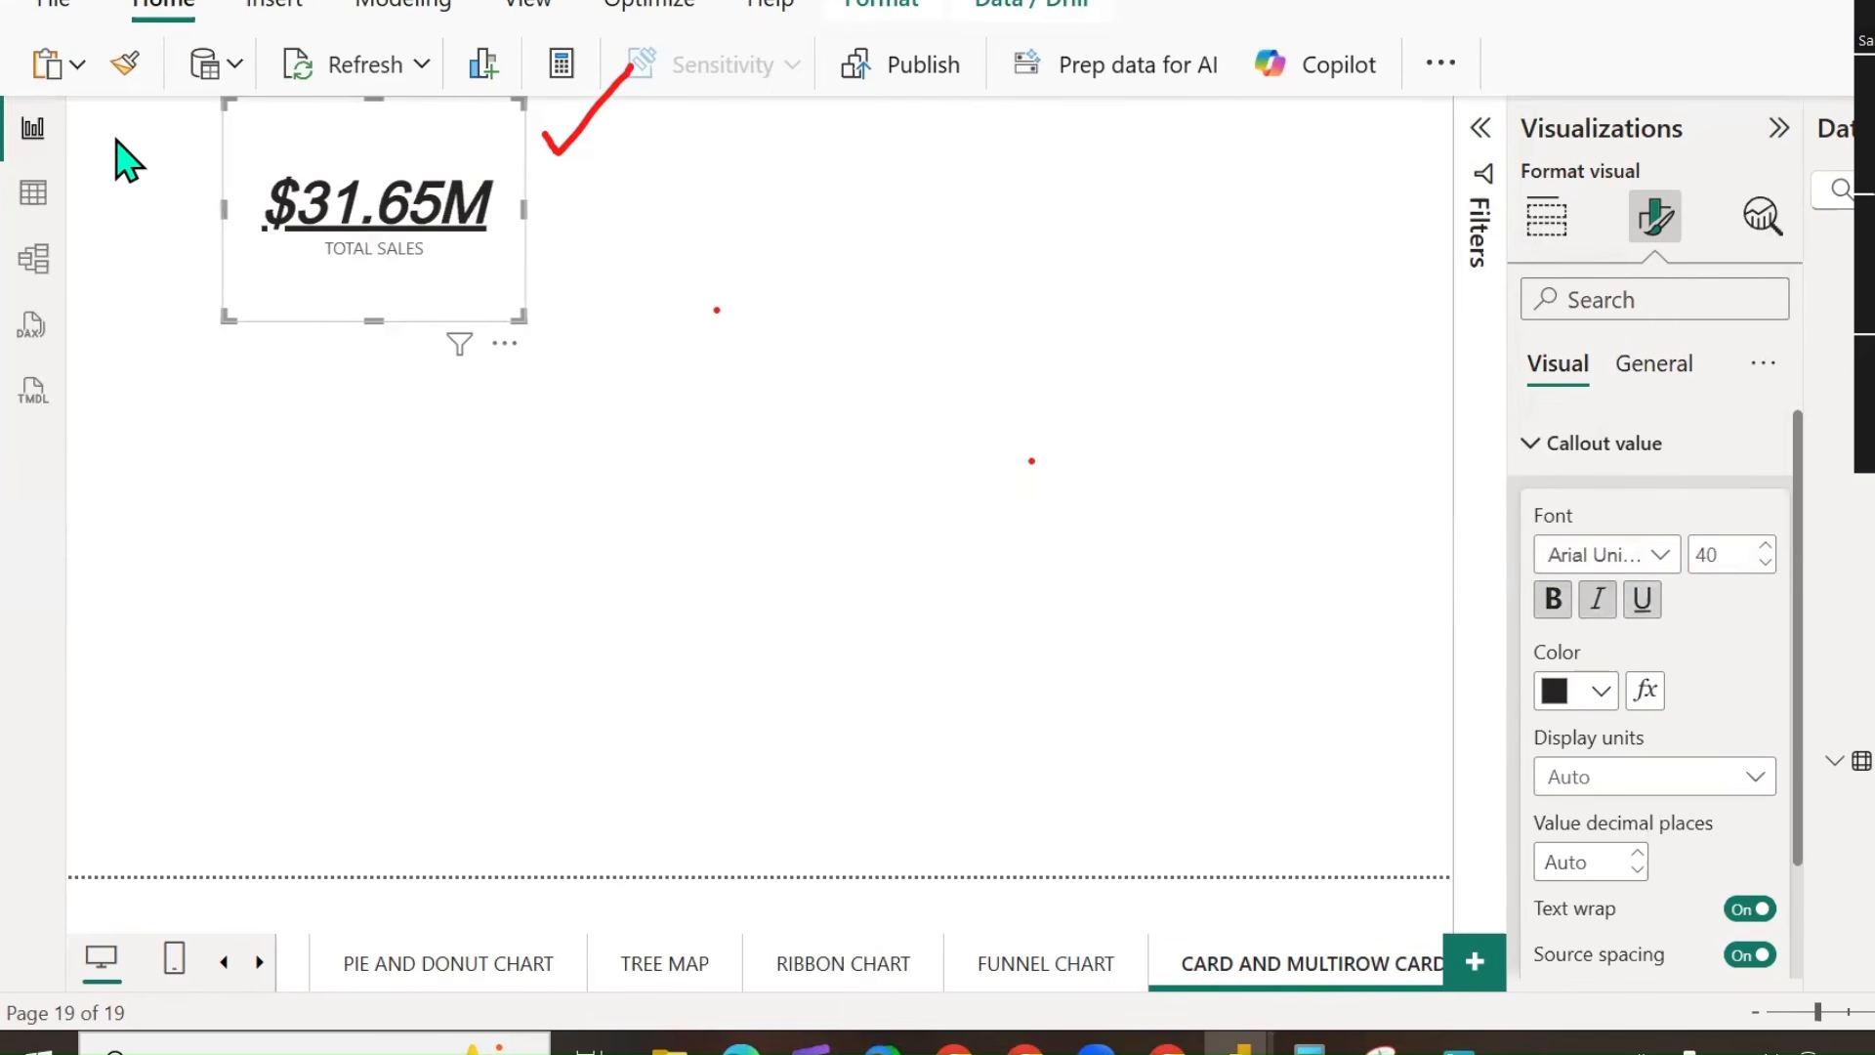
{"action": "mouse_move", "coordinate": [254, 234]}
{"action": "left_mouse_down"}
{"action": "mouse_move", "coordinate": [460, 233]}
{"action": "mouse_move", "coordinate": [503, 166]}
{"action": "mouse_move", "coordinate": [250, 107]}
{"action": "mouse_move", "coordinate": [243, 224]}
{"action": "mouse_move", "coordinate": [285, 245]}
{"action": "left_mouse_up"}
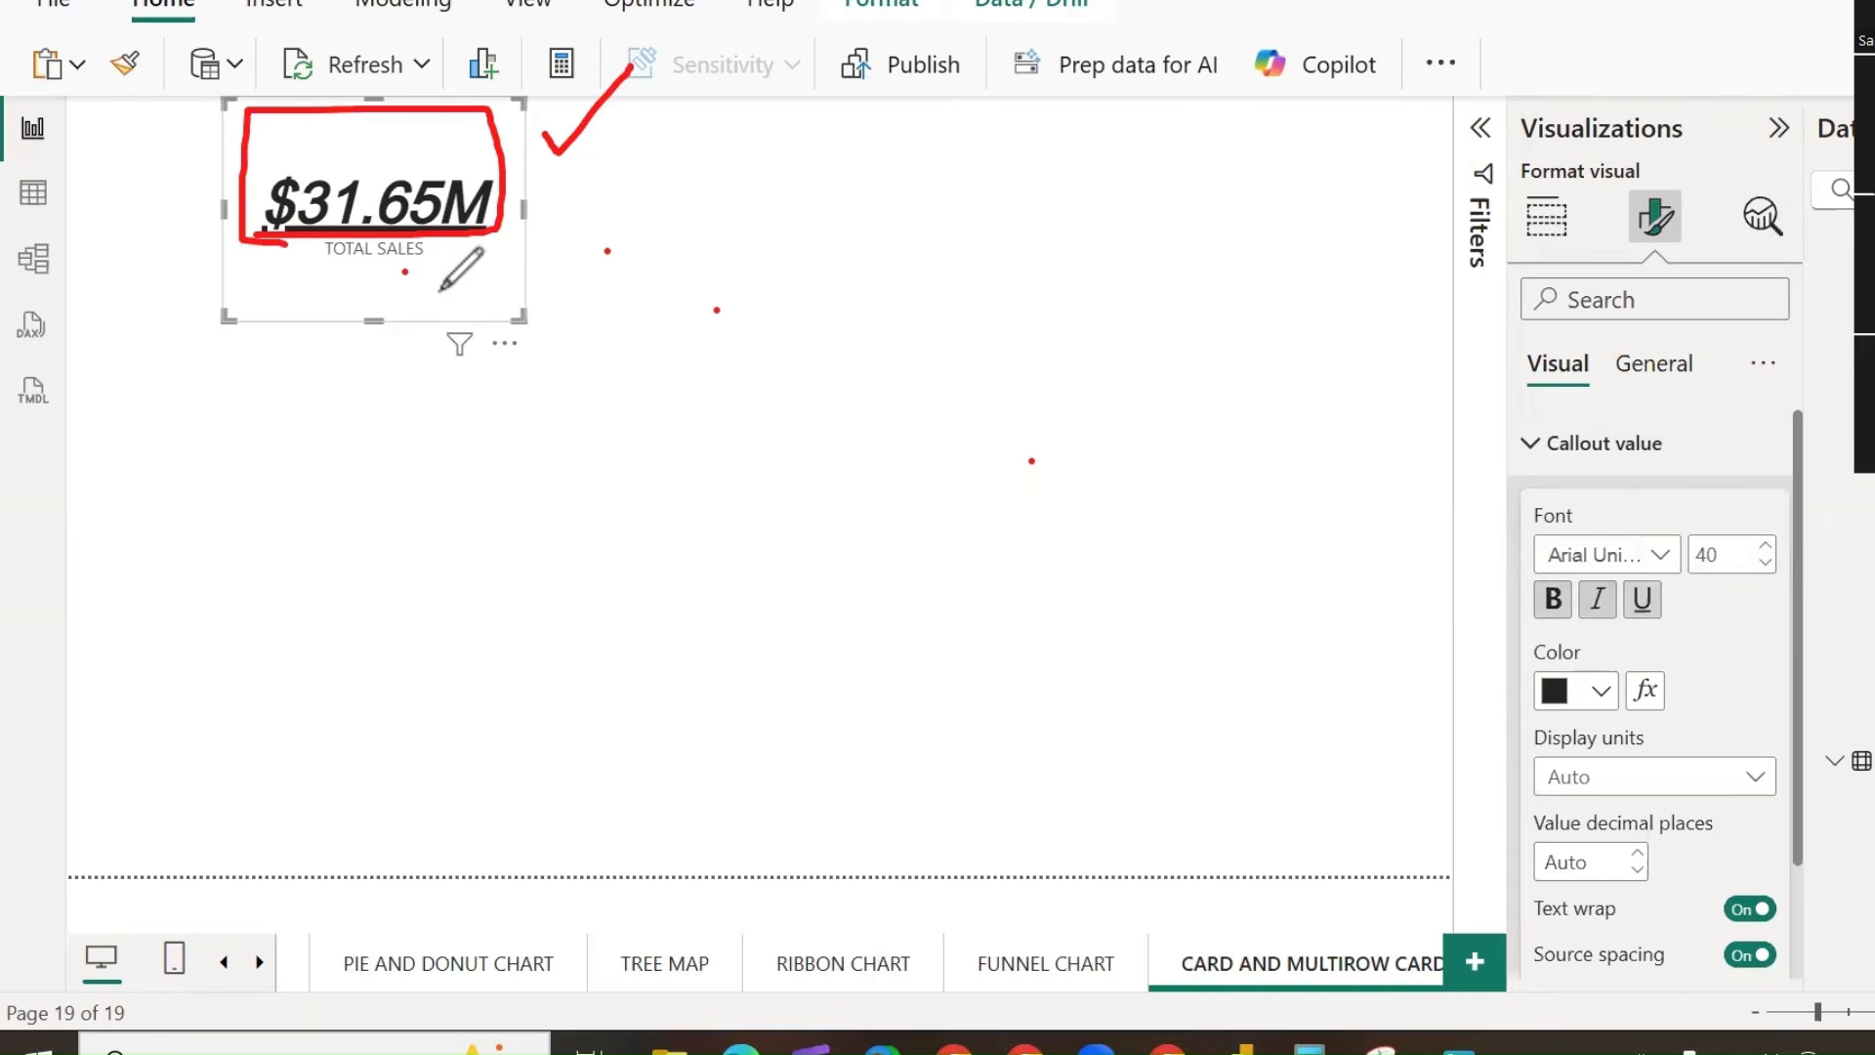
Set the card's display units to None and enlarge the card in both width and height.
{"action": "left_click_drag", "start_coordinate": [430, 281], "coordinate": [505, 264]}
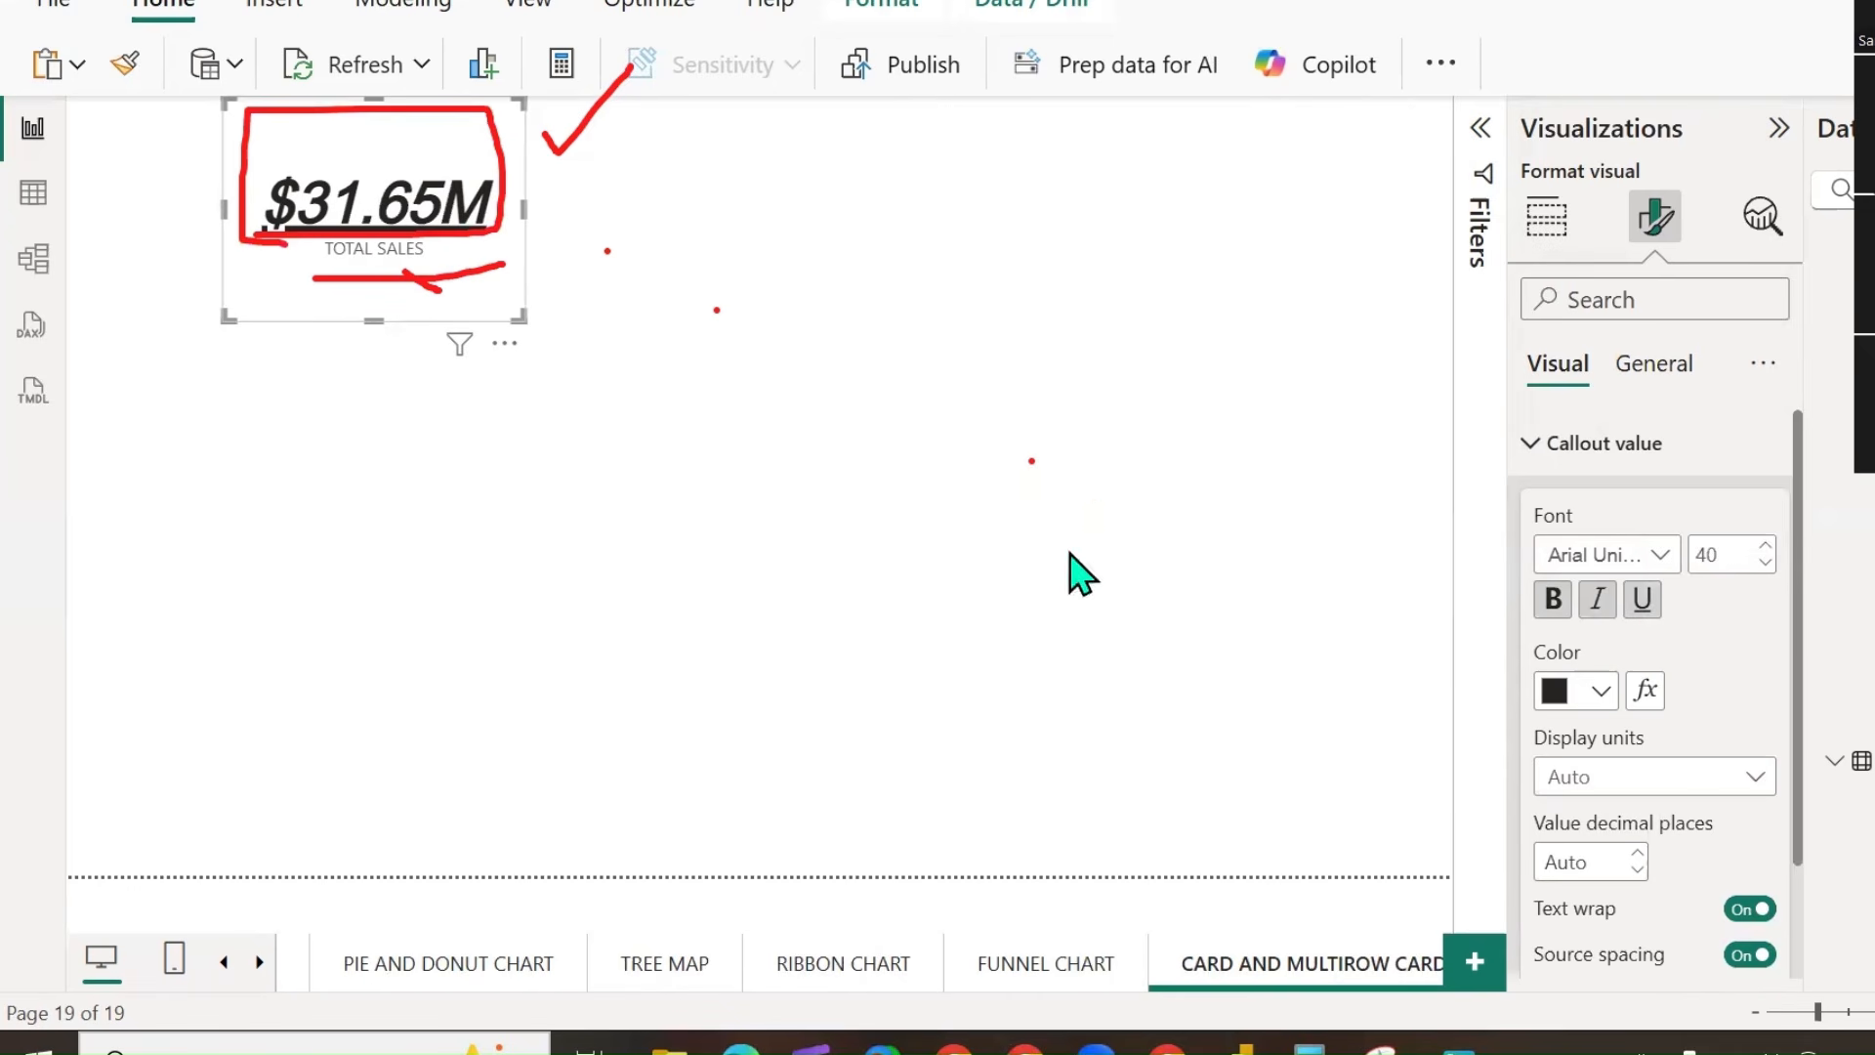
{"action": "left_click", "coordinate": [1756, 778]}
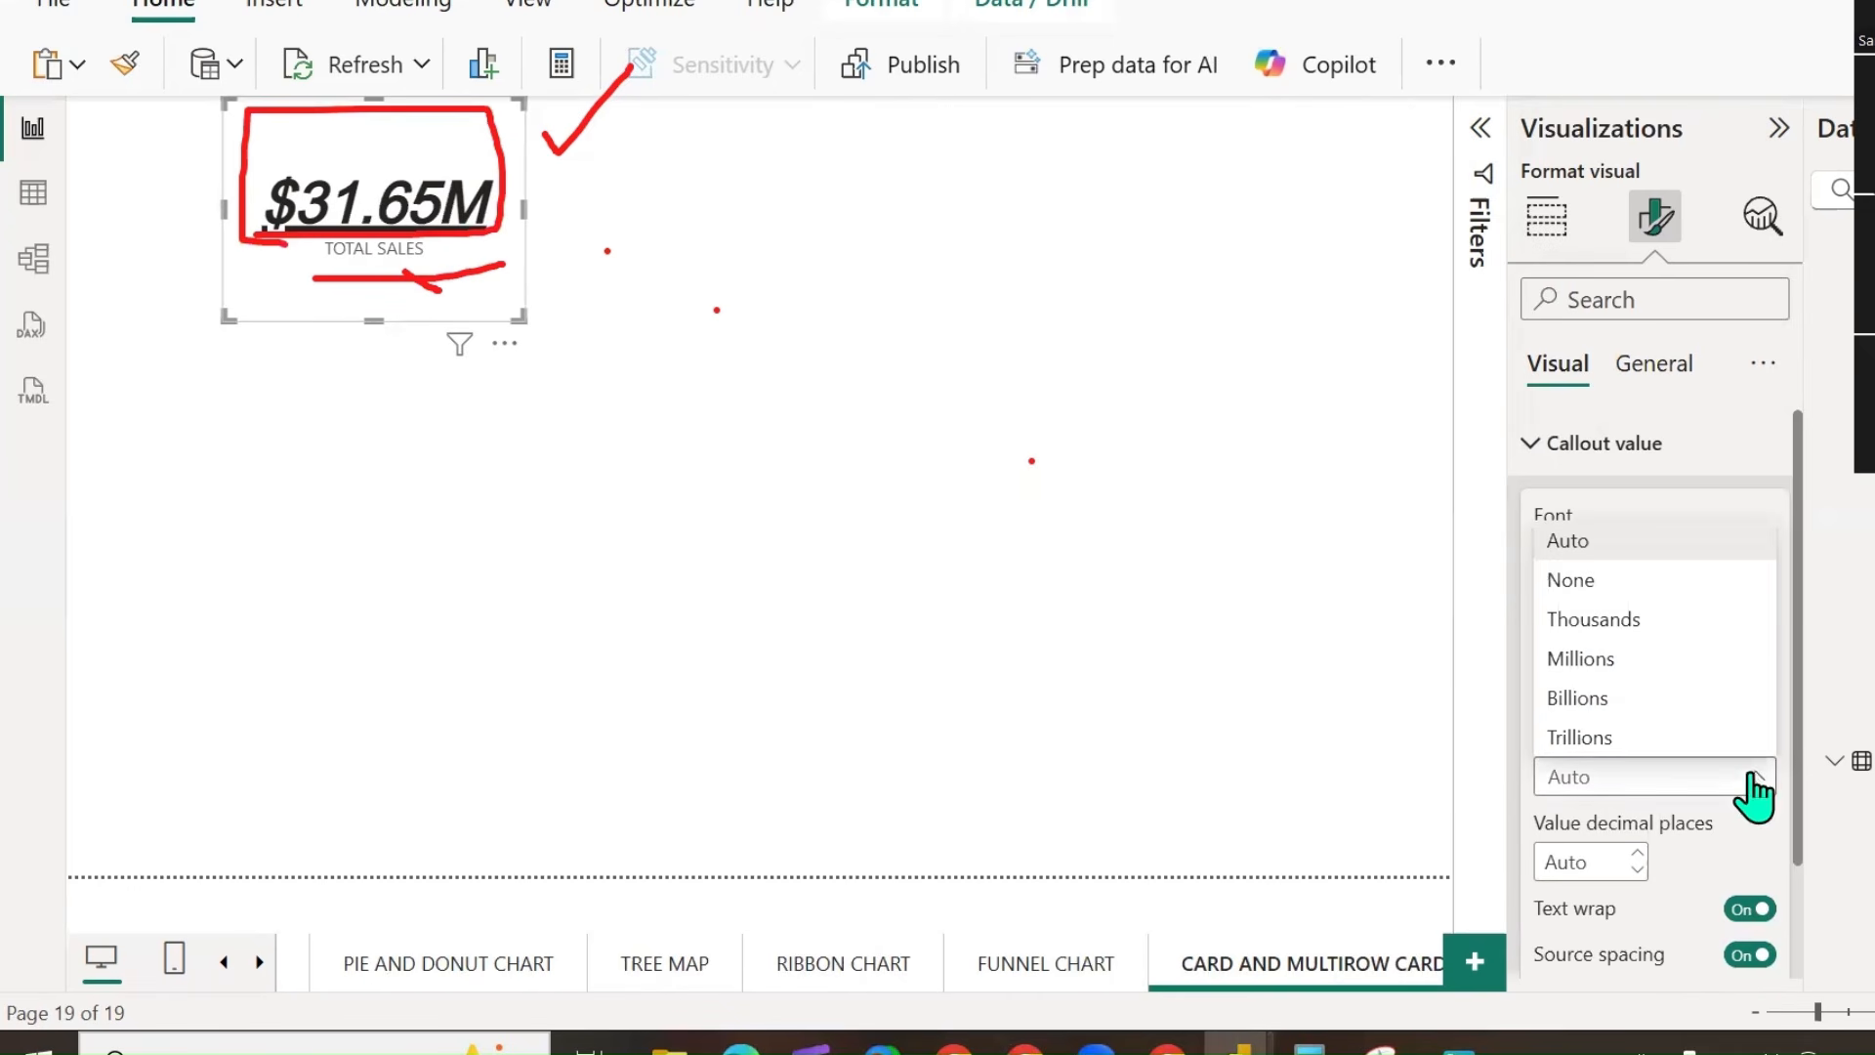
{"action": "left_click", "coordinate": [1616, 586]}
{"action": "left_click_drag", "start_coordinate": [520, 317], "coordinate": [903, 412]}
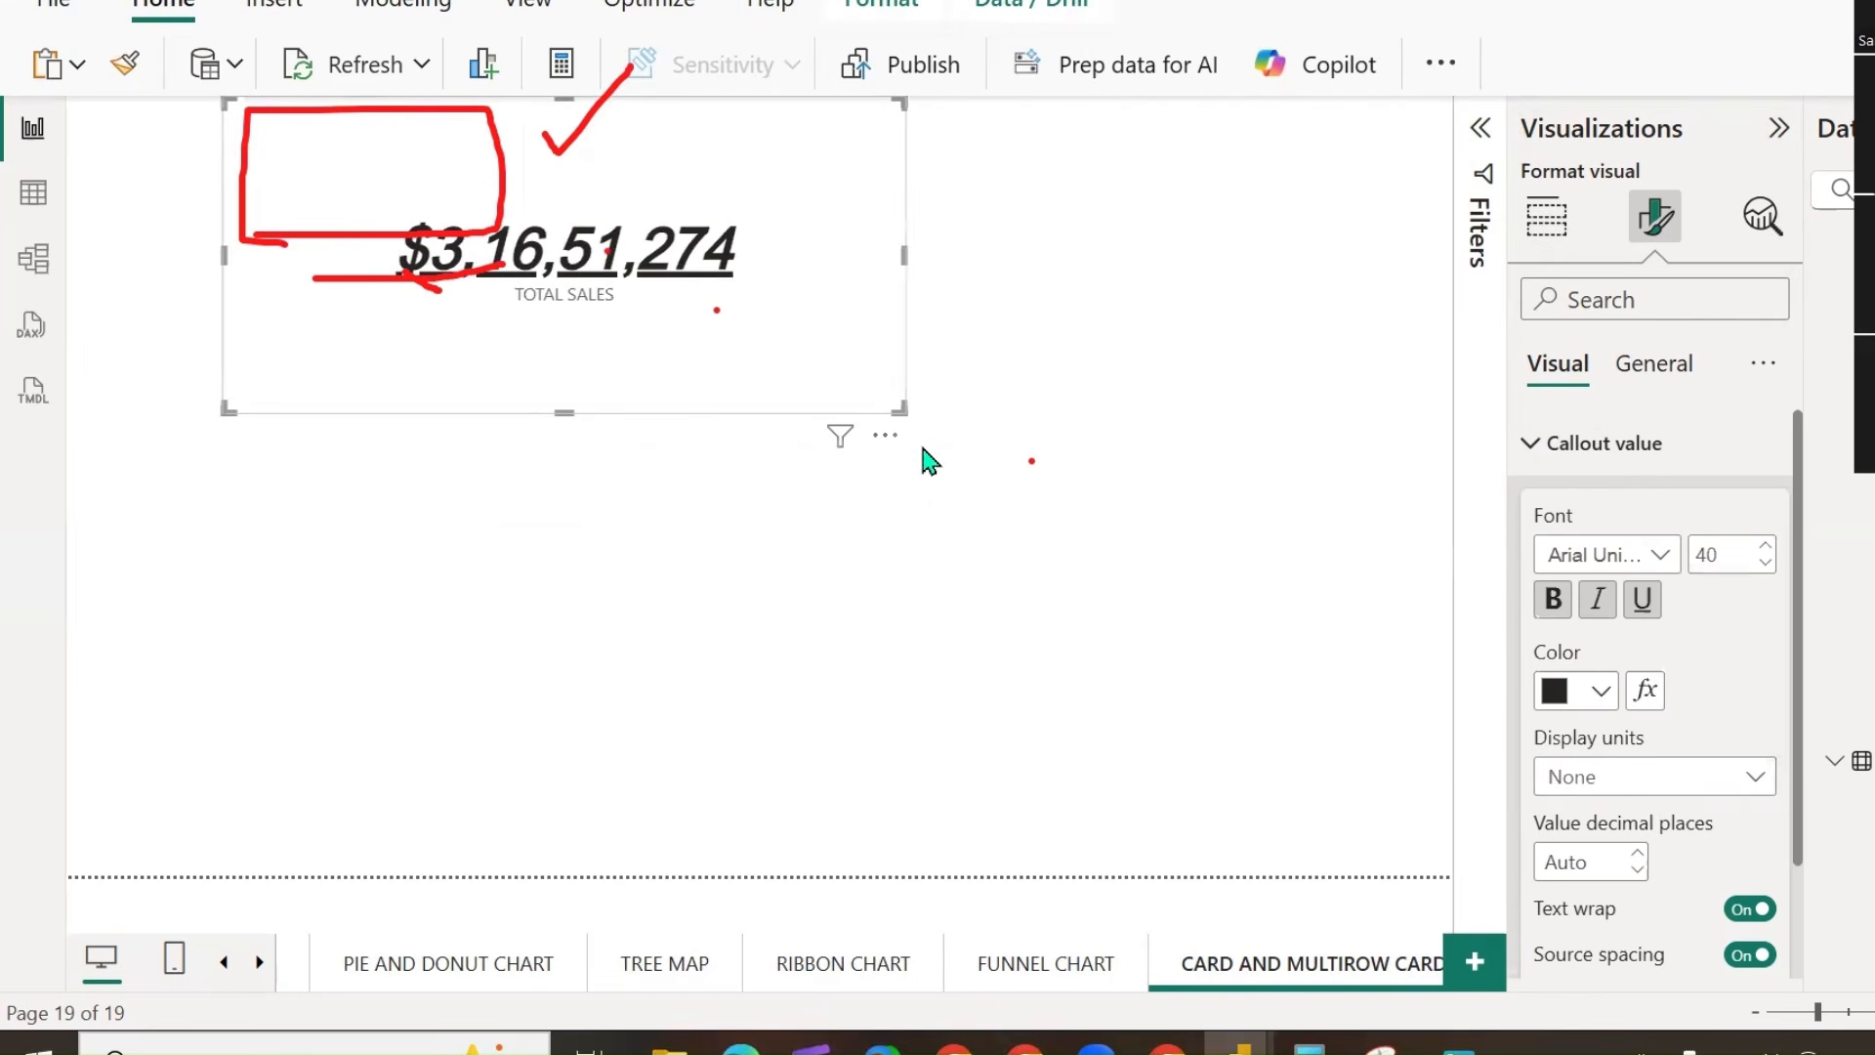
{"action": "right_click", "coordinate": [281, 330]}
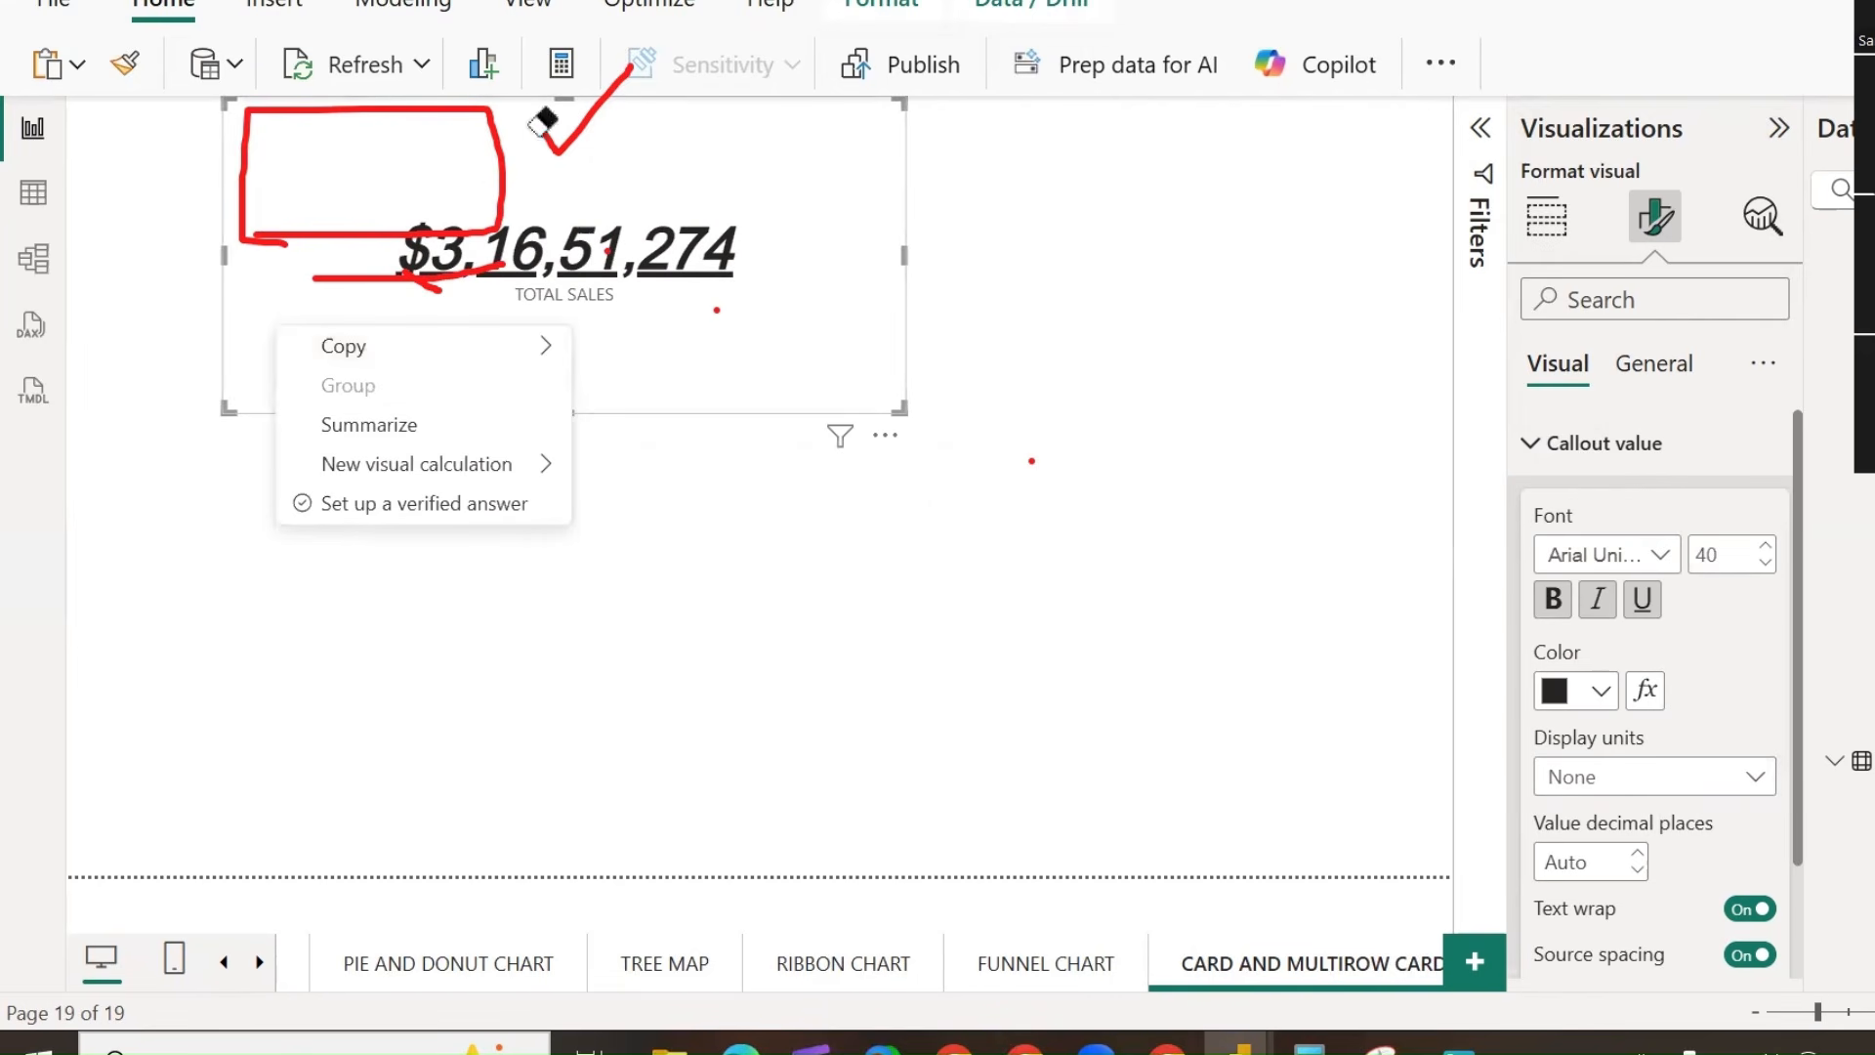
{"action": "left_click_drag", "start_coordinate": [543, 123], "coordinate": [181, 88]}
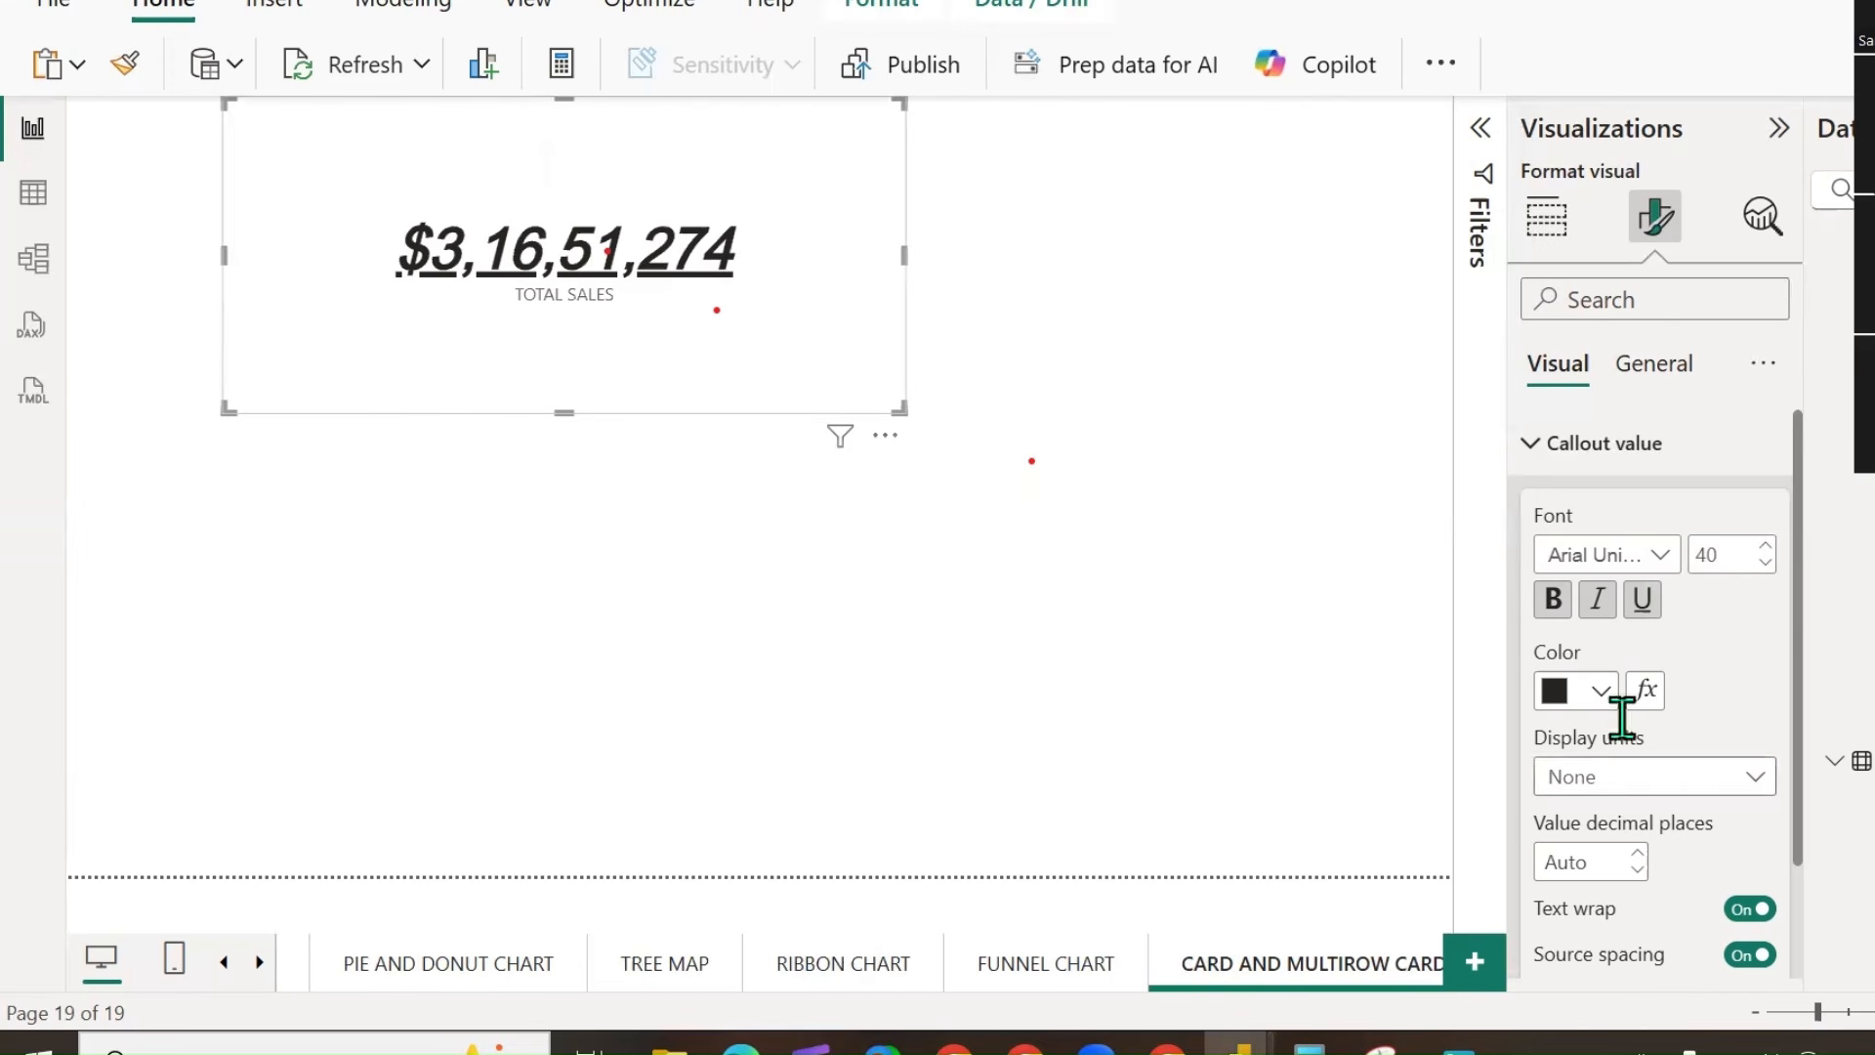
Try Thousands as the card's display units, then set them to Millions.
{"action": "left_click", "coordinate": [1729, 778]}
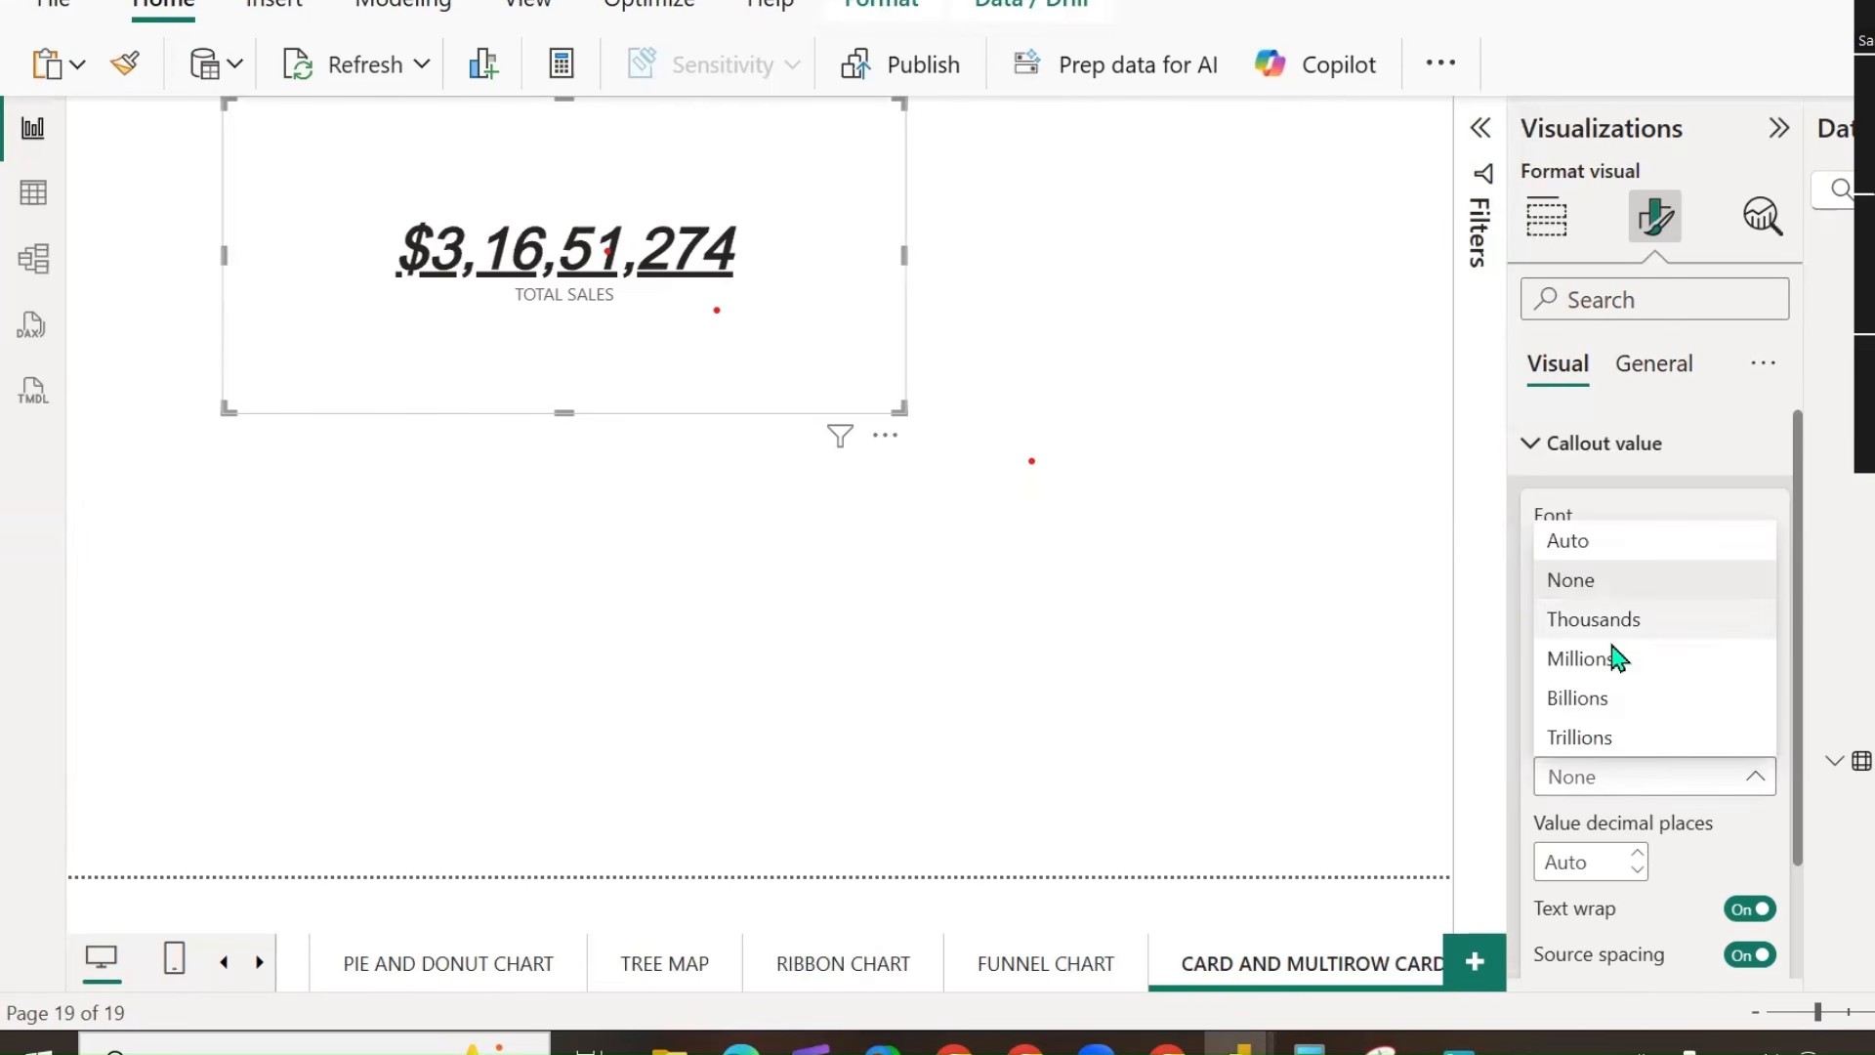
{"action": "left_click", "coordinate": [1602, 619]}
{"action": "left_click", "coordinate": [1596, 691]}
{"action": "left_click", "coordinate": [1600, 780]}
{"action": "left_click", "coordinate": [1582, 658]}
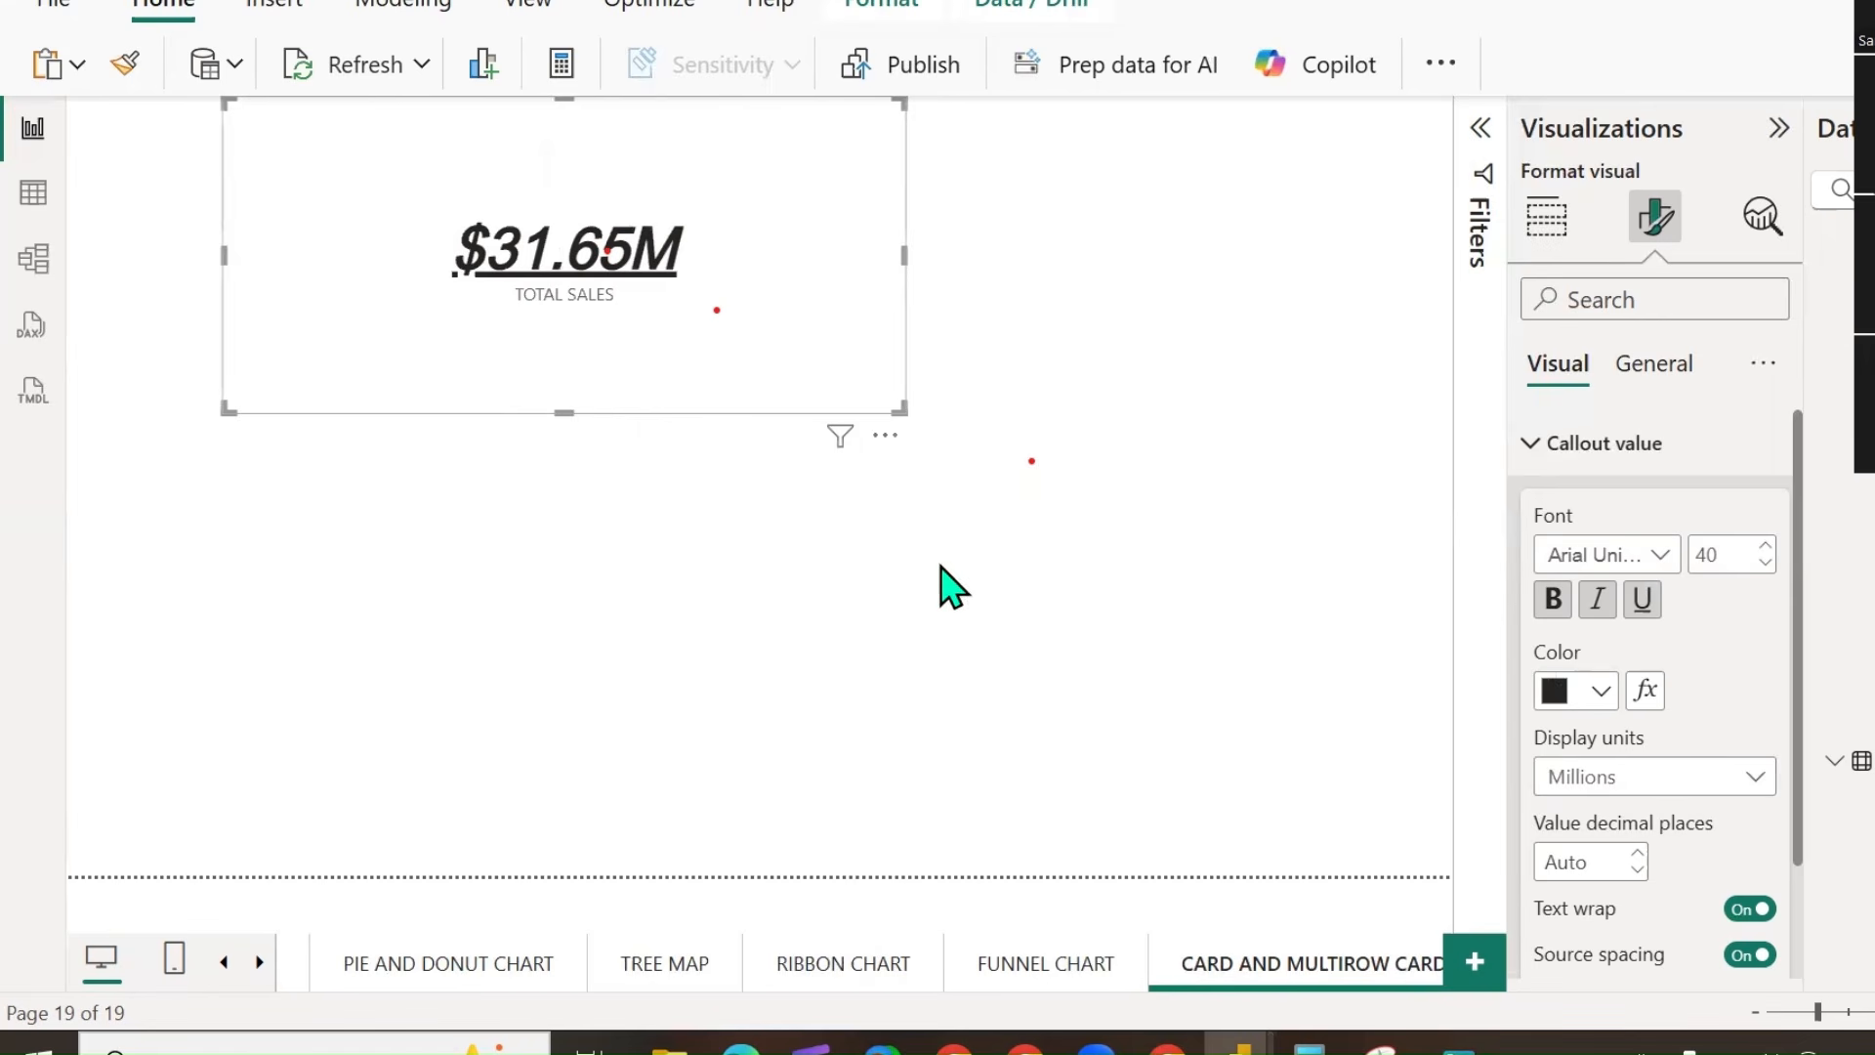
Set the callout value's decimal places to 4 and toggle source spacing off and back on.
{"action": "left_click", "coordinate": [1638, 853]}
{"action": "left_click", "coordinate": [1644, 854]}
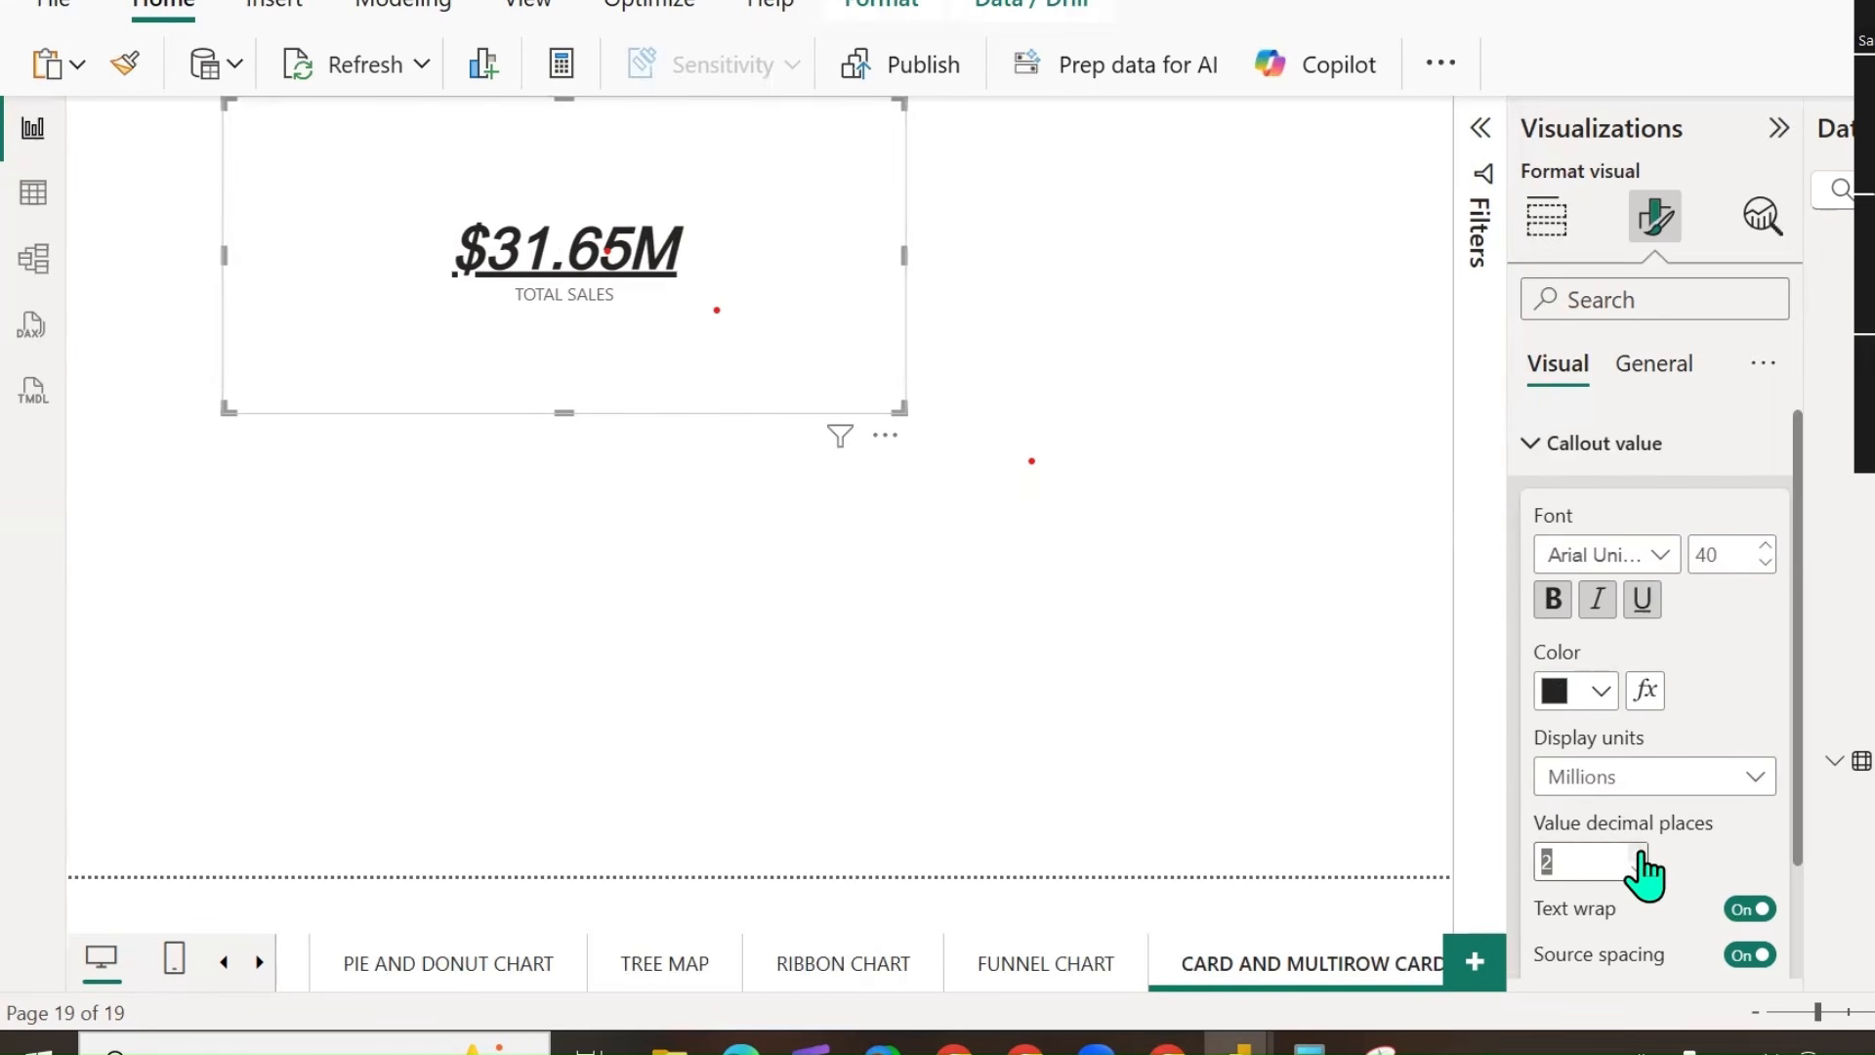
{"action": "type", "text": "4"}
{"action": "scroll", "coordinate": [1687, 817], "scroll_direction": "down", "scroll_amount": 2}
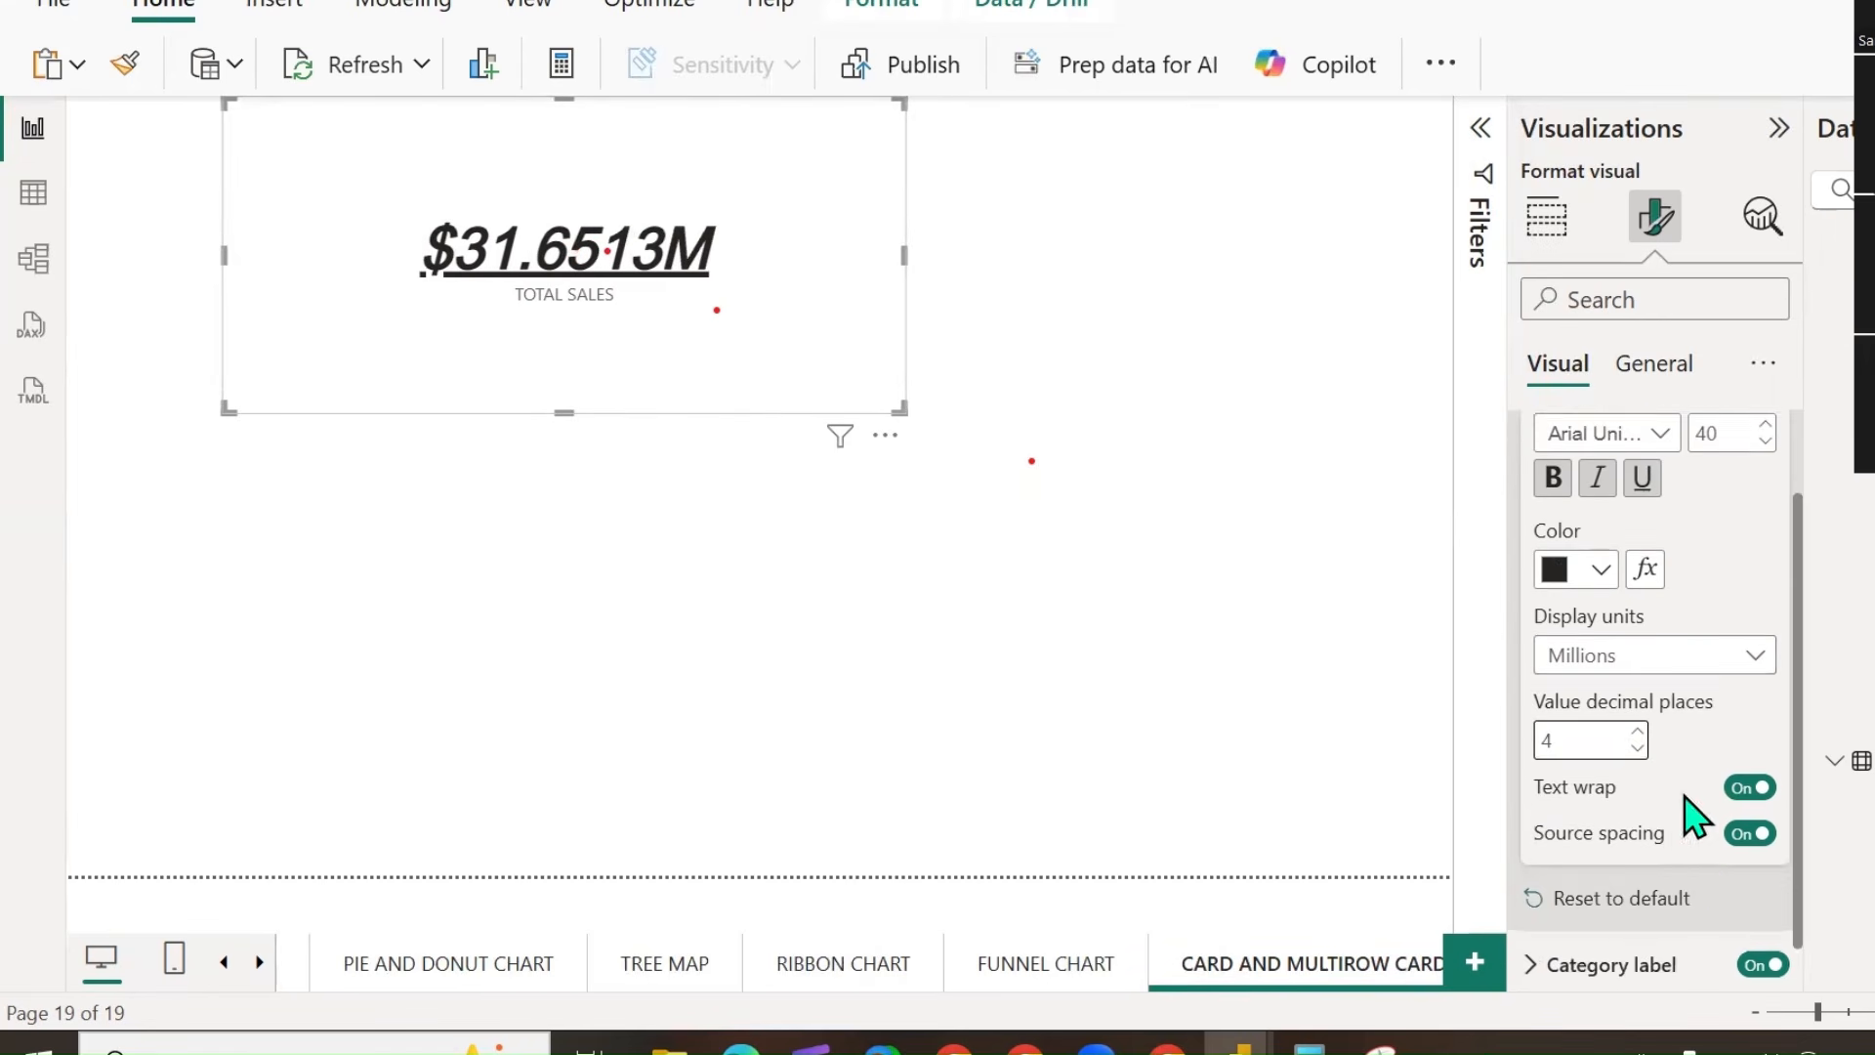
{"action": "left_click", "coordinate": [1744, 816]}
{"action": "left_click", "coordinate": [1762, 816]}
{"action": "scroll", "coordinate": [1610, 794], "scroll_direction": "up", "scroll_amount": 2}
{"action": "left_click", "coordinate": [1526, 444]}
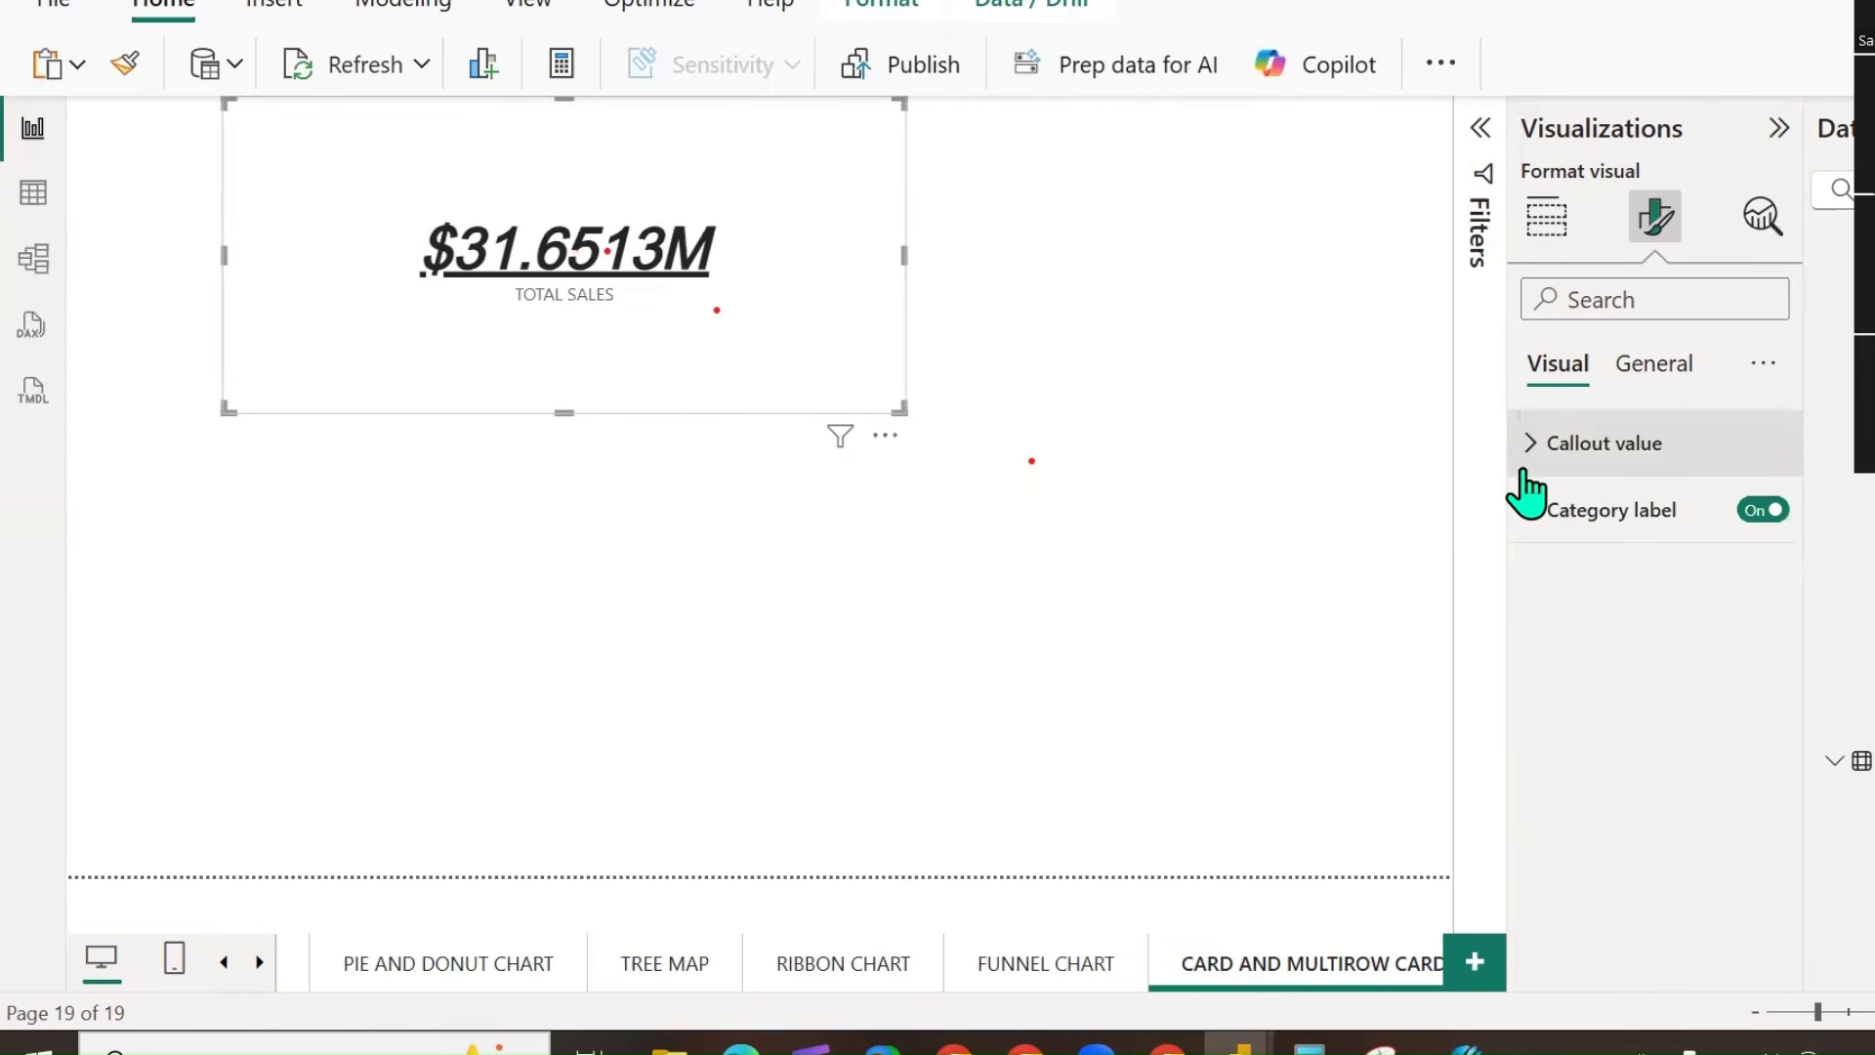
Toggle the card's category label off and back on to compare the two states.
{"action": "left_click", "coordinate": [1531, 515]}
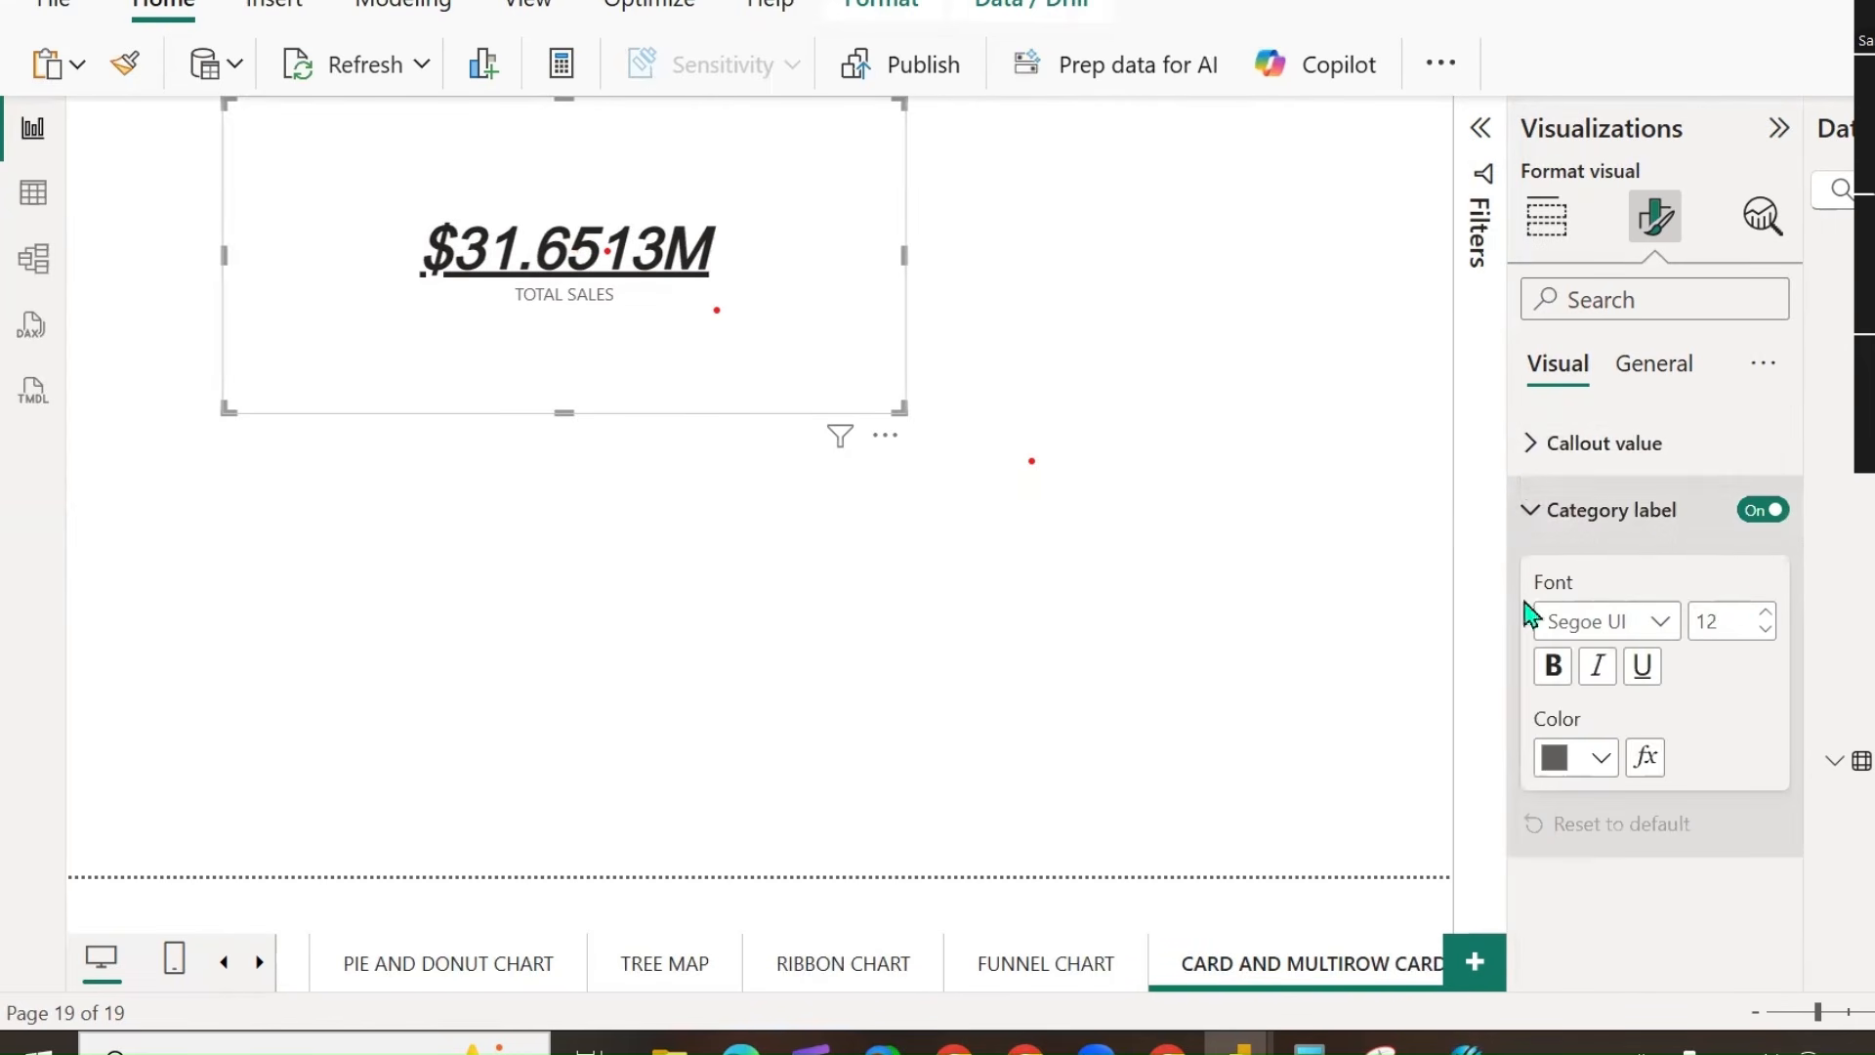
{"action": "left_click", "coordinate": [1760, 515]}
{"action": "left_click", "coordinate": [1768, 511]}
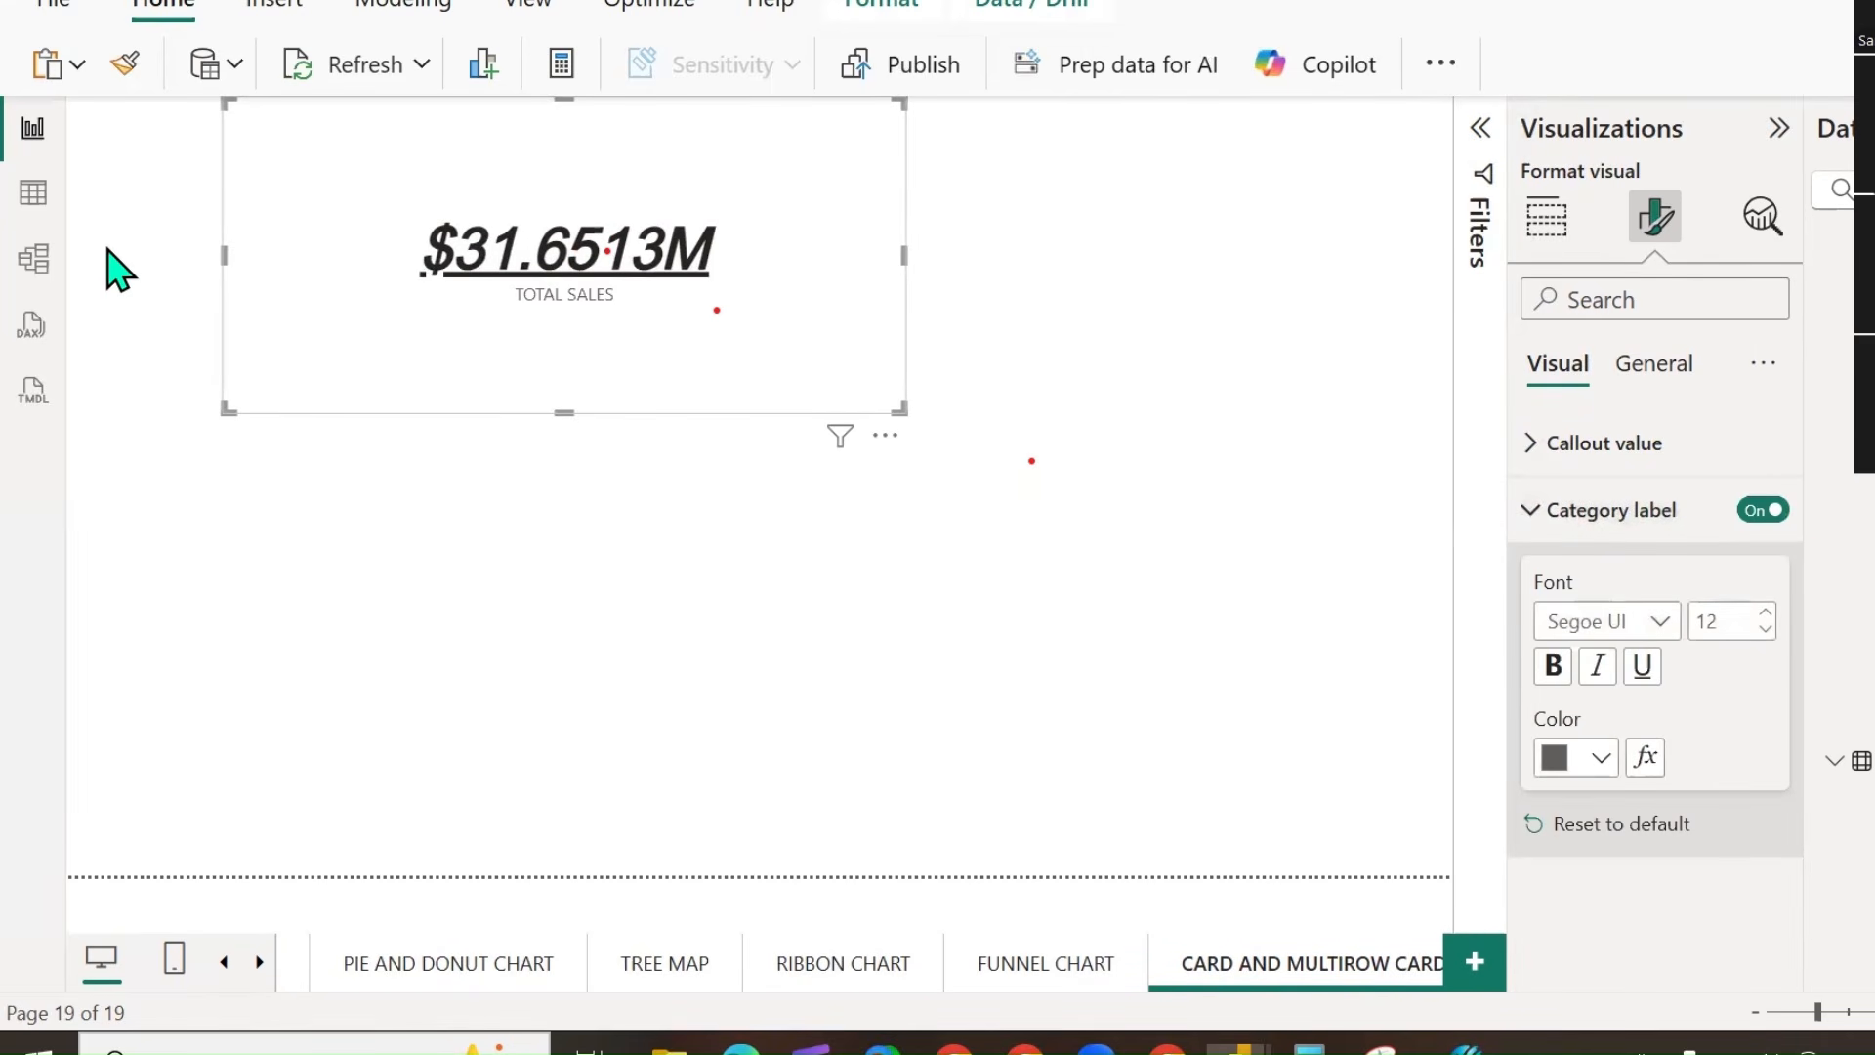
{"action": "mouse_move", "coordinate": [627, 299]}
{"action": "left_mouse_down"}
{"action": "mouse_move", "coordinate": [500, 288]}
{"action": "mouse_move", "coordinate": [544, 344]}
{"action": "left_mouse_up"}
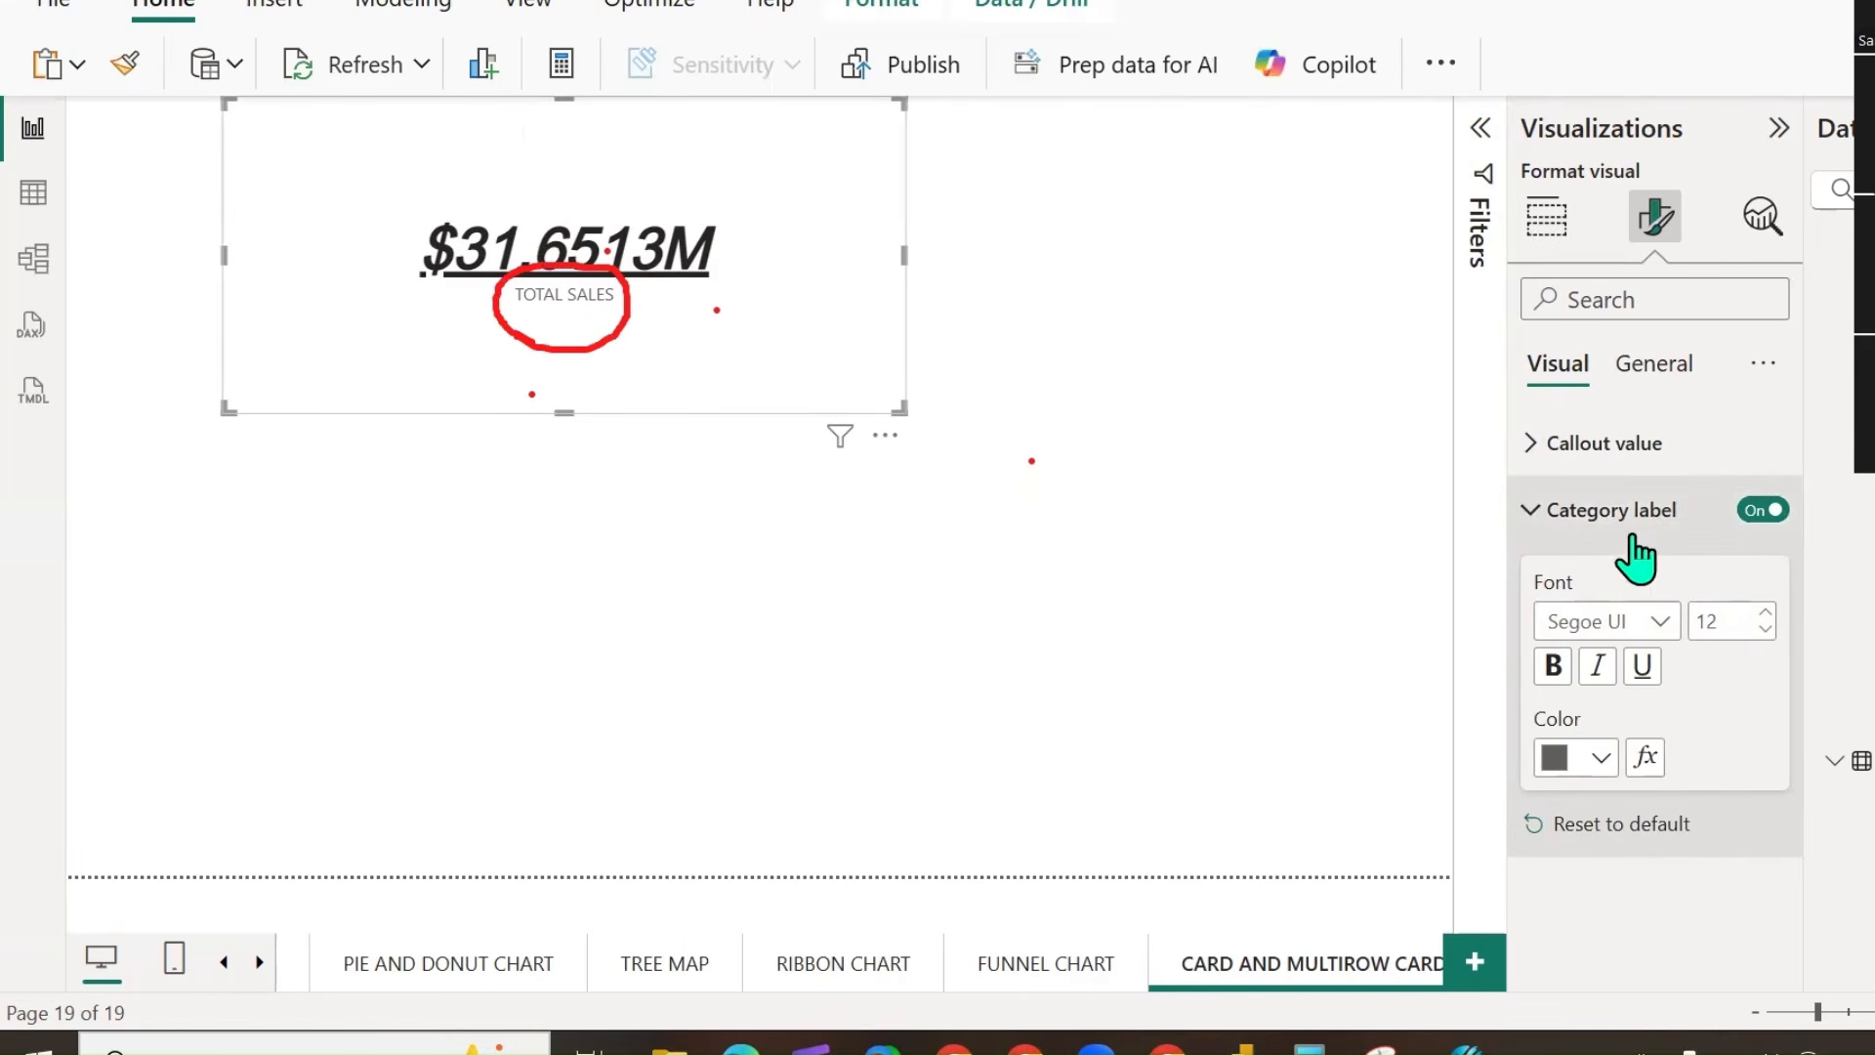
{"action": "left_click", "coordinate": [1766, 510]}
{"action": "left_click", "coordinate": [1766, 510]}
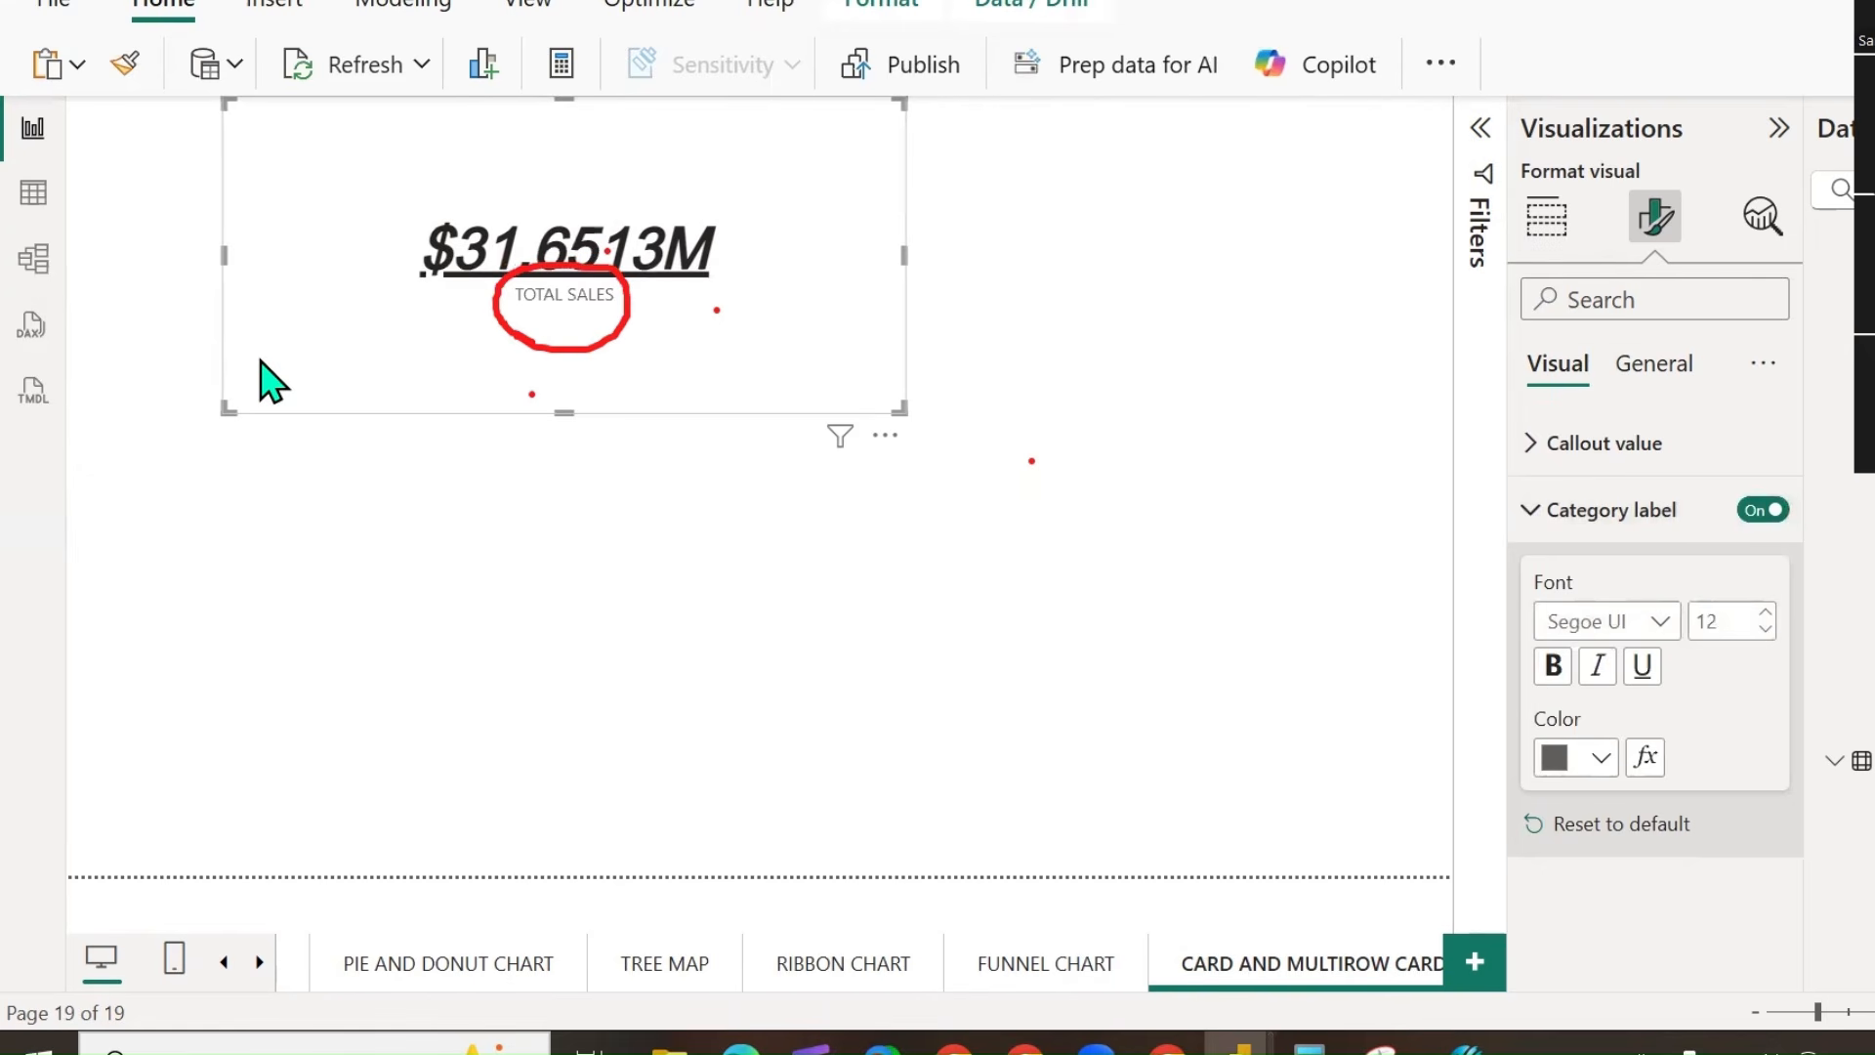
{"action": "left_click", "coordinate": [516, 464]}
{"action": "left_click_drag", "start_coordinate": [621, 355], "coordinate": [639, 240]}
{"action": "left_click", "coordinate": [1032, 461]}
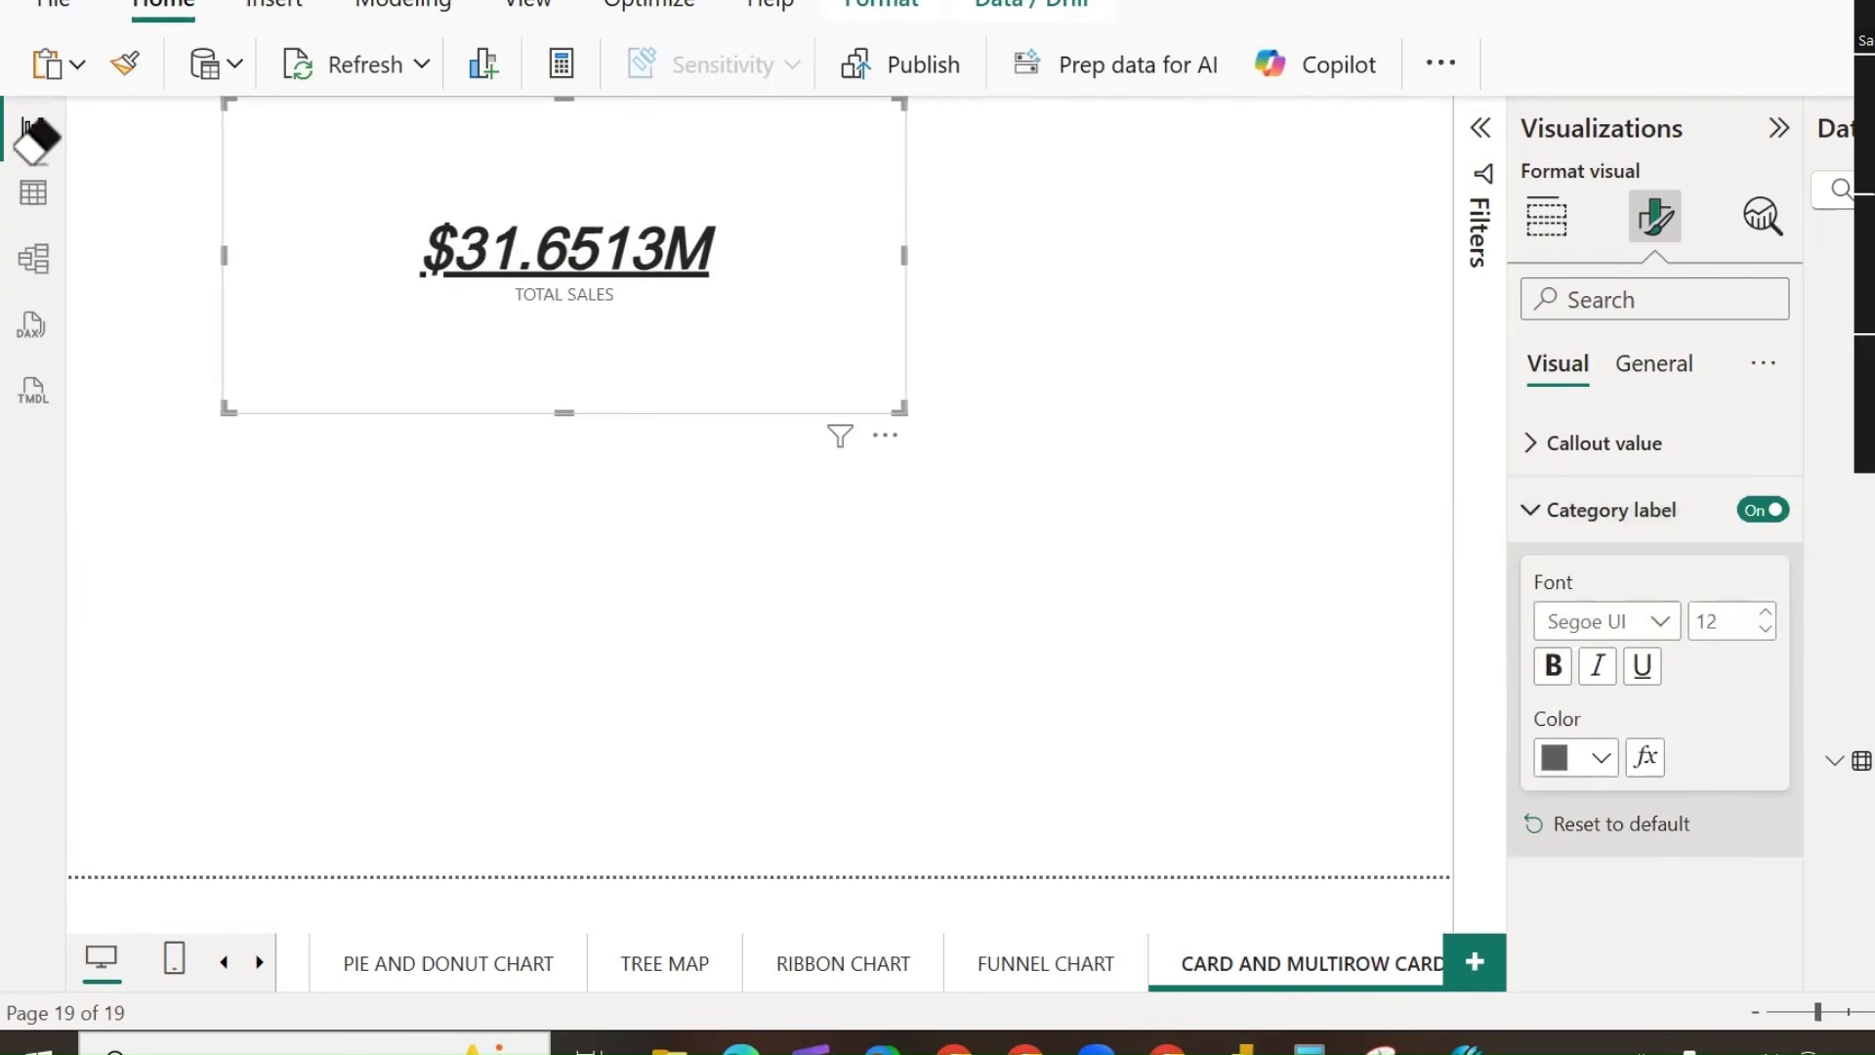
Shift the TOTAL SALES card toward the page's left edge, then add a tall multi-row card beside it reaching the page's lower edge.
{"action": "left_click_drag", "start_coordinate": [760, 365], "coordinate": [625, 390]}
{"action": "left_click", "coordinate": [1544, 225]}
{"action": "left_click", "coordinate": [1256, 628]}
{"action": "left_click", "coordinate": [1587, 481]}
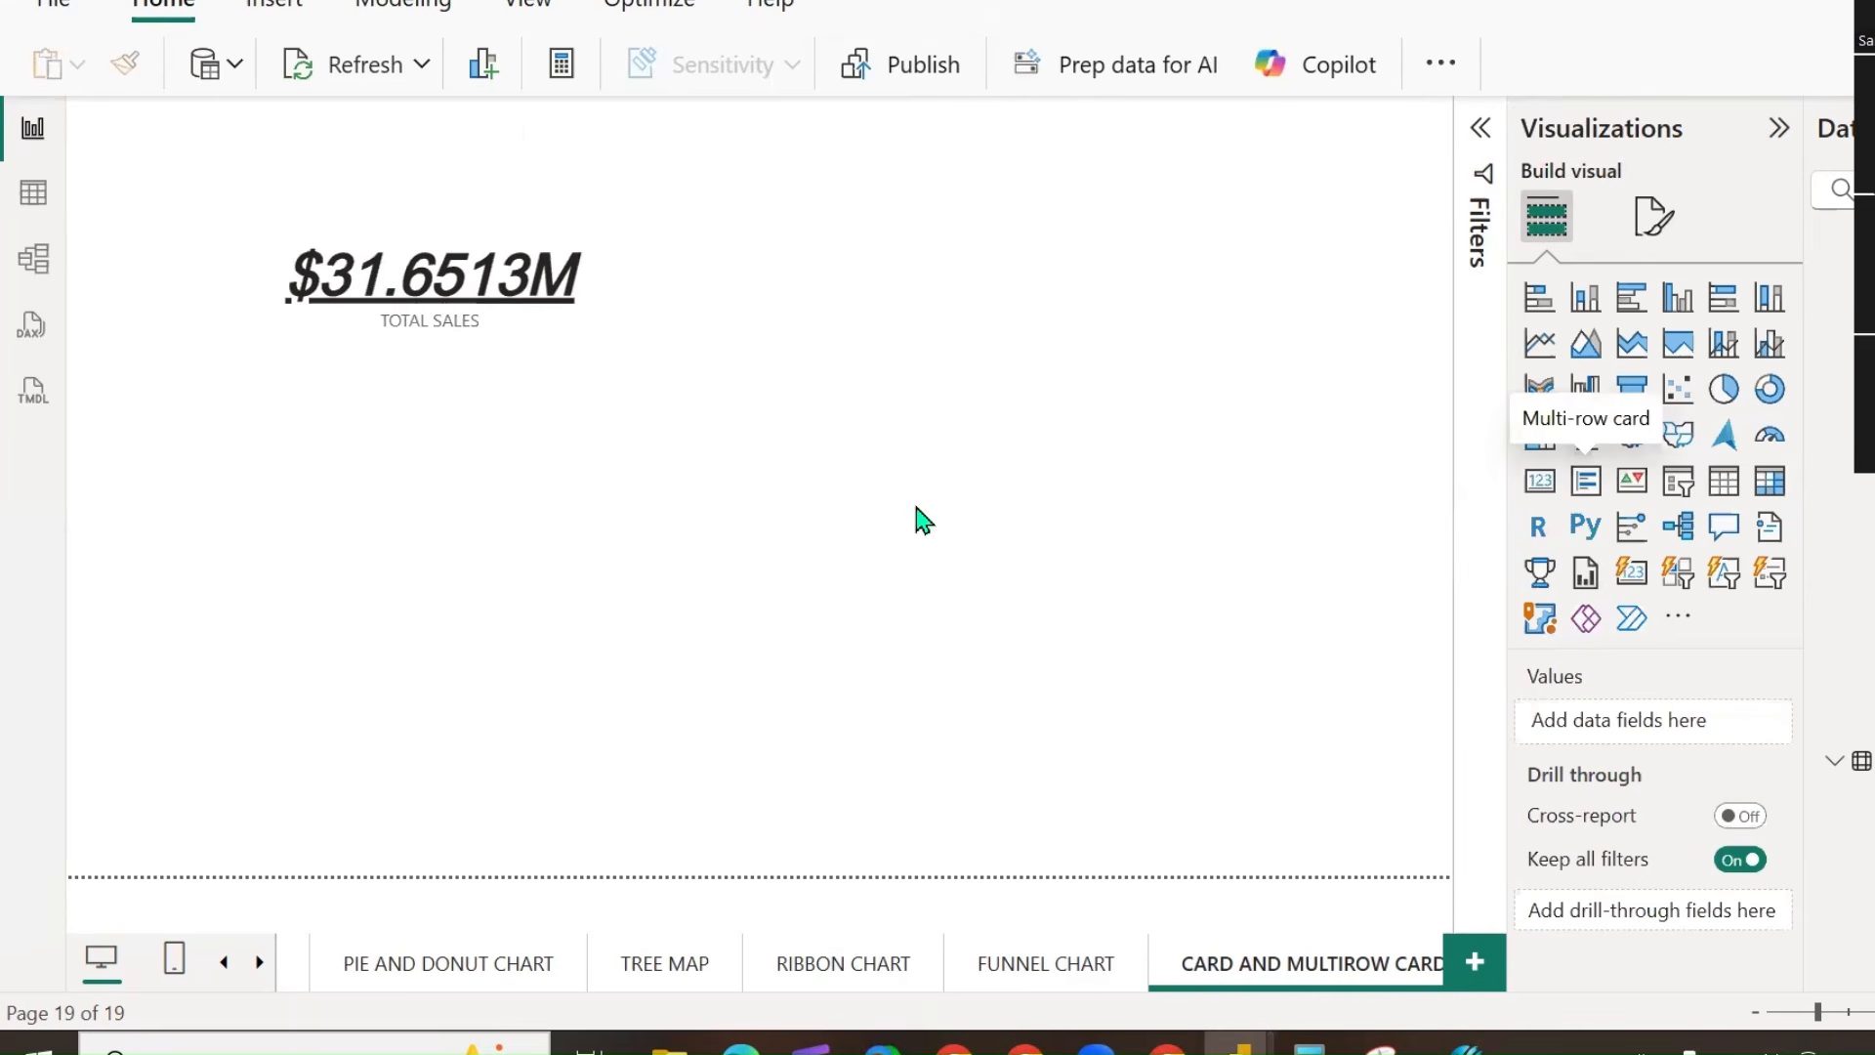
{"action": "left_click_drag", "start_coordinate": [469, 616], "coordinate": [1046, 319]}
{"action": "left_click_drag", "start_coordinate": [1009, 467], "coordinate": [972, 877]}
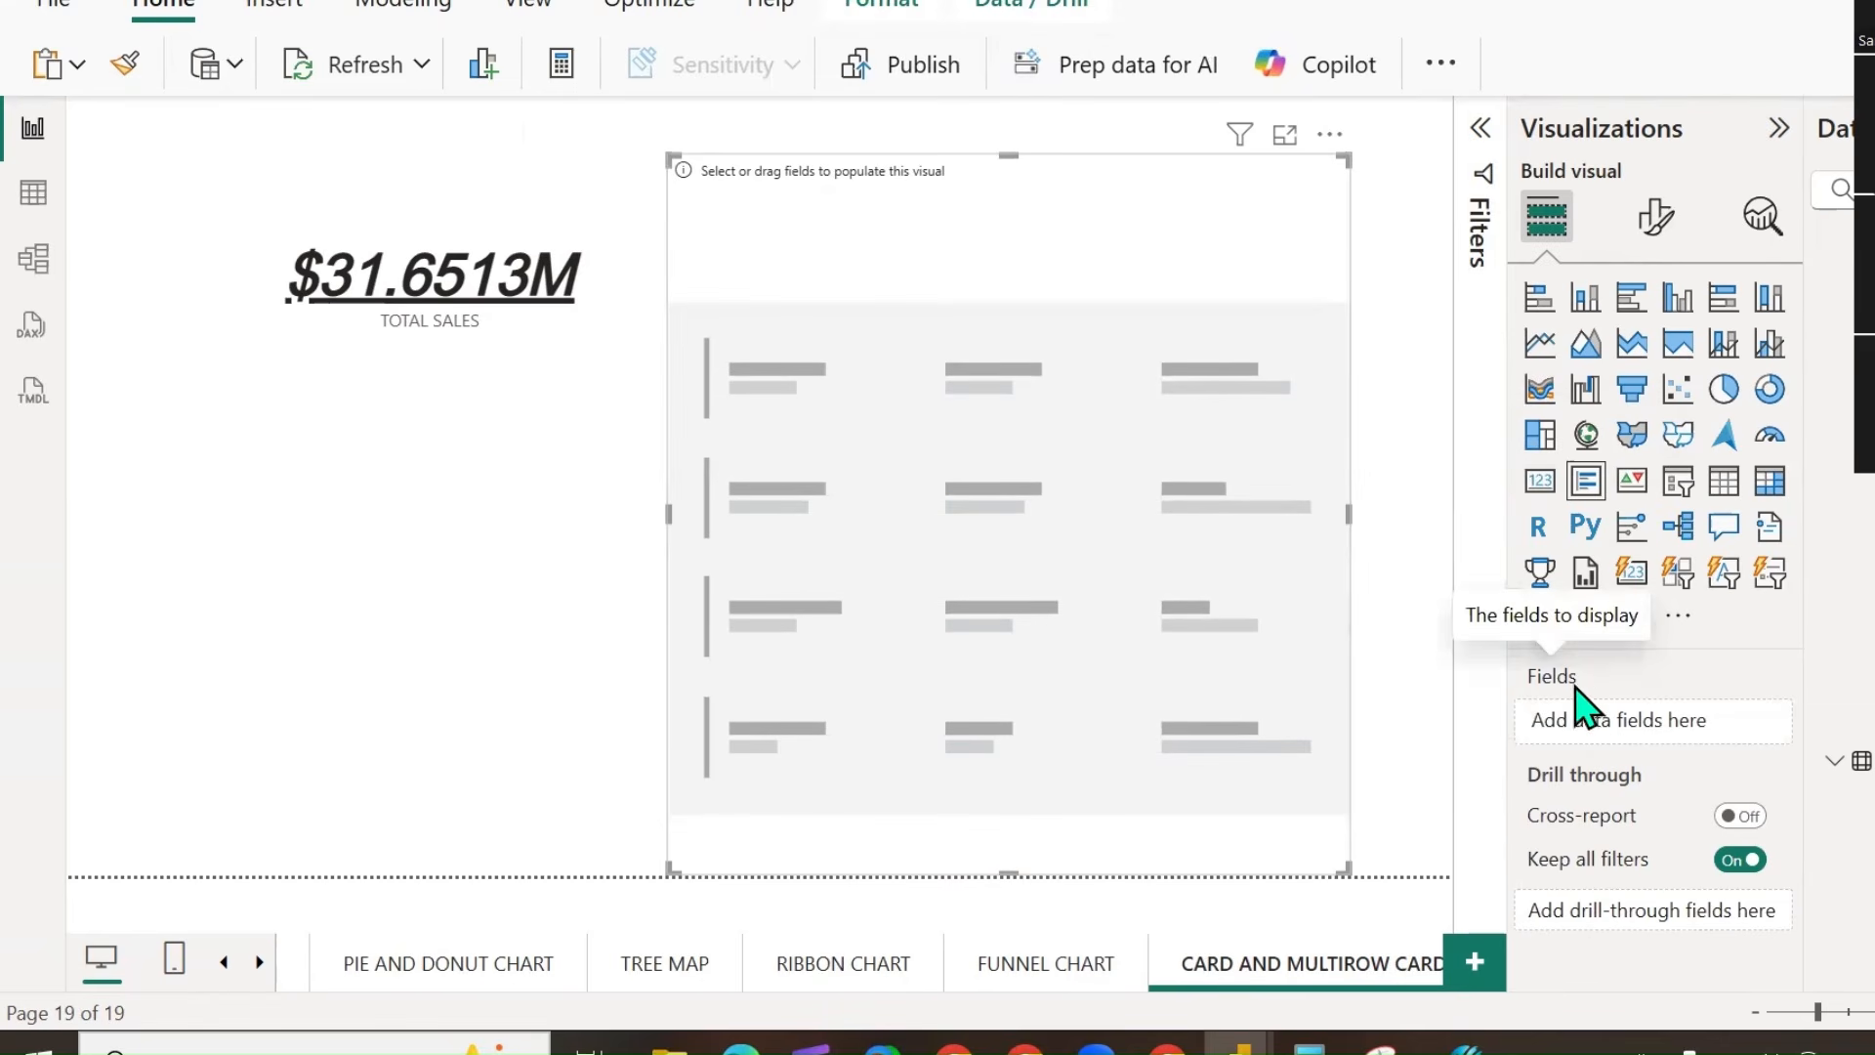
Fill the multi-row card with the Region field and the TOTAL SALES measure.
{"action": "left_click", "coordinate": [1868, 894]}
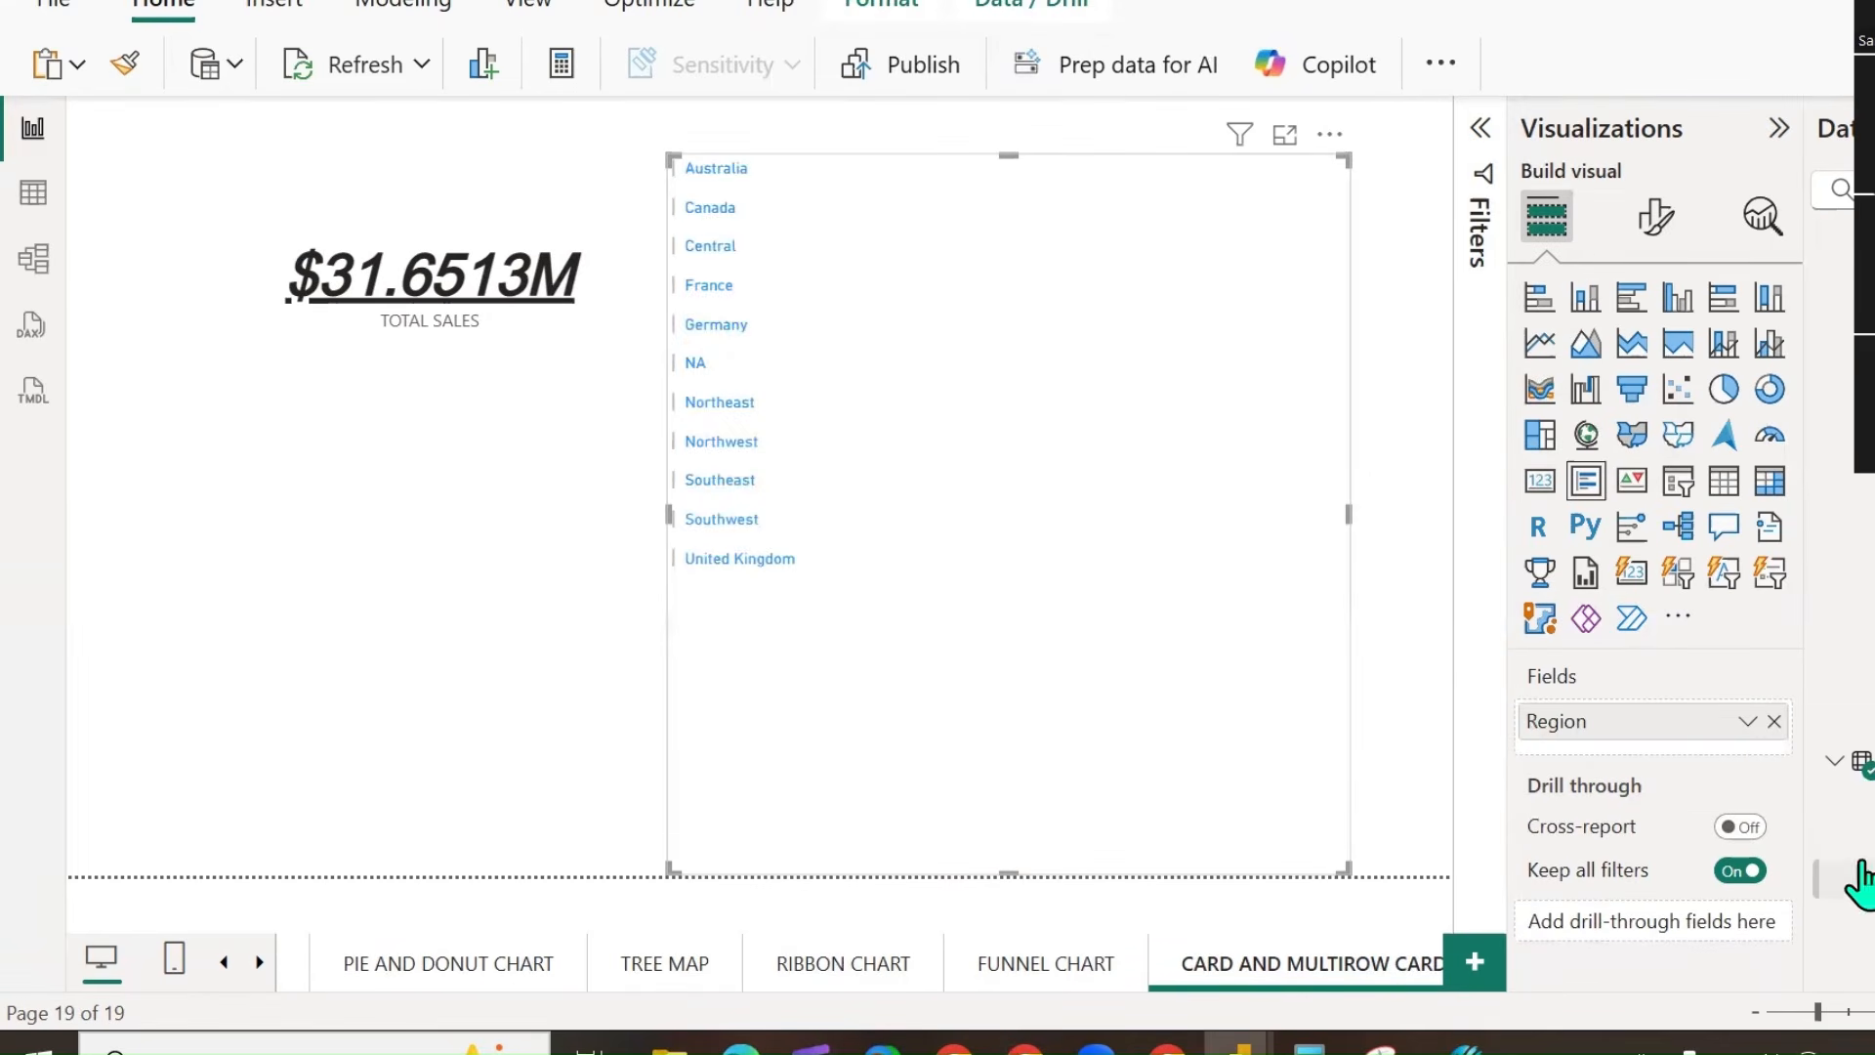
{"action": "left_click", "coordinate": [1866, 630]}
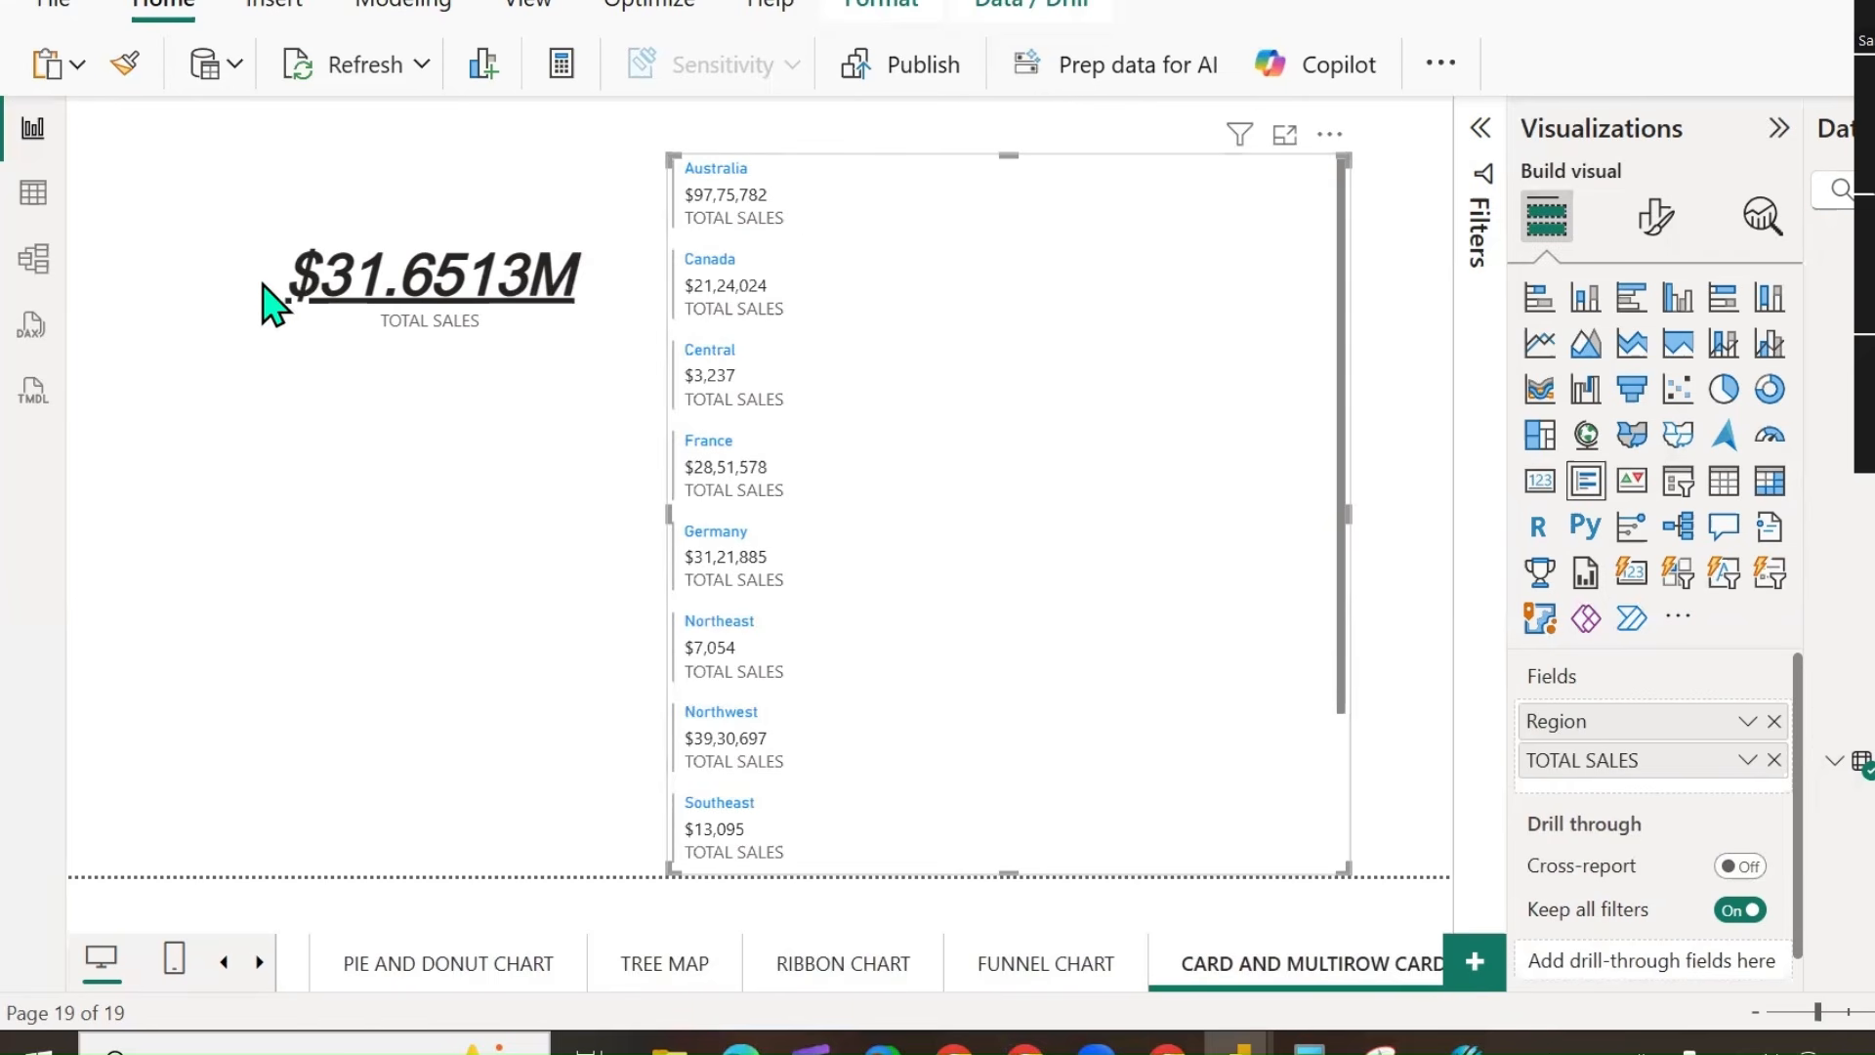
{"action": "left_click_drag", "start_coordinate": [767, 156], "coordinate": [850, 101]}
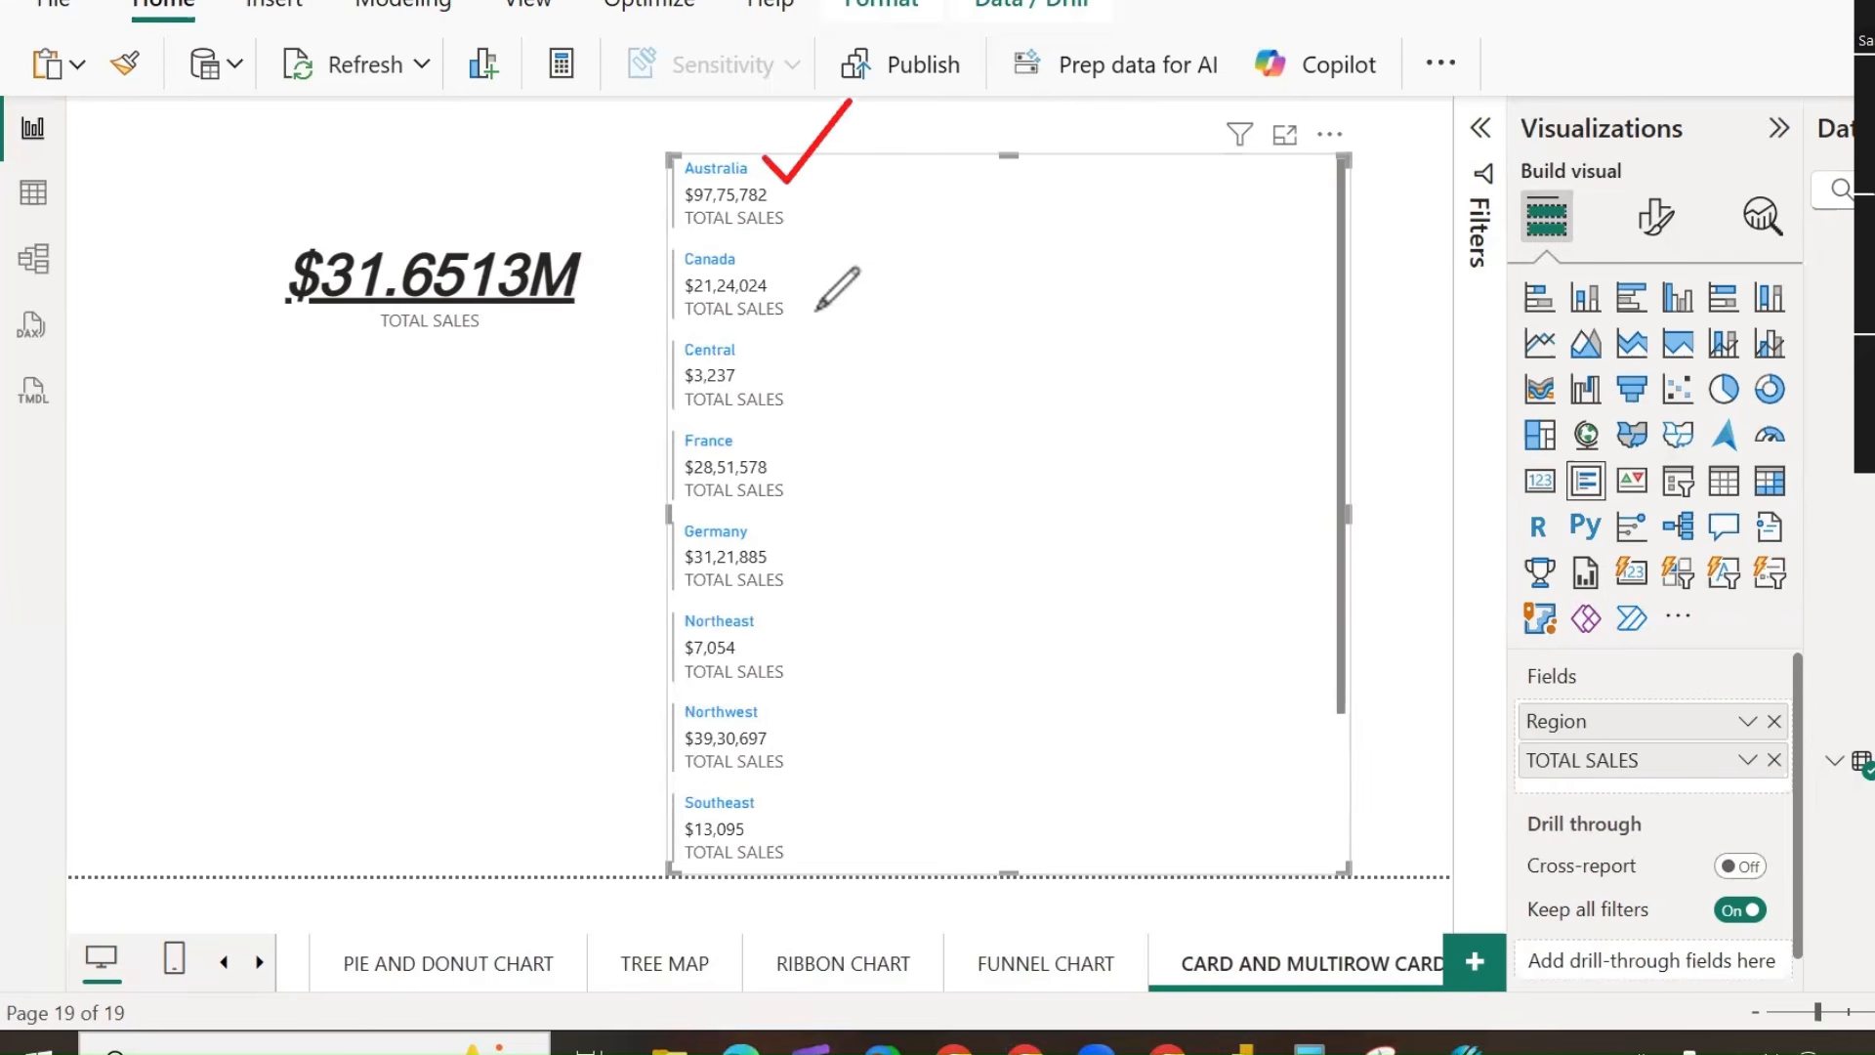
{"action": "left_click_drag", "start_coordinate": [760, 249], "coordinate": [898, 191]}
{"action": "mouse_move", "coordinate": [753, 350]}
{"action": "left_mouse_down"}
{"action": "mouse_move", "coordinate": [780, 371]}
{"action": "mouse_move", "coordinate": [906, 271]}
{"action": "left_mouse_up"}
{"action": "left_click_drag", "start_coordinate": [750, 439], "coordinate": [901, 361]}
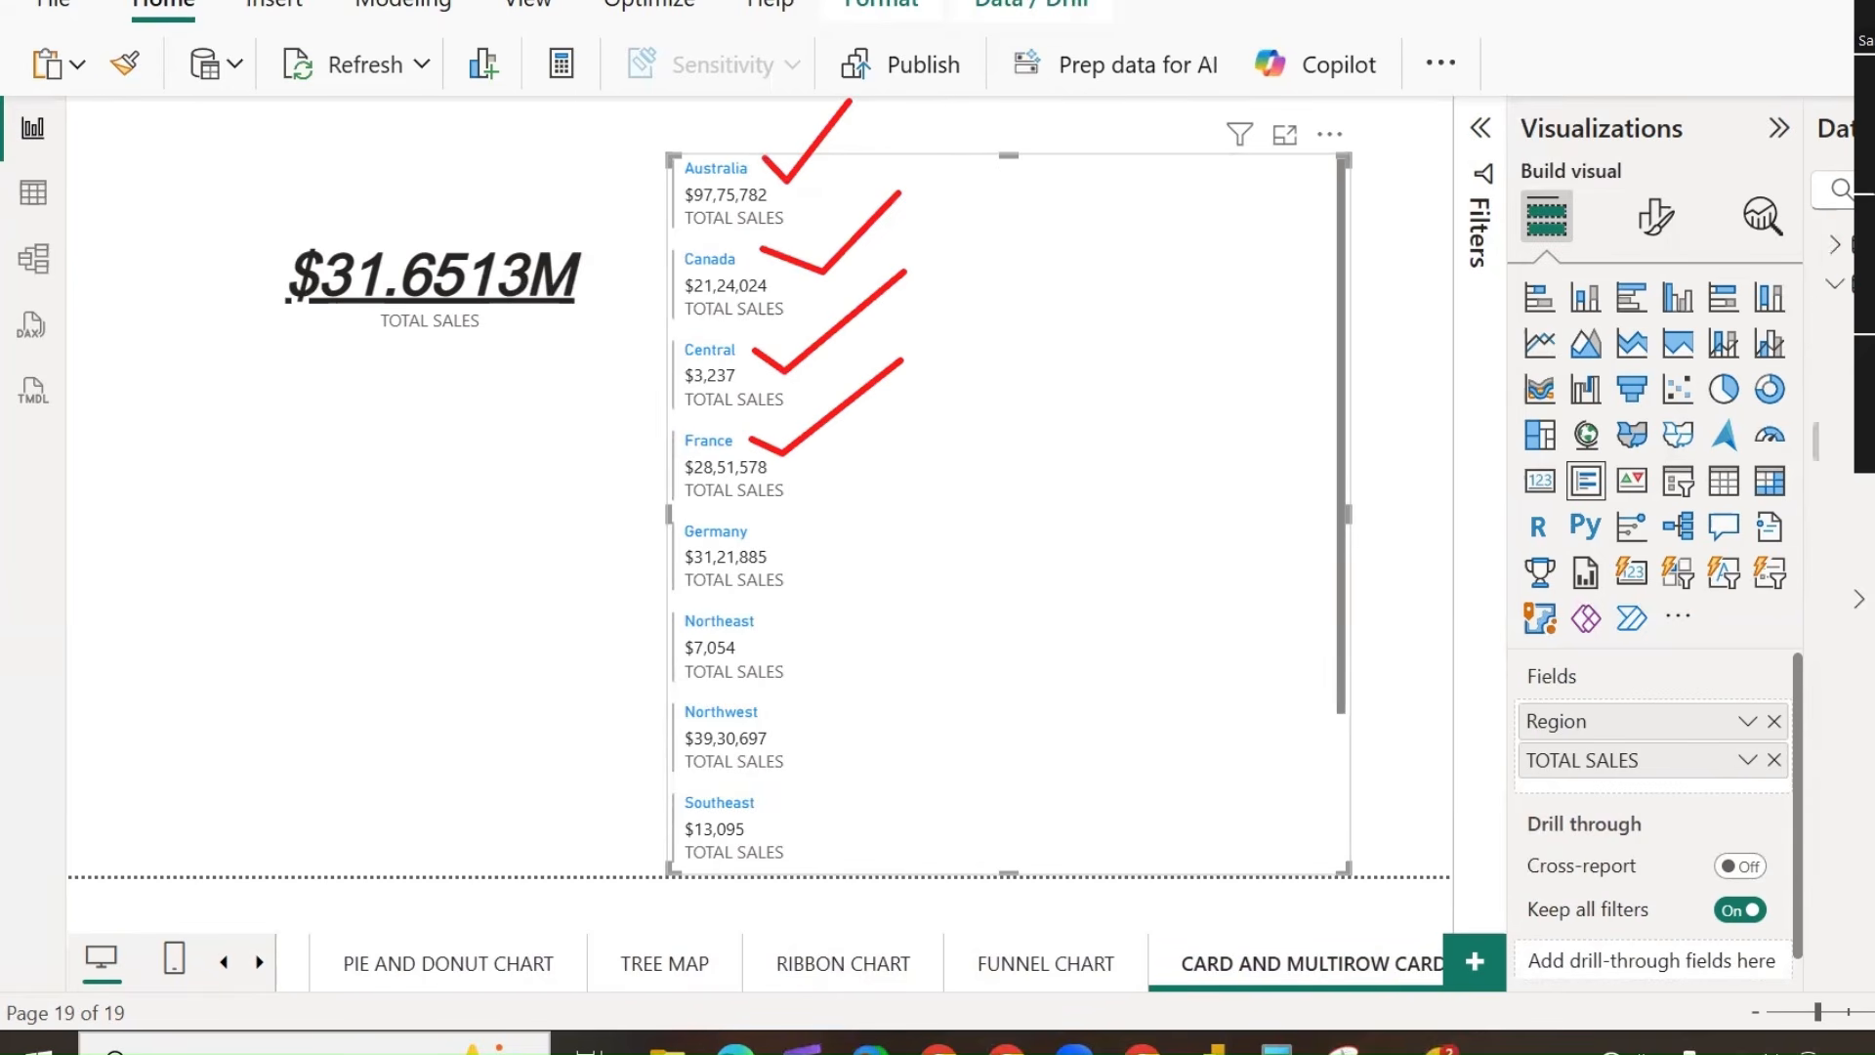
Add the Category field to the multi-row card between Region and TOTAL SALES.
{"action": "left_click", "coordinate": [1838, 246]}
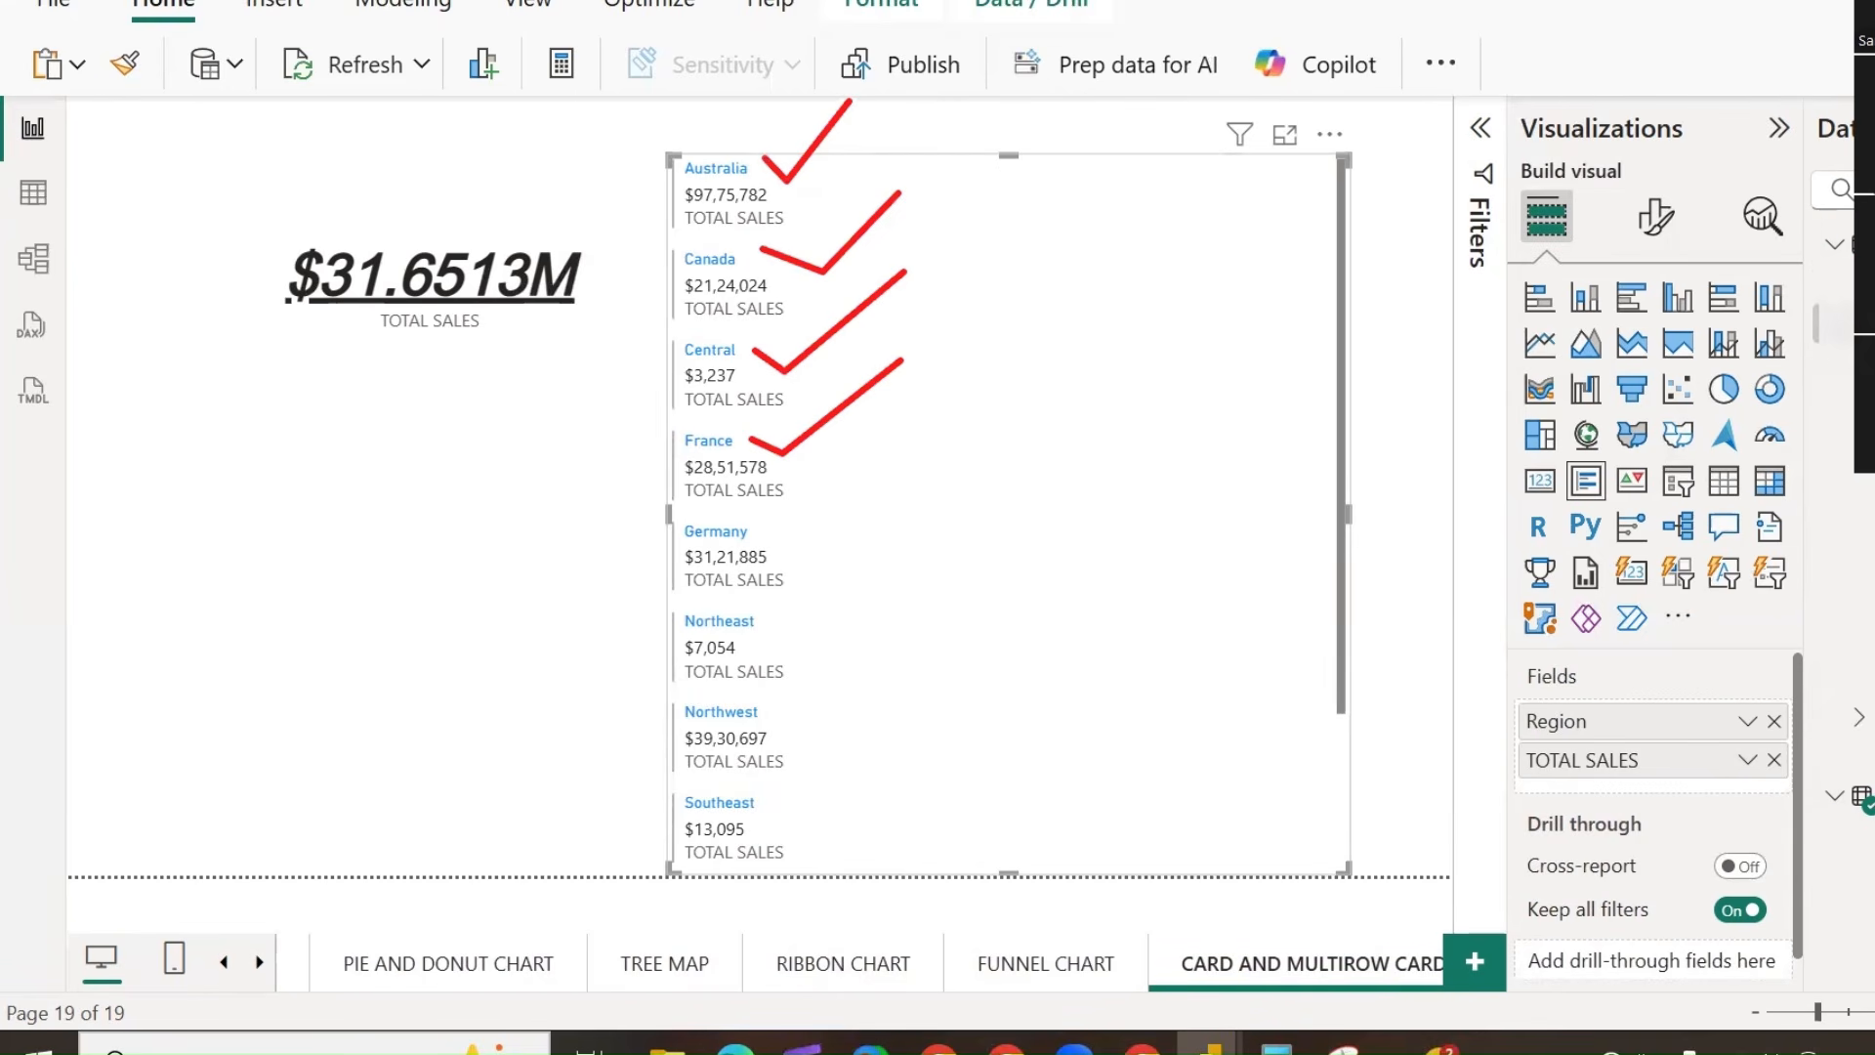
{"action": "left_click_drag", "start_coordinate": [1849, 656], "coordinate": [1661, 751]}
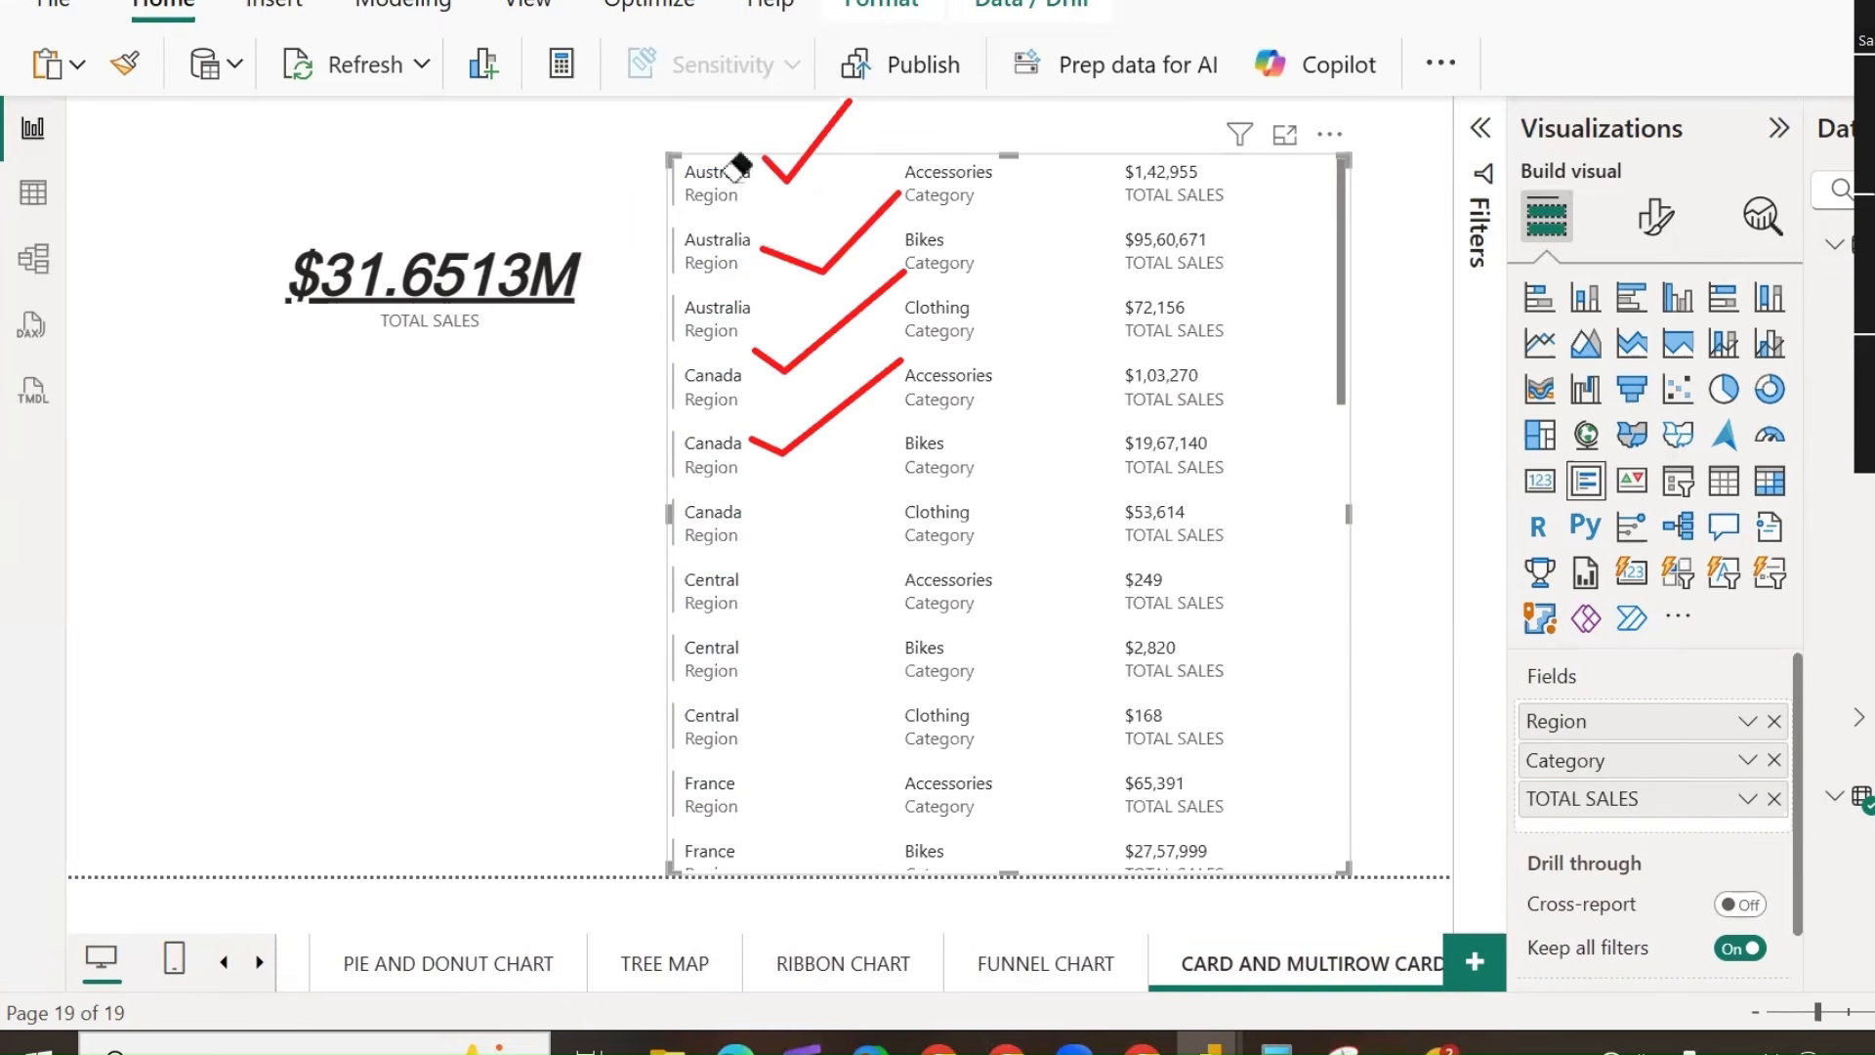
{"action": "left_click_drag", "start_coordinate": [805, 432], "coordinate": [801, 185]}
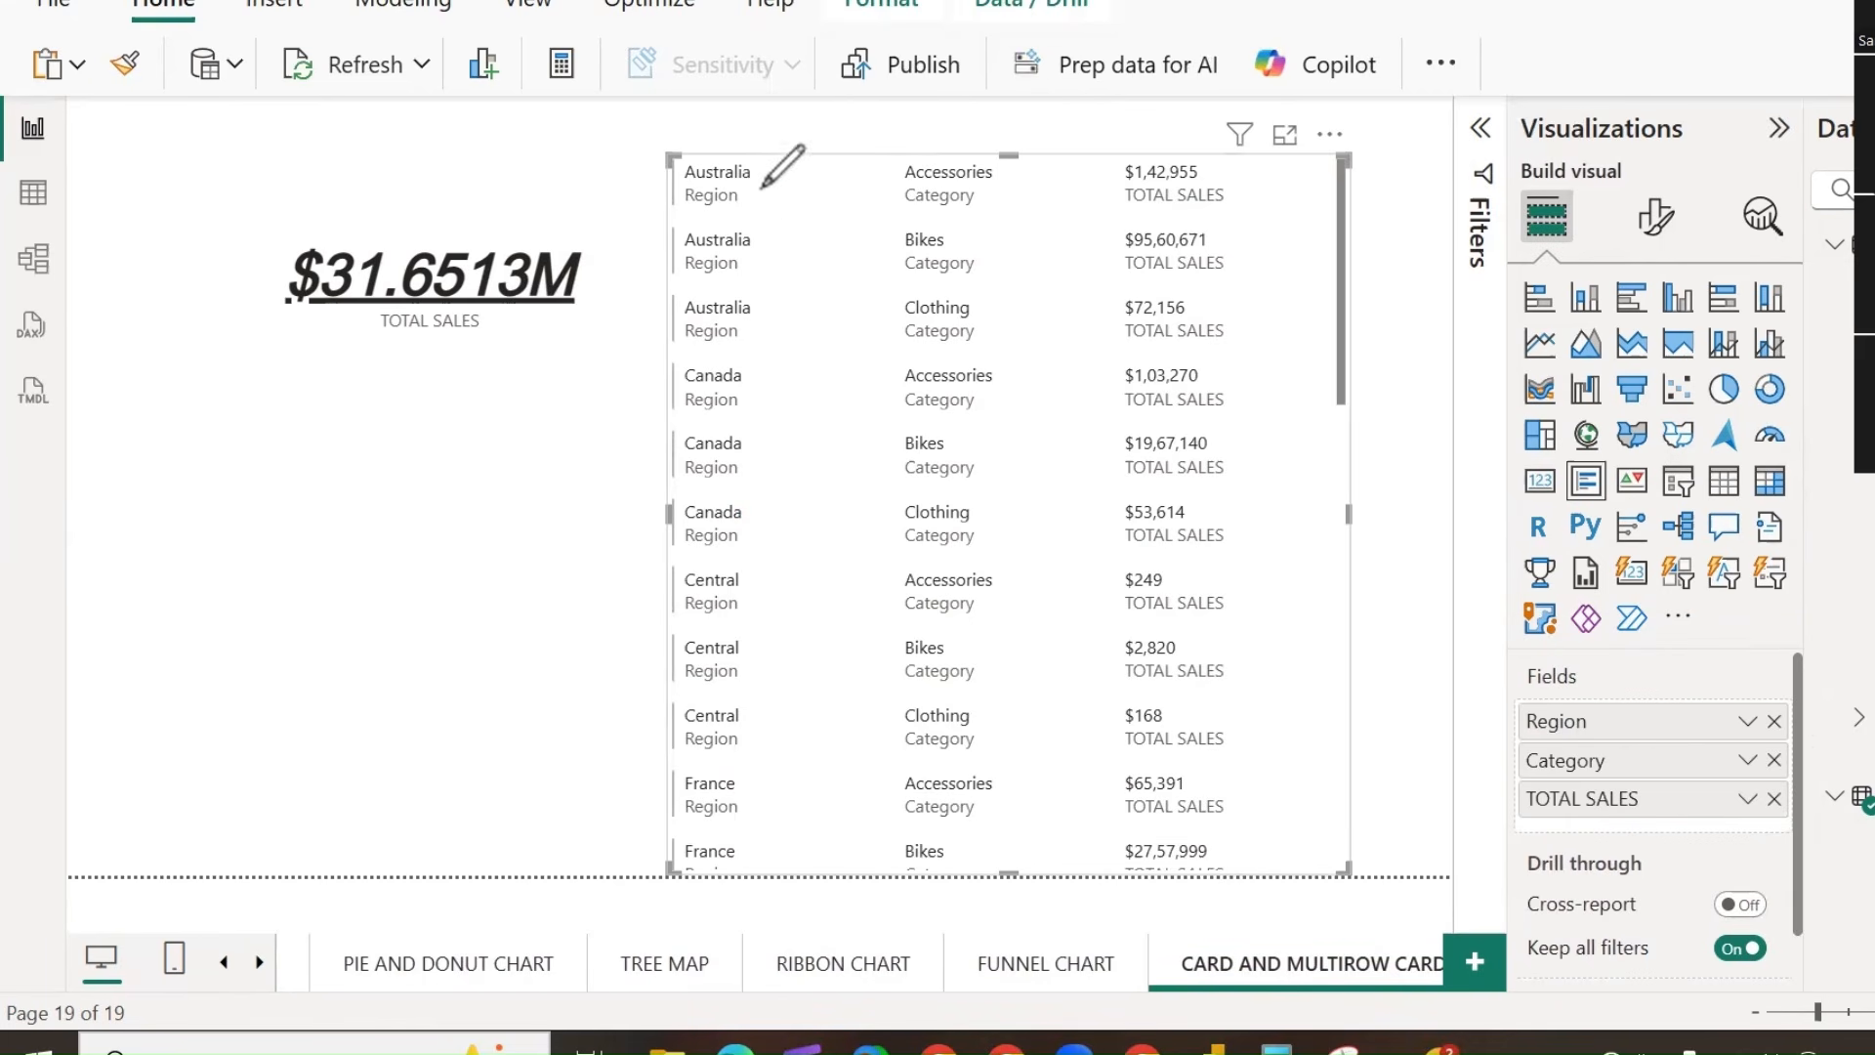
{"action": "left_click_drag", "start_coordinate": [751, 168], "coordinate": [823, 124]}
{"action": "left_click_drag", "start_coordinate": [1004, 165], "coordinate": [1092, 126]}
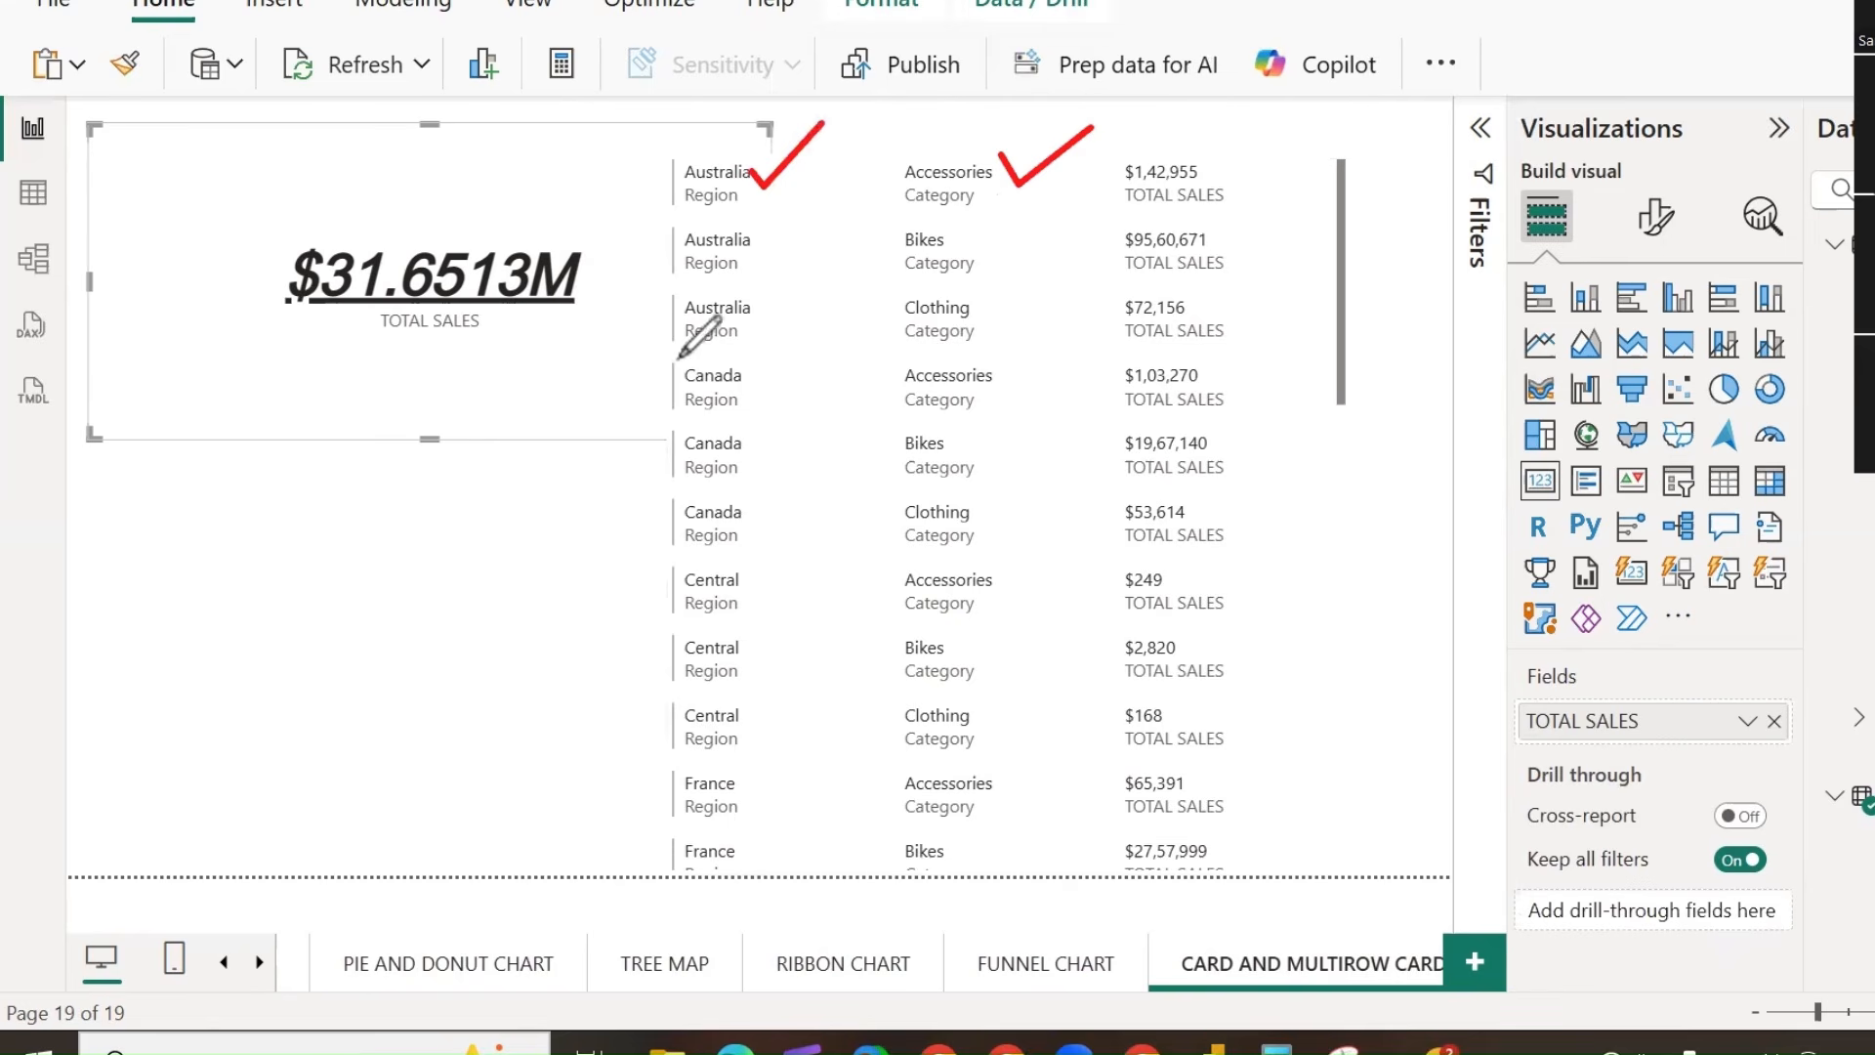
{"action": "mouse_move", "coordinate": [863, 299]}
{"action": "left_mouse_down"}
{"action": "mouse_move", "coordinate": [1068, 311]}
{"action": "mouse_move", "coordinate": [889, 127]}
{"action": "mouse_move", "coordinate": [855, 262]}
{"action": "mouse_move", "coordinate": [886, 321]}
{"action": "left_mouse_up"}
{"action": "mouse_move", "coordinate": [1236, 164]}
{"action": "left_mouse_down"}
{"action": "mouse_move", "coordinate": [1289, 170]}
{"action": "mouse_move", "coordinate": [1406, 73]}
{"action": "left_mouse_up"}
{"action": "mouse_move", "coordinate": [1249, 234]}
{"action": "left_mouse_down"}
{"action": "mouse_move", "coordinate": [1281, 262]}
{"action": "mouse_move", "coordinate": [1361, 183]}
{"action": "left_mouse_up"}
{"action": "left_click_drag", "start_coordinate": [1243, 310], "coordinate": [1379, 235]}
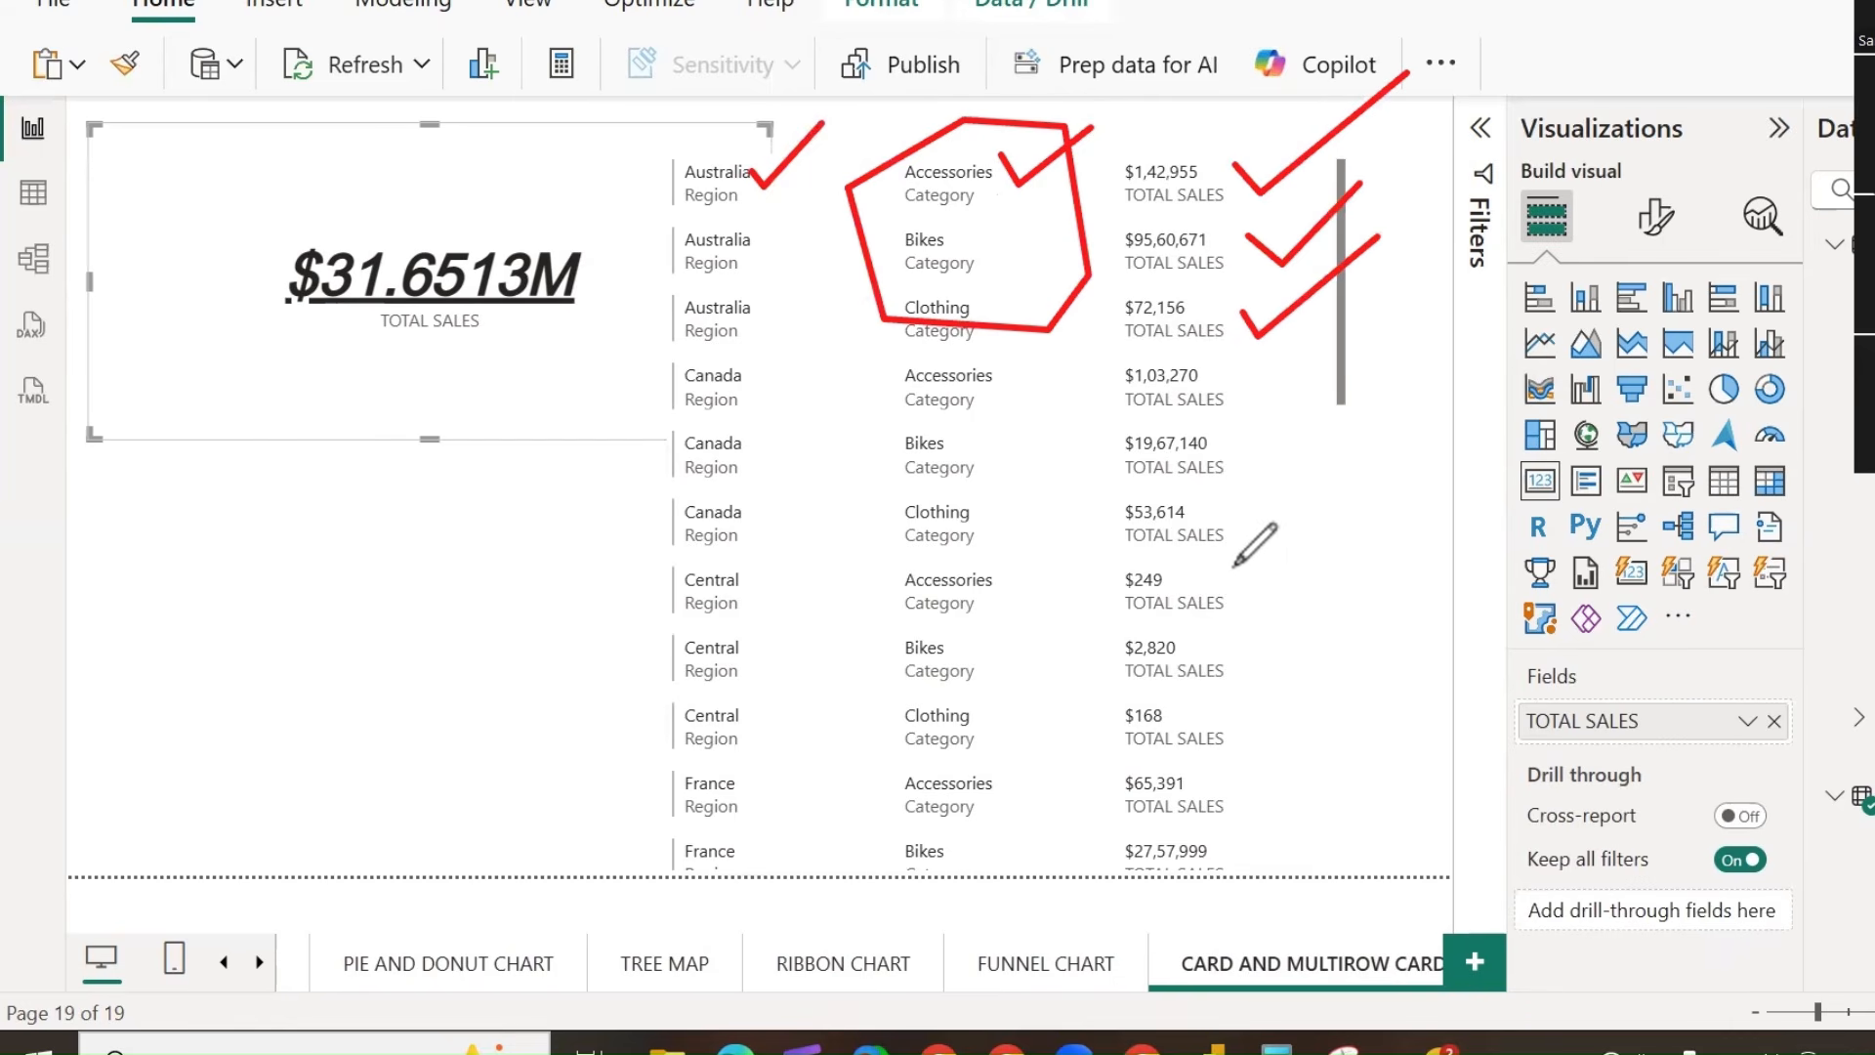
Format the multi-row card's callout values with font size 15 and a light purple colour.
{"action": "left_click", "coordinate": [1655, 217]}
{"action": "left_click", "coordinate": [1258, 500]}
{"action": "left_click", "coordinate": [1529, 445]}
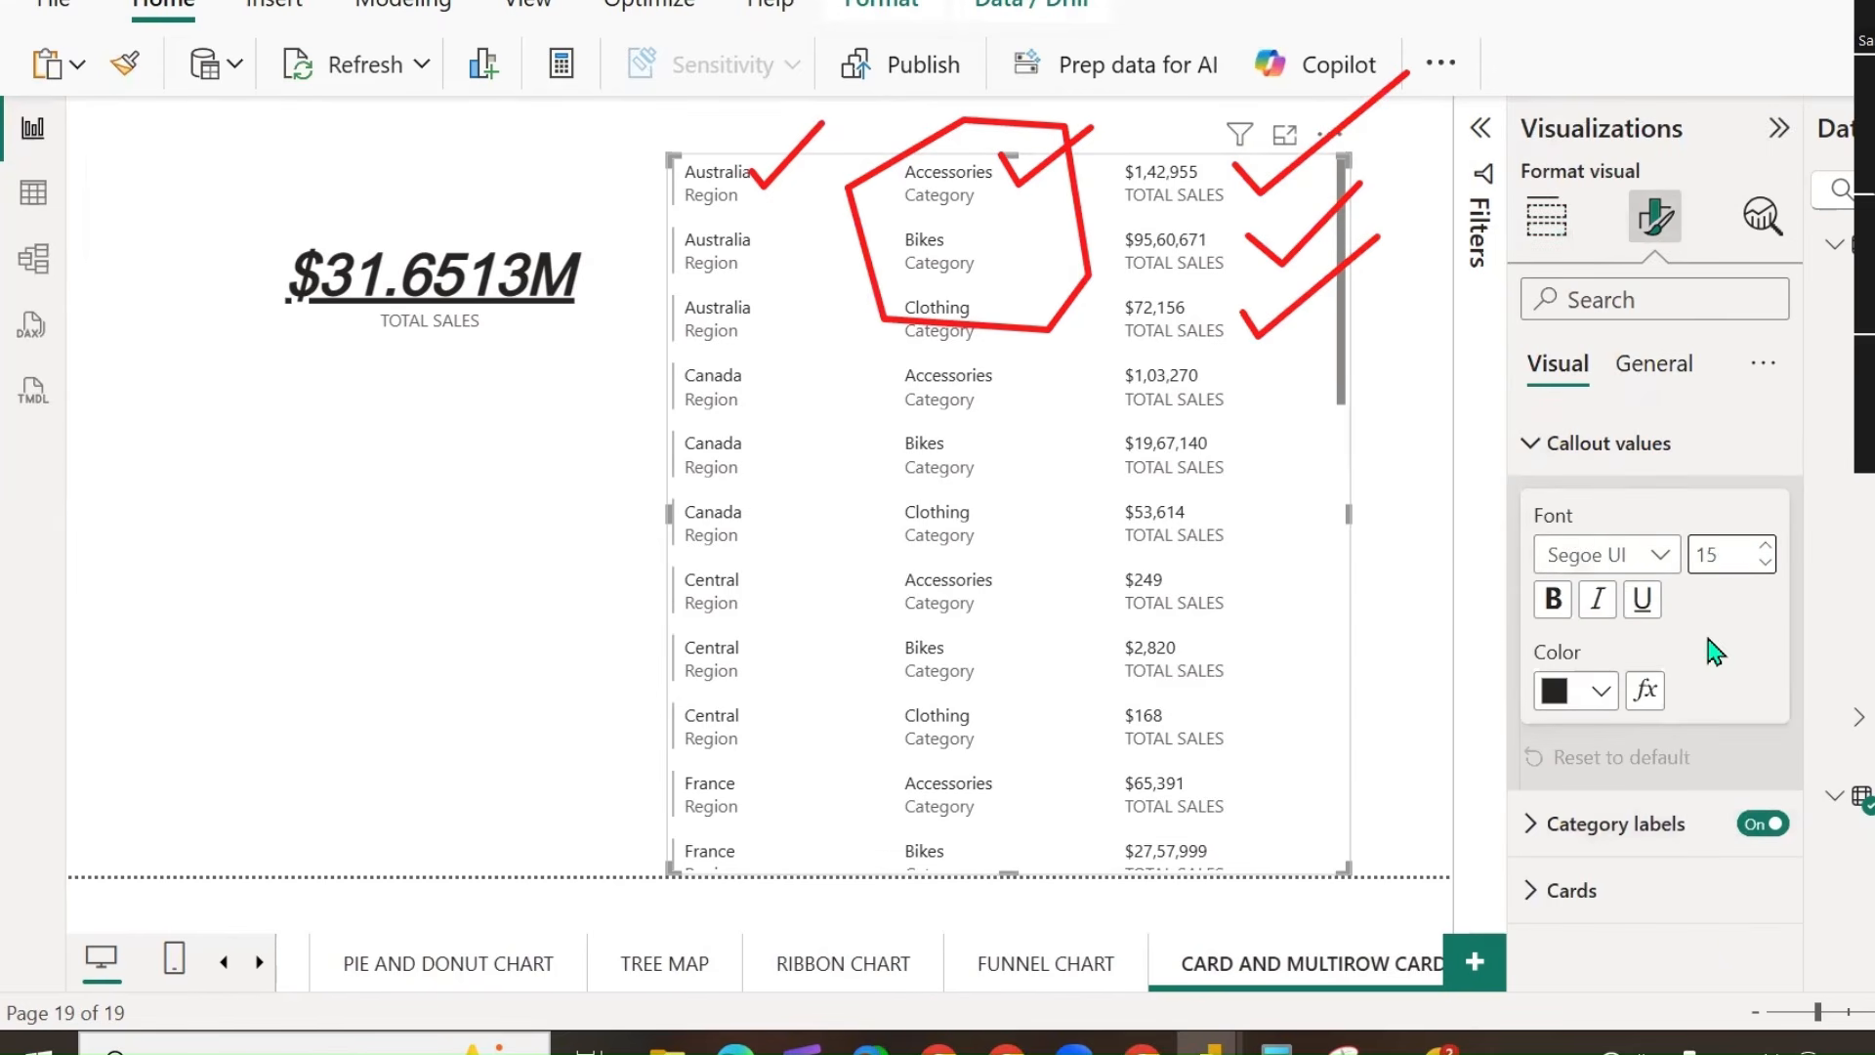
{"action": "left_click", "coordinate": [1607, 690]}
{"action": "left_click", "coordinate": [1625, 548]}
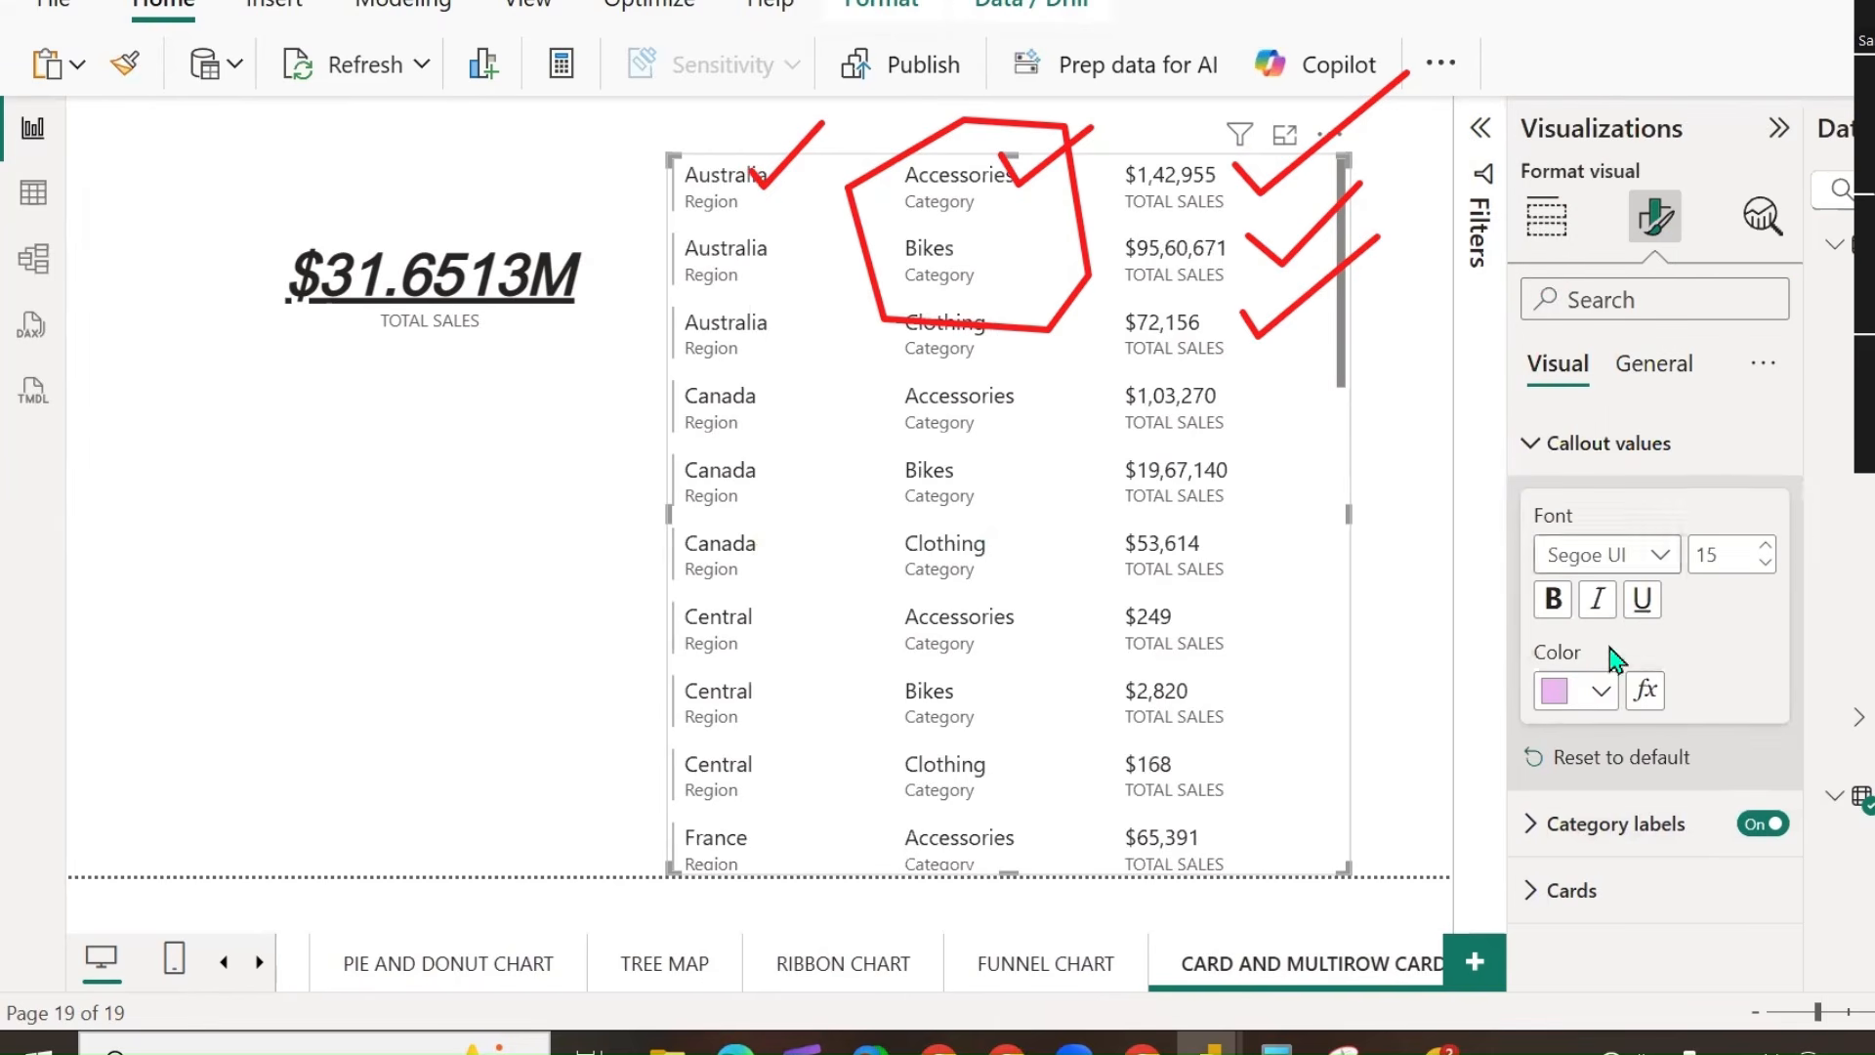
{"action": "left_click", "coordinate": [1519, 452]}
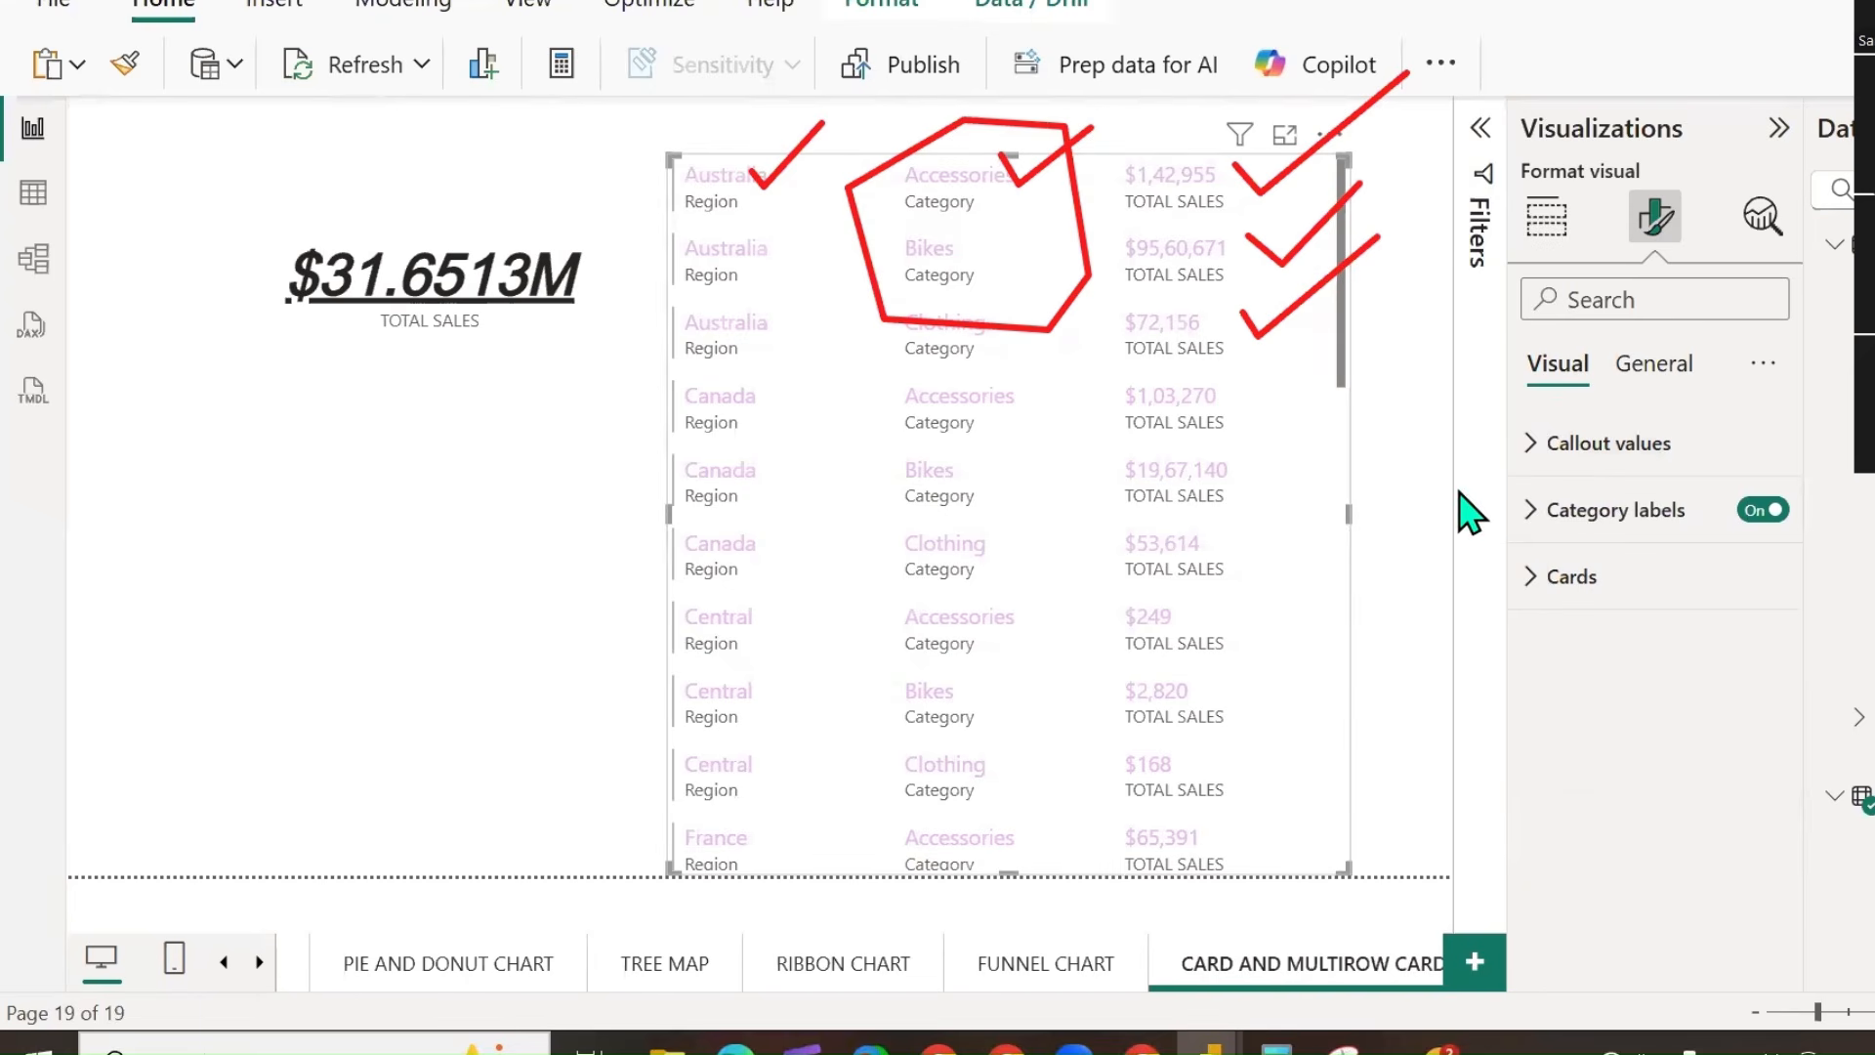
Increase the font size of the multi-row card's category labels by three increments.
{"action": "left_click", "coordinate": [1535, 513]}
{"action": "left_click", "coordinate": [1766, 612]}
{"action": "left_click", "coordinate": [1766, 612]}
{"action": "left_click", "coordinate": [1766, 612]}
{"action": "left_click", "coordinate": [1526, 513]}
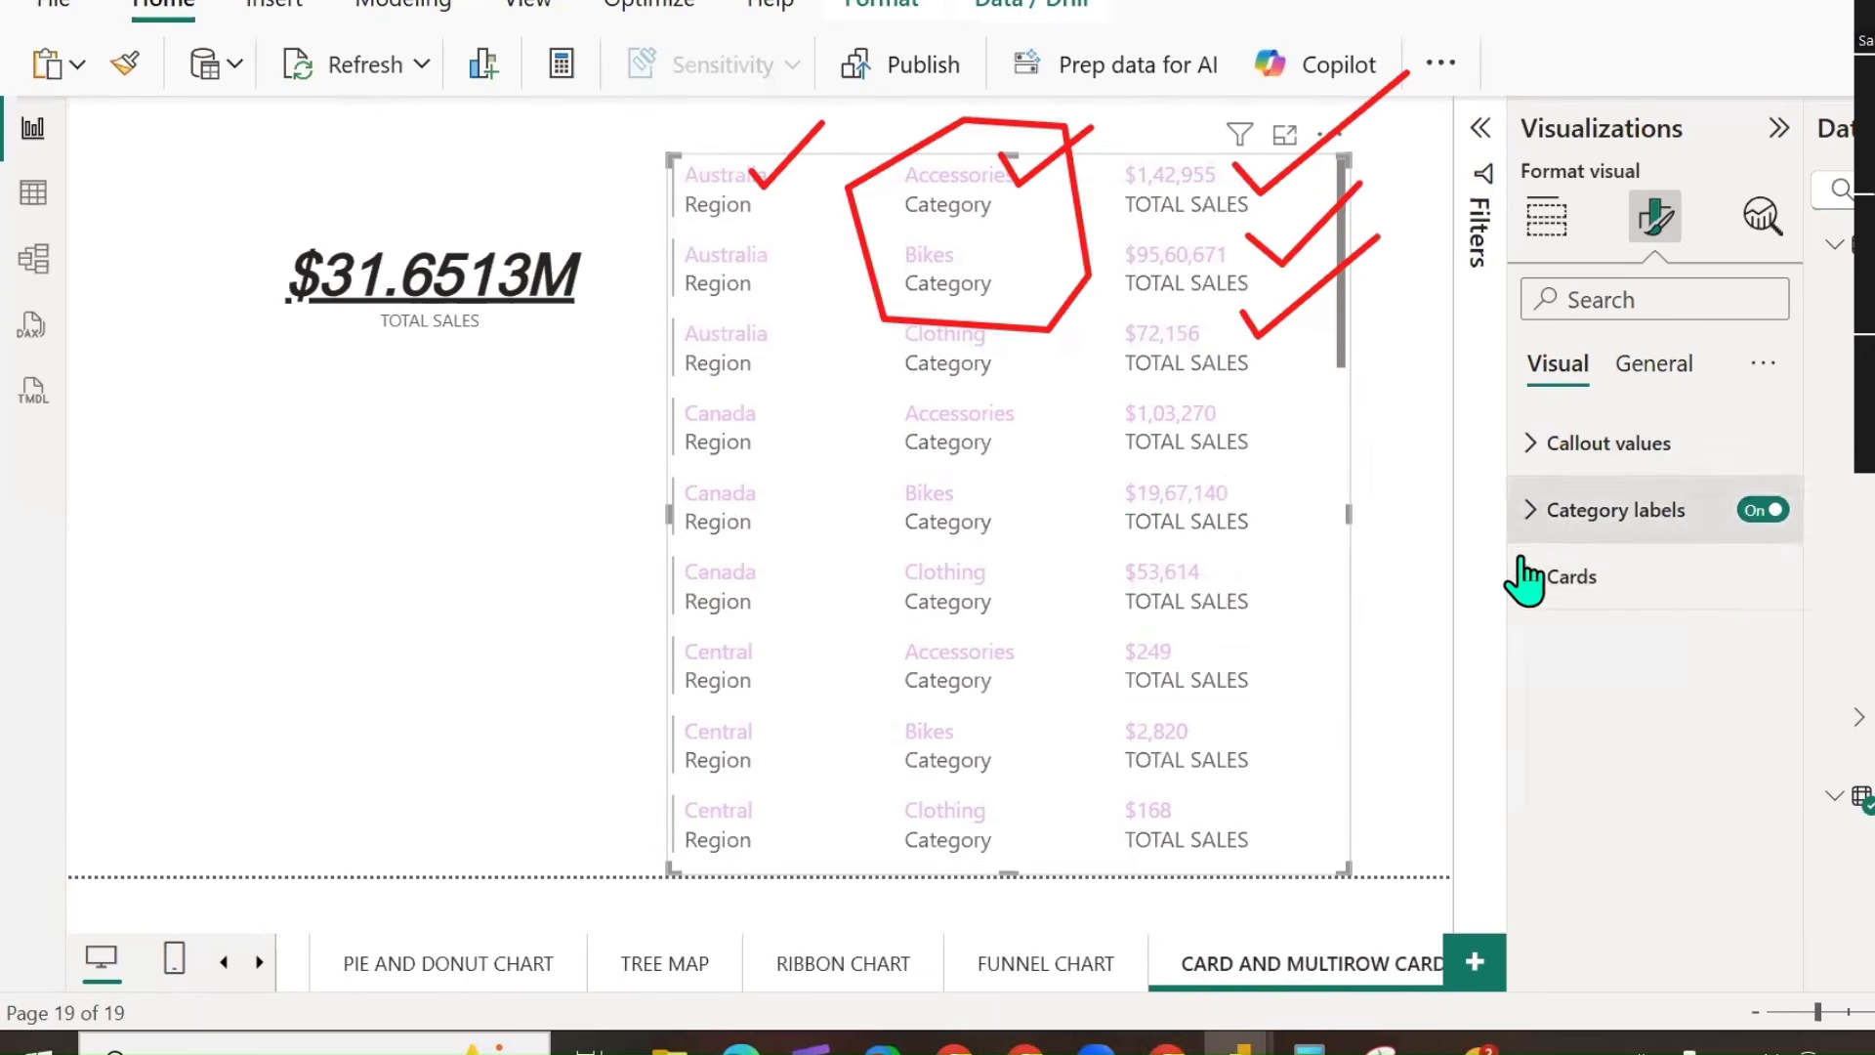
Turn on the top and bottom borders in the card style of the multi-row card.
{"action": "left_click", "coordinate": [1531, 578]}
{"action": "scroll", "coordinate": [1661, 684], "scroll_direction": "down", "scroll_amount": 4}
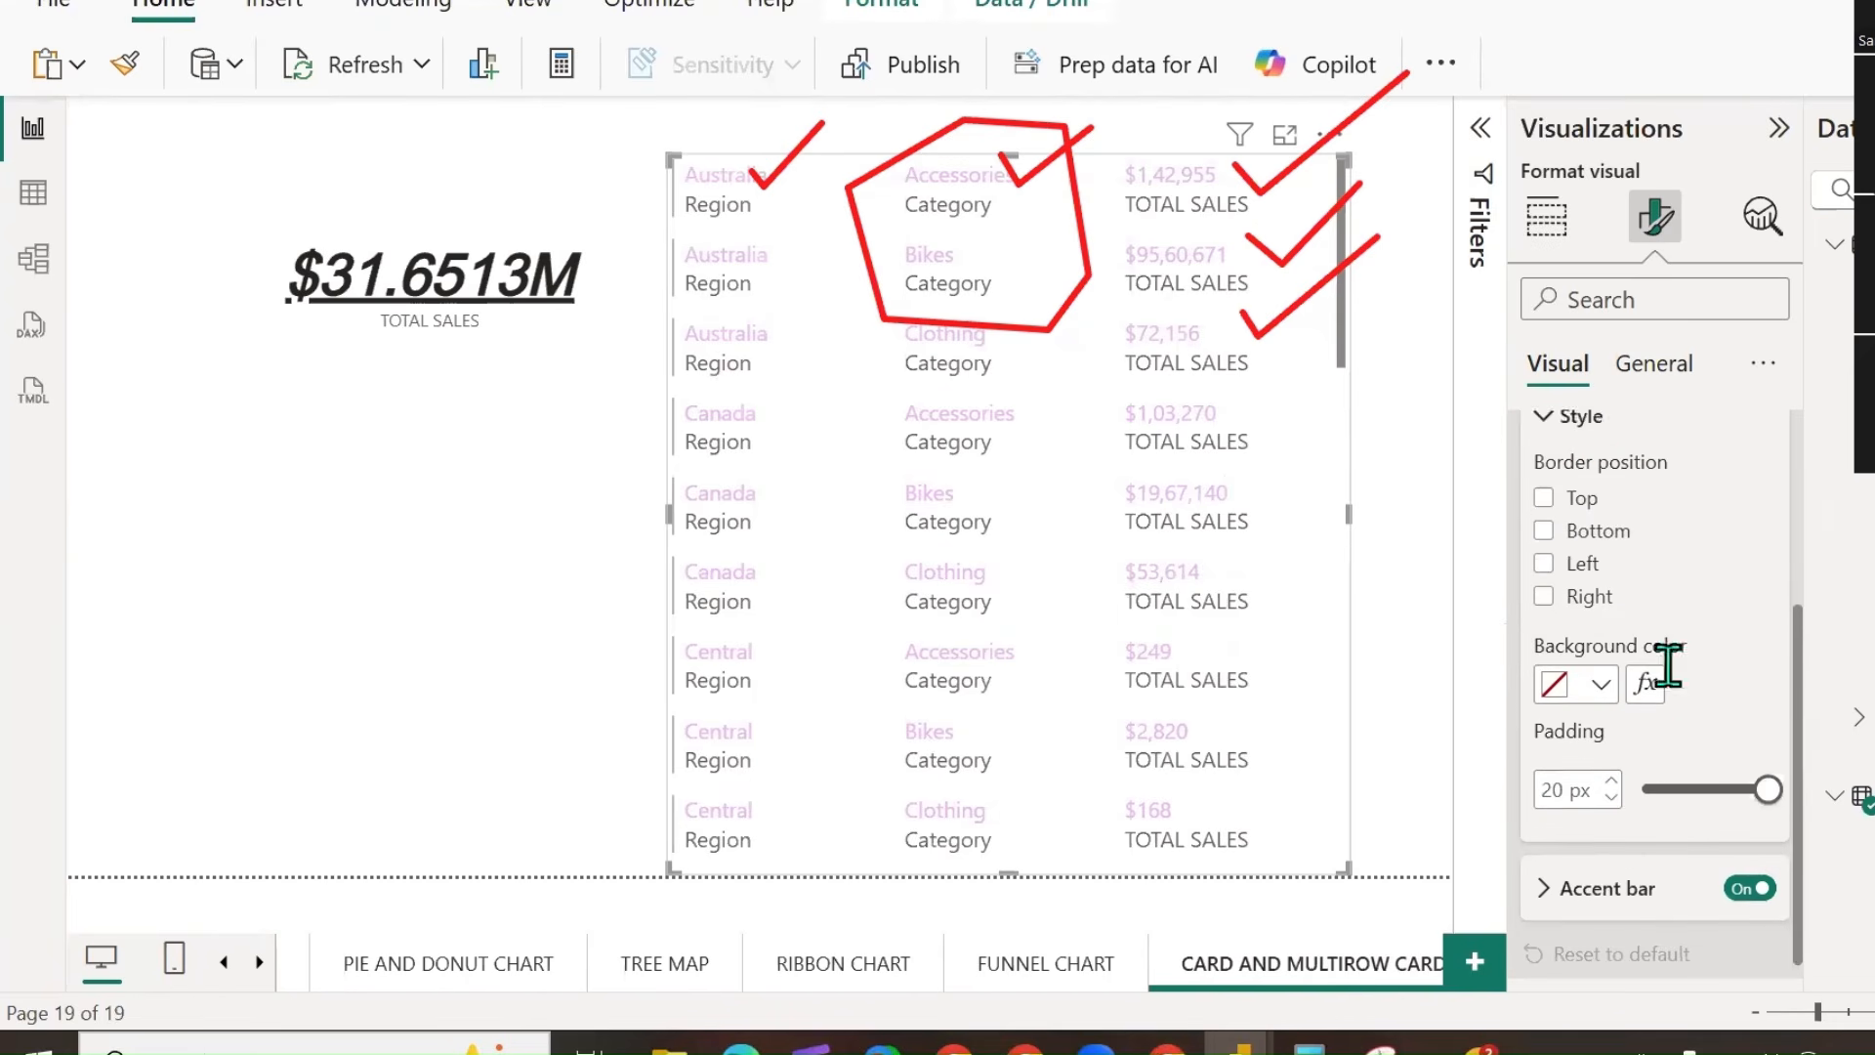
{"action": "left_click", "coordinate": [1576, 496]}
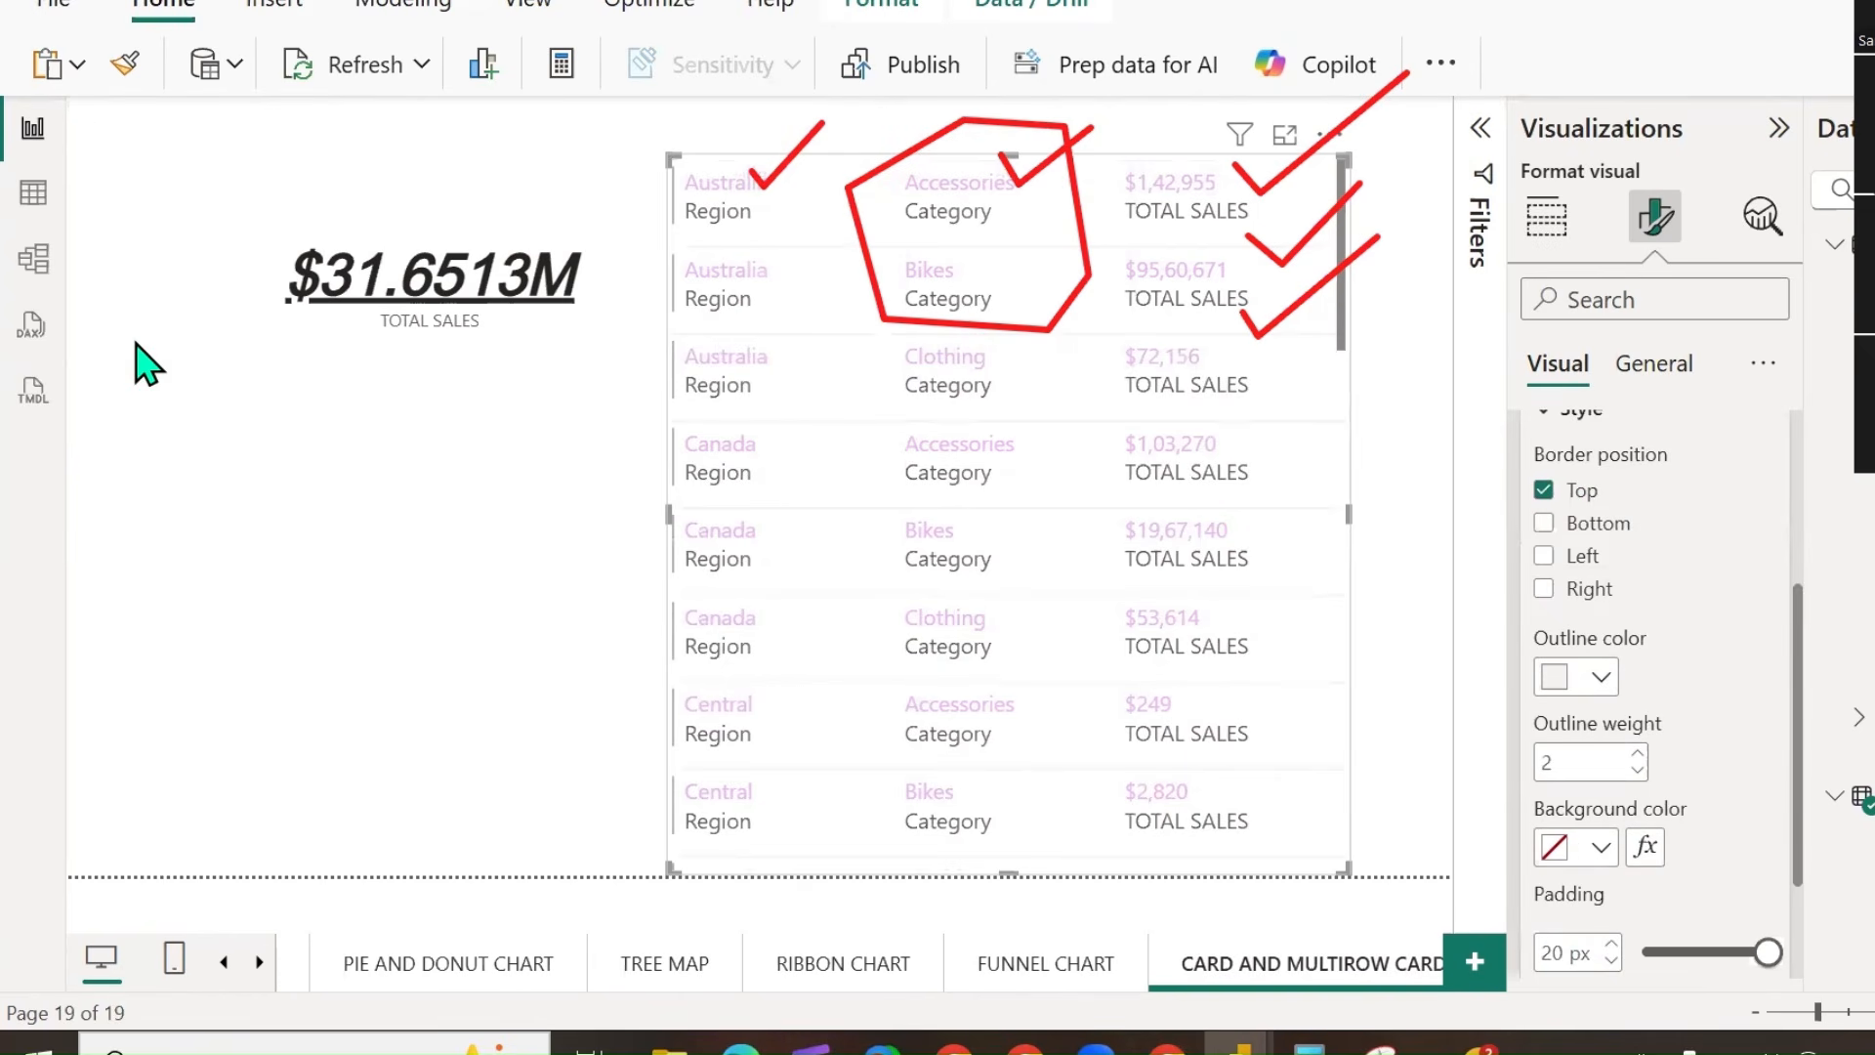
{"action": "mouse_move", "coordinate": [940, 273]}
{"action": "left_mouse_down"}
{"action": "mouse_move", "coordinate": [1198, 66]}
{"action": "mouse_move", "coordinate": [1324, 223]}
{"action": "mouse_move", "coordinate": [1291, 279]}
{"action": "left_mouse_up"}
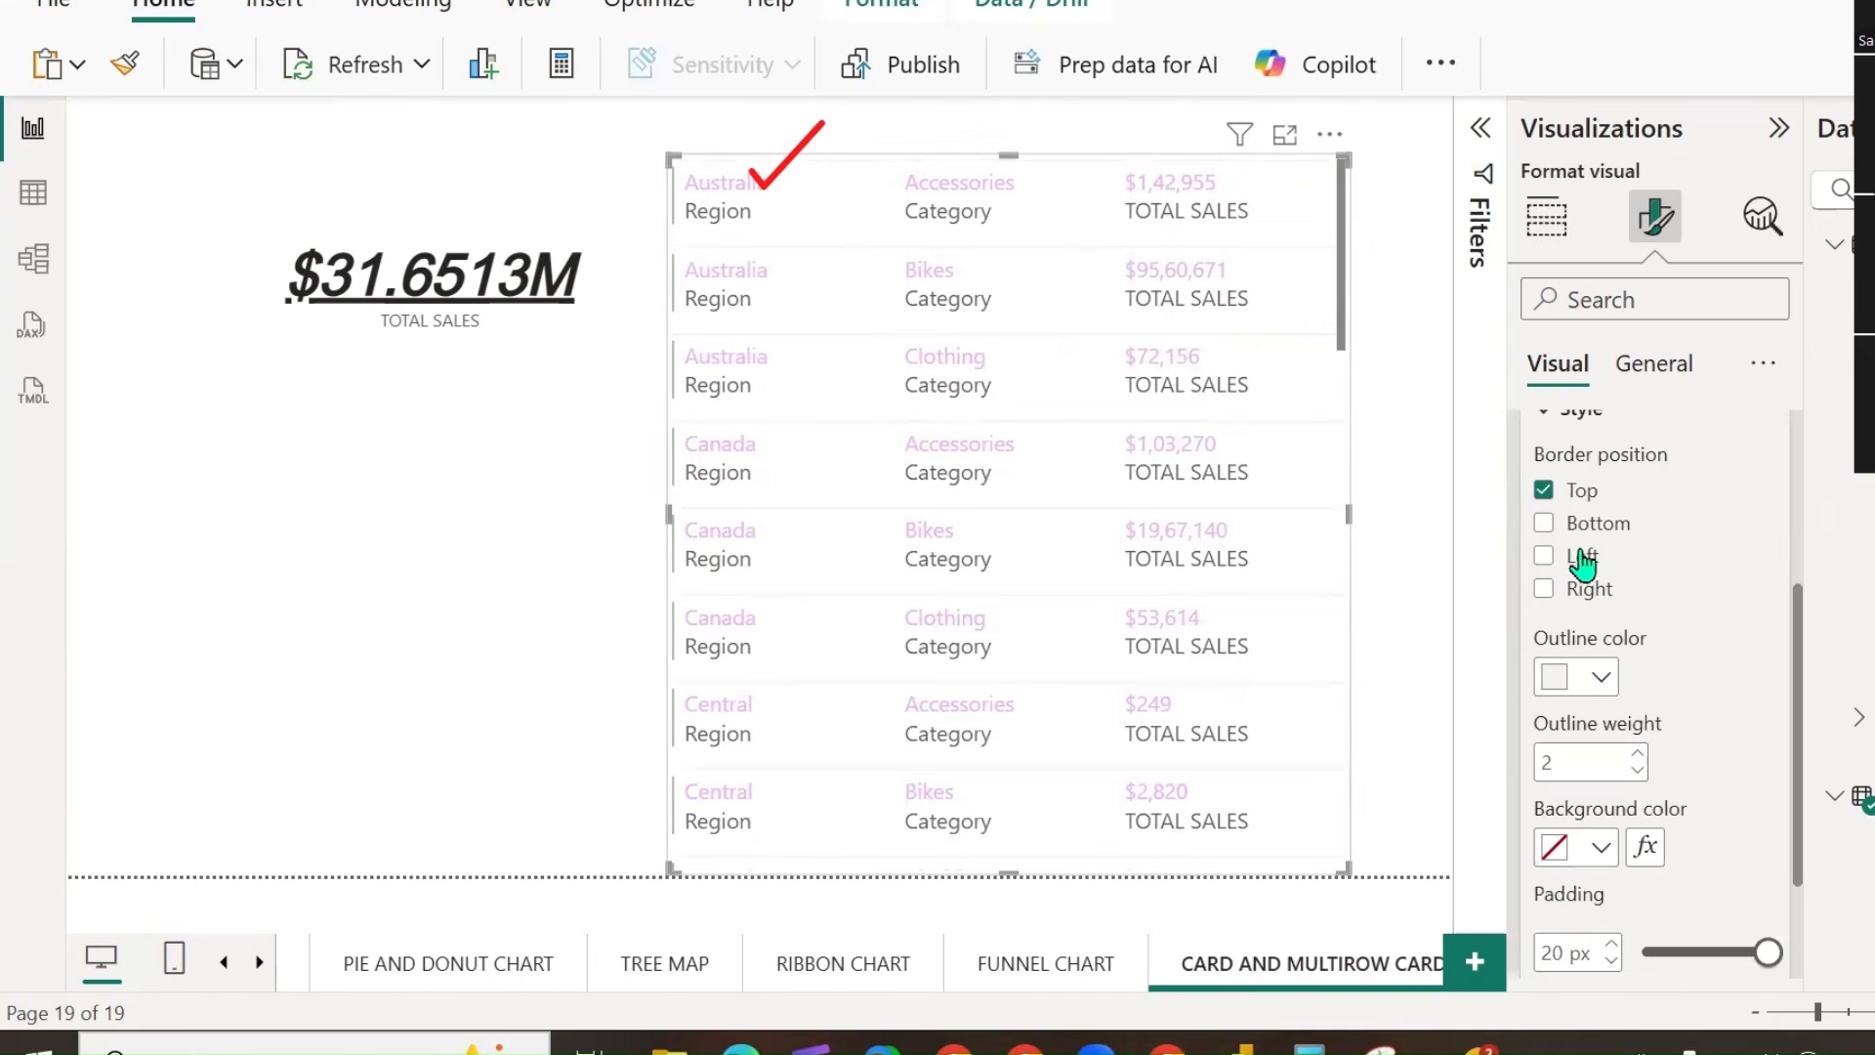
{"action": "left_click", "coordinate": [1545, 524]}
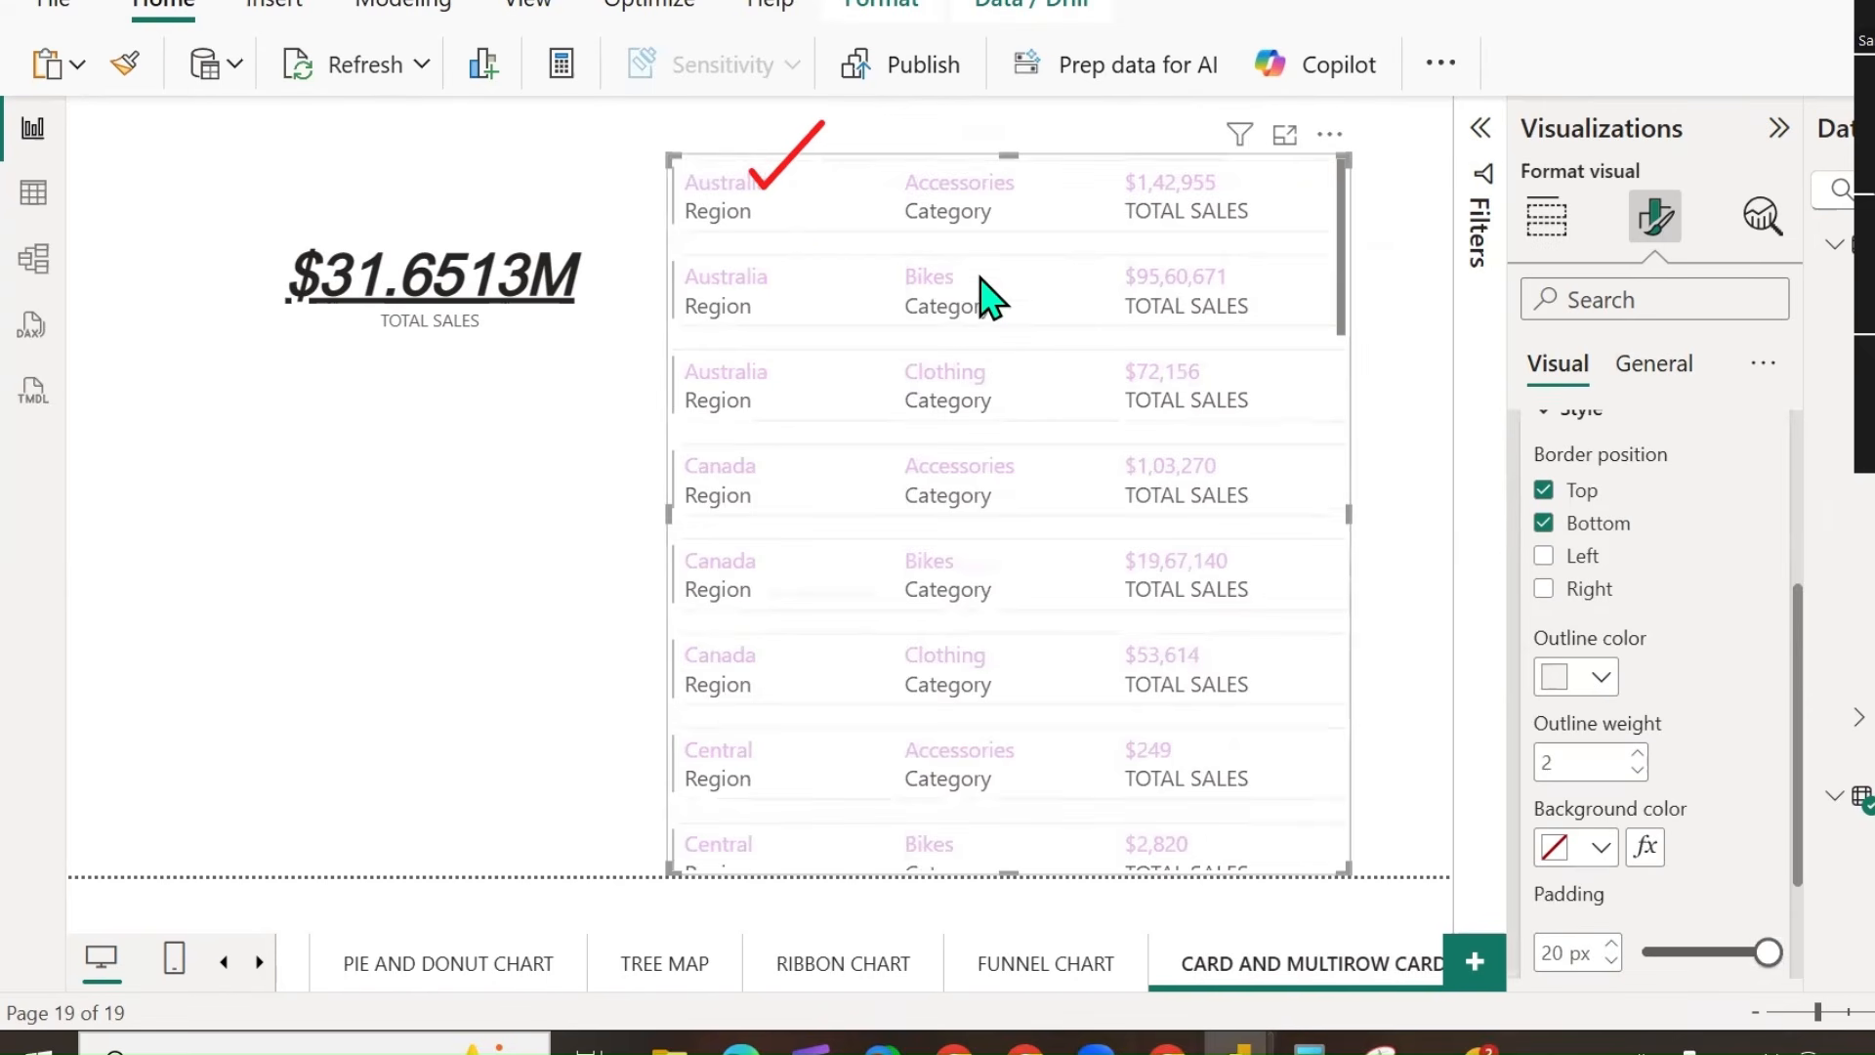
{"action": "left_click", "coordinate": [105, 90]}
{"action": "left_click_drag", "start_coordinate": [681, 229], "coordinate": [1340, 230]}
{"action": "left_click_drag", "start_coordinate": [683, 154], "coordinate": [1330, 154]}
{"action": "left_click_drag", "start_coordinate": [1322, 250], "coordinate": [1391, 221]}
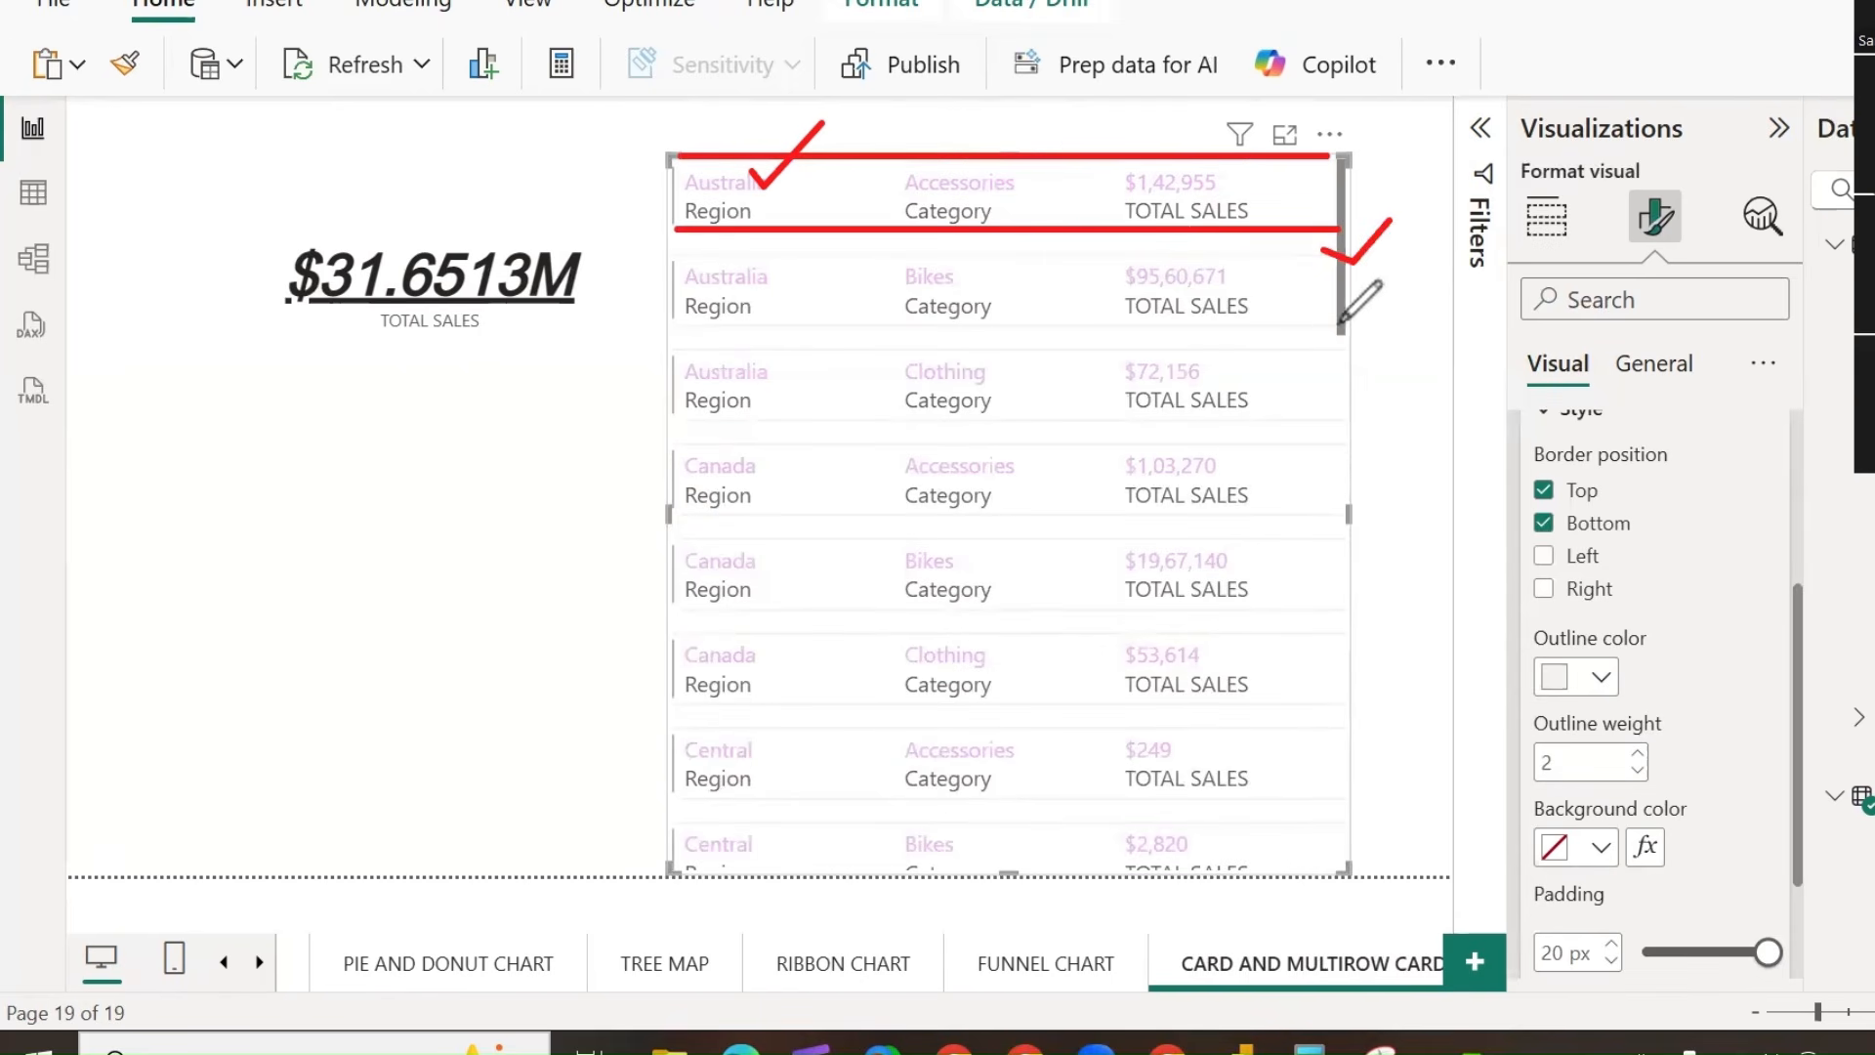
Turn on the left and right borders of the multi-row card's card style and set the outline colour to black.
{"action": "left_click_drag", "start_coordinate": [1316, 323], "coordinate": [1386, 281]}
{"action": "left_click", "coordinate": [1544, 555]}
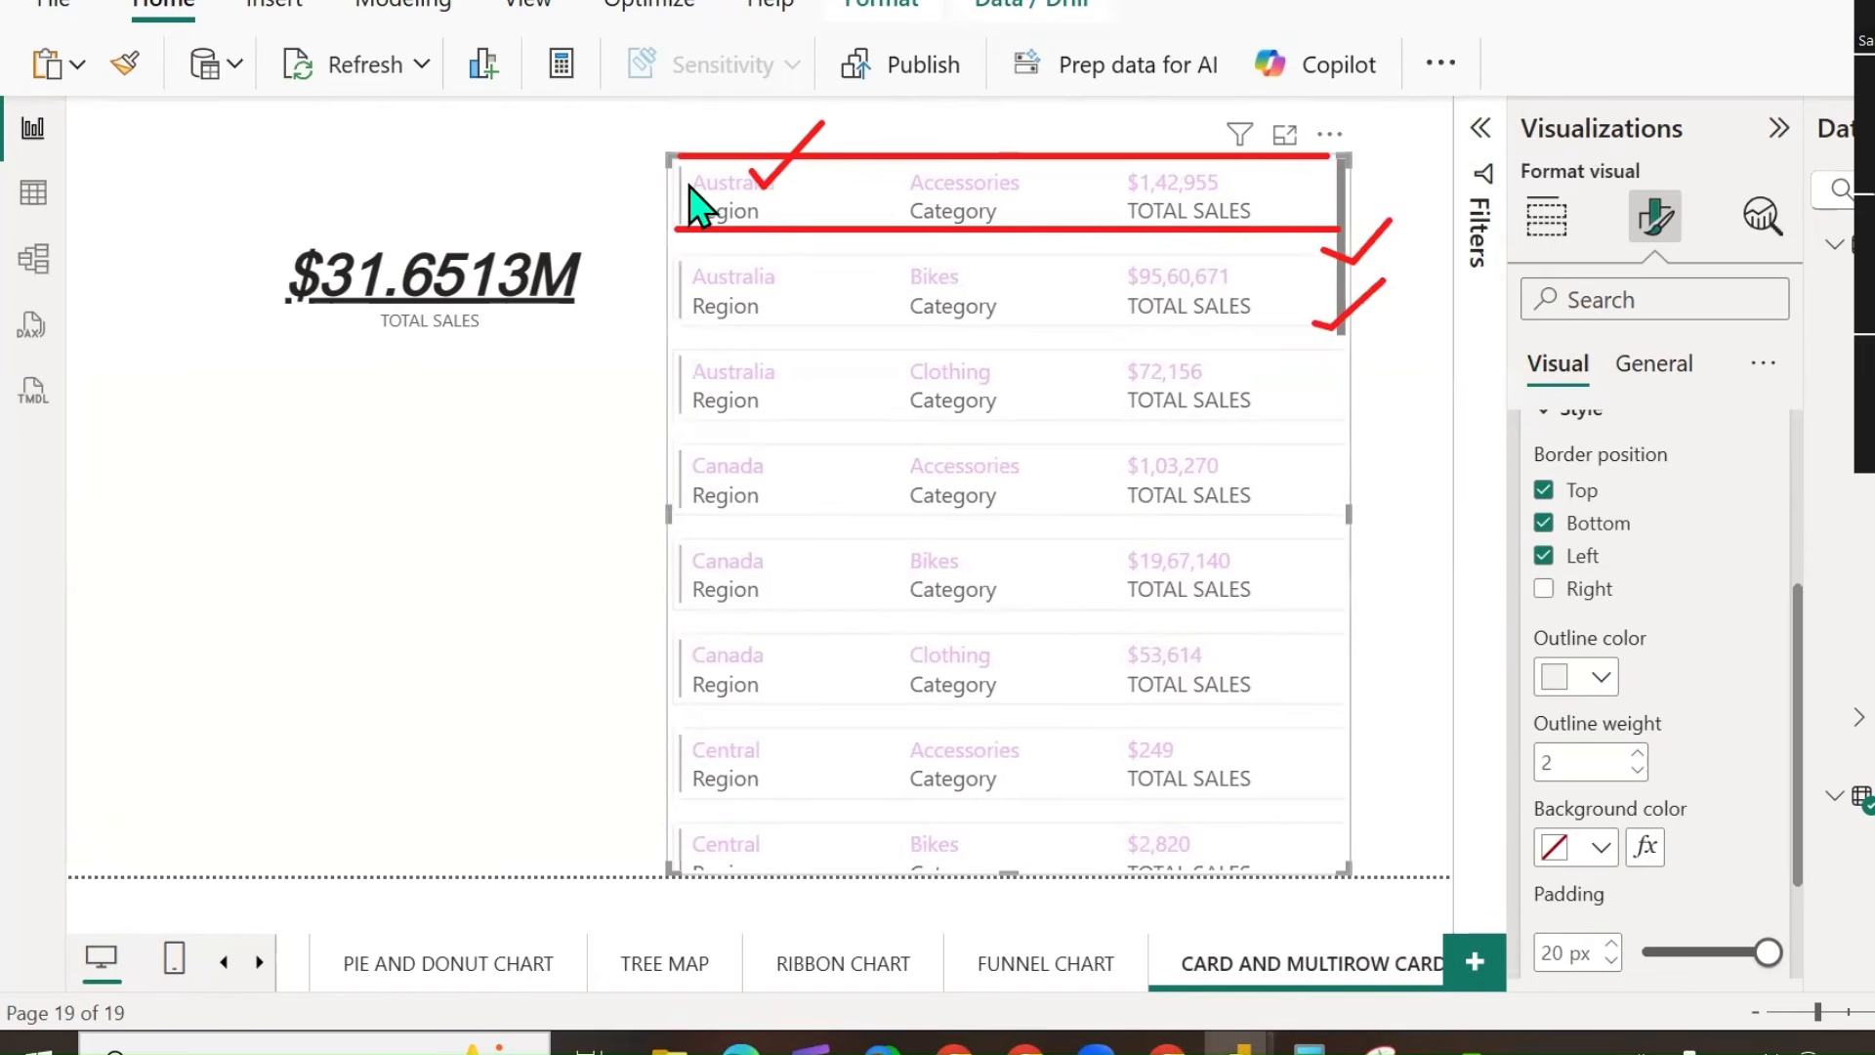
{"action": "left_click", "coordinate": [1544, 588]}
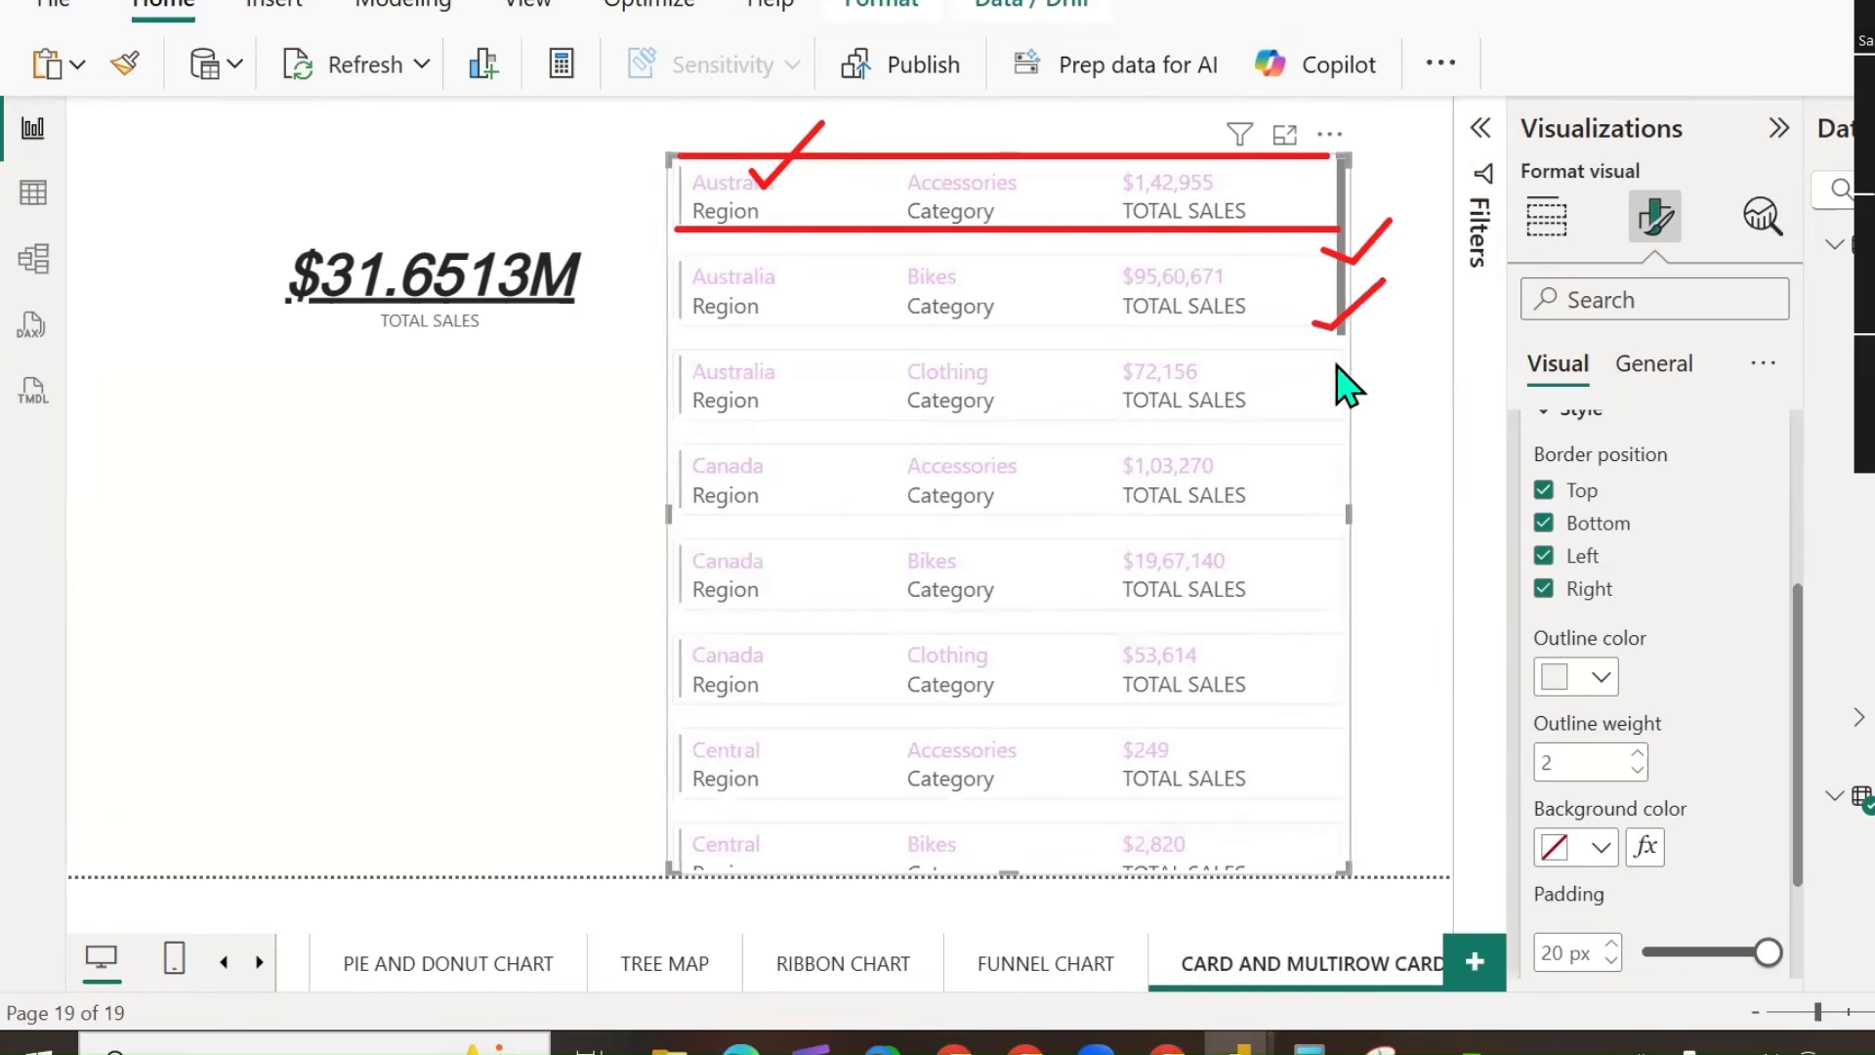
{"action": "left_click", "coordinate": [1600, 677]}
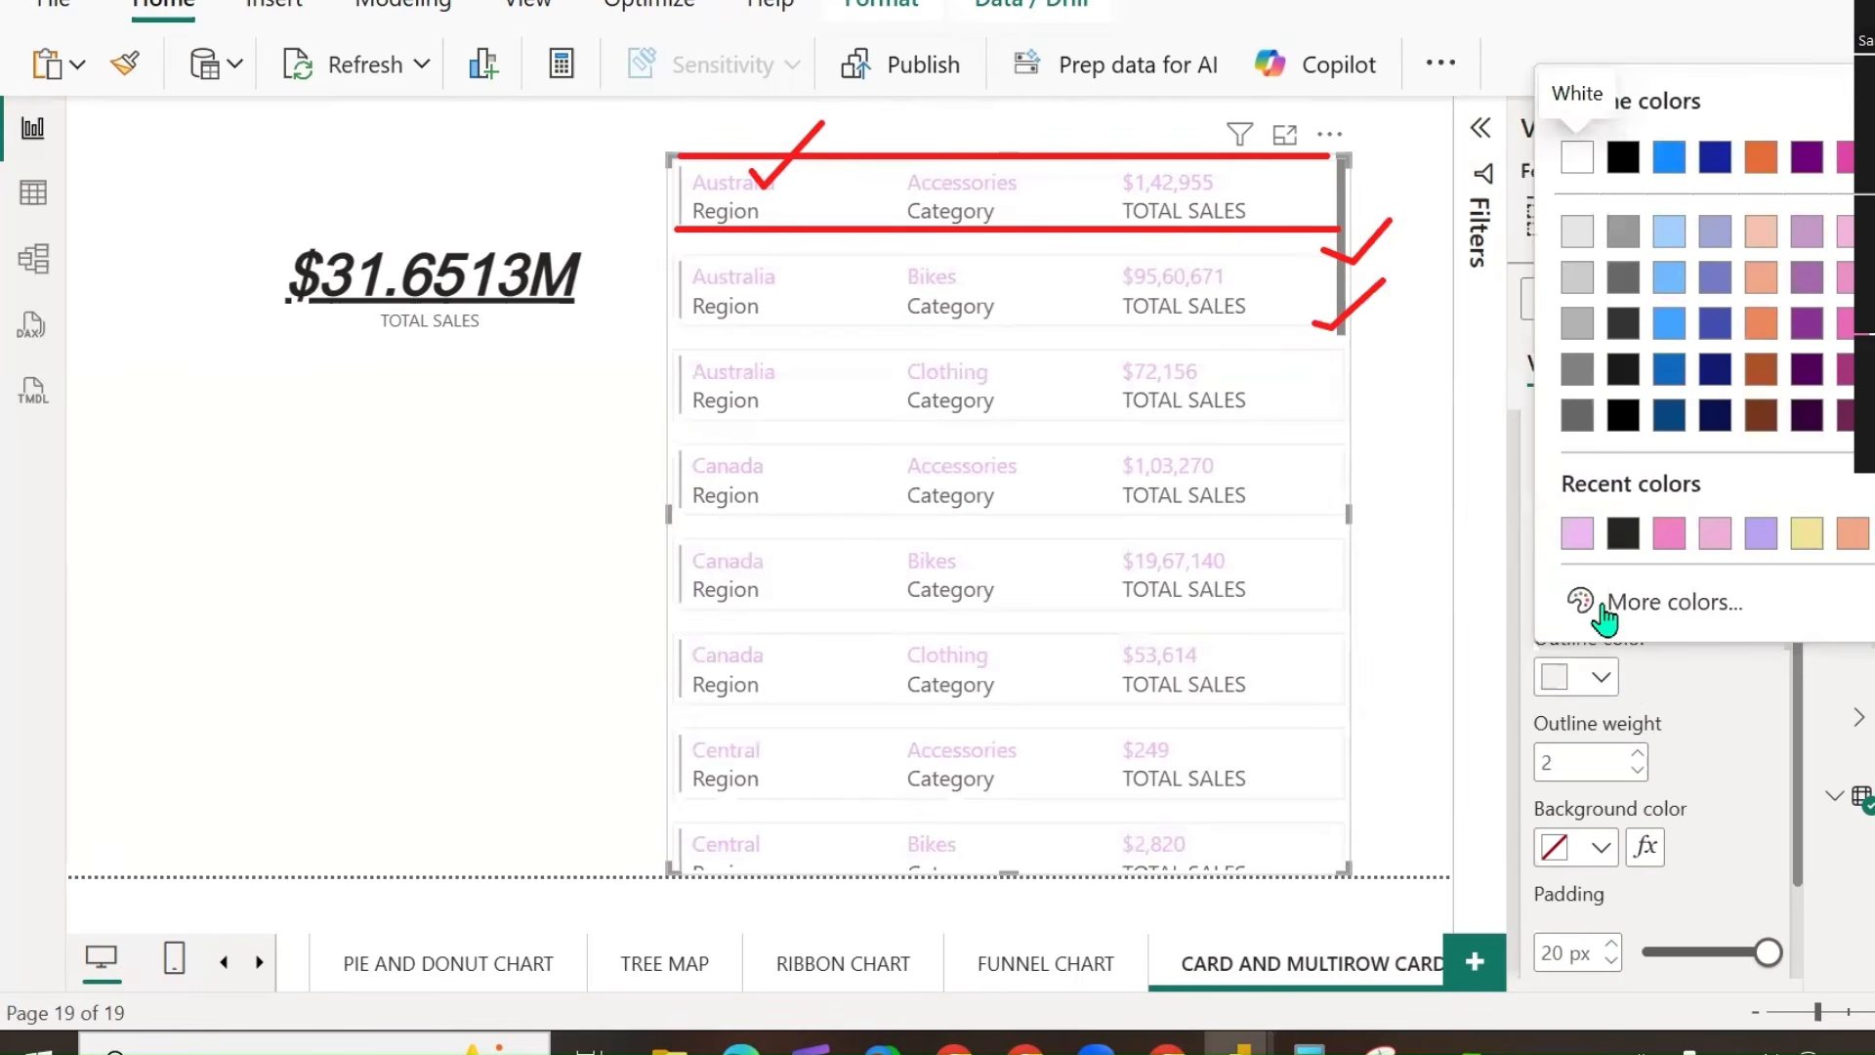
{"action": "left_click", "coordinate": [1624, 534]}
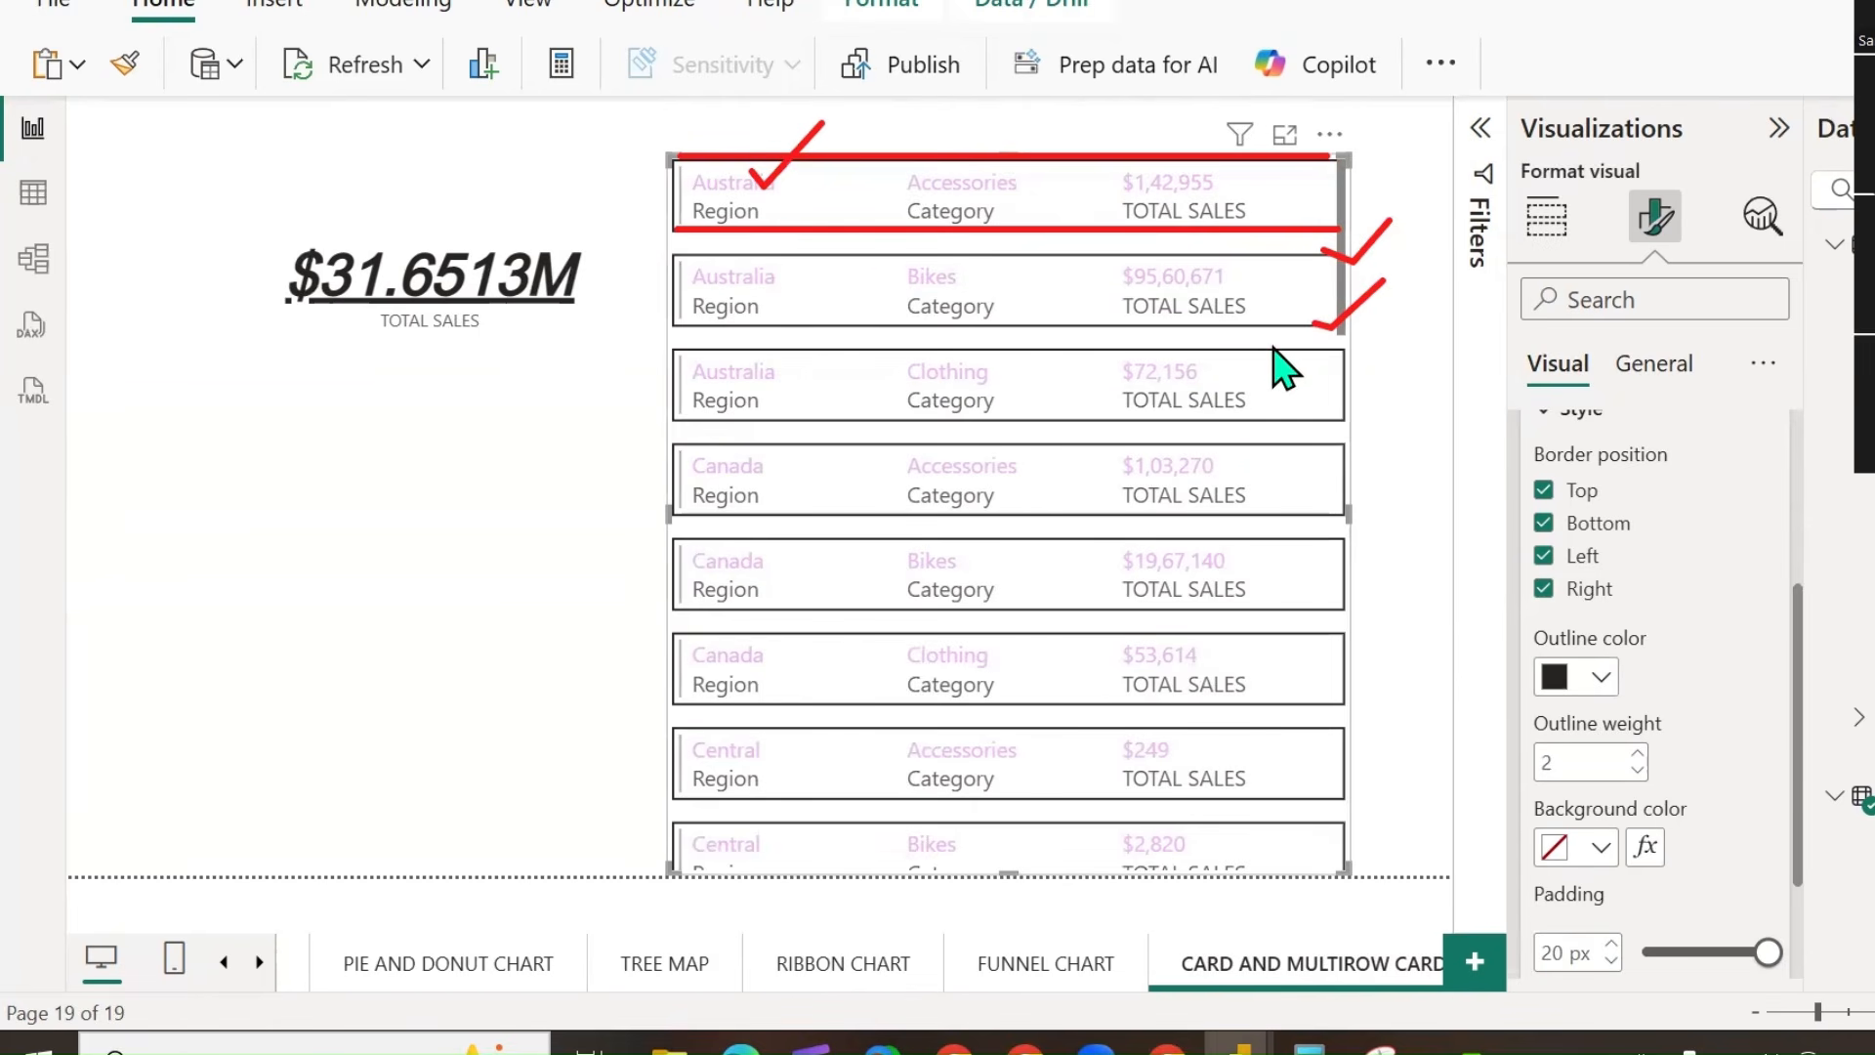
Give the multi-row card's cards a light purple background and set their padding to 10 px.
{"action": "scroll", "coordinate": [1661, 565], "scroll_direction": "up", "scroll_amount": 2}
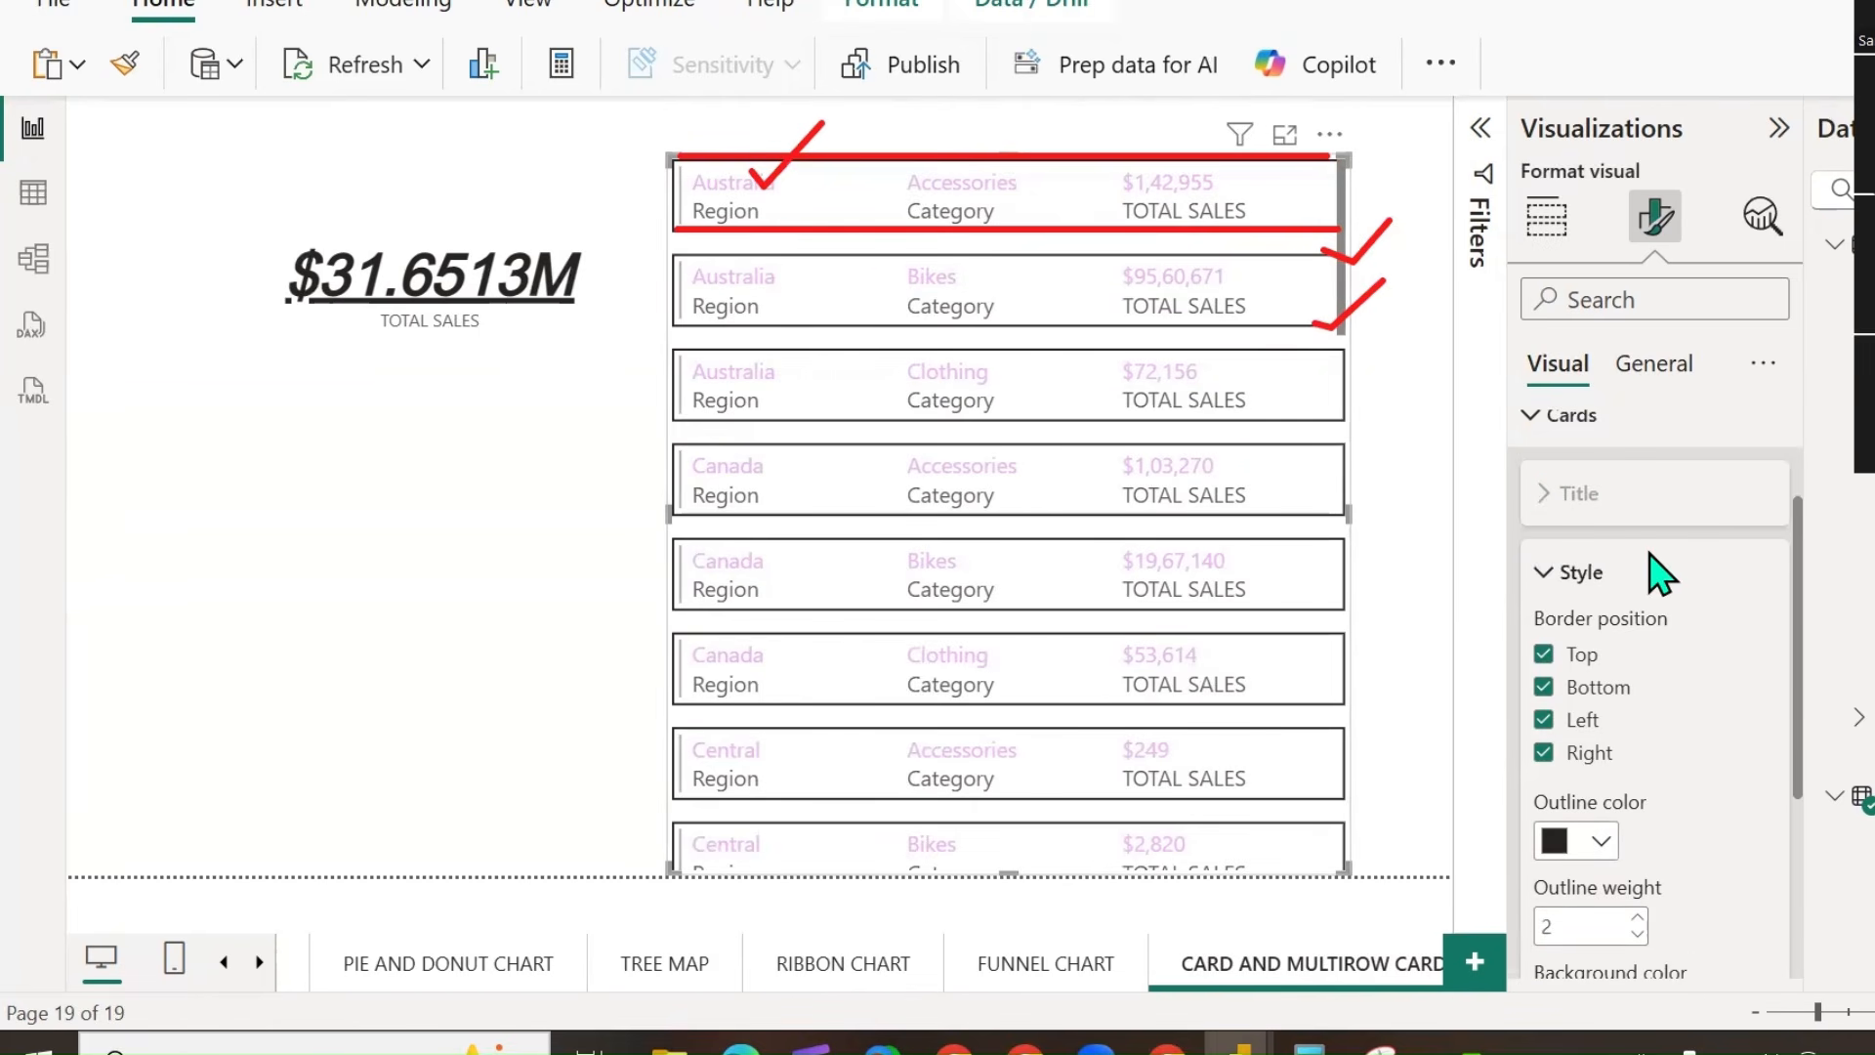
{"action": "scroll", "coordinate": [1651, 557], "scroll_direction": "down", "scroll_amount": 4}
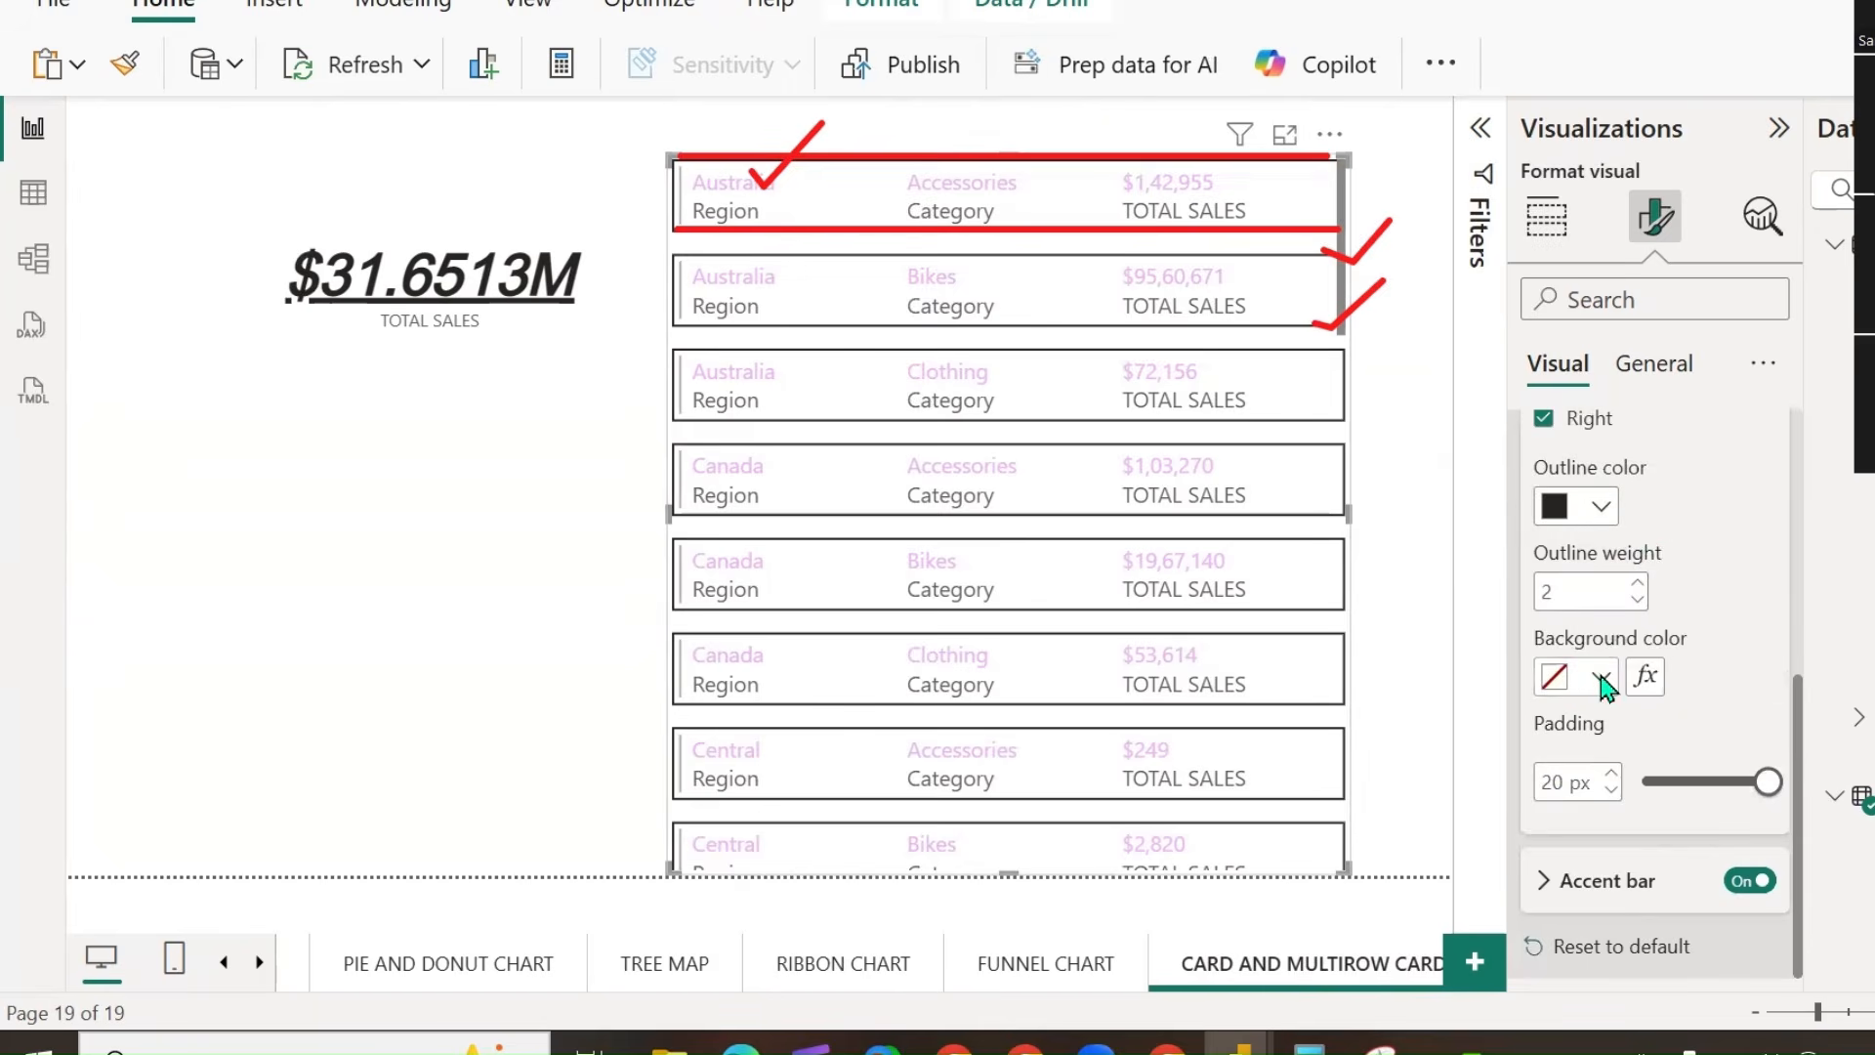
{"action": "left_click", "coordinate": [1594, 678]}
{"action": "left_click", "coordinate": [1624, 534]}
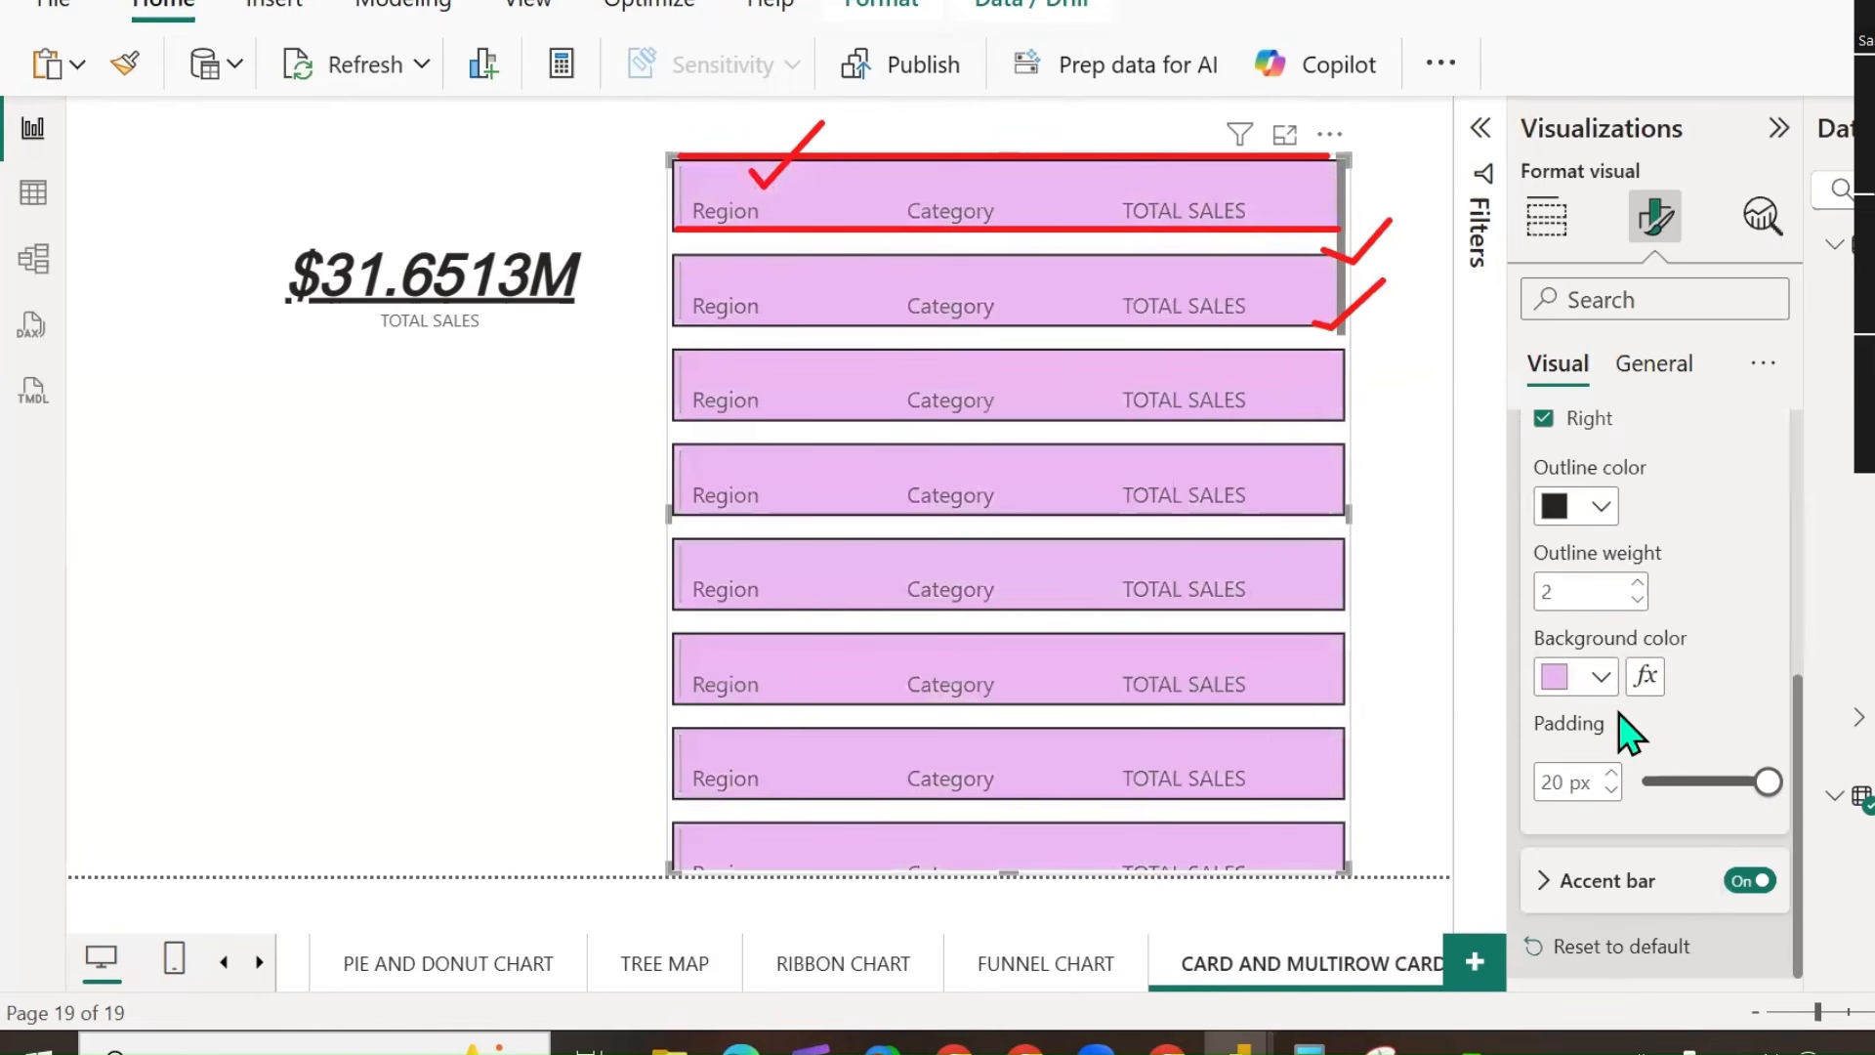
{"action": "left_click_drag", "start_coordinate": [1768, 782], "coordinate": [1676, 784]}
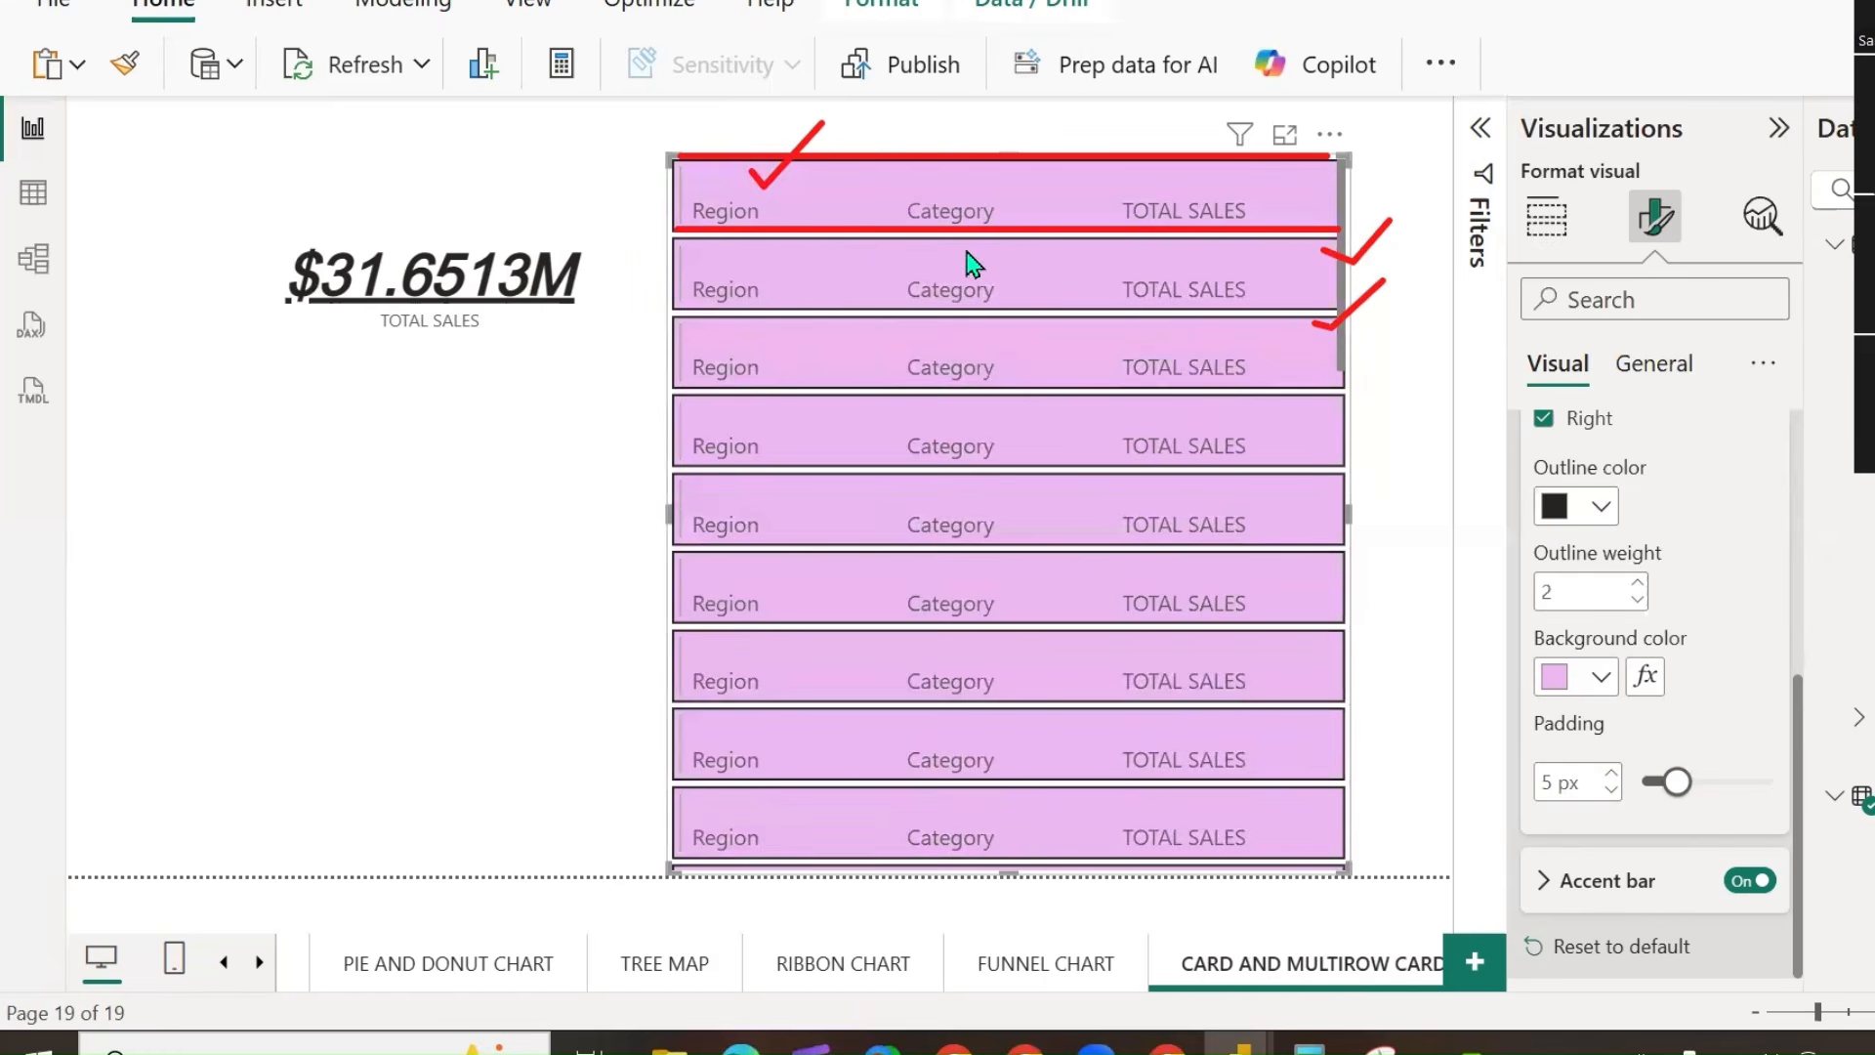
{"action": "mouse_move", "coordinate": [1676, 782]}
{"action": "left_mouse_down"}
{"action": "mouse_move", "coordinate": [1750, 783]}
{"action": "mouse_move", "coordinate": [1708, 786]}
{"action": "left_mouse_up"}
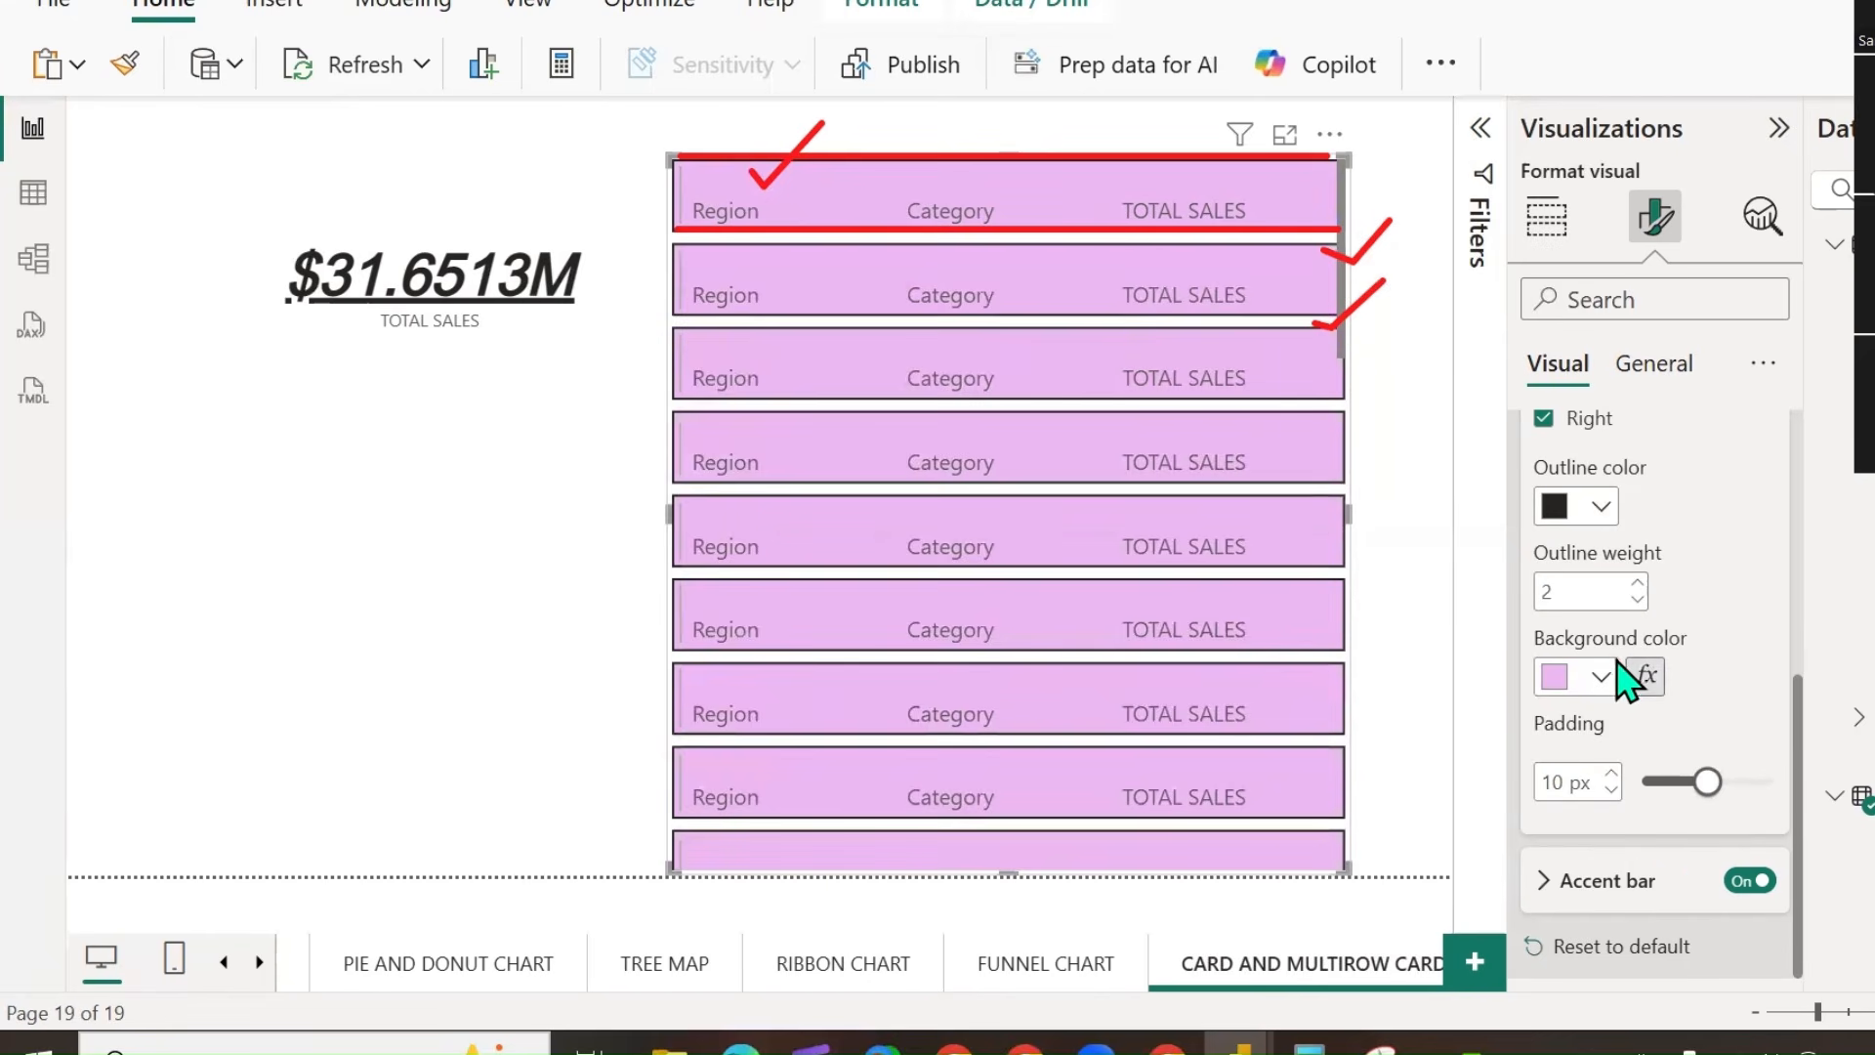
Reset the multi-row card's Cards settings to default and turn off the accent bar.
{"action": "left_click", "coordinate": [1556, 945]}
{"action": "left_click", "coordinate": [1542, 880]}
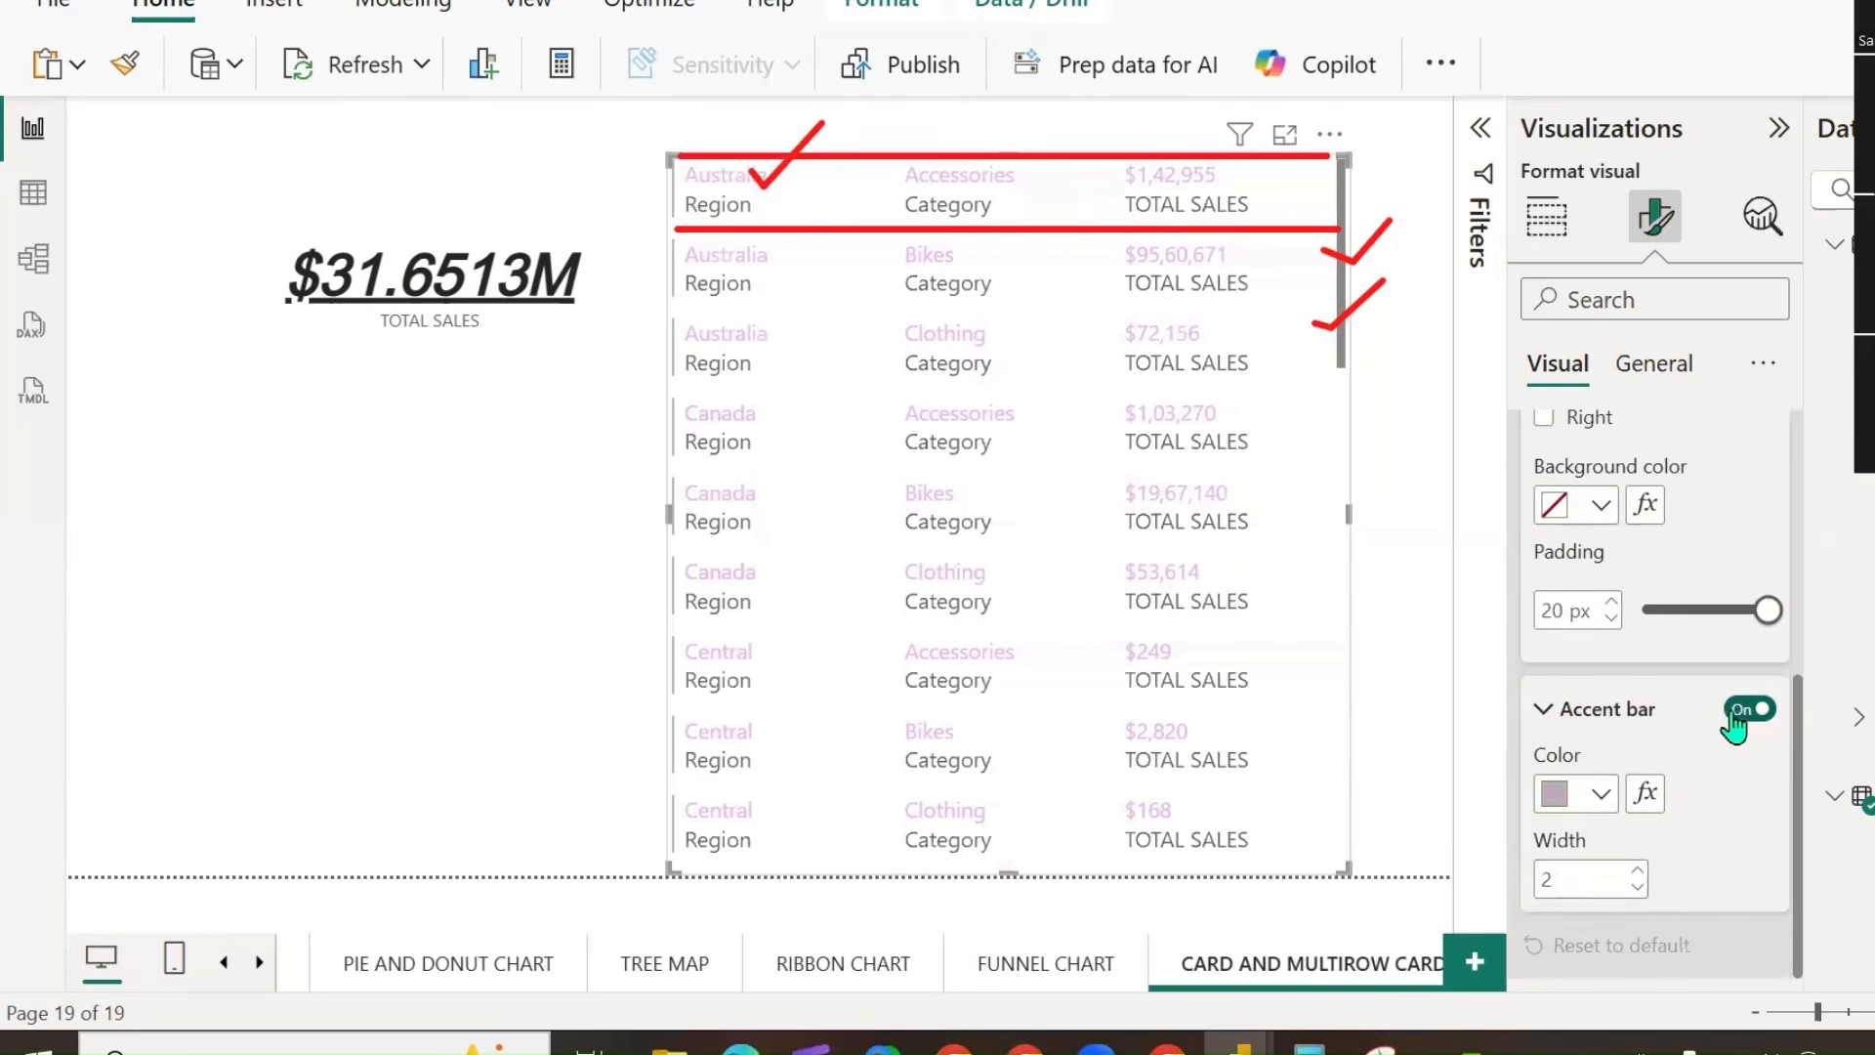
{"action": "left_click", "coordinate": [1738, 712]}
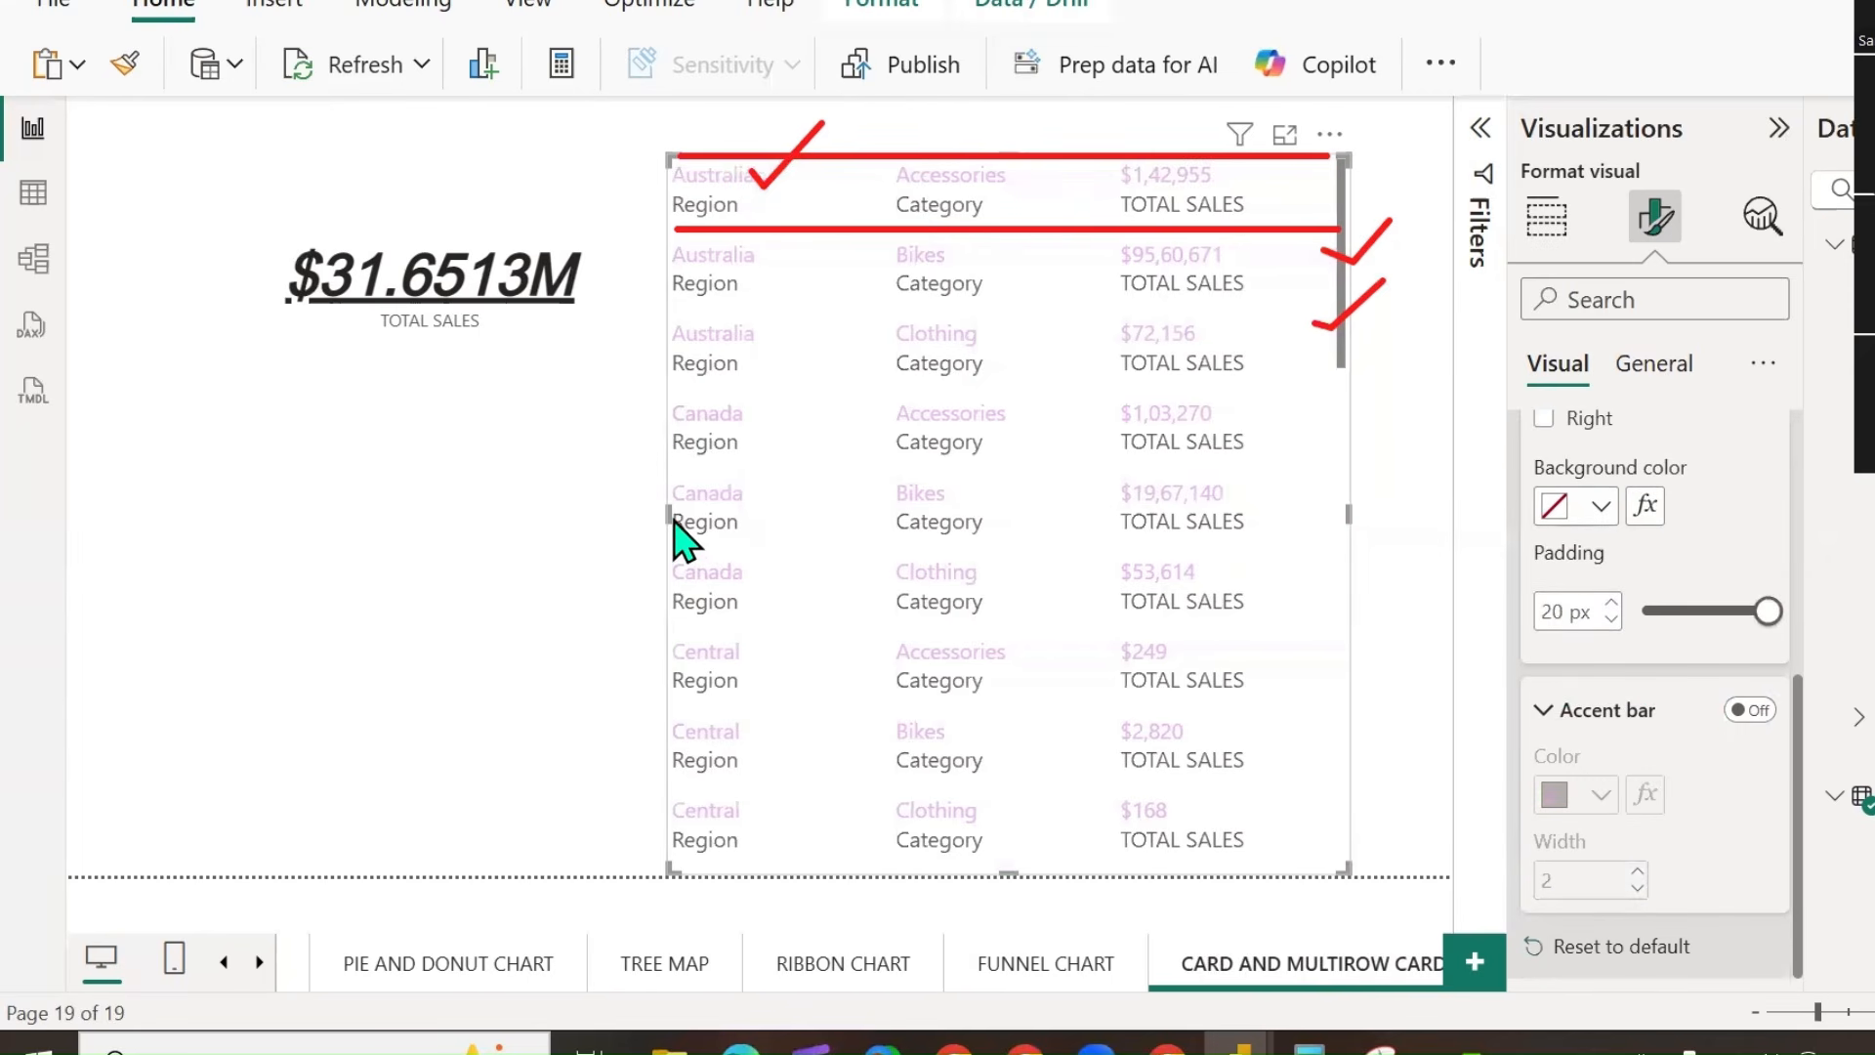
Widen the multi-row card towards the TOTAL SALES card and turn its accent bar back on.
{"action": "left_click_drag", "start_coordinate": [661, 515], "coordinate": [618, 515]}
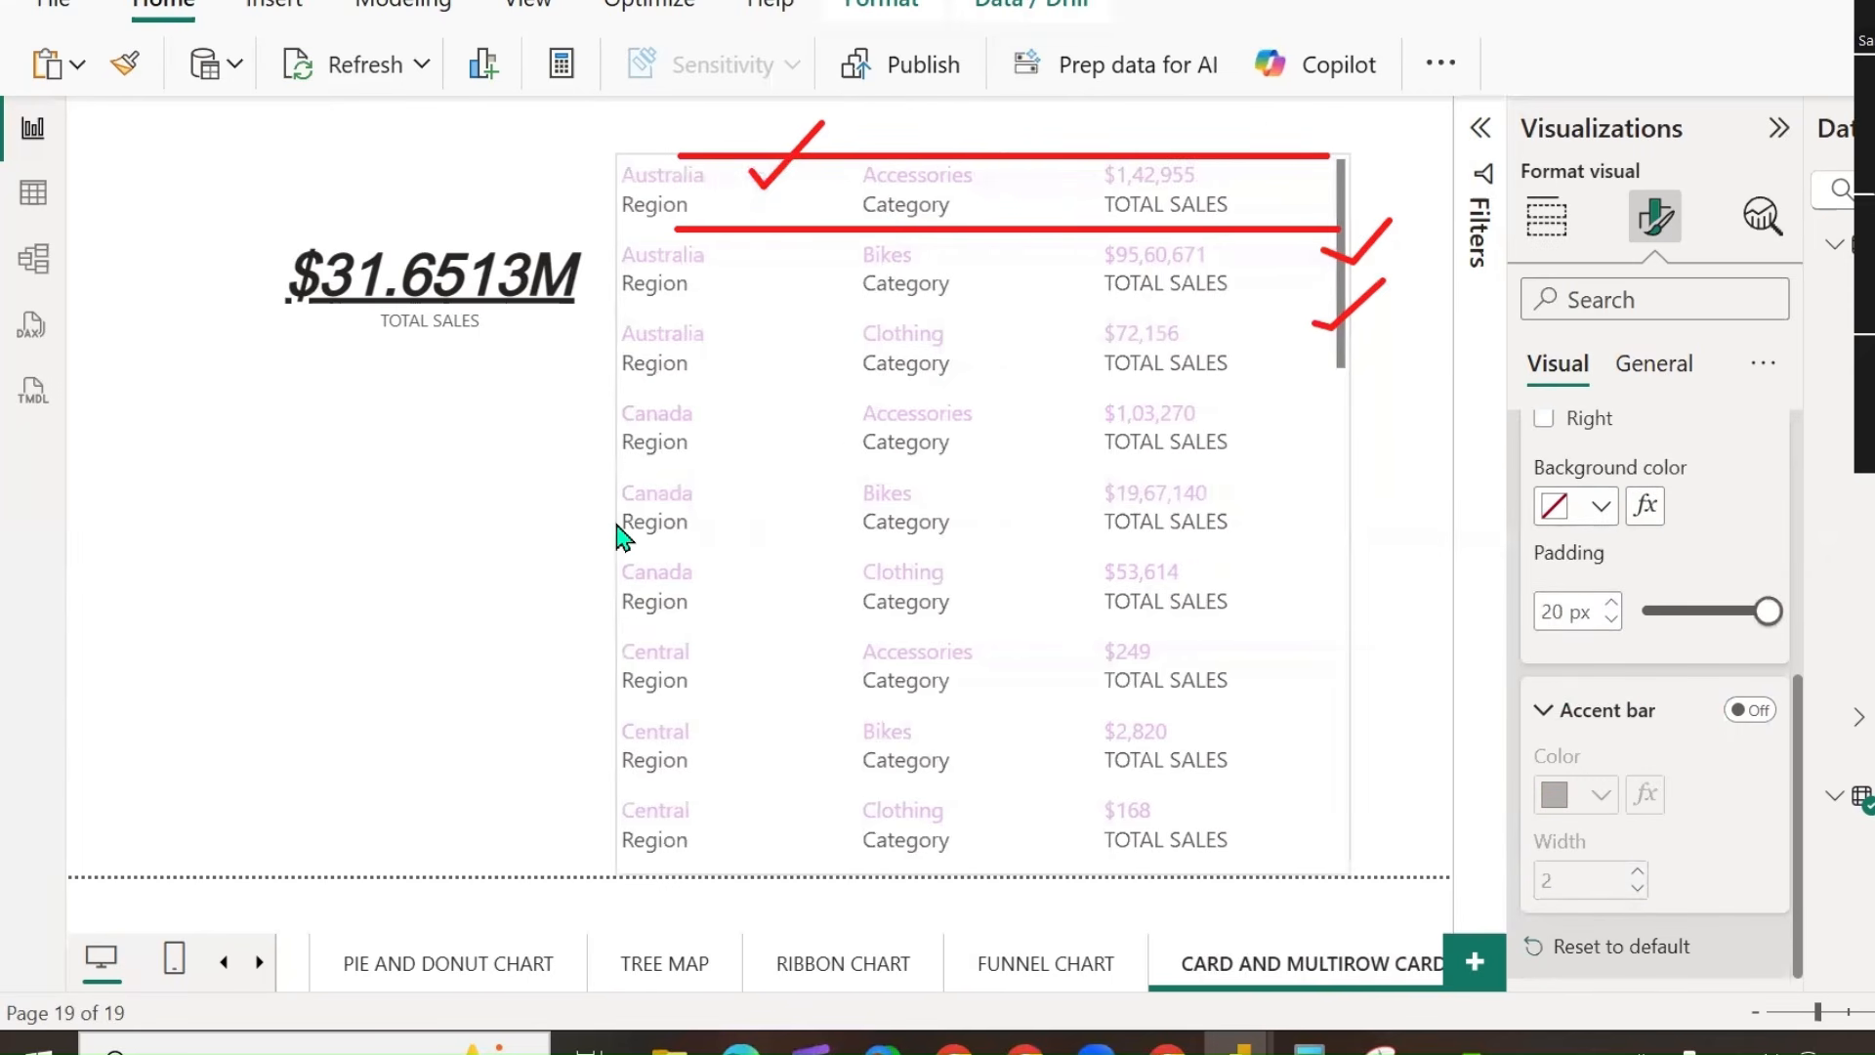
{"action": "left_click_drag", "start_coordinate": [439, 202], "coordinate": [597, 199]}
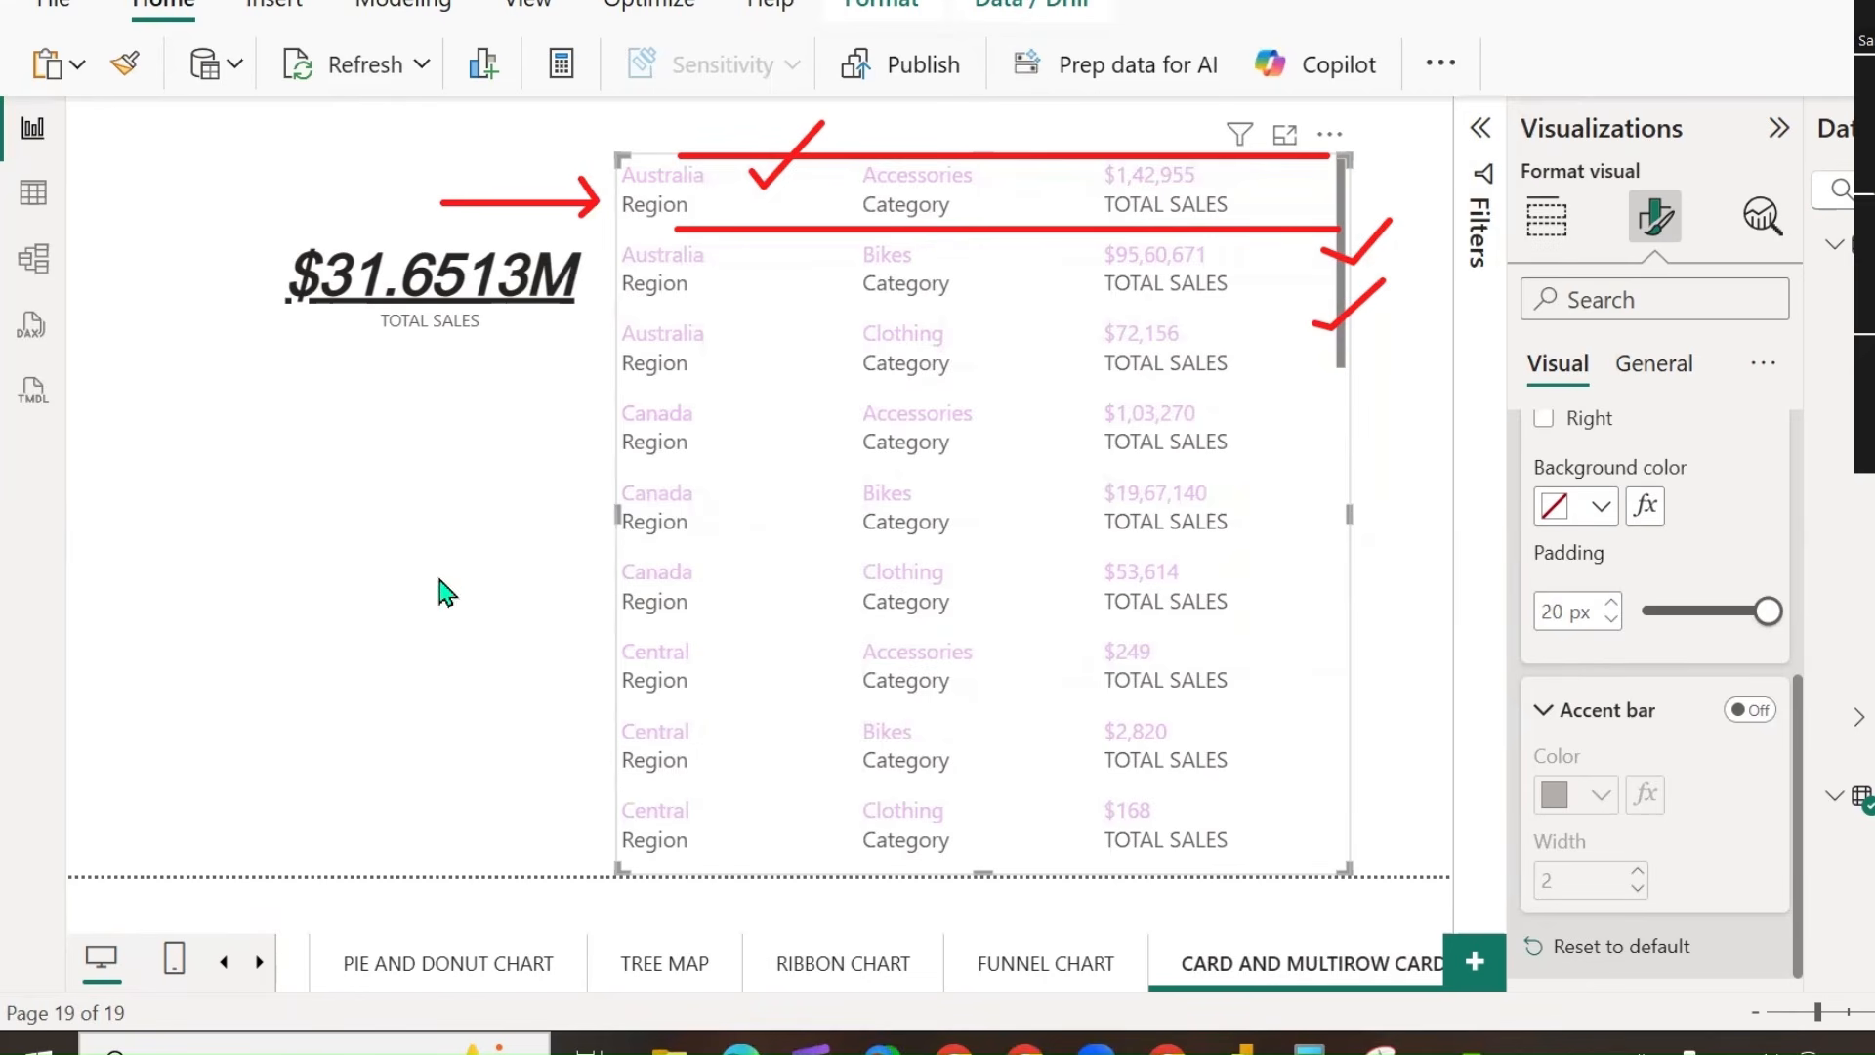
{"action": "left_click", "coordinate": [1749, 710]}
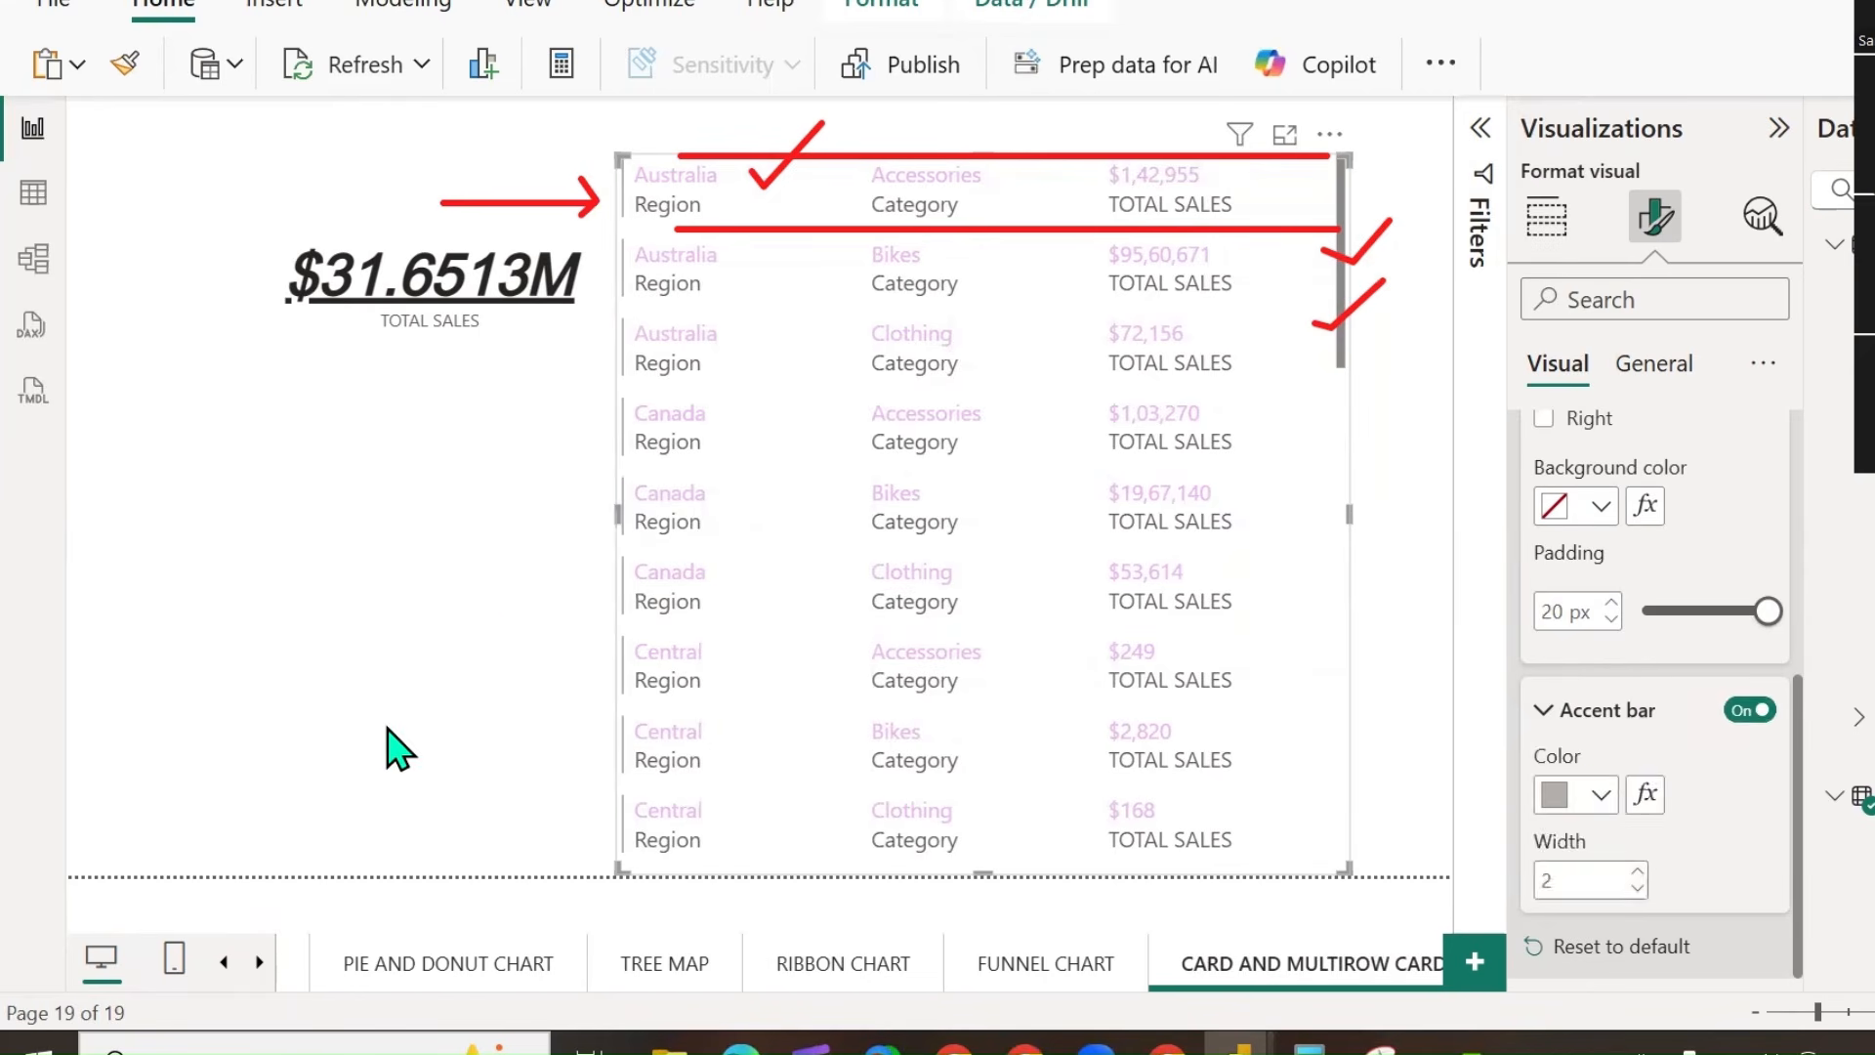
{"action": "left_click", "coordinate": [390, 635]}
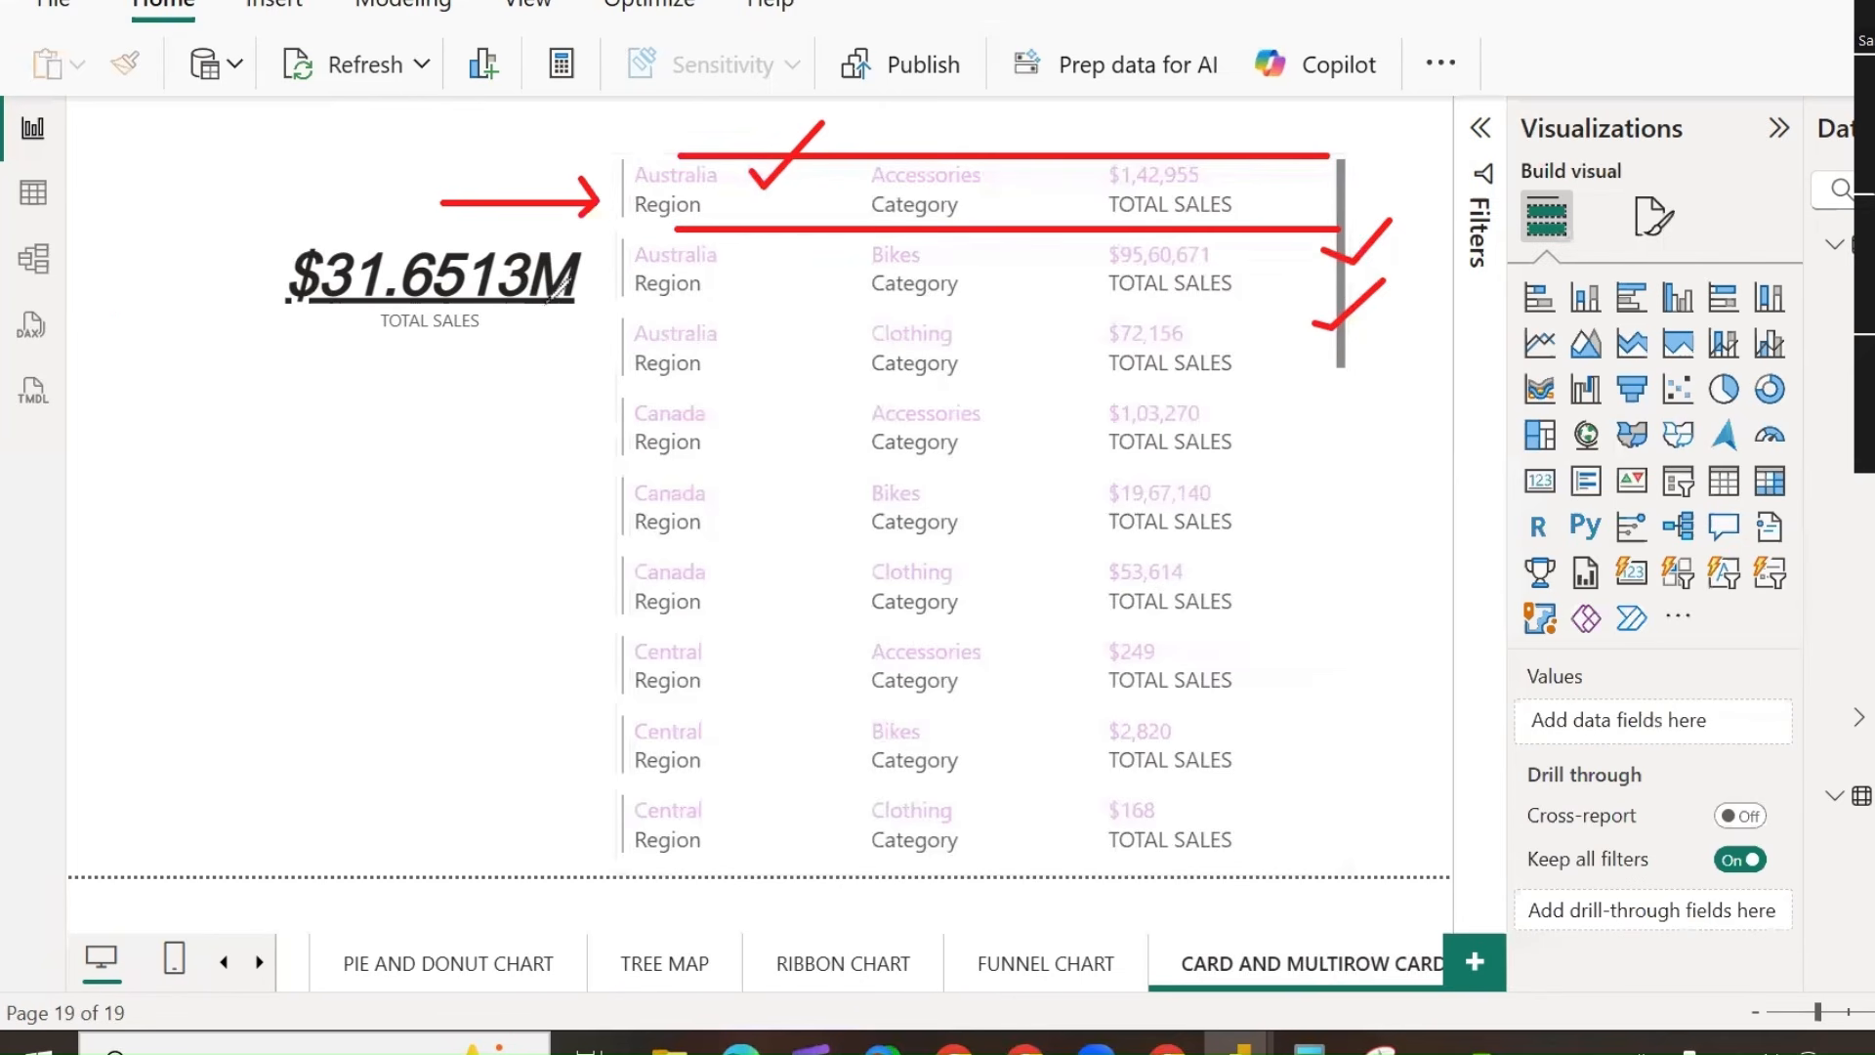
{"action": "left_click_drag", "start_coordinate": [482, 352], "coordinate": [611, 349]}
{"action": "mouse_move", "coordinate": [586, 330]}
{"action": "left_mouse_down"}
{"action": "mouse_move", "coordinate": [612, 350]}
{"action": "mouse_move", "coordinate": [586, 377]}
{"action": "left_mouse_up"}
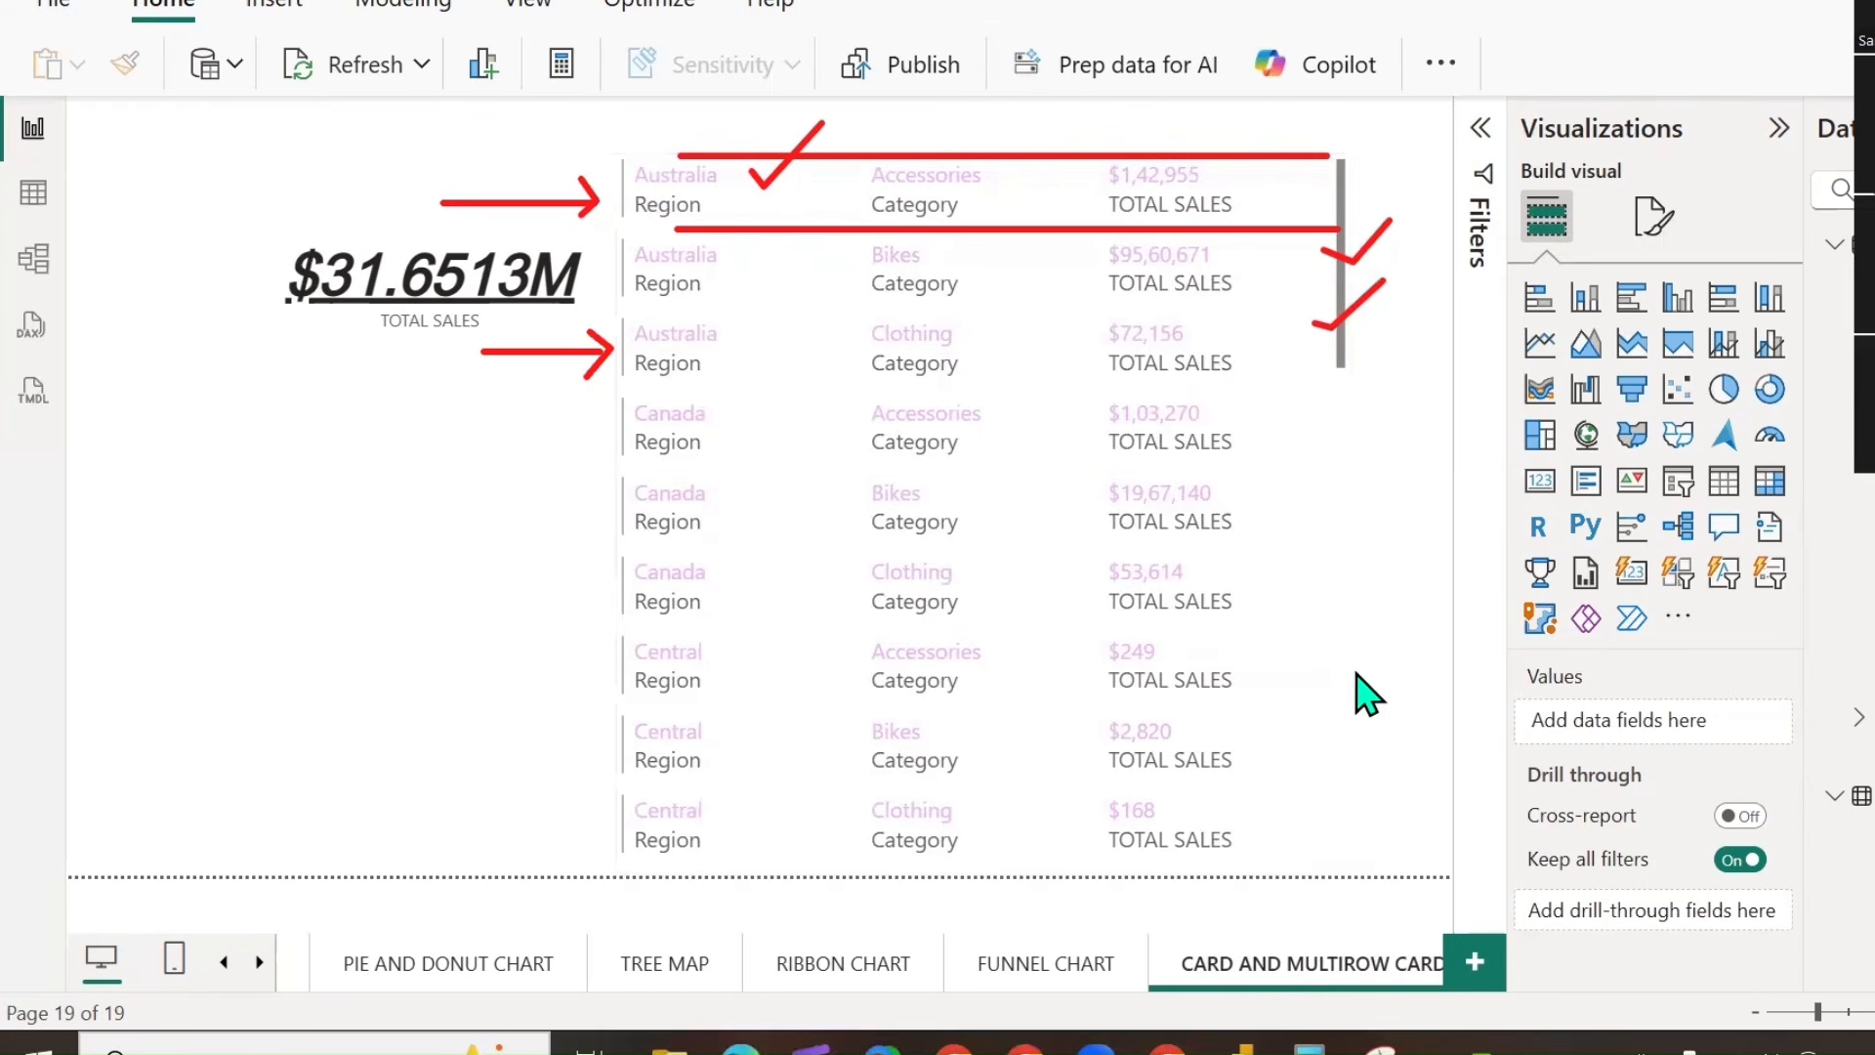
Turn off the accent bar of the multi-row card and clear the selection on the page.
{"action": "left_click", "coordinate": [1327, 691]}
{"action": "left_click", "coordinate": [1656, 217]}
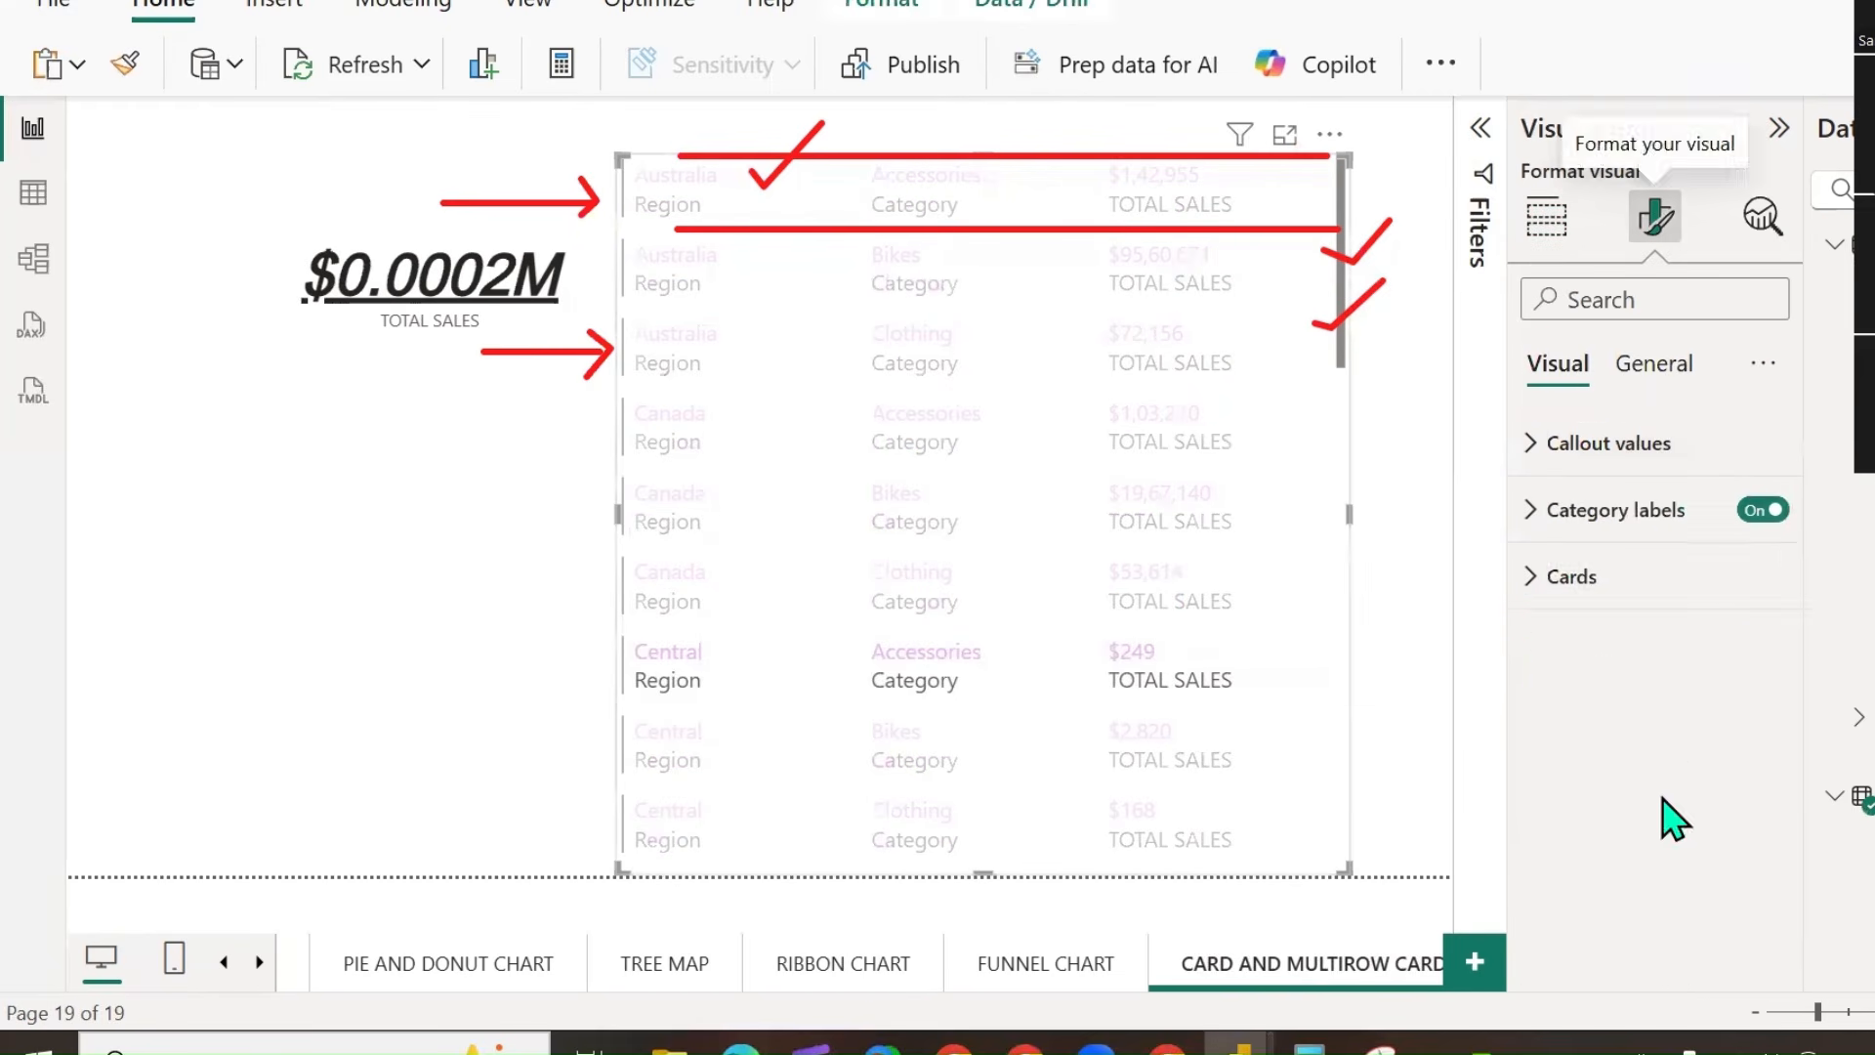
{"action": "left_click", "coordinate": [1560, 577]}
{"action": "scroll", "coordinate": [1626, 809], "scroll_direction": "down", "scroll_amount": 3}
{"action": "left_click", "coordinate": [1700, 880]}
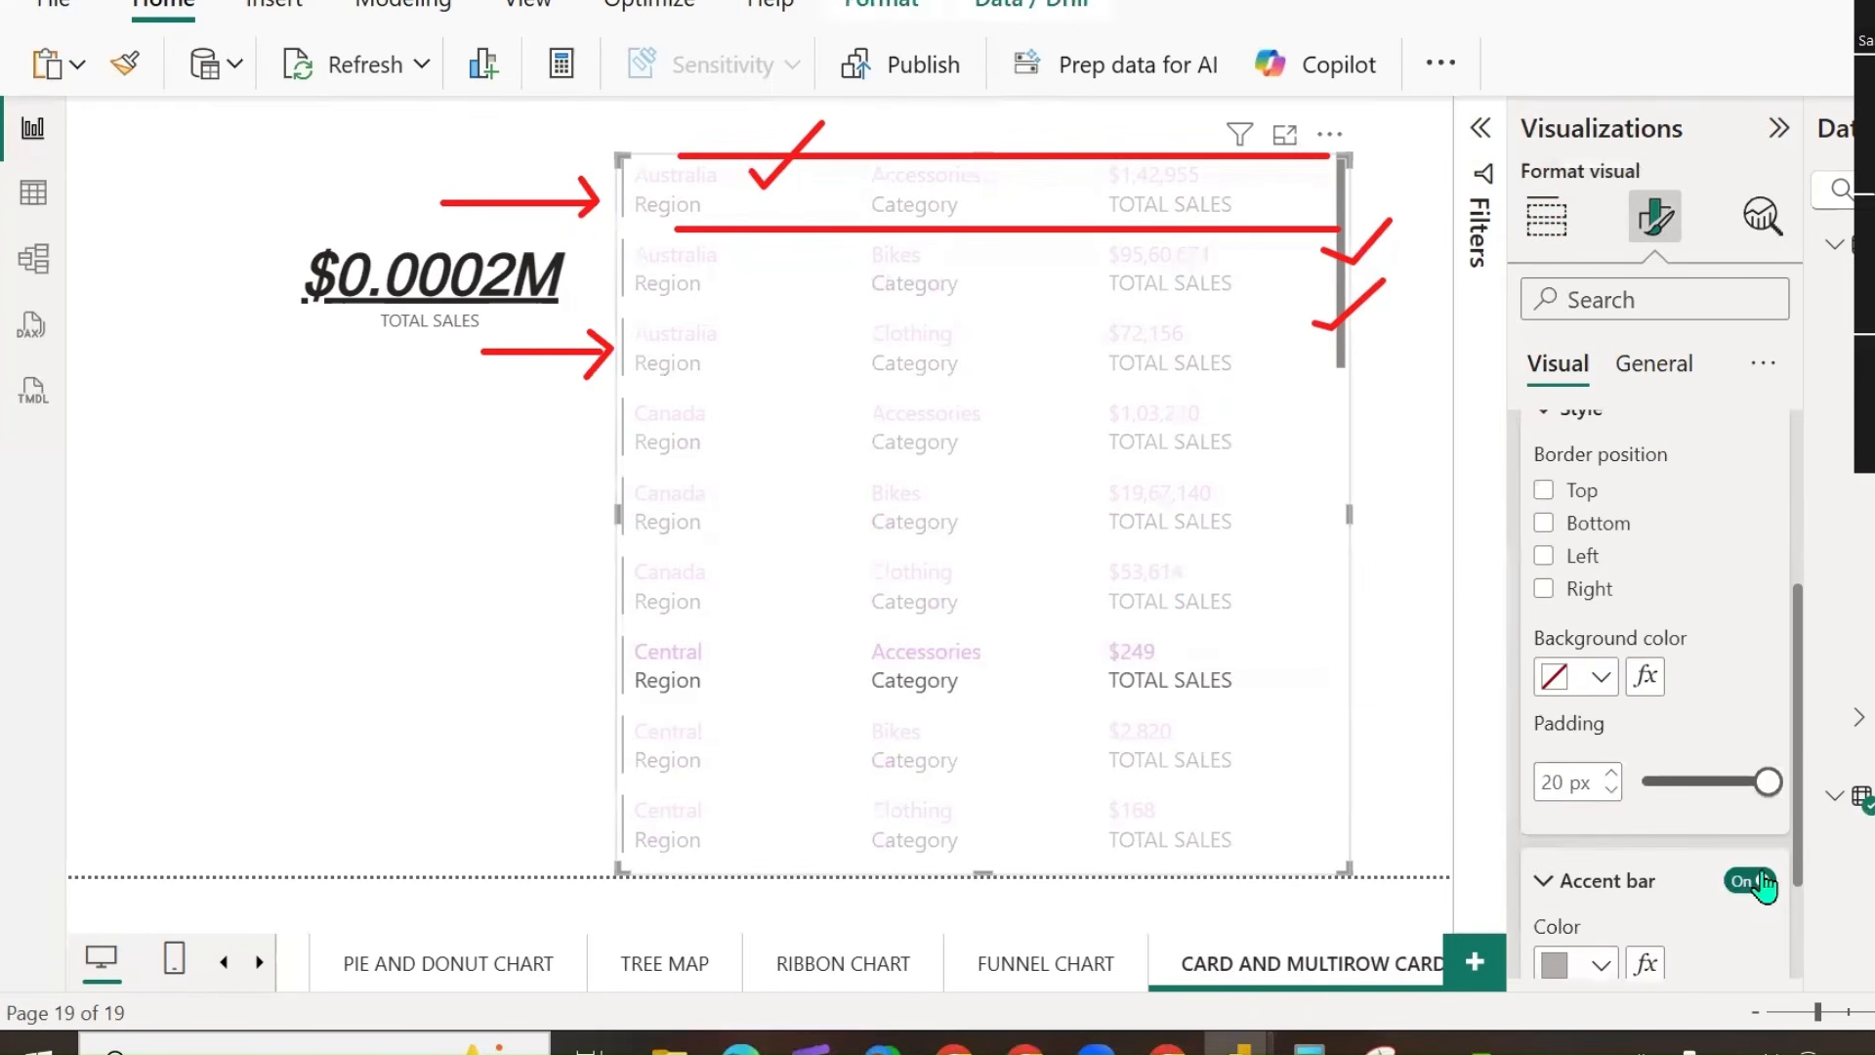
{"action": "left_click", "coordinate": [1744, 881]}
{"action": "left_click", "coordinate": [337, 528]}
{"action": "left_click", "coordinate": [676, 681]}
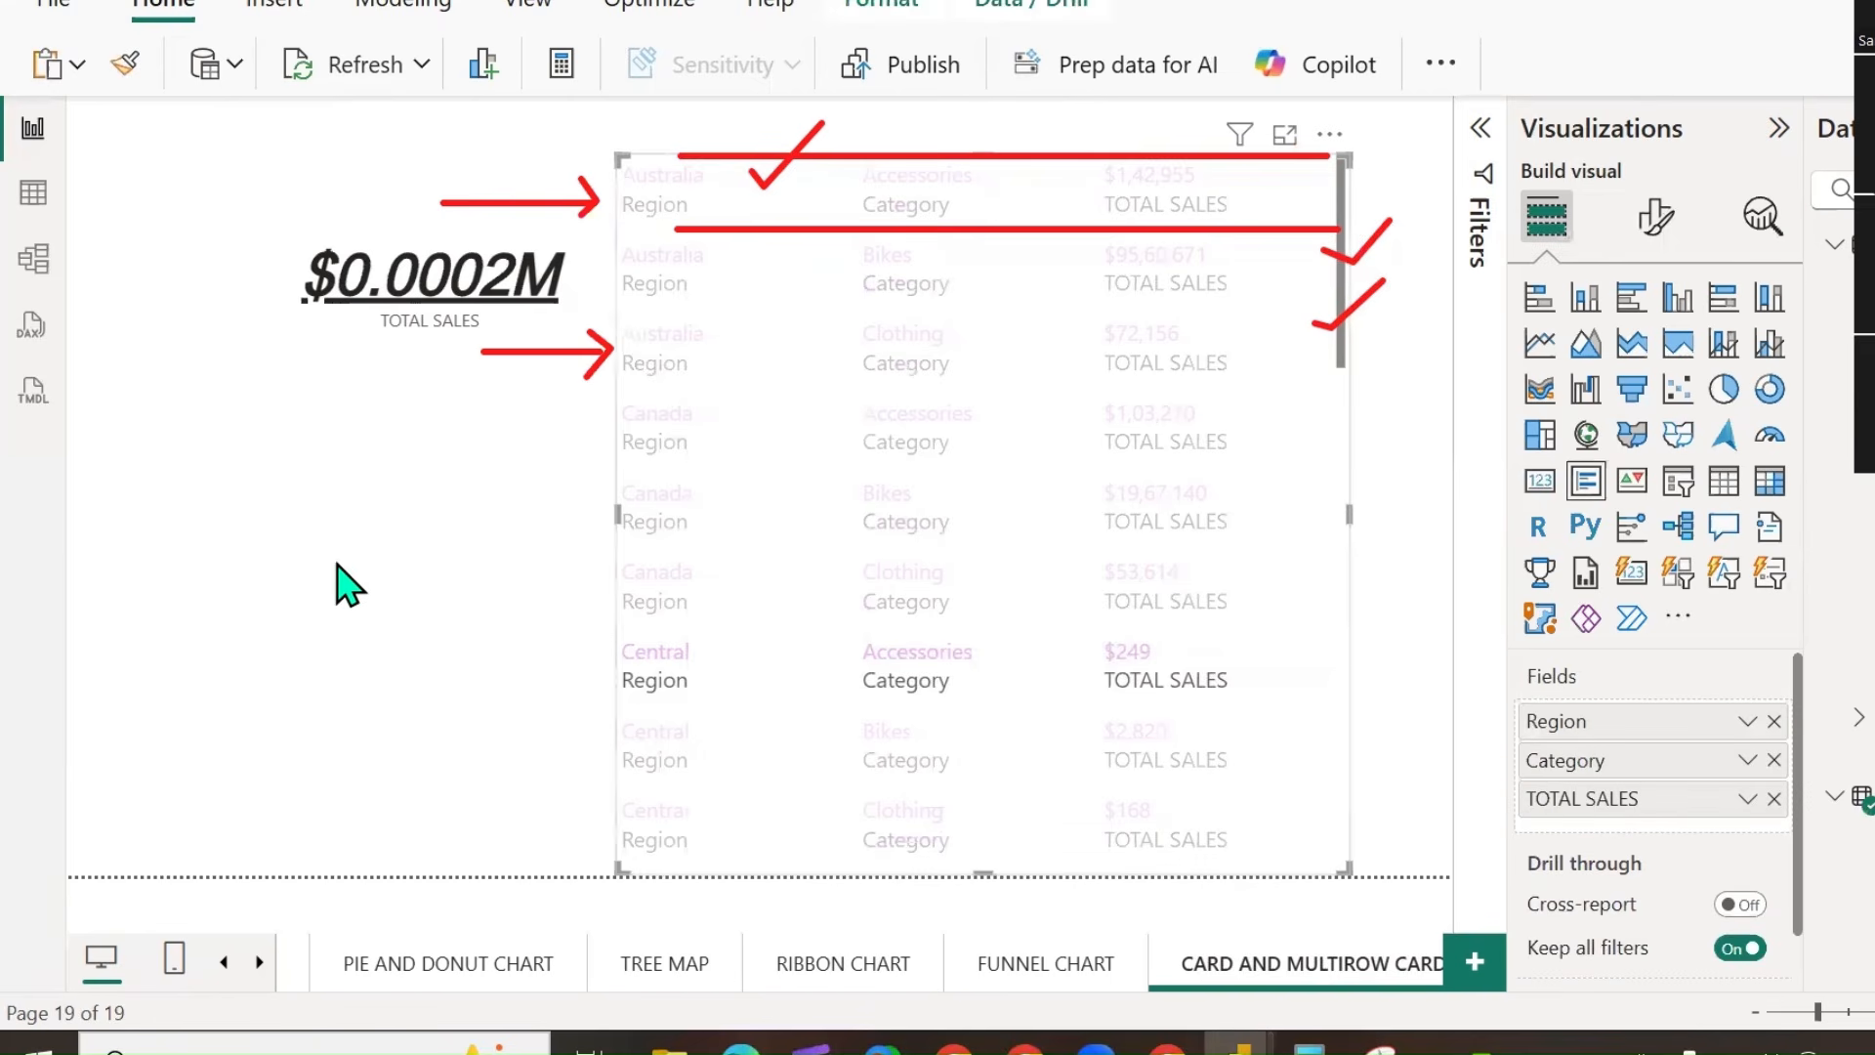
{"action": "left_click", "coordinate": [657, 704]}
{"action": "left_click", "coordinate": [284, 531]}
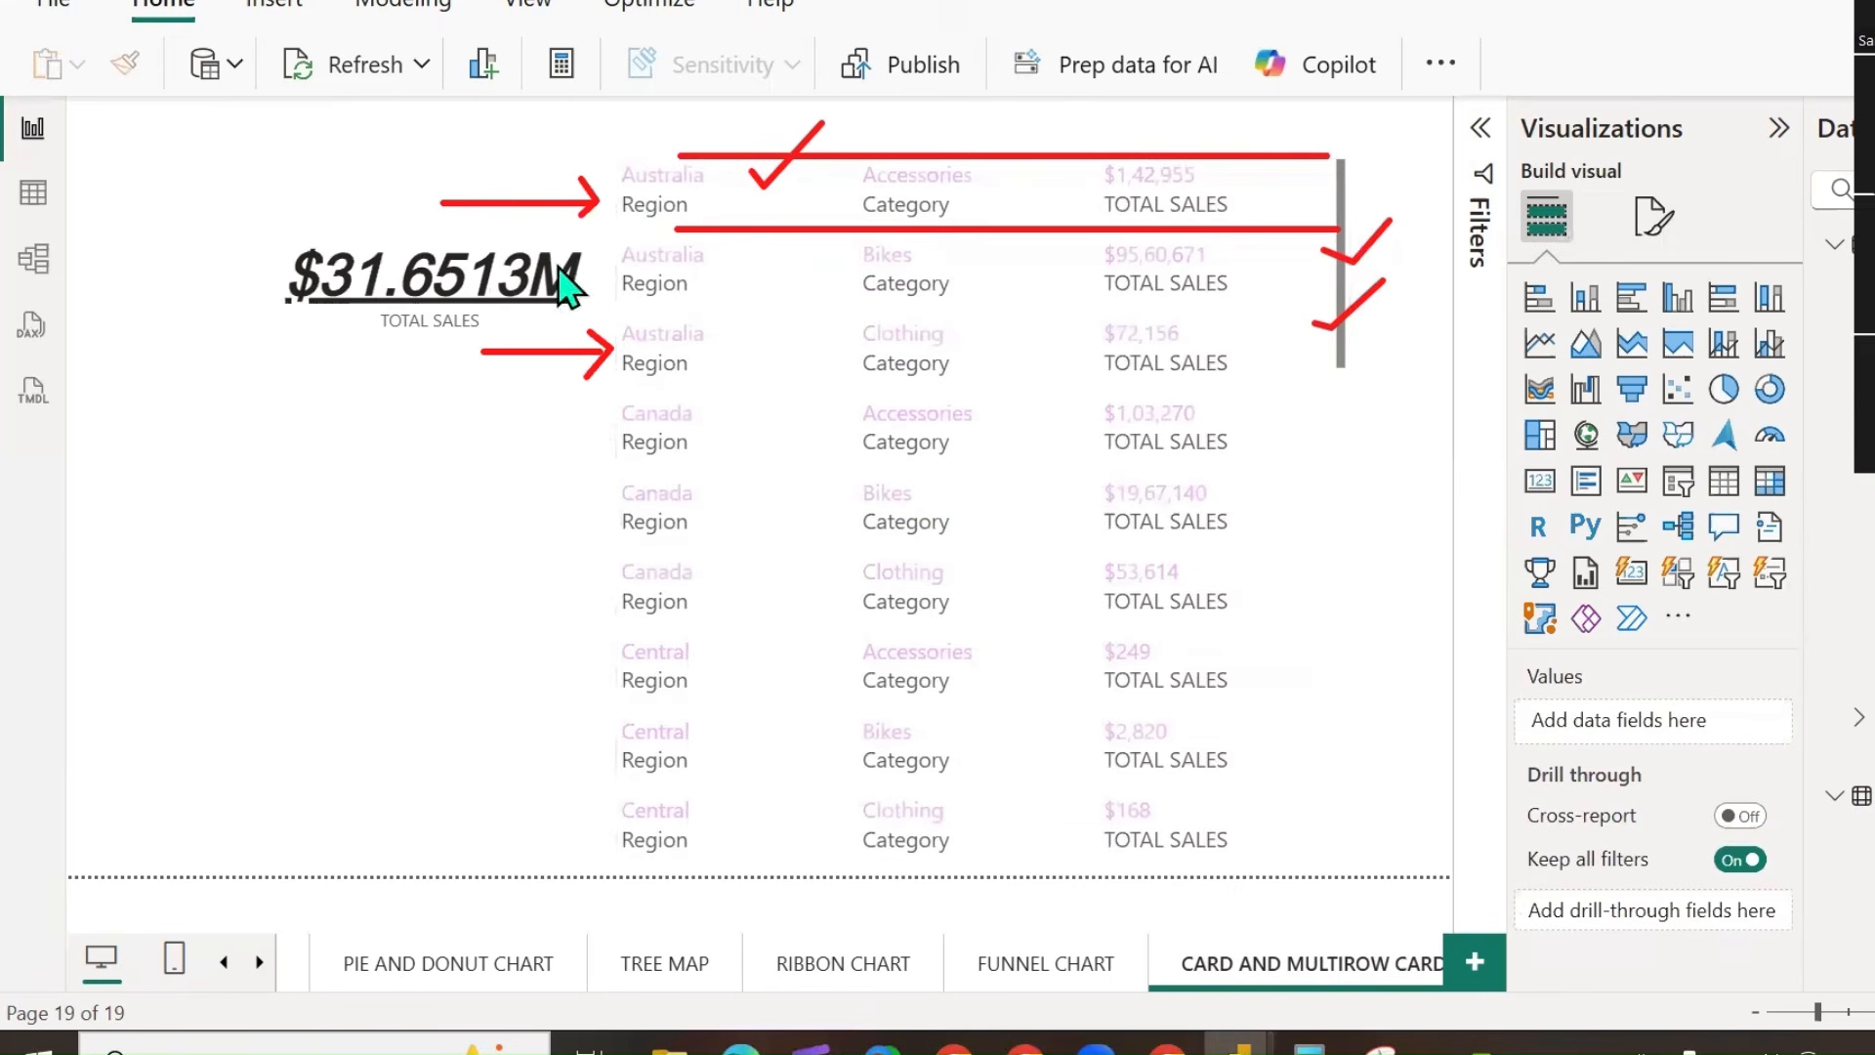
Open the accent bar settings in the multi-row card's Cards formatting.
{"action": "left_click", "coordinate": [1305, 405]}
{"action": "left_click", "coordinate": [1658, 220]}
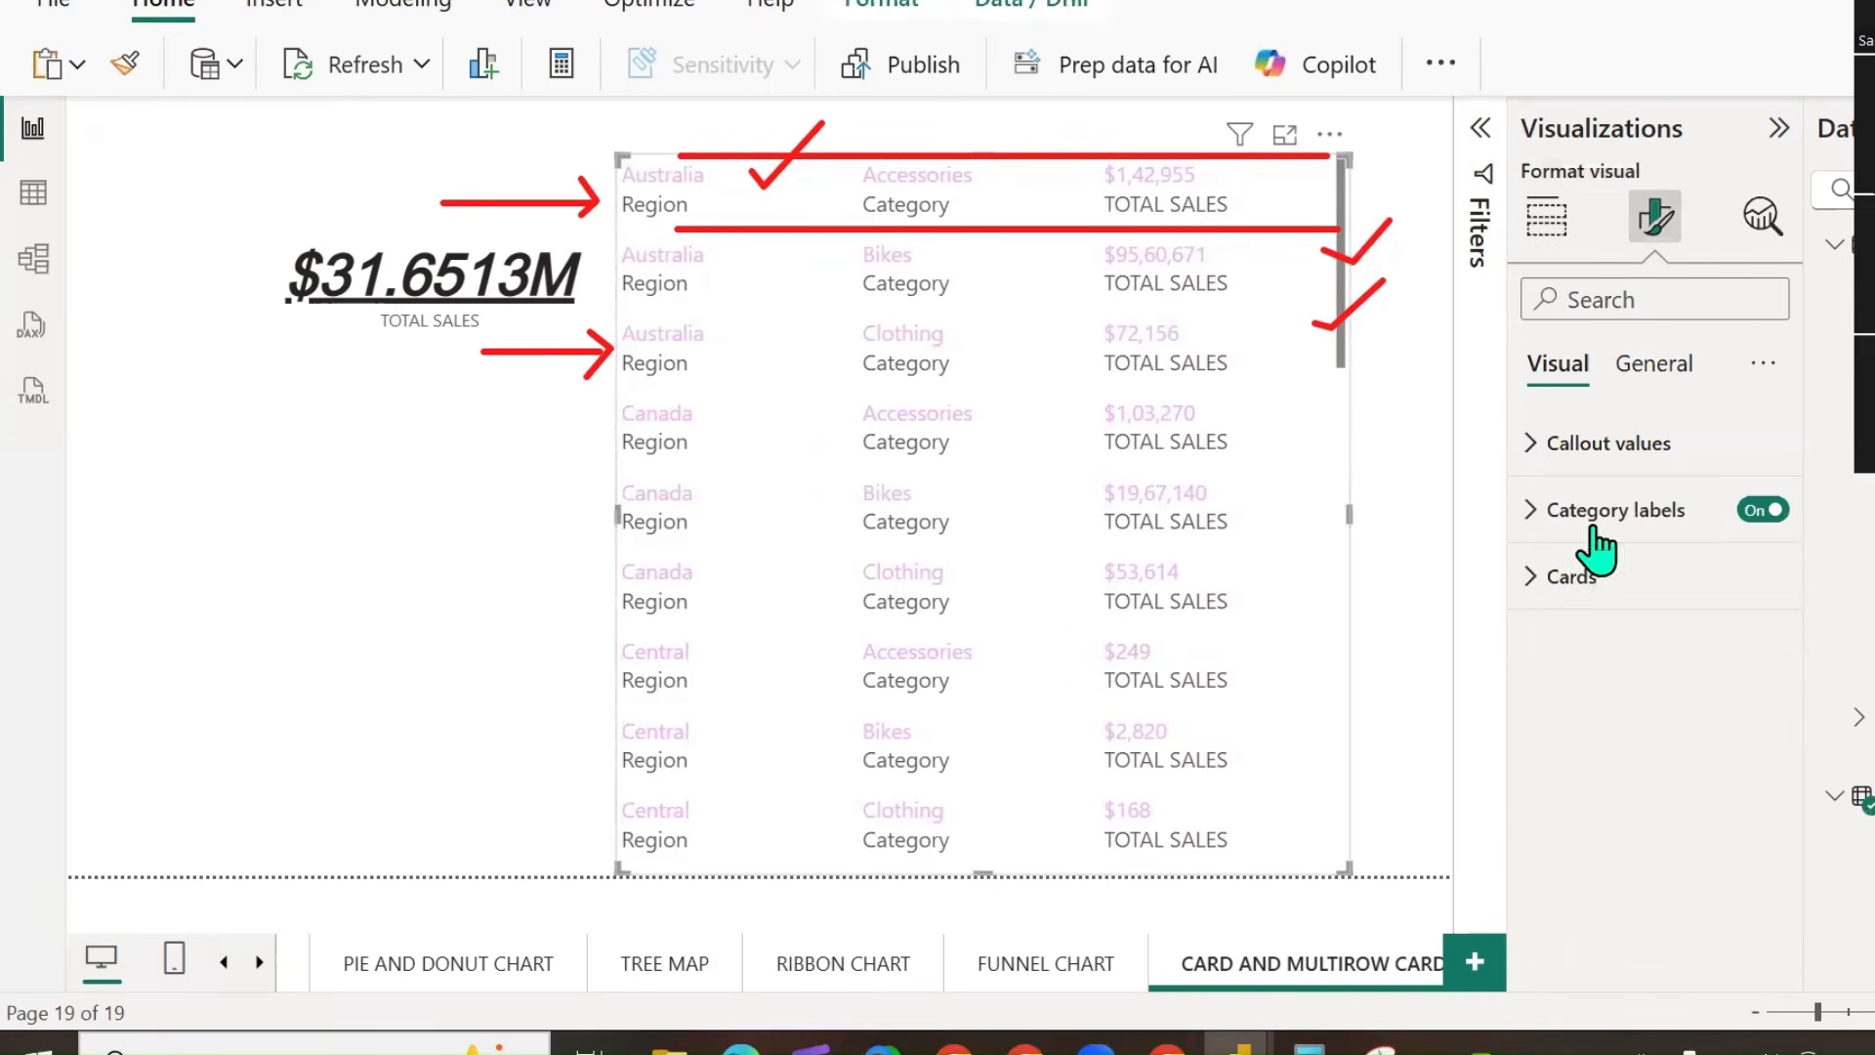
{"action": "left_click", "coordinate": [1538, 584]}
{"action": "scroll", "coordinate": [1783, 828], "scroll_direction": "down", "scroll_amount": 1}
{"action": "scroll", "coordinate": [1782, 828], "scroll_direction": "down", "scroll_amount": 3}
{"action": "left_click", "coordinate": [1551, 885]}
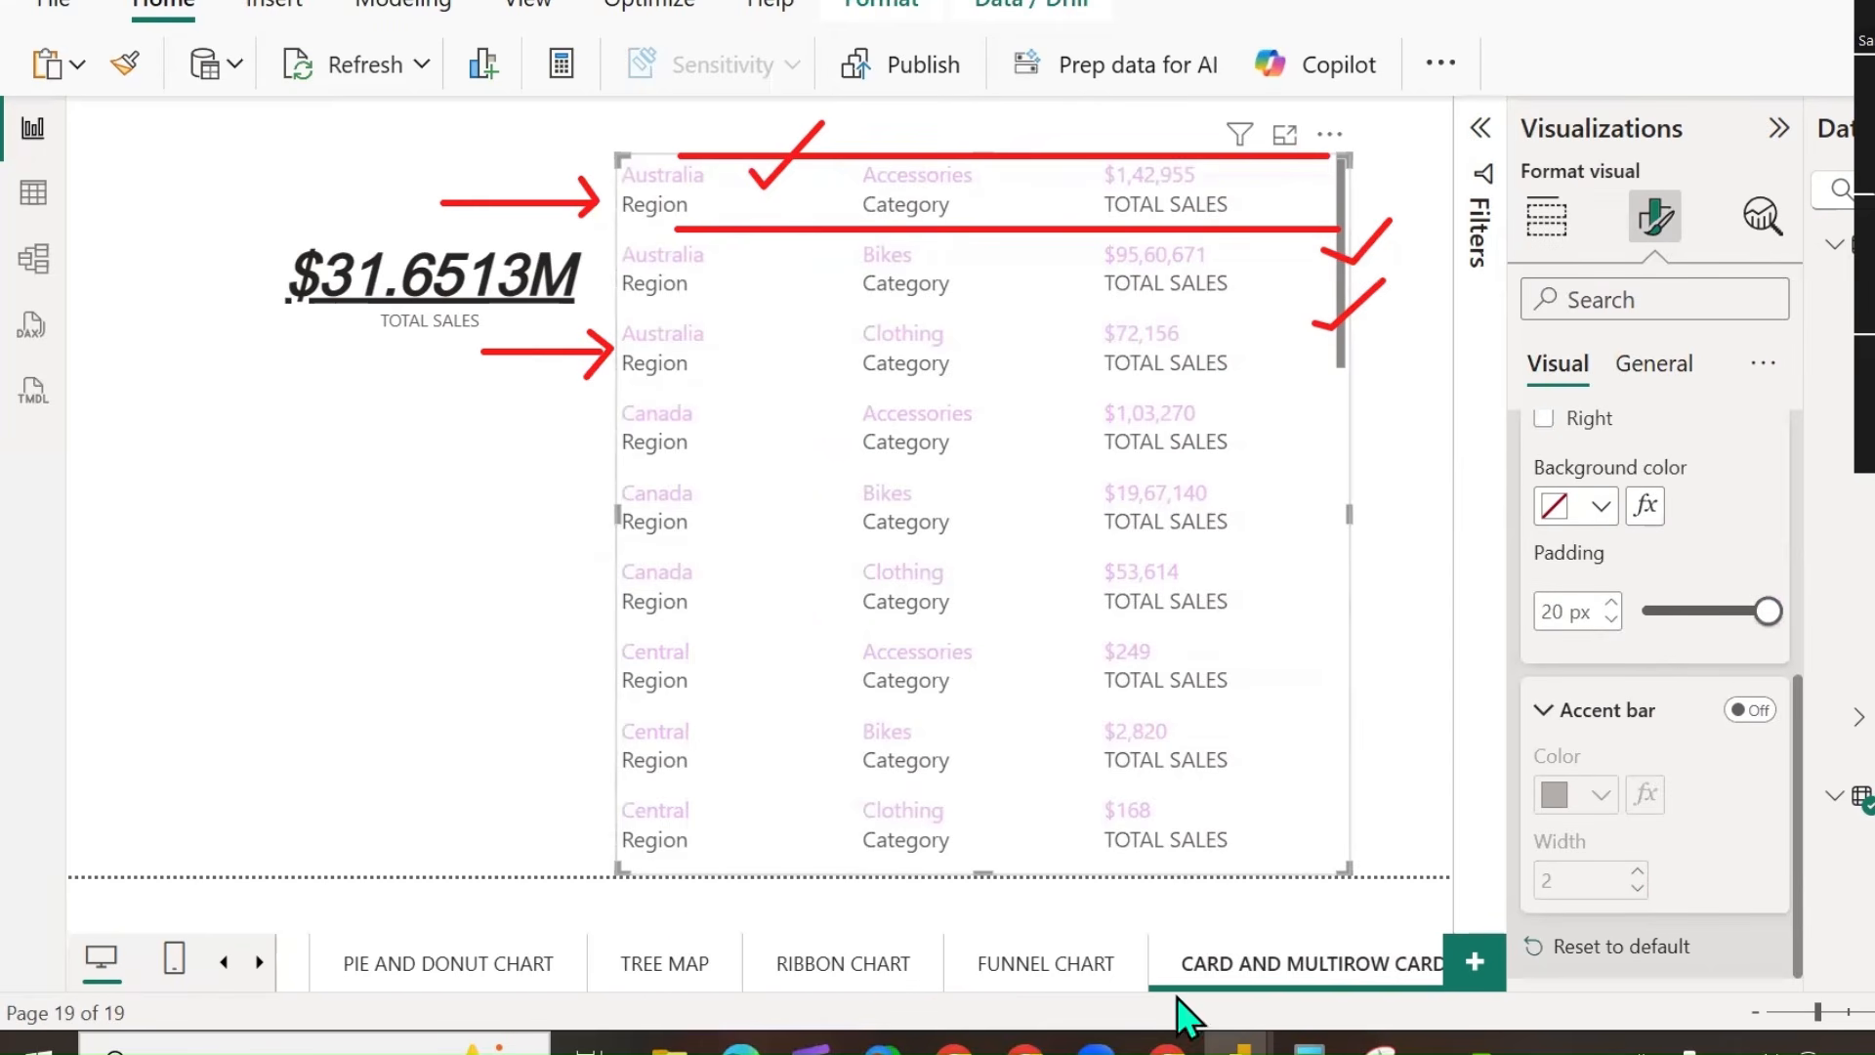
Add a new report page and place a decomposition tree on it, enlarged to fill most of the canvas.
{"action": "left_click", "coordinate": [1473, 976]}
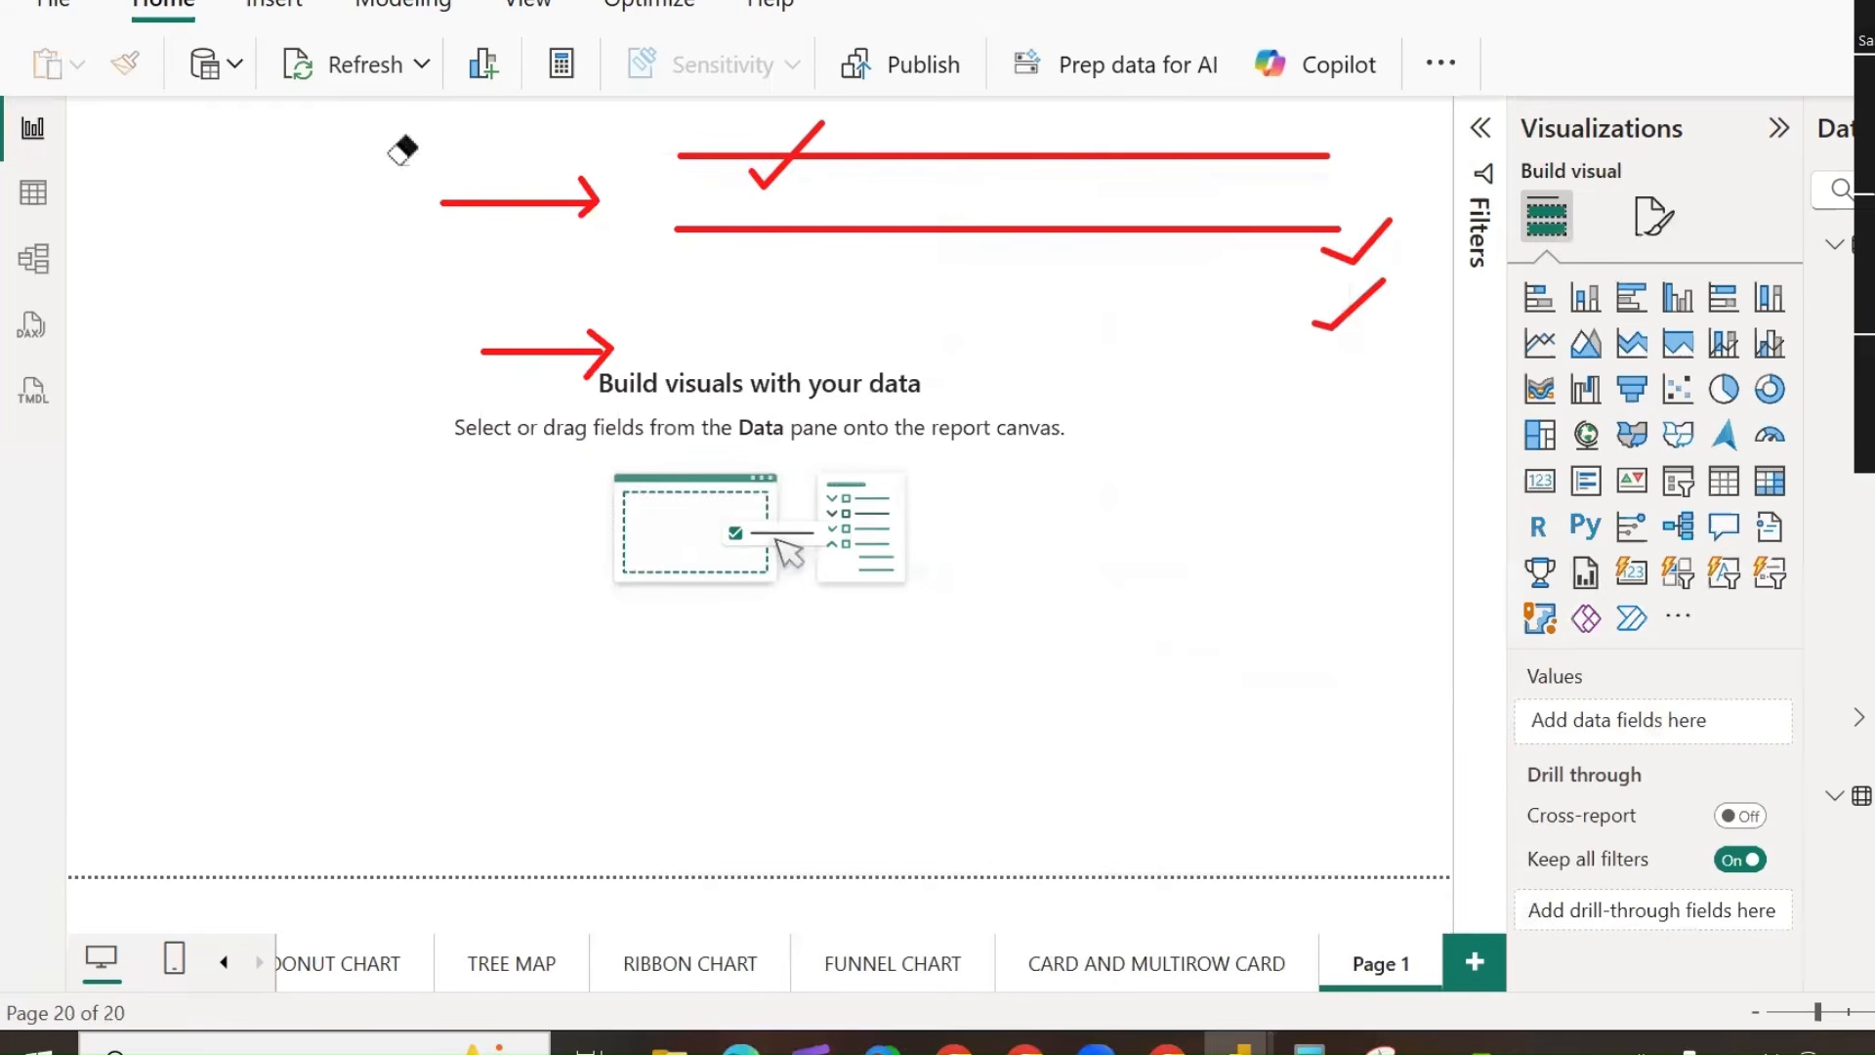
{"action": "mouse_move", "coordinate": [403, 148]}
{"action": "left_mouse_down"}
{"action": "mouse_move", "coordinate": [586, 155]}
{"action": "mouse_move", "coordinate": [762, 276]}
{"action": "mouse_move", "coordinate": [1218, 121]}
{"action": "left_mouse_up"}
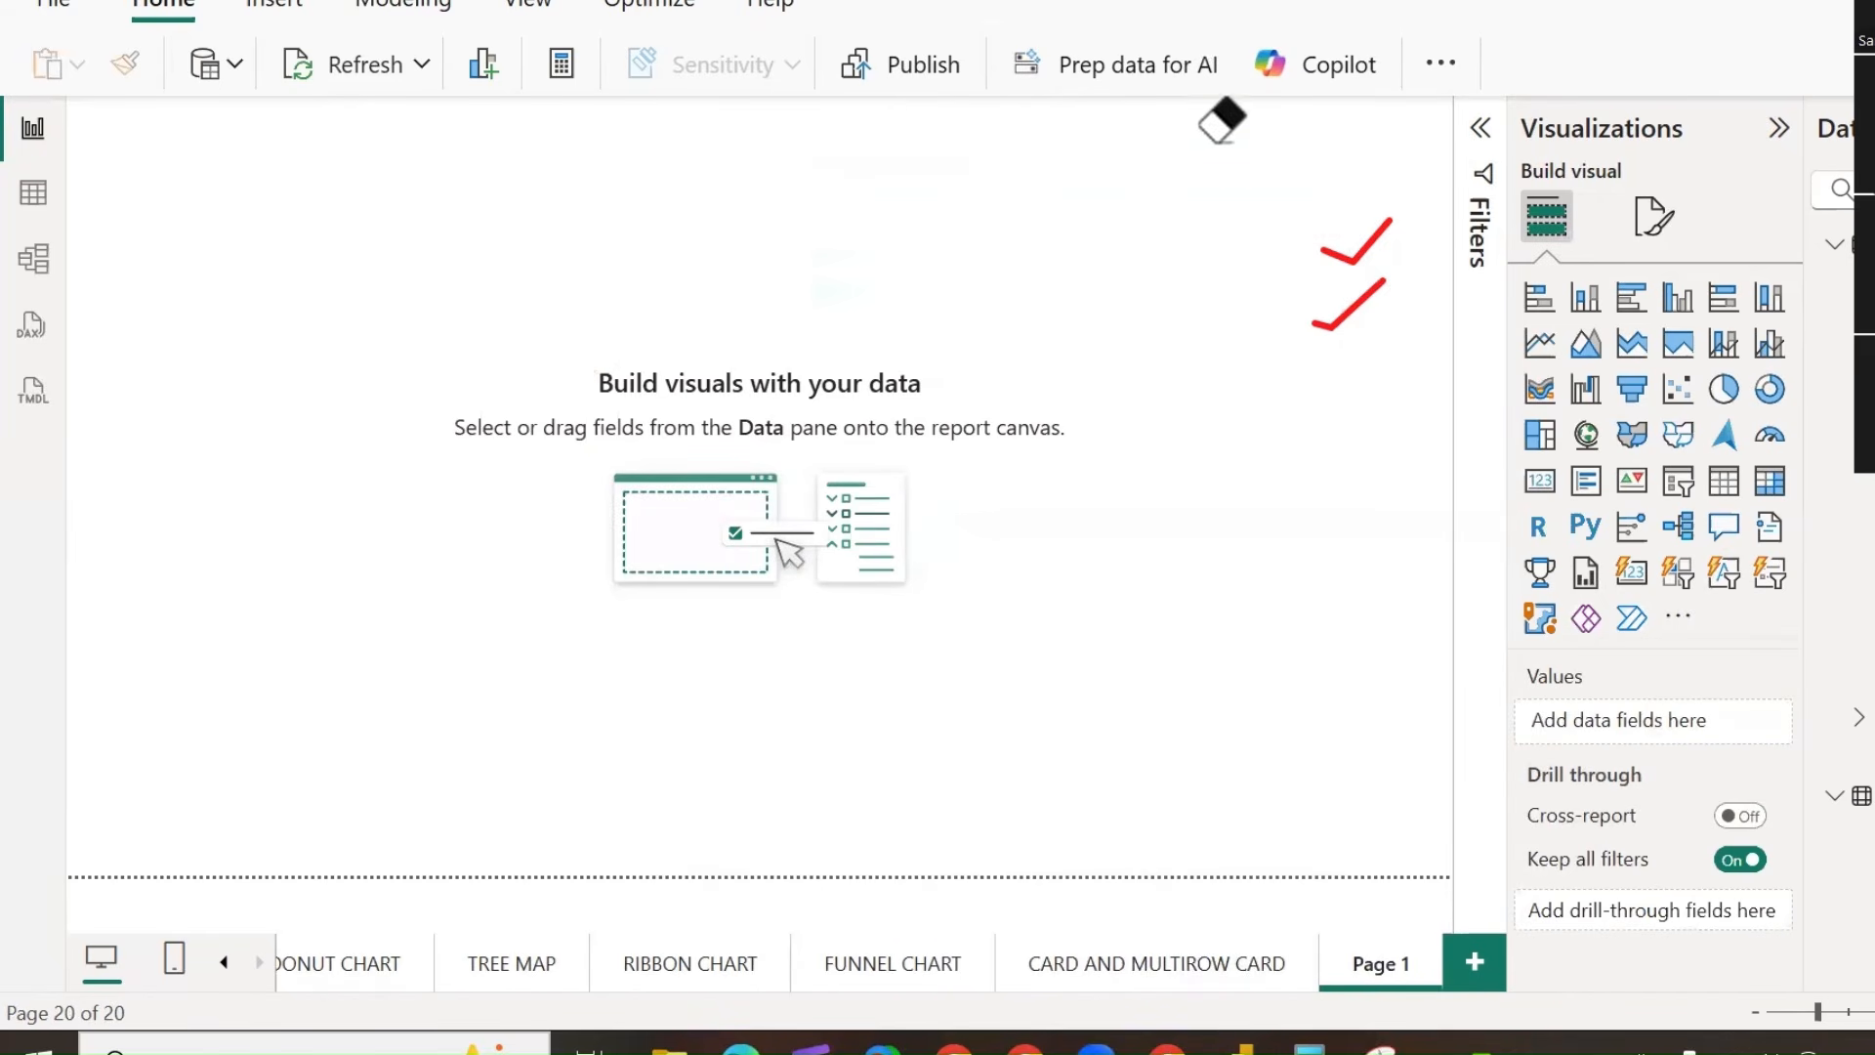
{"action": "left_click_drag", "start_coordinate": [1387, 319], "coordinate": [37, 21]}
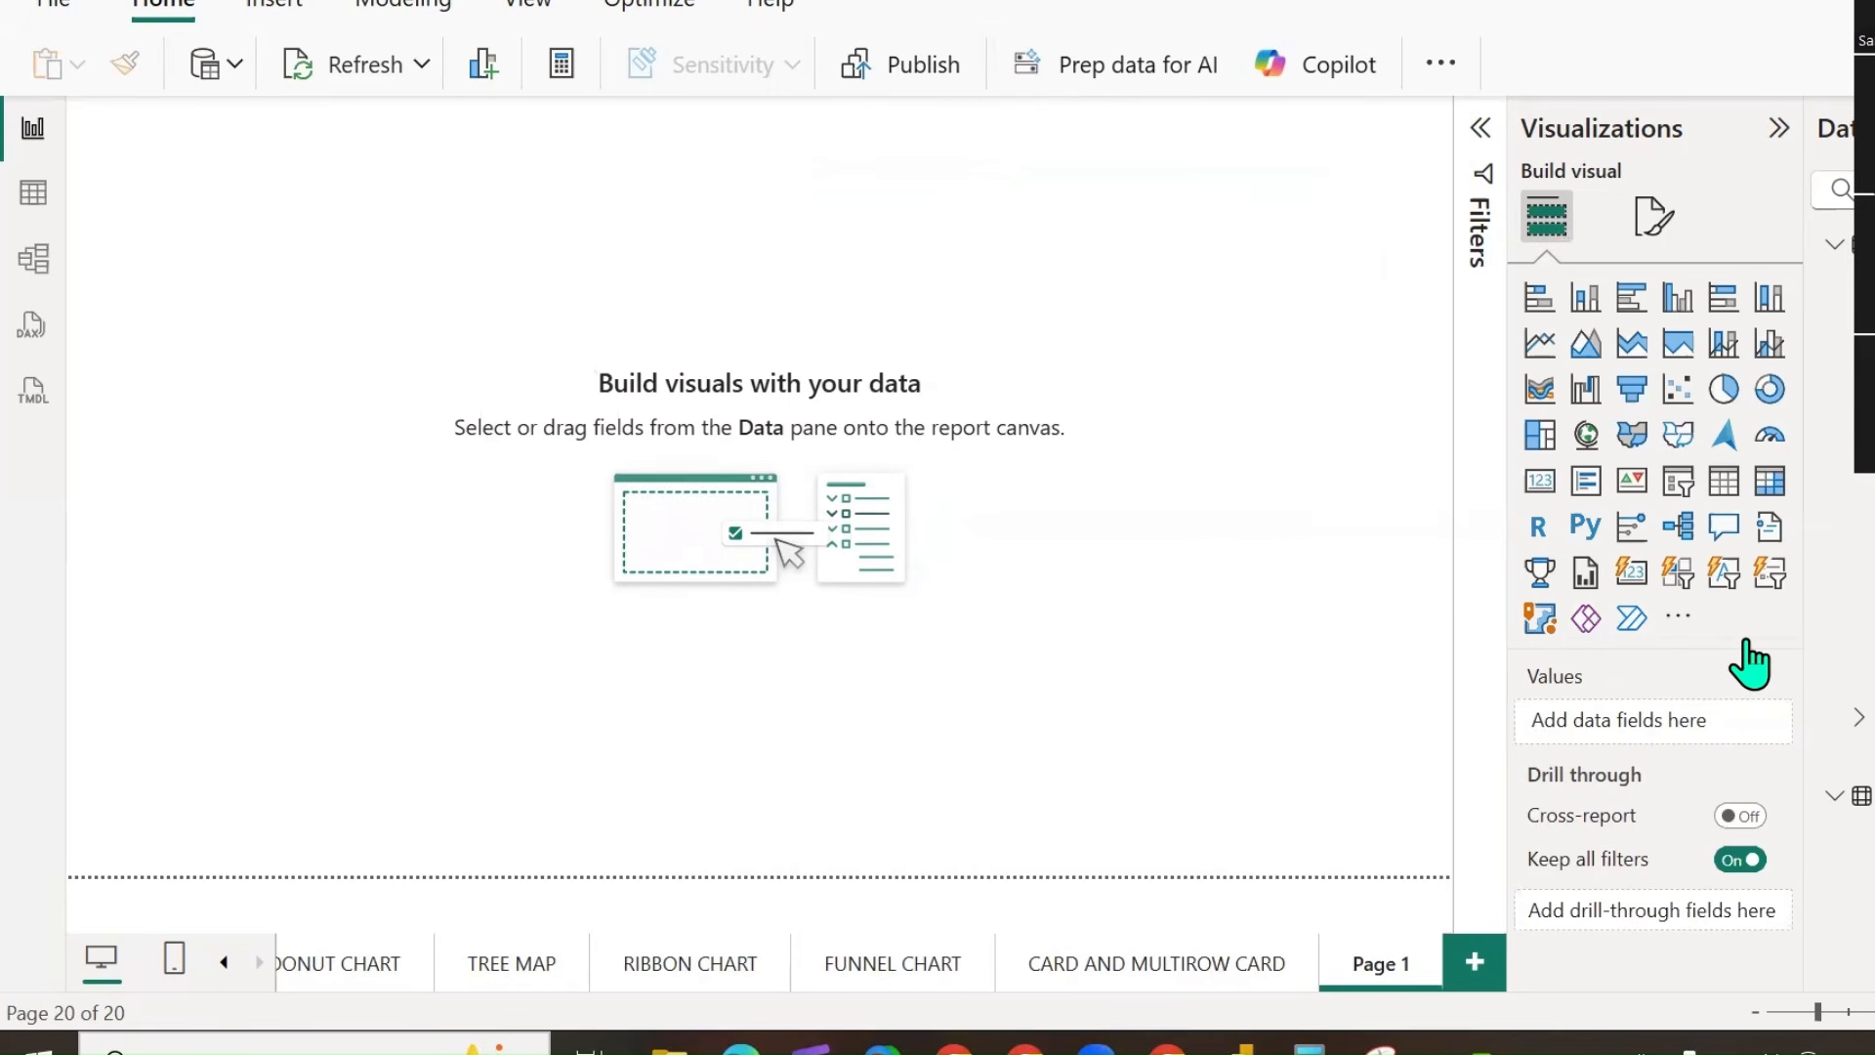
{"action": "left_click", "coordinate": [1680, 533]}
{"action": "left_click_drag", "start_coordinate": [281, 327], "coordinate": [357, 459]}
{"action": "left_click_drag", "start_coordinate": [445, 512], "coordinate": [1392, 829]}
Copy the title text box from the FUNNEL CHART page and paste it onto Page 1.
{"action": "left_click", "coordinate": [1187, 972]}
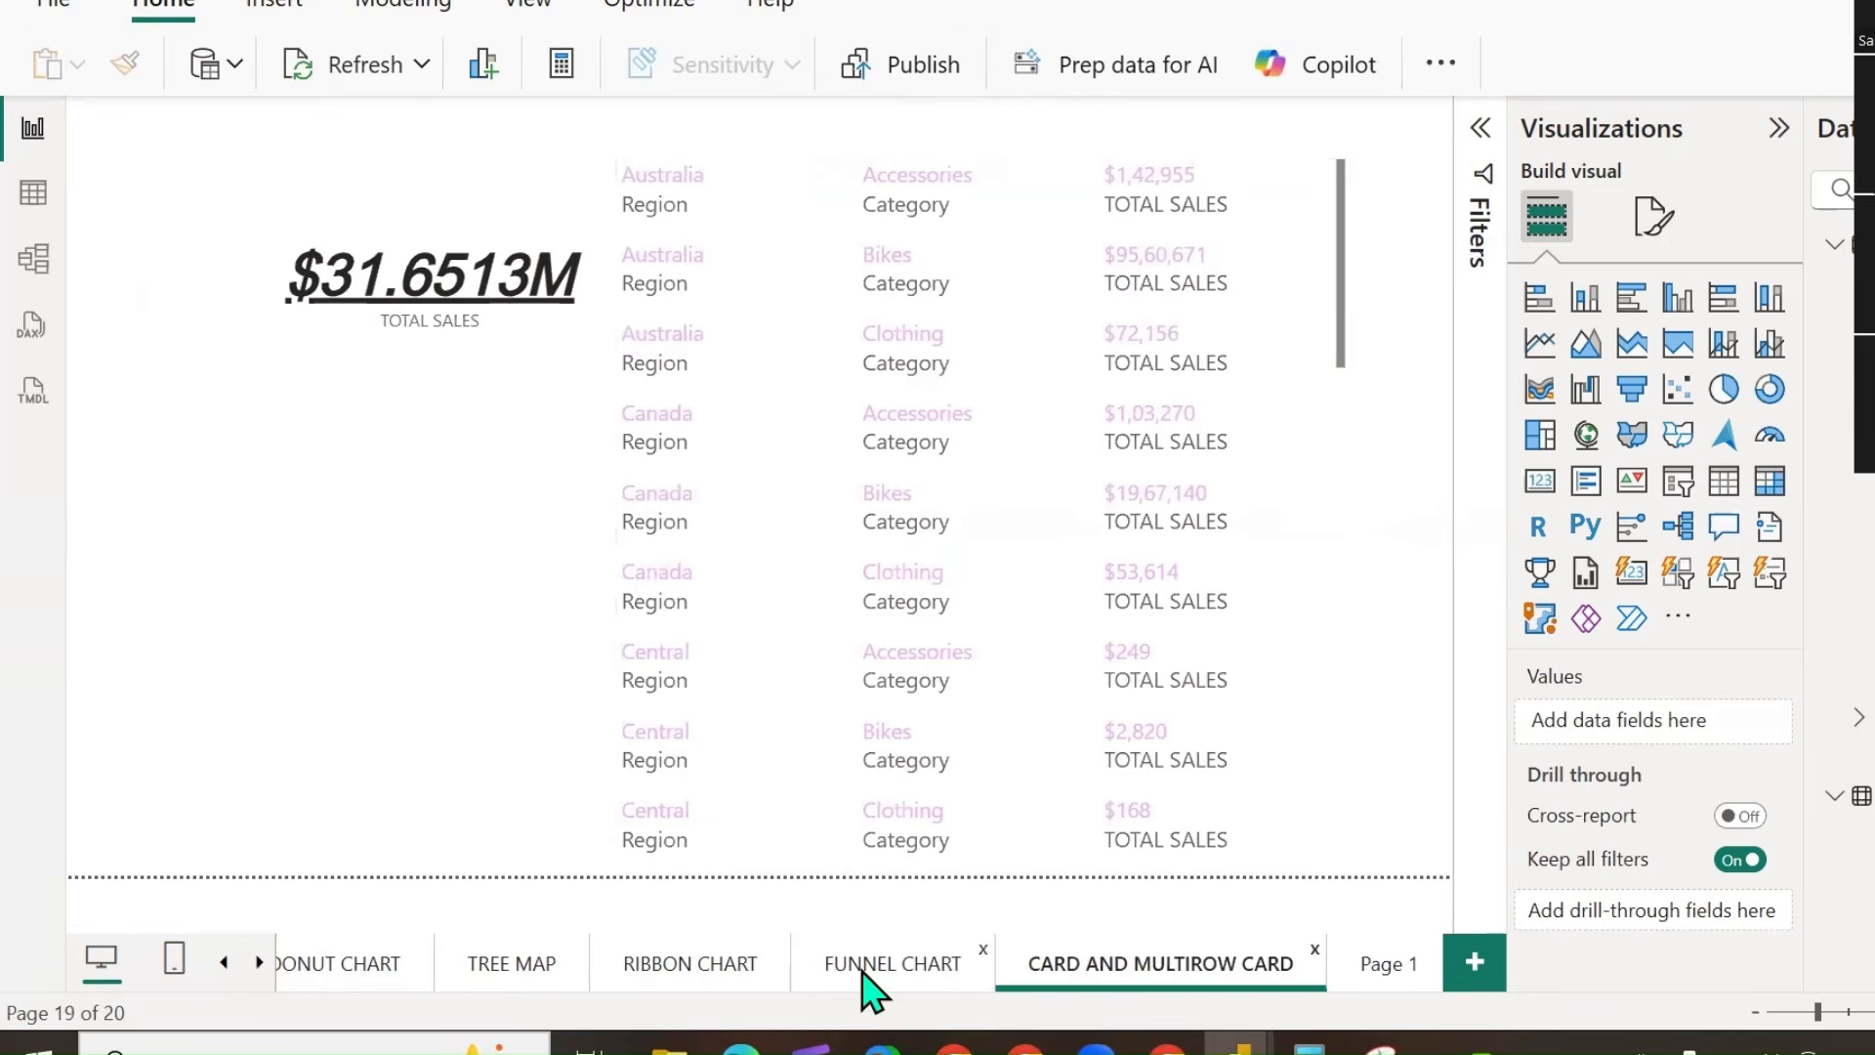
{"action": "left_click", "coordinate": [864, 971]}
{"action": "left_click", "coordinate": [1428, 187]}
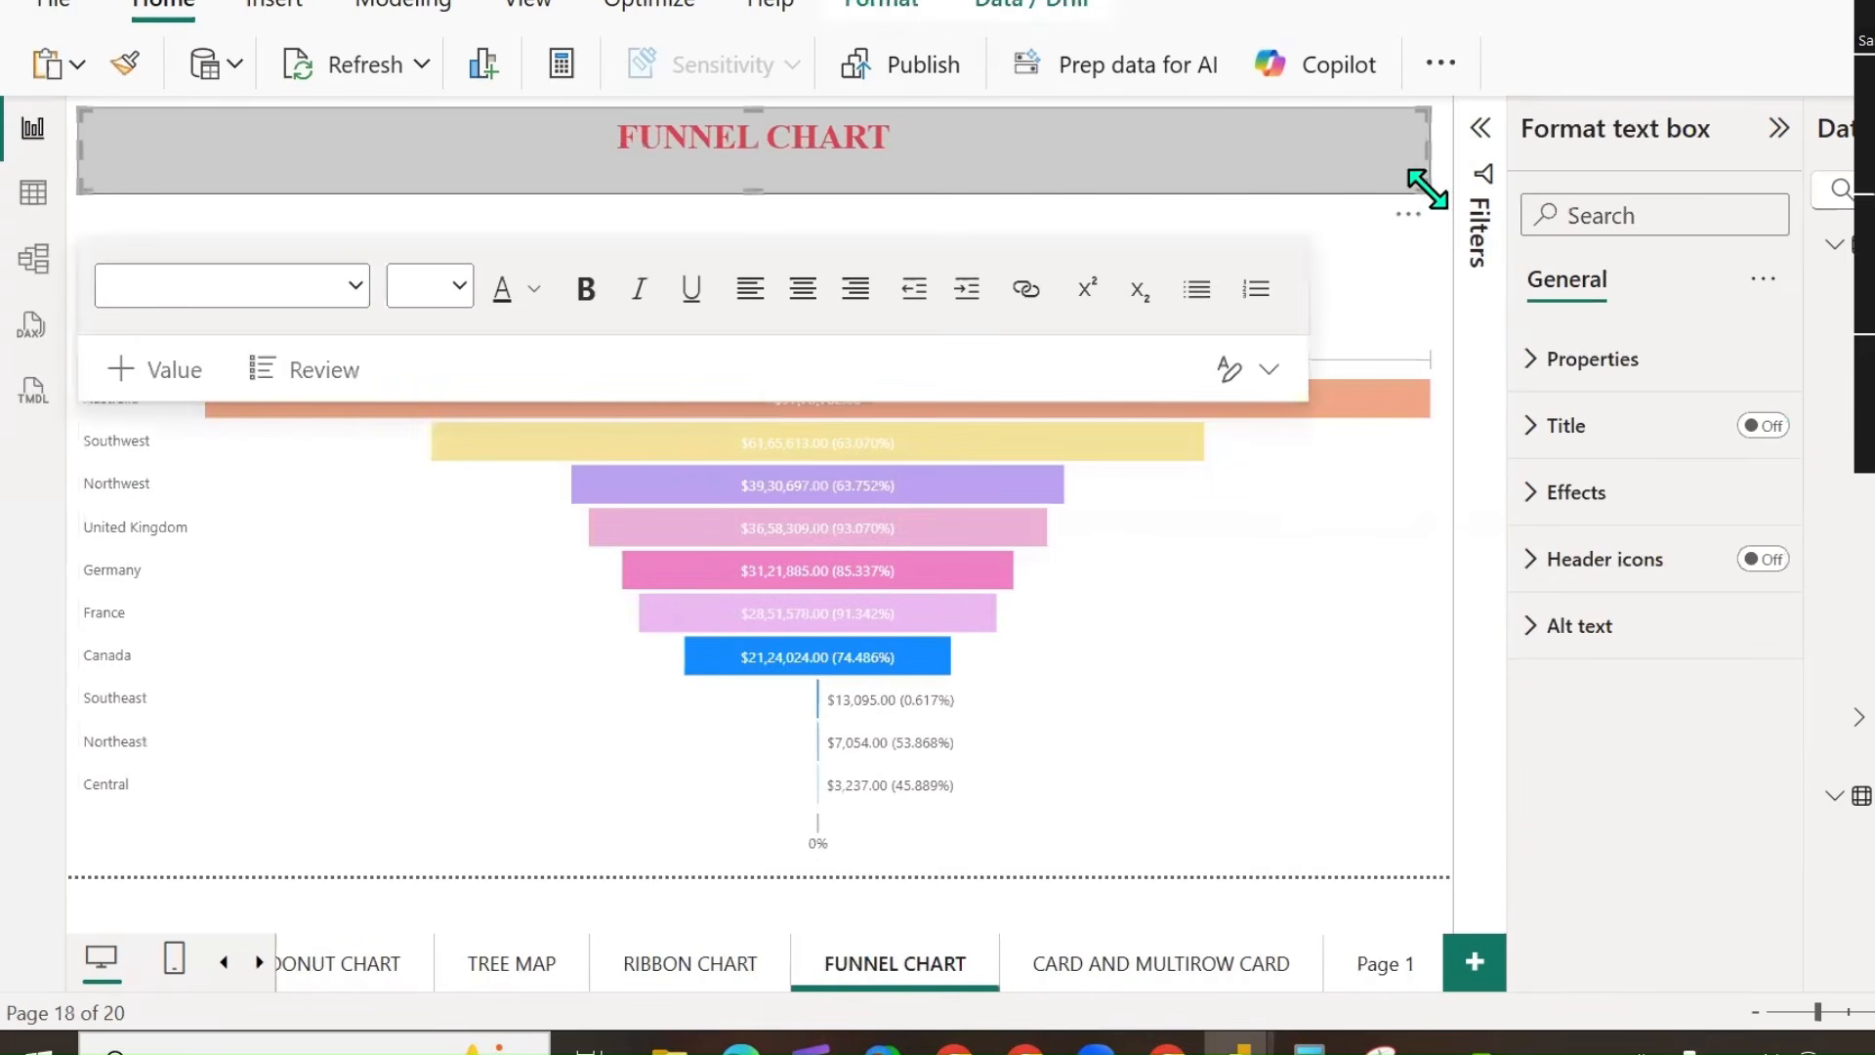
{"action": "left_click", "coordinate": [1379, 969]}
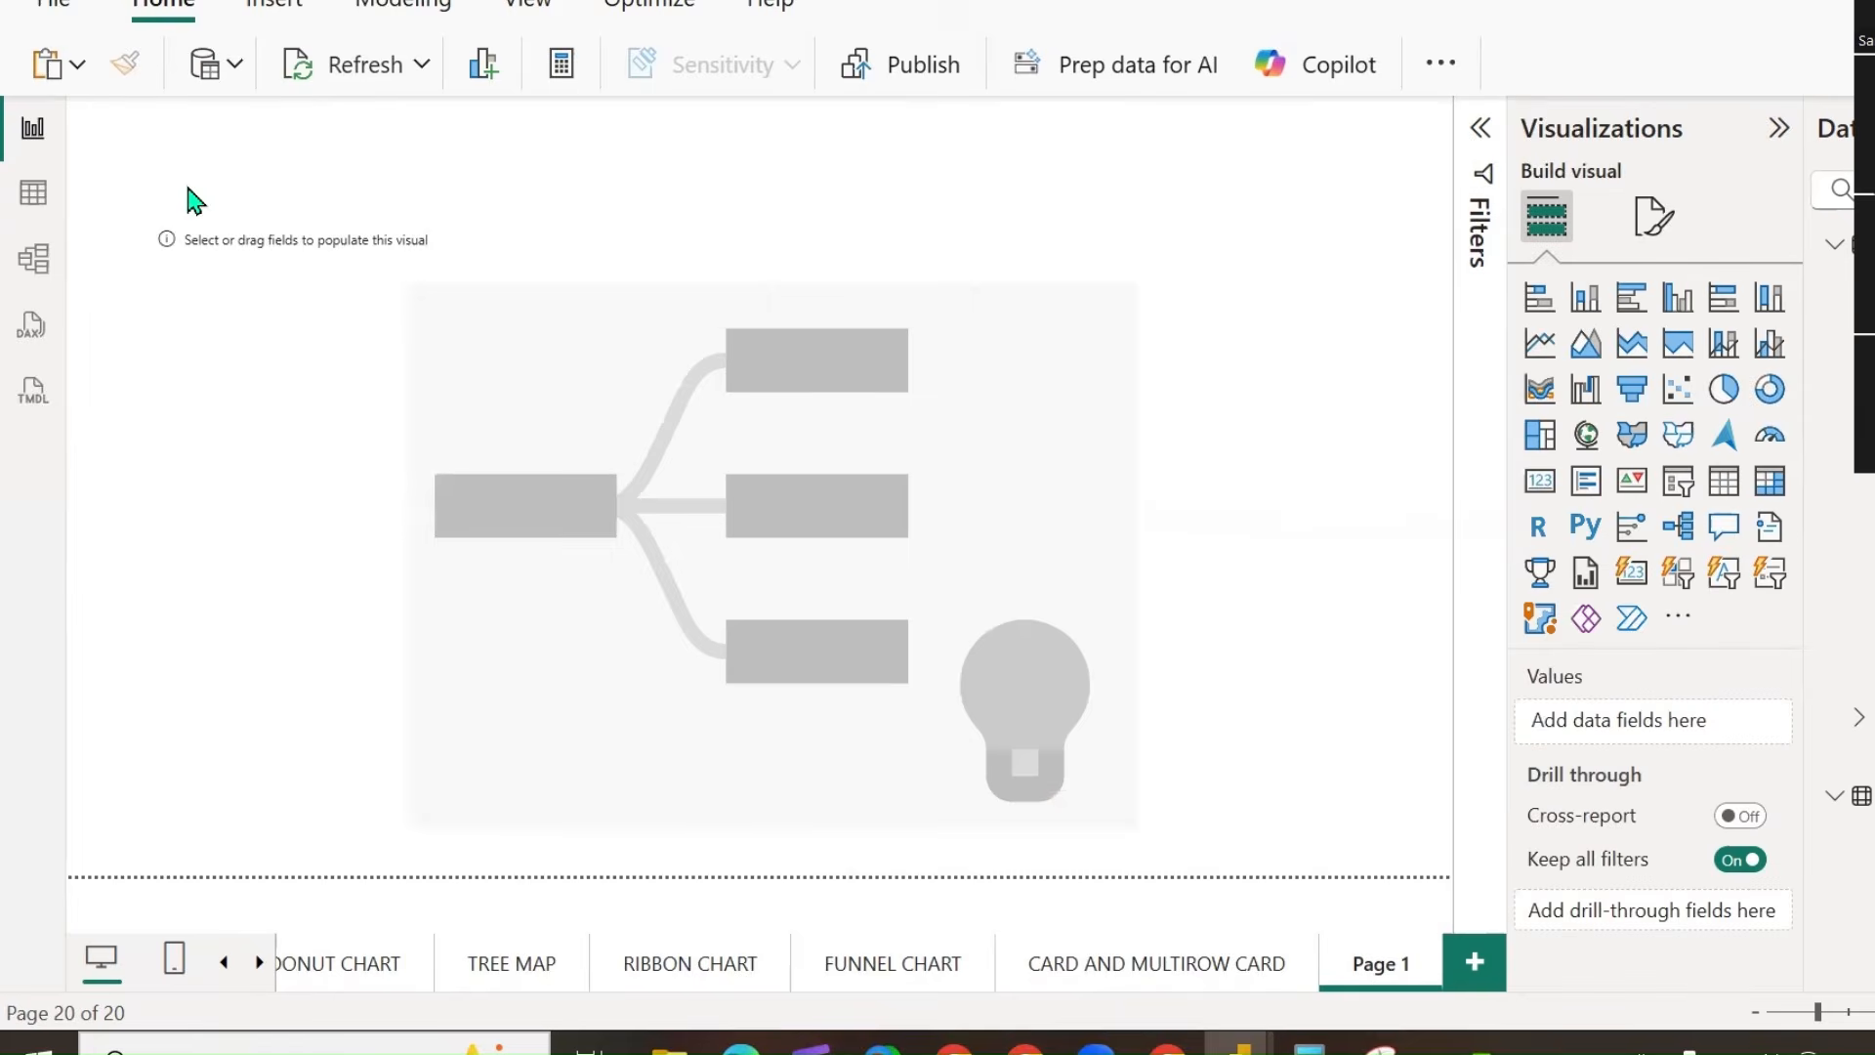
{"action": "key", "text": "ctrl+v"}
Replace the pasted title's text with DECOMPOSITION TREE.
{"action": "left_click", "coordinate": [887, 129]}
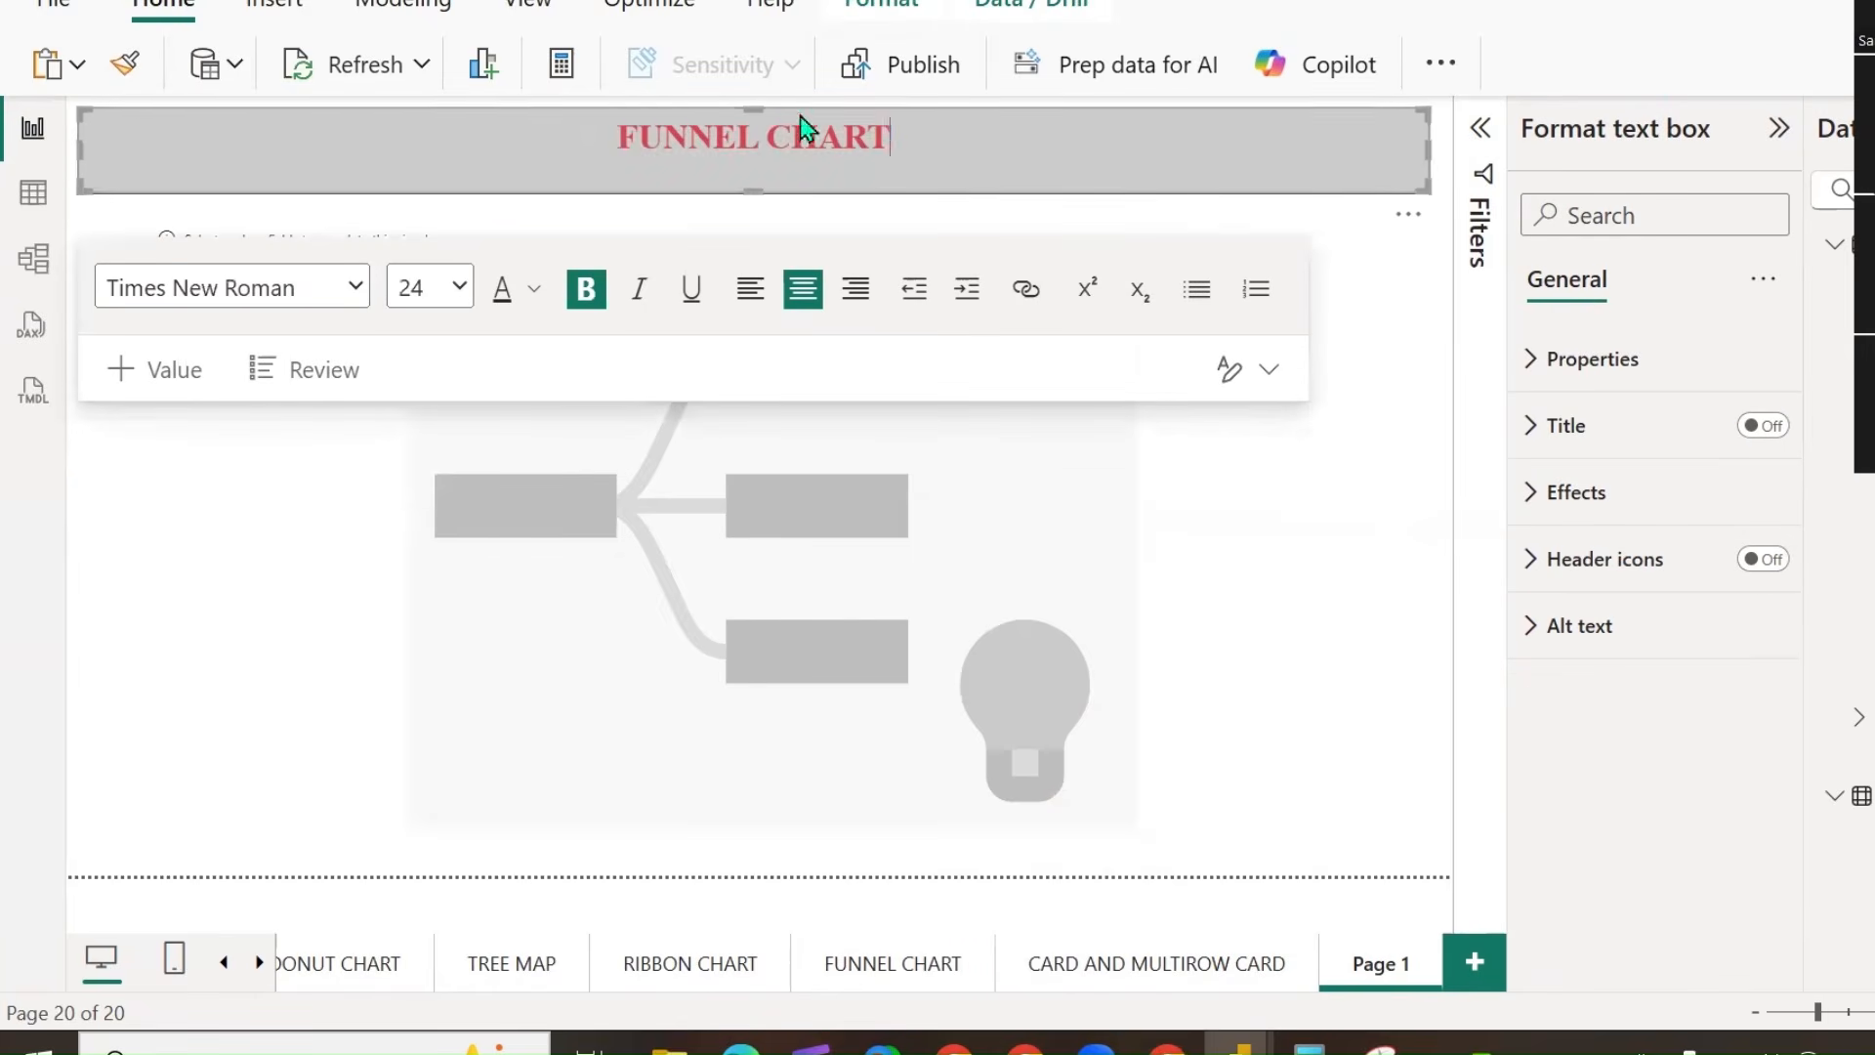
{"action": "left_click_drag", "start_coordinate": [887, 130], "coordinate": [620, 126]}
{"action": "type", "text": "DEC"}
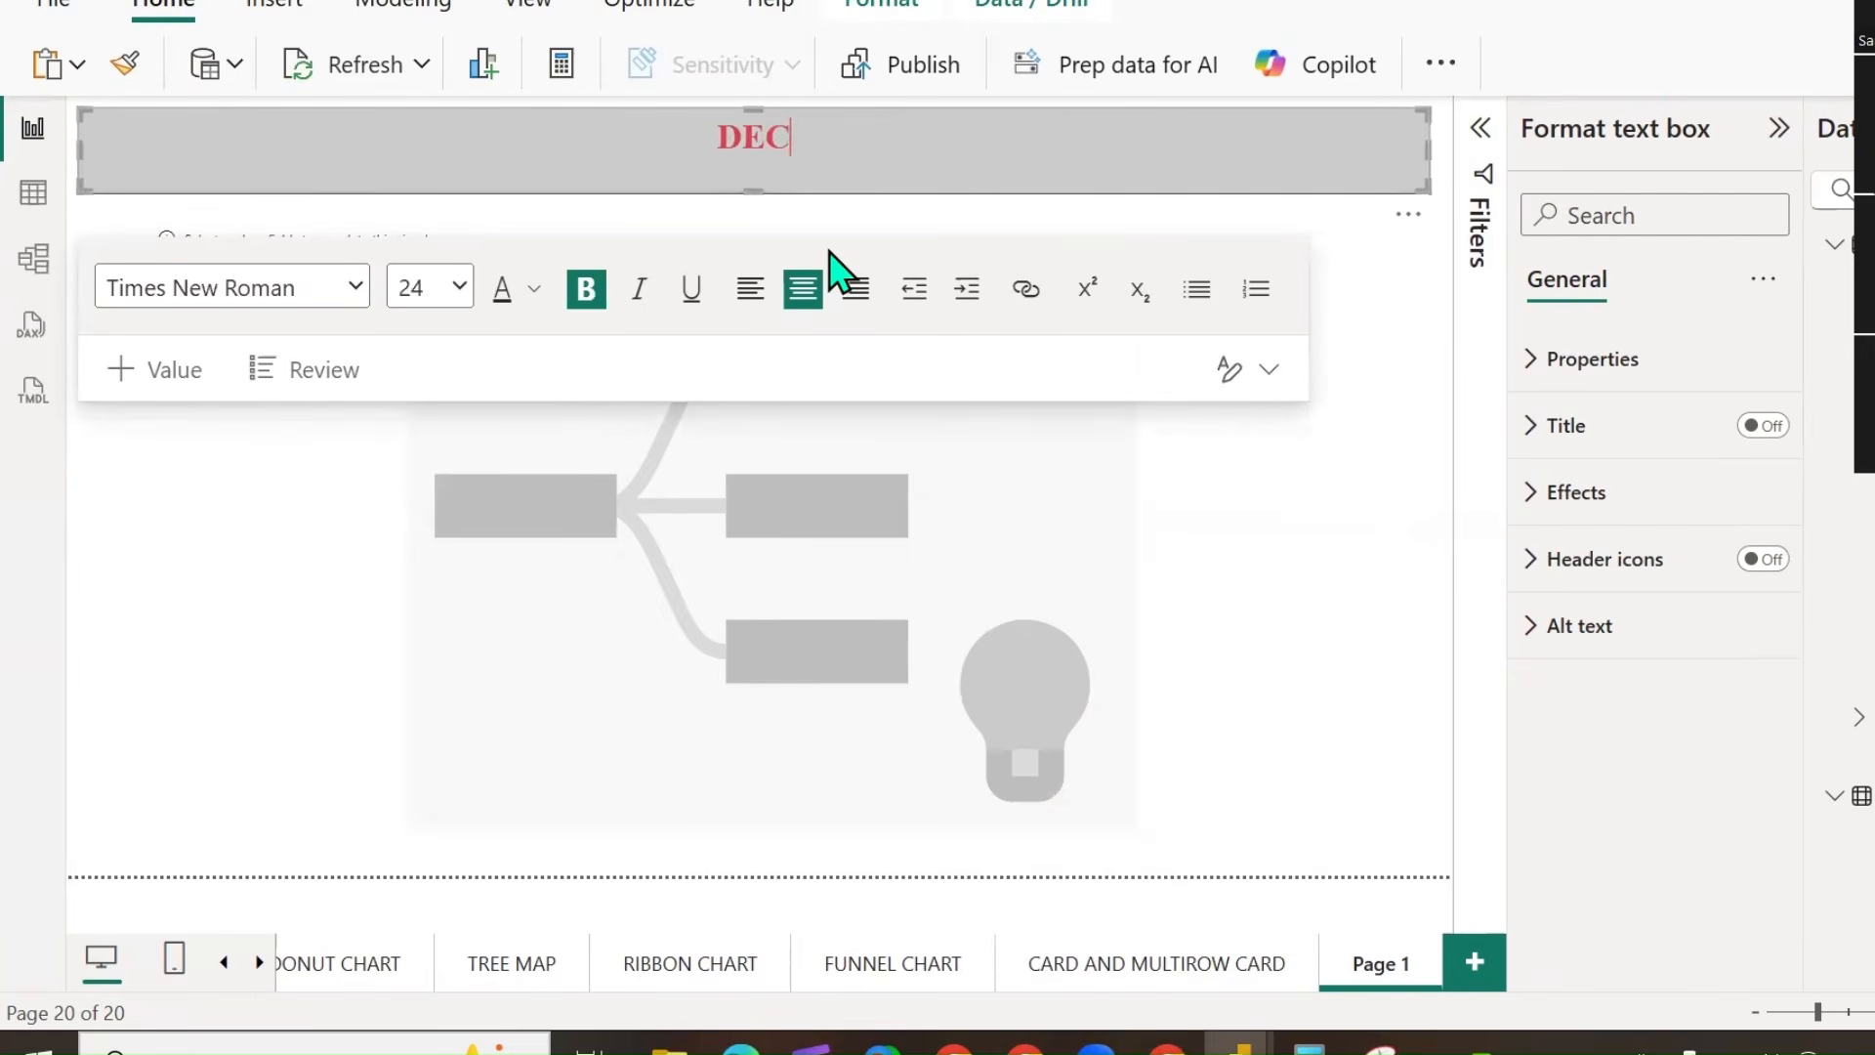
{"action": "type", "text": "OMPOSITION TREE"}
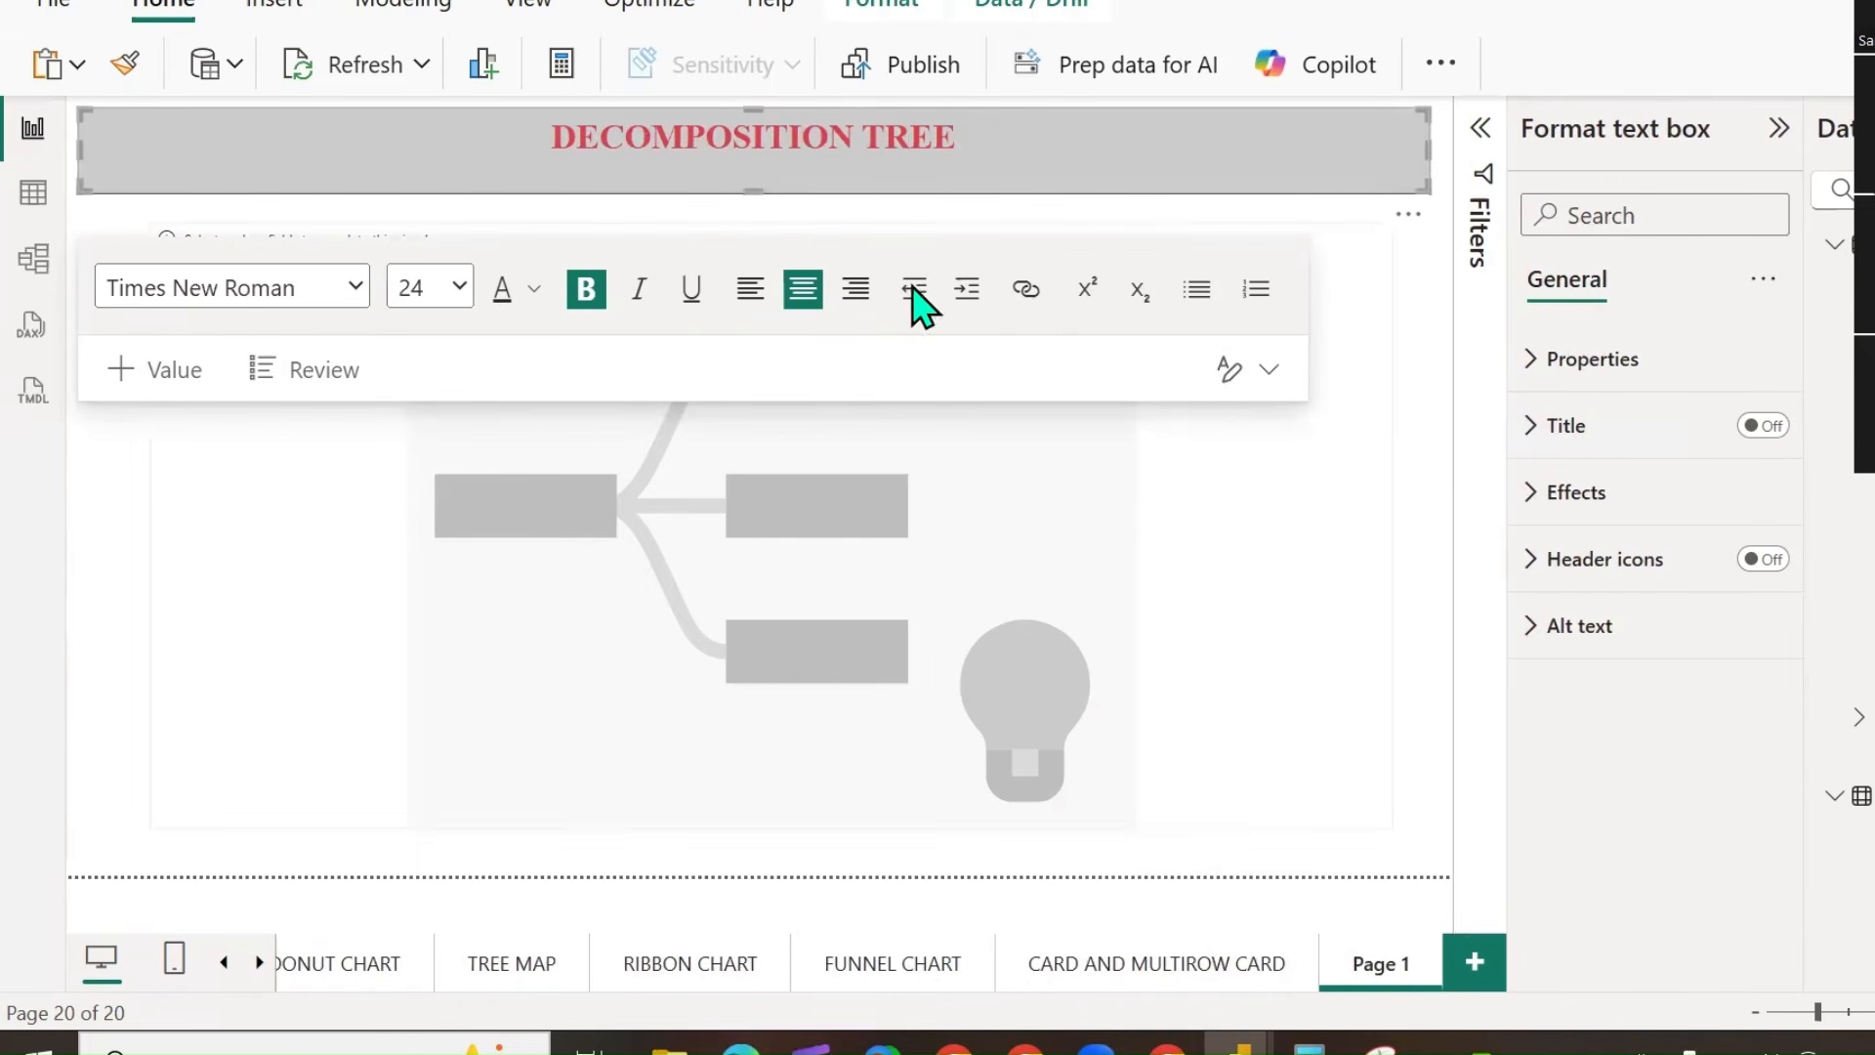
Select the decomposition tree visual and switch from its formatting options to its data field settings.
{"action": "left_click", "coordinate": [1370, 383]}
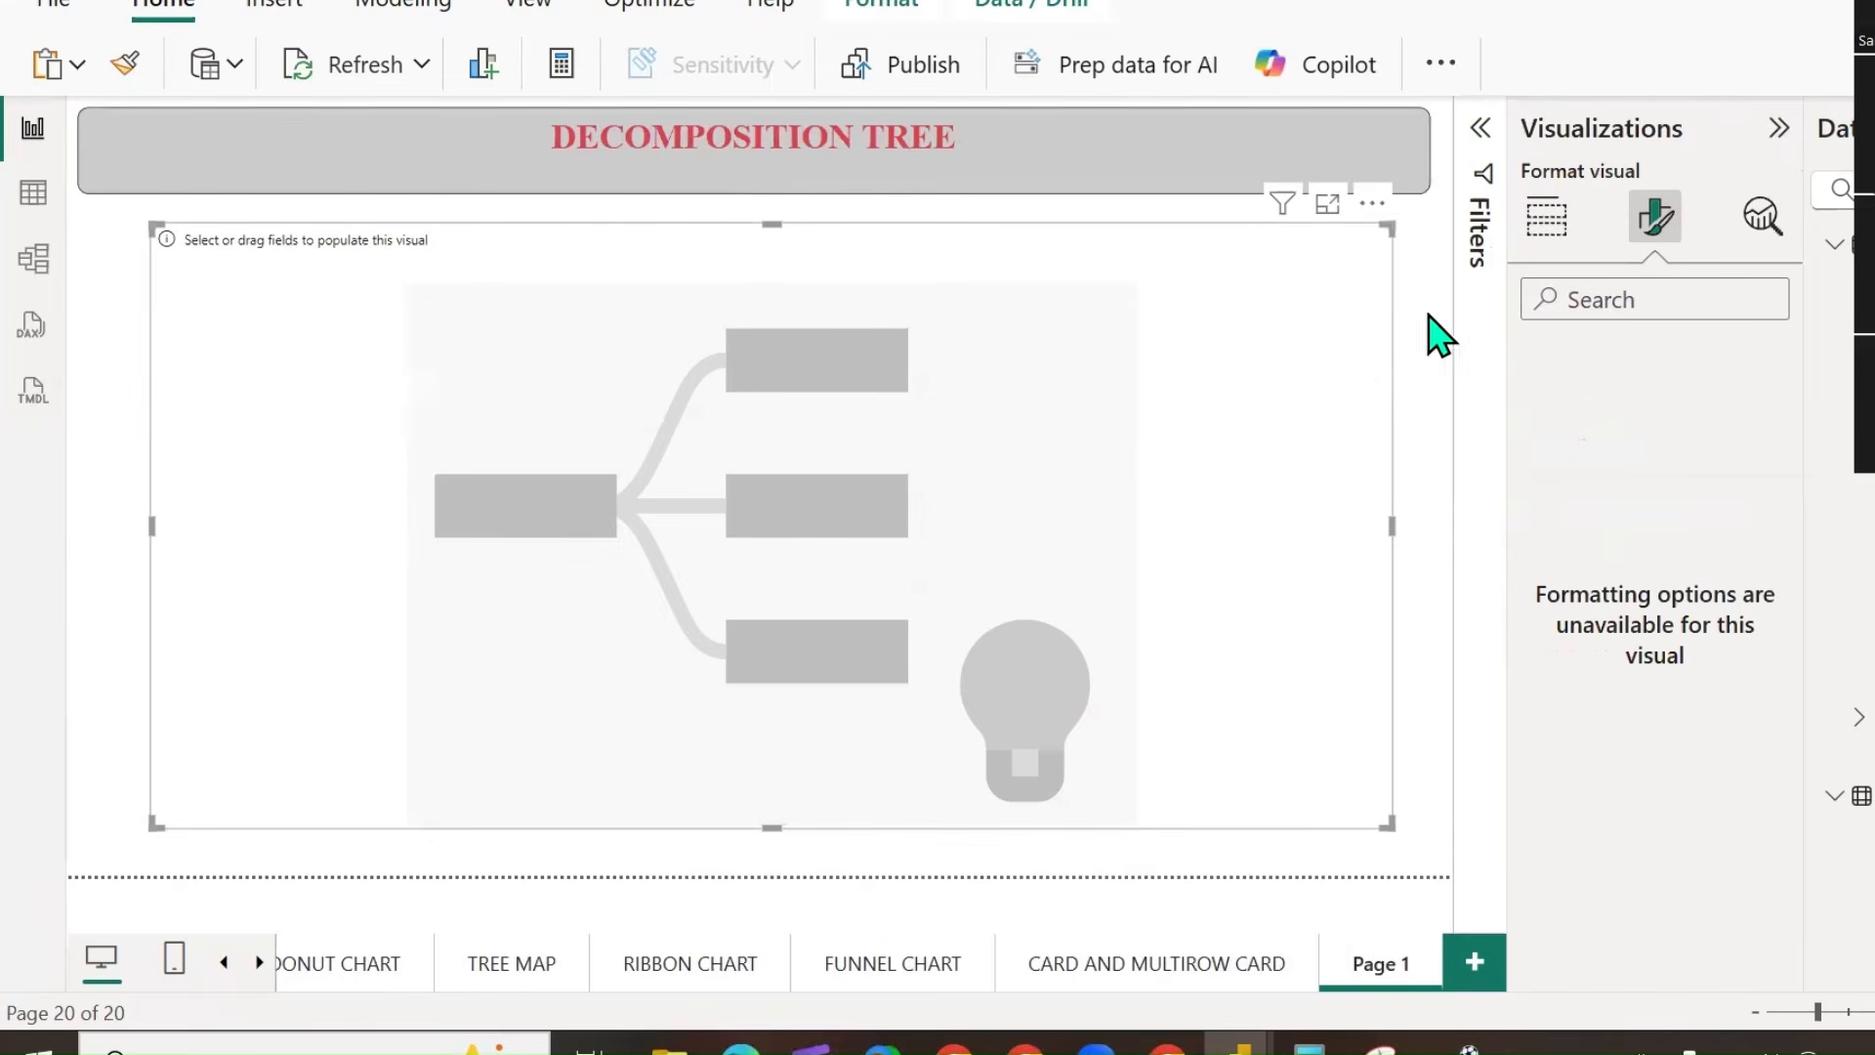
{"action": "left_click", "coordinate": [1546, 217]}
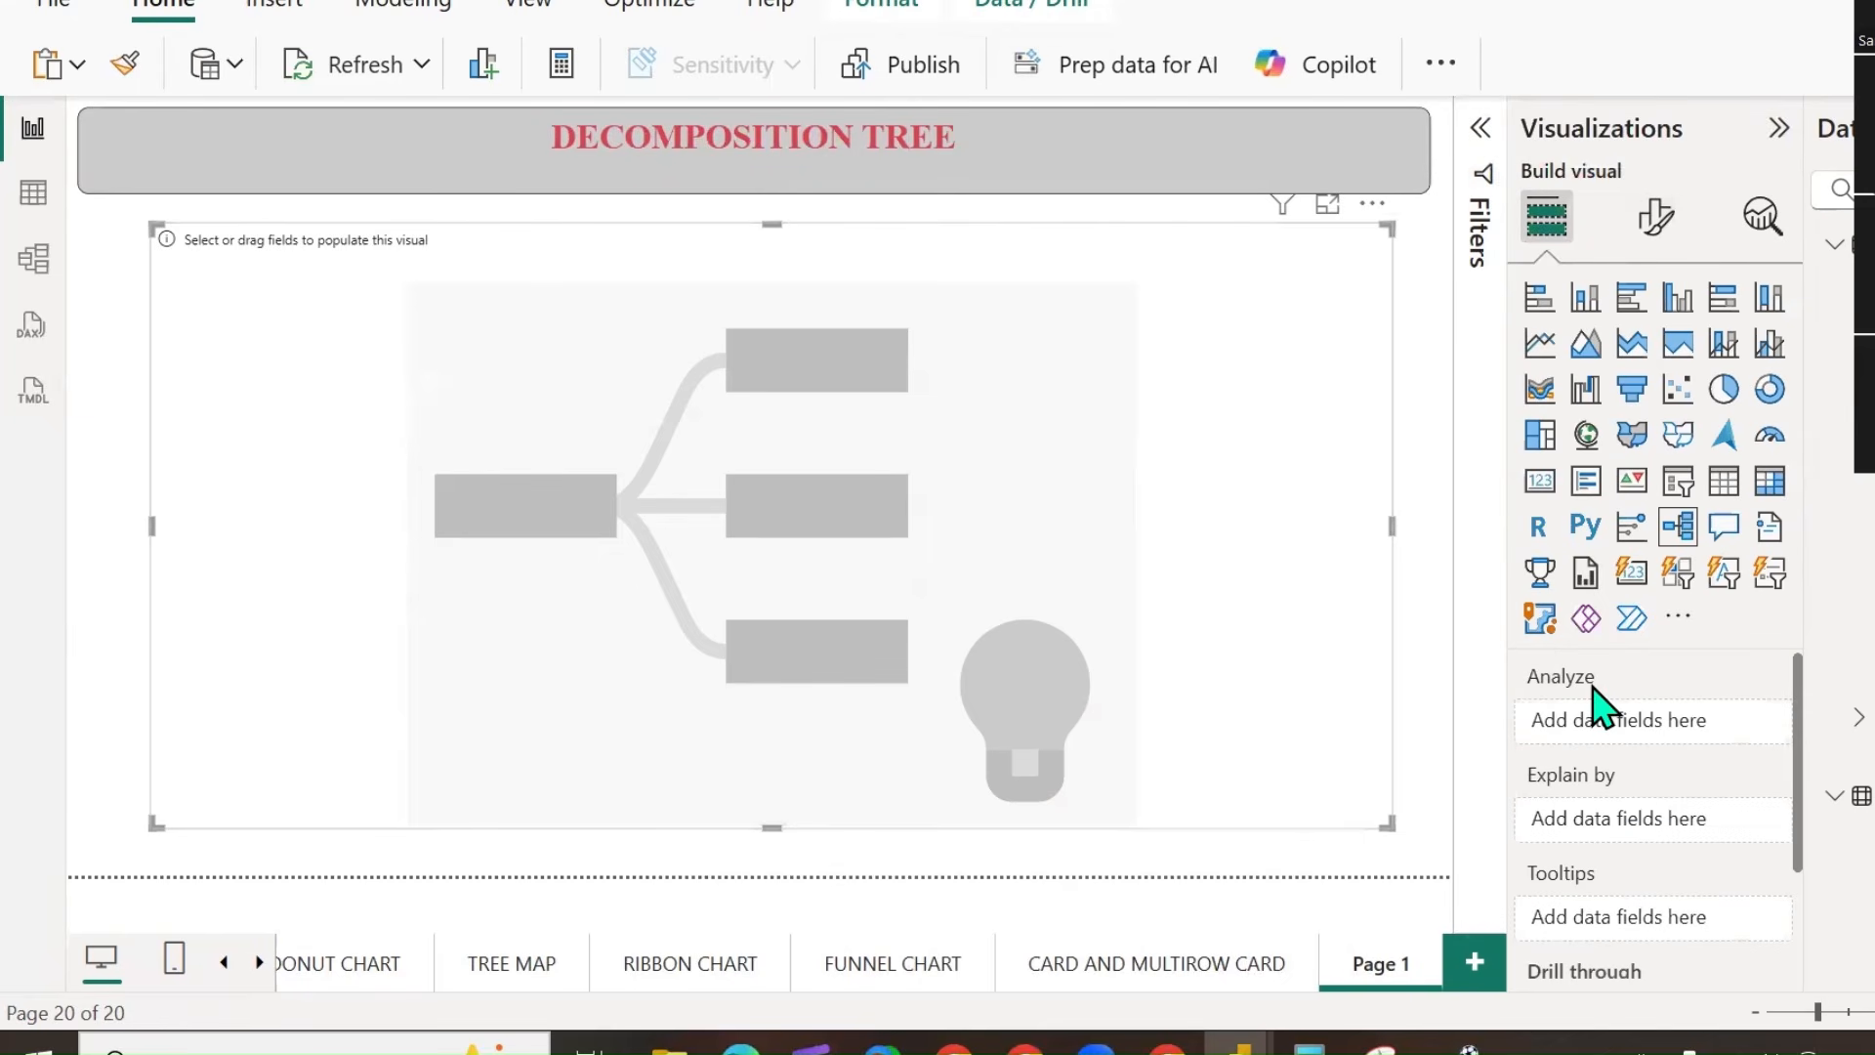
{"action": "mouse_move", "coordinate": [1611, 641]}
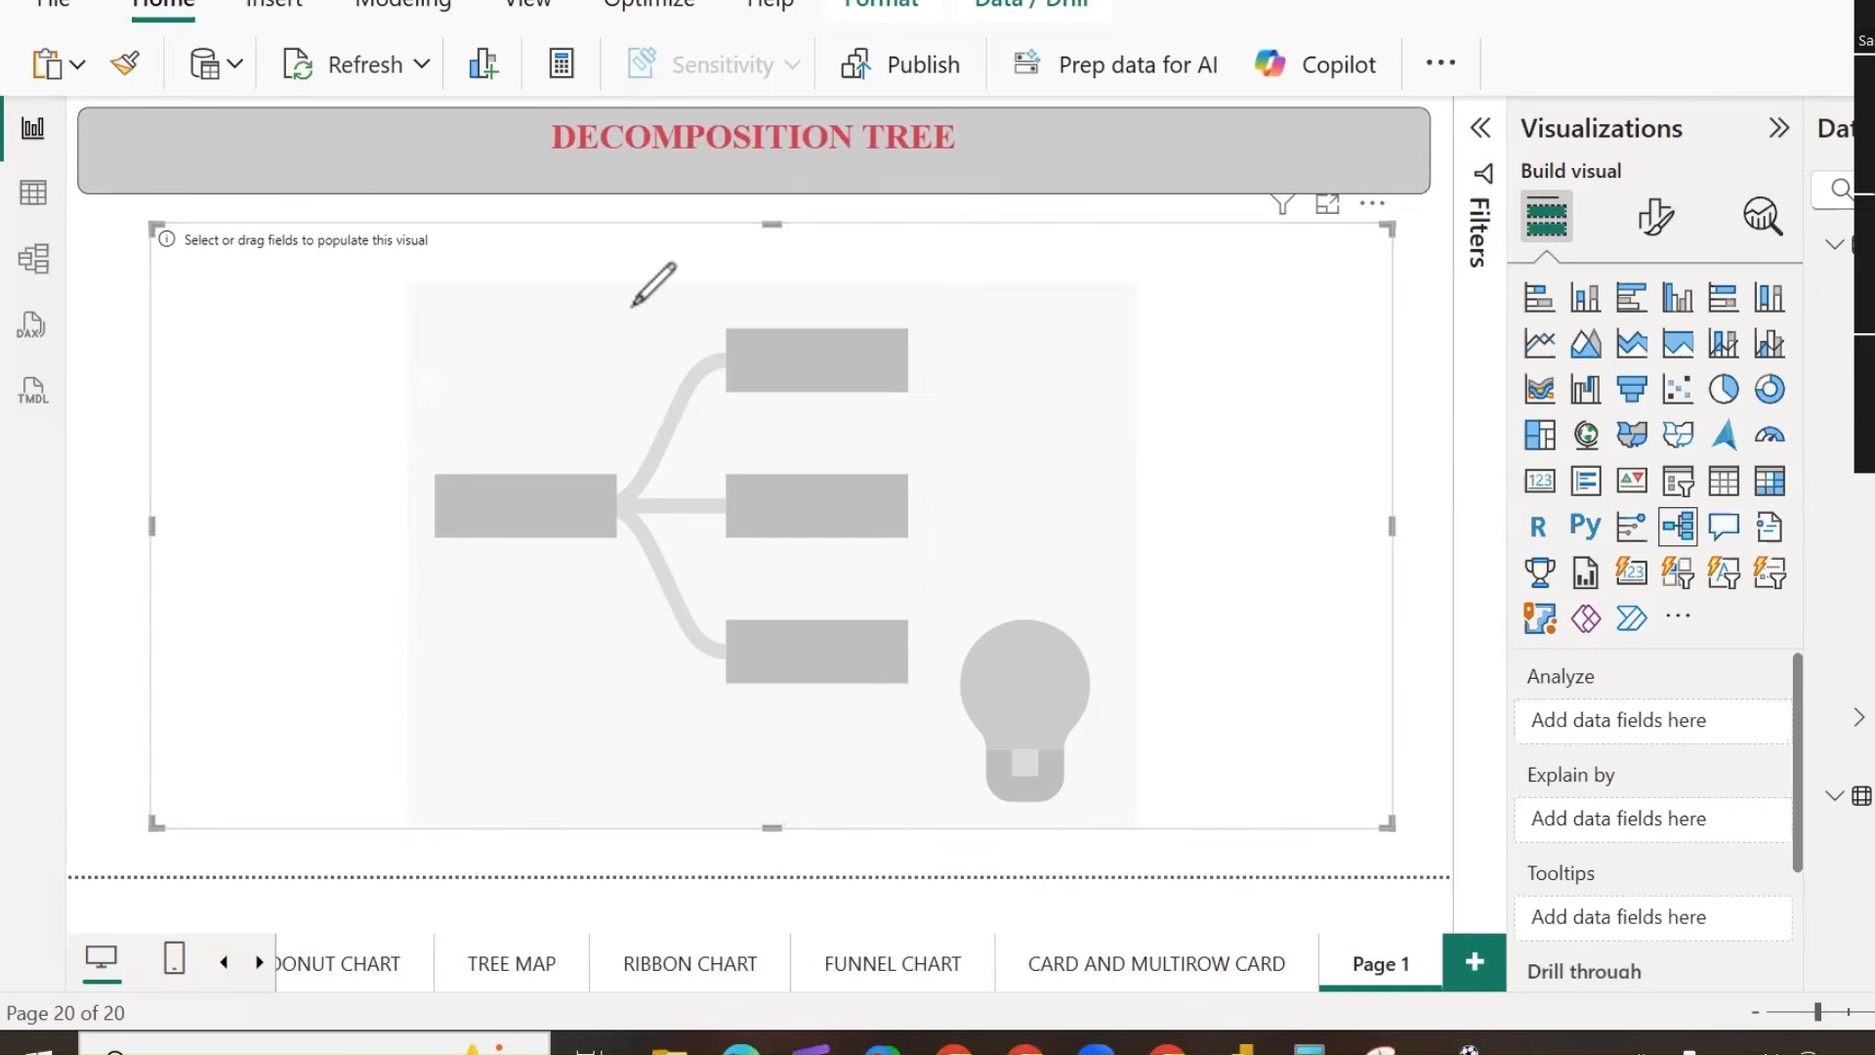
{"action": "left_click_drag", "start_coordinate": [875, 271], "coordinate": [935, 821]}
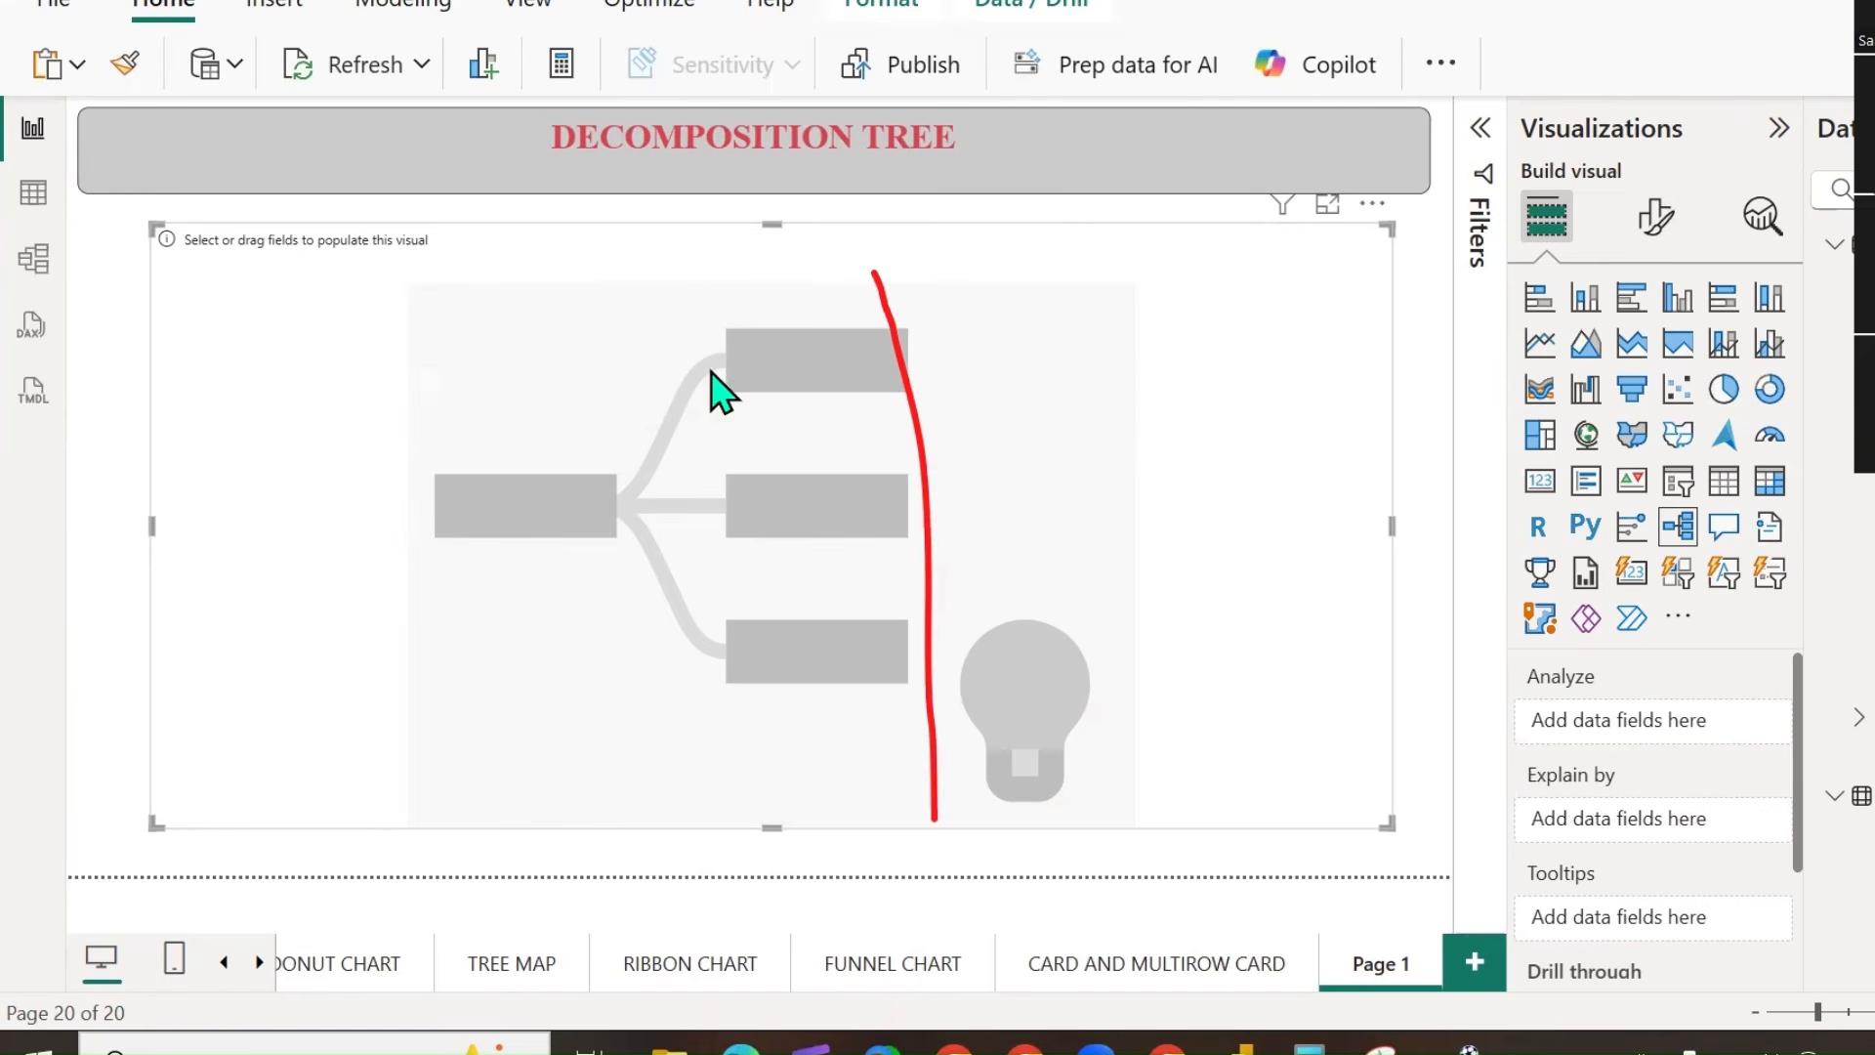
{"action": "left_click_drag", "start_coordinate": [702, 374], "coordinate": [885, 334]}
{"action": "left_click_drag", "start_coordinate": [1052, 266], "coordinate": [939, 454]}
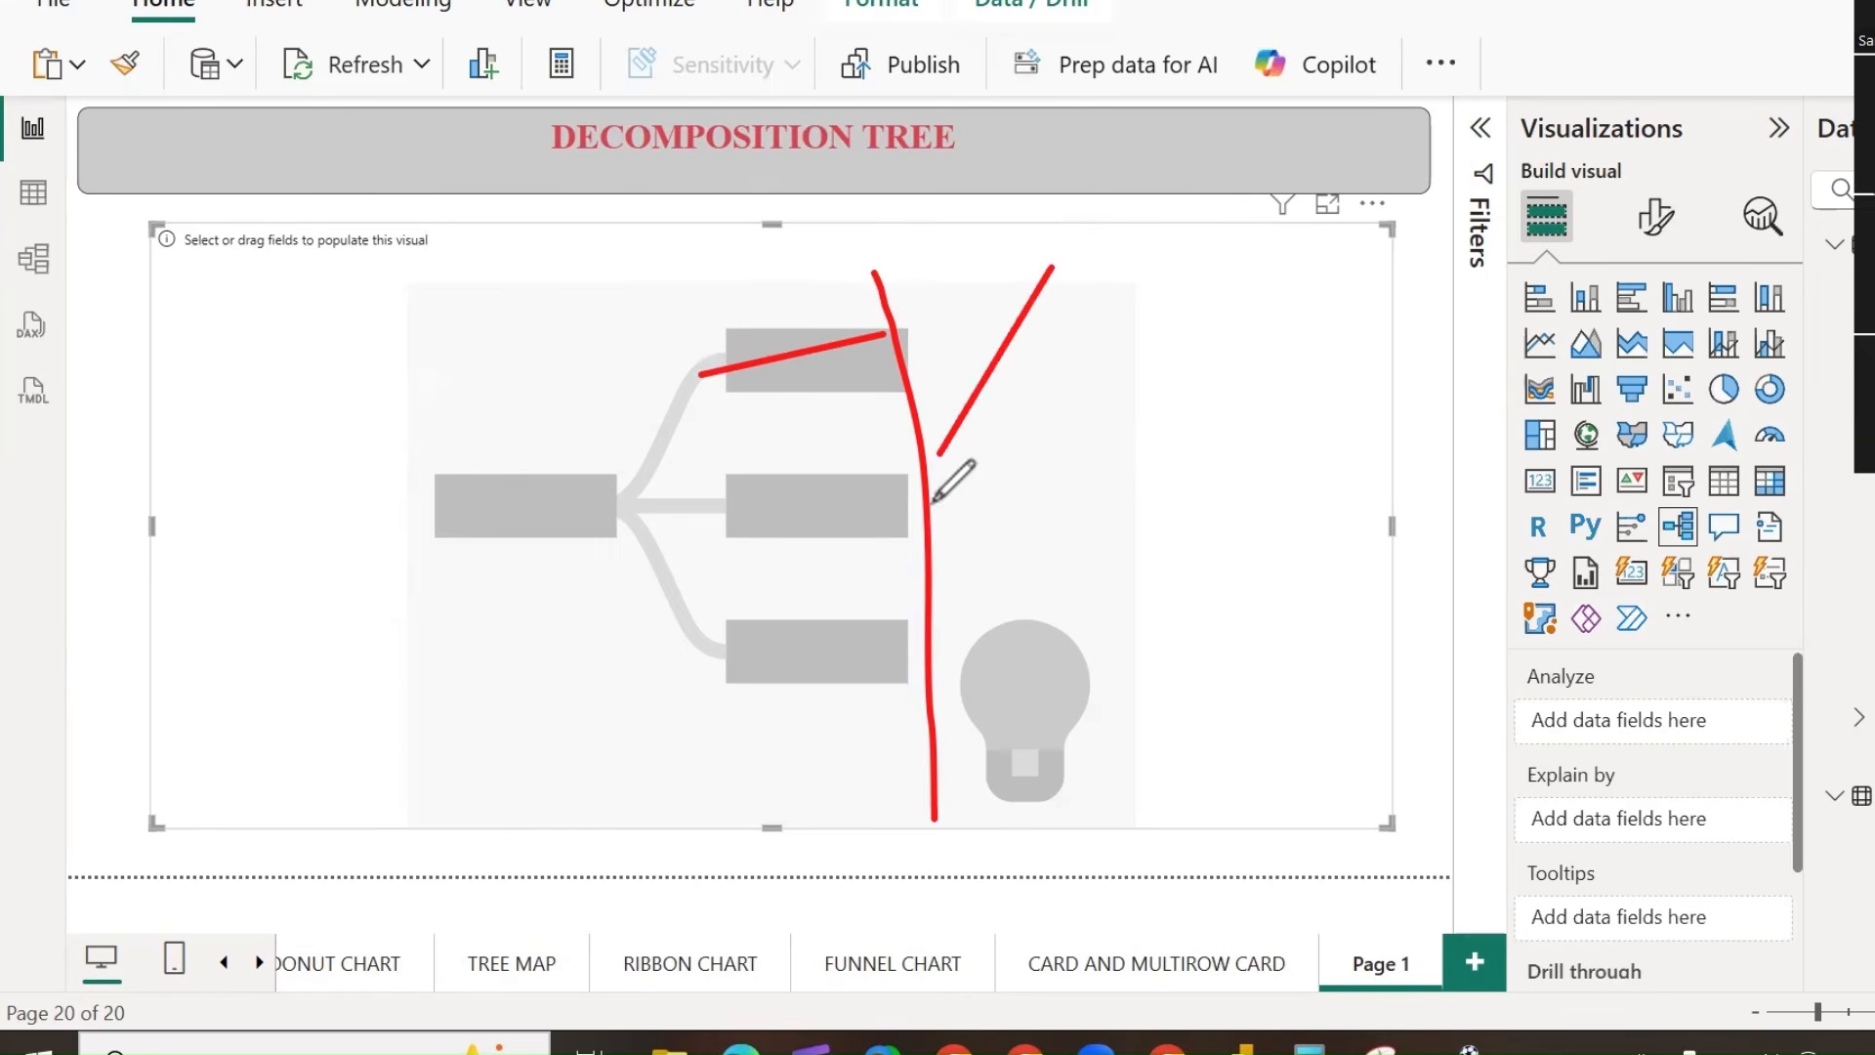
{"action": "left_click_drag", "start_coordinate": [718, 439], "coordinate": [926, 598]}
{"action": "left_click_drag", "start_coordinate": [1133, 427], "coordinate": [985, 580]}
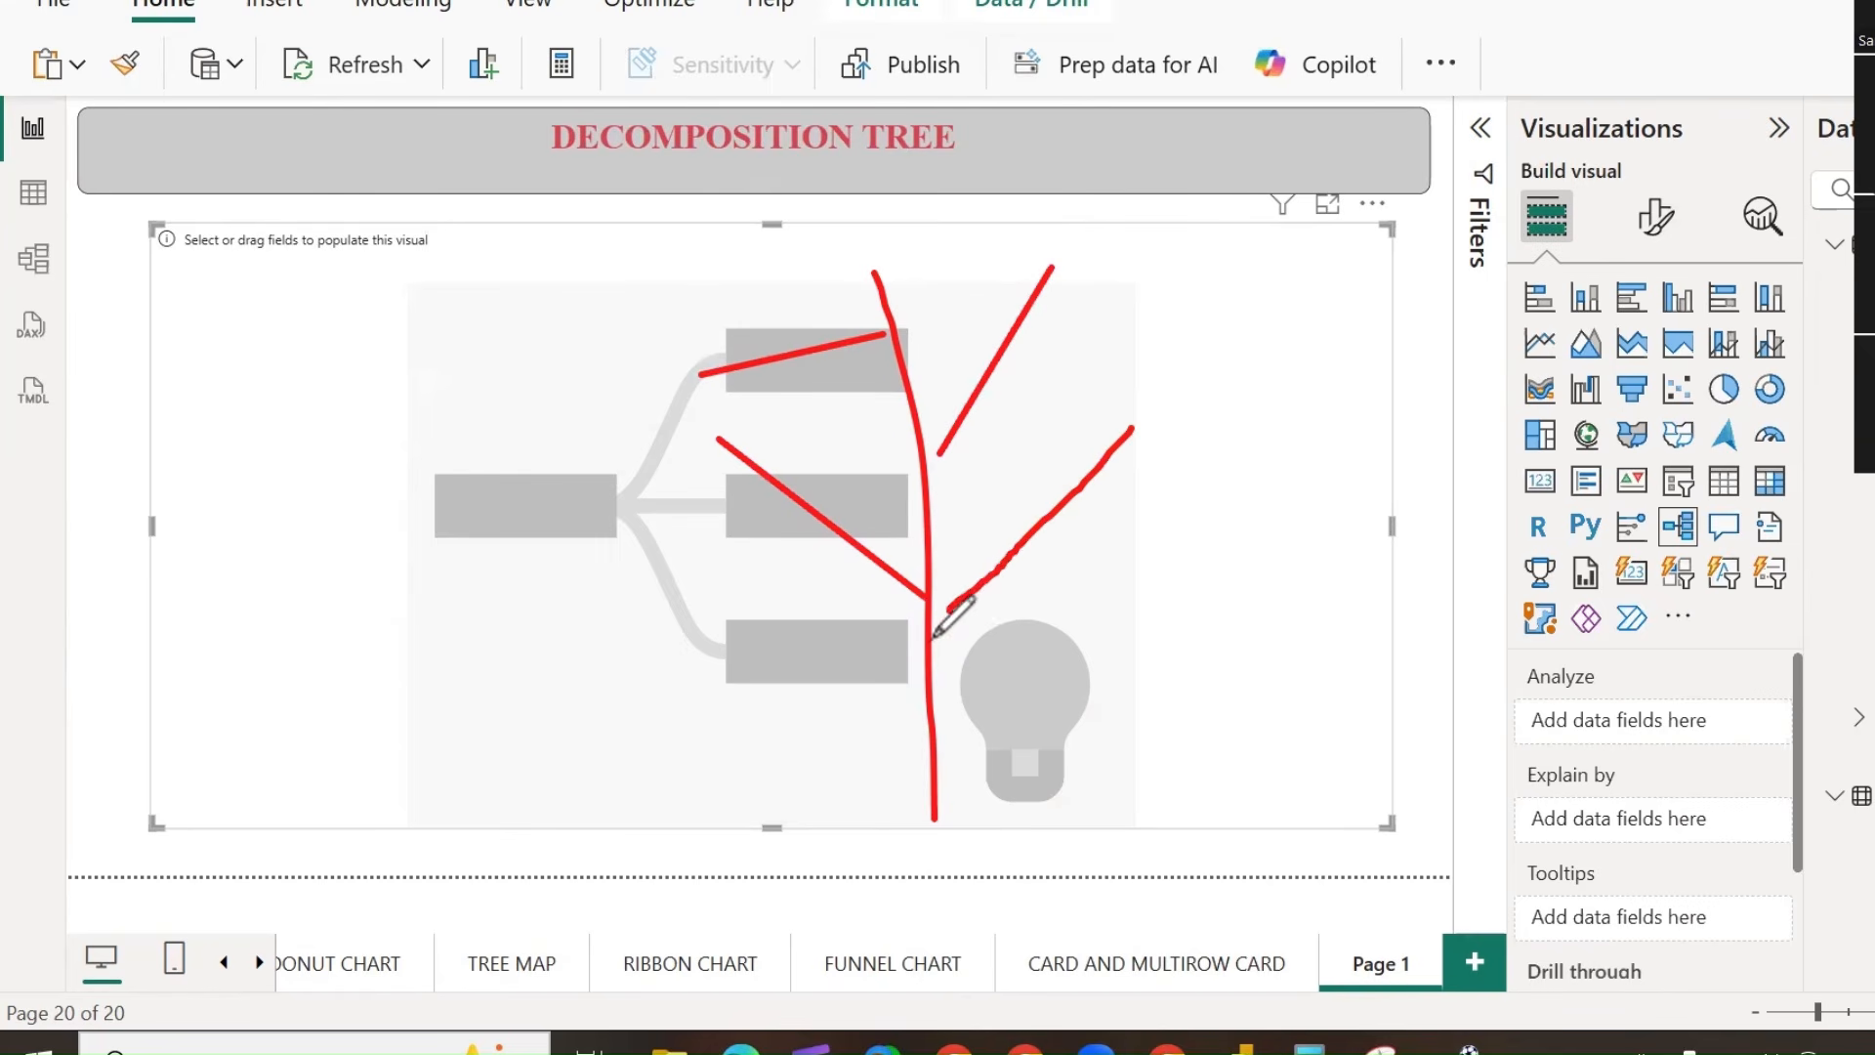
{"action": "left_click_drag", "start_coordinate": [718, 597], "coordinate": [933, 752]}
{"action": "left_click_drag", "start_coordinate": [1119, 571], "coordinate": [933, 793]}
{"action": "mouse_move", "coordinate": [1003, 246]}
{"action": "left_mouse_down"}
{"action": "mouse_move", "coordinate": [1065, 314]}
{"action": "mouse_move", "coordinate": [1121, 309]}
{"action": "left_mouse_up"}
{"action": "left_click_drag", "start_coordinate": [796, 354], "coordinate": [755, 397]}
{"action": "left_click_drag", "start_coordinate": [731, 491], "coordinate": [816, 513]}
{"action": "left_click_drag", "start_coordinate": [803, 434], "coordinate": [816, 513]}
{"action": "mouse_move", "coordinate": [730, 649]}
{"action": "left_mouse_down"}
{"action": "mouse_move", "coordinate": [782, 670]}
{"action": "mouse_move", "coordinate": [788, 583]}
{"action": "left_mouse_up"}
{"action": "left_click_drag", "start_coordinate": [1033, 459], "coordinate": [1143, 454]}
{"action": "mouse_move", "coordinate": [1064, 577]}
{"action": "left_mouse_down"}
{"action": "mouse_move", "coordinate": [1065, 645]}
{"action": "mouse_move", "coordinate": [1168, 594]}
{"action": "left_mouse_up"}
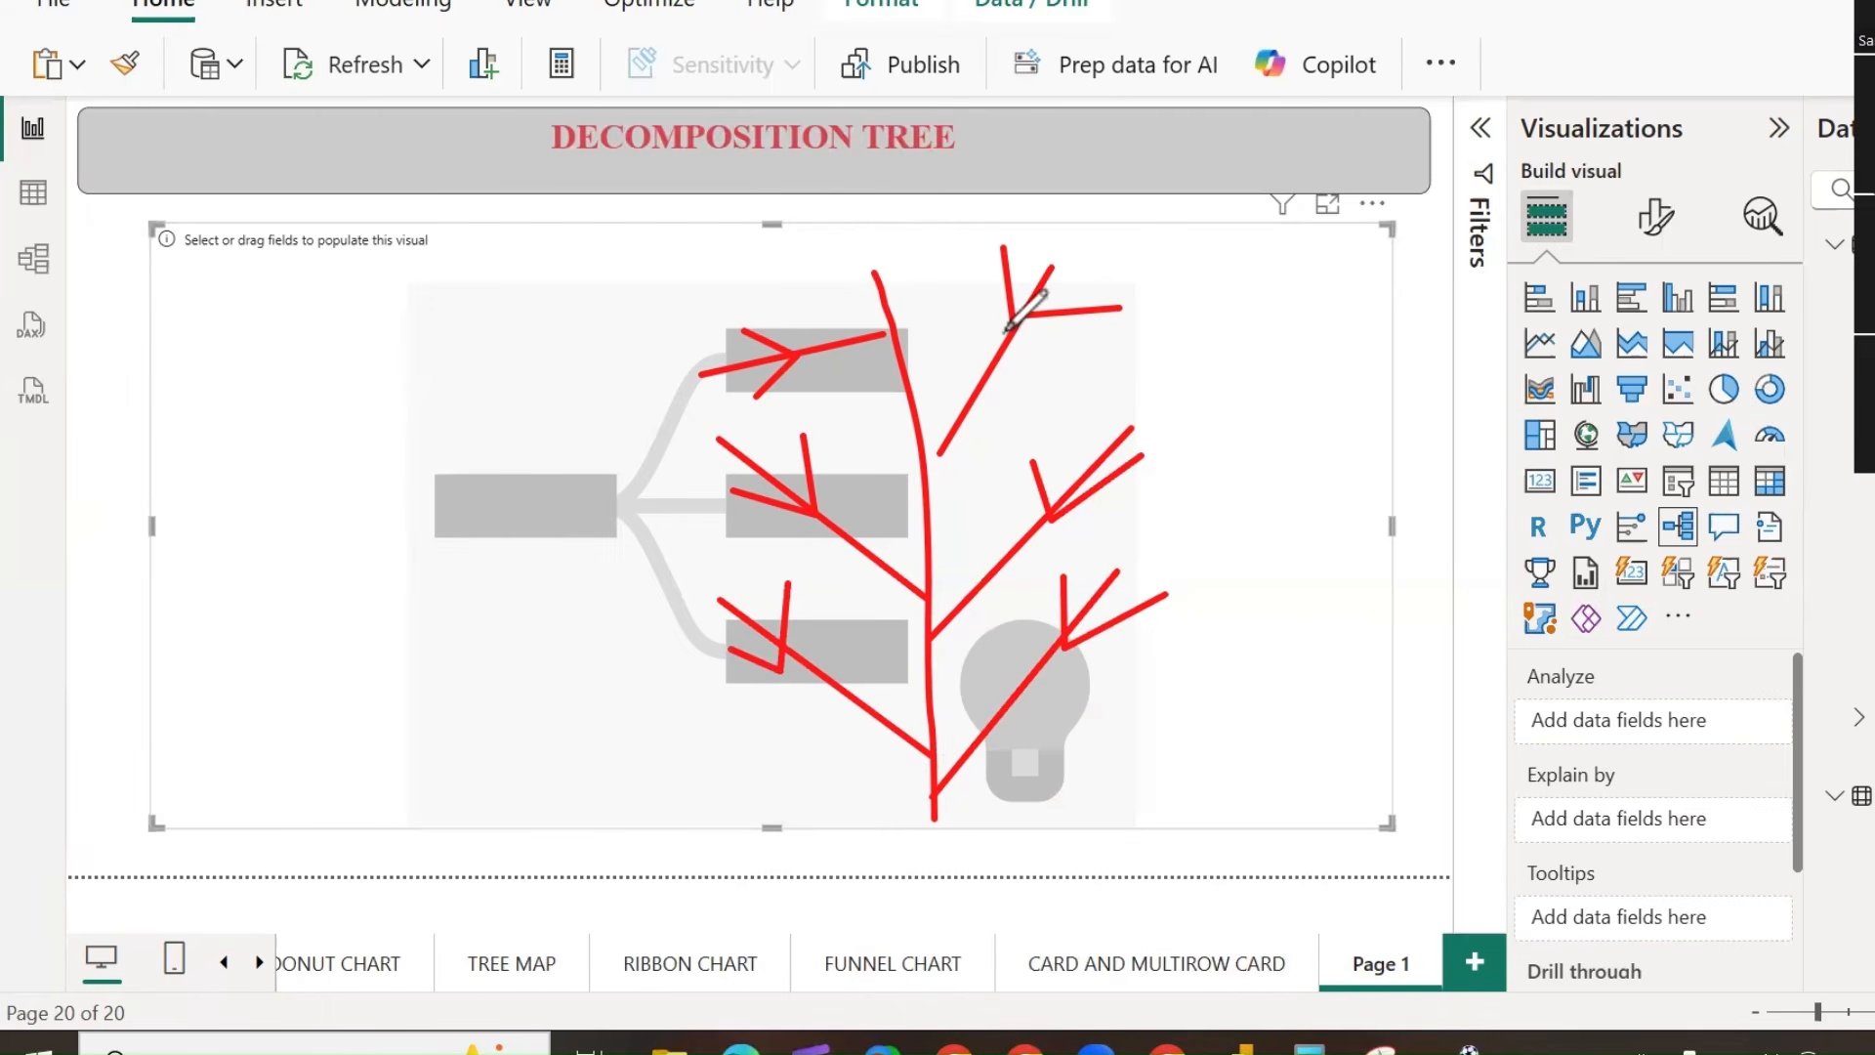
{"action": "left_click_drag", "start_coordinate": [935, 469], "coordinate": [963, 420]}
{"action": "mouse_move", "coordinate": [838, 574]}
{"action": "left_mouse_down"}
{"action": "mouse_move", "coordinate": [808, 712]}
{"action": "mouse_move", "coordinate": [929, 179]}
{"action": "mouse_move", "coordinate": [1060, 591]}
{"action": "mouse_move", "coordinate": [896, 284]}
{"action": "mouse_move", "coordinate": [1080, 678]}
{"action": "mouse_move", "coordinate": [1130, 636]}
{"action": "left_mouse_up"}
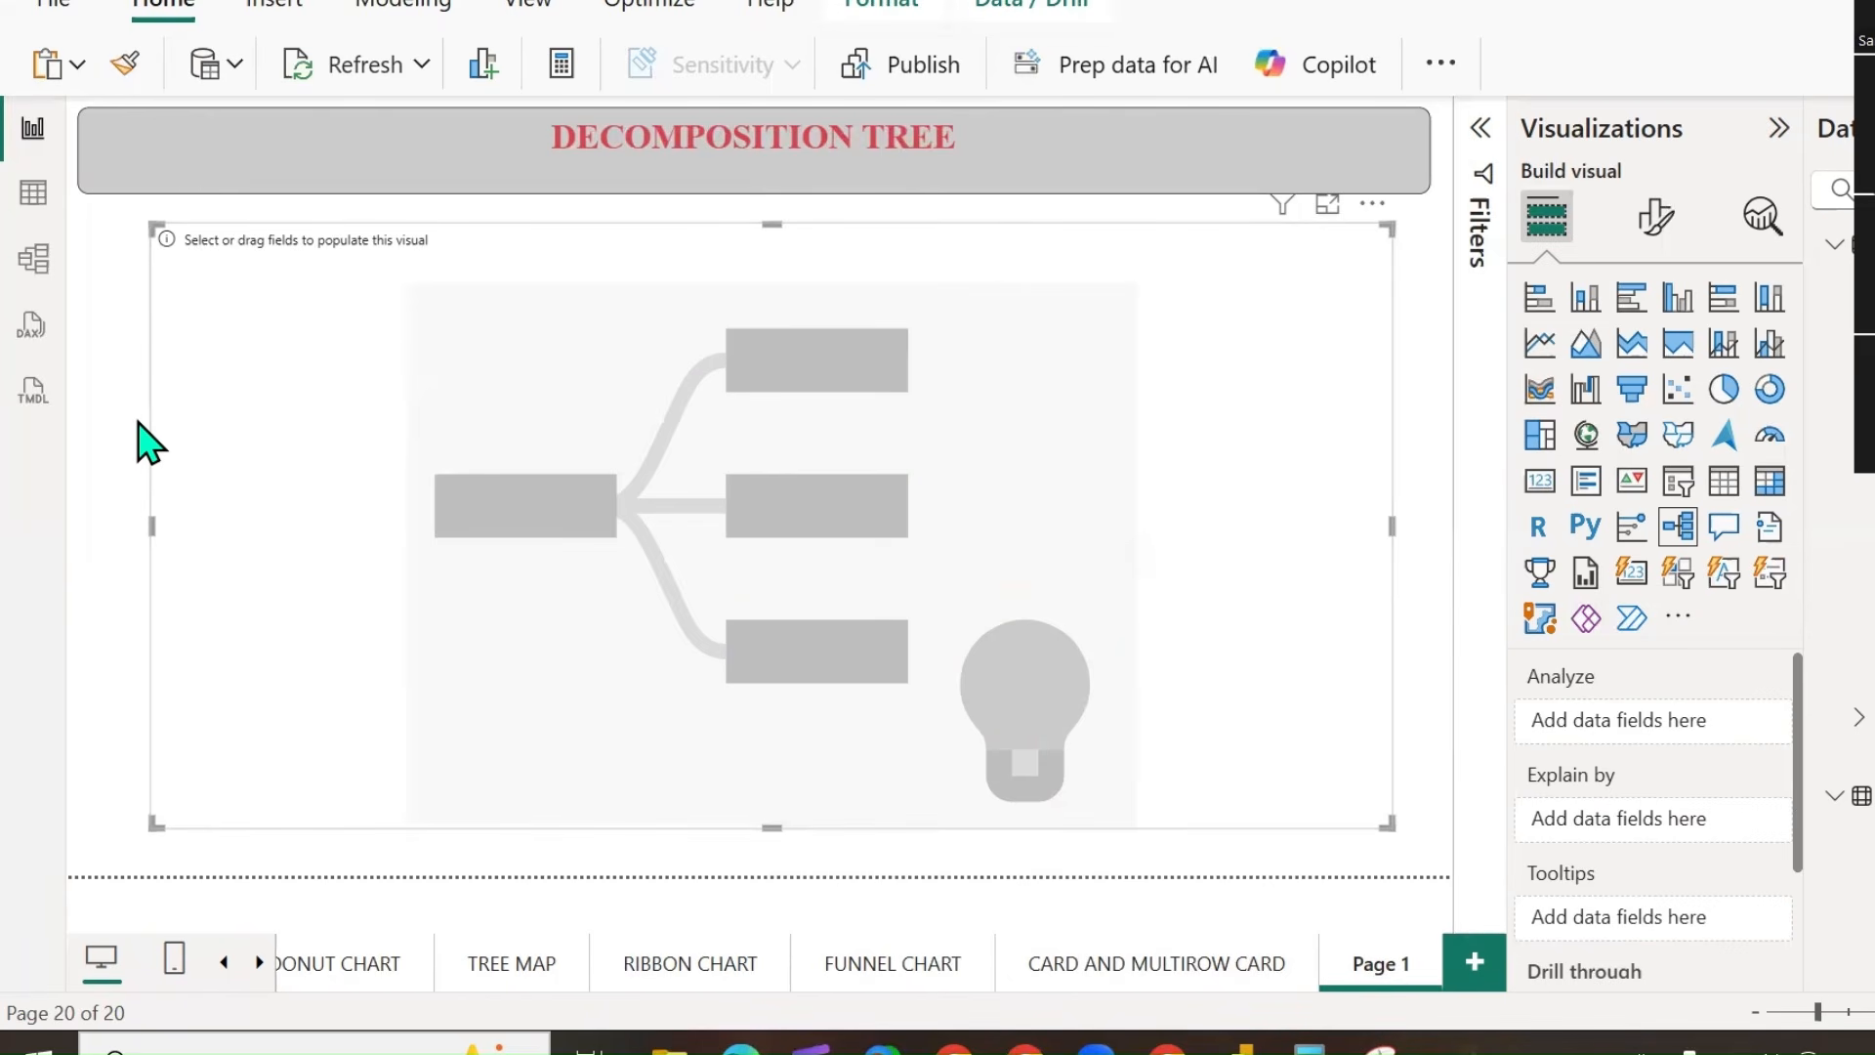
{"action": "mouse_move", "coordinate": [1610, 668]}
{"action": "left_mouse_down"}
{"action": "mouse_move", "coordinate": [1643, 674]}
{"action": "mouse_move", "coordinate": [1724, 590]}
{"action": "left_mouse_up"}
{"action": "mouse_move", "coordinate": [1619, 767]}
{"action": "left_mouse_down"}
{"action": "mouse_move", "coordinate": [1656, 777]}
{"action": "mouse_move", "coordinate": [1724, 718]}
{"action": "left_mouse_up"}
{"action": "mouse_move", "coordinate": [1524, 645]}
{"action": "left_mouse_down"}
{"action": "mouse_move", "coordinate": [1626, 727]}
{"action": "mouse_move", "coordinate": [1538, 610]}
{"action": "mouse_move", "coordinate": [1503, 689]}
{"action": "left_mouse_up"}
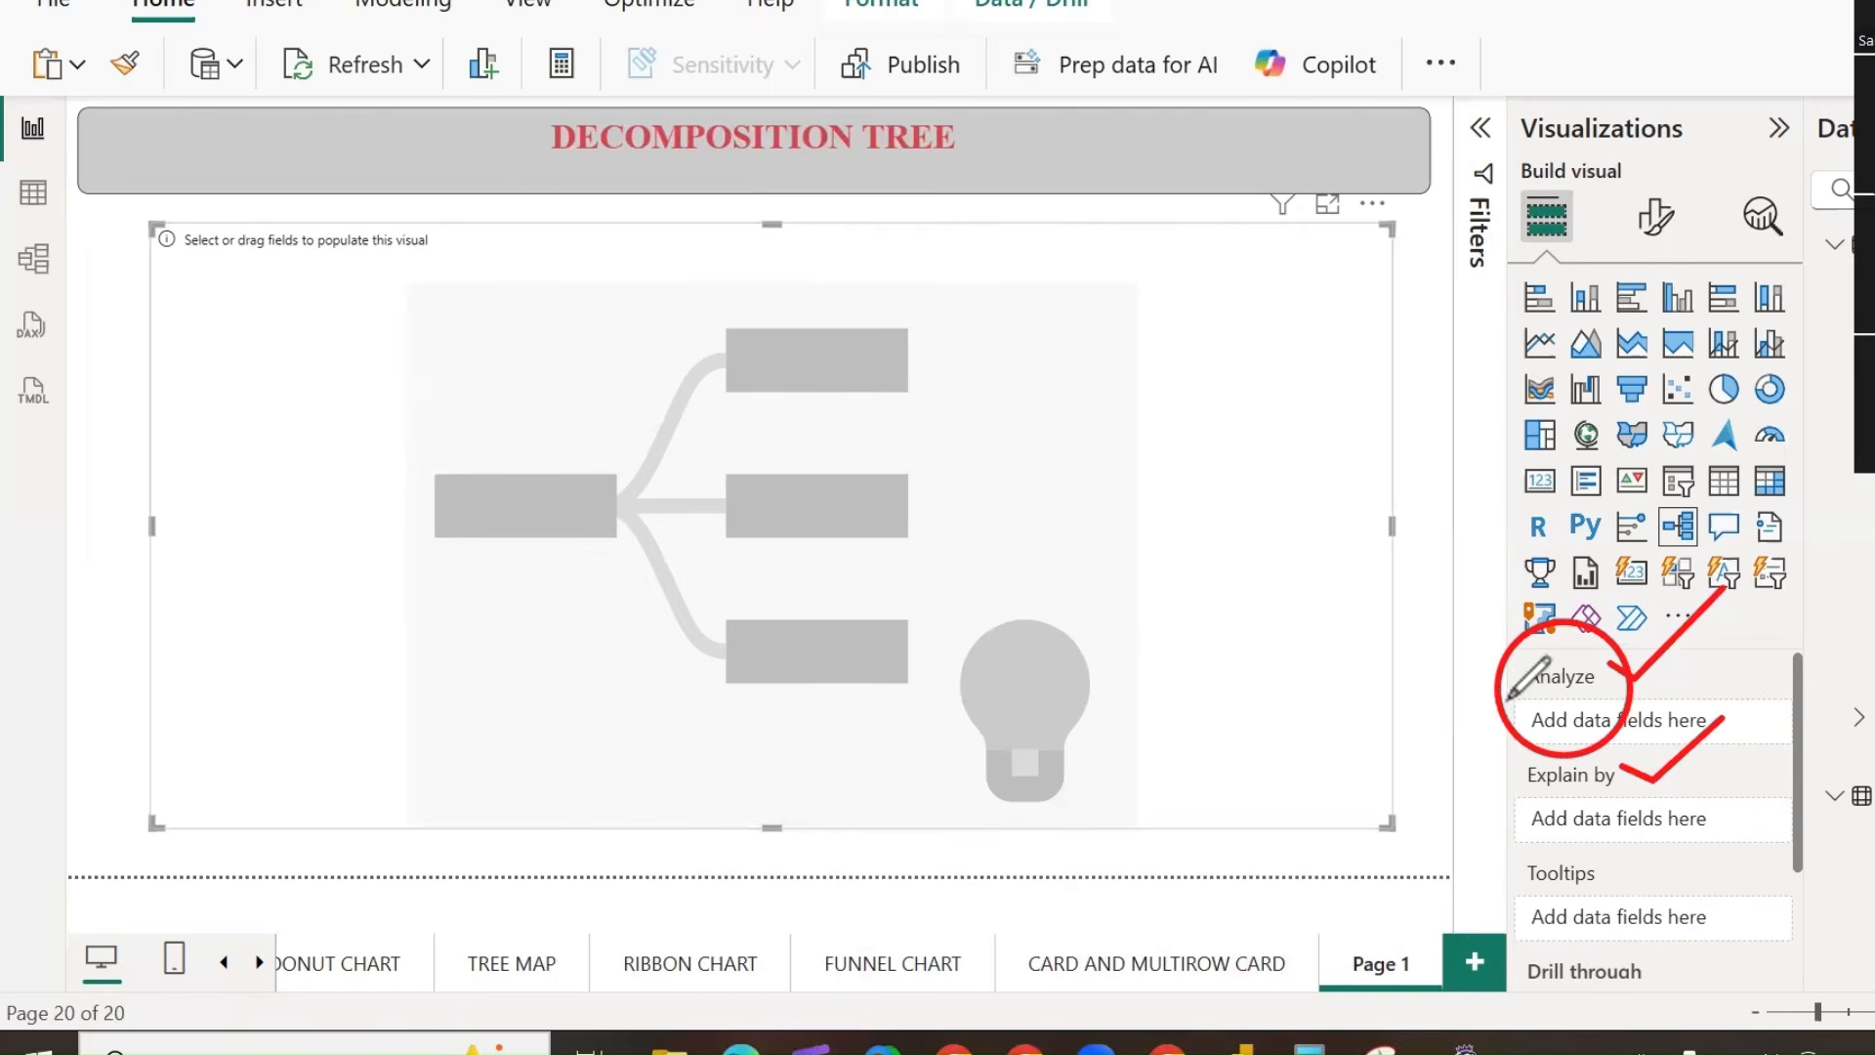
{"action": "mouse_move", "coordinate": [1511, 802]}
{"action": "left_mouse_down"}
{"action": "mouse_move", "coordinate": [1673, 772]}
{"action": "mouse_move", "coordinate": [1522, 727]}
{"action": "mouse_move", "coordinate": [1514, 810]}
{"action": "left_mouse_up"}
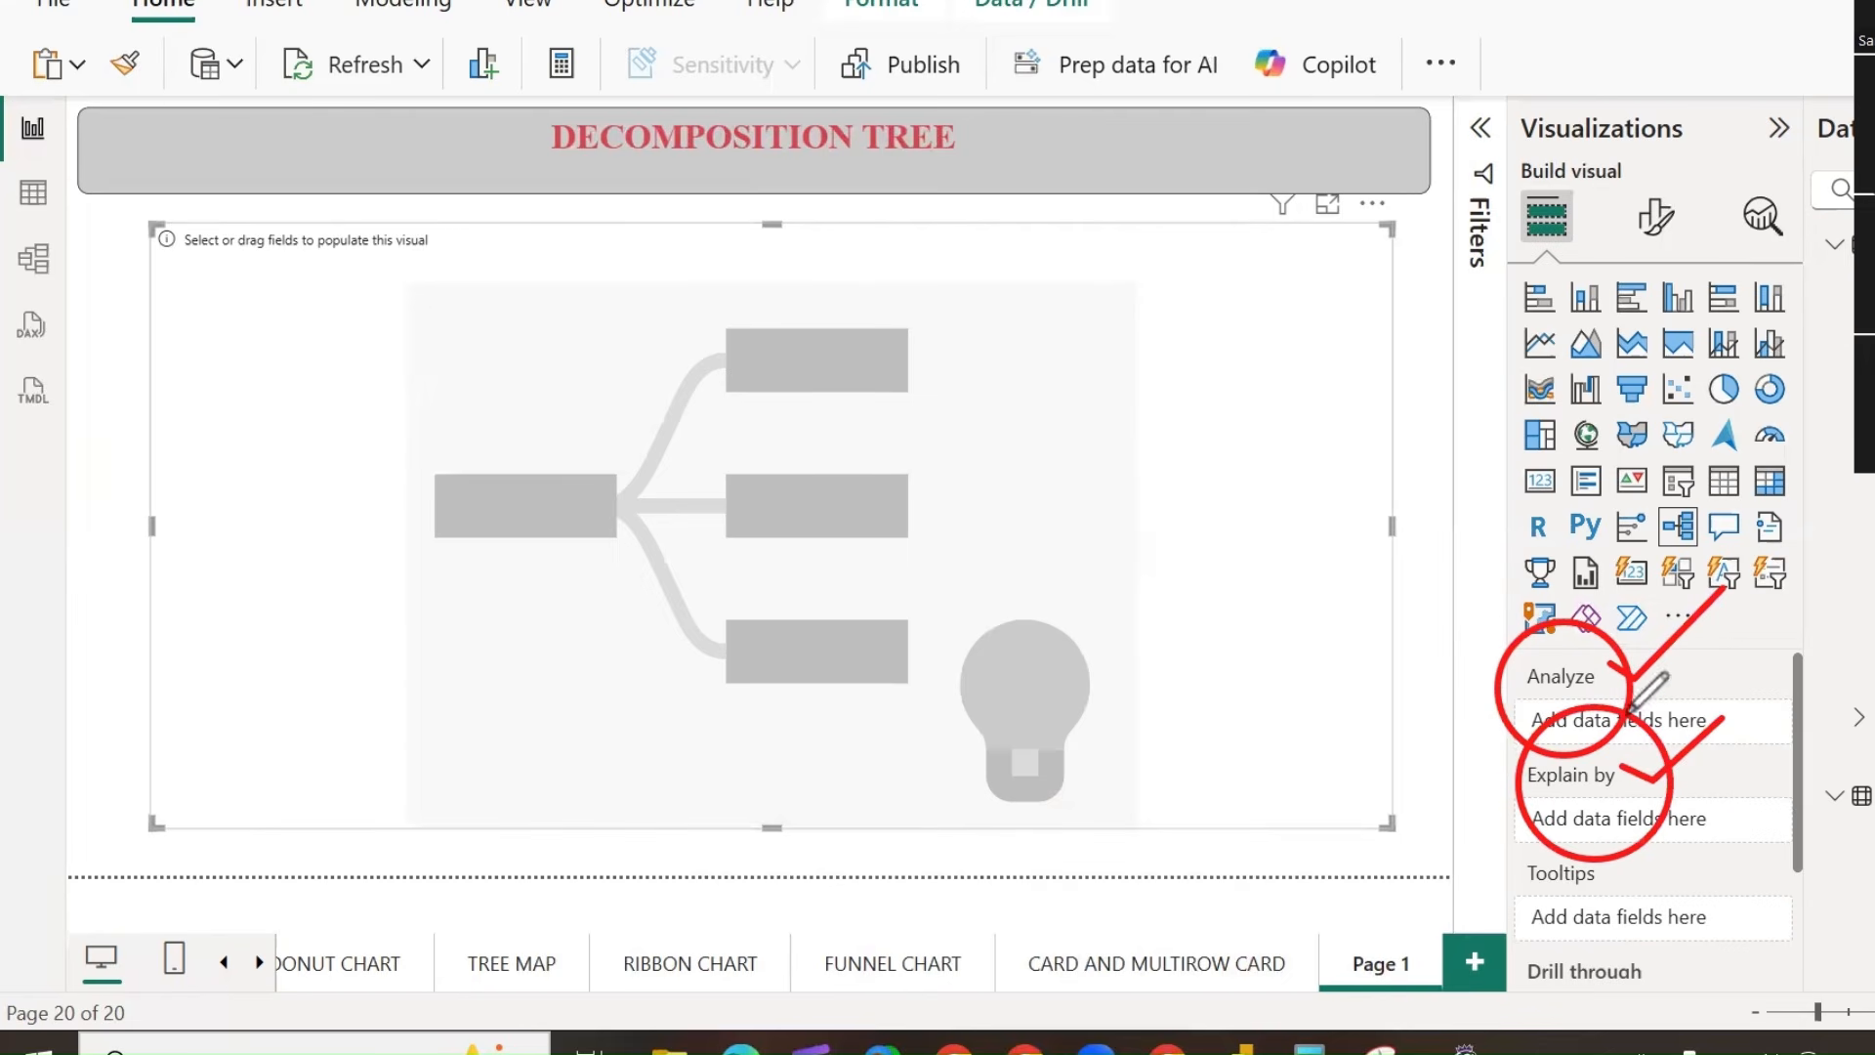
{"action": "mouse_move", "coordinate": [1698, 652]}
{"action": "left_mouse_down"}
{"action": "mouse_move", "coordinate": [1748, 703]}
{"action": "mouse_move", "coordinate": [1732, 848]}
{"action": "left_mouse_up"}
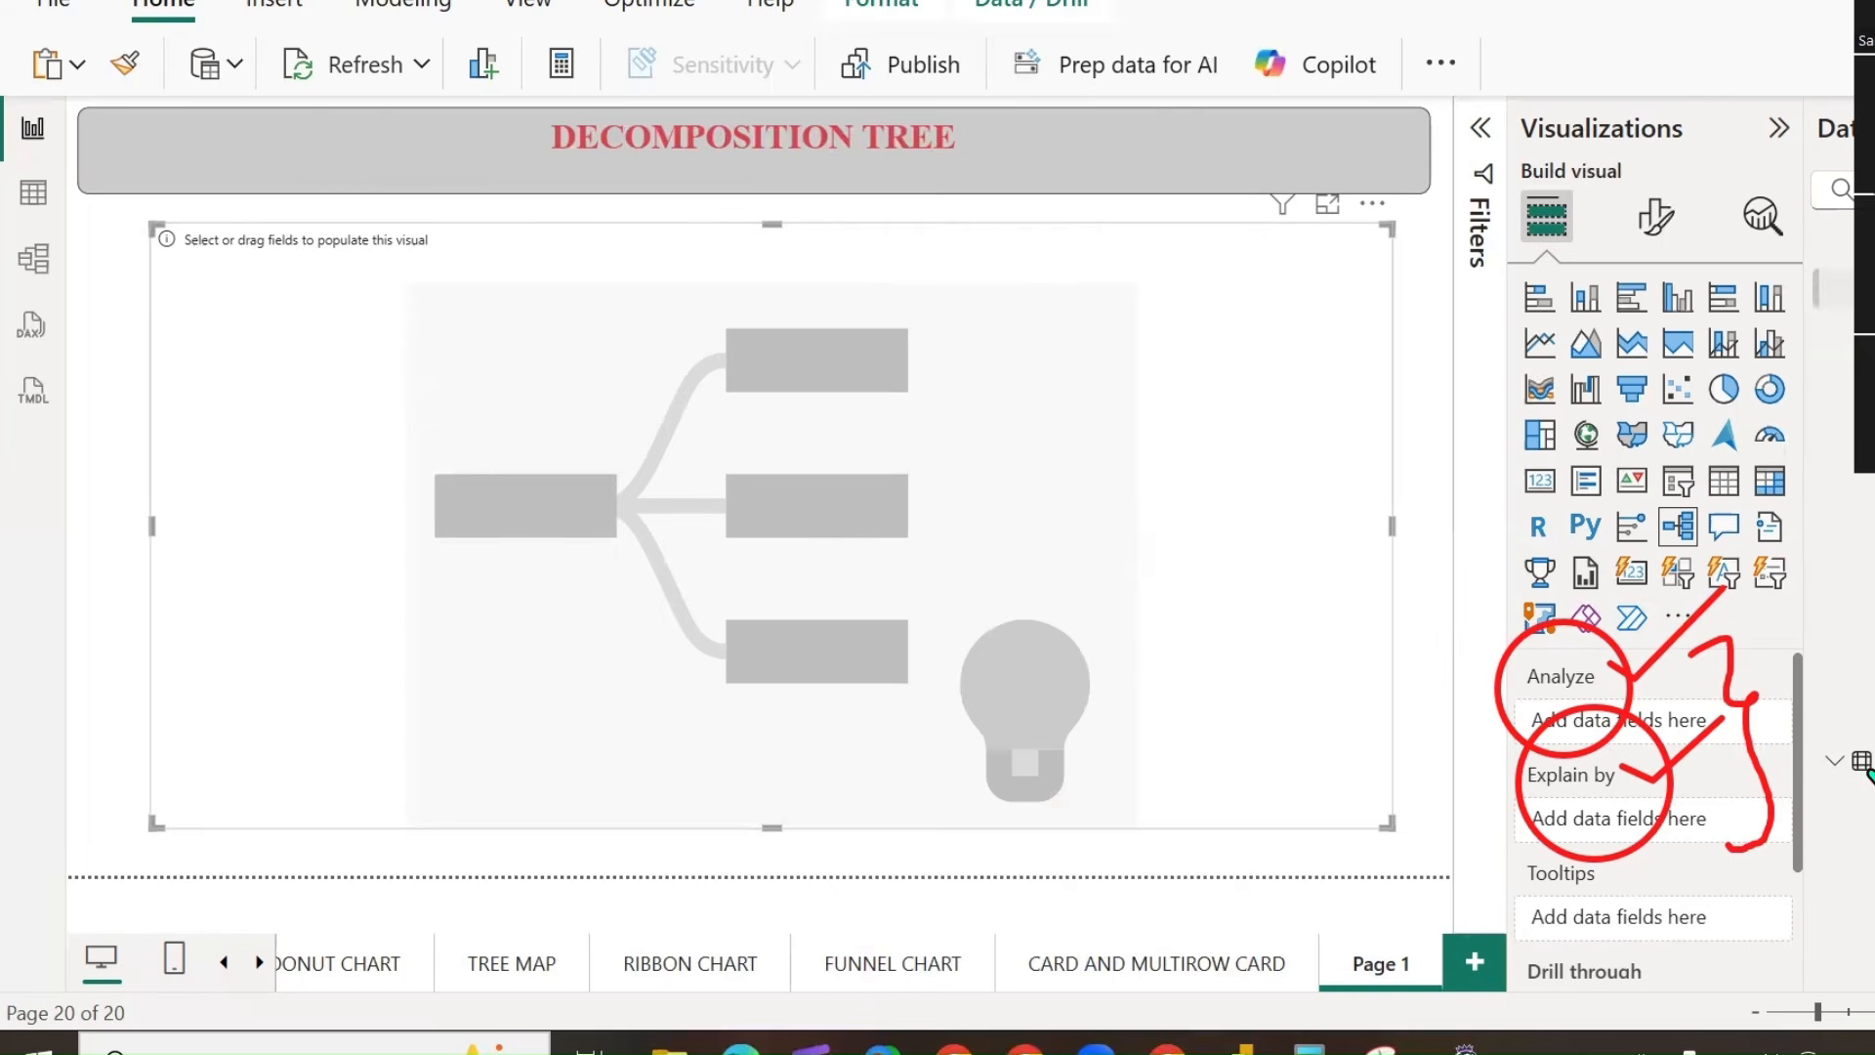
Set the decomposition tree to analyze TOTAL SALES and explain it by Region.
{"action": "left_click", "coordinate": [1868, 632]}
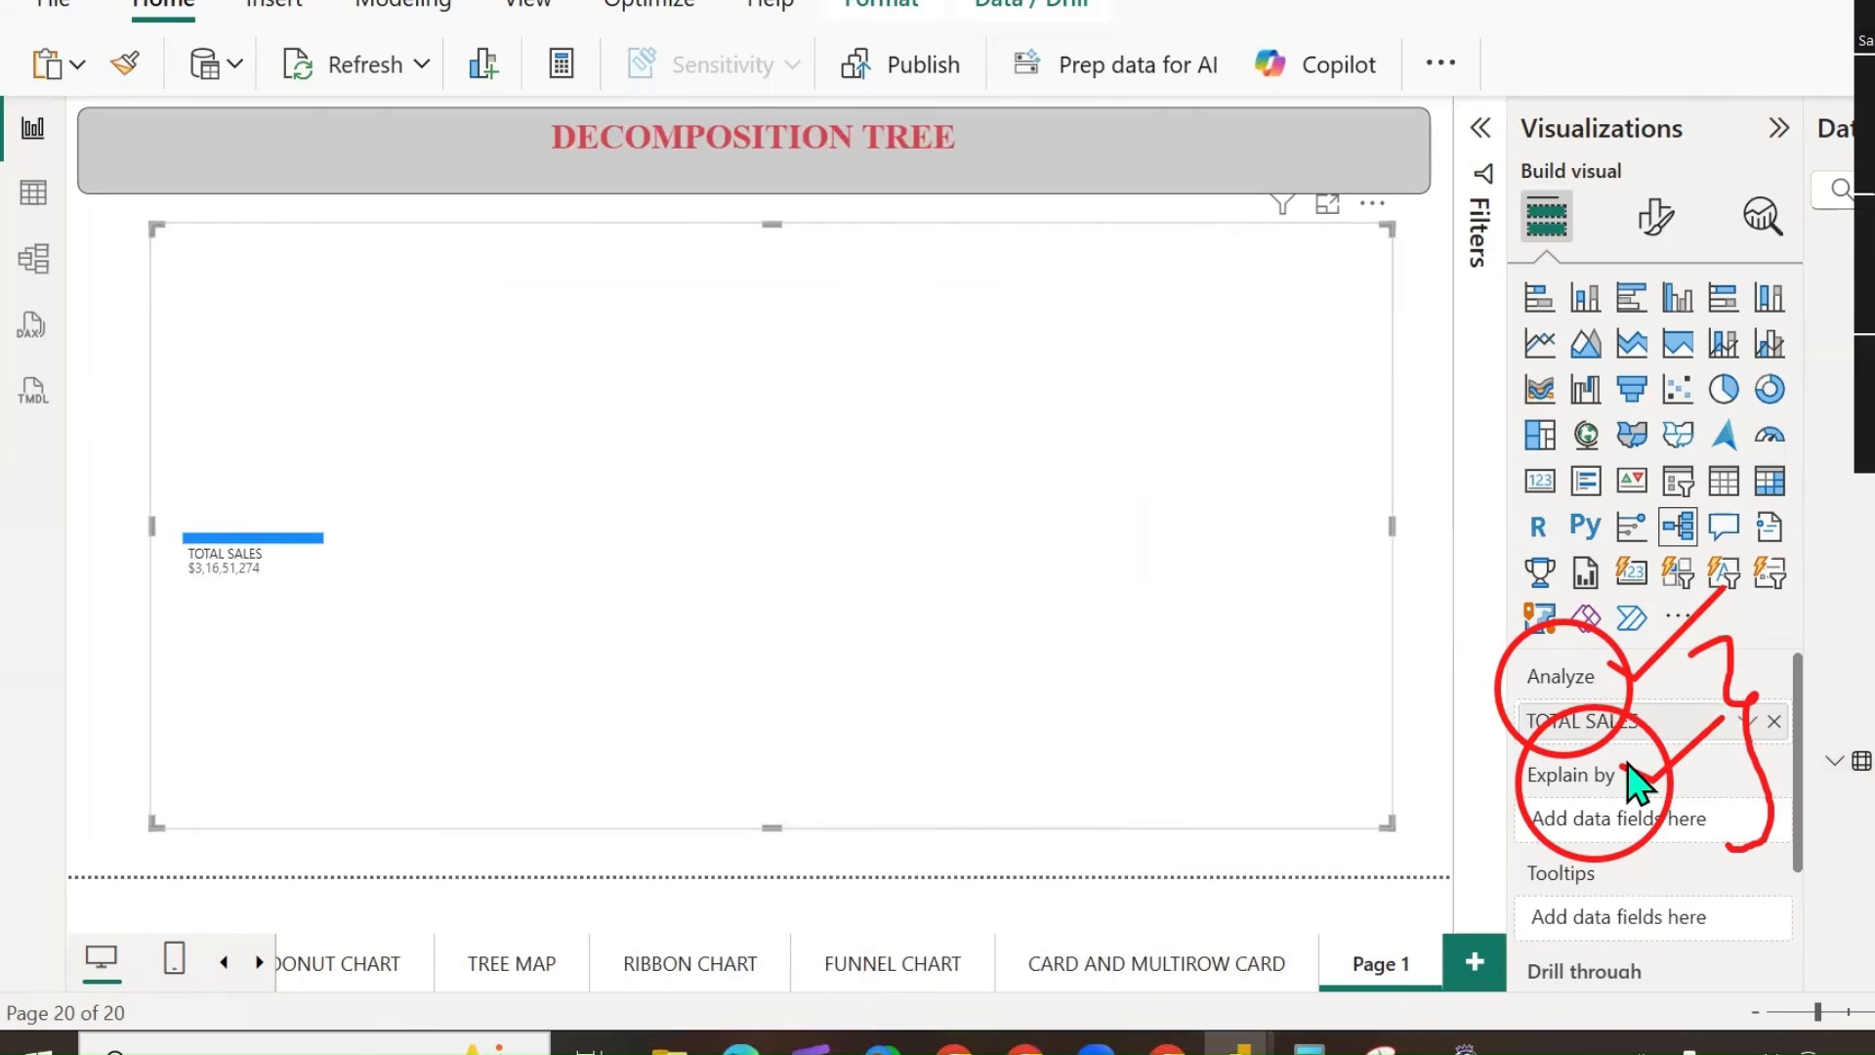
{"action": "left_click", "coordinate": [125, 392]}
{"action": "left_click_drag", "start_coordinate": [1547, 591], "coordinate": [1664, 652]}
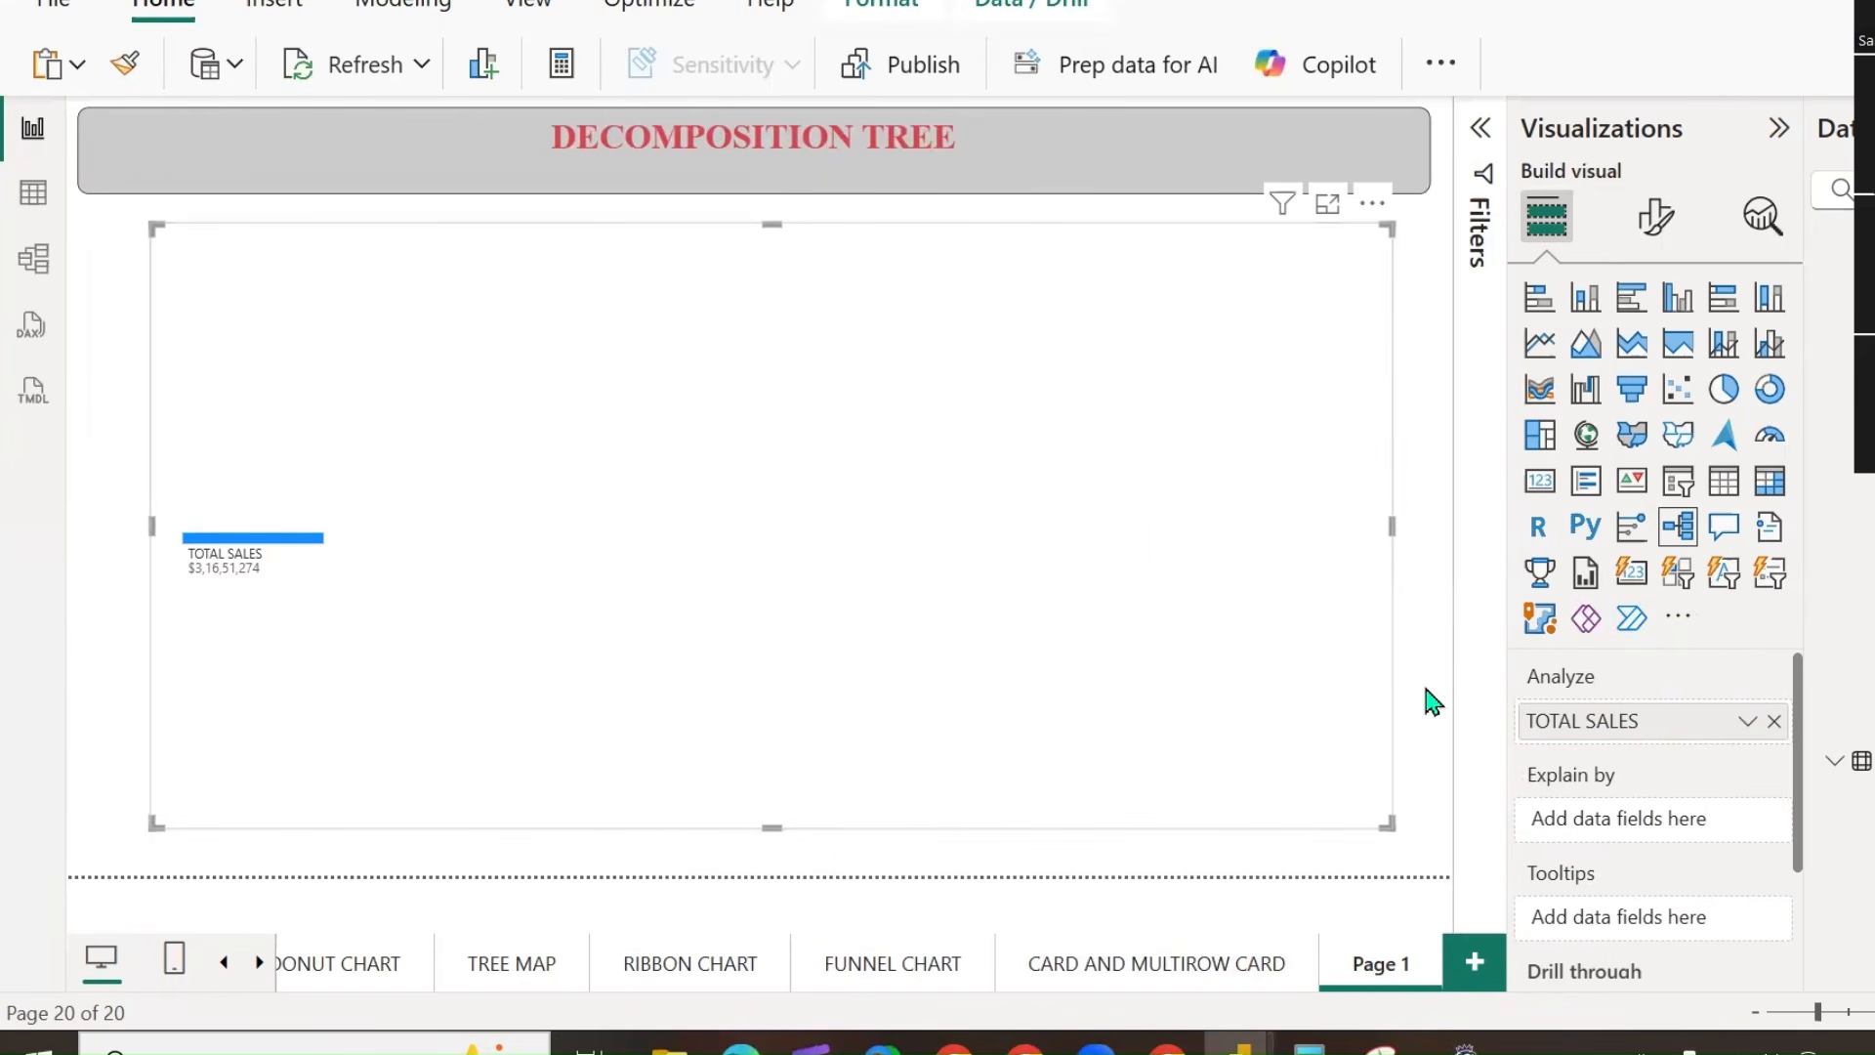
{"action": "left_click_drag", "start_coordinate": [1851, 879], "coordinate": [1594, 862]}
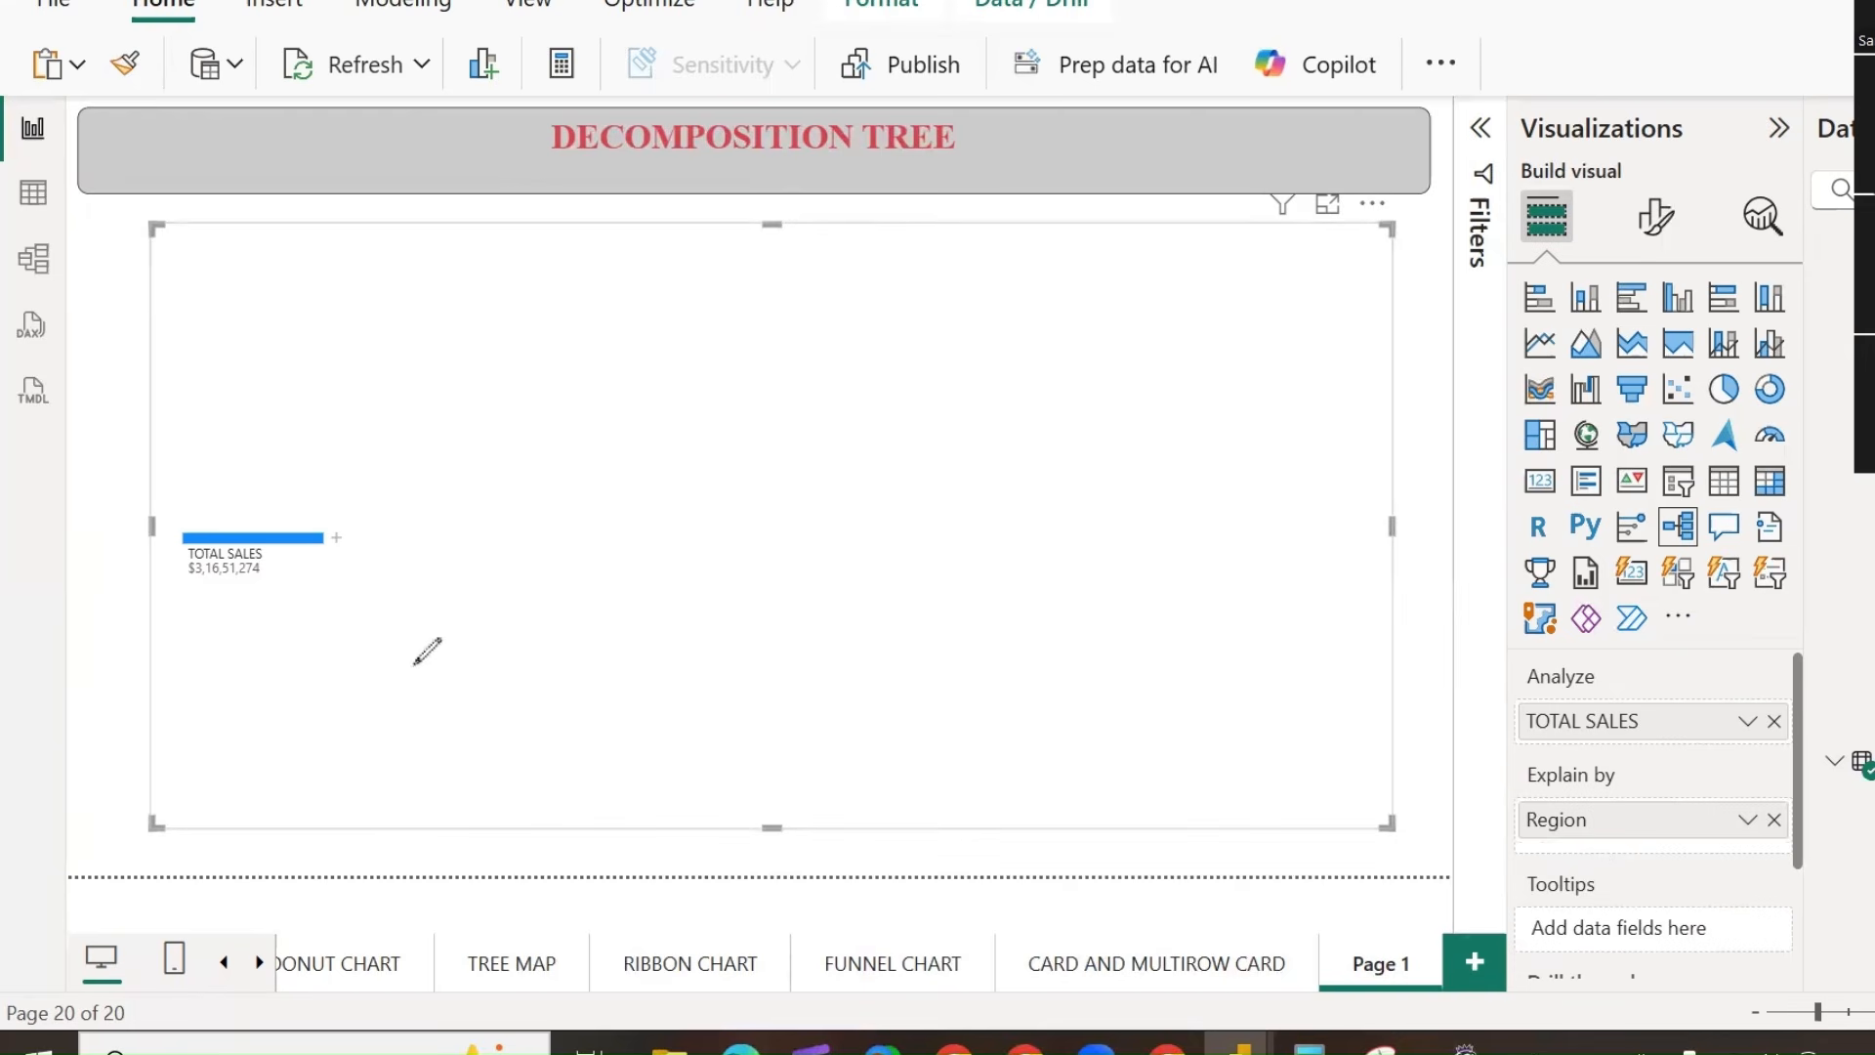
{"action": "mouse_move", "coordinate": [366, 488]}
{"action": "left_mouse_down"}
{"action": "mouse_move", "coordinate": [337, 562]}
{"action": "mouse_move", "coordinate": [313, 528]}
{"action": "mouse_move", "coordinate": [346, 503]}
{"action": "left_mouse_up"}
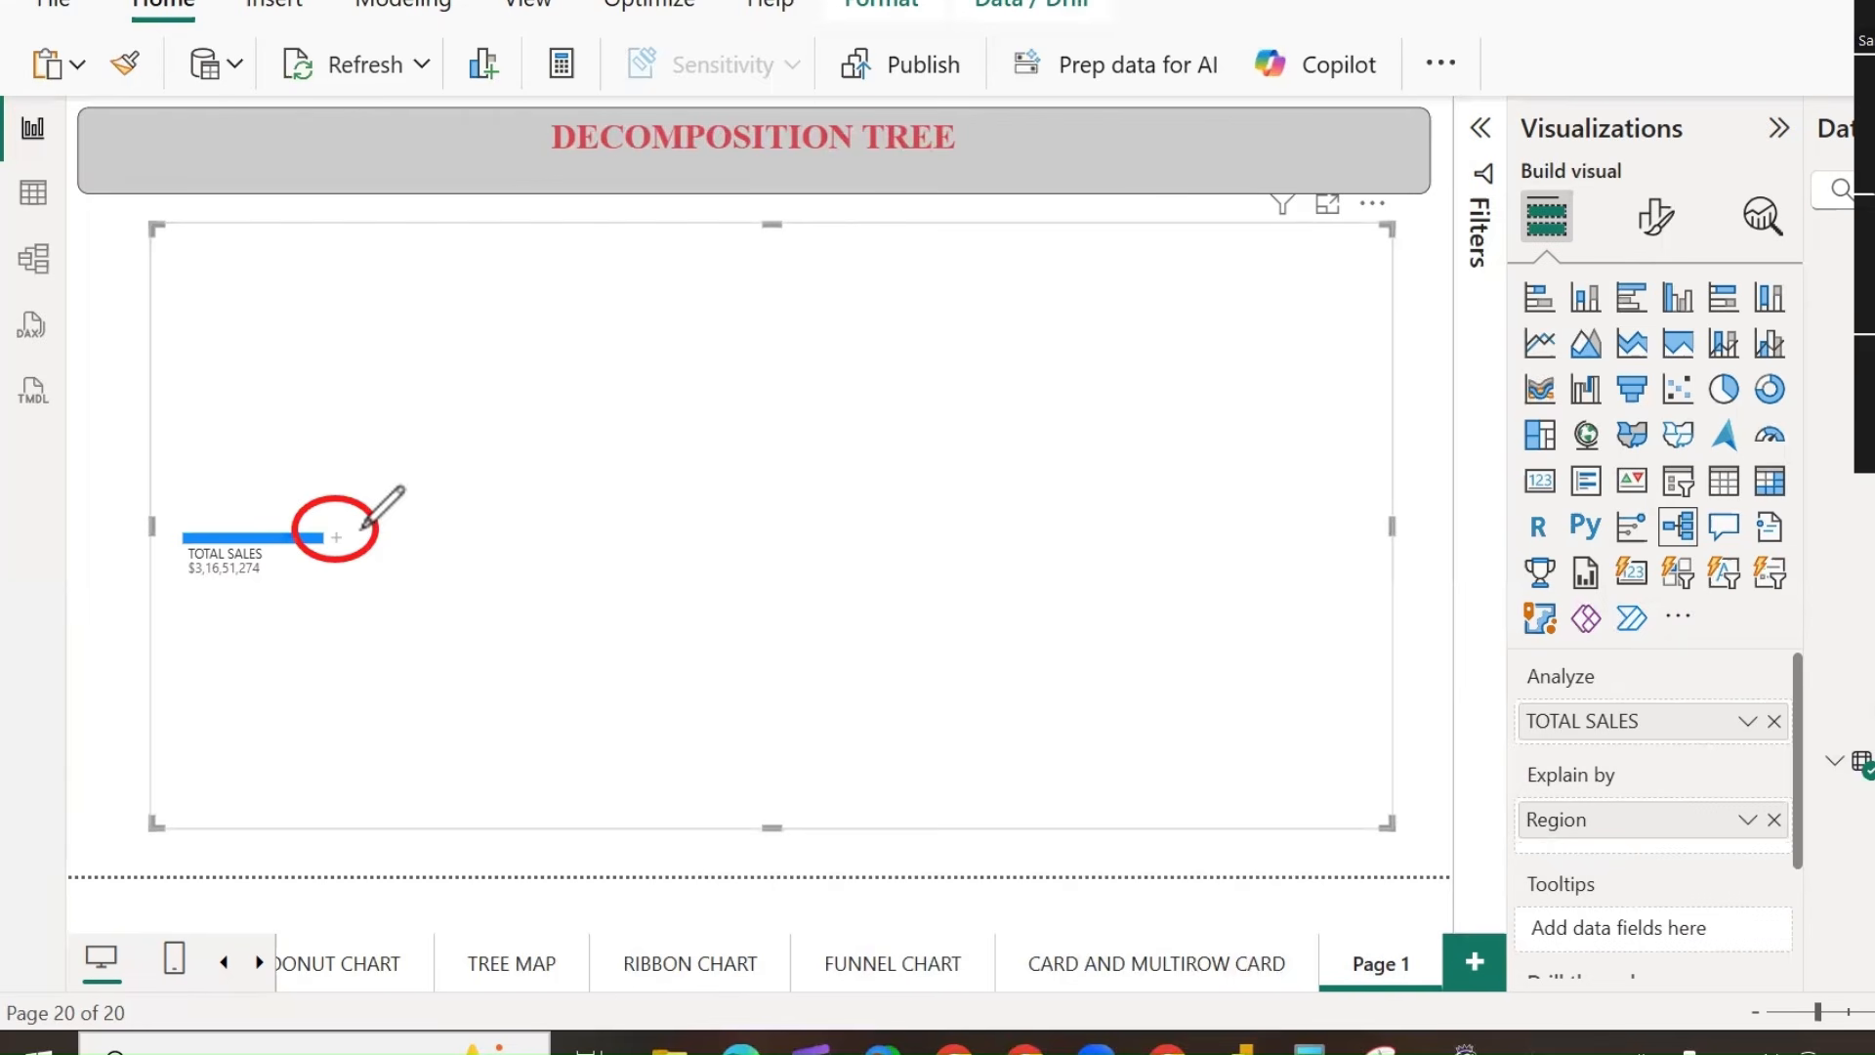
{"action": "mouse_move", "coordinate": [358, 471]}
{"action": "left_mouse_down"}
{"action": "mouse_move", "coordinate": [396, 442]}
{"action": "mouse_move", "coordinate": [411, 372]}
{"action": "mouse_move", "coordinate": [443, 449]}
{"action": "mouse_move", "coordinate": [449, 430]}
{"action": "left_mouse_up"}
{"action": "key", "text": "ctrl+shift+5"}
{"action": "mouse_move", "coordinate": [352, 641]}
{"action": "left_mouse_down"}
{"action": "mouse_move", "coordinate": [400, 368]}
{"action": "mouse_move", "coordinate": [473, 428]}
{"action": "mouse_move", "coordinate": [404, 449]}
{"action": "left_mouse_up"}
{"action": "key", "text": "ctrl+shift+2"}
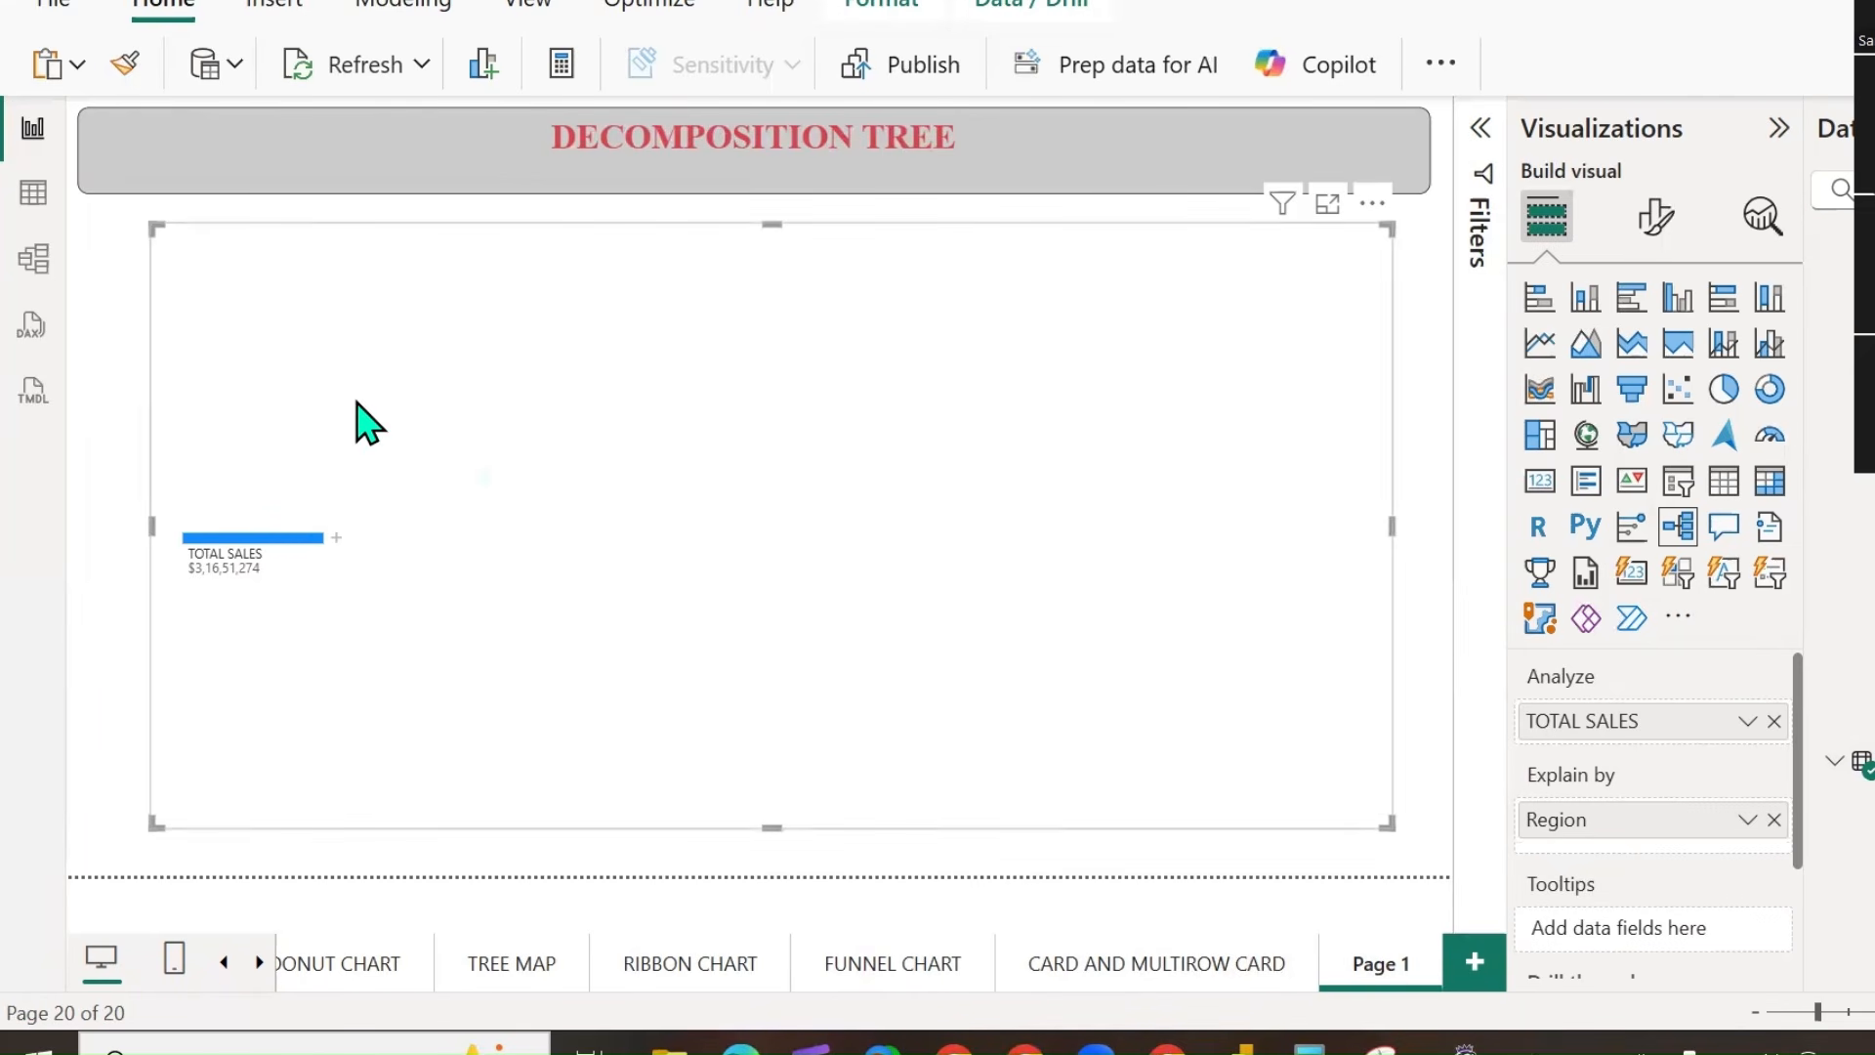
Split the TOTAL SALES node by Region, and remove that level again.
{"action": "left_click", "coordinate": [336, 538]}
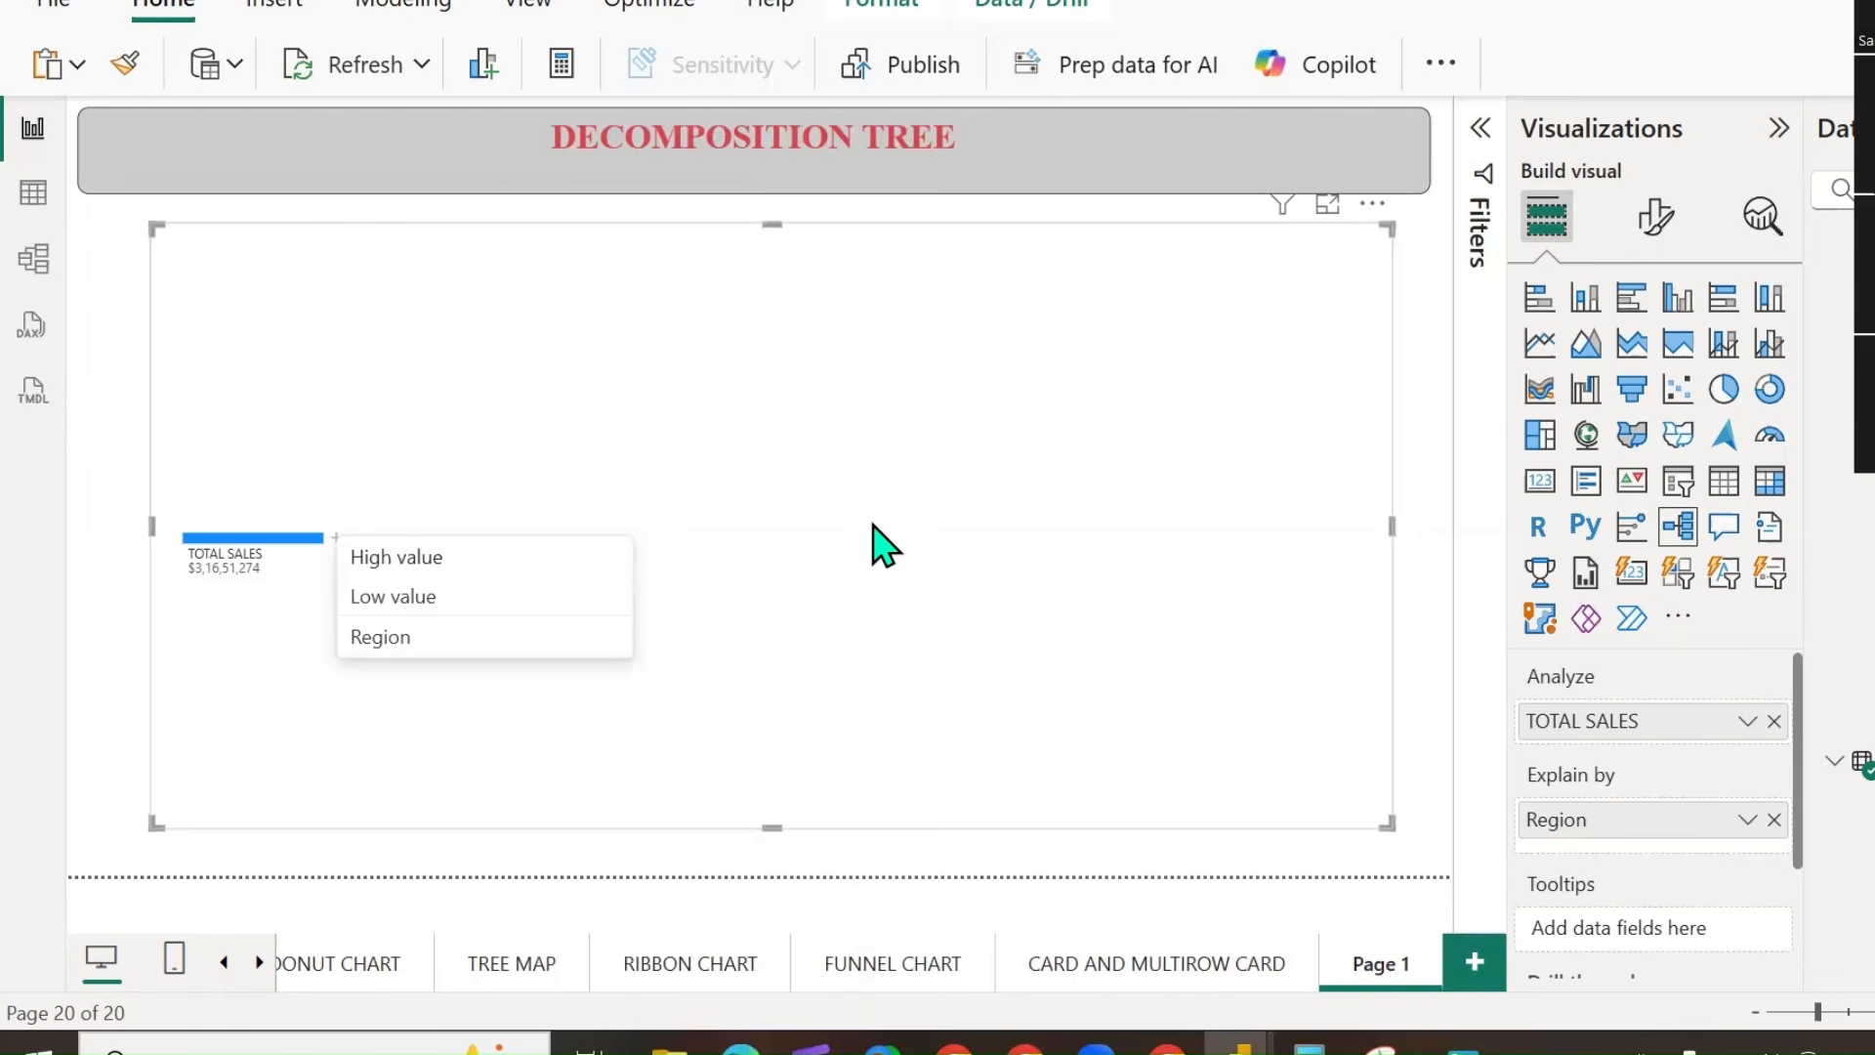
{"action": "left_click", "coordinate": [423, 637]}
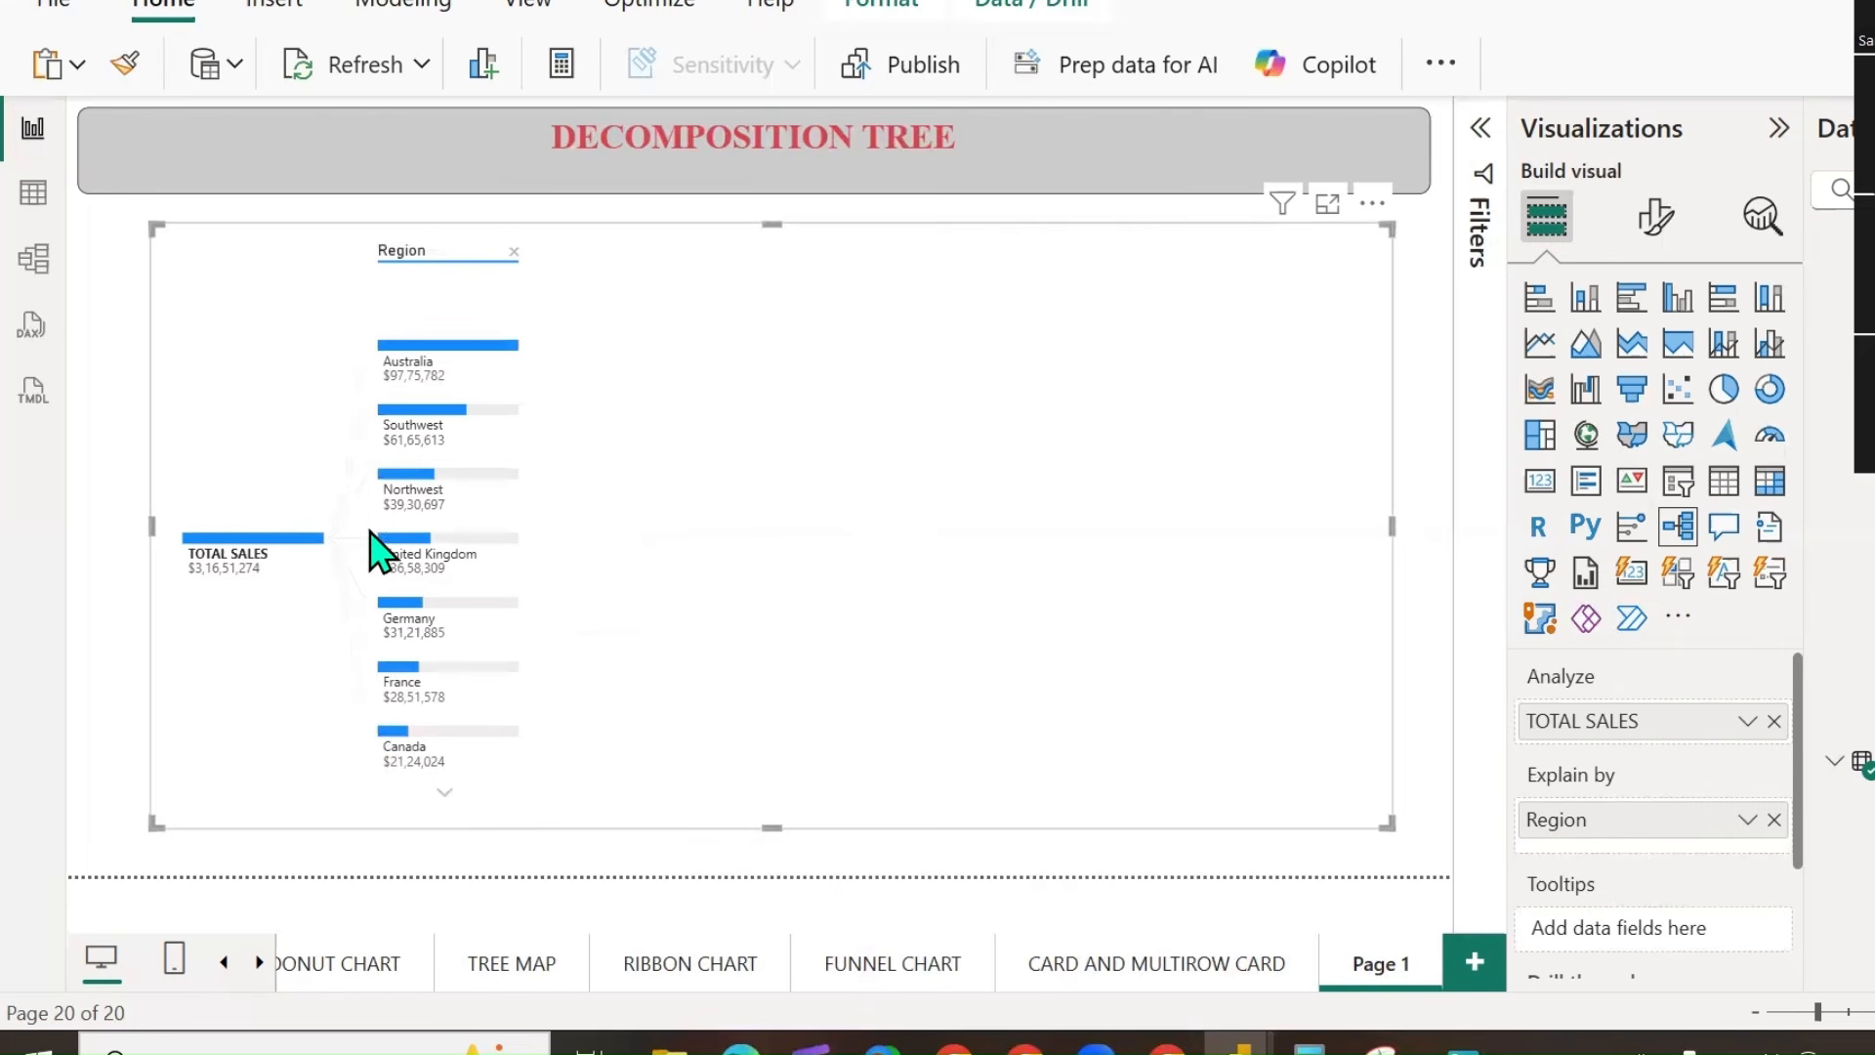
{"action": "left_click", "coordinate": [512, 253]}
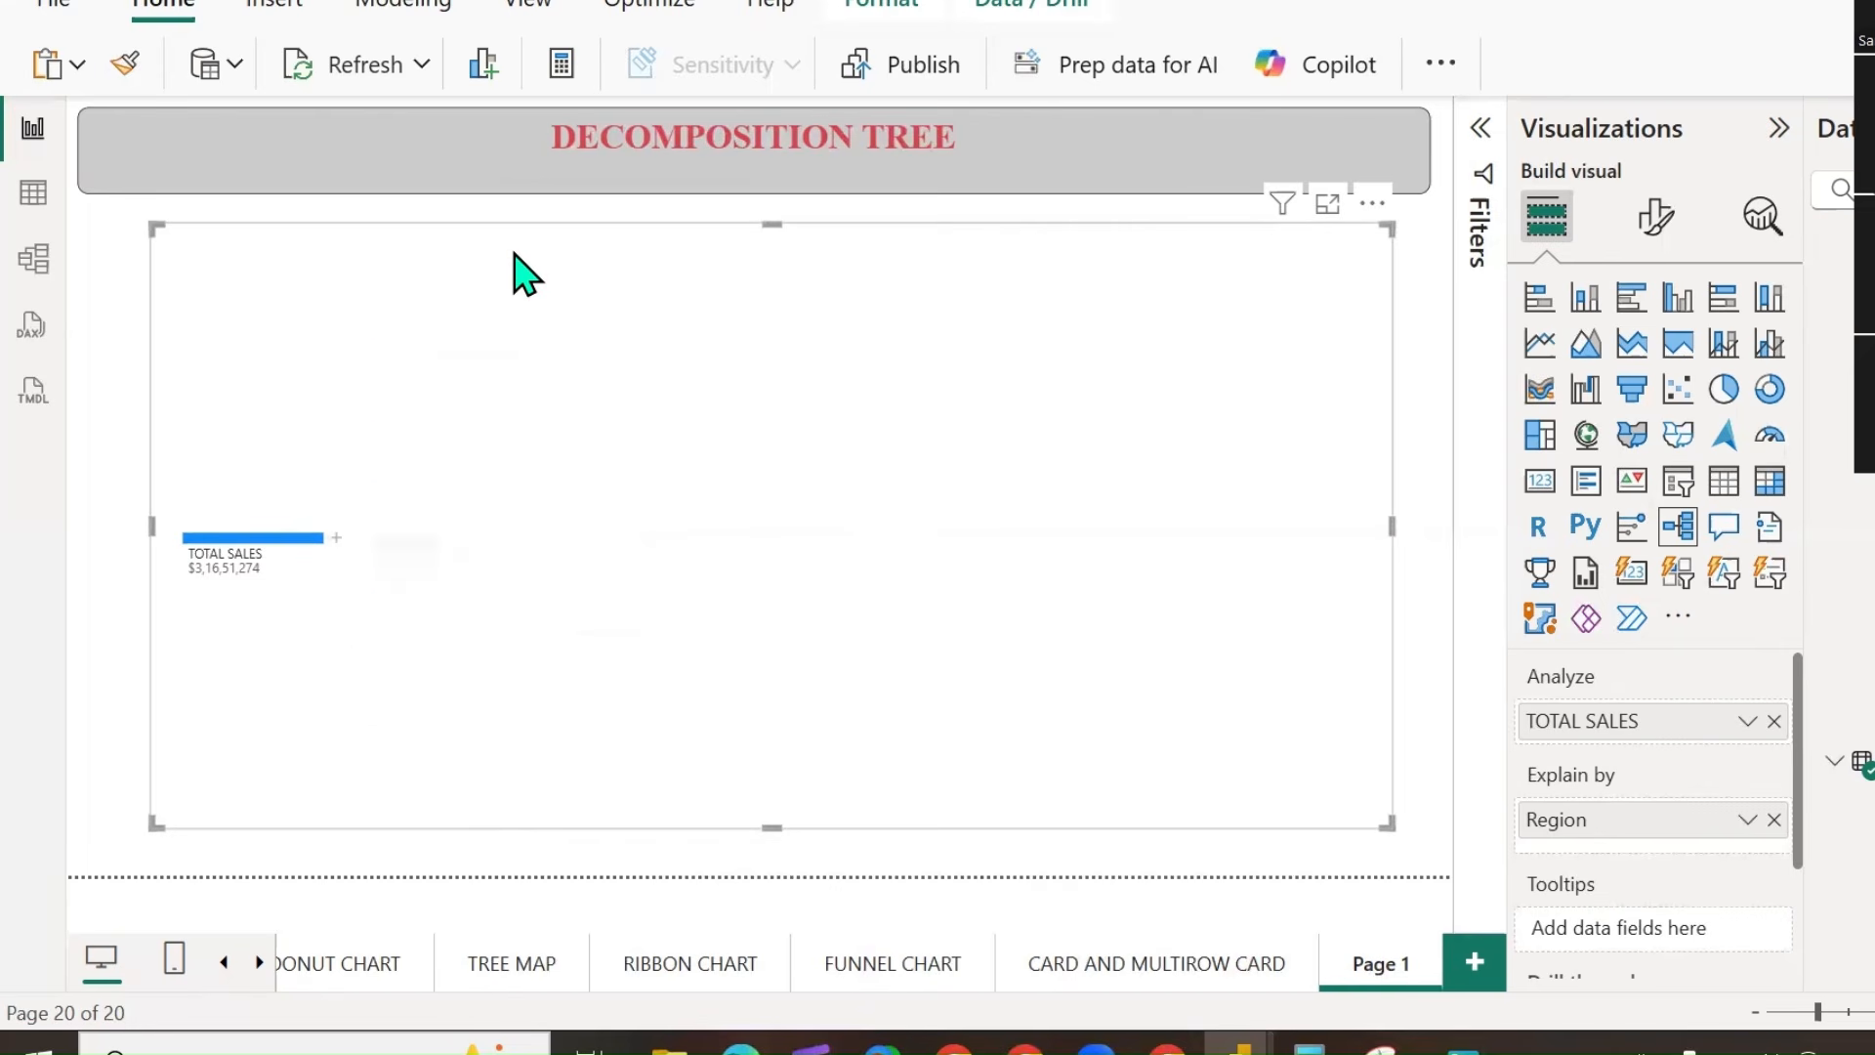
Expand the TOTAL SALES node using the High value split.
{"action": "left_click", "coordinate": [334, 543]}
{"action": "left_click", "coordinate": [397, 555]}
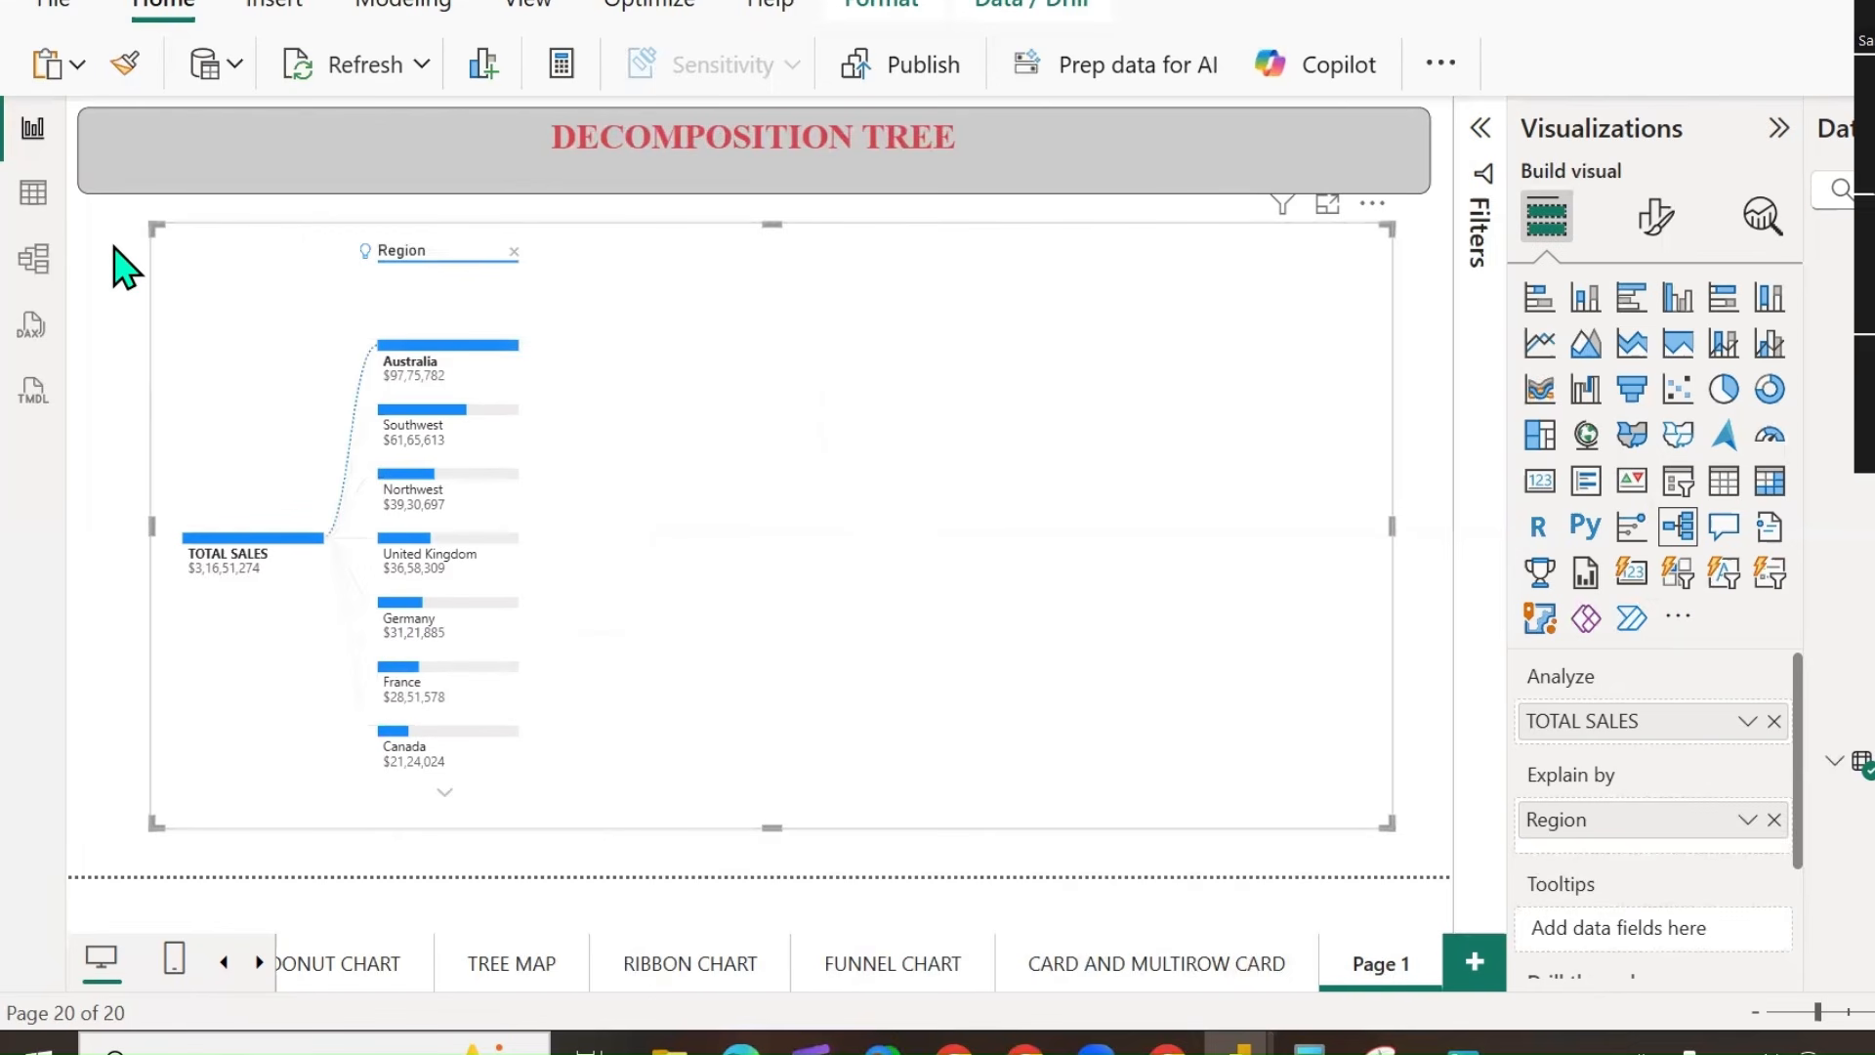
{"action": "left_click_drag", "start_coordinate": [549, 315], "coordinate": [625, 280]}
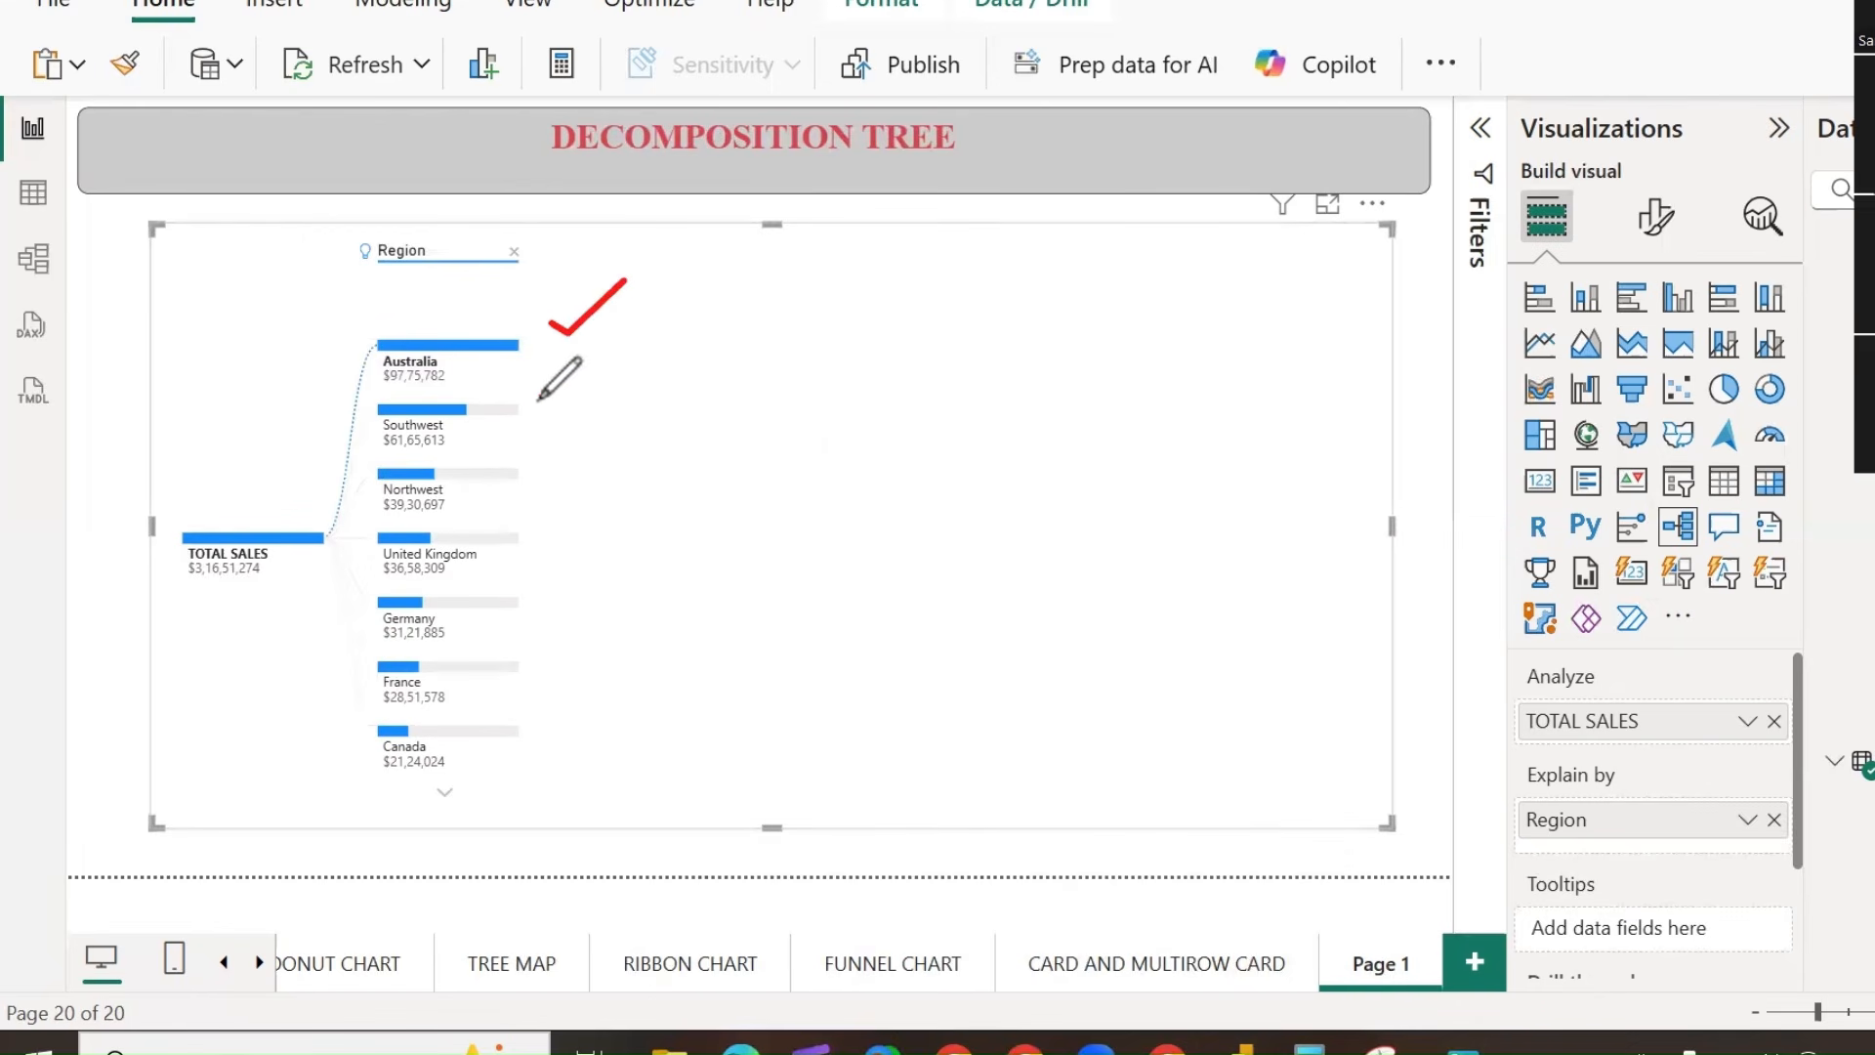
{"action": "left_click_drag", "start_coordinate": [531, 413], "coordinate": [652, 339]}
{"action": "mouse_move", "coordinate": [548, 474]}
{"action": "left_mouse_down"}
{"action": "mouse_move", "coordinate": [641, 440]}
{"action": "mouse_move", "coordinate": [698, 384]}
{"action": "left_mouse_up"}
{"action": "left_click_drag", "start_coordinate": [529, 558], "coordinate": [724, 438]}
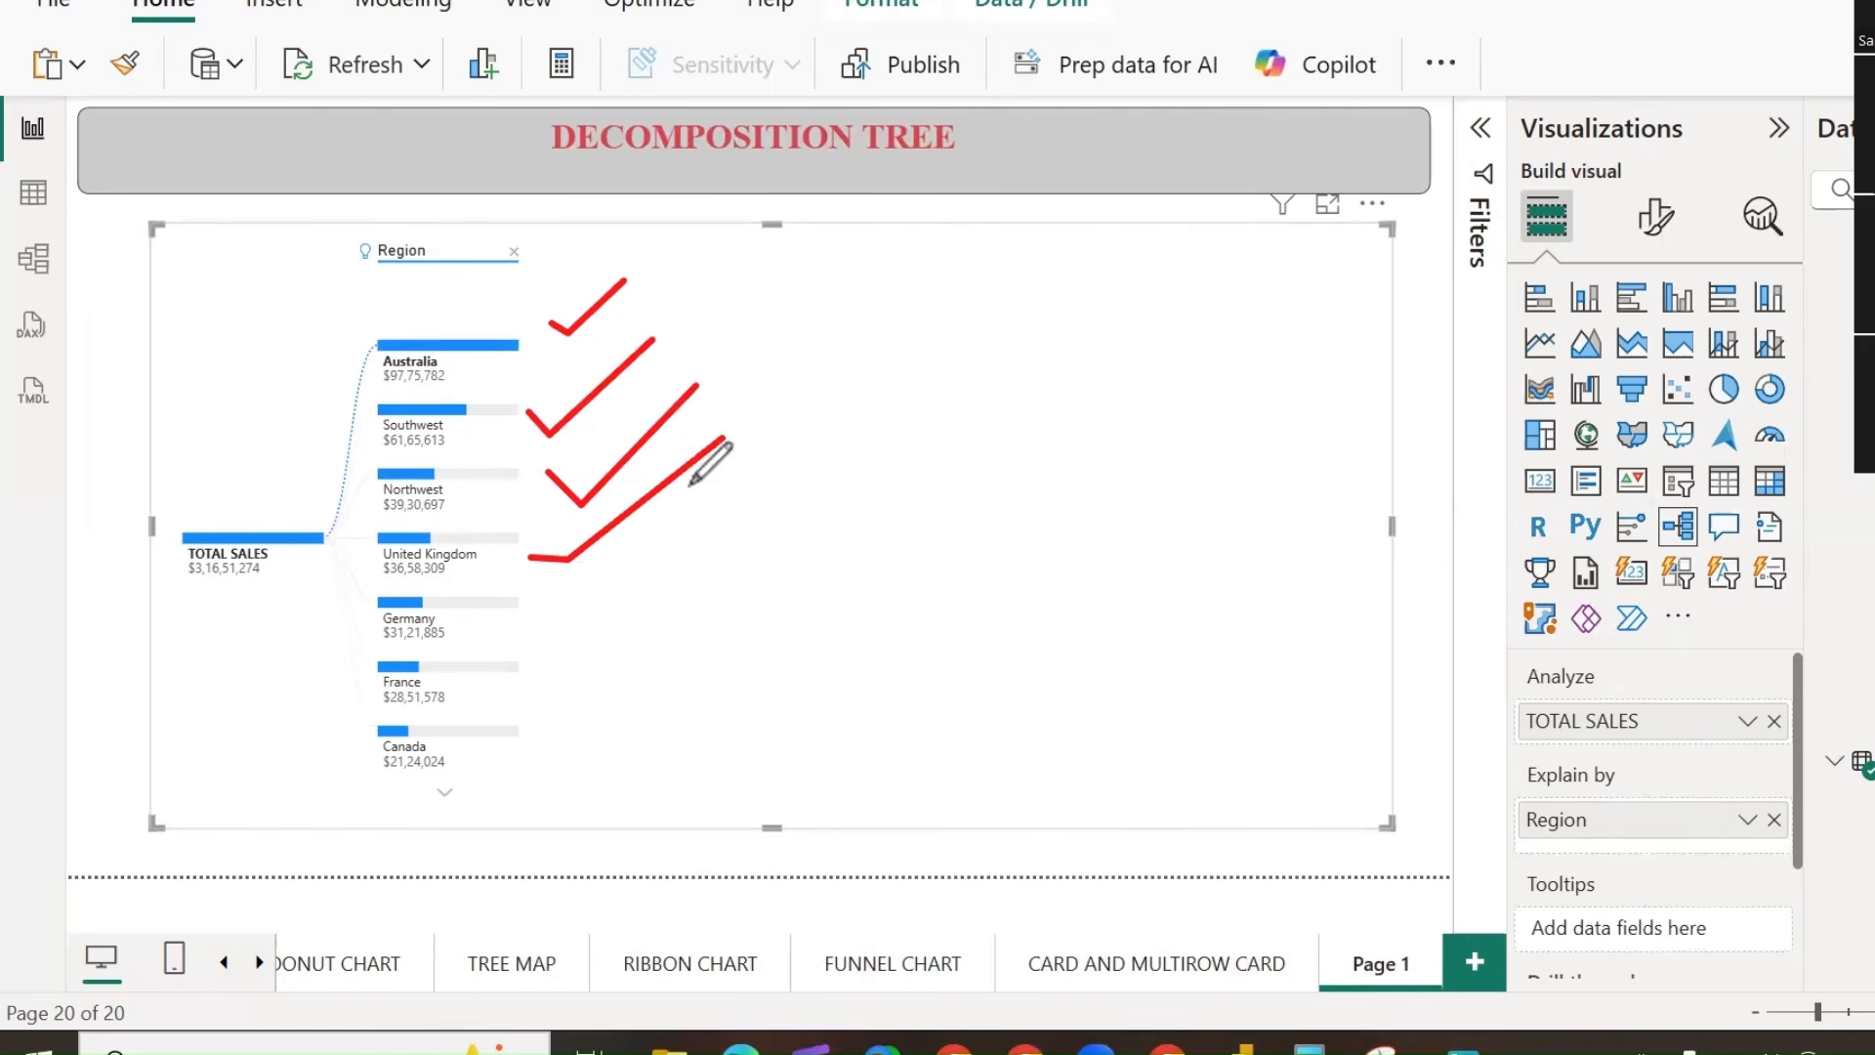
{"action": "mouse_move", "coordinate": [538, 607]}
{"action": "left_mouse_down"}
{"action": "mouse_move", "coordinate": [565, 637]}
{"action": "mouse_move", "coordinate": [731, 504]}
{"action": "left_mouse_up"}
{"action": "left_click_drag", "start_coordinate": [553, 695], "coordinate": [728, 579]}
{"action": "left_click_drag", "start_coordinate": [529, 768], "coordinate": [654, 706]}
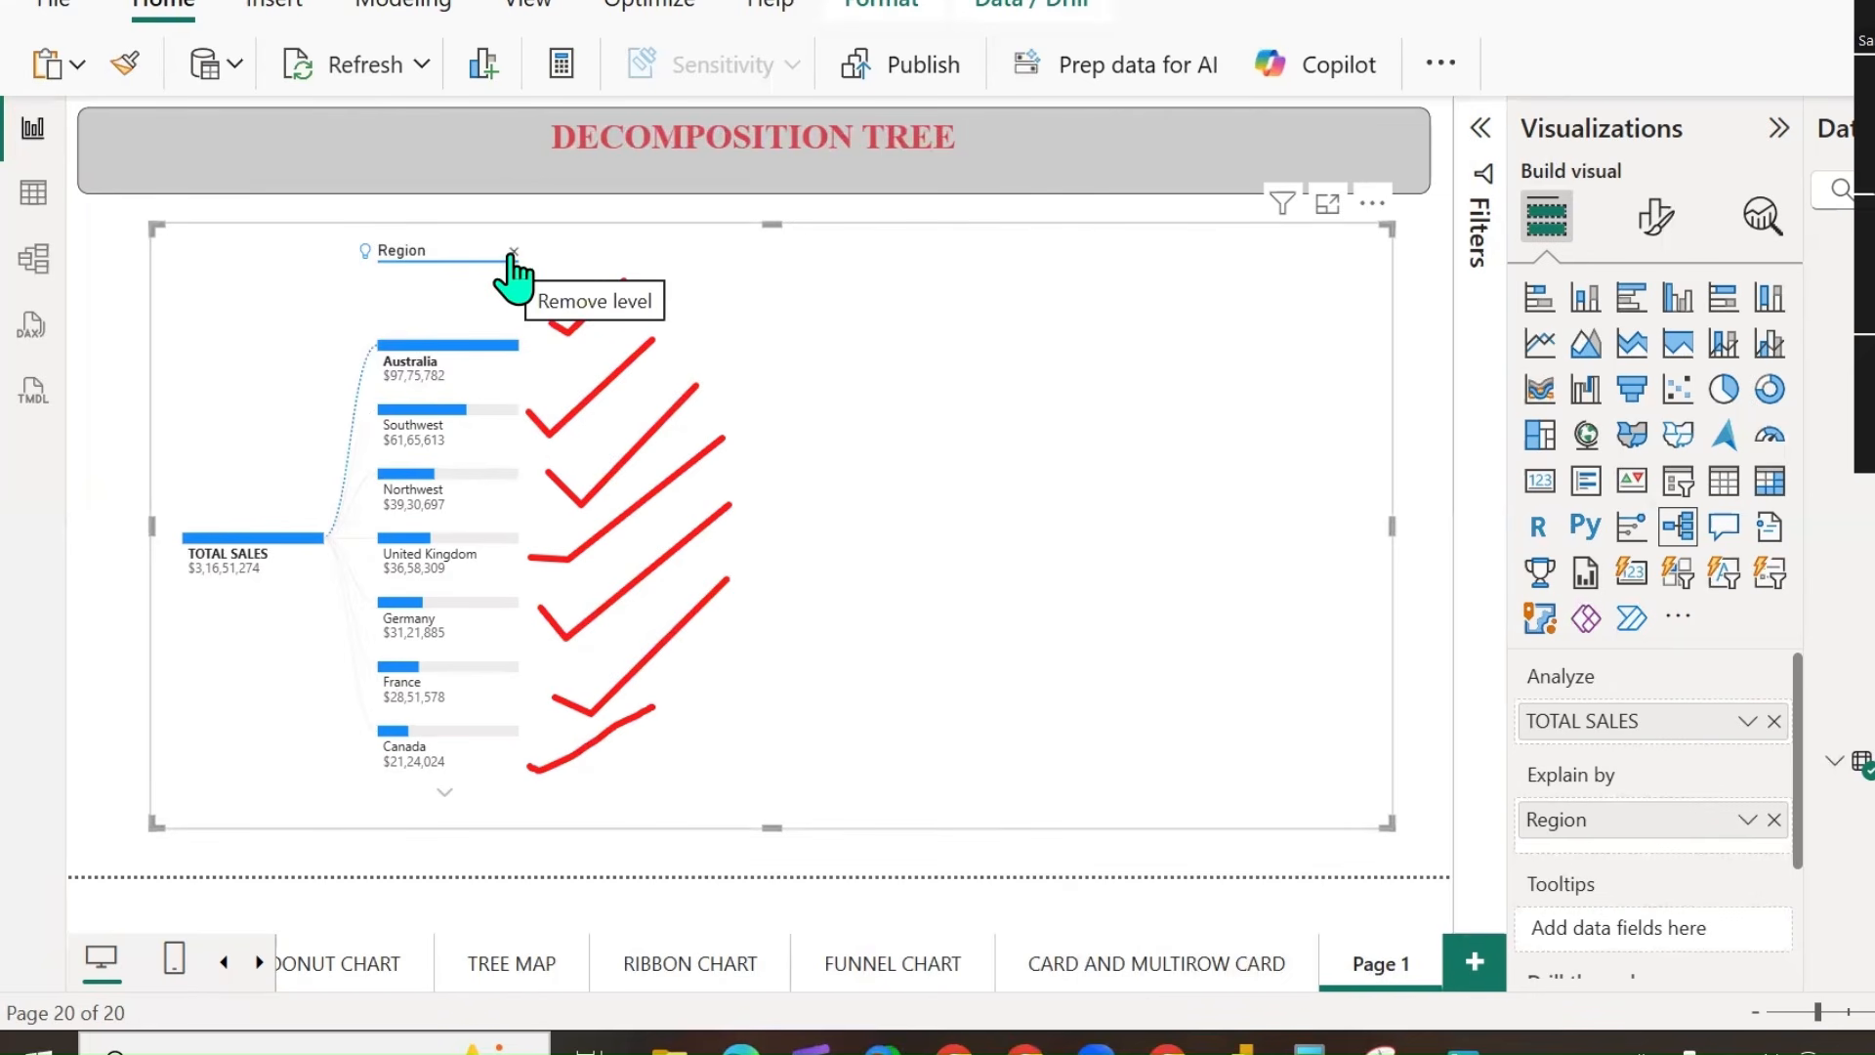
Replace the Region level in the decomposition tree with a Low value split of TOTAL SALES and browse its nodes.
{"action": "left_click", "coordinate": [511, 254]}
{"action": "left_click", "coordinate": [337, 538]}
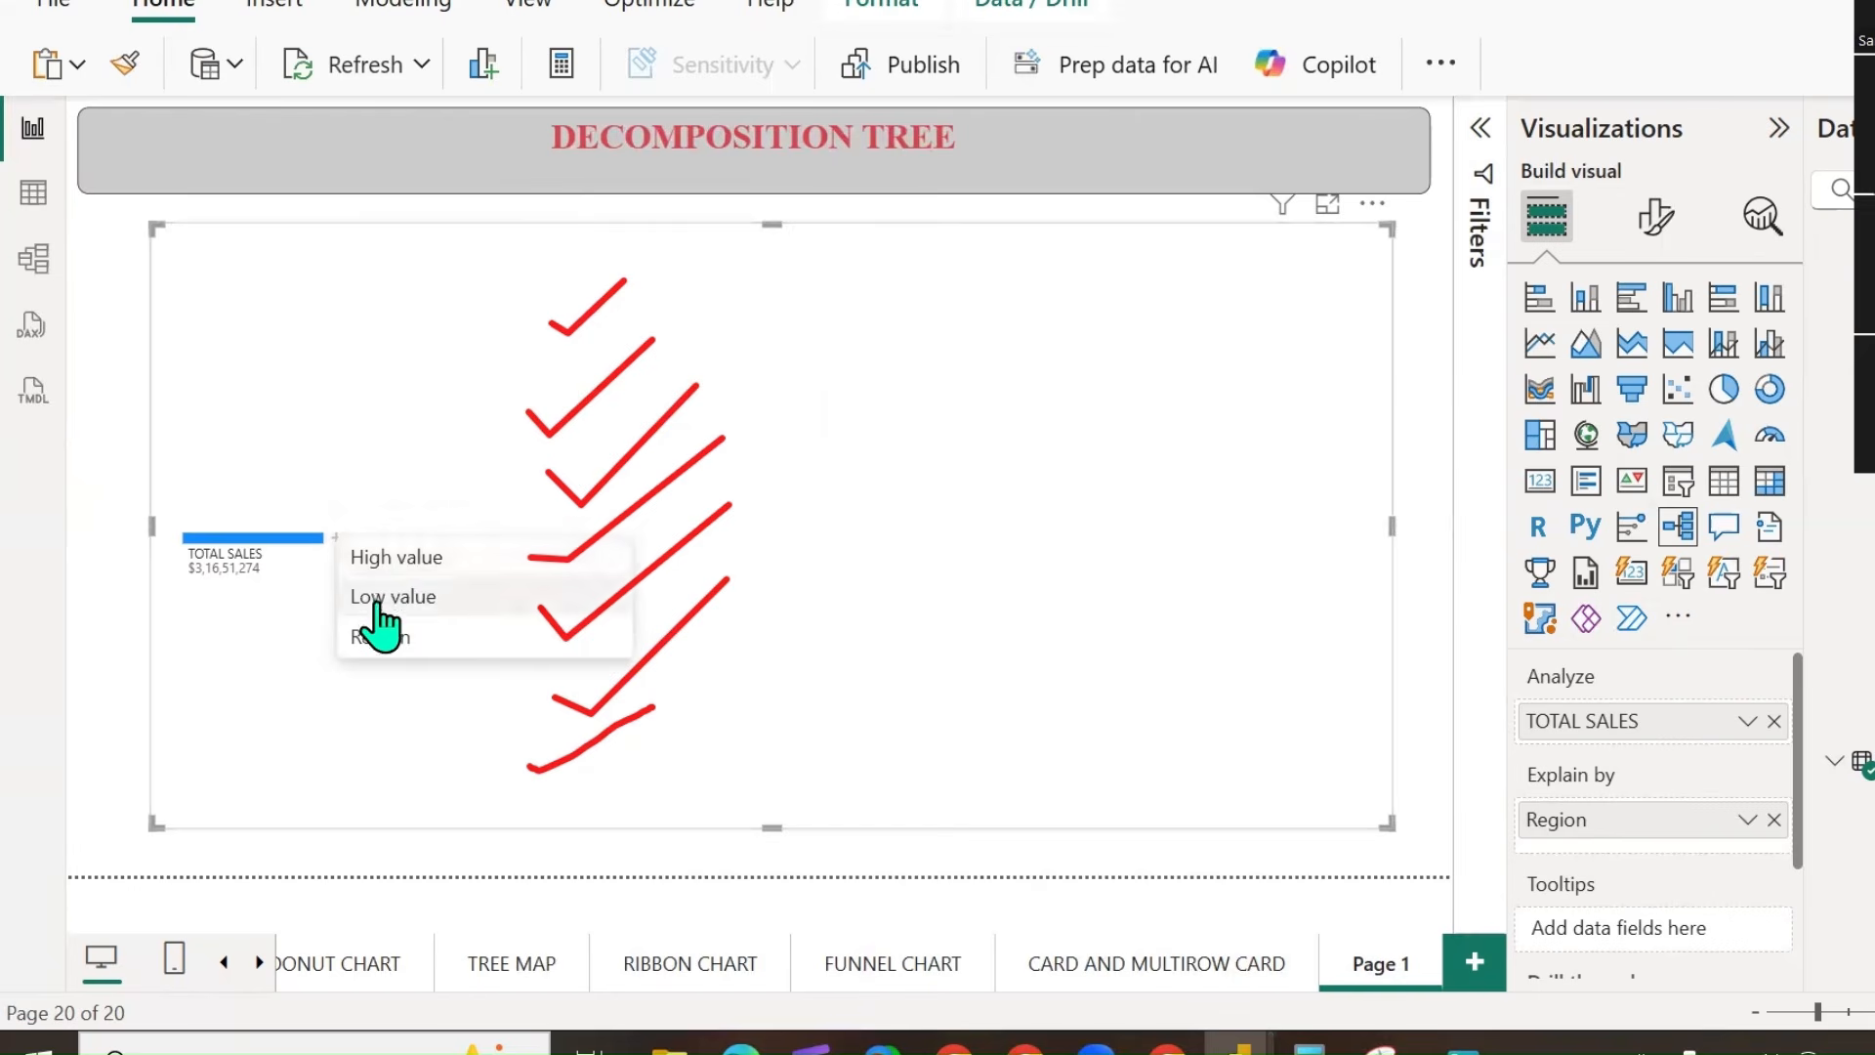
{"action": "left_click", "coordinate": [376, 597]}
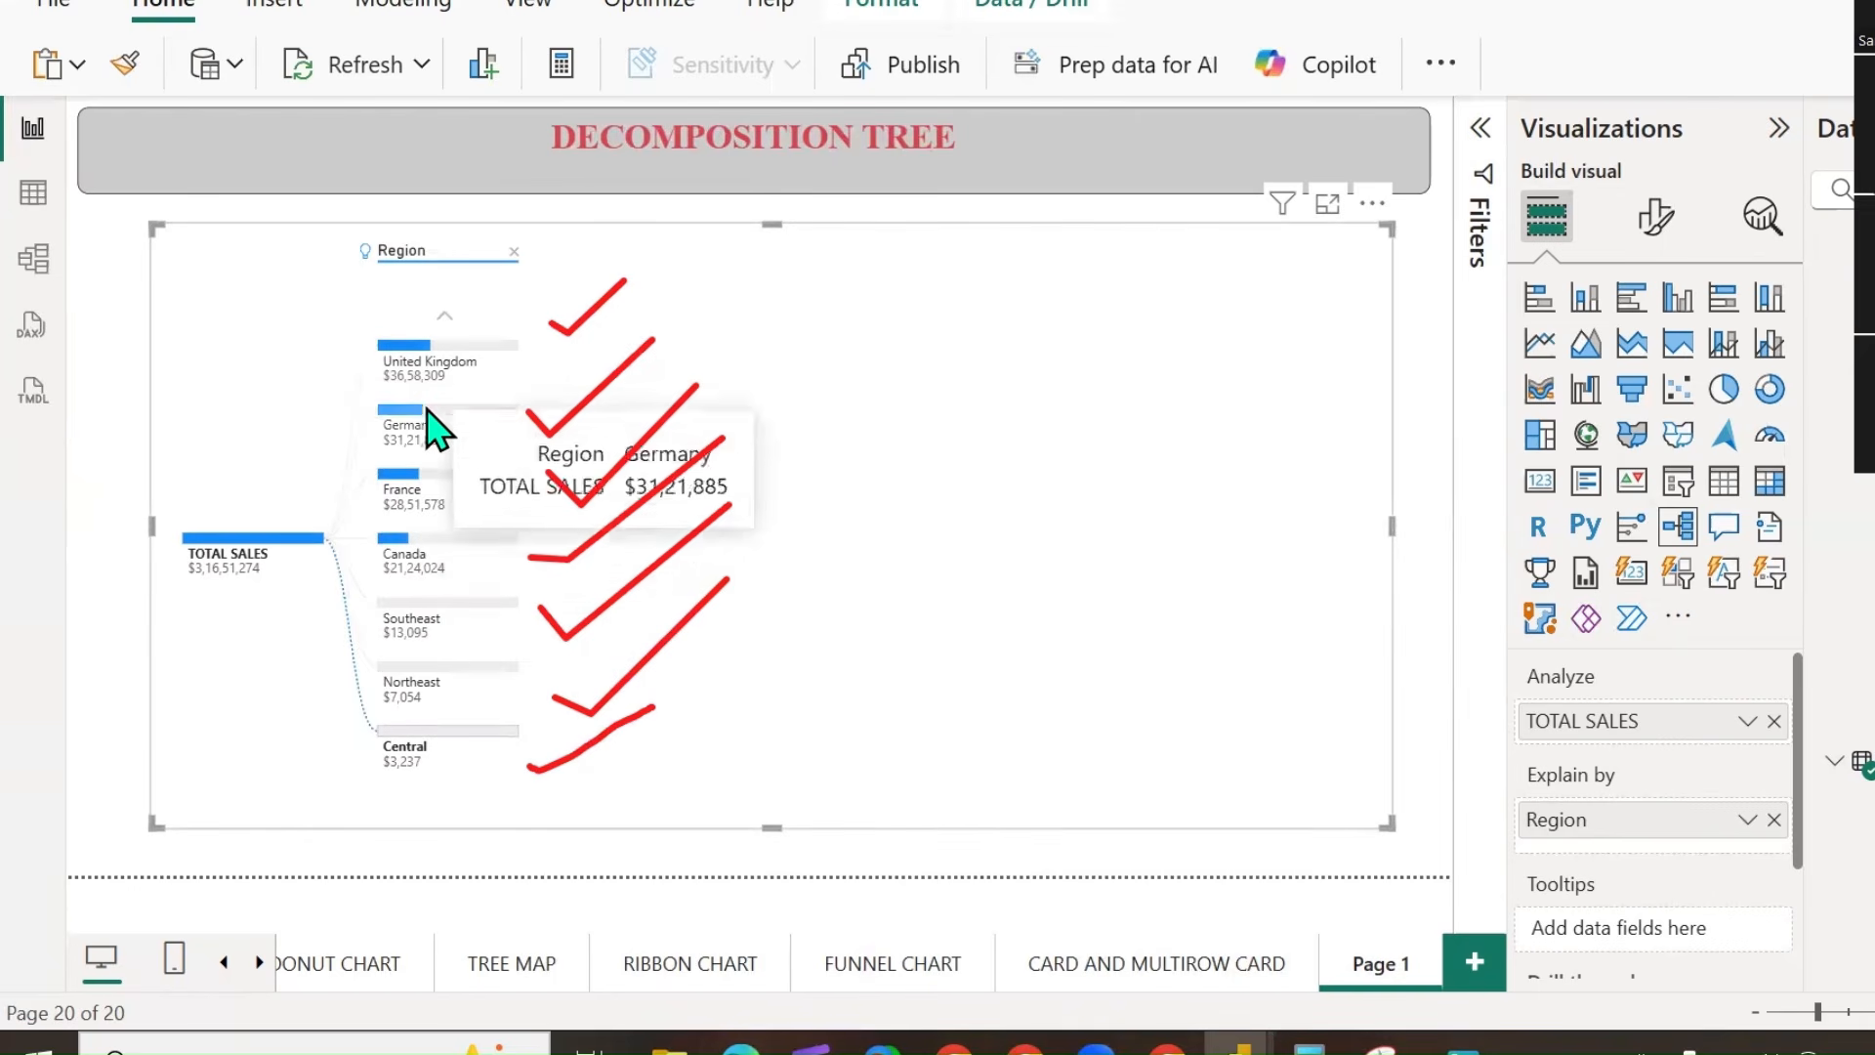
{"action": "left_click", "coordinate": [444, 319]}
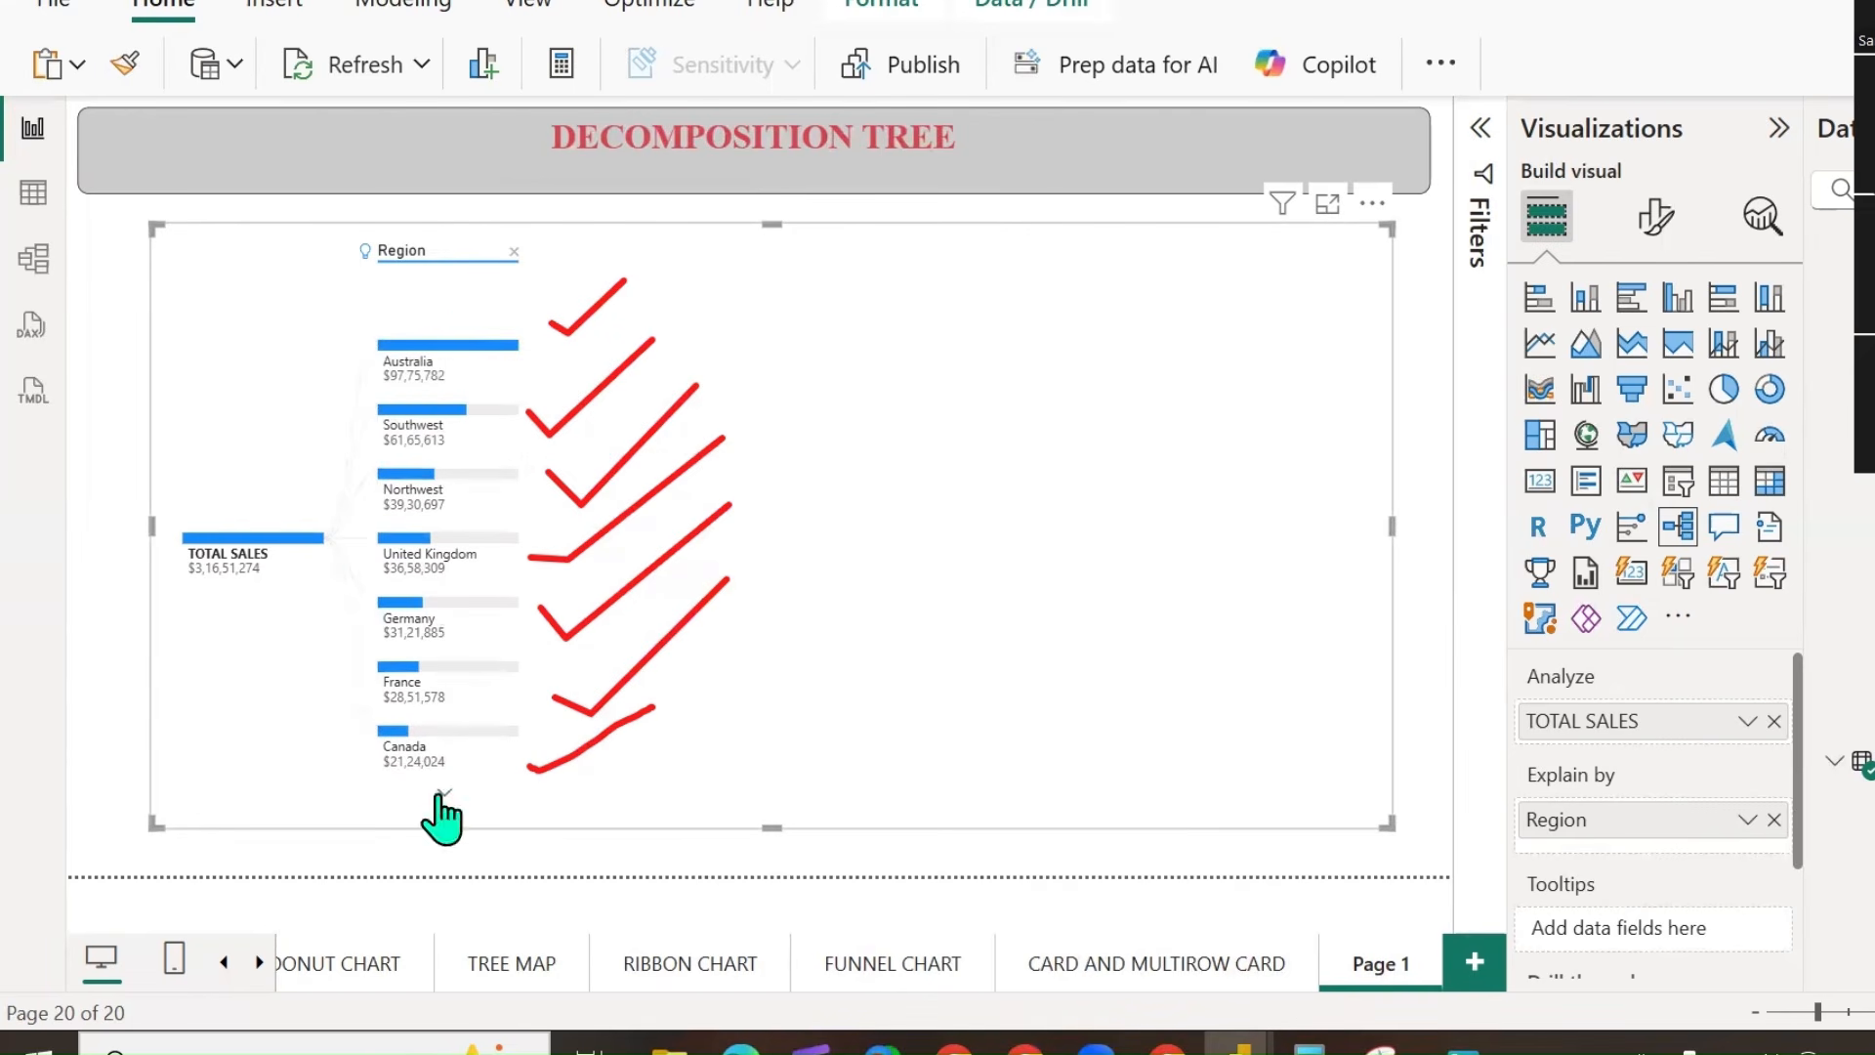
{"action": "left_click", "coordinate": [443, 794]}
{"action": "left_click", "coordinate": [446, 317]}
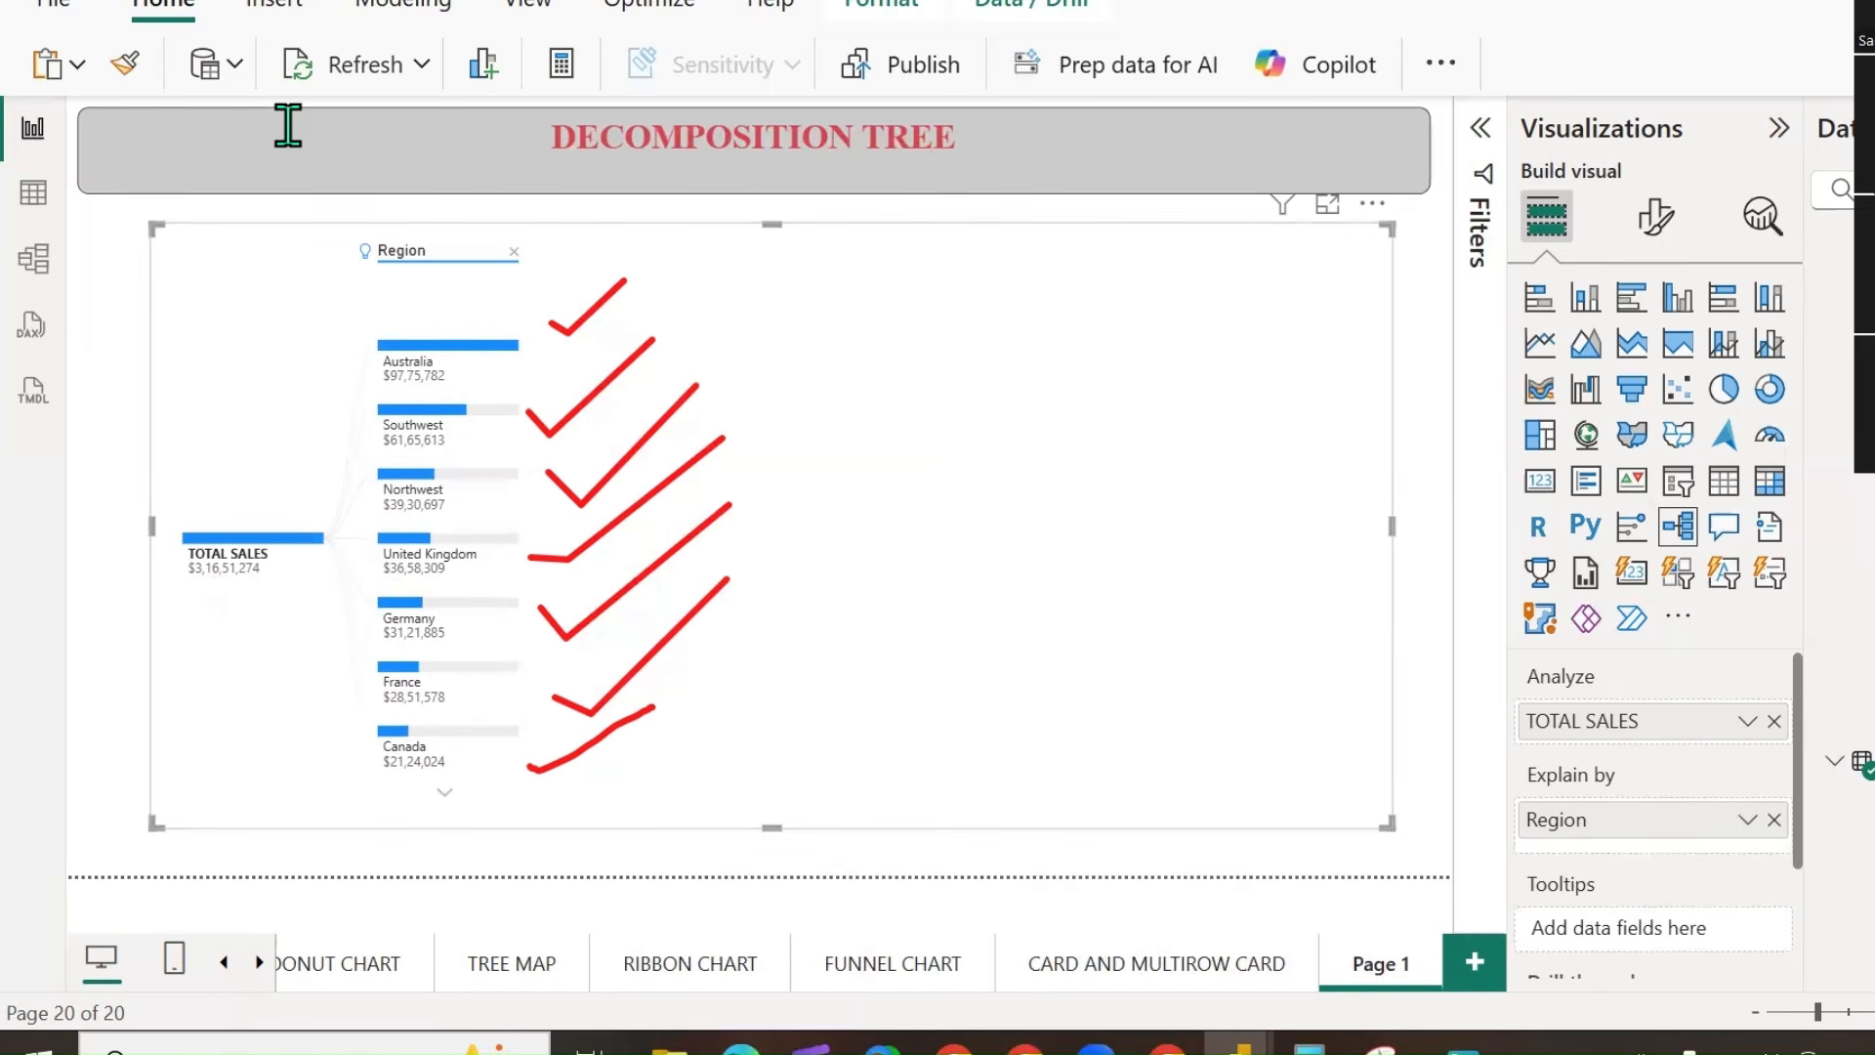
{"action": "left_click_drag", "start_coordinate": [265, 359], "coordinate": [352, 418]}
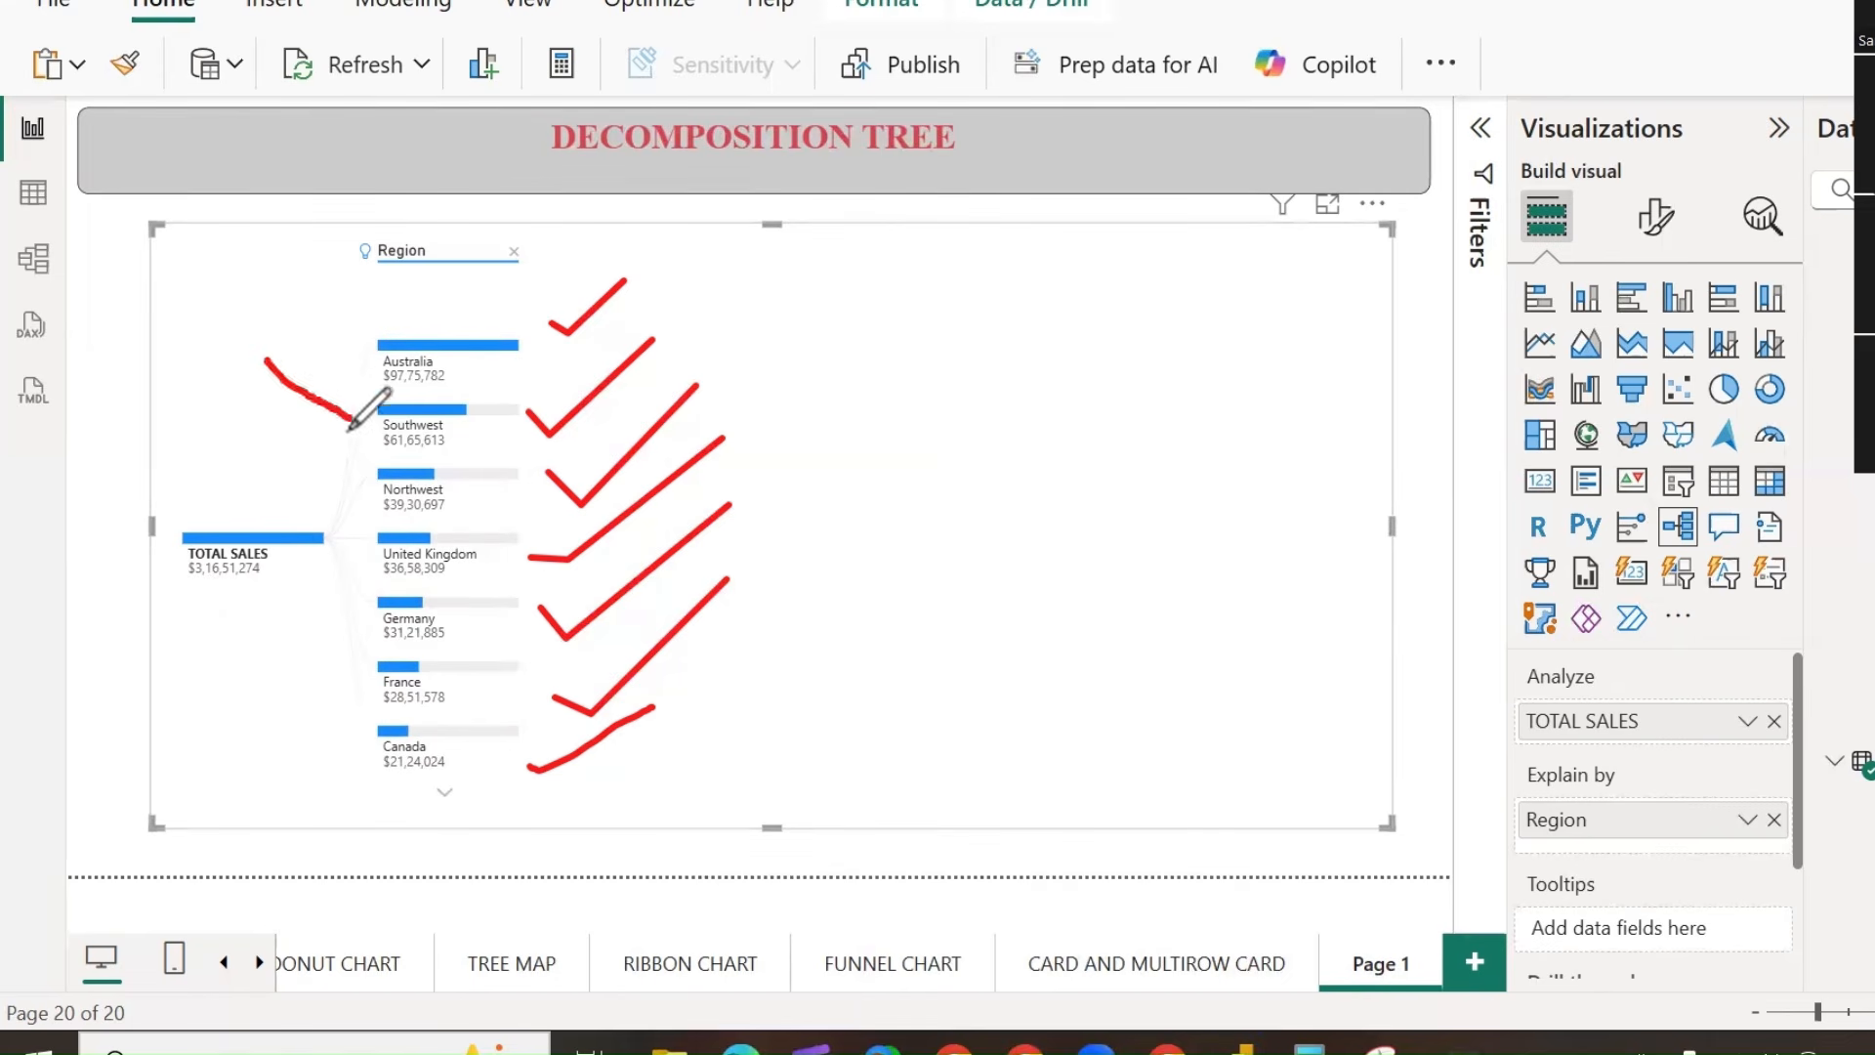
{"action": "left_click_drag", "start_coordinate": [258, 460], "coordinate": [325, 489]}
{"action": "left_click_drag", "start_coordinate": [262, 672], "coordinate": [343, 583]}
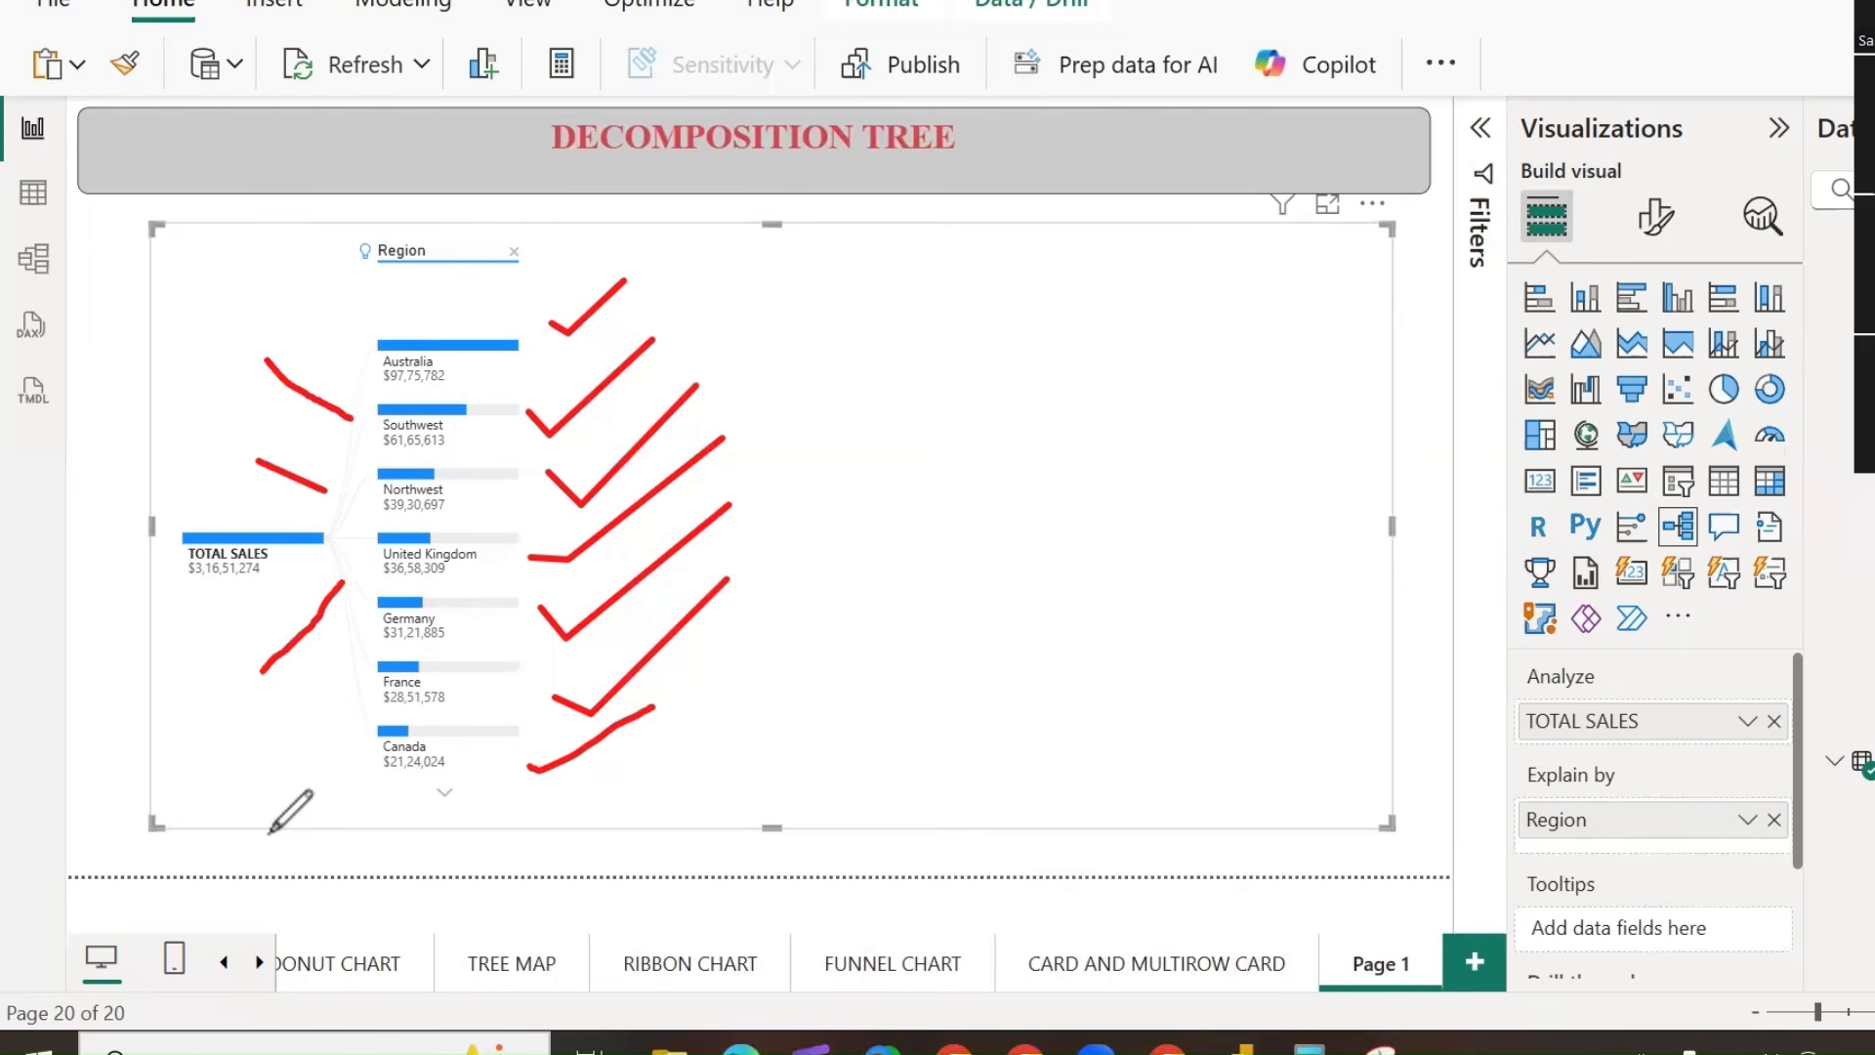
{"action": "left_click", "coordinate": [459, 280]}
{"action": "mouse_move", "coordinate": [296, 729]}
{"action": "left_mouse_down"}
{"action": "mouse_move", "coordinate": [621, 712]}
{"action": "mouse_move", "coordinate": [444, 486]}
{"action": "left_mouse_up"}
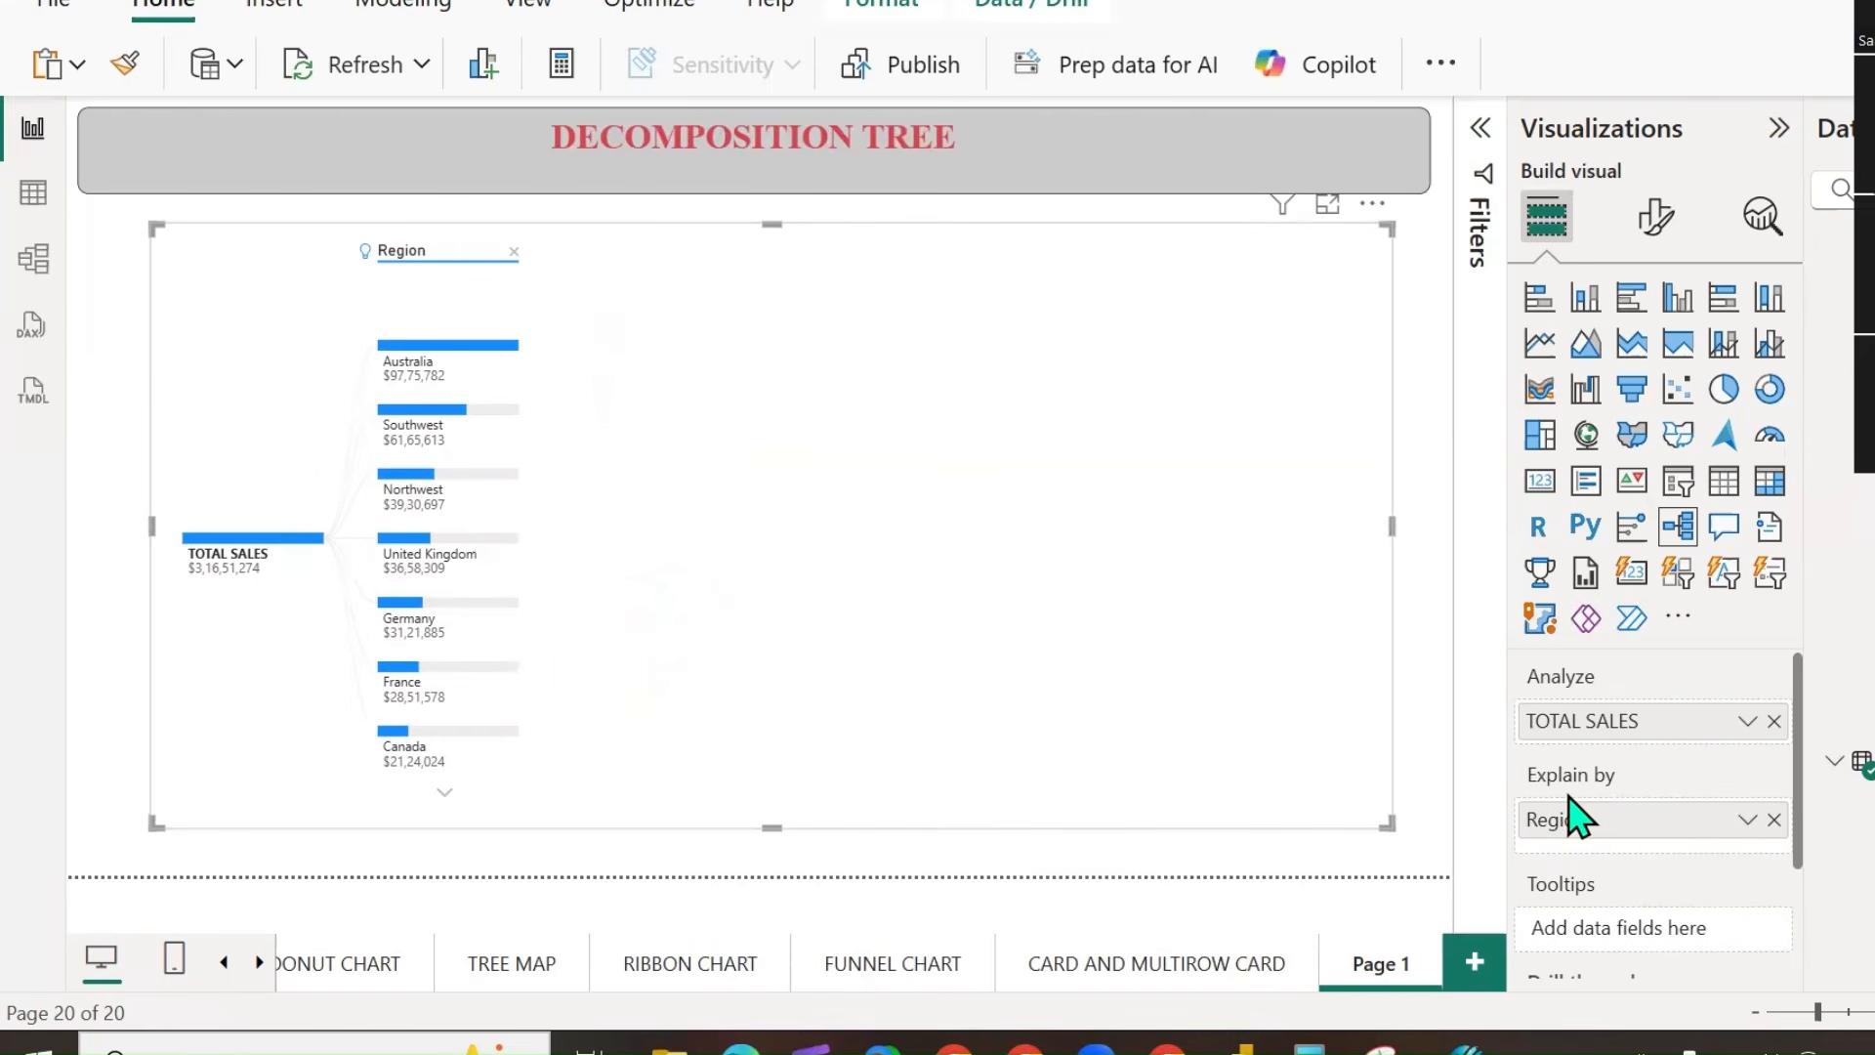
Add Category, SubCategory and ProductName to the tree's Explain by fields and remove the automatically split ProductName level.
{"action": "scroll", "coordinate": [1842, 586], "scroll_direction": "down", "scroll_amount": 2}
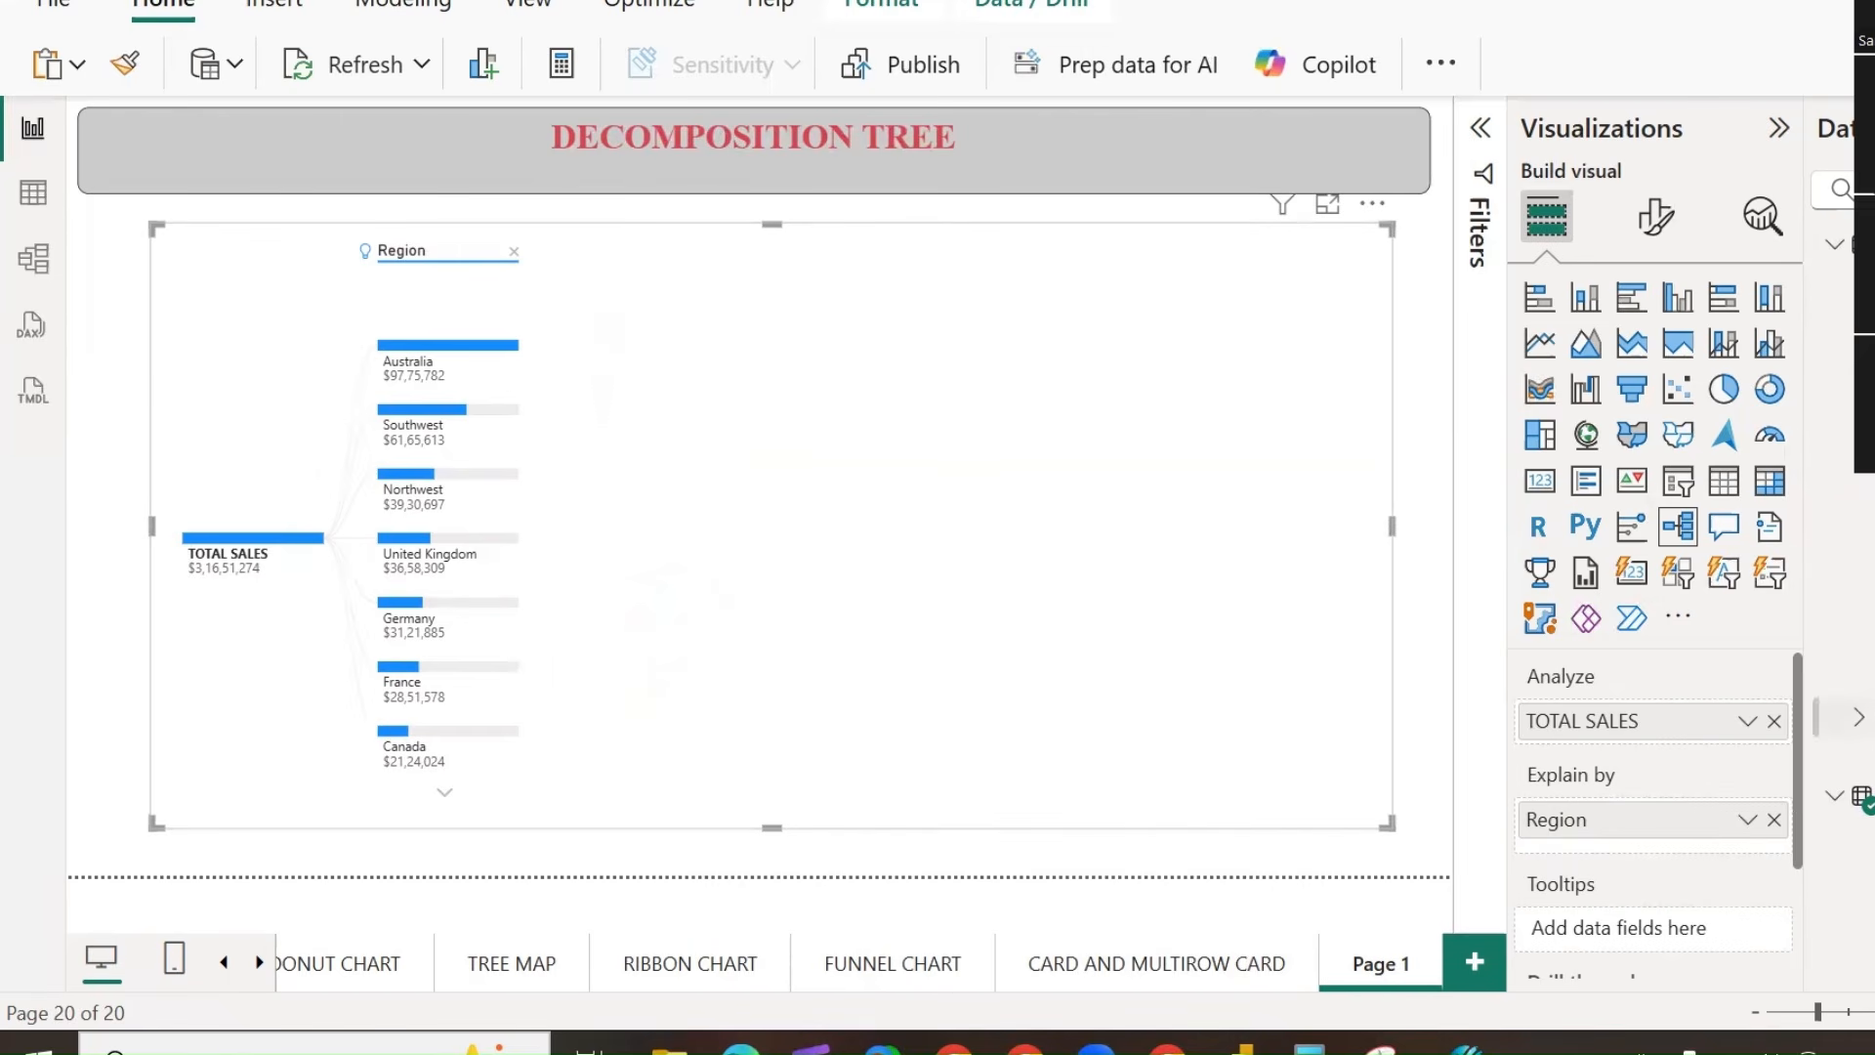
{"action": "left_click", "coordinate": [1867, 284]}
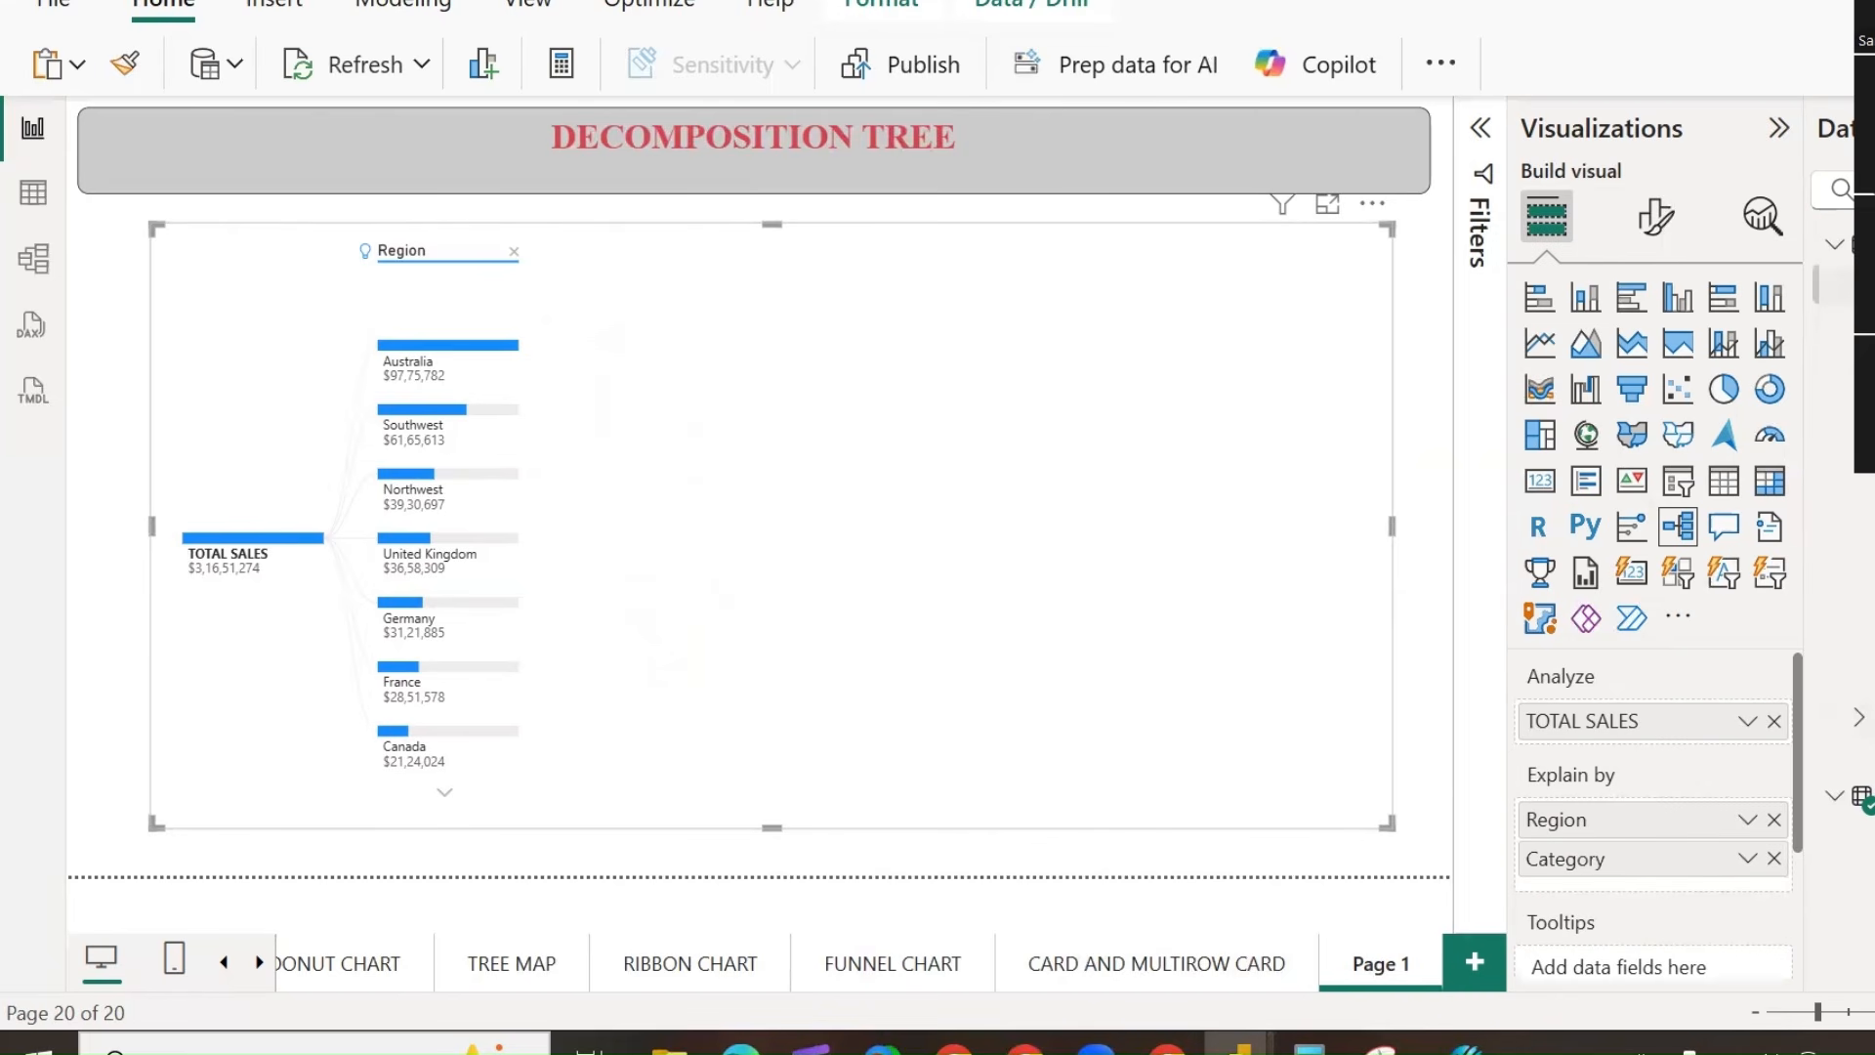
{"action": "left_click", "coordinate": [1870, 765]}
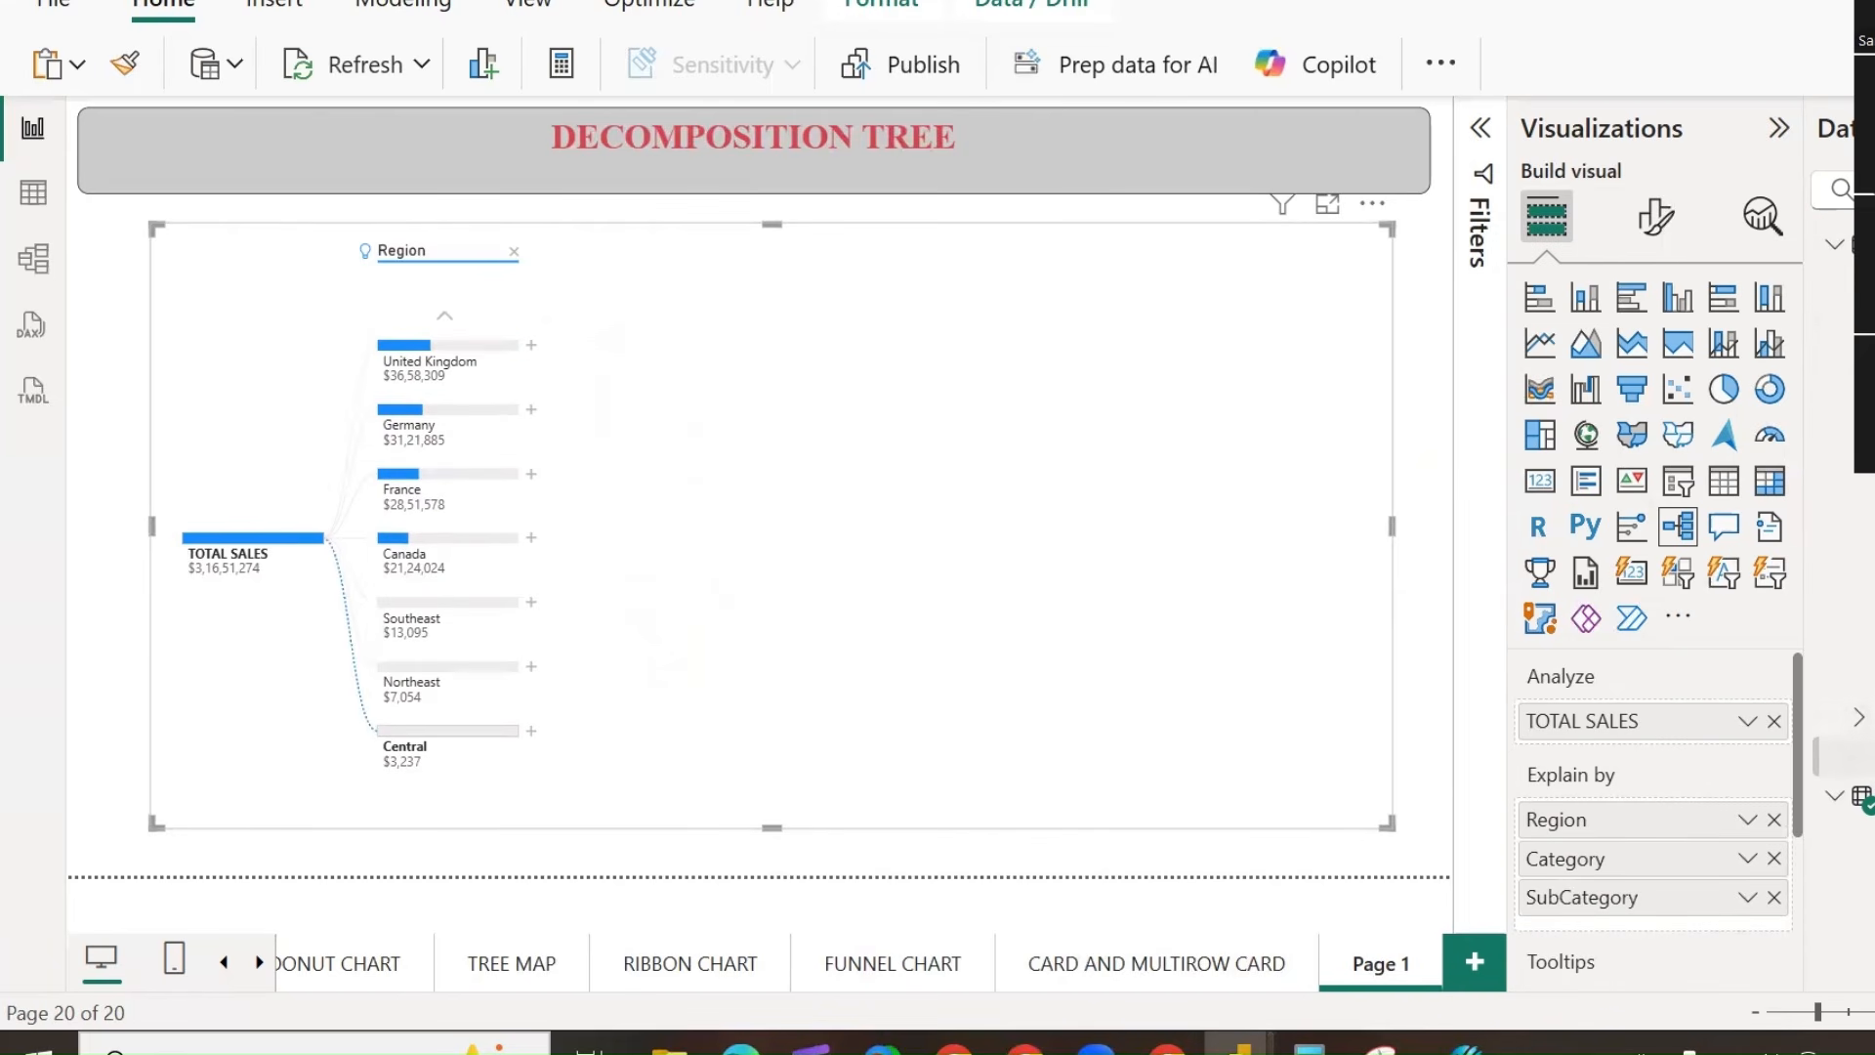
{"action": "left_click", "coordinate": [1872, 662]}
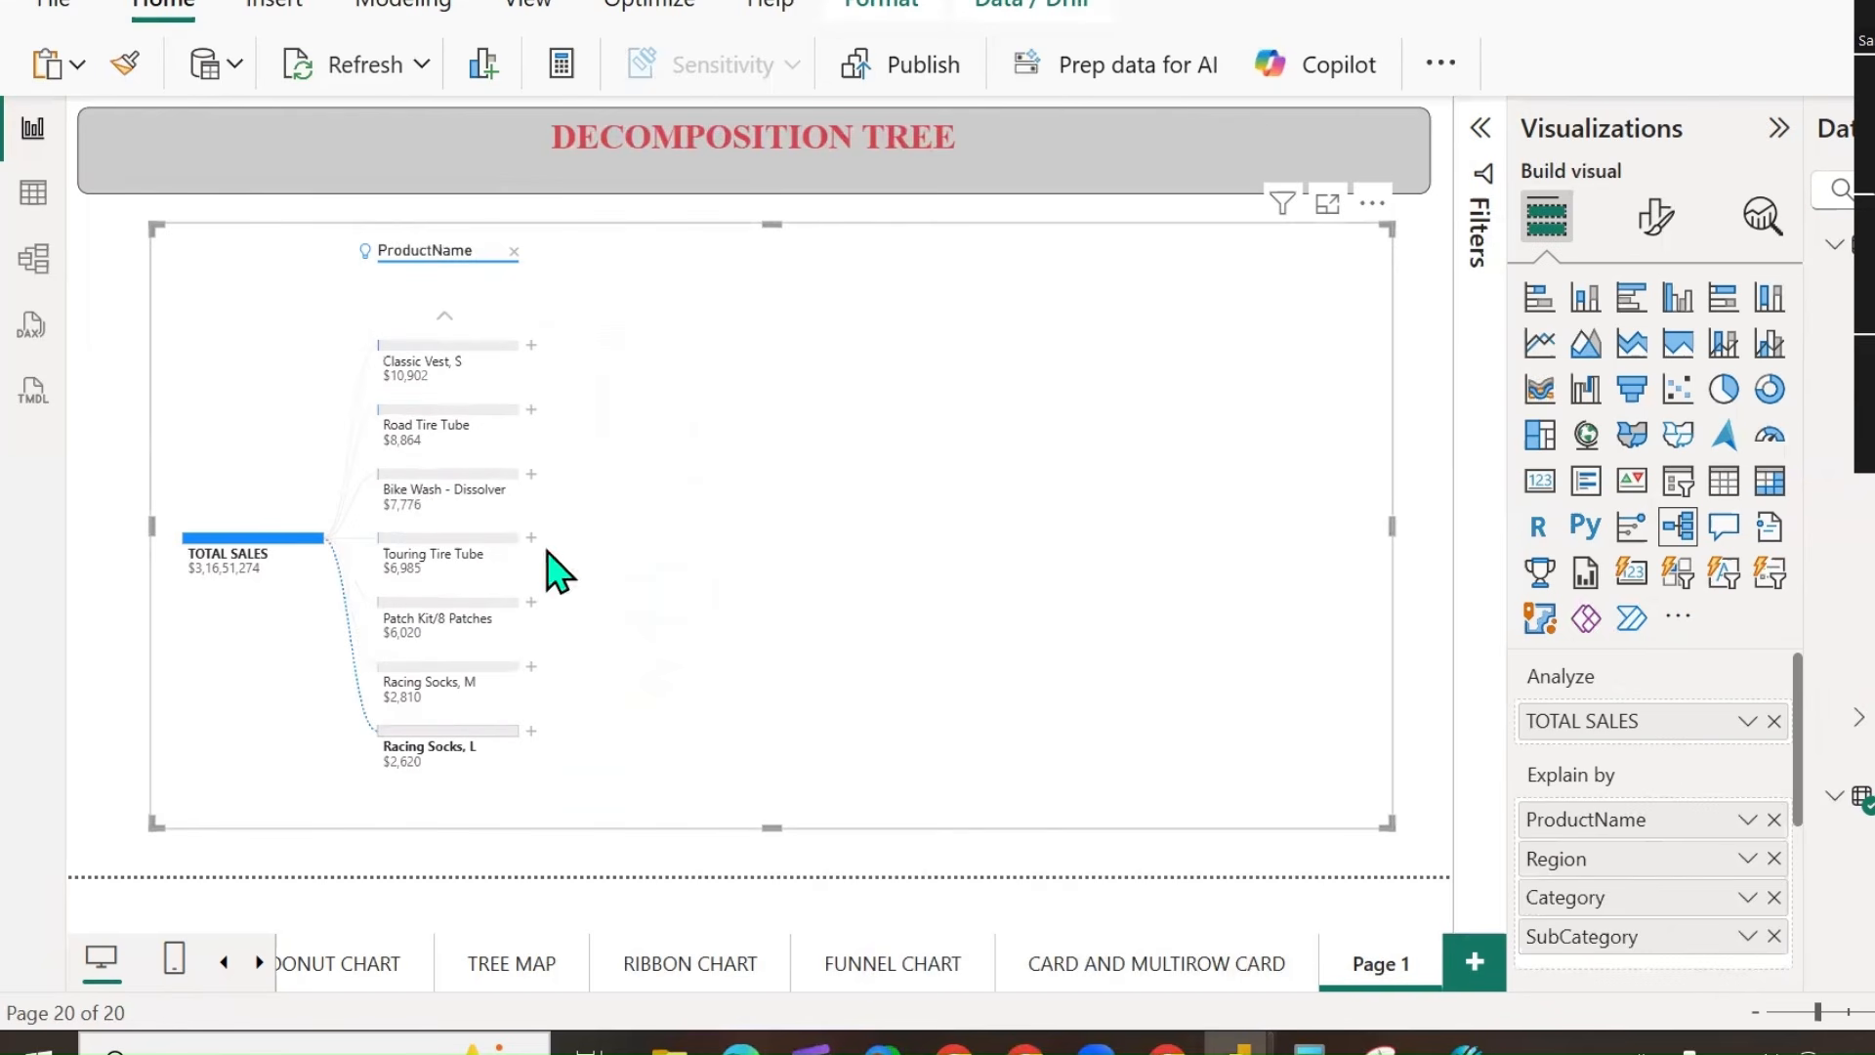
{"action": "scroll", "coordinate": [445, 327], "scroll_direction": "up", "scroll_amount": 10}
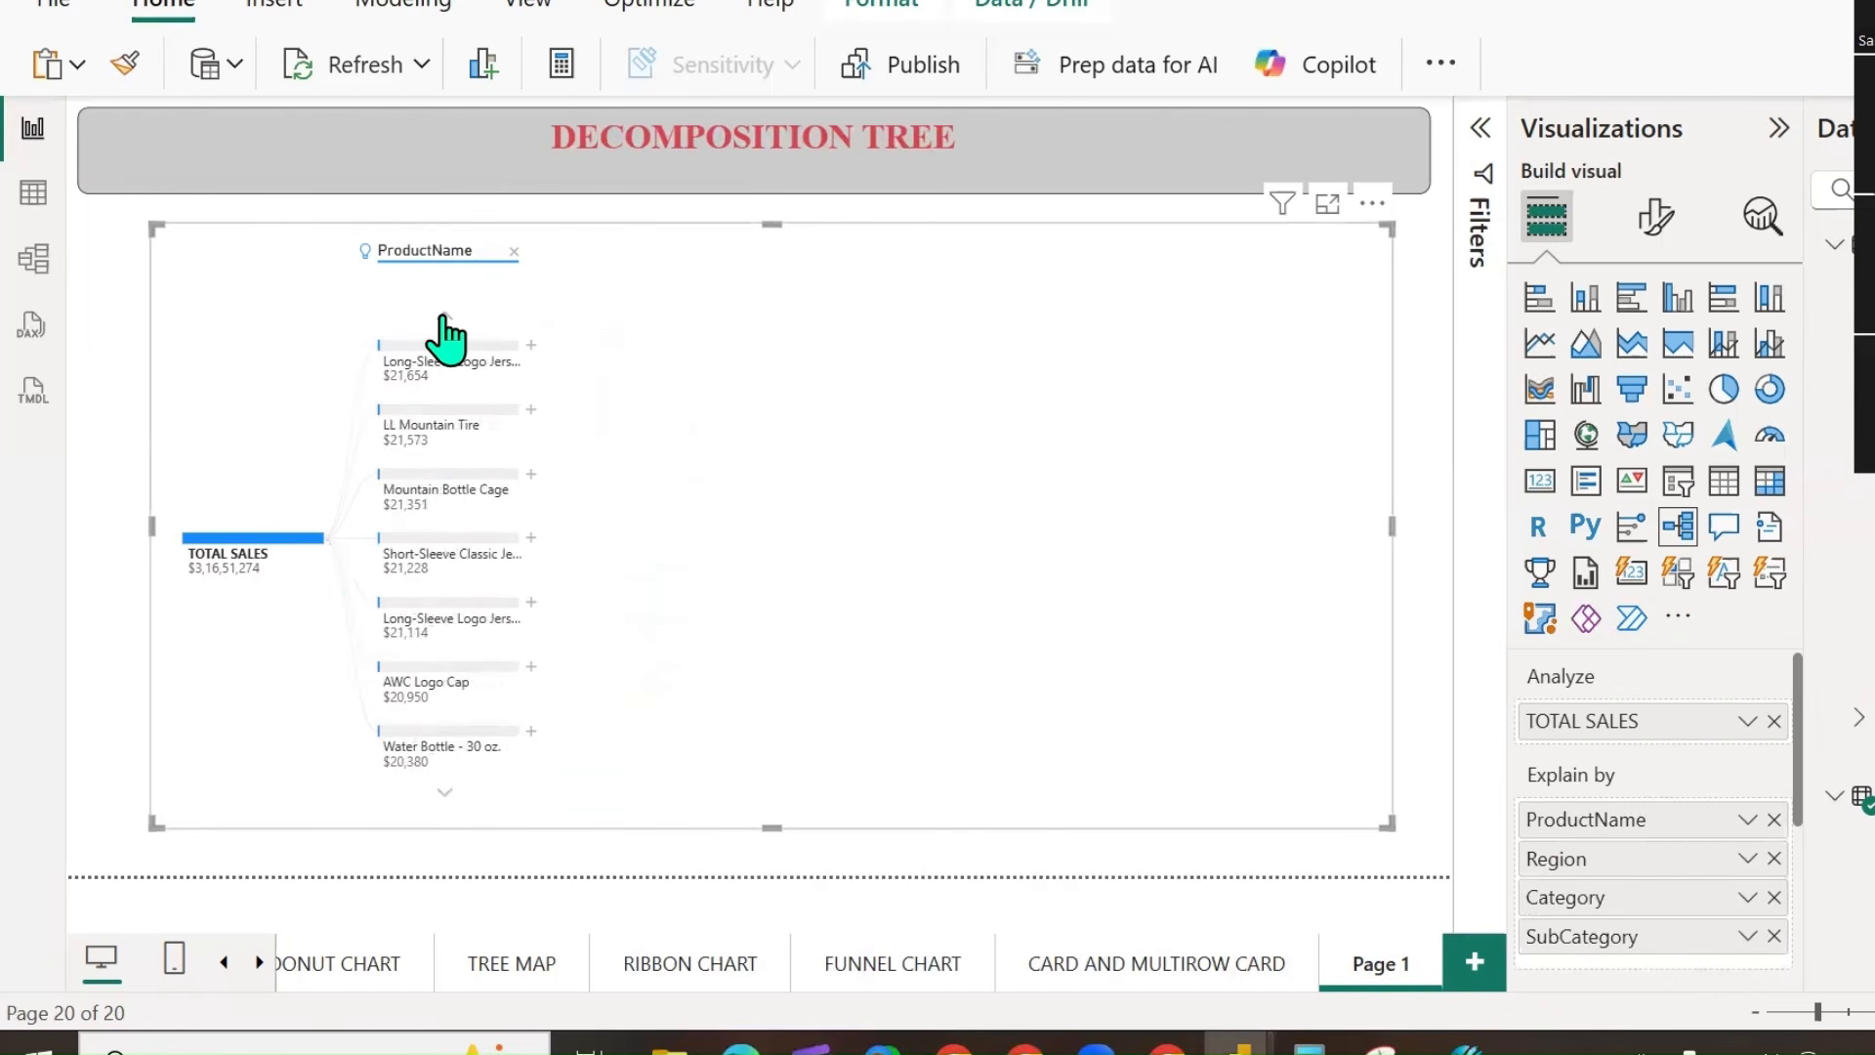
{"action": "left_click", "coordinate": [512, 253]}
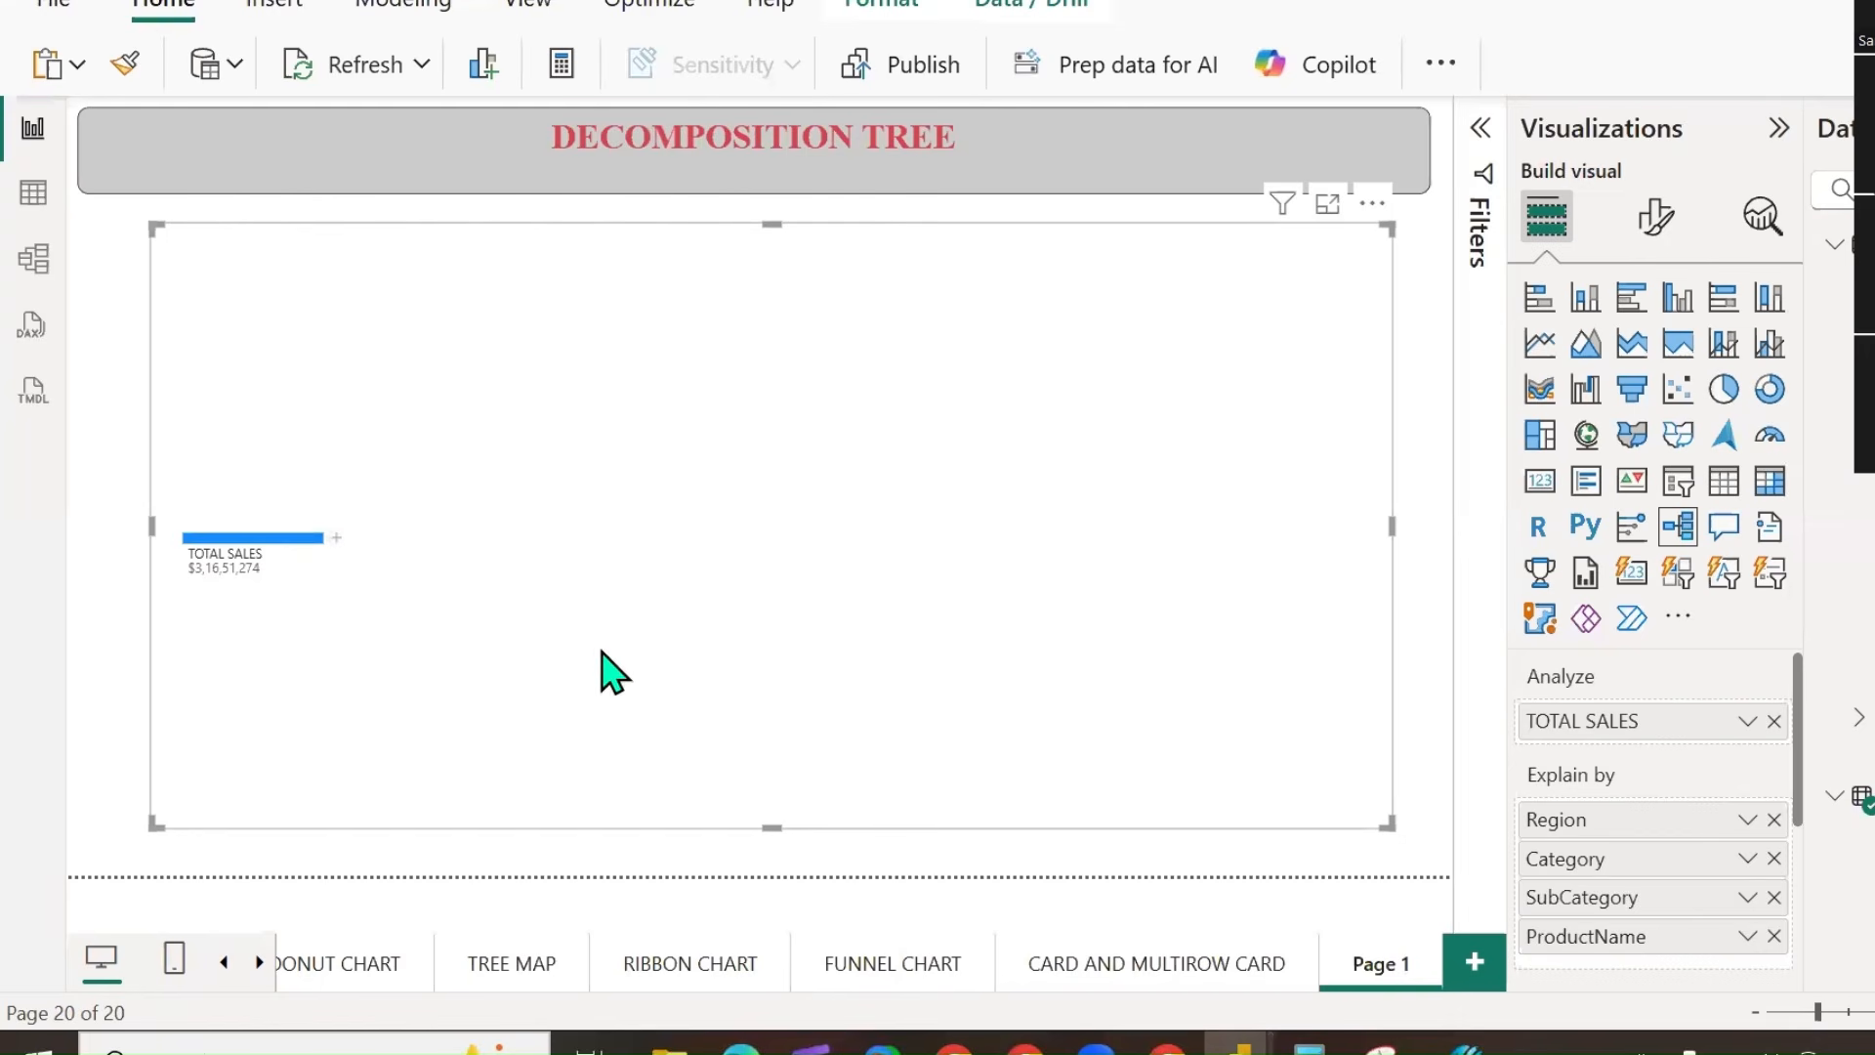
Split TOTAL SALES by Region and break the Australia node down by Category.
{"action": "left_click", "coordinate": [335, 538]}
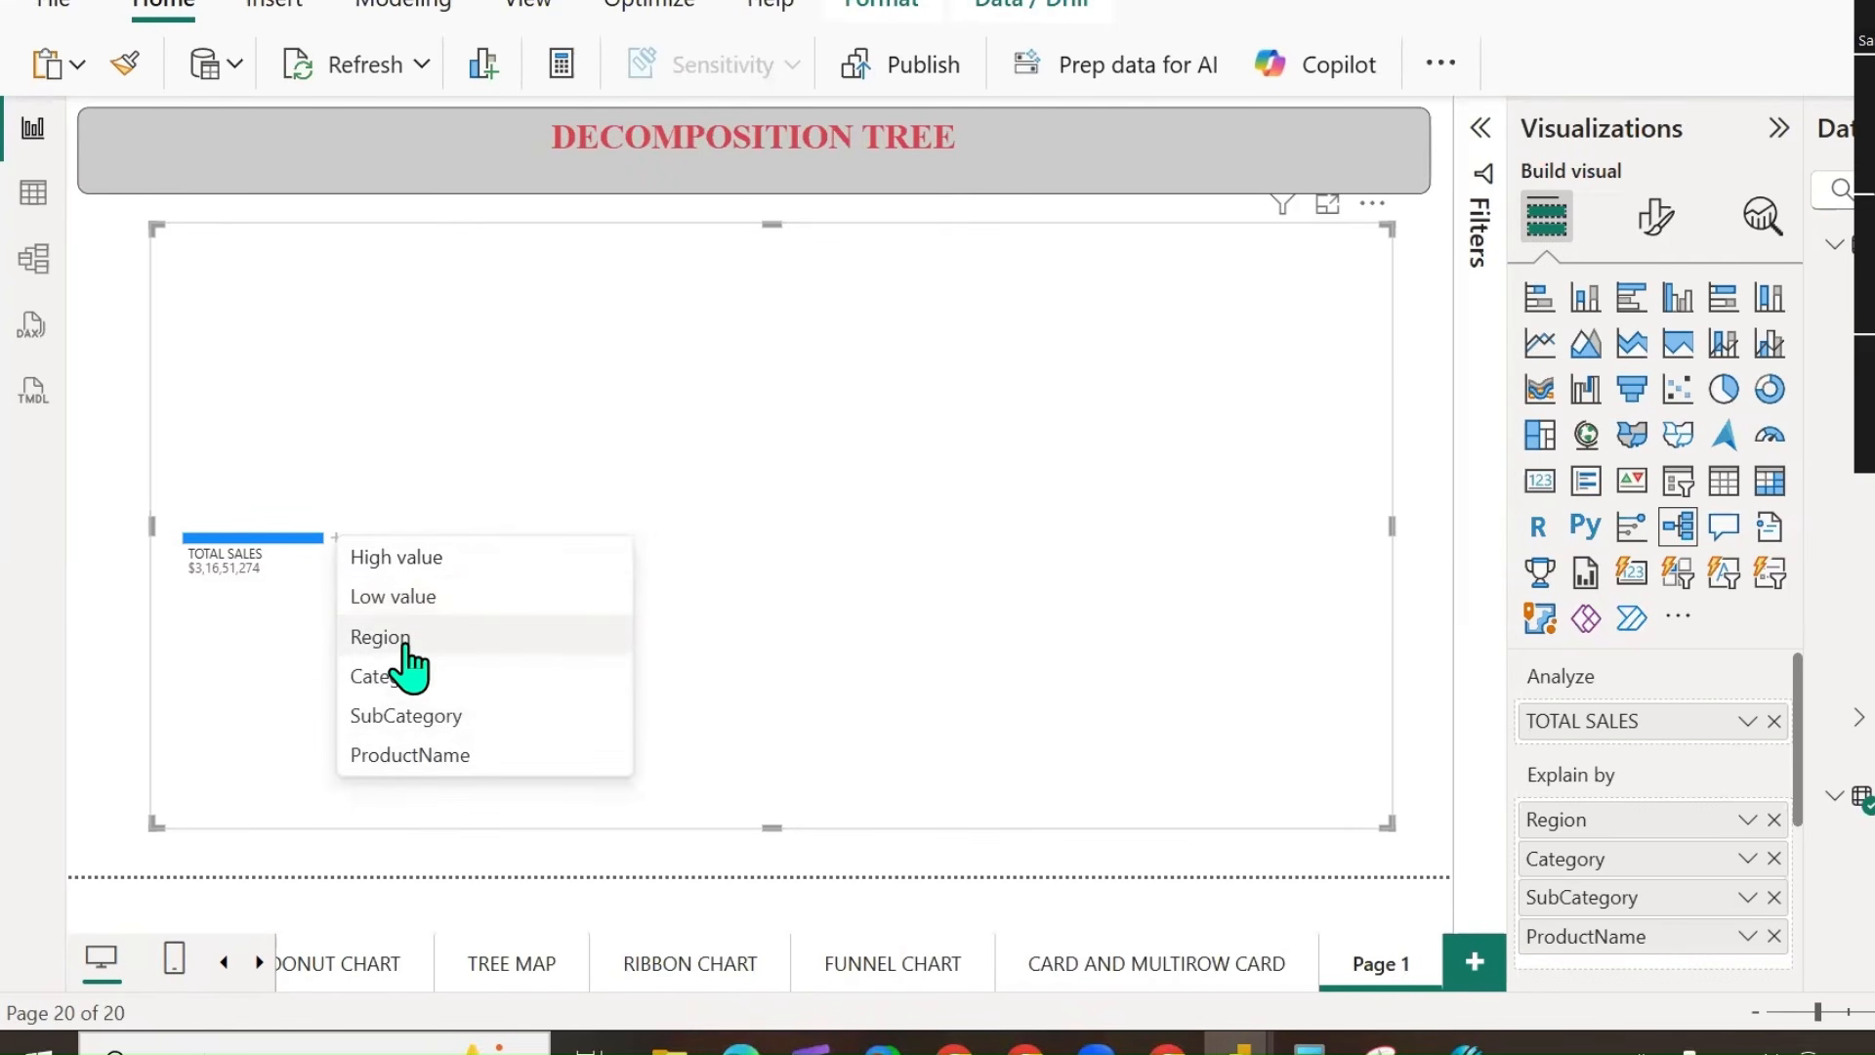
{"action": "left_click", "coordinate": [333, 796]}
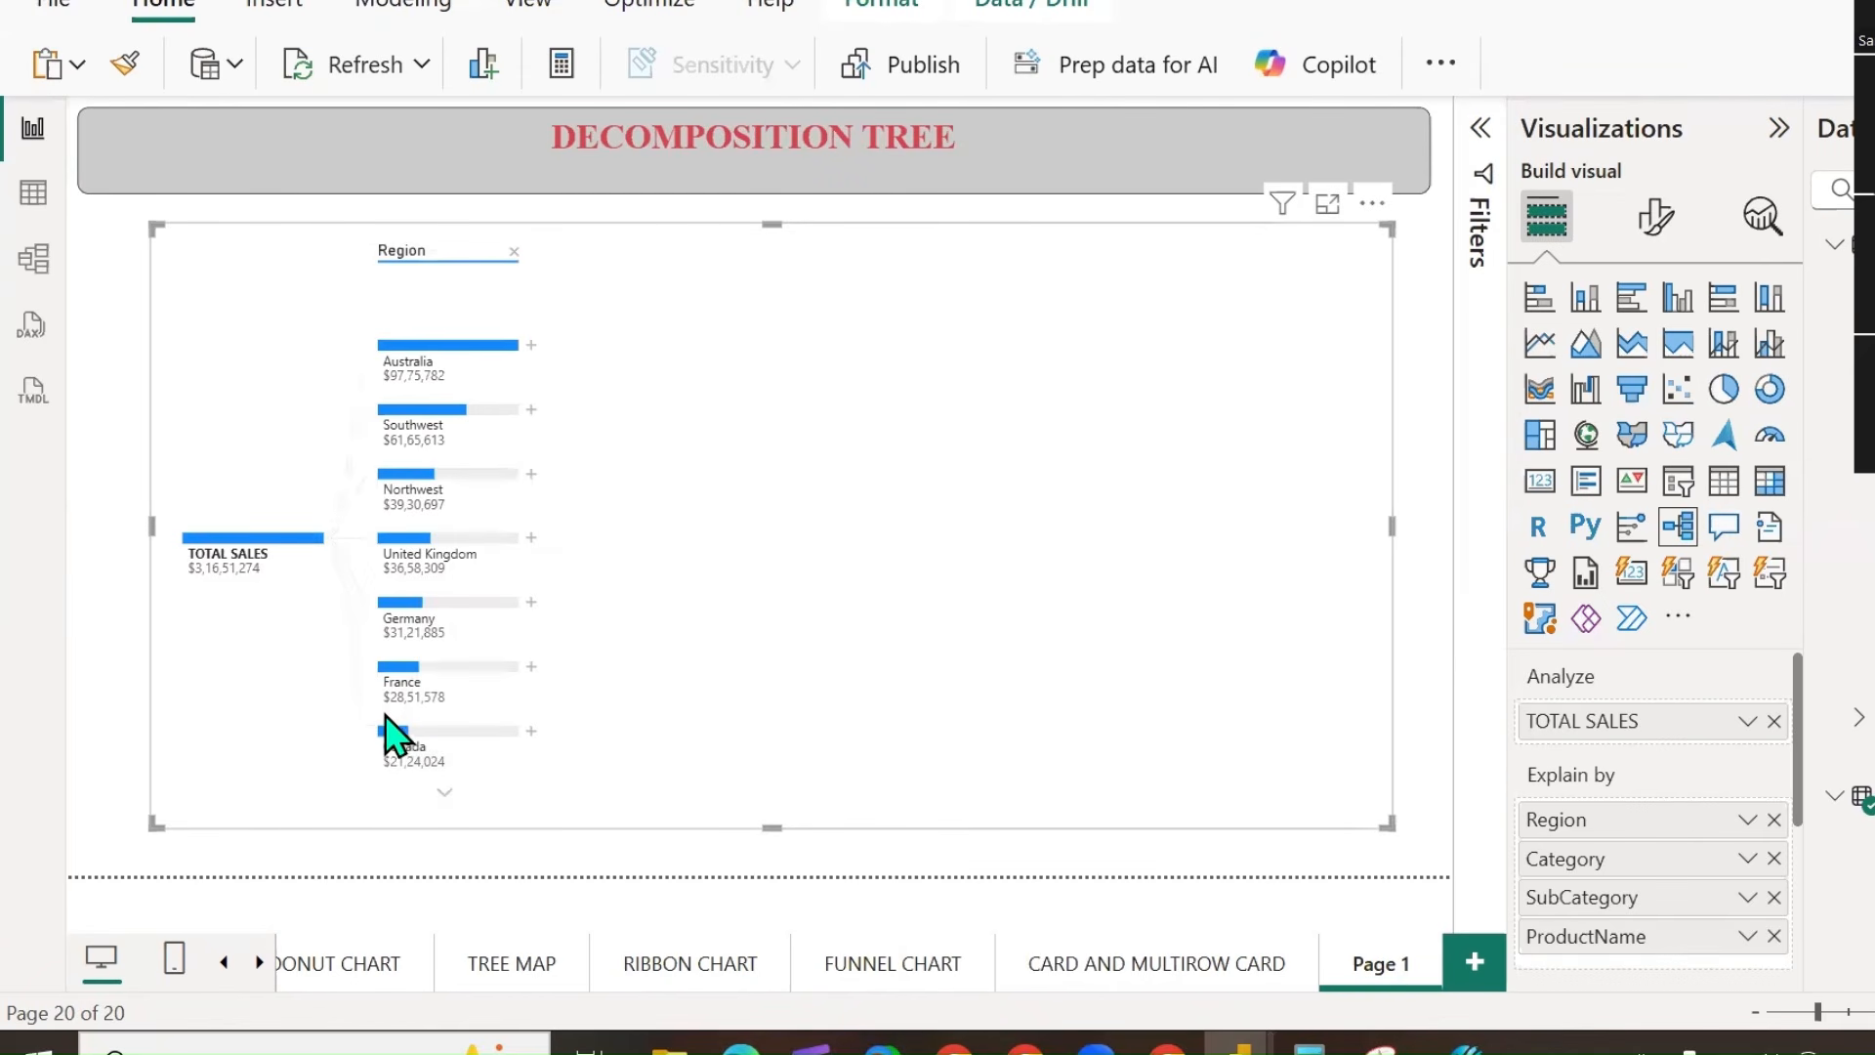
{"action": "left_click", "coordinate": [532, 344]}
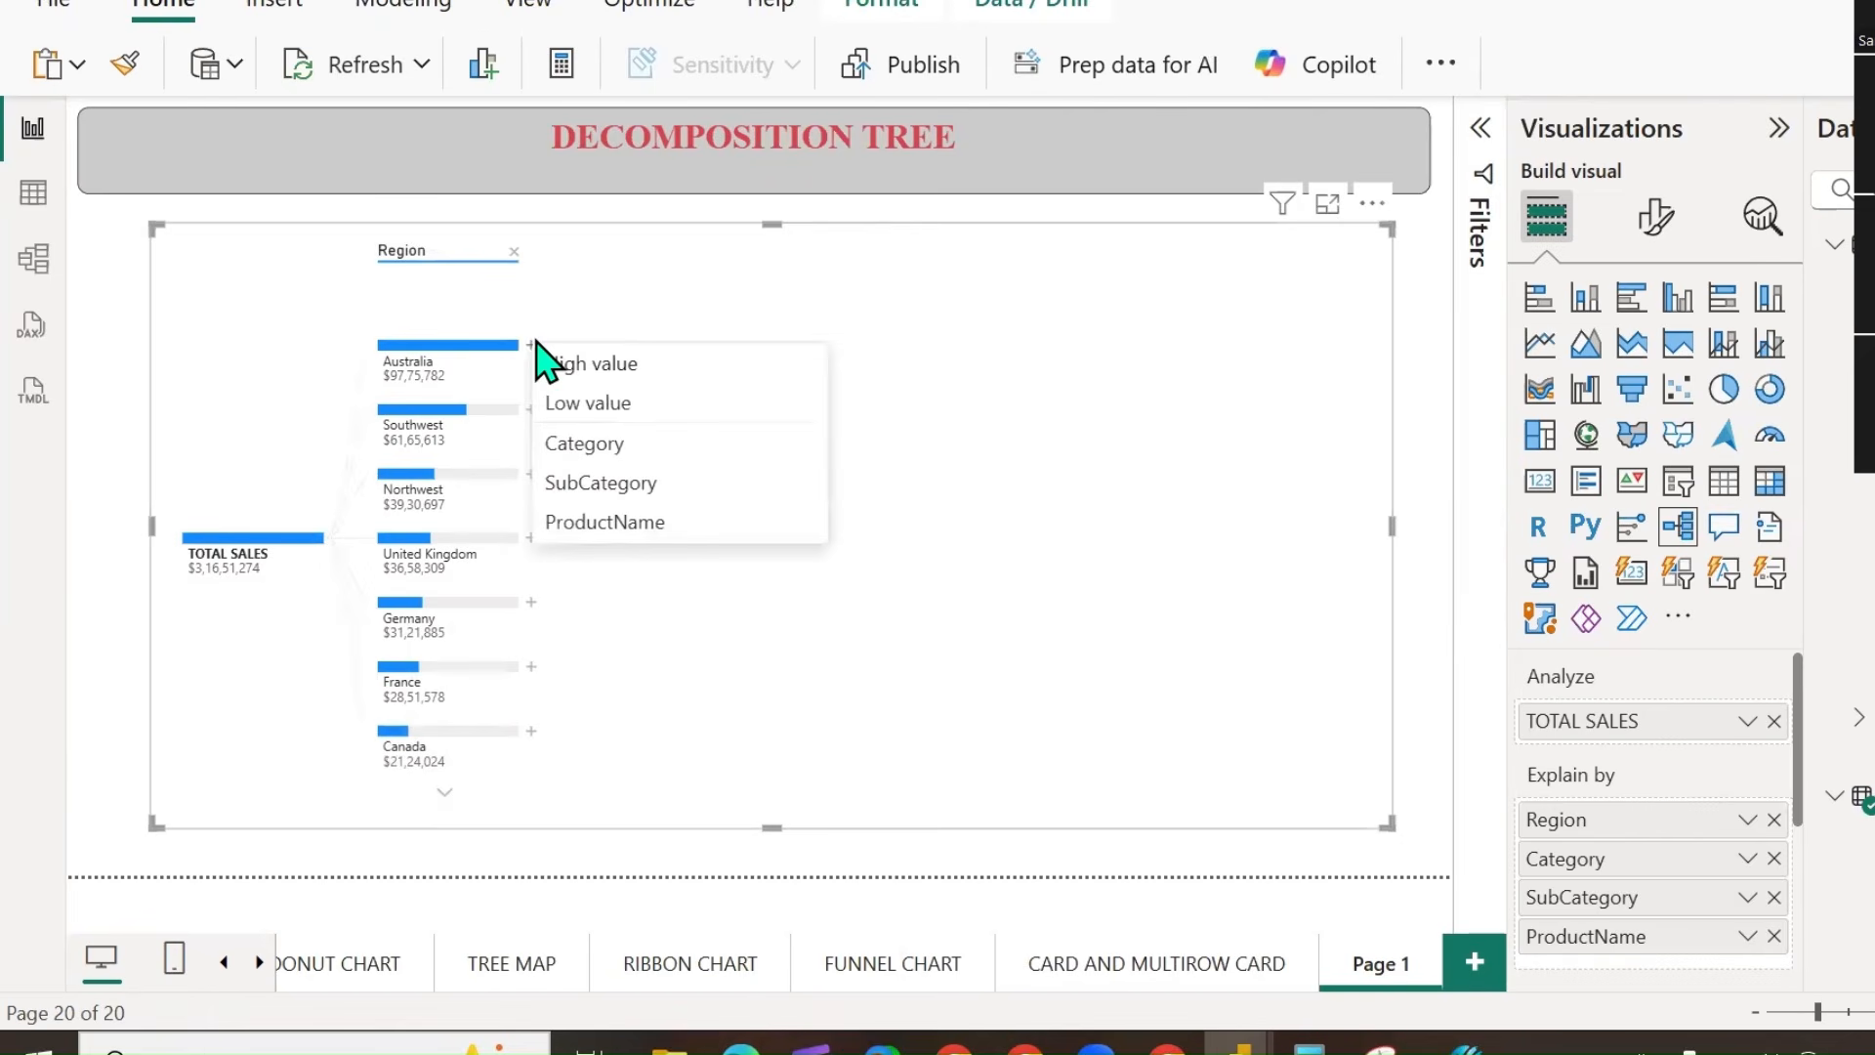
{"action": "left_click", "coordinate": [598, 445]}
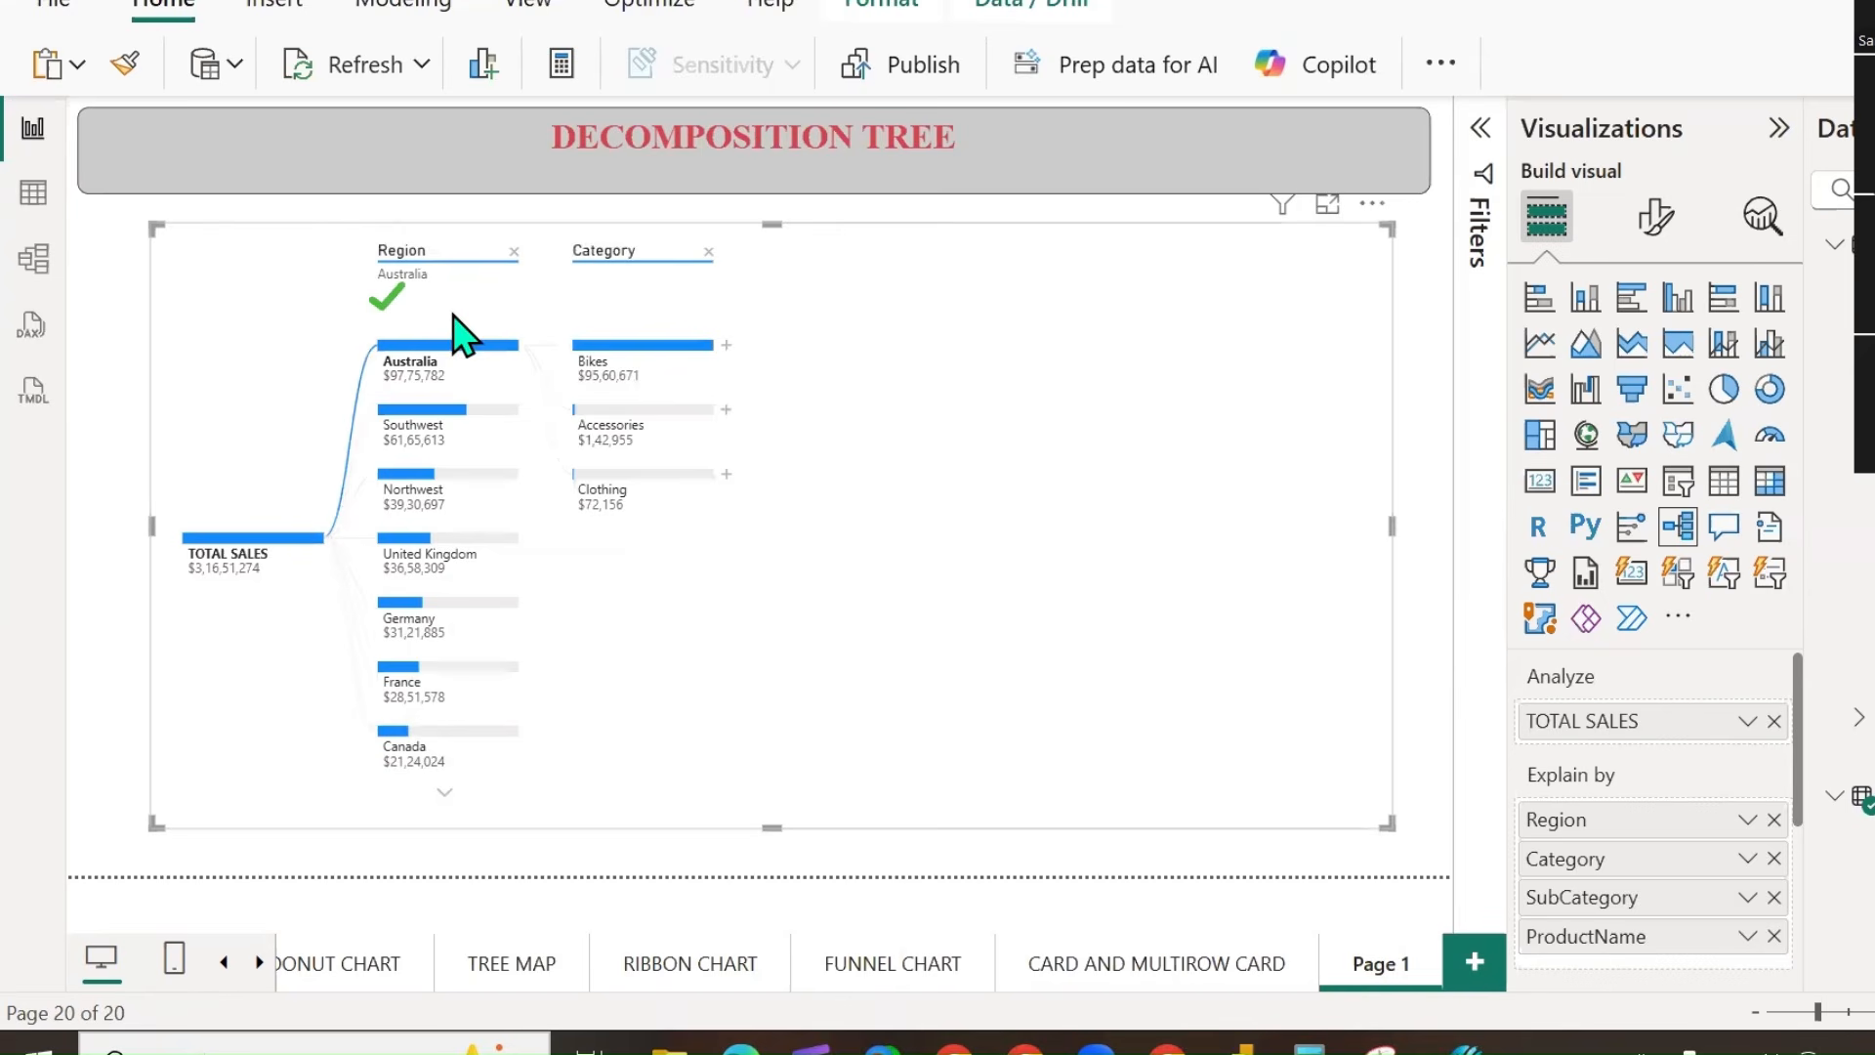
{"action": "left_click_drag", "start_coordinate": [628, 311], "coordinate": [785, 244]}
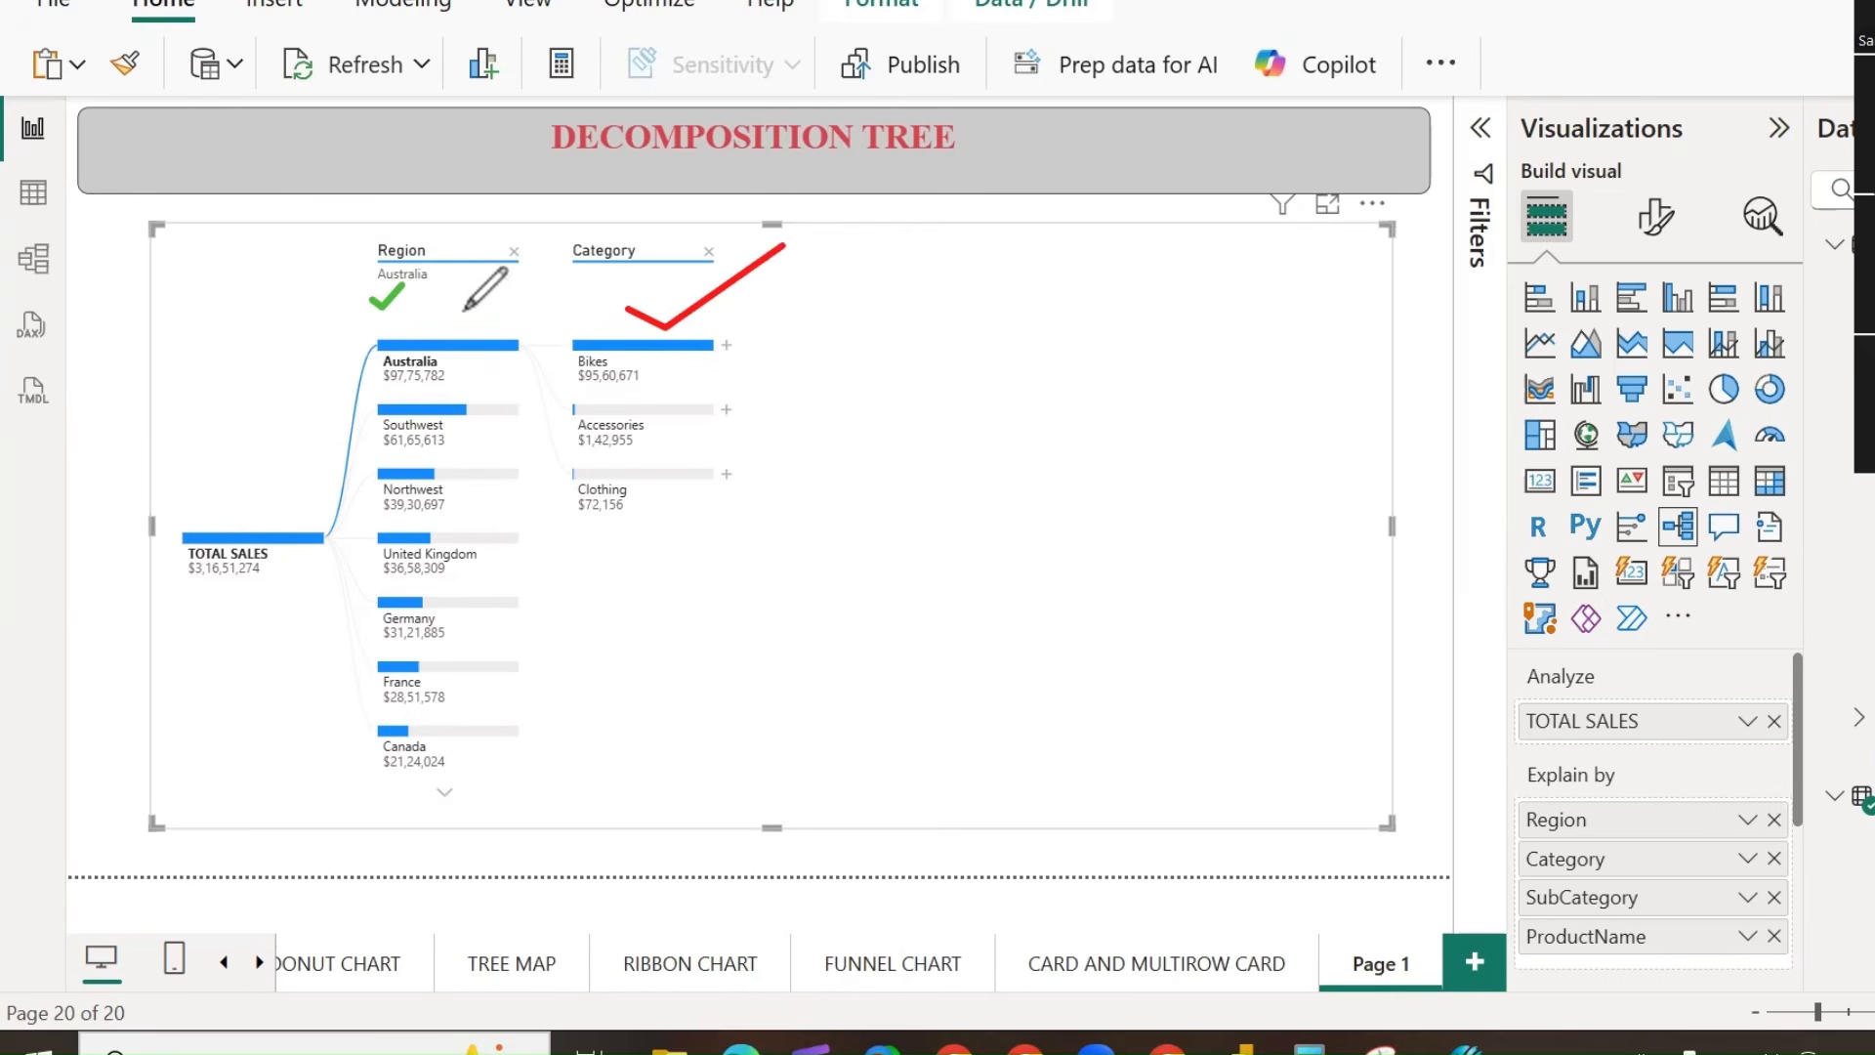
{"action": "left_click_drag", "start_coordinate": [432, 292], "coordinate": [593, 200]}
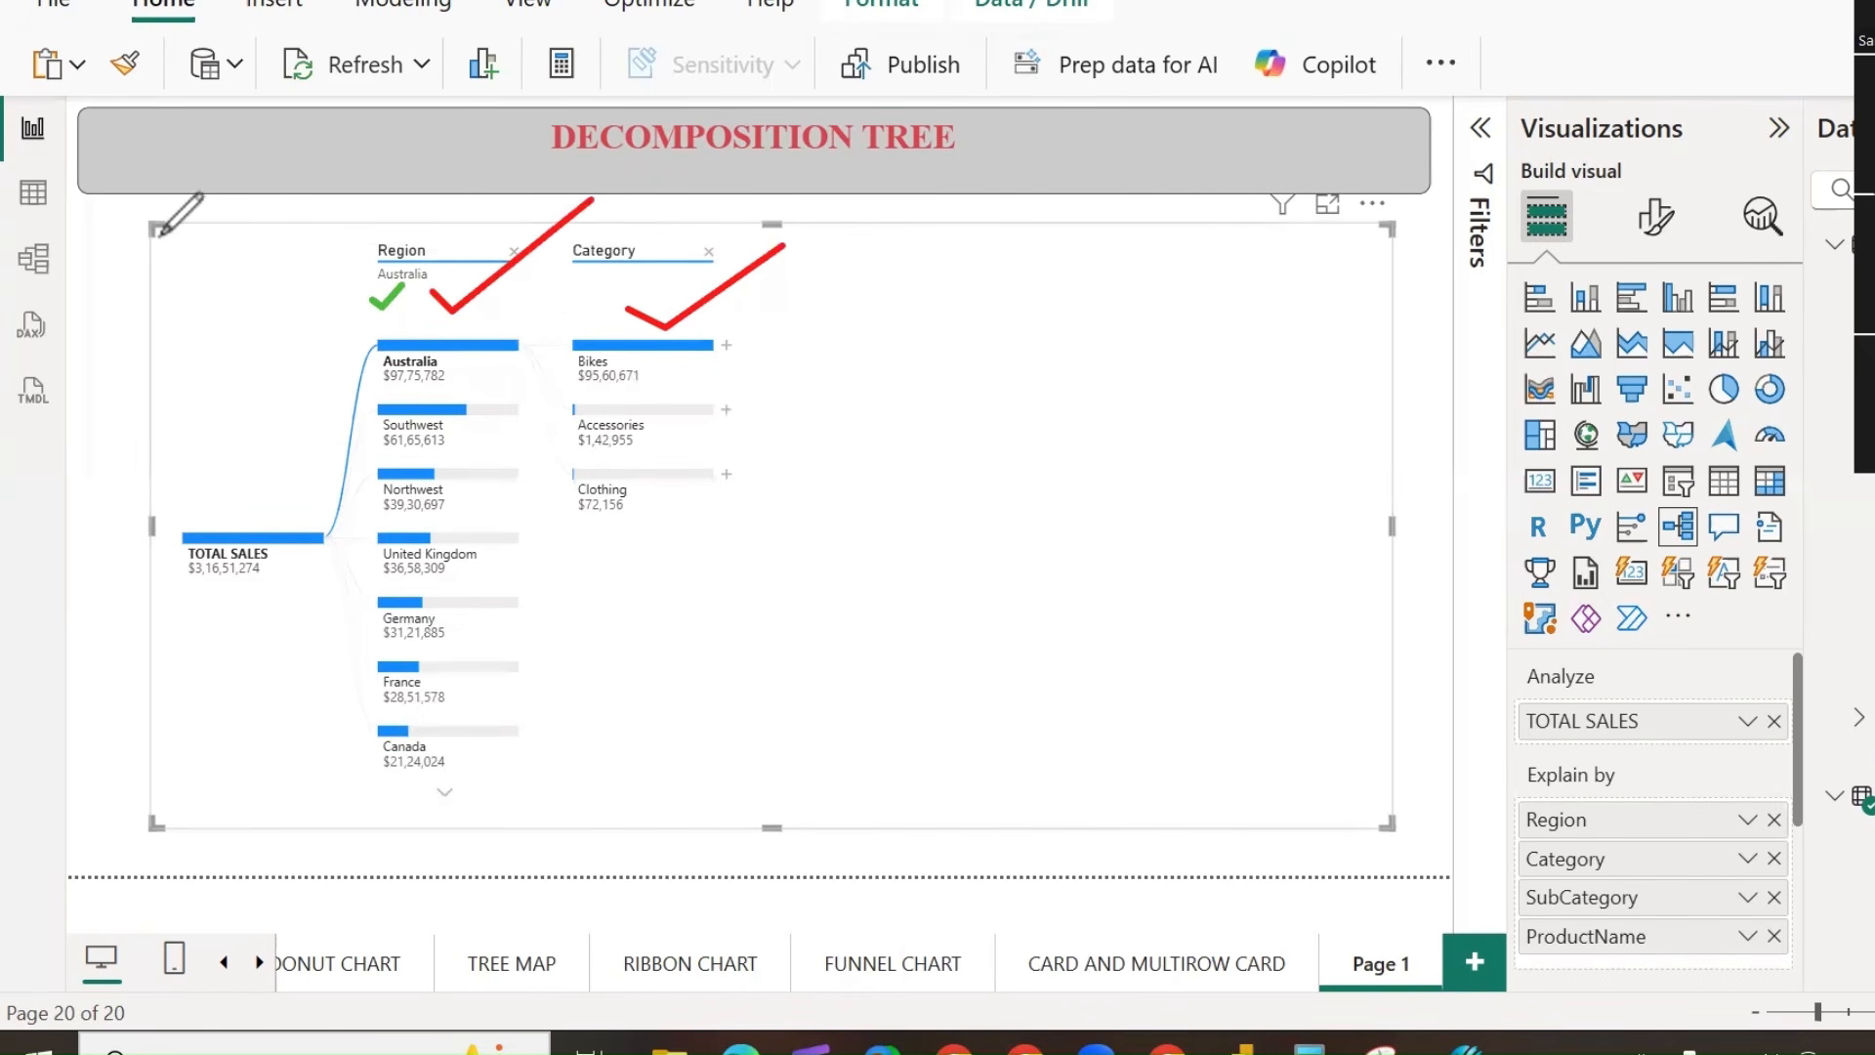
Examine the Category breakdown of sales for Southwest, Northwest, United Kingdom, France and Germany in turn.
{"action": "left_click", "coordinate": [437, 426]}
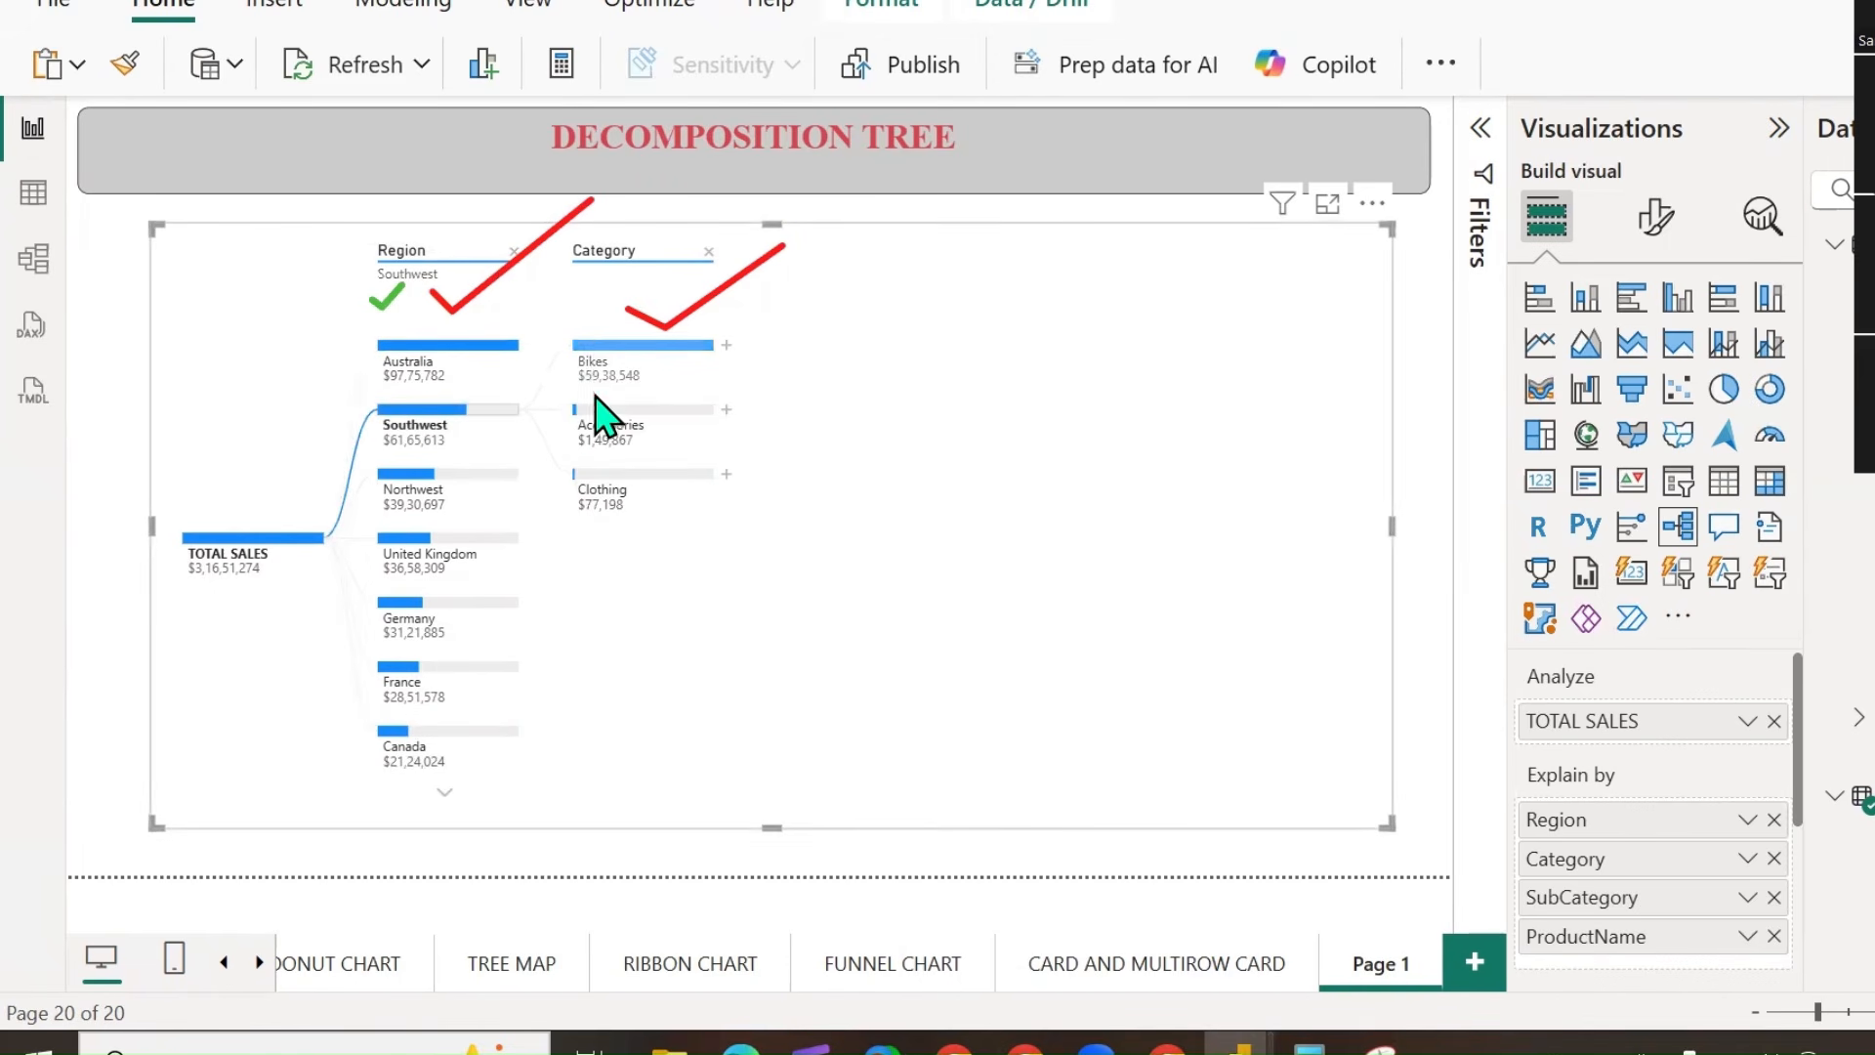
{"action": "mouse_move", "coordinate": [603, 514]}
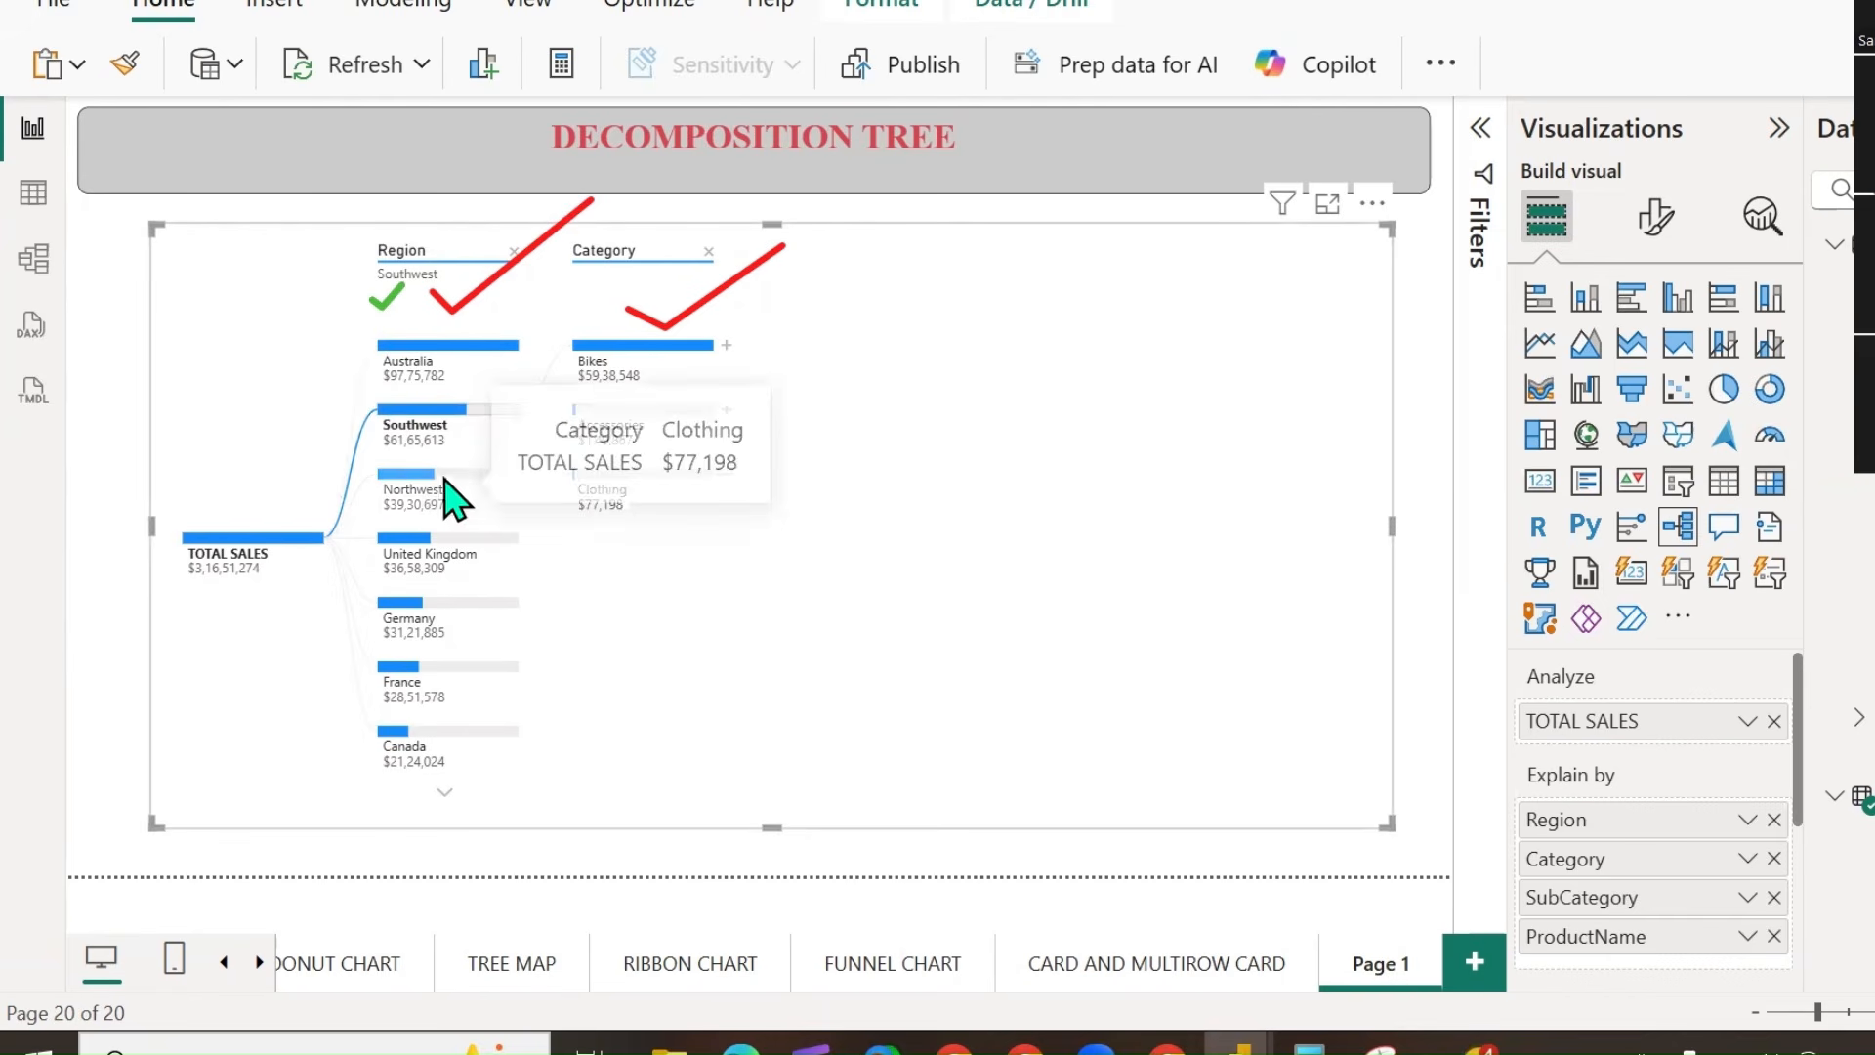
{"action": "left_click", "coordinate": [408, 493]}
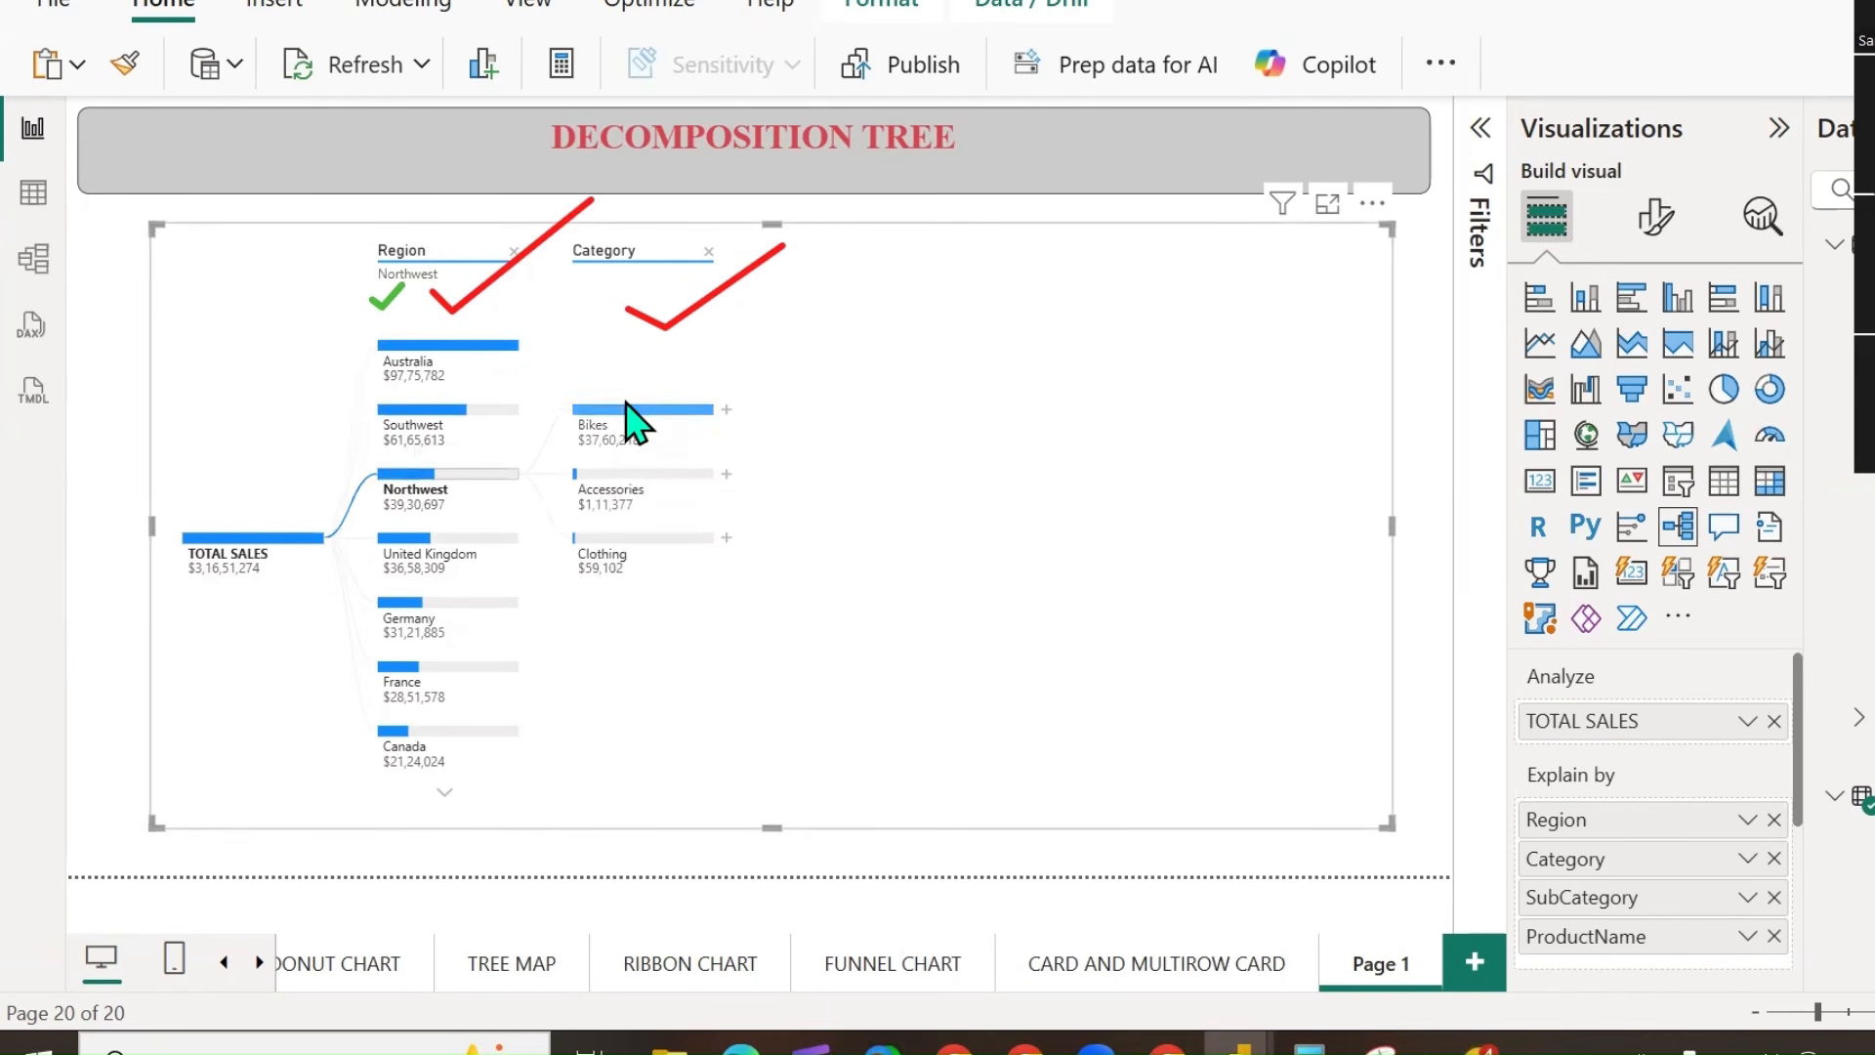
{"action": "left_click", "coordinate": [413, 560]}
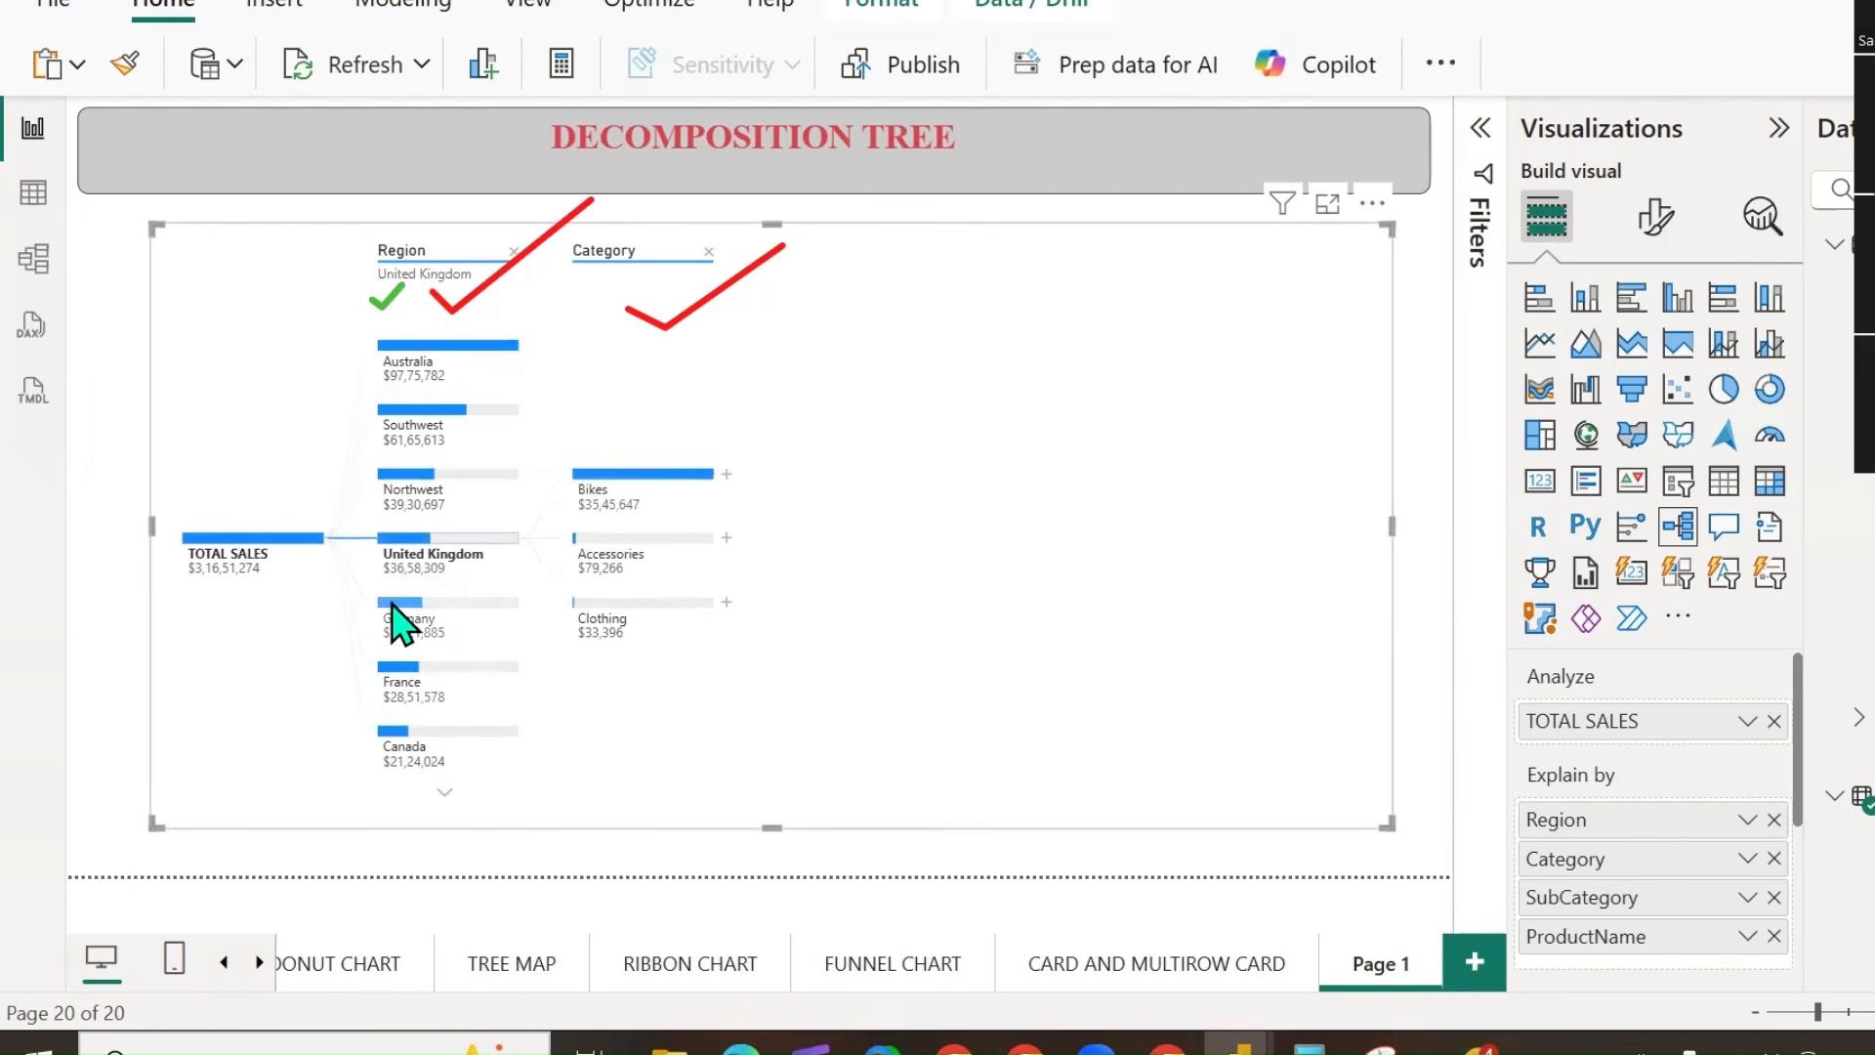
{"action": "left_click", "coordinate": [406, 679]}
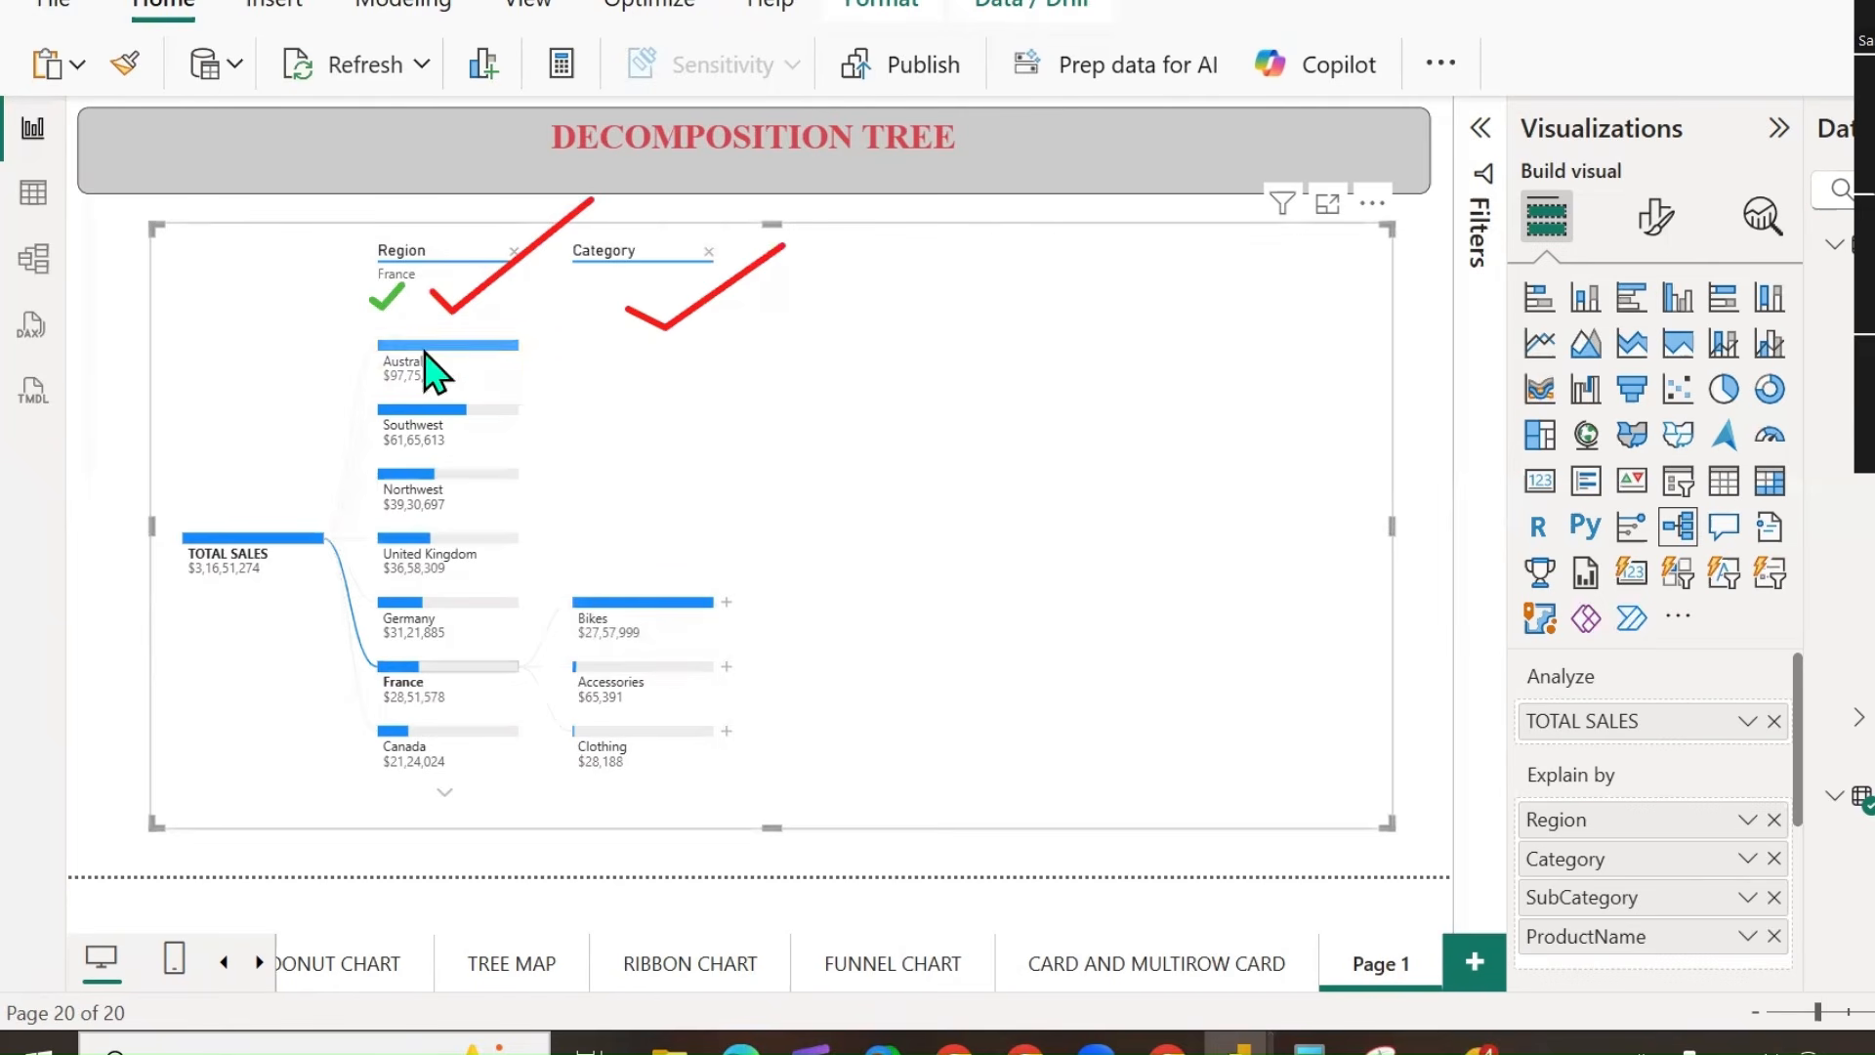
{"action": "left_click", "coordinate": [406, 623]}
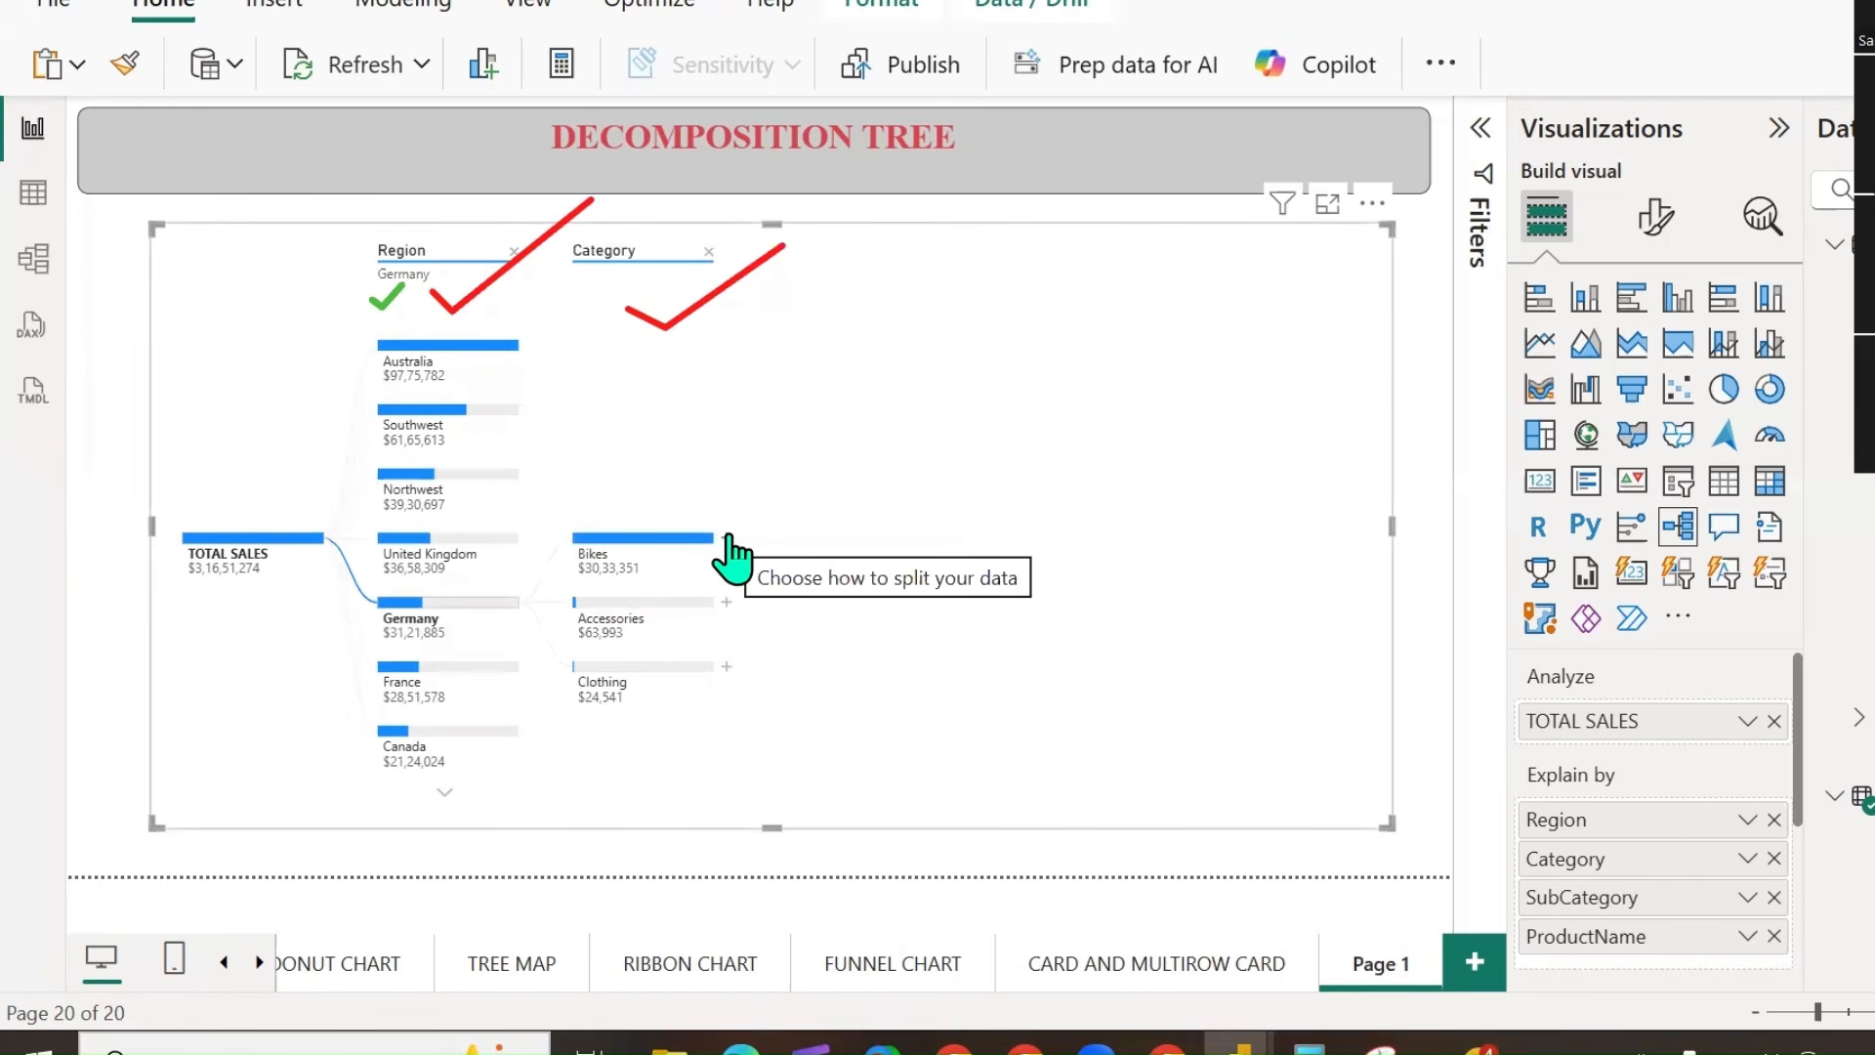
Split Germany's Bikes node by SubCategory and switch the expanded path to the Australia region.
{"action": "left_click", "coordinate": [727, 537]}
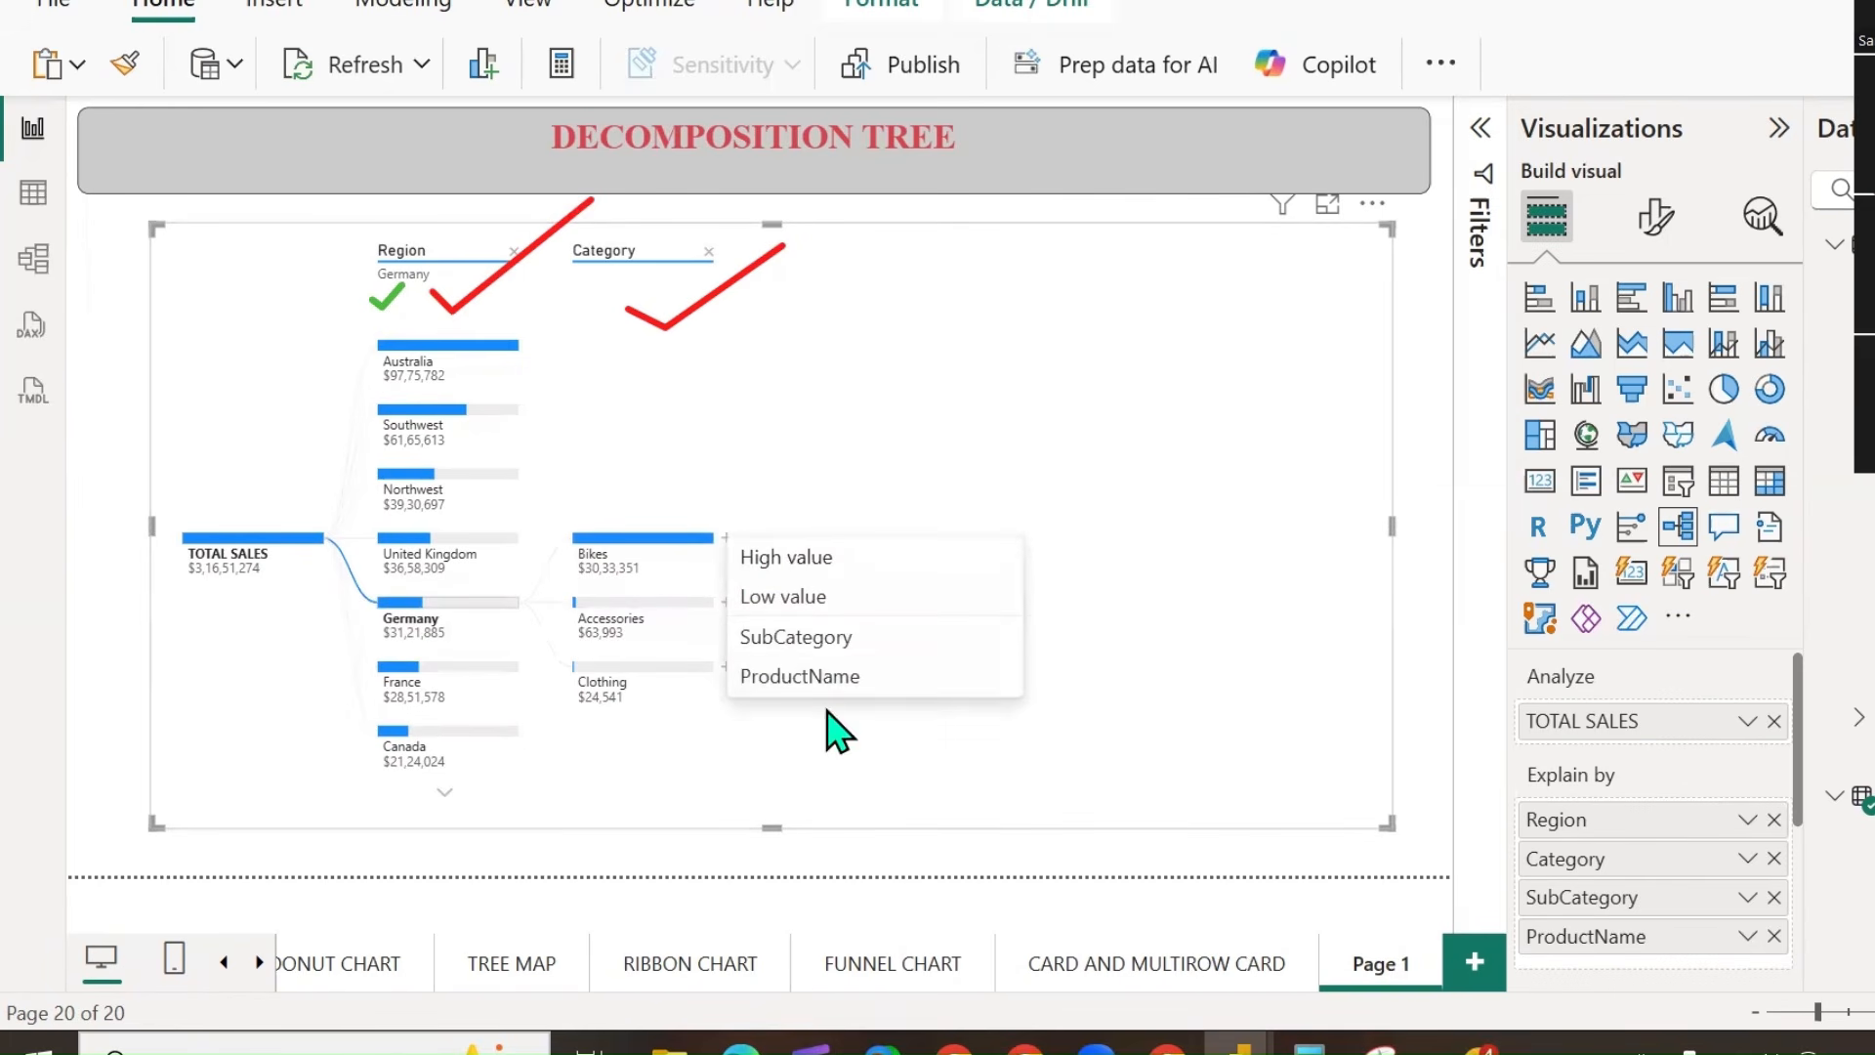
{"action": "left_click", "coordinate": [828, 637]}
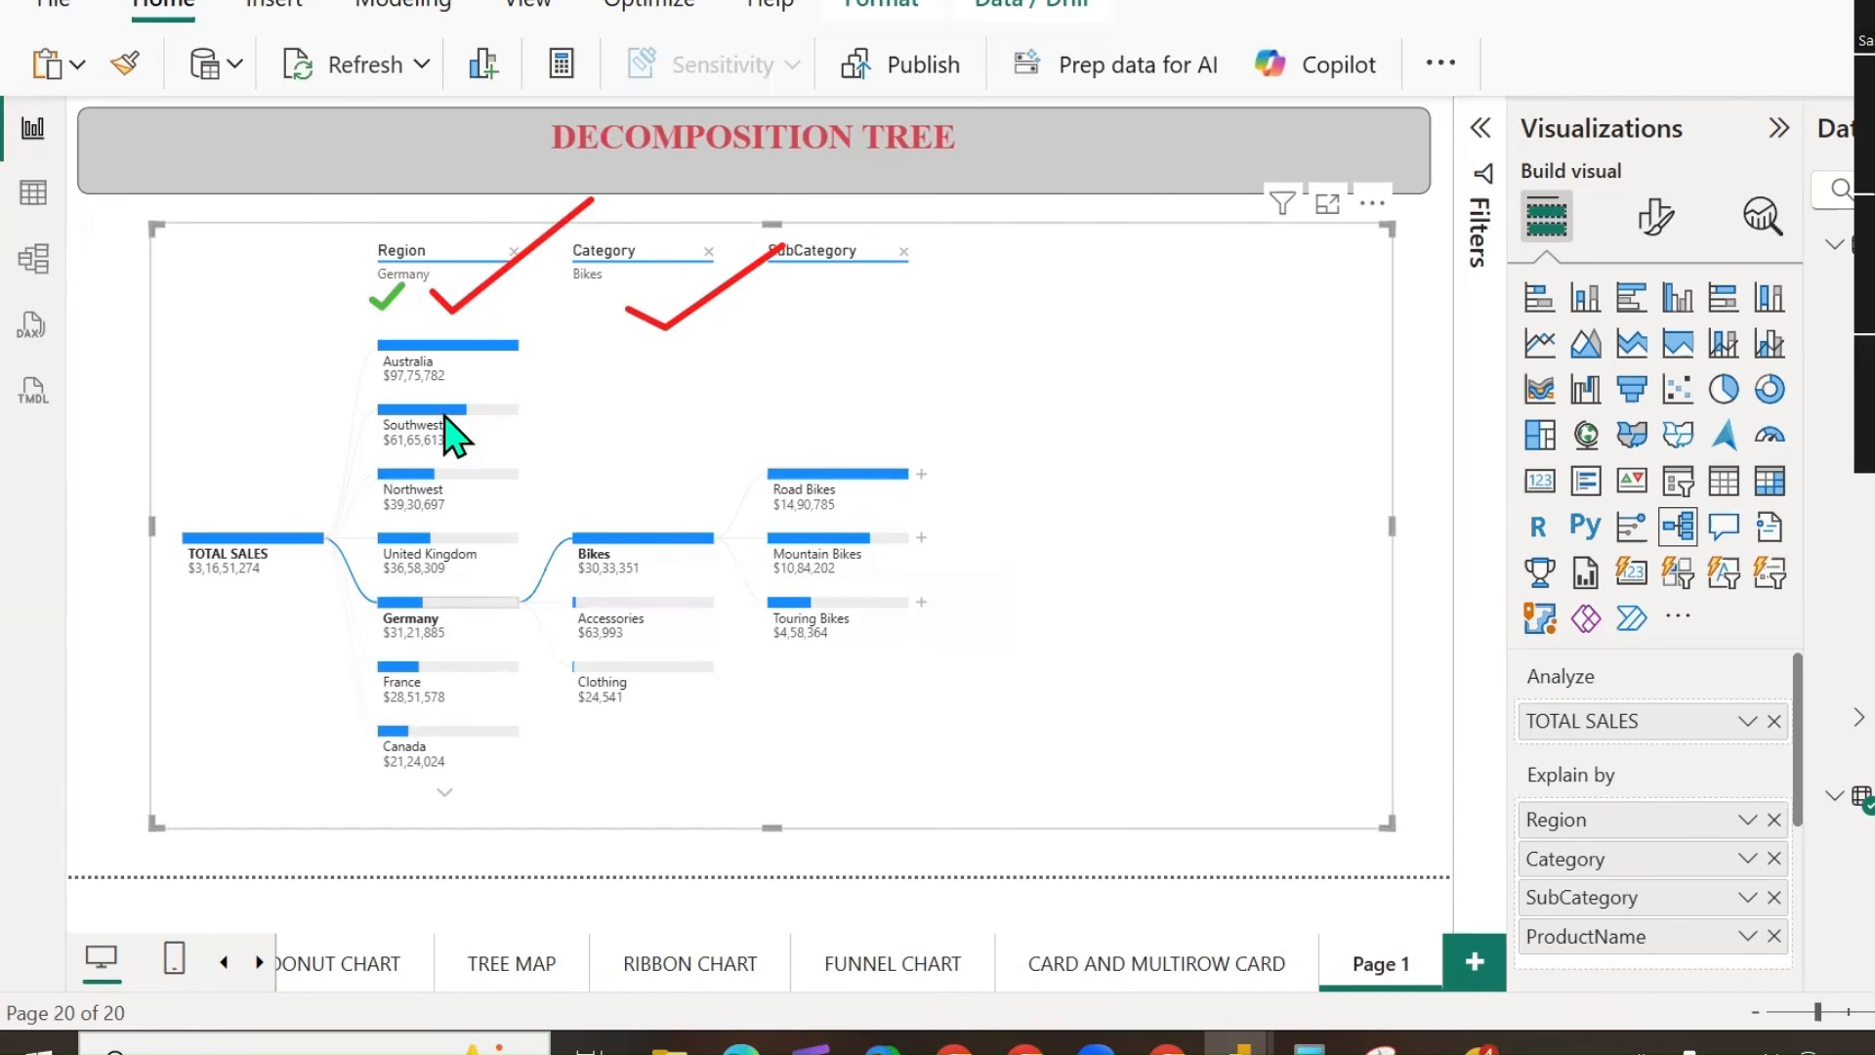
{"action": "left_click", "coordinate": [444, 359]}
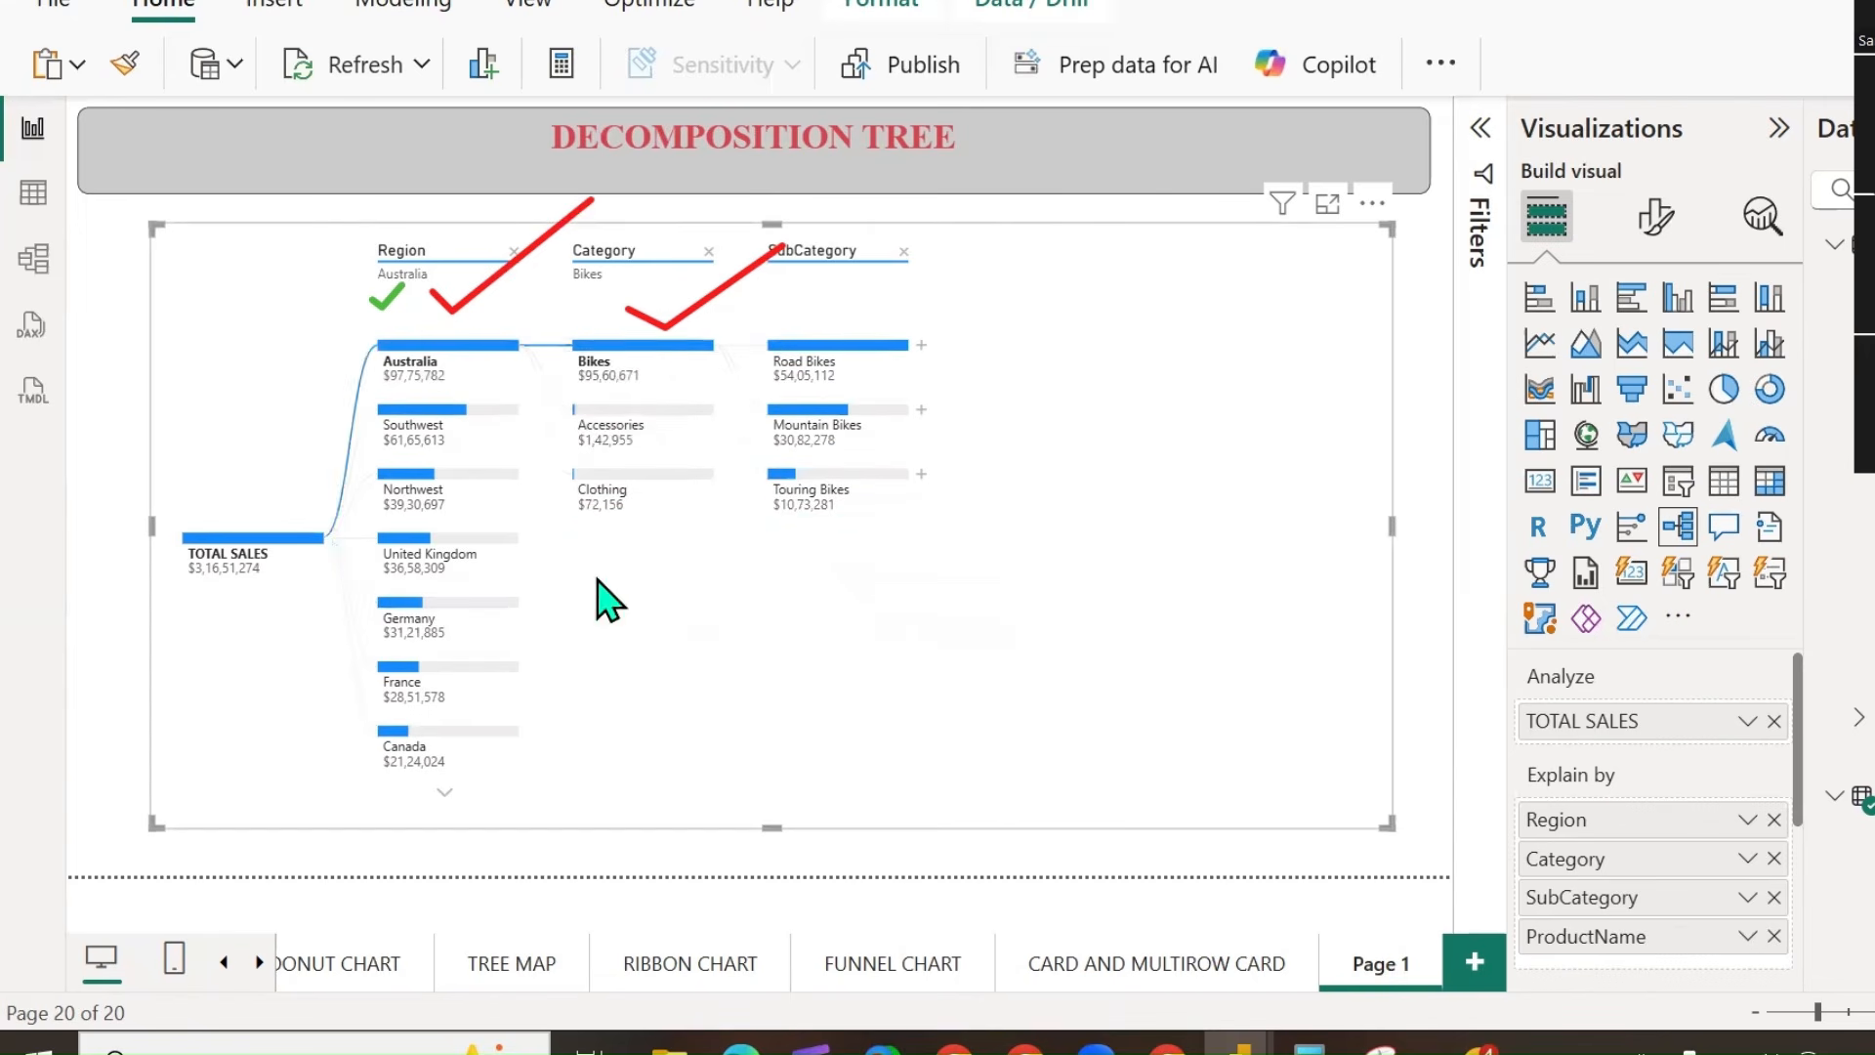
Break the Road Bikes node on the Australia path down by ProductName.
{"action": "mouse_move", "coordinate": [680, 376]}
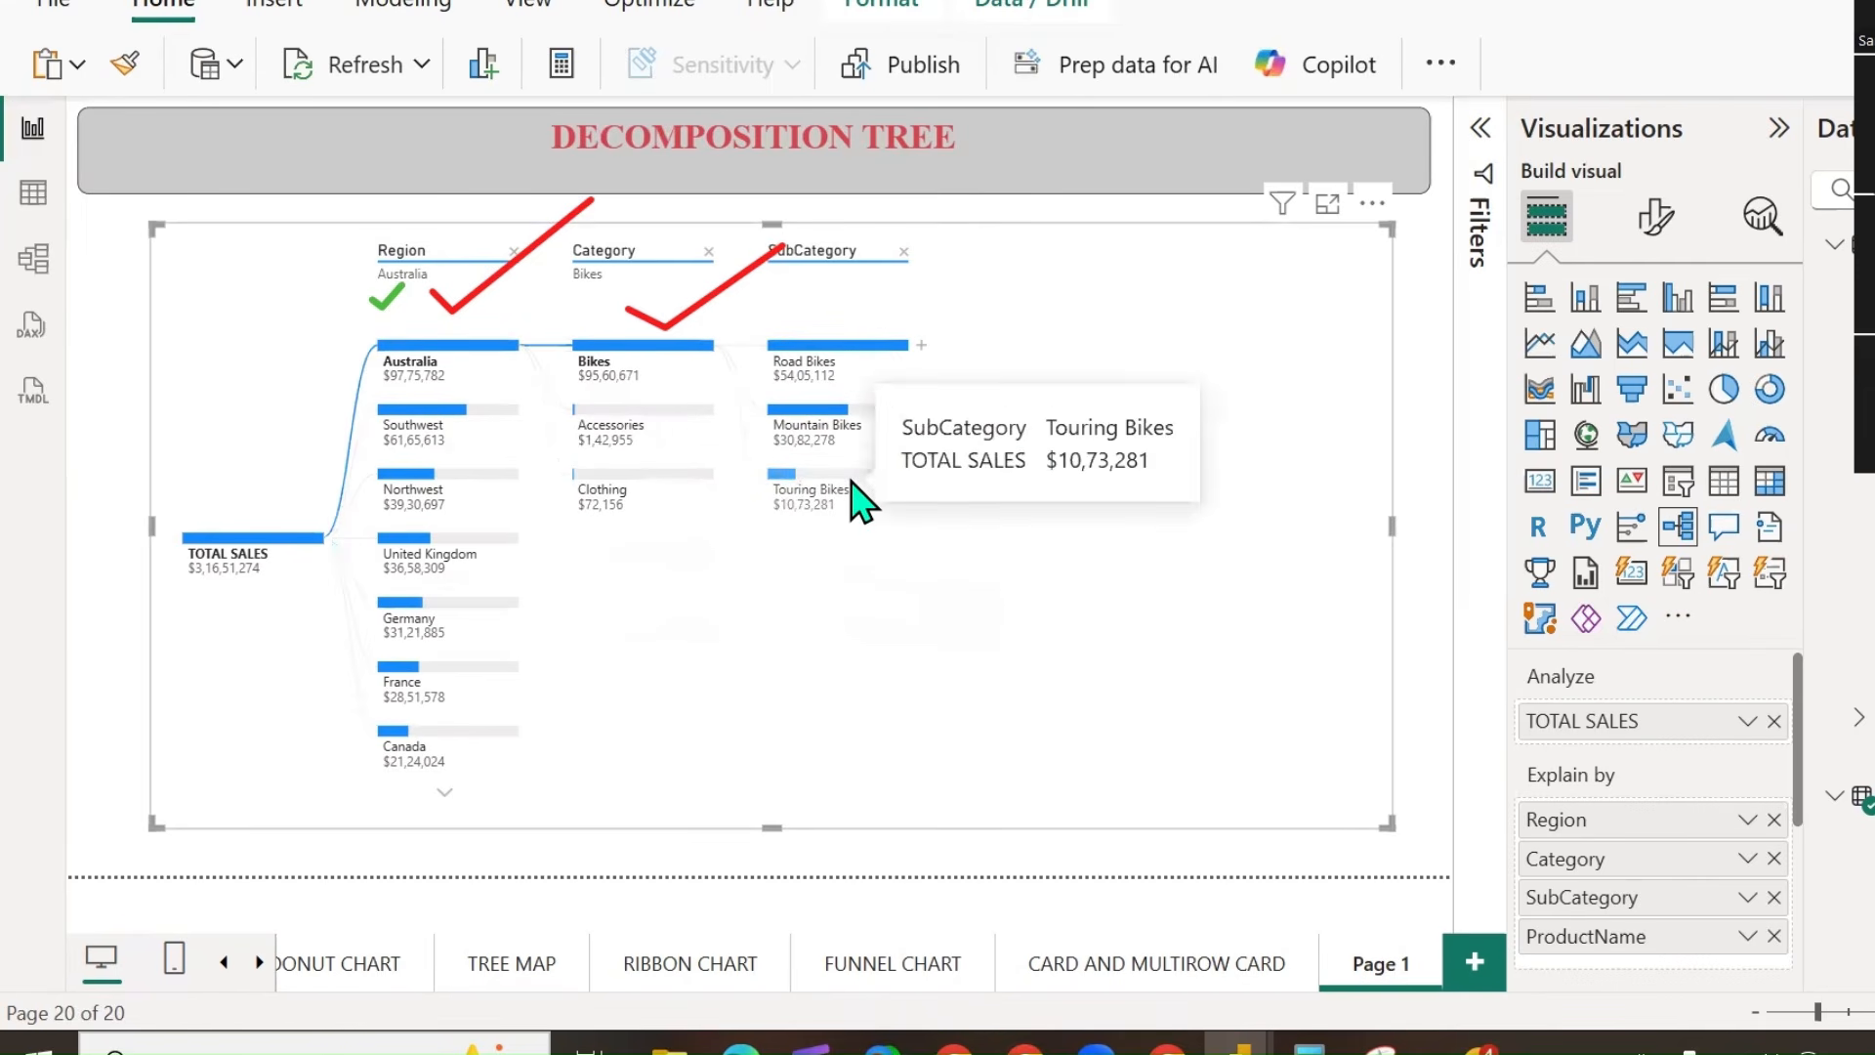
{"action": "left_click", "coordinate": [922, 347]}
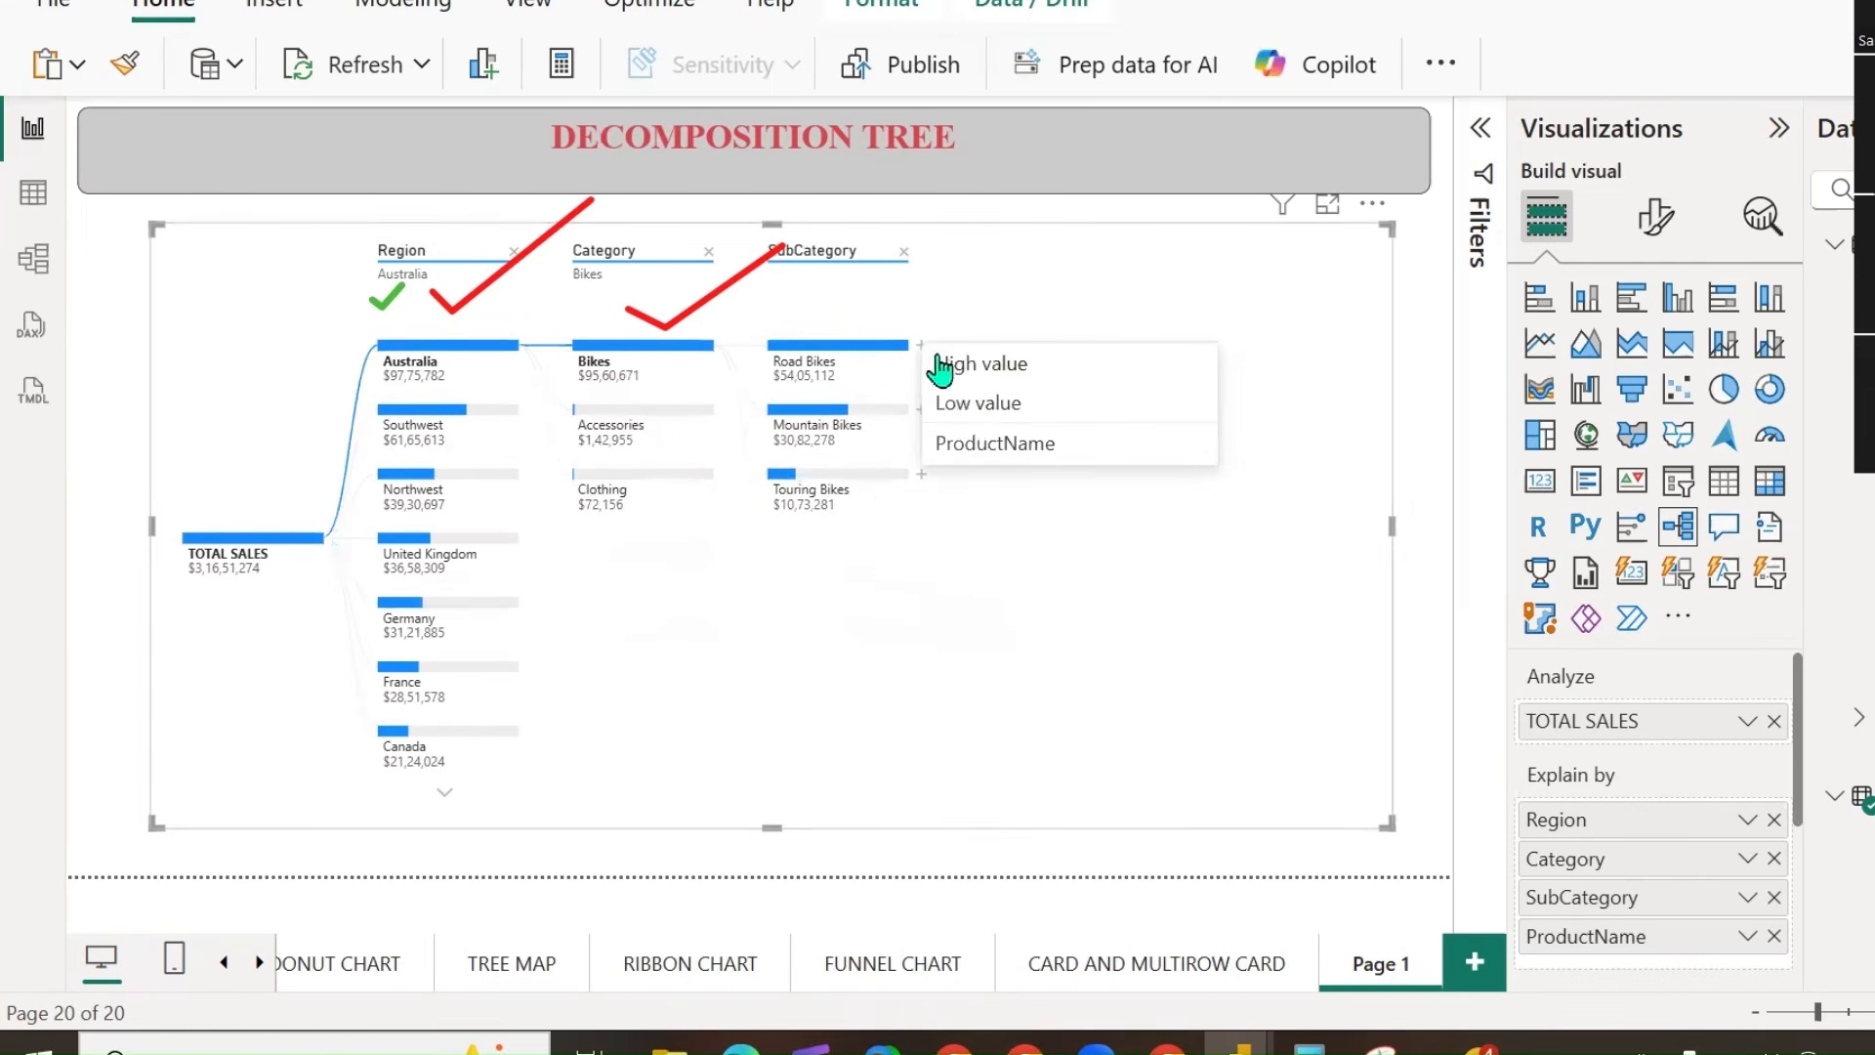
{"action": "left_click", "coordinate": [983, 444]}
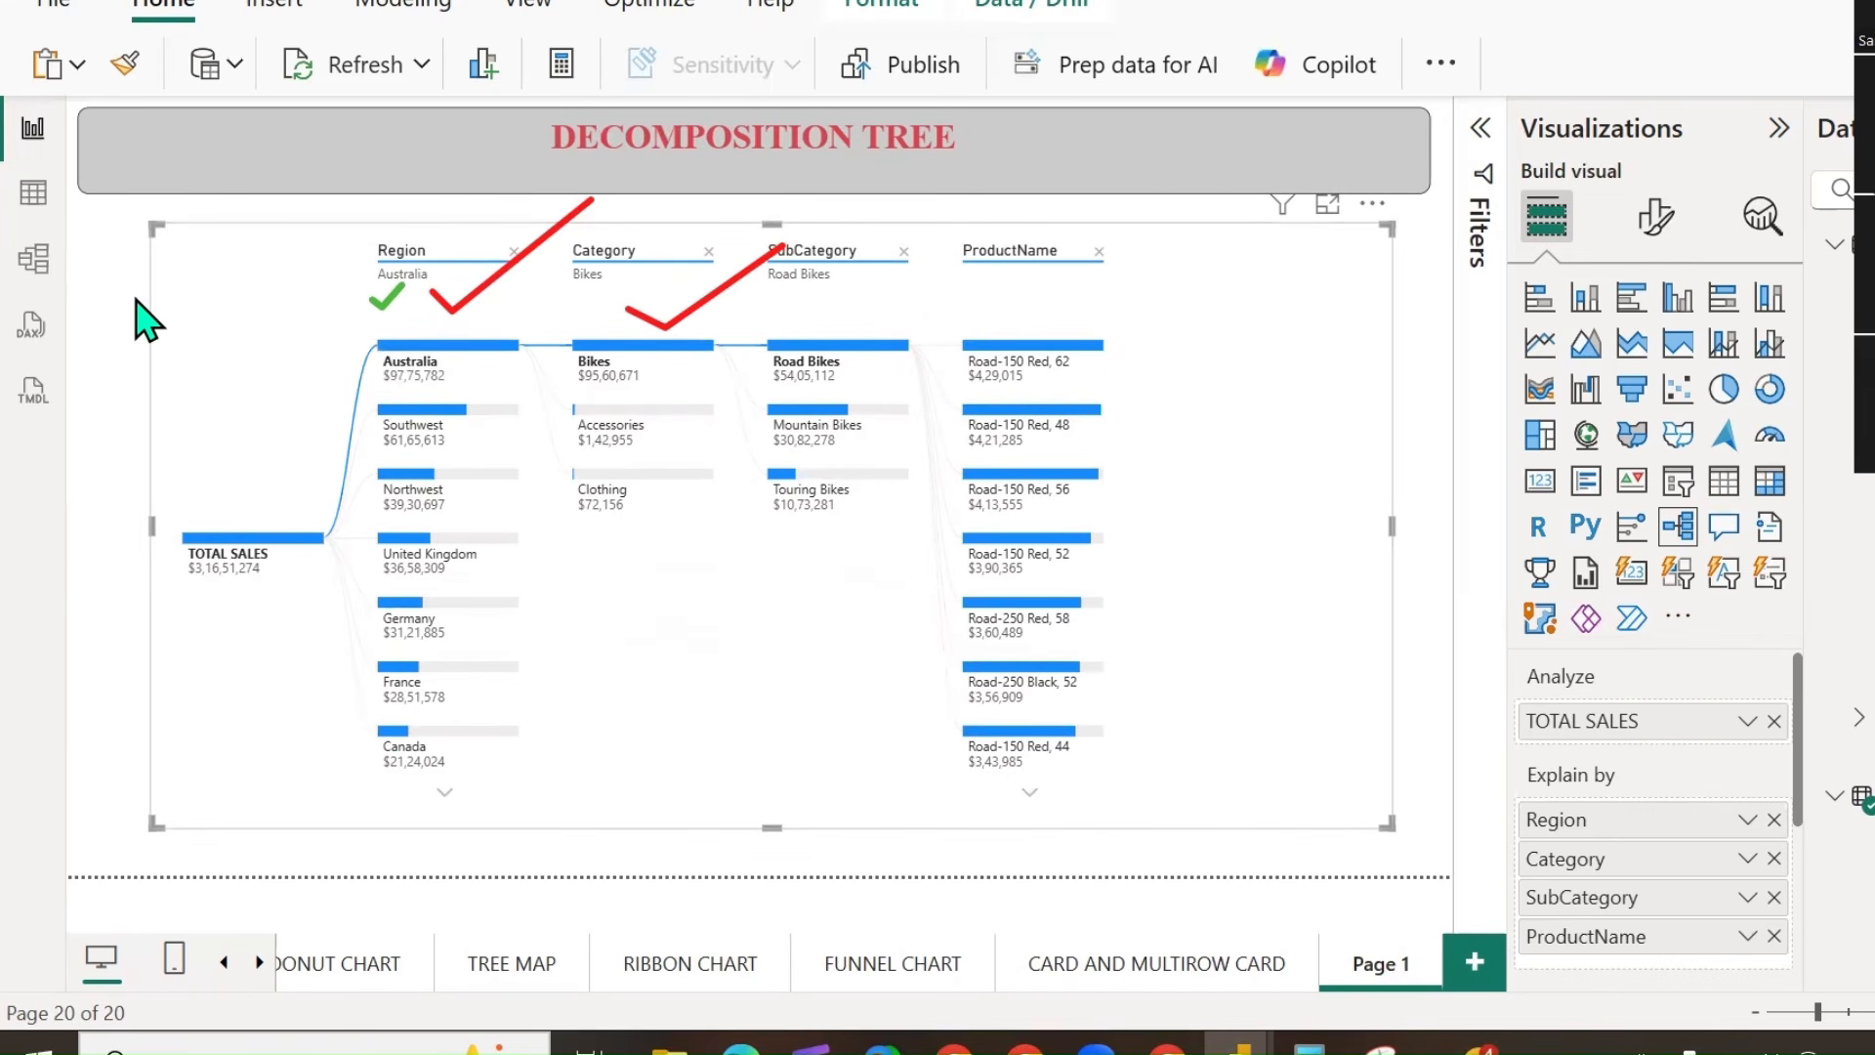
{"action": "left_click_drag", "start_coordinate": [582, 384], "coordinate": [878, 384]}
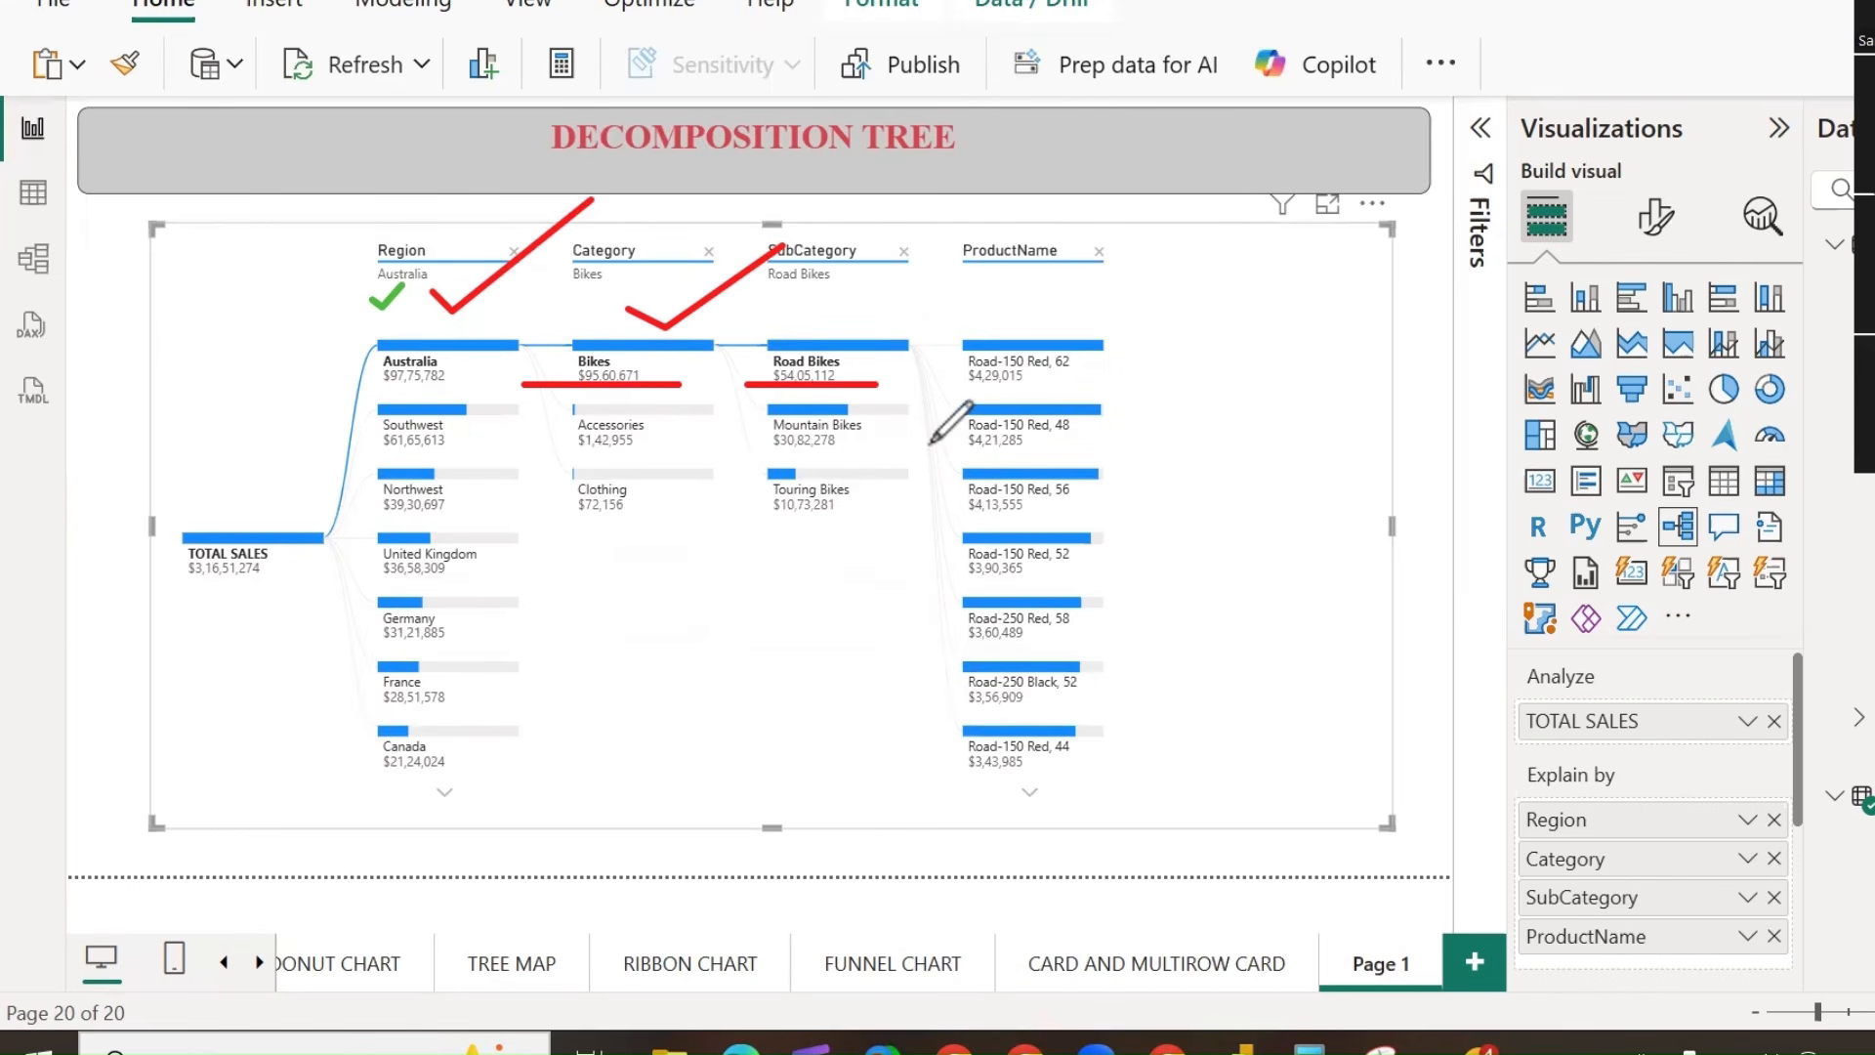
{"action": "mouse_move", "coordinate": [1125, 333]}
{"action": "left_mouse_down"}
{"action": "mouse_move", "coordinate": [1190, 299]}
{"action": "mouse_move", "coordinate": [1244, 234]}
{"action": "left_mouse_up"}
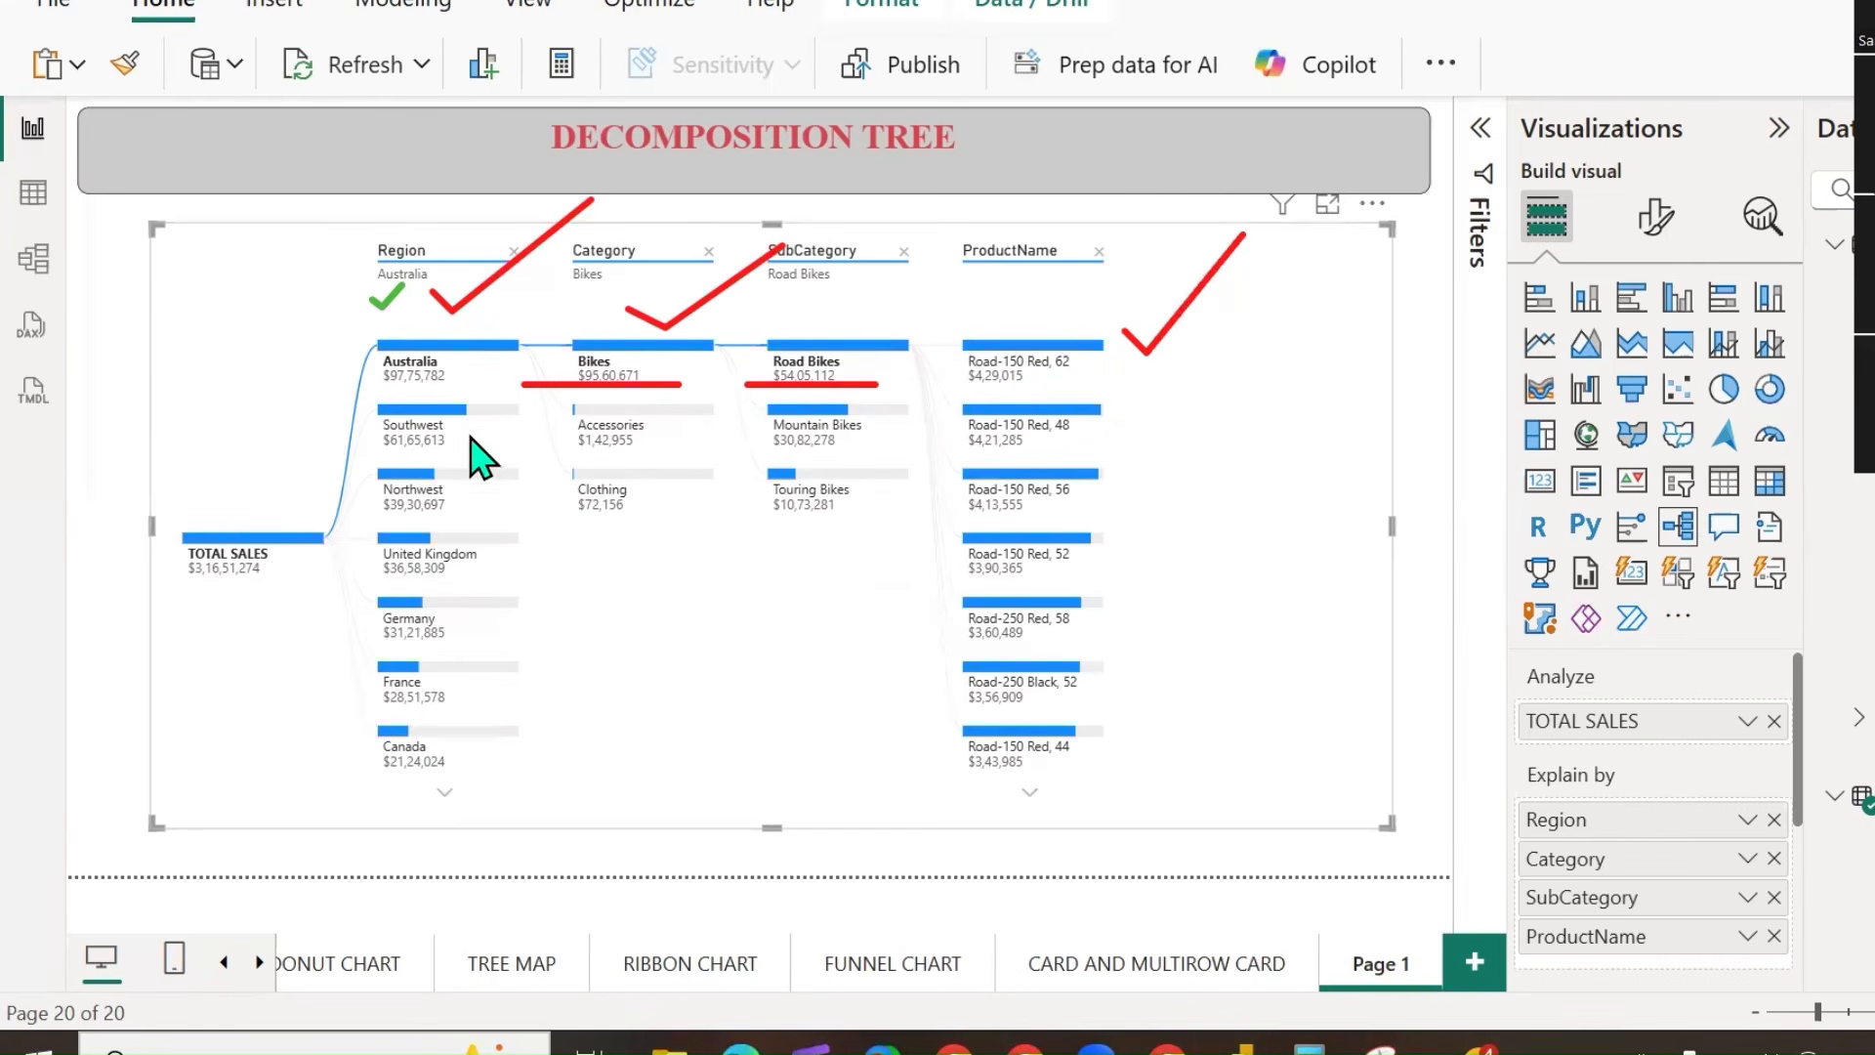
Examine the Road Bikes product breakdown for the Southwest region and for France.
{"action": "left_click", "coordinate": [429, 432]}
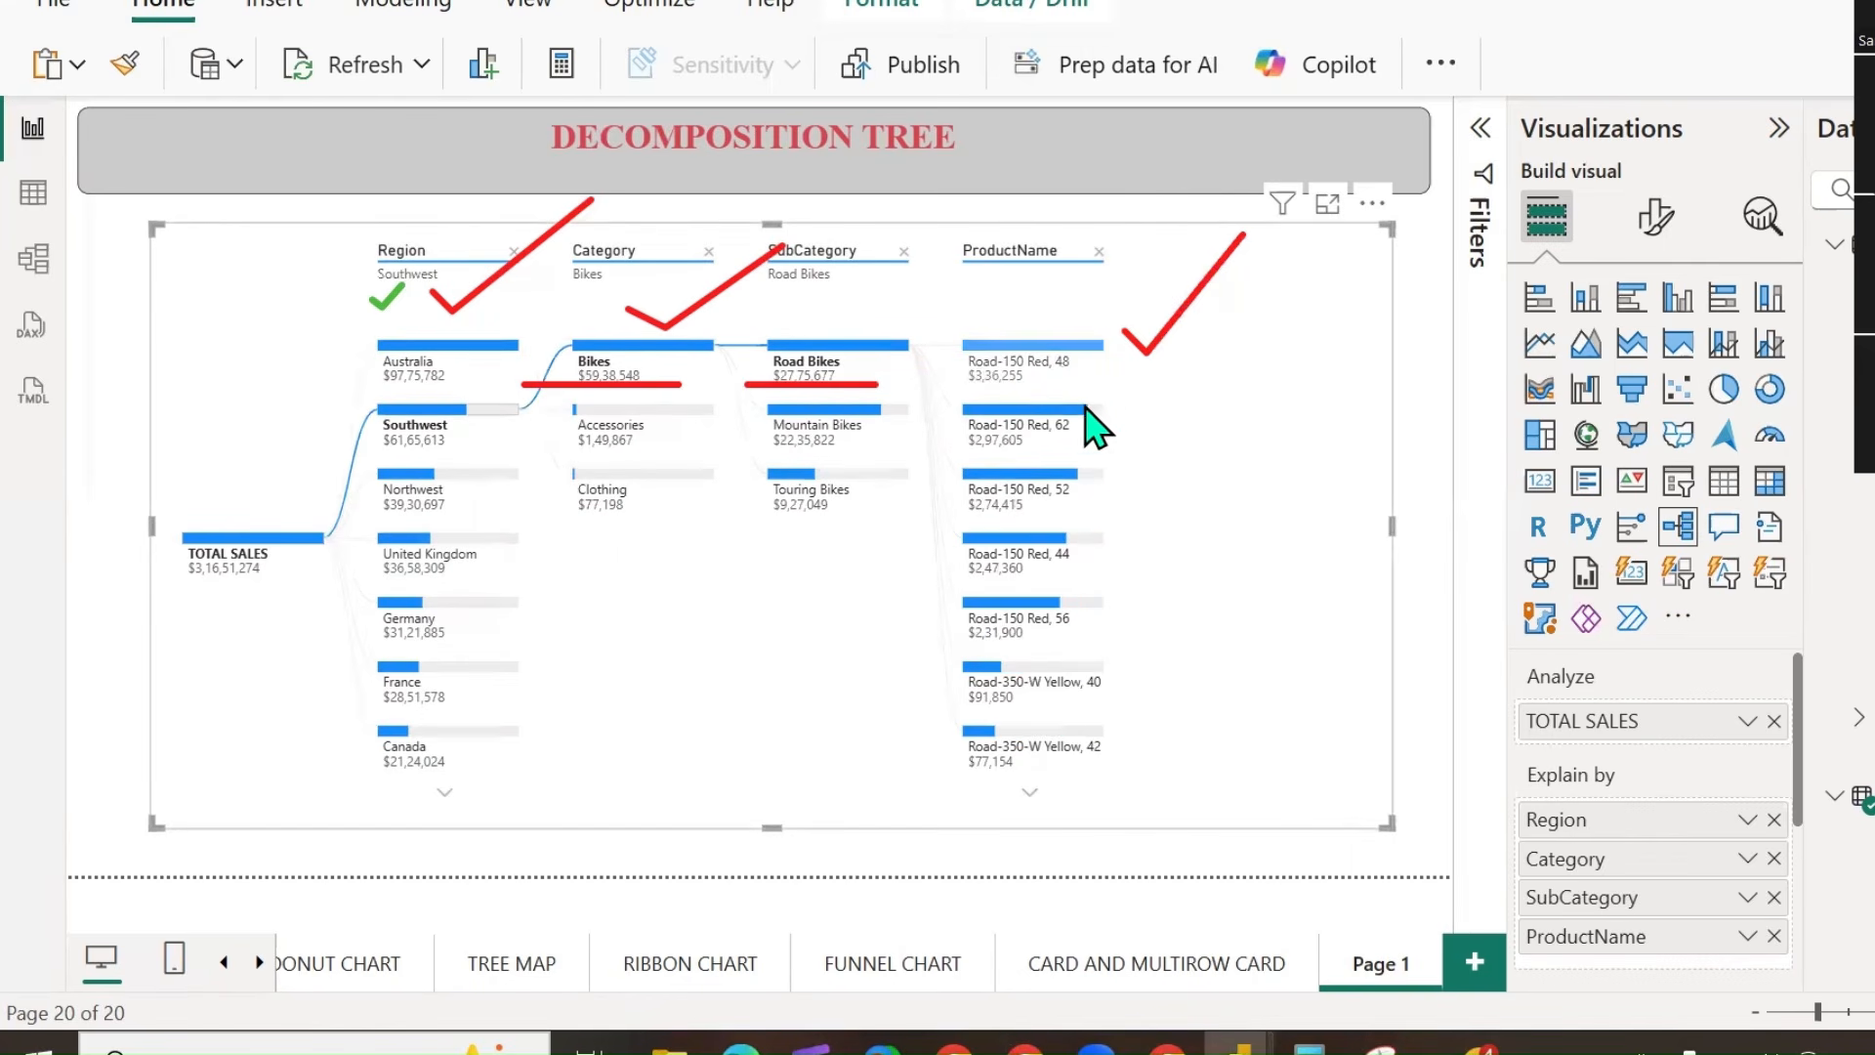
{"action": "left_click", "coordinate": [407, 674]}
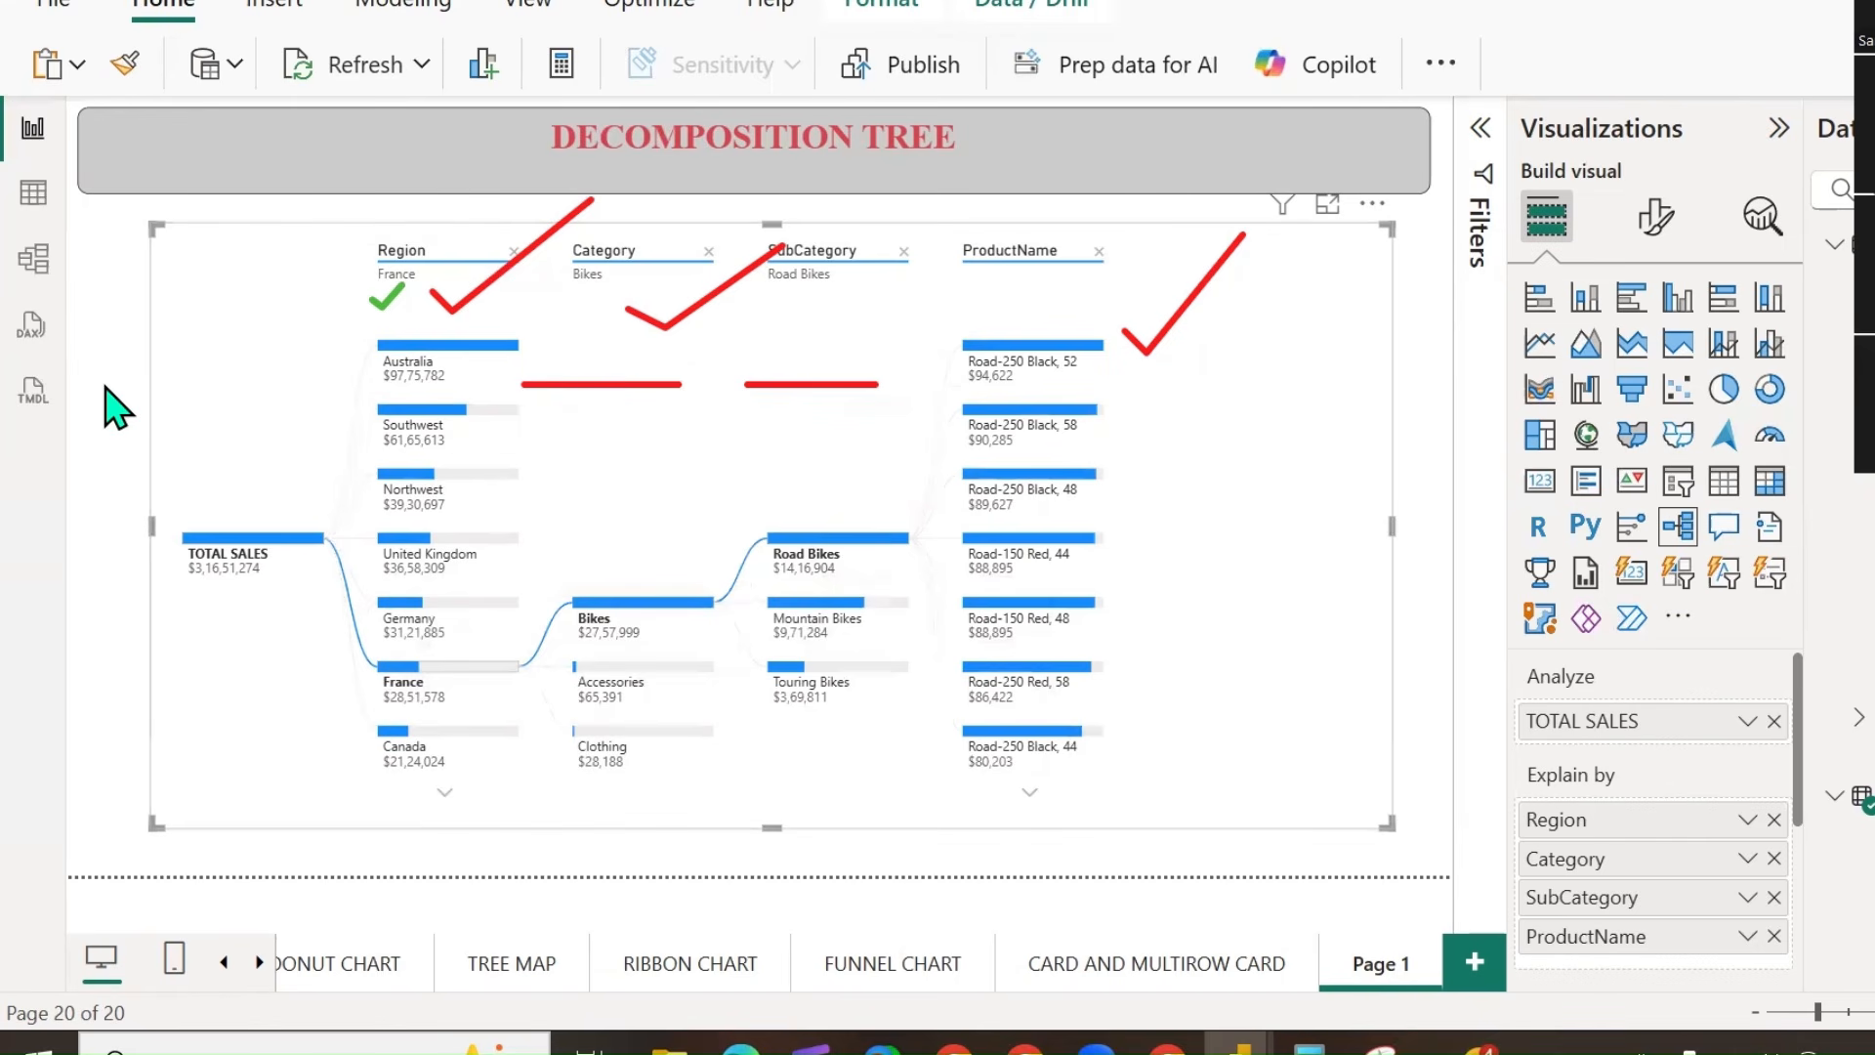
Switch the decomposition tree's analysis type to Relative and back to Absolute.
{"action": "mouse_move", "coordinate": [445, 290]}
{"action": "left_mouse_down"}
{"action": "mouse_move", "coordinate": [788, 251]}
{"action": "mouse_move", "coordinate": [1189, 361]}
{"action": "left_mouse_up"}
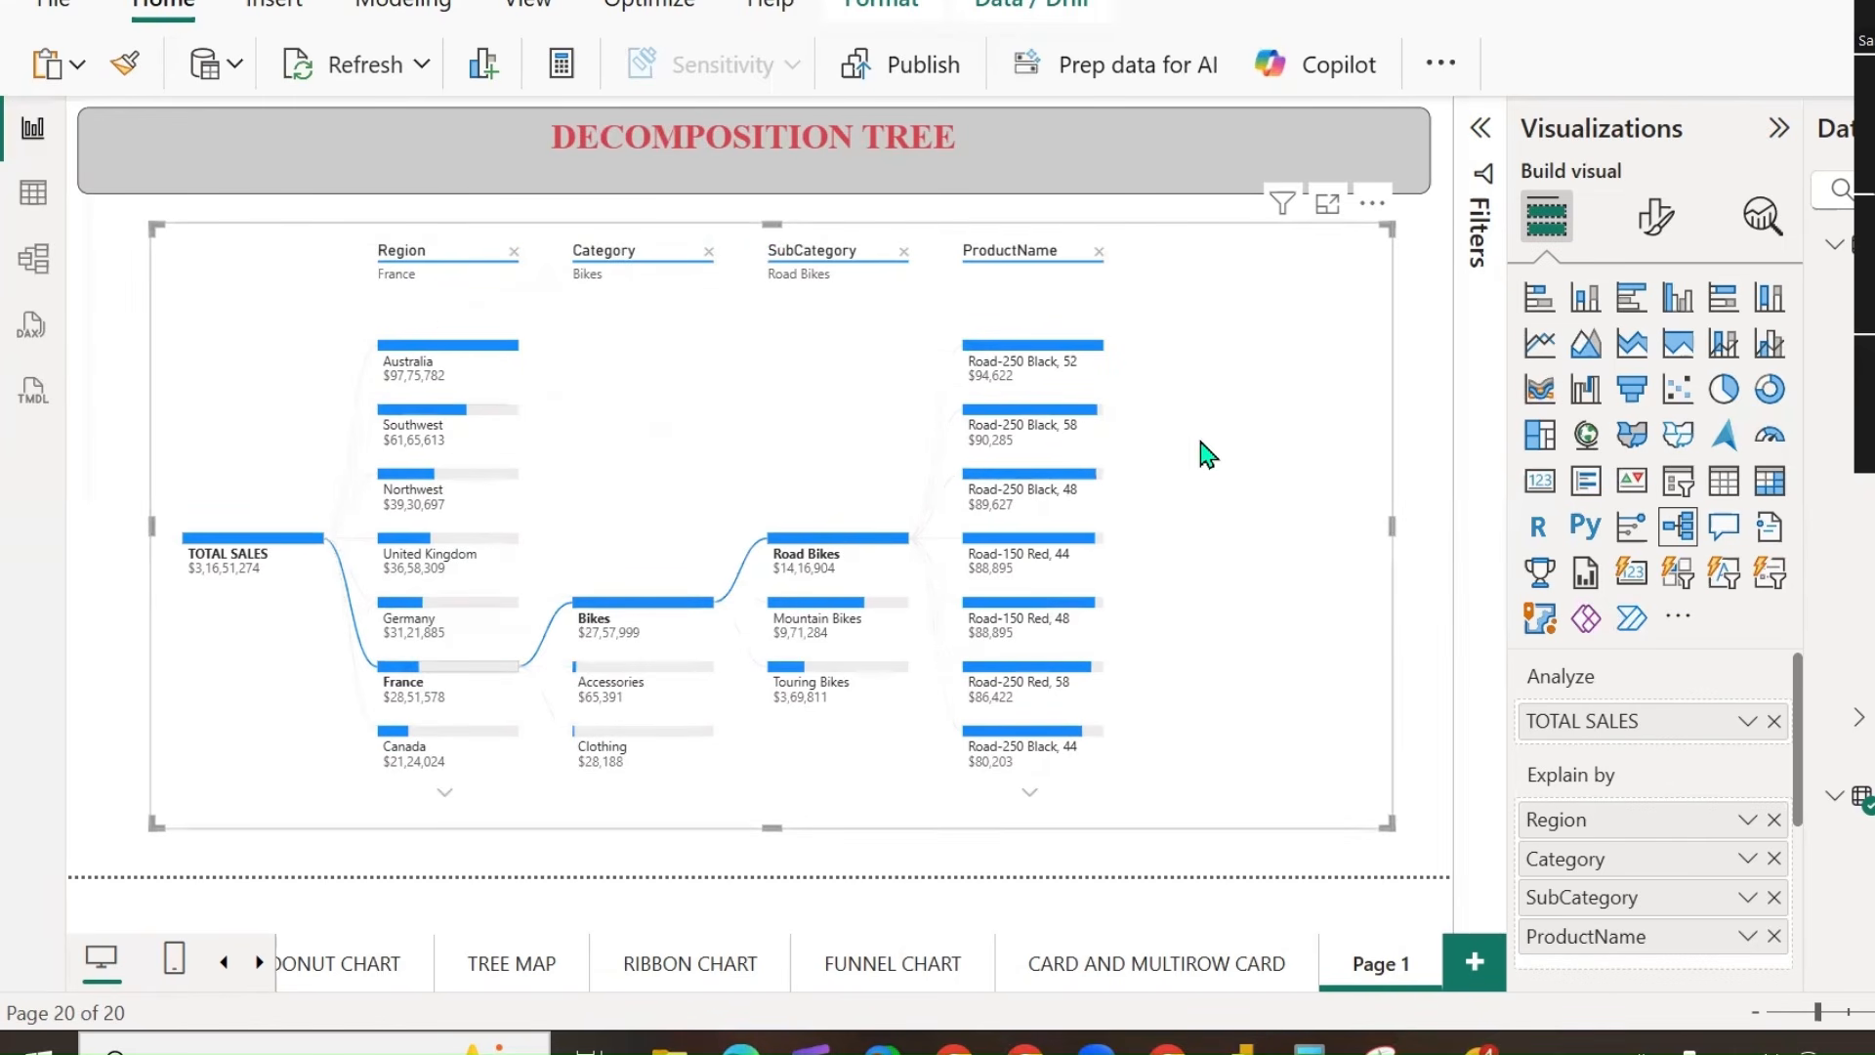
{"action": "left_click", "coordinate": [1657, 219]}
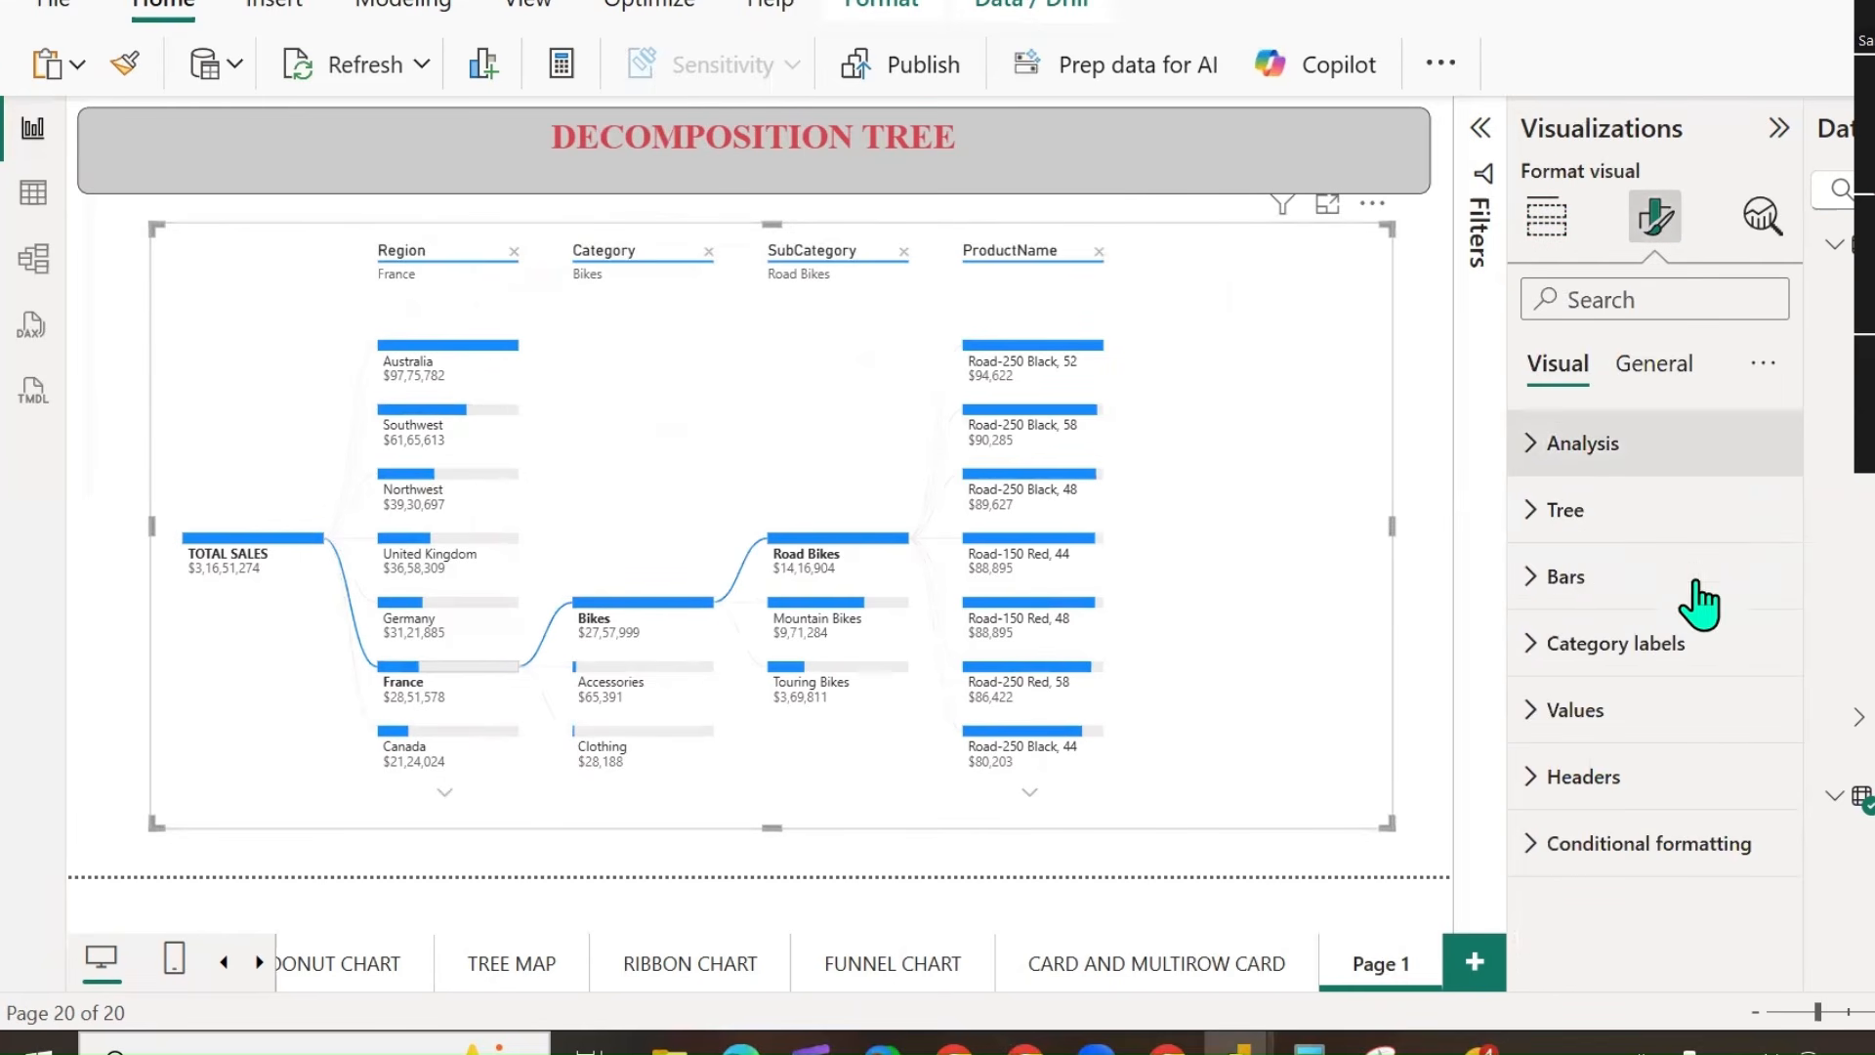
{"action": "left_click", "coordinate": [1536, 454]}
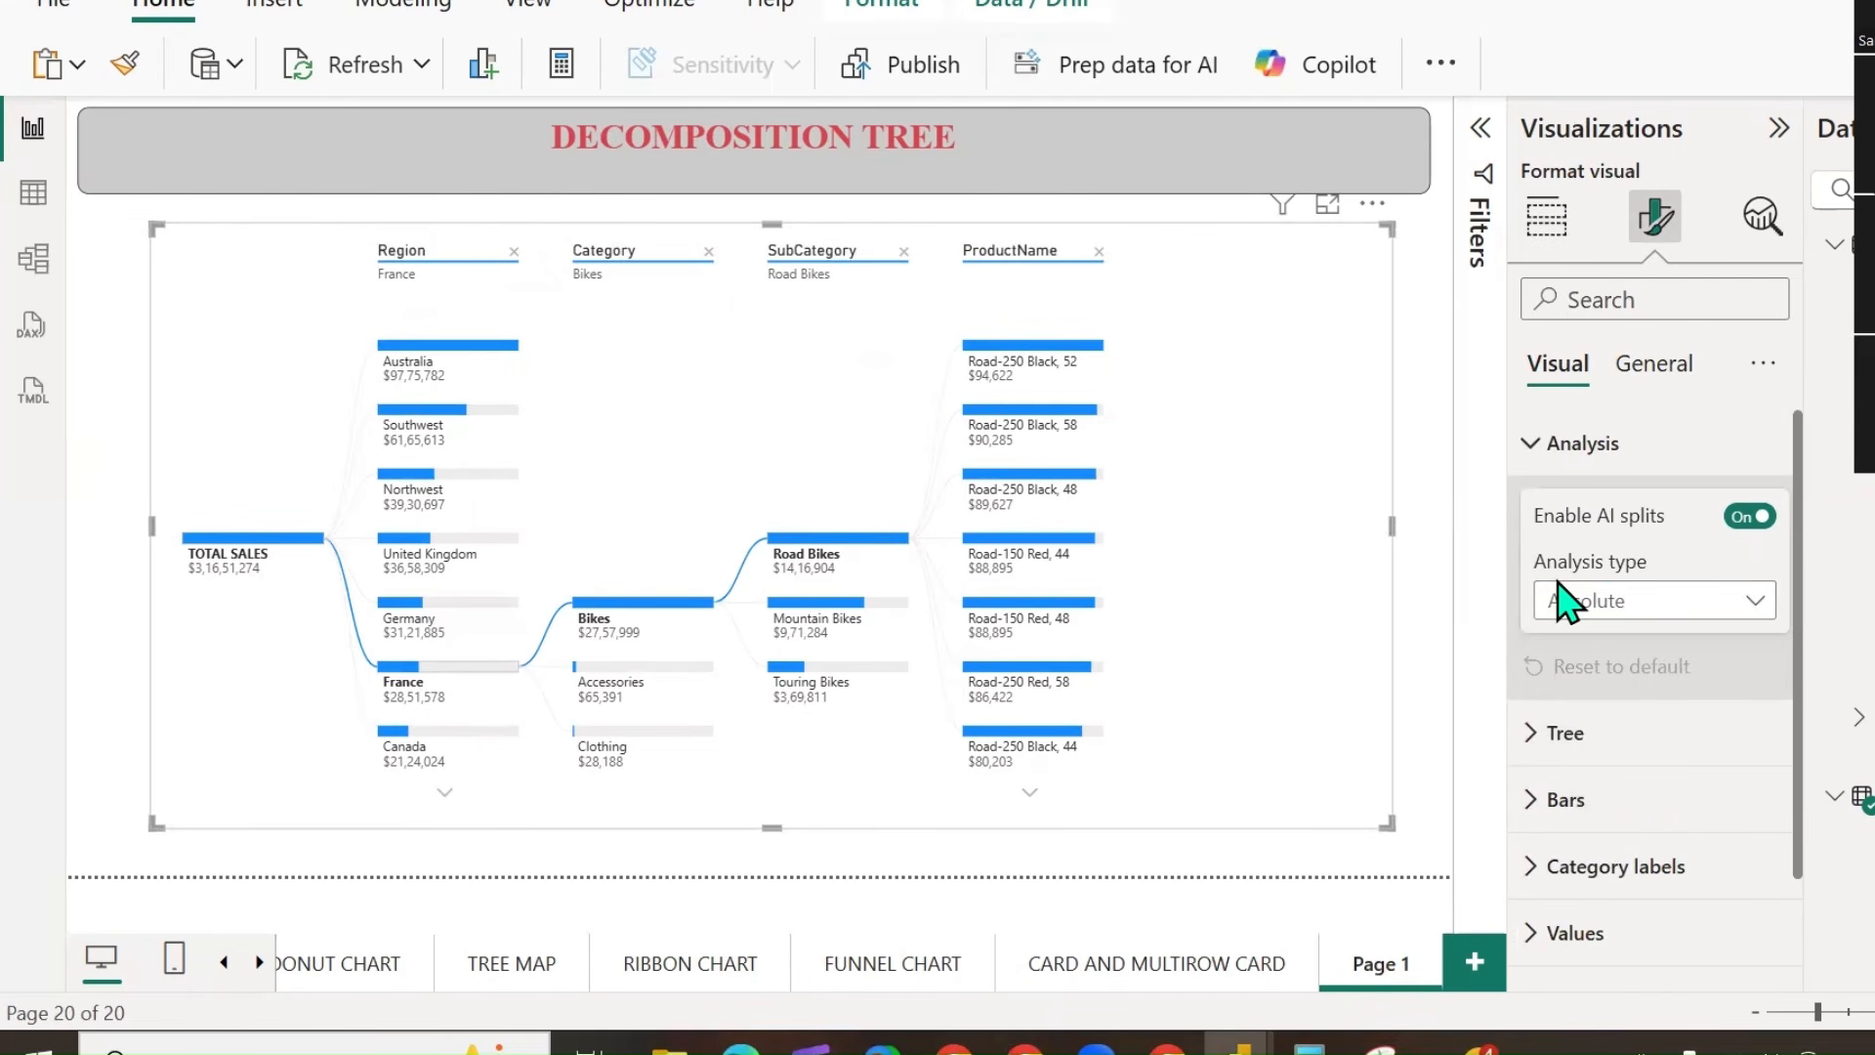
{"action": "left_click", "coordinate": [1754, 604]}
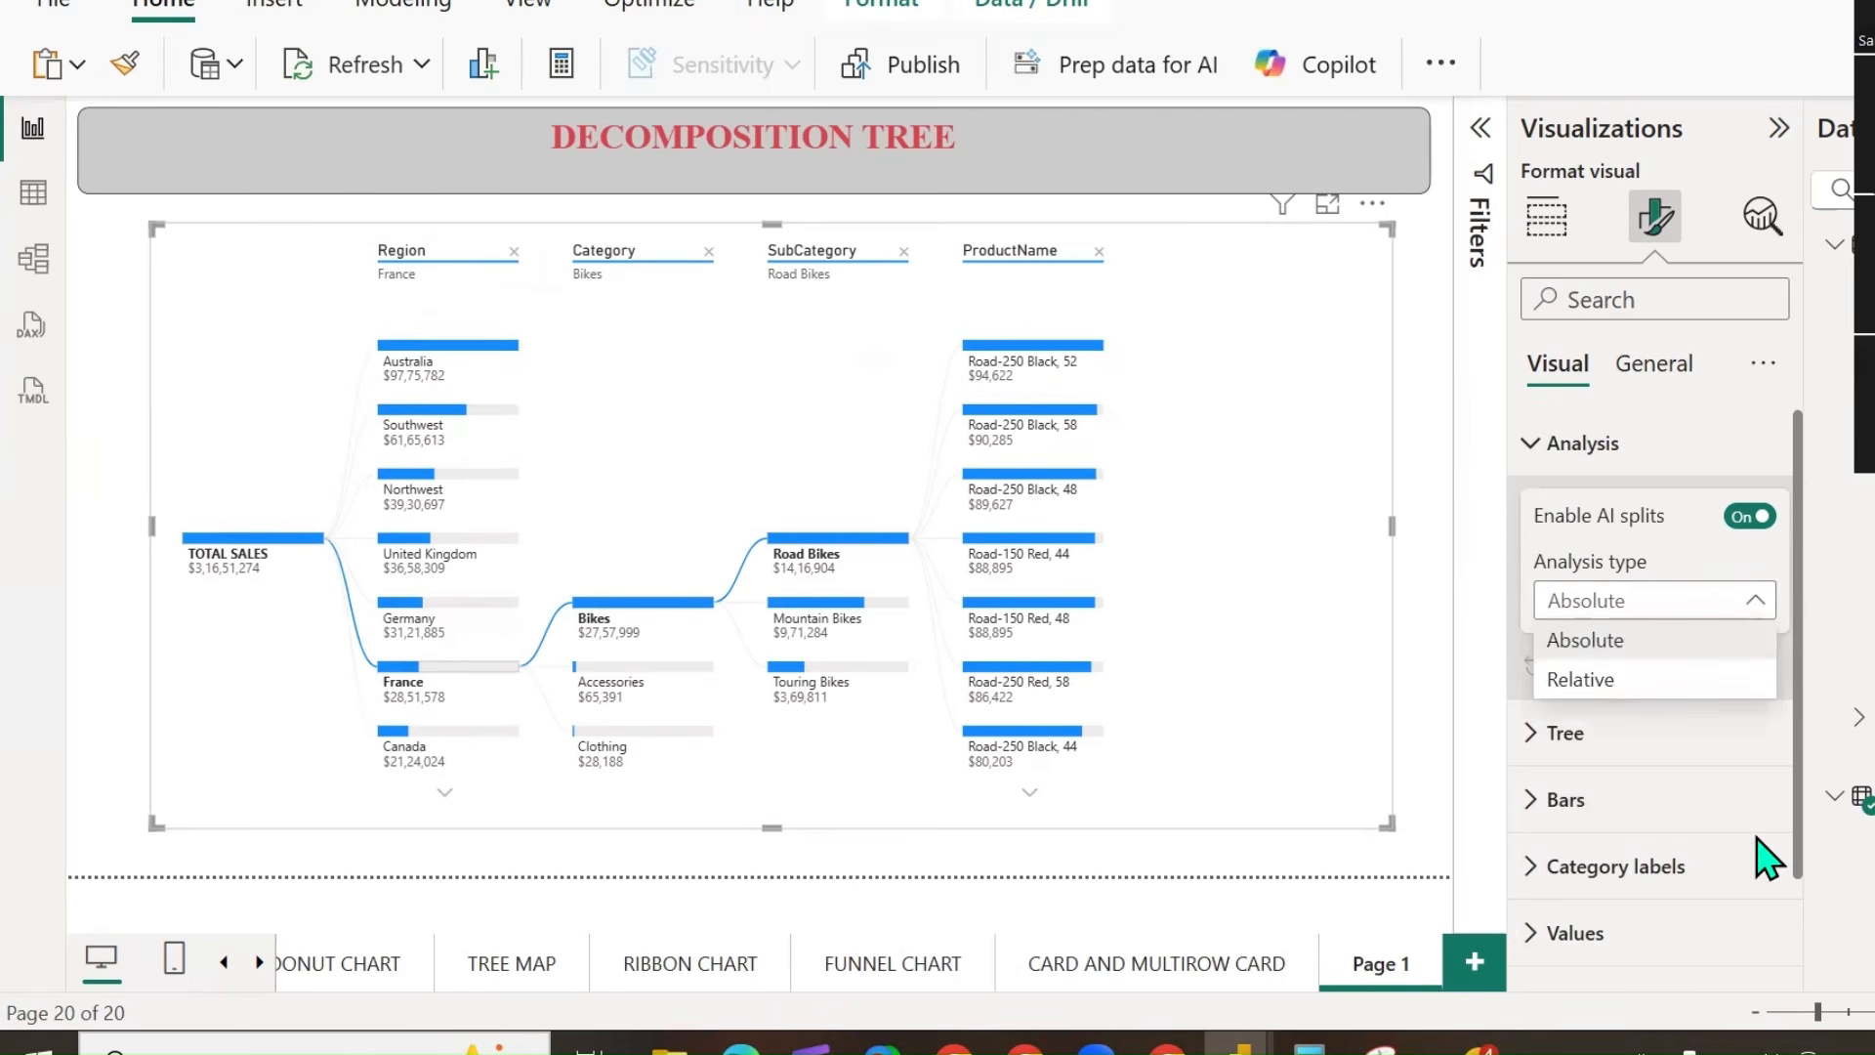
{"action": "left_click", "coordinate": [1589, 681]}
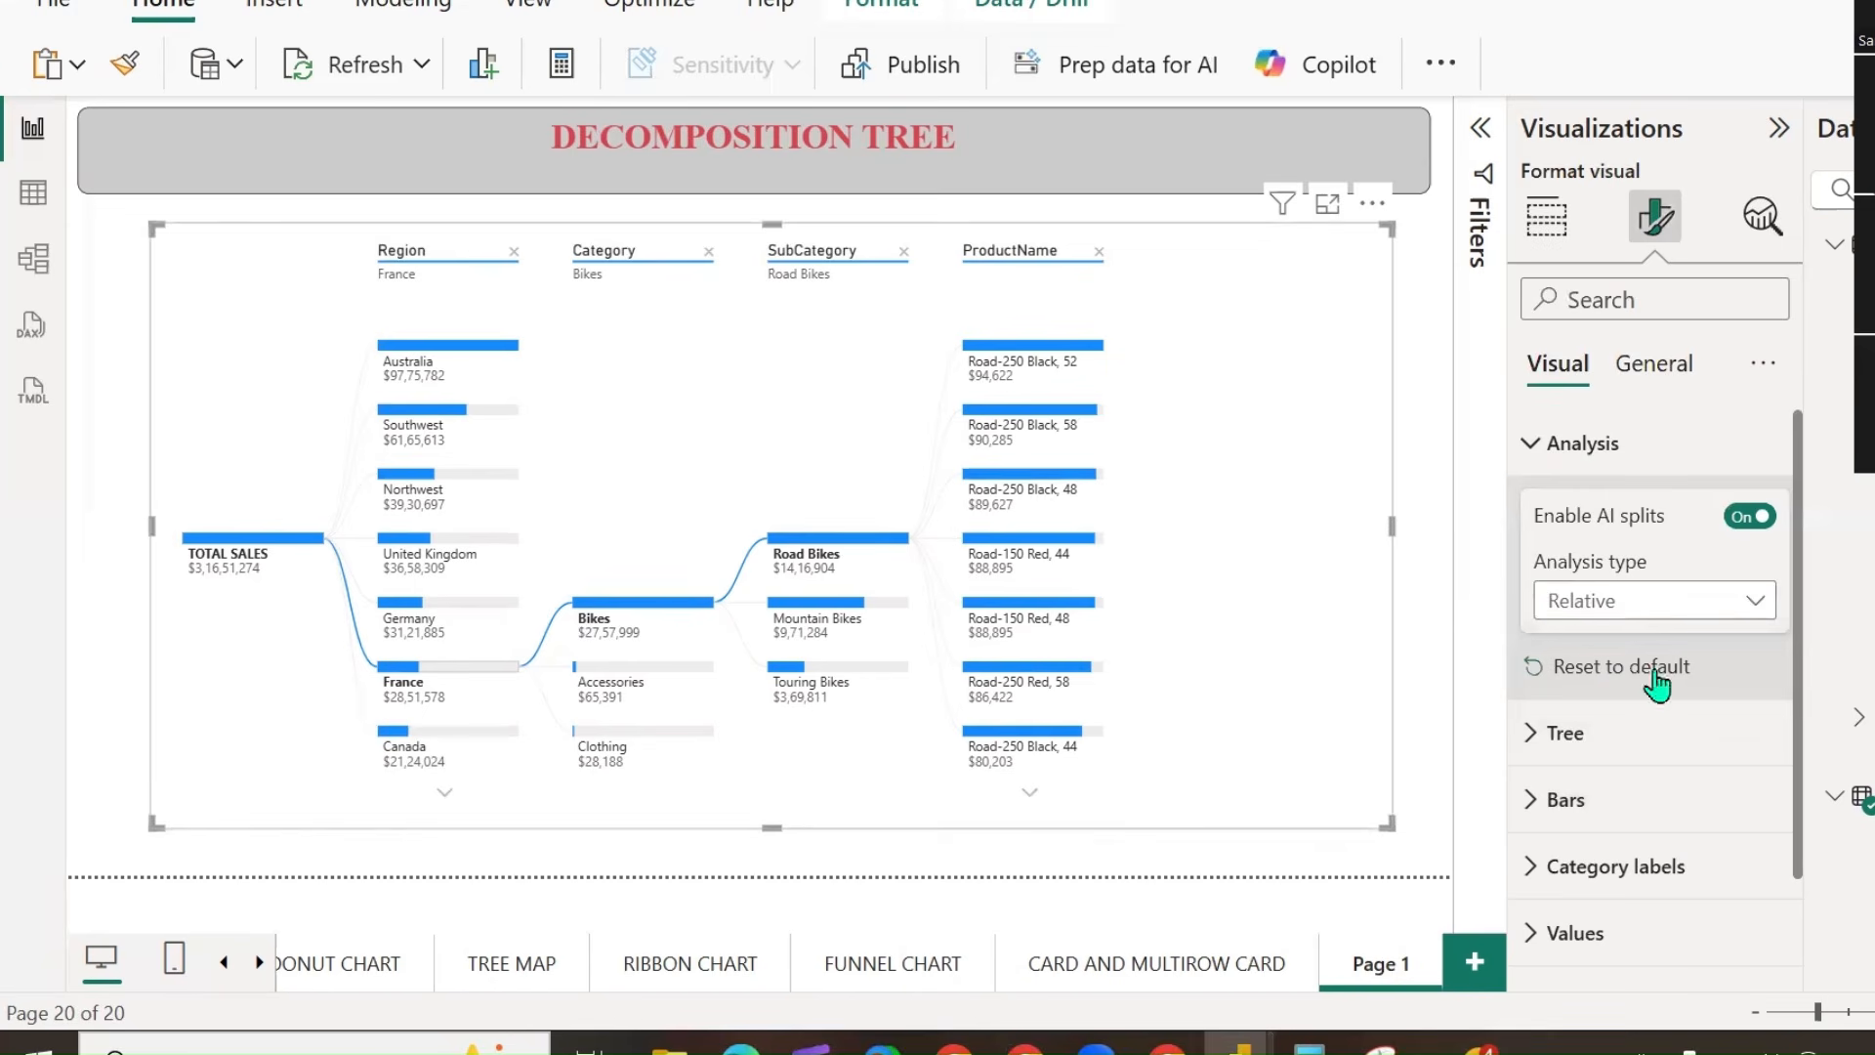
{"action": "left_click", "coordinate": [1727, 602]}
{"action": "left_click", "coordinate": [1585, 639]}
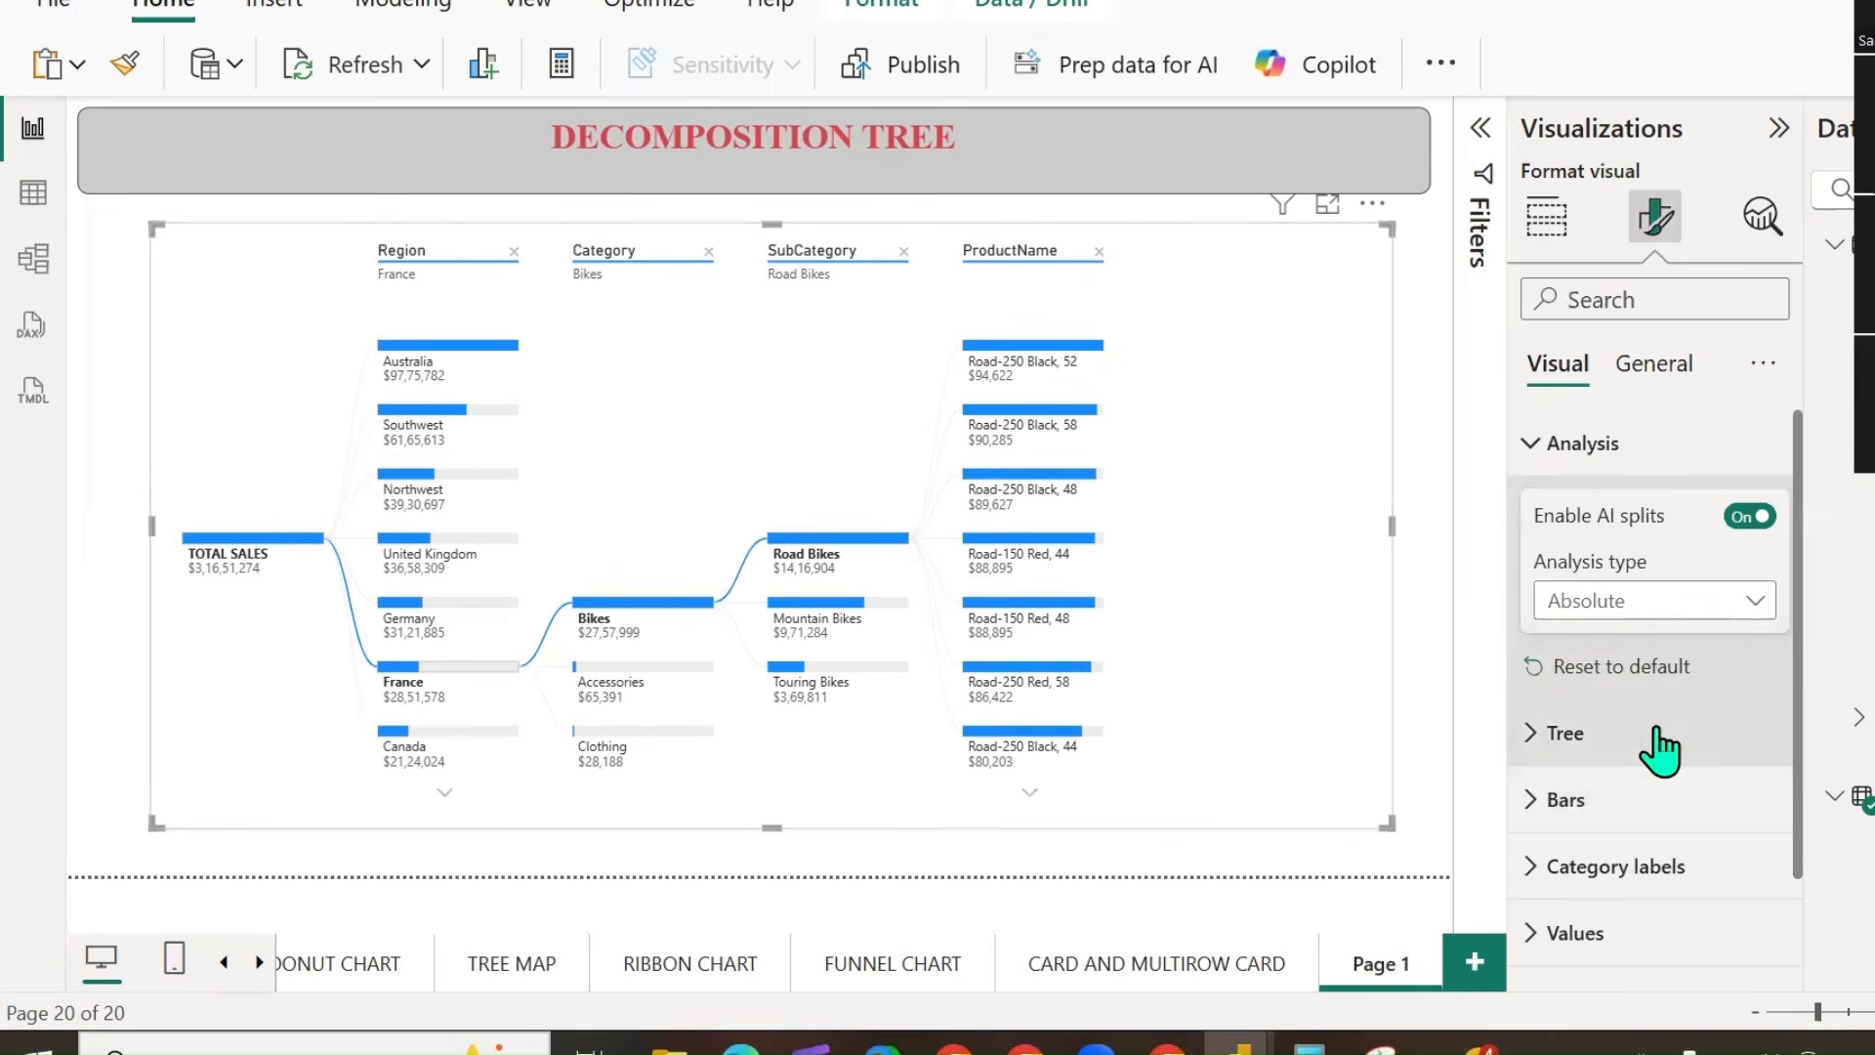
Try the Dense and Sparse density options in the tree settings.
{"action": "scroll", "coordinate": [1527, 635], "scroll_direction": "down", "scroll_amount": 1}
{"action": "left_click", "coordinate": [1527, 617]}
{"action": "scroll", "coordinate": [1739, 704], "scroll_direction": "down", "scroll_amount": 2}
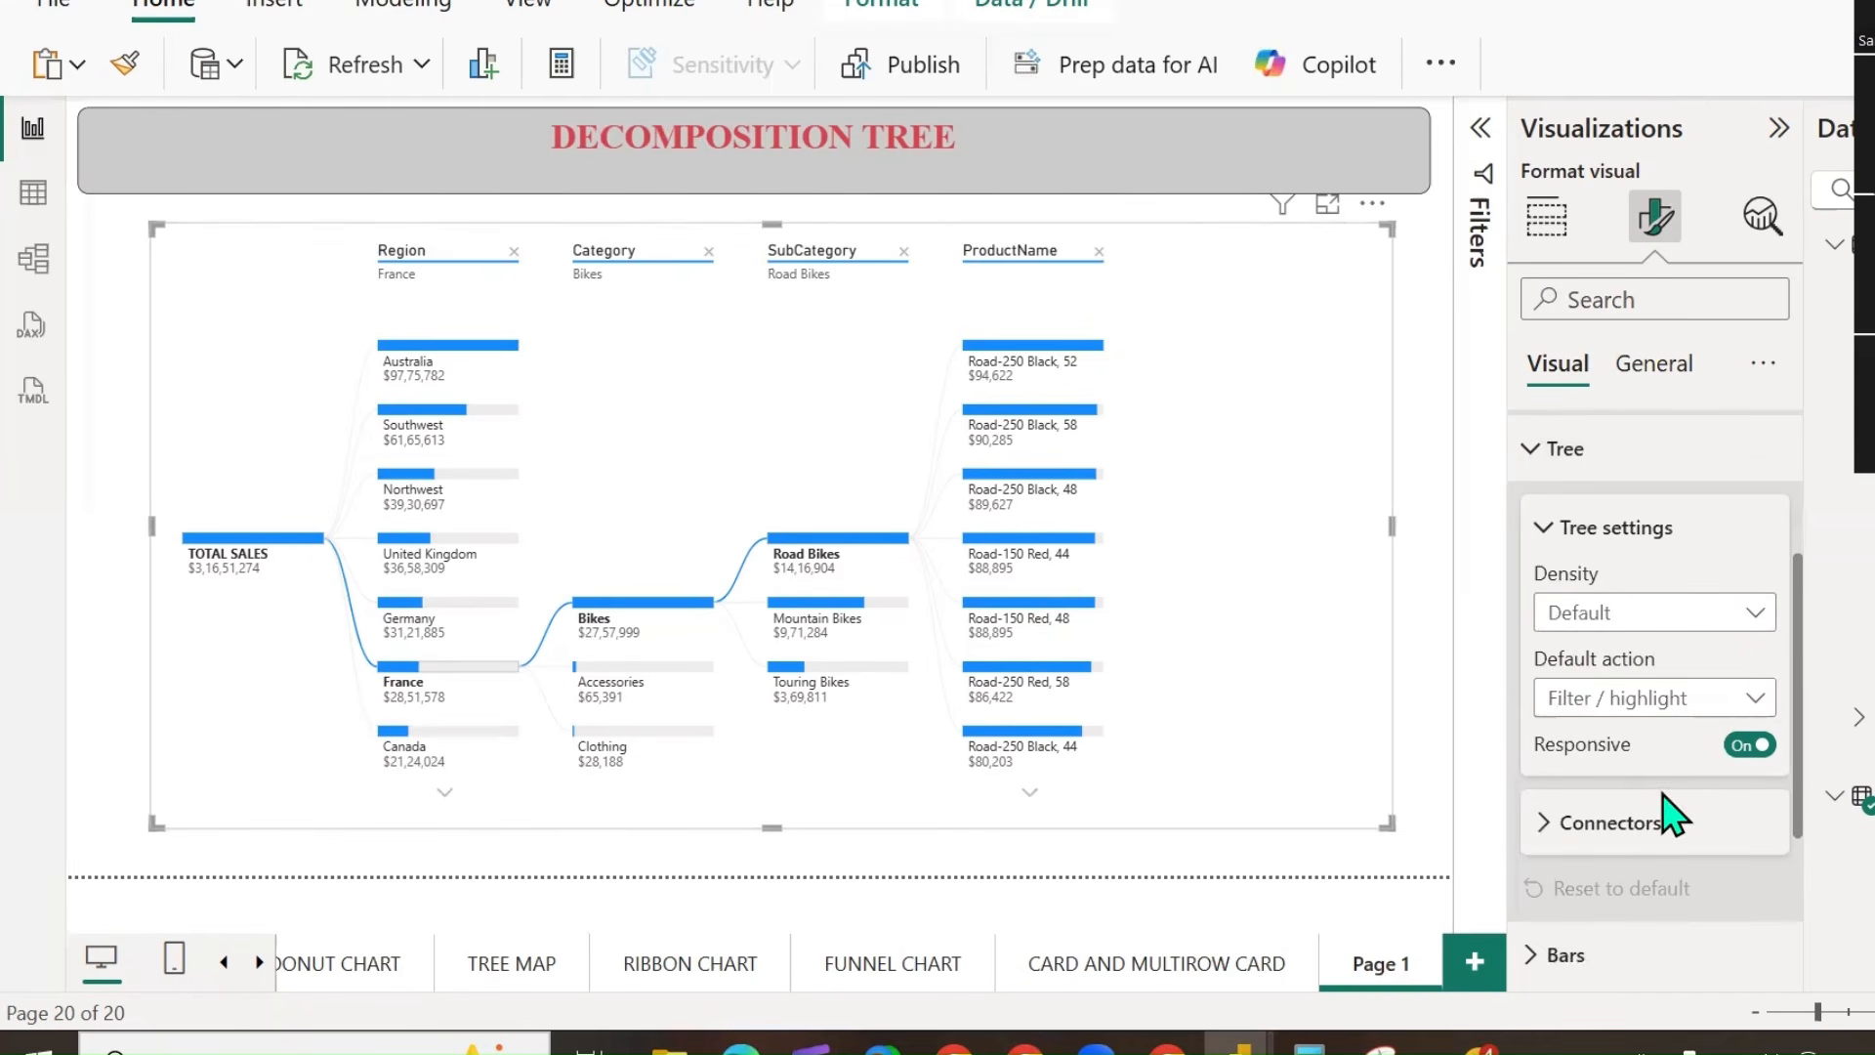
{"action": "left_click", "coordinate": [1750, 625]}
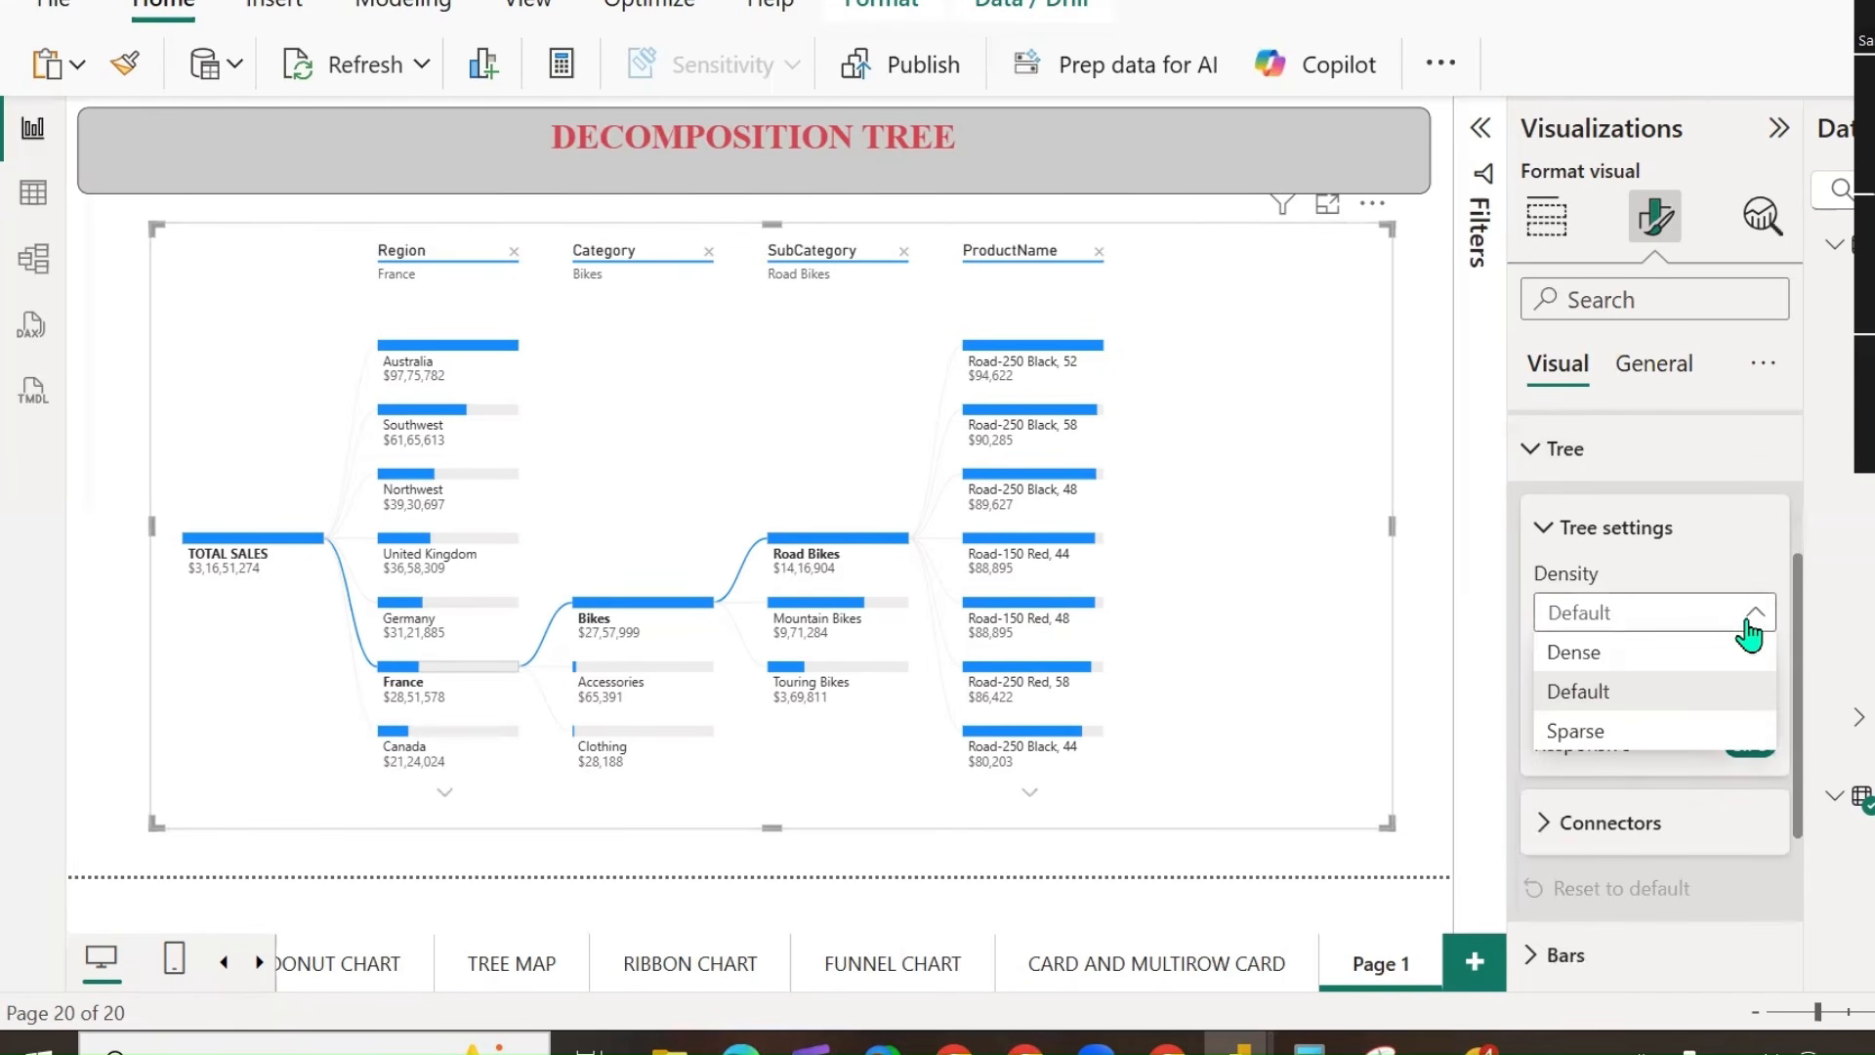
{"action": "left_click", "coordinate": [1612, 652]}
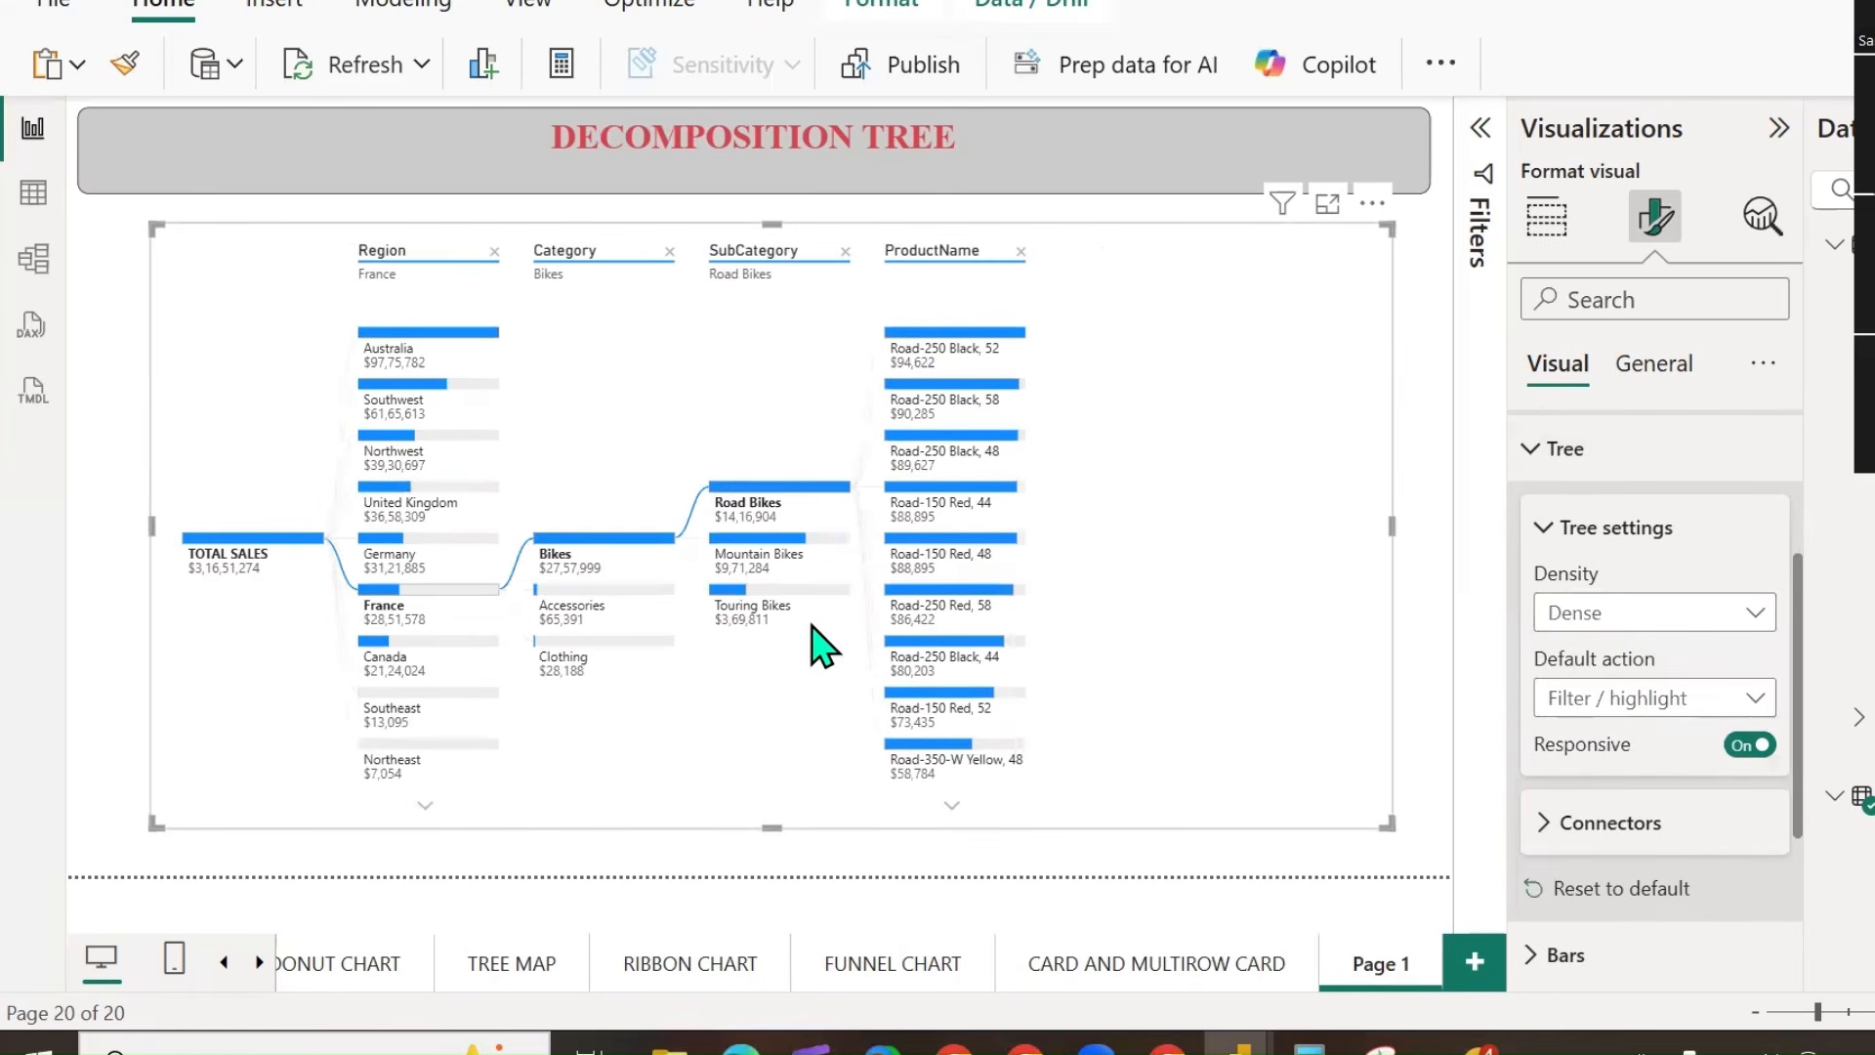
{"action": "left_click", "coordinate": [1701, 615]}
{"action": "left_click", "coordinate": [1577, 733]}
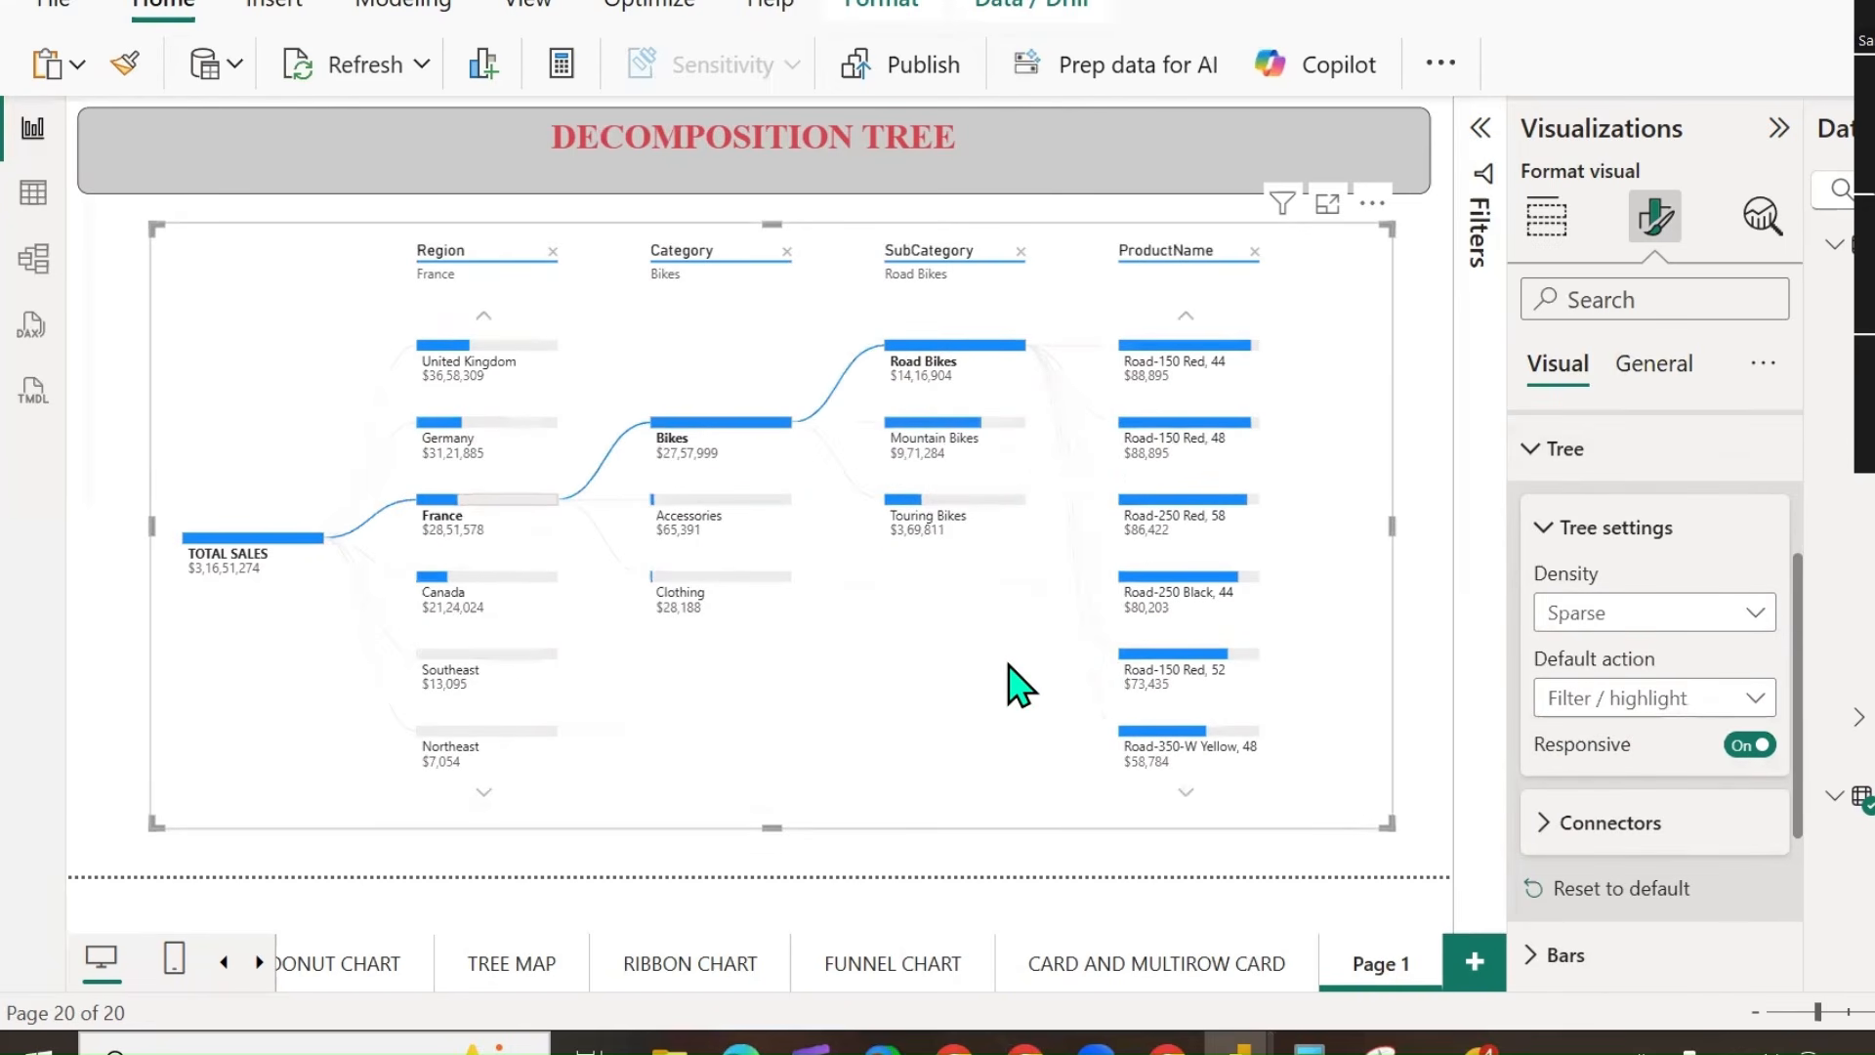
Try Collapse as the tree's default action and toggle the Responsive setting off and back on.
{"action": "left_click", "coordinate": [1582, 701]}
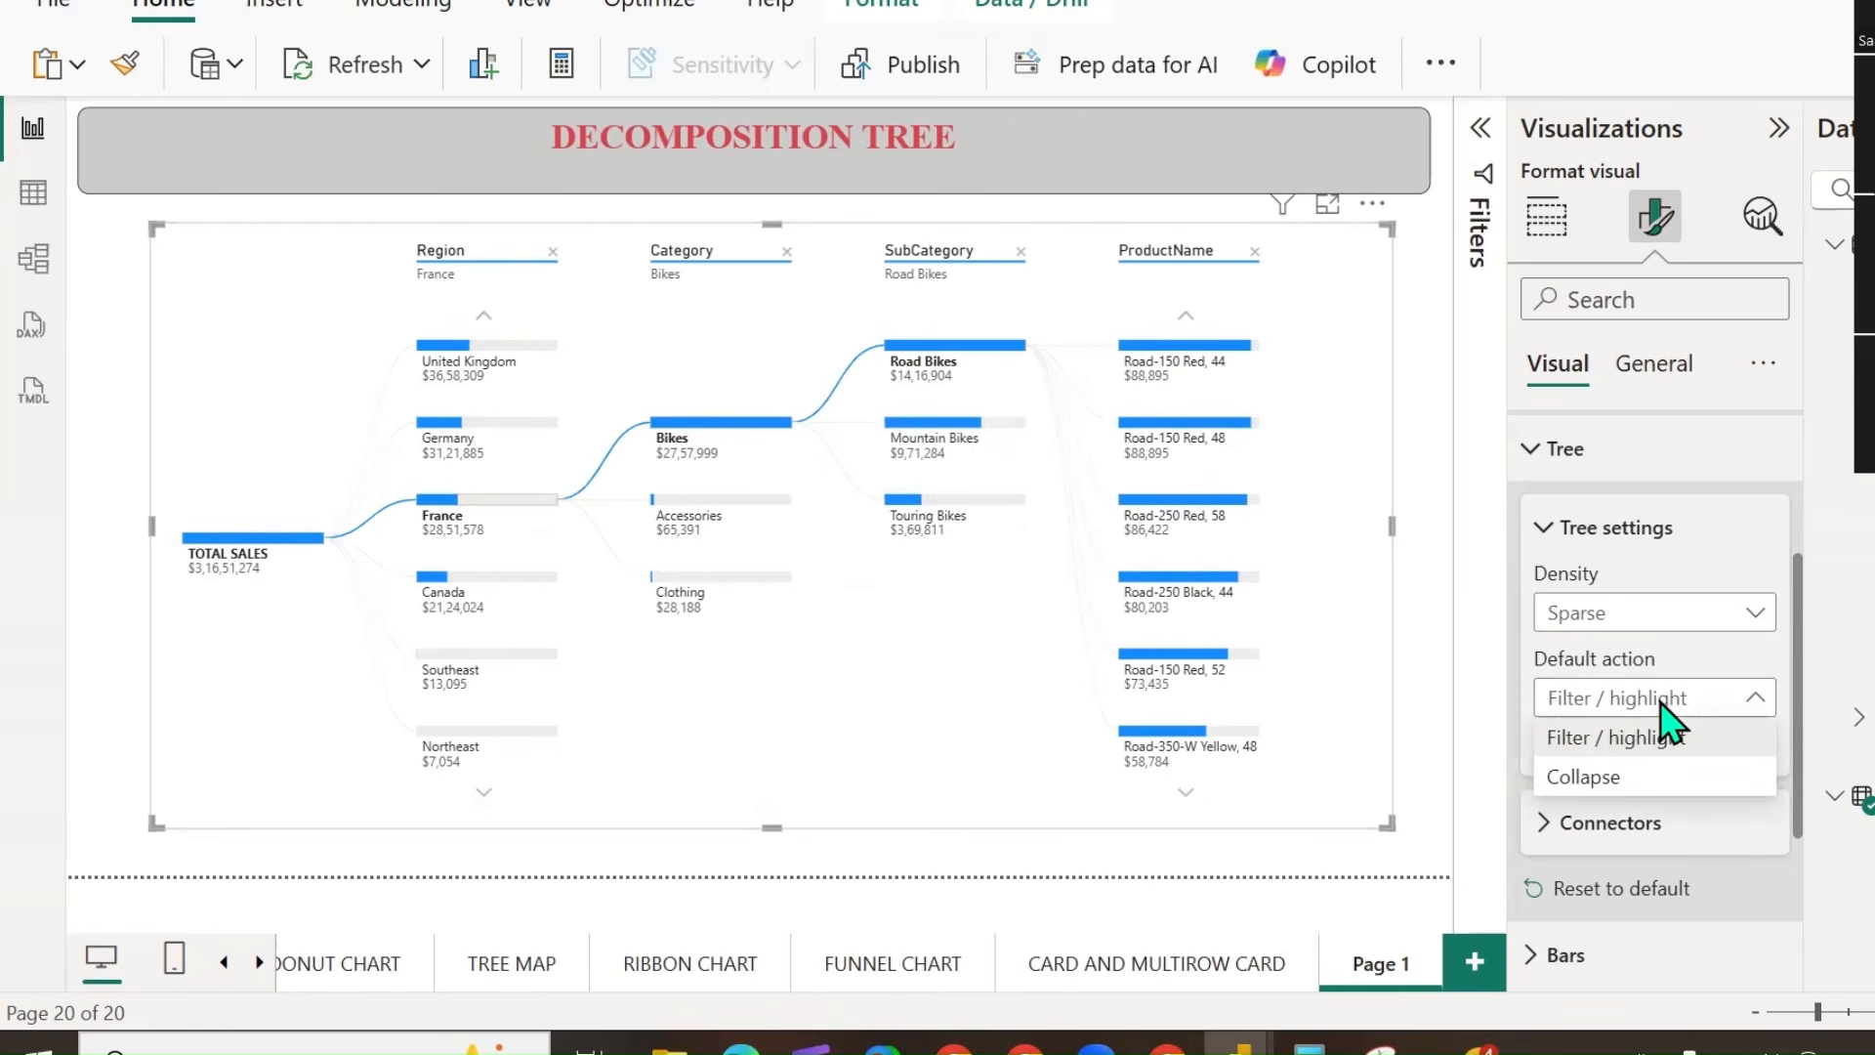
{"action": "left_click", "coordinate": [1609, 790]}
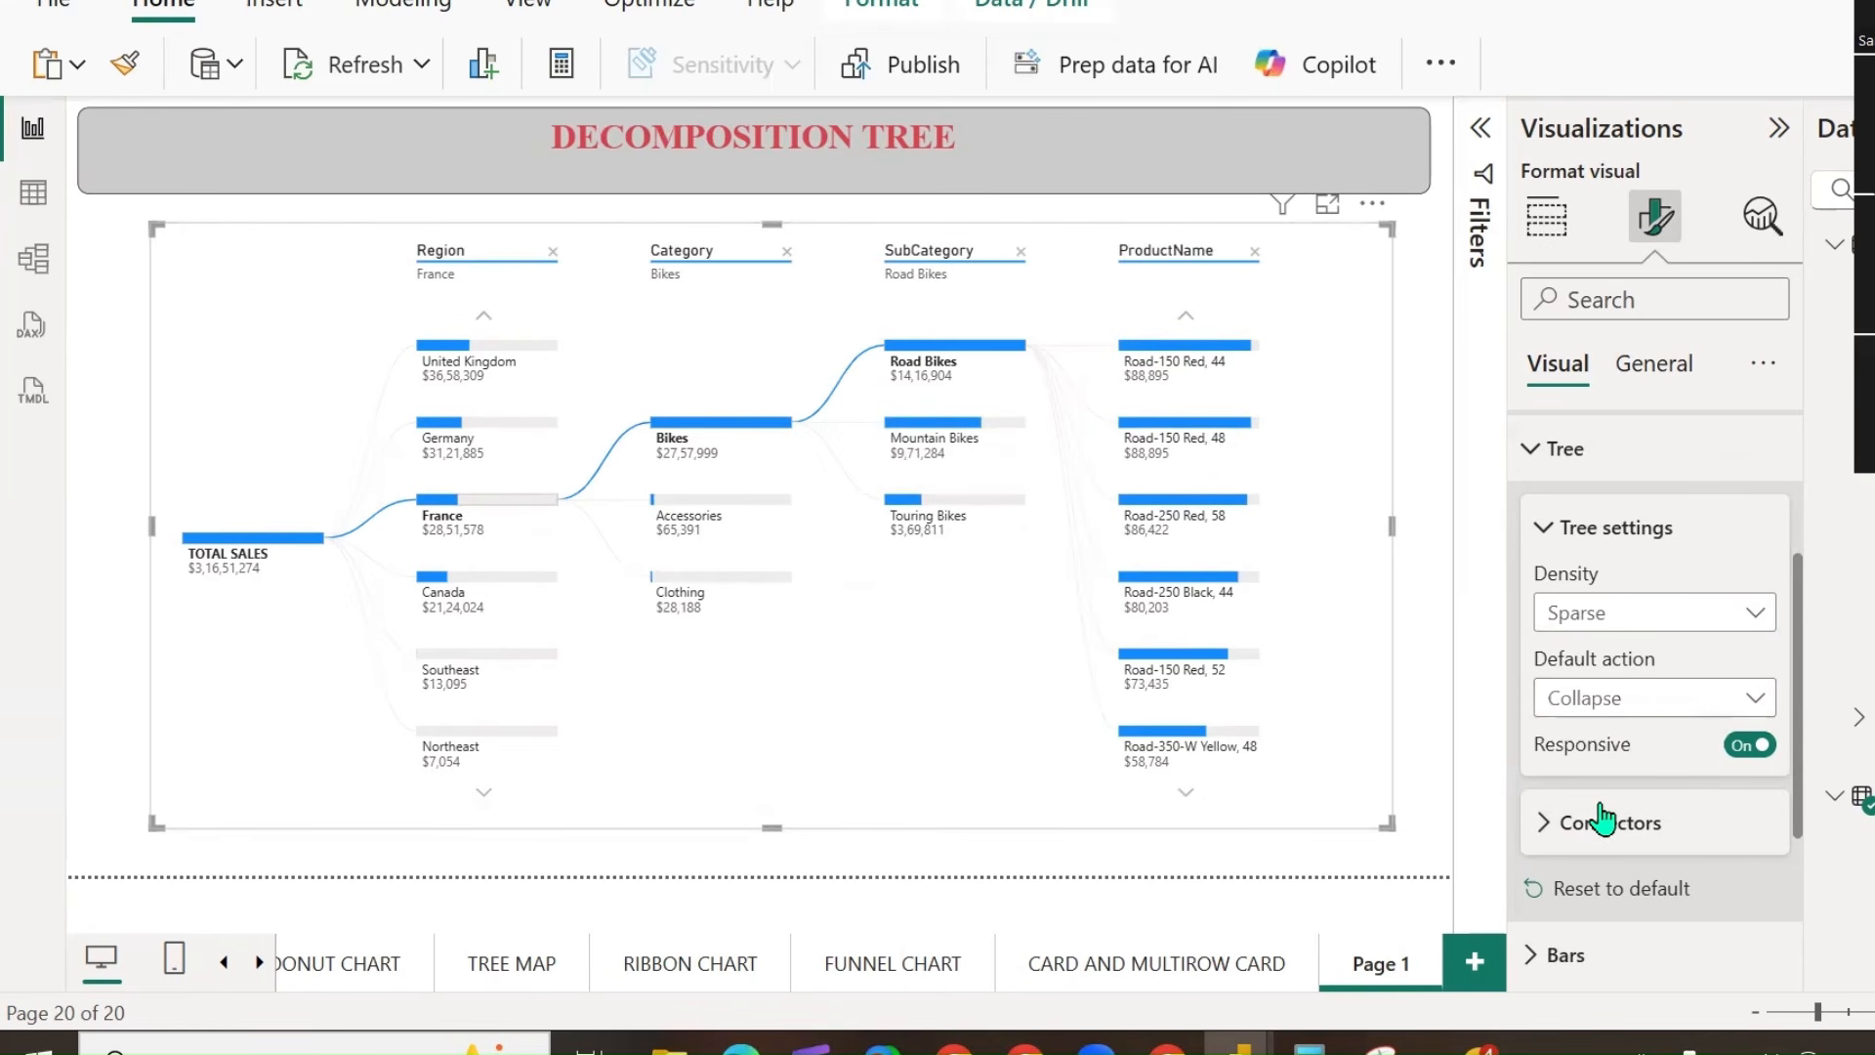
{"action": "left_click", "coordinate": [1755, 748]}
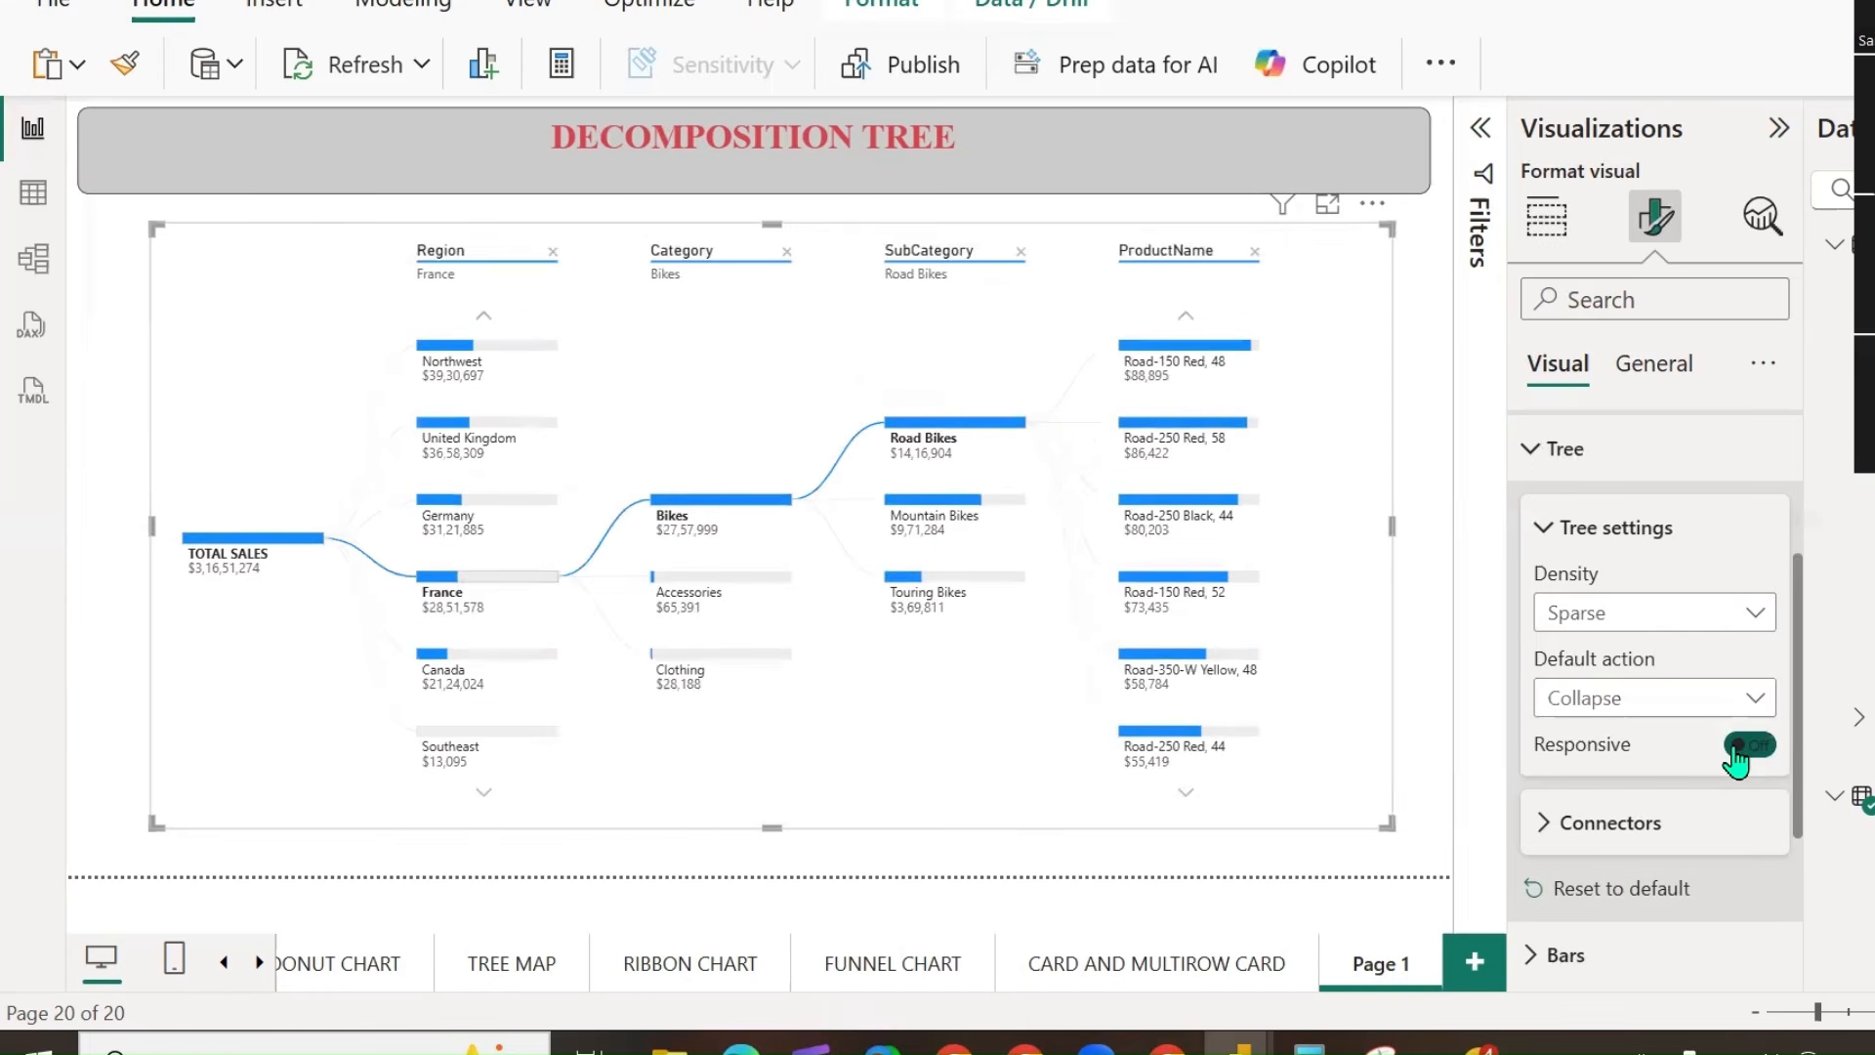
{"action": "left_click", "coordinate": [1738, 753]}
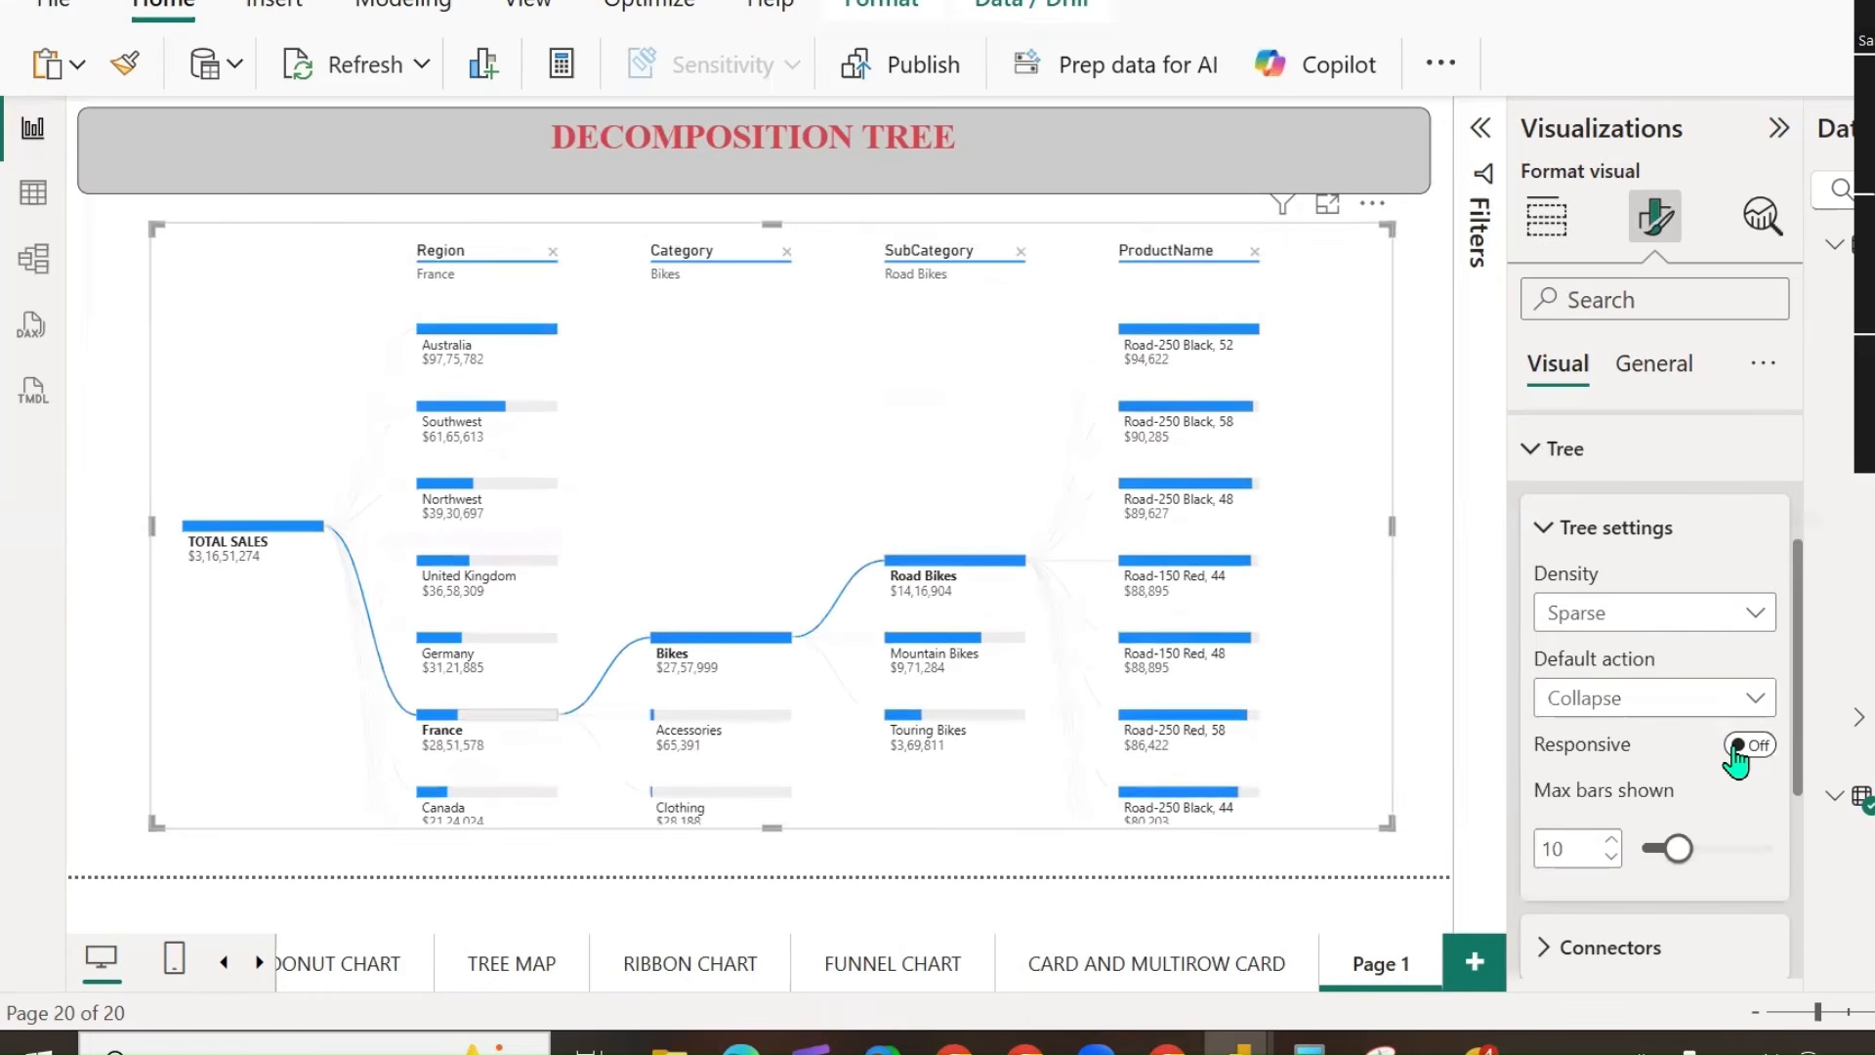
{"action": "left_click", "coordinate": [1757, 747]}
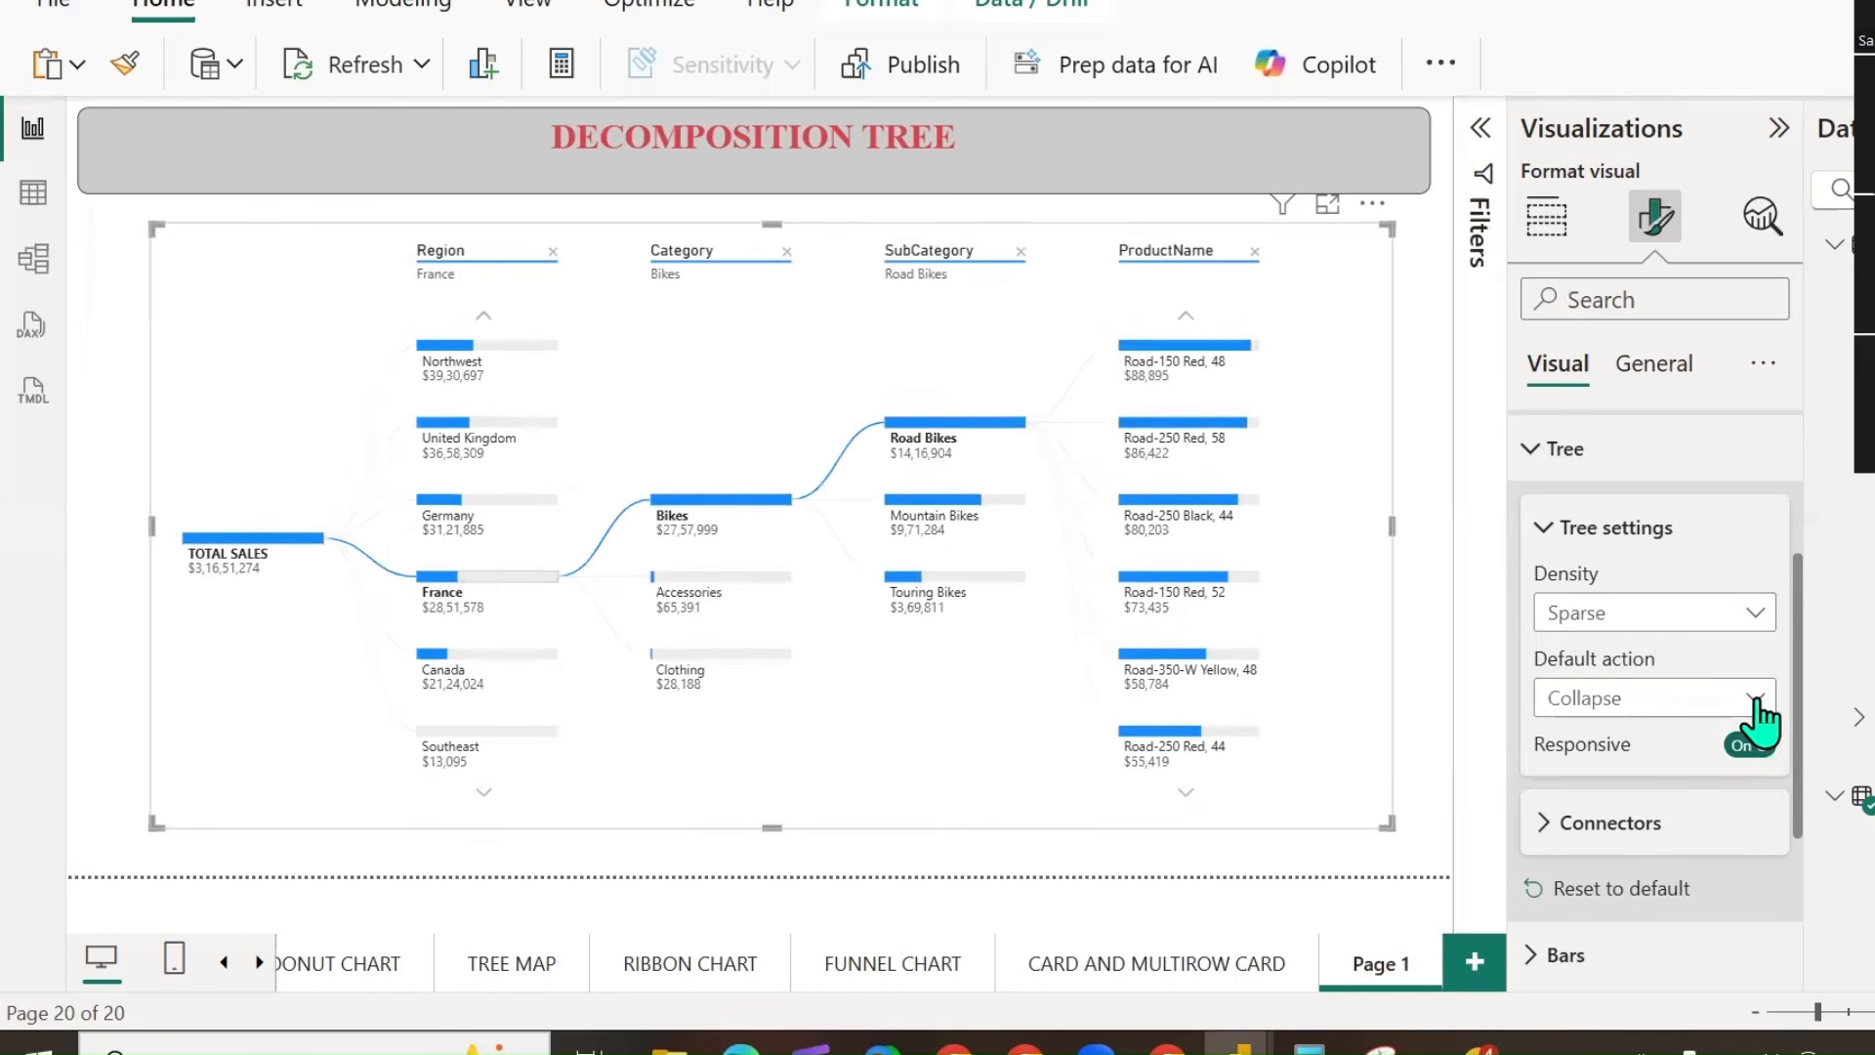
Return the tree's default action to Filter / highlight and set the density to Dense.
{"action": "left_click", "coordinate": [1648, 819]}
{"action": "left_click", "coordinate": [1742, 746]}
{"action": "left_click", "coordinate": [1748, 744]}
{"action": "left_click", "coordinate": [1729, 614]}
{"action": "left_click", "coordinate": [1574, 652]}
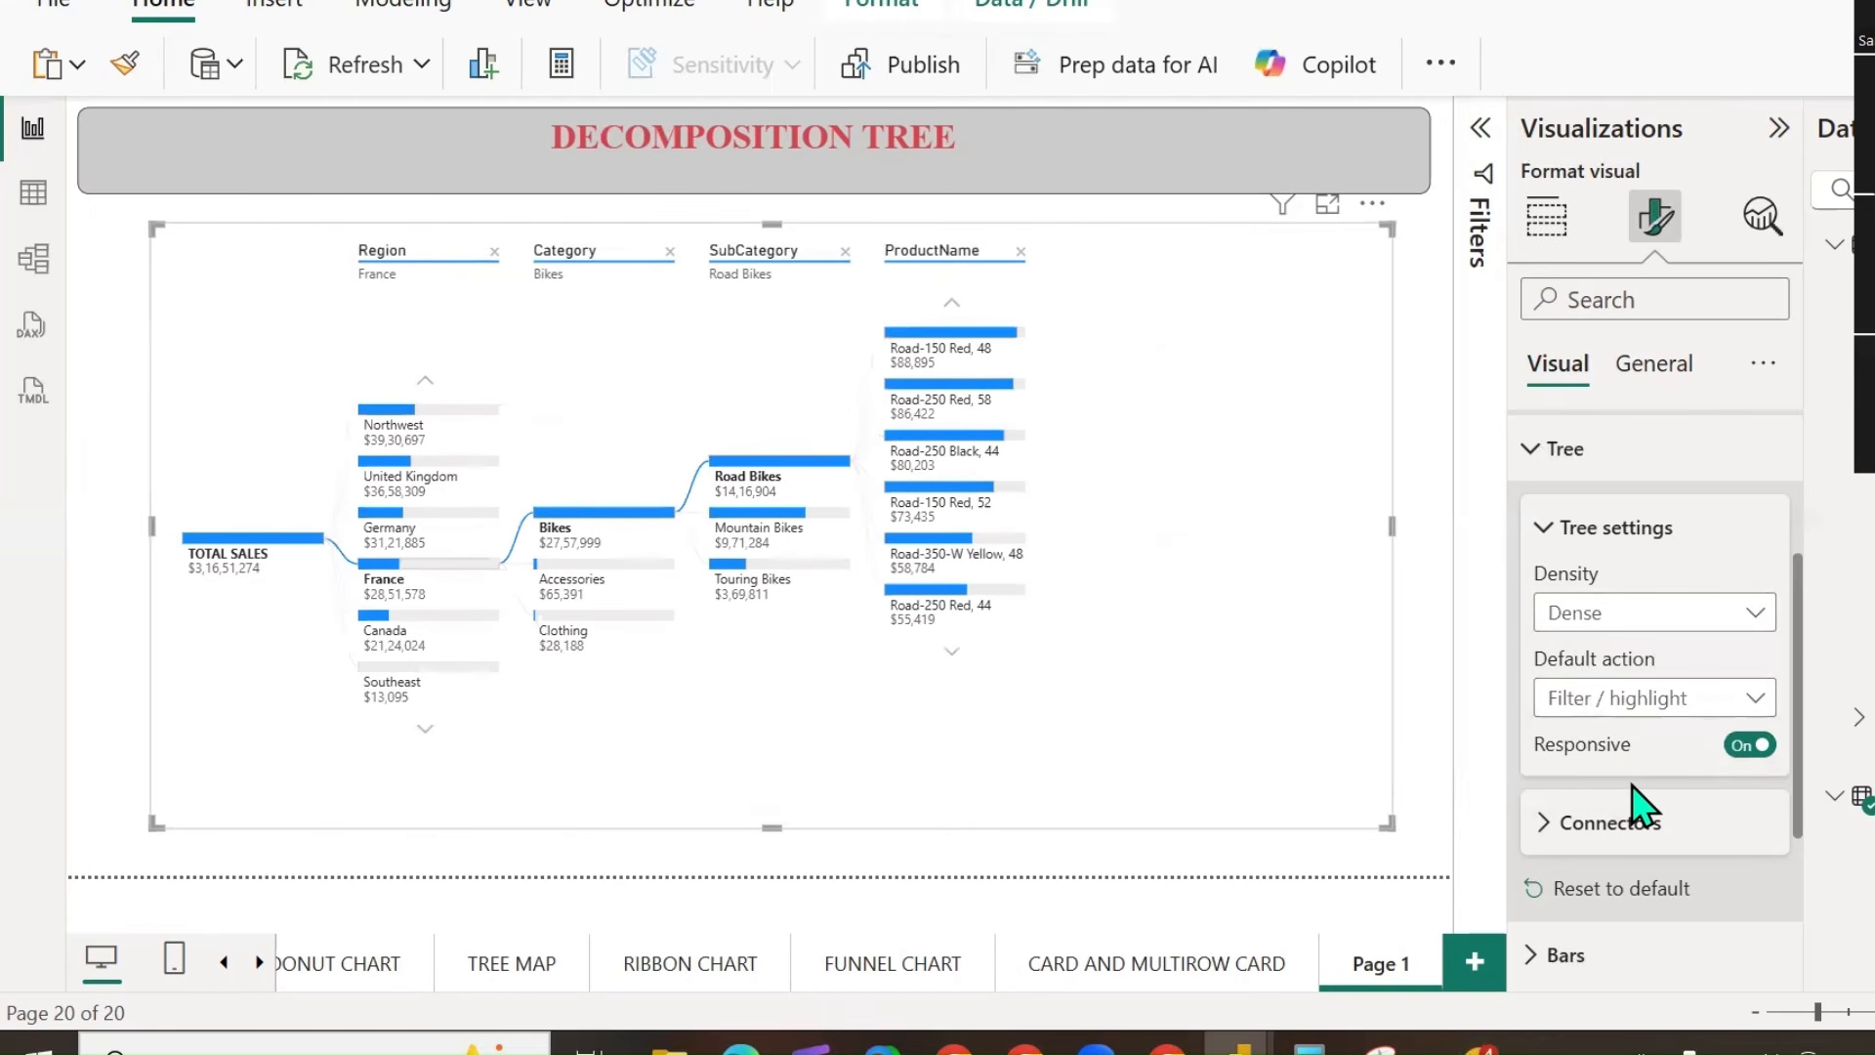
Change the color of the tree's selected connector line to red.
{"action": "left_click", "coordinate": [1542, 826]}
{"action": "scroll", "coordinate": [1563, 772], "scroll_direction": "down", "scroll_amount": 5}
{"action": "scroll", "coordinate": [1638, 753], "scroll_direction": "up", "scroll_amount": 2}
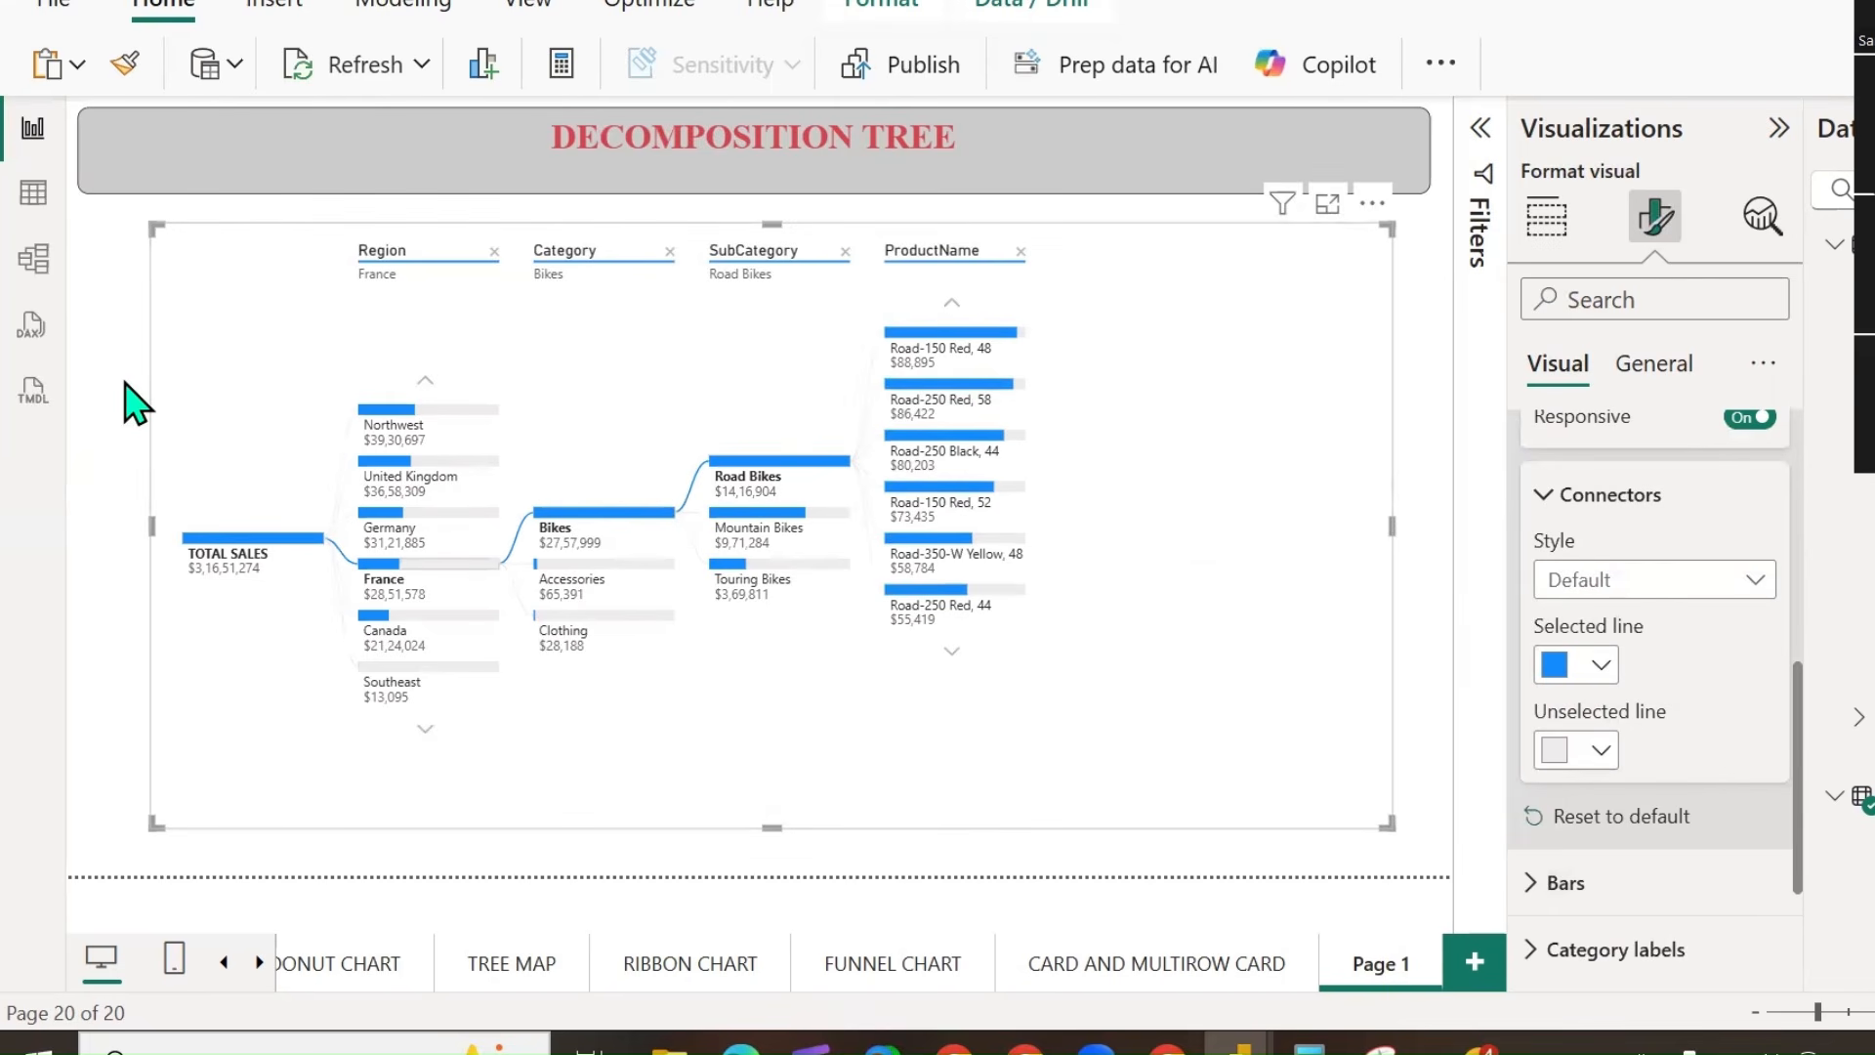
{"action": "mouse_move", "coordinate": [643, 417]}
{"action": "left_mouse_down"}
{"action": "mouse_move", "coordinate": [672, 480]}
{"action": "mouse_move", "coordinate": [703, 430]}
{"action": "left_mouse_up"}
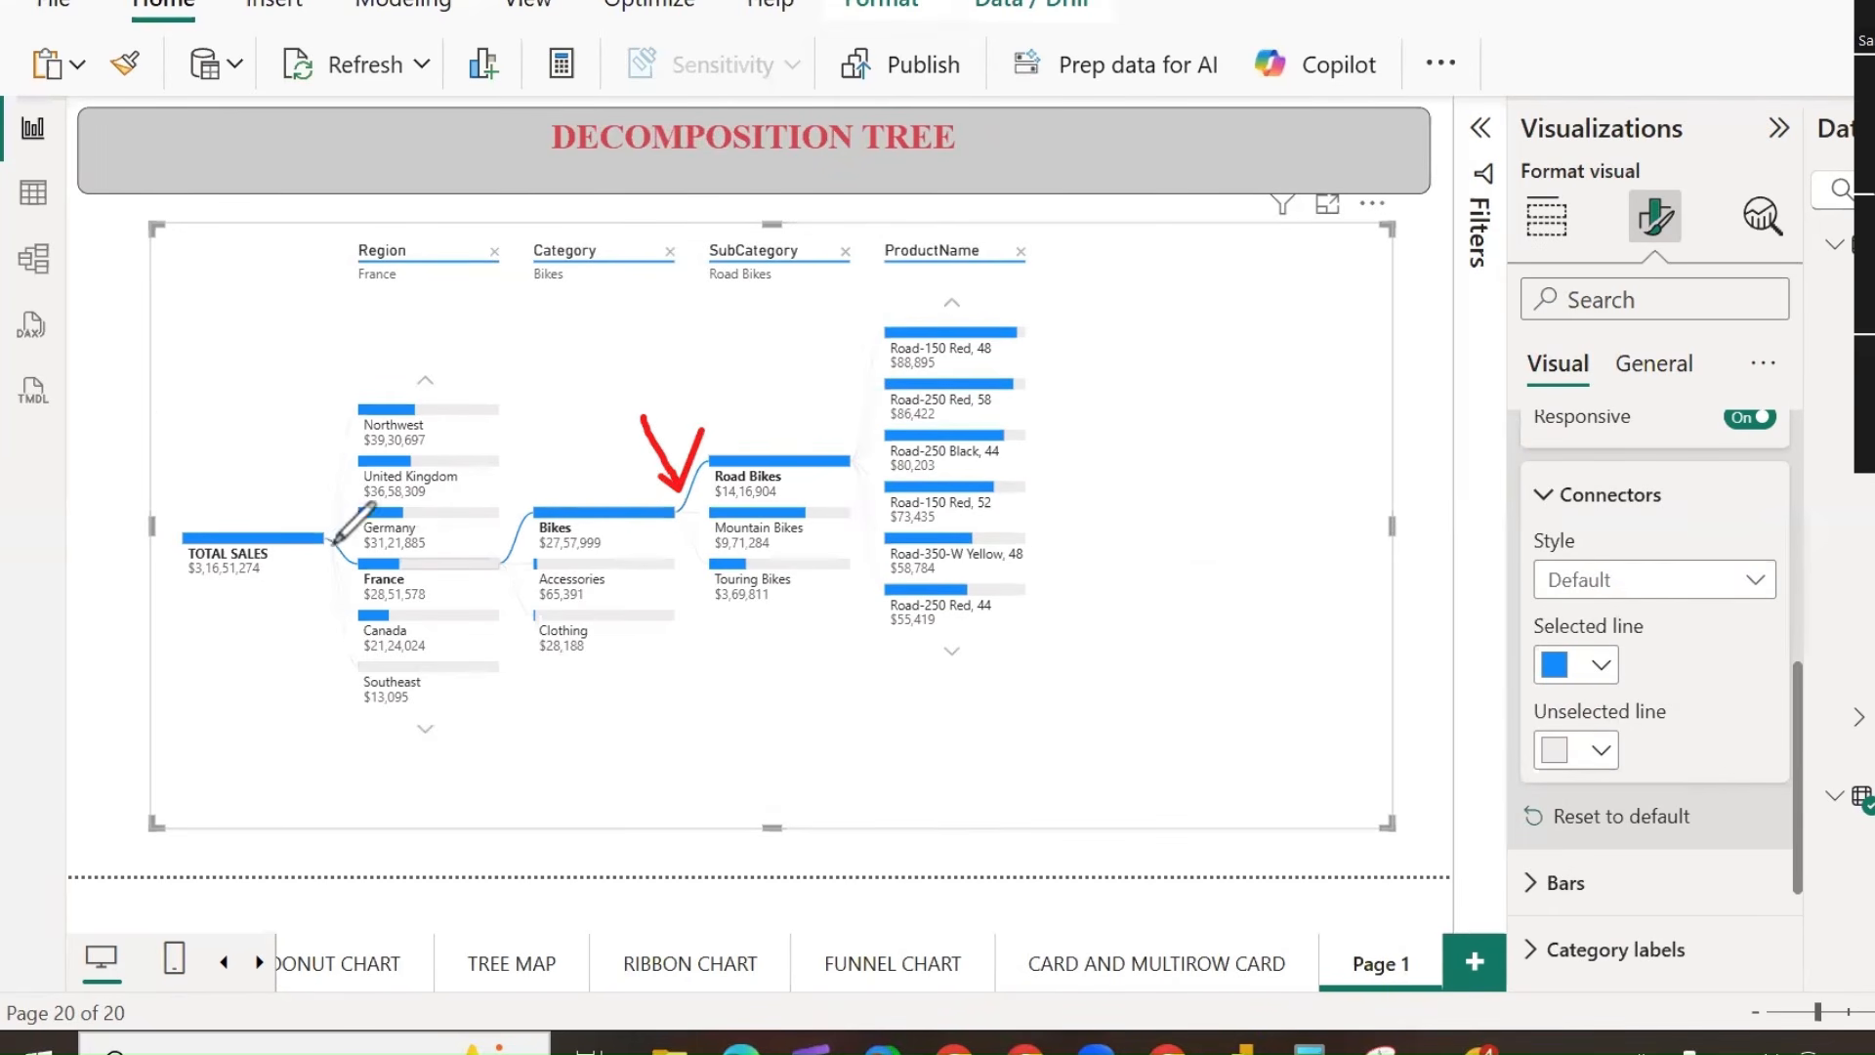
{"action": "left_click_drag", "start_coordinate": [501, 454], "coordinate": [507, 525]}
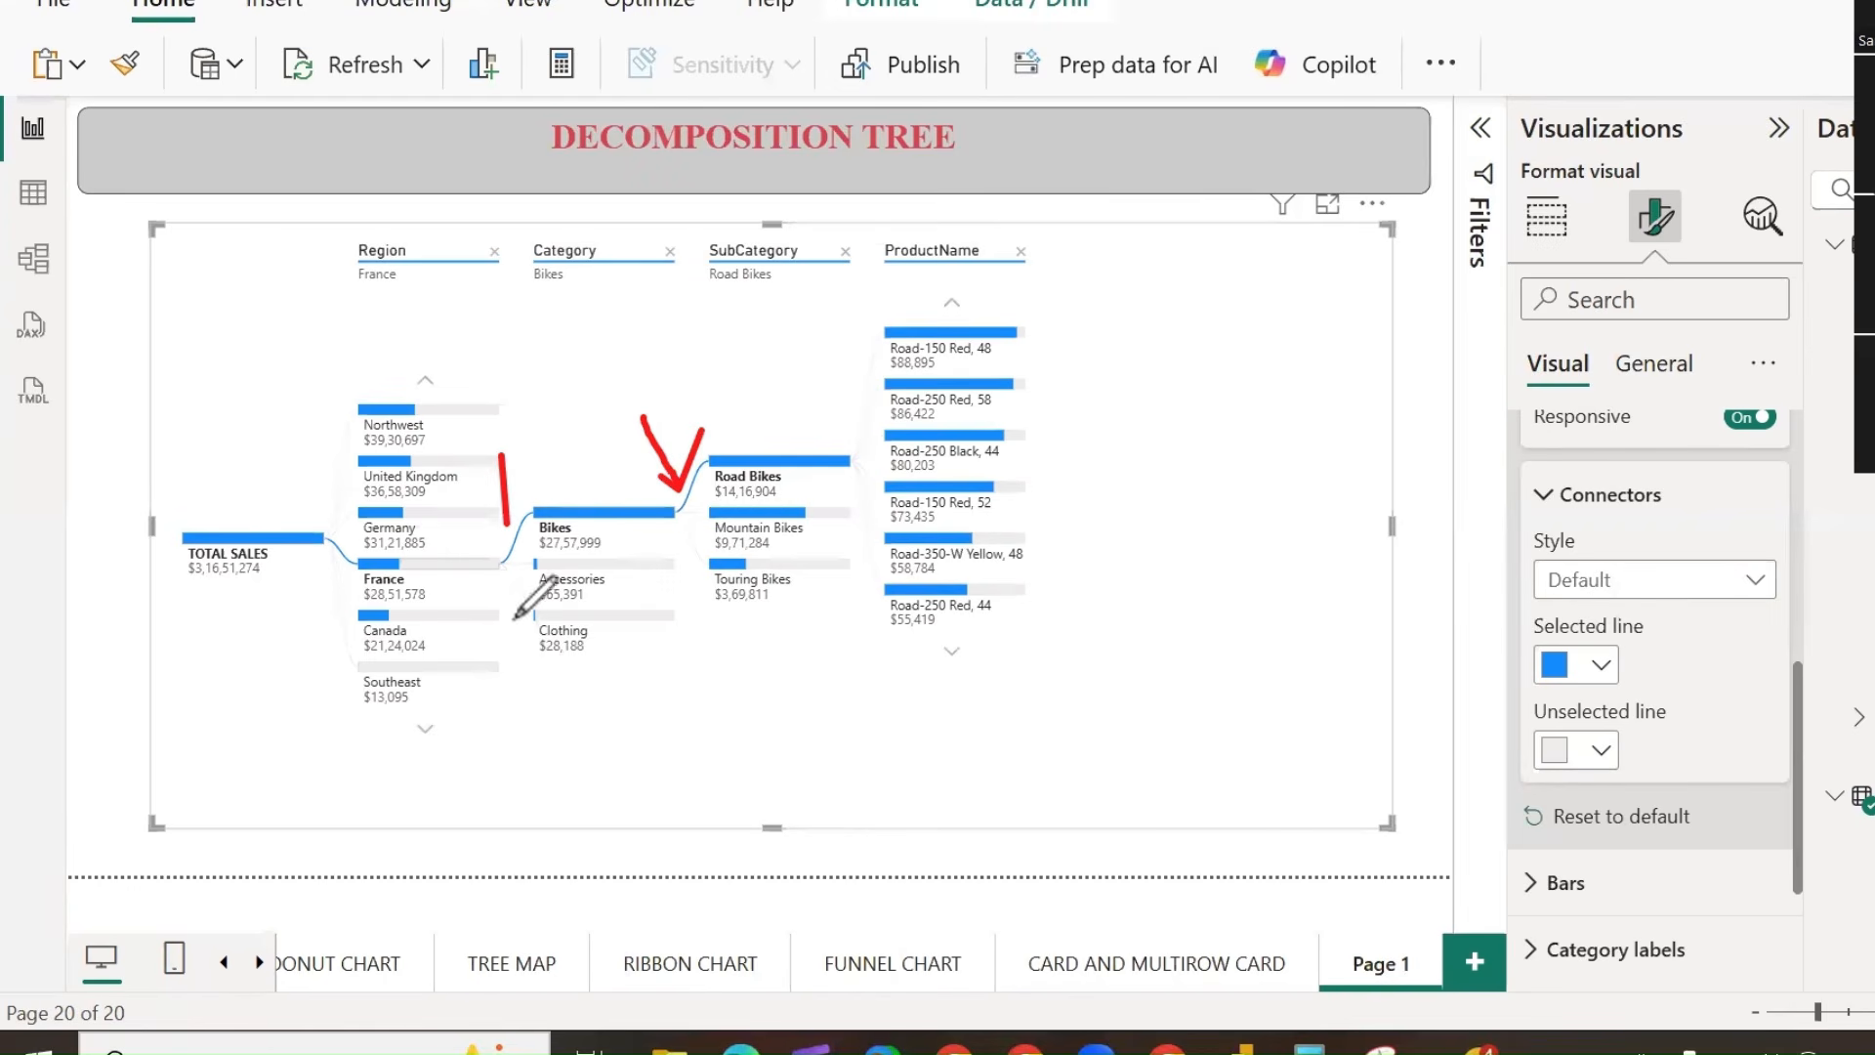
{"action": "left_click", "coordinate": [1607, 667]}
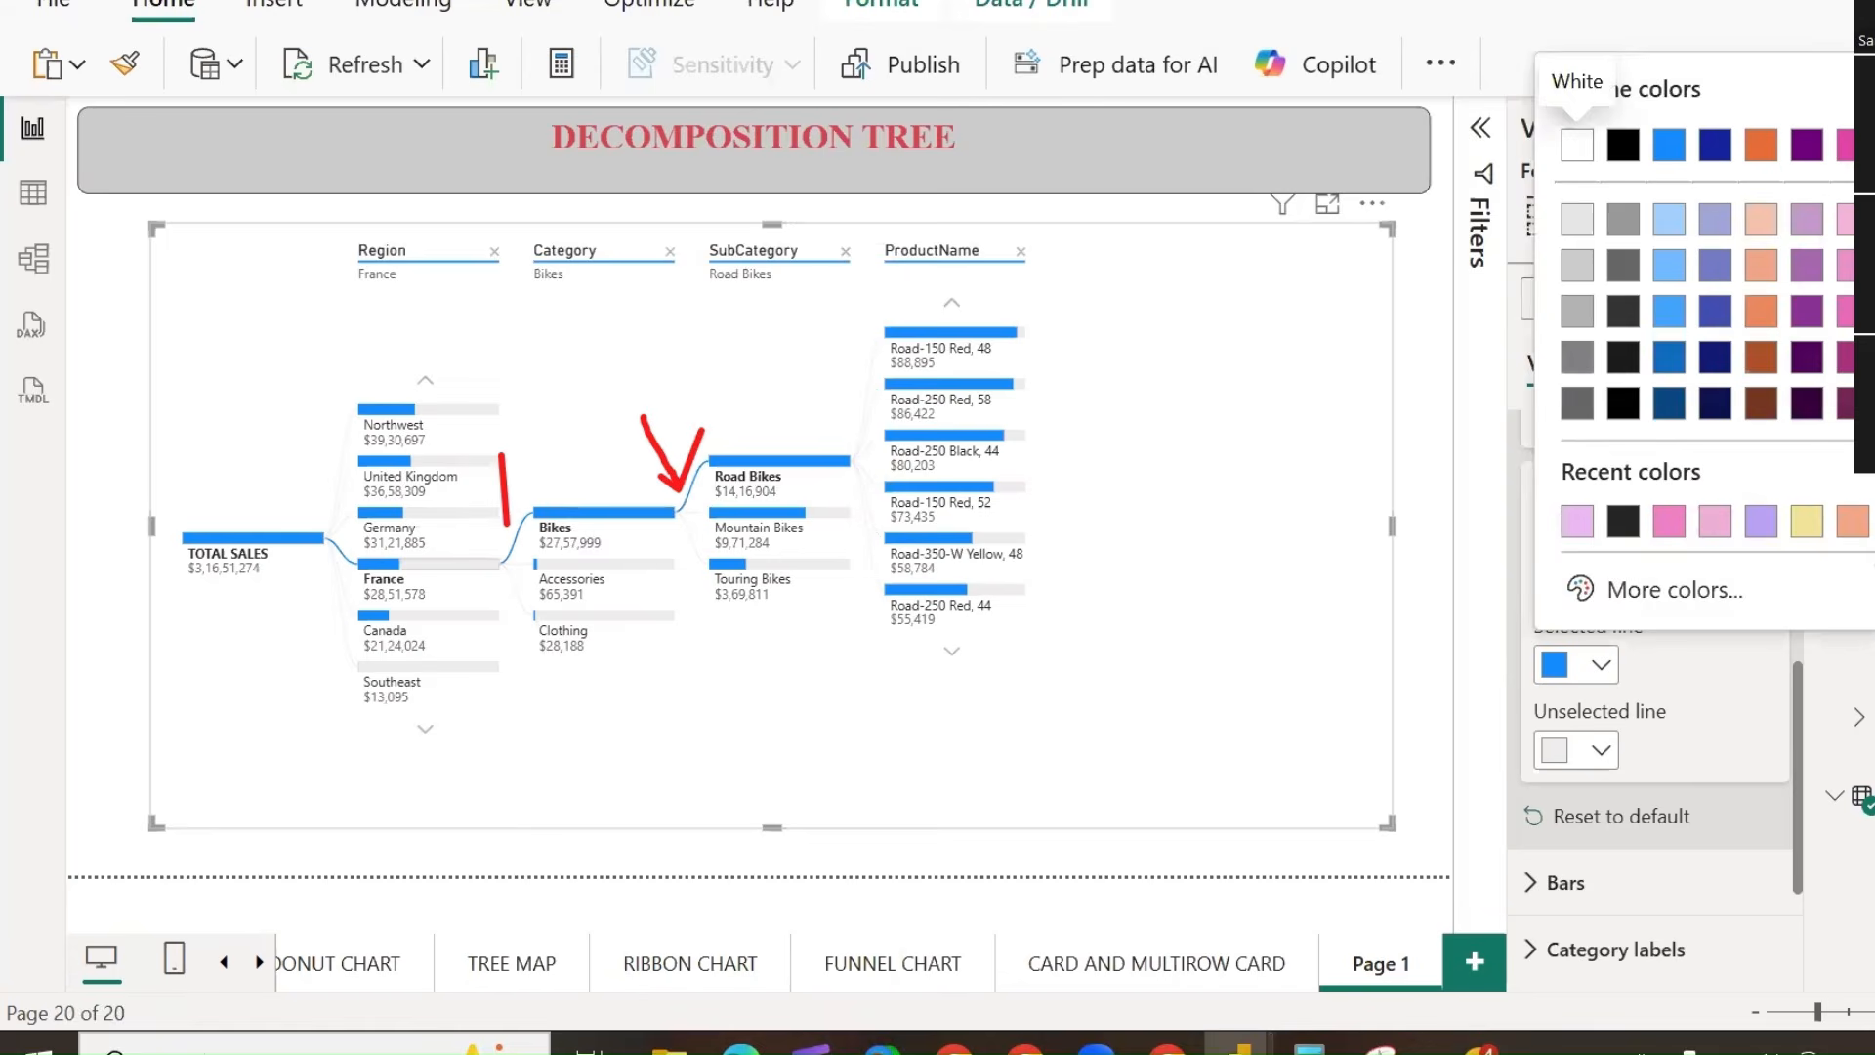
{"action": "left_click", "coordinate": [1874, 532]}
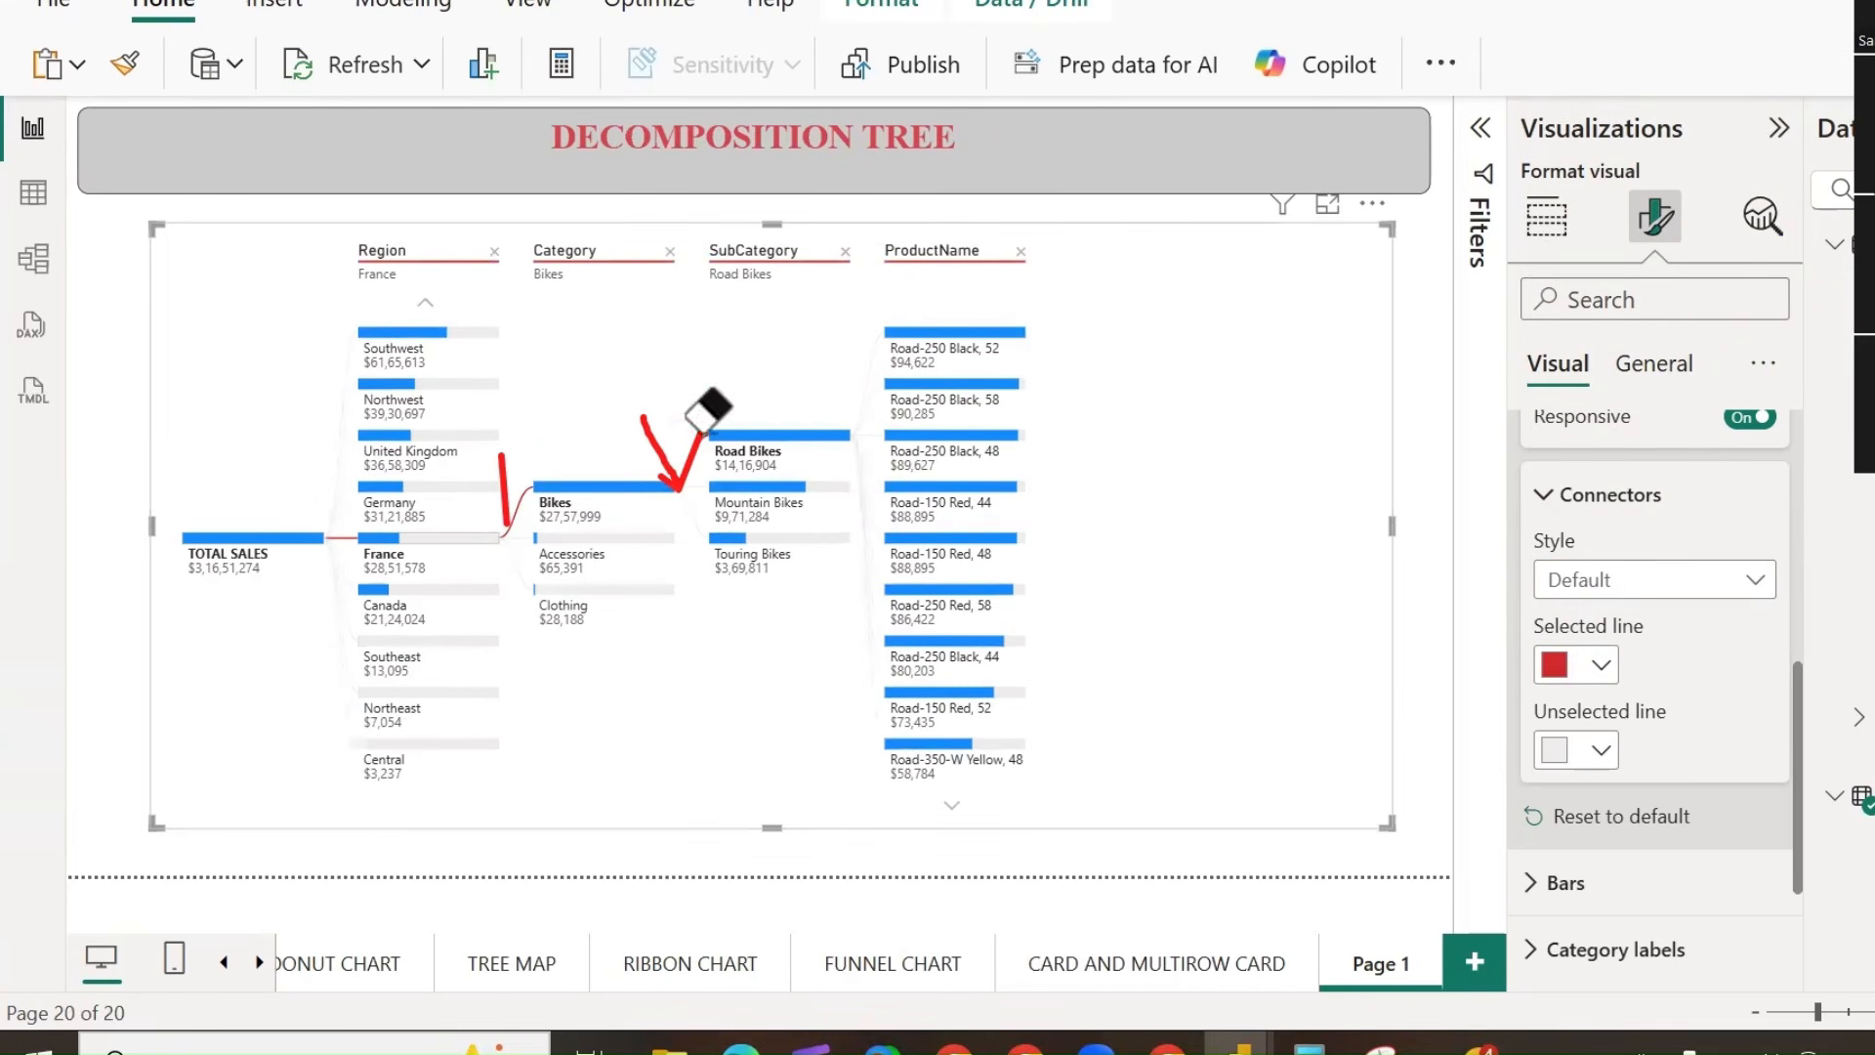
{"action": "left_click_drag", "start_coordinate": [534, 488], "coordinate": [454, 457]}
{"action": "left_click", "coordinate": [131, 278]}
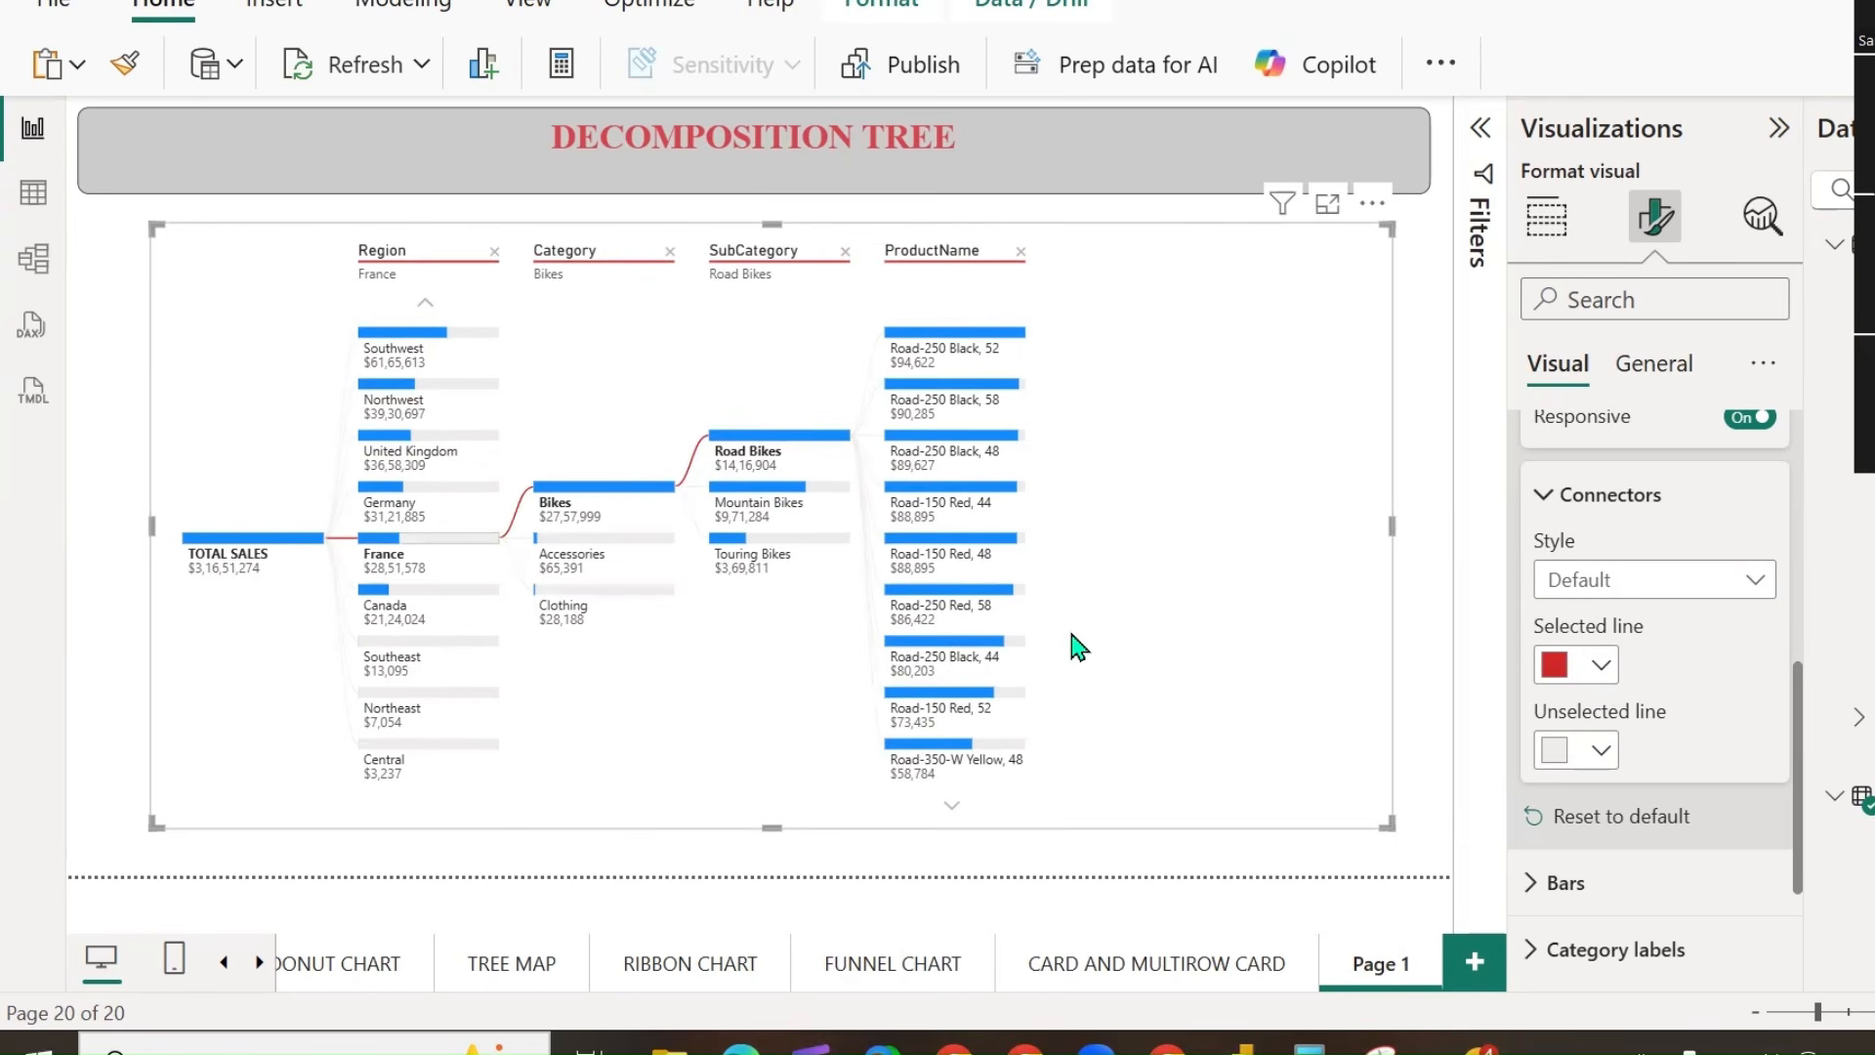
Try yellow, light purple and light orange as the selected connector line color.
{"action": "left_click", "coordinate": [1598, 668]}
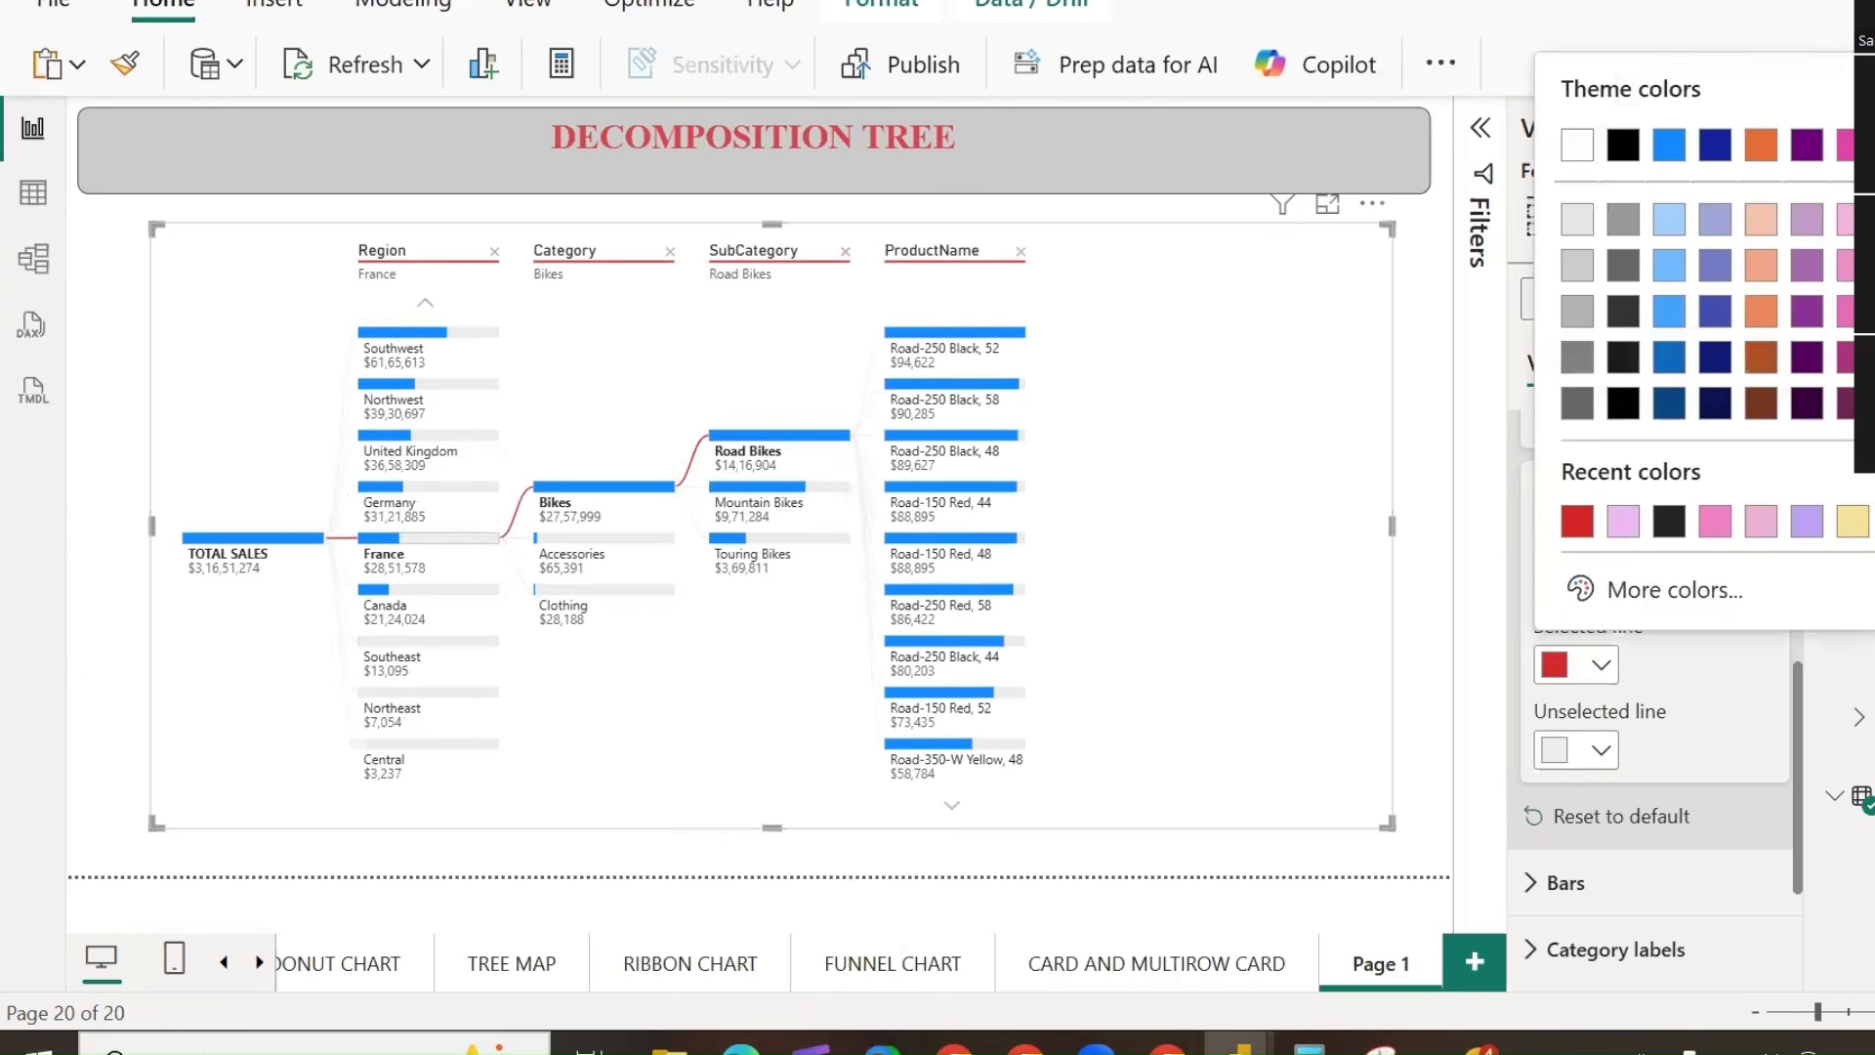
{"action": "left_click", "coordinate": [1852, 522]}
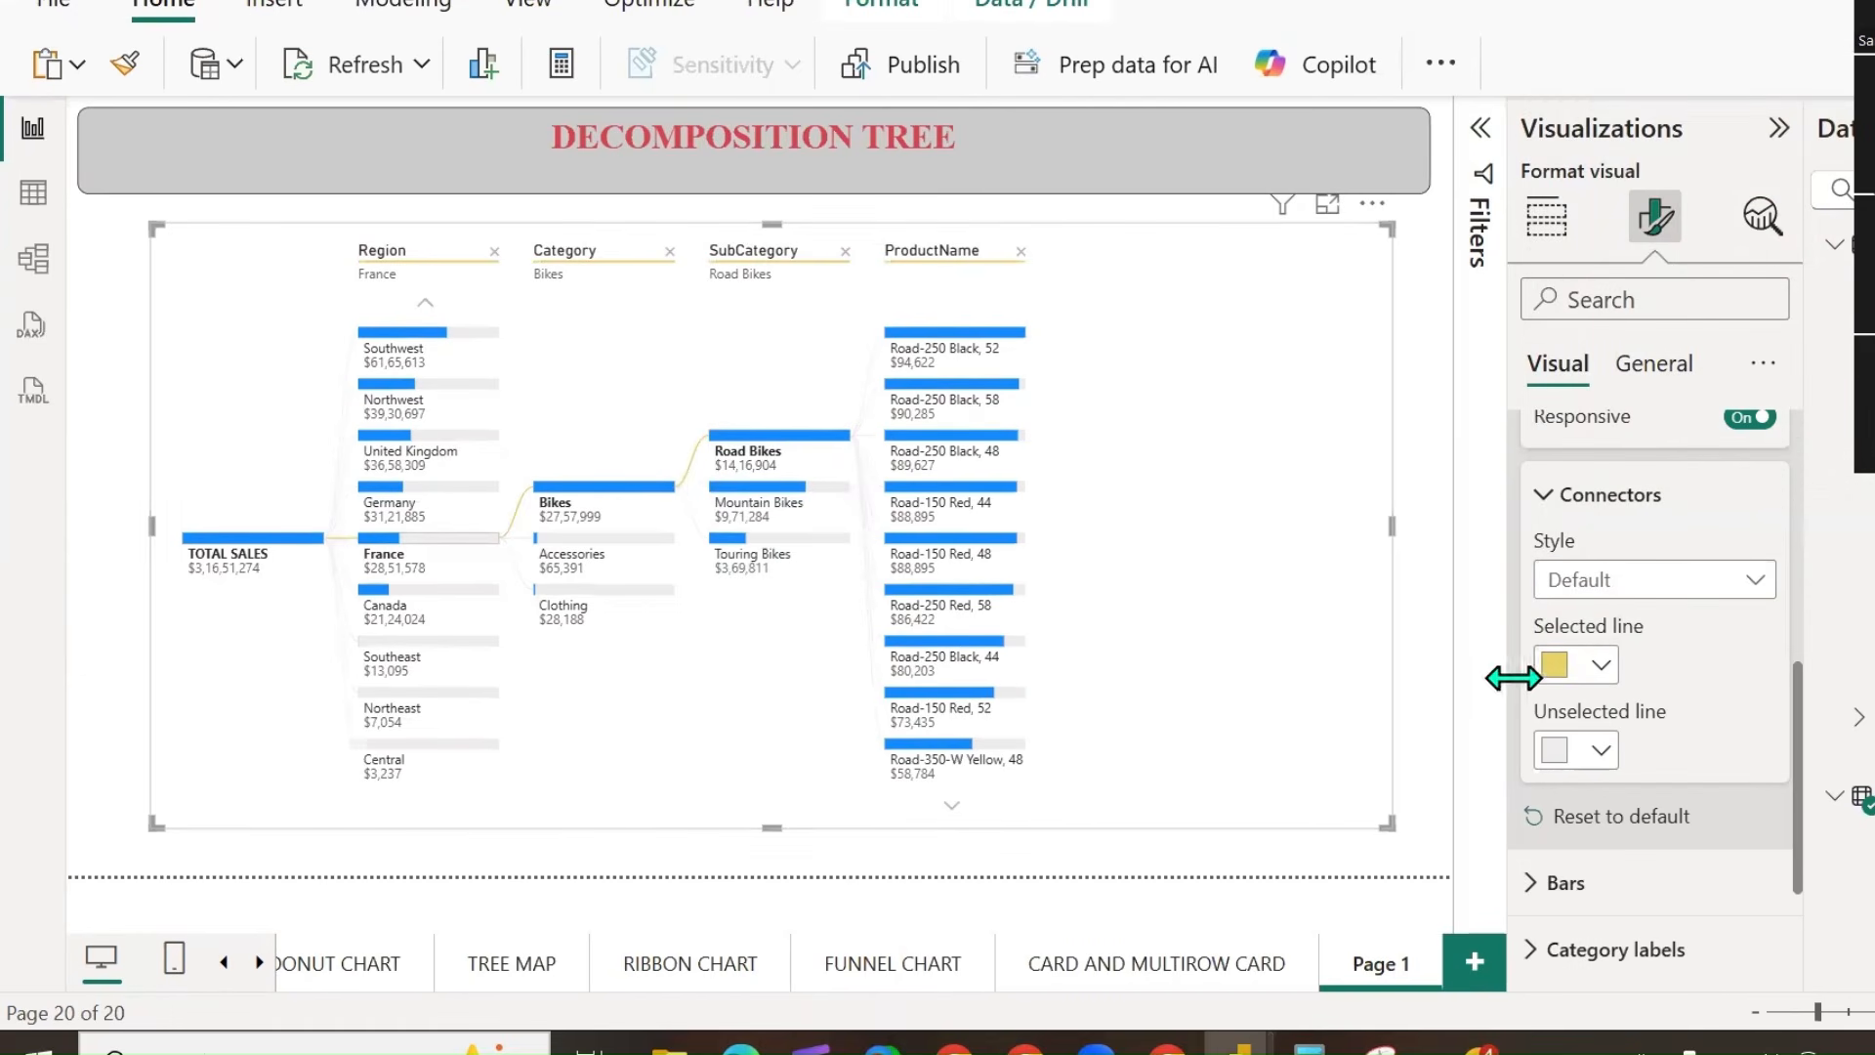
{"action": "left_click", "coordinate": [1592, 667]}
{"action": "left_click", "coordinate": [1664, 527]}
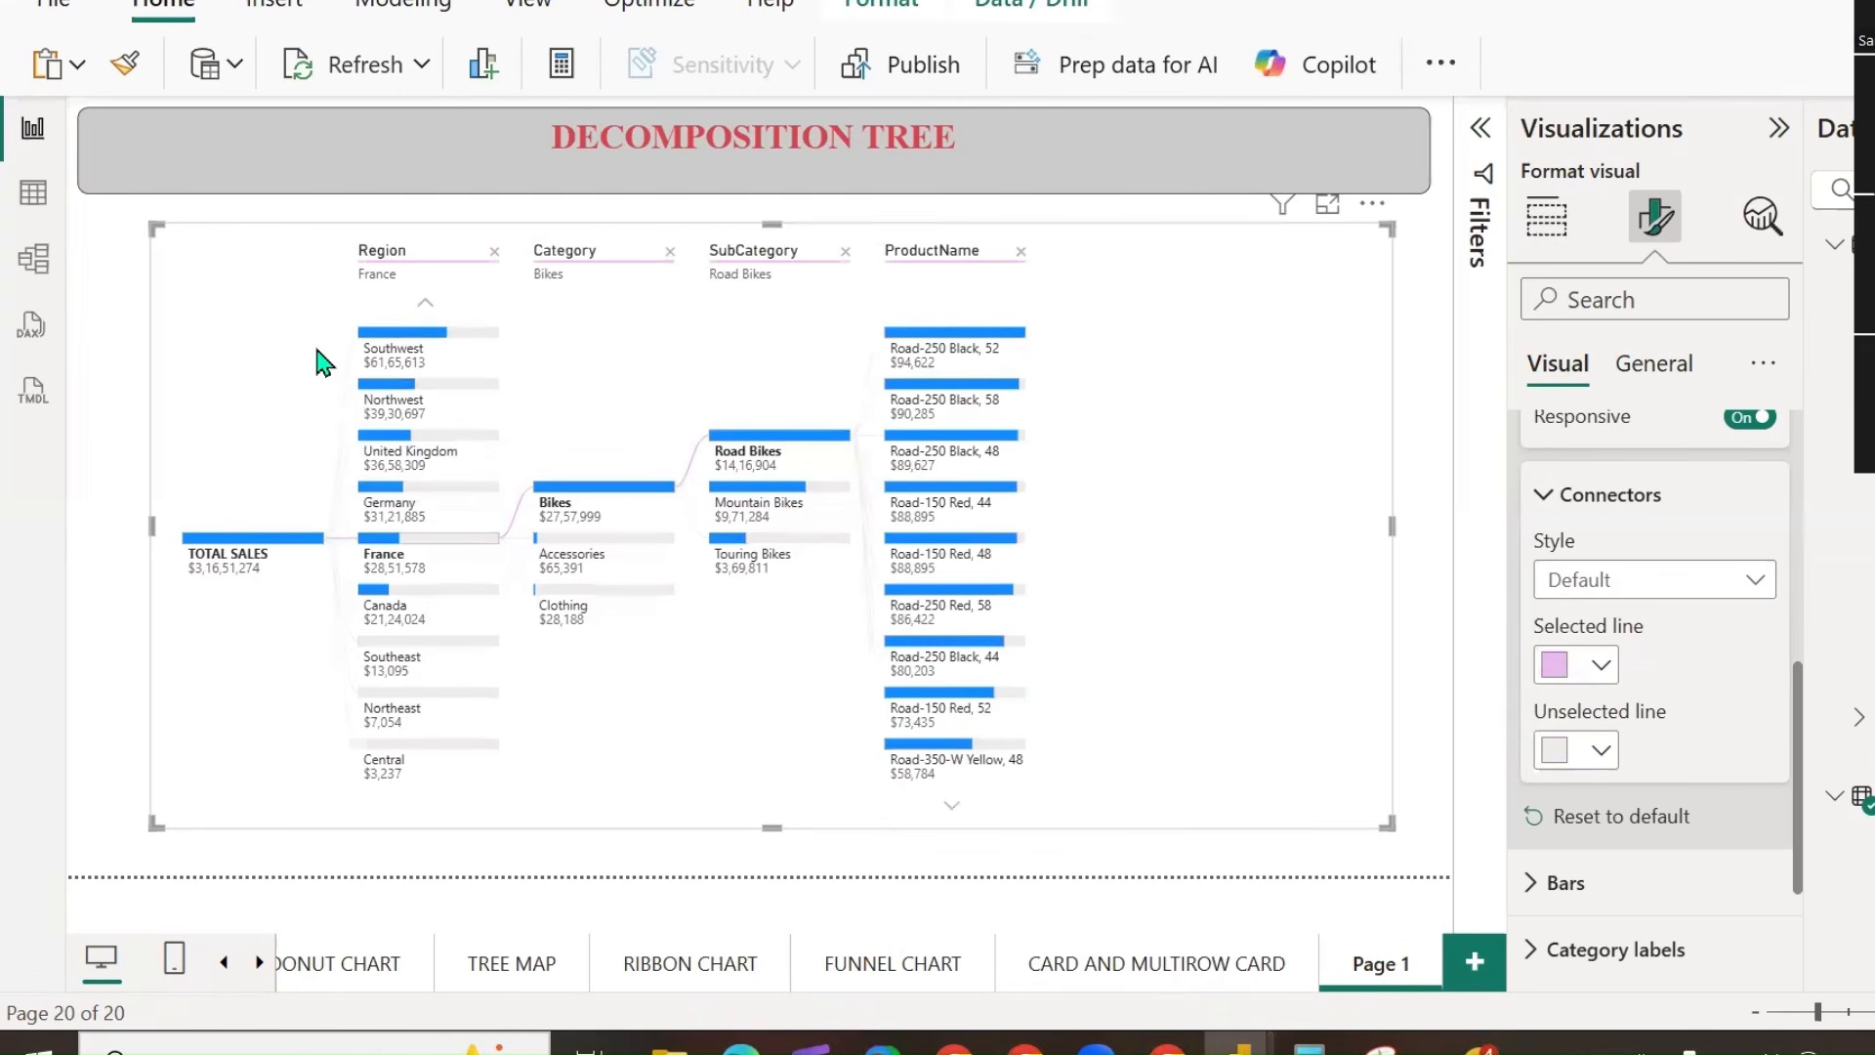
{"action": "left_click", "coordinate": [1563, 667]}
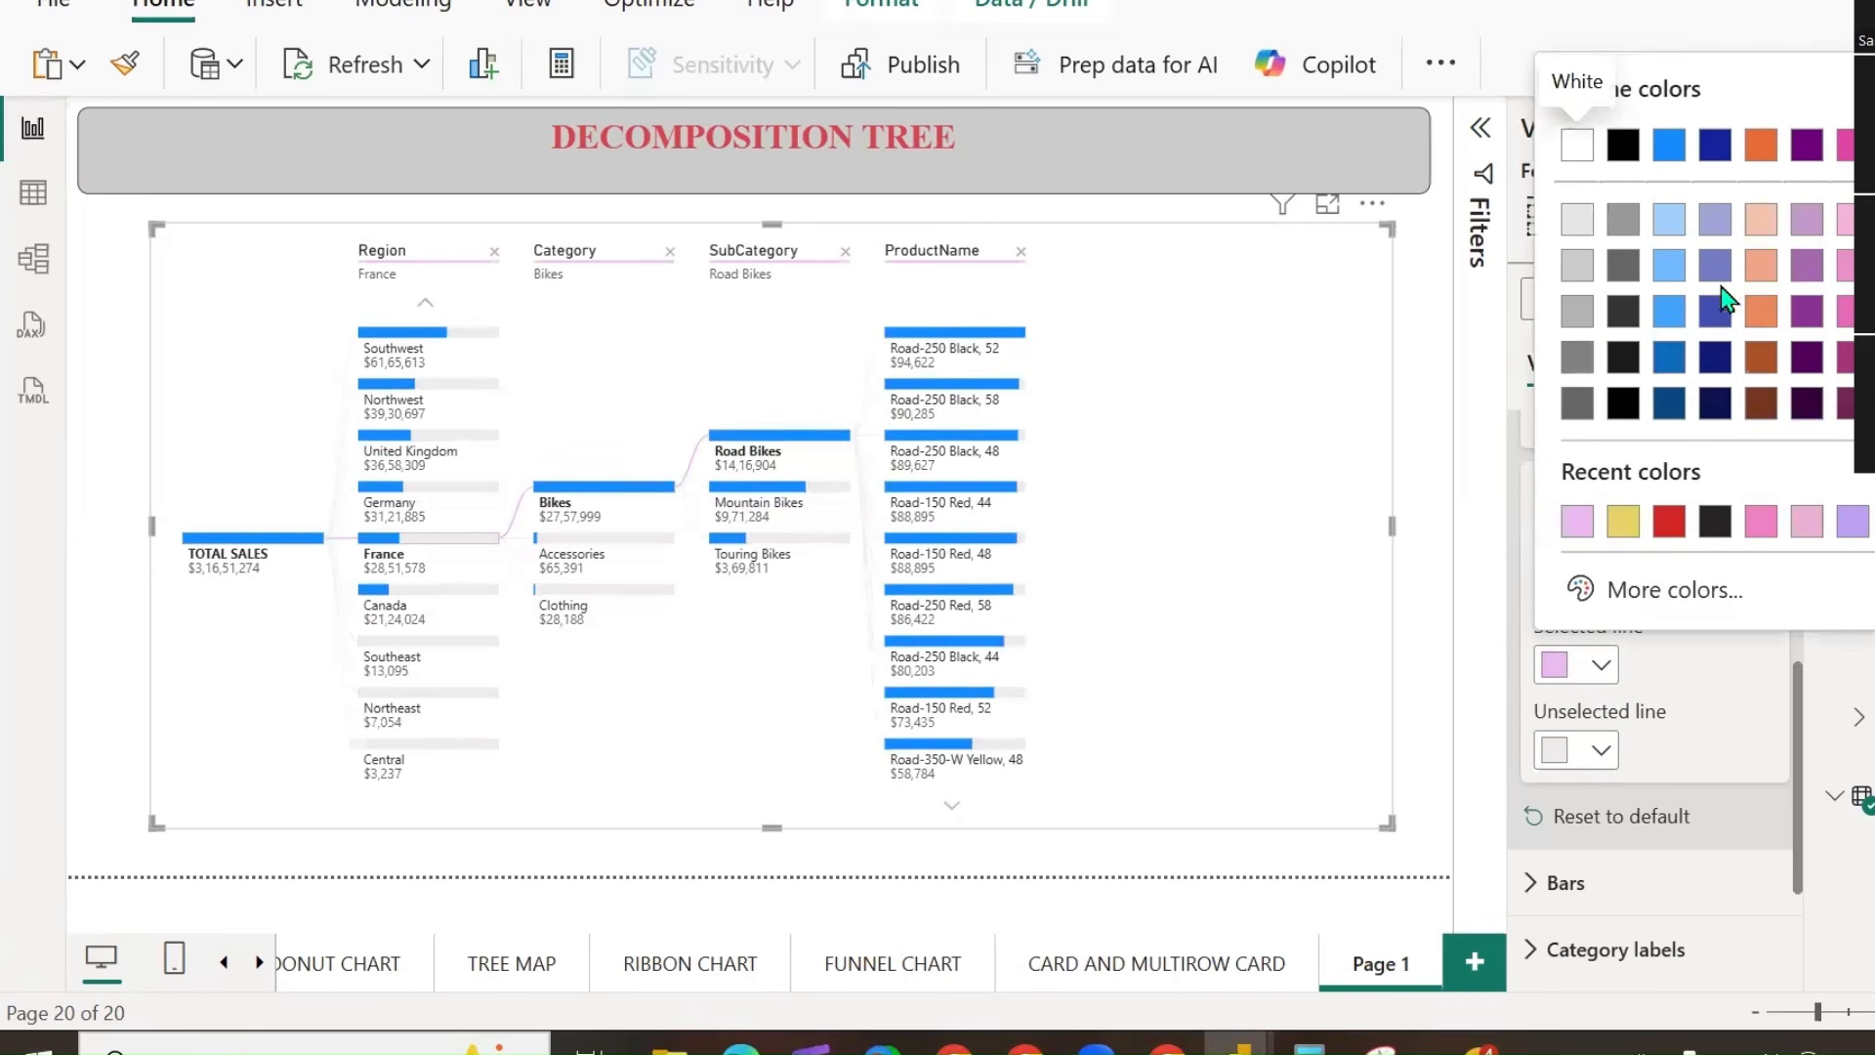
{"action": "left_click", "coordinate": [1763, 244]}
Color the selected connector line orange and the unselected connector lines black.
{"action": "left_click", "coordinate": [1587, 668]}
{"action": "left_click", "coordinate": [1755, 314]}
{"action": "left_click", "coordinate": [1601, 752]}
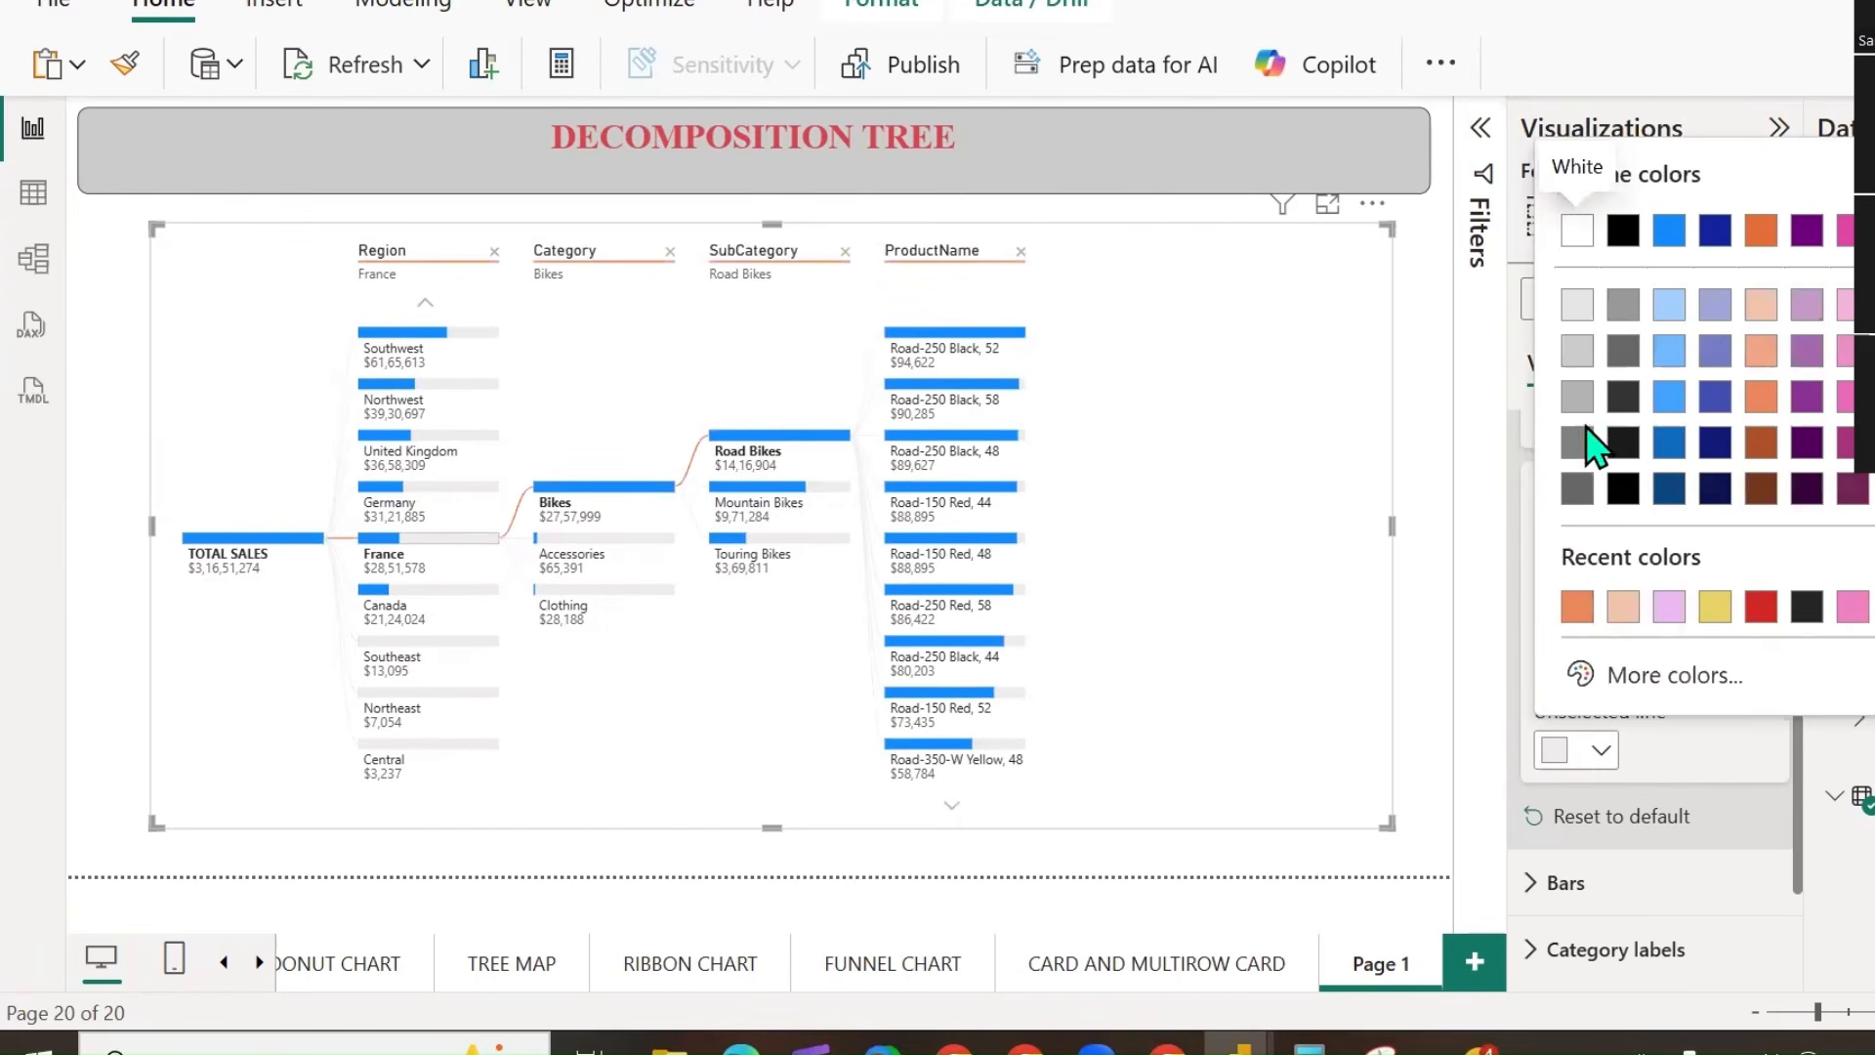
{"action": "left_click", "coordinate": [1623, 488]}
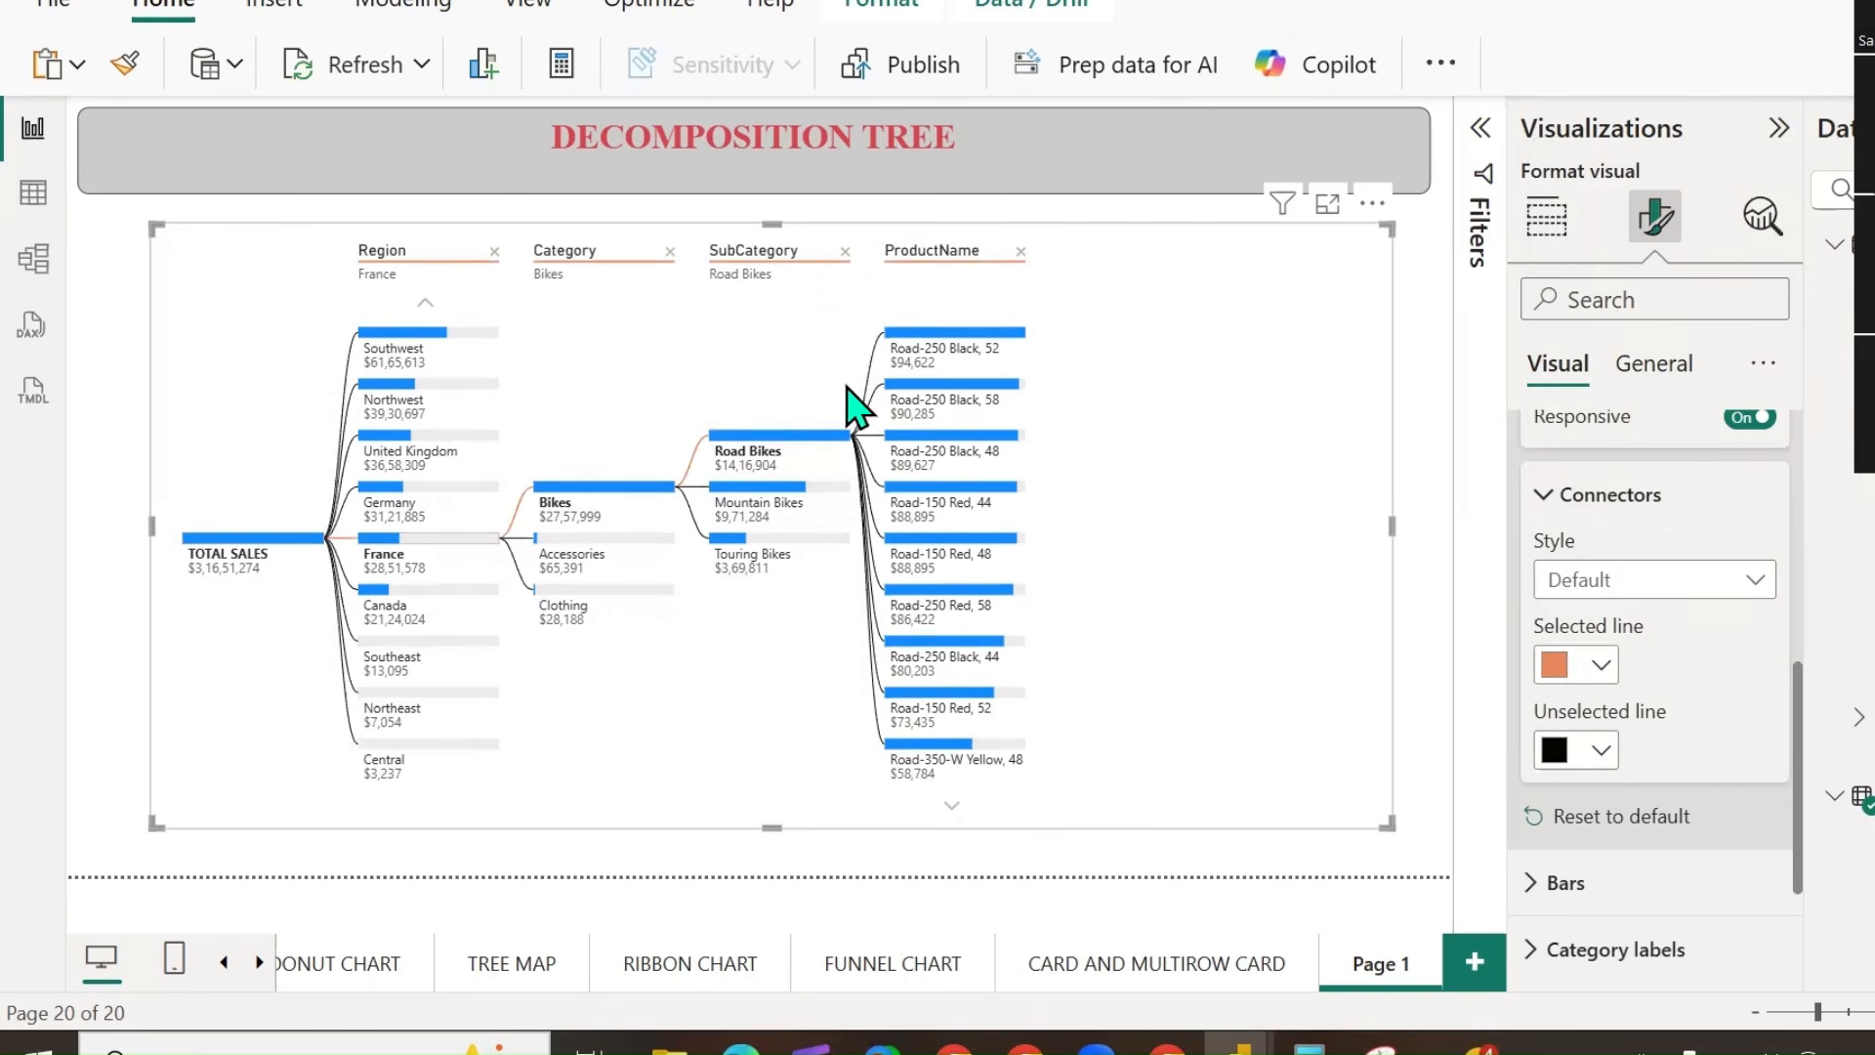
{"action": "mouse_move", "coordinate": [791, 313]}
{"action": "left_mouse_down"}
{"action": "mouse_move", "coordinate": [811, 395]}
{"action": "mouse_move", "coordinate": [859, 384]}
{"action": "left_mouse_up"}
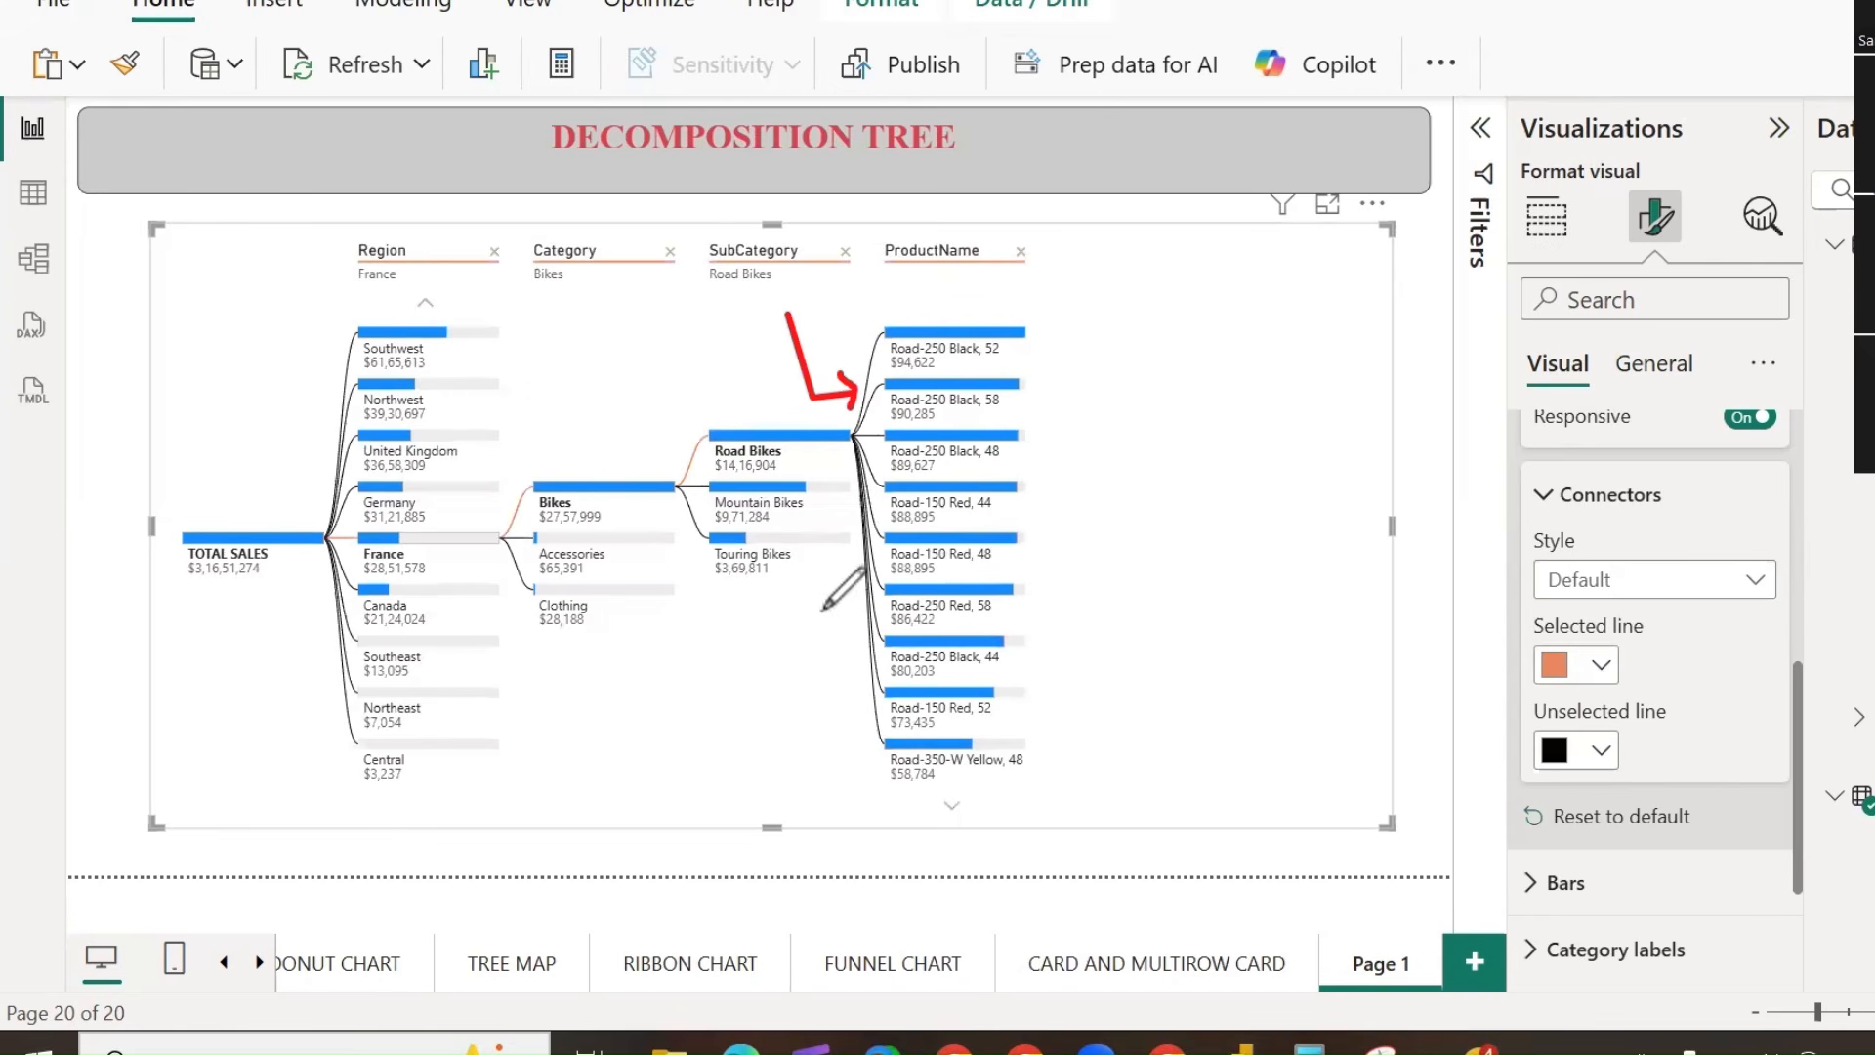
{"action": "left_click_drag", "start_coordinate": [501, 633], "coordinate": [514, 575]}
{"action": "left_click_drag", "start_coordinate": [696, 520], "coordinate": [688, 662]}
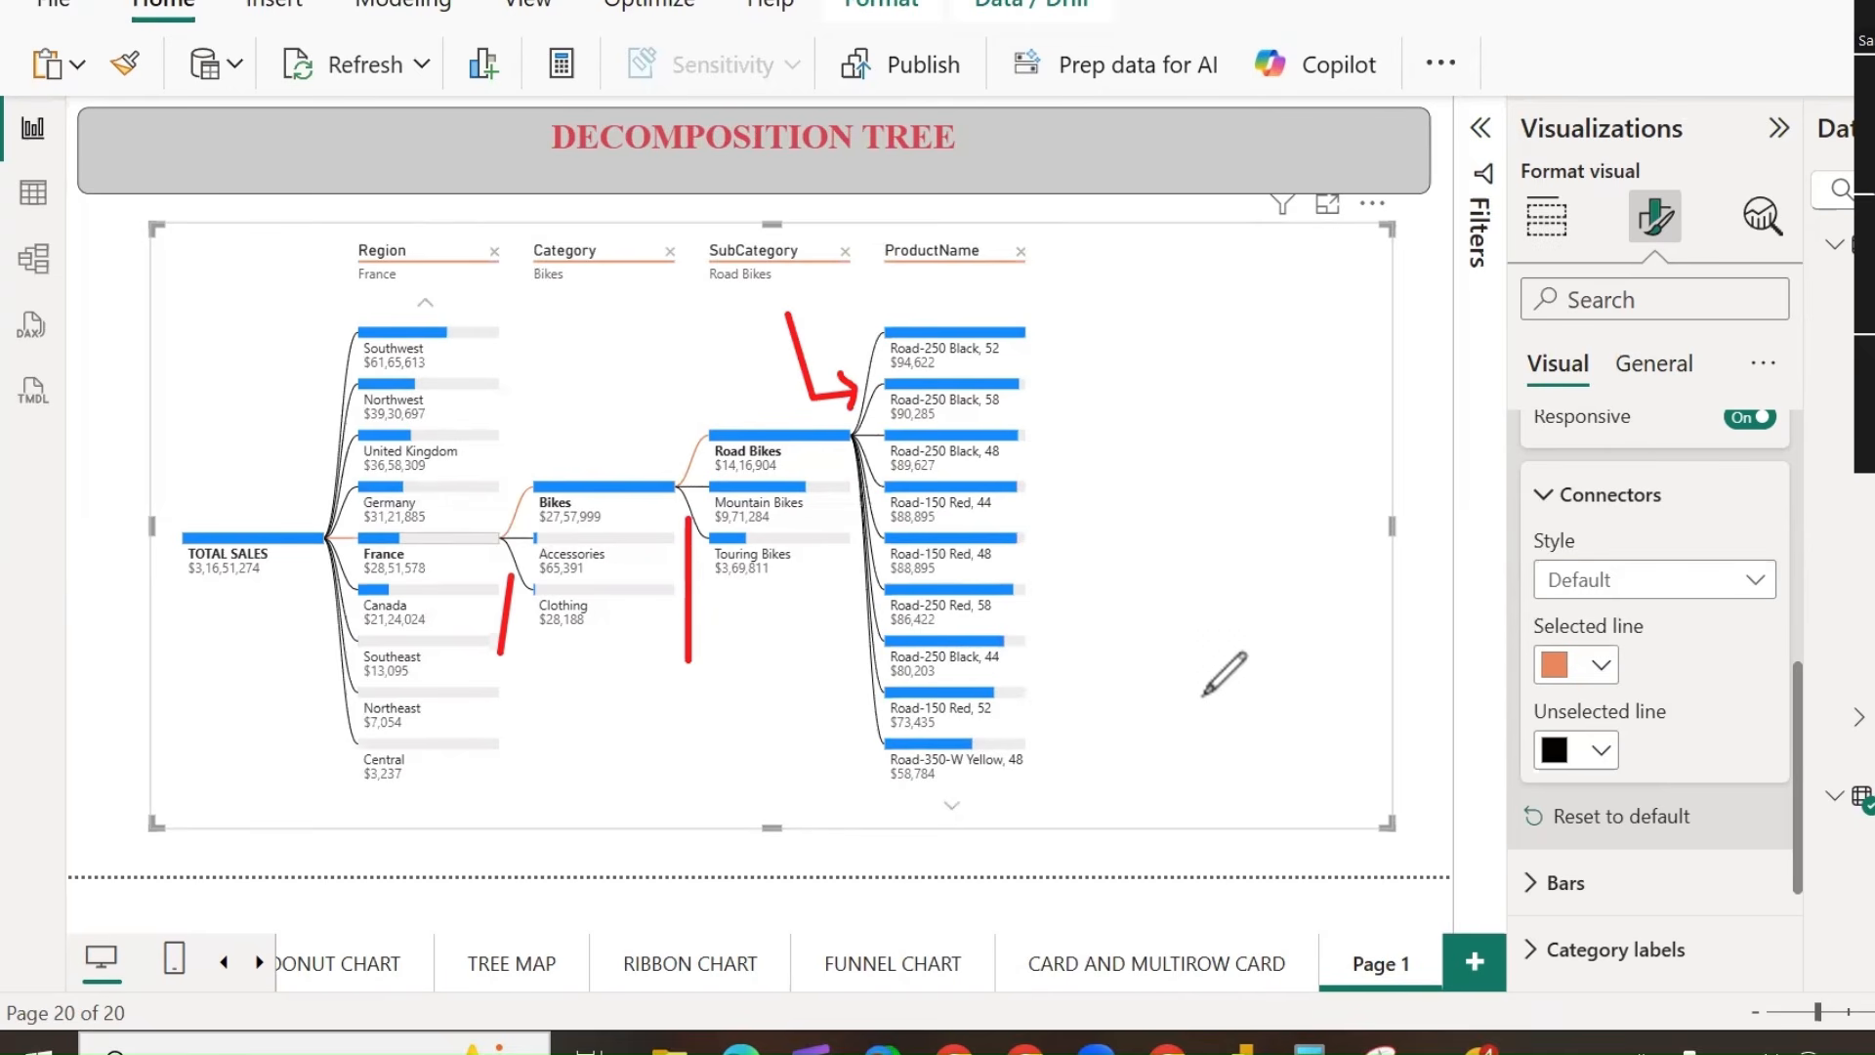
{"action": "left_click_drag", "start_coordinate": [1647, 621], "coordinate": [1741, 553]}
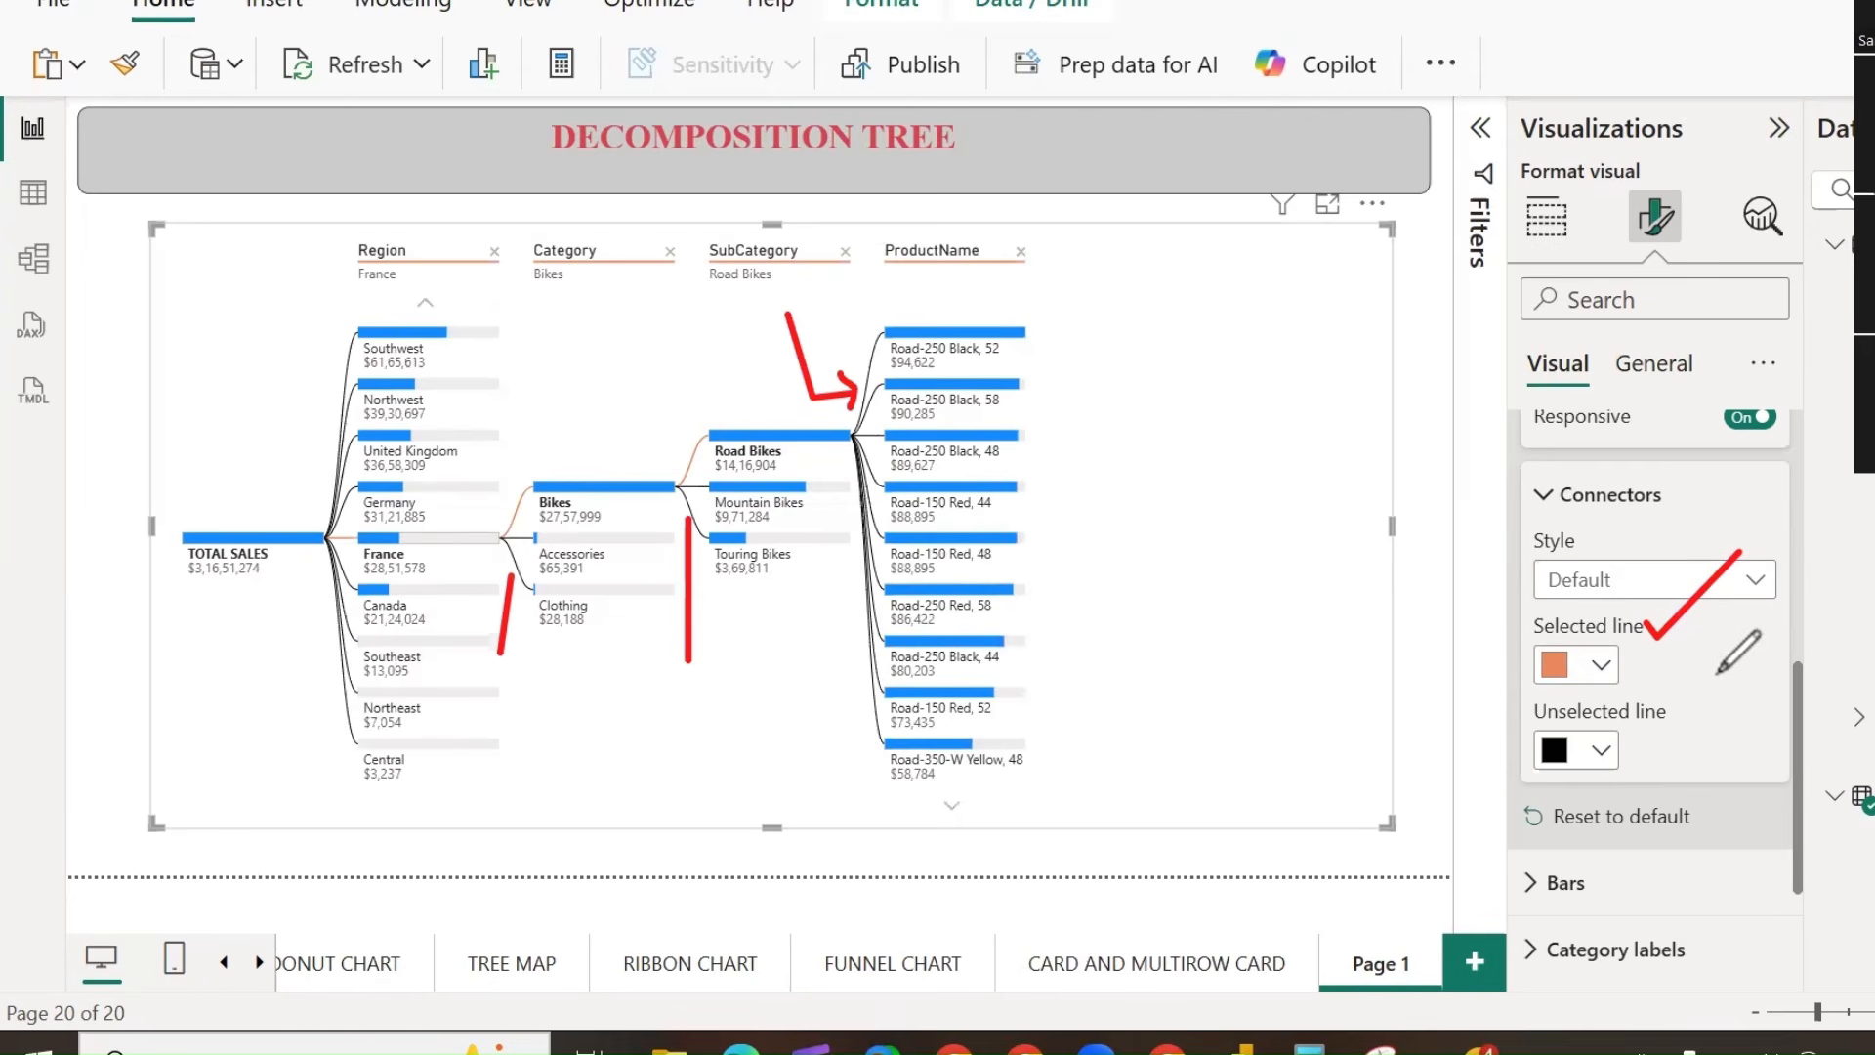
{"action": "left_click_drag", "start_coordinate": [1661, 697], "coordinate": [1751, 630]}
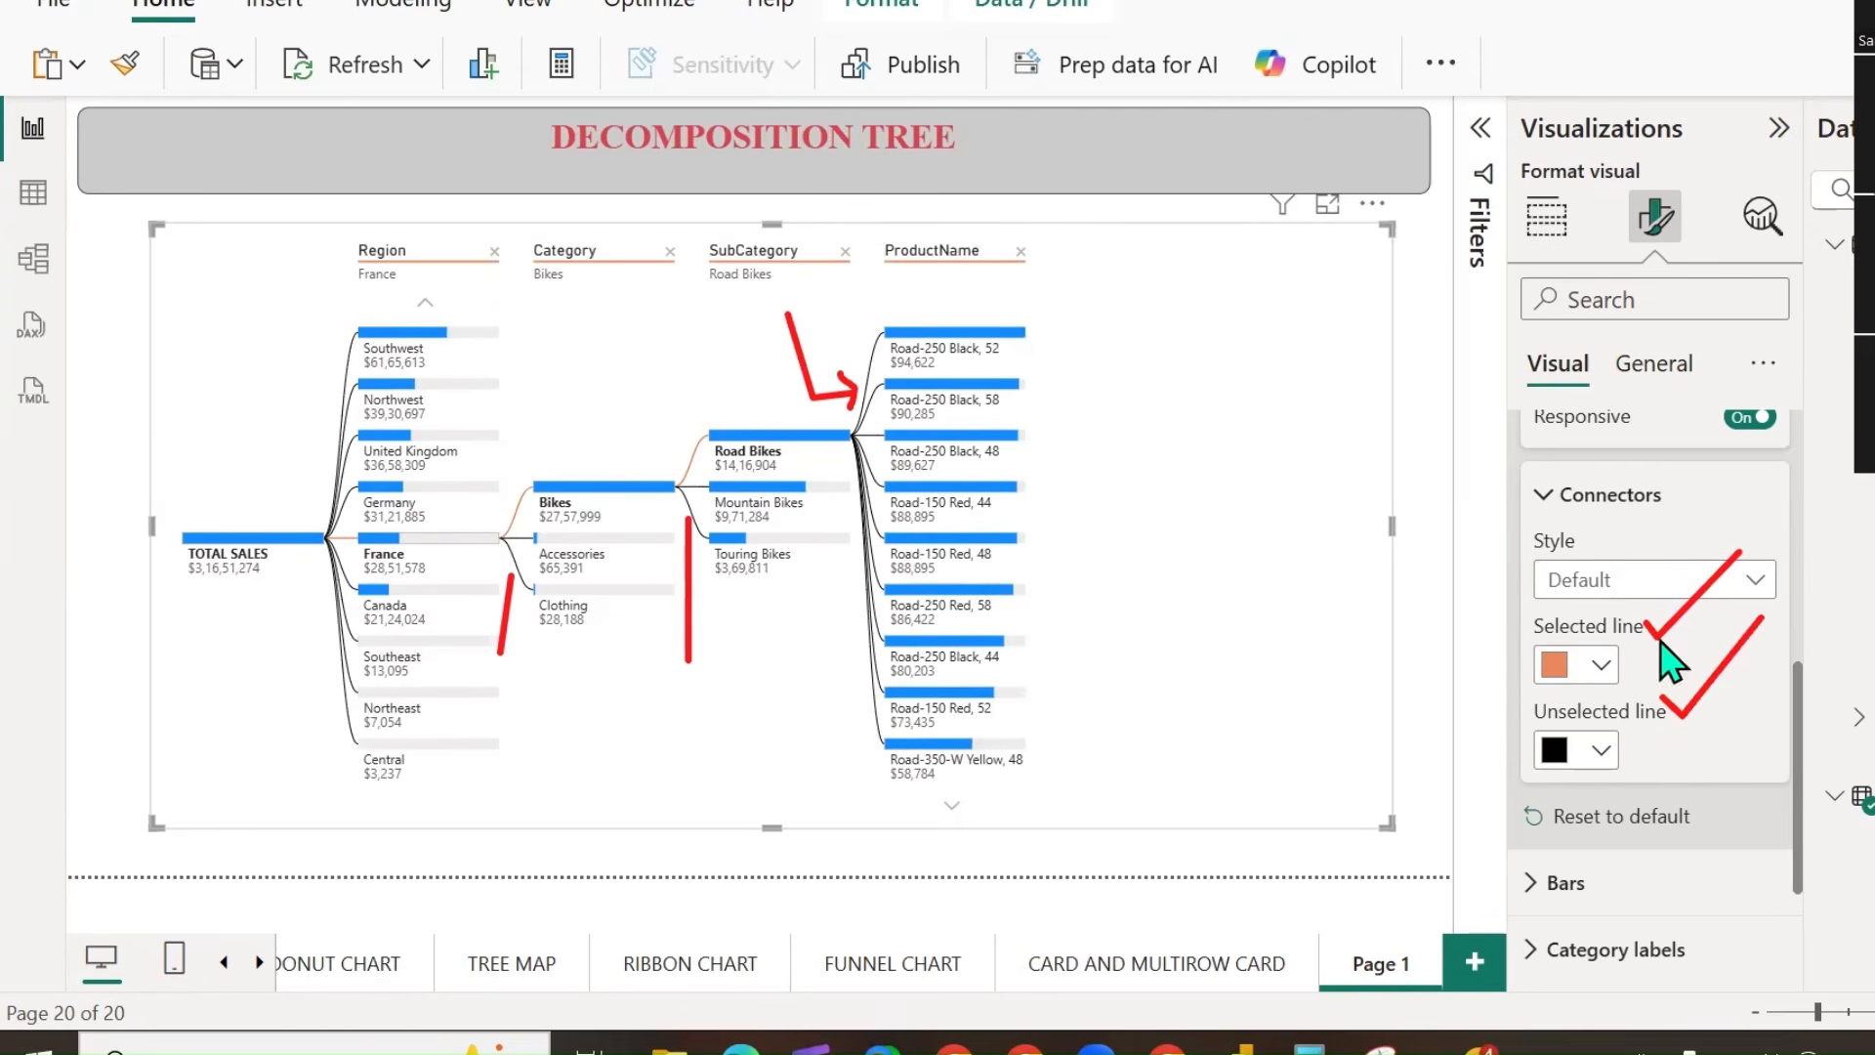
Try the Round connector style and switch it back to Default.
{"action": "left_click", "coordinate": [1756, 580]}
{"action": "left_click", "coordinate": [1613, 661]}
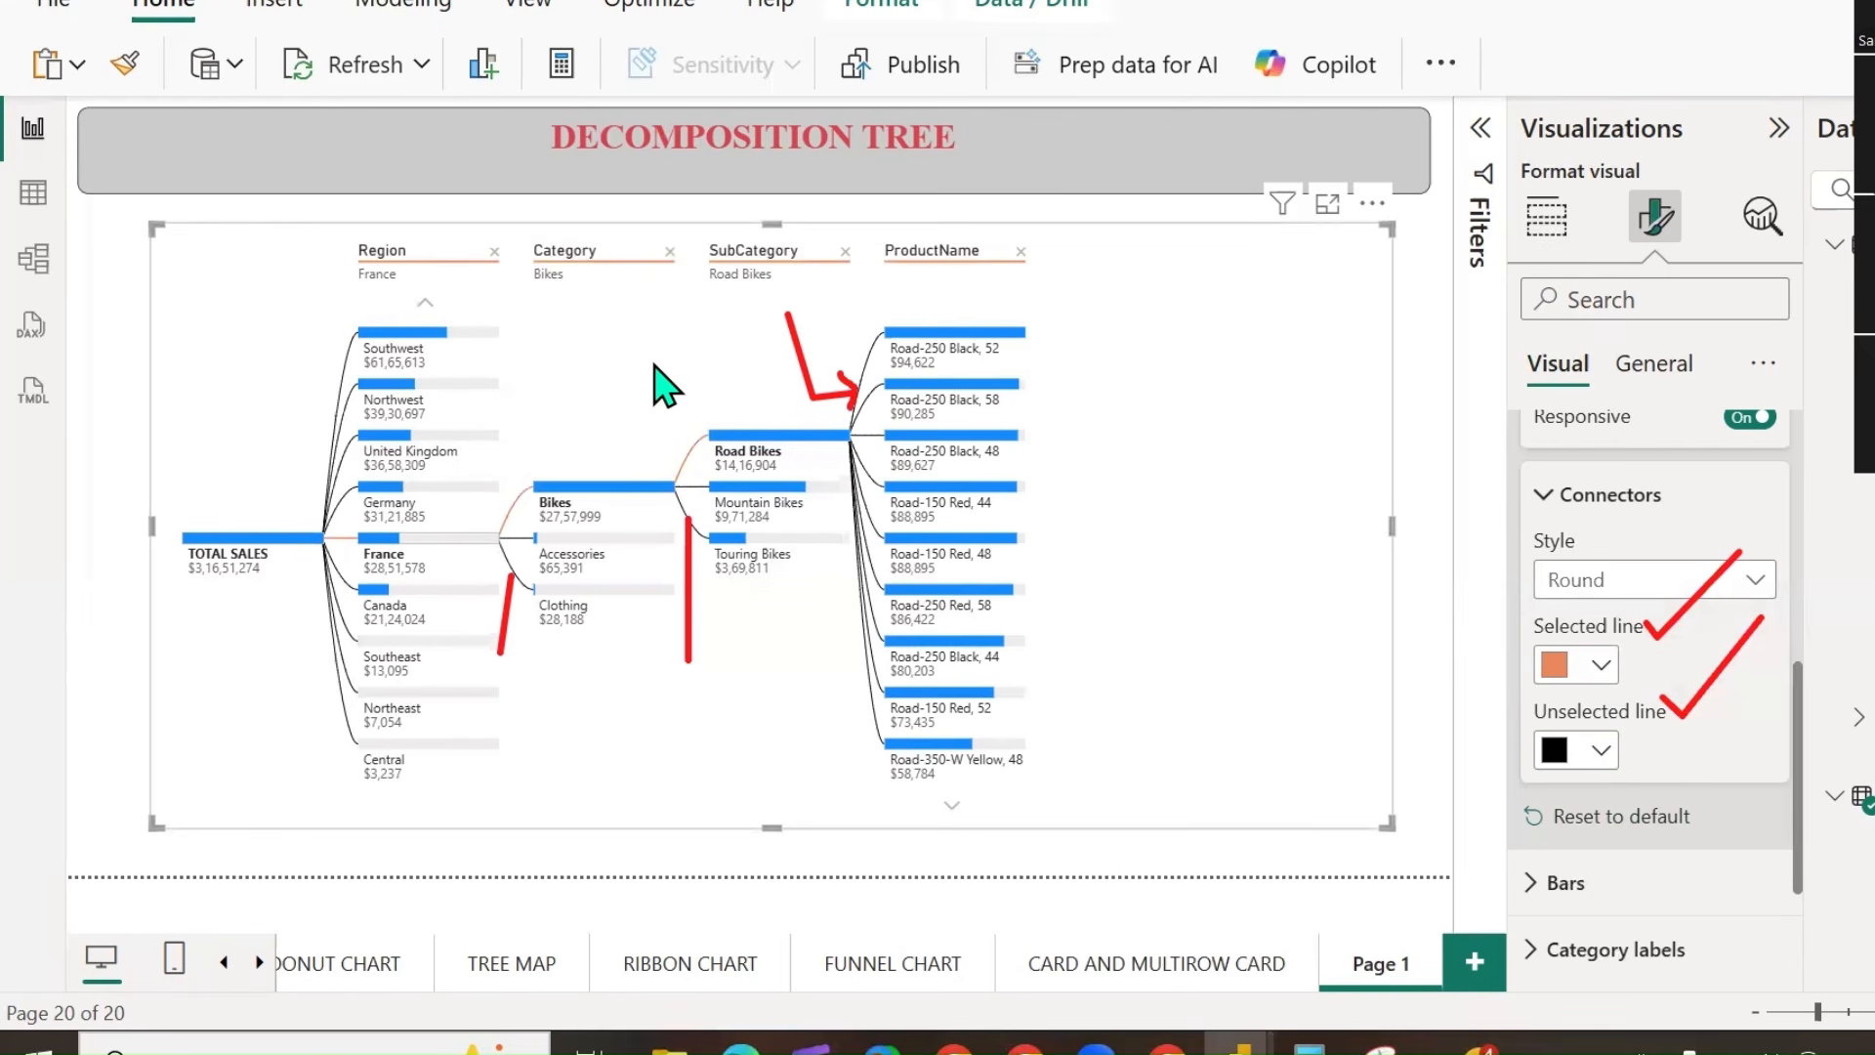
{"action": "left_click", "coordinate": [1573, 580]}
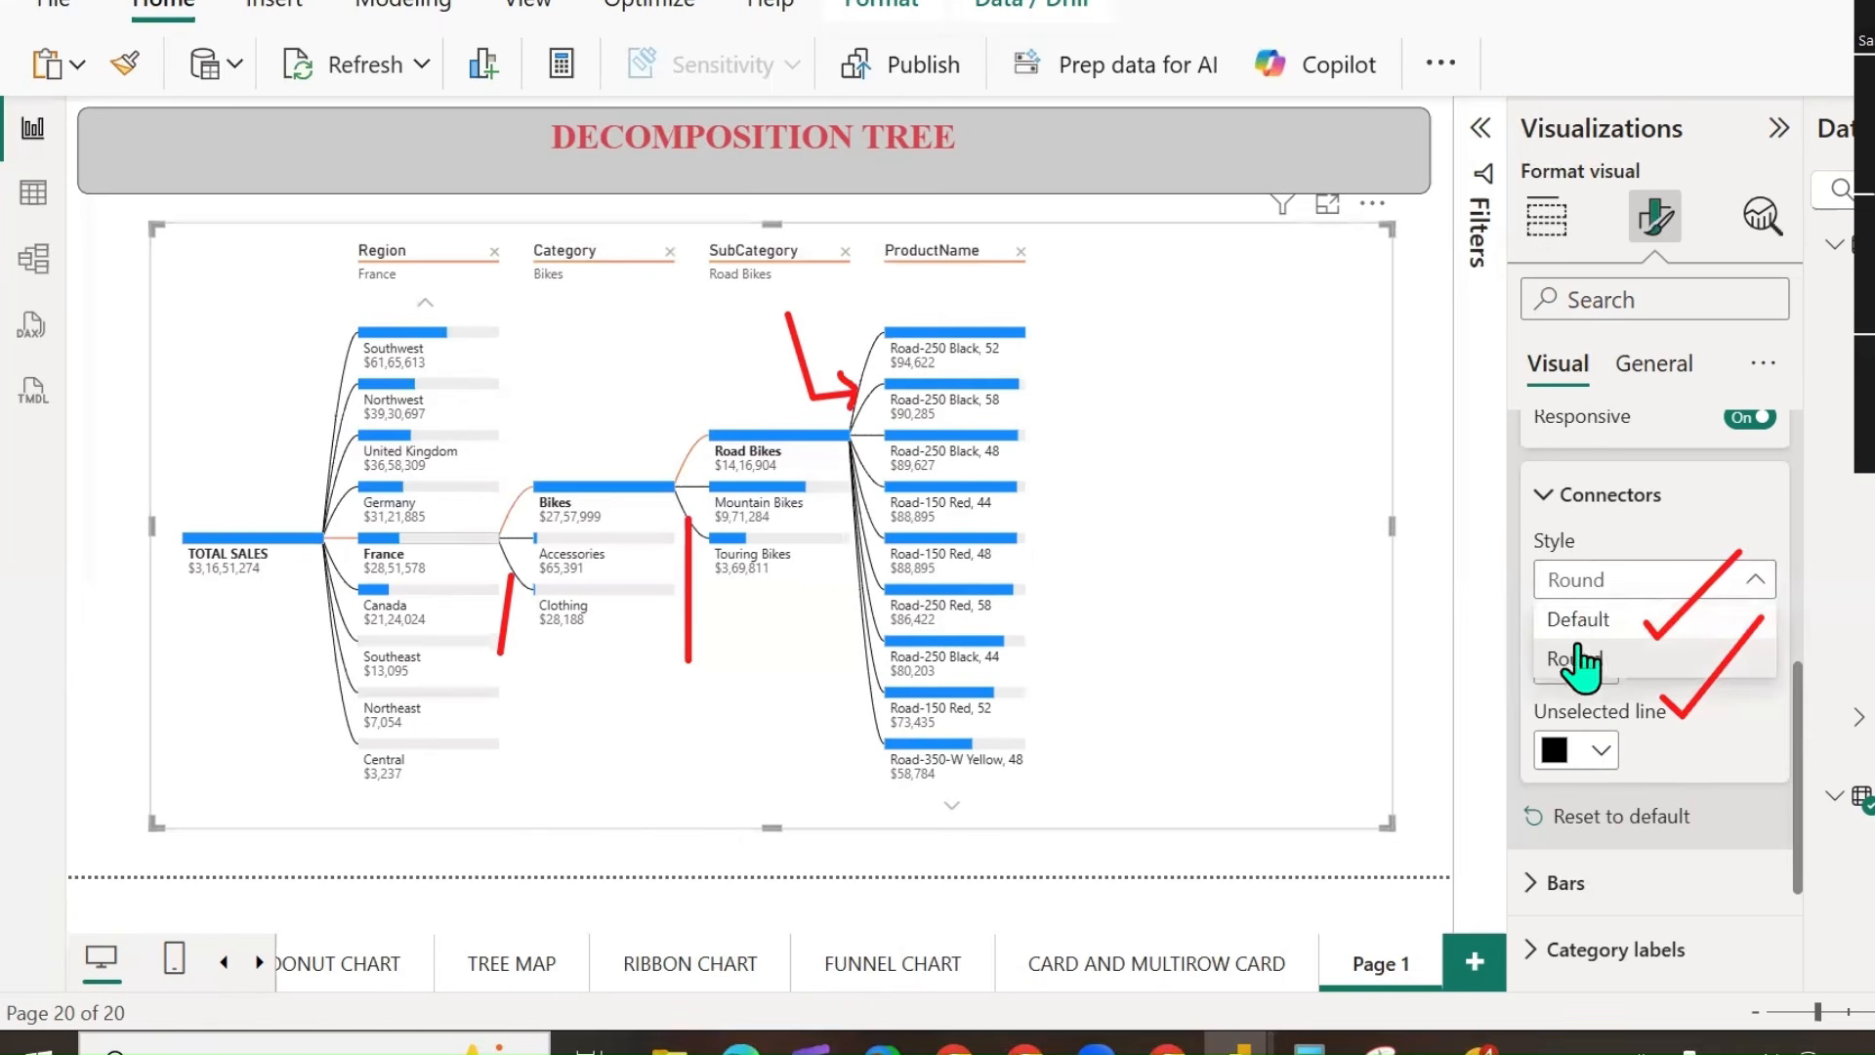
{"action": "left_click", "coordinate": [1590, 621]}
{"action": "mouse_move", "coordinate": [697, 445]}
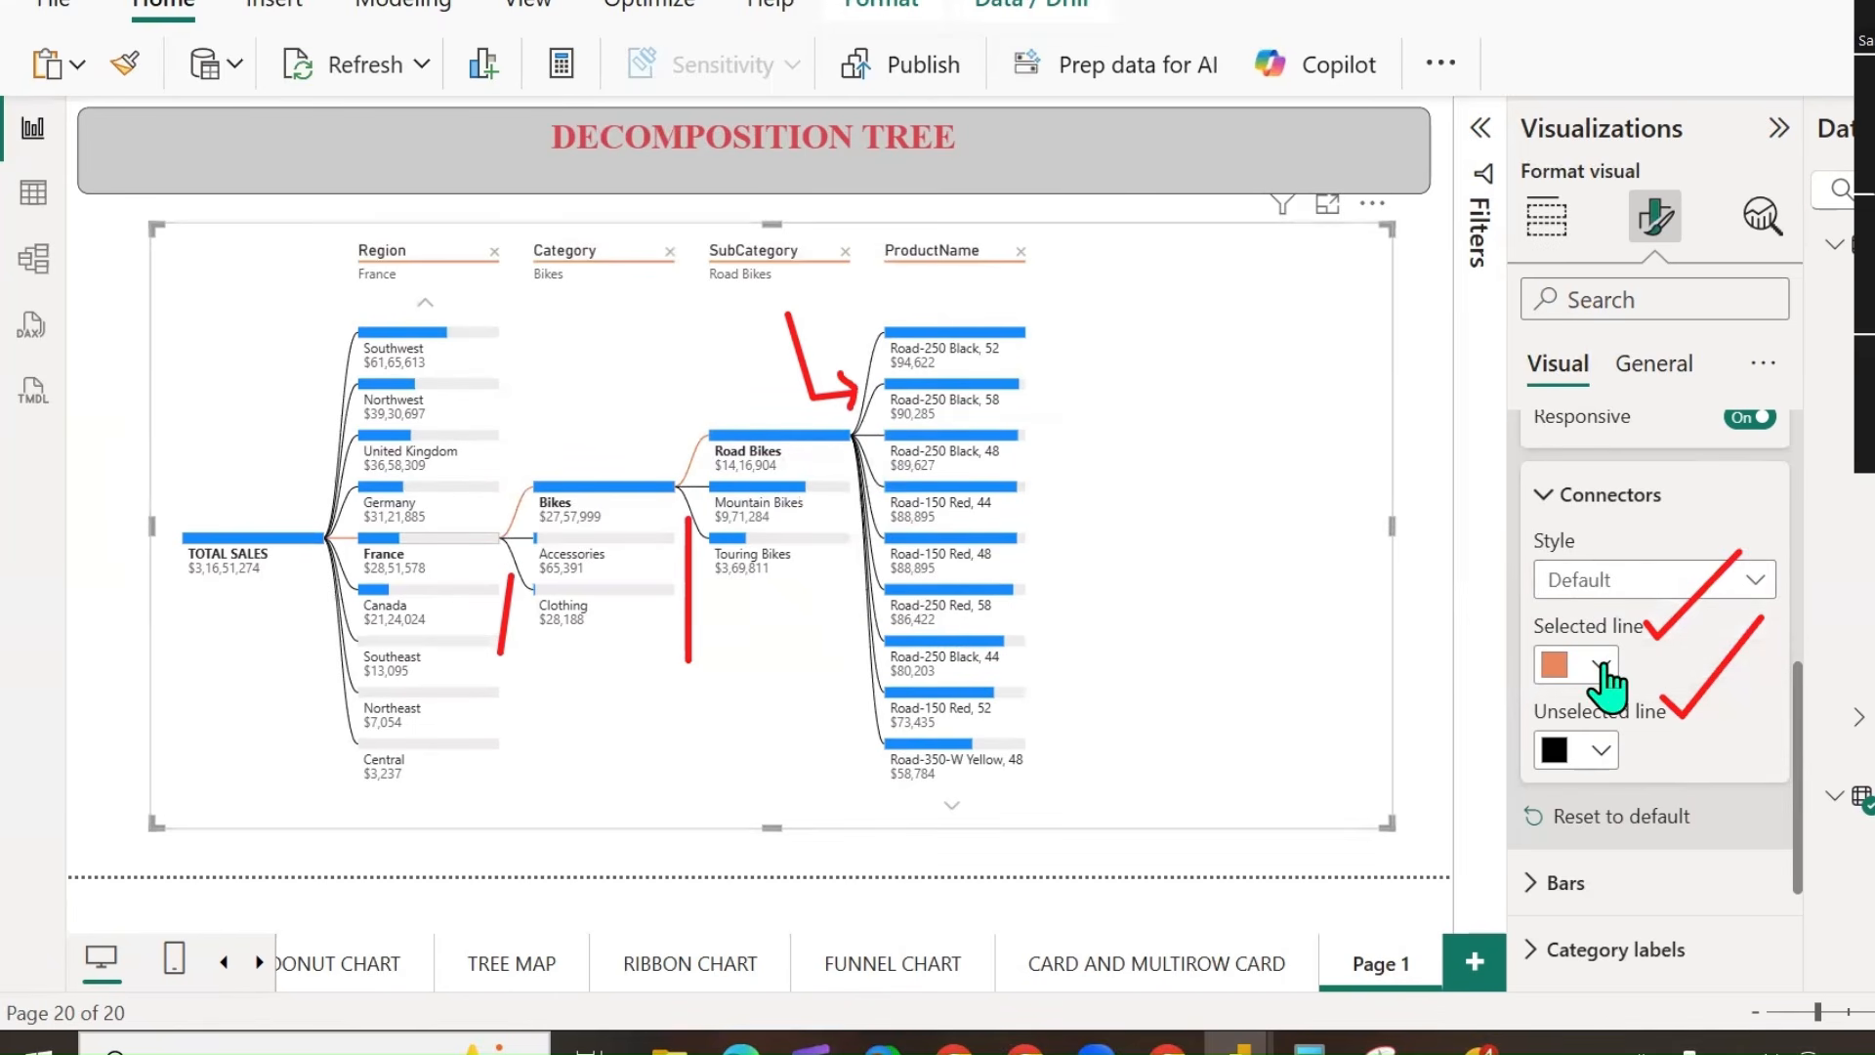
Reset the decomposition tree's connector formatting to its defaults.
{"action": "scroll", "coordinate": [1654, 725], "scroll_direction": "up", "scroll_amount": 2}
{"action": "scroll", "coordinate": [1647, 766], "scroll_direction": "down", "scroll_amount": 4}
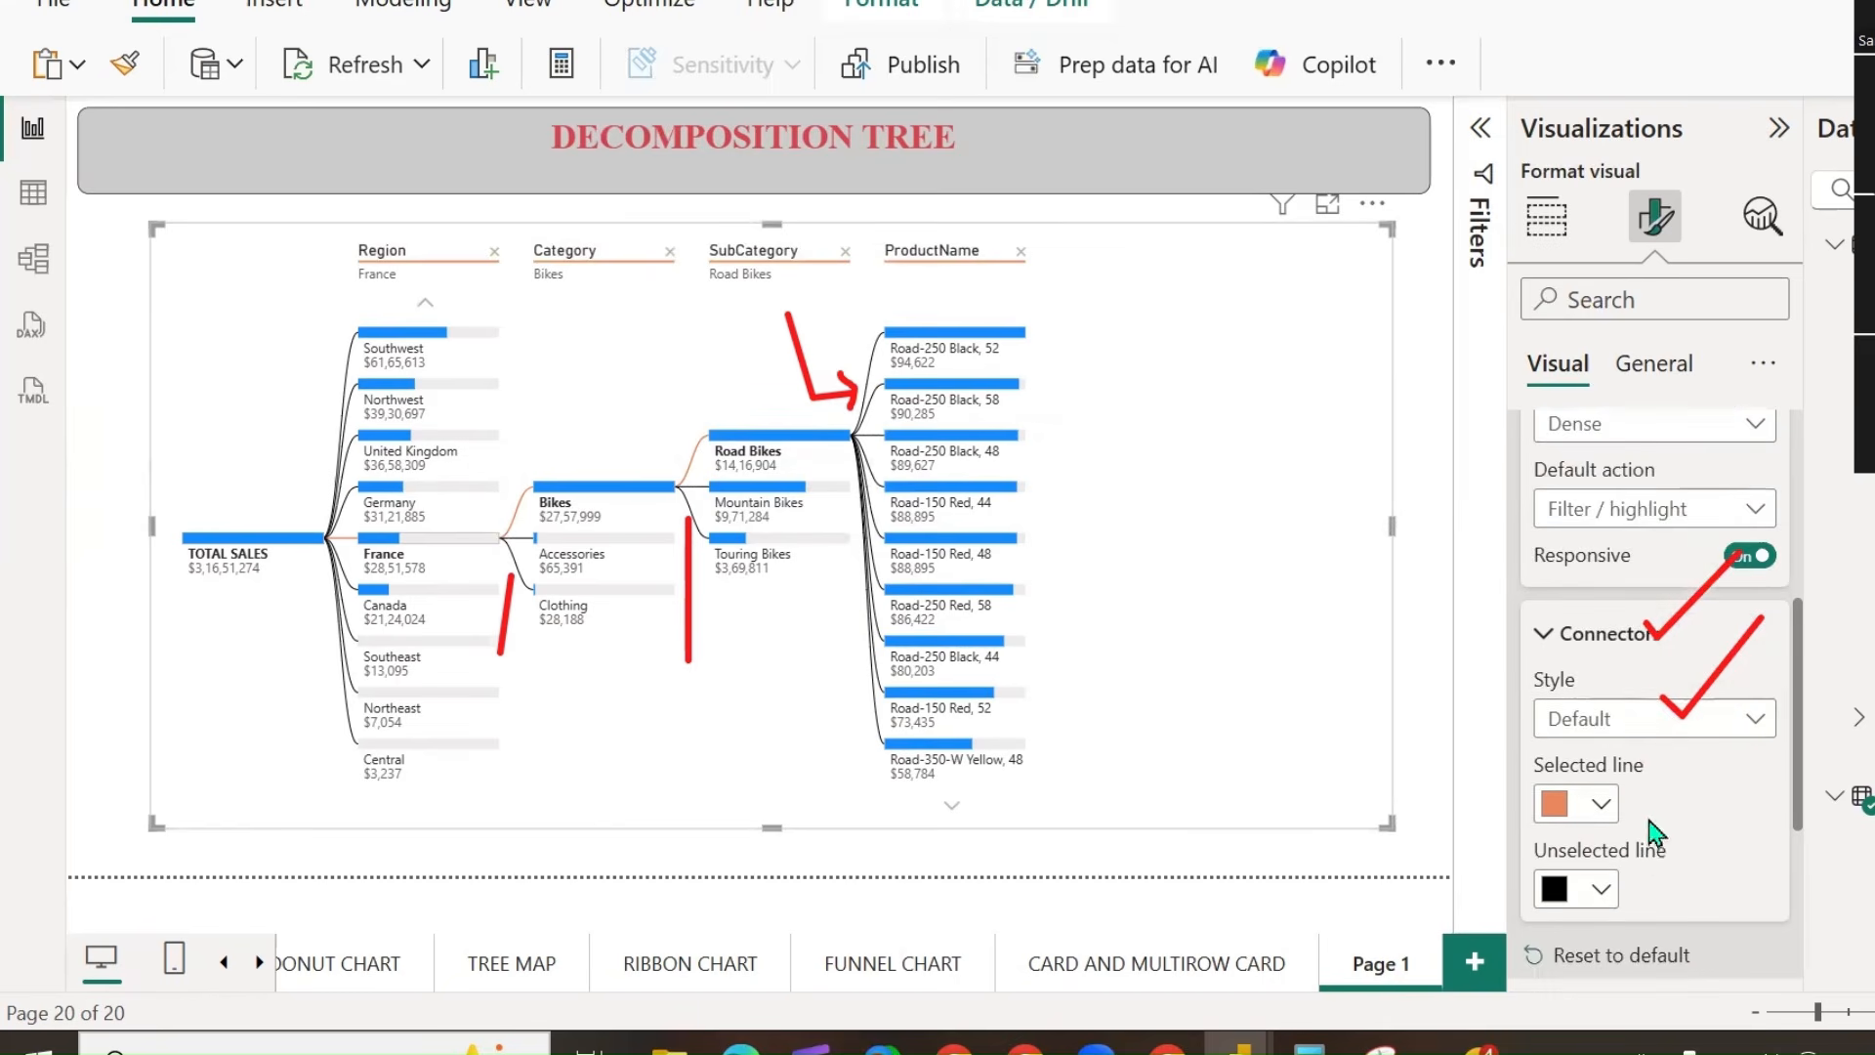
{"action": "left_click", "coordinate": [1559, 656]}
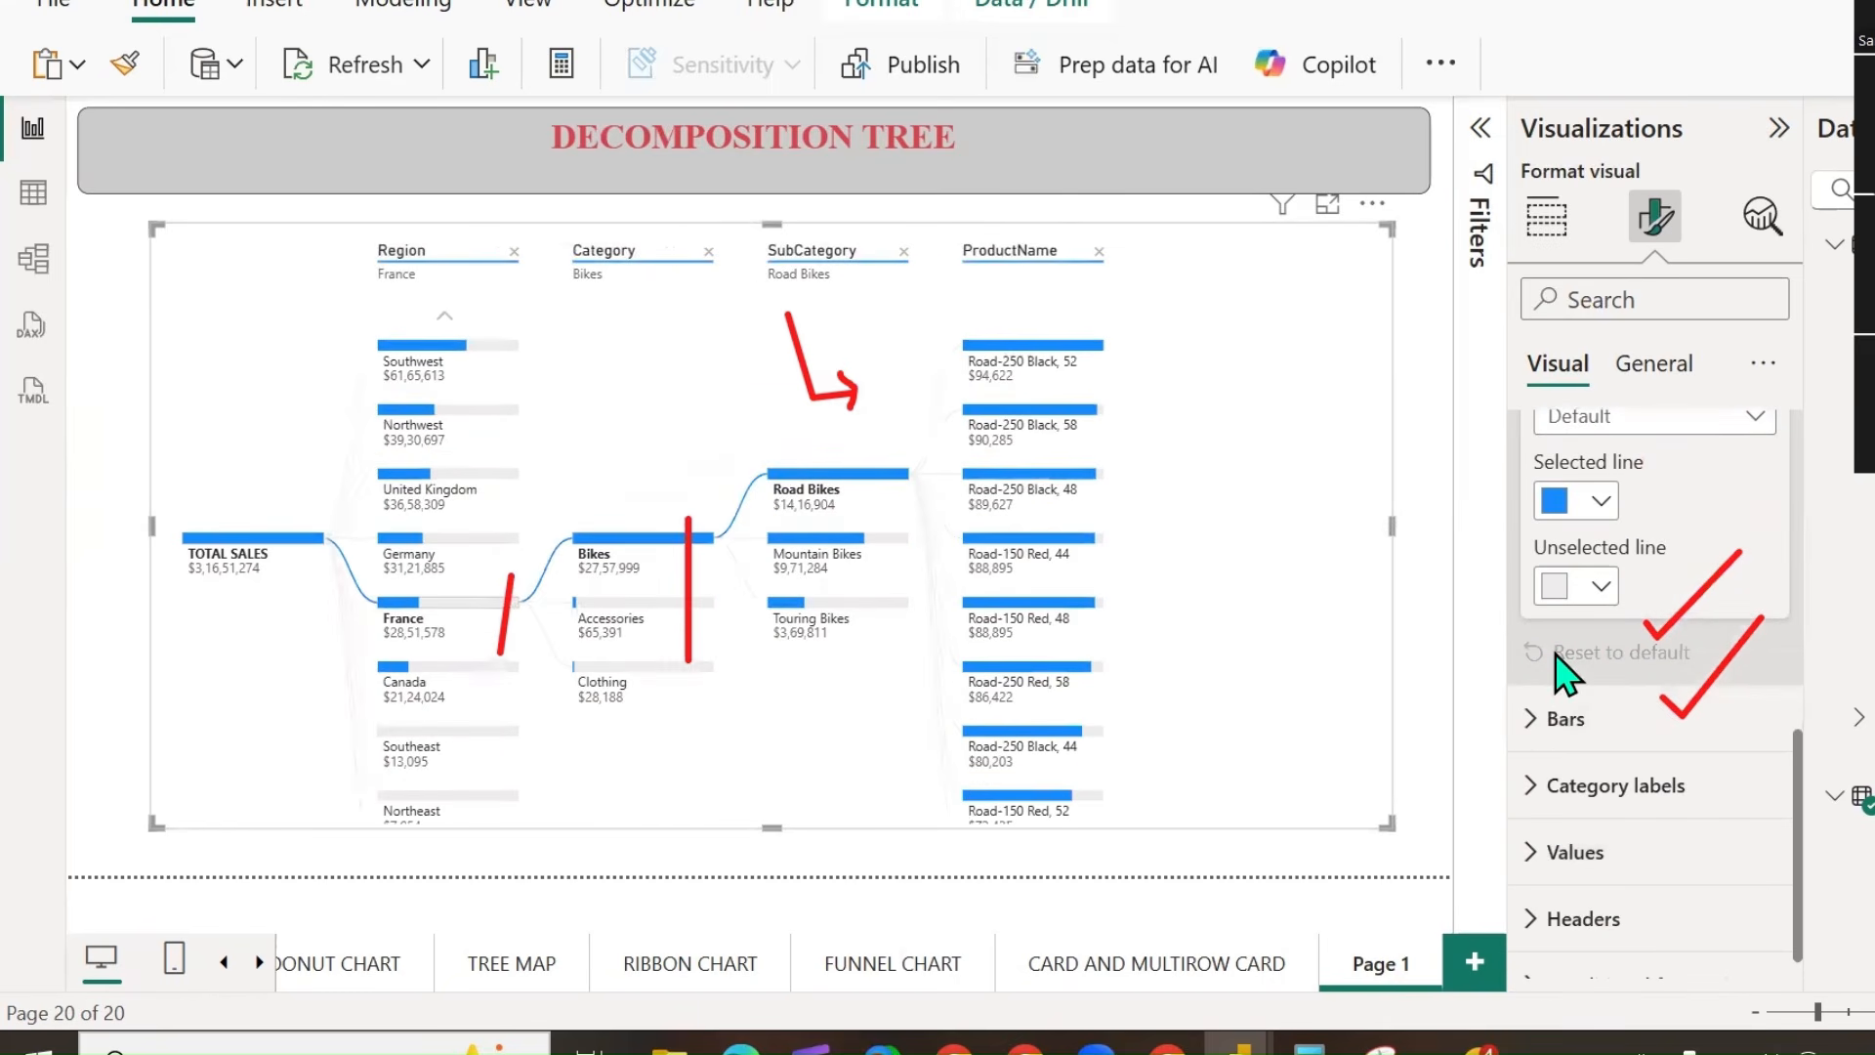
{"action": "left_click", "coordinate": [5, 506]}
{"action": "mouse_move", "coordinate": [478, 592]}
{"action": "left_mouse_down"}
{"action": "mouse_move", "coordinate": [851, 350]}
{"action": "mouse_move", "coordinate": [1175, 457]}
{"action": "left_mouse_up"}
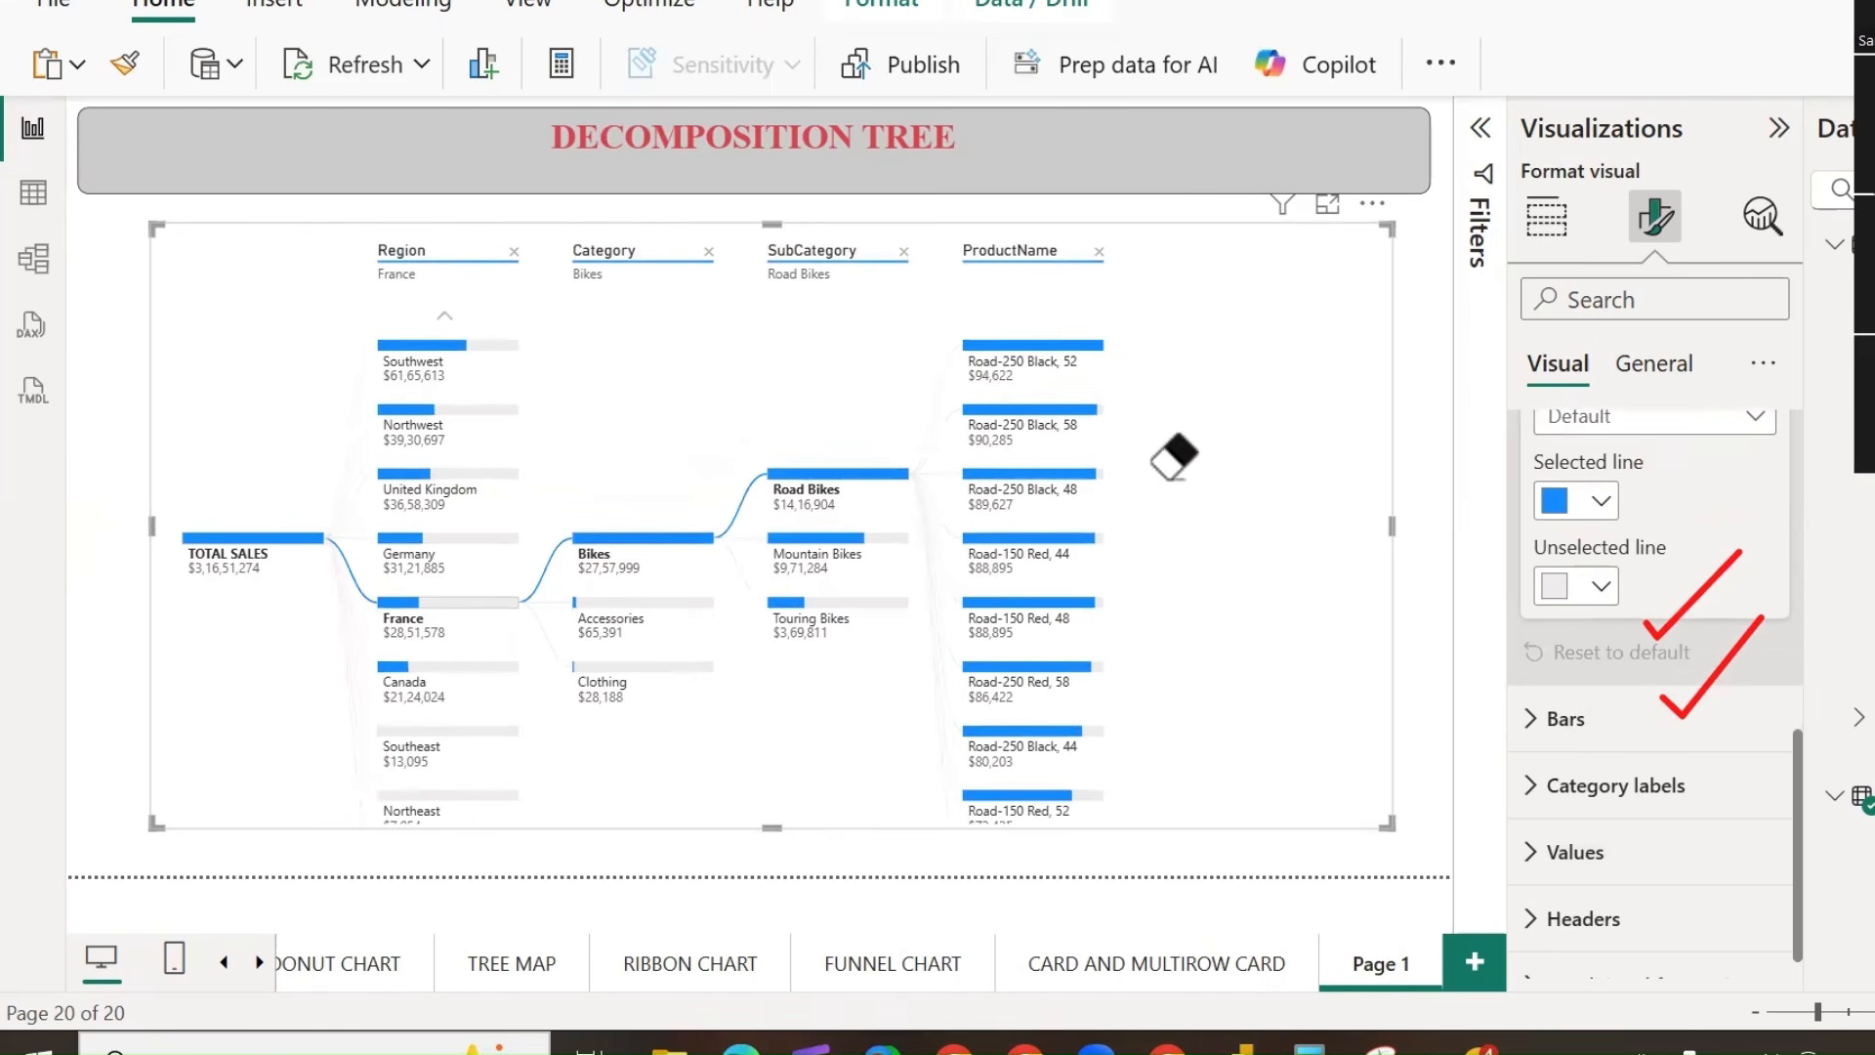
Scale the tree's bars to the top node and bring the start of the Region level into view.
{"action": "left_click", "coordinate": [1563, 721]}
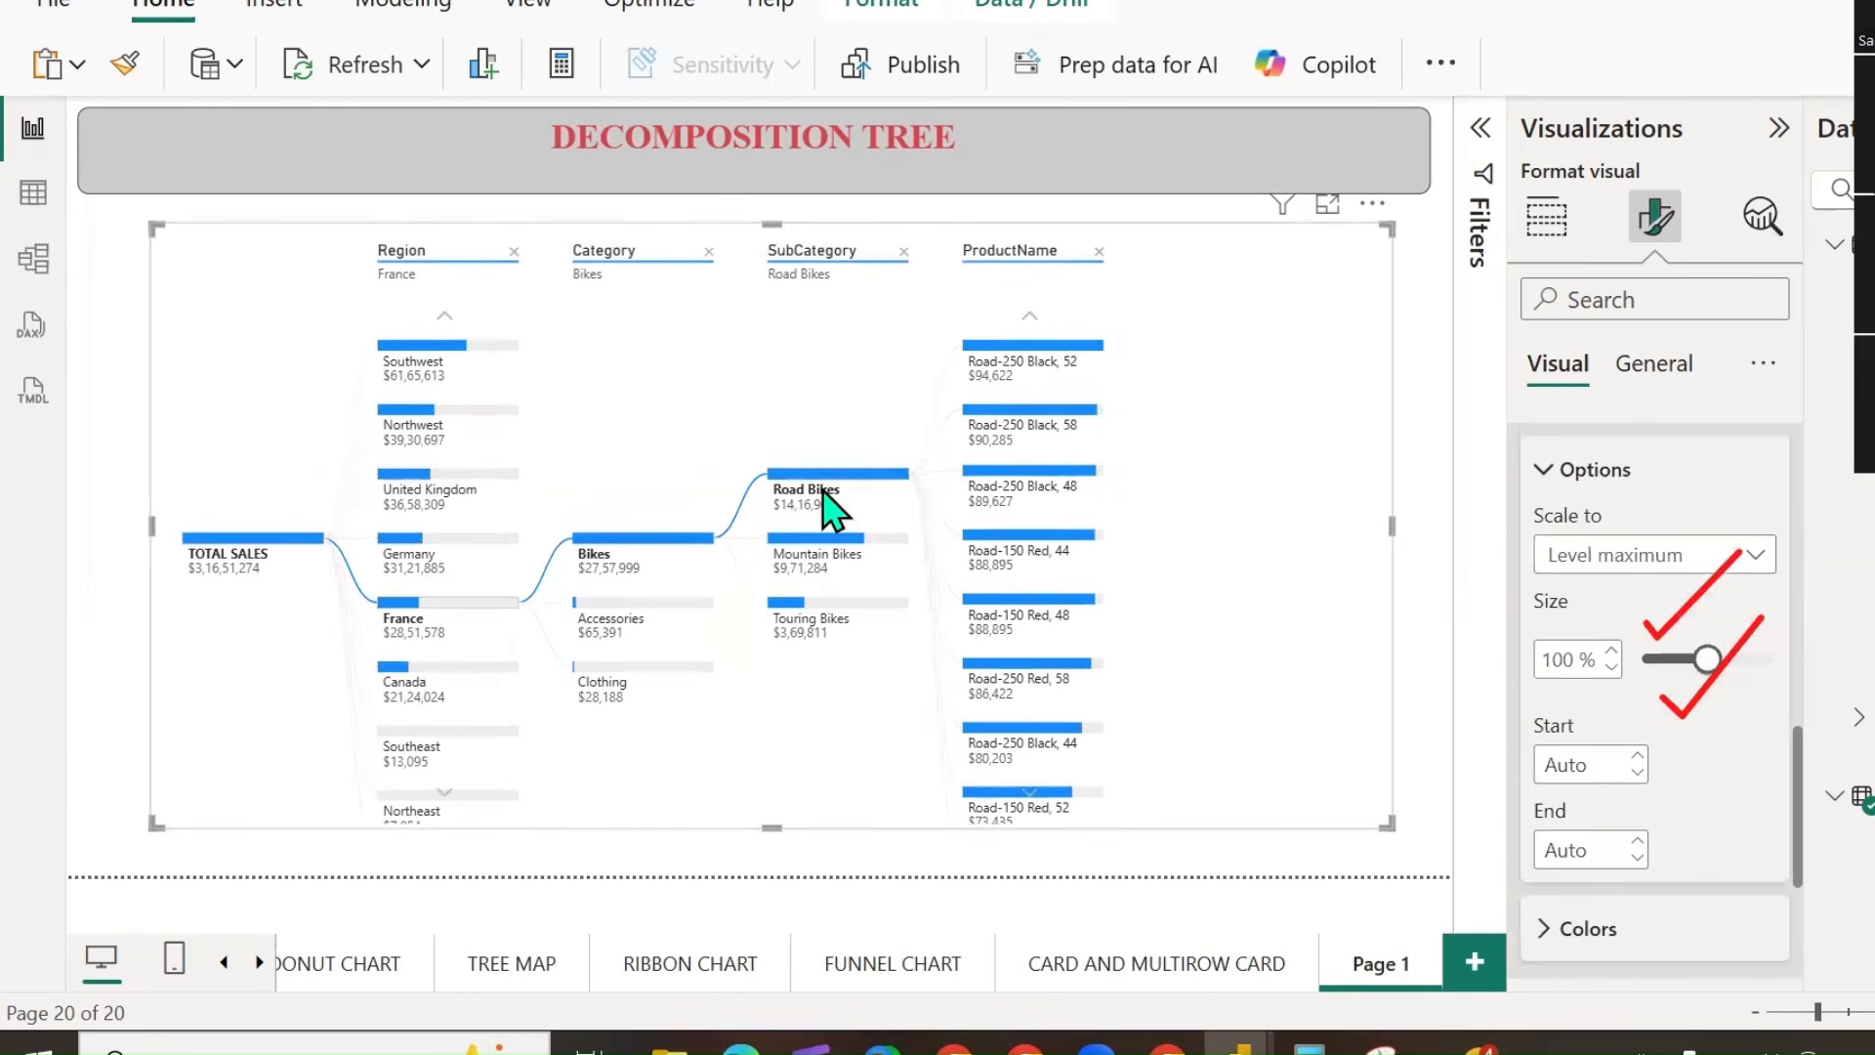
{"action": "scroll", "coordinate": [1045, 564], "scroll_direction": "down", "scroll_amount": 2}
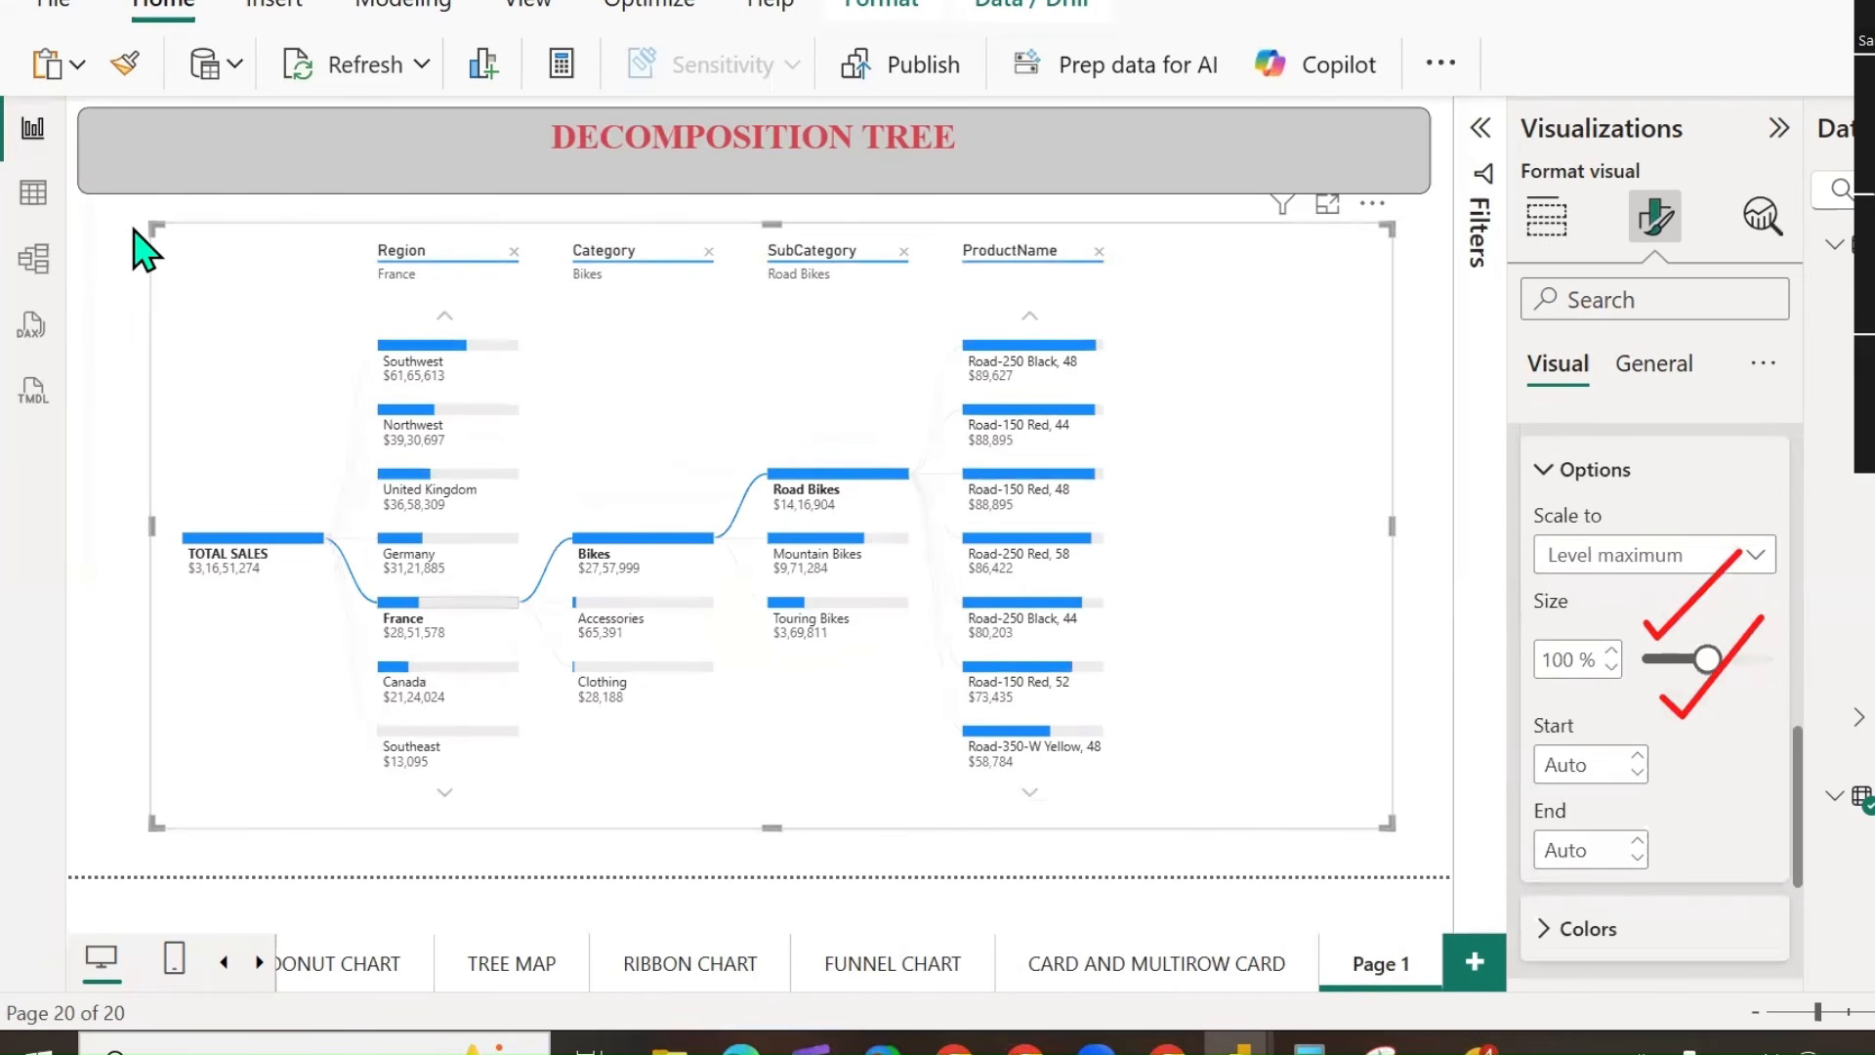
{"action": "left_click_drag", "start_coordinate": [1716, 756], "coordinate": [1102, 510]}
{"action": "key", "text": "Escape"}
{"action": "left_click", "coordinate": [1758, 554]}
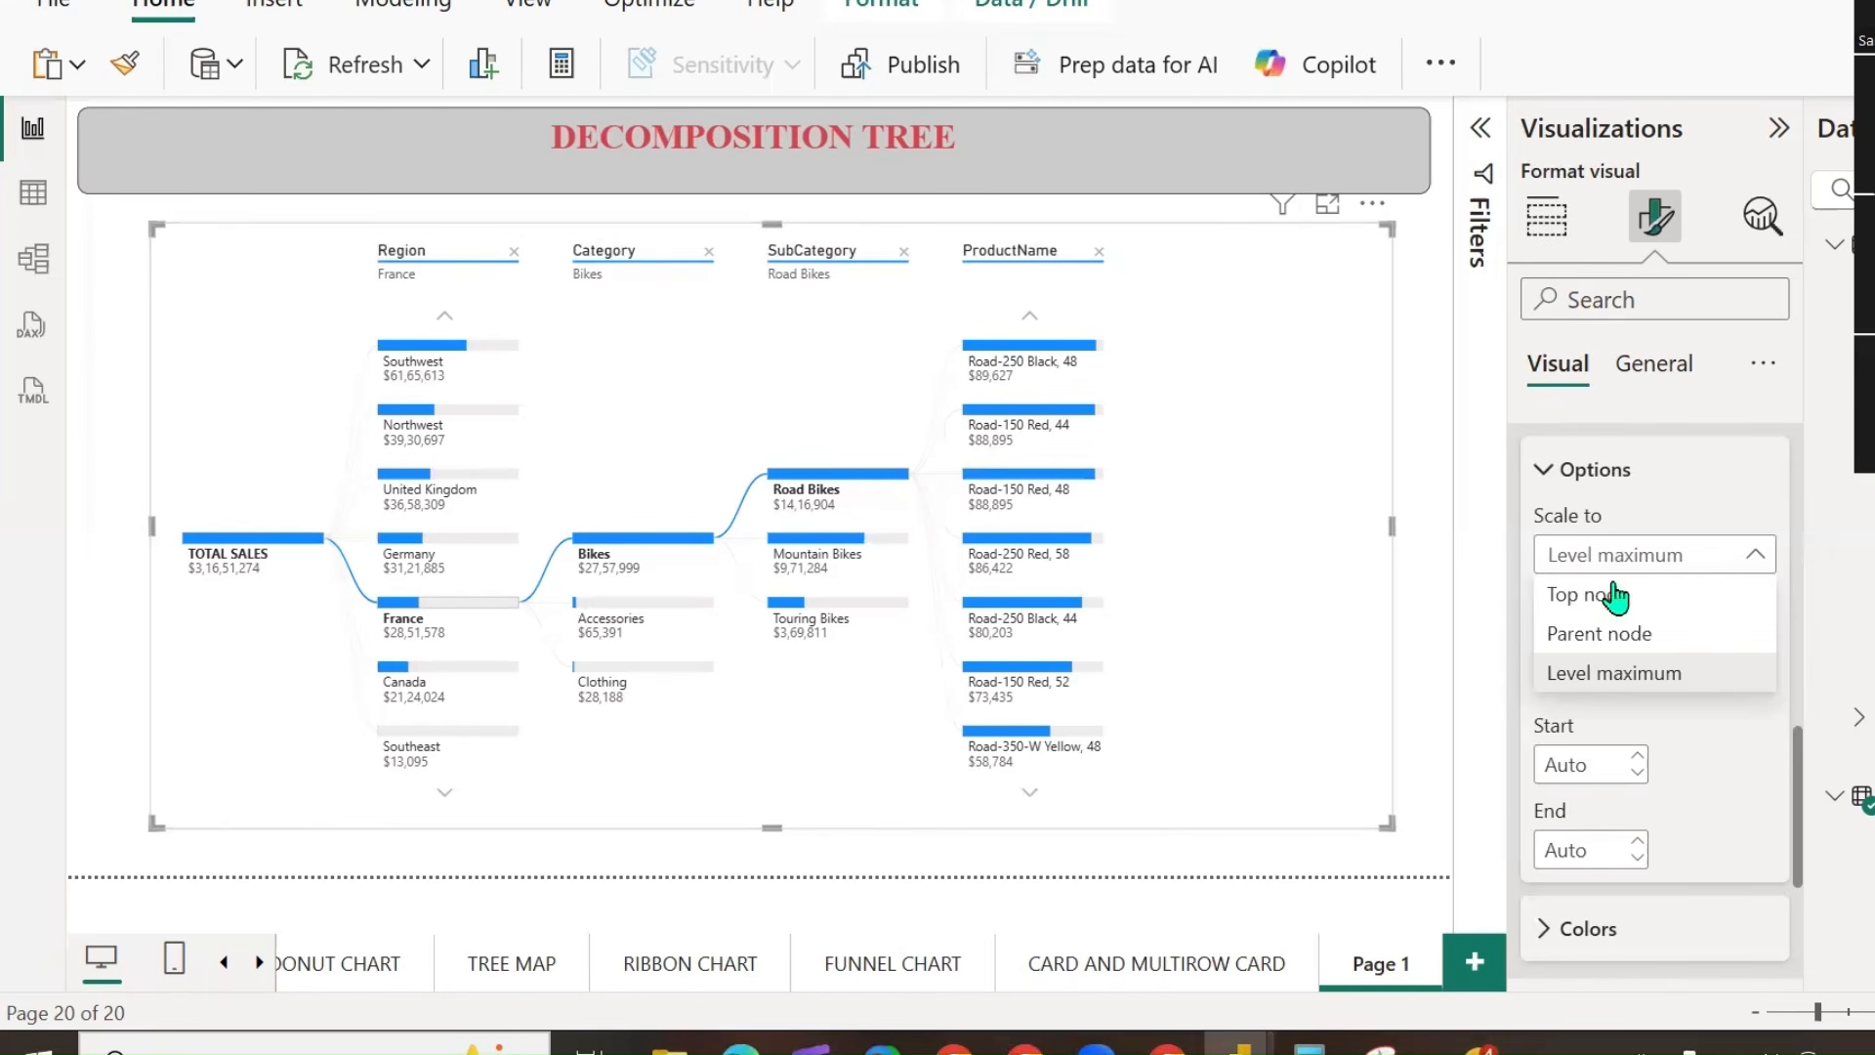
{"action": "left_click", "coordinate": [1565, 592]}
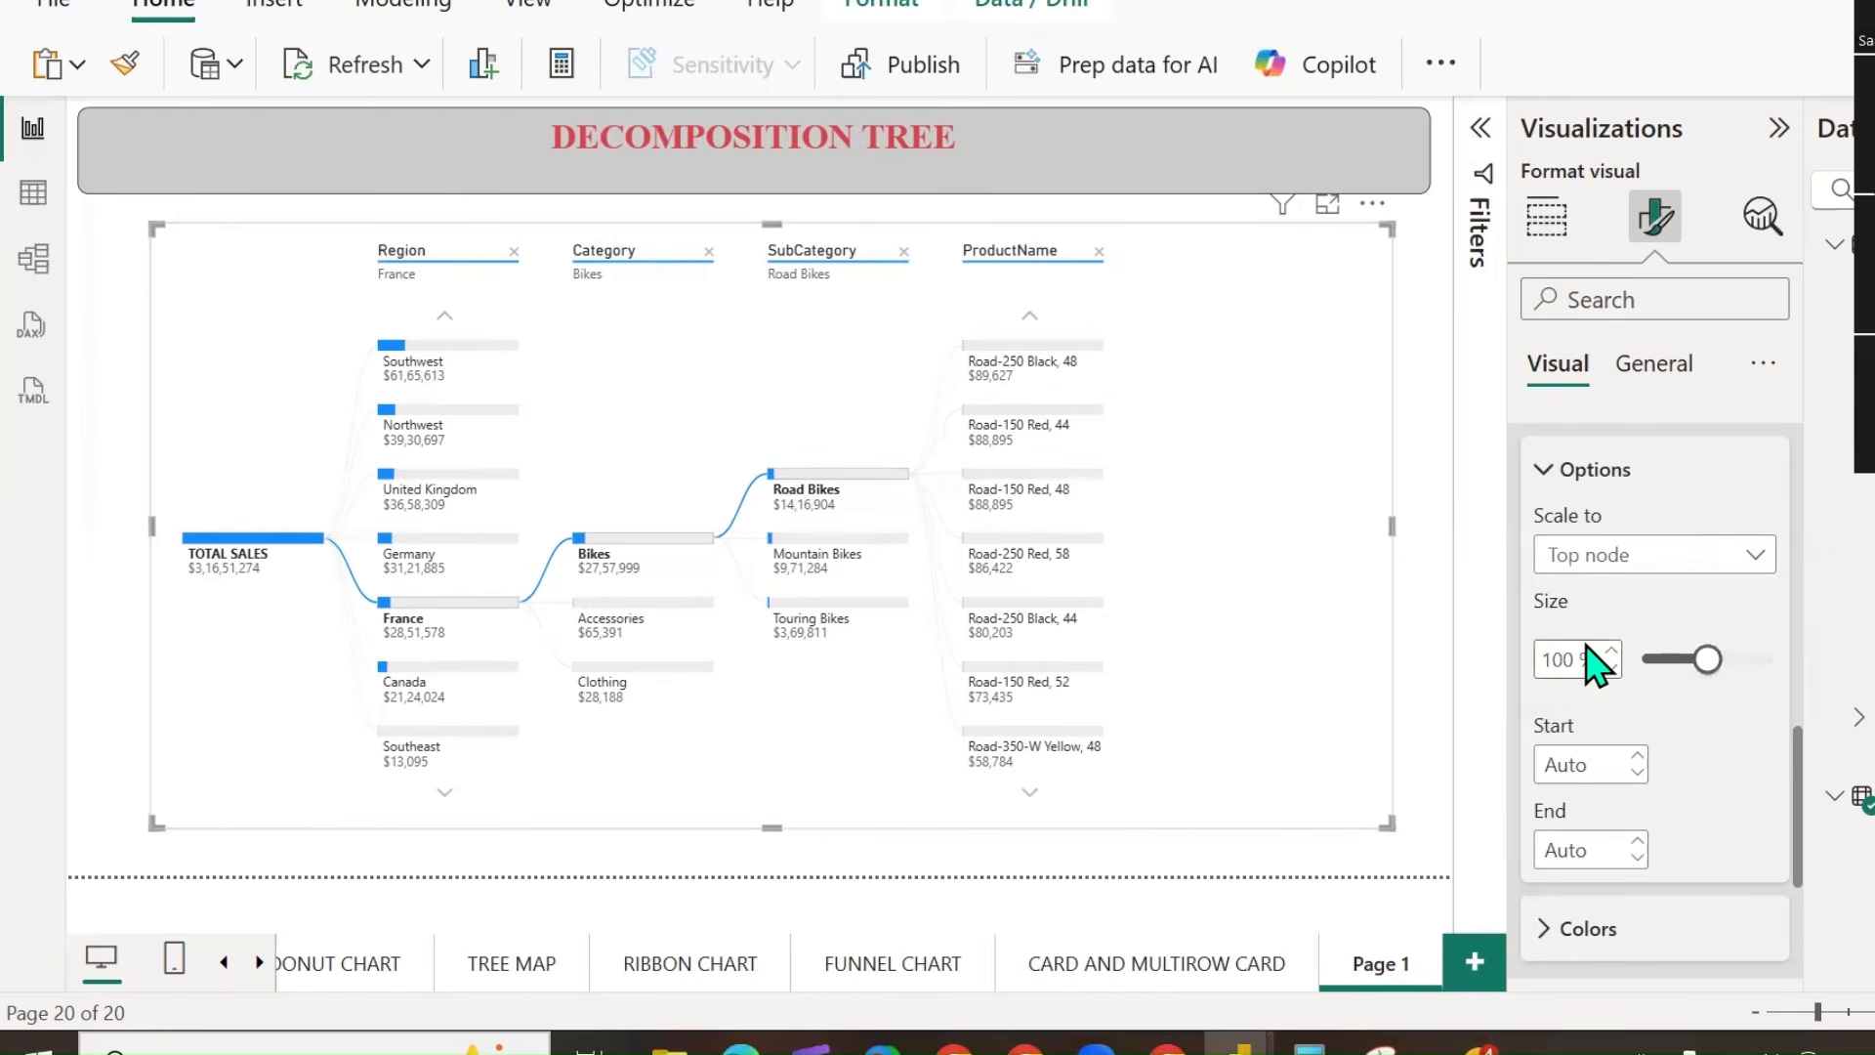
{"action": "left_click", "coordinate": [444, 317]}
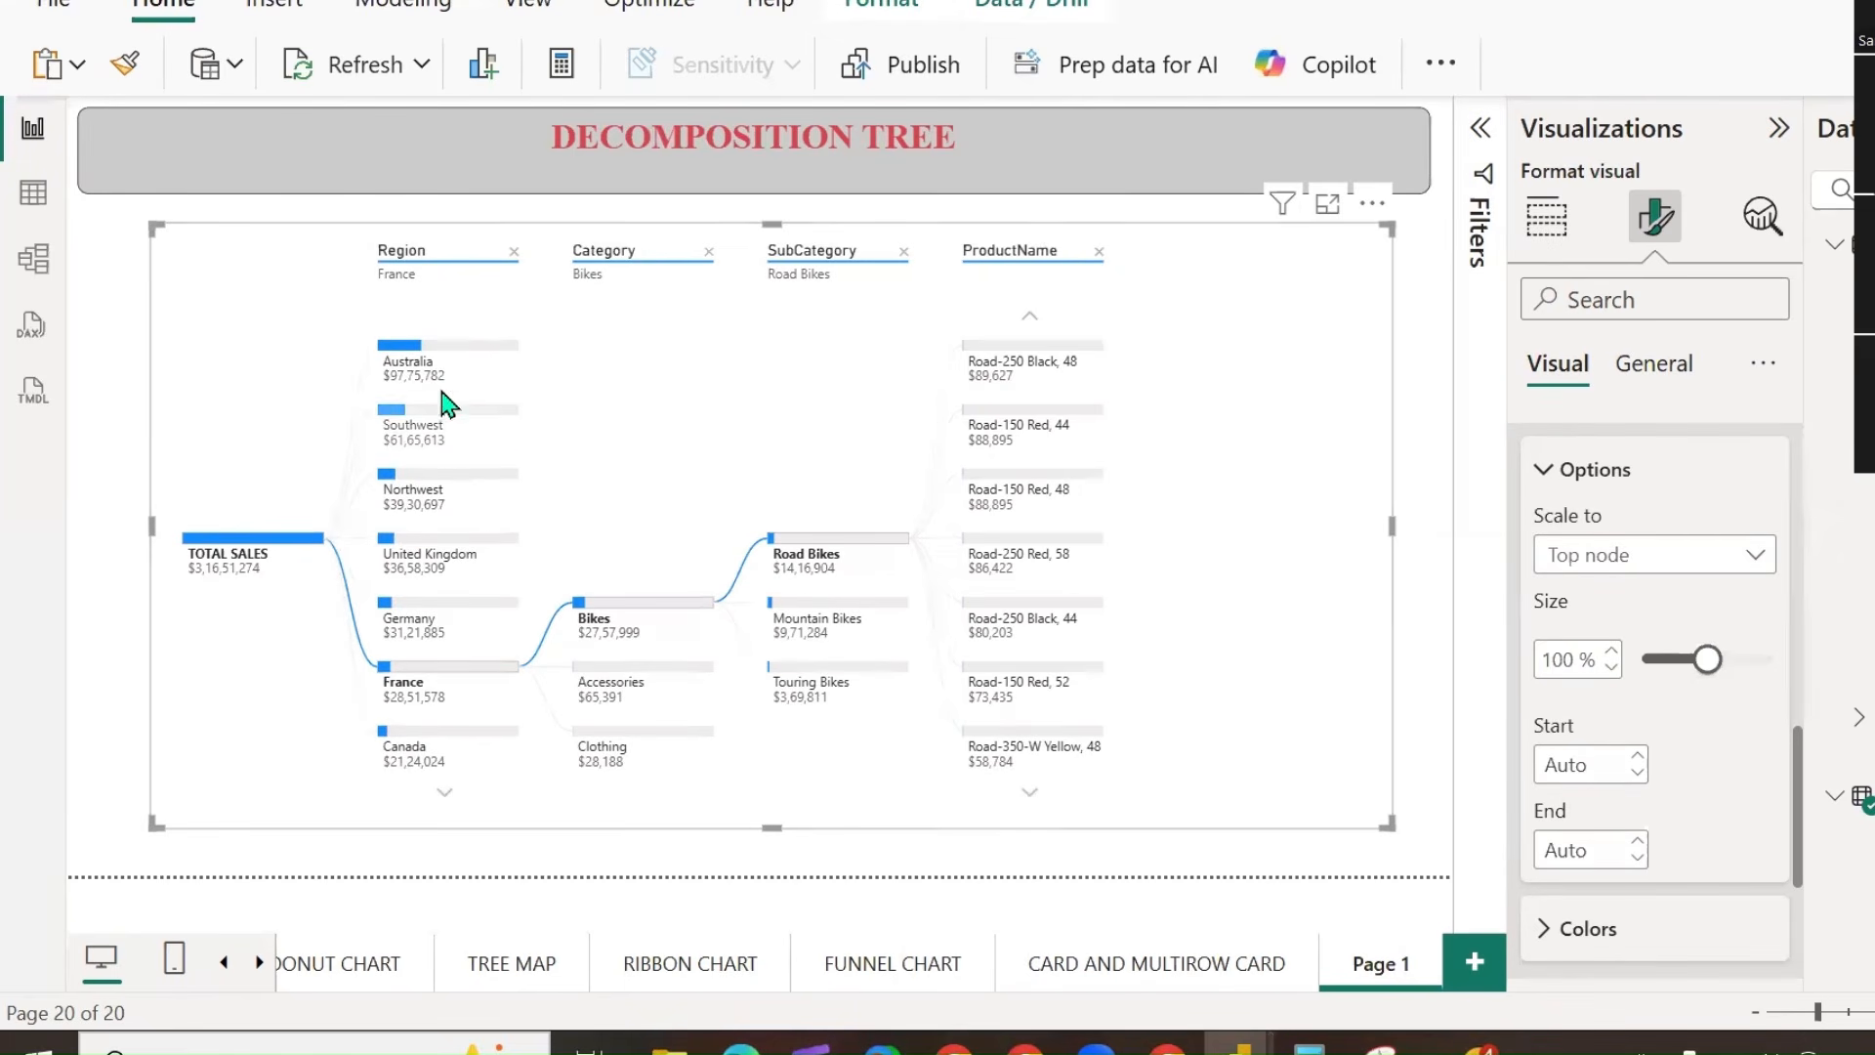
Try scaling the bars to the parent node and switch the scale back to Level maximum.
{"action": "left_click", "coordinate": [1731, 556]}
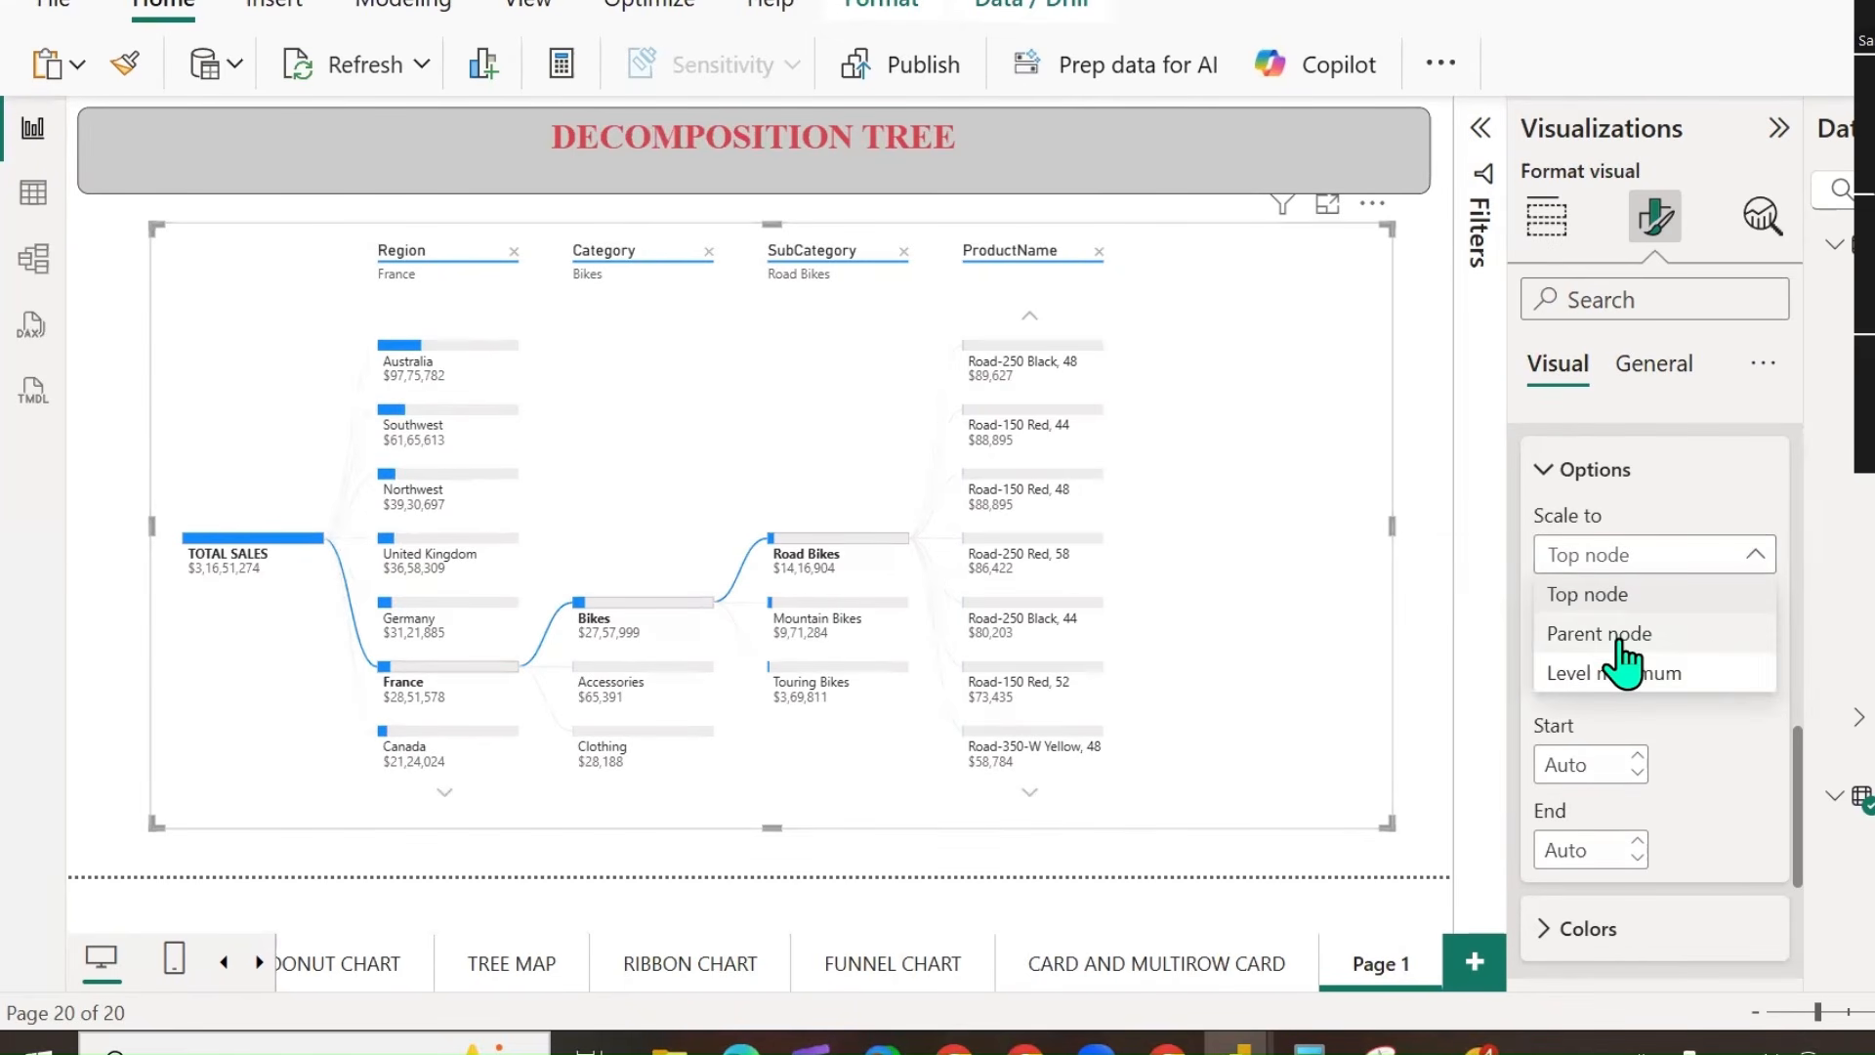
{"action": "left_click", "coordinate": [1624, 635]}
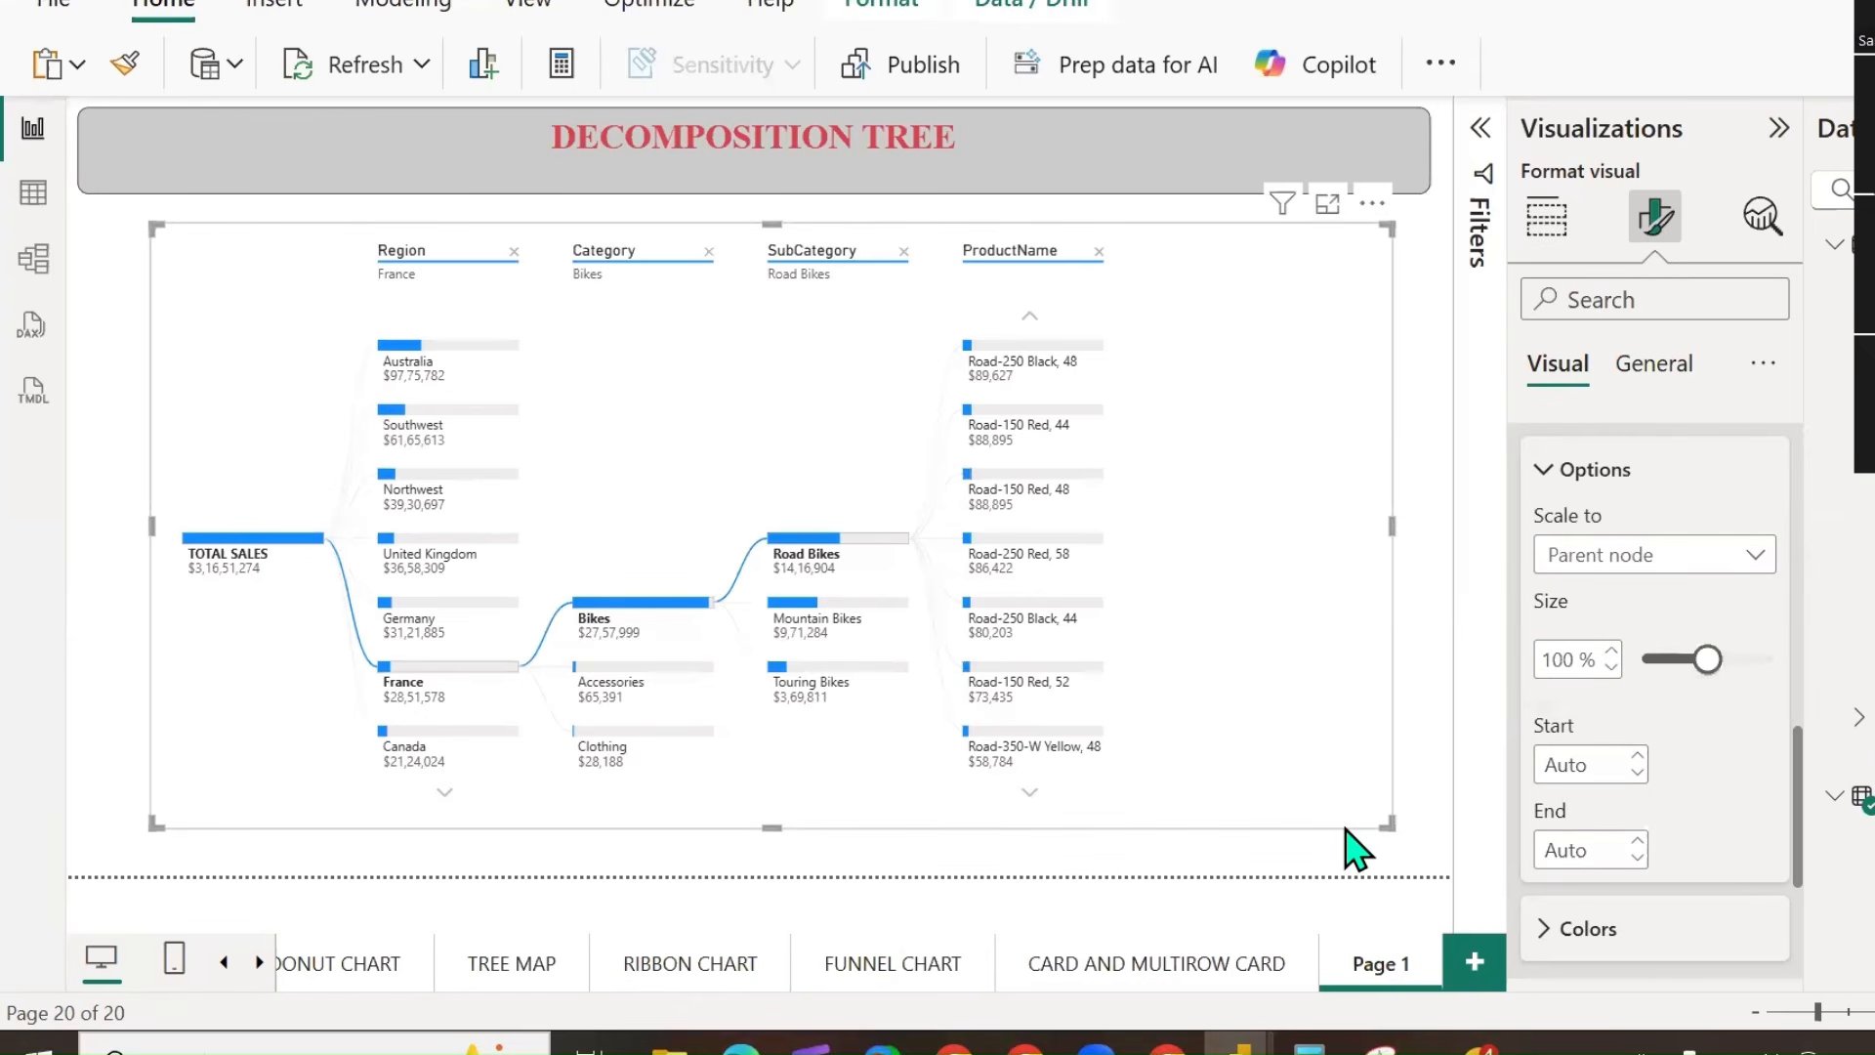
{"action": "left_click", "coordinate": [1756, 560]}
{"action": "left_click", "coordinate": [1624, 674]}
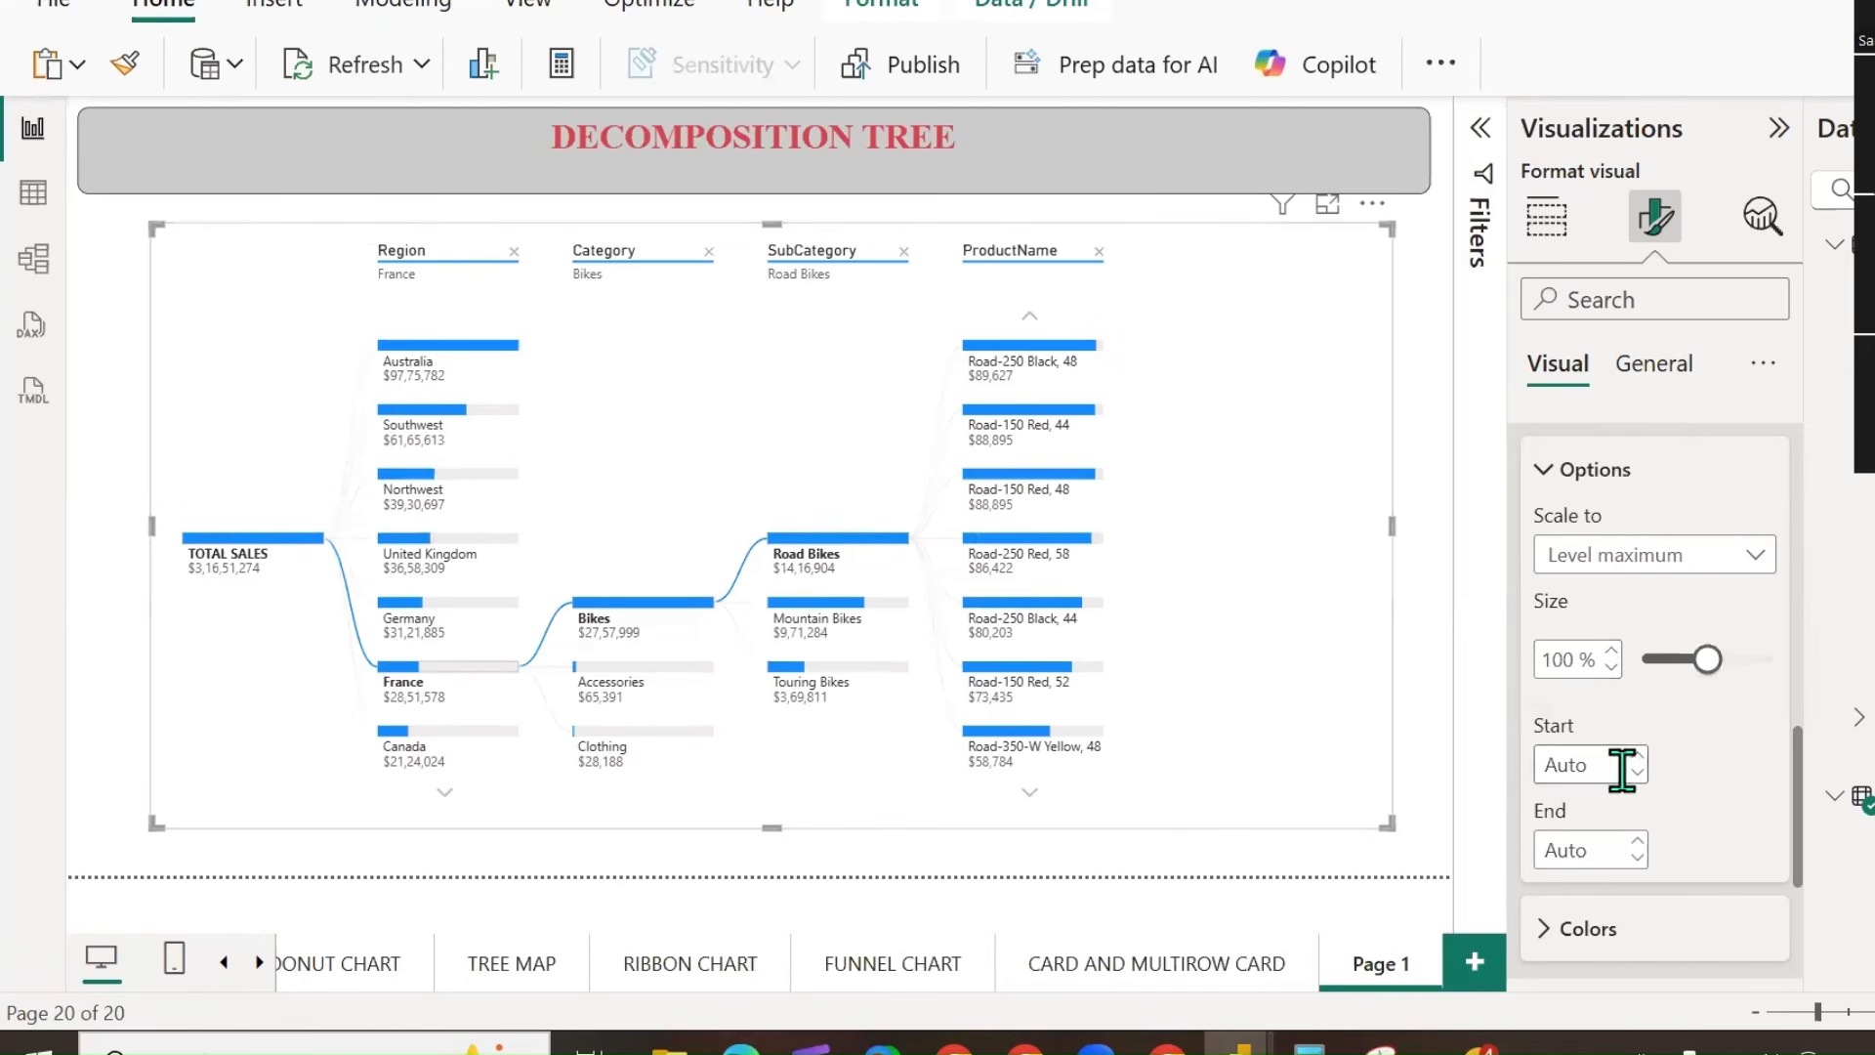
Set the bars' start and end values to 5 and their size to 85%.
{"action": "left_click", "coordinate": [1639, 756]}
{"action": "left_click", "coordinate": [1638, 756]}
{"action": "left_click", "coordinate": [1638, 756]}
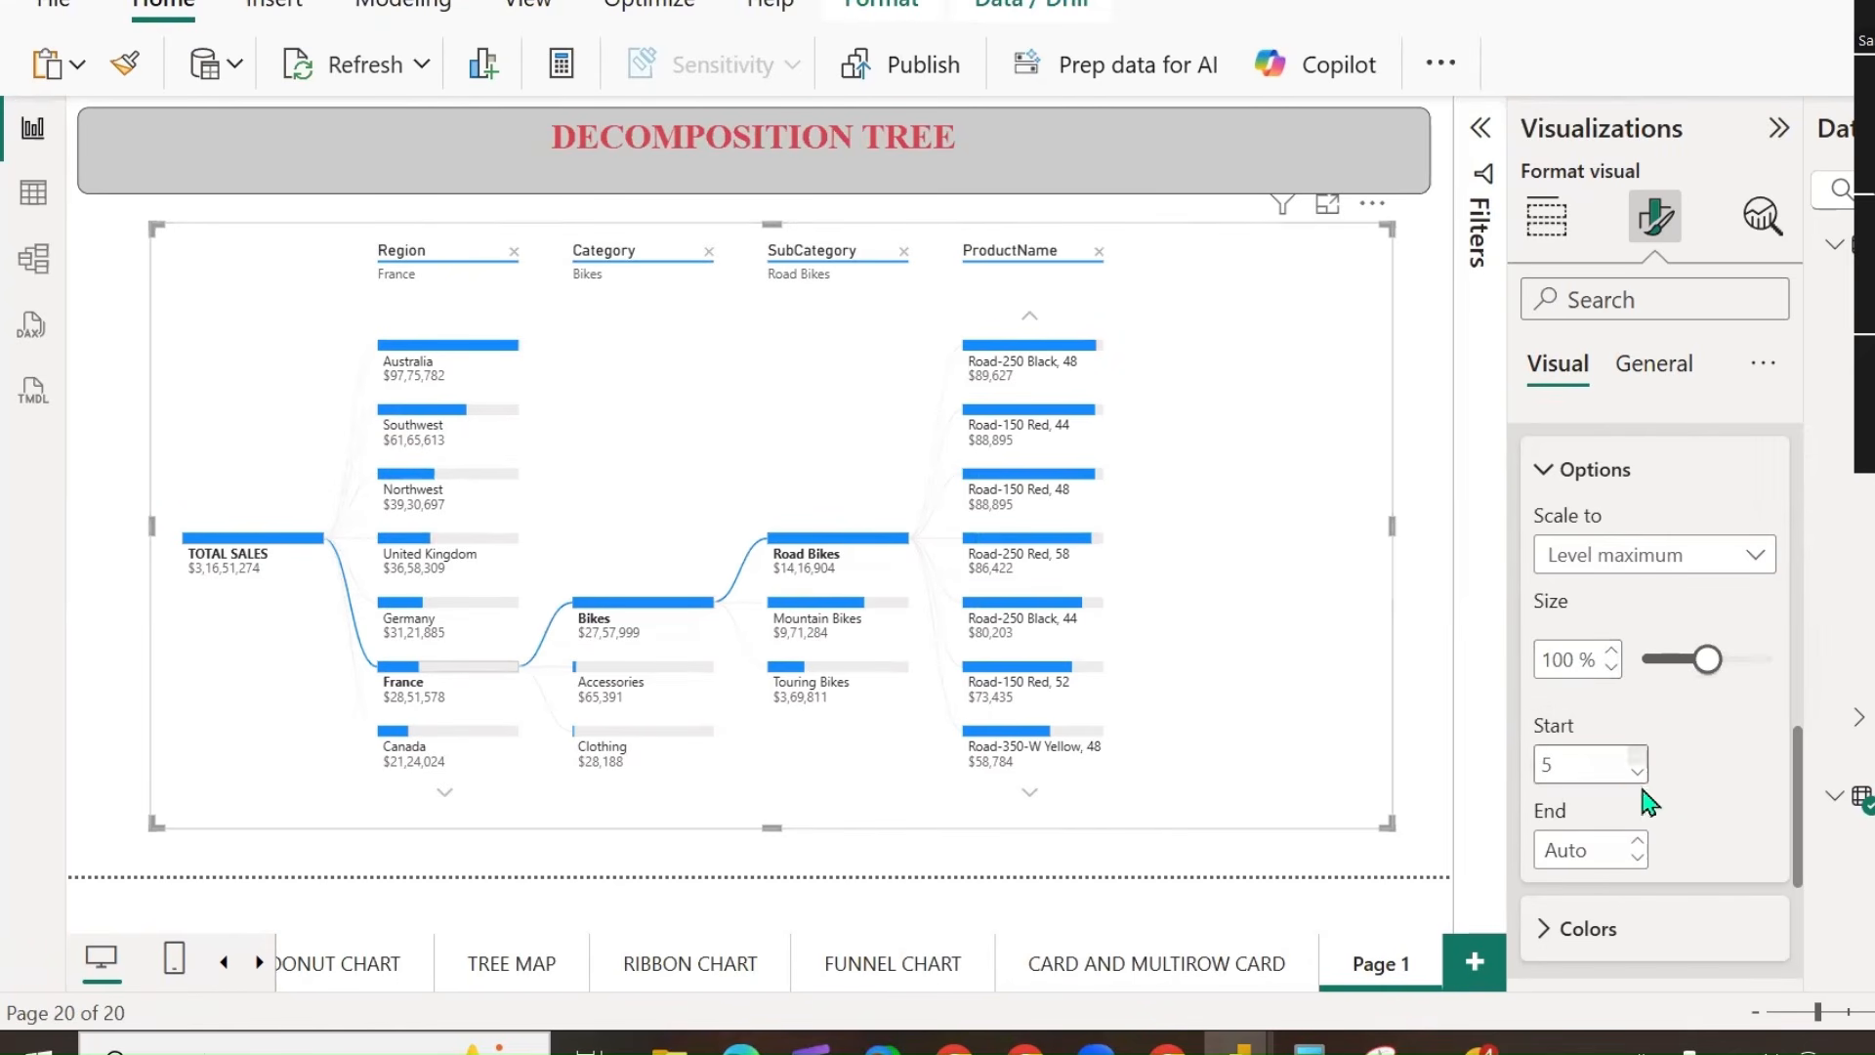
{"action": "left_click", "coordinate": [1637, 842]}
{"action": "mouse_move", "coordinate": [1709, 661]}
{"action": "left_mouse_down"}
{"action": "mouse_move", "coordinate": [1775, 662]}
{"action": "mouse_move", "coordinate": [1690, 661]}
{"action": "left_mouse_up"}
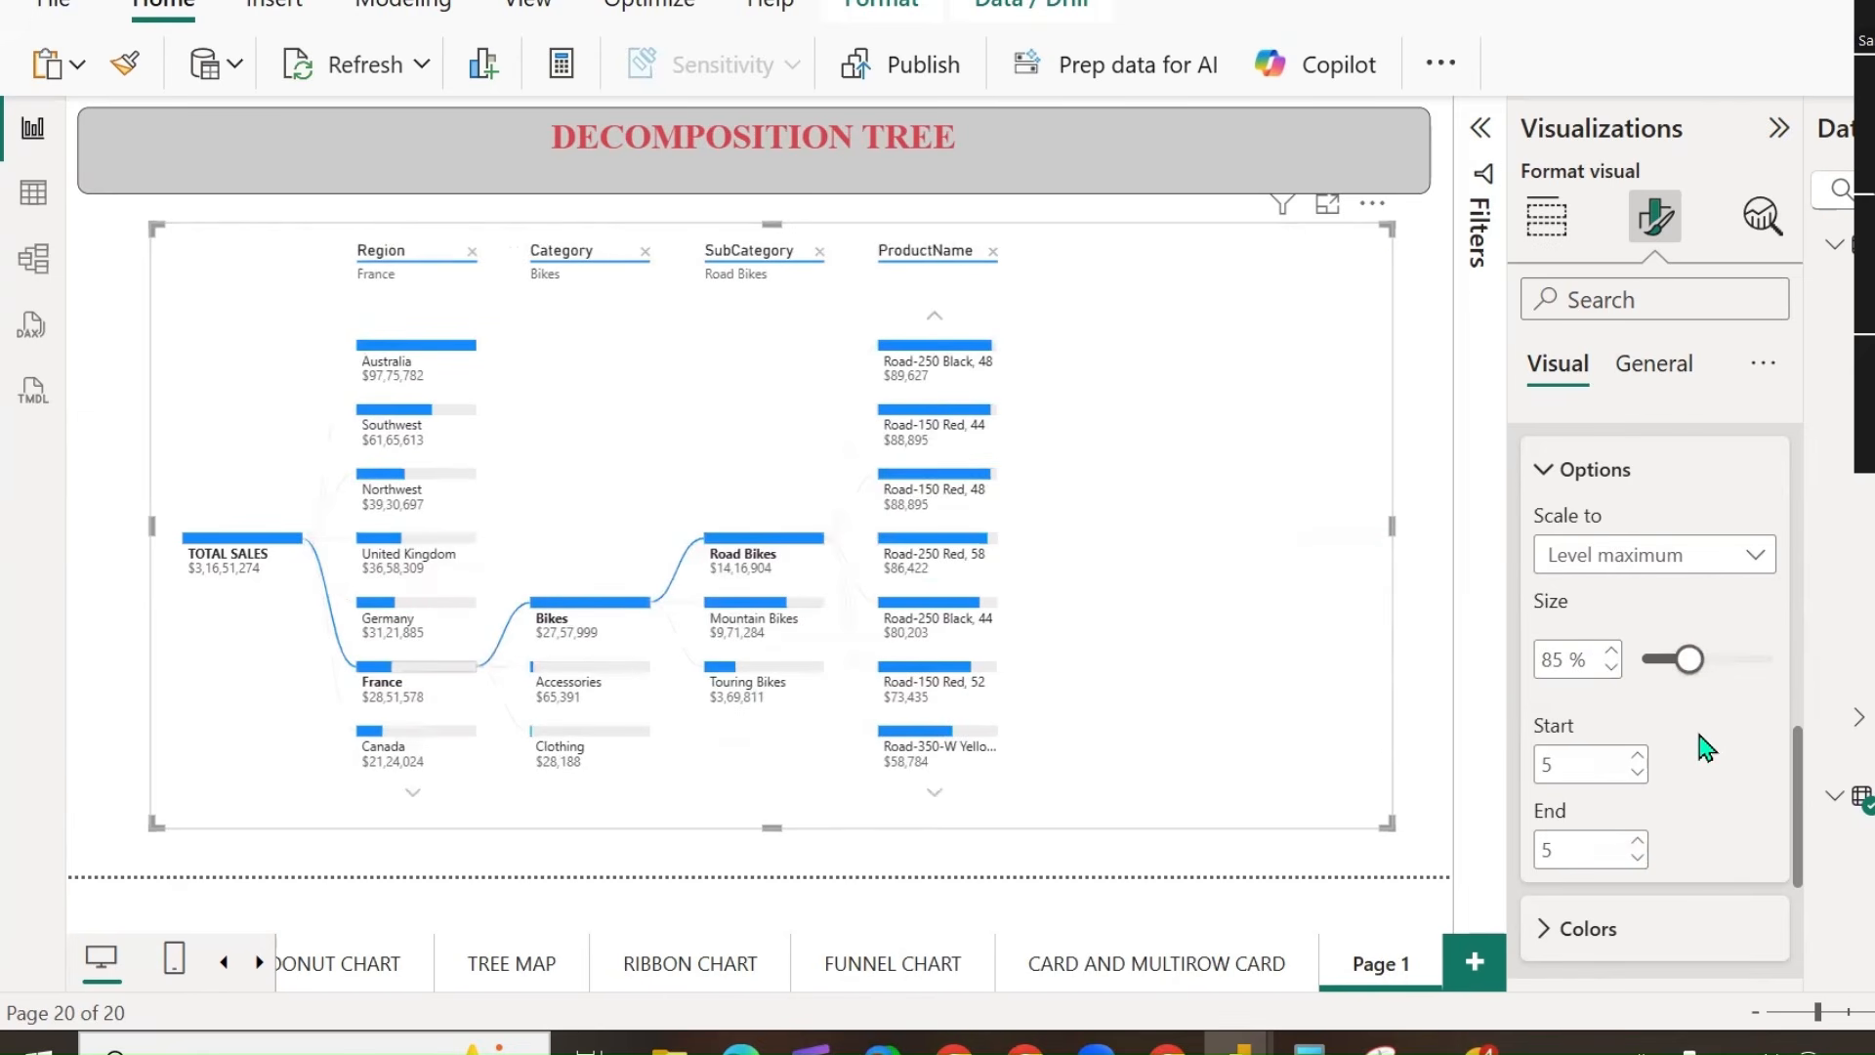
Try light orange positive bars, pink negative bars and a light blue bar background, and reset the bar formatting to default.
{"action": "scroll", "coordinate": [1700, 742], "scroll_direction": "down", "scroll_amount": 3}
{"action": "left_click", "coordinate": [1548, 614]}
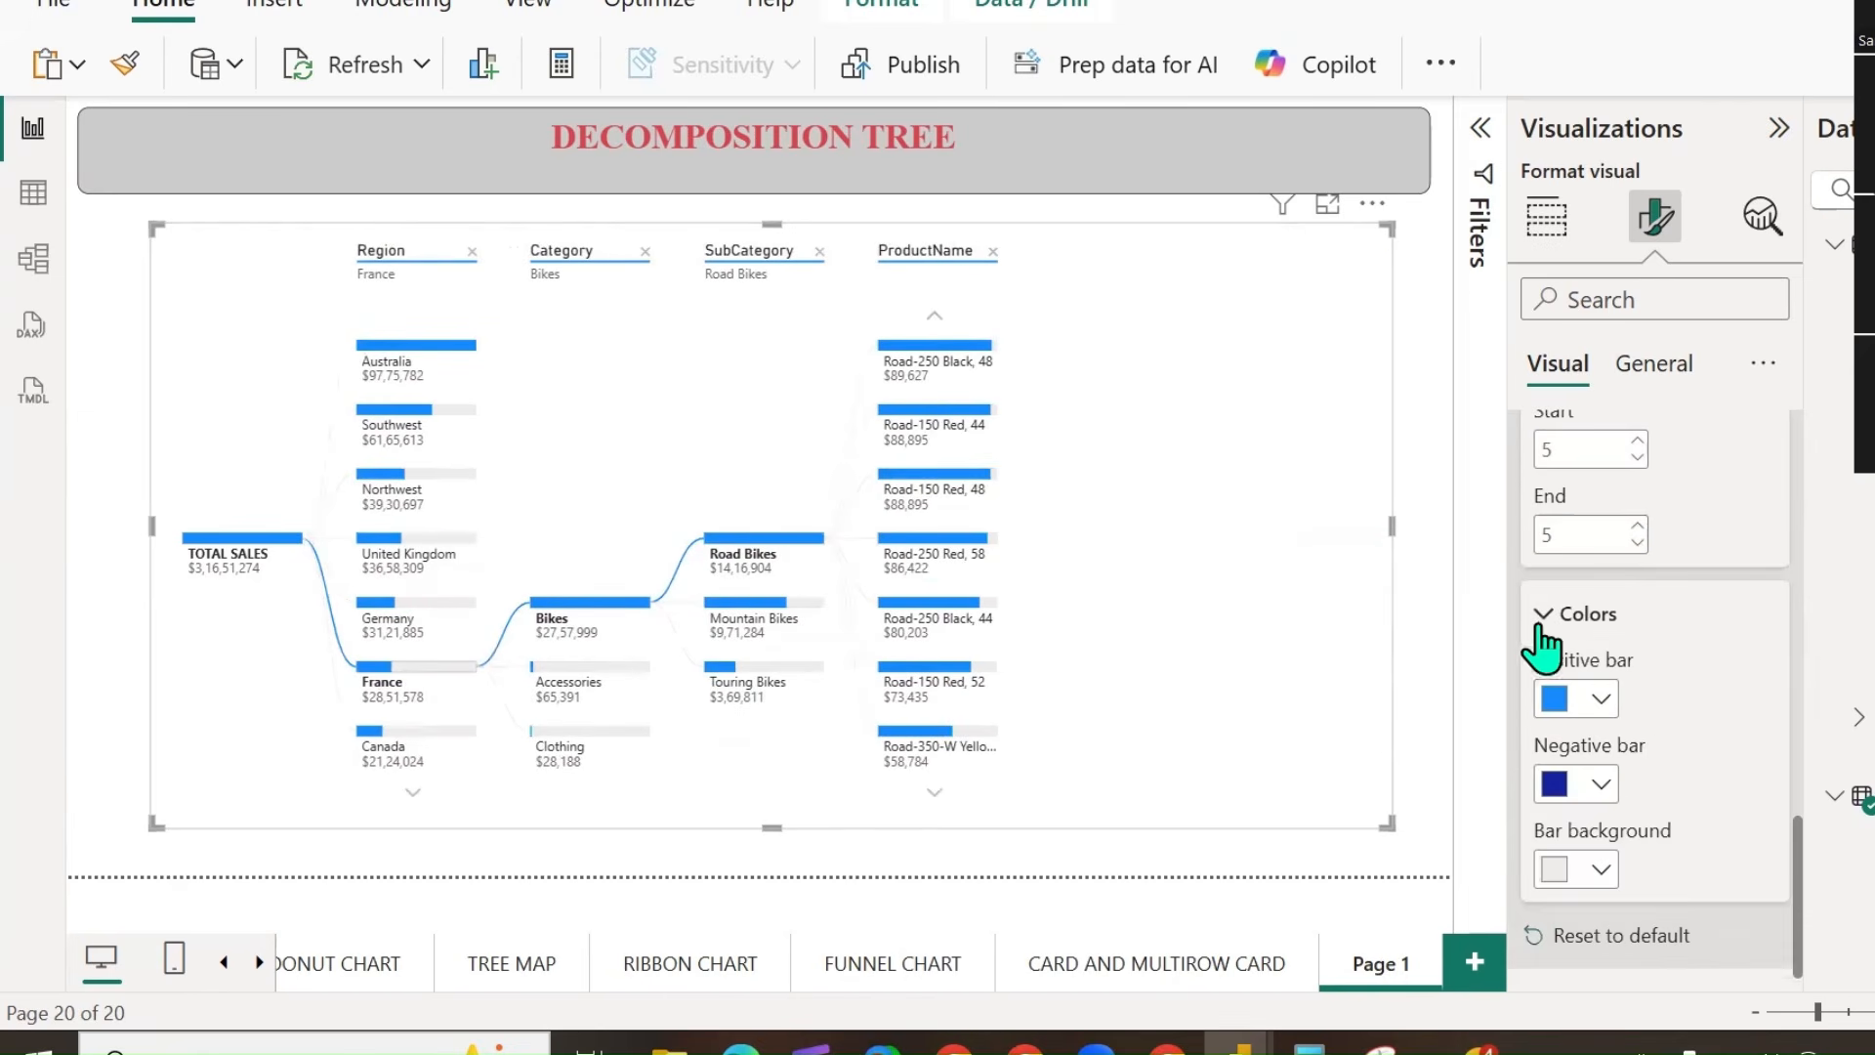
{"action": "left_click", "coordinate": [1601, 702]}
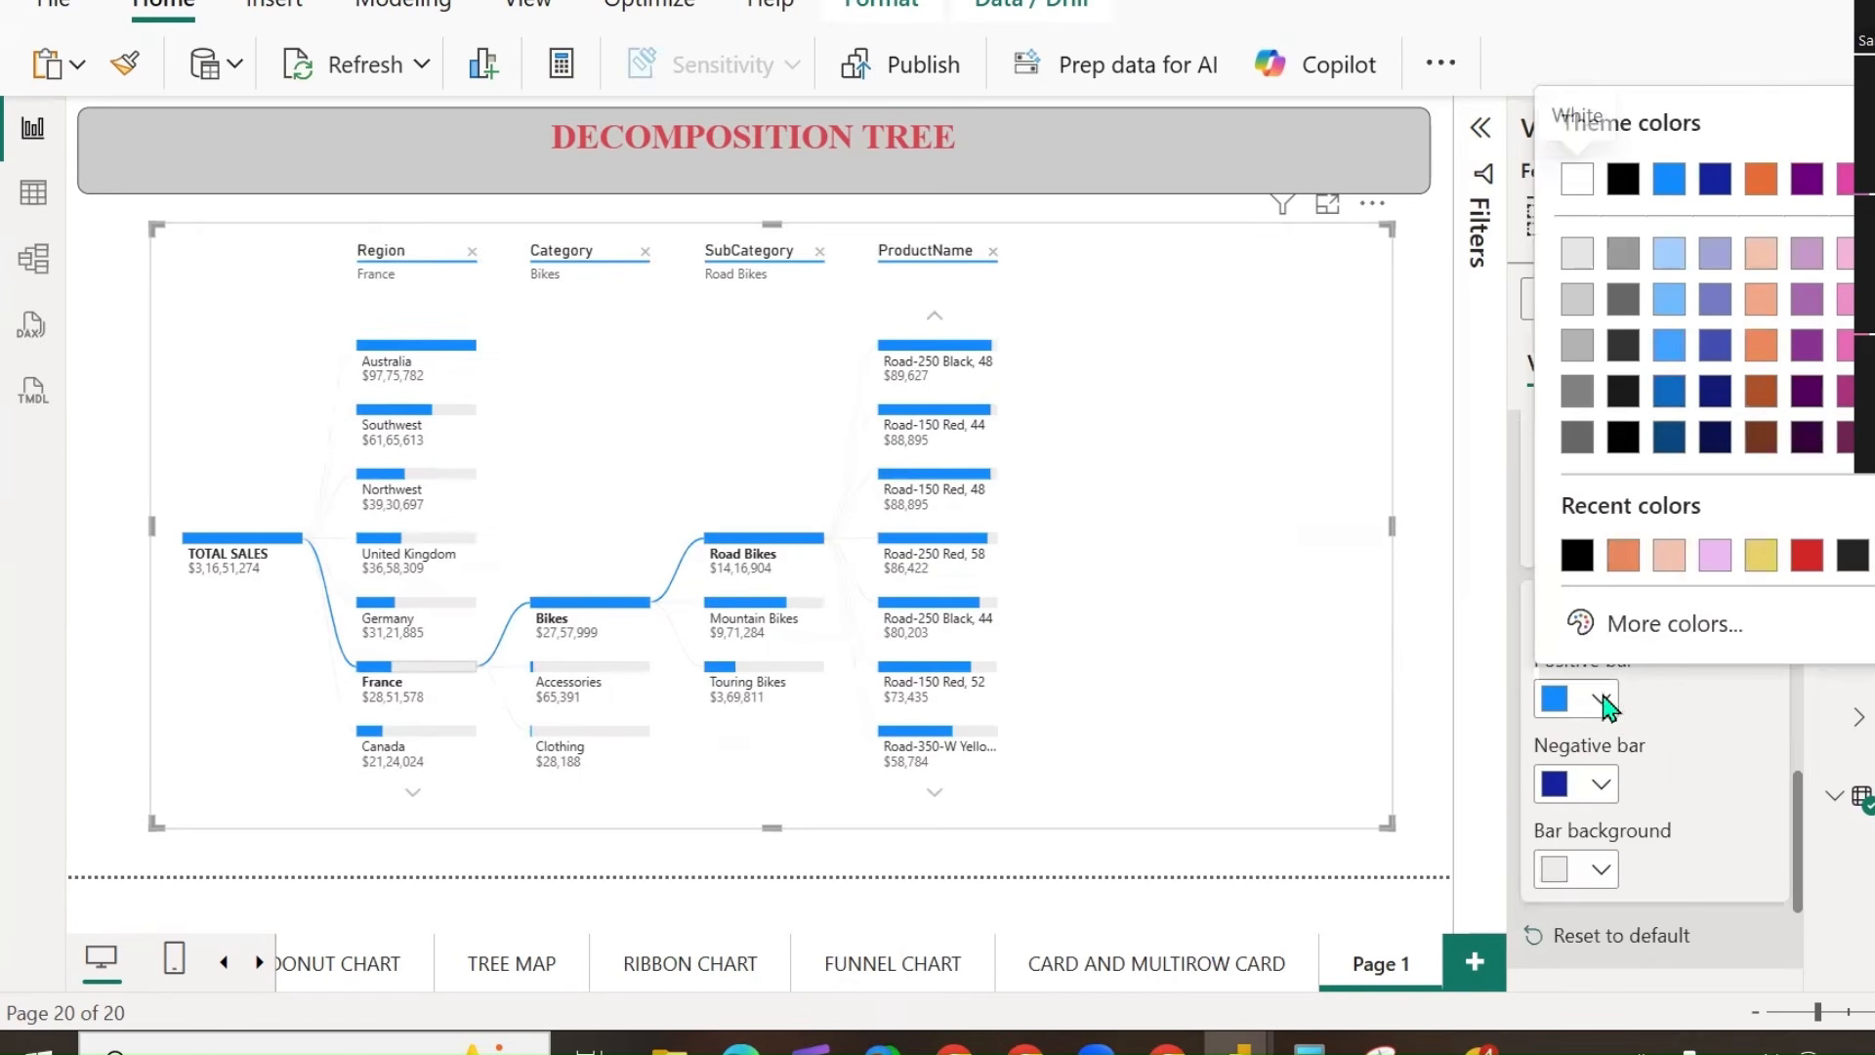
{"action": "left_click", "coordinate": [1661, 555]}
{"action": "left_click", "coordinate": [1600, 787]}
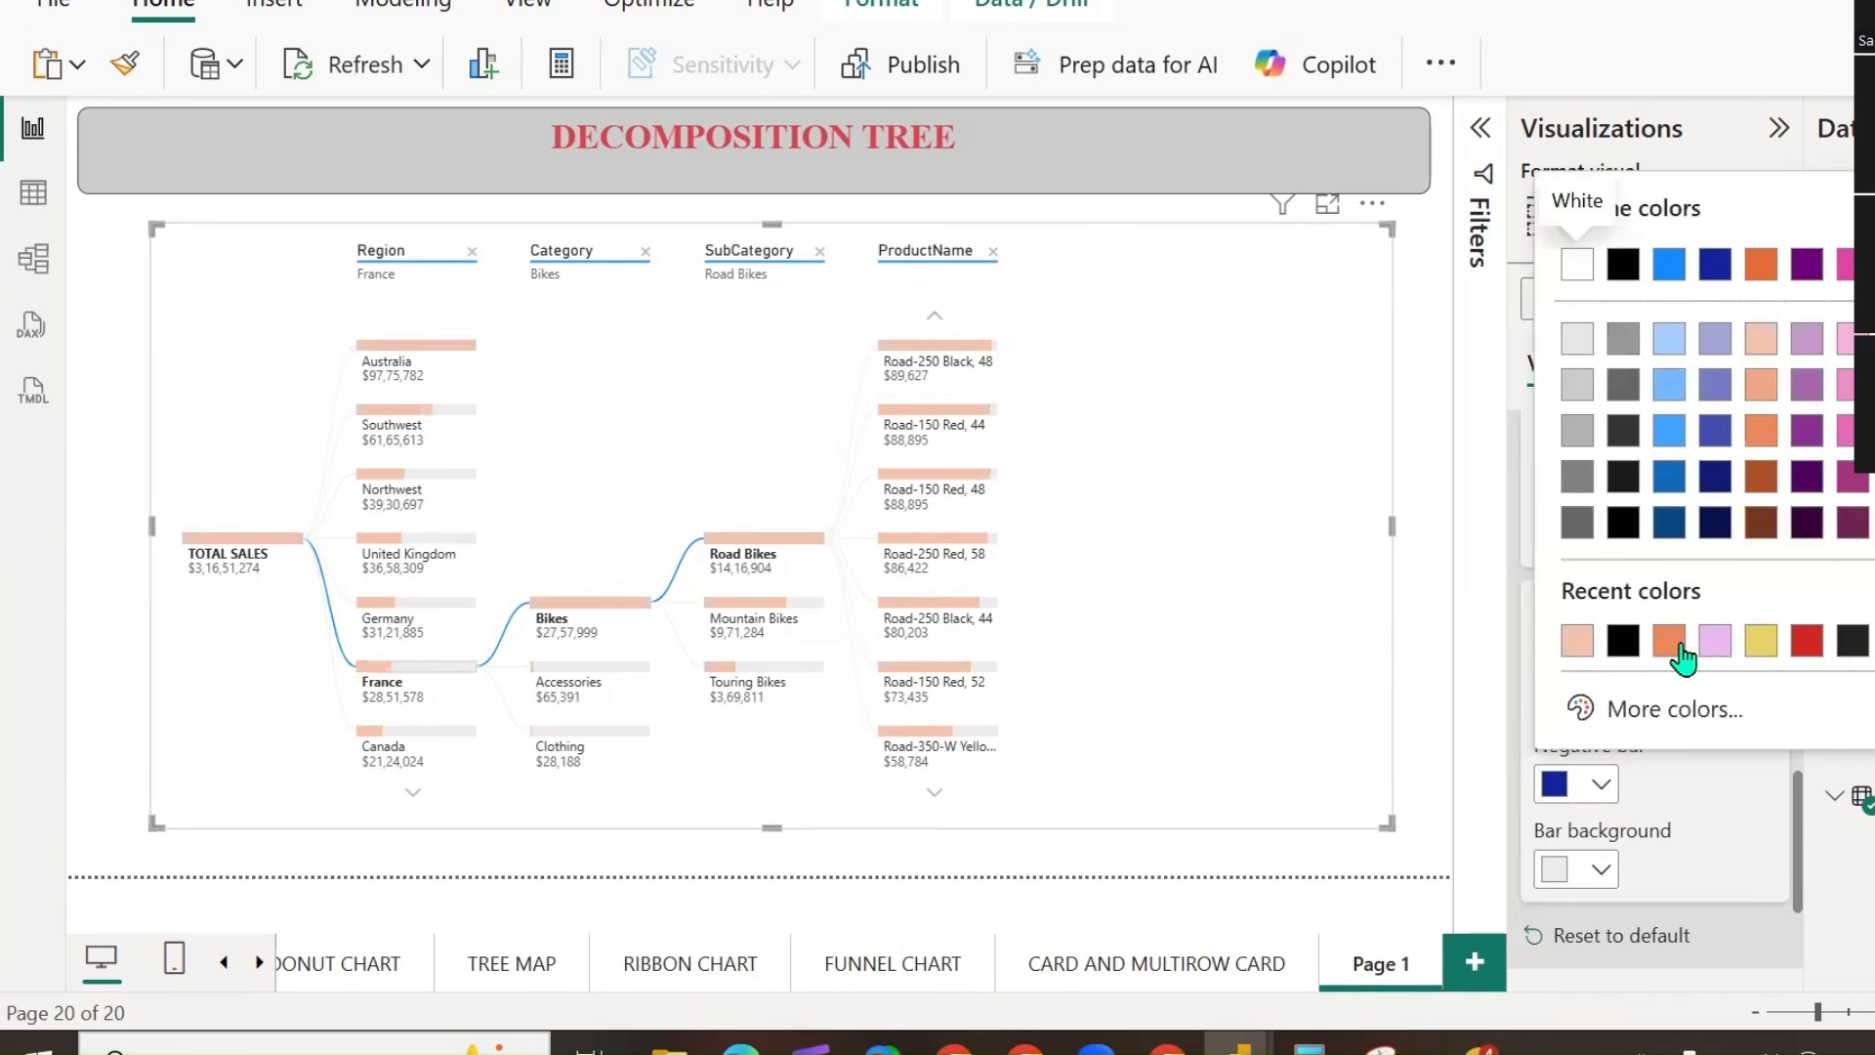
{"action": "left_click", "coordinate": [1874, 385]}
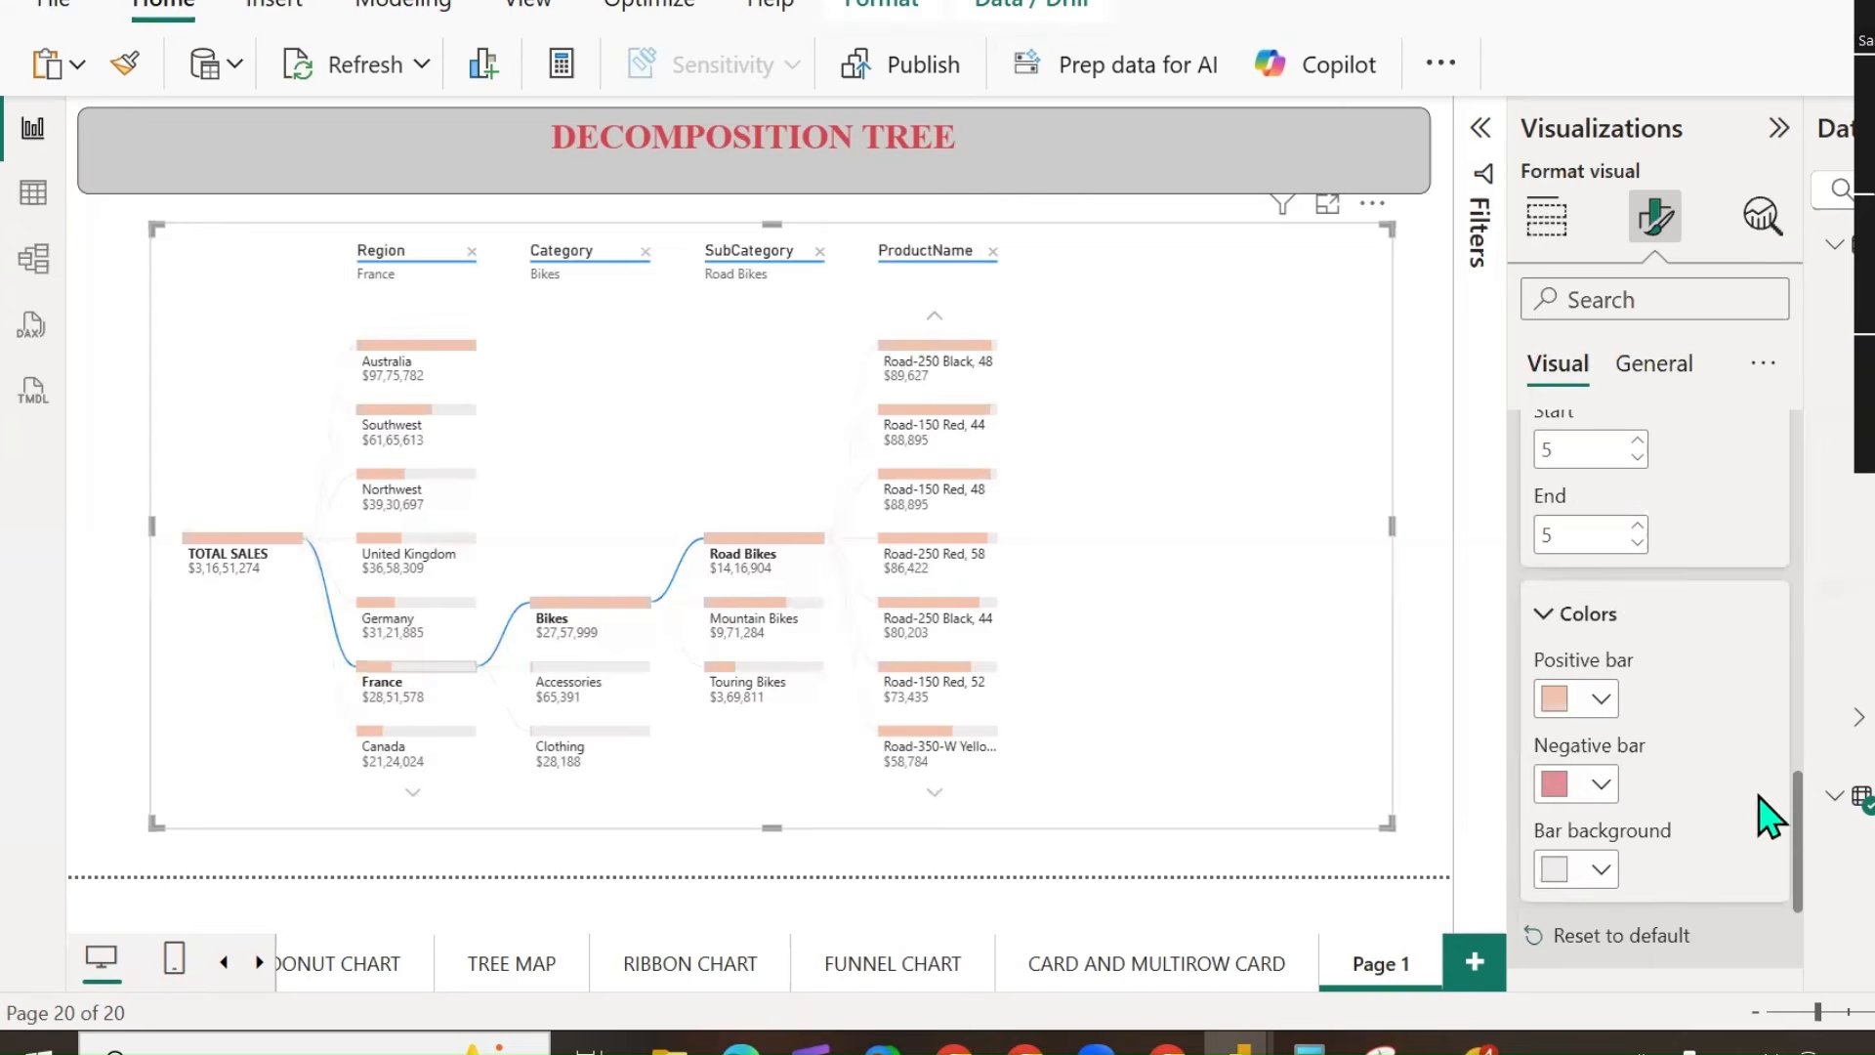
{"action": "left_click", "coordinate": [1601, 869]}
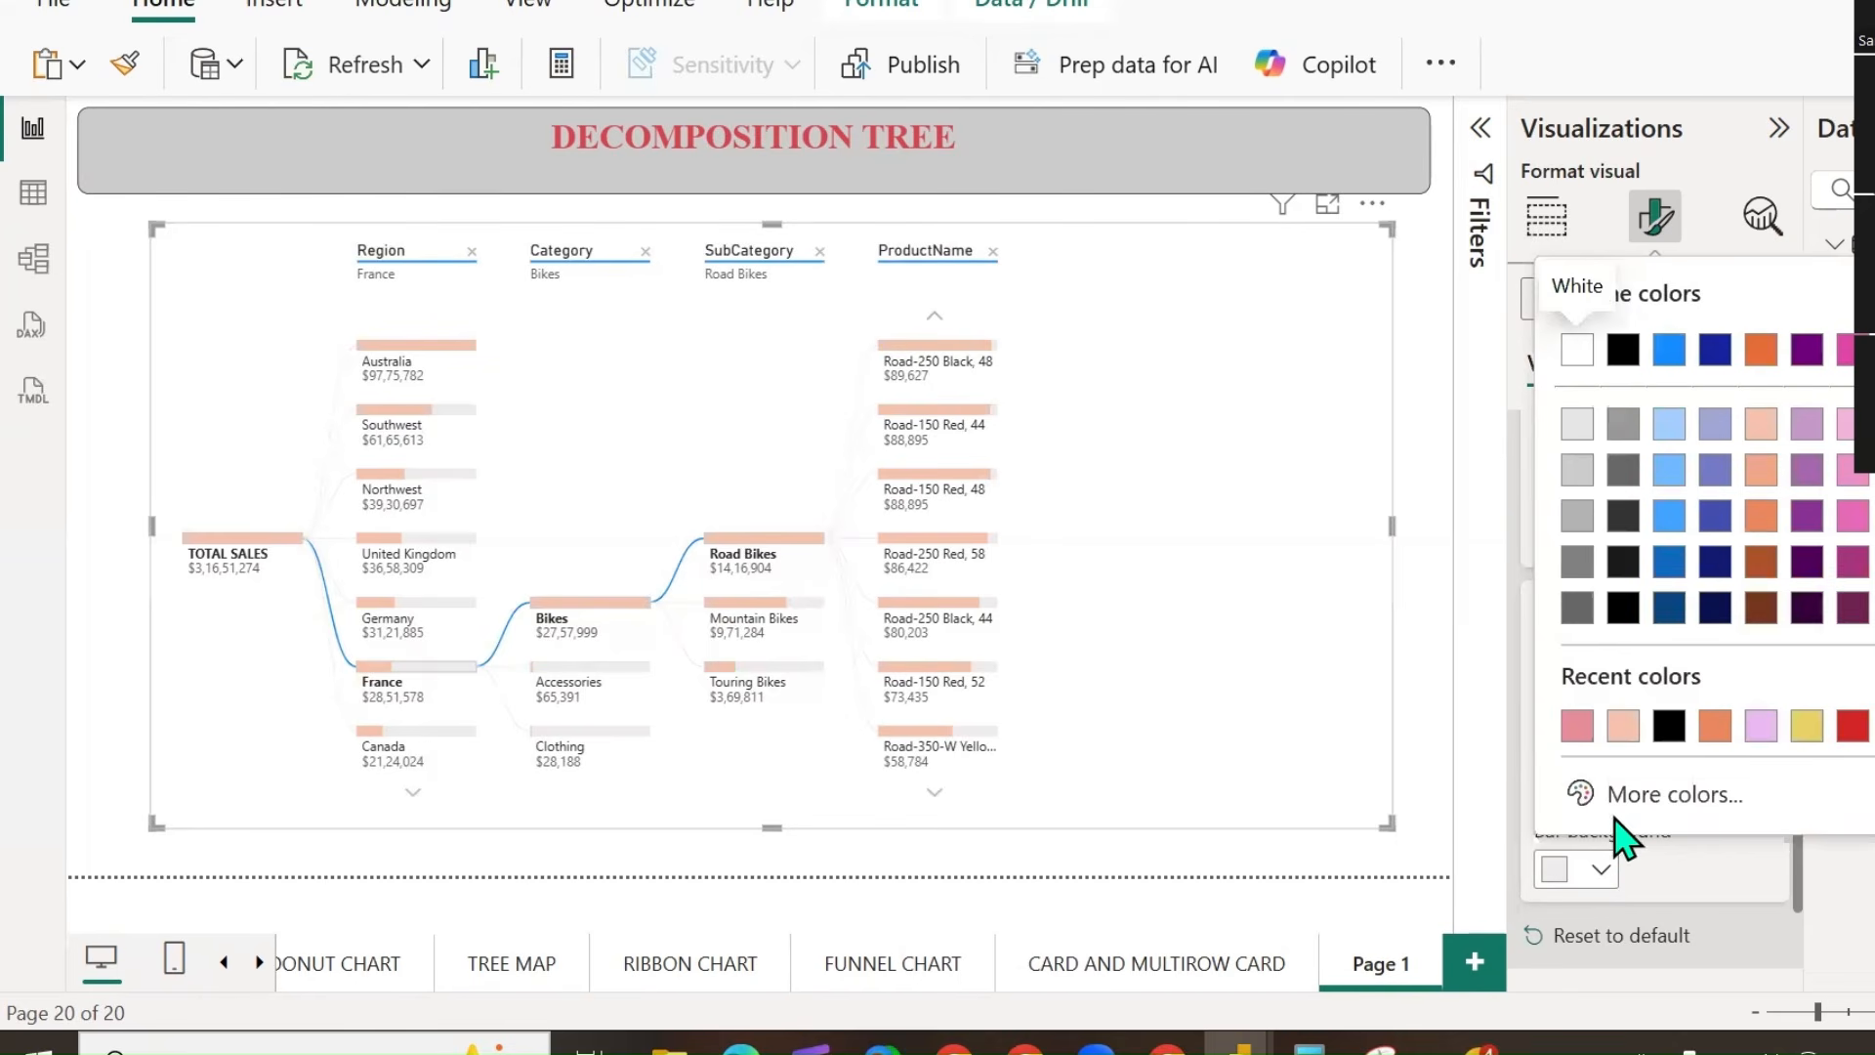
{"action": "left_click", "coordinate": [1669, 424]}
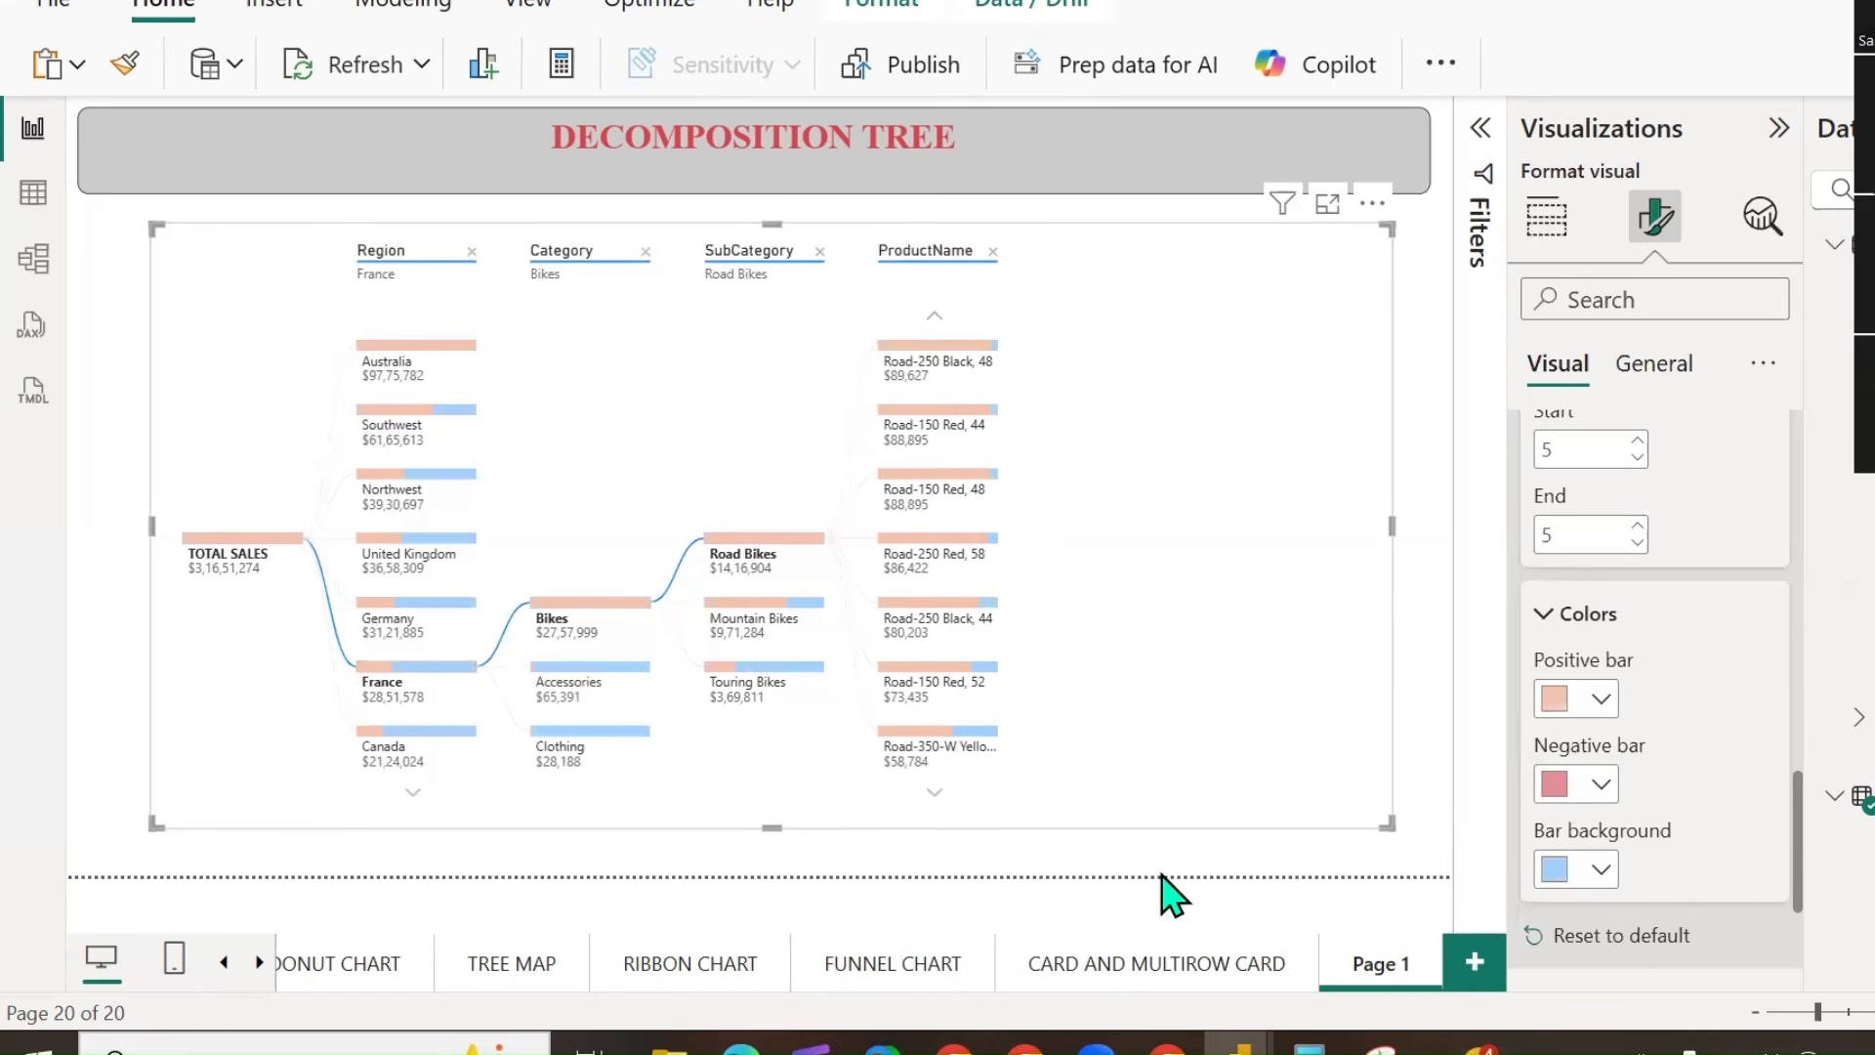
{"action": "scroll", "coordinate": [1605, 879], "scroll_direction": "down", "scroll_amount": 3}
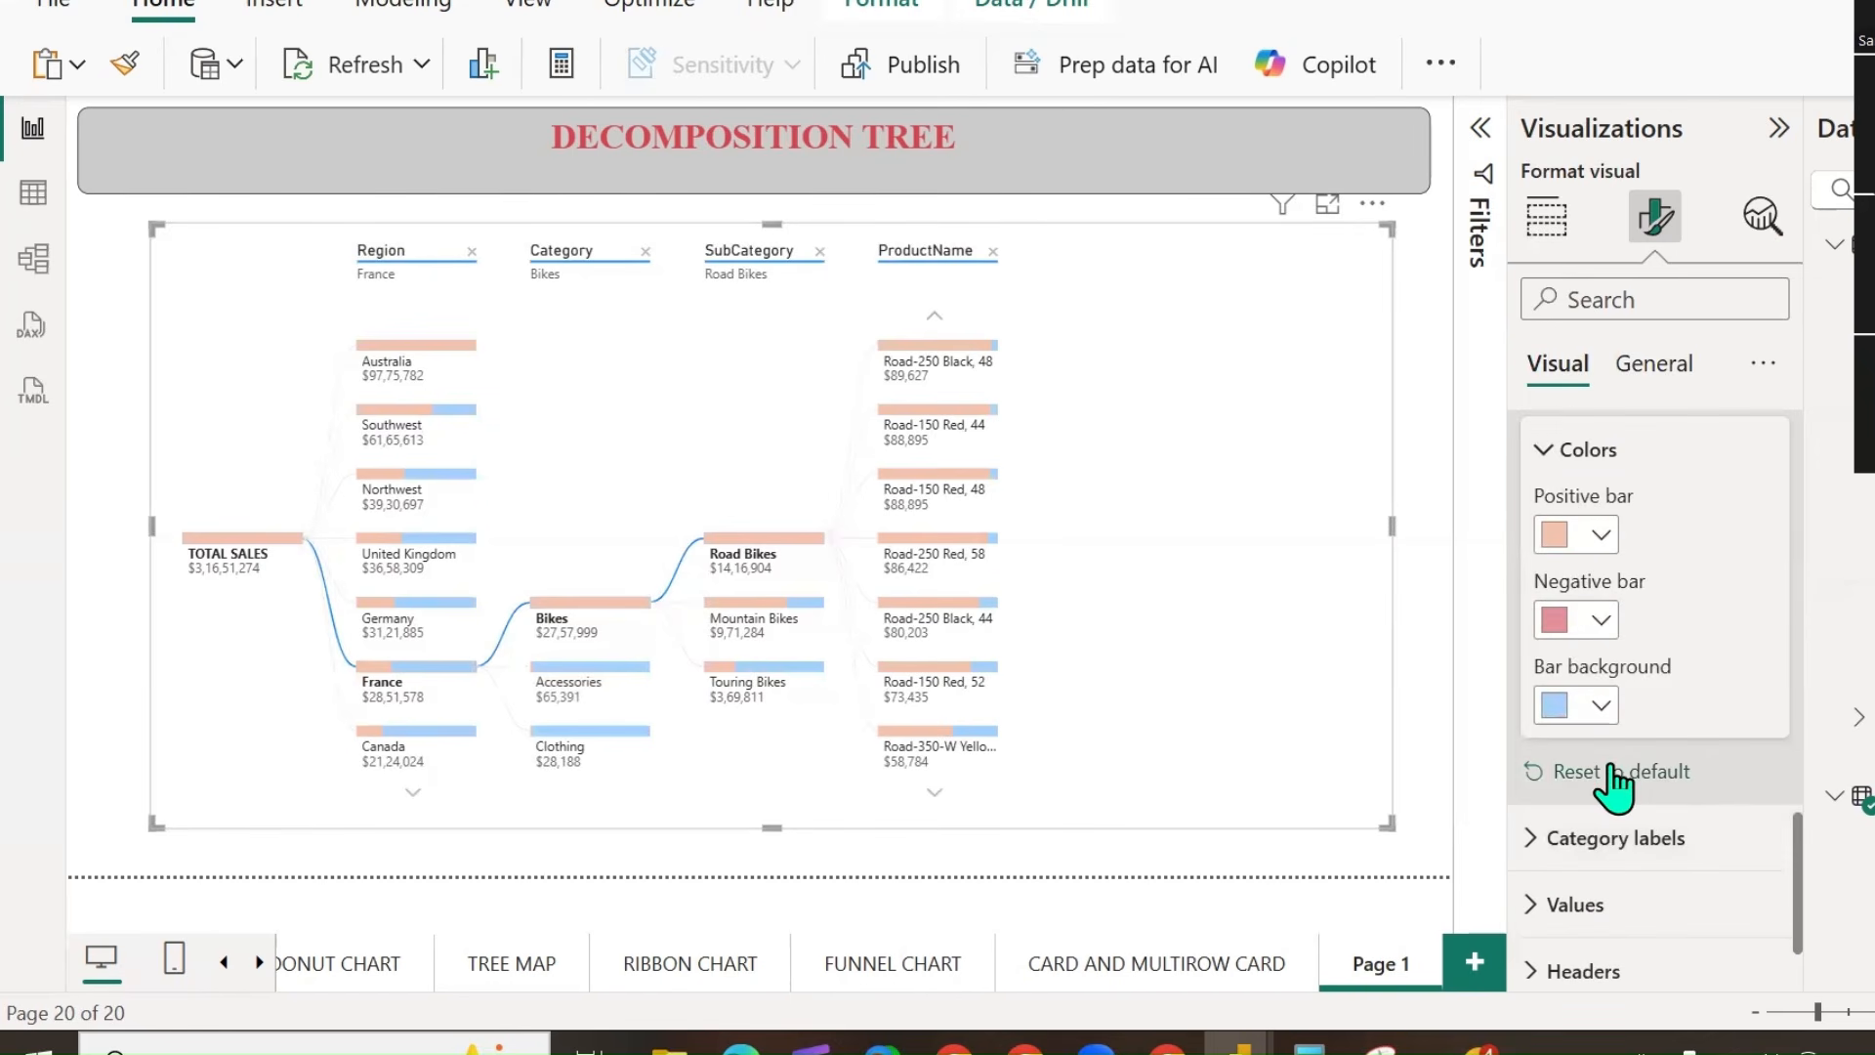
{"action": "left_click", "coordinate": [1616, 771]}
Set the font size of the tree's category labels to 14.
{"action": "scroll", "coordinate": [1661, 781], "scroll_direction": "down", "scroll_amount": 1}
{"action": "left_click", "coordinate": [1563, 757]}
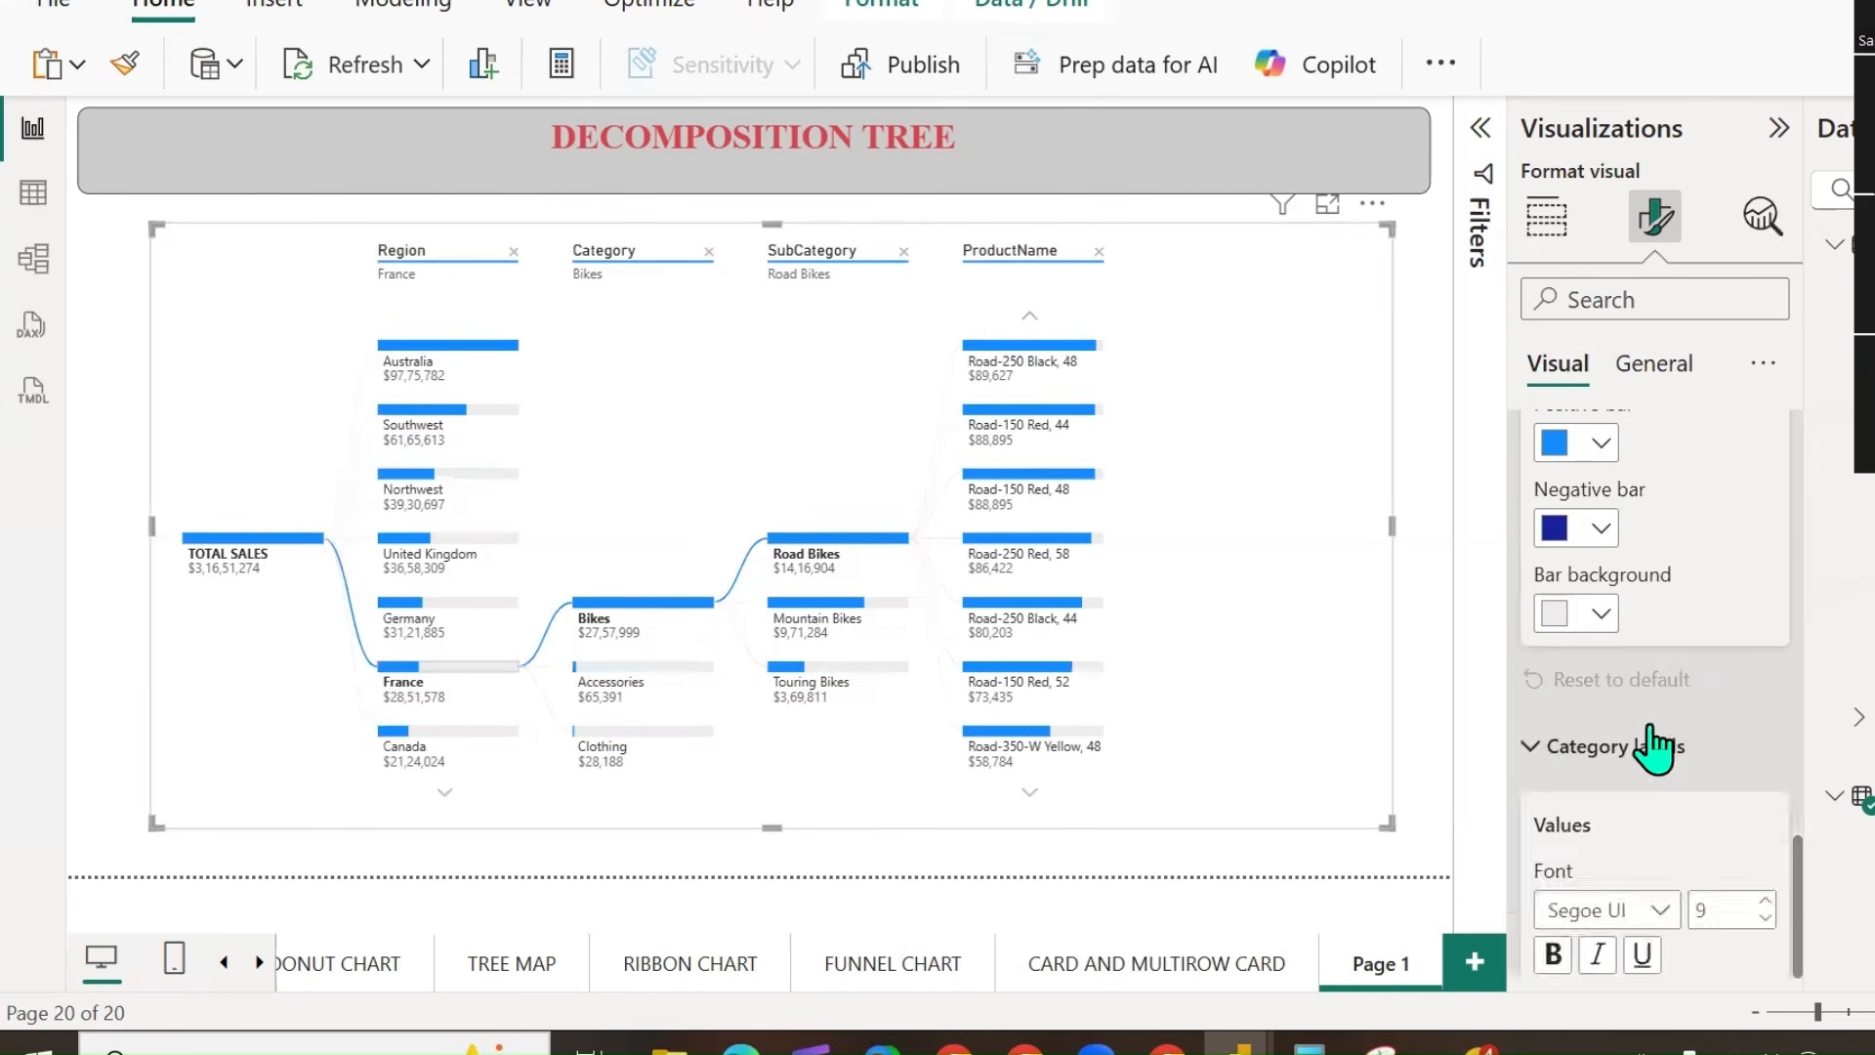
{"action": "scroll", "coordinate": [1666, 747], "scroll_direction": "down", "scroll_amount": 4}
{"action": "left_click", "coordinate": [1766, 535]}
{"action": "left_click", "coordinate": [1766, 535]}
{"action": "left_click", "coordinate": [1767, 536]}
{"action": "left_click", "coordinate": [1766, 535]}
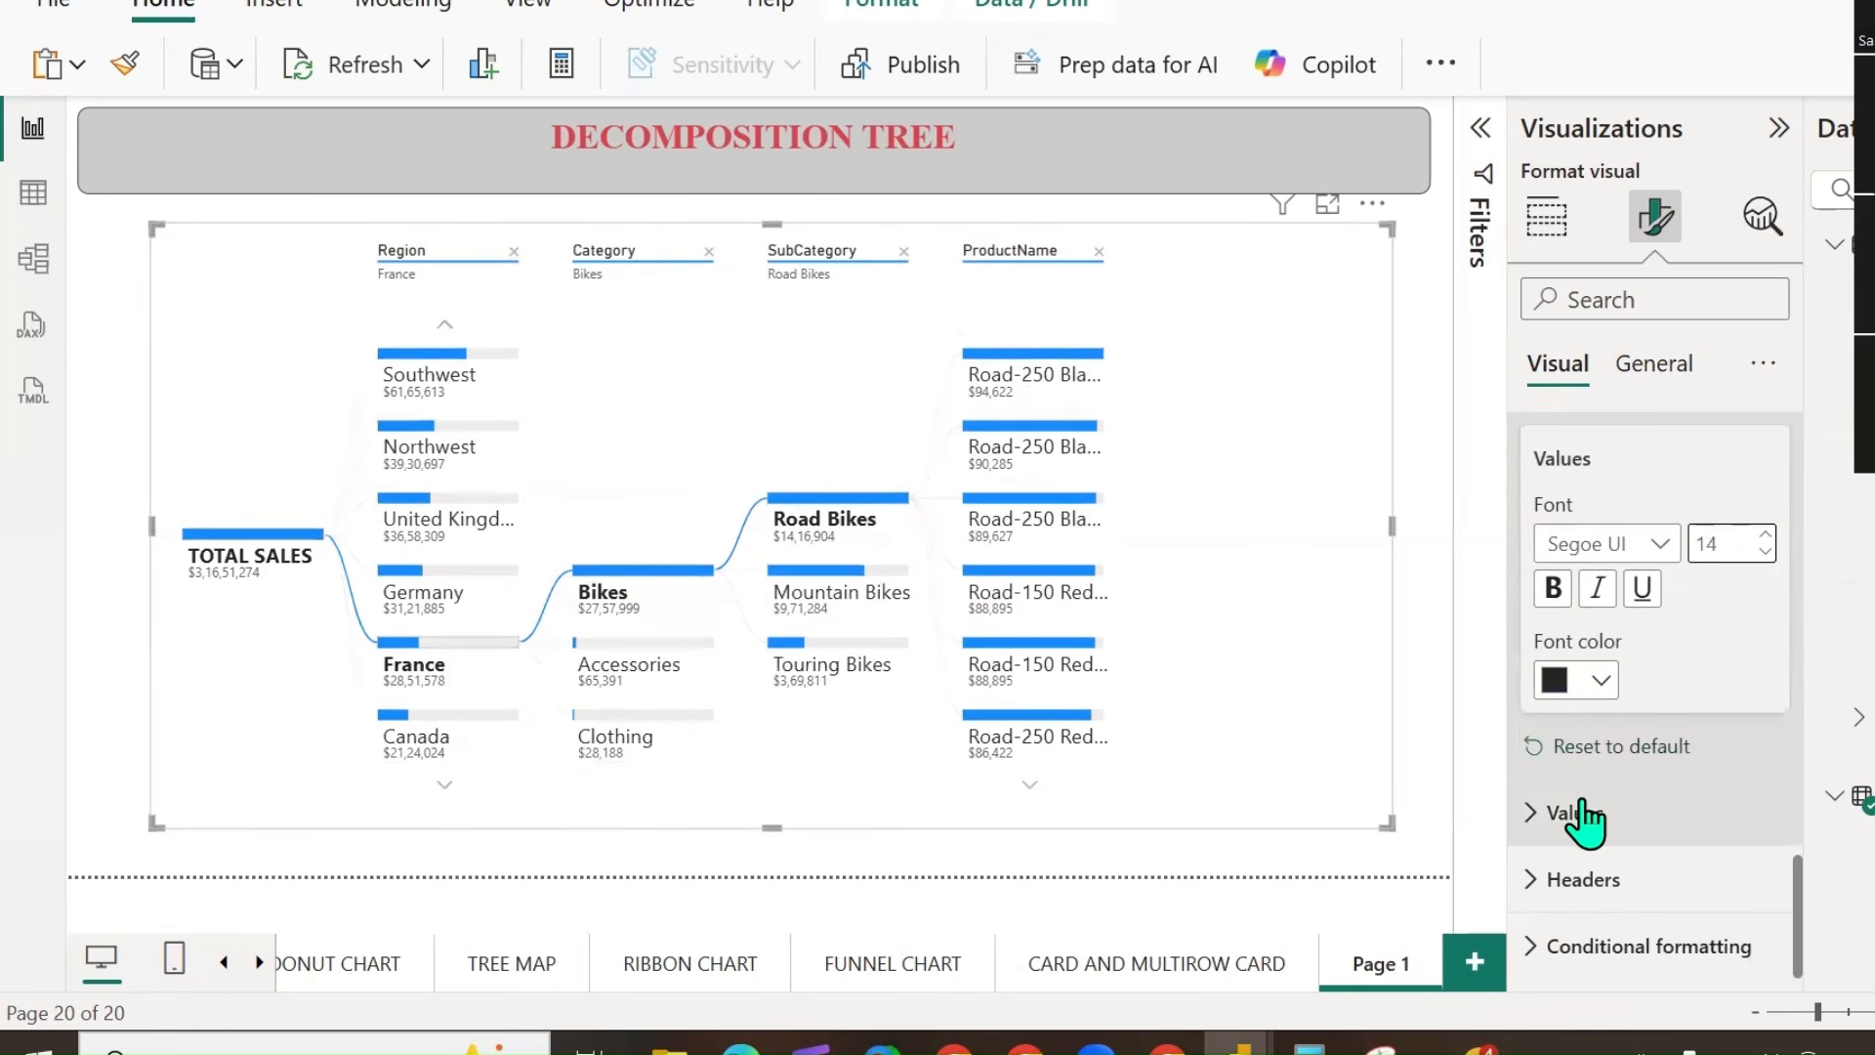
Set the font size of the tree's values to 13.
{"action": "left_click", "coordinate": [1543, 825]}
{"action": "left_click", "coordinate": [1762, 438]}
{"action": "left_click", "coordinate": [1764, 433]}
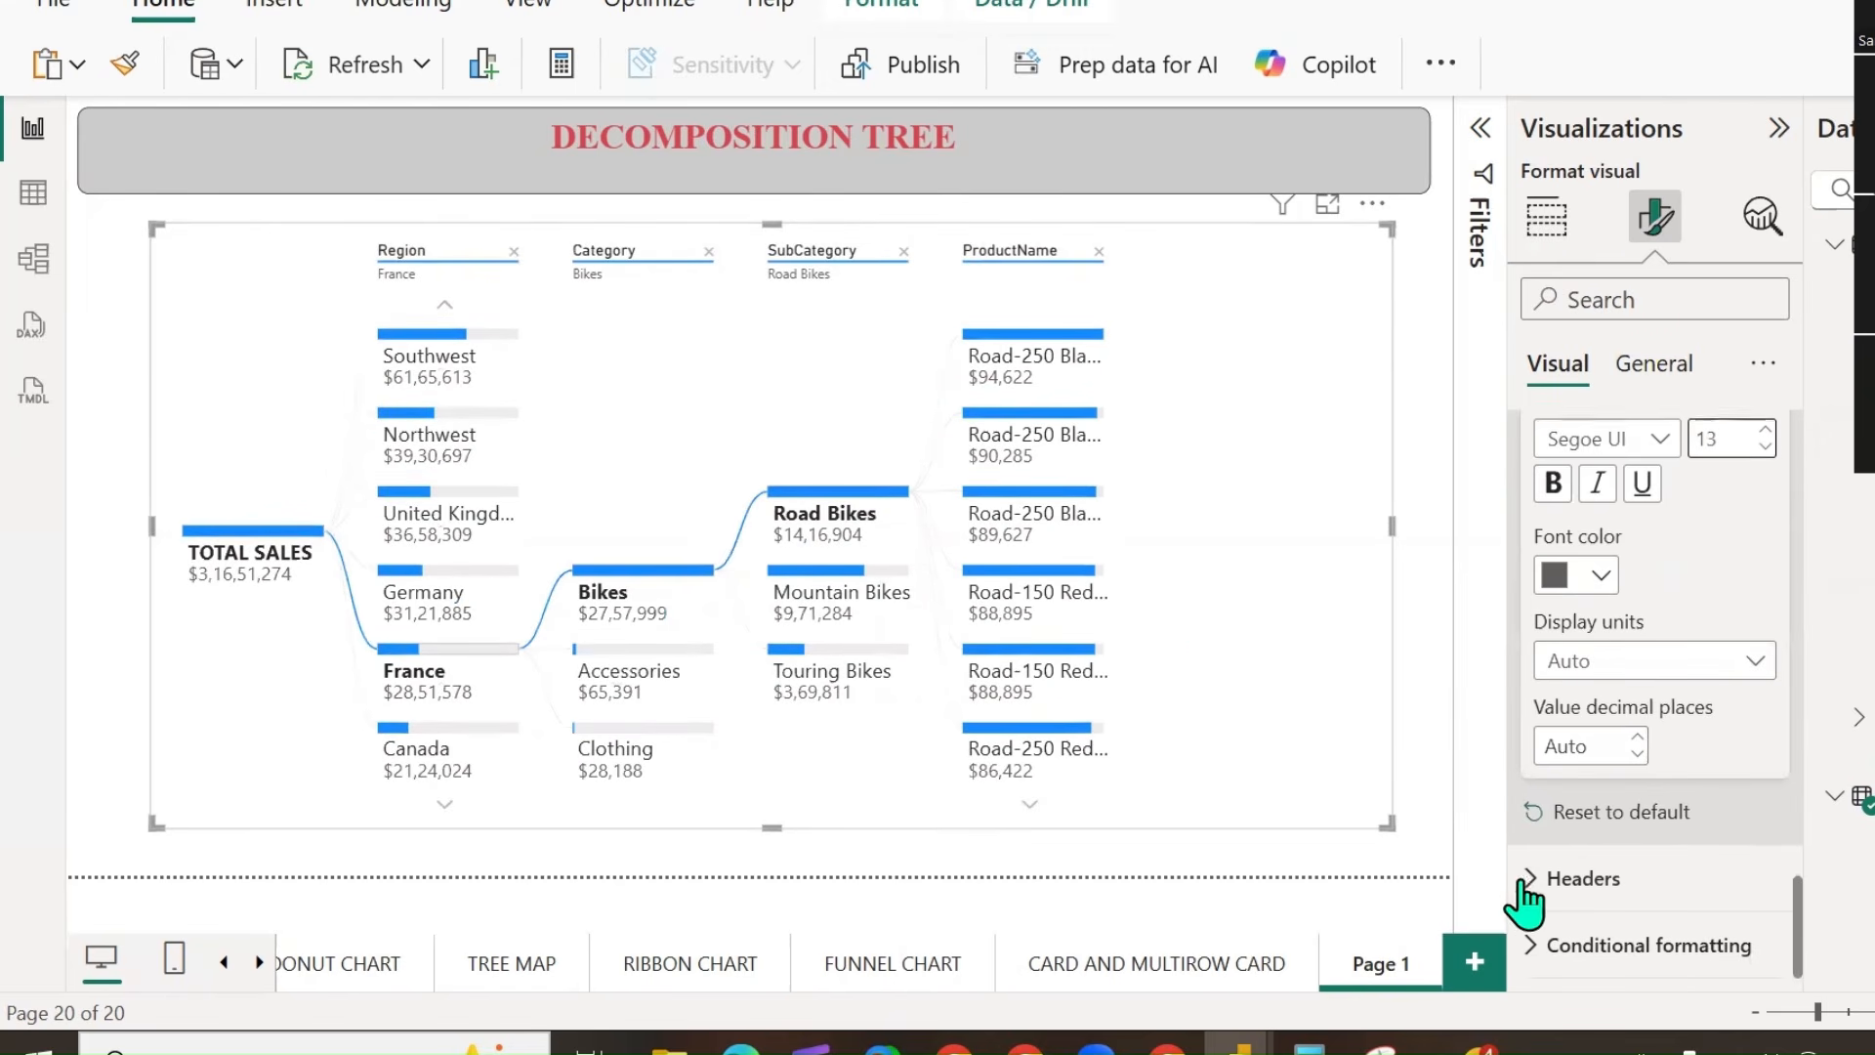
Set the level headers' title font size to 16 and their subtitle font size to 15.
{"action": "left_click", "coordinate": [1641, 877]}
{"action": "scroll", "coordinate": [1637, 657], "scroll_direction": "up", "scroll_amount": 1}
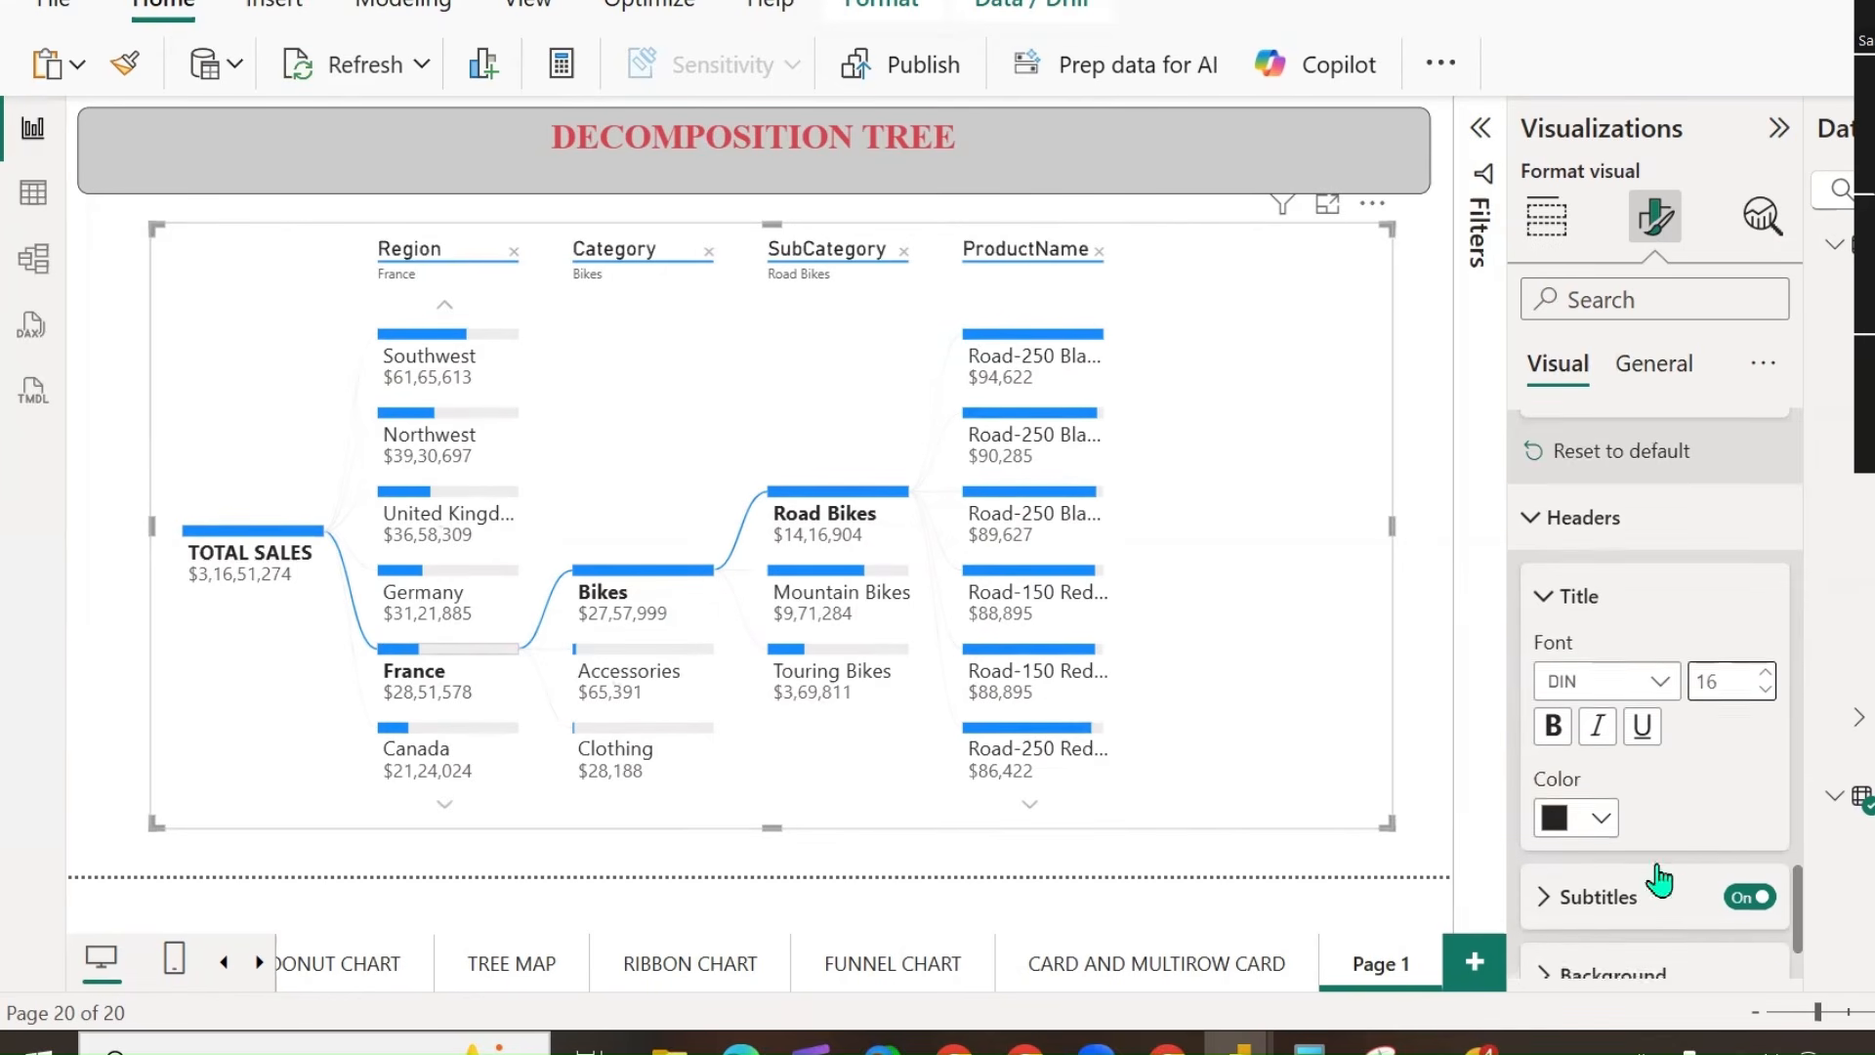
{"action": "scroll", "coordinate": [1656, 879], "scroll_direction": "down", "scroll_amount": 1}
{"action": "left_click", "coordinate": [1543, 735]}
{"action": "scroll", "coordinate": [1734, 903], "scroll_direction": "down", "scroll_amount": 2}
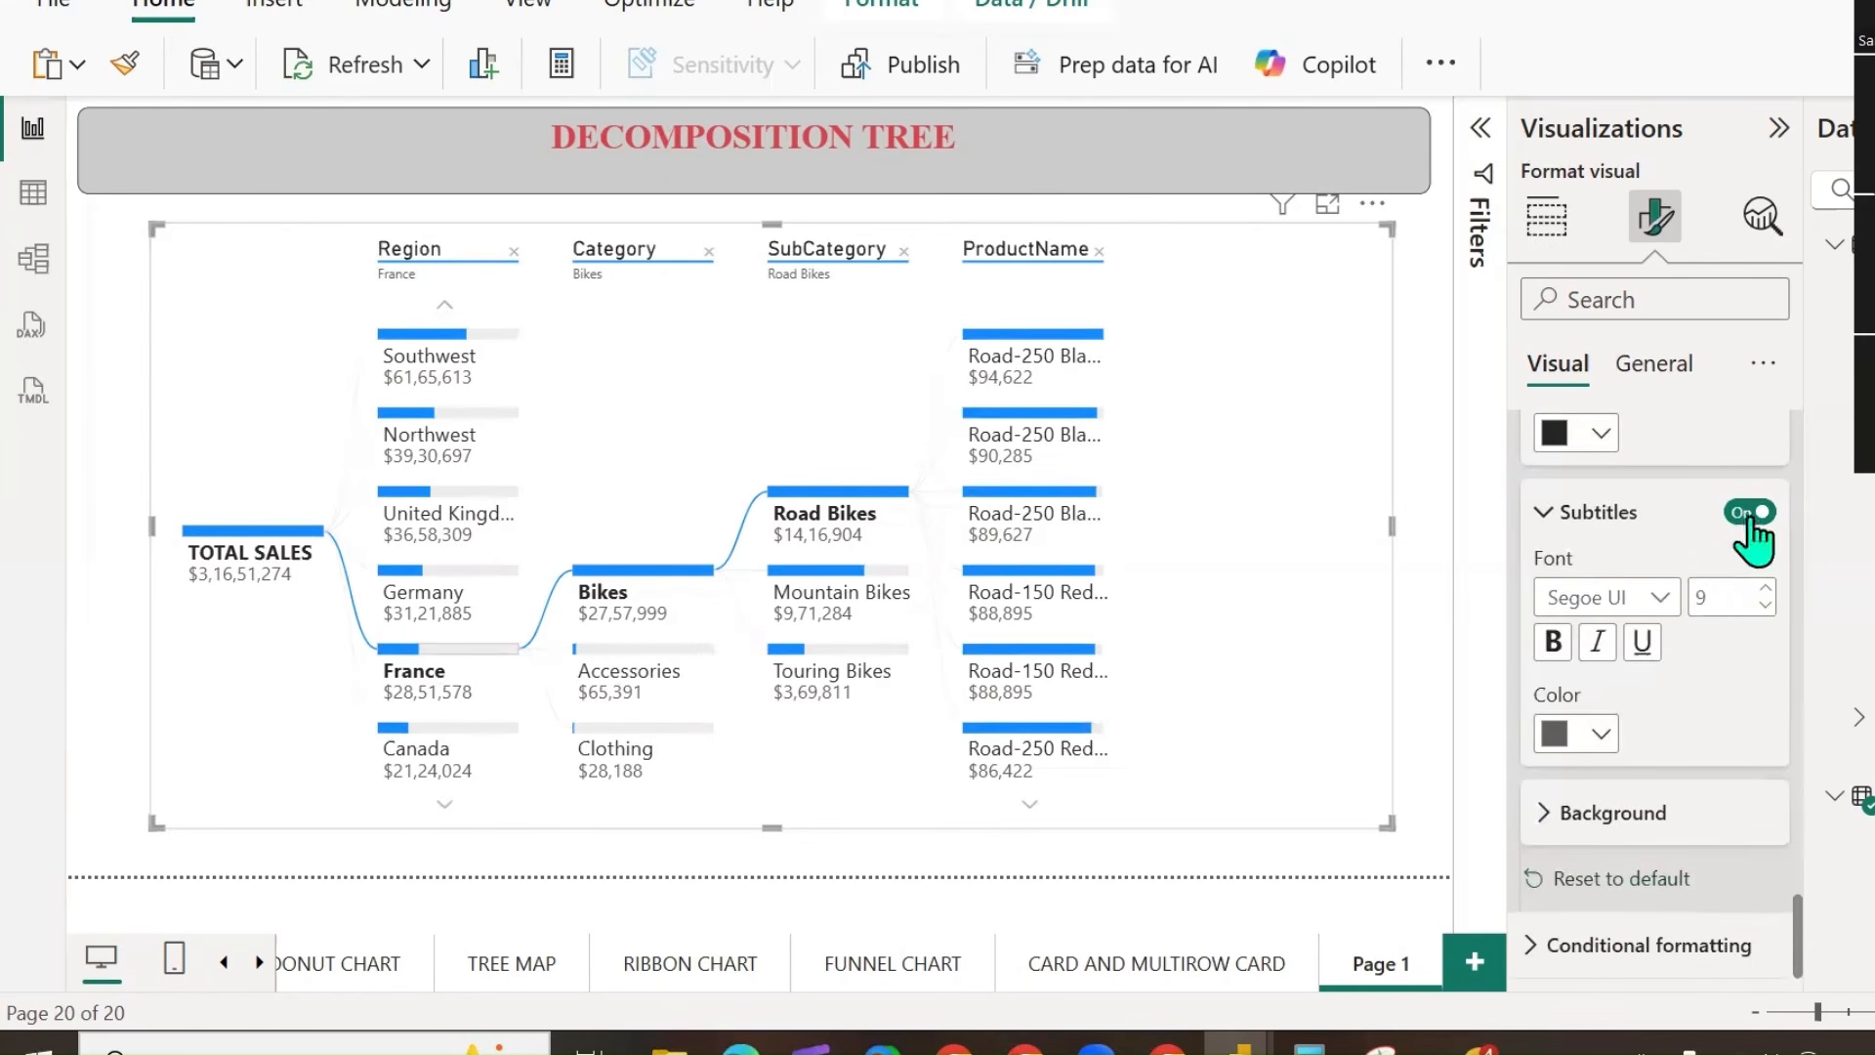
{"action": "left_click", "coordinate": [1764, 590]}
{"action": "left_click", "coordinate": [1765, 590]}
{"action": "left_click", "coordinate": [1764, 590]}
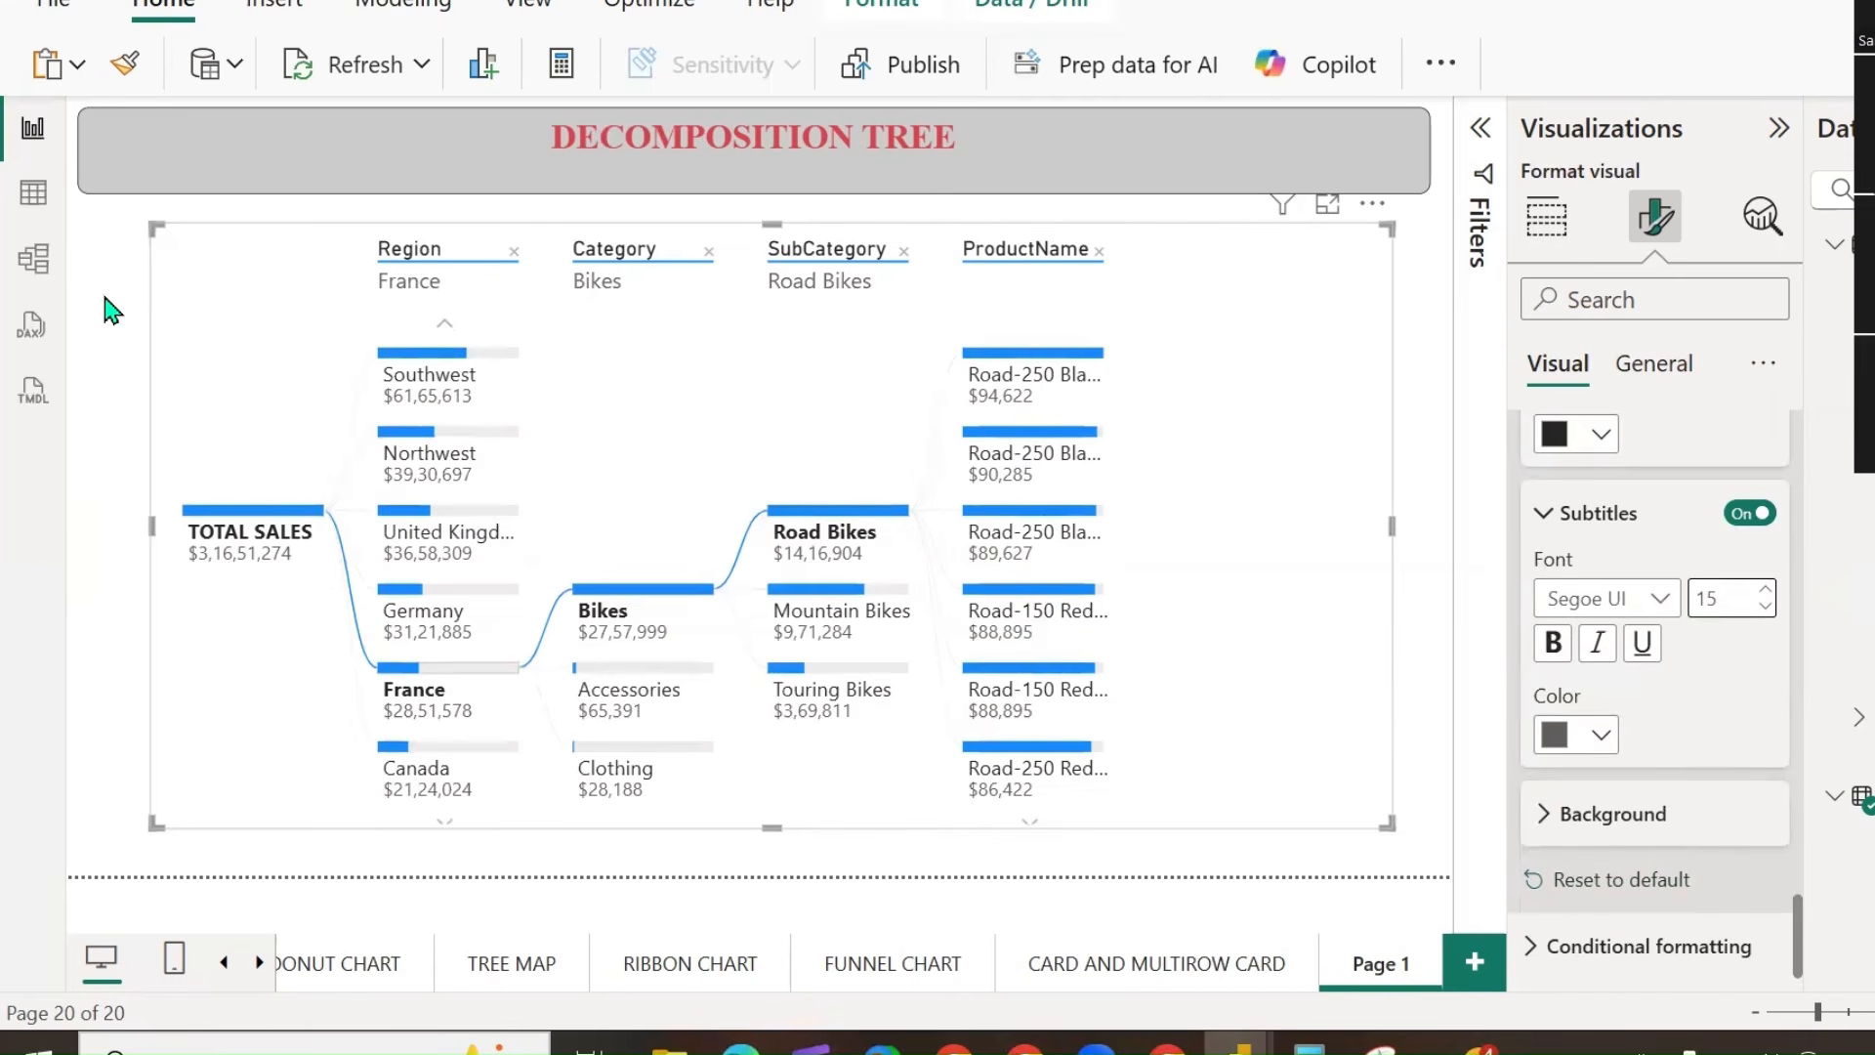
{"action": "mouse_move", "coordinate": [396, 232]}
{"action": "left_mouse_down"}
{"action": "mouse_move", "coordinate": [500, 196]}
{"action": "mouse_move", "coordinate": [674, 198]}
{"action": "left_mouse_up"}
{"action": "mouse_move", "coordinate": [375, 293]}
{"action": "left_mouse_down"}
{"action": "mouse_move", "coordinate": [459, 313]}
{"action": "mouse_move", "coordinate": [327, 318]}
{"action": "mouse_move", "coordinate": [381, 285]}
{"action": "left_mouse_up"}
{"action": "mouse_move", "coordinate": [625, 259]}
{"action": "left_mouse_down"}
{"action": "mouse_move", "coordinate": [586, 310]}
{"action": "mouse_move", "coordinate": [634, 283]}
{"action": "left_mouse_up"}
{"action": "mouse_move", "coordinate": [764, 278]}
{"action": "left_mouse_down"}
{"action": "mouse_move", "coordinate": [879, 272]}
{"action": "mouse_move", "coordinate": [771, 309]}
{"action": "mouse_move", "coordinate": [765, 275]}
{"action": "left_mouse_up"}
{"action": "left_click_drag", "start_coordinate": [885, 286], "coordinate": [975, 233]}
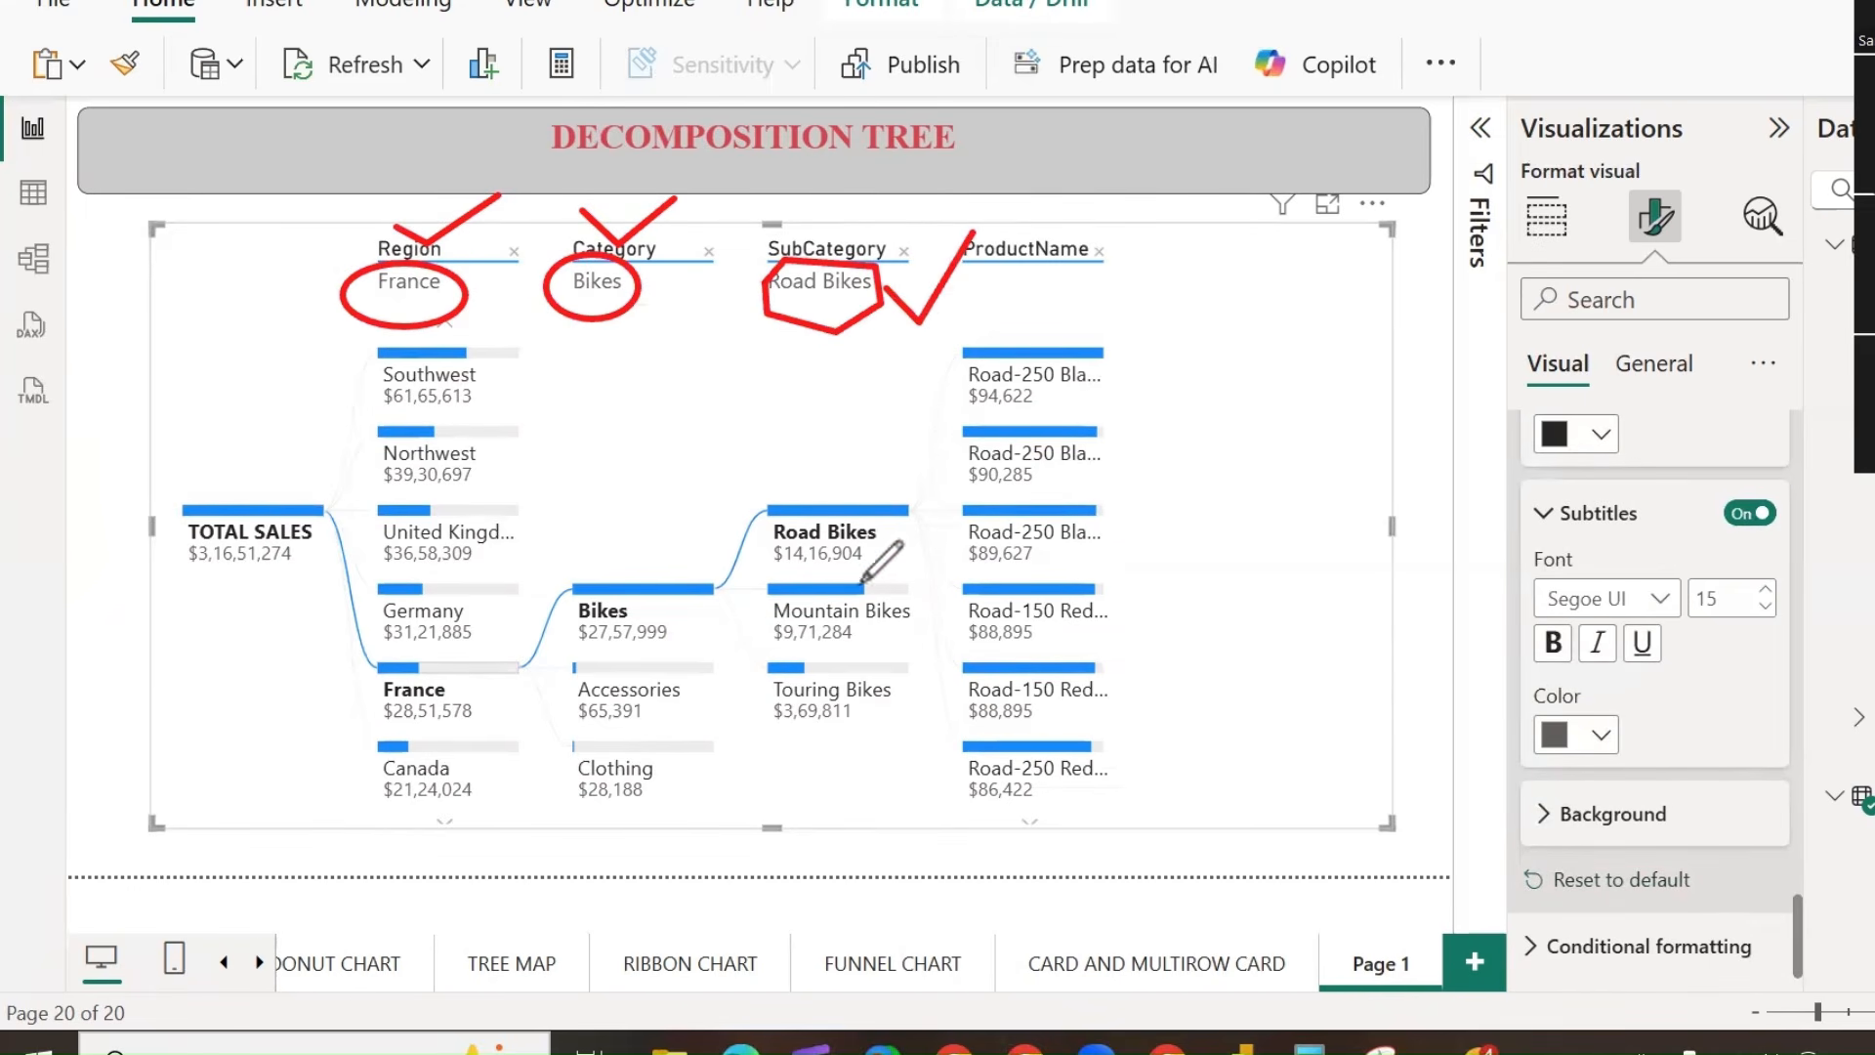
{"action": "left_click", "coordinate": [4, 129]}
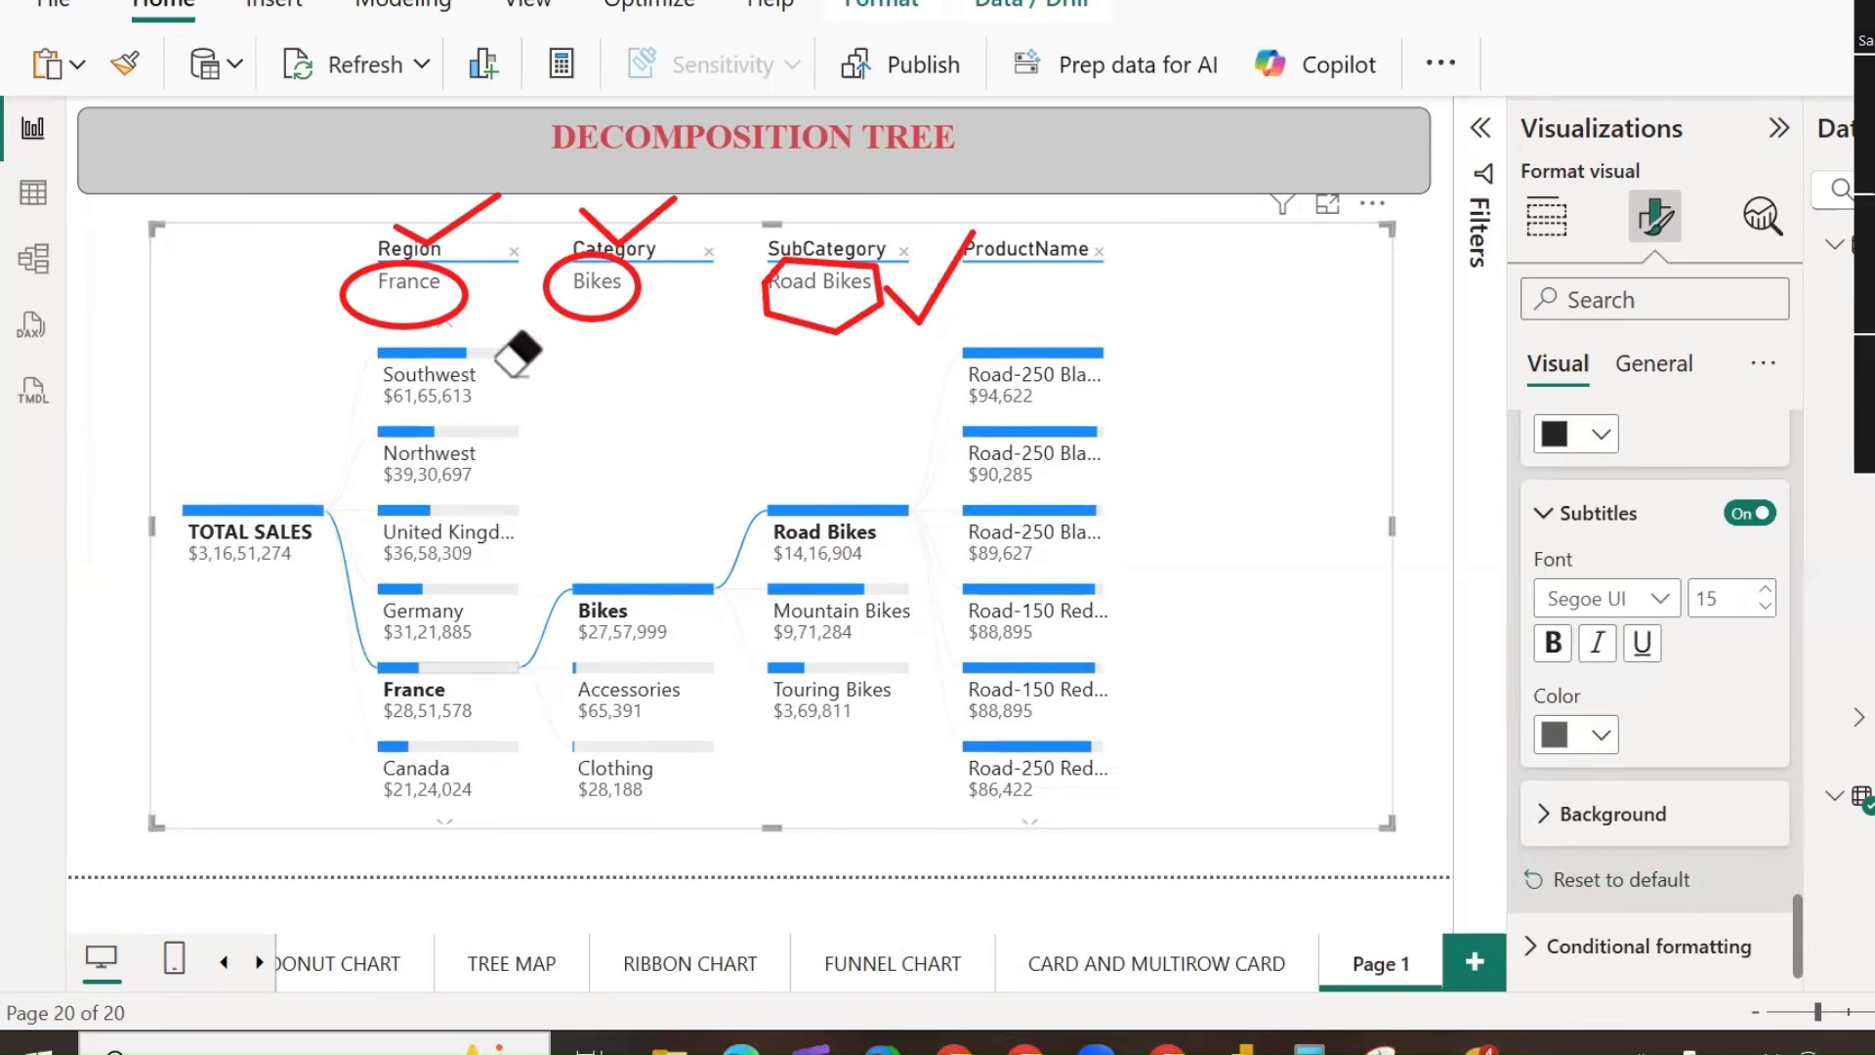
{"action": "mouse_move", "coordinate": [427, 334]}
{"action": "left_mouse_down"}
{"action": "mouse_move", "coordinate": [630, 235]}
{"action": "mouse_move", "coordinate": [850, 368]}
{"action": "mouse_move", "coordinate": [657, 252]}
{"action": "left_mouse_up"}
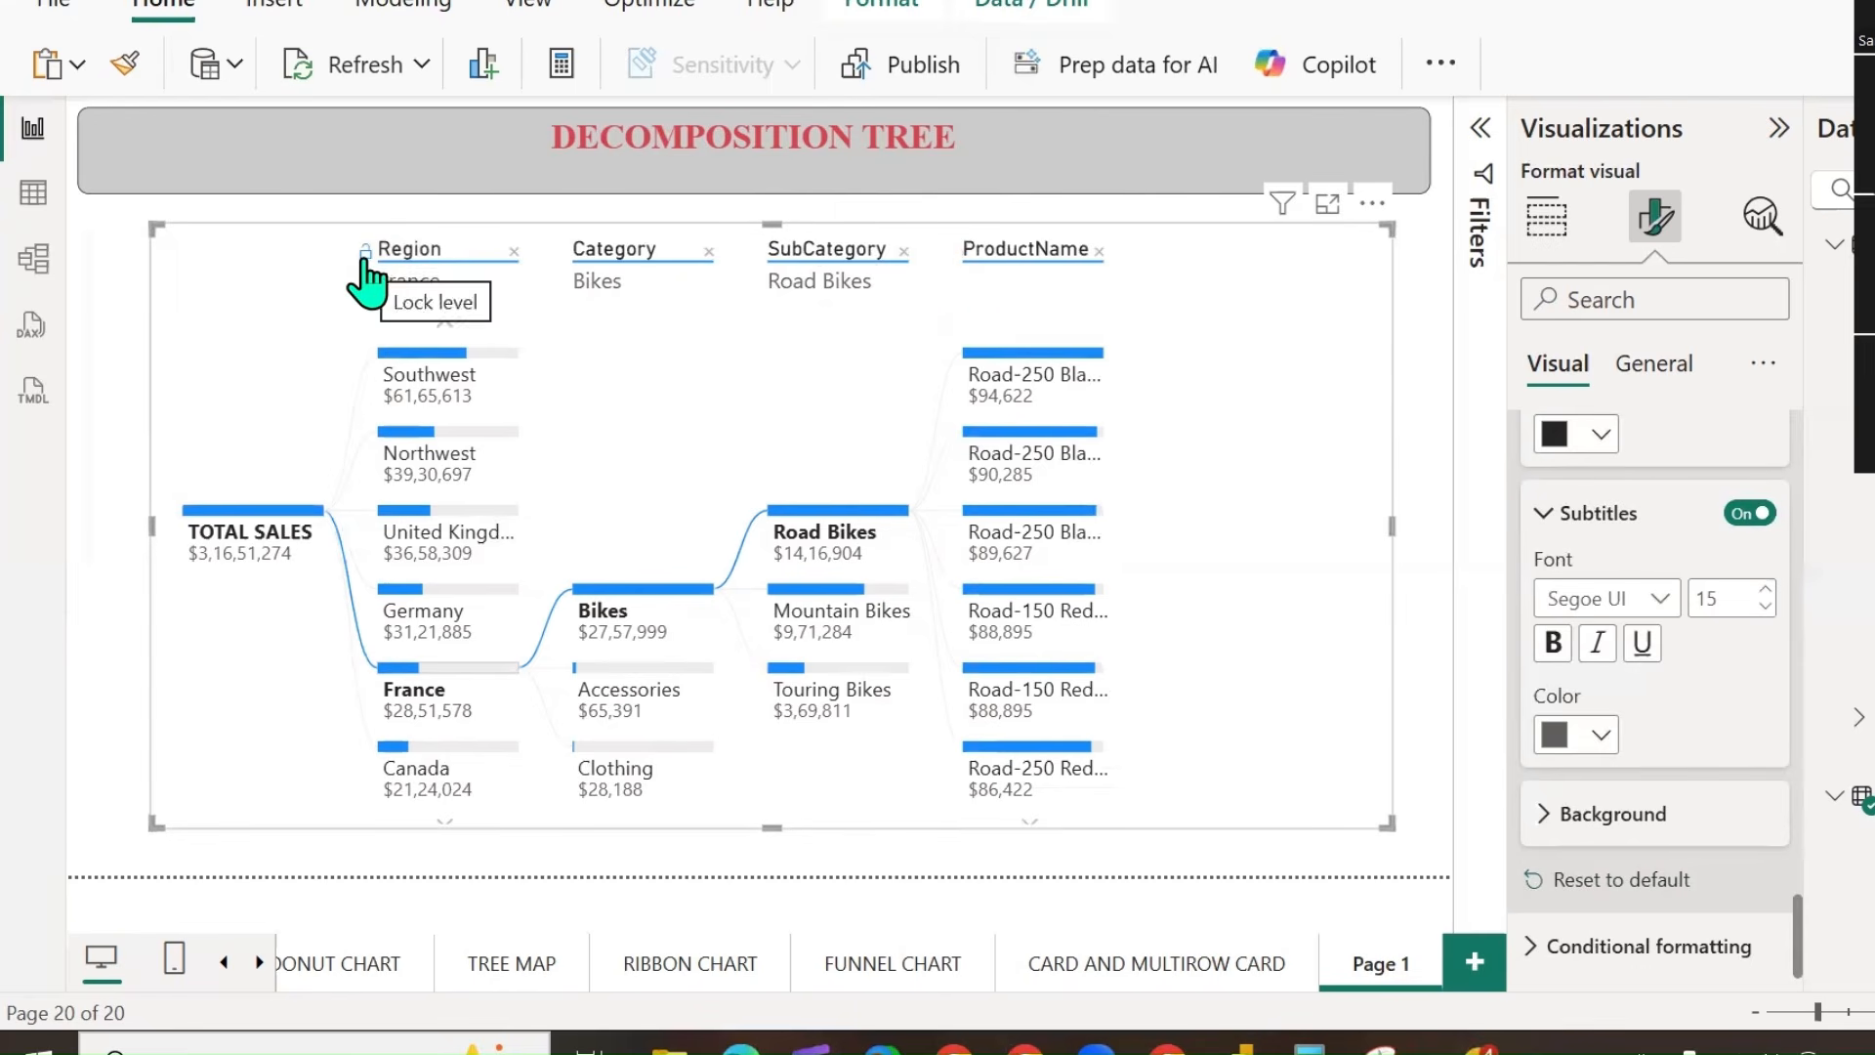
Lock the Region level and switch the tree's path through Southwest, Northwest, United Kingdom and Germany to Australia.
{"action": "scroll", "coordinate": [371, 288], "scroll_direction": "down", "scroll_amount": 2}
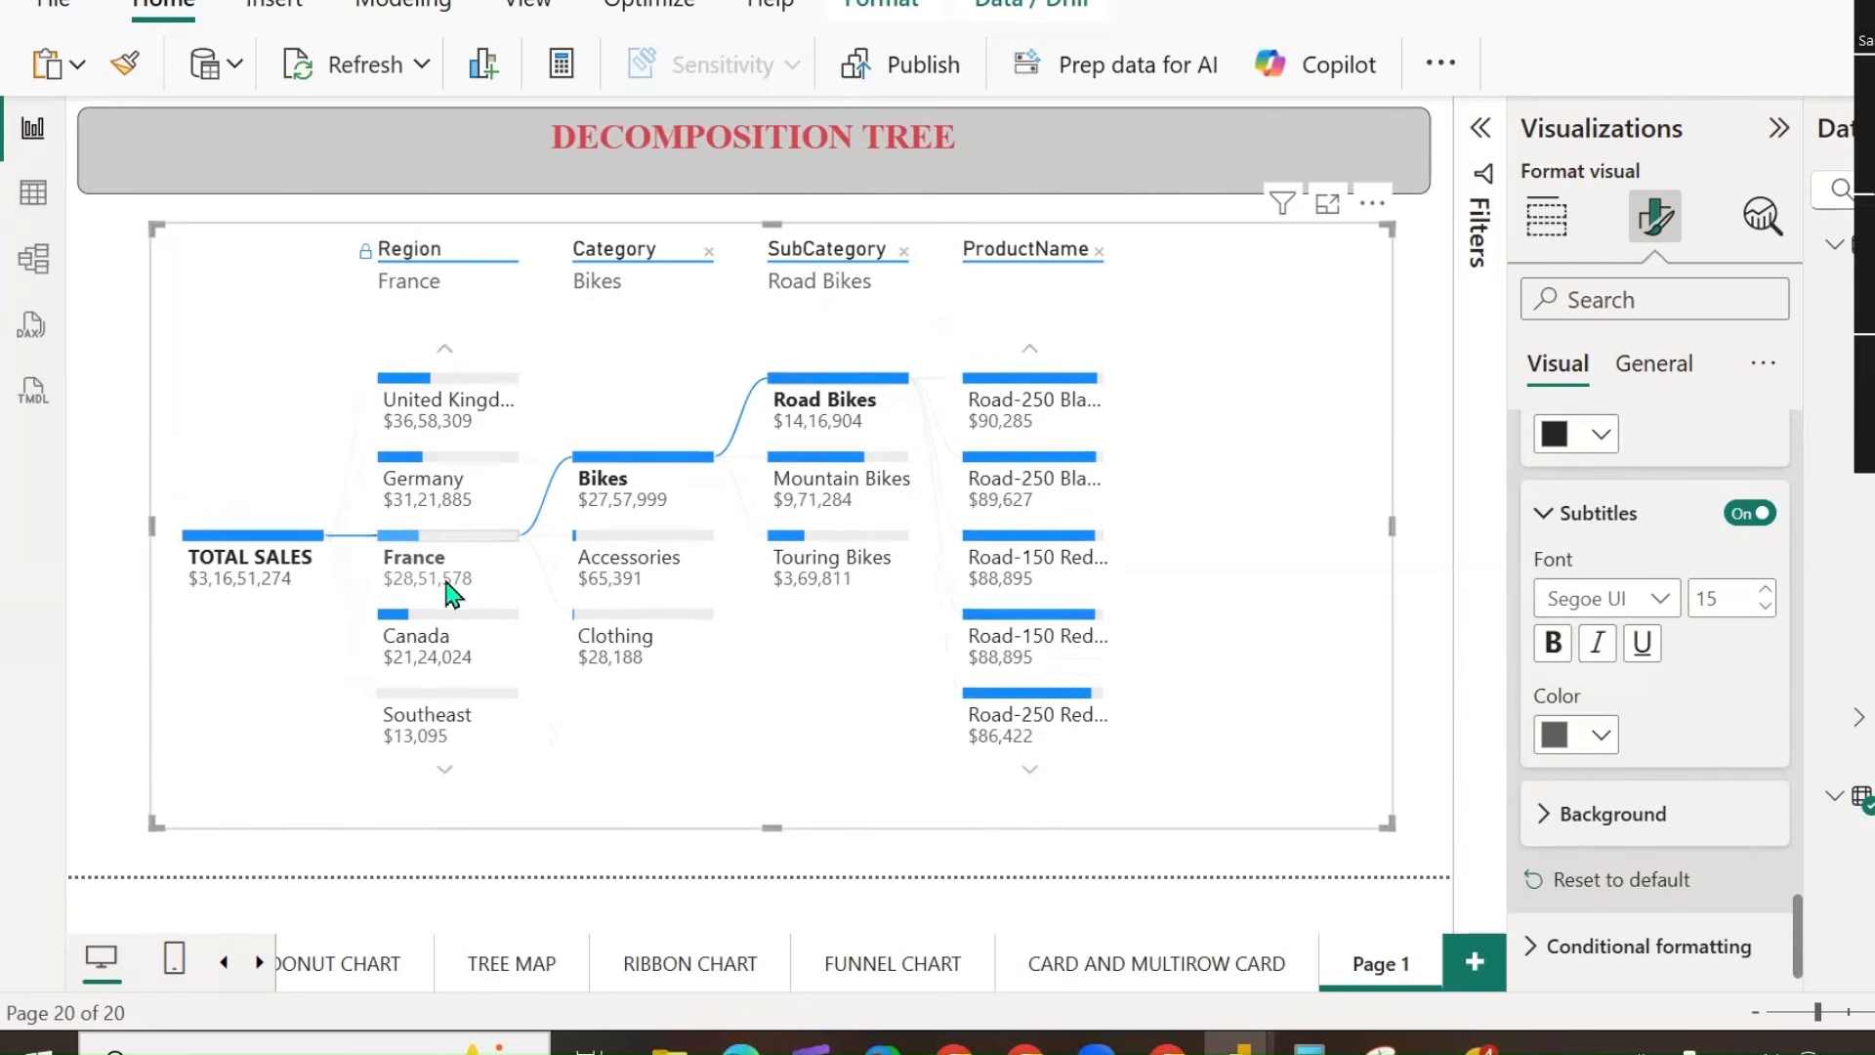
{"action": "scroll", "coordinate": [452, 361], "scroll_direction": "up", "scroll_amount": 2}
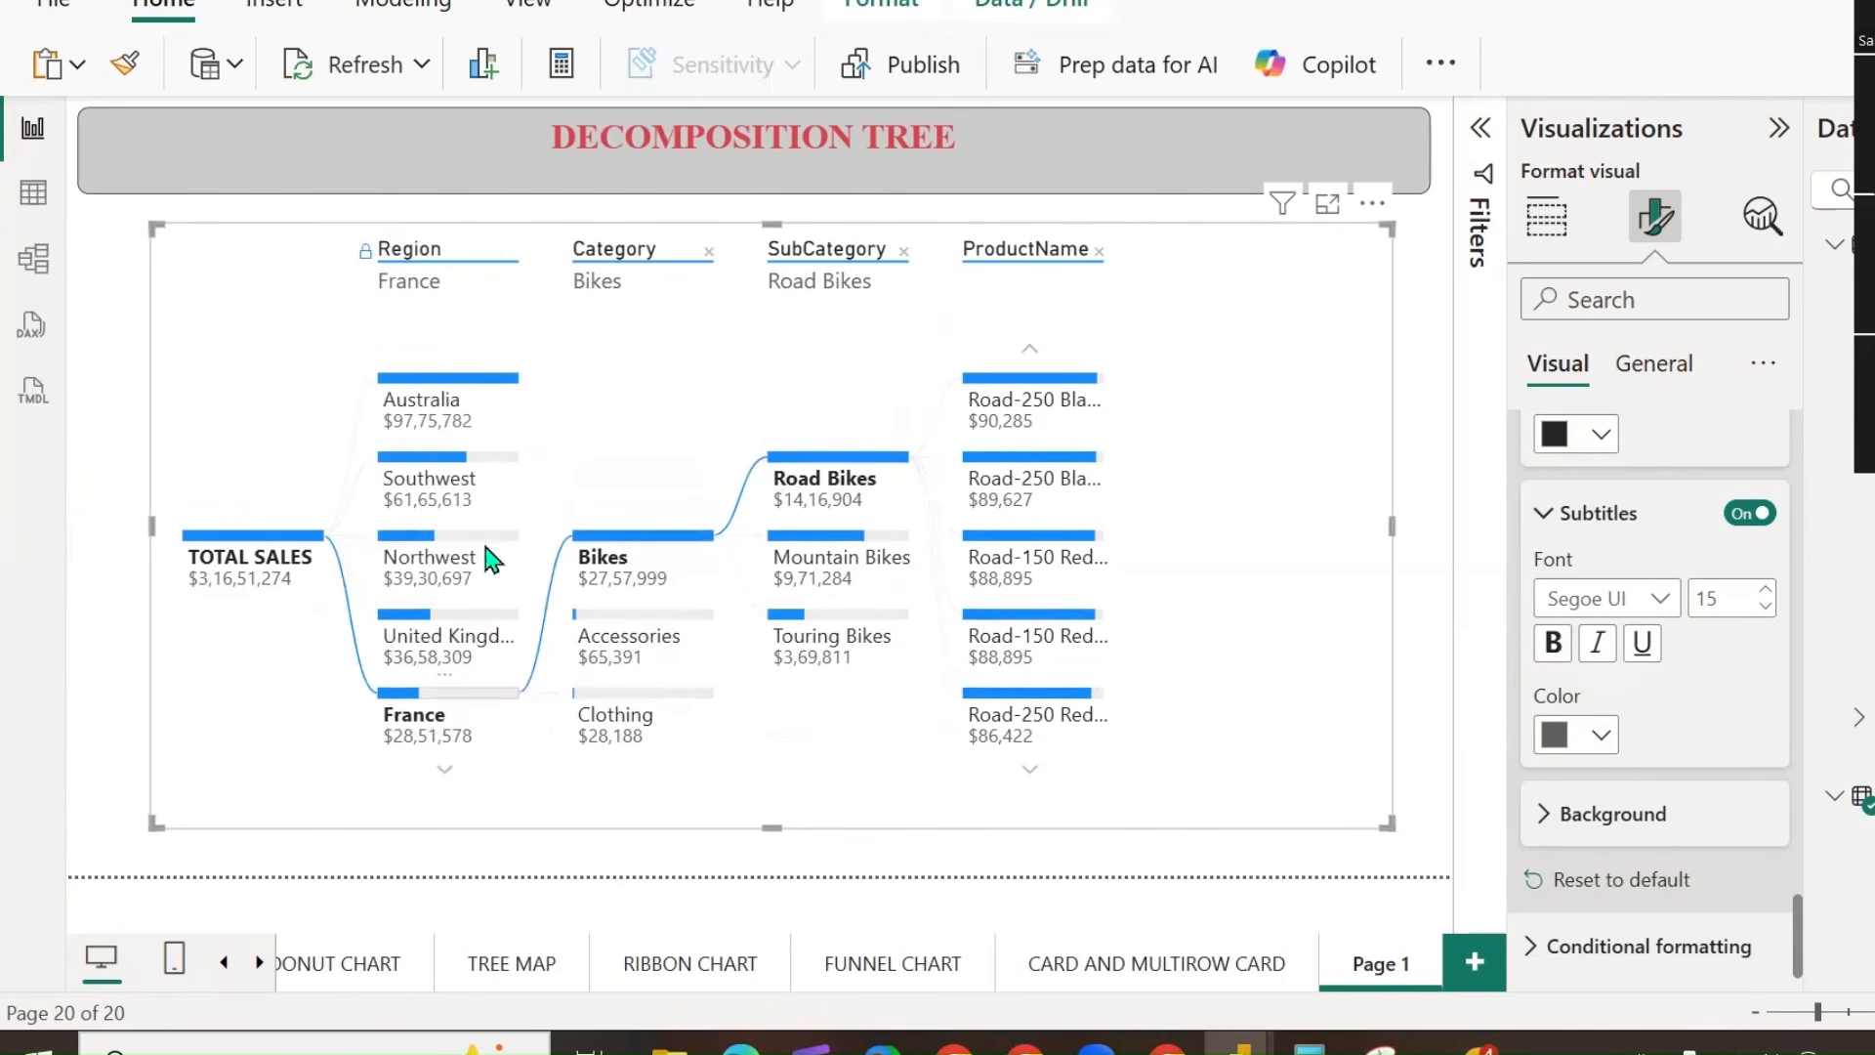
{"action": "left_click", "coordinate": [431, 482]}
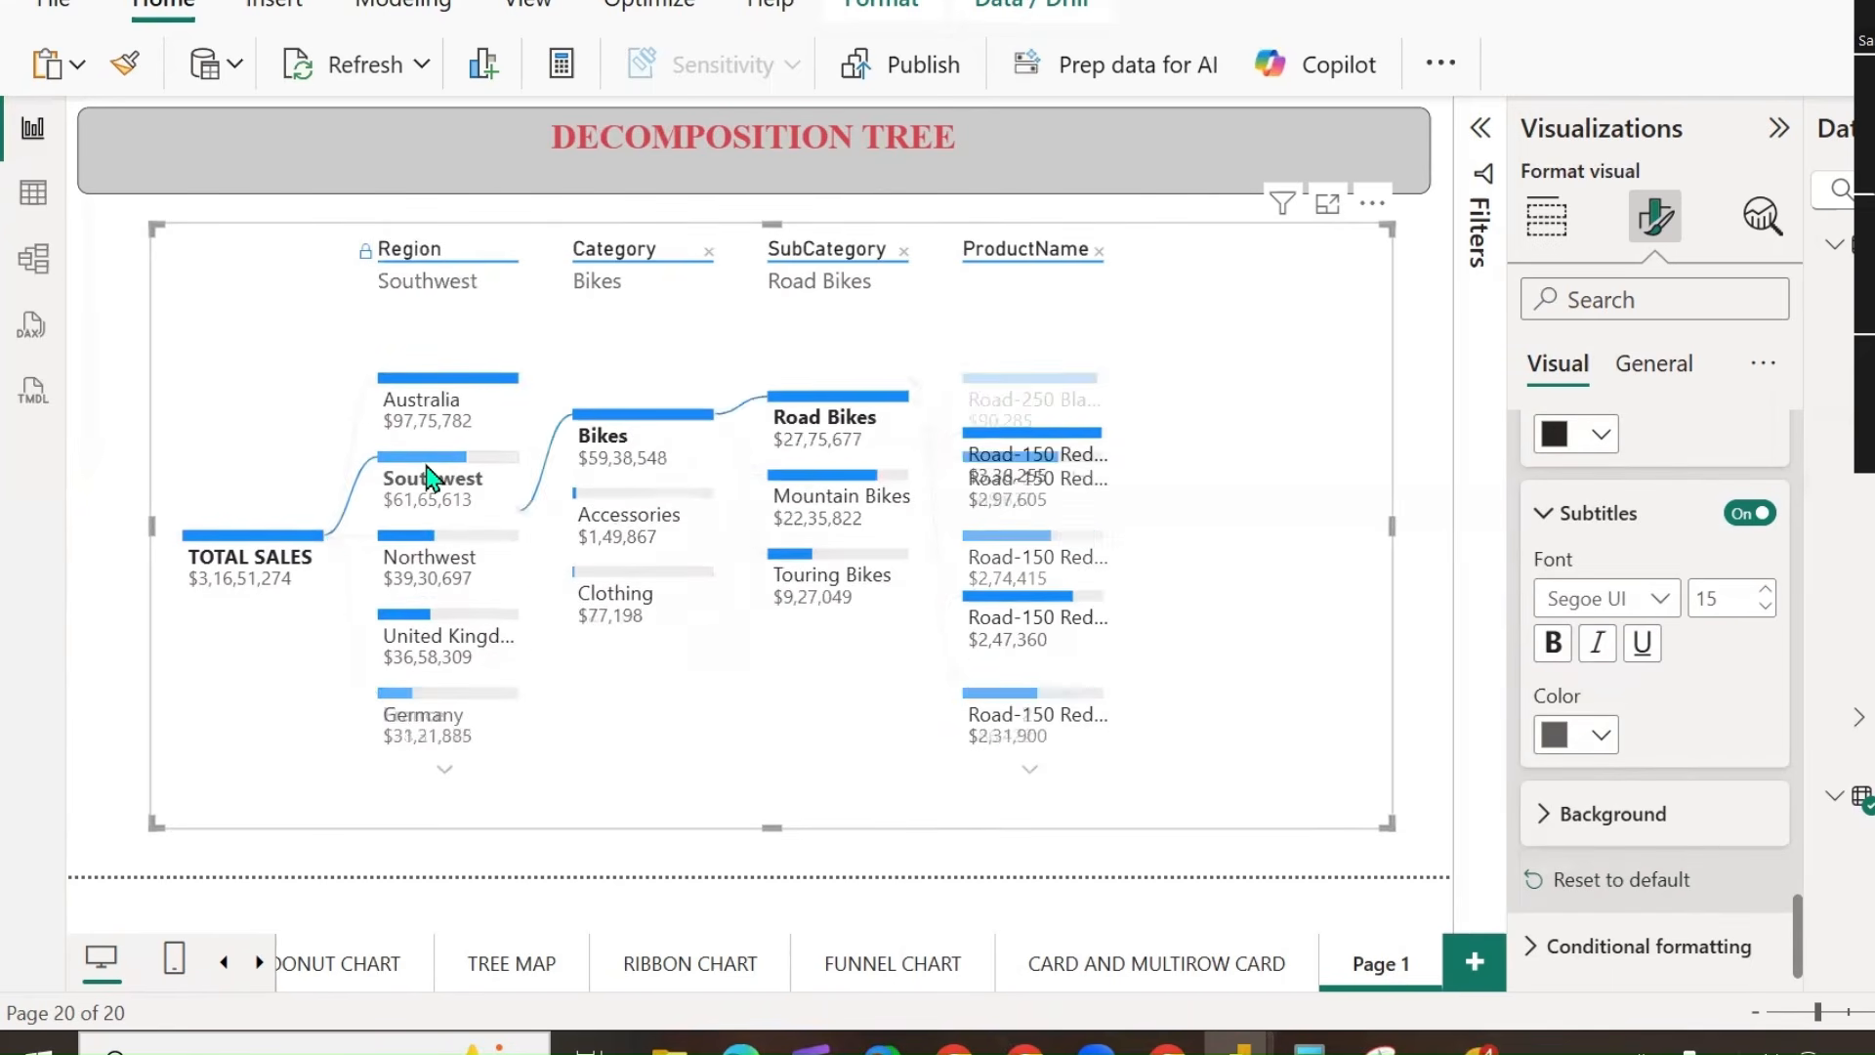
{"action": "left_click", "coordinate": [415, 549]}
{"action": "left_click", "coordinate": [409, 628]}
{"action": "left_click", "coordinate": [402, 696]}
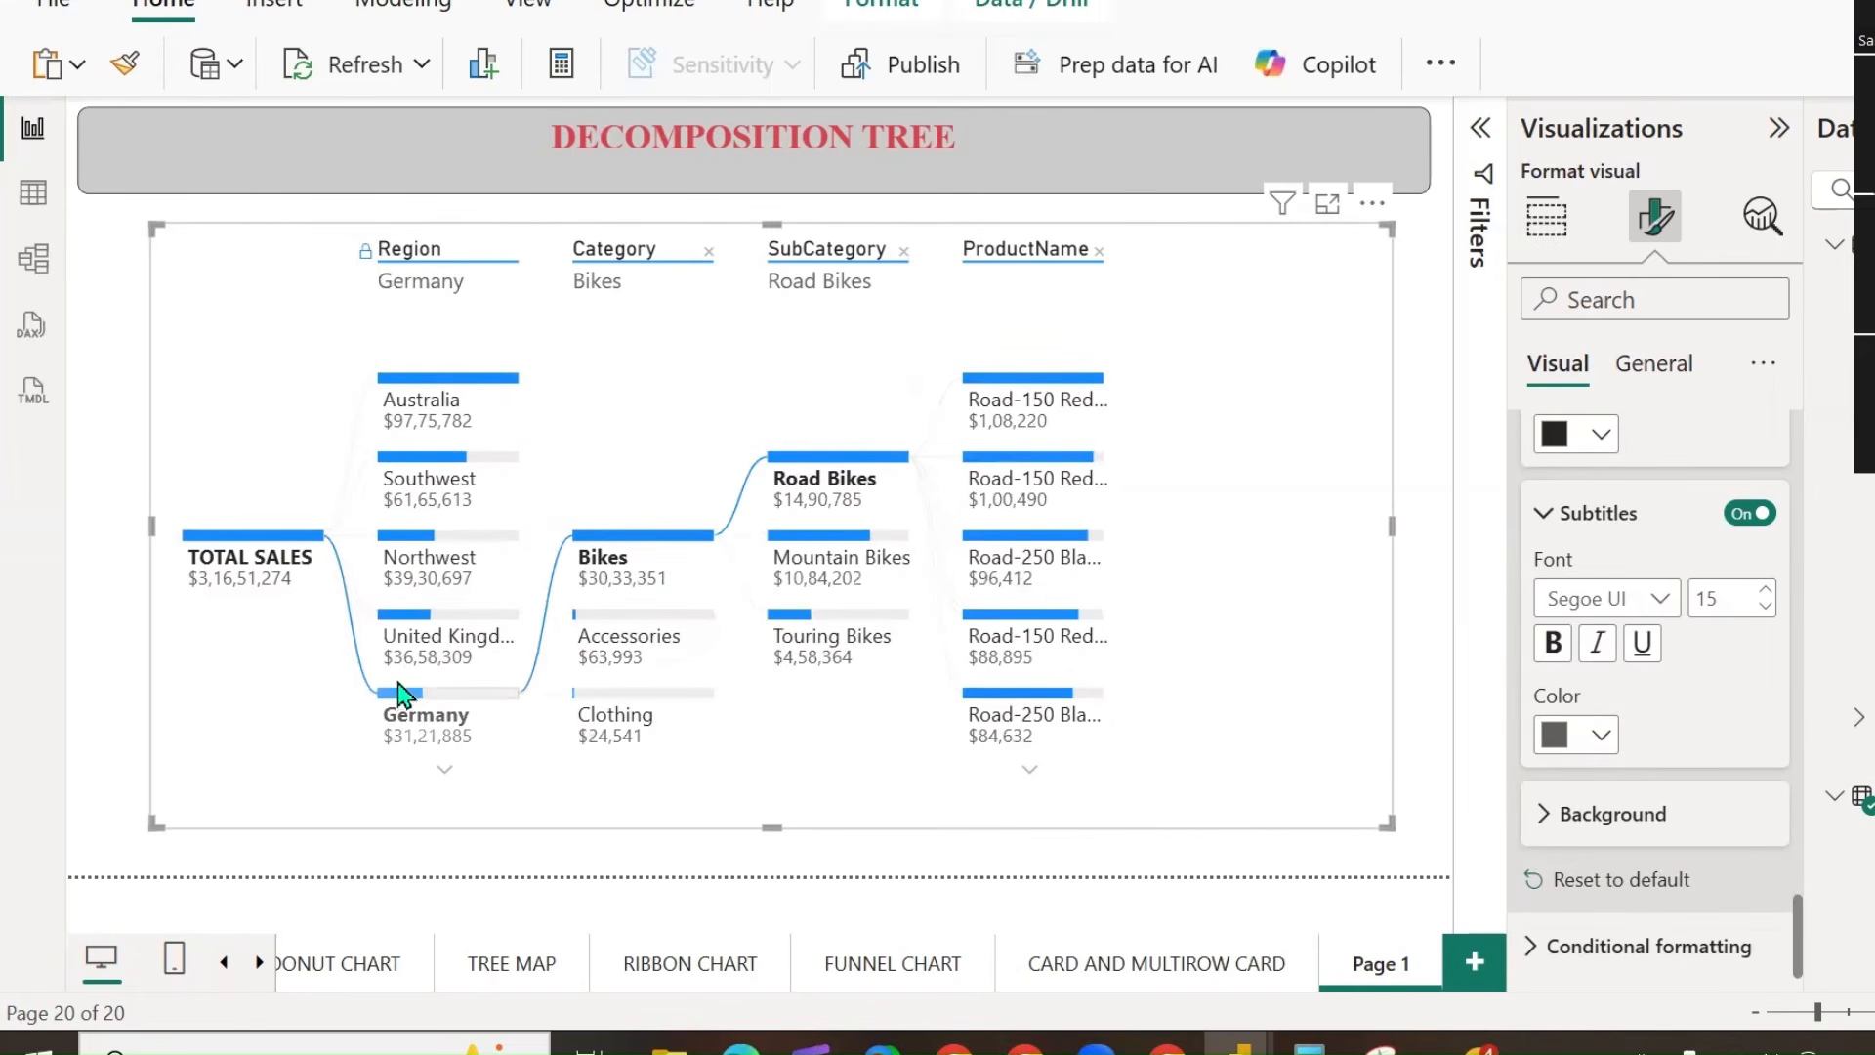
{"action": "left_click", "coordinate": [449, 435]}
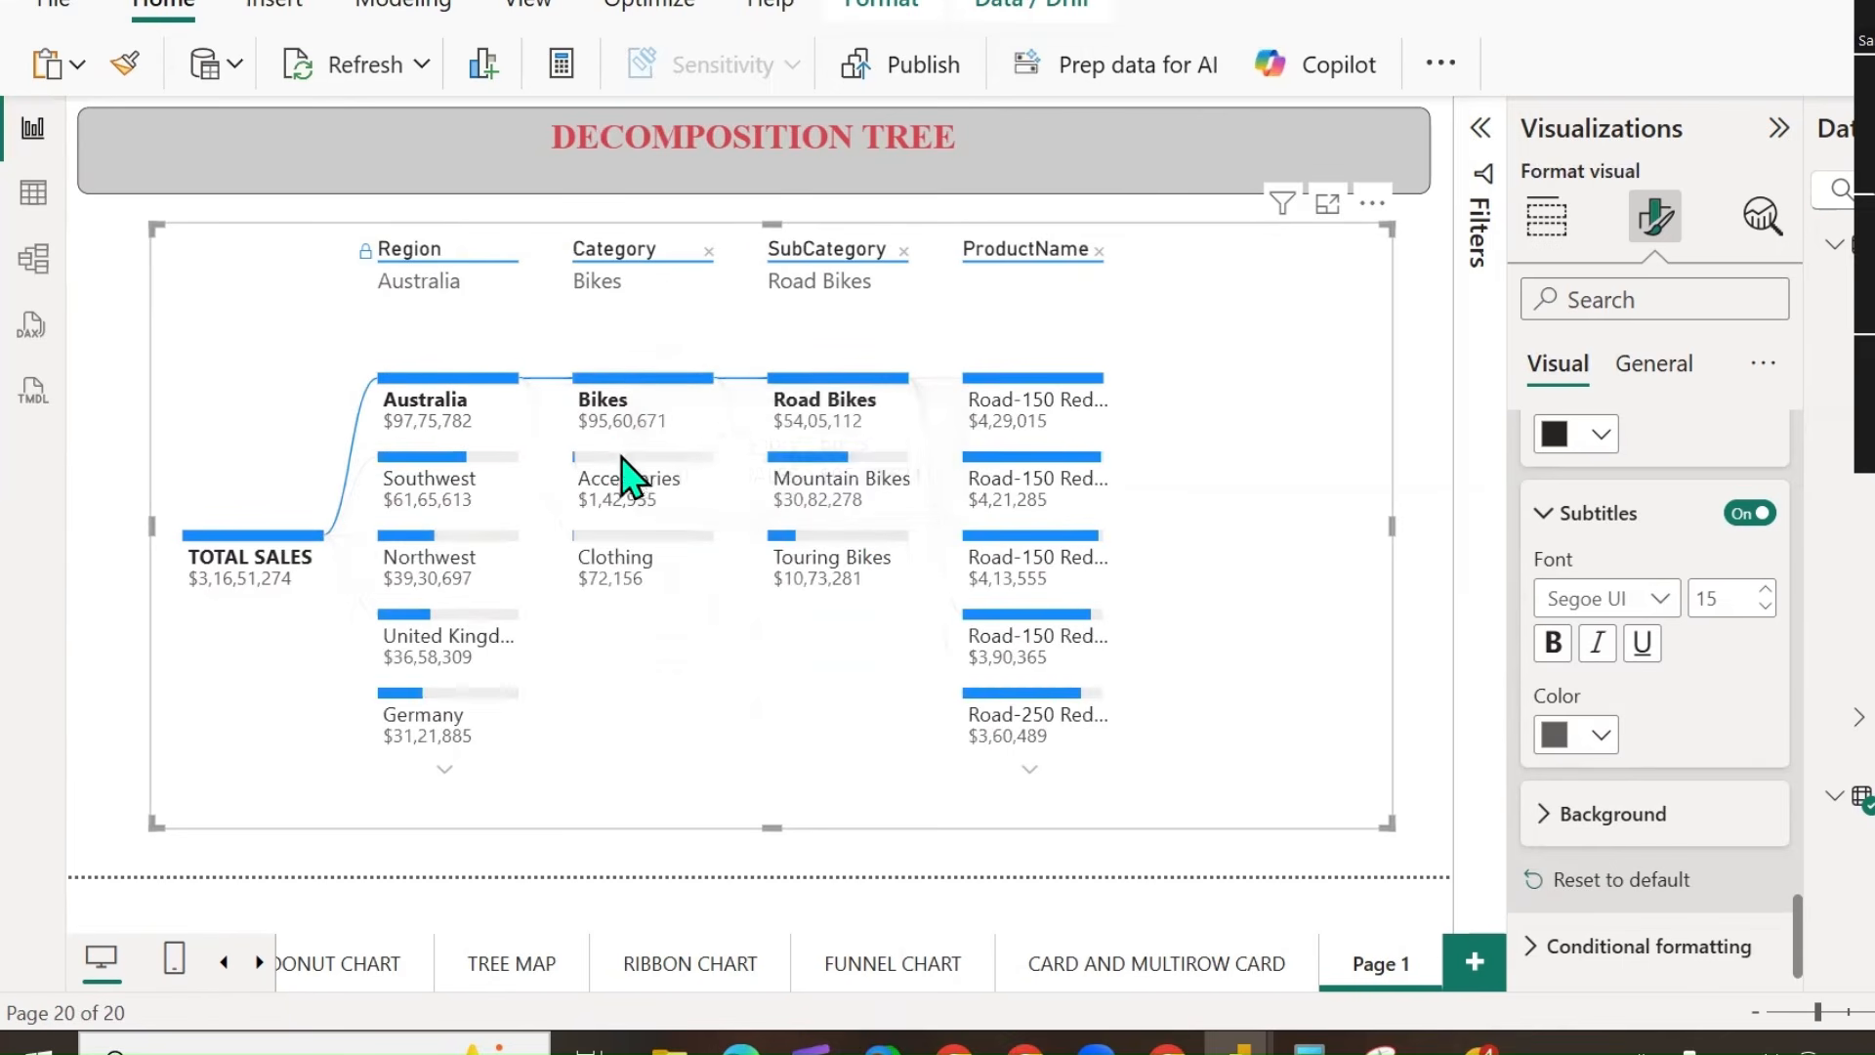
Break down the Accessories category under Australia, and switch the path to Clothing.
{"action": "left_click", "coordinate": [613, 482]}
{"action": "left_click", "coordinate": [633, 557]}
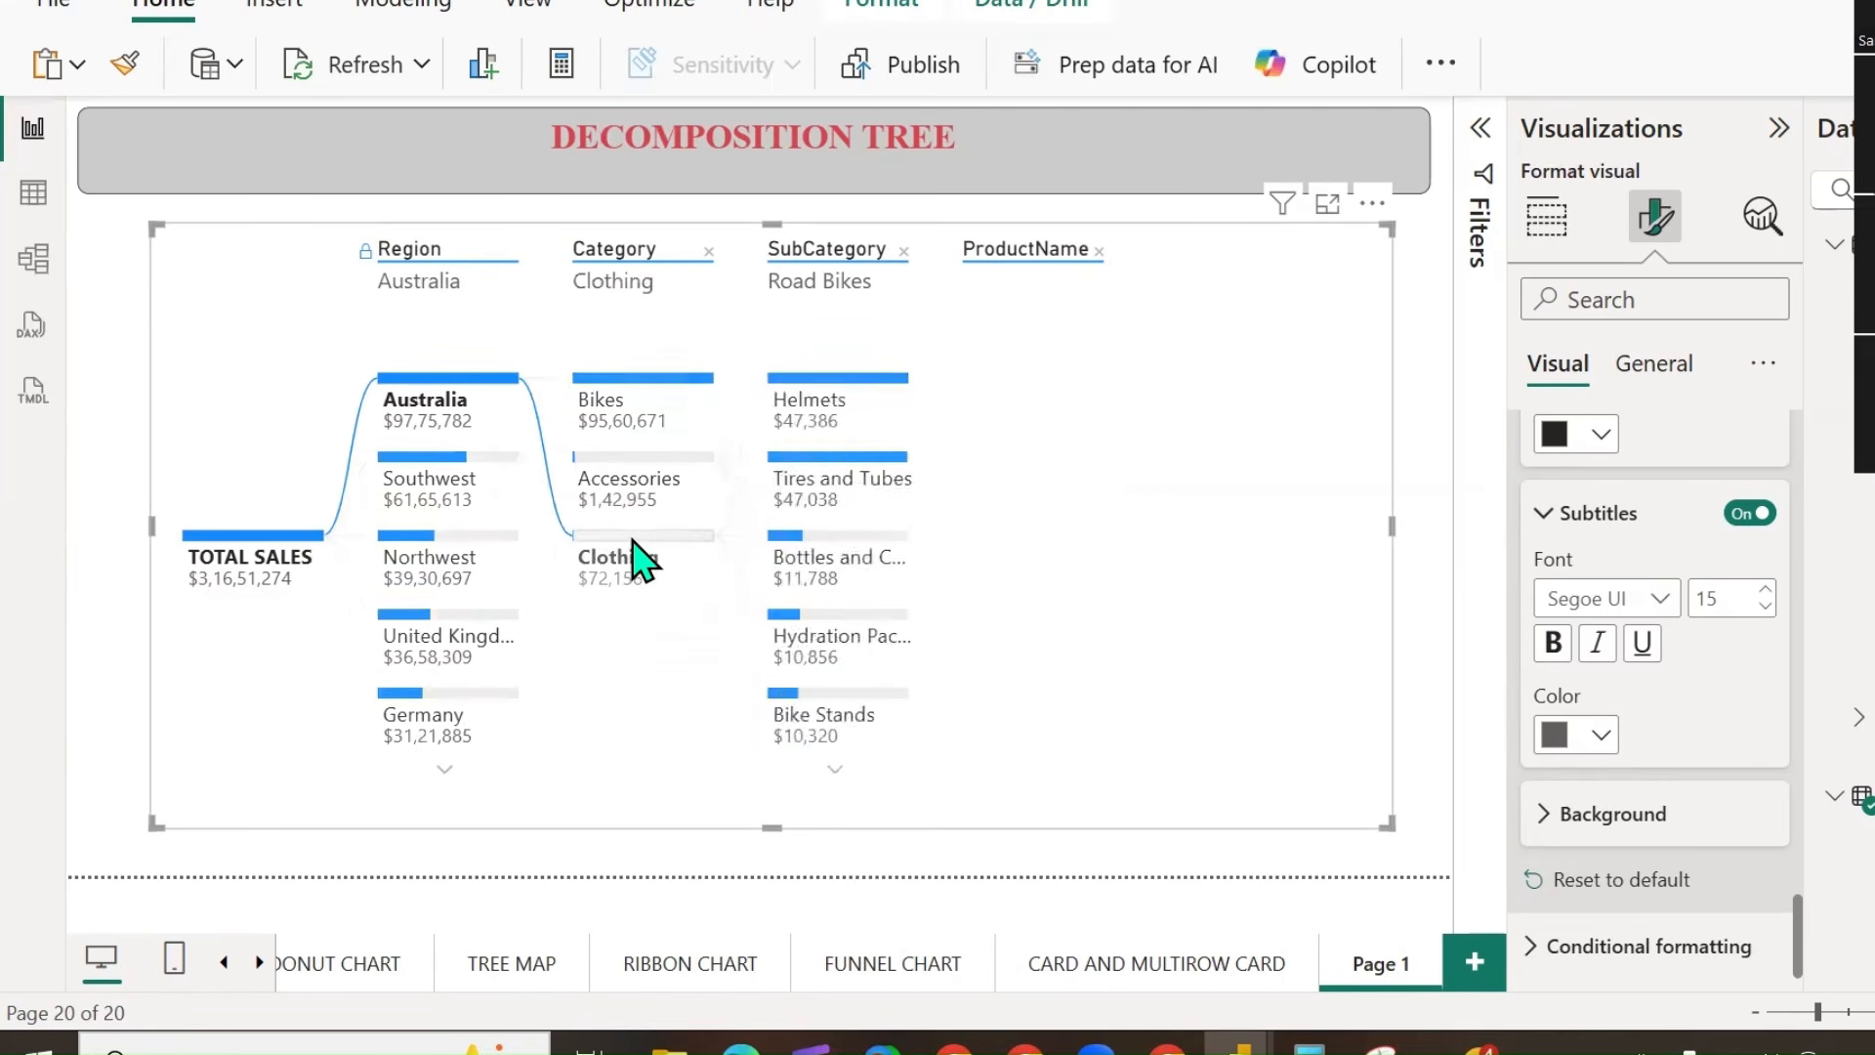
Remove the ProductName, SubCategory and Category levels from the decomposition tree and unlock the Region level.
{"action": "left_click", "coordinate": [1101, 252]}
{"action": "left_click", "coordinate": [903, 252]}
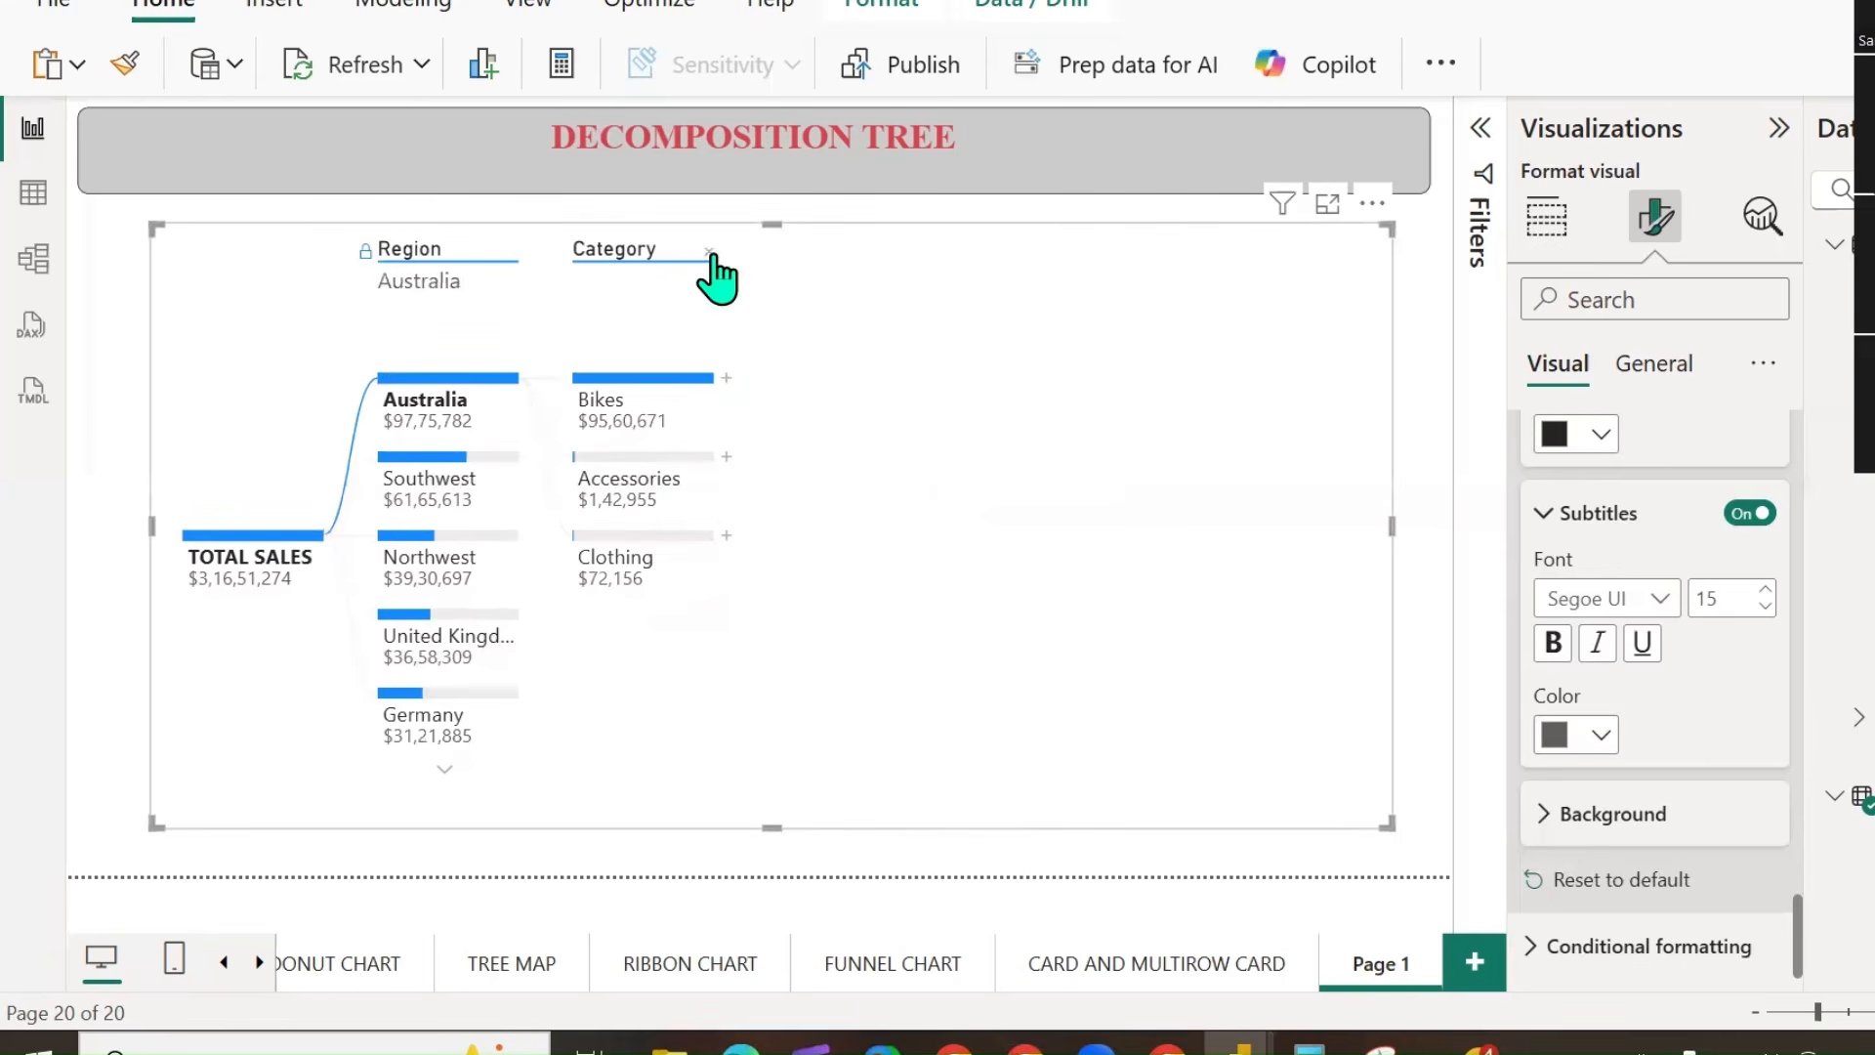
{"action": "left_click", "coordinate": [709, 252]}
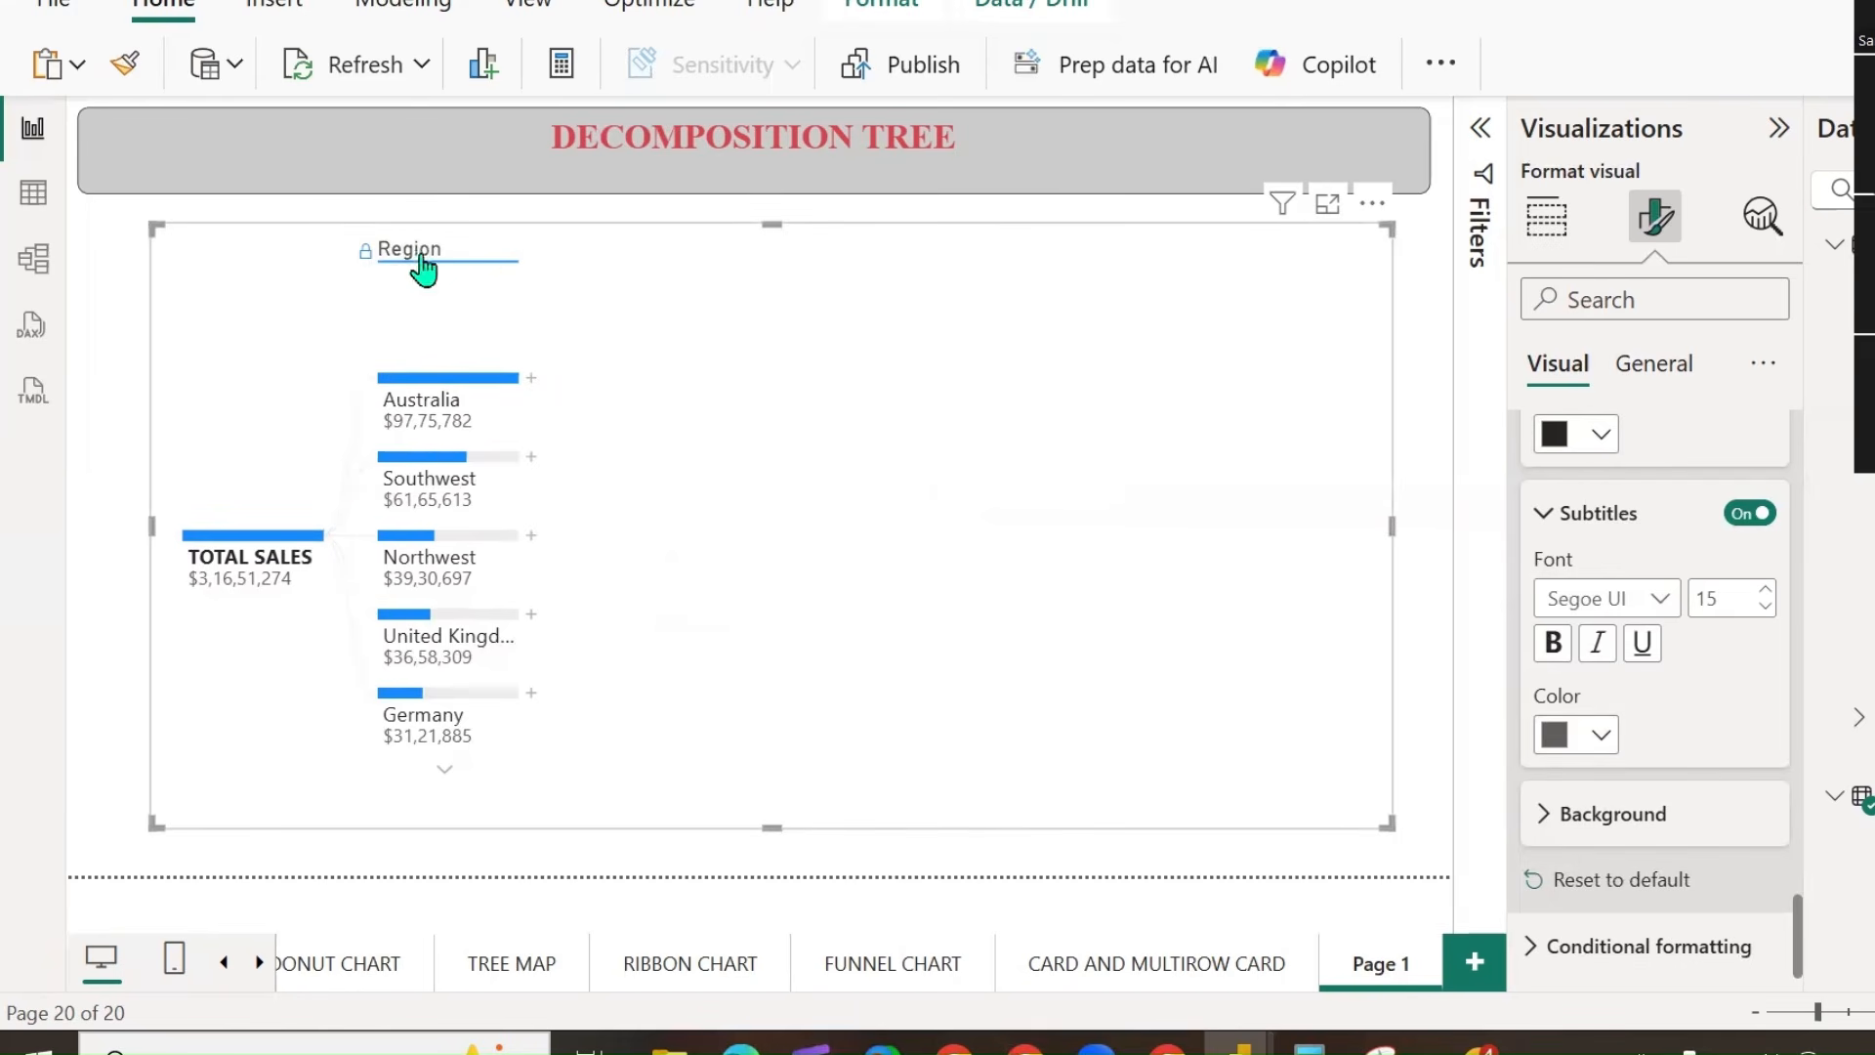
{"action": "left_click", "coordinate": [366, 252]}
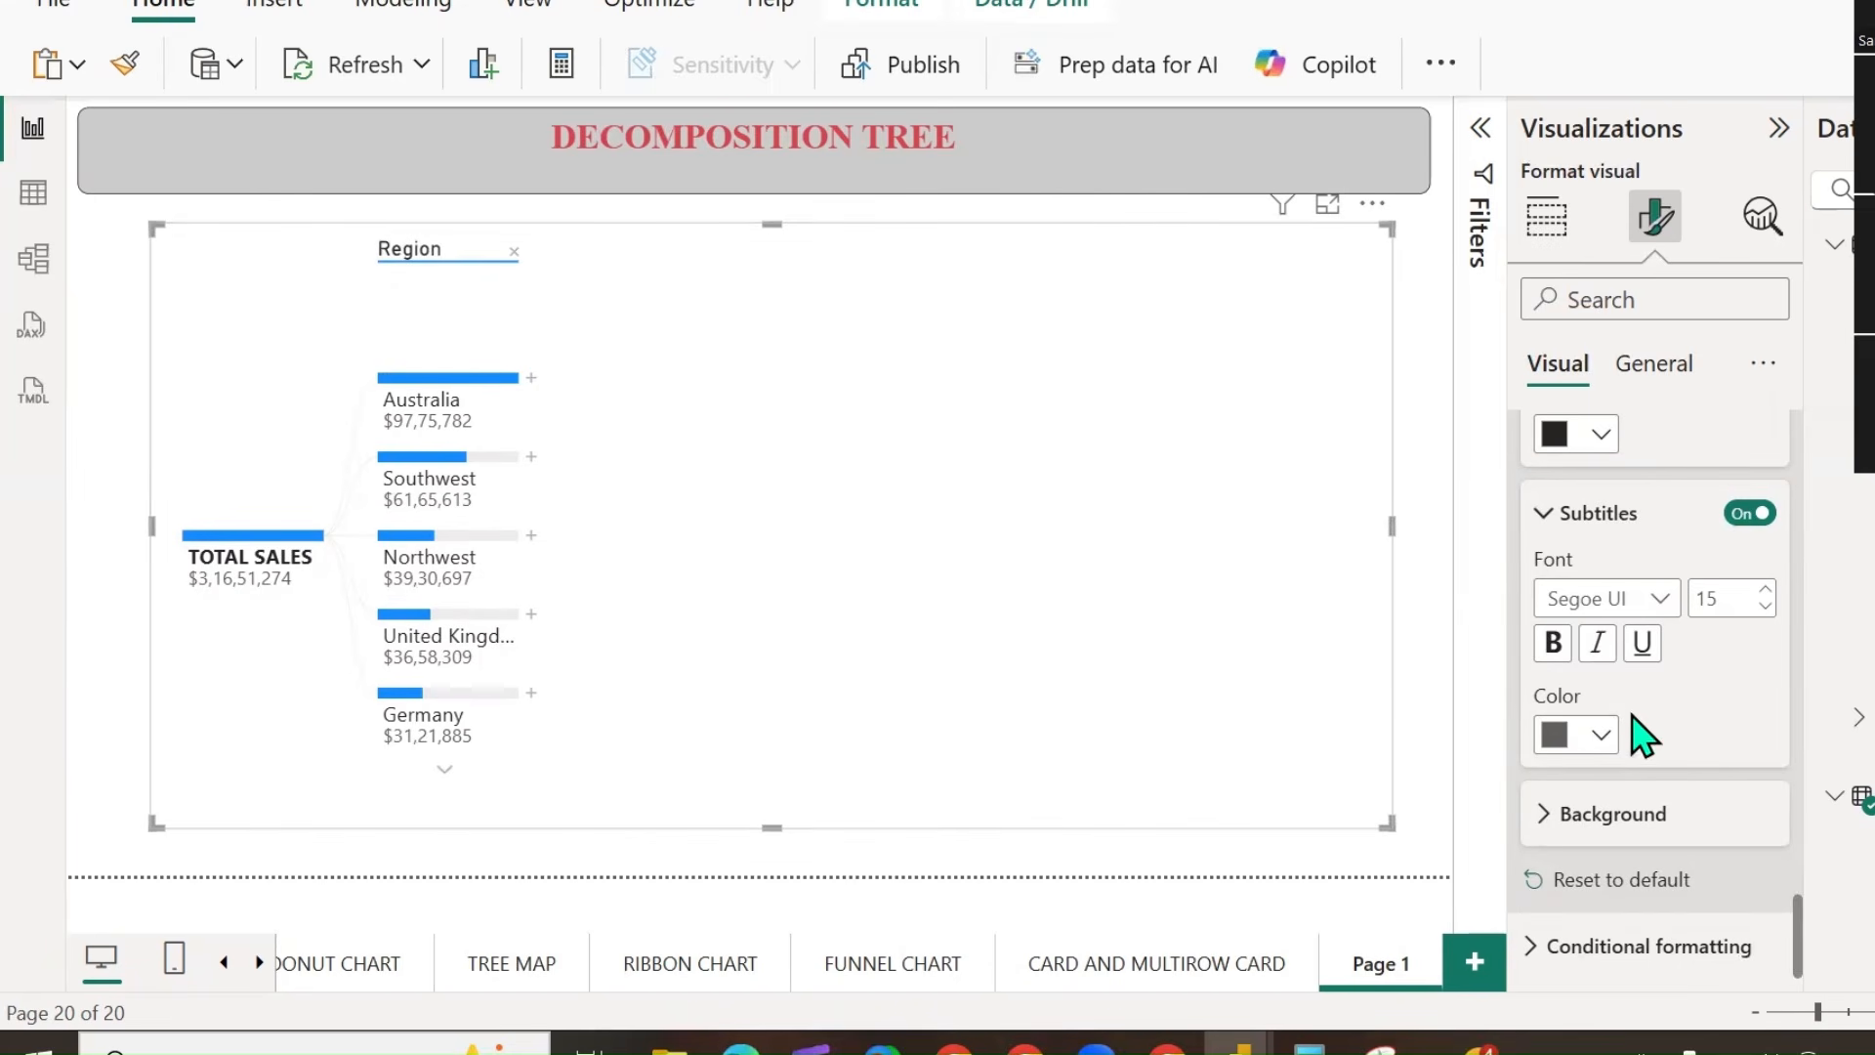
Review the tree's conditional formatting options and return to its field settings.
{"action": "left_click", "coordinate": [1541, 945]}
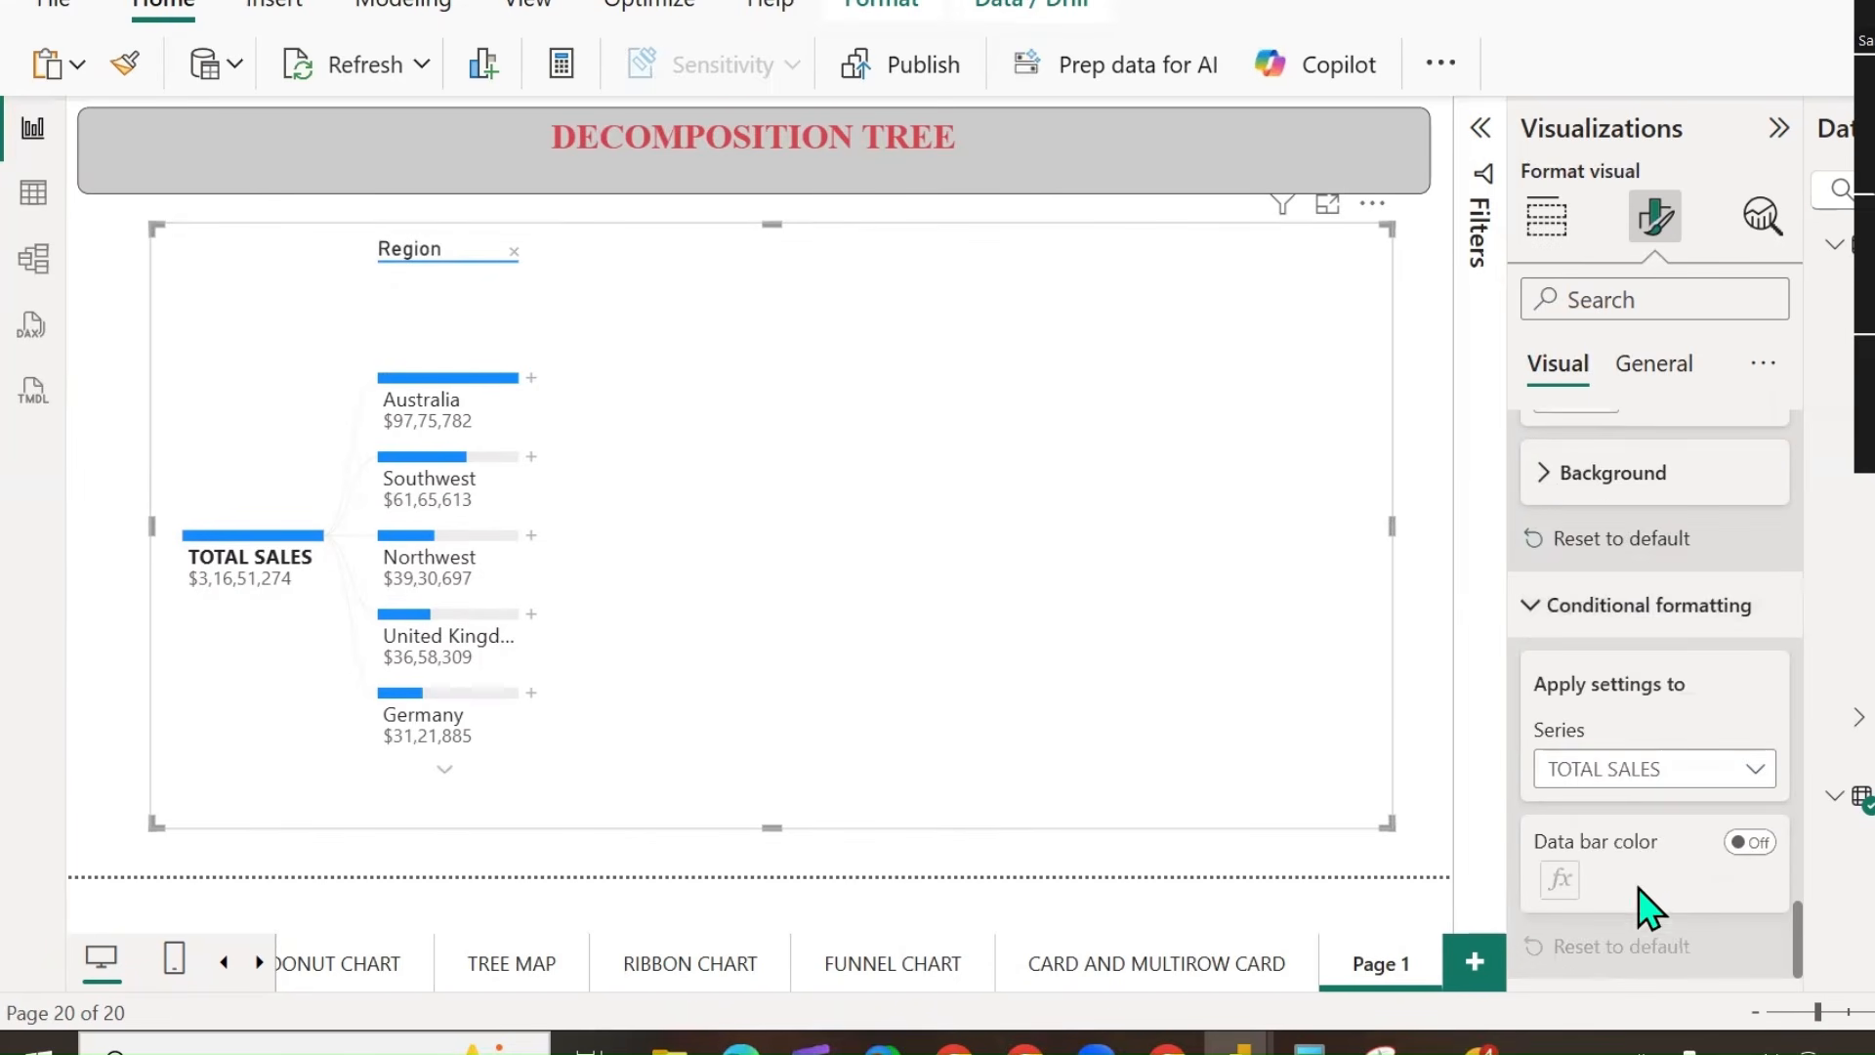
{"action": "scroll", "coordinate": [1661, 684], "scroll_direction": "up", "scroll_amount": 15}
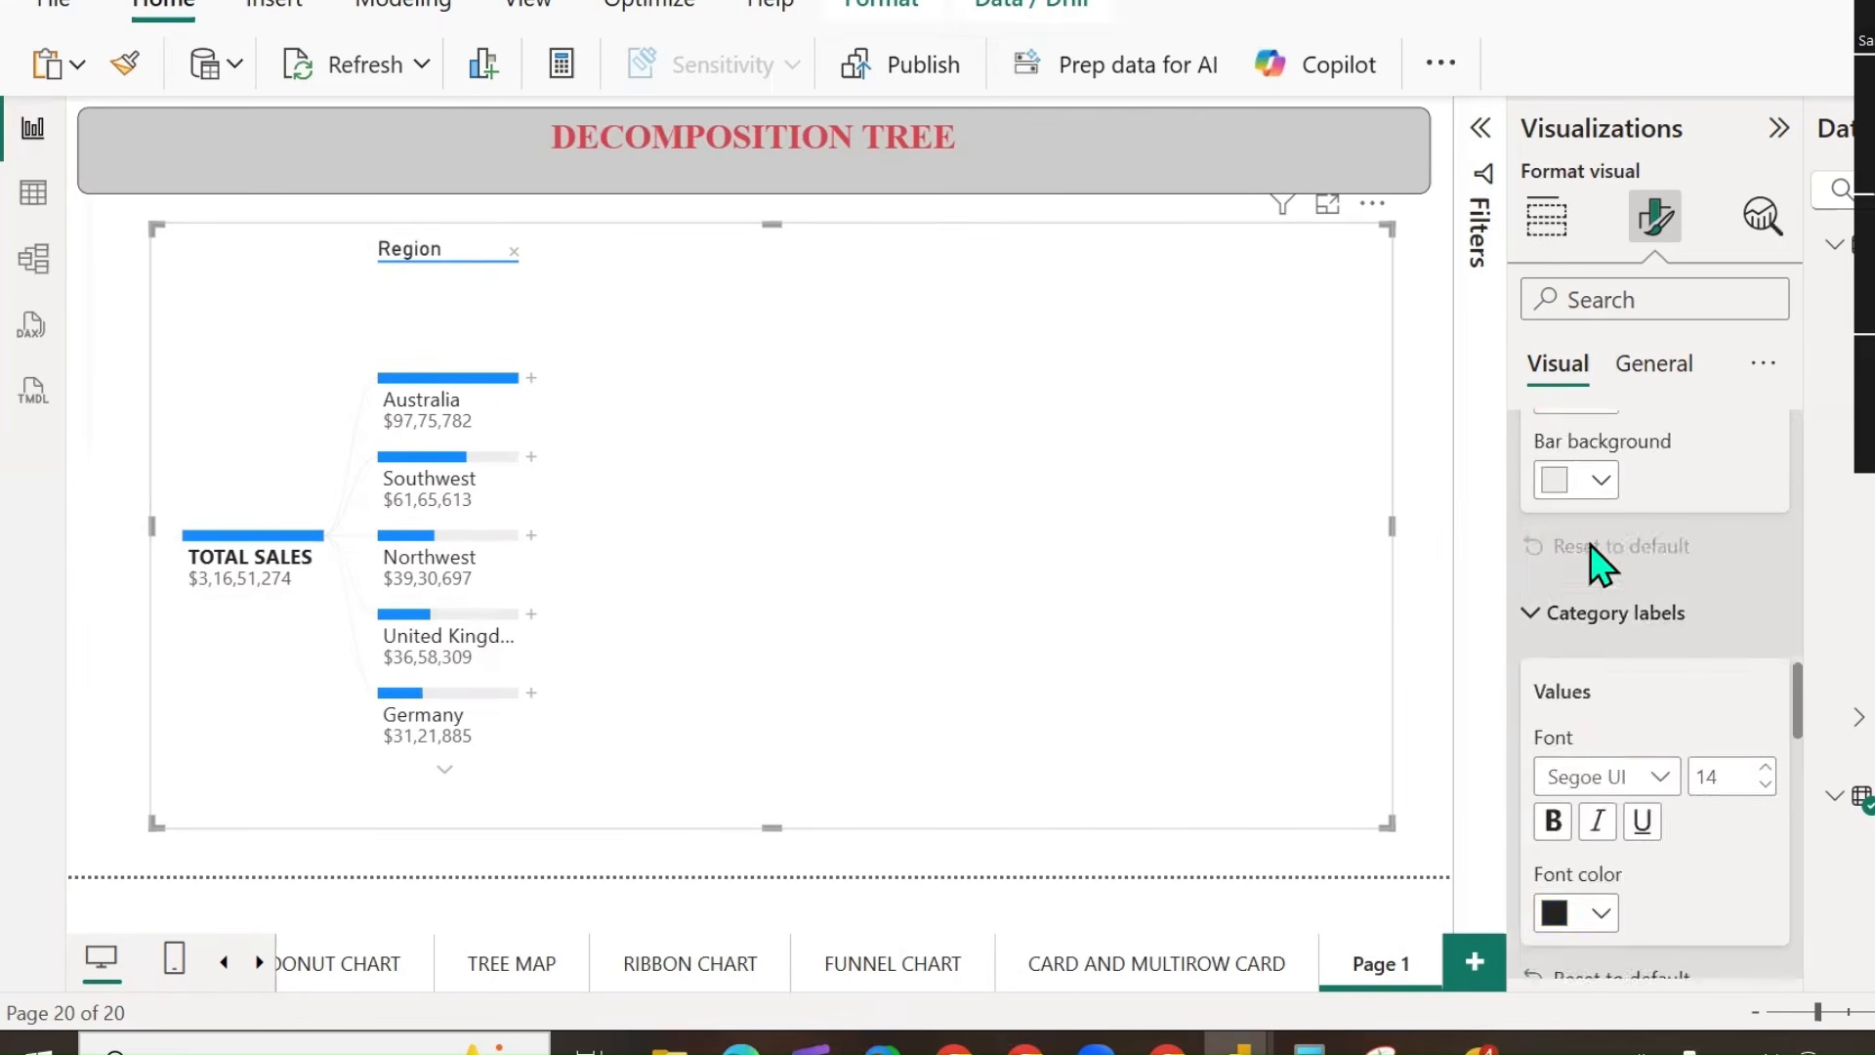
{"action": "scroll", "coordinate": [1523, 547], "scroll_direction": "up", "scroll_amount": 2}
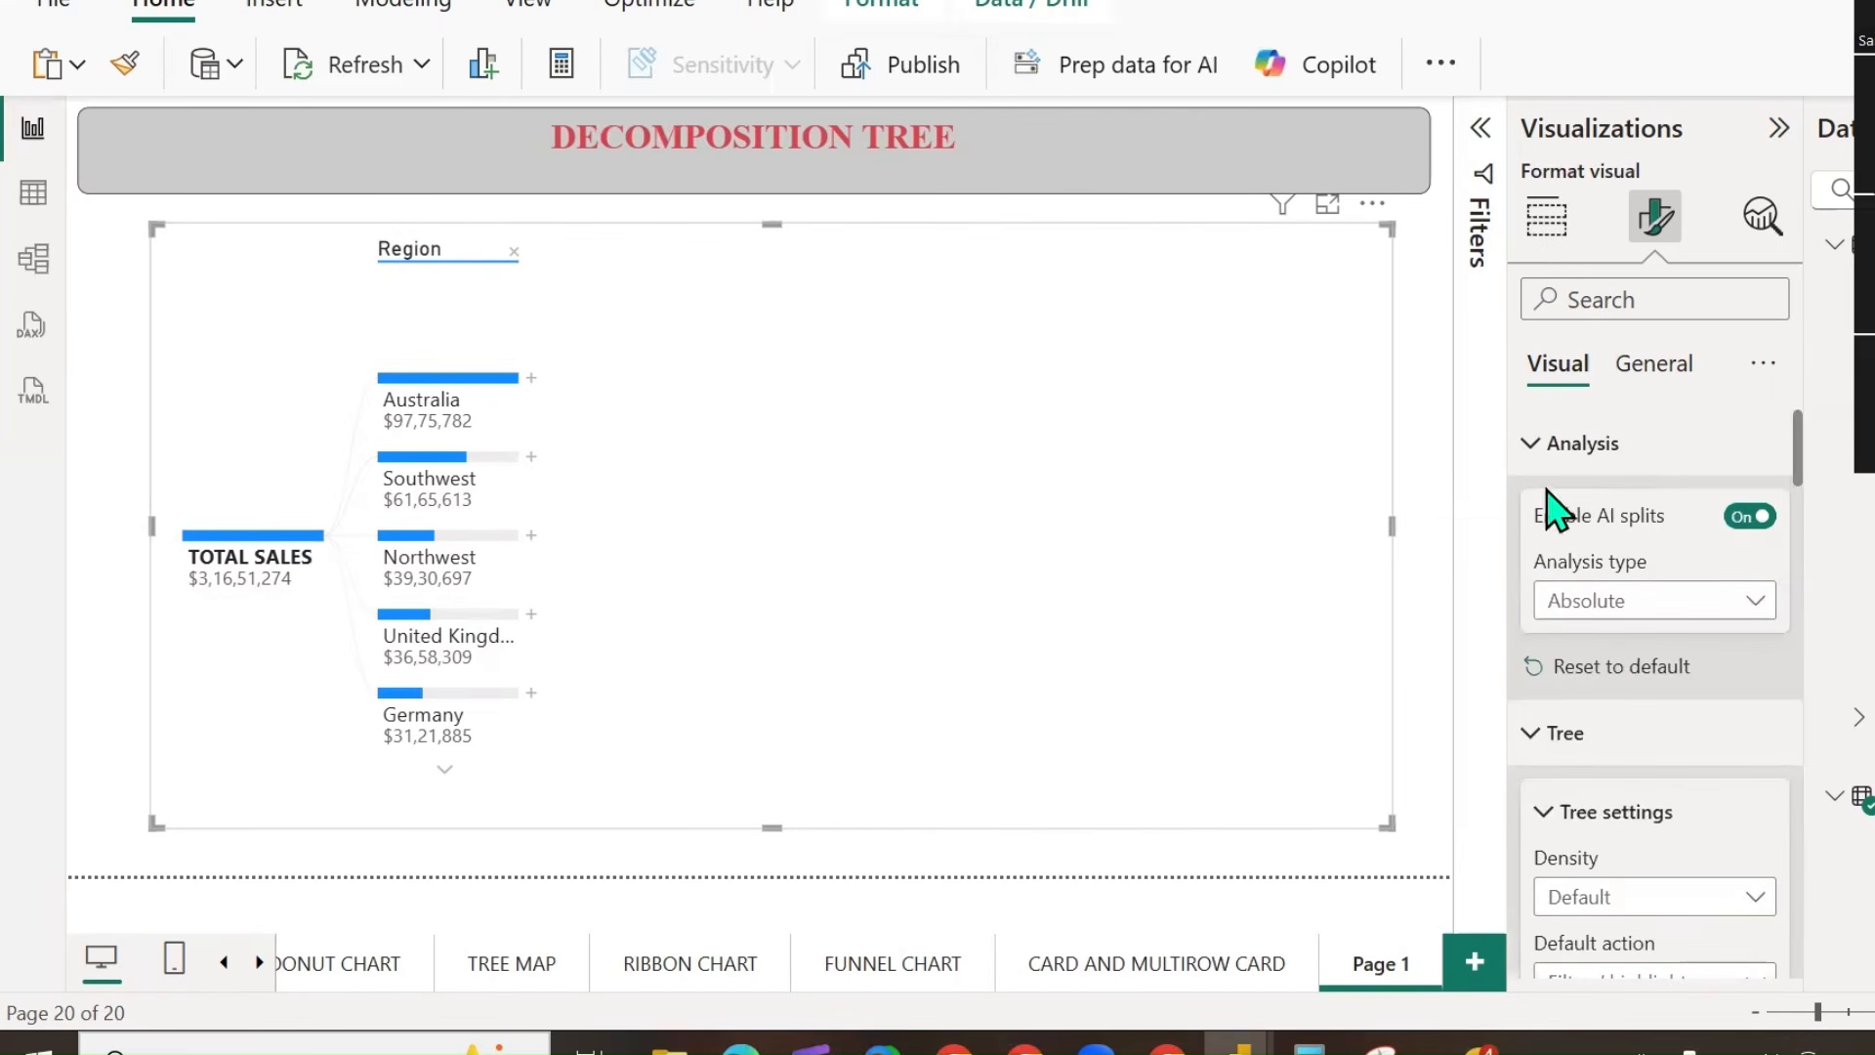
{"action": "left_click", "coordinate": [1548, 217]}
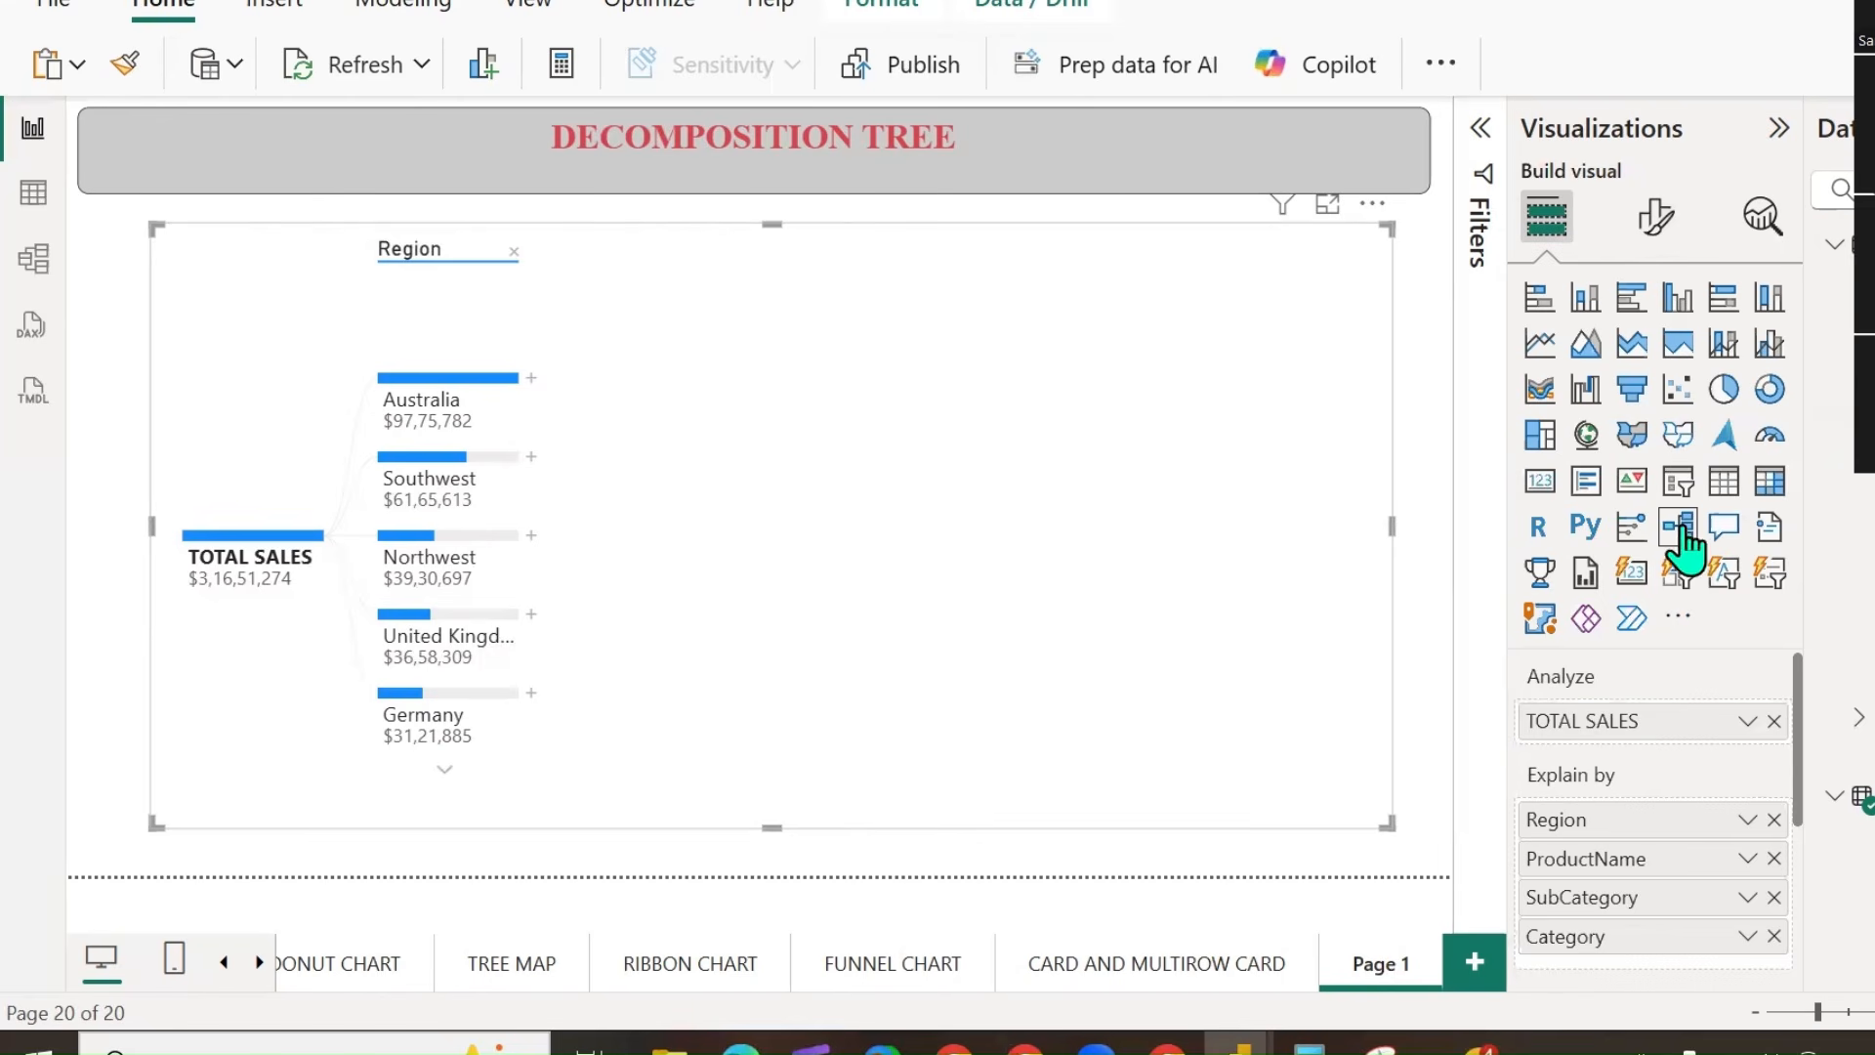
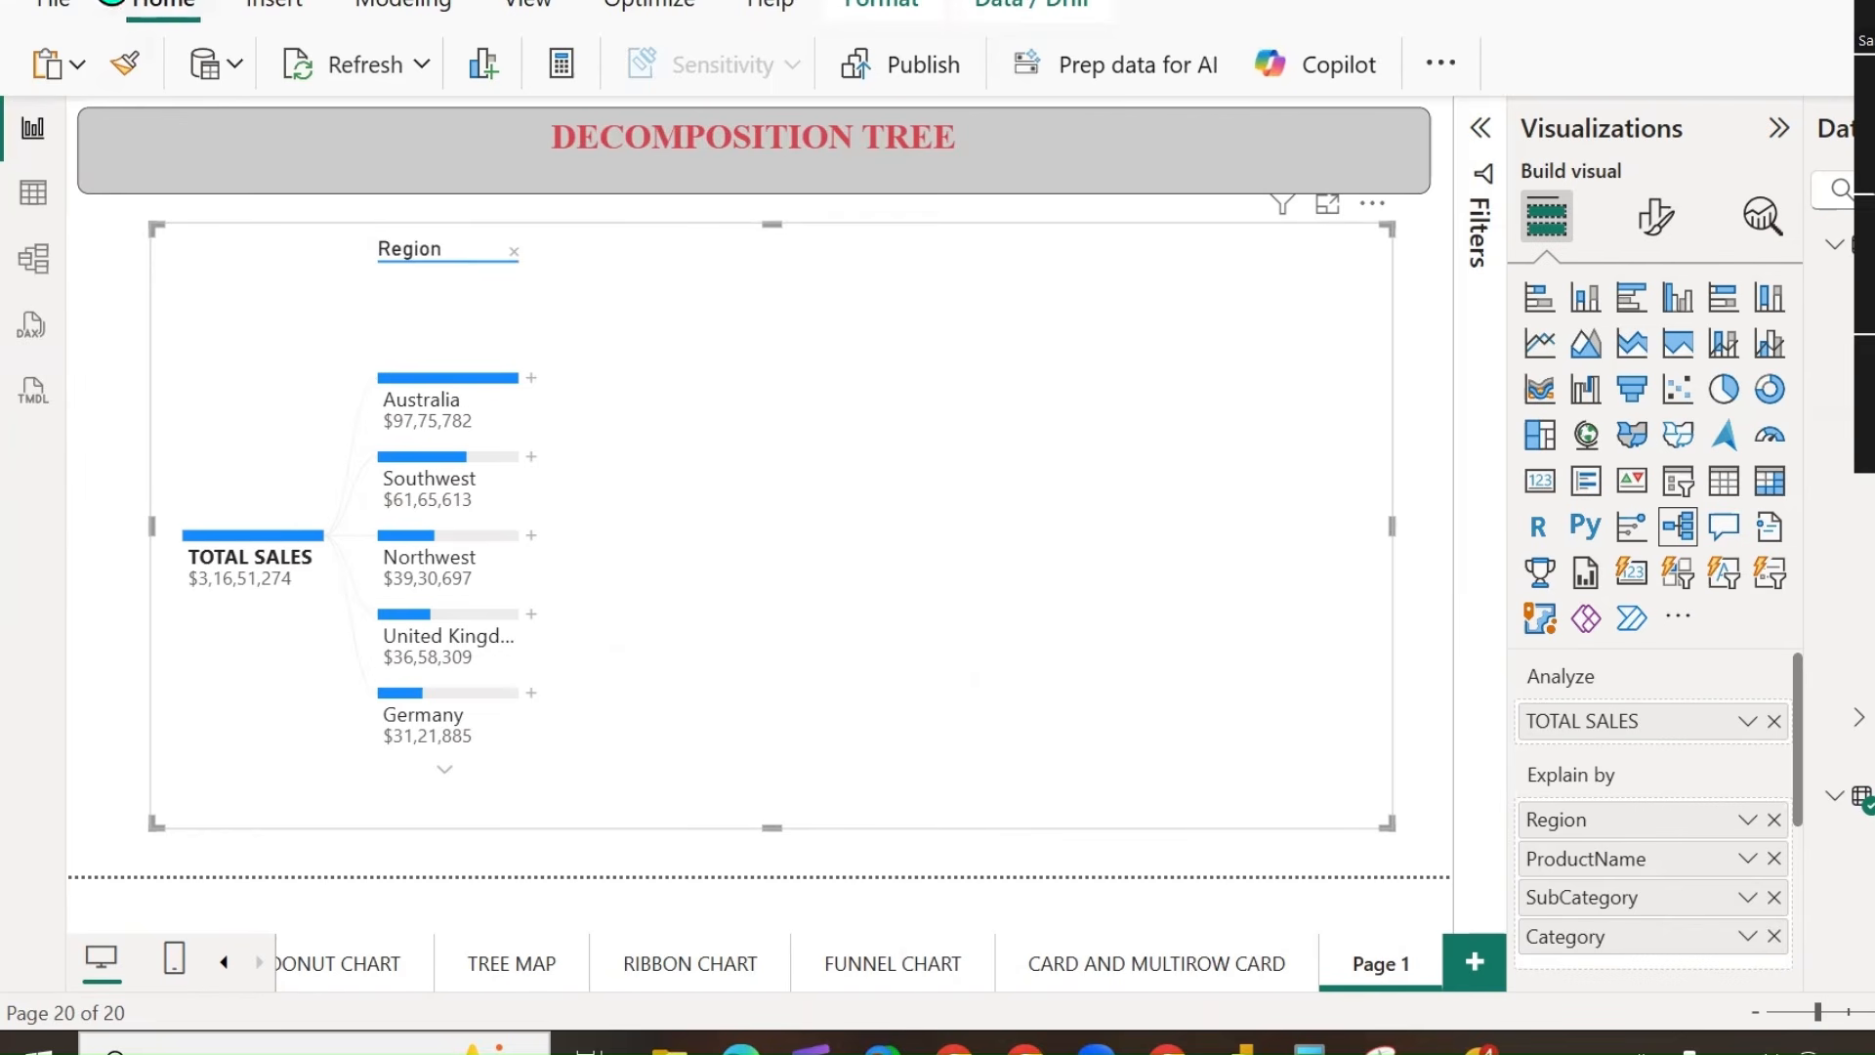
Undo the last two tree changes to restore the Region lock and the Category level under Australia.
{"action": "left_click", "coordinate": [96, 0]}
{"action": "left_click", "coordinate": [96, 0]}
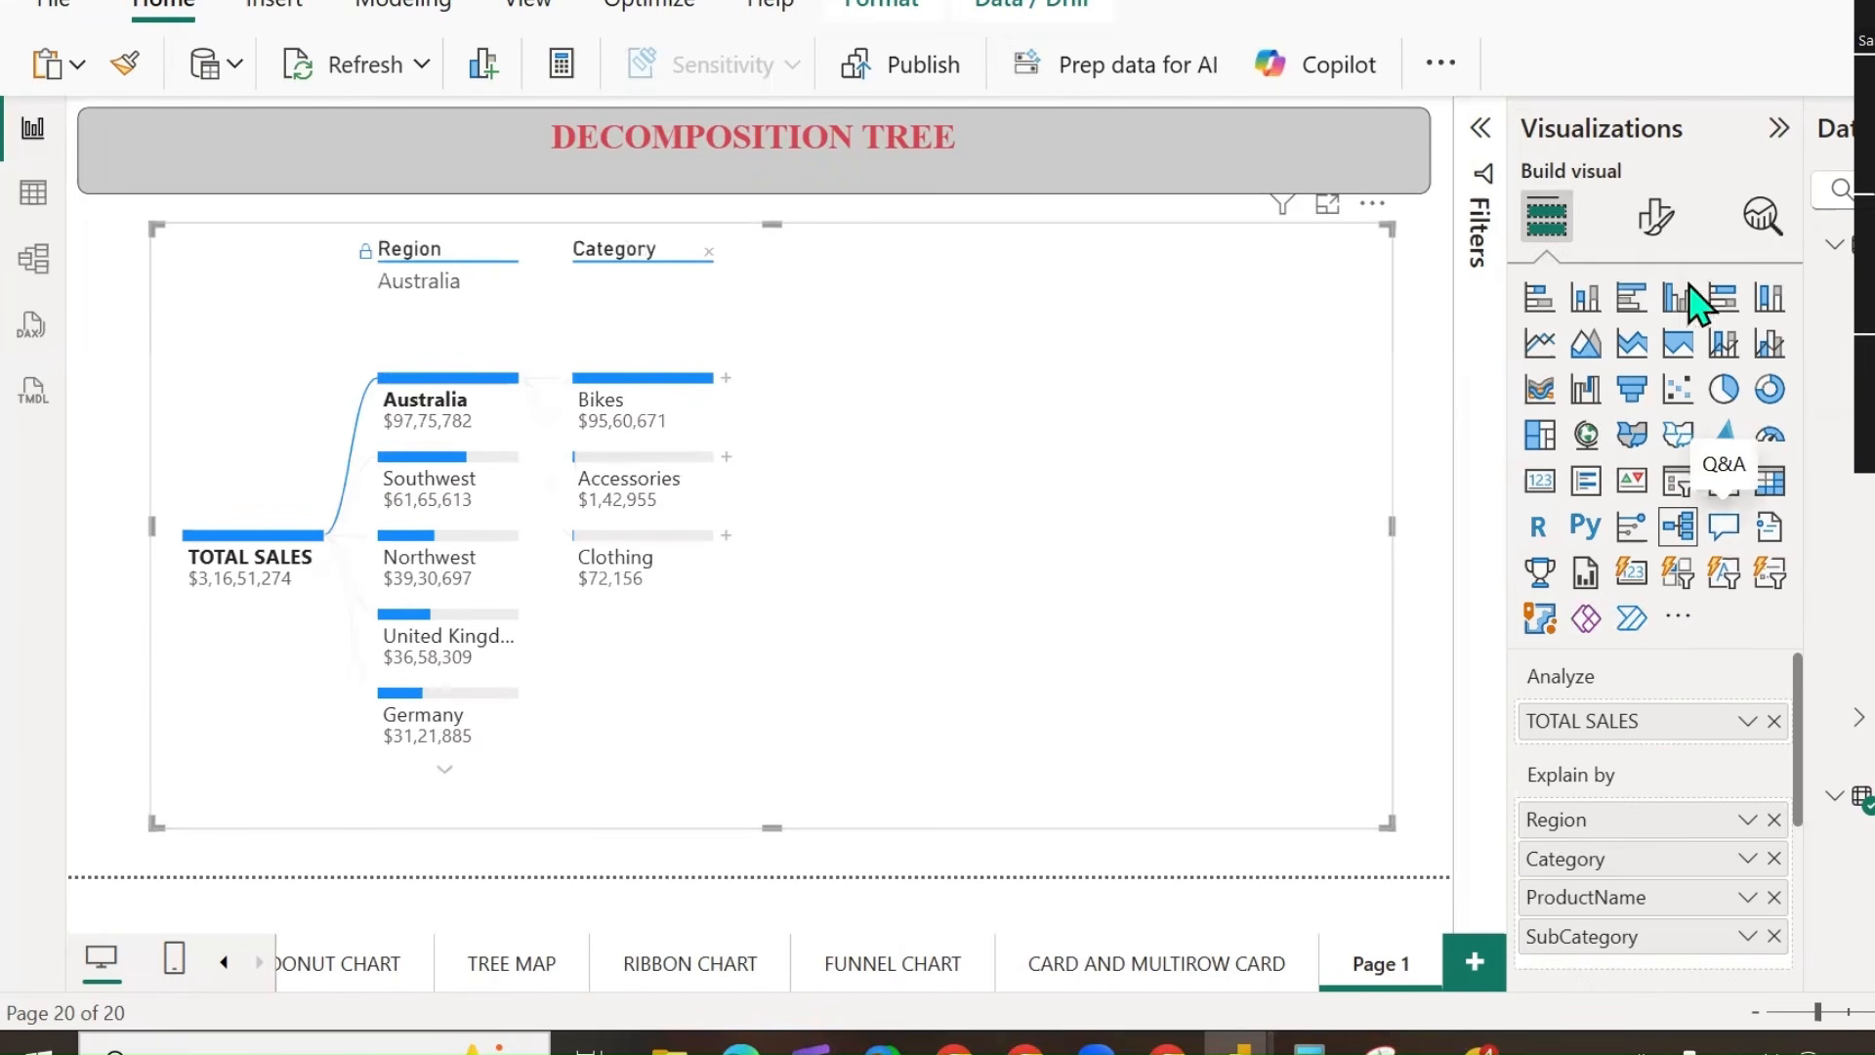
Copy the heading text and rename Page 1 as DECOMPOSITION TREE.
{"action": "triple_click", "coordinate": [804, 124]}
{"action": "key", "text": "ctrl+c"}
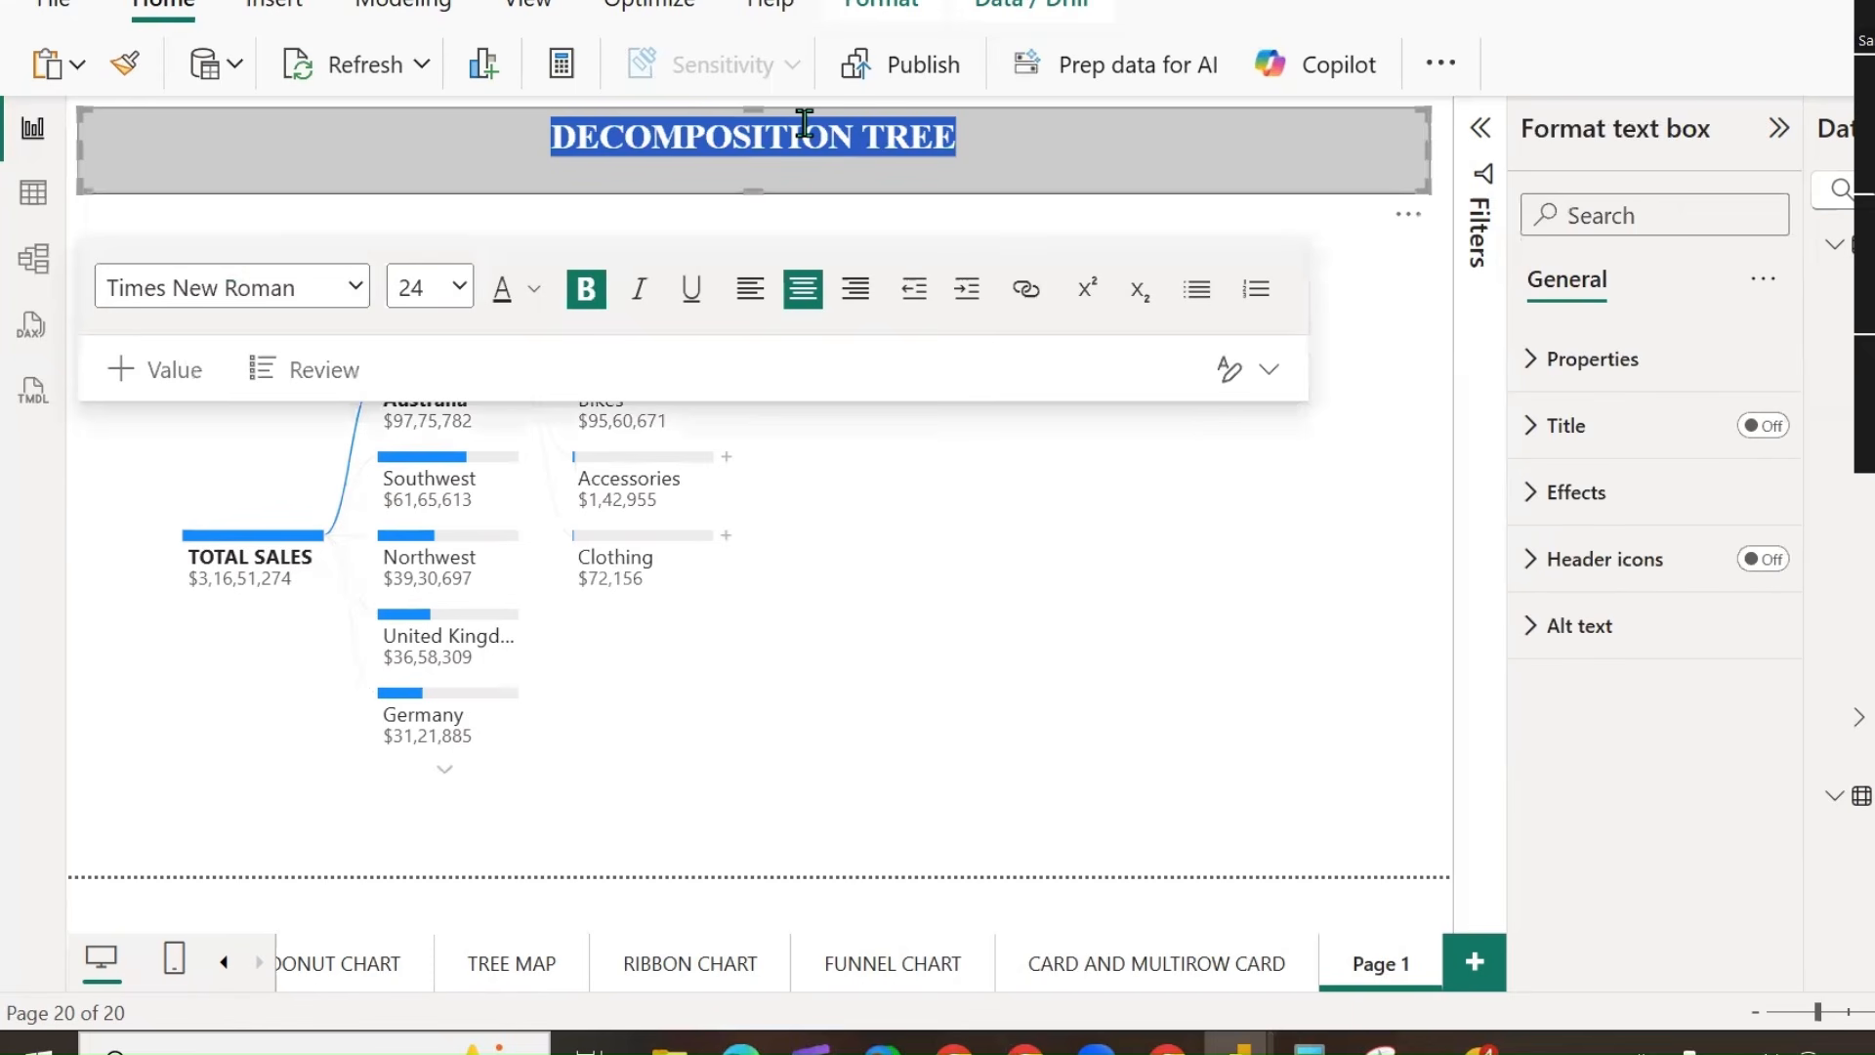
{"action": "double_click", "coordinate": [1384, 970]}
{"action": "key", "text": "ctrl+v"}
{"action": "key", "text": "Return"}
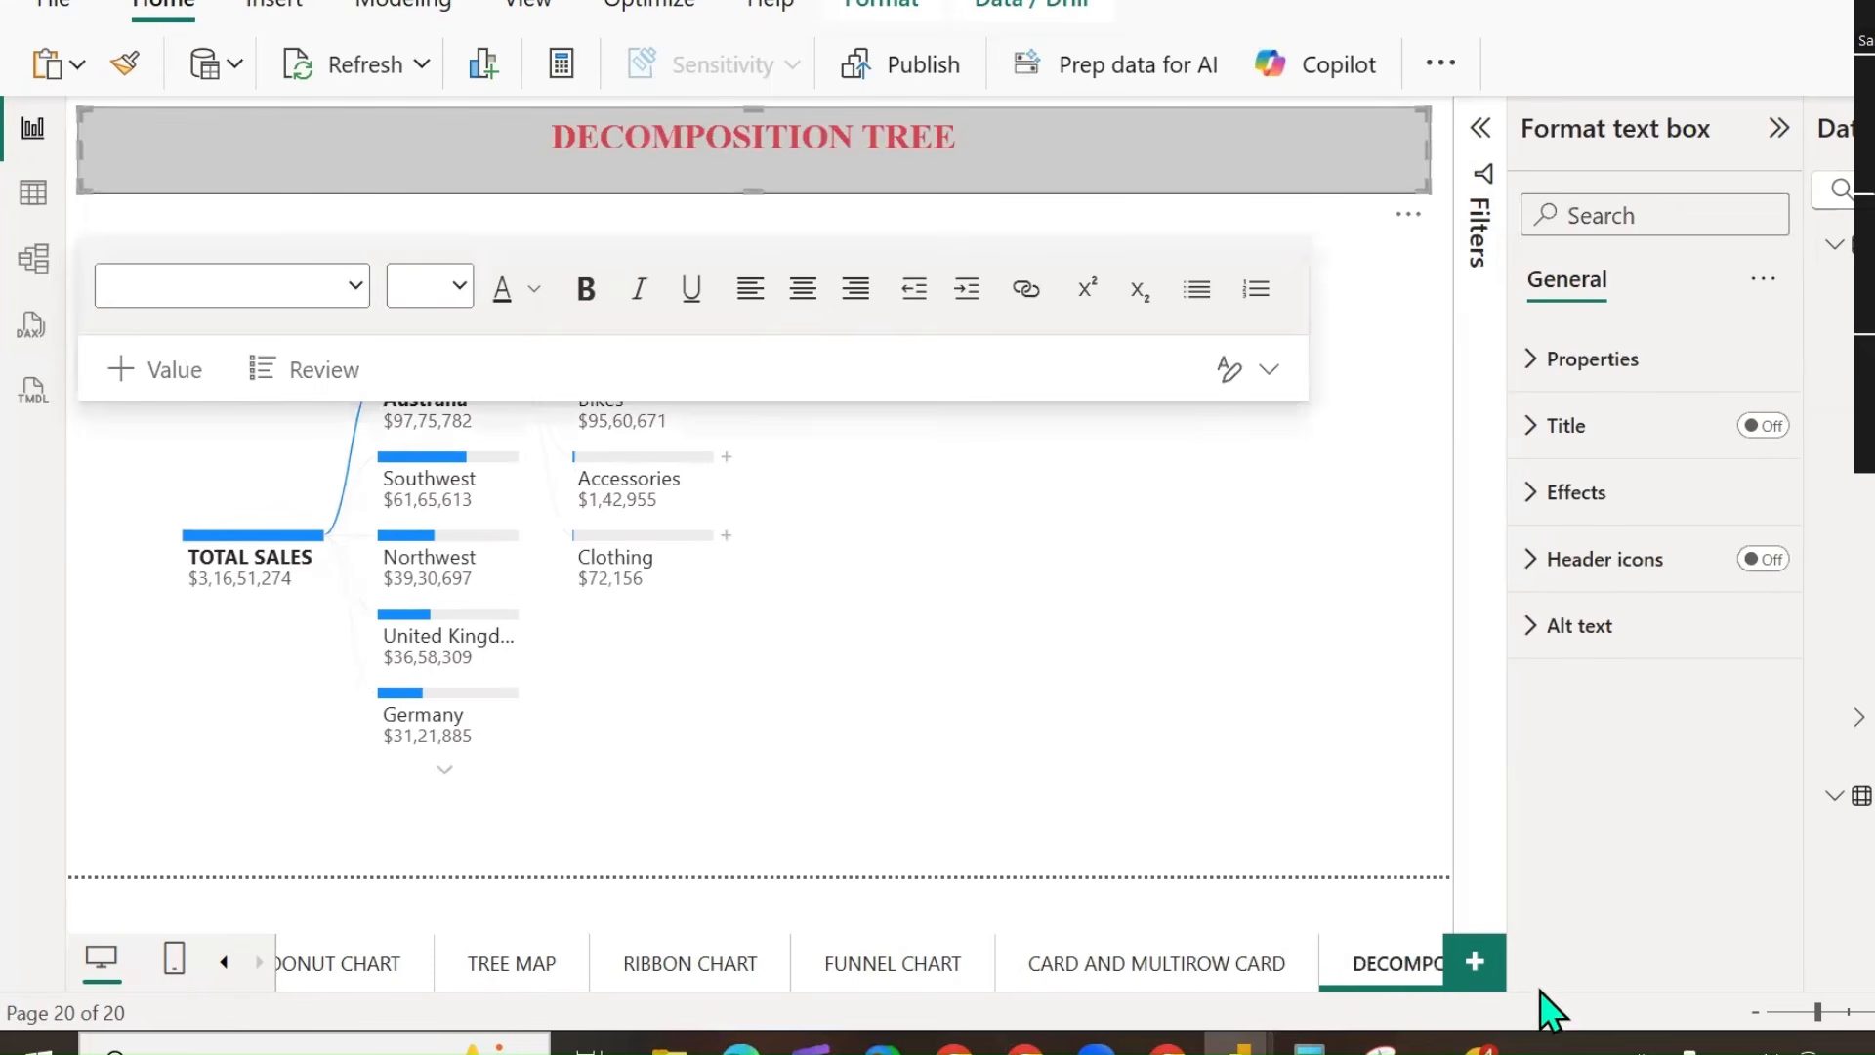
Add a new report page and copy the heading text box from the DECOMPOSITION TREE page onto it.
{"action": "left_click", "coordinate": [1489, 977]}
{"action": "left_click", "coordinate": [1214, 959]}
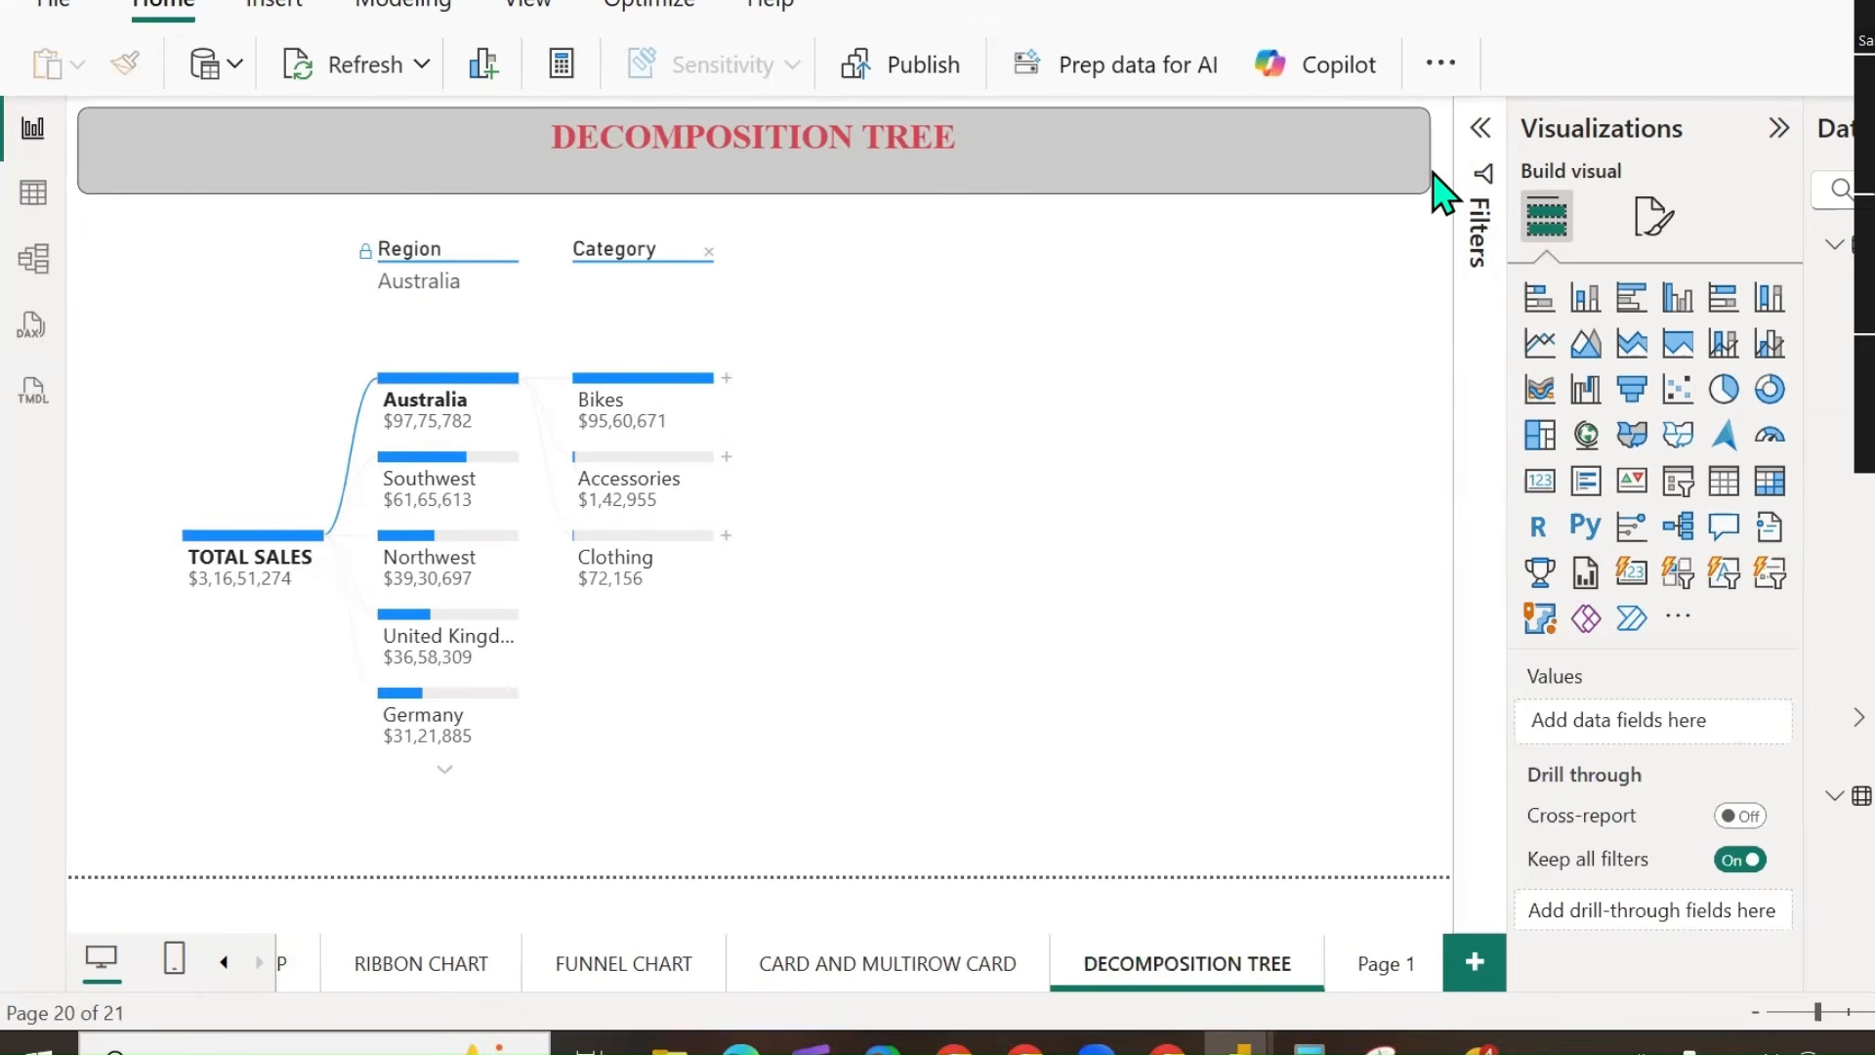
{"action": "left_click", "coordinate": [1426, 178]}
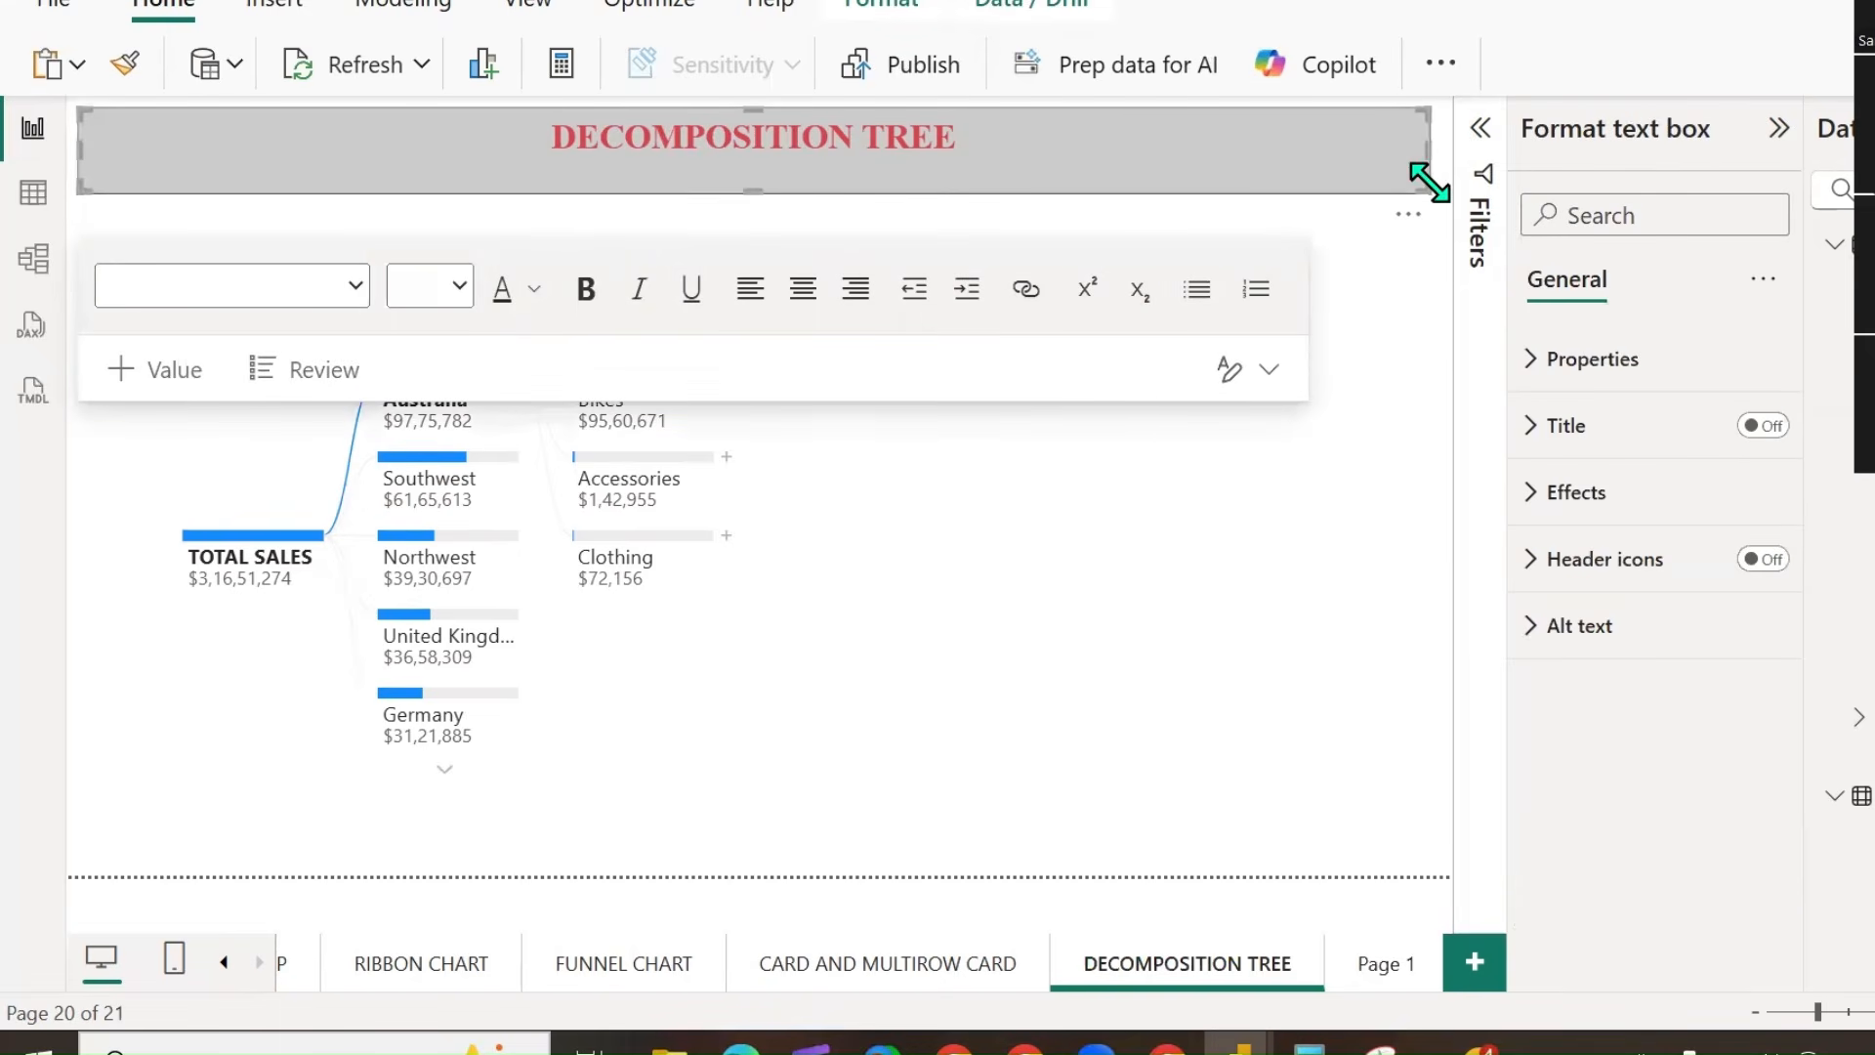
{"action": "left_click", "coordinate": [1385, 965]}
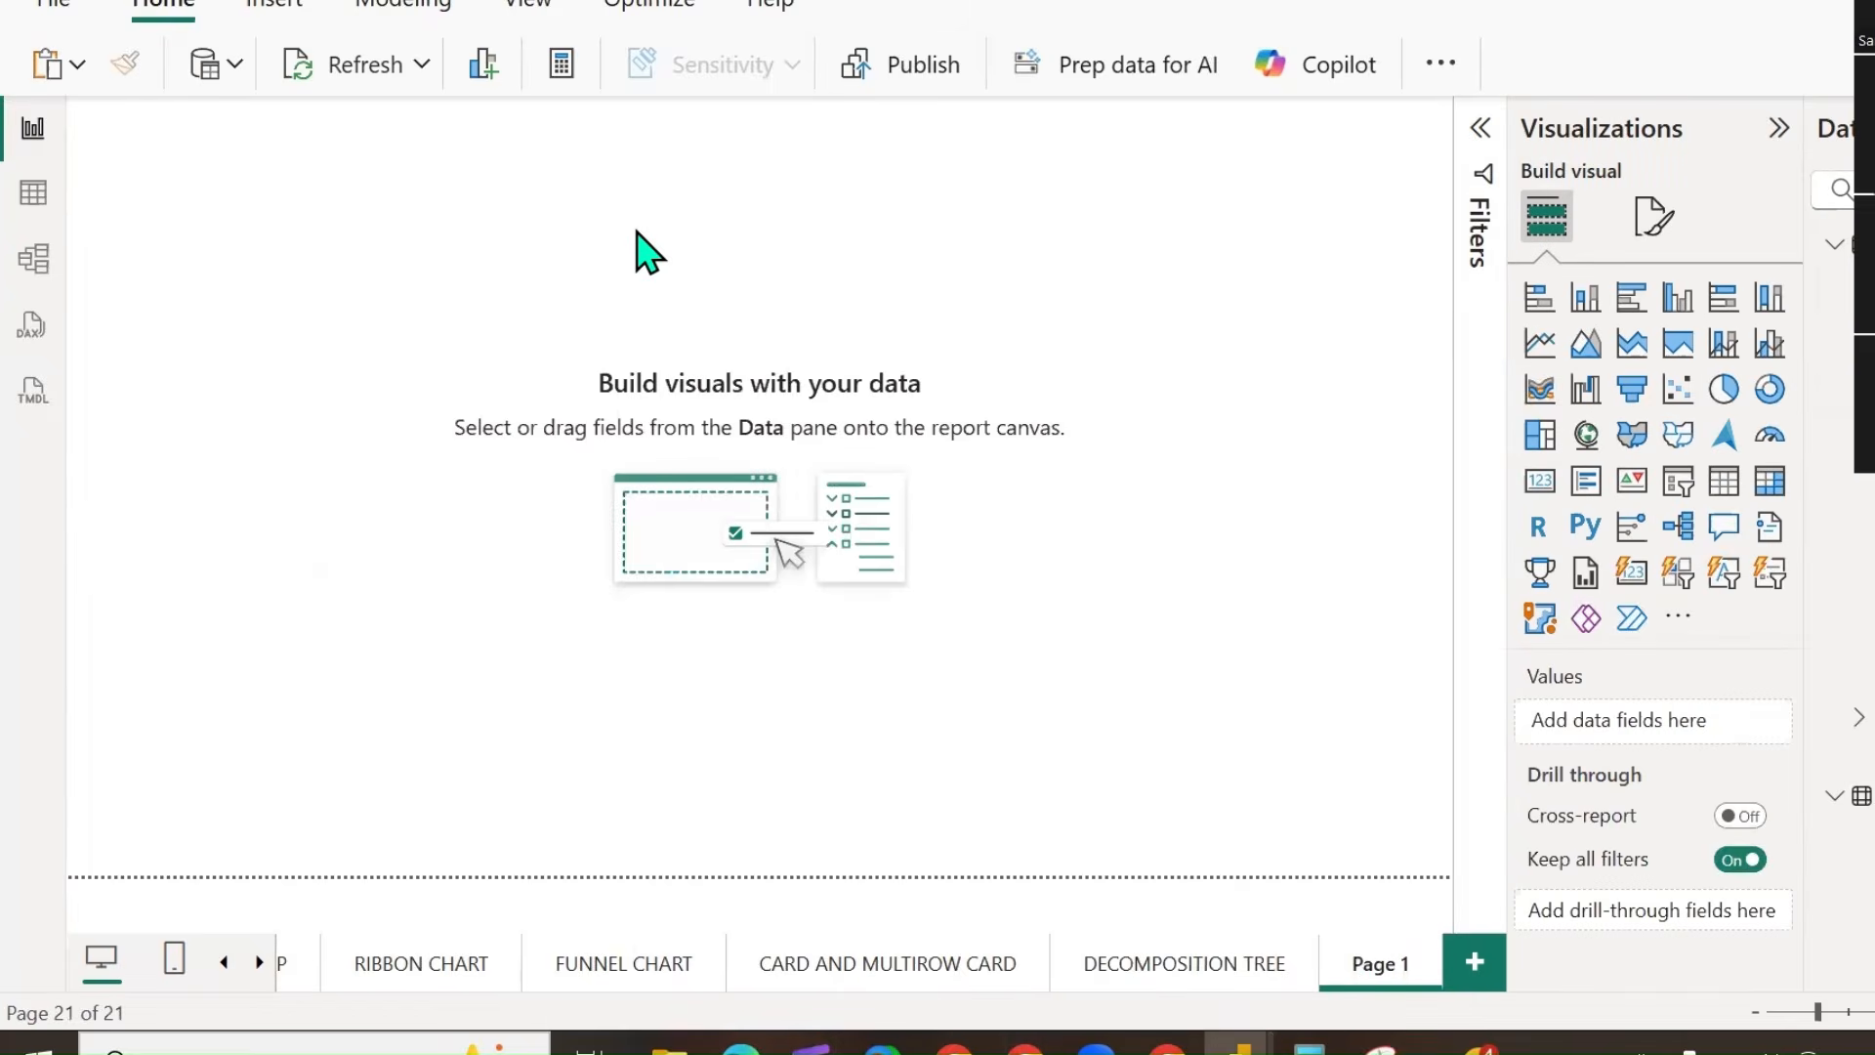
{"action": "key", "text": "ctrl+v"}
Replace the new page's heading text with "Q & A".
{"action": "left_click_drag", "start_coordinate": [970, 137], "coordinate": [469, 124]}
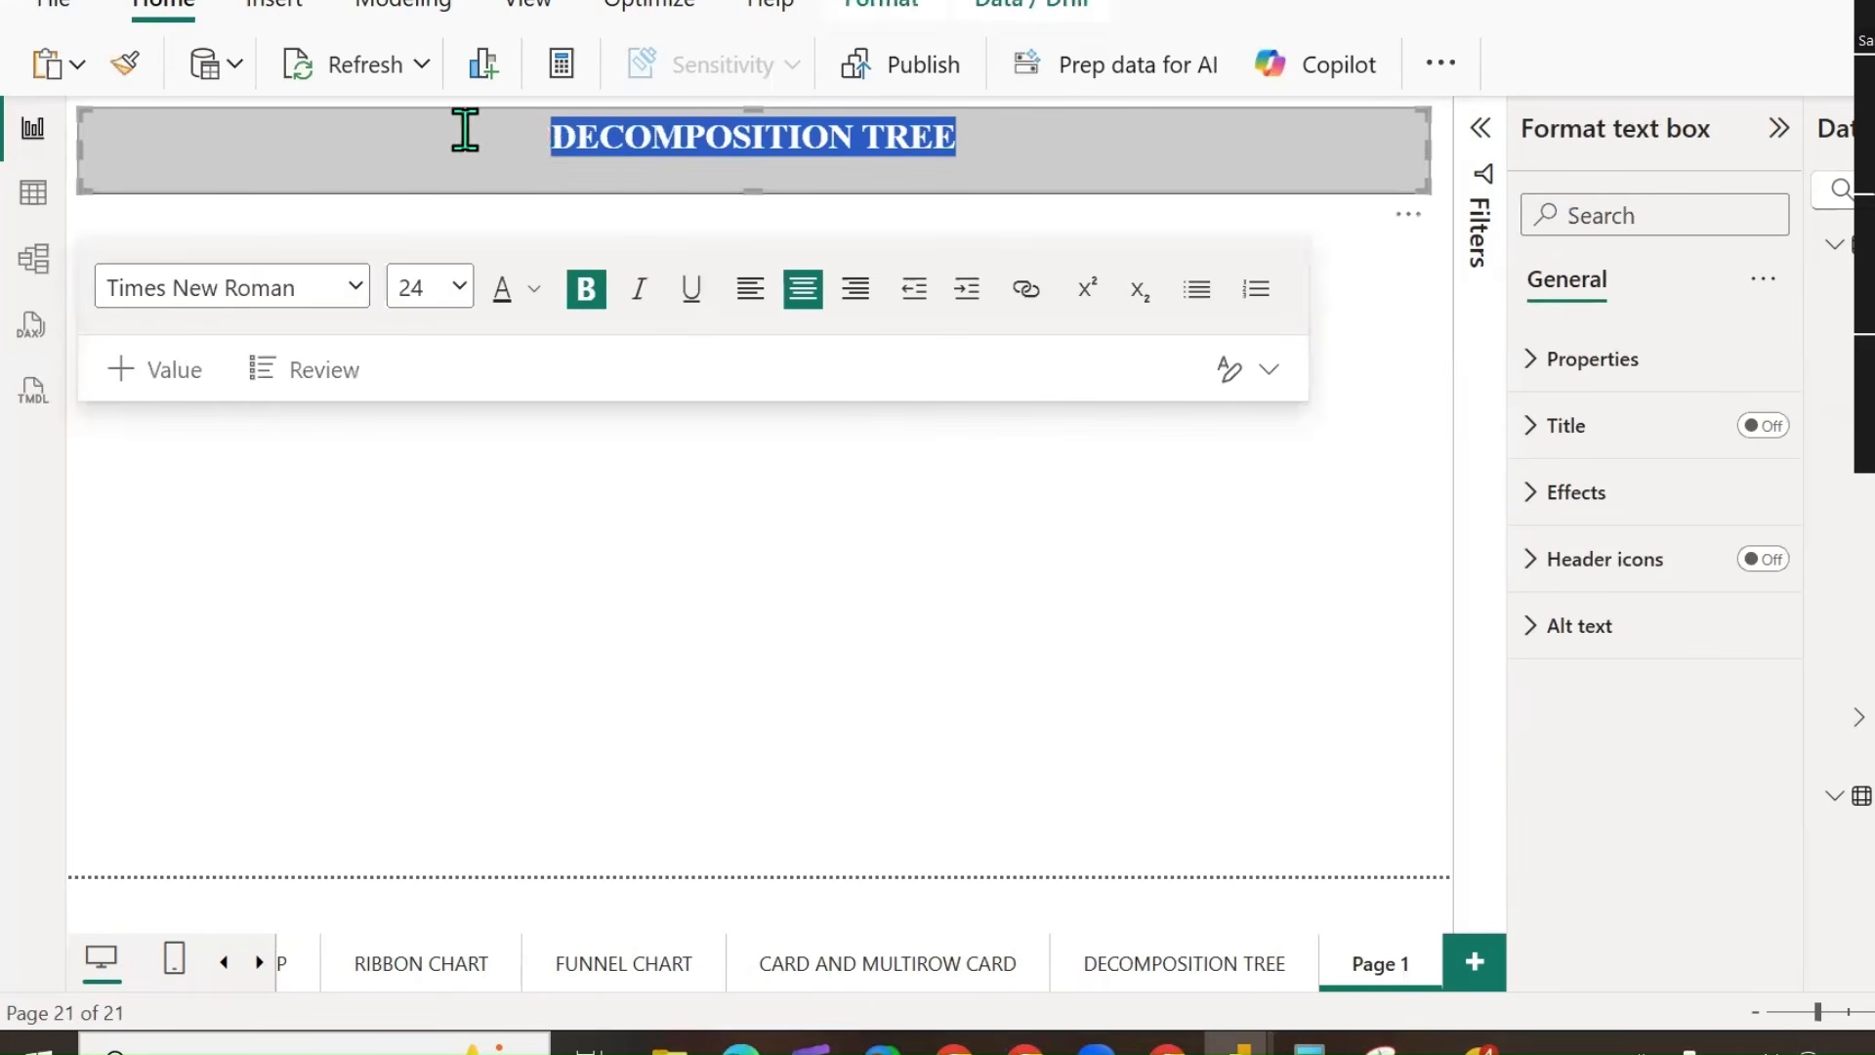
{"action": "type", "text": "Q"}
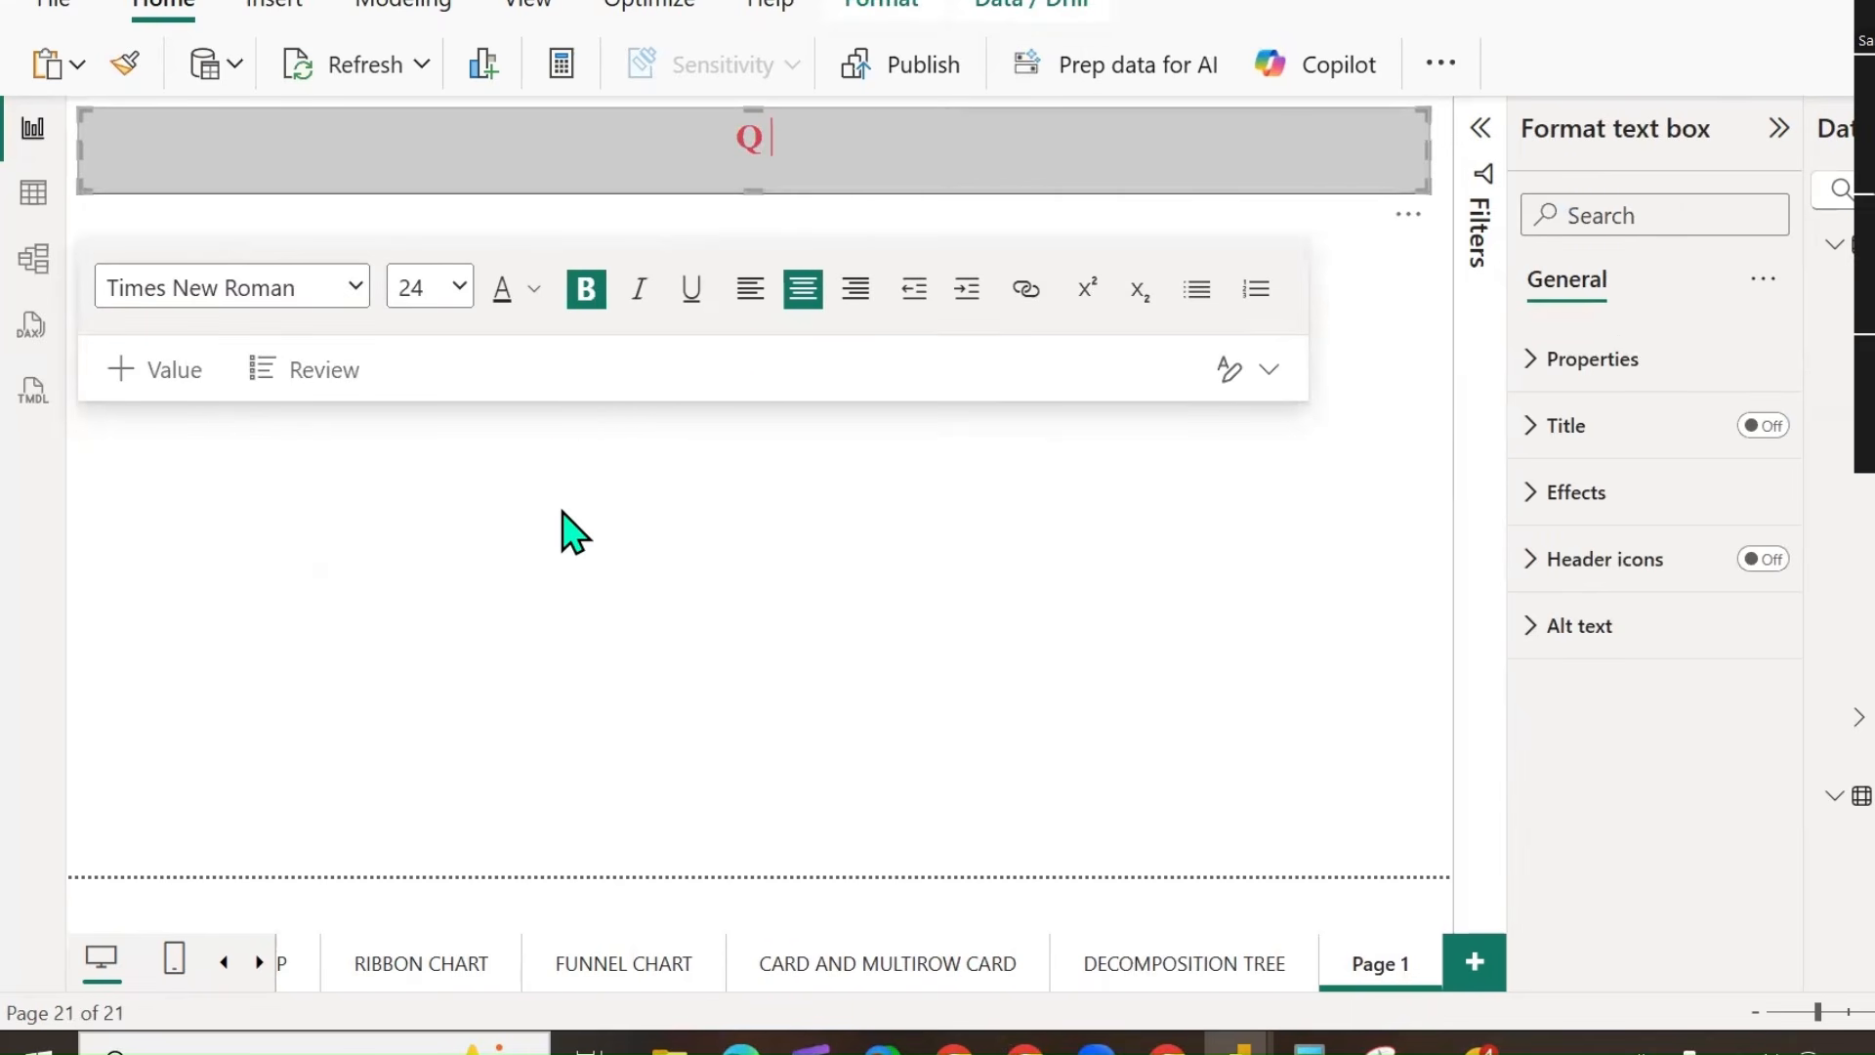
{"action": "type", "text": " & a"}
{"action": "key", "text": "BackSpace"}
{"action": "type", "text": "A"}
{"action": "left_click", "coordinate": [610, 493]}
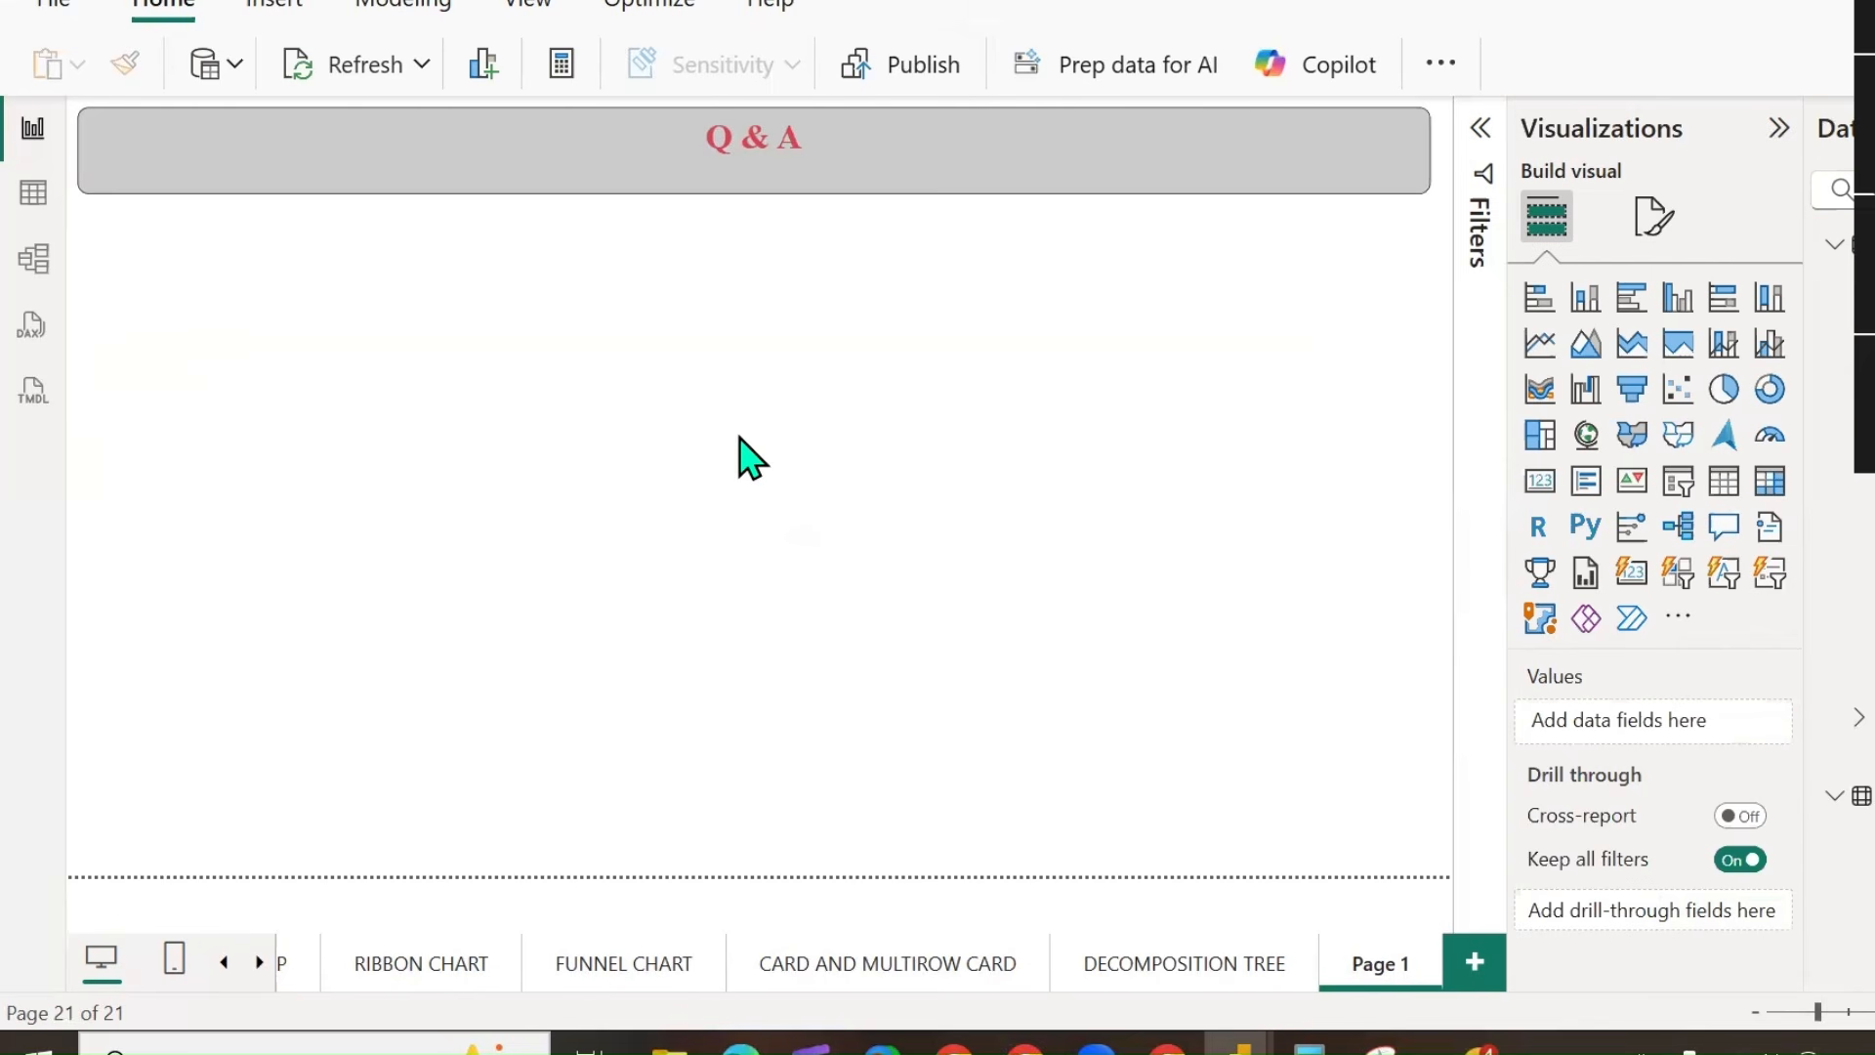
{"action": "left_click", "coordinate": [1724, 527]}
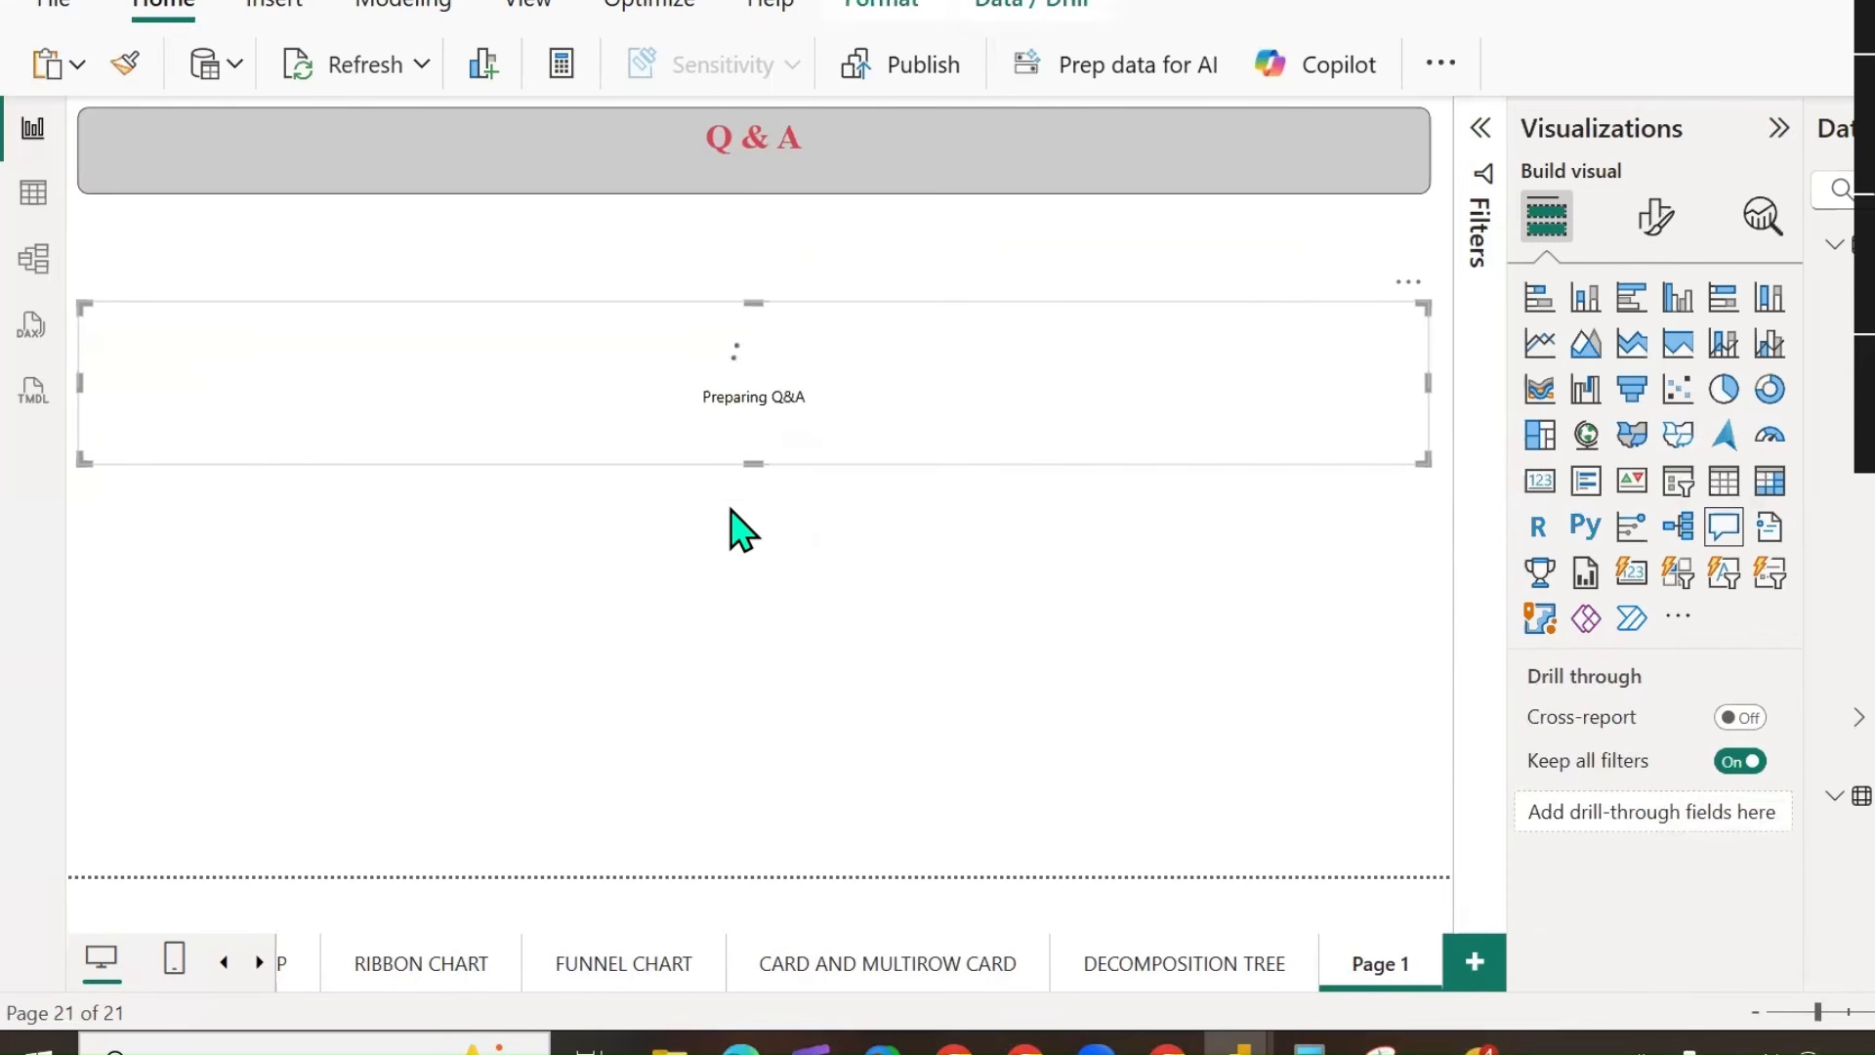
{"action": "left_click_drag", "start_coordinate": [753, 463], "coordinate": [759, 760]}
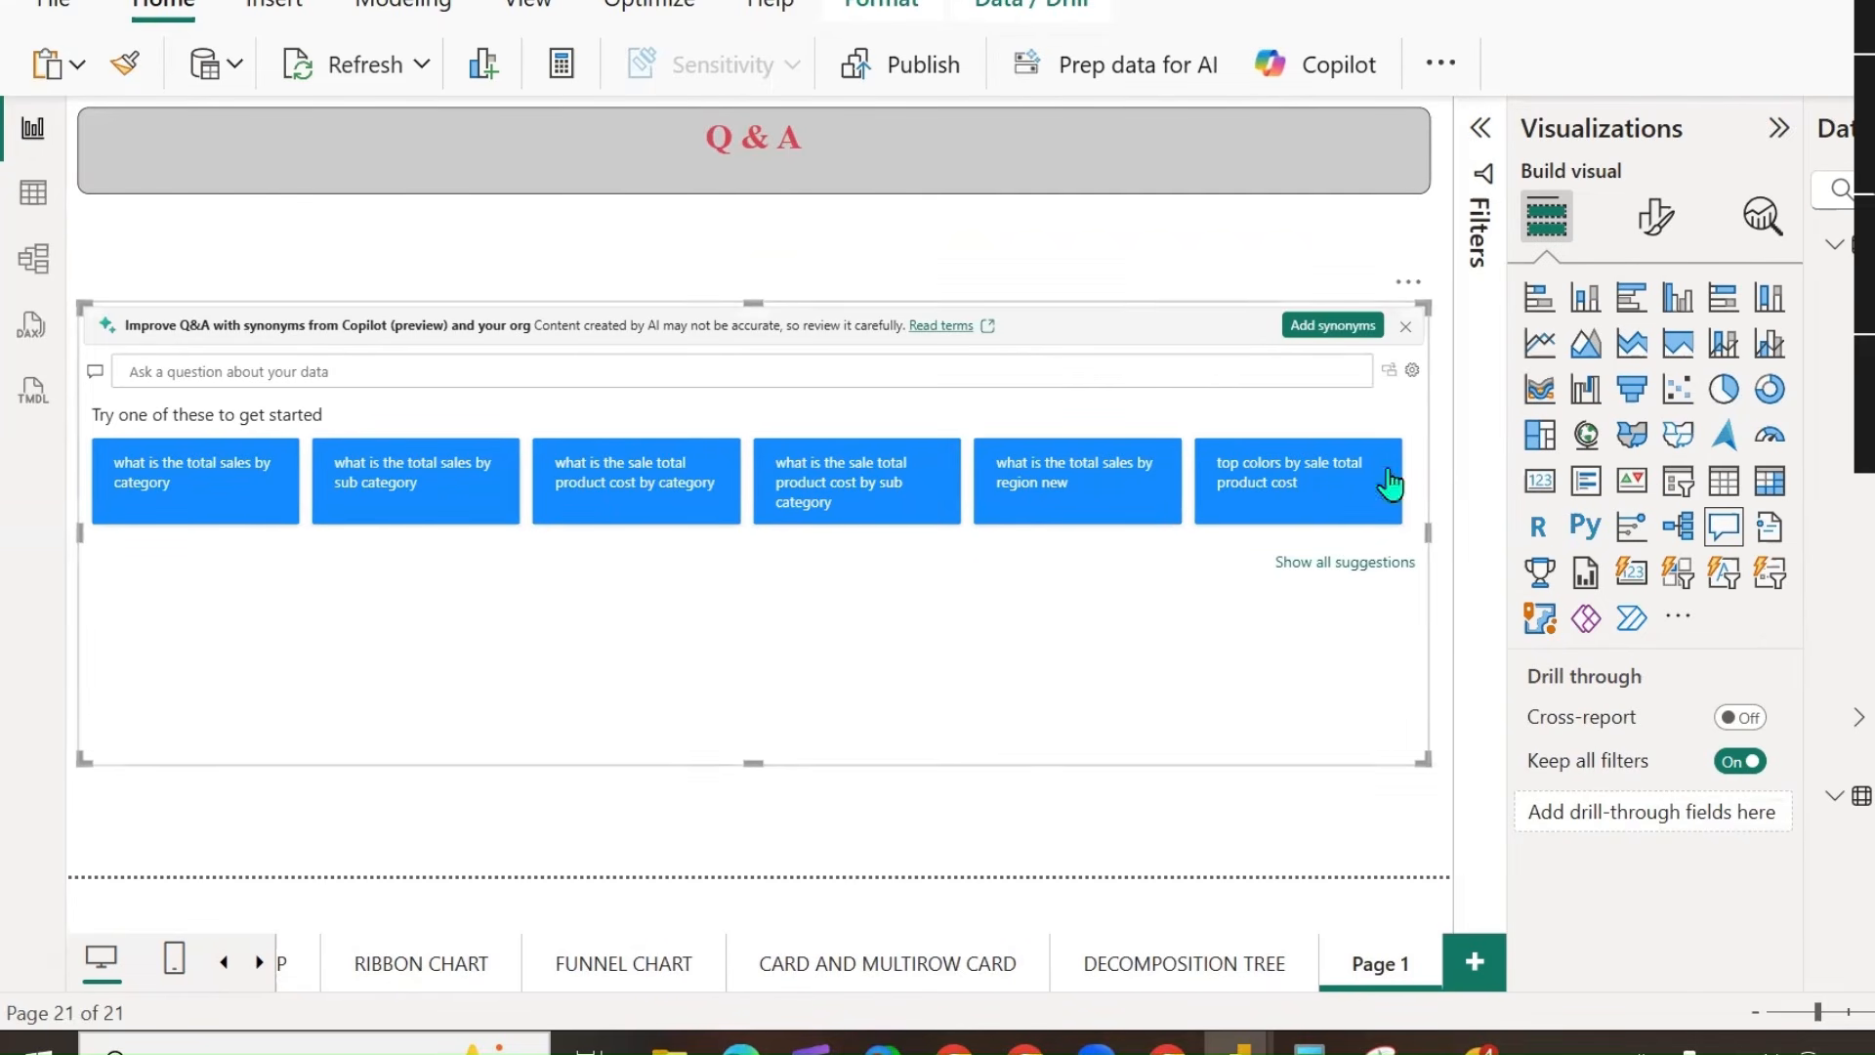
{"action": "left_click_drag", "start_coordinate": [1428, 532], "coordinate": [1188, 576]}
{"action": "left_click_drag", "start_coordinate": [945, 643], "coordinate": [1082, 595]}
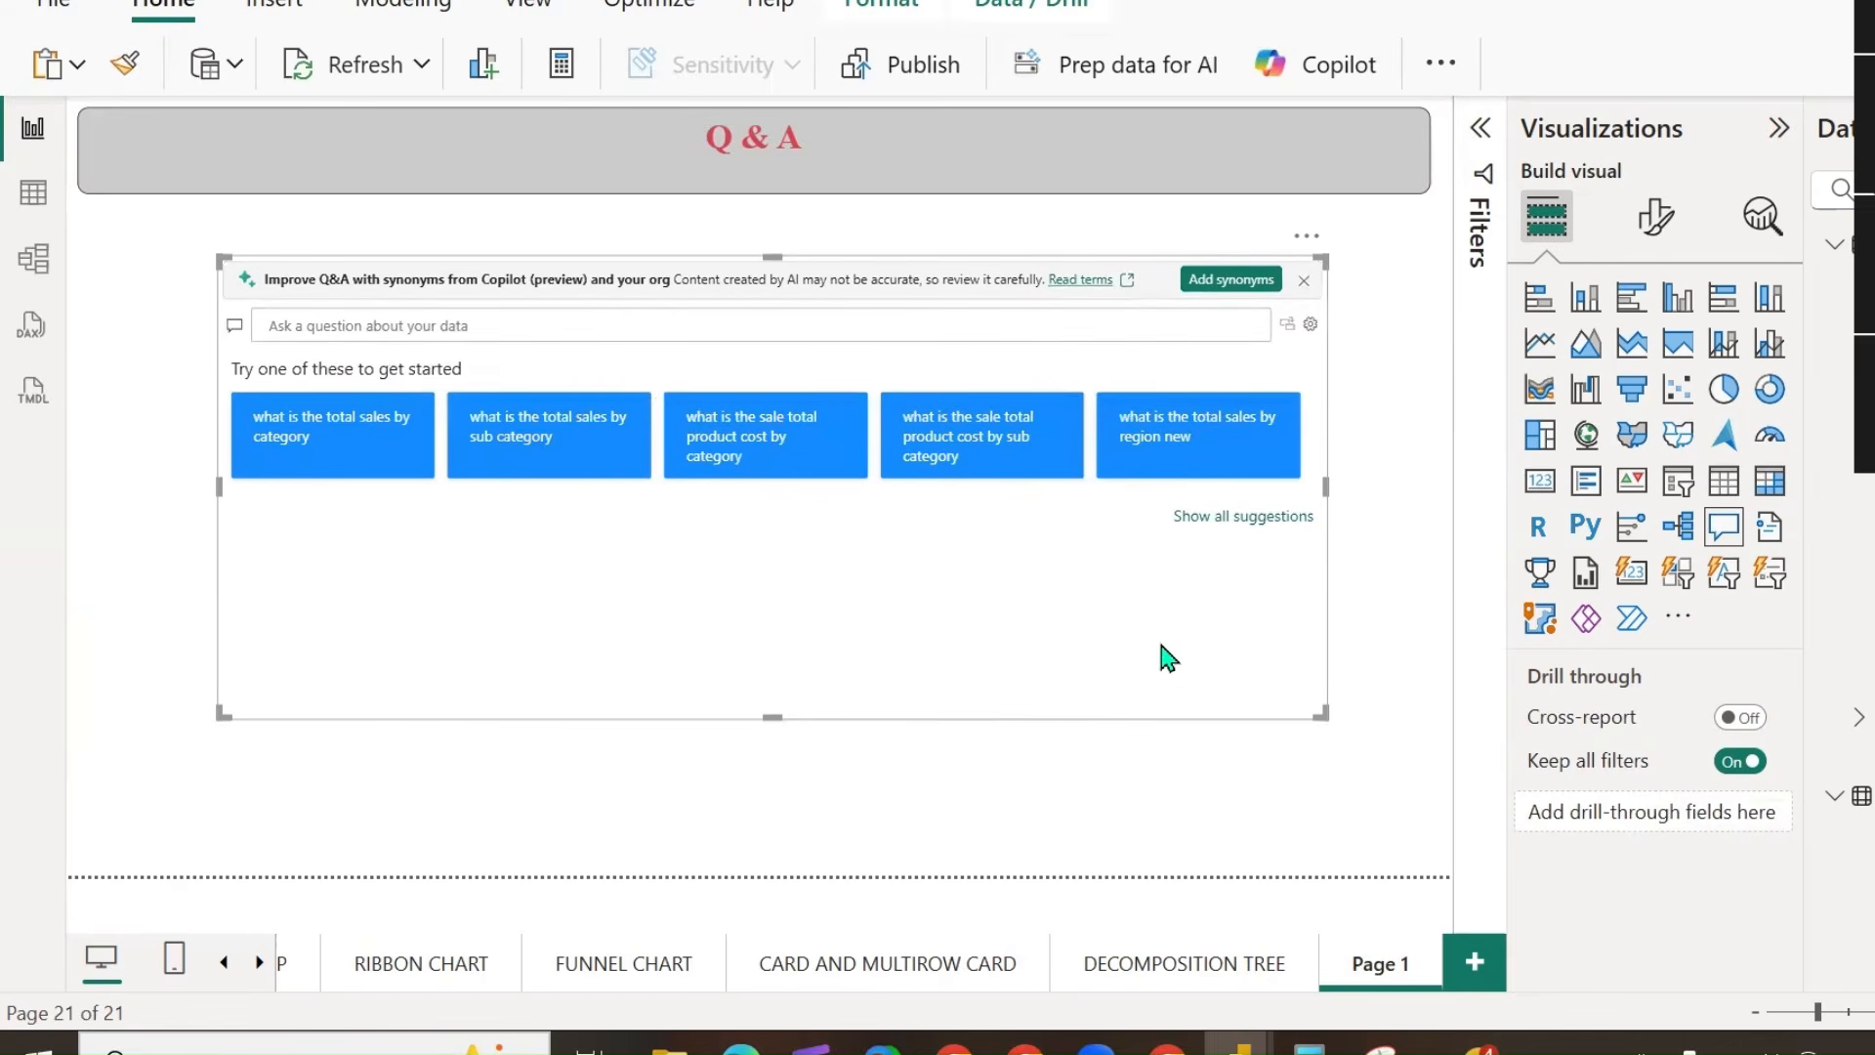
{"action": "left_click", "coordinate": [1307, 238]}
{"action": "left_click", "coordinate": [1334, 273]}
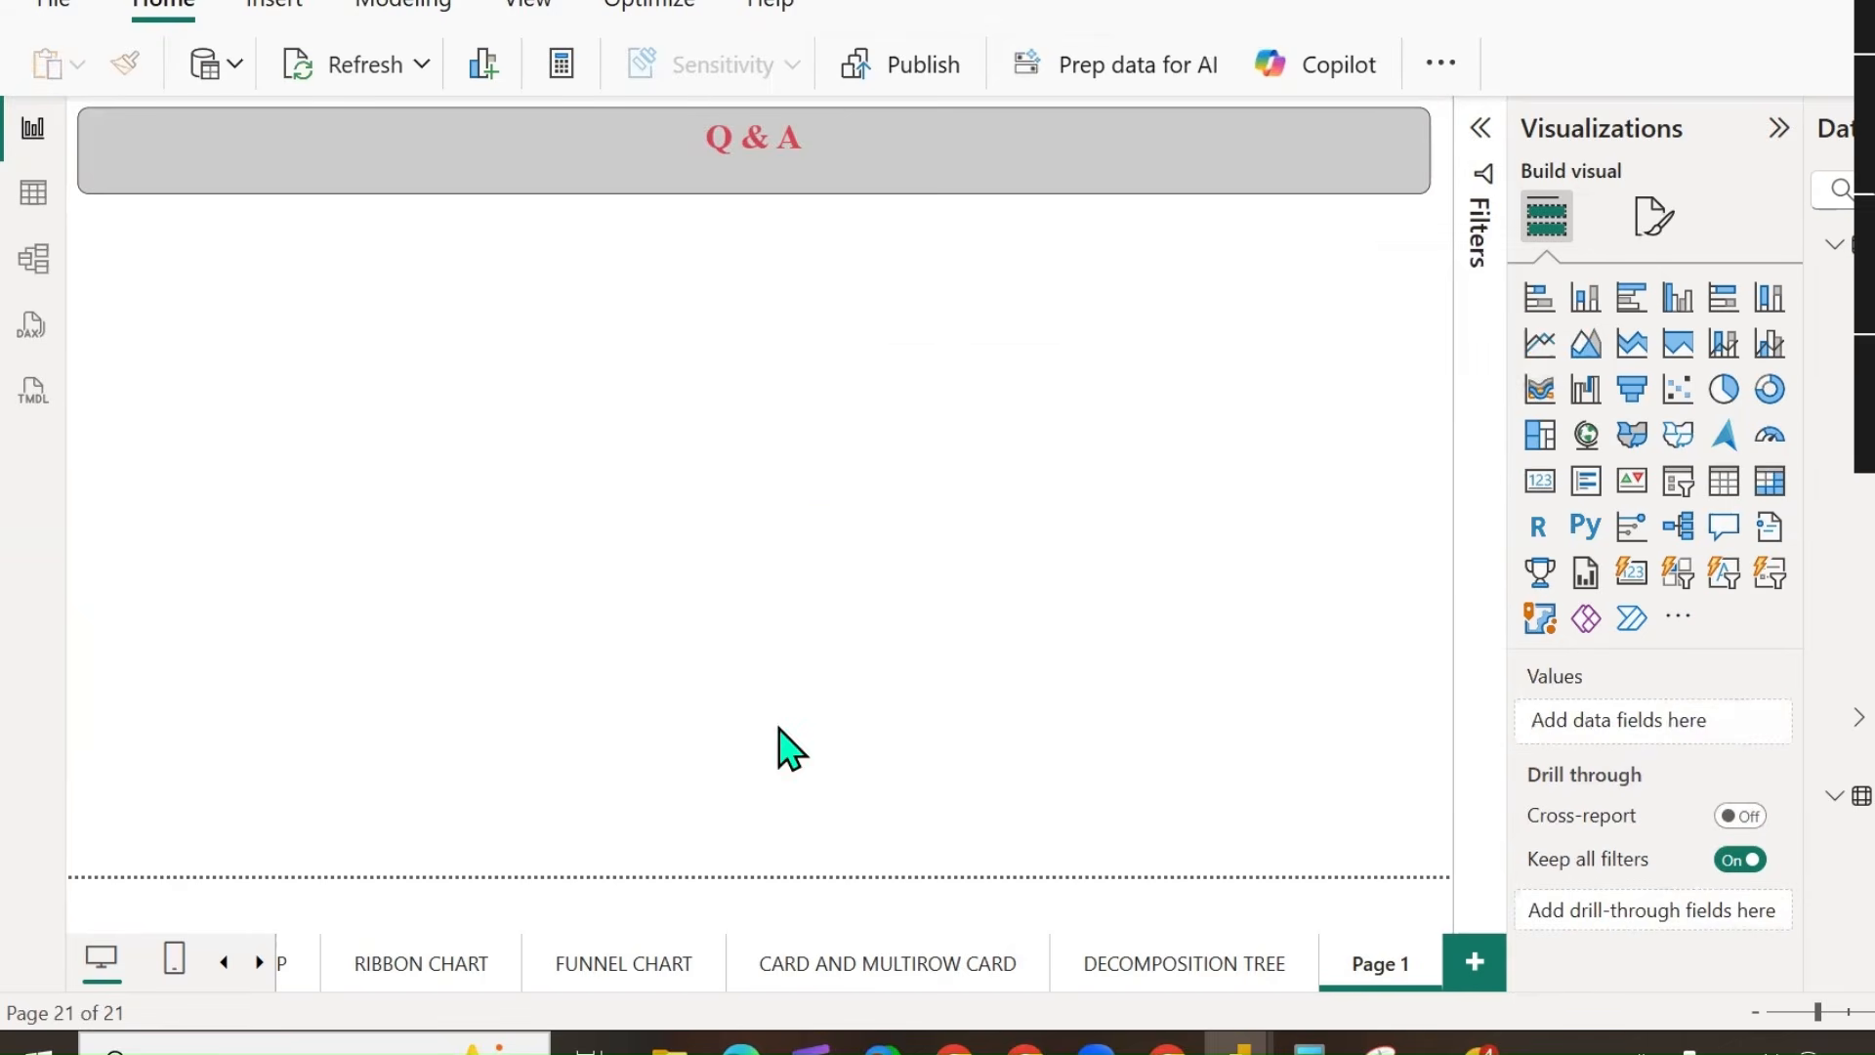
Add a Q&A visual below the heading, make it taller and slightly narrower, and position it on the page.
{"action": "double_click", "coordinate": [410, 396]}
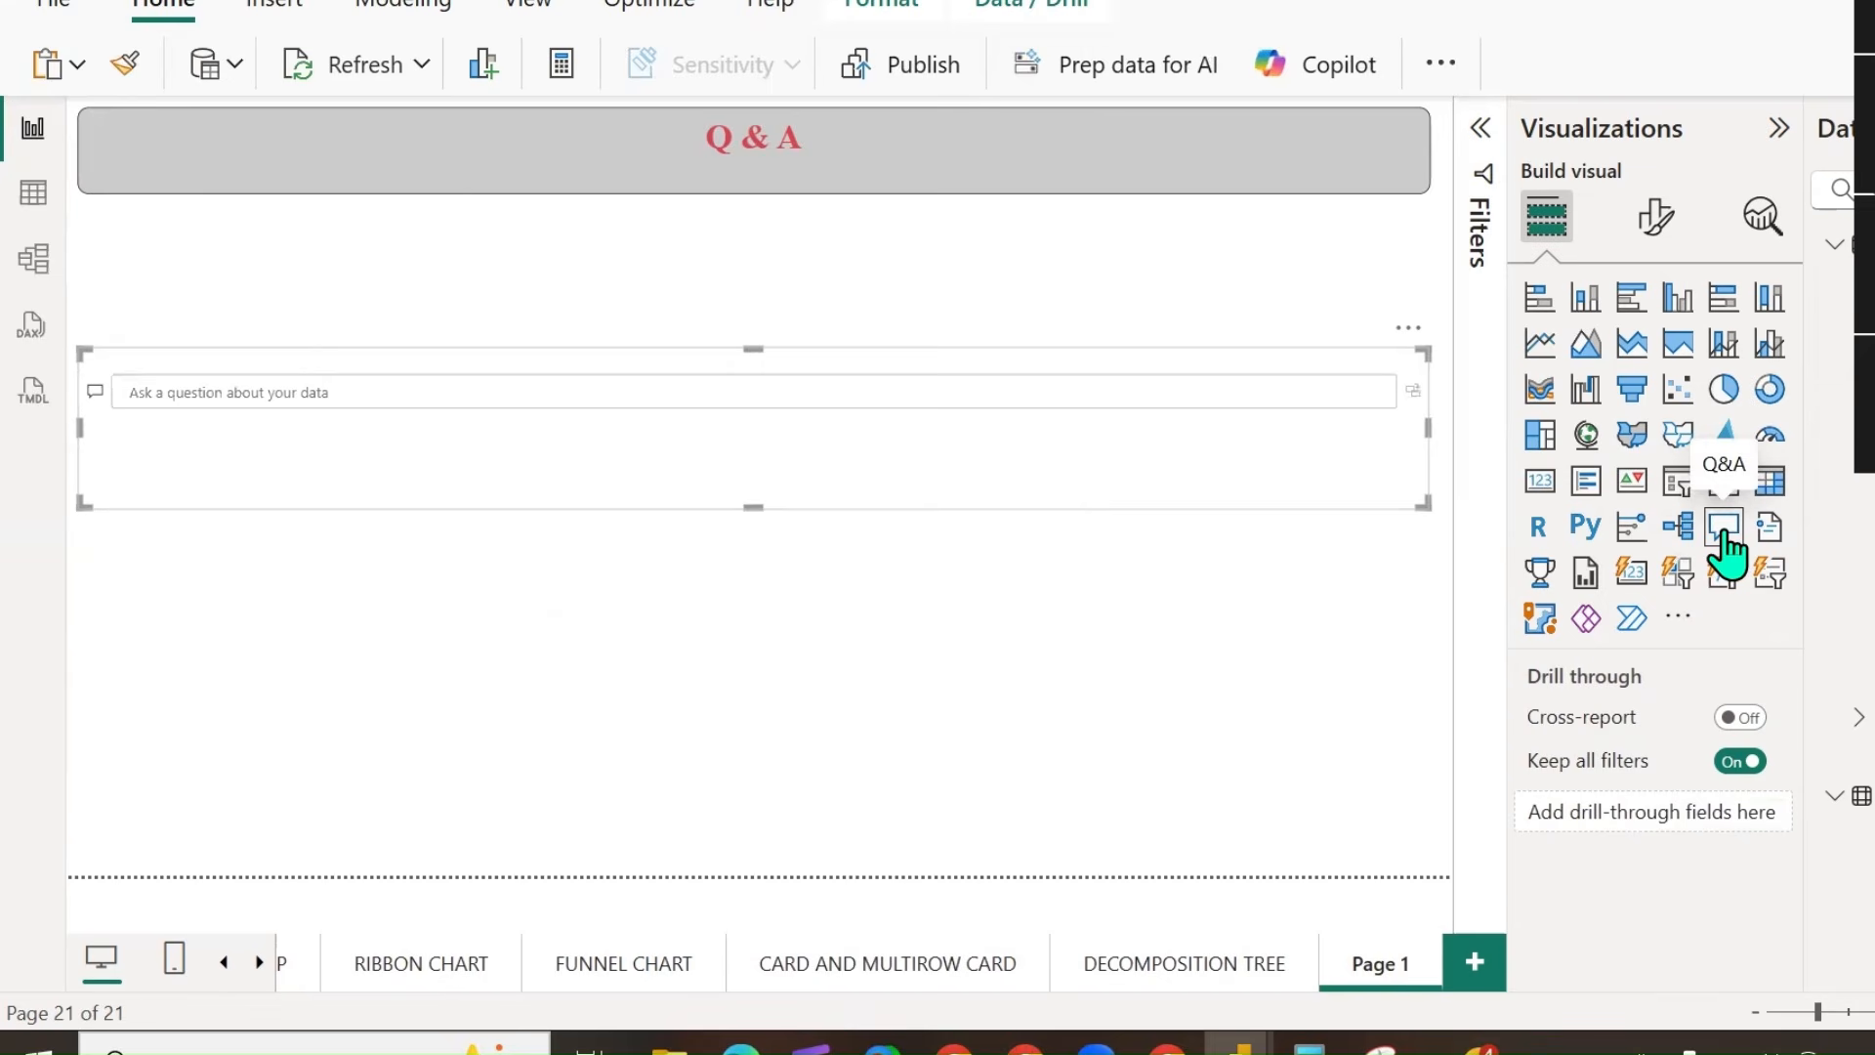
{"action": "left_click_drag", "start_coordinate": [764, 671], "coordinate": [718, 754]}
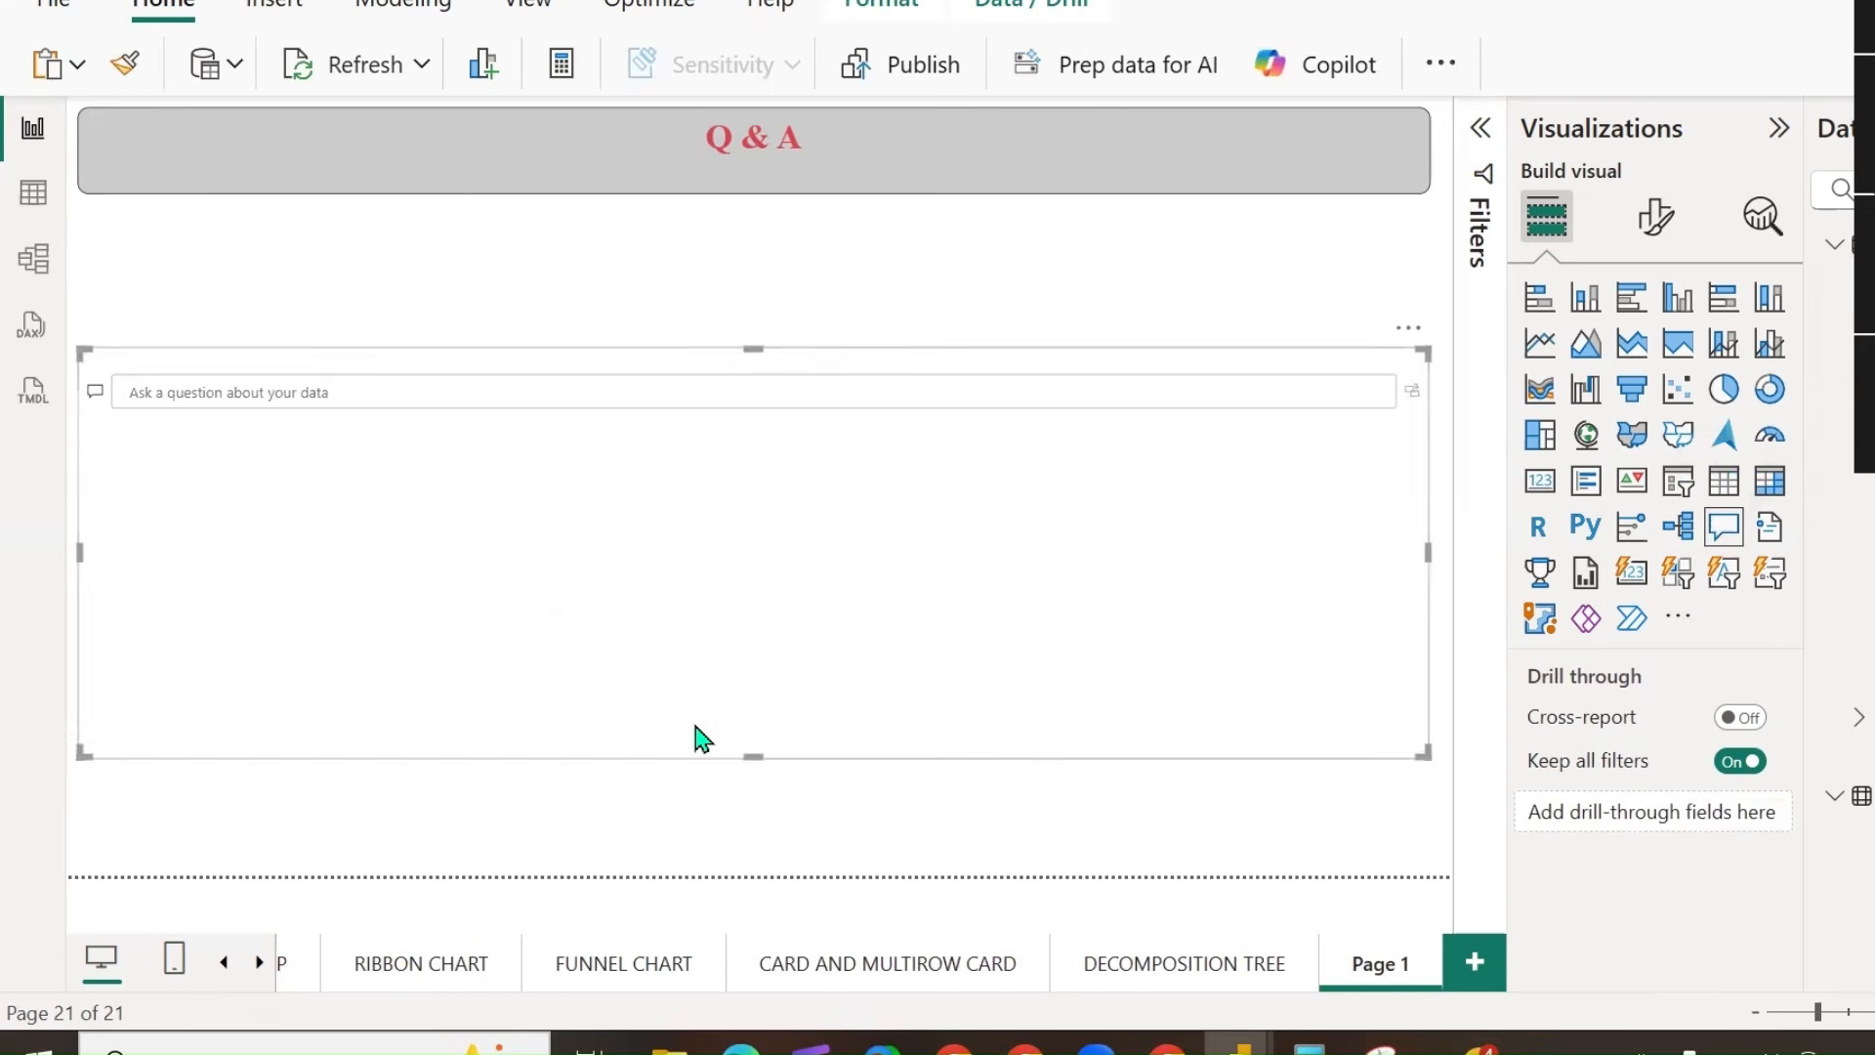
{"action": "left_click_drag", "start_coordinate": [681, 670], "coordinate": [787, 674]}
{"action": "left_click_drag", "start_coordinate": [105, 577], "coordinate": [217, 584]}
{"action": "left_click_drag", "start_coordinate": [482, 573], "coordinate": [440, 532]}
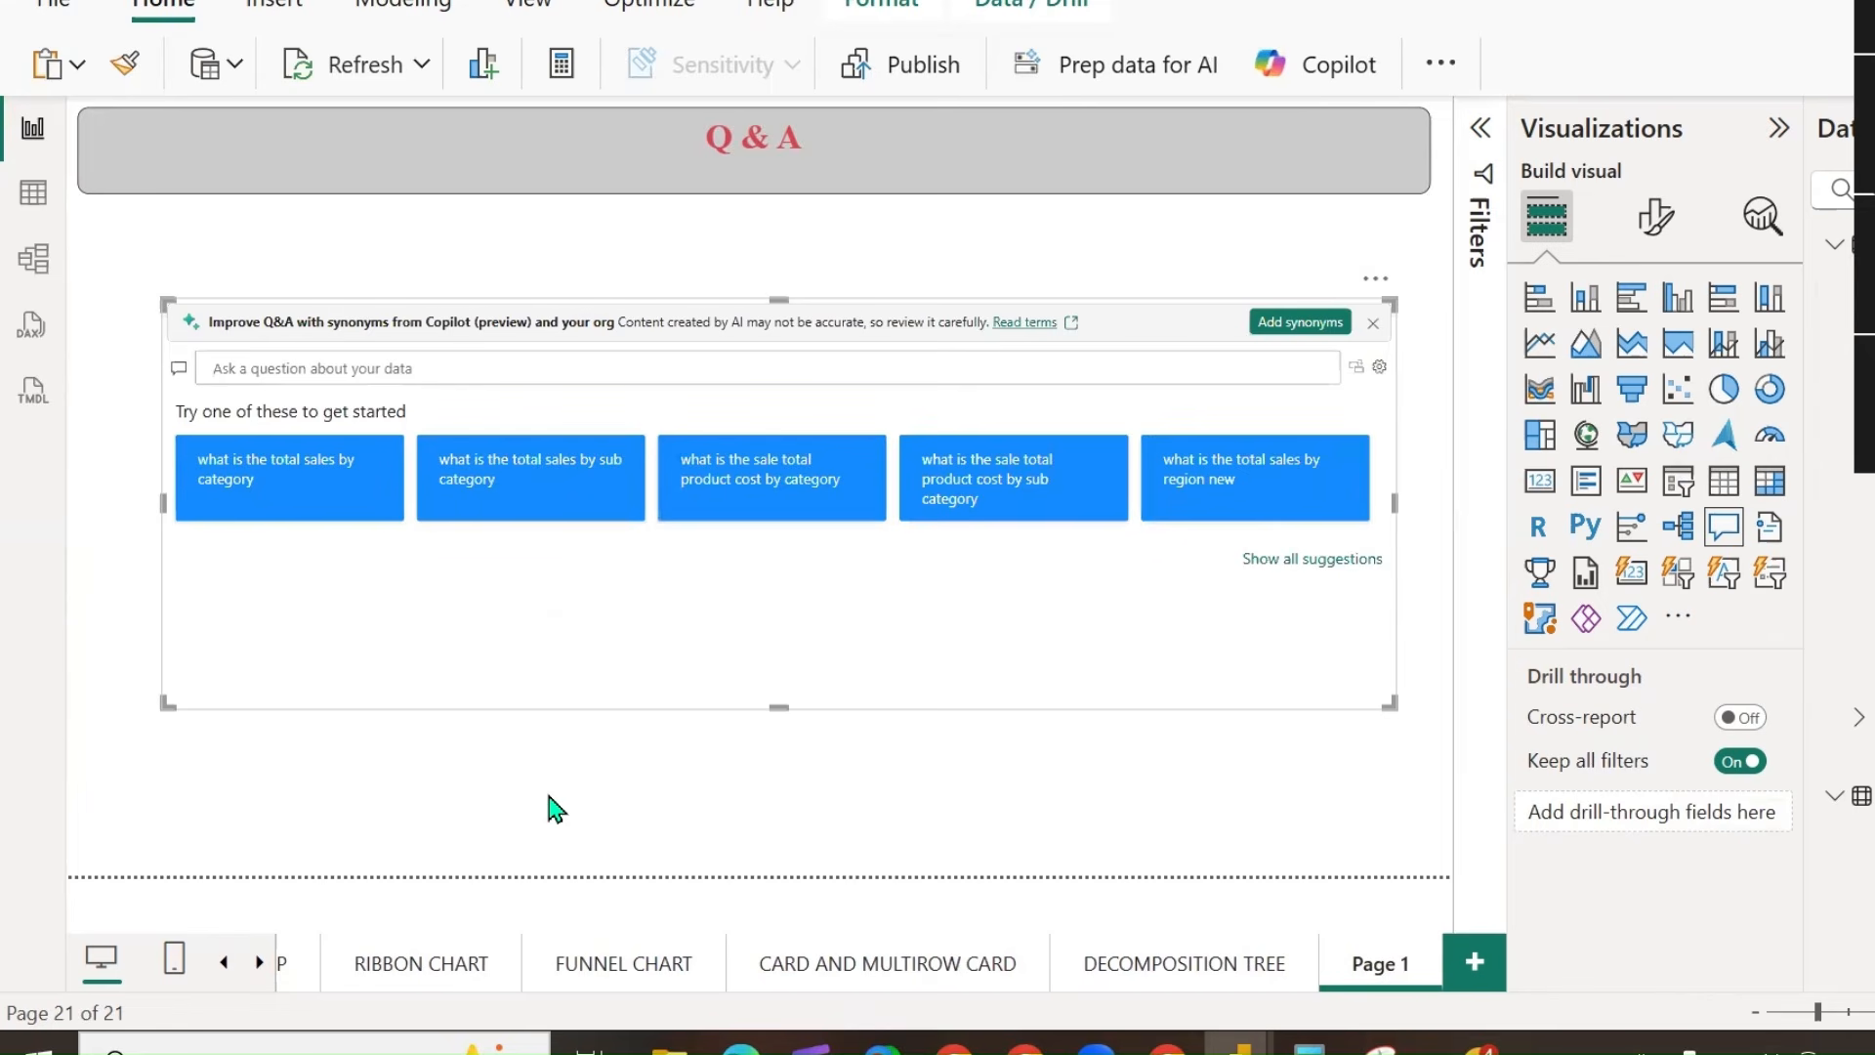
Ask the Q&A visual for TOTAL SALES BY REGION and extend the visual down to the page's lower edge.
{"action": "type", "text": "TOTAL SALES BY REGION"}
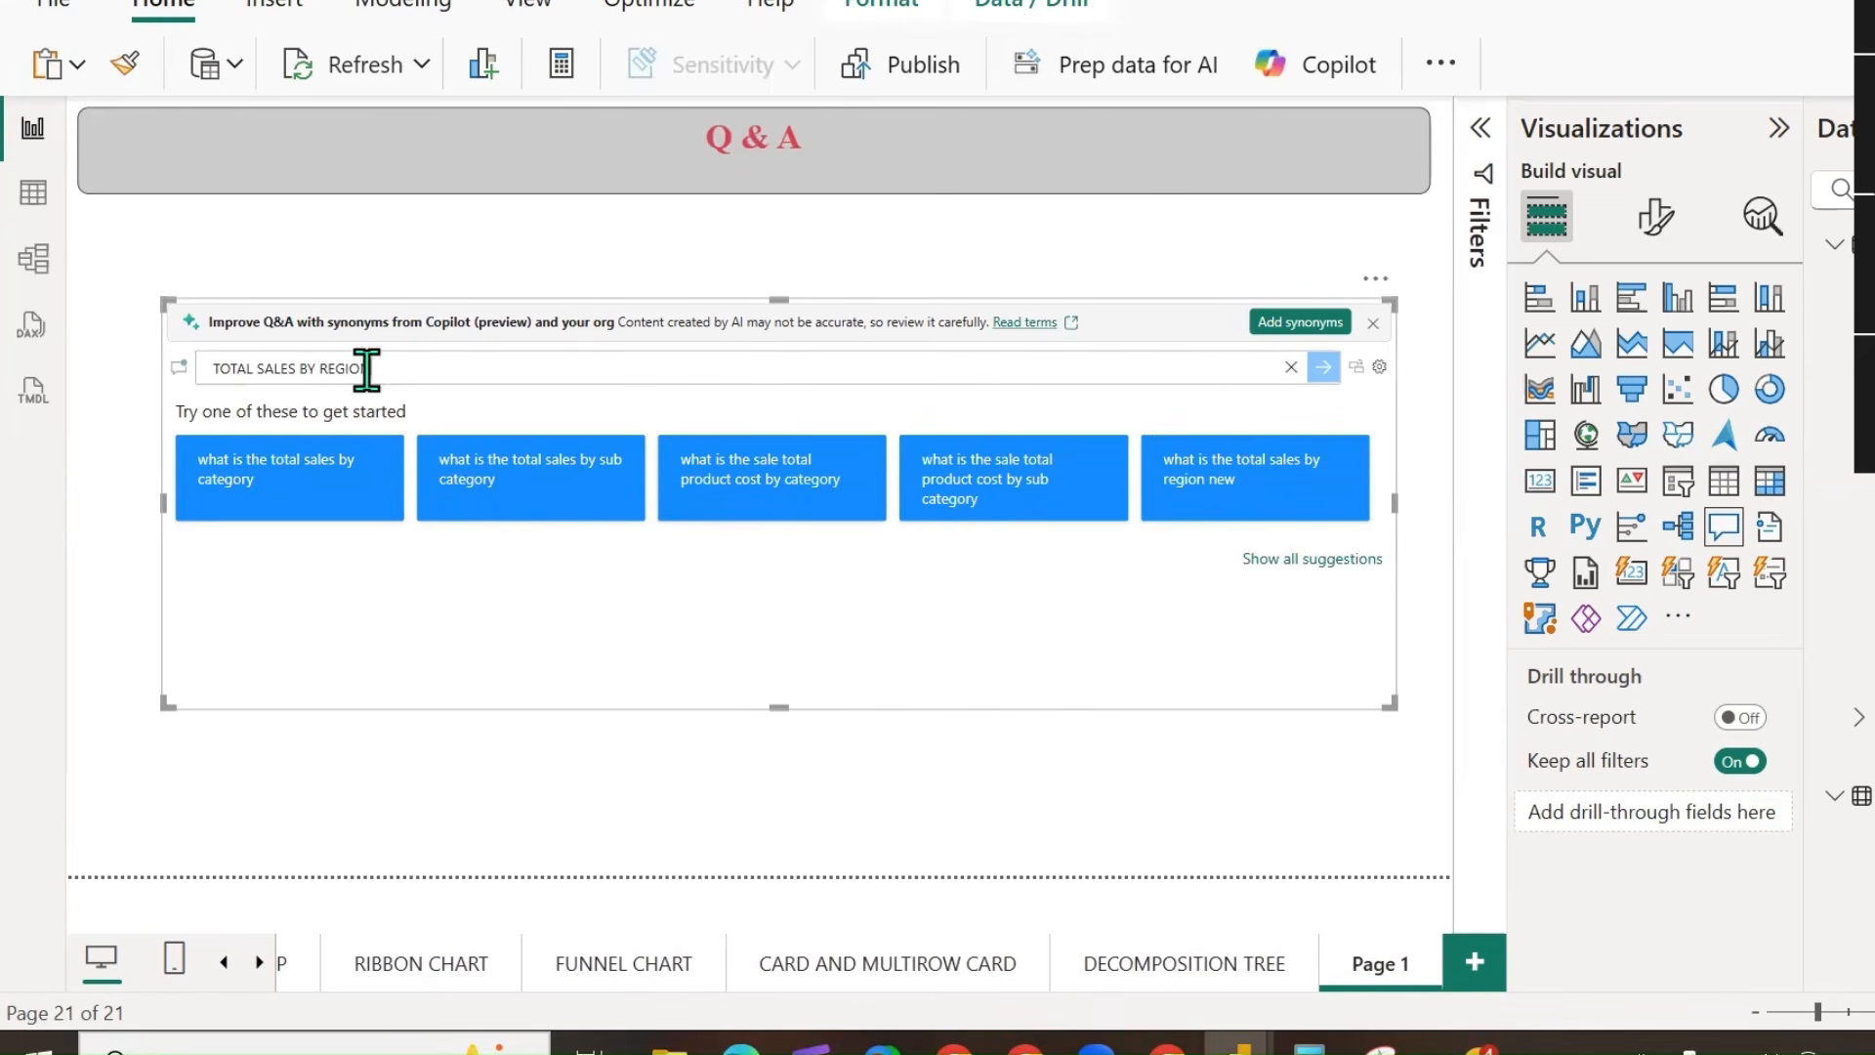
{"action": "left_click_drag", "start_coordinate": [772, 708], "coordinate": [775, 838]}
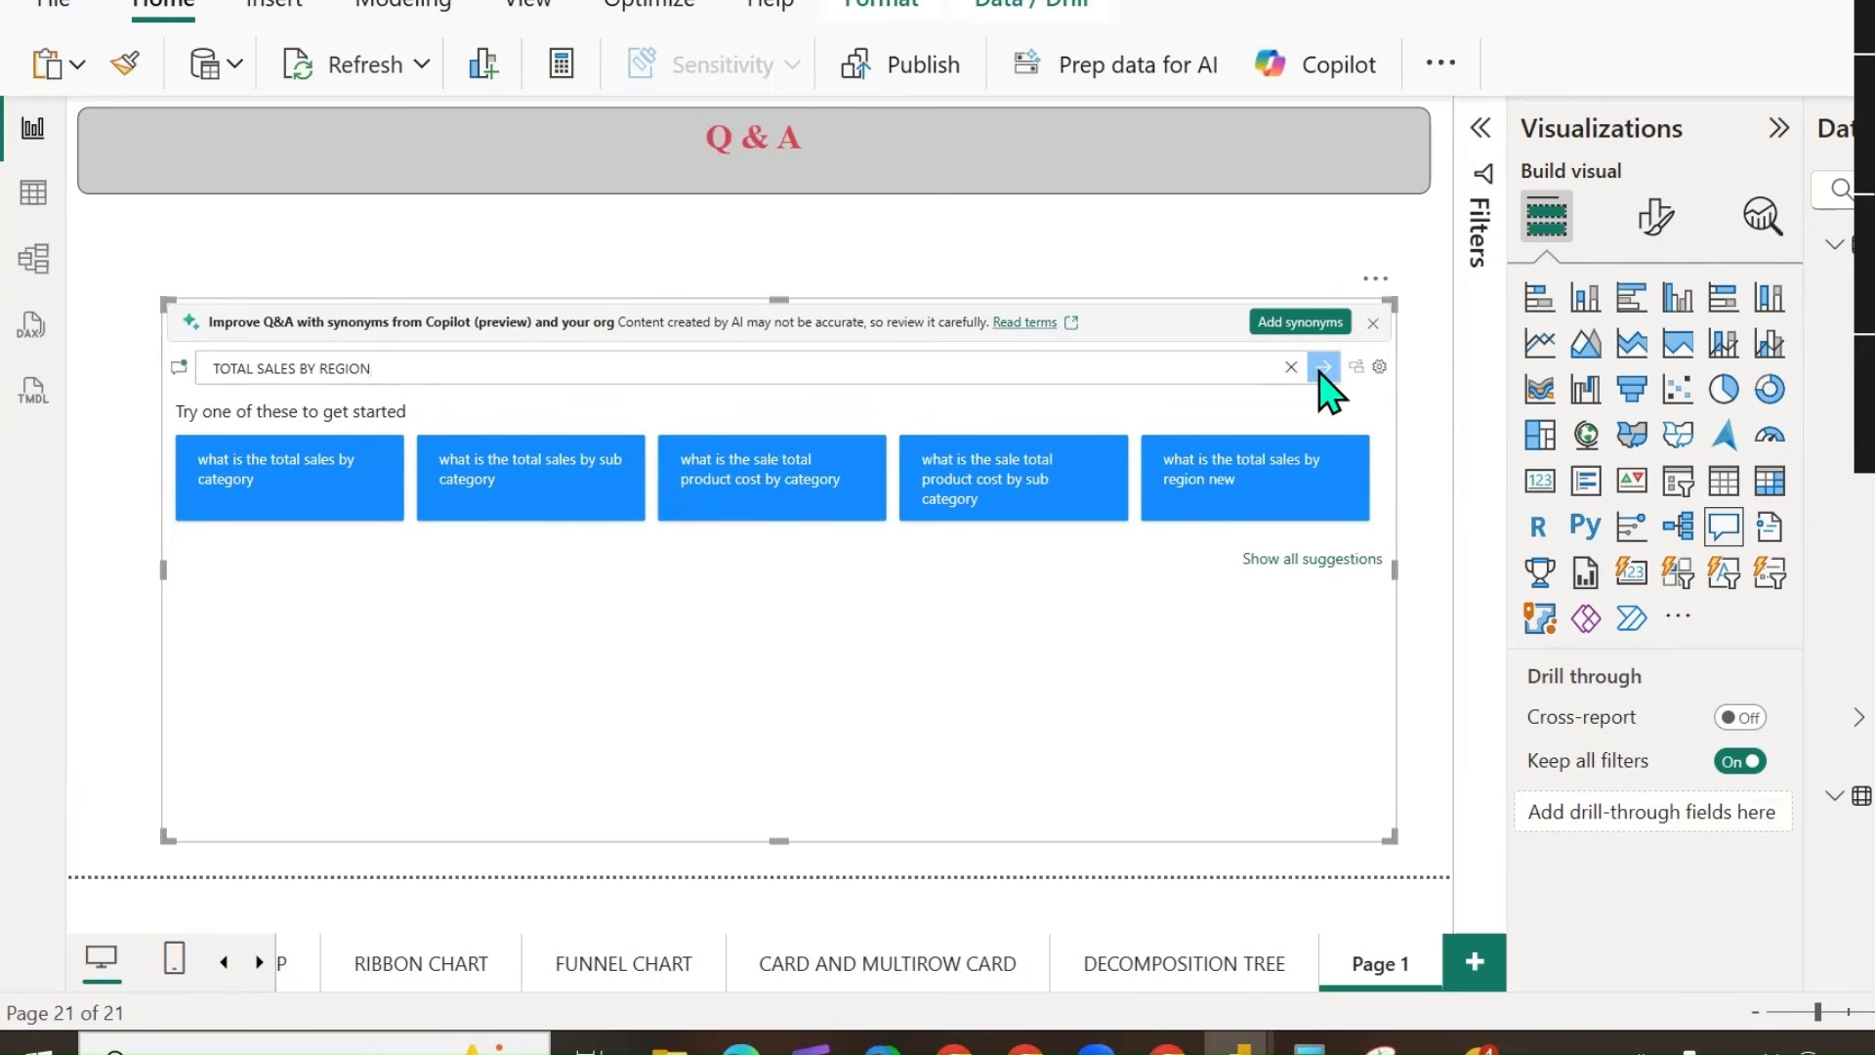
{"action": "left_click_drag", "start_coordinate": [389, 368], "coordinate": [192, 366]}
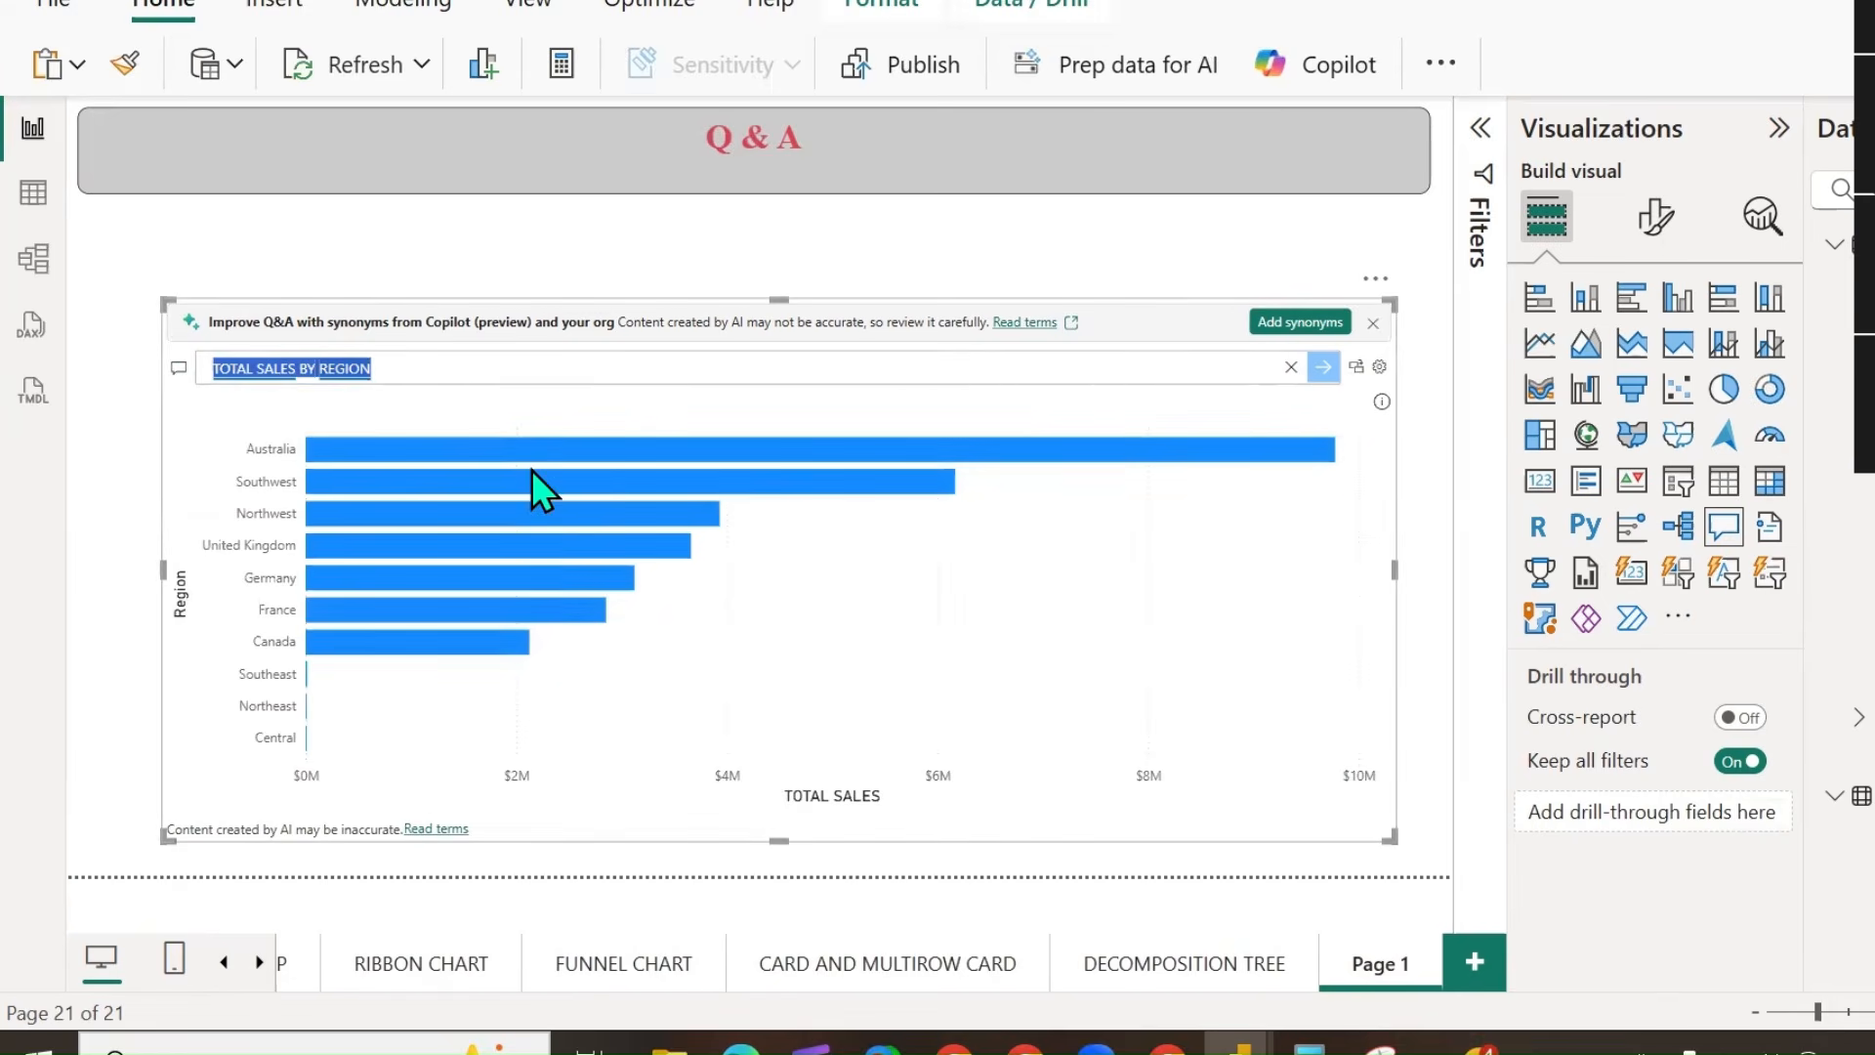
{"action": "left_click", "coordinate": [581, 356]}
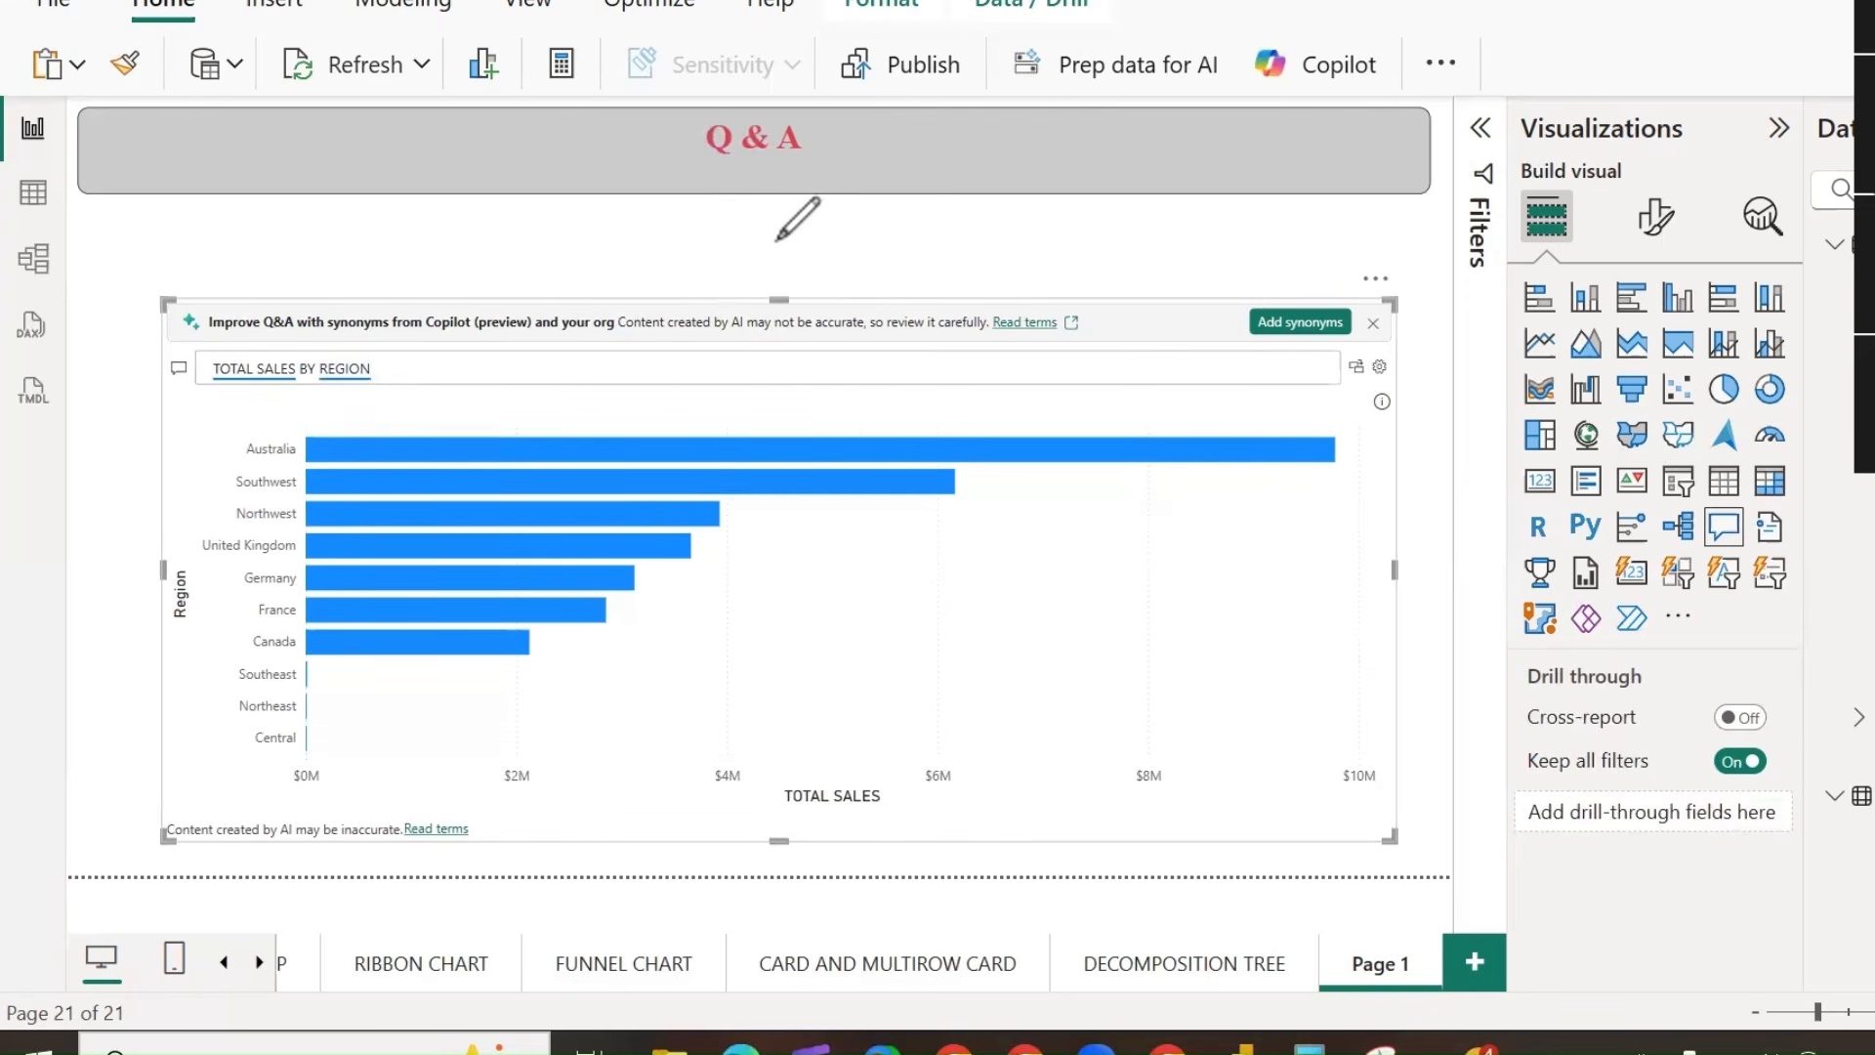
{"action": "left_click_drag", "start_coordinate": [774, 237], "coordinate": [802, 277]}
{"action": "mouse_move", "coordinate": [764, 180]}
{"action": "left_mouse_down"}
{"action": "mouse_move", "coordinate": [803, 277]}
{"action": "mouse_move", "coordinate": [988, 74]}
{"action": "left_mouse_up"}
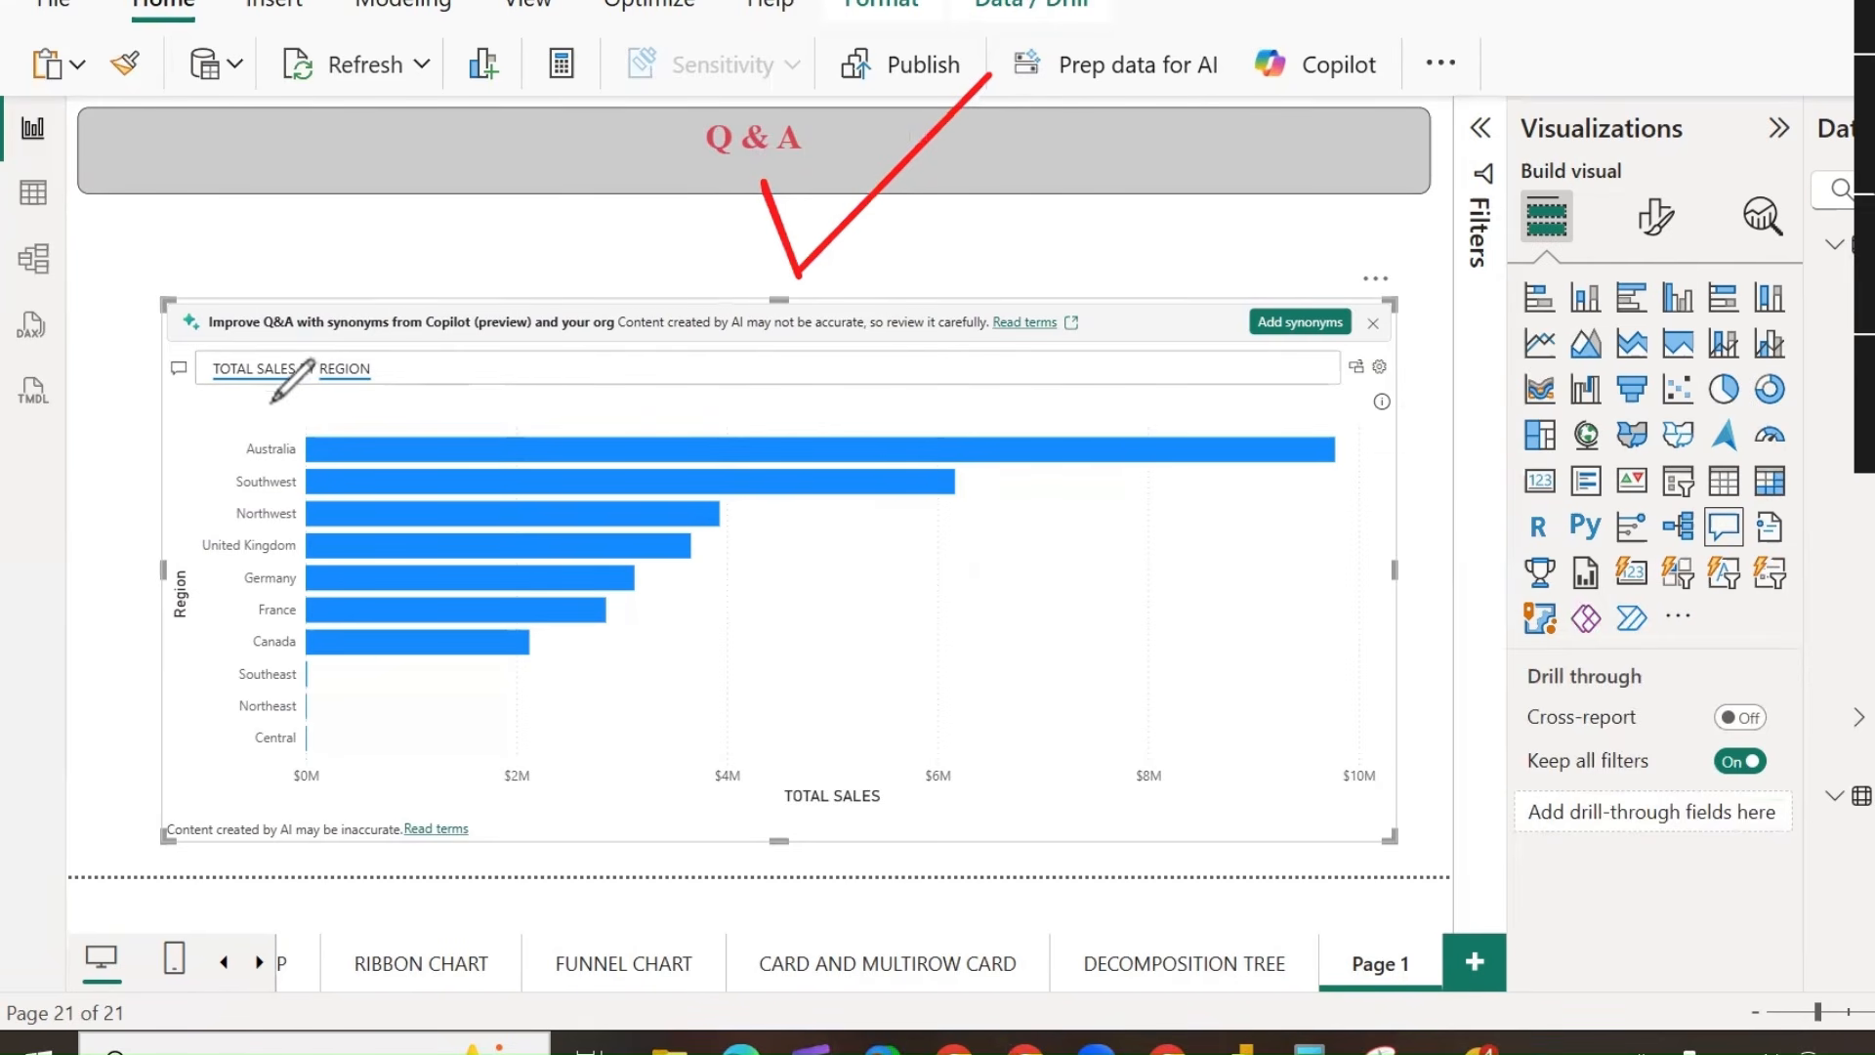
{"action": "left_click_drag", "start_coordinate": [191, 444], "coordinate": [190, 811]}
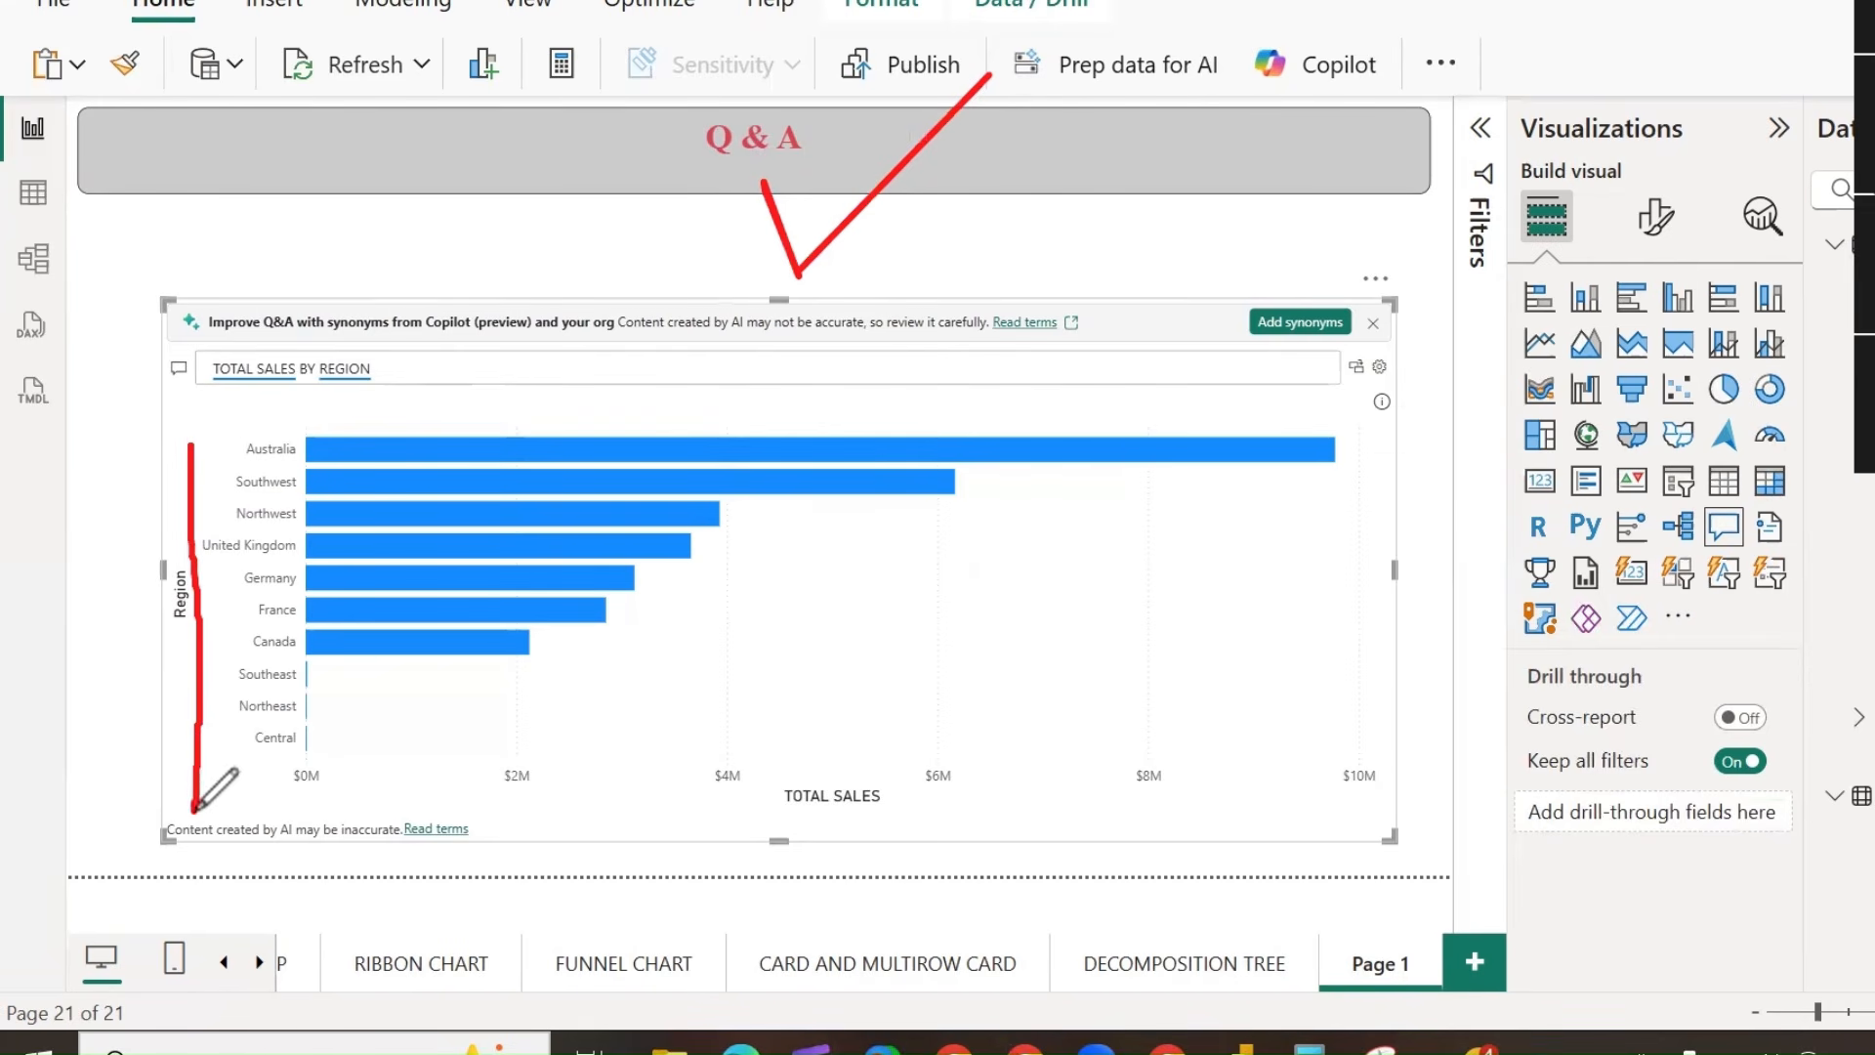
{"action": "mouse_move", "coordinate": [1341, 442]}
{"action": "left_mouse_down"}
{"action": "mouse_move", "coordinate": [1378, 478]}
{"action": "mouse_move", "coordinate": [1451, 374]}
{"action": "left_mouse_up"}
{"action": "left_click_drag", "start_coordinate": [955, 479], "coordinate": [1064, 435]}
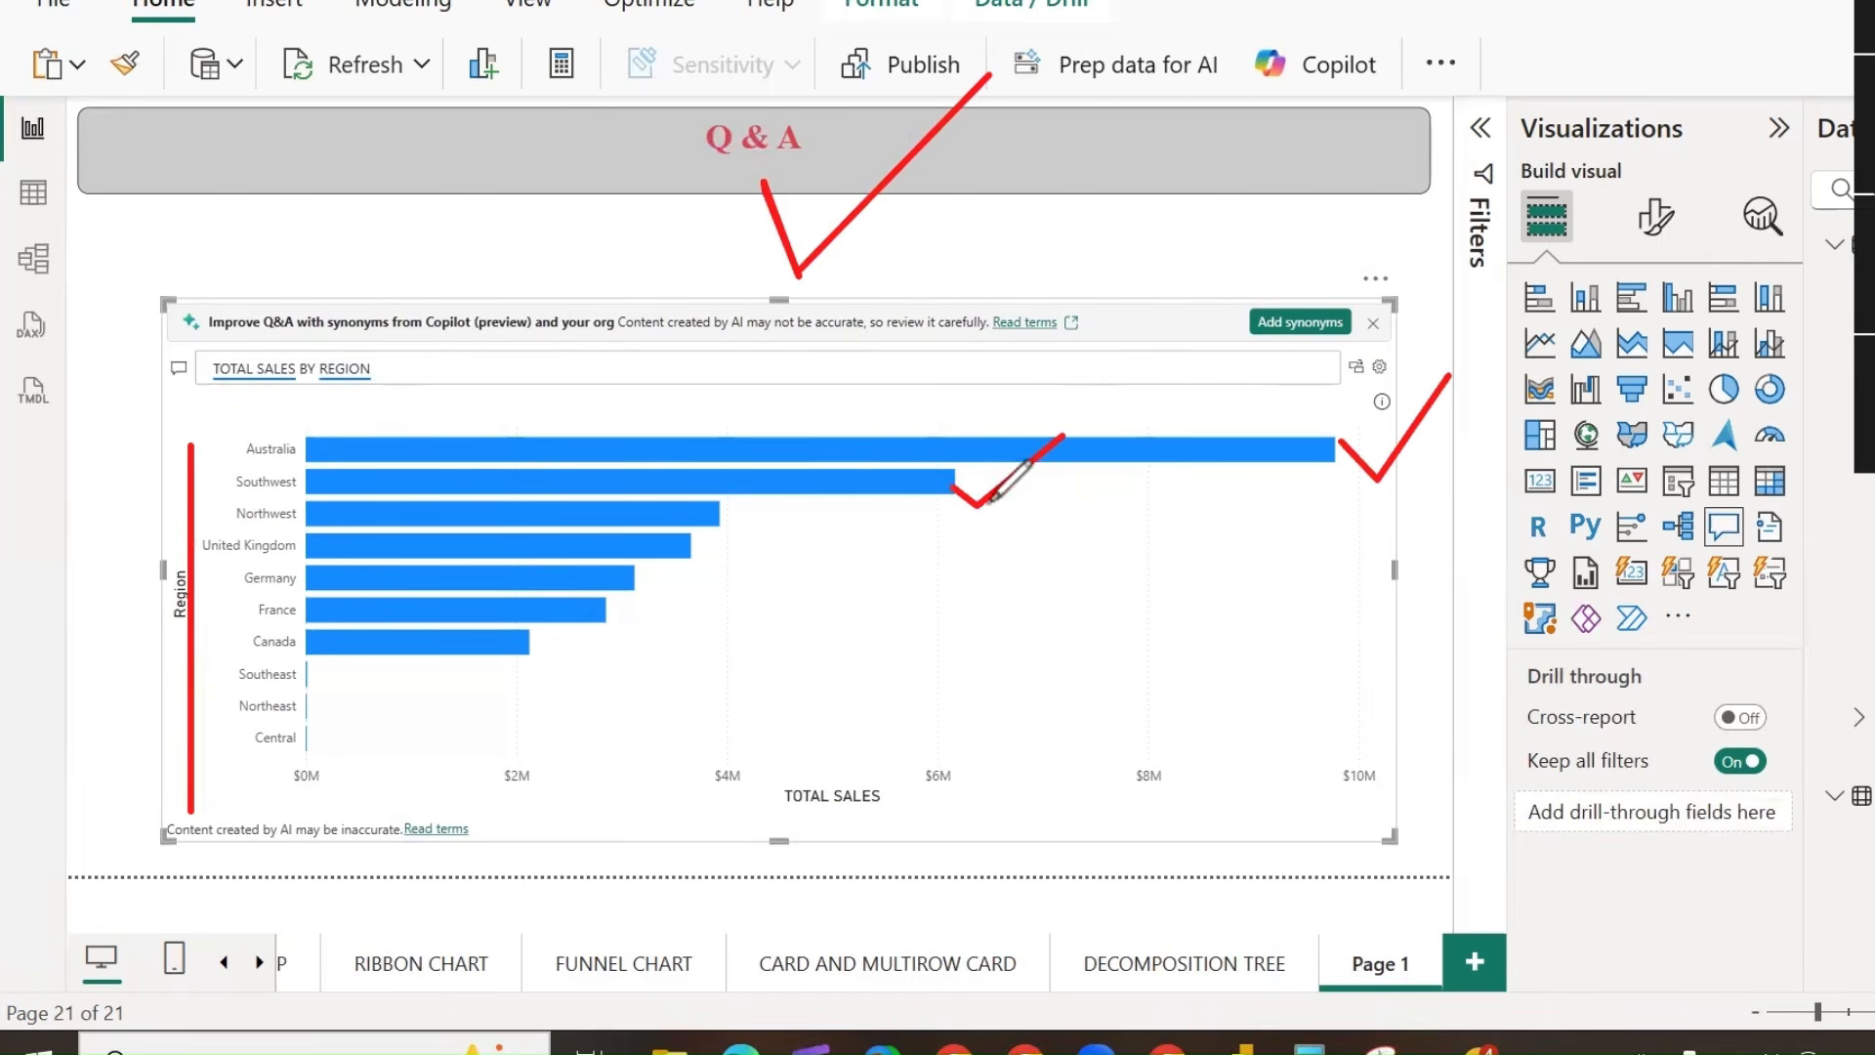
Extend the Q&A question to TOTAL SALES BY REGION PIE CHART.
{"action": "left_click", "coordinate": [458, 365]}
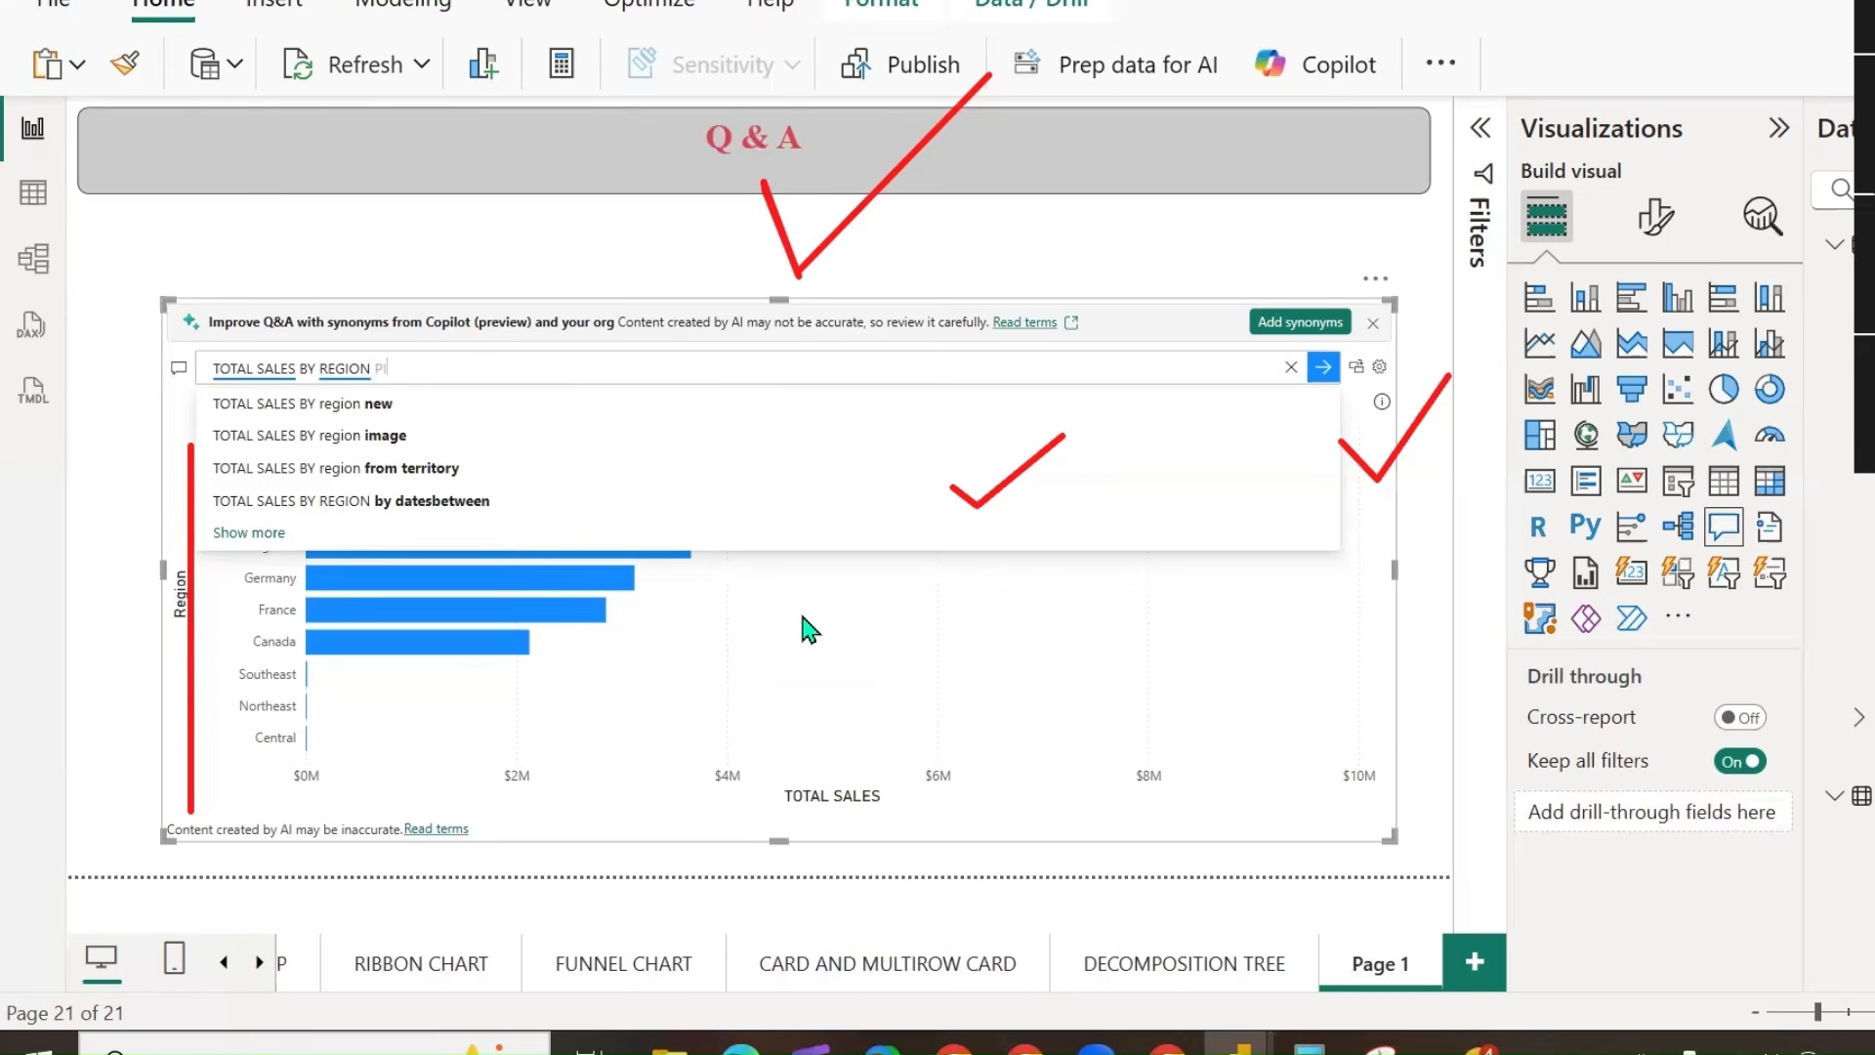
{"action": "type", "text": "E CHART"}
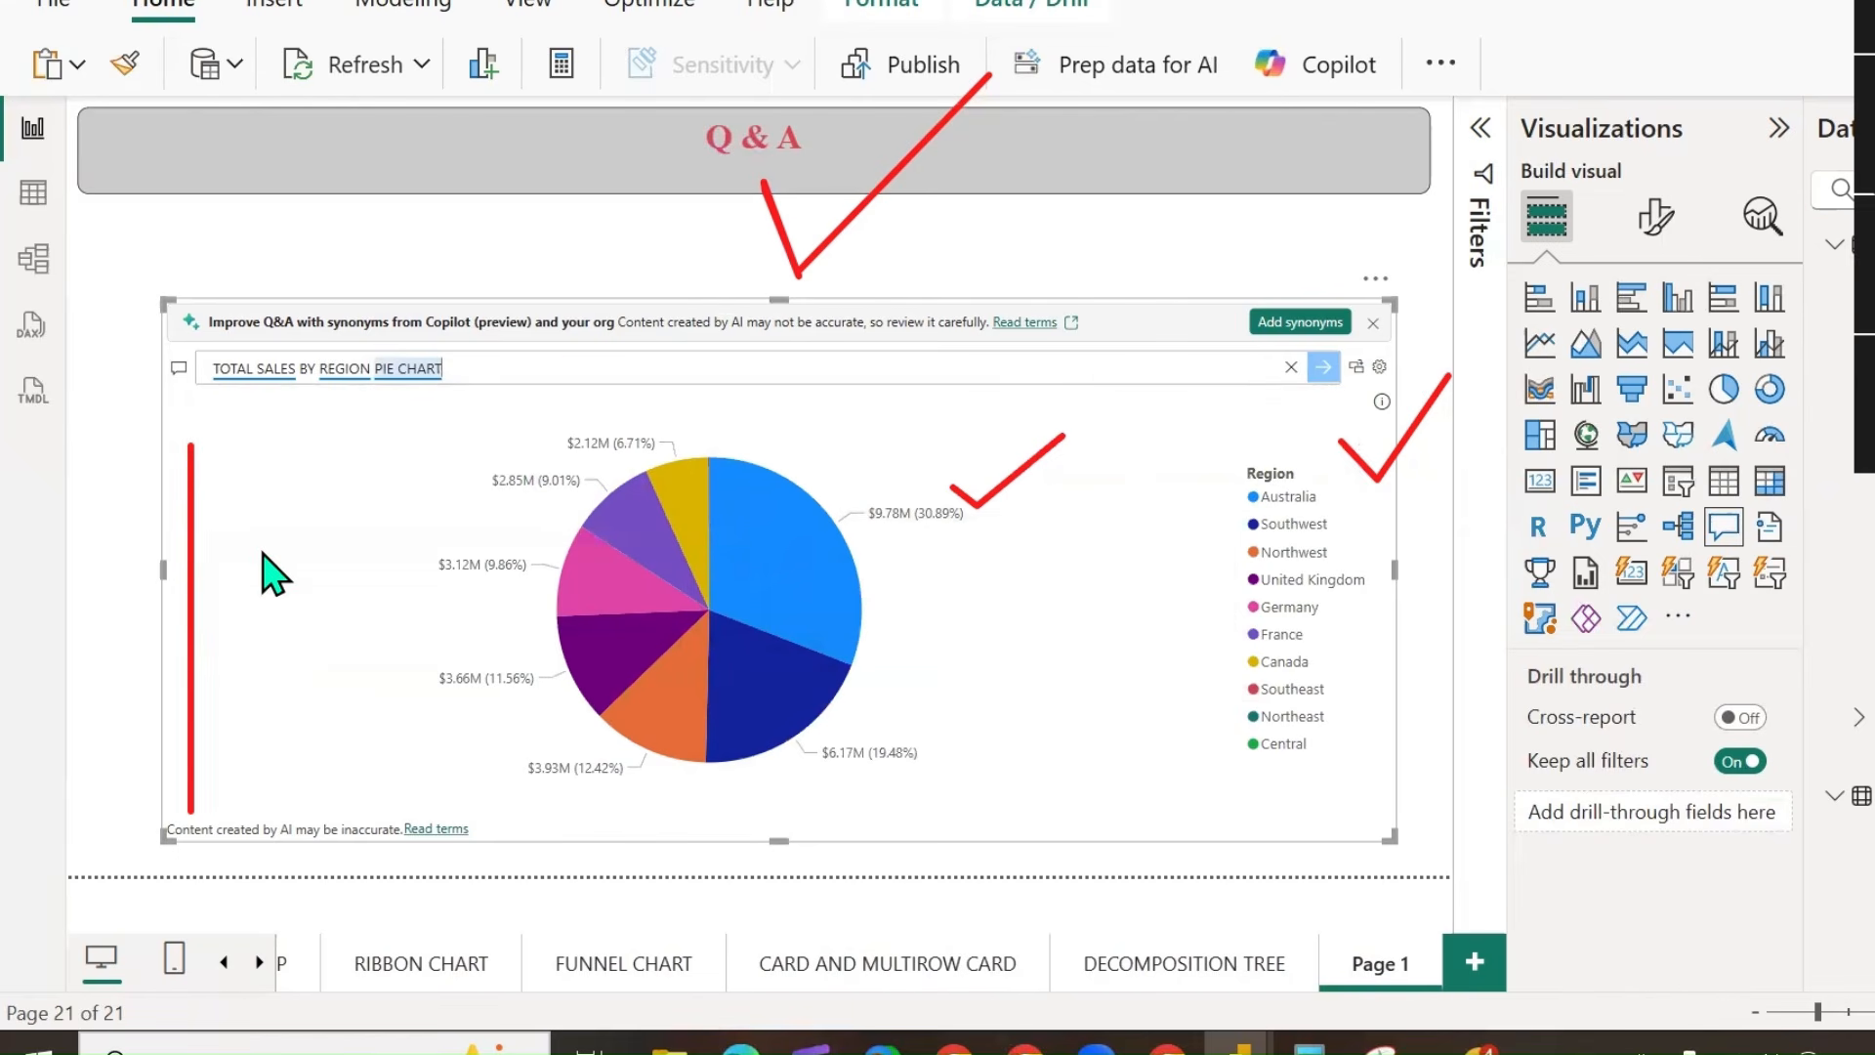
Replace PIE CHART in the Q&A question so it asks for TOTAL SALES BY REGION DONUT CHART.
{"action": "key", "text": "BackSpace"}
{"action": "key", "text": "BackSpace"}
{"action": "key", "text": "BackSpace"}
{"action": "key", "text": "BackSpace"}
{"action": "key", "text": "BackSpace"}
{"action": "key", "text": "BackSpace"}
{"action": "key", "text": "BackSpace"}
{"action": "key", "text": "BackSpace"}
{"action": "type", "text": "DO"}
{"action": "key", "text": "BackSpace"}
{"action": "type", "text": "DONUT CHART"}
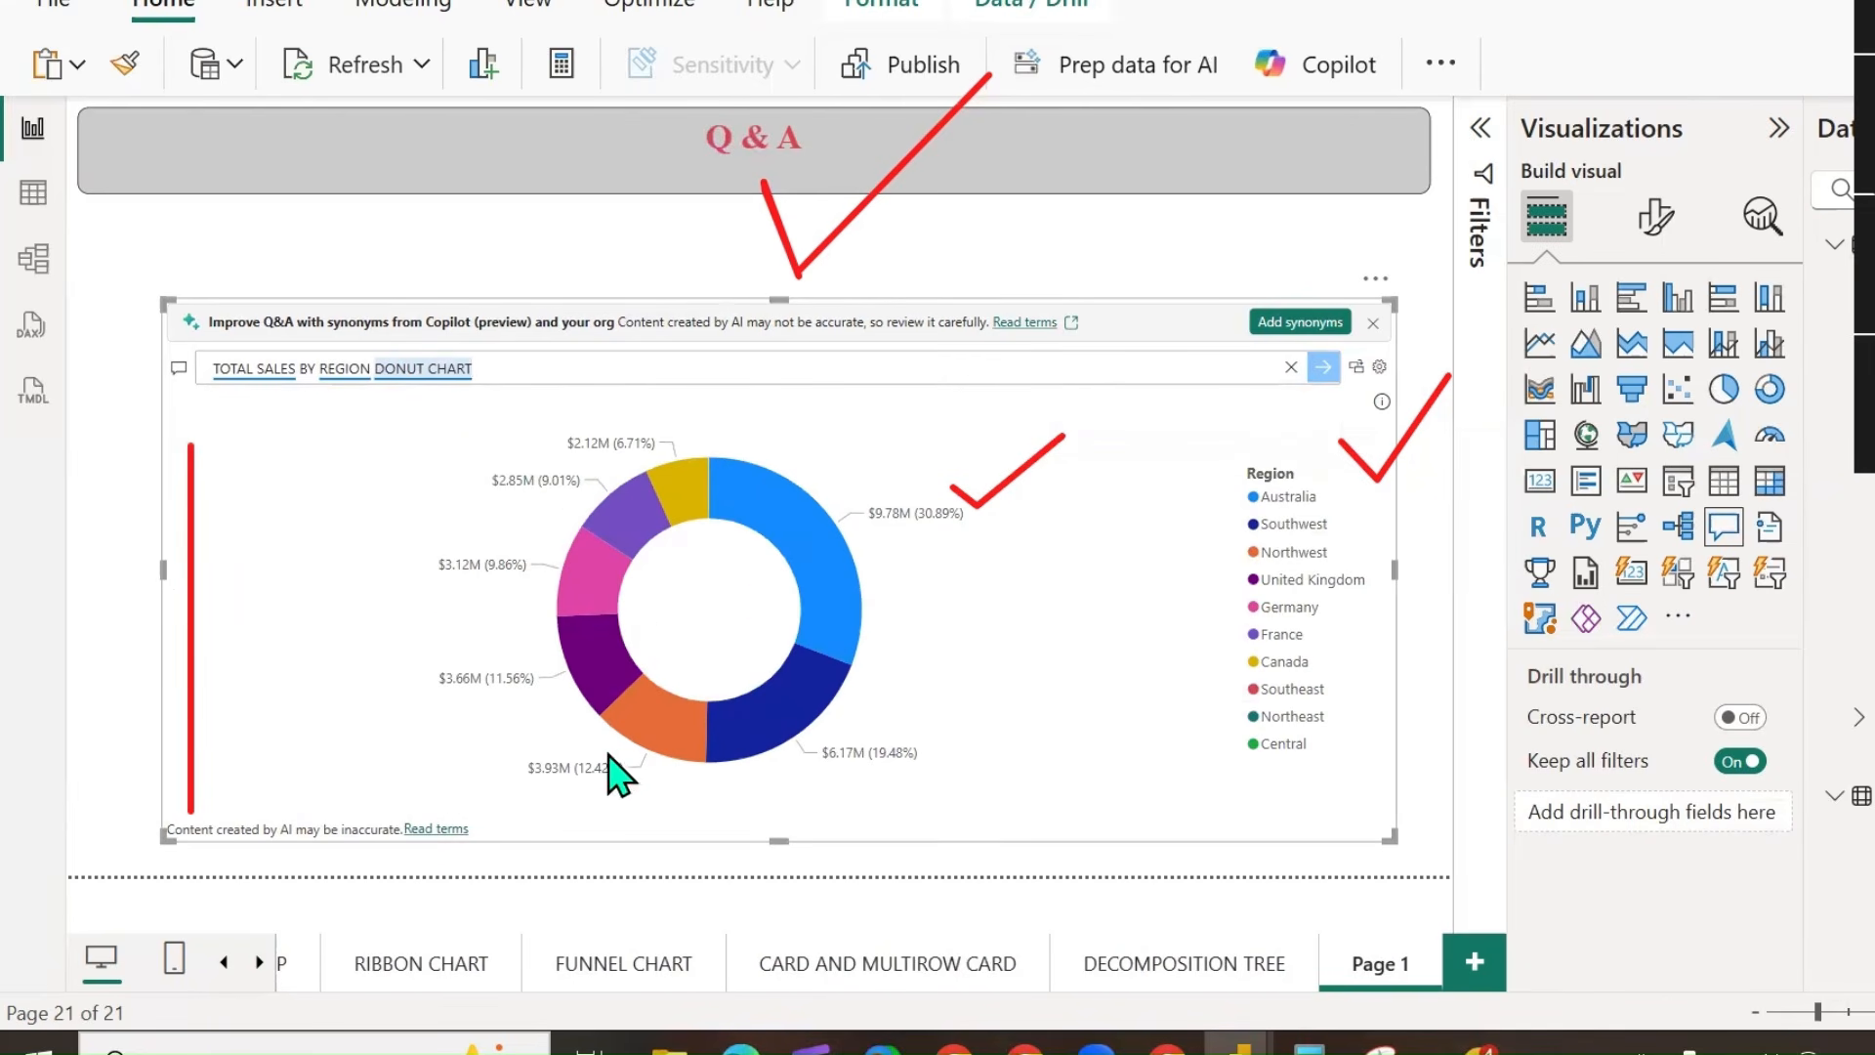
{"action": "double_click", "coordinate": [412, 369]}
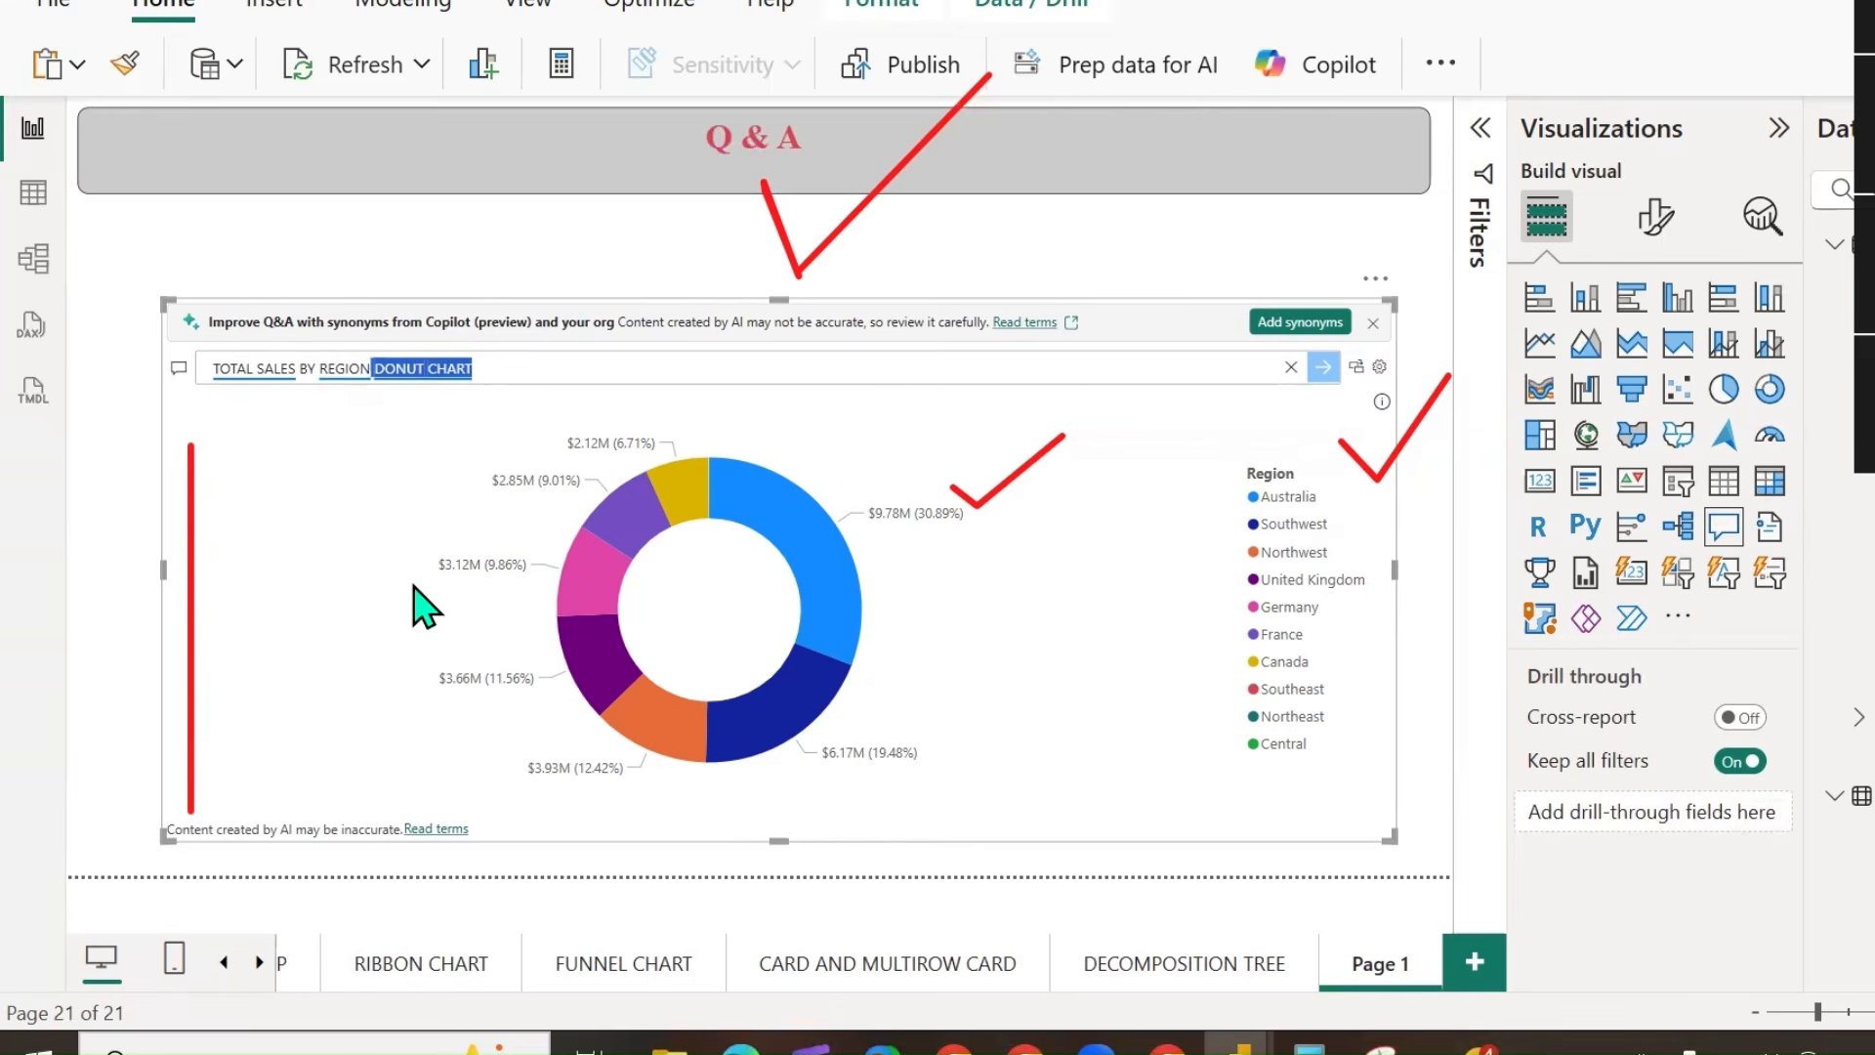
Replace DONUT CHART in the Q&A question so it asks for TOTAL SALES BY REGION ONLY VALUE.
{"action": "key", "text": "BackSpace"}
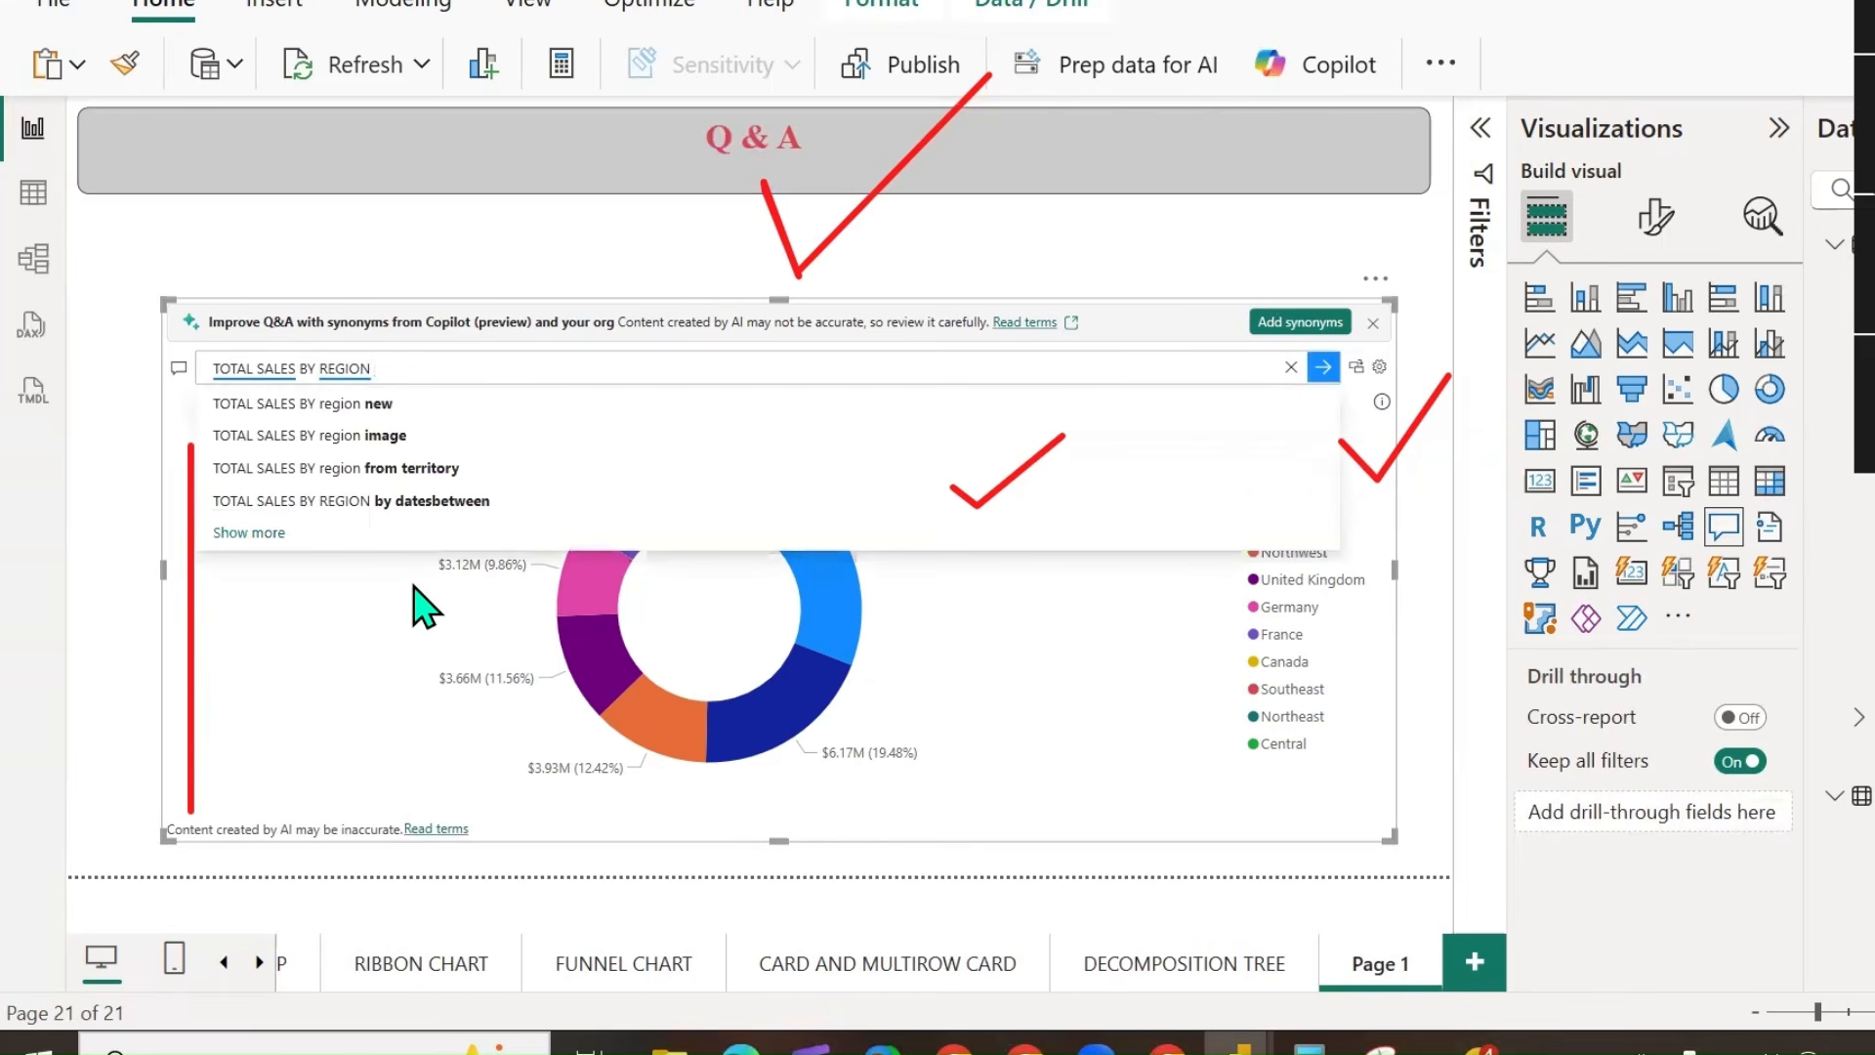
{"action": "type", "text": "ONLY VALUE"}
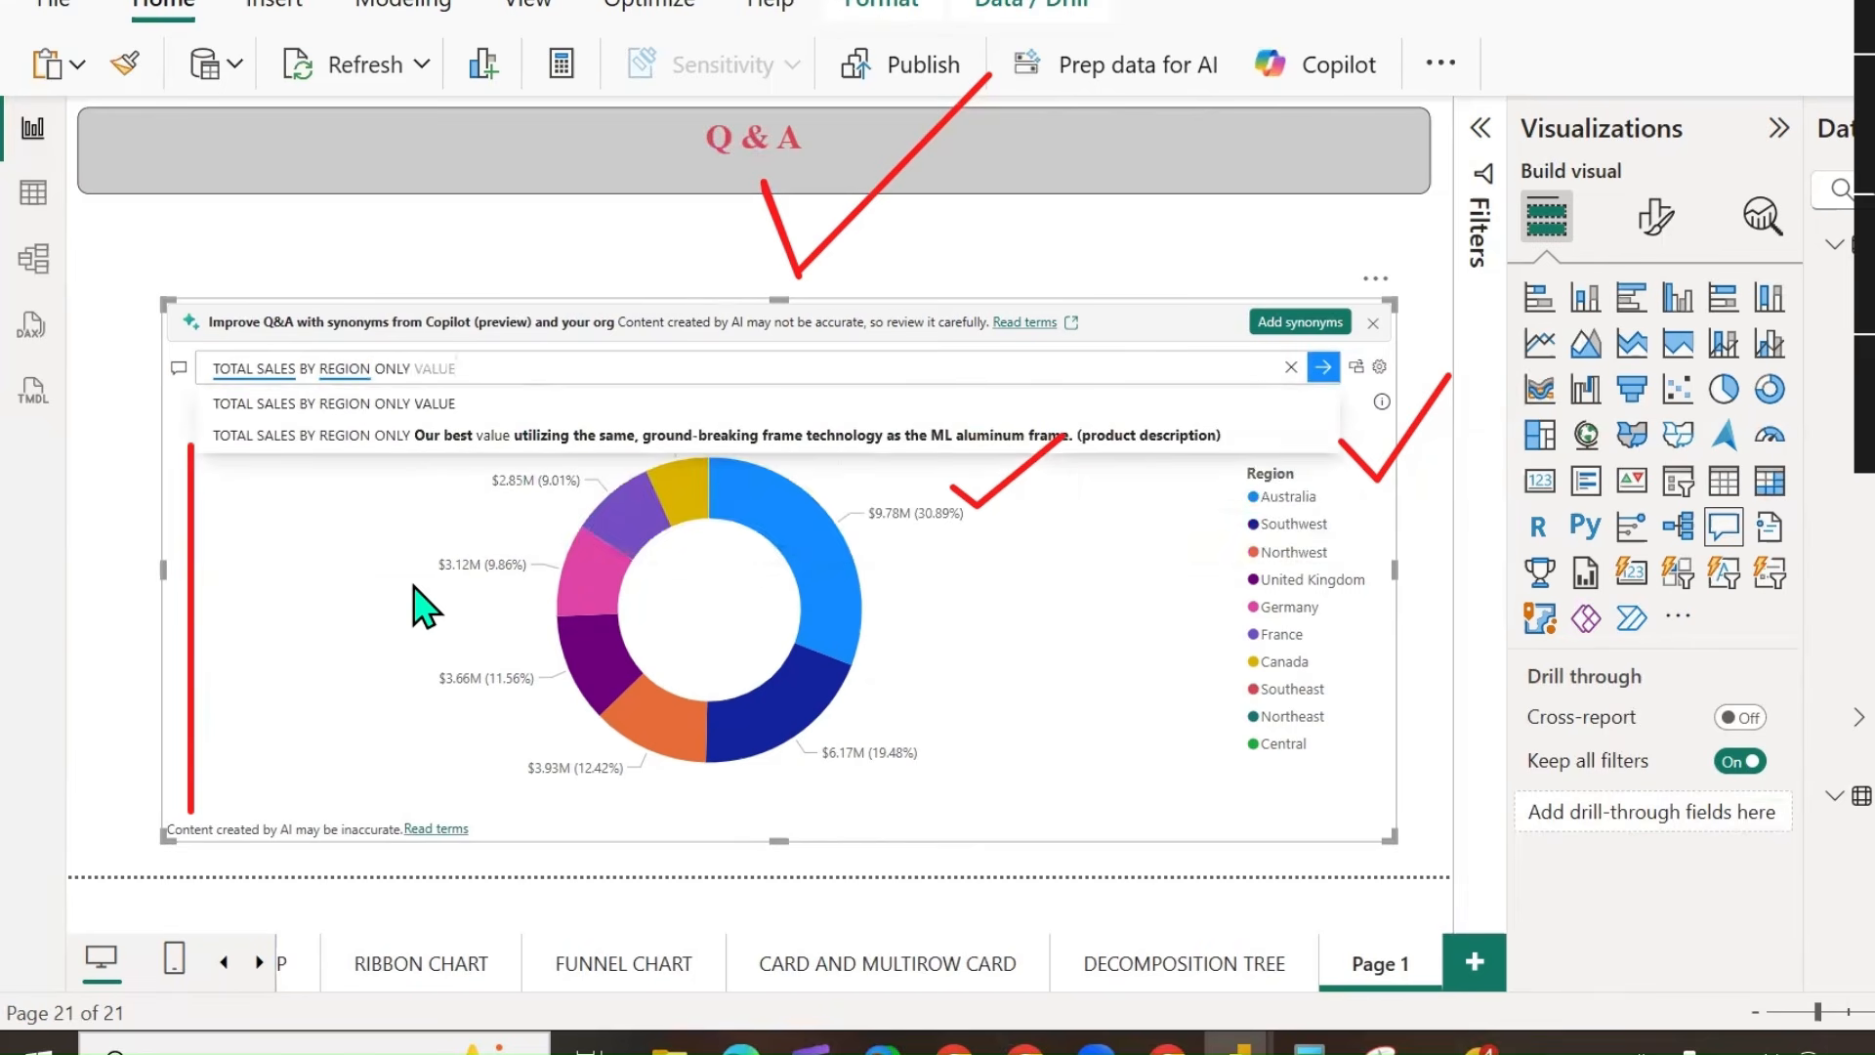
{"action": "key", "text": "Return"}
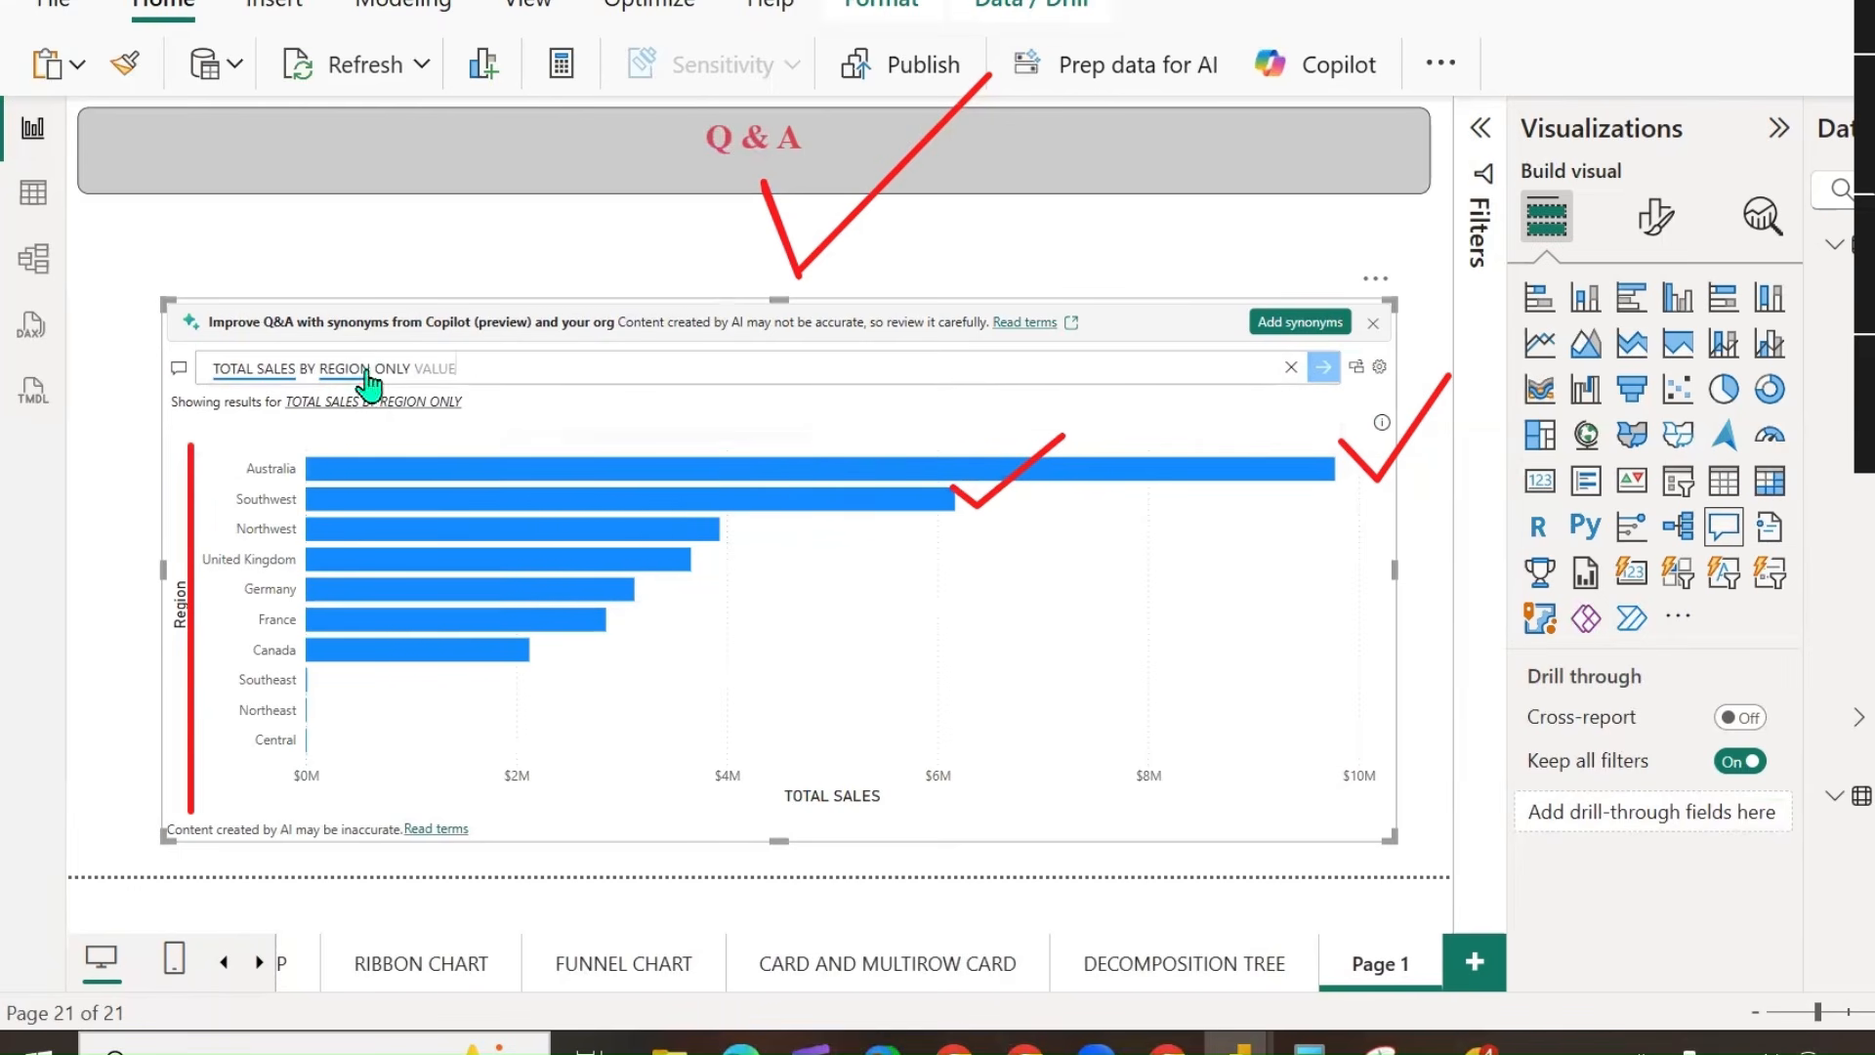
Reword the ending of the Q&A question so it asks for TOTAL SALES BY REGION ONLY TOTAL VALUE.
{"action": "left_click_drag", "start_coordinate": [373, 370], "coordinate": [568, 370]}
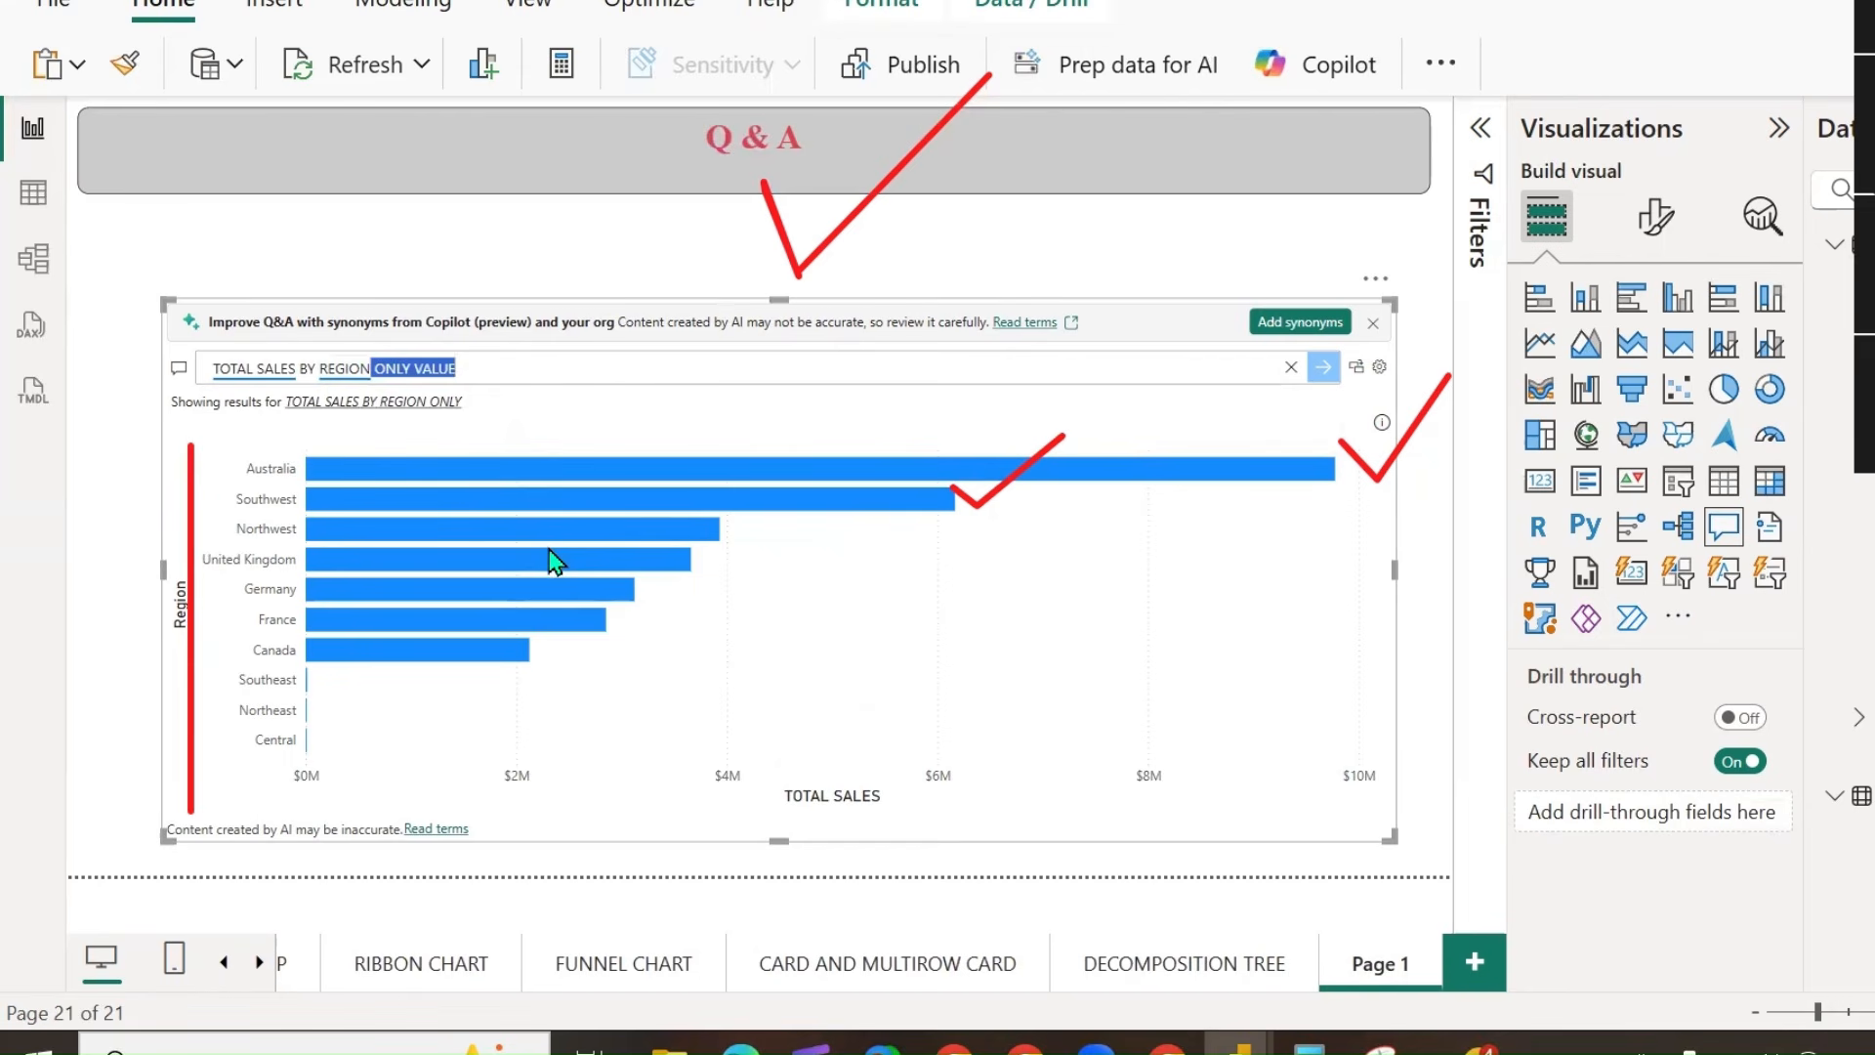
{"action": "key", "text": "BackSpace"}
{"action": "type", "text": "TOTAL VALUE"}
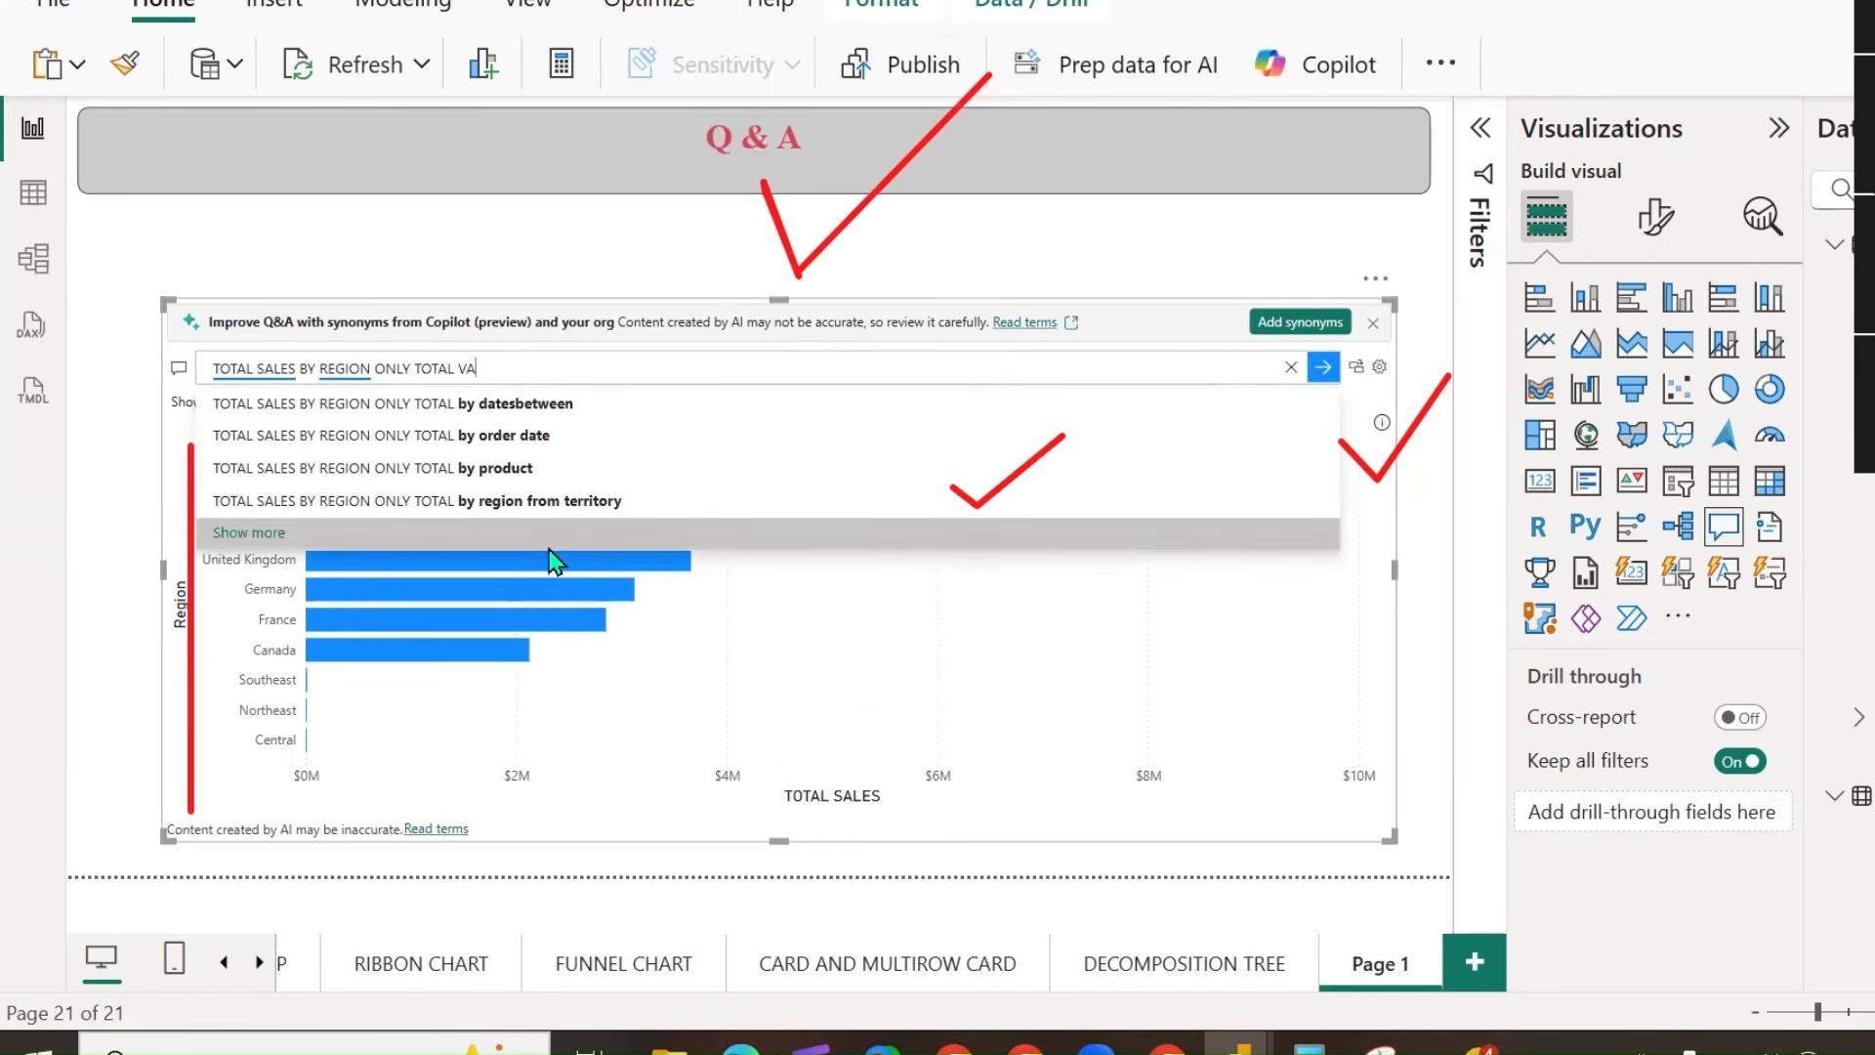
{"action": "key", "text": "Return"}
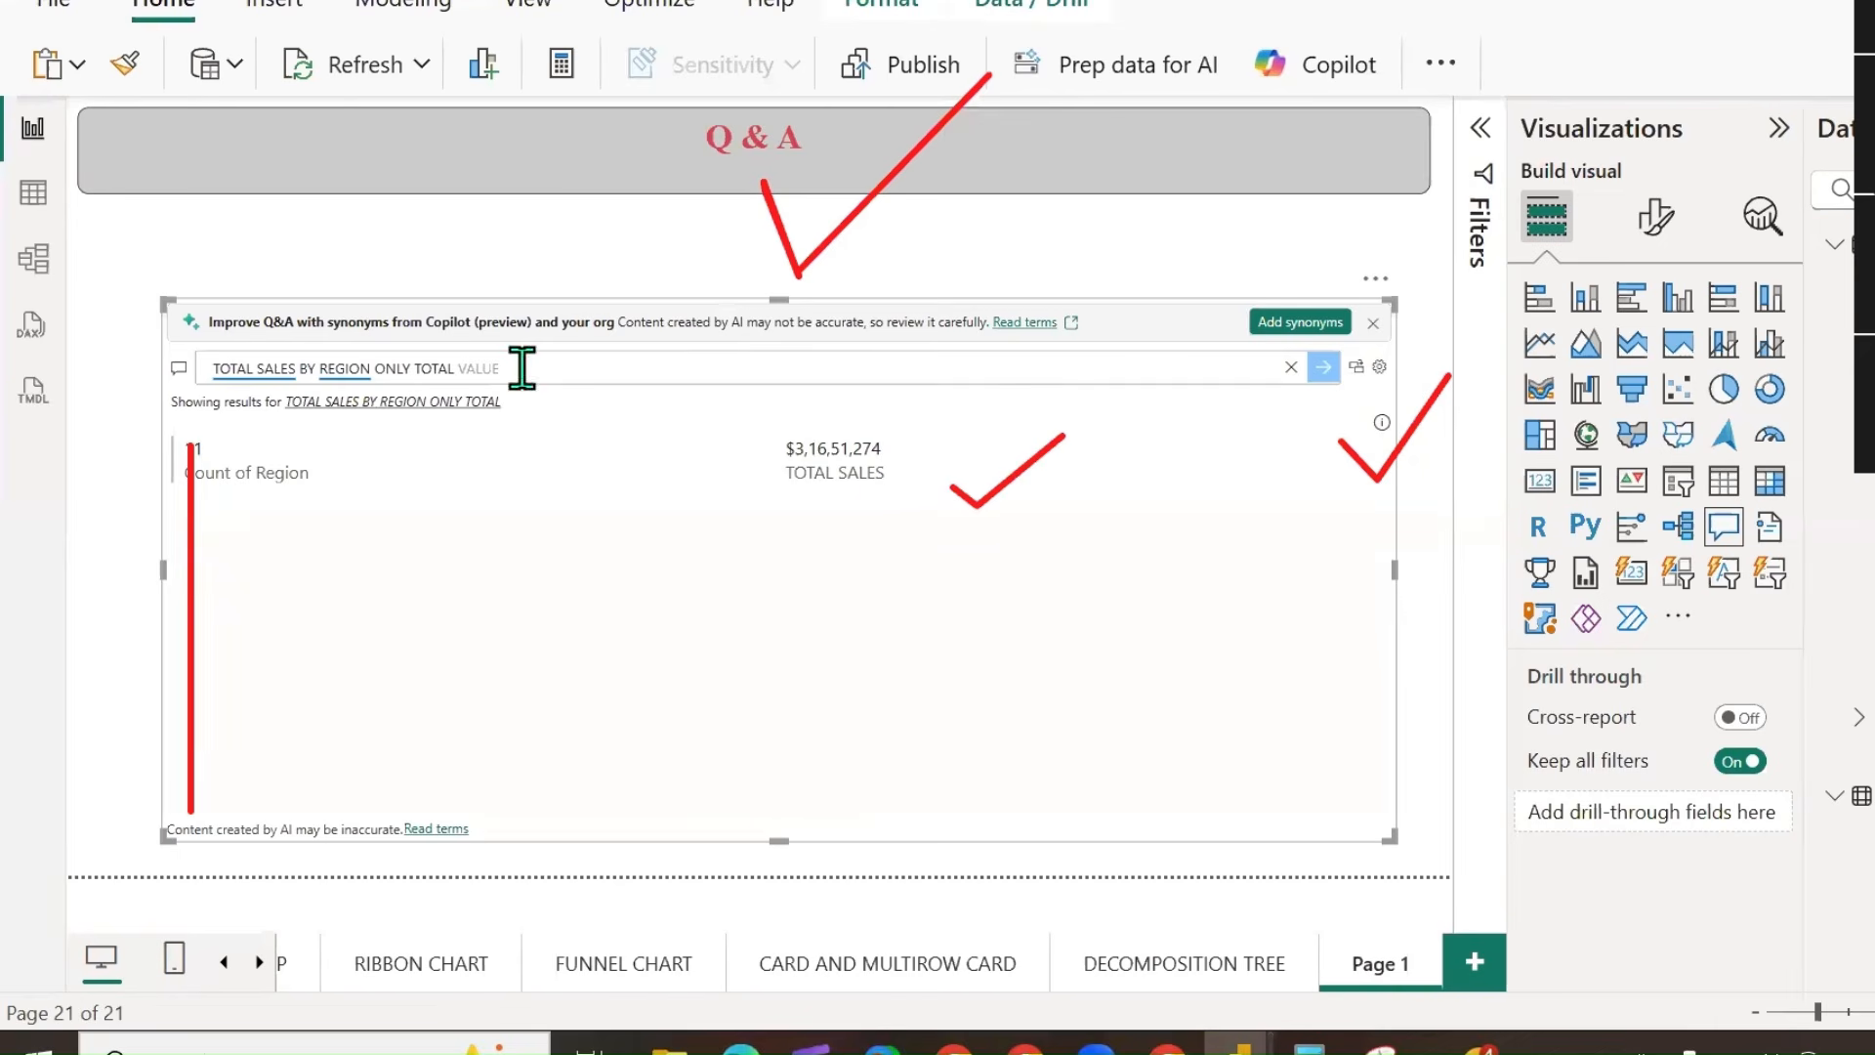
{"action": "left_click_drag", "start_coordinate": [524, 367], "coordinate": [195, 396]}
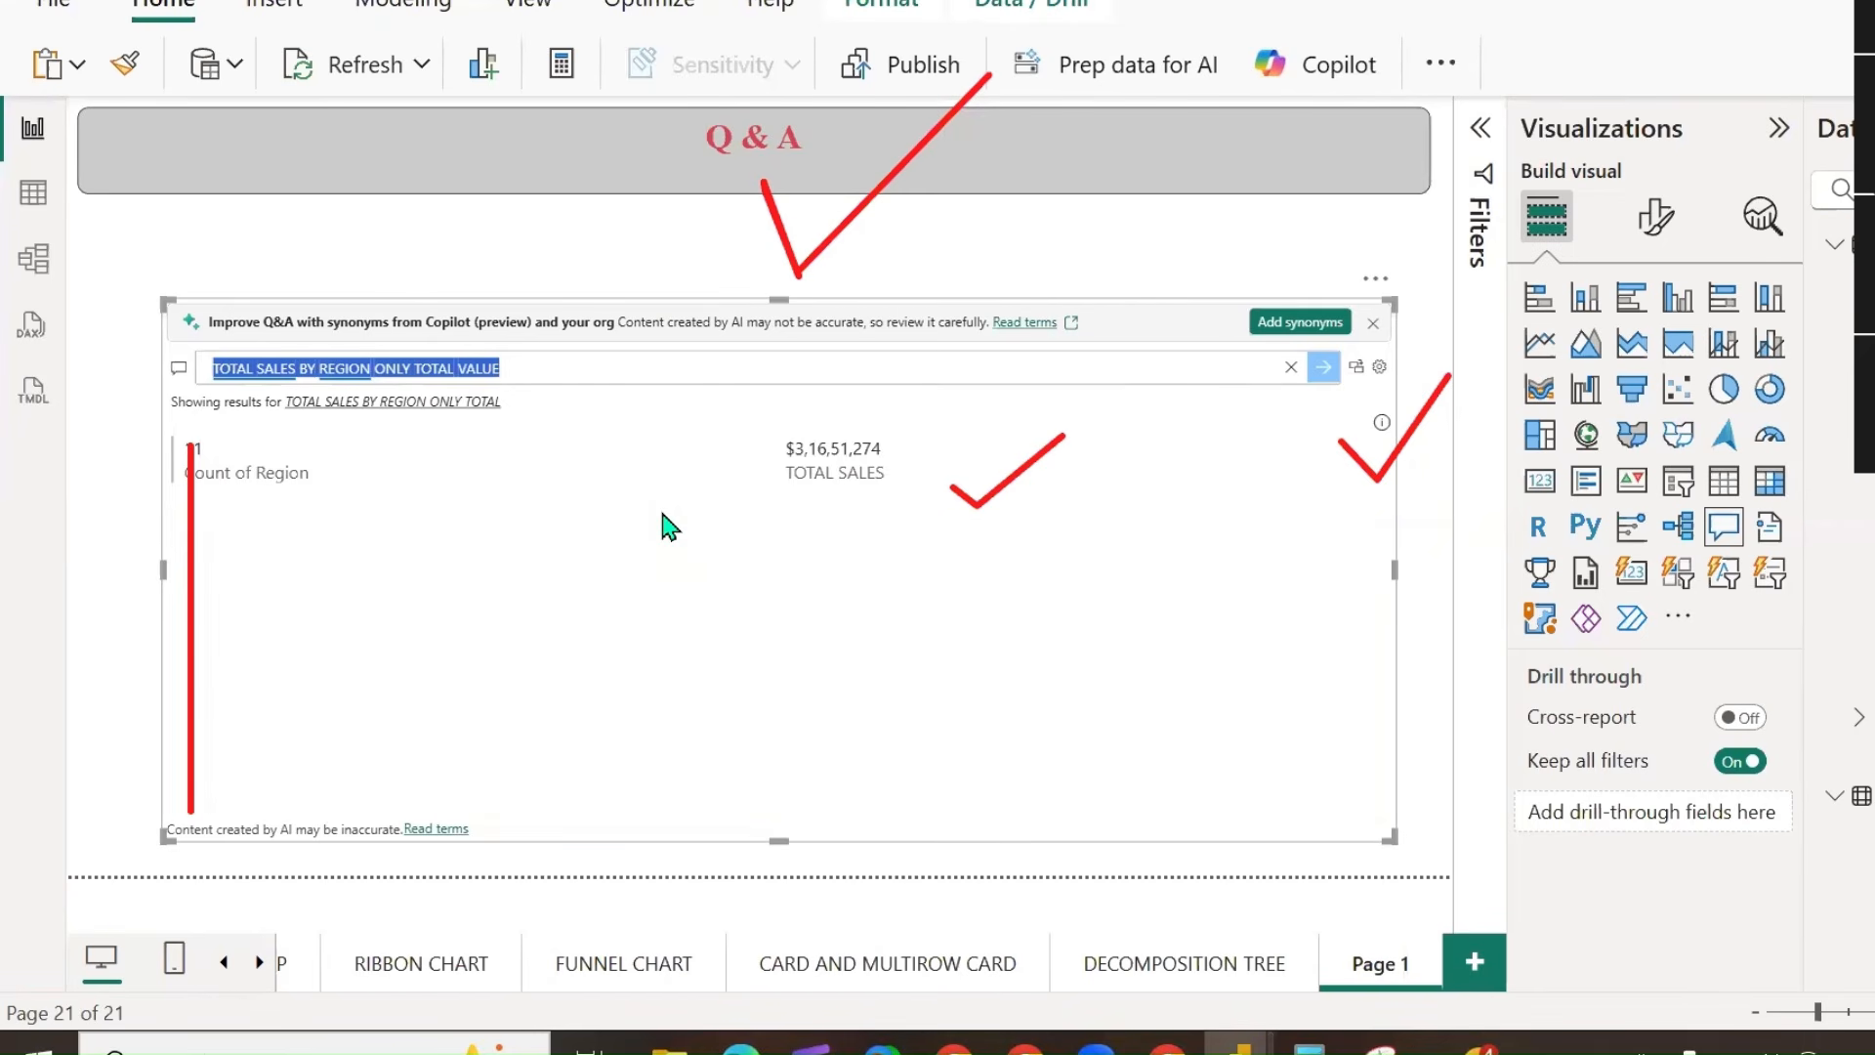
{"action": "left_click", "coordinate": [535, 367]}
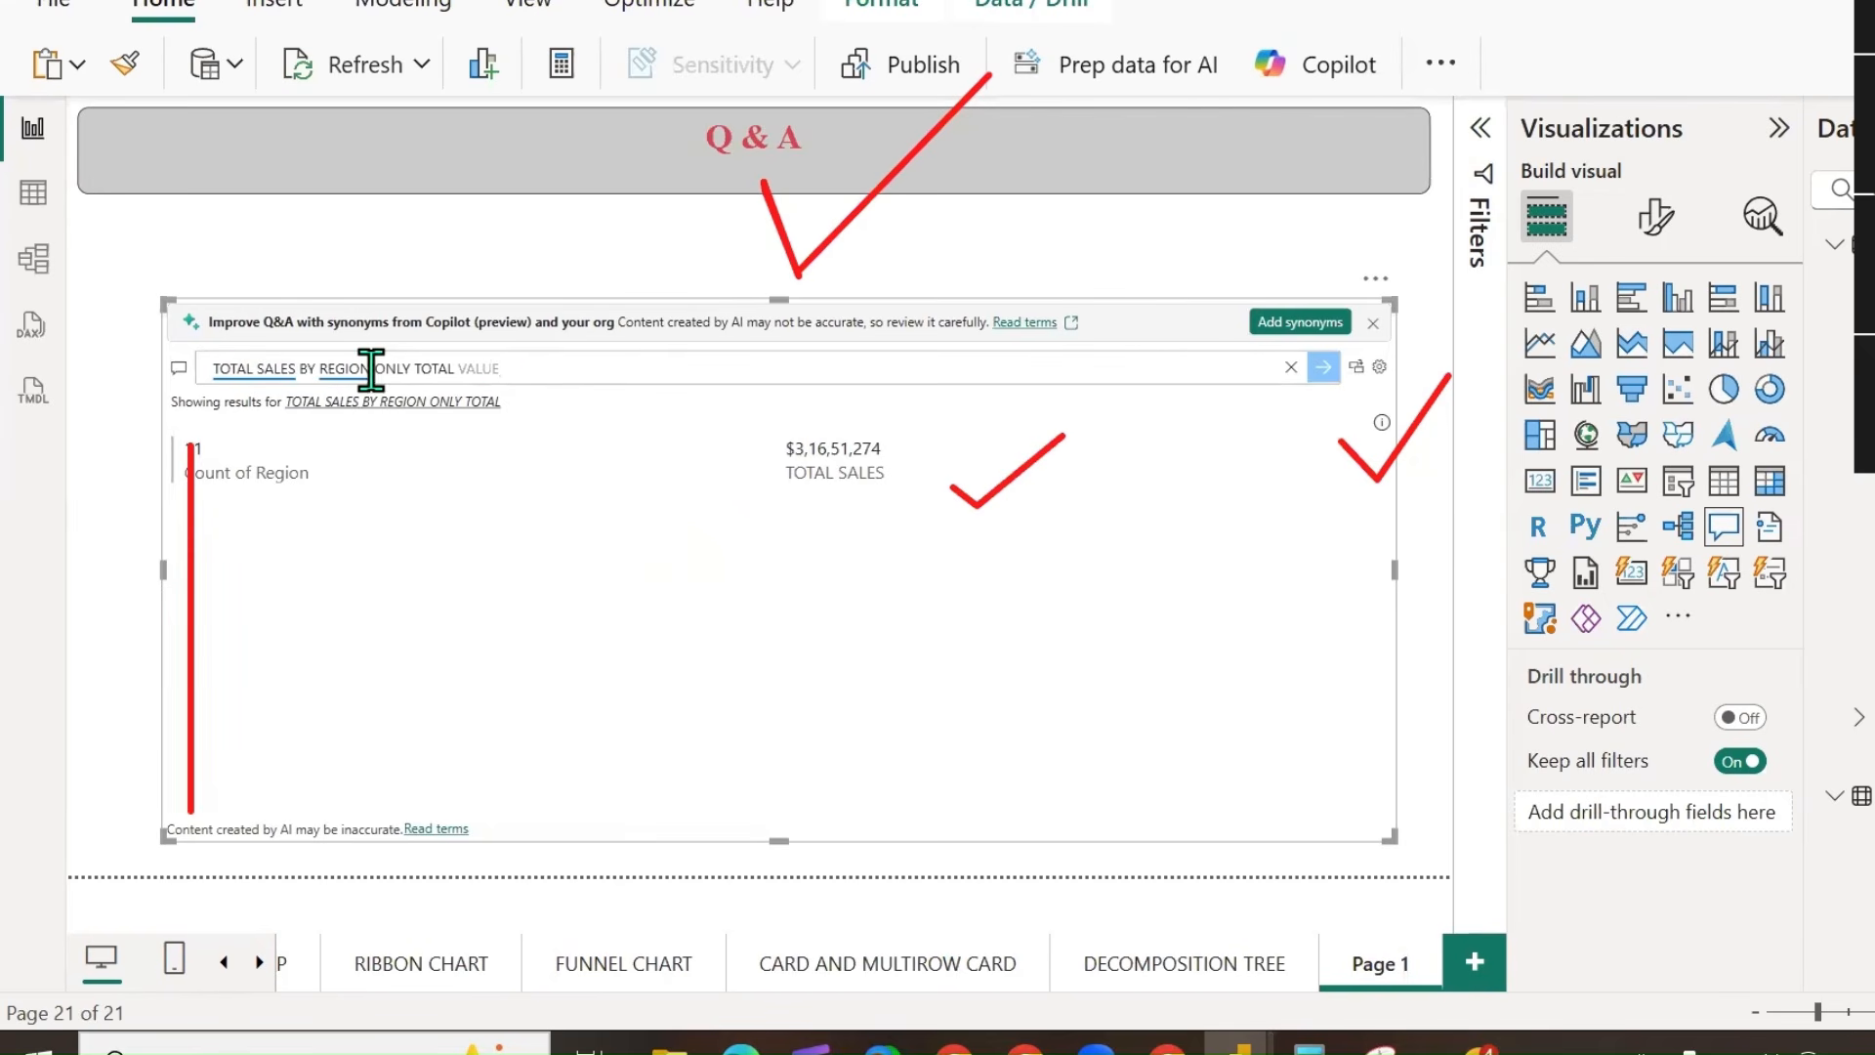
Replace ONLY TOTAL VALUE in the Q&A question so it asks for TOTAL SALES BY REGION BAR CHAT.
{"action": "left_click_drag", "start_coordinate": [372, 368], "coordinate": [630, 376]}
{"action": "key", "text": "BackSpace"}
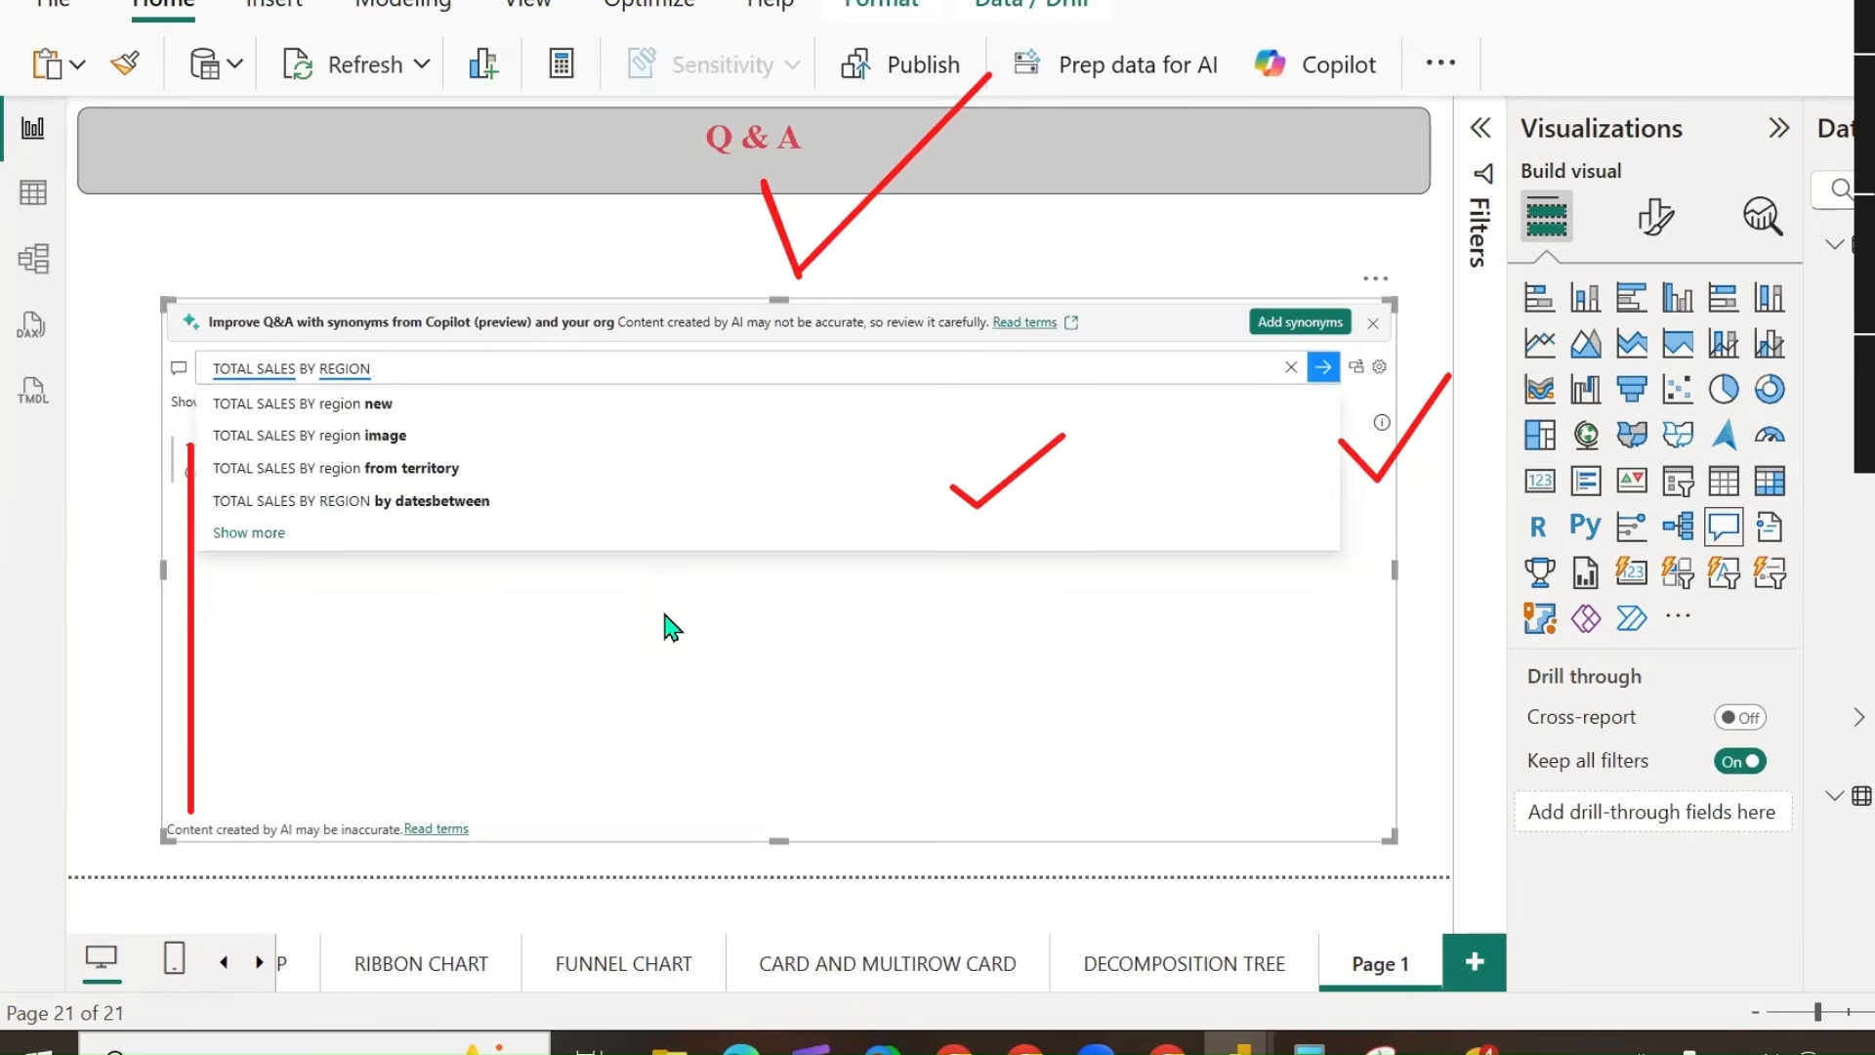
{"action": "type", "text": "BAR CHAT"}
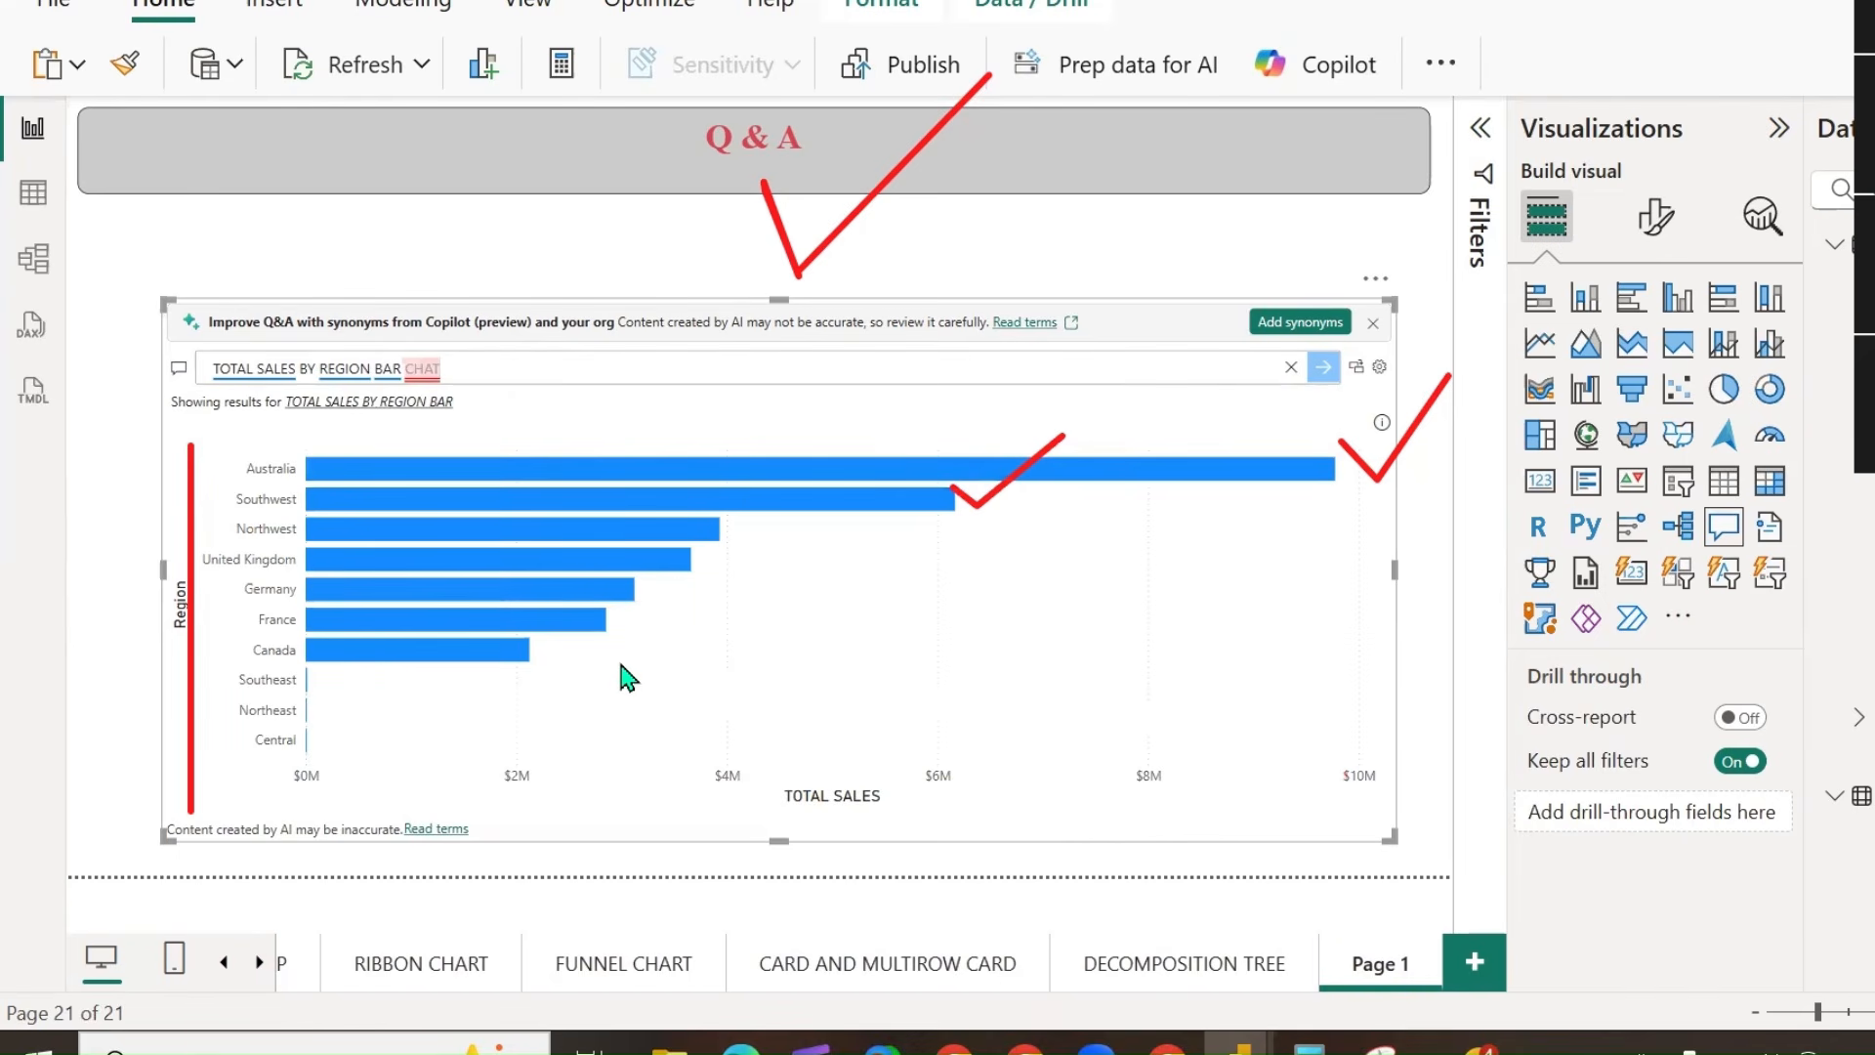
{"action": "left_click", "coordinate": [187, 642]}
{"action": "left_click_drag", "start_coordinate": [1035, 488], "coordinate": [1418, 479]}
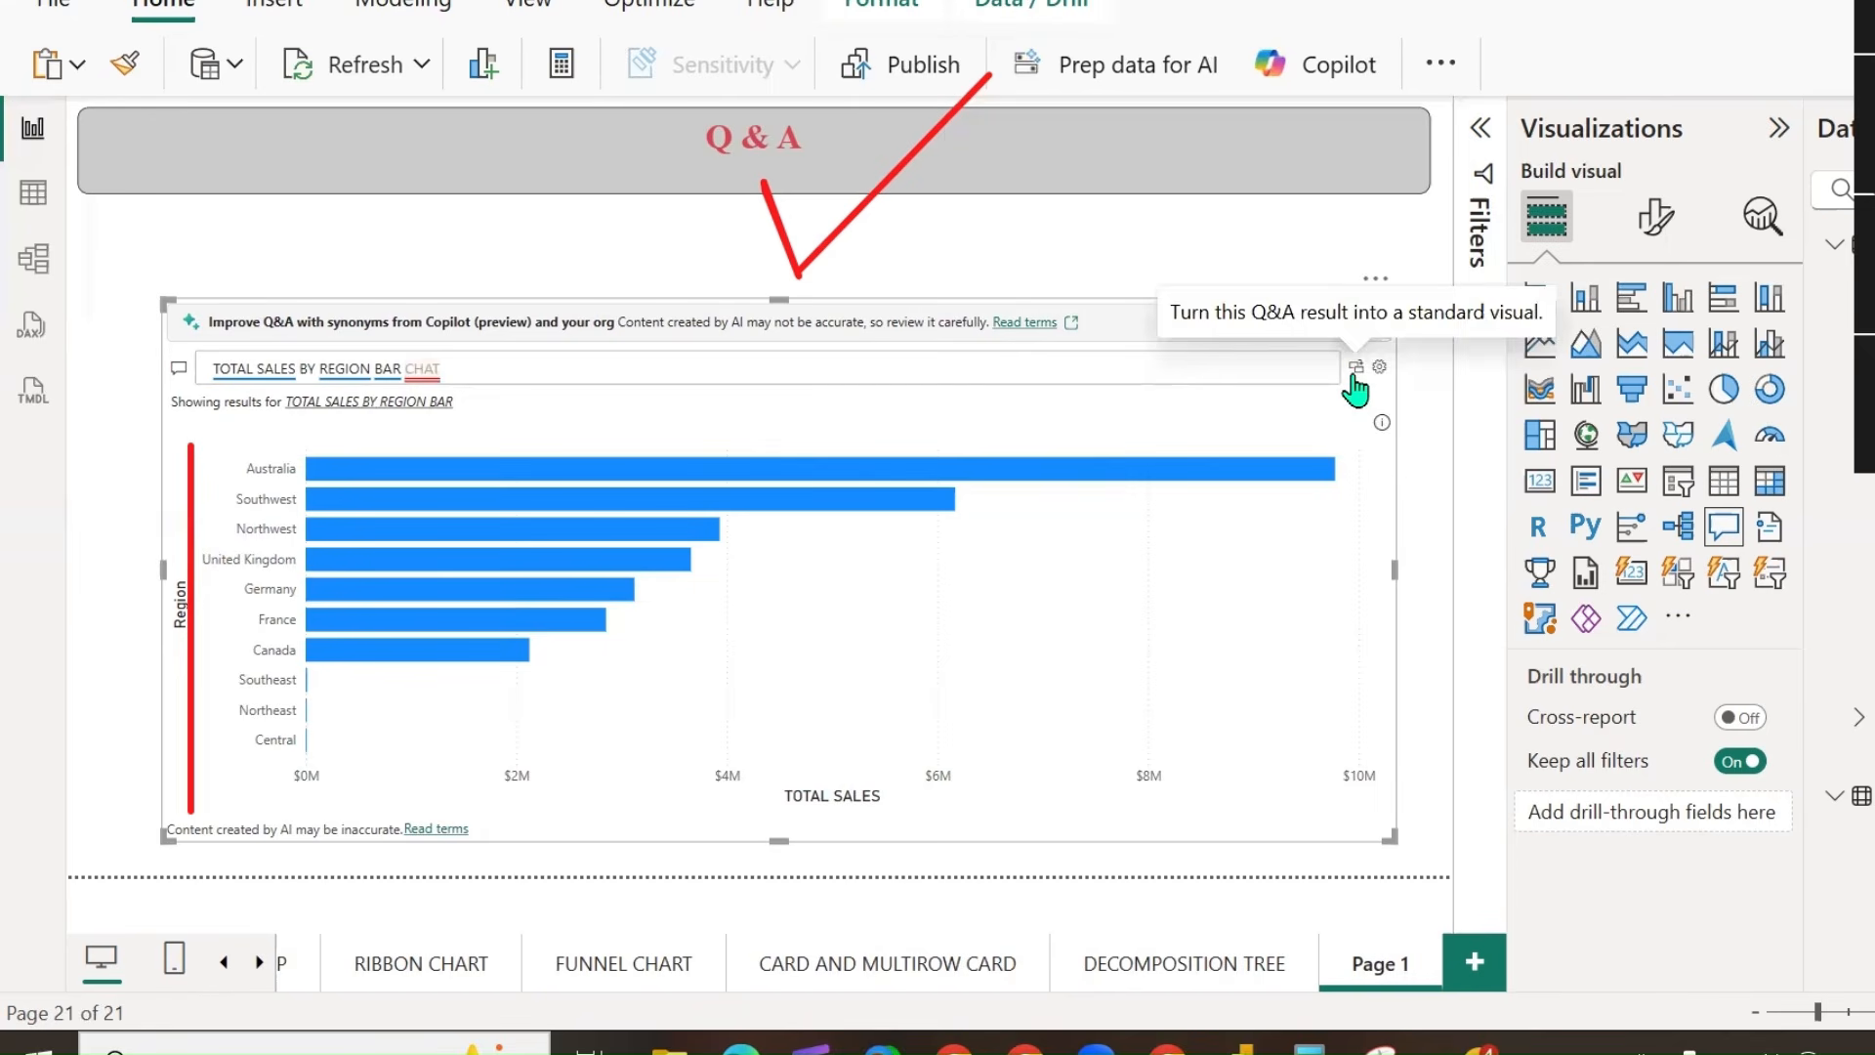
Look over the Q&A setup options, then turn the bar chart Q&A result into a standard visual.
{"action": "mouse_move", "coordinate": [1382, 423]}
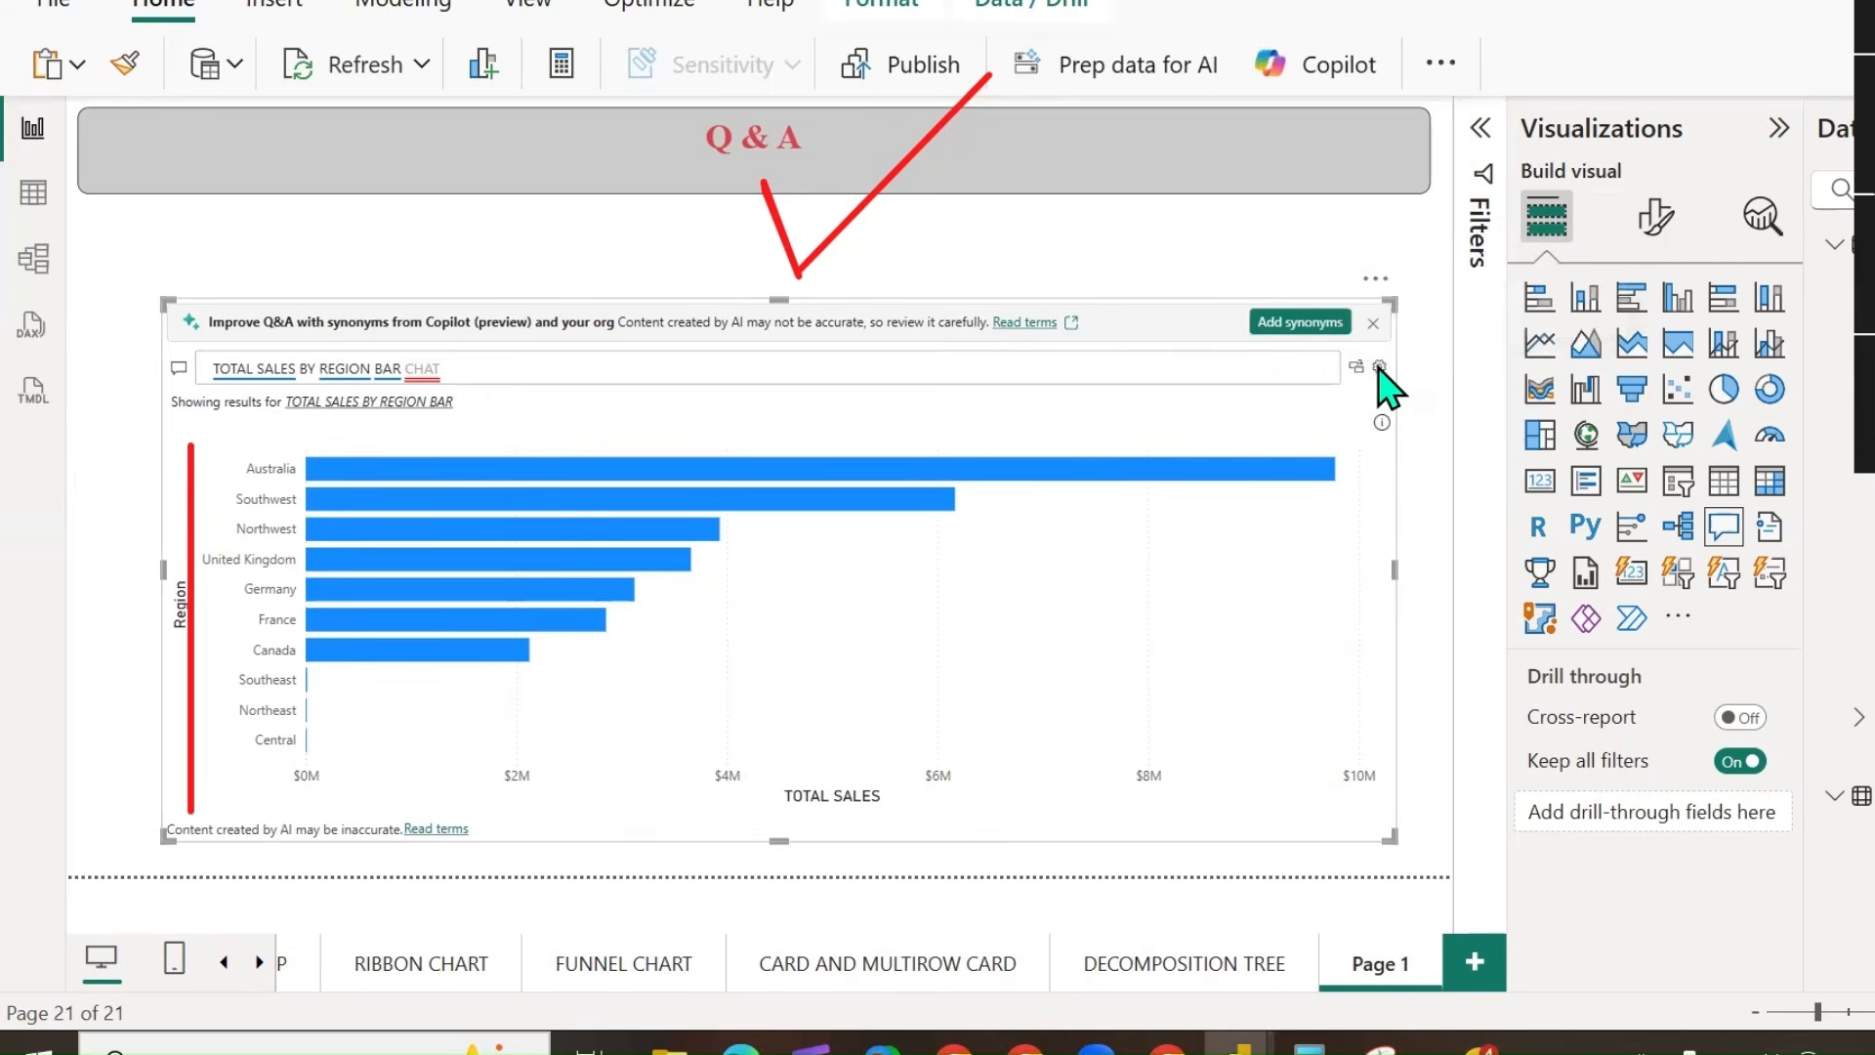
{"action": "left_click", "coordinate": [1380, 368]}
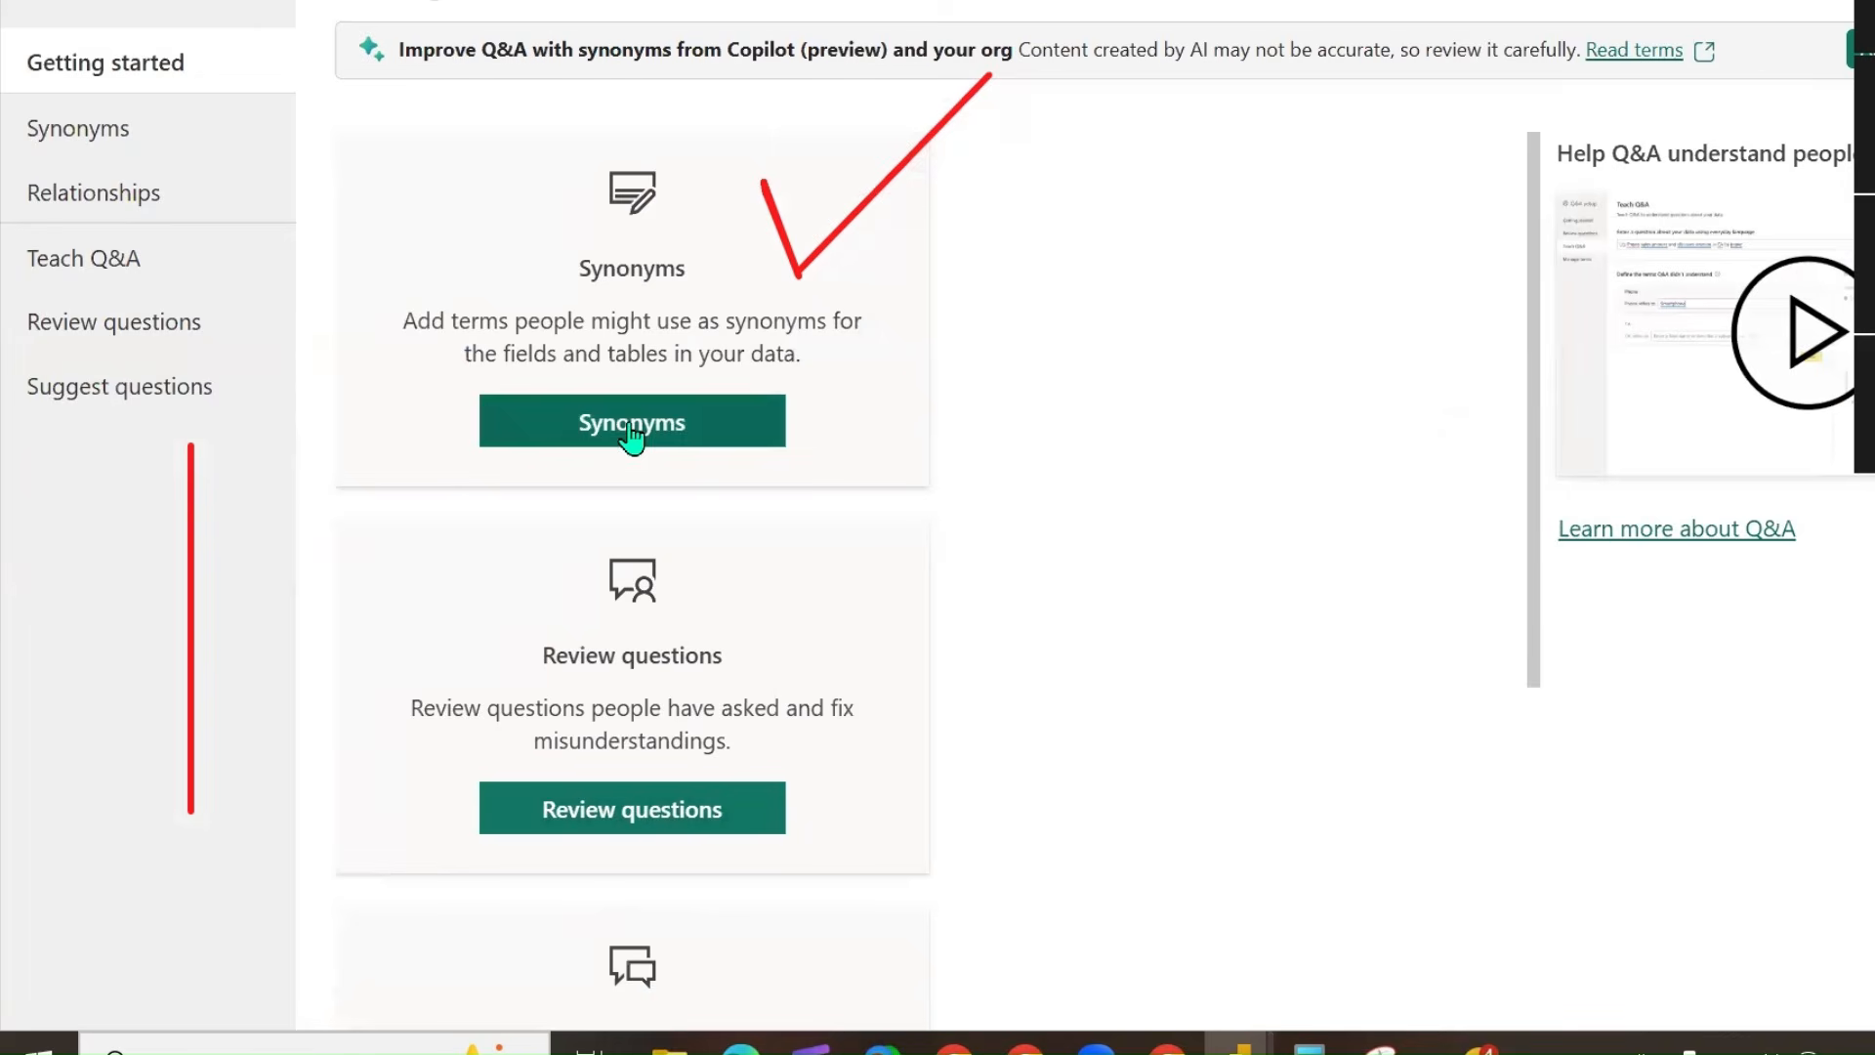
{"action": "scroll", "coordinate": [1105, 525], "scroll_direction": "down", "scroll_amount": 1}
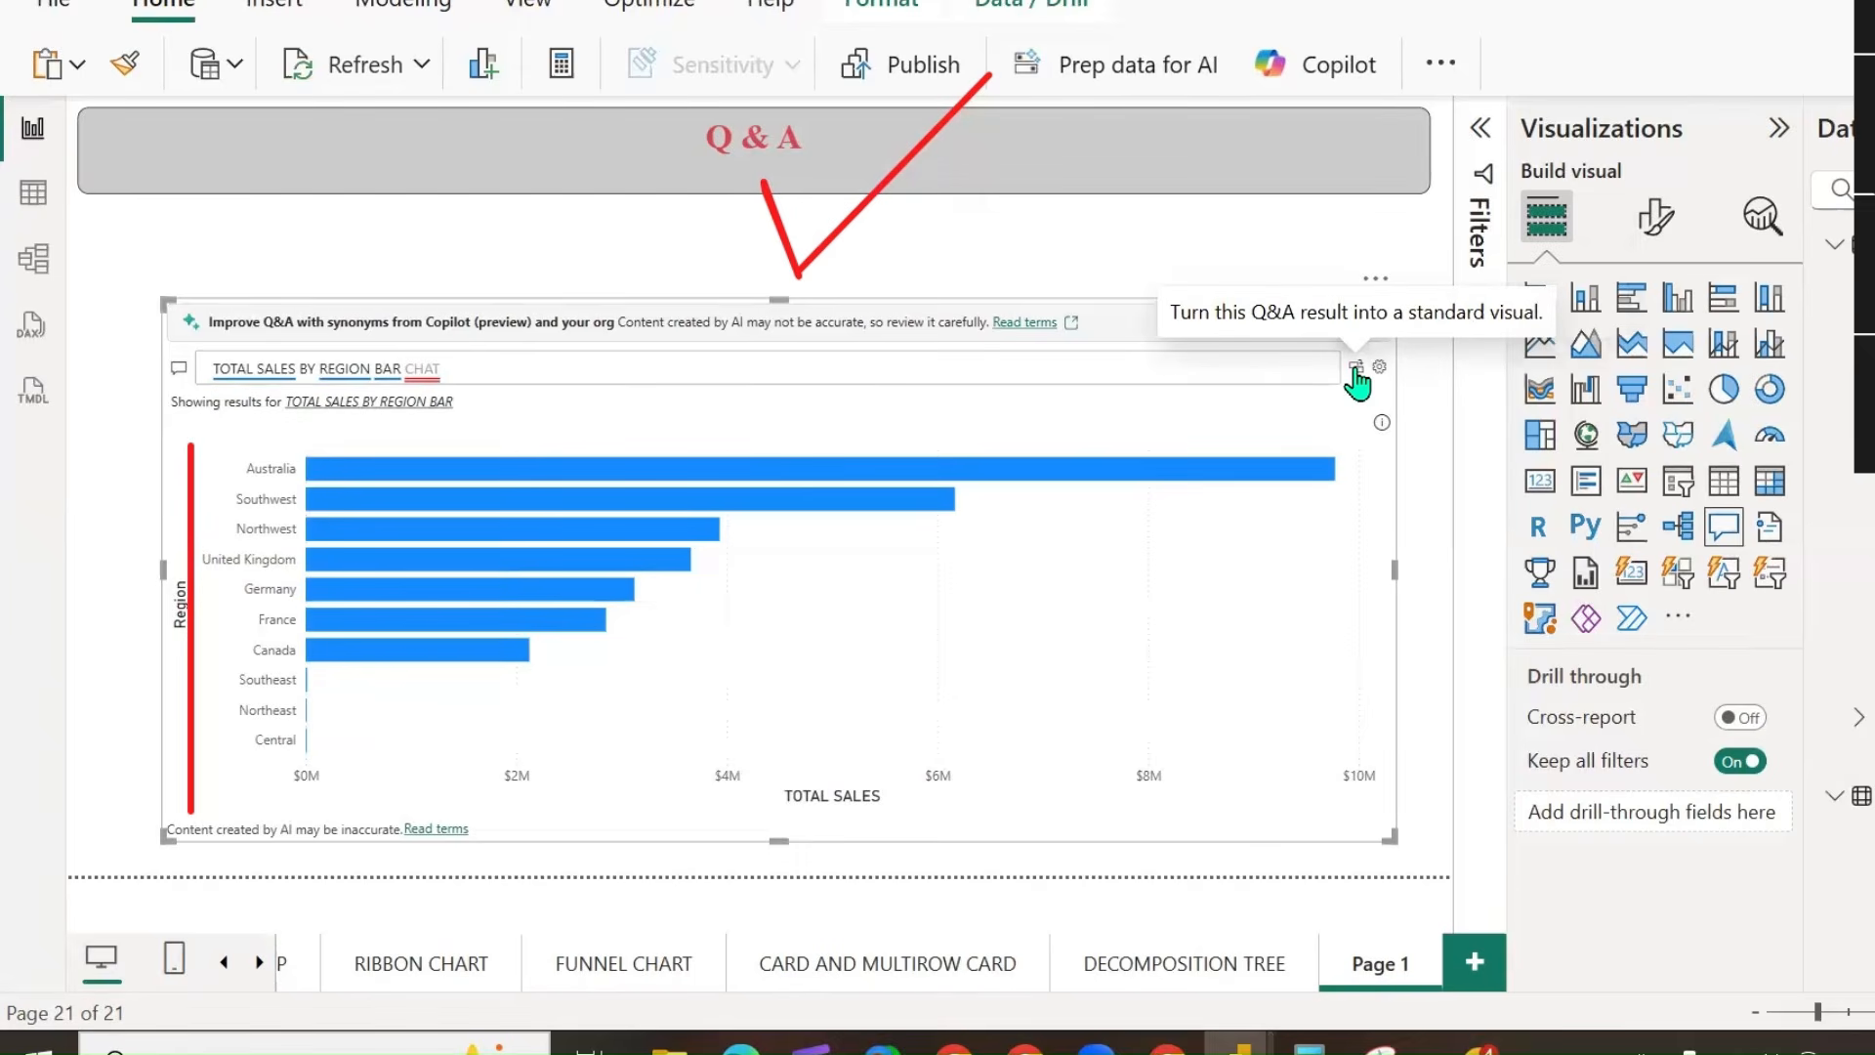
{"action": "left_click", "coordinate": [1356, 368]}
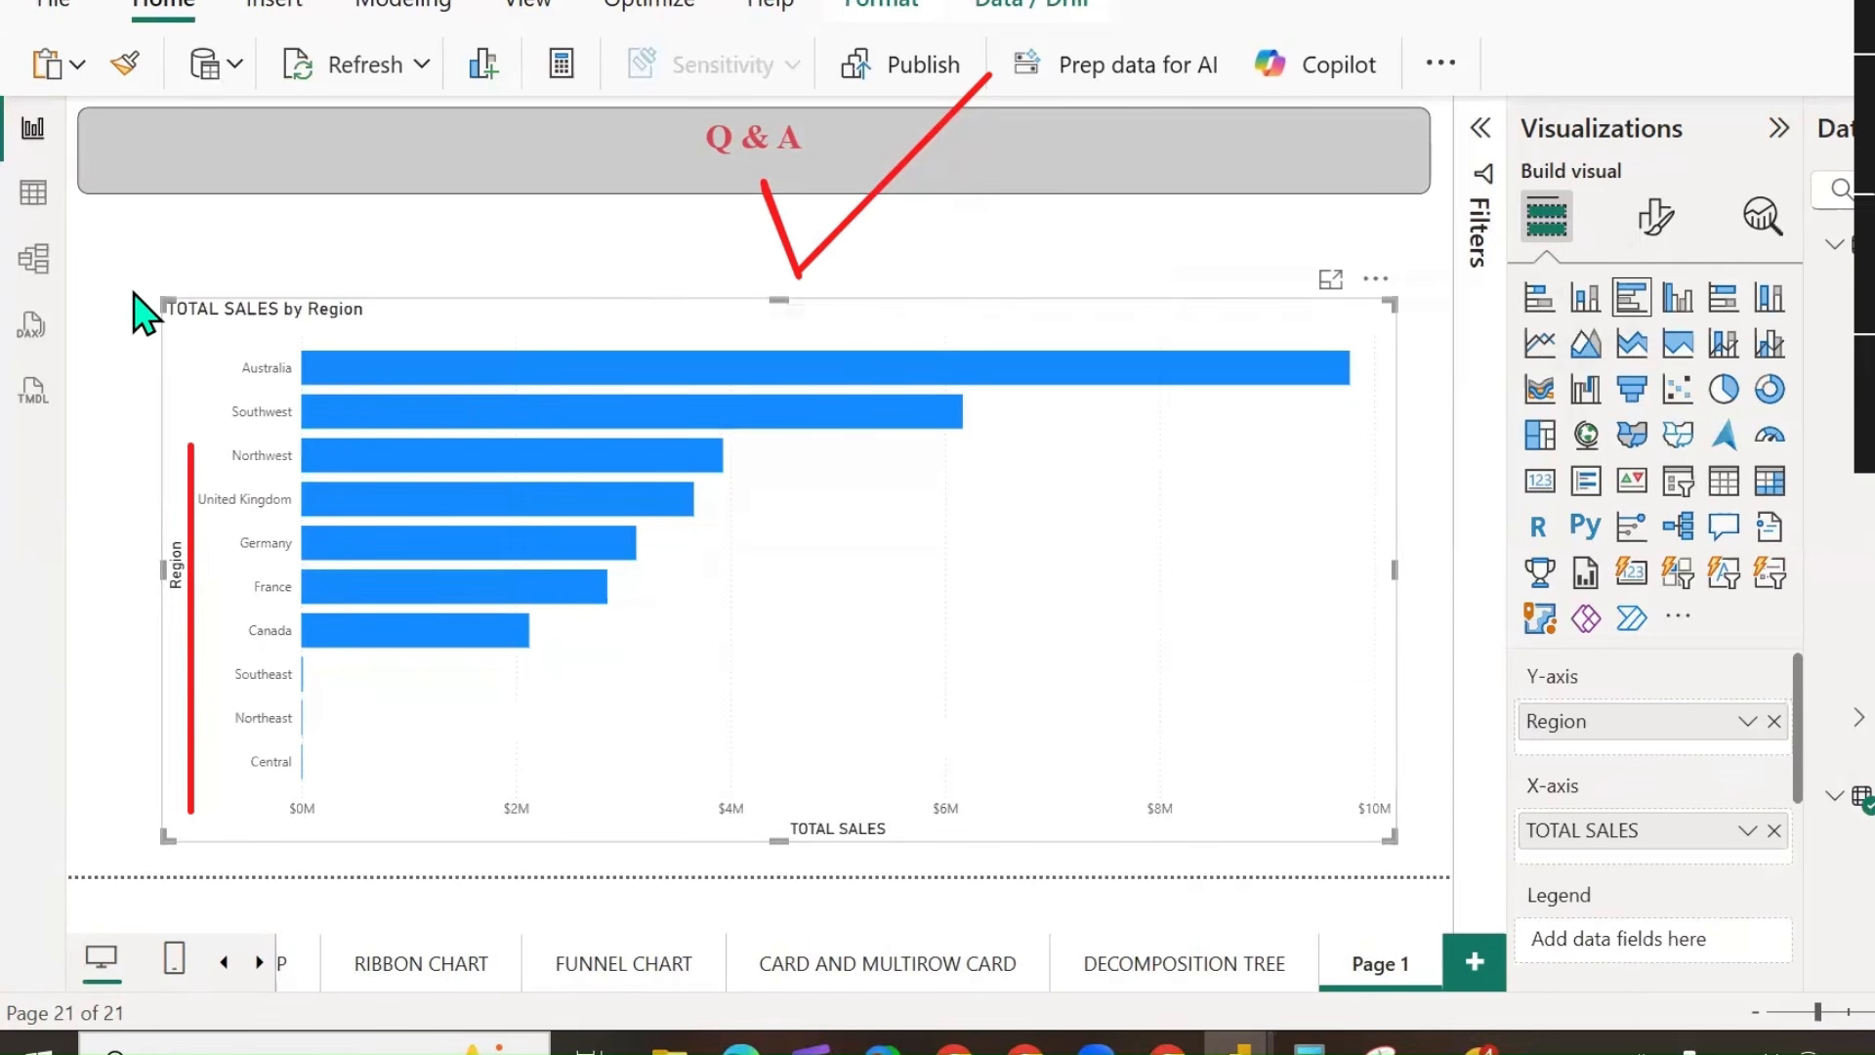
{"action": "mouse_move", "coordinate": [195, 541]}
{"action": "left_mouse_down"}
{"action": "mouse_move", "coordinate": [812, 129]}
{"action": "mouse_move", "coordinate": [937, 252]}
{"action": "left_mouse_up"}
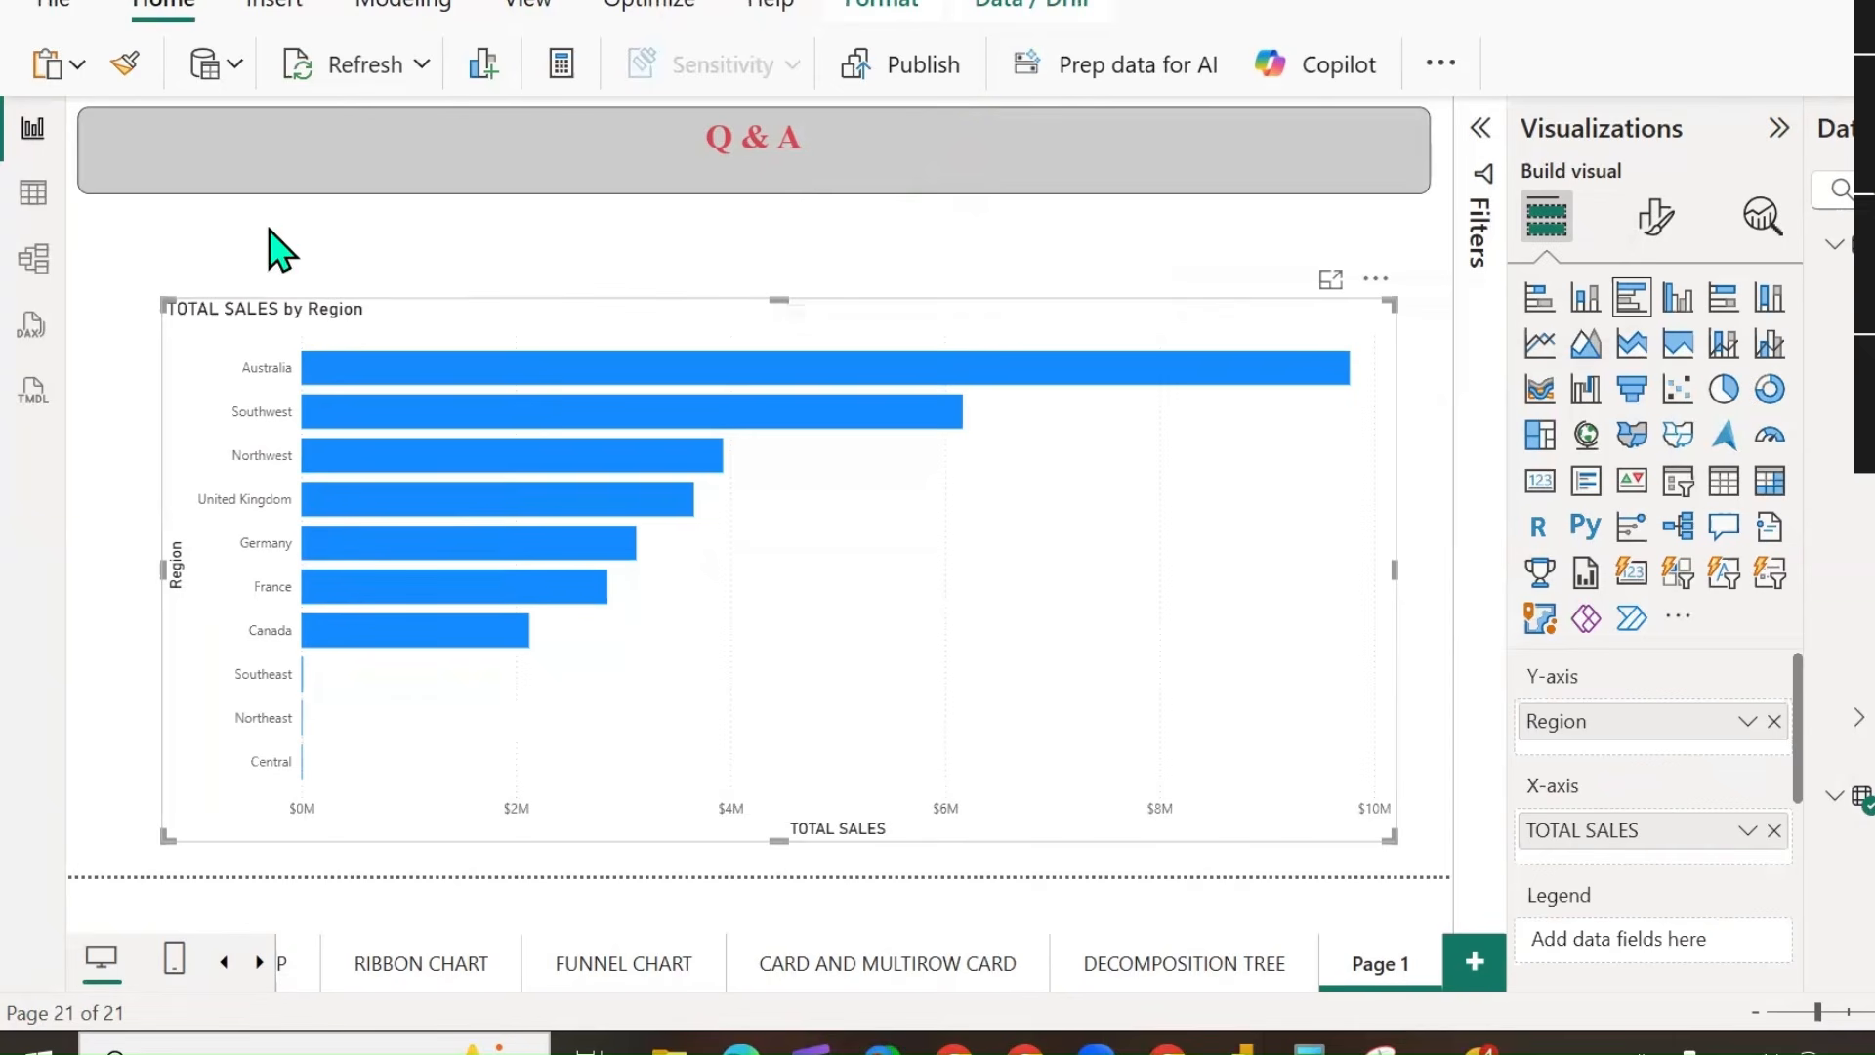
Rename the current report page Q & A and add a new blank page after it.
{"action": "left_click", "coordinate": [332, 234]}
{"action": "left_click", "coordinate": [1474, 963]}
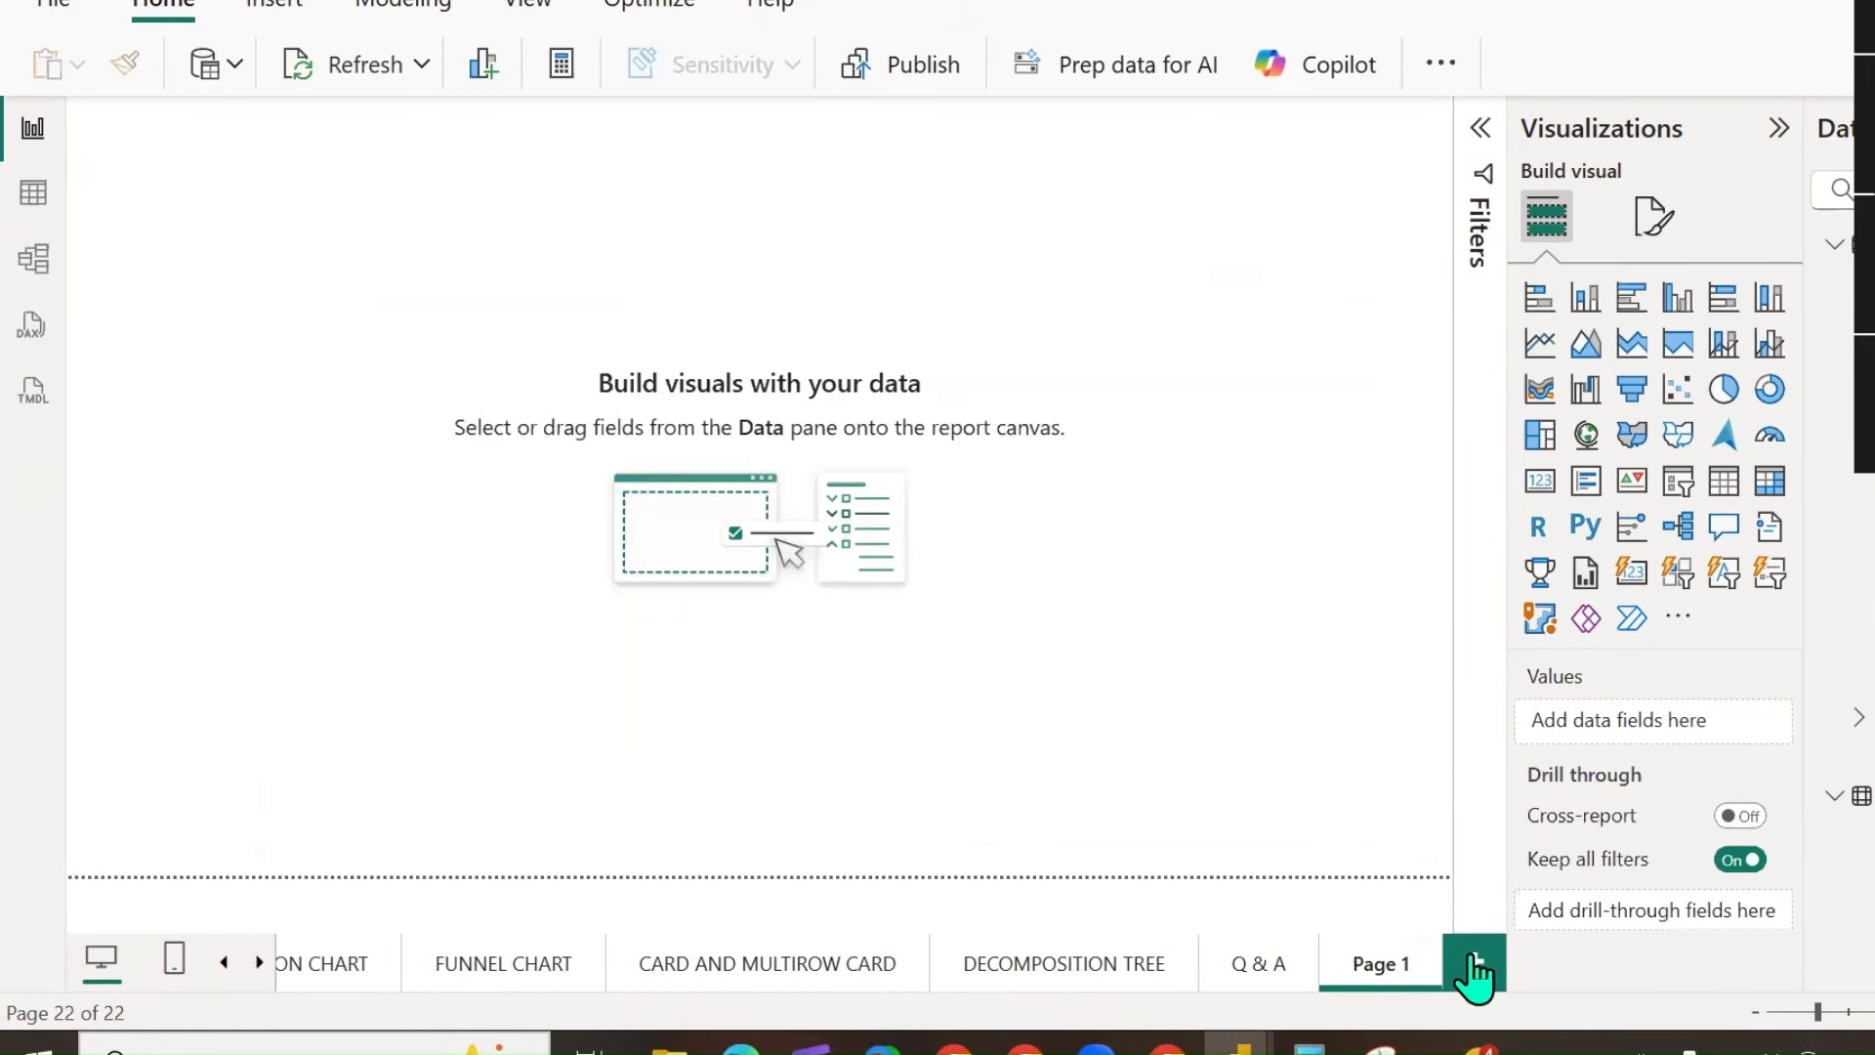
Copy the heading text box from the Q & A page to the new page and change its text to SLICERS.
{"action": "left_click", "coordinate": [1253, 981]}
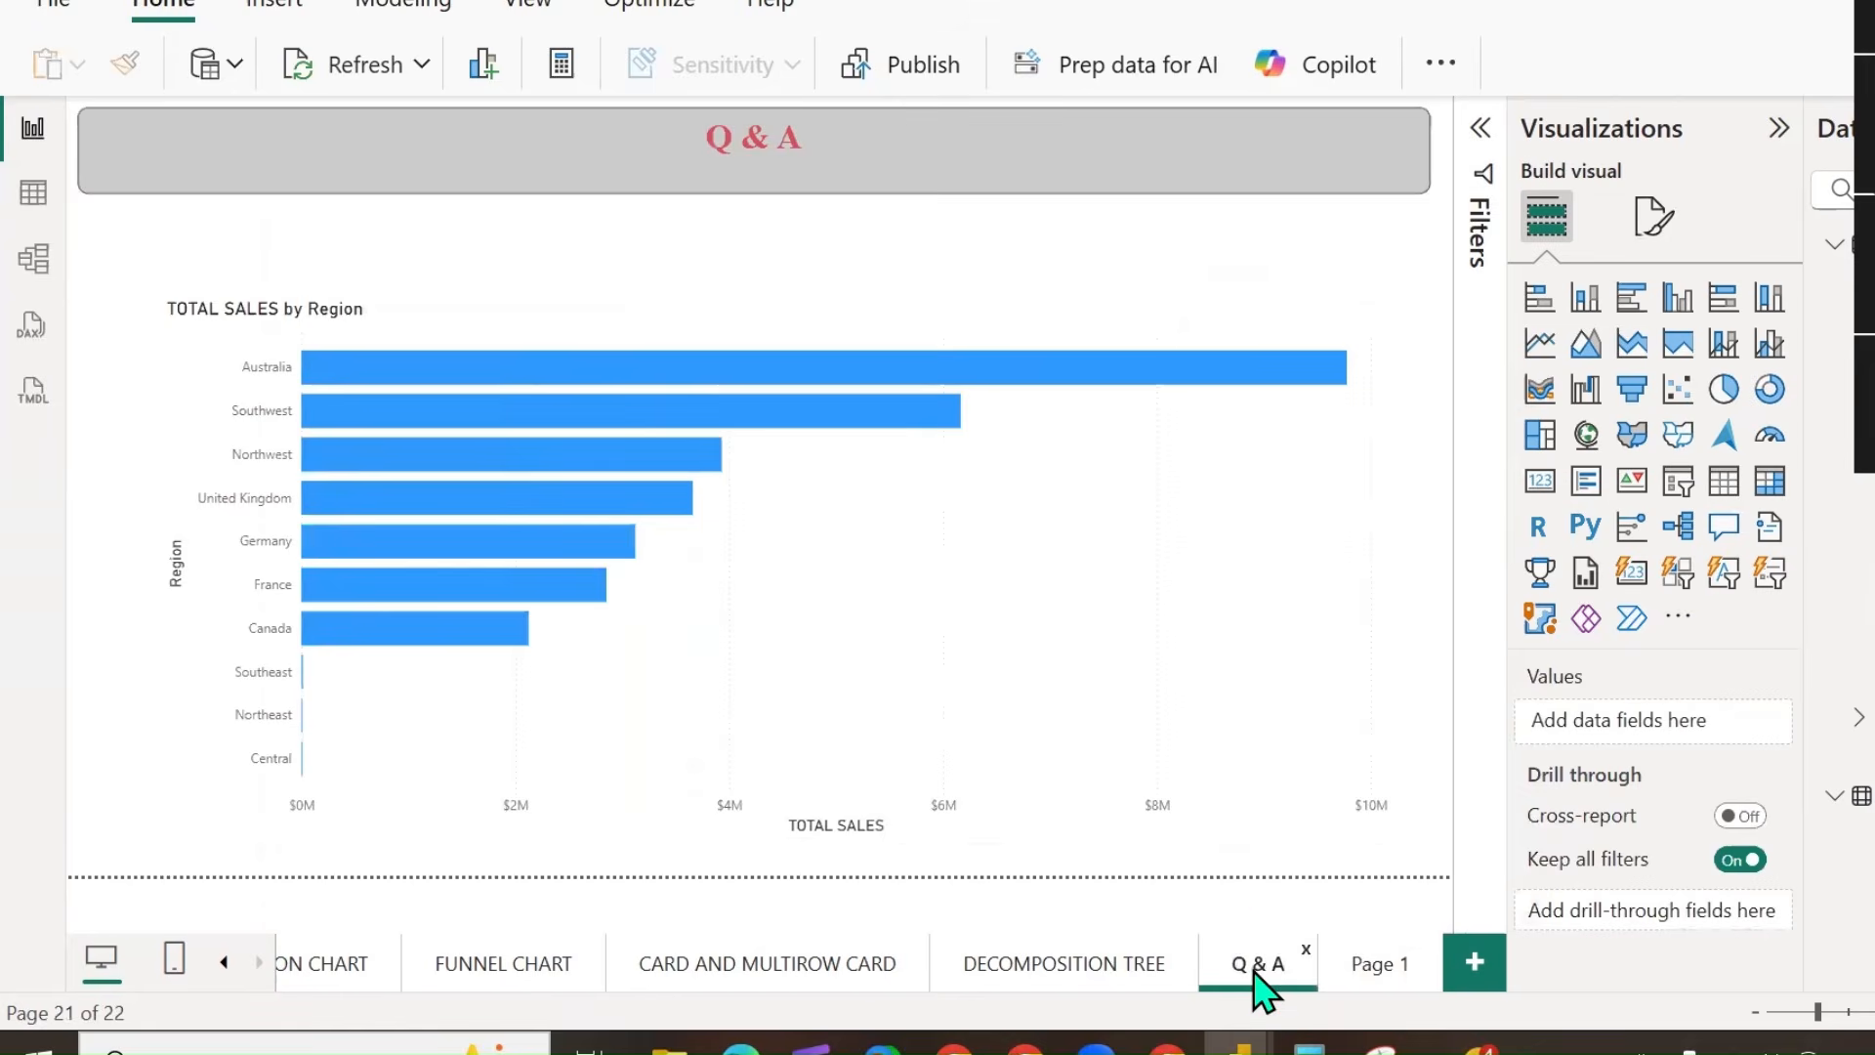
{"action": "left_click", "coordinate": [1423, 185]}
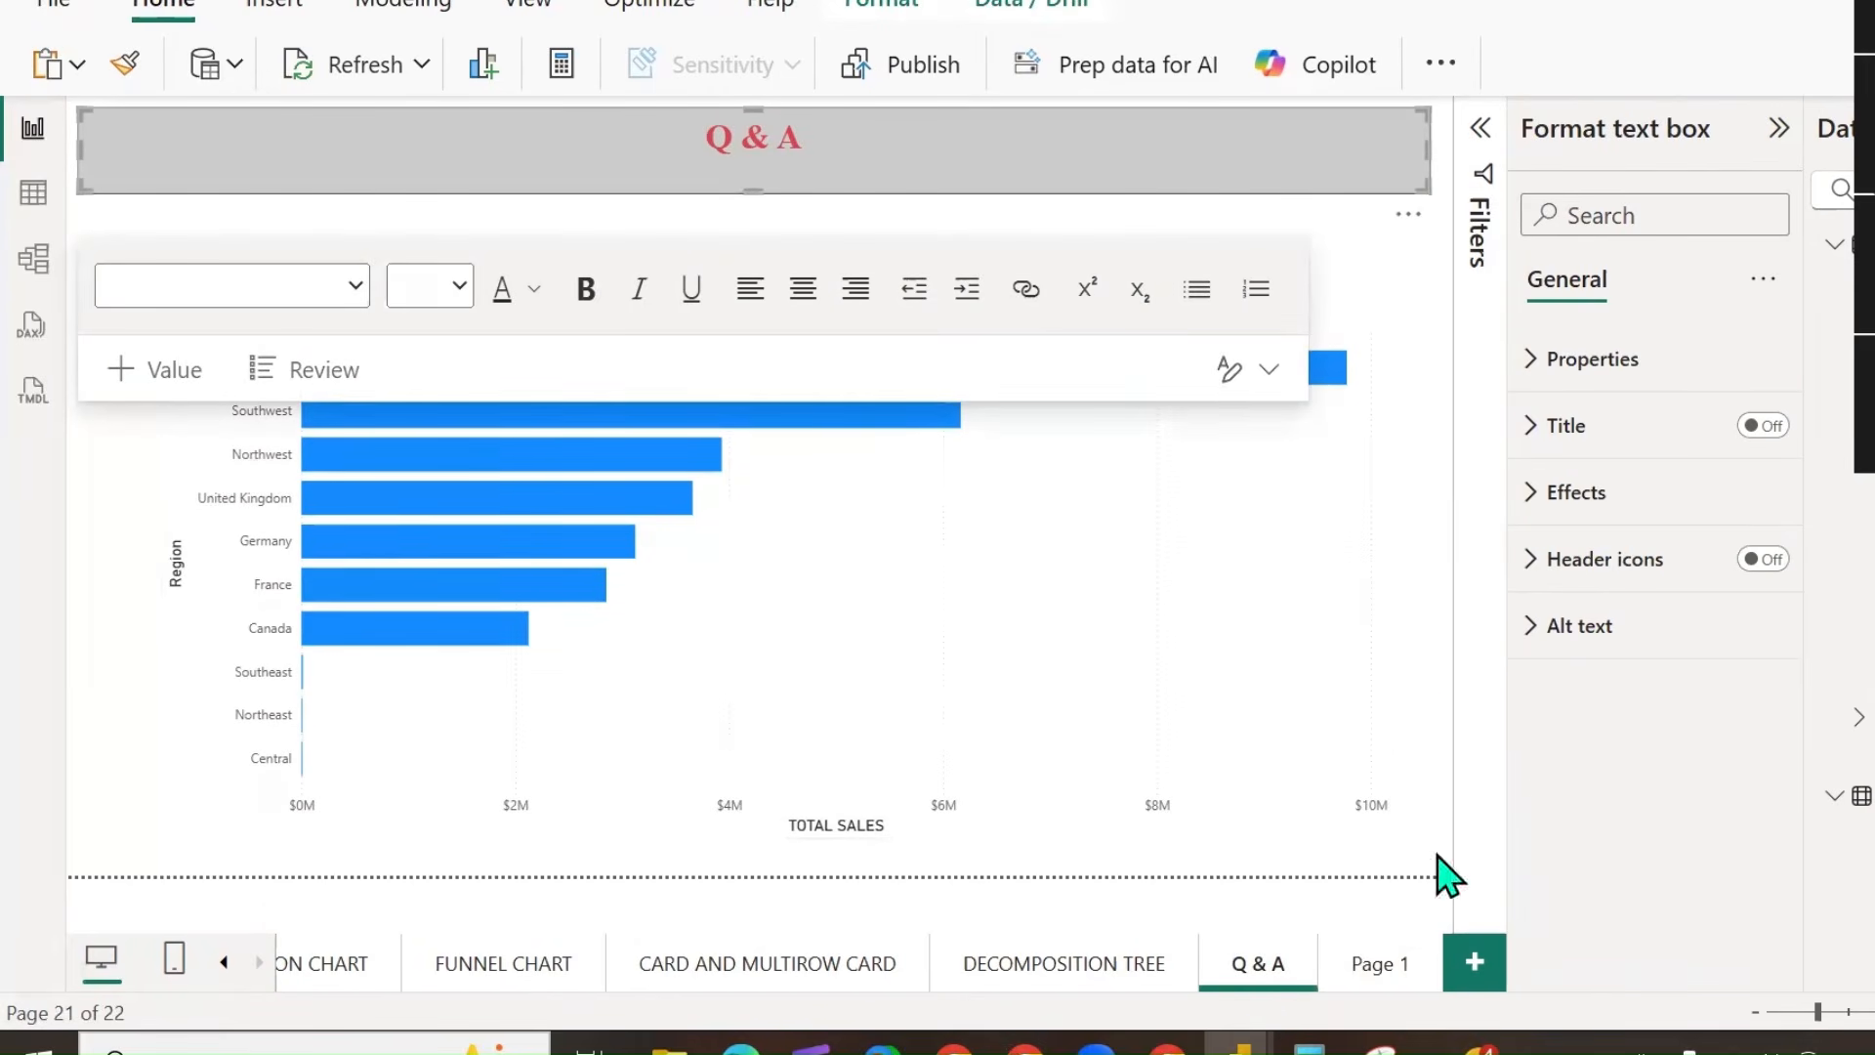
{"action": "left_click", "coordinate": [1385, 972]}
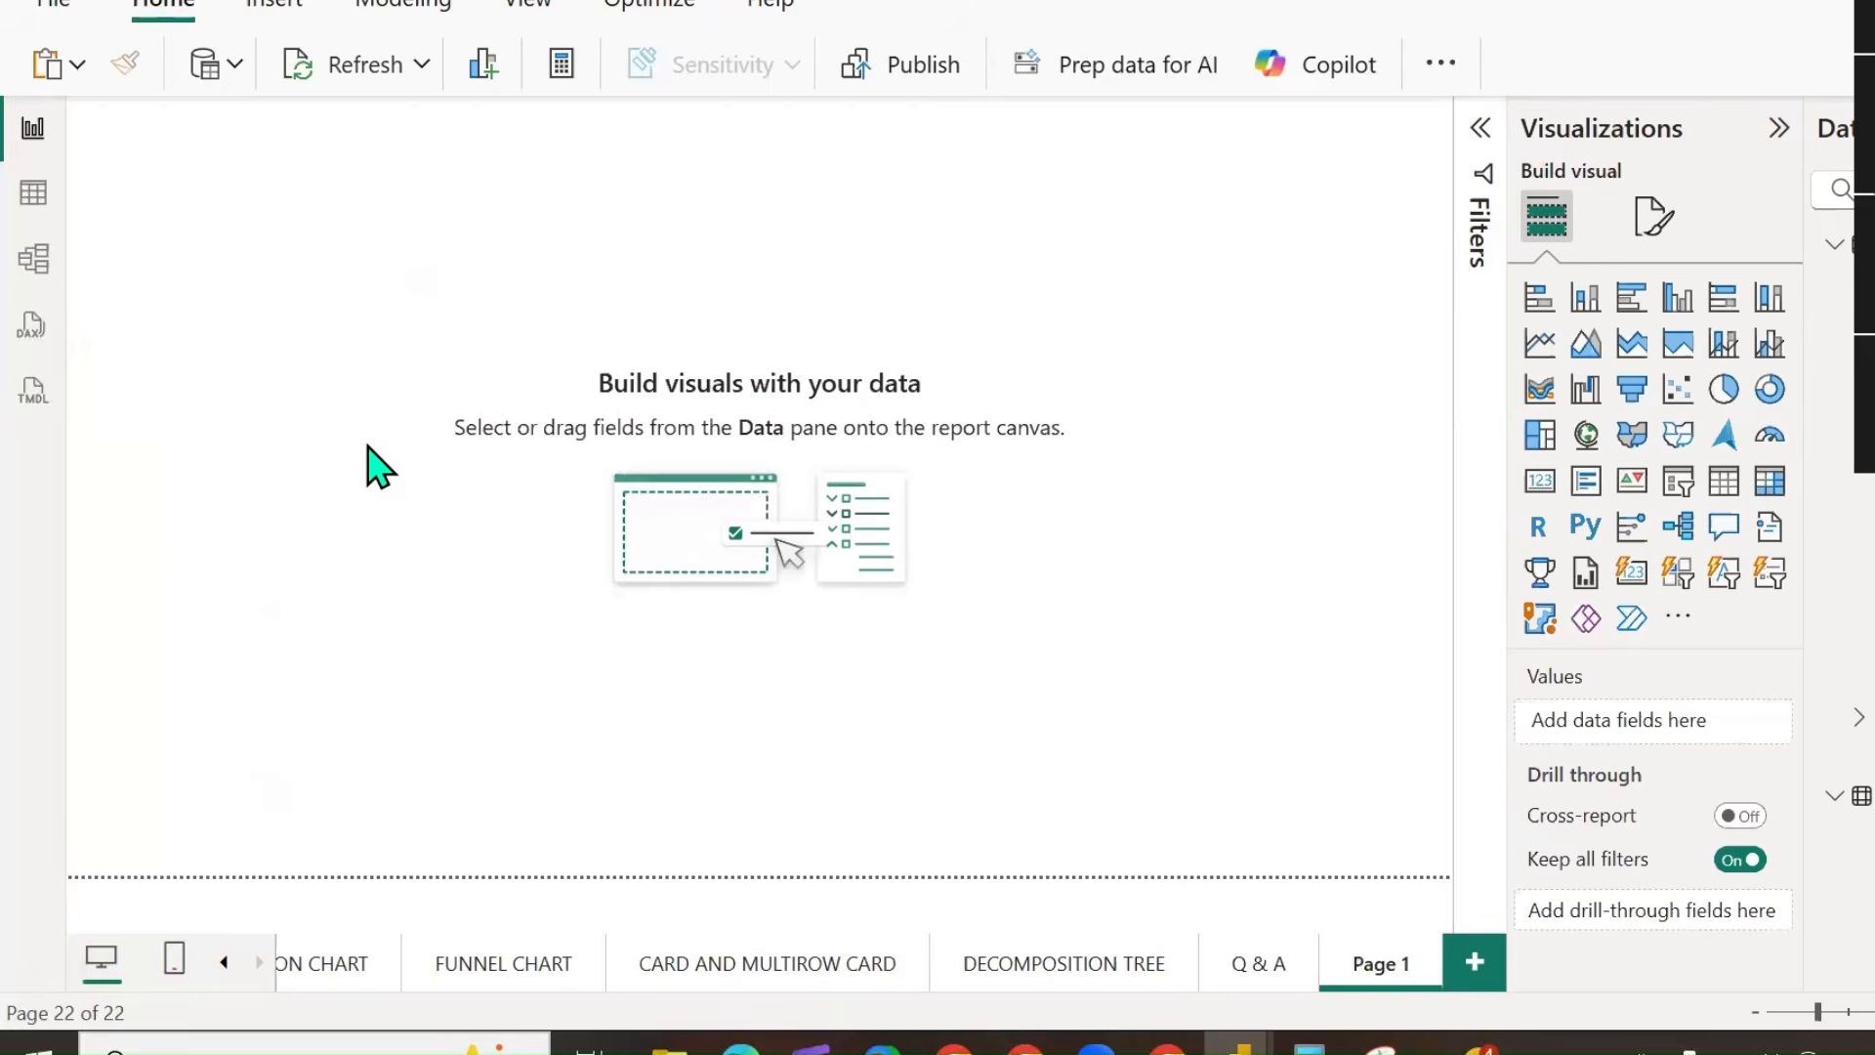
{"action": "key", "text": "ctrl+v"}
{"action": "left_click_drag", "start_coordinate": [799, 138], "coordinate": [661, 142]}
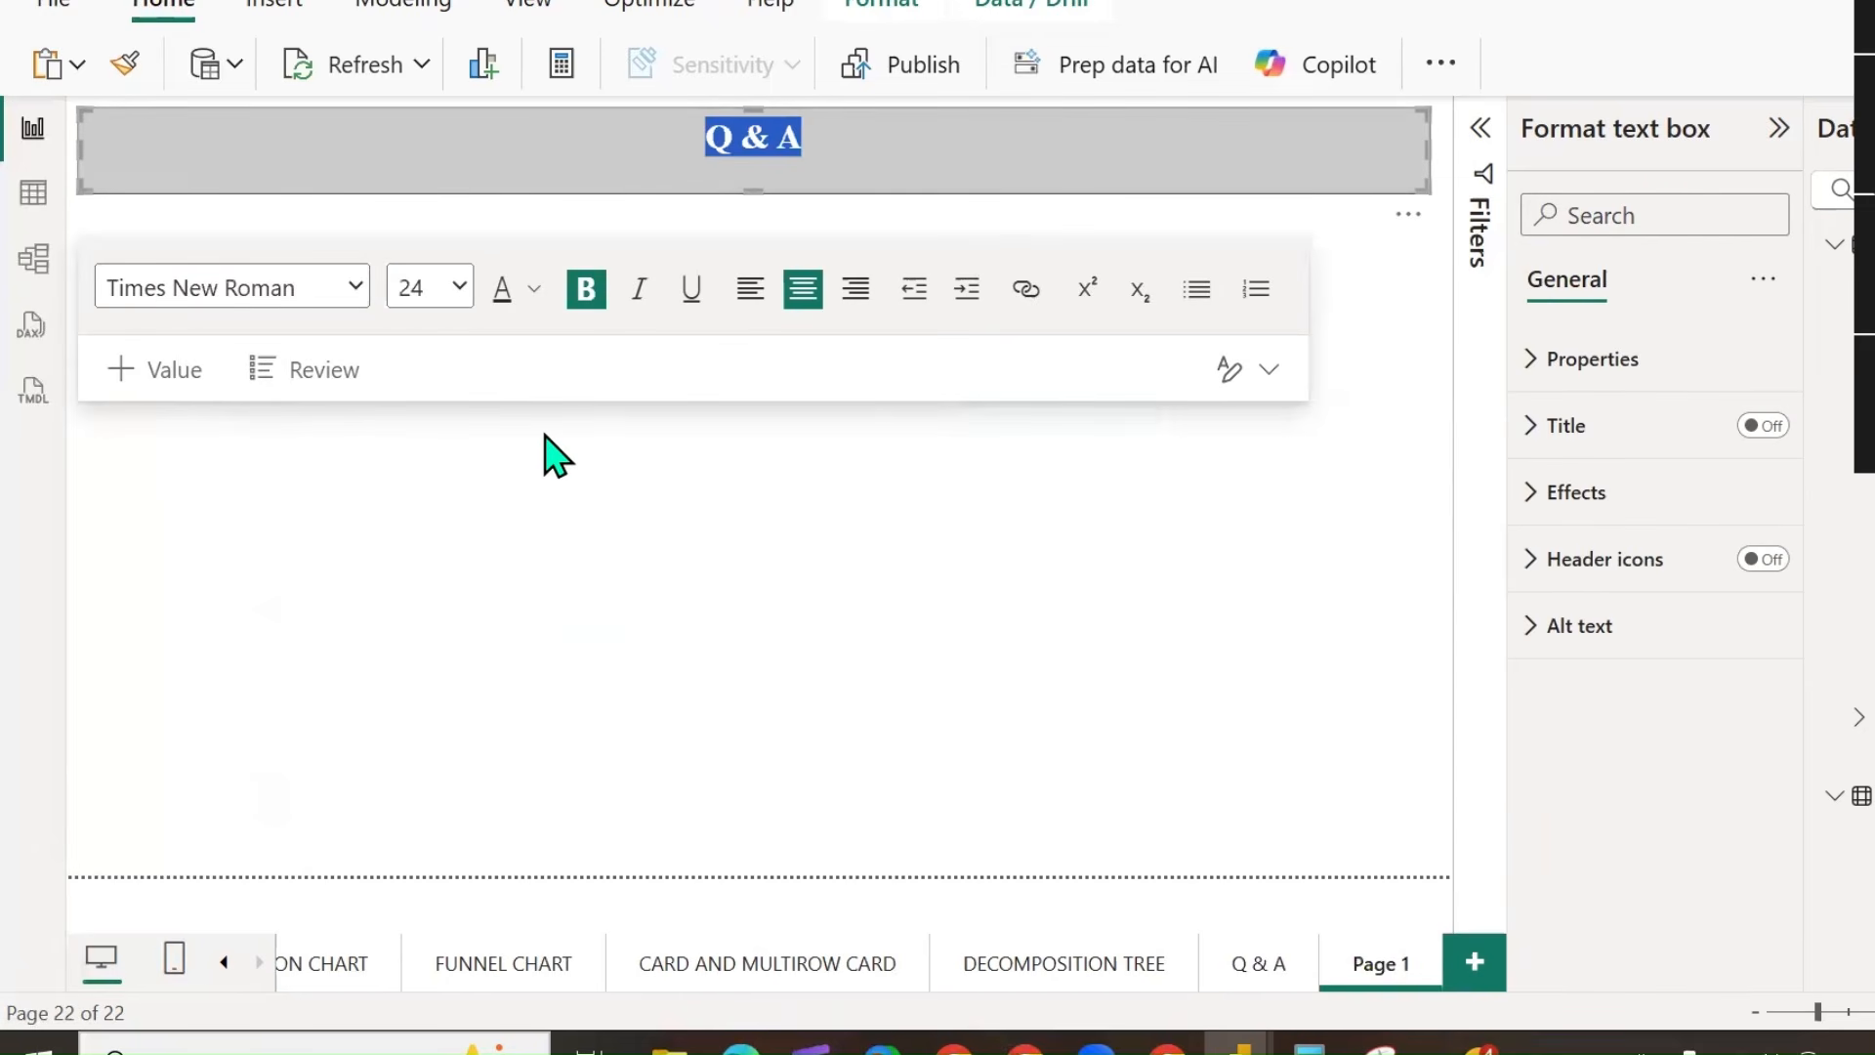
{"action": "type", "text": "SLICERS"}
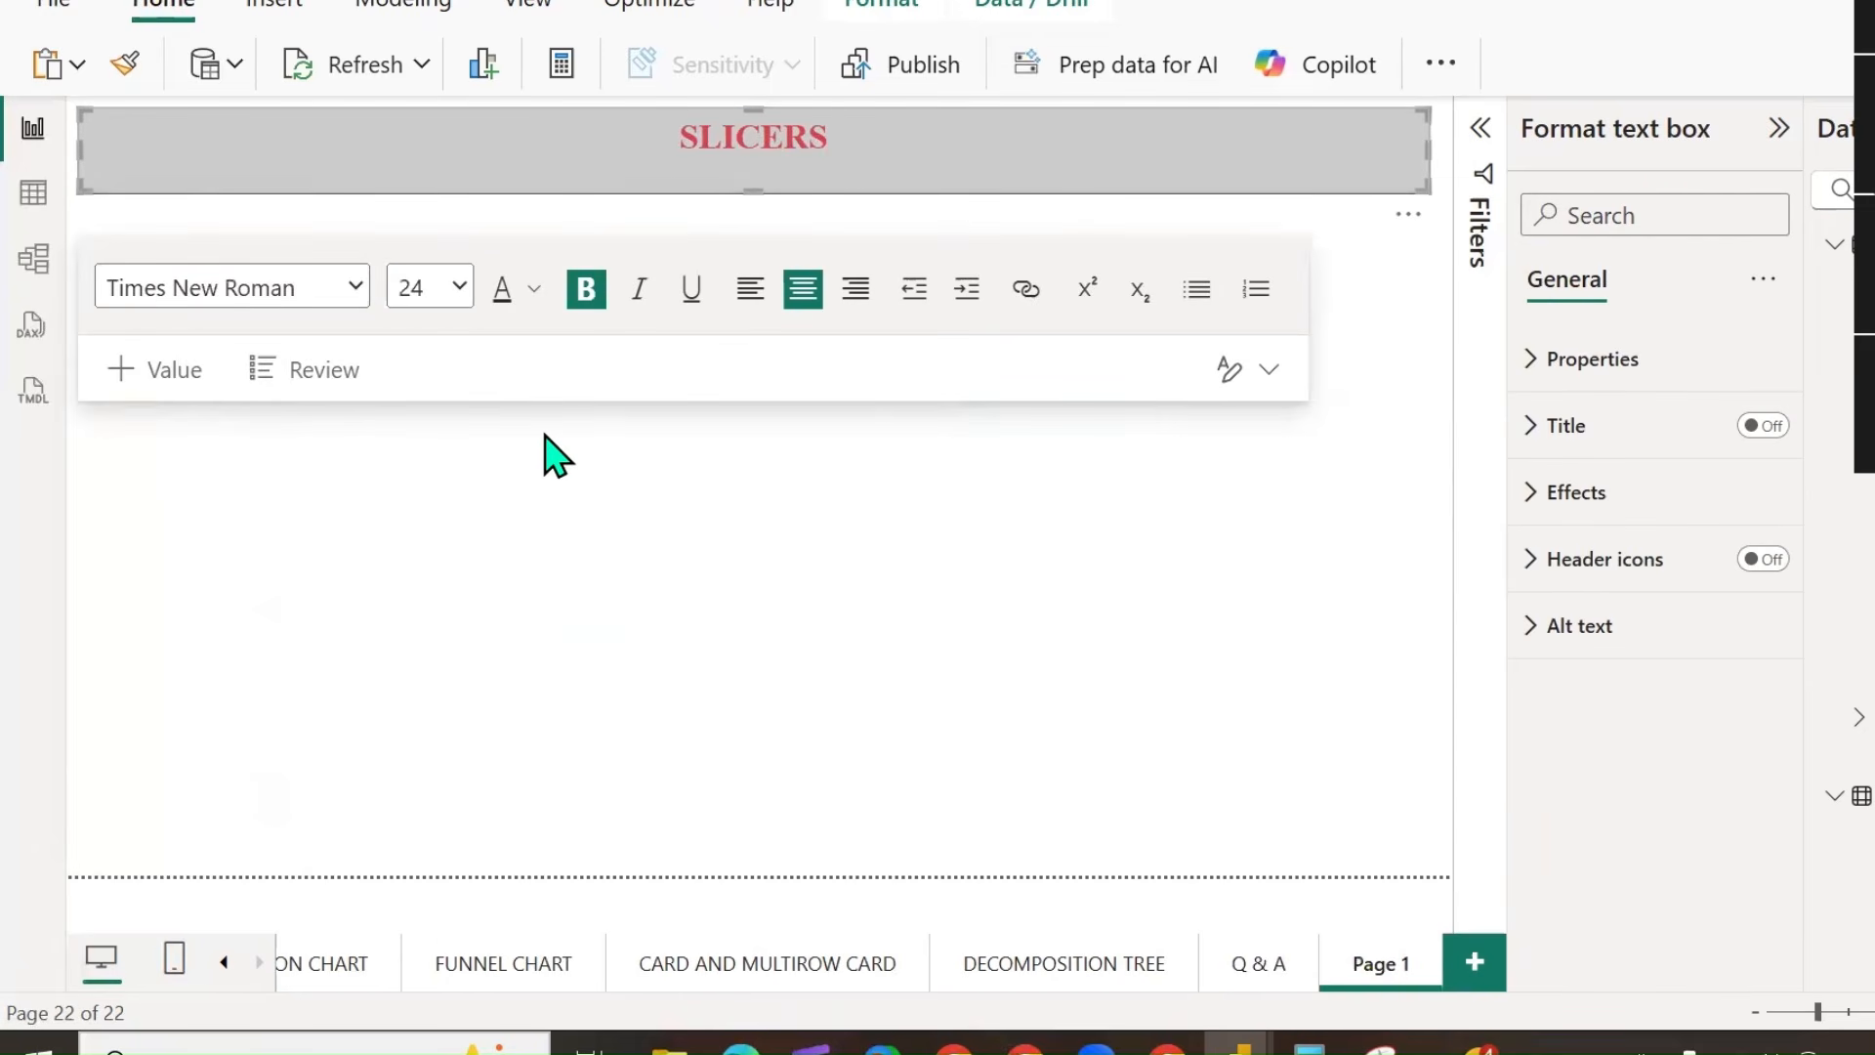
{"action": "left_click", "coordinate": [485, 466]}
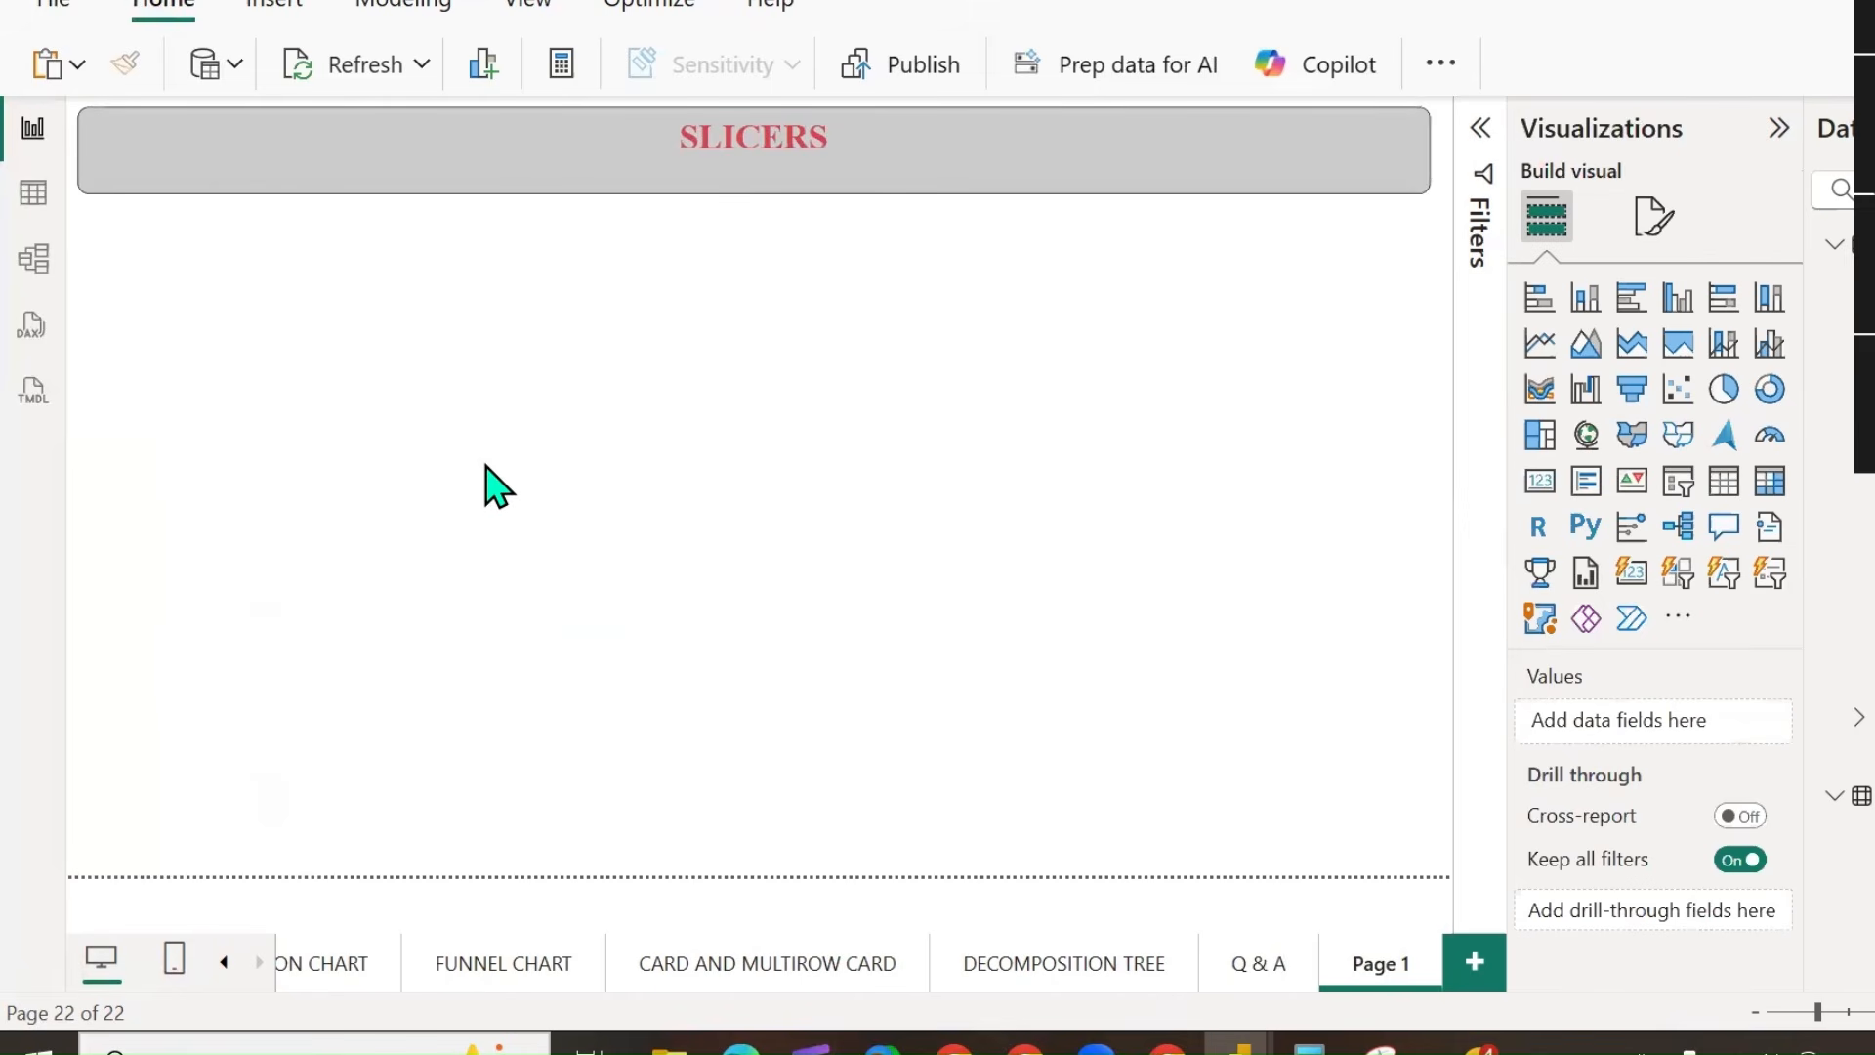
Rename the new report page SLICERS to match its heading.
{"action": "double_click", "coordinate": [782, 136]}
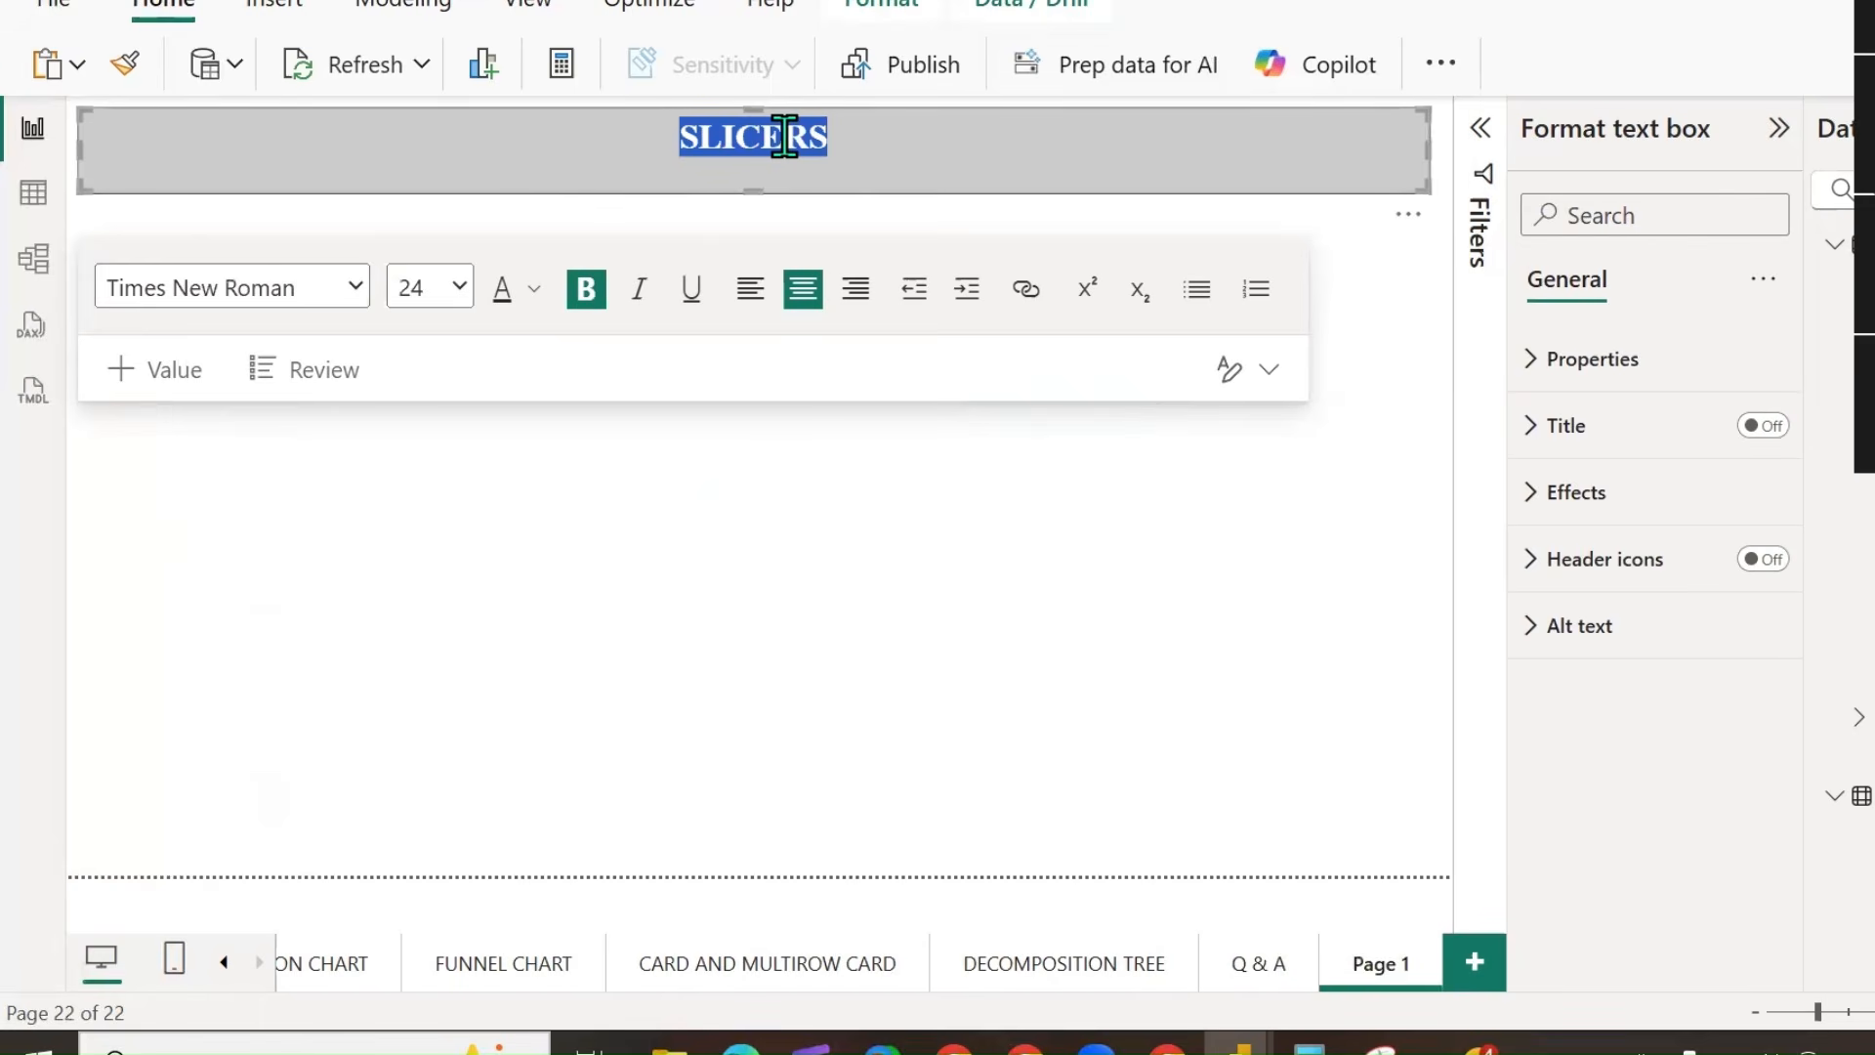
{"action": "left_click", "coordinate": [1094, 698]}
{"action": "double_click", "coordinate": [1377, 965]}
{"action": "type", "text": "SLICERS"}
{"action": "key", "text": "Return"}
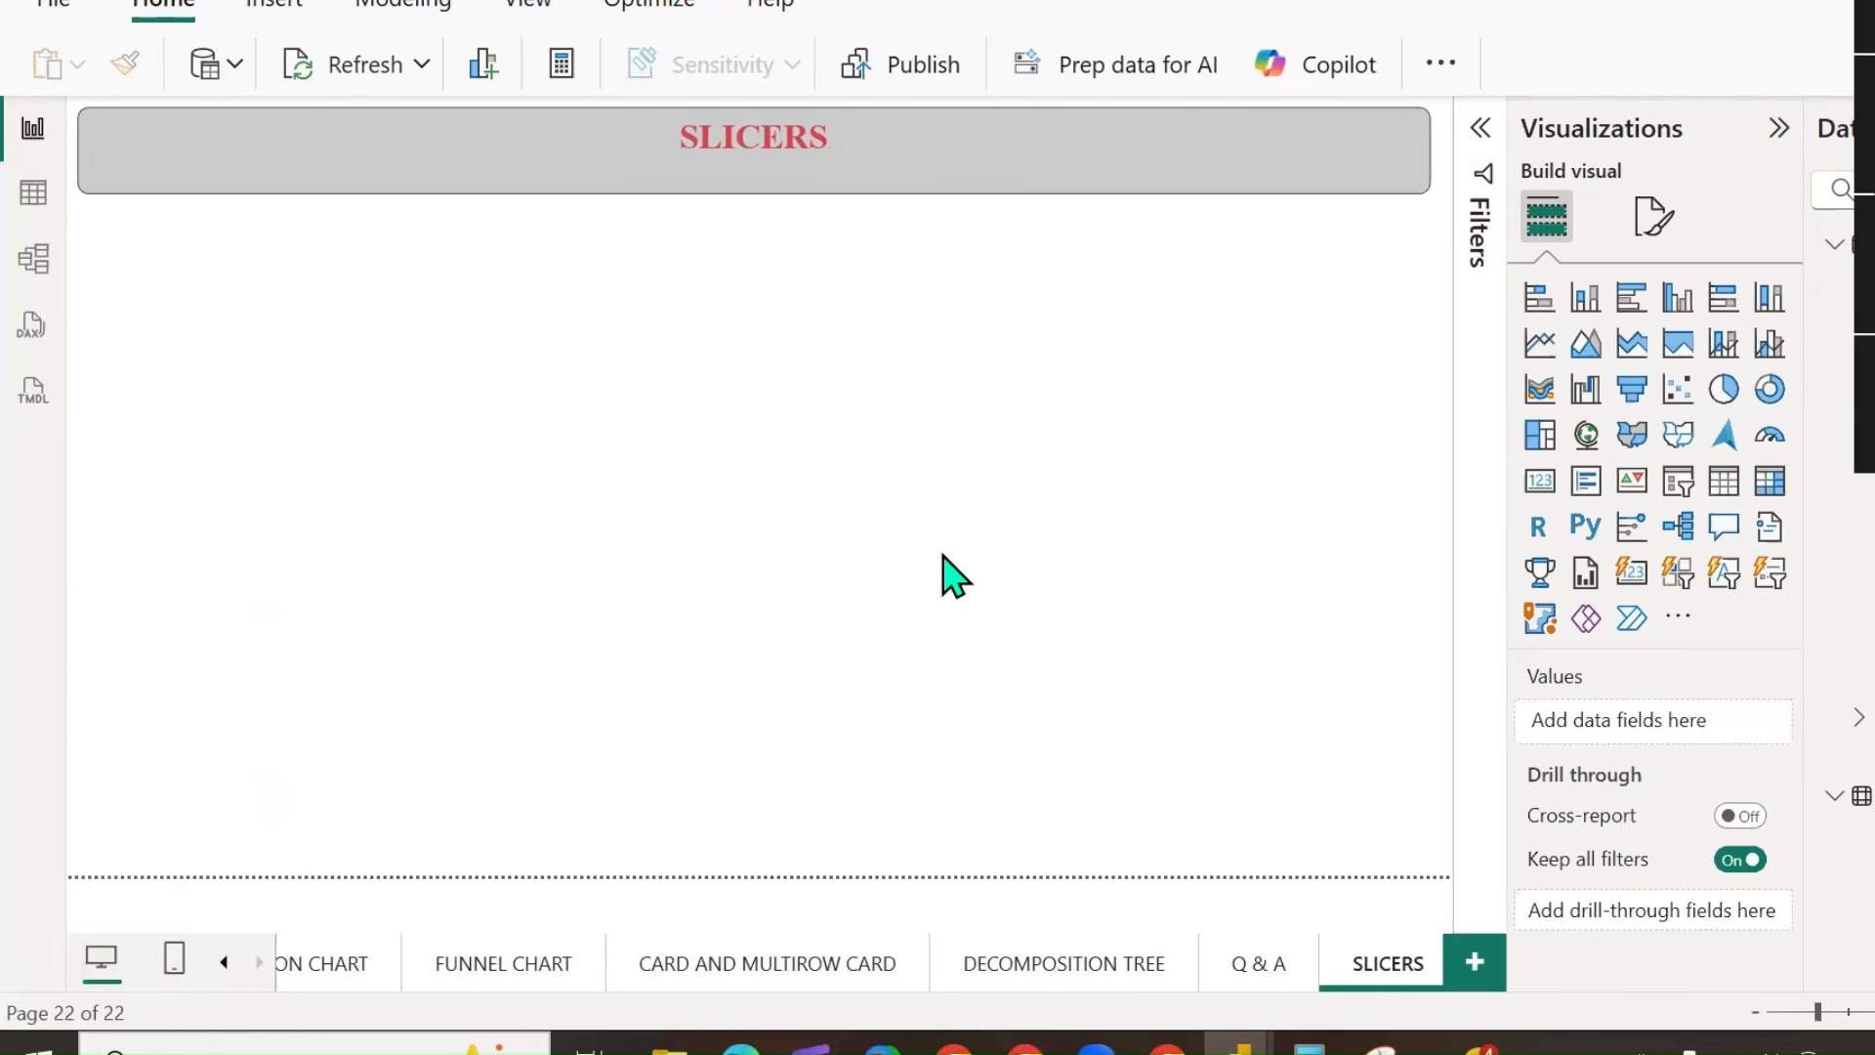
Copy the TOTAL SALES by Region bar chart from the Q & A page onto the SLICERS page.
{"action": "left_click", "coordinate": [1232, 972]}
{"action": "left_click", "coordinate": [1257, 688]}
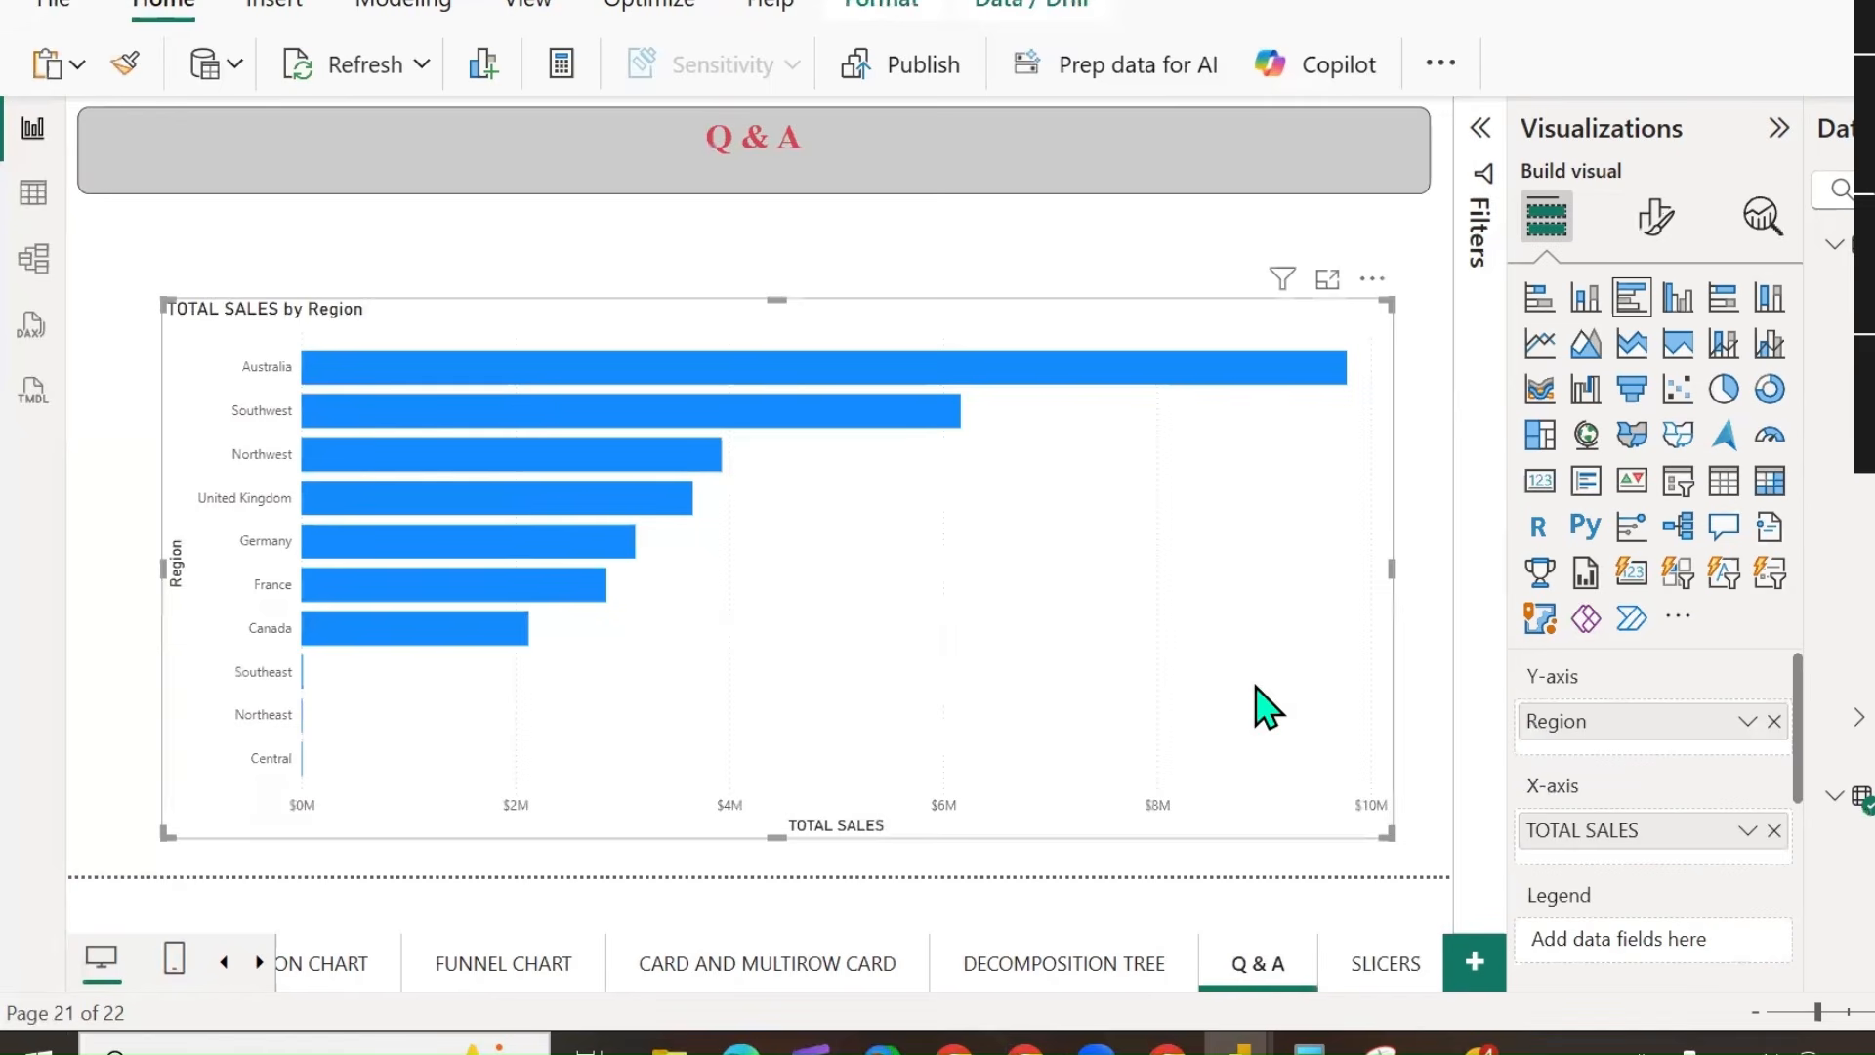
{"action": "left_click", "coordinate": [1386, 964]}
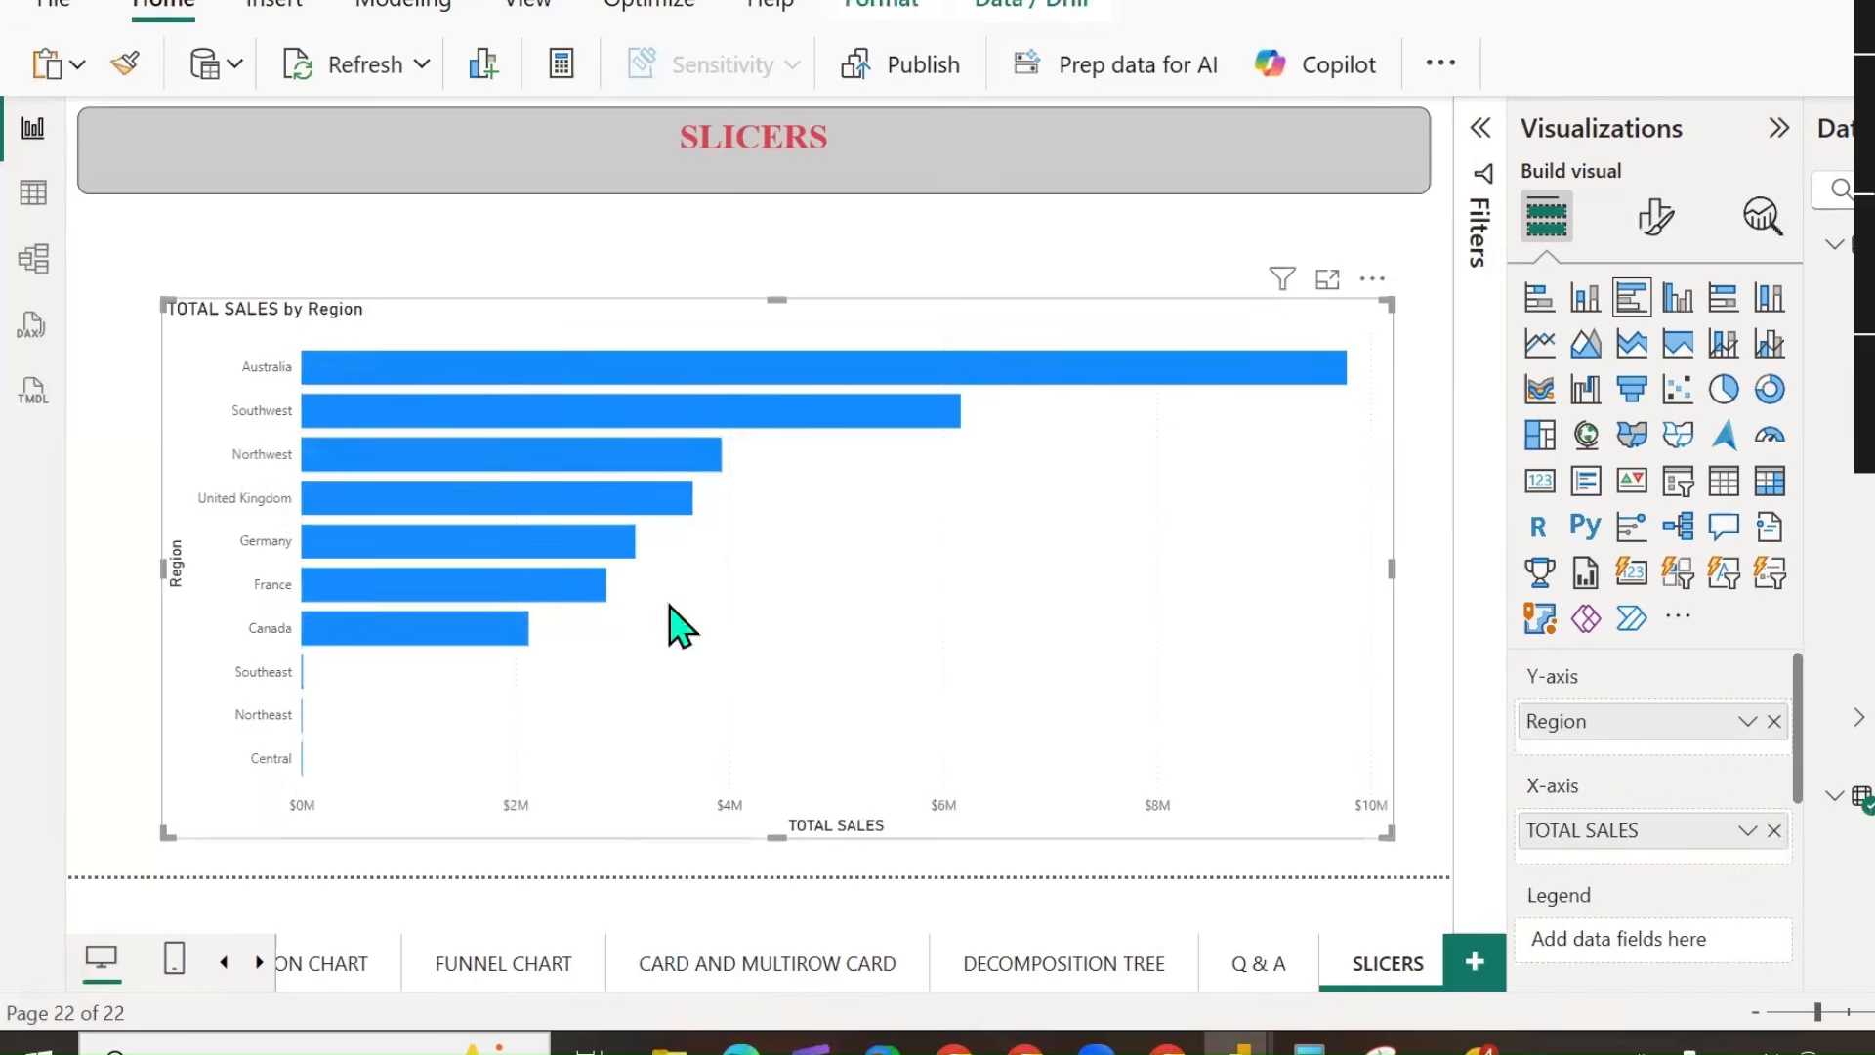
Convert the copied chart to a compact table at the page's left edge and set its global font size to 15.
{"action": "left_click", "coordinate": [1724, 480]}
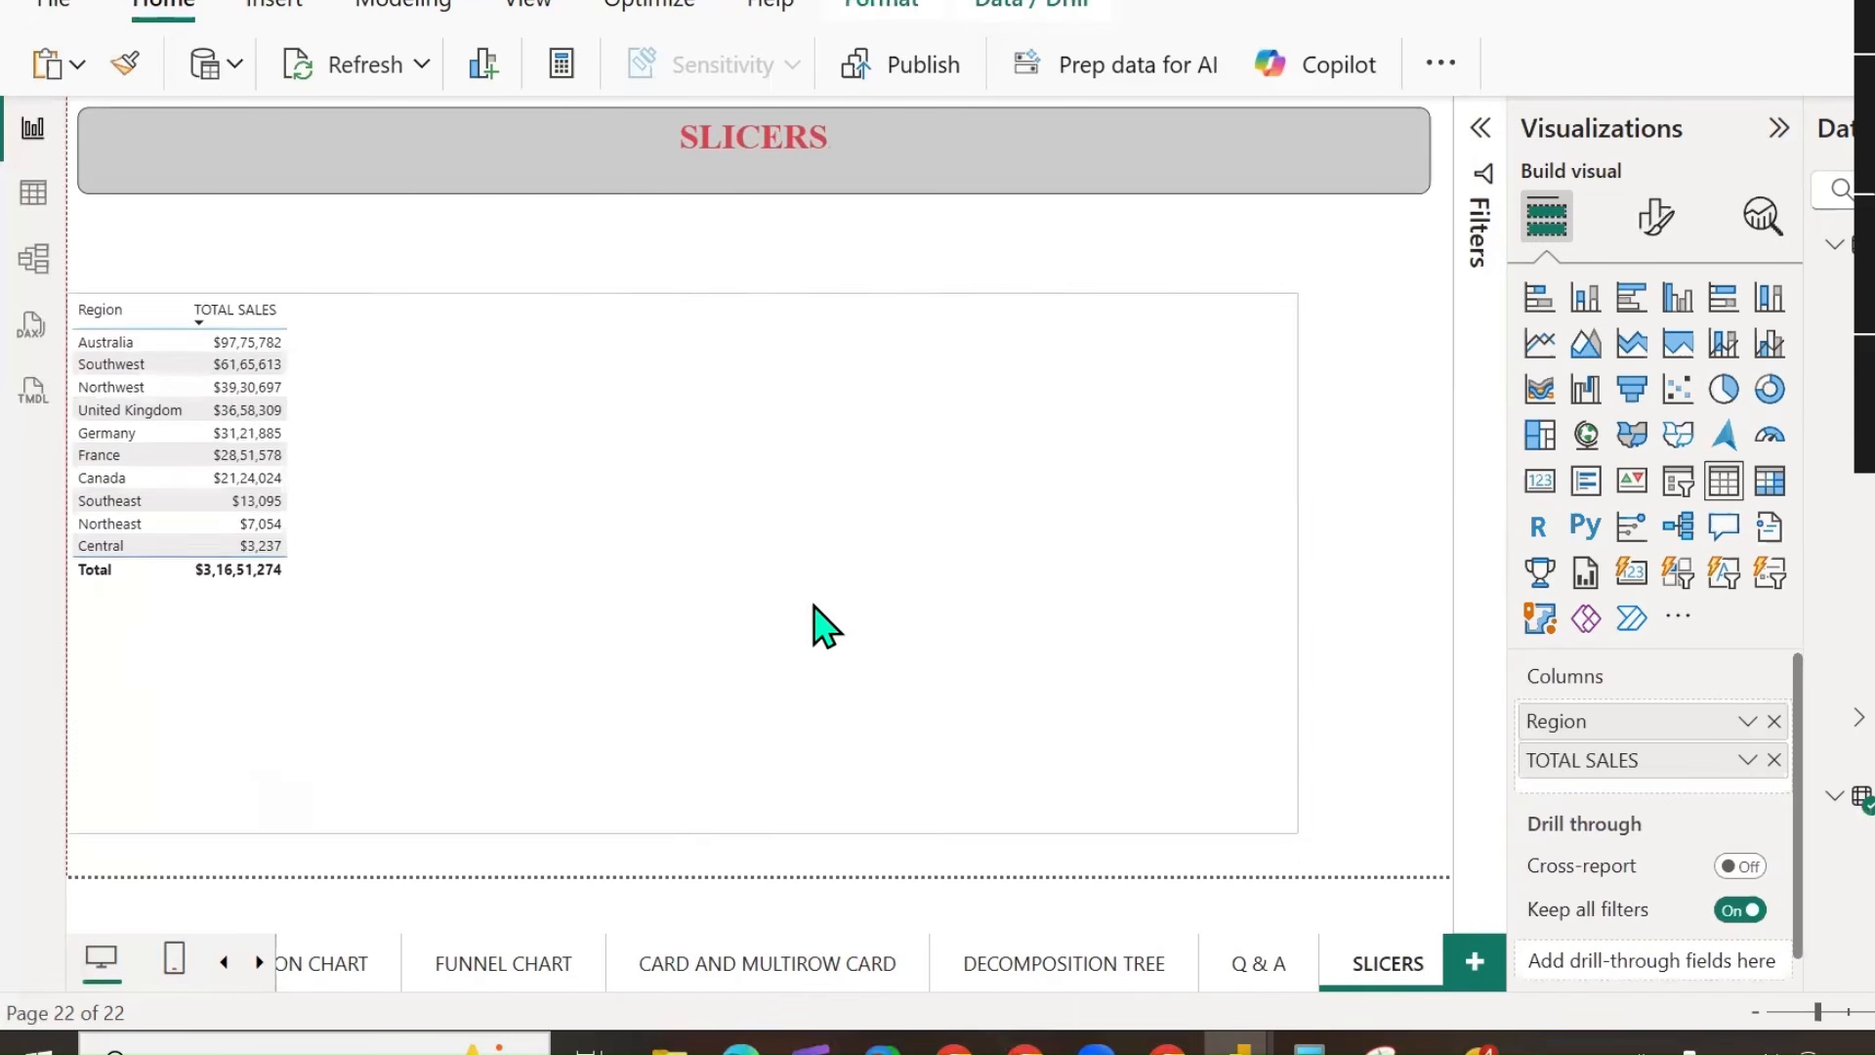
{"action": "left_click_drag", "start_coordinate": [1292, 816], "coordinate": [435, 742]}
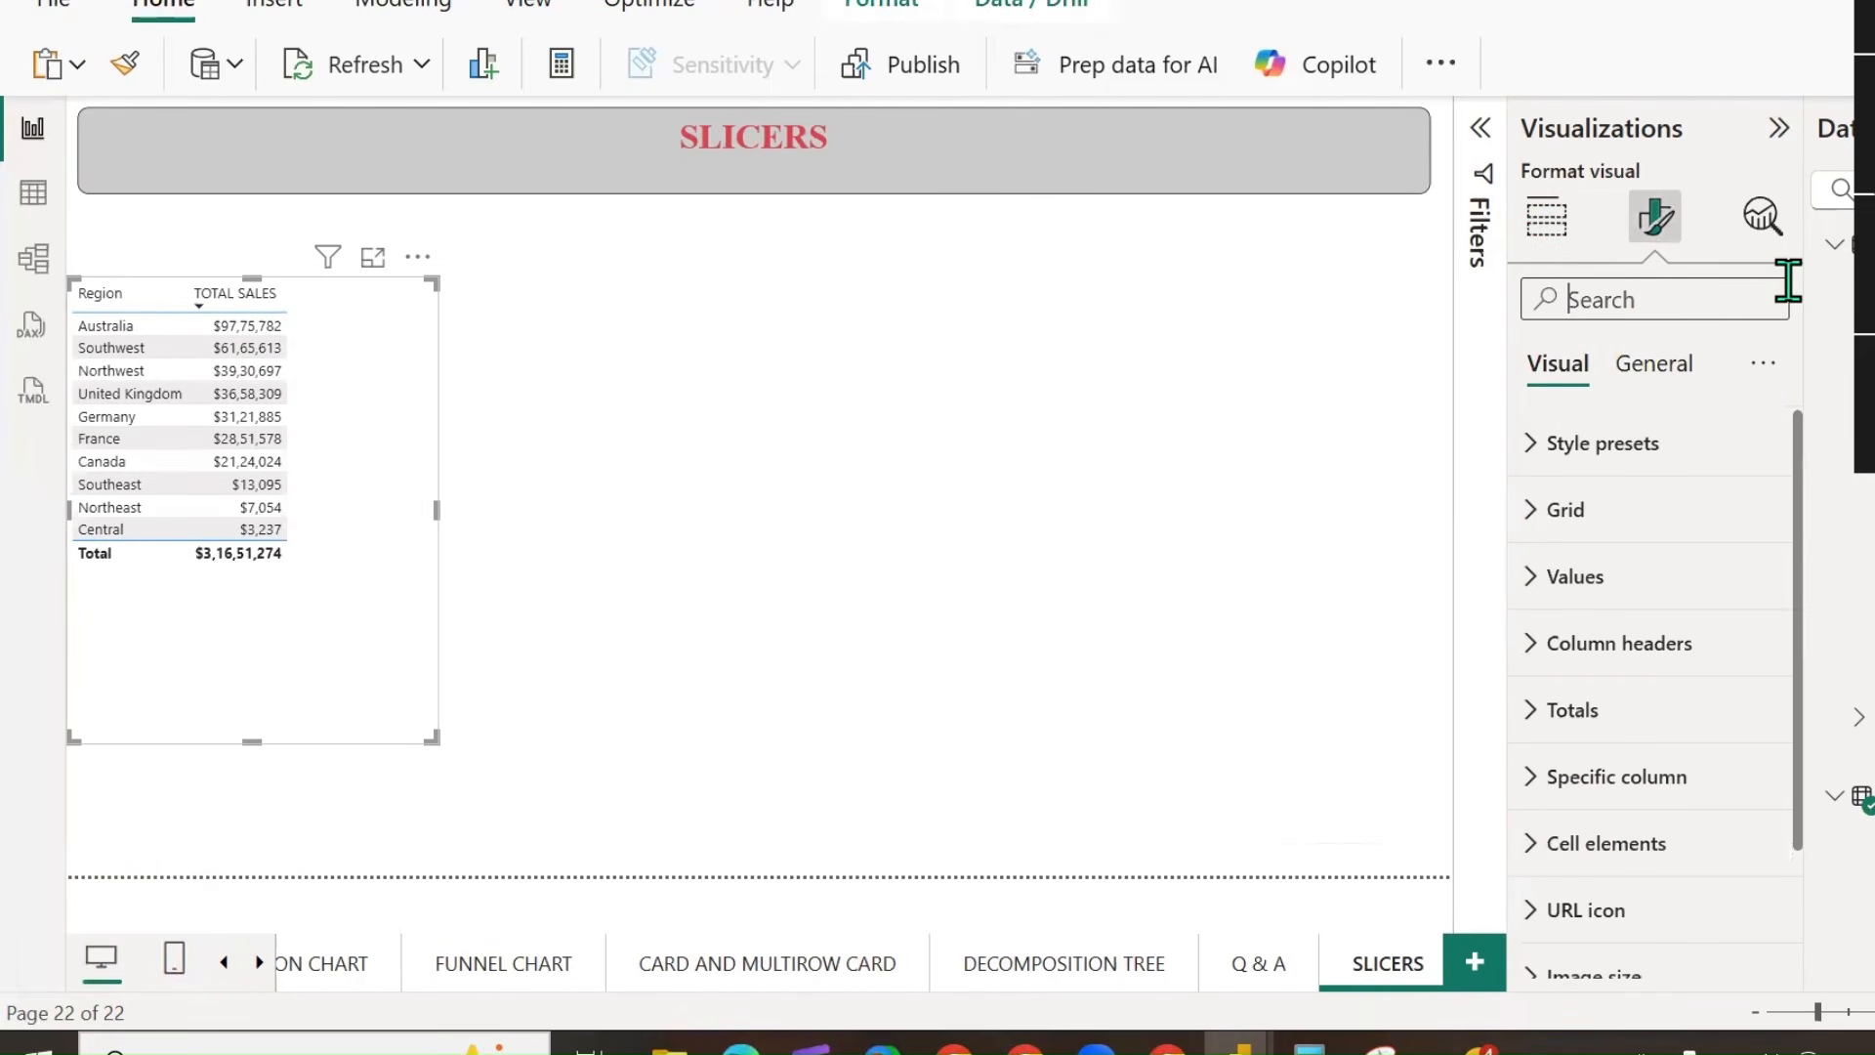
{"action": "double_click", "coordinate": [1601, 535]}
{"action": "type", "text": "15"}
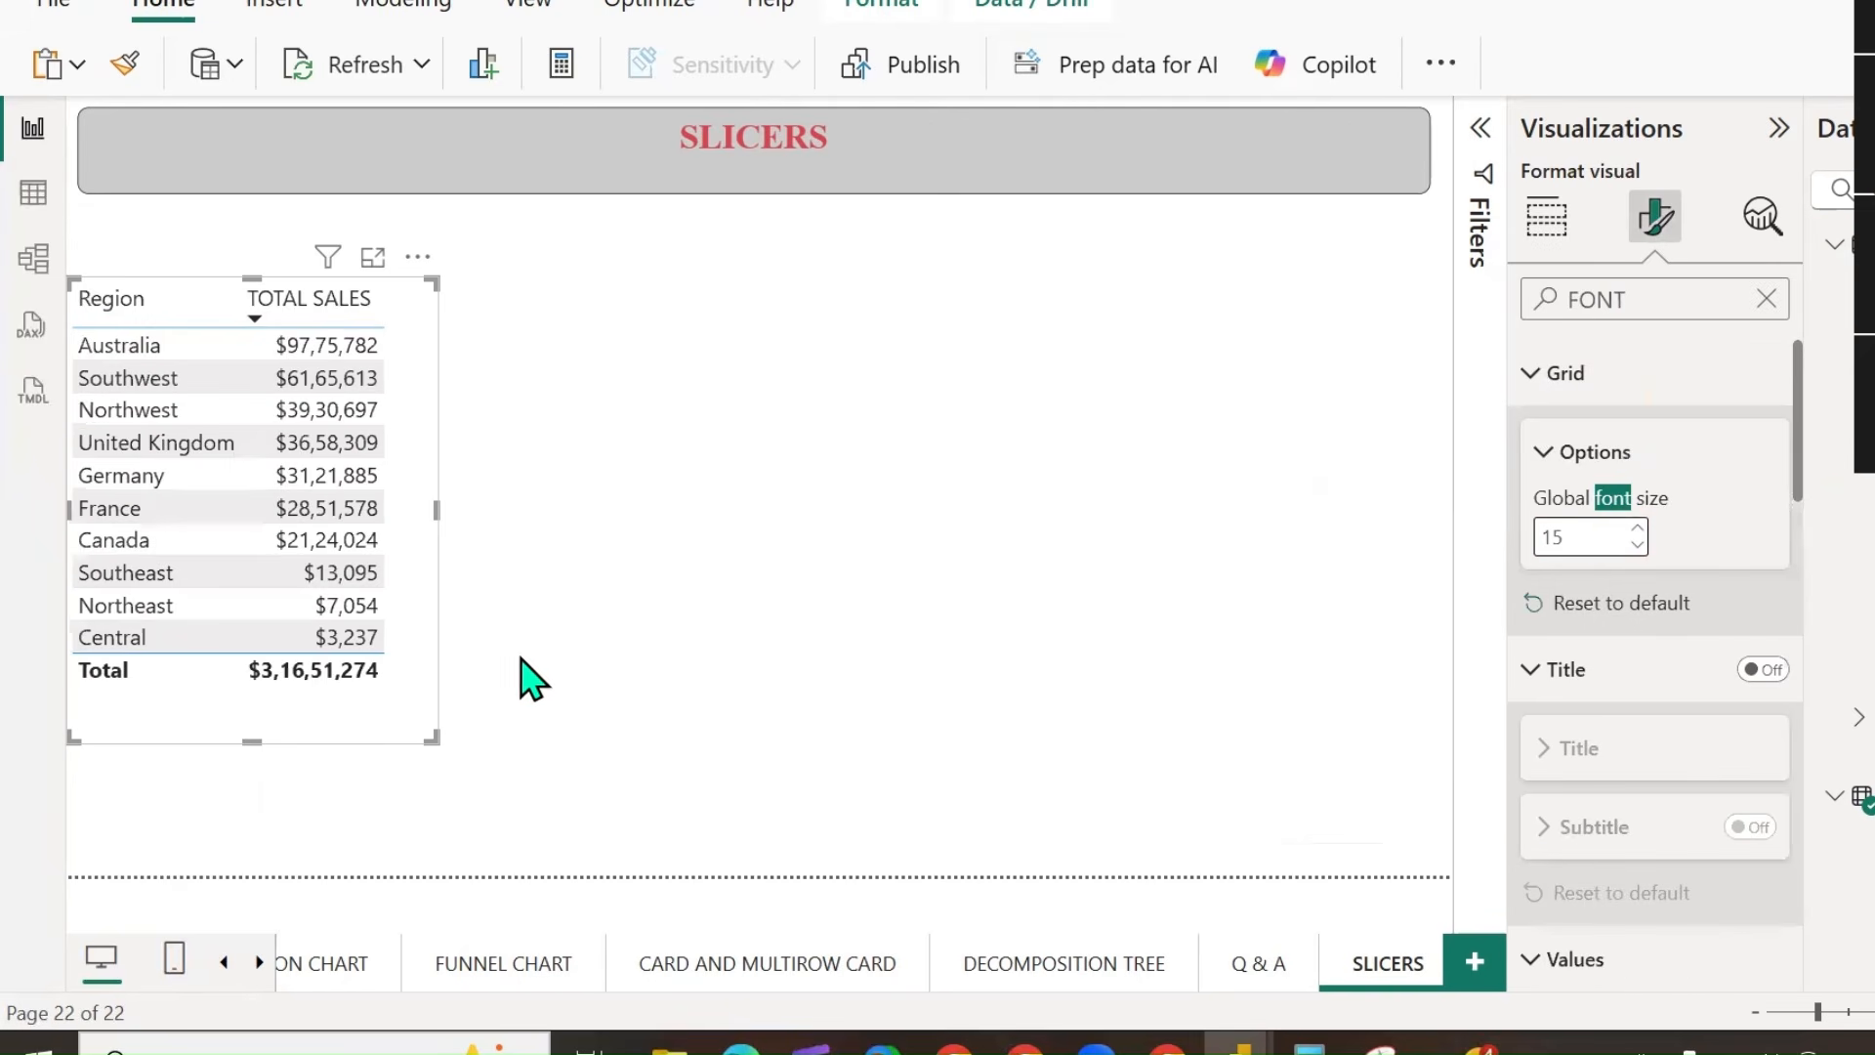
{"action": "left_click", "coordinate": [858, 324]}
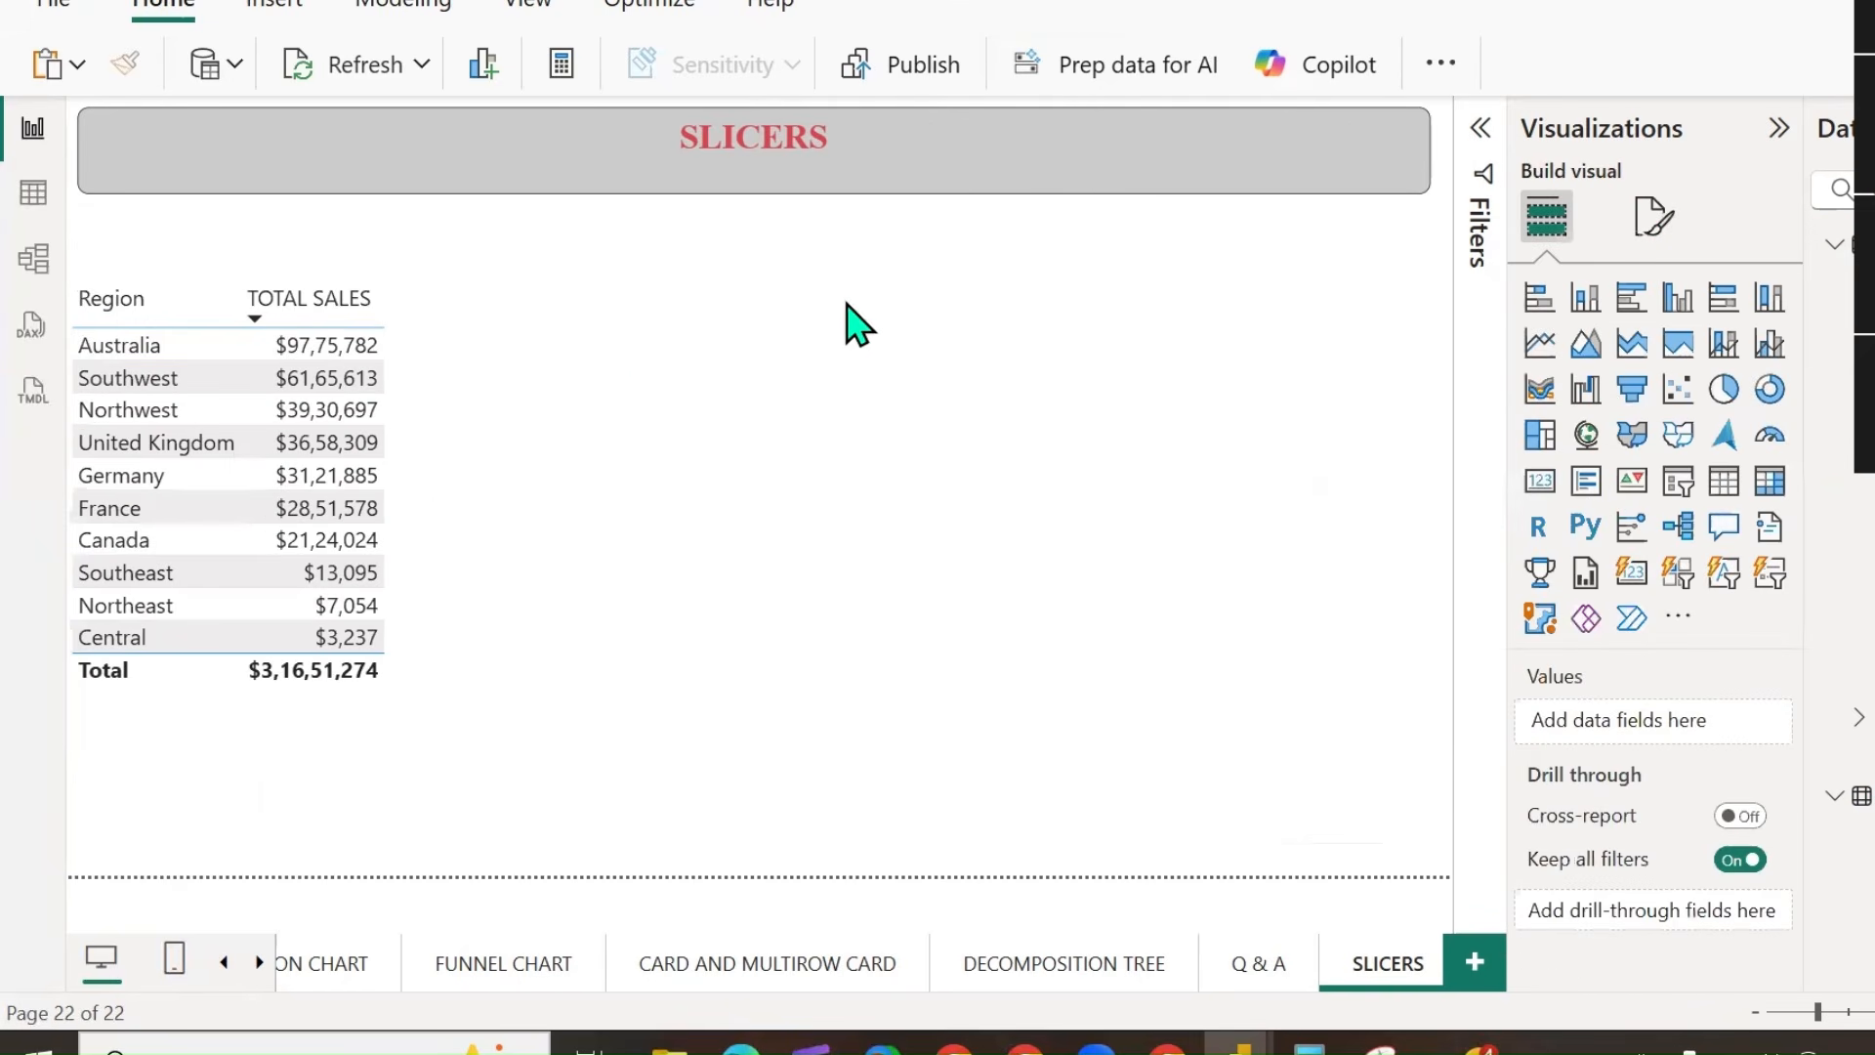
Add a small Category slicer to the right of the table and filter it to Accessories.
{"action": "left_click", "coordinate": [1677, 488]}
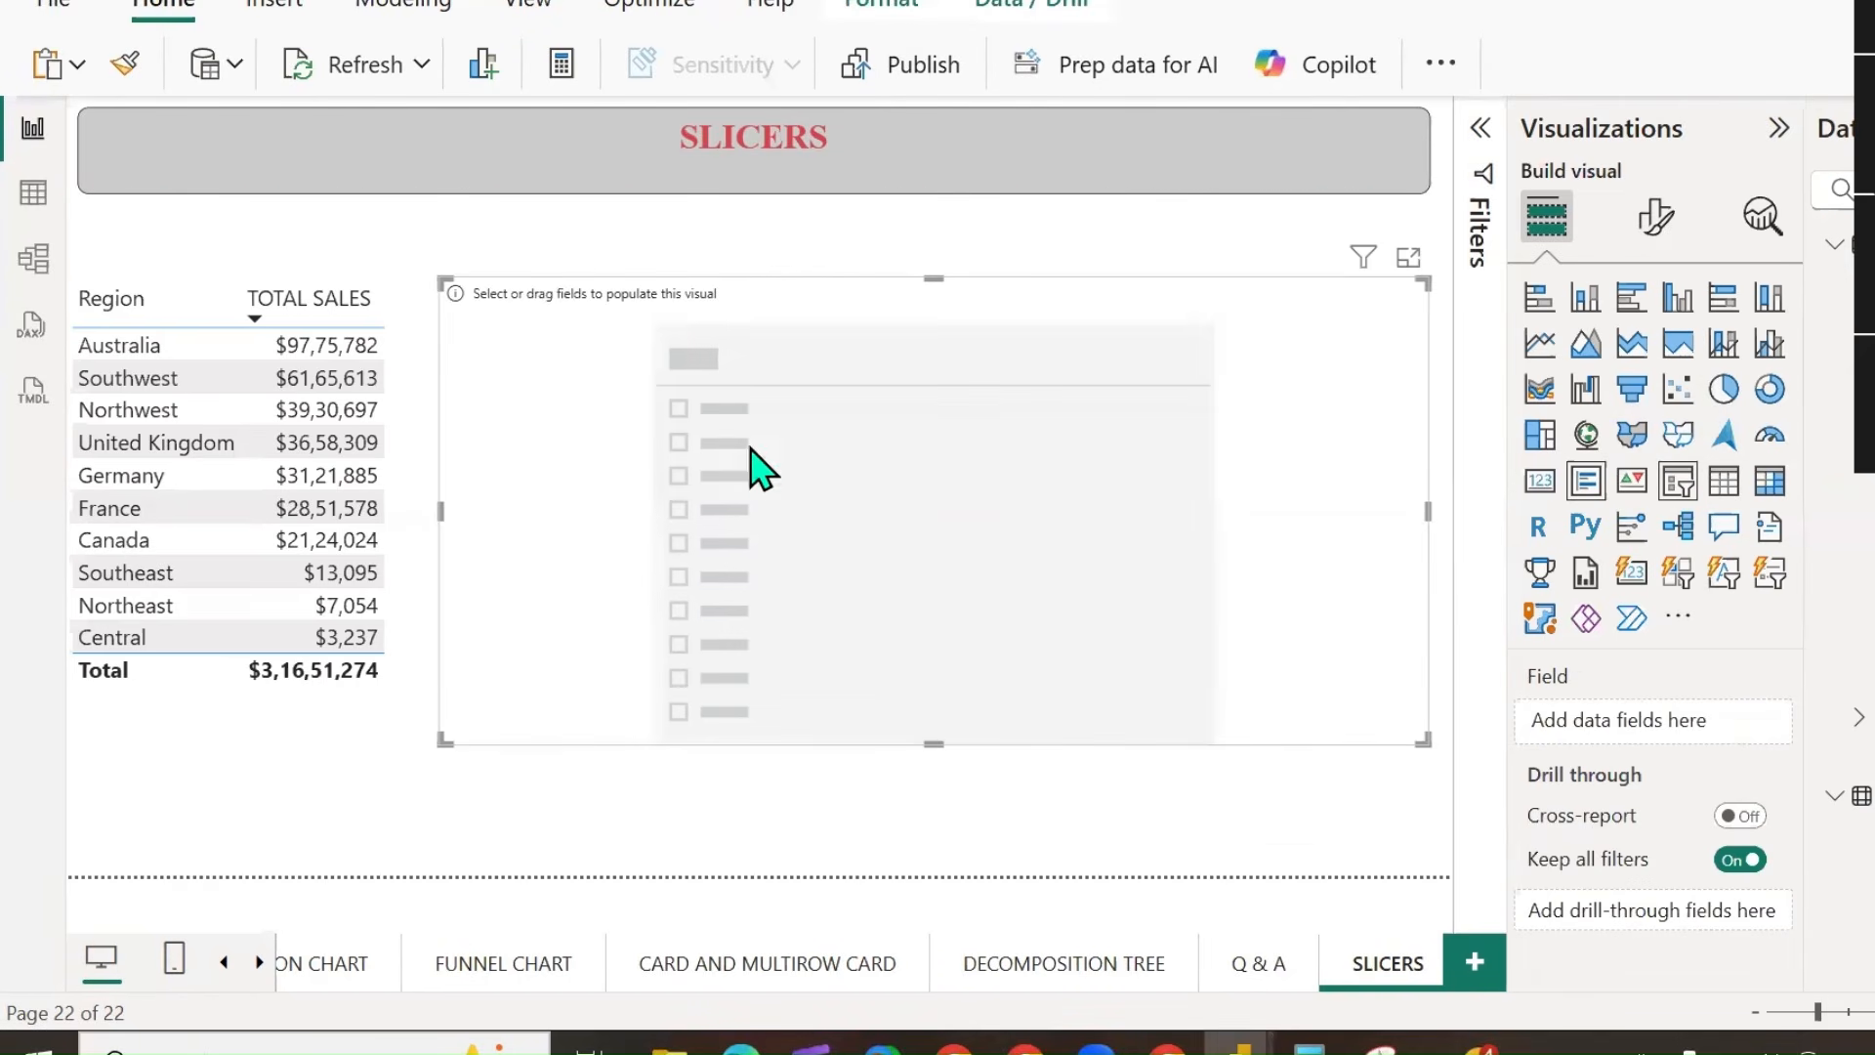
{"action": "left_click_drag", "start_coordinate": [695, 377], "coordinate": [719, 294]}
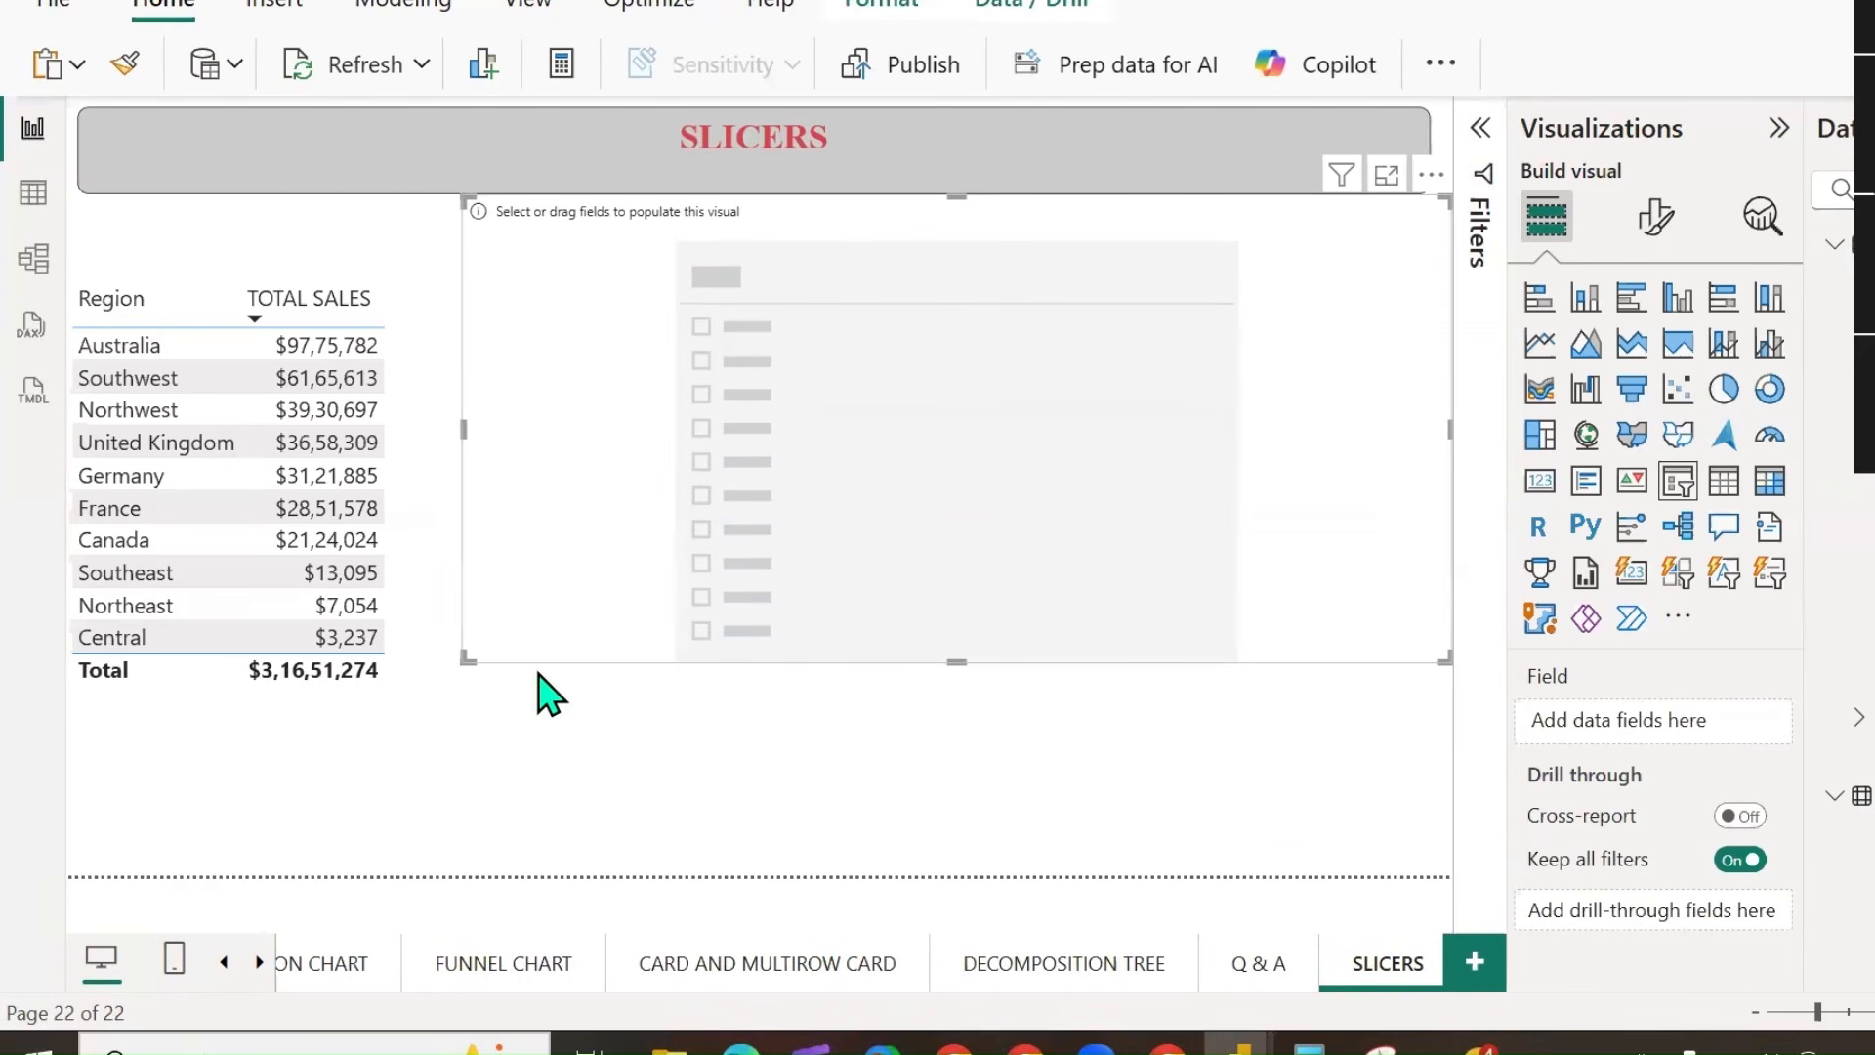
{"action": "left_click_drag", "start_coordinate": [463, 658], "coordinate": [1184, 596]}
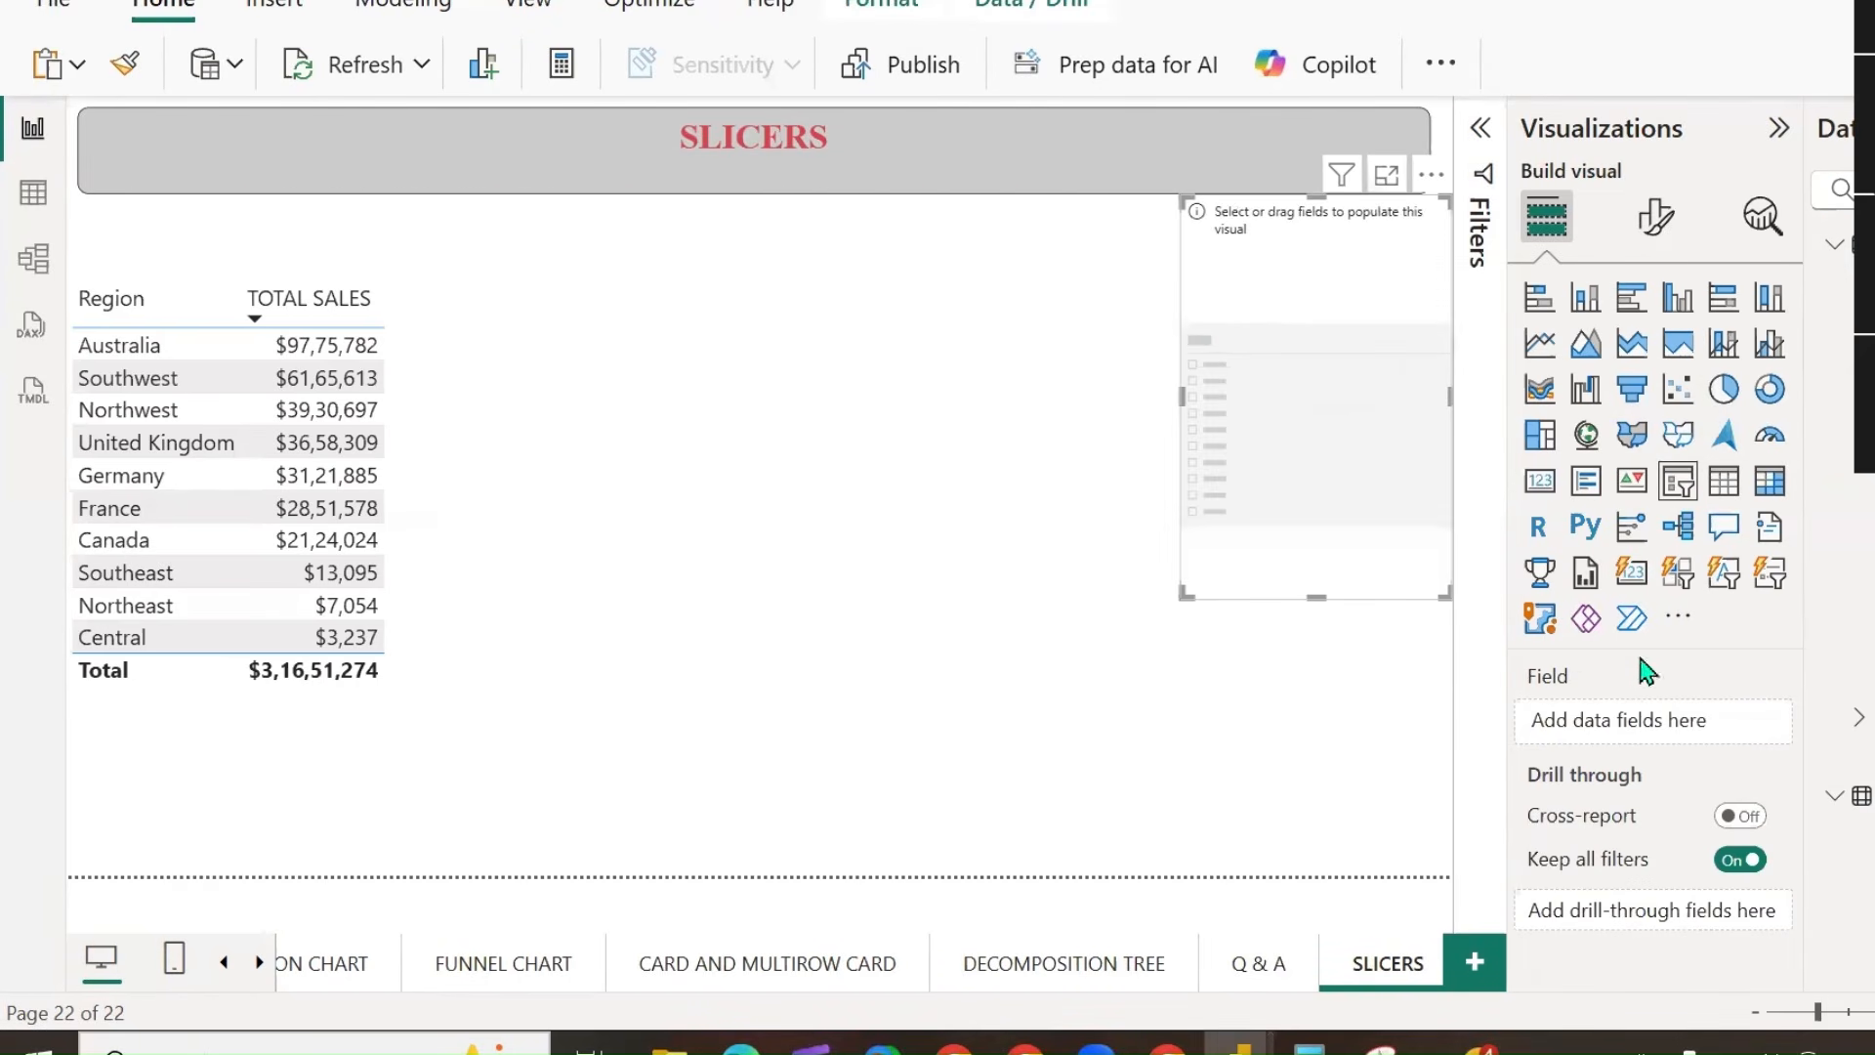
{"action": "left_click_drag", "start_coordinate": [1330, 546], "coordinate": [757, 407]}
{"action": "left_click", "coordinate": [647, 286]}
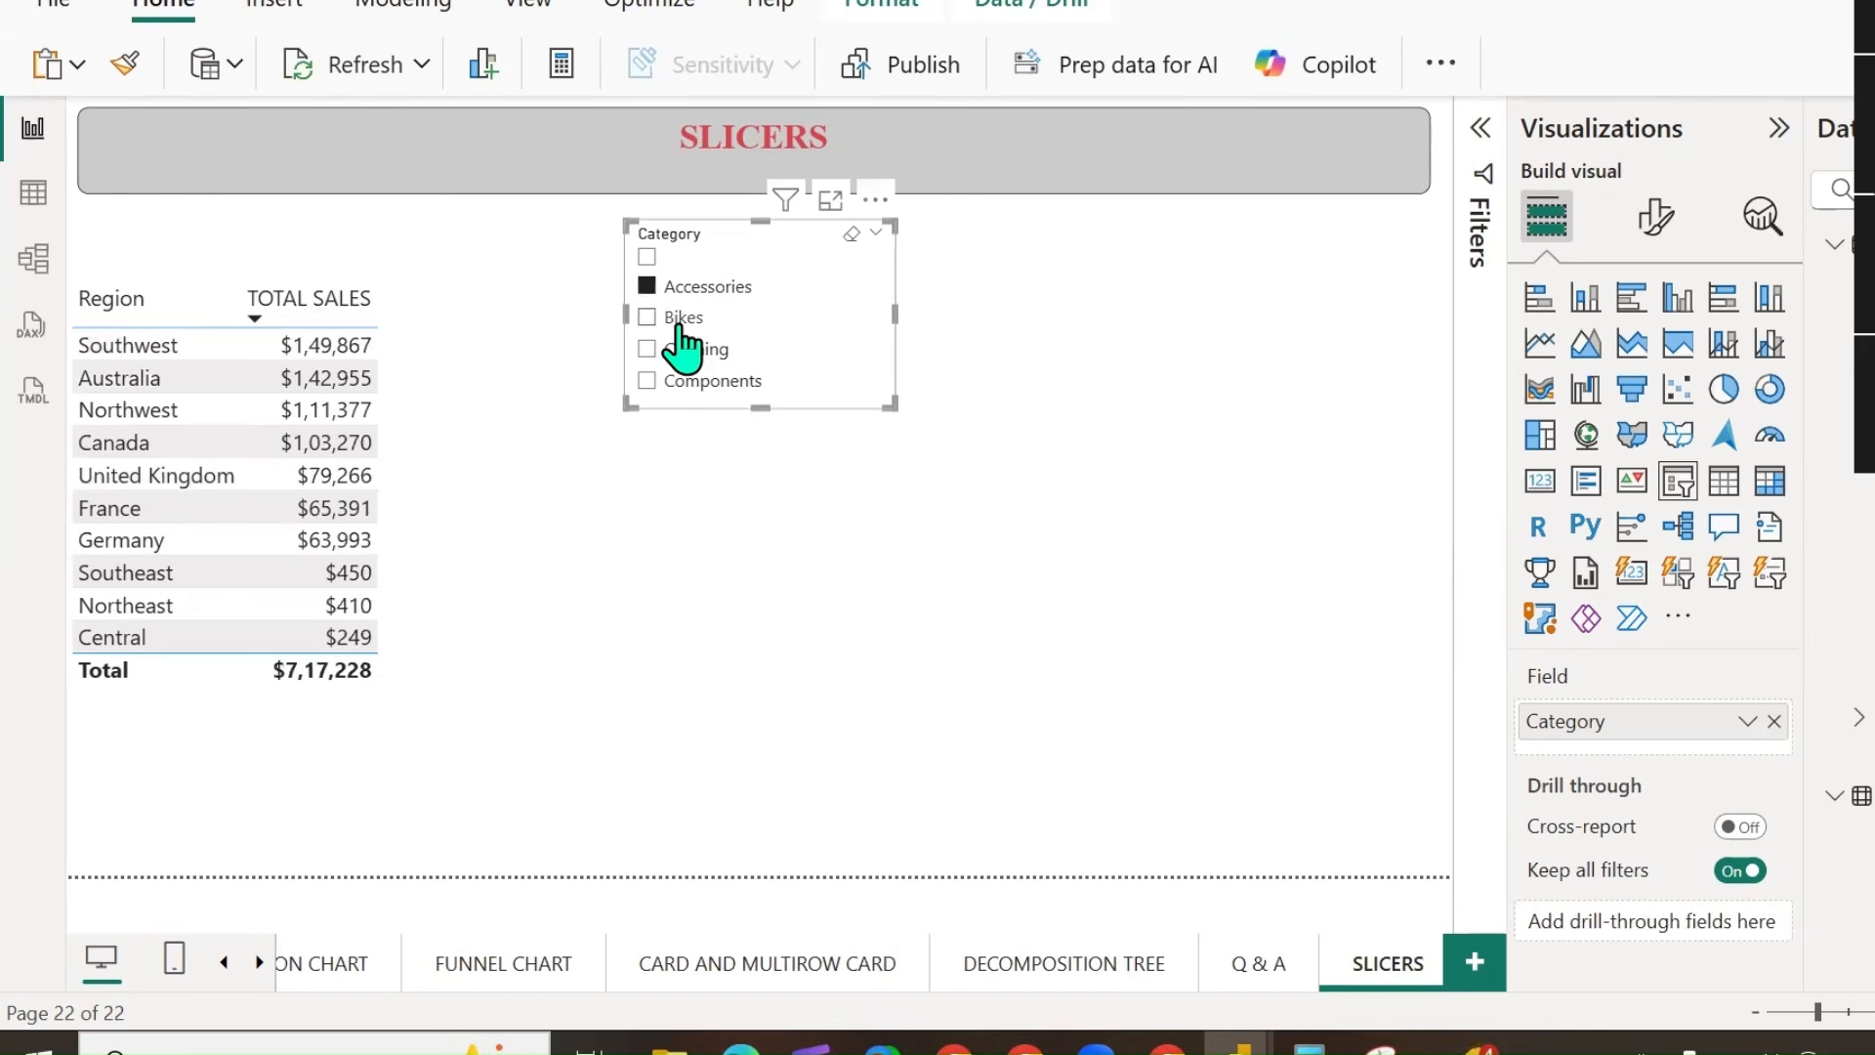
Filter the region sales table by Bikes, Clothing and Accessories in turn with the Category slicer, and clear the selection.
{"action": "left_click", "coordinate": [680, 326]}
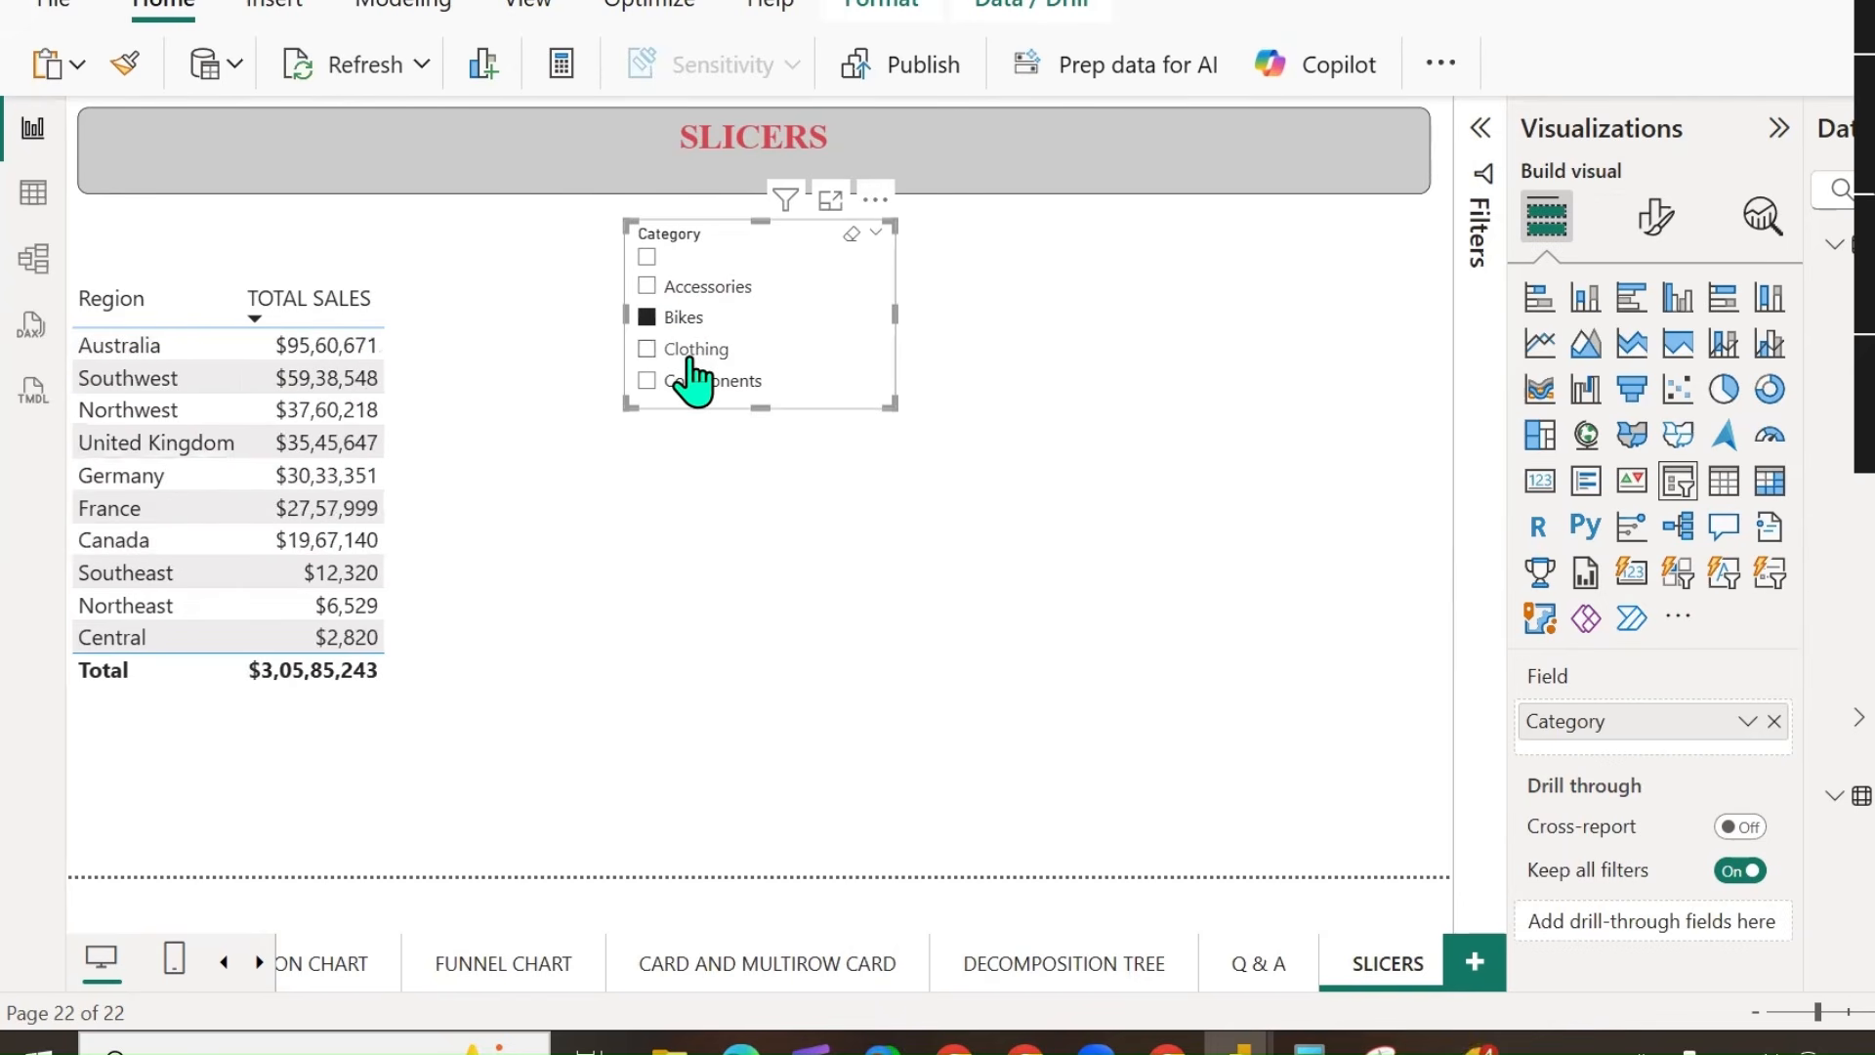
{"action": "left_click", "coordinate": [693, 363]}
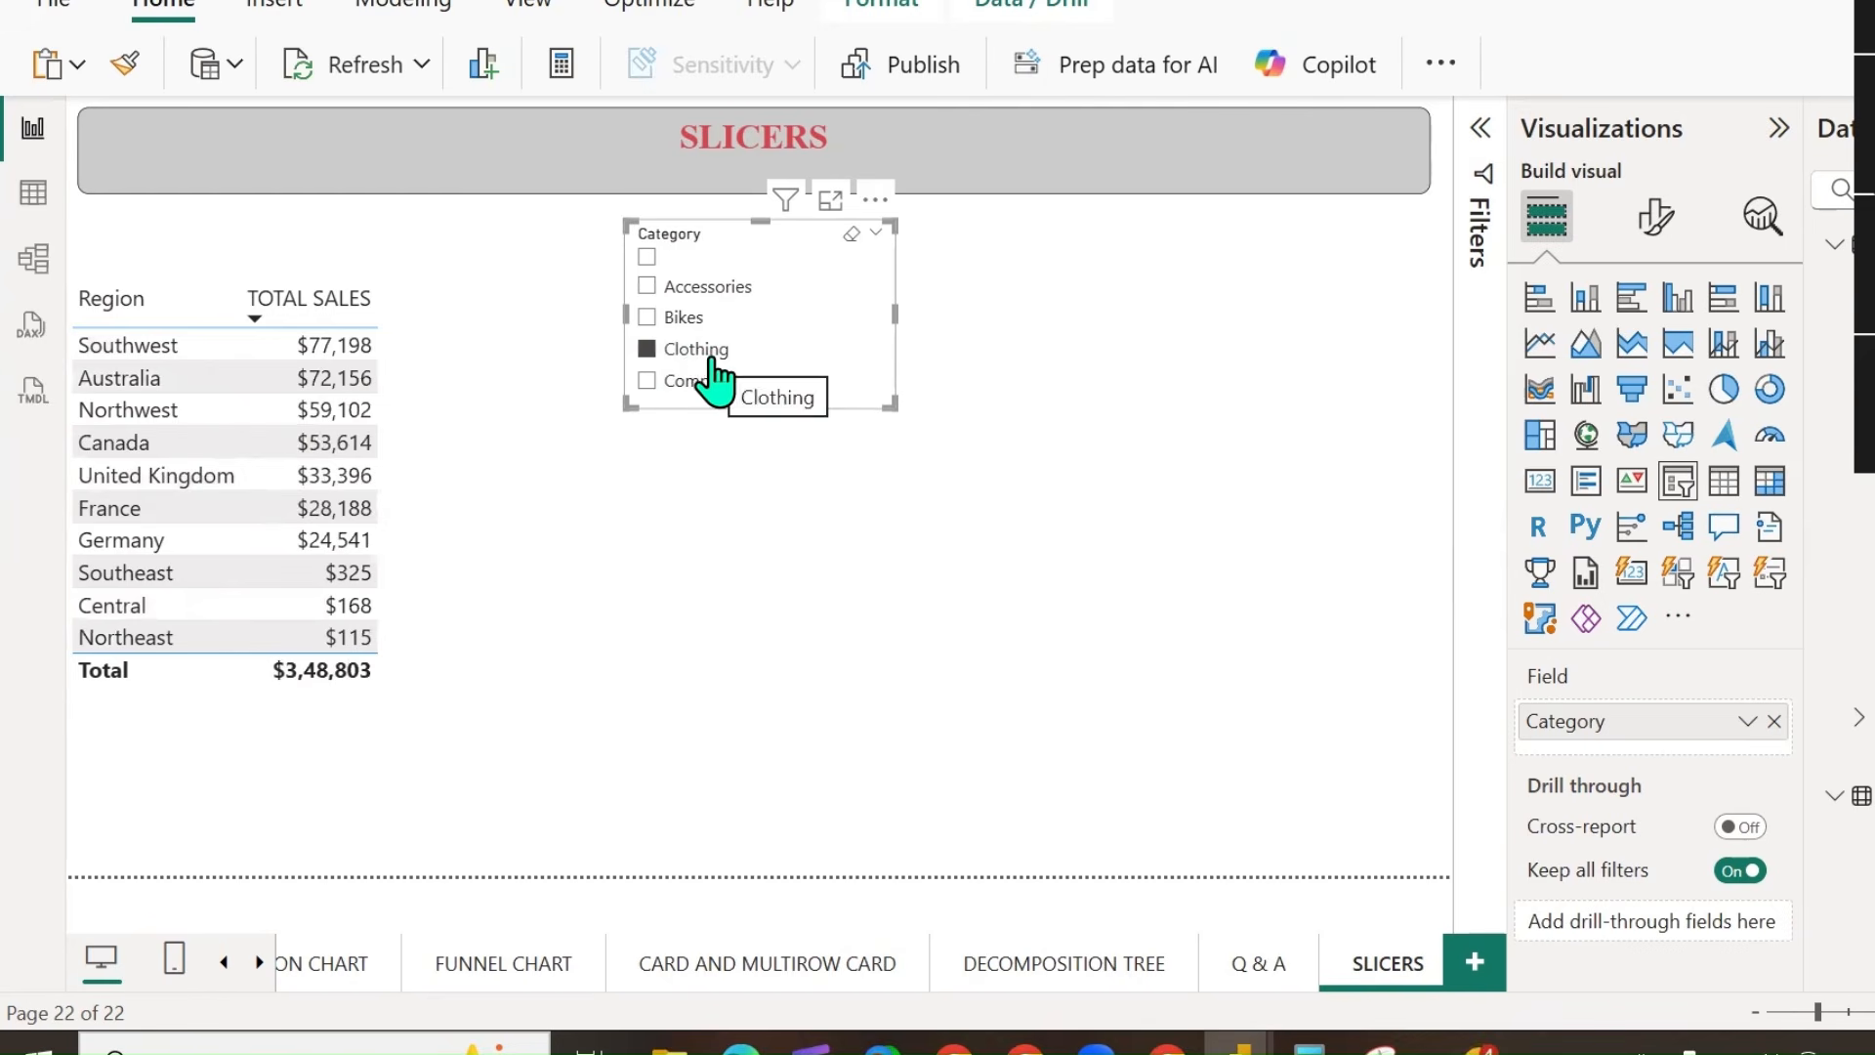
{"action": "left_click", "coordinate": [696, 290]}
{"action": "left_click", "coordinate": [692, 317]}
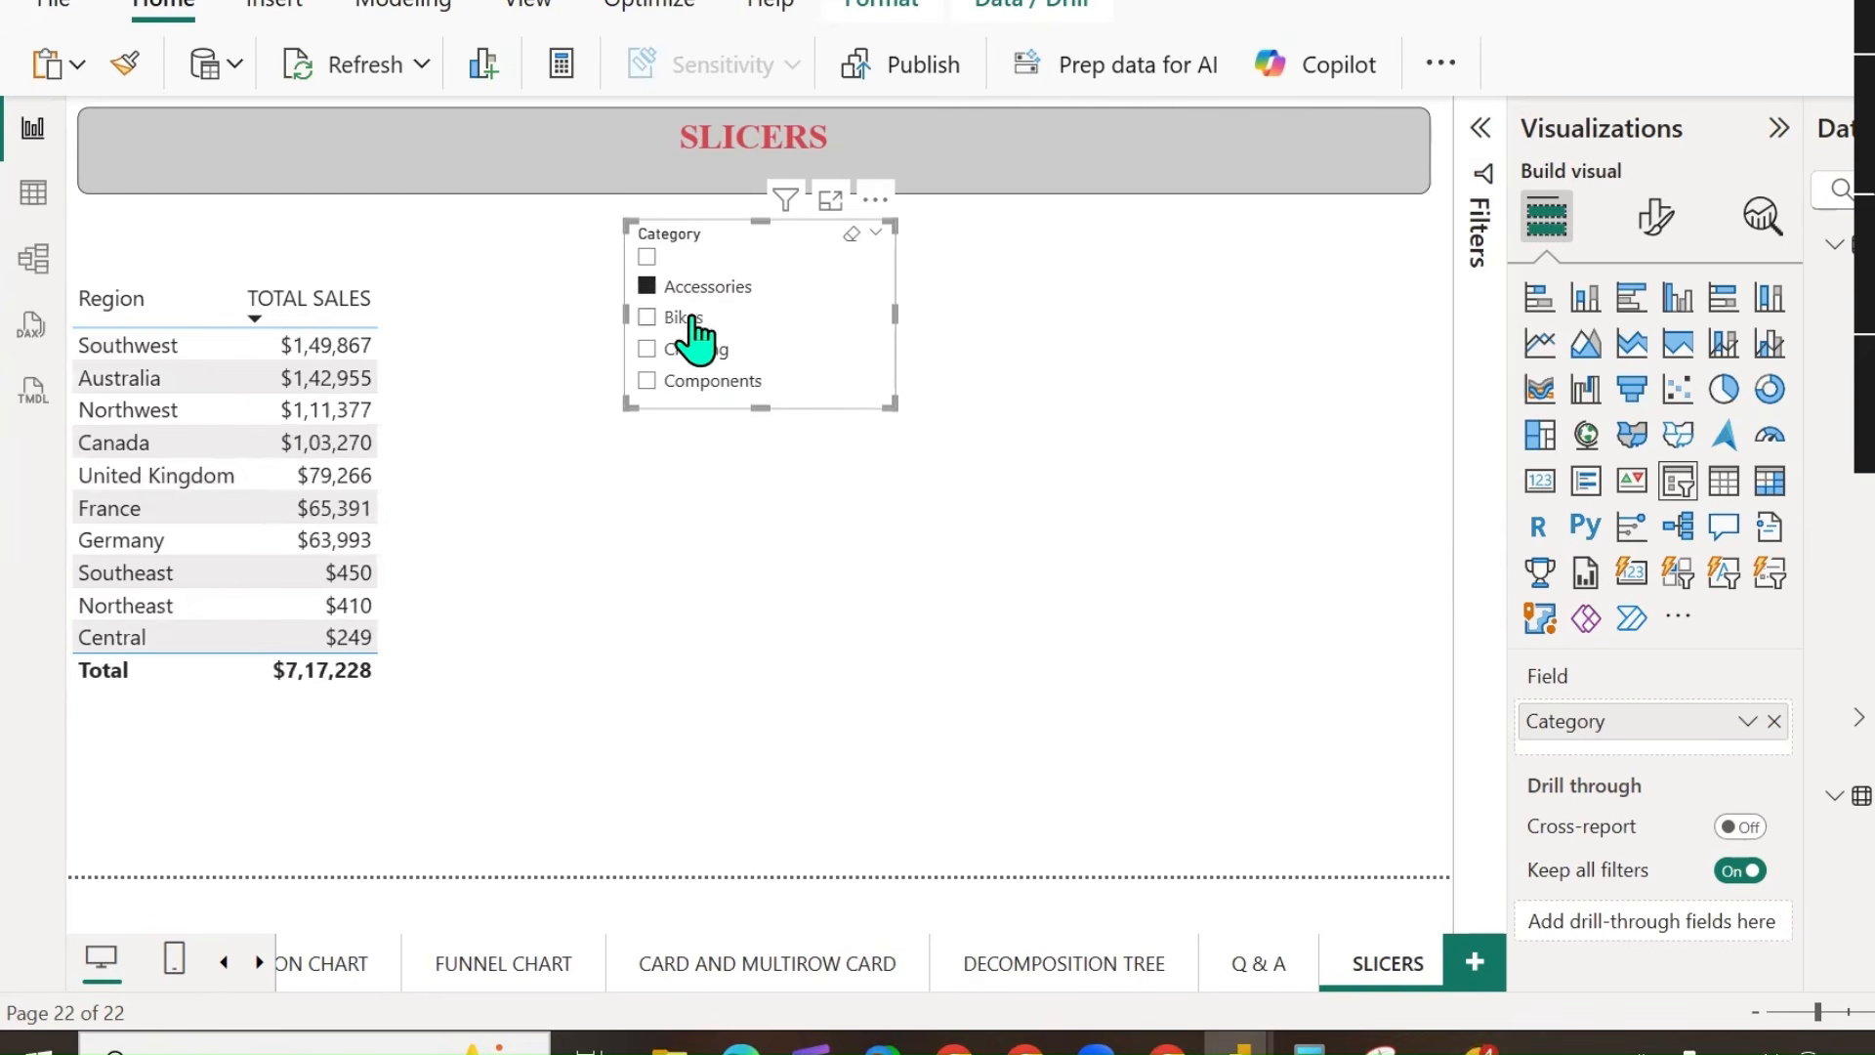
{"action": "left_click", "coordinate": [694, 350]}
{"action": "left_click", "coordinate": [688, 318]}
{"action": "left_click", "coordinate": [691, 288]}
{"action": "left_click", "coordinate": [689, 318]}
{"action": "left_click", "coordinate": [689, 352]}
{"action": "left_click", "coordinate": [688, 352]}
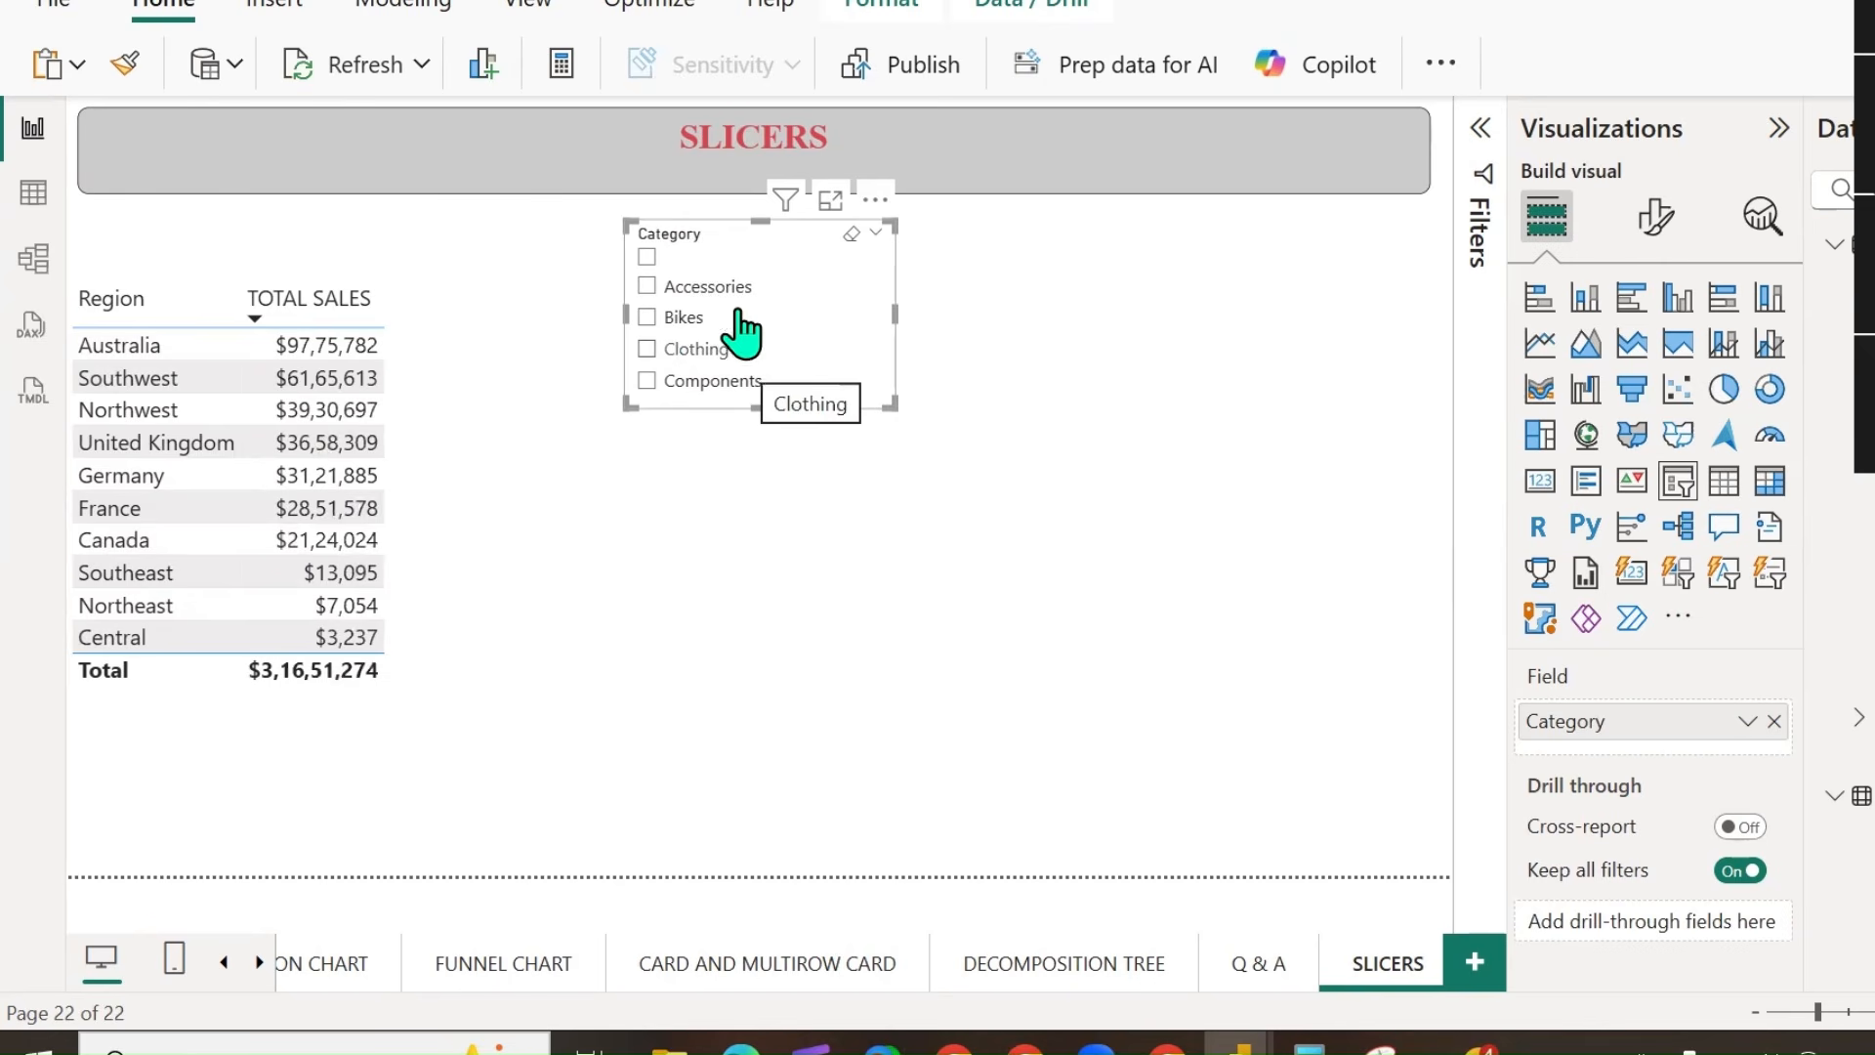
Add a narrow Region slicer at the right side of the report page and lengthen it to list more regions.
{"action": "left_click", "coordinate": [1098, 426]}
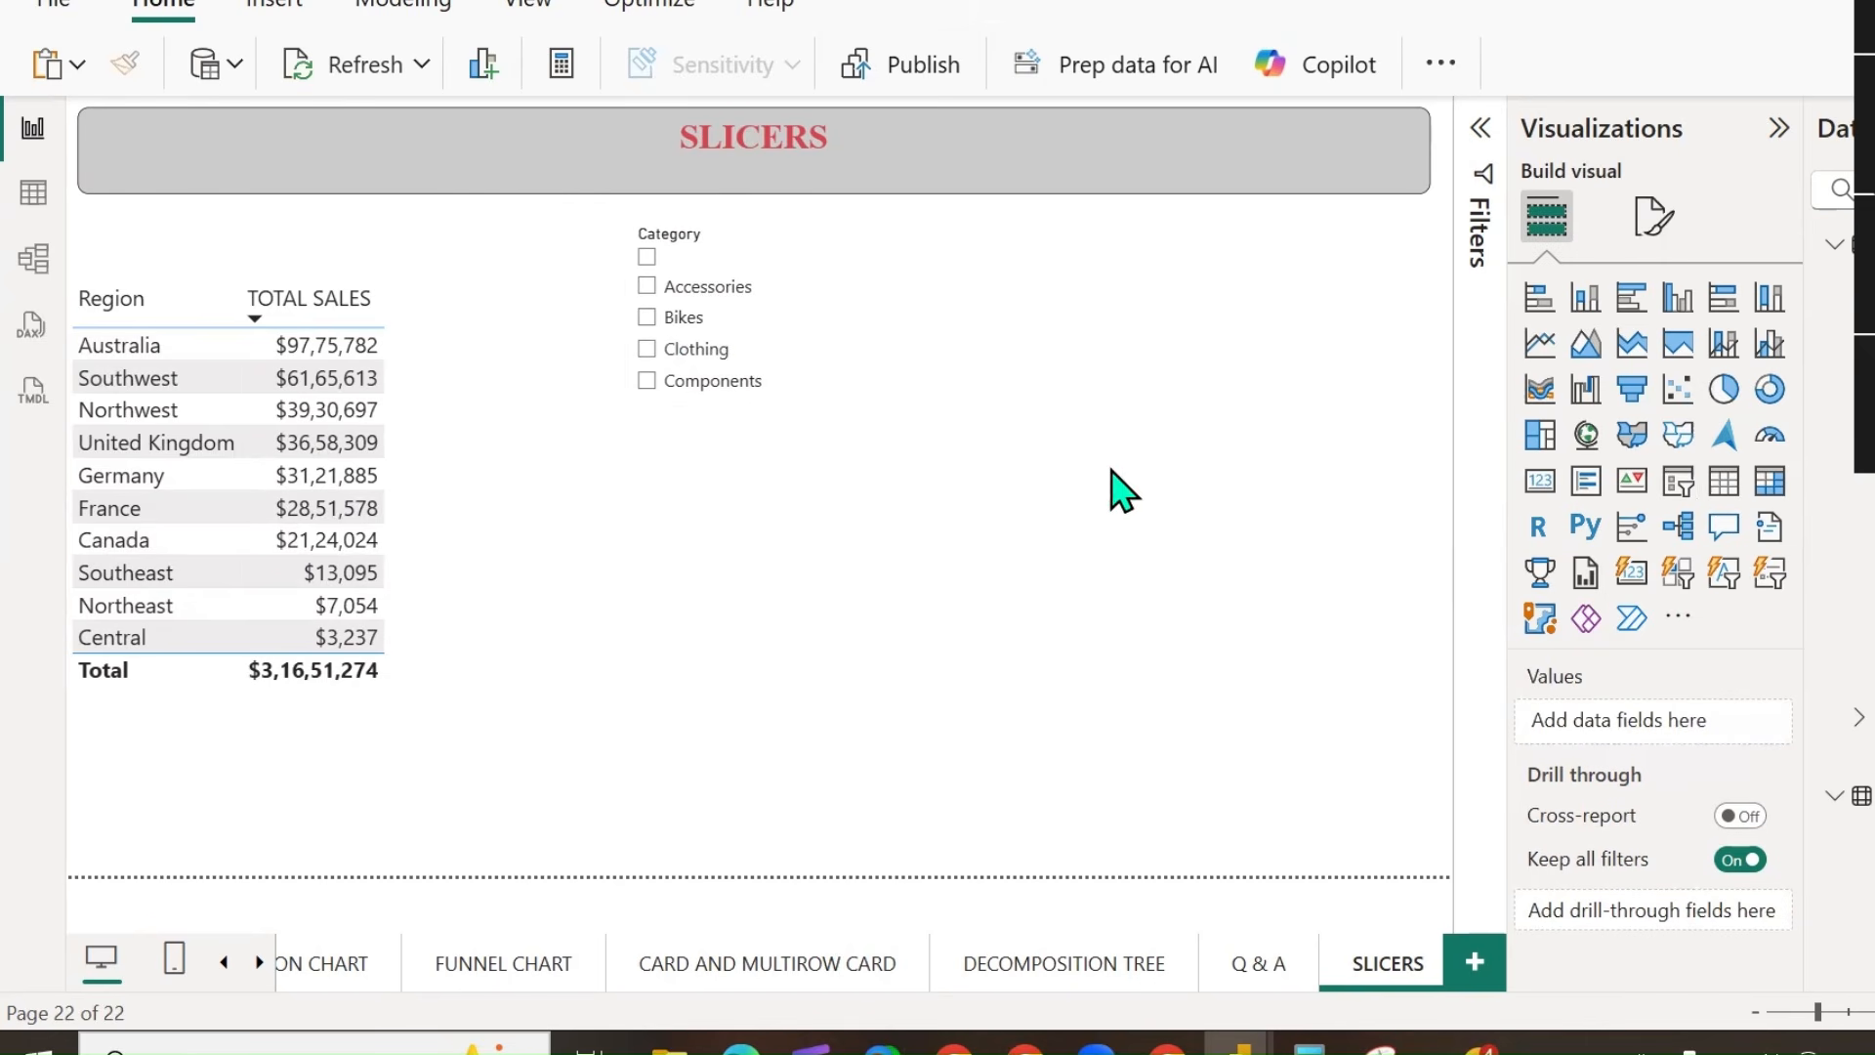
{"action": "left_click", "coordinate": [1678, 481]}
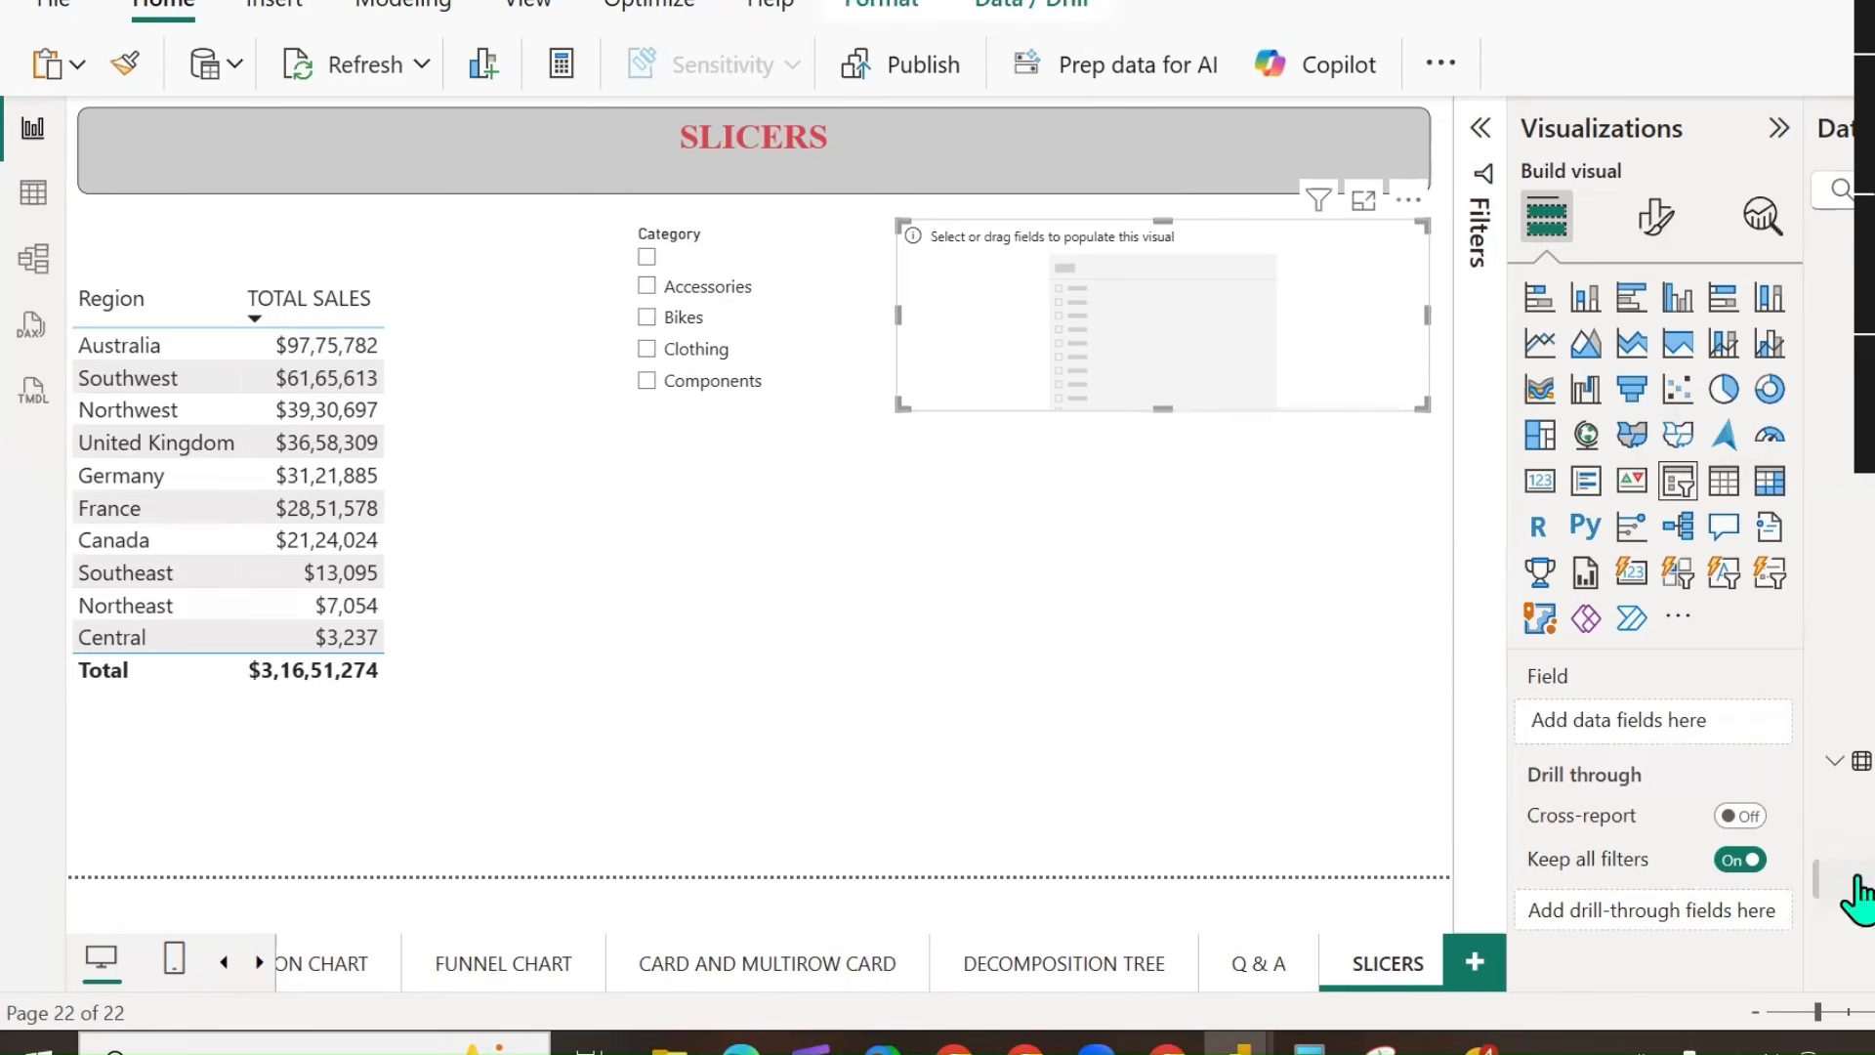
{"action": "left_click", "coordinate": [1868, 912]}
{"action": "left_click_drag", "start_coordinate": [1044, 423], "coordinate": [1143, 423]}
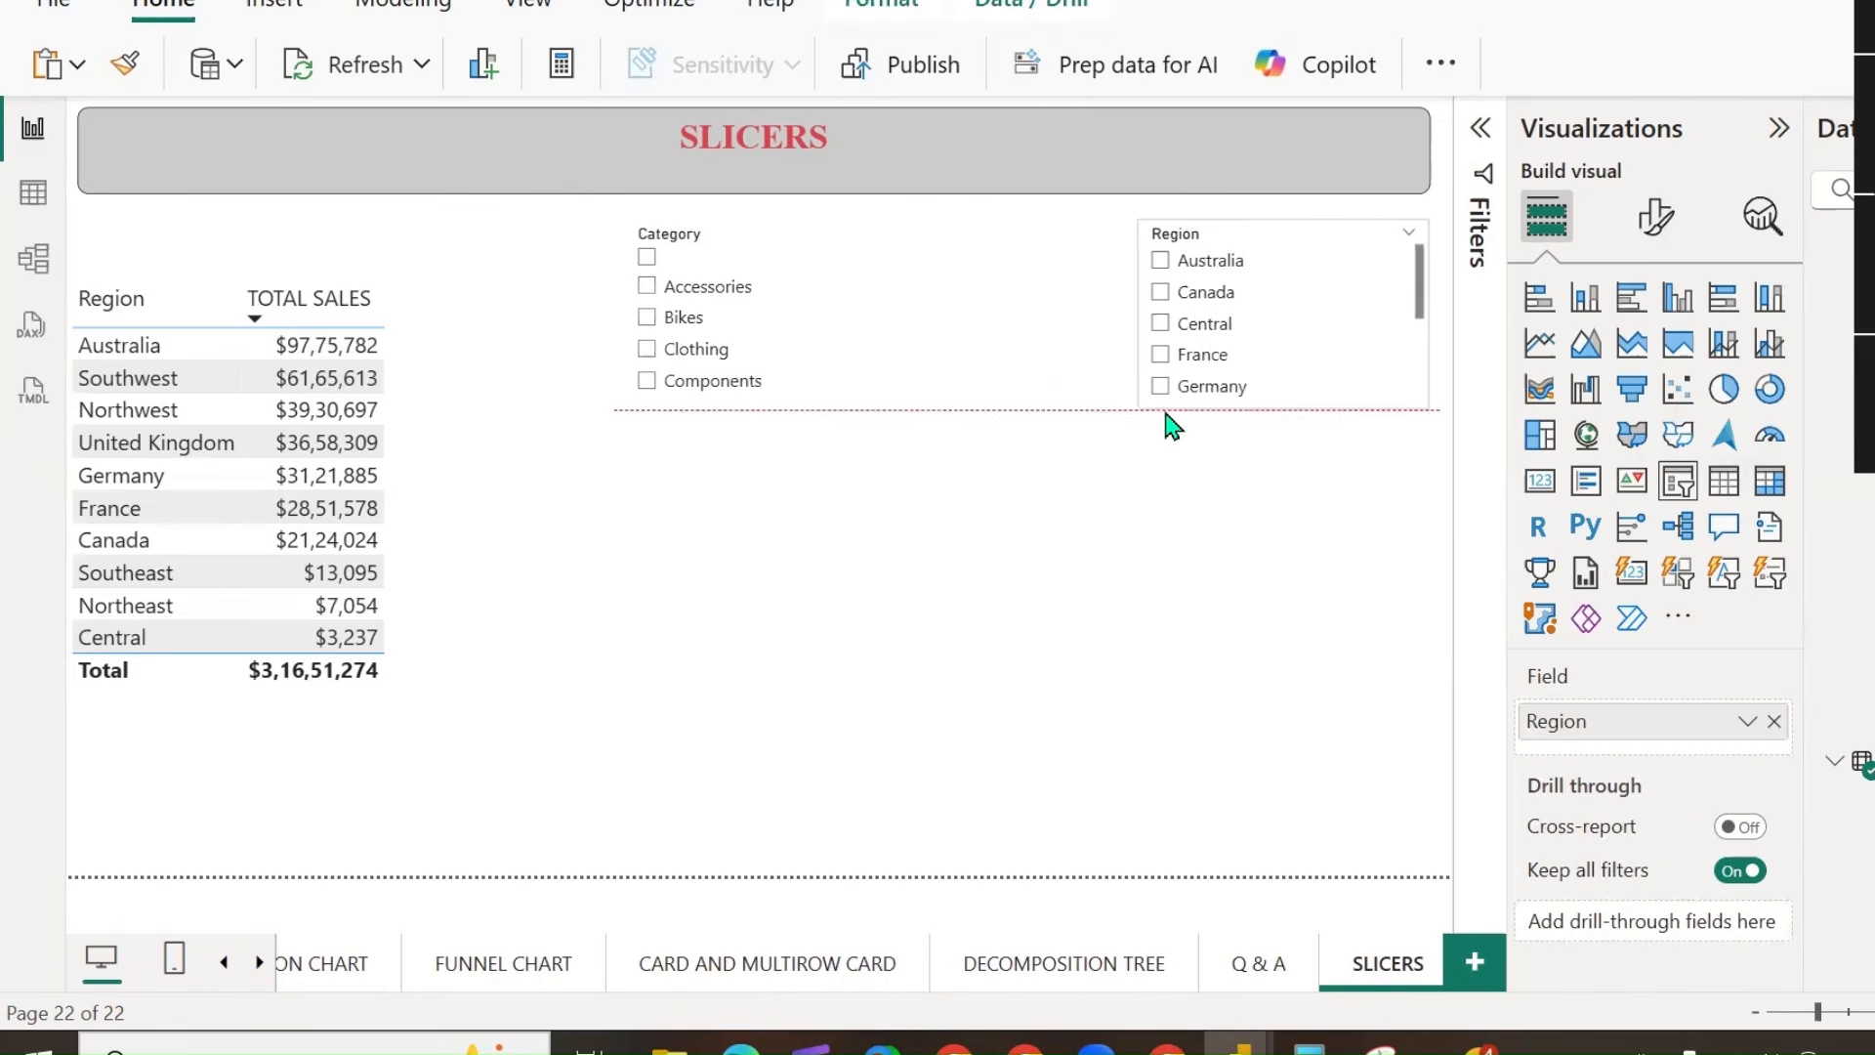
{"action": "left_click_drag", "start_coordinate": [1295, 410], "coordinate": [1295, 524]}
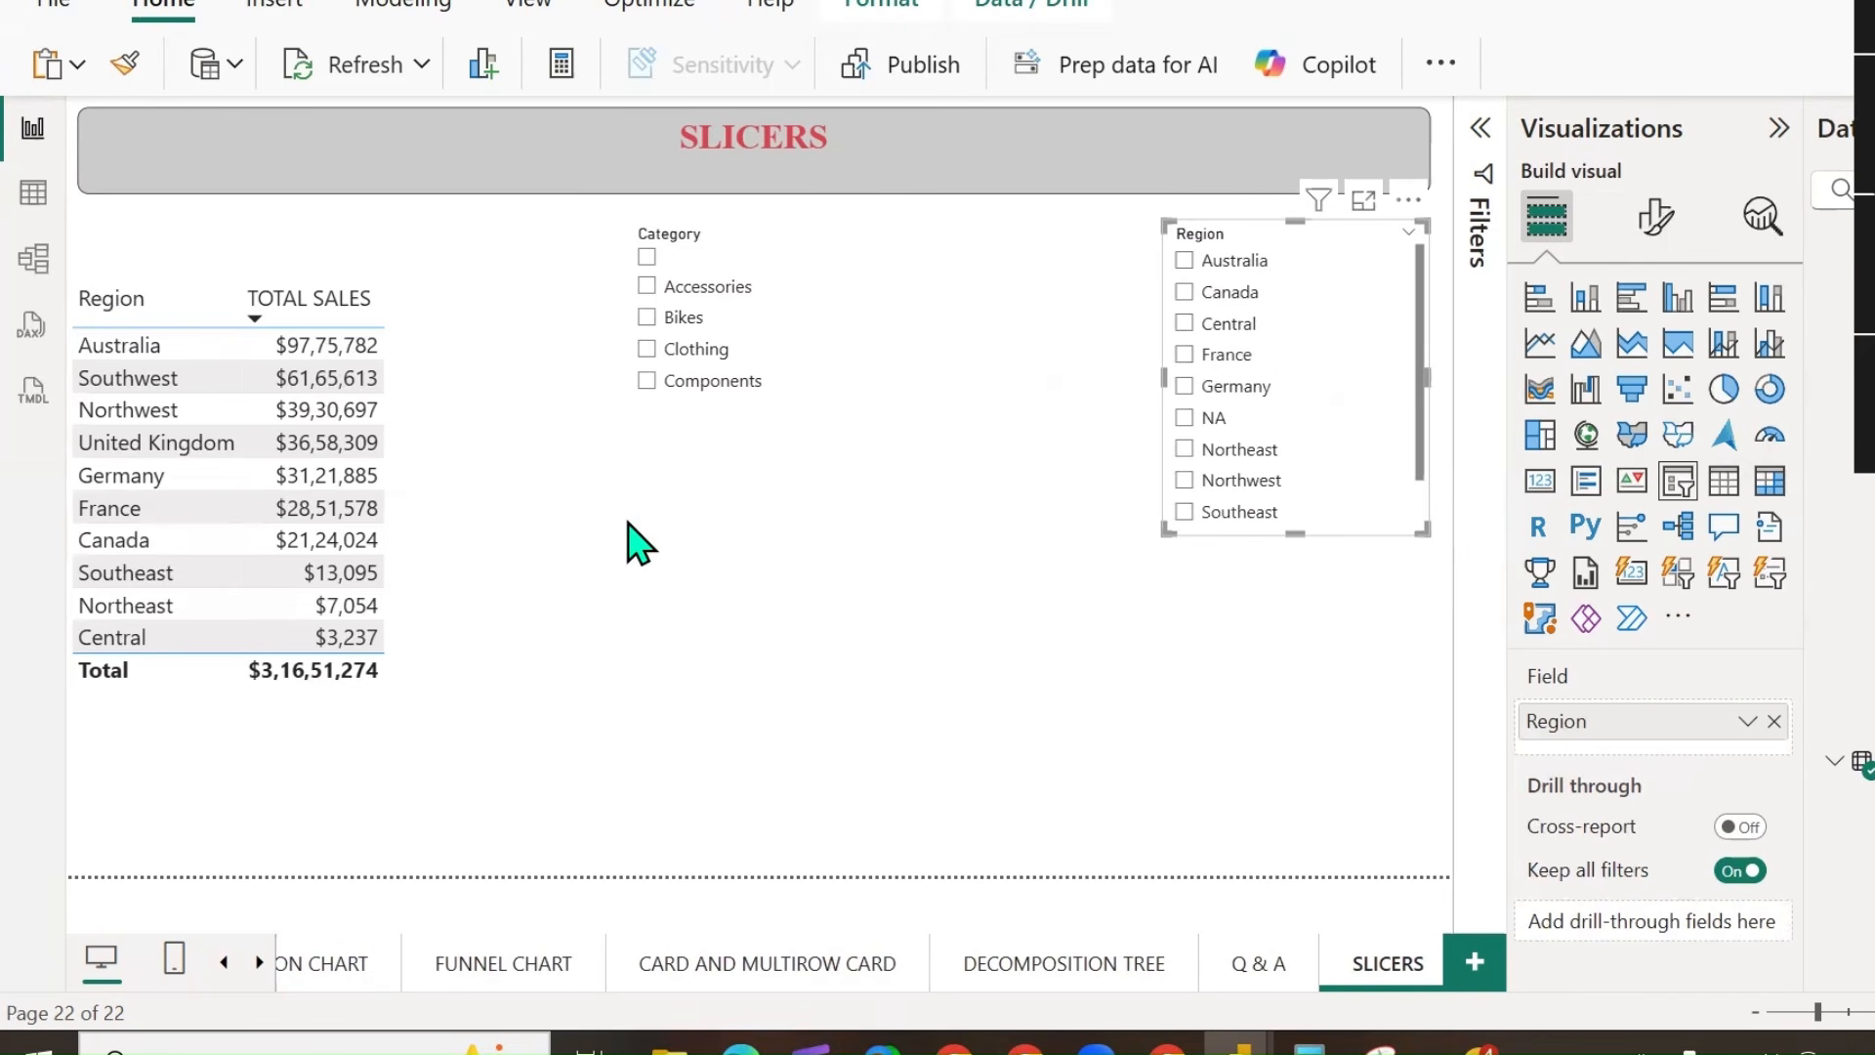
Add the Category field between Region and TOTAL SALES in the table and enlarge the table to fit.
{"action": "left_click", "coordinate": [422, 358]}
{"action": "scroll", "coordinate": [1854, 625], "scroll_direction": "up", "scroll_amount": 5}
{"action": "left_click_drag", "start_coordinate": [1861, 706], "coordinate": [1671, 754]}
{"action": "left_click_drag", "start_coordinate": [427, 731], "coordinate": [553, 852]}
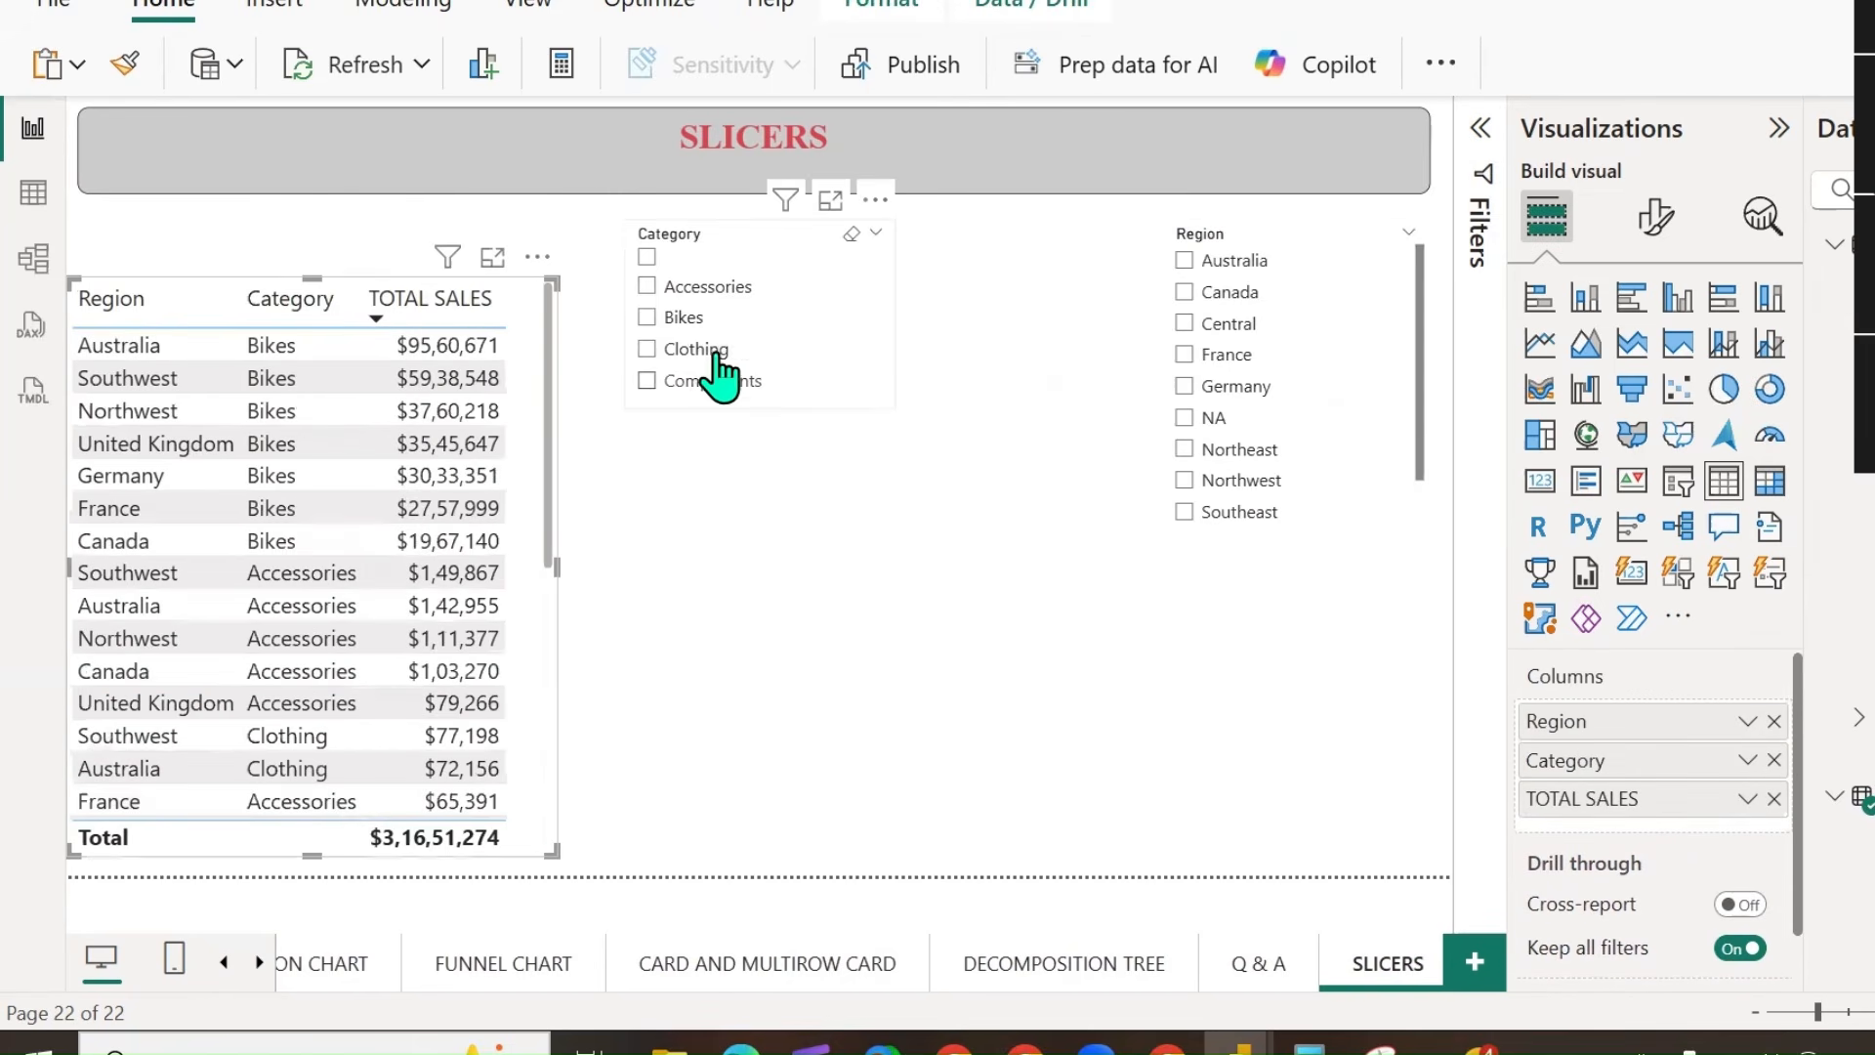
Test the slicers on the table with Bikes, Australia and both combined, clearing the selections.
{"action": "left_click", "coordinate": [684, 318]}
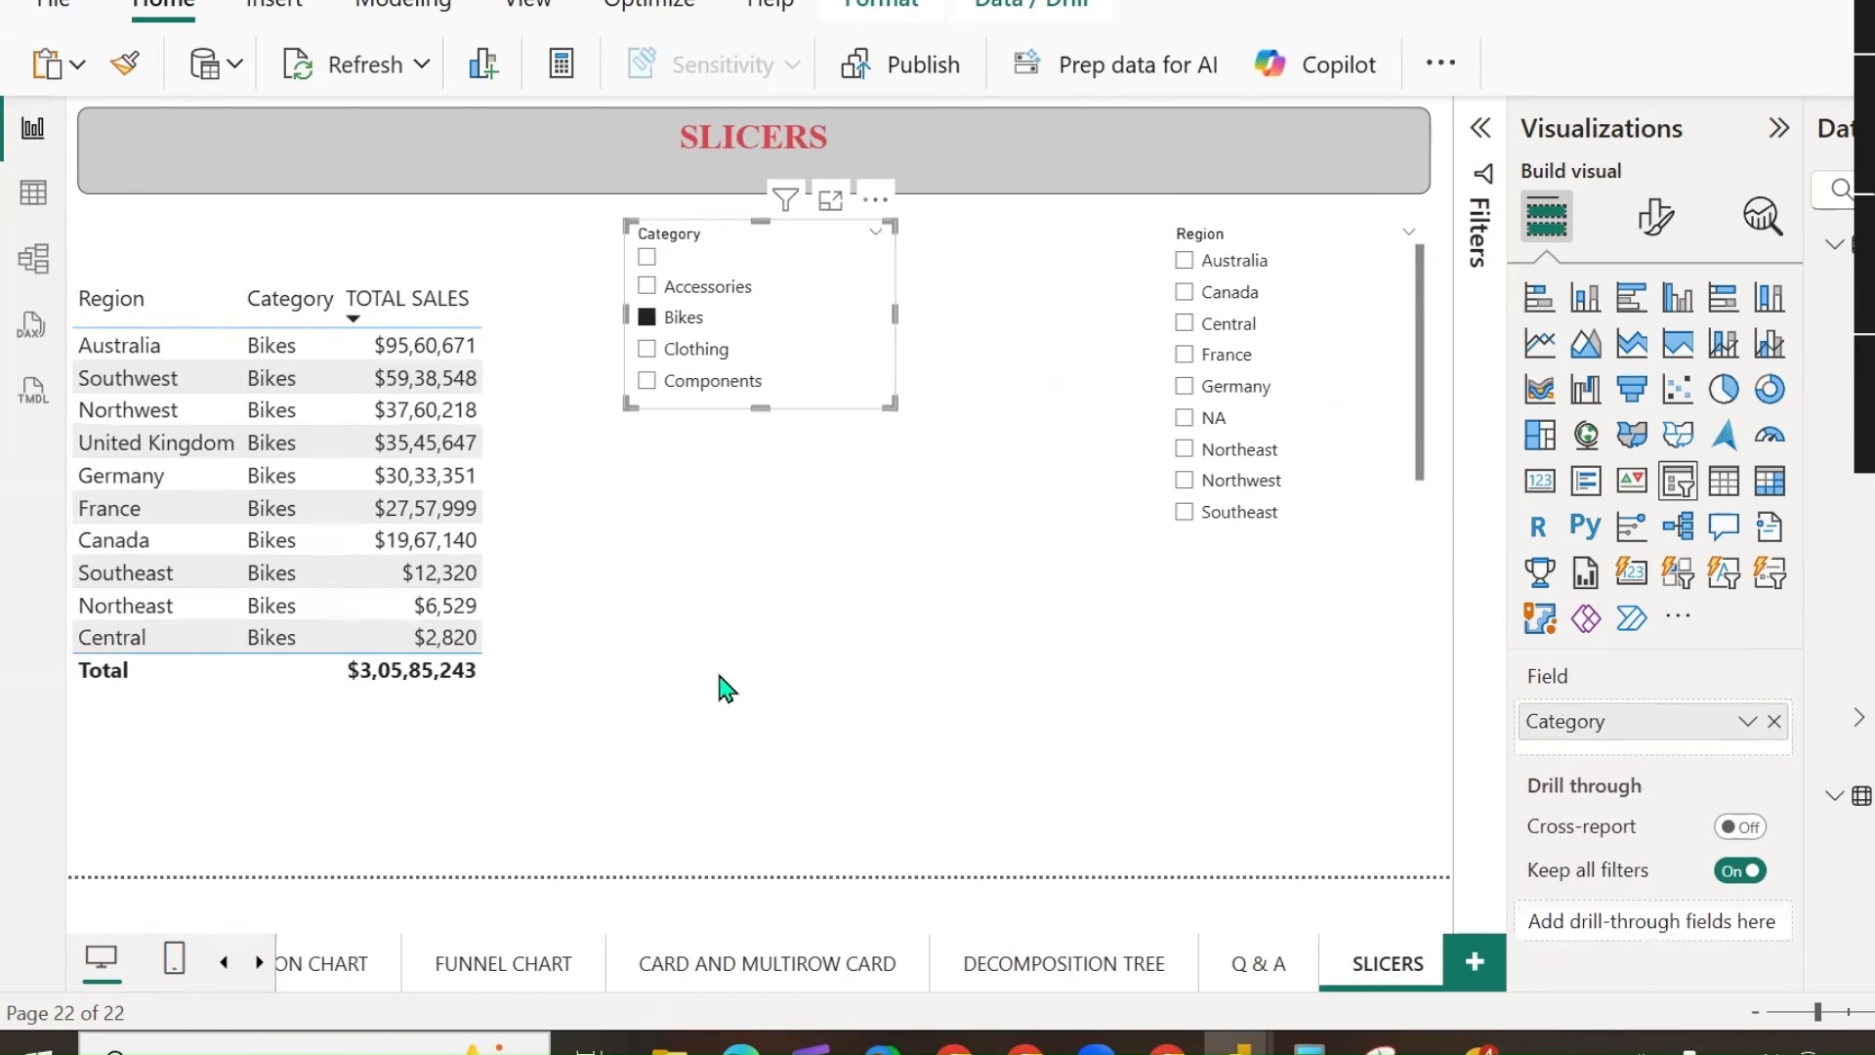
{"action": "left_click", "coordinate": [684, 318]}
{"action": "left_click", "coordinate": [1232, 260]}
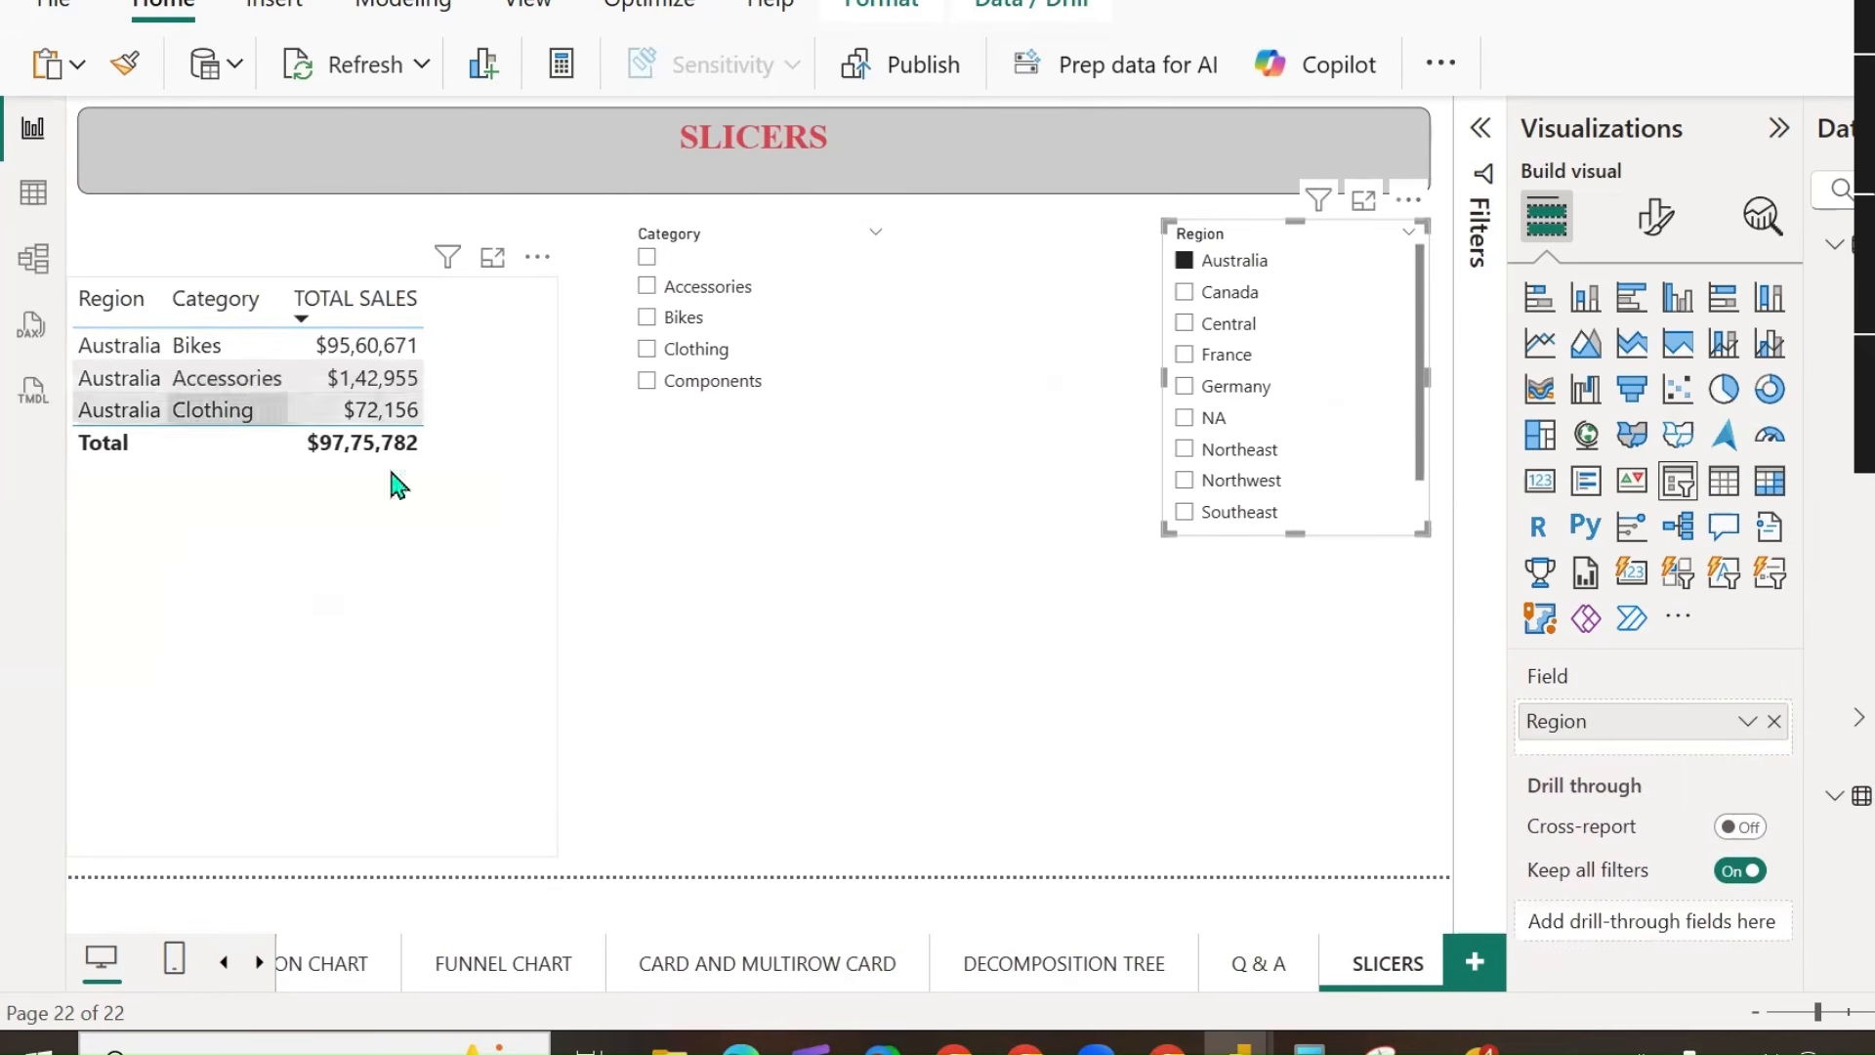
{"action": "left_click", "coordinate": [1223, 262]}
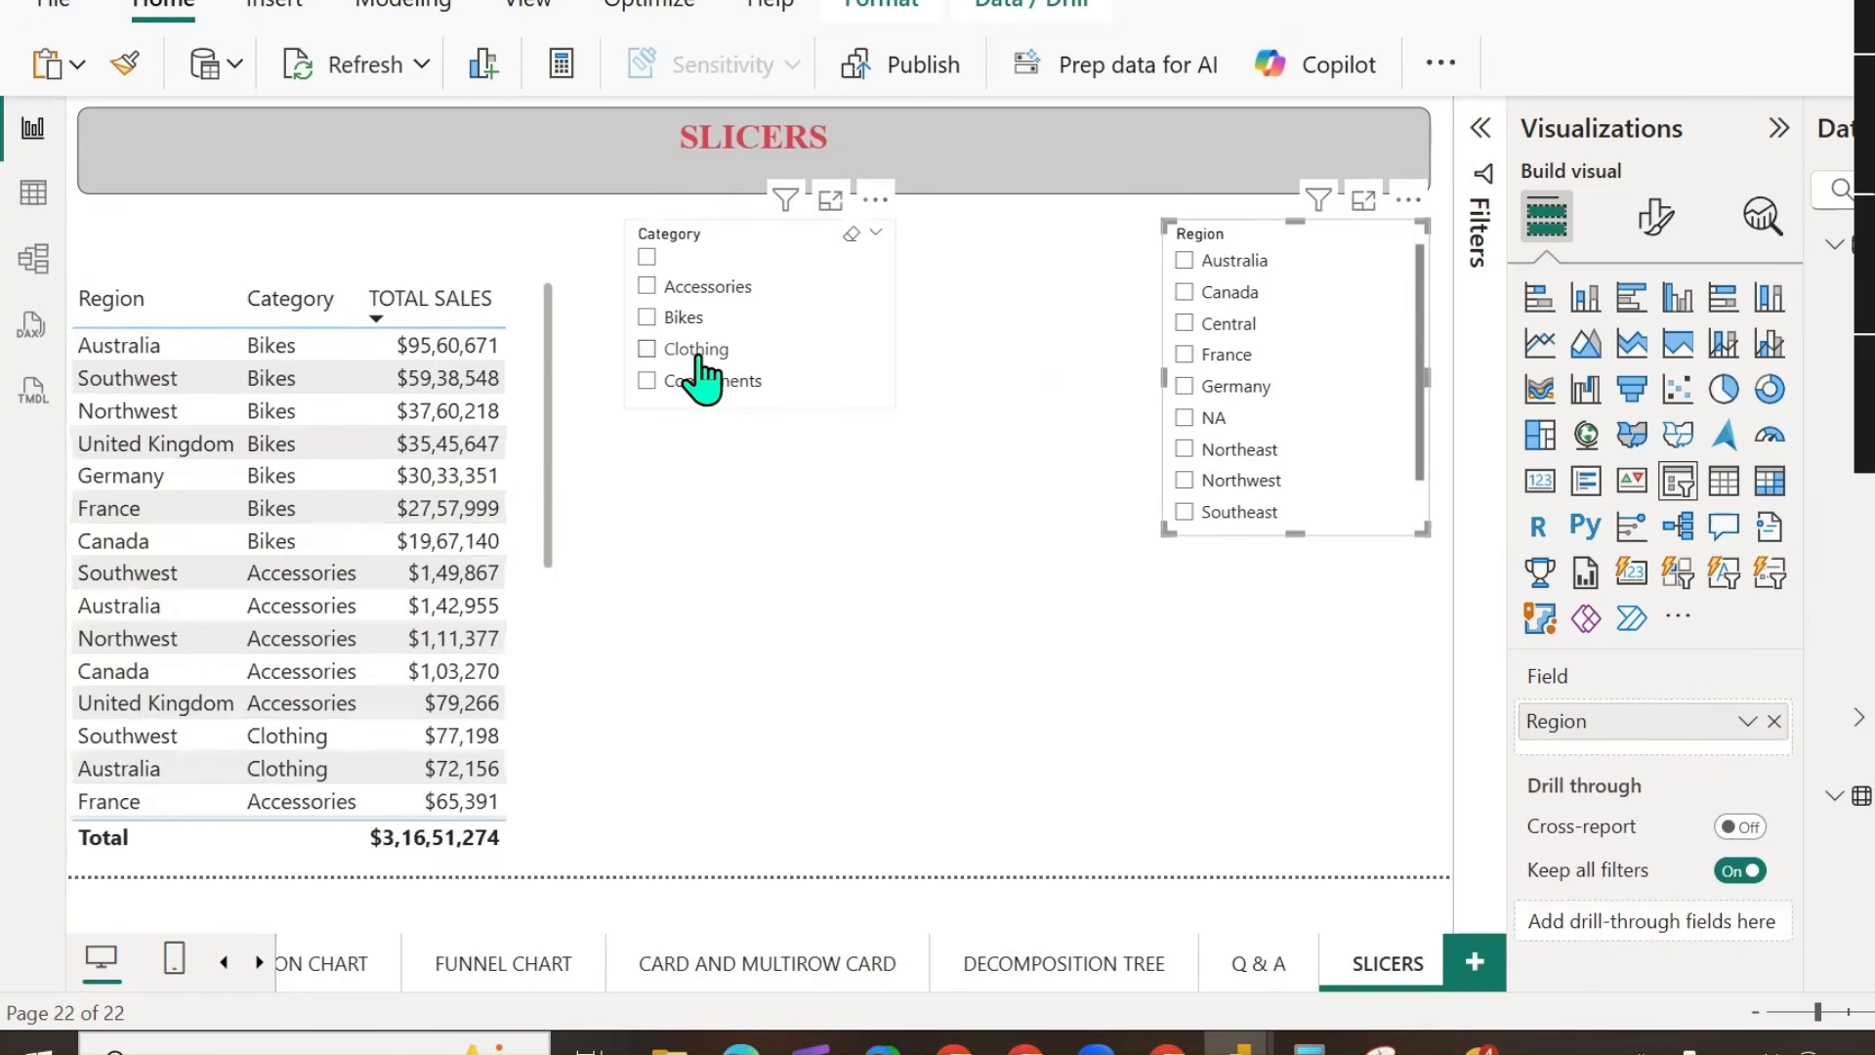
{"action": "left_click", "coordinate": [686, 319]}
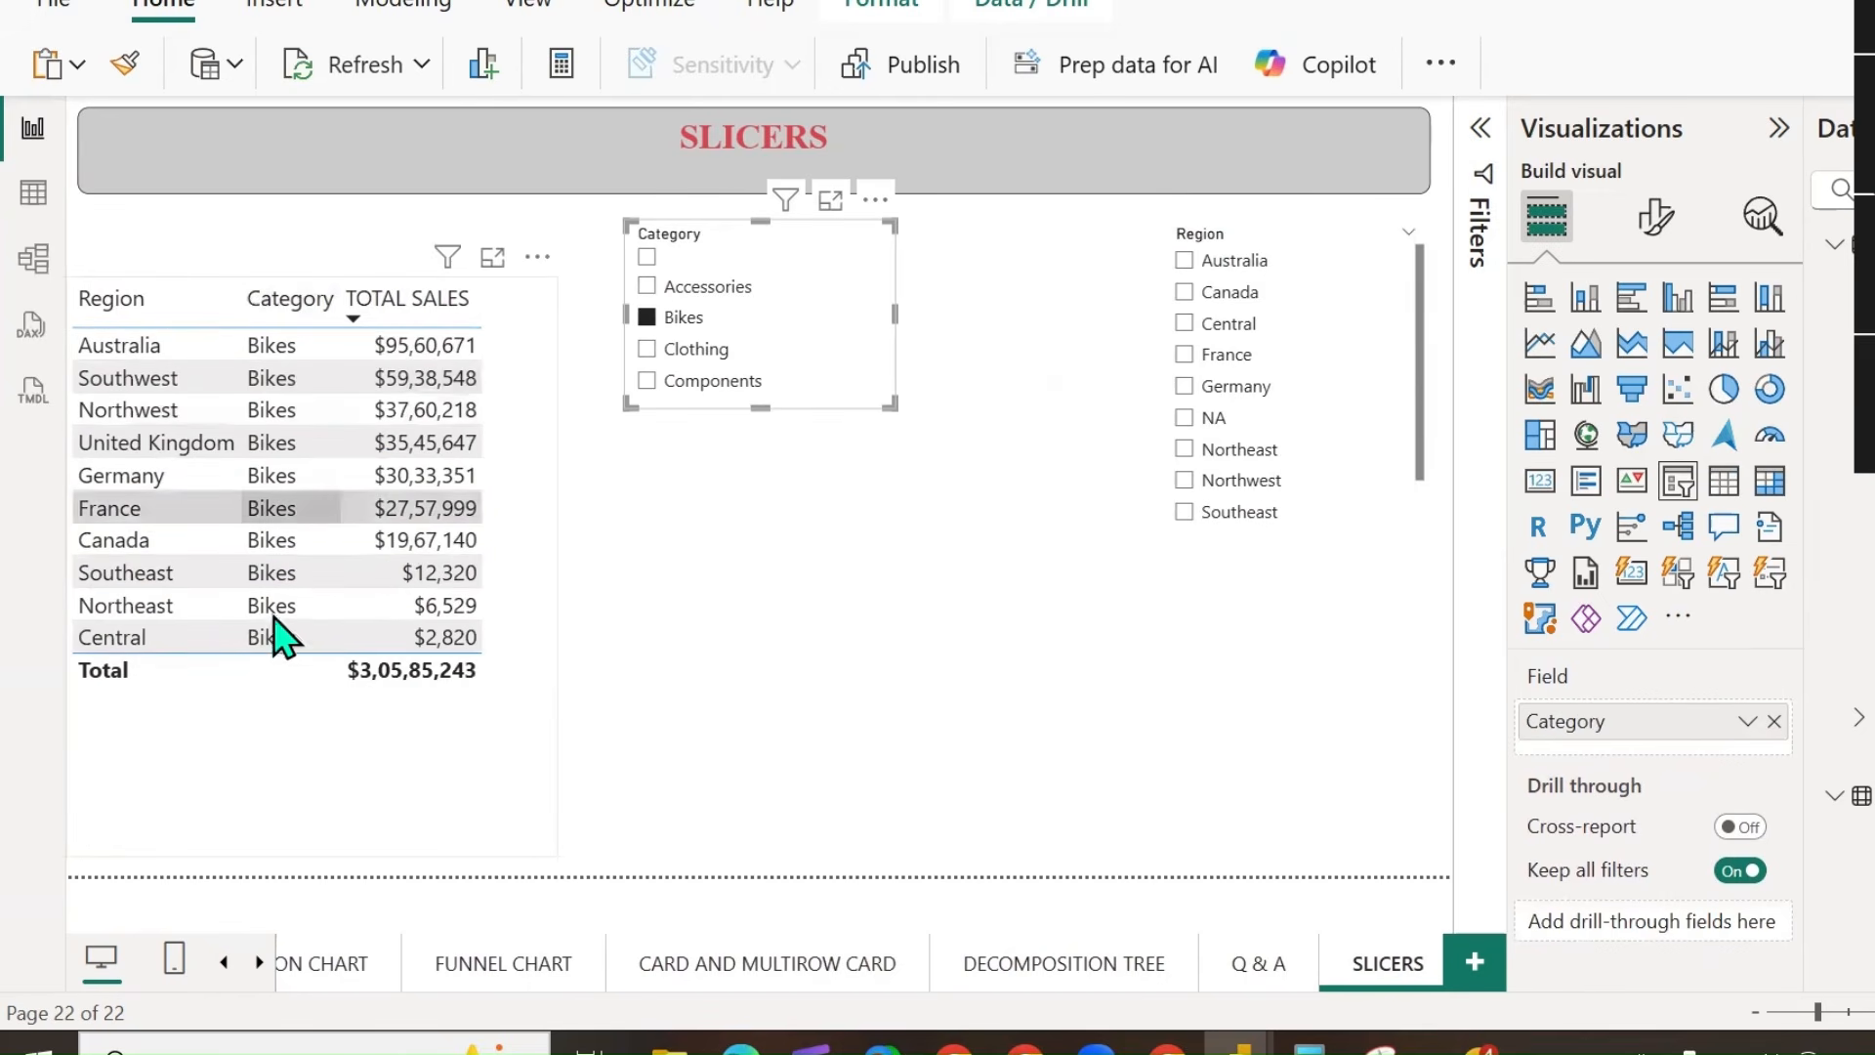
{"action": "left_click", "coordinate": [1221, 262]}
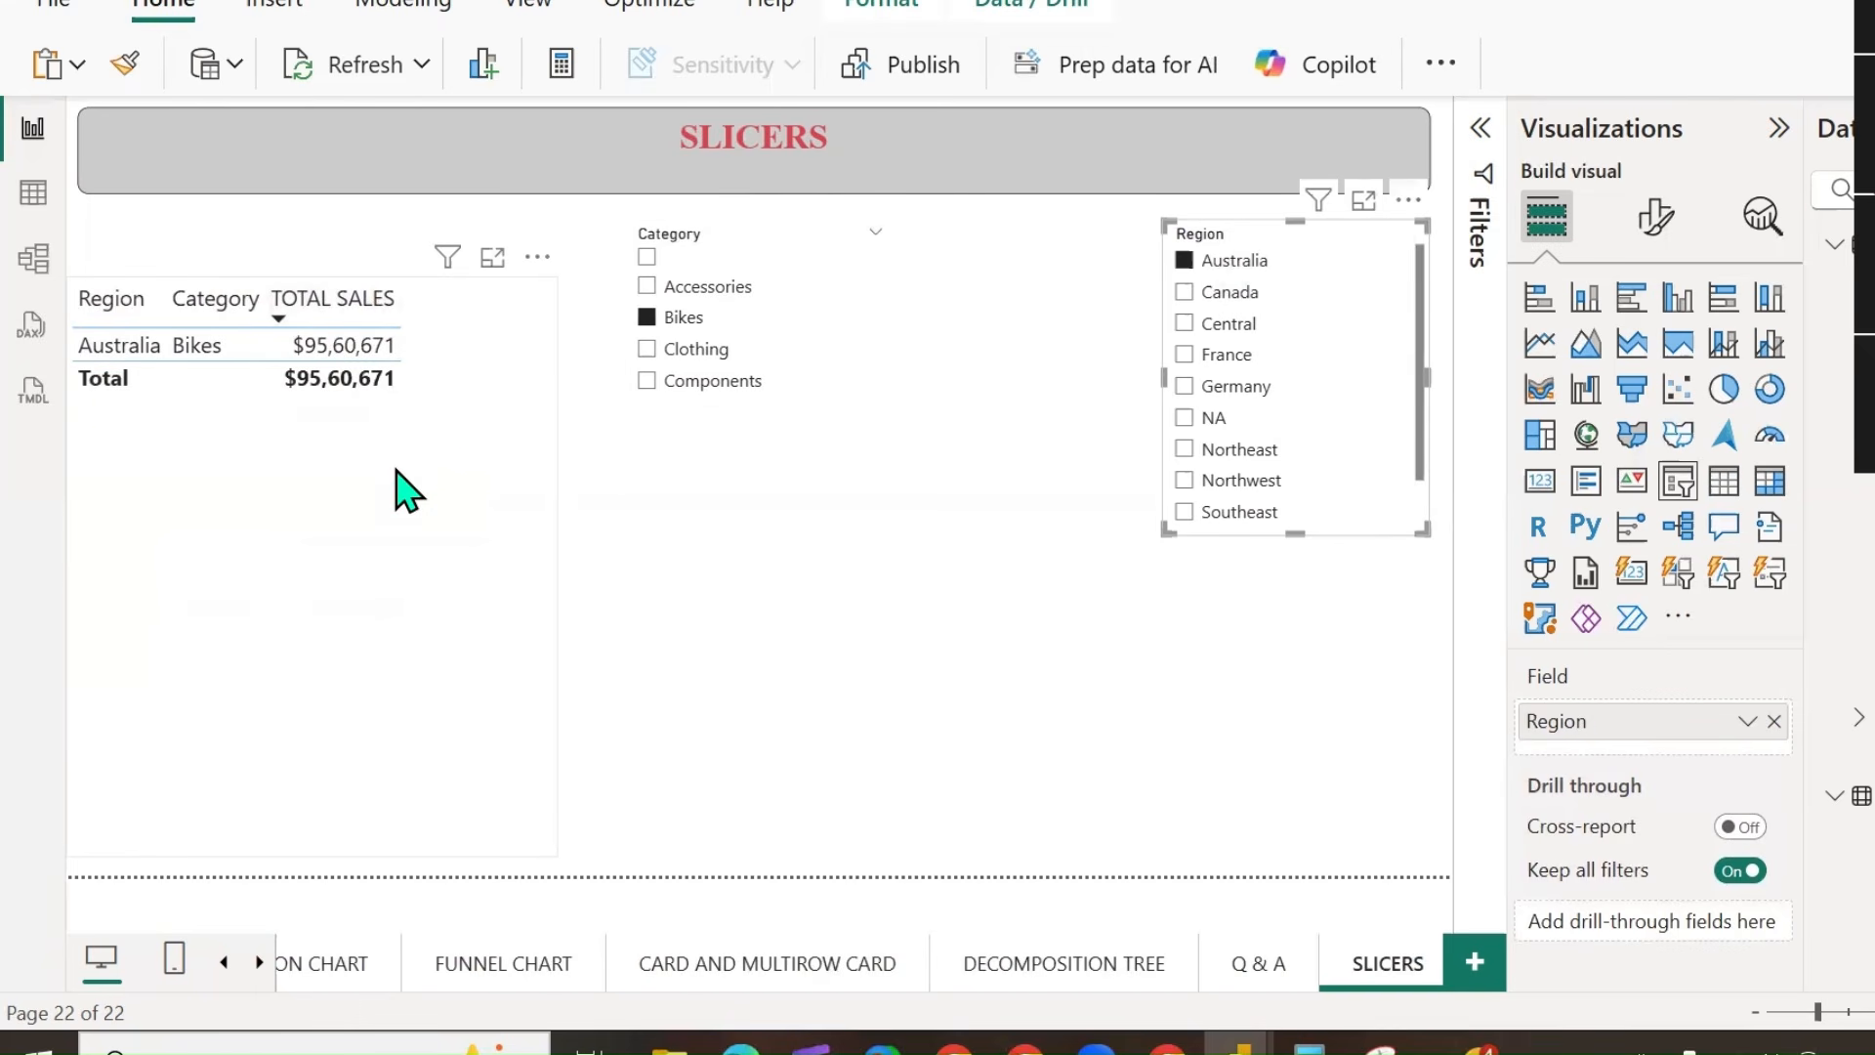
{"action": "left_click", "coordinate": [1233, 261]}
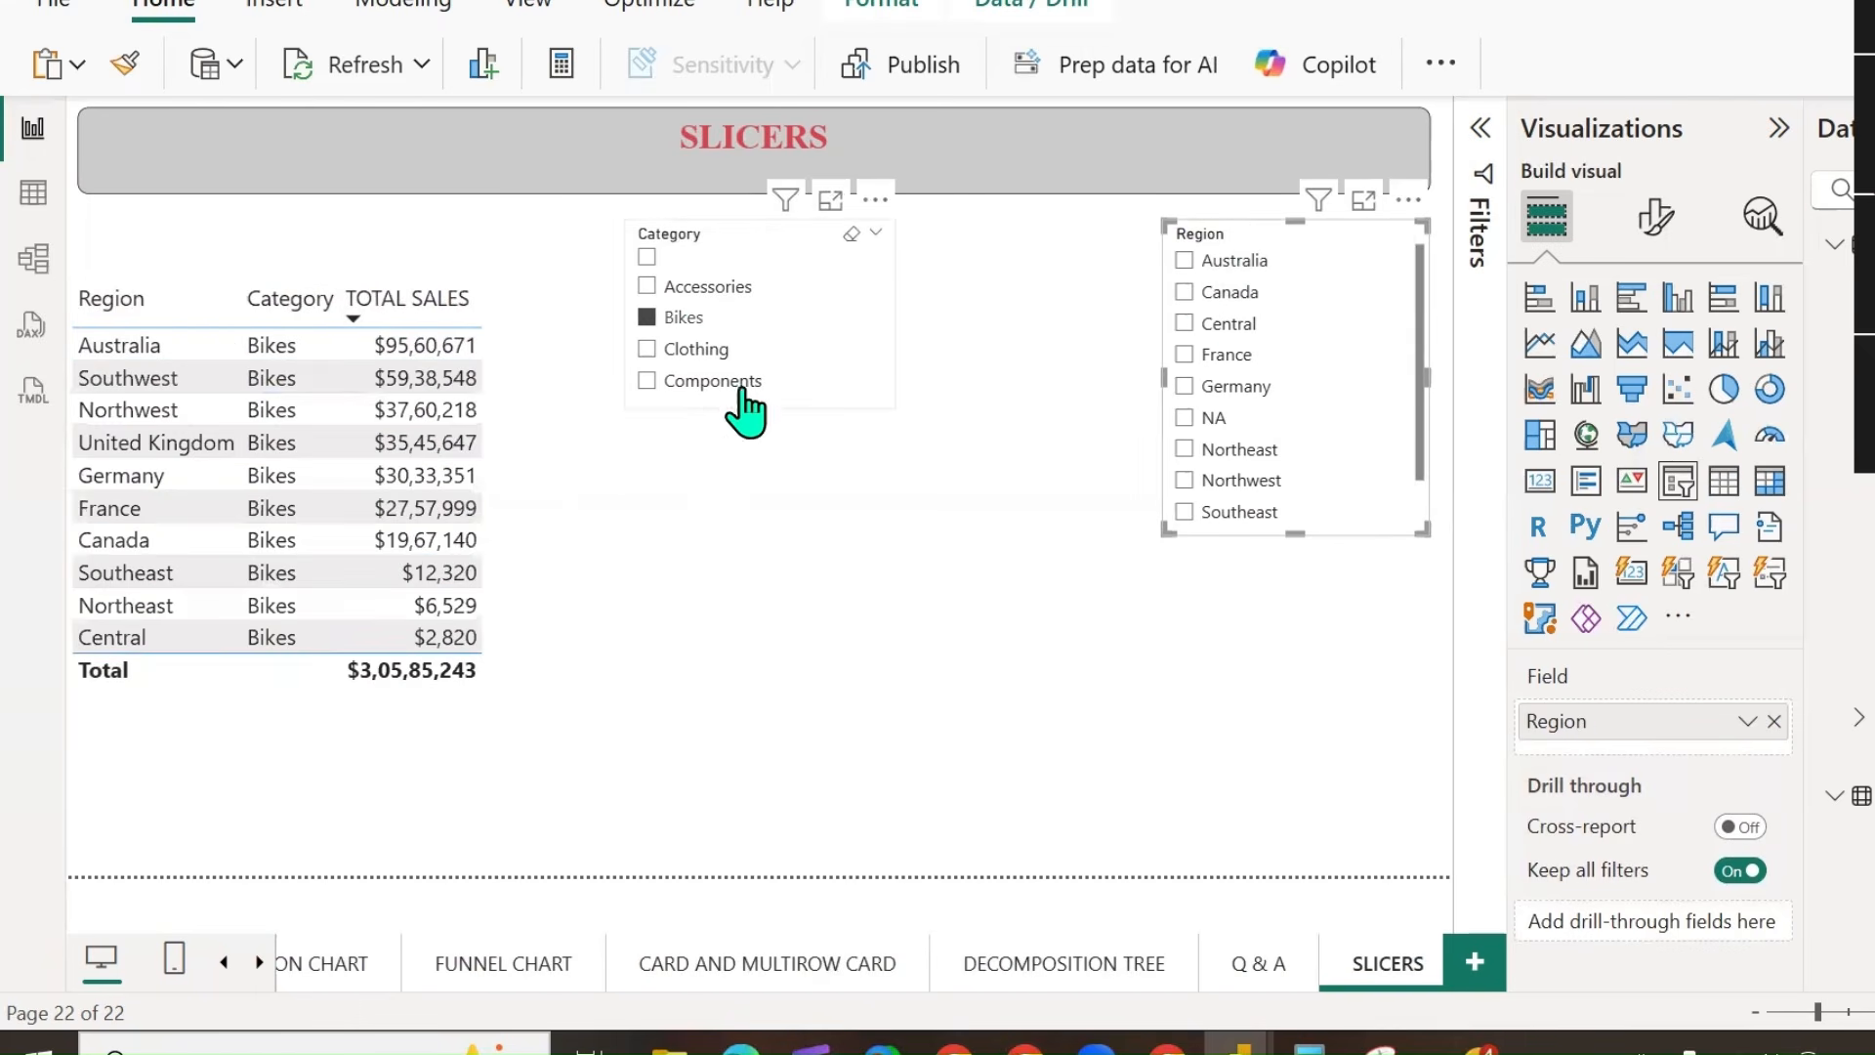
{"action": "left_click", "coordinate": [684, 319]}
Change the Category slicer's style to Tile and resize it wider and shorter so the tiles form two rows.
{"action": "left_click_drag", "start_coordinate": [760, 409], "coordinate": [816, 460]}
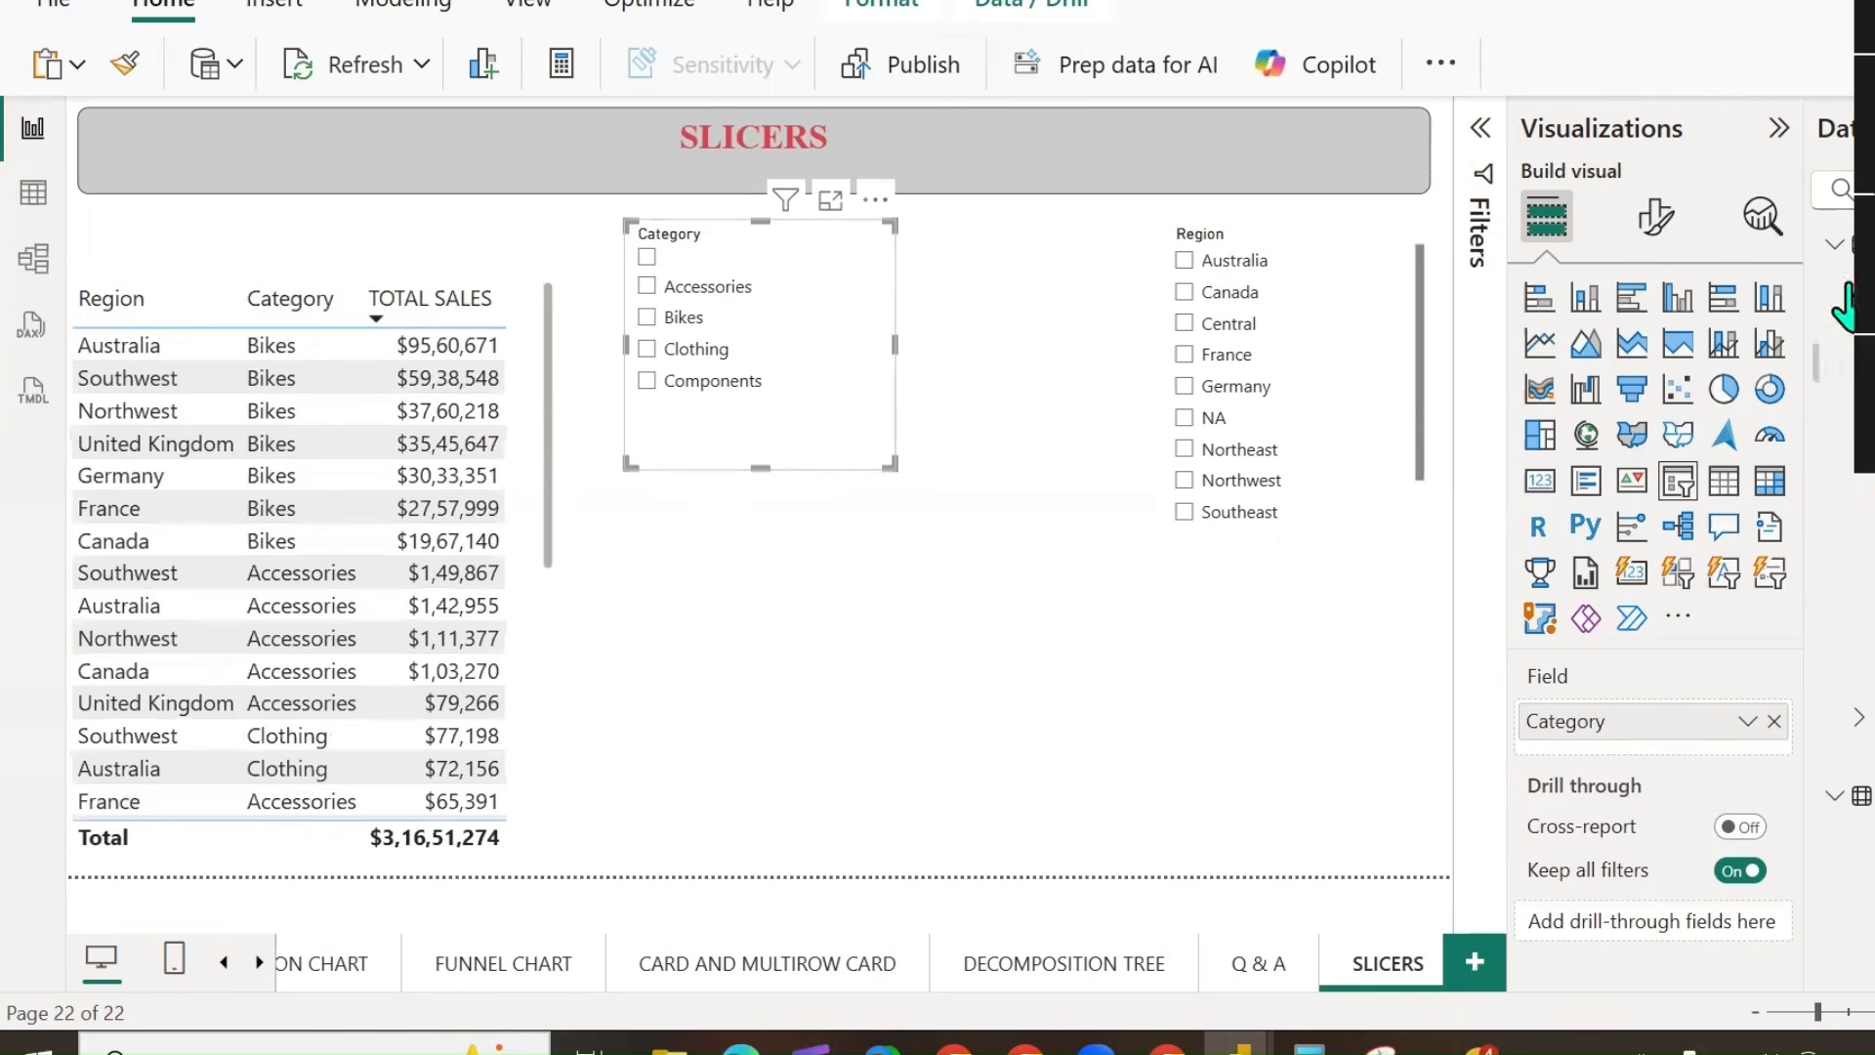
{"action": "left_click", "coordinate": [1655, 227]}
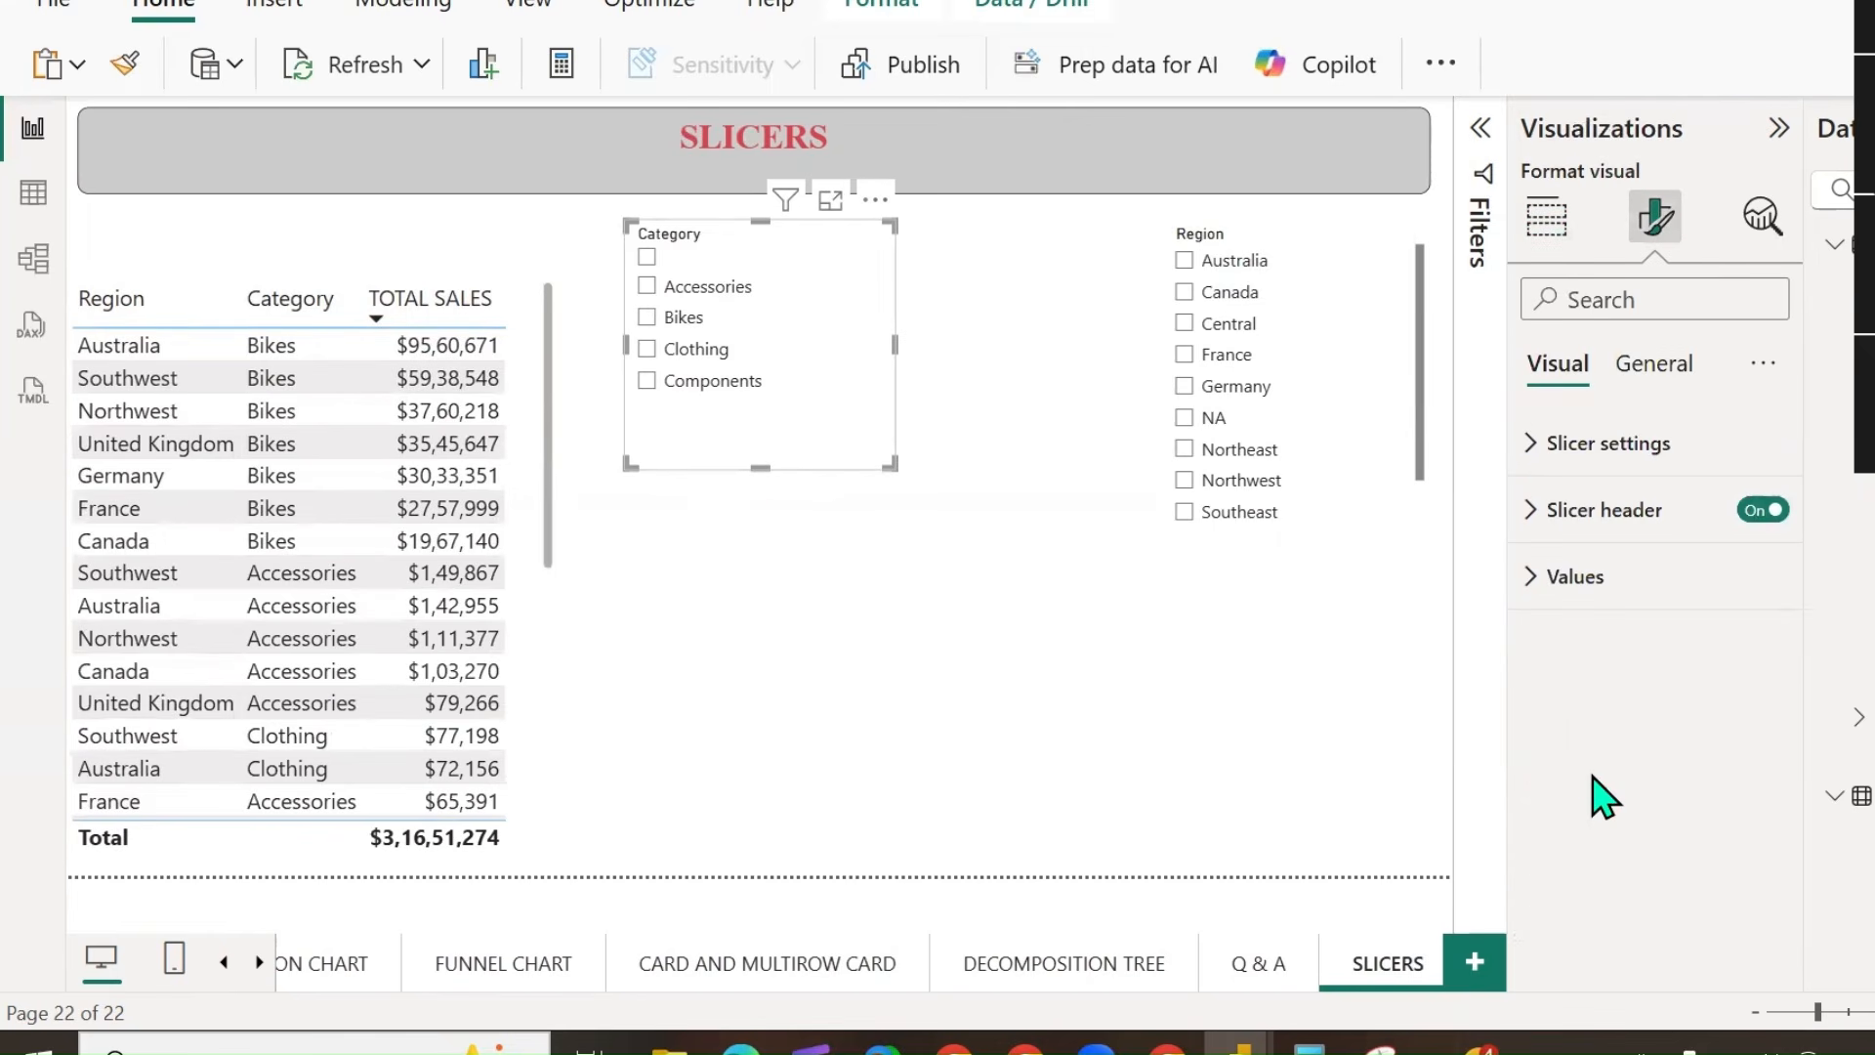
{"action": "left_click", "coordinate": [1540, 452]}
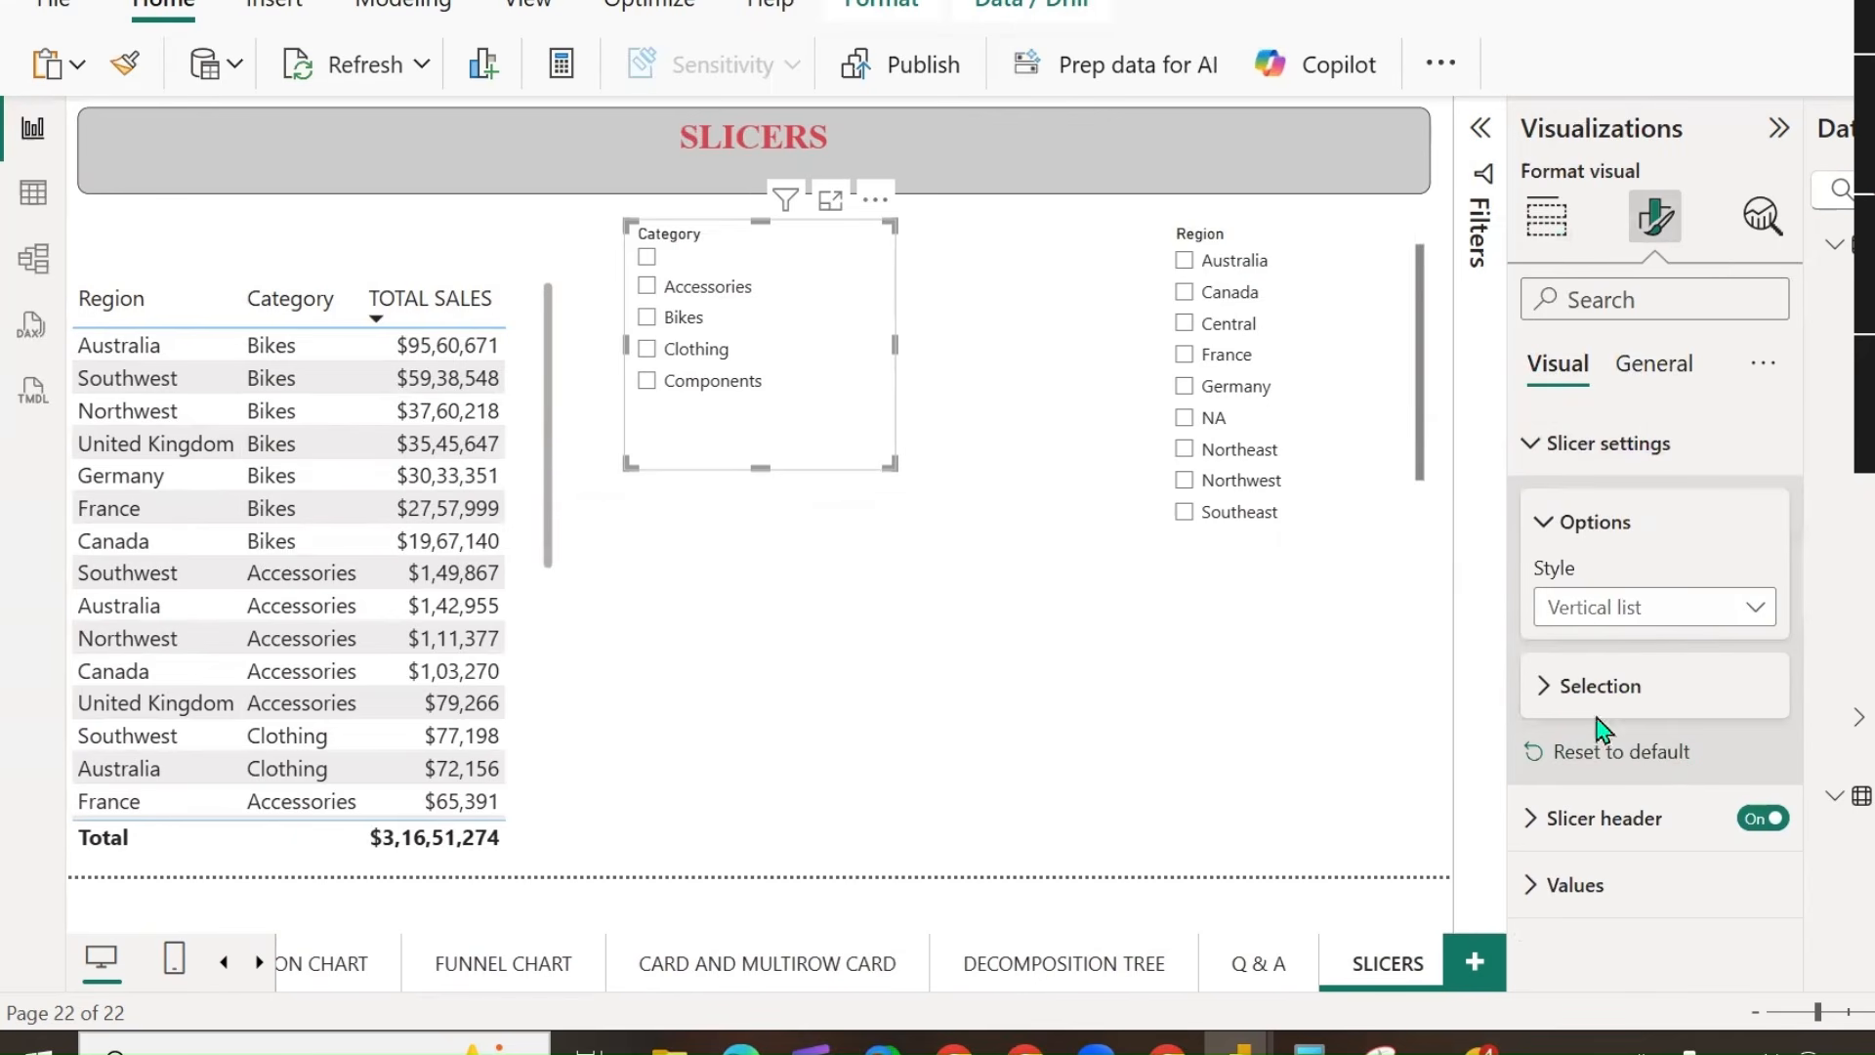
{"action": "left_click", "coordinate": [1758, 615]}
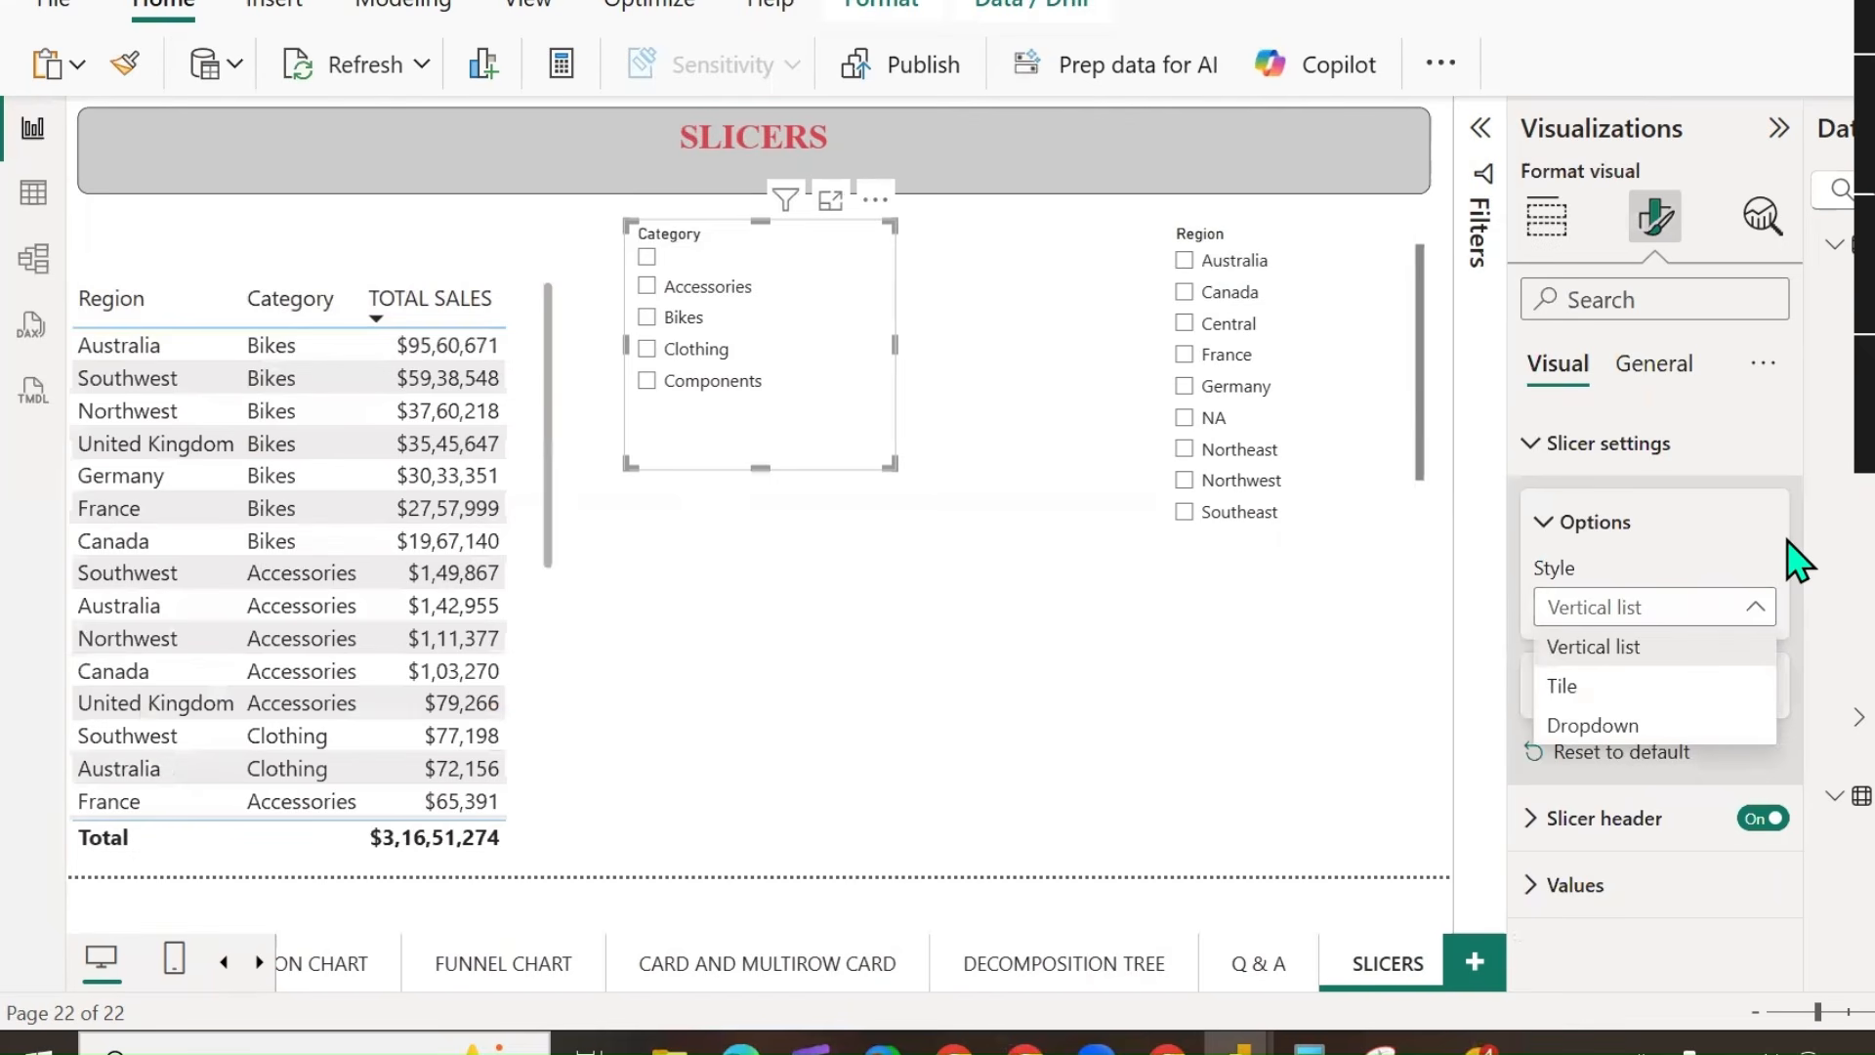
{"action": "left_click", "coordinate": [1585, 695]}
{"action": "left_click_drag", "start_coordinate": [889, 467], "coordinate": [1051, 377]}
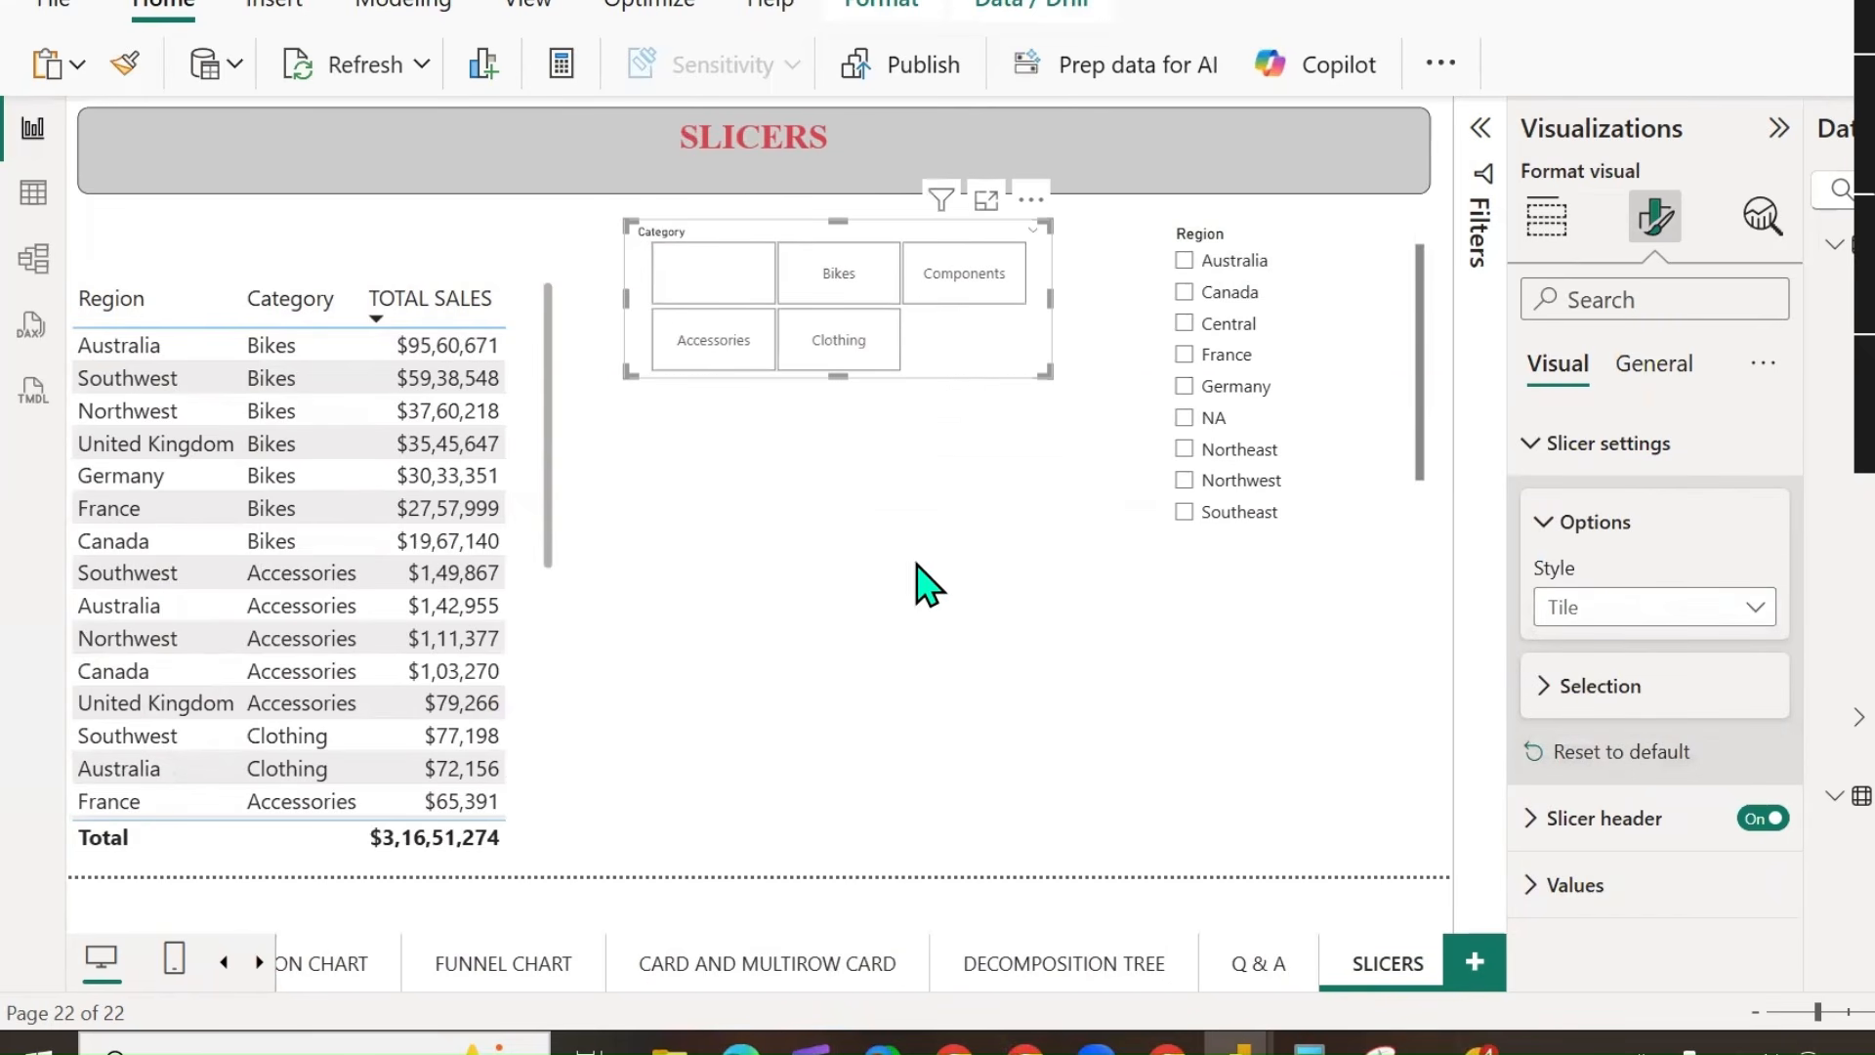
Test the Category tiles by filtering the table to Bikes, Accessories and Clothing, and clear the selection.
{"action": "left_click", "coordinate": [879, 284]}
{"action": "left_click", "coordinate": [967, 279]}
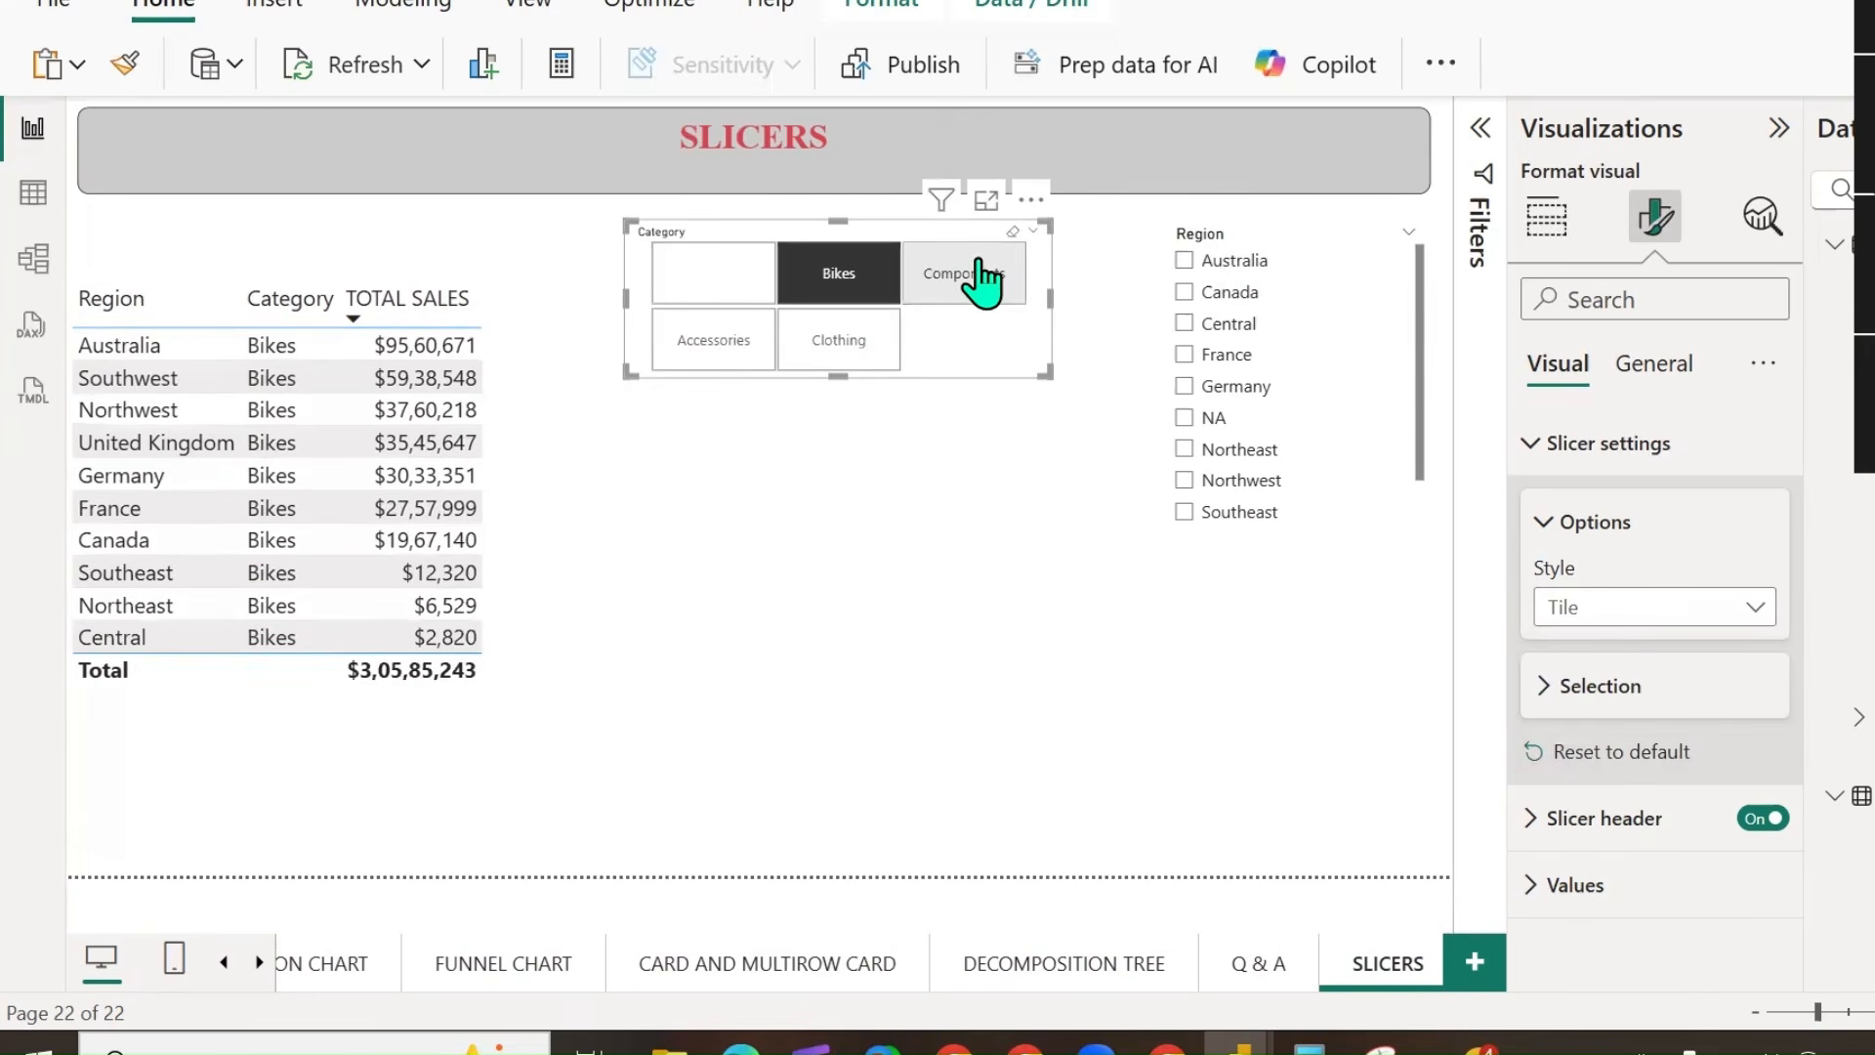
{"action": "left_click", "coordinate": [683, 357]}
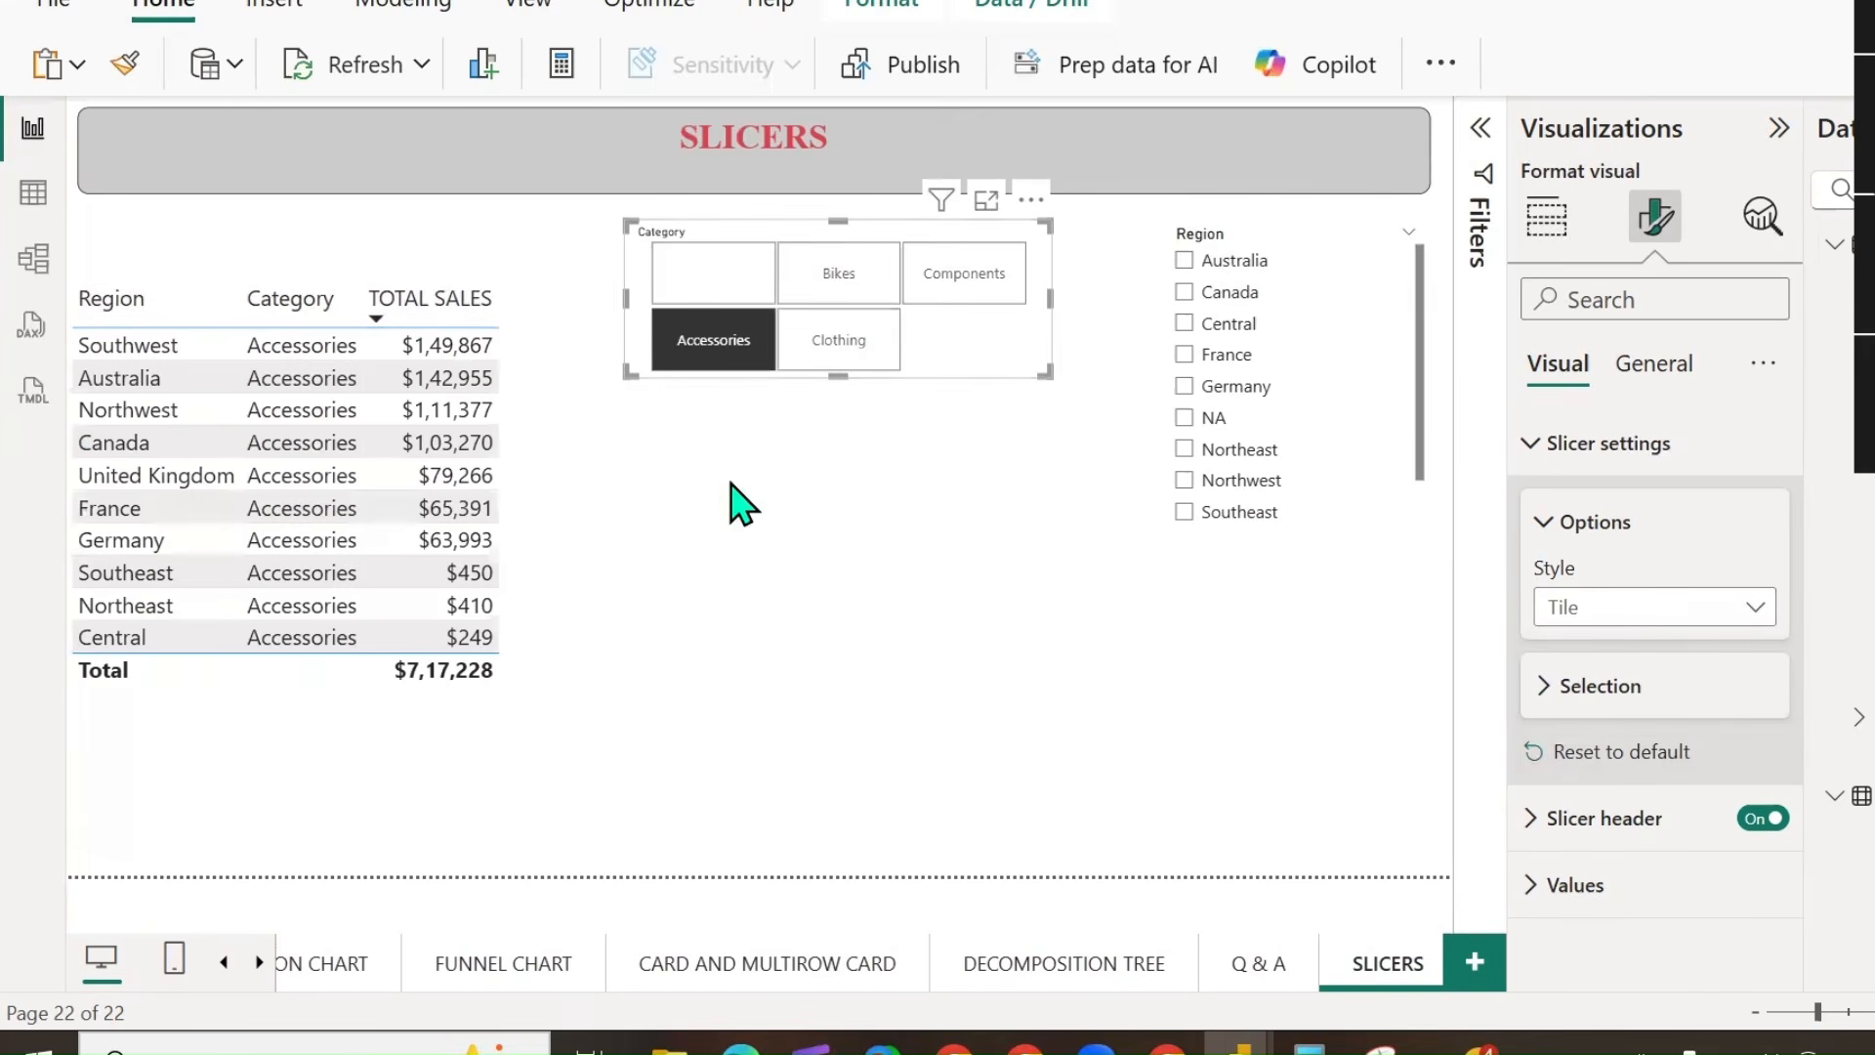
{"action": "left_click", "coordinate": [826, 364]}
{"action": "left_click", "coordinate": [842, 363]}
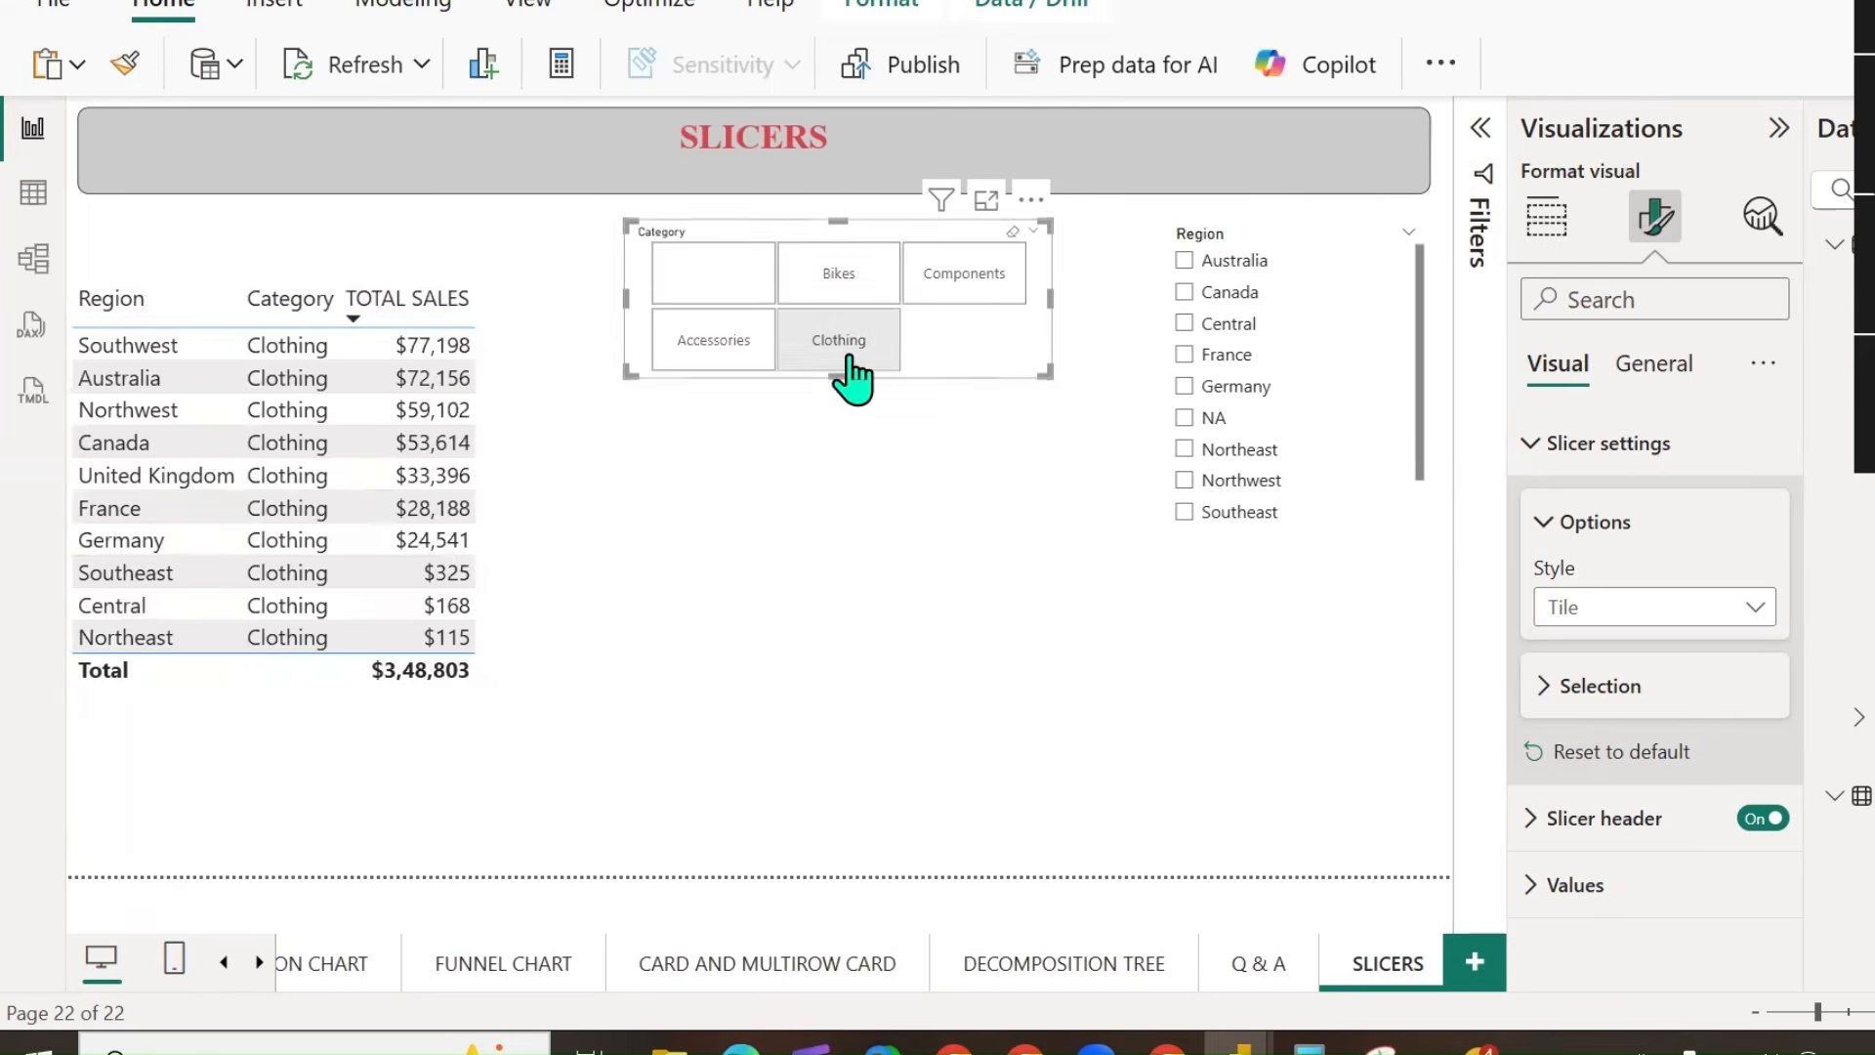
Change the Category slicer's style to Dropdown and try Accessories, Bikes and Clothing from its list, leaving it on All.
{"action": "left_click", "coordinate": [1756, 613]}
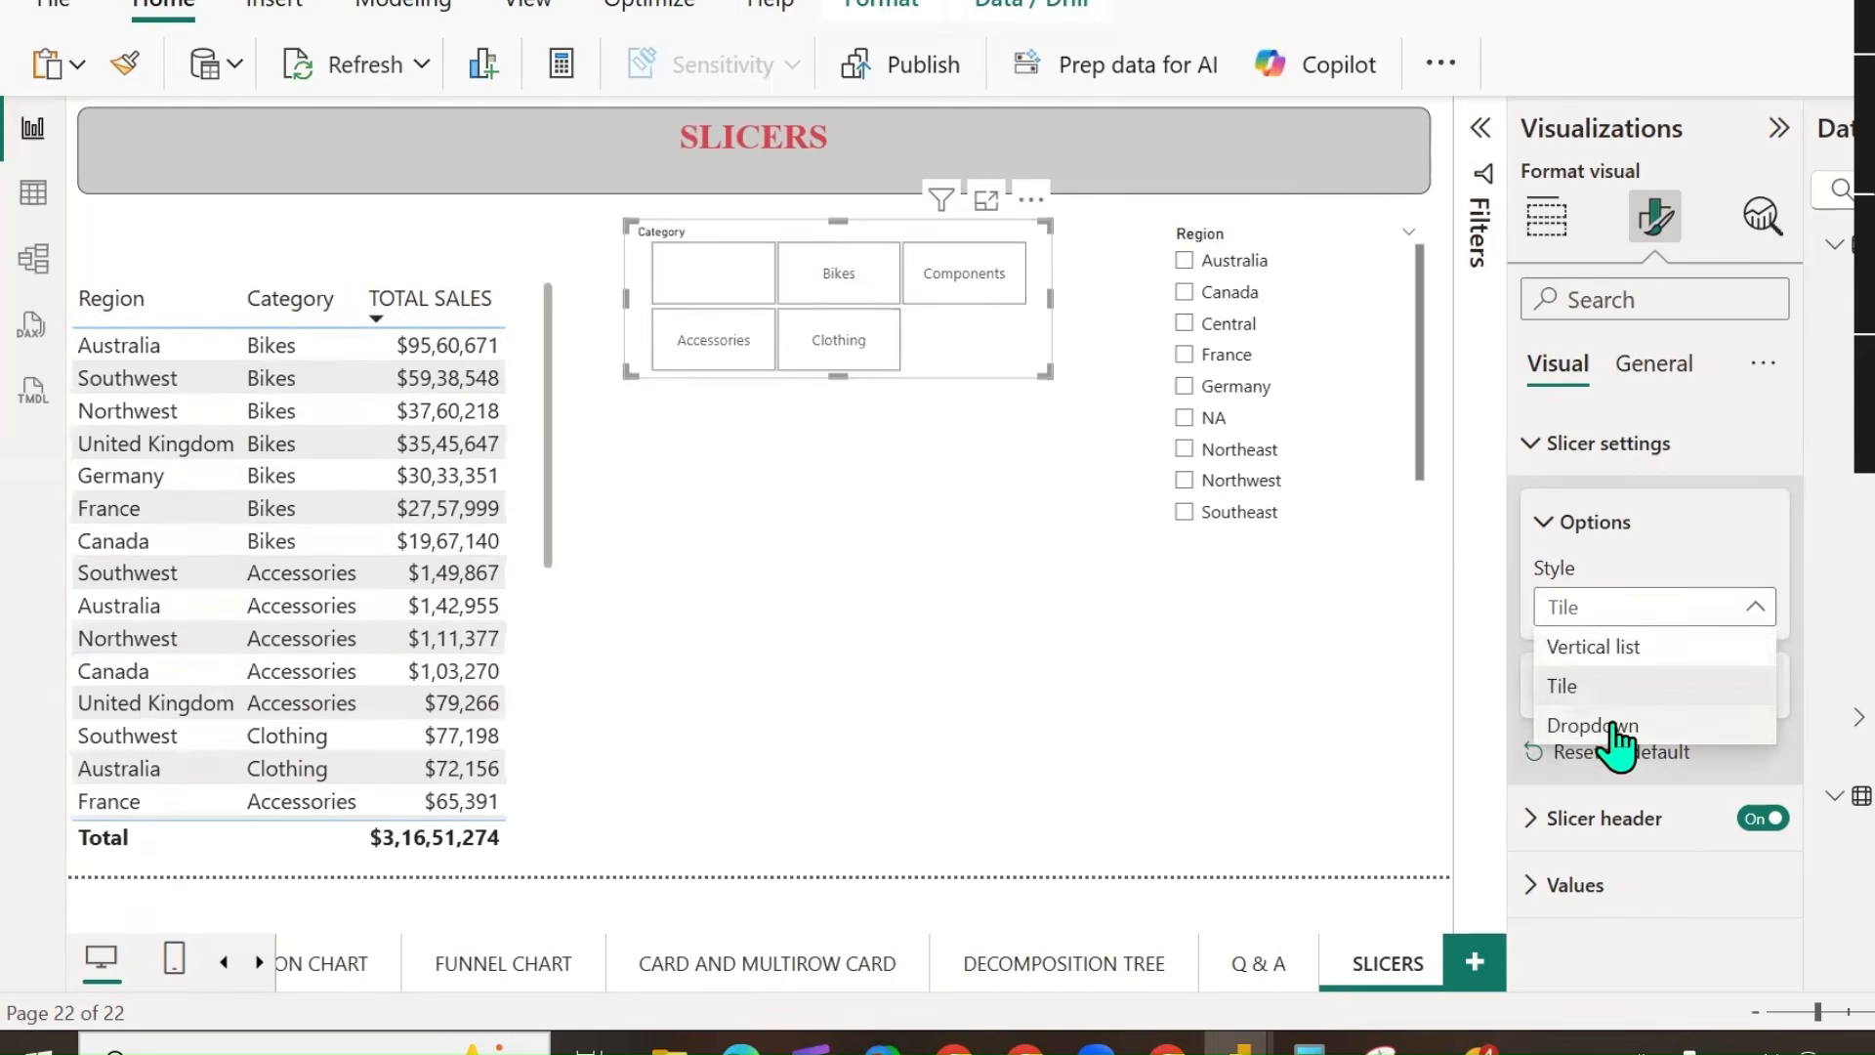
{"action": "left_click", "coordinate": [1617, 728]}
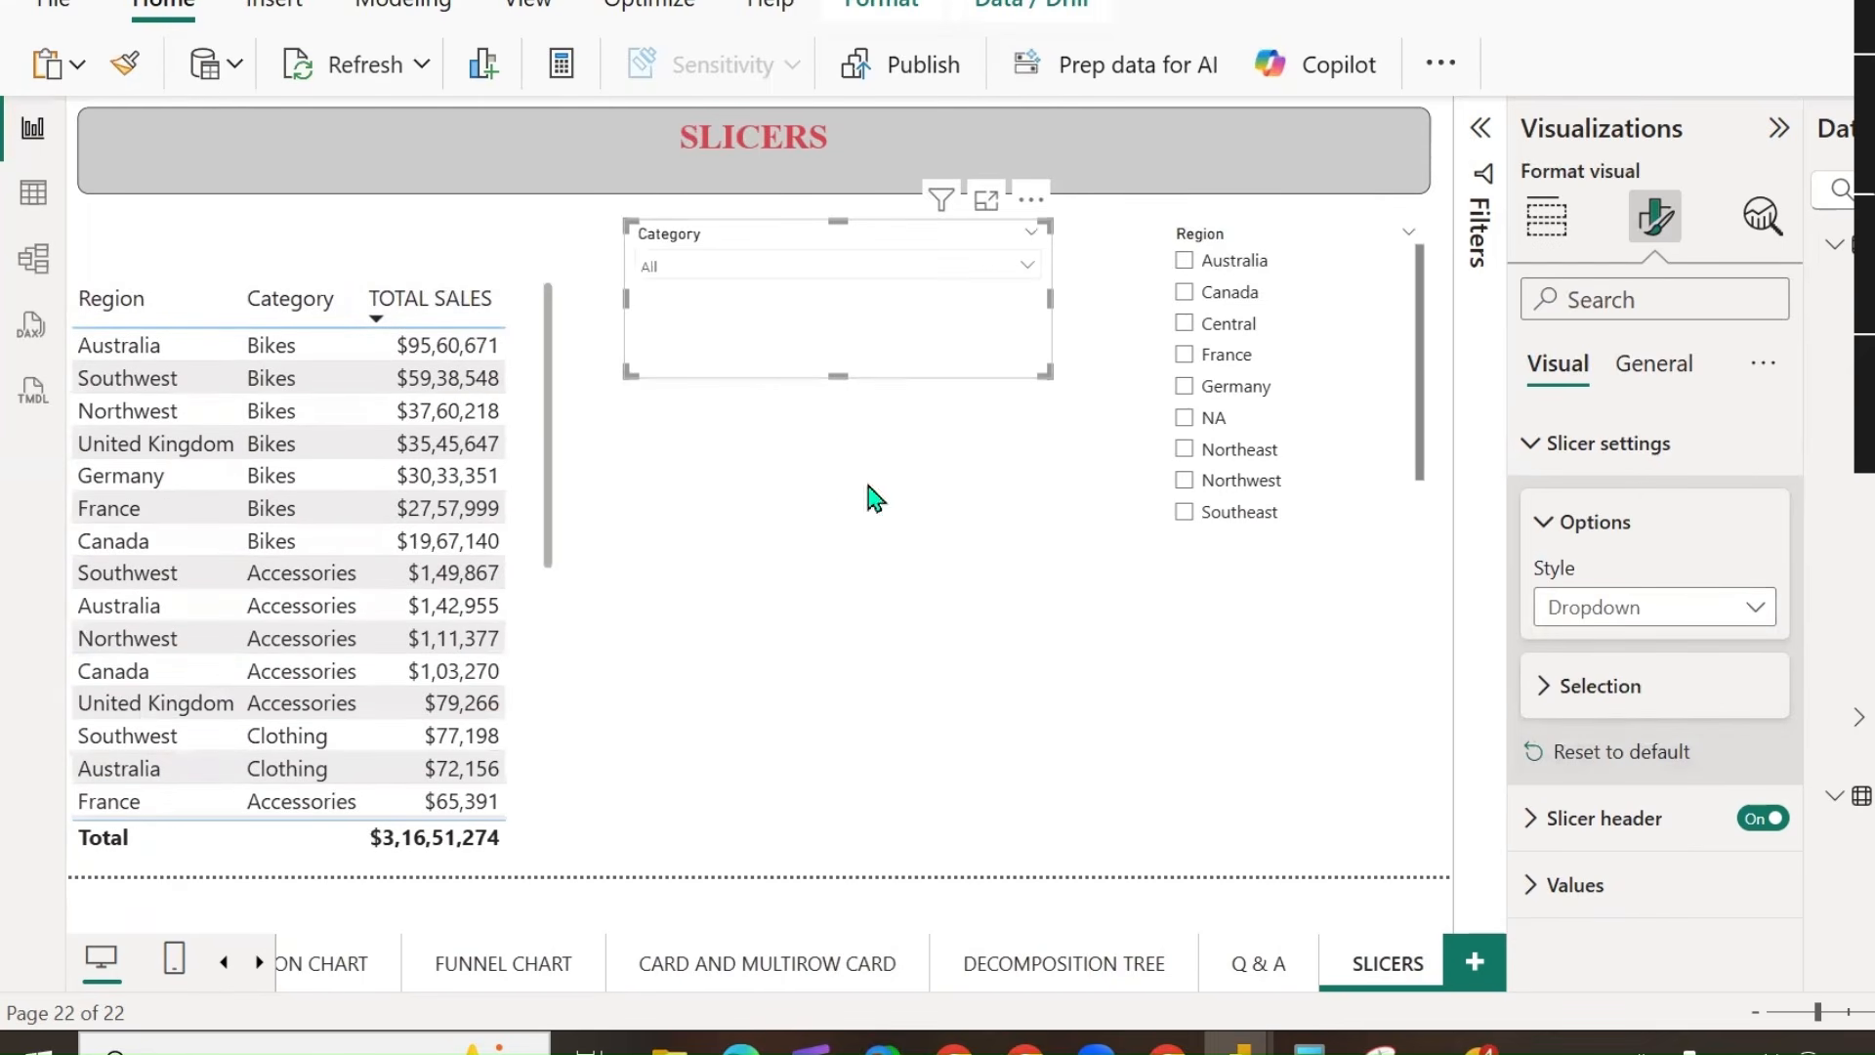
{"action": "left_click", "coordinate": [1029, 267]}
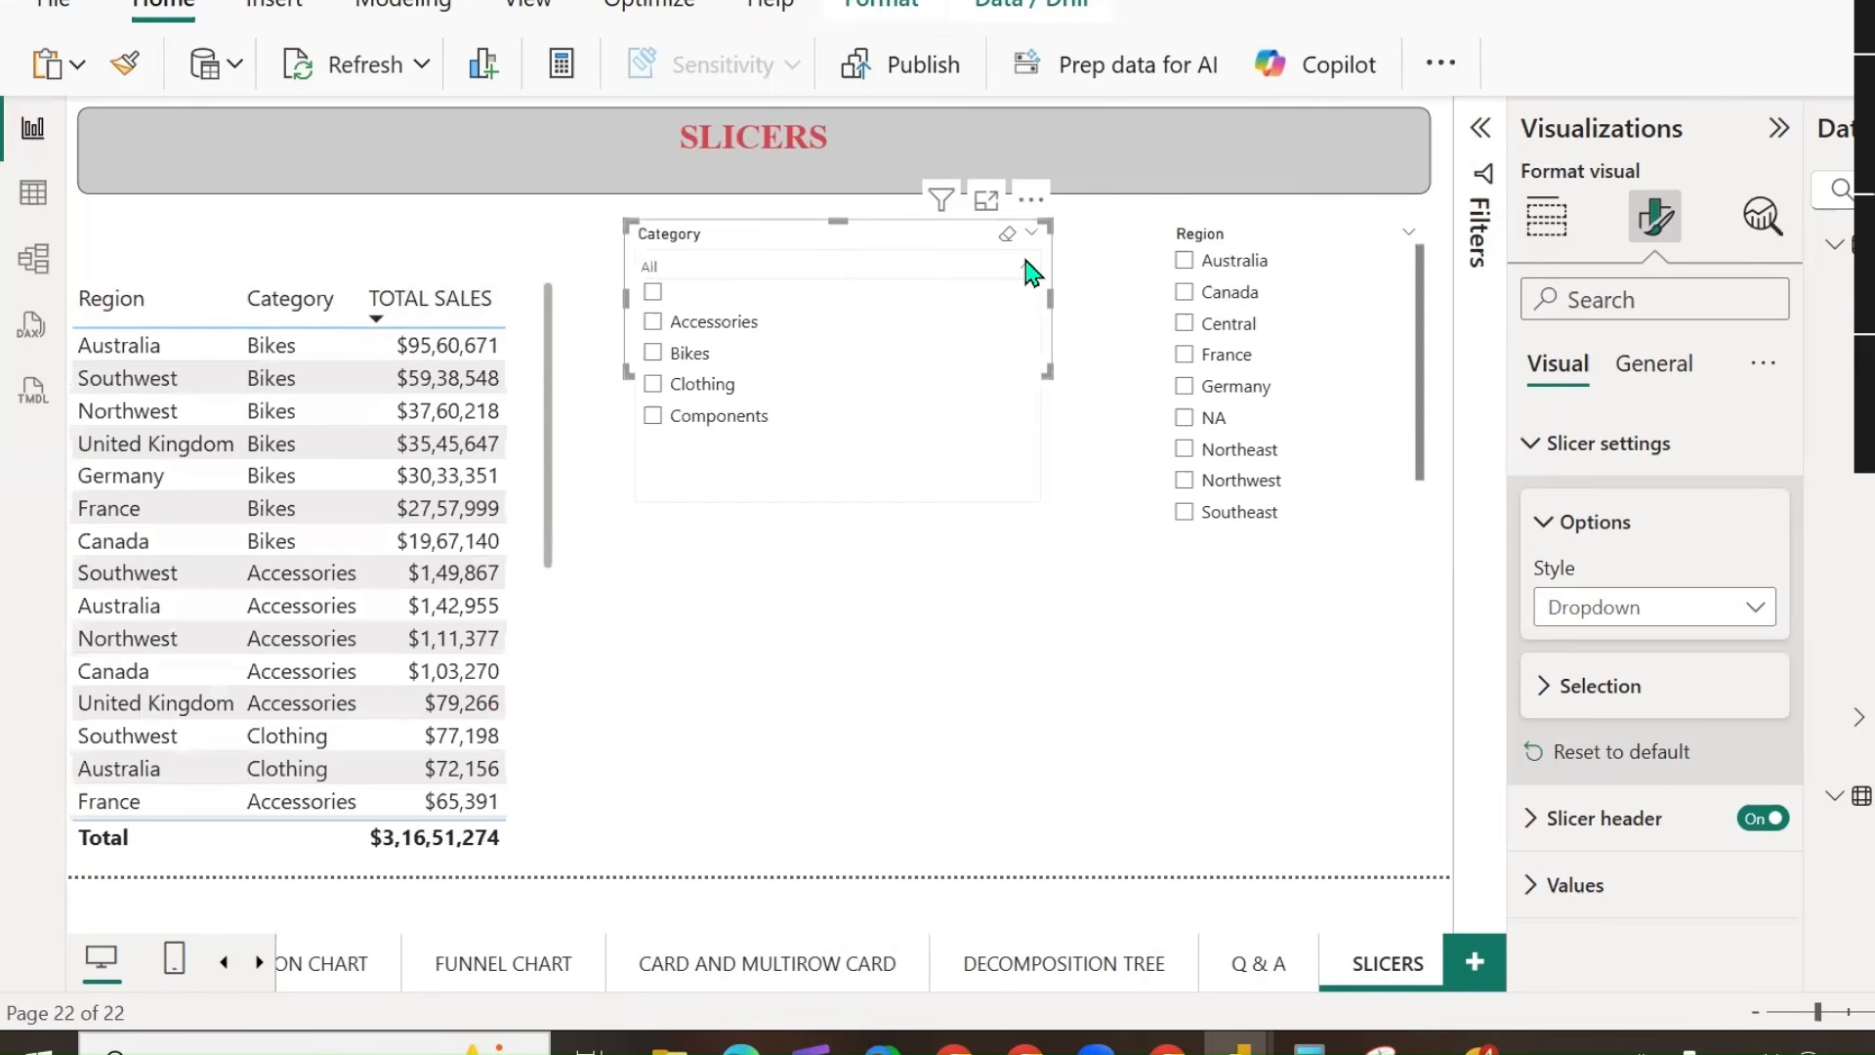
{"action": "left_click", "coordinate": [723, 328]}
{"action": "left_click", "coordinate": [707, 353]}
{"action": "left_click", "coordinate": [703, 385]}
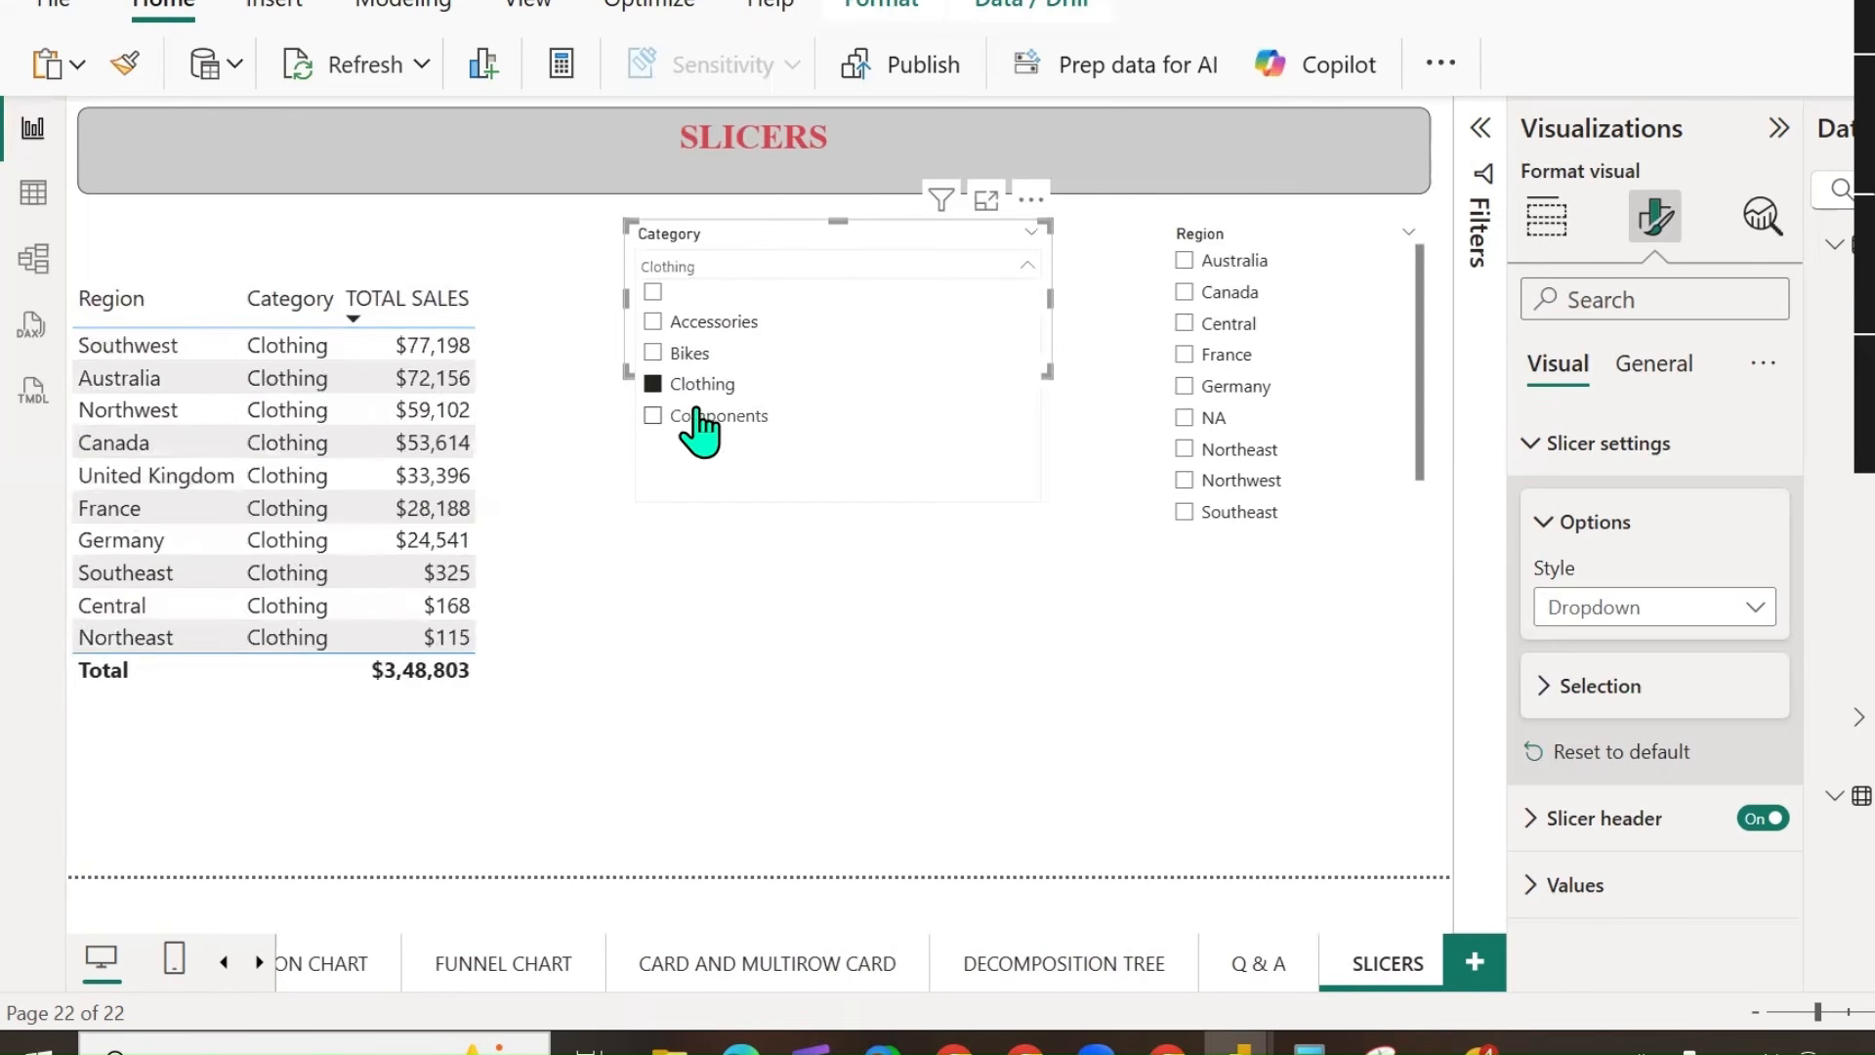
{"action": "left_click", "coordinate": [701, 416]}
{"action": "left_click", "coordinate": [894, 661]}
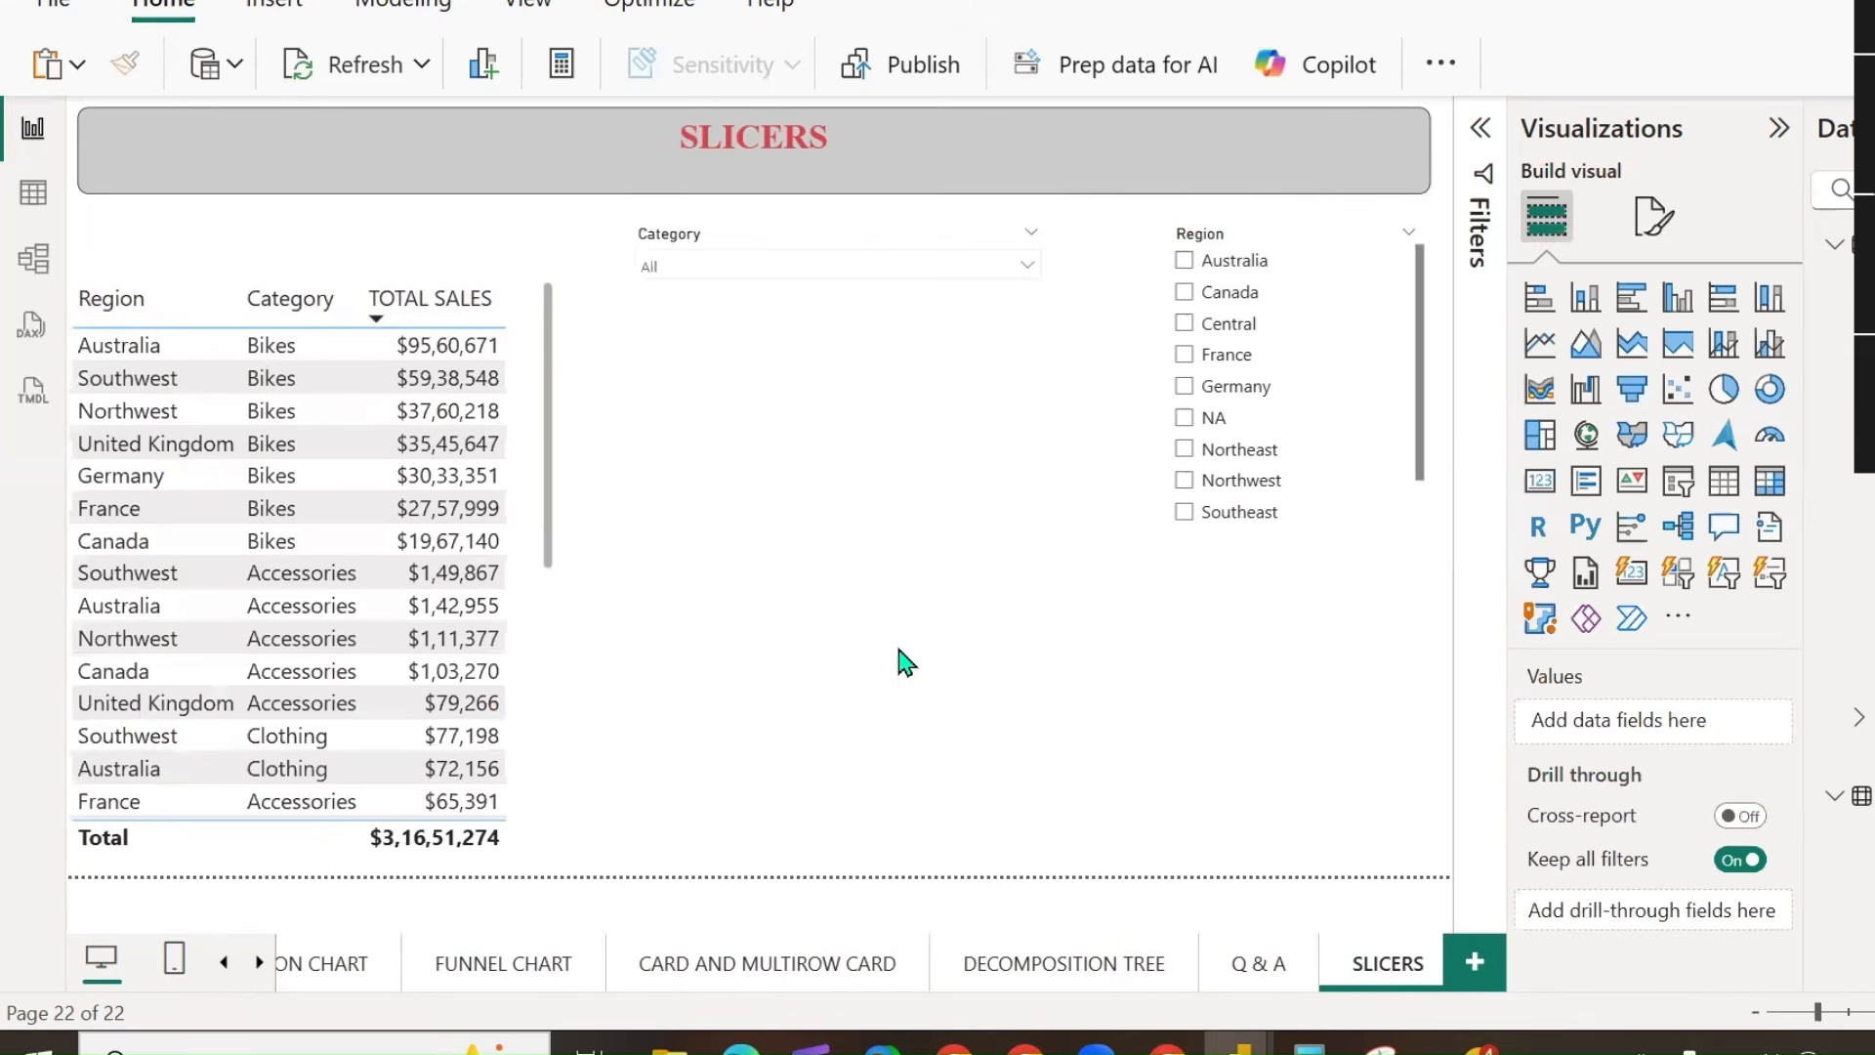
Set the Category slicer's style back to Vertical list and expand its selection settings.
{"action": "left_click", "coordinate": [850, 344]}
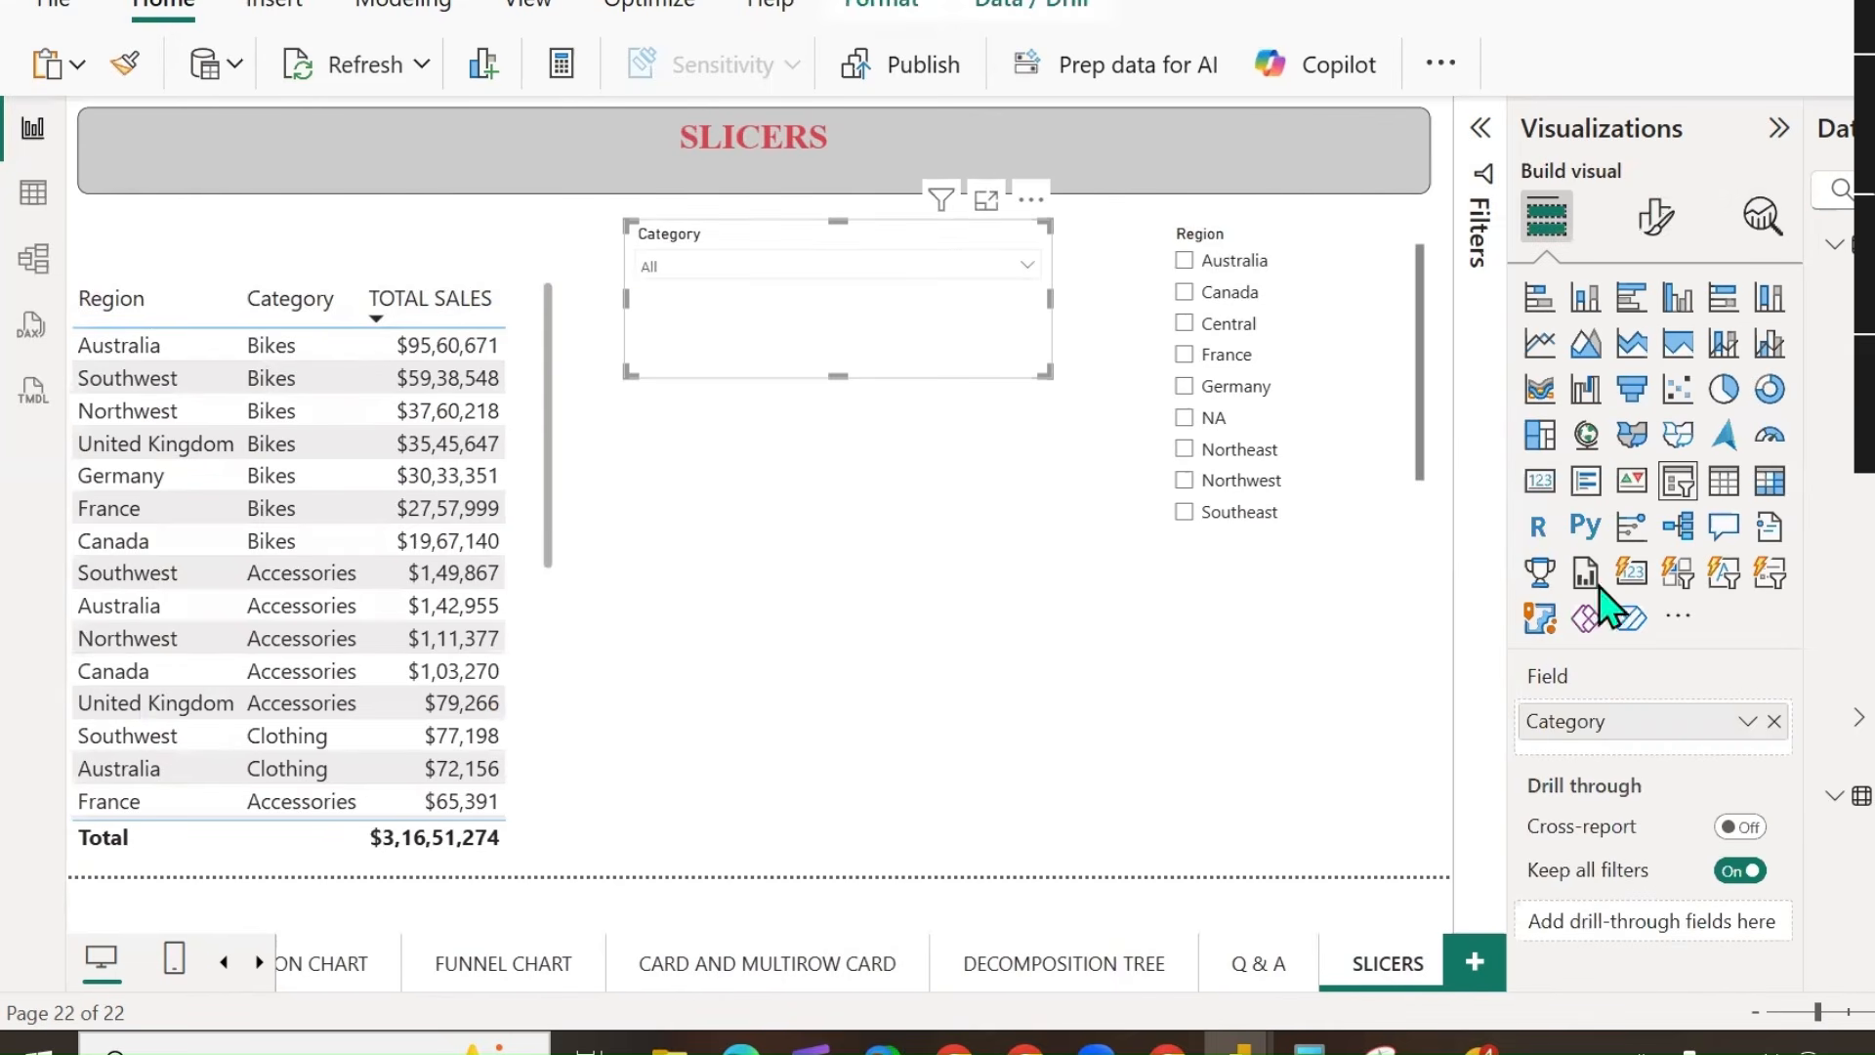
{"action": "left_click", "coordinate": [1661, 219]}
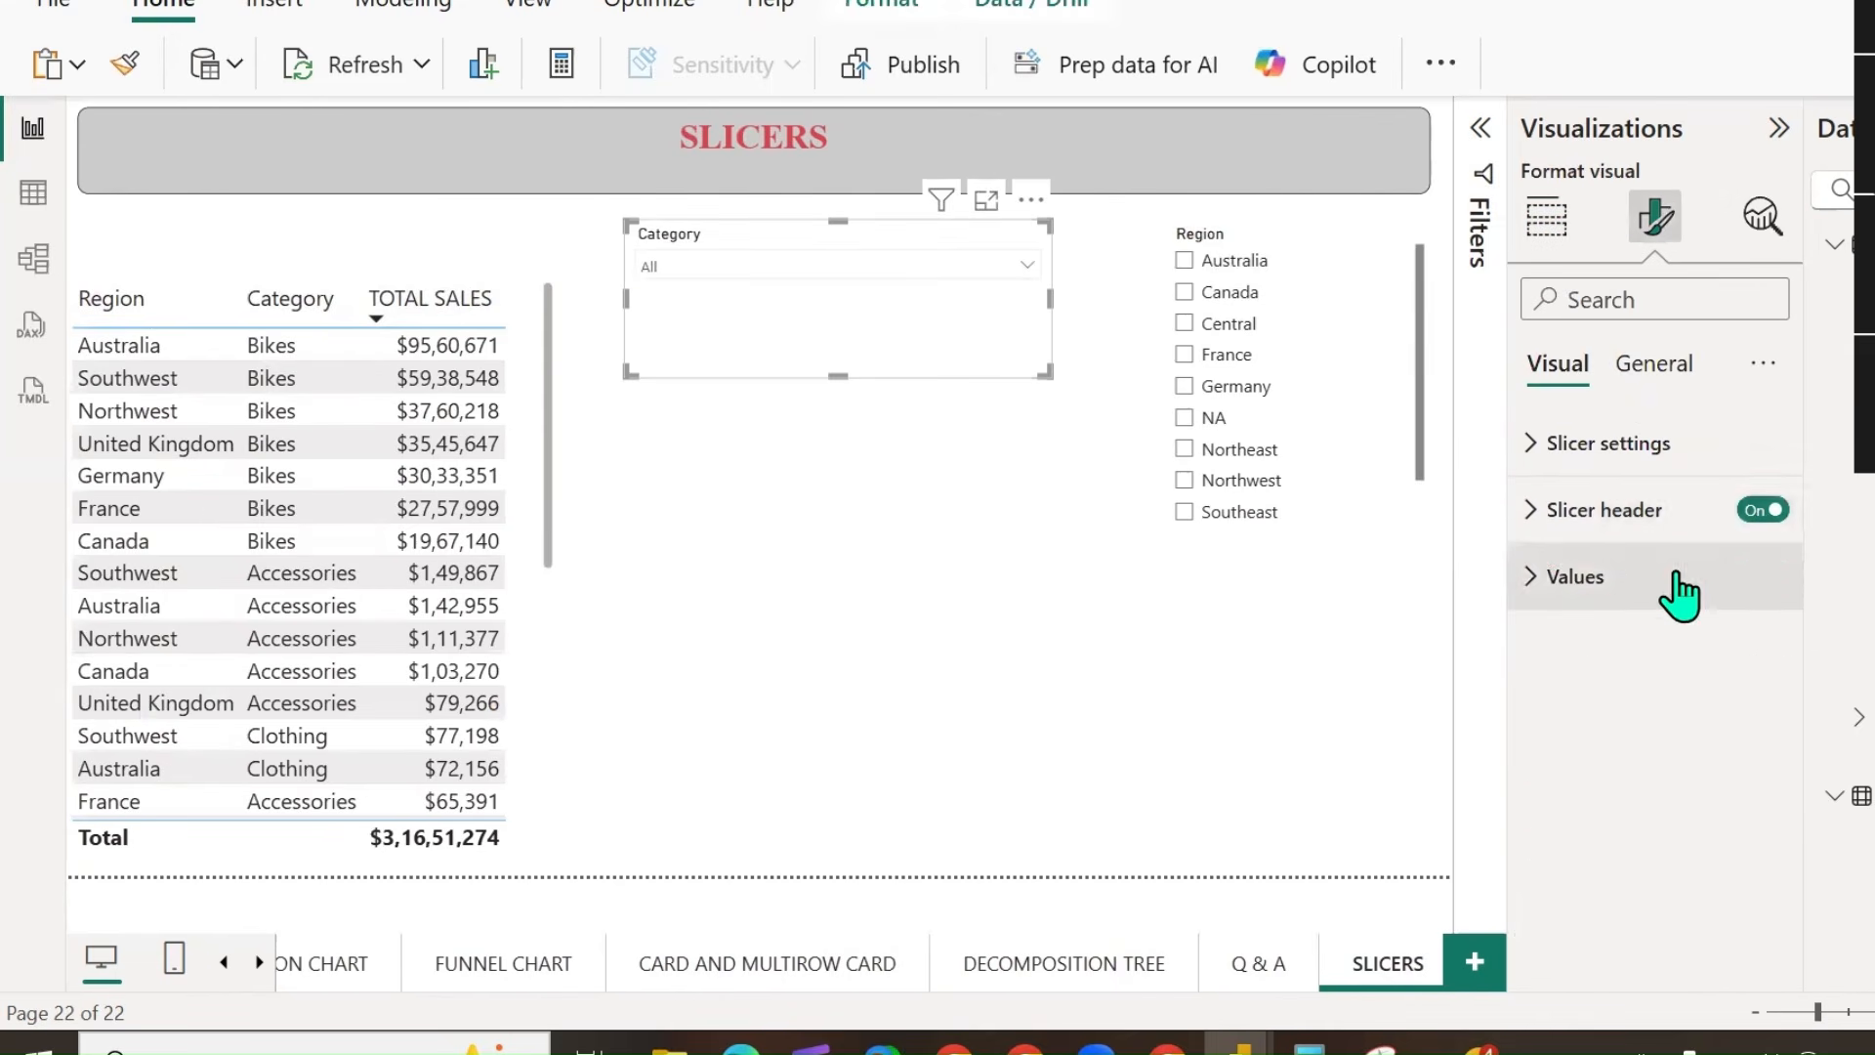
{"action": "left_click", "coordinate": [1543, 446]}
{"action": "left_click", "coordinate": [1543, 689]}
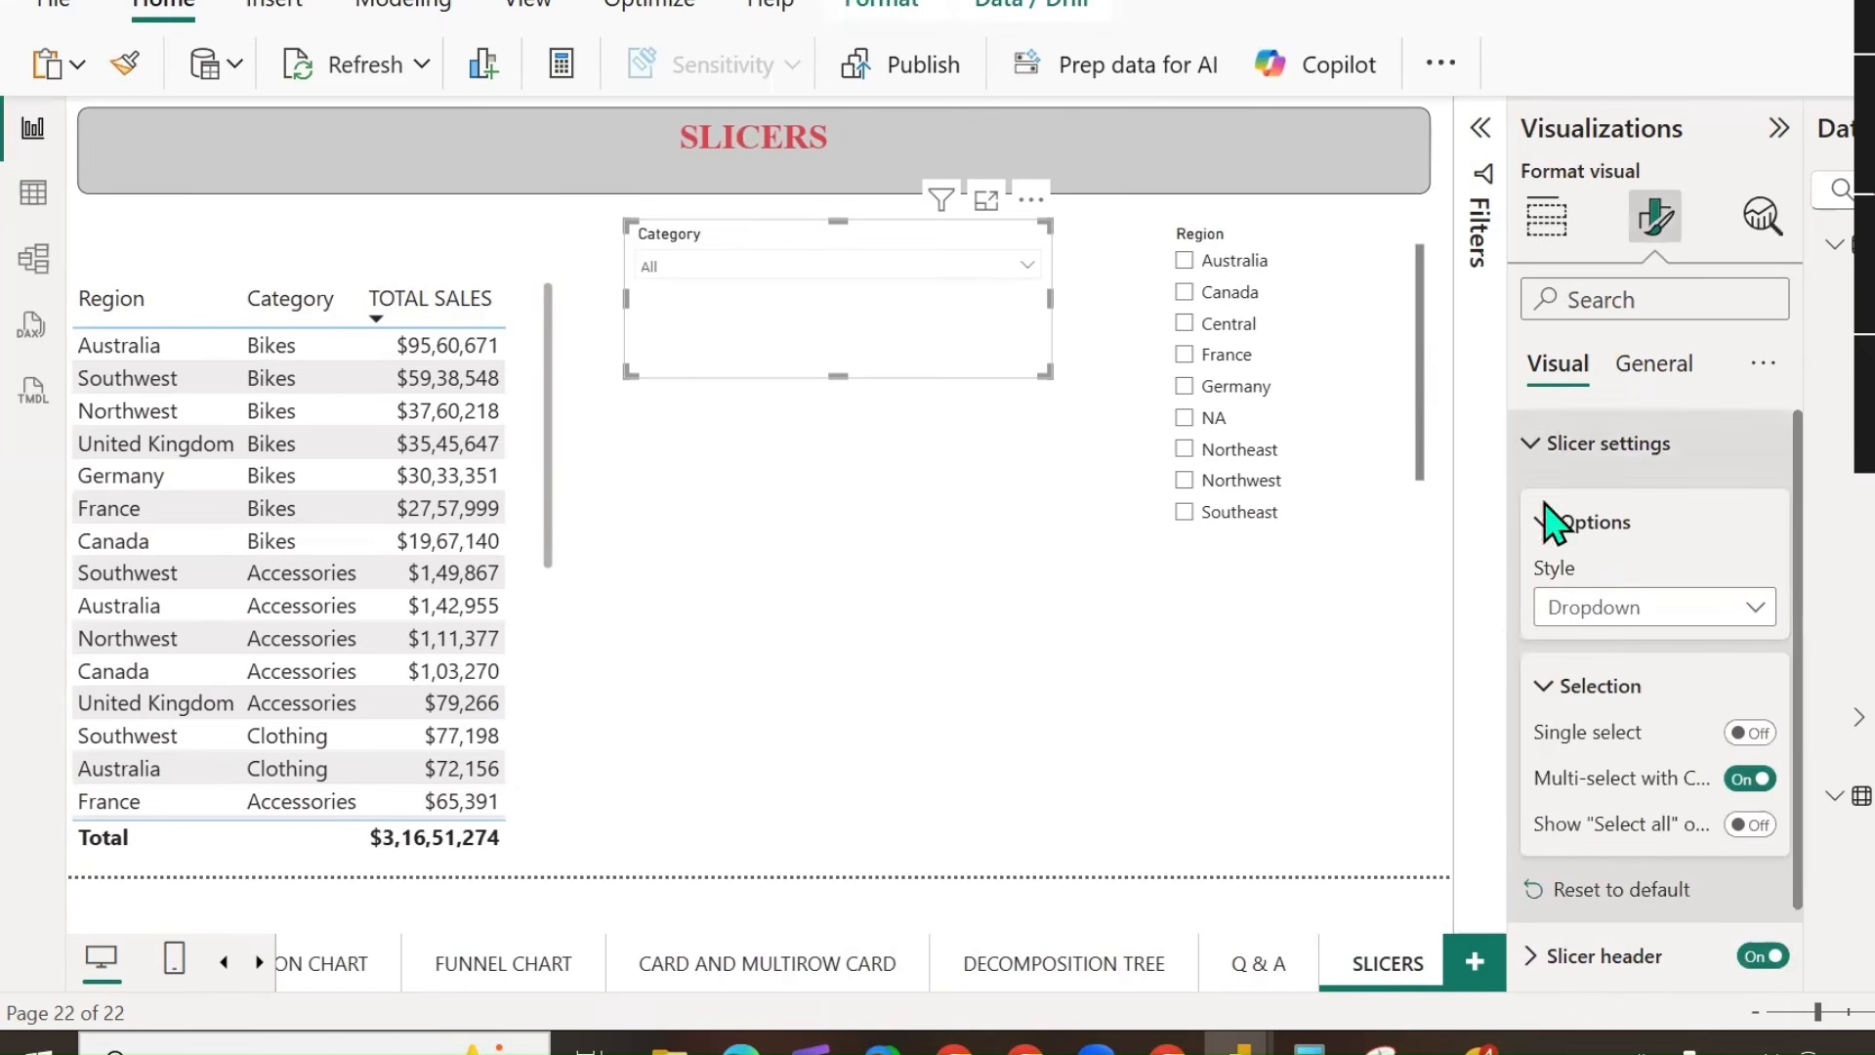
{"action": "left_click", "coordinate": [1593, 608]}
{"action": "left_click", "coordinate": [1594, 645]}
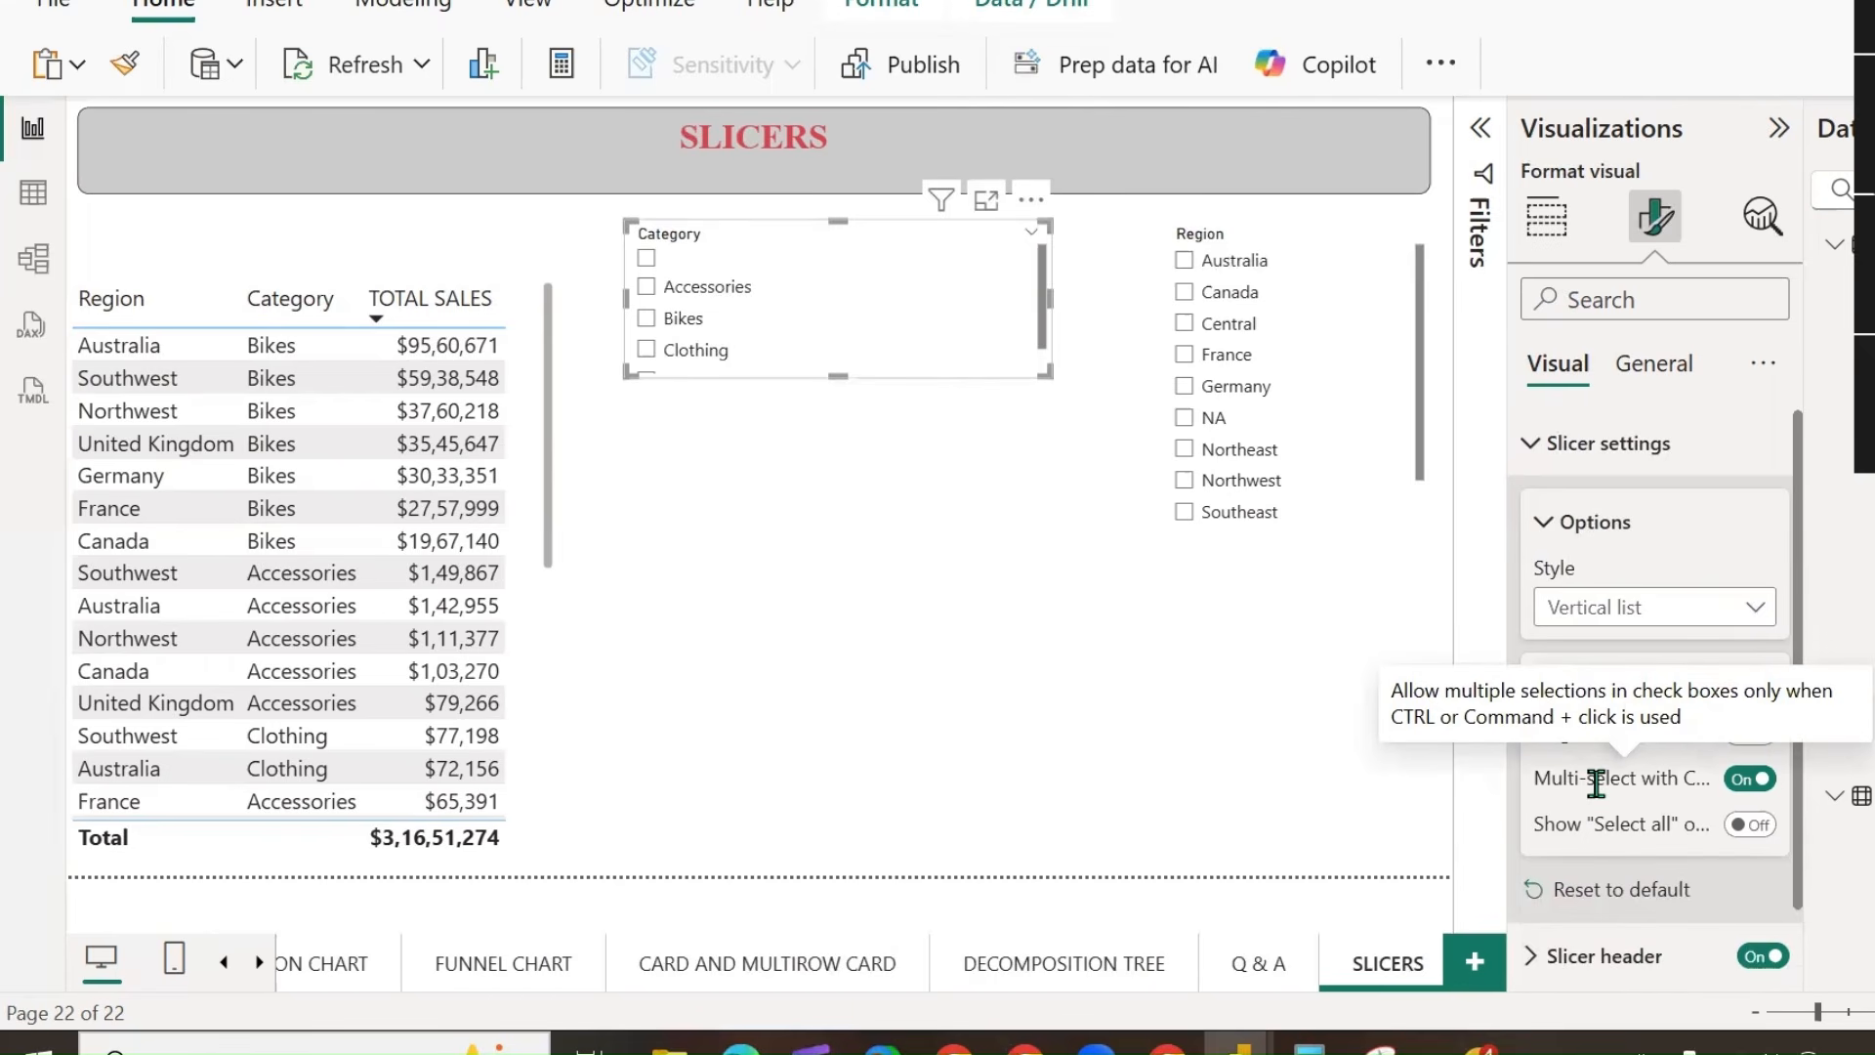
Make the slicer's selection option names fully readable and filter the table to both Accessories and Bikes by multi-selection.
{"action": "left_click_drag", "start_coordinate": [1508, 492], "coordinate": [1406, 510]}
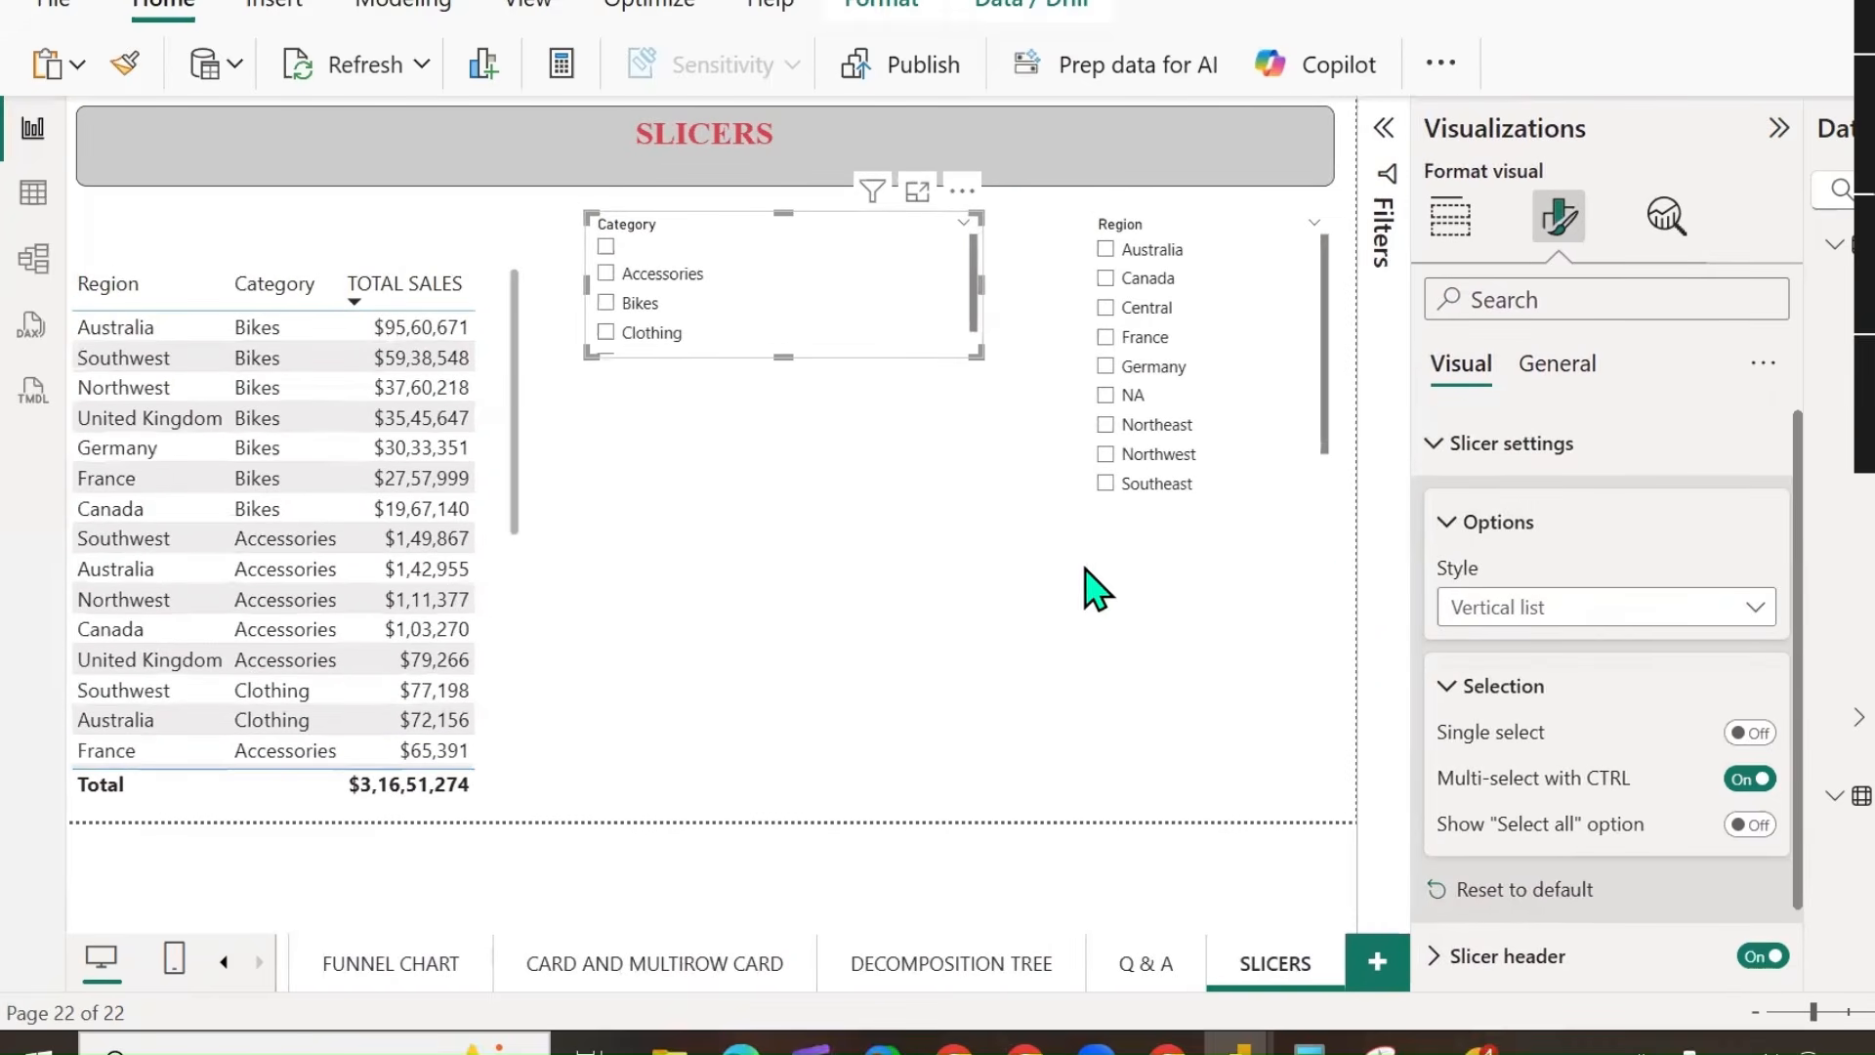
{"action": "left_click", "coordinate": [652, 285]}
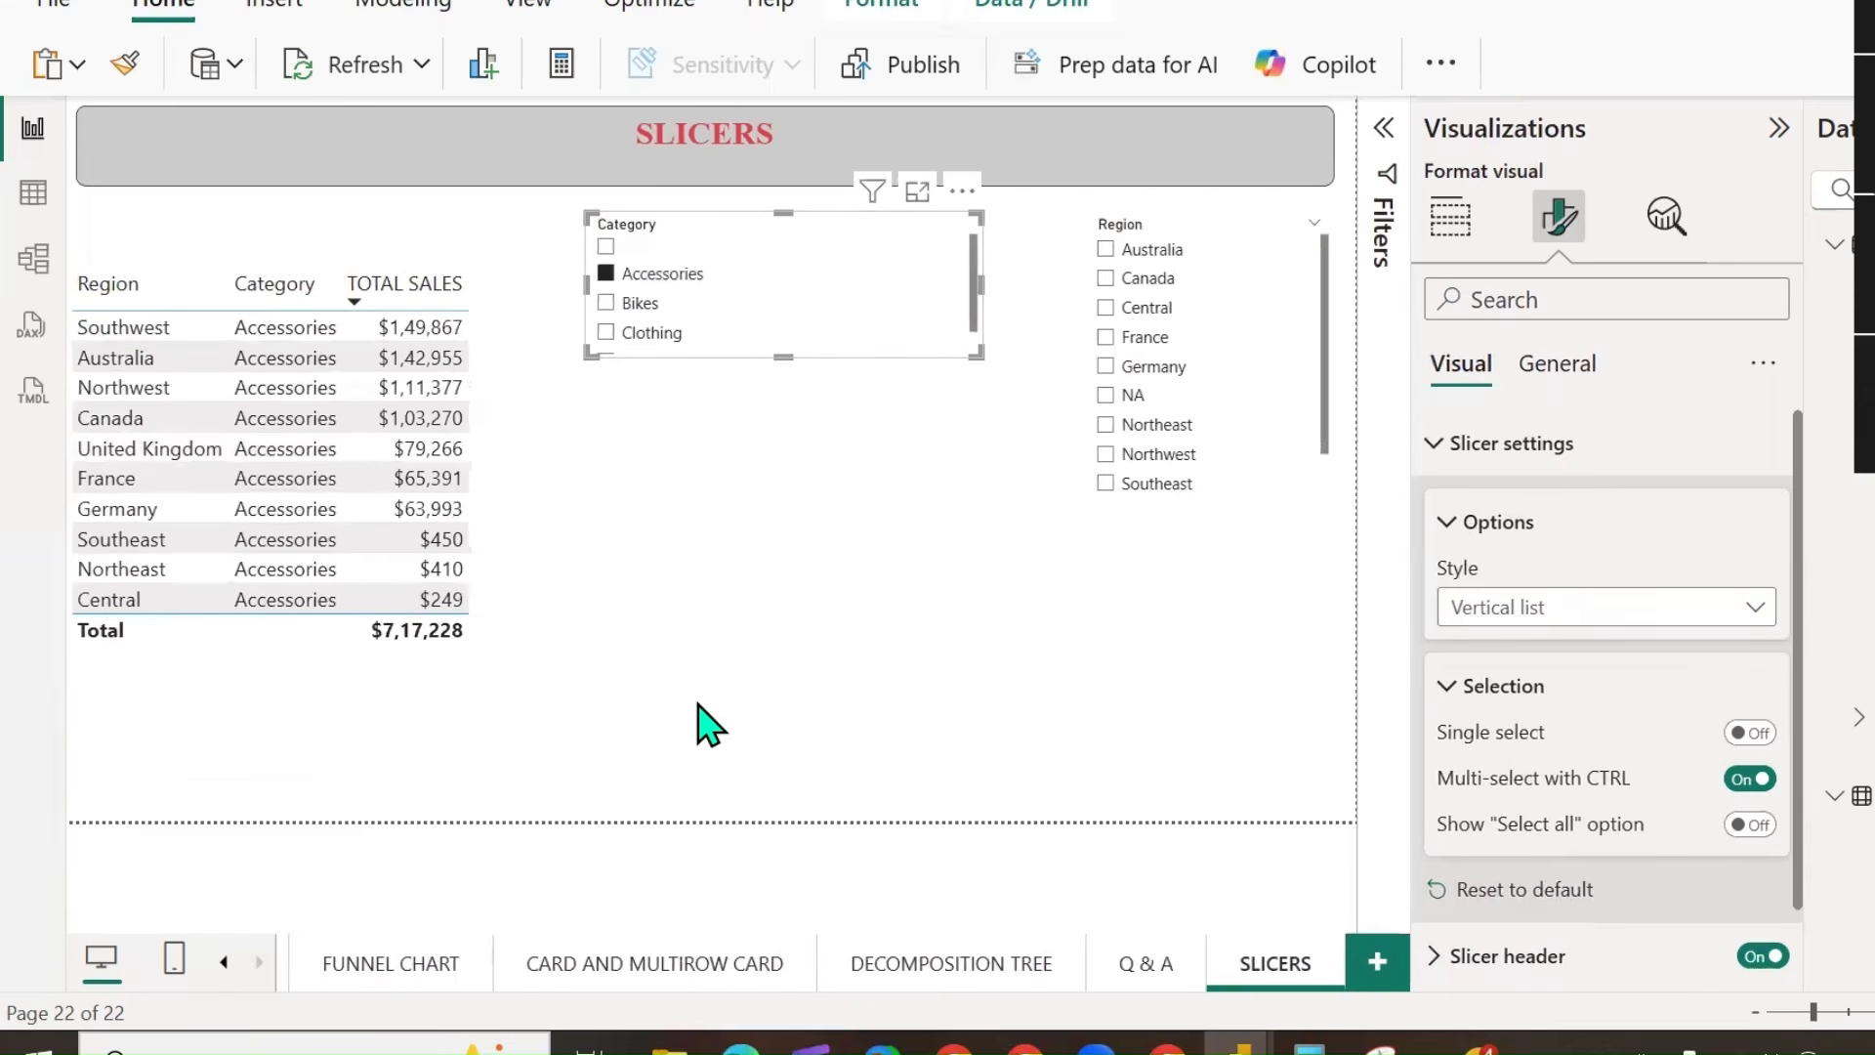
{"action": "left_click", "coordinate": [633, 304], "text": "ctrl"}
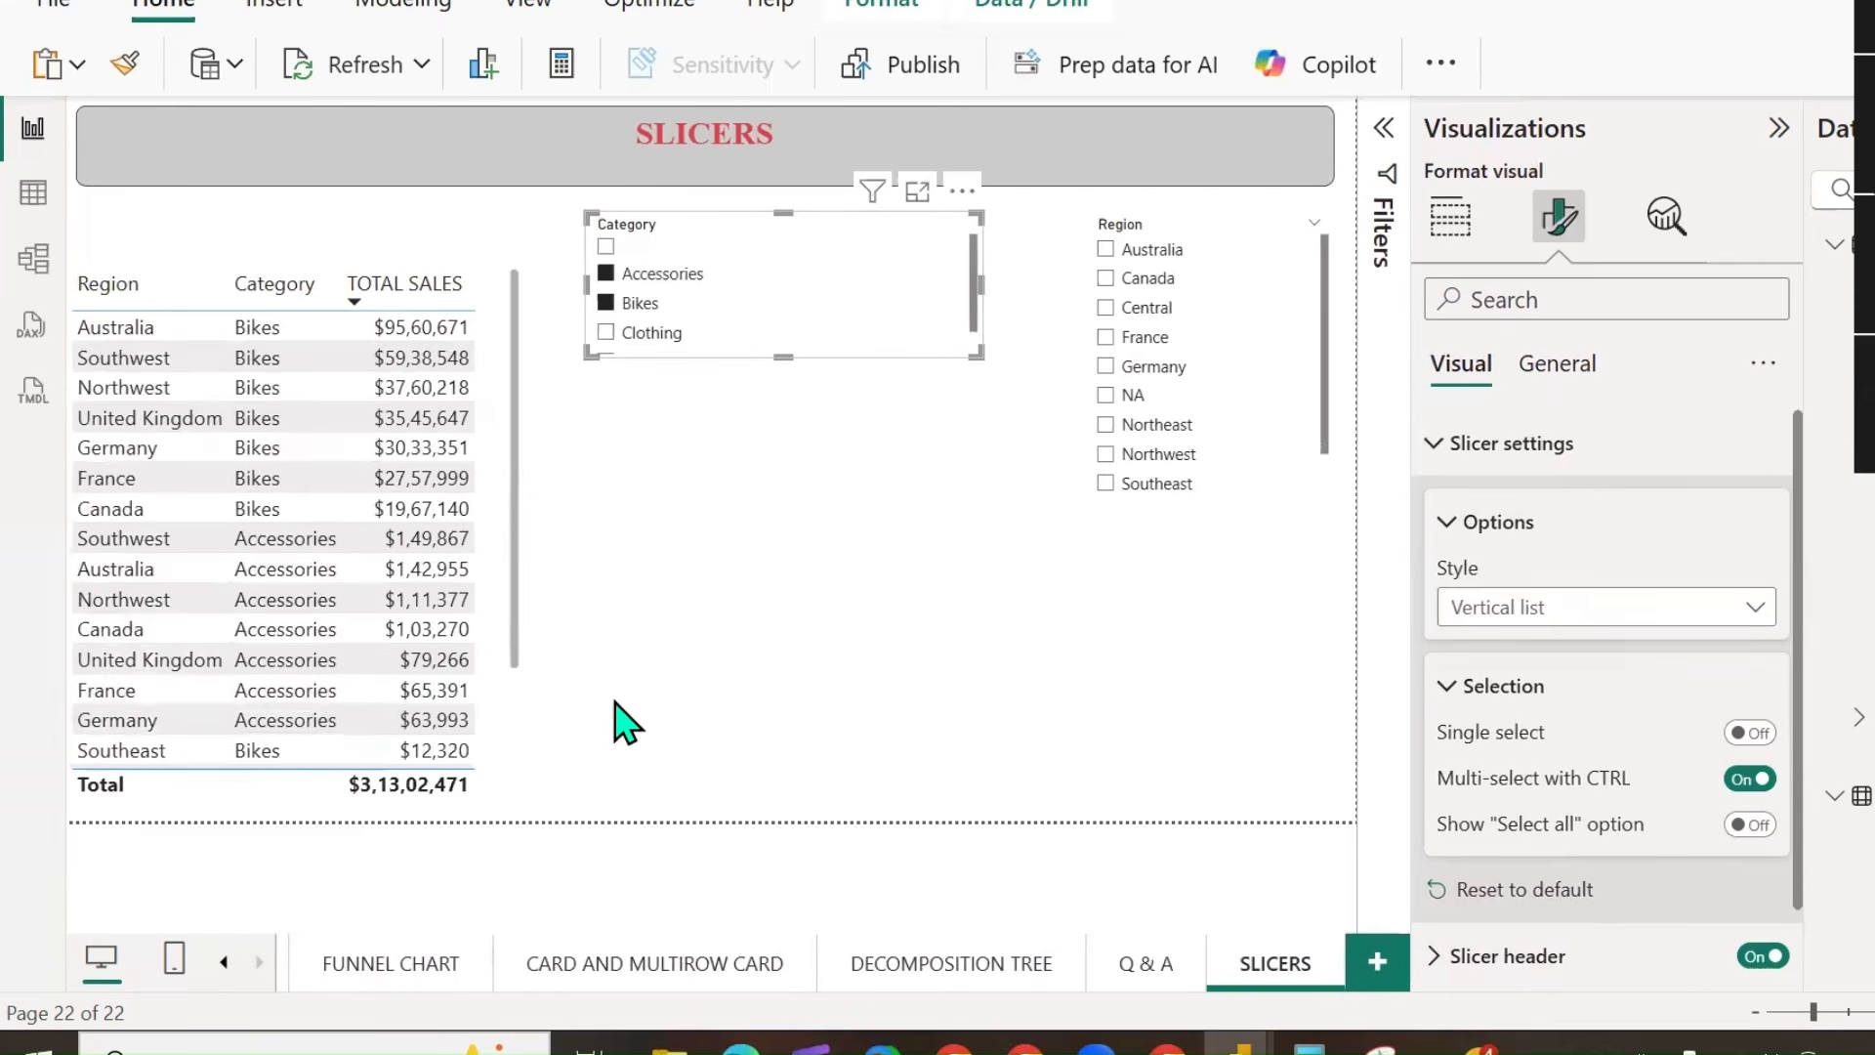
Test adding and removing Clothing and Bikes in the Category multi-selection, enlarge the slicer to show Components, and clear the selection.
{"action": "left_click", "coordinate": [633, 334], "text": "ctrl"}
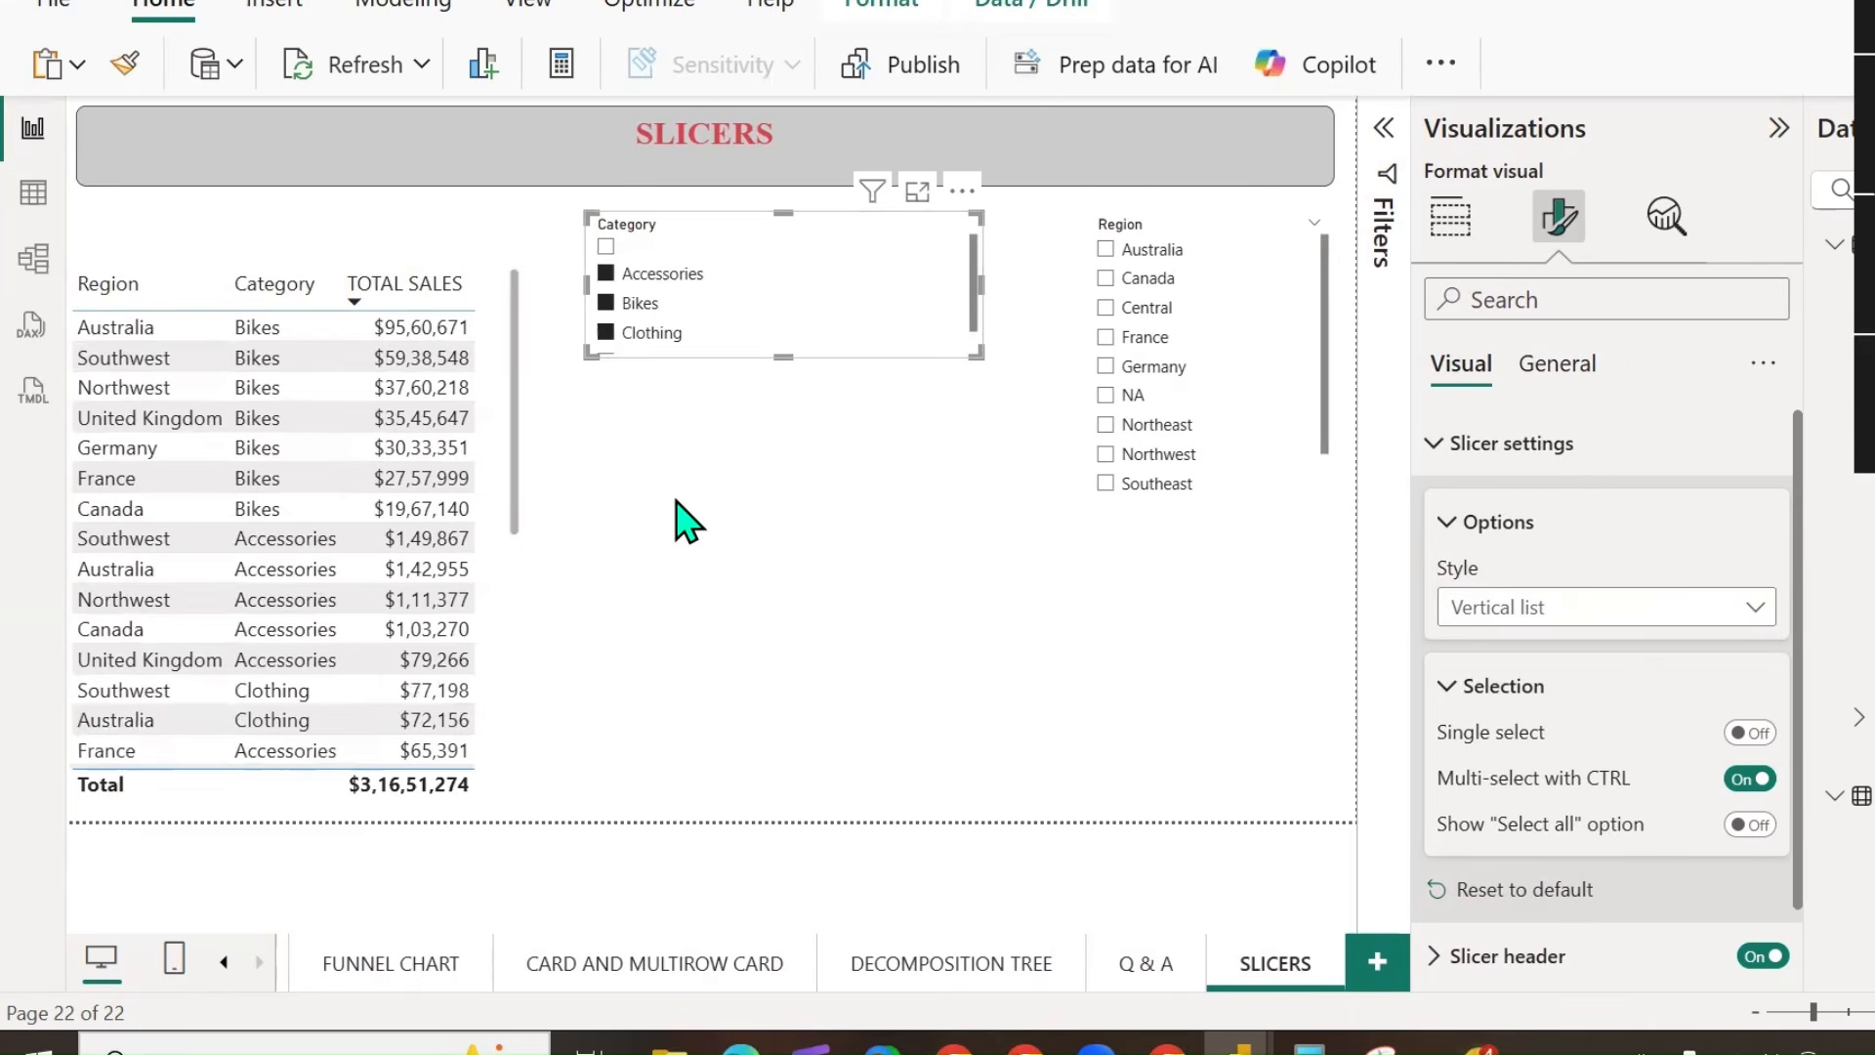
{"action": "left_click", "coordinate": [645, 334], "text": "ctrl"}
{"action": "left_click", "coordinate": [644, 305], "text": "ctrl"}
{"action": "left_click", "coordinate": [640, 304]}
{"action": "left_click", "coordinate": [644, 333]}
{"action": "left_click_drag", "start_coordinate": [755, 358], "coordinate": [703, 389]}
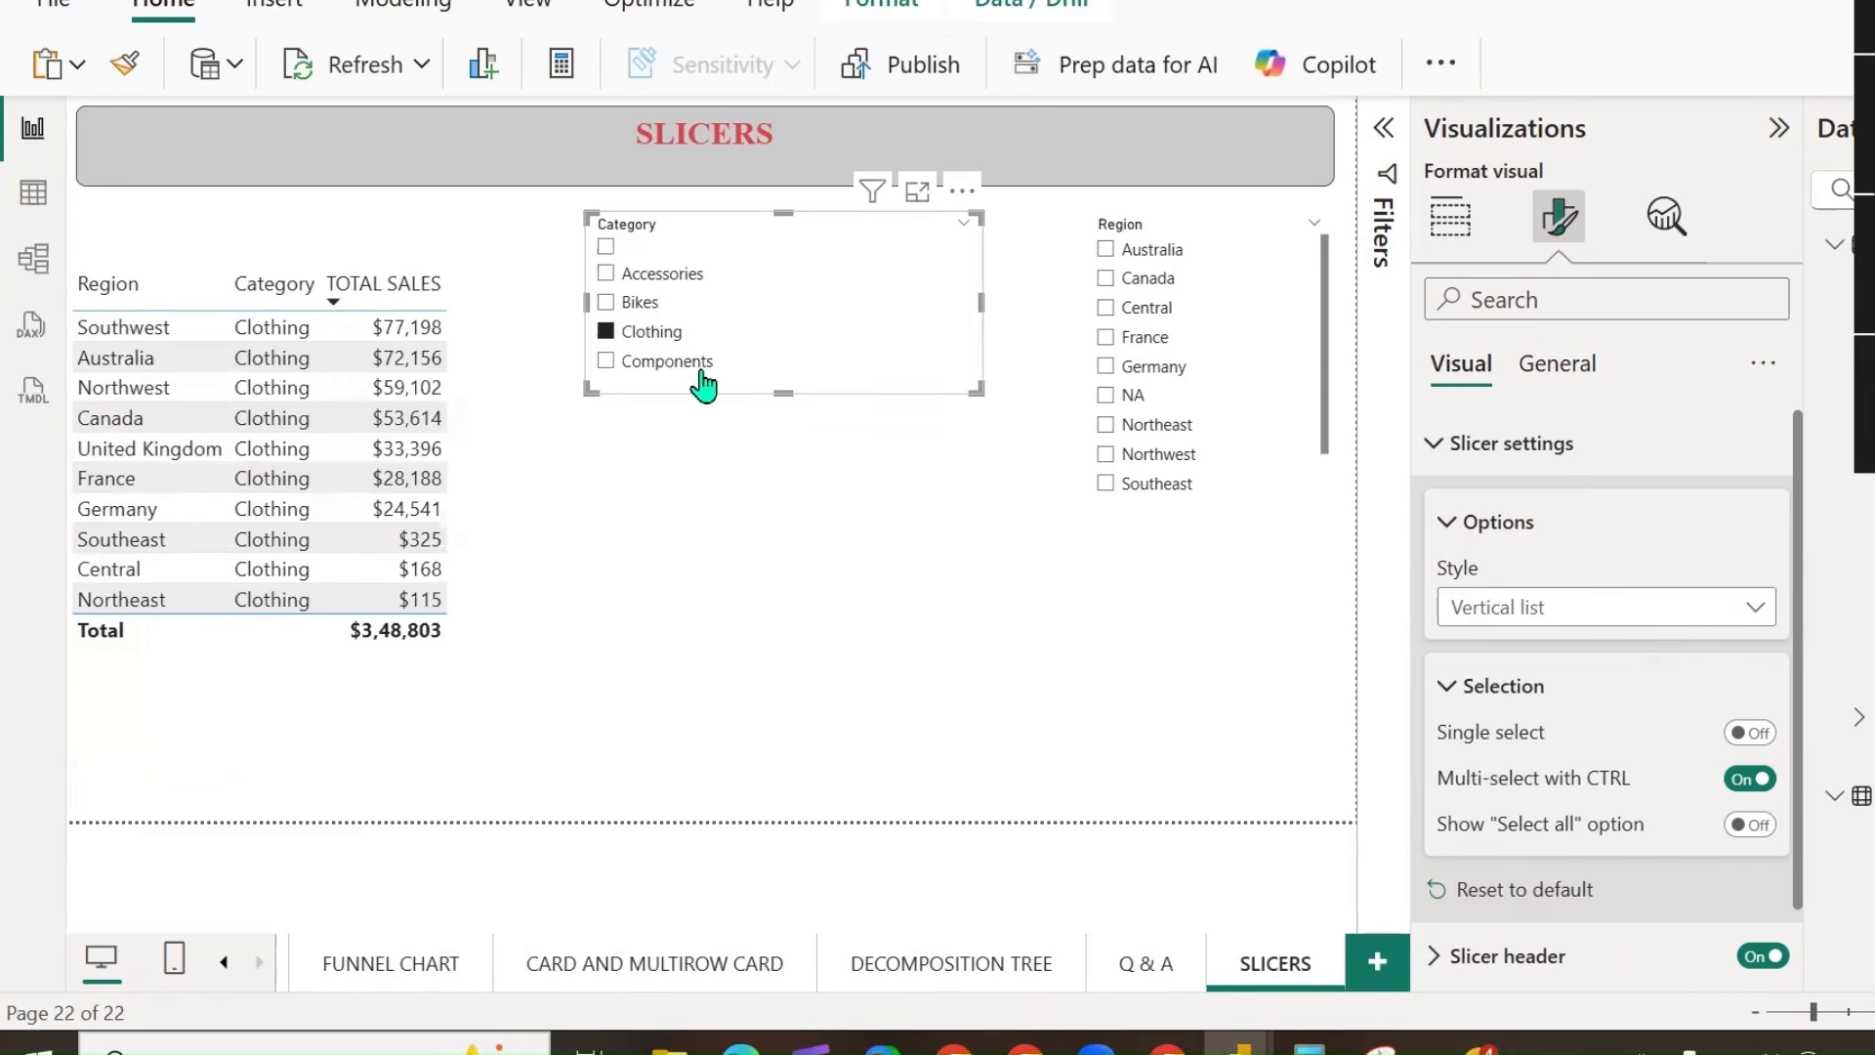
{"action": "left_click", "coordinate": [650, 332]}
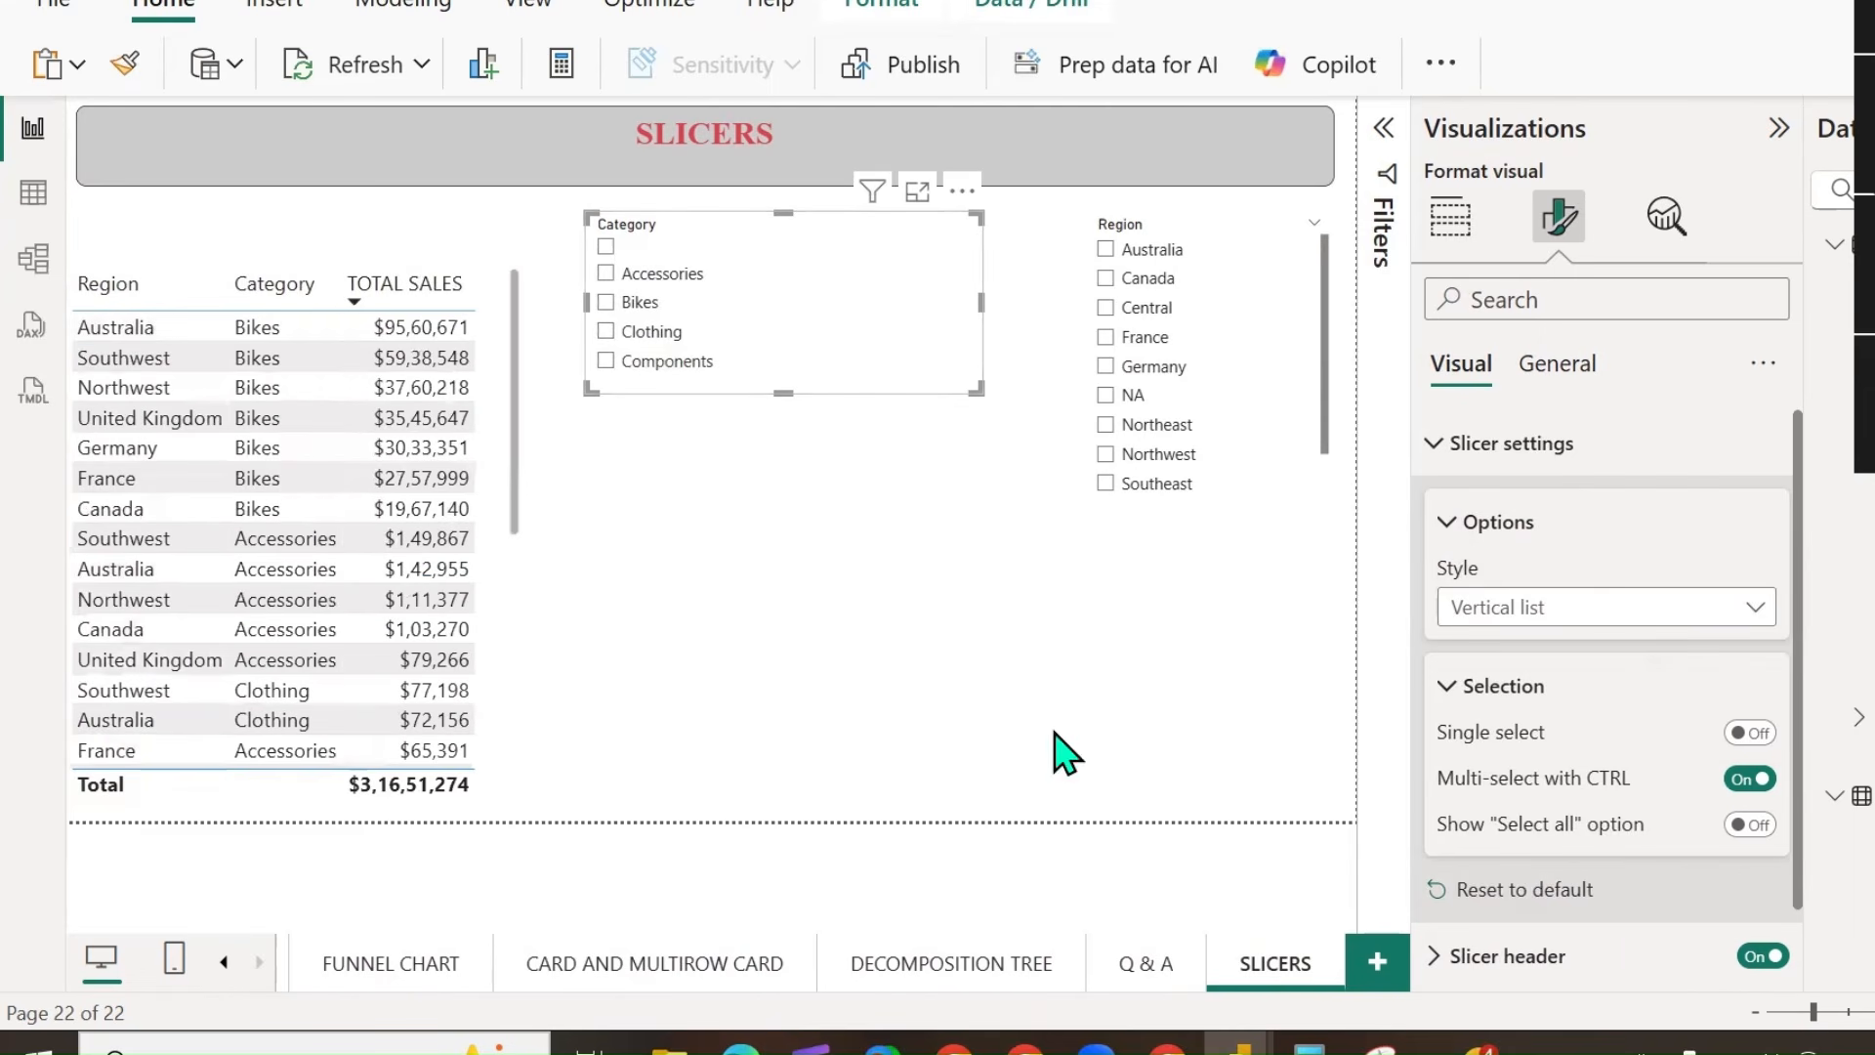
Turn off Multi-select with CTRL and turn on Single select for the Category slicer, trying it with Accessories and Clothing.
{"action": "left_click", "coordinate": [1747, 782]}
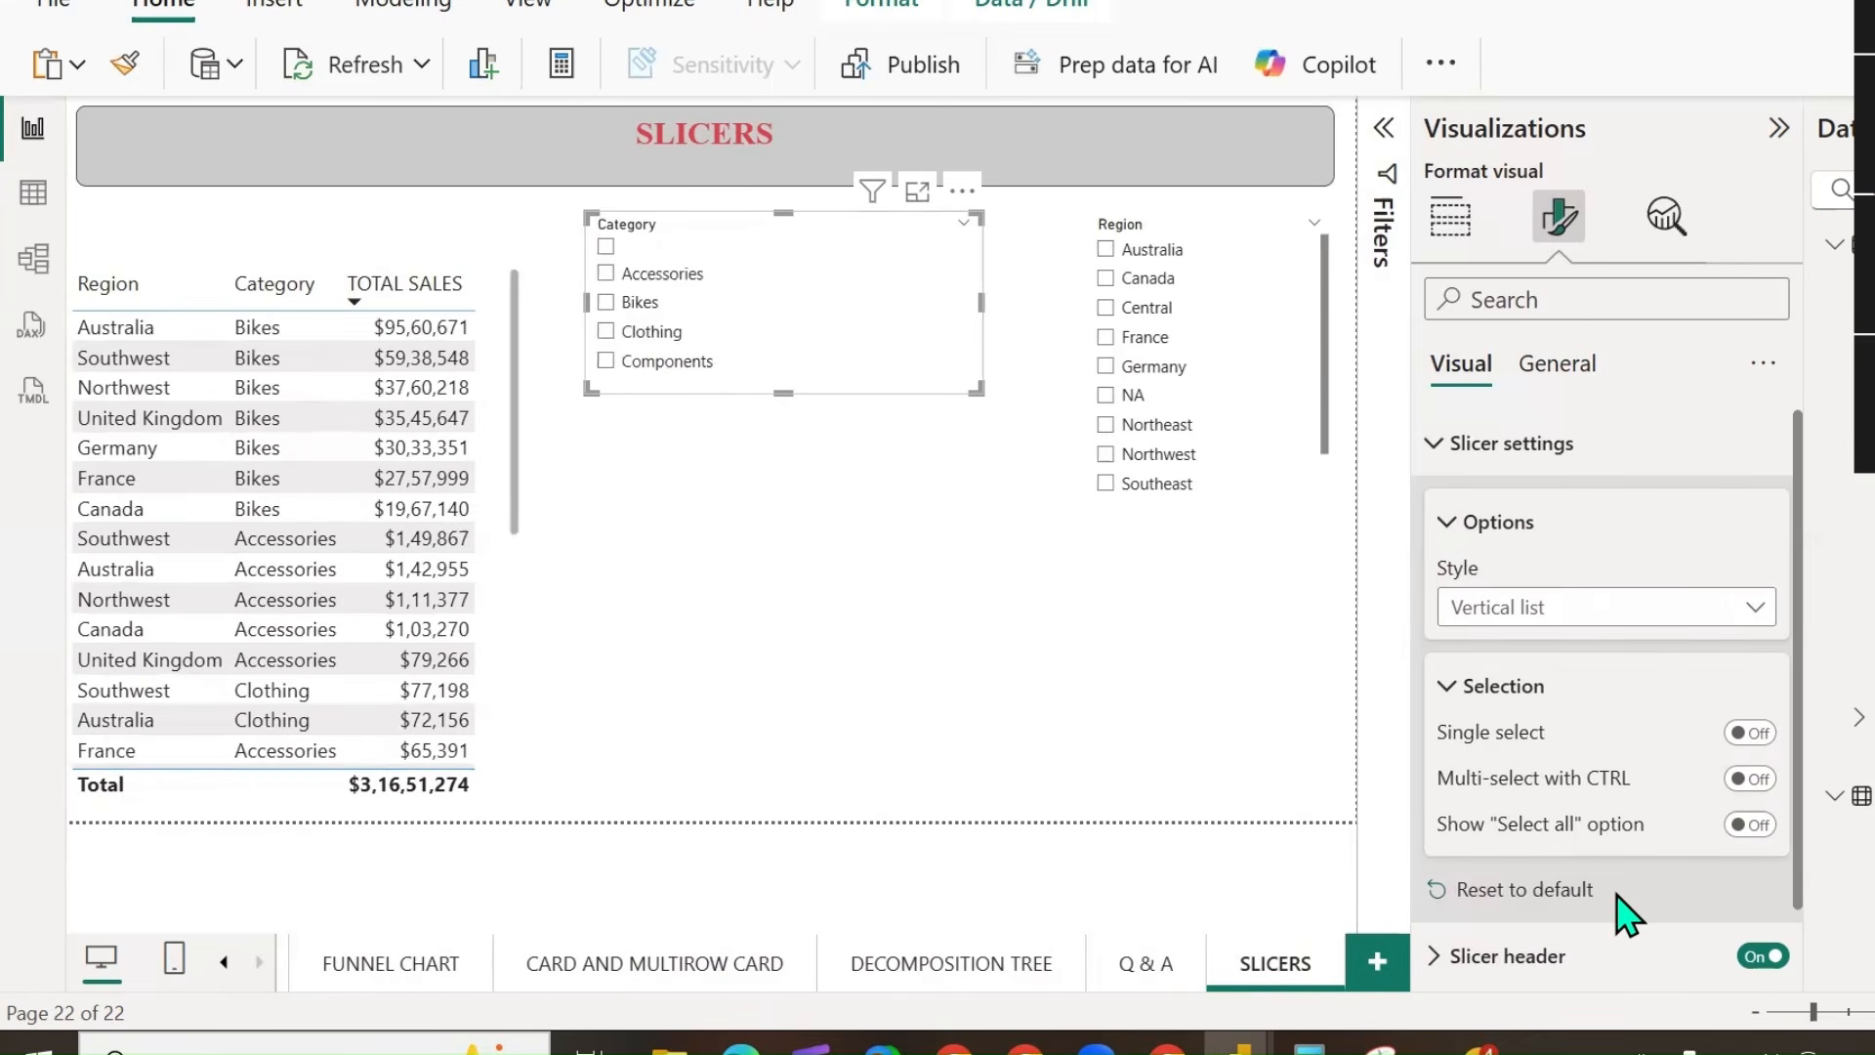
{"action": "left_click", "coordinate": [1751, 735]}
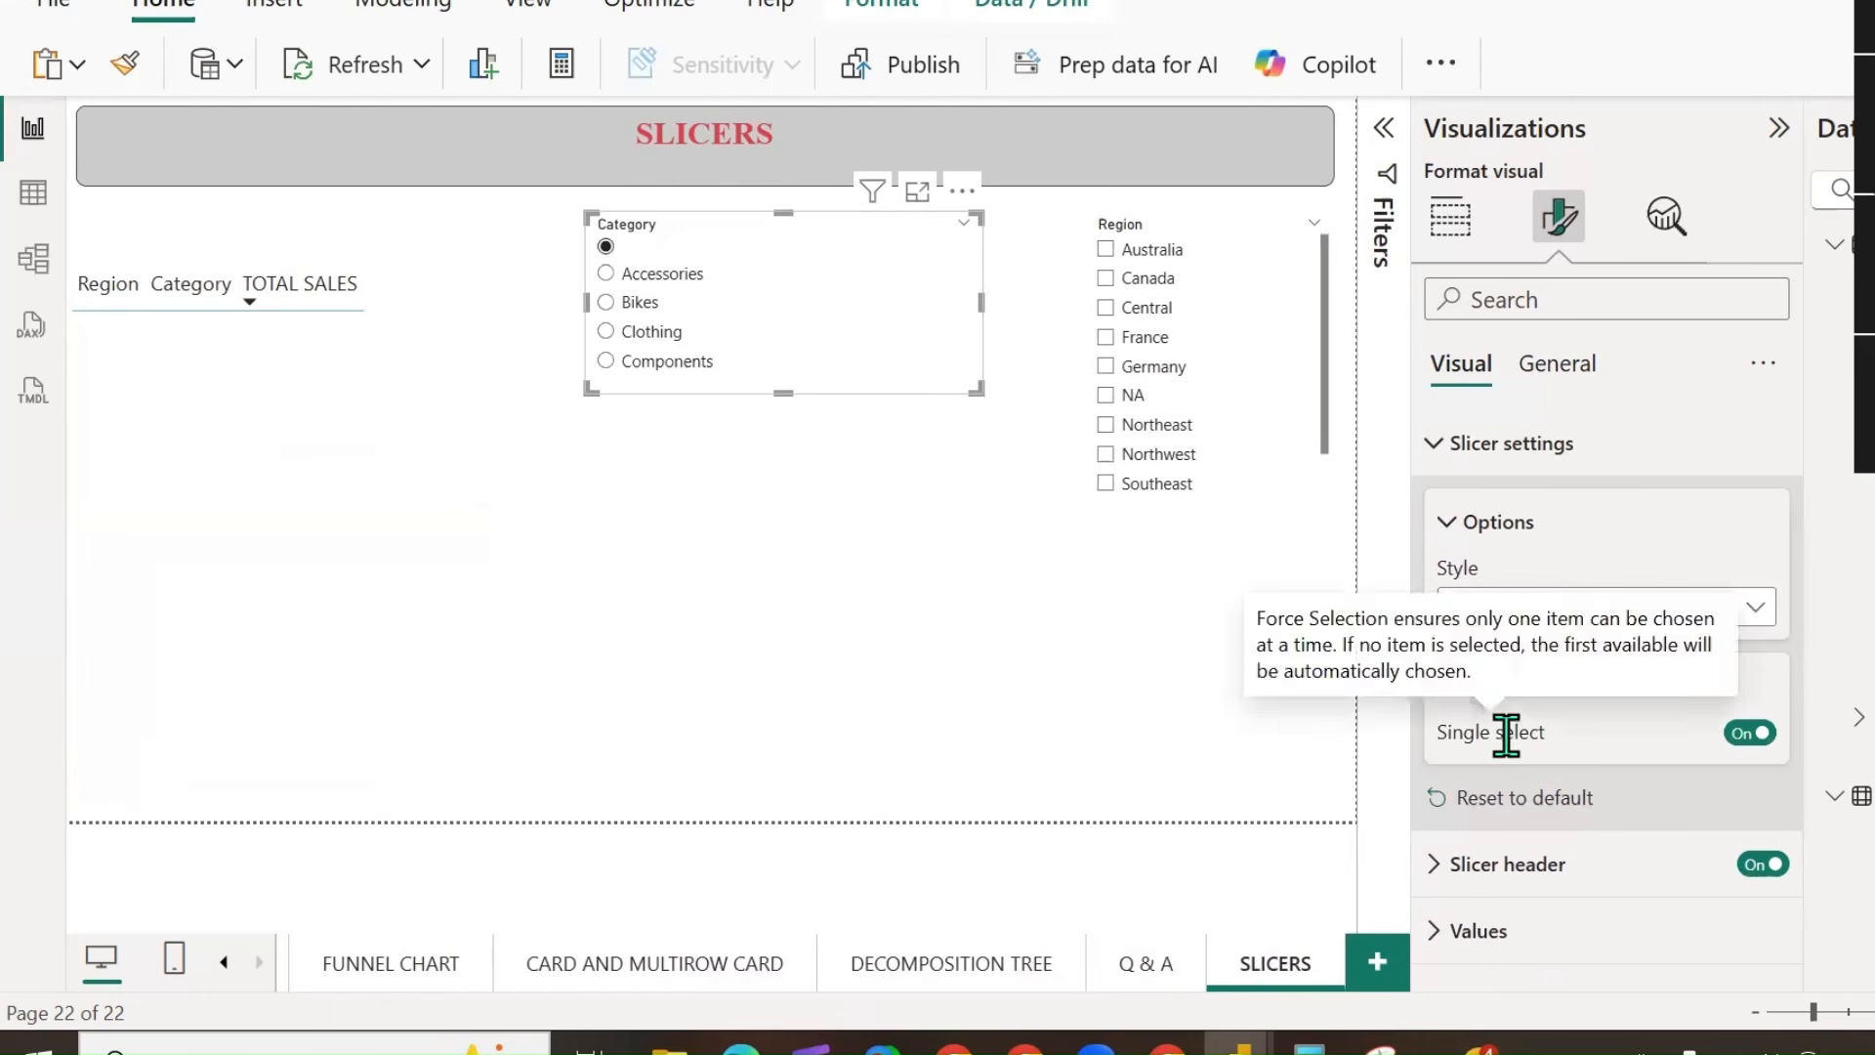
{"action": "left_click", "coordinate": [663, 278]}
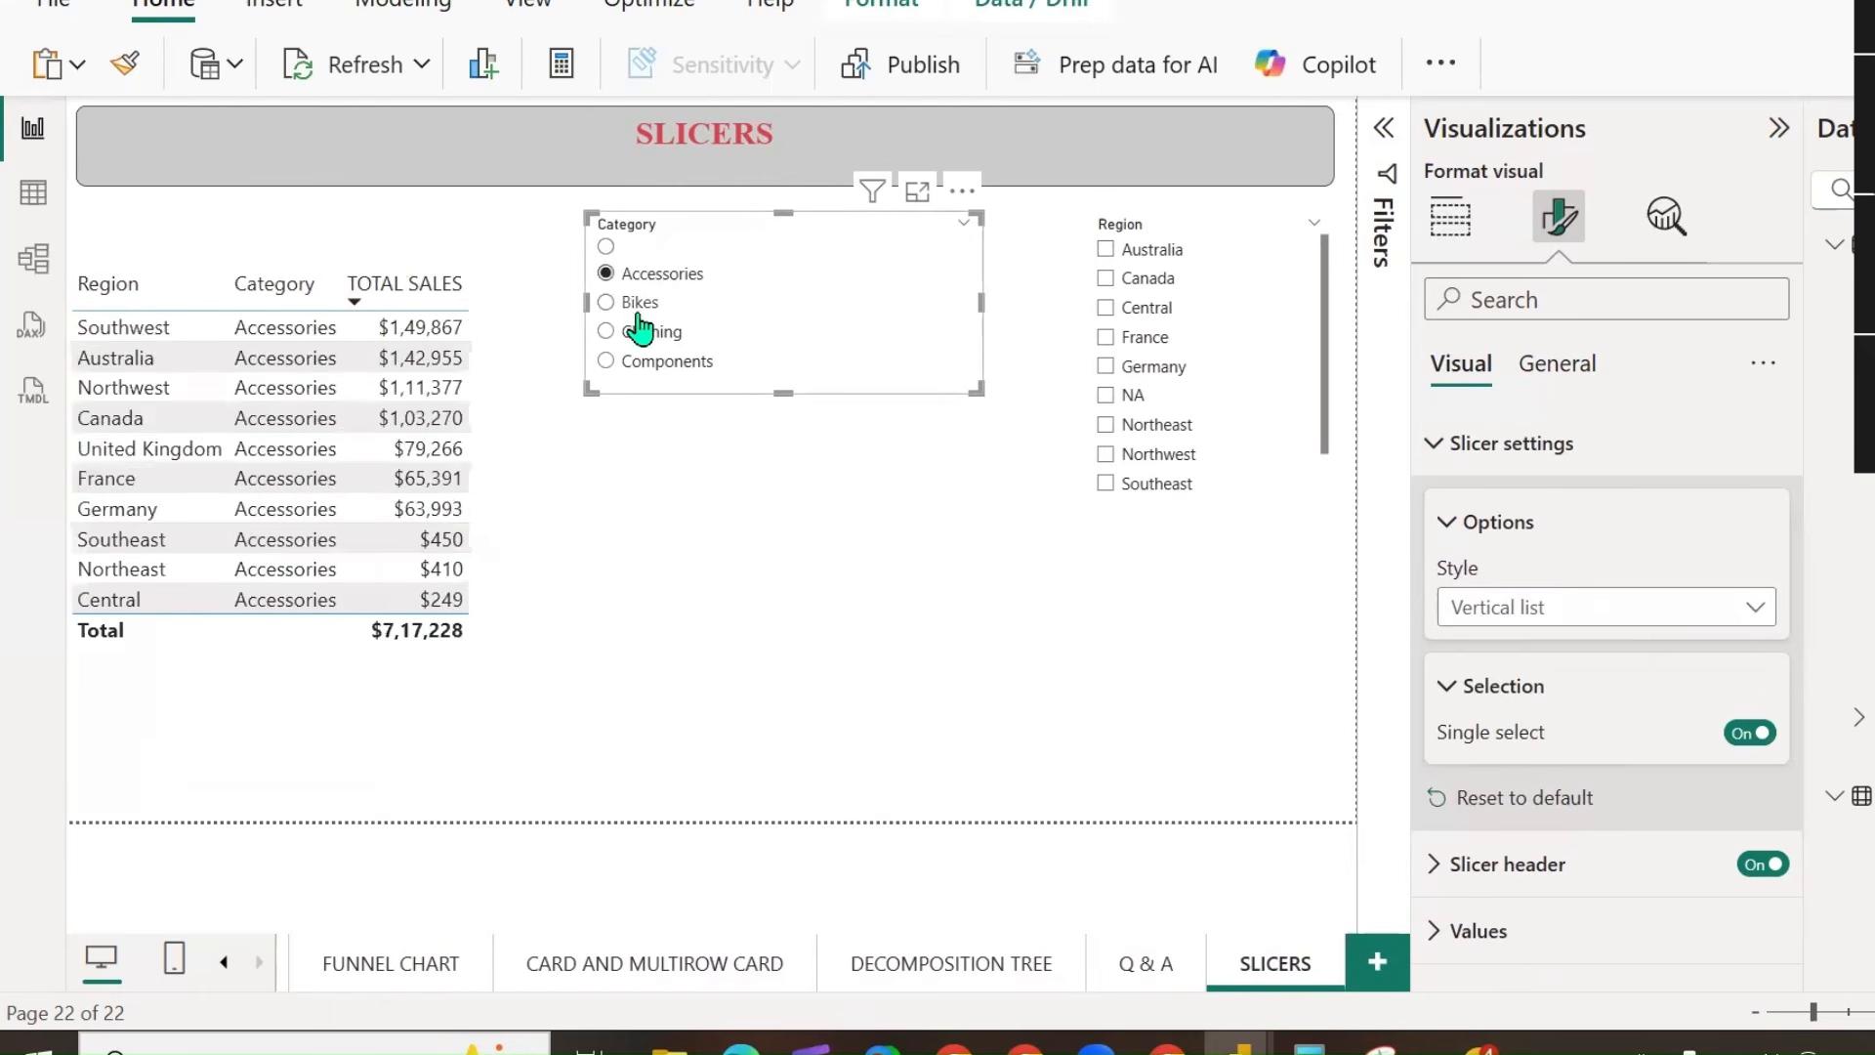
{"action": "left_click", "coordinate": [646, 333]}
{"action": "left_click", "coordinate": [649, 333]}
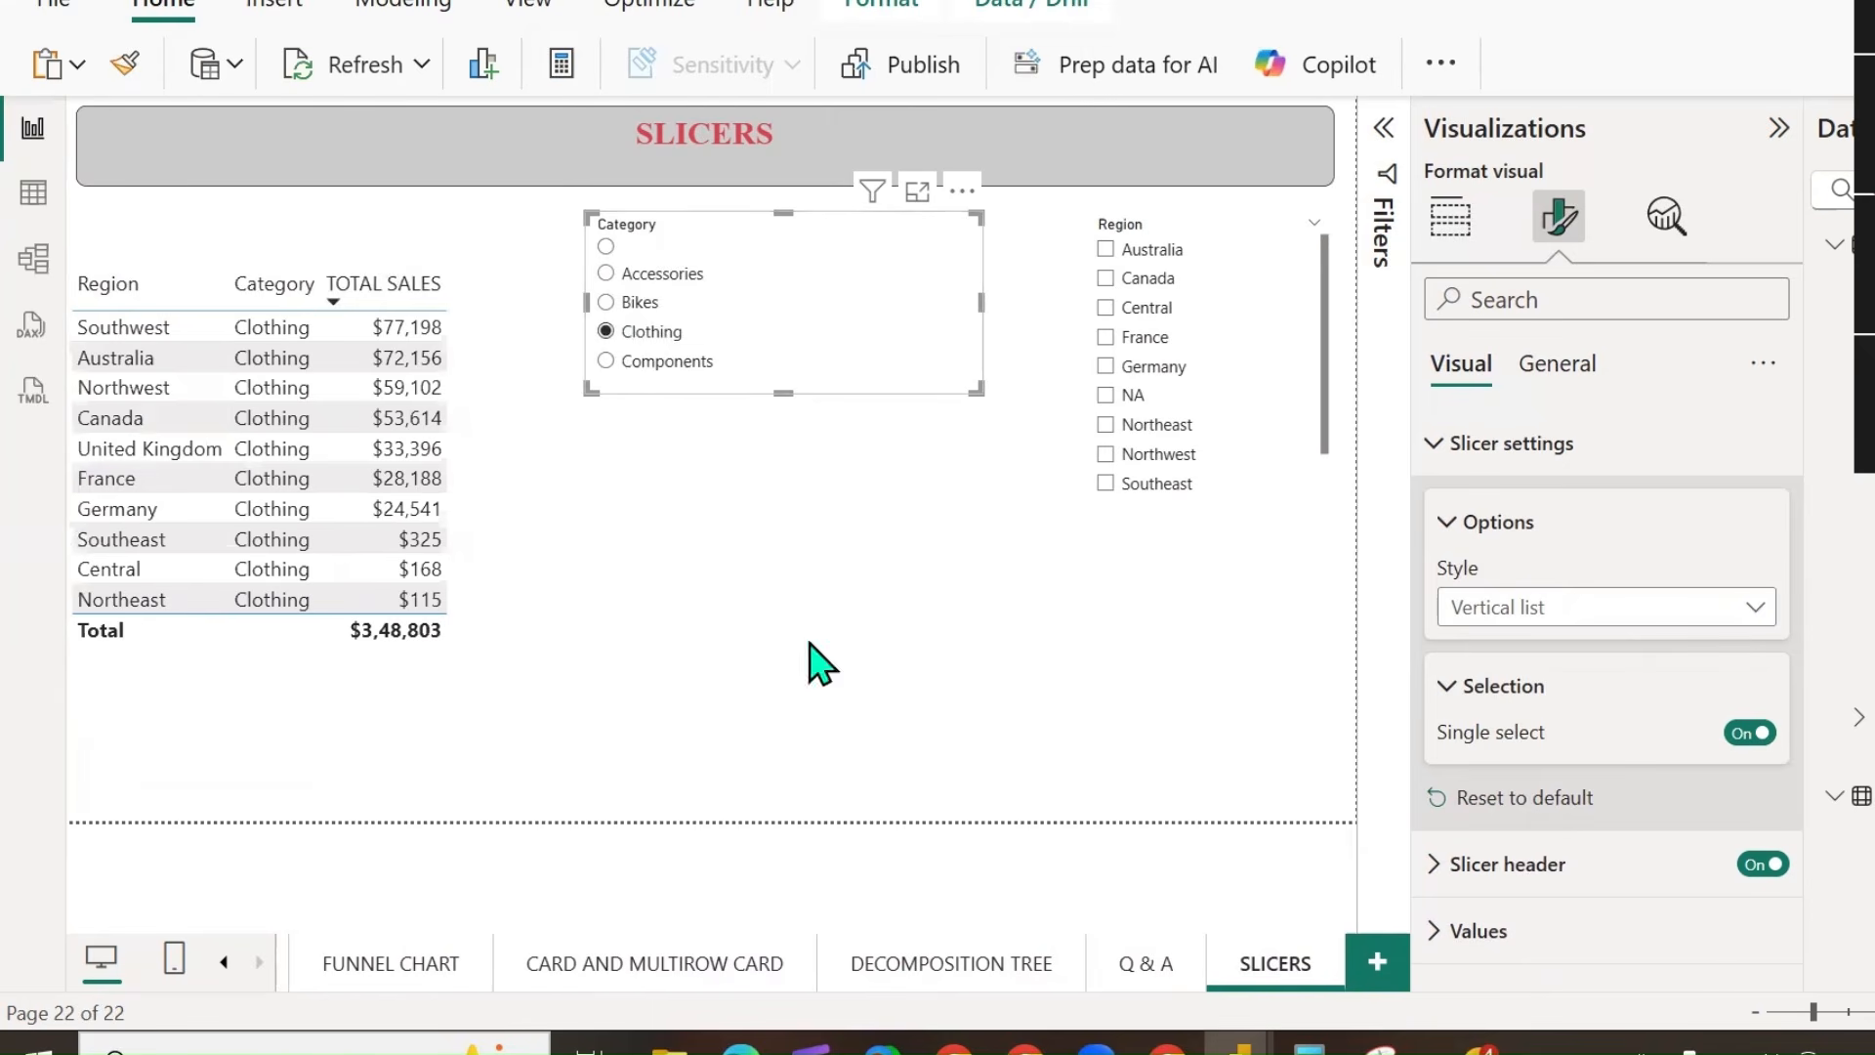
{"action": "left_click_drag", "start_coordinate": [618, 236], "coordinate": [655, 182]}
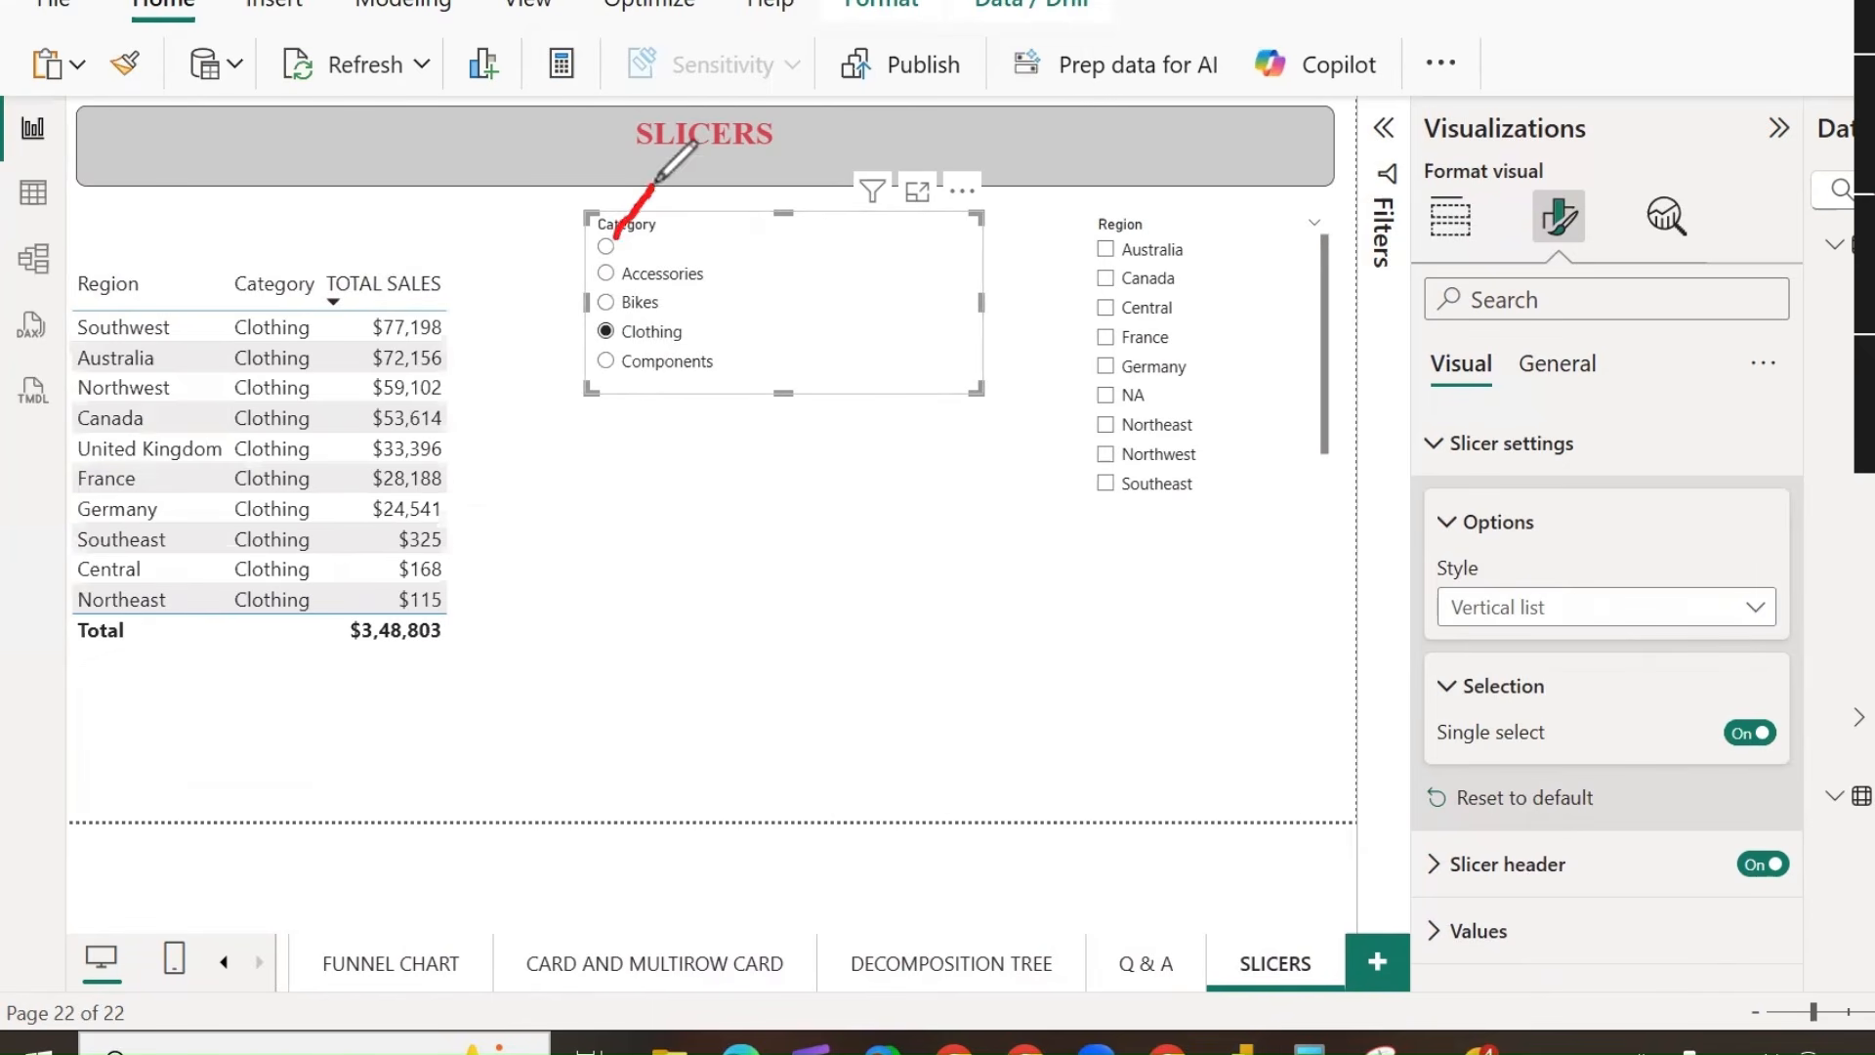
{"action": "left_click_drag", "start_coordinate": [596, 275], "coordinate": [499, 178]}
{"action": "left_click_drag", "start_coordinate": [592, 295], "coordinate": [511, 243]}
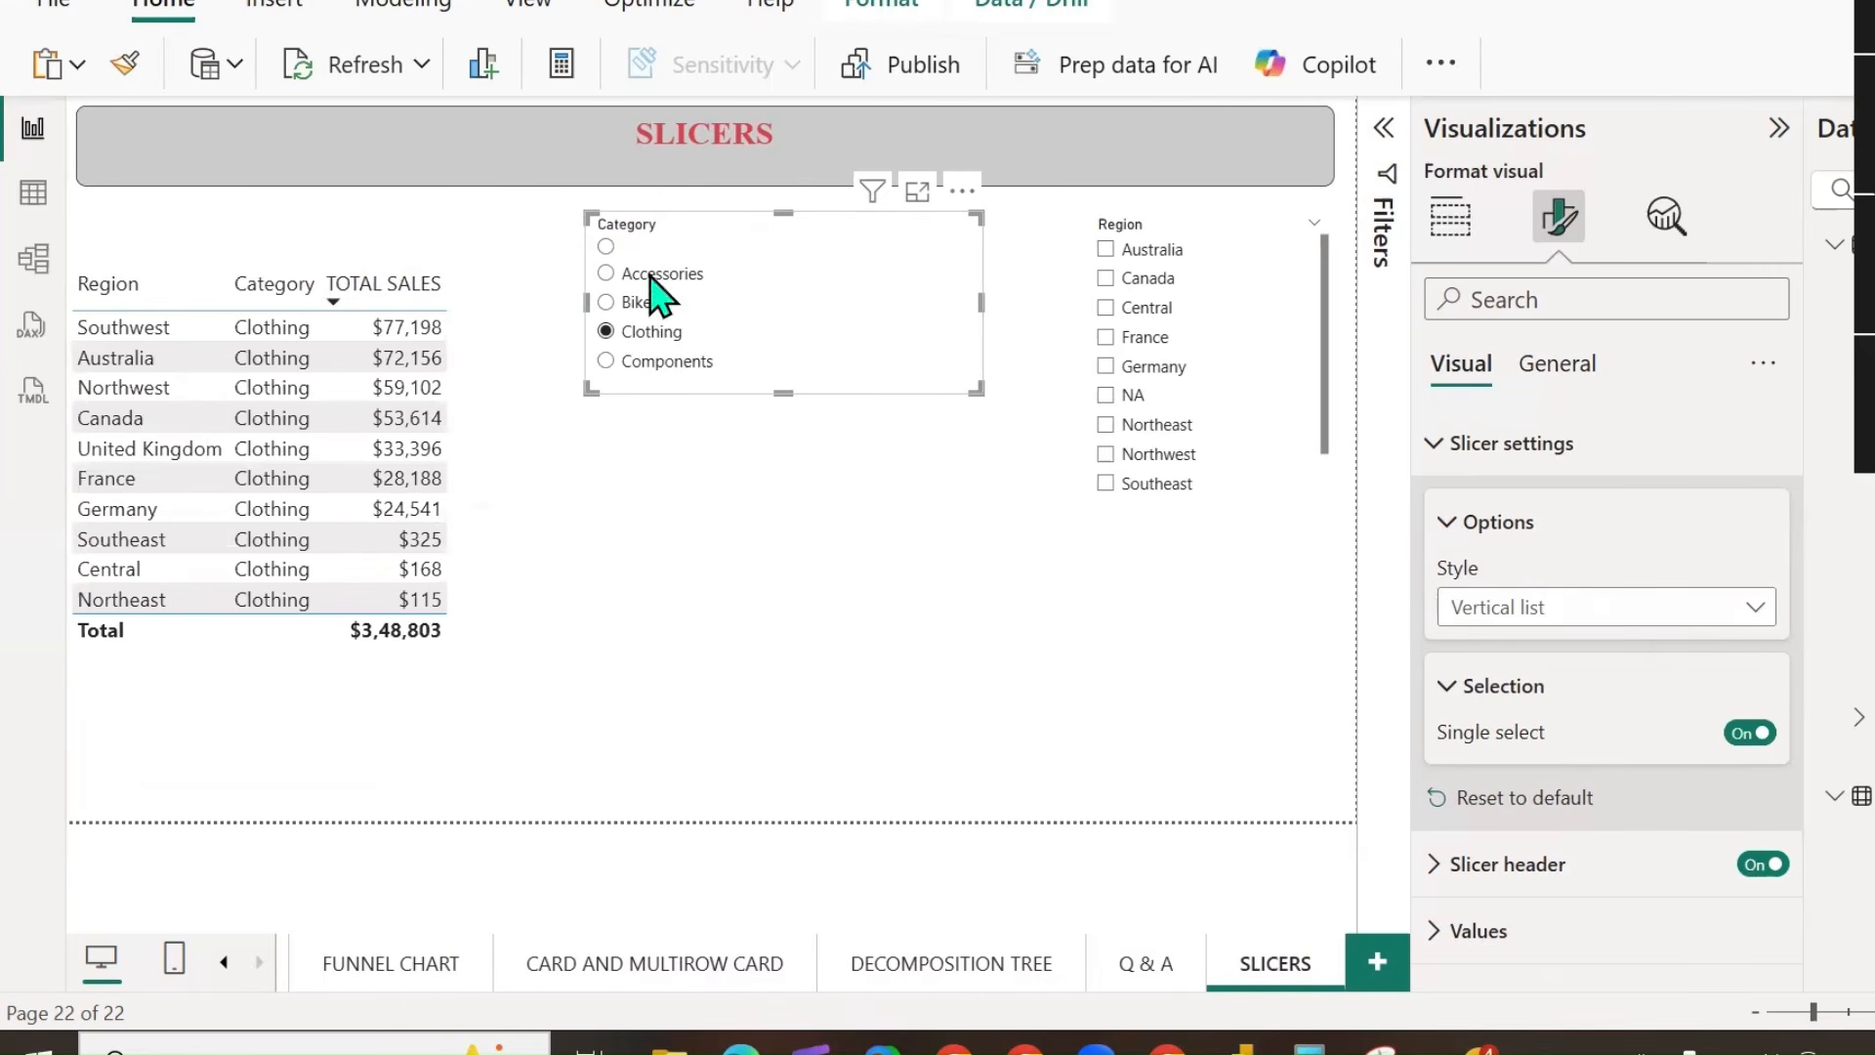
Turn off Single select and Multi-select with CTRL for the Category slicer, and turn on its "Select all" option.
{"action": "left_click", "coordinate": [1748, 733]}
{"action": "scroll", "coordinate": [1748, 720], "scroll_direction": "down", "scroll_amount": 1}
{"action": "left_click", "coordinate": [1752, 705]}
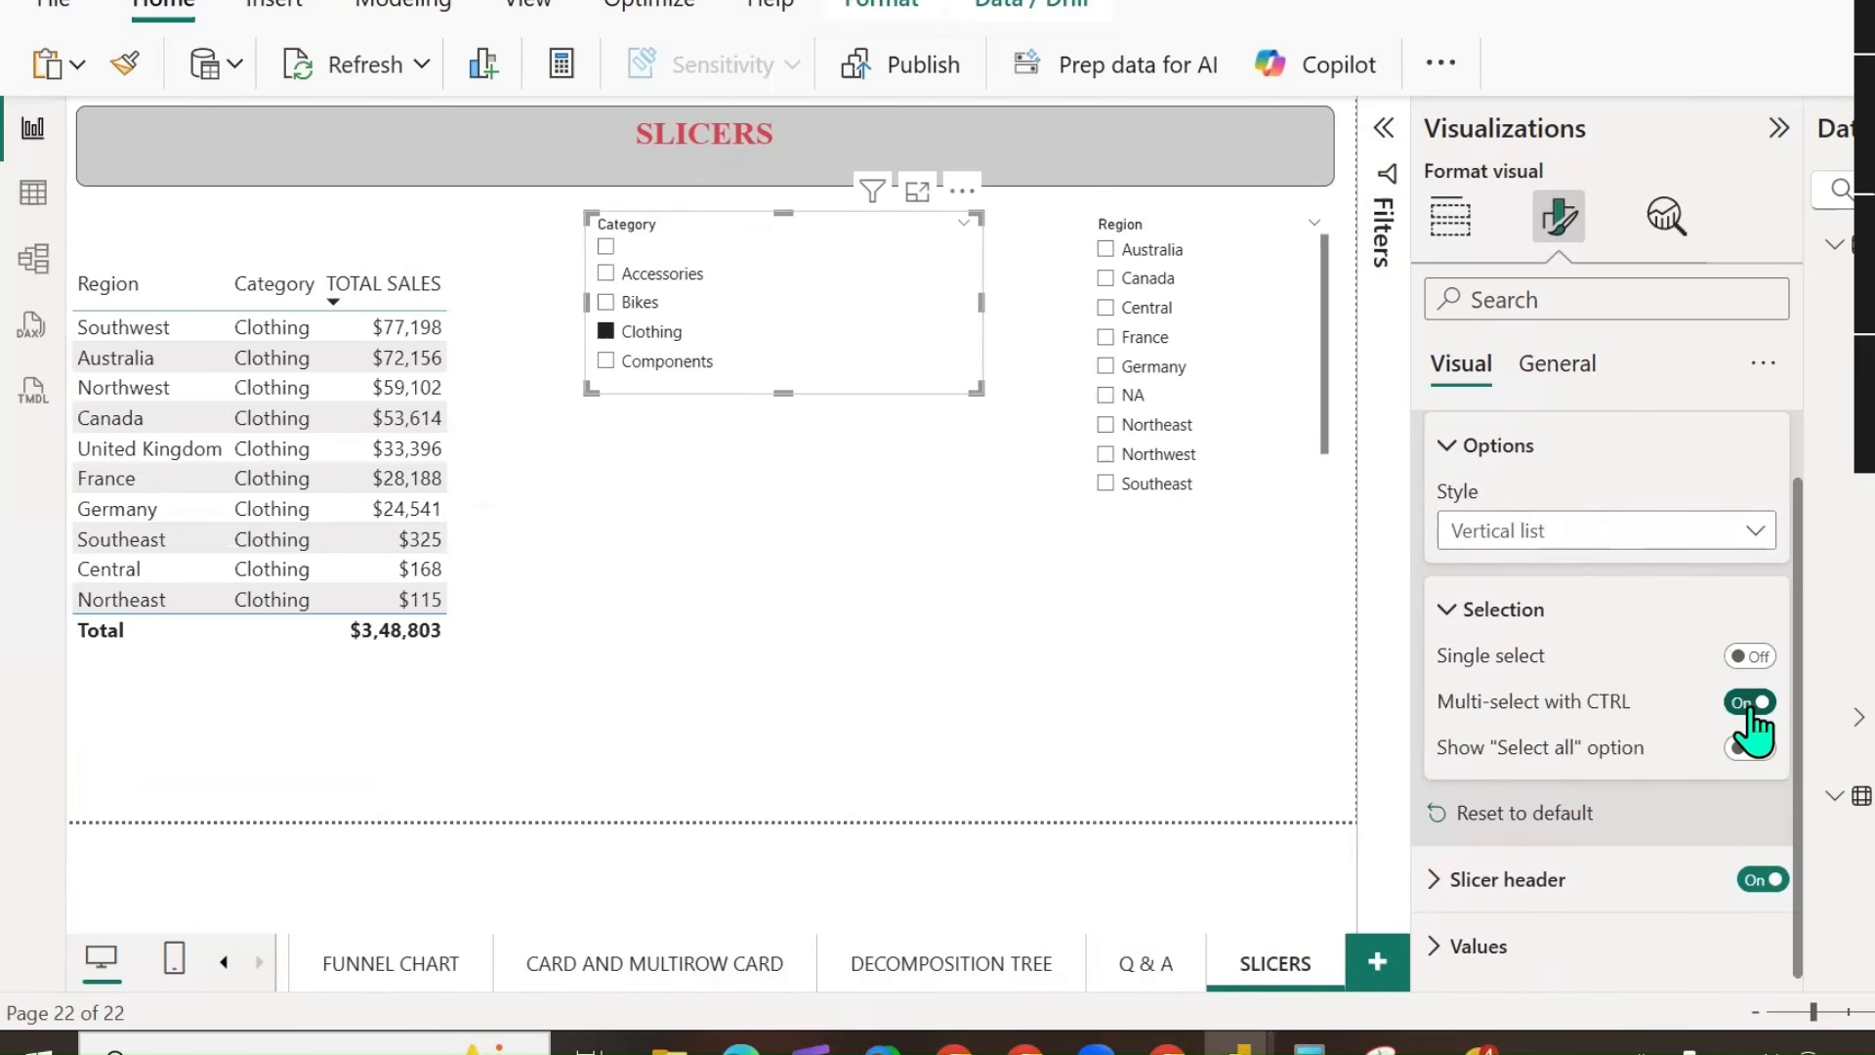
{"action": "left_click", "coordinate": [1744, 703]}
{"action": "mouse_move", "coordinate": [1600, 758]}
{"action": "left_click", "coordinate": [1753, 749]}
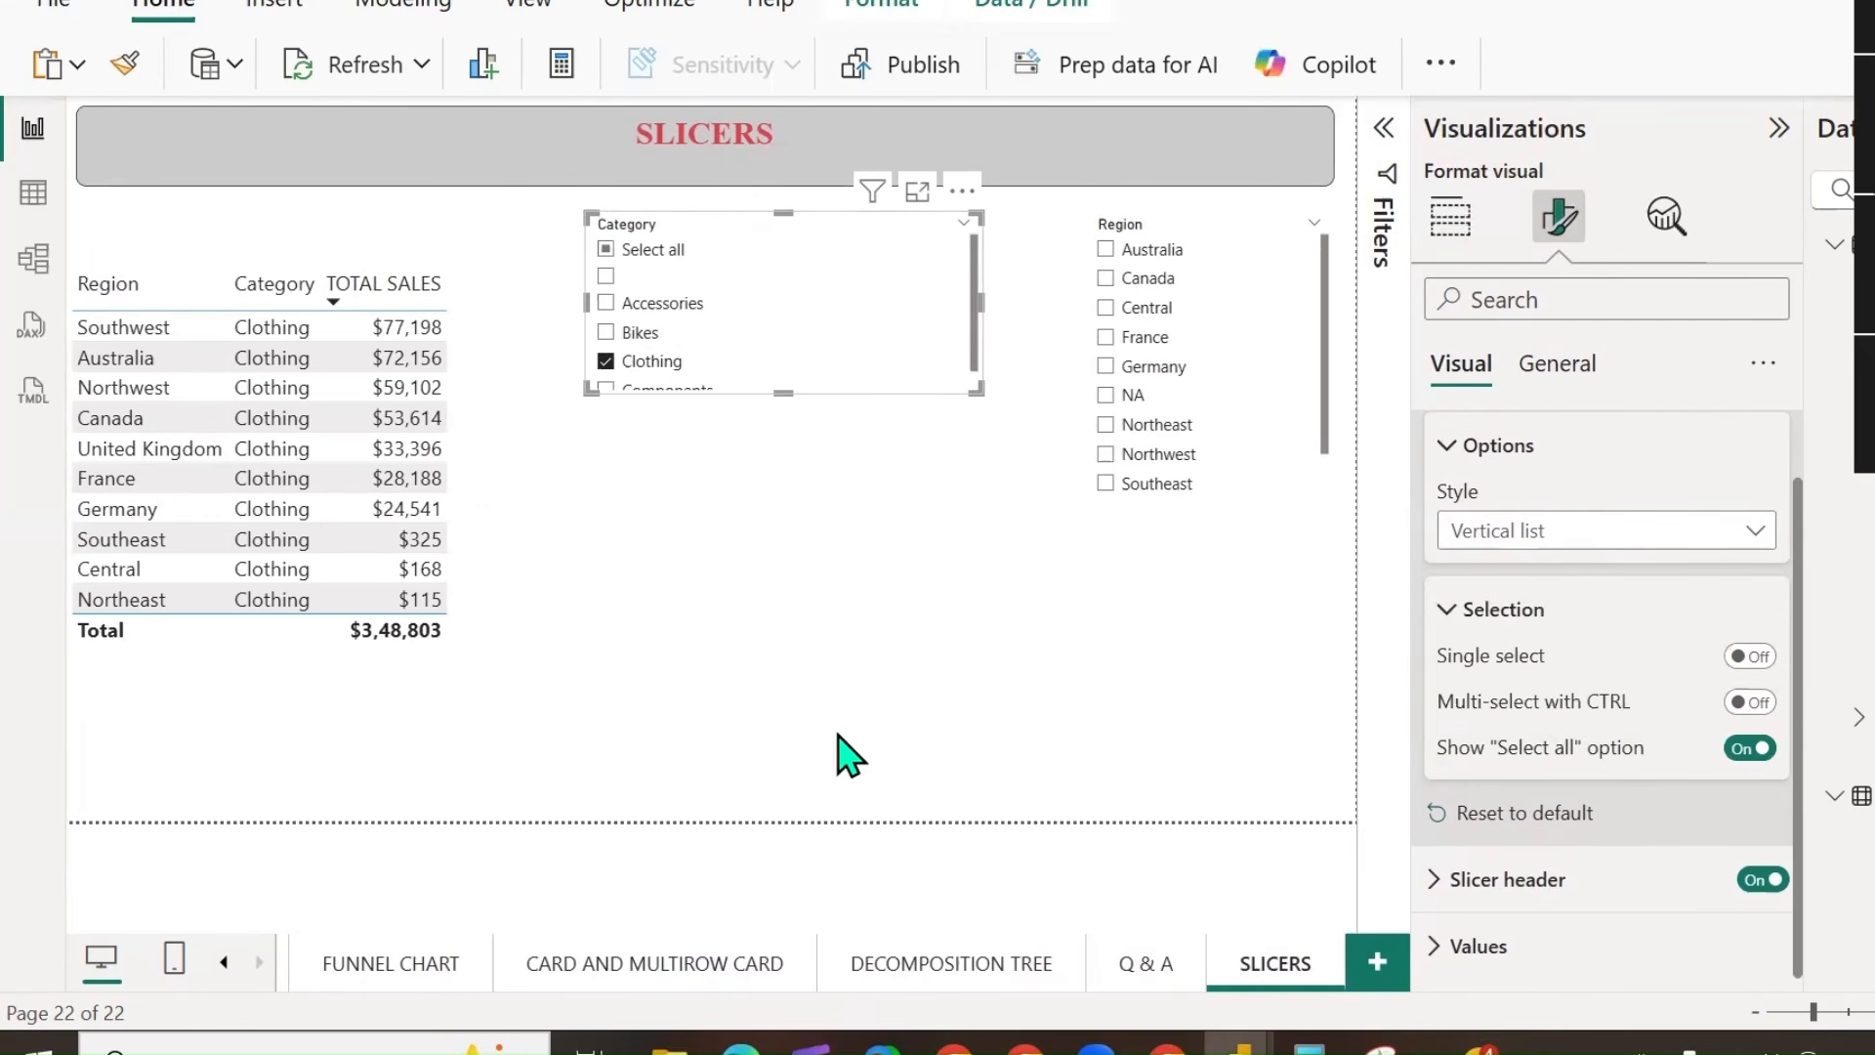
Make the Category slicer taller to show every entry, add Accessories, Bikes and Components, and switch Select all on and off.
{"action": "left_click_drag", "start_coordinate": [786, 383], "coordinate": [787, 503]}
{"action": "left_click", "coordinate": [649, 303]}
{"action": "left_click", "coordinate": [643, 334]}
{"action": "left_click", "coordinate": [633, 391]}
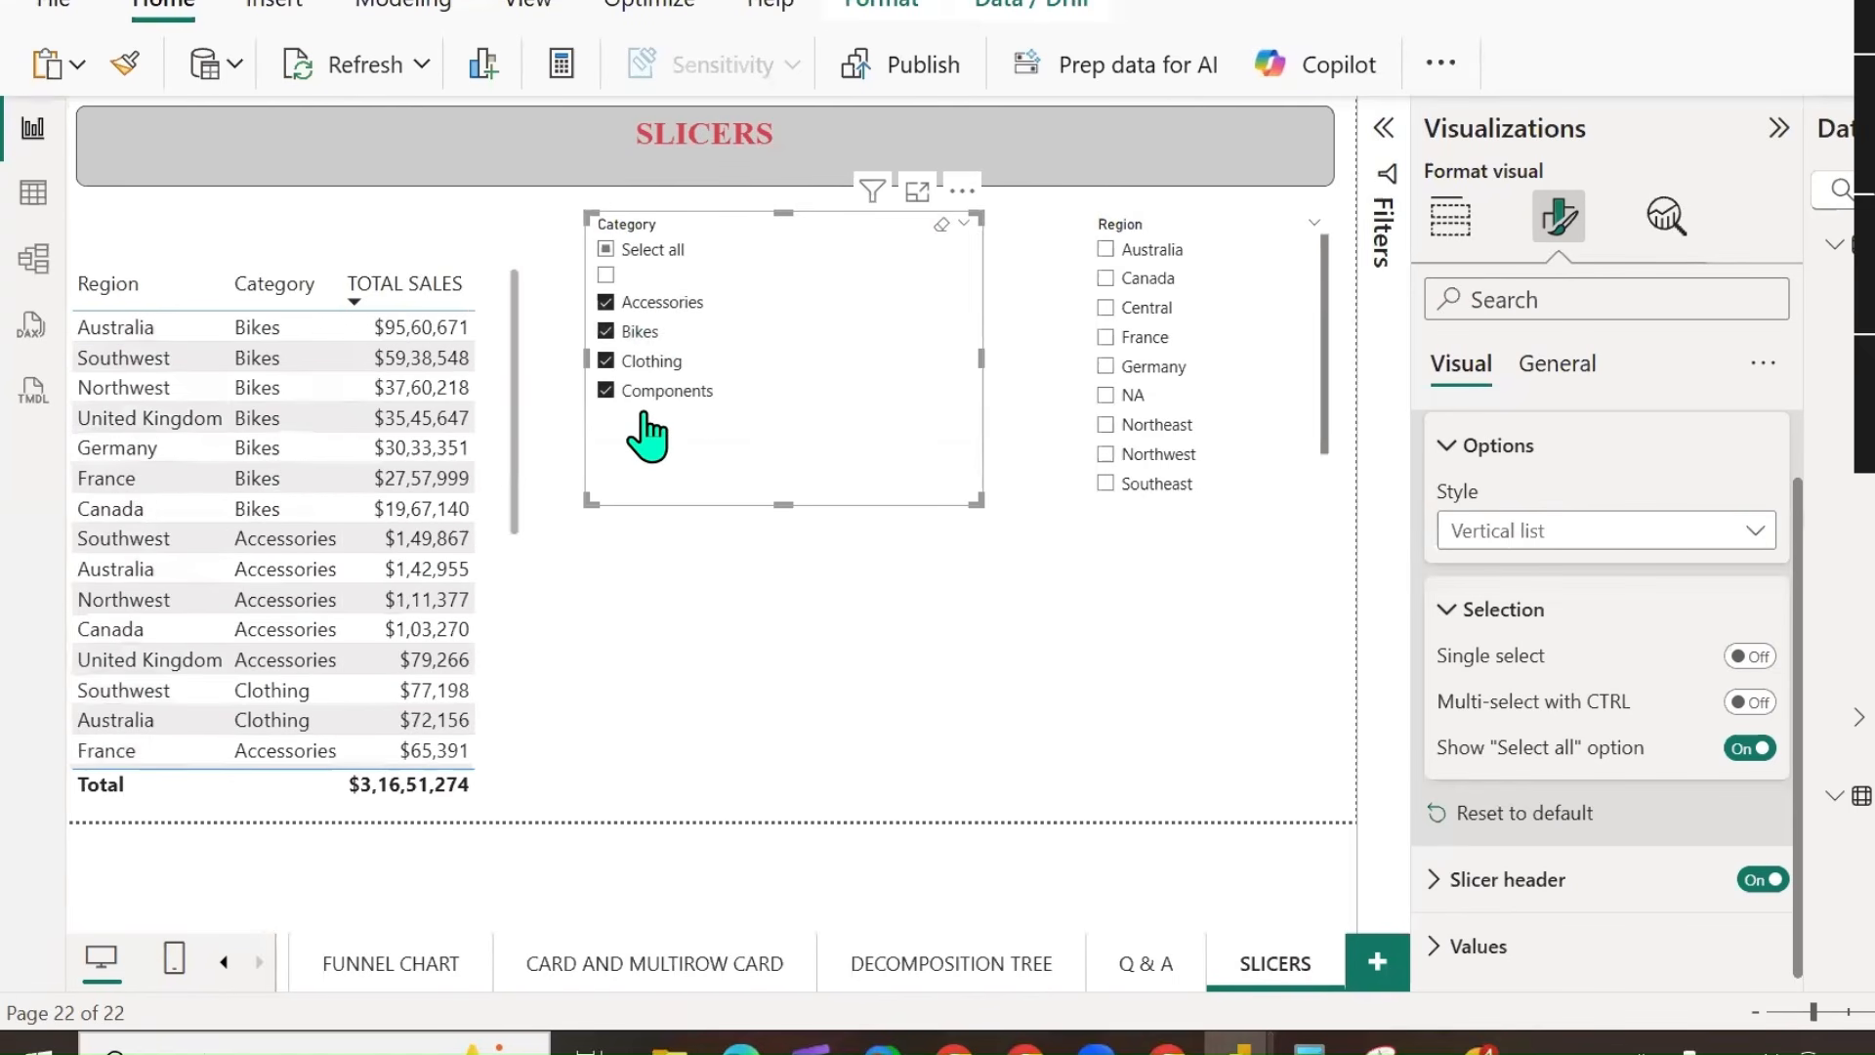
{"action": "left_click", "coordinate": [668, 256]}
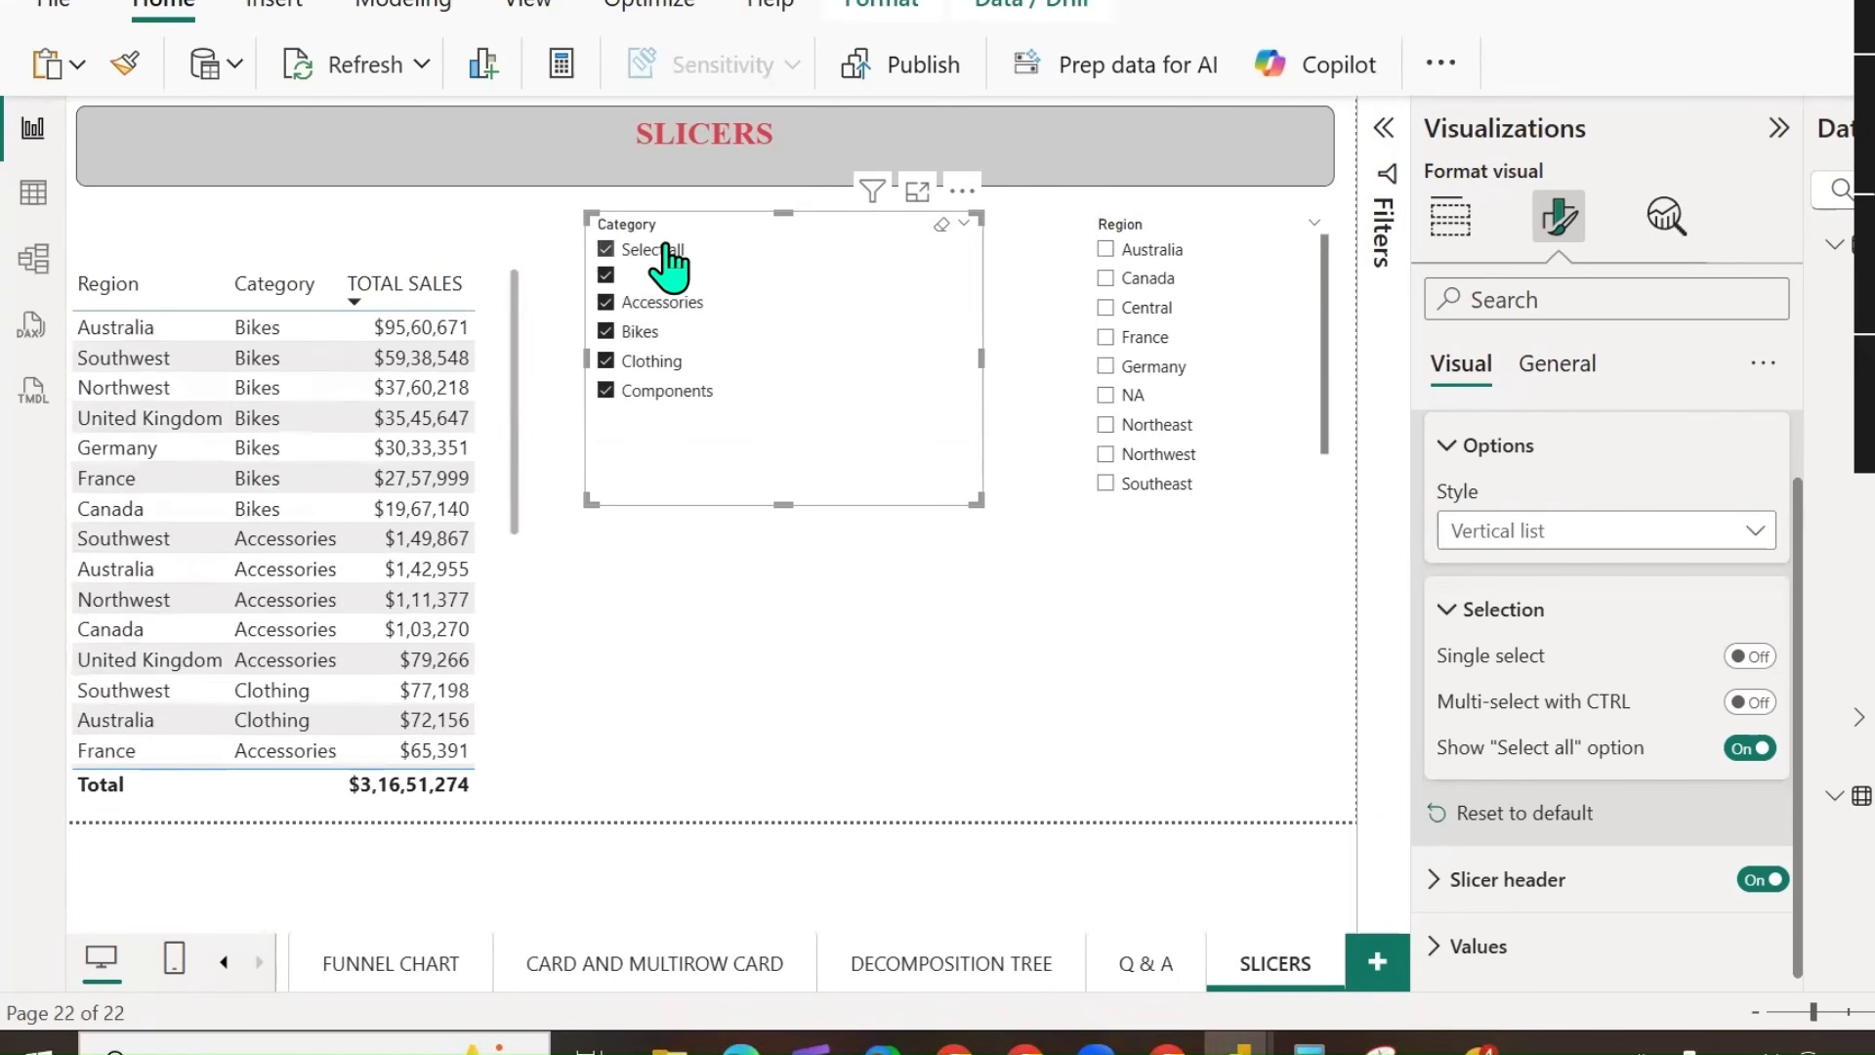
{"action": "left_click", "coordinate": [668, 256]}
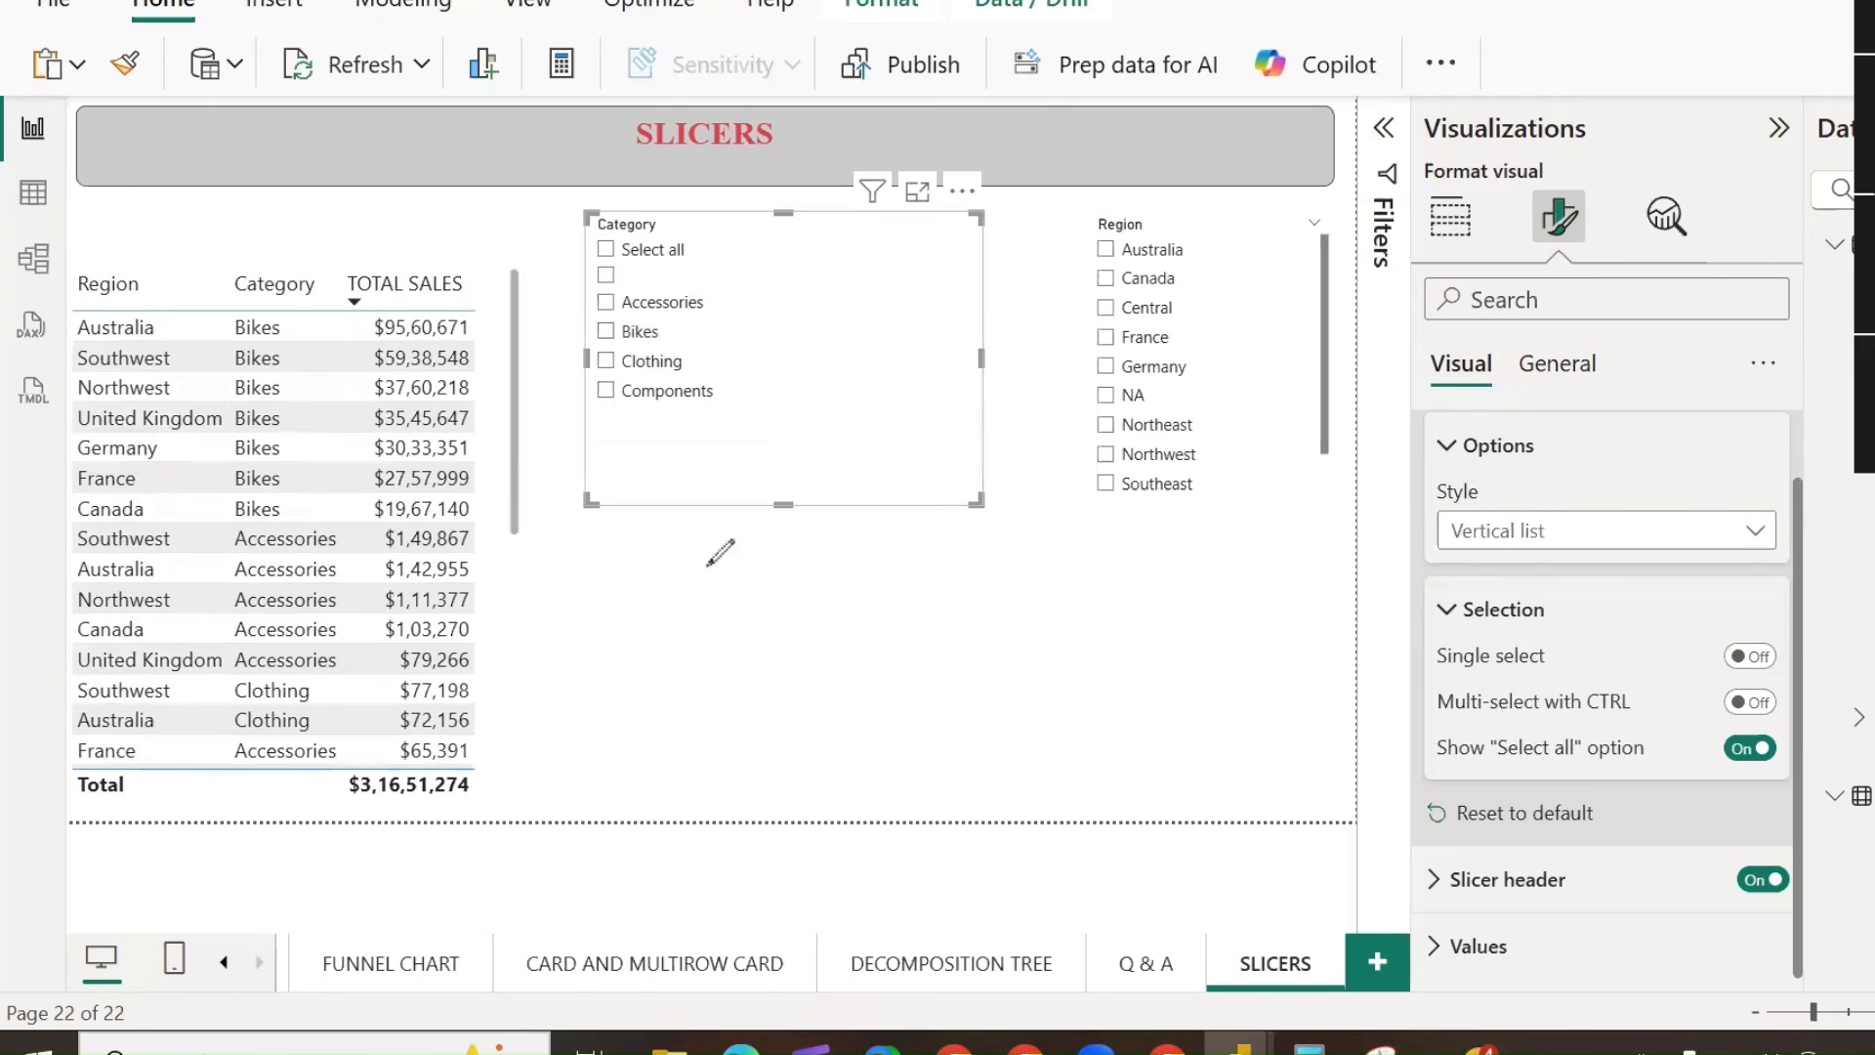
{"action": "left_click_drag", "start_coordinate": [802, 526], "coordinate": [802, 732]}
{"action": "left_click_drag", "start_coordinate": [803, 528], "coordinate": [781, 572]}
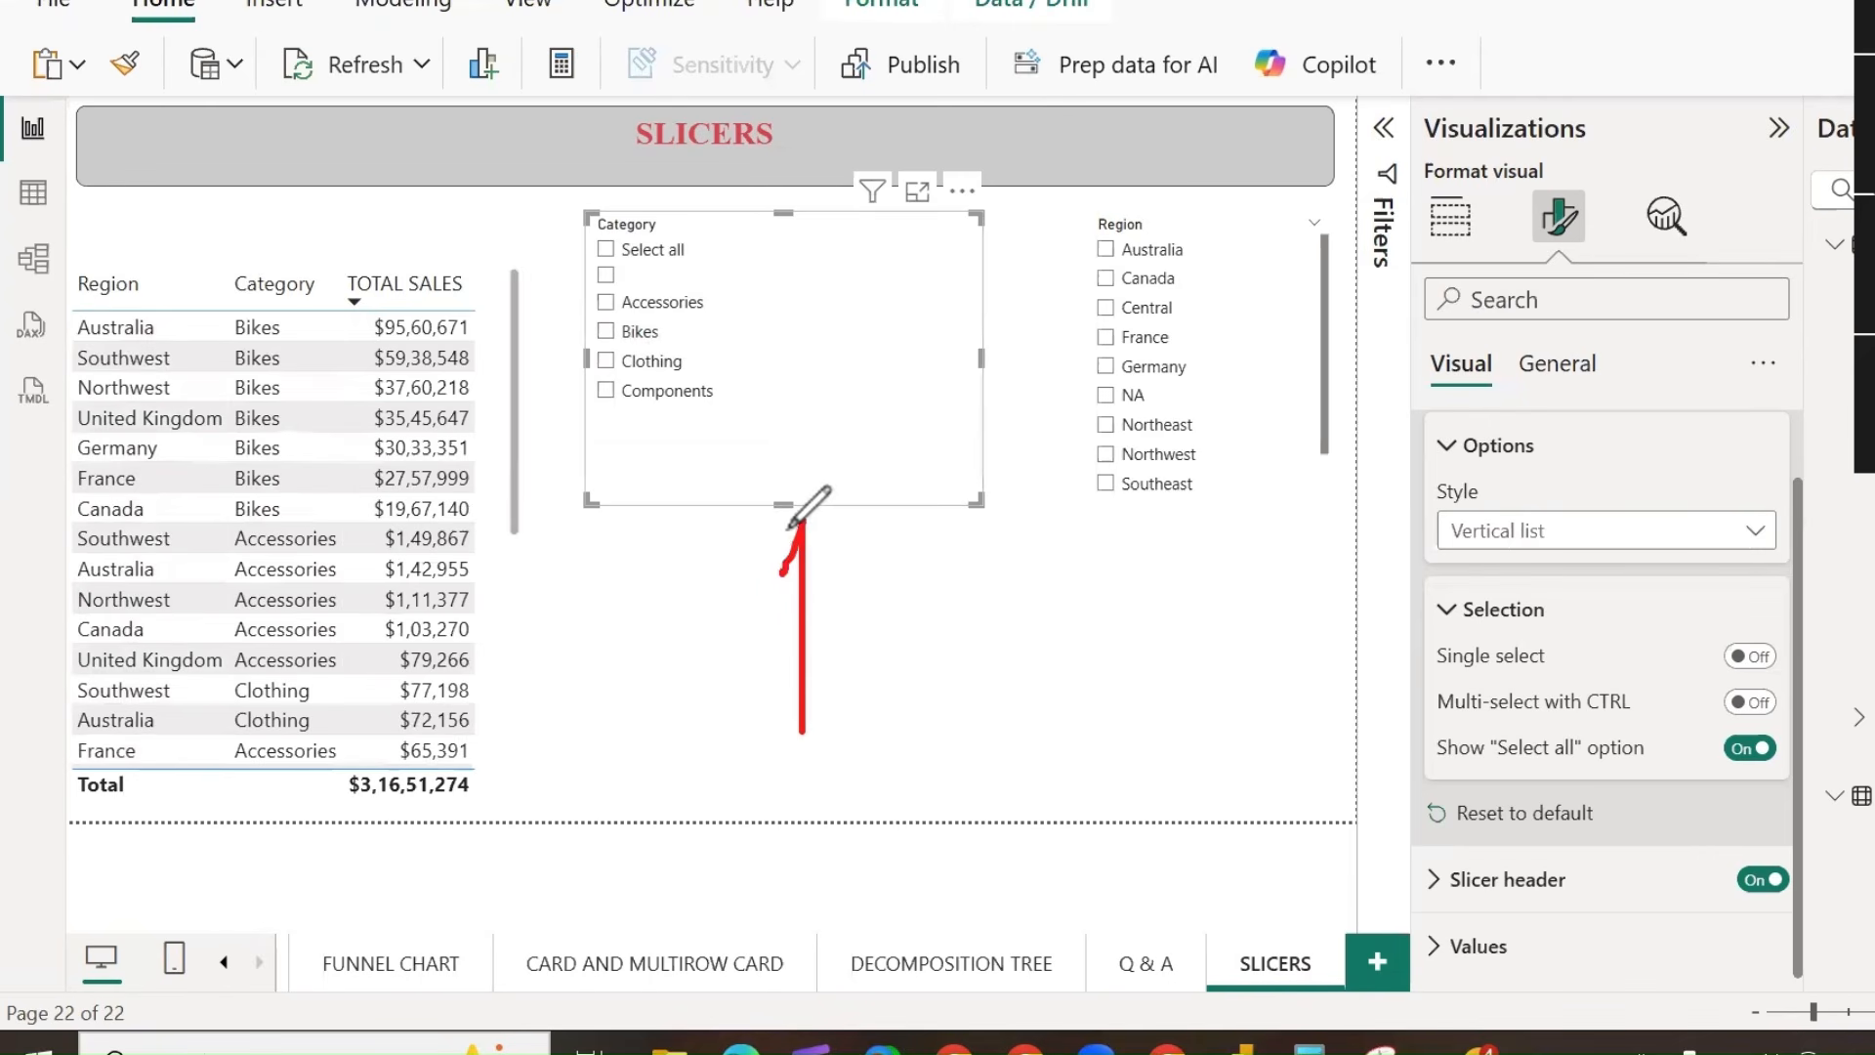
{"action": "left_click_drag", "start_coordinate": [1102, 520], "coordinate": [1364, 505]}
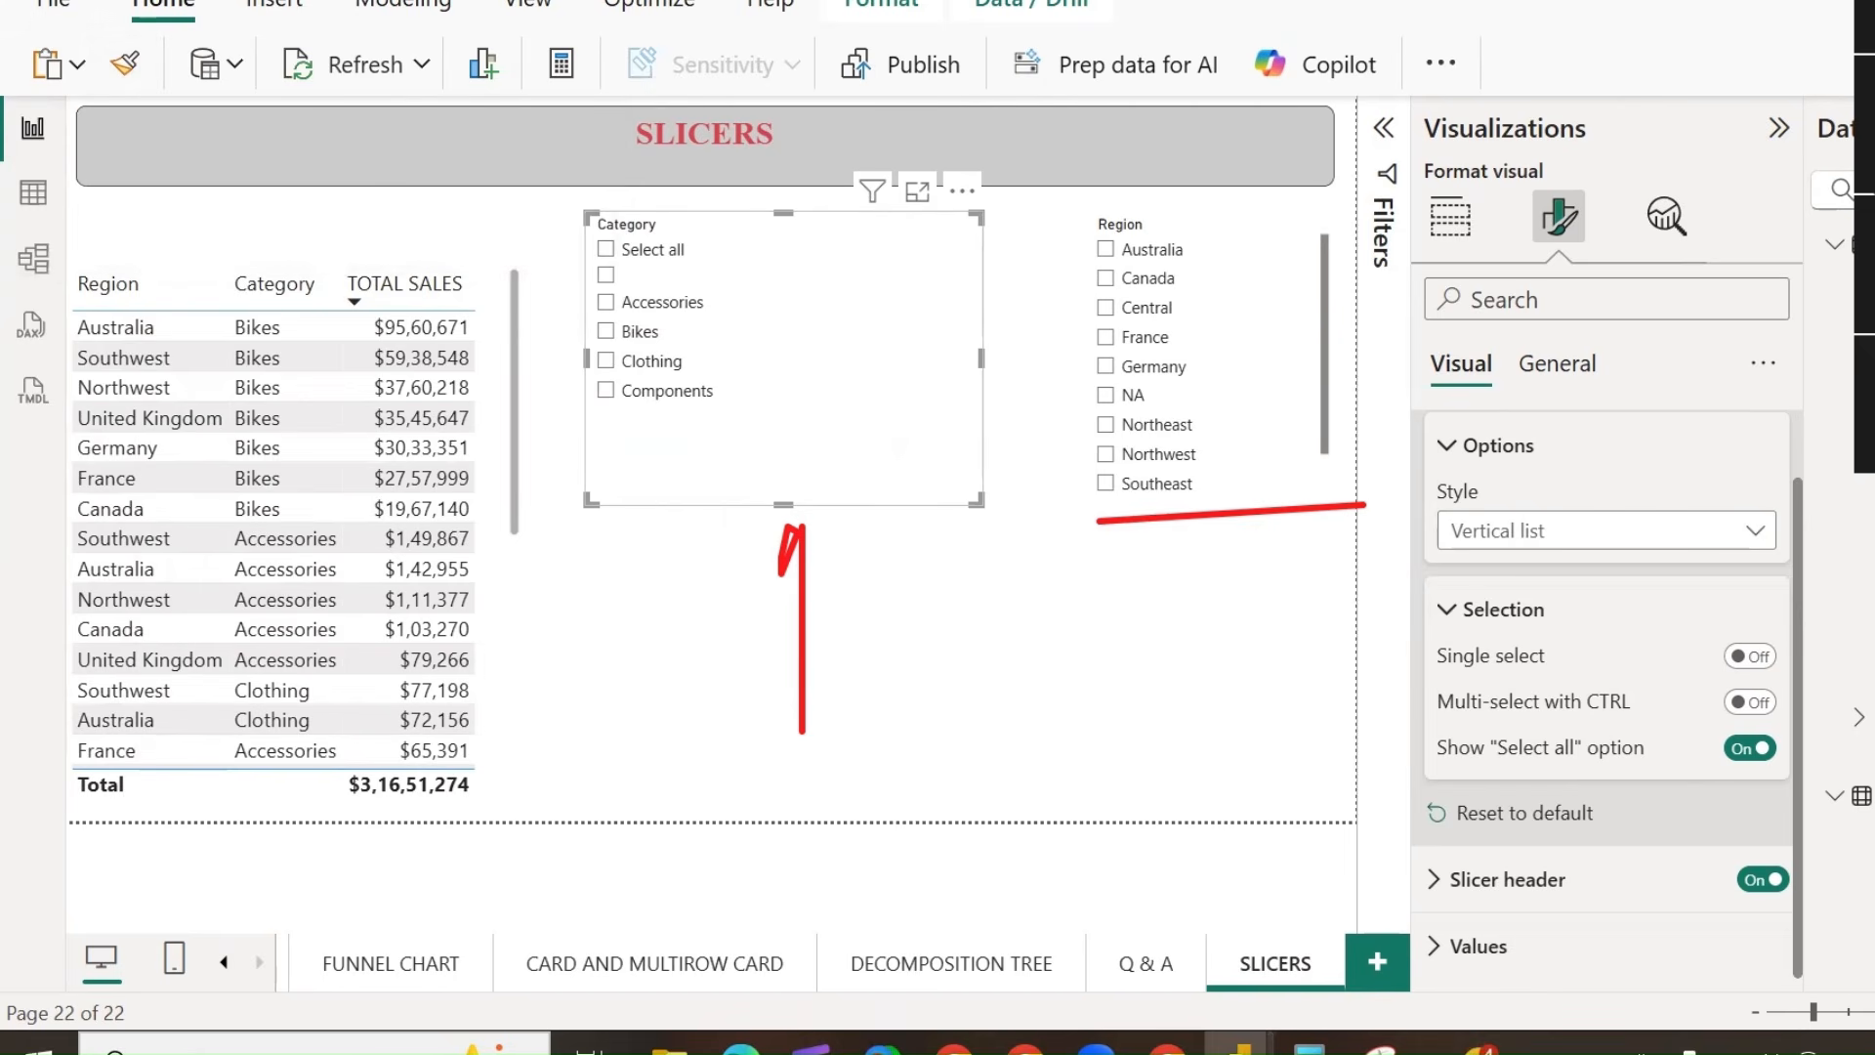
Copy the Category slicer's formatting to the Region slicer with Format painter and test it by selecting and clearing Australia and Canada.
{"action": "left_click", "coordinate": [1863, 80]}
{"action": "left_click", "coordinate": [171, 143]}
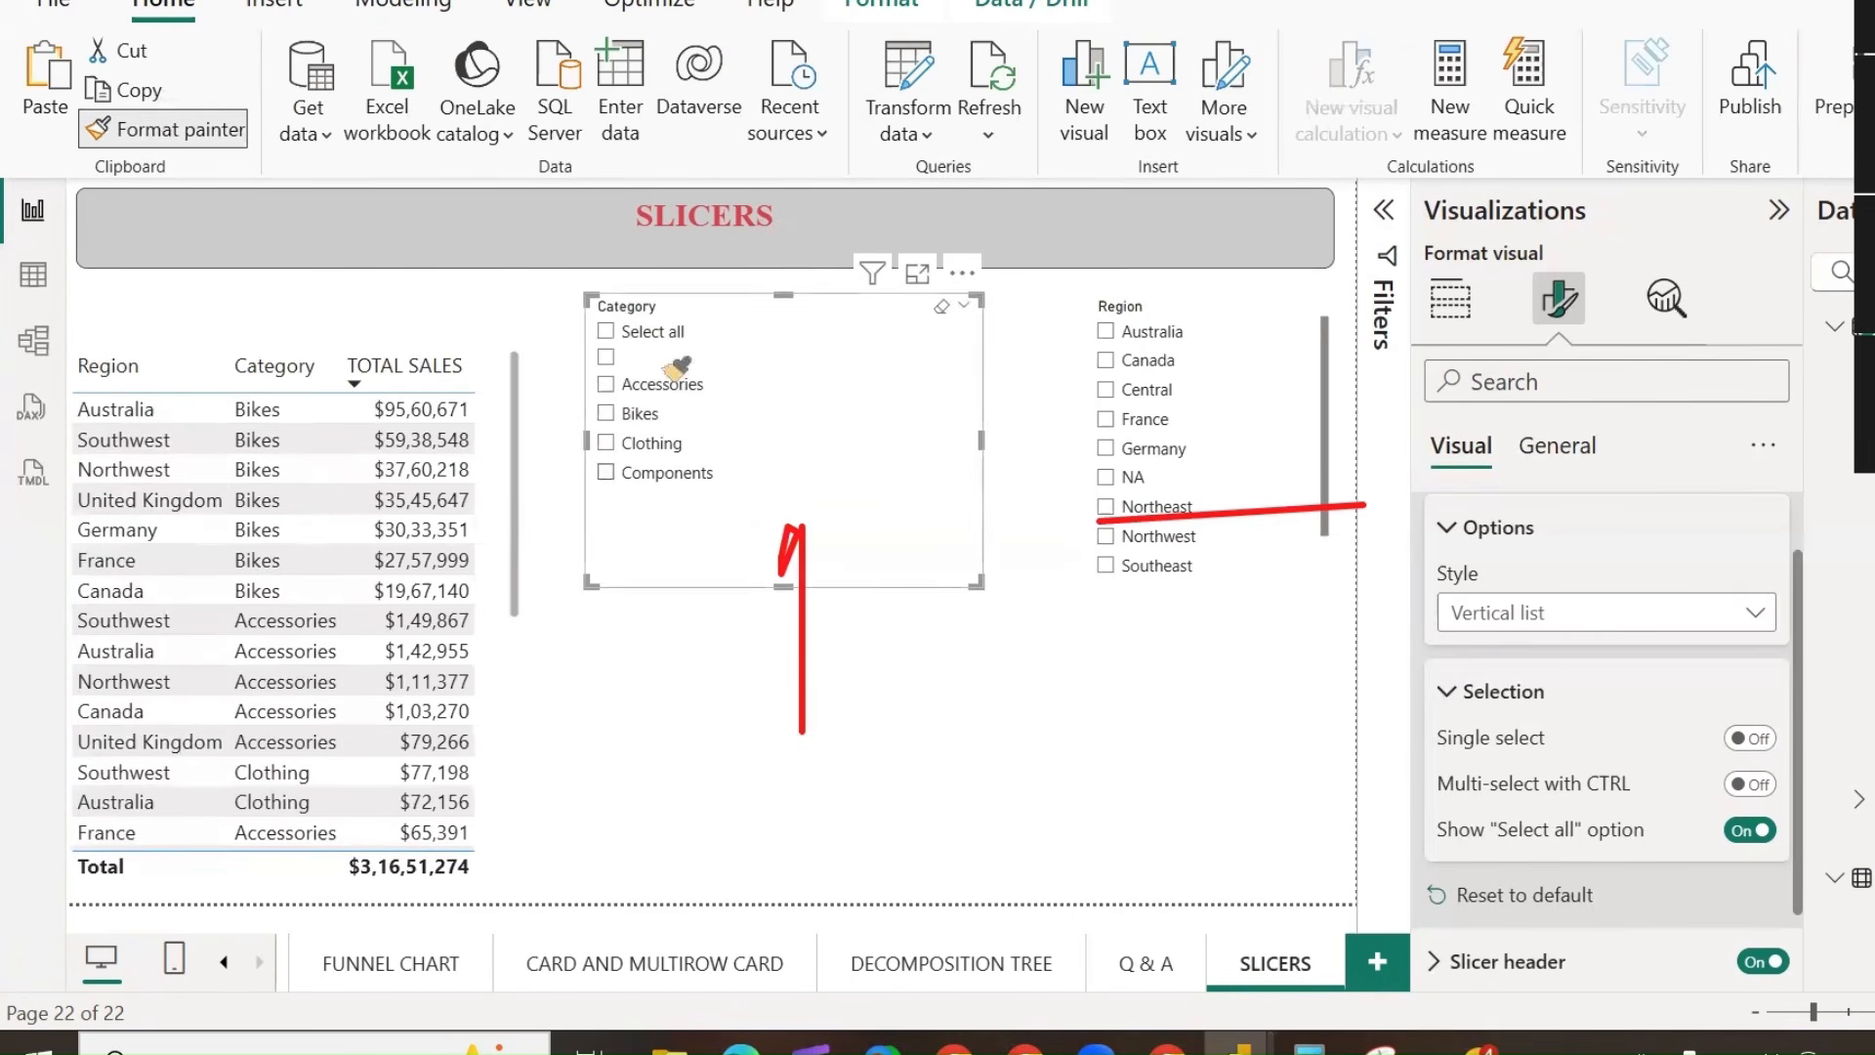
{"action": "left_click", "coordinate": [1198, 315]}
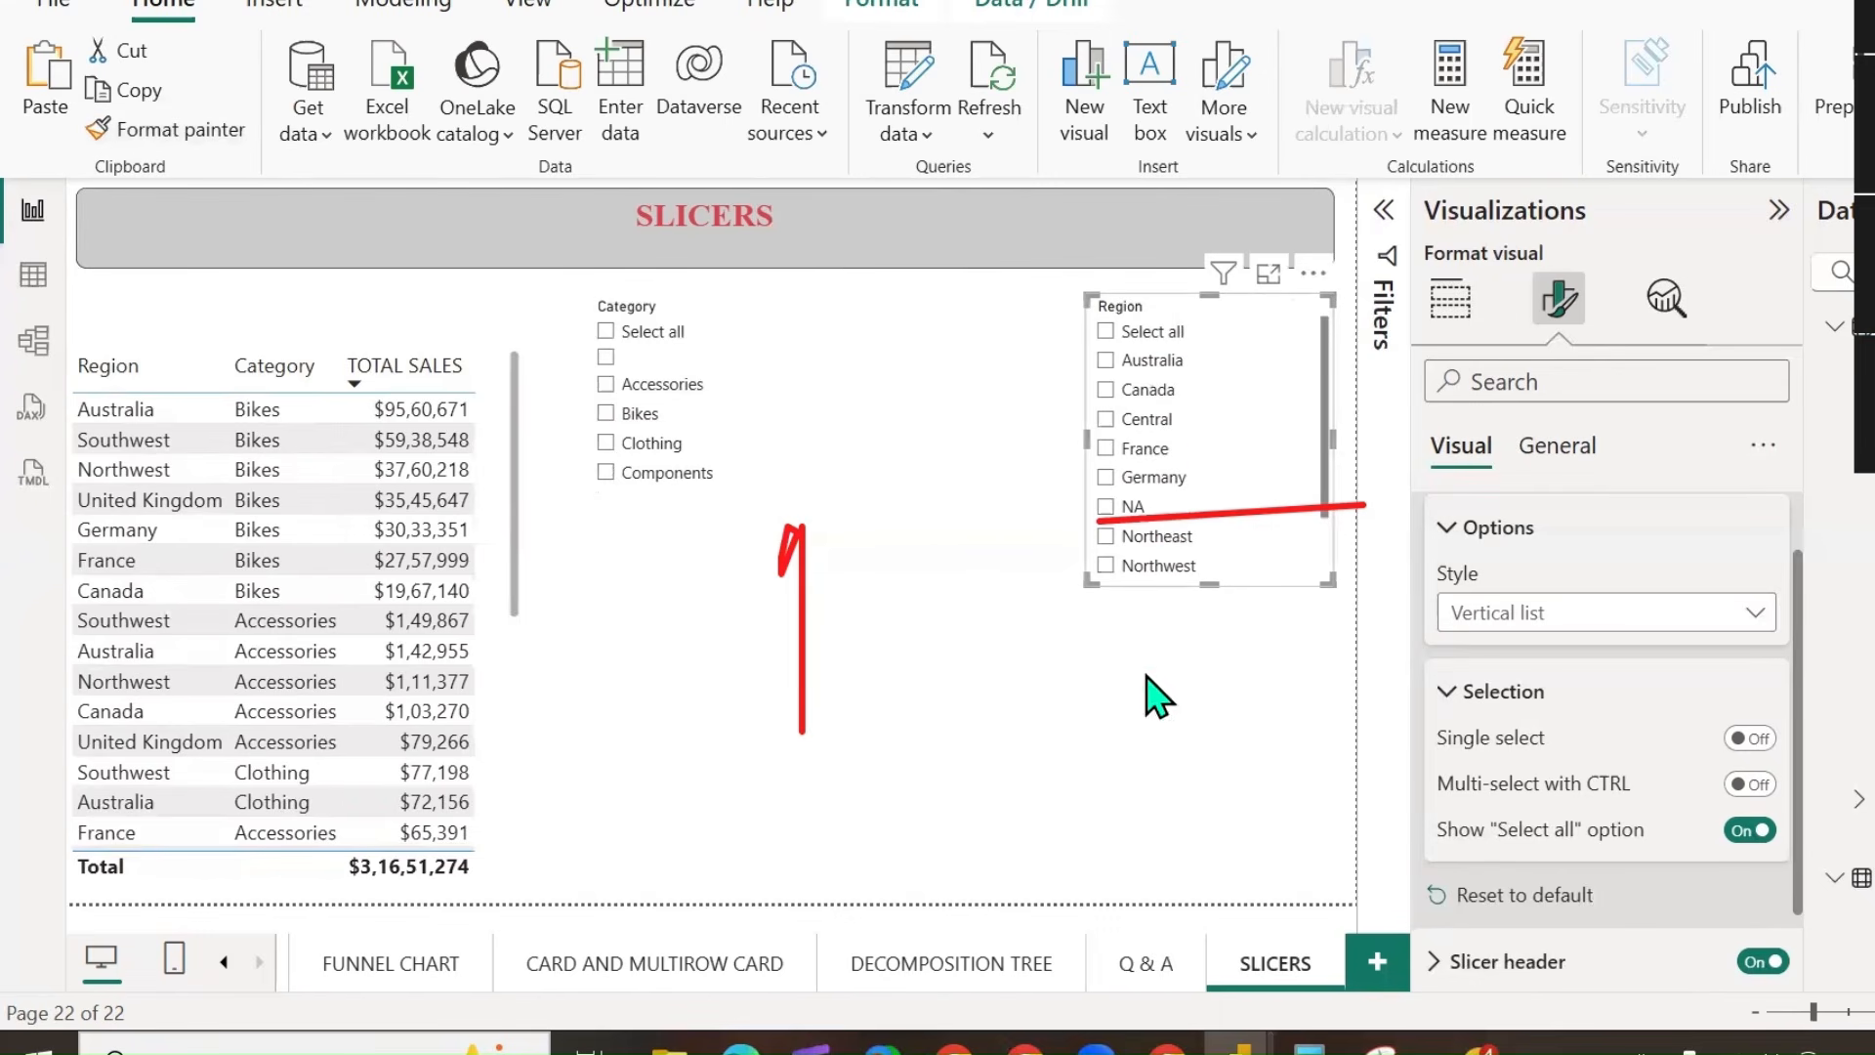
{"action": "left_click", "coordinate": [1153, 361]}
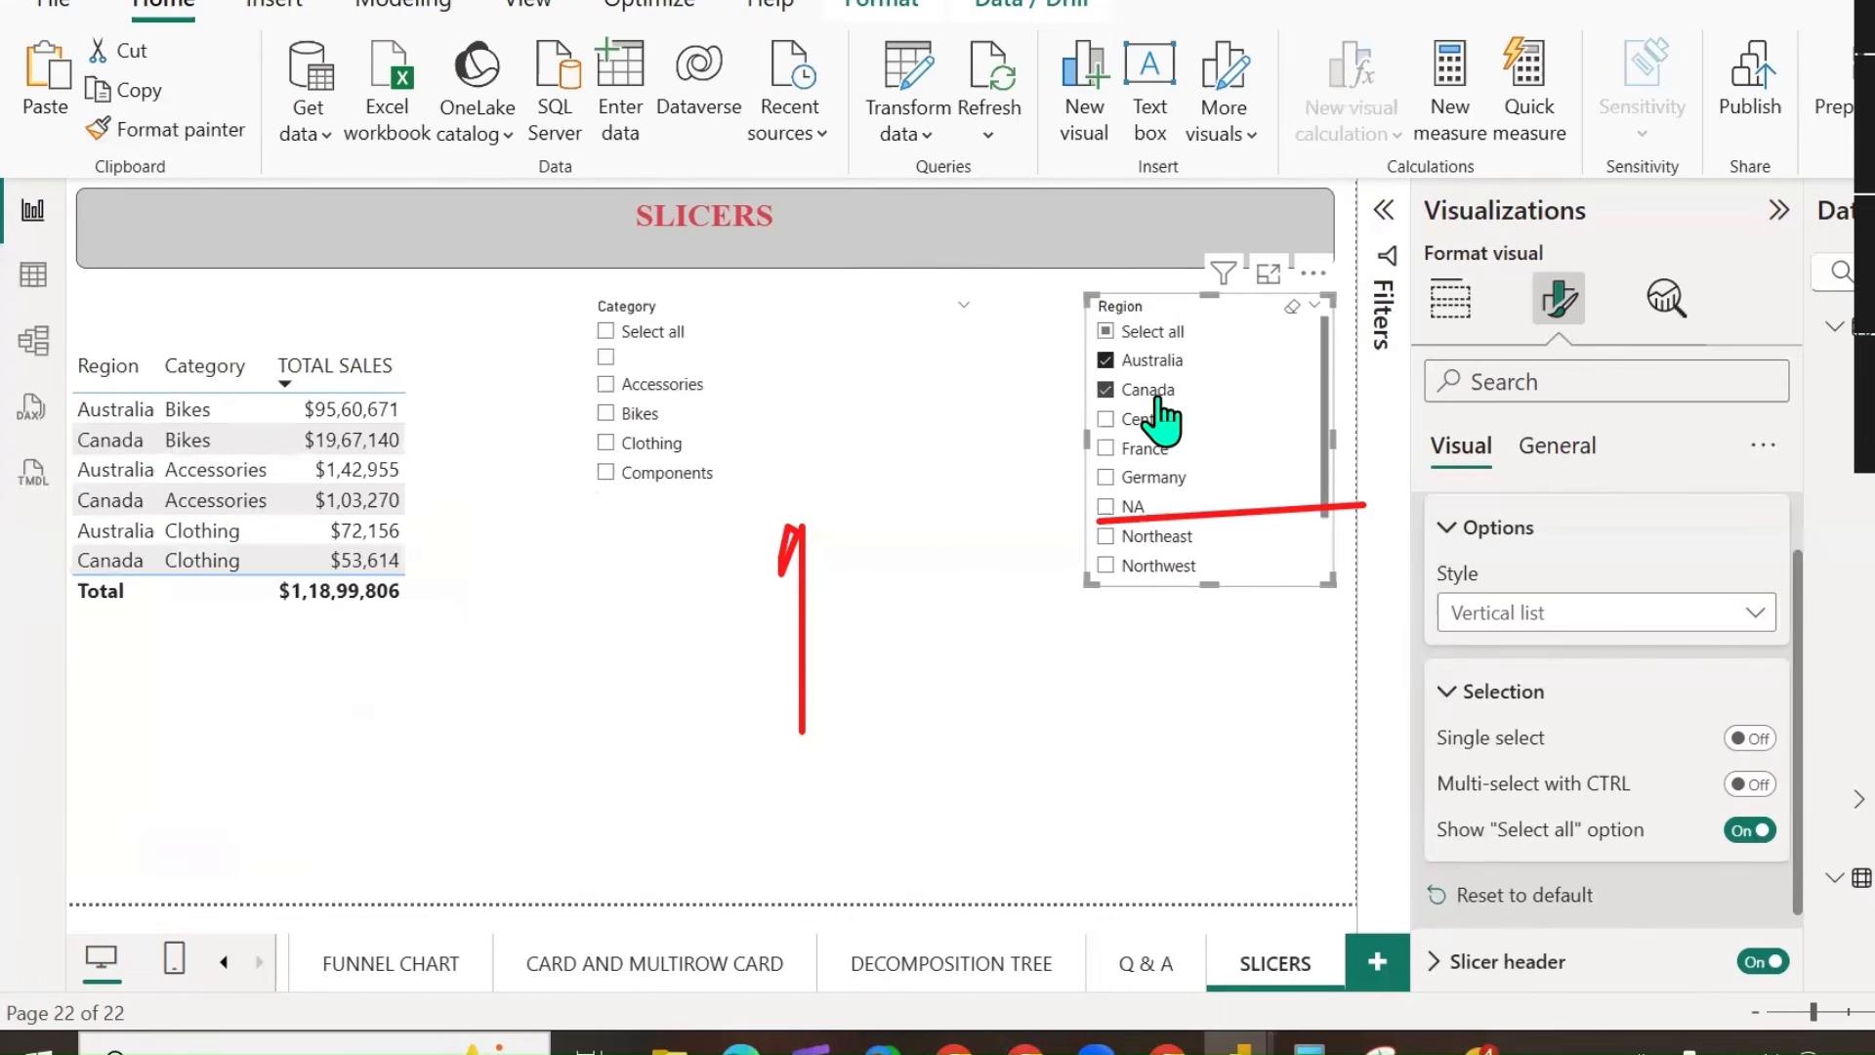
{"action": "left_click", "coordinate": [1153, 390]}
{"action": "left_click", "coordinate": [1153, 360]}
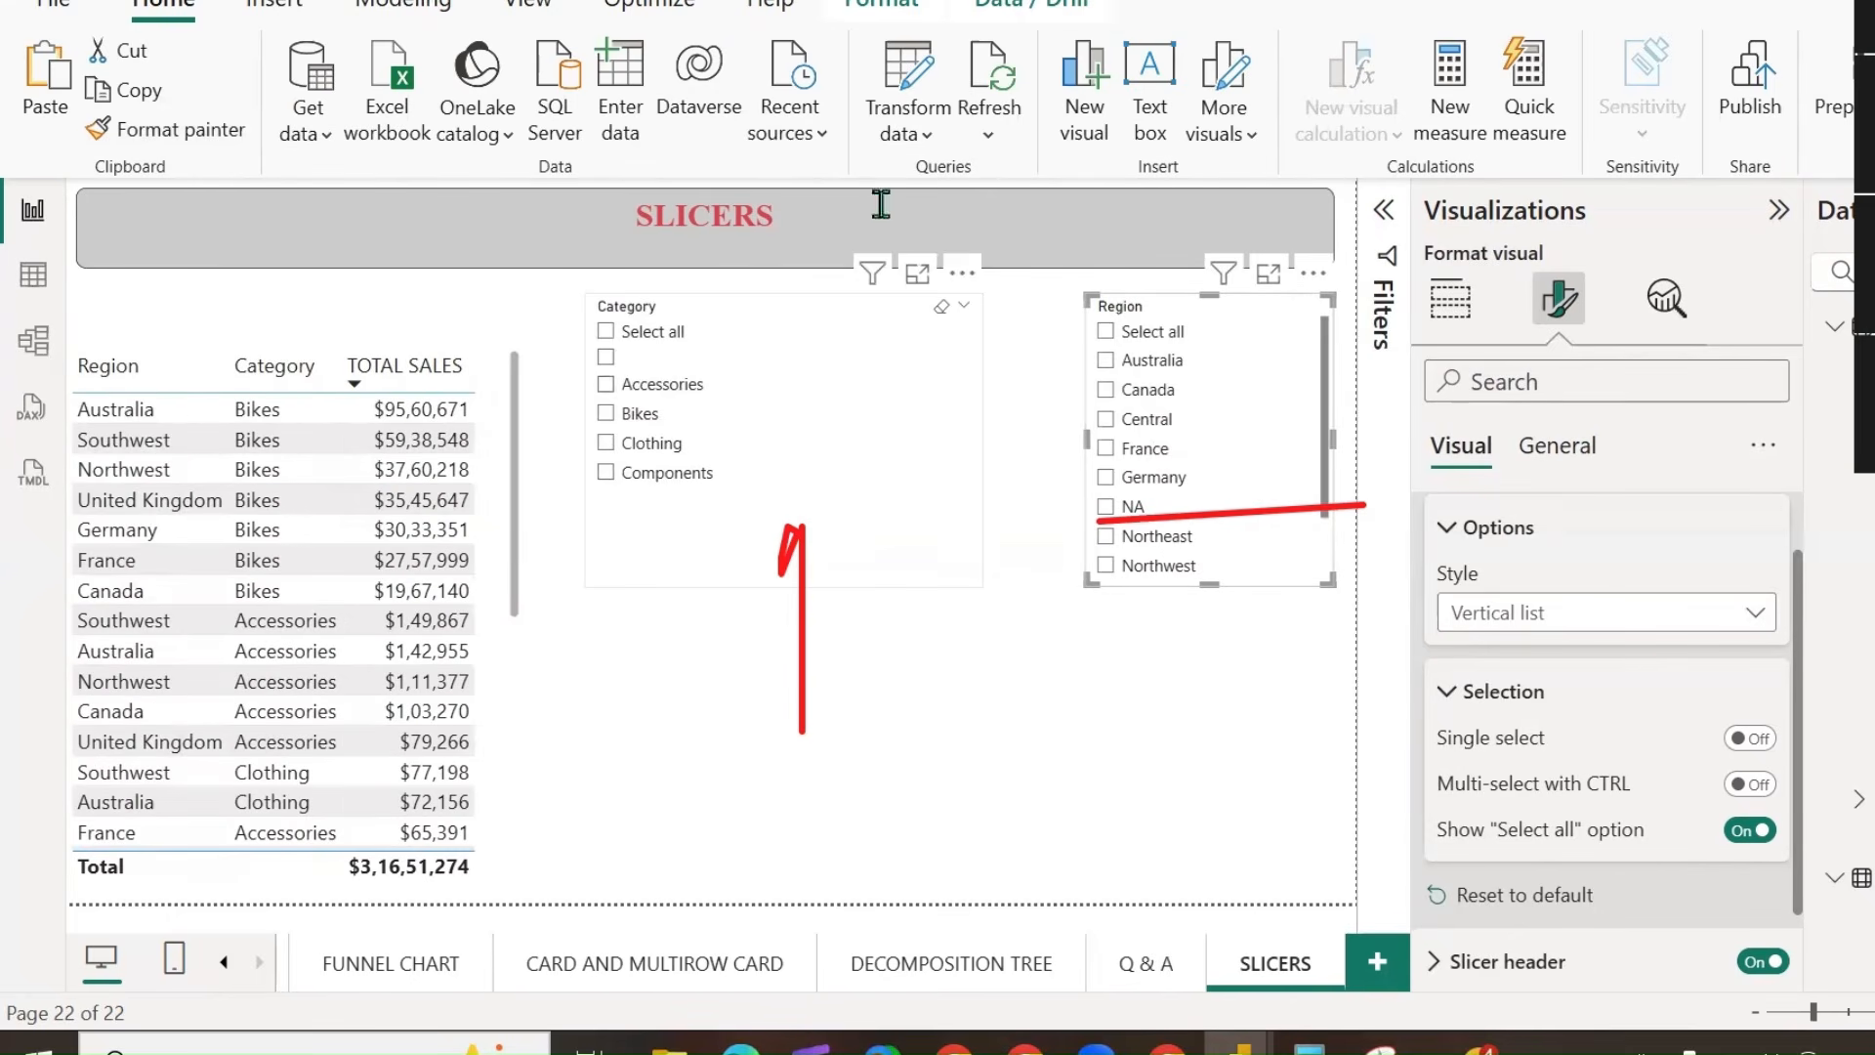
{"action": "left_click", "coordinate": [729, 74]}
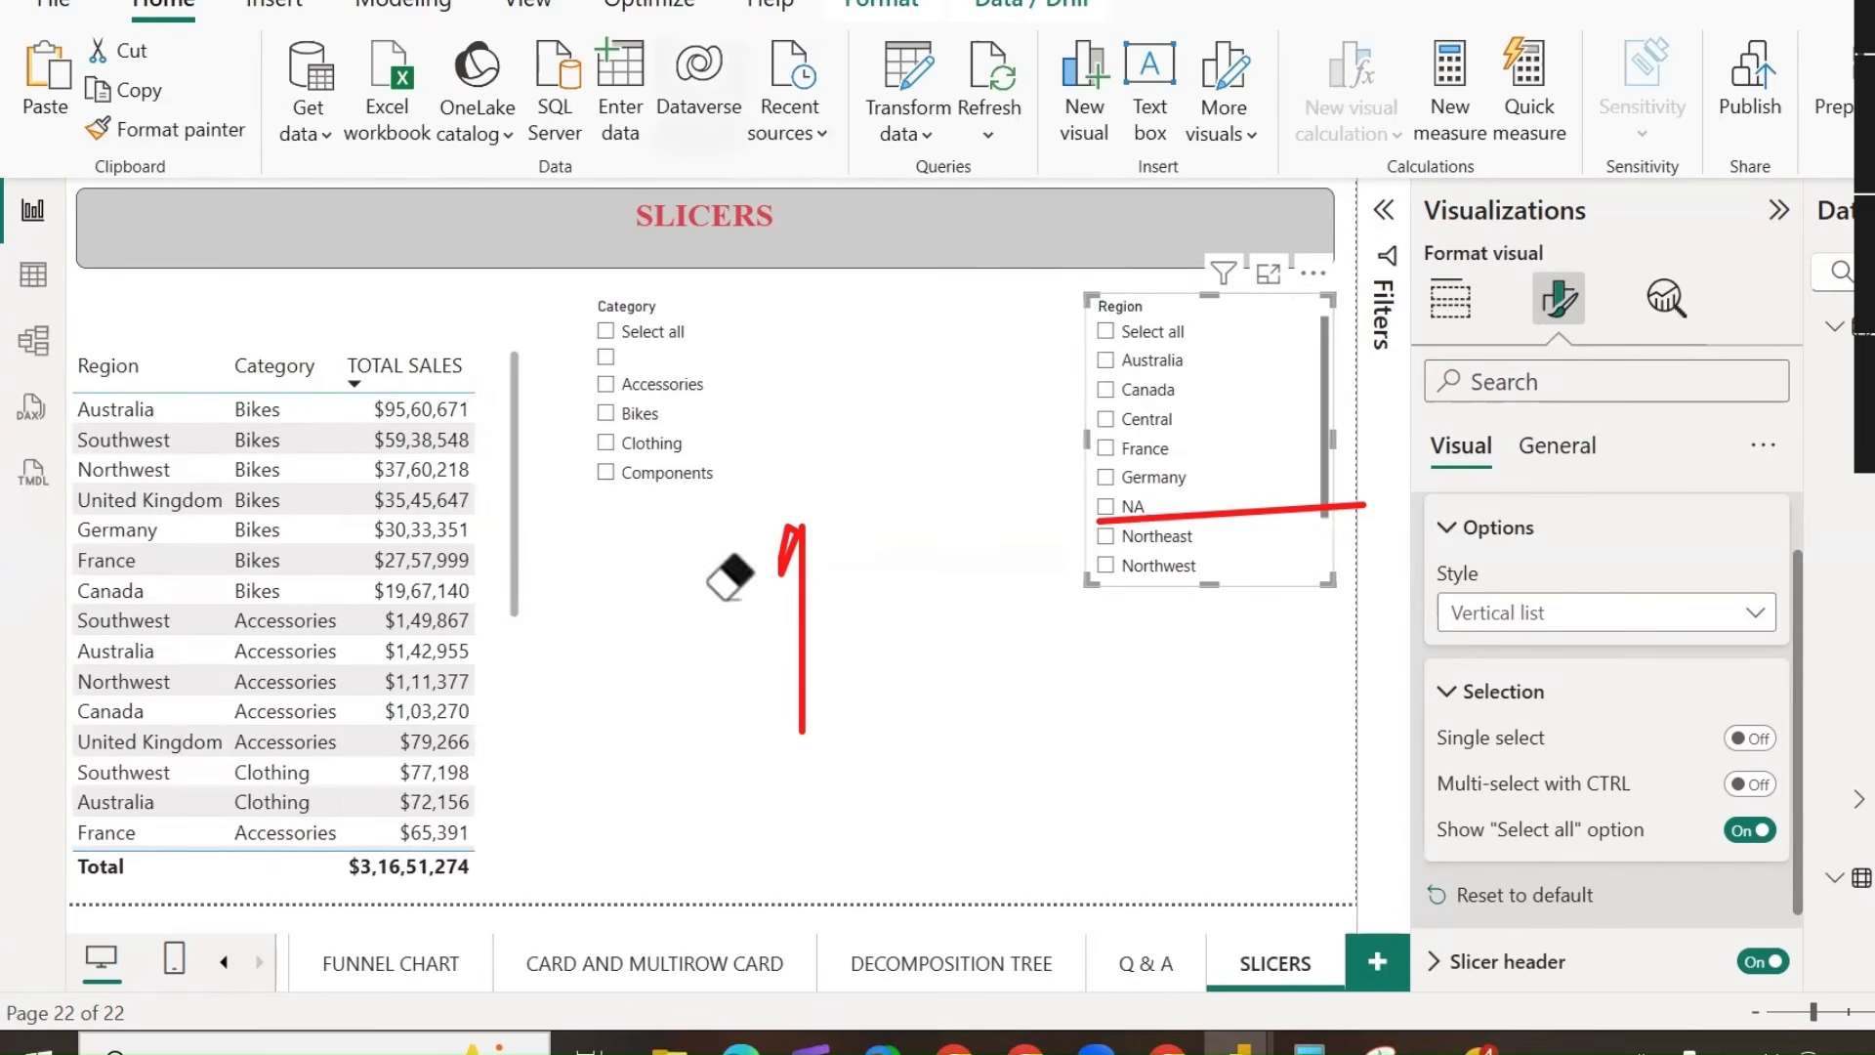
{"action": "left_click_drag", "start_coordinate": [731, 577], "coordinate": [1221, 615]}
{"action": "key", "text": "Escape"}
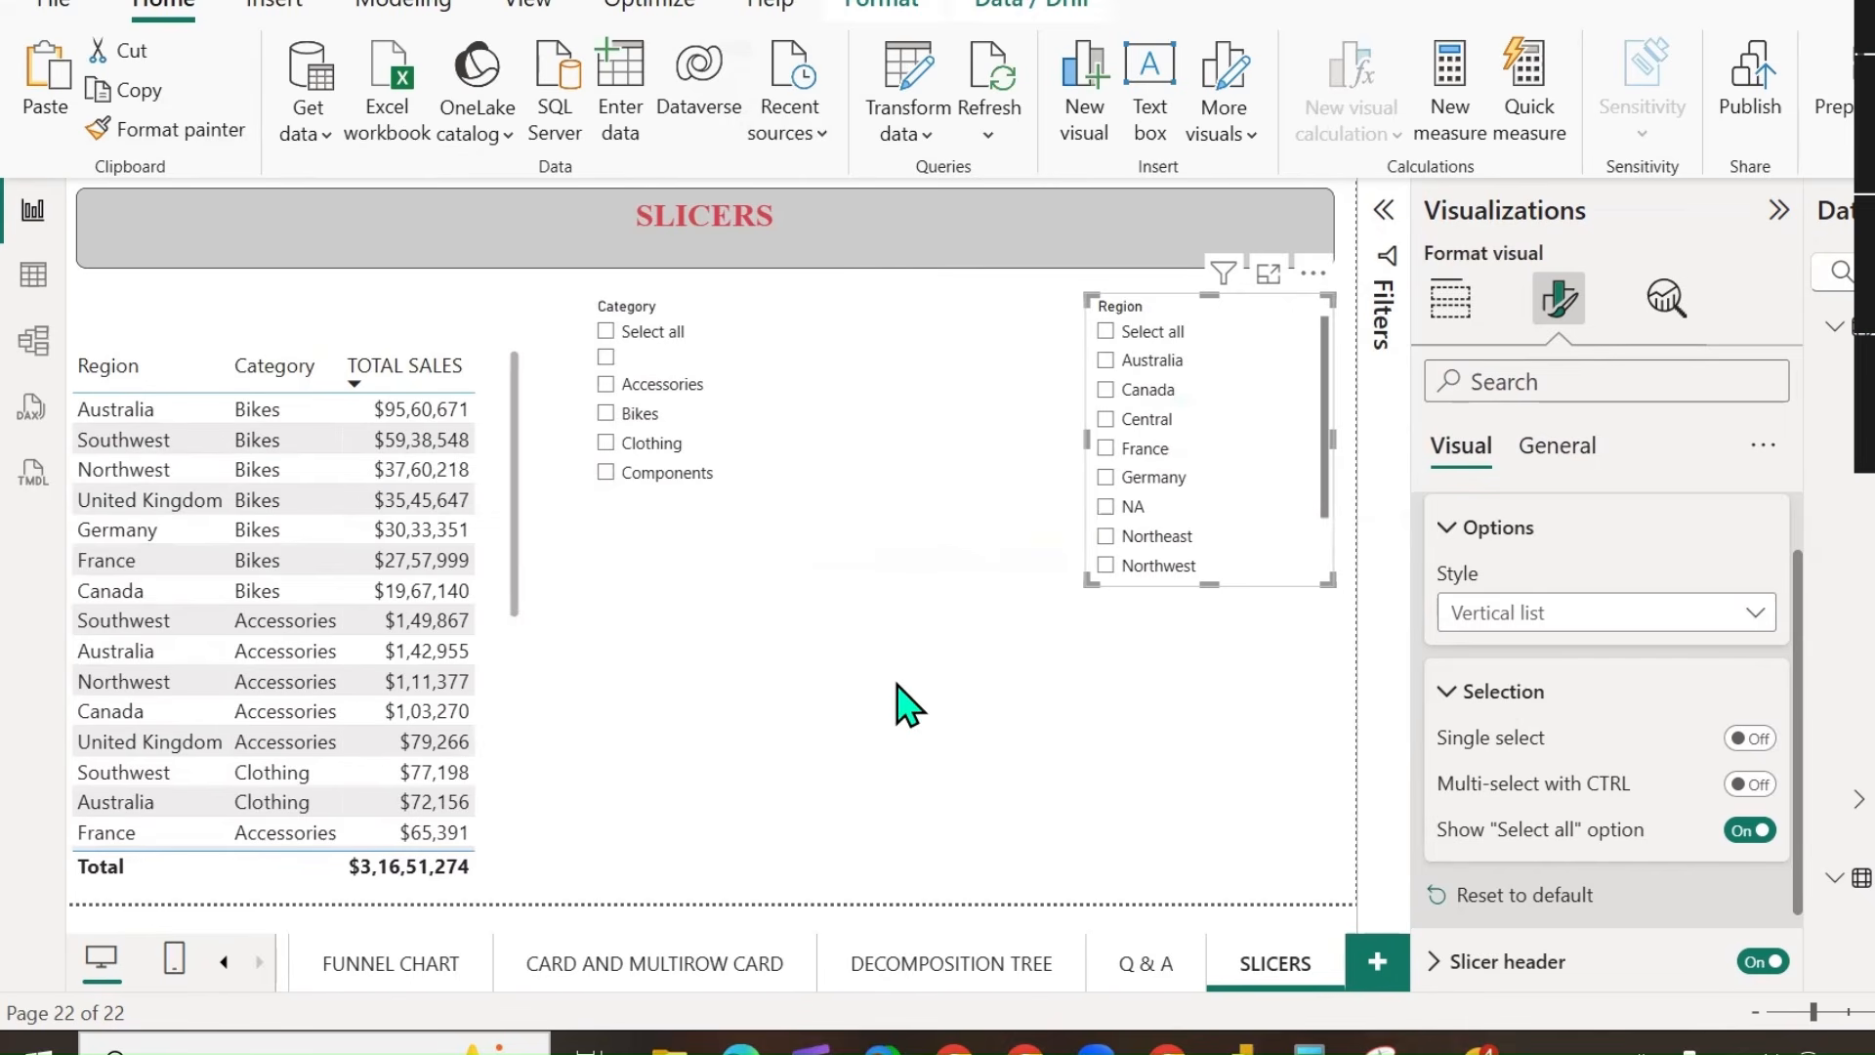
Set the Region slicer's header title text to "Region NEW".
{"action": "scroll", "coordinate": [1591, 775], "scroll_direction": "down", "scroll_amount": 1}
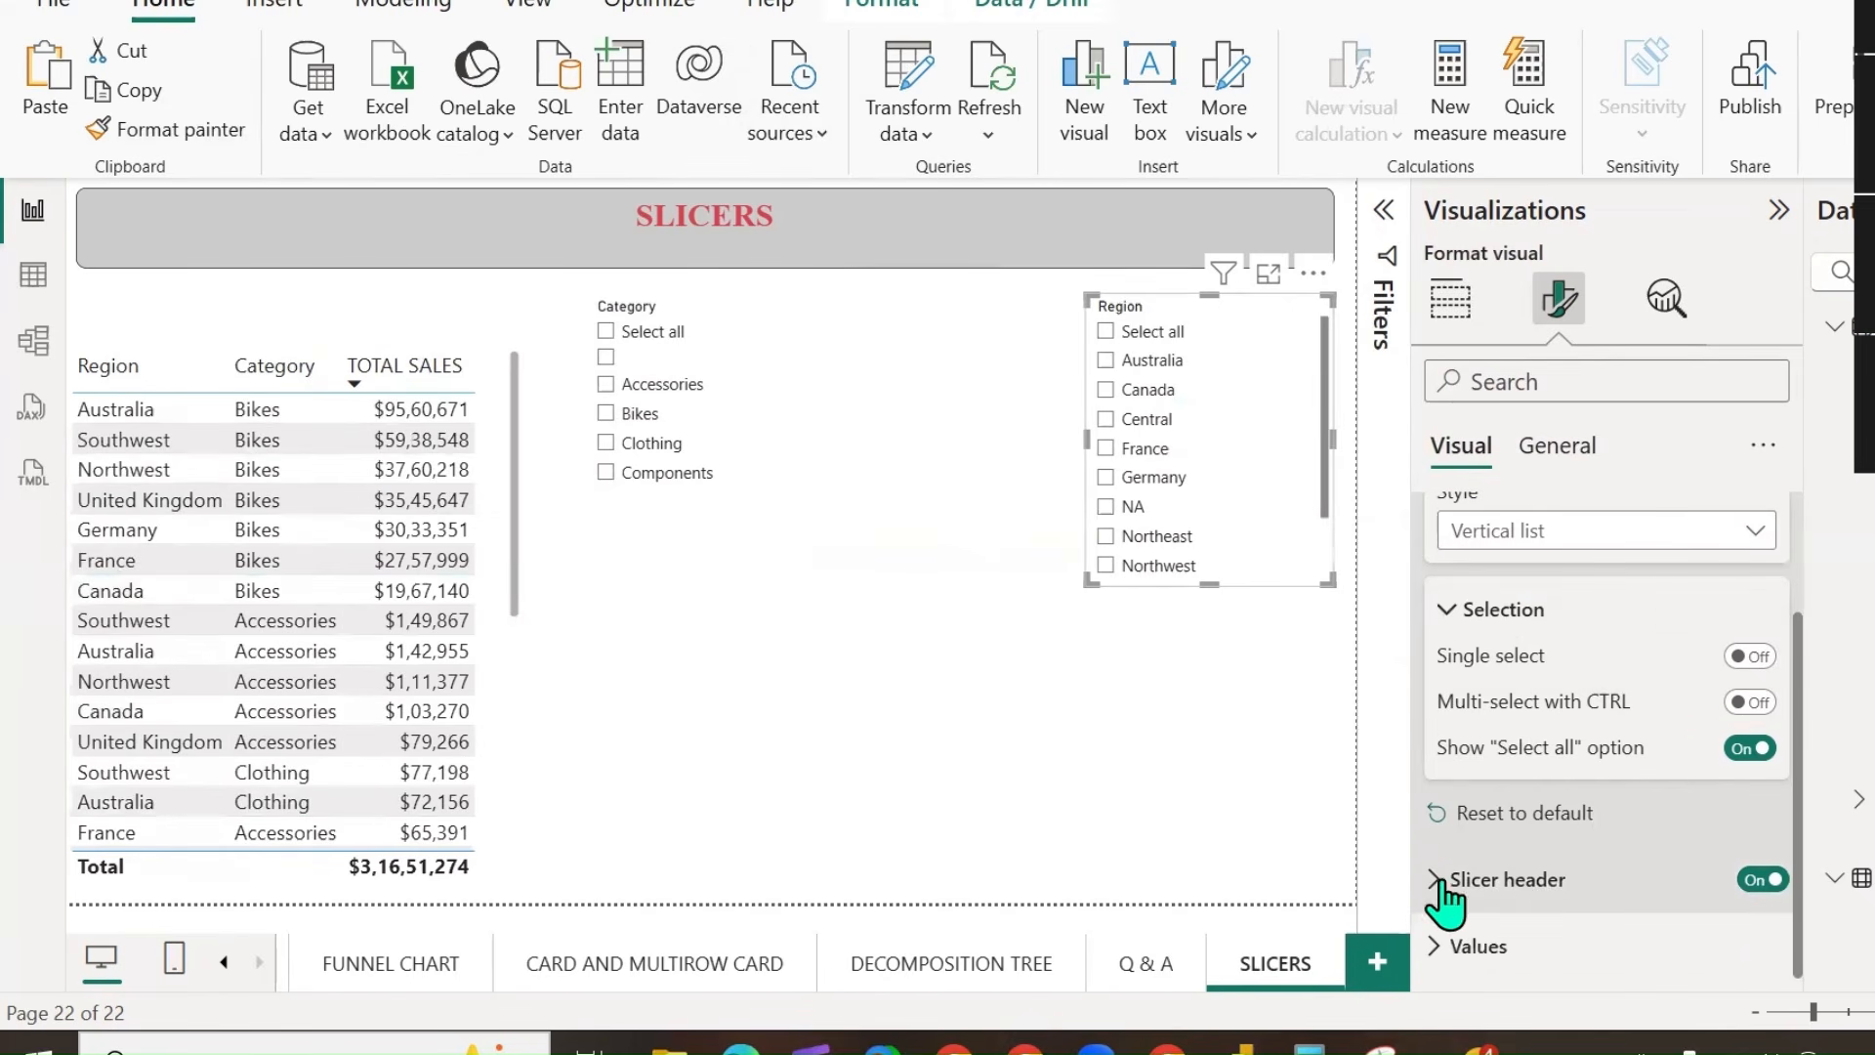
{"action": "left_click", "coordinate": [1578, 879]}
{"action": "scroll", "coordinate": [1668, 818], "scroll_direction": "down", "scroll_amount": 7}
{"action": "scroll", "coordinate": [1662, 820], "scroll_direction": "up", "scroll_amount": 3}
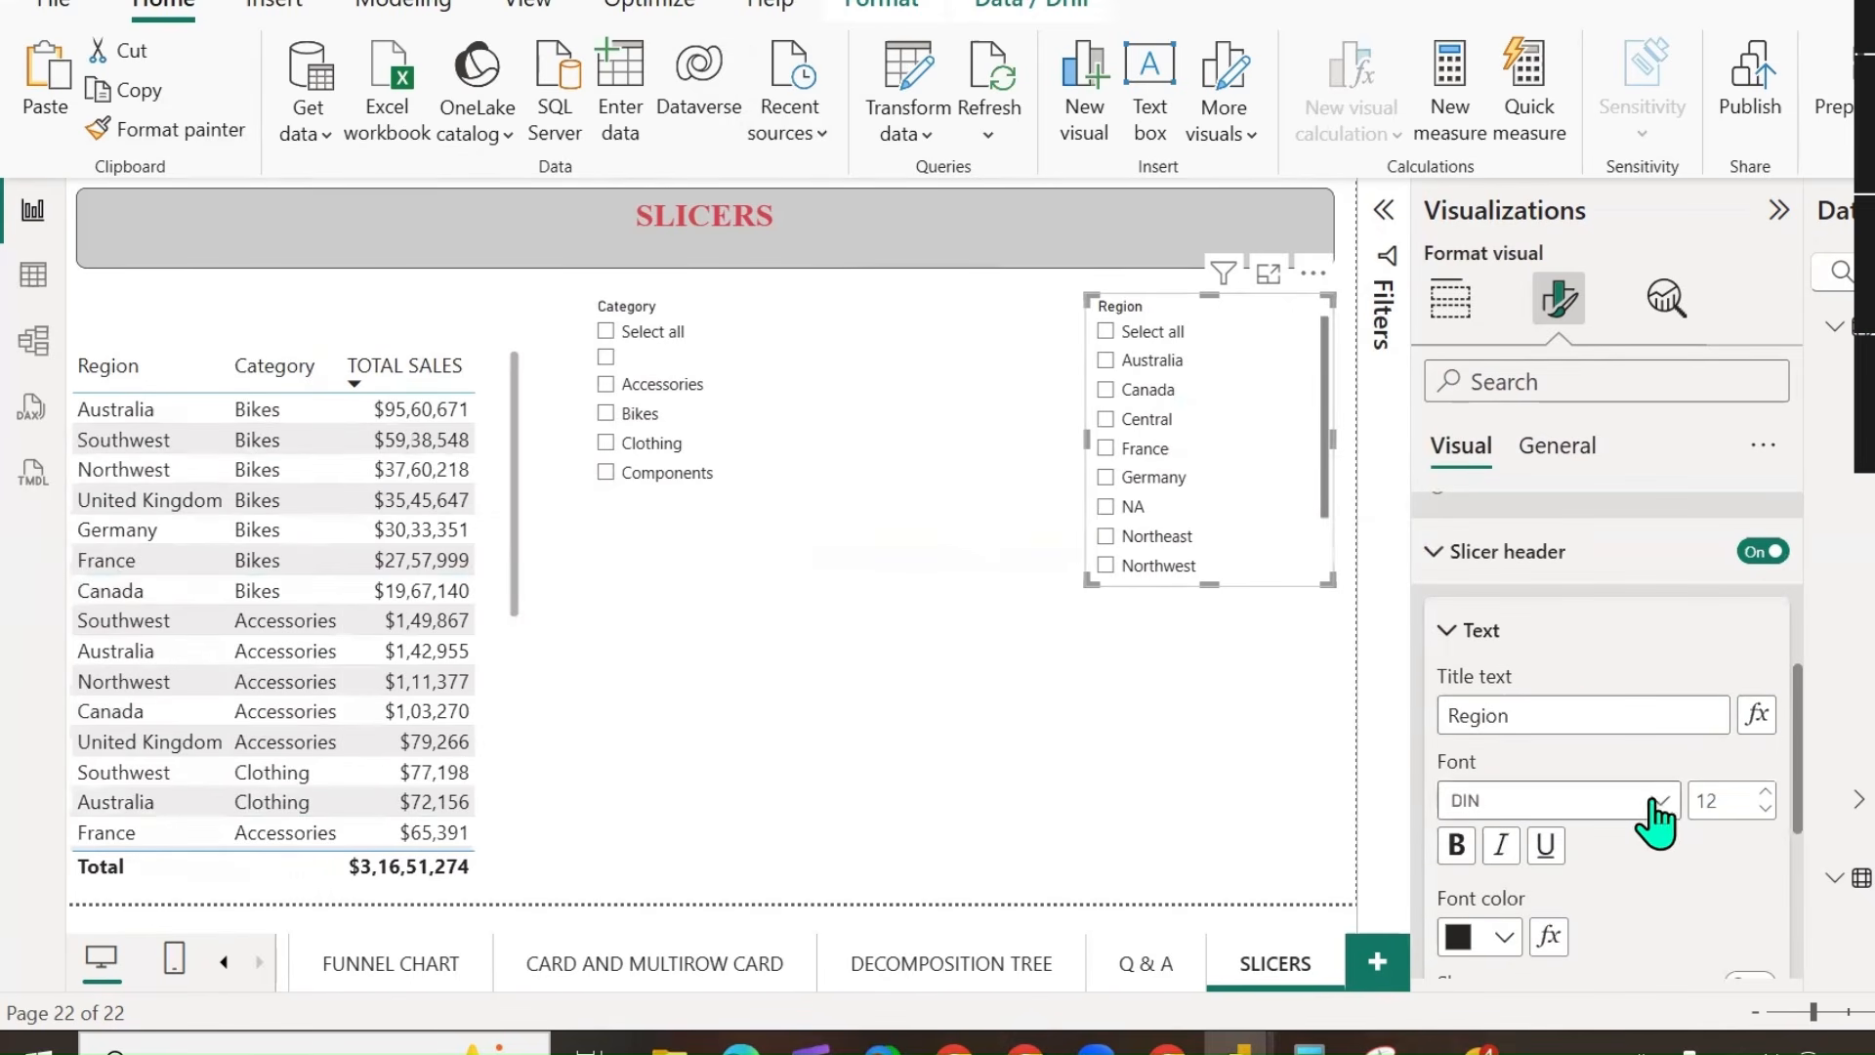
{"action": "double_click", "coordinate": [1574, 718]}
{"action": "left_click", "coordinate": [1575, 718]}
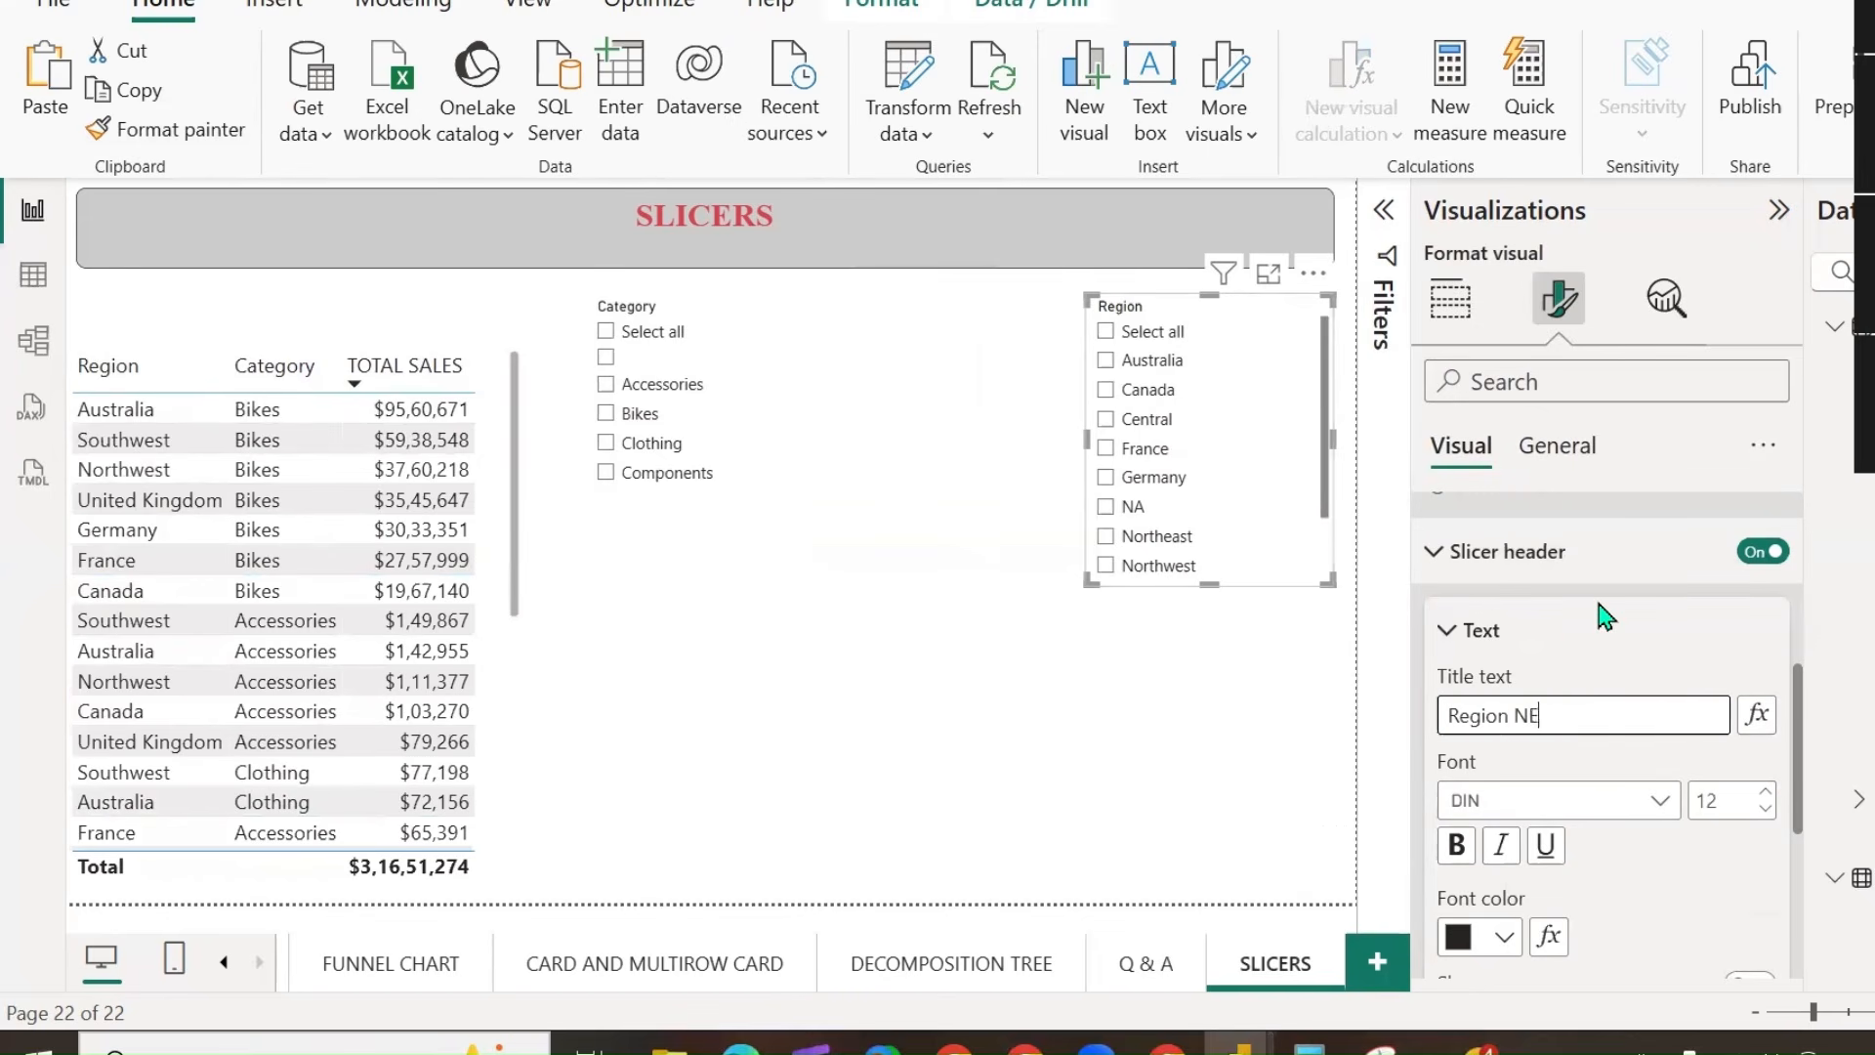
Format the Region slicer's header in larger Comic Sans MS, bold, italic and underlined, with the pink recent color.
{"action": "scroll", "coordinate": [1612, 625], "scroll_direction": "down", "scroll_amount": 4}
{"action": "scroll", "coordinate": [1661, 635], "scroll_direction": "up", "scroll_amount": 2}
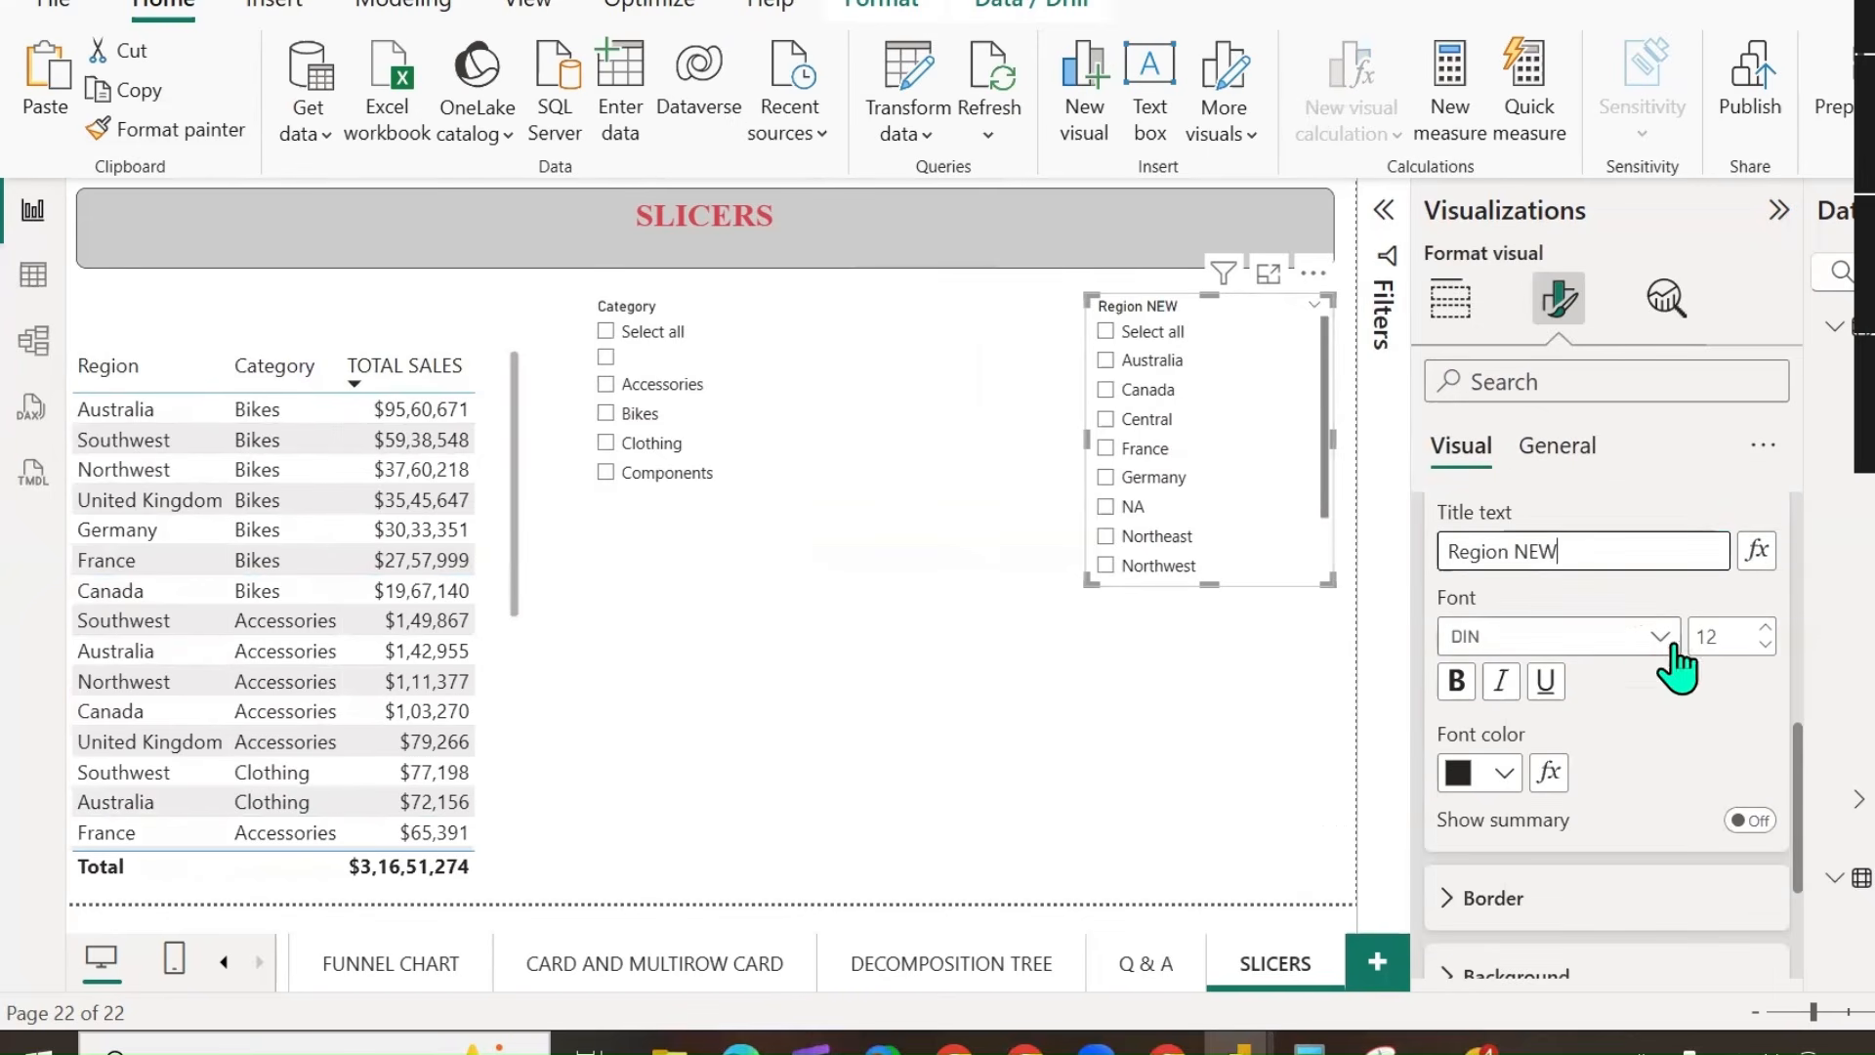
{"action": "left_click", "coordinate": [1660, 637]}
{"action": "left_click", "coordinate": [1514, 383]}
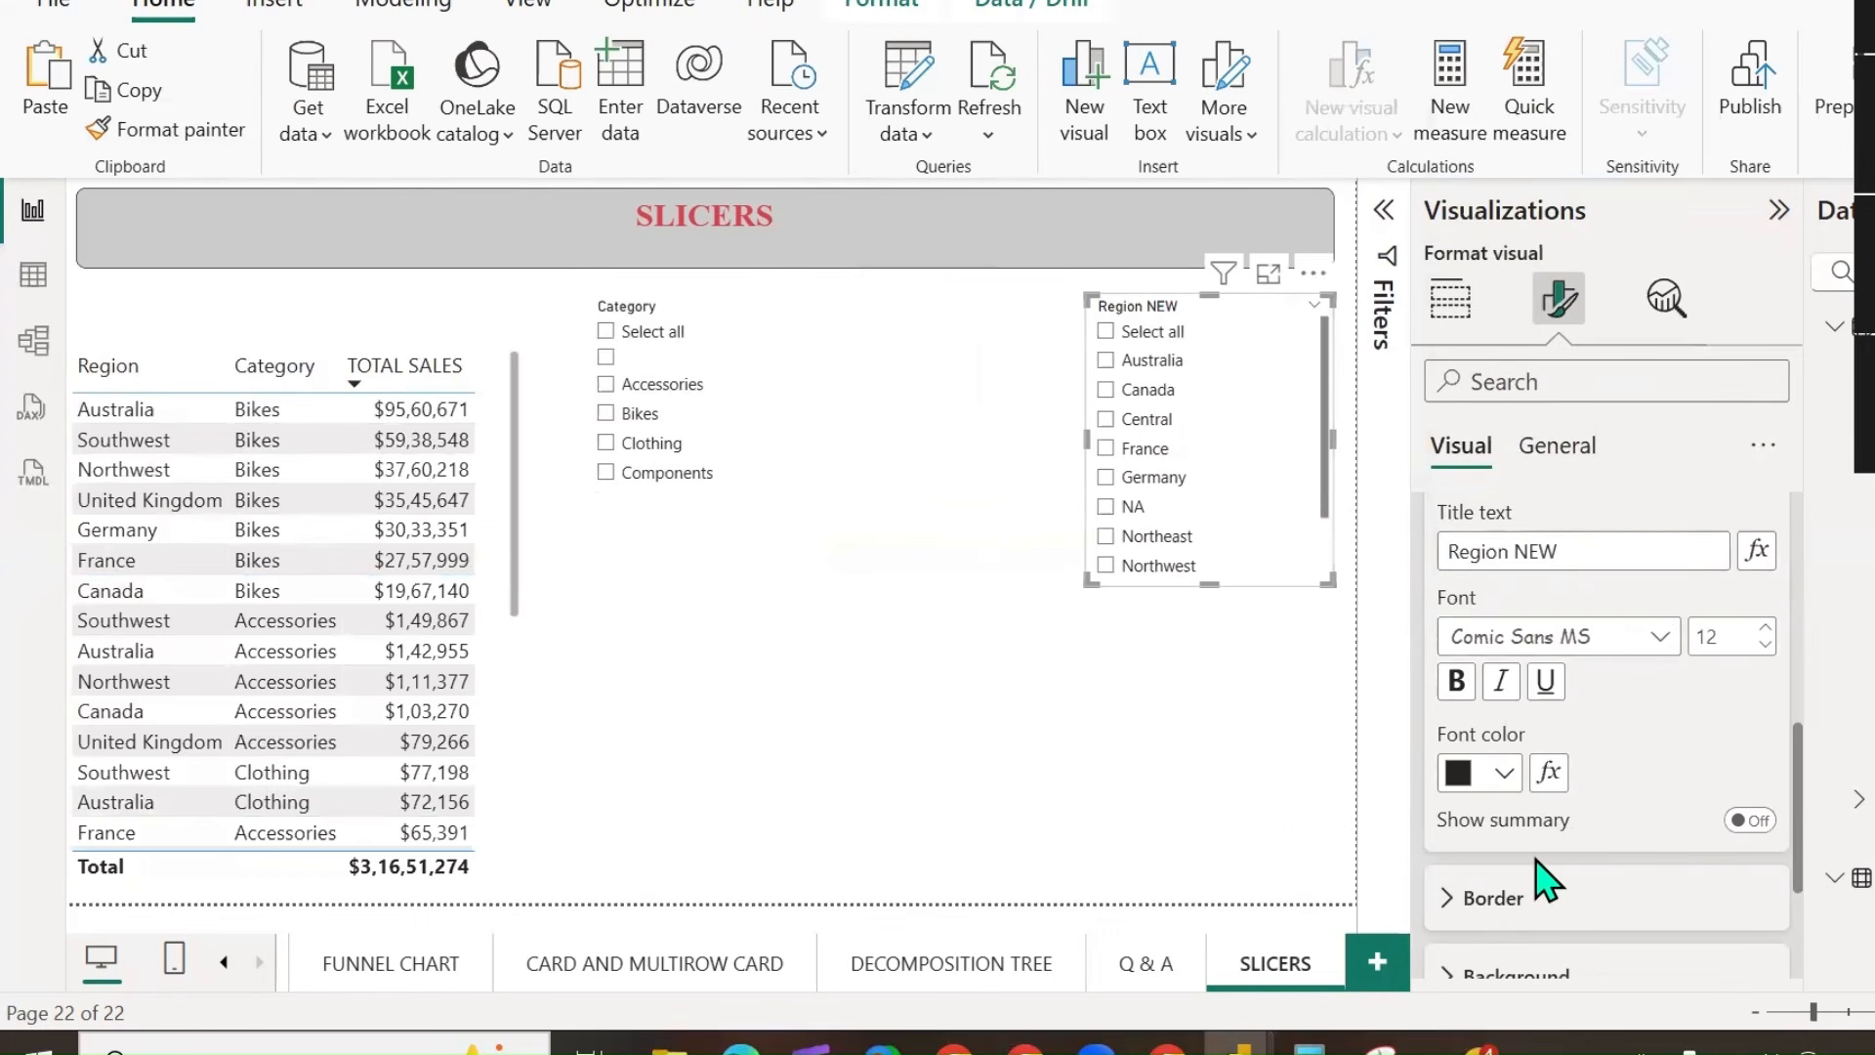
{"action": "left_click", "coordinate": [1766, 630]}
{"action": "left_click", "coordinate": [1457, 682]}
{"action": "left_click", "coordinate": [1501, 681]}
{"action": "left_click", "coordinate": [1546, 681]}
{"action": "left_click", "coordinate": [1505, 772]}
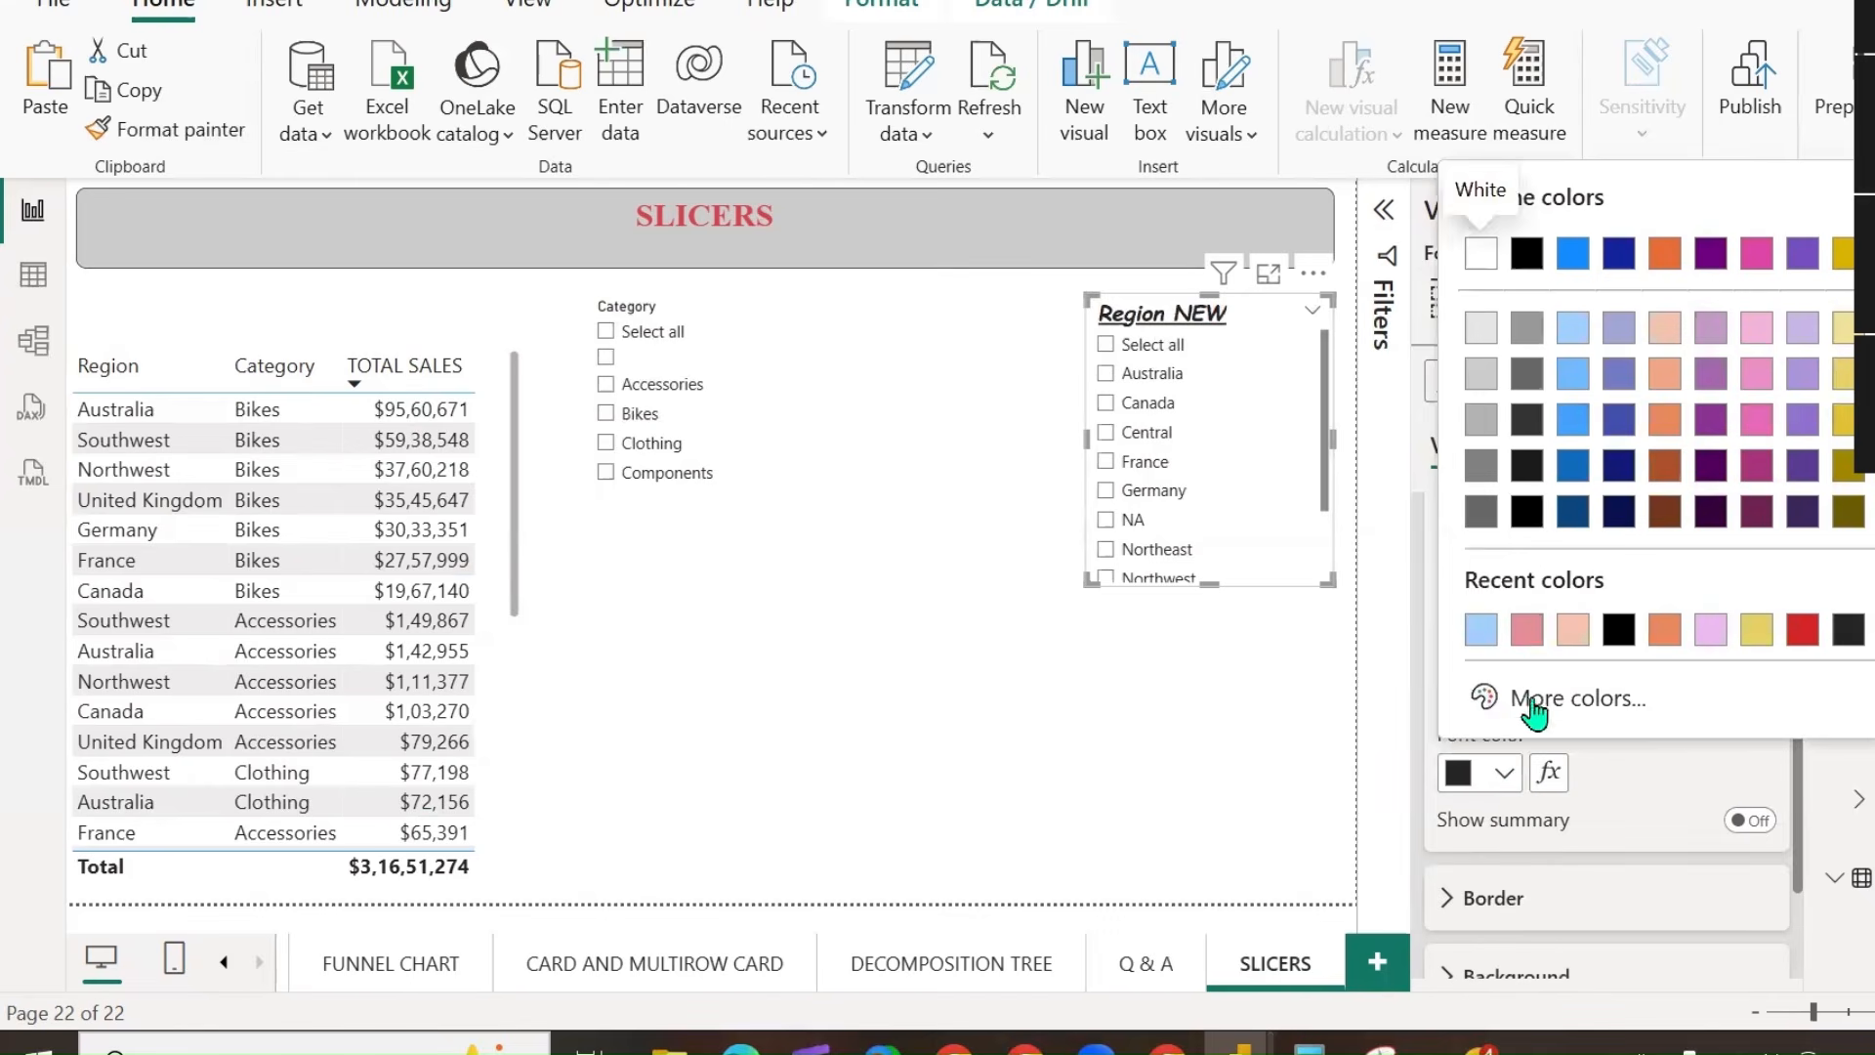
{"action": "left_click", "coordinate": [1528, 630]}
Turn on Show summary for the Region slicer's header, and enlarge the slicer until all regions fit.
{"action": "scroll", "coordinate": [1612, 825], "scroll_direction": "down", "scroll_amount": 2}
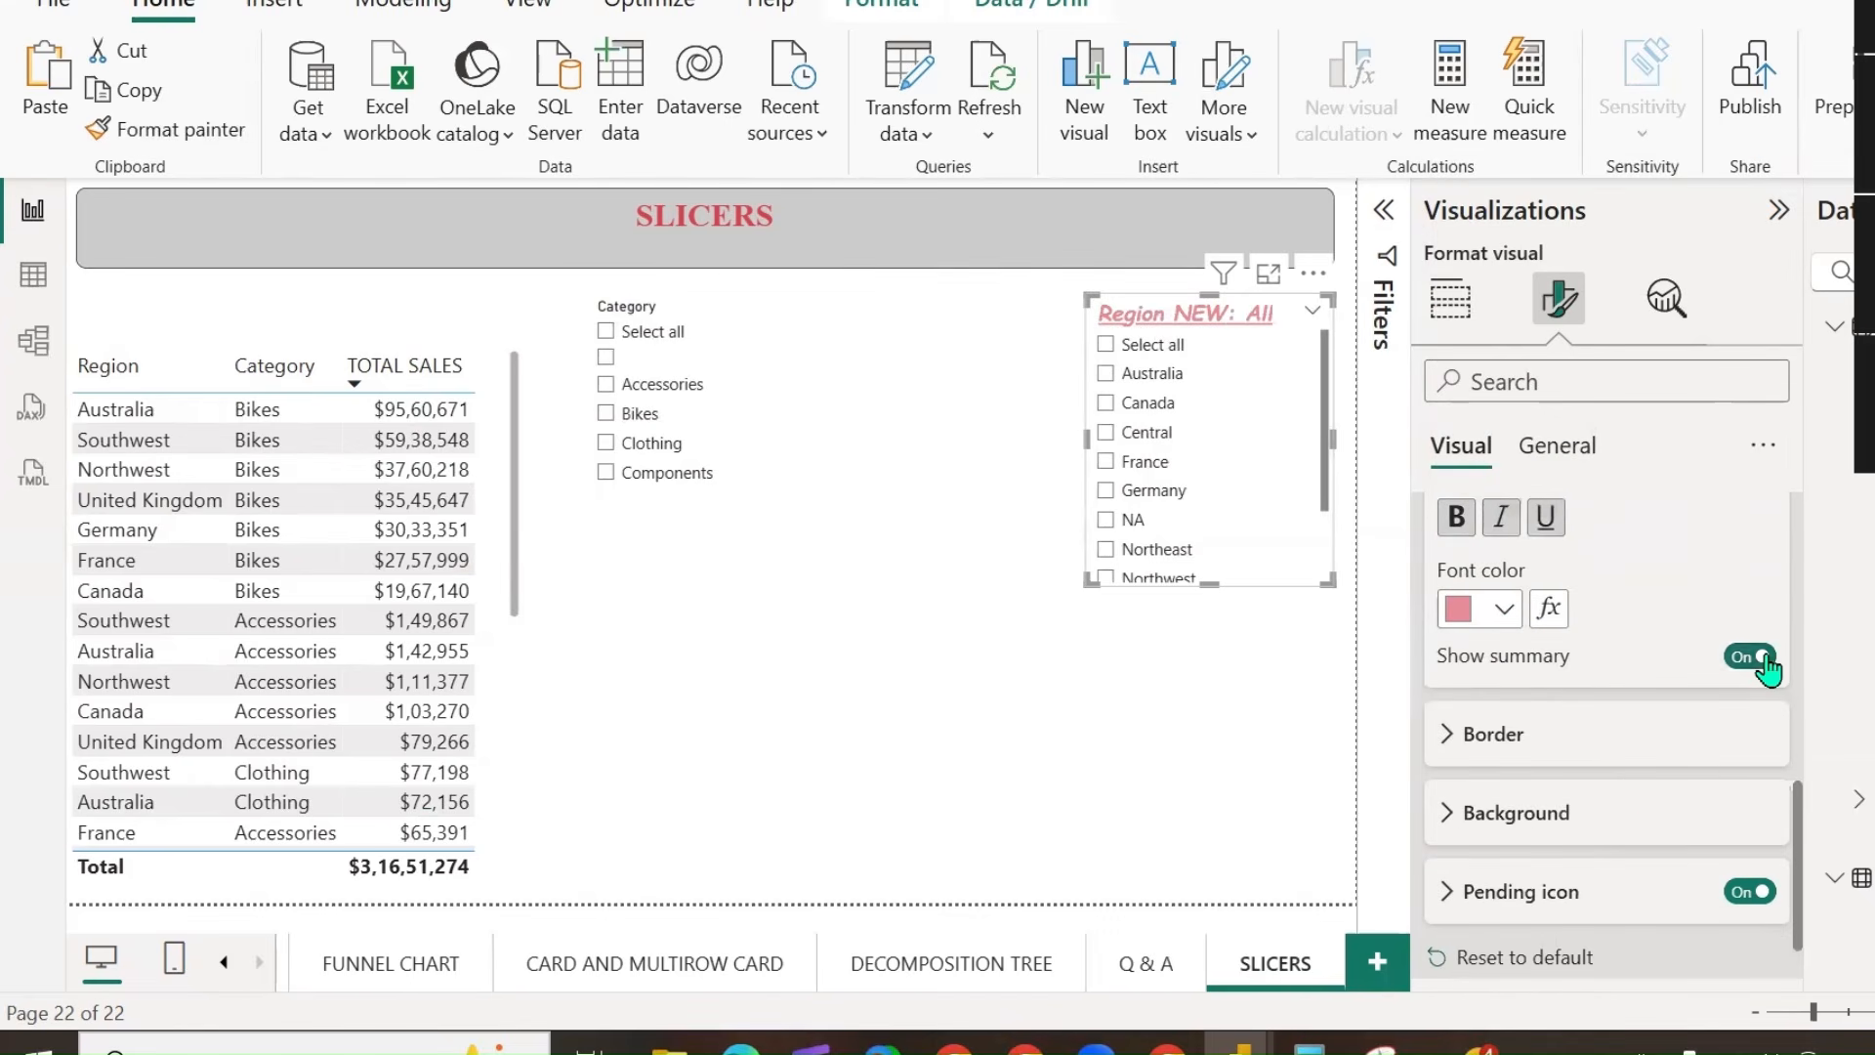
{"action": "left_click_drag", "start_coordinate": [1210, 584], "coordinate": [1211, 687]}
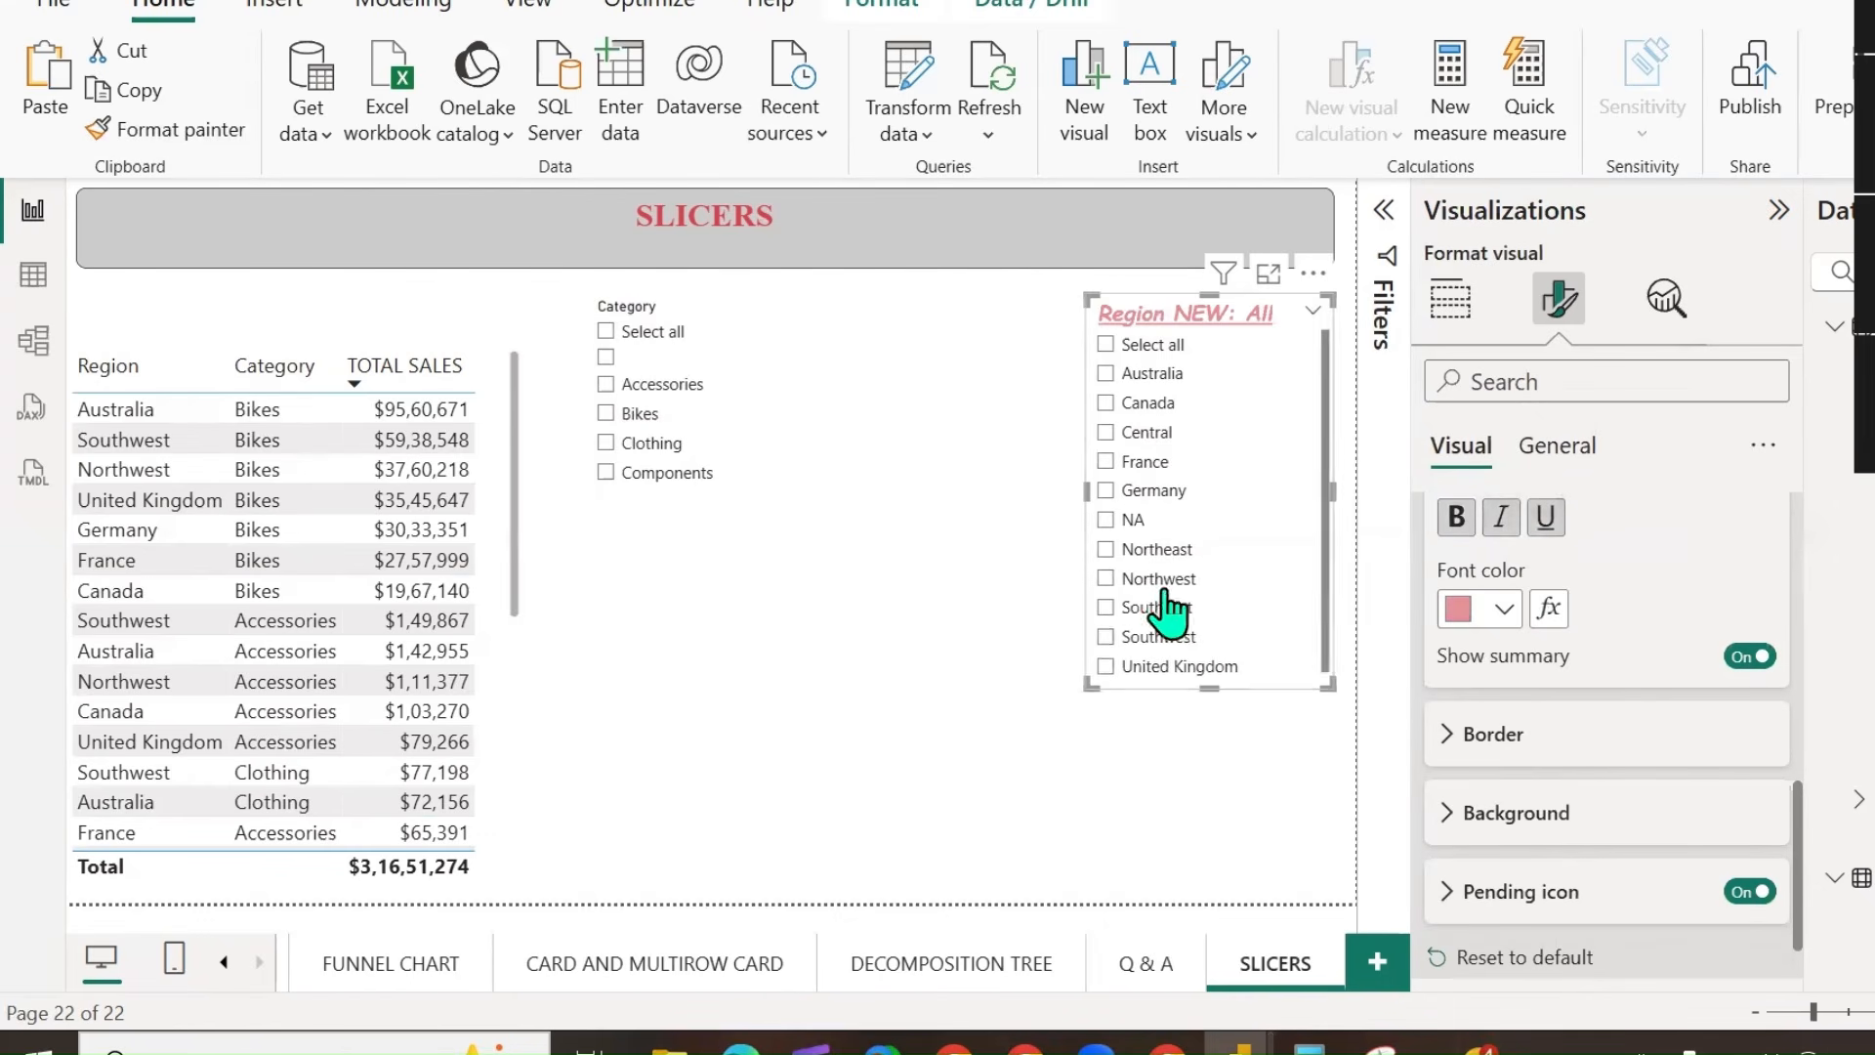
{"action": "left_click_drag", "start_coordinate": [1092, 513], "coordinate": [1003, 511]}
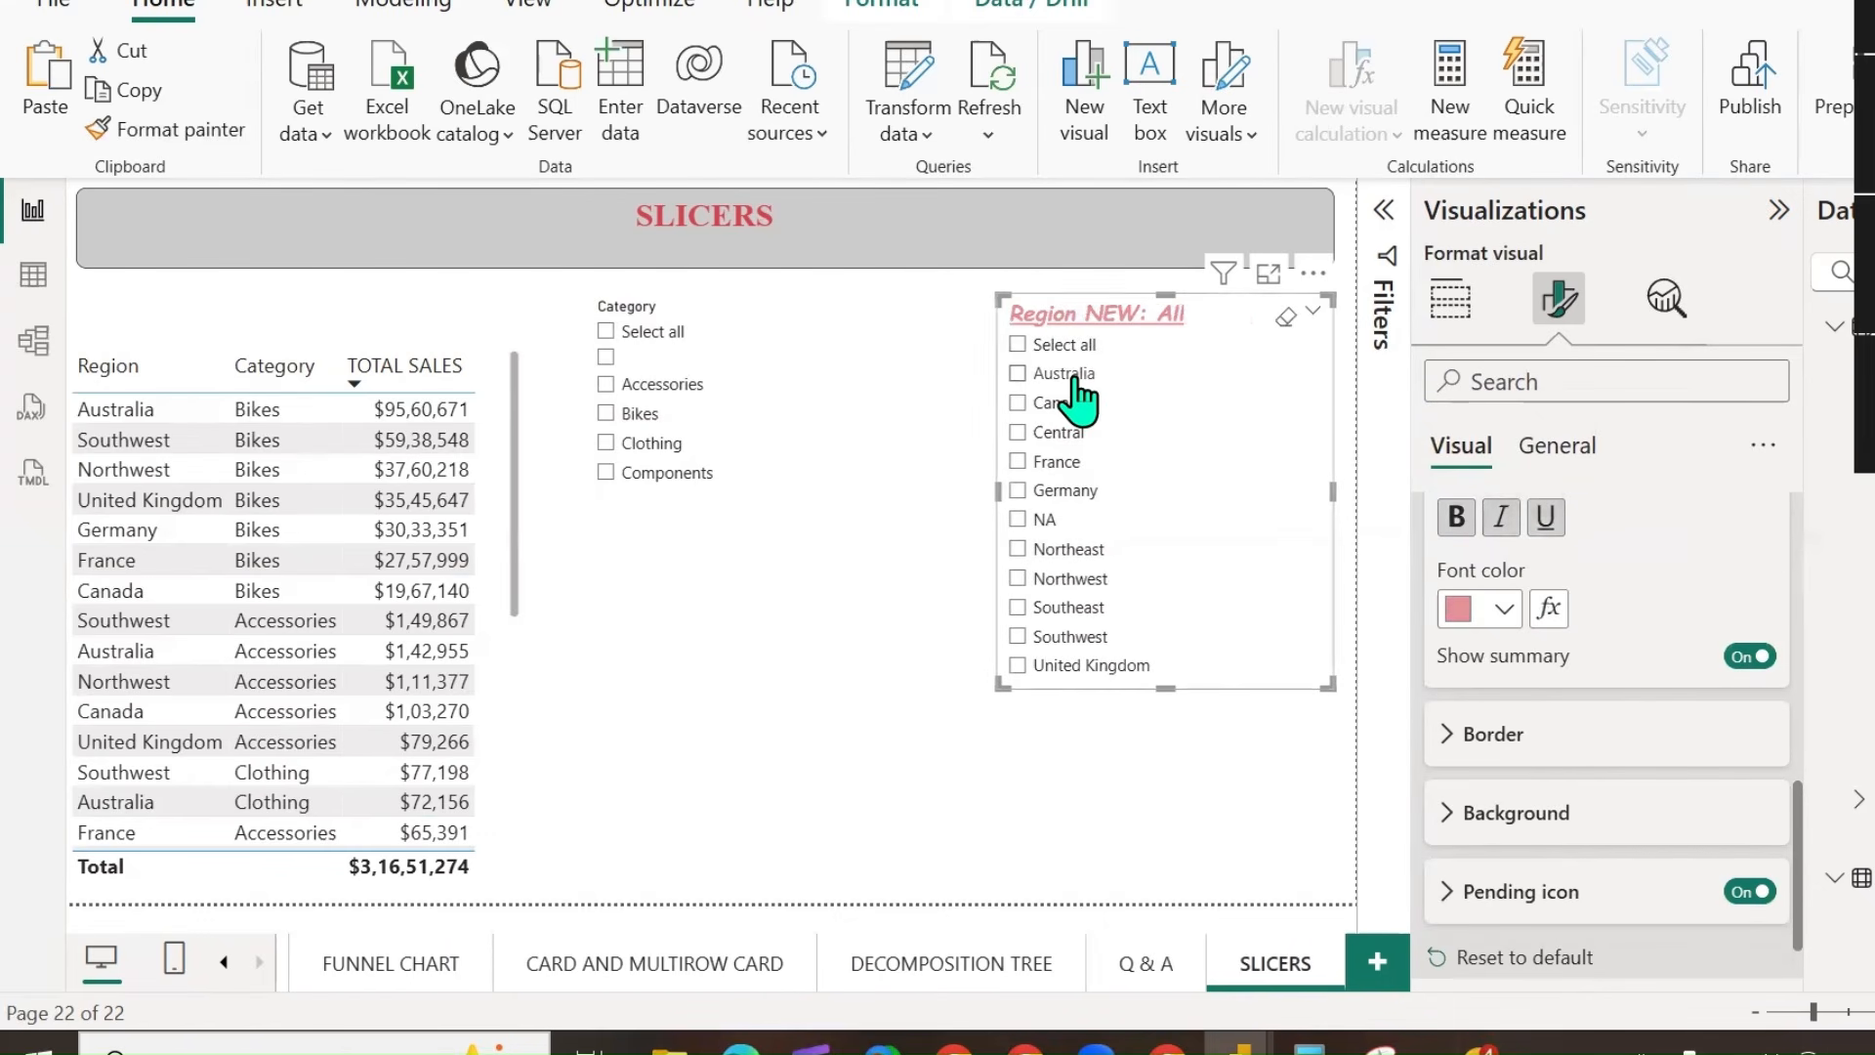
Select Australia, Canada and Central in the Region slicer to test the header summary, widening the slicer for the longer header text.
{"action": "left_click", "coordinate": [1074, 381]}
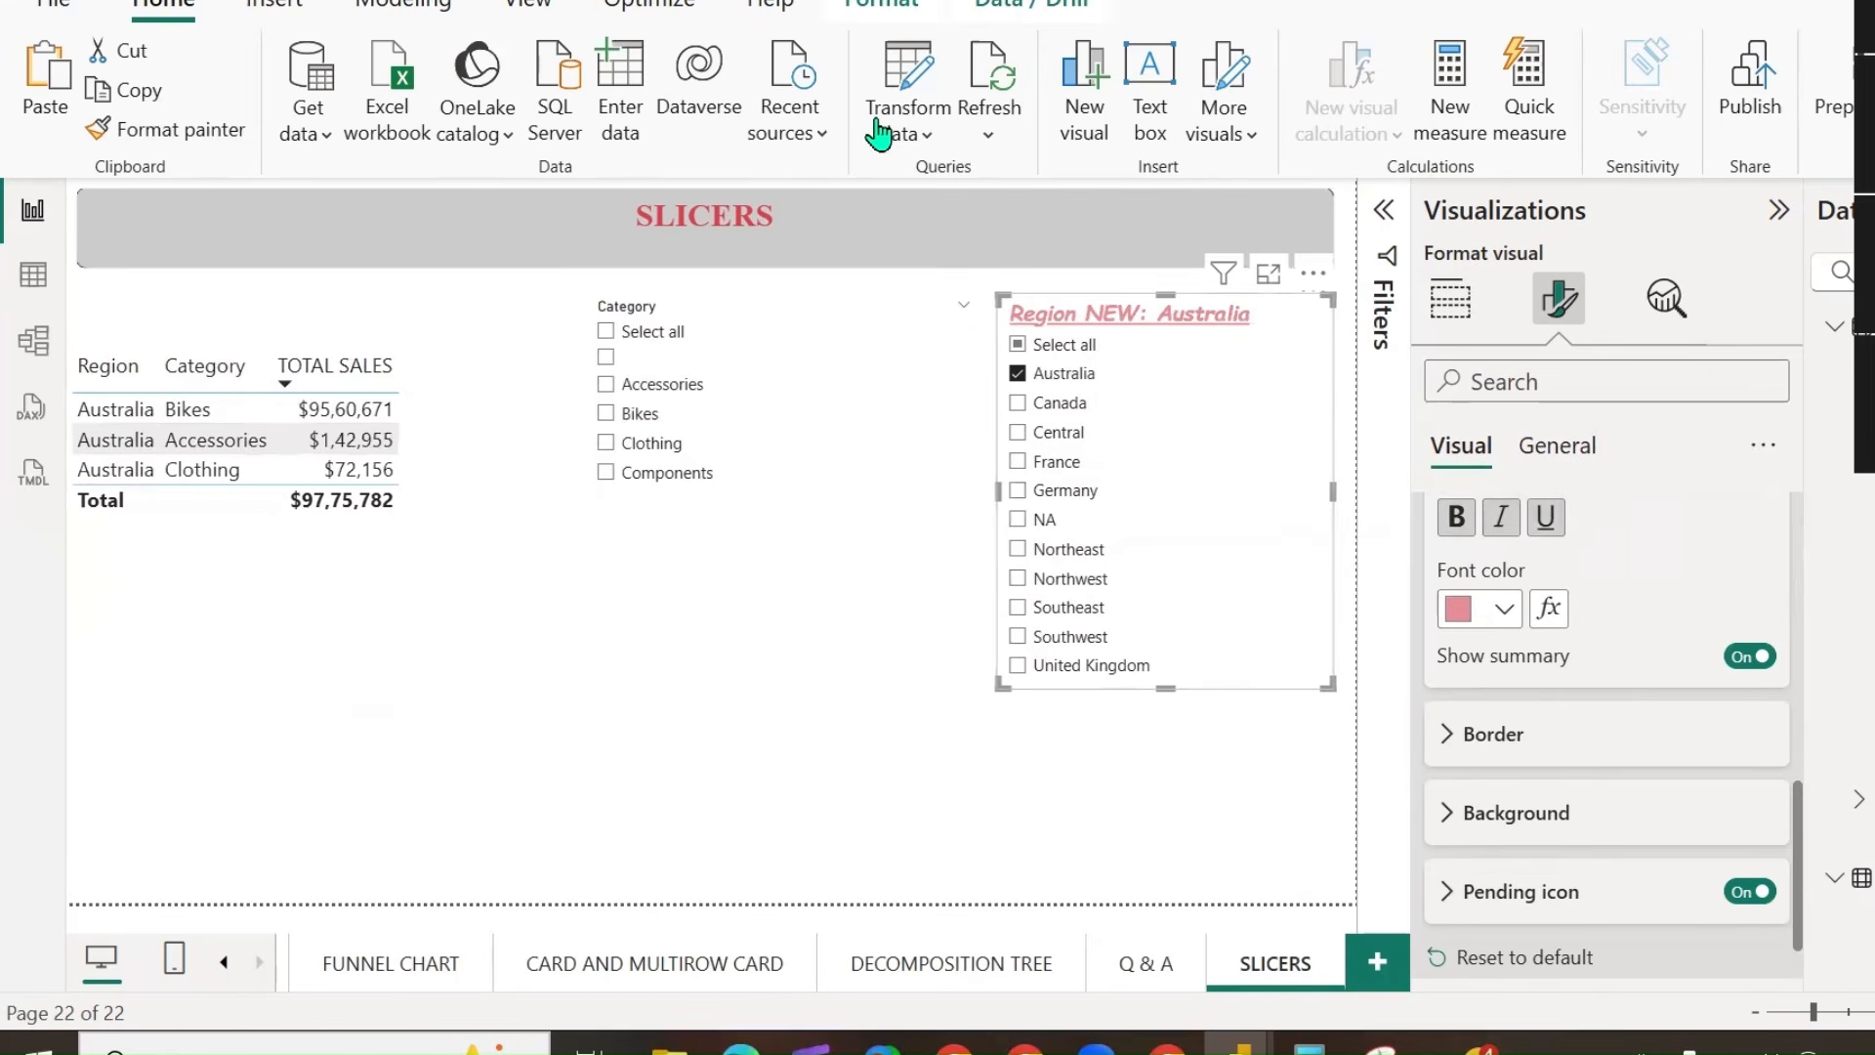
{"action": "key", "text": "ctrl+2"}
{"action": "left_click_drag", "start_coordinate": [1190, 278], "coordinate": [1265, 218]}
{"action": "left_click", "coordinate": [1065, 402]}
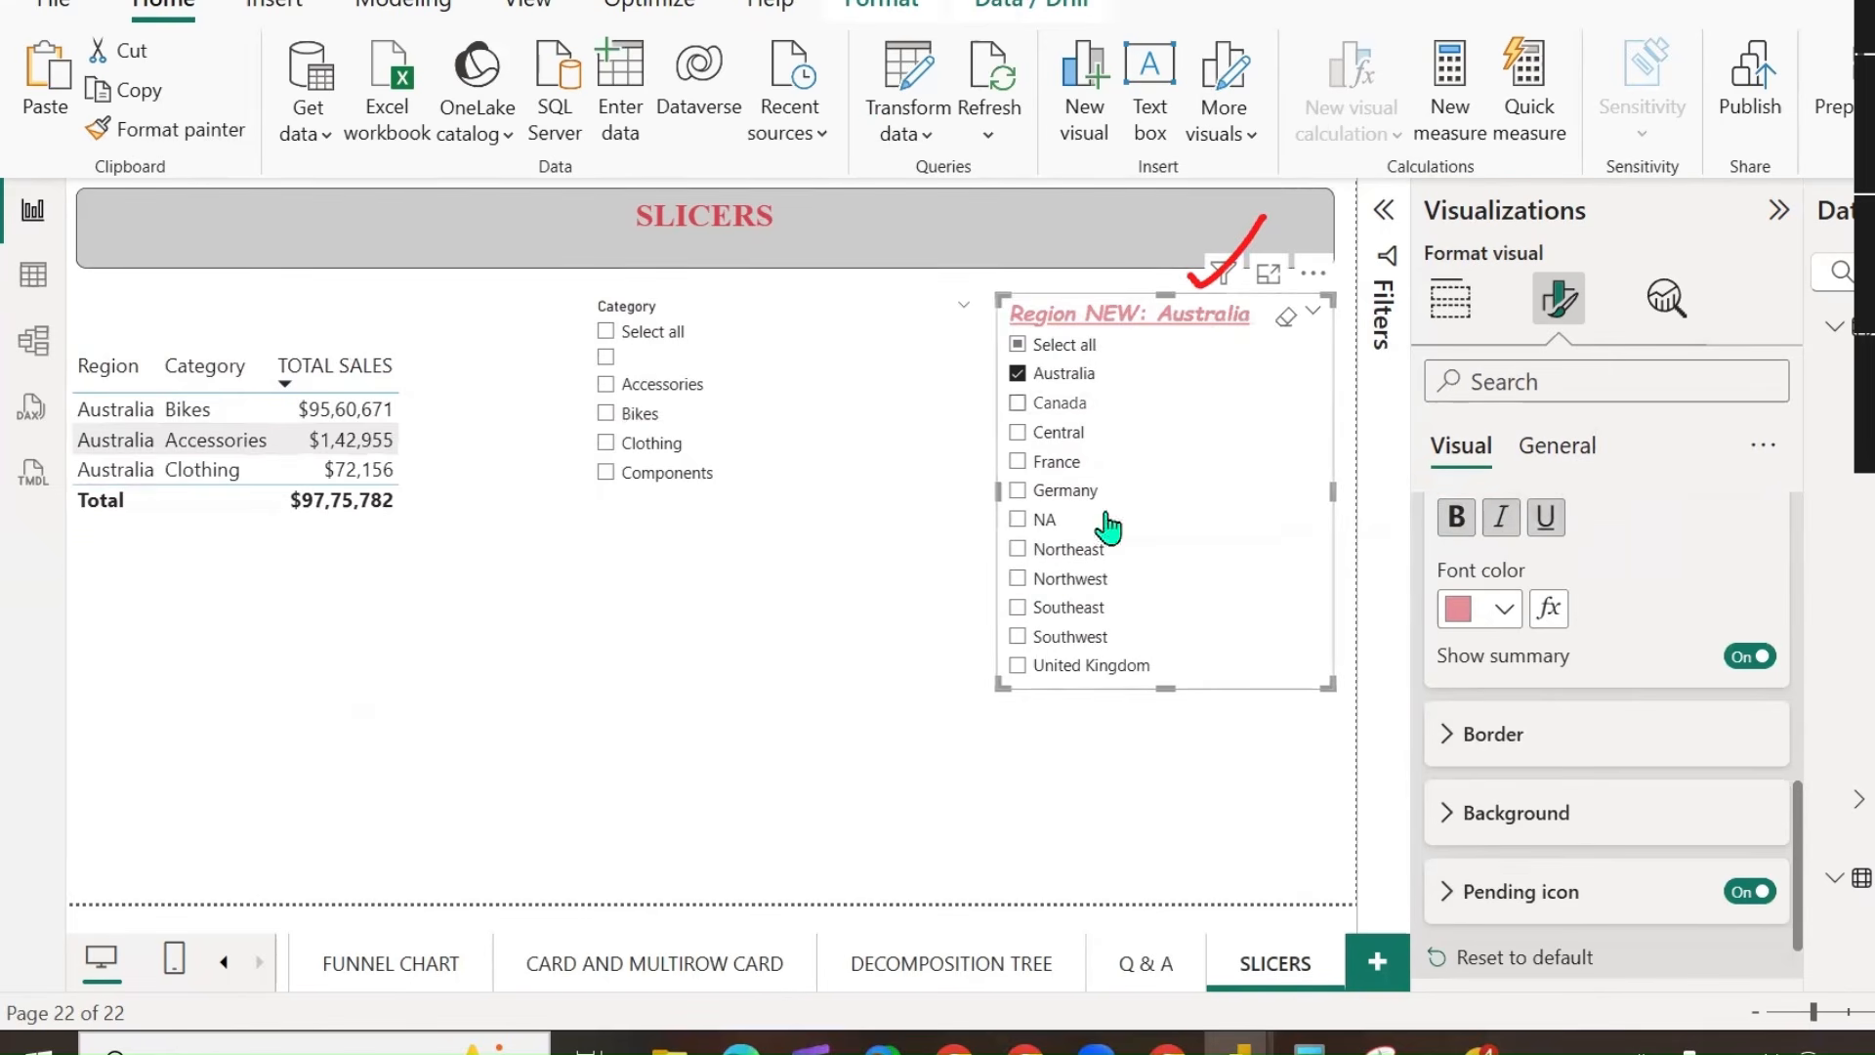
{"action": "left_click_drag", "start_coordinate": [998, 491], "coordinate": [863, 515]}
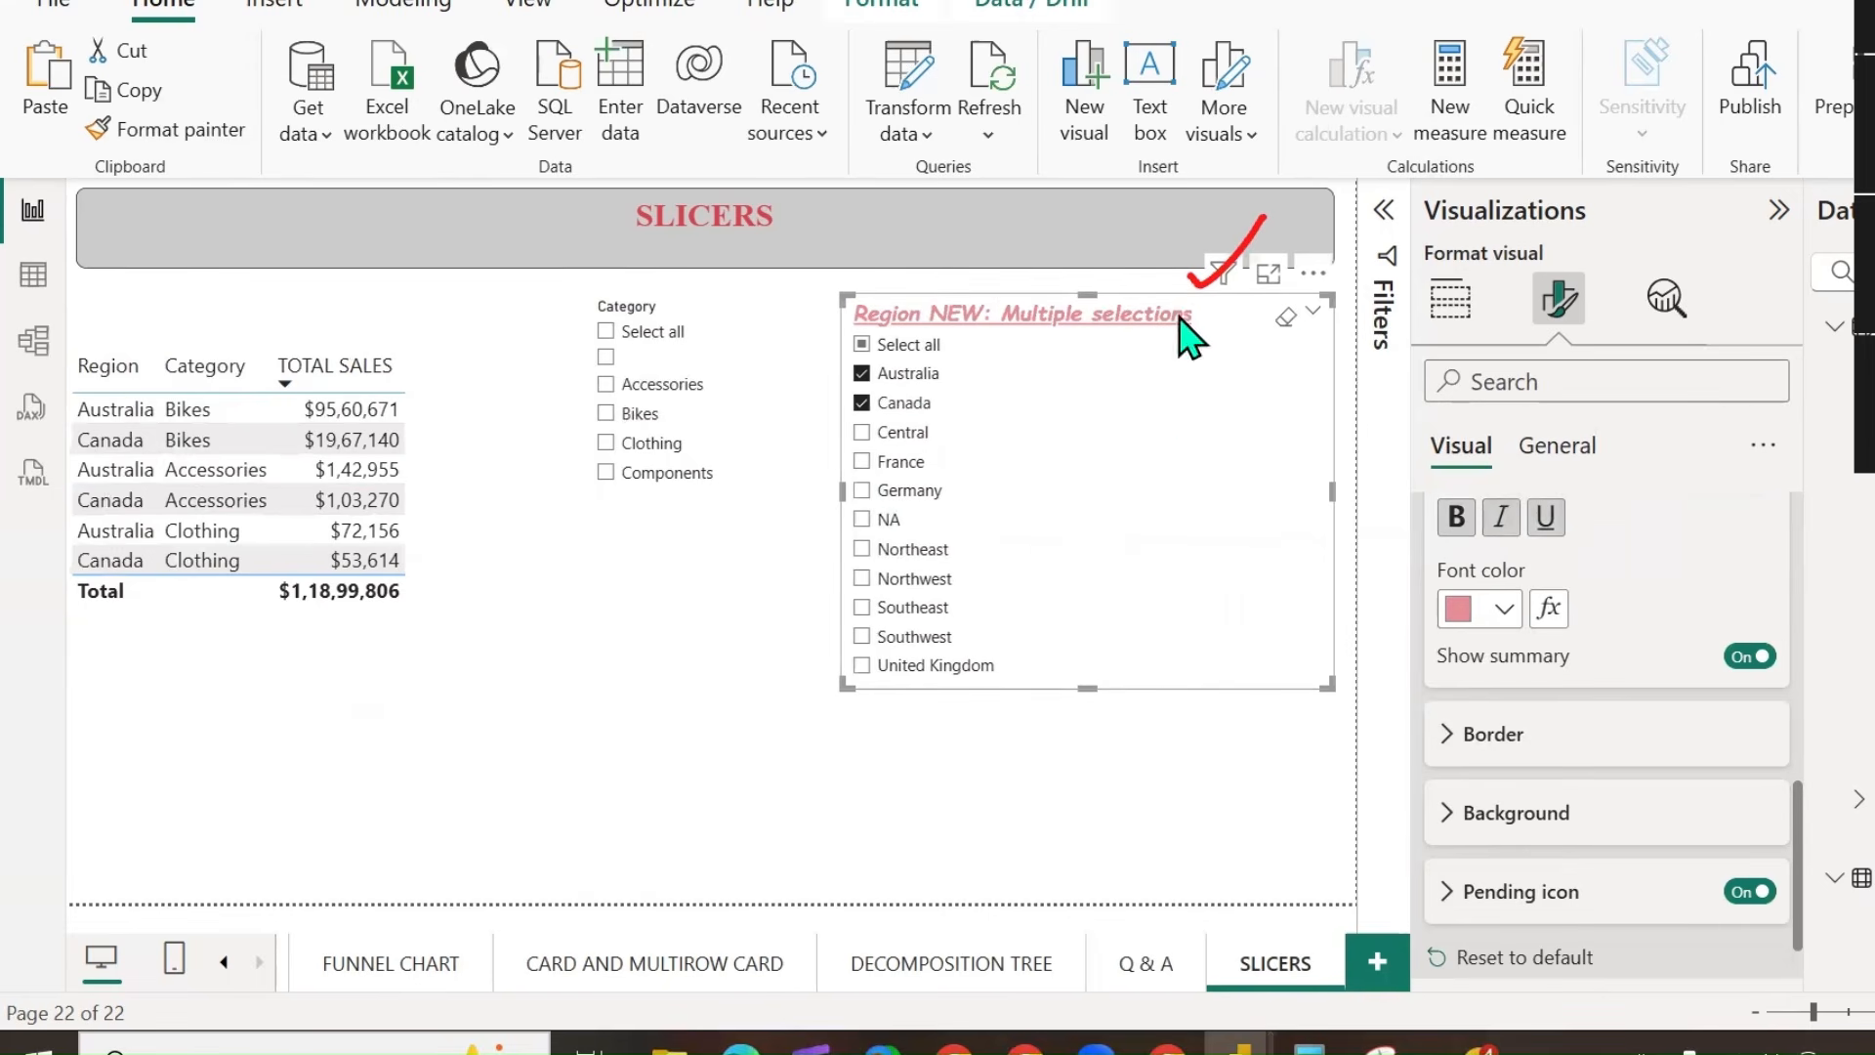
{"action": "left_click", "coordinate": [900, 436]}
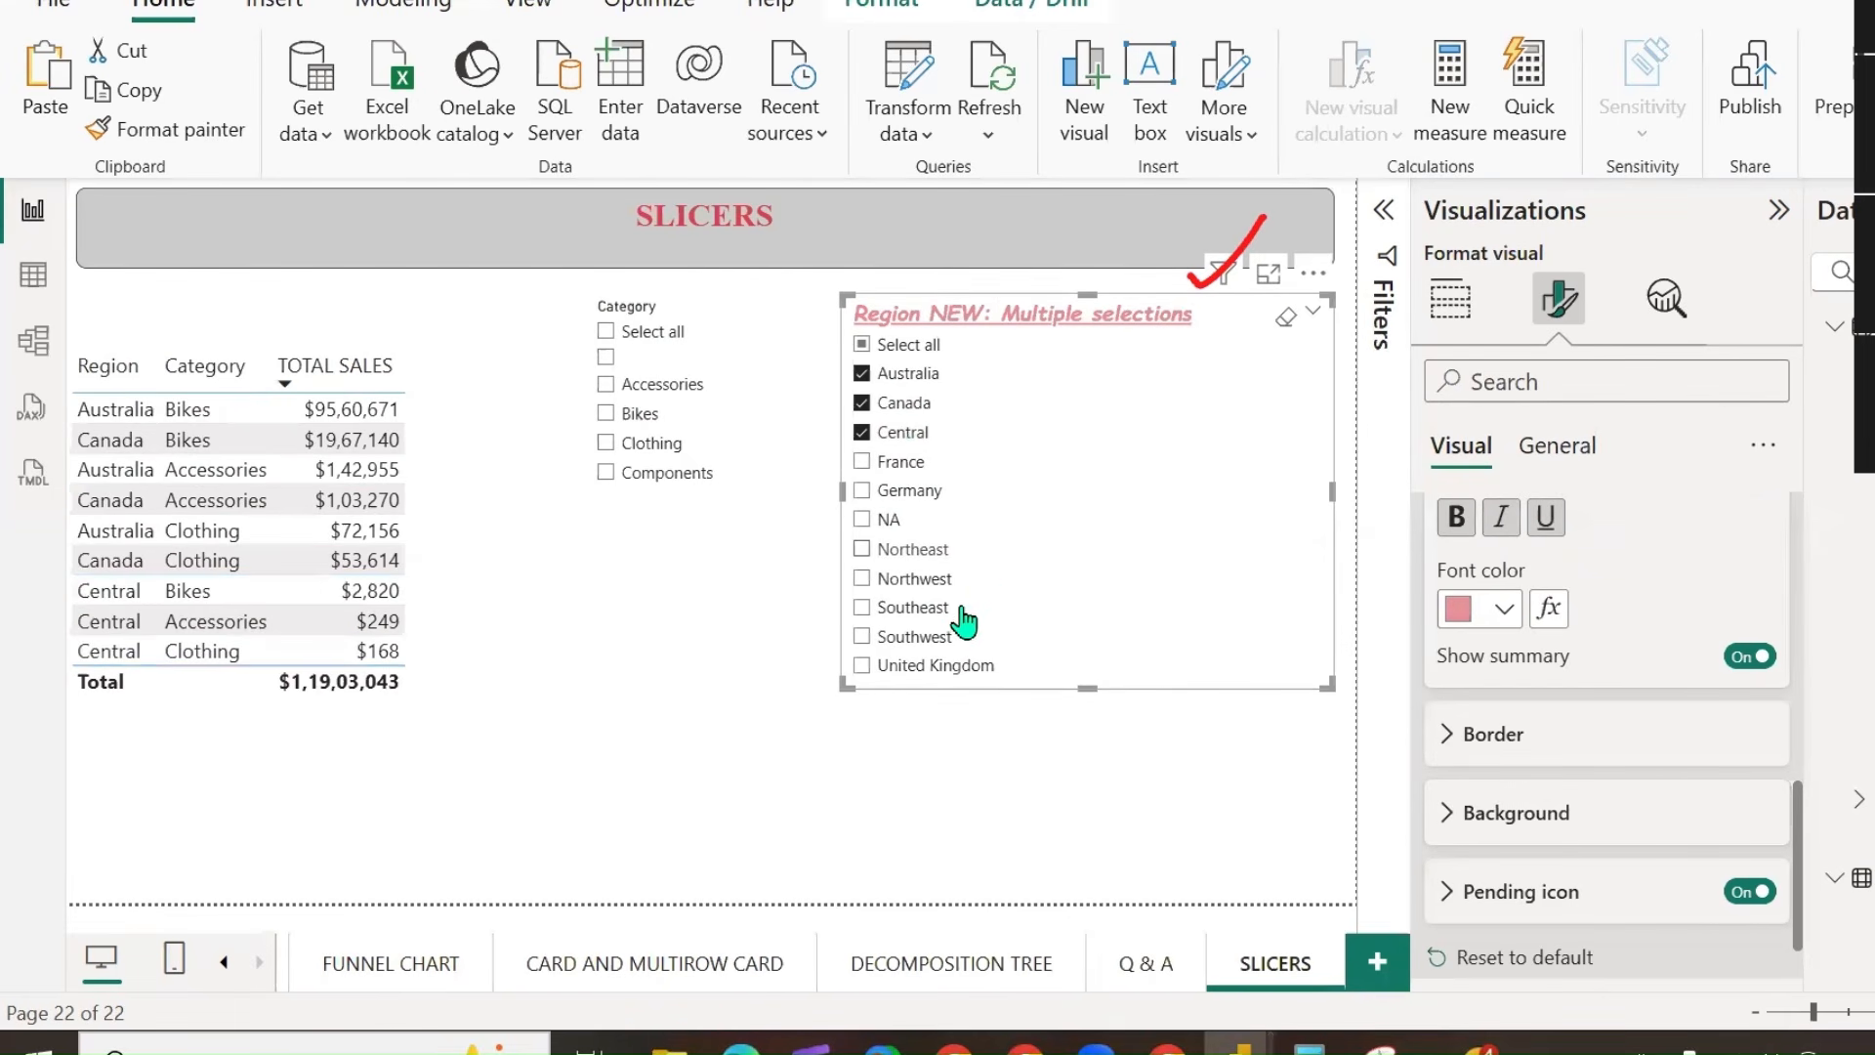
Clear the Region slicer, test the header summary with only Australia selected, clear it again and turn off Show summary.
{"action": "left_click", "coordinate": [1285, 317]}
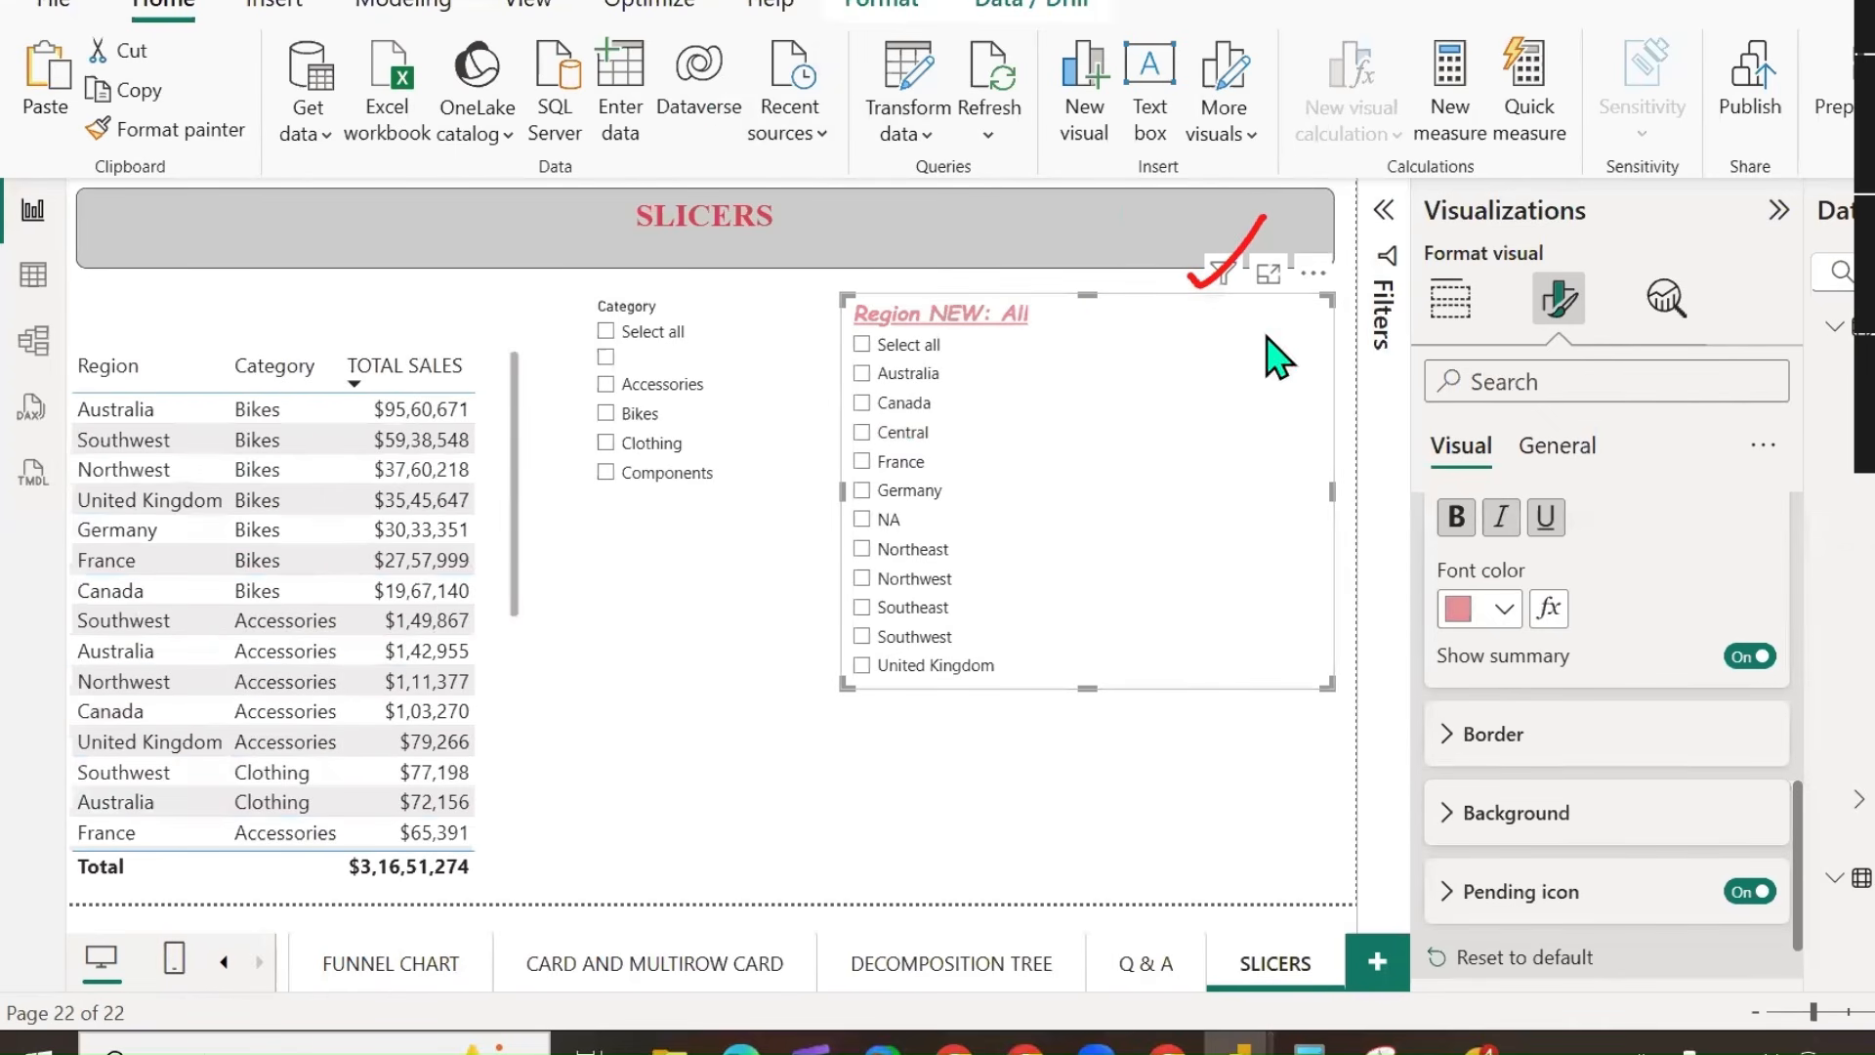
{"action": "left_click", "coordinate": [908, 375]}
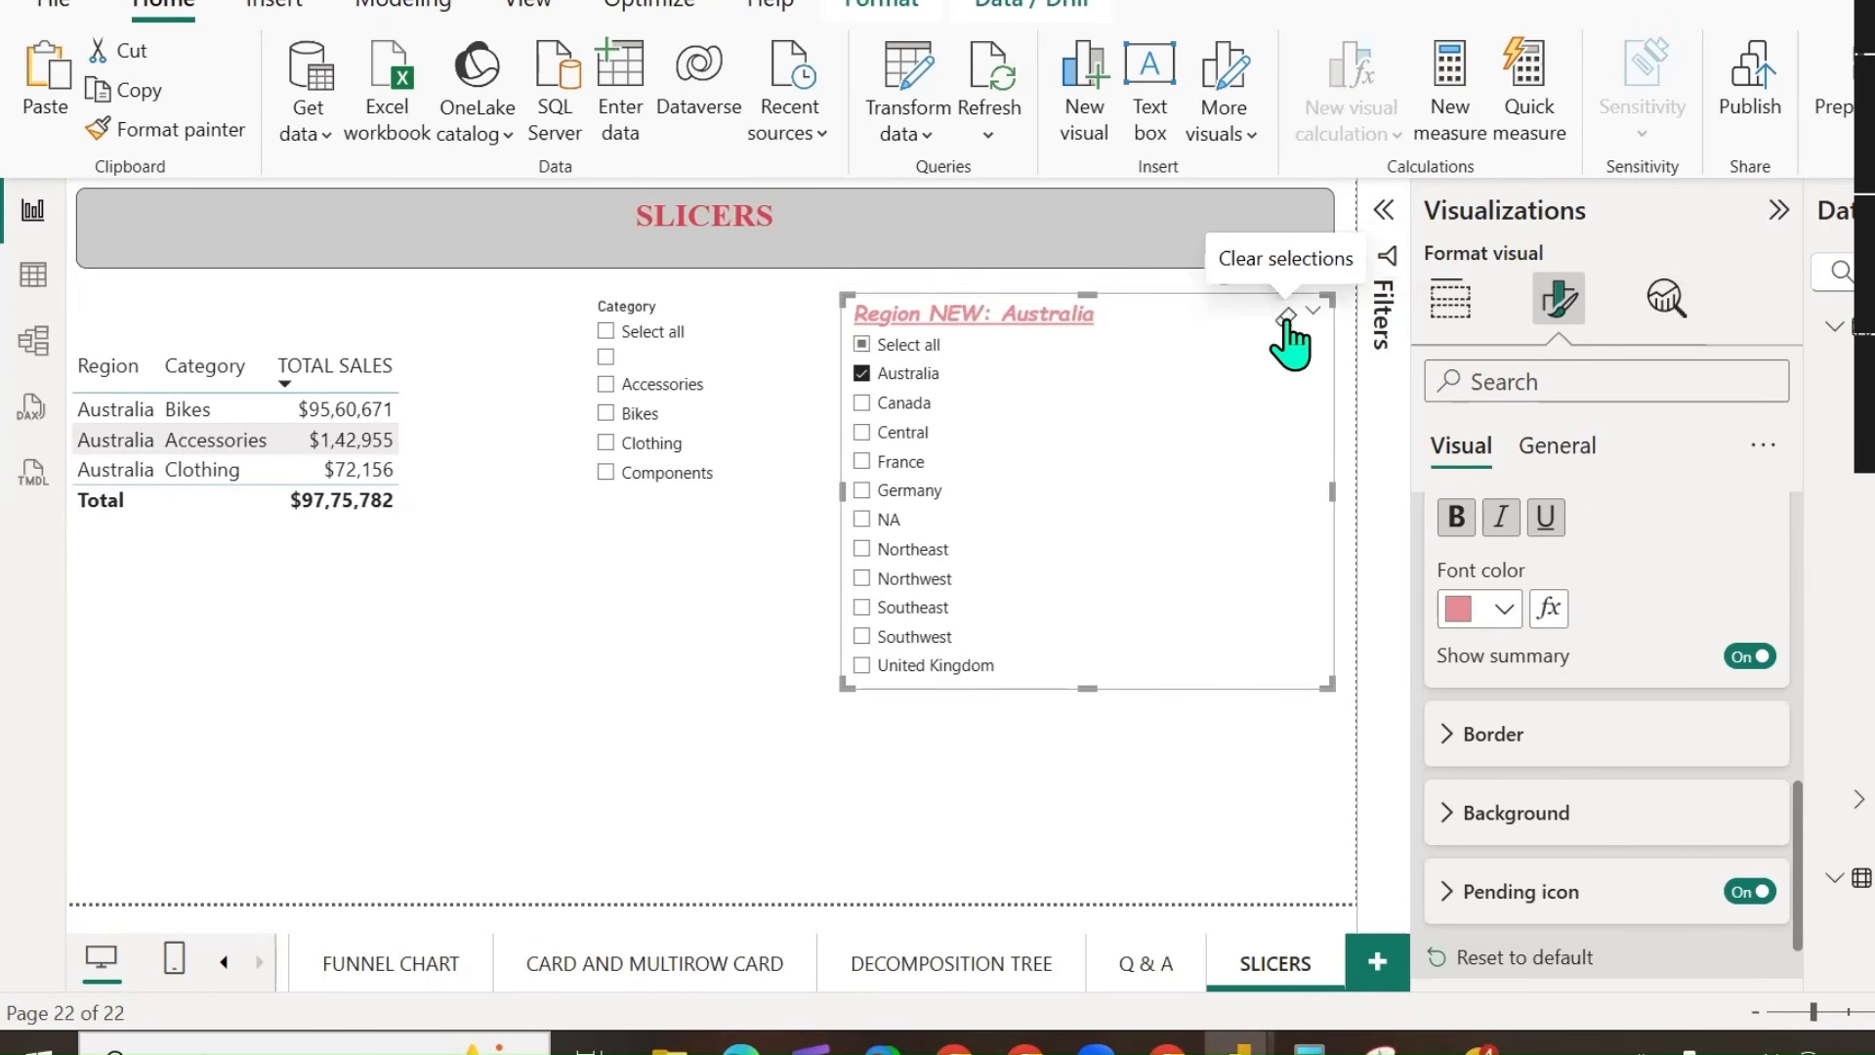
{"action": "left_click", "coordinate": [1287, 319]}
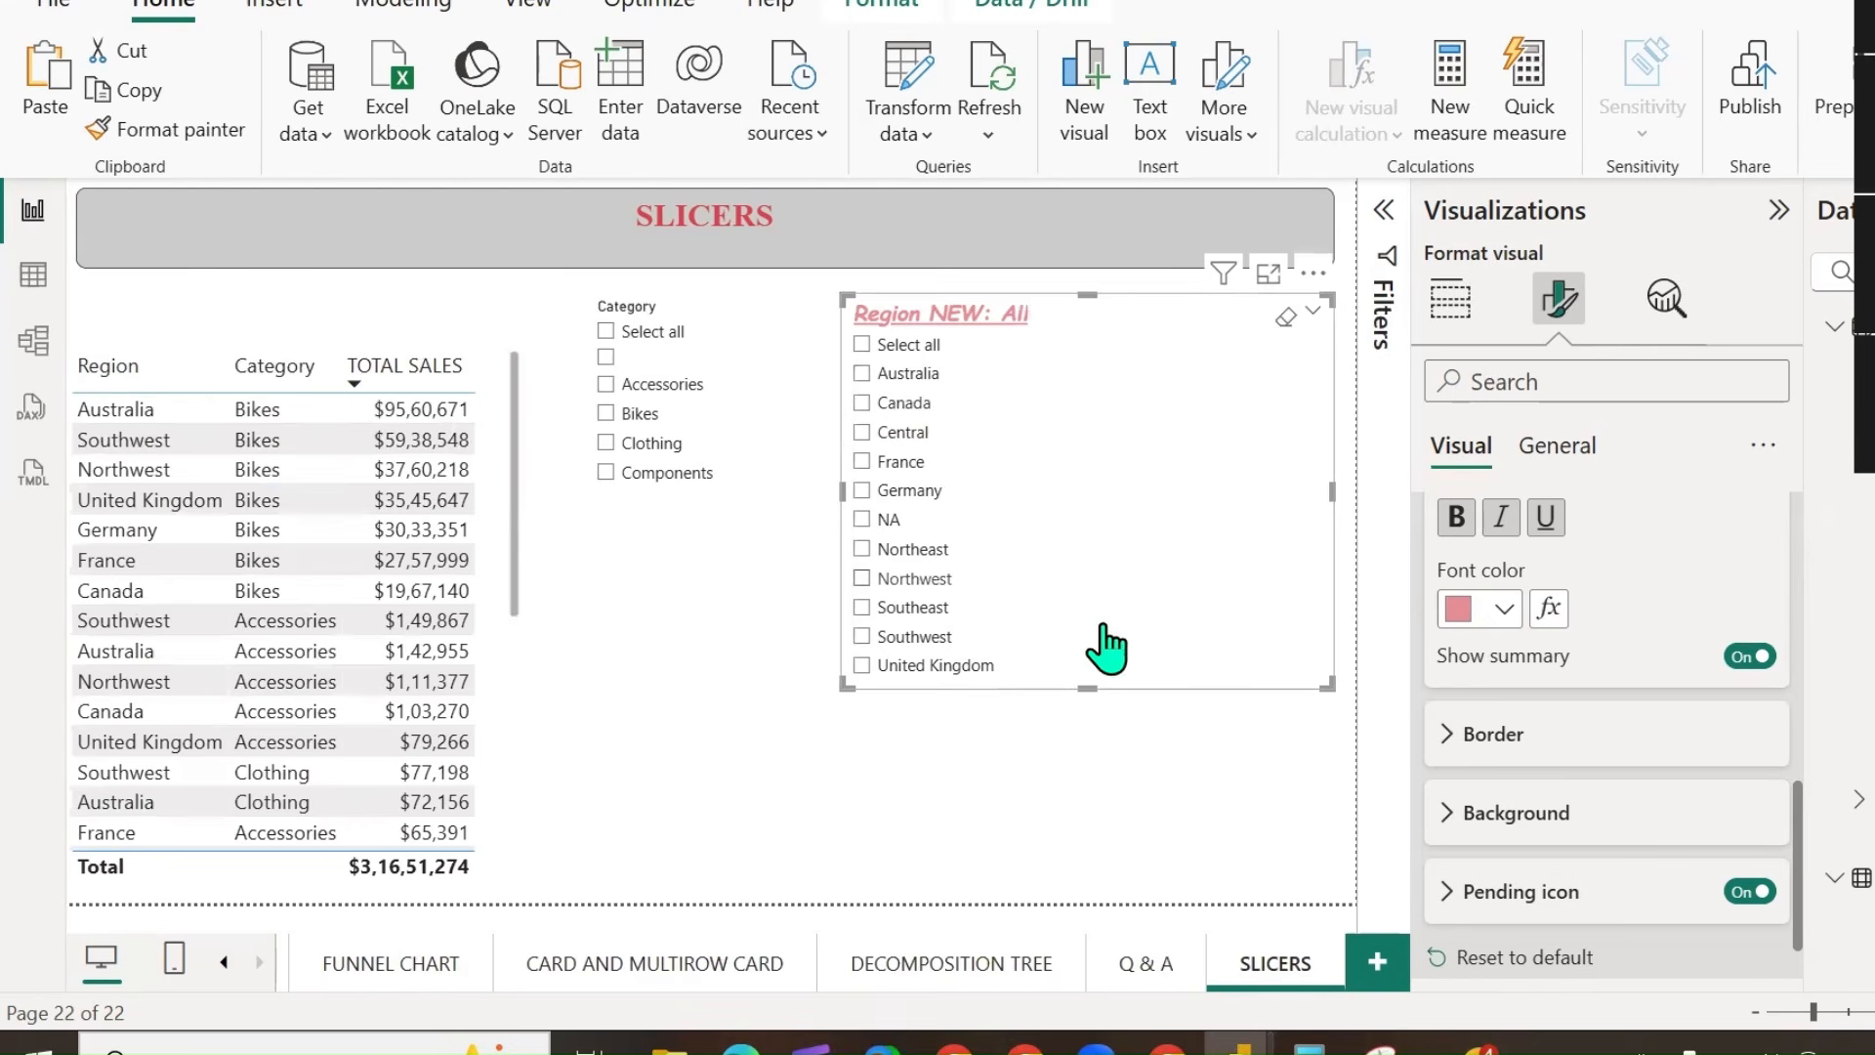
{"action": "left_click", "coordinate": [1749, 656]}
Add top, bottom, left and right borders to the Region slicer's header.
{"action": "left_click", "coordinate": [1446, 734]}
{"action": "scroll", "coordinate": [1626, 708], "scroll_direction": "down", "scroll_amount": 2}
{"action": "left_click", "coordinate": [1448, 509]}
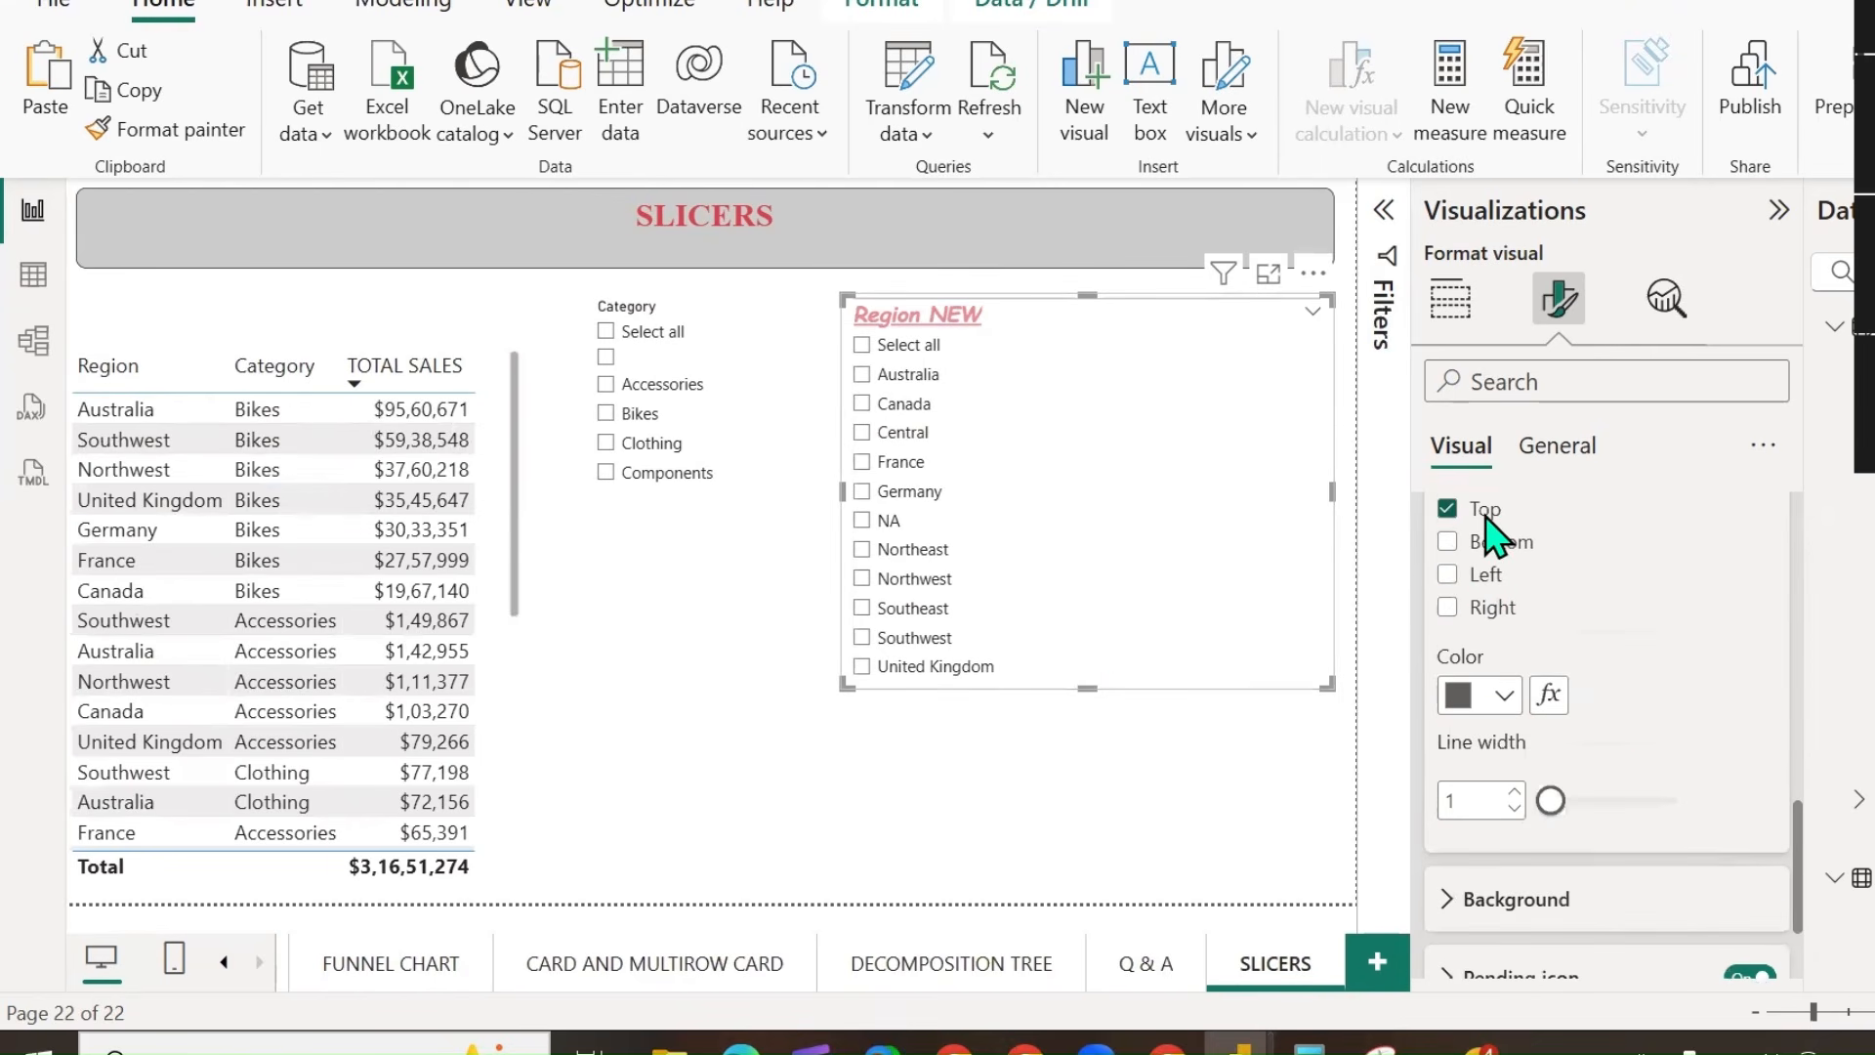
{"action": "left_click", "coordinate": [1486, 545]}
{"action": "left_click", "coordinate": [1486, 576]}
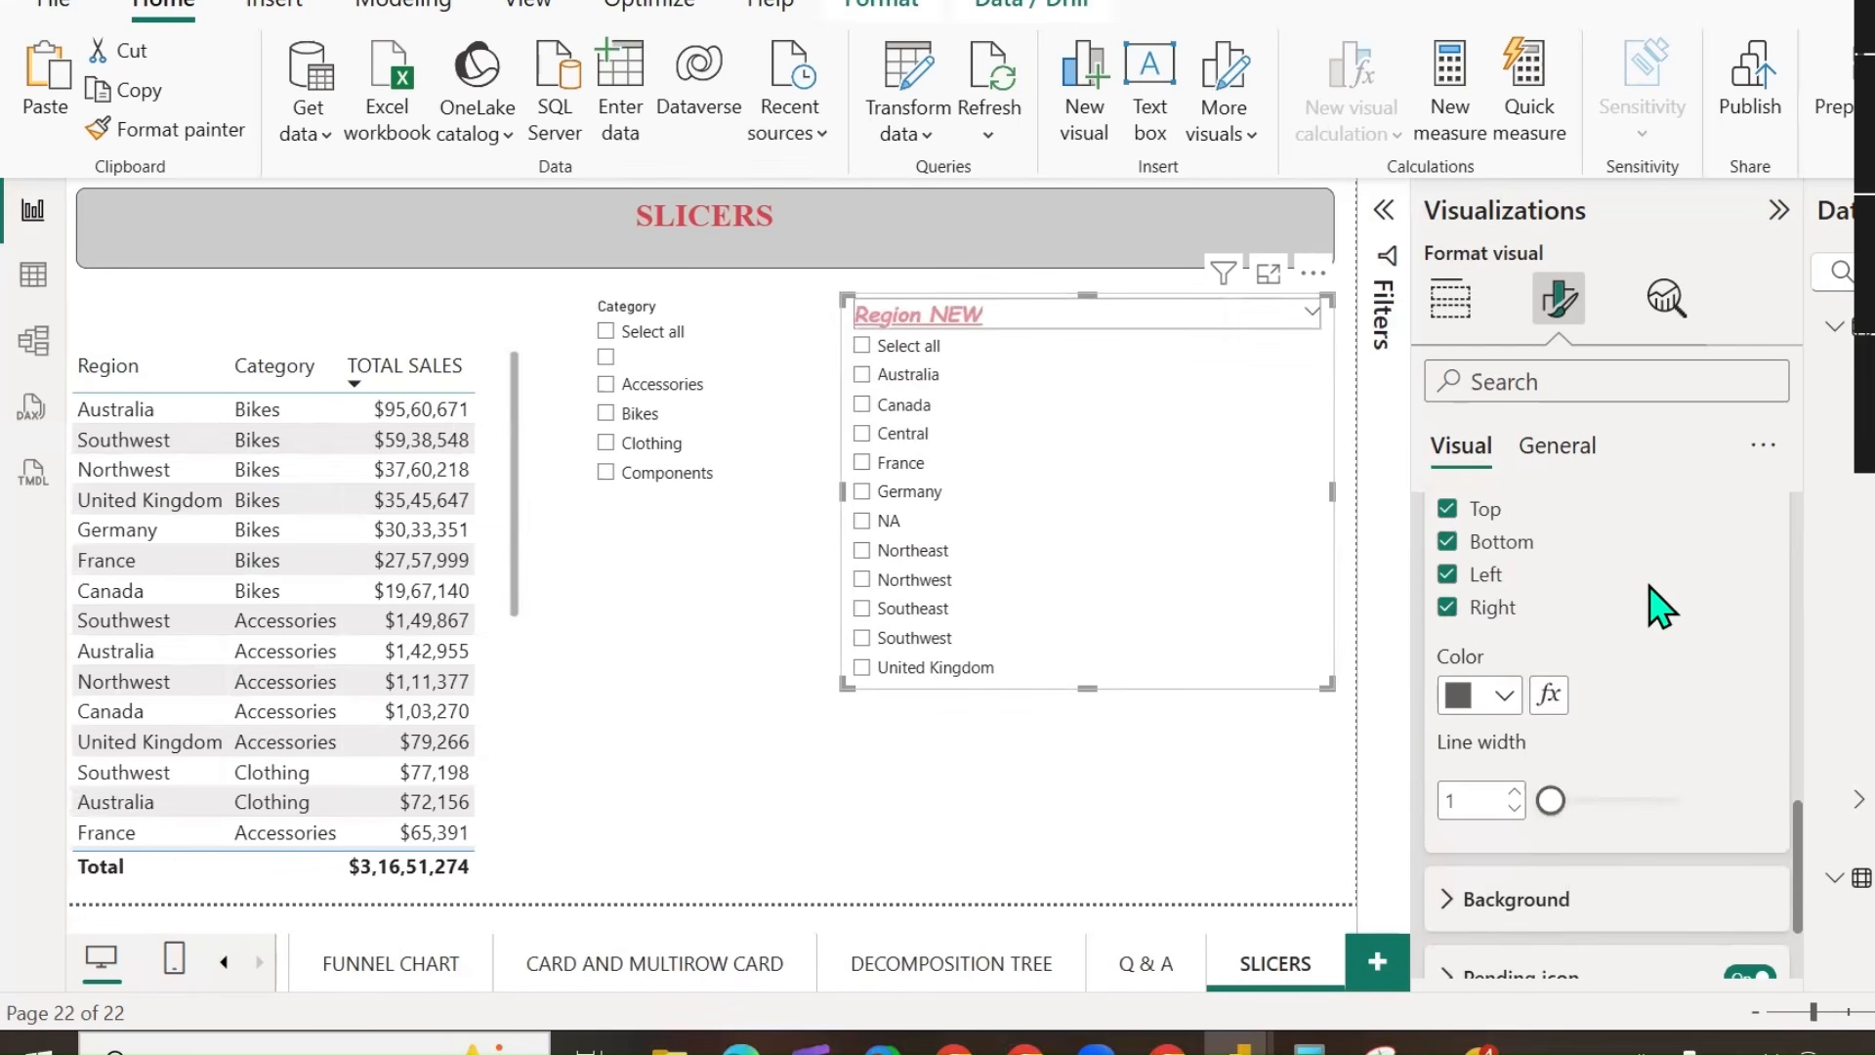
Give the Region slicer's header a custom light green background color.
{"action": "scroll", "coordinate": [1660, 605], "scroll_direction": "up", "scroll_amount": 5}
{"action": "scroll", "coordinate": [1664, 607], "scroll_direction": "down", "scroll_amount": 4}
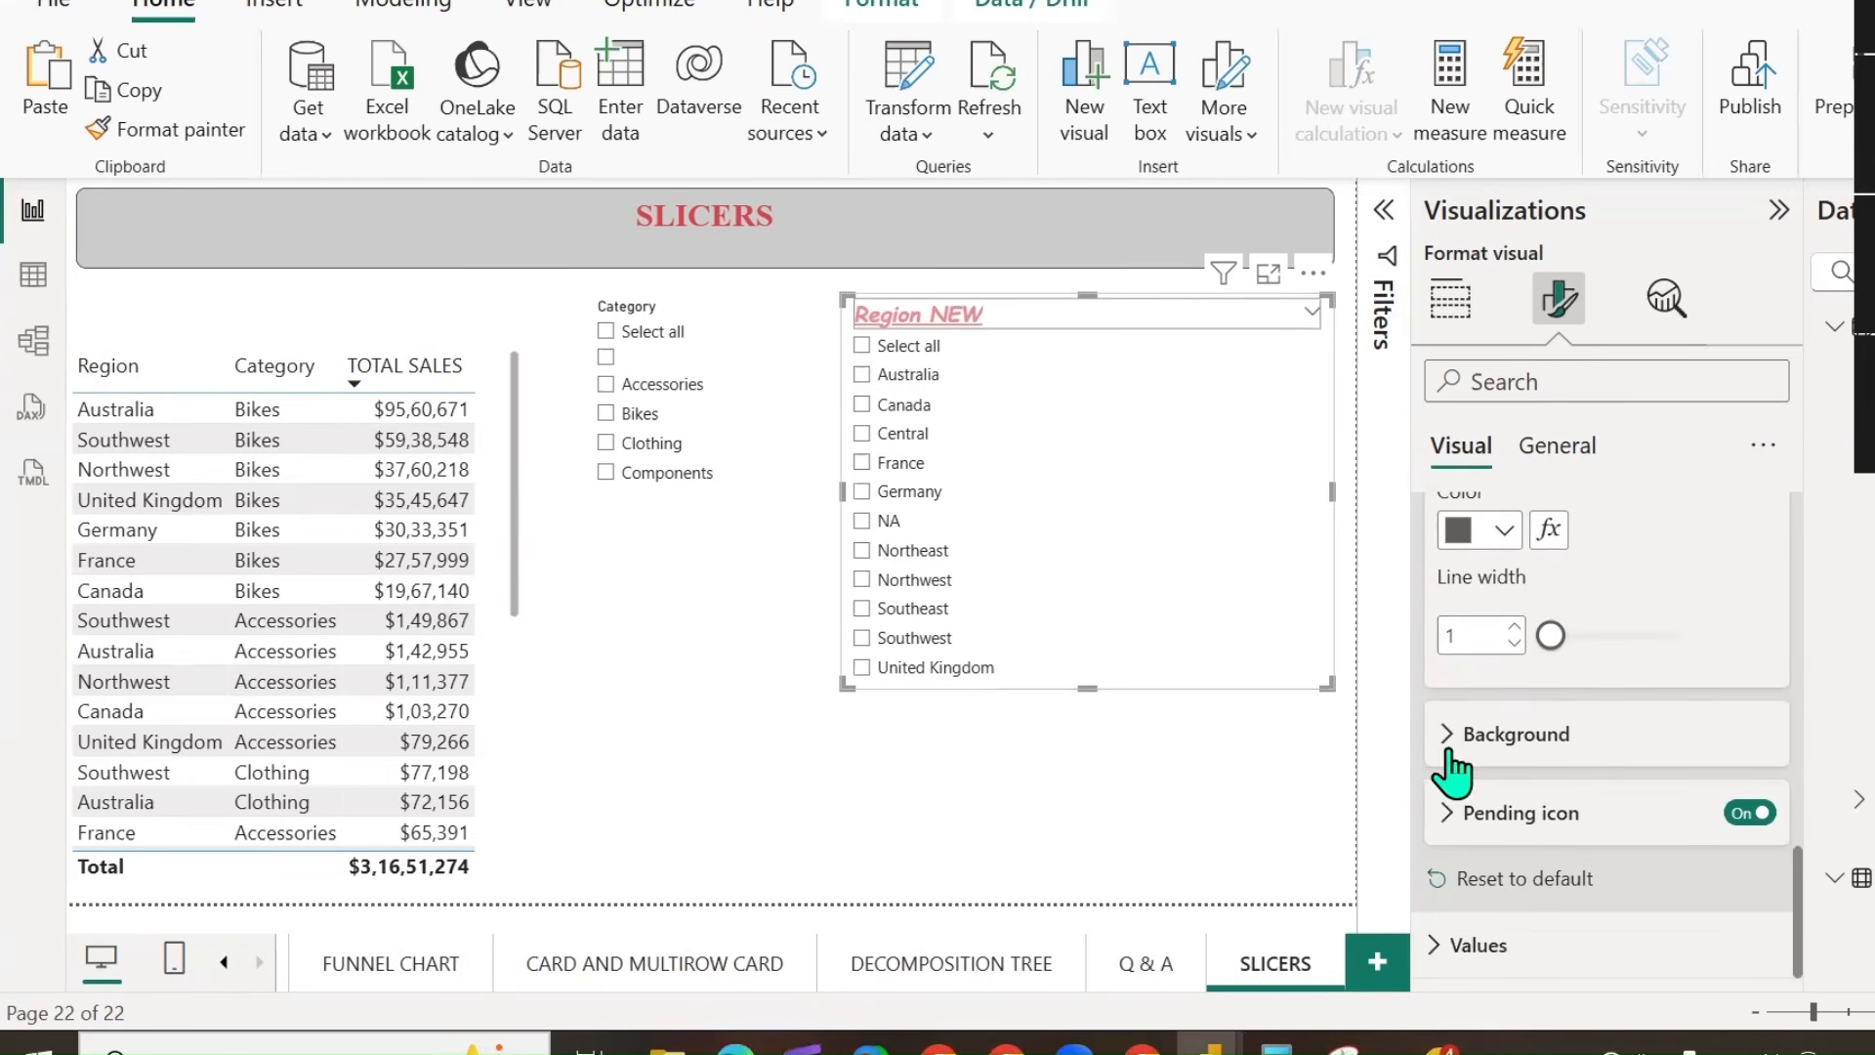
{"action": "left_click", "coordinate": [1452, 740]}
{"action": "left_click", "coordinate": [1504, 735]}
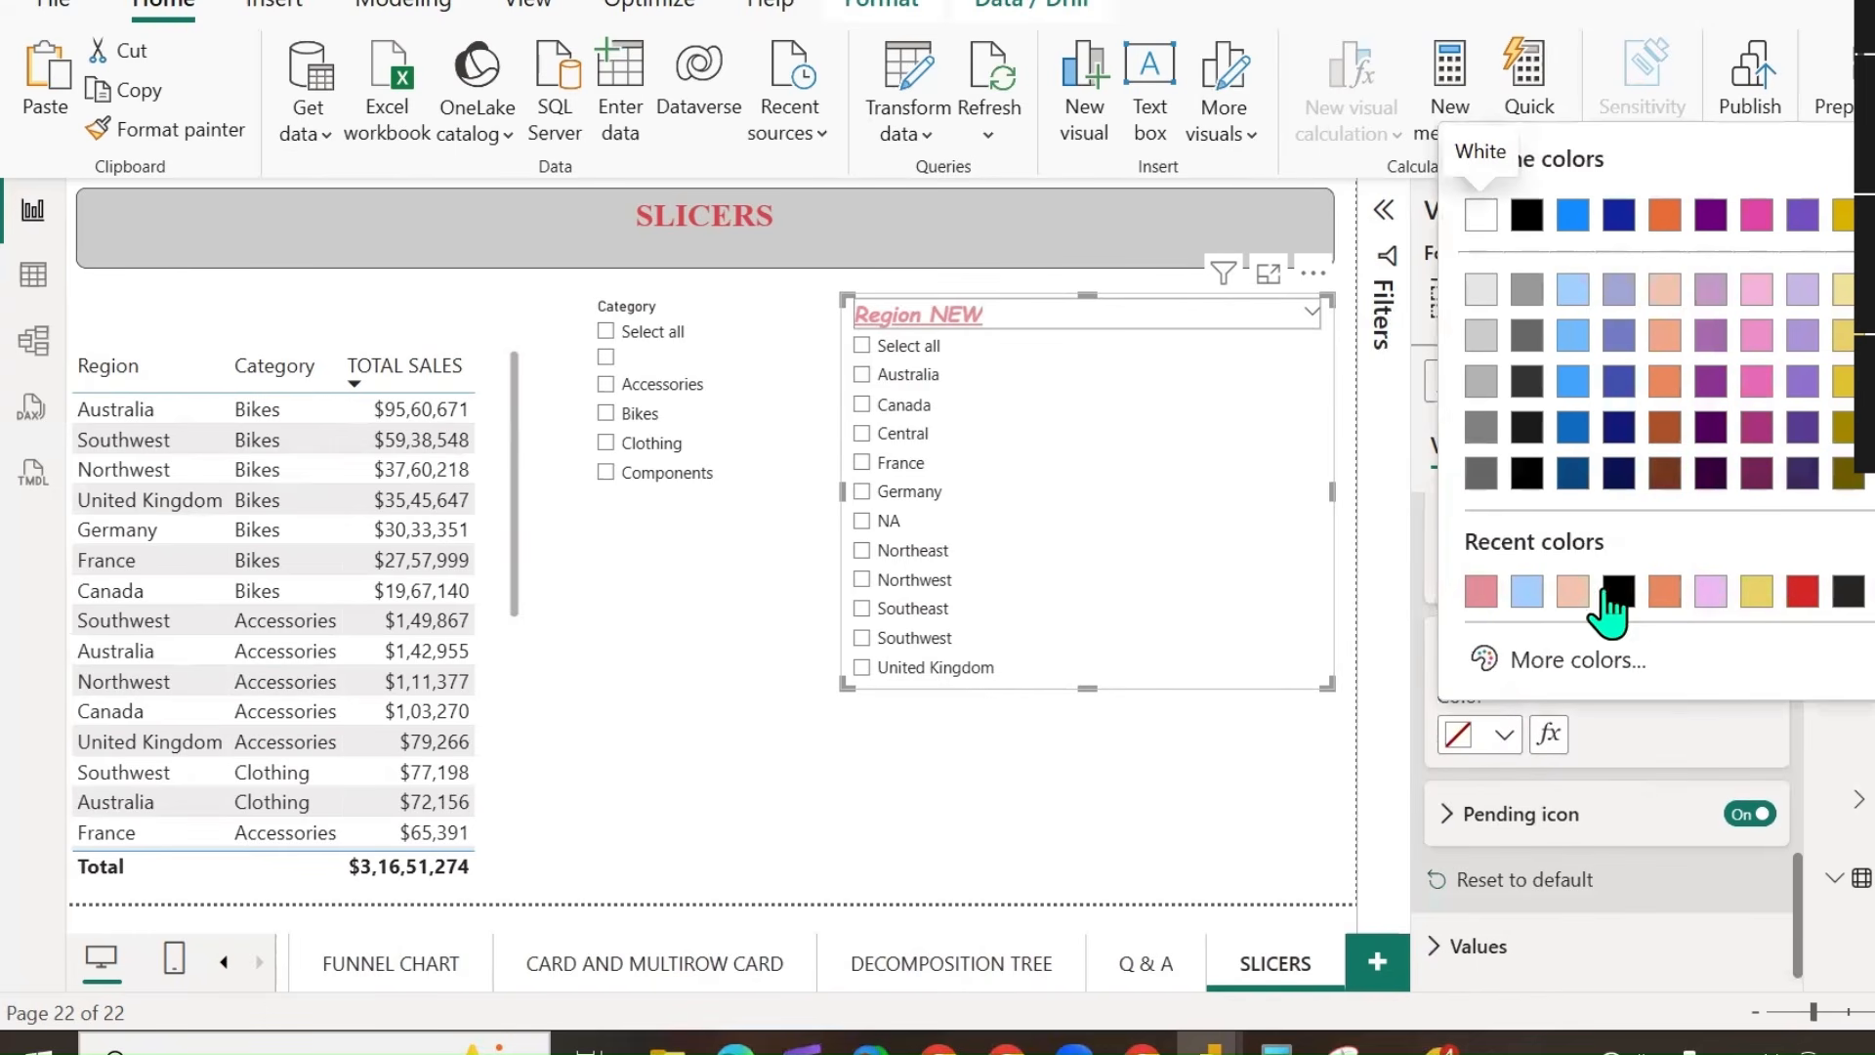
{"action": "left_click", "coordinate": [1561, 661]}
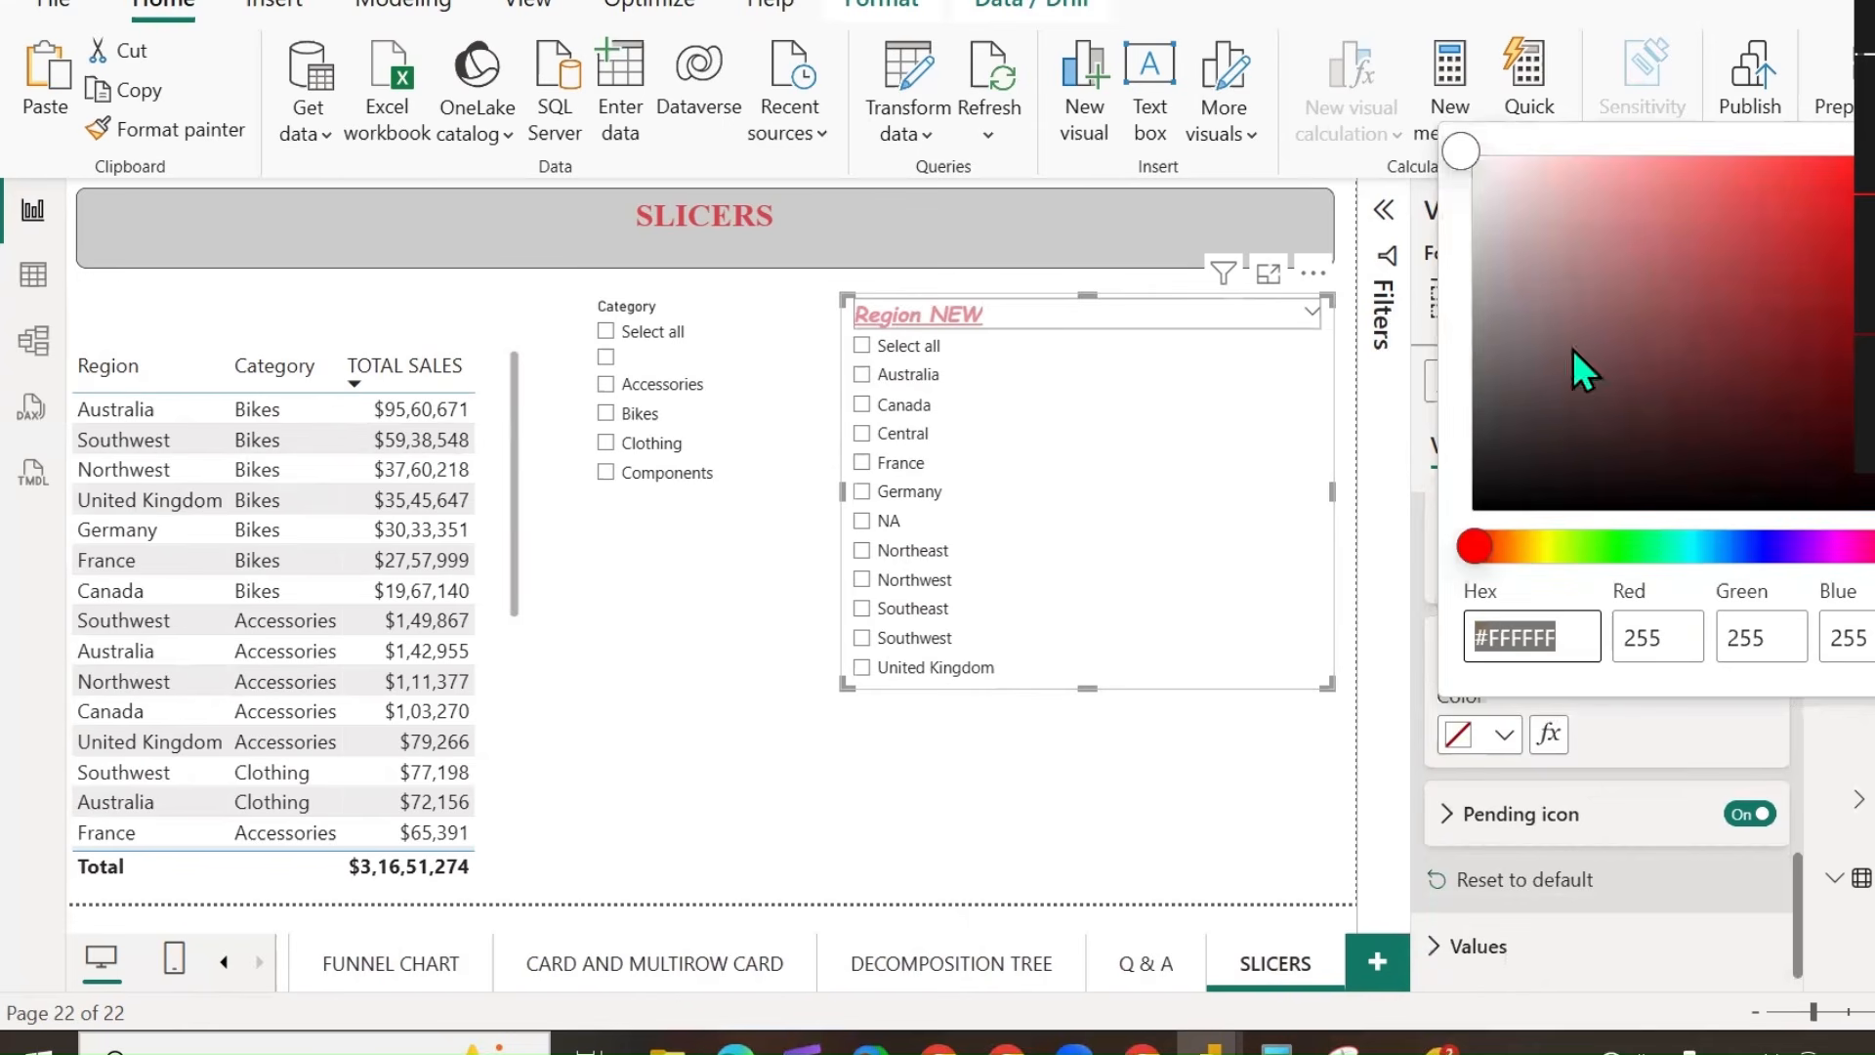
{"action": "left_click", "coordinate": [1561, 168]}
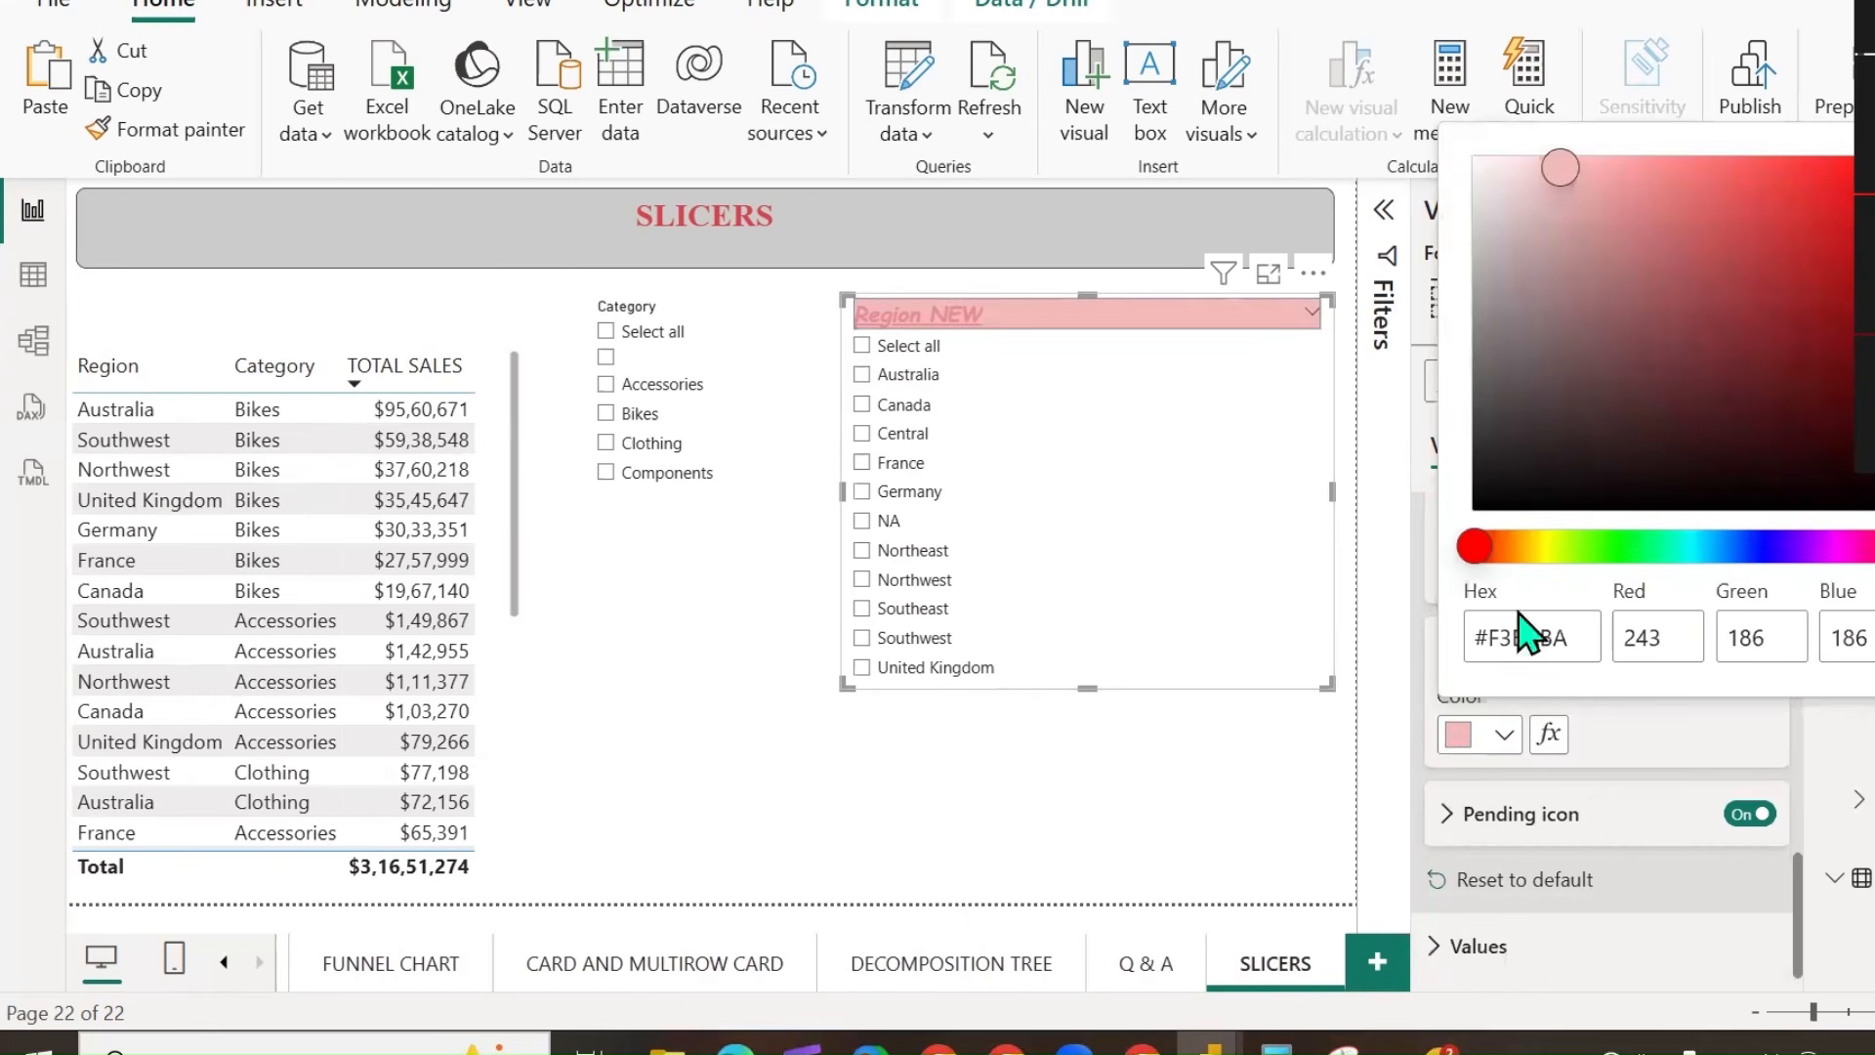
{"action": "left_click", "coordinate": [1609, 549]}
{"action": "left_click", "coordinate": [1693, 790]}
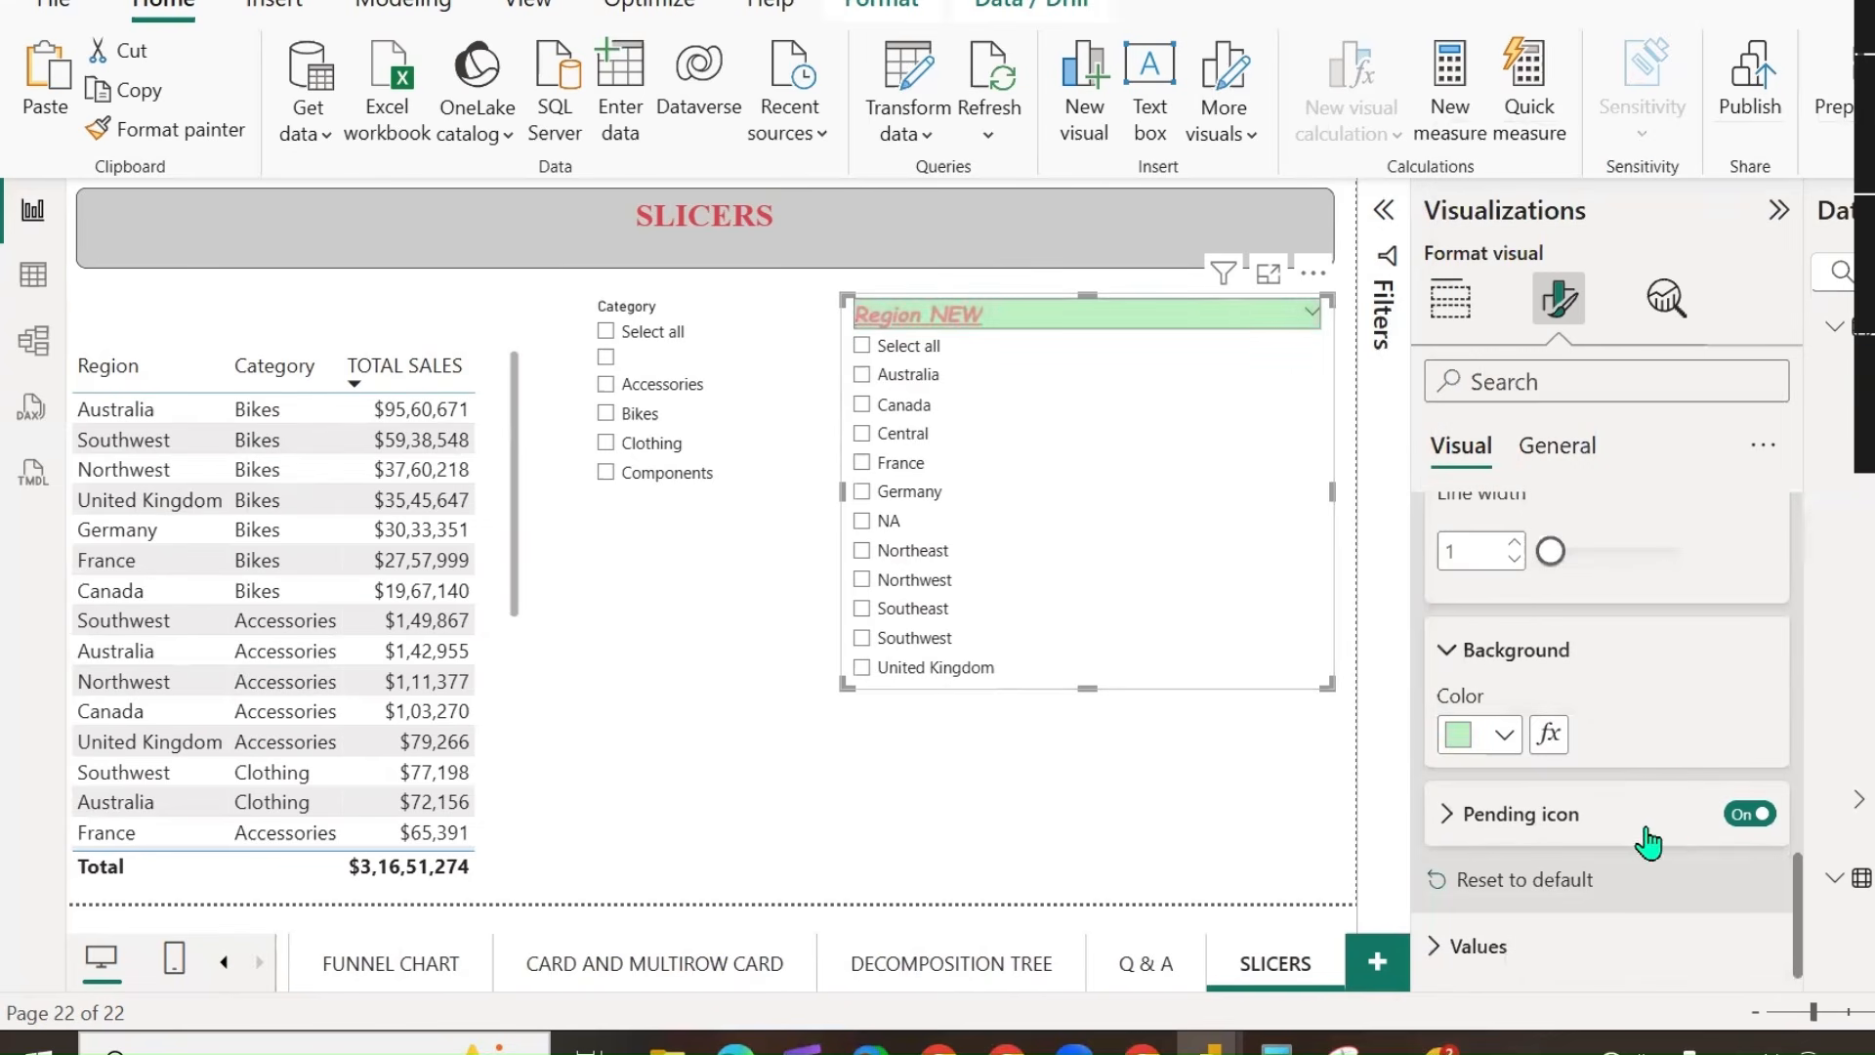
Try the Left of text position for the Region slicer header's pending icon, and restore it to Right of text.
{"action": "left_click", "coordinate": [1750, 819]}
{"action": "left_click", "coordinate": [1457, 829]}
{"action": "scroll", "coordinate": [1619, 830], "scroll_direction": "down", "scroll_amount": 3}
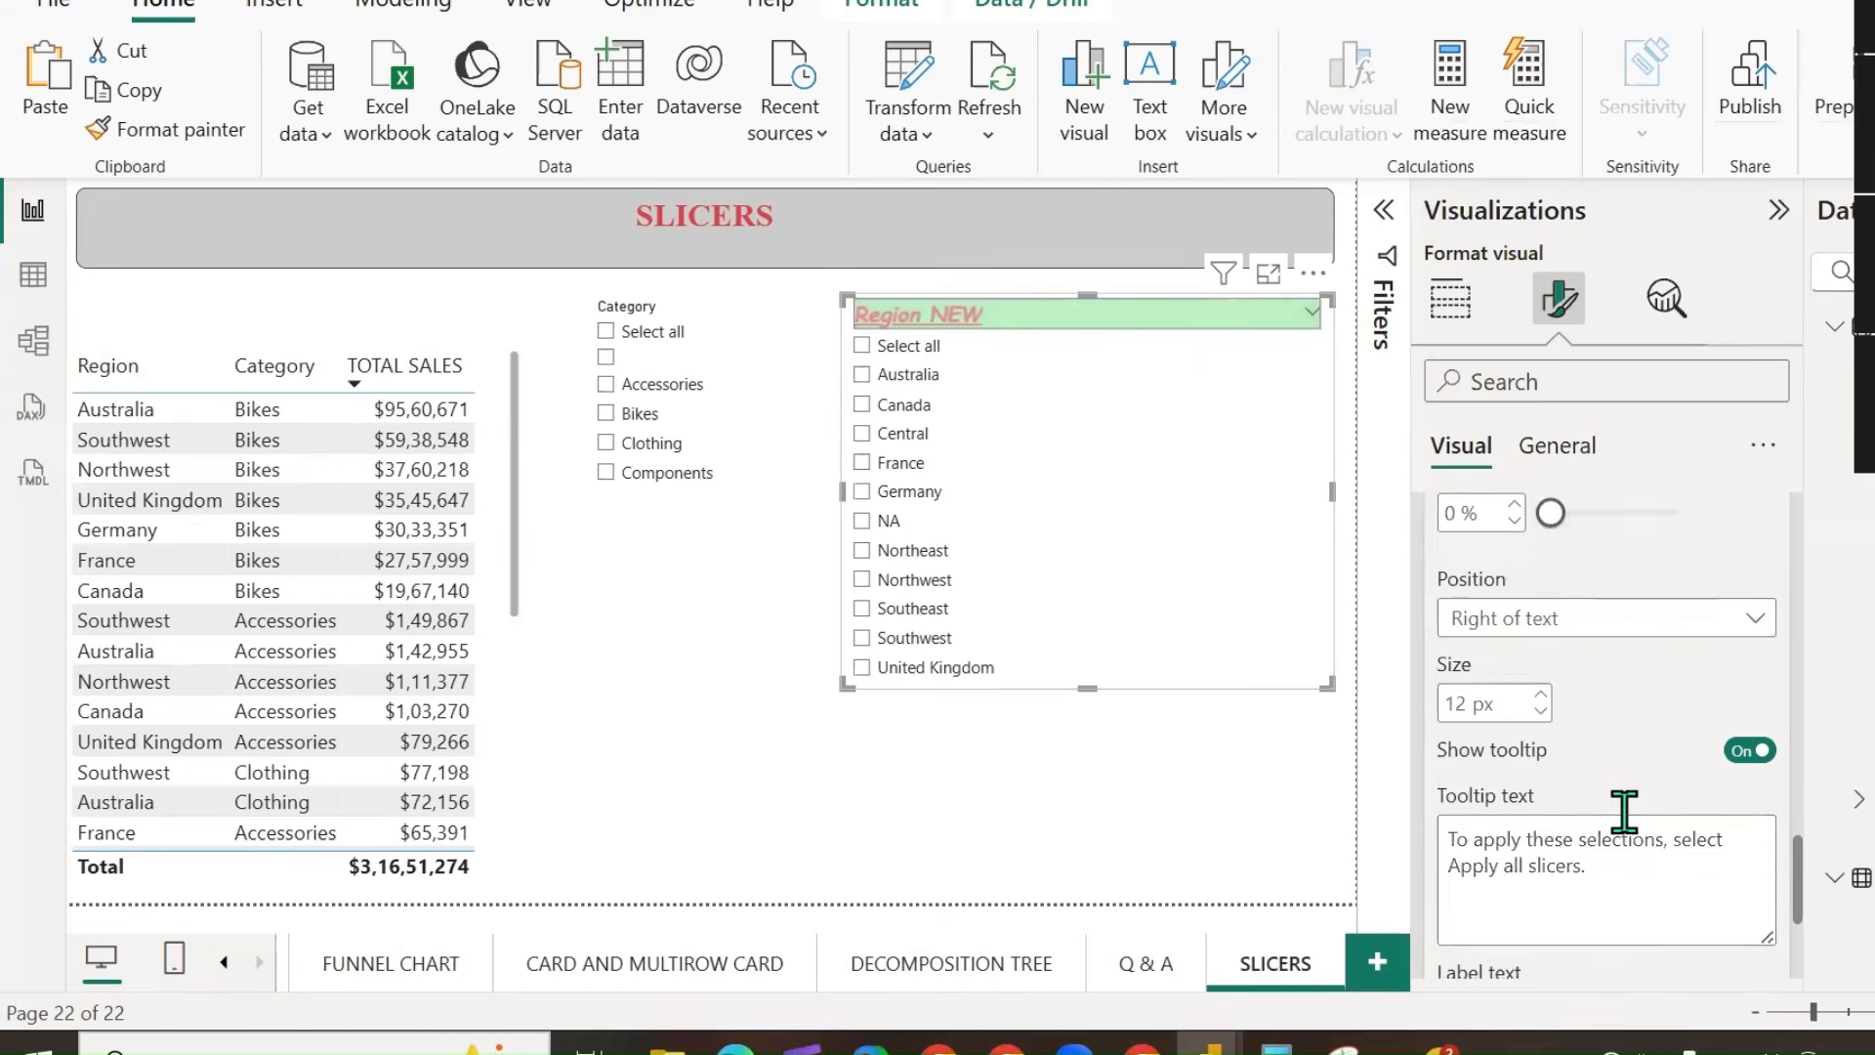
{"action": "left_click", "coordinate": [1768, 619]}
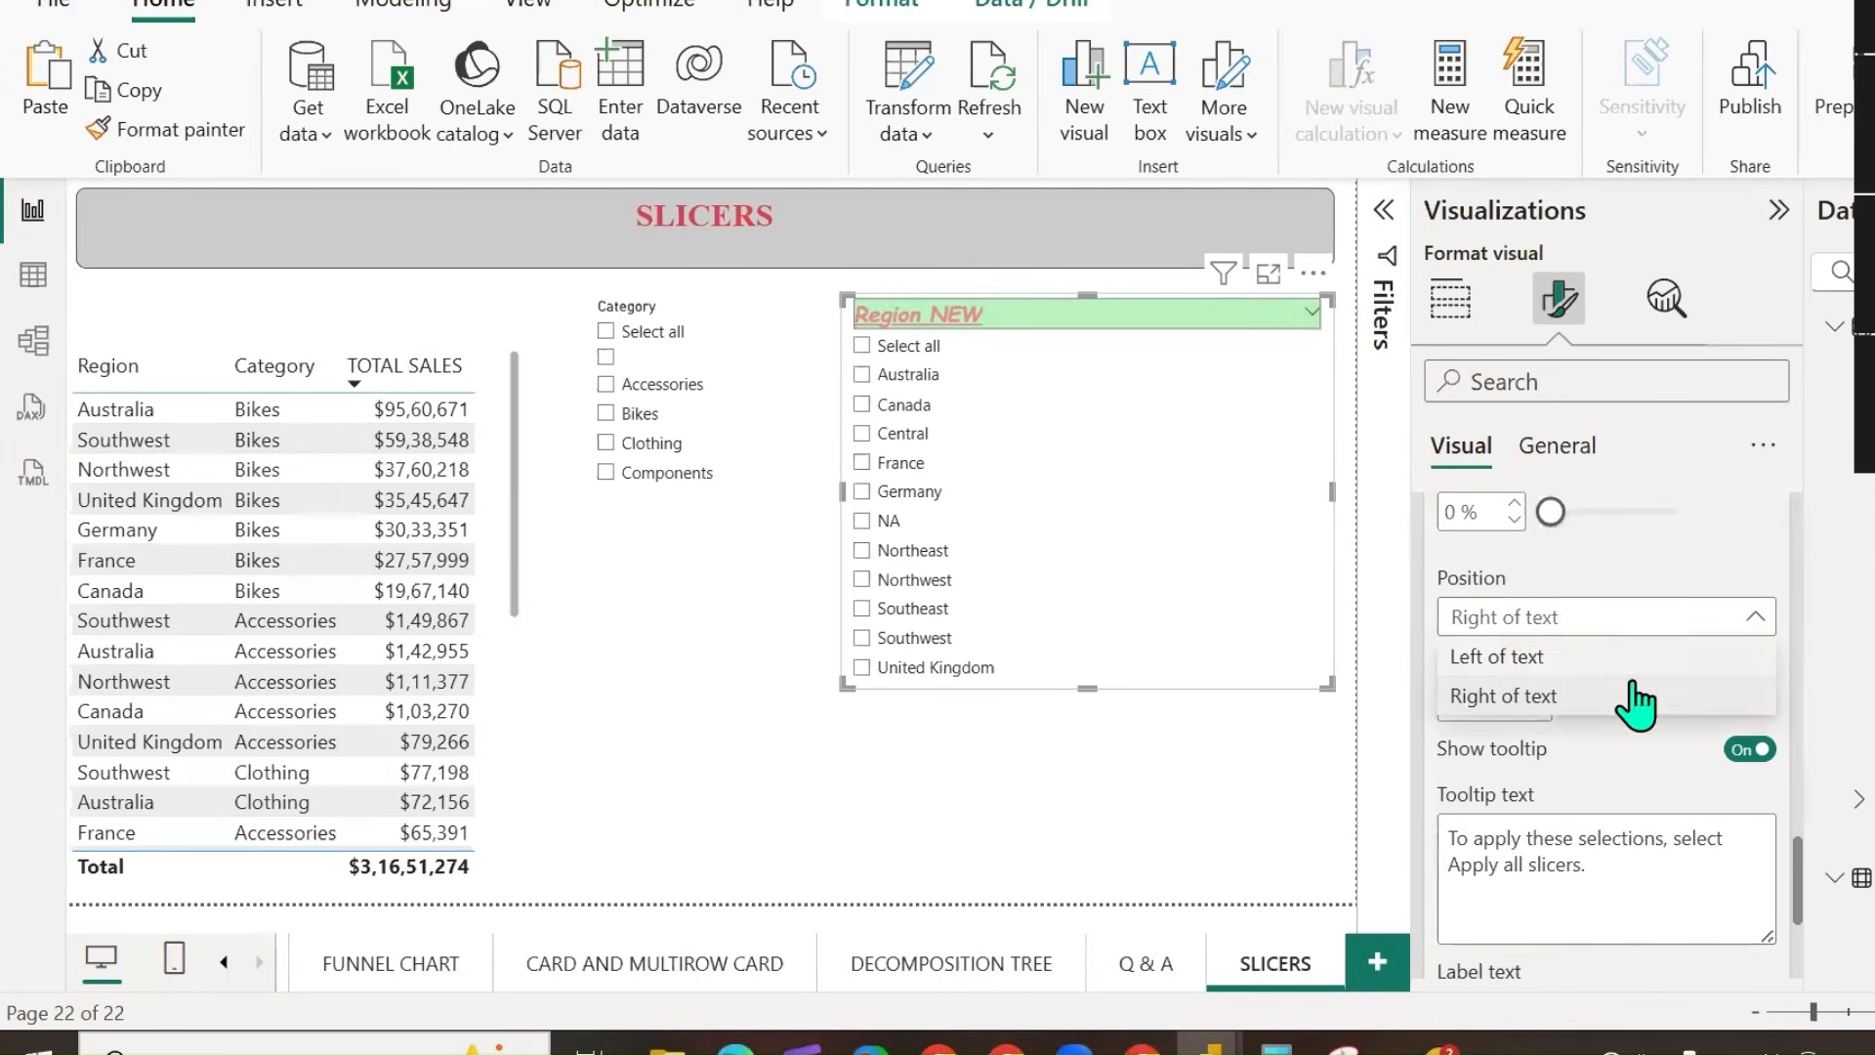
{"action": "left_click", "coordinate": [1559, 656]}
{"action": "left_click", "coordinate": [1754, 617]}
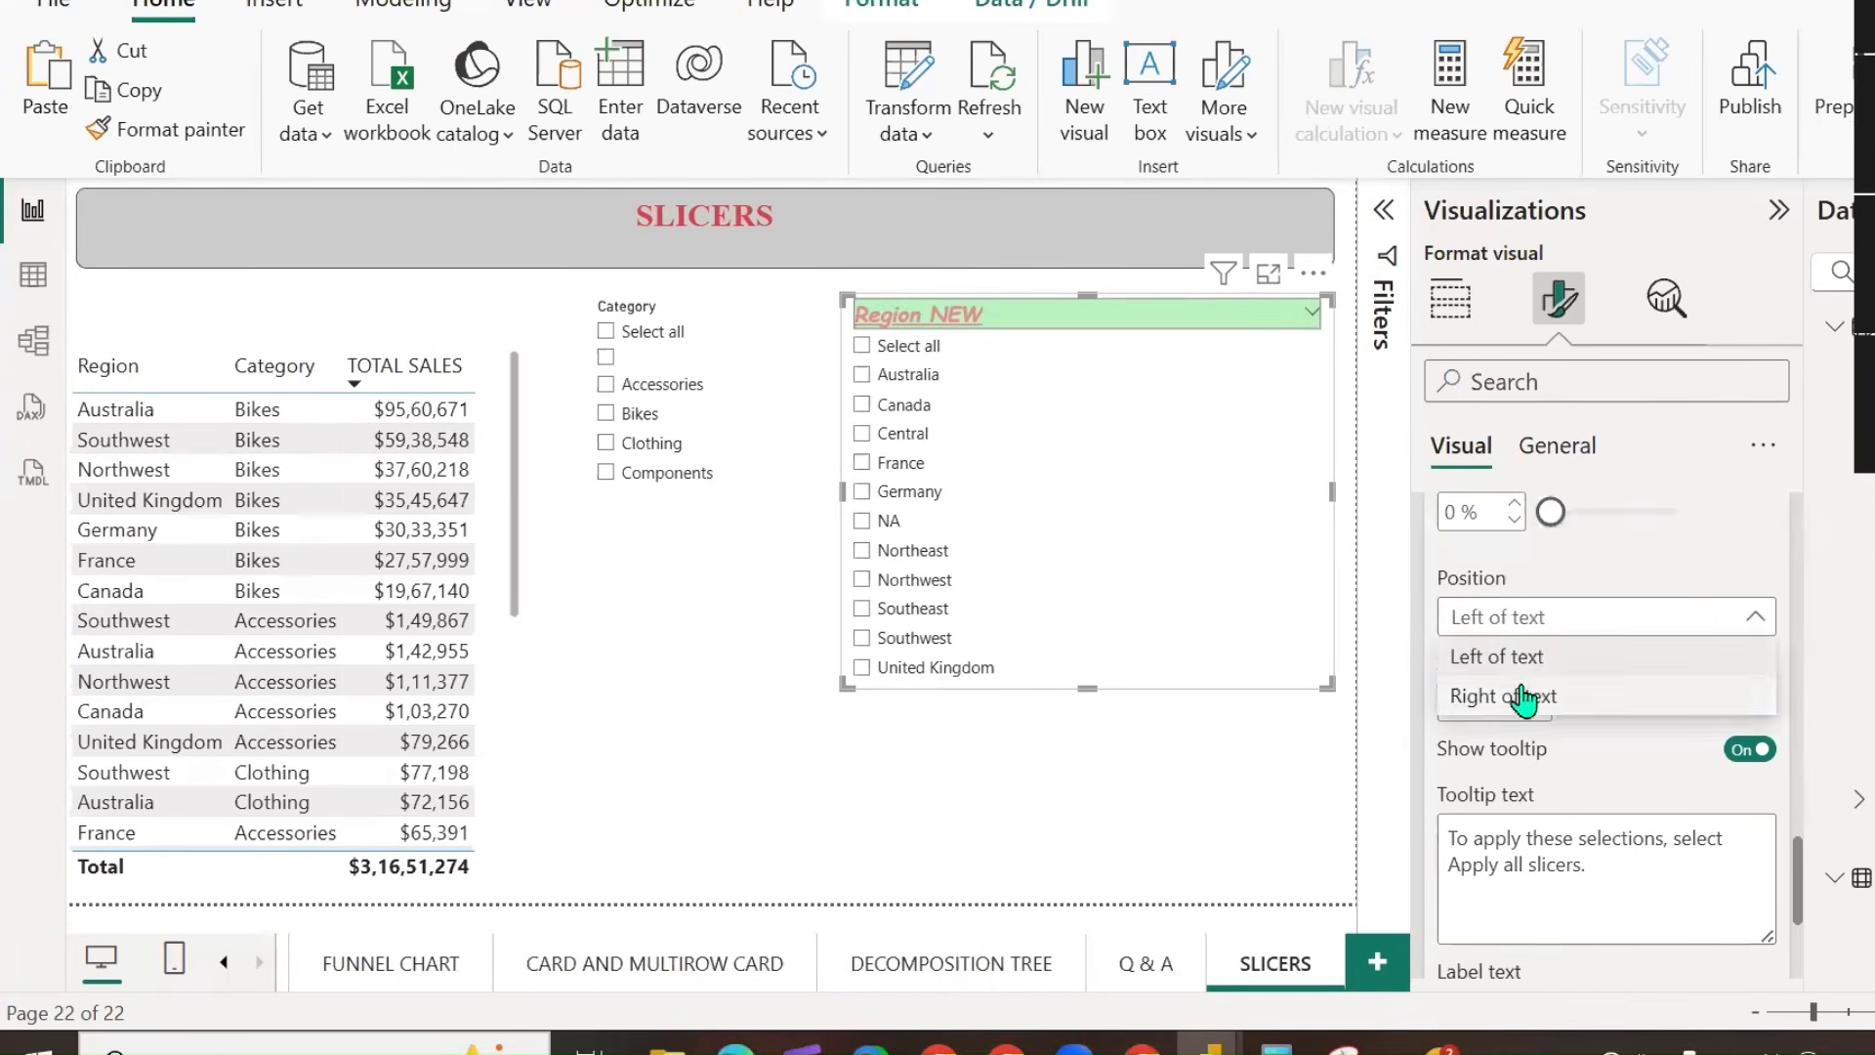
{"action": "left_click", "coordinate": [1477, 696]}
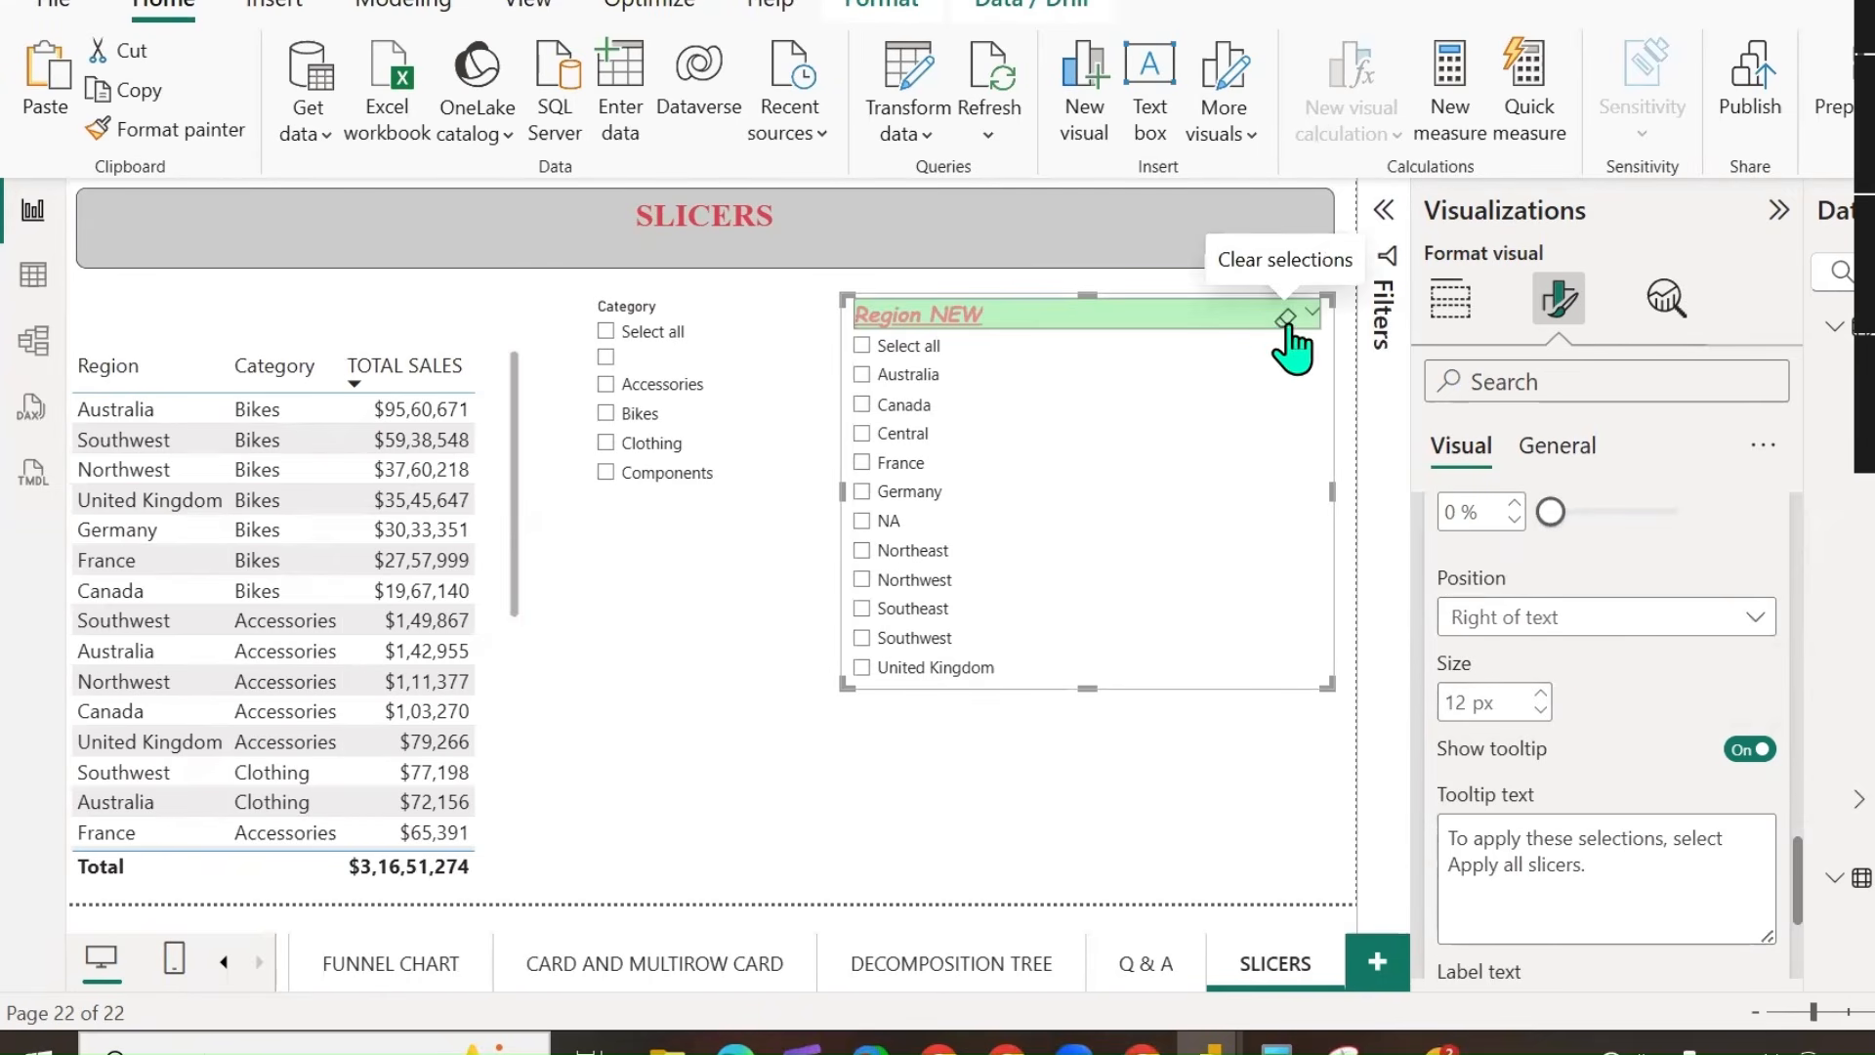
Test the pending icon's Left of text position with Canada selected, restore Right of text, and review the tooltip and label text settings.
{"action": "left_click", "coordinate": [1590, 617]}
{"action": "left_click", "coordinate": [1574, 658]}
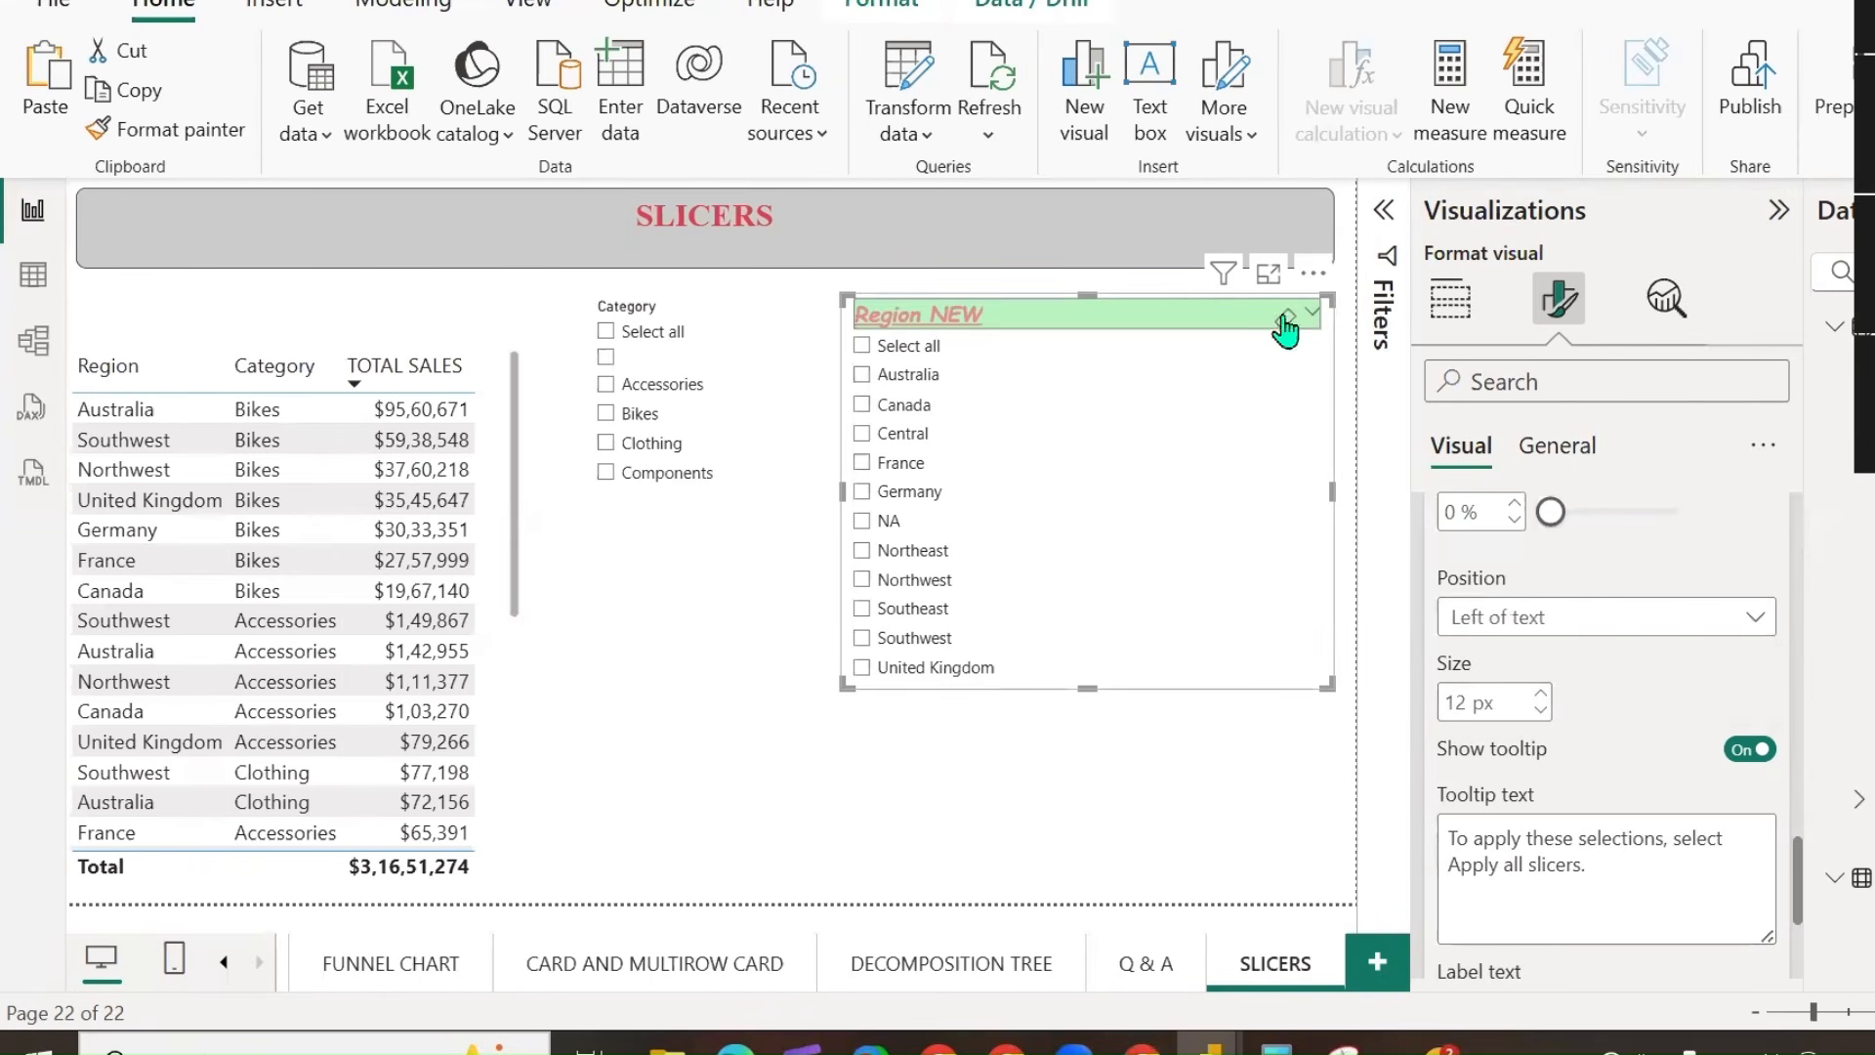
{"action": "left_click", "coordinate": [864, 405]}
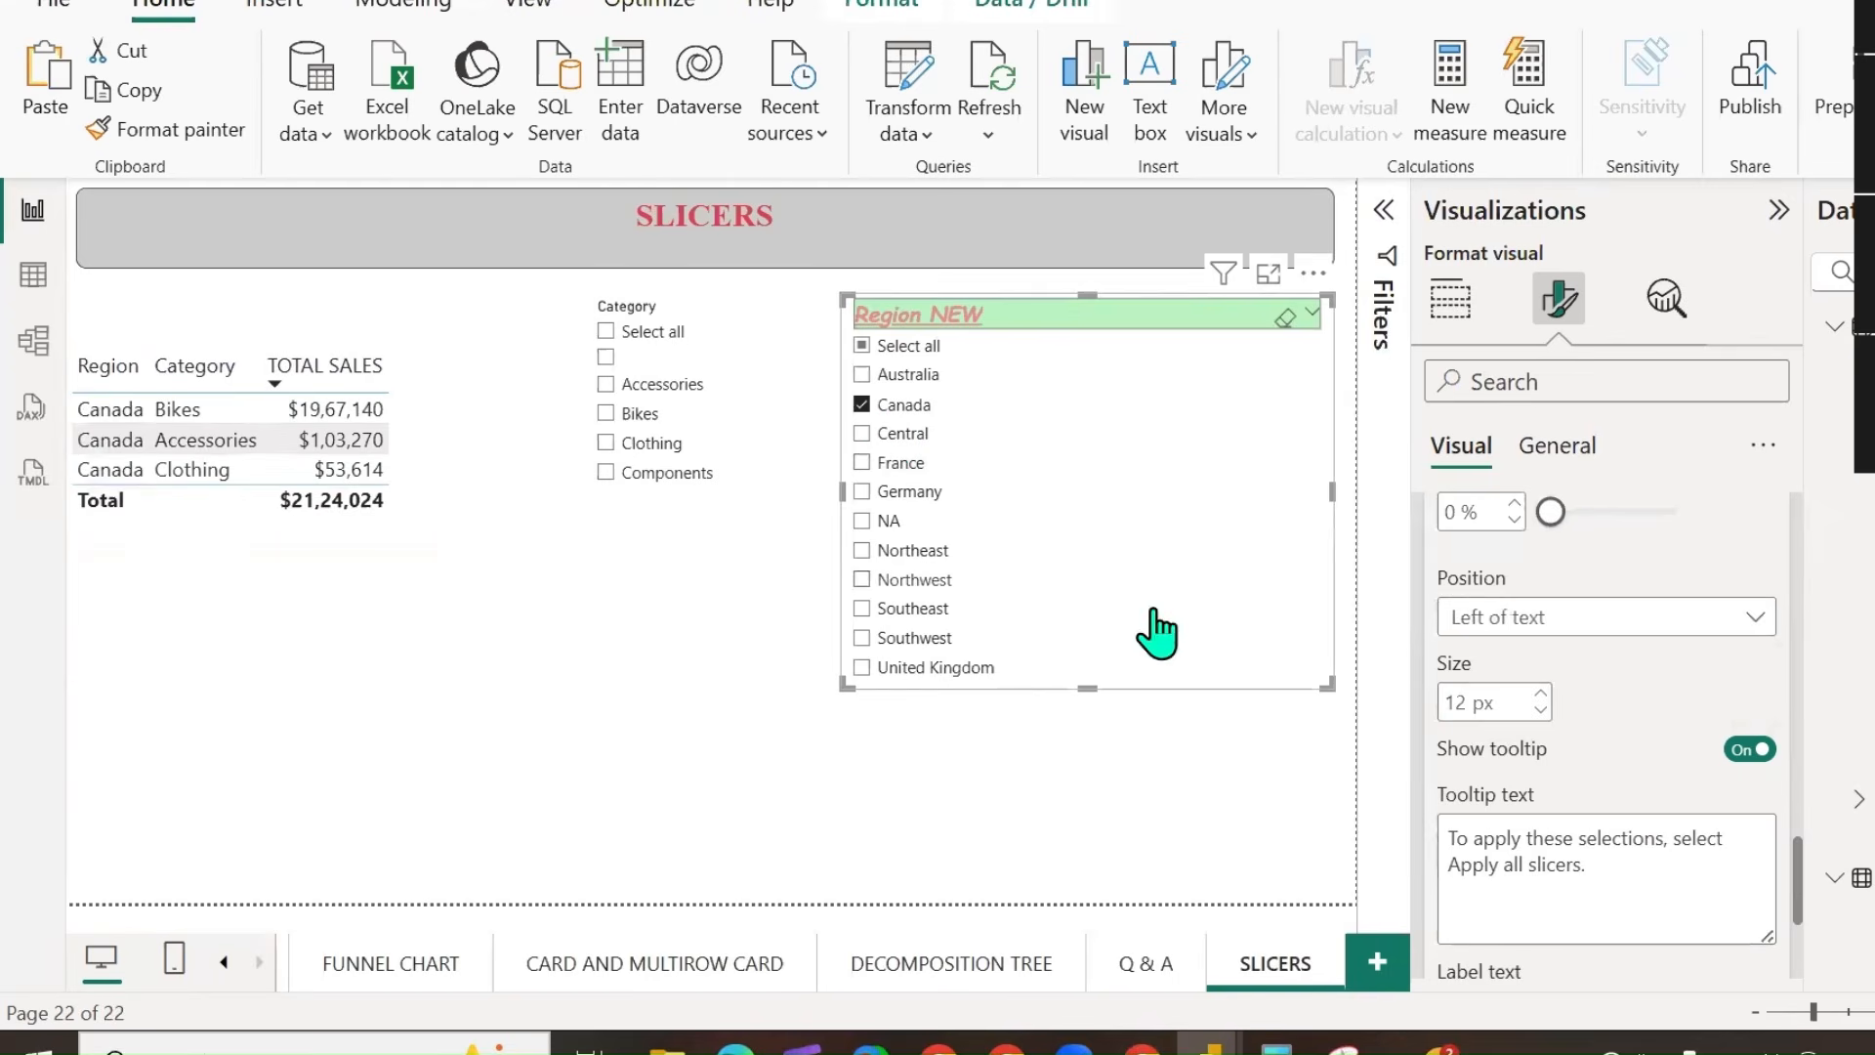
{"action": "left_click", "coordinate": [1604, 618]}
{"action": "left_click", "coordinate": [1534, 697]}
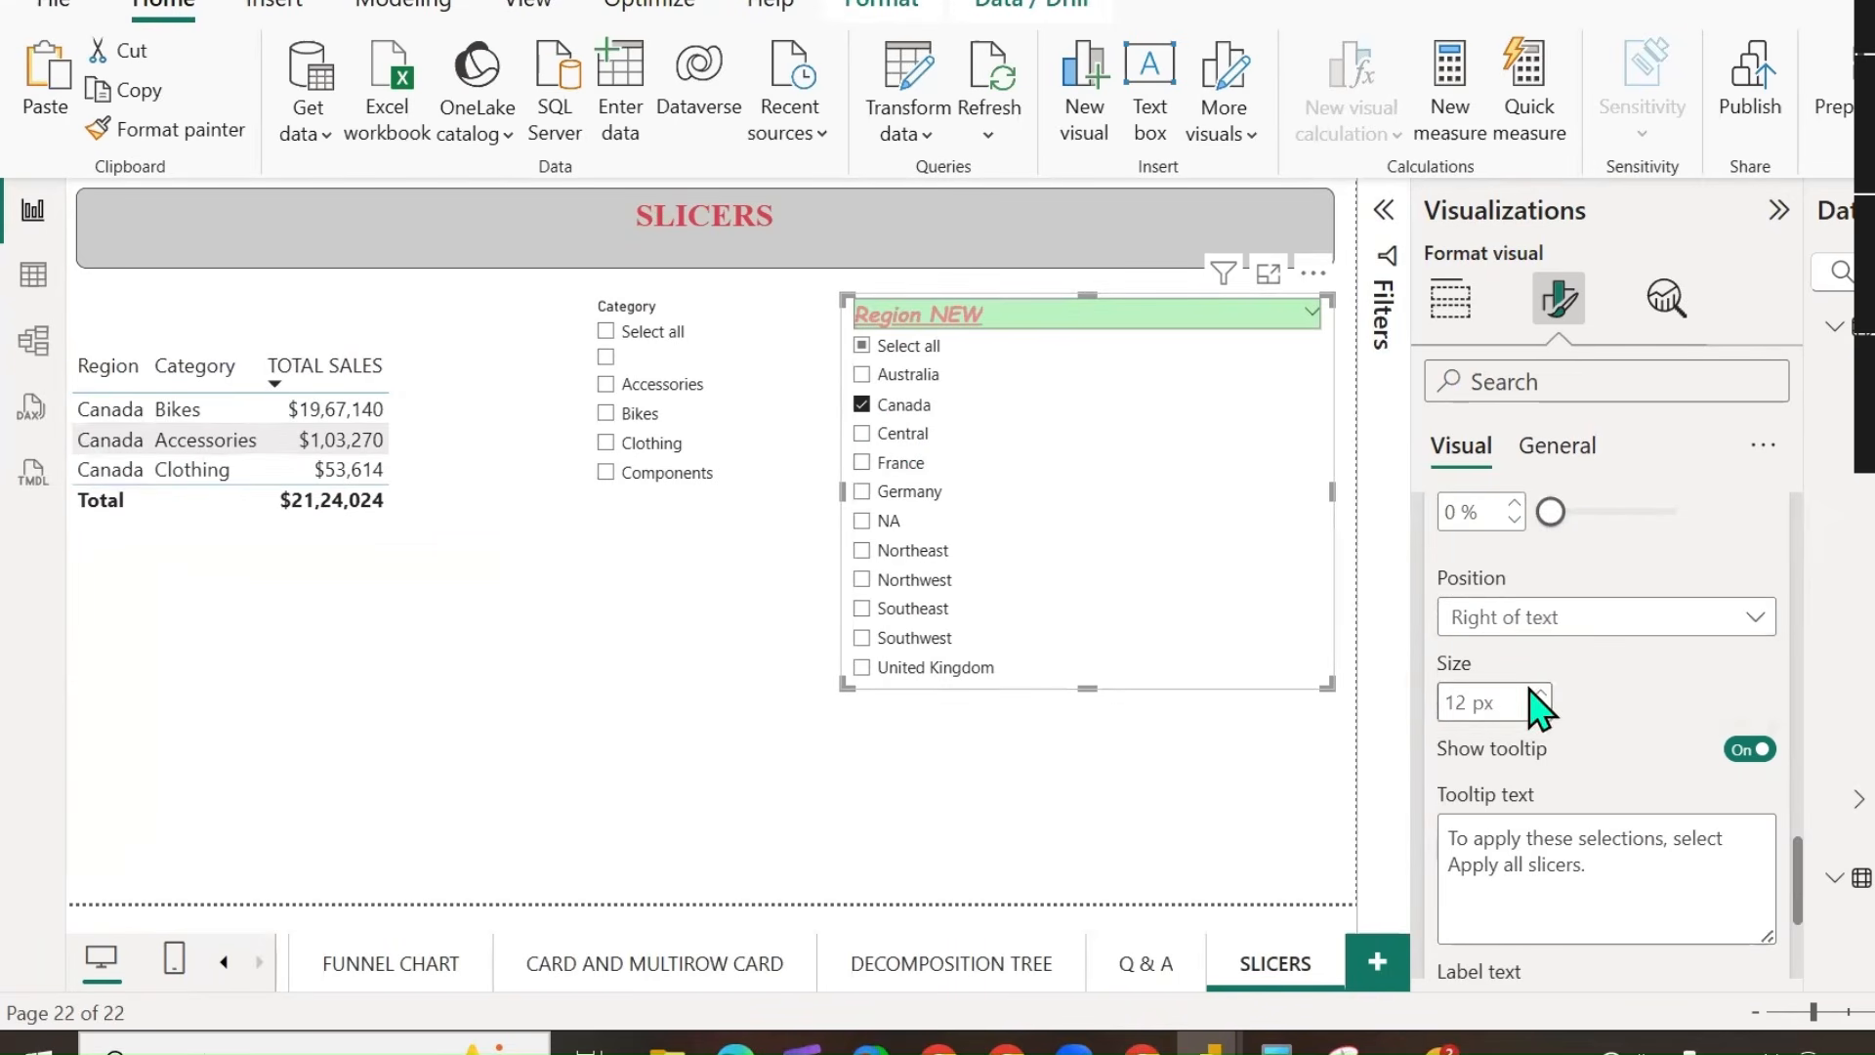
{"action": "scroll", "coordinate": [1617, 823], "scroll_direction": "down", "scroll_amount": 3}
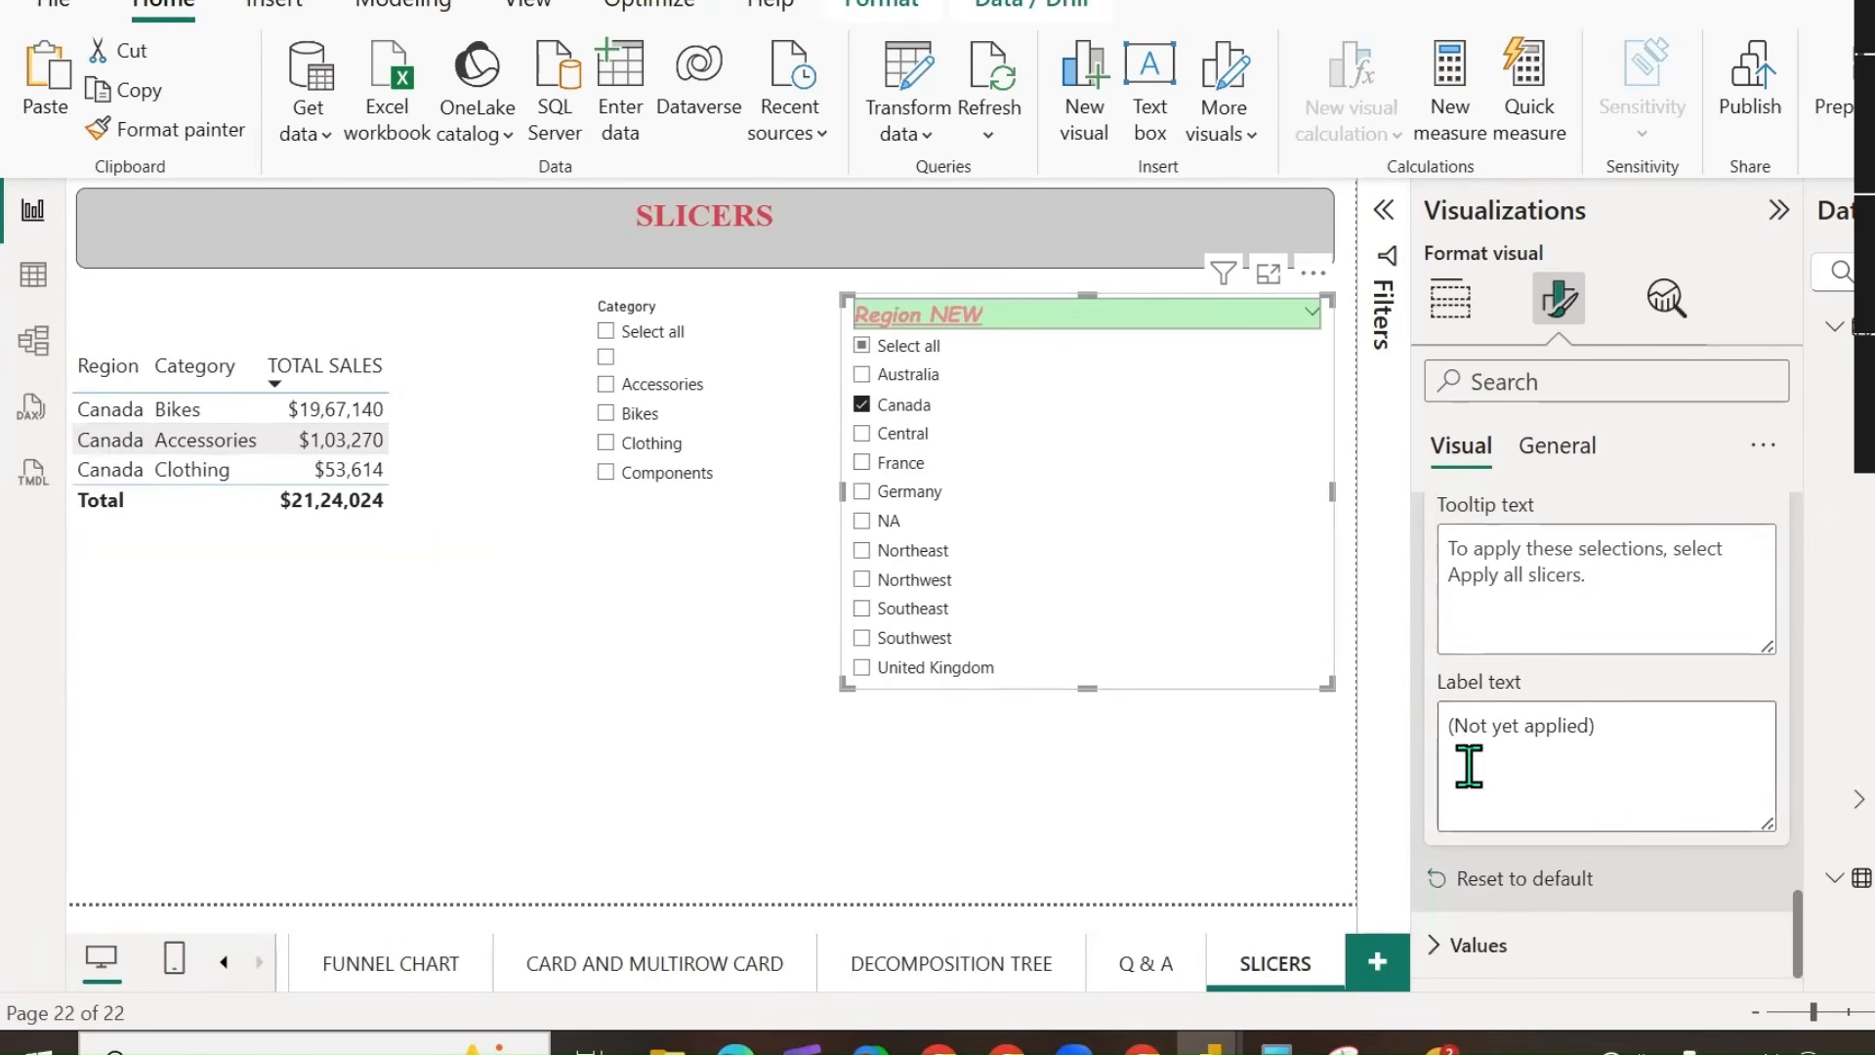
{"action": "left_click", "coordinate": [1602, 782]}
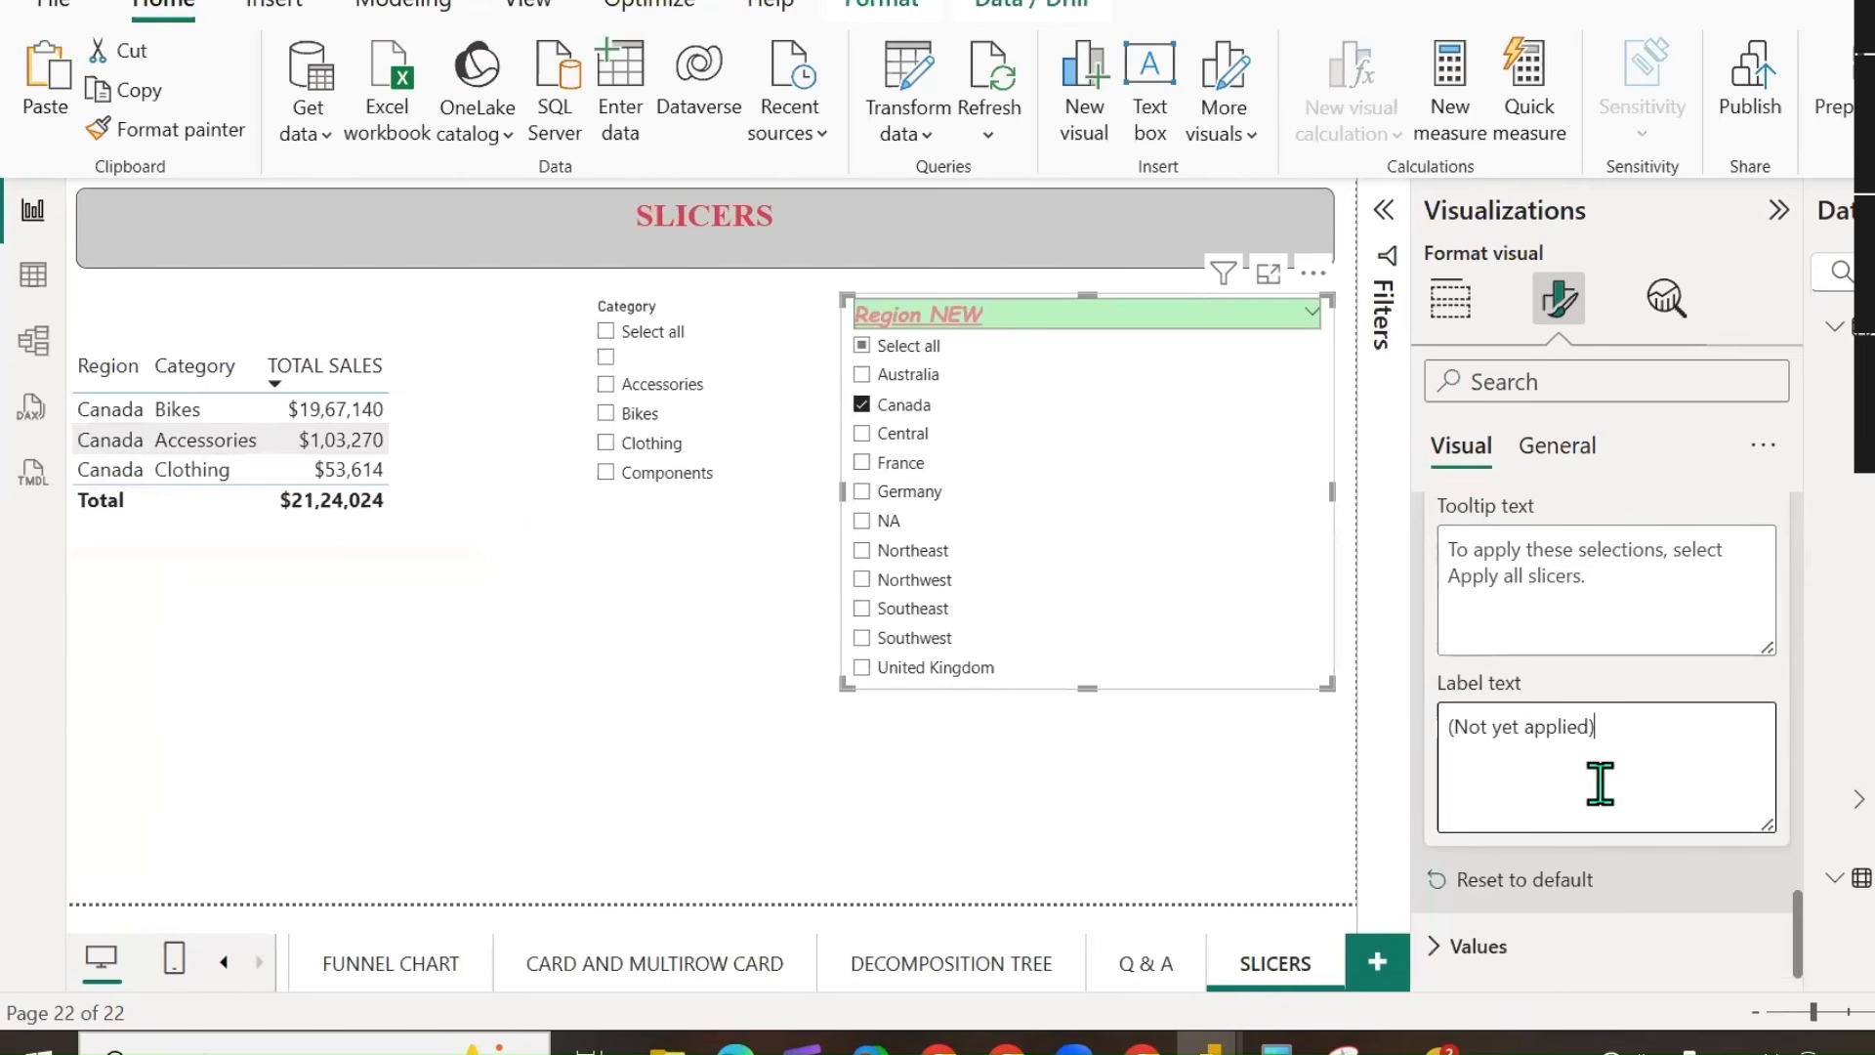
Set the padding of the Region slicer's values to 9 px.
{"action": "left_click", "coordinate": [1475, 943]}
{"action": "scroll", "coordinate": [1655, 695], "scroll_direction": "up", "scroll_amount": 2}
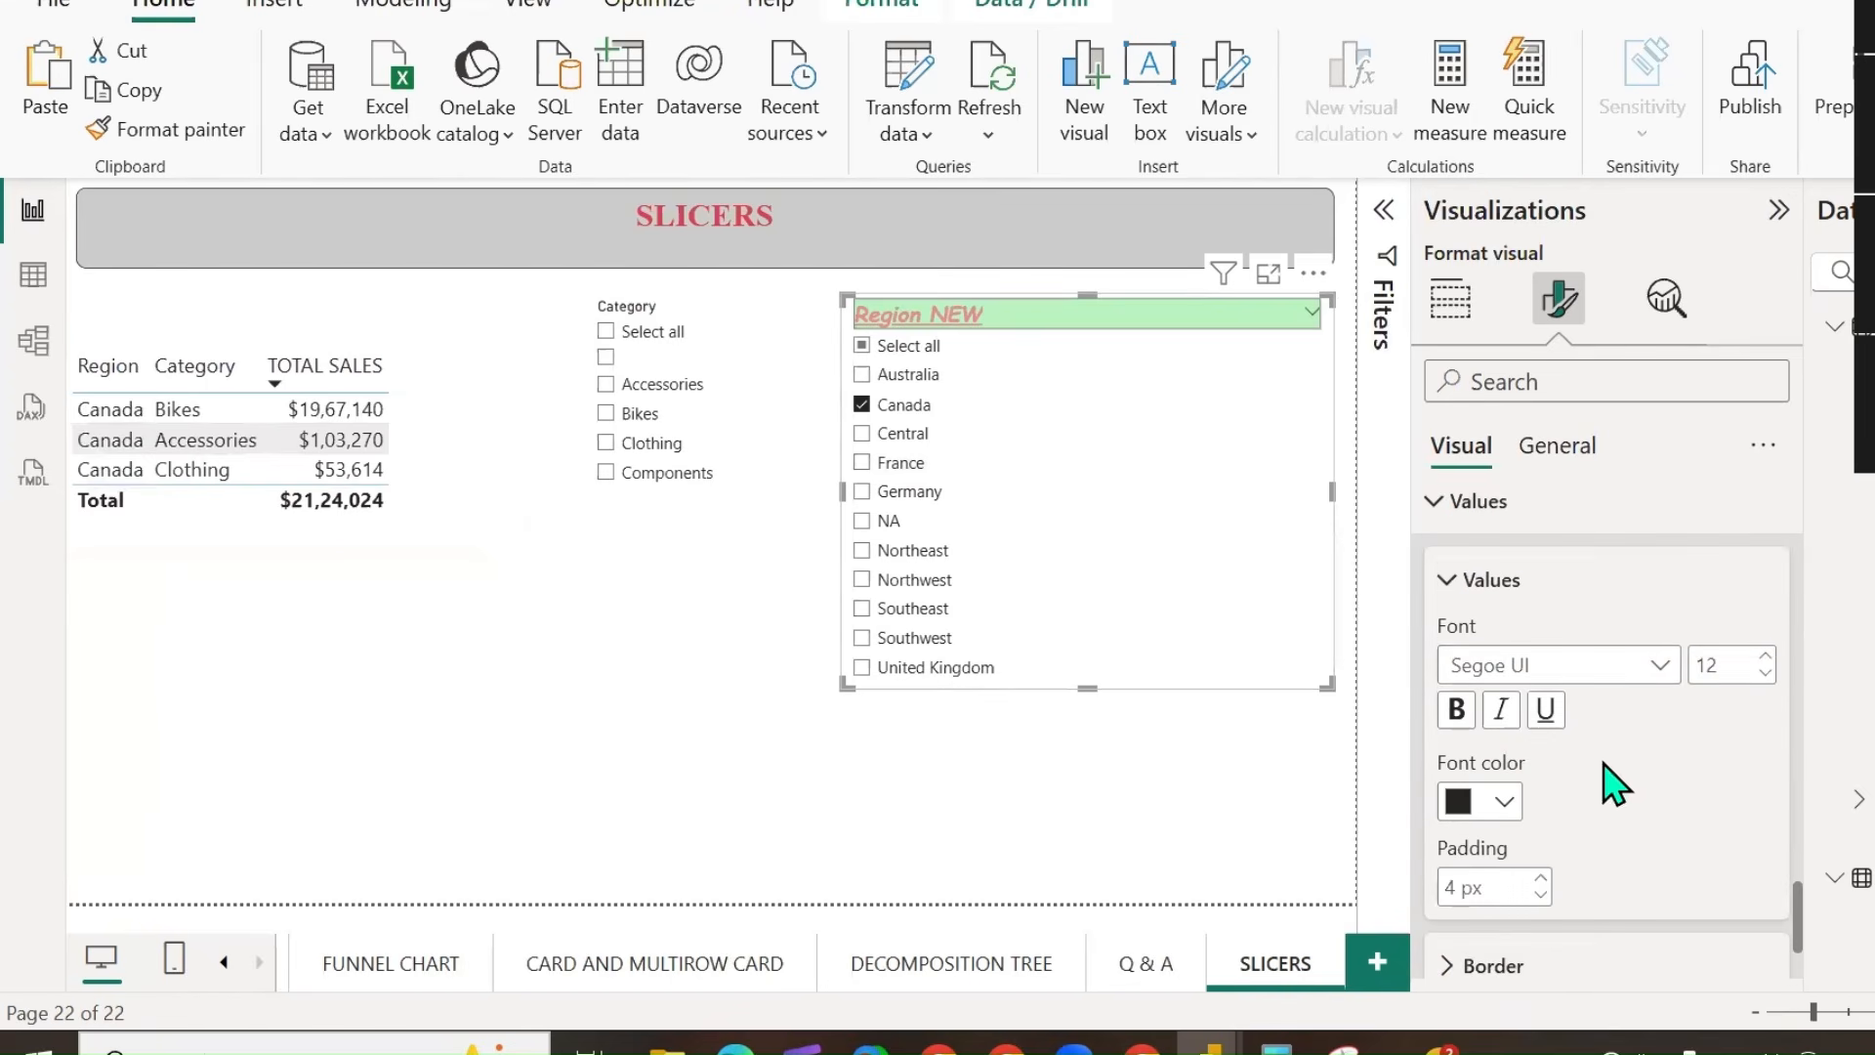
{"action": "left_click", "coordinate": [1540, 879]}
{"action": "left_click", "coordinate": [1541, 879]}
{"action": "left_click", "coordinate": [1540, 879]}
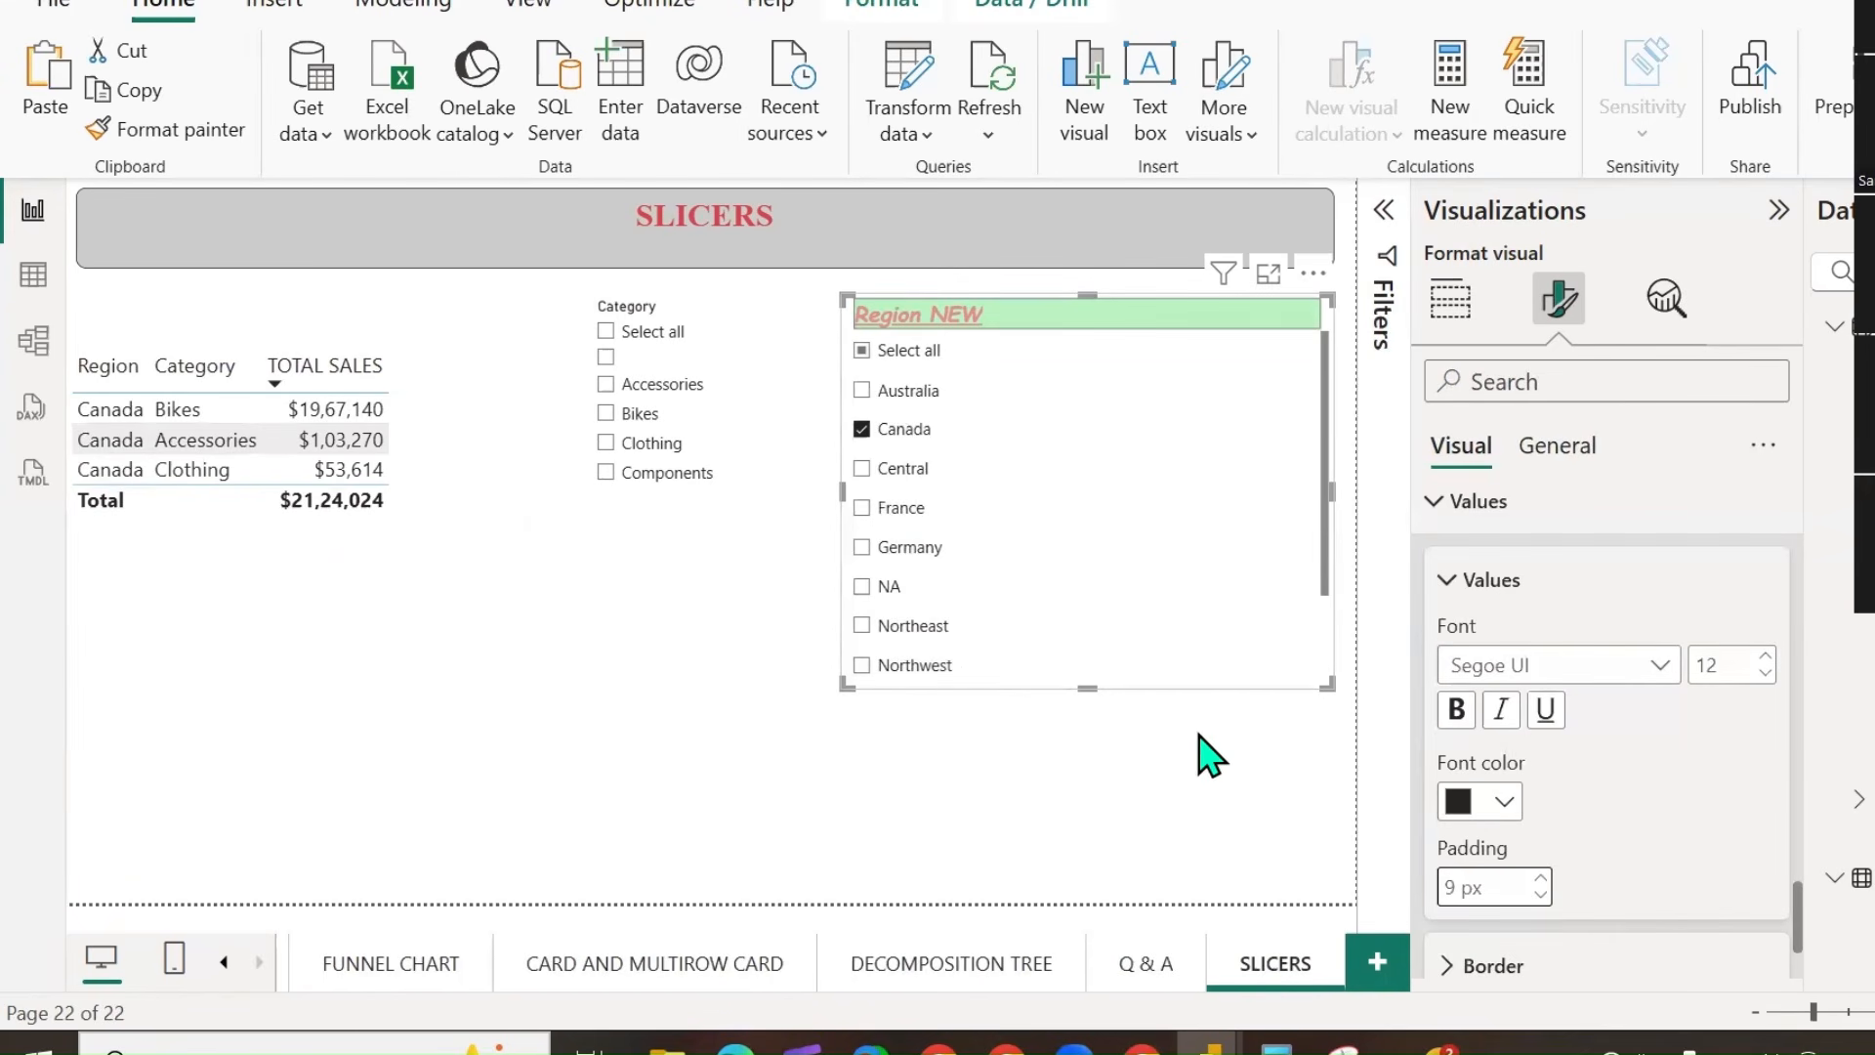
Insert an empty text slicer on the SLICERS page.
{"action": "left_click", "coordinate": [1450, 298]}
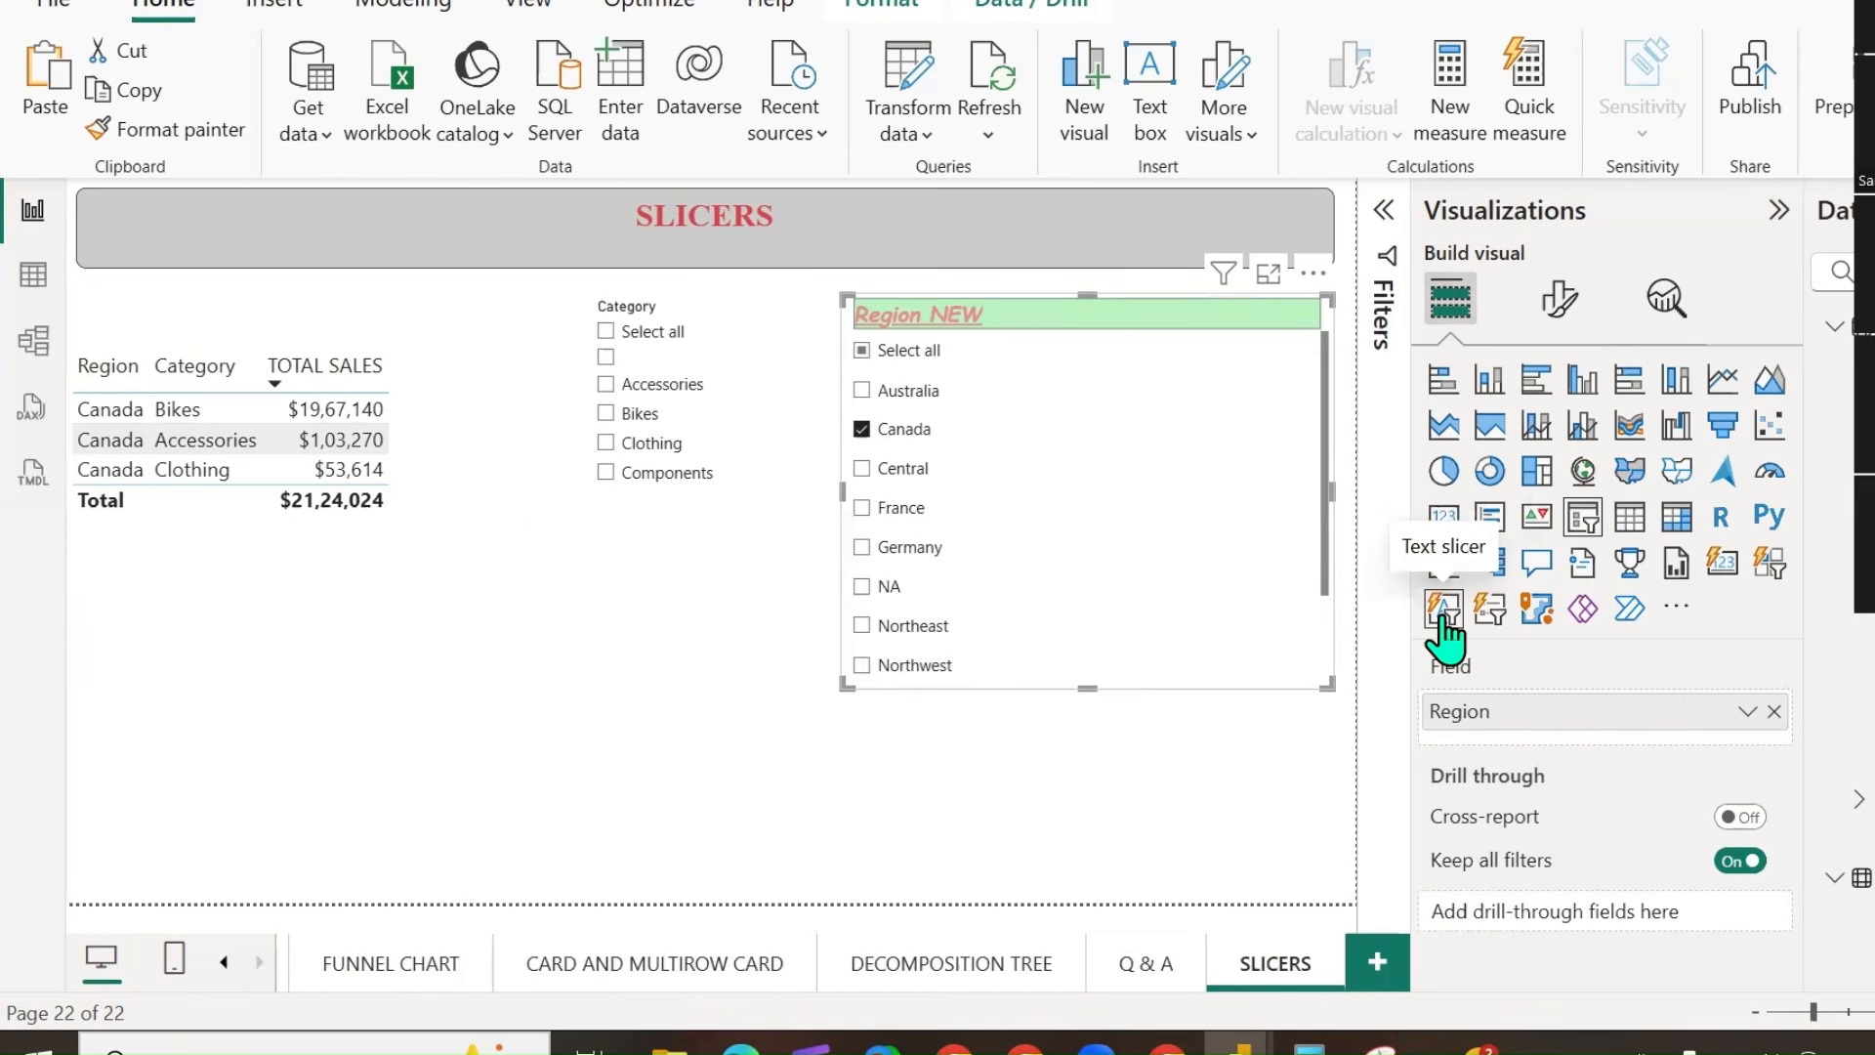
{"action": "left_click", "coordinate": [1289, 776]}
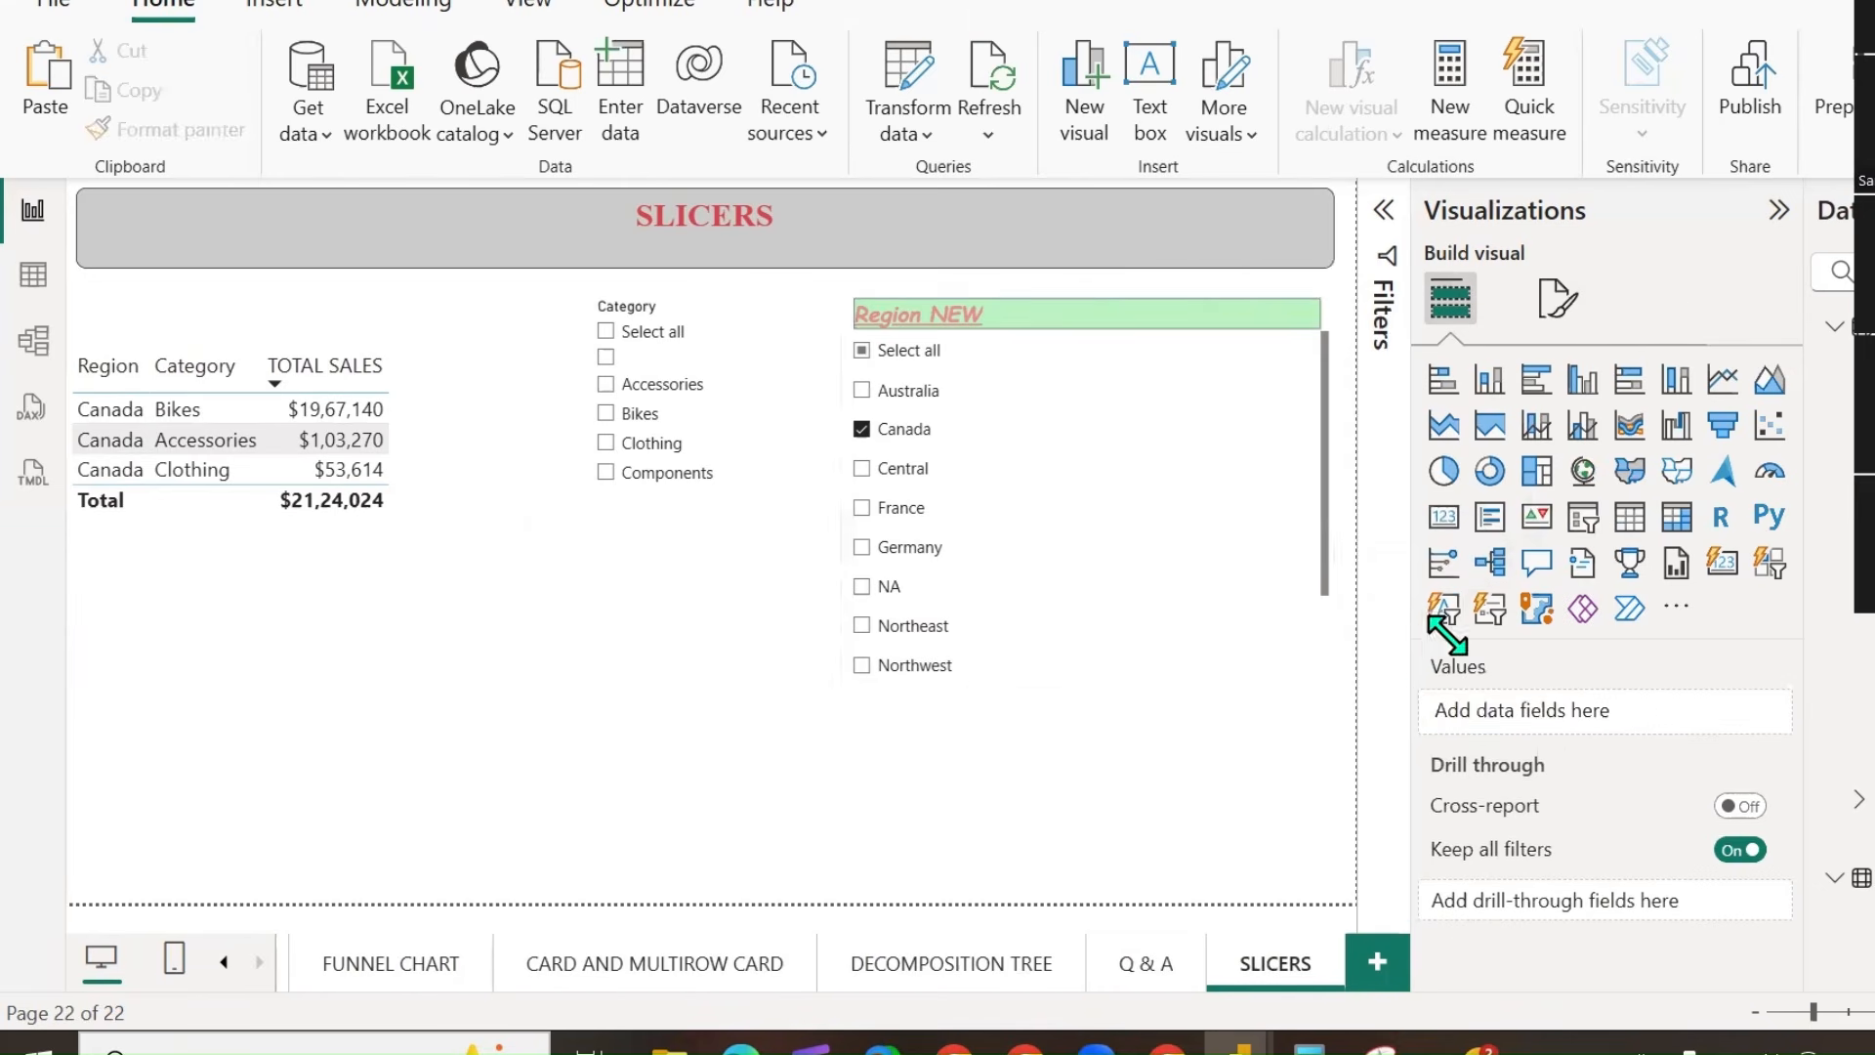
{"action": "left_click", "coordinate": [1443, 609]}
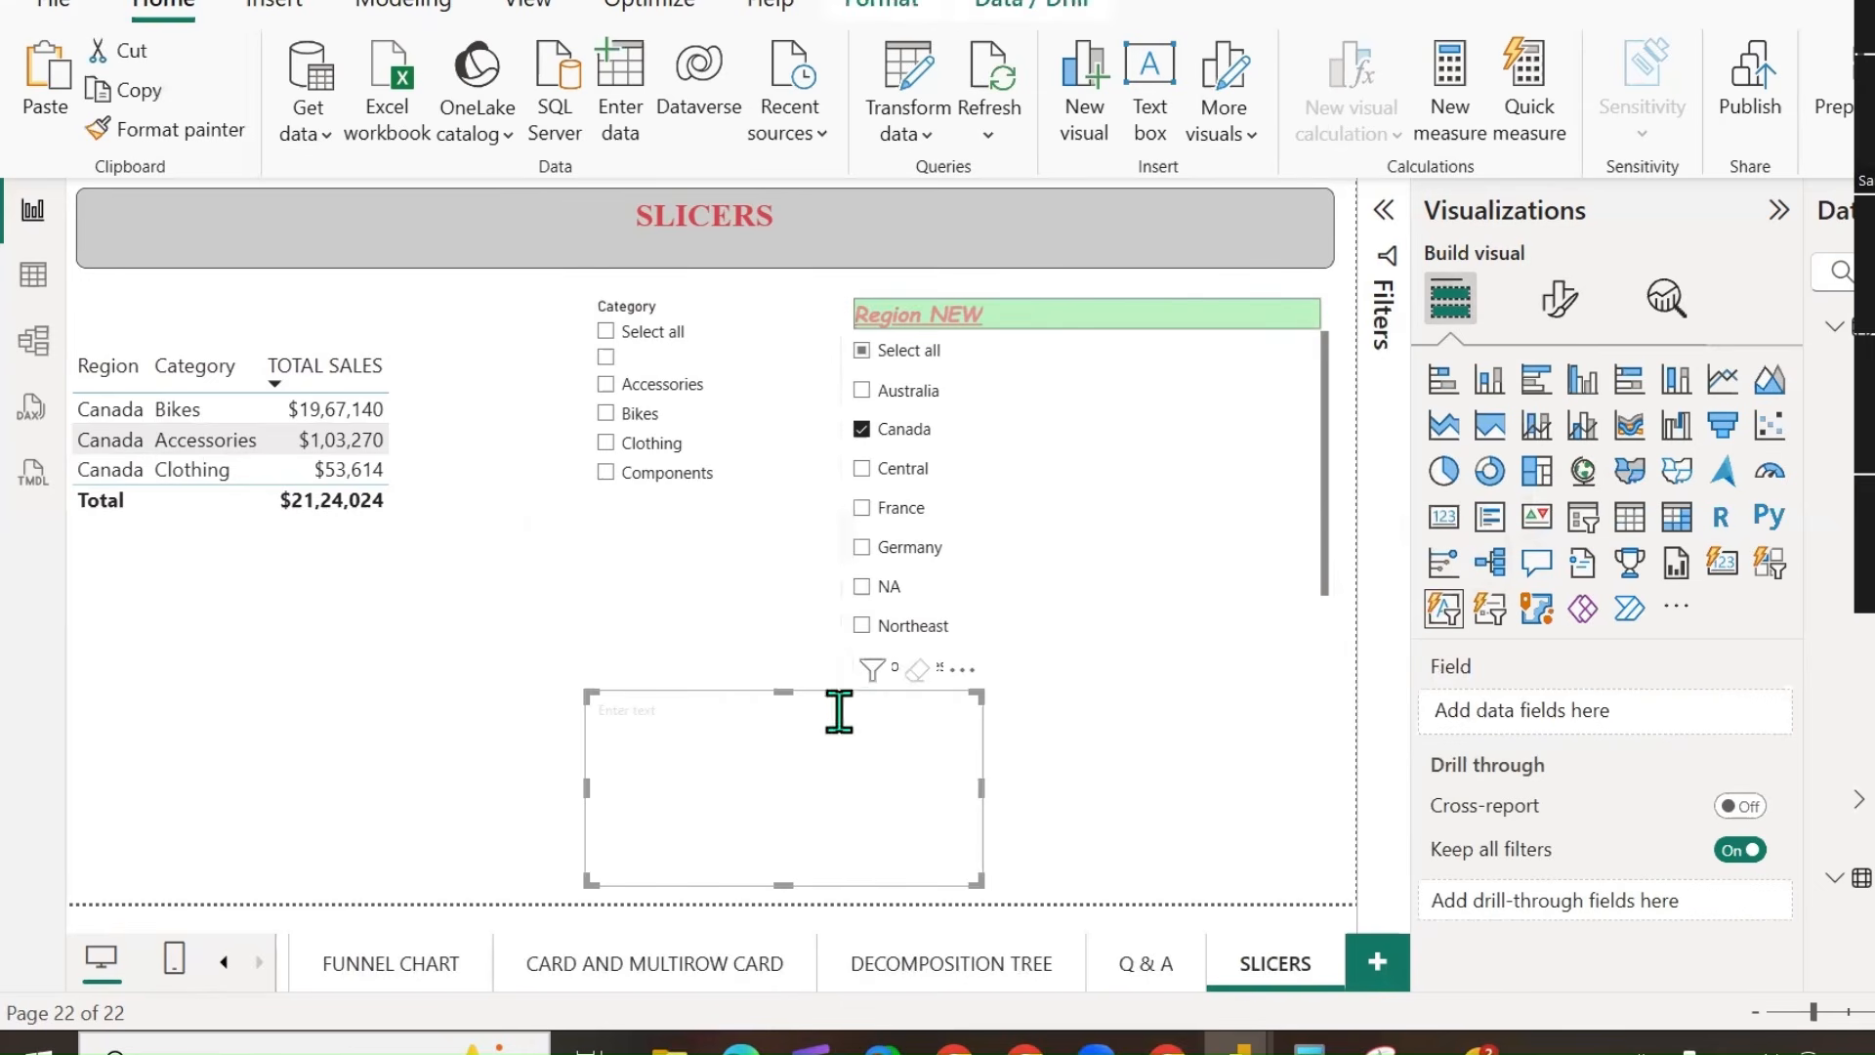
Shorten the Region slicer and move it up over the title banner's edge, and move the text slicer up under the Category slicer.
{"action": "left_click", "coordinate": [1003, 404]}
{"action": "left_click_drag", "start_coordinate": [1088, 682], "coordinate": [1097, 502]}
{"action": "left_click_drag", "start_coordinate": [1046, 332], "coordinate": [1051, 281]}
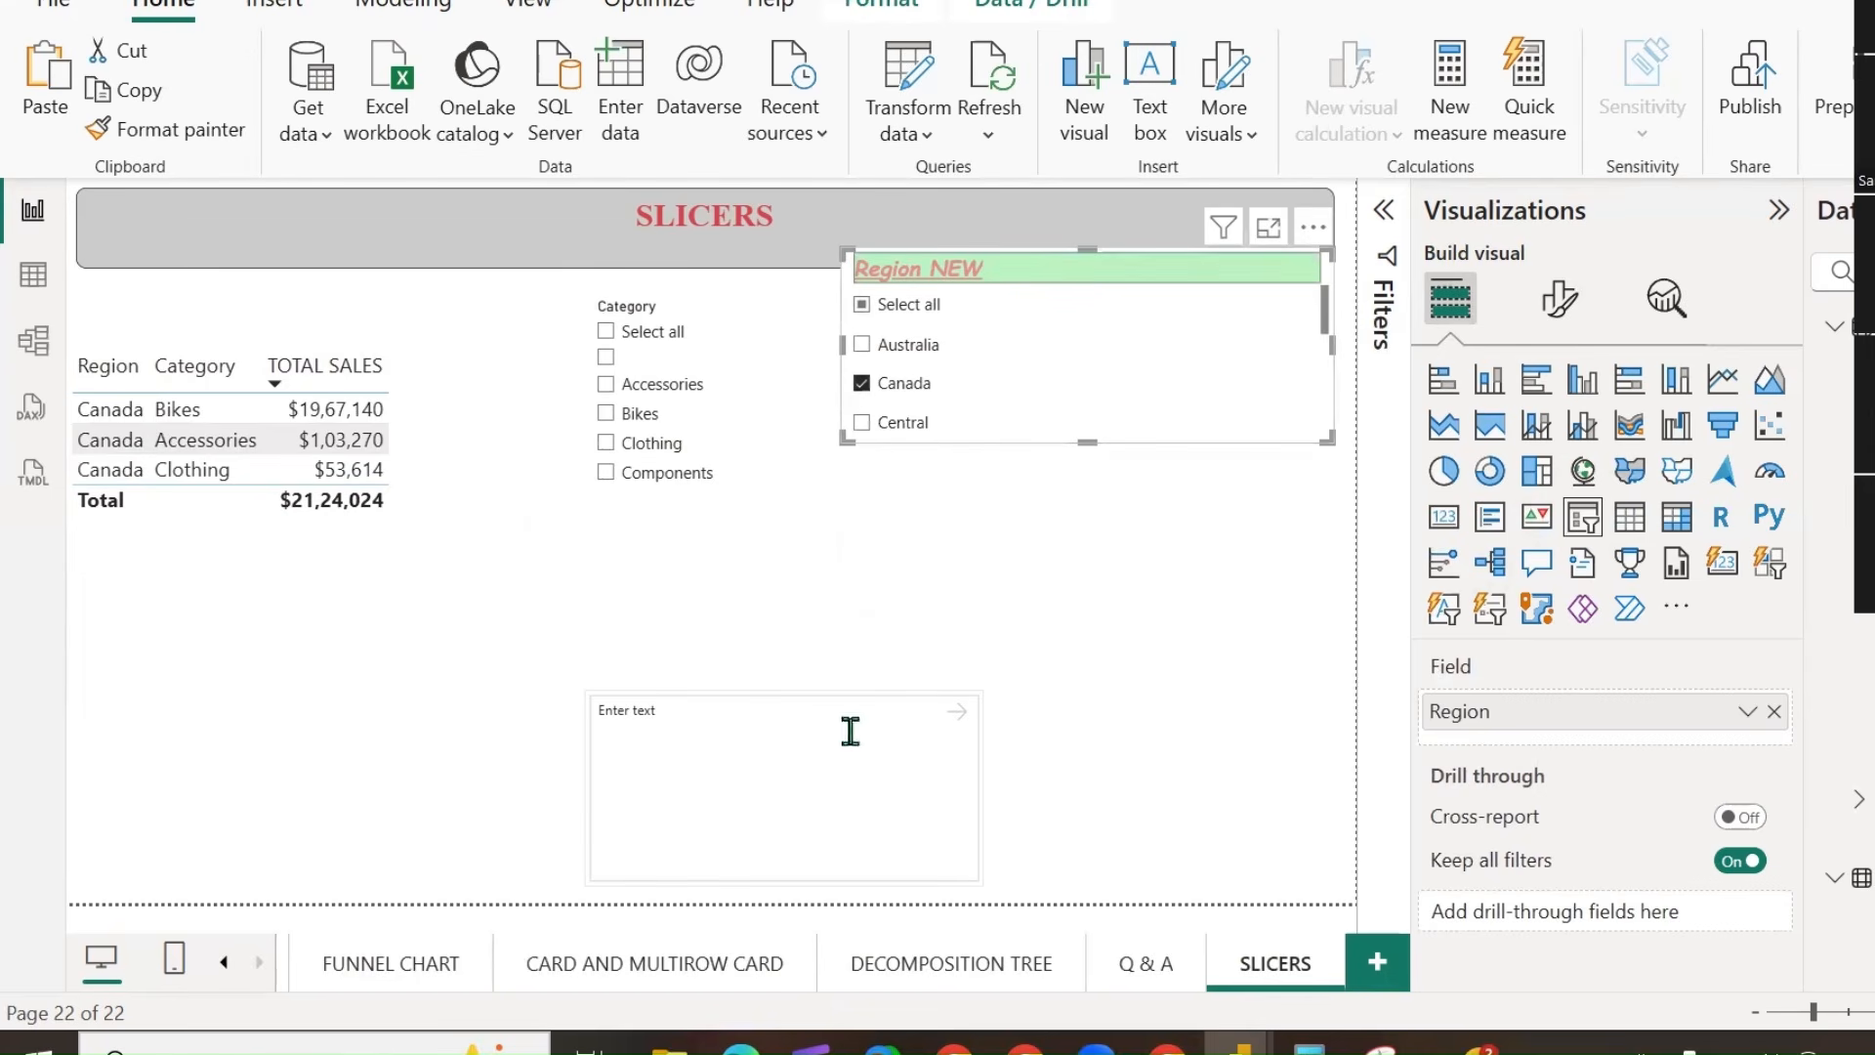
{"action": "left_click", "coordinate": [625, 716]}
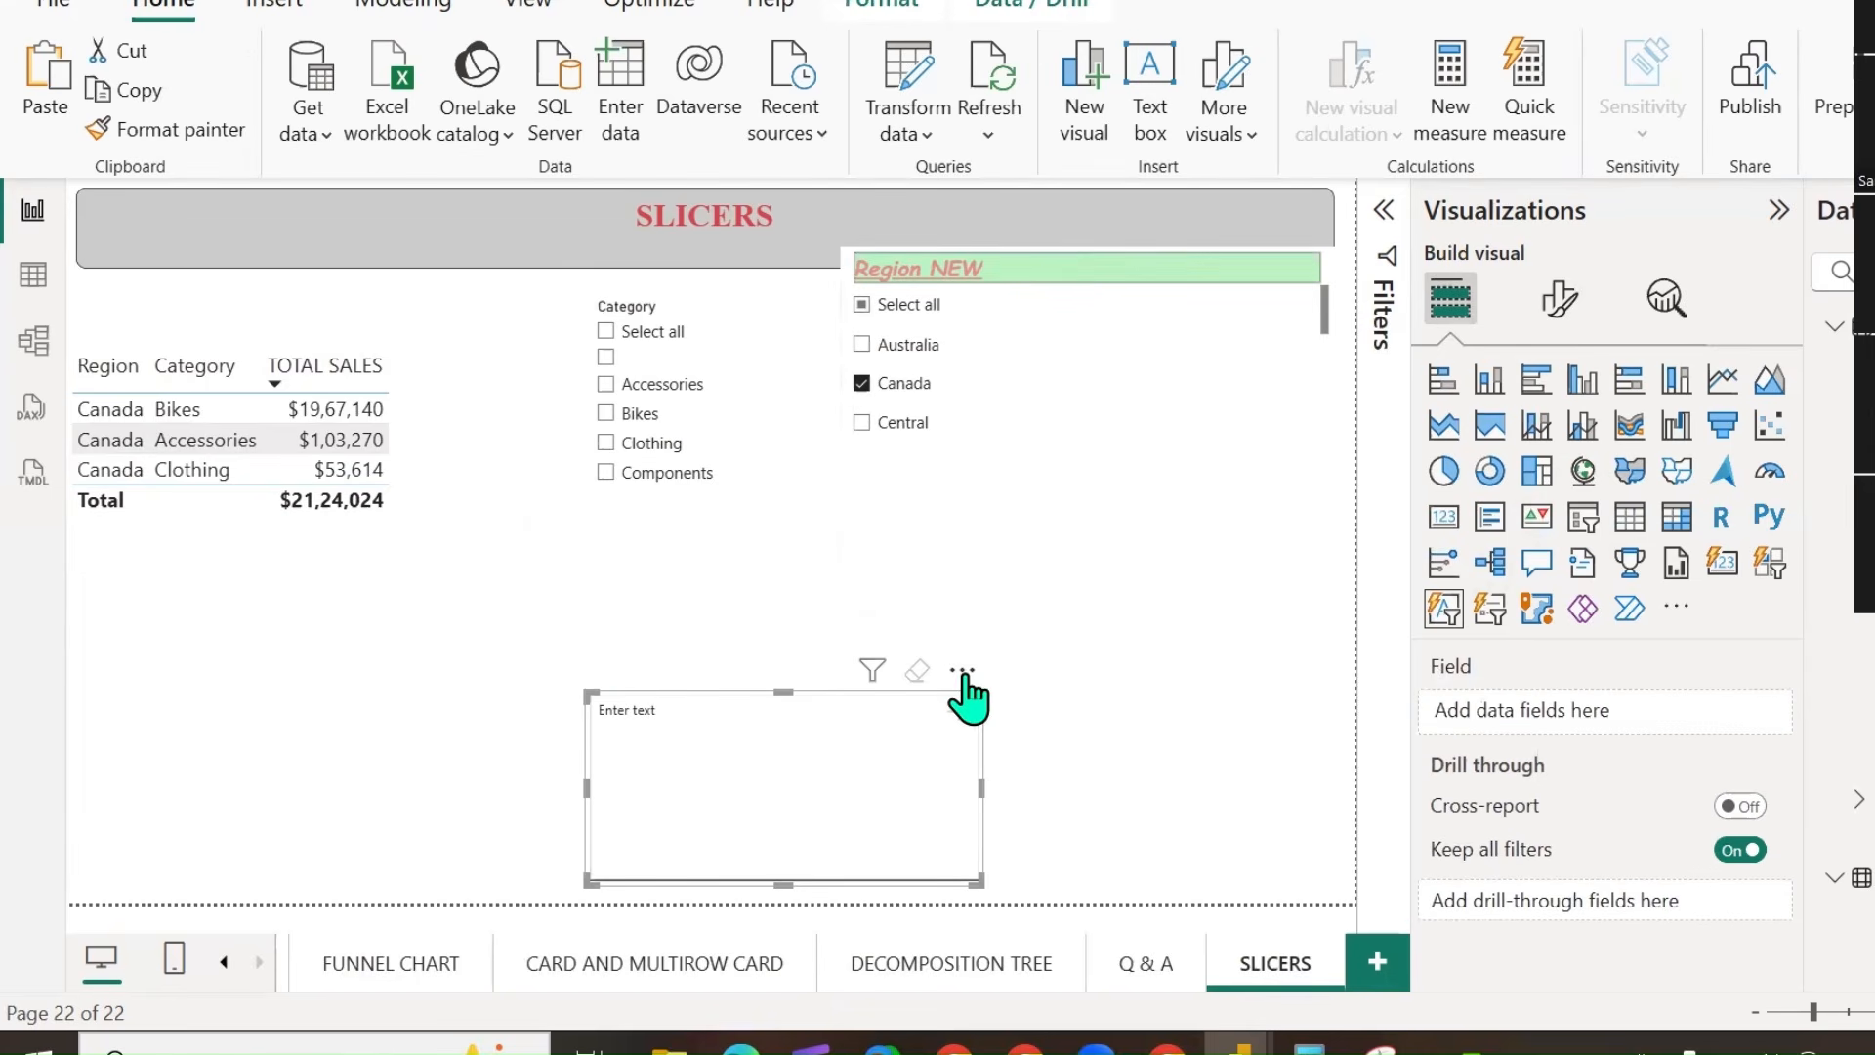
{"action": "left_click_drag", "start_coordinate": [967, 696], "coordinate": [1005, 561]}
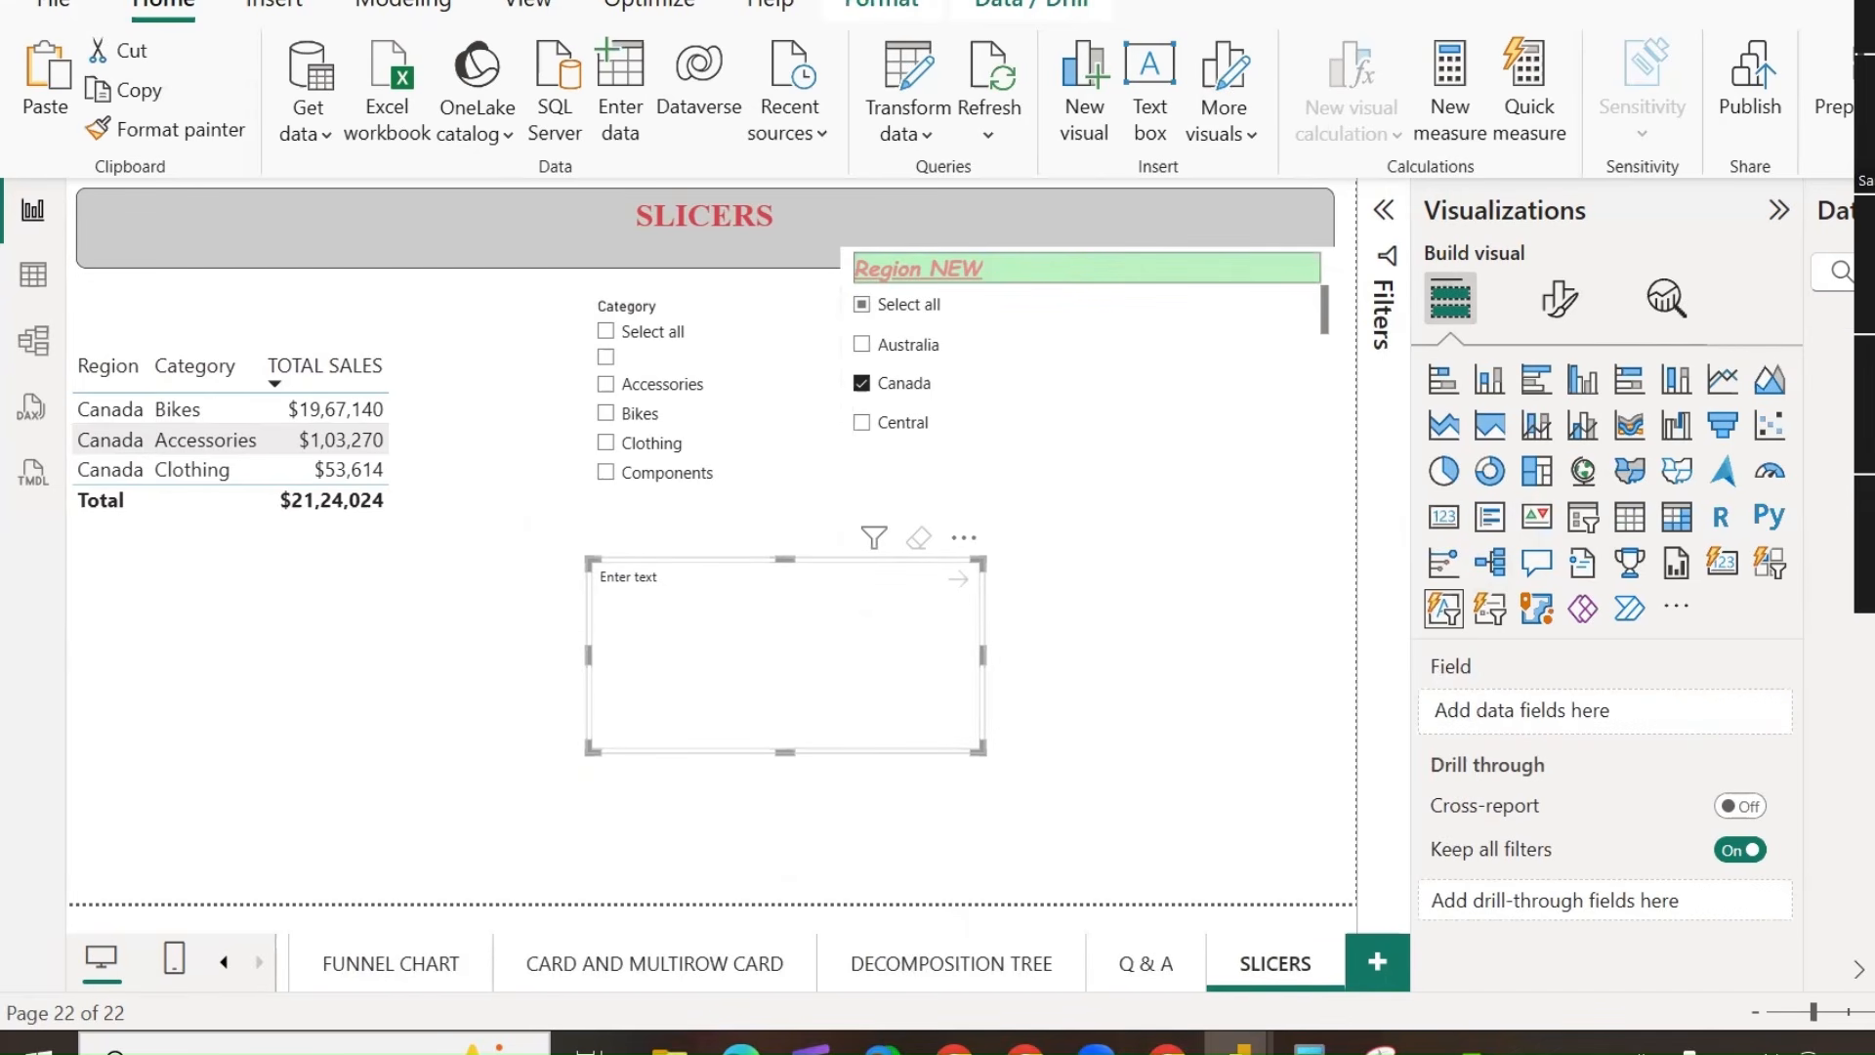
Assign the ProductName field to the text slicer.
{"action": "scroll", "coordinate": [1846, 781], "scroll_direction": "up", "scroll_amount": 2}
{"action": "scroll", "coordinate": [1846, 781], "scroll_direction": "up", "scroll_amount": 1}
{"action": "left_click_drag", "start_coordinate": [1865, 801], "coordinate": [1592, 713]}
Add Central to the Region slicer's selection and narrow the slicer from its left edge to about half its width.
{"action": "left_click", "coordinate": [195, 581]}
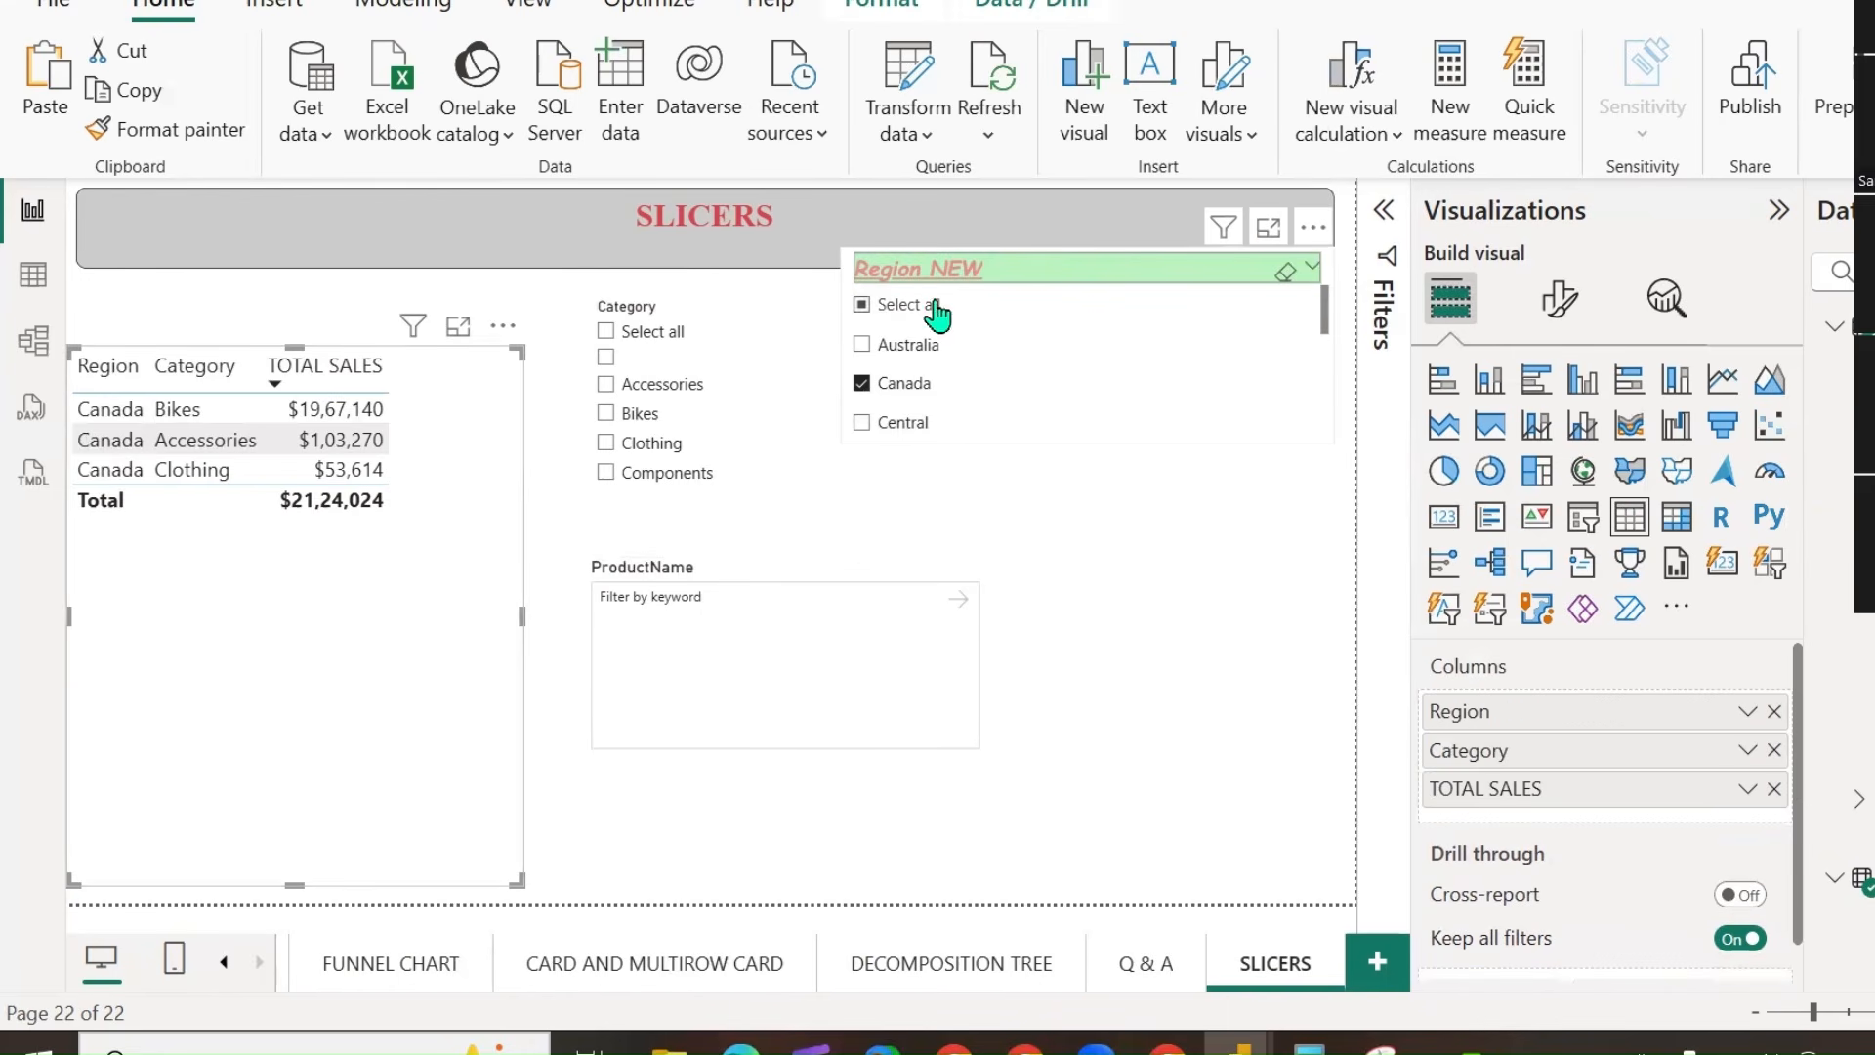
{"action": "left_click", "coordinate": [928, 429]}
{"action": "left_click_drag", "start_coordinate": [841, 347], "coordinate": [1074, 349]}
Move the Category slicer beside the Region slicer and reduce its size, and shift the ProductName text slicer to the page's right edge.
{"action": "left_click", "coordinate": [652, 329]}
{"action": "left_click_drag", "start_coordinate": [651, 329], "coordinate": [741, 282]}
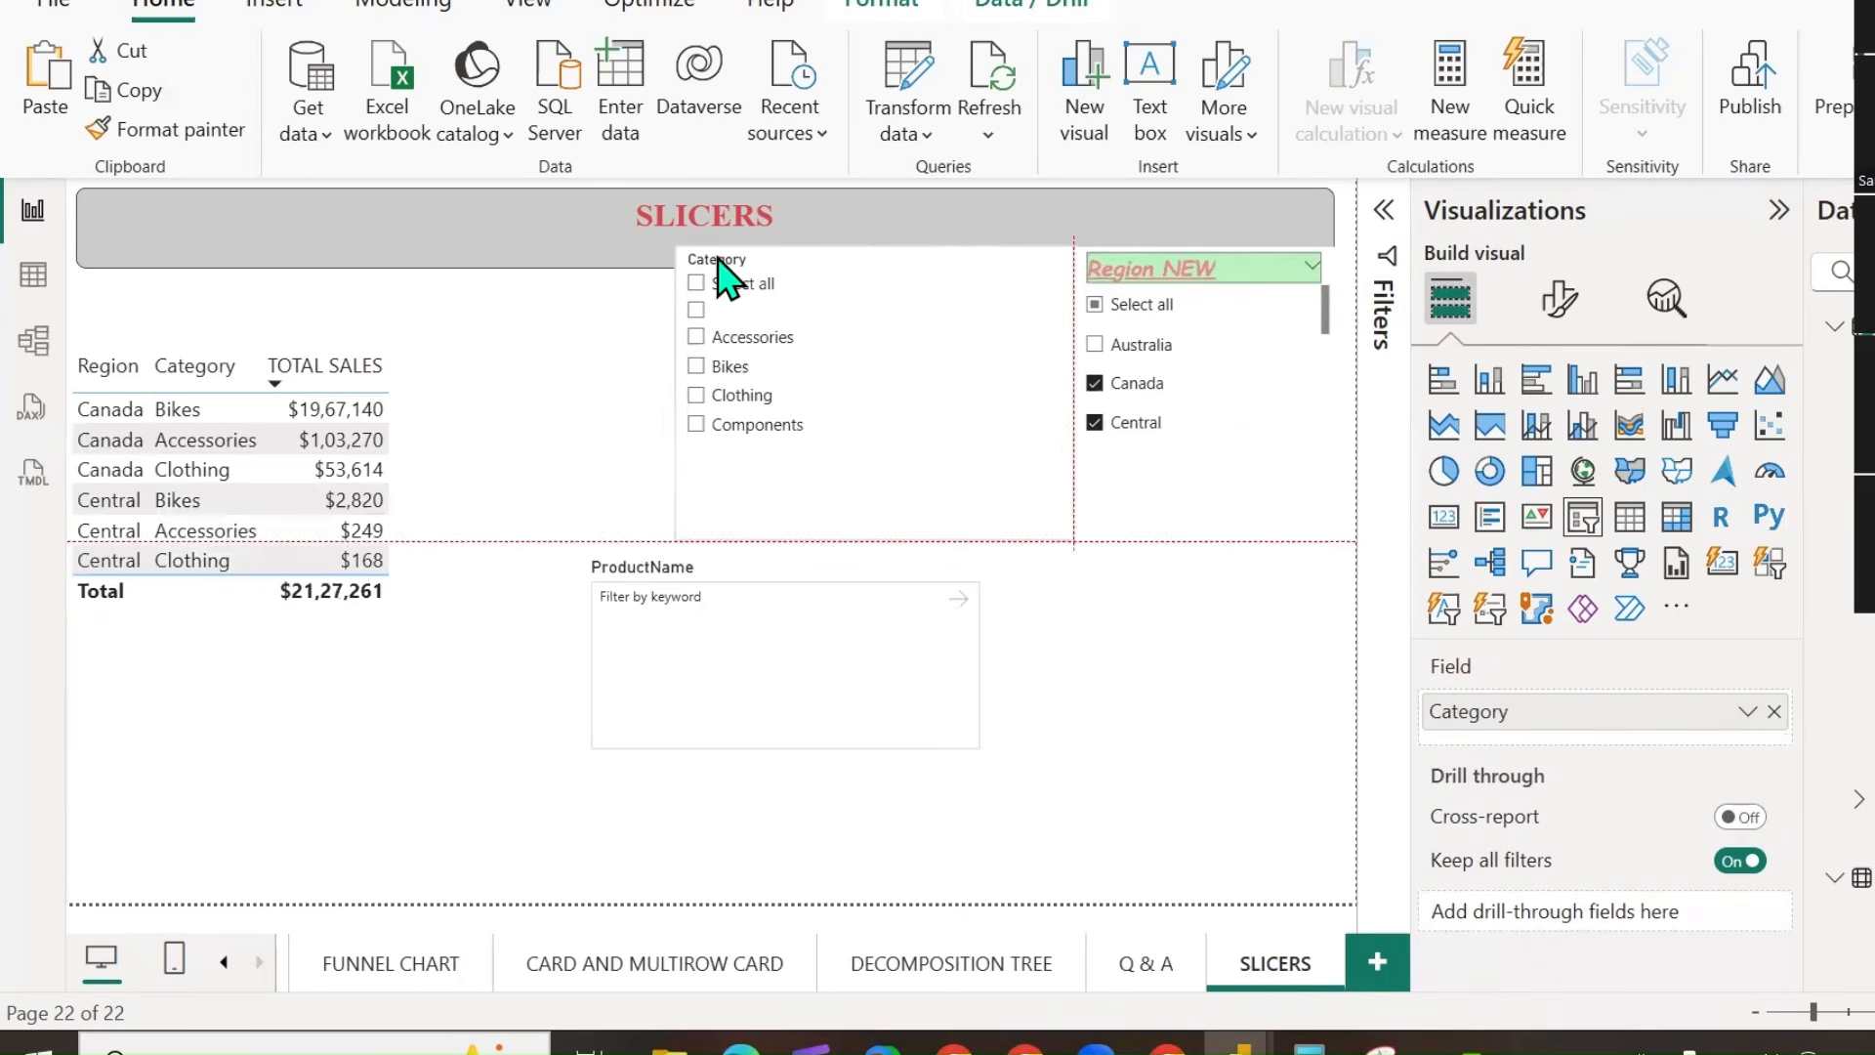
{"action": "left_click_drag", "start_coordinate": [675, 393], "coordinate": [851, 394]}
{"action": "left_click_drag", "start_coordinate": [946, 544], "coordinate": [967, 483]}
{"action": "left_click_drag", "start_coordinate": [771, 603], "coordinate": [1142, 599]}
Widen the sales table up to the slicers and add ProductName as a column between Category and TOTAL SALES.
{"action": "left_click", "coordinate": [460, 418]}
{"action": "left_click_drag", "start_coordinate": [519, 615], "coordinate": [830, 625]}
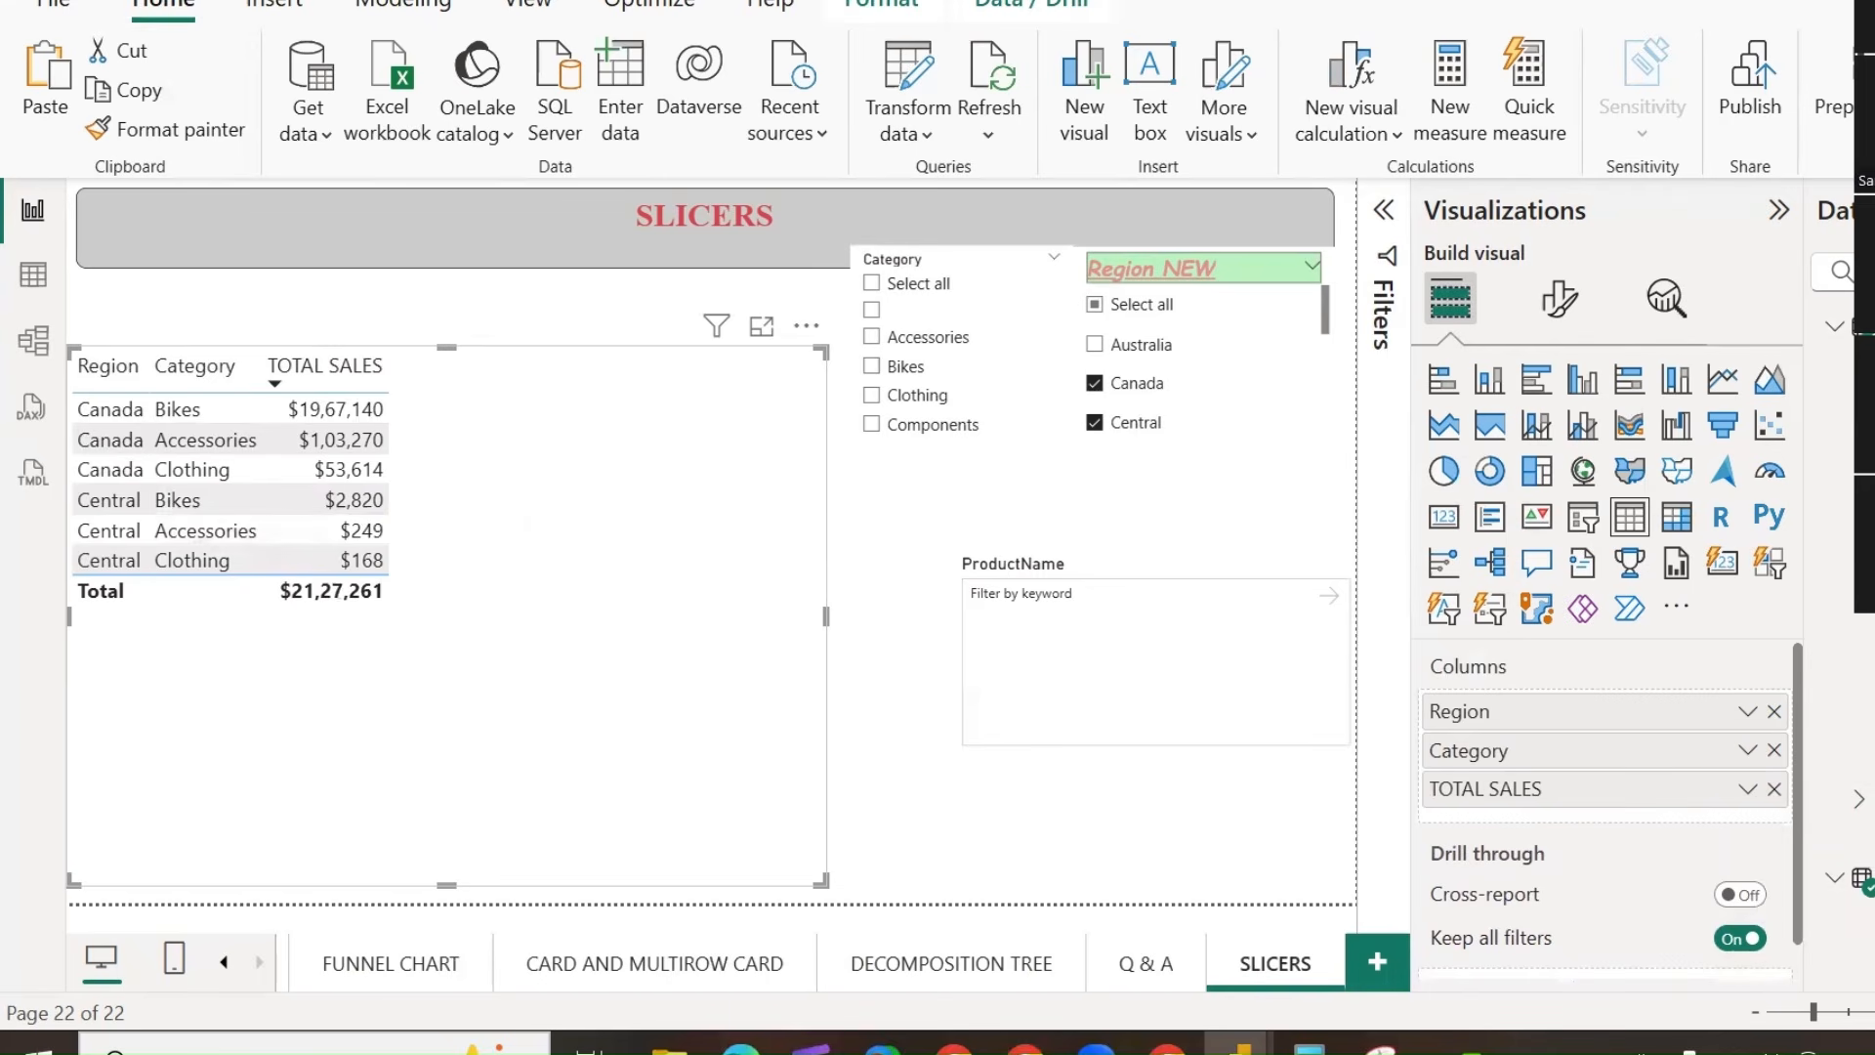
{"action": "left_click_drag", "start_coordinate": [1861, 762], "coordinate": [1651, 777]}
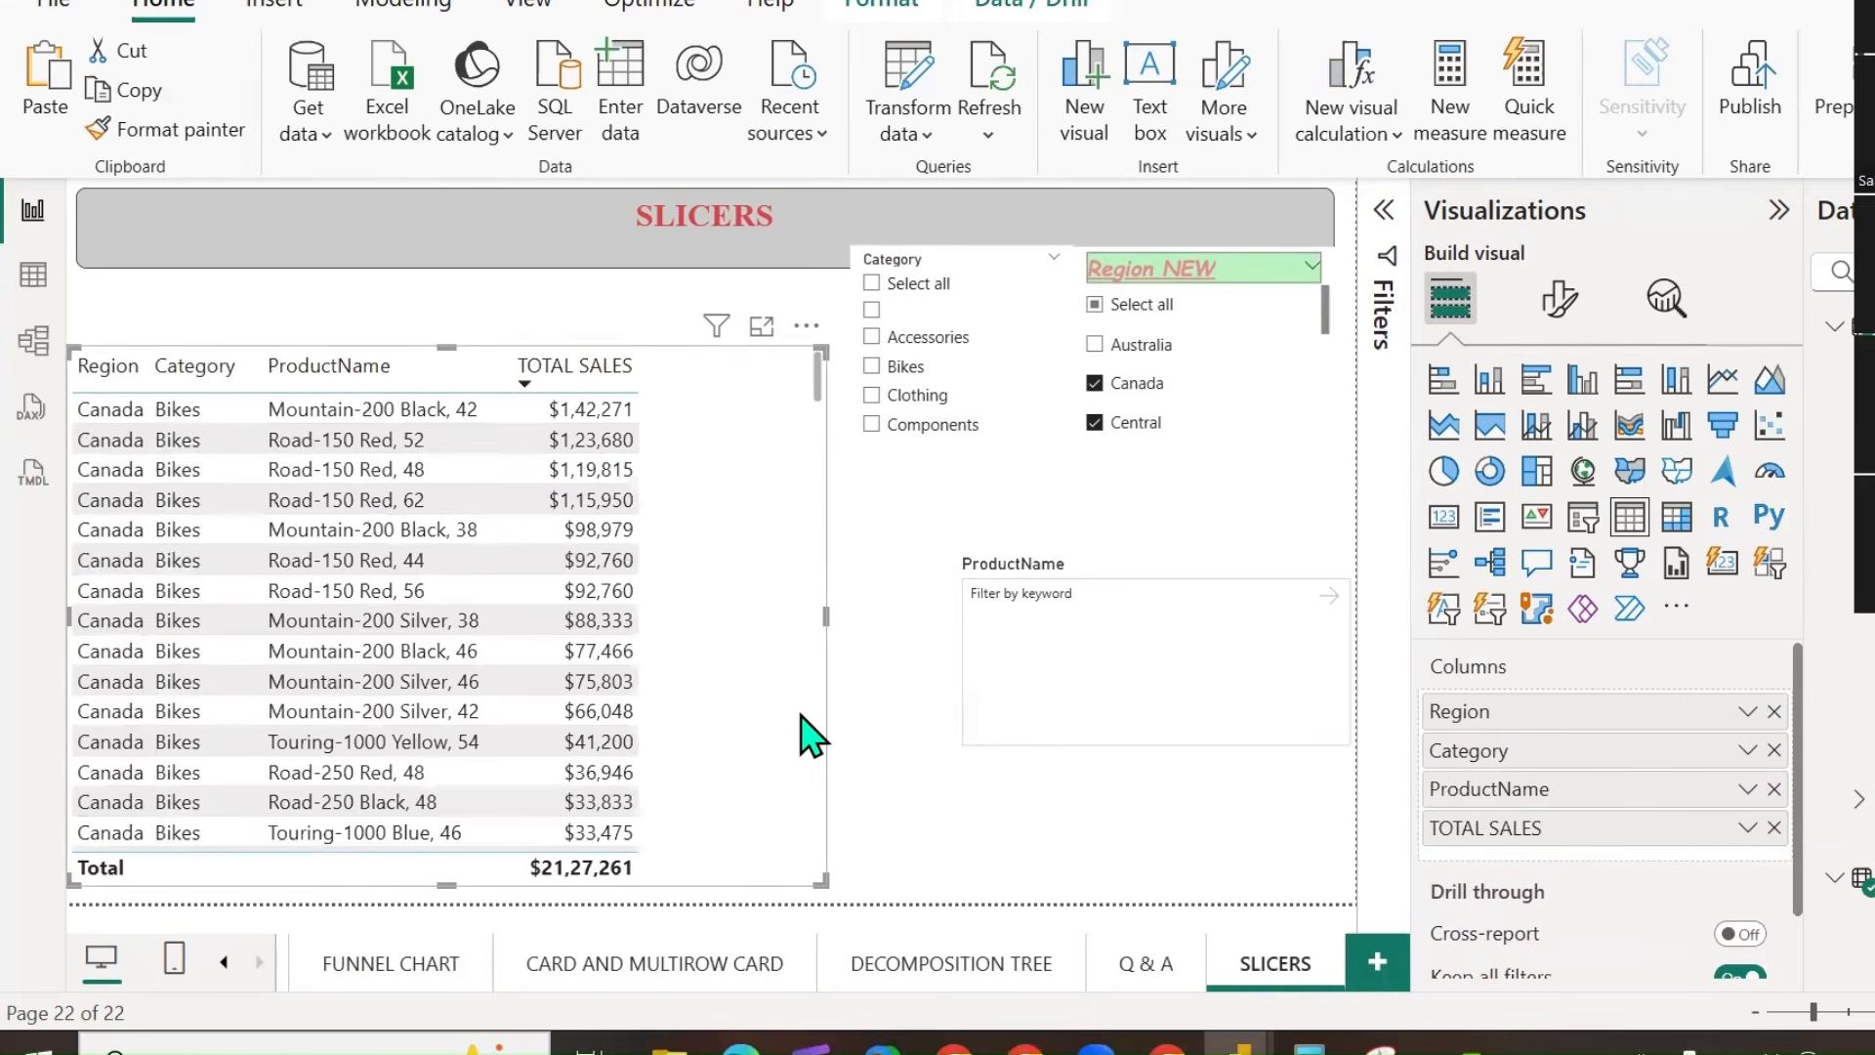
Filter the table by the keyword ROAD in the ProductName text slicer.
{"action": "left_click", "coordinate": [1017, 737]}
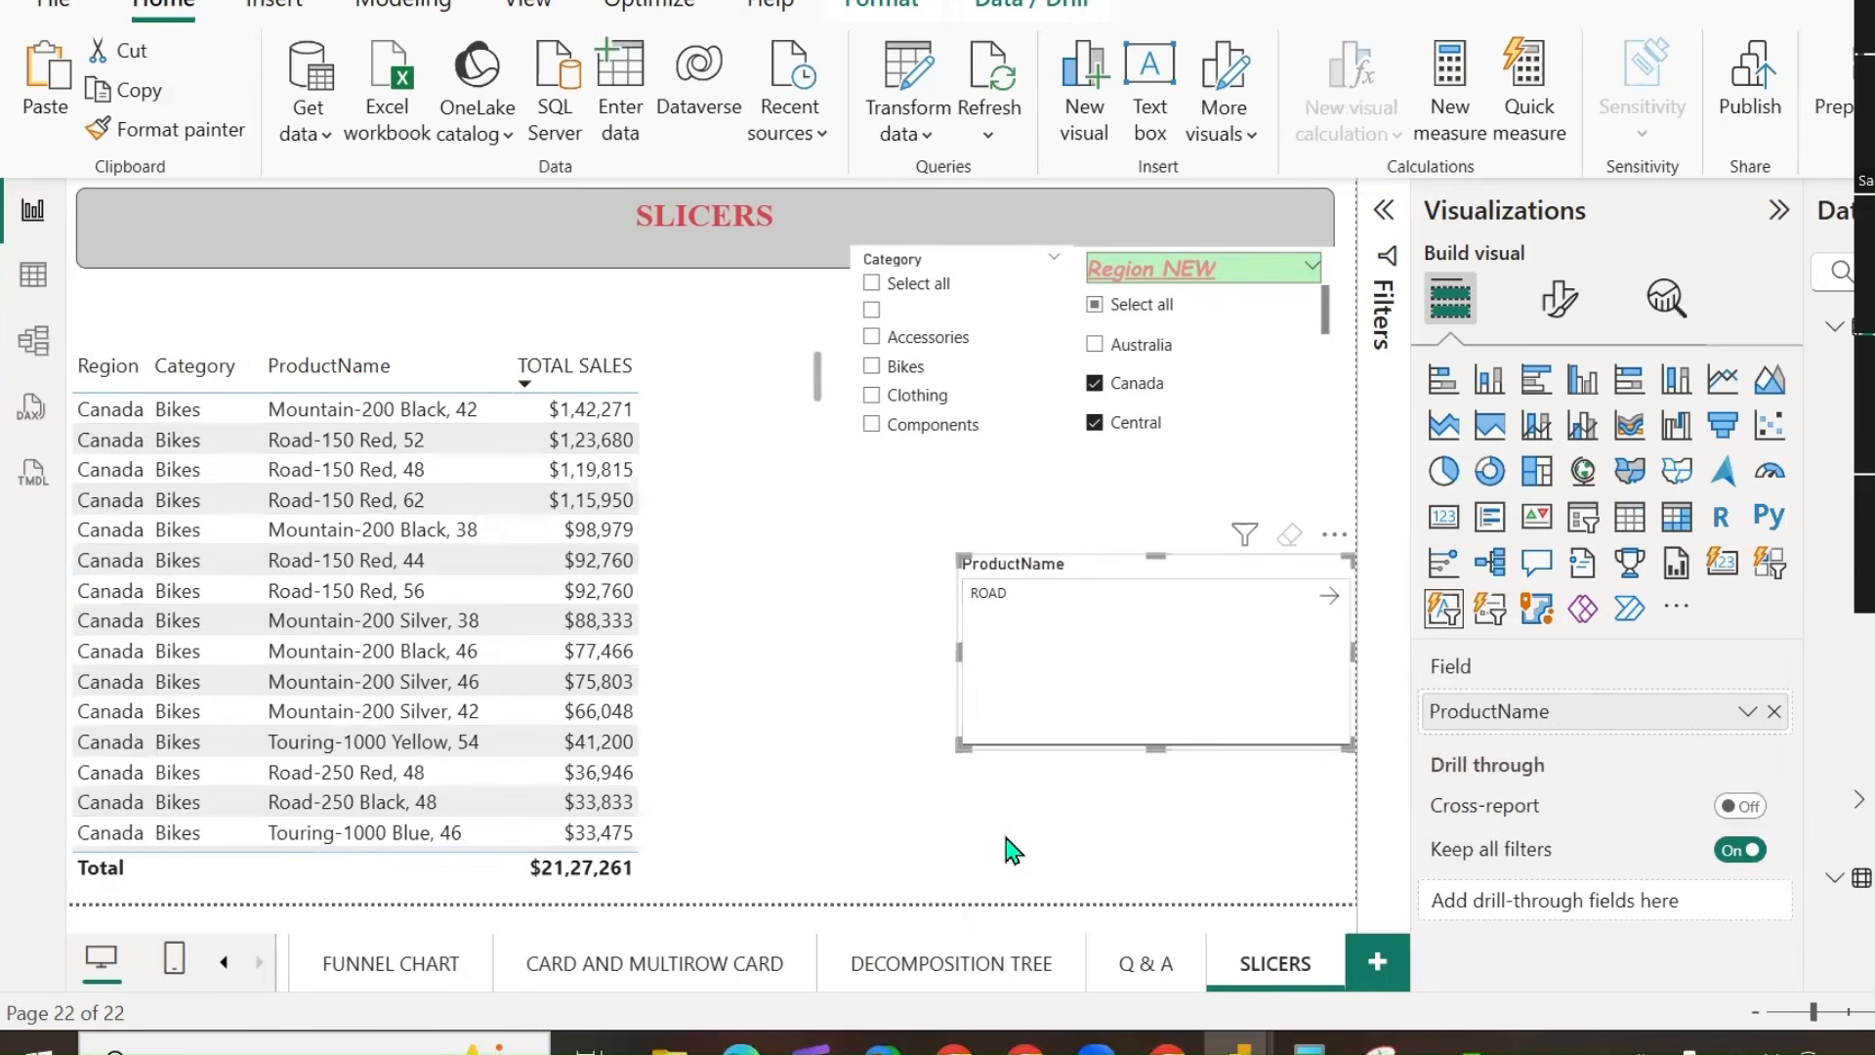
{"action": "type", "text": "ROAD"}
{"action": "key", "text": "Return"}
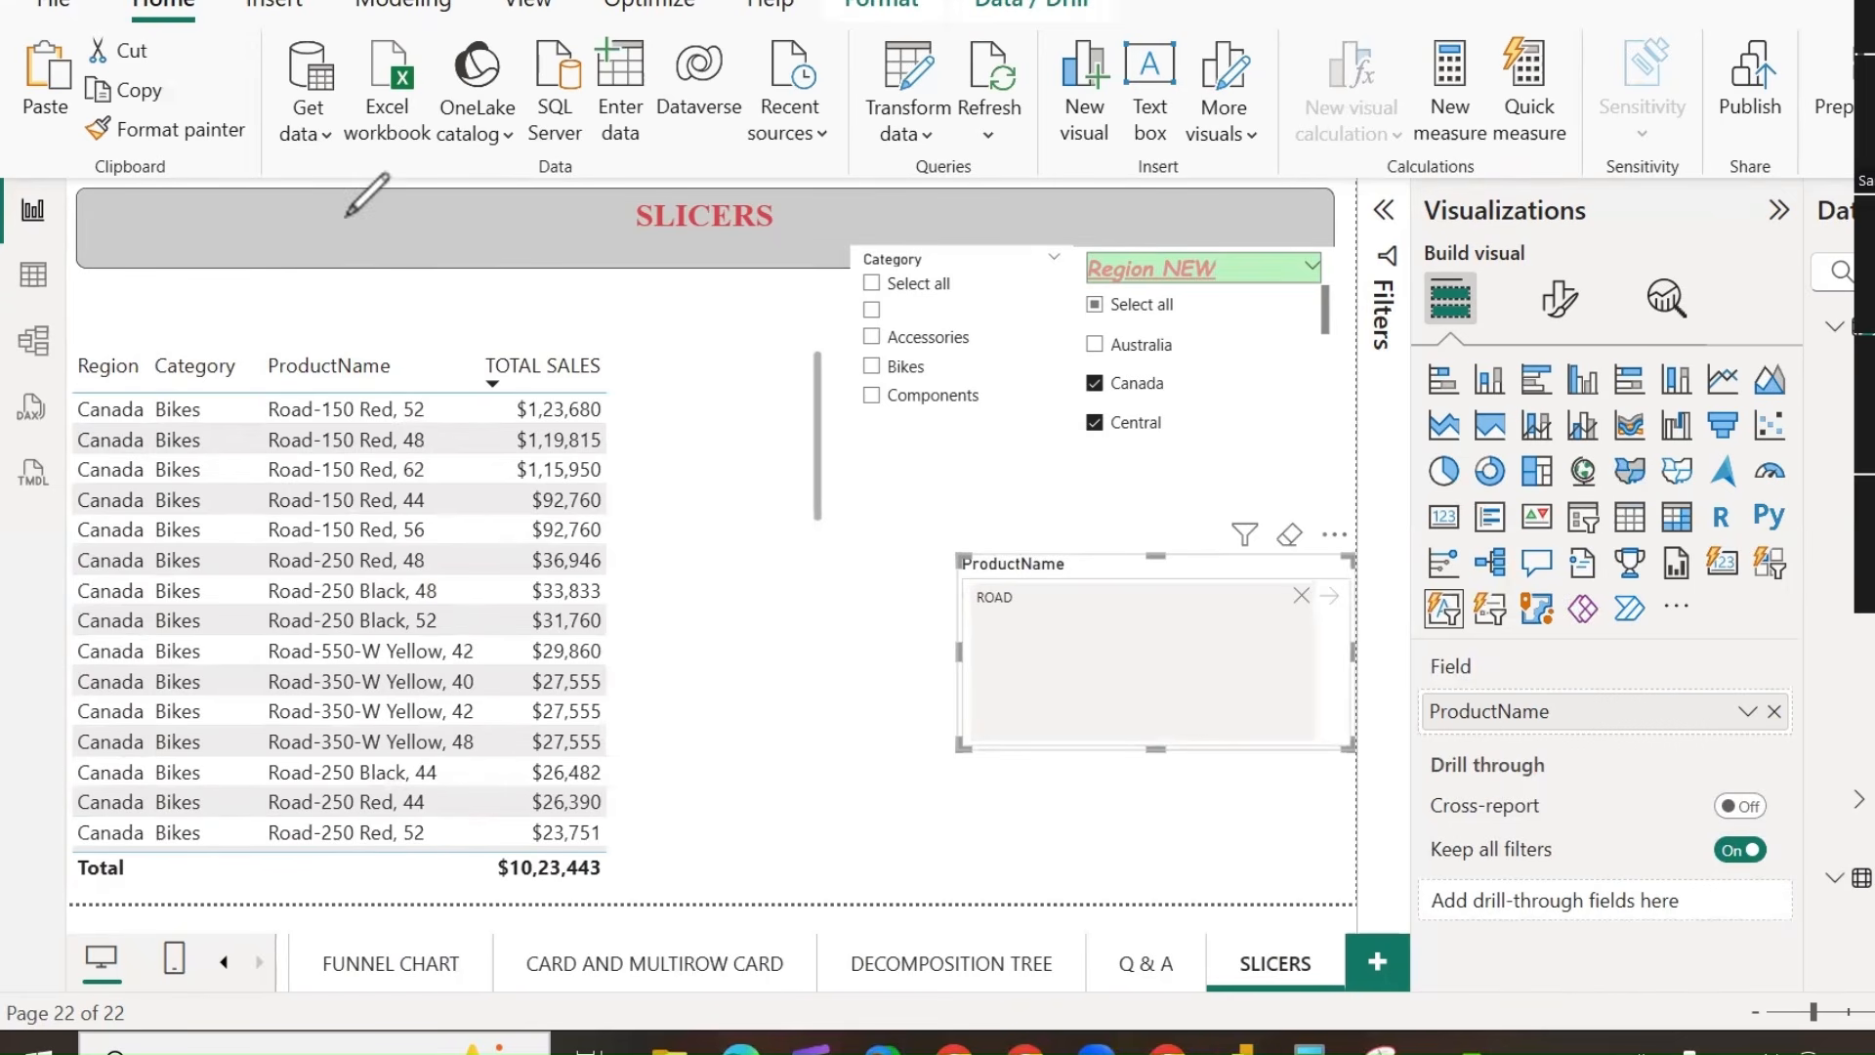
{"action": "mouse_move", "coordinate": [345, 203]}
{"action": "left_mouse_down"}
{"action": "mouse_move", "coordinate": [354, 354]}
{"action": "mouse_move", "coordinate": [399, 283]}
{"action": "left_mouse_up"}
{"action": "mouse_move", "coordinate": [954, 612]}
{"action": "left_mouse_down"}
{"action": "mouse_move", "coordinate": [1005, 639]}
{"action": "mouse_move", "coordinate": [1007, 527]}
{"action": "mouse_move", "coordinate": [952, 591]}
{"action": "mouse_move", "coordinate": [982, 640]}
{"action": "left_mouse_up"}
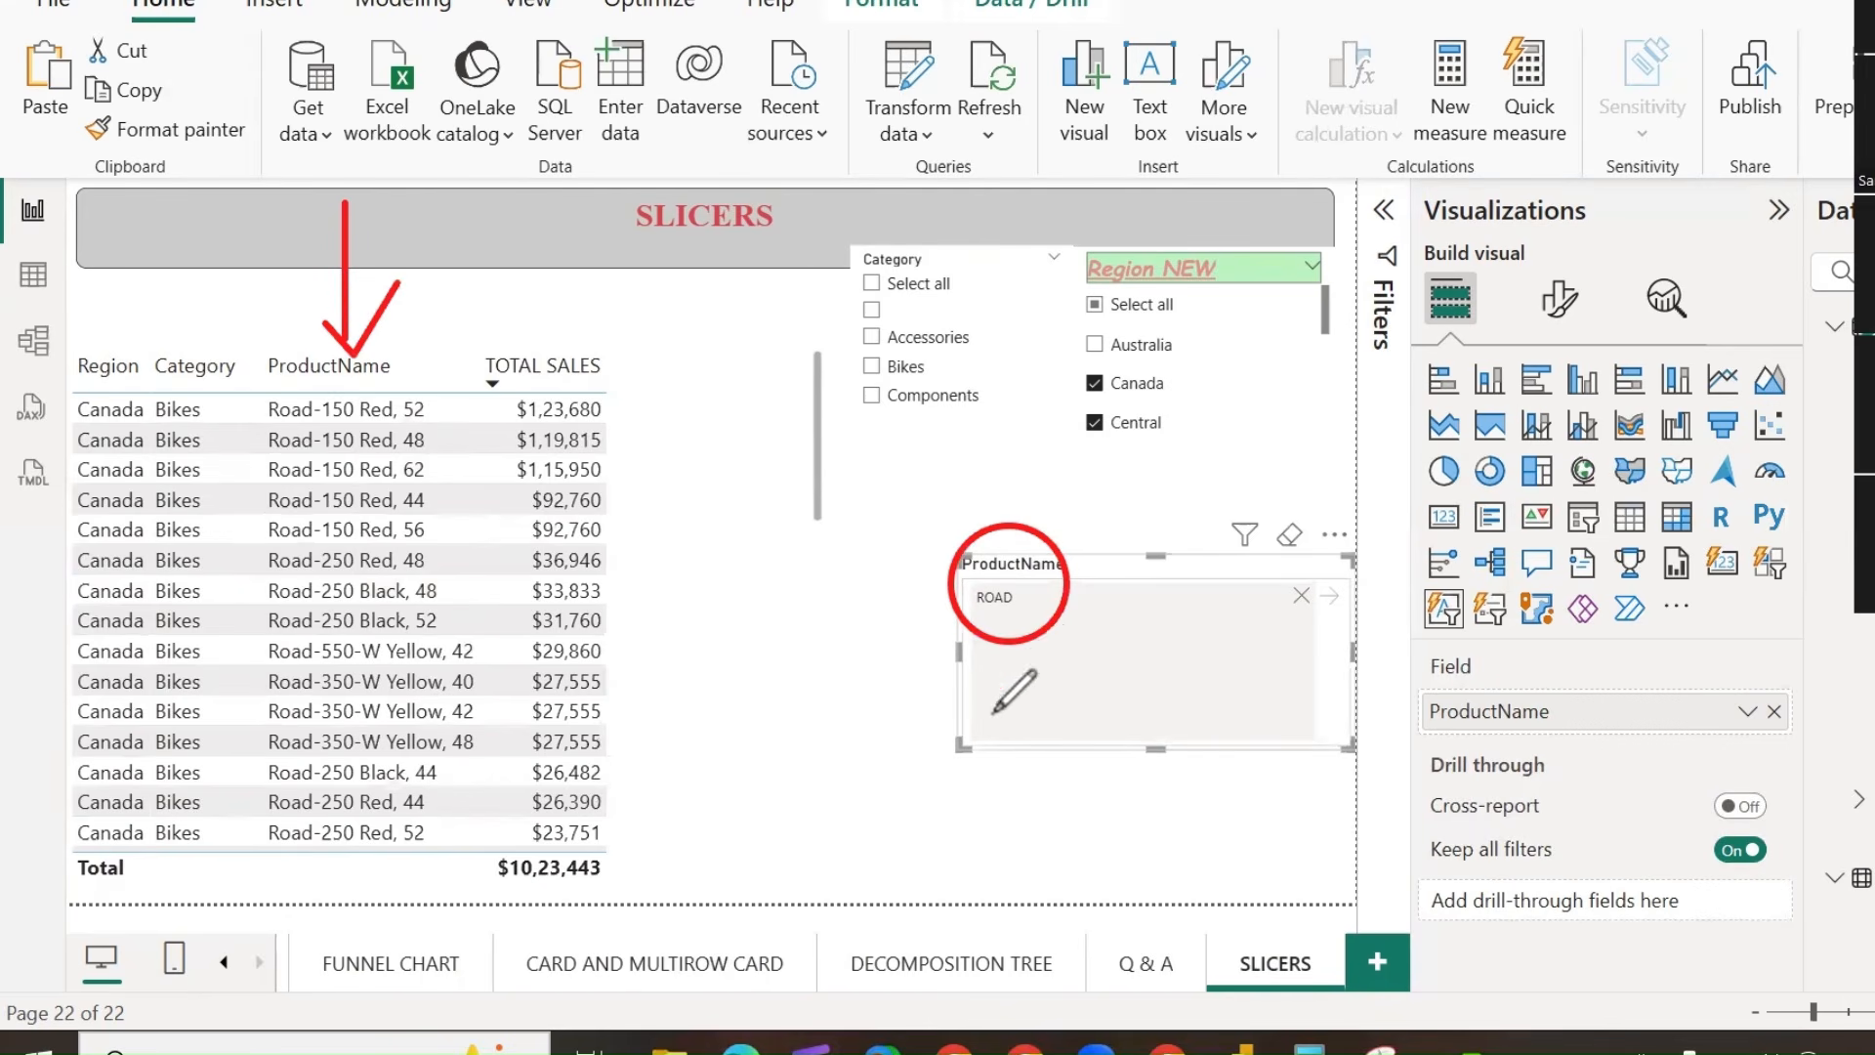
{"action": "mouse_move", "coordinate": [976, 555]}
{"action": "left_mouse_down"}
{"action": "mouse_move", "coordinate": [826, 444]}
{"action": "mouse_move", "coordinate": [452, 337]}
{"action": "mouse_move", "coordinate": [376, 339]}
{"action": "left_mouse_up"}
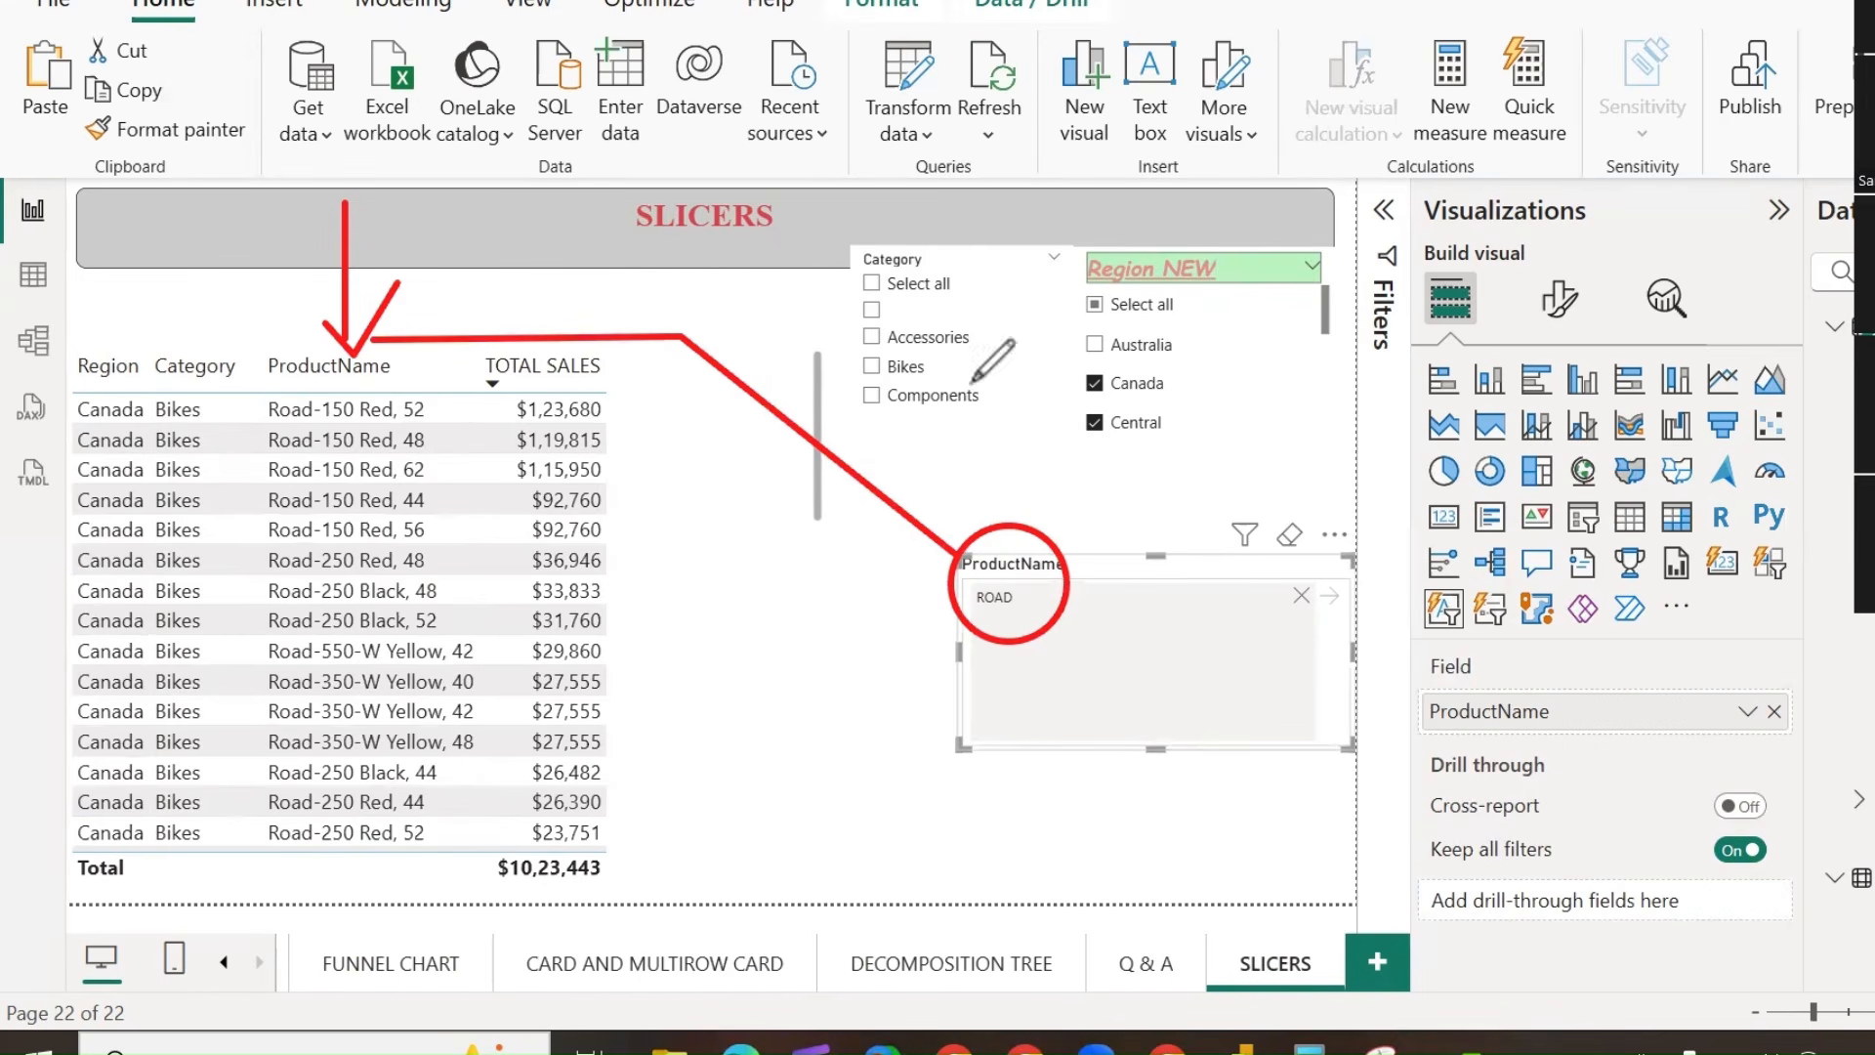
Replace the keyword in the ProductName text slicer with BIKE and apply it to the sales table.
{"action": "left_click", "coordinate": [1001, 601]}
{"action": "left_click_drag", "start_coordinate": [1018, 599], "coordinate": [910, 606]}
{"action": "left_click", "coordinate": [924, 600]}
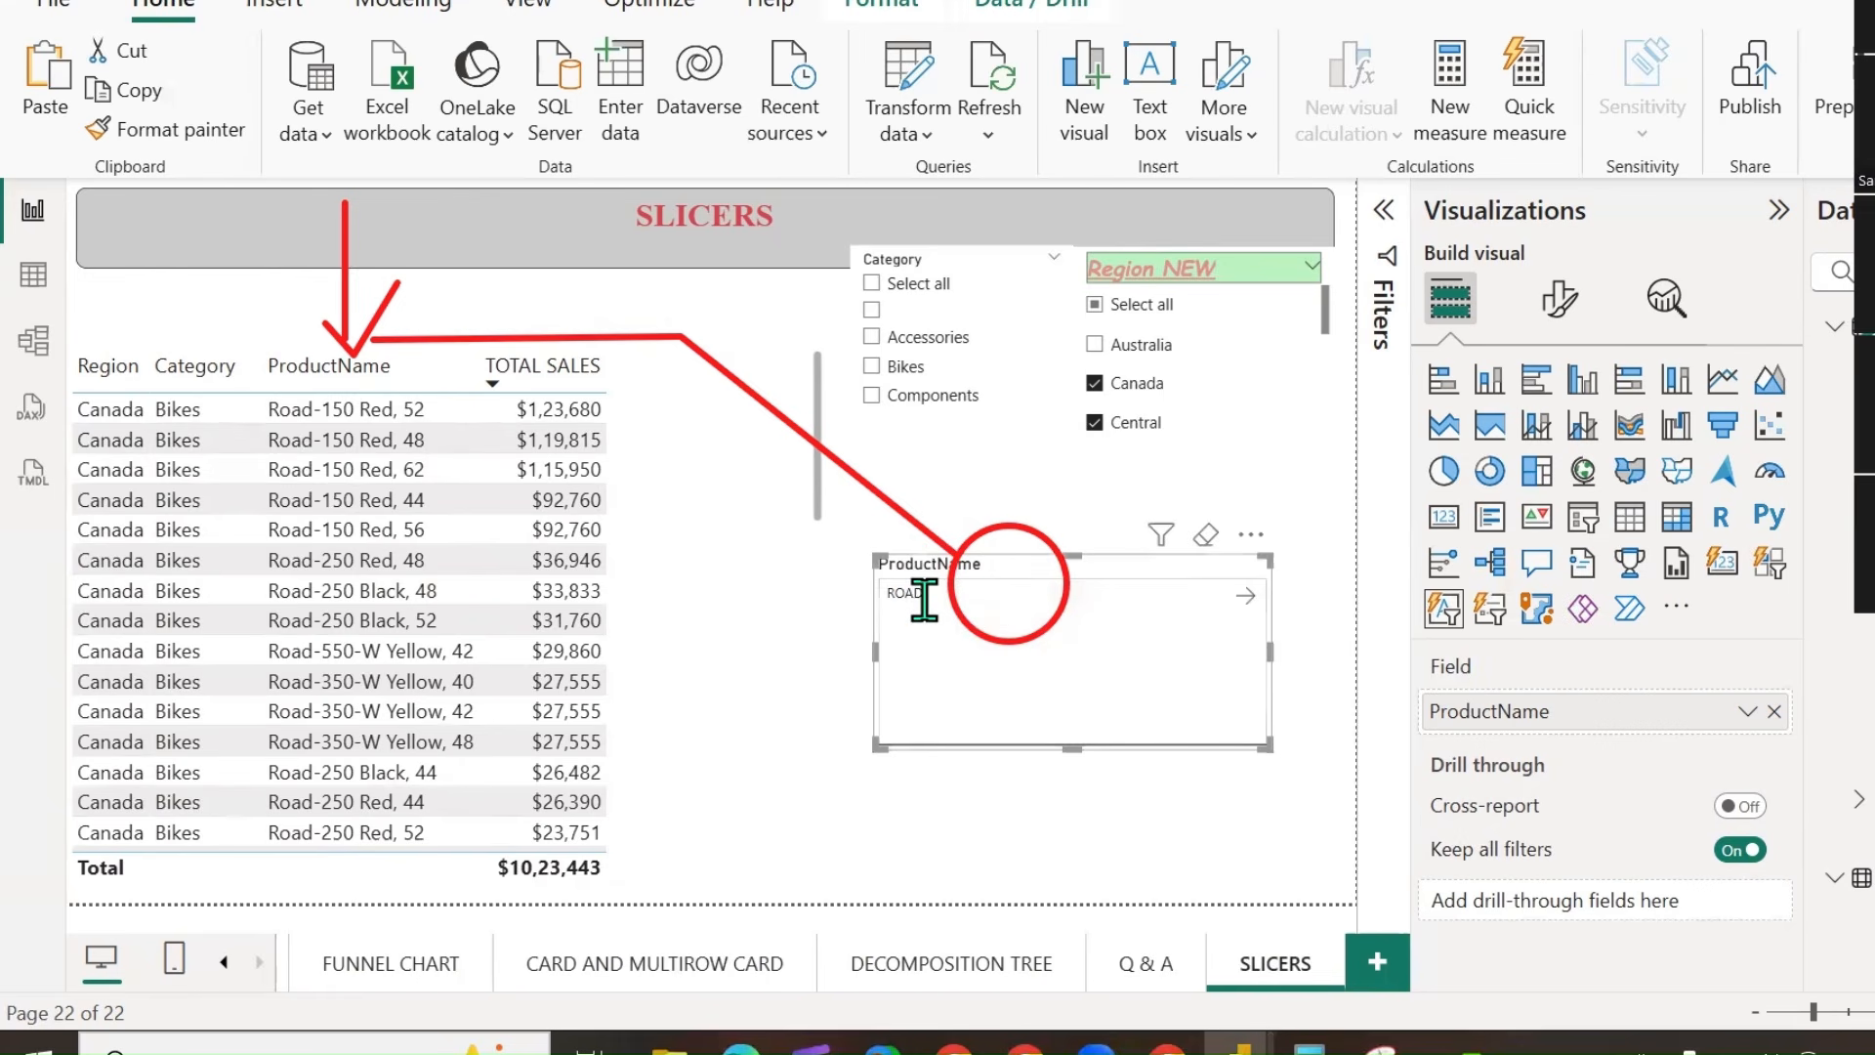
{"action": "left_click_drag", "start_coordinate": [1001, 697], "coordinate": [1084, 698]}
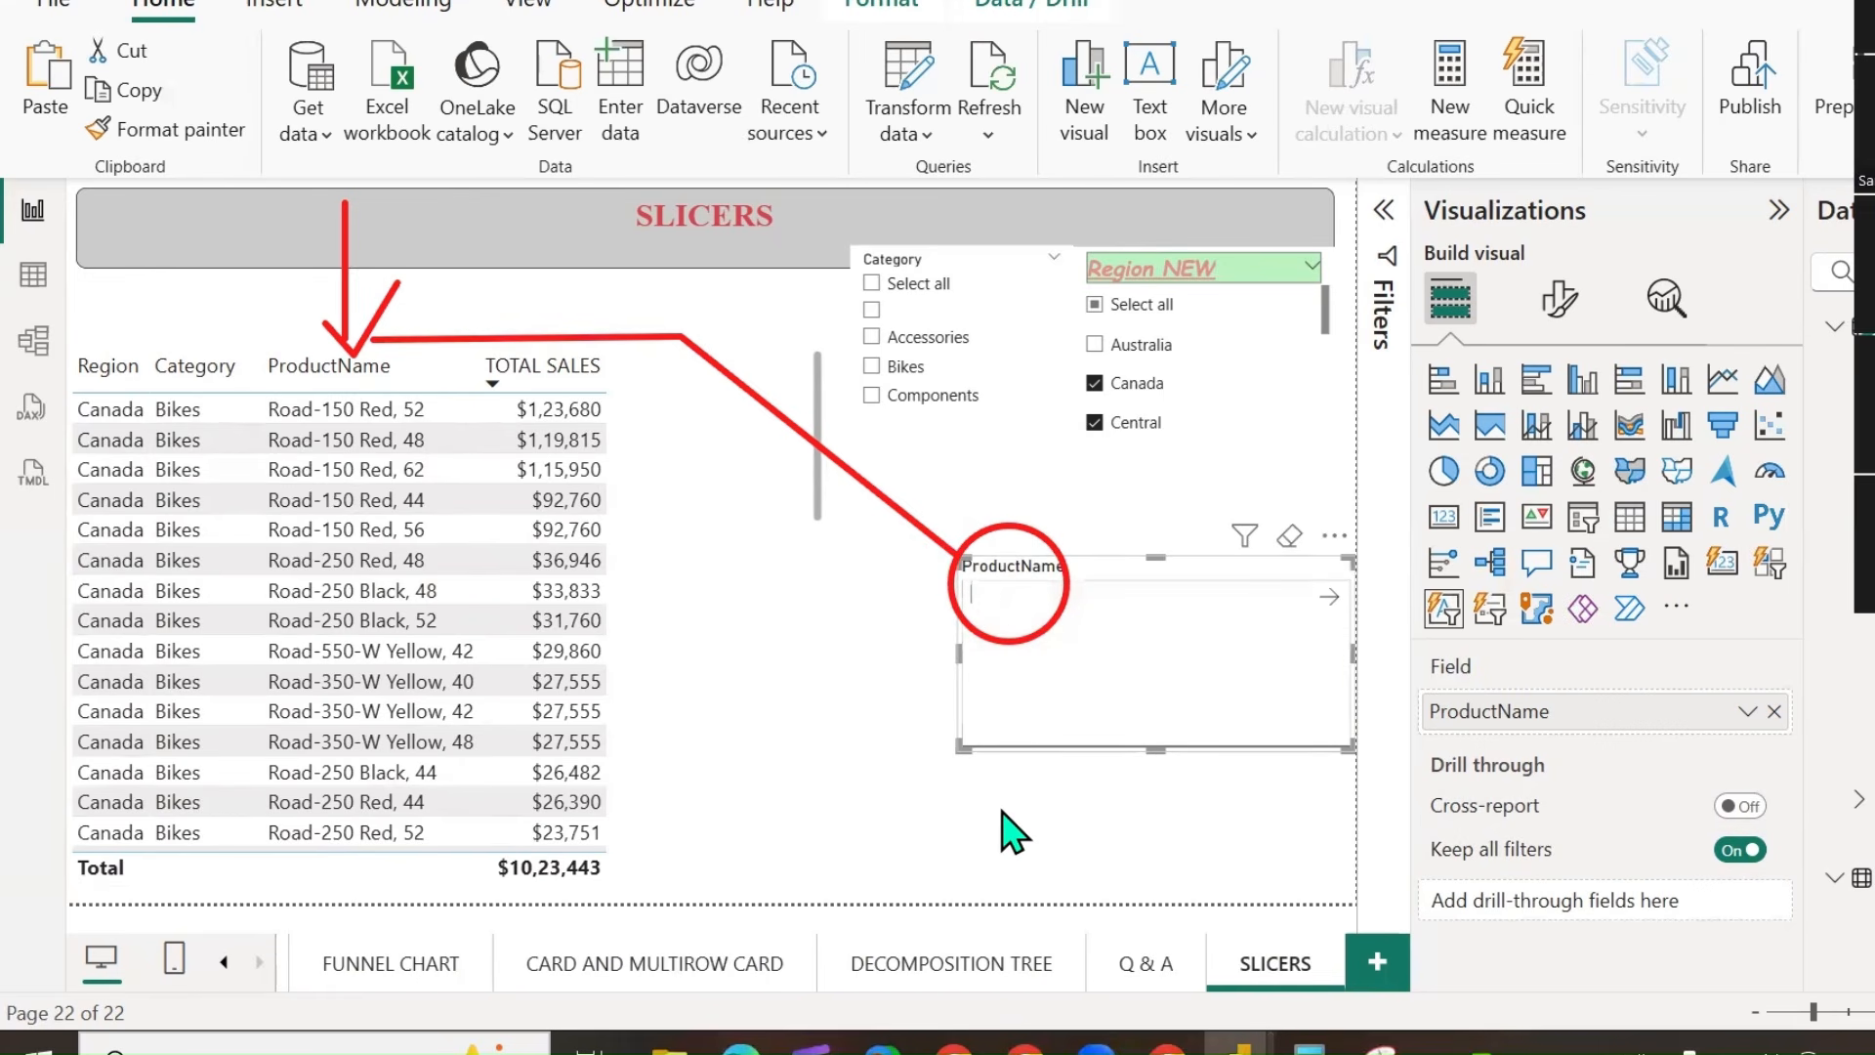
{"action": "key", "text": "Return"}
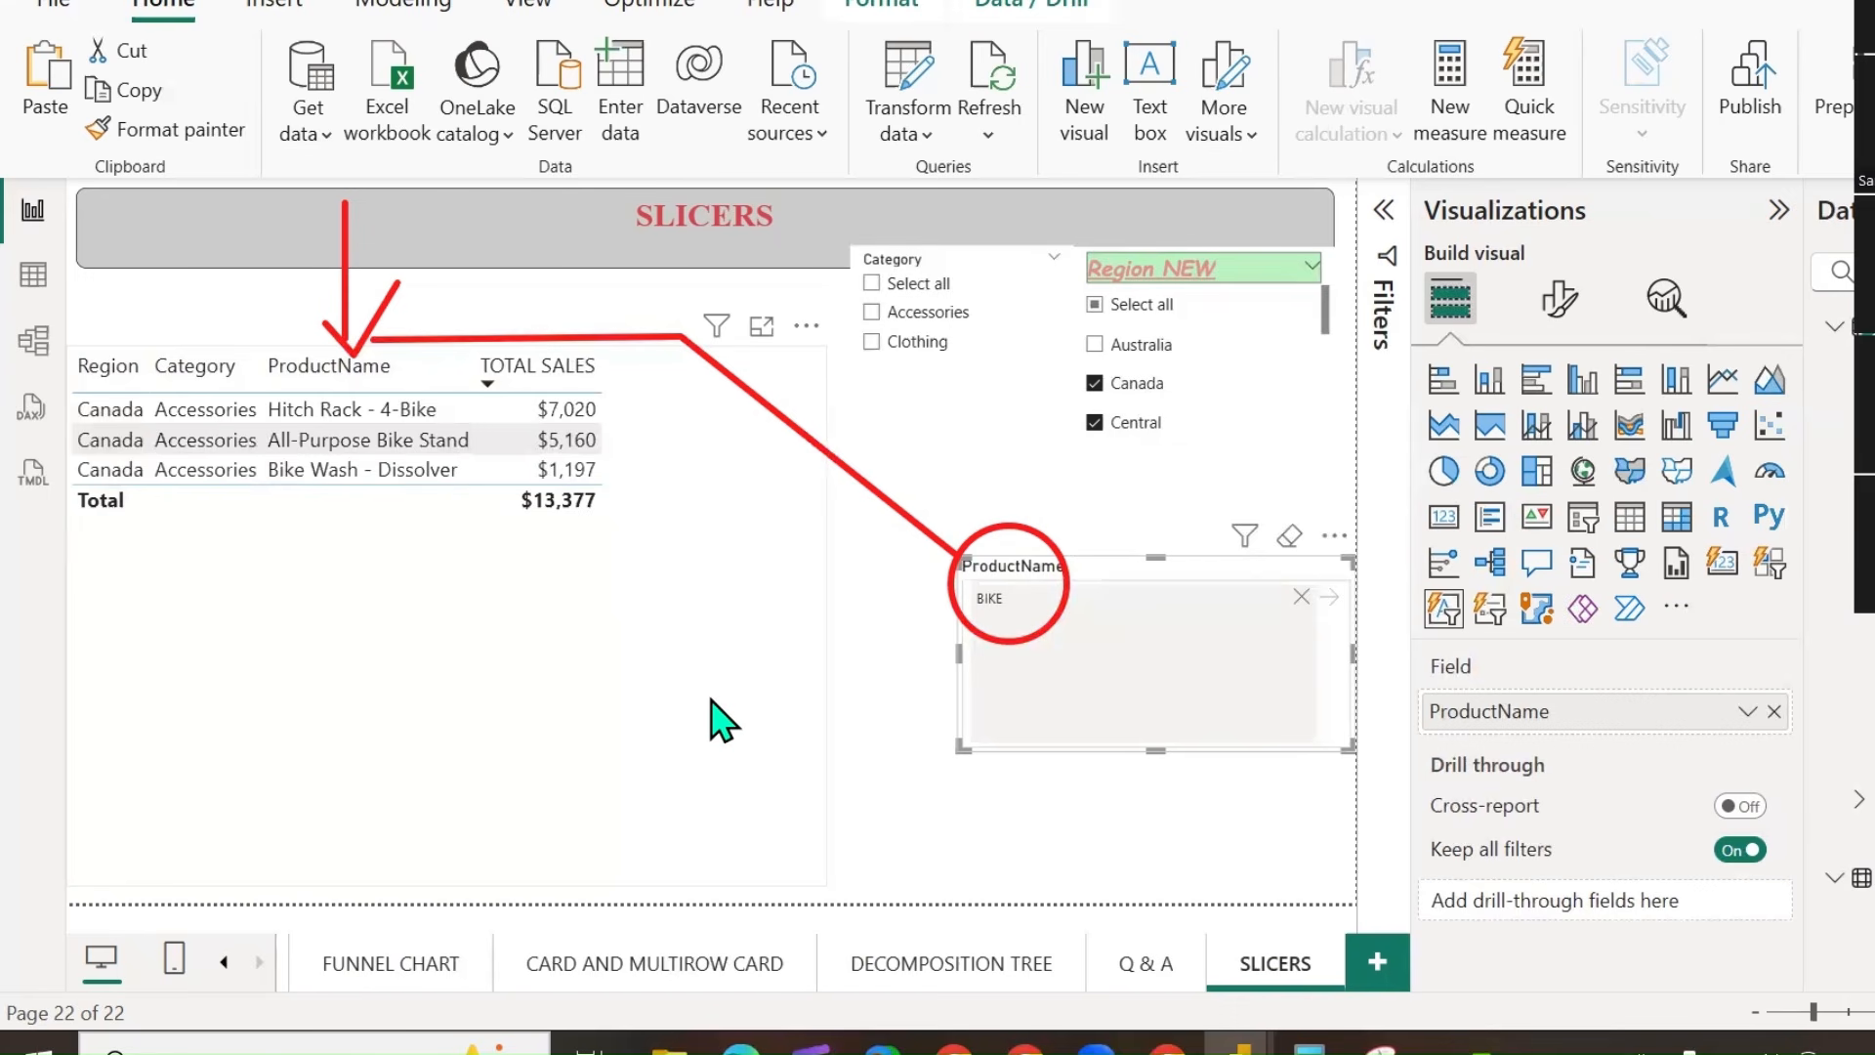
Filter the table by the keyword MOUN in the ProductName text slicer and move that slicer up beneath the Region slicer.
{"action": "left_click", "coordinate": [1007, 591]}
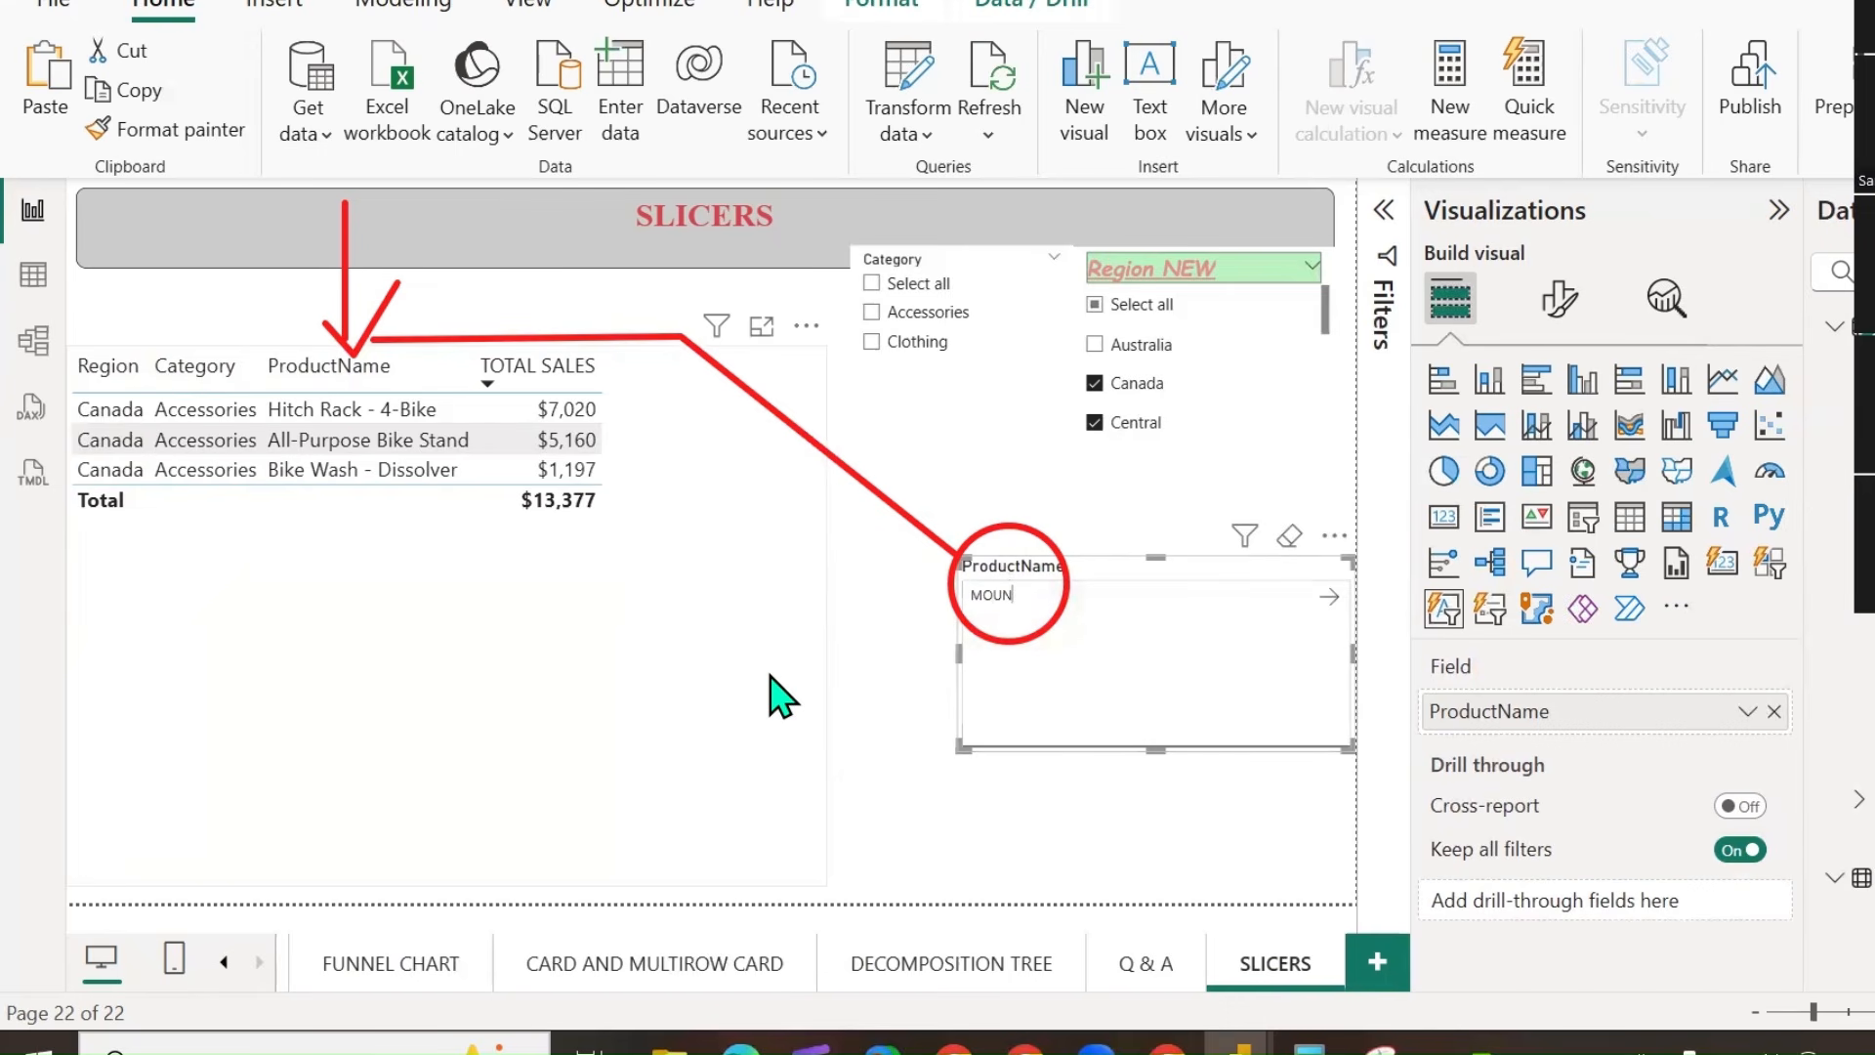
{"action": "key", "text": "Return"}
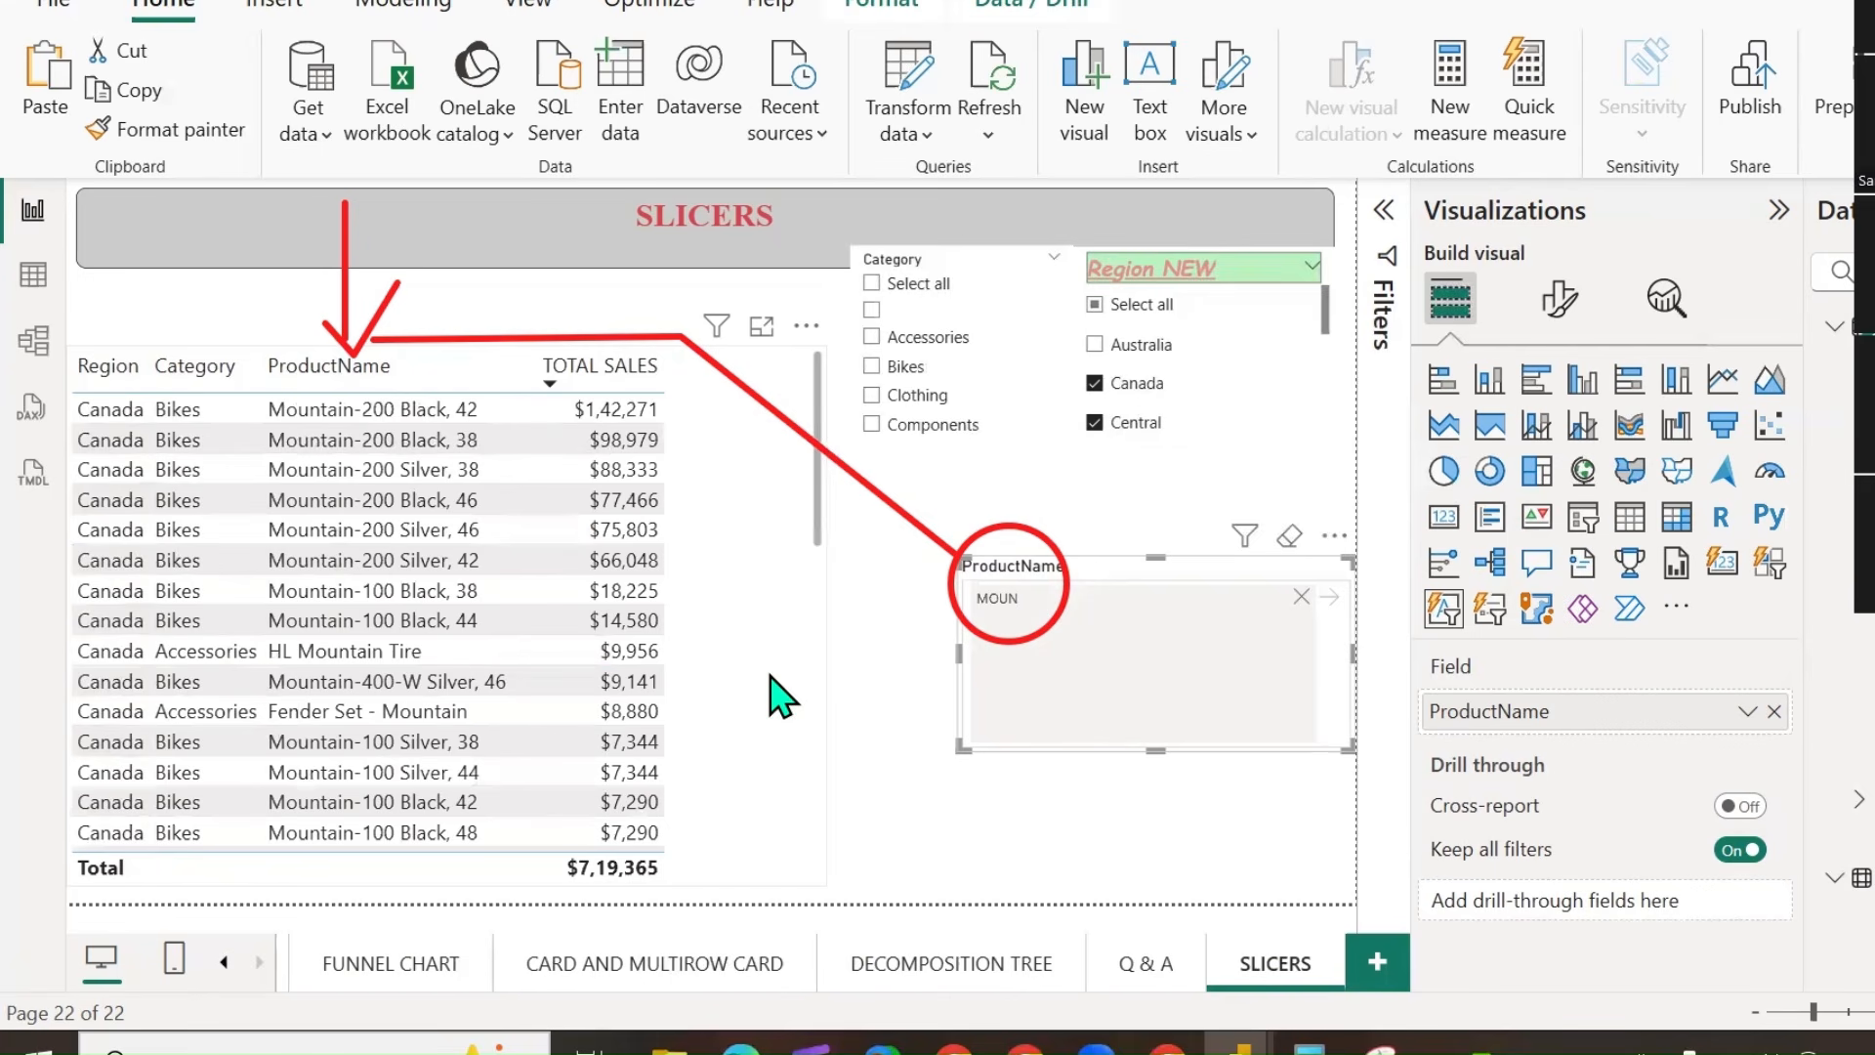
{"action": "scroll", "coordinate": [376, 601], "scroll_direction": "down", "scroll_amount": 8}
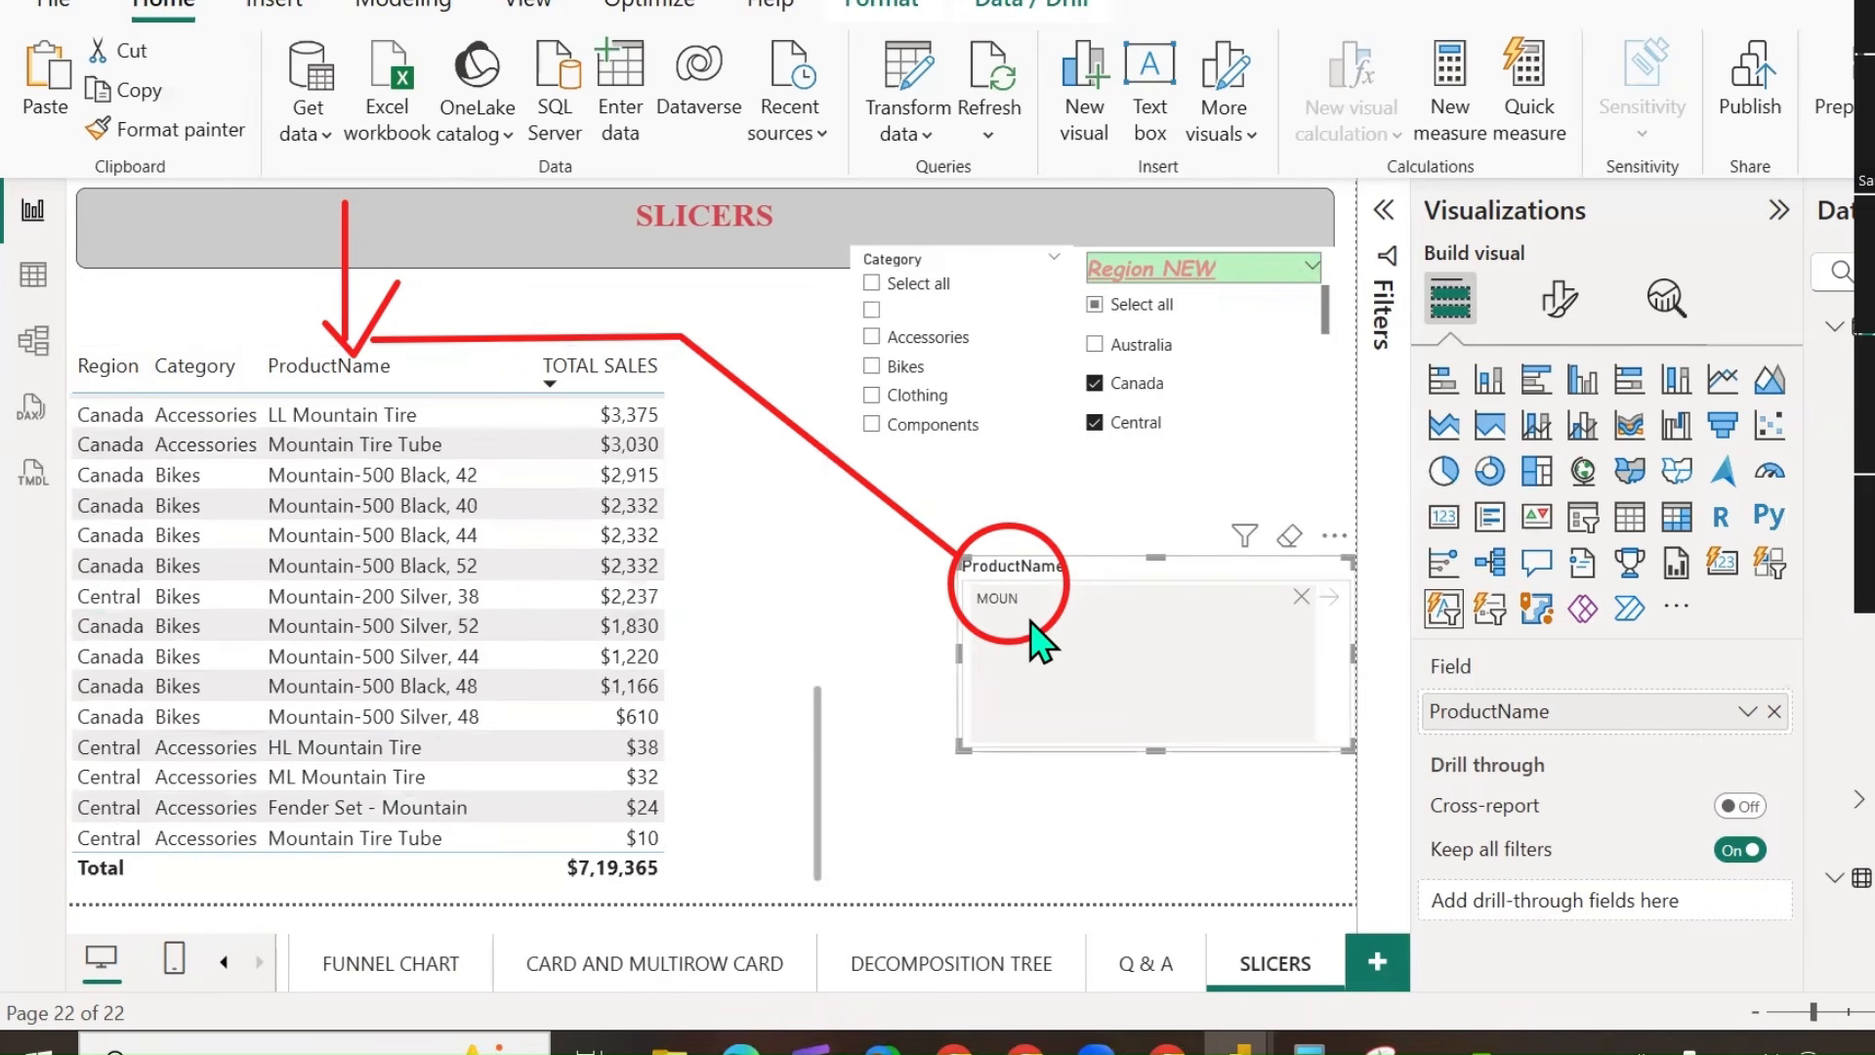
{"action": "mouse_move", "coordinate": [1172, 654]}
{"action": "left_mouse_down"}
{"action": "mouse_move", "coordinate": [1139, 548]}
{"action": "mouse_move", "coordinate": [1151, 560]}
{"action": "left_mouse_up"}
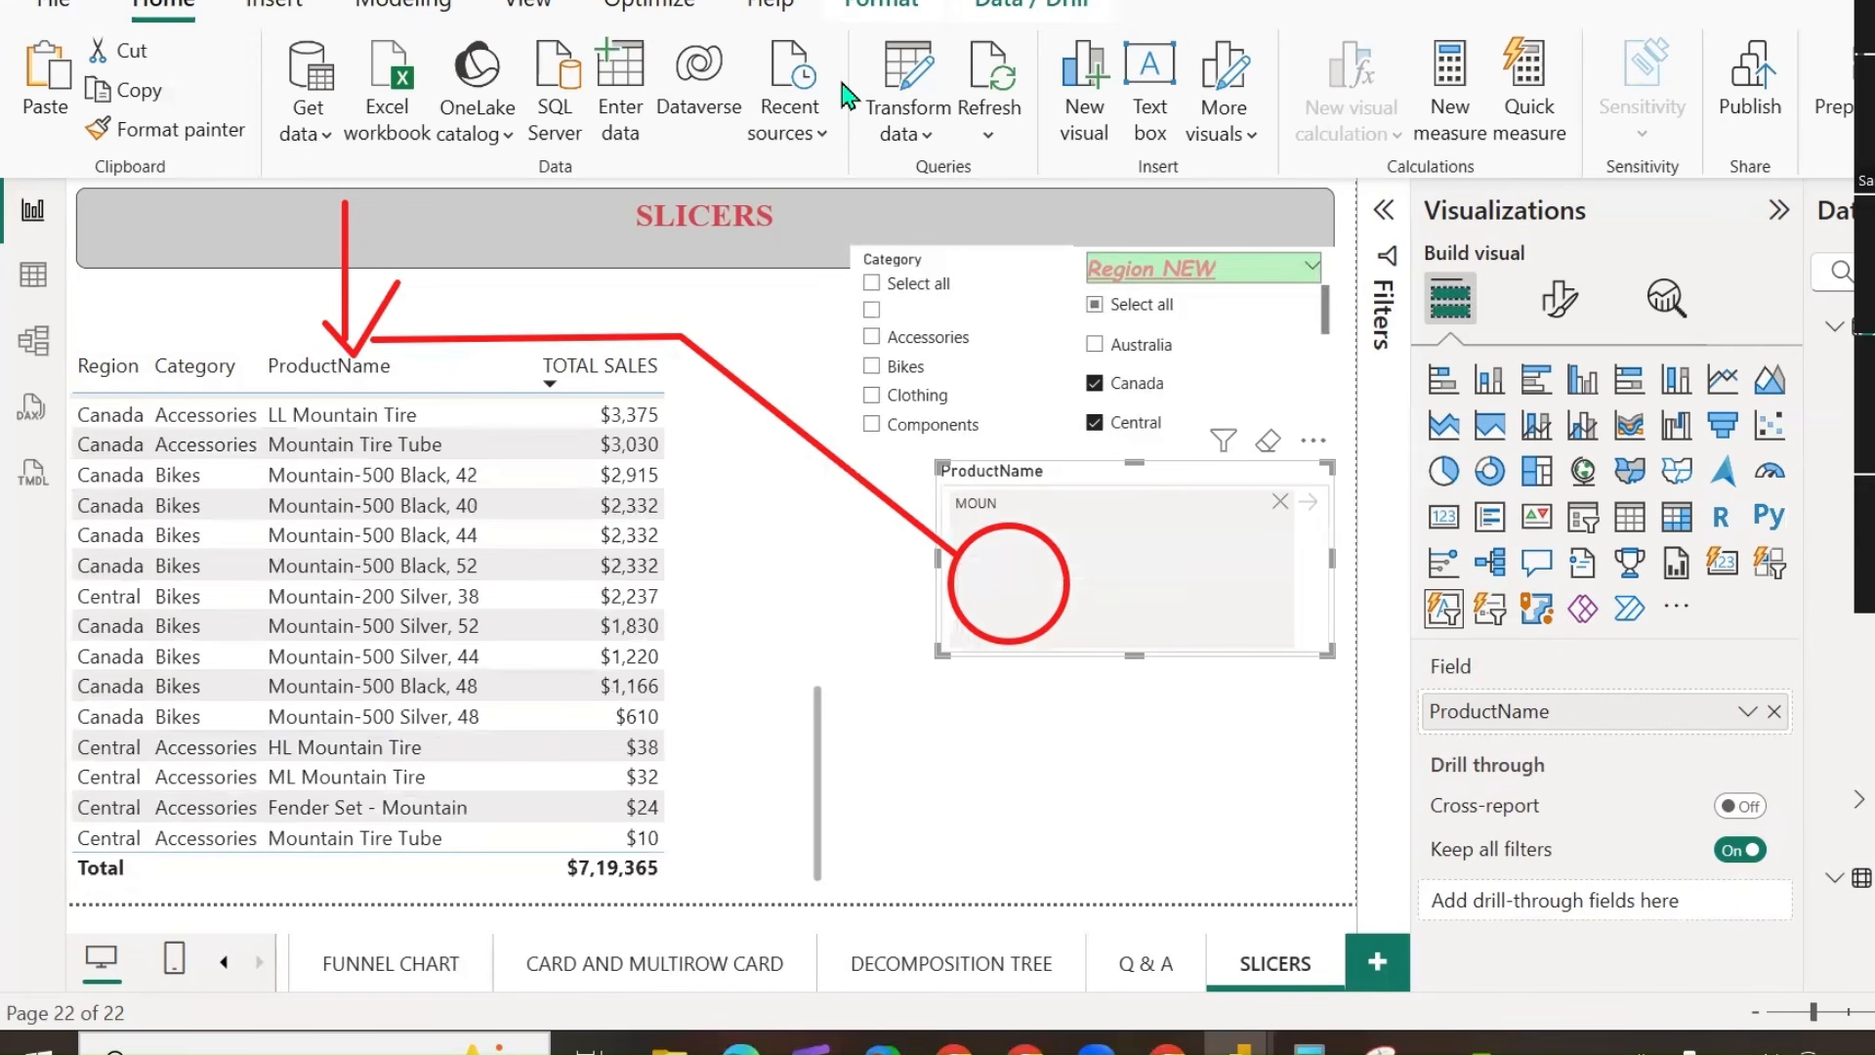
{"action": "key", "text": "e"}
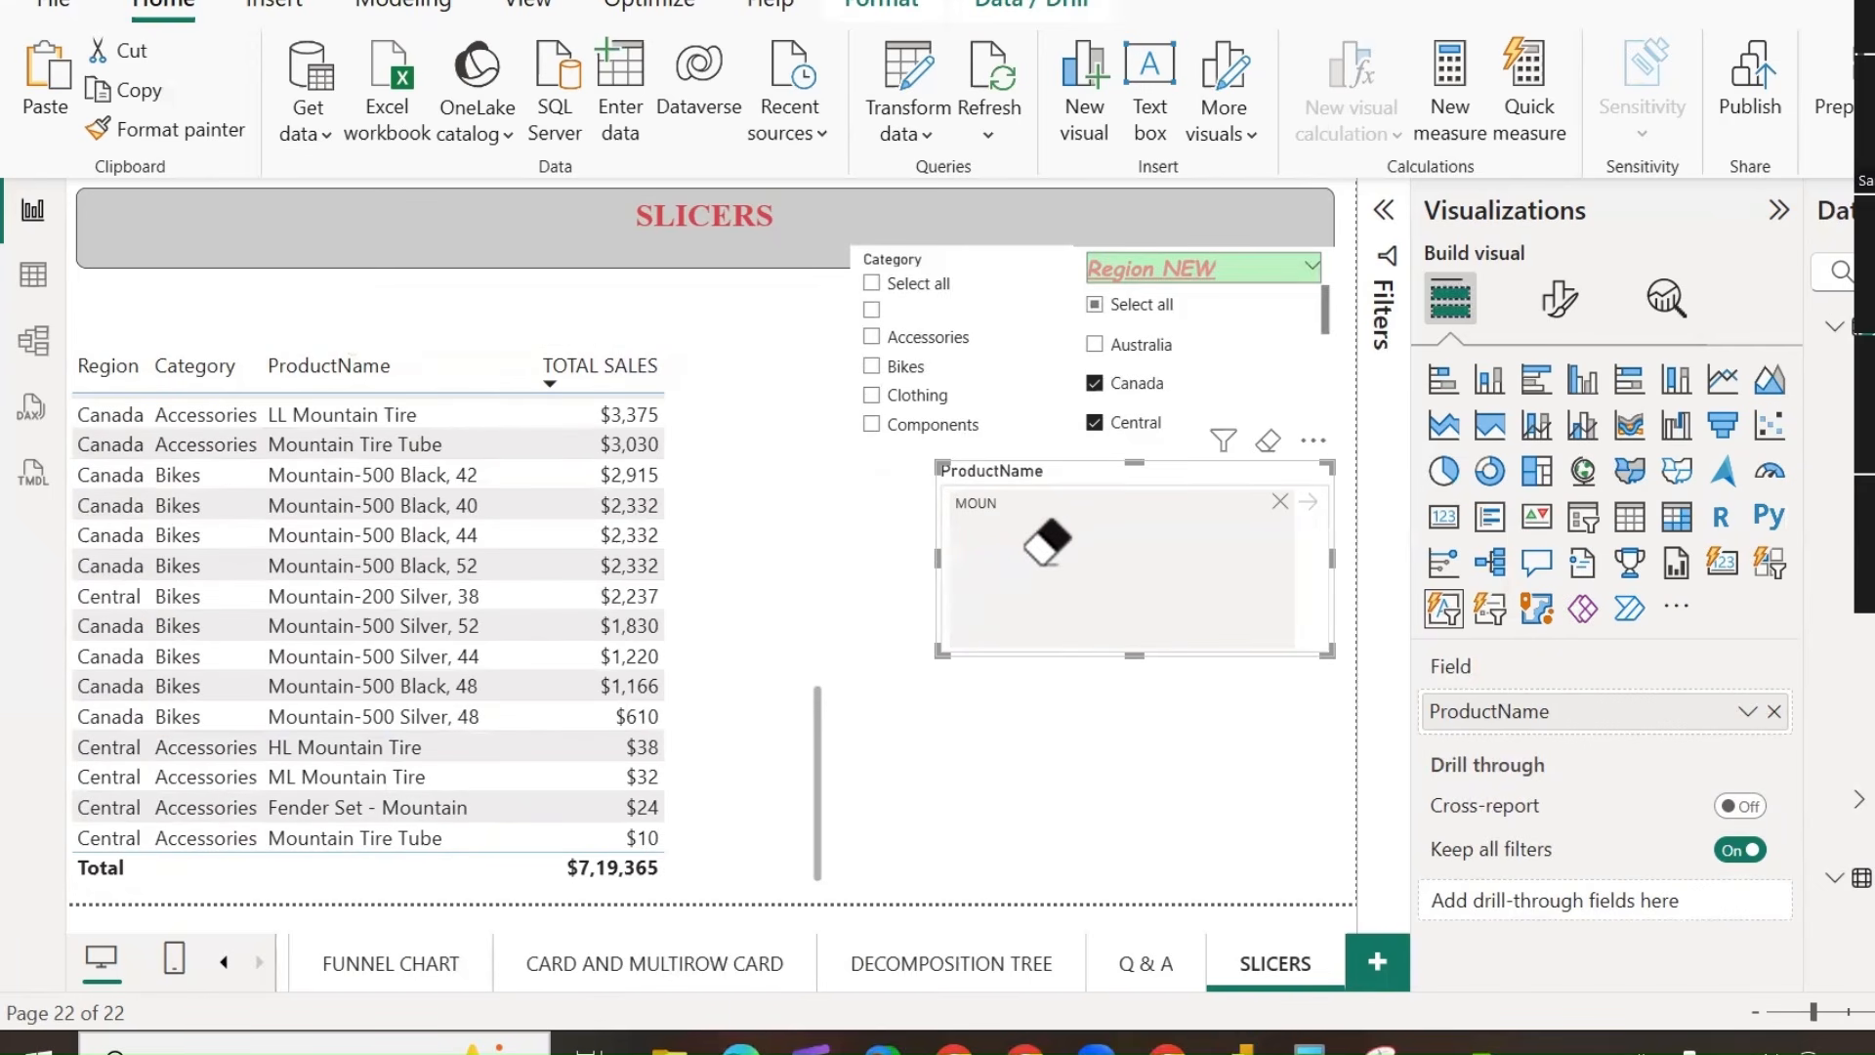
Insert a list slicer below the ProductName slicer, shift it slightly left, and assign SubCategory as its field.
{"action": "left_click", "coordinate": [1092, 806]}
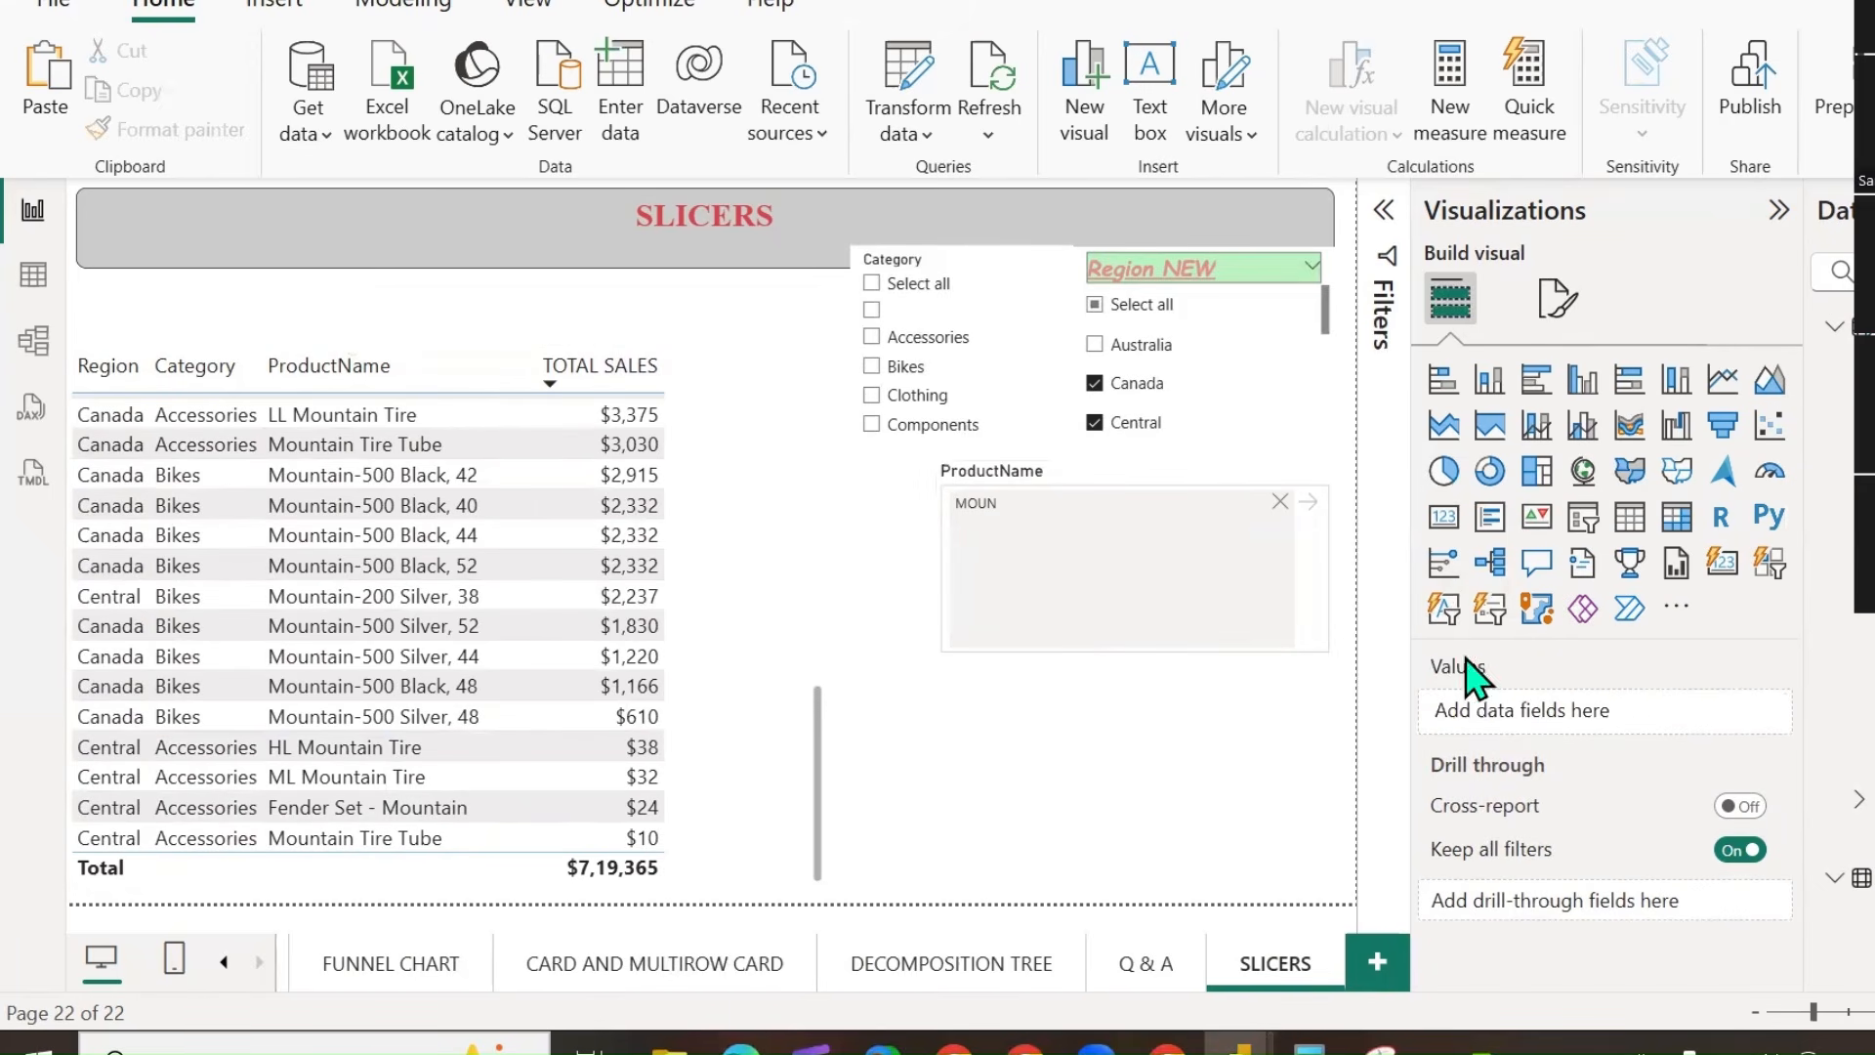
{"action": "left_click", "coordinate": [1489, 611]}
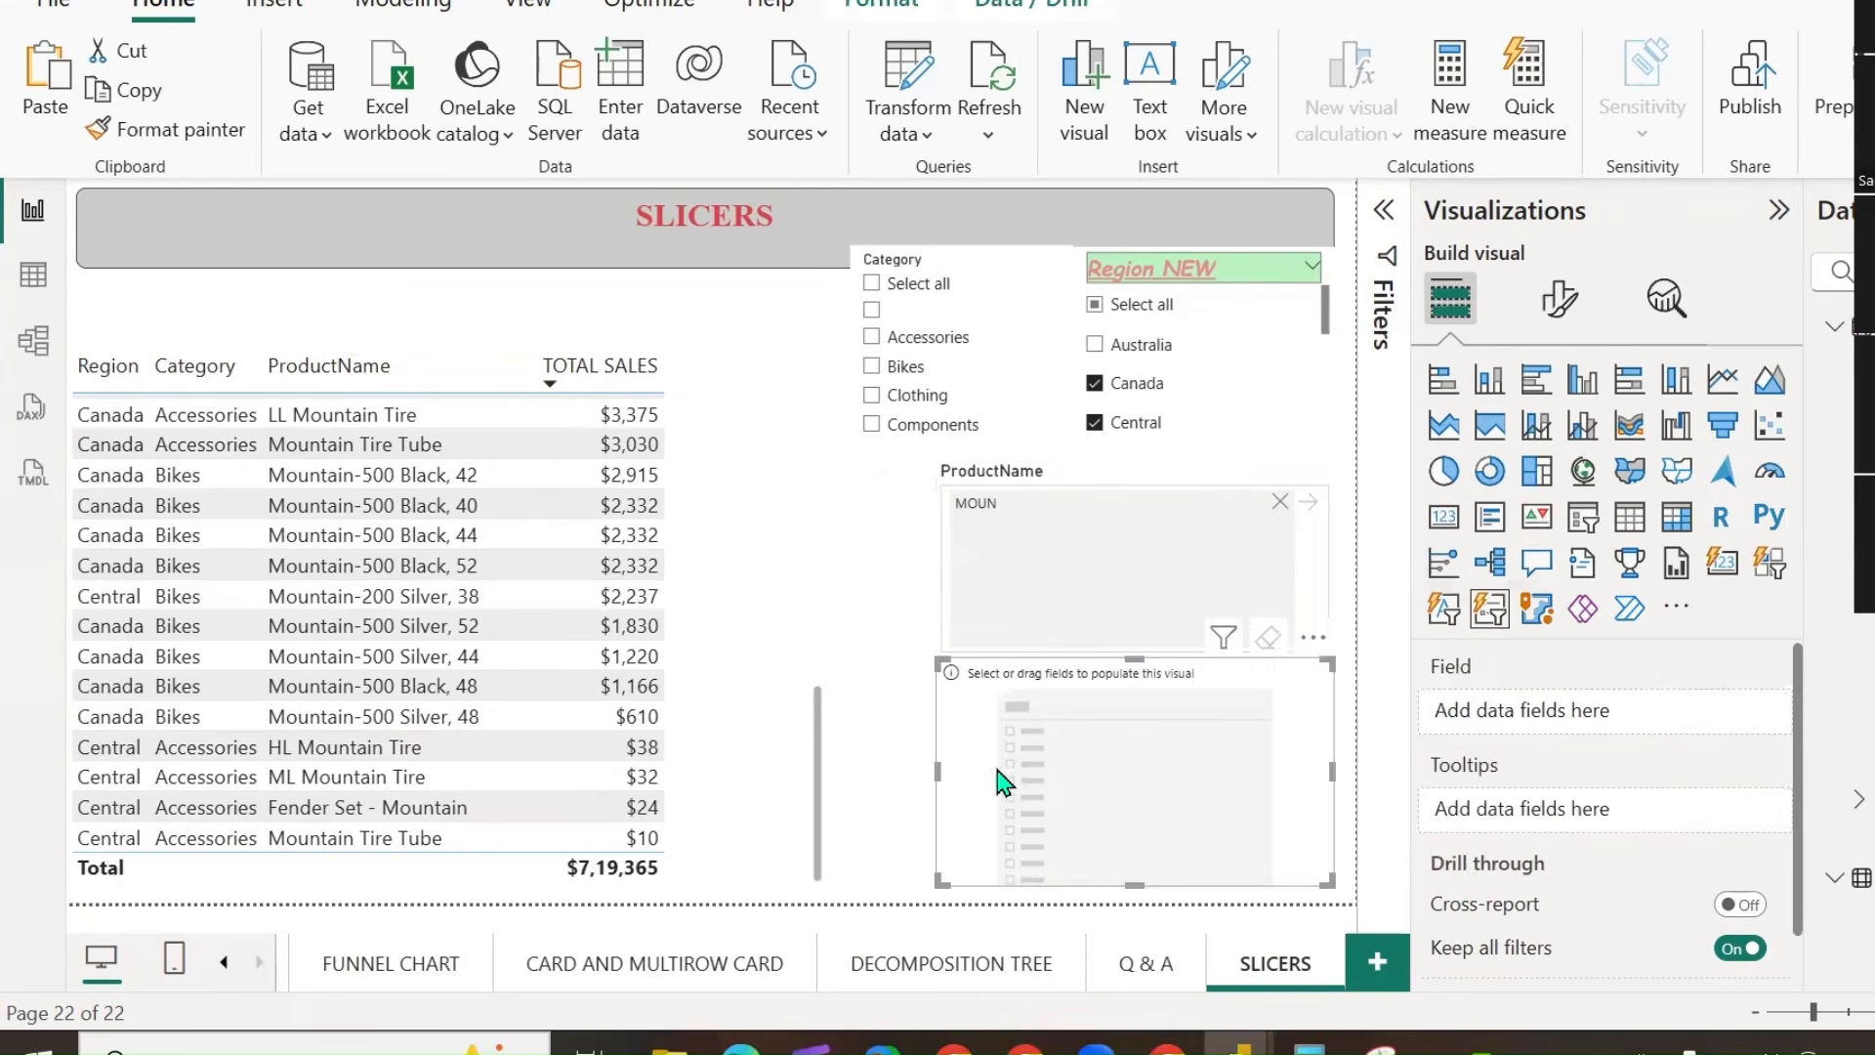
{"action": "left_click_drag", "start_coordinate": [997, 772], "coordinate": [984, 772]}
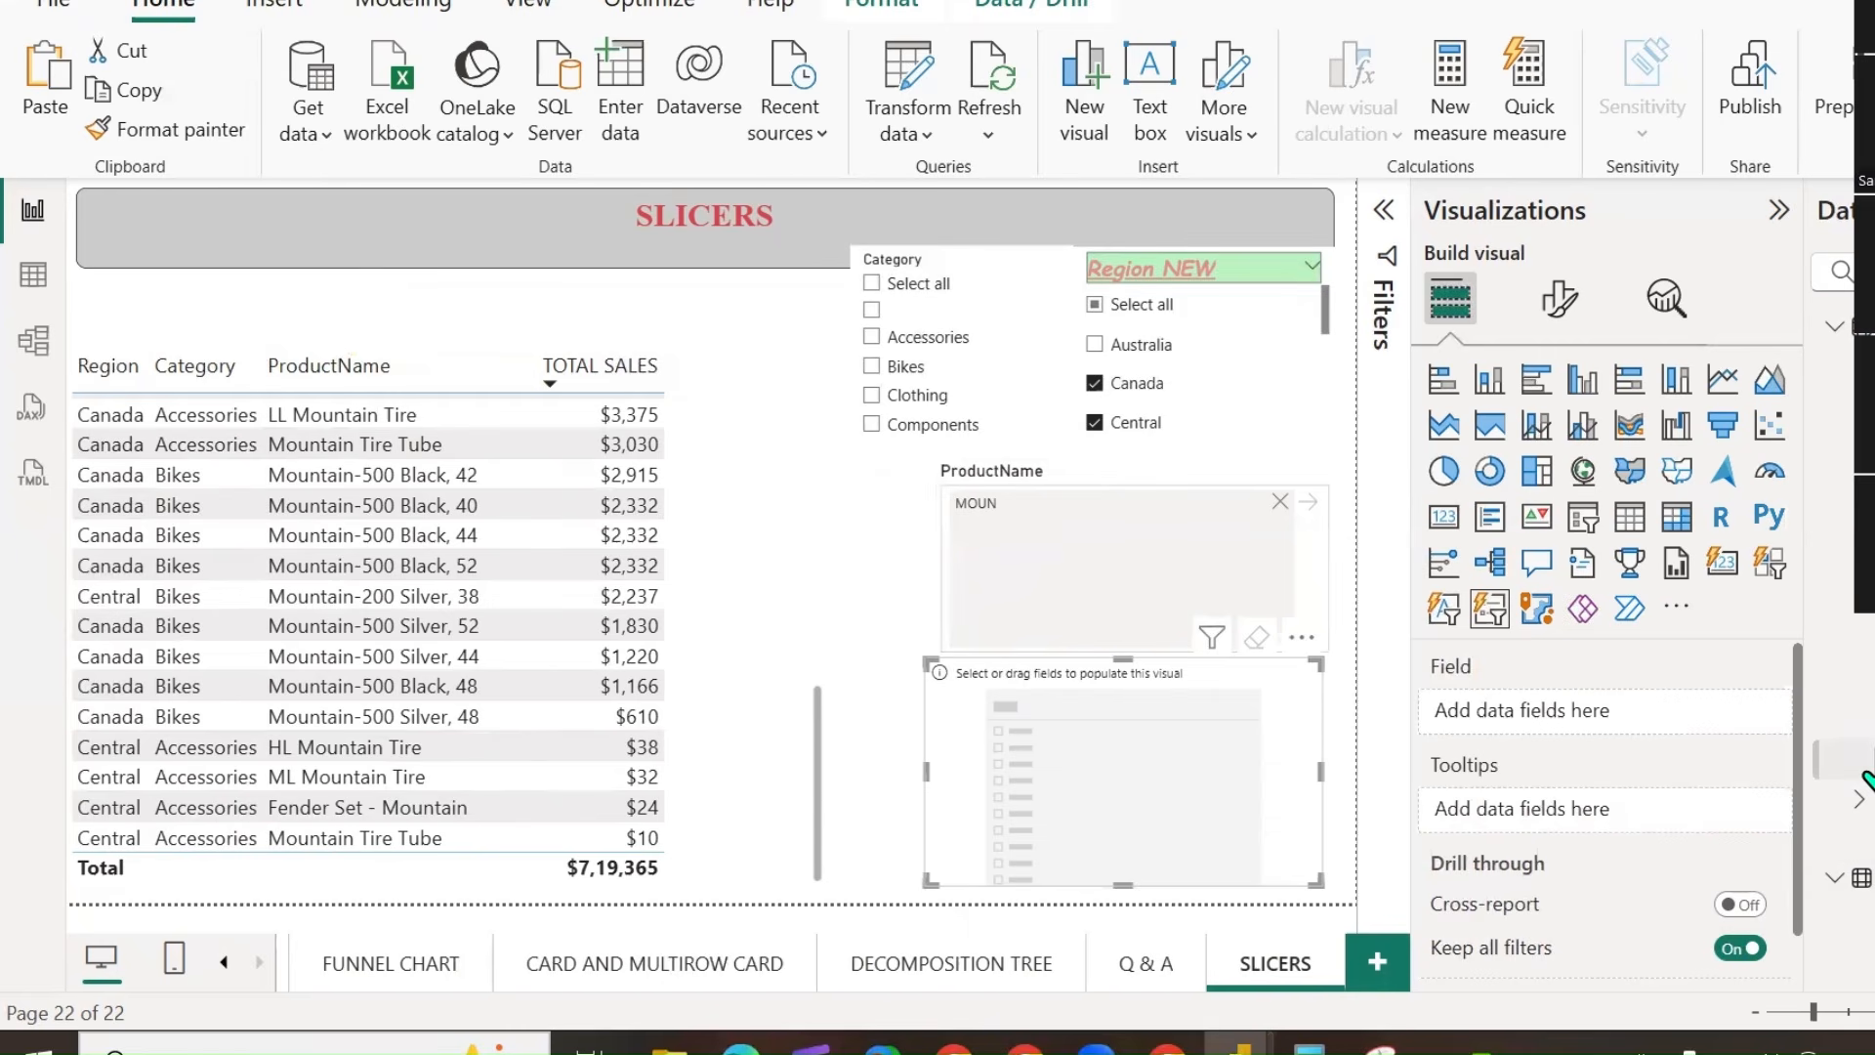
{"action": "left_click", "coordinate": [1866, 838]}
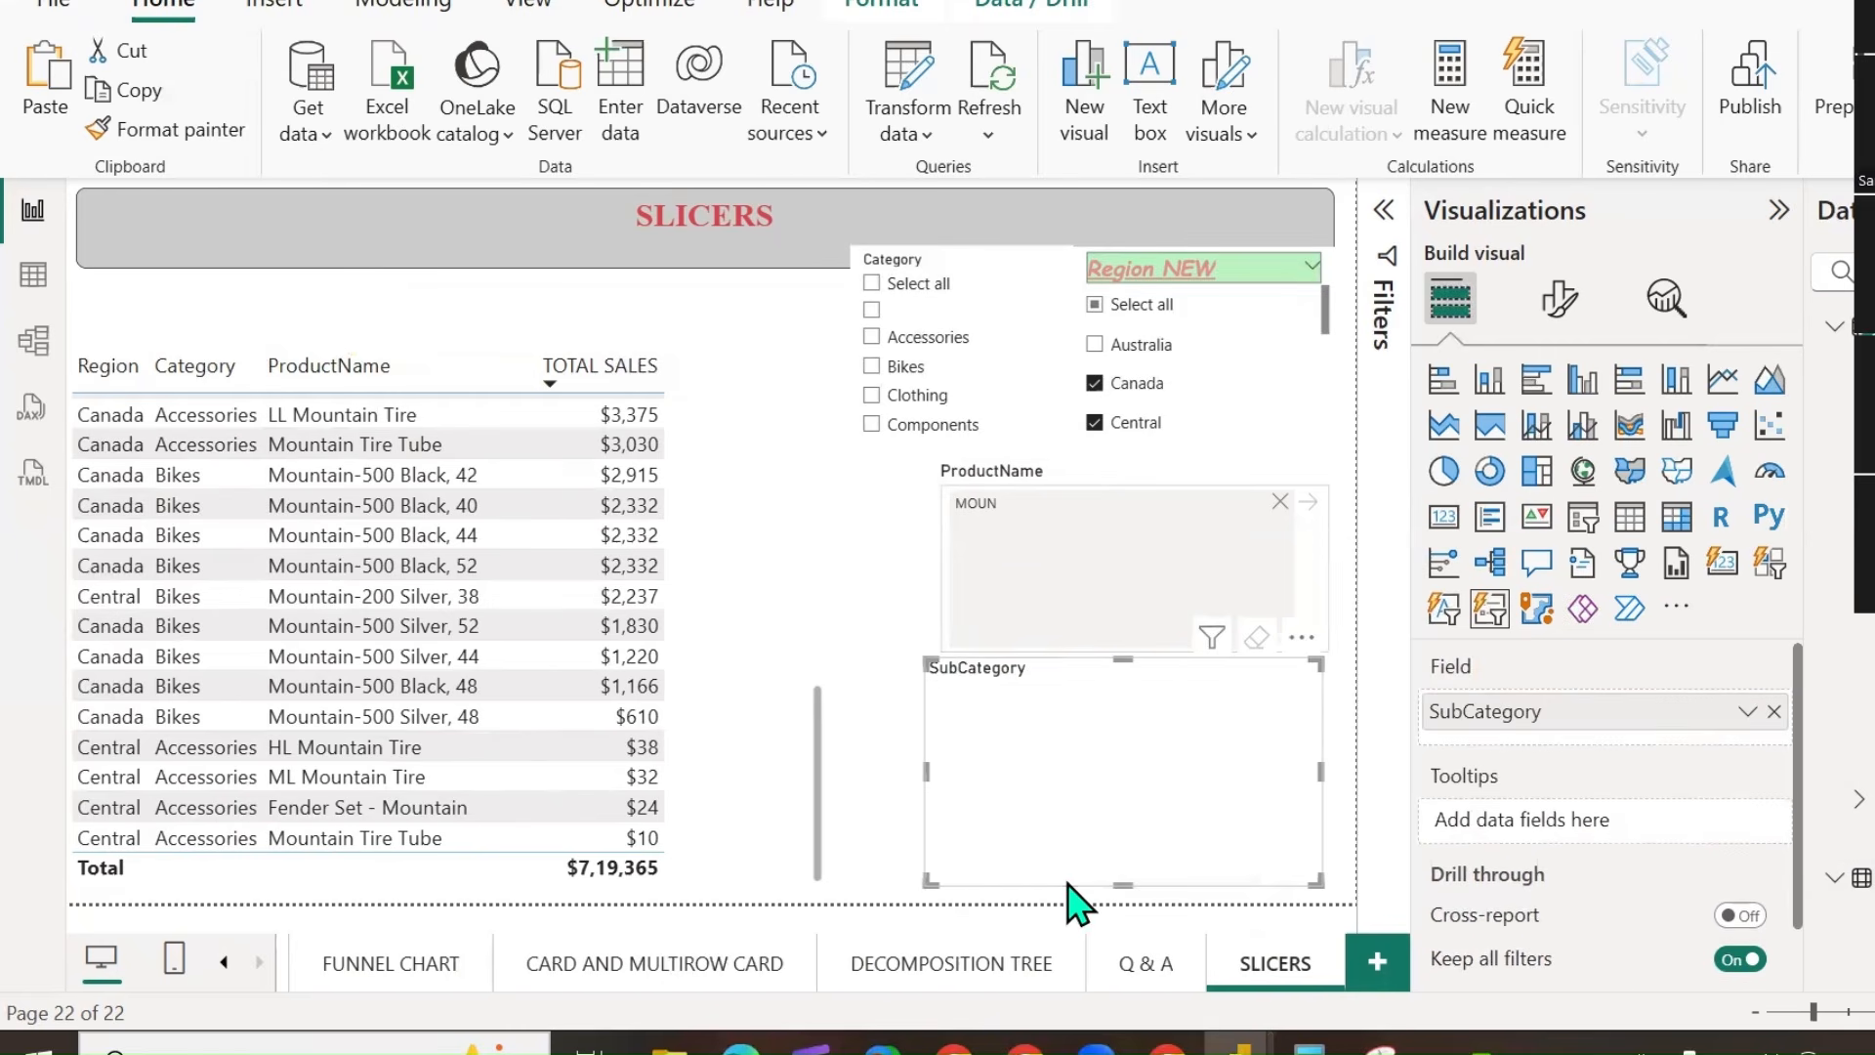
Browse the SubCategory list slicer and filter the table by Fenders, followed by Handlebars.
{"action": "scroll", "coordinate": [1094, 776], "scroll_direction": "down", "scroll_amount": 2}
{"action": "scroll", "coordinate": [1085, 782], "scroll_direction": "up", "scroll_amount": 3}
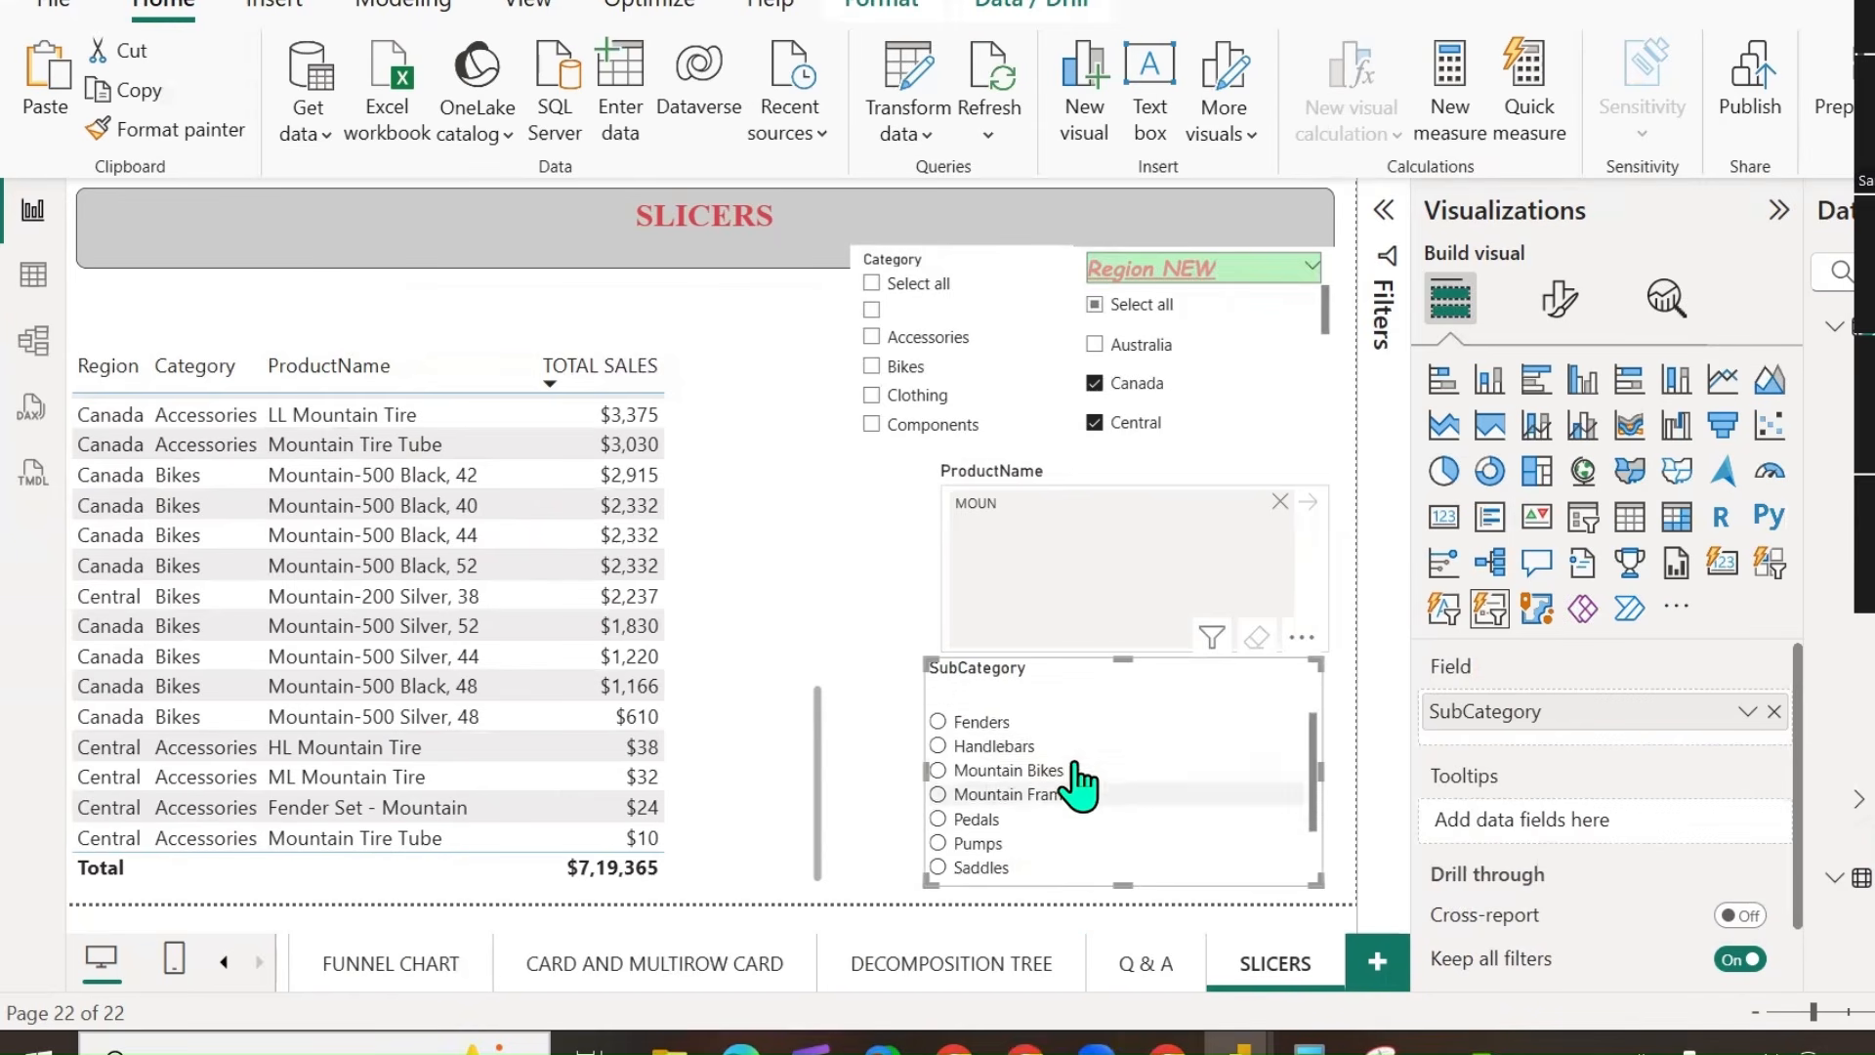
{"action": "left_click", "coordinate": [982, 721]}
{"action": "left_click", "coordinate": [981, 745]}
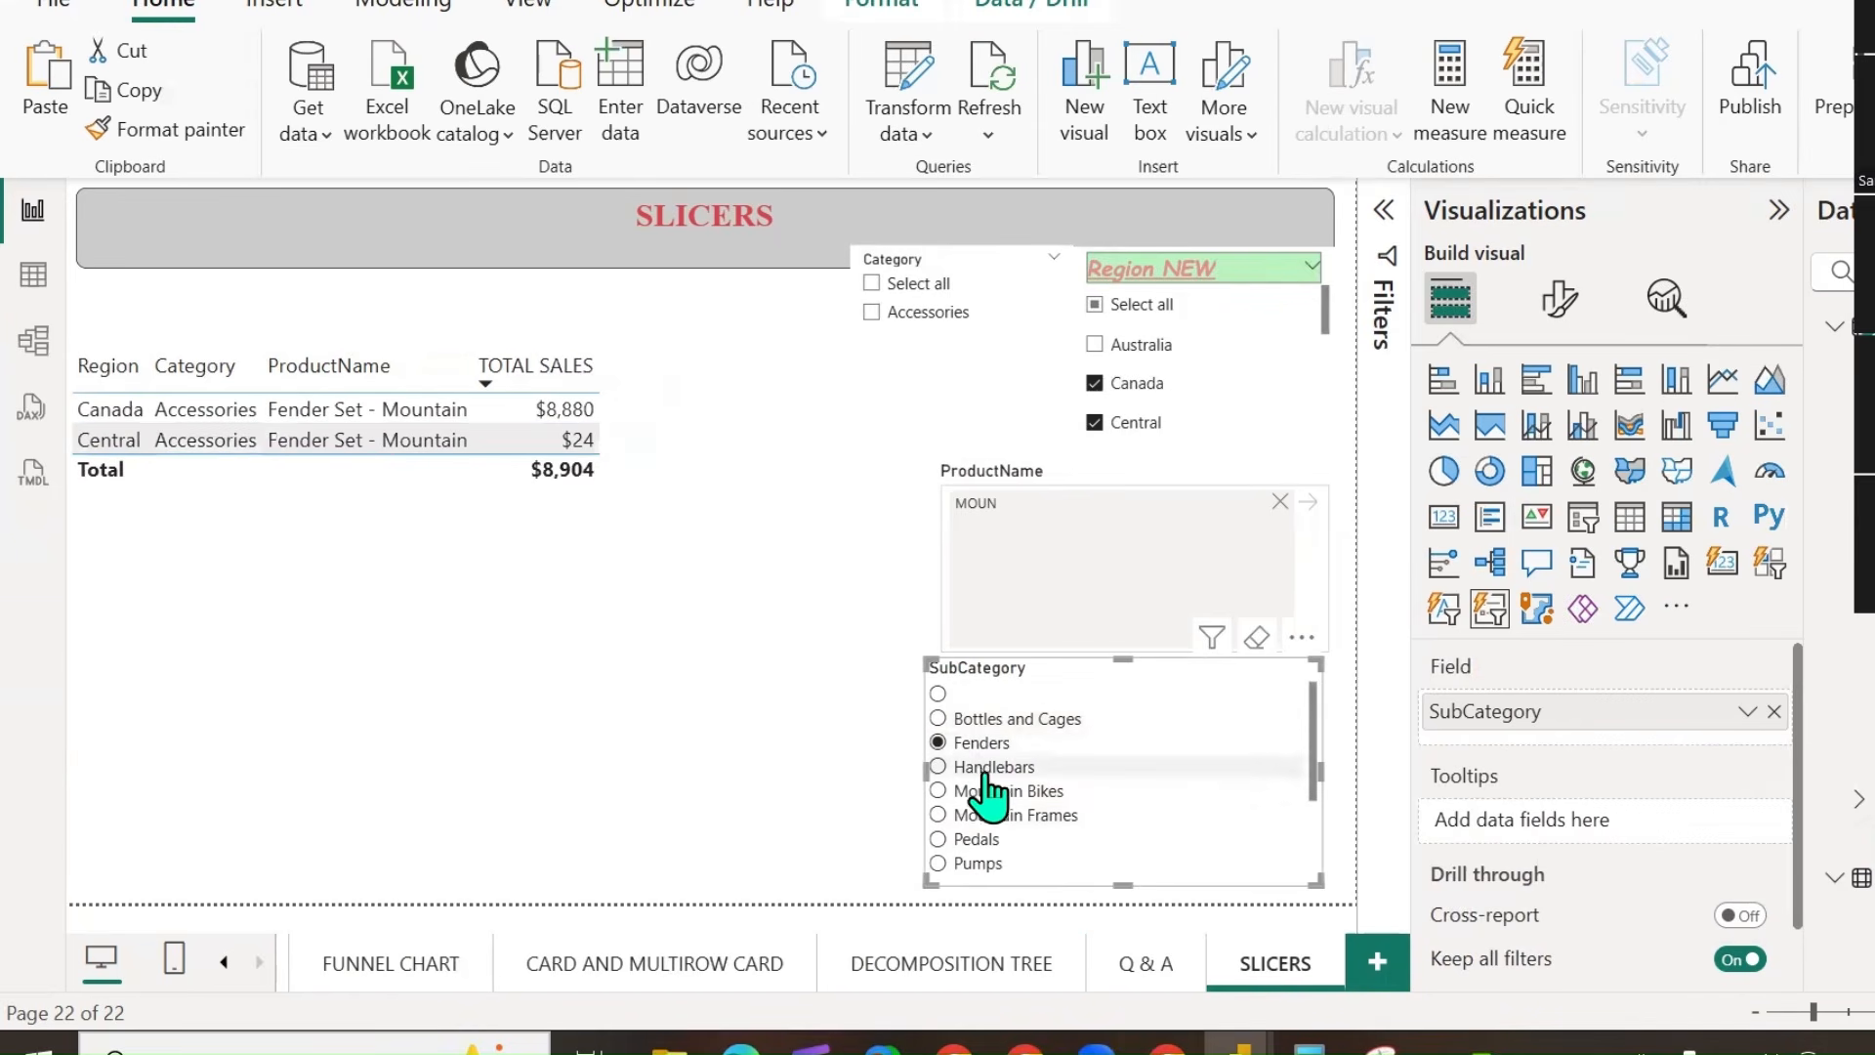
{"action": "left_click", "coordinate": [987, 771]}
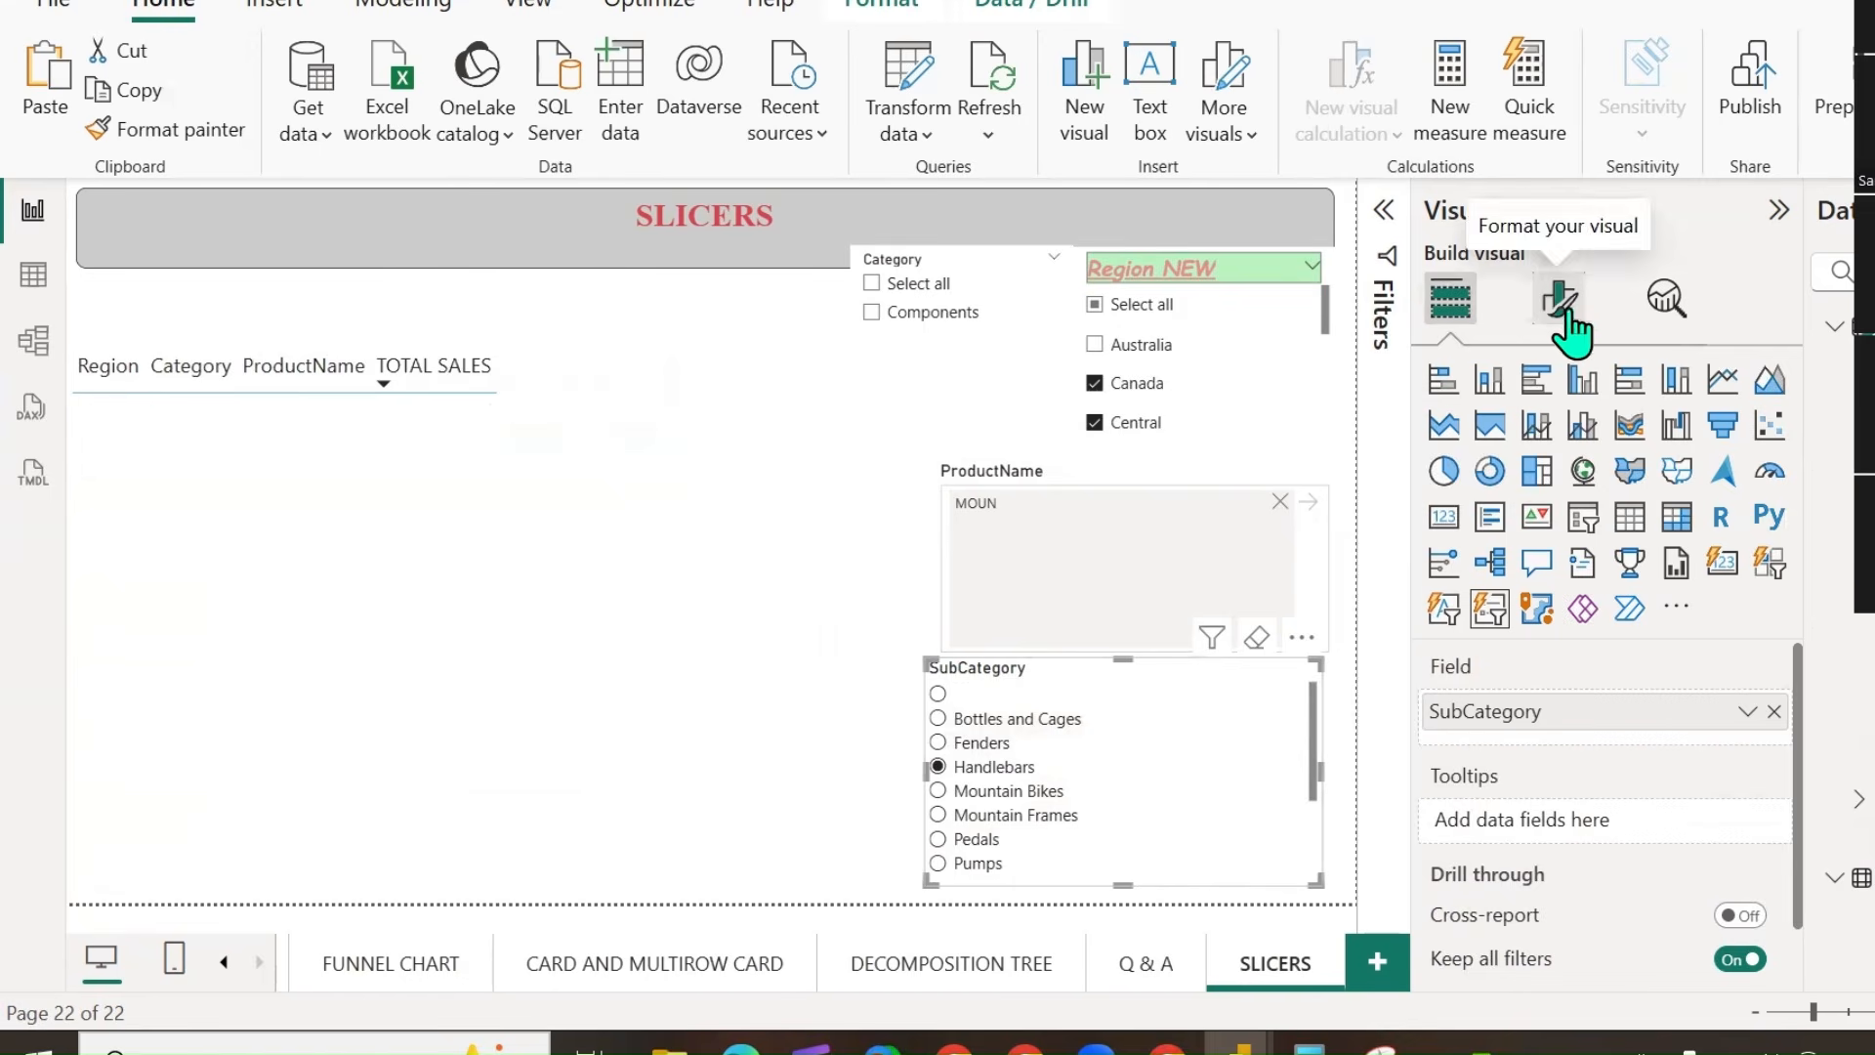
Try the SubCategory slicer's selection settings by switching Single select and the Show "Select all" option on and off.
{"action": "left_click", "coordinate": [1563, 310]}
{"action": "left_click", "coordinate": [1436, 527]}
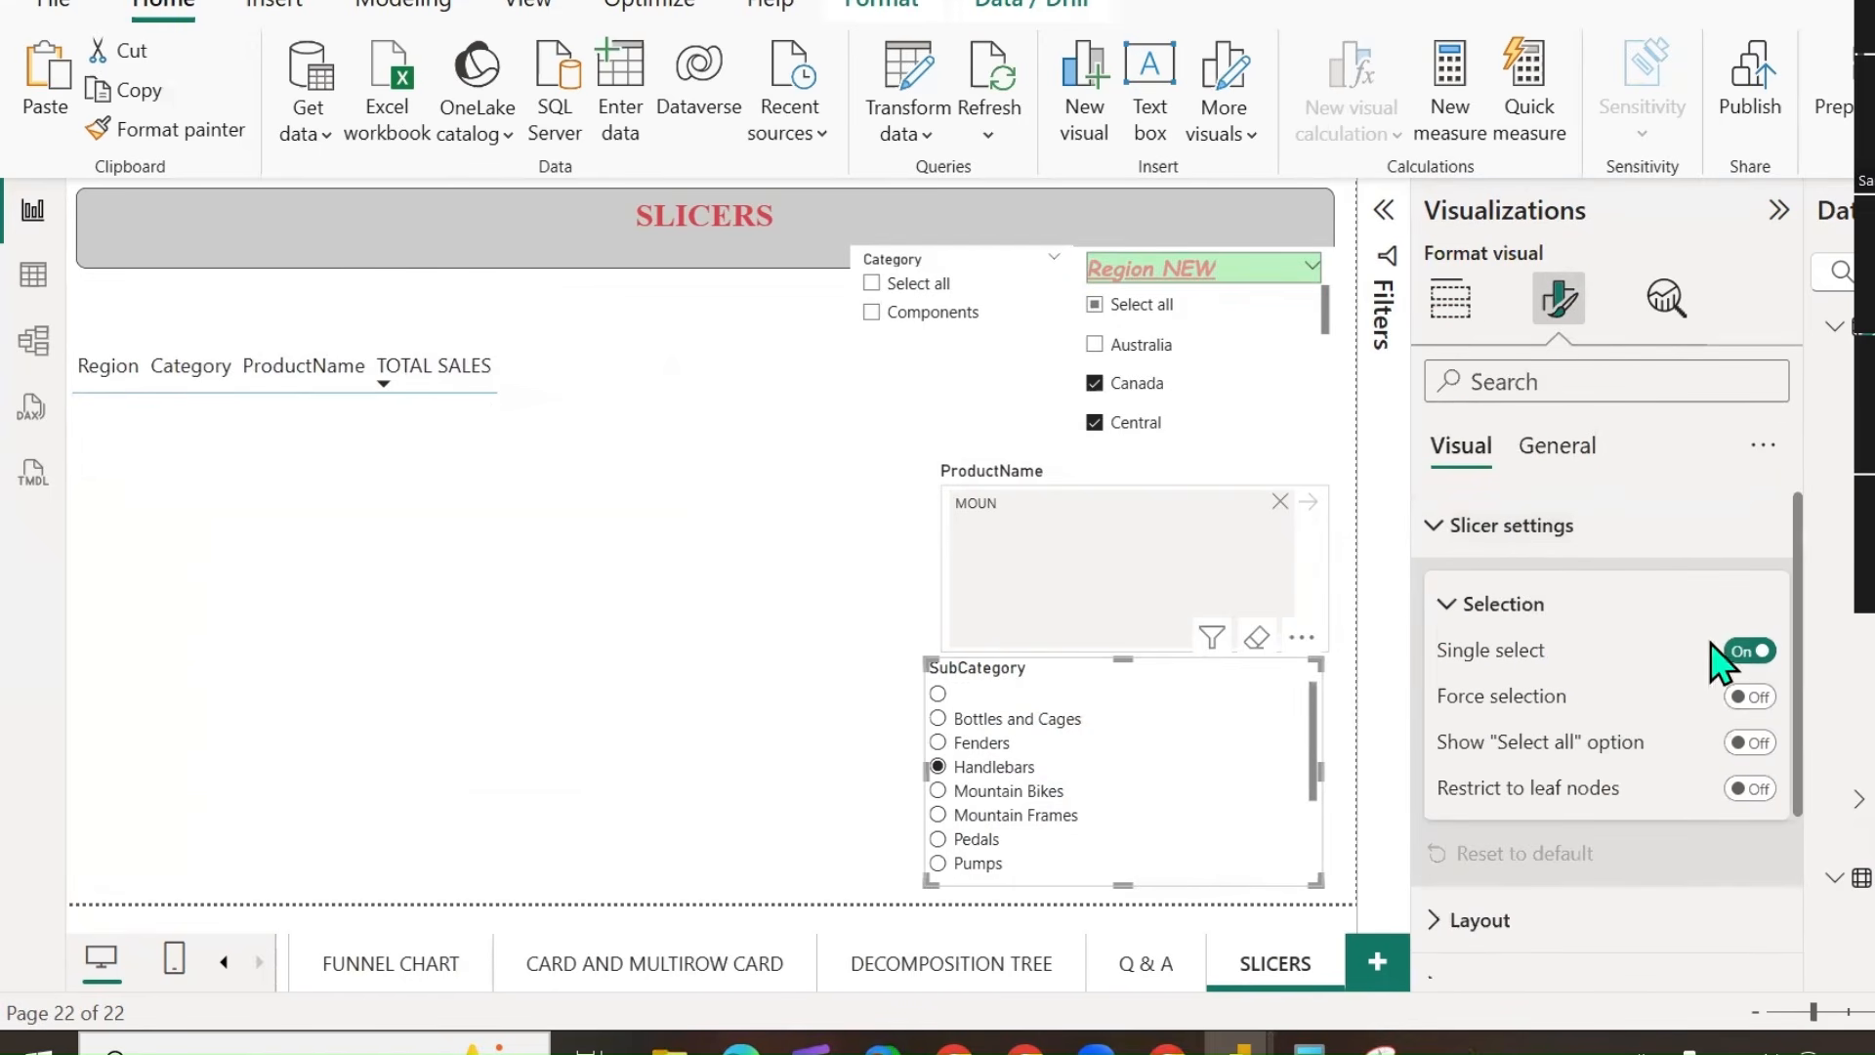
{"action": "left_click", "coordinate": [1748, 652]}
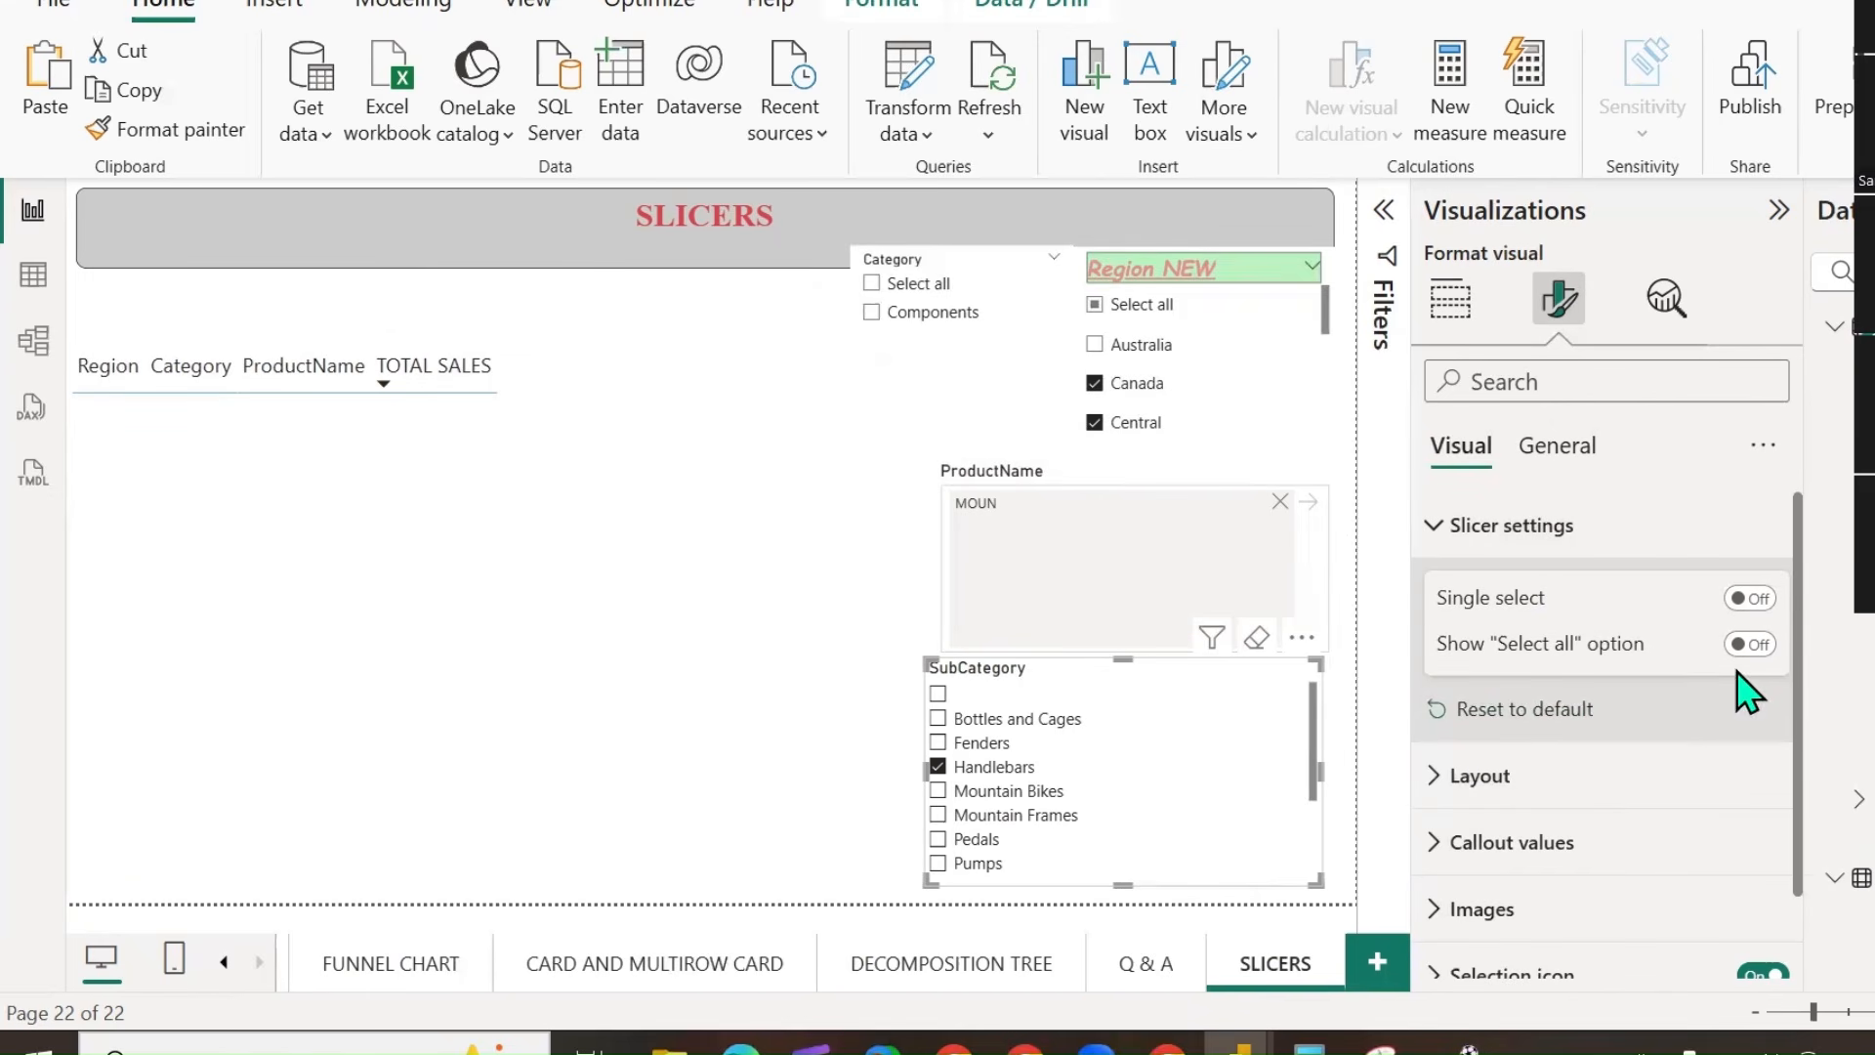
{"action": "left_click", "coordinate": [1754, 647]}
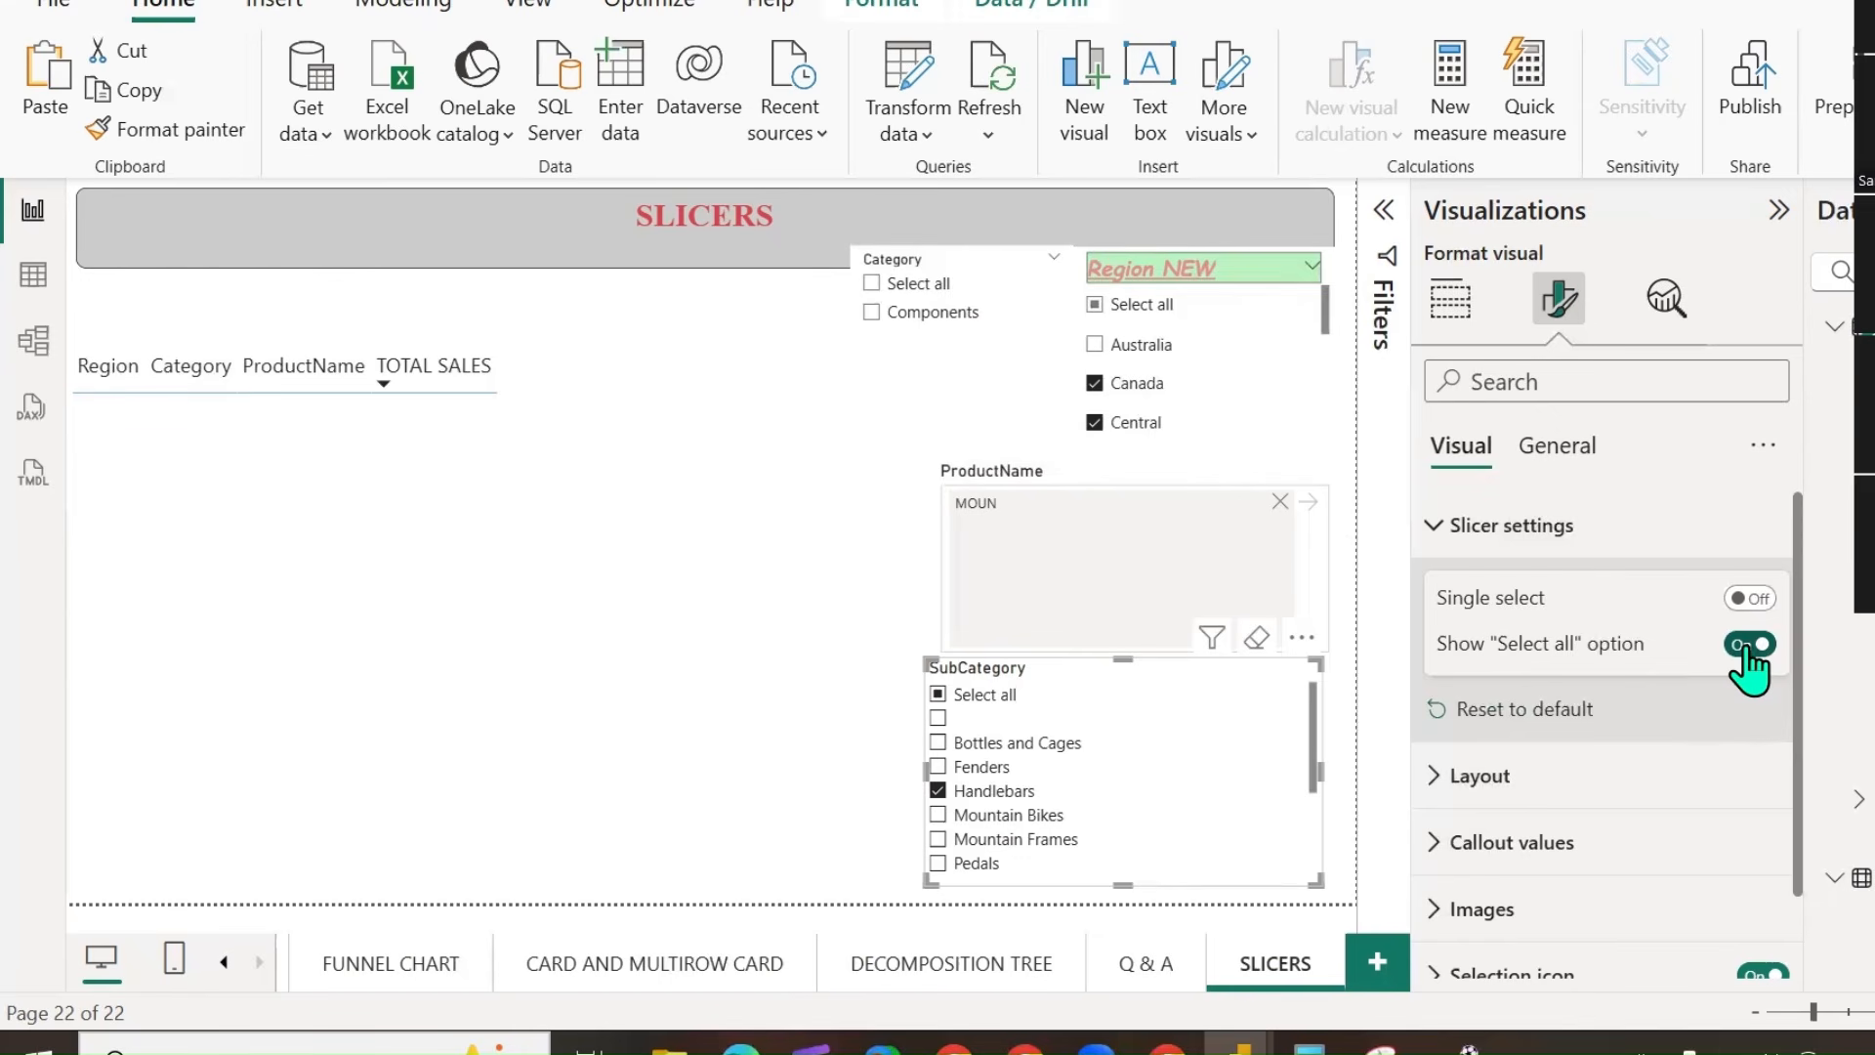
{"action": "left_click", "coordinate": [1748, 647]}
{"action": "left_click", "coordinate": [1750, 598]}
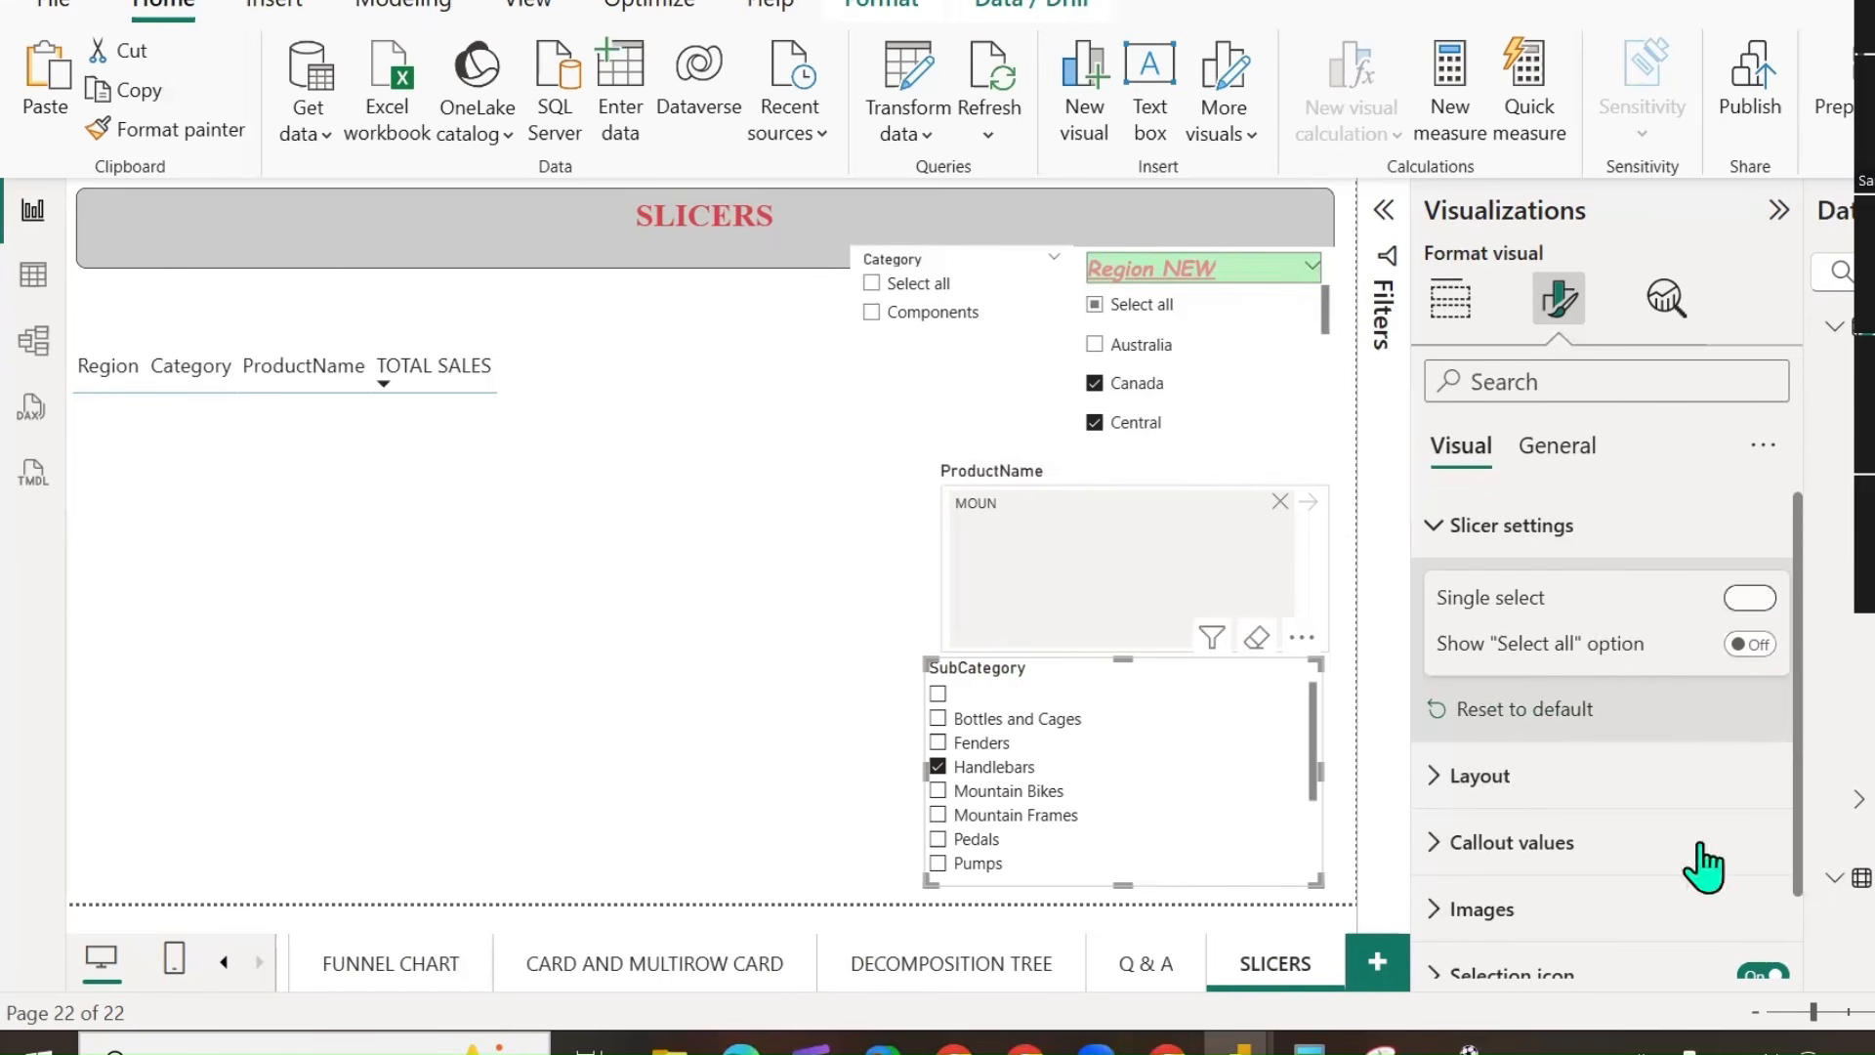
Turn on Force selection for the SubCategory slicer and test it by switching among Handlebars, Mountain Bikes and Mountain Frames.
{"action": "left_click", "coordinate": [1753, 698]}
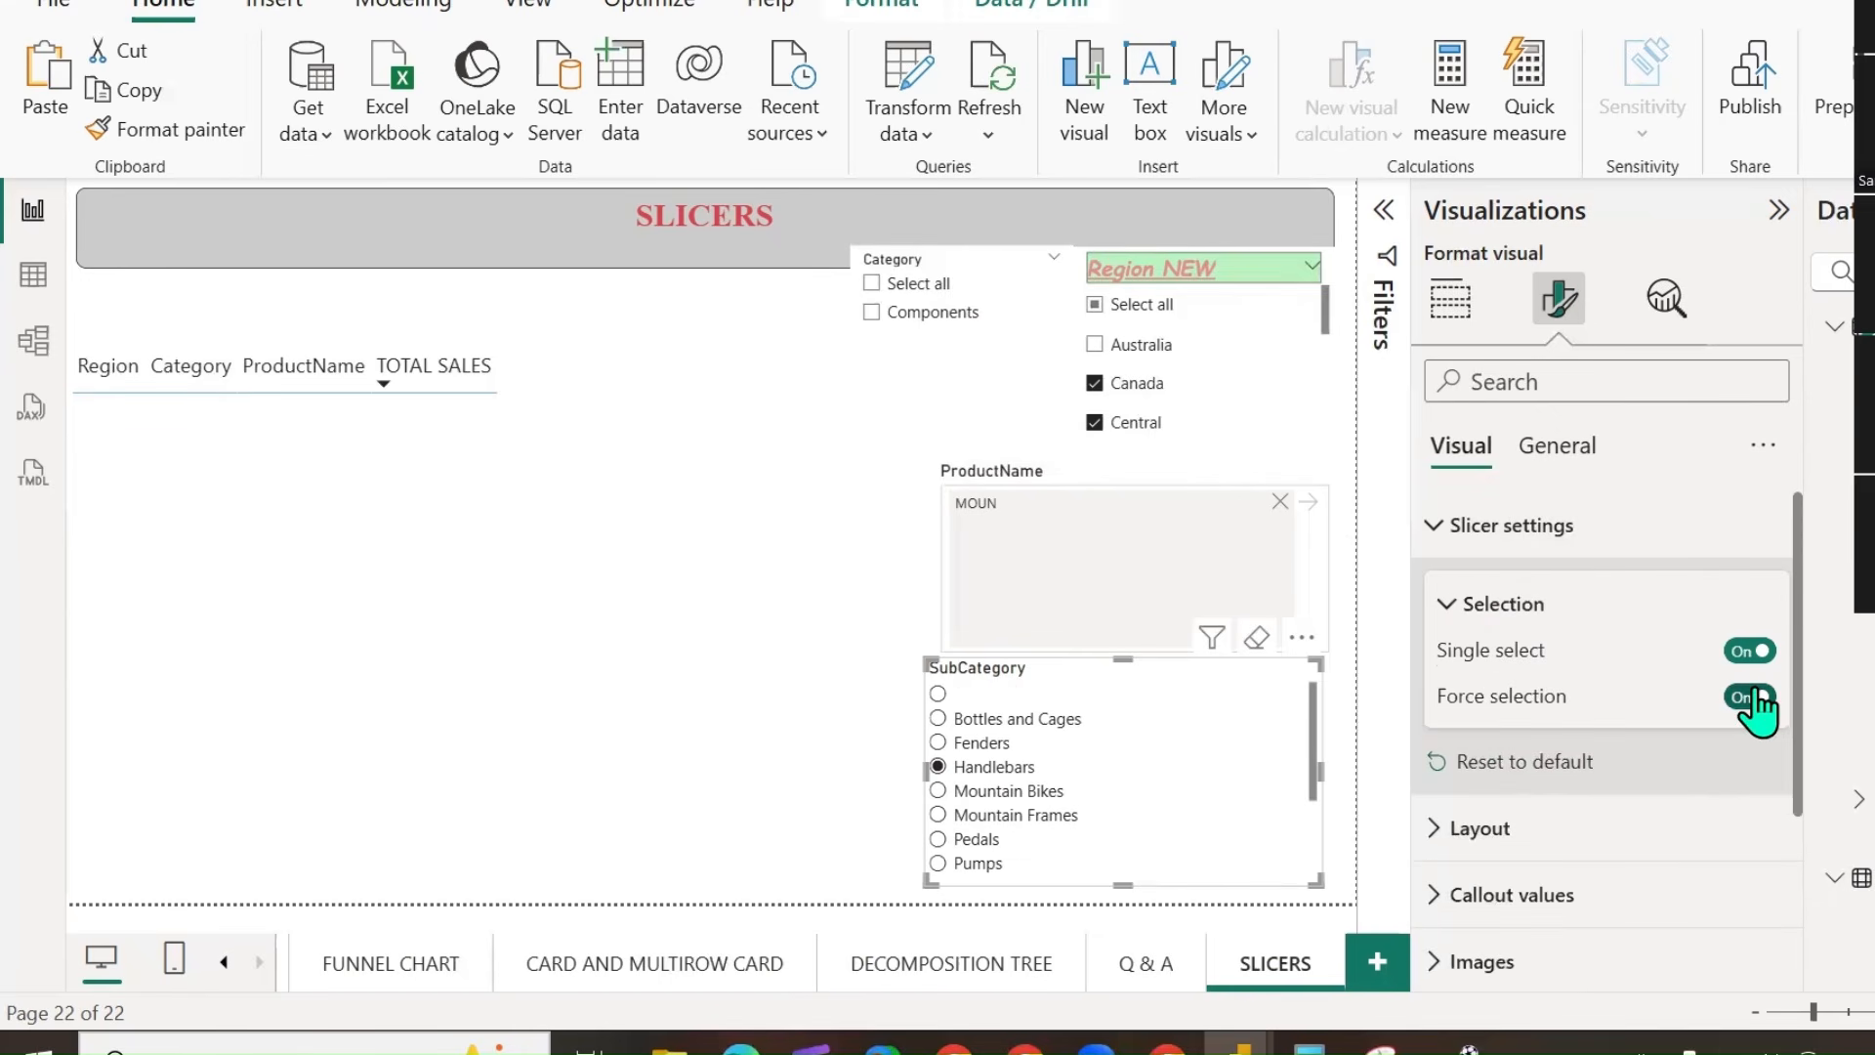
{"action": "left_click", "coordinate": [991, 790]}
{"action": "left_click", "coordinate": [990, 815]}
{"action": "left_click", "coordinate": [992, 789]}
{"action": "left_click", "coordinate": [994, 767]}
{"action": "left_click", "coordinate": [1006, 790]}
{"action": "left_click", "coordinate": [1045, 815]}
Turn off Force selection and test the Show "Select all" option by selecting all subcategories, switching the option off again.
{"action": "left_click", "coordinate": [1749, 697]}
{"action": "left_click", "coordinate": [1749, 743]}
{"action": "left_click", "coordinate": [990, 694]}
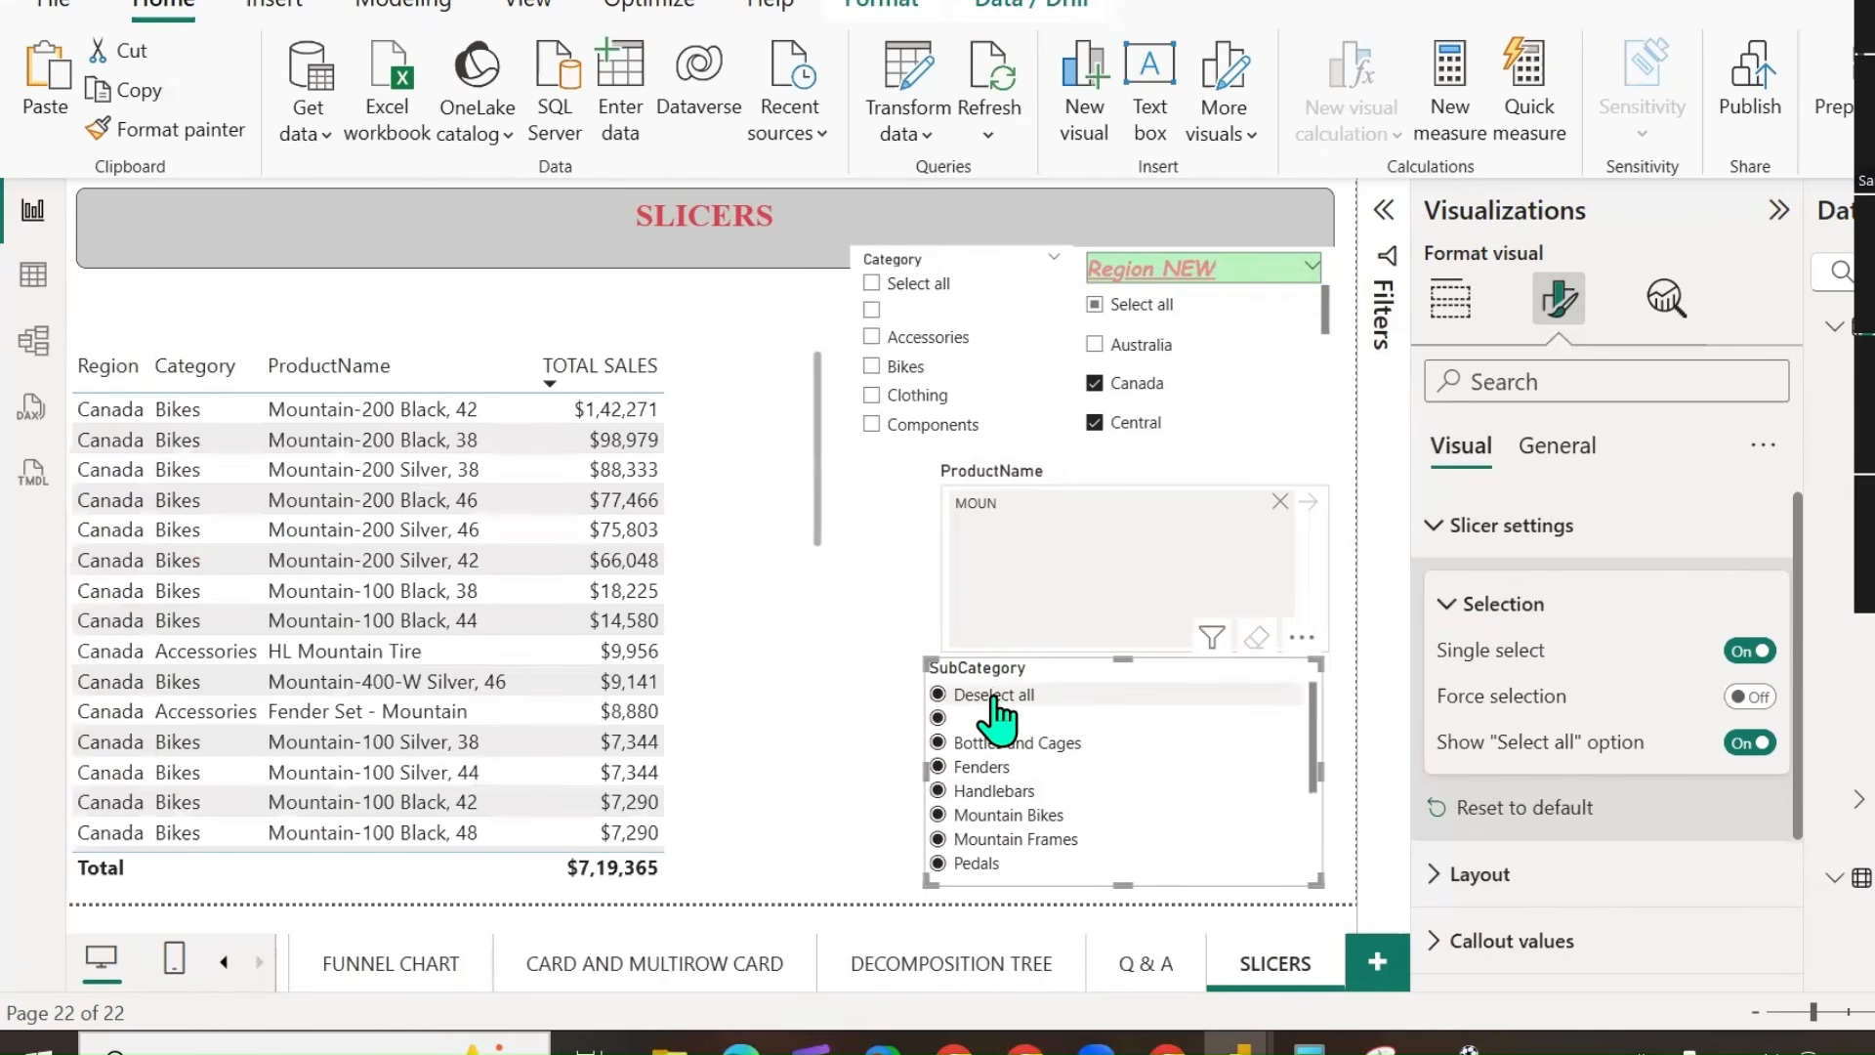
{"action": "left_click", "coordinate": [1749, 743]}
Test Restrict to leaf nodes on the SubCategory slicer by selecting Bottles and Cages, Fenders and Handlebars, clearing the selection, and switching the option off.
{"action": "left_click", "coordinate": [1750, 788]}
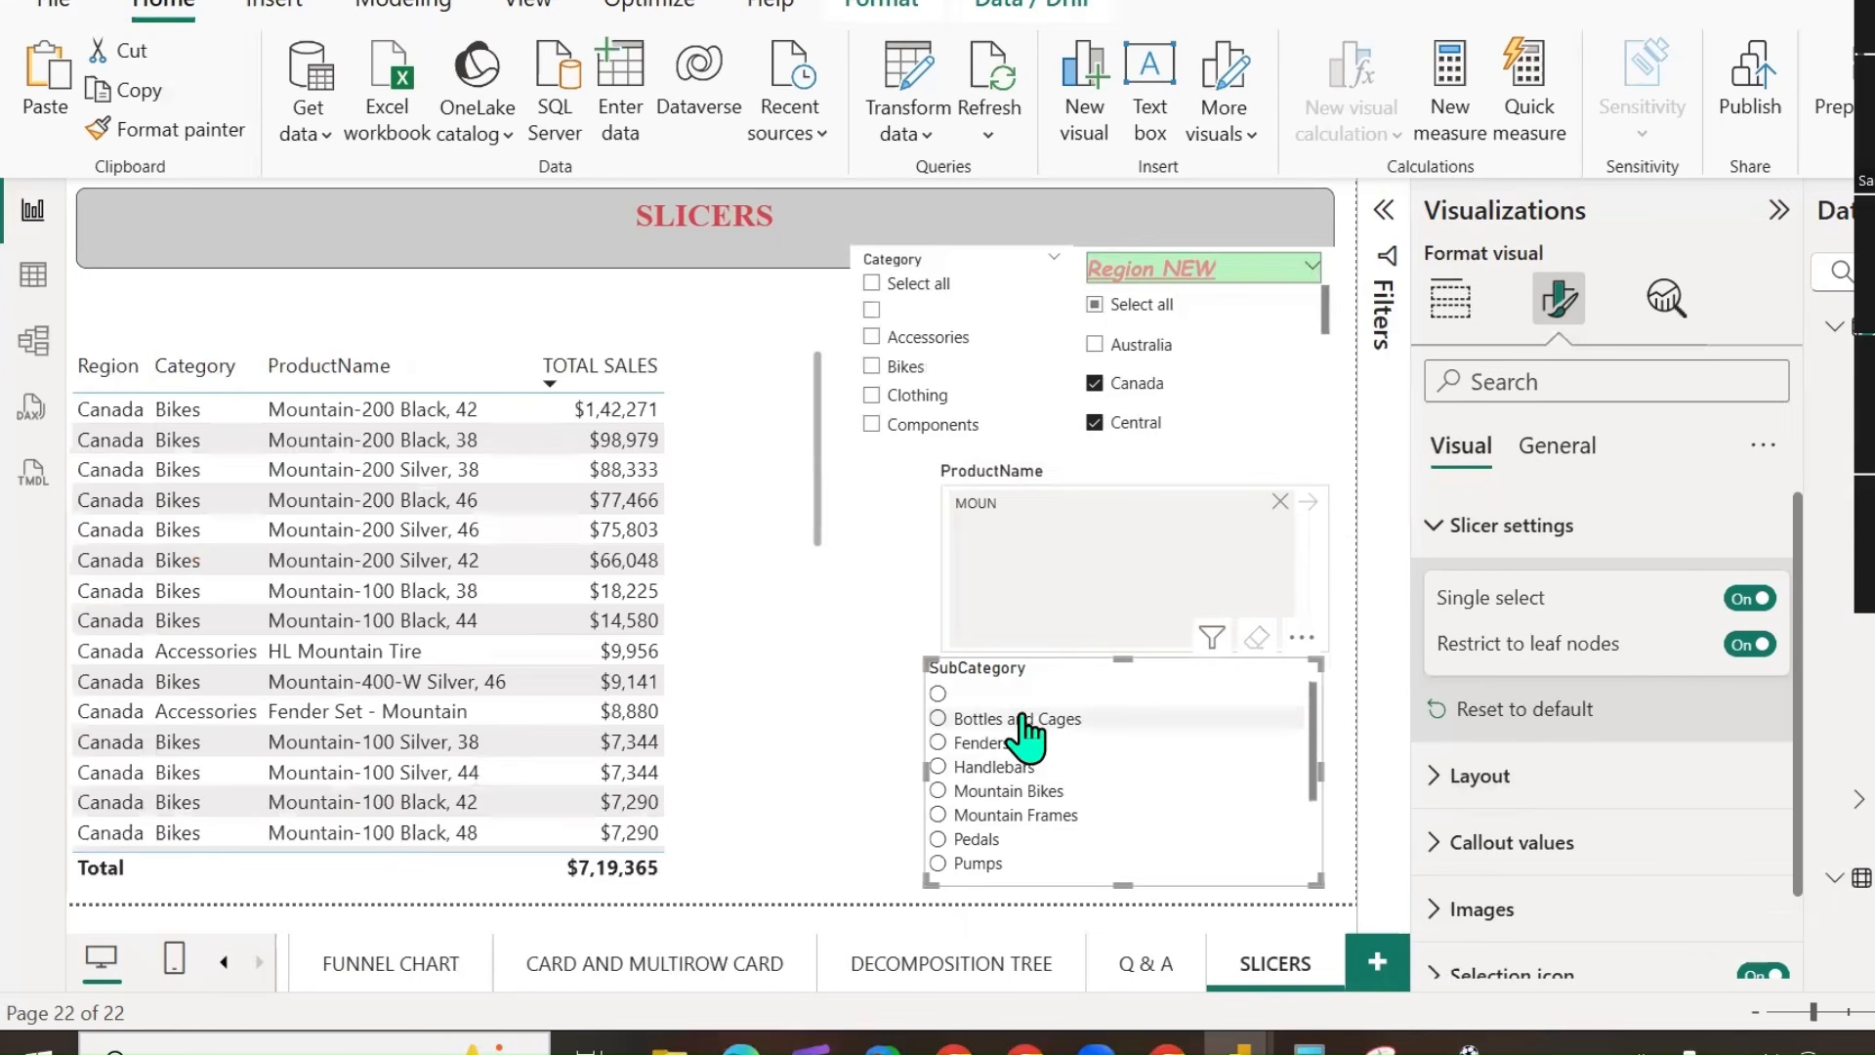
{"action": "left_click", "coordinate": [1035, 721]}
{"action": "left_click", "coordinate": [987, 744]}
{"action": "left_click", "coordinate": [997, 768]}
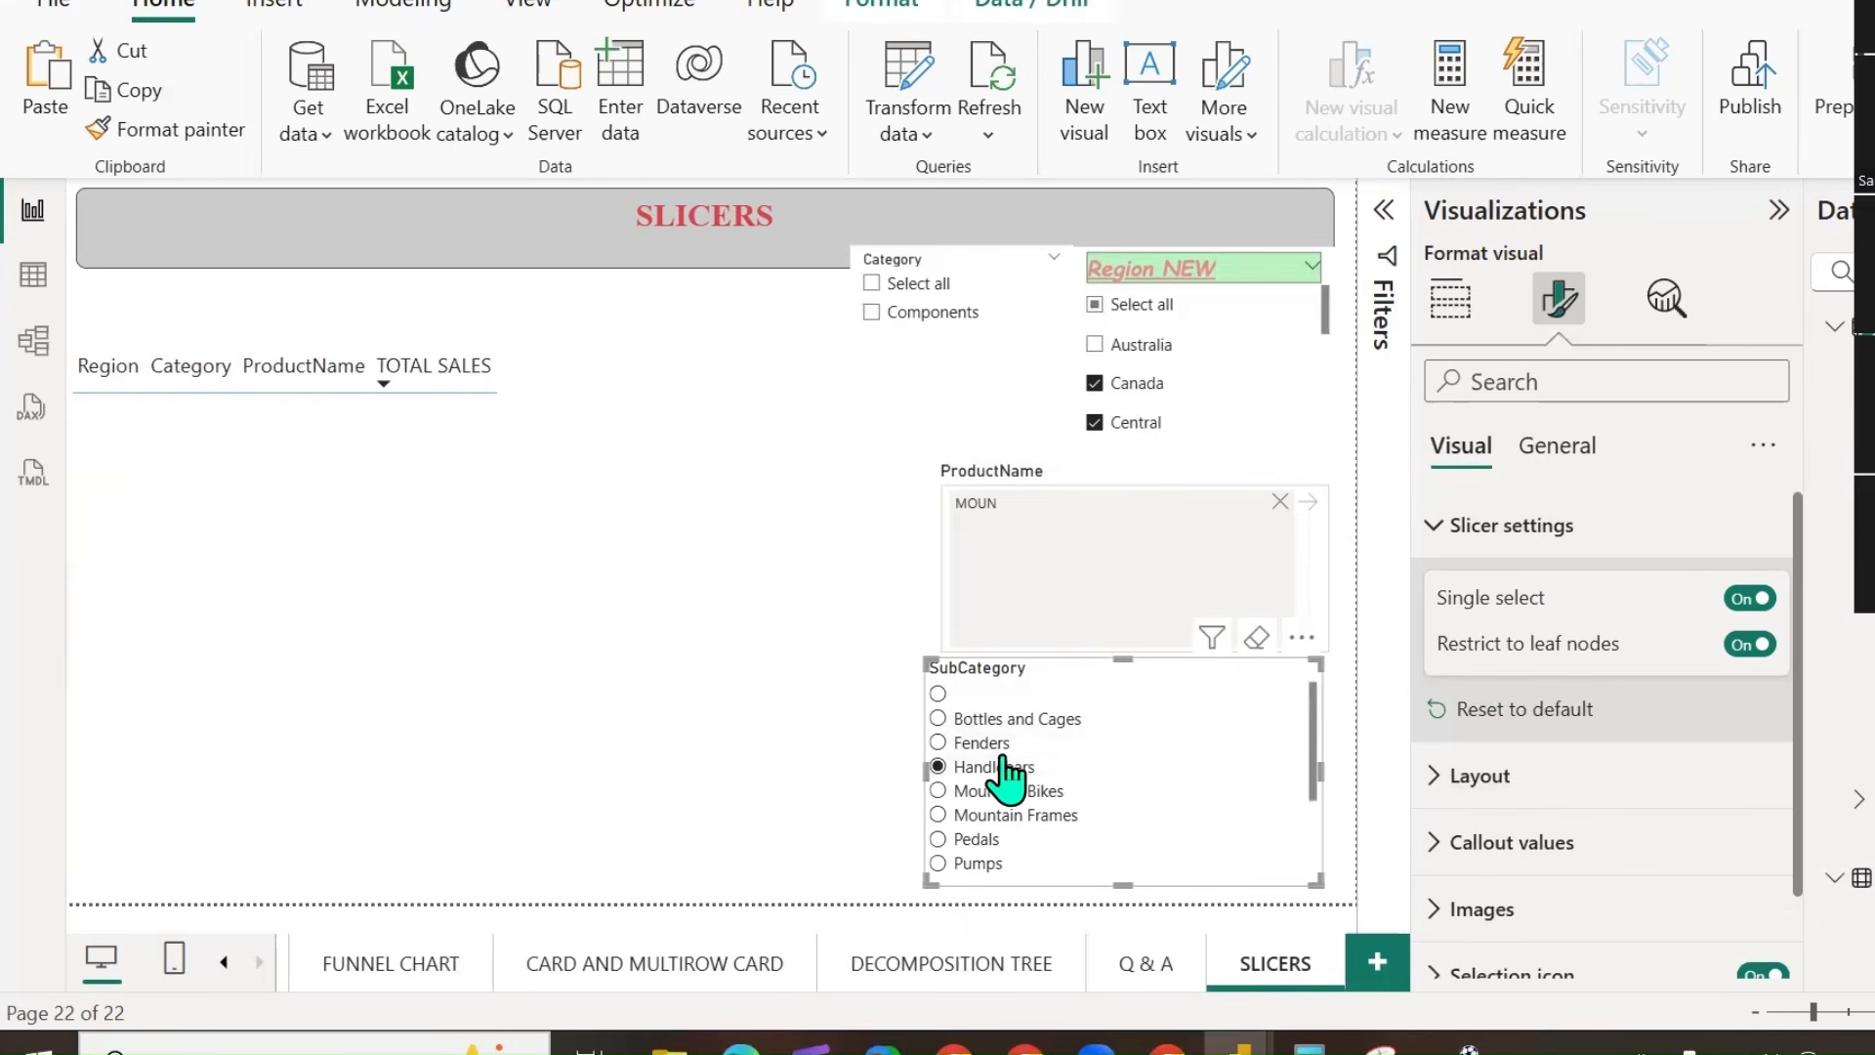
{"action": "left_click", "coordinate": [994, 768]}
{"action": "left_click", "coordinate": [986, 769]}
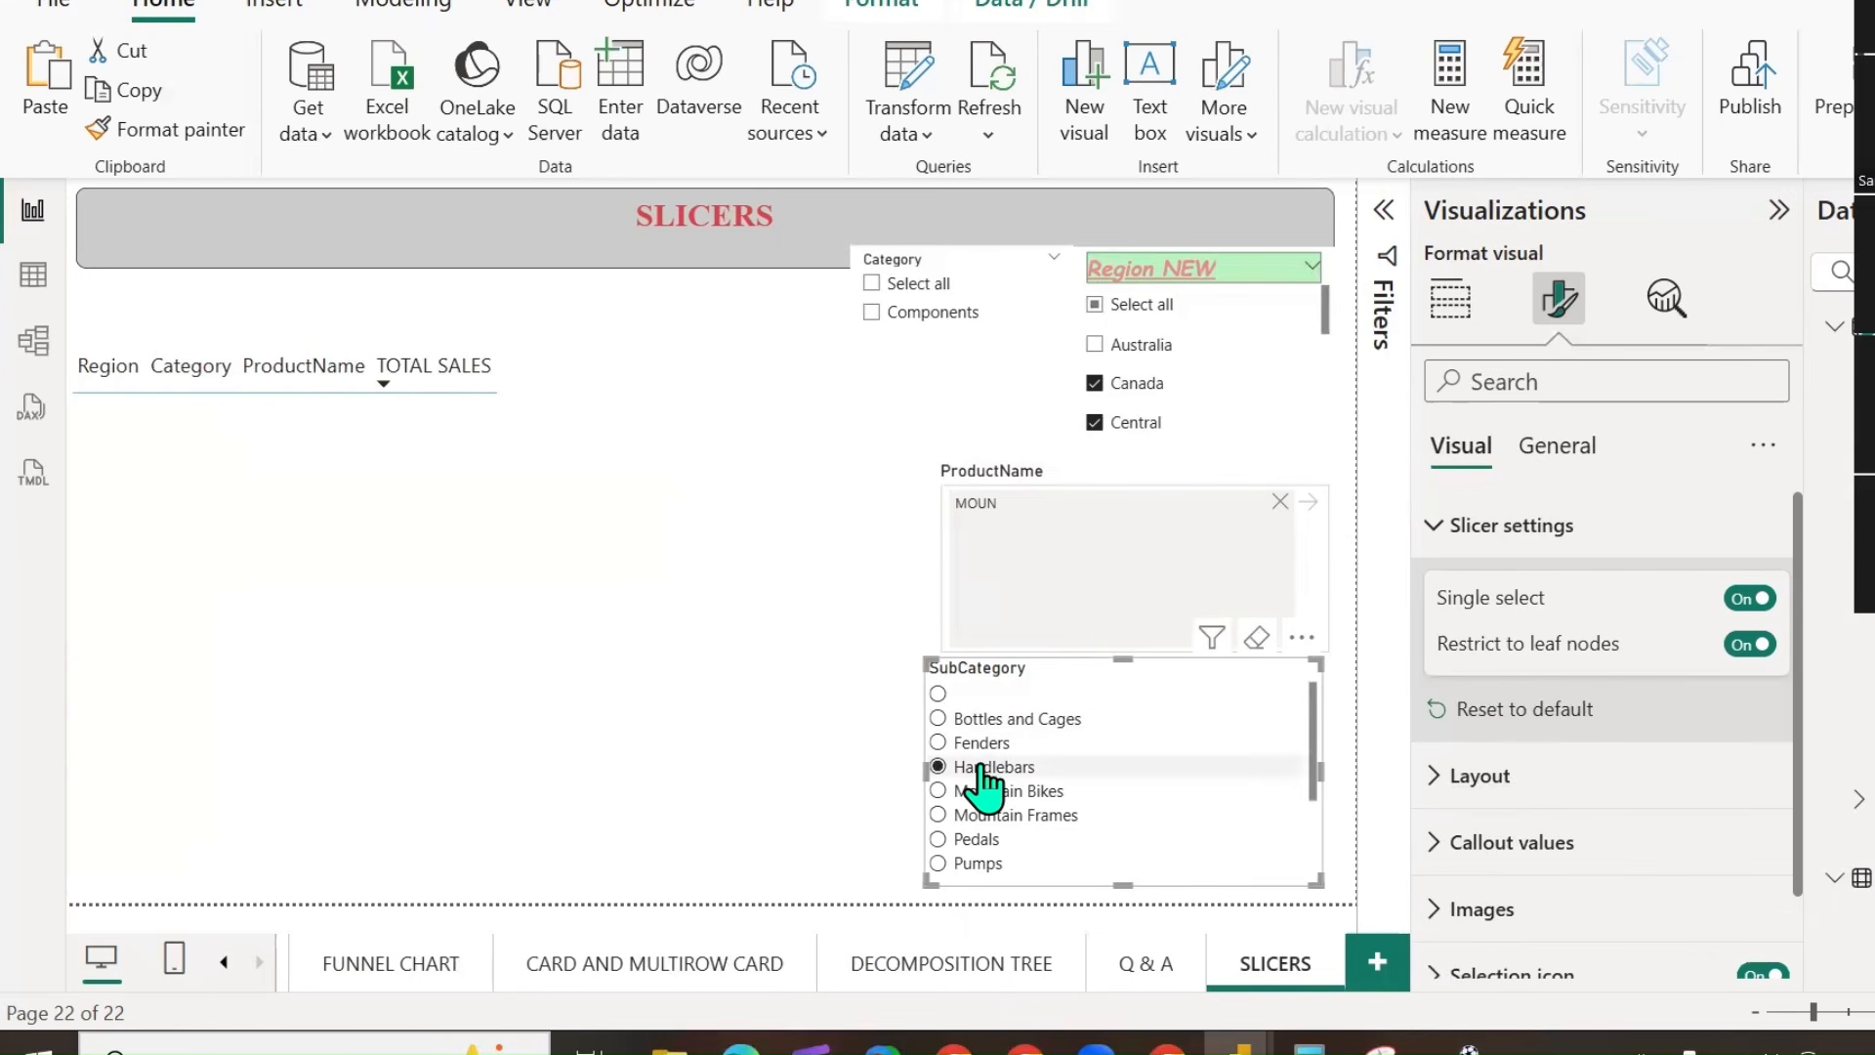
{"action": "left_click", "coordinate": [987, 769]}
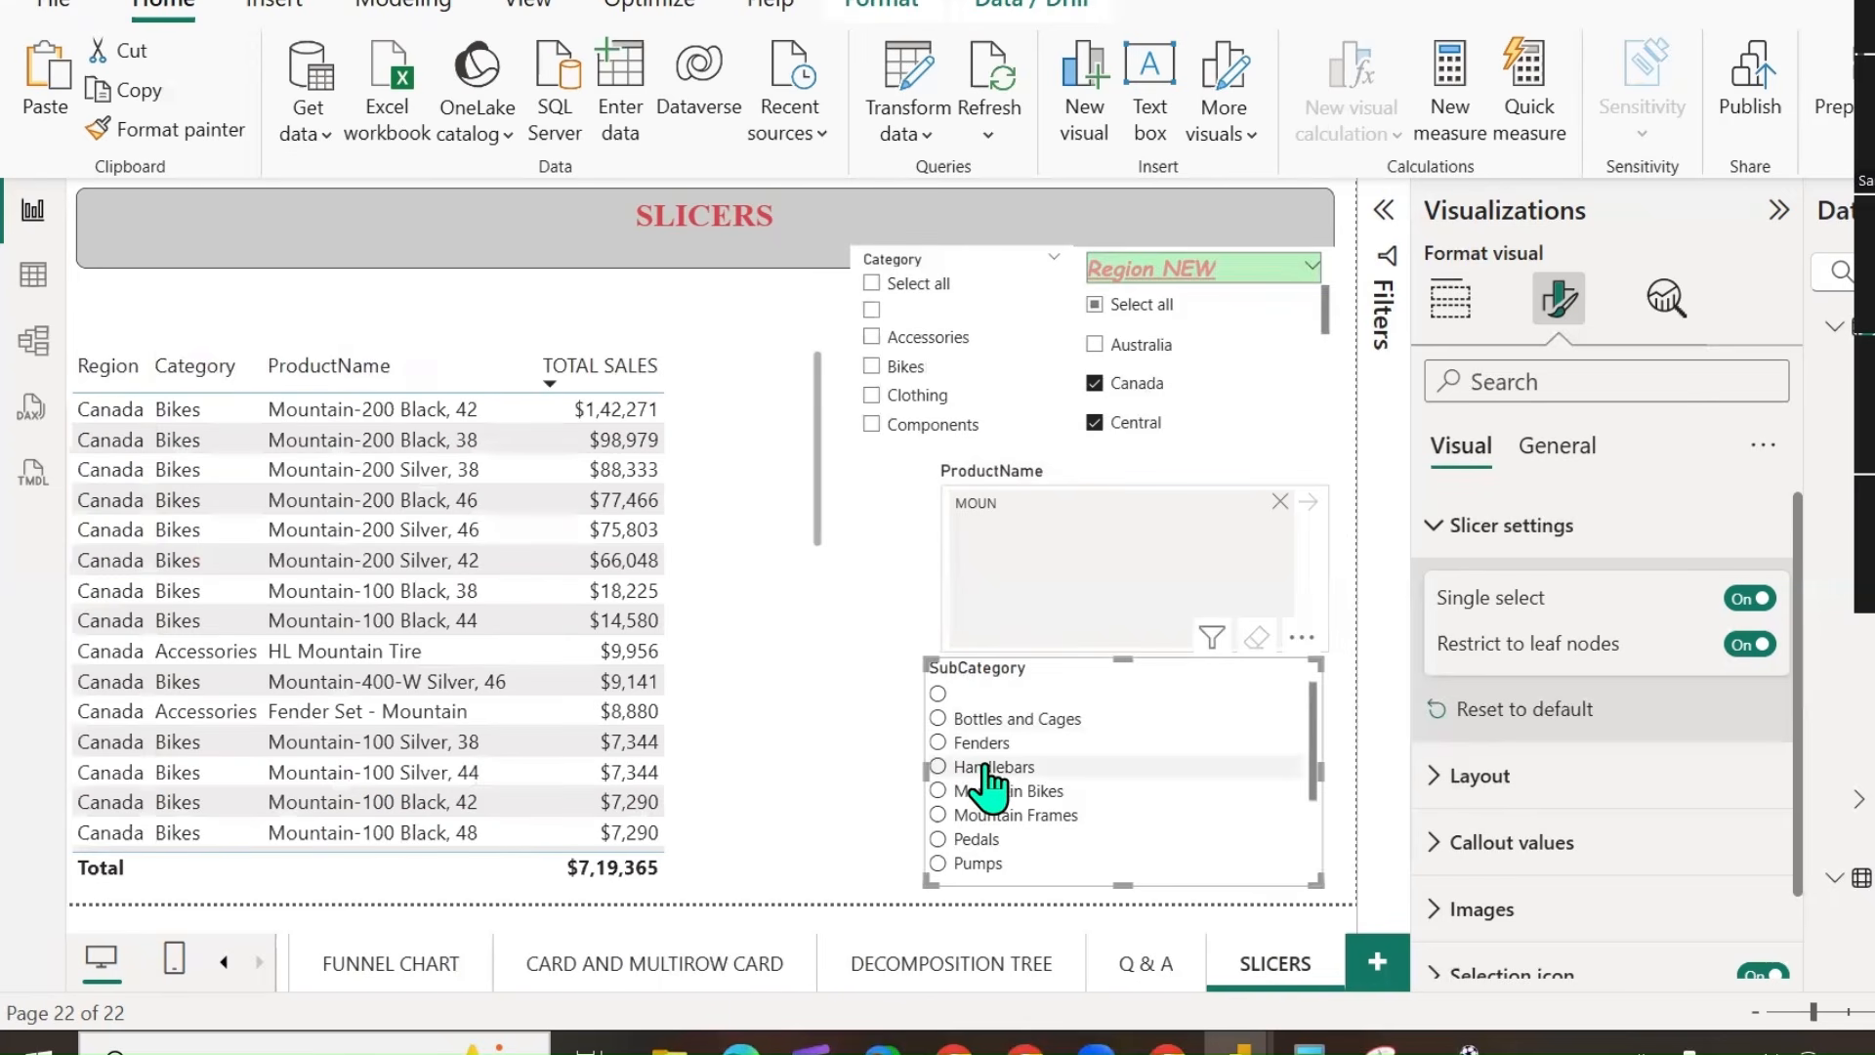
{"action": "left_click", "coordinate": [1750, 644]}
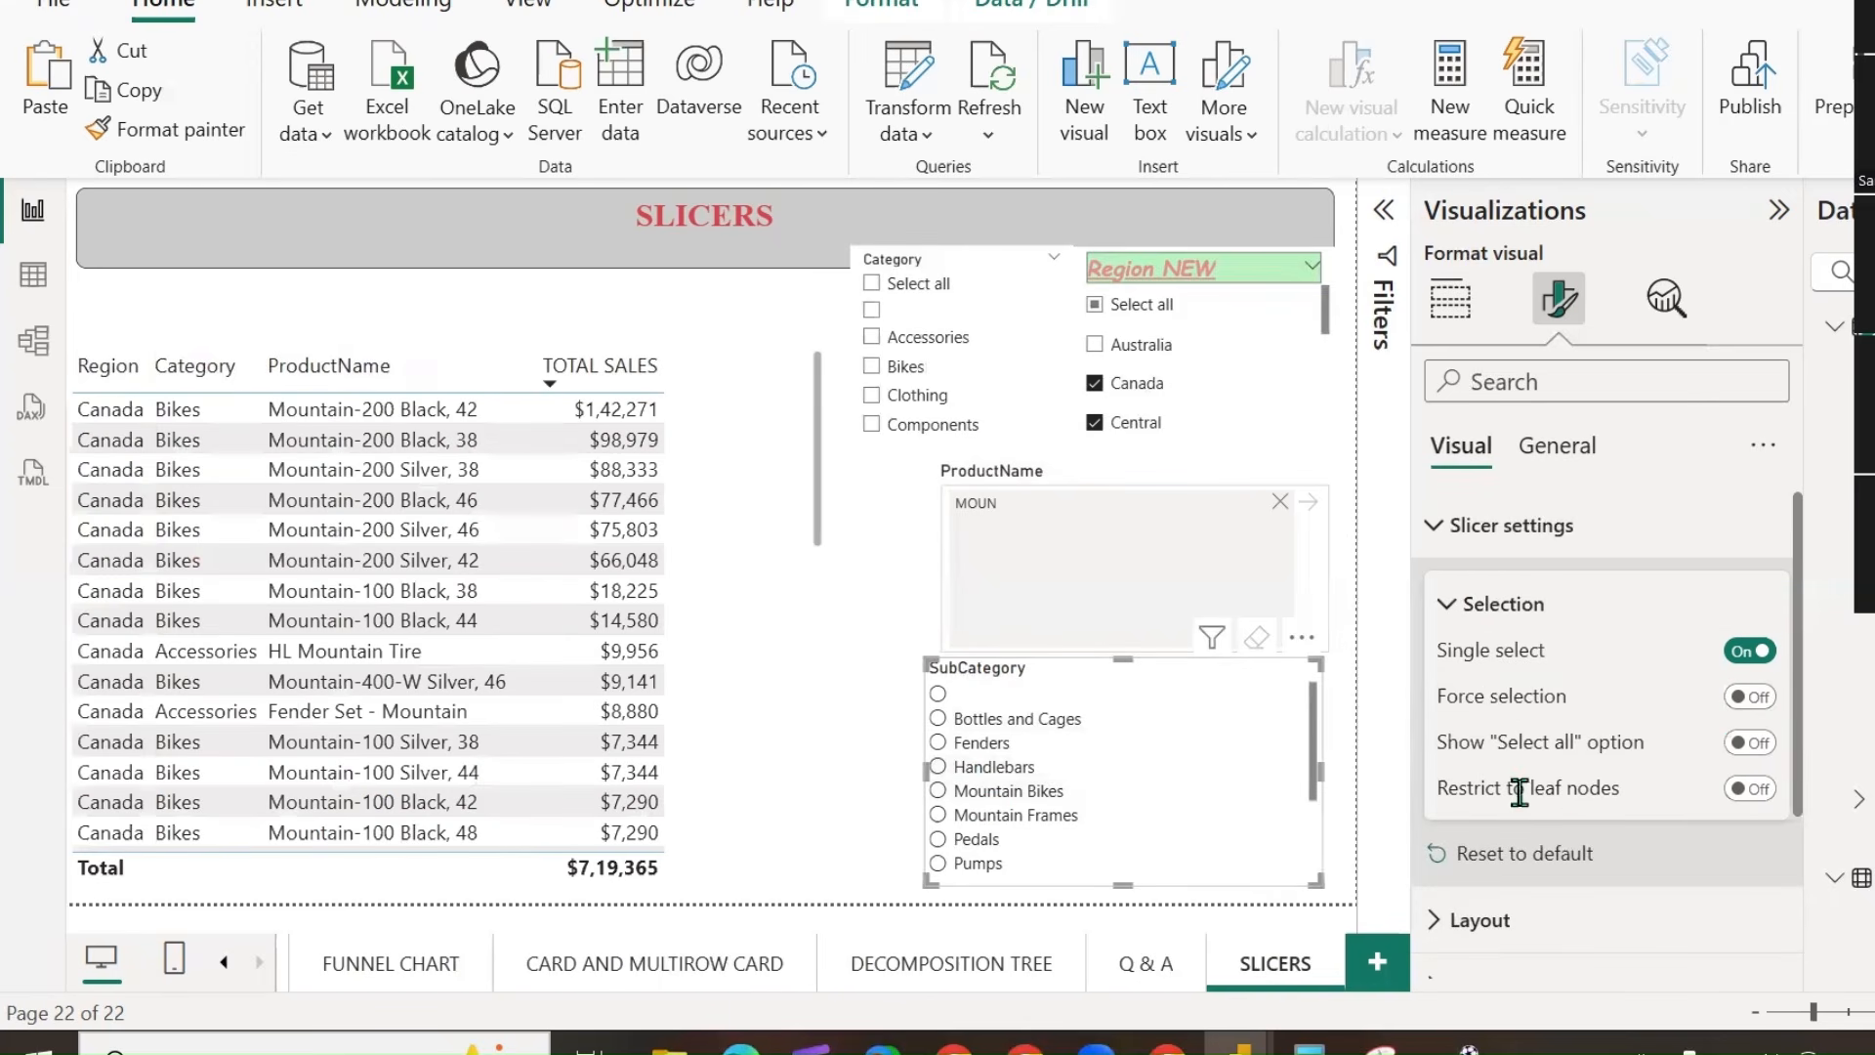
Set the SubCategory slicer's layout to show 11 buttons and stretch the slicer's top edge up to just below the Region slicer.
{"action": "scroll", "coordinate": [1618, 799], "scroll_direction": "down", "scroll_amount": 3}
{"action": "scroll", "coordinate": [1619, 801], "scroll_direction": "up", "scroll_amount": 3}
{"action": "scroll", "coordinate": [1608, 827], "scroll_direction": "down", "scroll_amount": 2}
{"action": "scroll", "coordinate": [1582, 806], "scroll_direction": "up", "scroll_amount": 2}
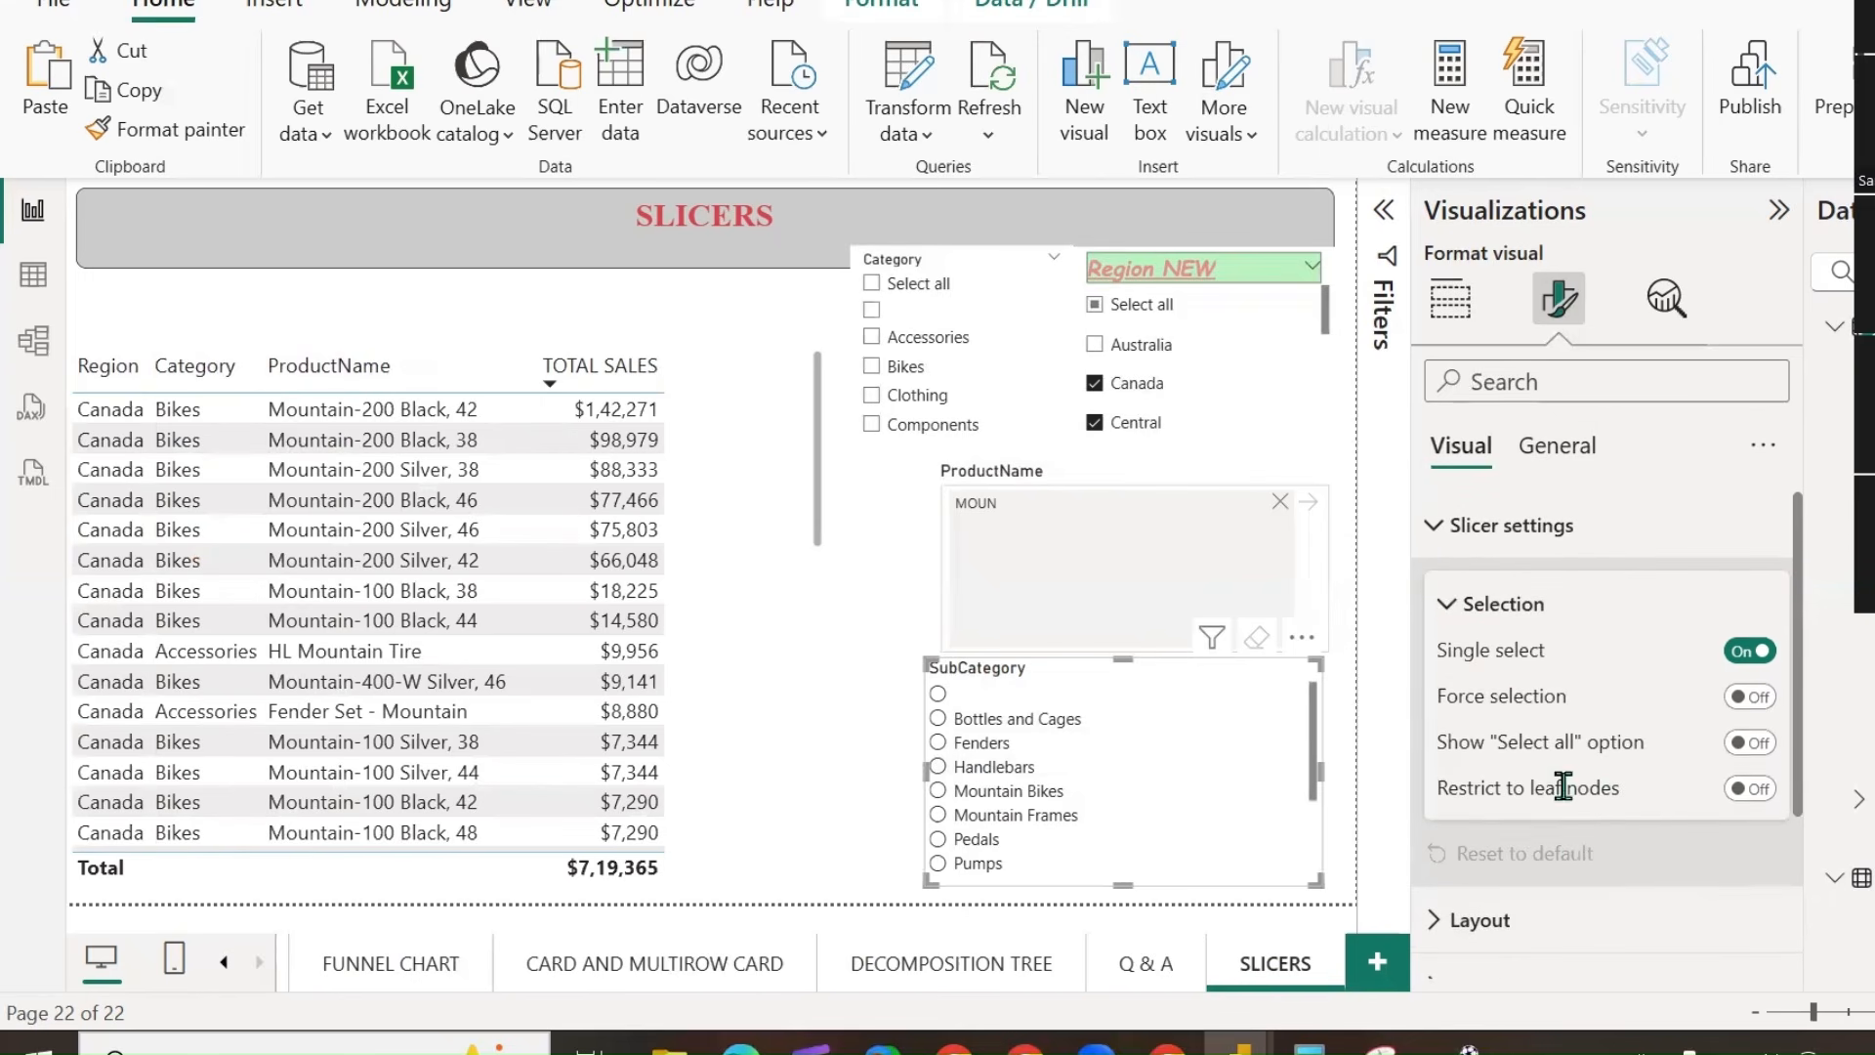
{"action": "left_click", "coordinate": [1452, 608]}
{"action": "left_click", "coordinate": [1480, 739]}
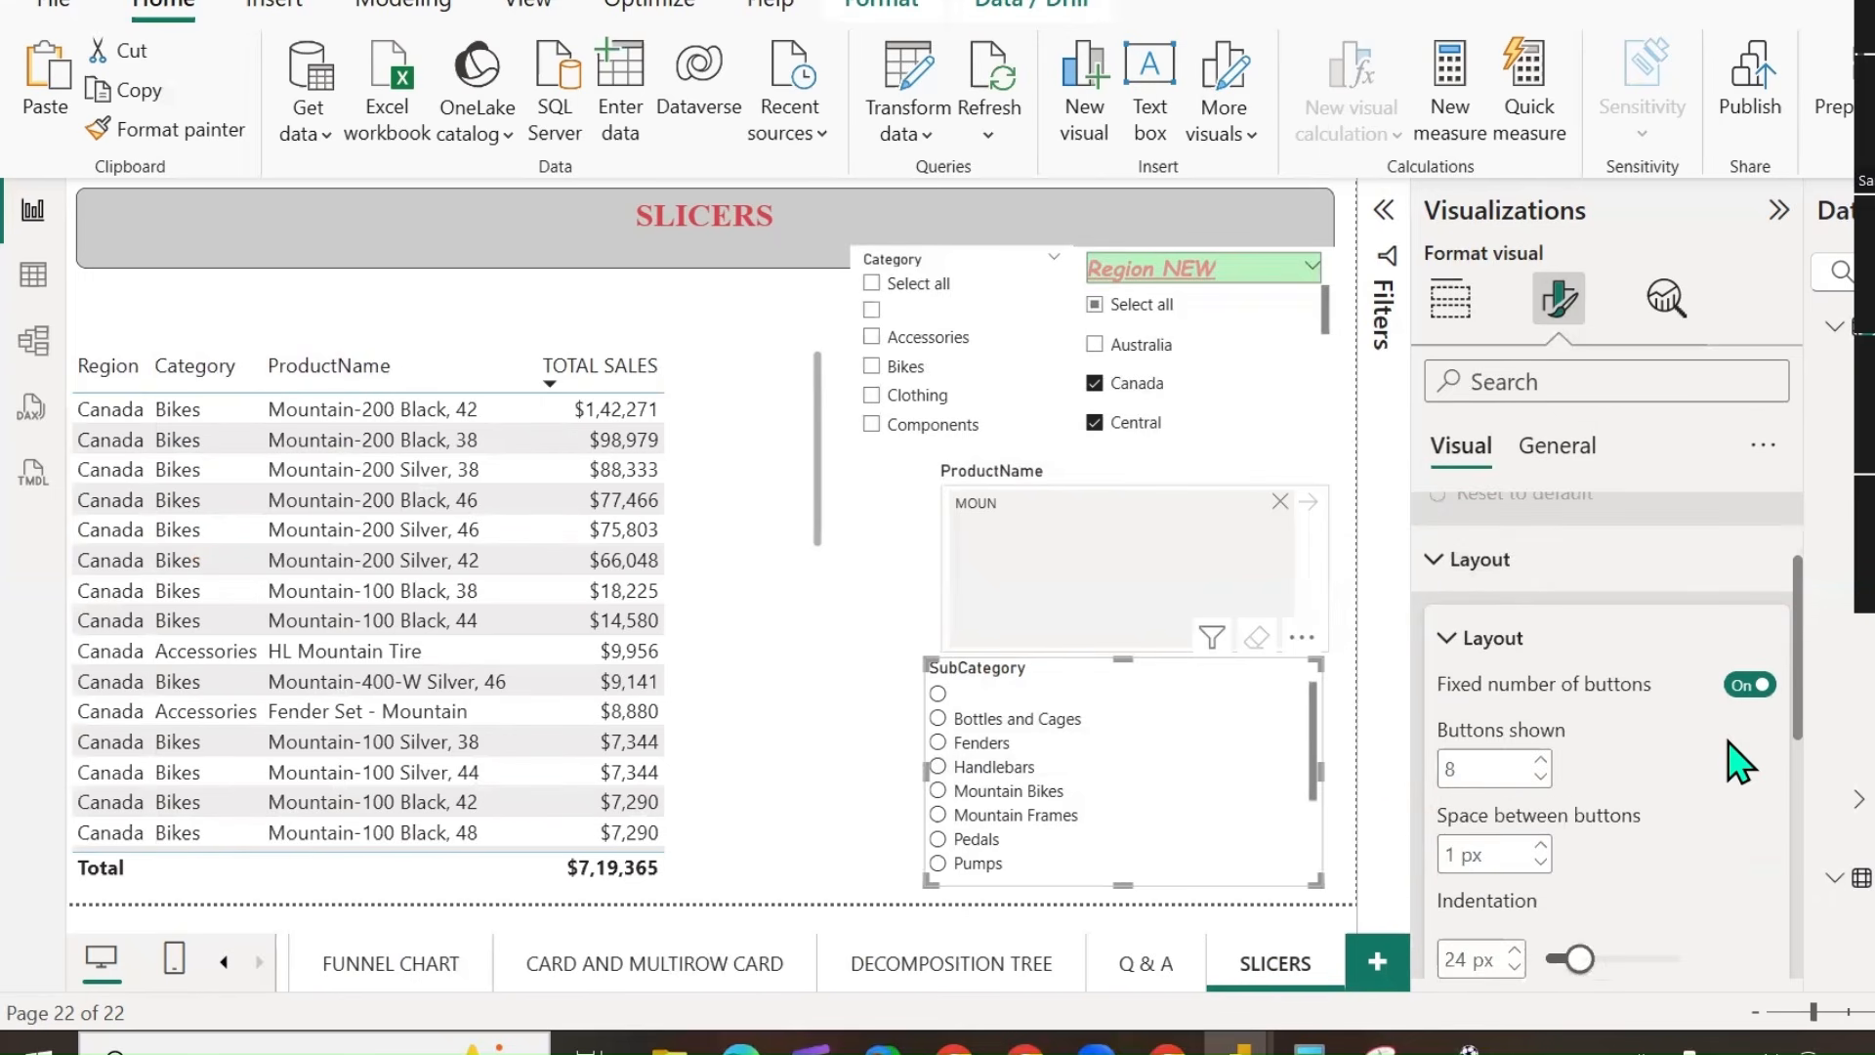
{"action": "scroll", "coordinate": [1738, 762], "scroll_direction": "down", "scroll_amount": 2}
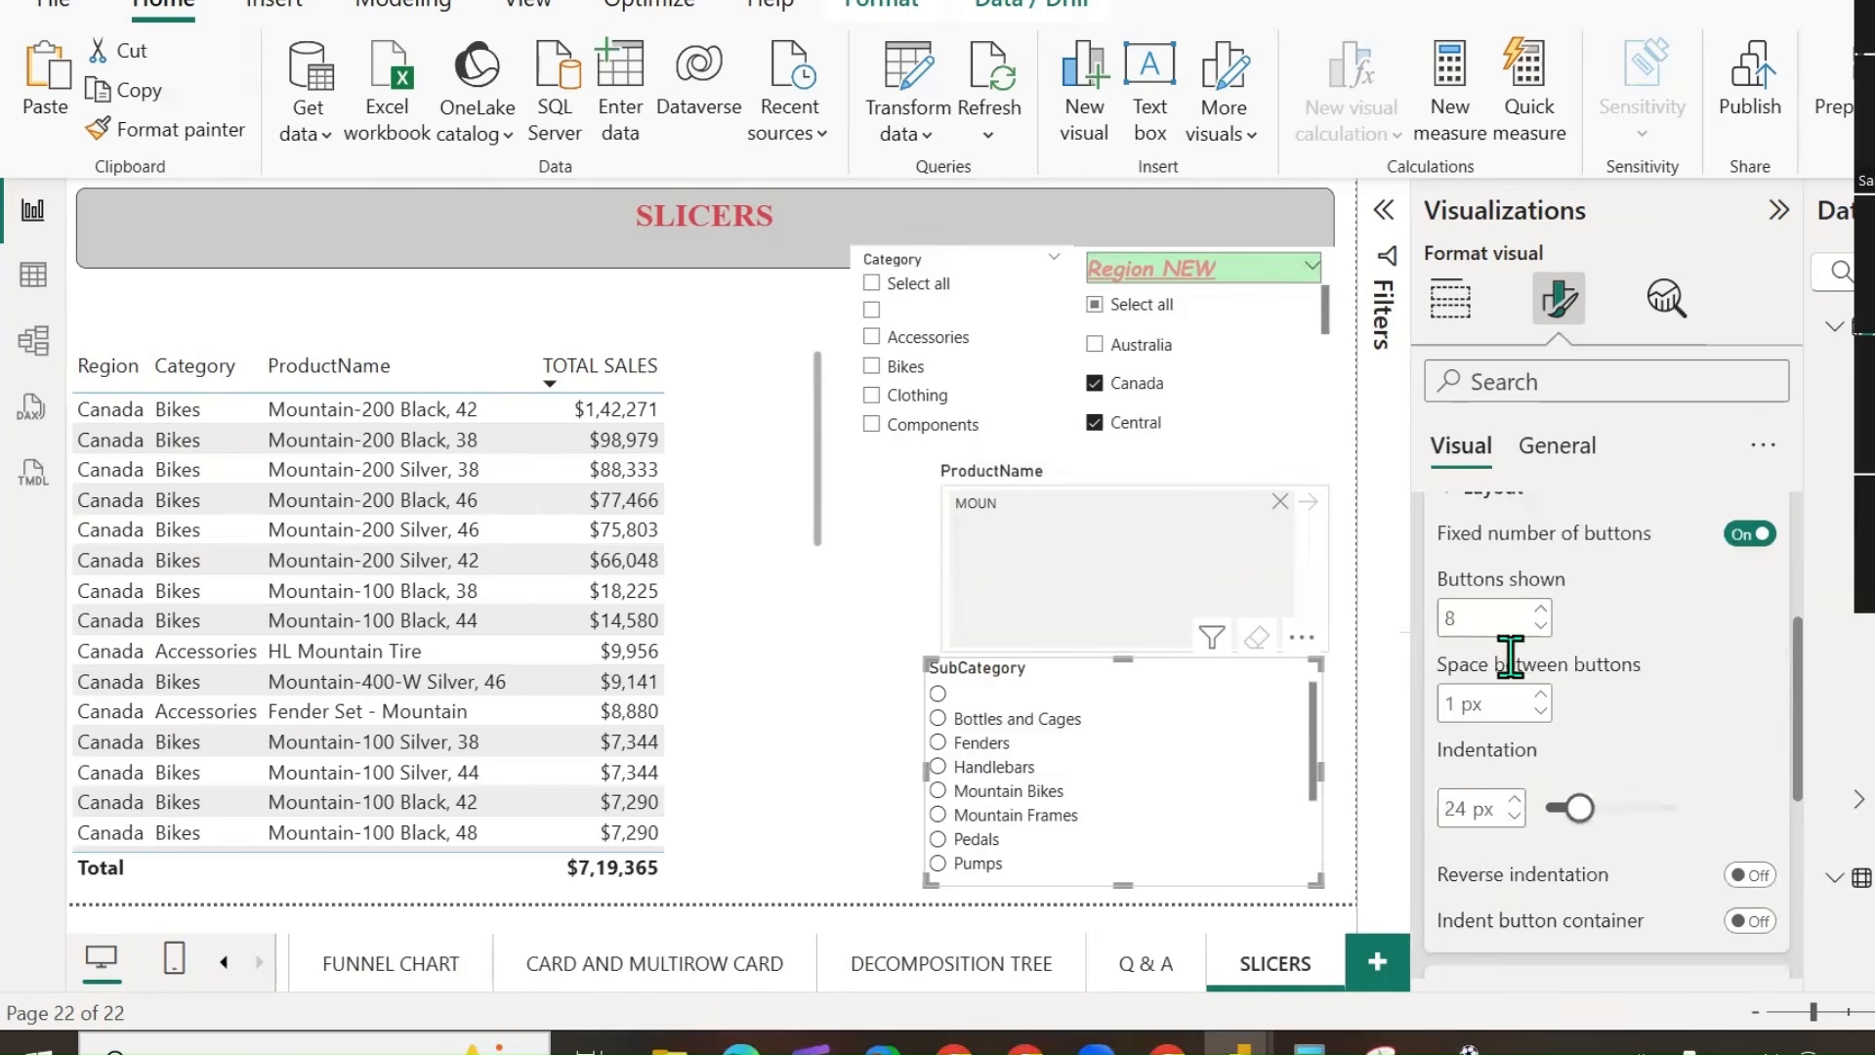
{"action": "left_click", "coordinate": [1540, 610]}
{"action": "left_click", "coordinate": [1540, 610]}
{"action": "left_click", "coordinate": [1541, 610]}
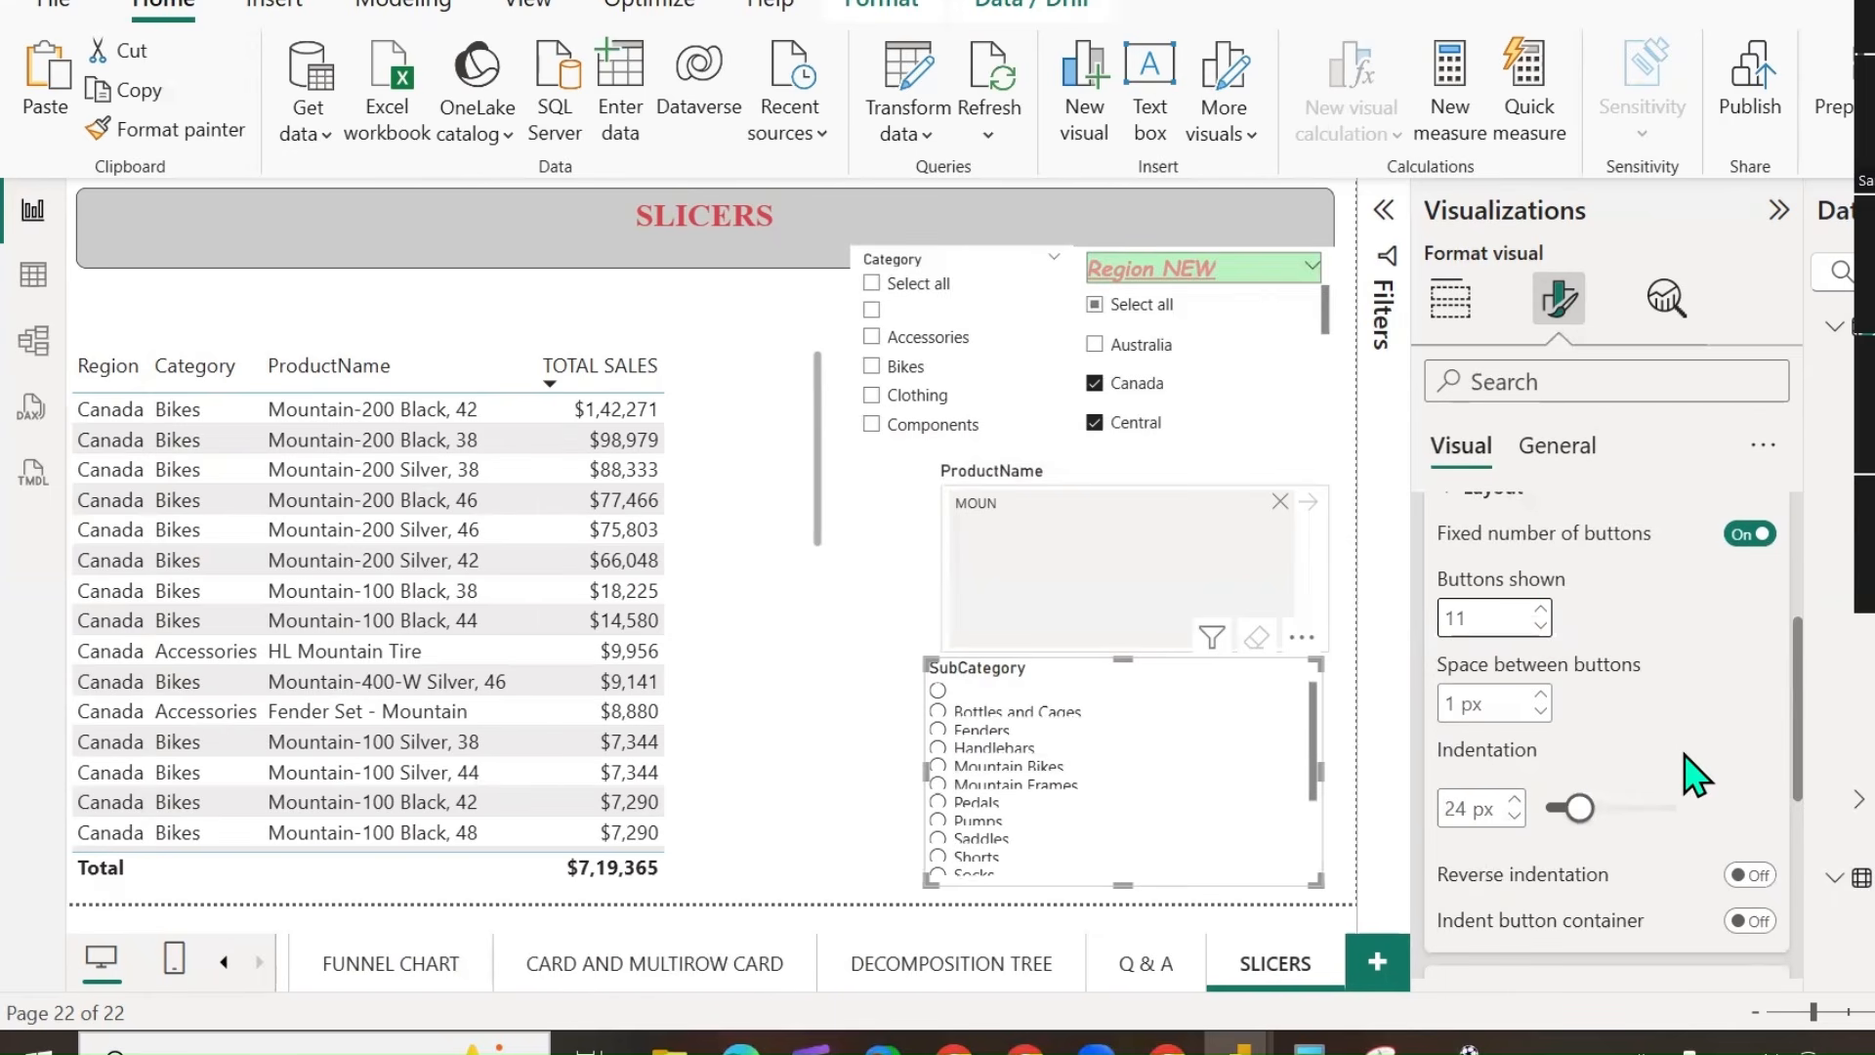
{"action": "left_click_drag", "start_coordinate": [1123, 659], "coordinate": [1120, 477]}
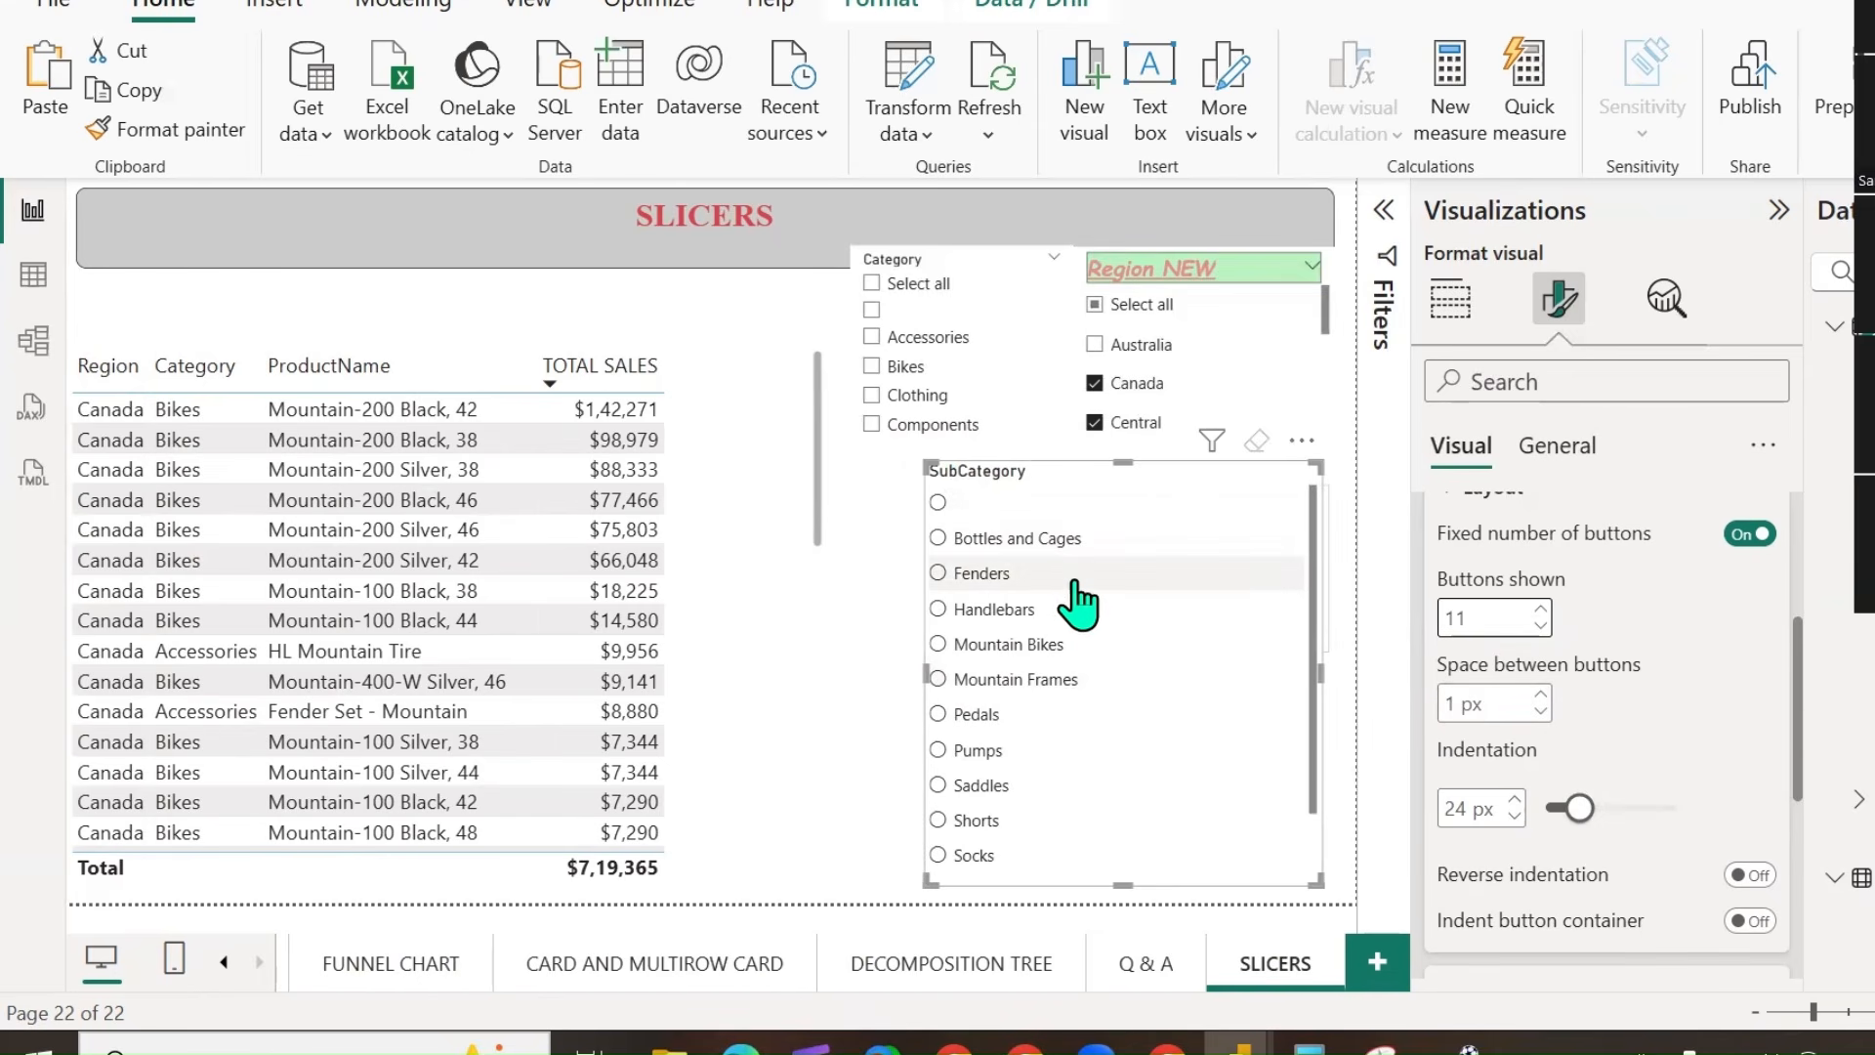
Set the SubCategory slicer's space between buttons to 2 px and indentation to 0 px, and try the Indent button container option.
{"action": "left_click", "coordinate": [1540, 694]}
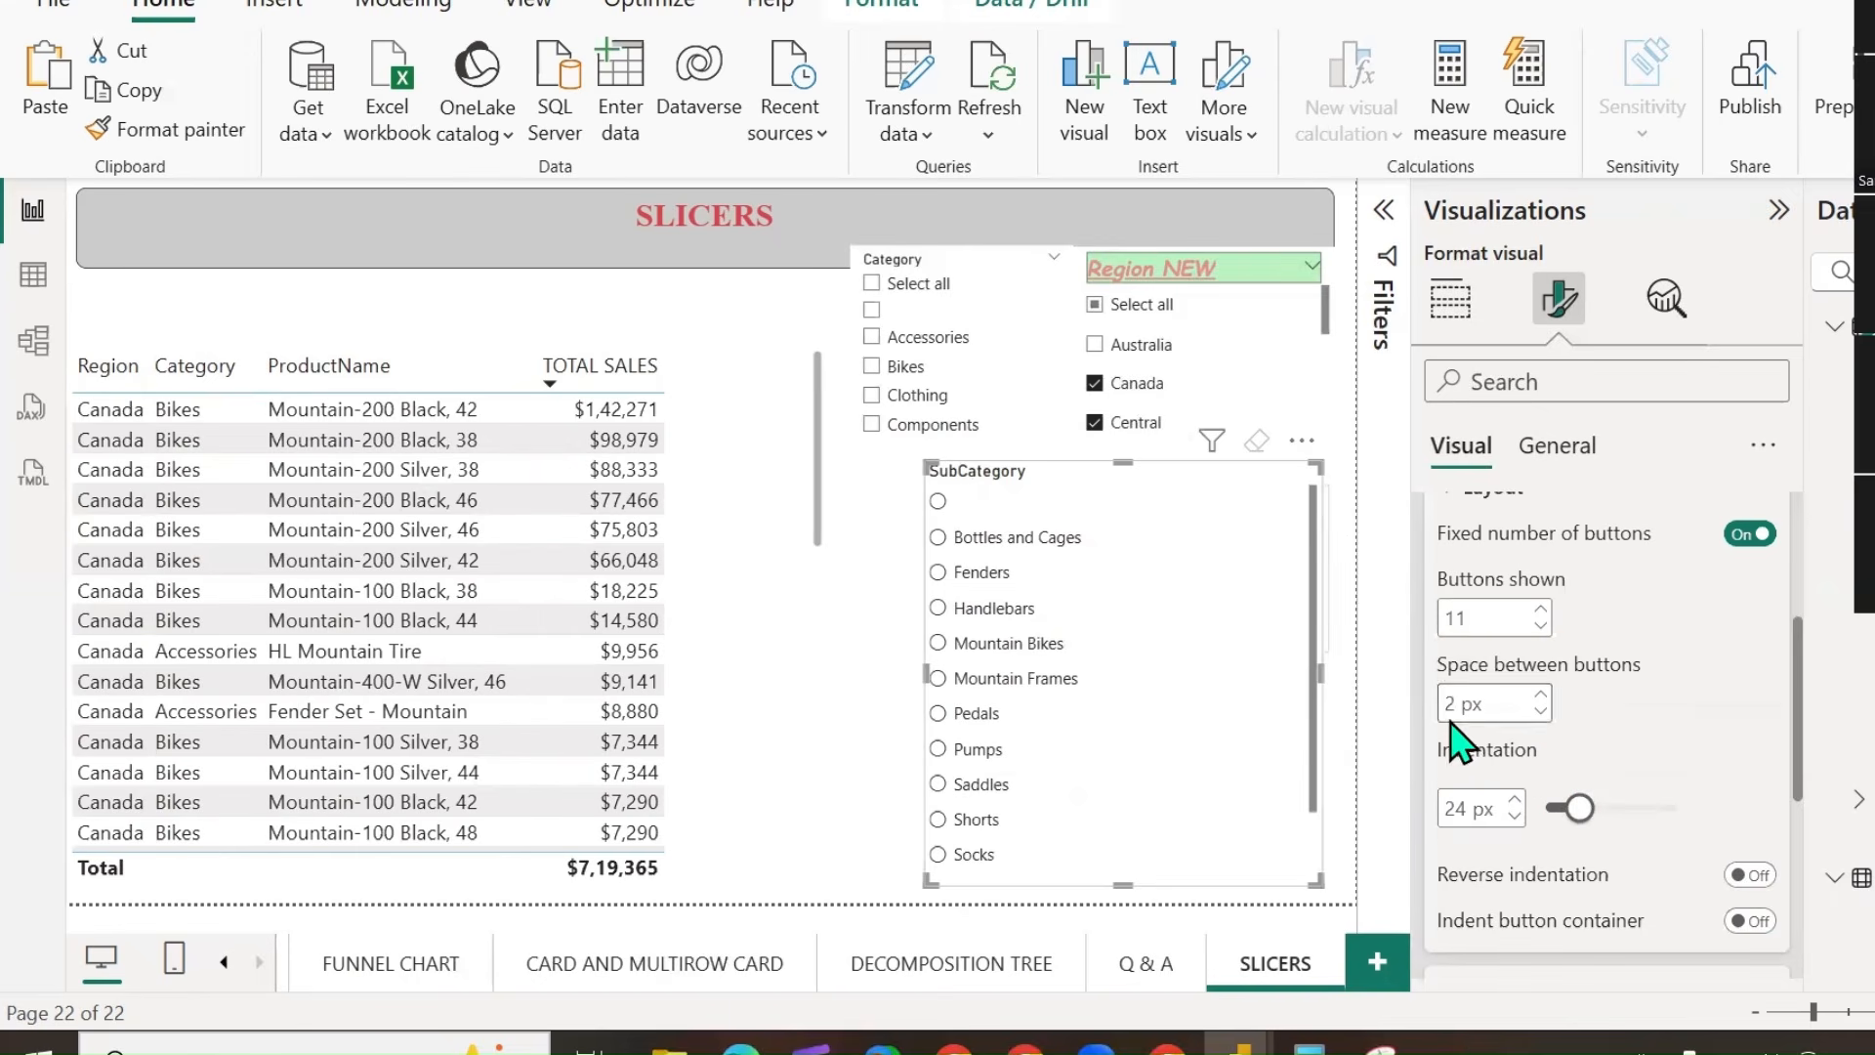
{"action": "mouse_move", "coordinate": [1579, 809]}
{"action": "left_mouse_down"}
{"action": "mouse_move", "coordinate": [1712, 812]}
{"action": "mouse_move", "coordinate": [1549, 808]}
{"action": "left_mouse_up"}
{"action": "left_click", "coordinate": [1749, 875]}
{"action": "left_click", "coordinate": [1750, 920]}
{"action": "left_click", "coordinate": [1750, 920]}
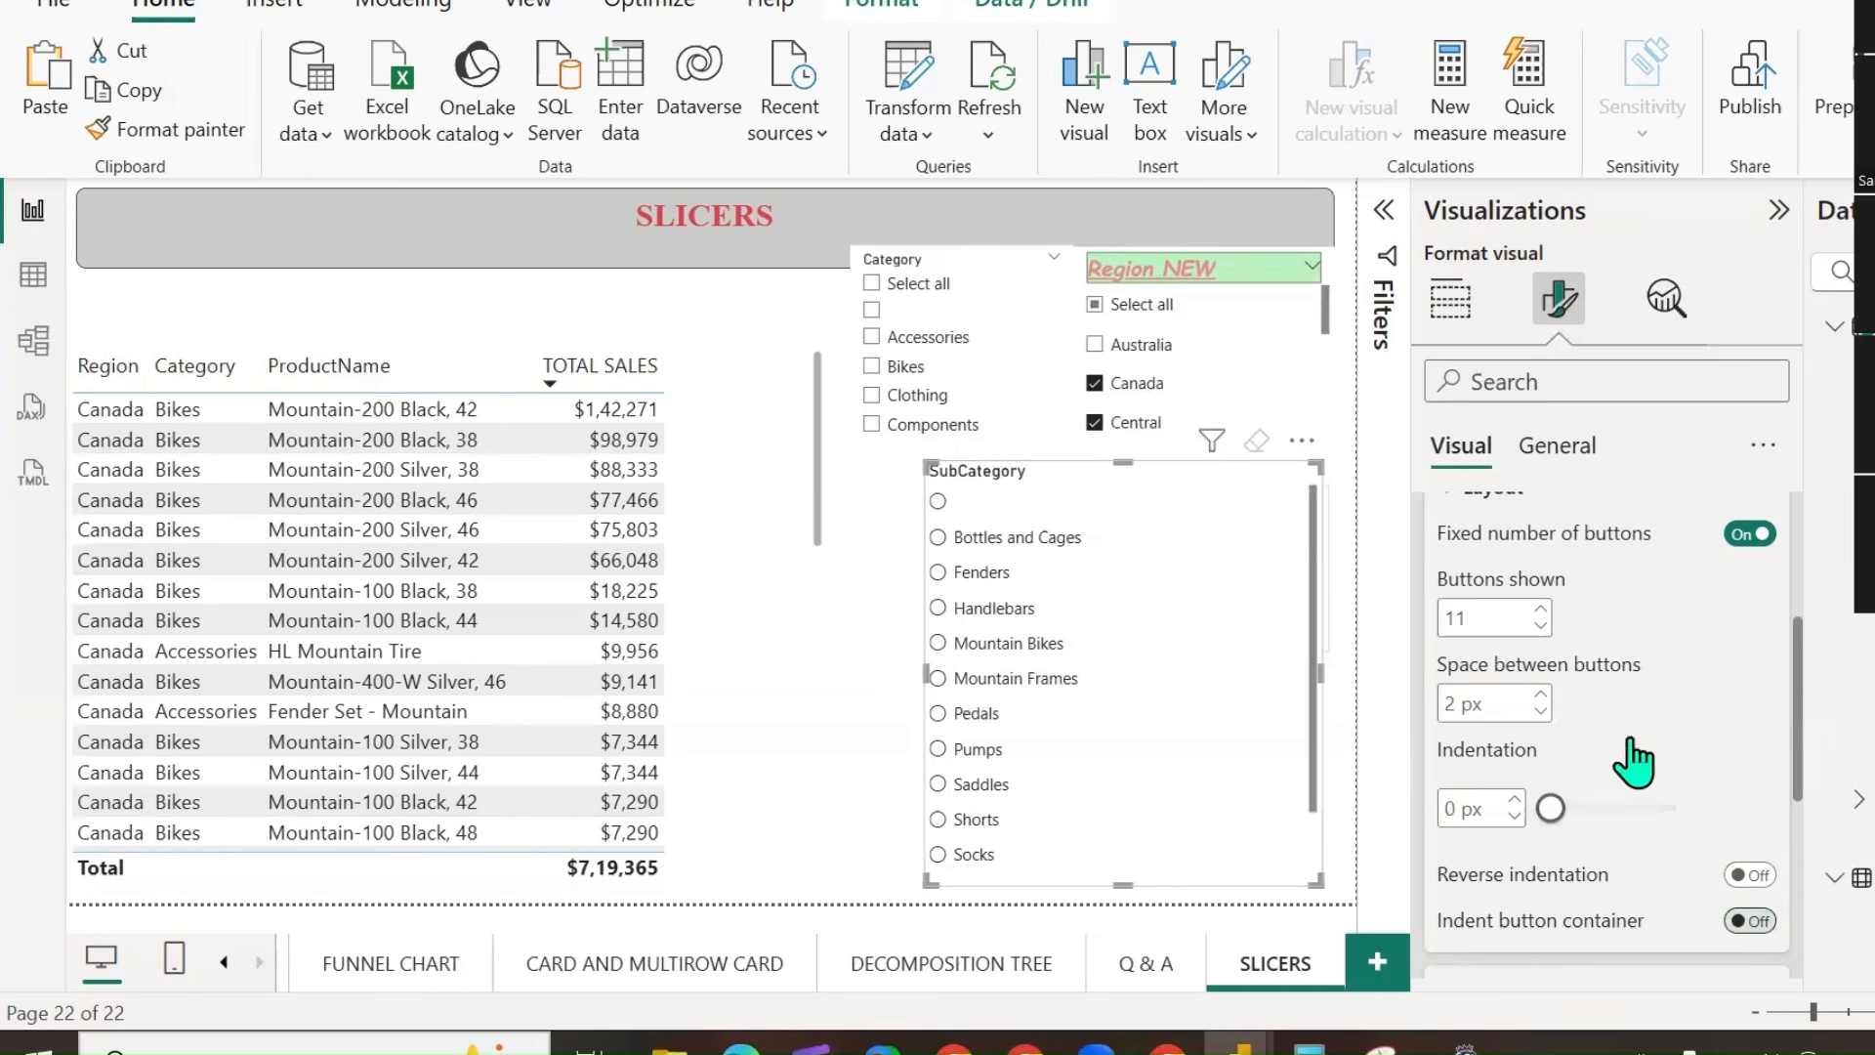
Turn off Fixed number of buttons for the SubCategory slicer and collapse its layout settings.
{"action": "left_click", "coordinate": [1749, 533]}
{"action": "scroll", "coordinate": [1687, 712], "scroll_direction": "up", "scroll_amount": 3}
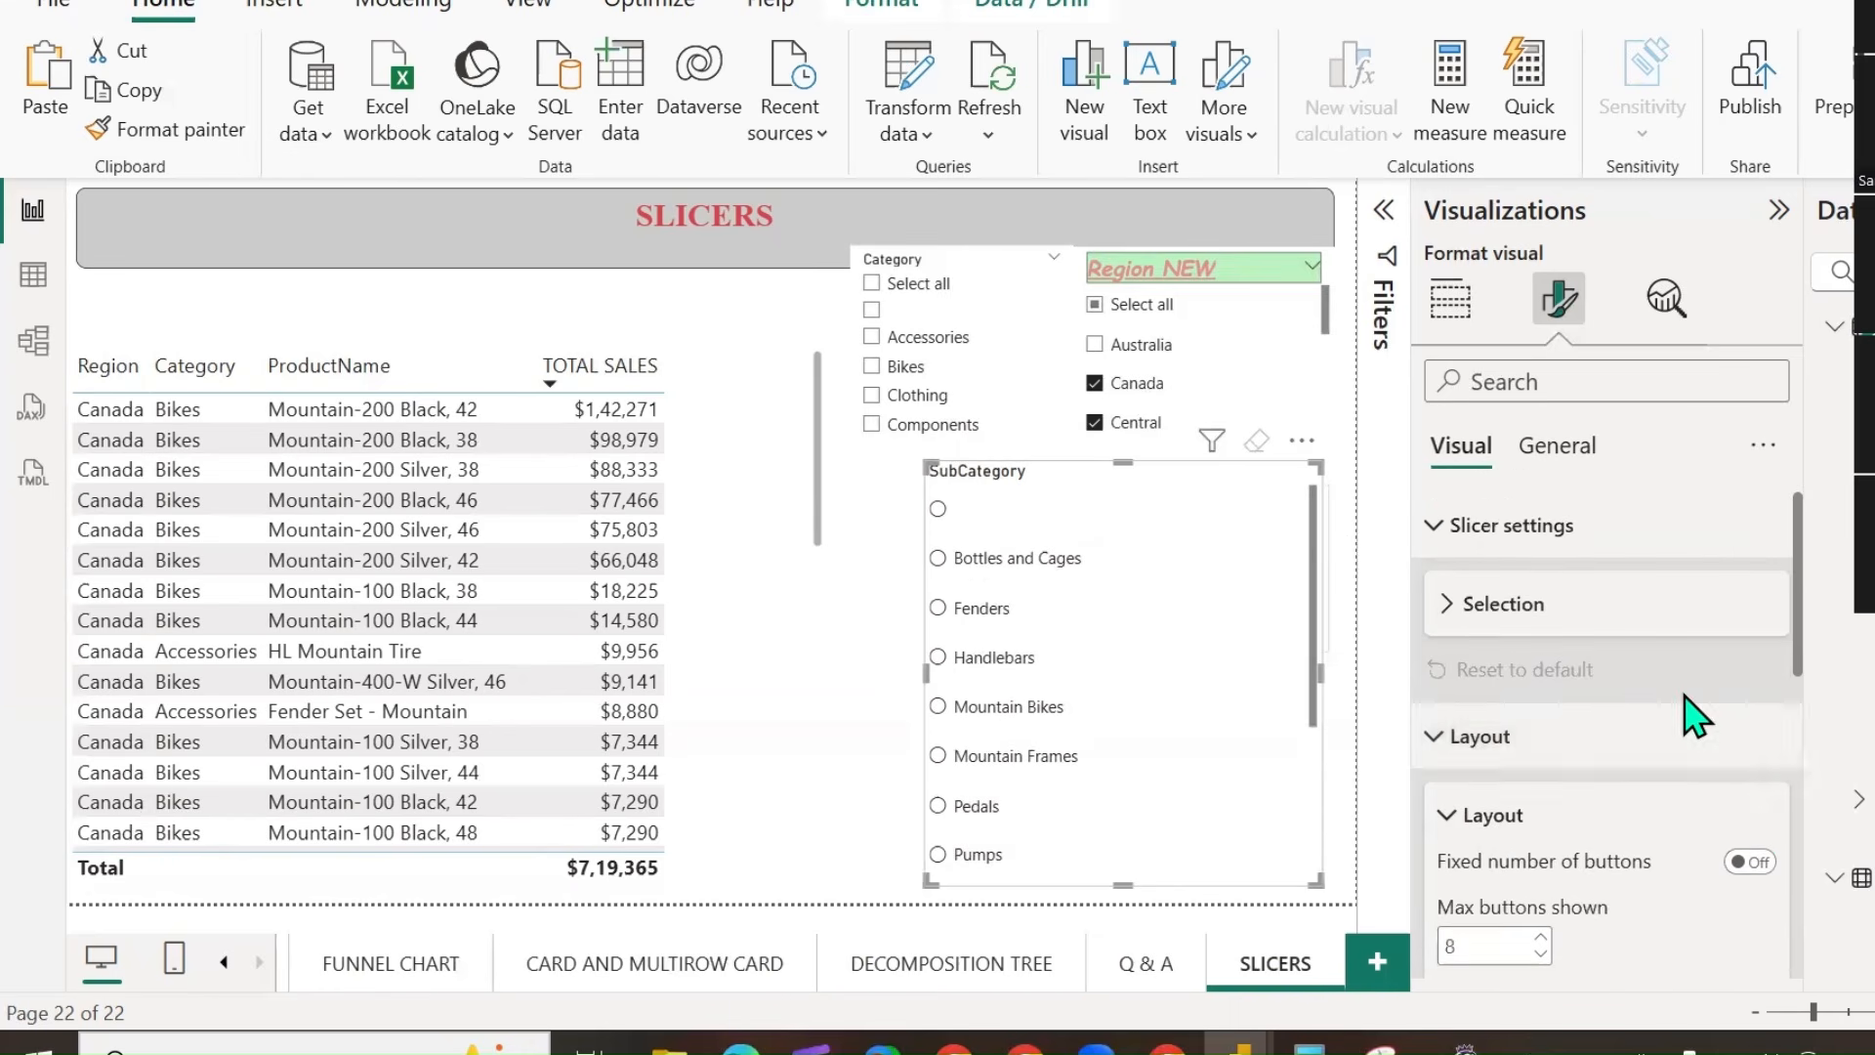
{"action": "left_click", "coordinate": [1435, 754]}
{"action": "scroll", "coordinate": [1467, 764], "scroll_direction": "down", "scroll_amount": 1}
Set the Values color of the SubCategory buttons to light green for the Hover state.
{"action": "left_click", "coordinate": [1647, 758]}
{"action": "scroll", "coordinate": [1719, 722], "scroll_direction": "down", "scroll_amount": 4}
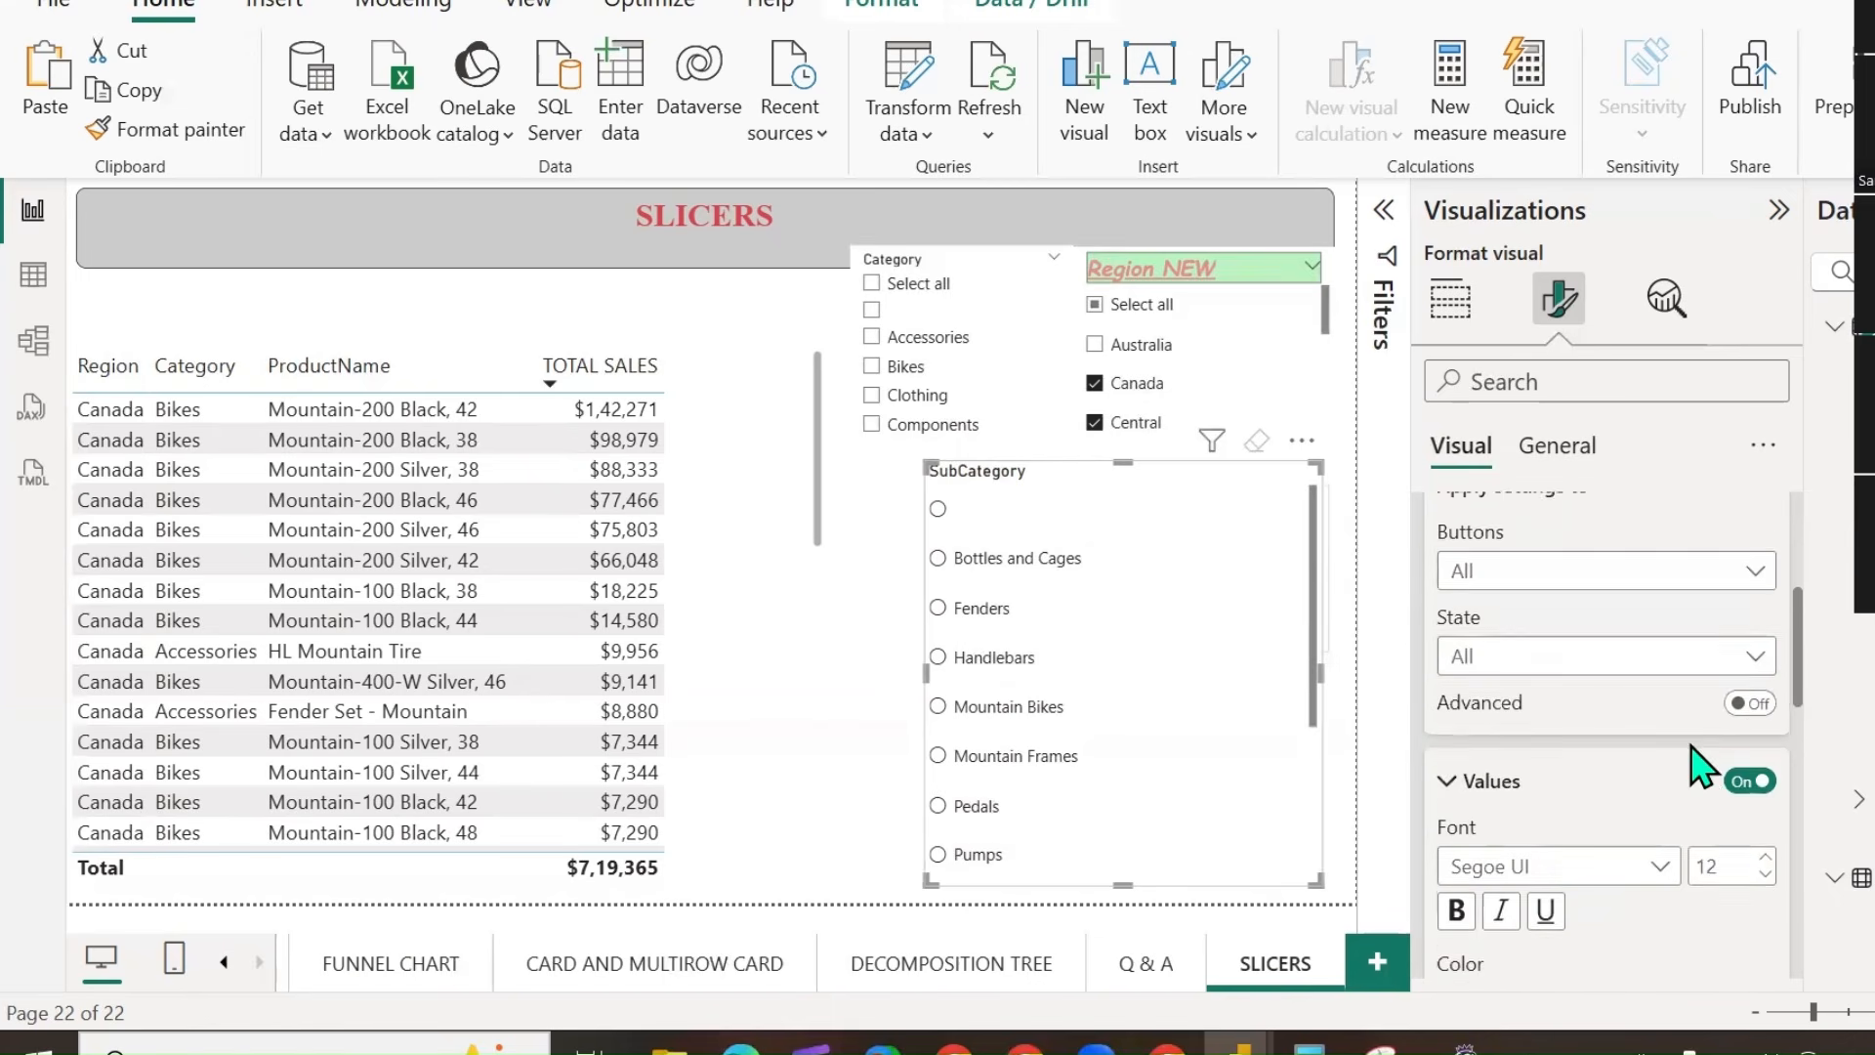
{"action": "left_click", "coordinate": [1746, 586]}
{"action": "left_click", "coordinate": [1573, 672]}
{"action": "left_click", "coordinate": [1755, 666]}
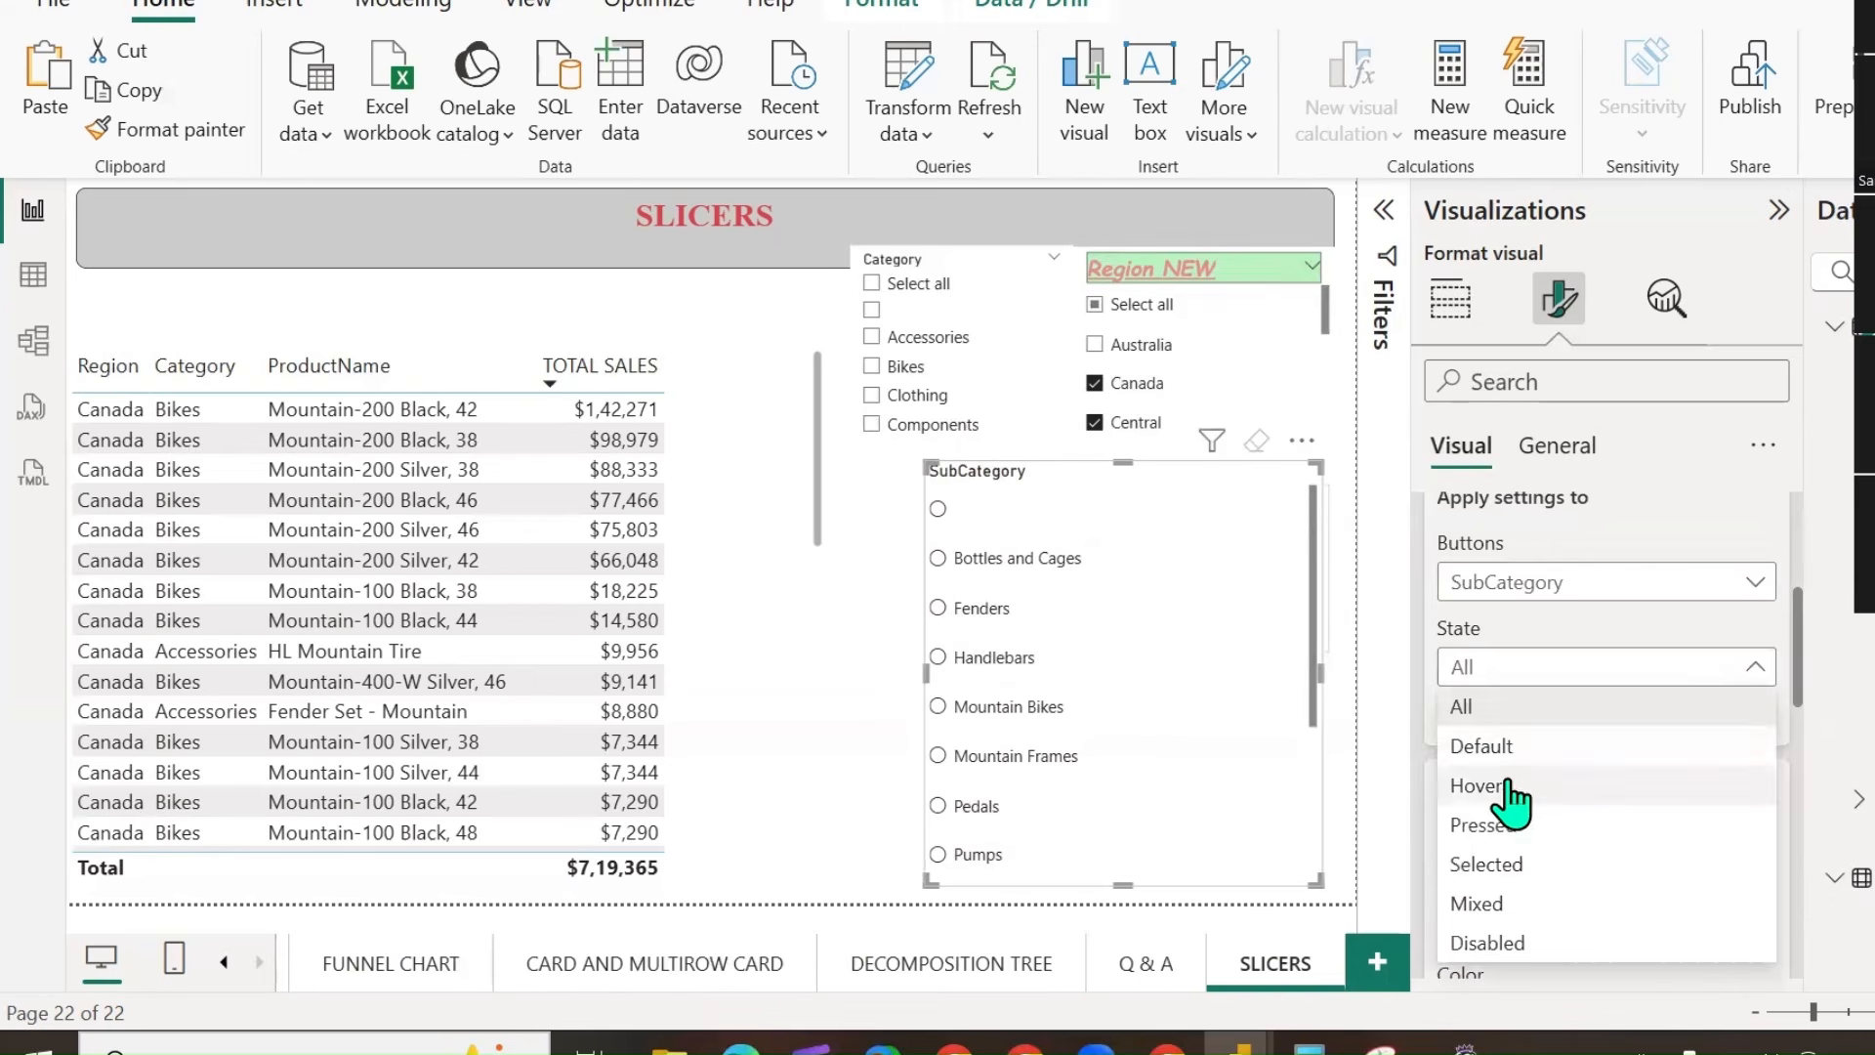
{"action": "left_click", "coordinate": [1512, 787]}
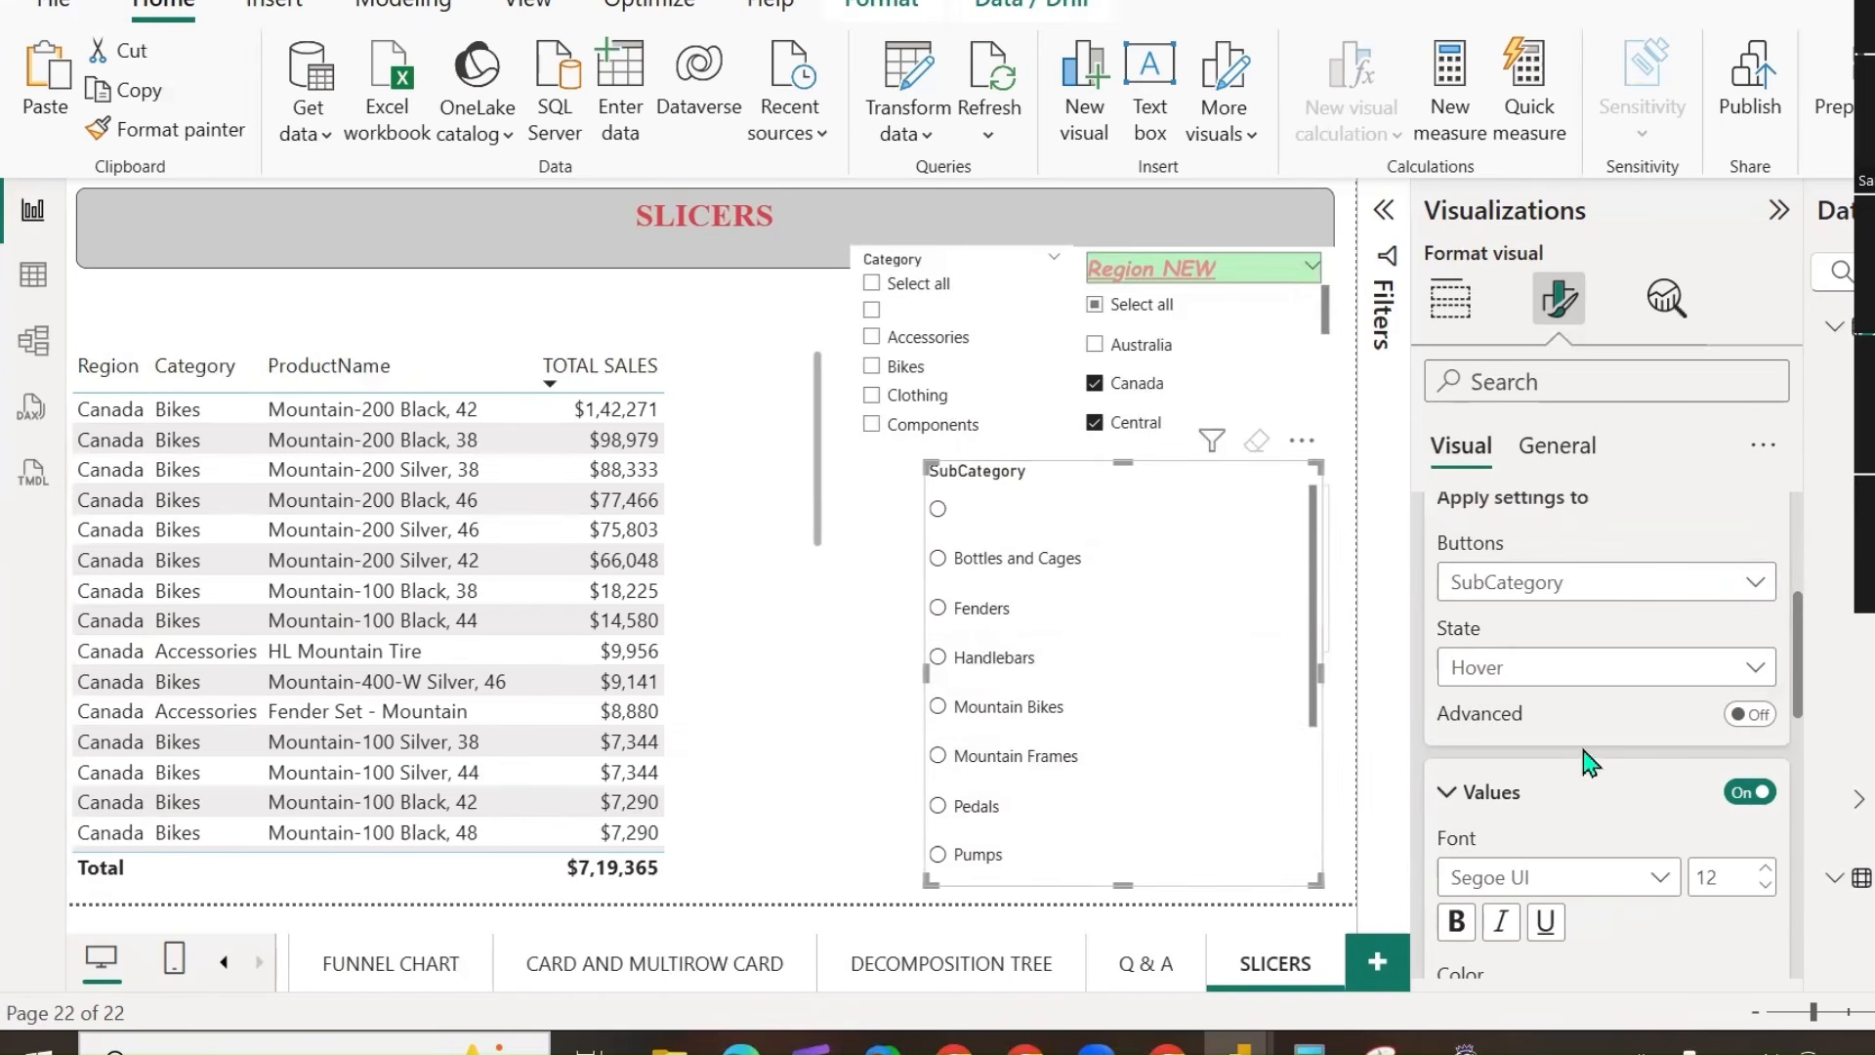
{"action": "scroll", "coordinate": [1587, 762], "scroll_direction": "down", "scroll_amount": 3}
{"action": "left_click", "coordinate": [1501, 850]}
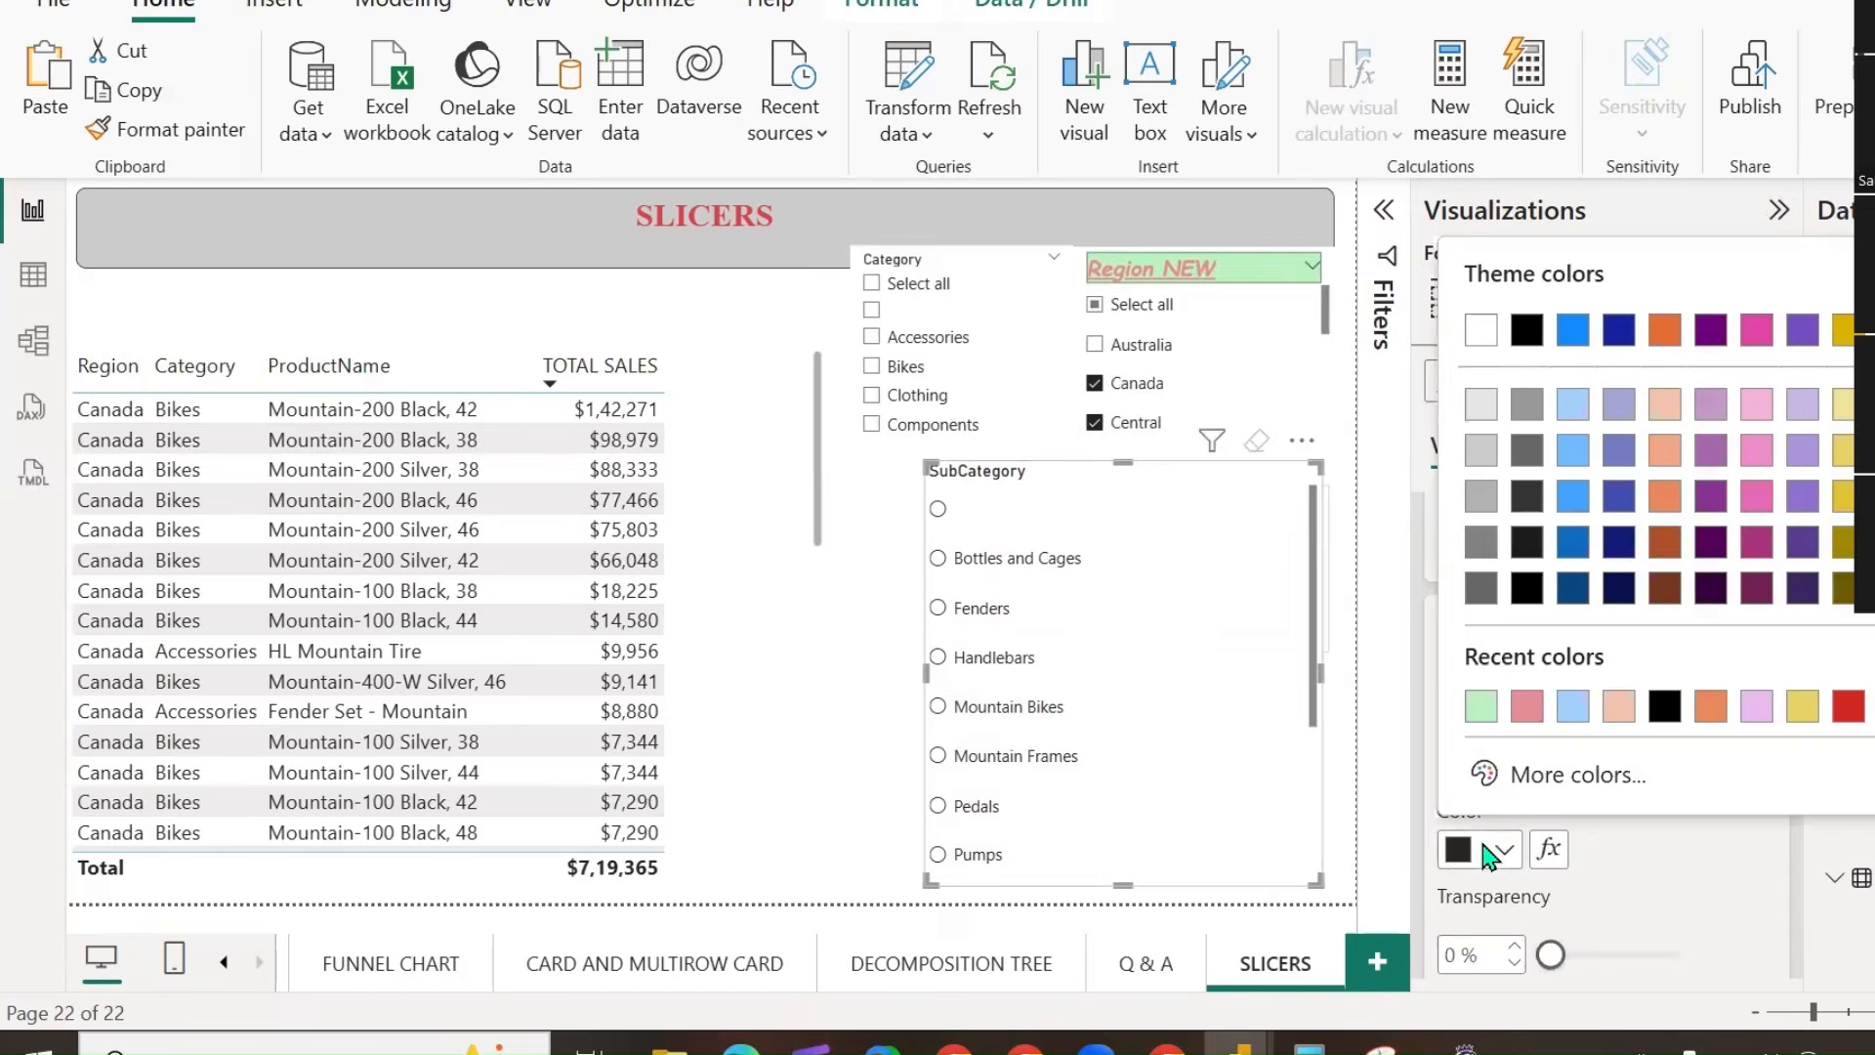
{"action": "left_click", "coordinate": [1481, 706]}
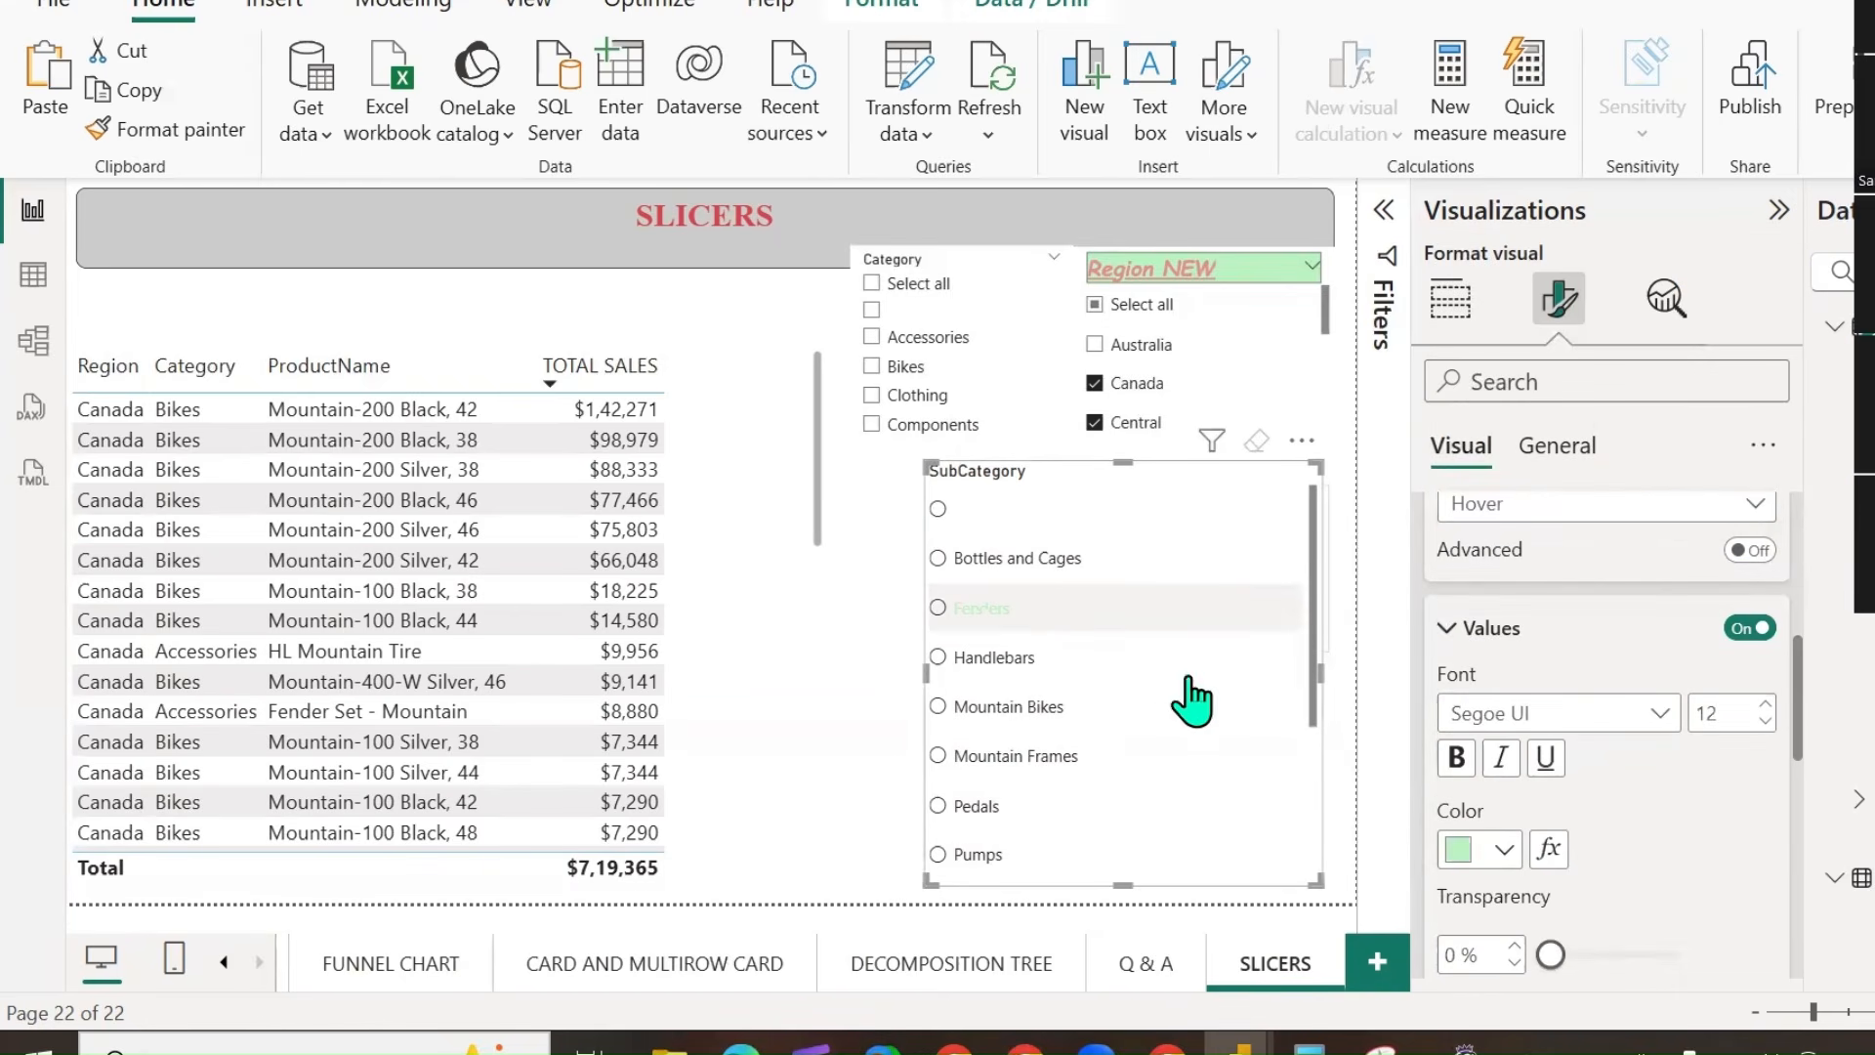
Make the hover-state value text bold and pinkish red, and test it by selecting and clearing Mountain Bikes.
{"action": "left_click", "coordinate": [1456, 760]}
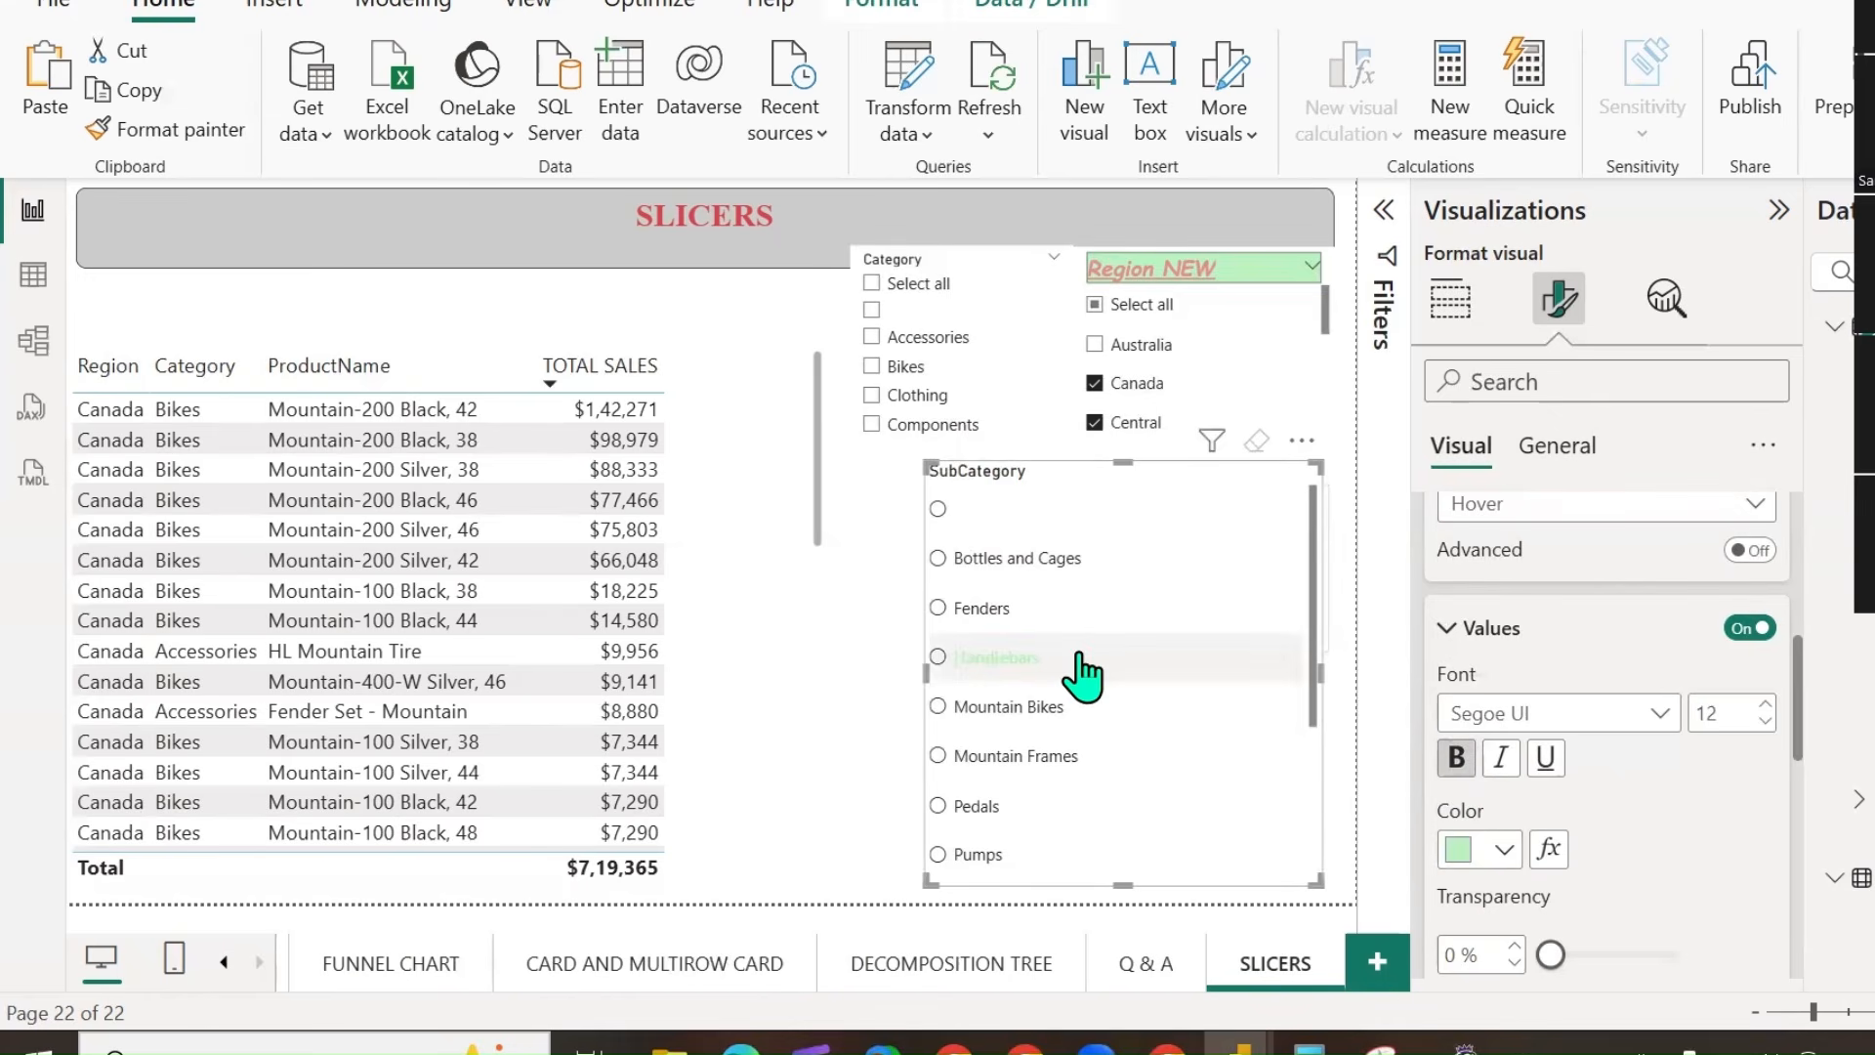
{"action": "left_click", "coordinate": [1484, 849]}
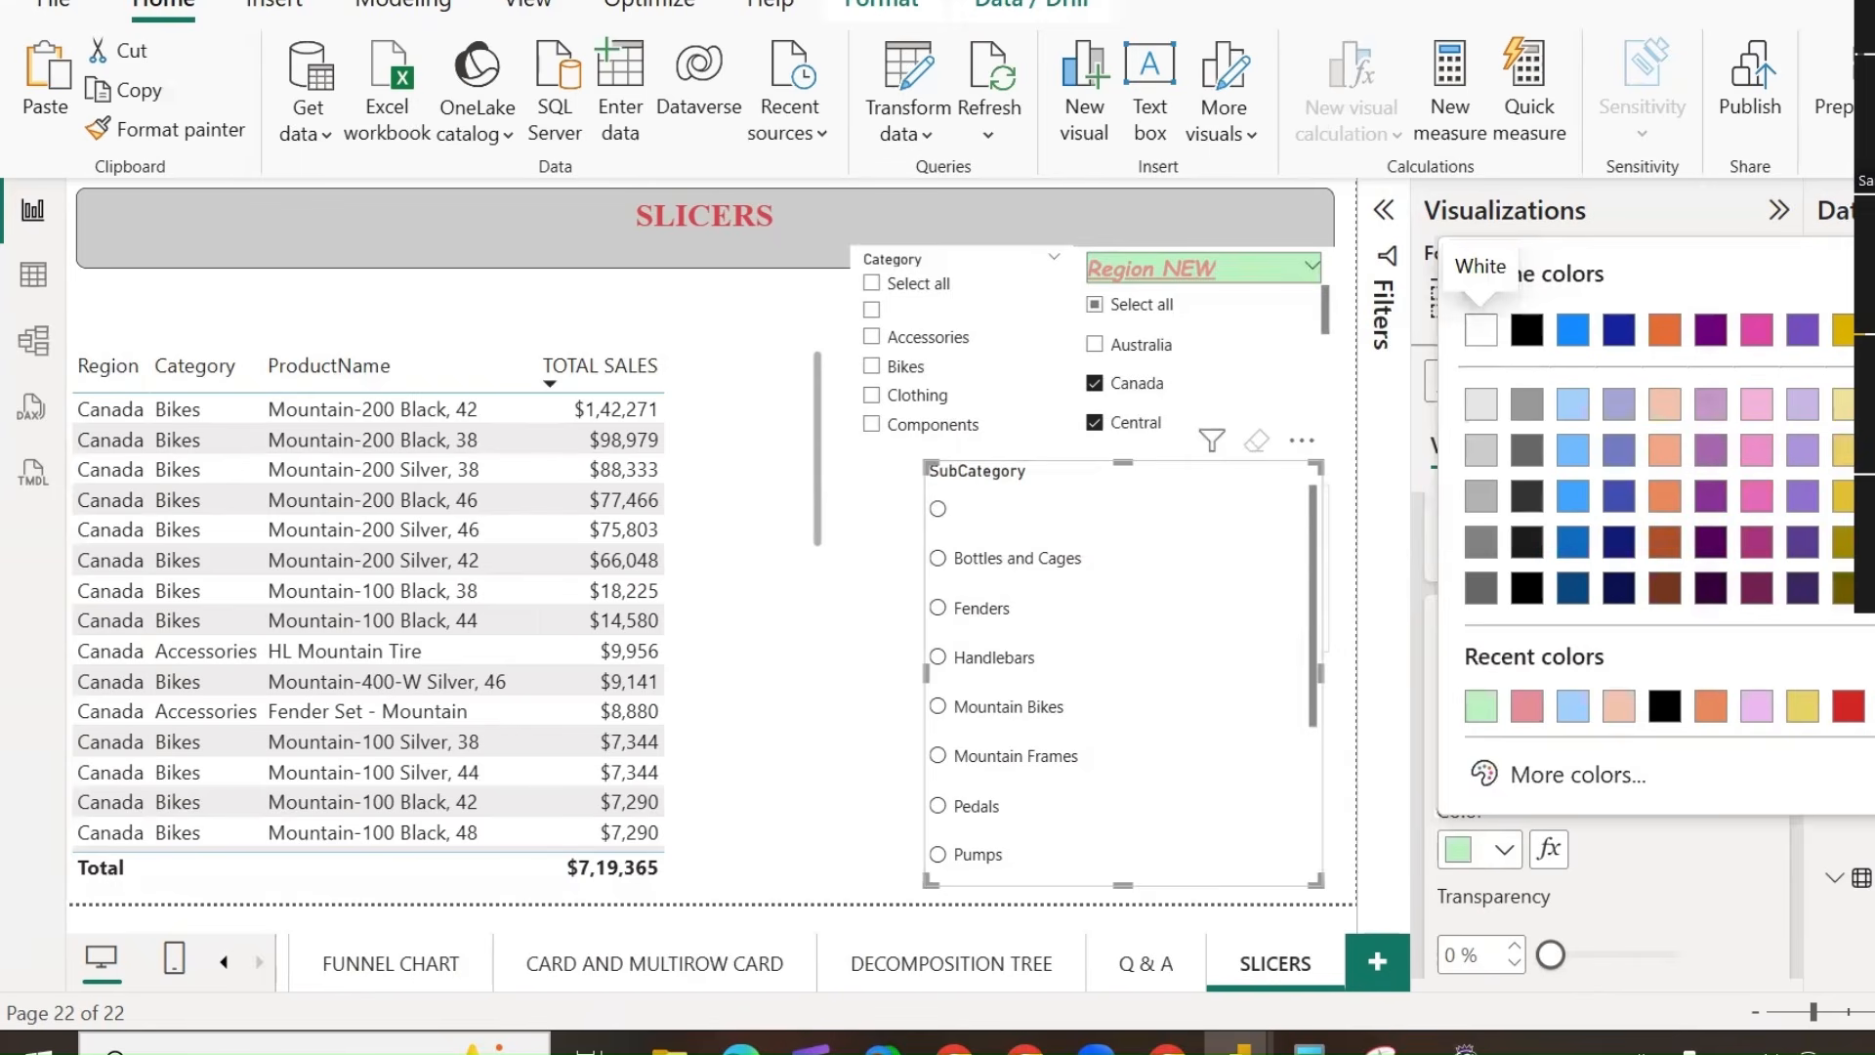
{"action": "left_click", "coordinate": [1527, 705]}
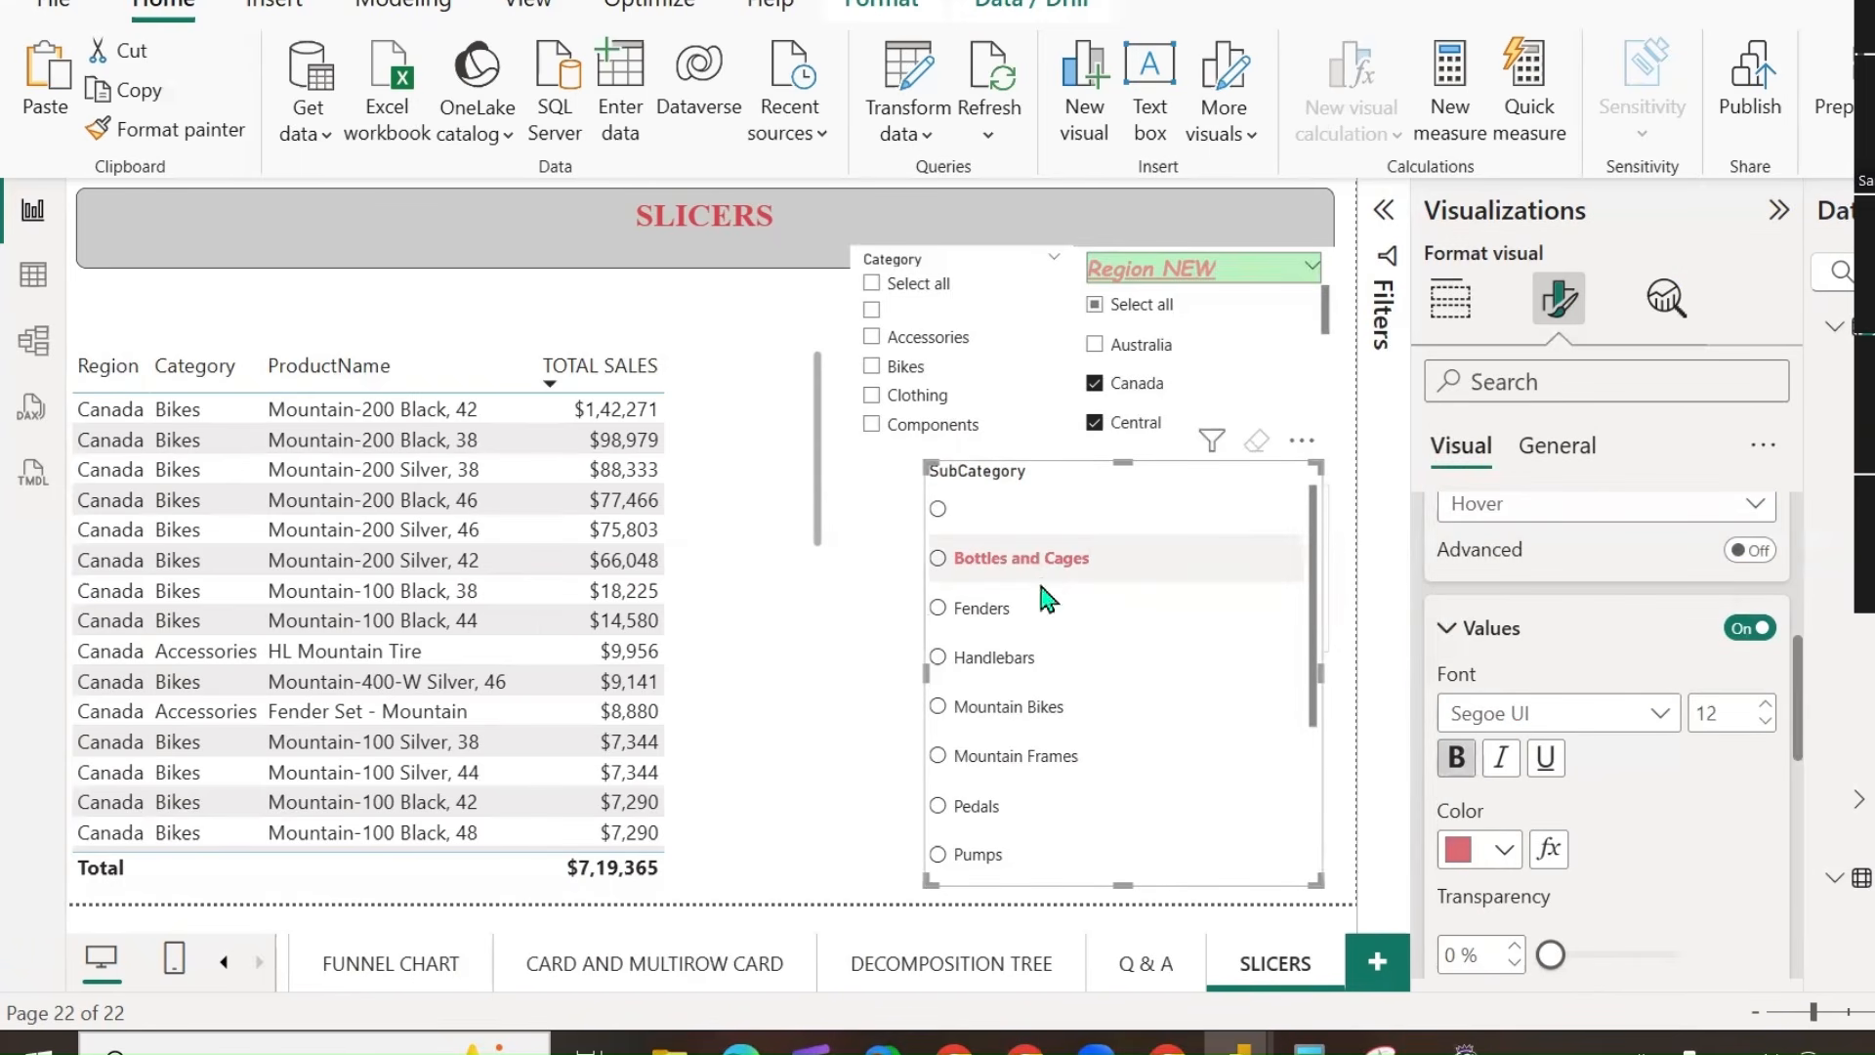
{"action": "left_click", "coordinate": [1063, 711]}
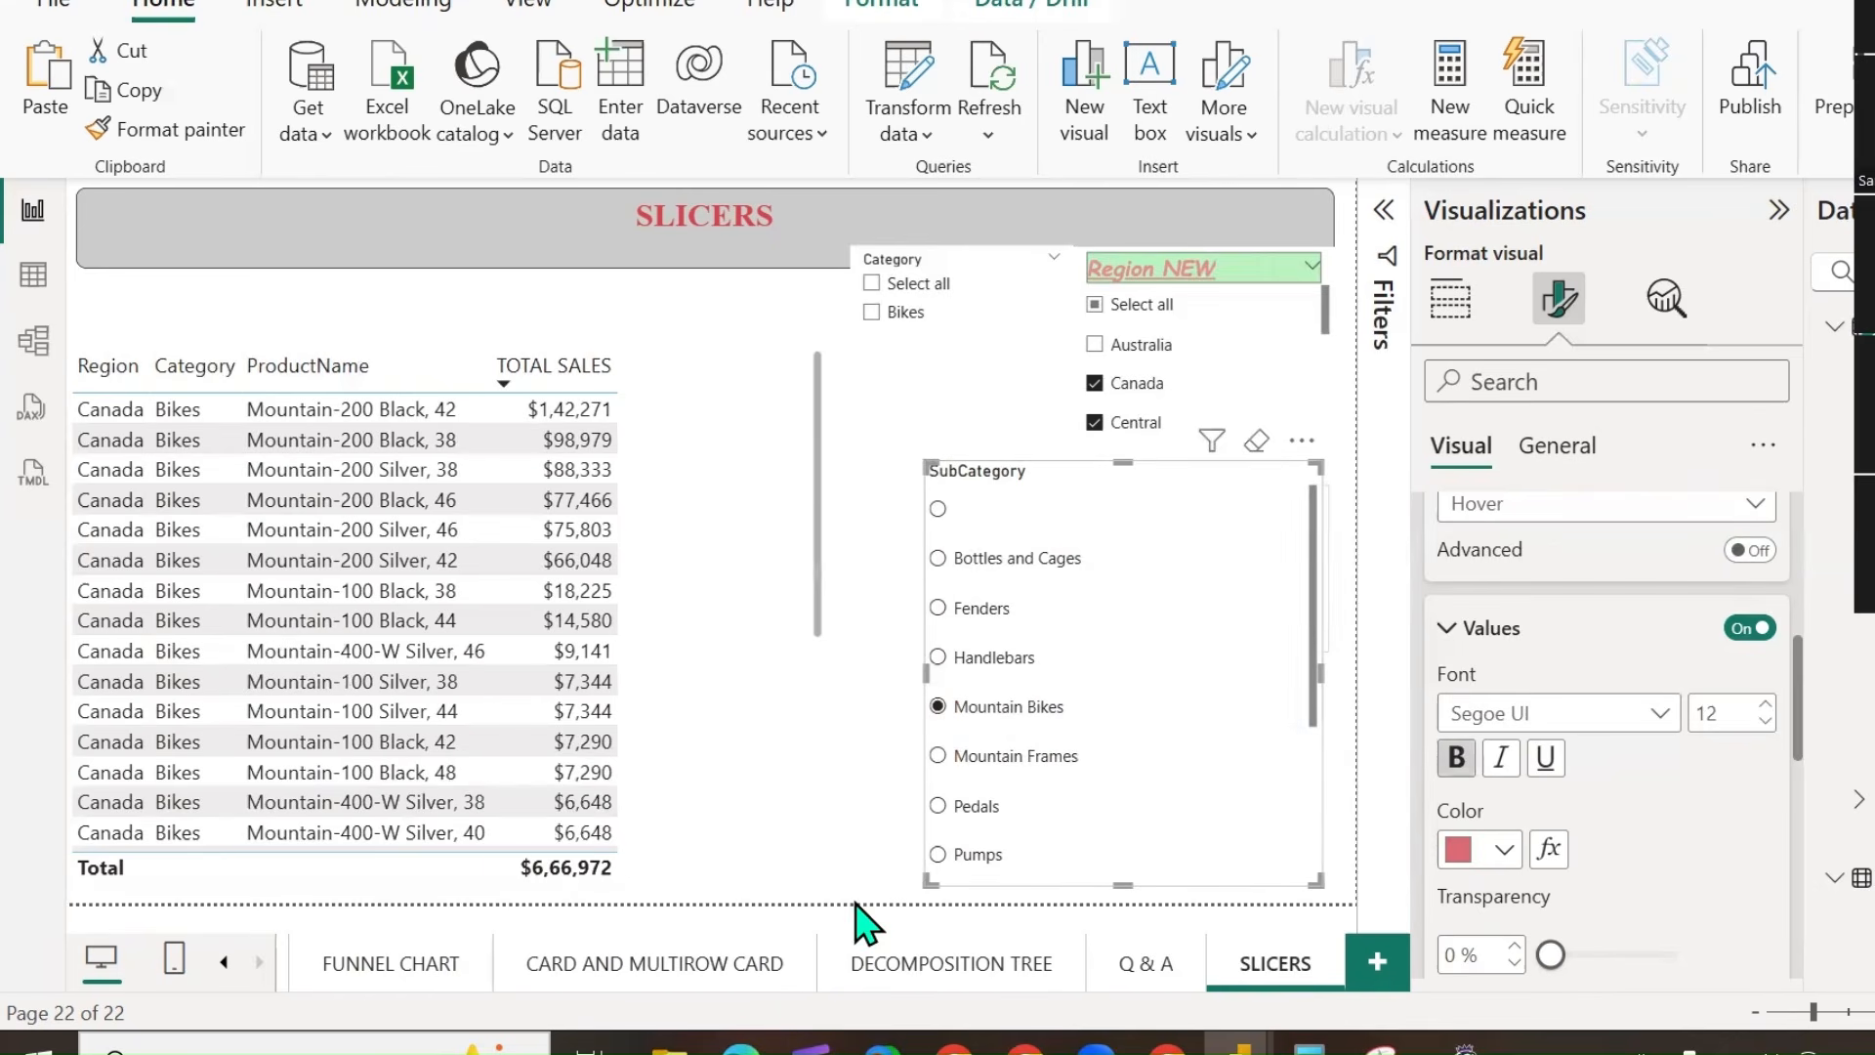
{"action": "left_click", "coordinate": [1030, 721]}
Switch the SubCategory value settings to the Pressed state and test it on Handlebars.
{"action": "scroll", "coordinate": [1661, 586], "scroll_direction": "up", "scroll_amount": 2}
{"action": "left_click", "coordinate": [1654, 666]}
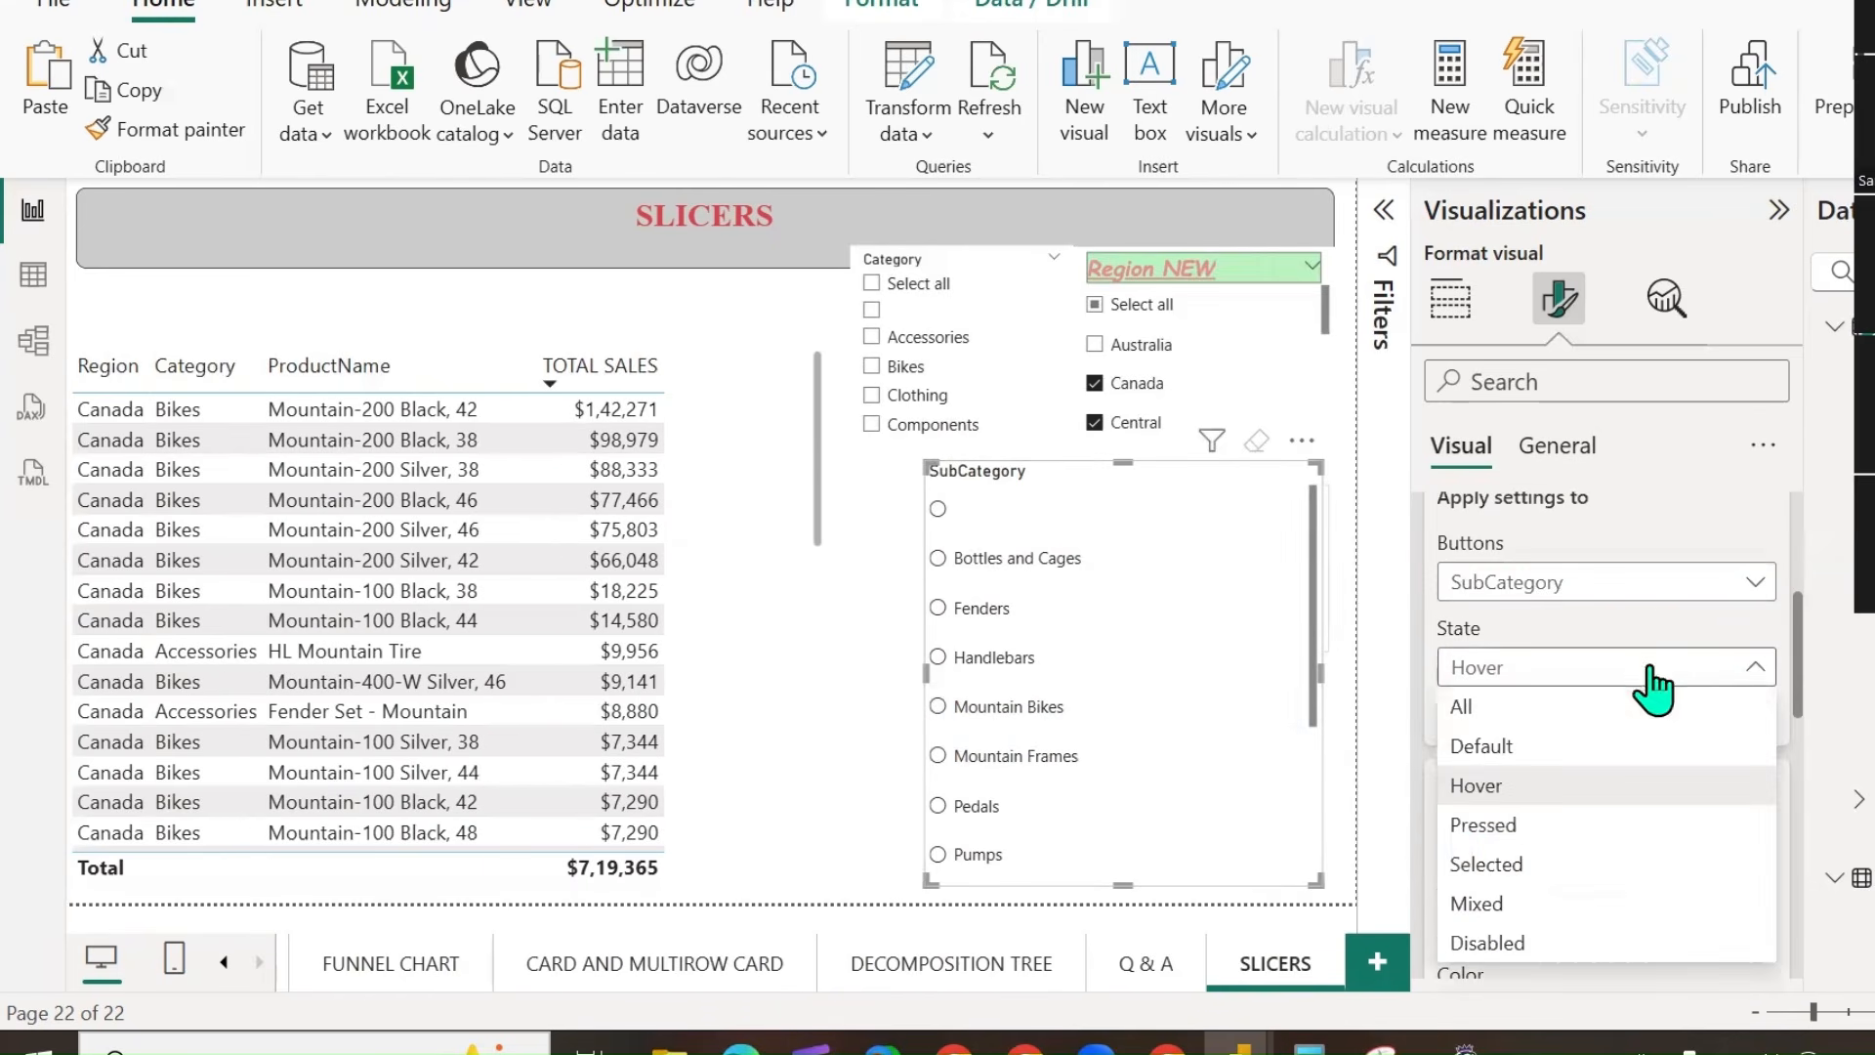
{"action": "left_click", "coordinate": [1533, 828]}
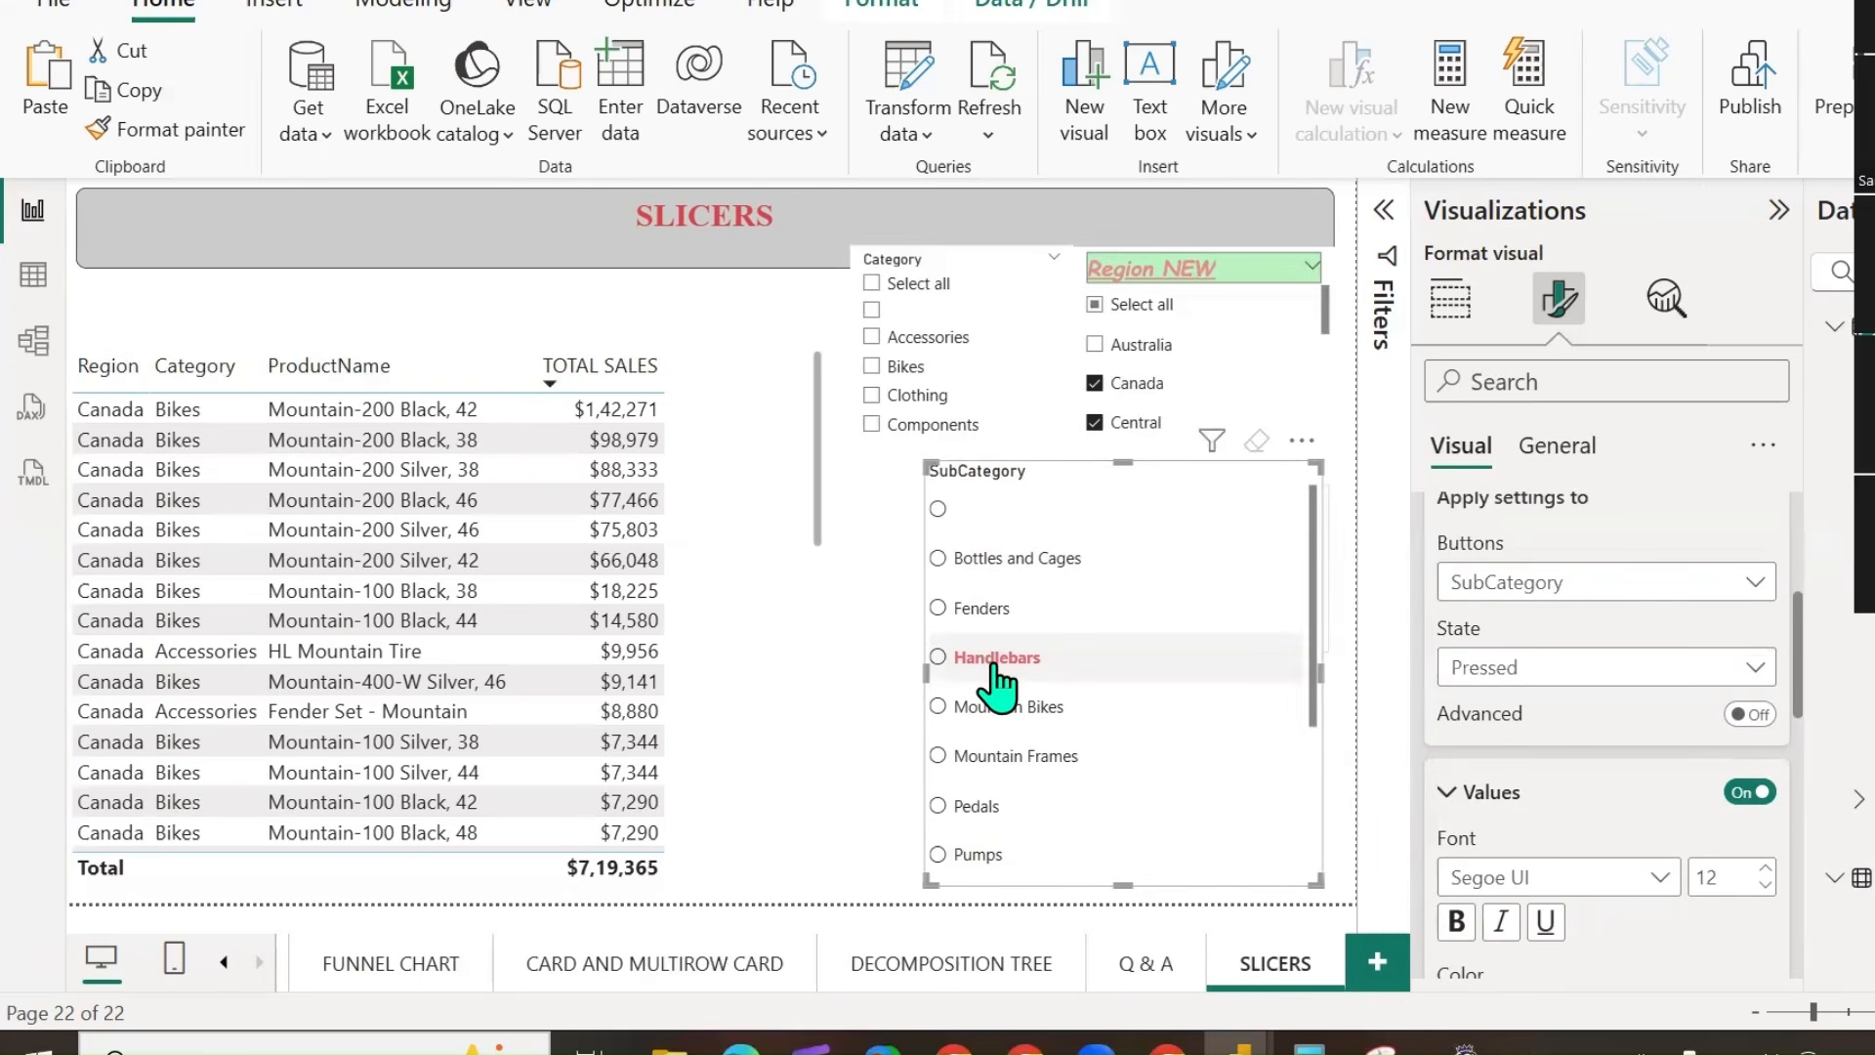
{"action": "left_click", "coordinate": [996, 658]}
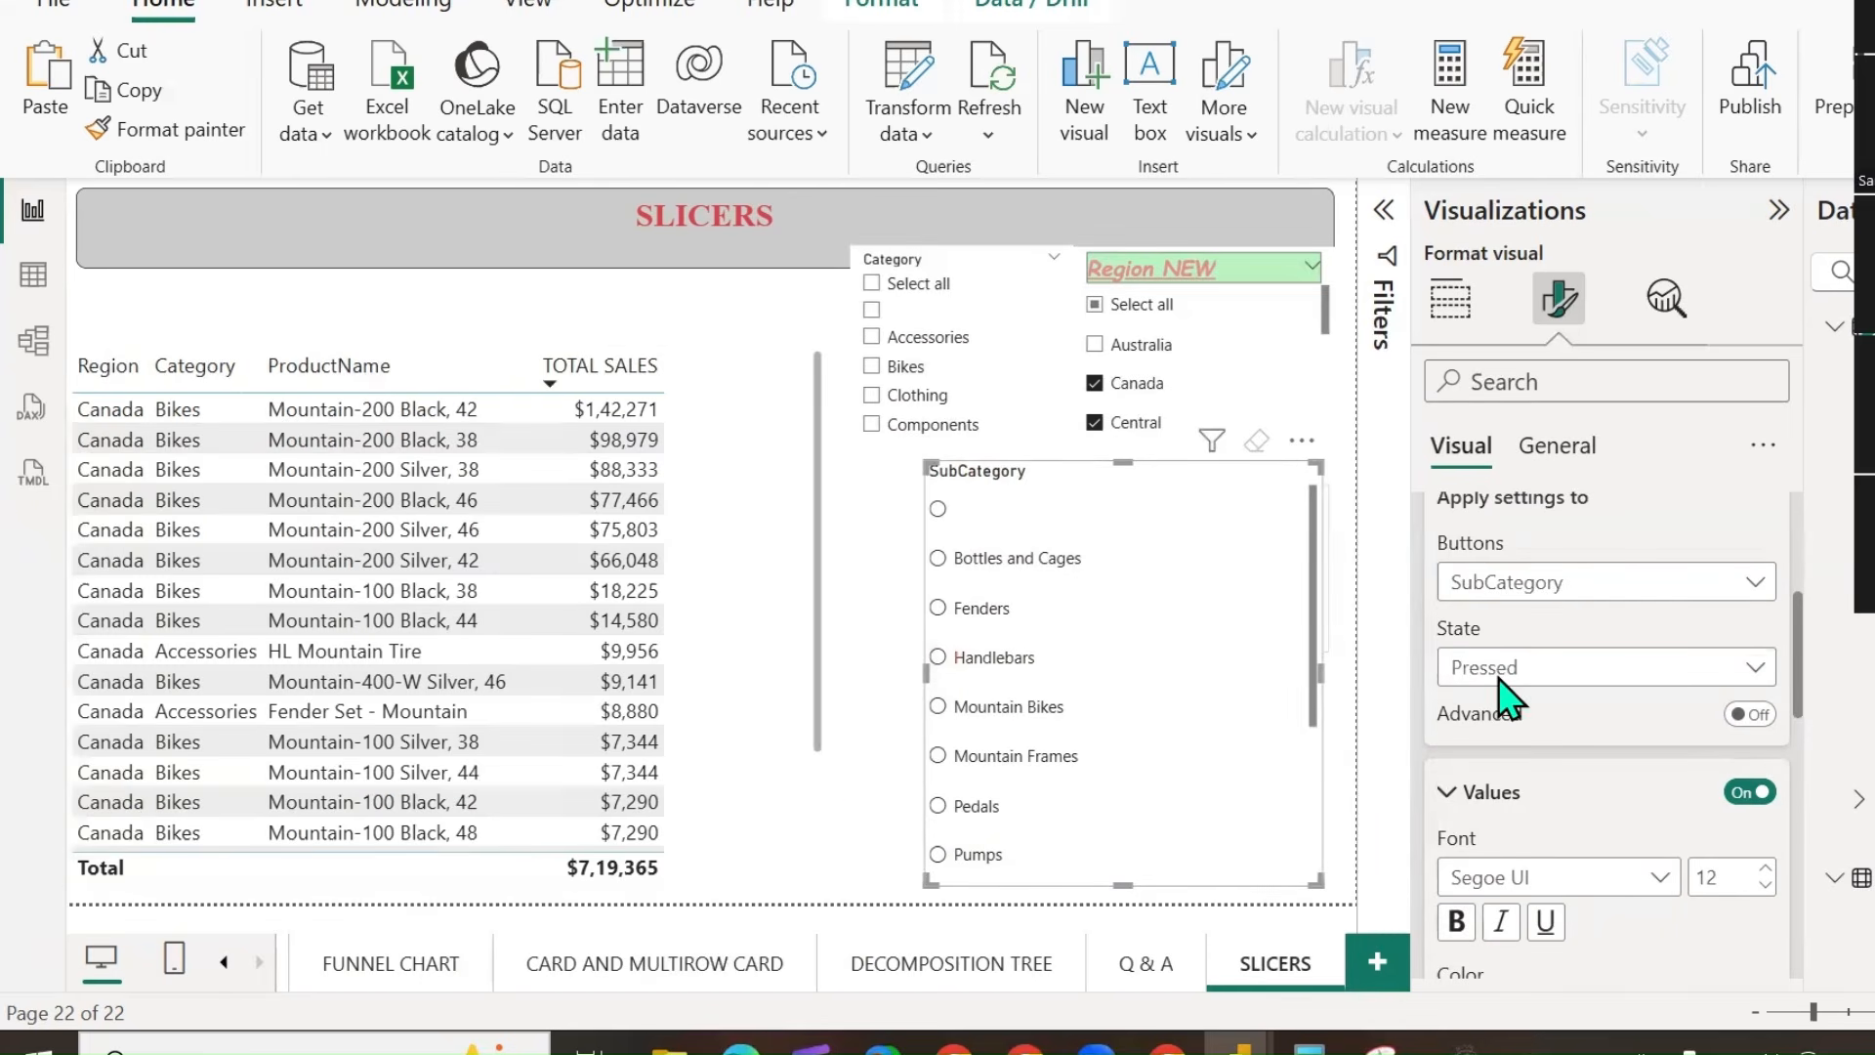
Switch the SubCategory value settings to the Selected state and test it by selecting and clearing Fenders.
{"action": "left_click", "coordinate": [1607, 676]}
{"action": "left_click", "coordinate": [1519, 861]}
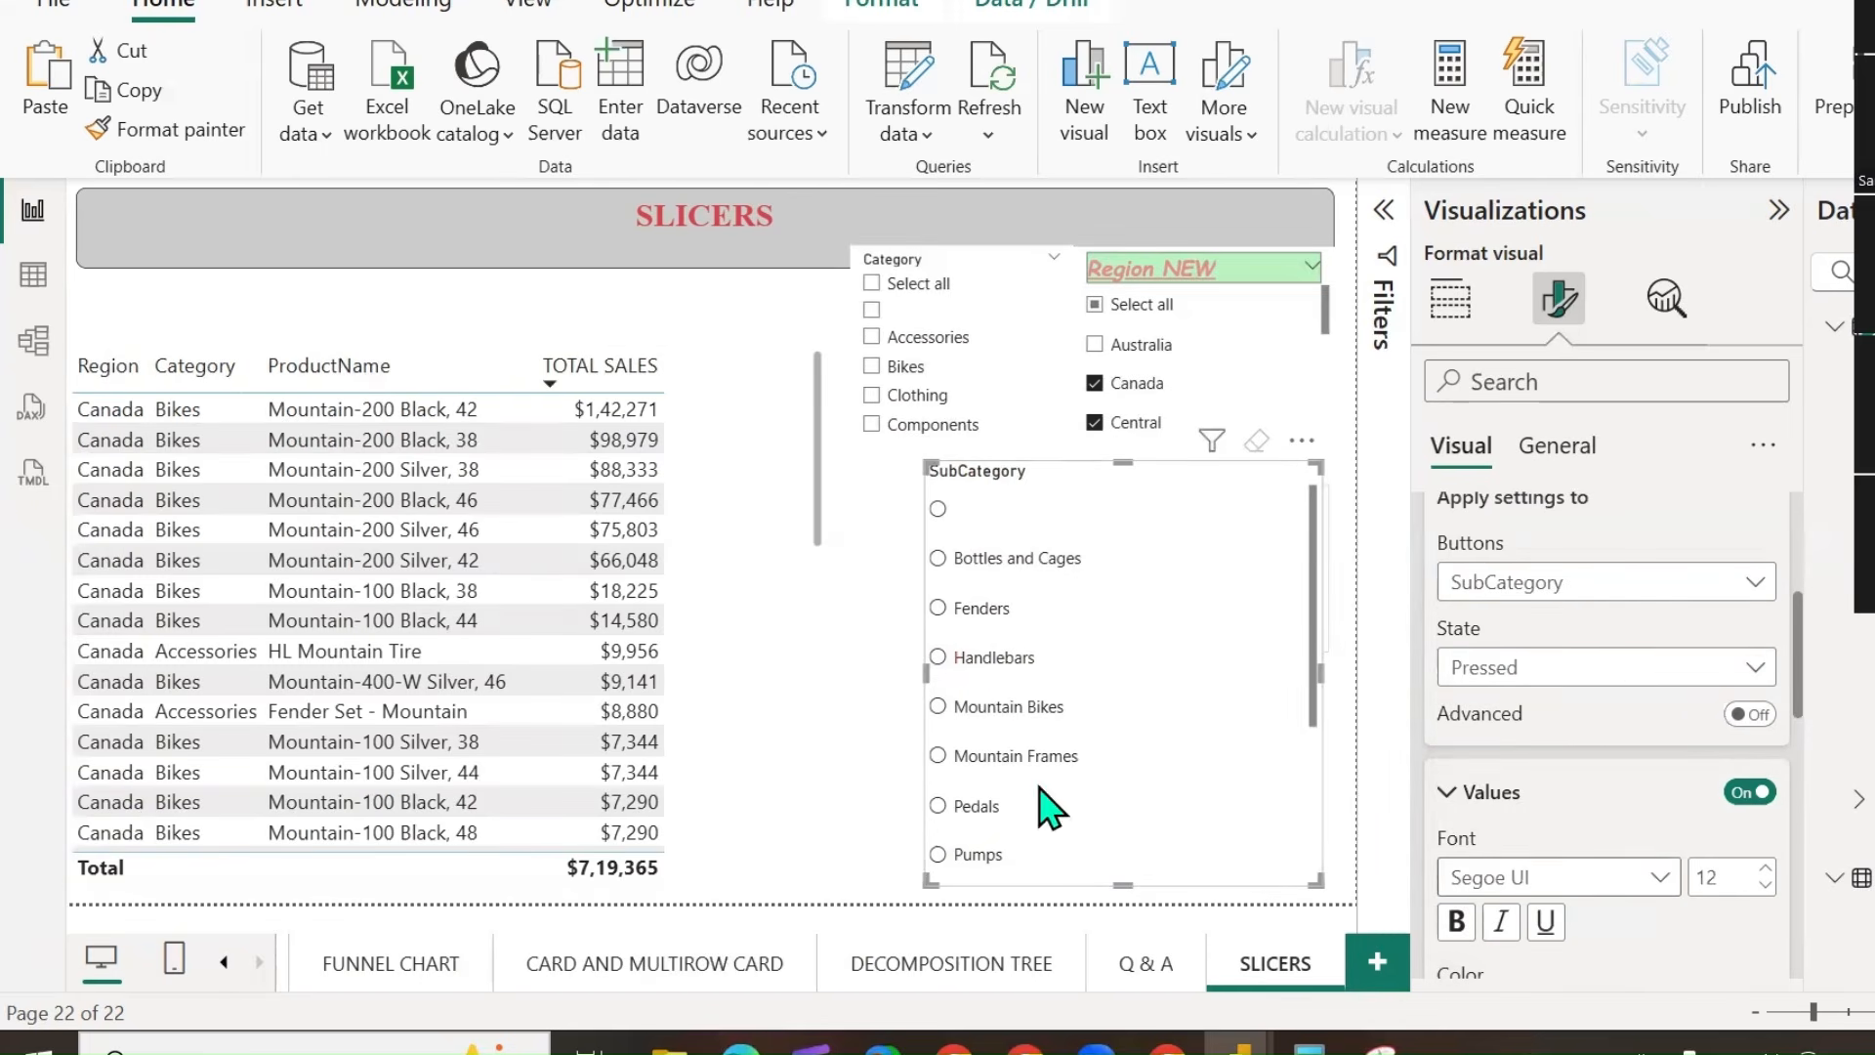
{"action": "left_click", "coordinate": [982, 618]}
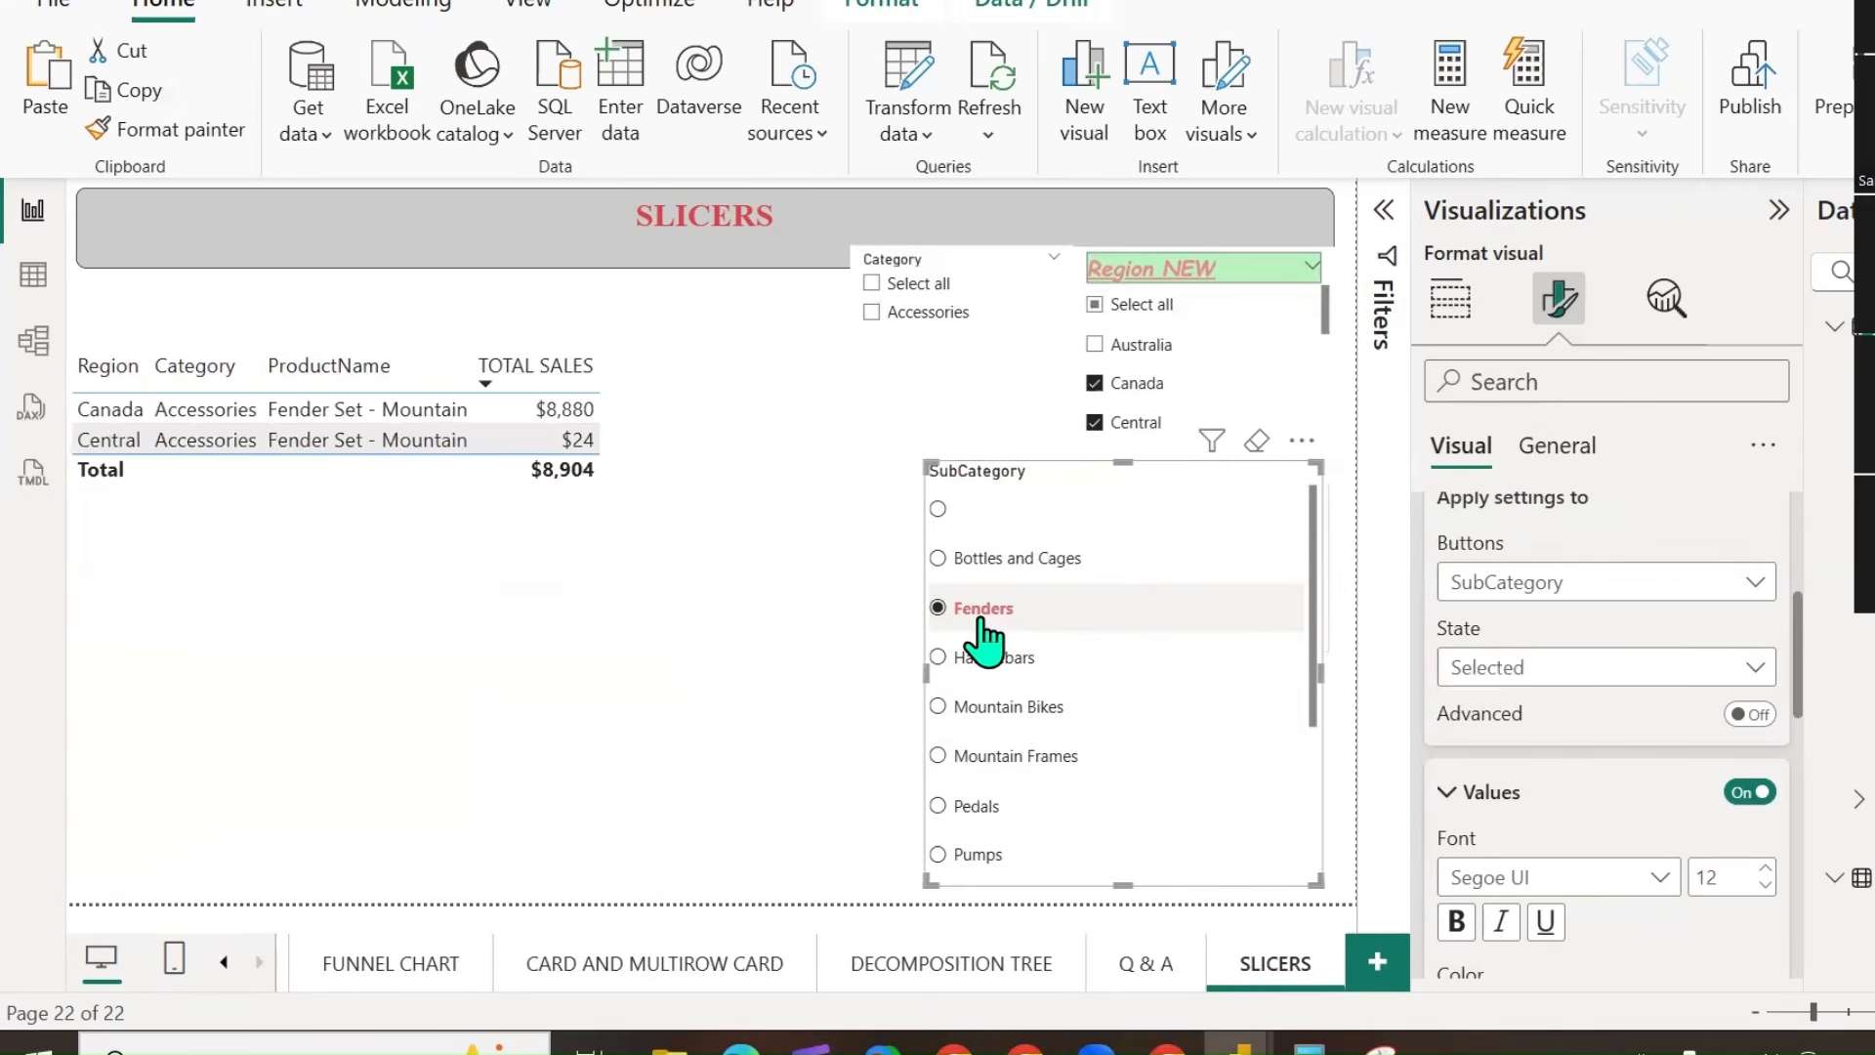
{"action": "left_click", "coordinate": [975, 623]}
{"action": "scroll", "coordinate": [1562, 698], "scroll_direction": "down", "scroll_amount": 2}
{"action": "scroll", "coordinate": [1651, 679], "scroll_direction": "up", "scroll_amount": 2}
Set the state for the SubCategory value settings to Mixed and test it by selecting Fenders and Pedals.
{"action": "left_click", "coordinate": [1704, 668]}
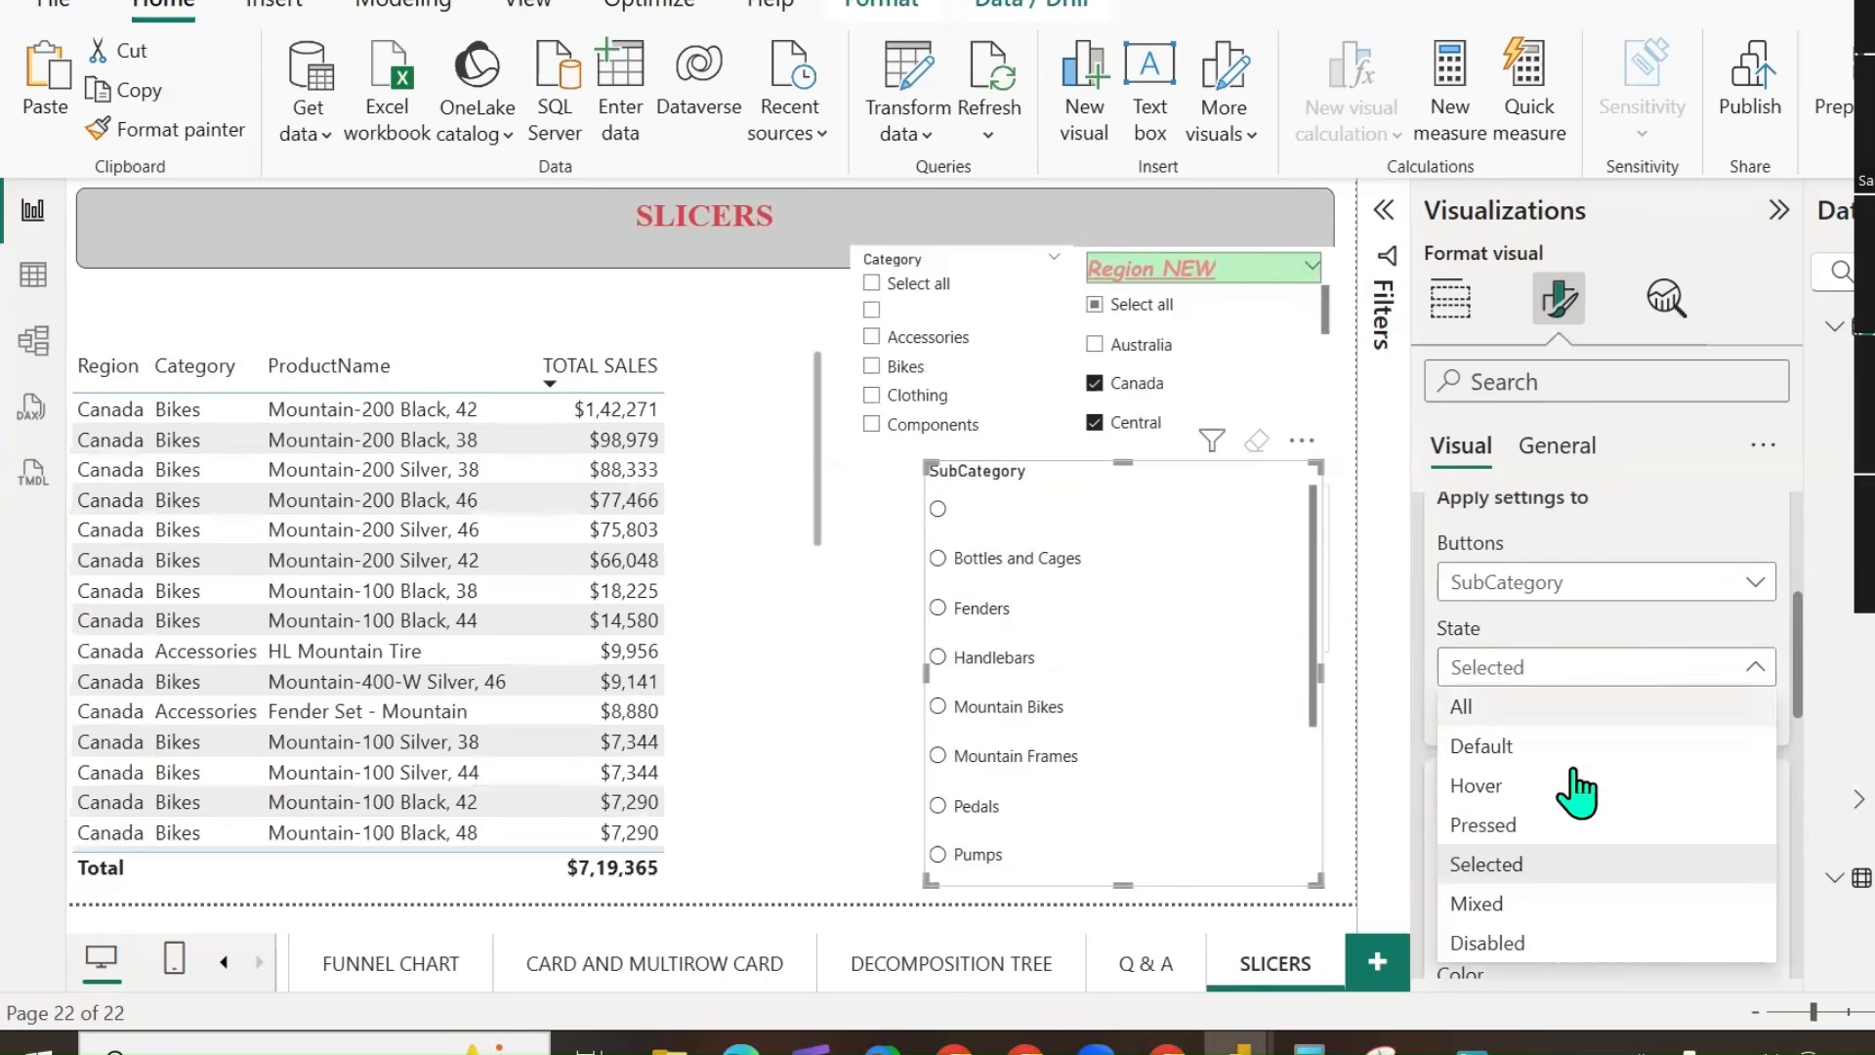
{"action": "left_click", "coordinate": [1537, 894]}
{"action": "left_click", "coordinate": [1006, 613]}
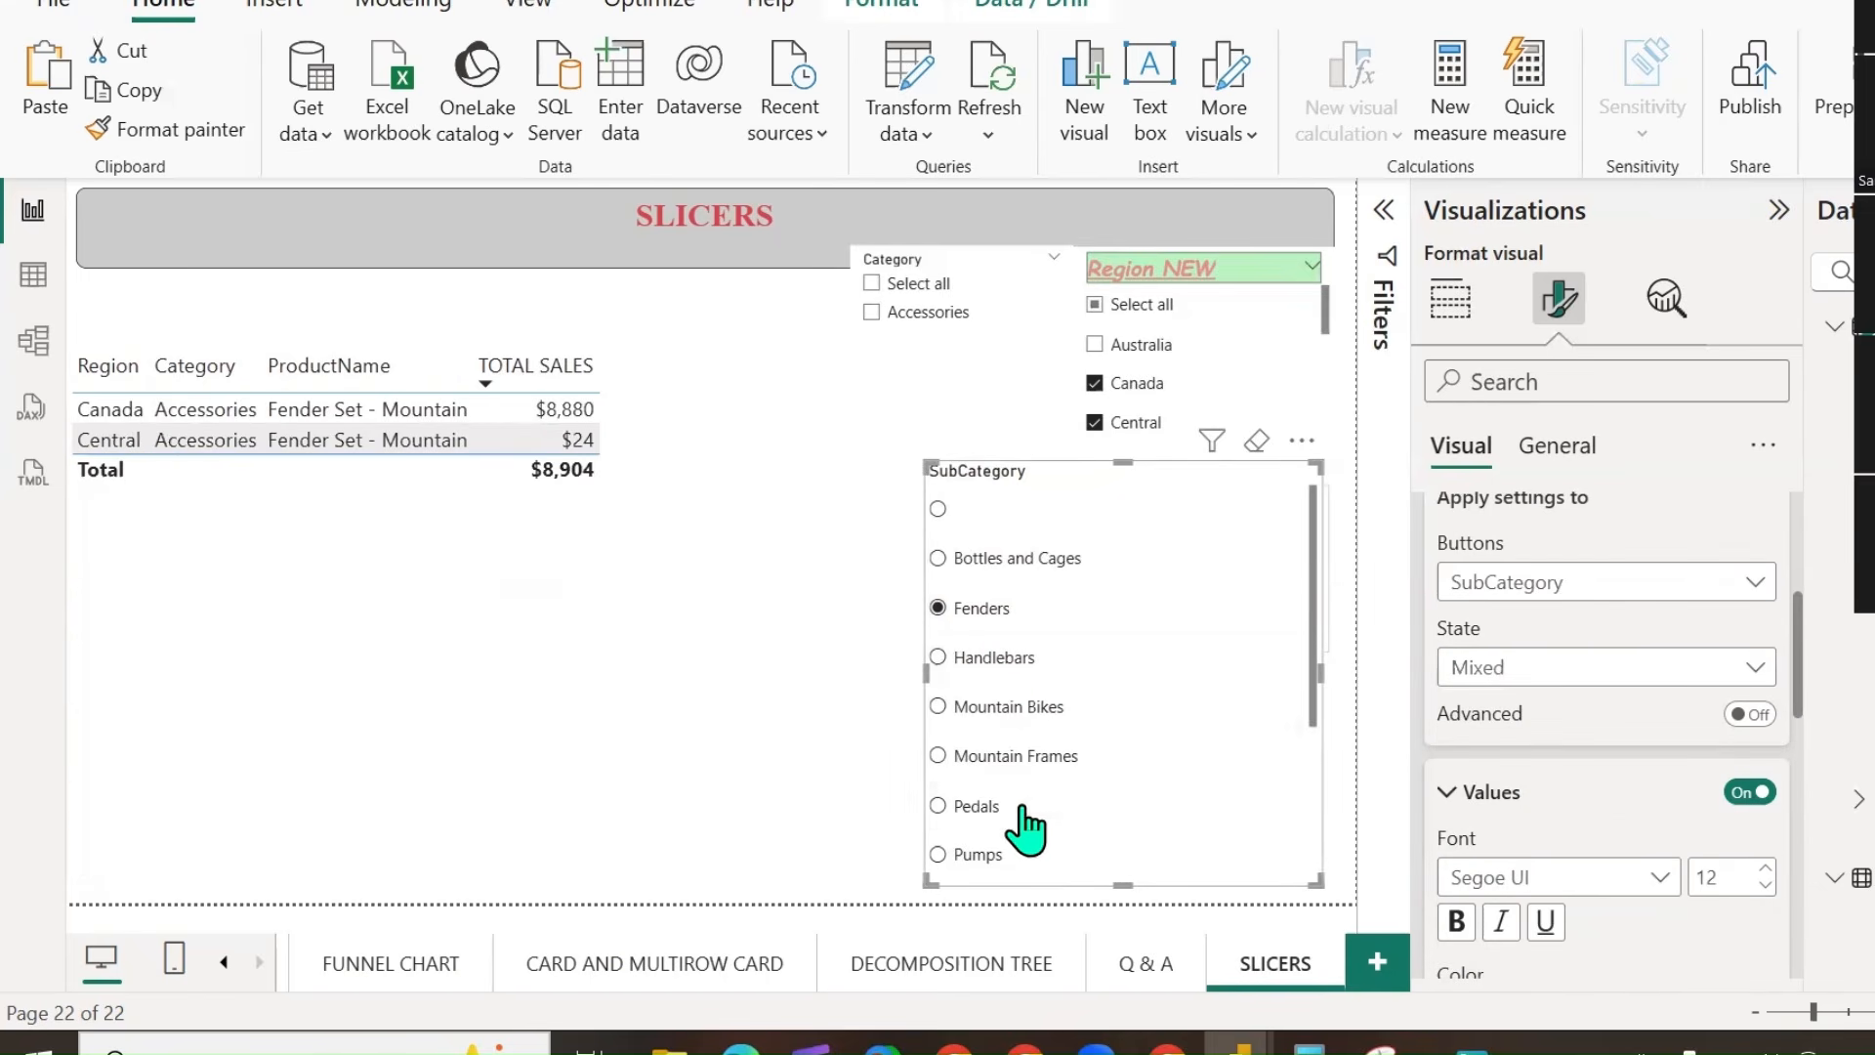
{"action": "left_click", "coordinate": [1016, 809]}
{"action": "left_click", "coordinate": [1624, 667]}
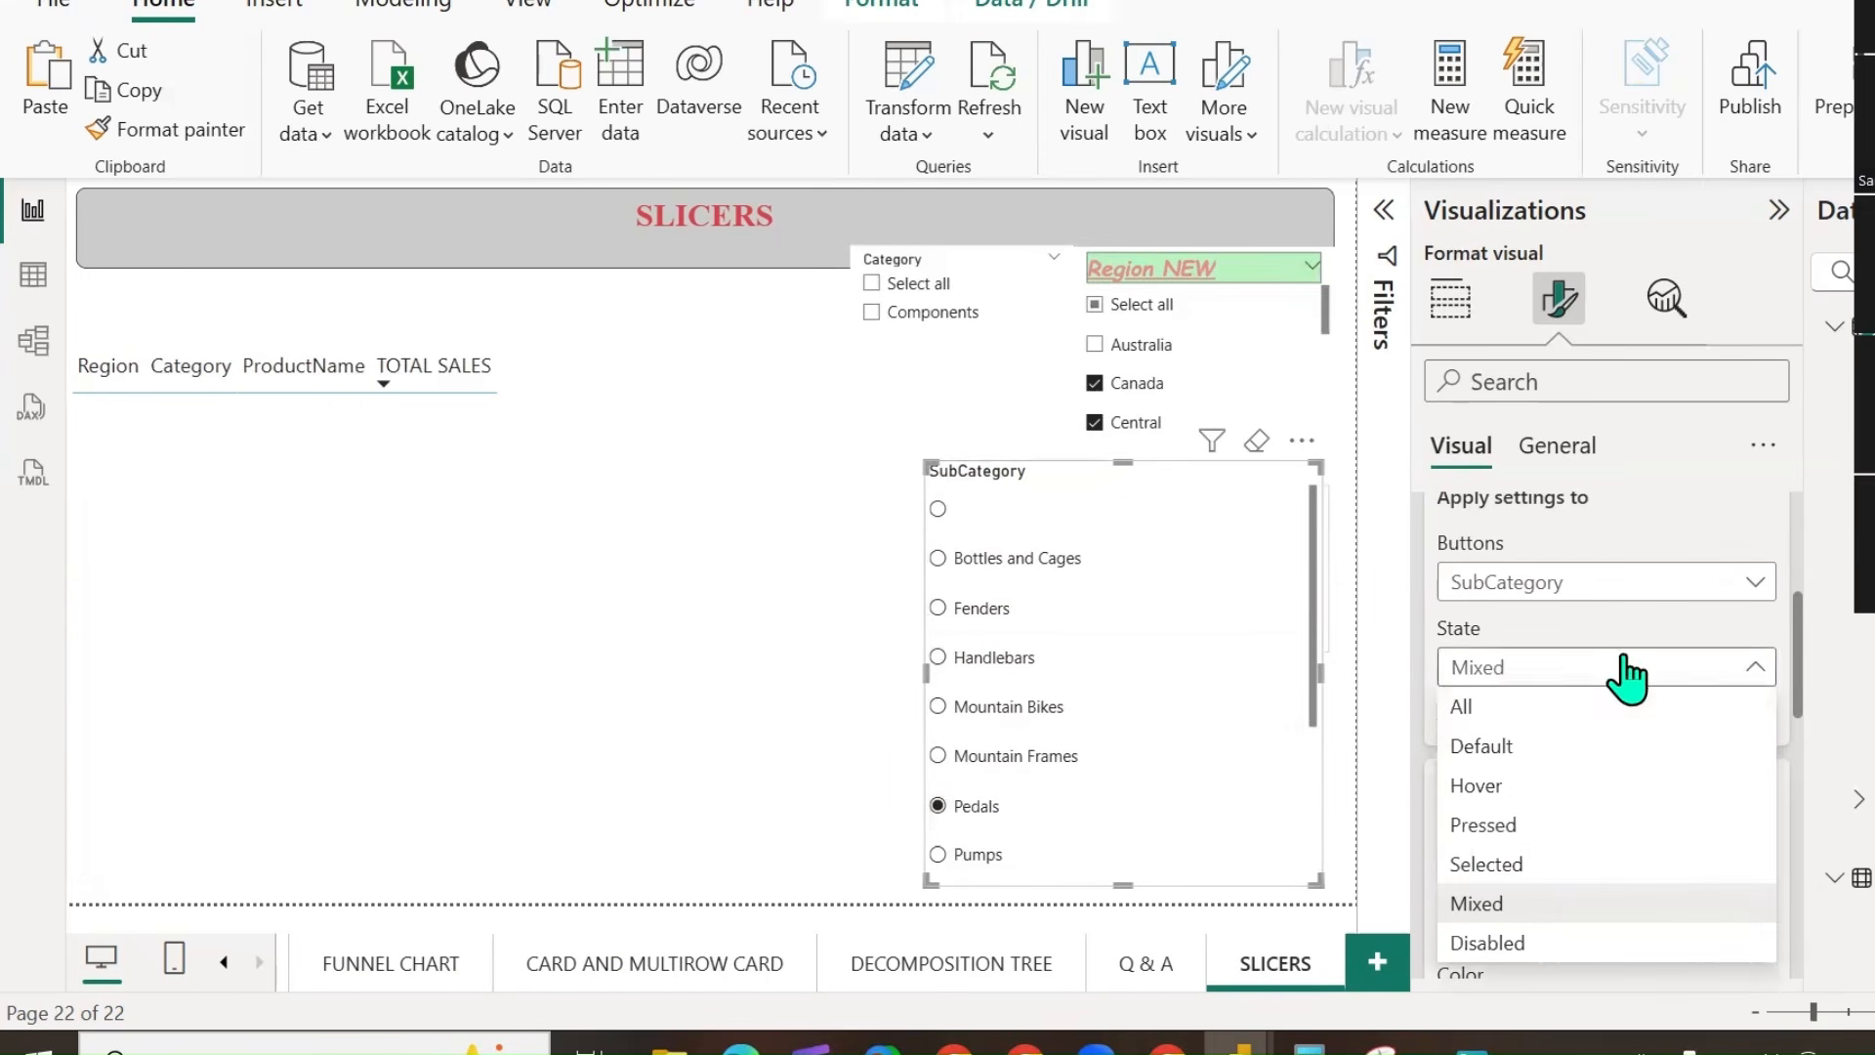
{"action": "left_click", "coordinate": [1568, 649]}
Turn on the Advanced state option, set the interaction state to Hover, and select Handlebars in the slicer.
{"action": "left_click", "coordinate": [1748, 717]}
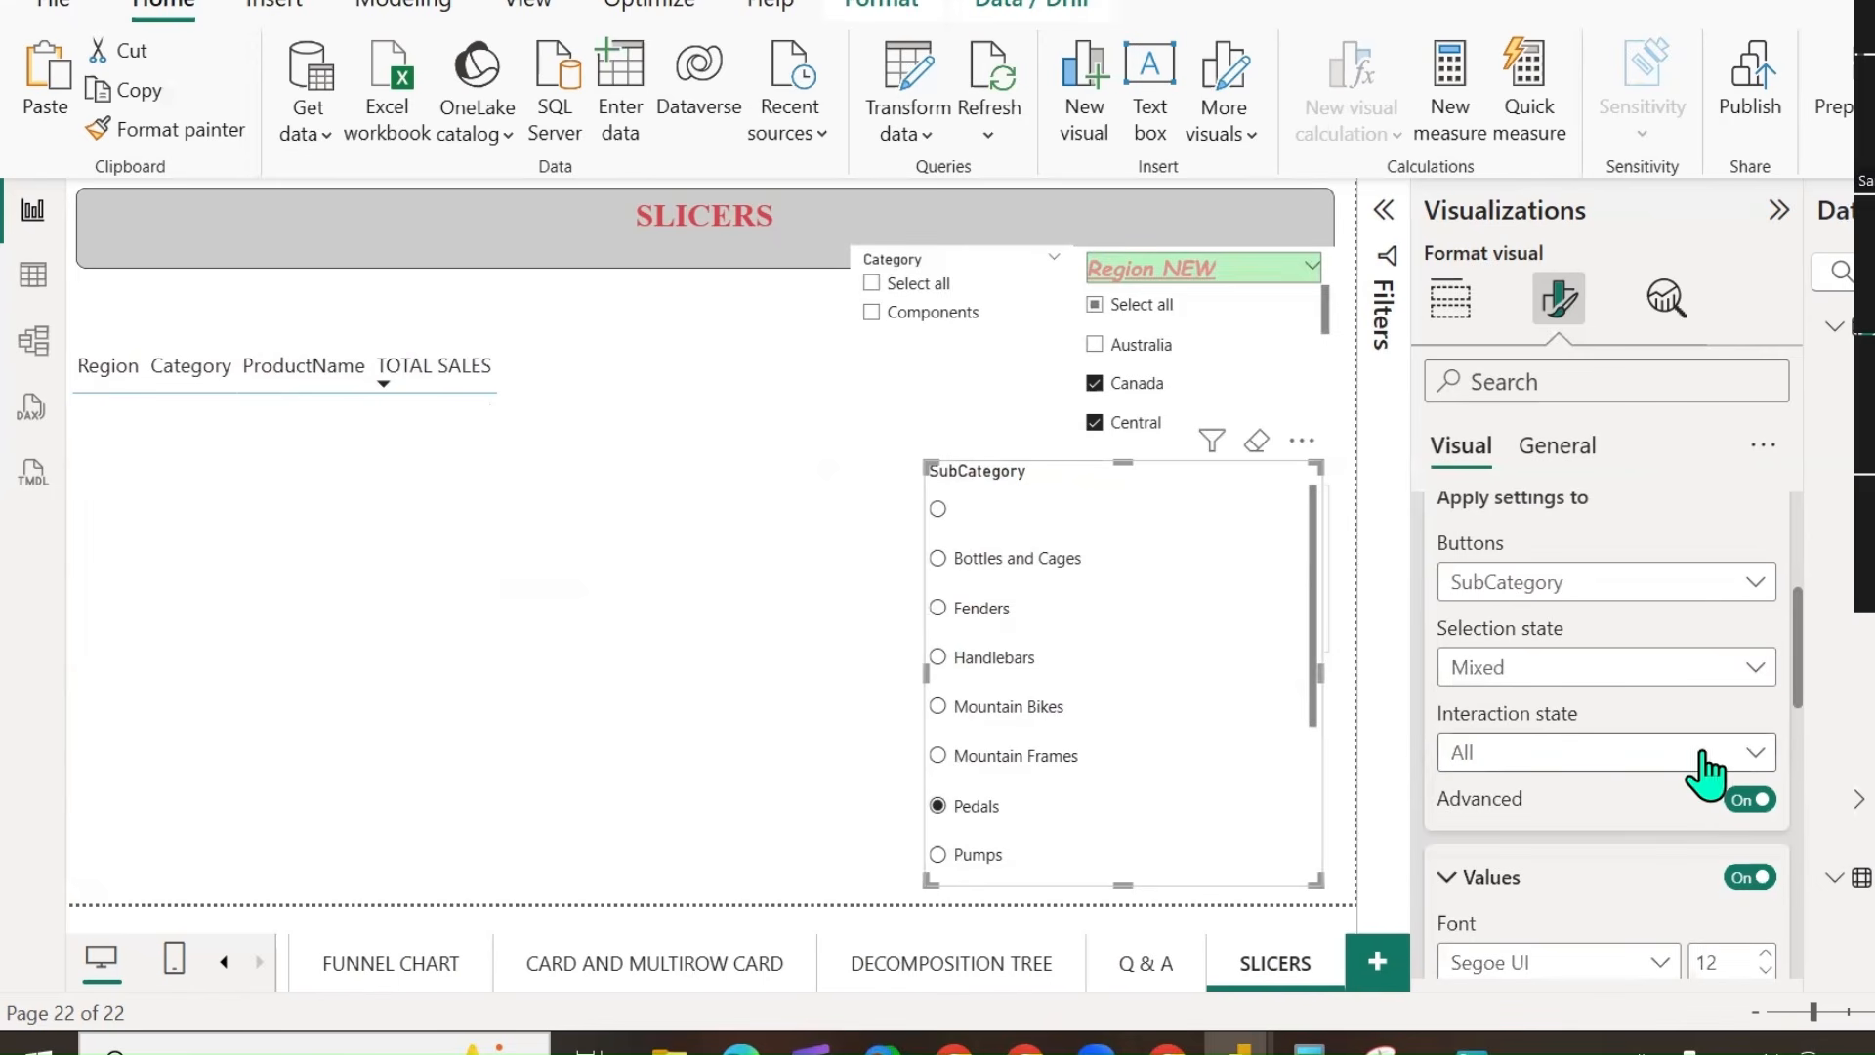
{"action": "left_click", "coordinate": [1743, 754]}
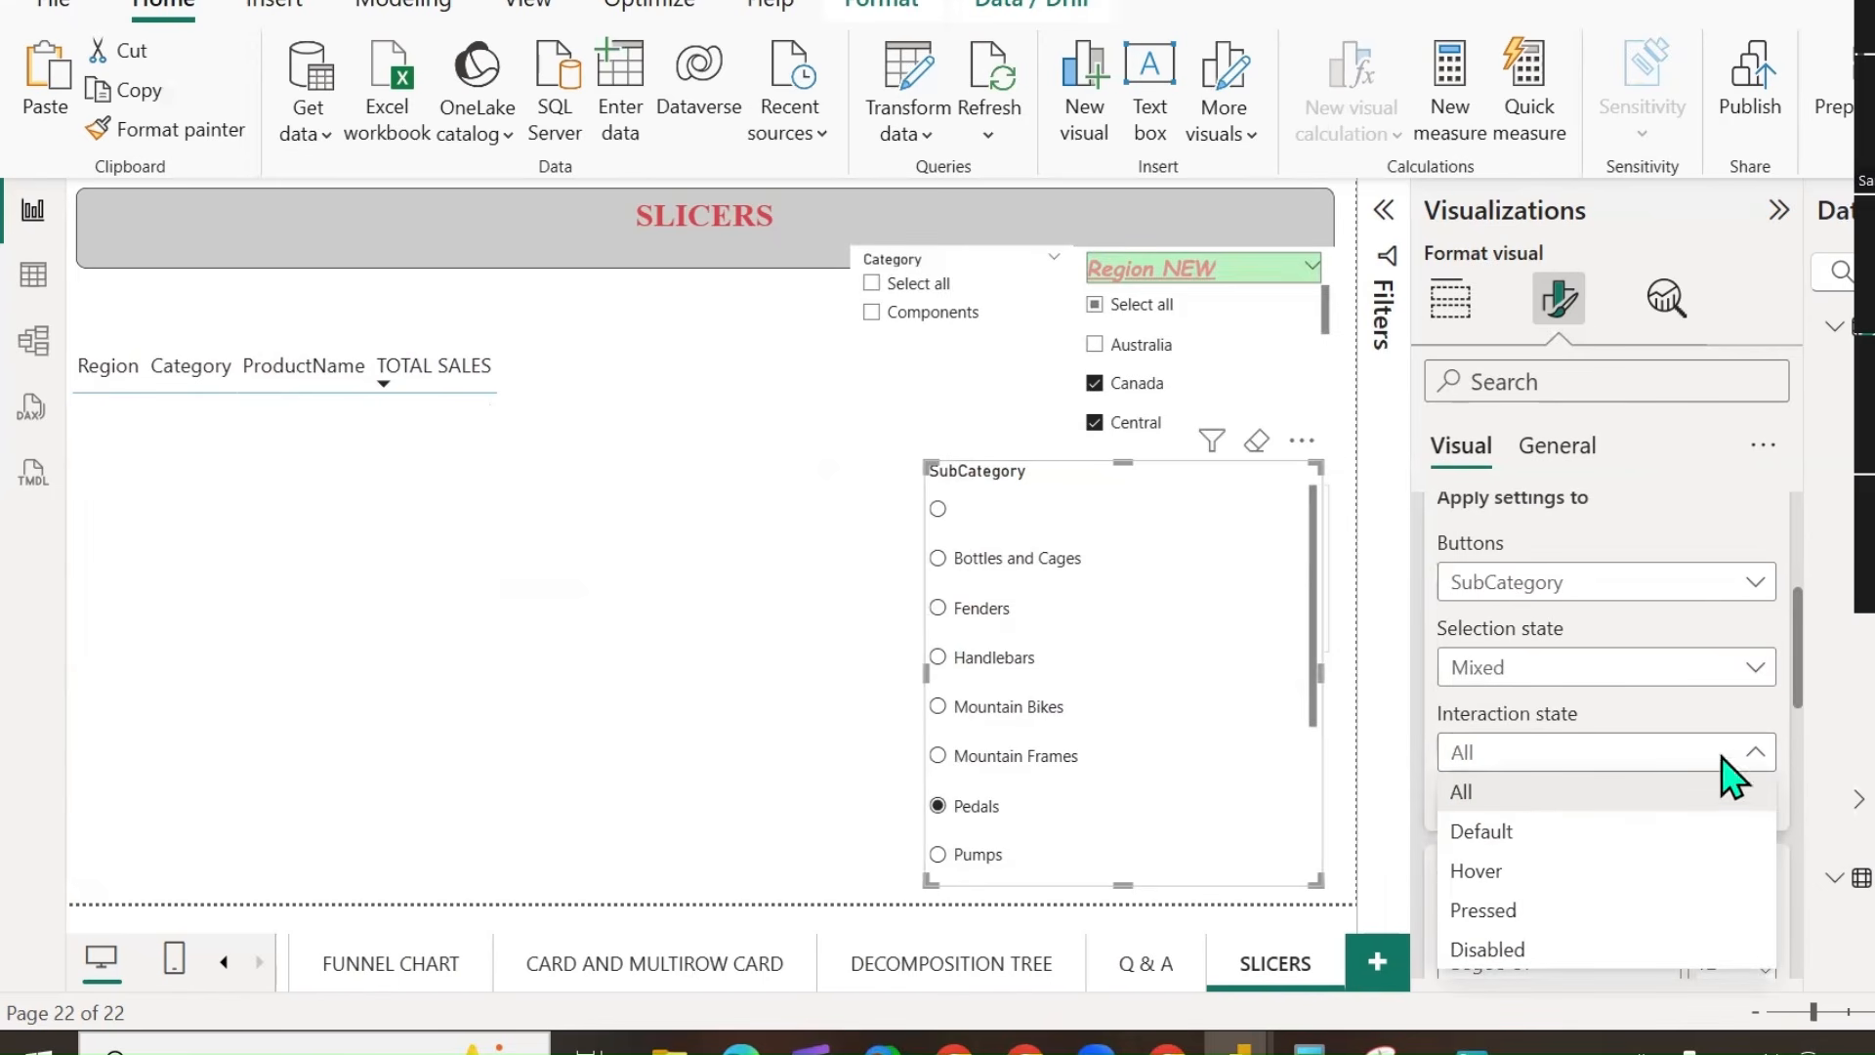
{"action": "left_click", "coordinate": [1519, 873]}
{"action": "left_click", "coordinate": [1021, 659]}
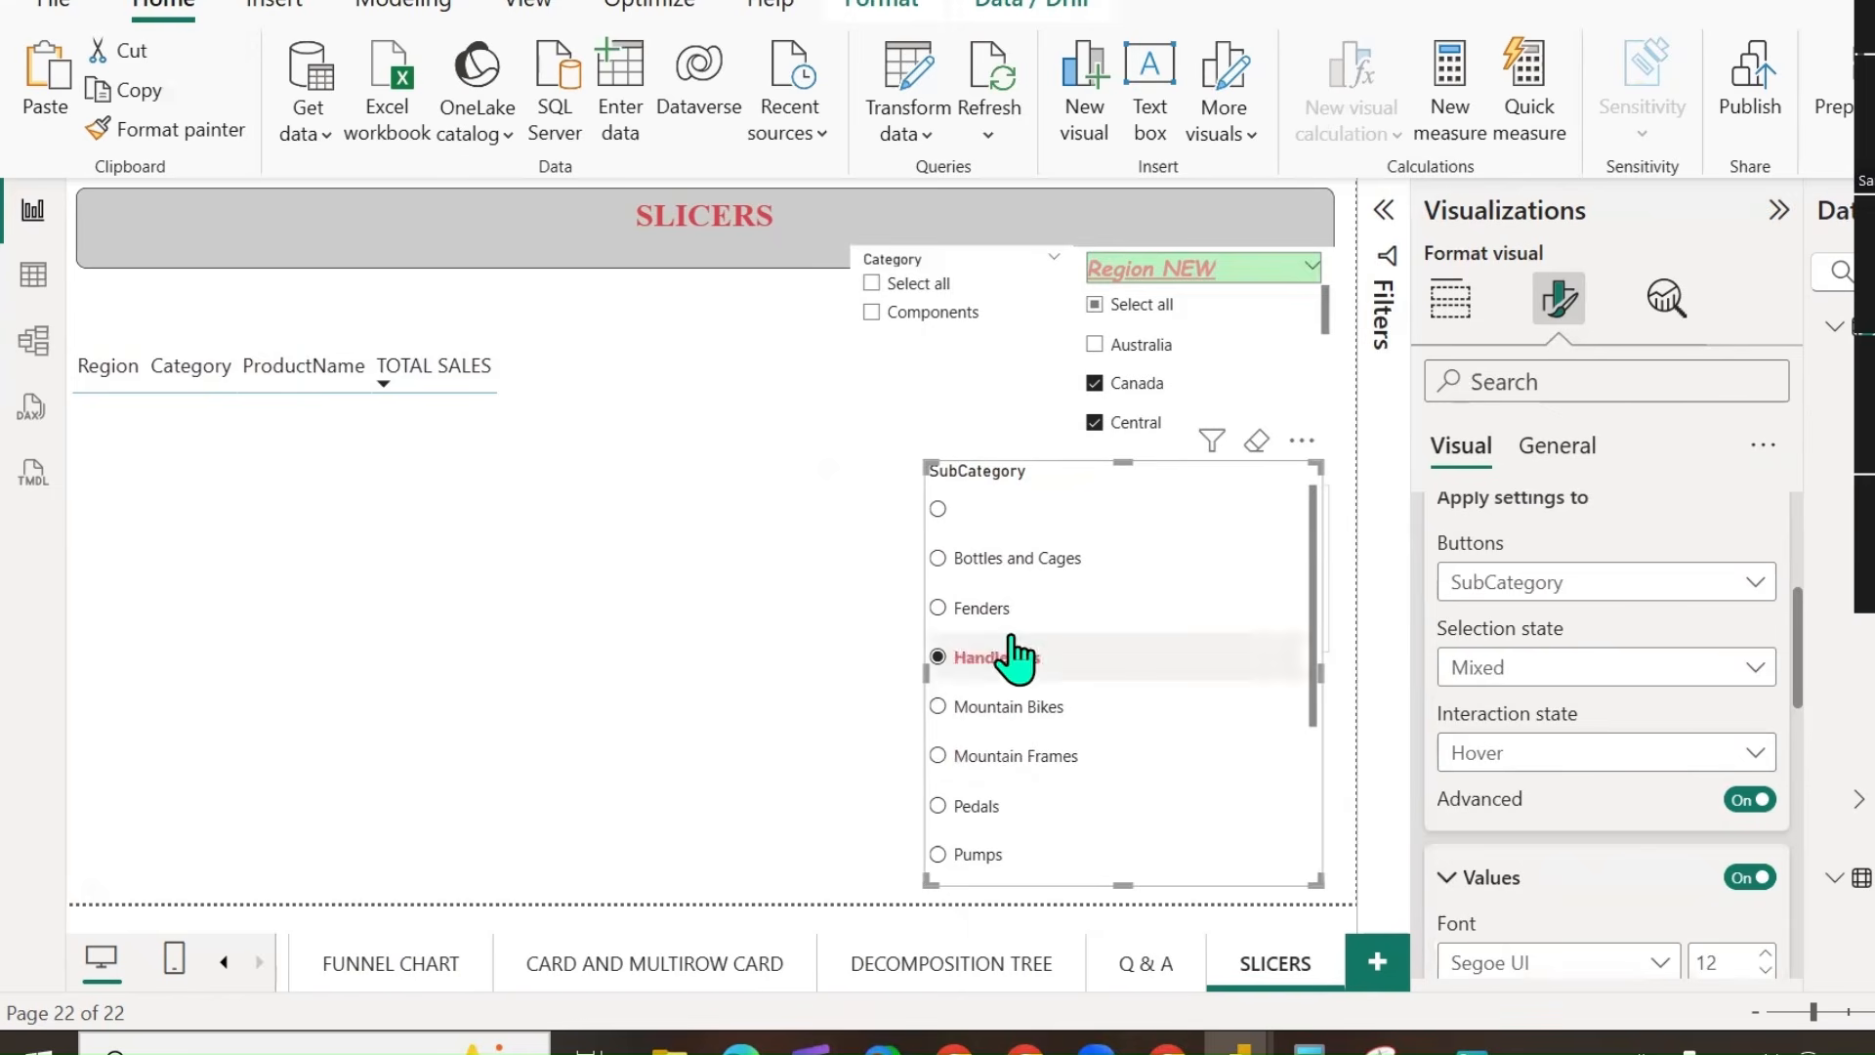
Try turning off the Advanced state option and the slicer's Values, switching Values back on.
{"action": "scroll", "coordinate": [1729, 825], "scroll_direction": "down", "scroll_amount": 3}
{"action": "scroll", "coordinate": [1747, 727], "scroll_direction": "up", "scroll_amount": 2}
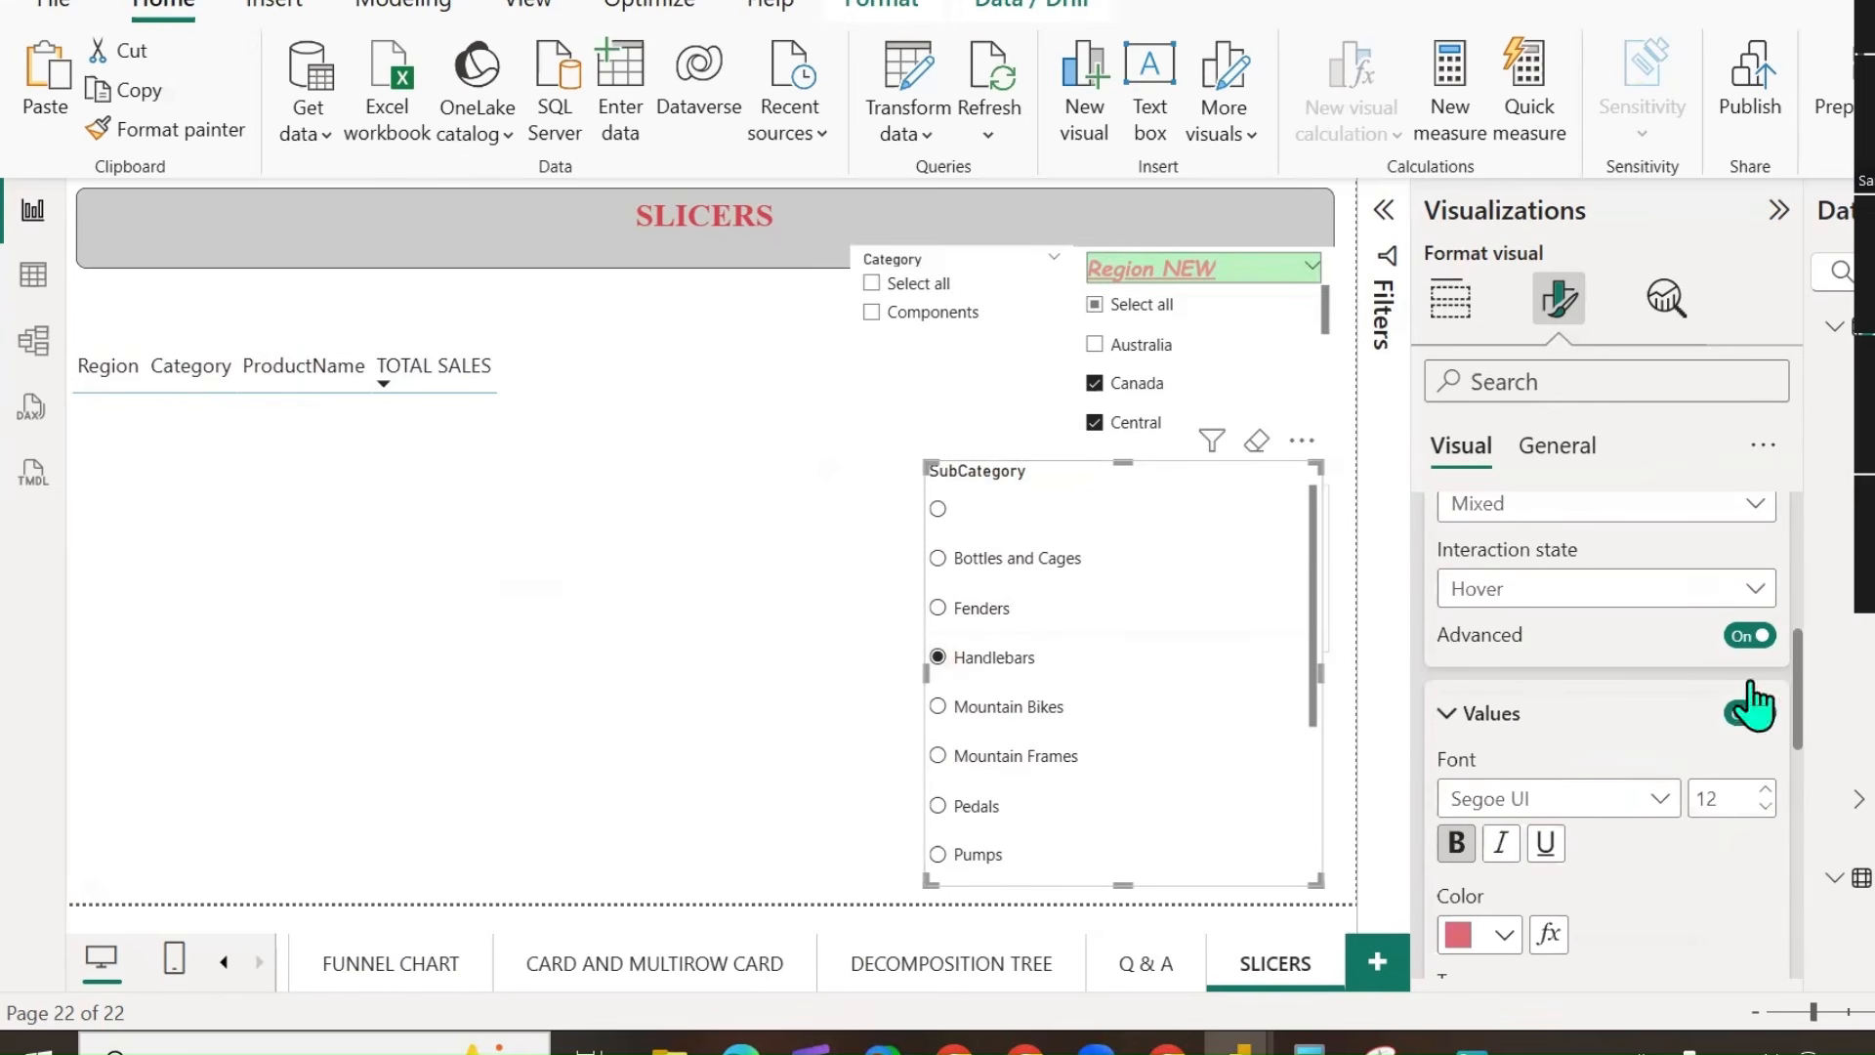
{"action": "left_click", "coordinate": [1749, 633]}
{"action": "scroll", "coordinate": [1704, 776], "scroll_direction": "down", "scroll_amount": 1}
{"action": "scroll", "coordinate": [1729, 703], "scroll_direction": "up", "scroll_amount": 1}
{"action": "left_click", "coordinate": [1750, 628]}
{"action": "left_click", "coordinate": [1749, 628]}
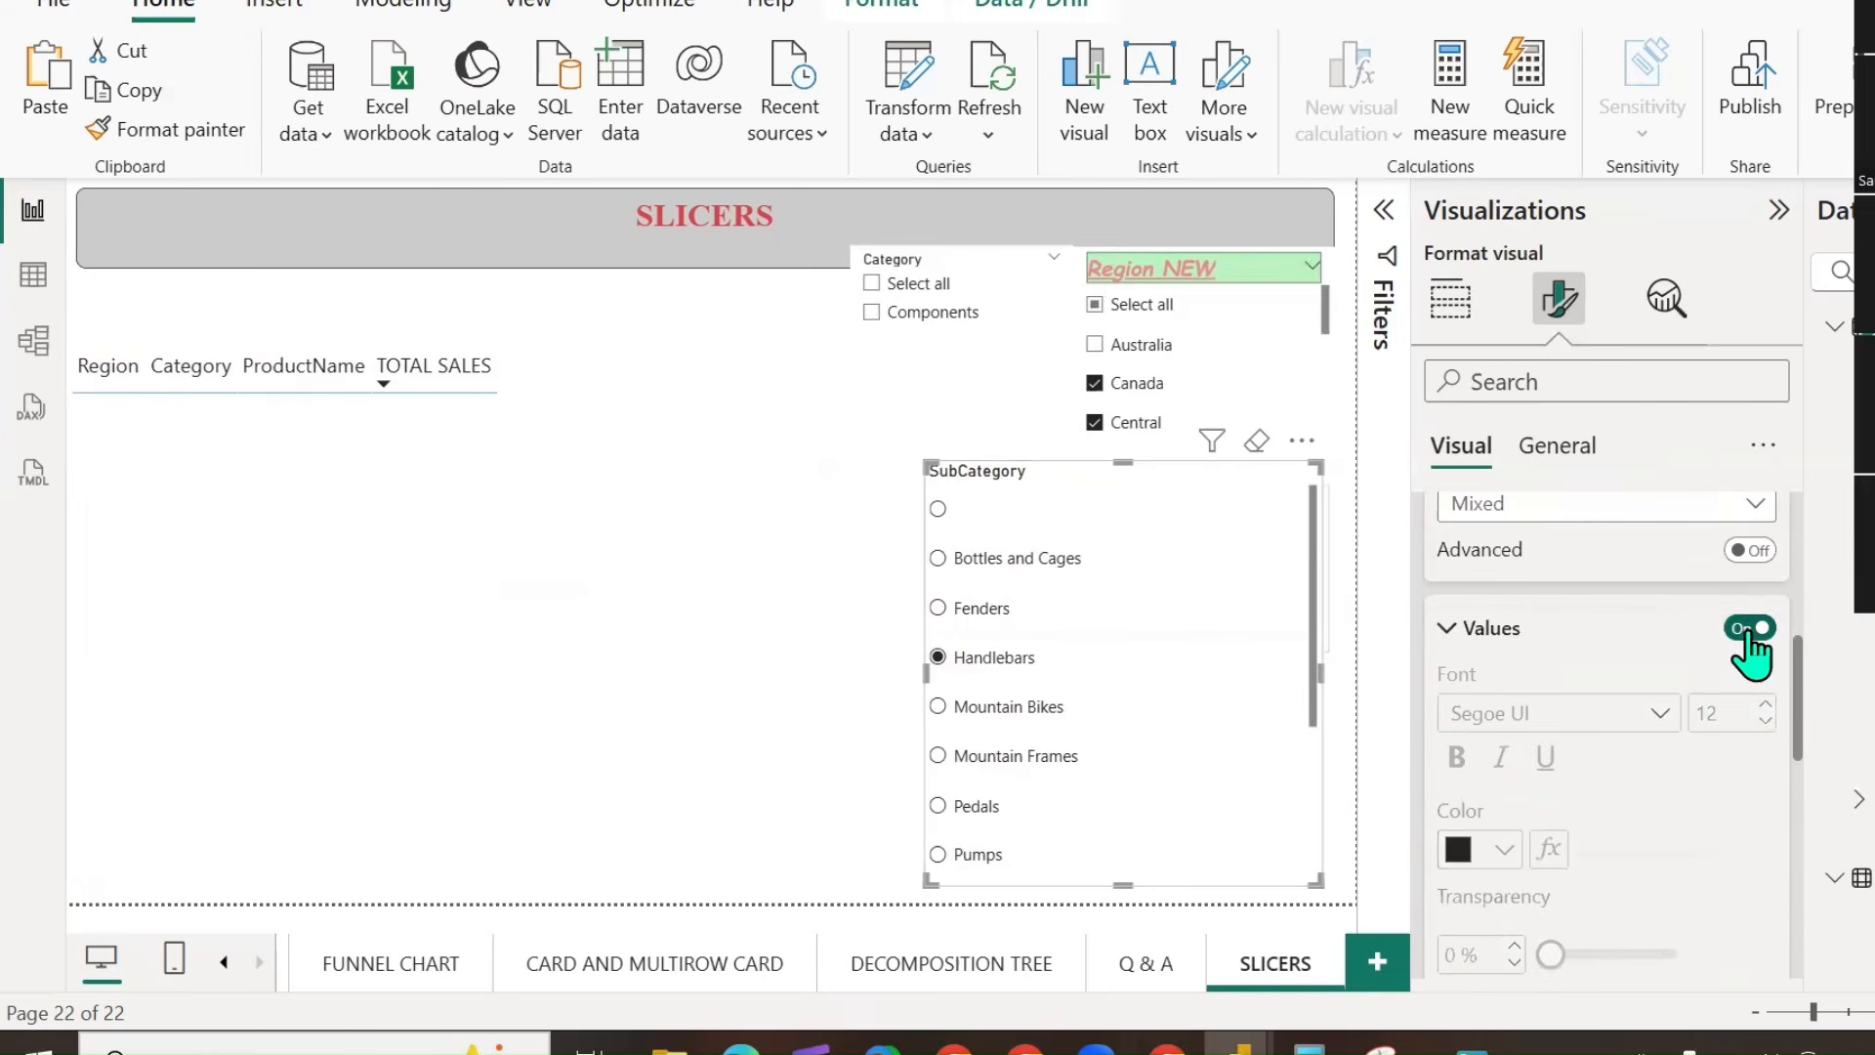
Look through the remaining value options, including text wrap, display units, decimal places and how blanks are shown.
{"action": "scroll", "coordinate": [1719, 796], "scroll_direction": "down", "scroll_amount": 3}
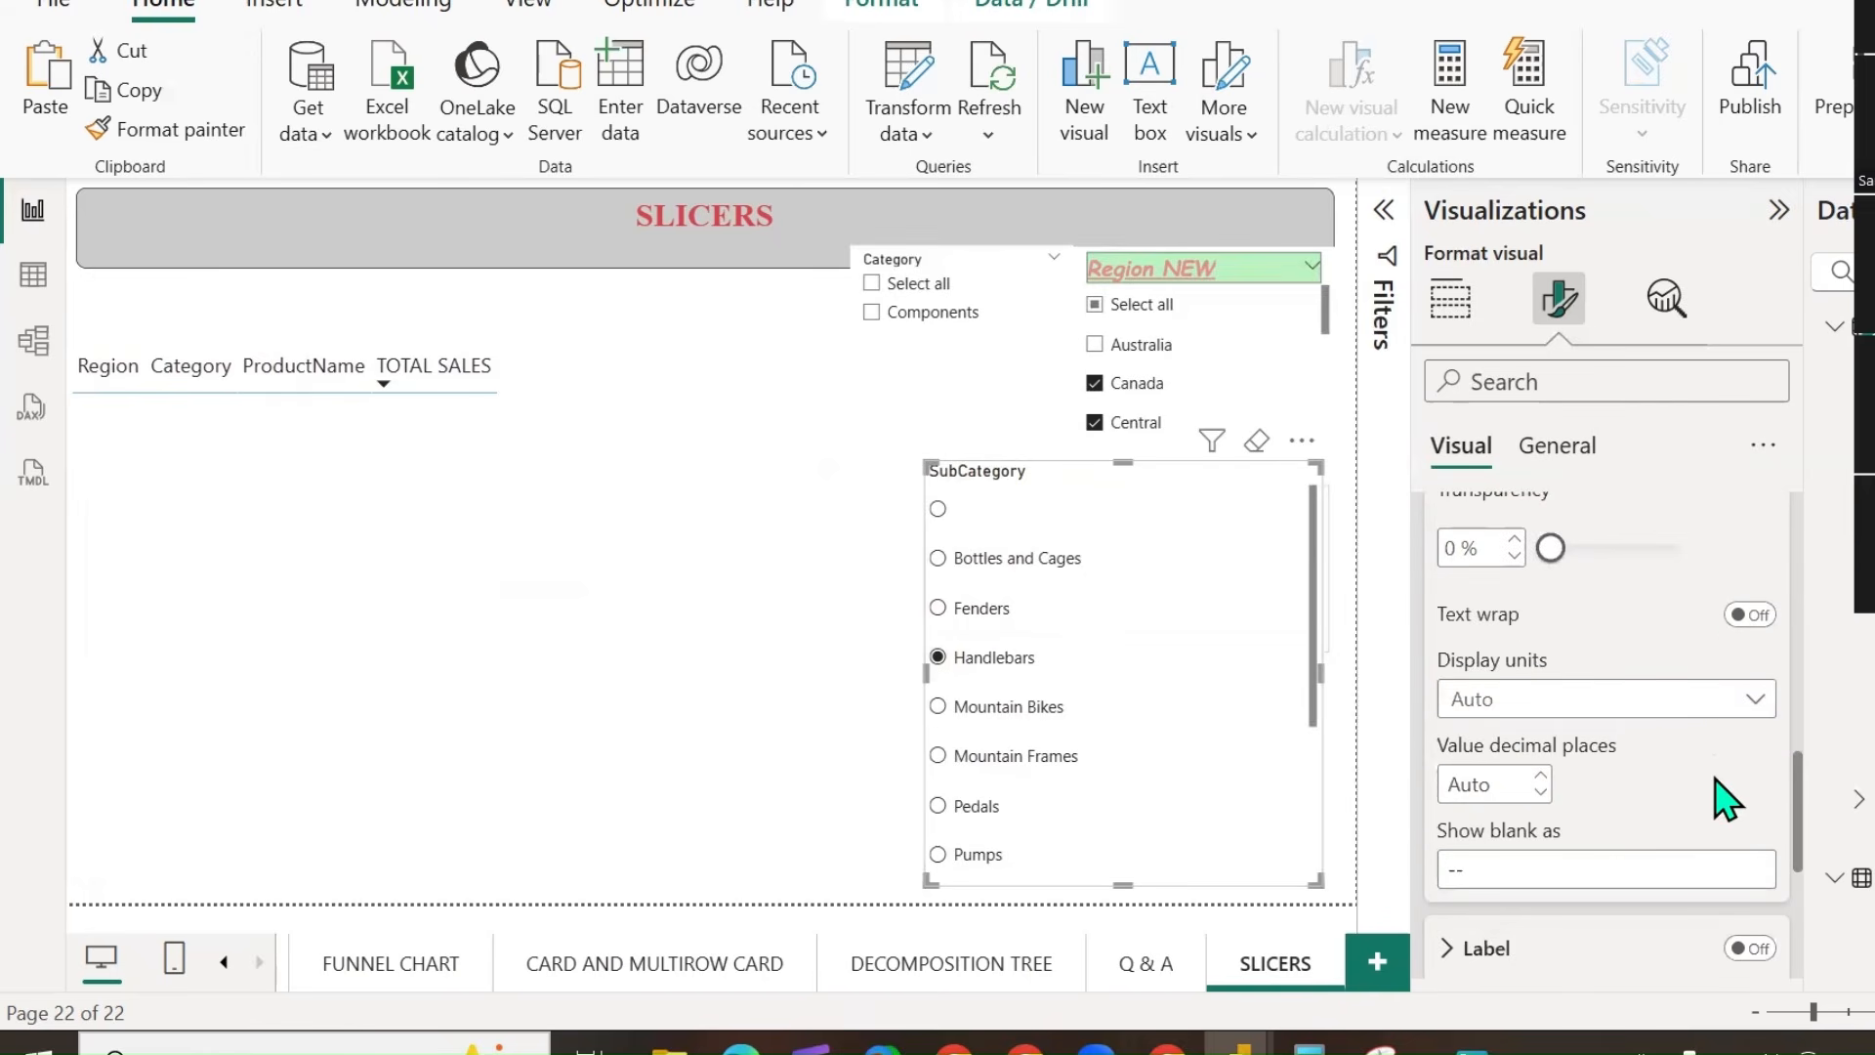
{"action": "scroll", "coordinate": [1727, 799], "scroll_direction": "down", "scroll_amount": 4}
{"action": "scroll", "coordinate": [1727, 799], "scroll_direction": "up", "scroll_amount": 3}
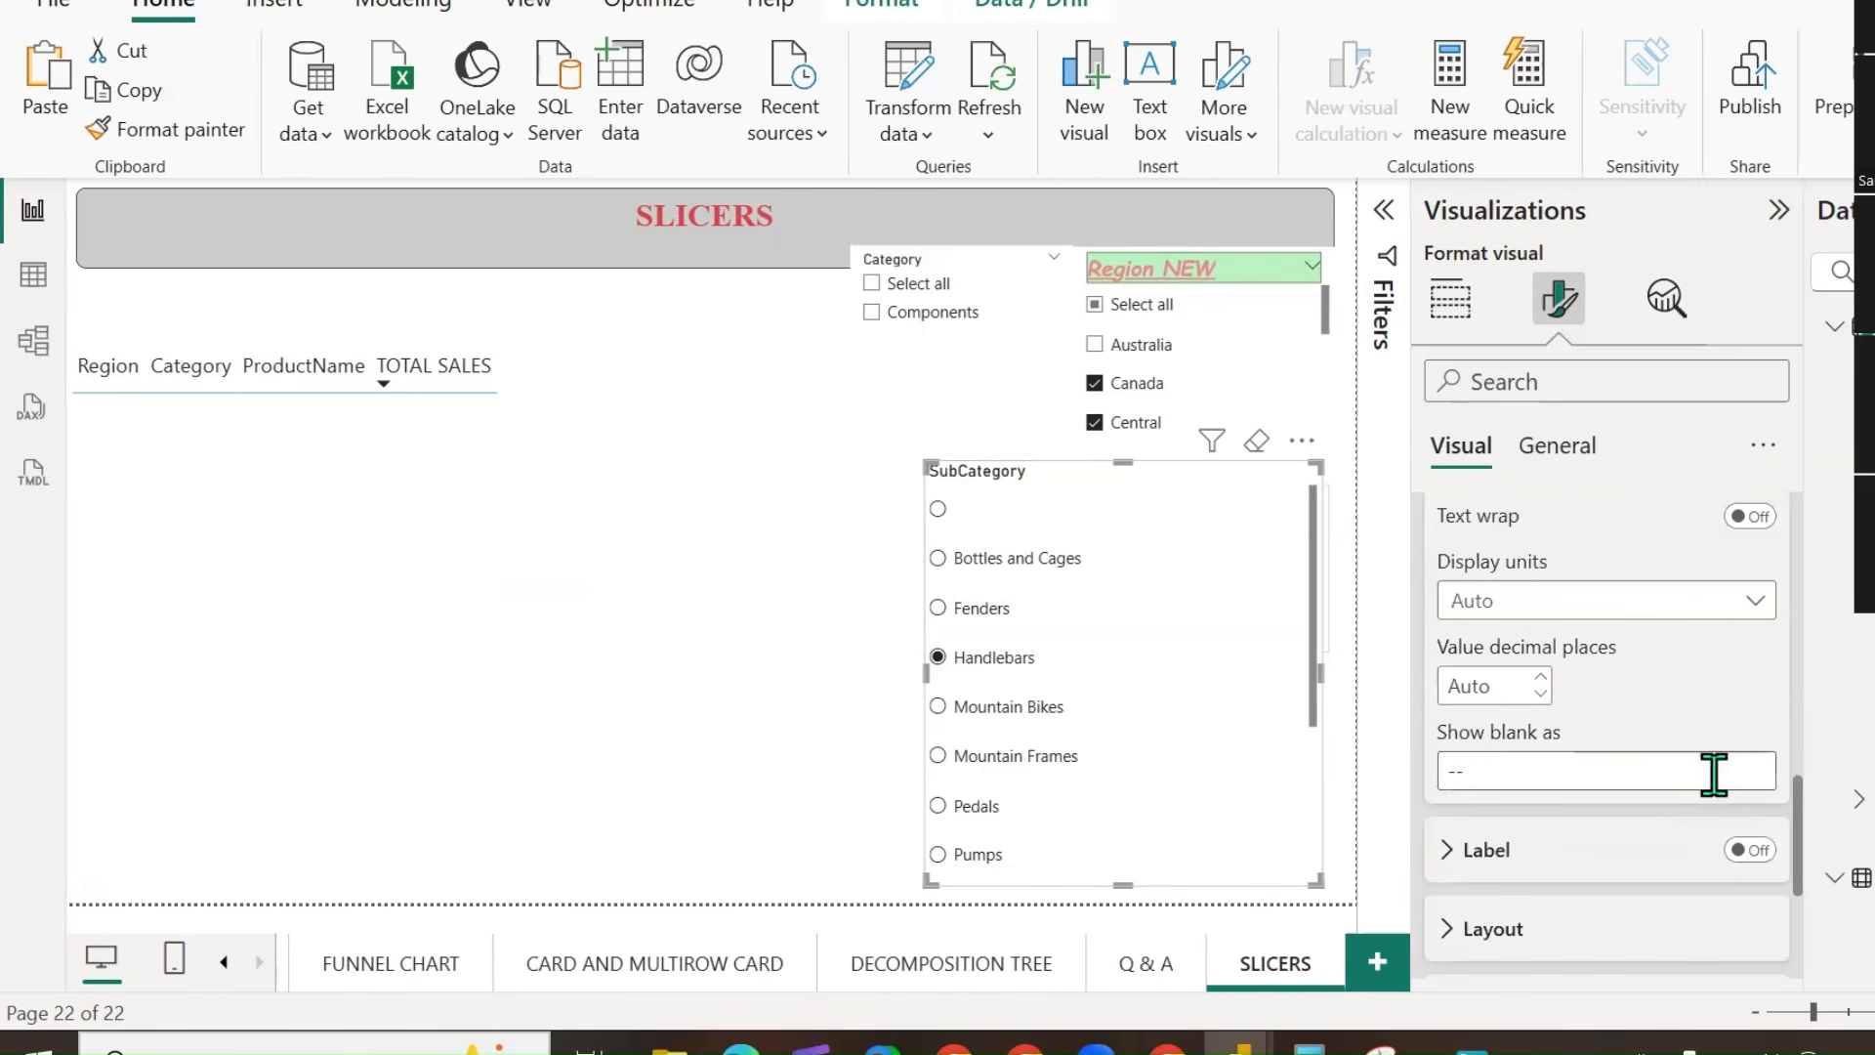
{"action": "scroll", "coordinate": [1700, 787], "scroll_direction": "up", "scroll_amount": 2}
{"action": "scroll", "coordinate": [1690, 801], "scroll_direction": "up", "scroll_amount": 3}
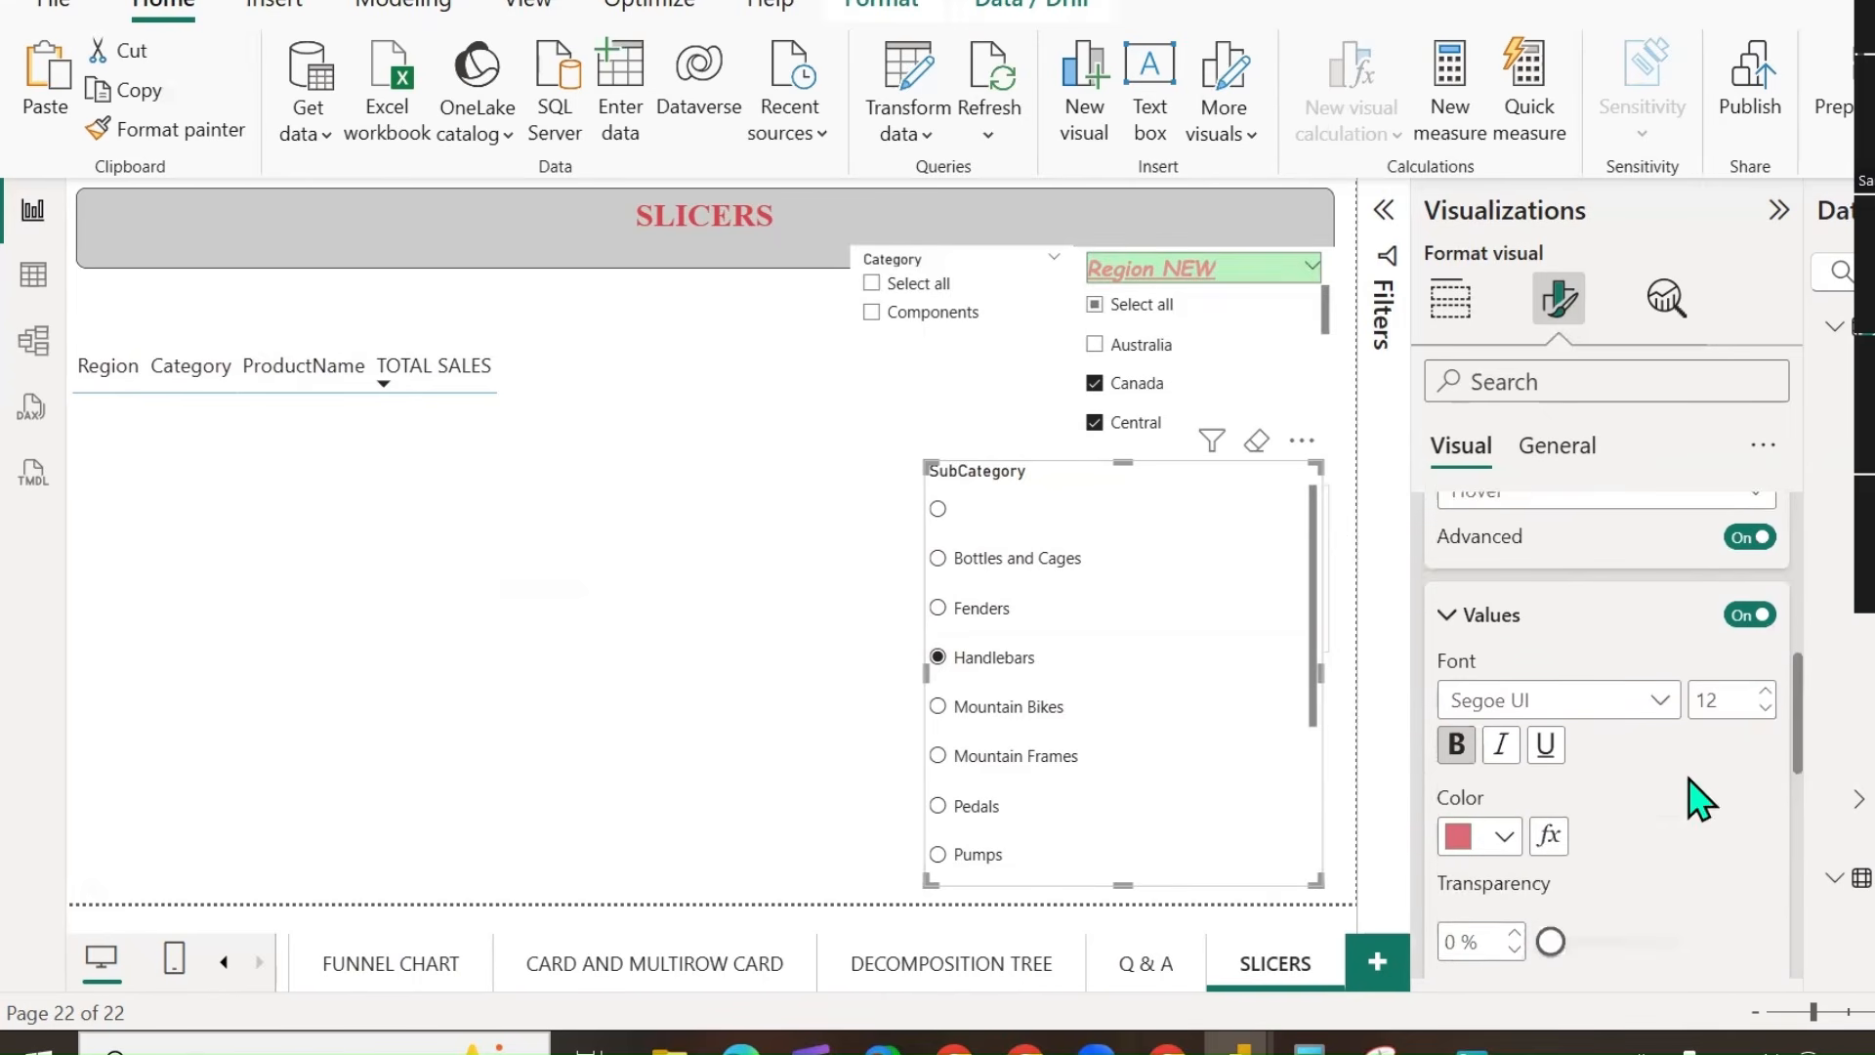
{"action": "left_click", "coordinate": [1735, 711]}
{"action": "scroll", "coordinate": [1684, 744], "scroll_direction": "down", "scroll_amount": 10}
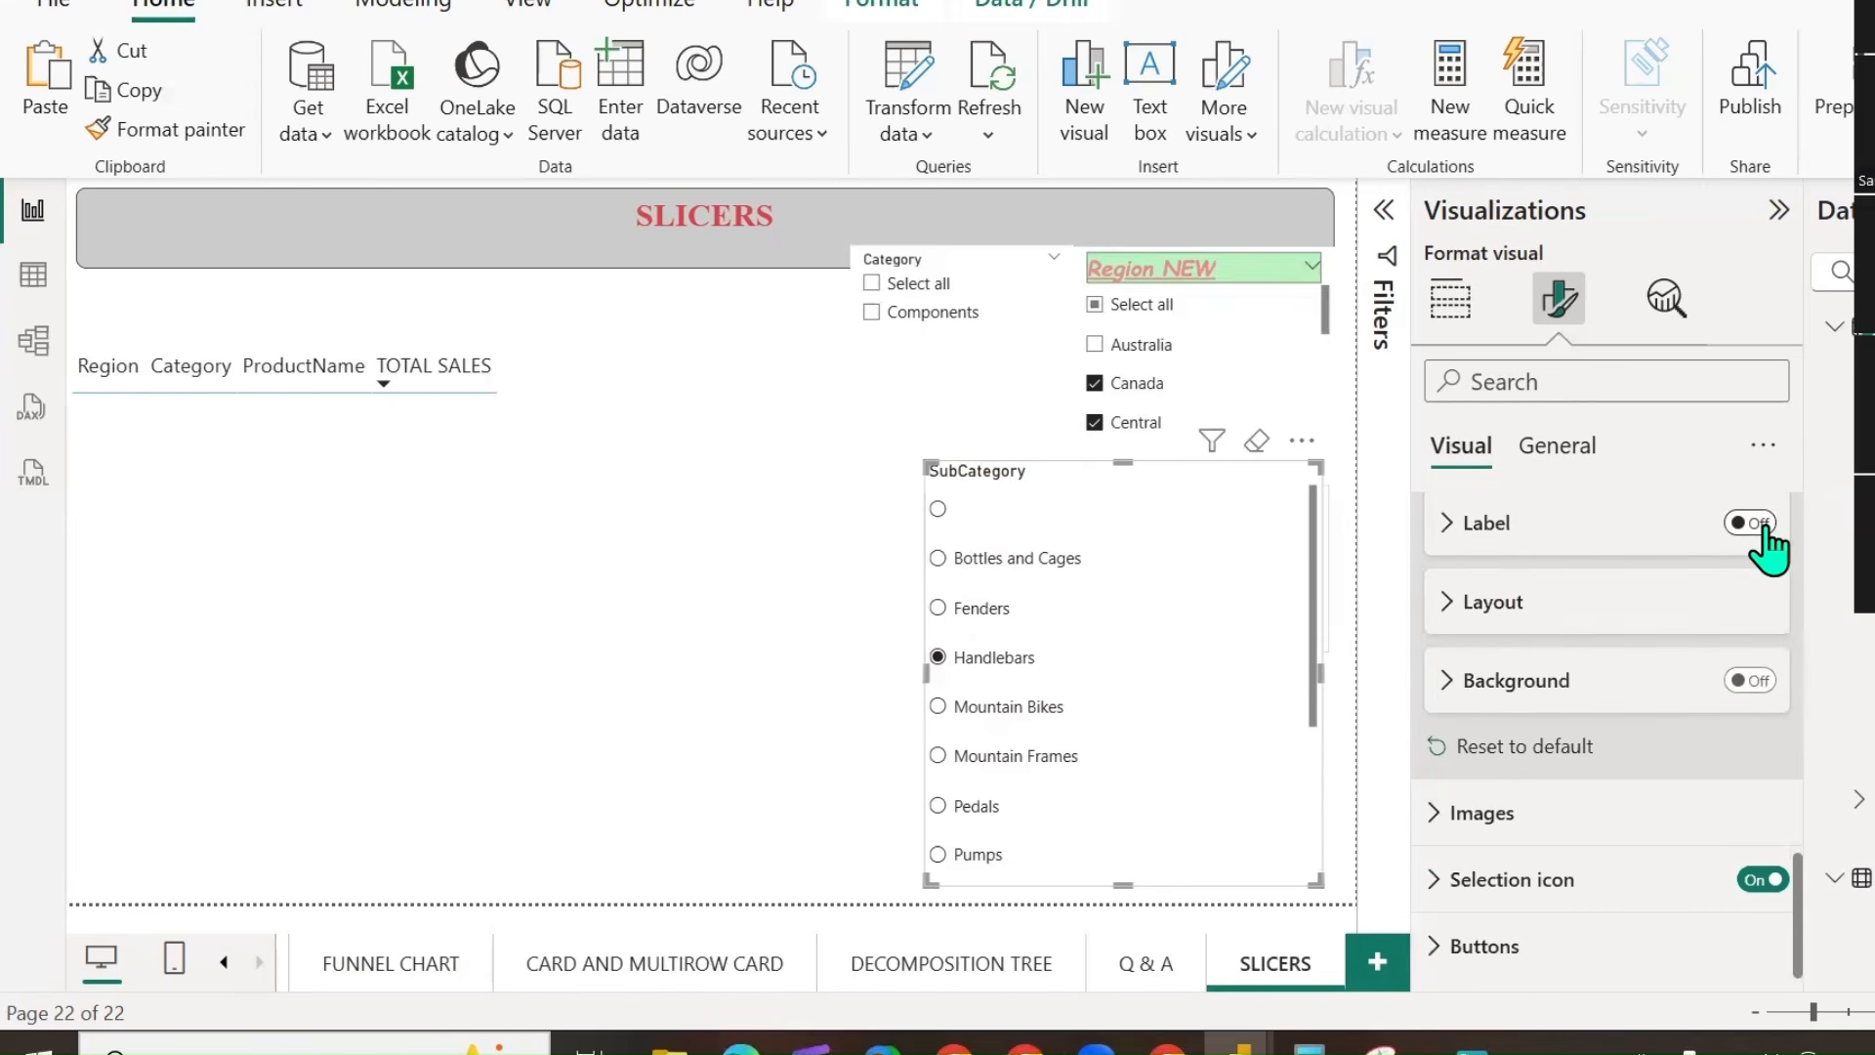
Try the Label and Background options and apply bottom vertical alignment in the SubCategory slicer's value layout.
{"action": "left_click", "coordinate": [1749, 523]}
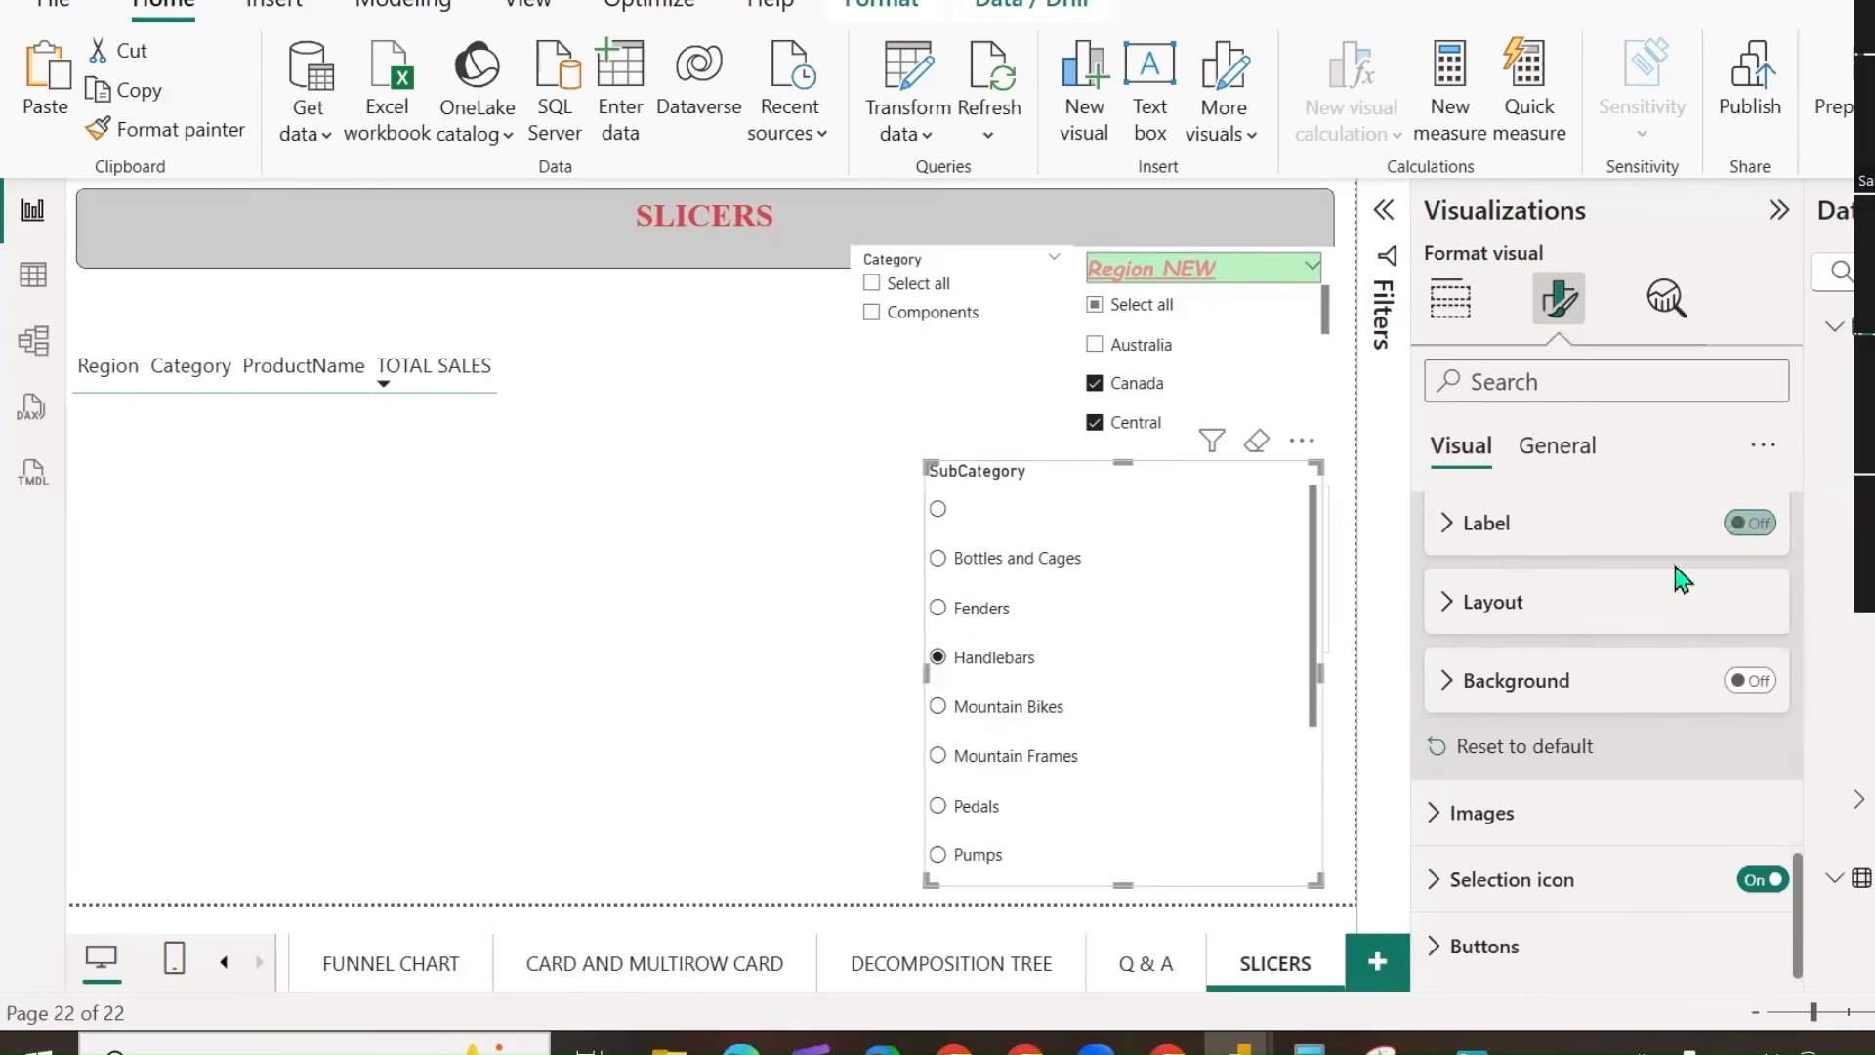
{"action": "left_click", "coordinate": [1452, 602]}
{"action": "left_click", "coordinate": [1547, 690]}
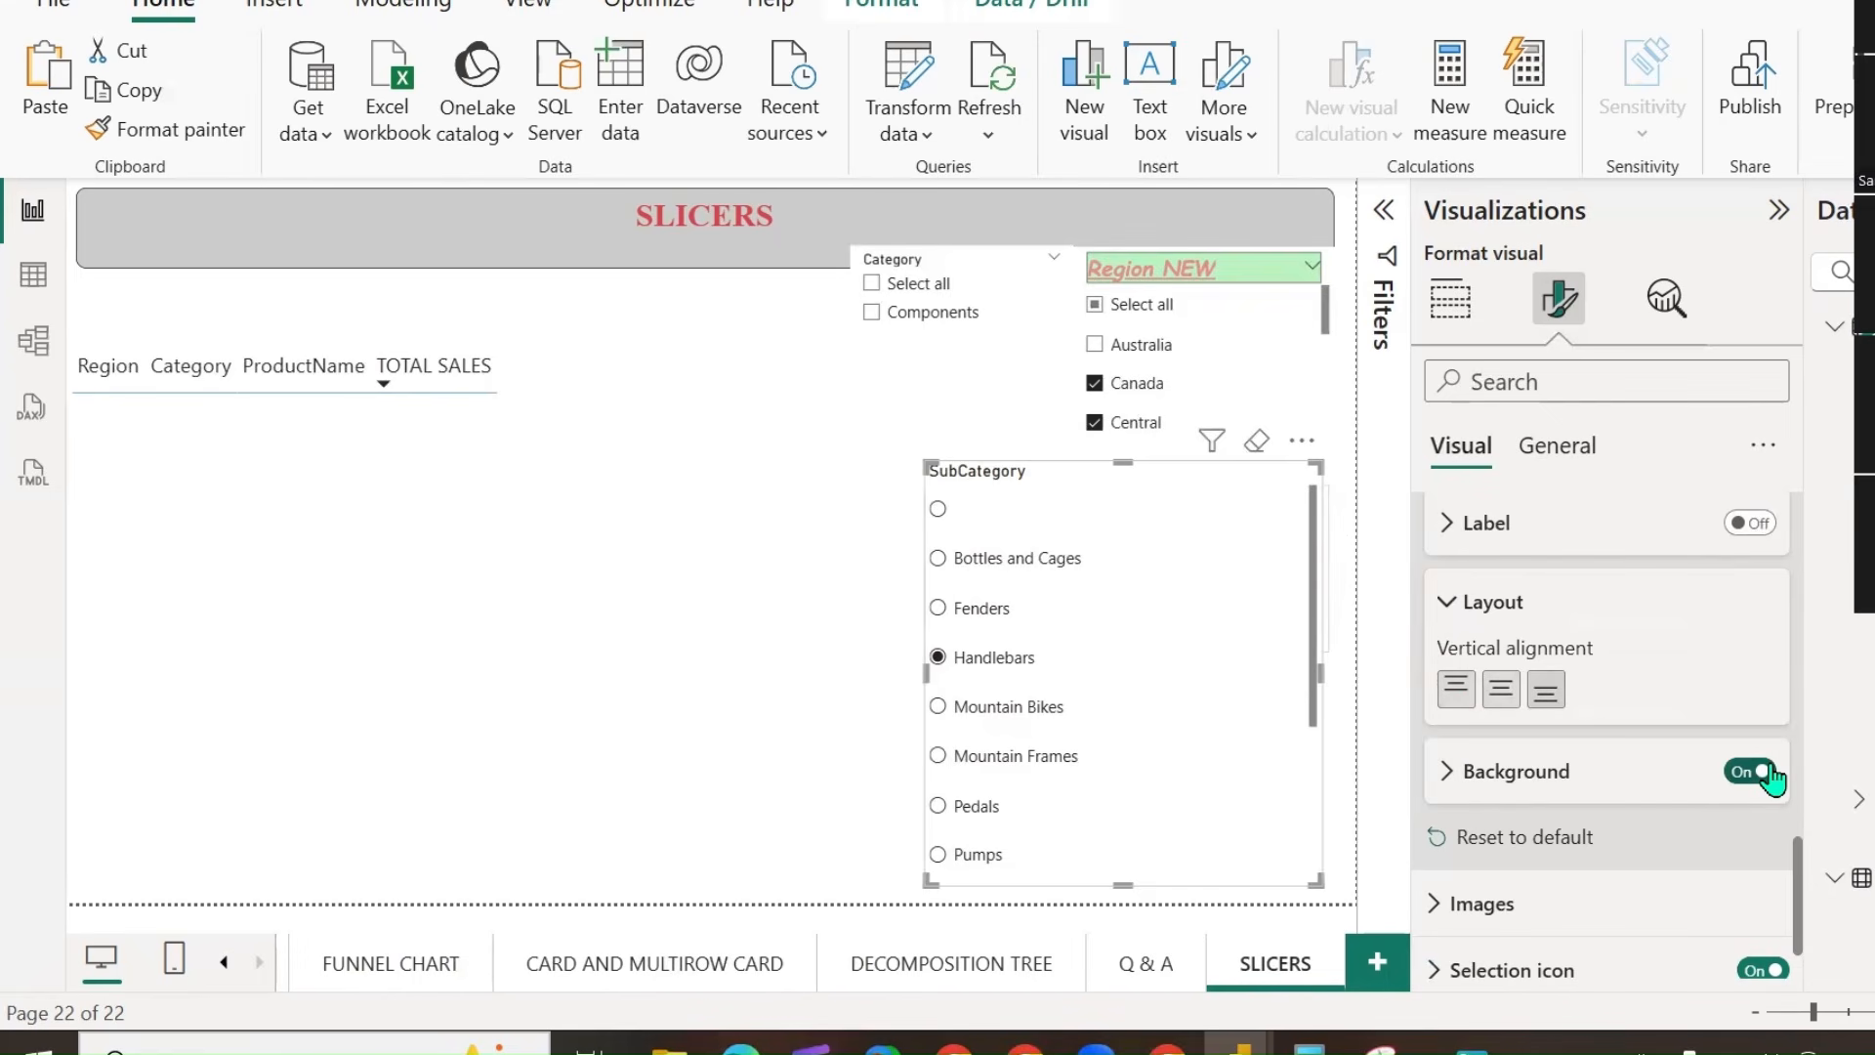
{"action": "scroll", "coordinate": [1678, 803], "scroll_direction": "down", "scroll_amount": 1}
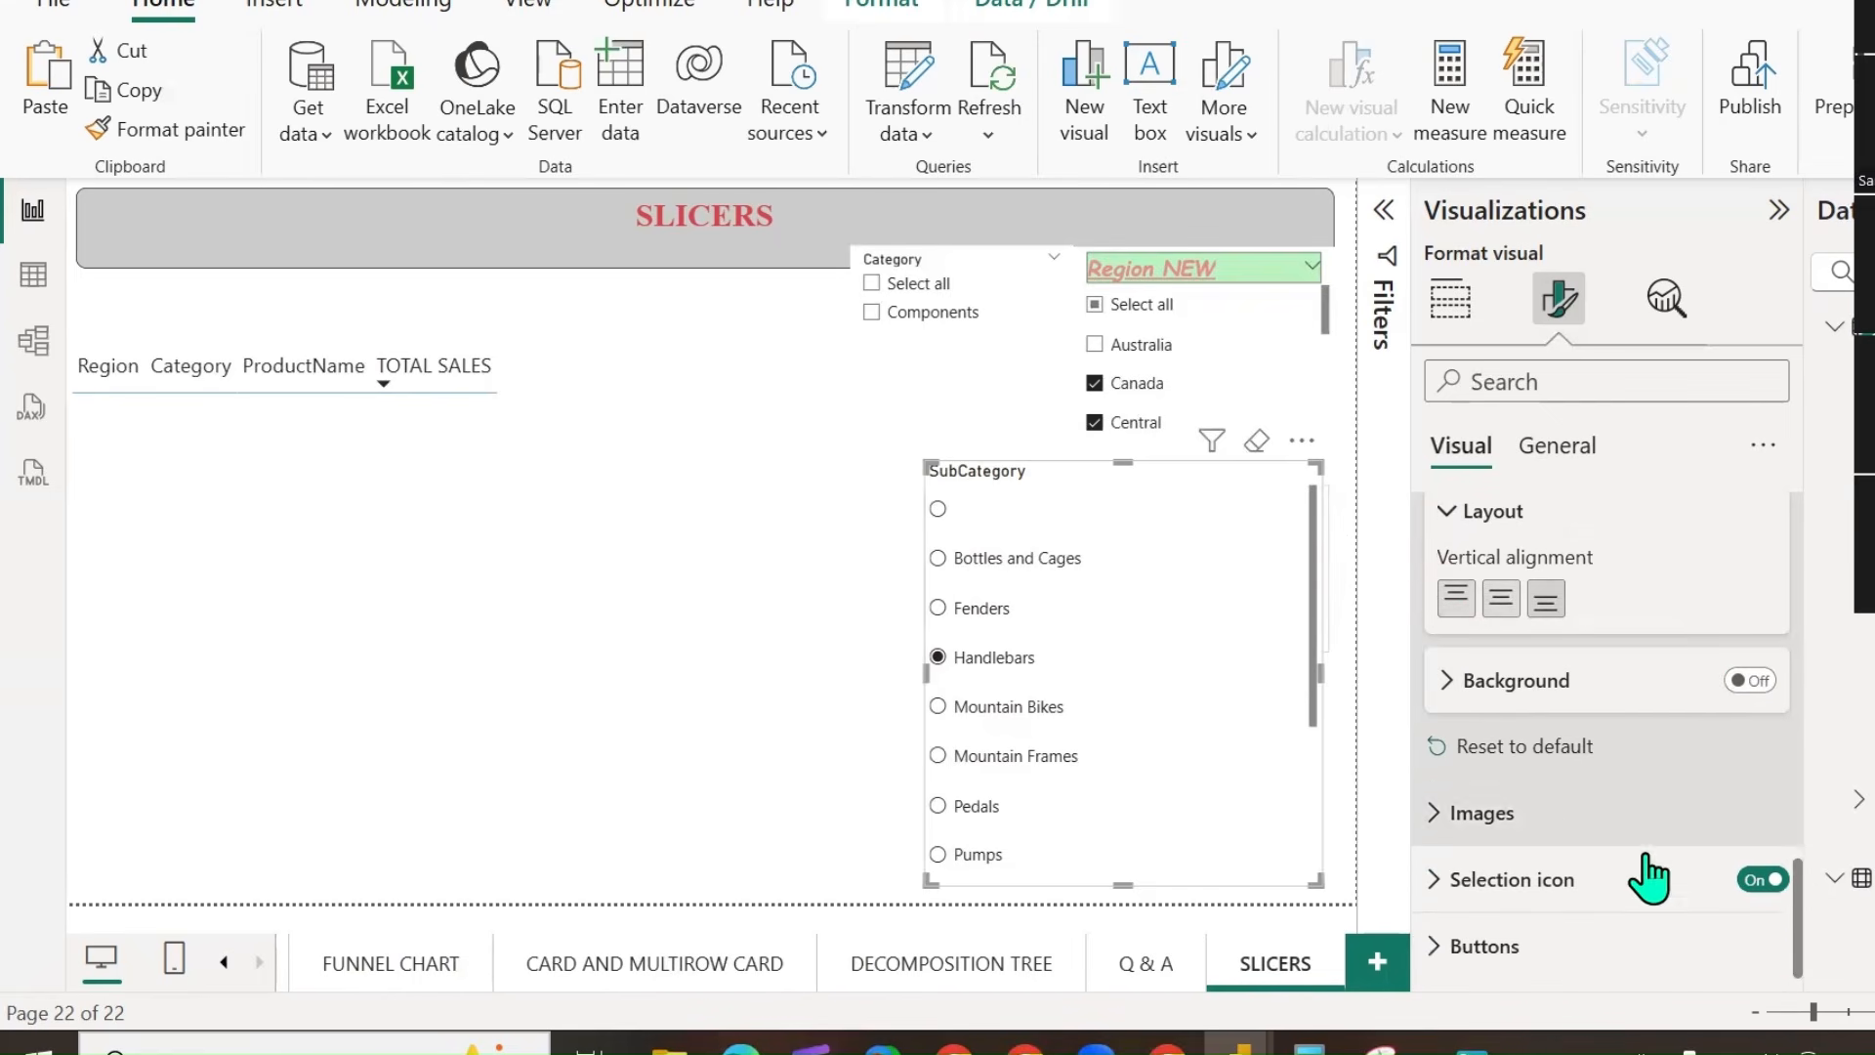
Test hiding the SubCategory slicer's selection icon, restore it, and look through its state and layout settings.
{"action": "left_click", "coordinate": [1755, 880]}
{"action": "left_click", "coordinate": [1768, 880]}
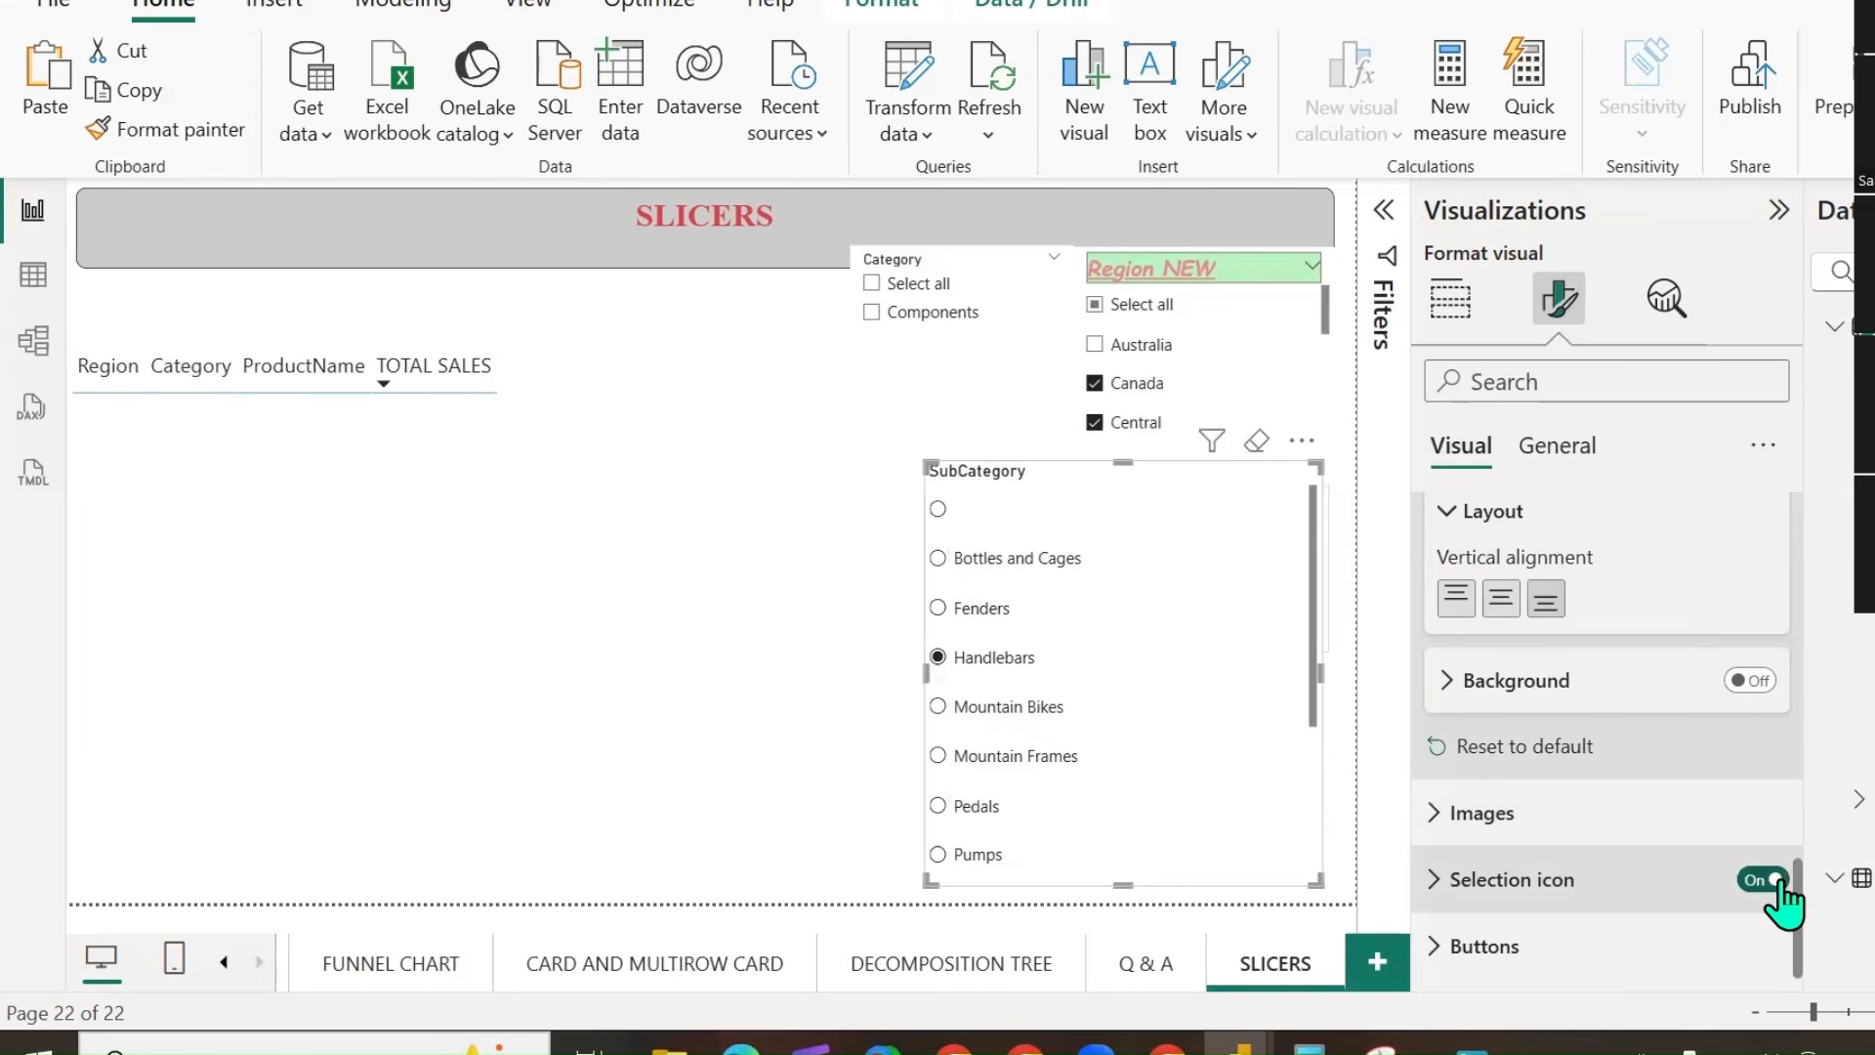
{"action": "left_click", "coordinate": [1442, 882]}
{"action": "scroll", "coordinate": [1533, 840], "scroll_direction": "down", "scroll_amount": 3}
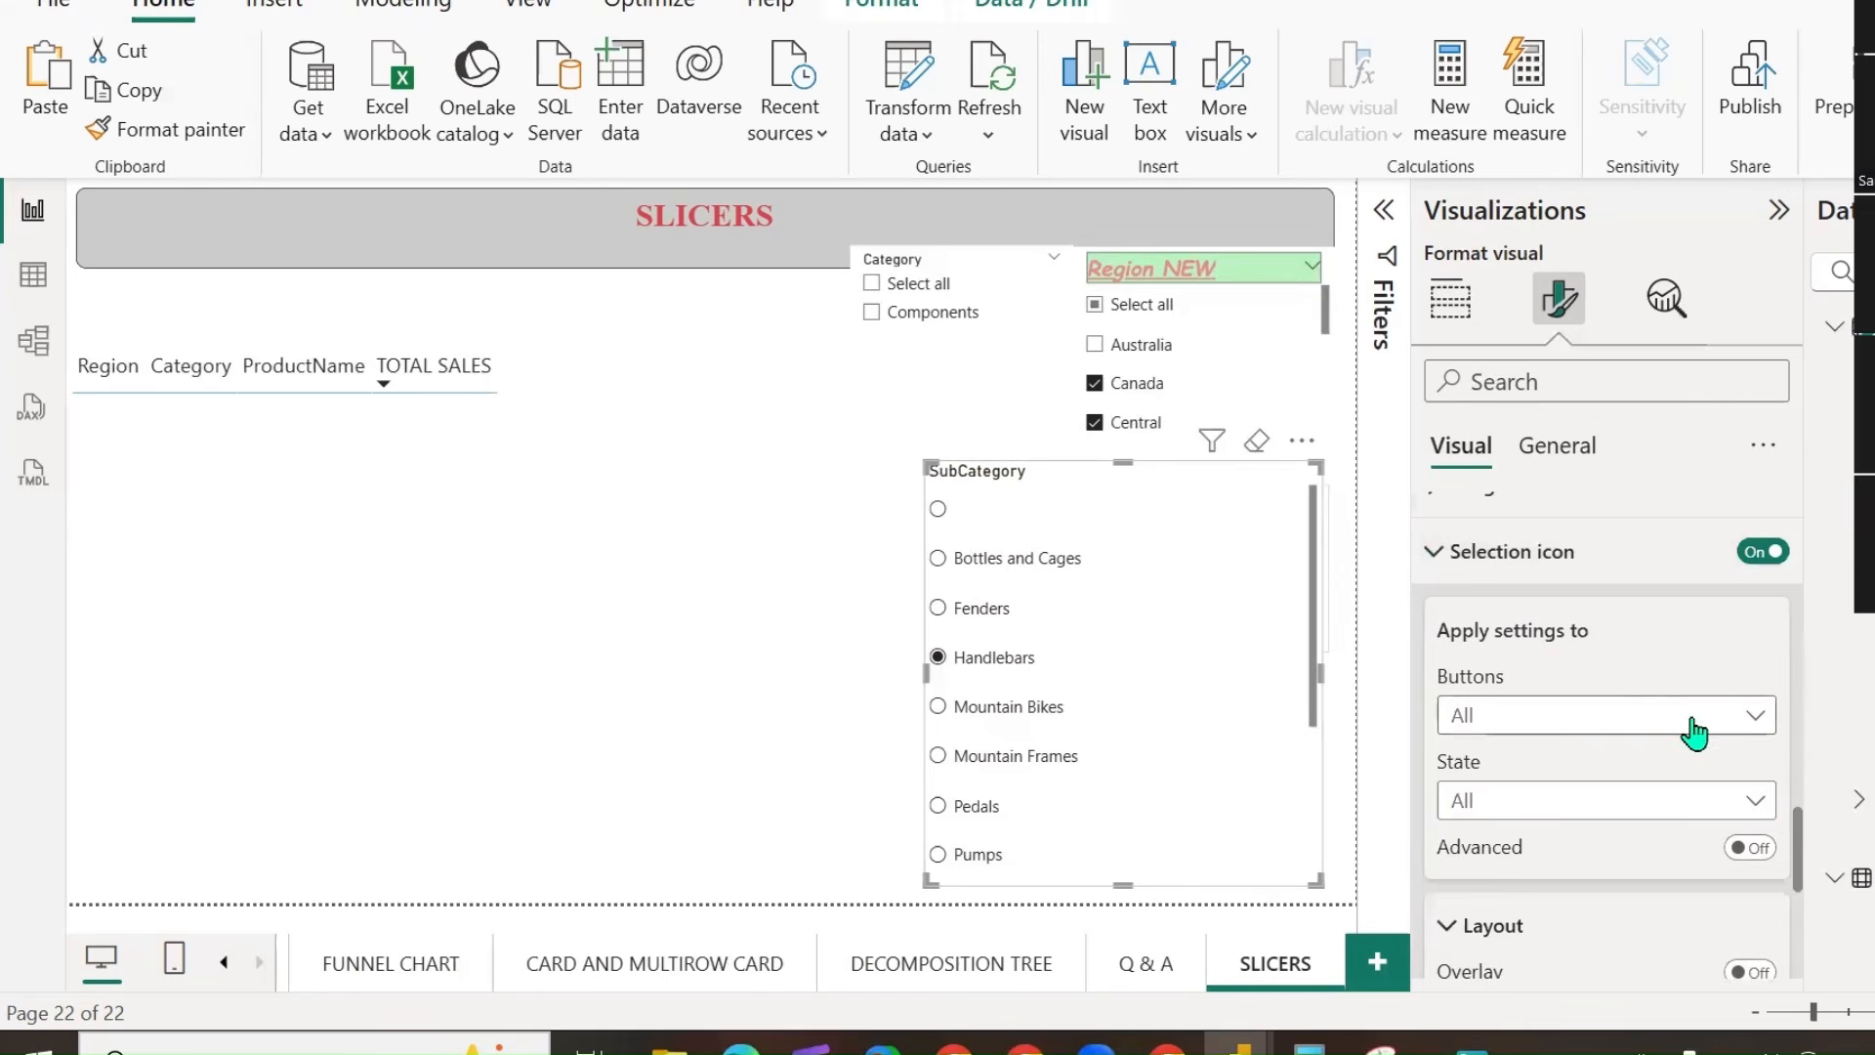
{"action": "scroll", "coordinate": [1701, 740], "scroll_direction": "down", "scroll_amount": 3}
{"action": "scroll", "coordinate": [1703, 742], "scroll_direction": "up", "scroll_amount": 2}
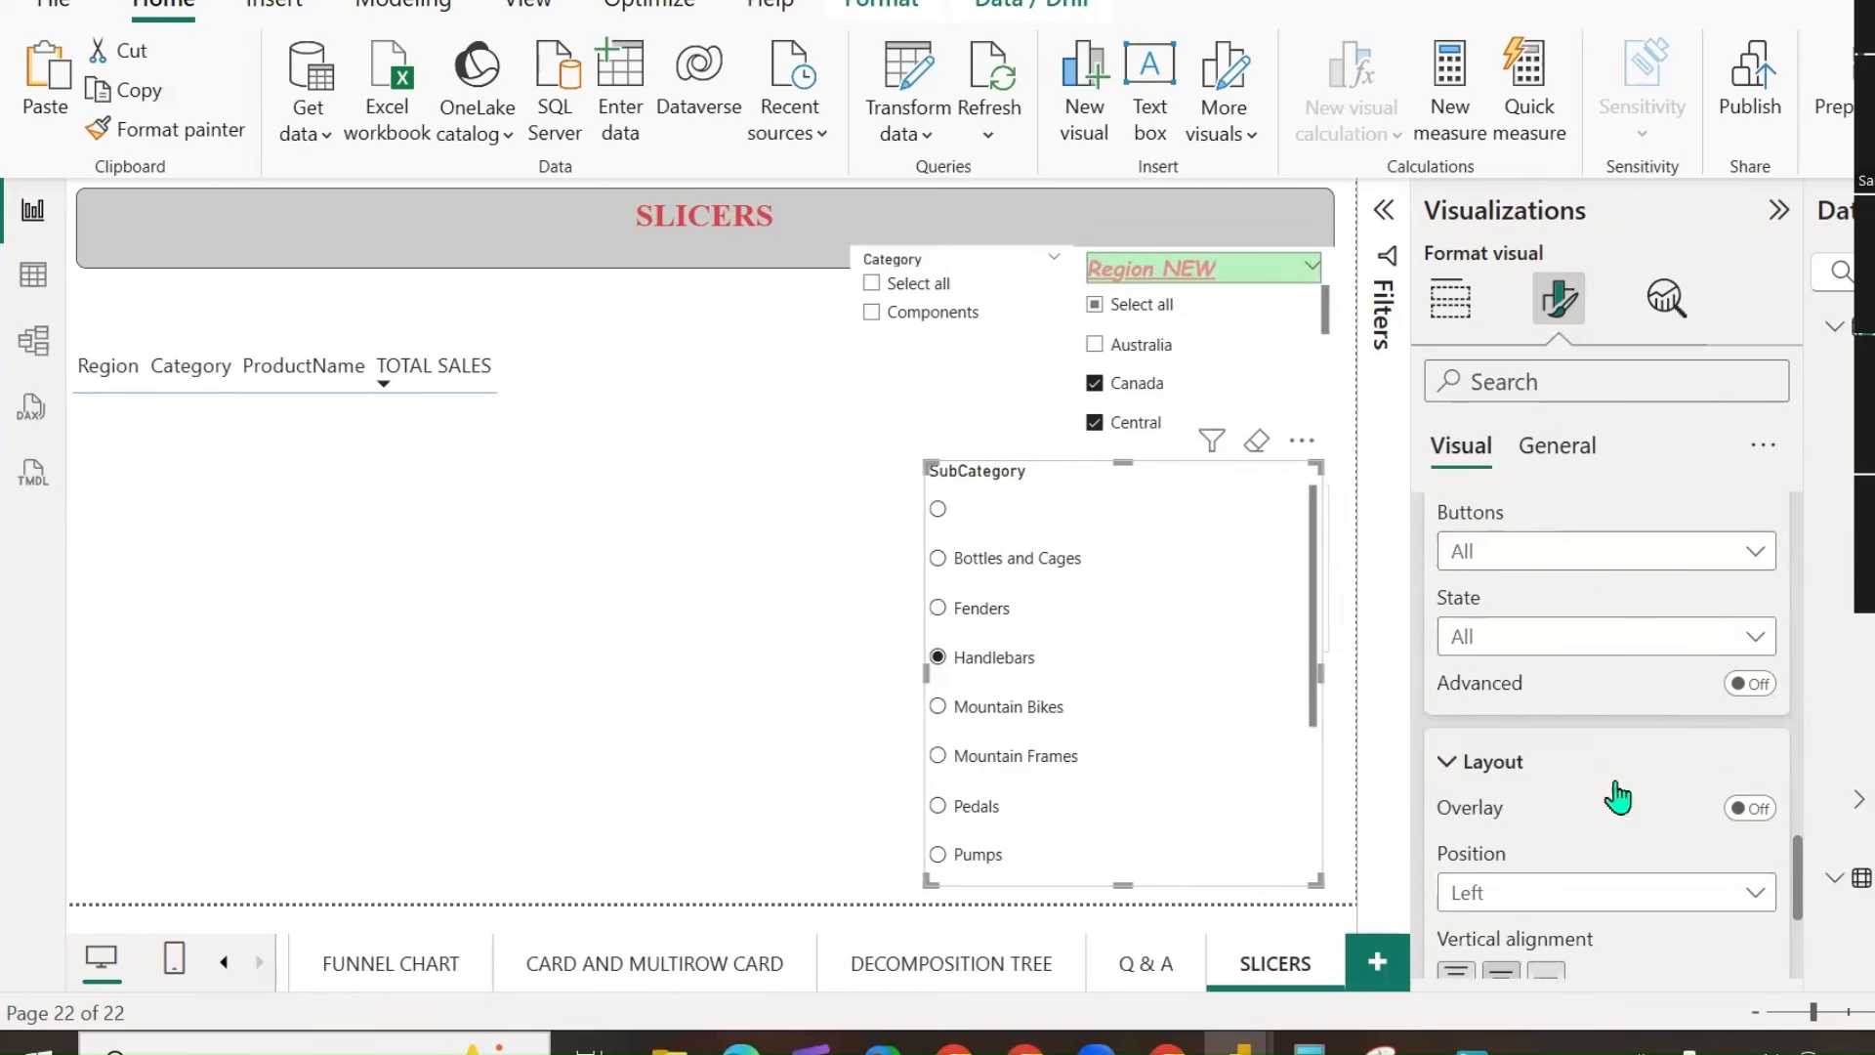
Set the selection icon's position to Right and its vertical alignment to bottom, trying top alignment first.
{"action": "scroll", "coordinate": [1617, 797], "scroll_direction": "down", "scroll_amount": 3}
{"action": "left_click", "coordinate": [1752, 571]}
{"action": "left_click", "coordinate": [1575, 644]}
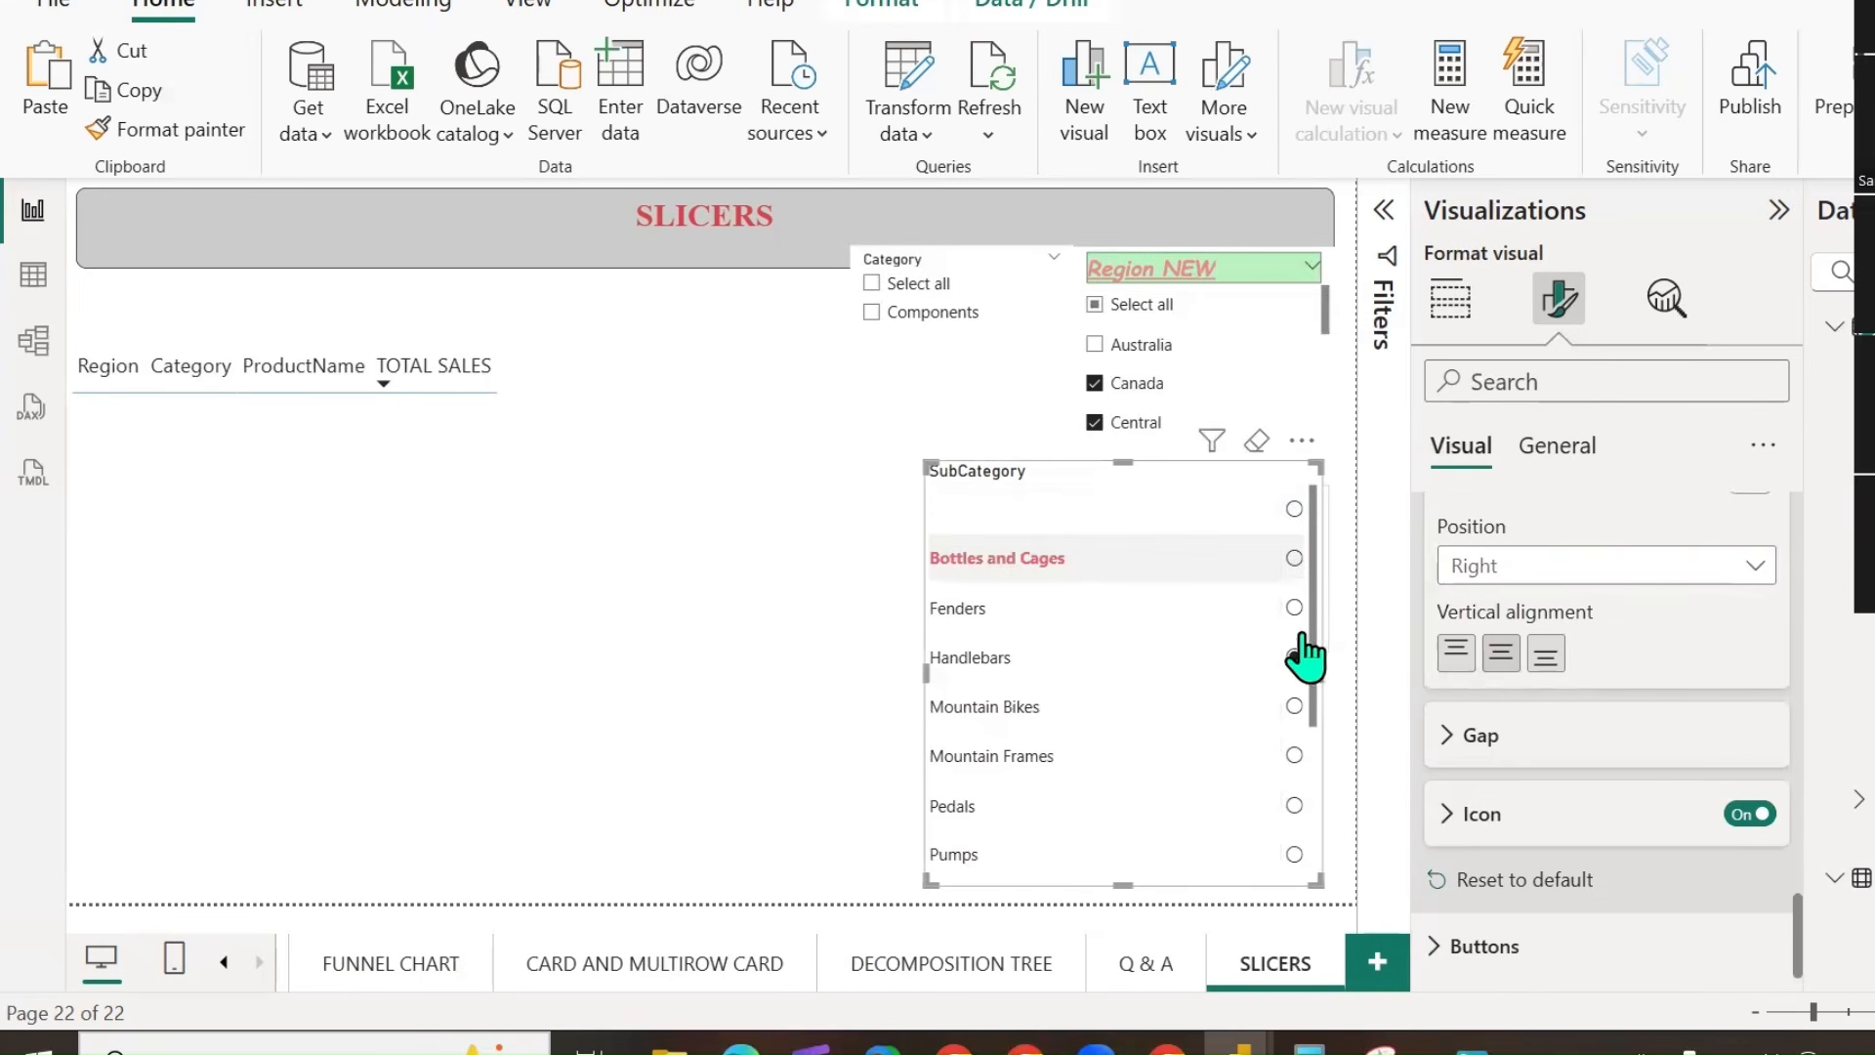
{"action": "left_click", "coordinate": [1457, 651]}
{"action": "left_click", "coordinate": [1547, 657]}
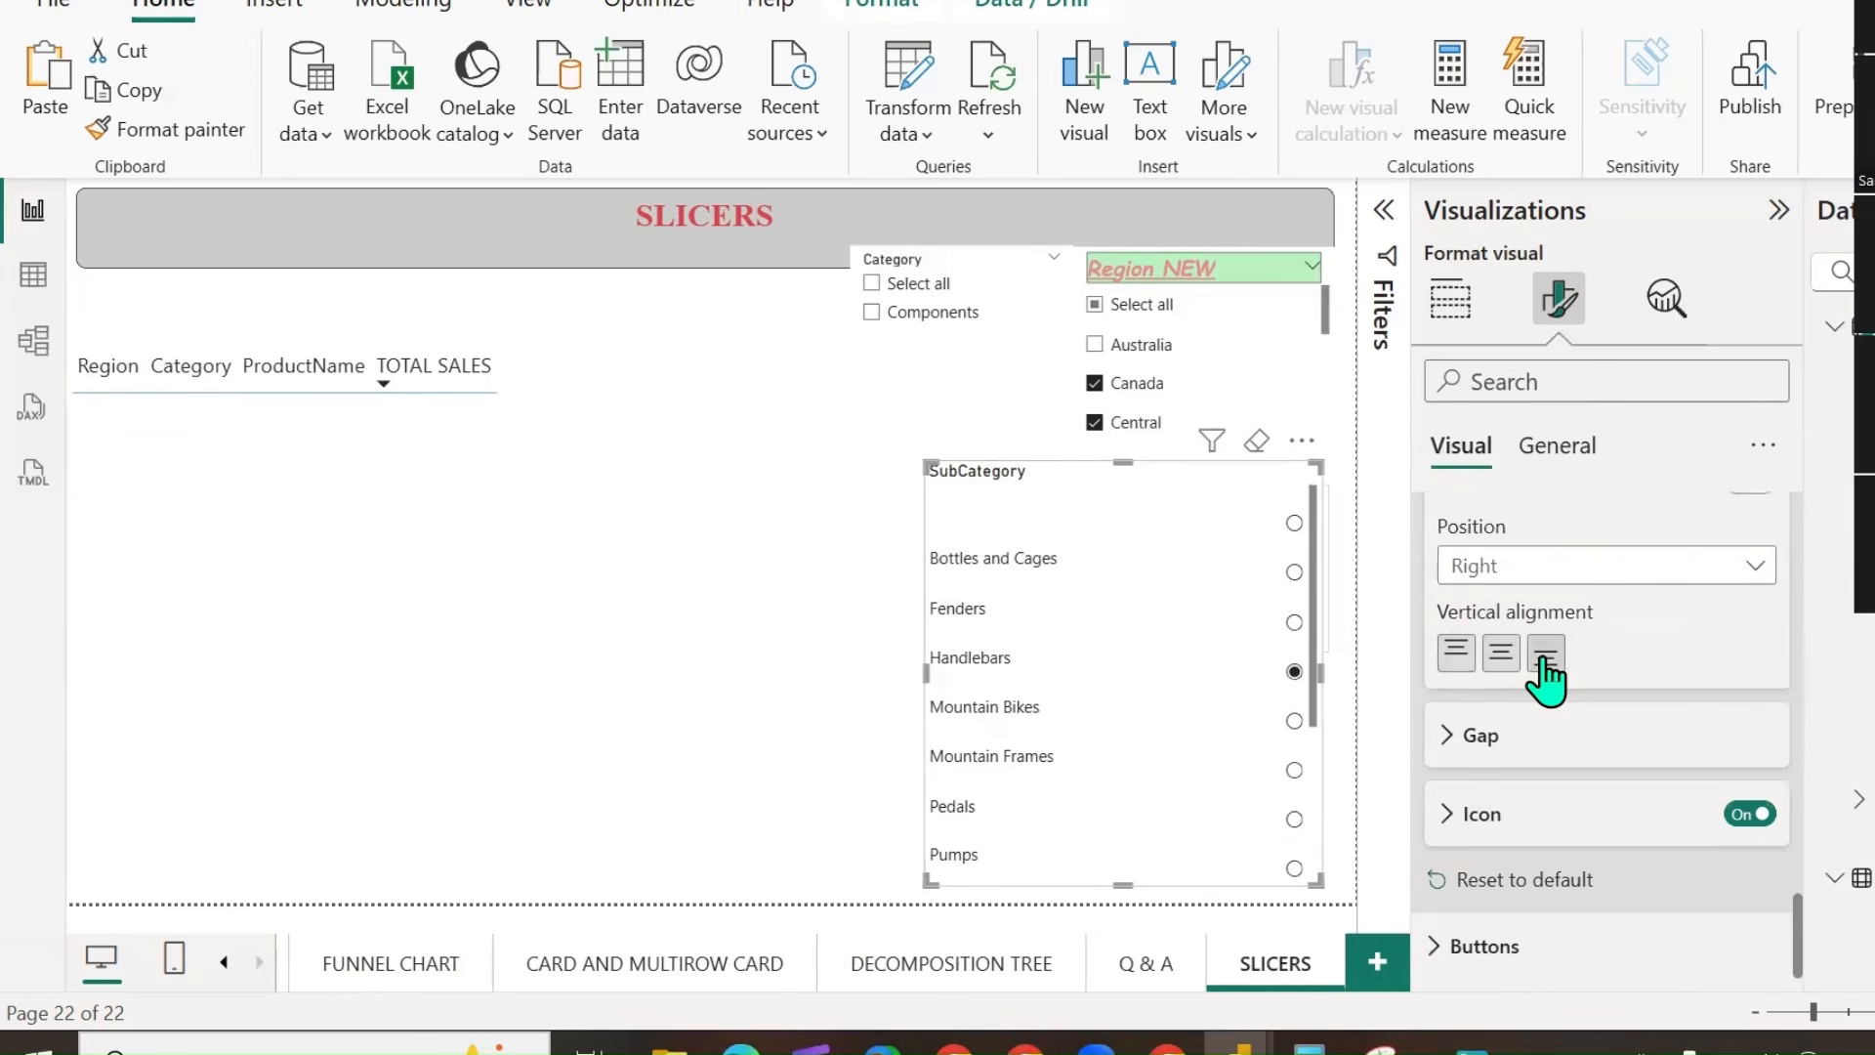
Look through the Gap and Icon settings of the SubCategory slicer's selection icon.
{"action": "left_click", "coordinate": [1462, 739]}
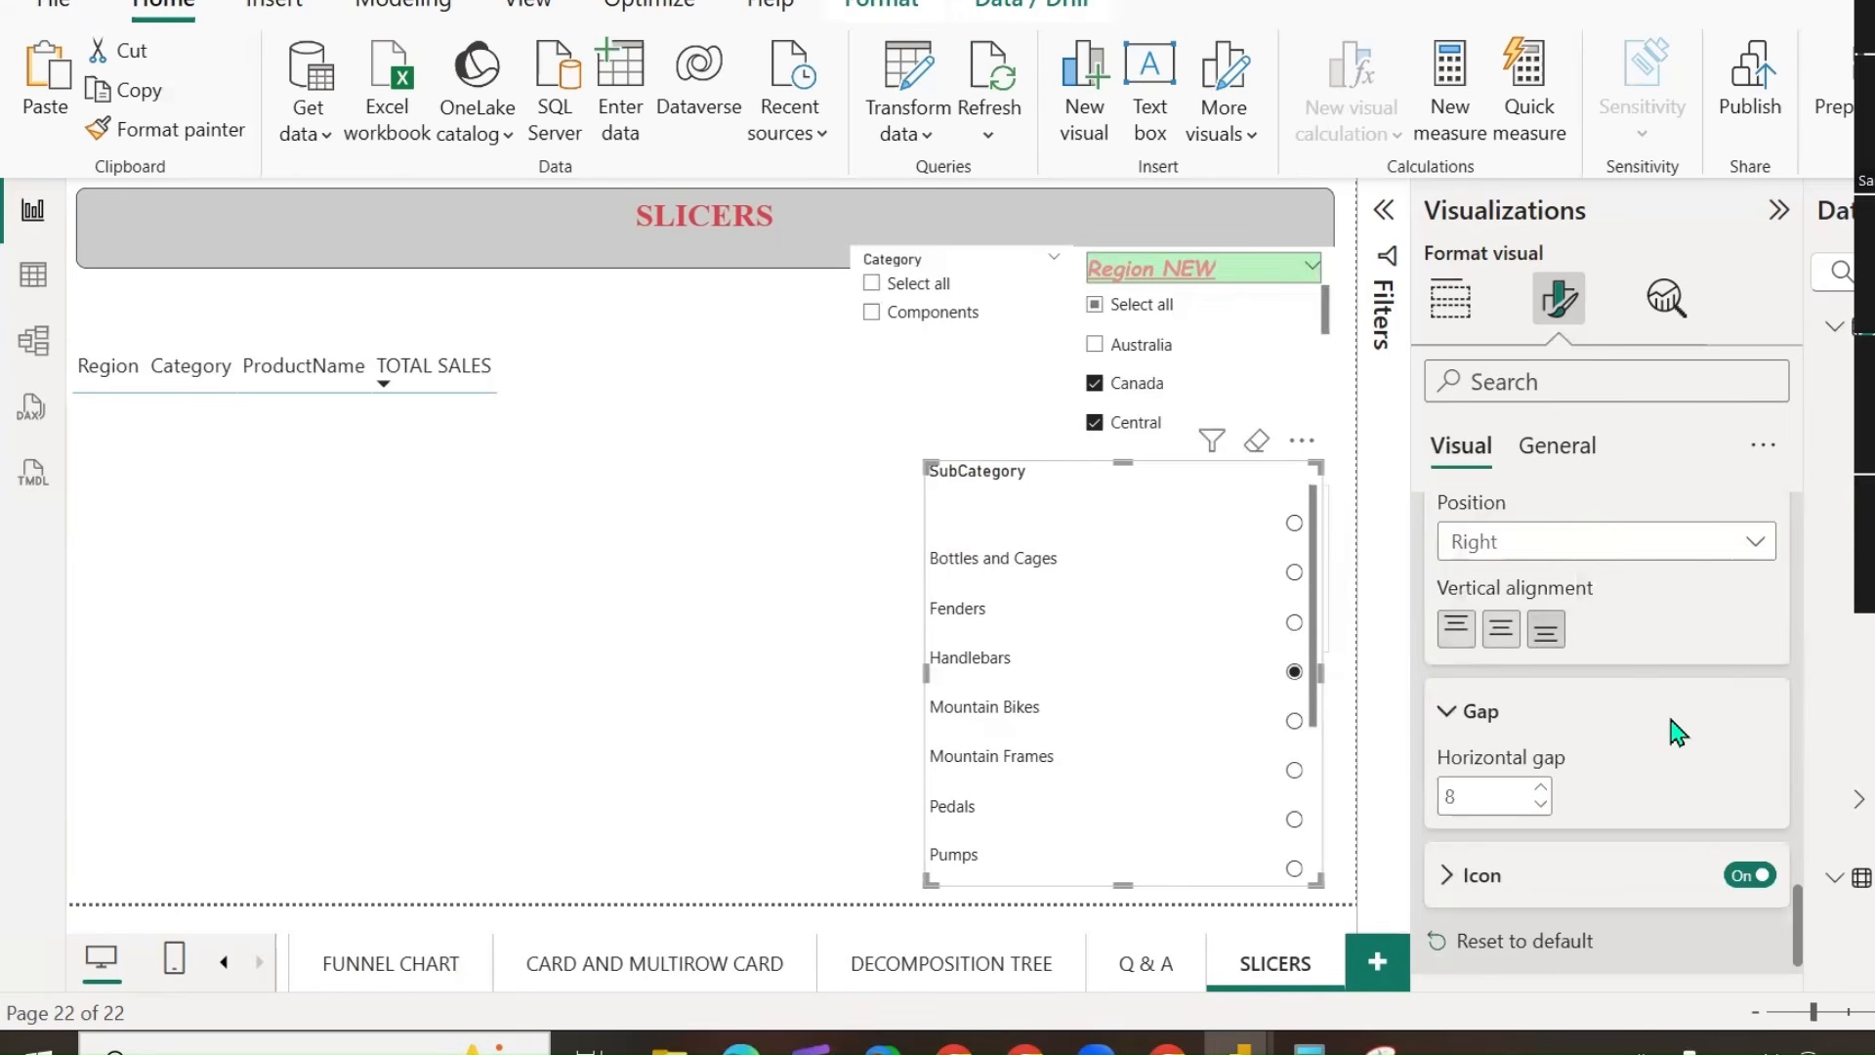
{"action": "scroll", "coordinate": [1563, 782], "scroll_direction": "down", "scroll_amount": 1}
{"action": "left_click", "coordinate": [1466, 813]}
{"action": "scroll", "coordinate": [1641, 789], "scroll_direction": "down", "scroll_amount": 3}
{"action": "scroll", "coordinate": [1634, 777], "scroll_direction": "up", "scroll_amount": 10}
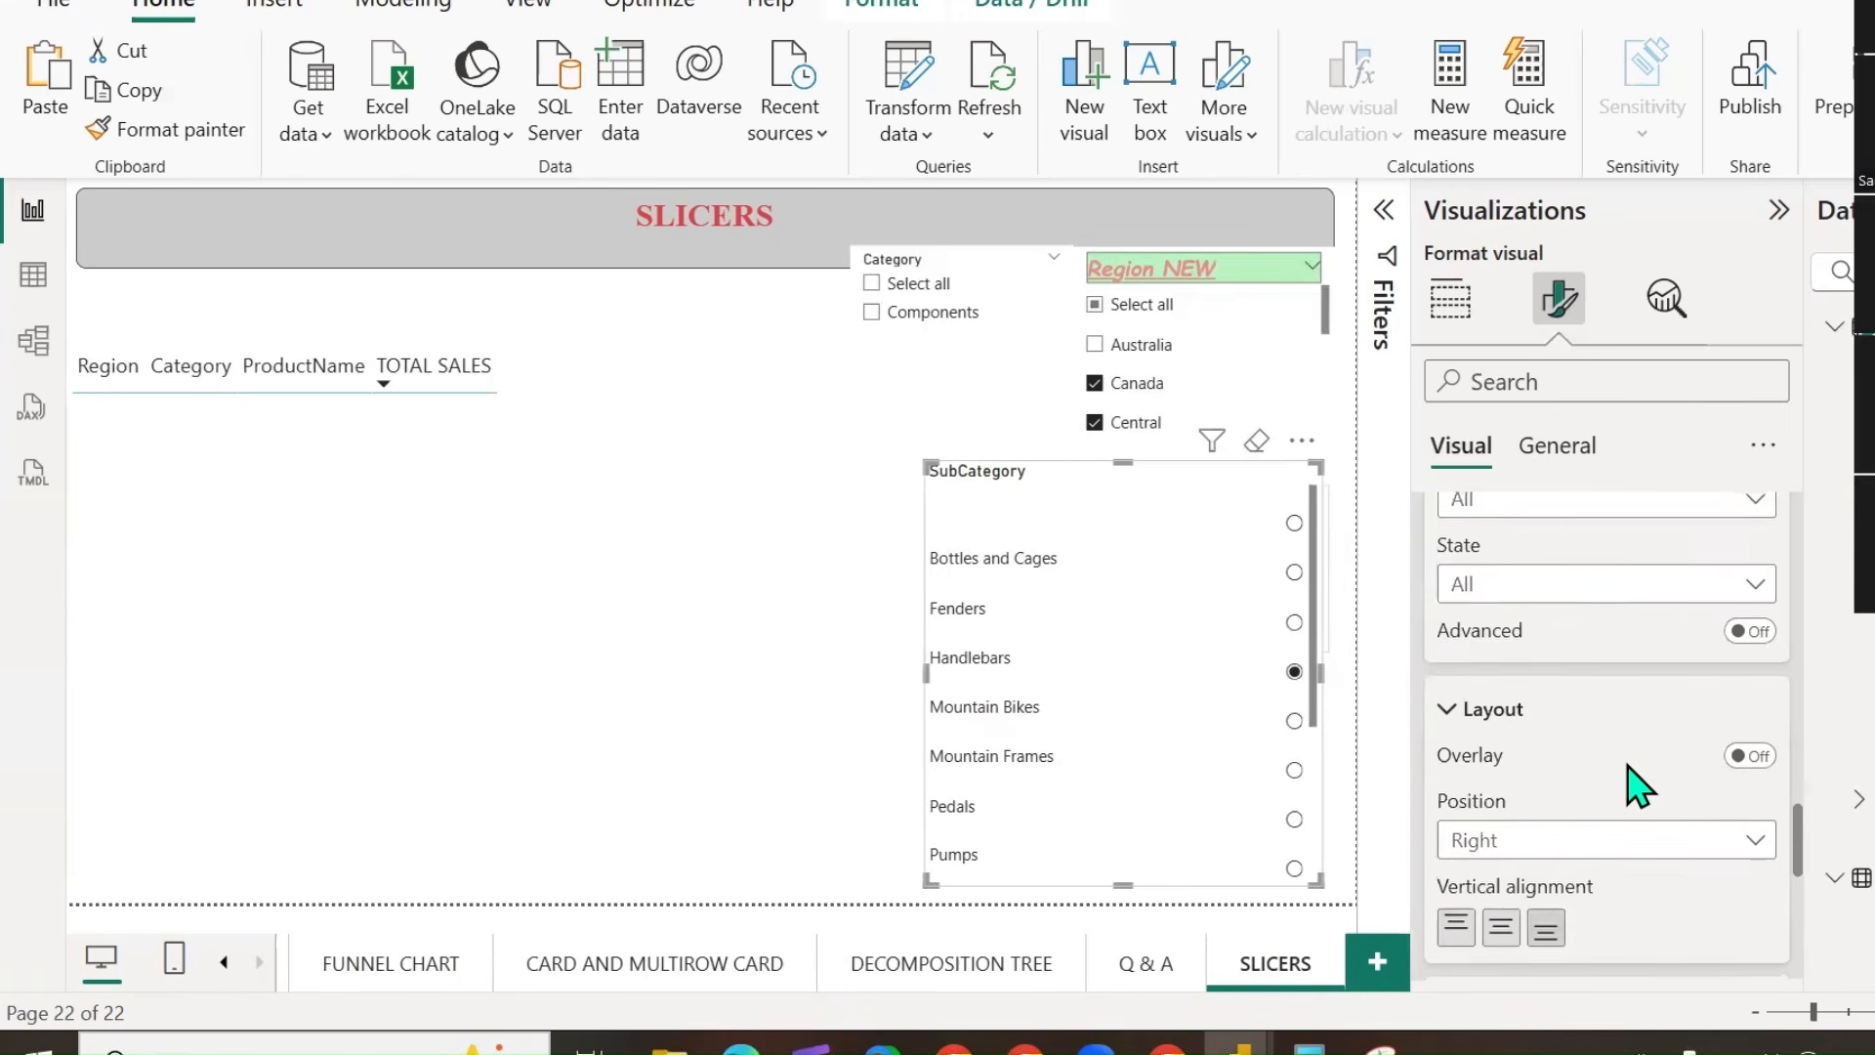
Try converting the sales table to a button slicer, undo that change, and clear the Handlebars selection in the SubCategory slicer.
{"action": "left_click", "coordinate": [1450, 298]}
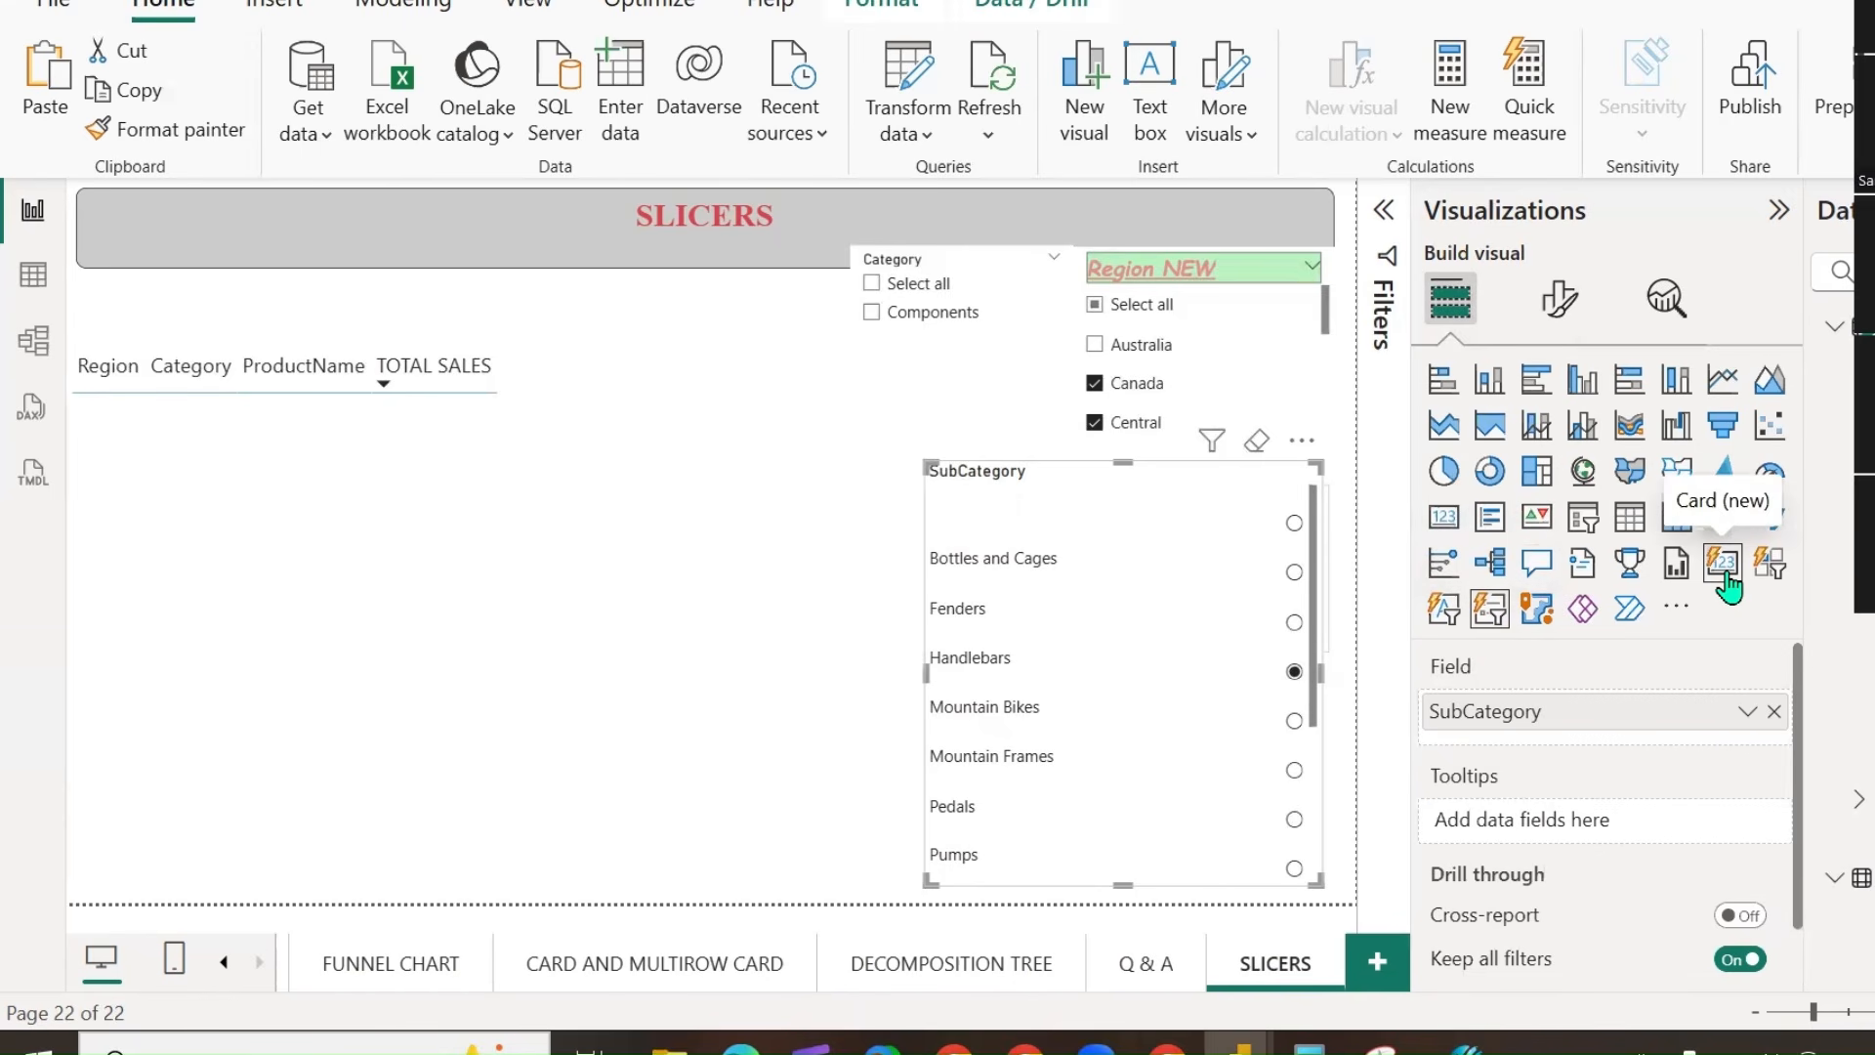
{"action": "left_click", "coordinate": [832, 607]}
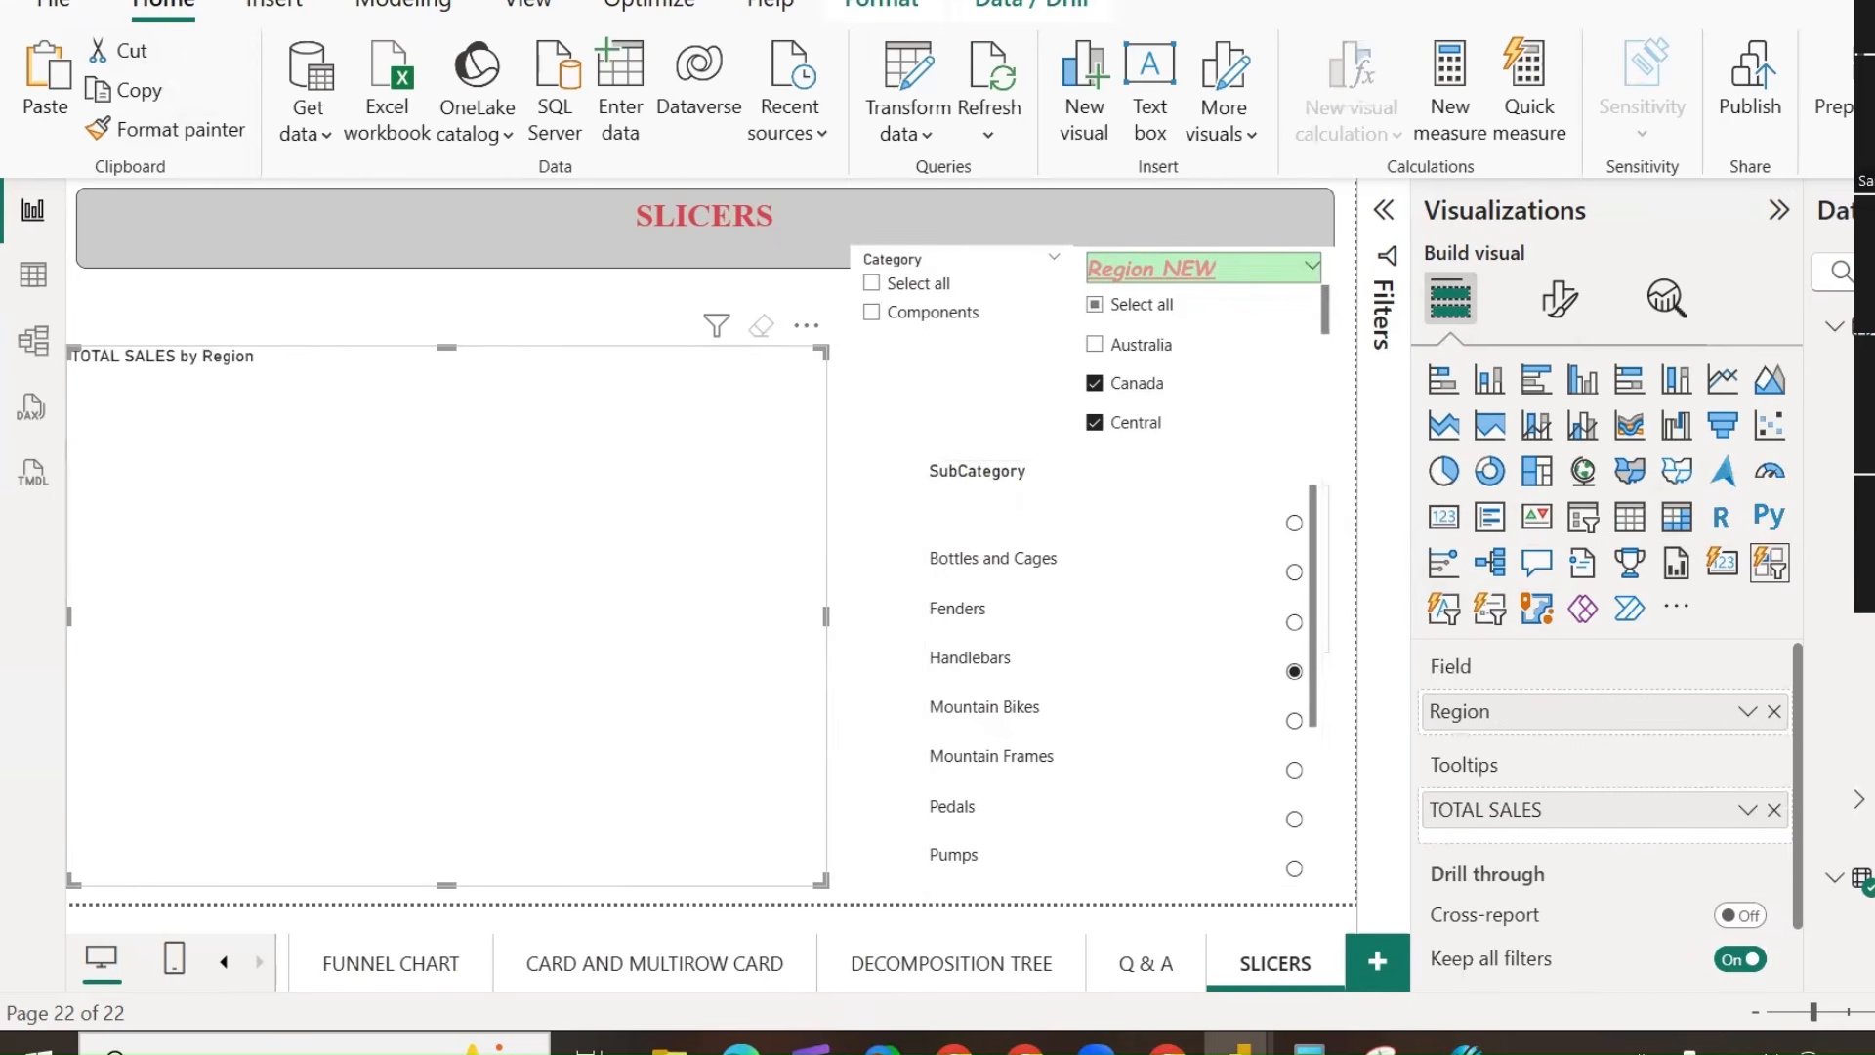
{"action": "left_click", "coordinate": [98, 1]}
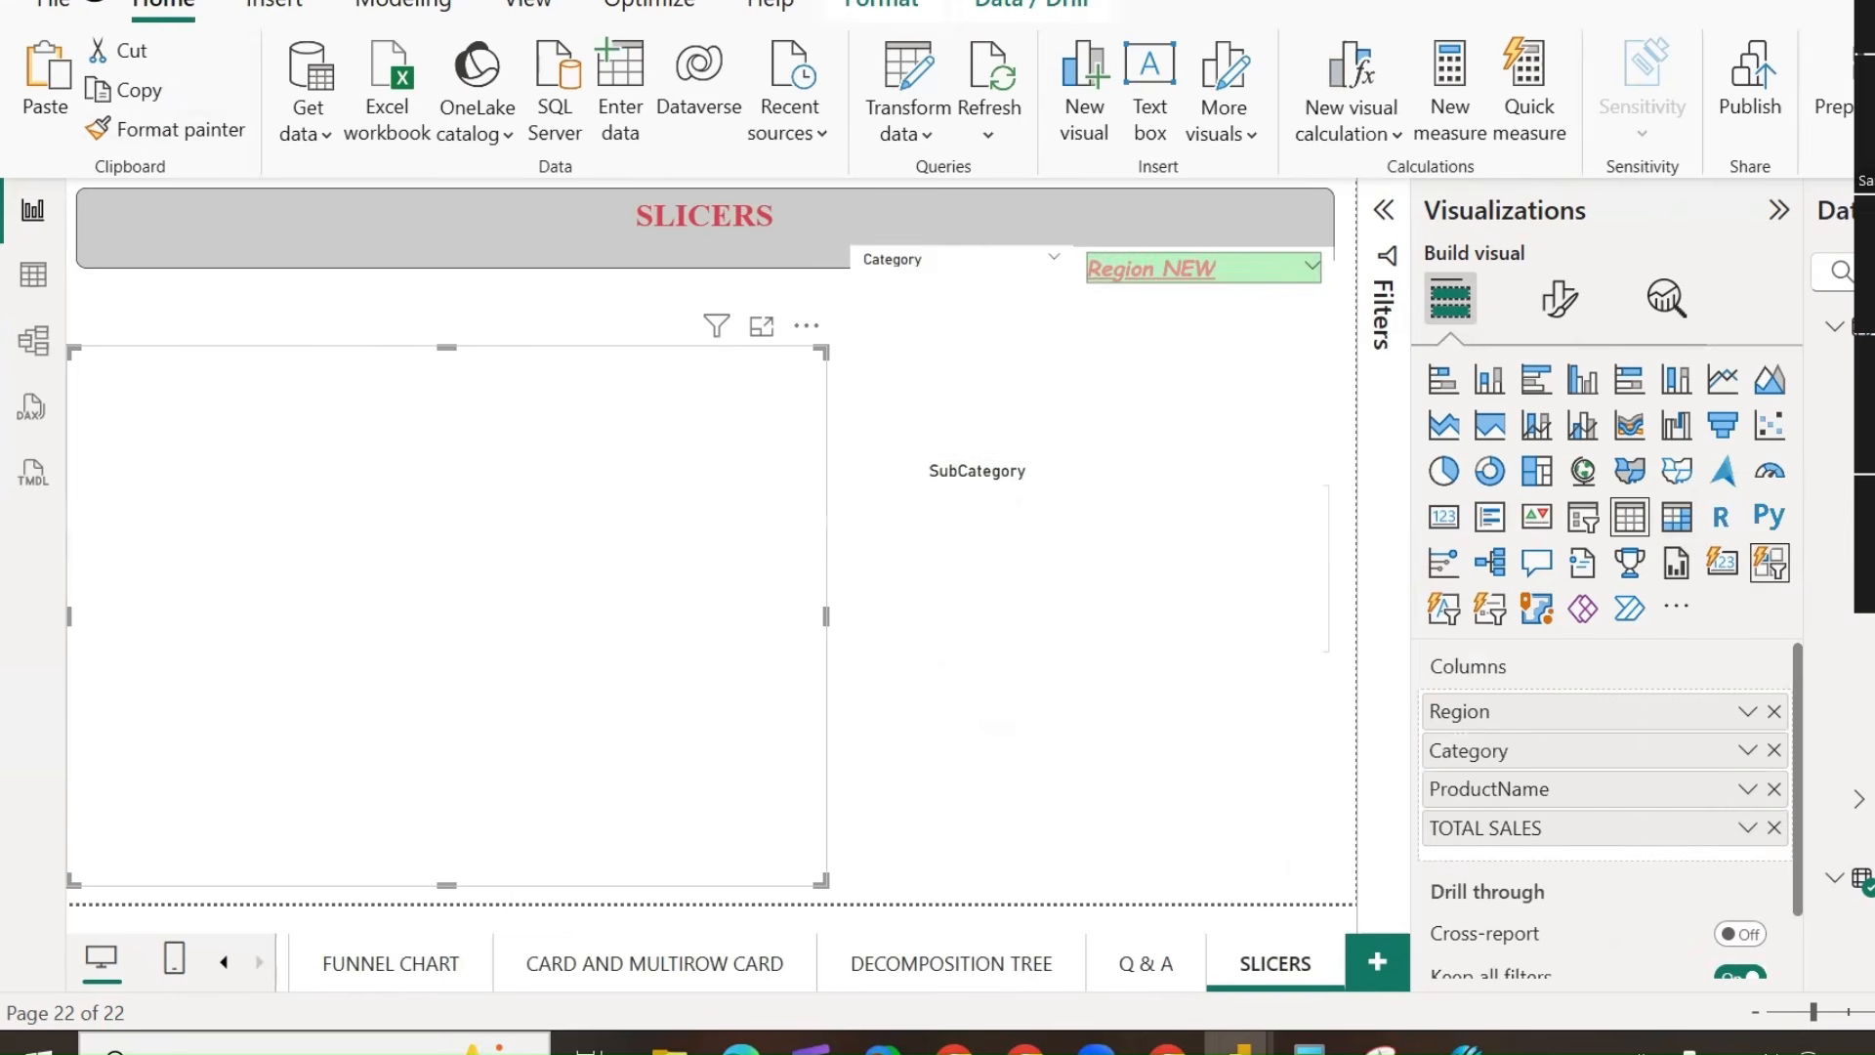
{"action": "left_click", "coordinate": [937, 459]}
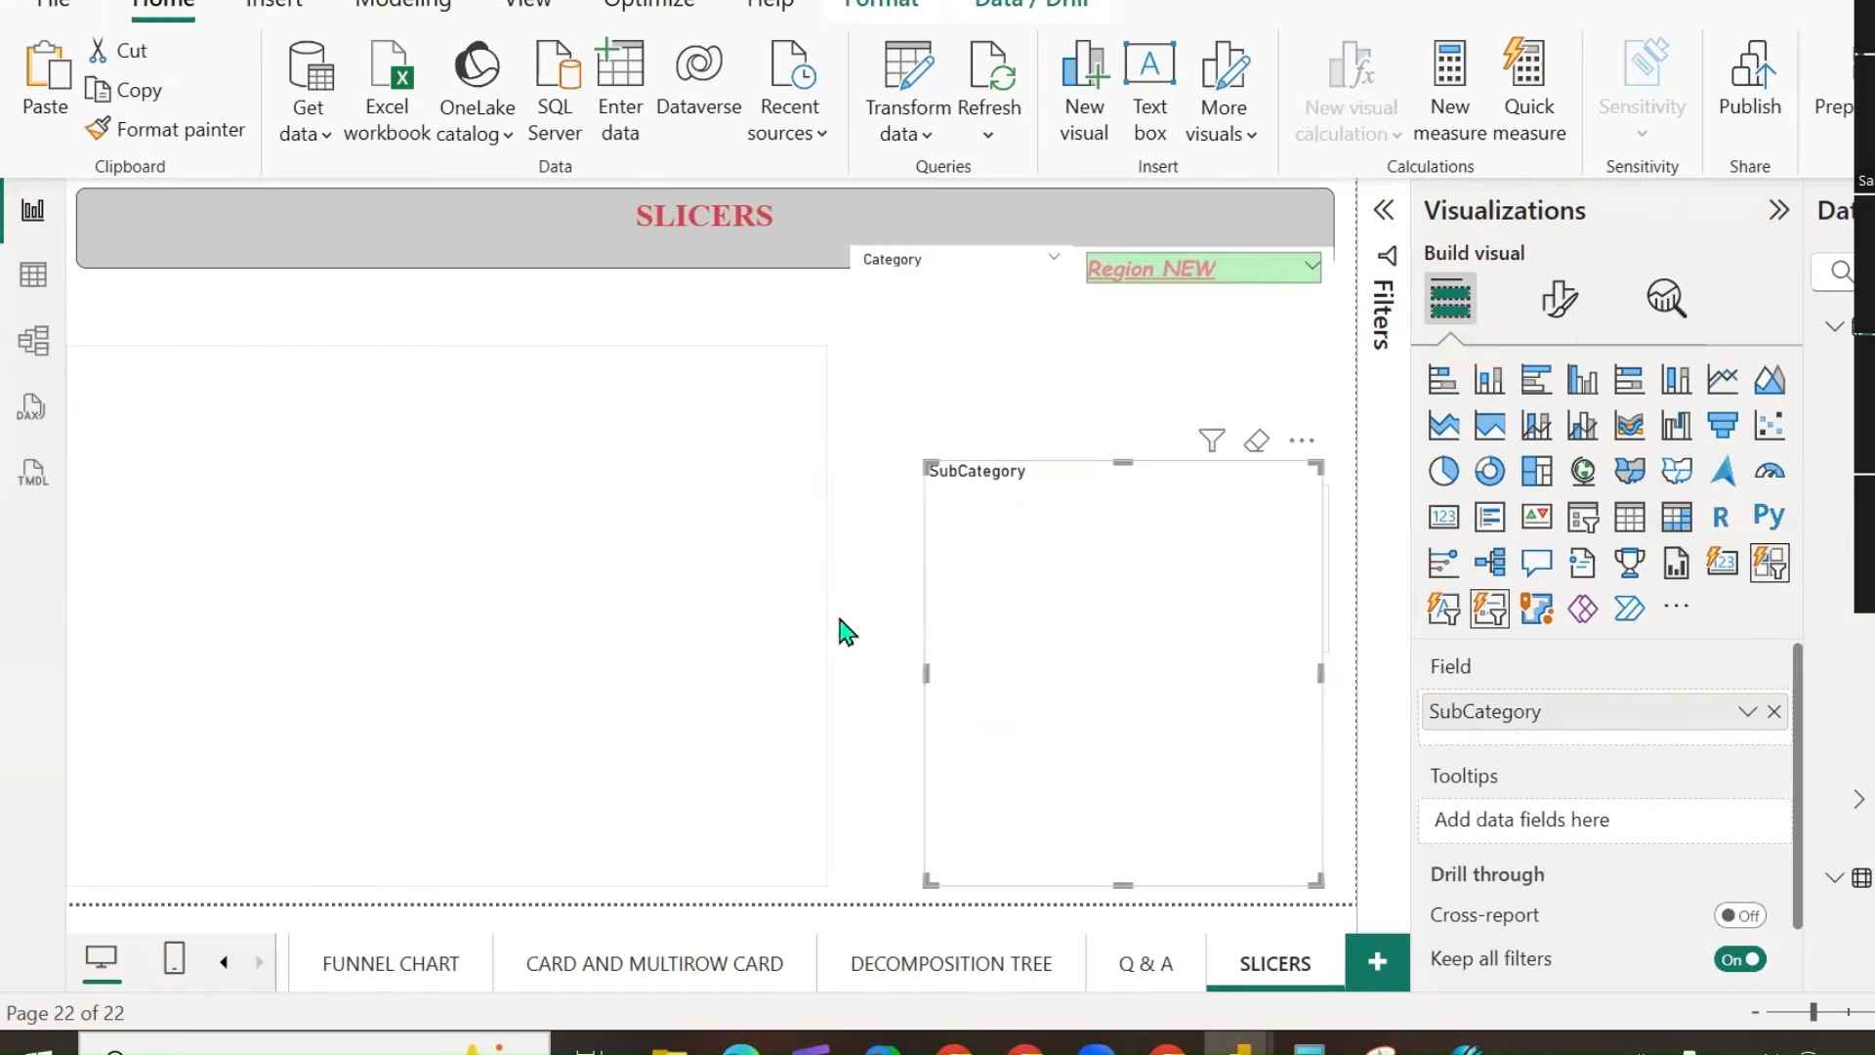
{"action": "left_click", "coordinate": [1006, 659]}
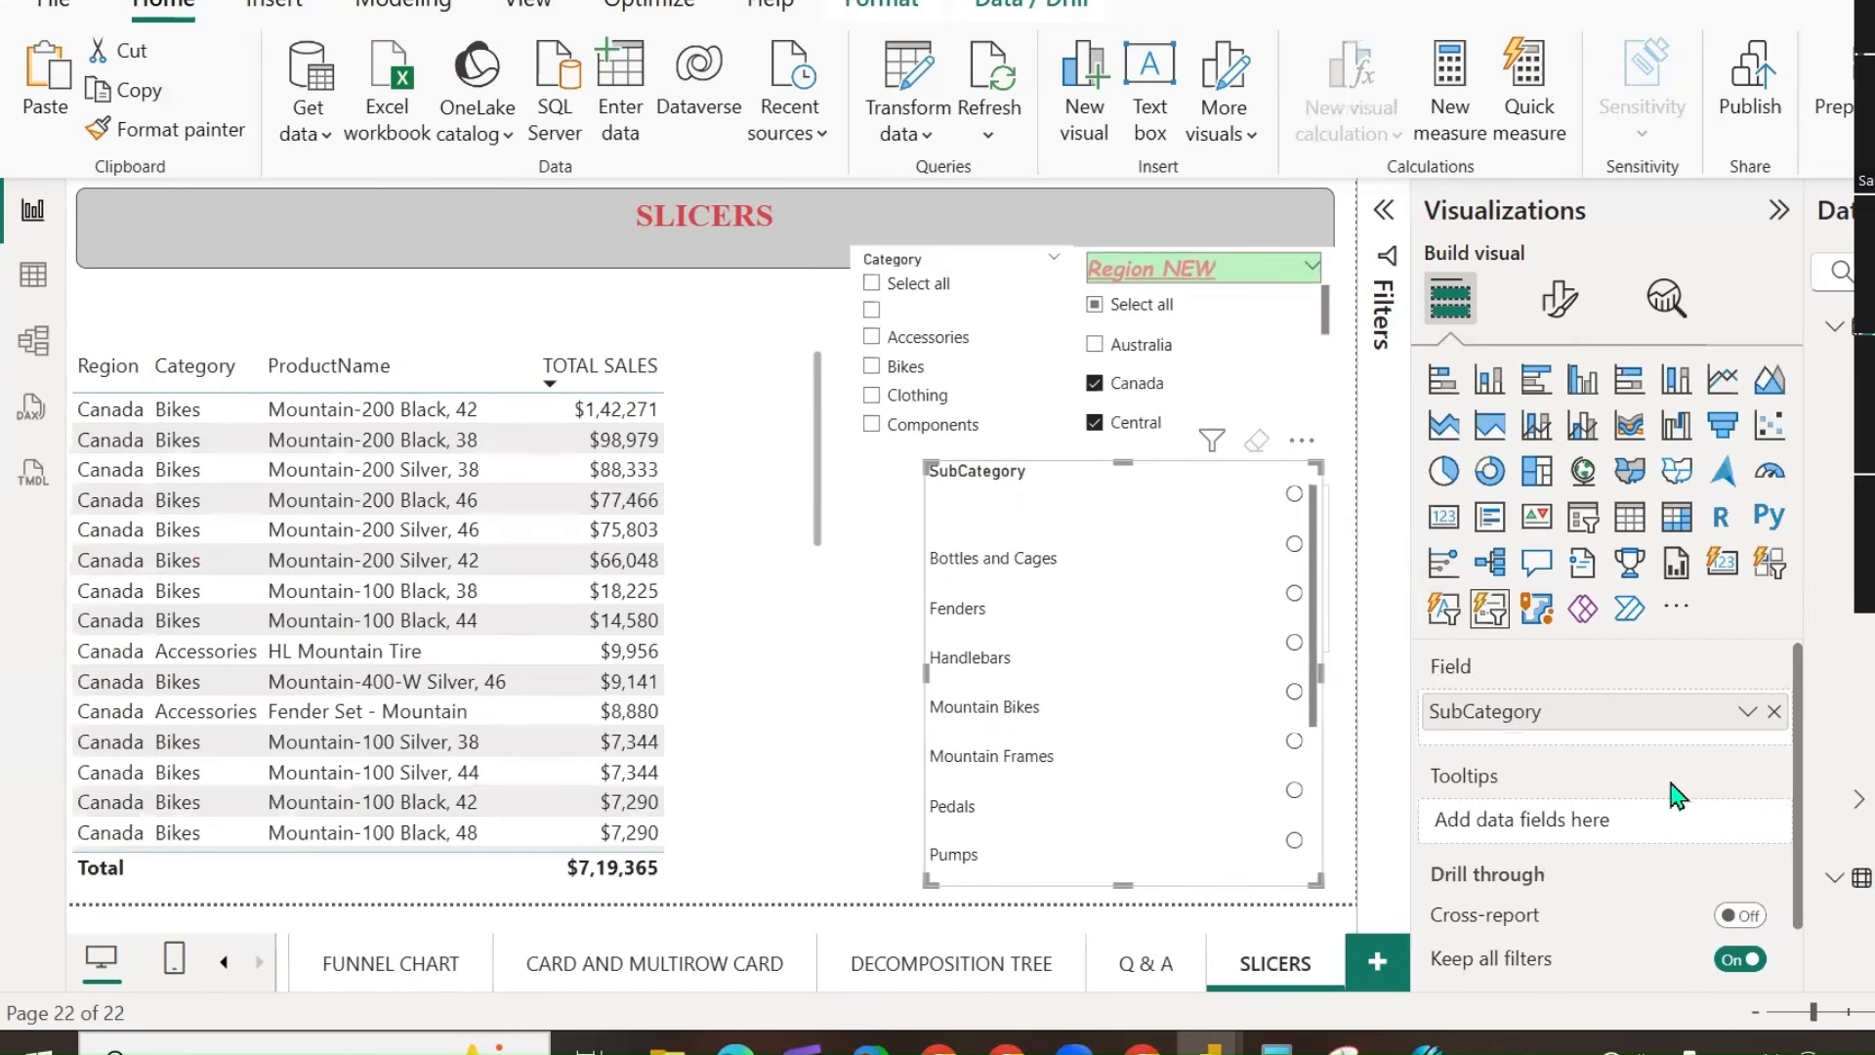